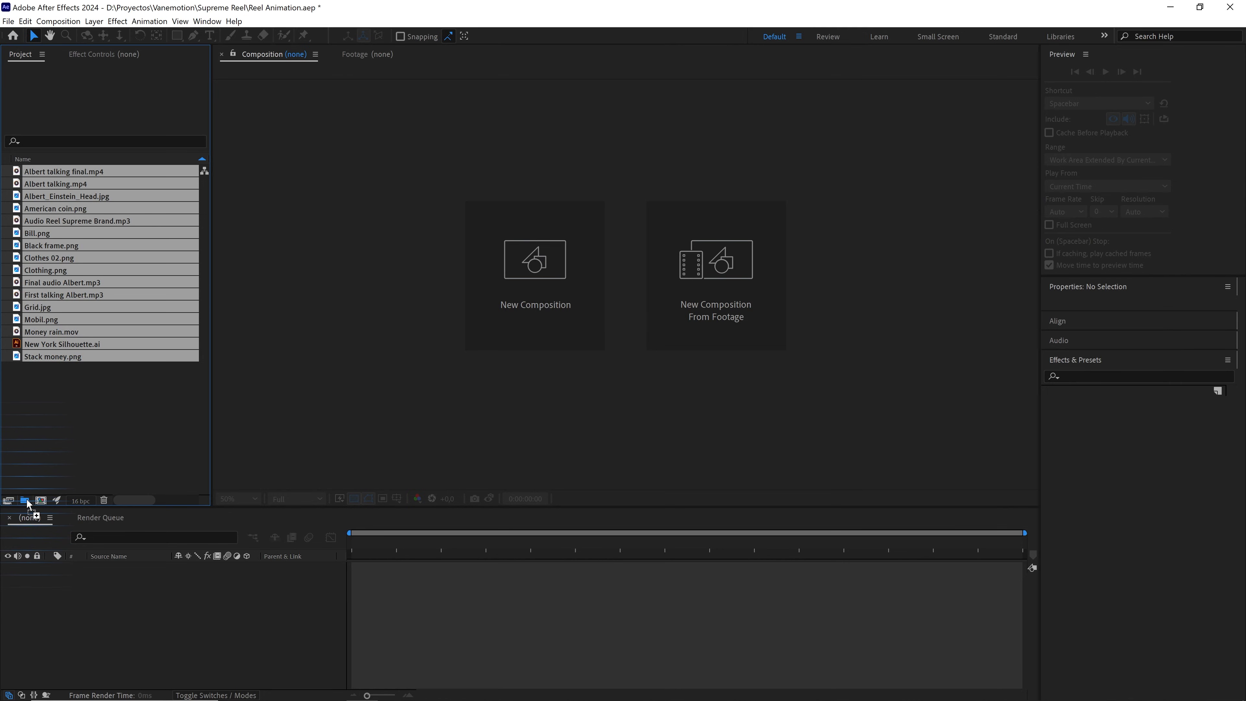
Group the imported asset files in a new project folder named assets
text(assets)
click(113, 258)
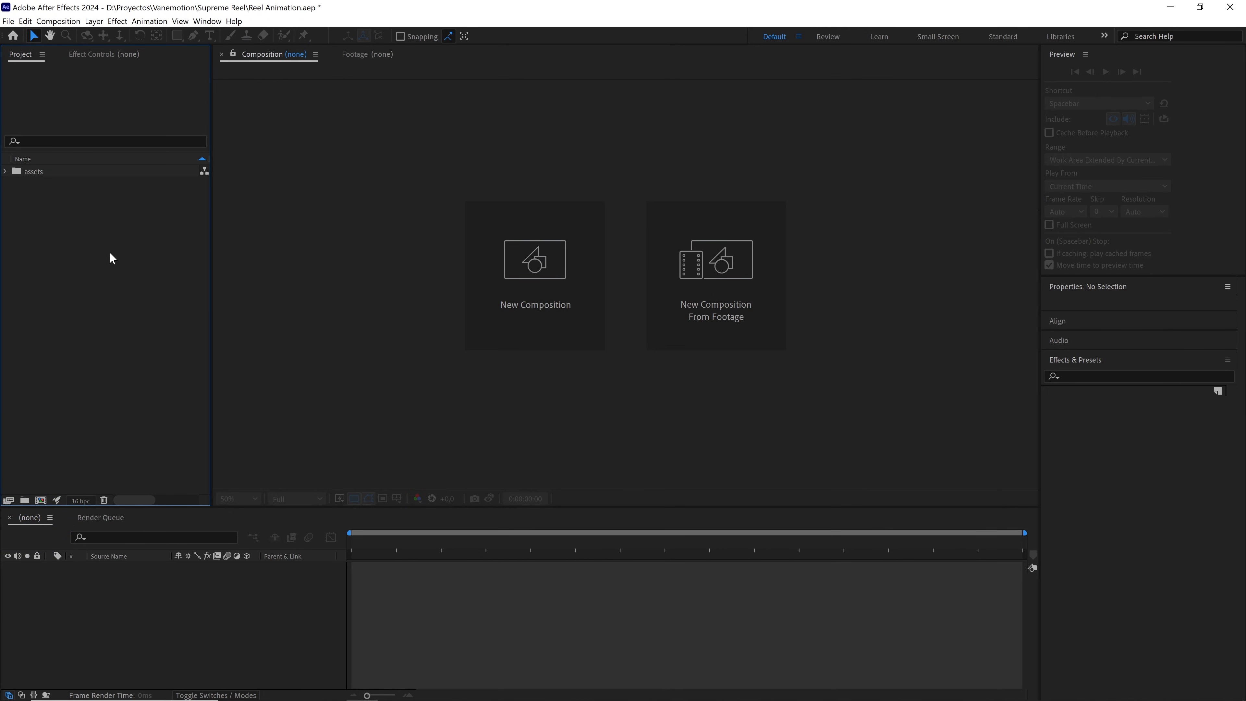
Import the images Scene 01 through Scene 09 from the Supreme Reel project's Scenes folder as footage
click(8, 21)
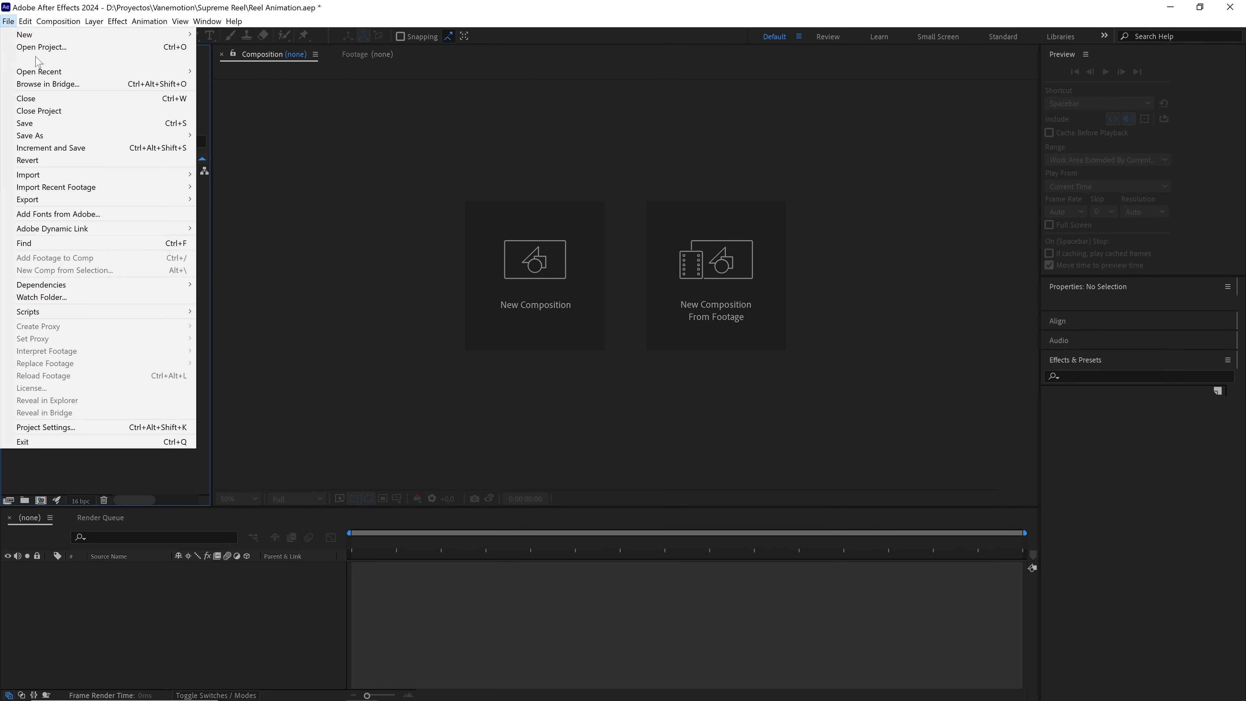
click(221, 176)
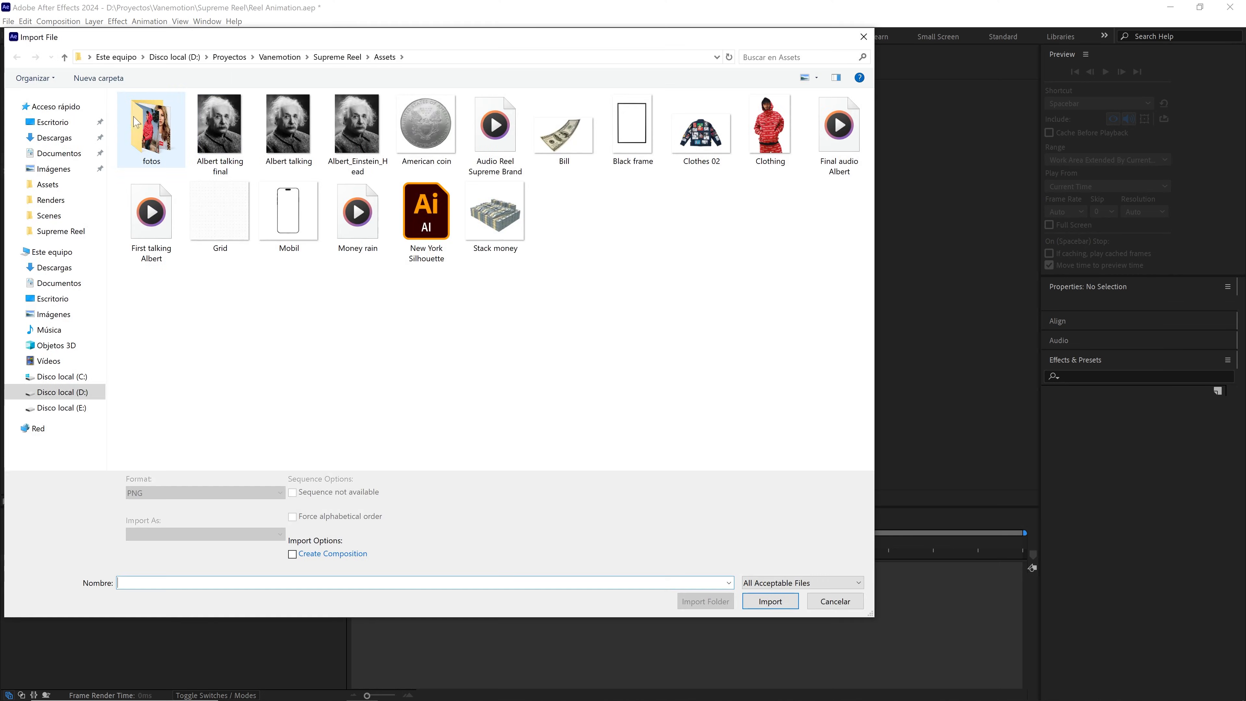
click(65, 57)
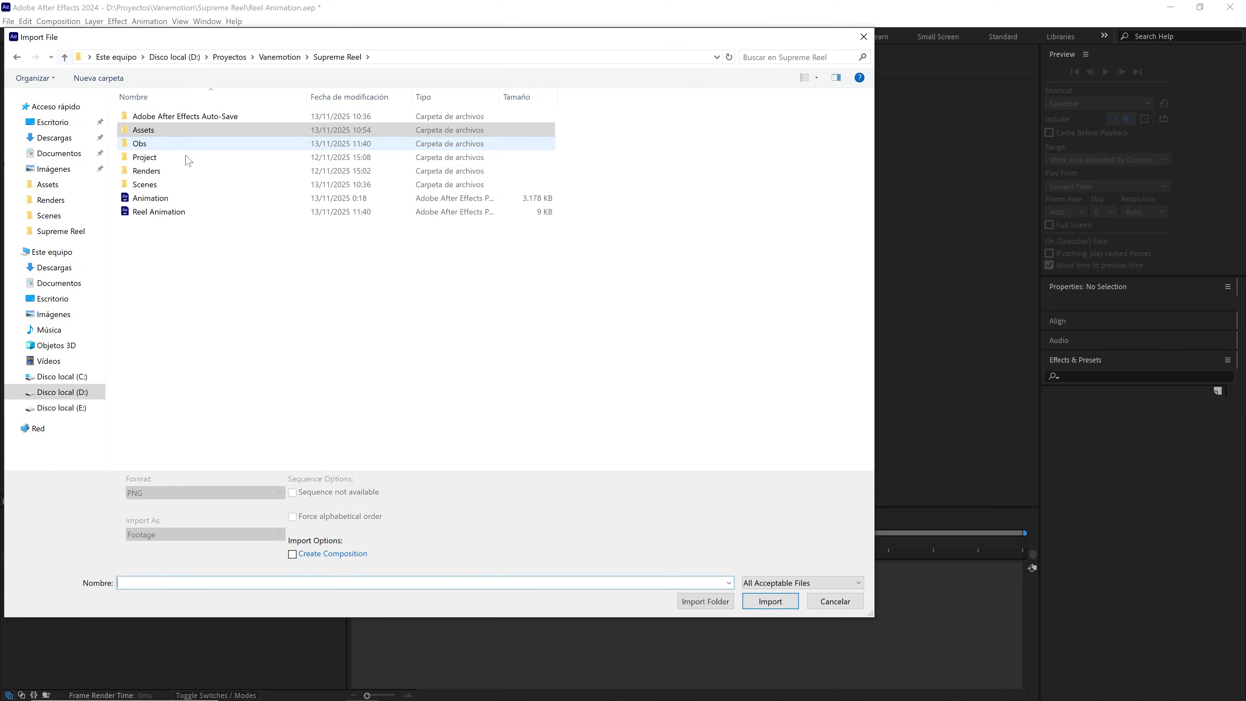
double_click(152, 186)
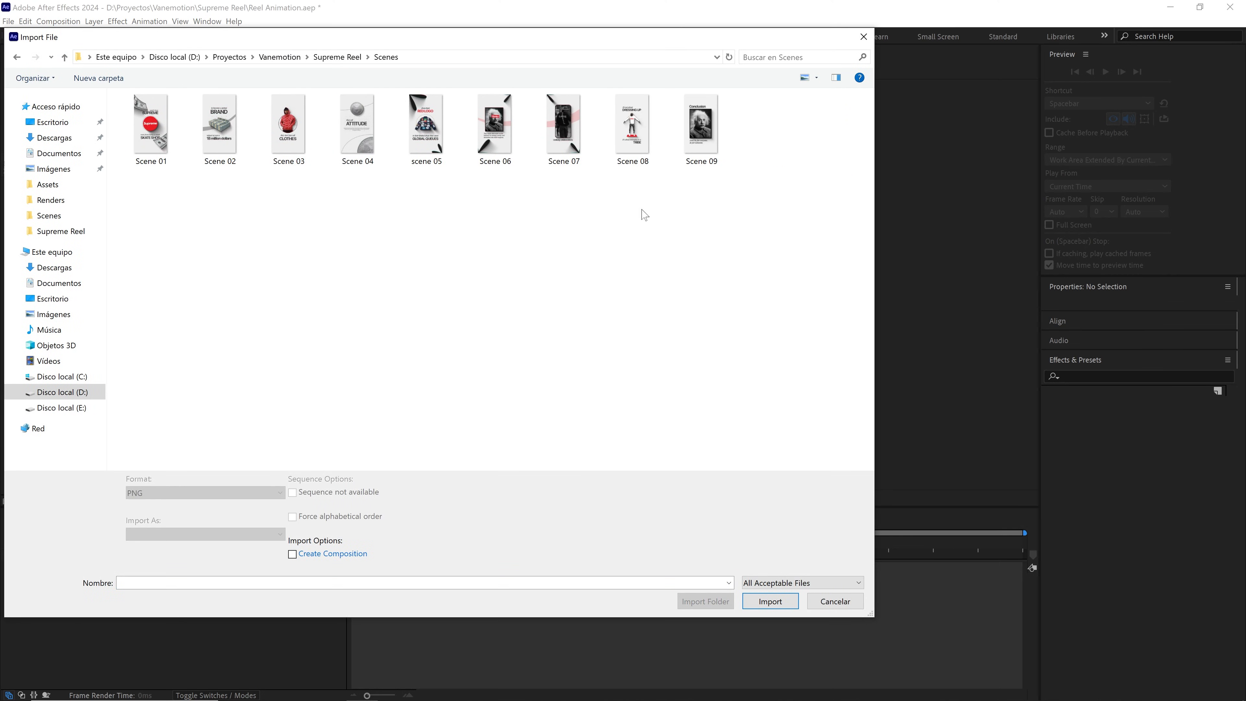
drag(782, 278, 165, 96)
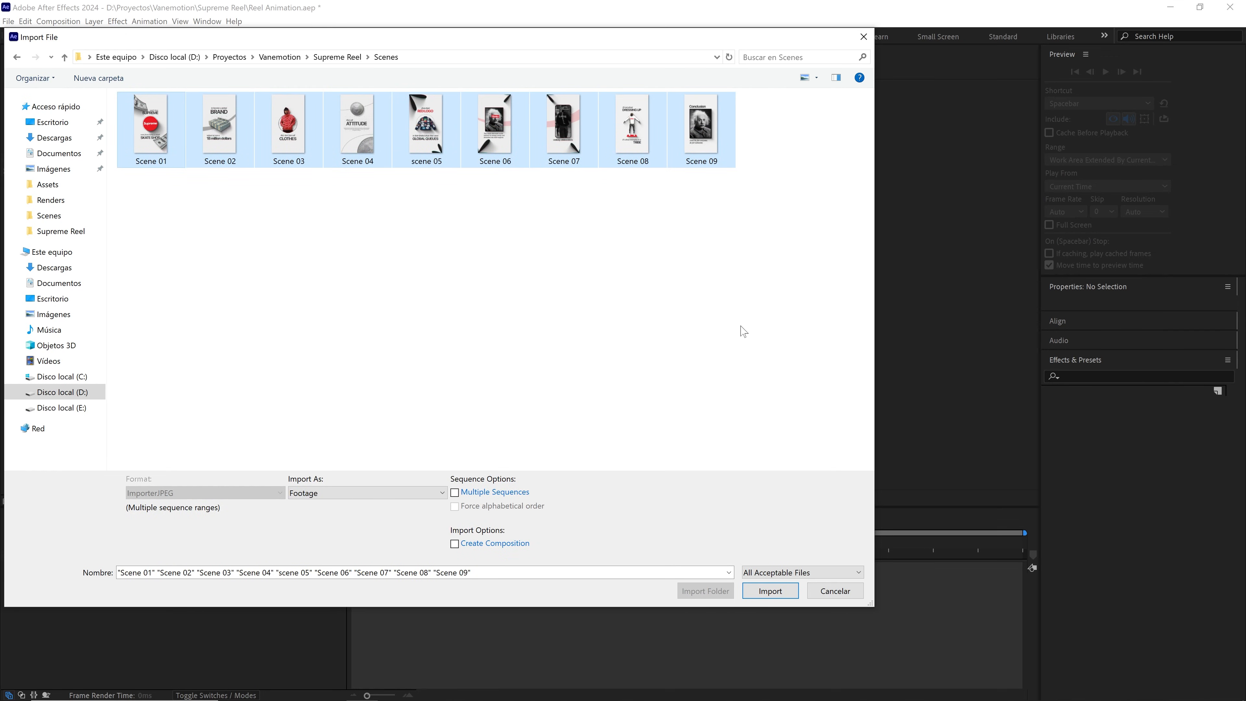
click(771, 591)
Group the imported scene images in a new project folder named Scenes
drag(73, 340, 24, 500)
text(Scenes)
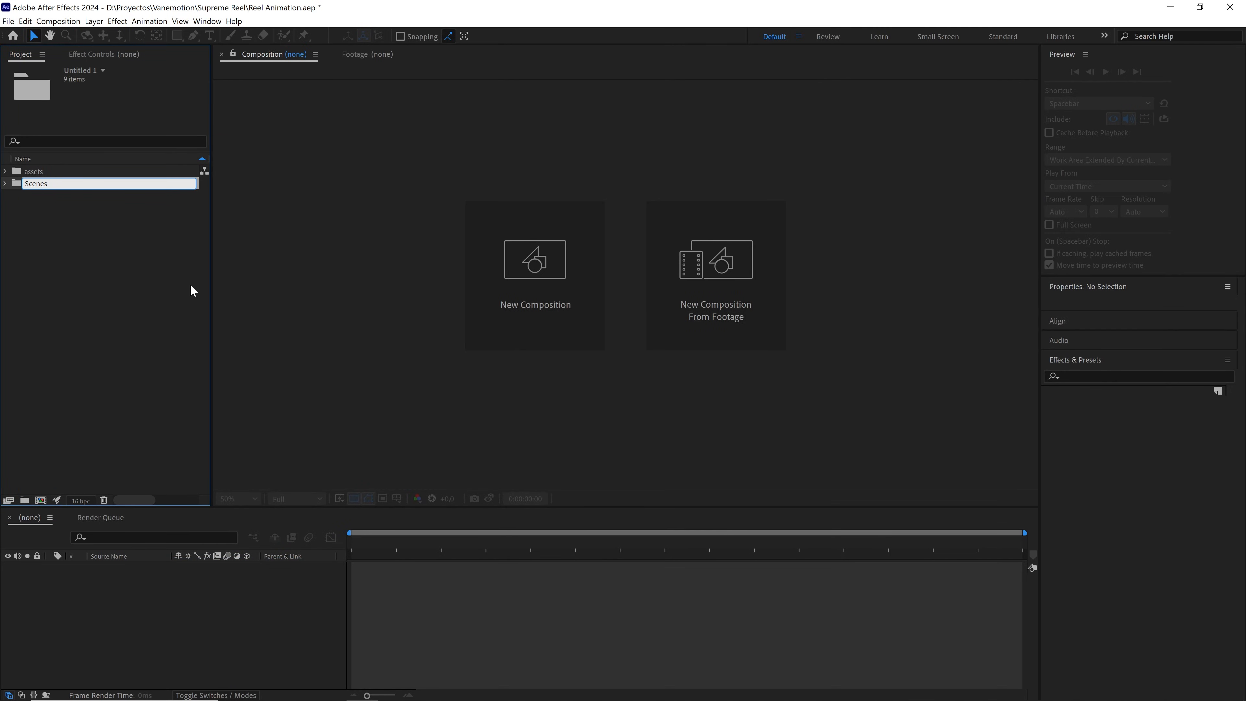
click(167, 277)
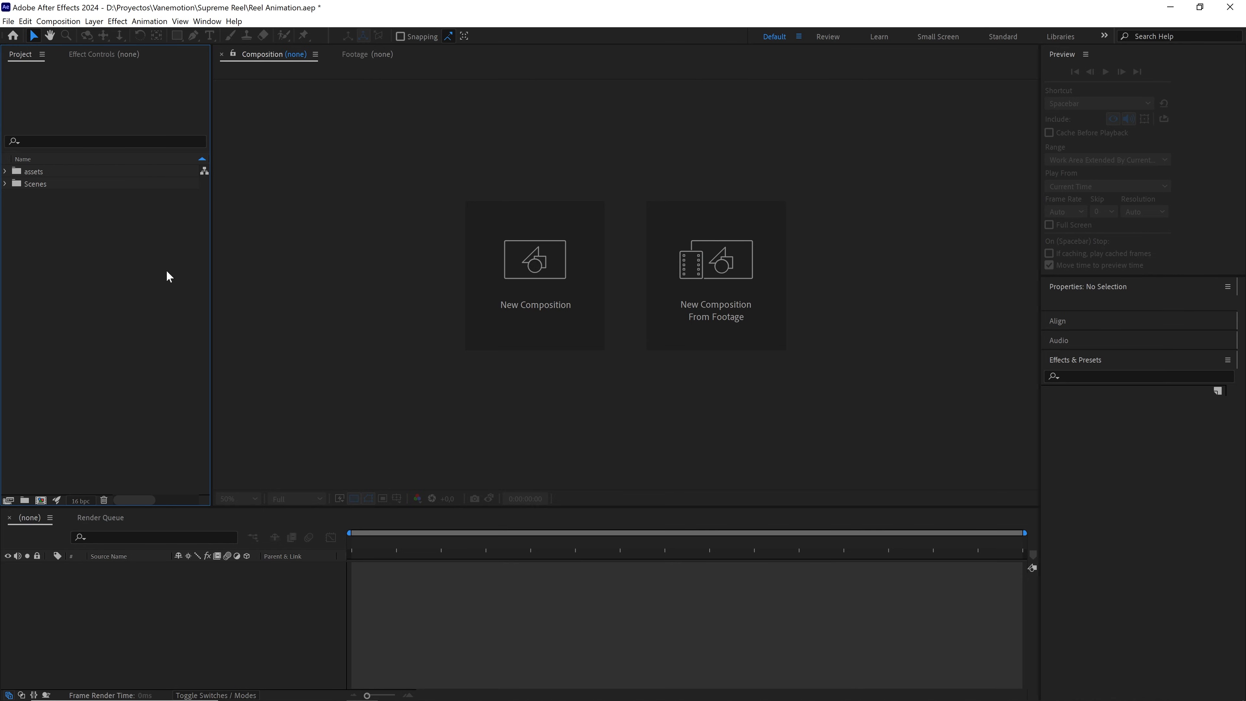
Create an empty project folder named Comps
click(24, 500)
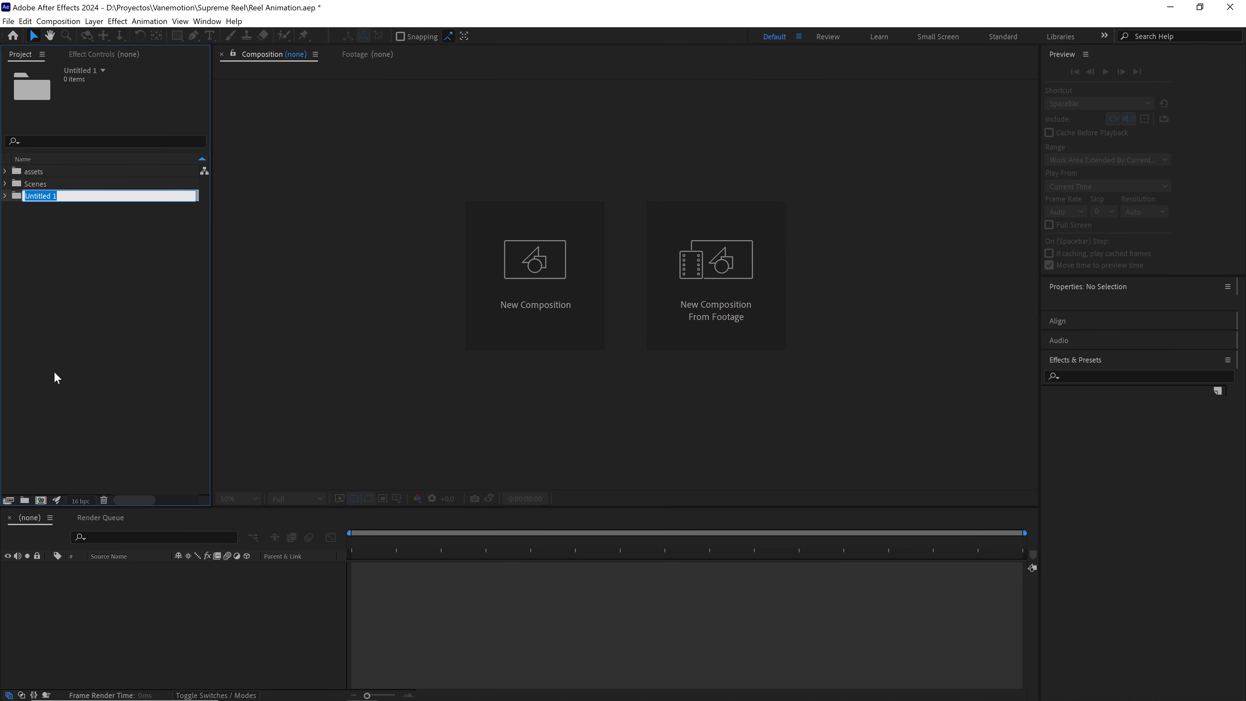
text(Comps)
key(Return)
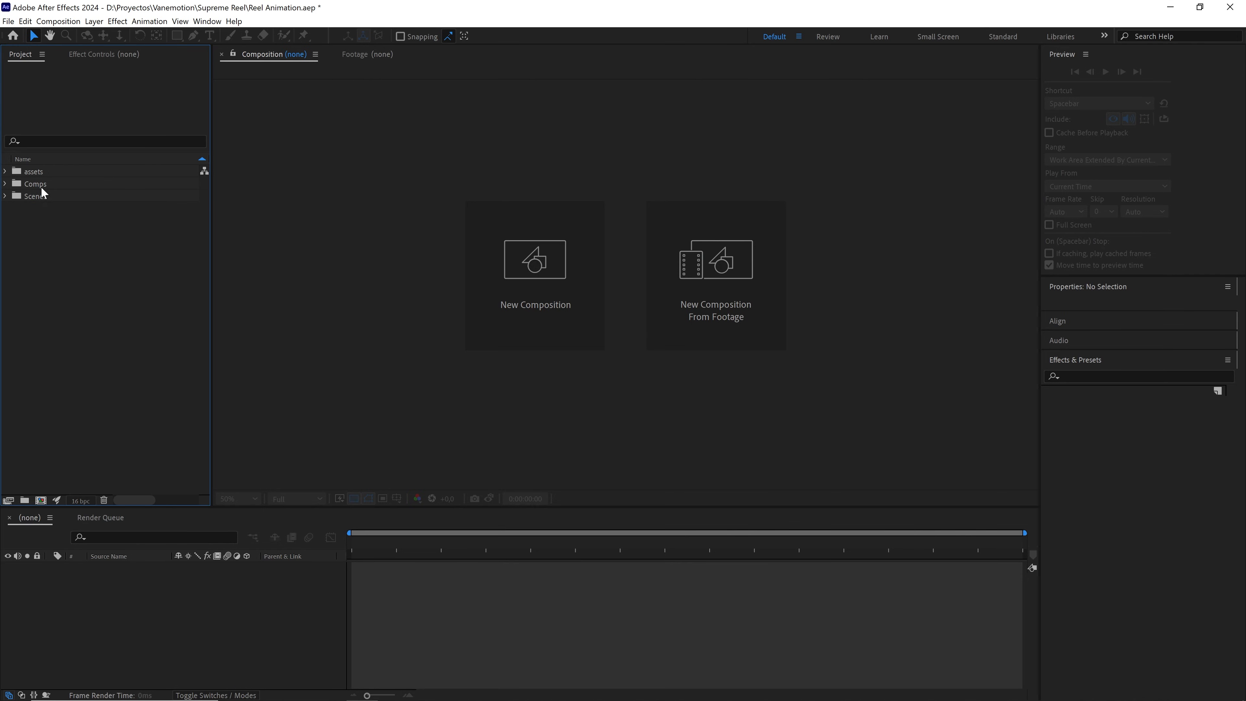
Create a composition named Reel in the Comps folder at 1080 x 1920 px, 30 fps, with a duration of 50 seconds
click(43, 186)
click(58, 21)
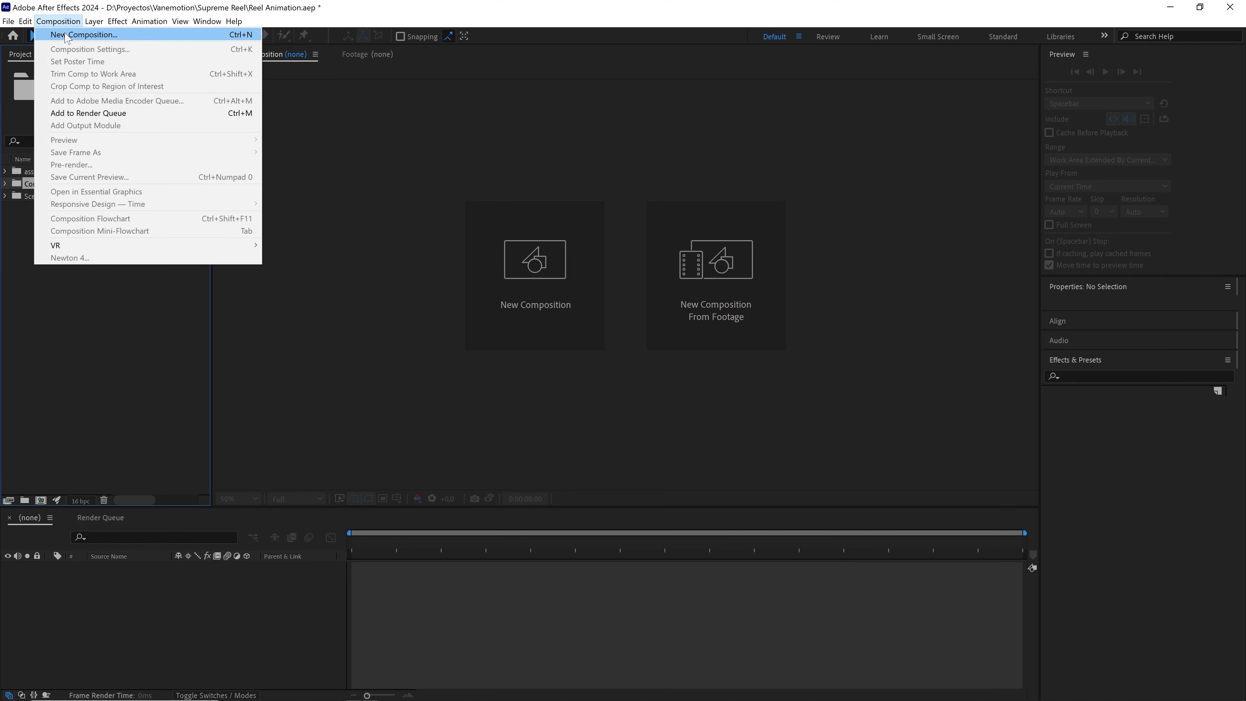
click(68, 36)
text(Reel)
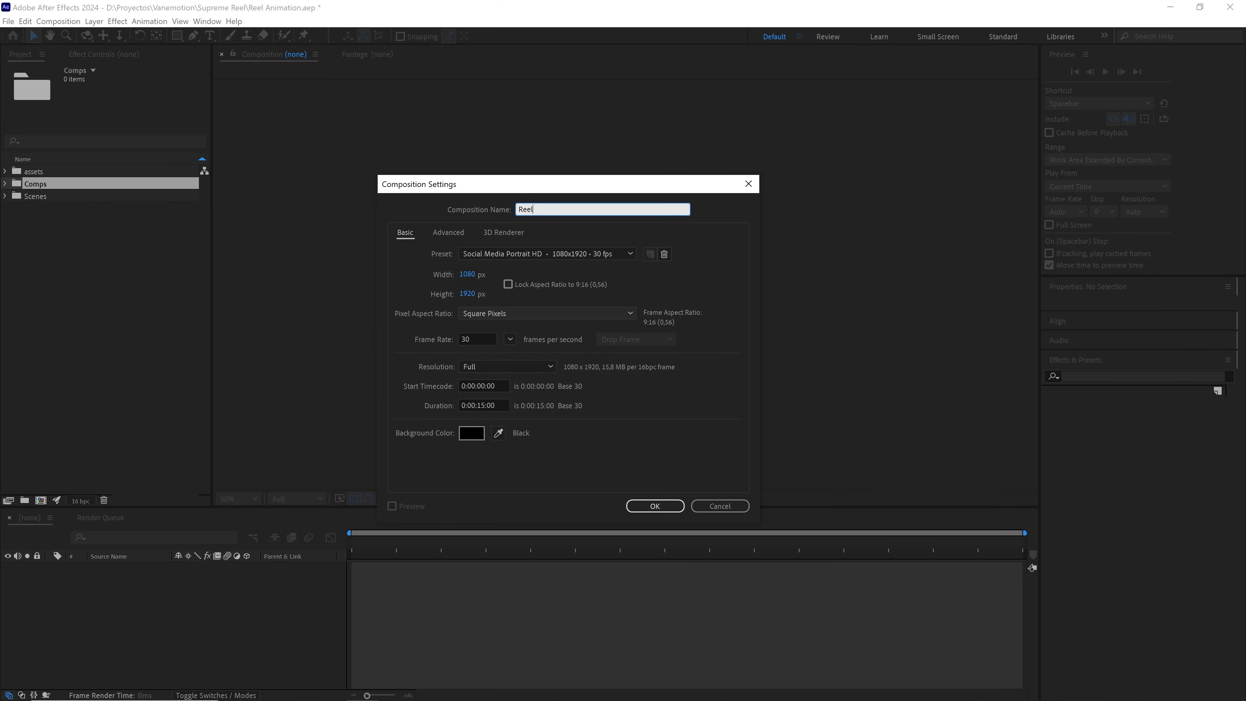
click(467, 273)
click(465, 294)
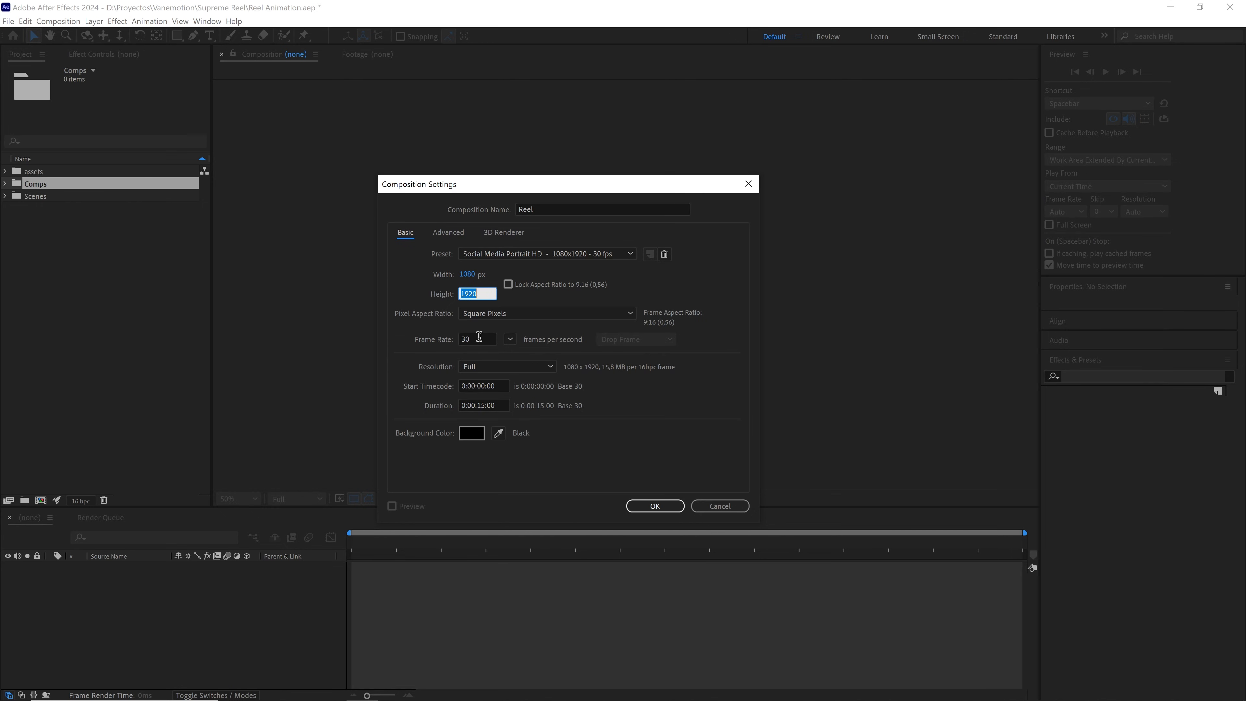
key(Tab)
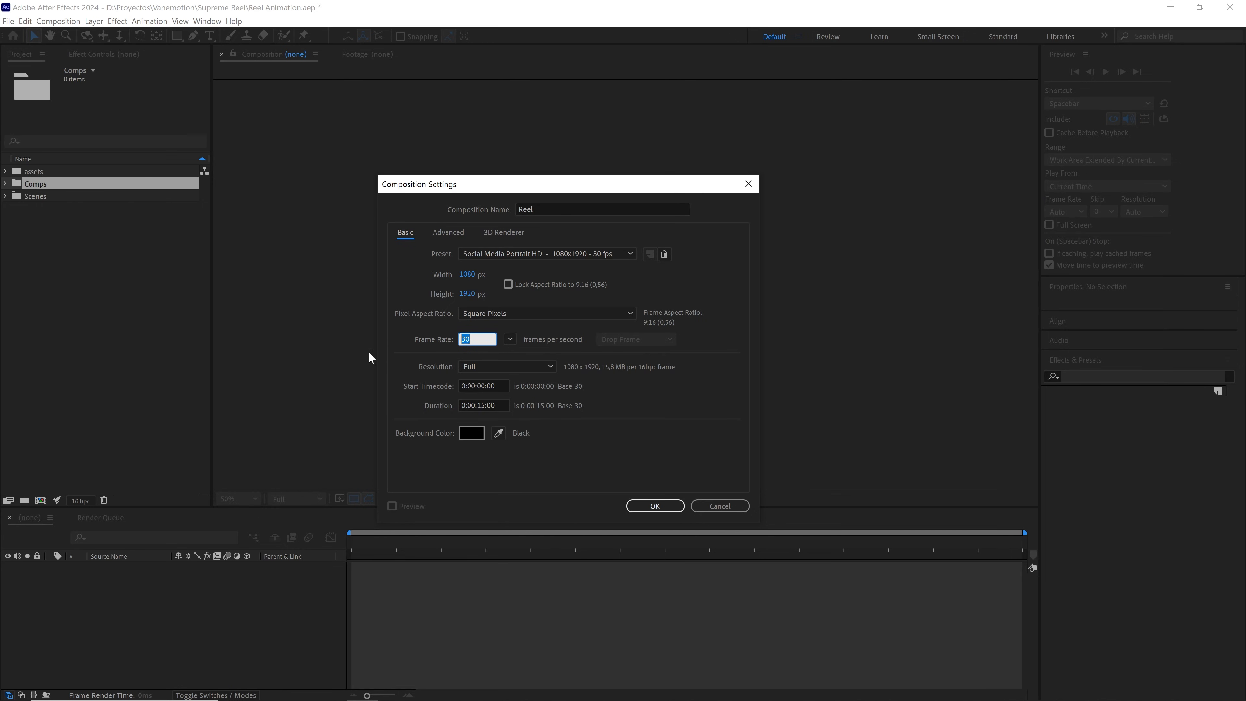
click(503, 405)
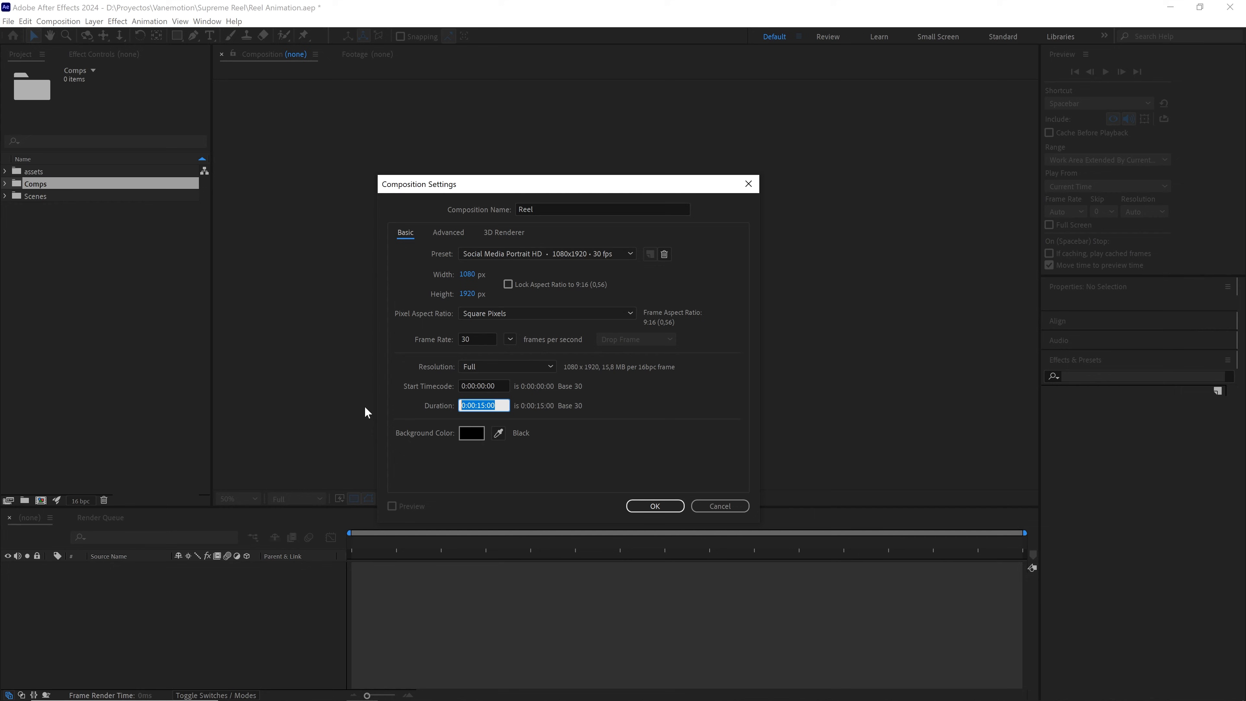
text(5000)
click(575, 477)
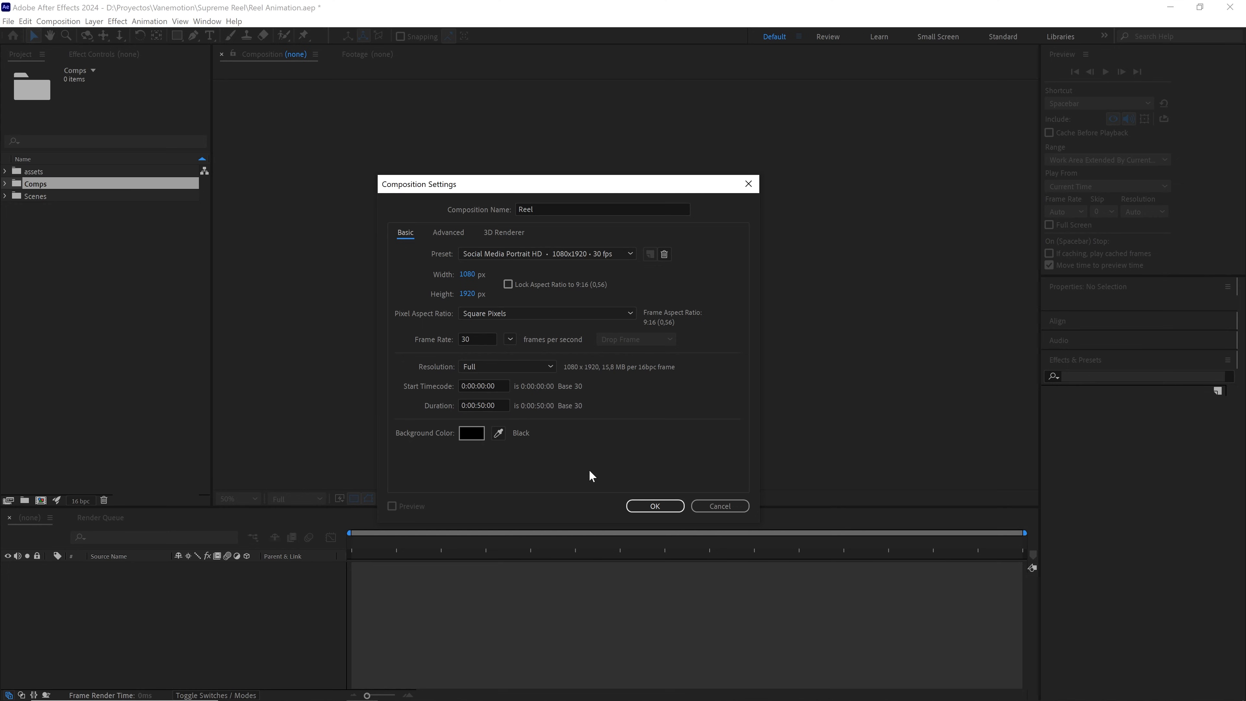
click(655, 505)
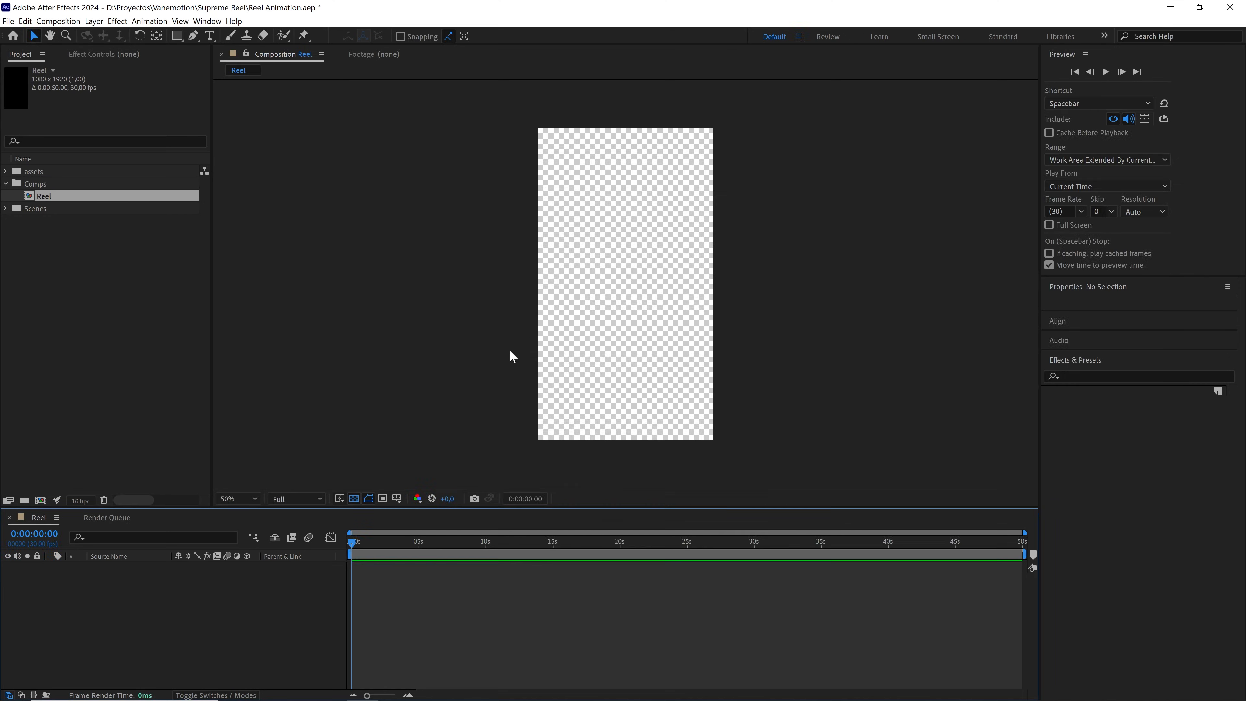
Add a 1080 x 1920 px solid named bg in light grey F5F5F5 to the Reel composition and lock its layer
right_click(123, 608)
mouse_move(221, 475)
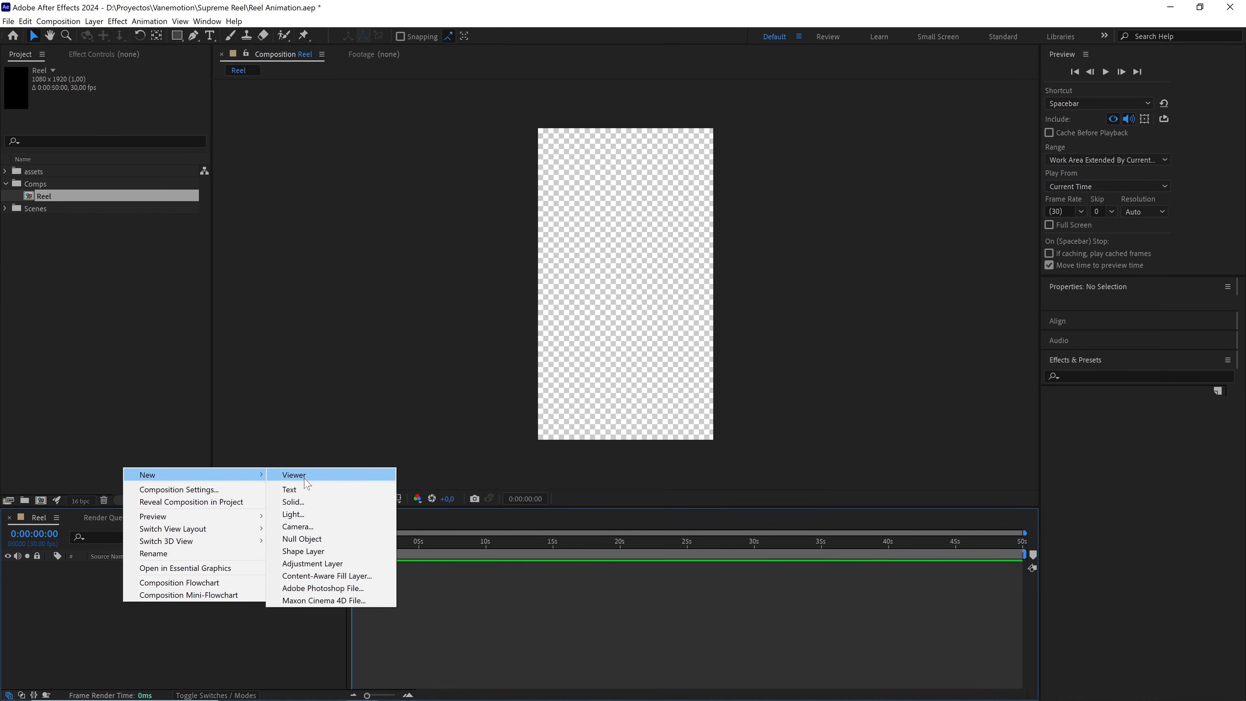
click(321, 506)
text(bg)
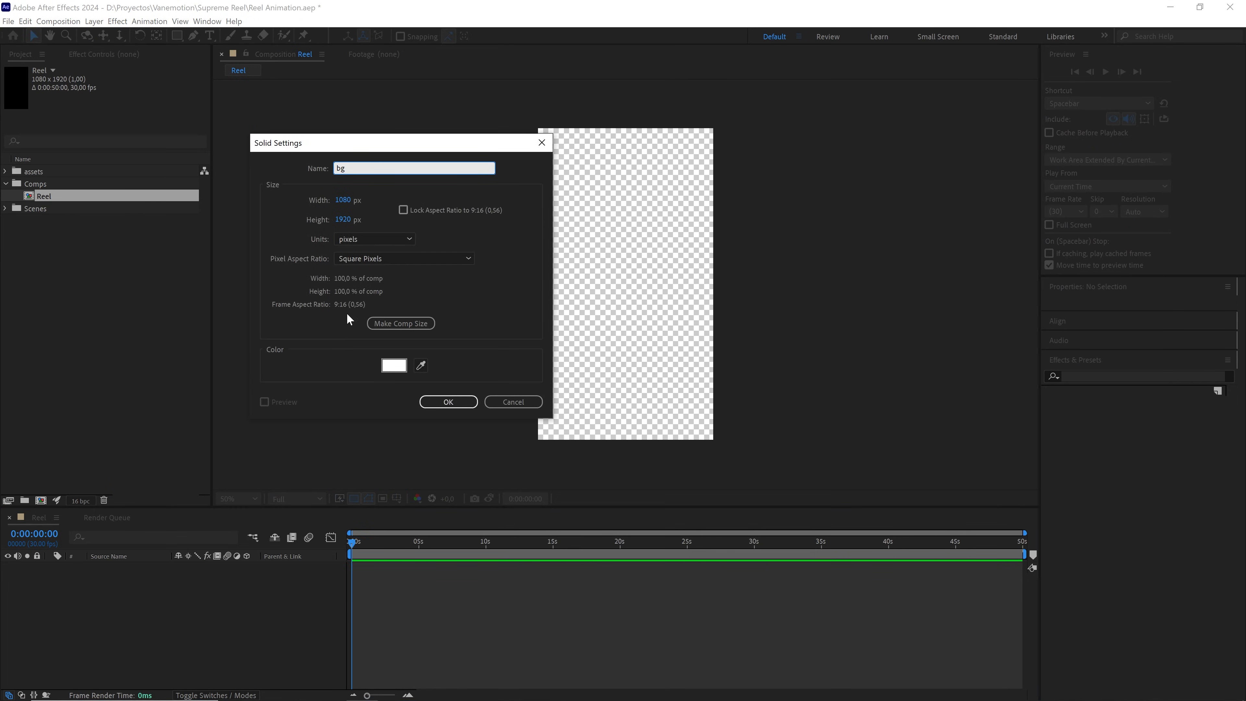
click(395, 369)
drag(203, 460, 158, 458)
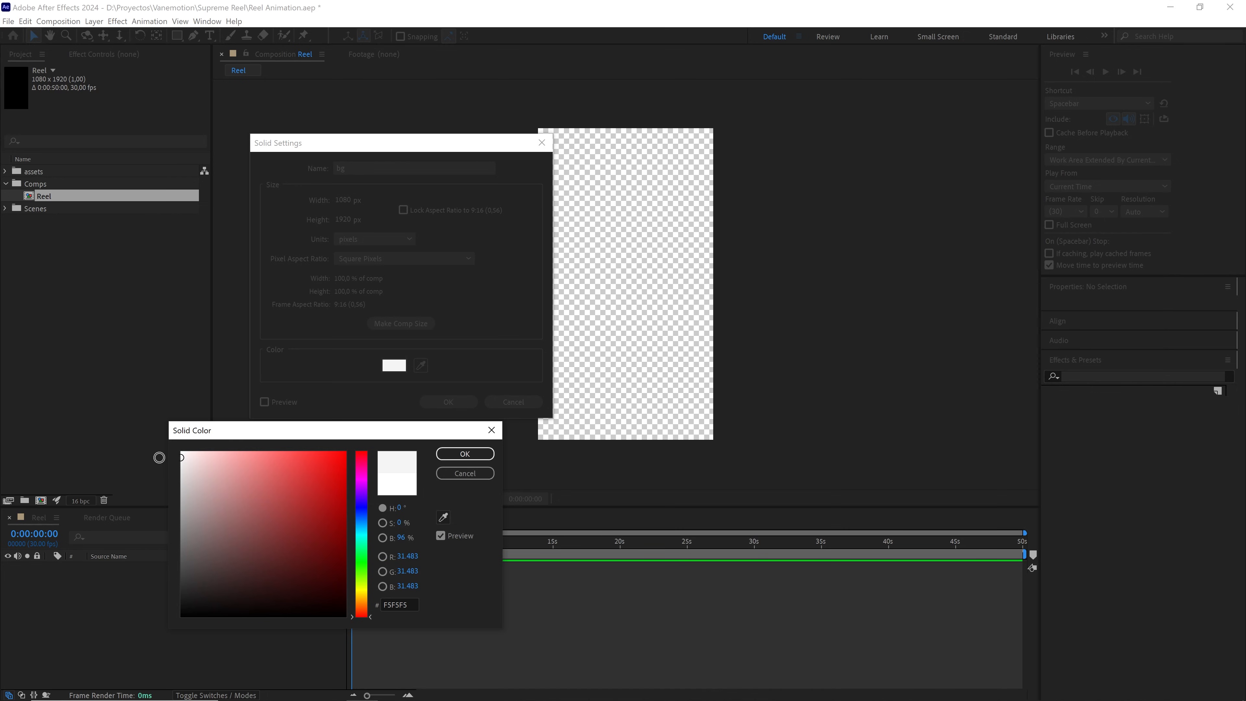
click(456, 453)
click(459, 403)
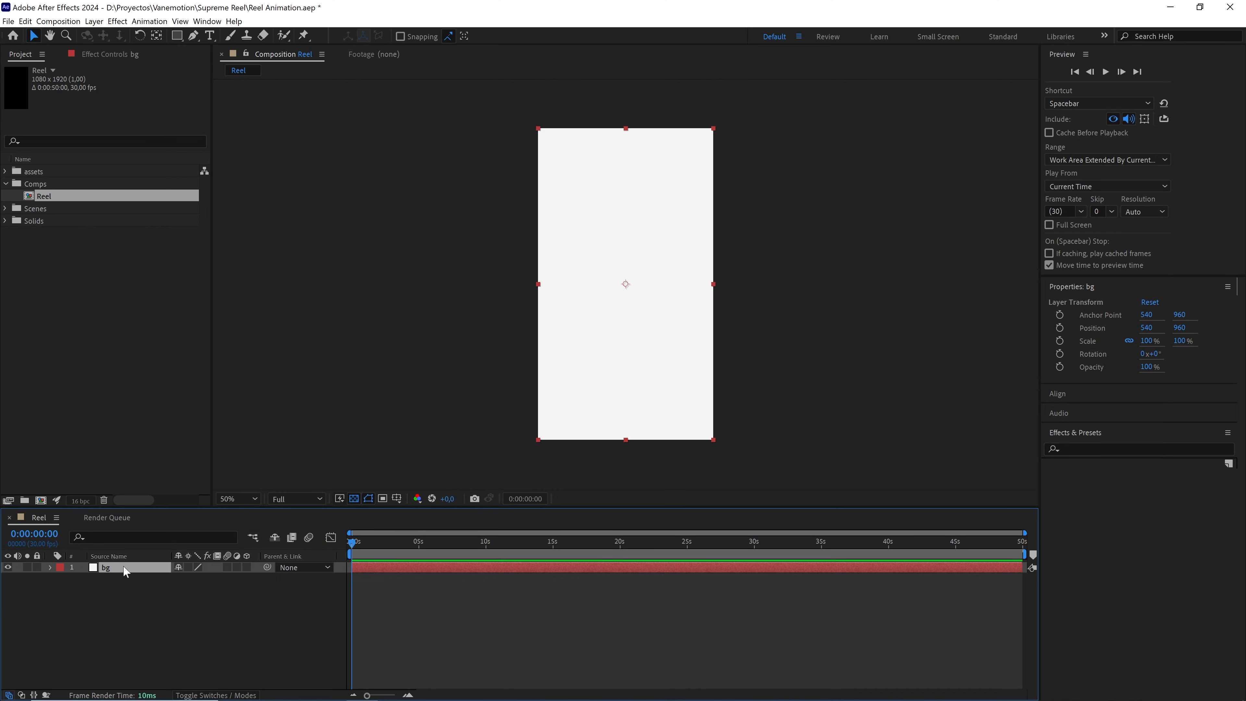
click(40, 567)
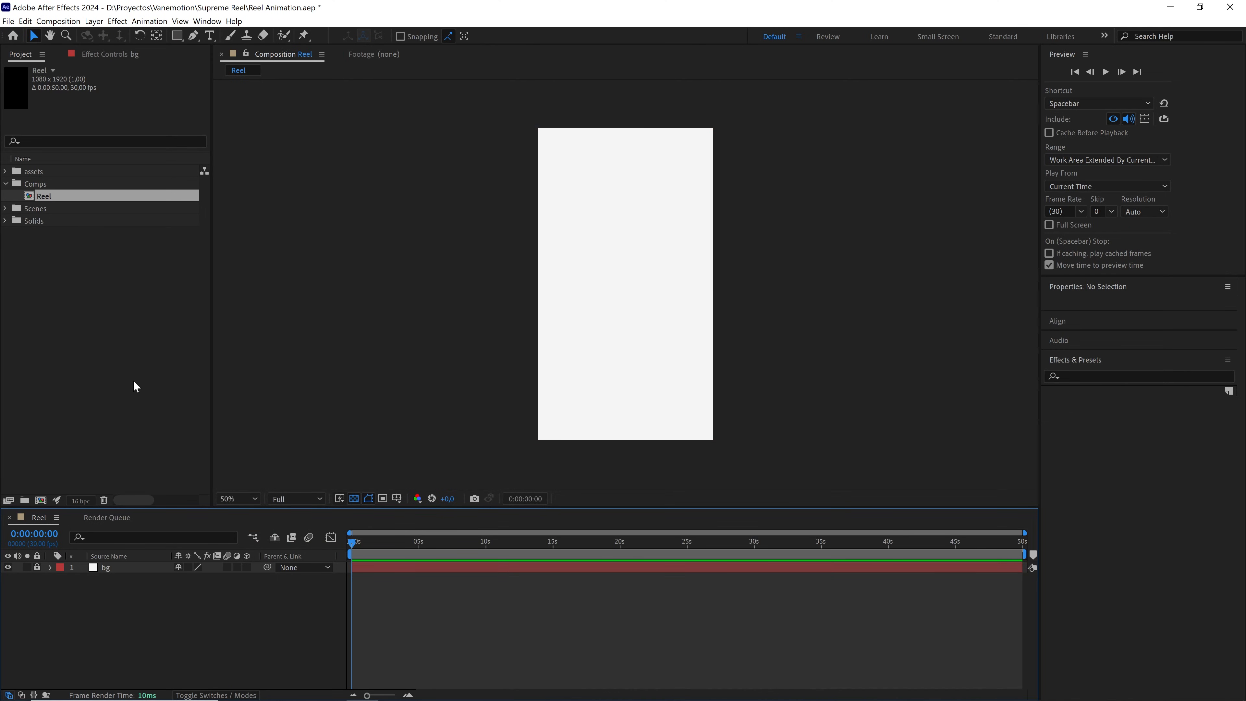
Place Scene 01.jpg from the Scenes folder above the bg layer in the Reel timeline
click(5, 209)
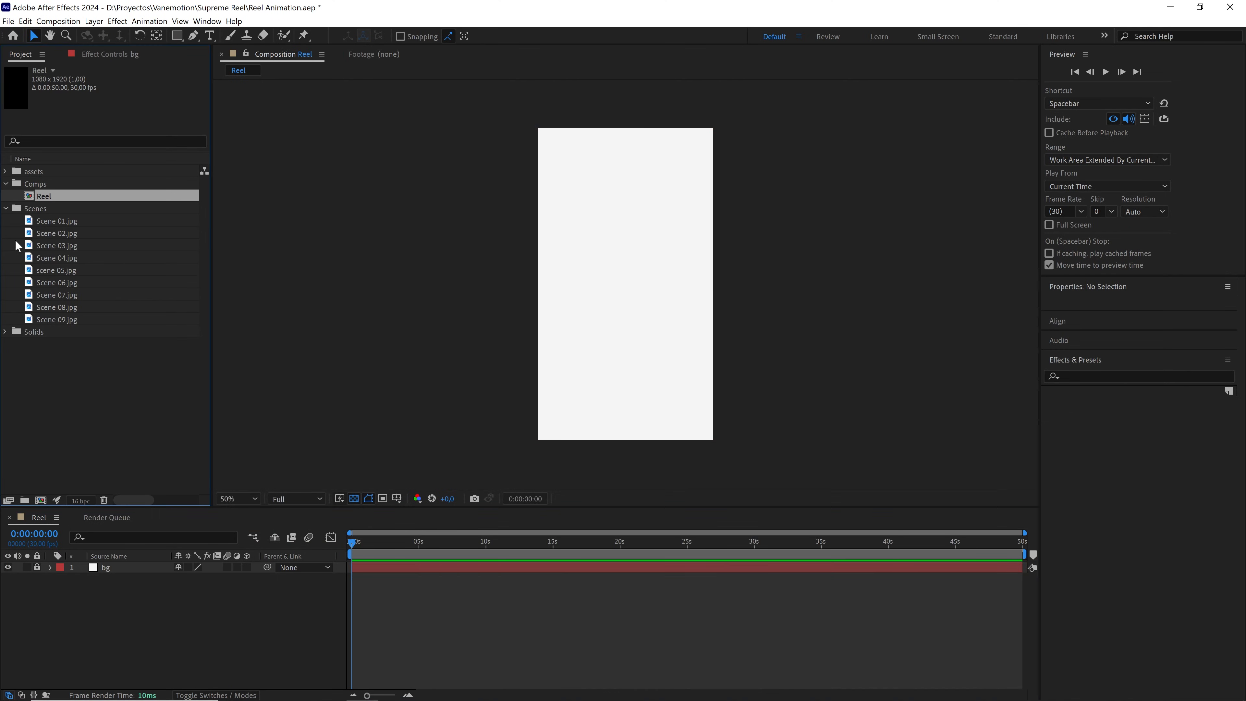
click(63, 223)
drag(69, 226, 144, 567)
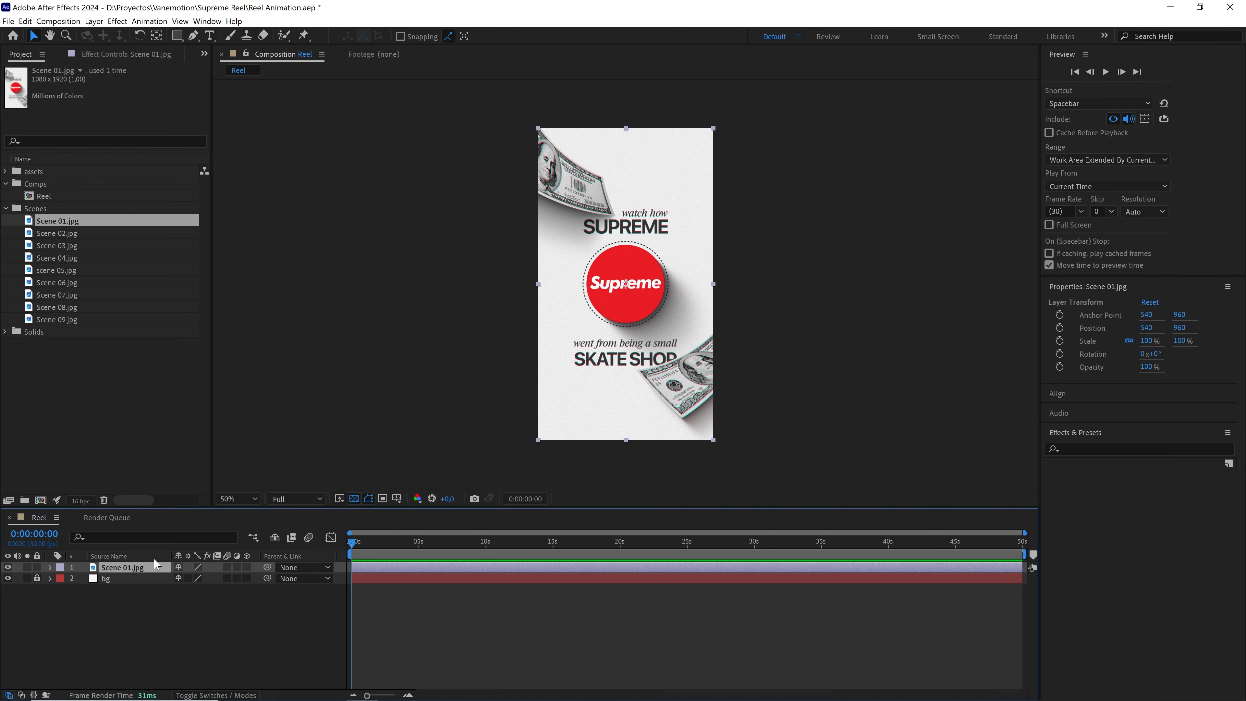
Try out the Proportional Grid and Title/Action Safe overlays on the Scene 01 reference image
click(397, 499)
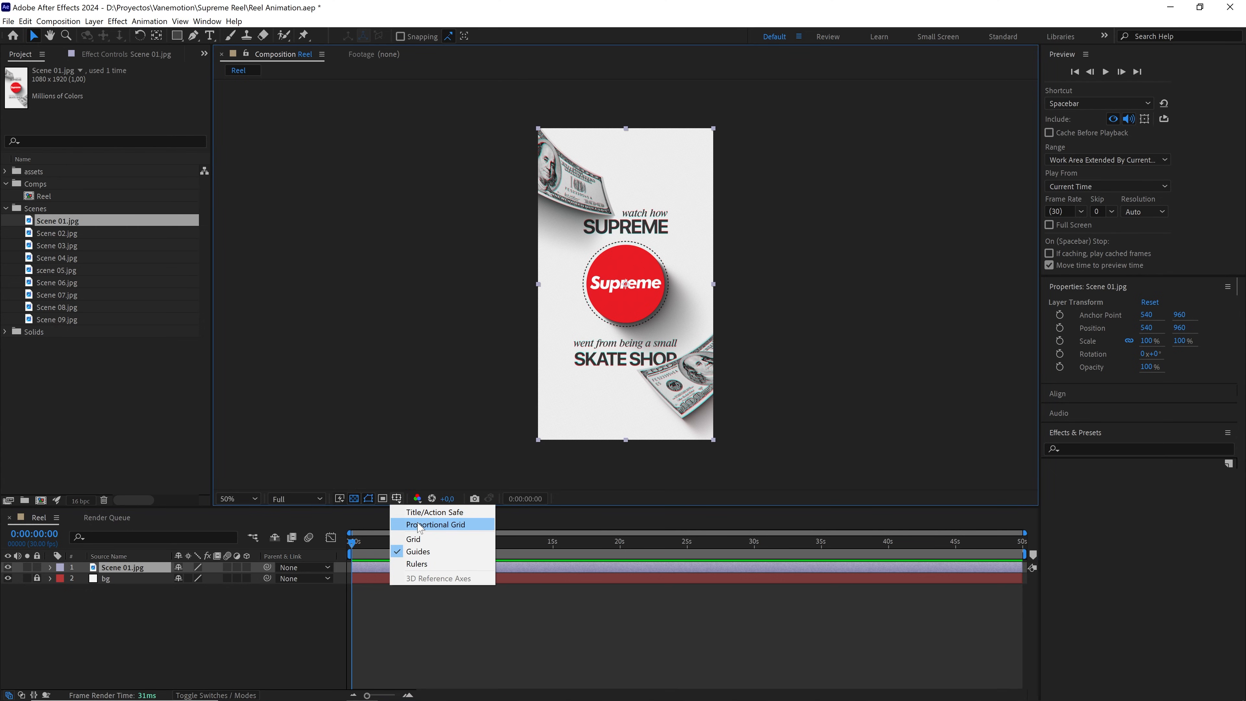
click(418, 525)
click(397, 498)
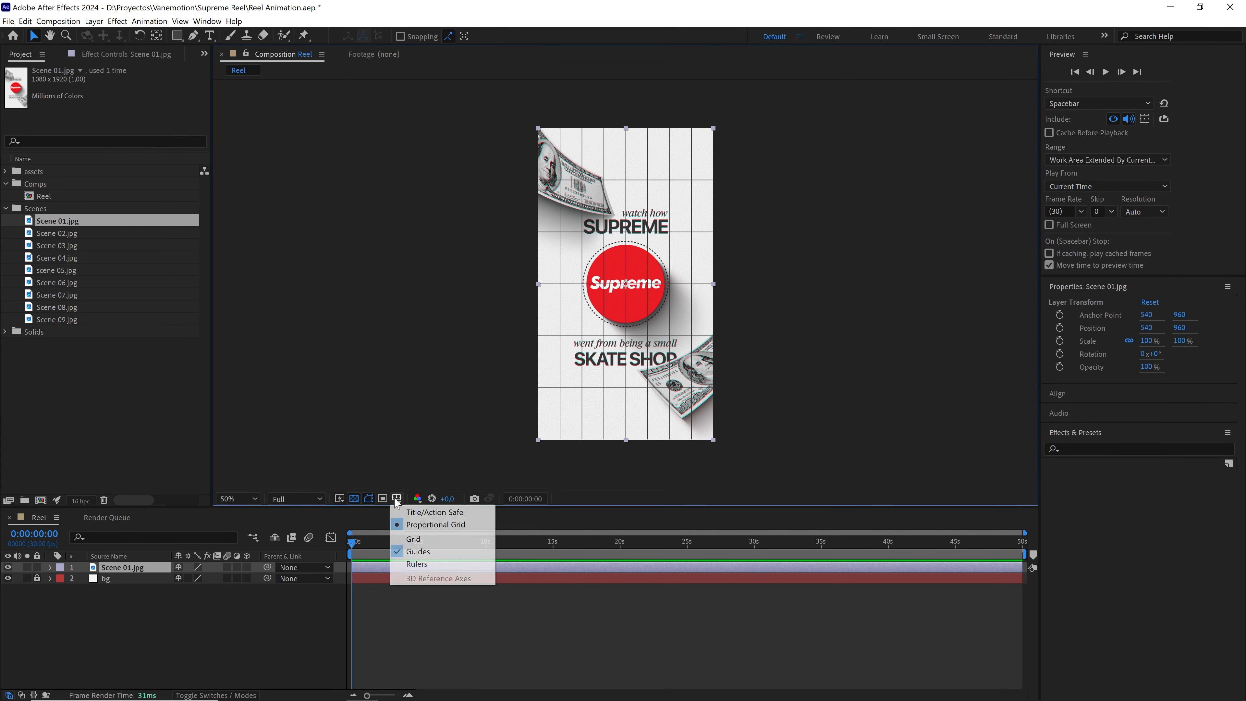
click(433, 512)
key(slash)
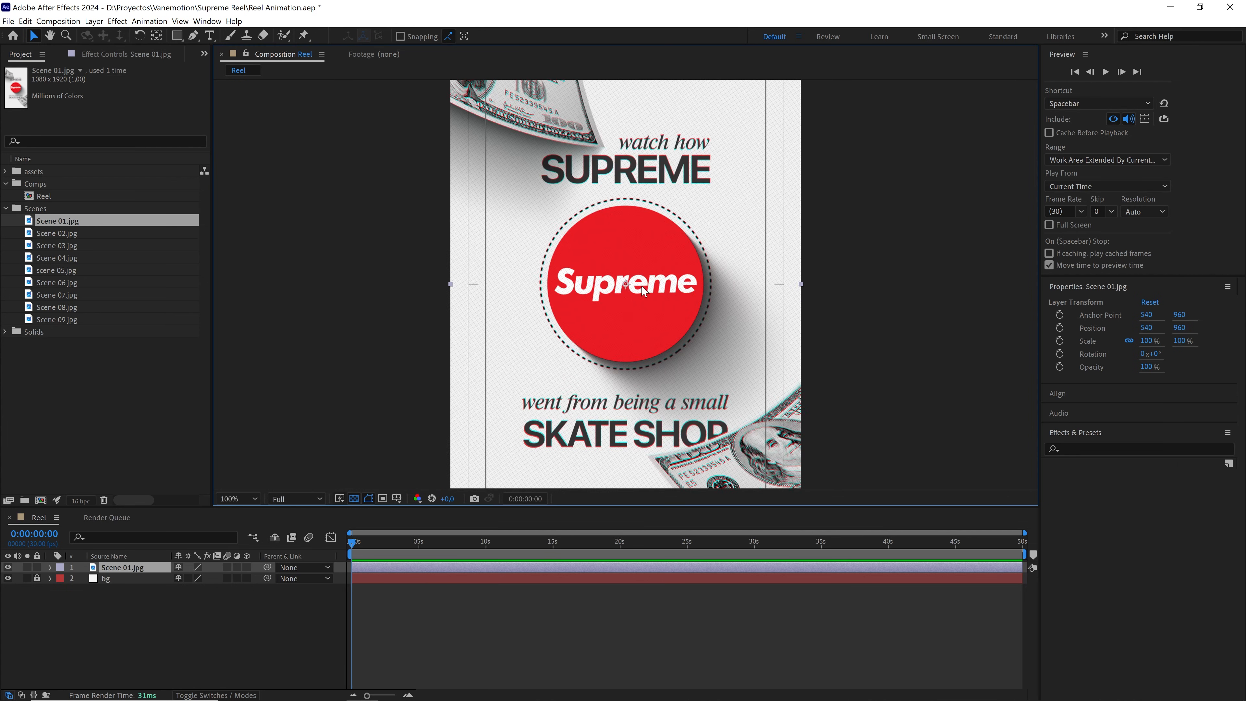
click(397, 498)
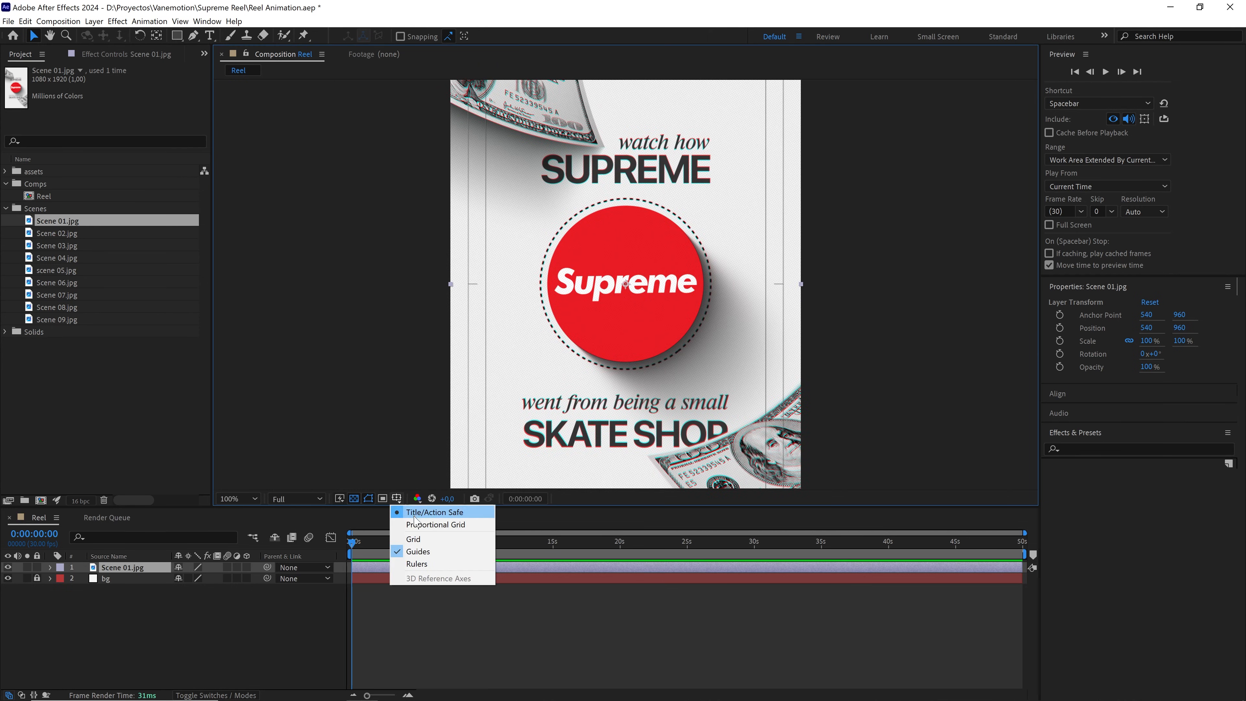
click(431, 524)
key(comma)
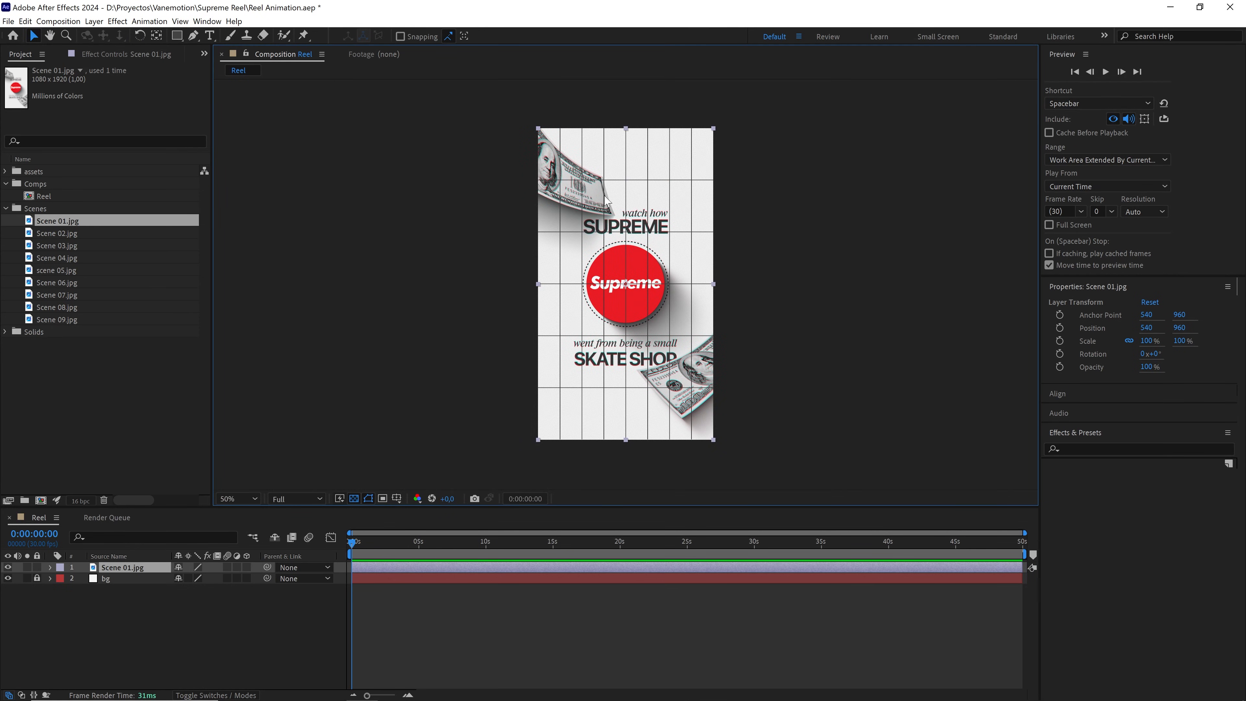
key(period)
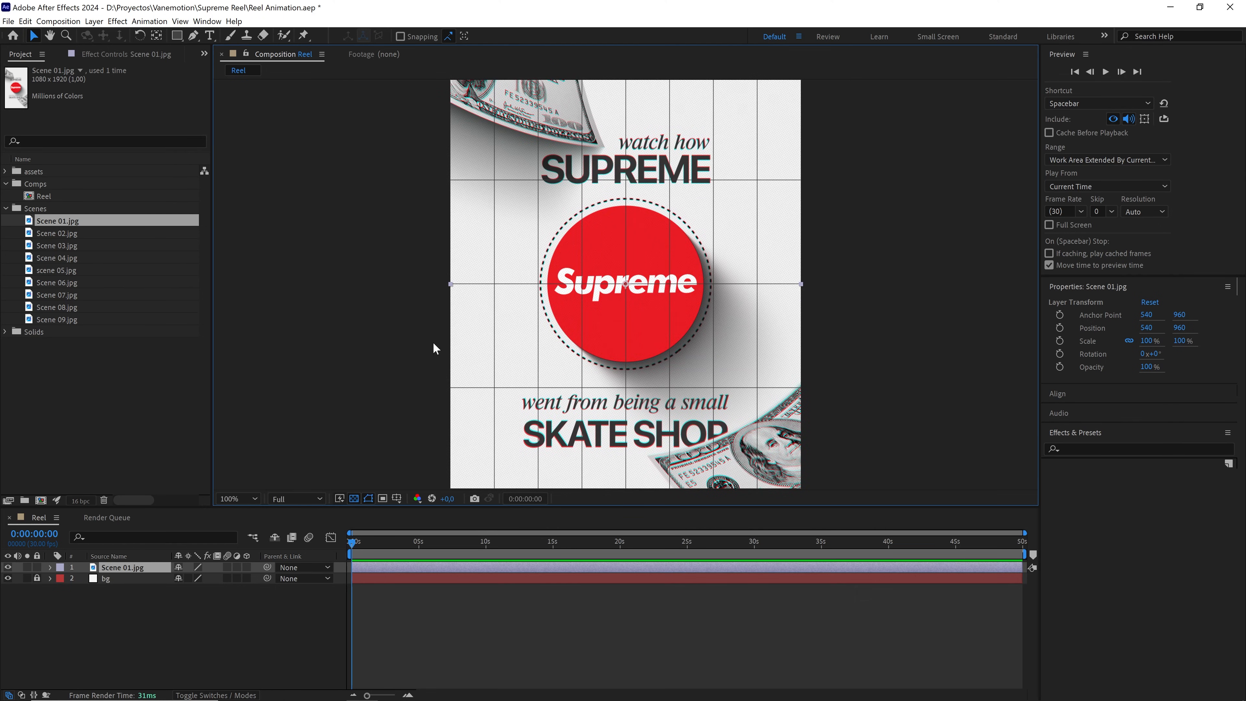
Display the Title/Action Safe overlay on the composition and deselect the reference layer
click(397, 499)
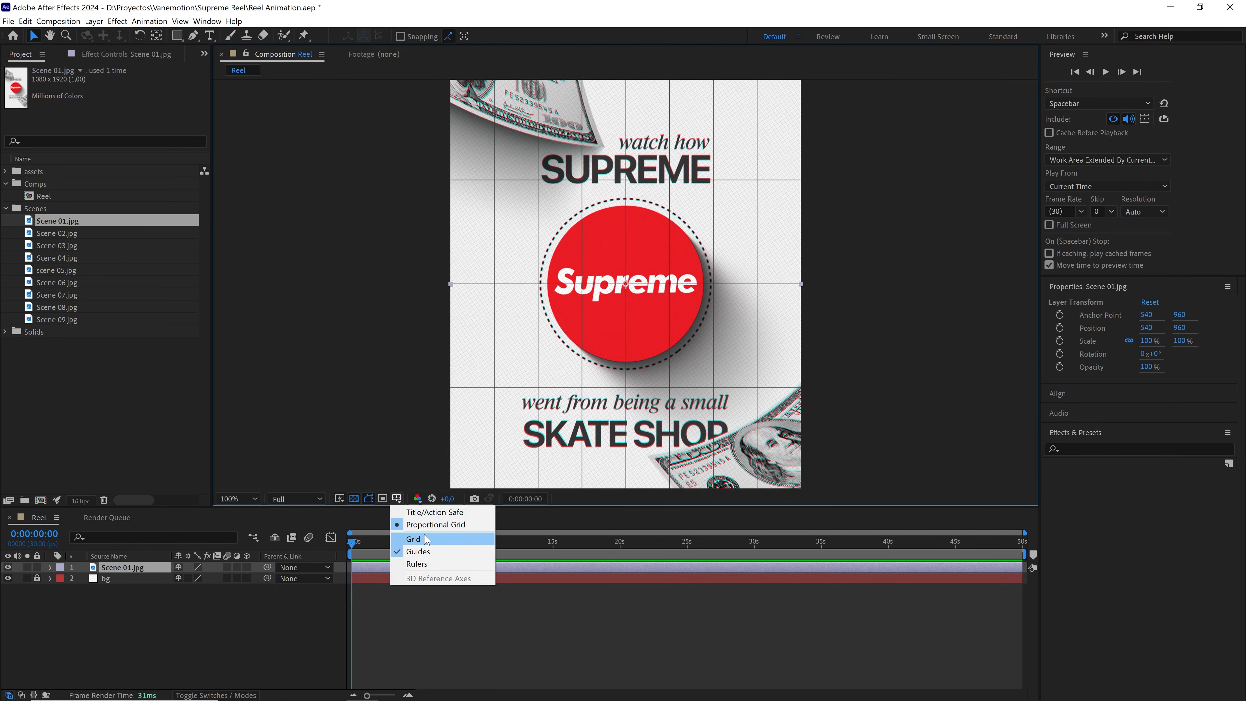
click(435, 513)
scroll(582, 326, down, 2)
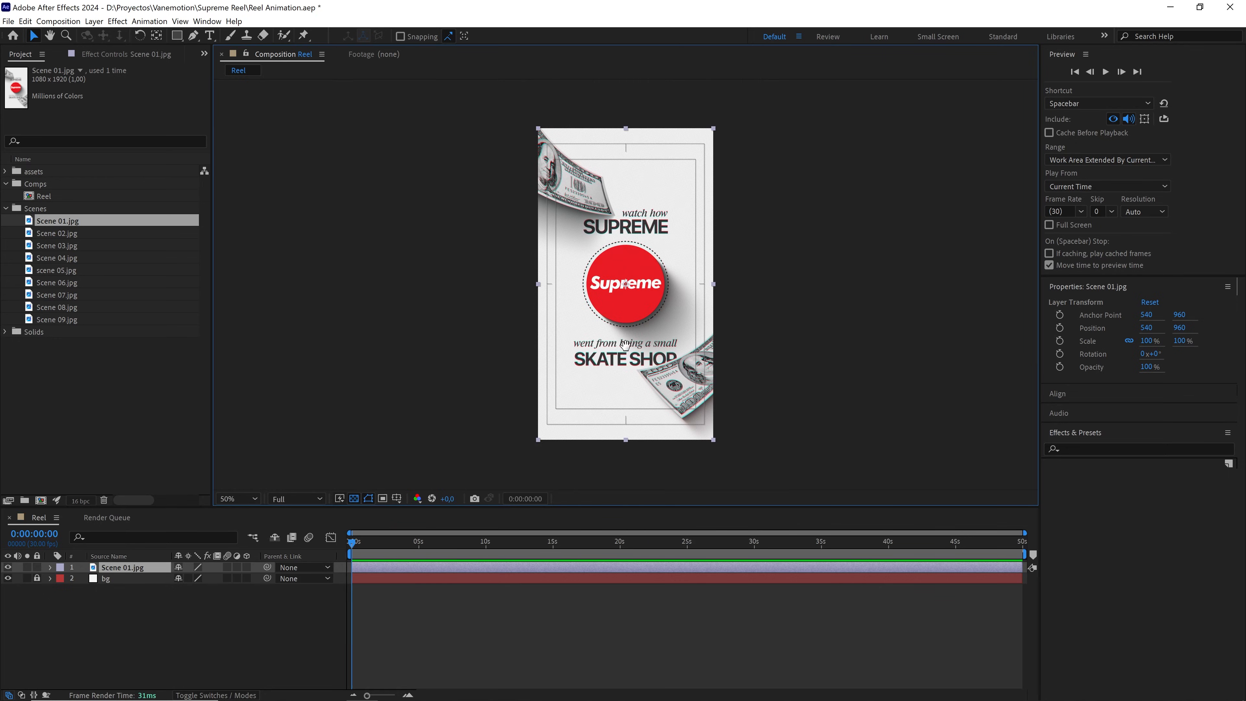
click(224, 624)
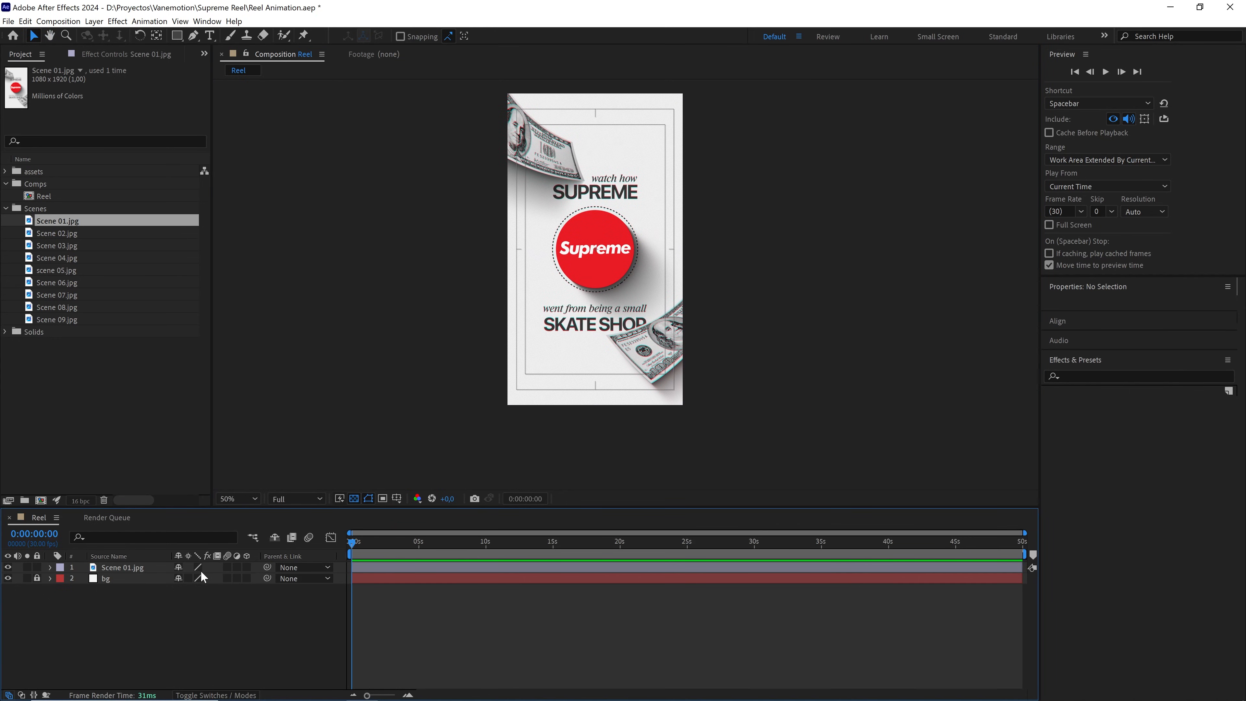
Lower the opacity of the Scene 01.jpg layer to 31%
click(116, 568)
key(t)
drag(179, 578, 146, 582)
click(153, 604)
Draw a red circle about 476 px in diameter over the reference's red disc and center it in the composition
scroll(610, 295, up, 2)
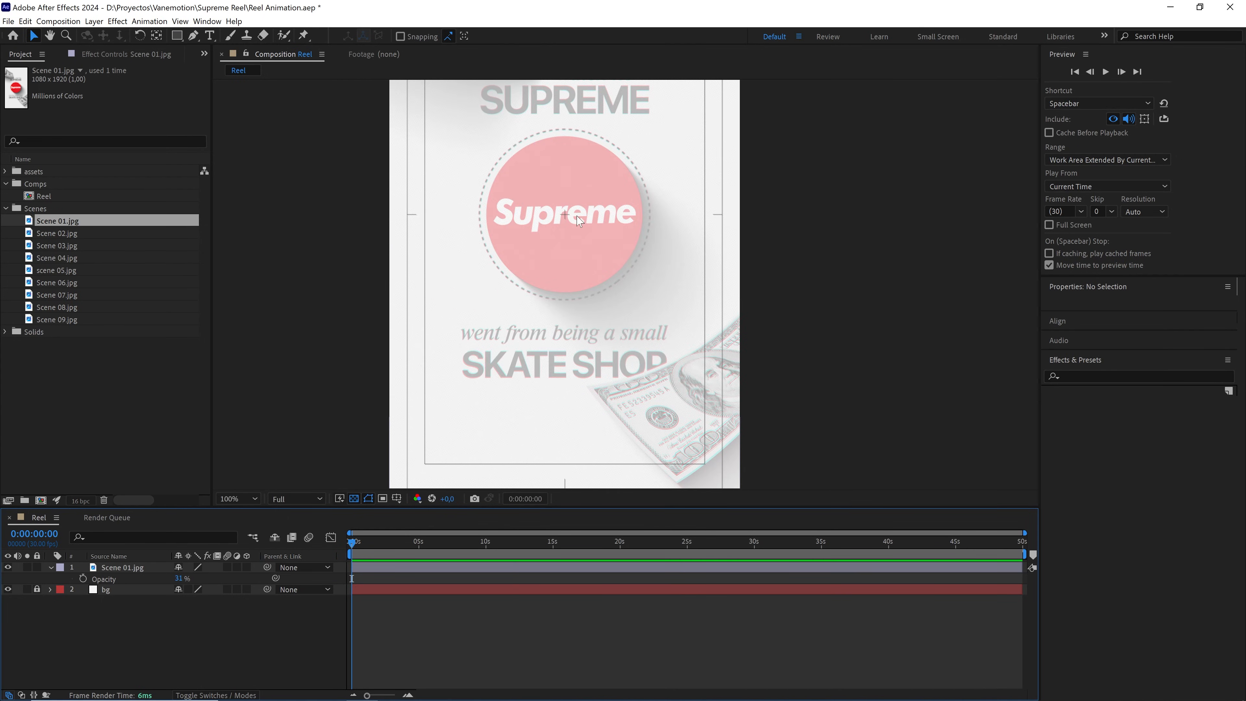
mouse_move(177, 38)
mouse_down()
mouse_move(224, 45)
mouse_move(225, 64)
mouse_up()
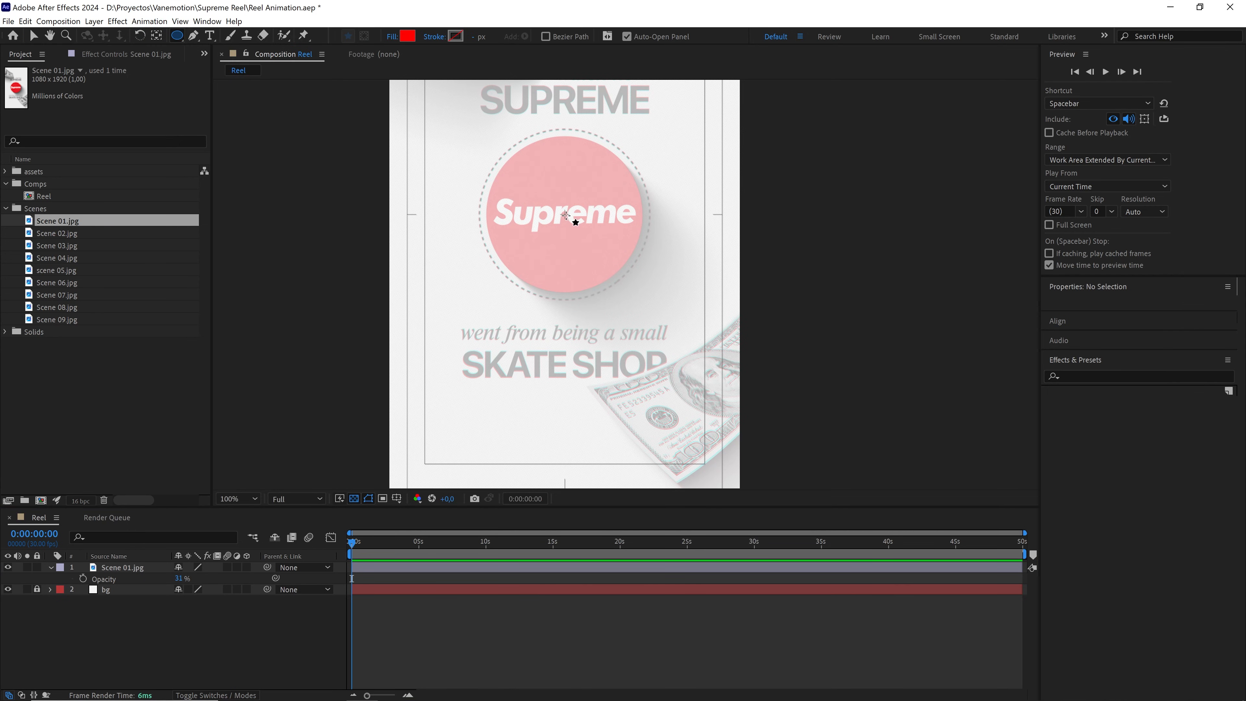
mouse_move(566, 215)
mouse_down()
mouse_move(638, 287)
mouse_move(622, 295)
mouse_up()
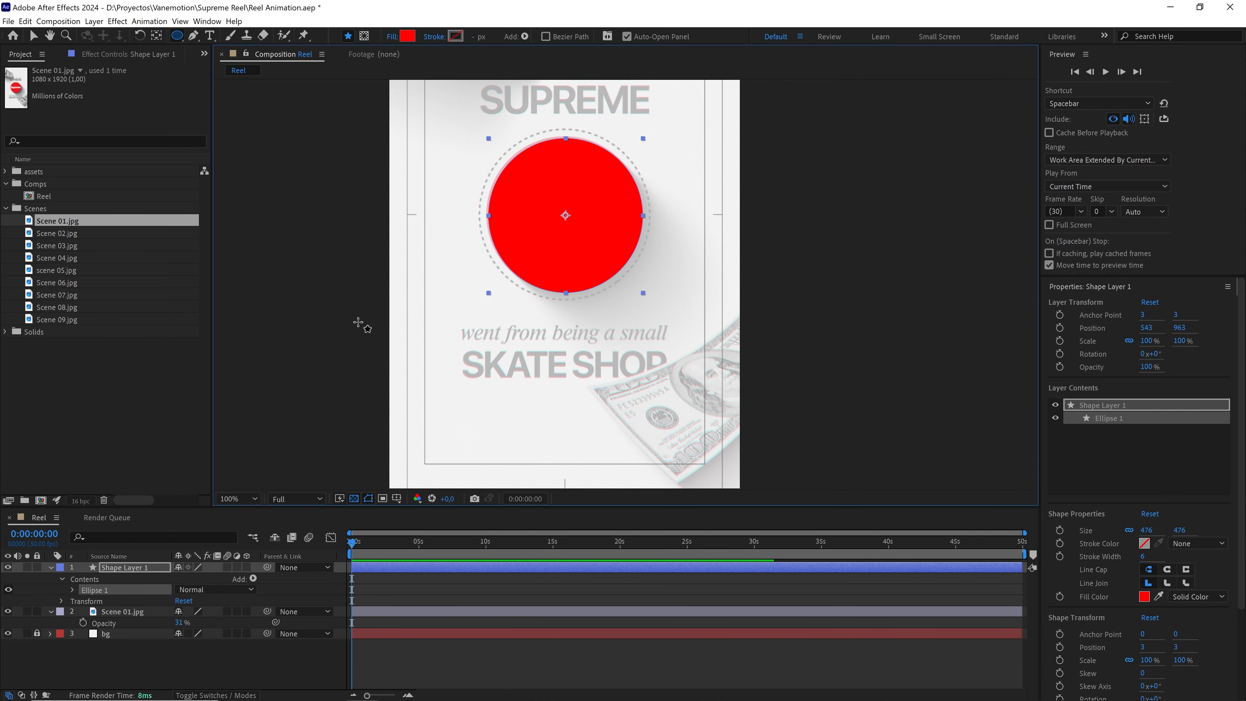
key(ctrl+Home)
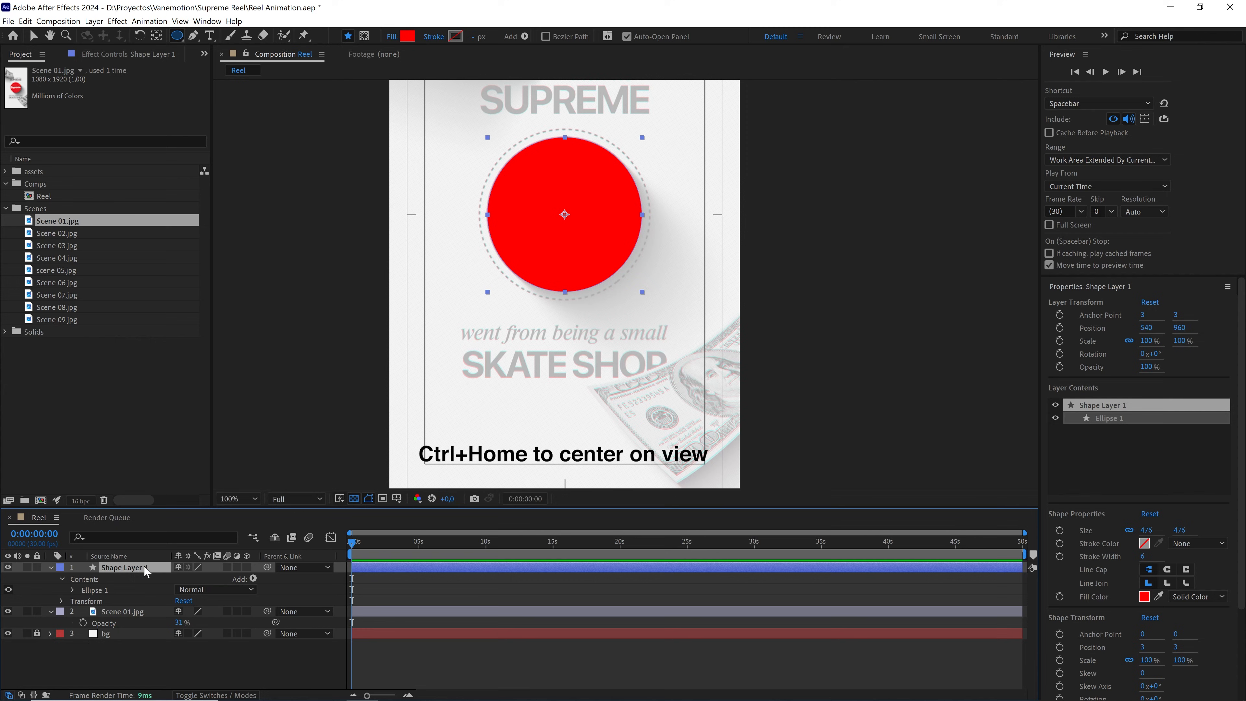
Rename the new shape layer as circle, deselect it and return to the Selection tool
key(Return)
text(circle)
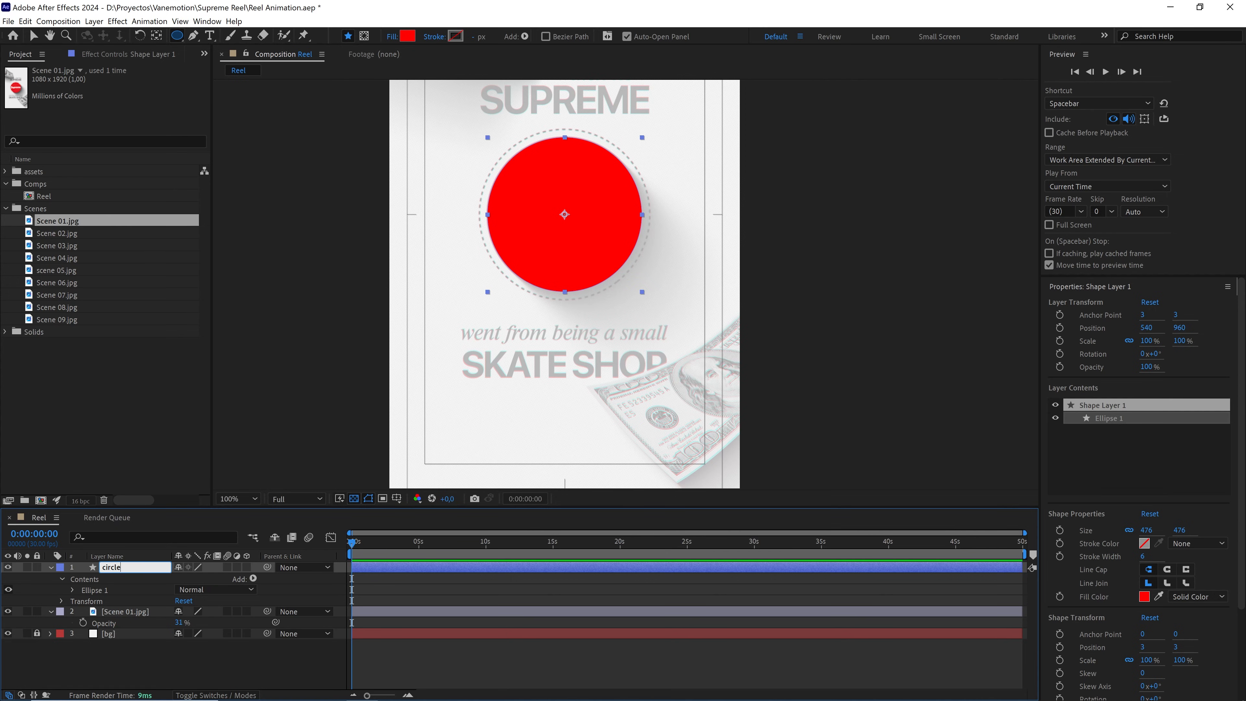
click(315, 583)
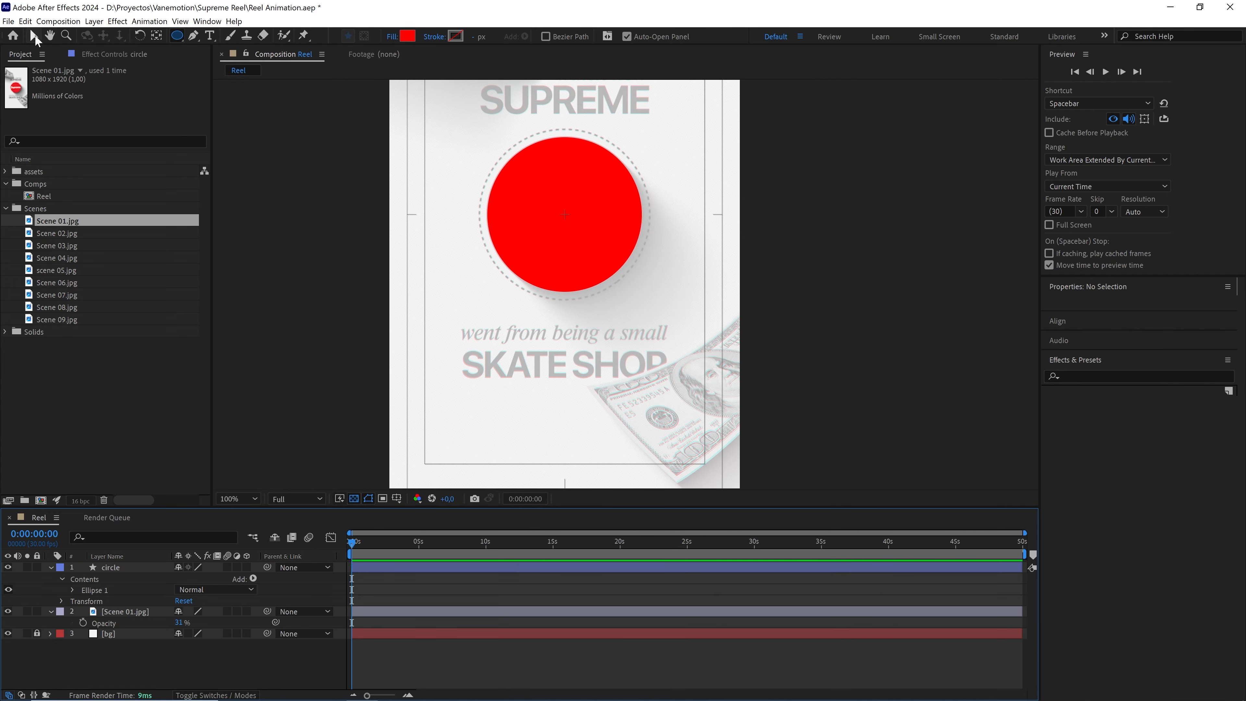
click(35, 37)
scroll(552, 192, up, 1)
drag(550, 178, 592, 279)
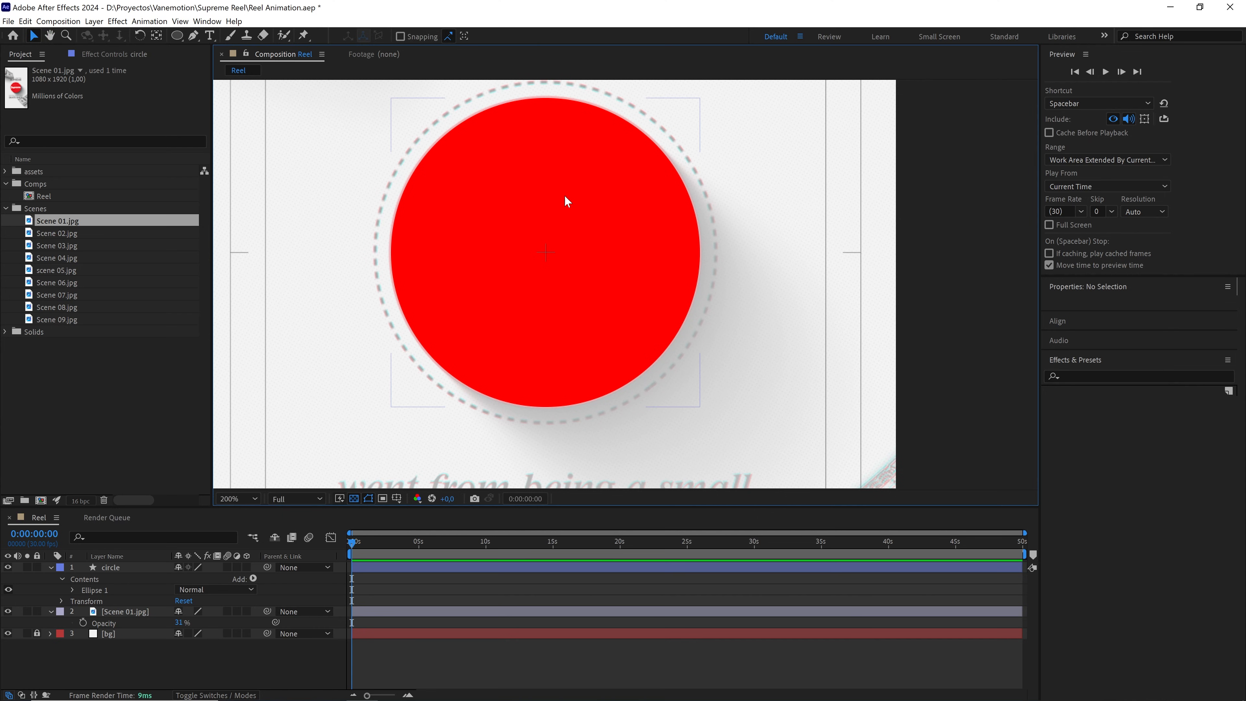
drag(566, 196, 624, 263)
key(ctrl+z)
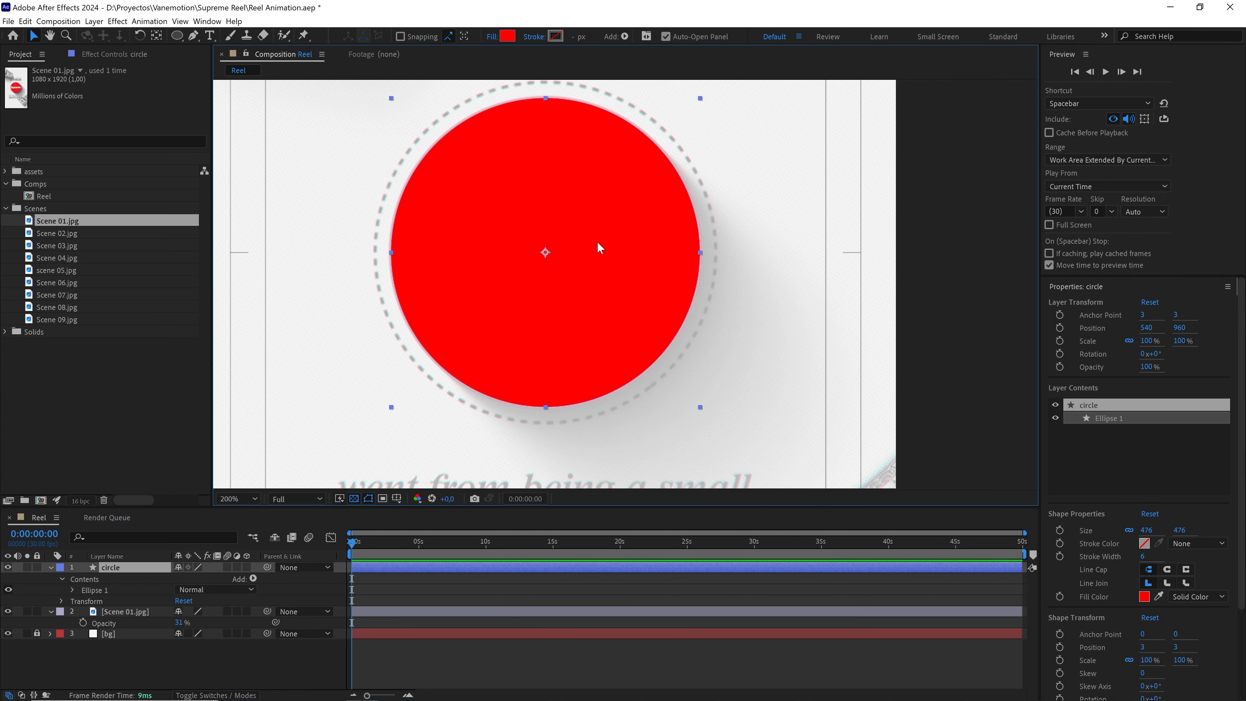
scroll(616, 239, down, 1)
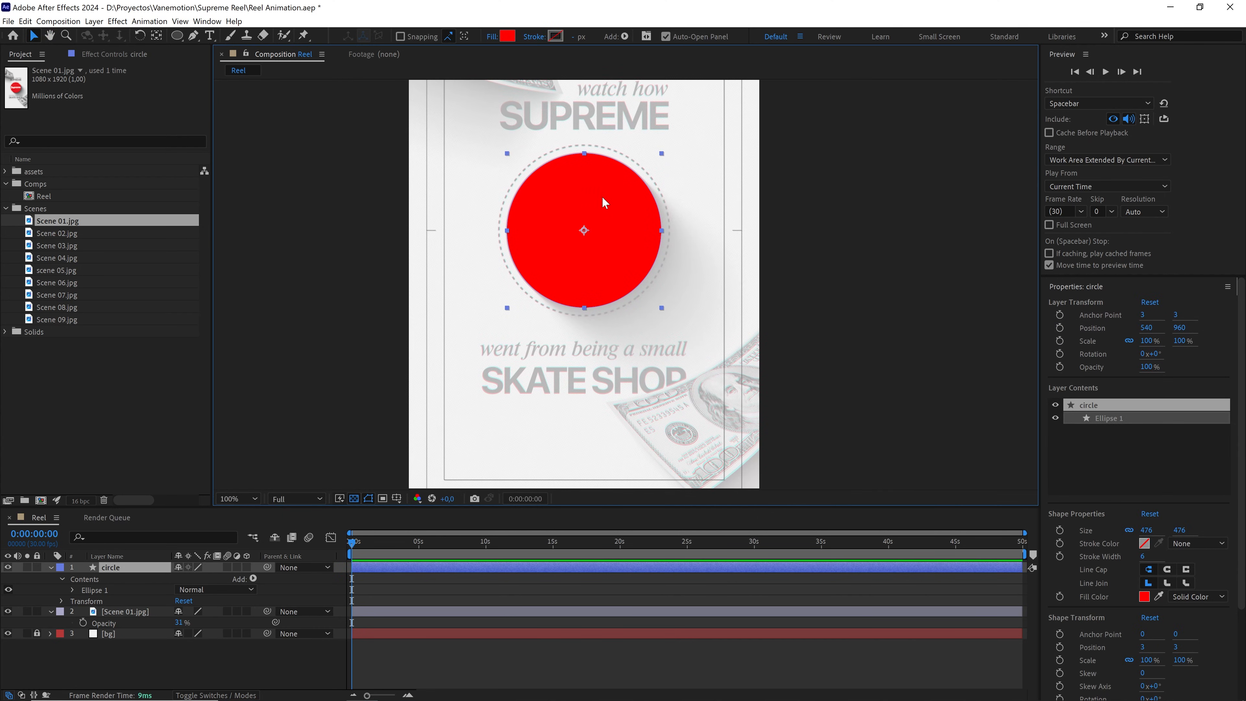
scroll(561, 161, up, 3)
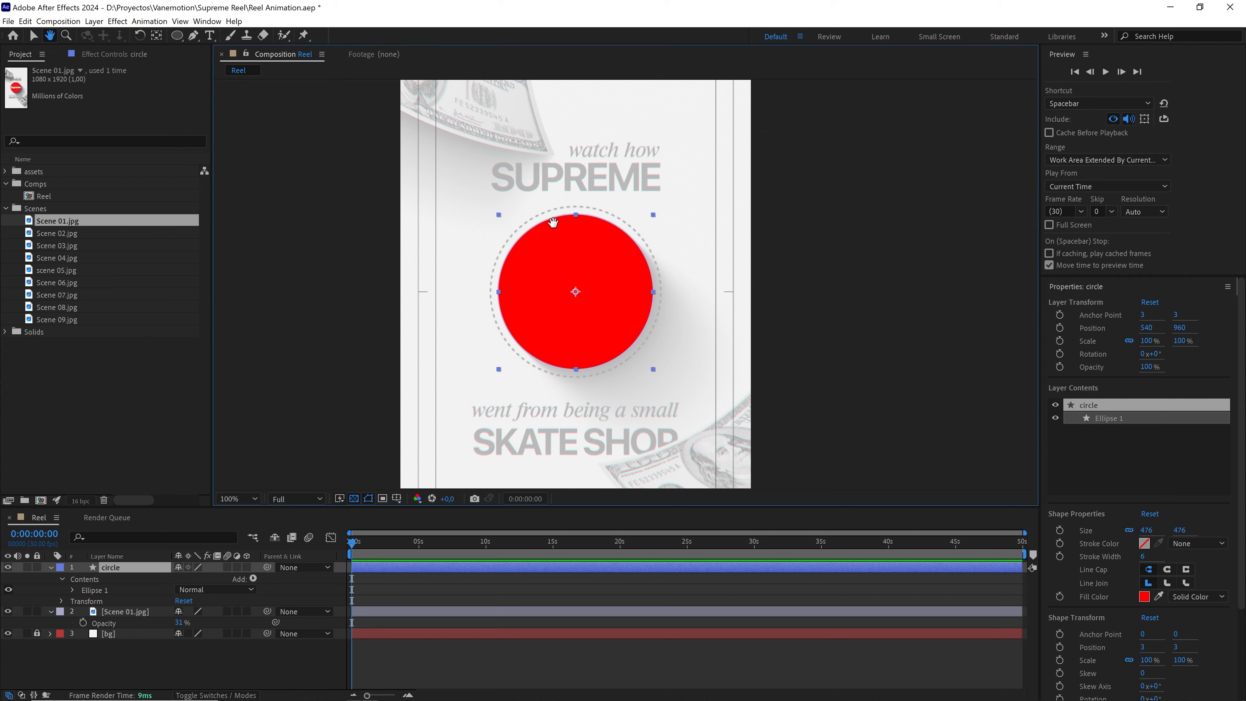
Duplicate the circle layer and rename the copy as stroke
click(281, 590)
click(118, 568)
key(ctrl+d)
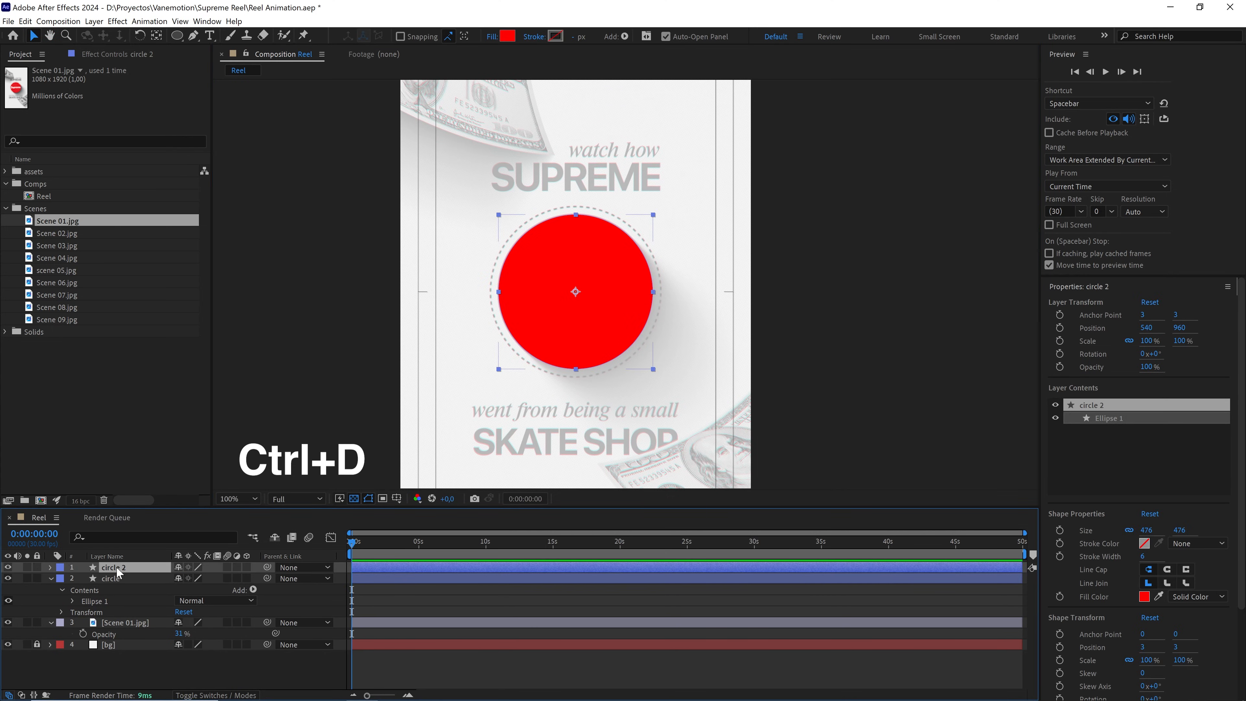
key(Return)
text(stroke)
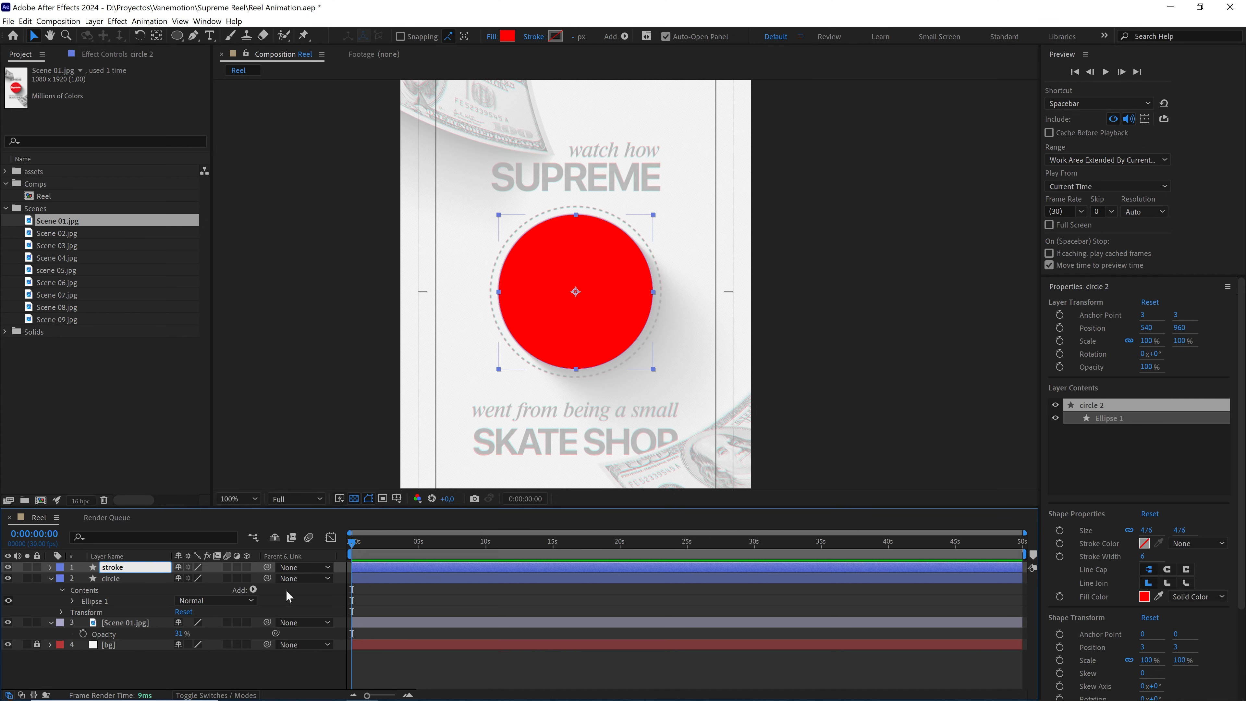
key(Return)
Remove the fill from the stroke layer's ellipse by setting its fill type to None
click(490, 37)
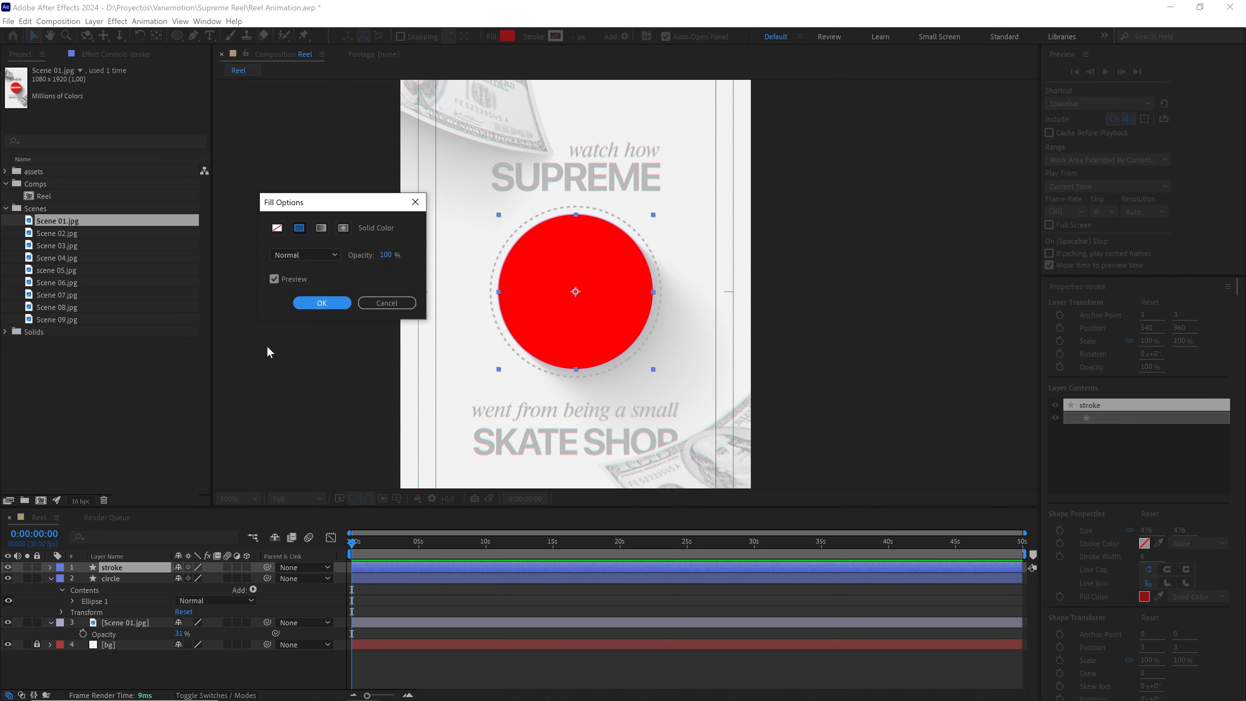
click(277, 228)
click(322, 303)
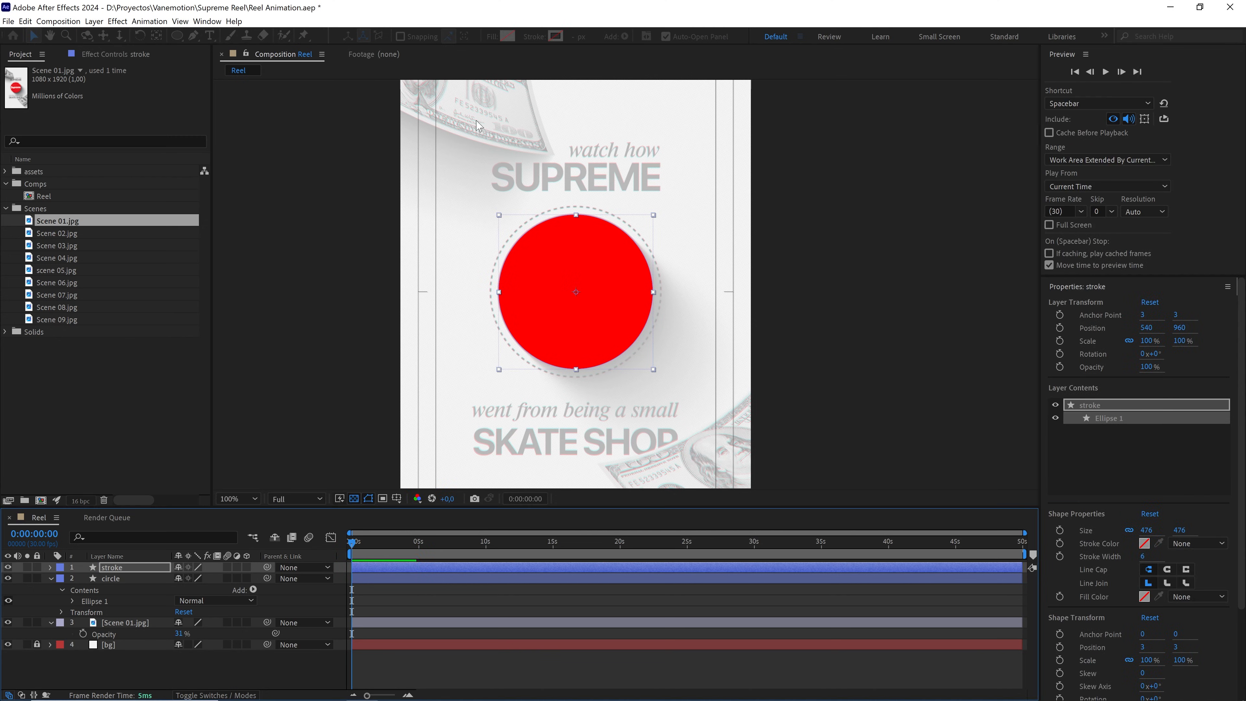
Give the stroke layer's ellipse a black (000000) outline and scale the shape to 110% to match the reference's dashed ring
click(555, 35)
drag(273, 493, 83, 683)
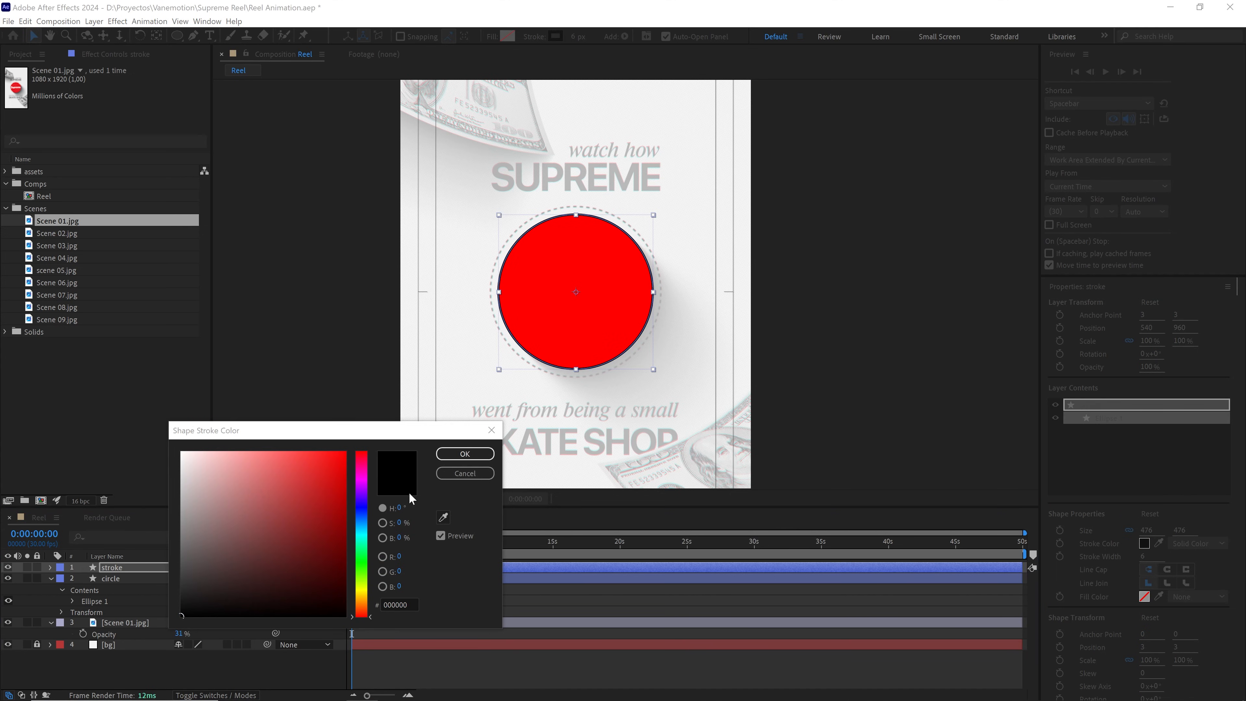
click(465, 453)
drag(654, 369, 663, 376)
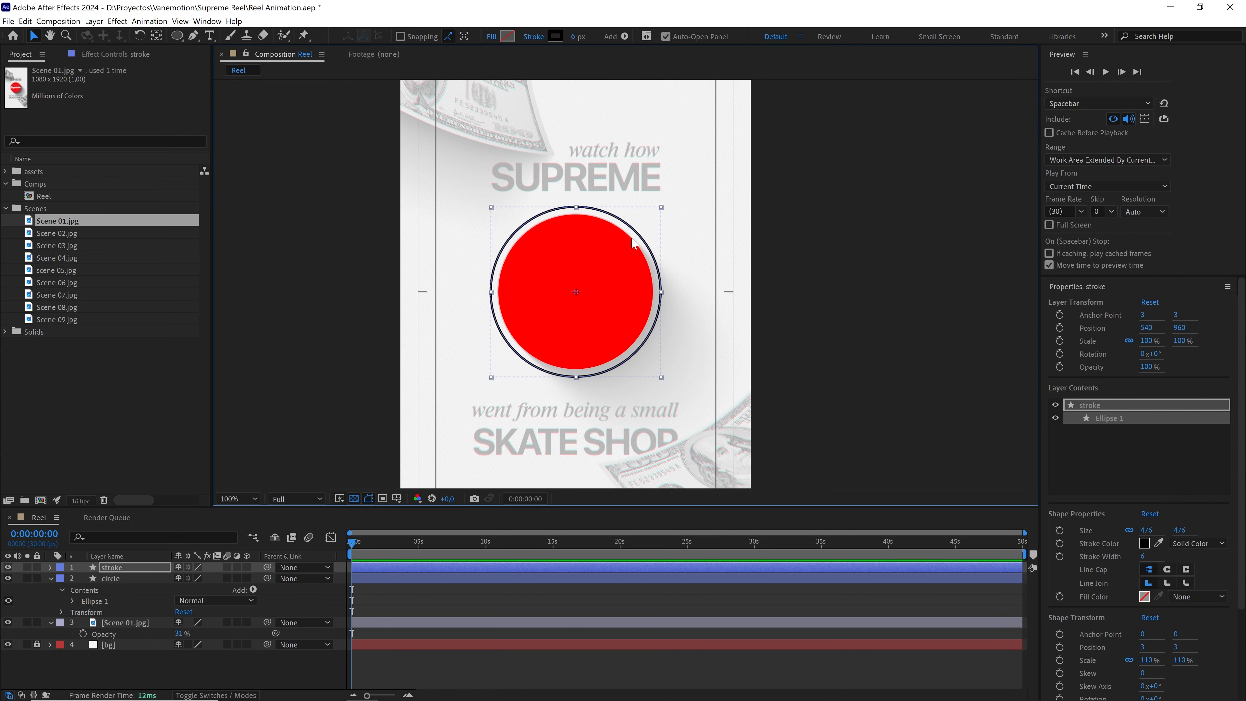
Add dashes with a dash length of 10 to Stroke 1 of the stroke layer's ellipse, and deselect the layer
key(period)
click(50, 567)
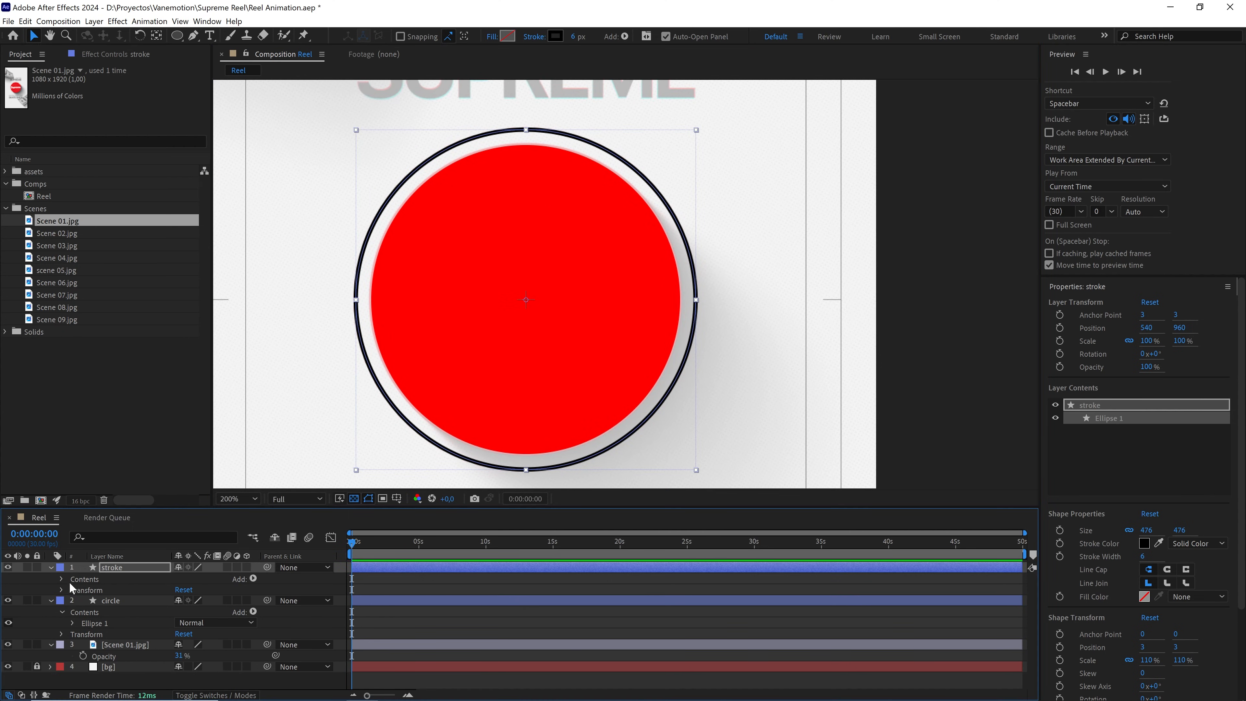
click(62, 578)
click(81, 590)
click(72, 590)
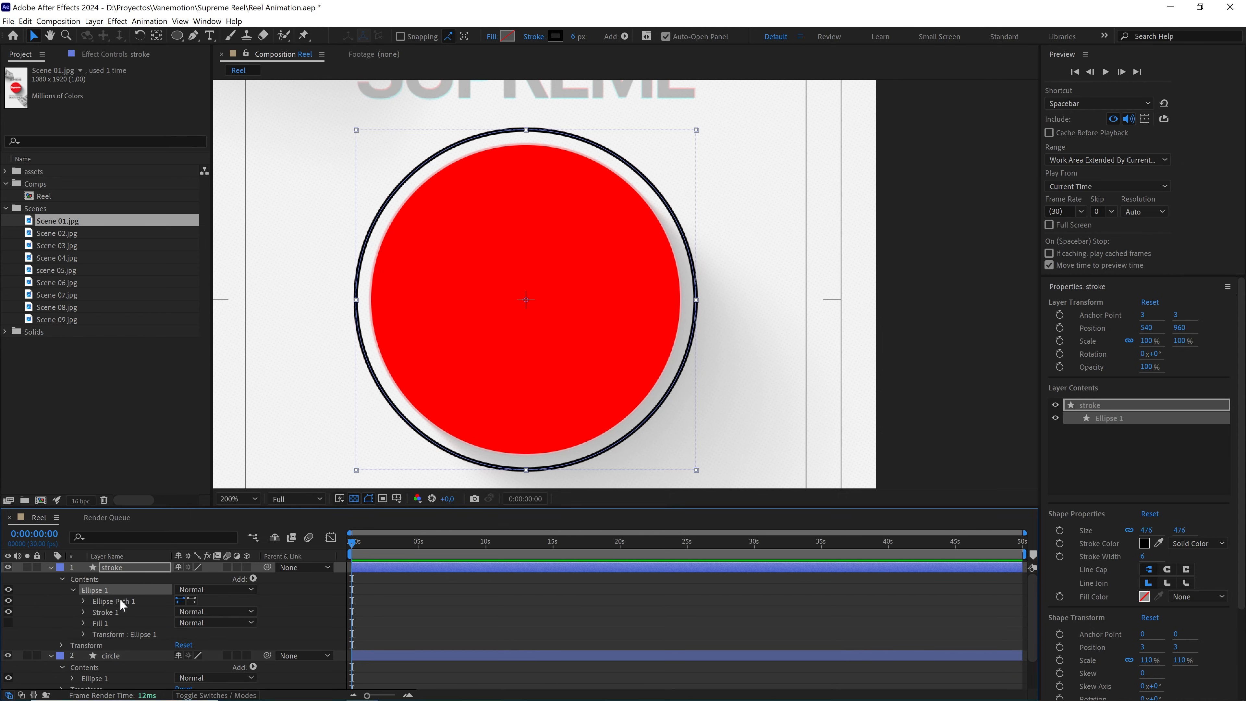
click(84, 611)
scroll(85, 611, down, 2)
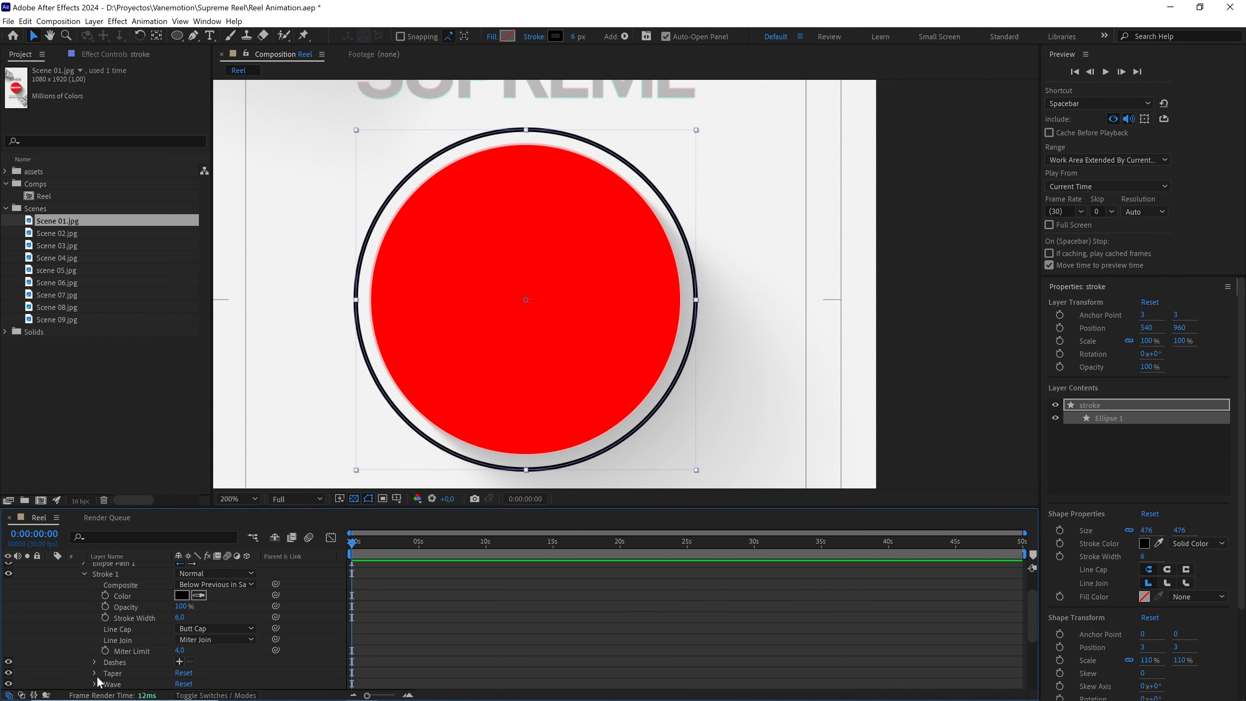
click(180, 662)
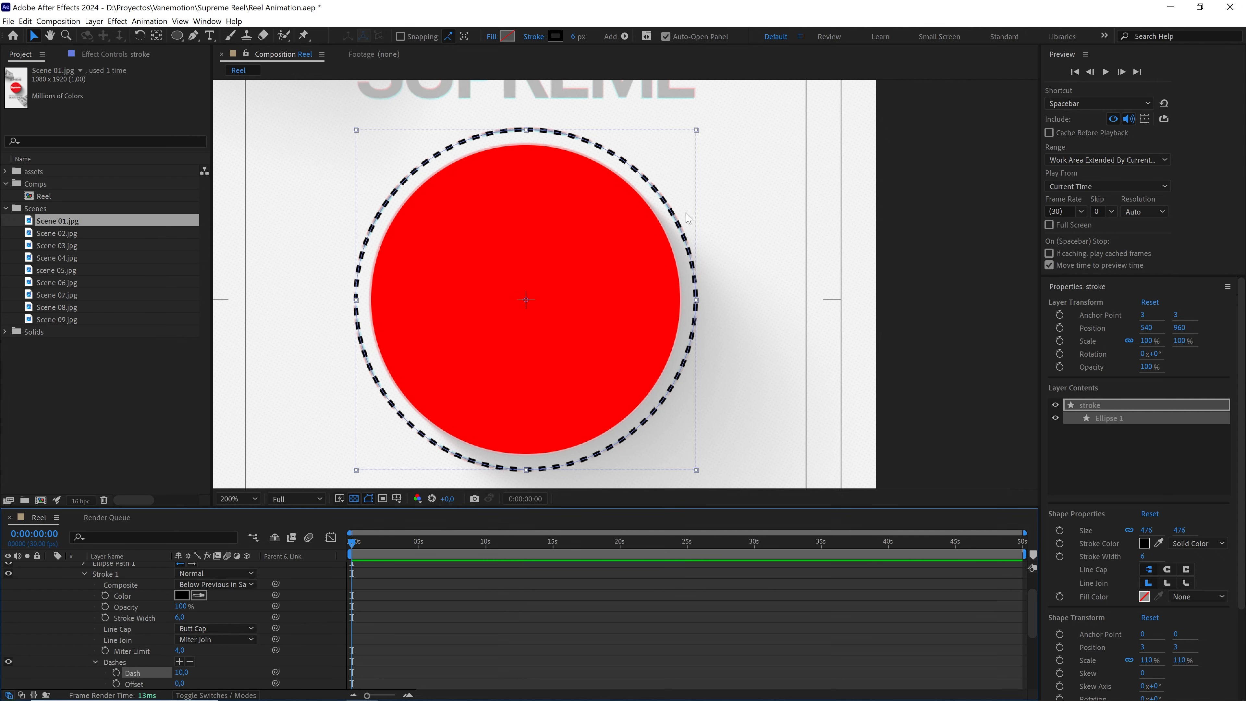
scroll(688, 278, down, 1)
click(484, 589)
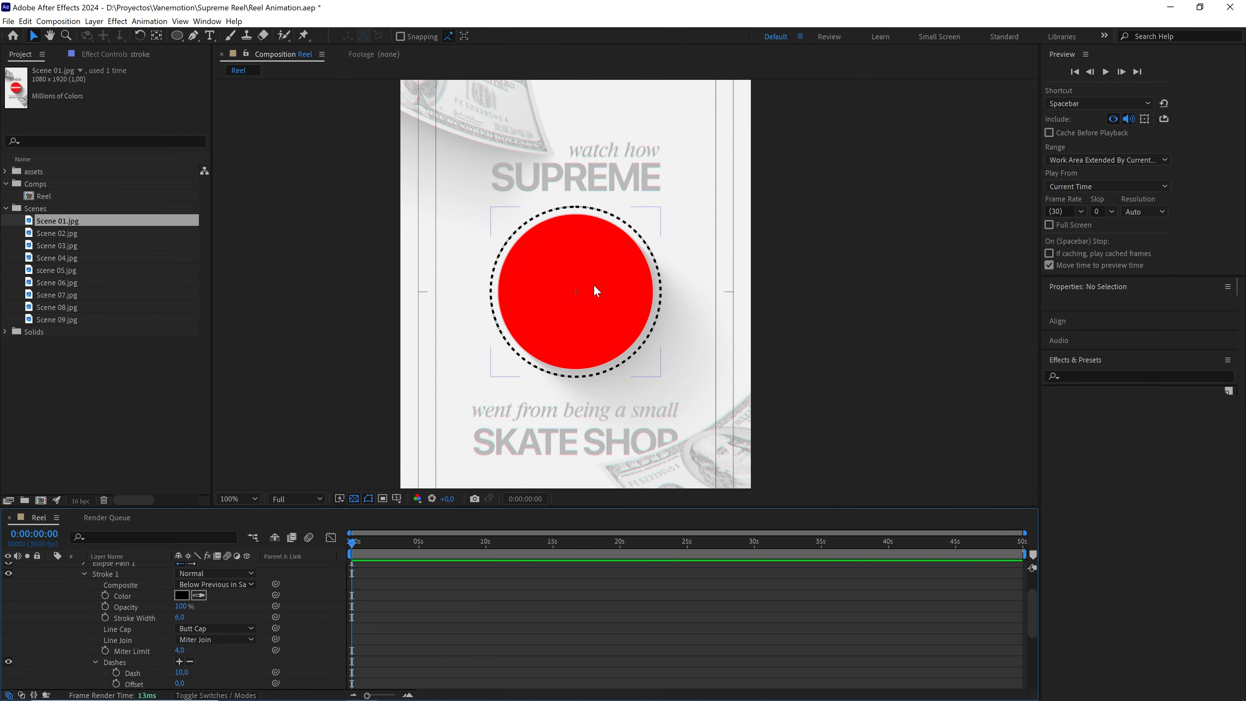
Add a text layer reading "Supreme" on the red circle
scroll(596, 290, up, 1)
key(ctrl+t)
click(479, 265)
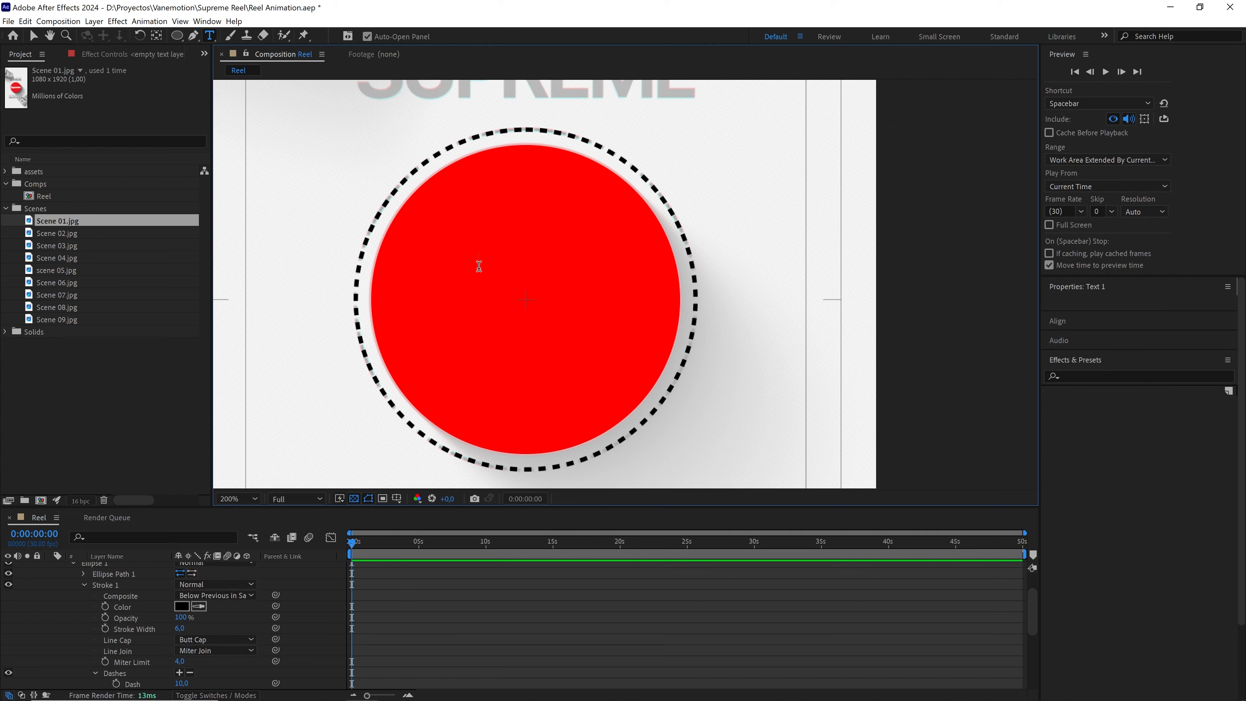
text(Supreme)
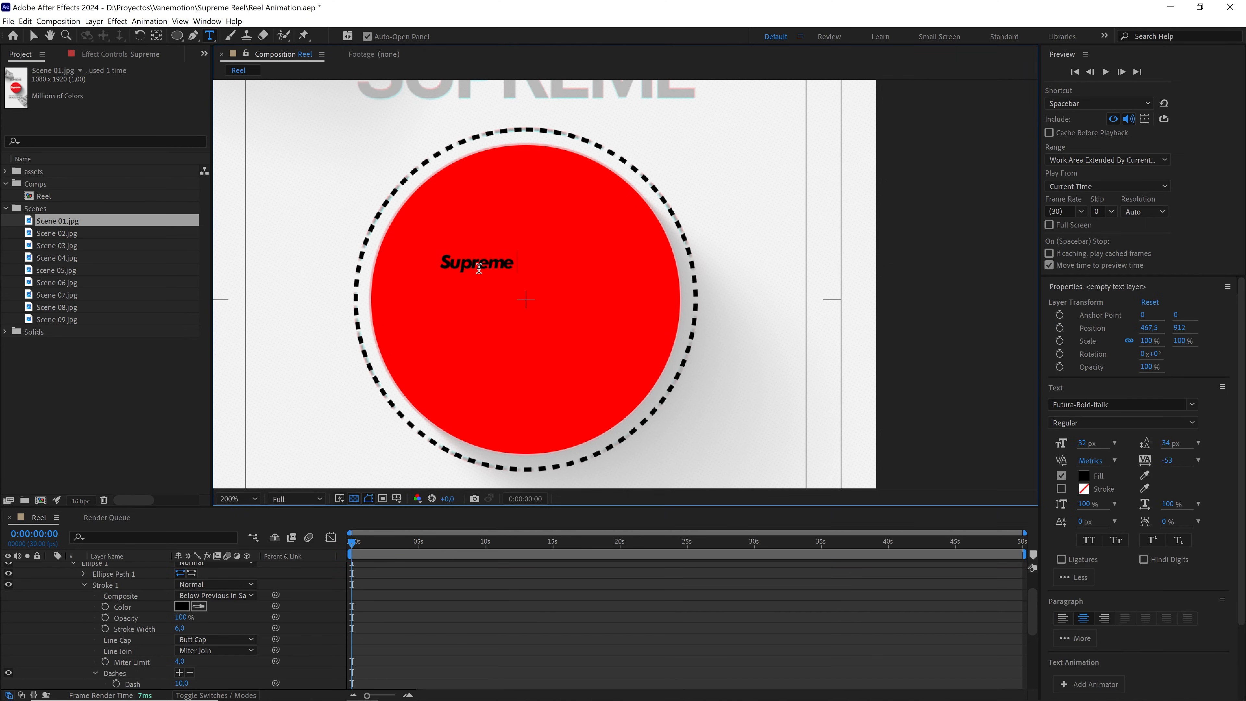
Center the Supreme text layer's anchor point on its lettering and center the layer in the composition
scroll(76, 592, up, 2)
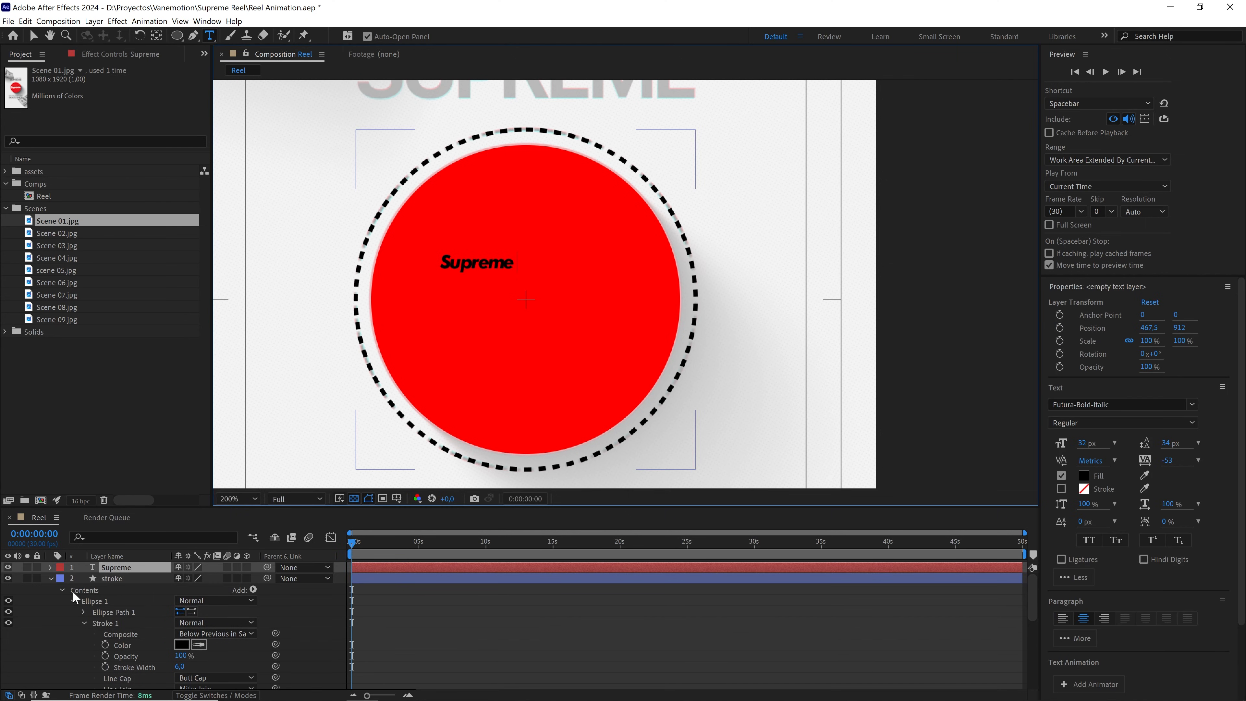
click(49, 578)
key(ctrl+shift+Home)
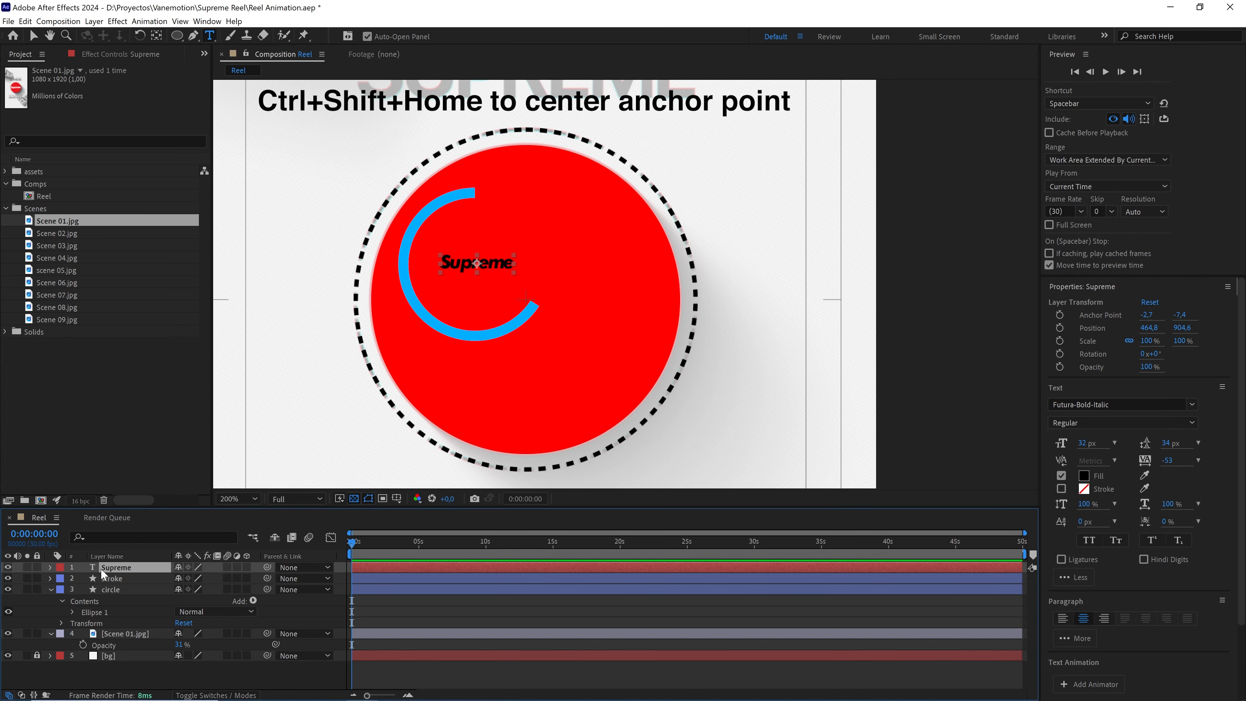
key(ctrl+Home)
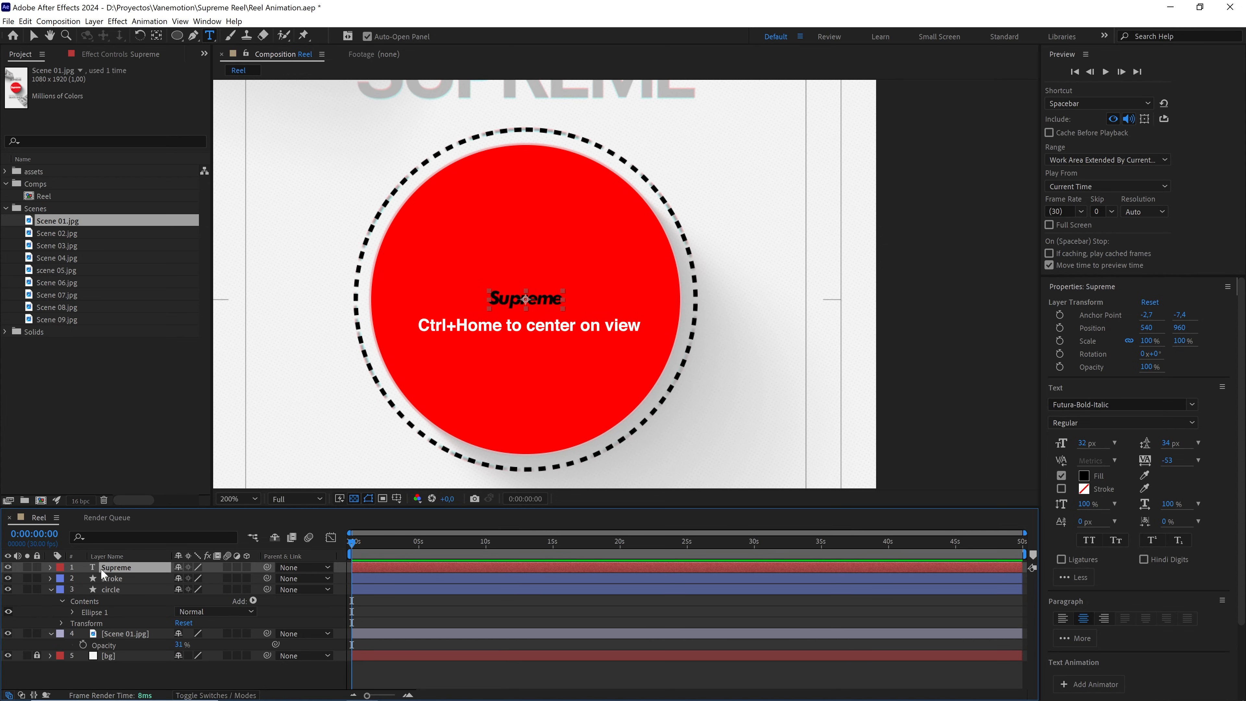
Set the Supreme text's fill to white (FFFFFF) and scale it to about 353.7% so it spans most of the red circle
click(1085, 476)
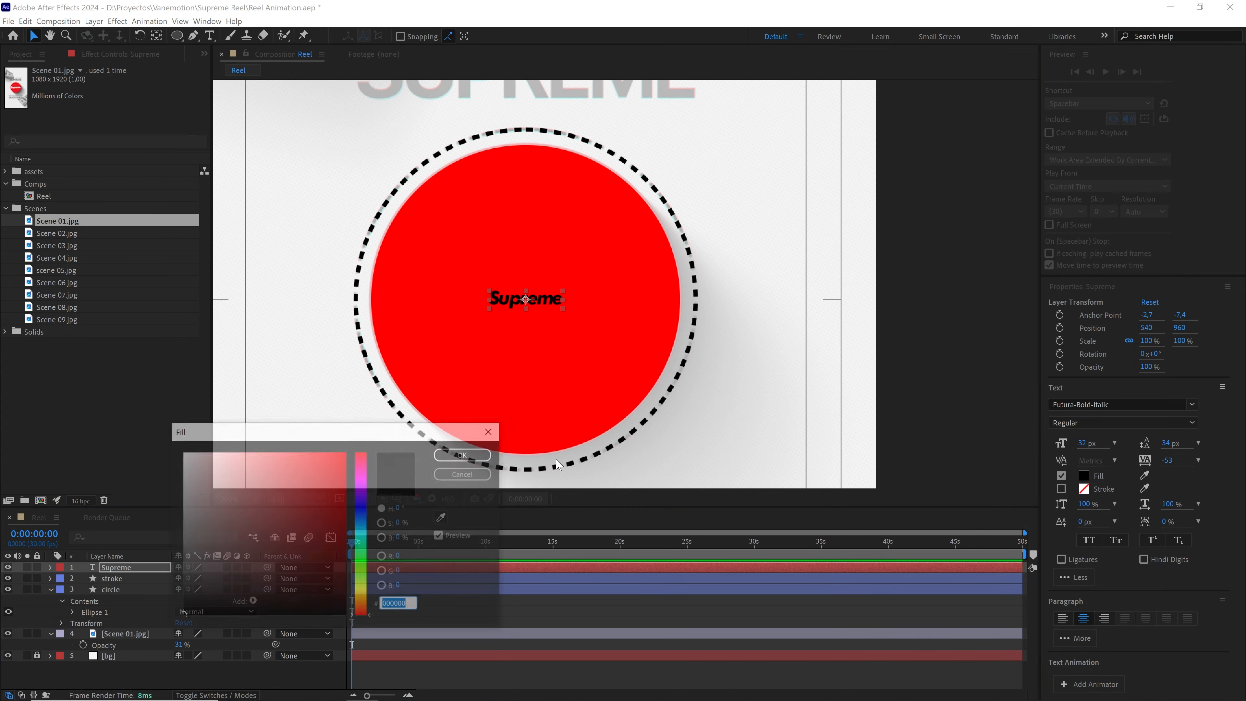
drag(196, 462, 101, 438)
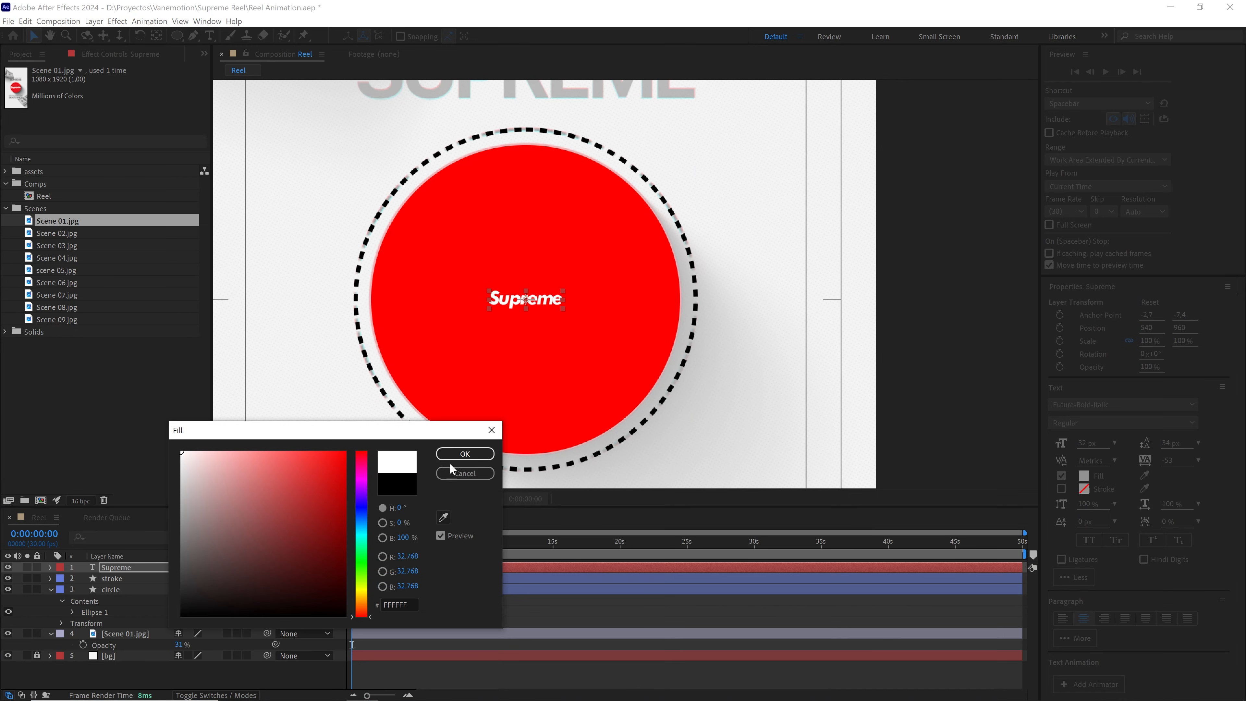
click(466, 455)
click(143, 564)
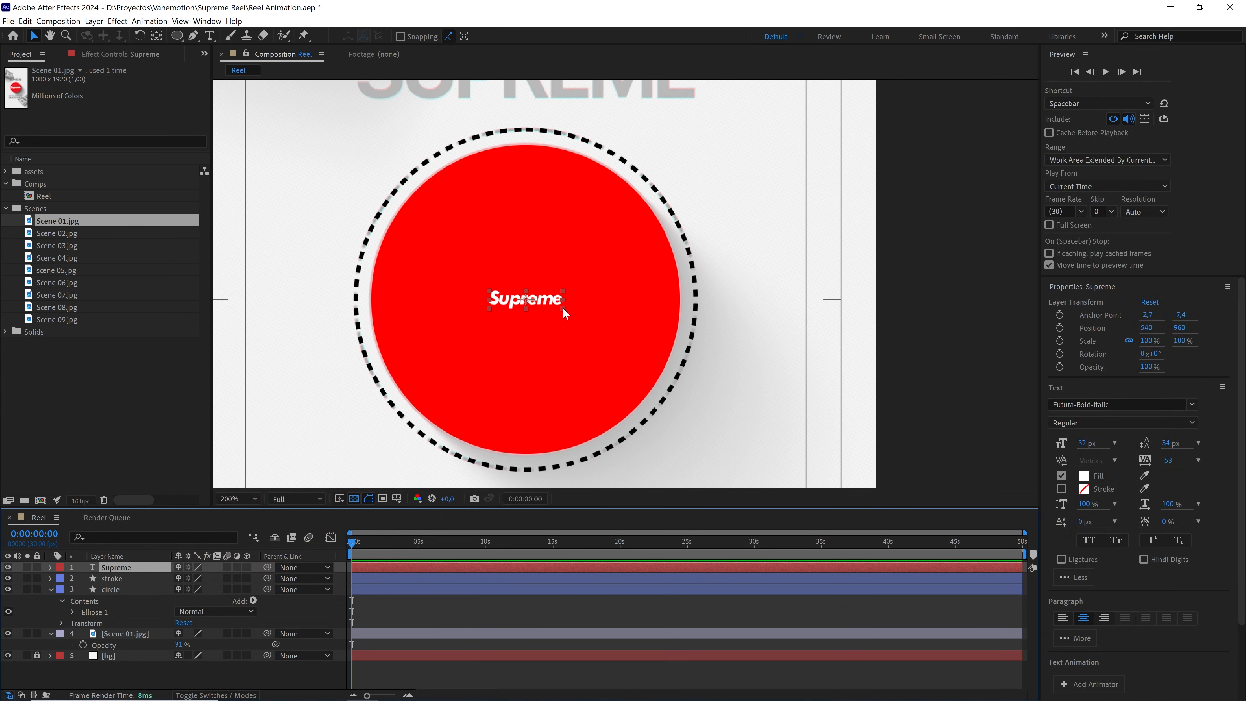
drag(563, 309, 646, 330)
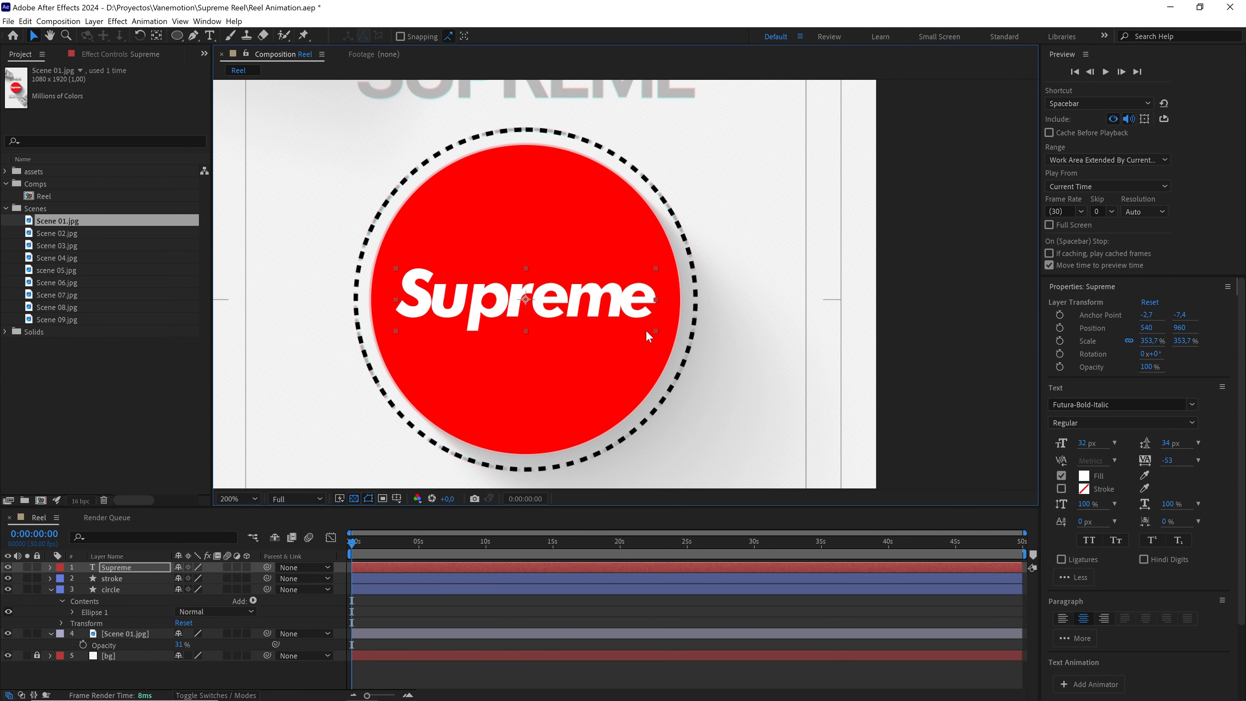
Widen the kerning between the letters "m" and "e" at the end of the Supreme text
scroll(629, 281, up, 2)
drag(628, 281, 764, 258)
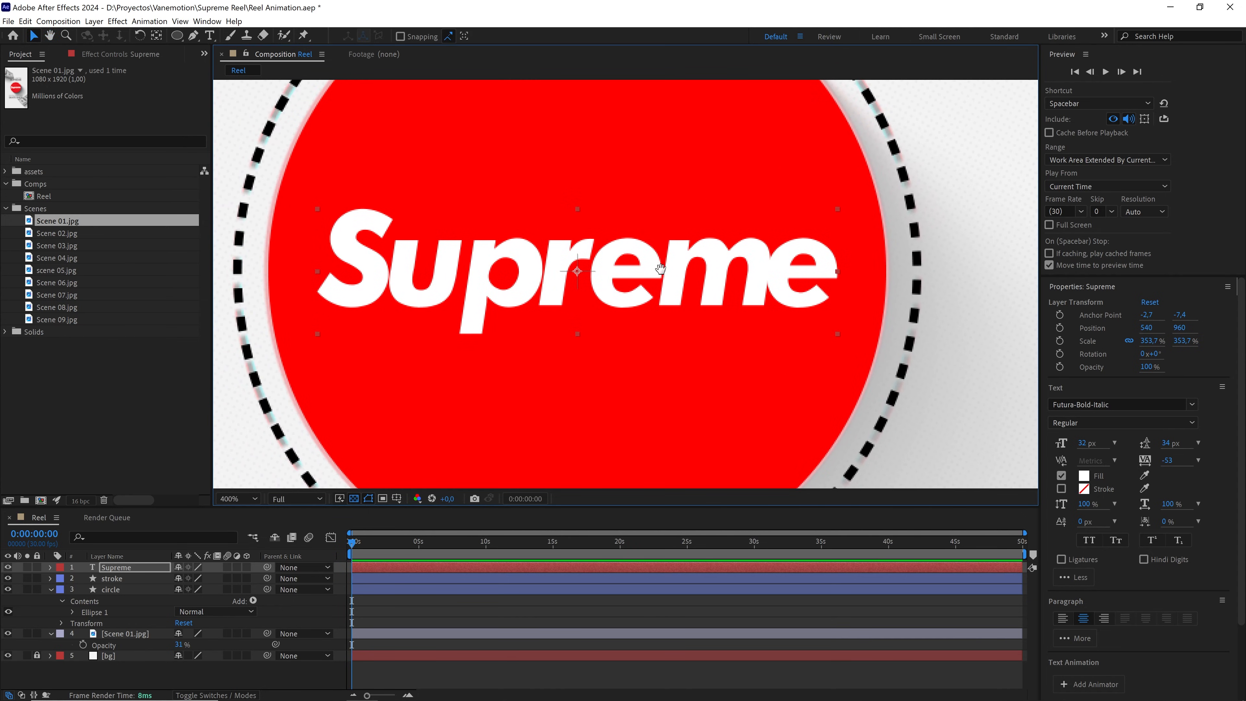
drag(691, 284, 658, 283)
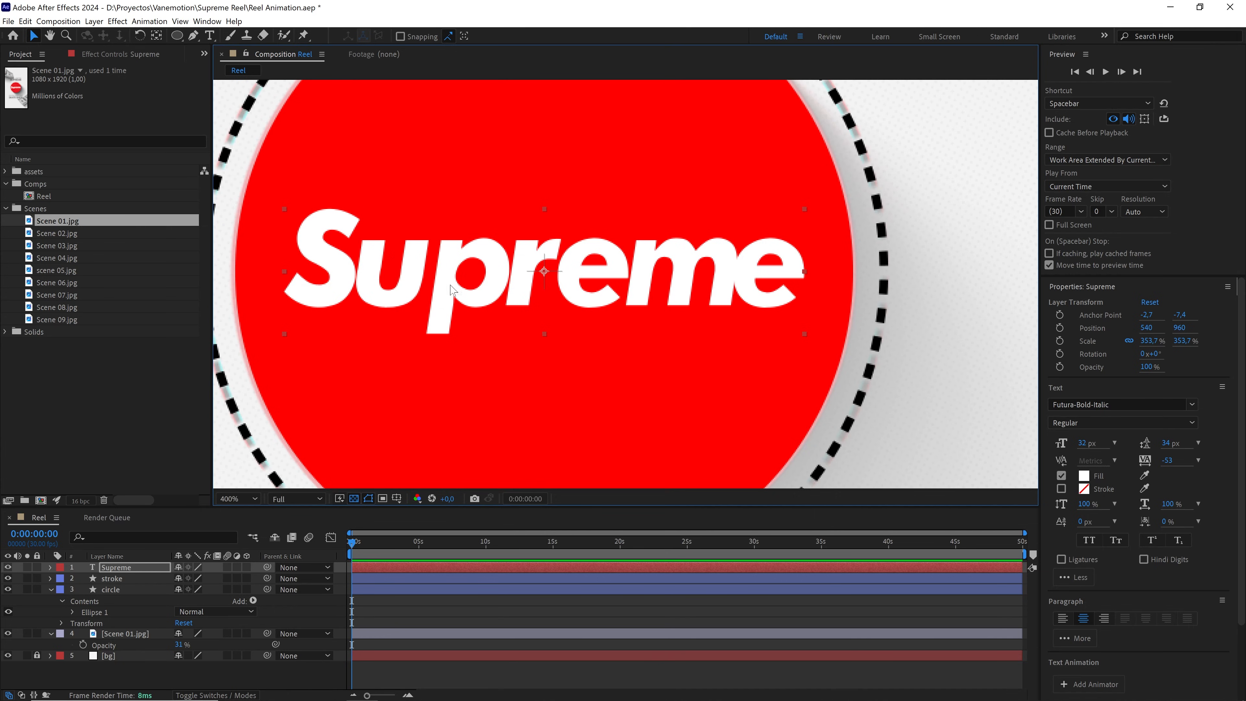
double_click(723, 272)
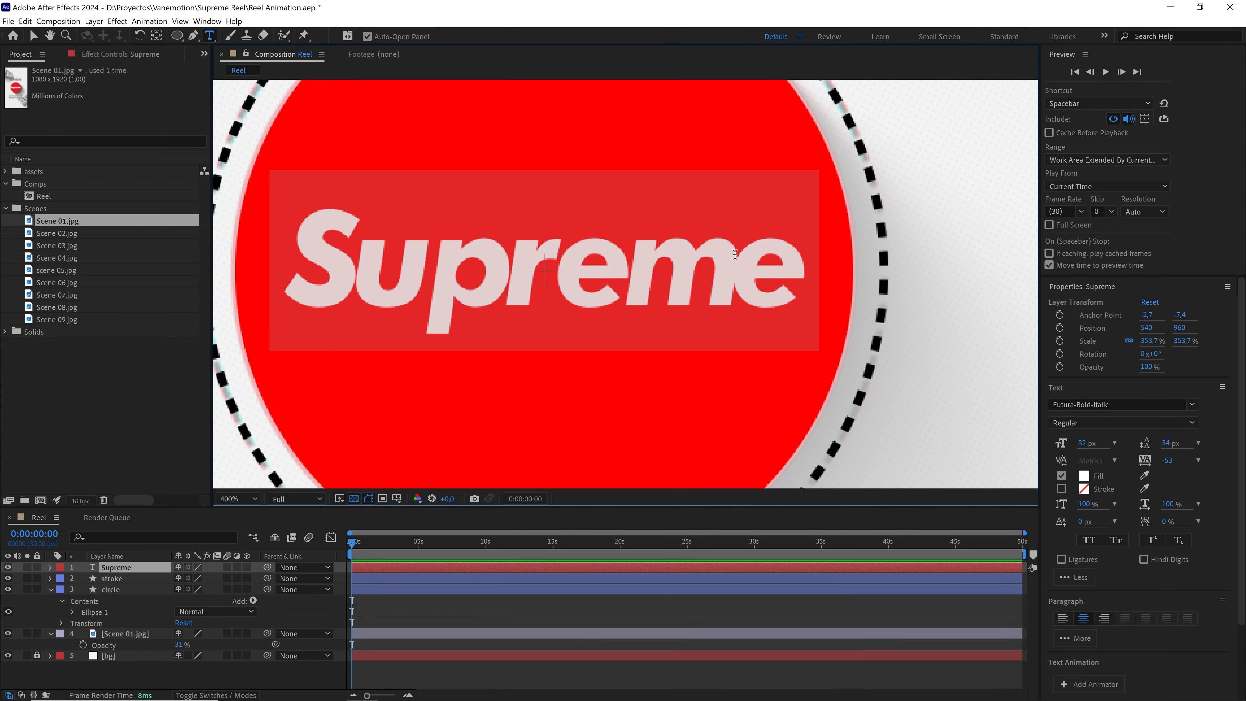
click(736, 267)
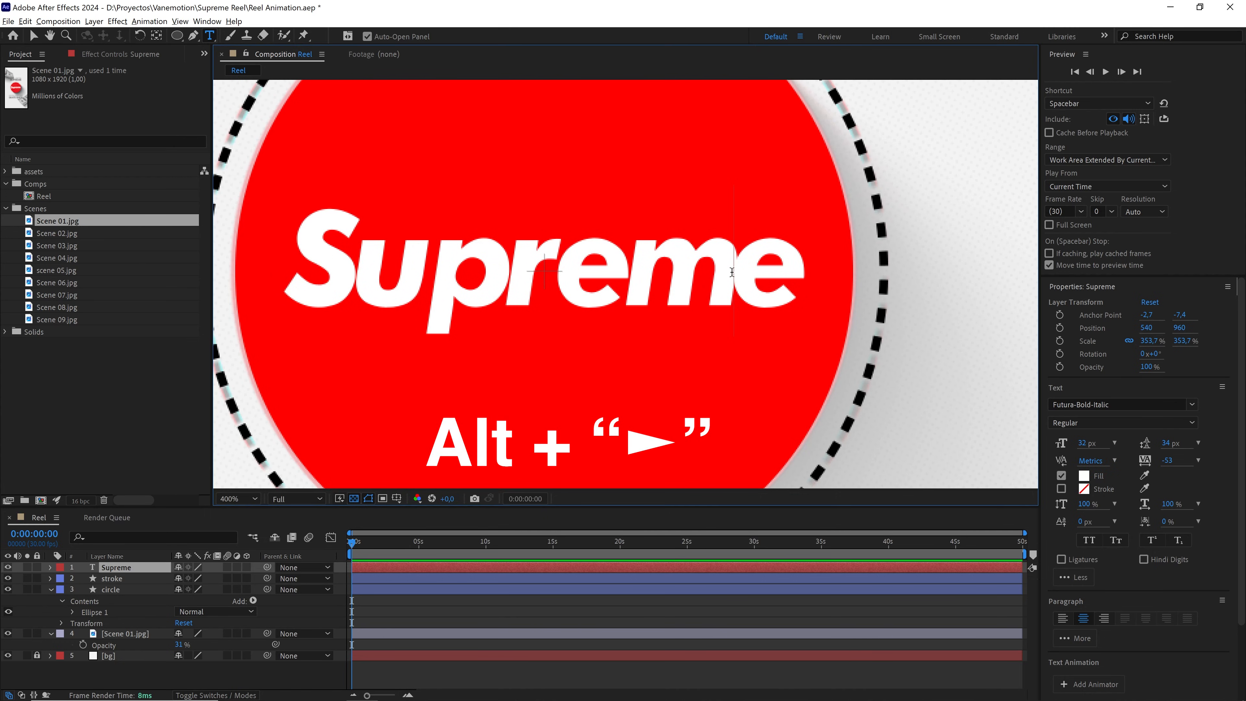
key(alt+Right)
key(alt+Right)
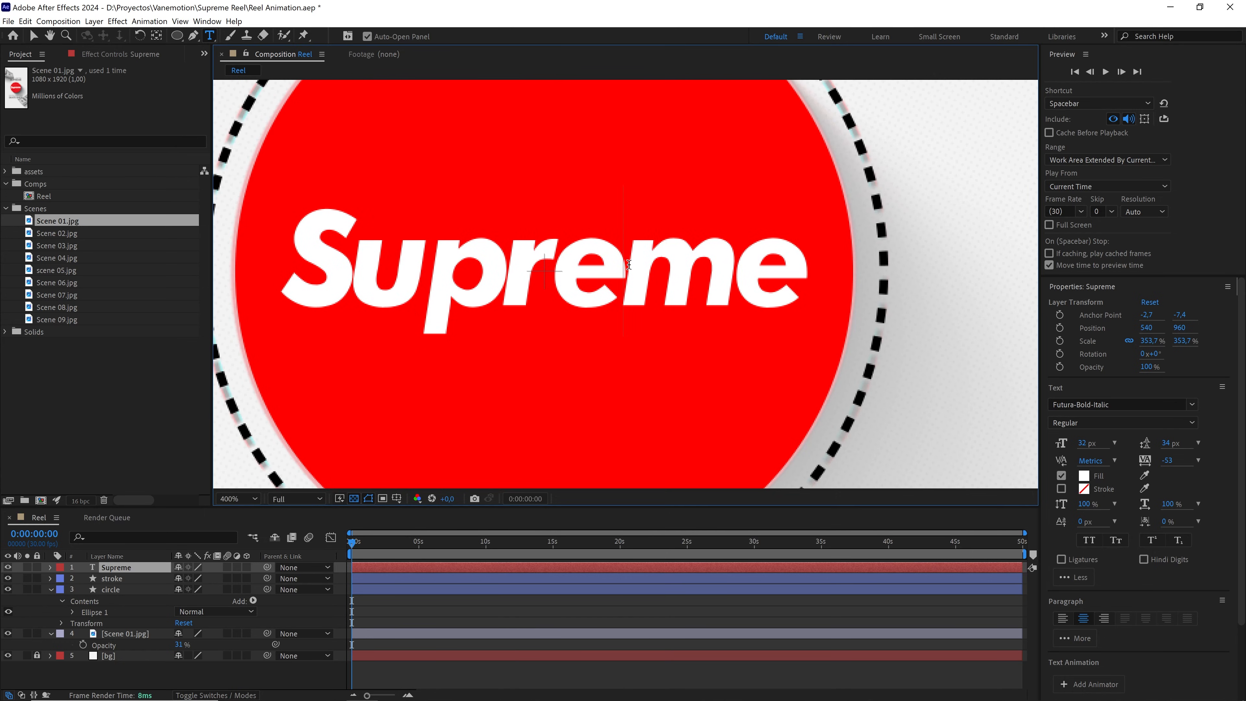
Set the Supreme text's kerning to 20 between "e" and "m", -40 between "u" and "p", and 20 between "S" and "u"
key(alt+Right)
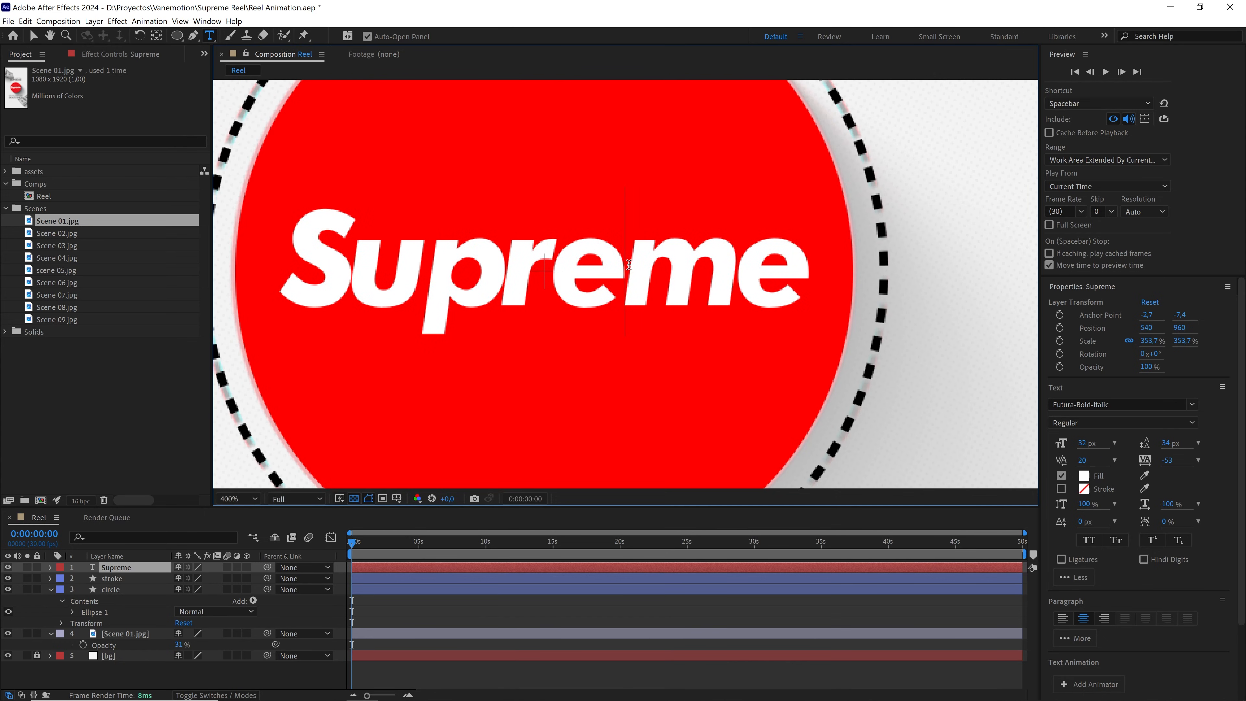
click(506, 270)
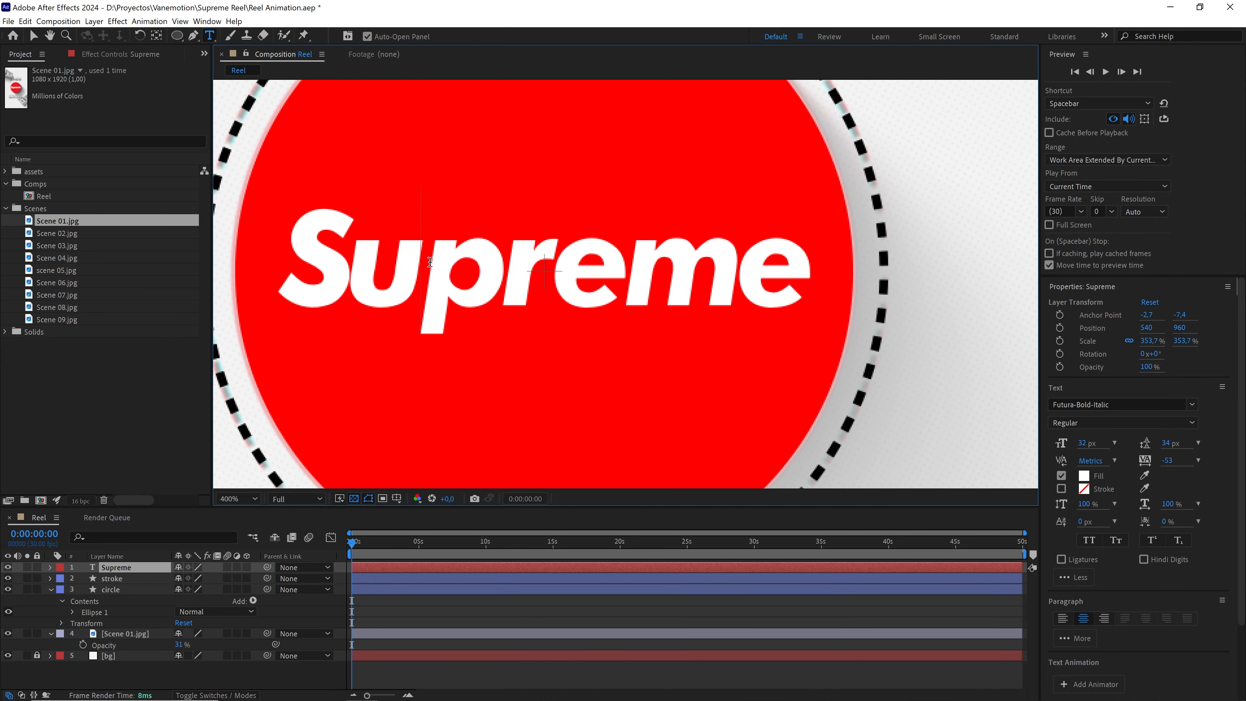
key(alt+Left)
key(alt+Left)
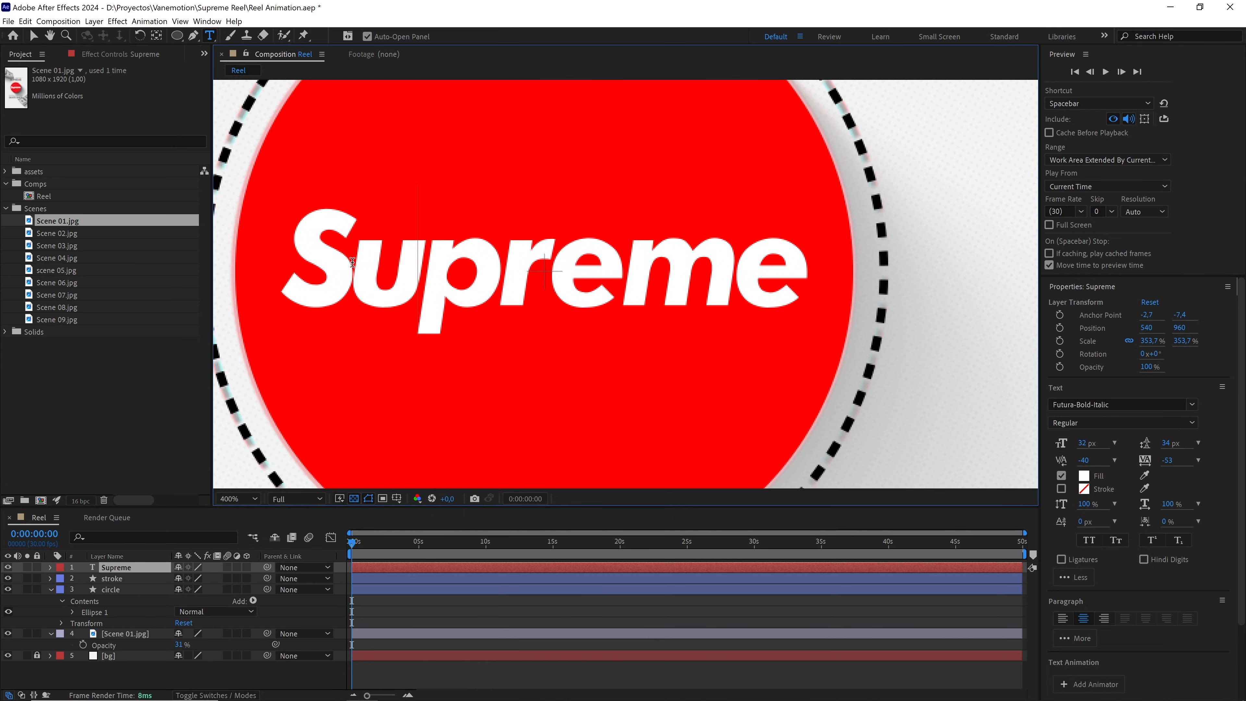
key(alt+Right)
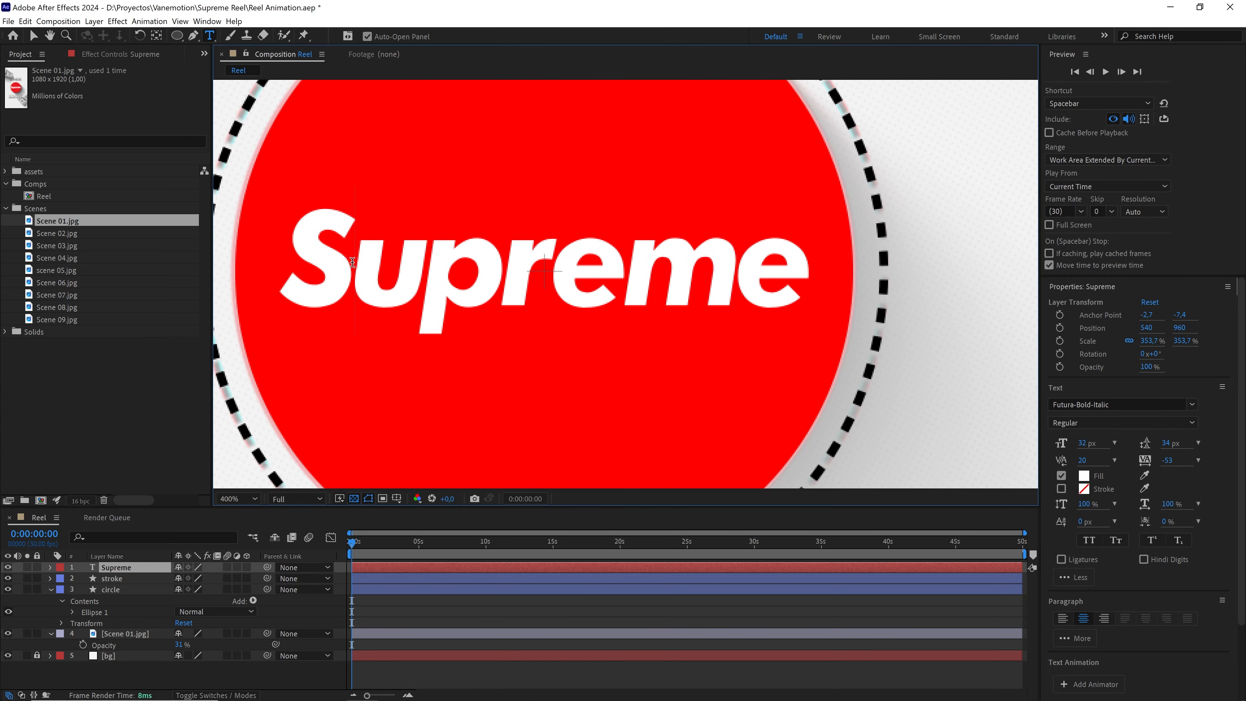
click(129, 568)
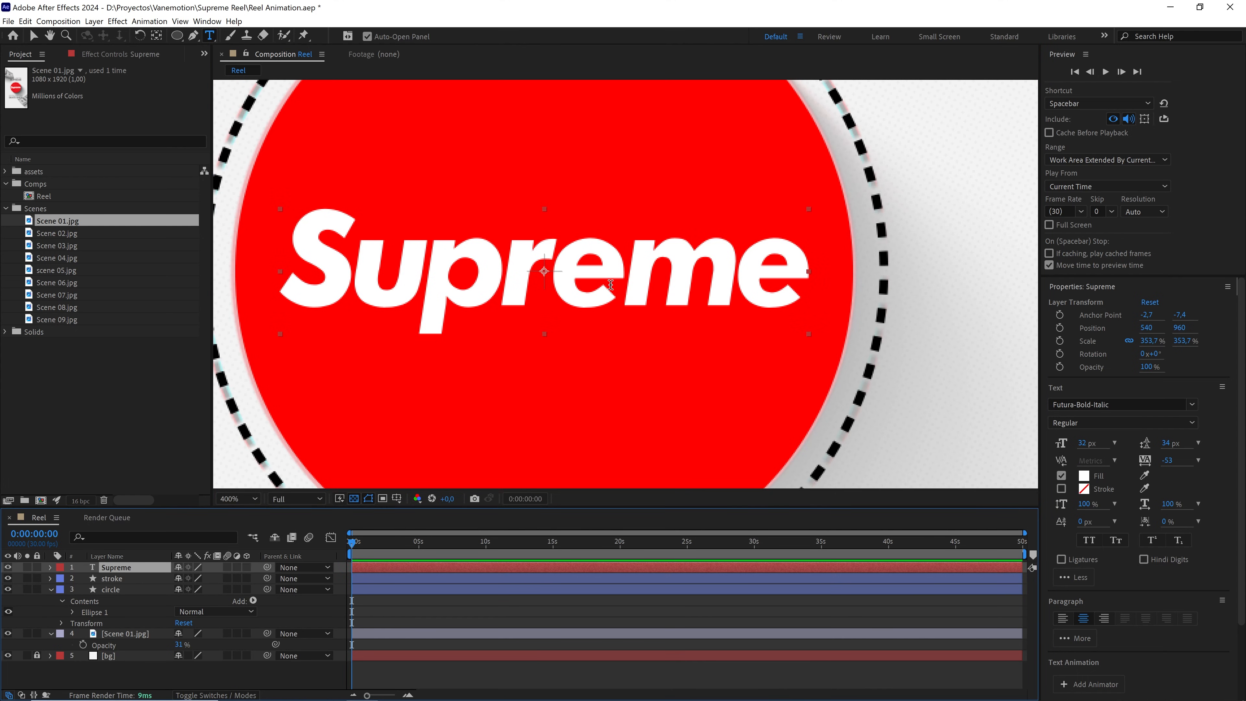
Parent the Supreme text layer to the circle layer and test the link by rotating the circle, undoing the rotation
scroll(610, 285, down, 2)
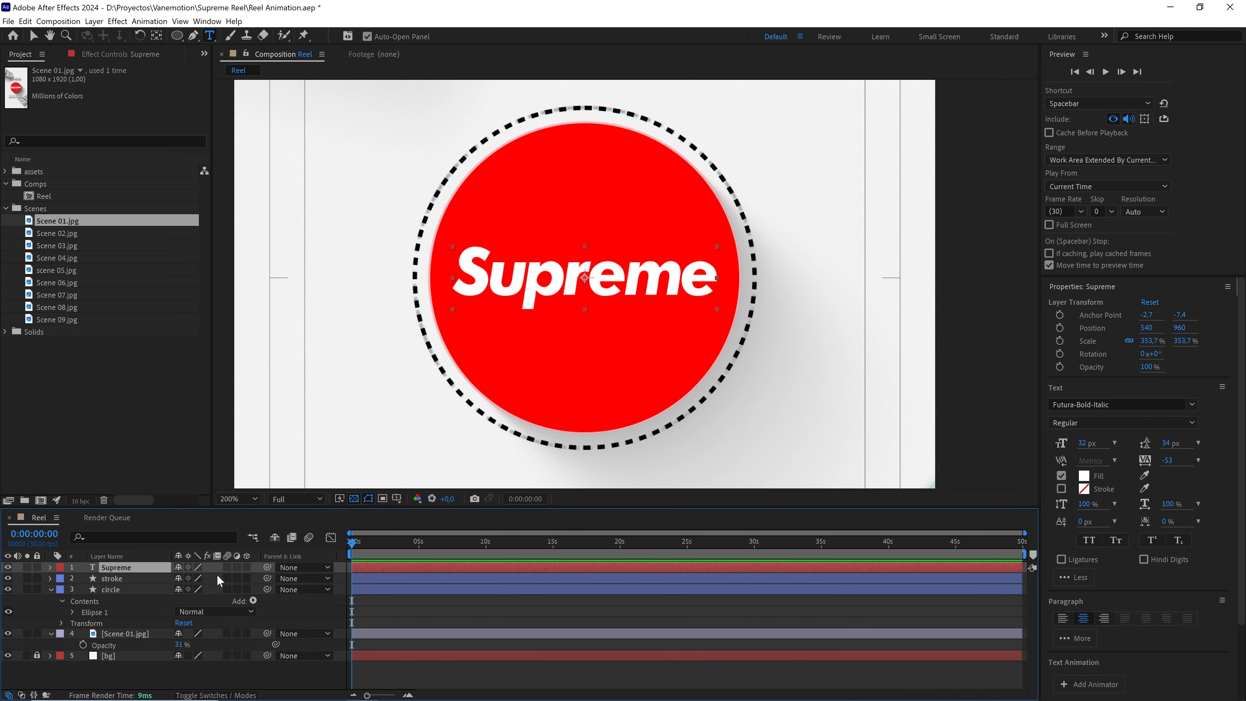
drag(267, 567, 103, 589)
click(123, 589)
key(r)
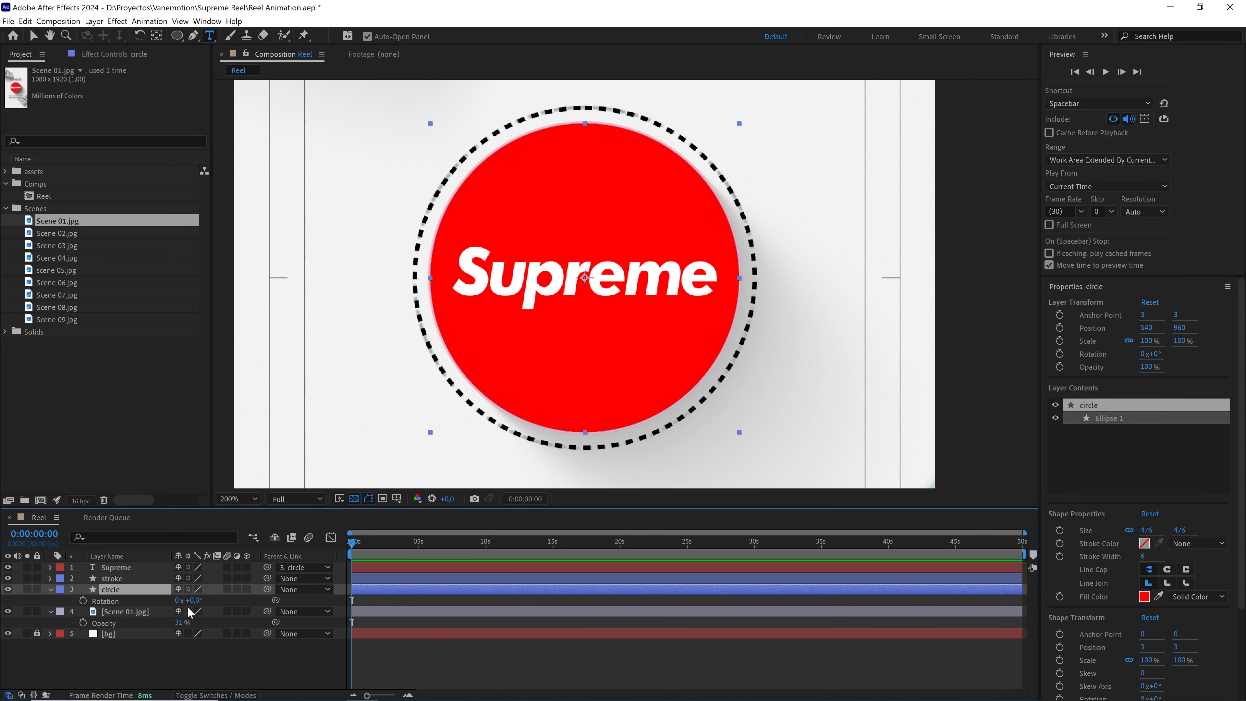
drag(189, 601, 235, 600)
key(ctrl+z)
Add a text layer reading "watch how" over the matching faded reference wording above the circle
scroll(562, 353, down, 1)
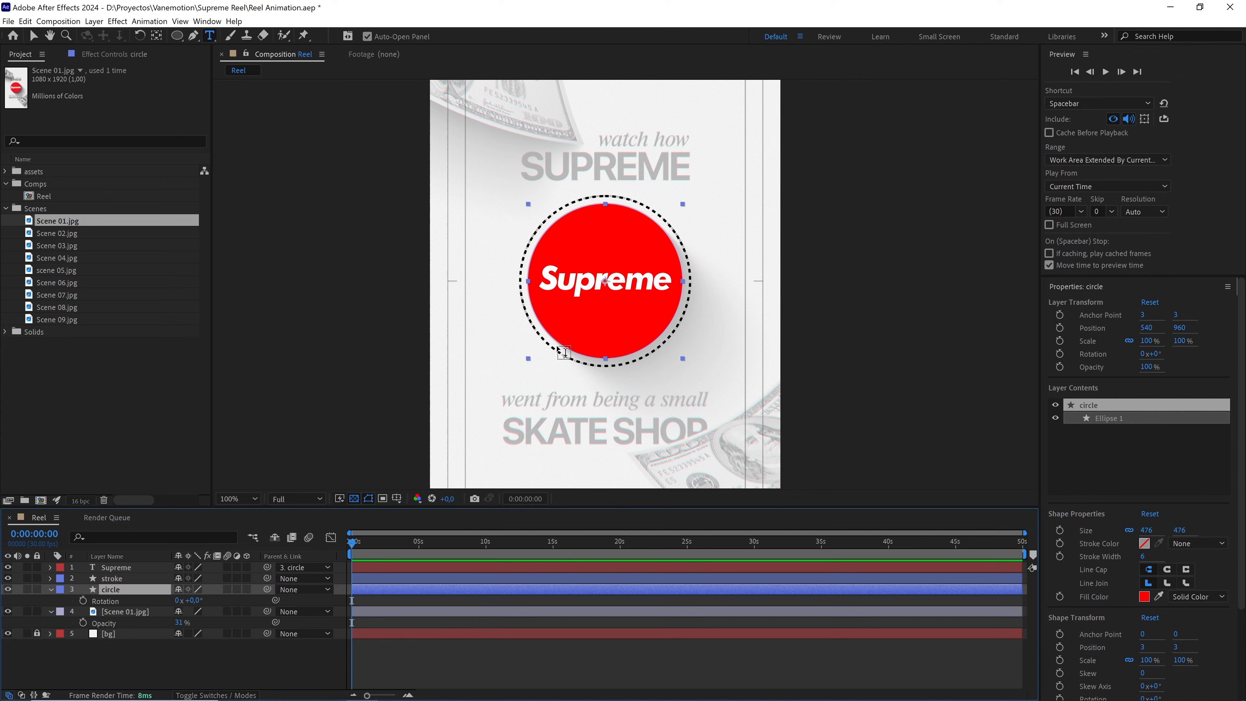
drag(562, 298, 546, 323)
key(ctrl+t)
click(244, 662)
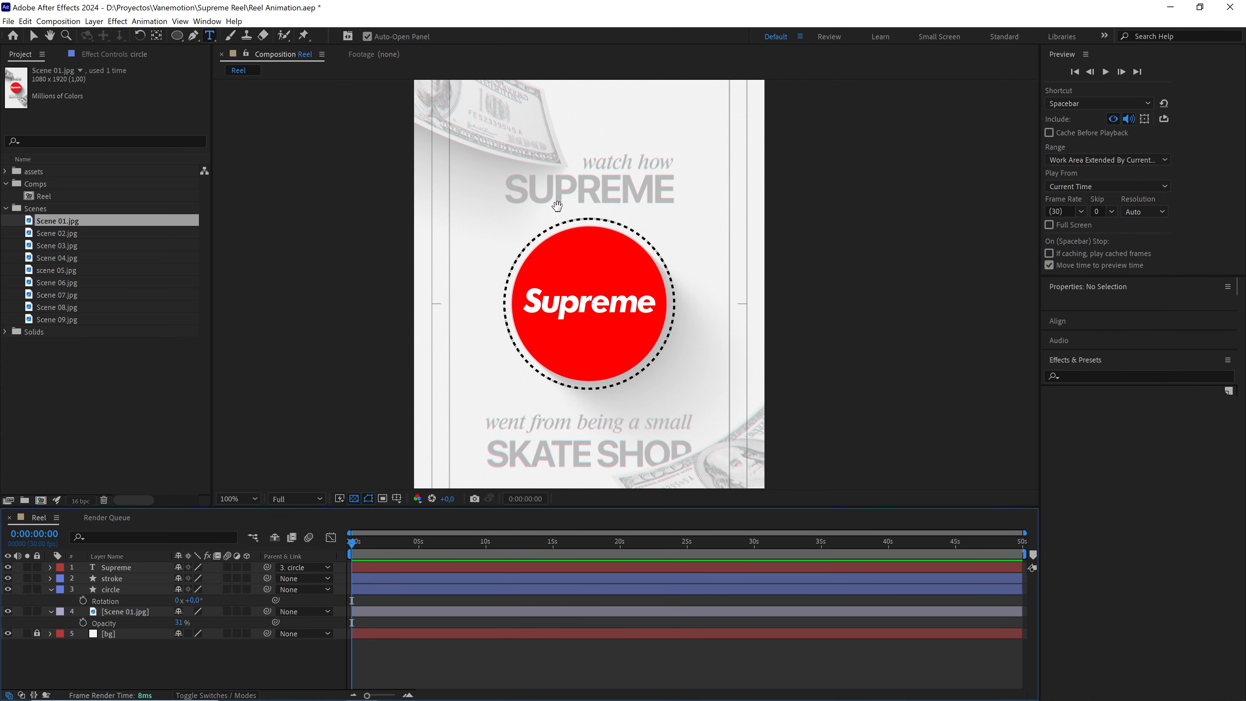
drag(557, 206, 554, 227)
scroll(559, 232, up, 1)
drag(567, 153, 531, 281)
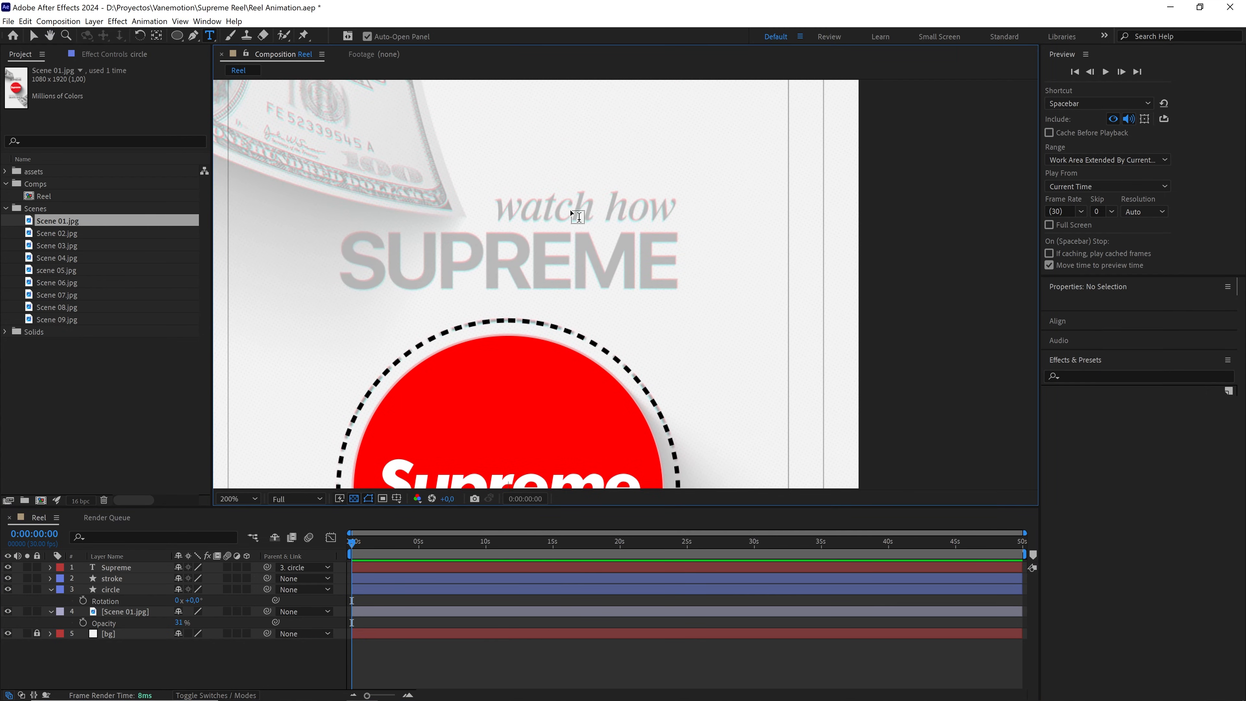
click(527, 195)
text(wa)
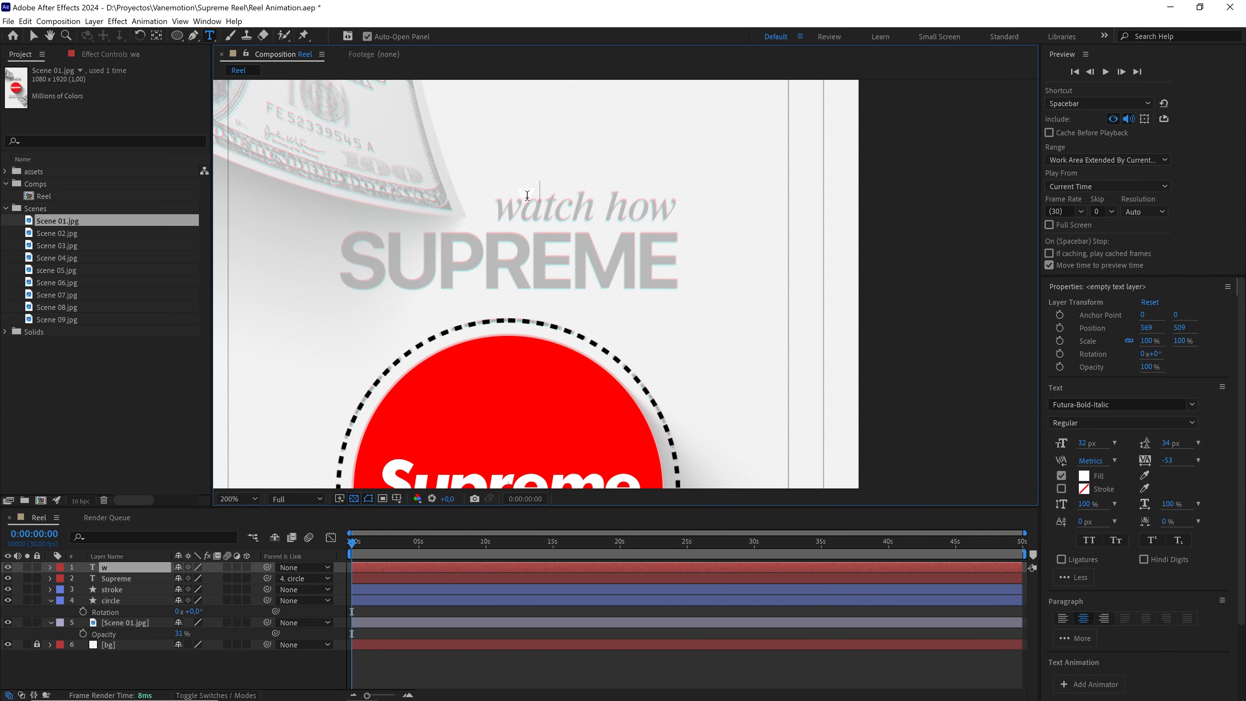
text(tch how)
click(137, 566)
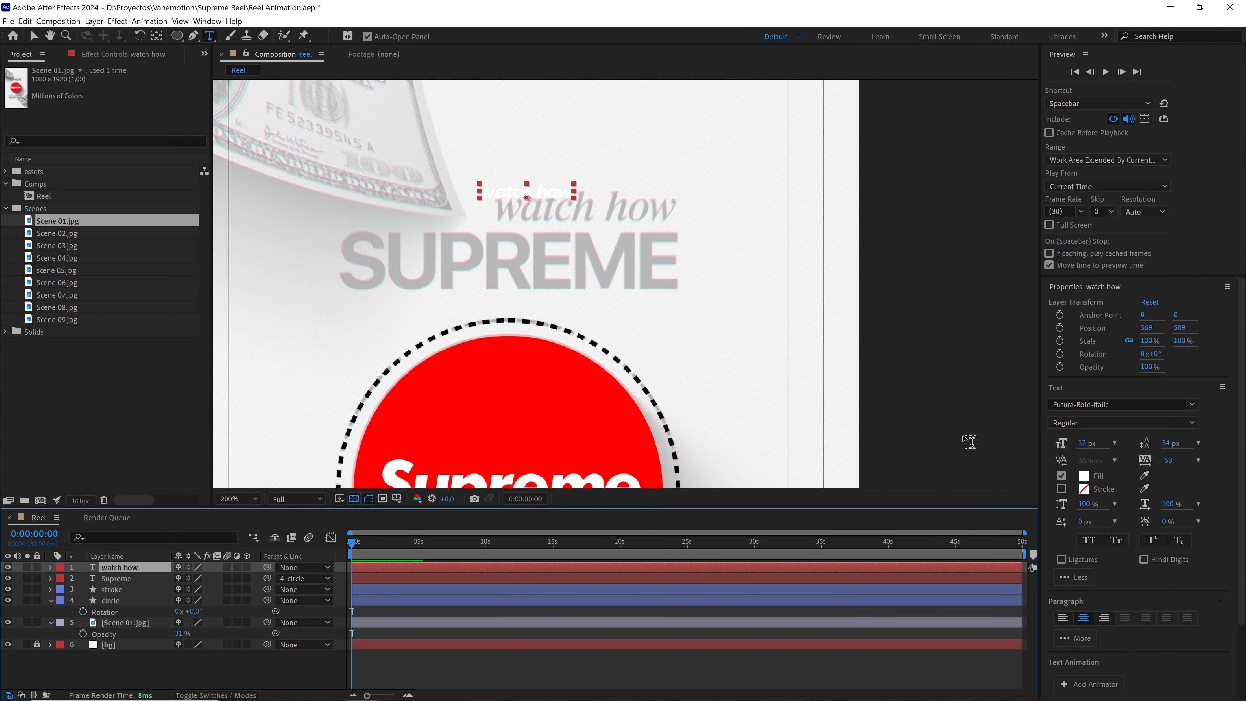
Set the fill color of the "watch how" text to near-black 0F0F0F
click(1084, 476)
drag(344, 543, 130, 607)
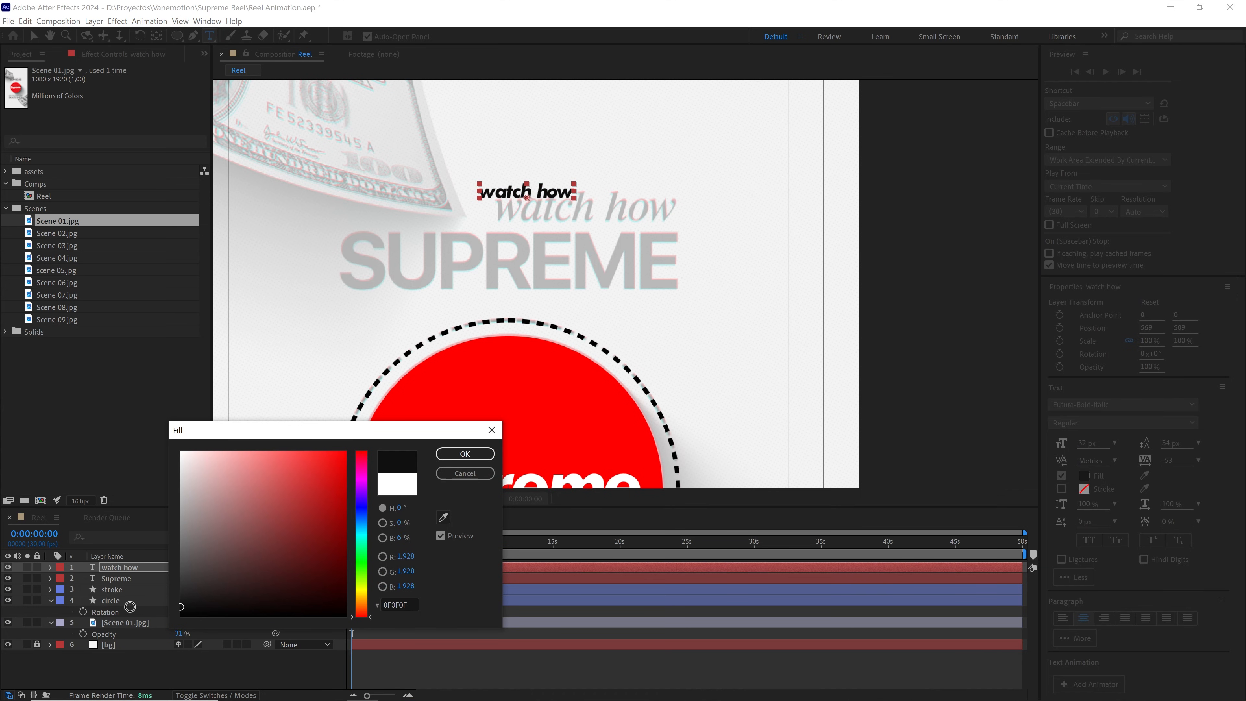
click(465, 455)
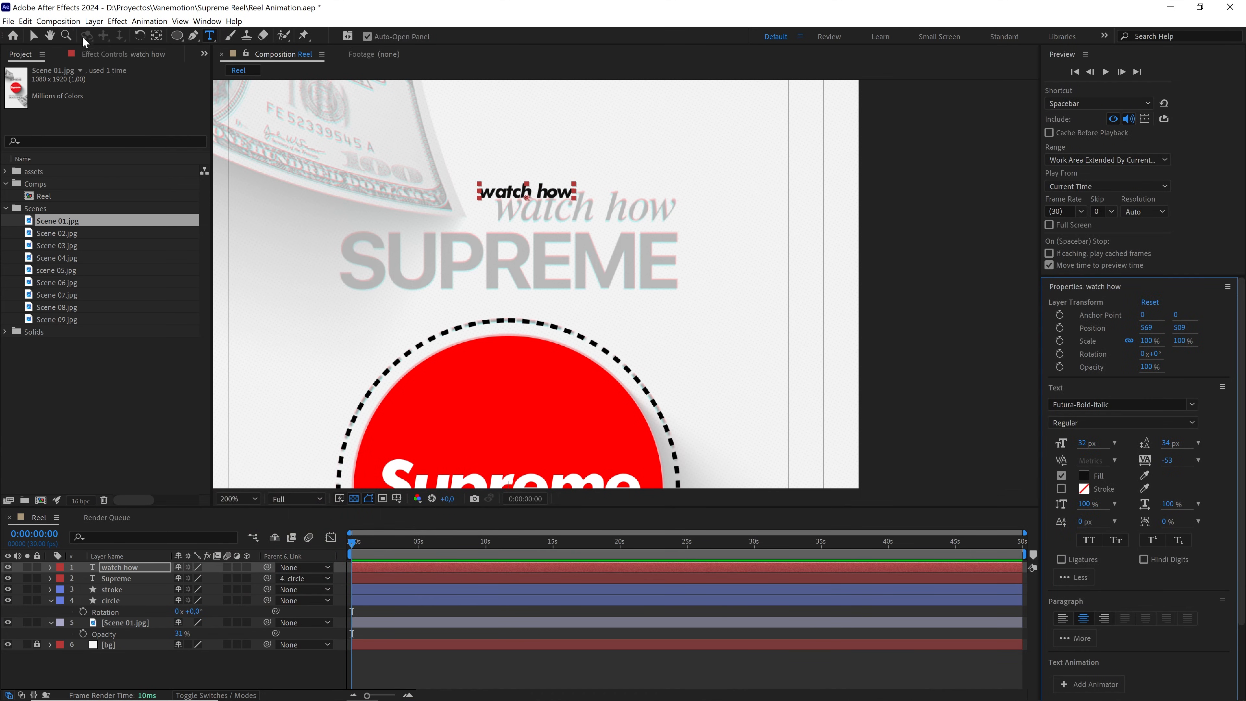
Replace the title/action safe overlay with the proportional grid in the composition view
click(33, 35)
click(397, 498)
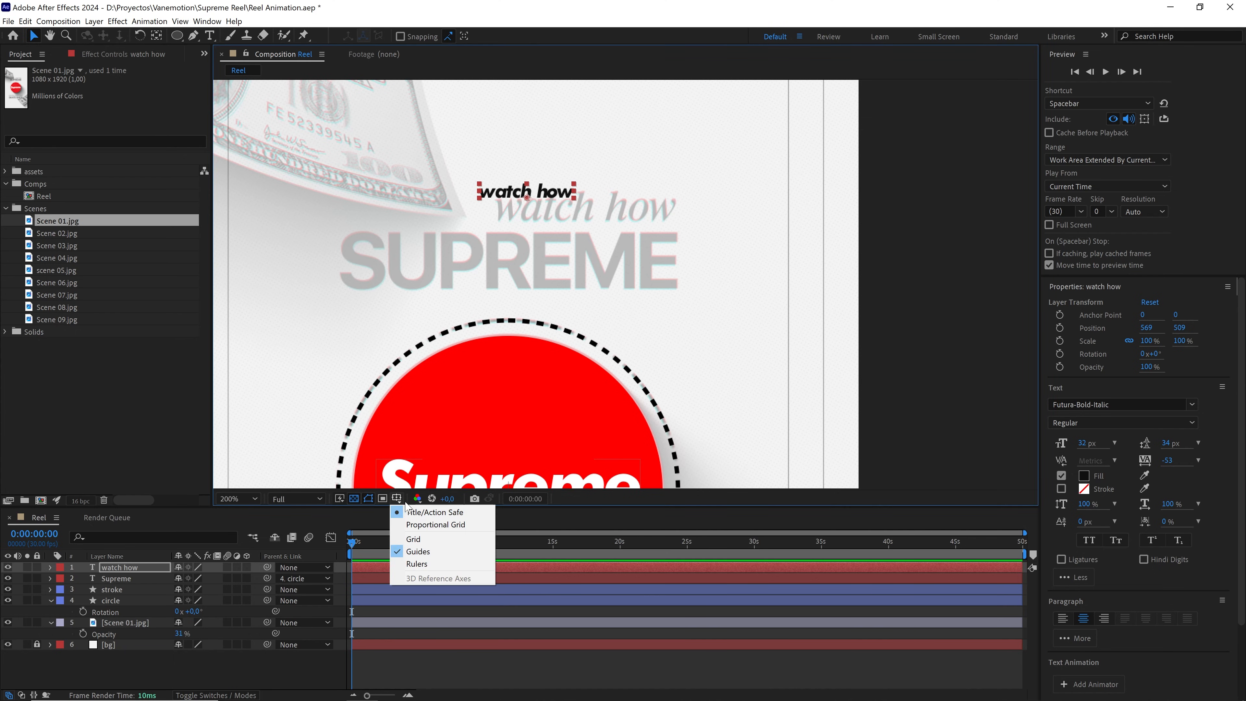
click(414, 525)
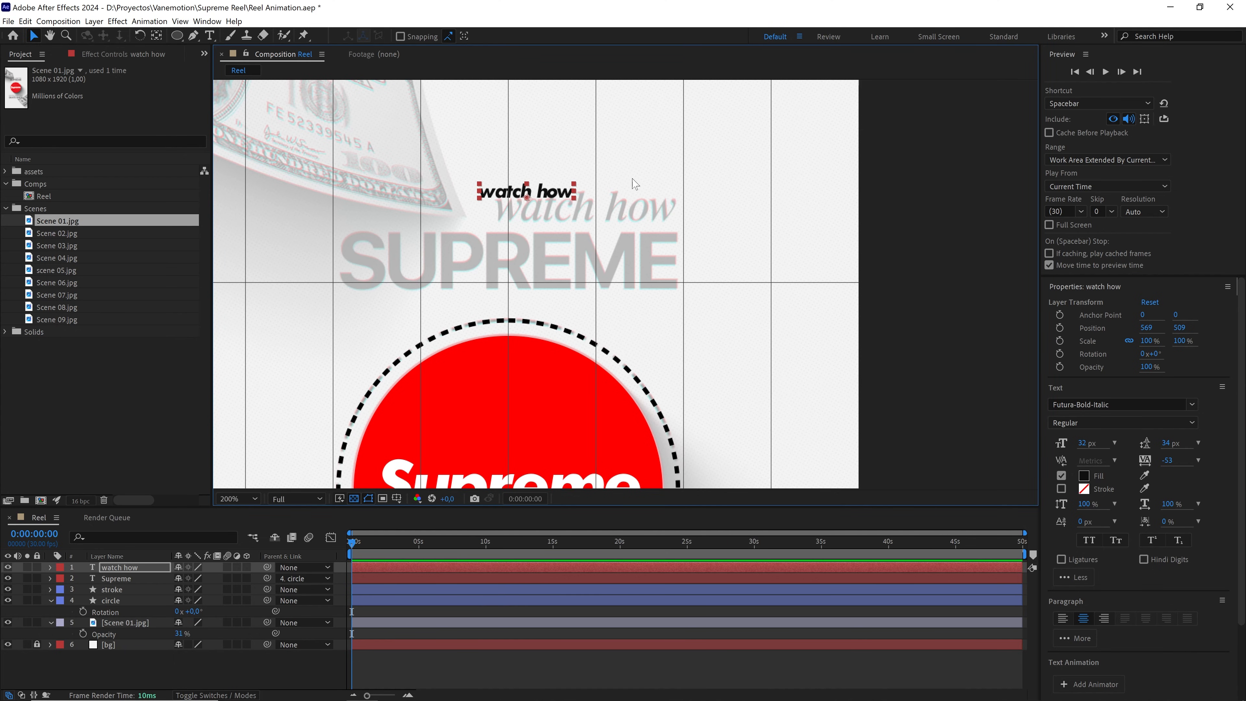
Change the "watch how" text's font to Riccione-Serial Regularitalic
scroll(636, 184, up, 2)
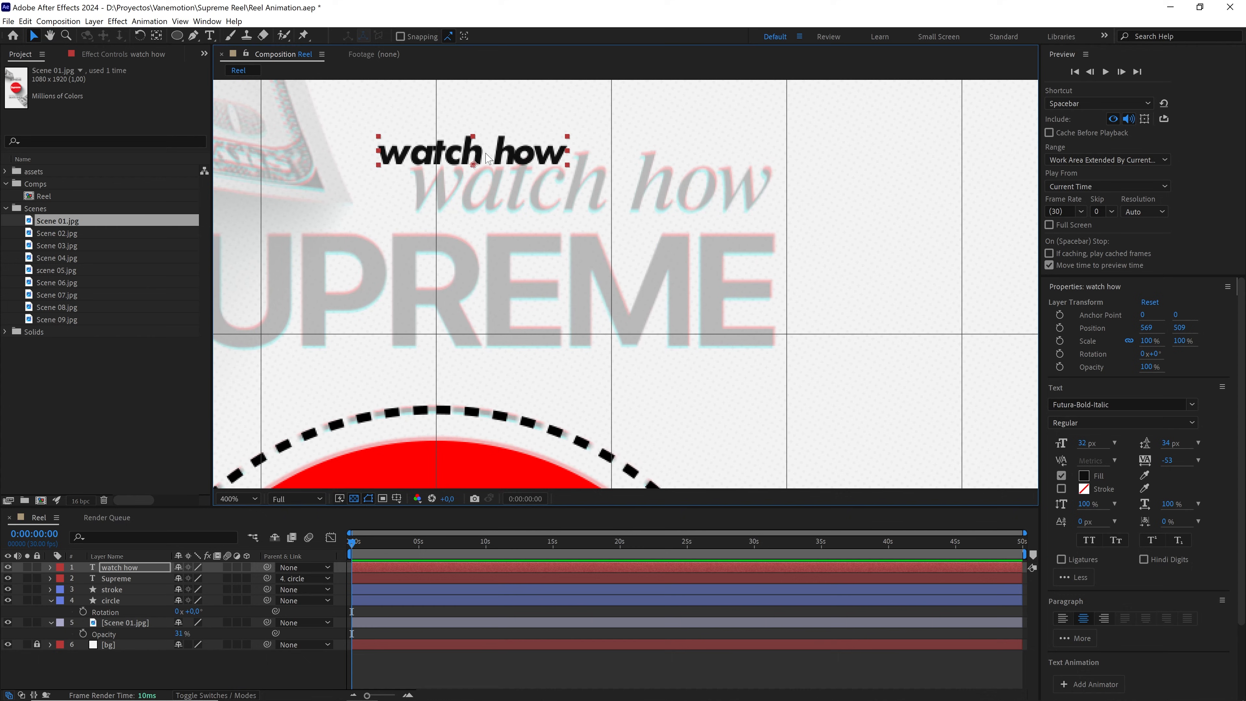
click(1192, 405)
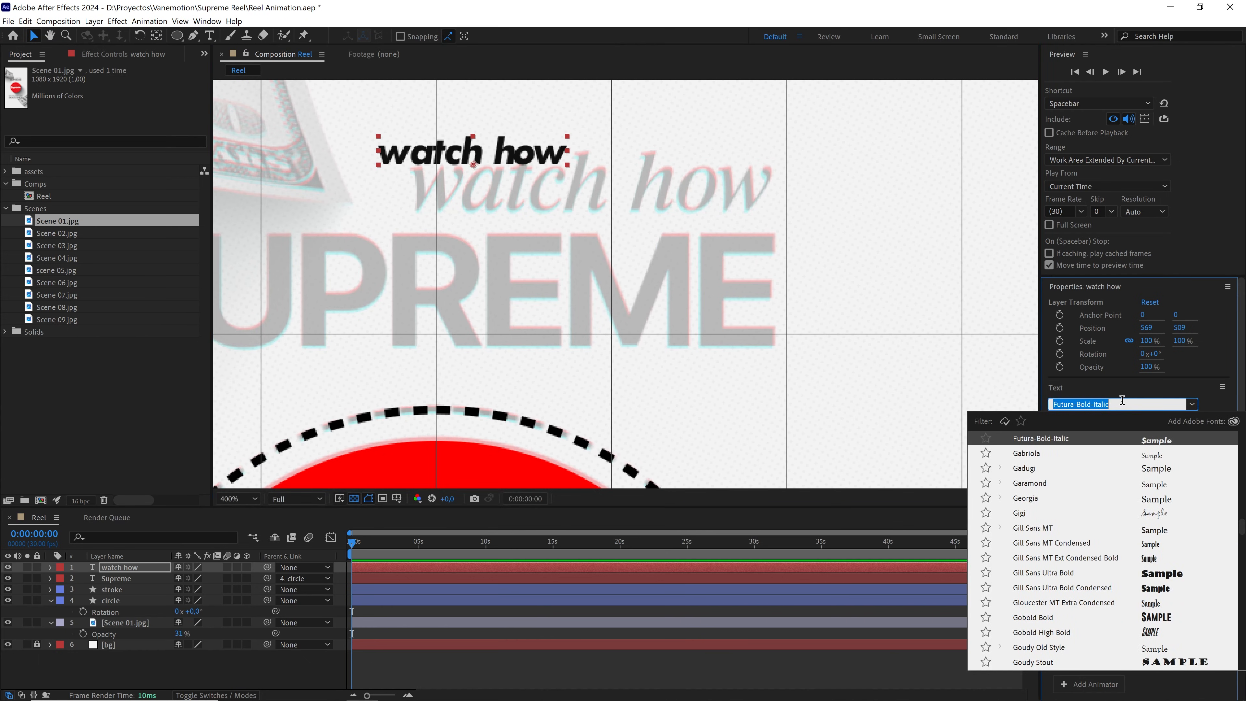
text(ricc)
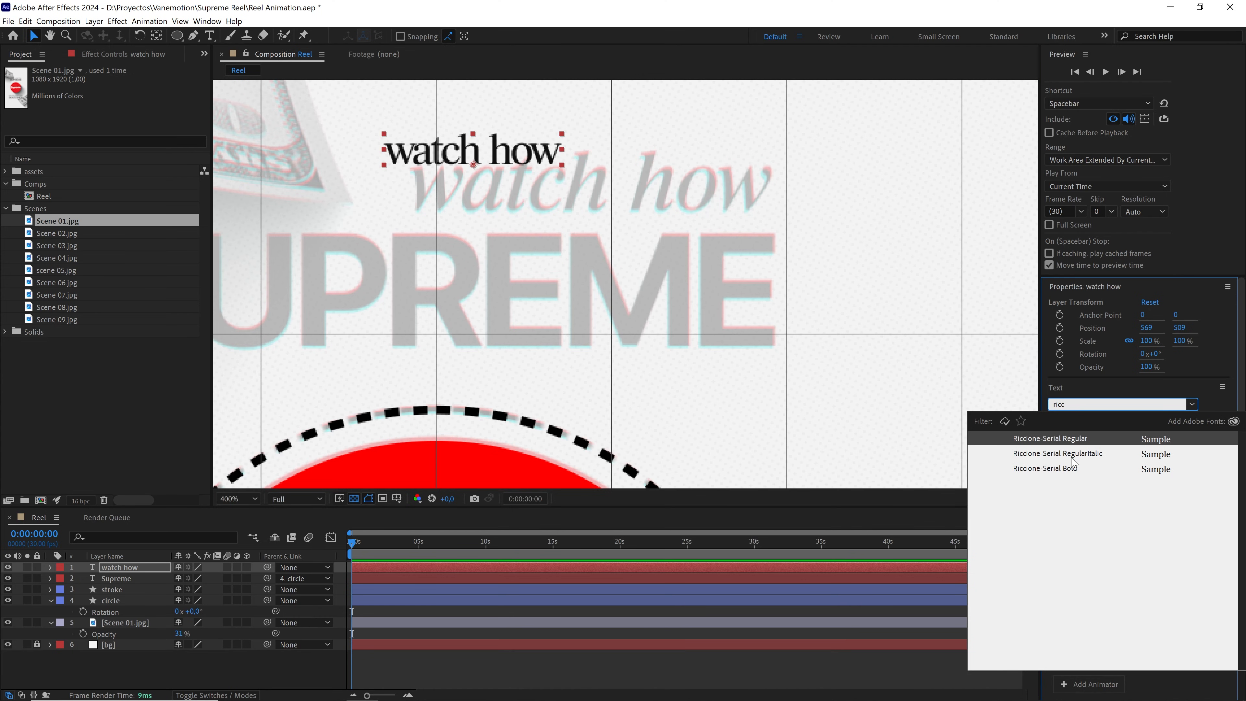
click(1096, 456)
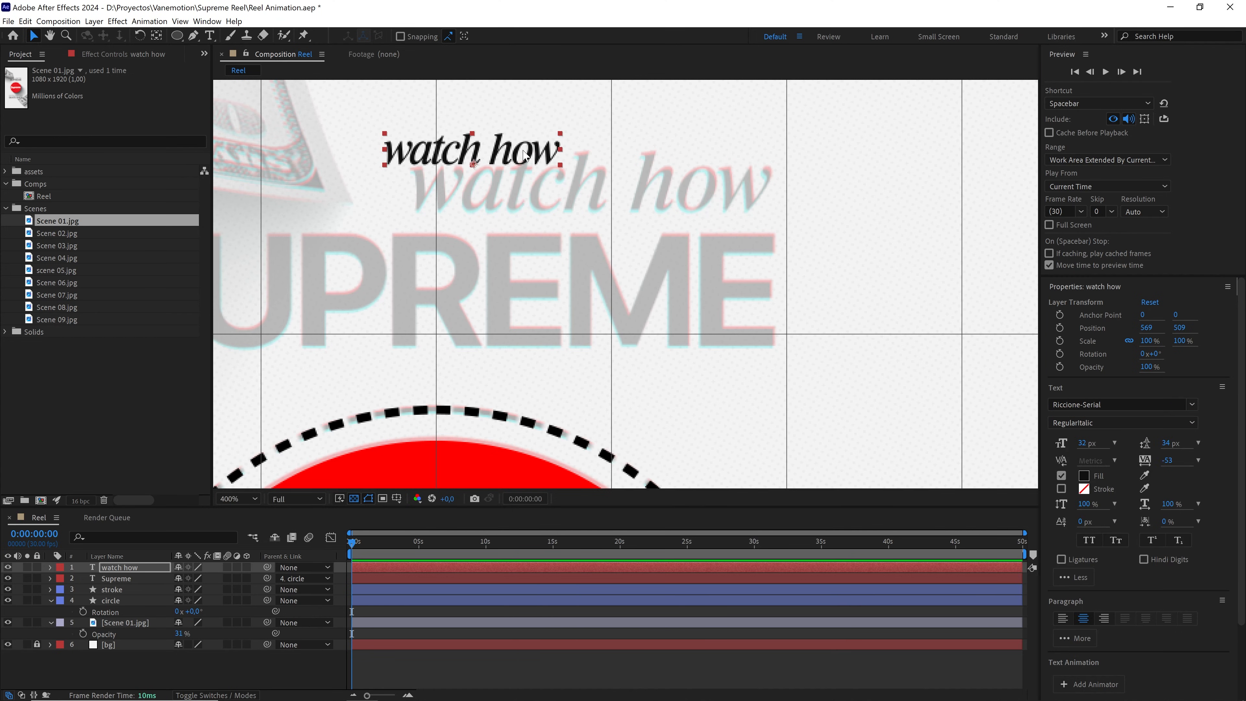
Center the anchor point of "watch how", scale it to 220%, and place it over its reference at about 660.9, 523
key(ctrl+alt+Home)
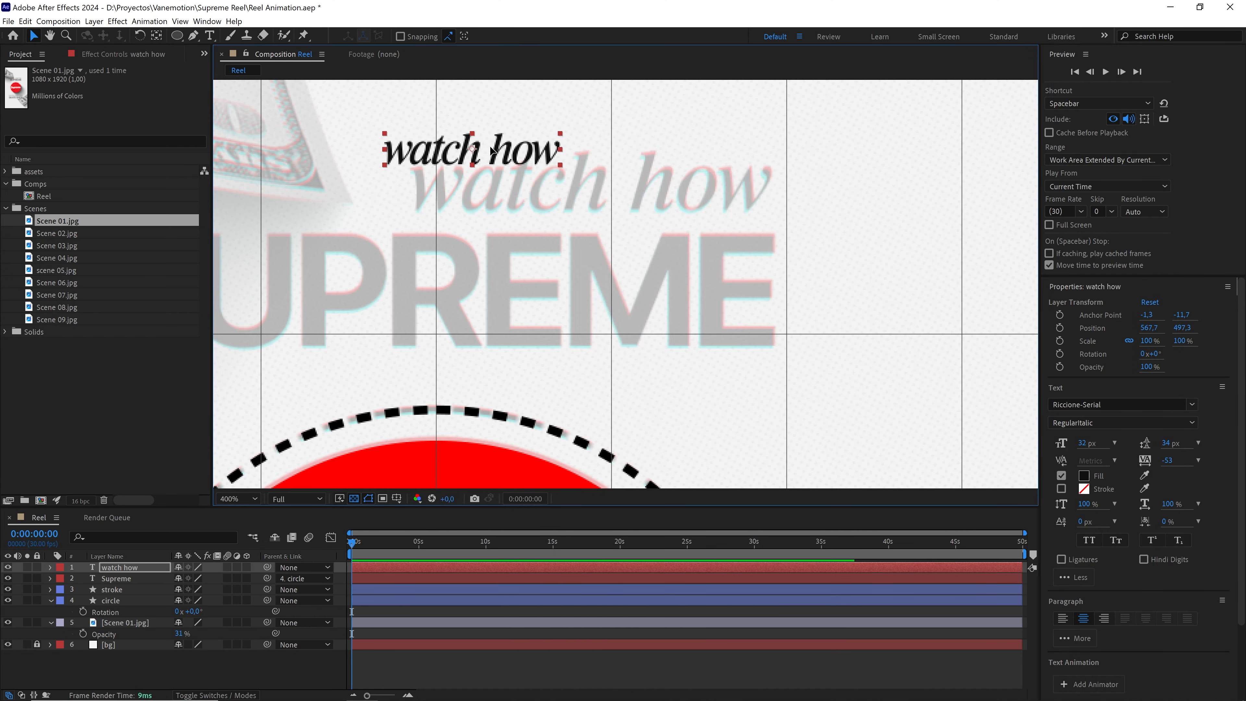
drag(493, 151, 708, 284)
scroll(716, 205, up, 1)
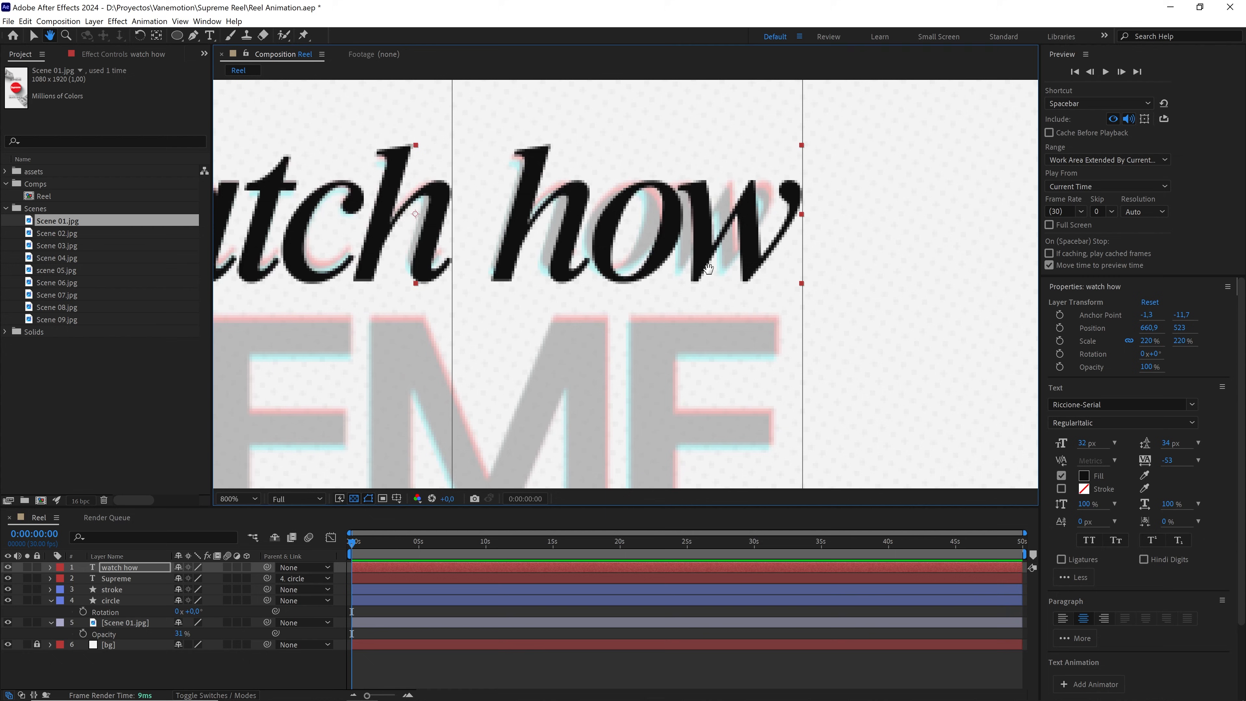
scroll(799, 225, down, 1)
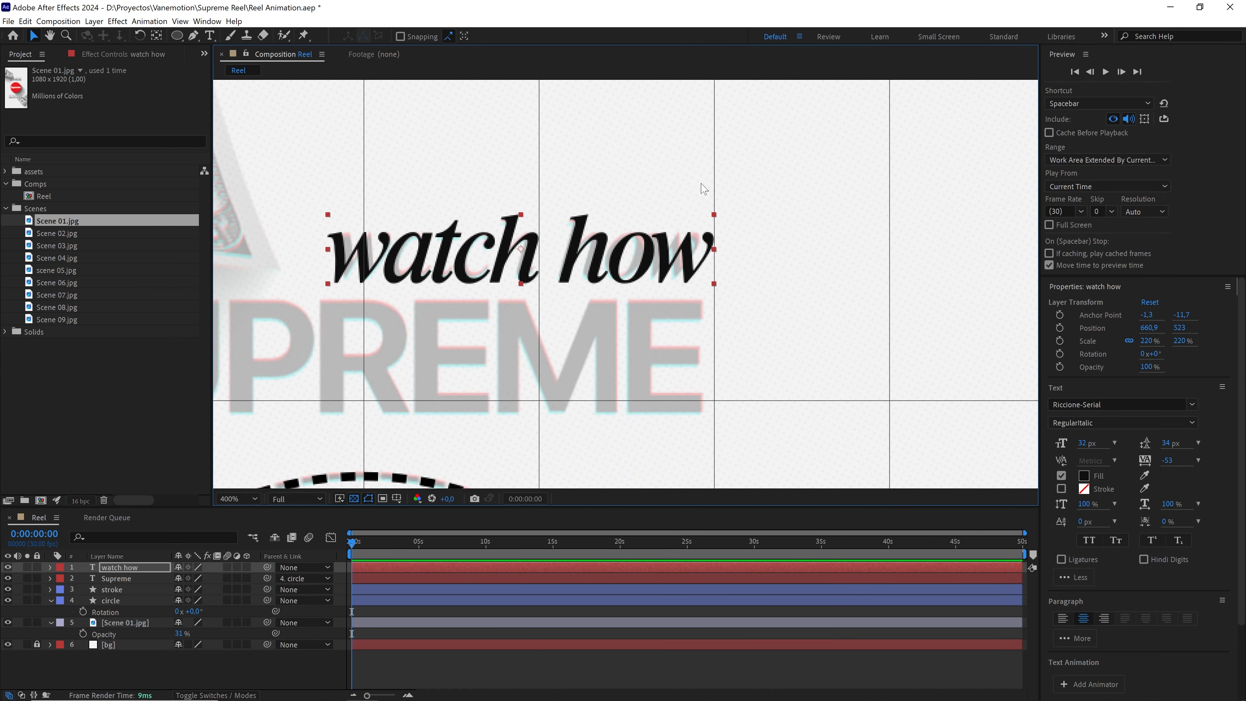
scroll(644, 244, down, 1)
drag(647, 247, 672, 231)
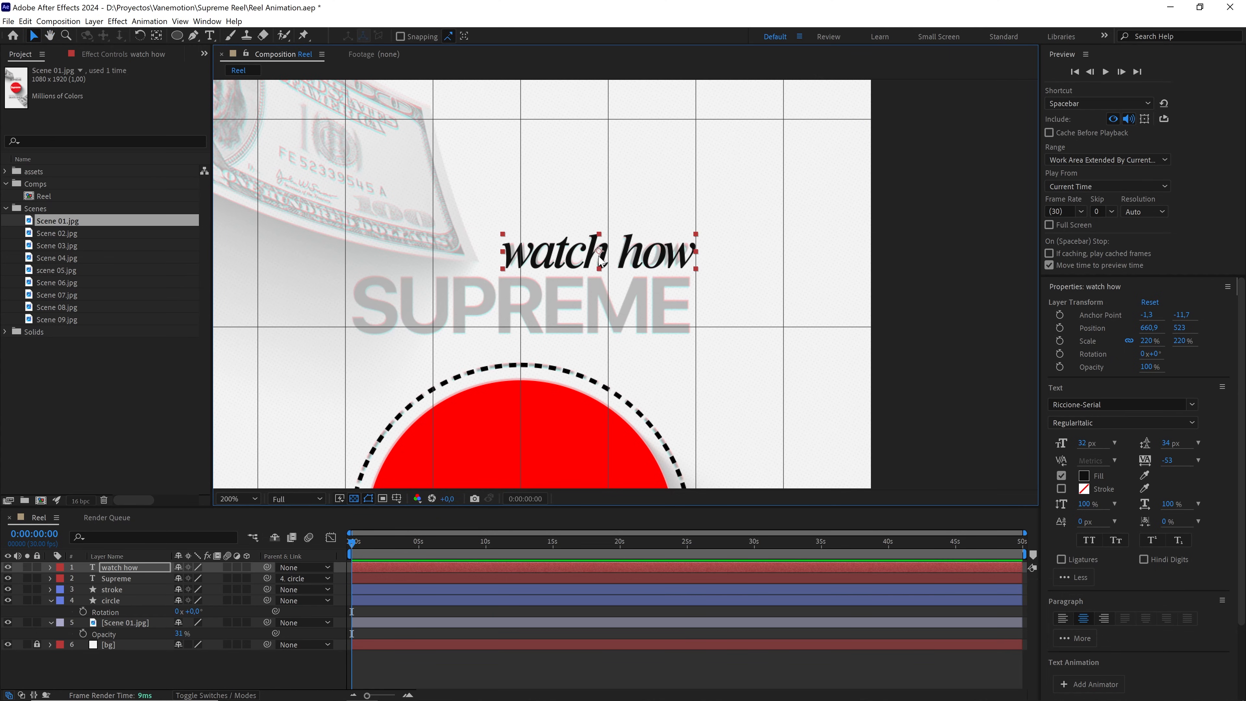
scroll(605, 319, up, 1)
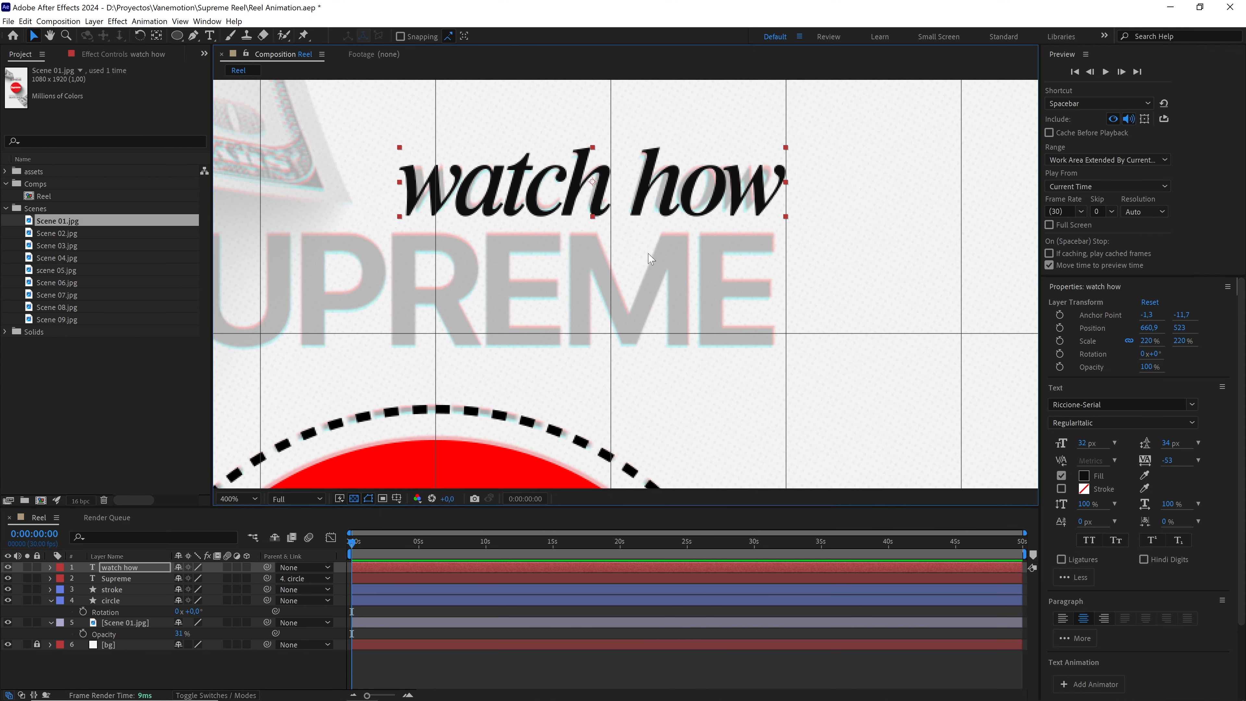
Add a text layer reading "SUPREME" over the faded reference headline beneath "watch how"
scroll(649, 259, down, 1)
key(h)
drag(556, 270, 550, 227)
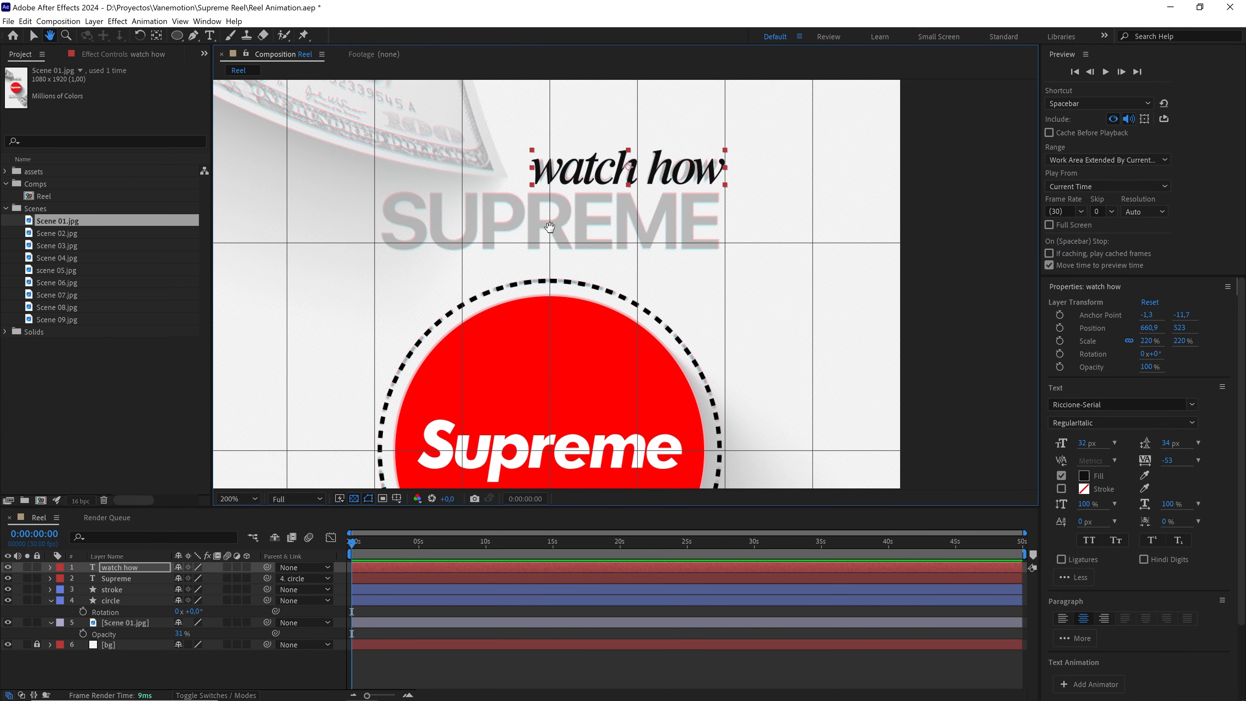
key(v)
click(210, 36)
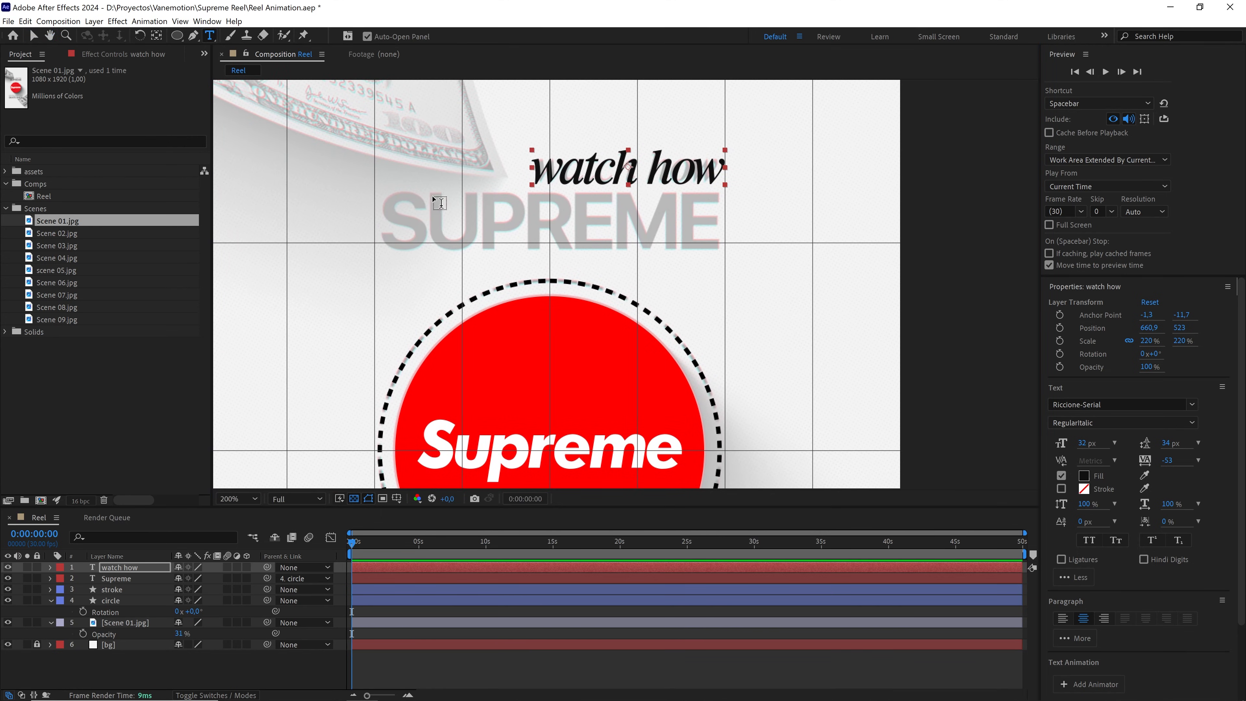
click(467, 216)
text(SUPREME)
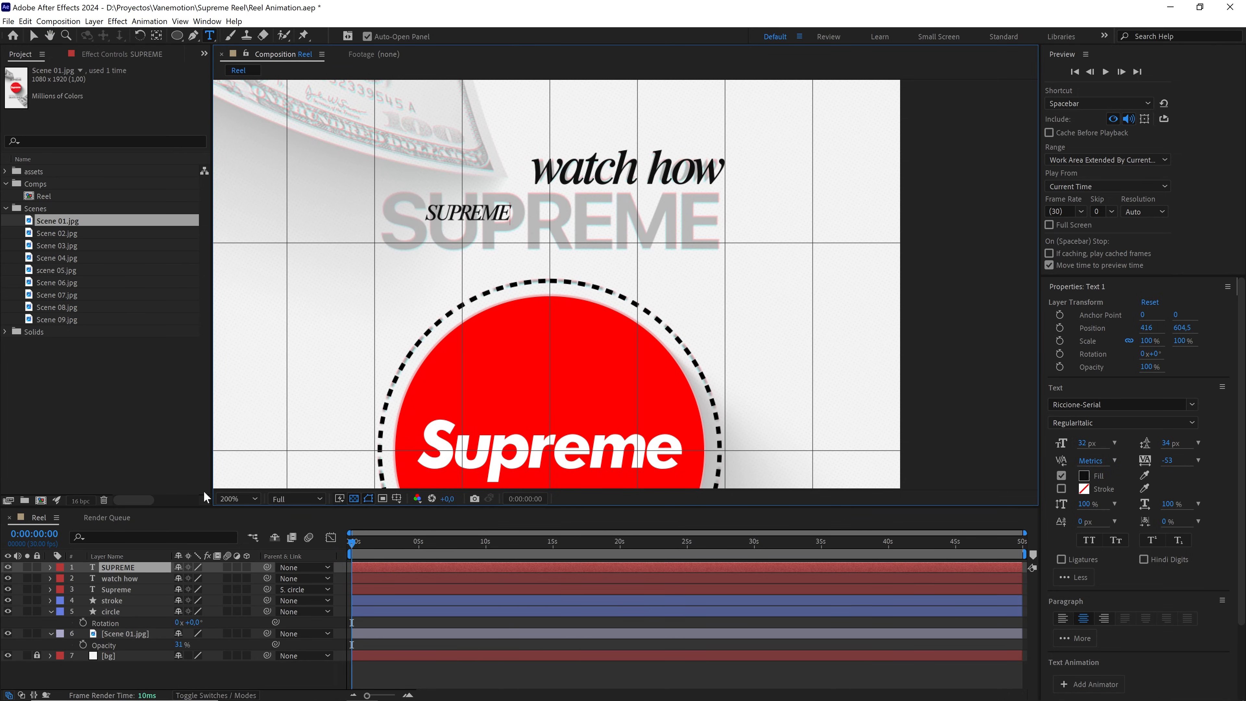
click(132, 569)
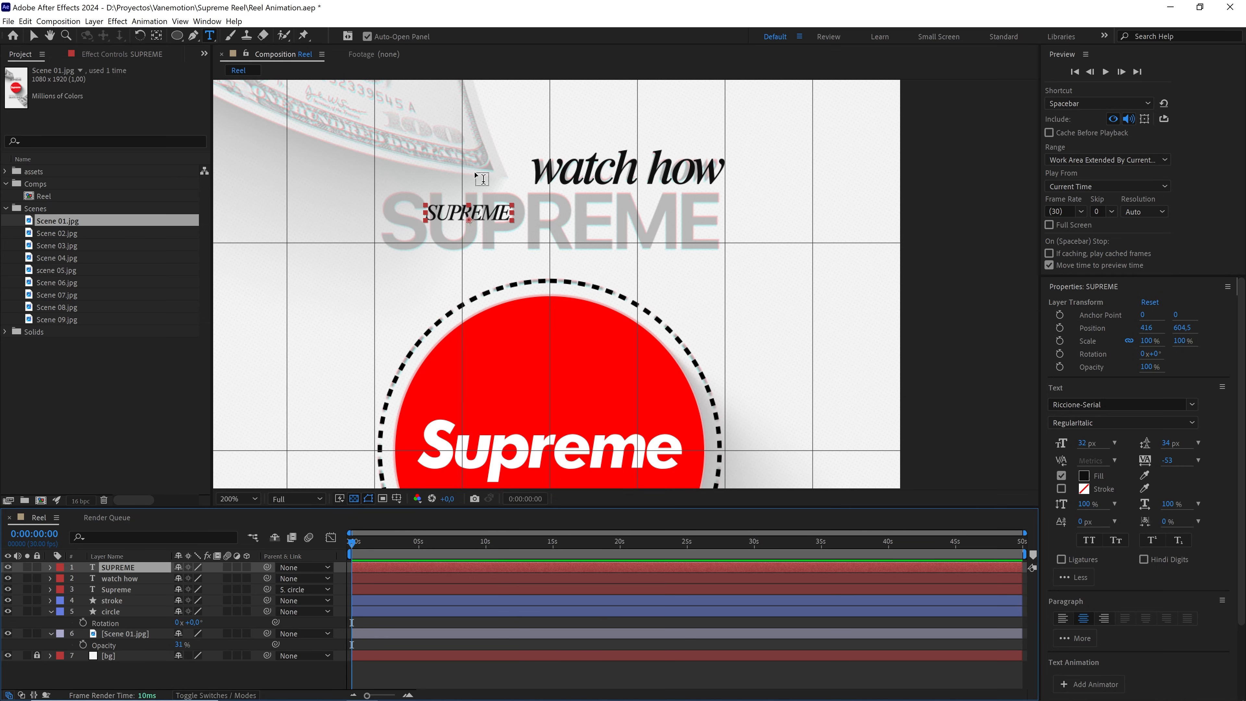
click(214, 24)
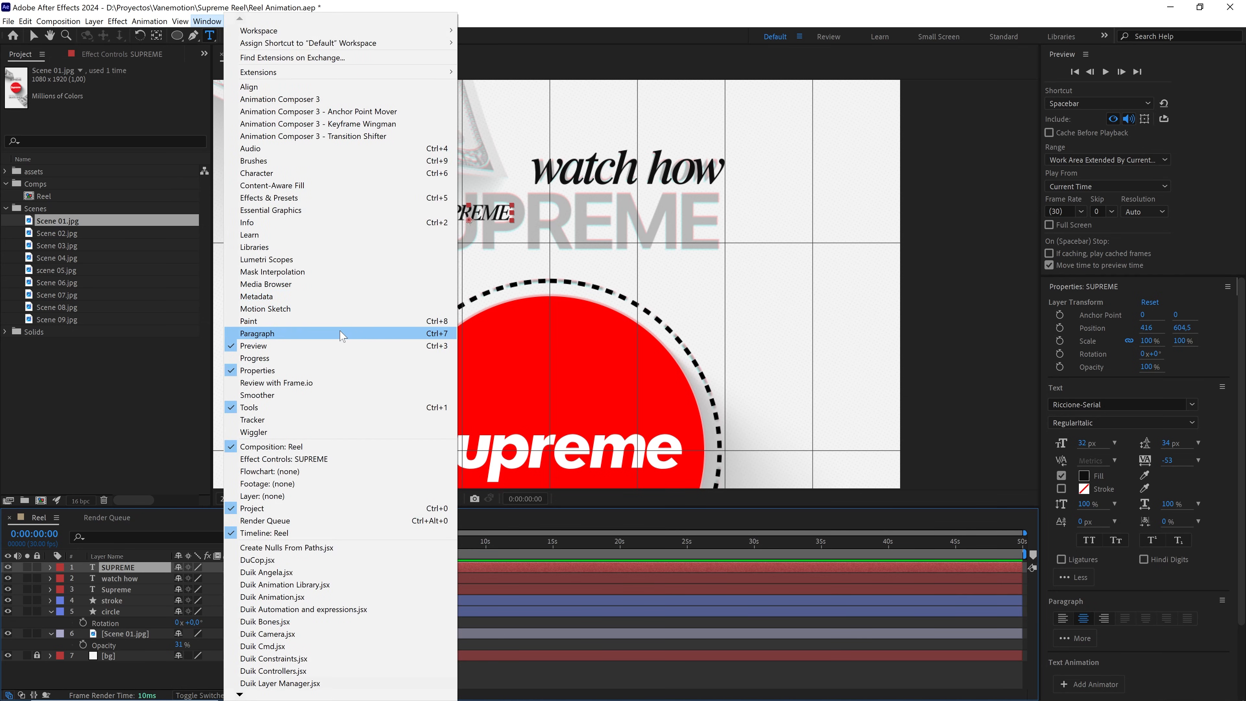
click(1090, 618)
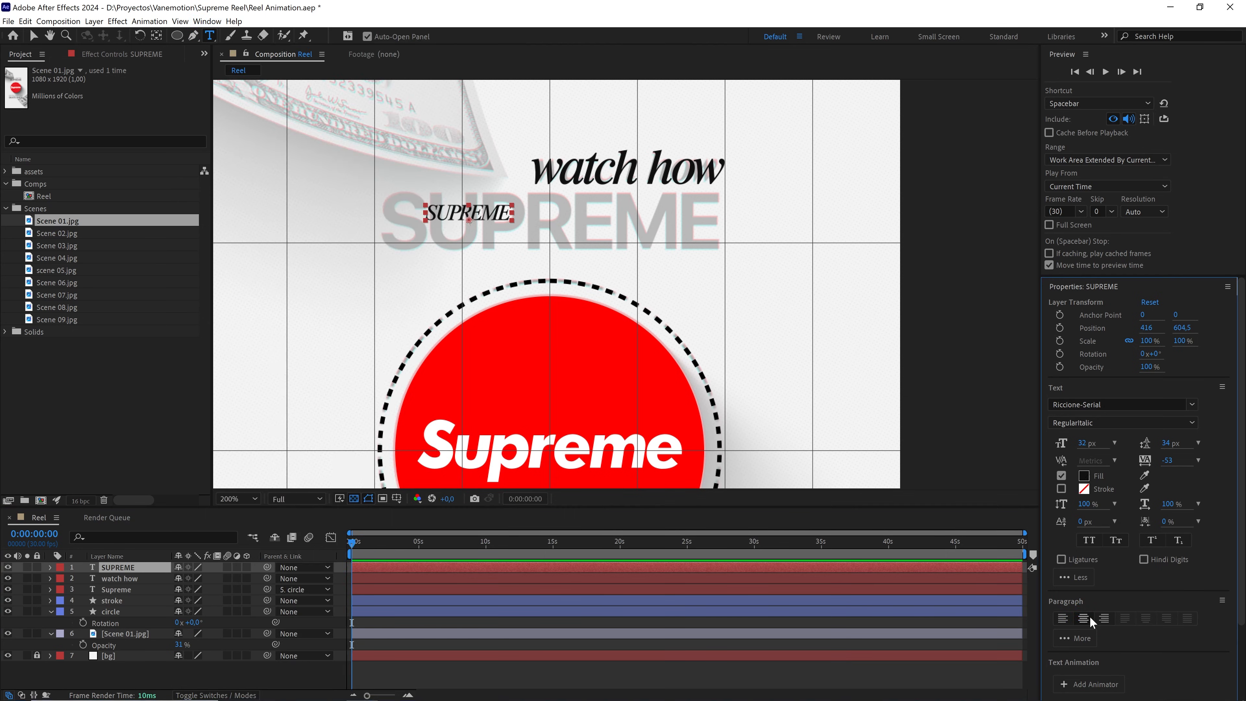
Change the font of the uppercase SUPREME text layer to SF Pro Display Bold
click(186, 567)
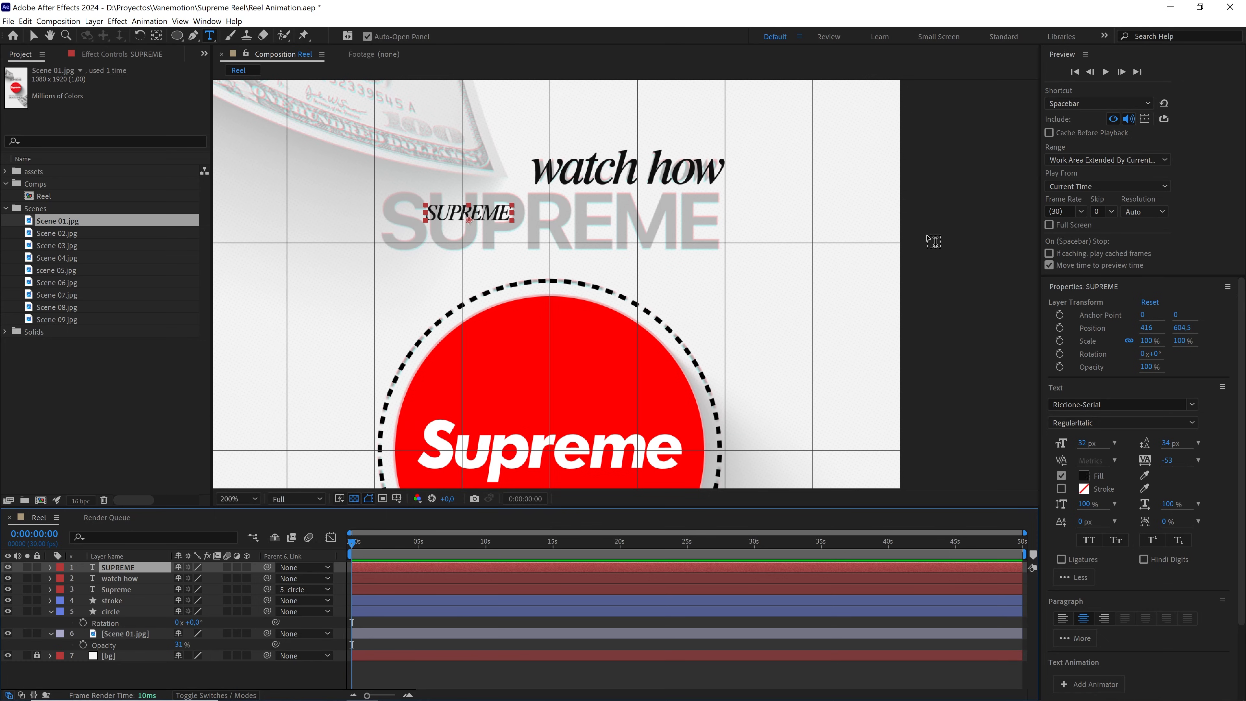
click(1103, 403)
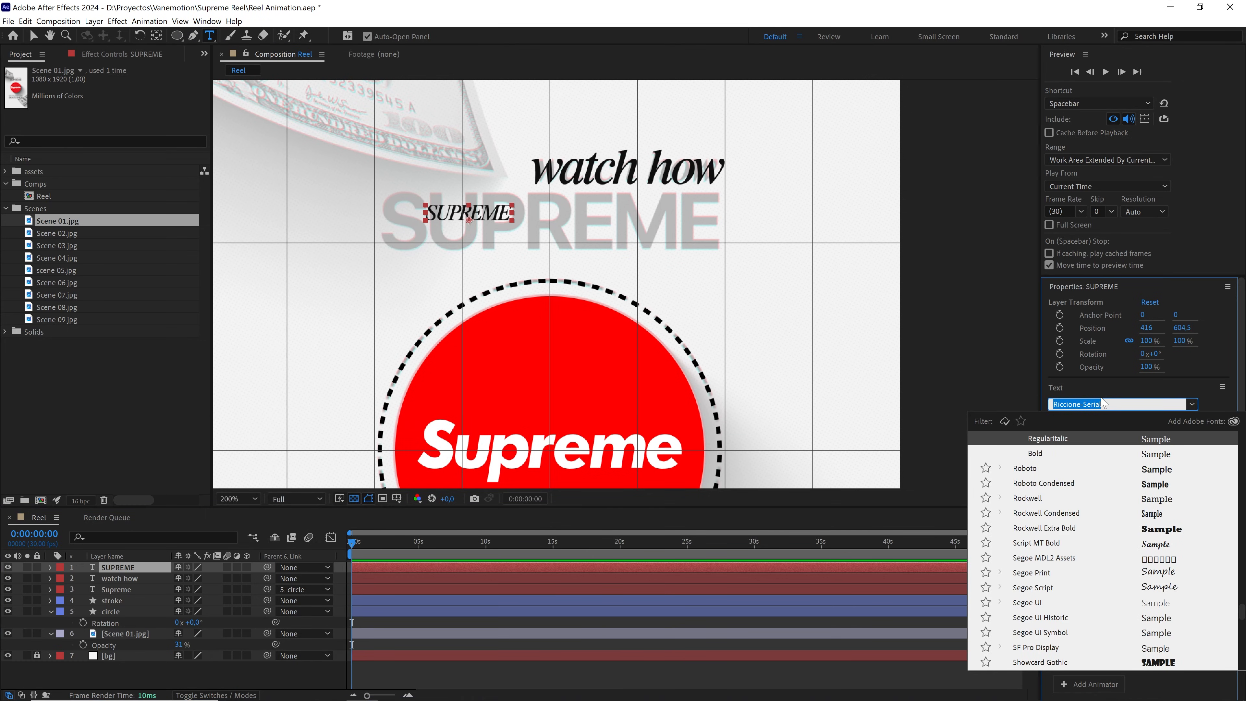
key(Caps_Lock)
text(SF)
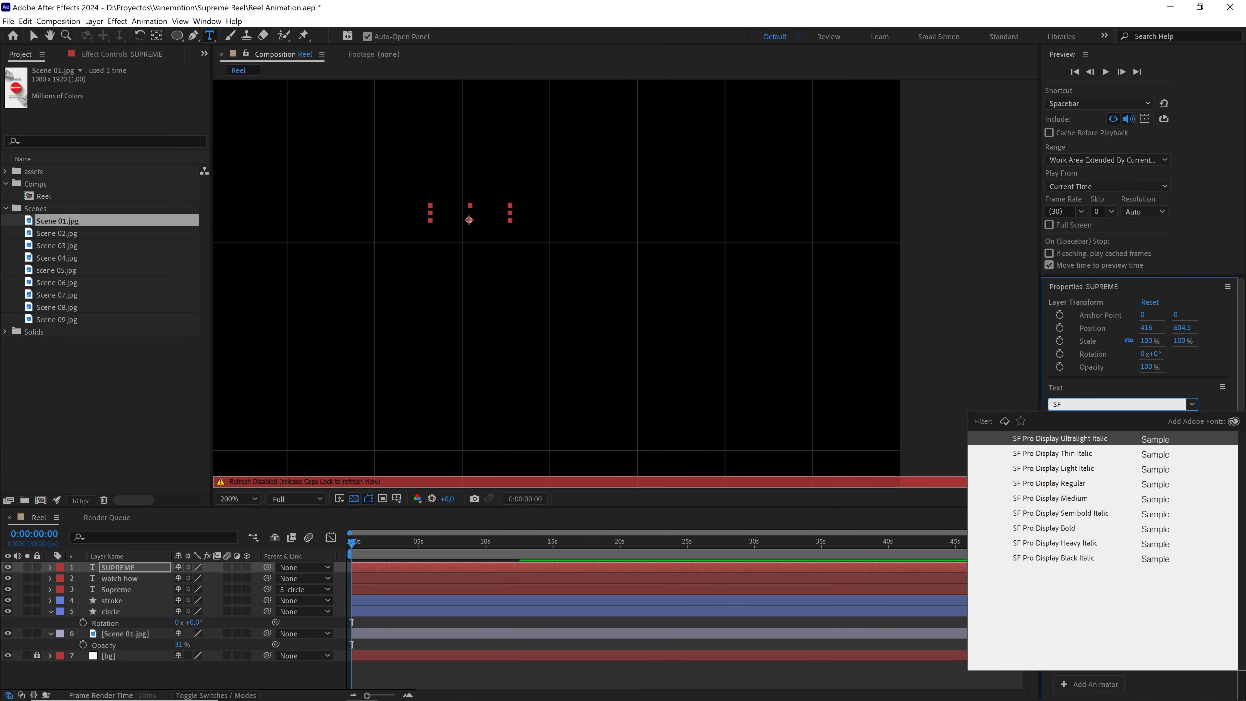
click(1065, 527)
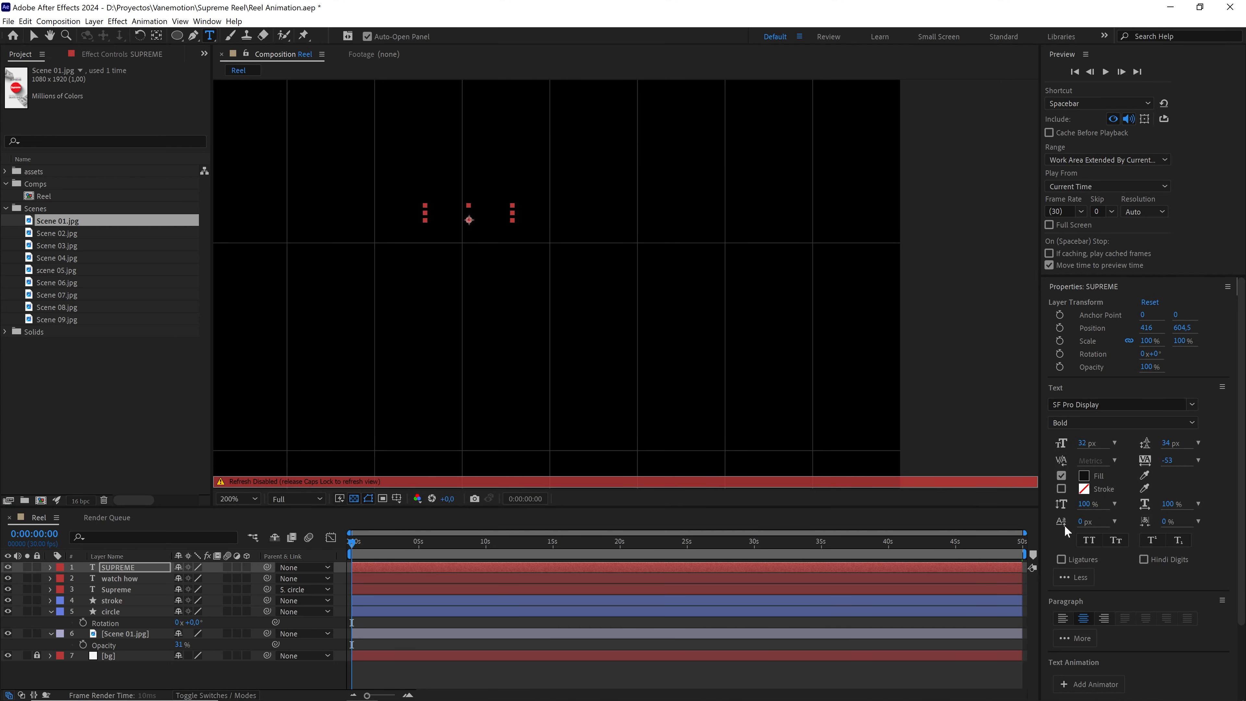
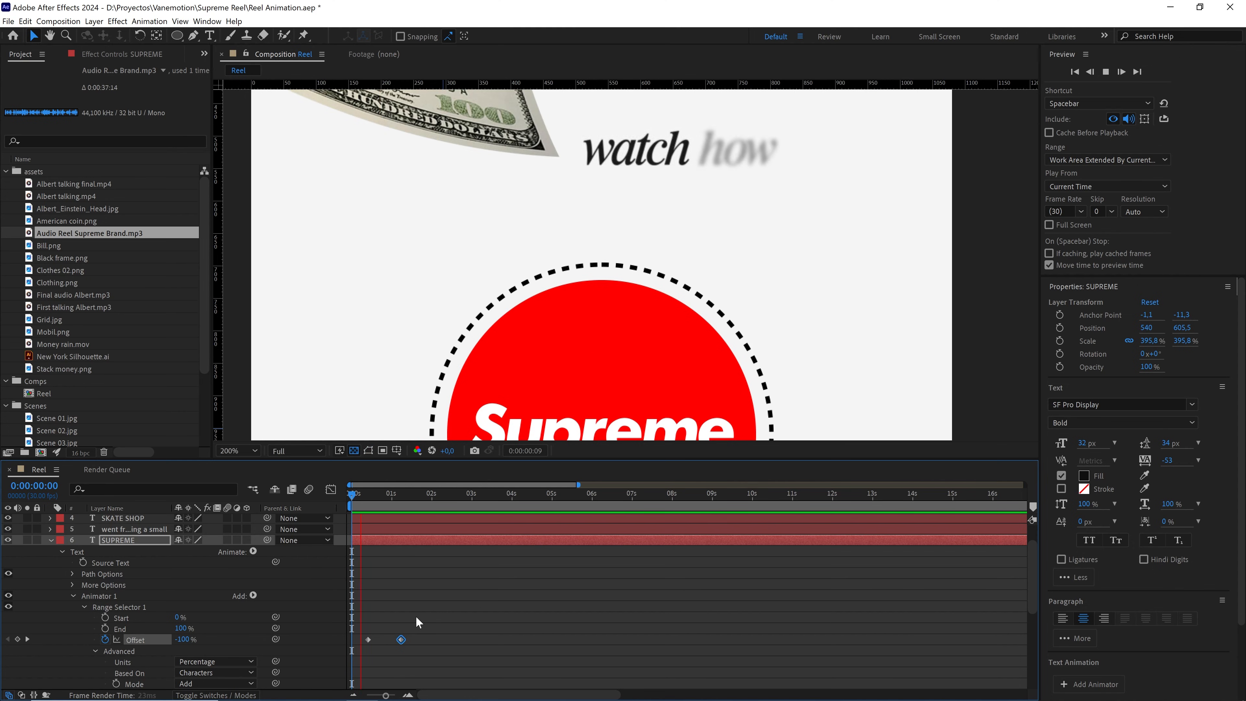
Shift both Offset keyframes of the SUPREME text animator a few frames earlier and preview the letter reveal from the start
key(space)
drag(415, 616, 364, 645)
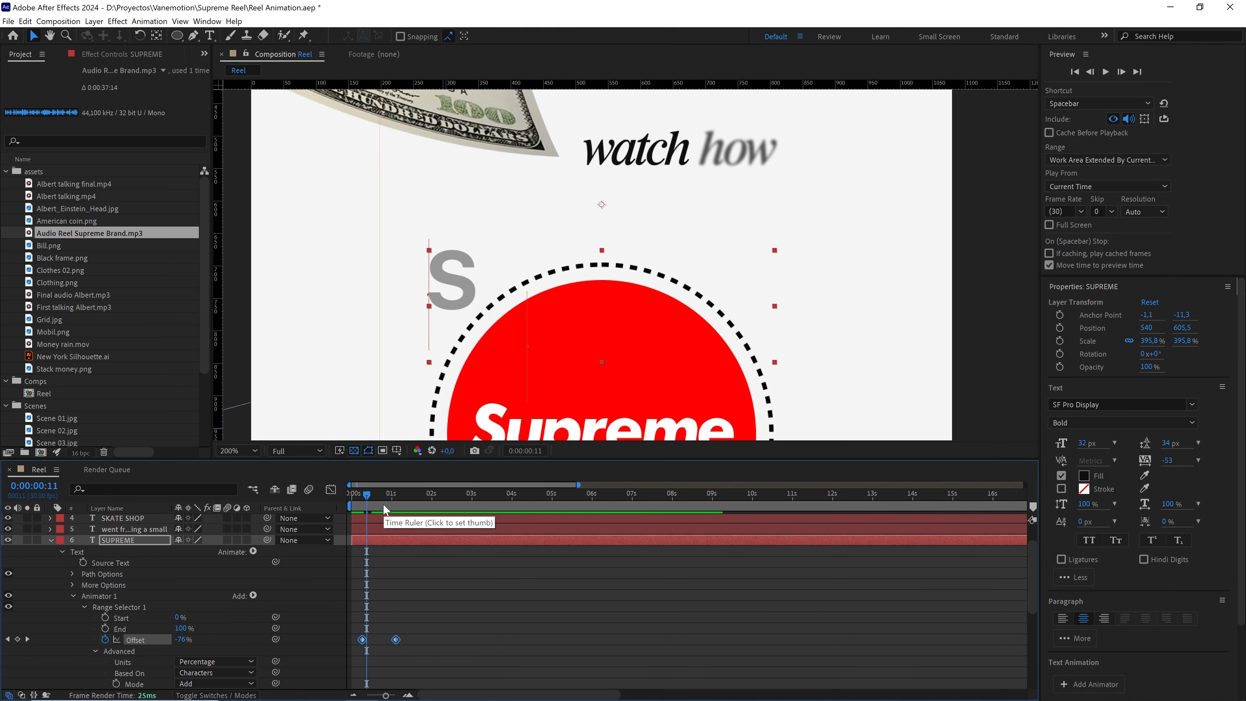
key(Home)
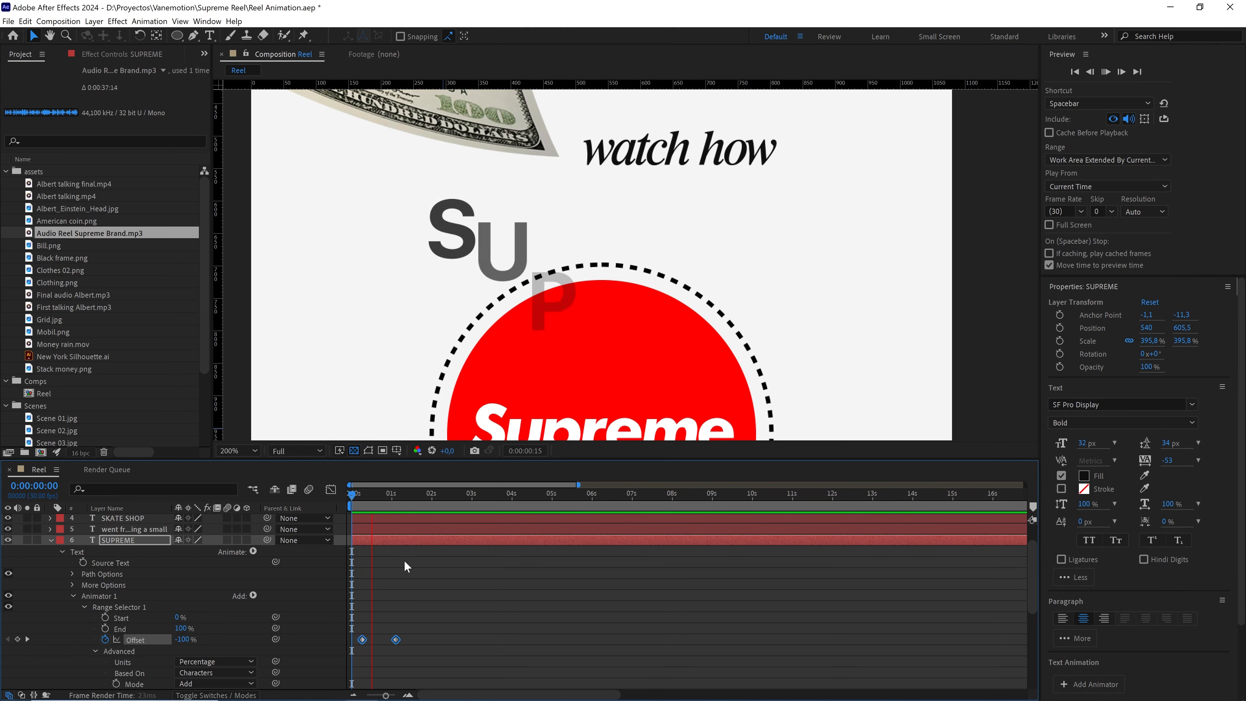
key(space)
key(space)
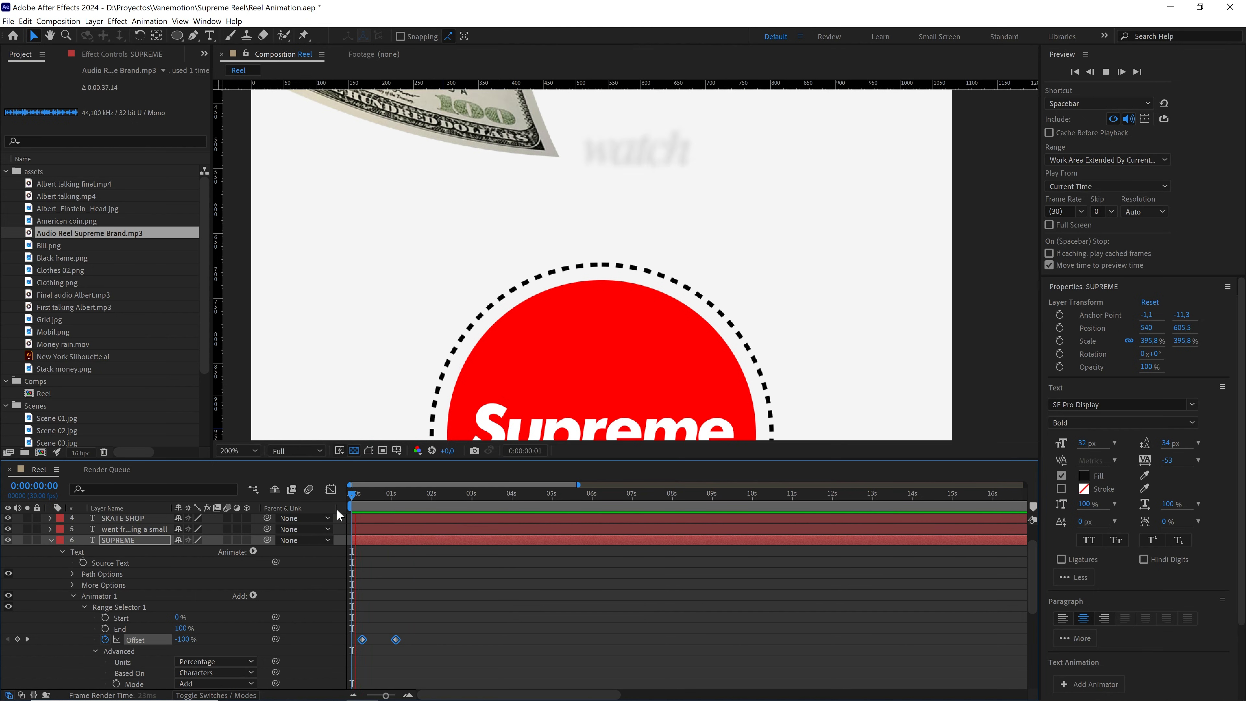
key(space)
Copy Animator 1 from the SUPREME layer and paste it onto the "went from being a small" text at 0:00:01:02
scroll(603, 340, down, 1)
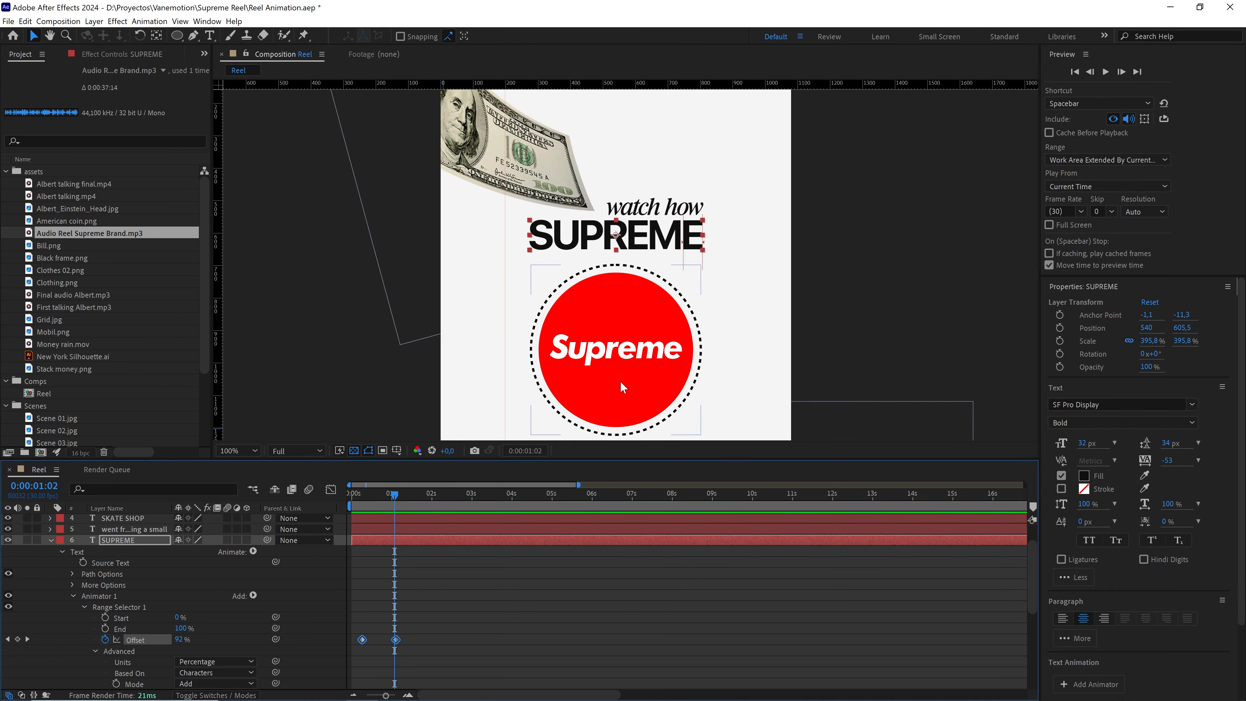
drag(620, 389, 616, 318)
click(74, 596)
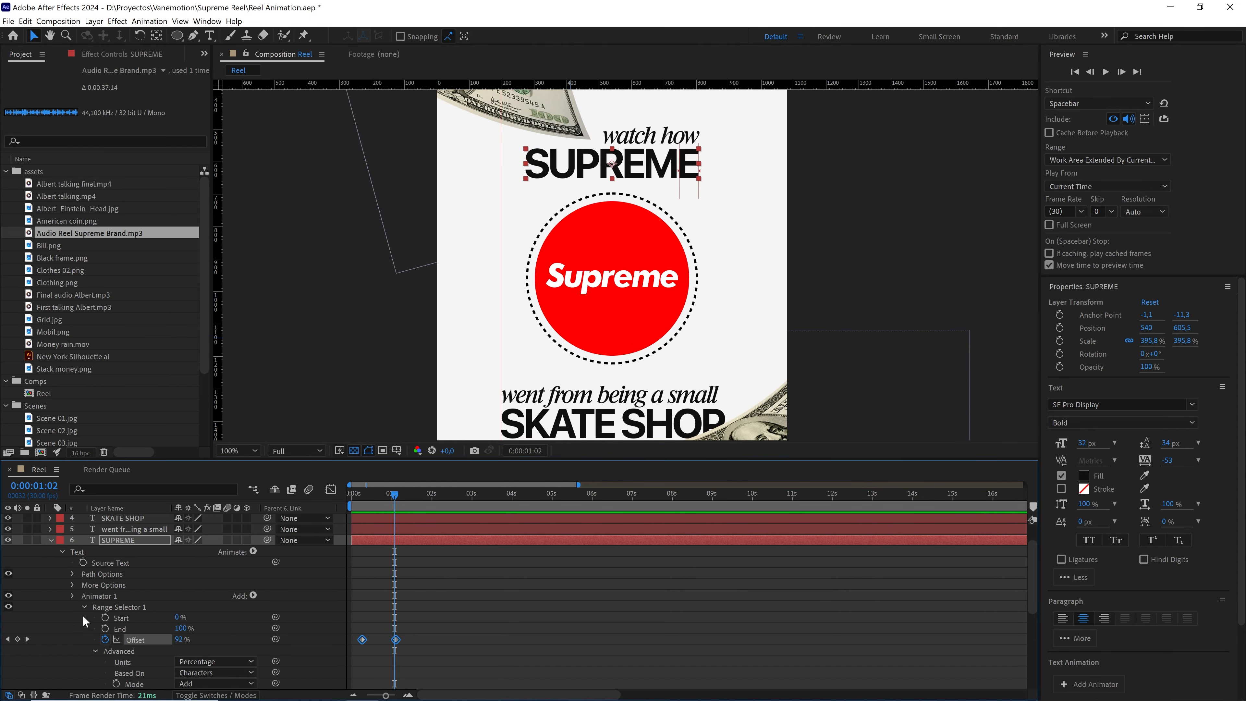
key(ctrl+c)
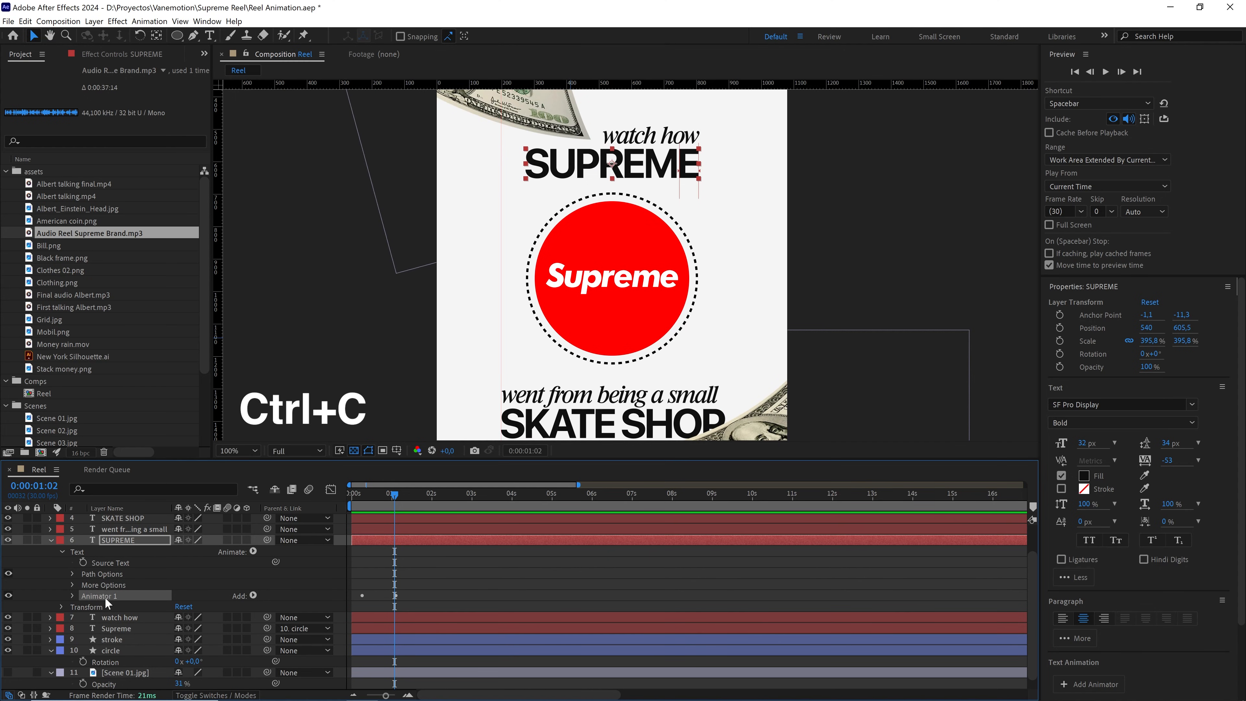
click(51, 540)
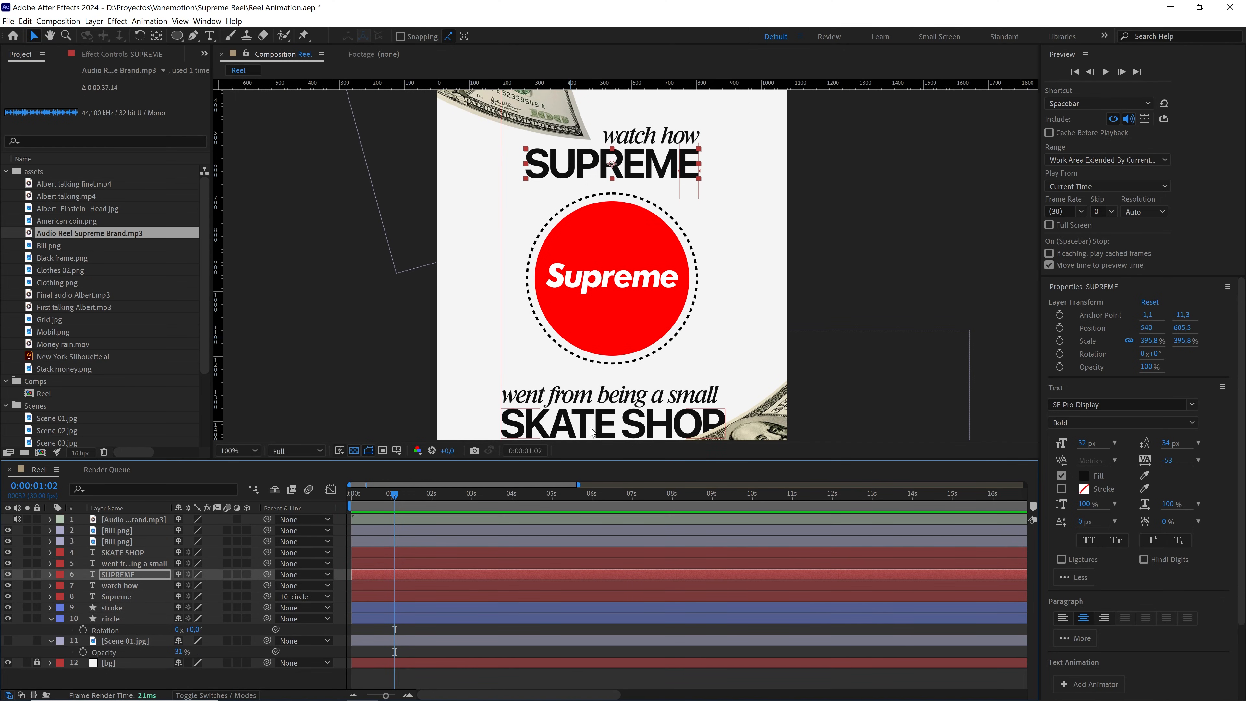
scroll(658, 328, down, 3)
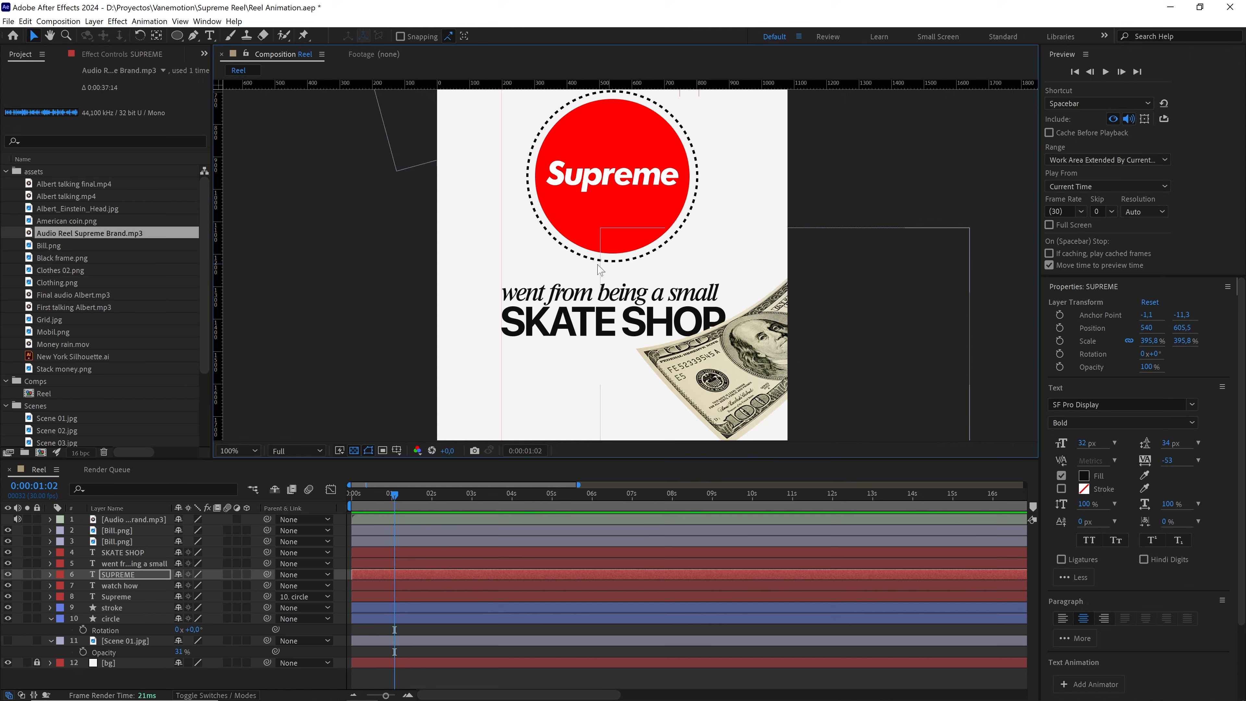
scroll(599, 269, up, 2)
click(538, 334)
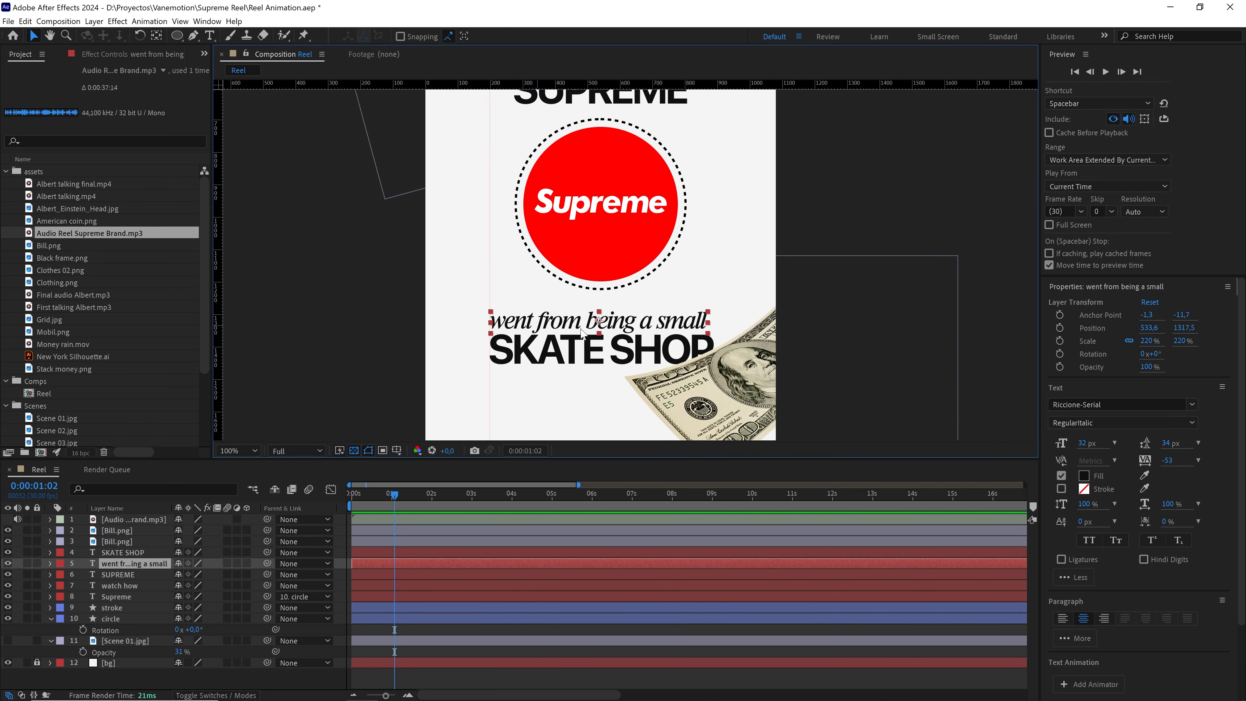
key(ctrl+v)
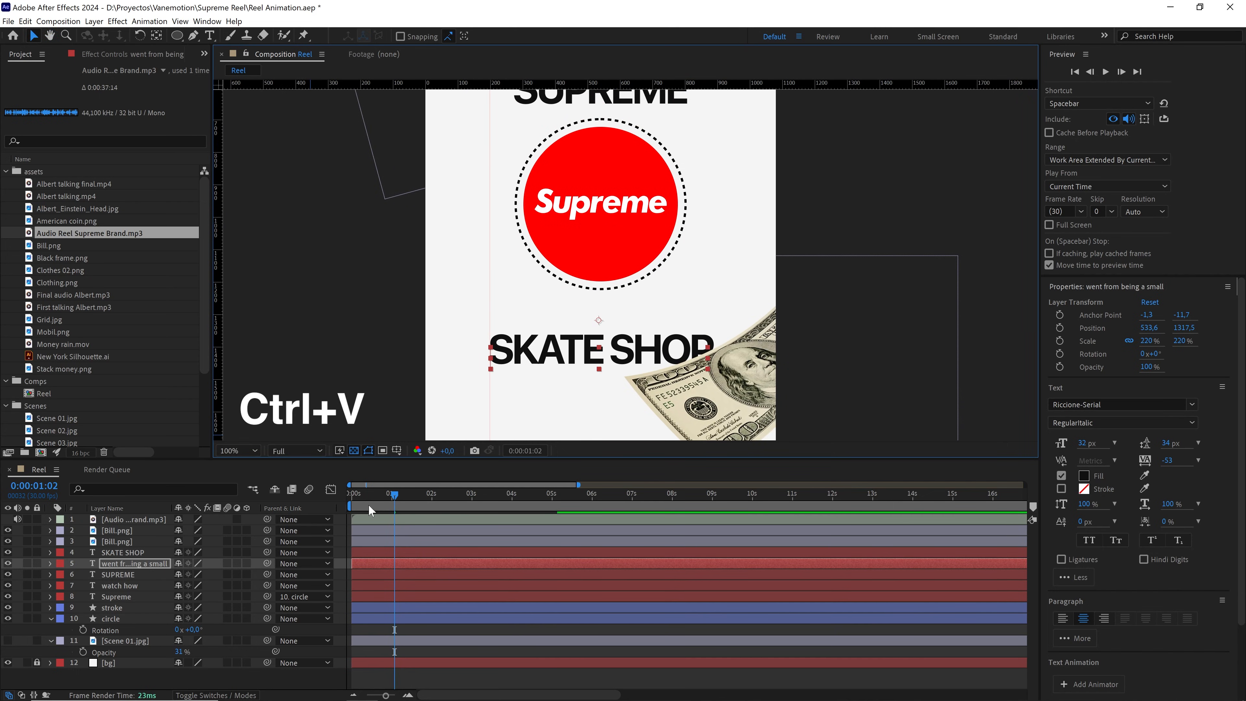
Preview the reveal of "went from being a small" and examine its motion between the layer's Offset keyframes
drag(398, 494, 375, 496)
key(space)
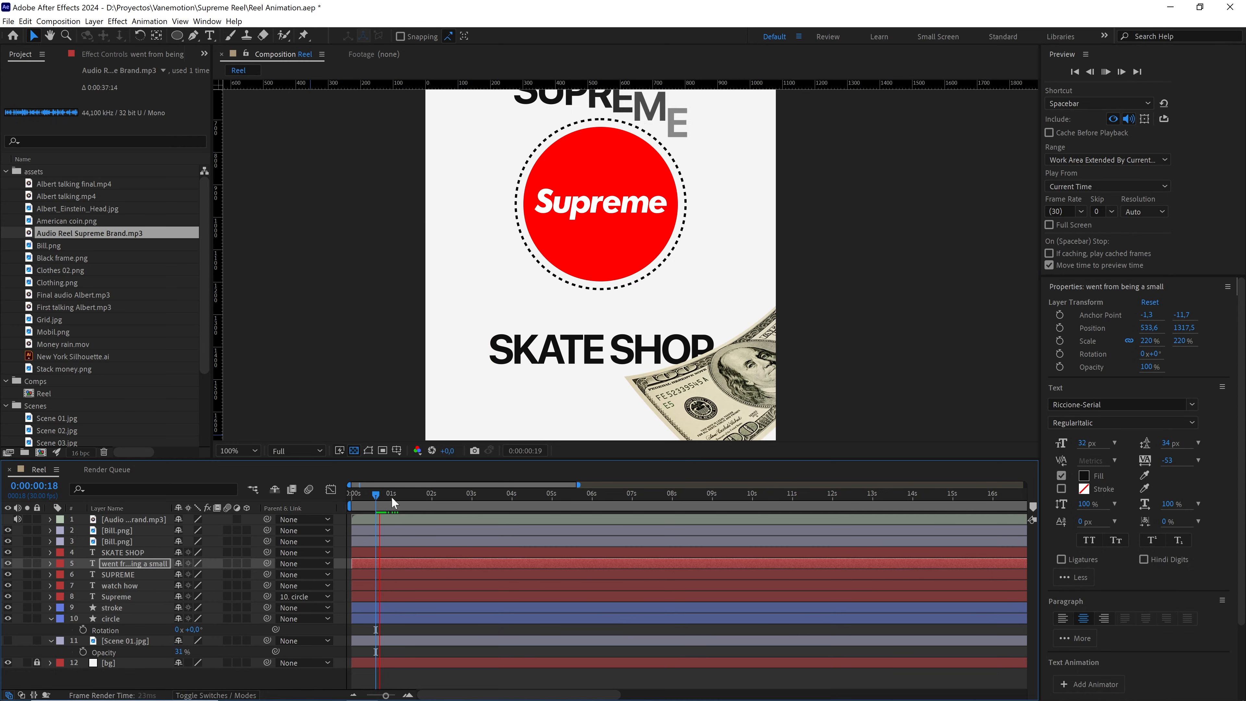
key(u)
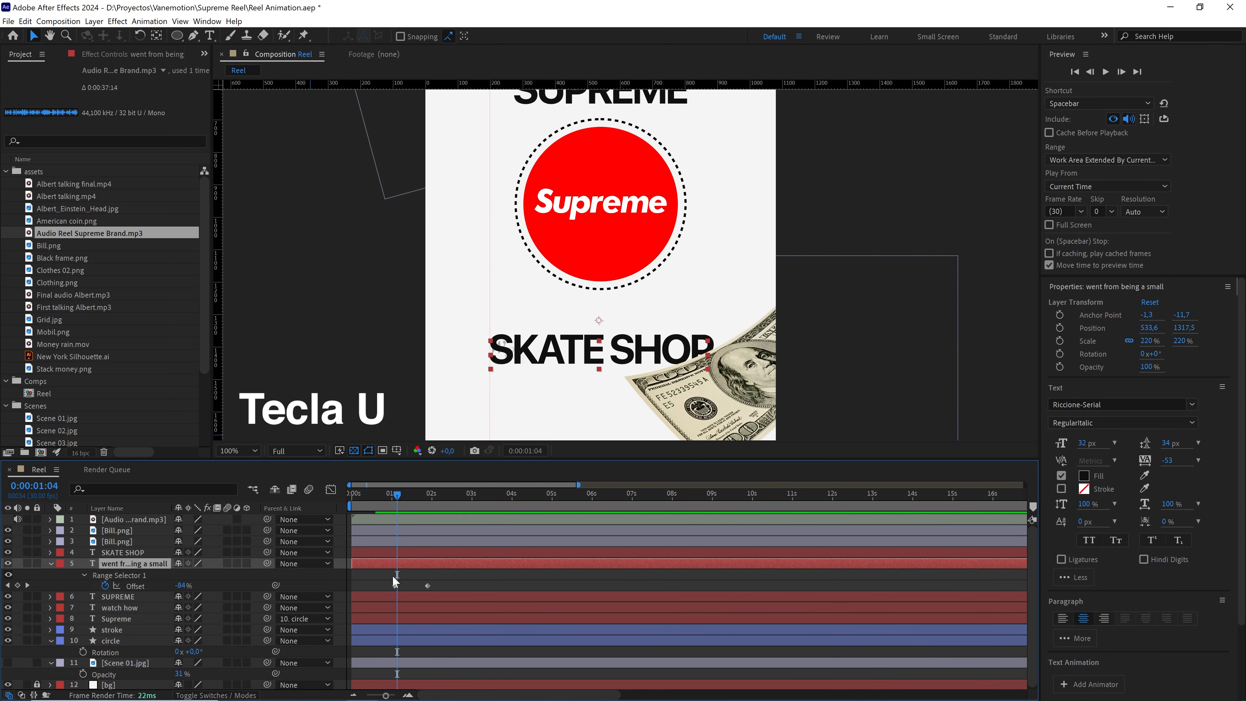
key(space)
key(space)
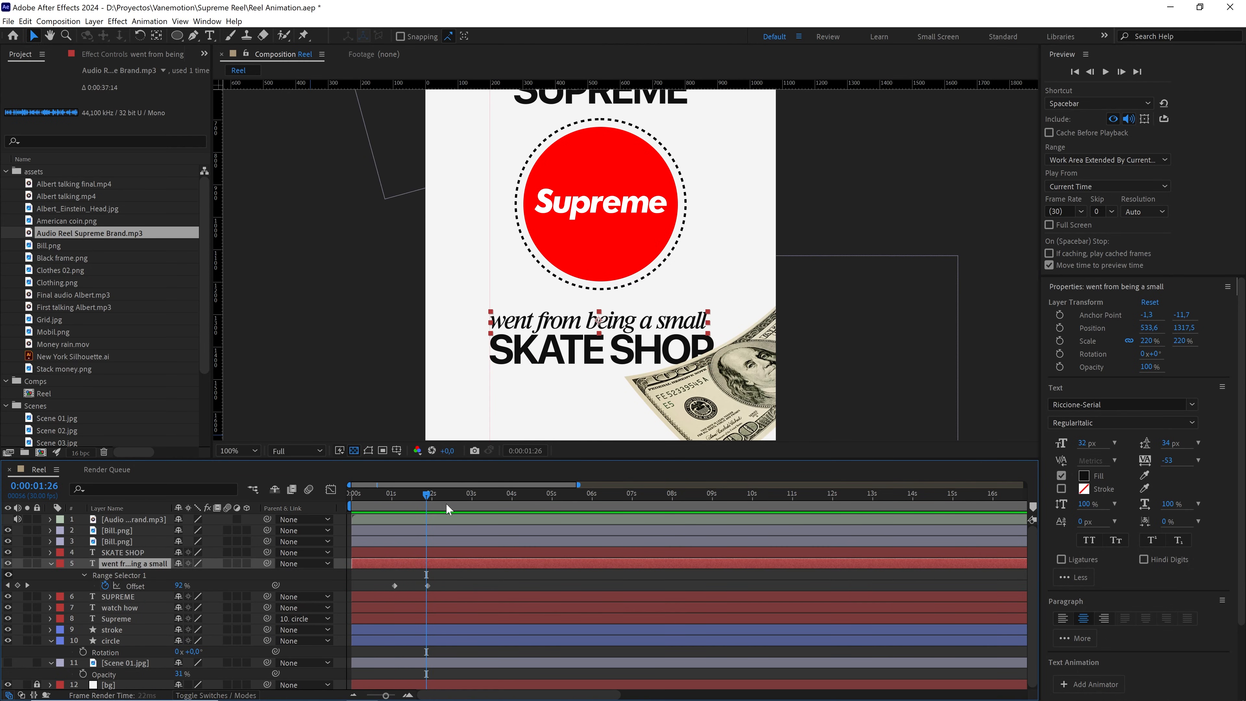
mouse_move(446, 503)
mouse_down()
mouse_move(402, 507)
mouse_move(423, 505)
mouse_up()
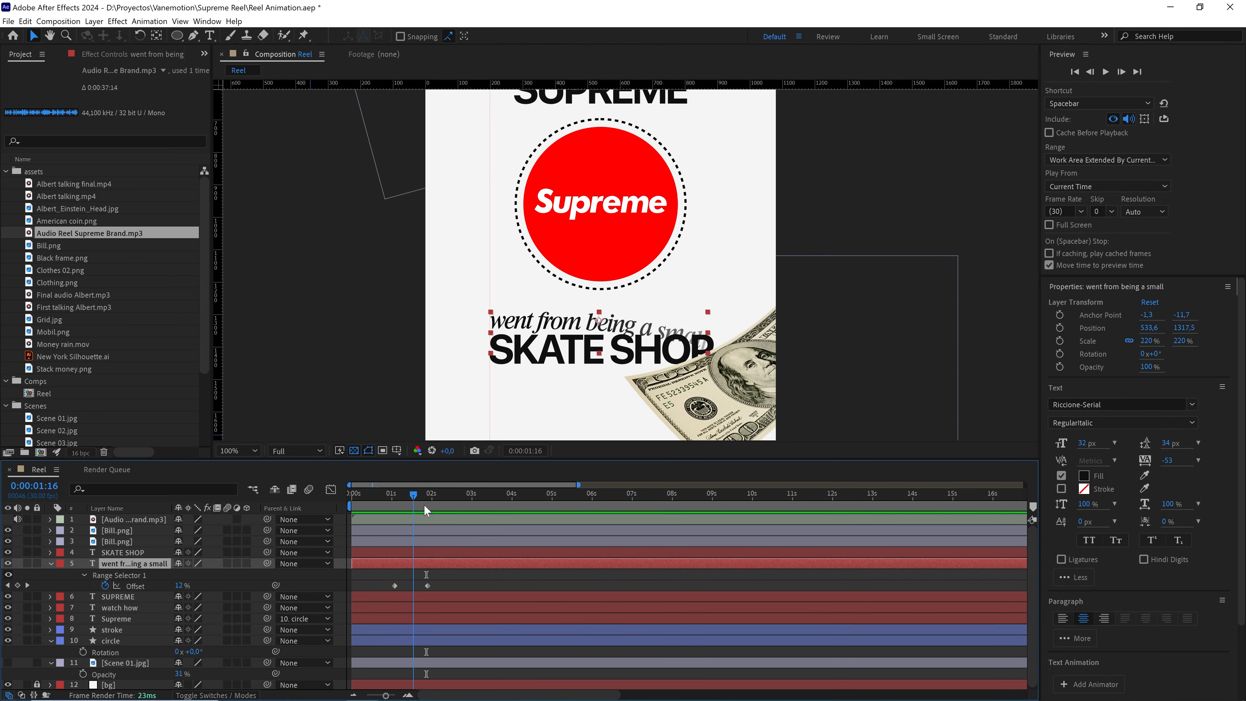
click(406, 498)
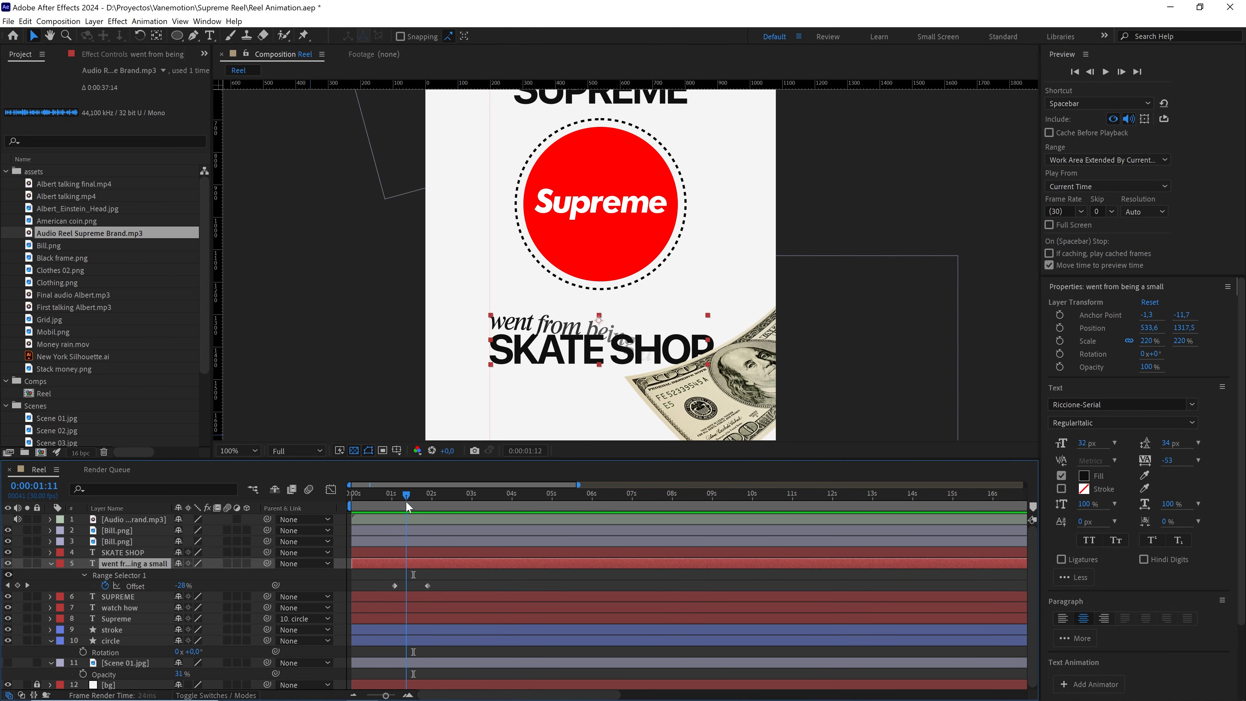
drag(417, 495, 420, 494)
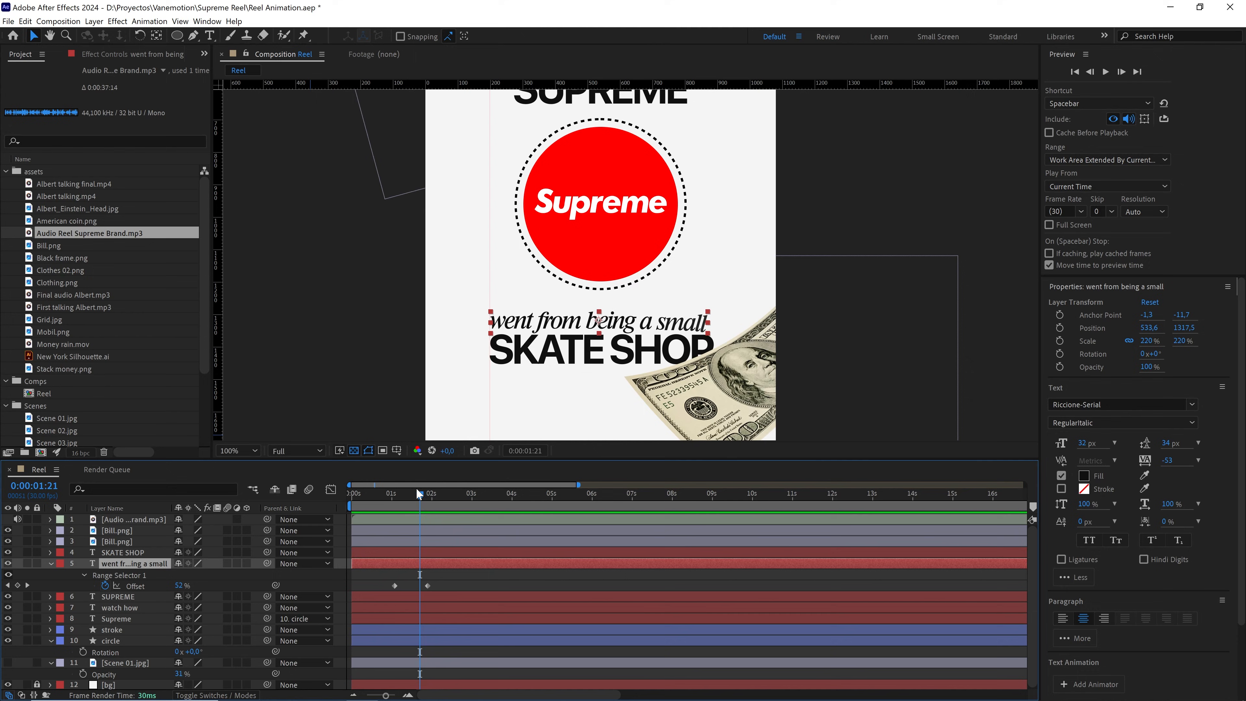
Set the animator's Position on "went from being a small" to 50, 0 for a sideways letter reveal
double_click(50, 563)
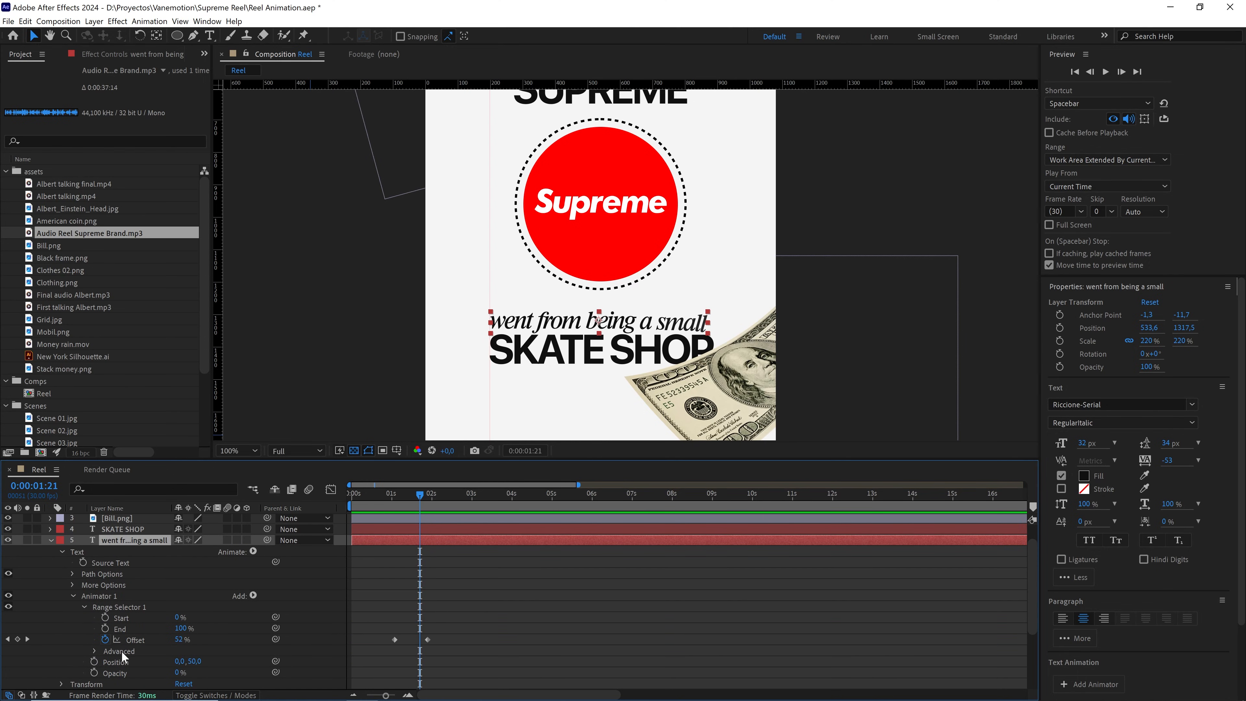
text(0)
click(210, 632)
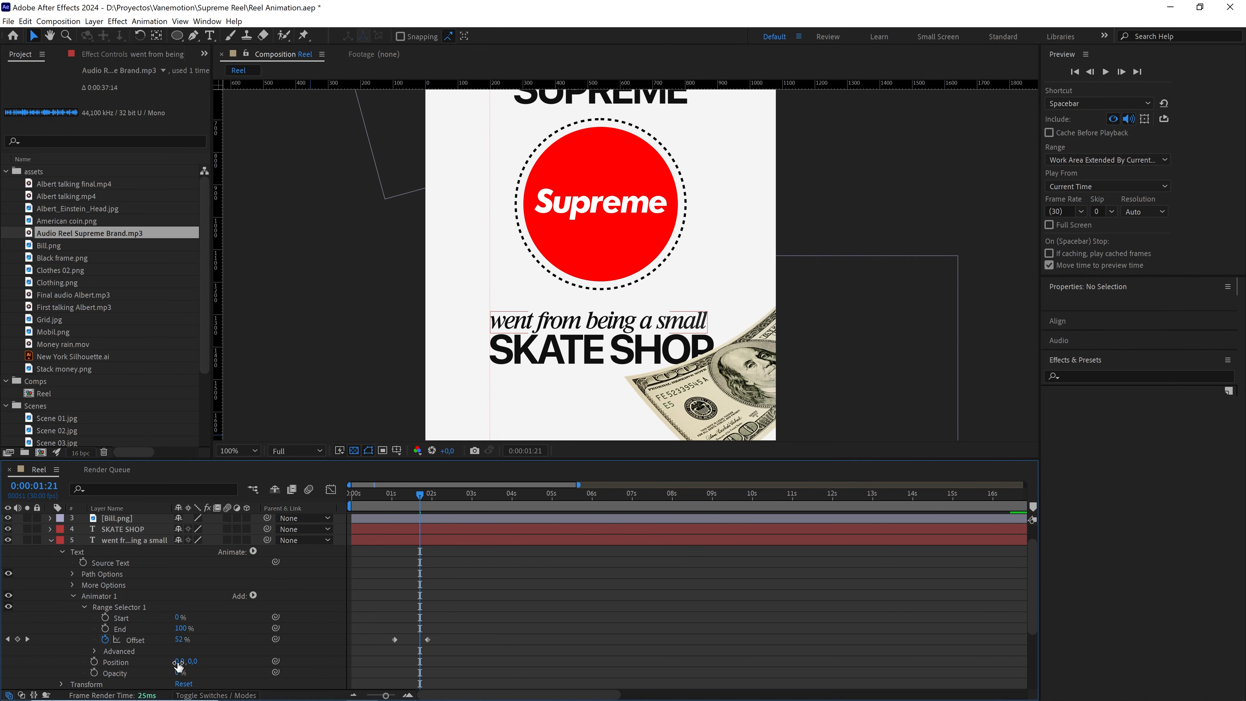
drag(178, 661, 580, 622)
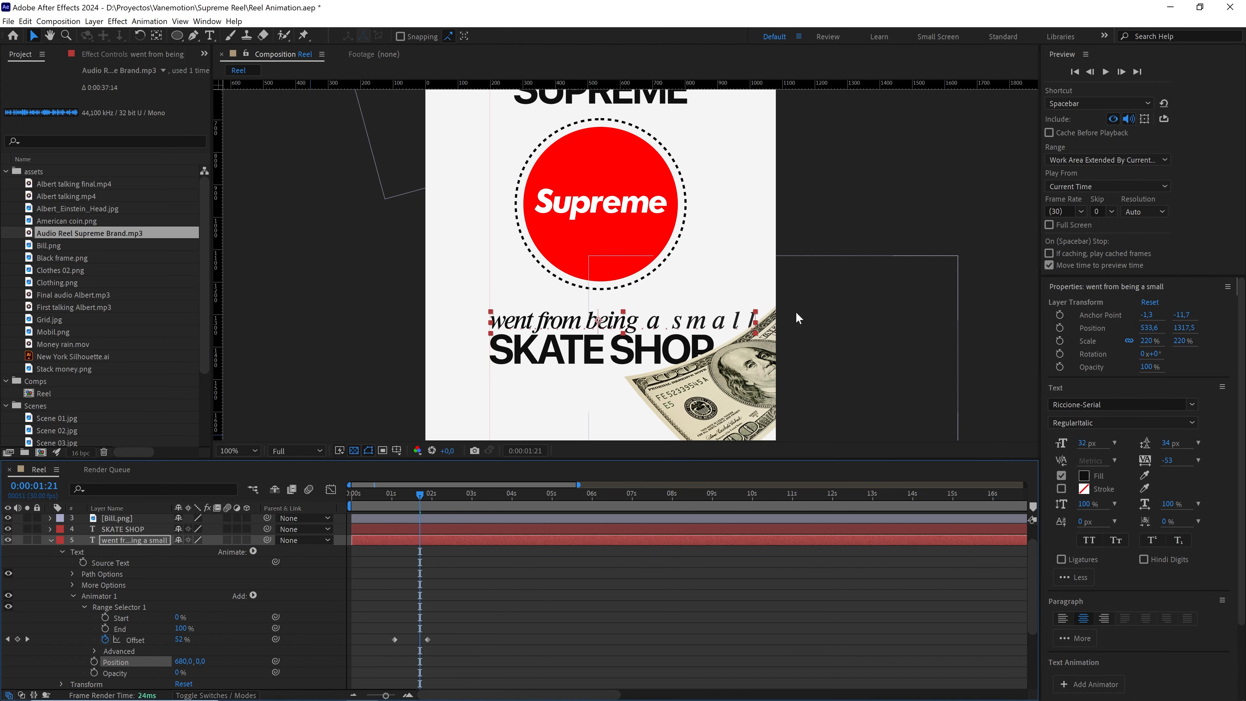
drag(400, 496, 420, 497)
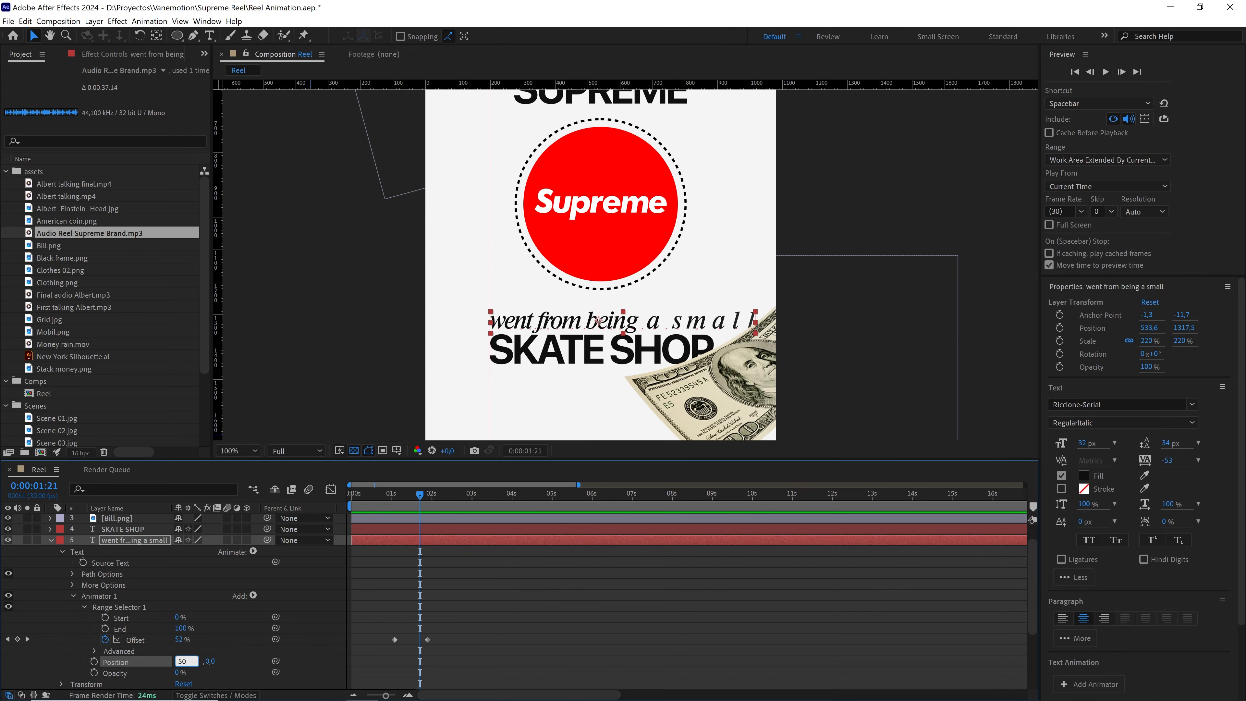
click(446, 598)
Move the first Offset keyframe of "went from being a small" earlier to about 0:00:00:26 and preview the timing
click(387, 505)
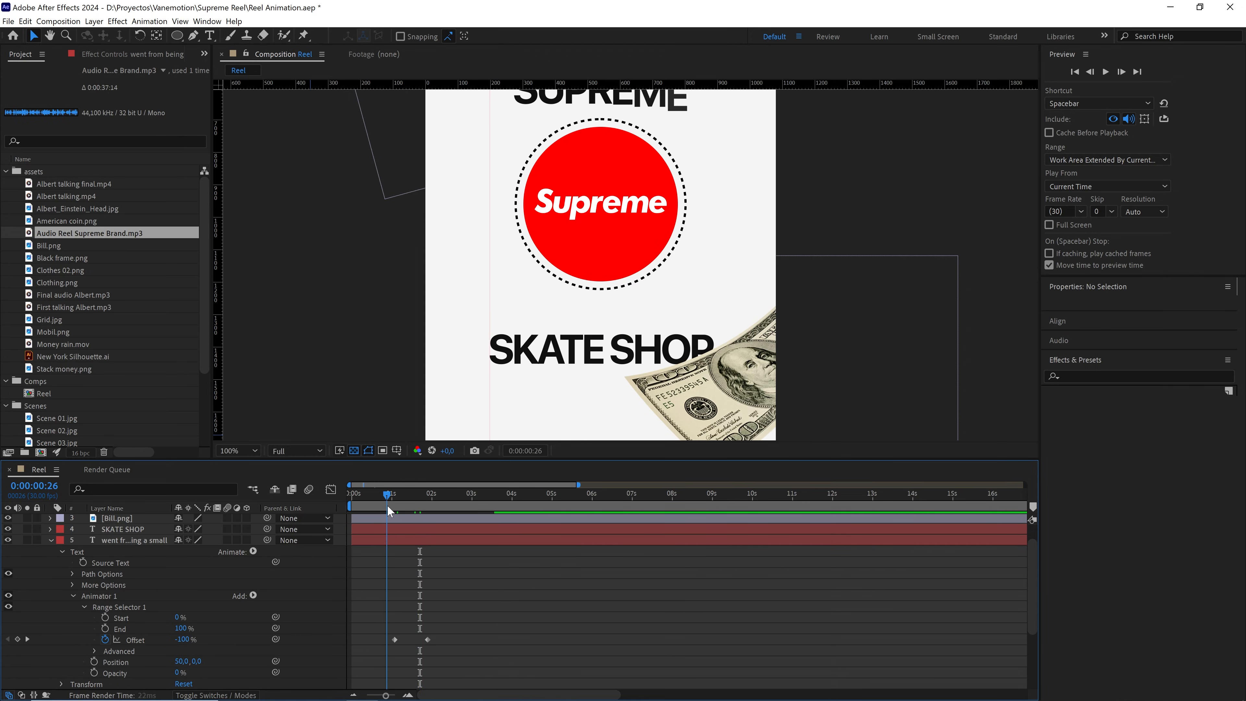
key(space)
drag(399, 502, 368, 499)
key(space)
key(space)
key(space)
key(space)
drag(395, 640, 383, 633)
mouse_move(387, 500)
mouse_down()
mouse_move(370, 505)
mouse_move(398, 502)
mouse_up()
key(space)
key(space)
key(space)
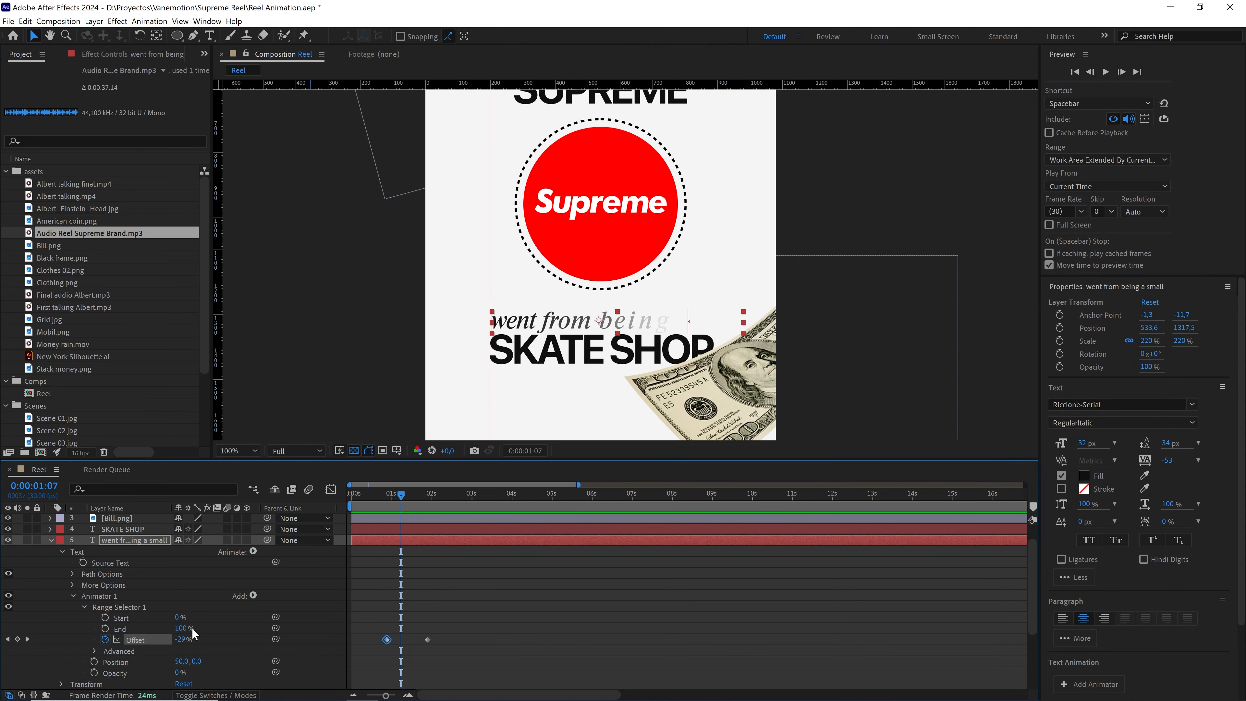
Base the range selector of "went from being a small" on Words and preview the word-by-word reveal
click(93, 651)
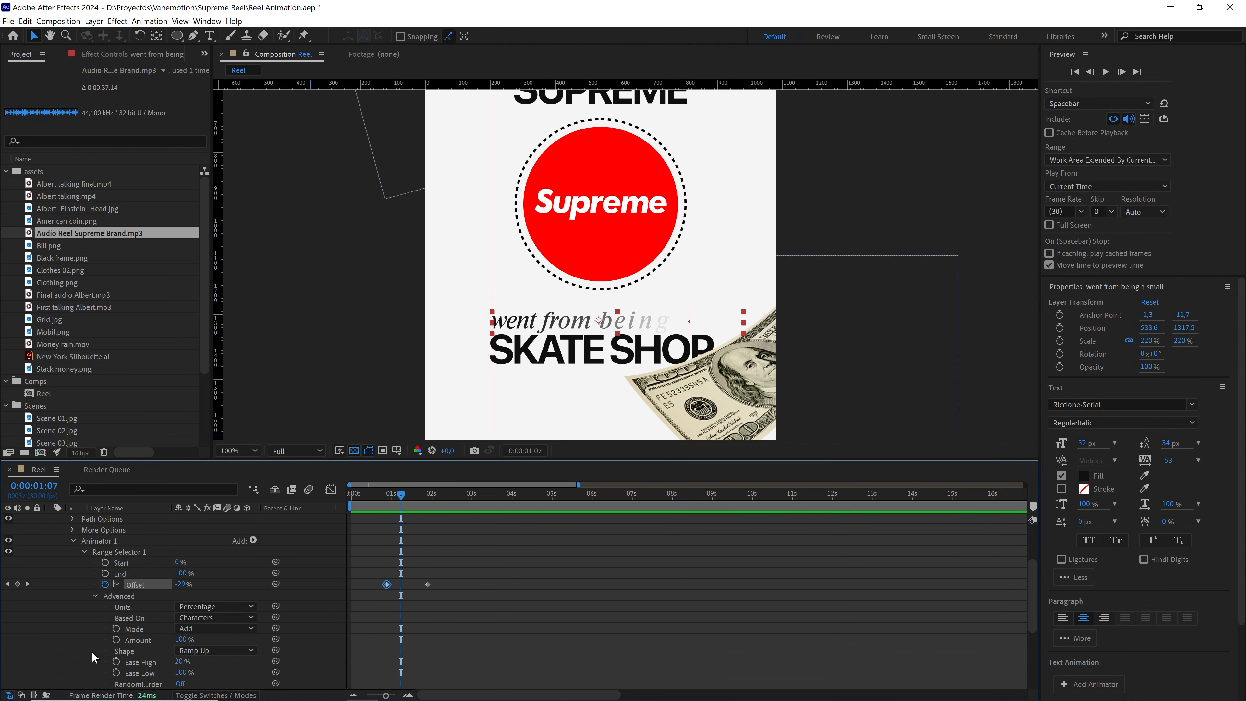
click(214, 618)
click(202, 655)
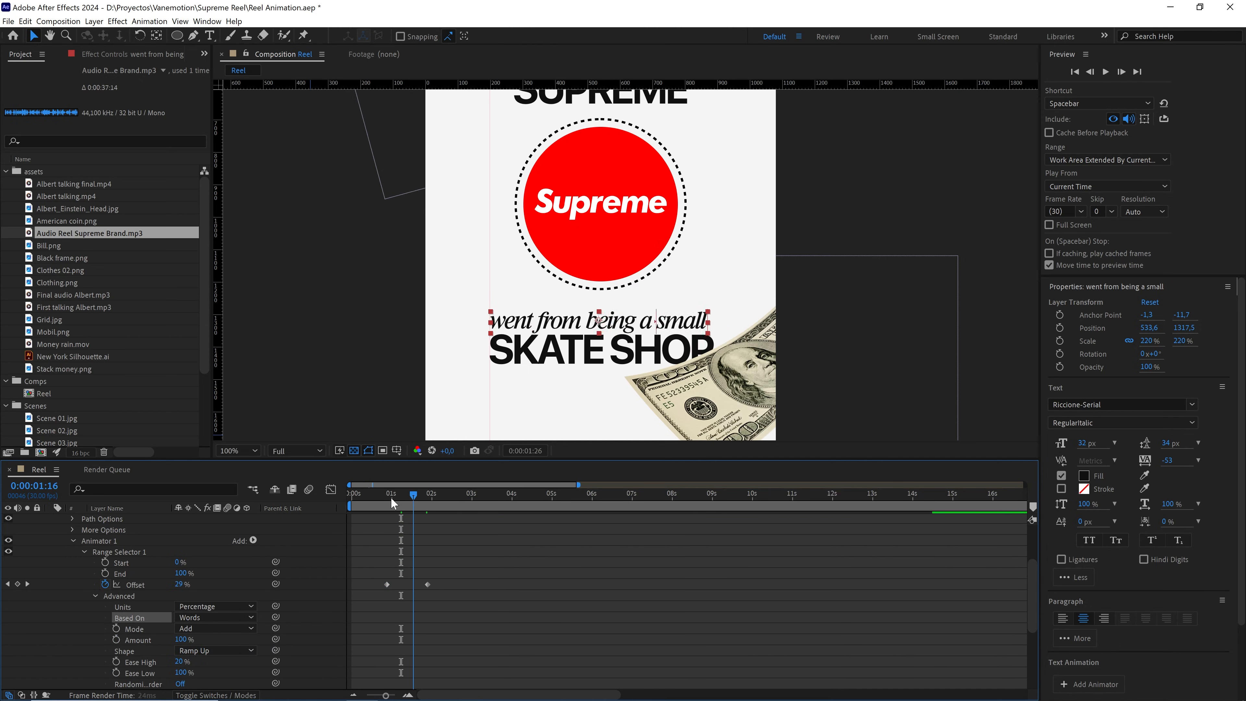
drag(450, 494, 373, 497)
key(space)
key(space)
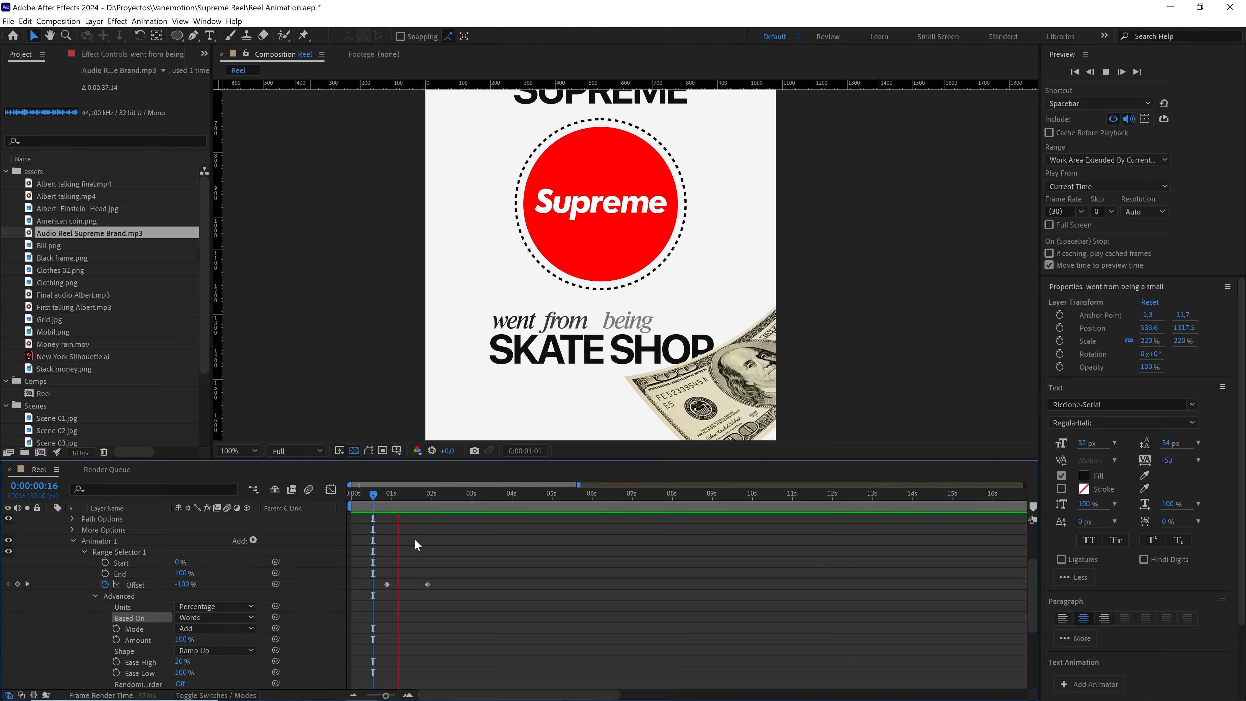
key(space)
scroll(61, 561, up, 3)
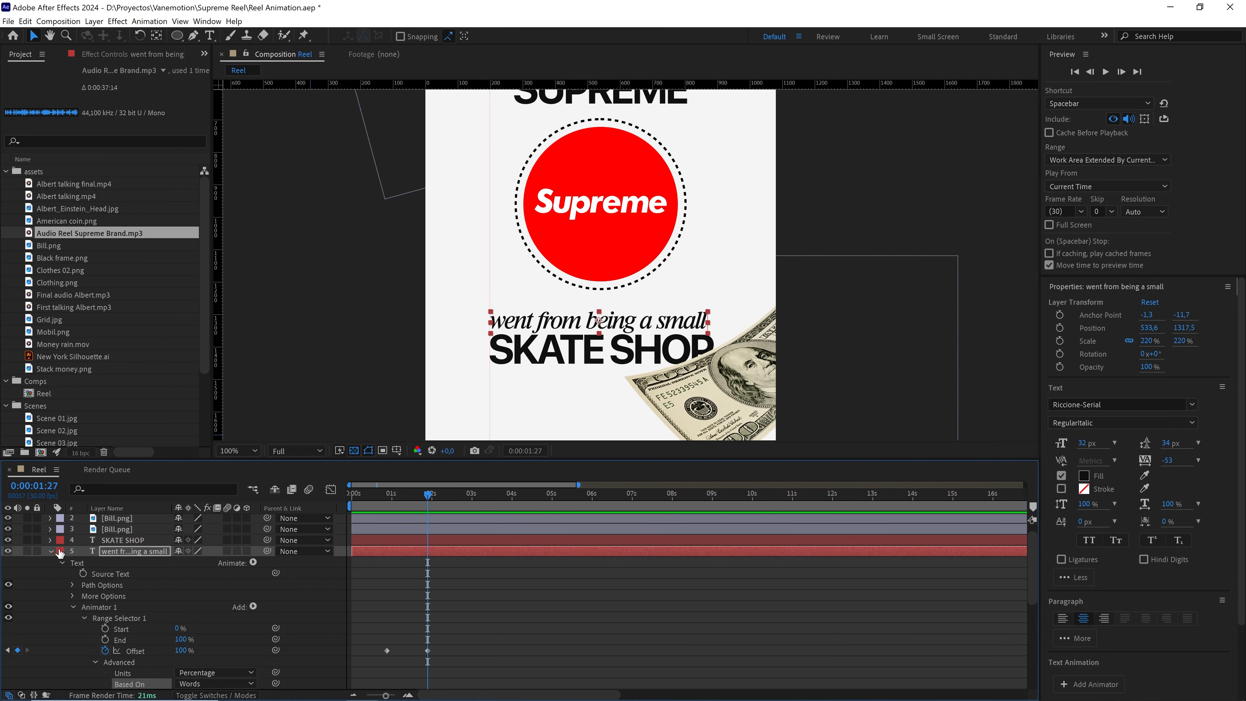
click(51, 552)
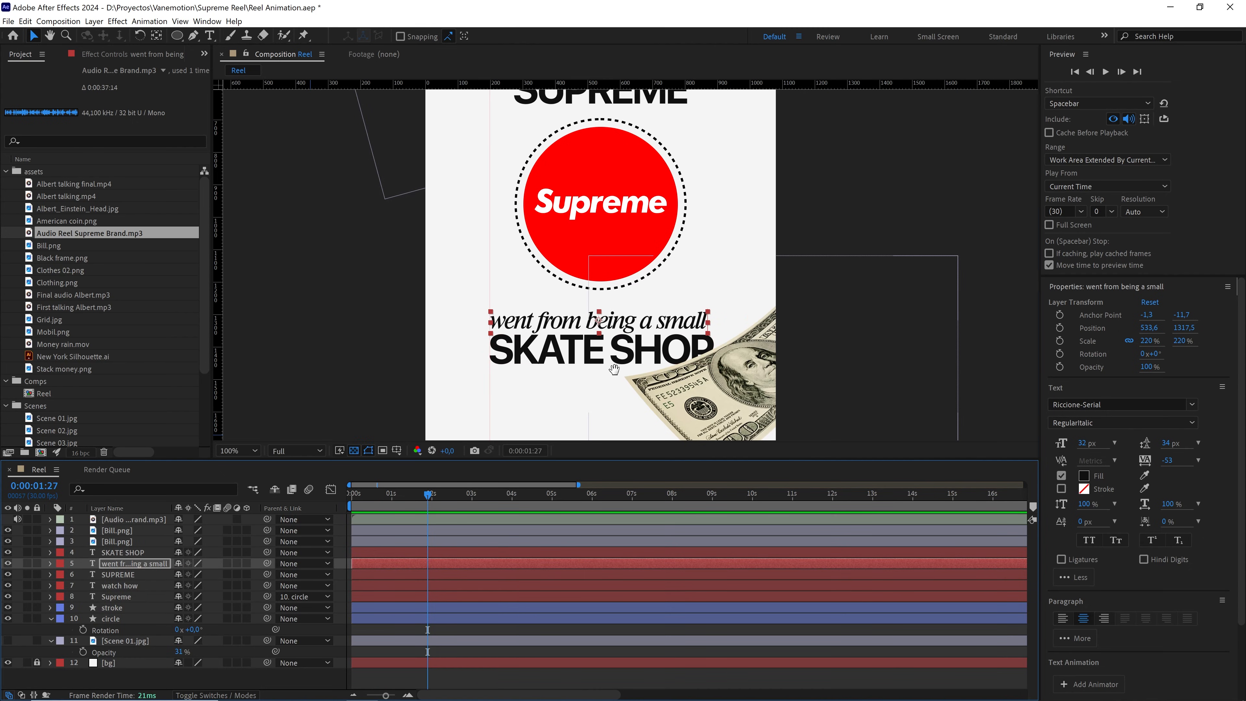
Paste the copied SUPREME animator onto the SKATE SHOP text at 0:00:01:27 and preview its reveal
drag(316, 397, 456, 362)
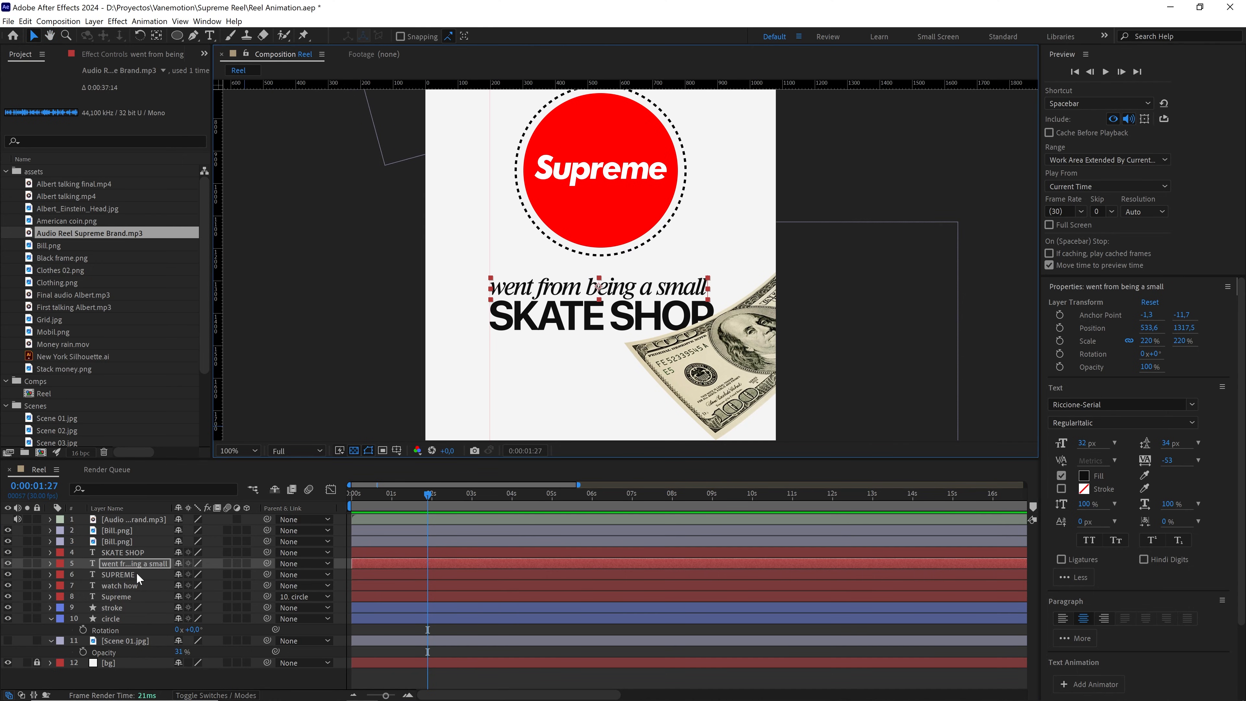
click(546, 328)
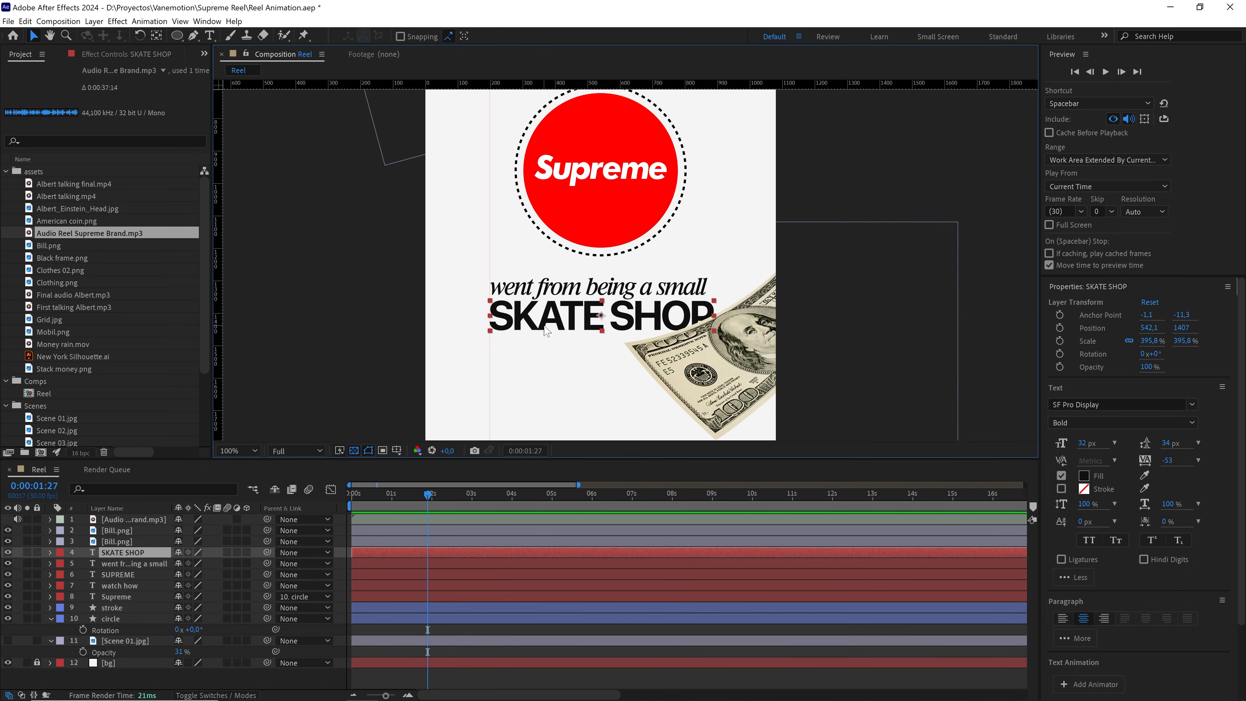
key(ctrl+v)
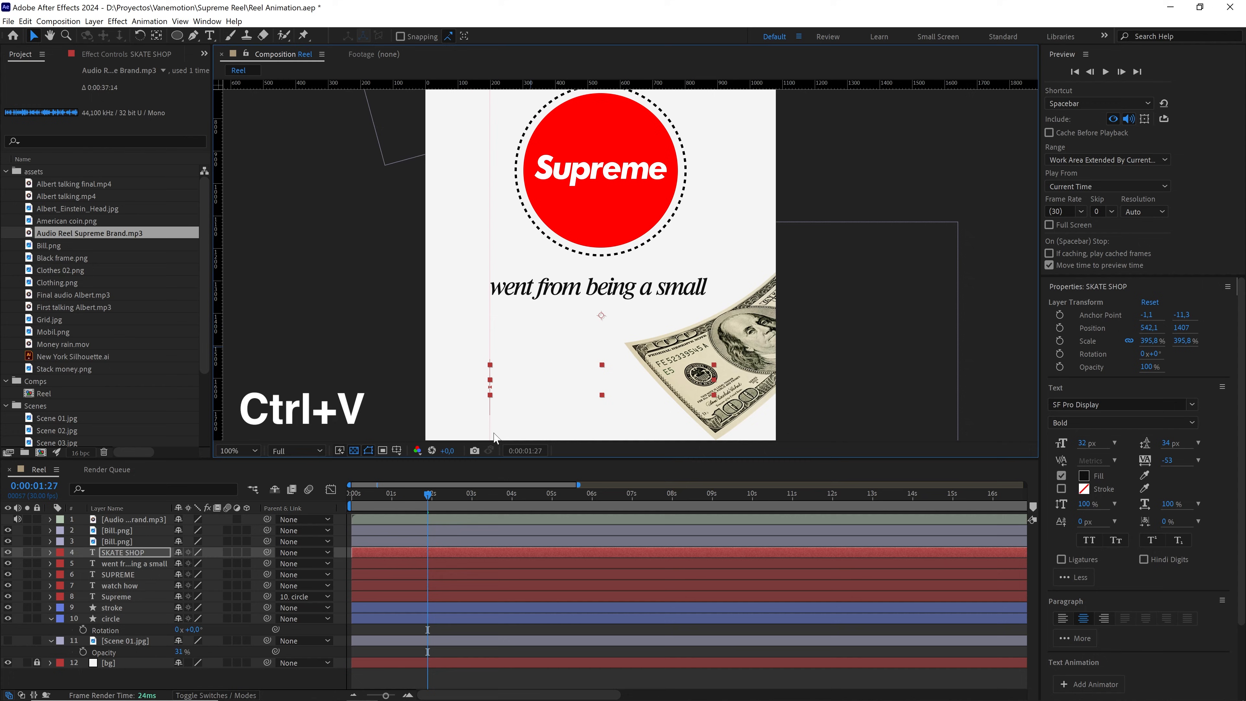
drag(423, 497, 360, 498)
key(space)
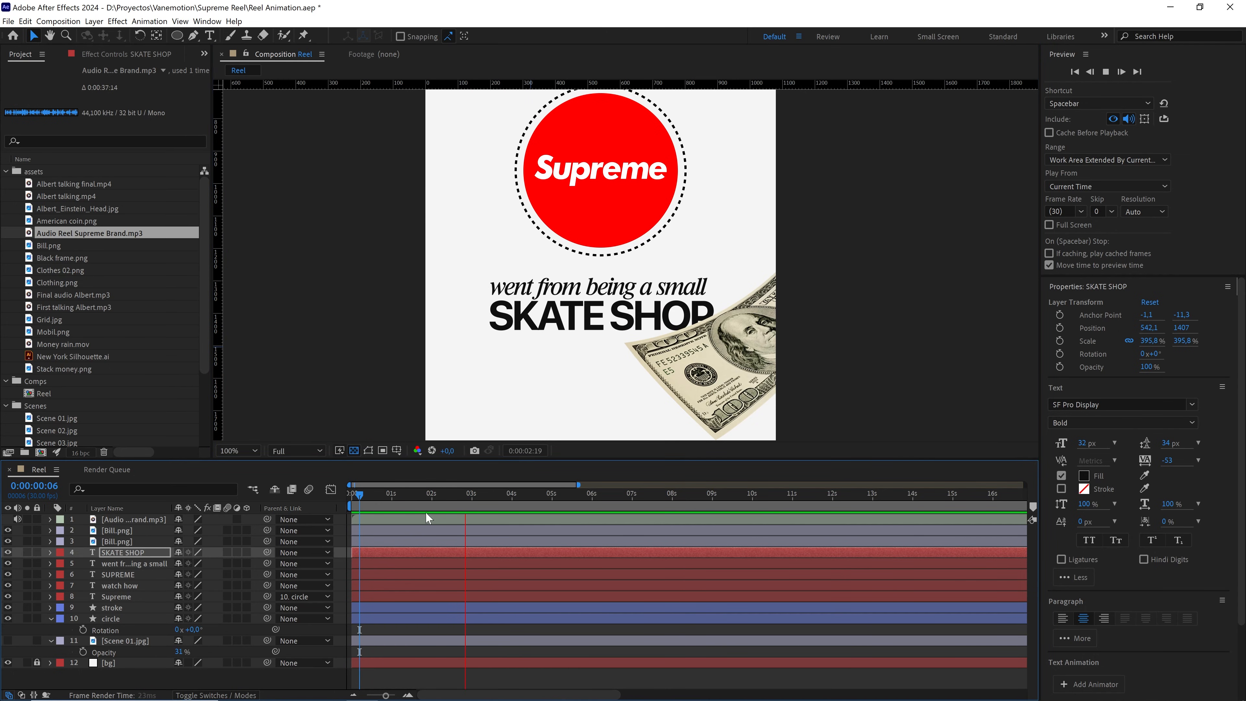
Preview the text animations from the start with the whole composition in view
drag(431, 496, 350, 497)
scroll(576, 369, down, 1)
drag(602, 295, 601, 334)
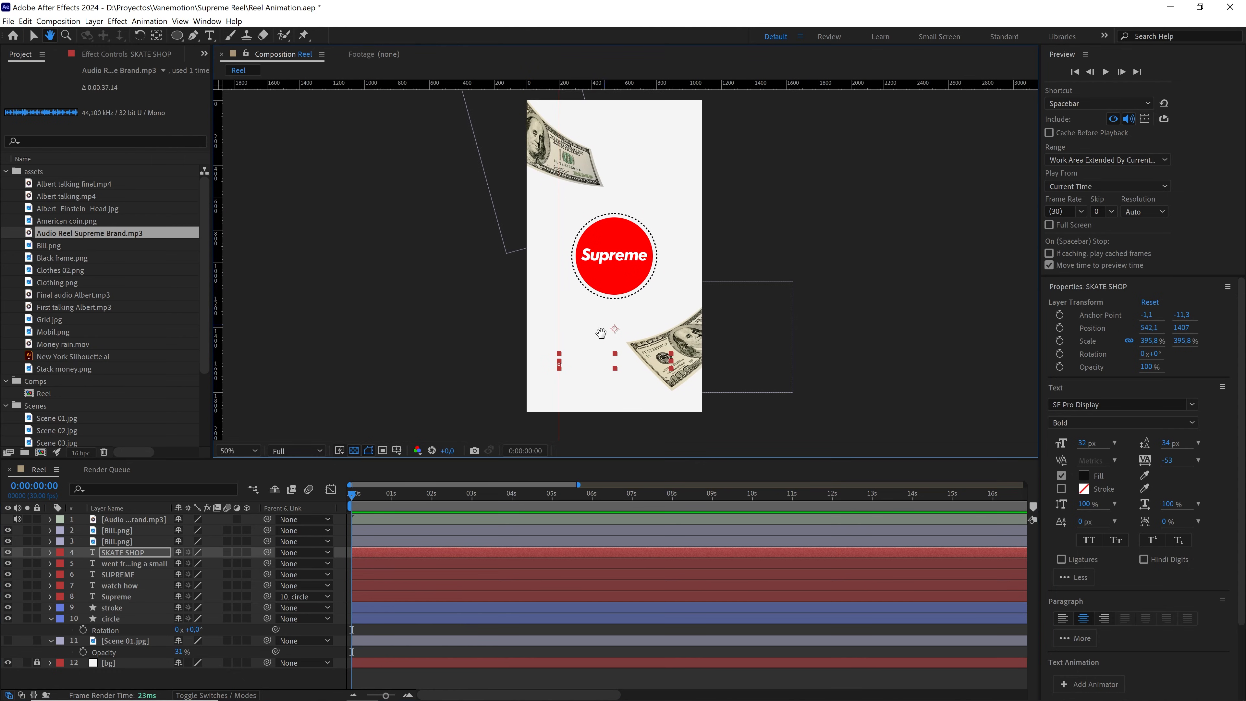
key(v)
key(space)
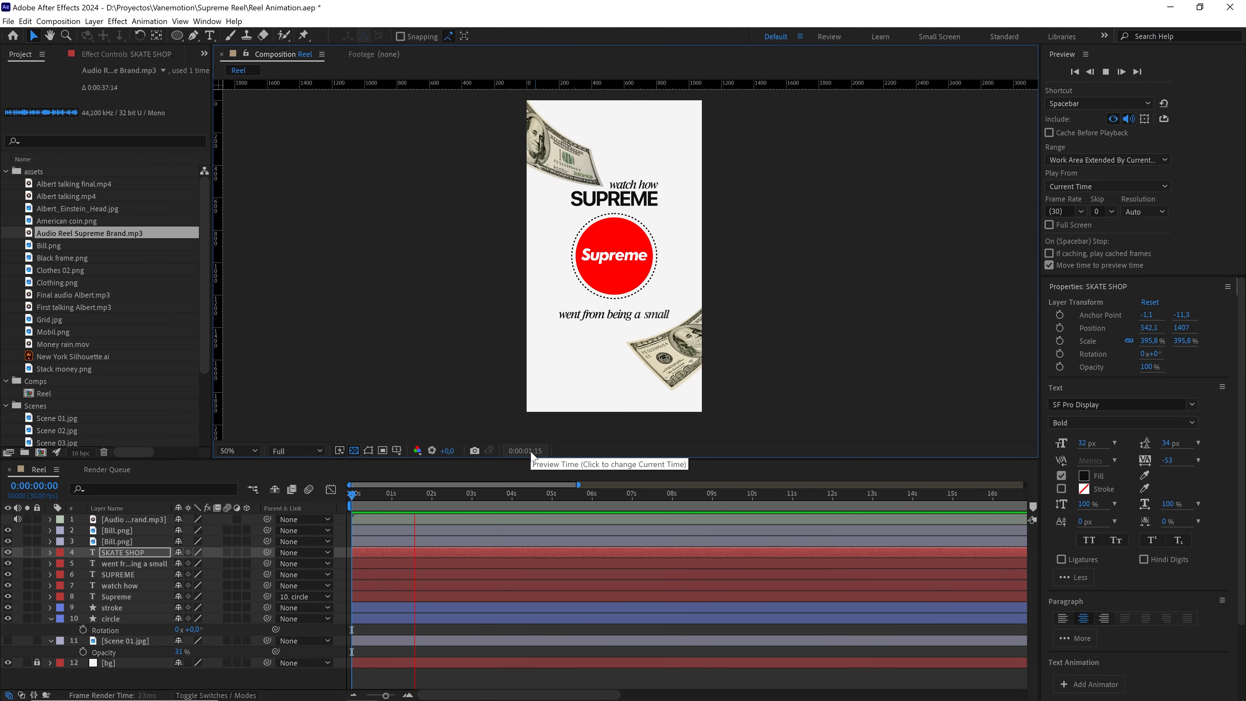
key(space)
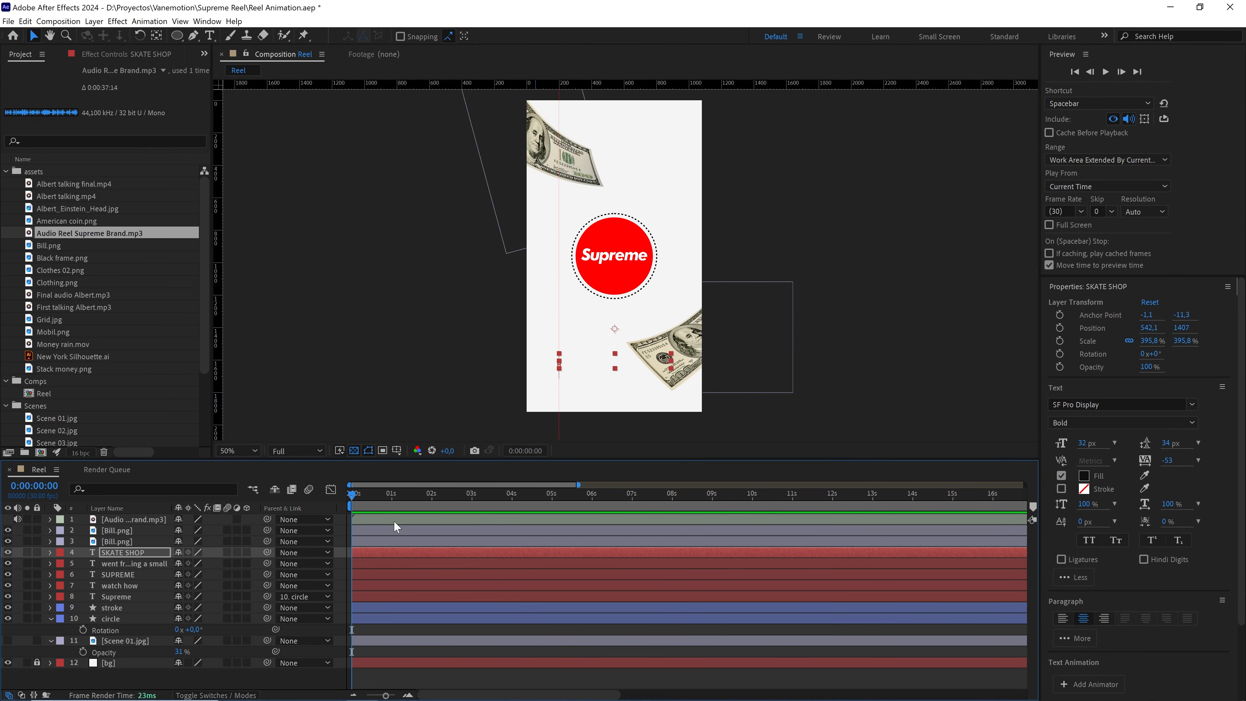
Preview the text reveals from the start and again from 0:00:00:27
key(space)
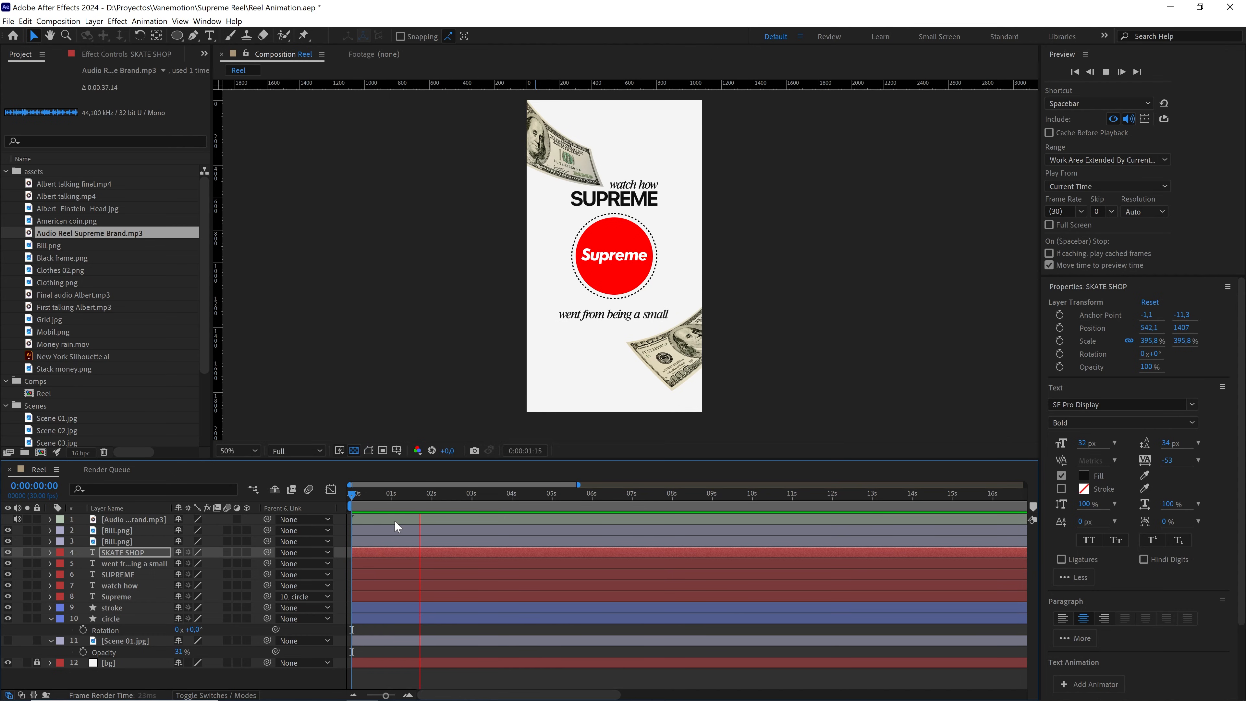
key(space)
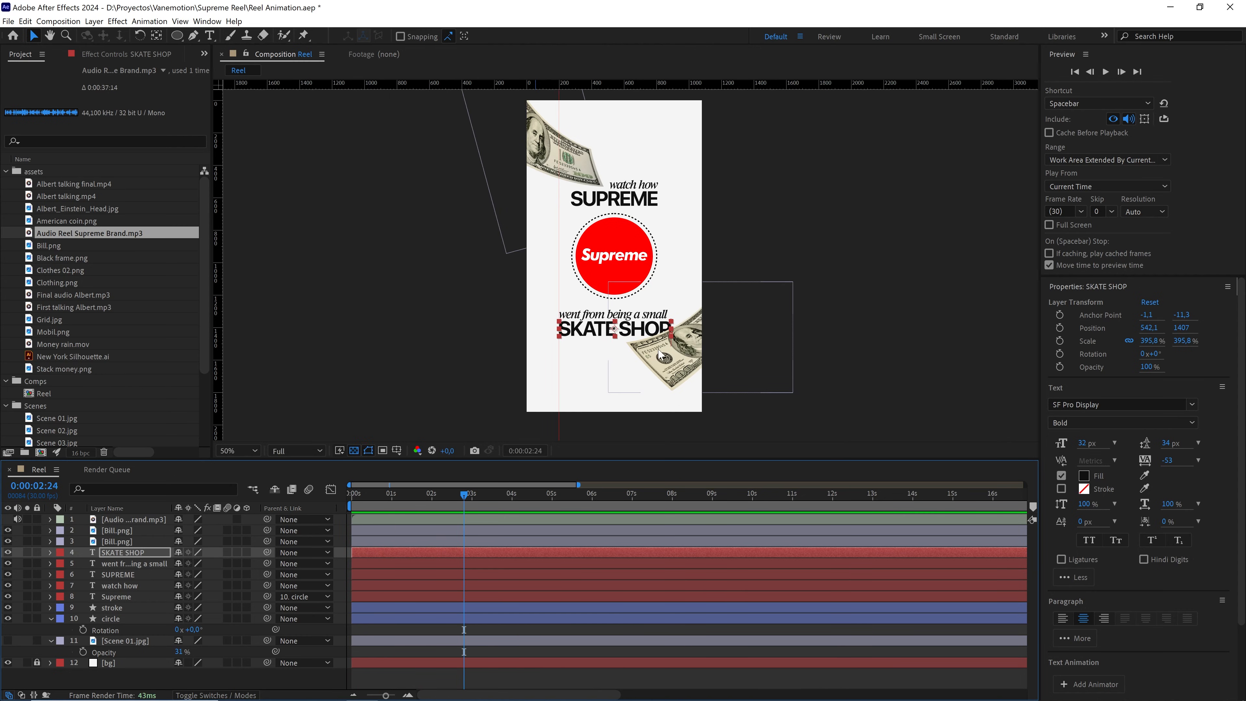
drag(465, 502, 387, 501)
key(space)
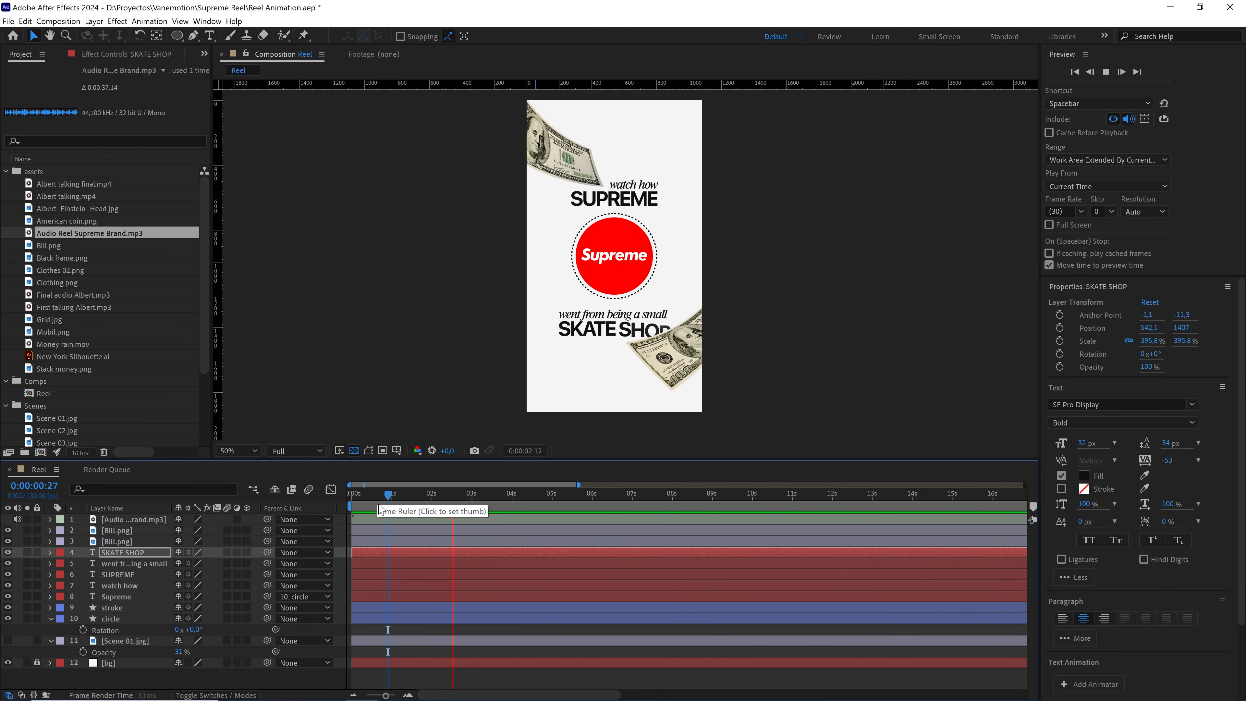
key(space)
Set Position keyframes at 0:00:03:00 on both Bill.png layers
click(446, 497)
drag(446, 497, 471, 503)
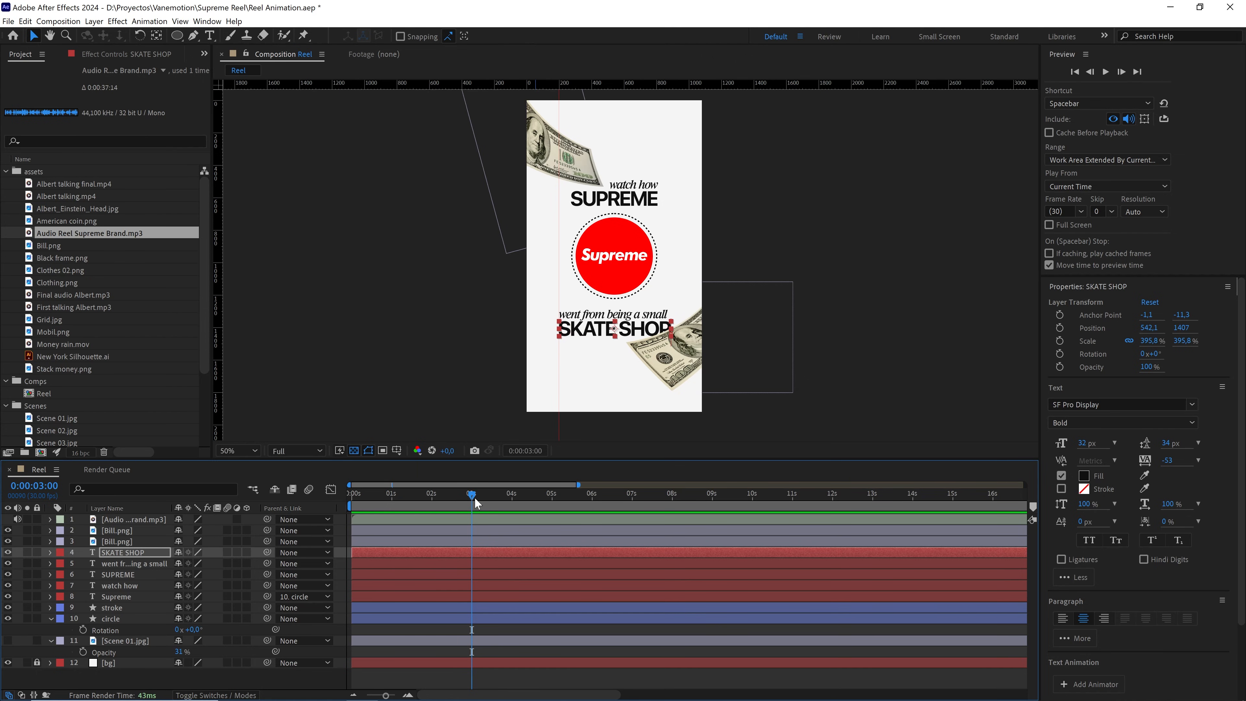
click(771, 364)
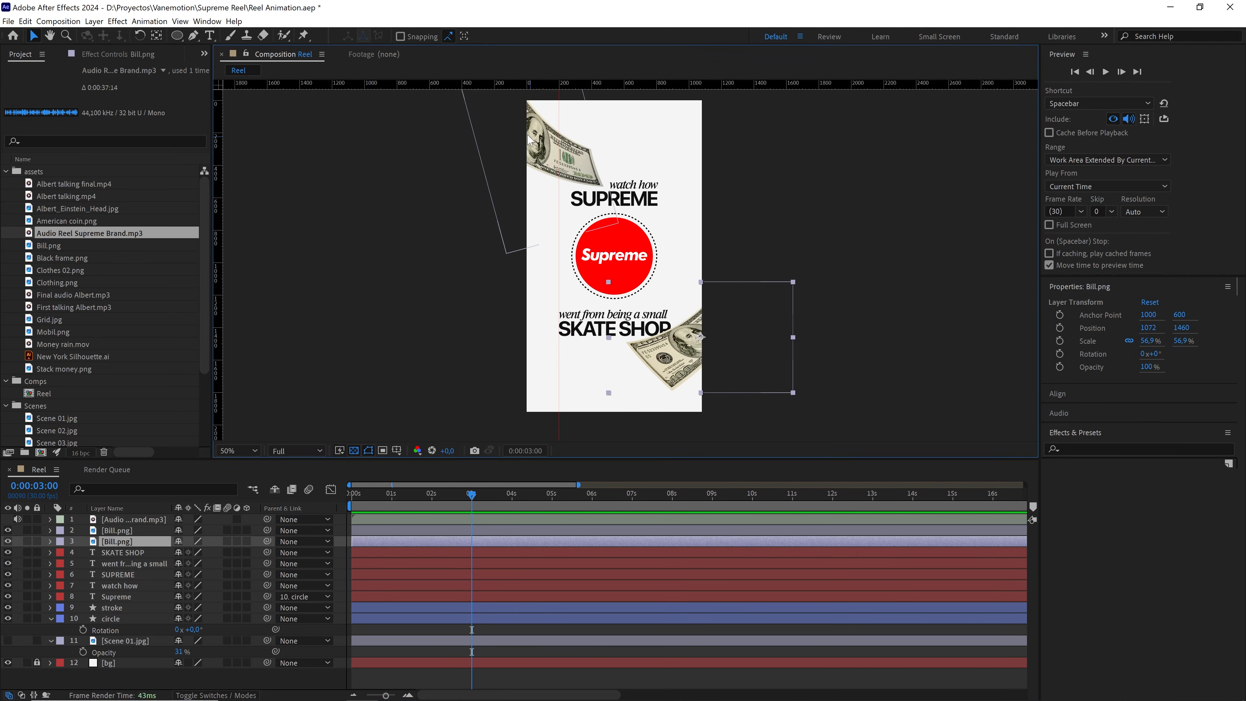
shift+click(529, 138)
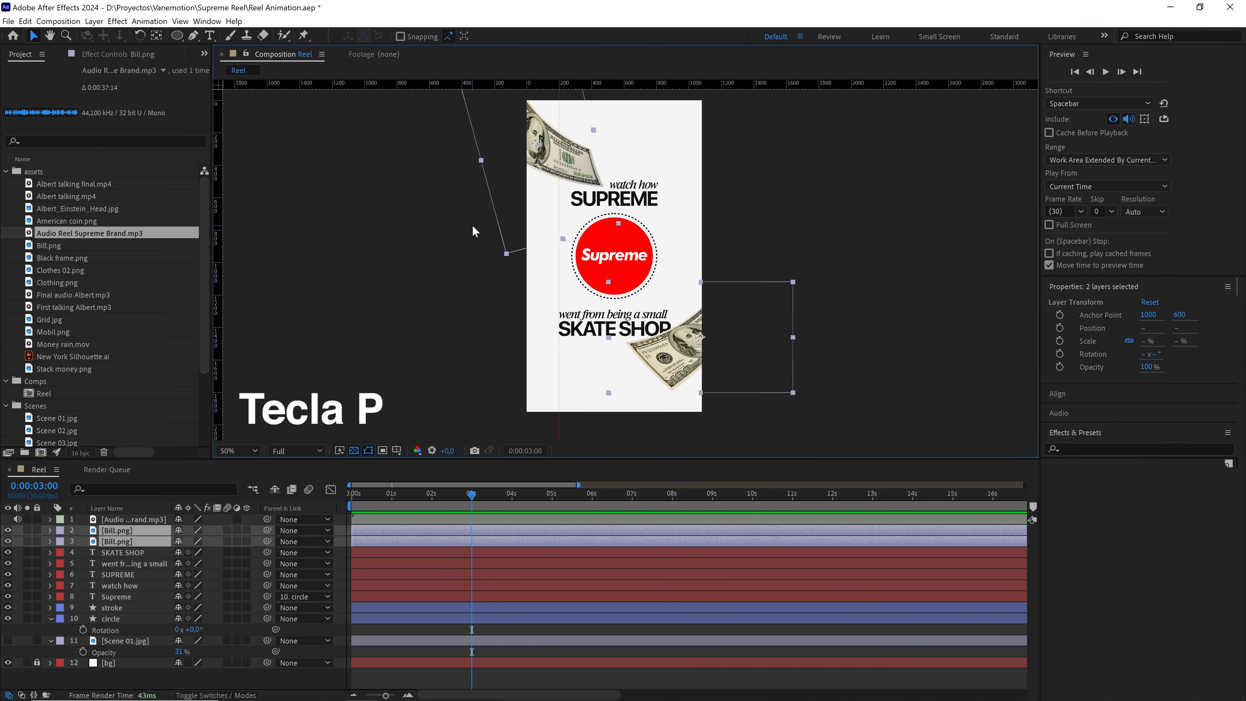
key(p)
click(83, 541)
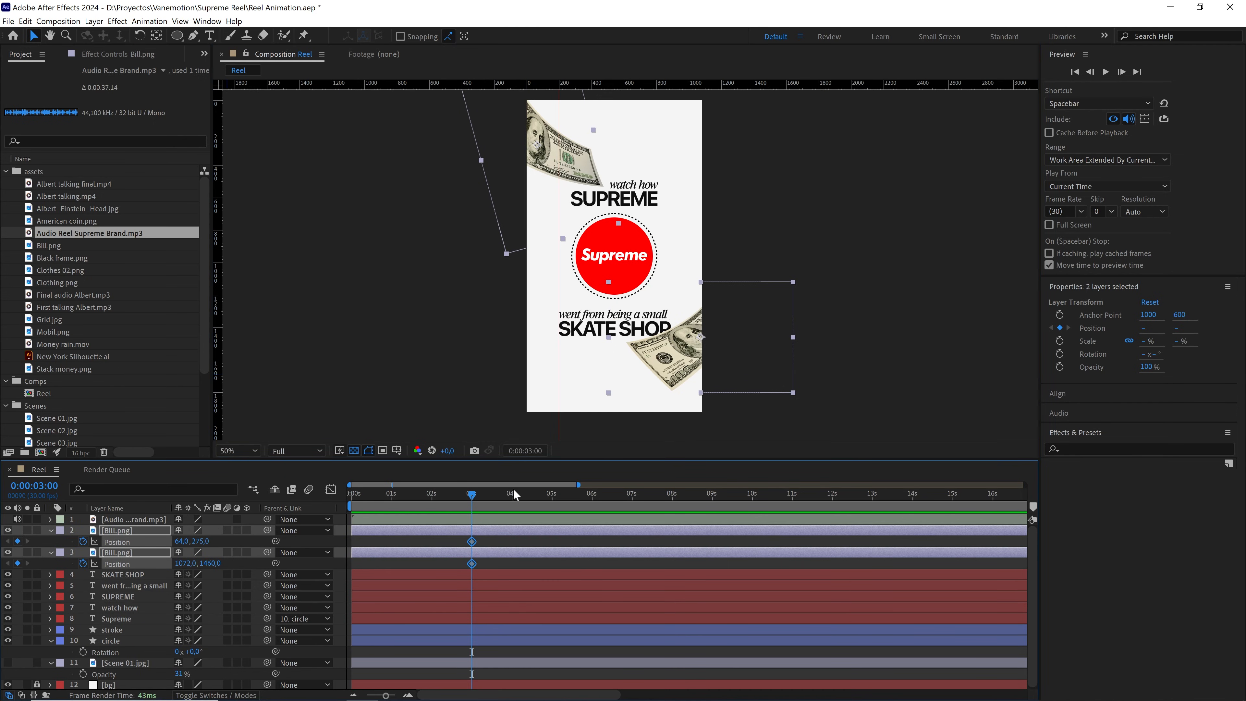
At 0:00:01:10, move both bills horizontally off the canvas, the lower one to 1680, 1460 and the upper one to -618, 275
drag(473, 497, 407, 513)
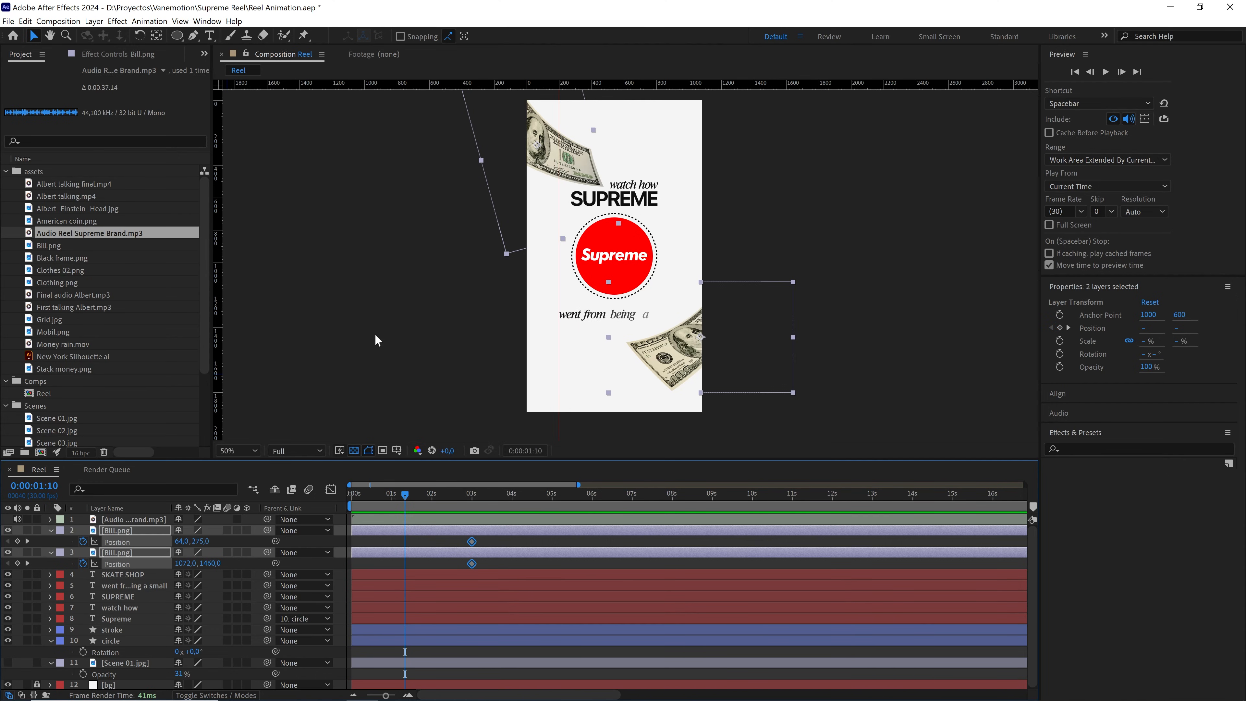
click(456, 540)
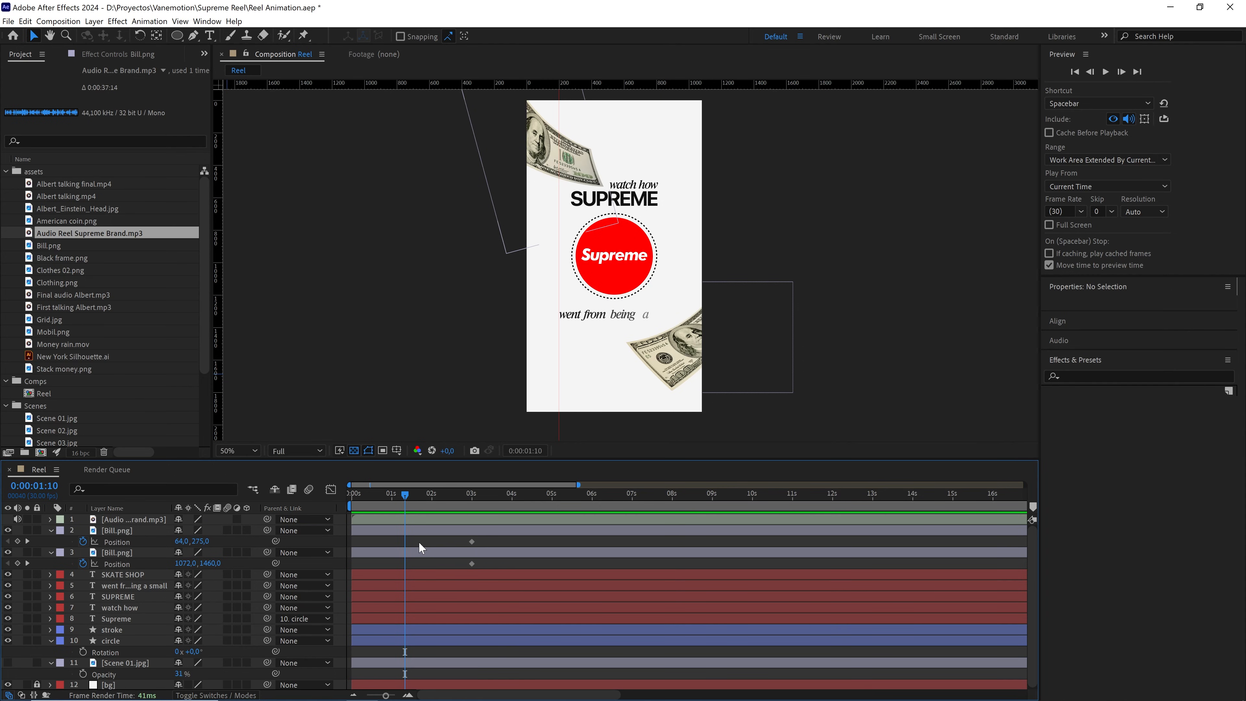
click(784, 367)
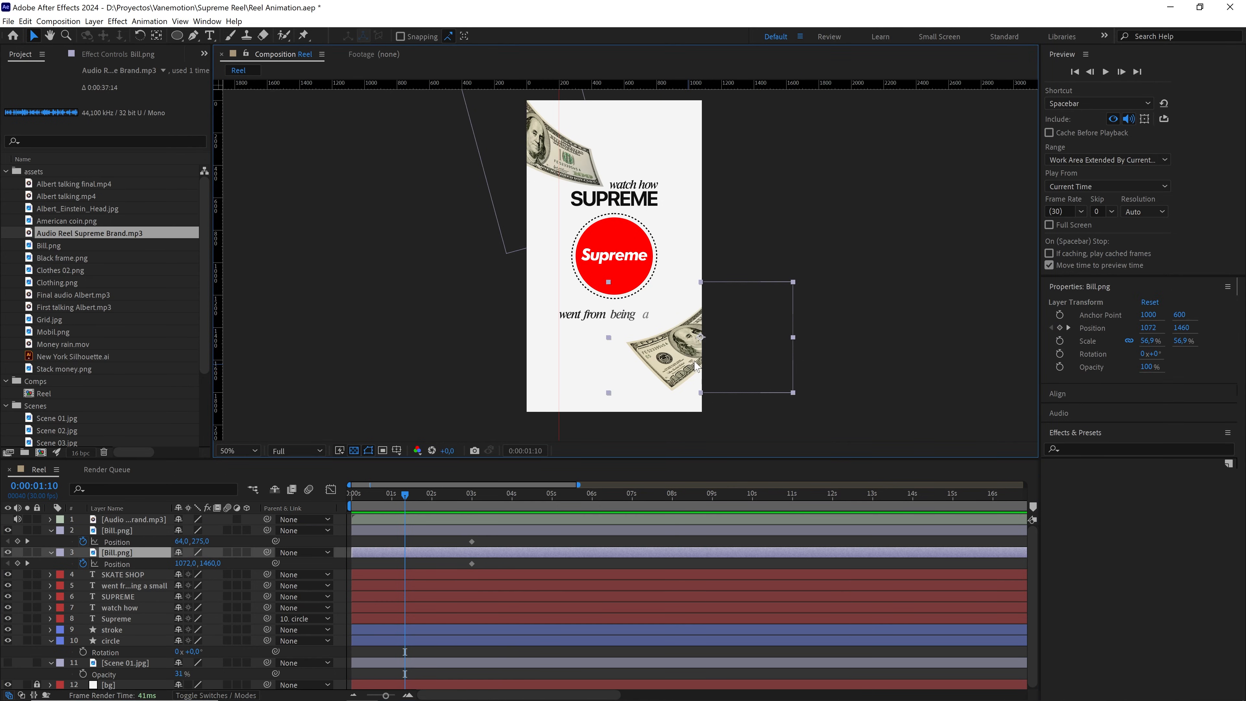
drag(697, 366, 799, 351)
click(468, 537)
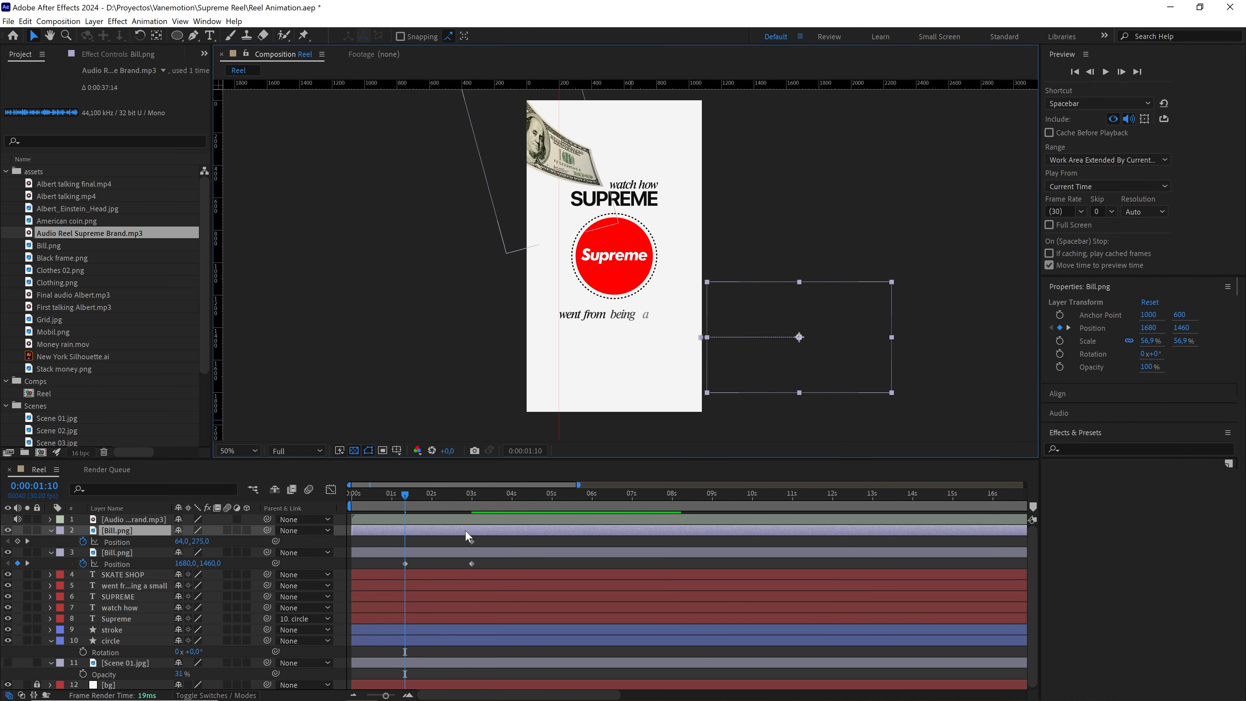
drag(533, 145, 418, 211)
Apply Easy Ease to both bills' Position keyframes and shape their speed graph to start very fast and slow down gradually
drag(483, 535, 347, 570)
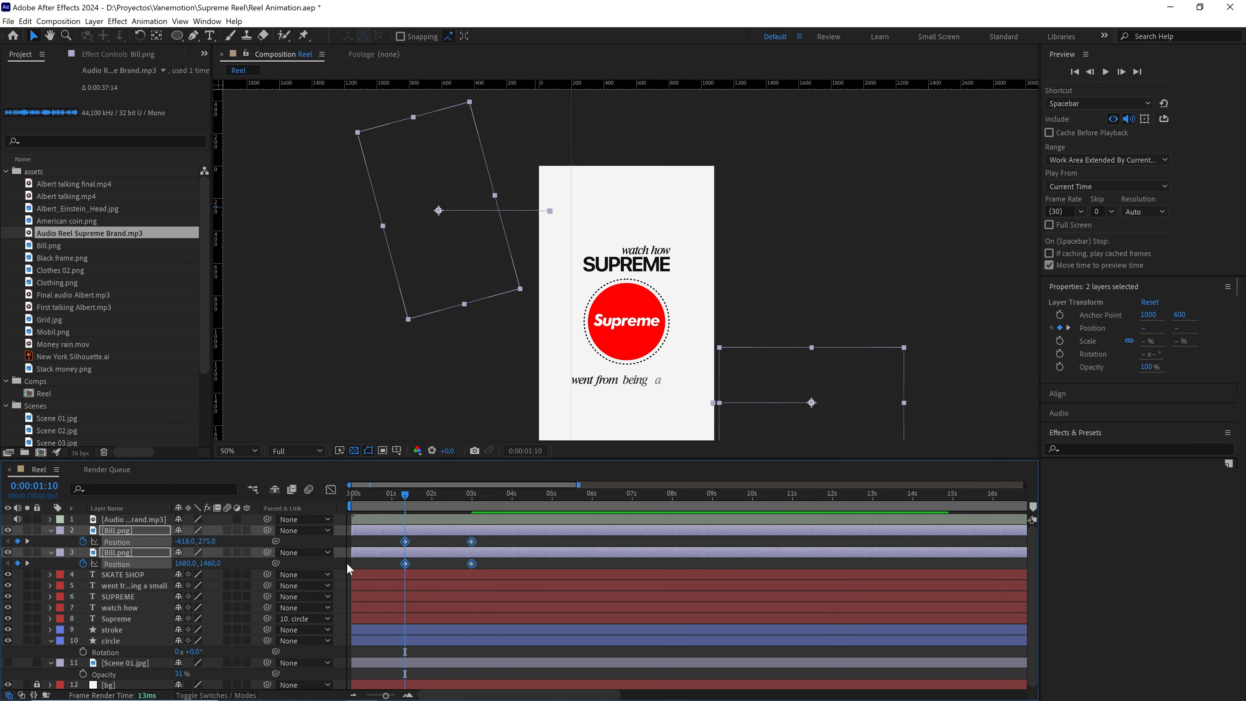
key(F9)
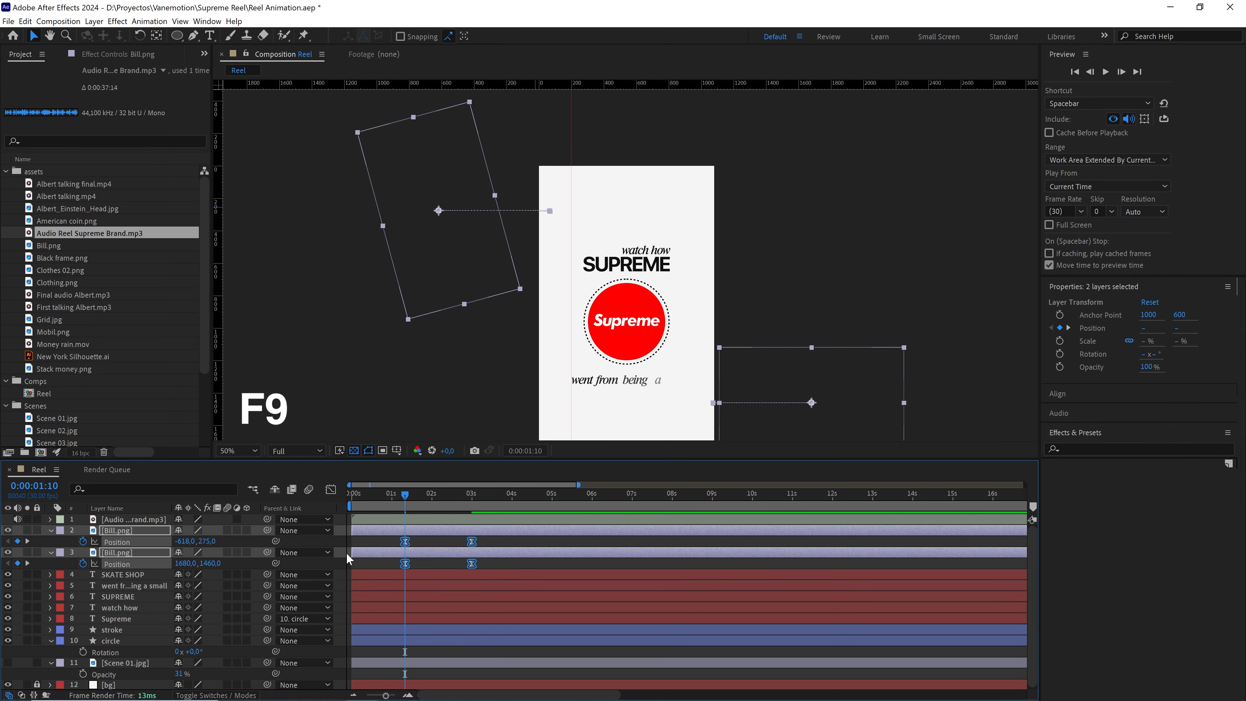
click(330, 489)
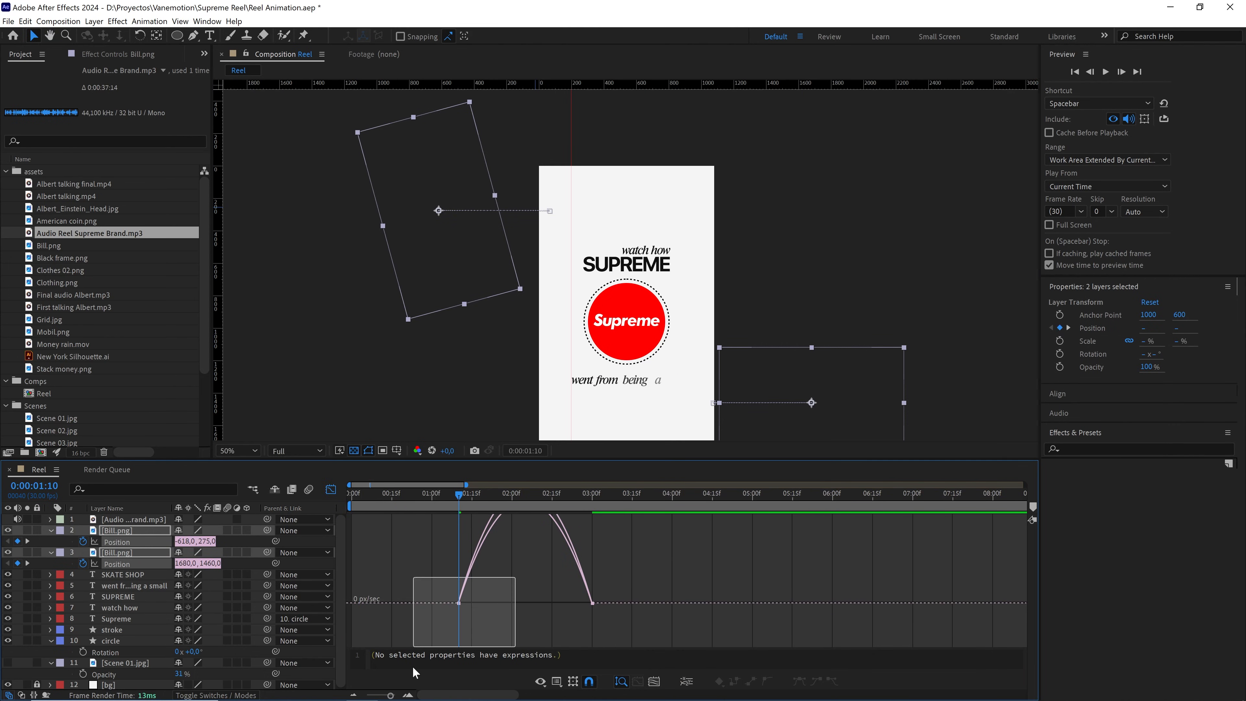
drag(414, 672, 464, 643)
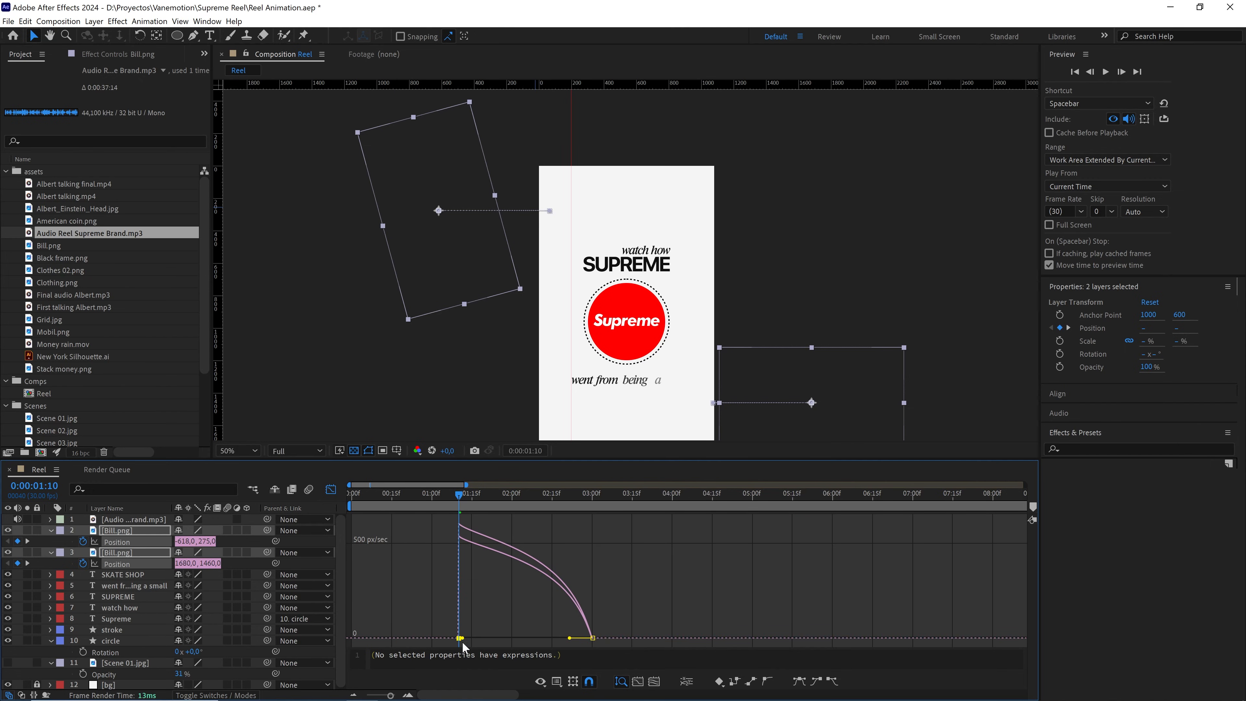
drag(571, 639, 492, 640)
Preview the bills sliding into the scene and collapse the properties of both Bill.png layers
key(space)
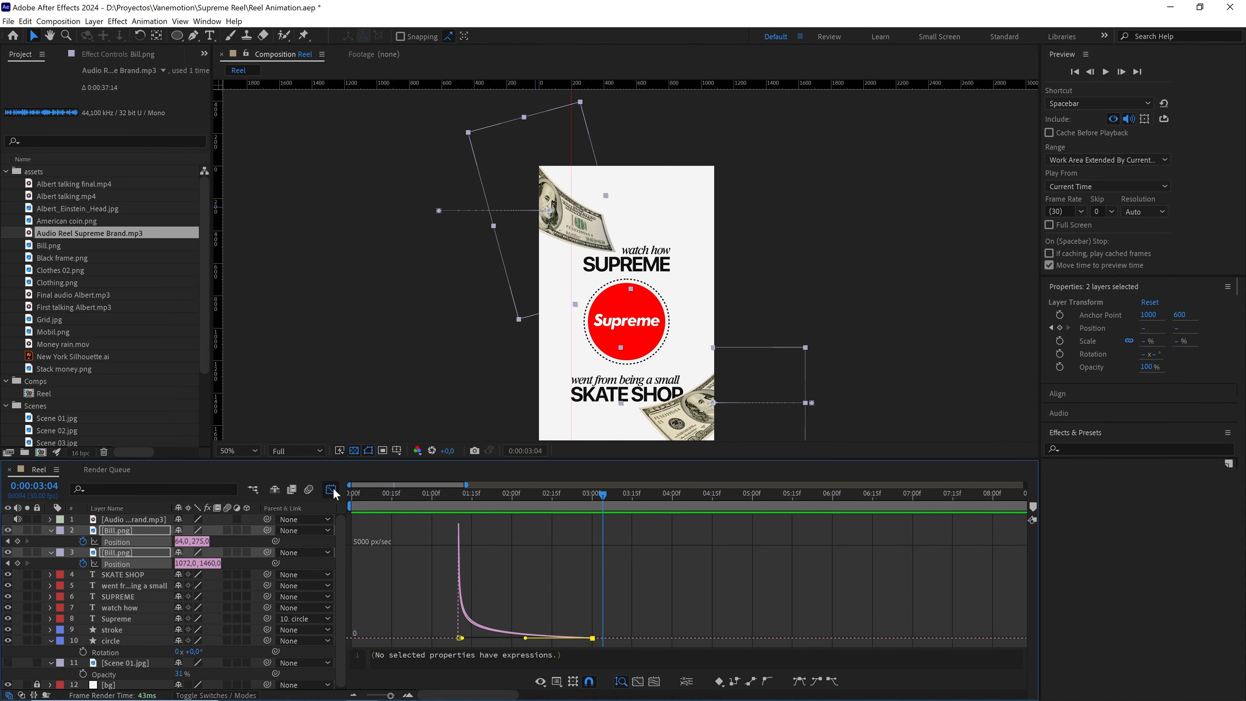
key(shift+F3)
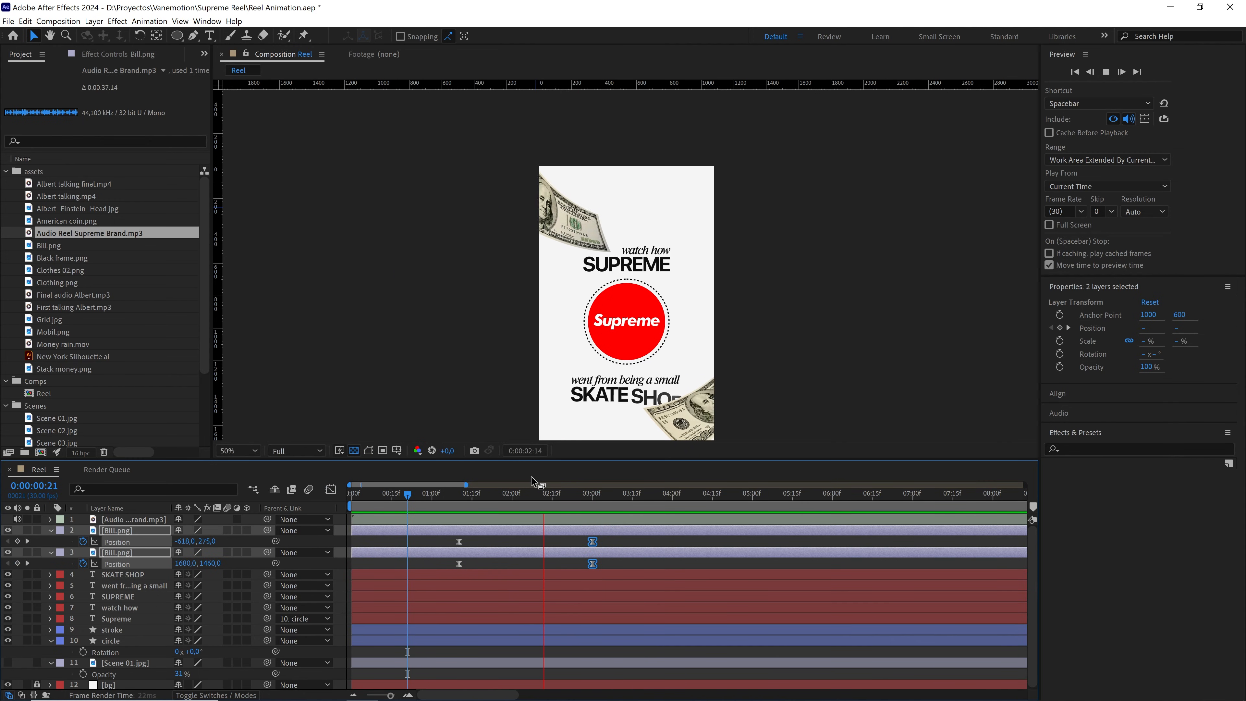
key(space)
drag(609, 315, 573, 251)
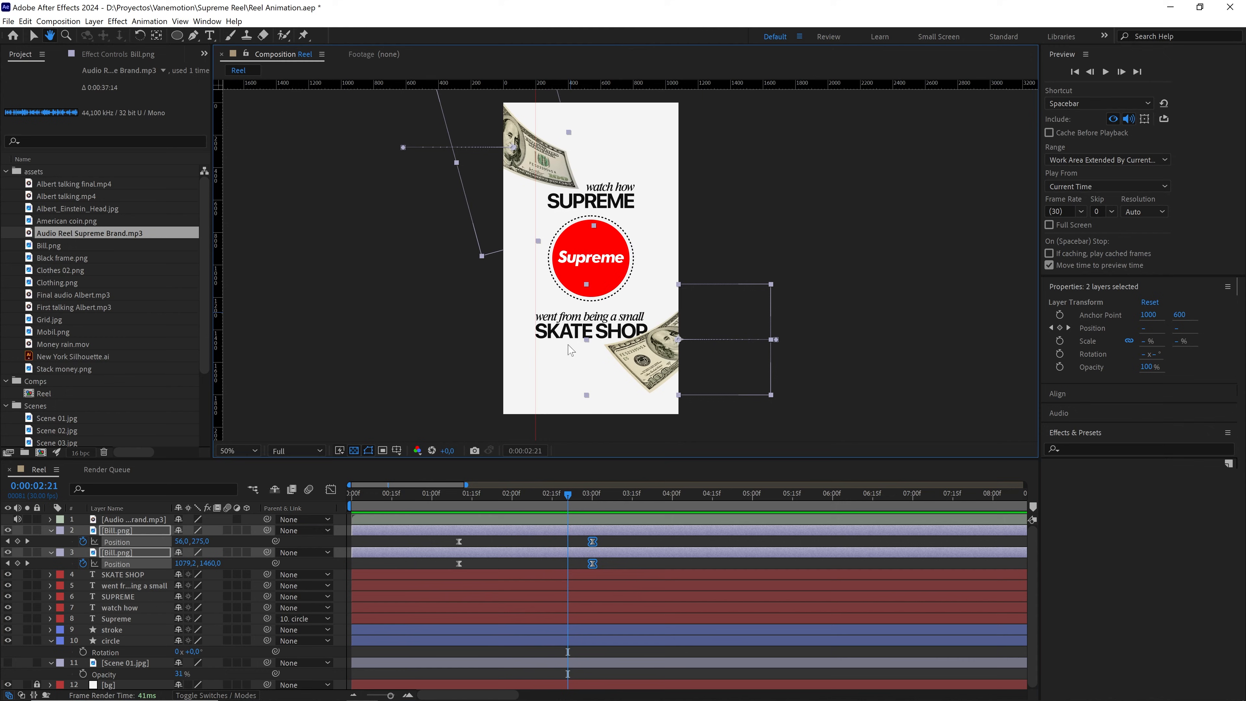
click(51, 552)
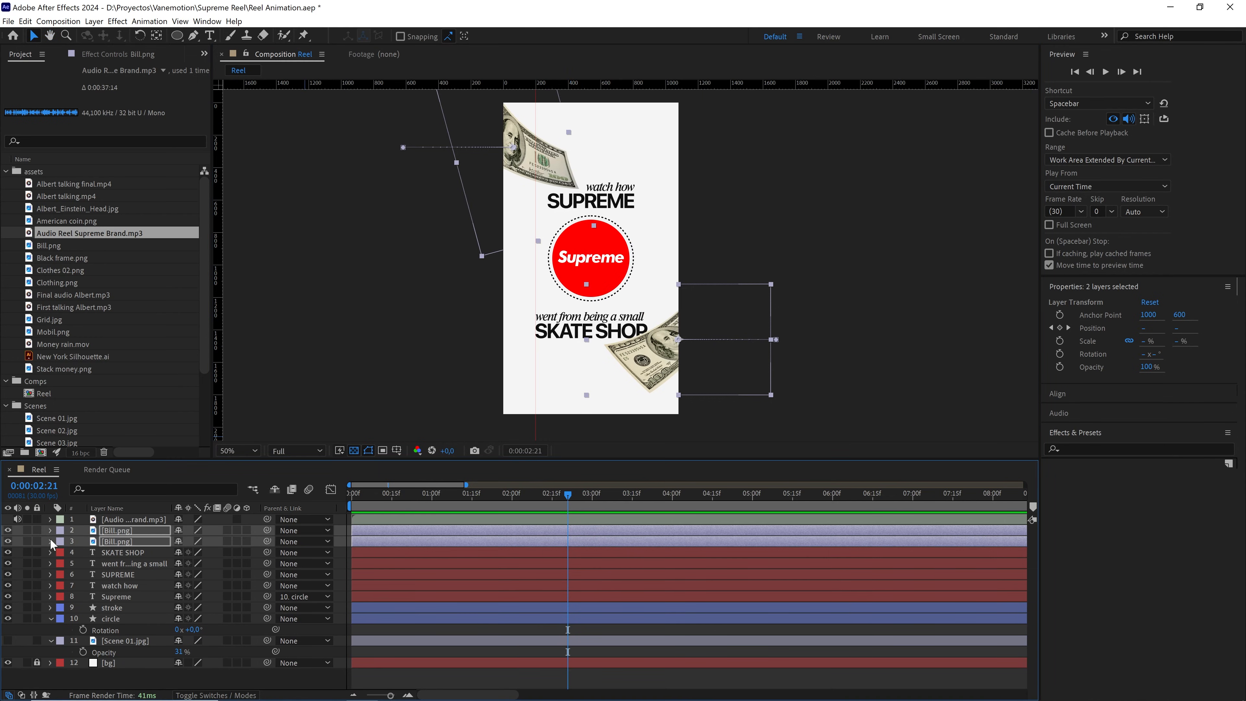
Reveal Opacity alongside Rotation on the circle layer and start keyframes for both at 0:00:00:06
click(124, 621)
drag(568, 495, 368, 507)
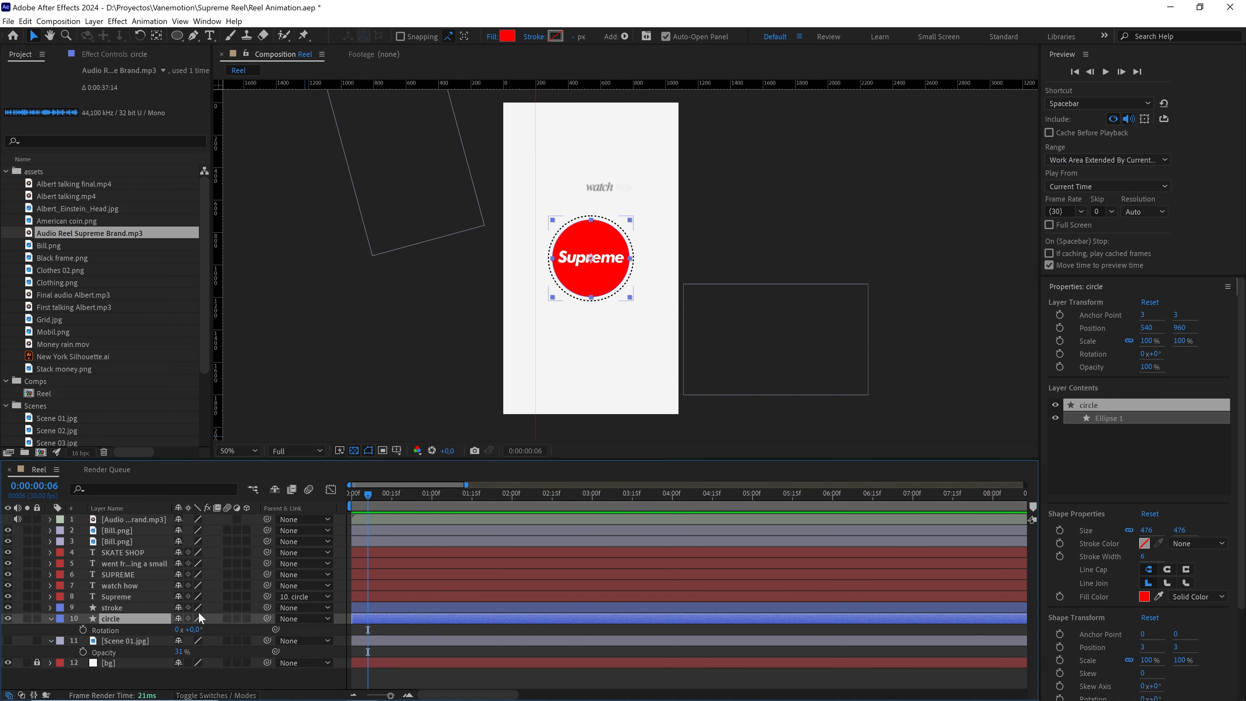
key(shift+t)
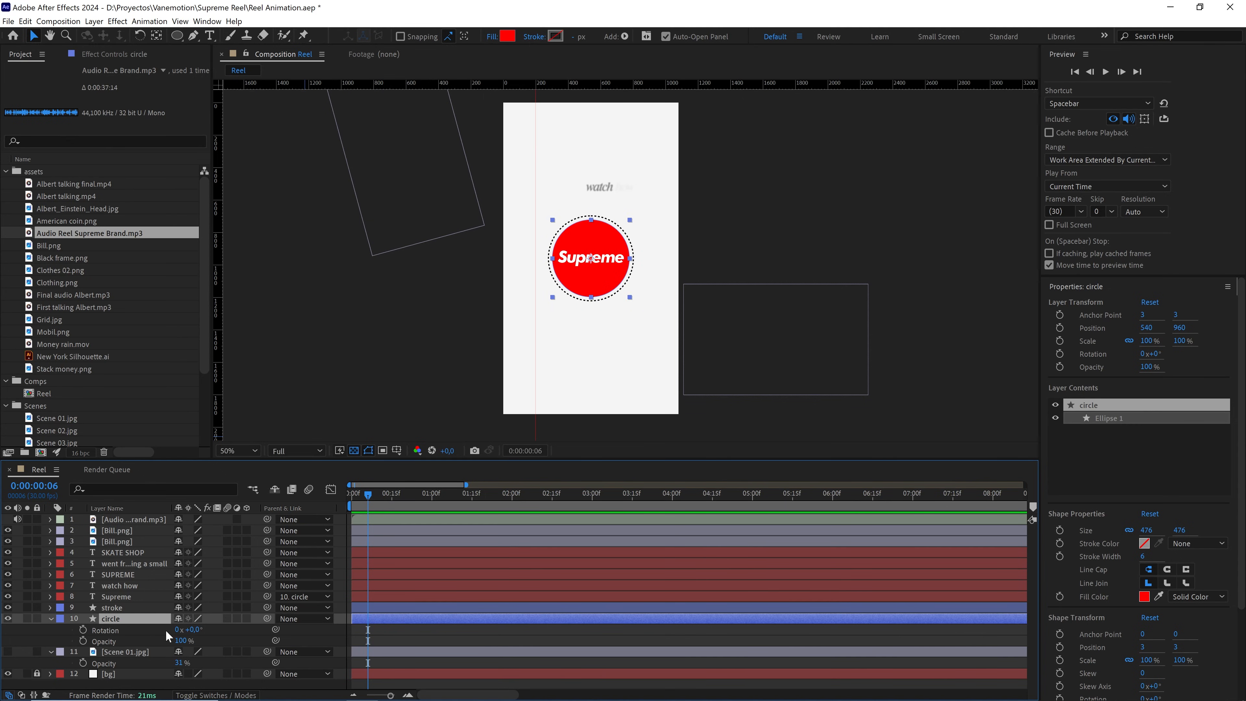
drag(84, 631, 84, 641)
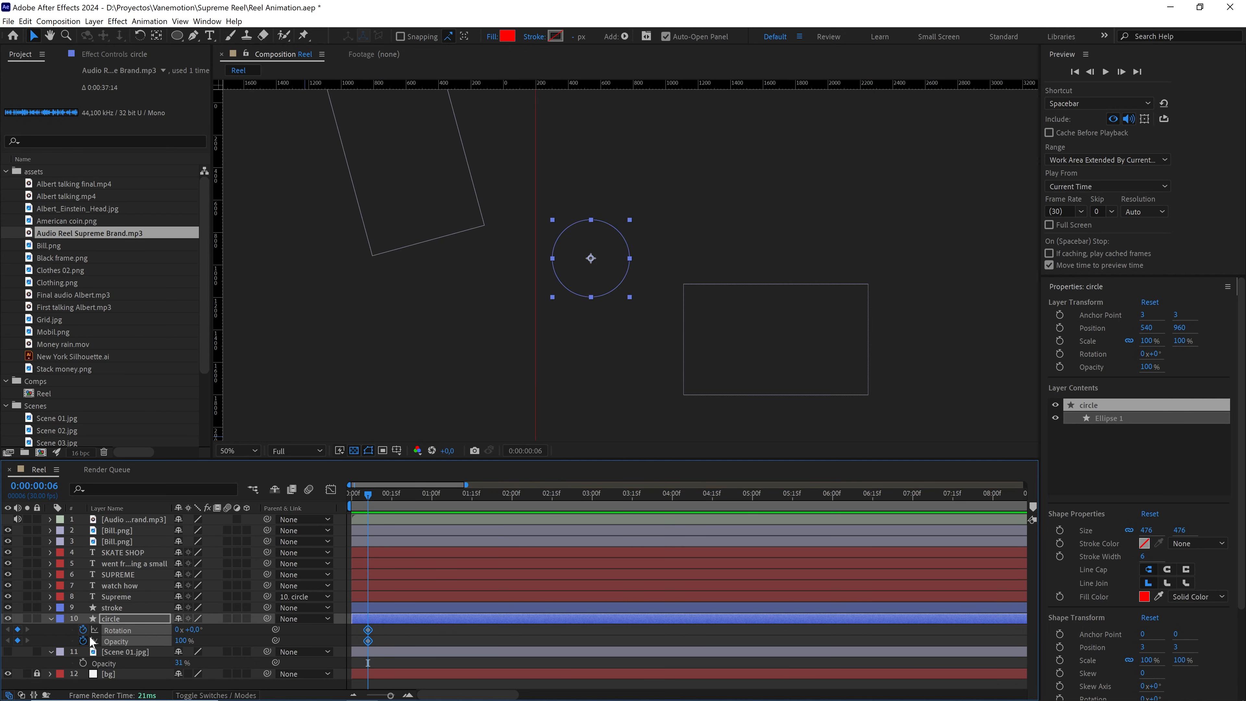
Shift the circle's Rotation and Opacity keyframes to 0:00:00:10 and add a second pair at 0:00:00:26
key(Caps_Lock)
drag(371, 495, 382, 497)
key(Caps_Lock)
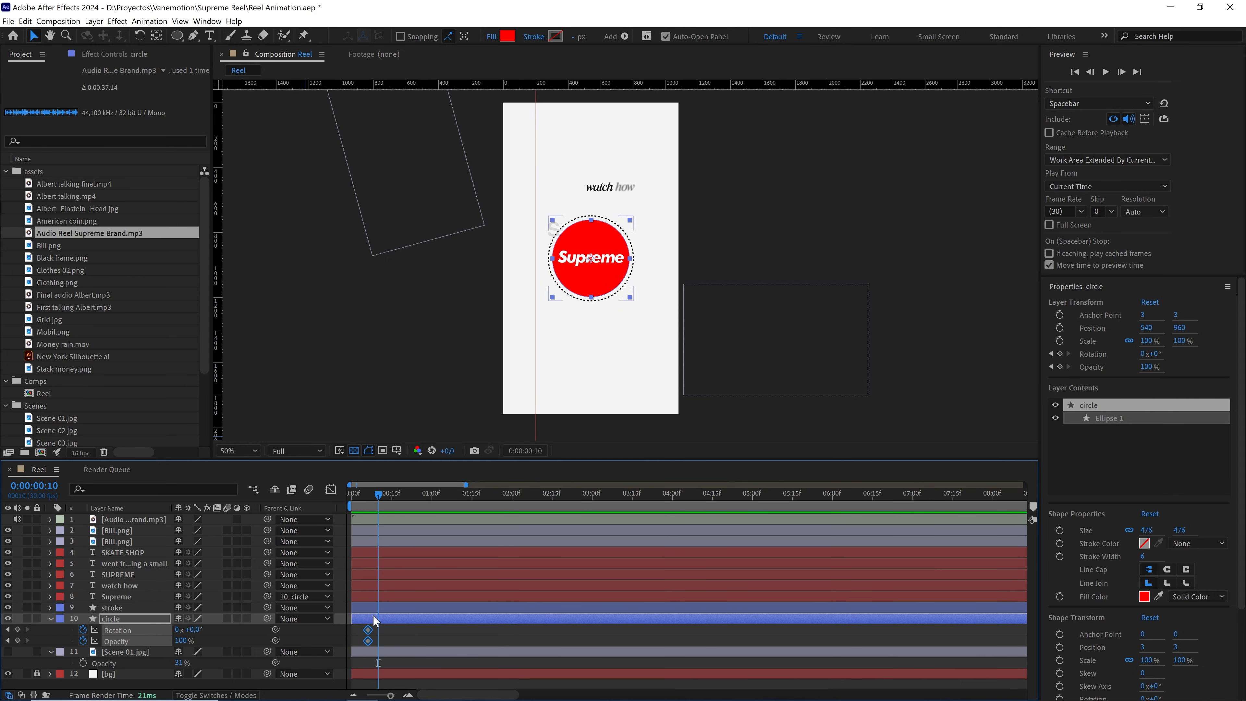
drag(369, 634, 376, 636)
drag(377, 498, 419, 500)
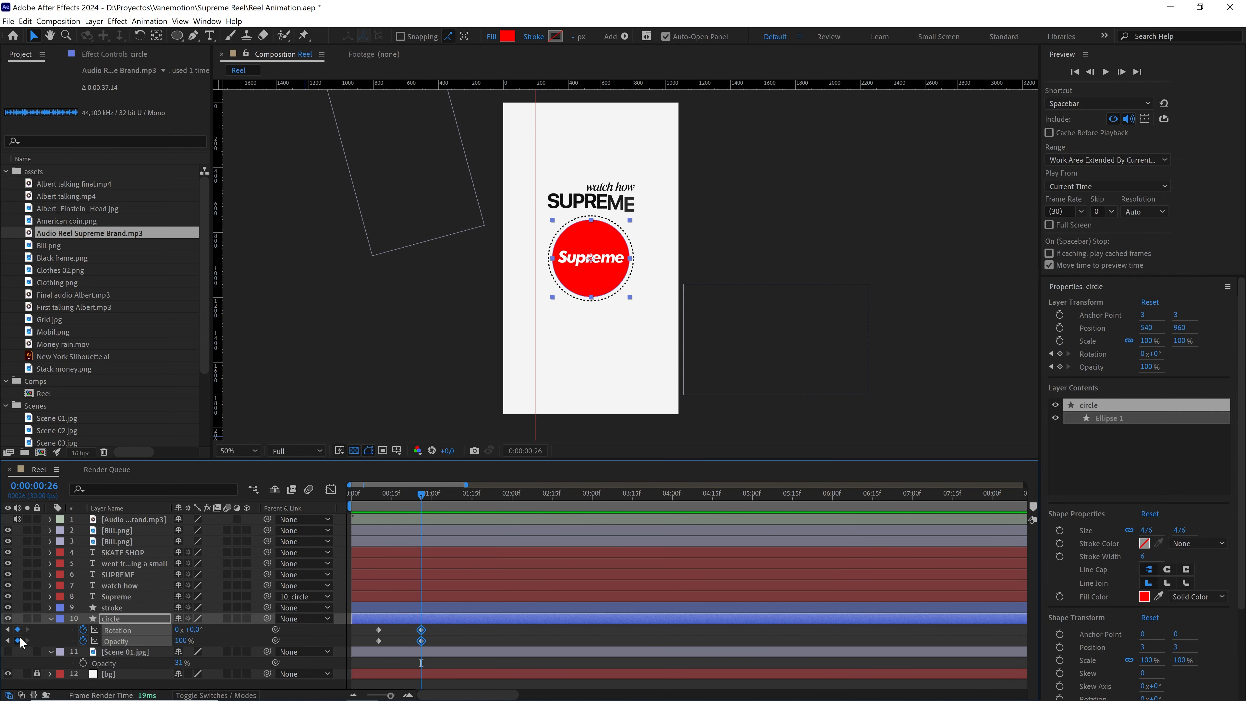
At 0:00:00:10, set the circle's Rotation to -90° and its Opacity to 0%
click(379, 497)
click(356, 628)
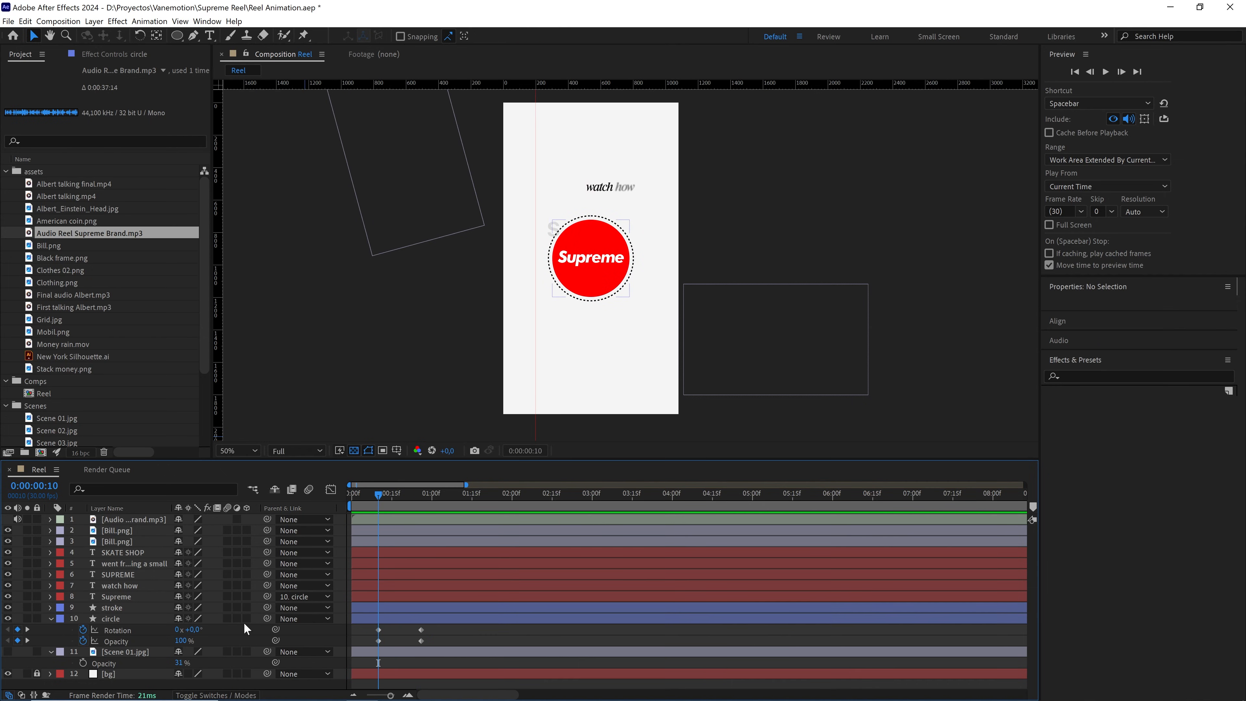
drag(200, 634, 161, 637)
click(194, 629)
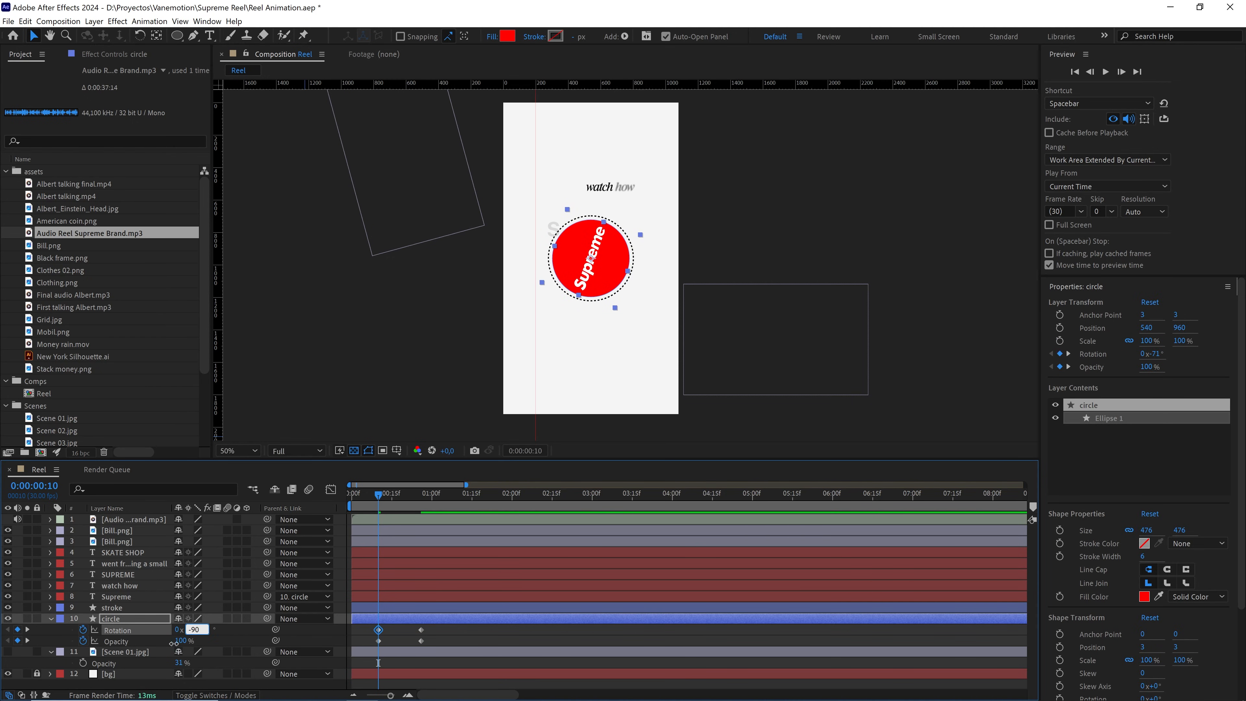
drag(177, 643, 95, 646)
Apply Easy Ease to the circle's Rotation keyframes and shape the speed graph to start fast and decelerate to the end
drag(442, 630, 342, 624)
key(F9)
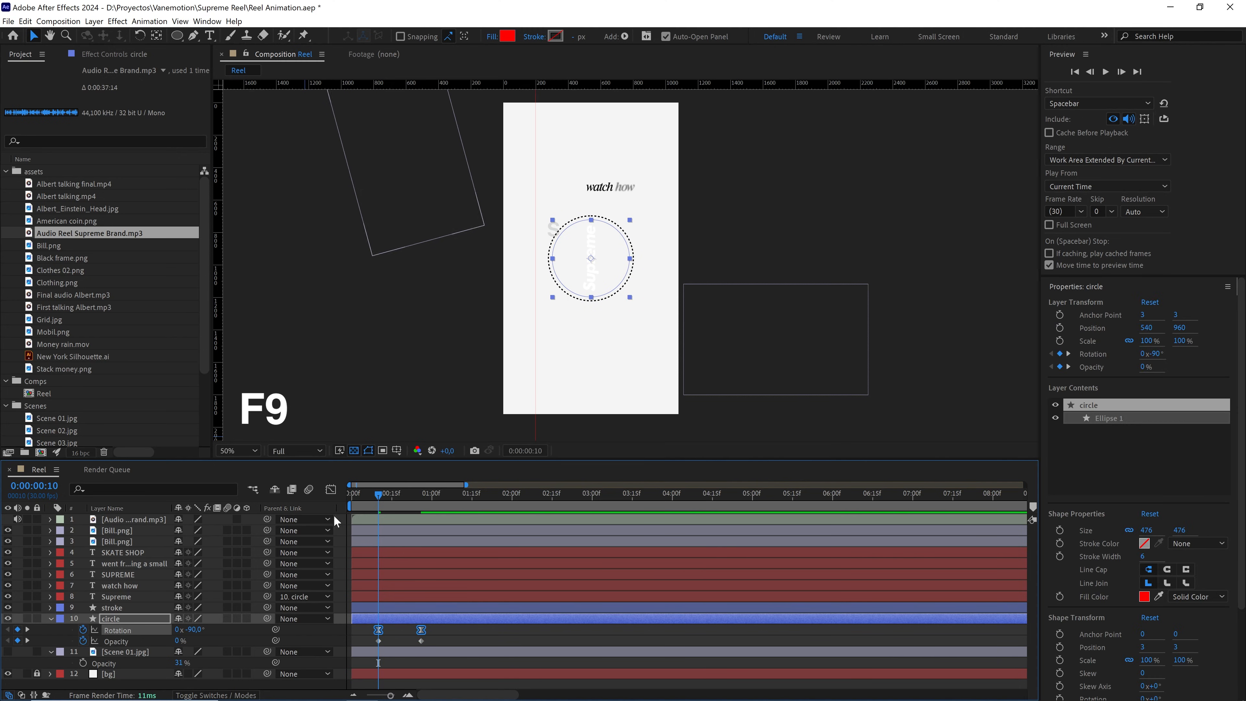
click(331, 489)
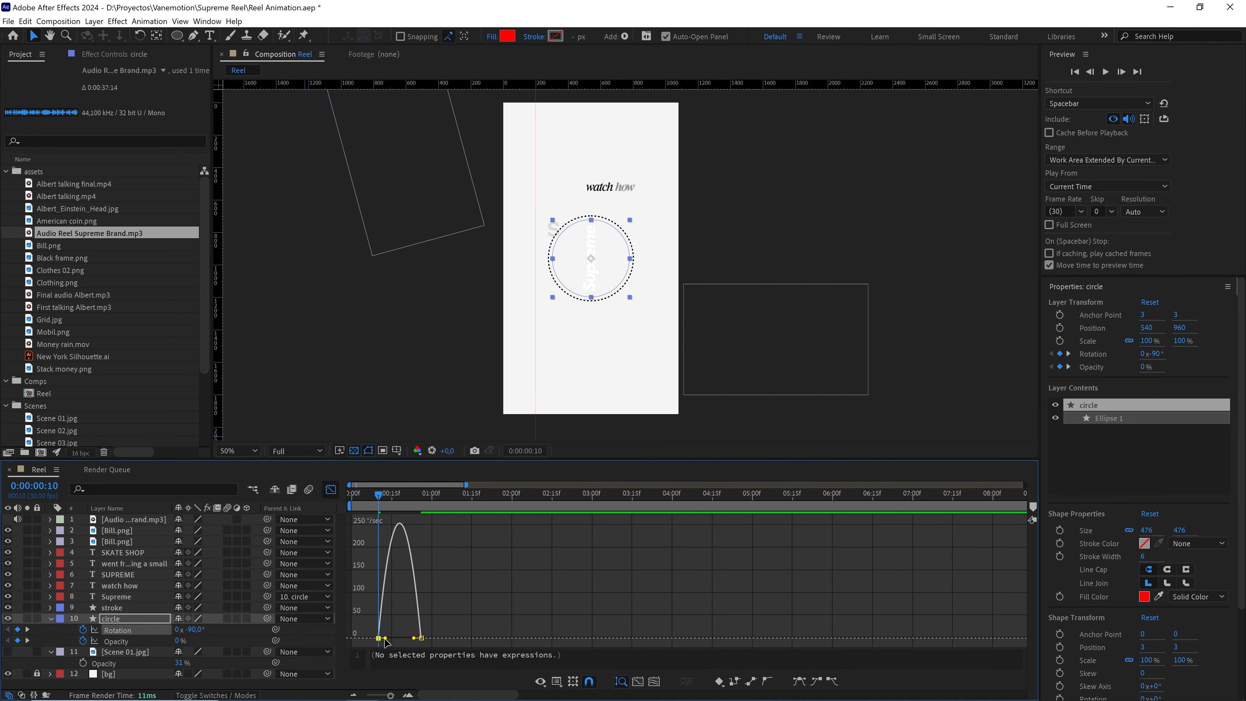
drag(385, 638, 399, 638)
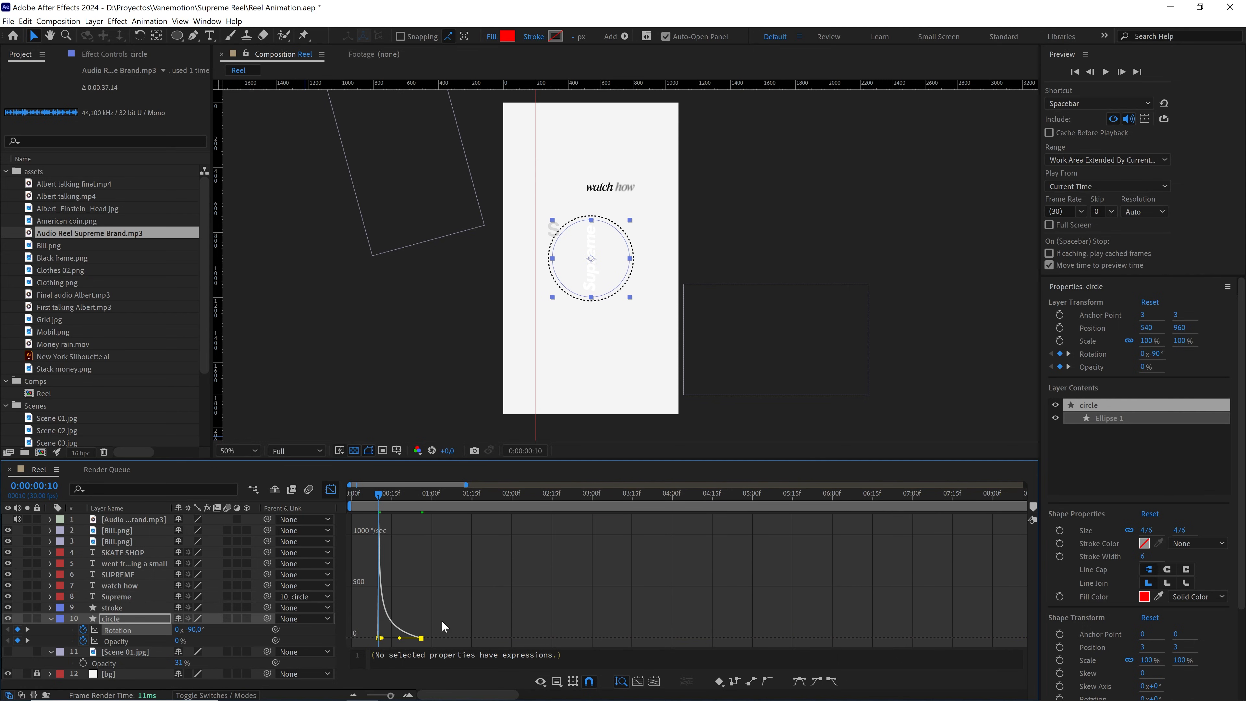
Preview the circle's rotating fade-in, return to 0:00:00:10 at 100% view and collapse the circle layer's properties
key(space)
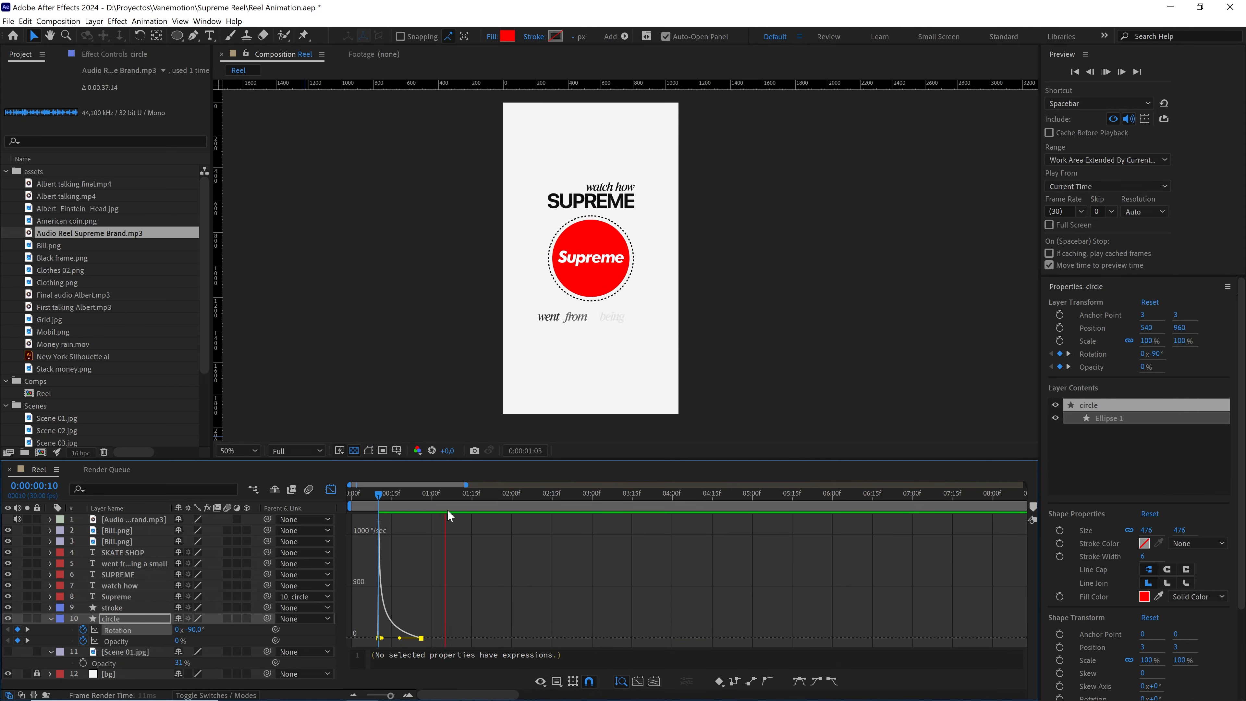
key(space)
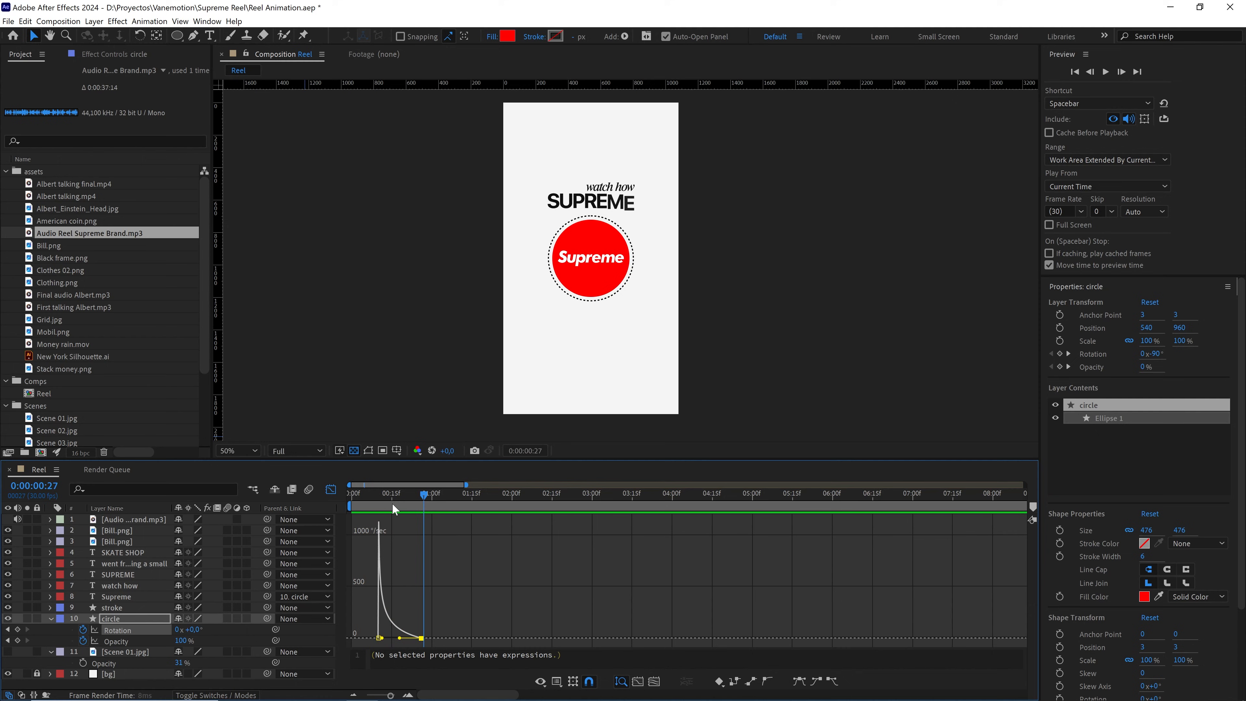
click(378, 501)
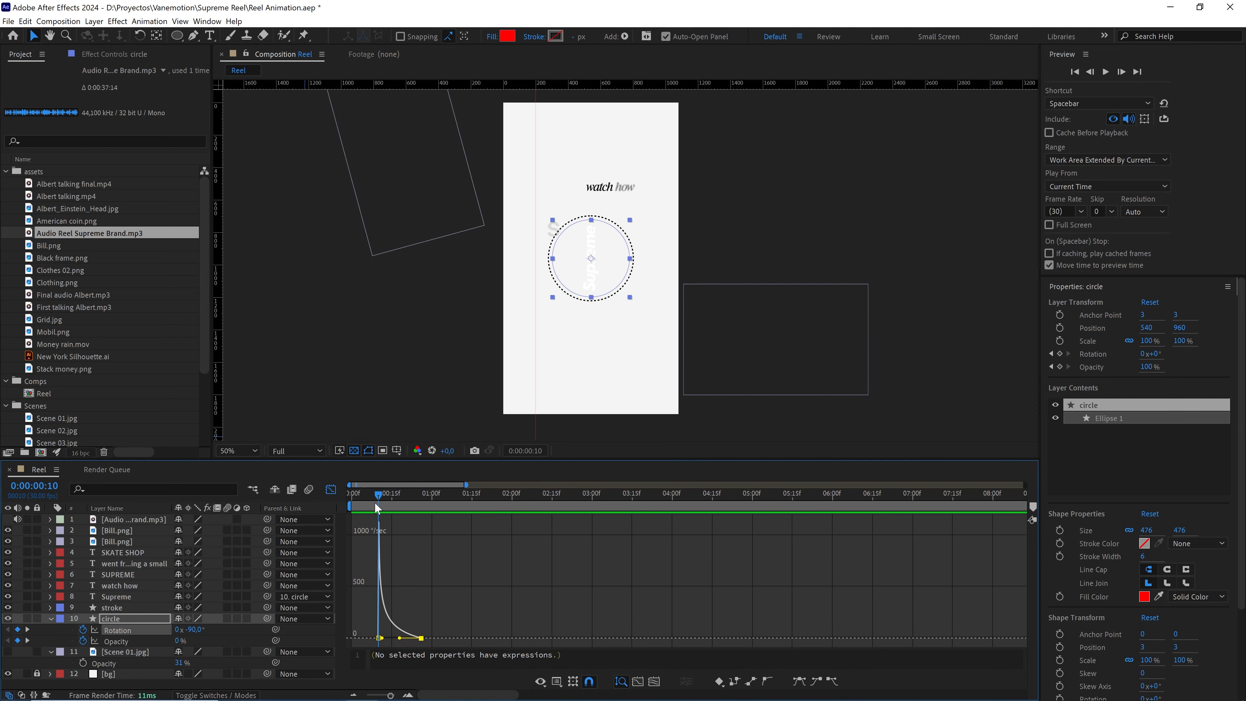
key(slash)
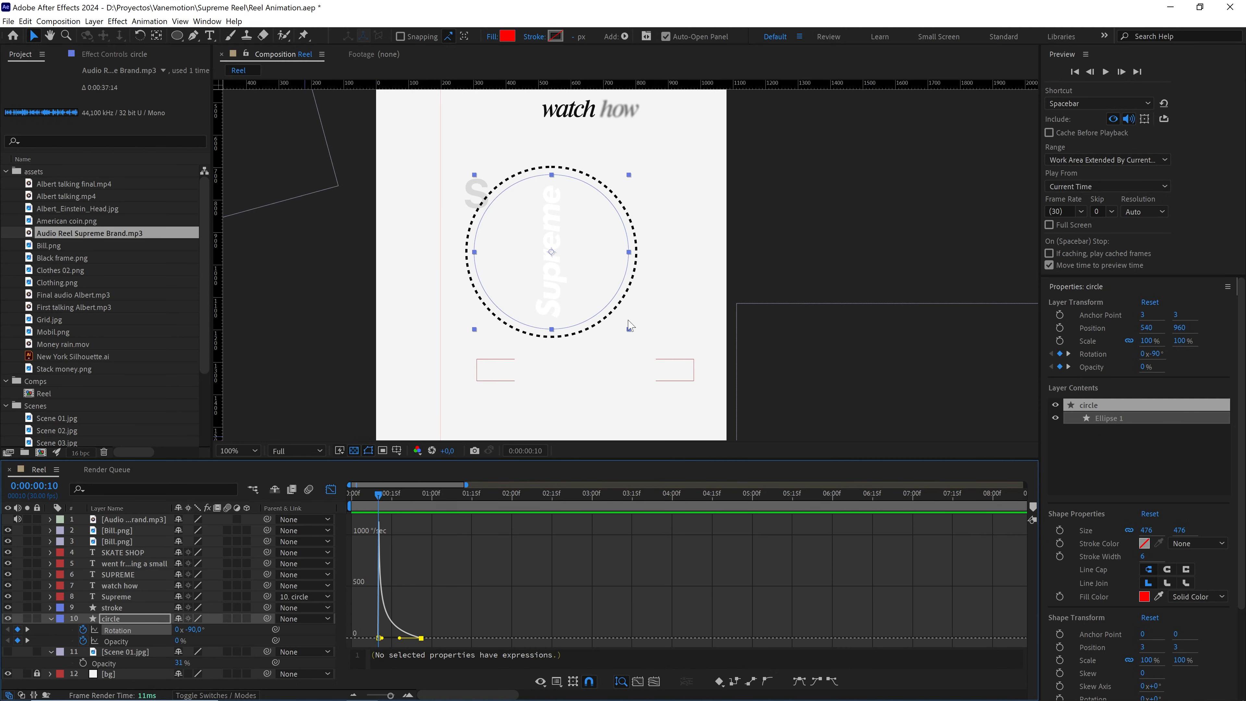
click(330, 490)
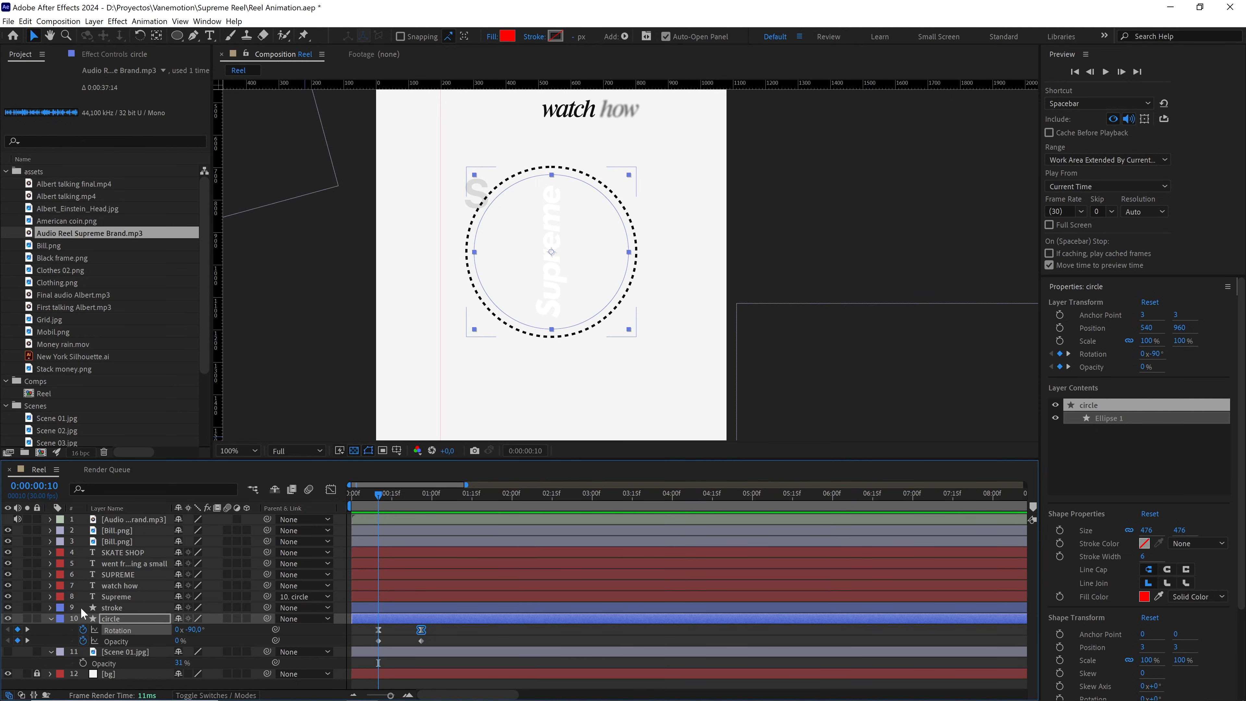
click(51, 619)
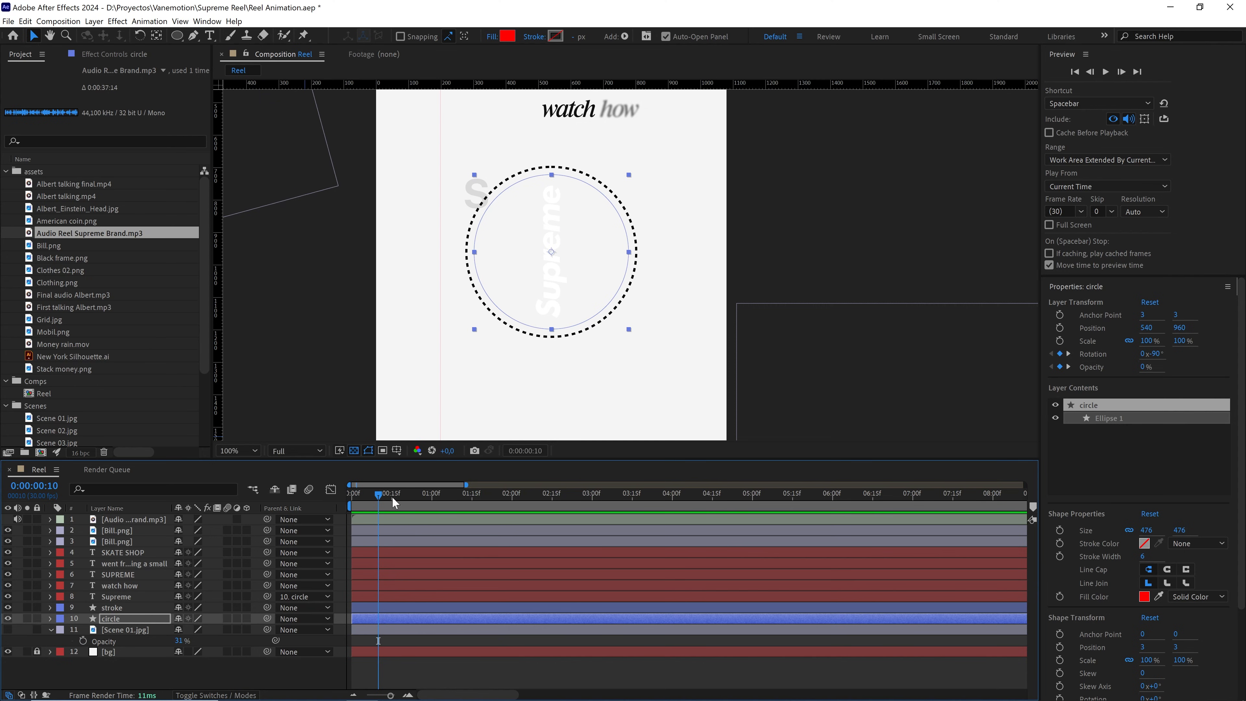
Link the Supreme text layer's Opacity to the circle layer's Opacity so that both fade in together
drag(379, 500, 388, 505)
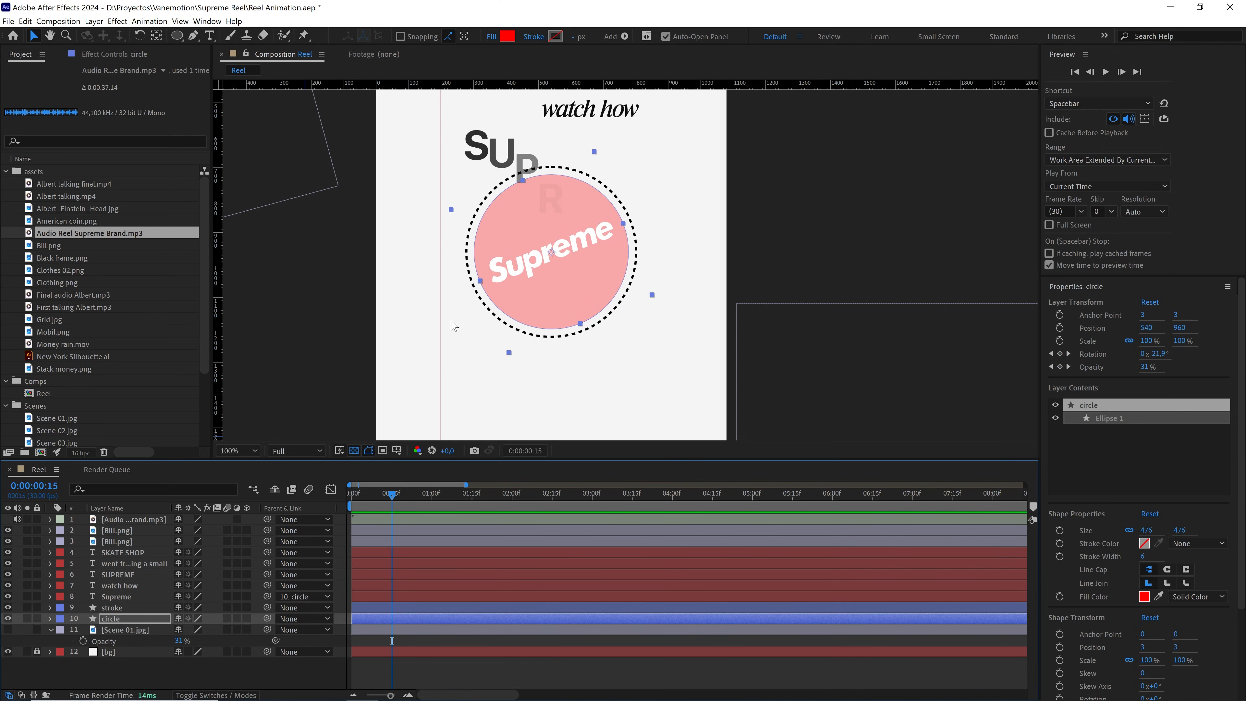
click(116, 596)
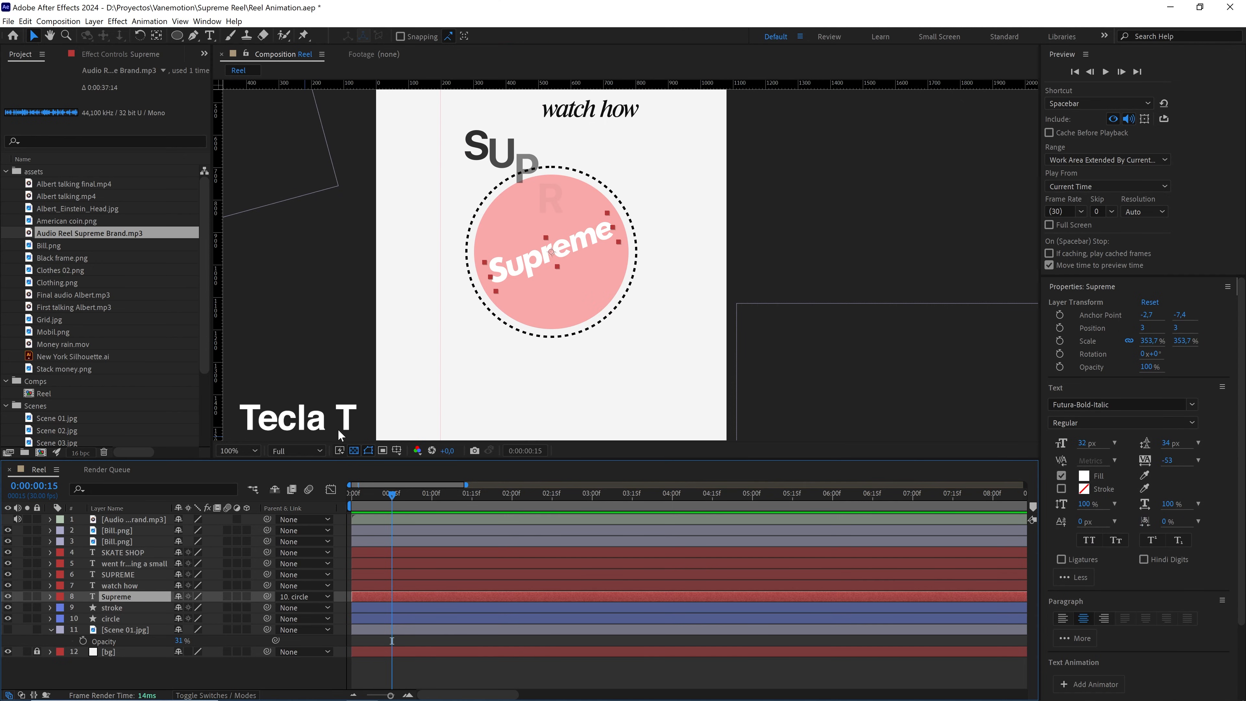
key(t)
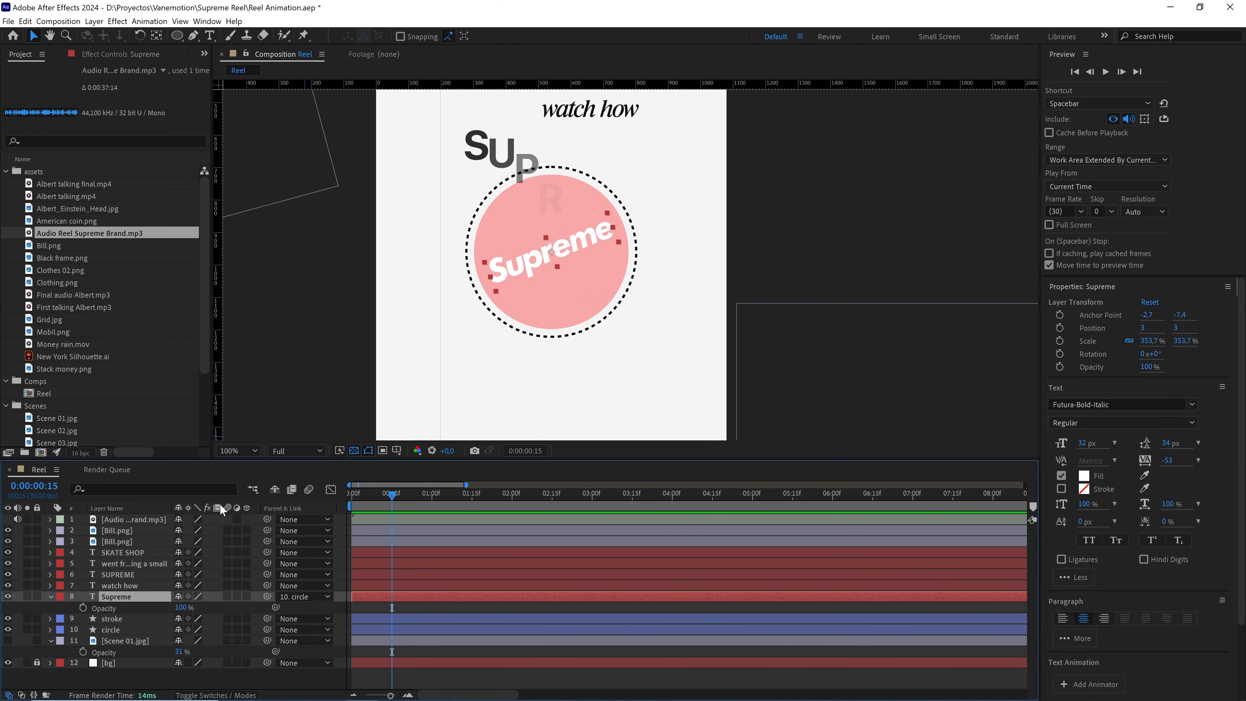
click(118, 630)
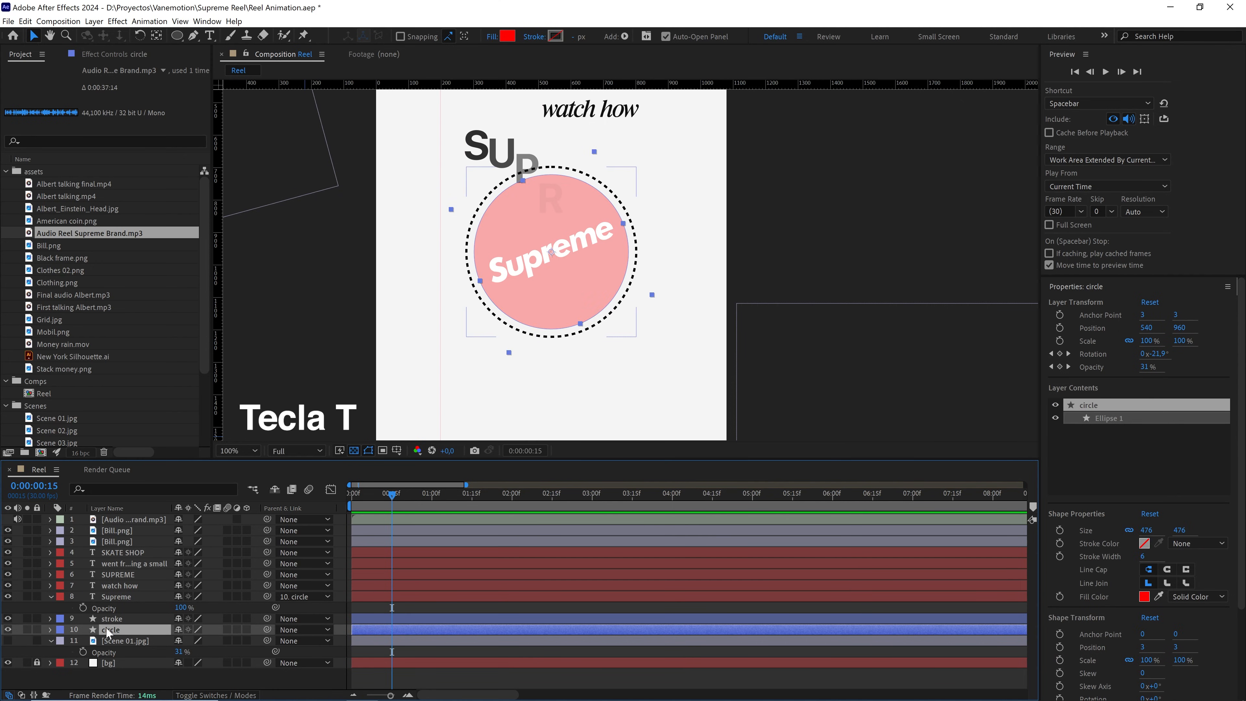
key(u)
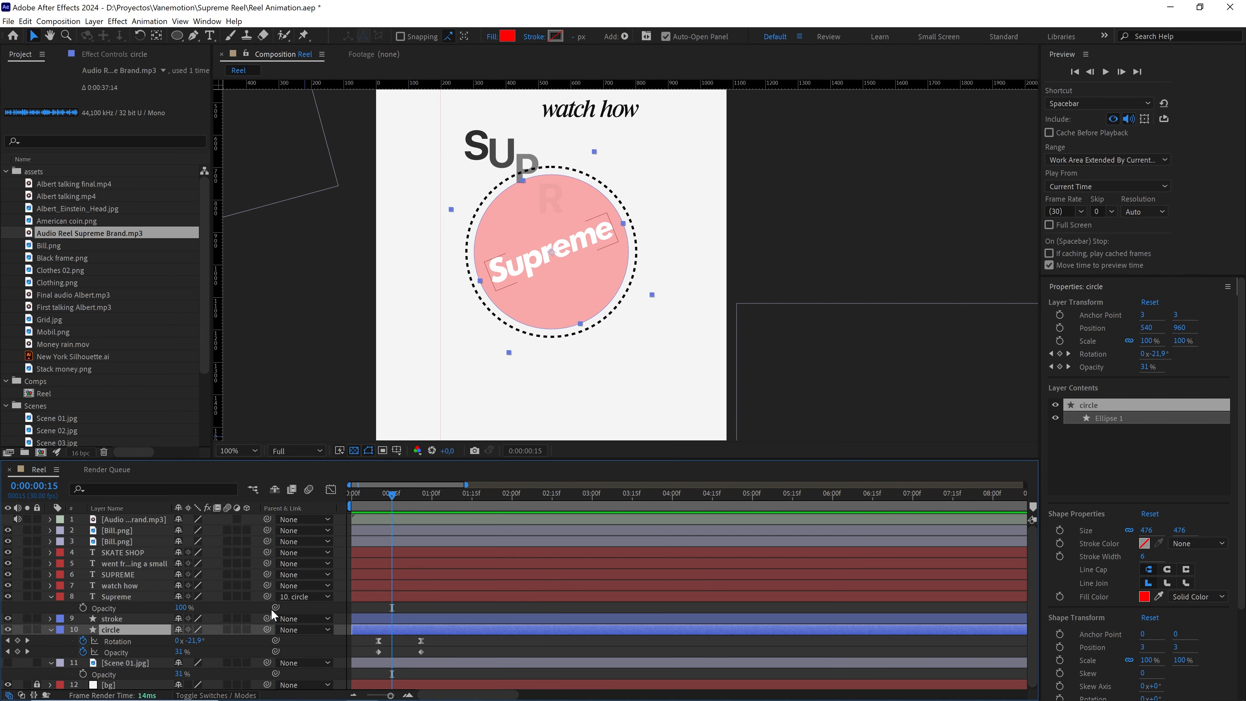
drag(275, 608, 117, 650)
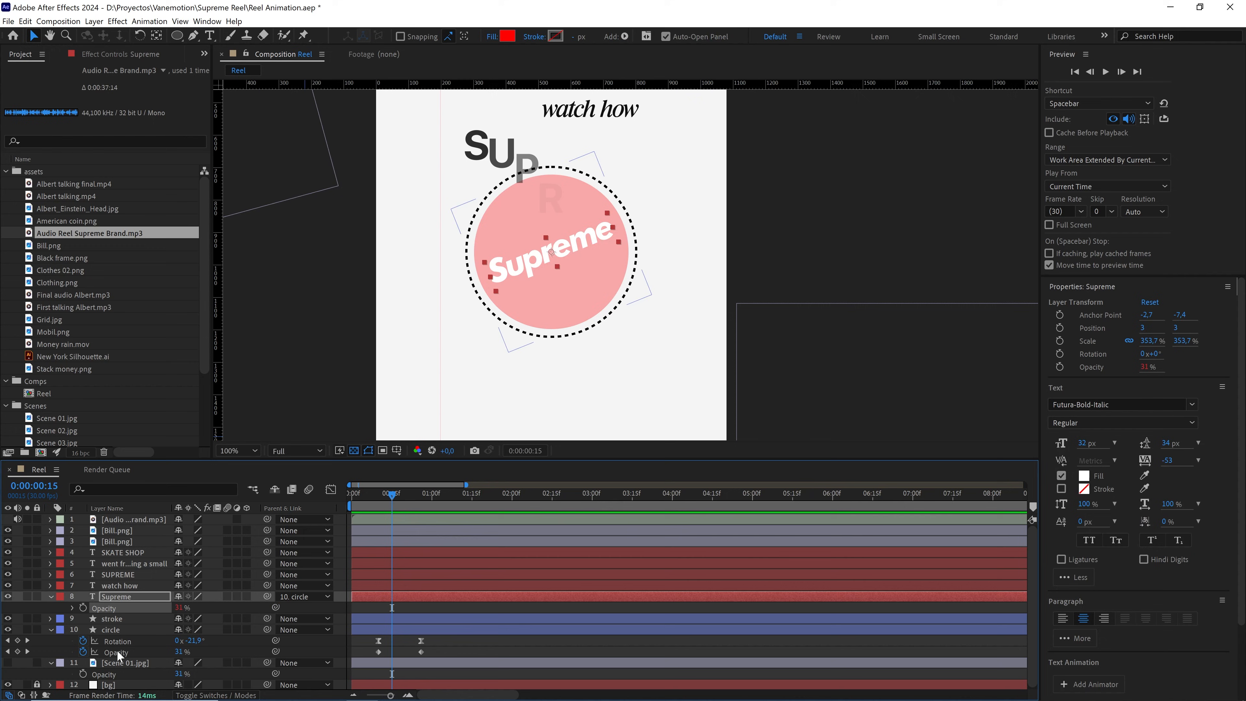
Preview the linked logo fade-in from the start of the composition and collapse the Supreme and circle layers' properties
drag(399, 494, 365, 495)
key(space)
key(space)
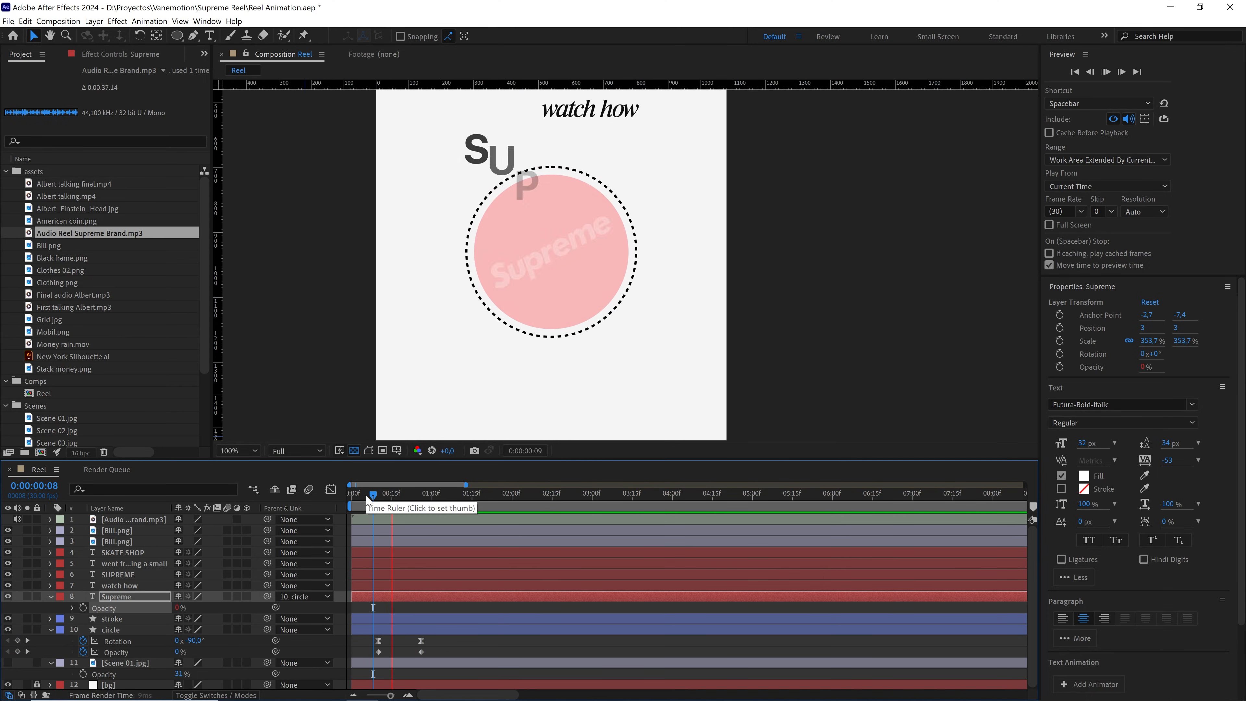
click(51, 596)
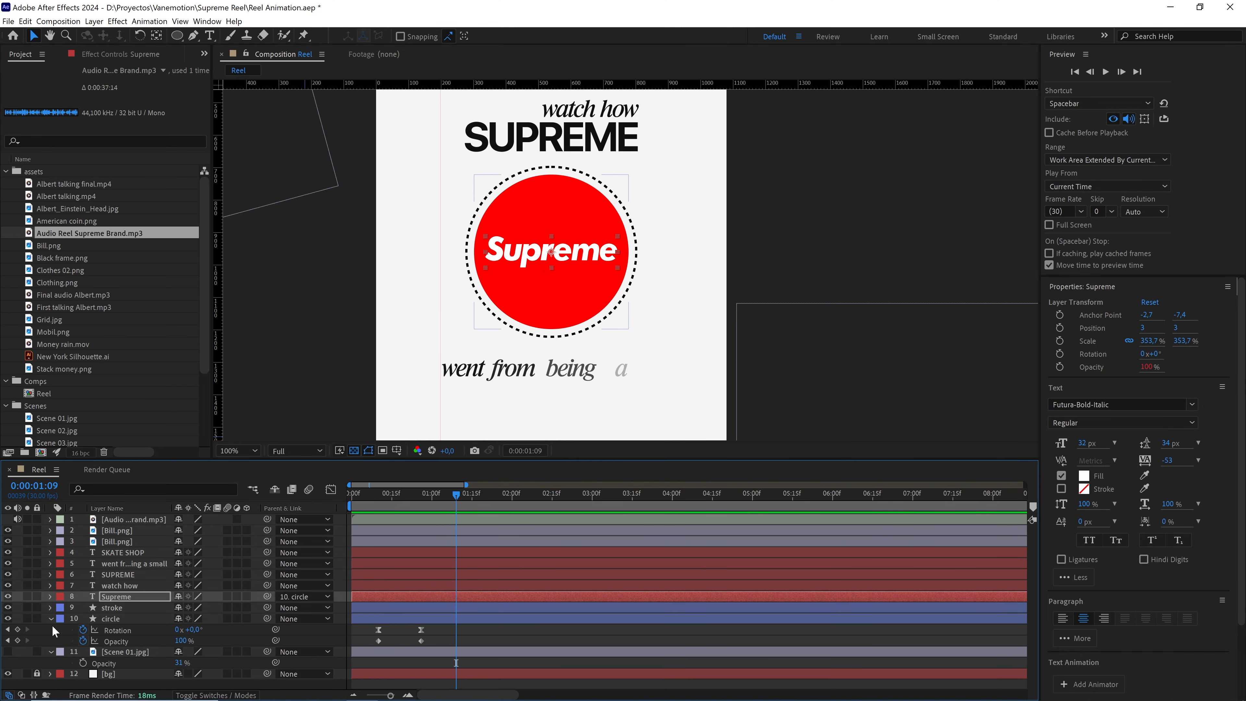
click(50, 621)
key(Home)
key(space)
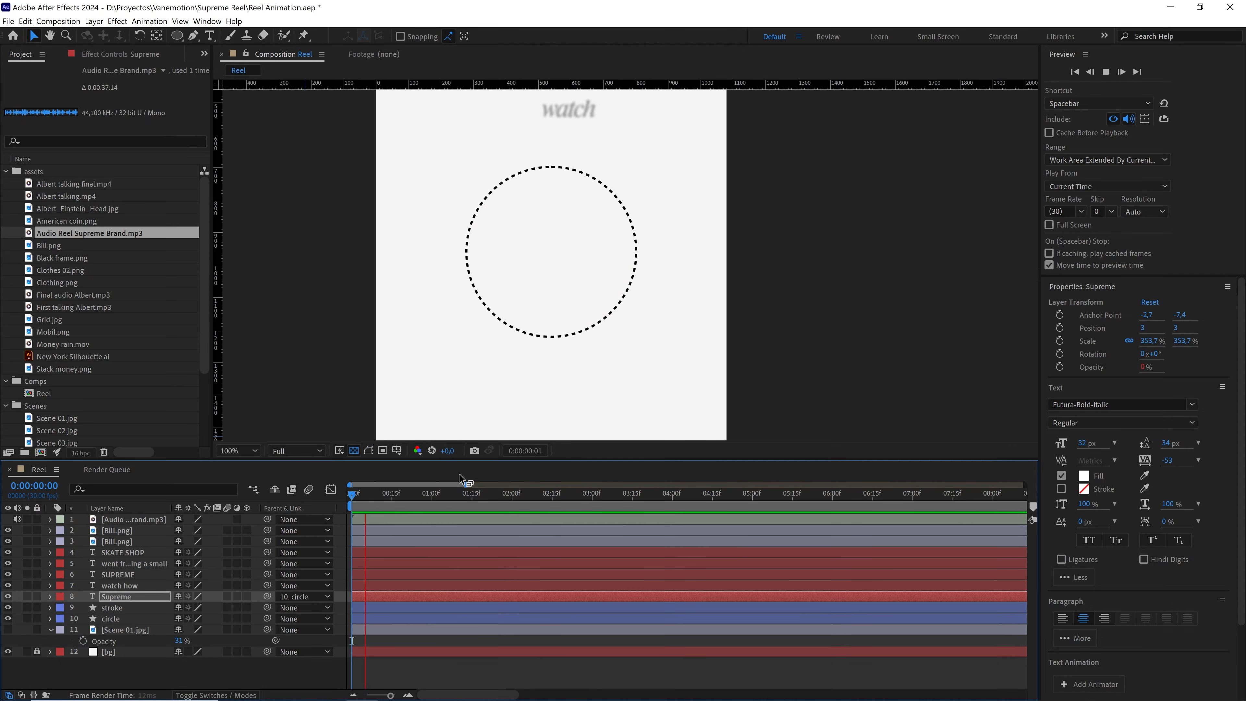
key(space)
Add Trim Paths to the stroke layer and expand its Start, End and Offset properties
click(121, 607)
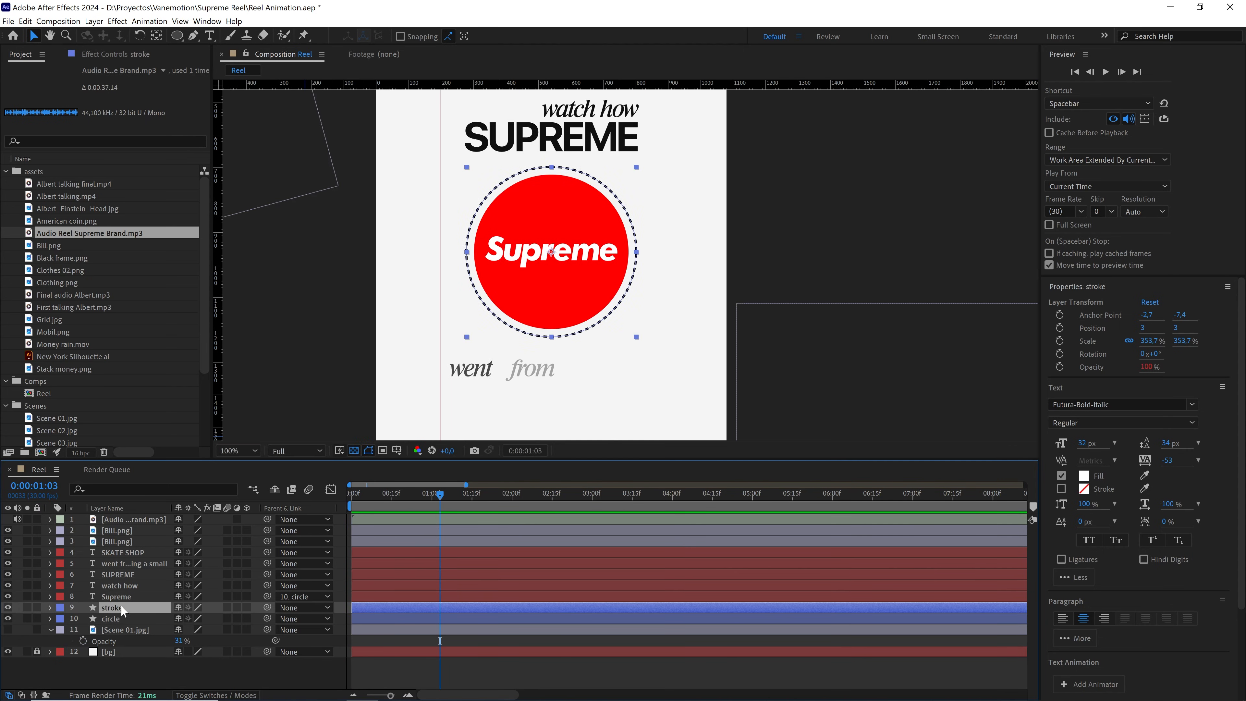
click(50, 608)
click(253, 530)
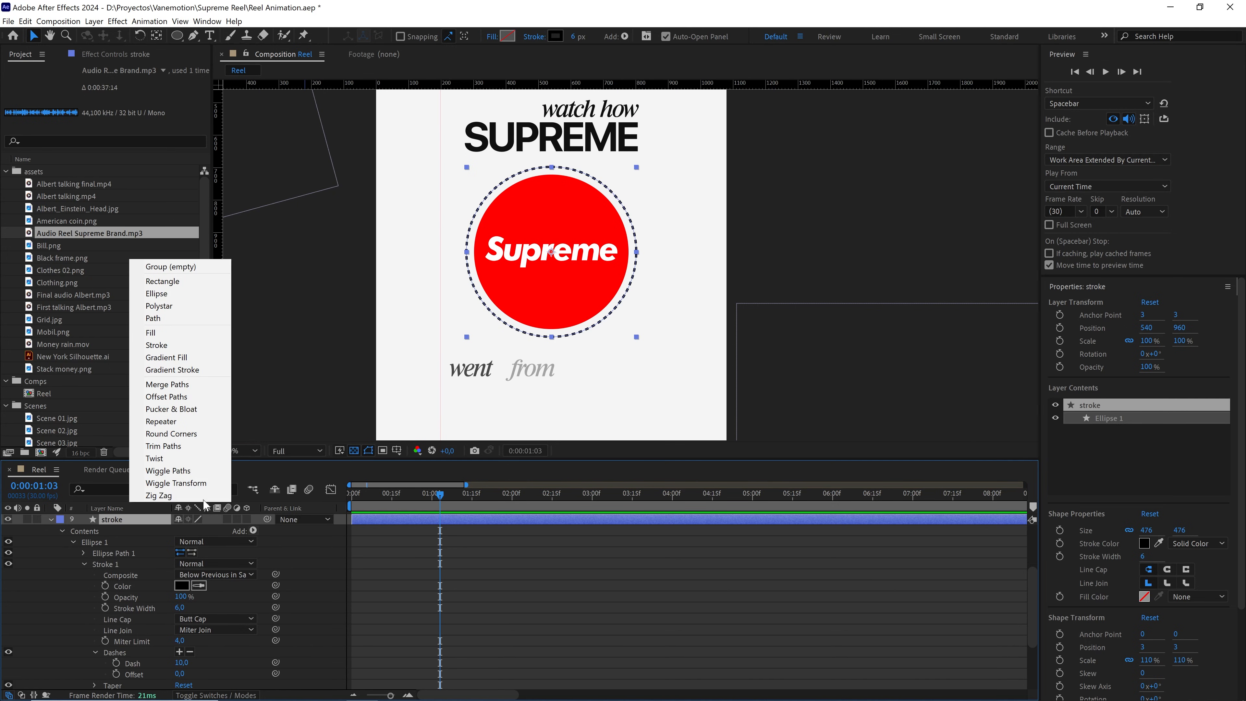
click(181, 445)
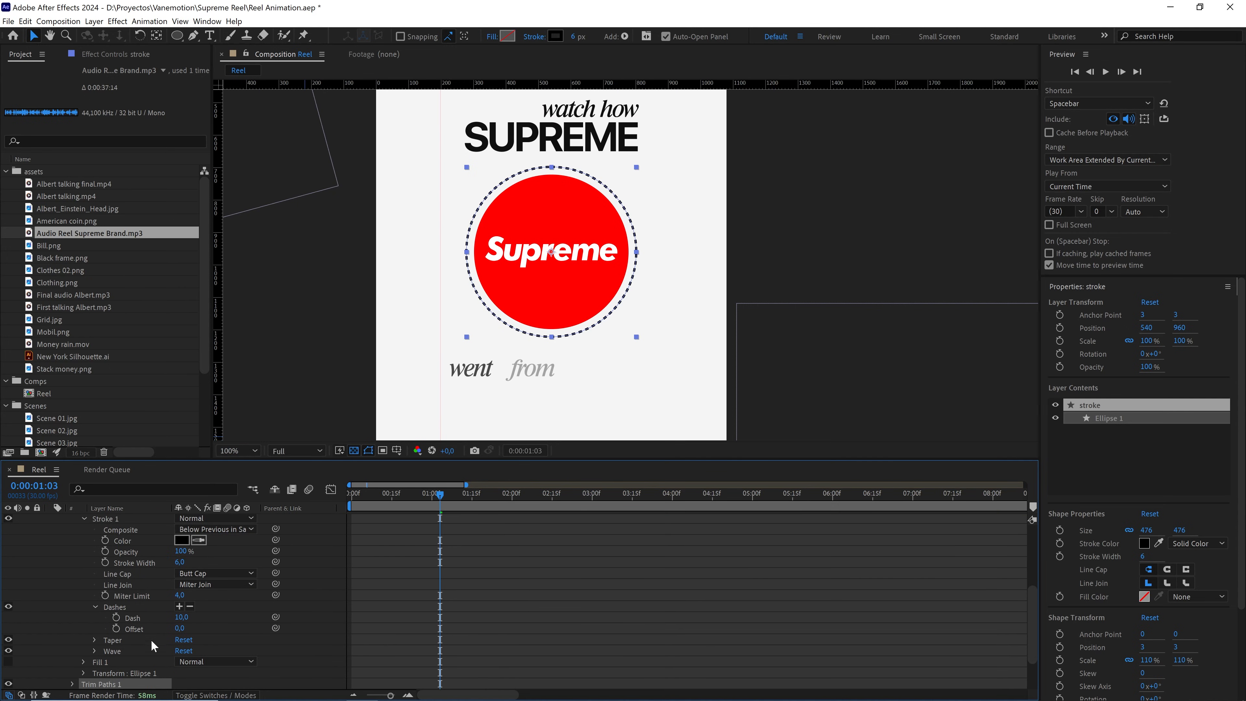
click(72, 651)
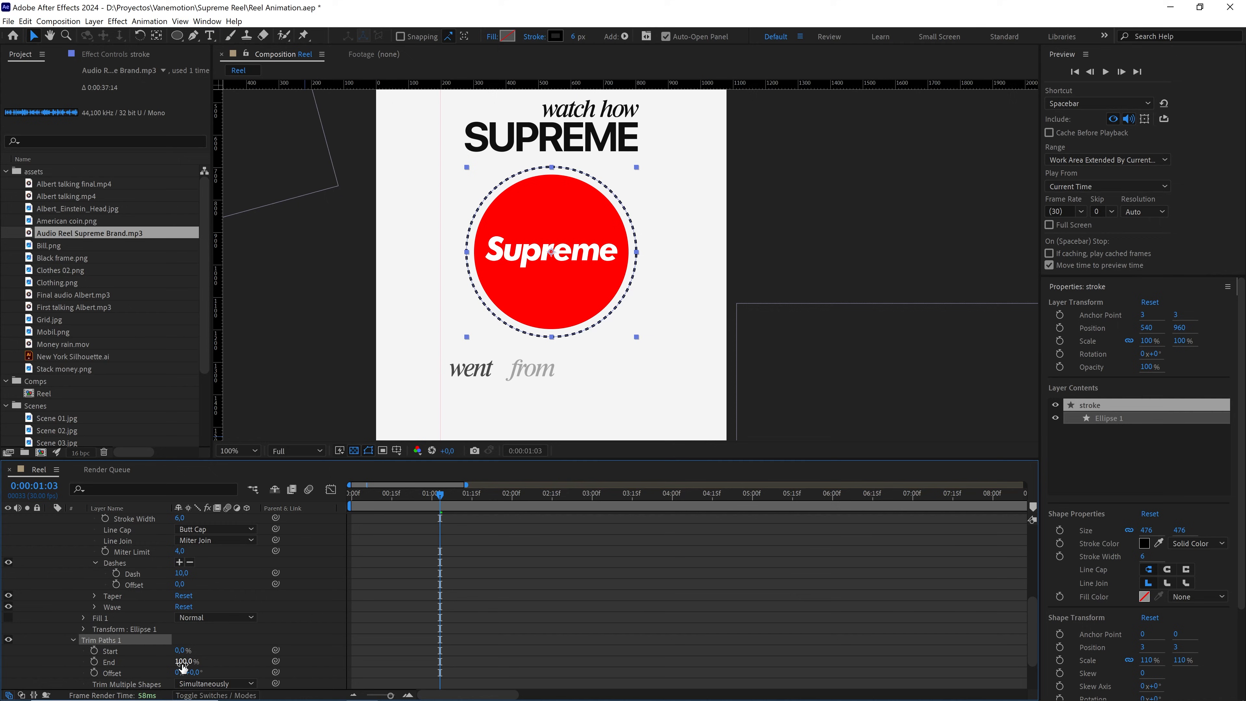
Animate the stroke's Trim Paths End from 0% at 0:00:00:22 to 100% at 0:00:01:06
drag(183, 668, 43, 672)
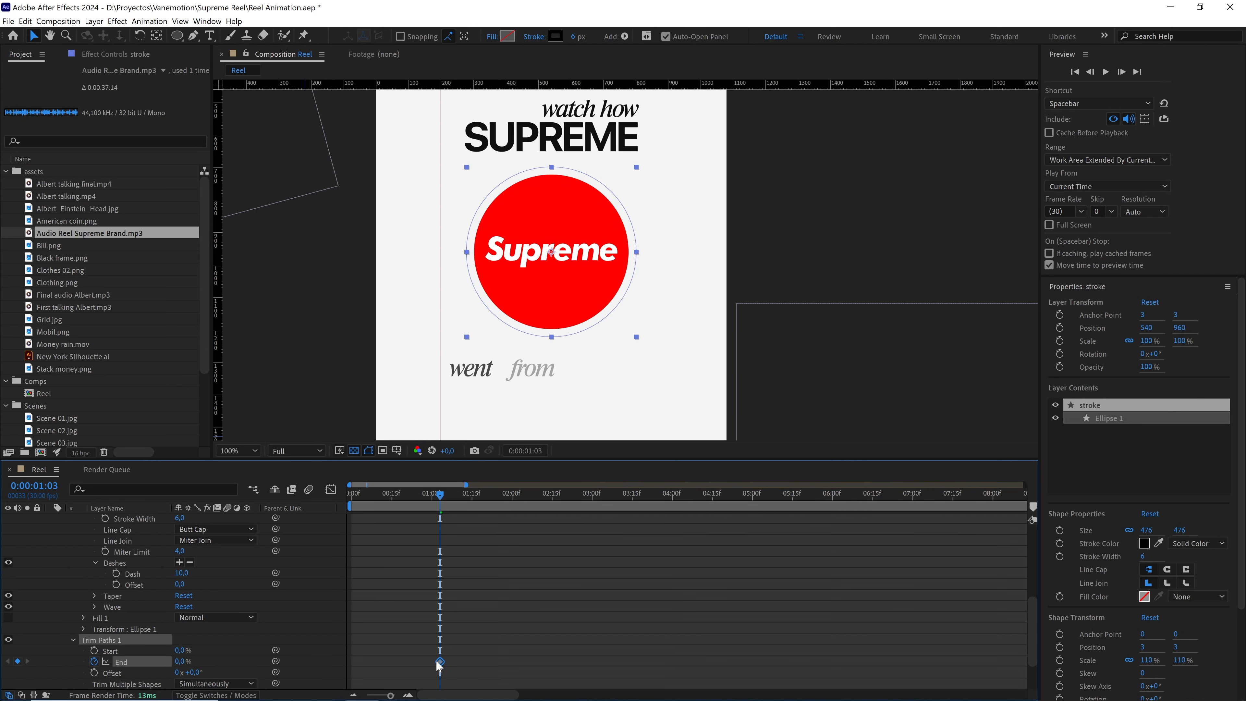
click(417, 663)
drag(439, 663, 411, 670)
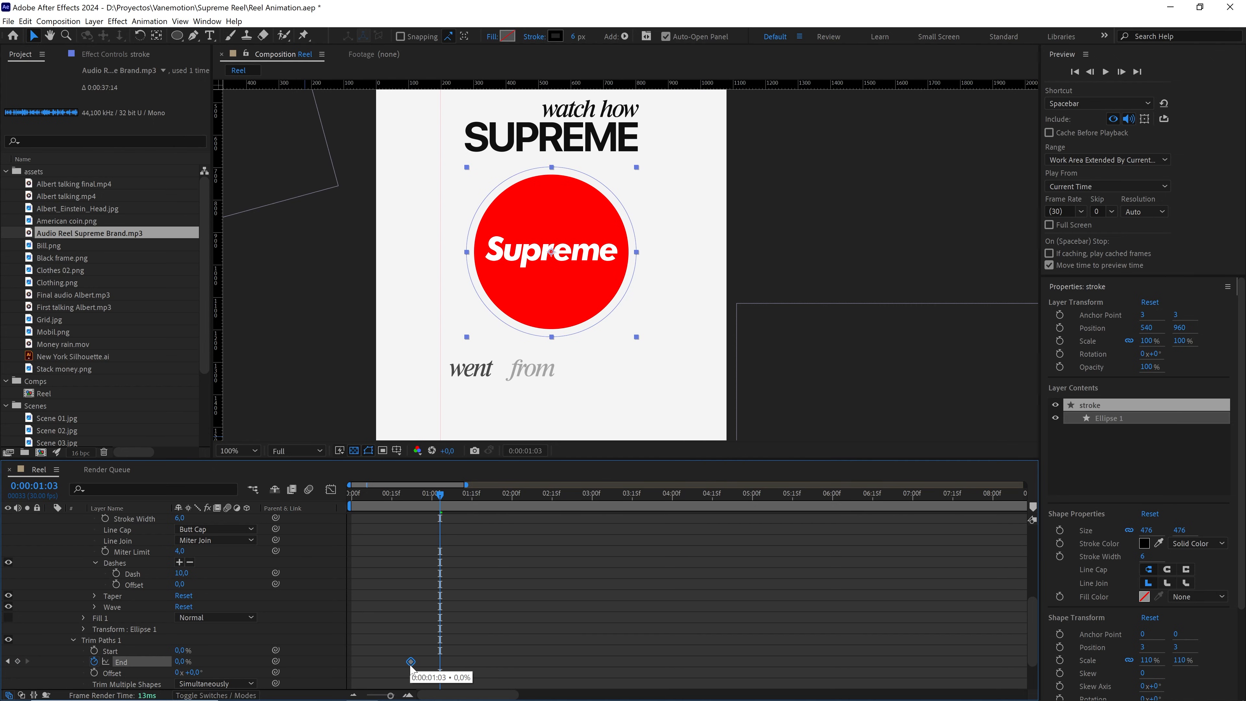
click(448, 506)
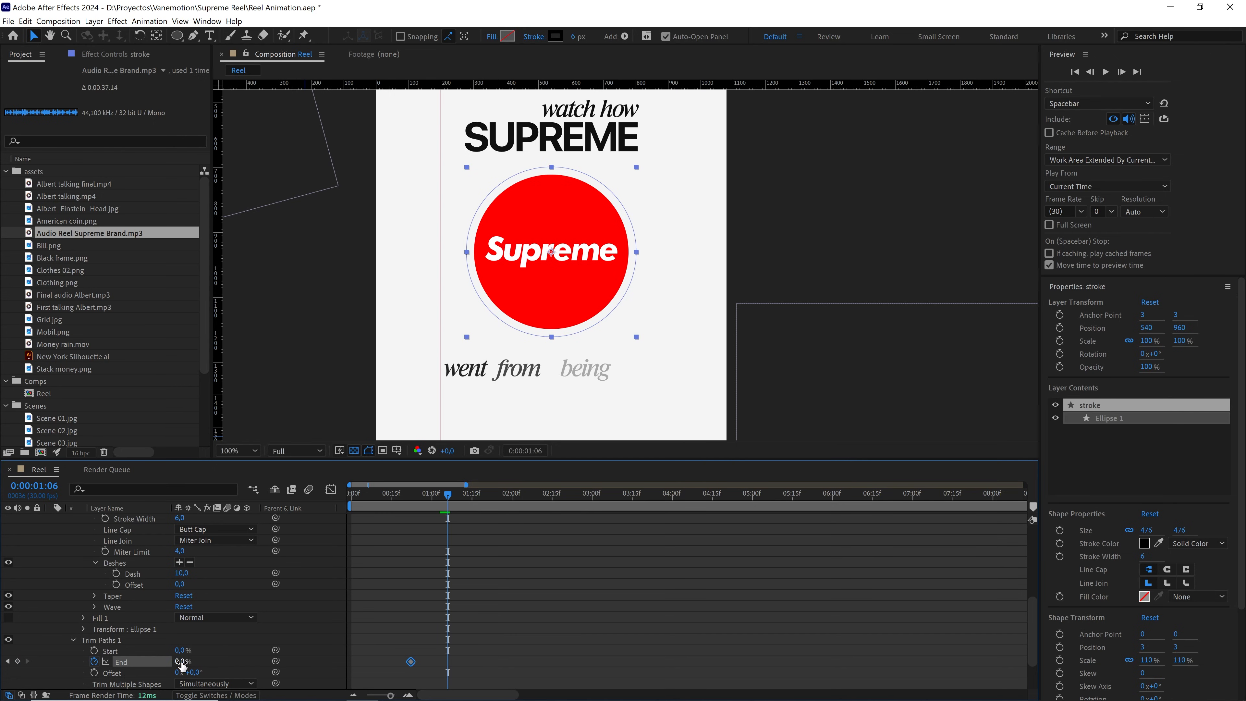
drag(181, 663, 311, 648)
Animate the stroke's Trim Paths Offset from 0° at 0:00:00:22 to 180° at 0:00:01:06
drag(457, 498, 423, 501)
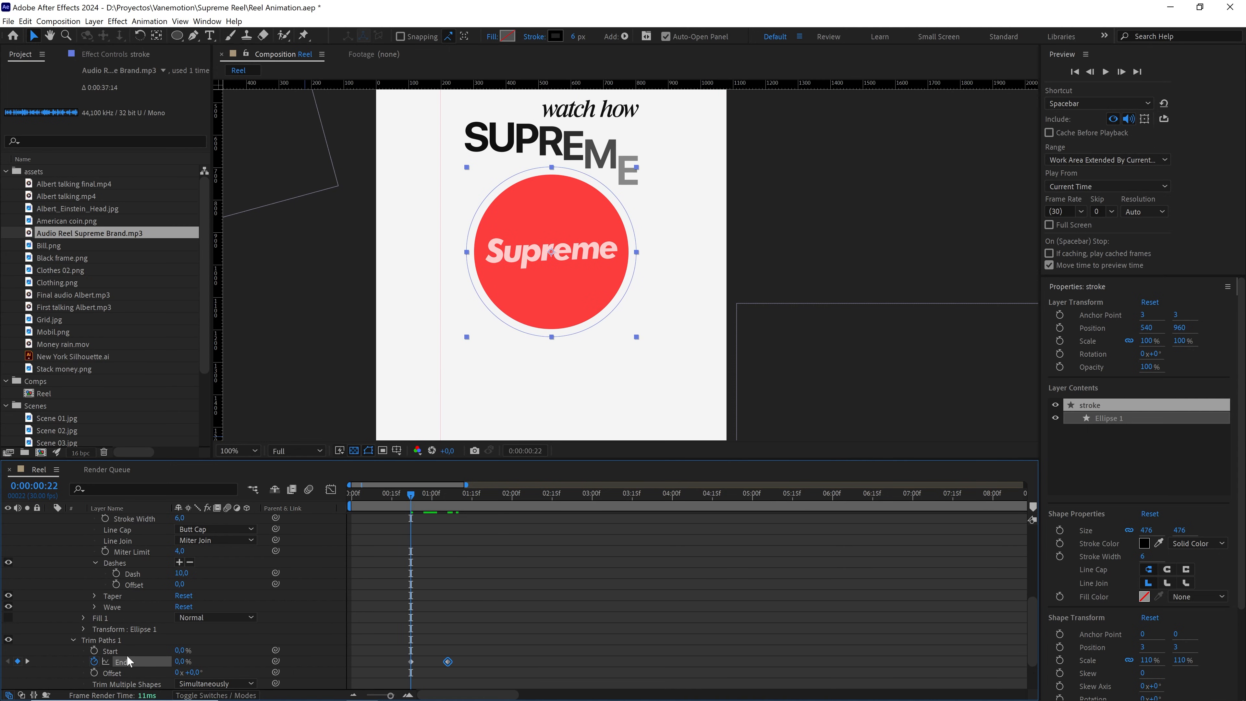
click(94, 673)
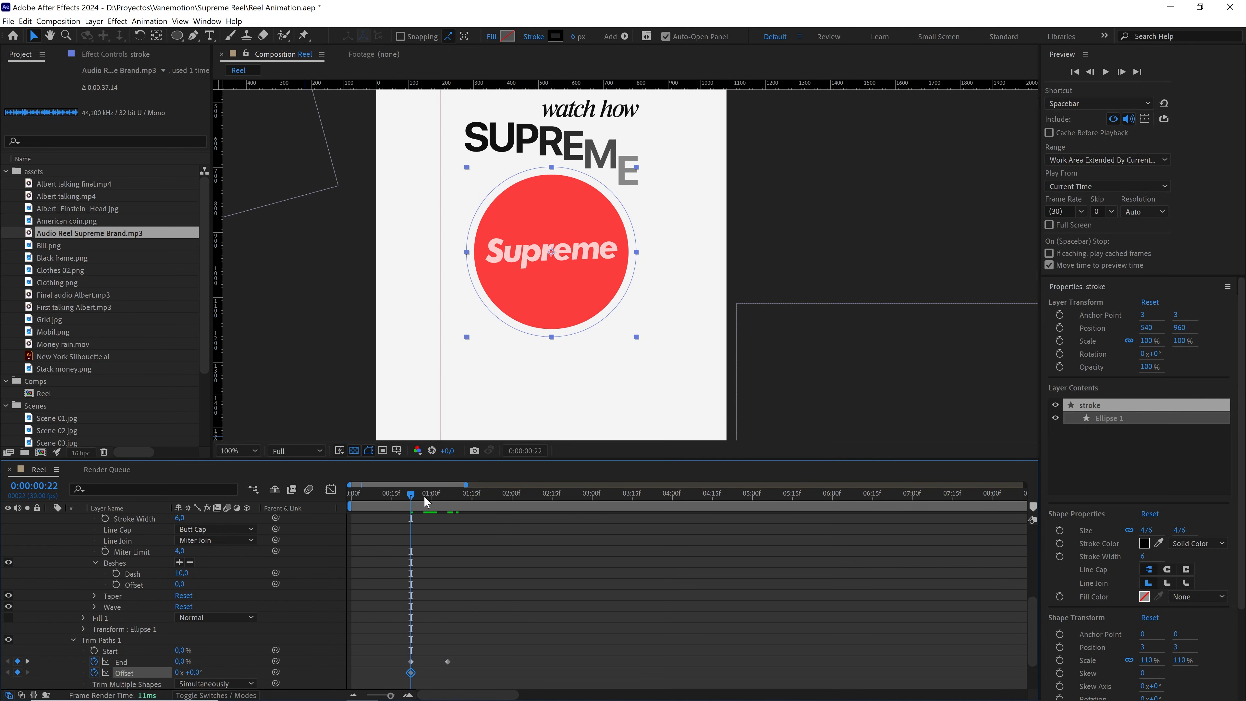
drag(425, 501, 450, 507)
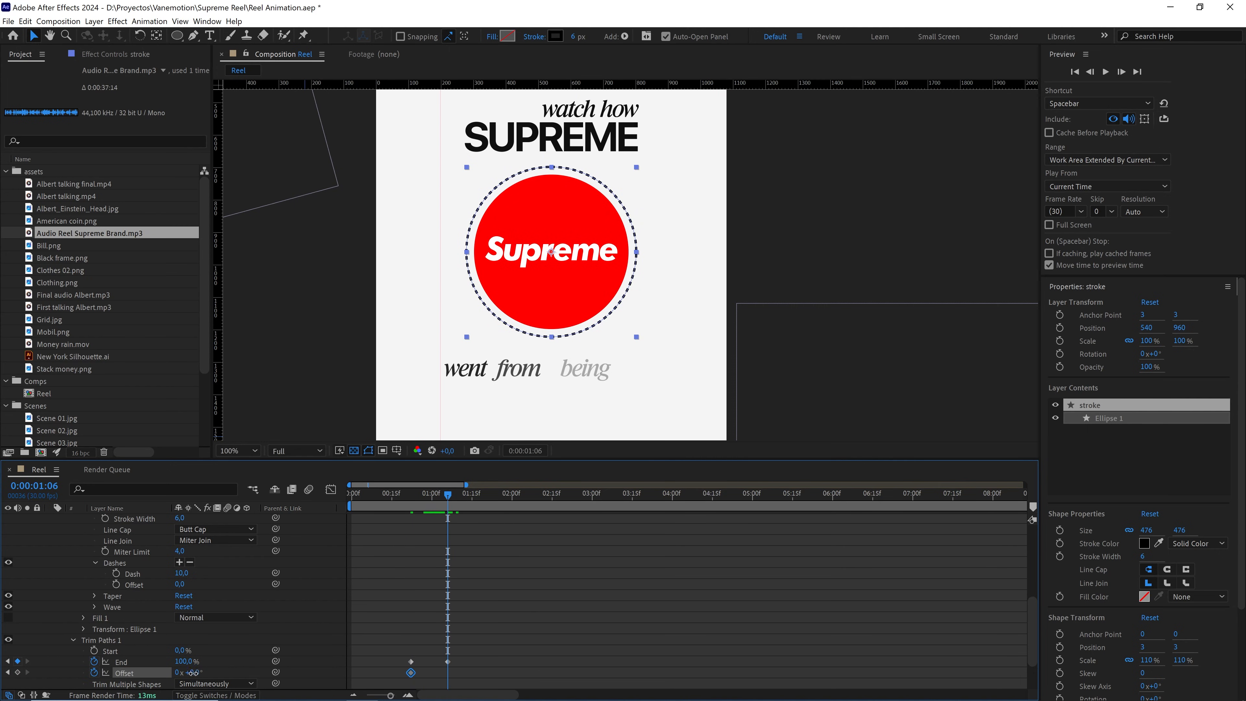
drag(193, 672, 195, 677)
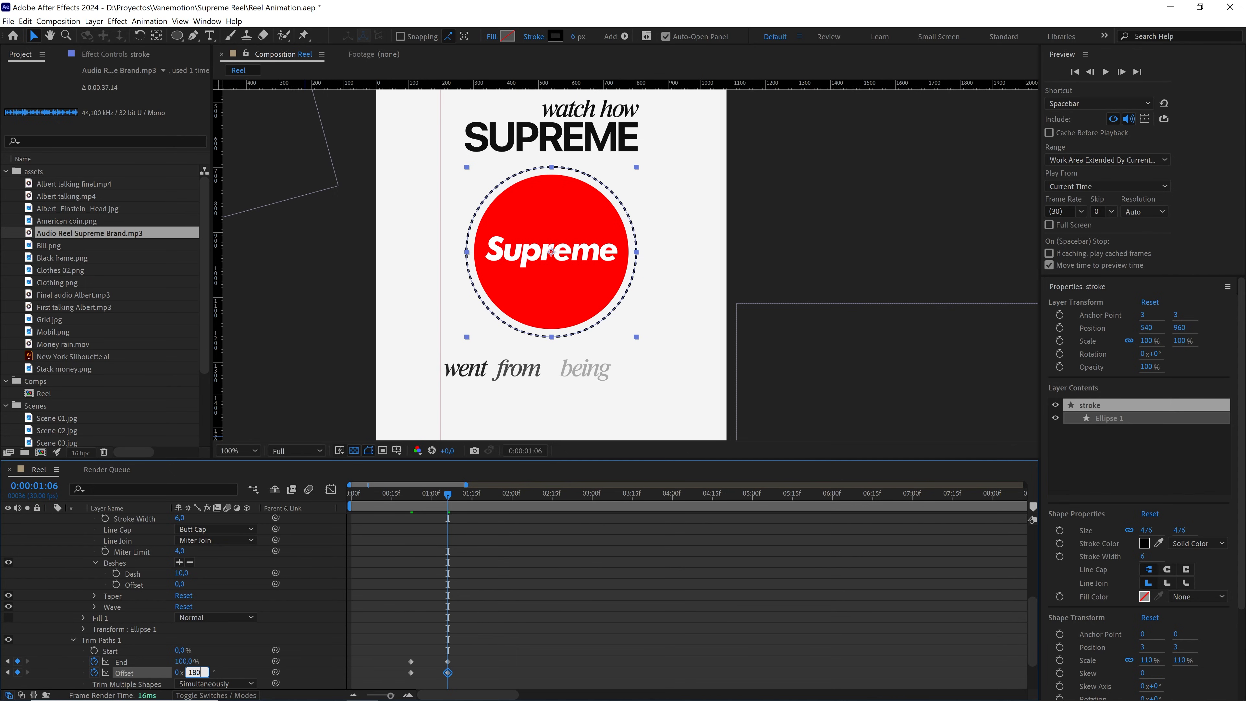
click(544, 628)
mouse_move(448, 493)
mouse_down()
mouse_move(407, 501)
mouse_move(450, 511)
mouse_up()
Apply Easy Ease to the stroke's End and Offset keyframes, shape their speed curves into a steep central peak with about 67% influence, and preview
drag(537, 628, 366, 670)
key(F9)
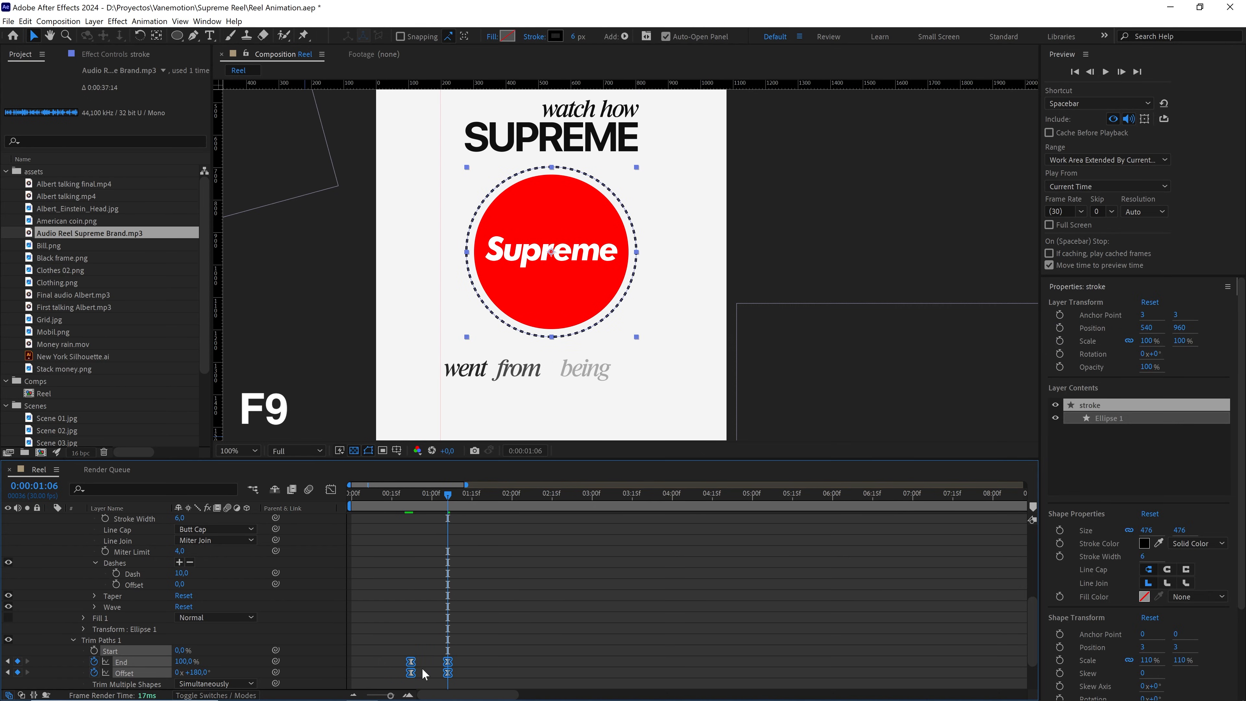
click(331, 494)
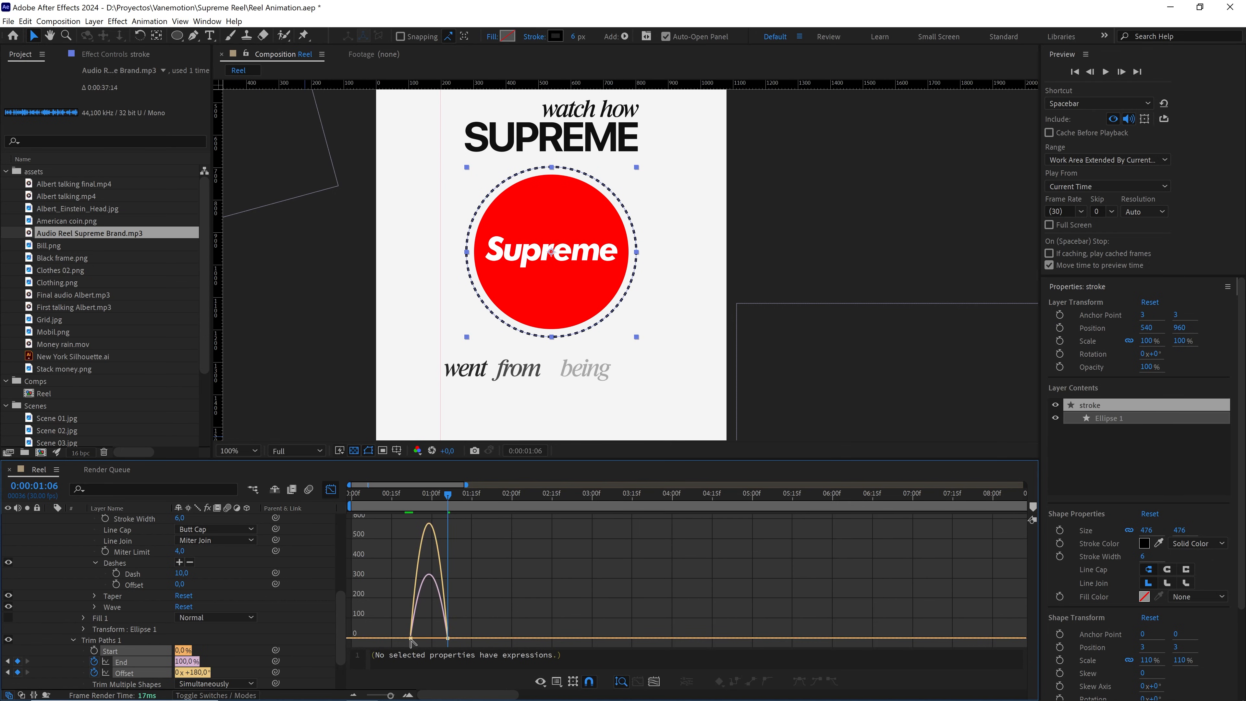
drag(438, 639, 509, 643)
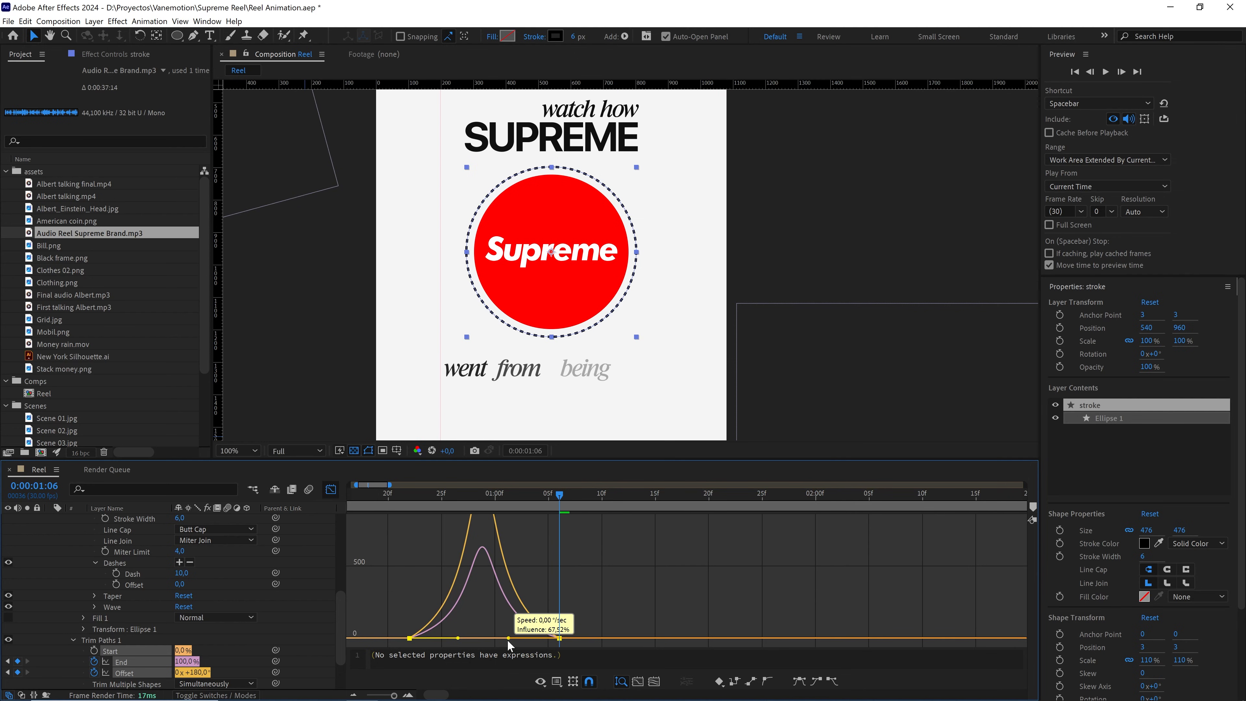
key(space)
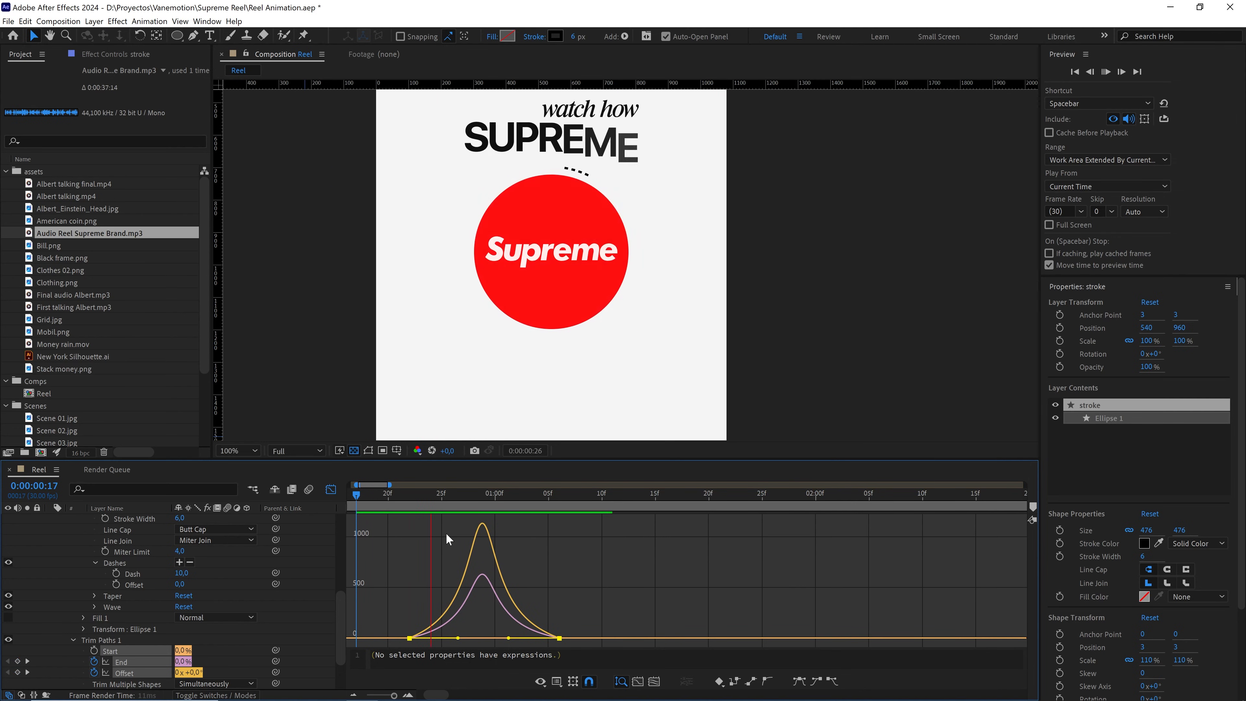
click(330, 489)
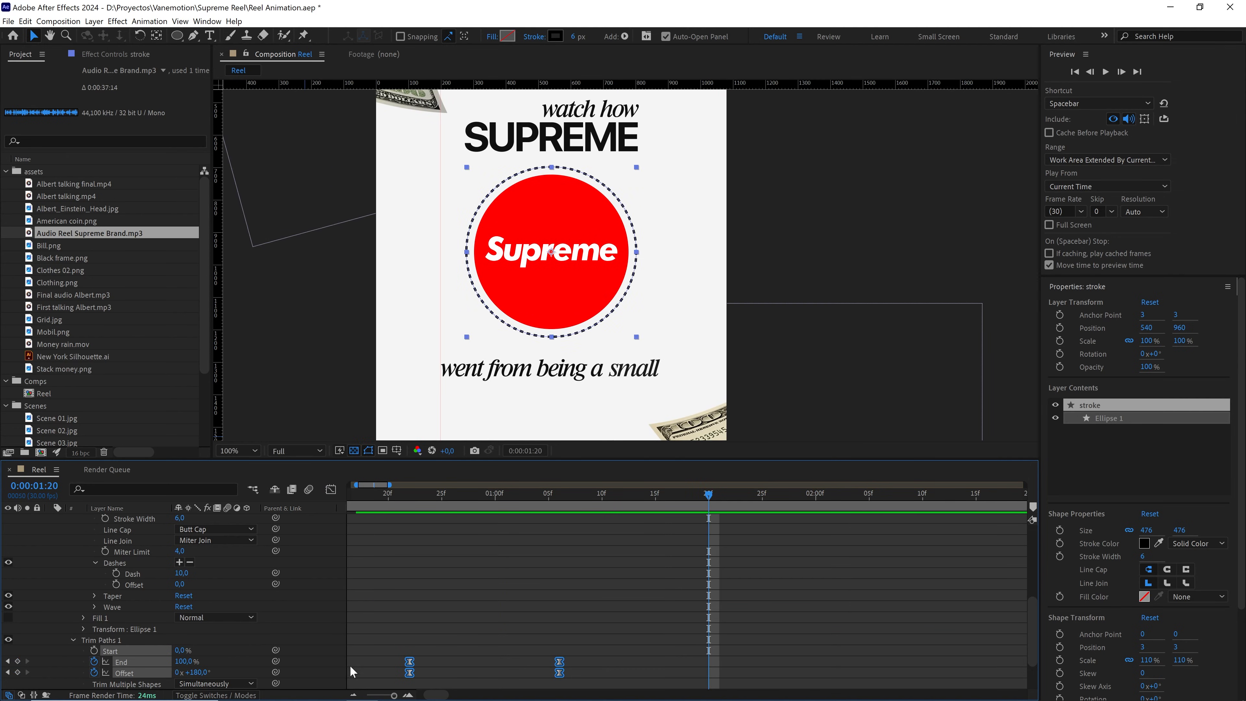
Move the stroke's final End and Offset keyframes out to about 2.5 seconds and preview the slower dashed-ring reveal
click(377, 696)
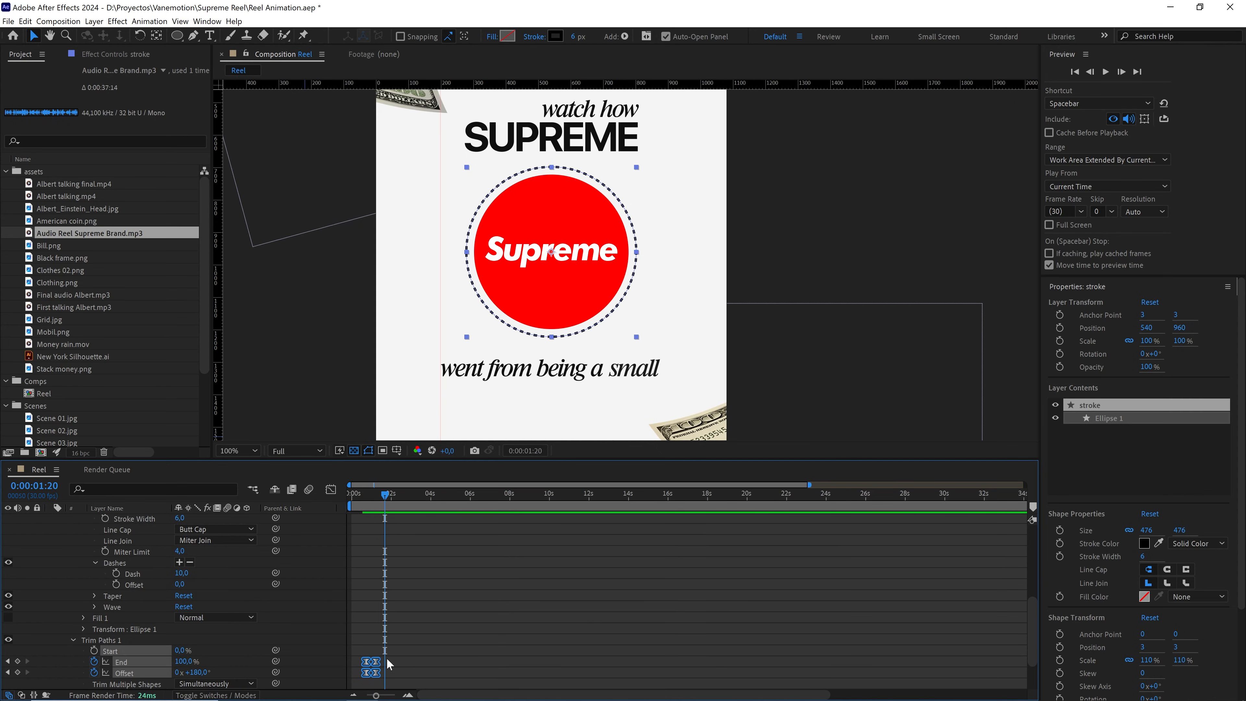
drag(400, 648, 403, 673)
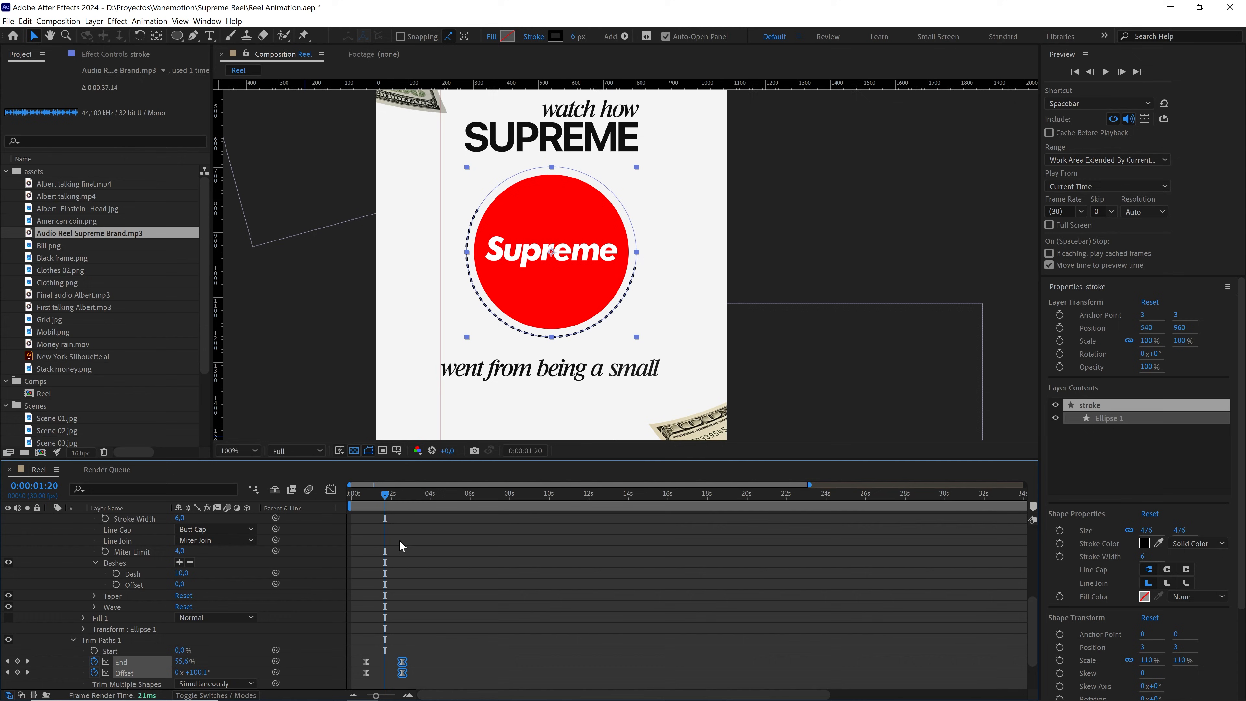
key(Home)
key(space)
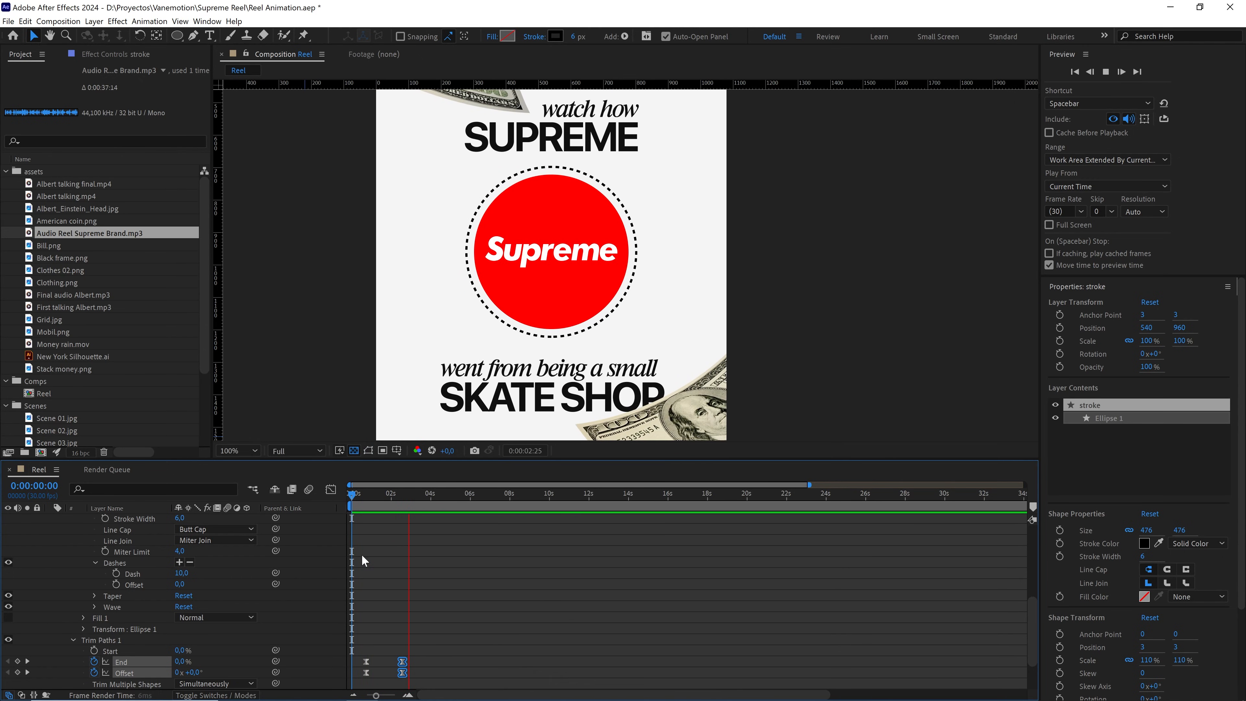
drag(399, 498, 373, 500)
key(space)
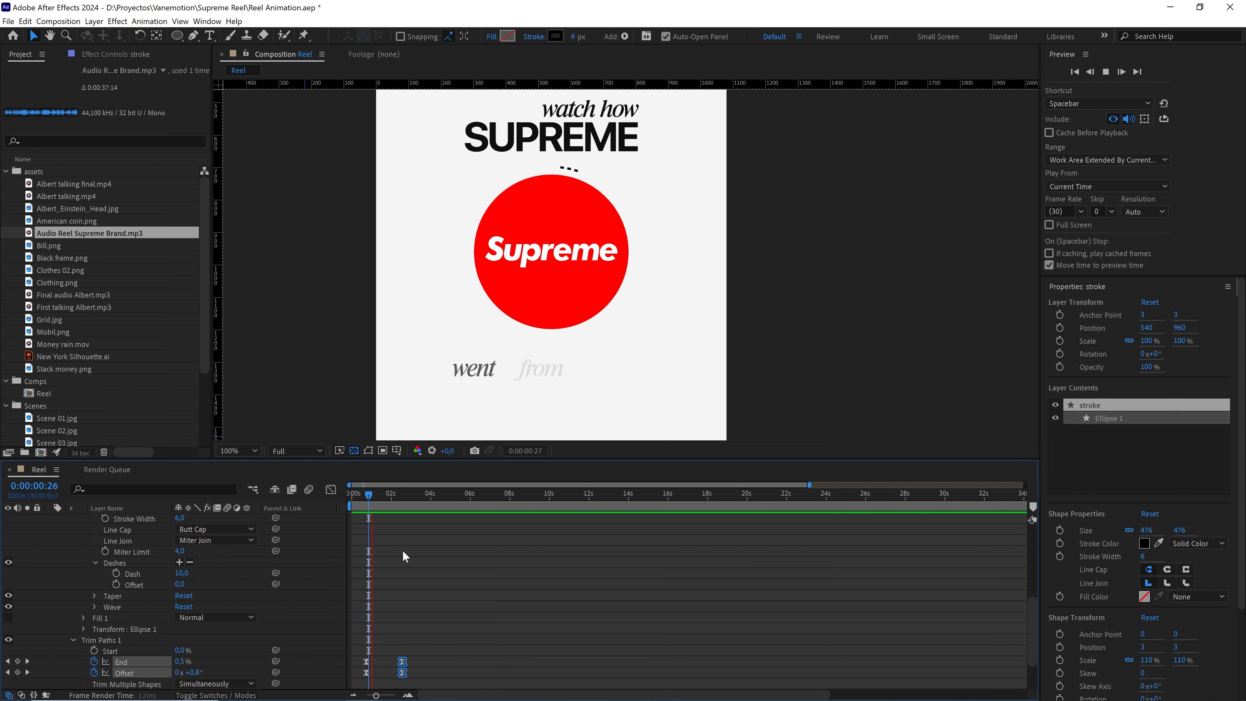
key(space)
Collapse the stroke layer's properties and preview the whole scene from the start at 50% view
scroll(71, 559, up, 3)
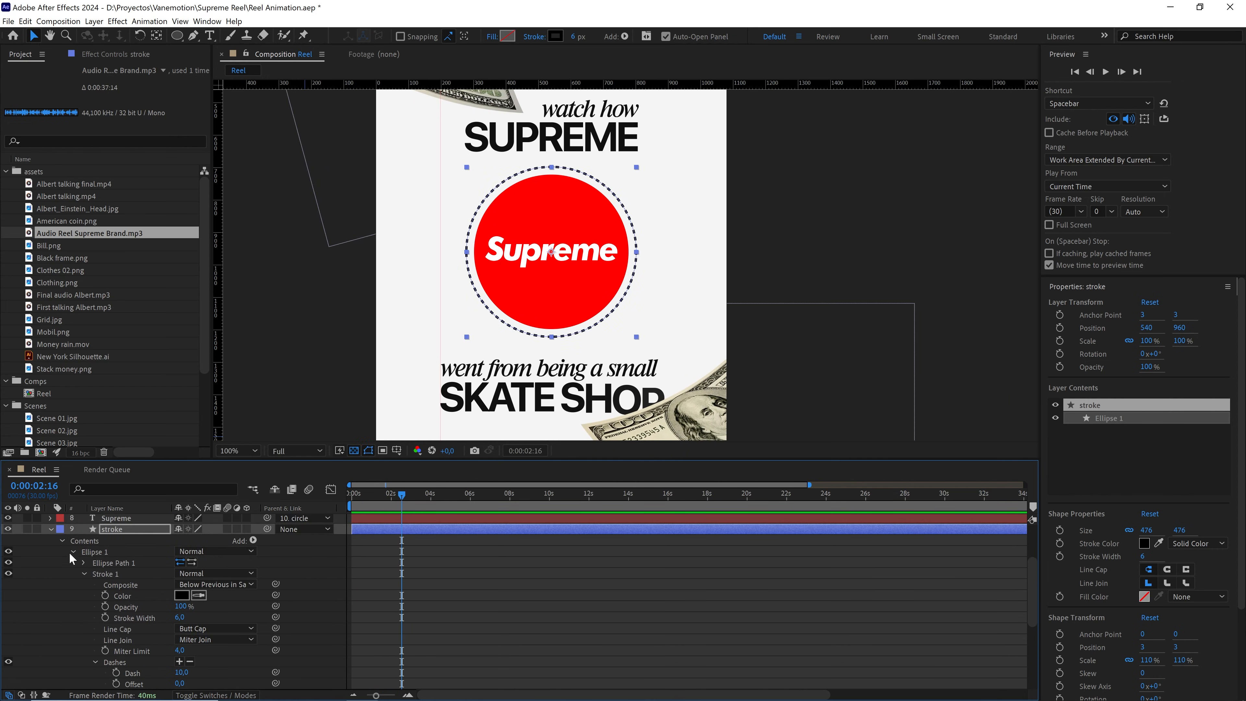
click(50, 529)
drag(379, 491, 321, 505)
key(space)
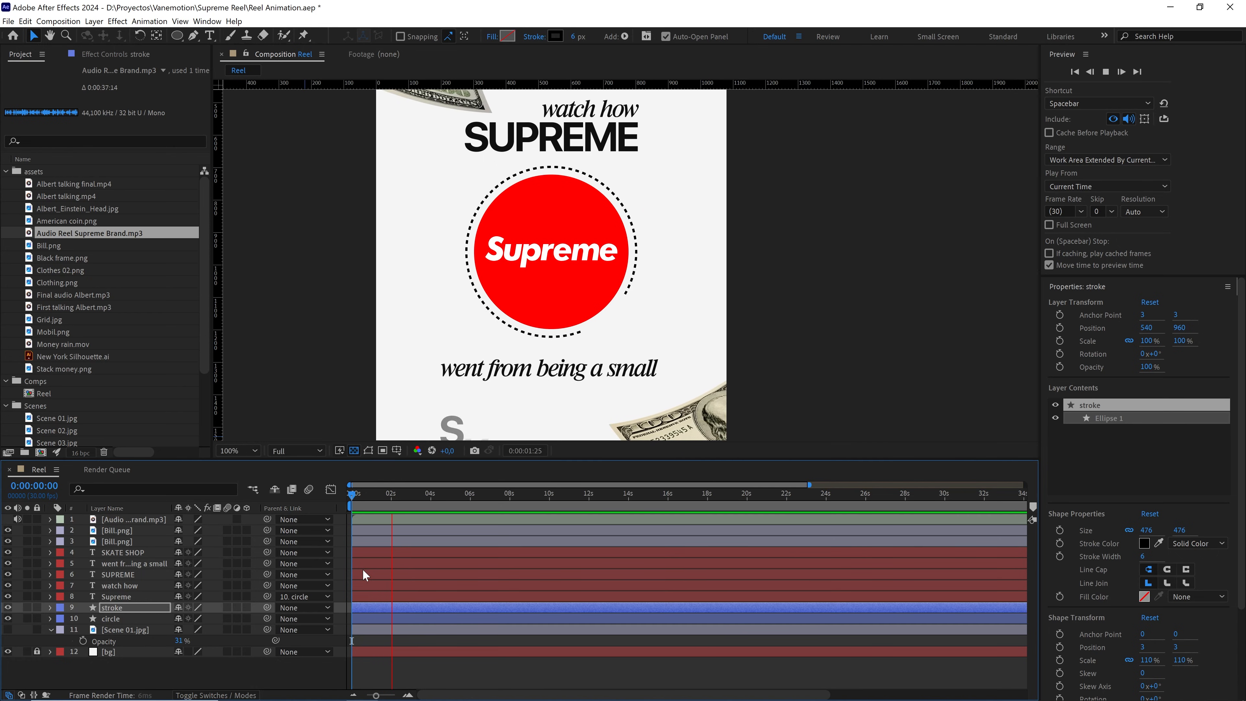
key(space)
scroll(592, 365, down, 1)
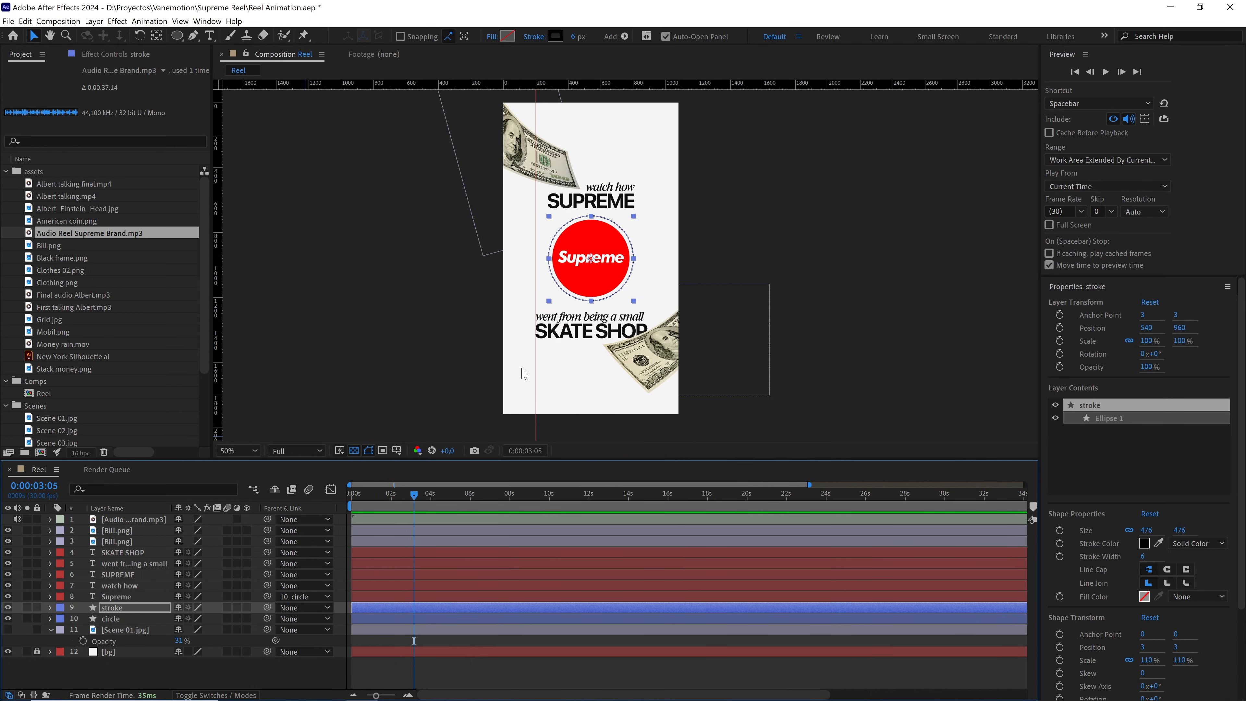
drag(522, 372, 518, 367)
key(Home)
key(space)
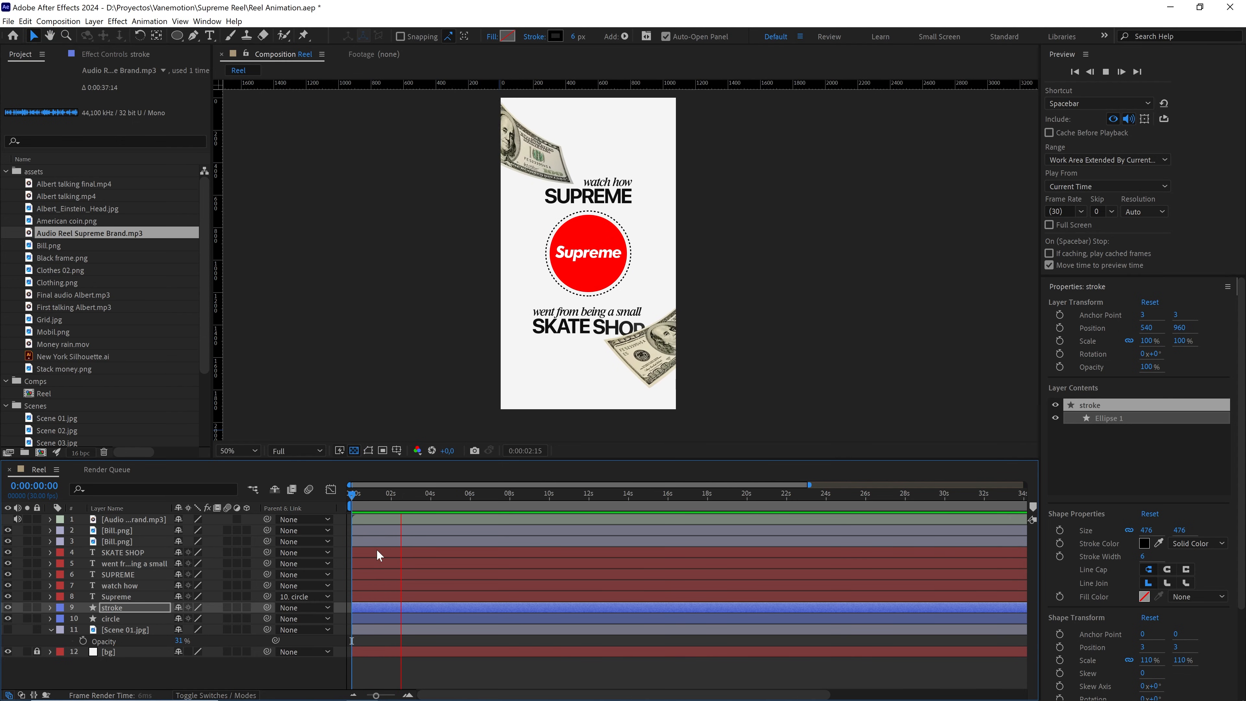
key(space)
Add a one-node camera with the 50mm preset to the Reel composition and dismiss the 2D-layer warning
click(262, 673)
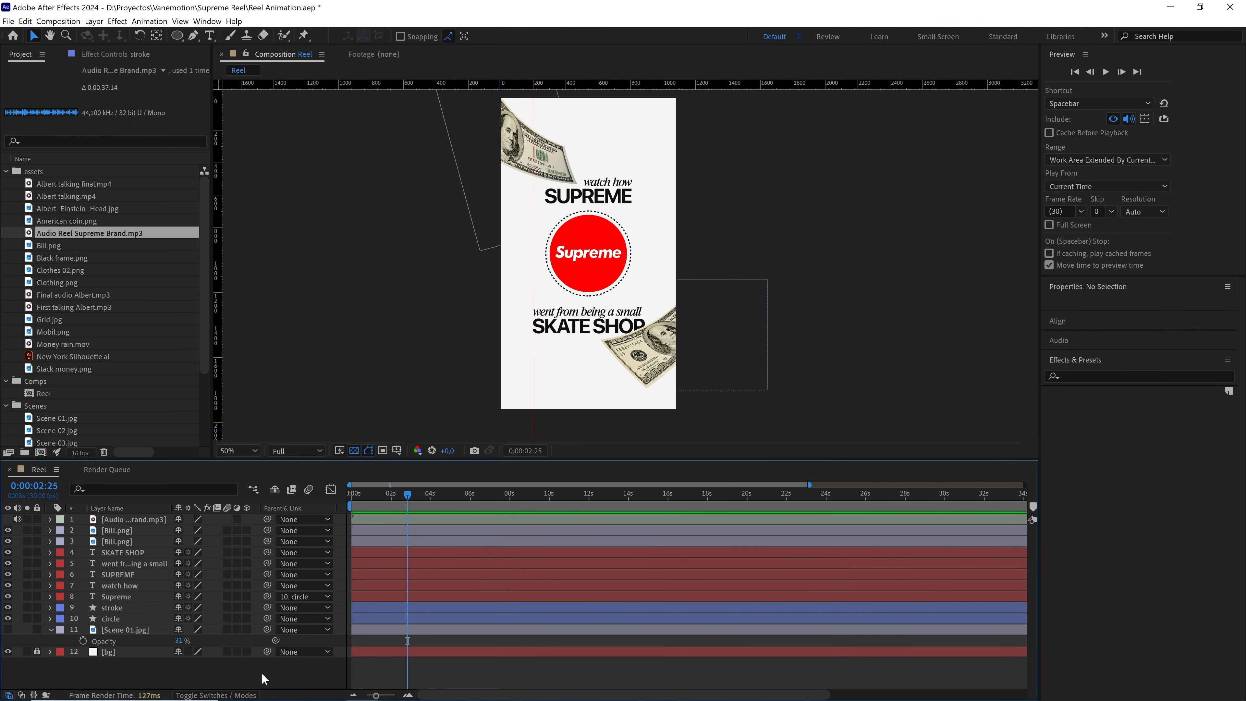
right_click(262, 673)
mouse_move(319, 546)
click(432, 596)
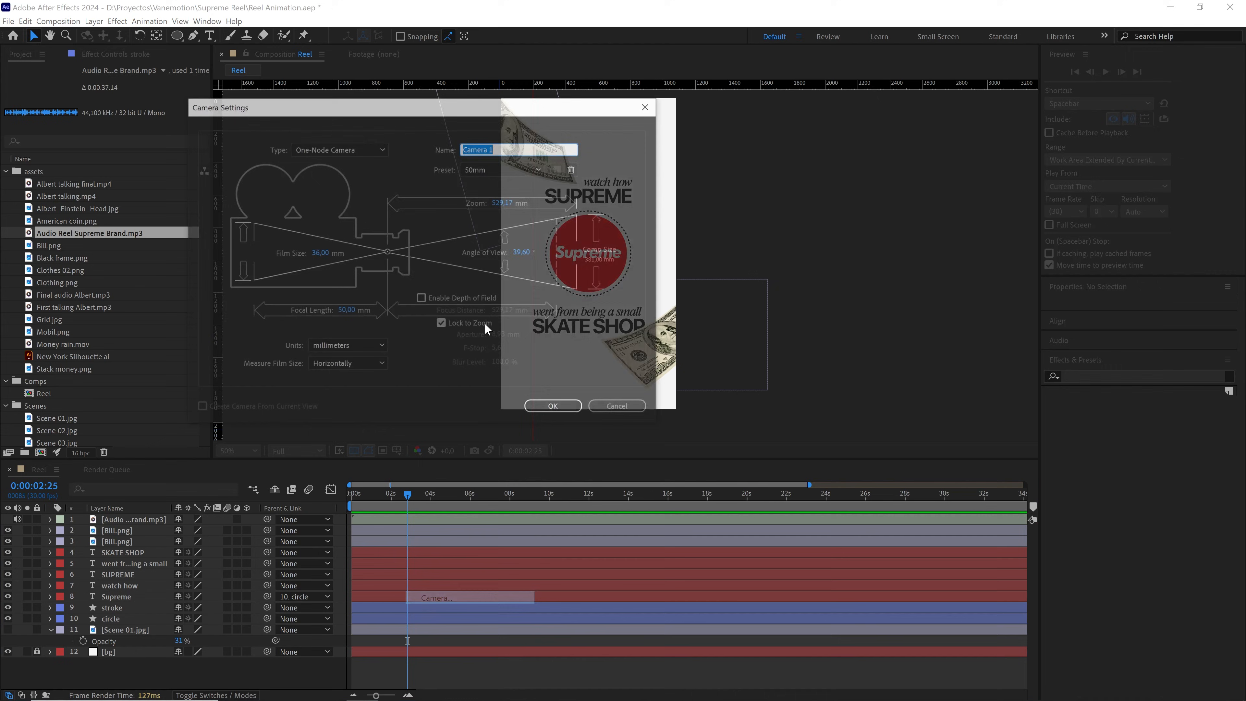
click(486, 170)
click(493, 275)
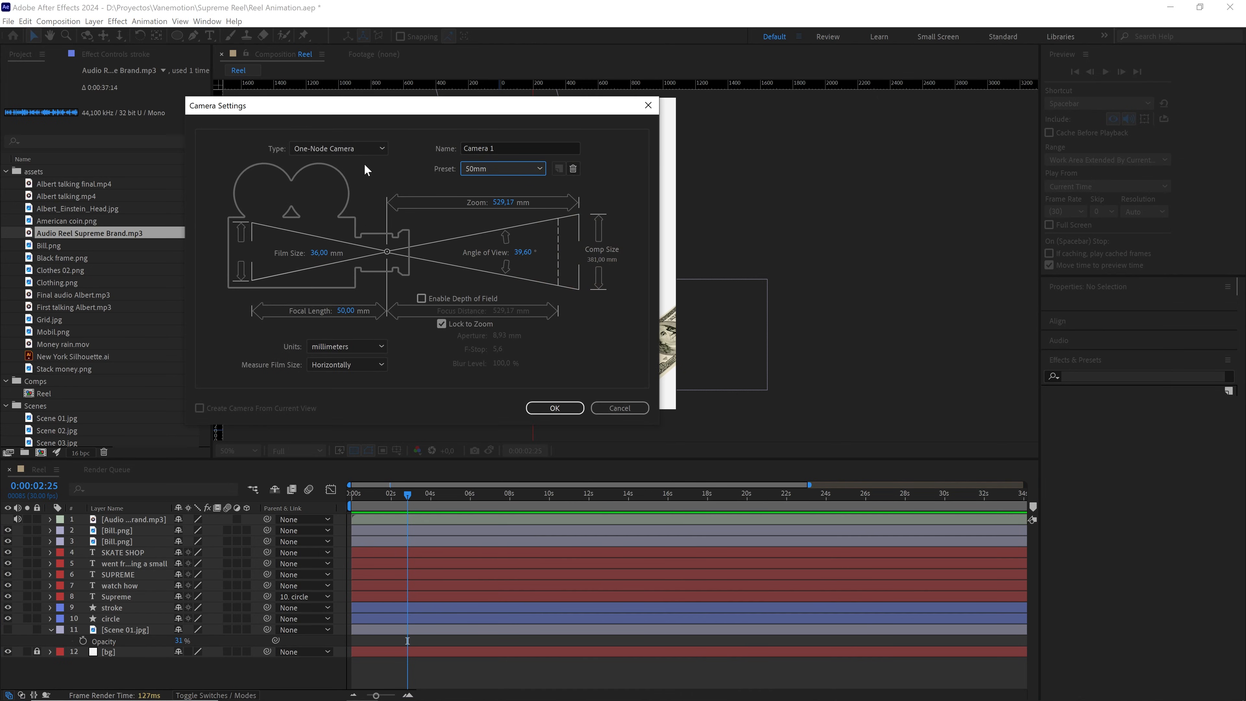
click(343, 148)
click(342, 152)
click(555, 408)
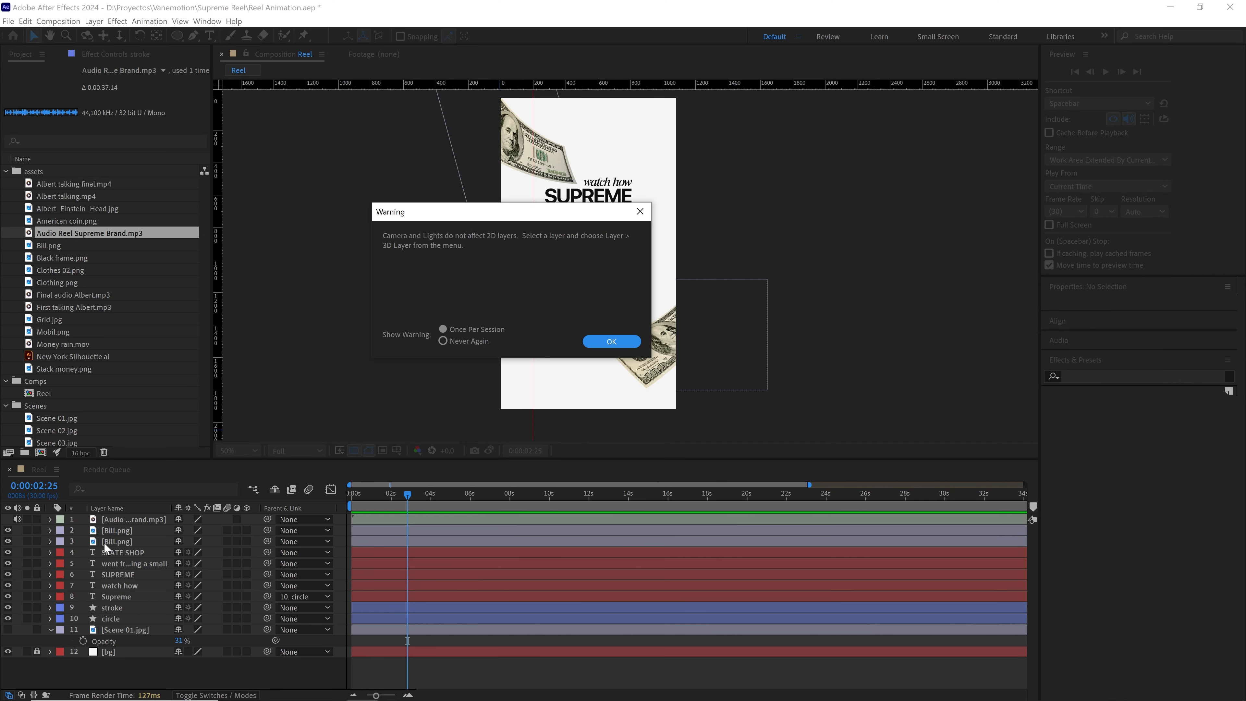
click(612, 342)
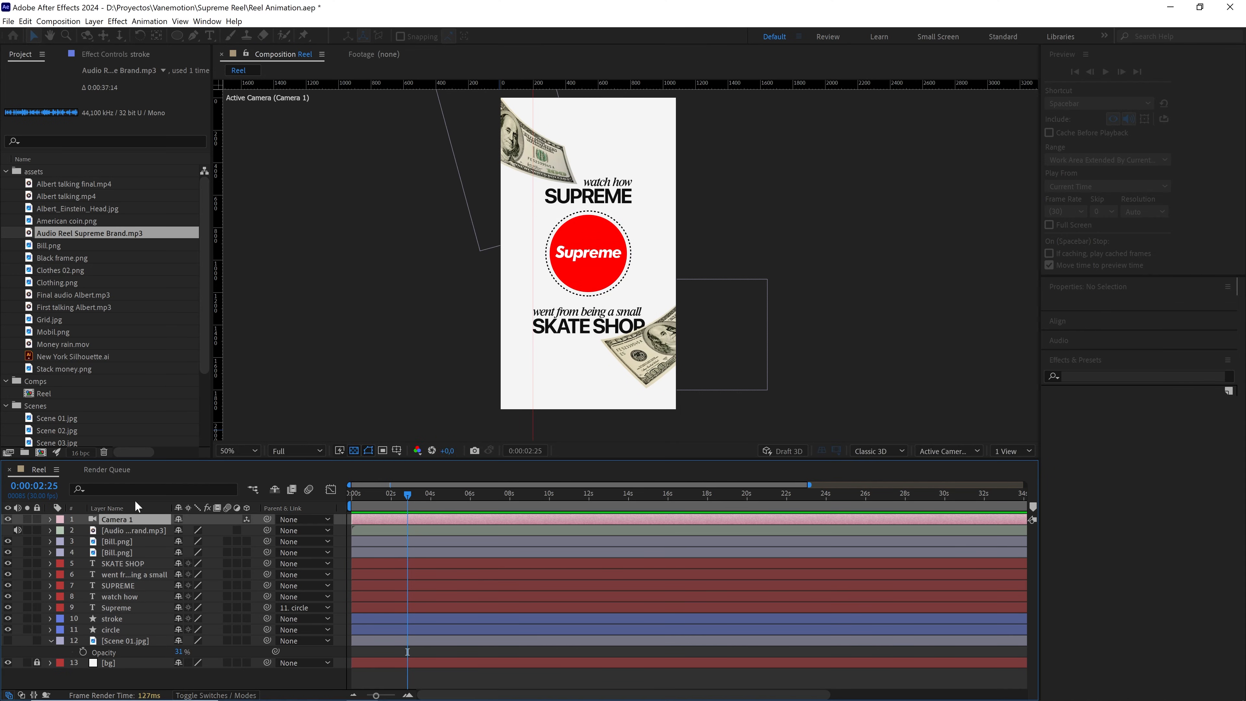
Make all layers from the upper Bill.png down to Scene 01.jpg 3D and collapse the Scene 01.jpg properties
click(123, 542)
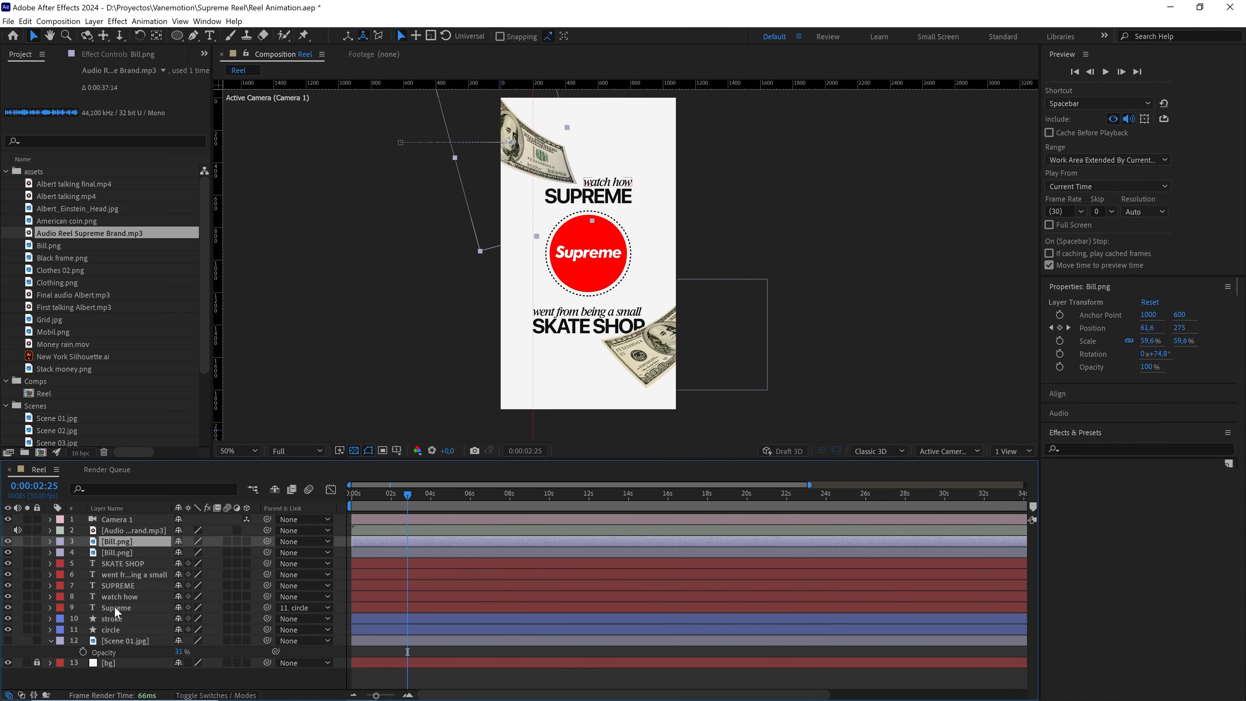
shift+click(122, 641)
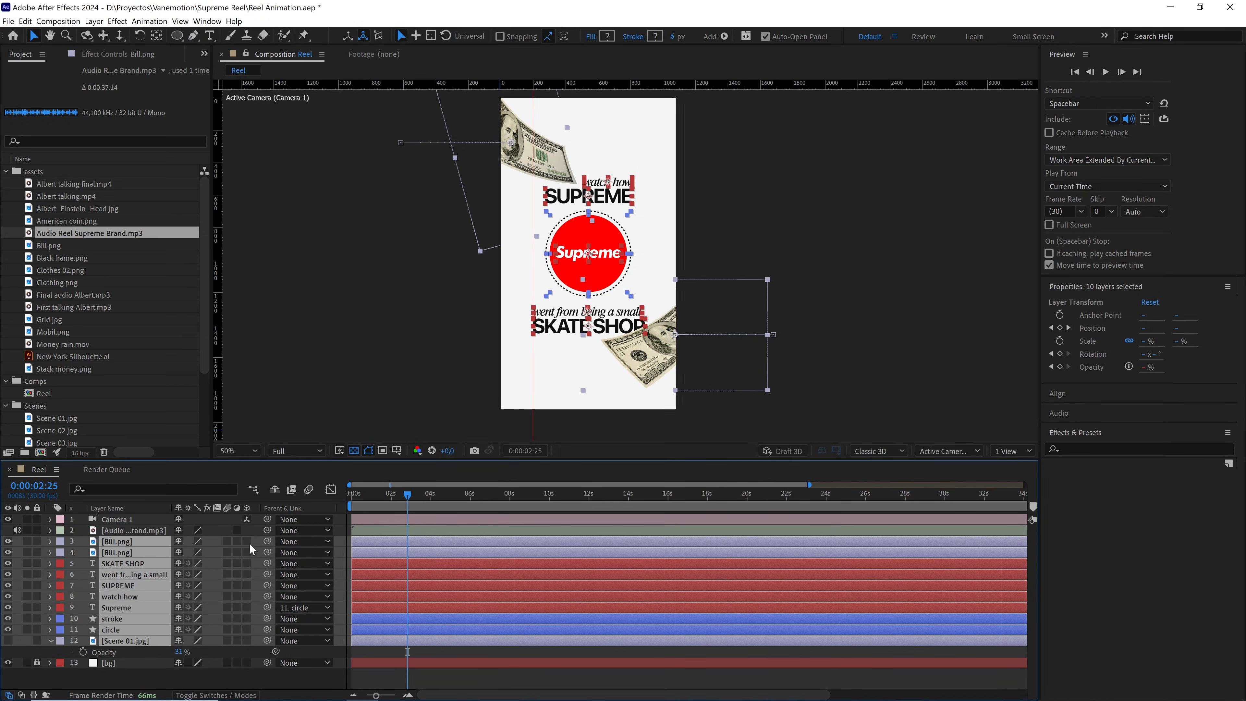
key(F4)
key(F4)
key(F4)
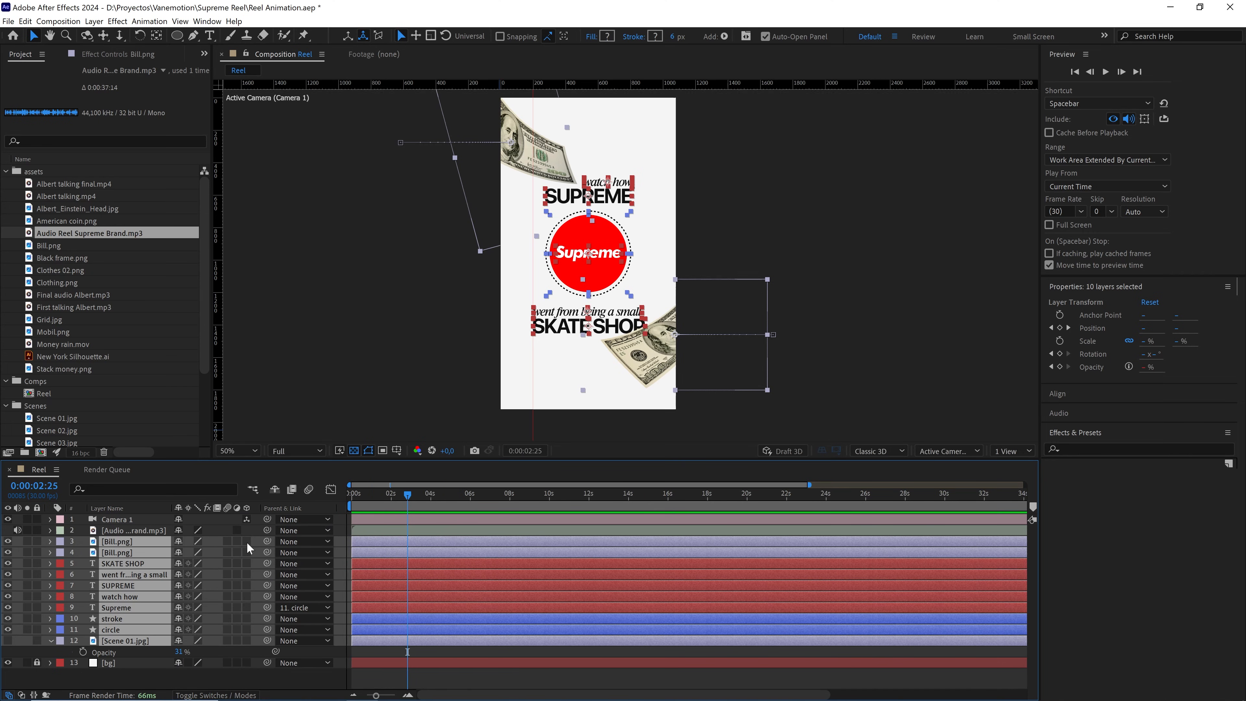
click(246, 542)
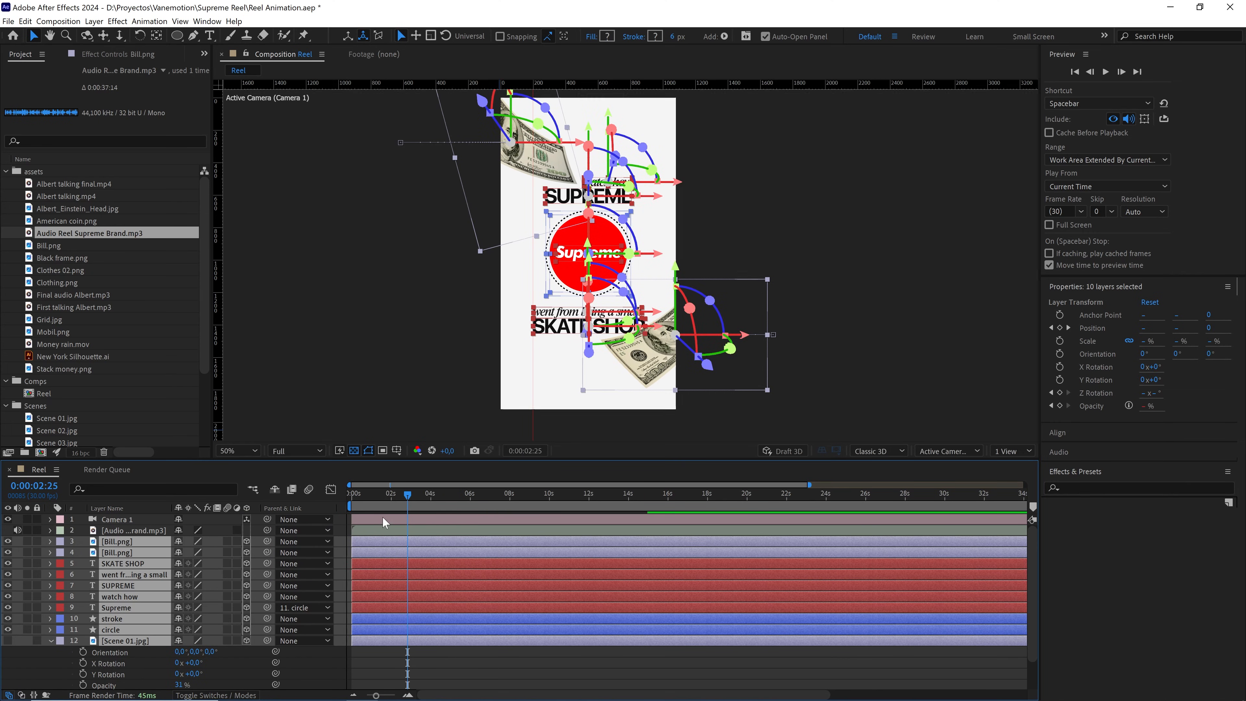
key(Home)
click(50, 641)
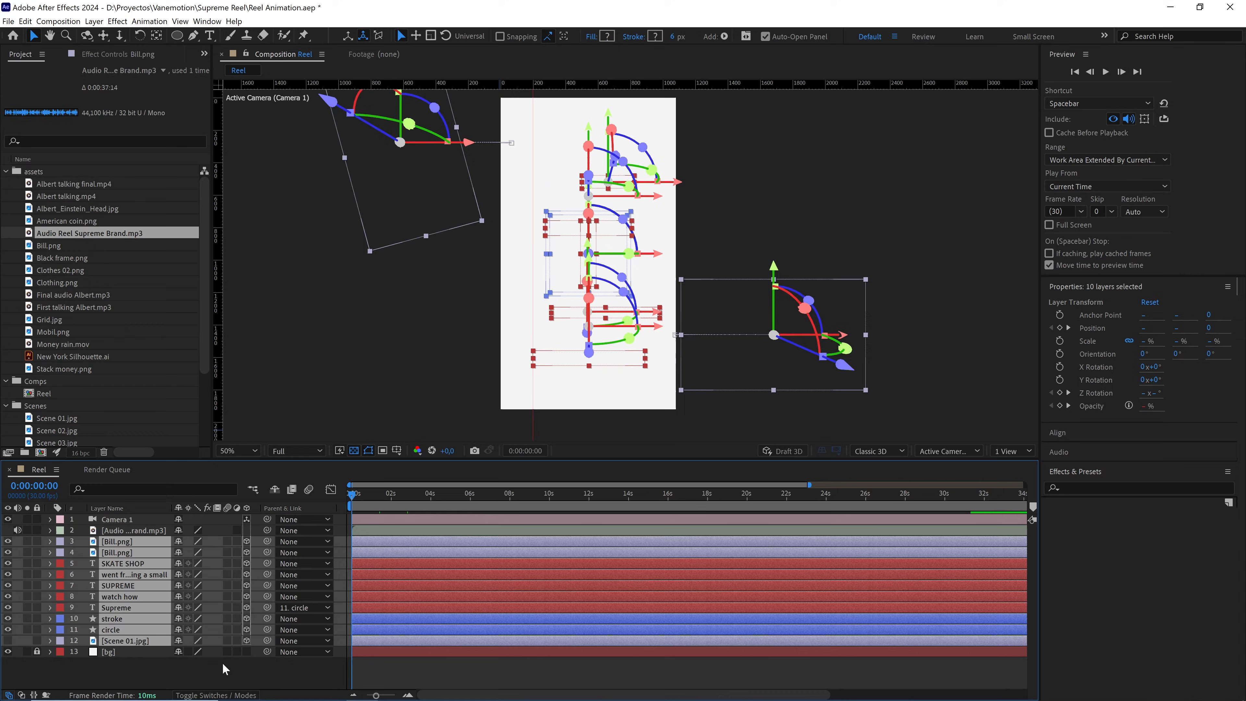
Add a null object, make it a 3D layer, and parent Camera 1 to it
click(218, 676)
right_click(217, 678)
mouse_move(343, 551)
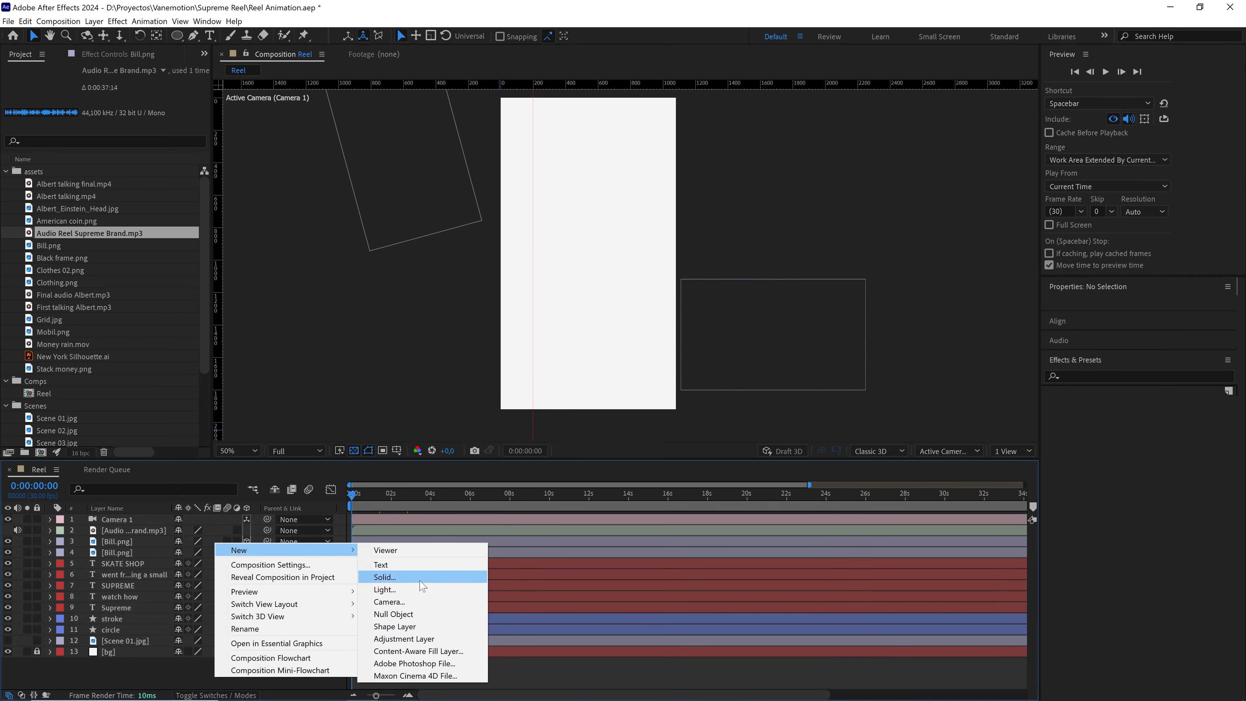
click(392, 610)
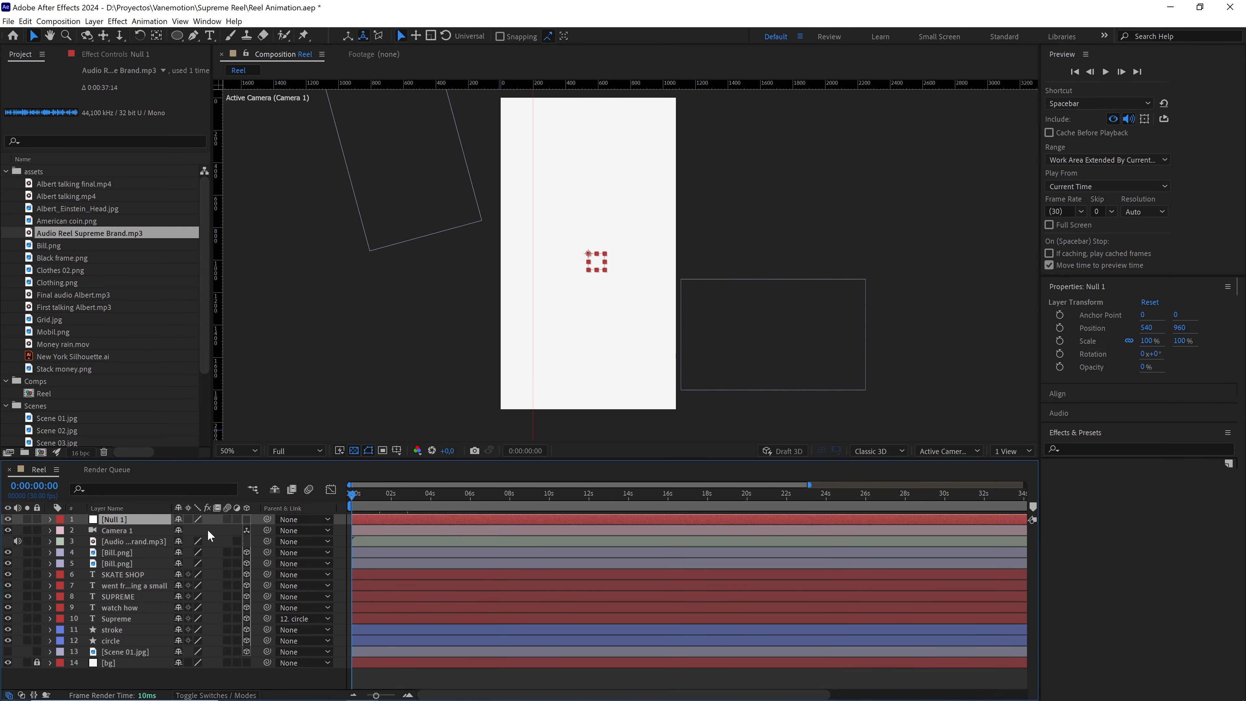
click(247, 519)
click(123, 531)
drag(269, 528, 114, 519)
Animate the null's Z position from 800 at 0:00:00:00 to 0 at 0:00:03:15
click(118, 520)
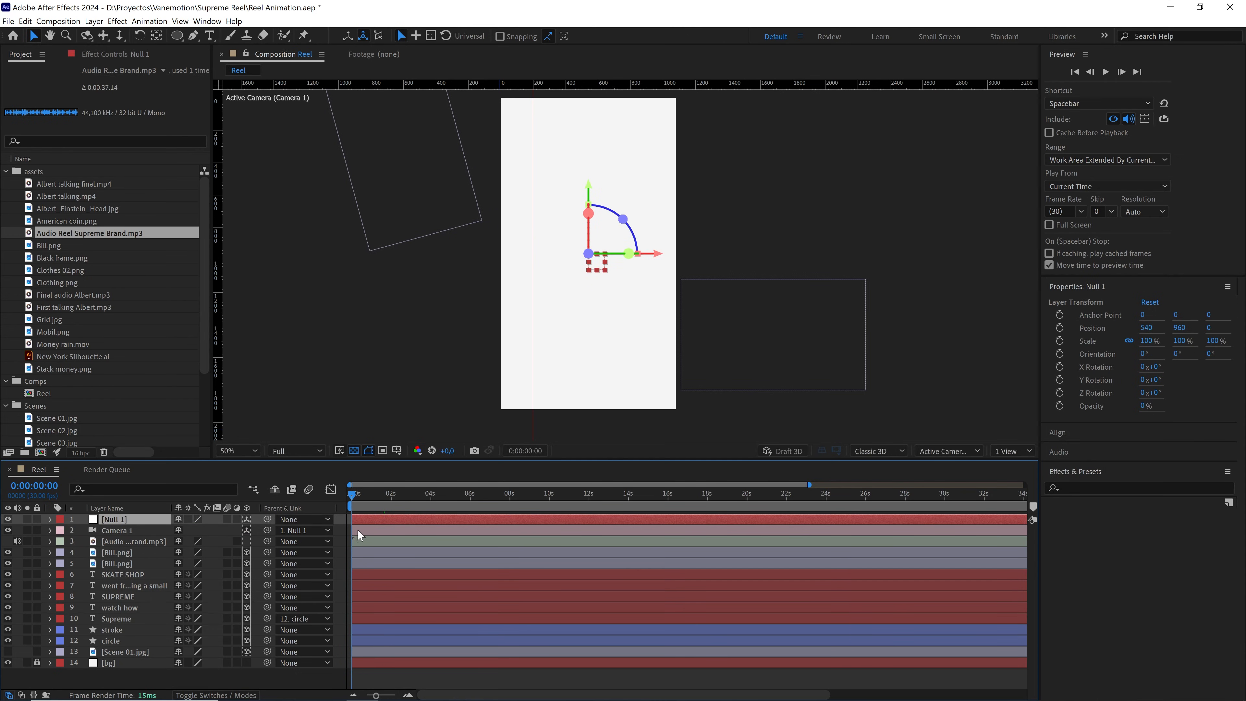
key(p)
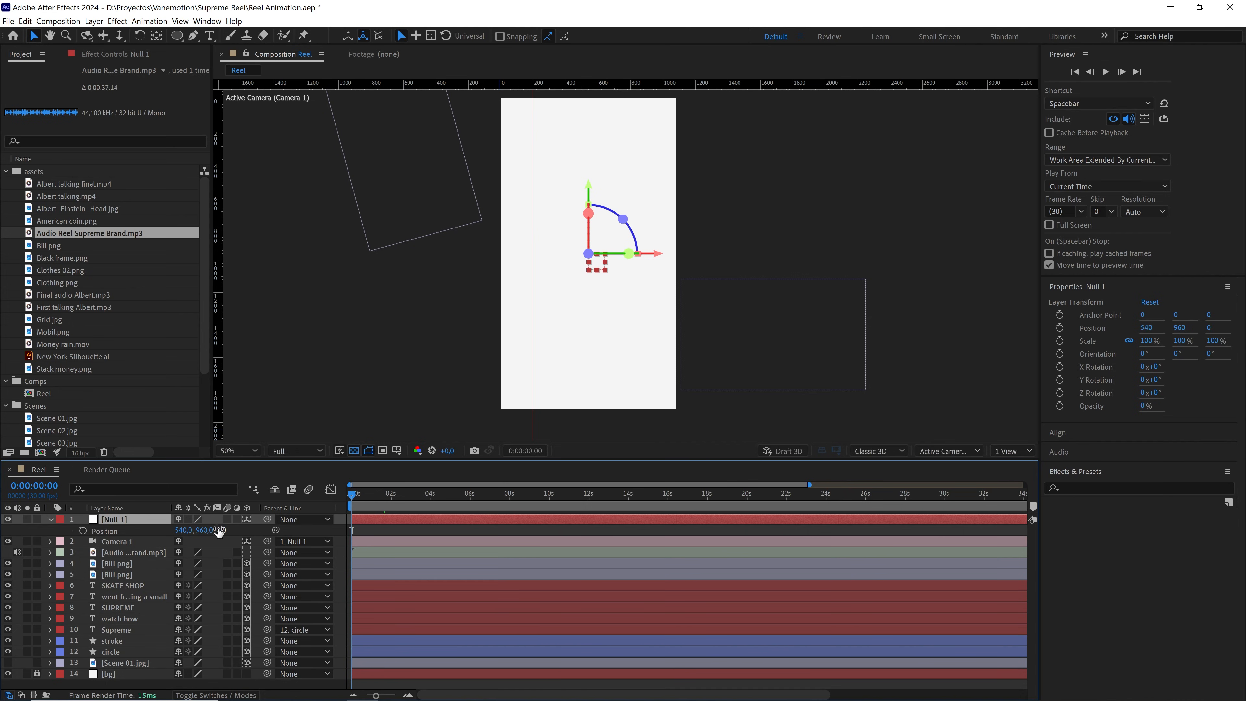
click(83, 531)
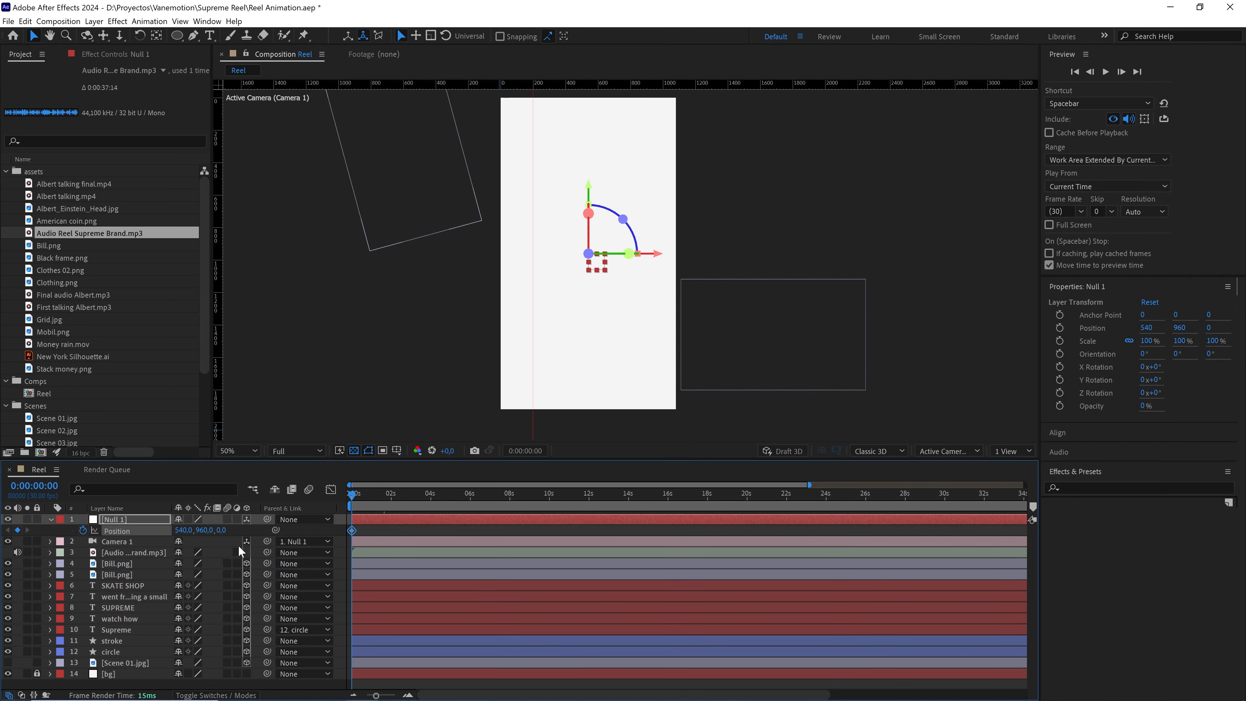
drag(221, 530, 275, 528)
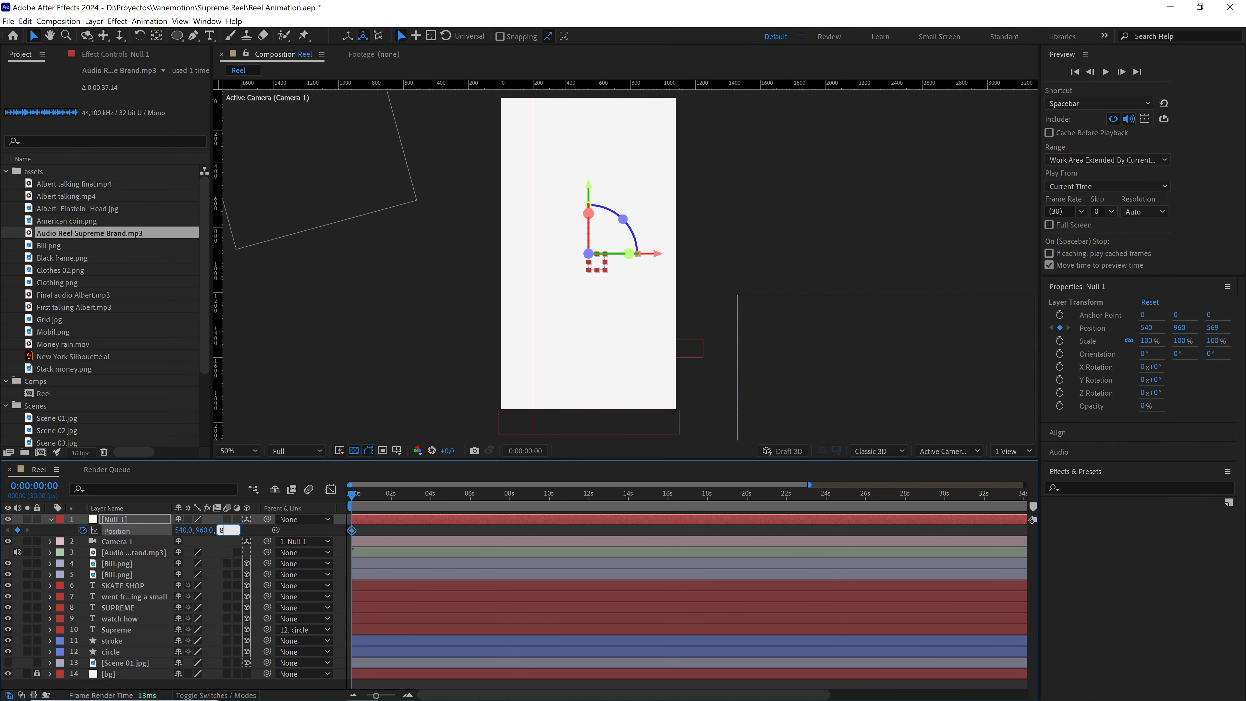
click(413, 529)
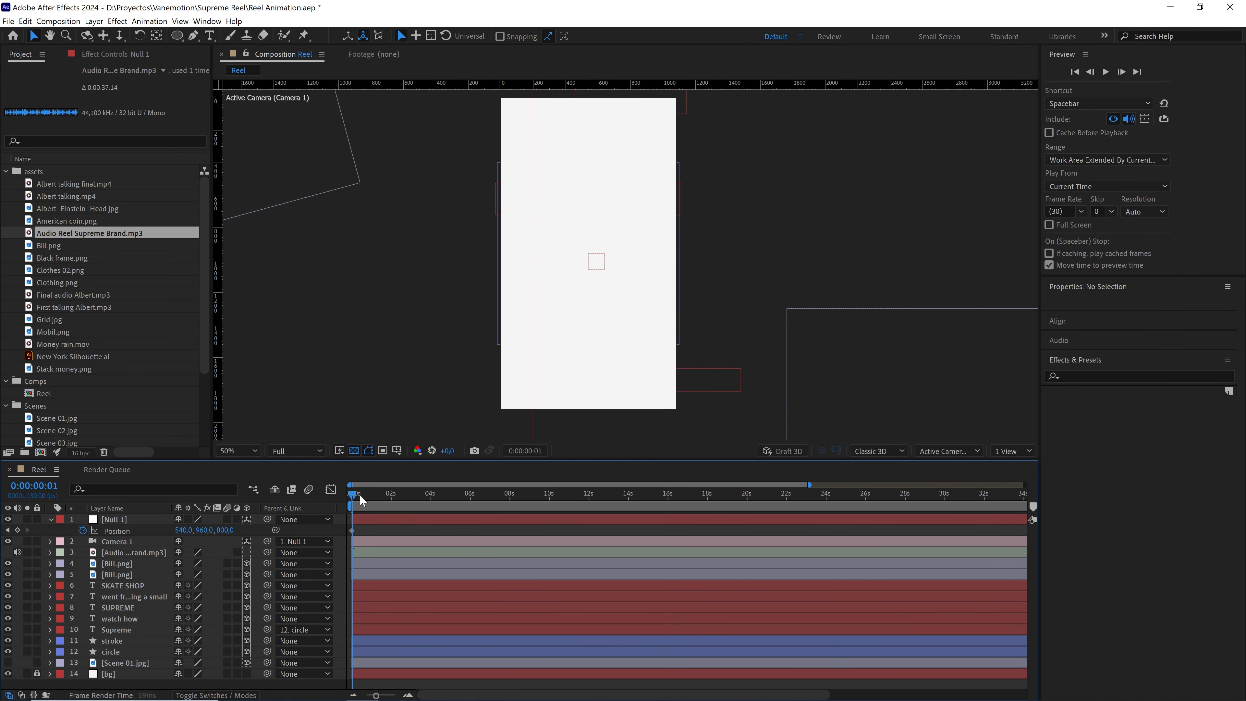
drag(359, 494, 420, 495)
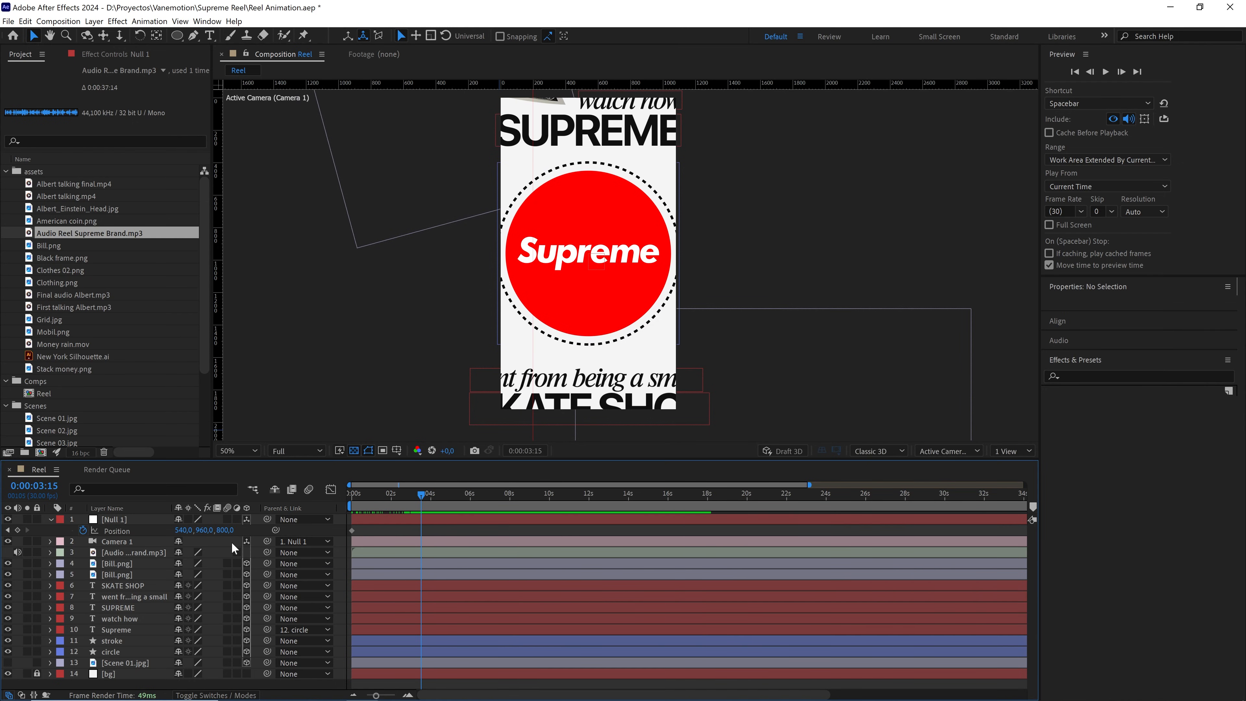
click(229, 530)
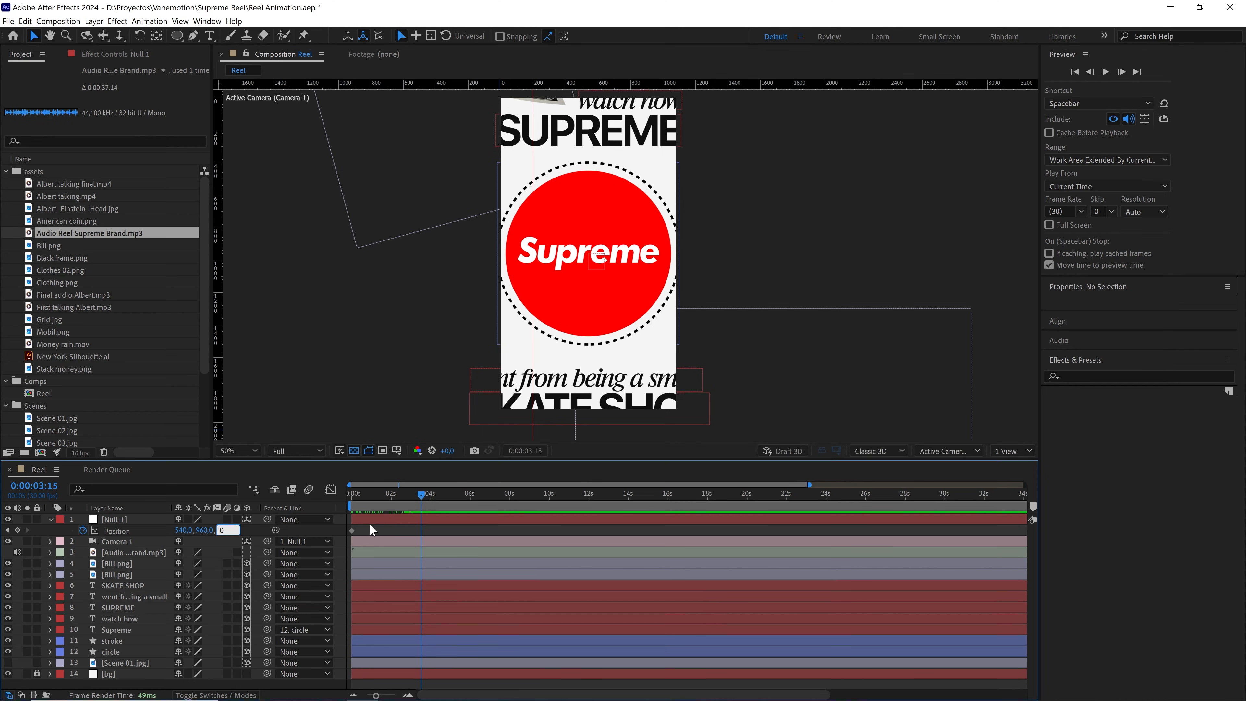
text(0)
key(Return)
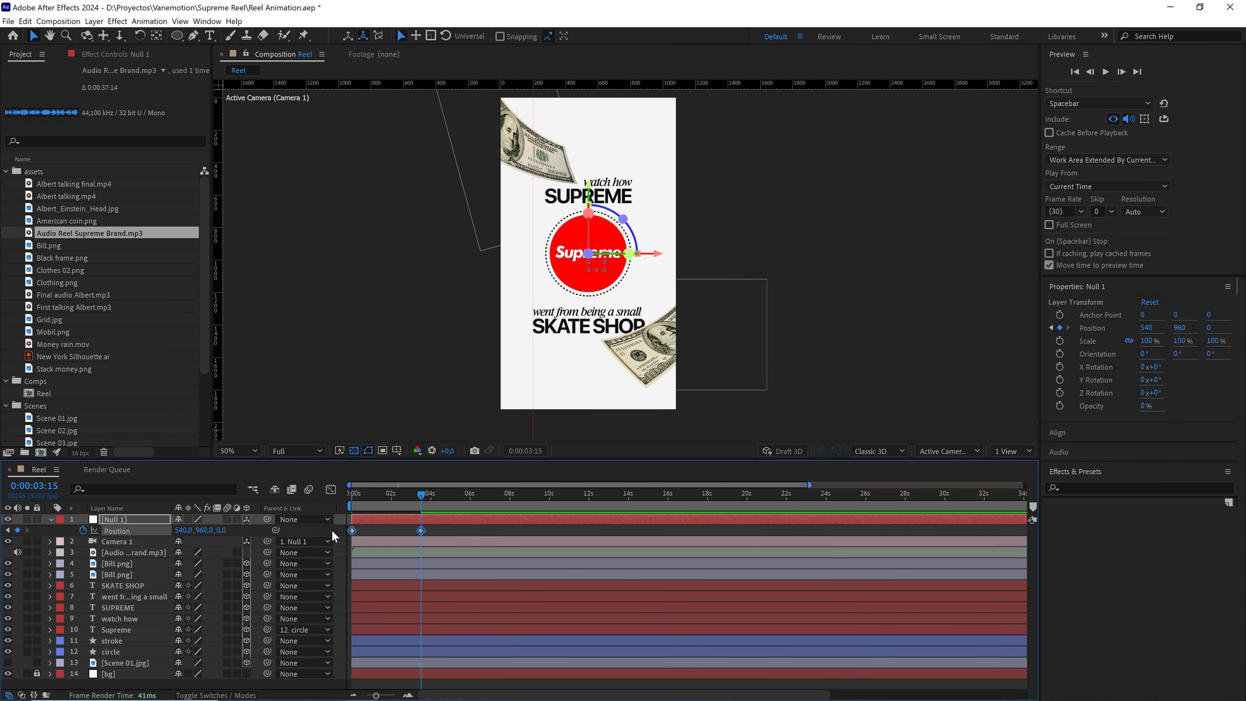
Apply Easy Ease to the null's Position keyframes, shape the speed curve into a very fast start with a long slow-down, and preview
key(F9)
click(331, 489)
scroll(381, 607, up, 3)
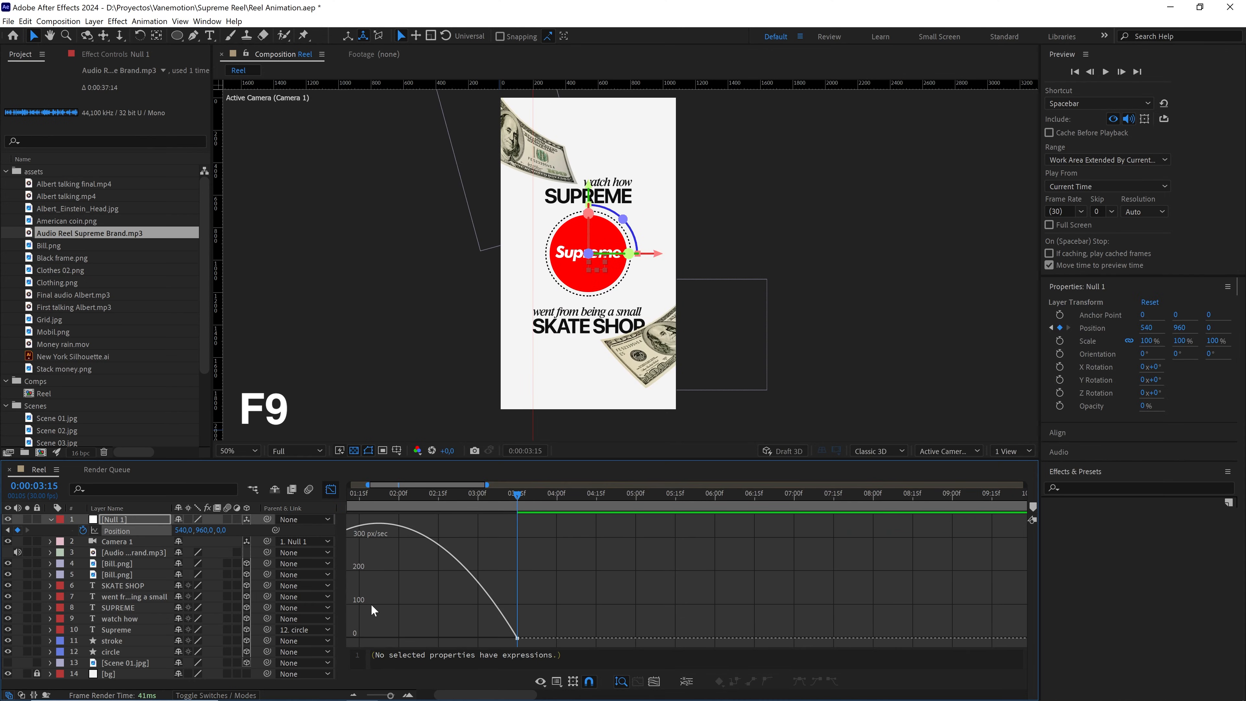
drag(372, 605, 350, 639)
click(570, 638)
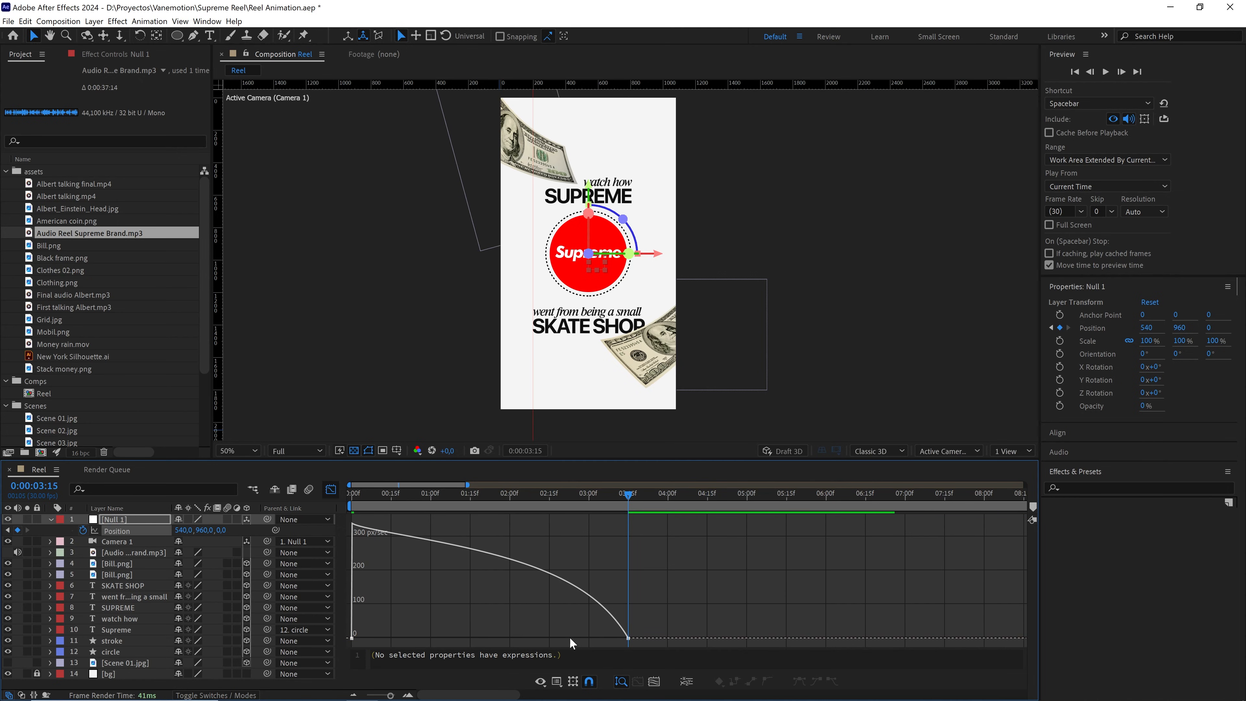
drag(644, 619, 490, 638)
key(Home)
key(space)
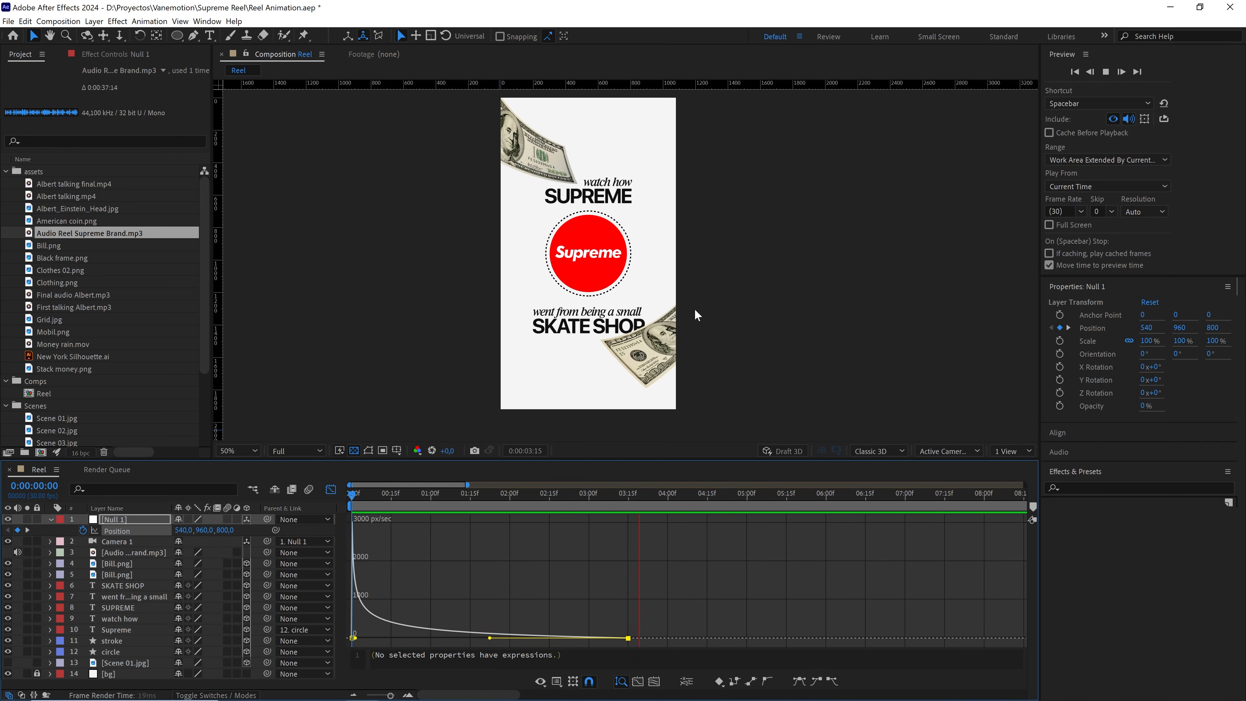
key(space)
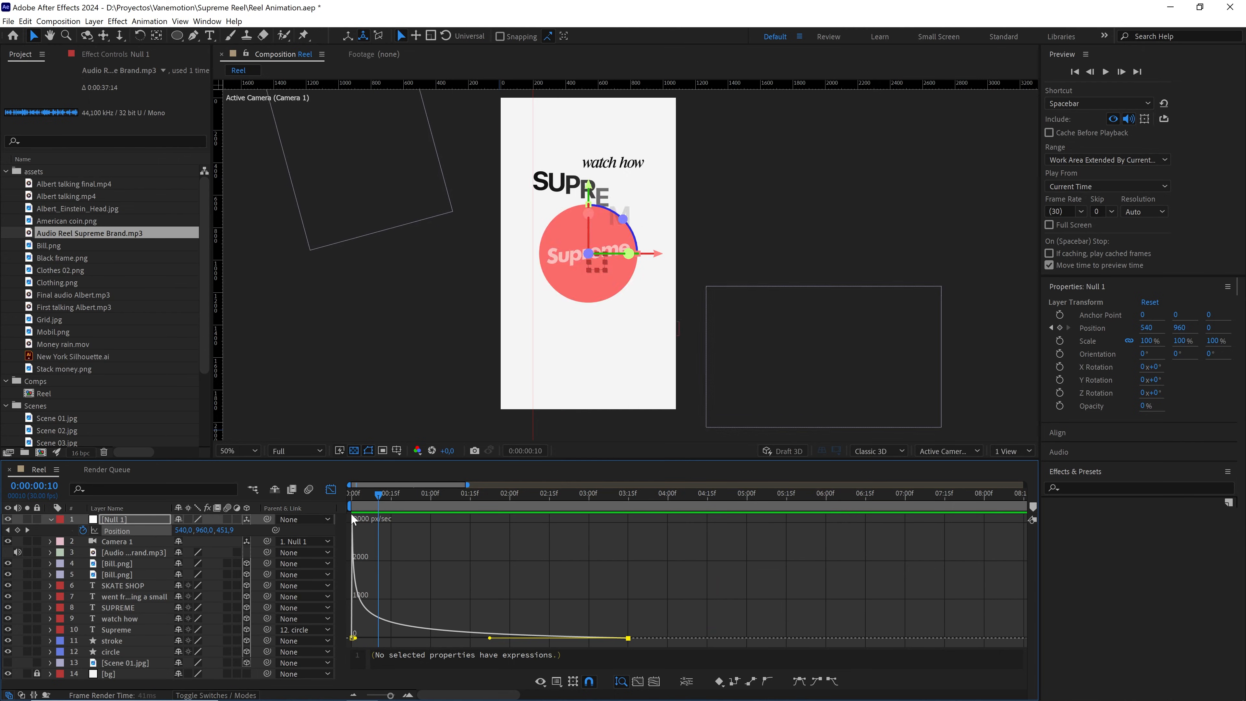
key(space)
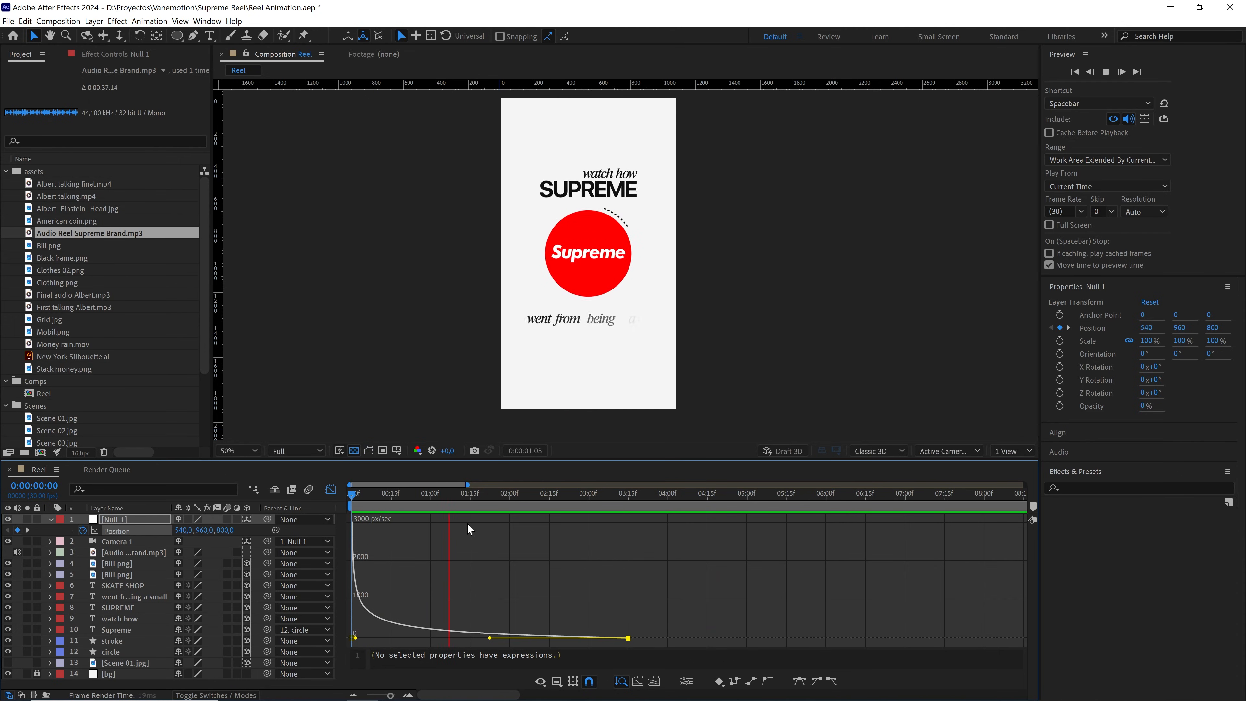
key(space)
Move the SUPREME text layer directly below the circle layer, return to the layer-bar view, and preview the scene from the start
drag(452, 494, 397, 499)
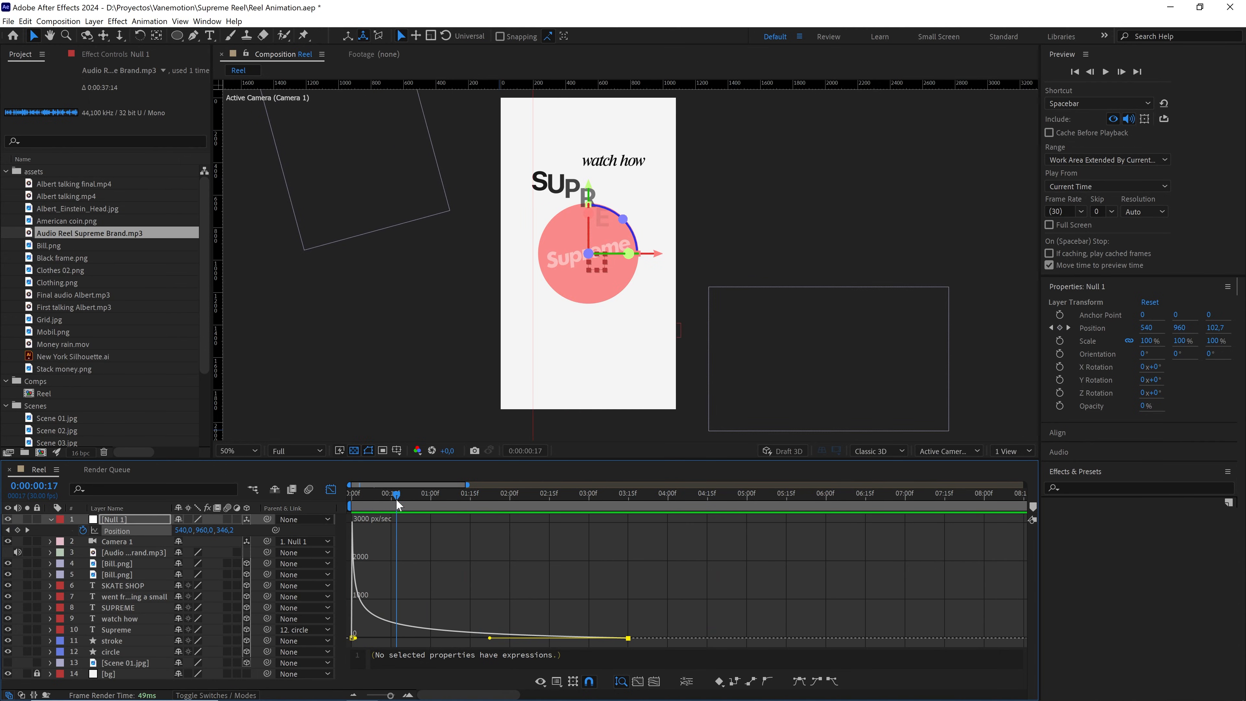
scroll(620, 232, up, 2)
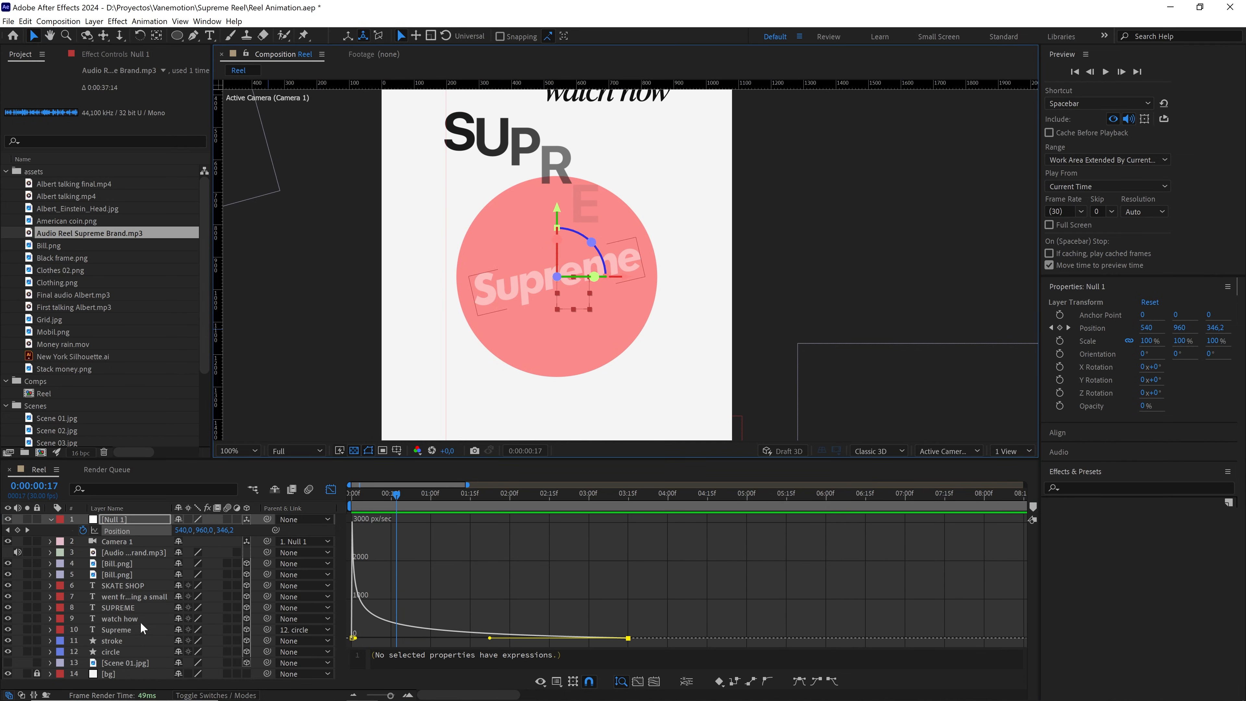
drag(111, 607, 109, 661)
mouse_move(397, 499)
mouse_down()
mouse_move(379, 497)
mouse_move(407, 495)
mouse_move(393, 495)
mouse_up()
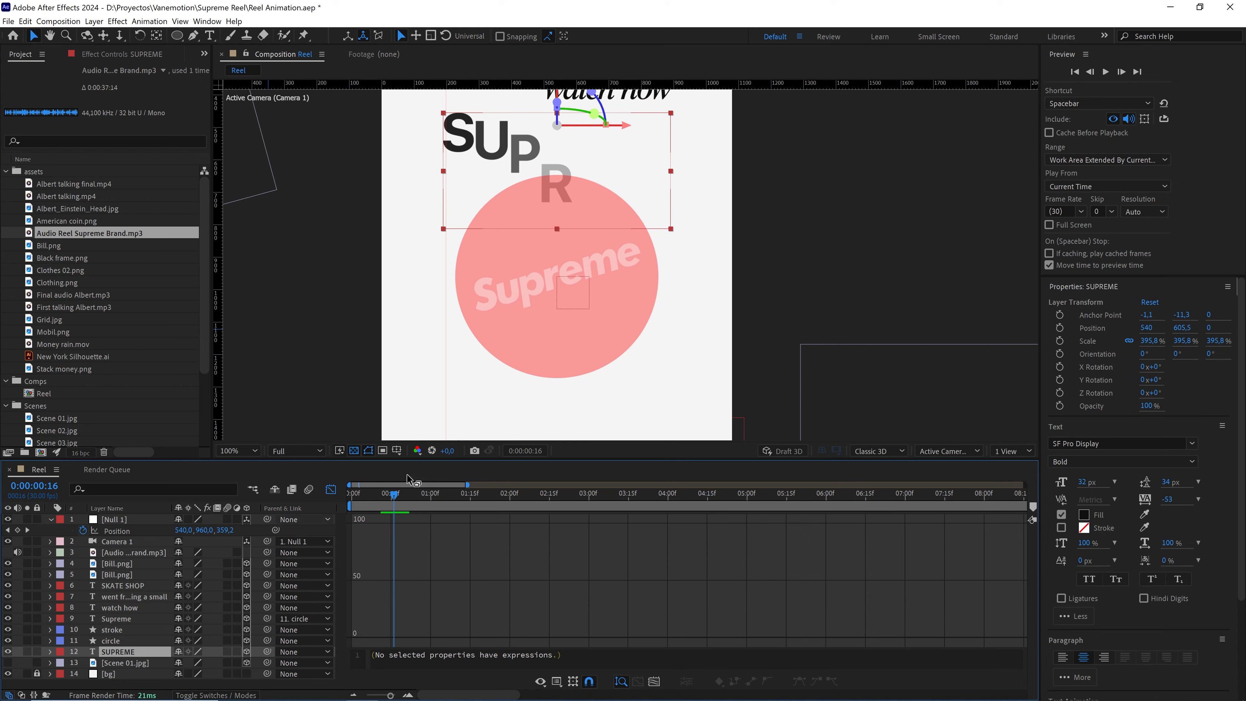
click(331, 489)
mouse_move(393, 495)
mouse_down()
mouse_move(407, 493)
mouse_move(378, 496)
mouse_move(405, 496)
mouse_up()
key(space)
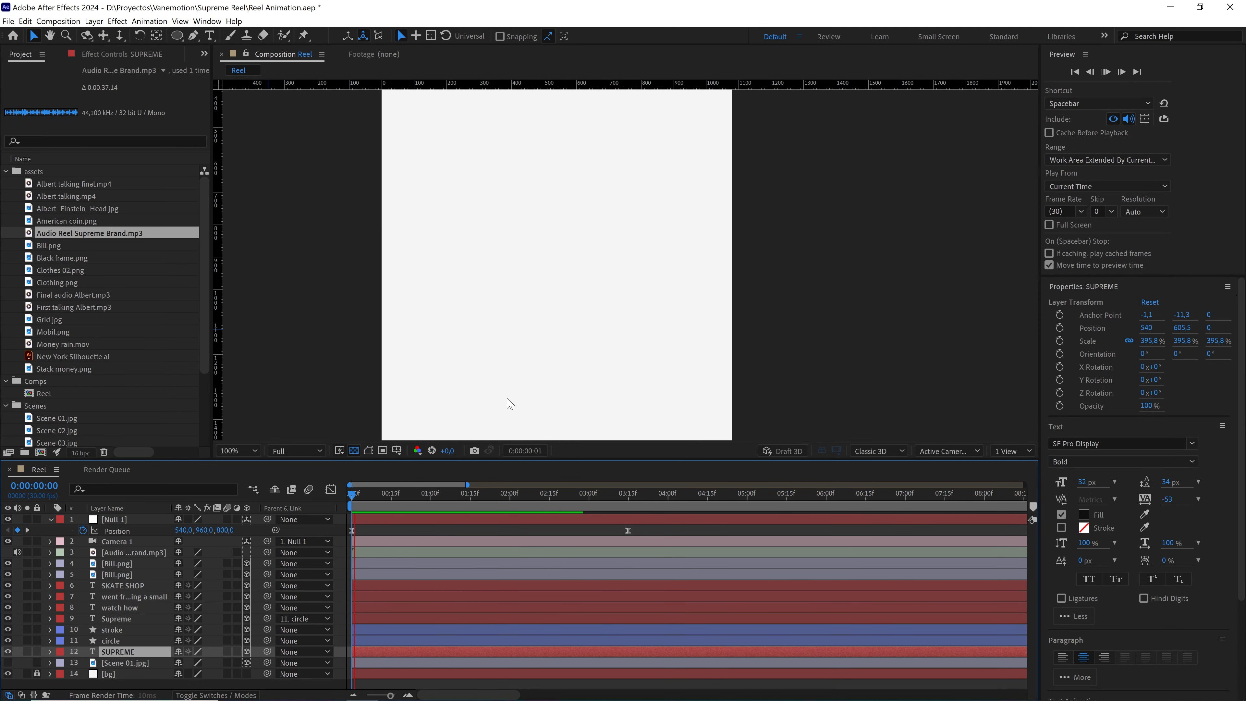
key(comma)
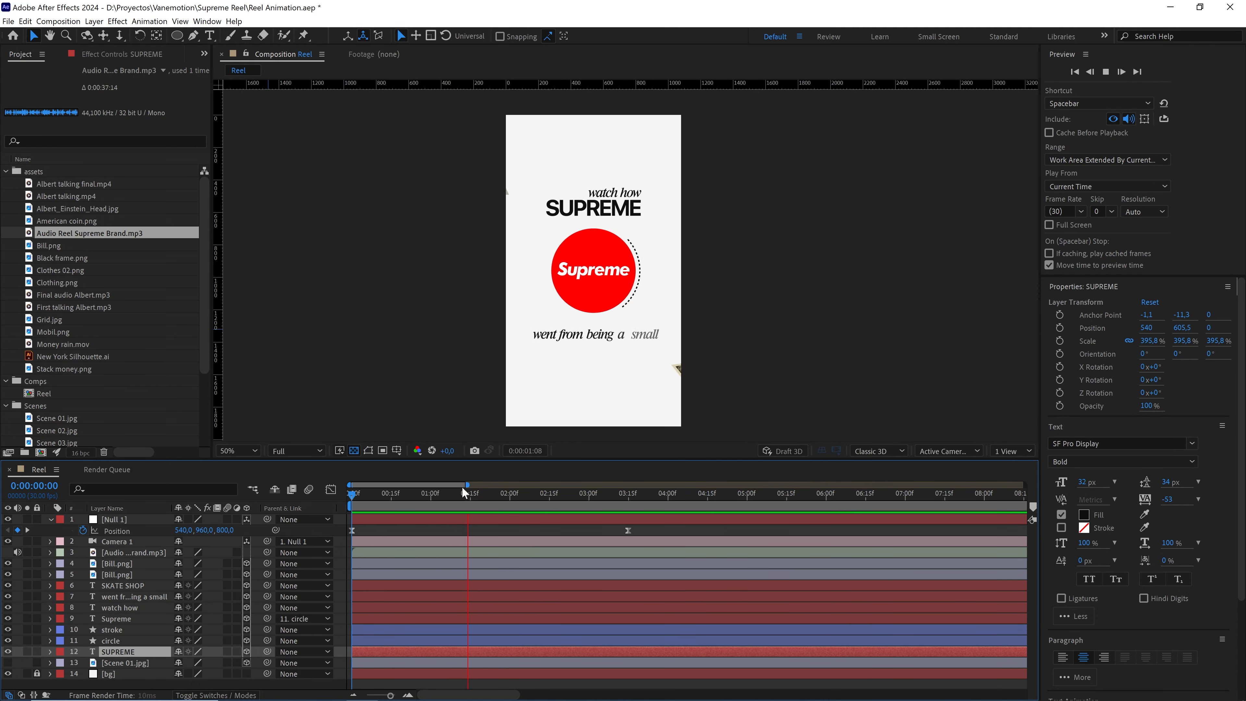
key(space)
key(space)
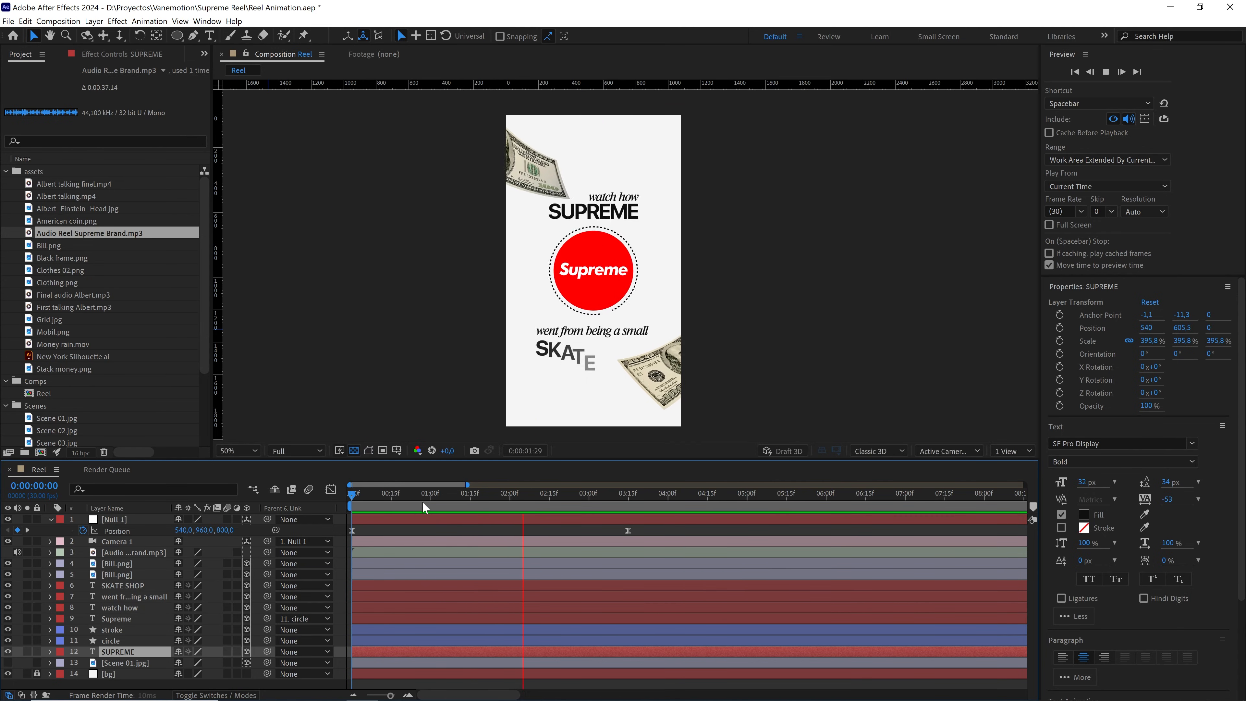
Examine the opening "watch" text reveal close up, and check the zoomed-in frames through to 0:00:03:15
drag(423, 500, 363, 505)
key(space)
click(609, 320)
scroll(611, 319, up, 1)
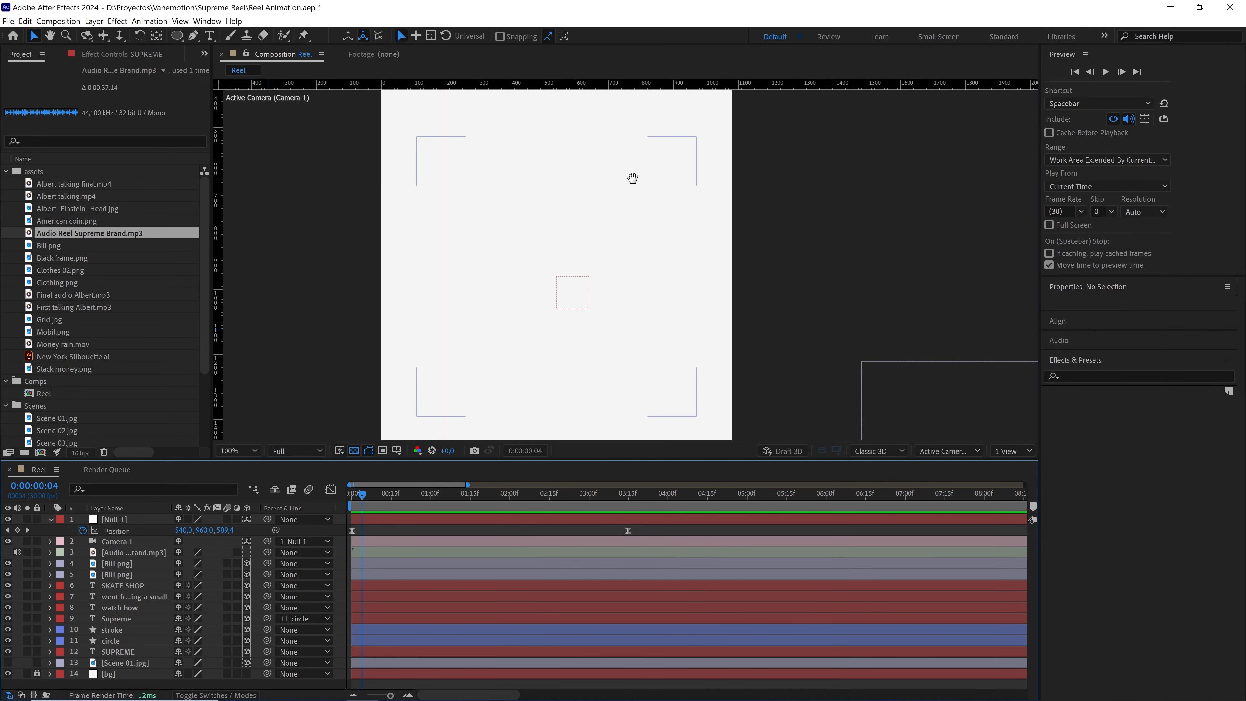
drag(632, 177, 603, 302)
scroll(606, 285, up, 1)
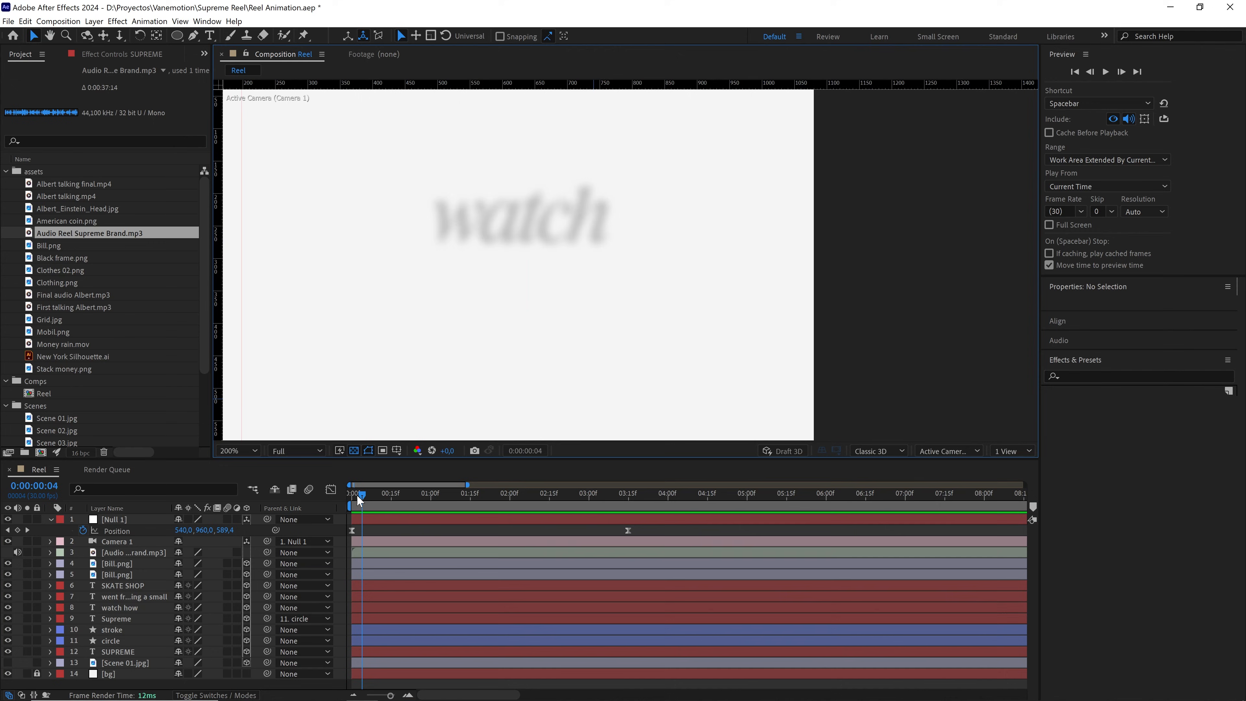
mouse_move(358, 496)
mouse_down()
mouse_move(385, 494)
mouse_move(345, 502)
mouse_up()
key(space)
scroll(579, 340, down, 1)
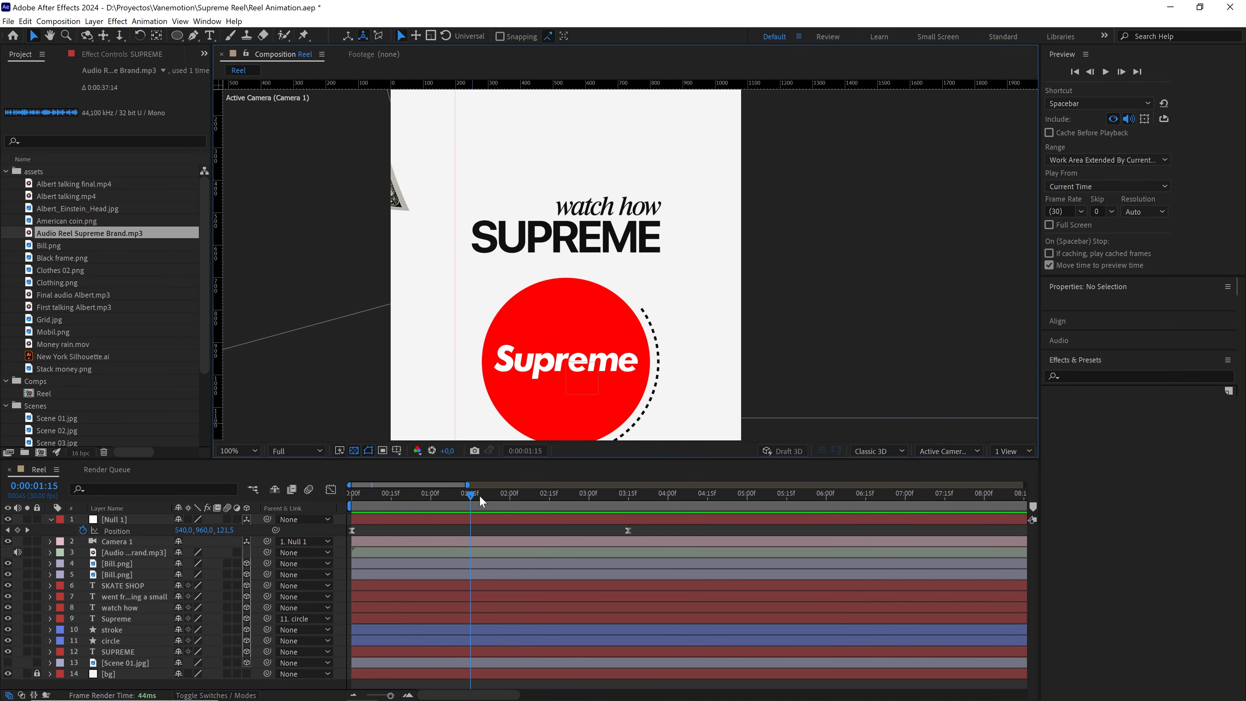
drag(479, 495, 626, 497)
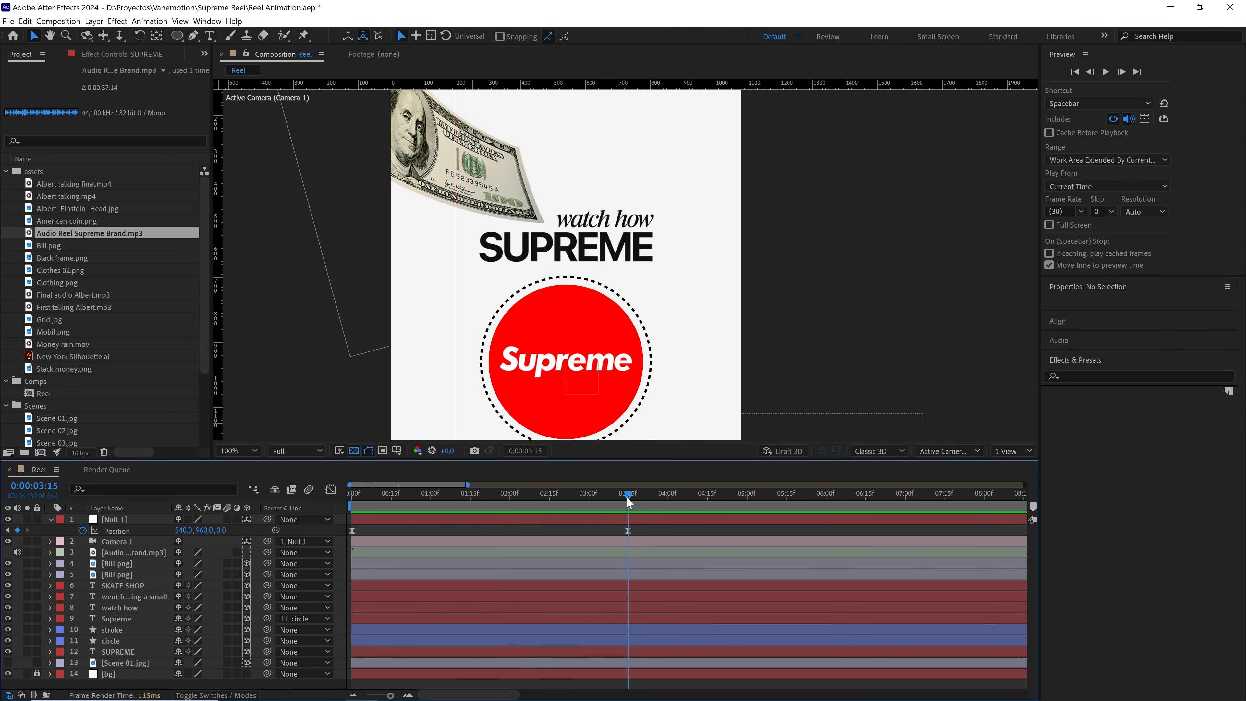
Assign the Orange label colour to all Scene 01 artwork layers, from the upper Bill.png down to SUPREME
click(117, 567)
shift+click(120, 650)
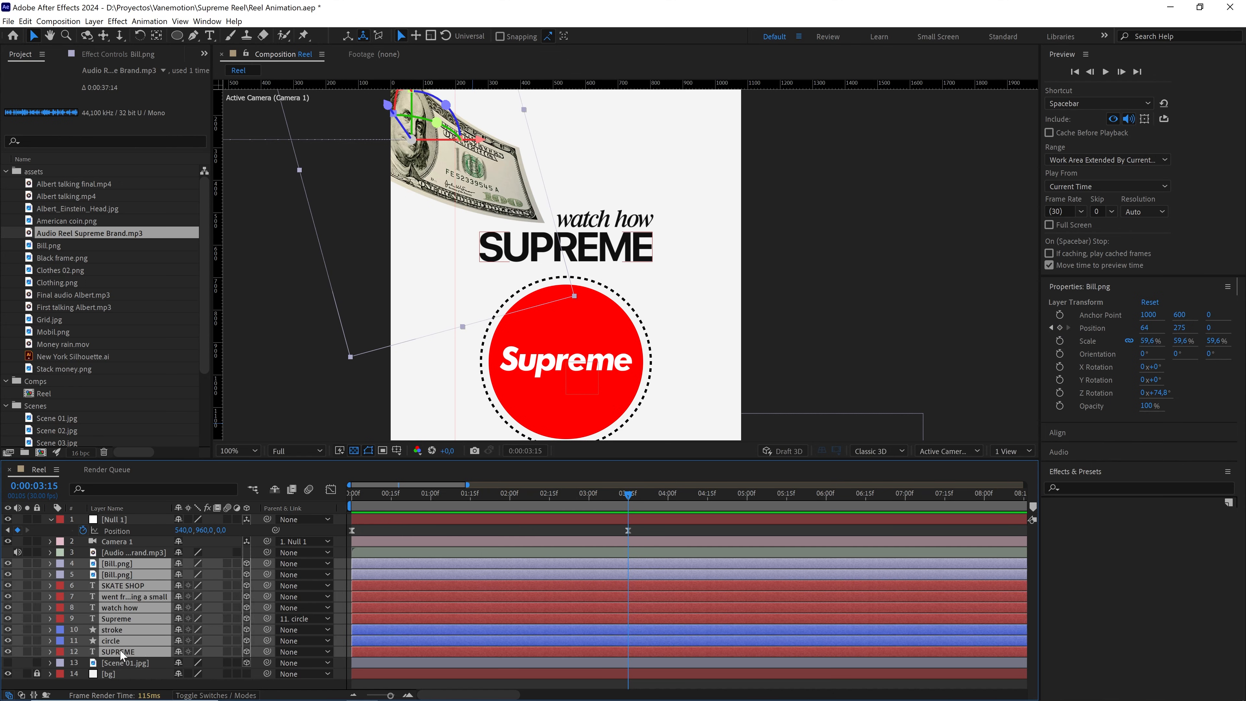
click(61, 567)
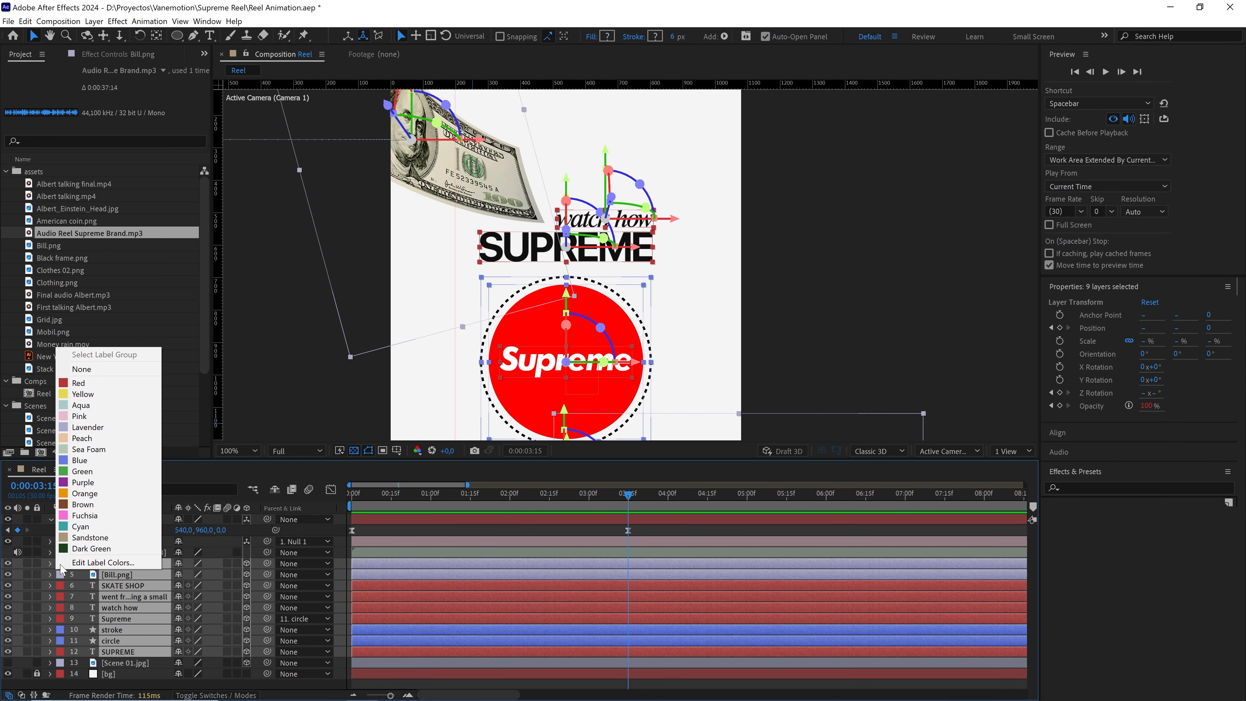
click(84, 494)
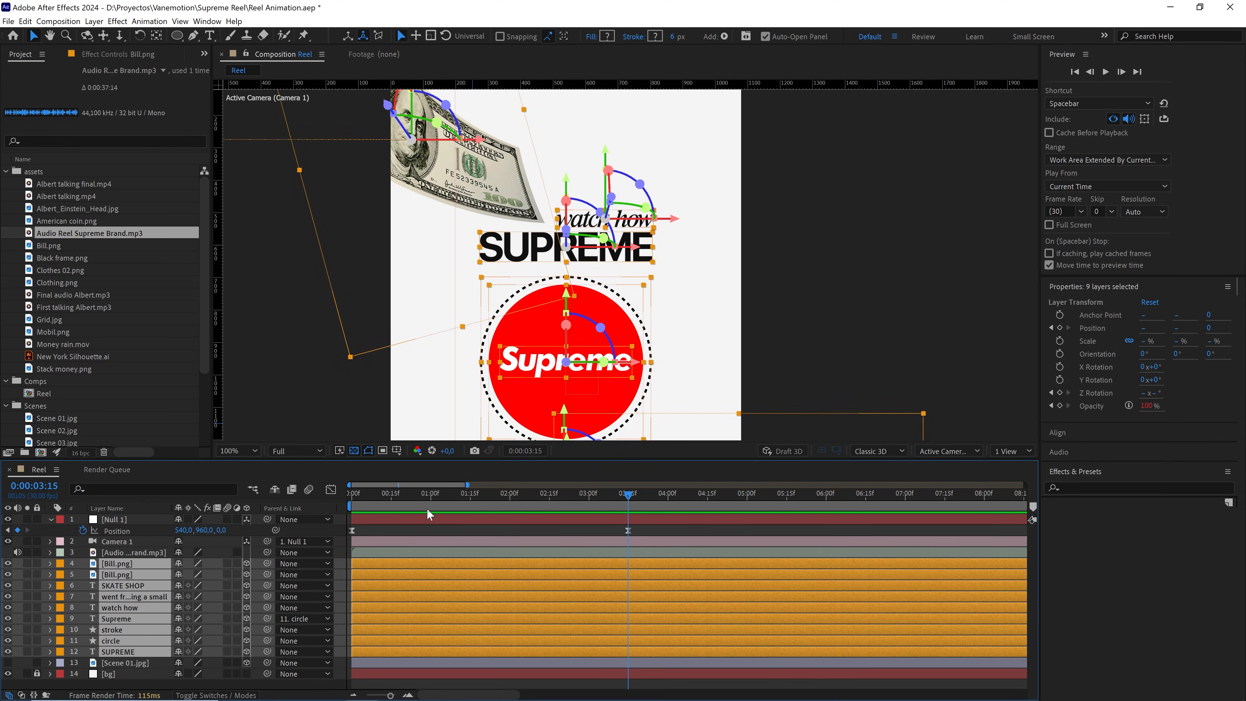
Duplicate the camera's null and remove all Position keyframes from the duplicate
click(630, 521)
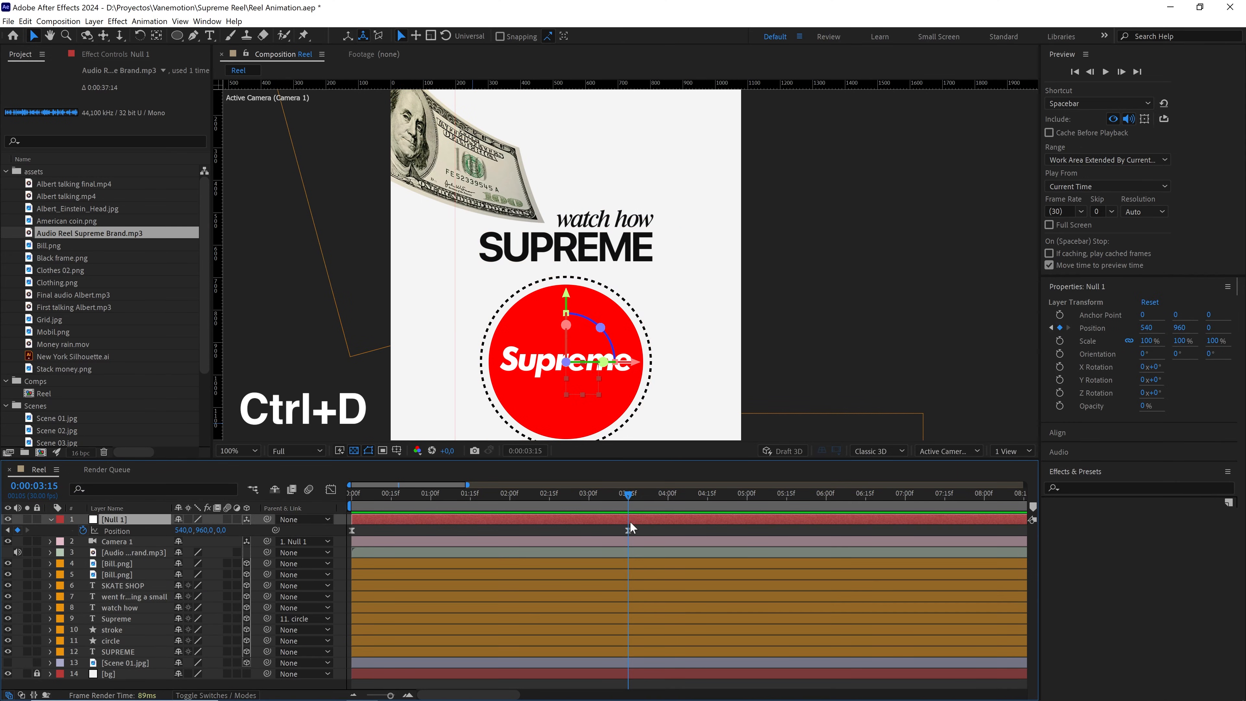
key(ctrl+d)
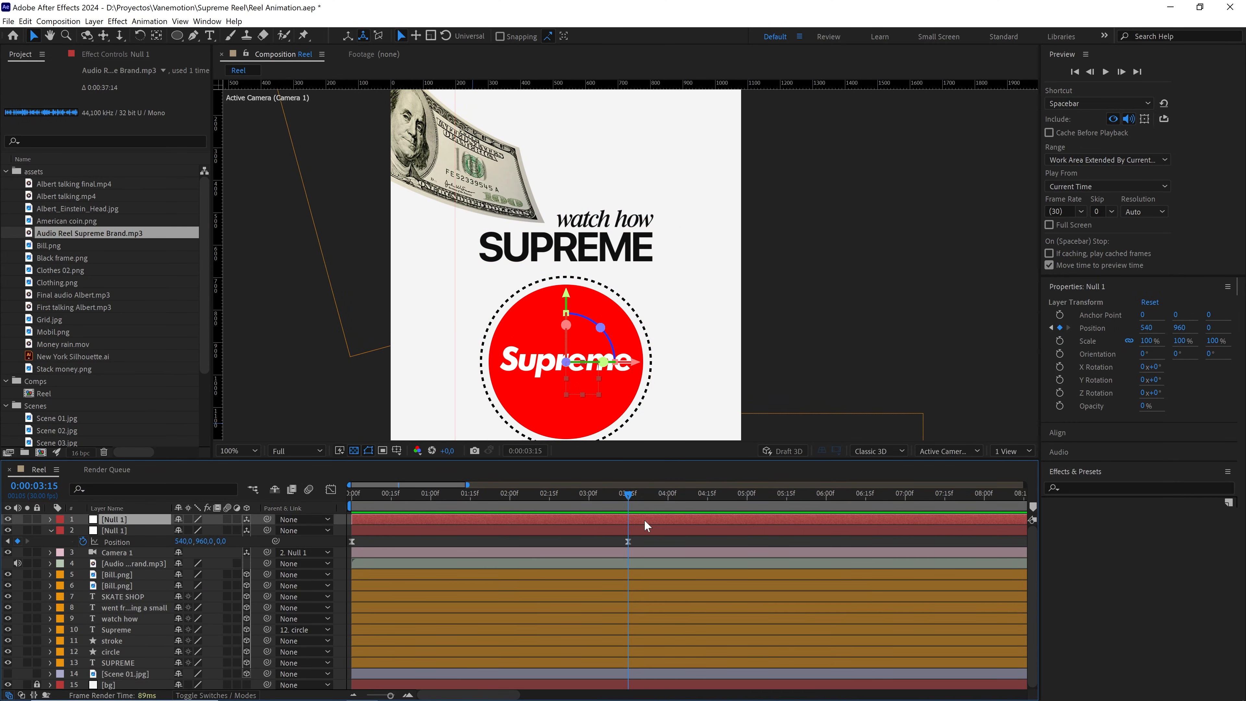
key(u)
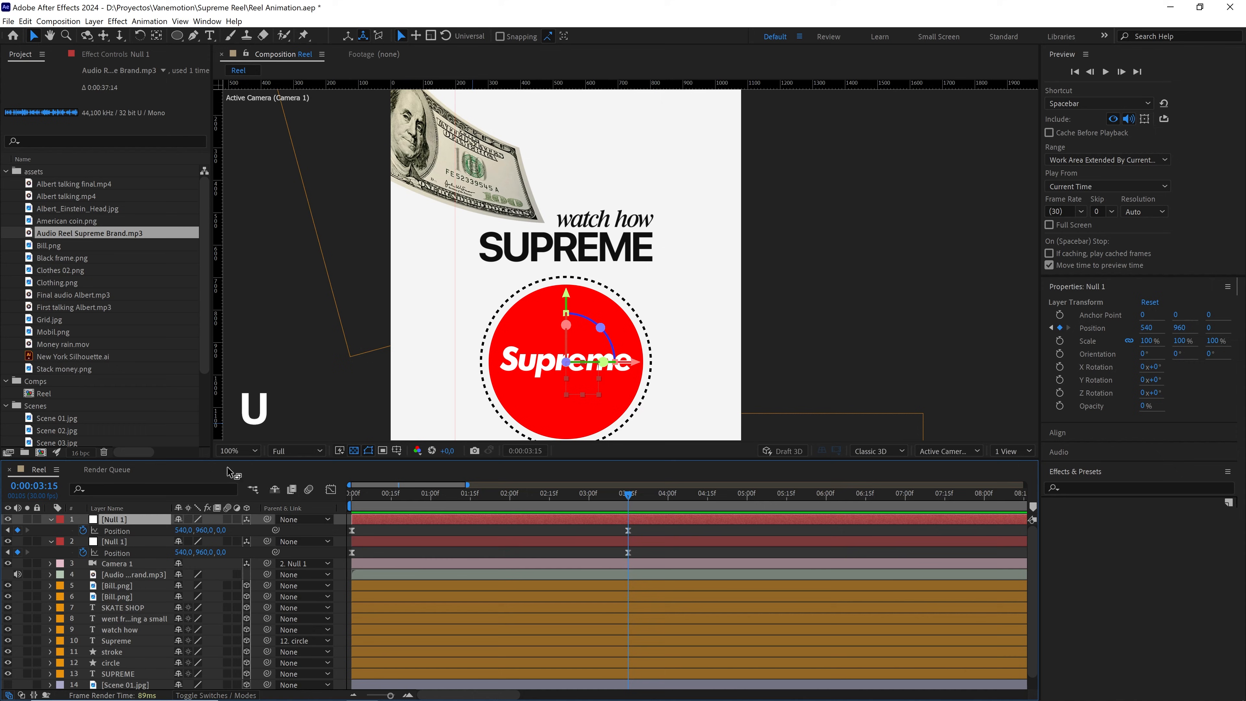
click(83, 530)
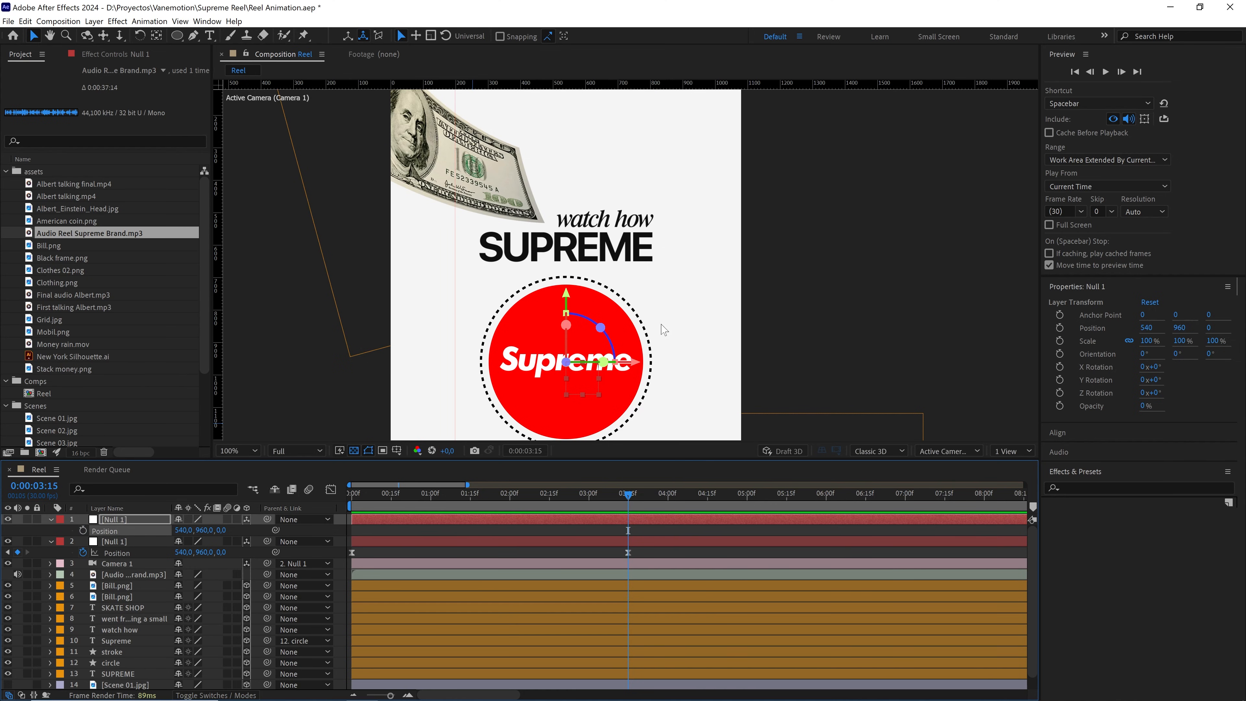
Parent the original animated null to the duplicated null above it
scroll(664, 329, down, 2)
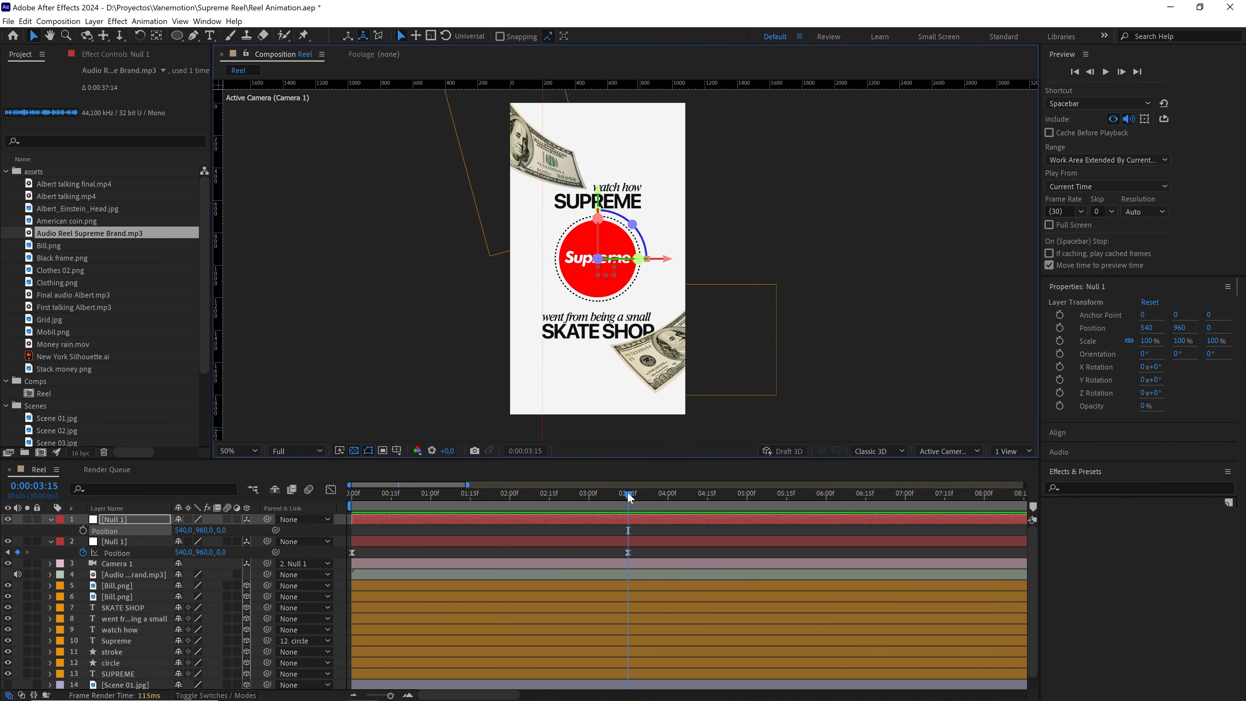
drag(630, 497, 612, 497)
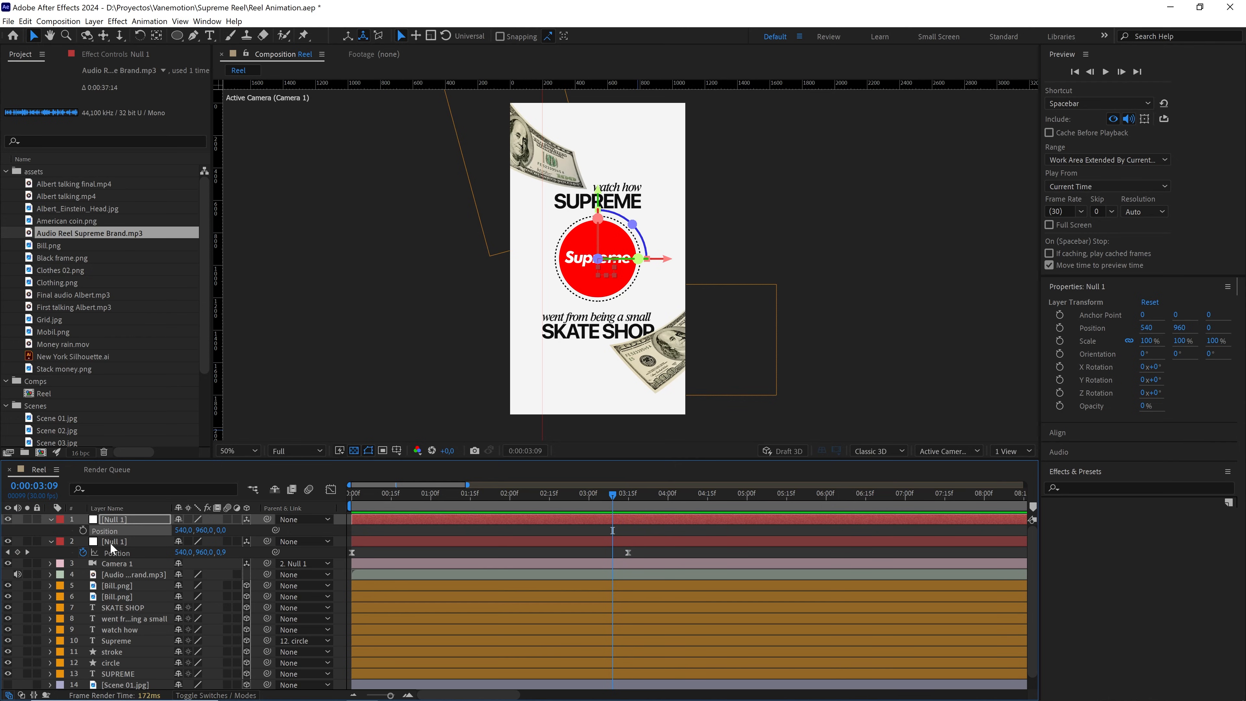
click(95, 544)
drag(192, 531, 138, 519)
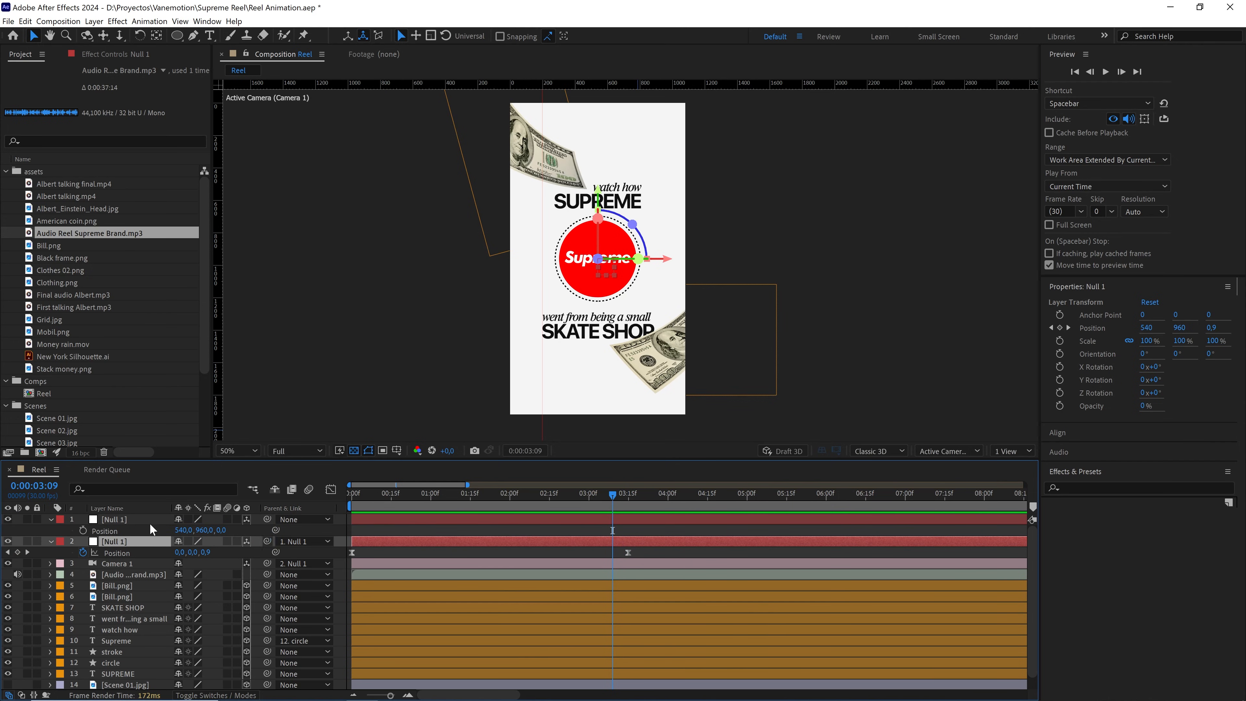
Animate the top null's Y position from 960 at 0:00:02:10 to 600 at 0:00:02:26
click(130, 519)
drag(611, 495, 536, 501)
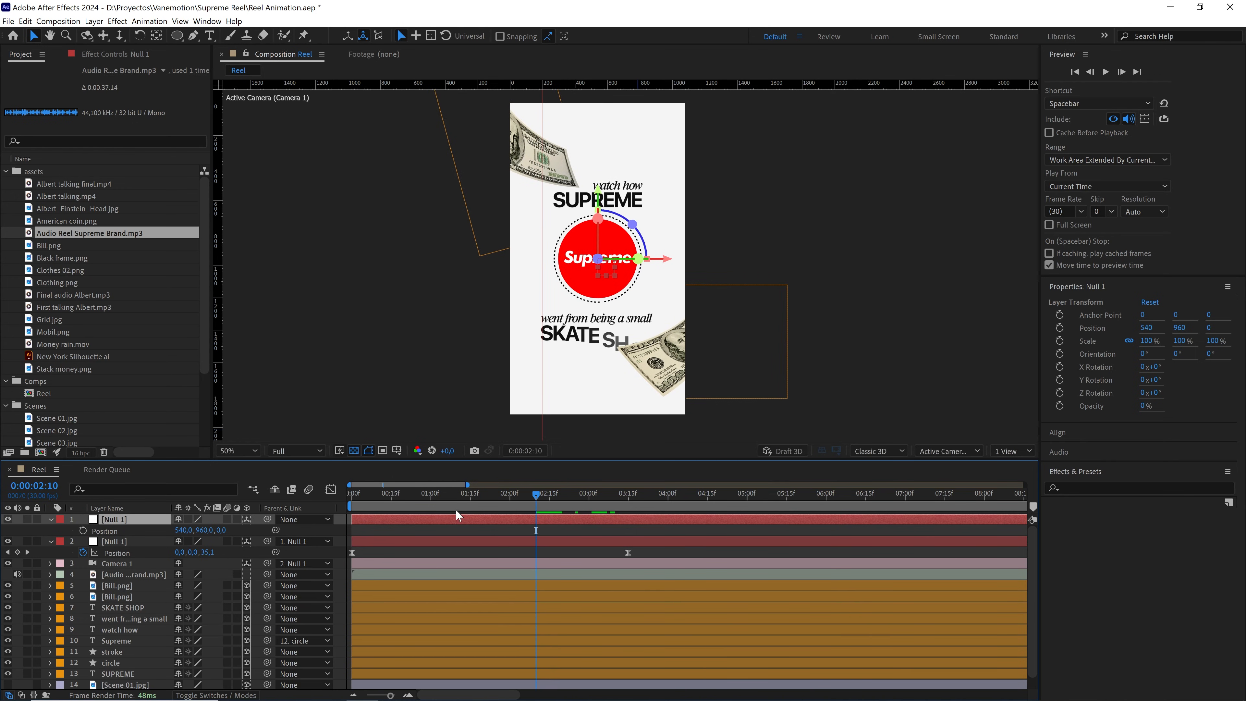
click(83, 531)
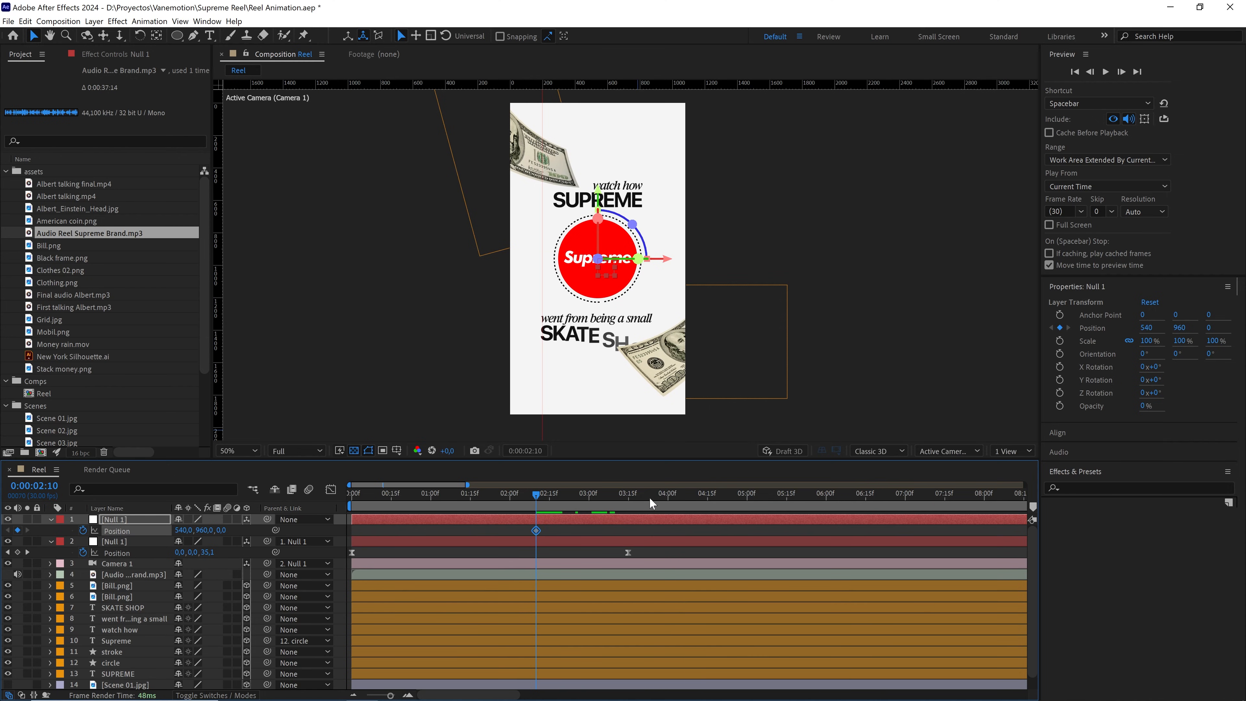
drag(542, 496, 578, 499)
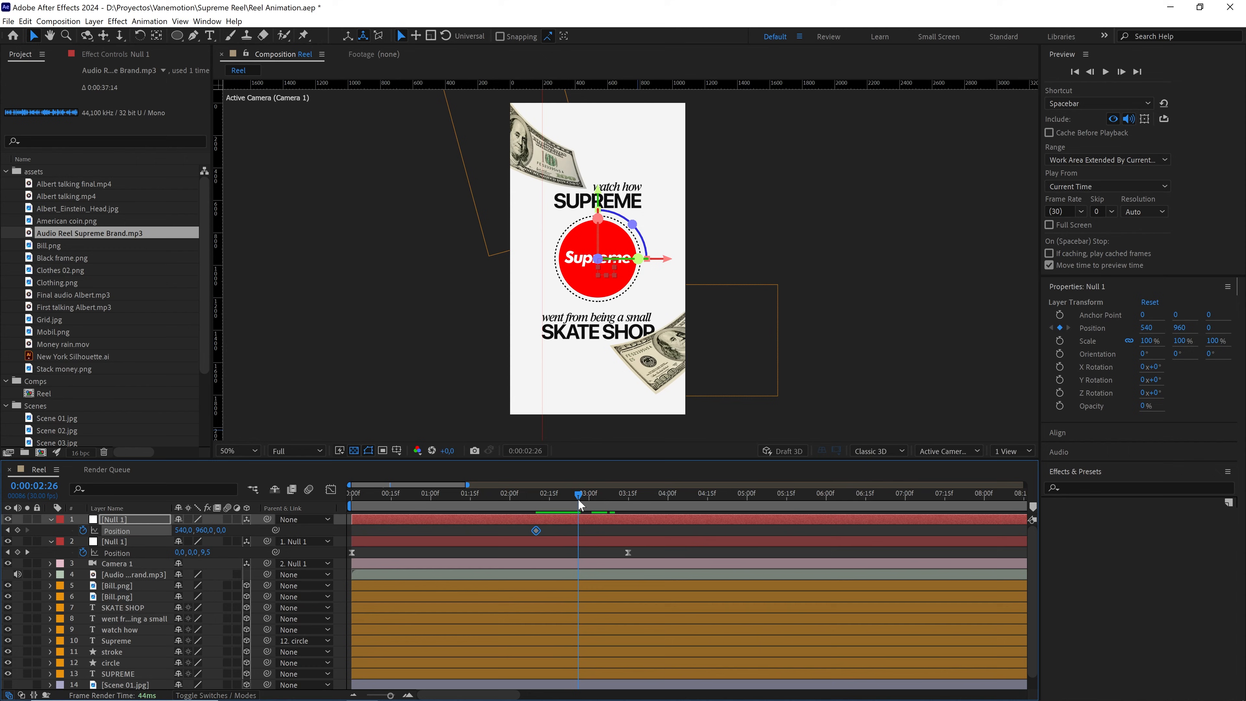
drag(201, 531, 181, 537)
click(204, 530)
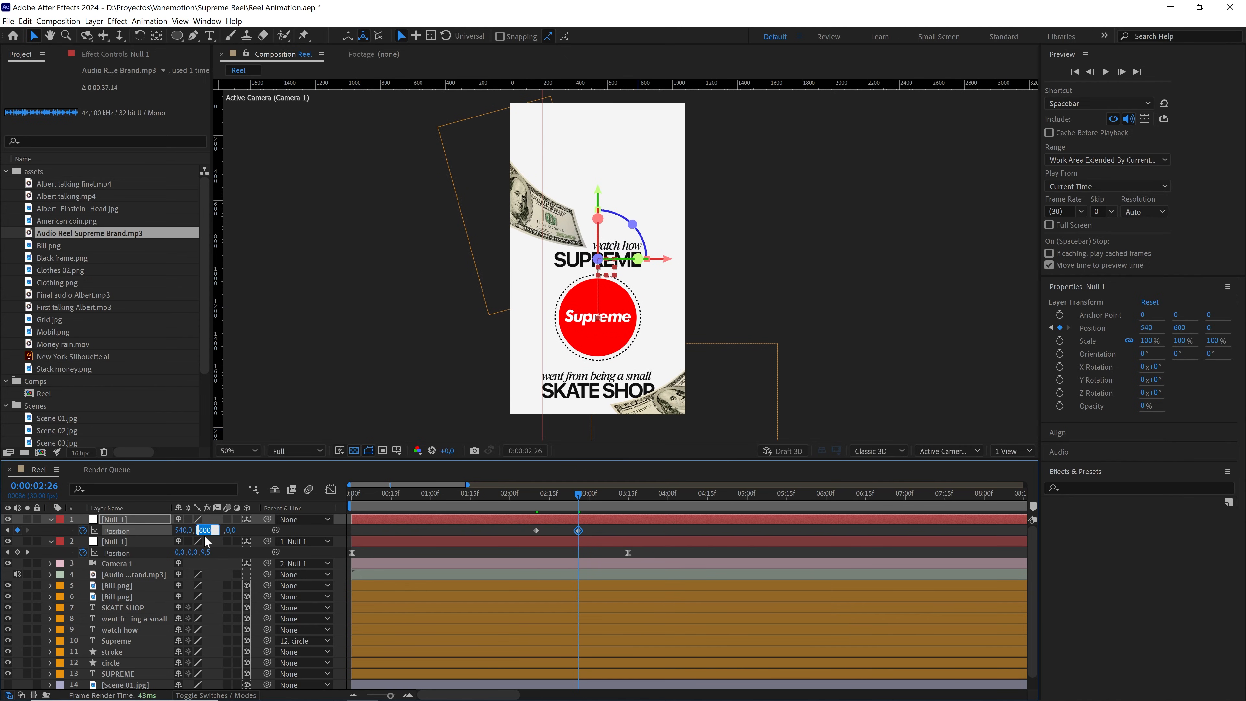
Apply Easy Ease to the top null's Position keyframes, shape the speed curve into a slow start with a sharp late acceleration, and preview
drag(604, 530, 502, 538)
key(F9)
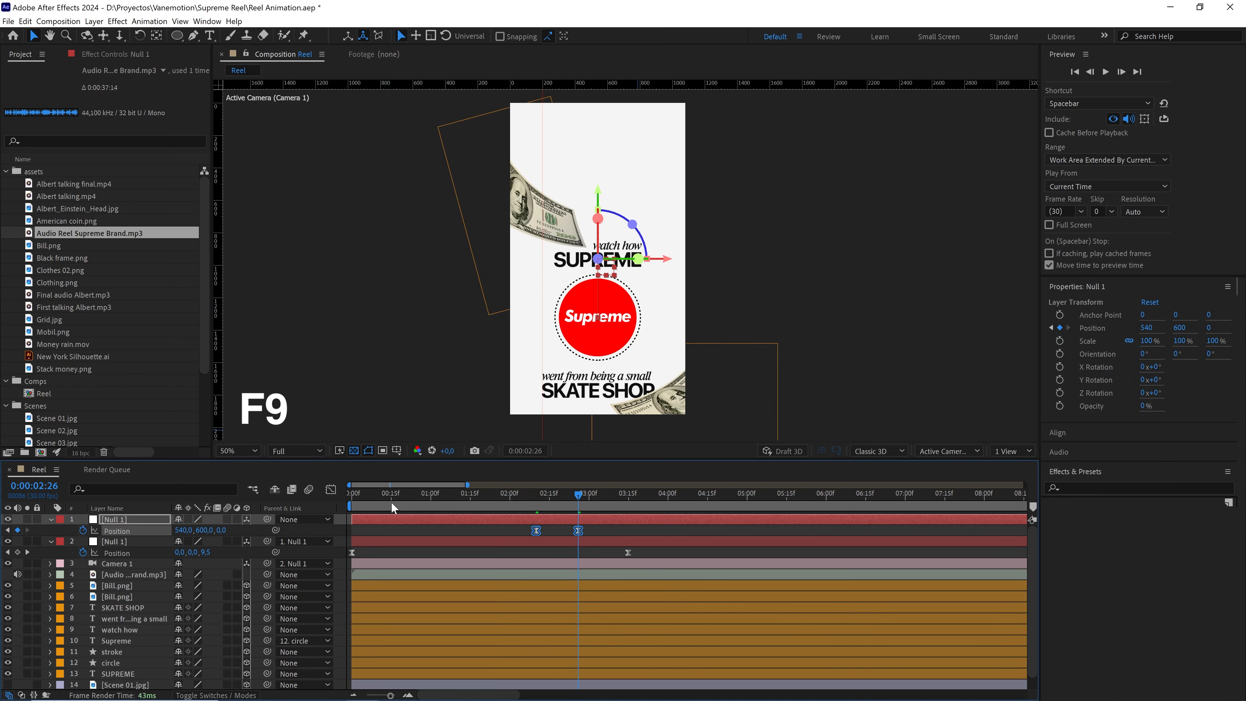
click(331, 490)
scroll(546, 590, up, 4)
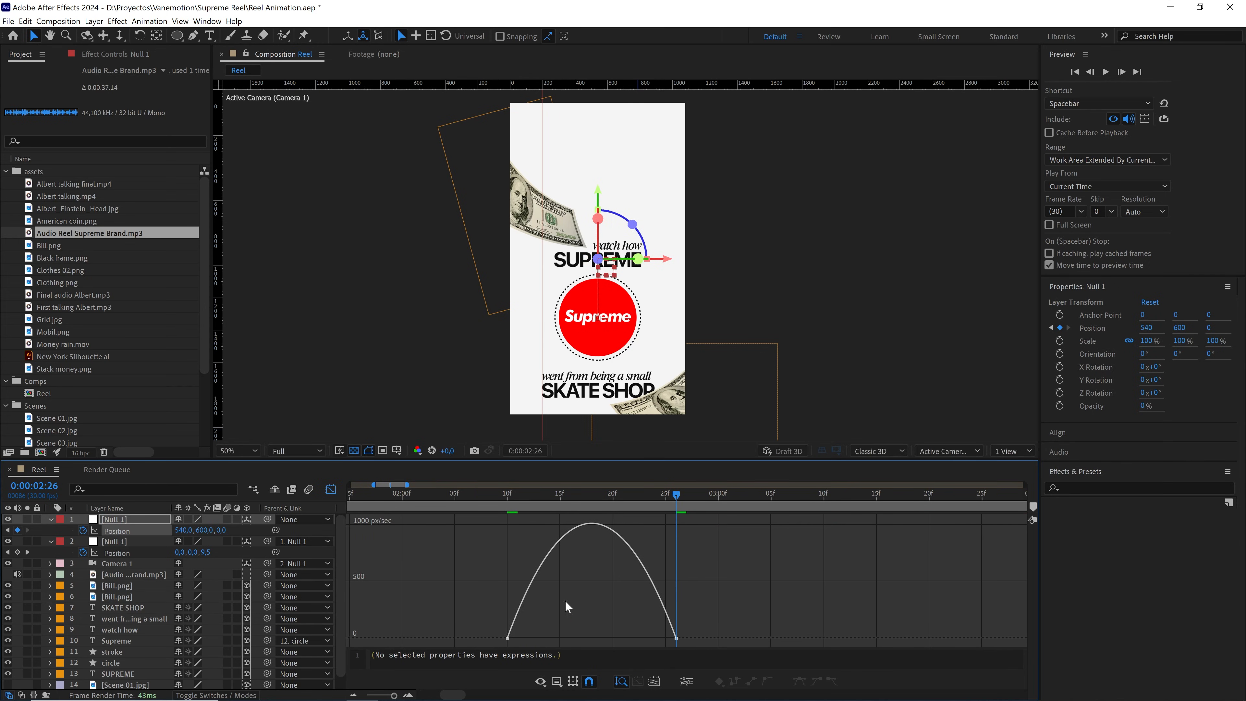
drag(567, 601, 679, 644)
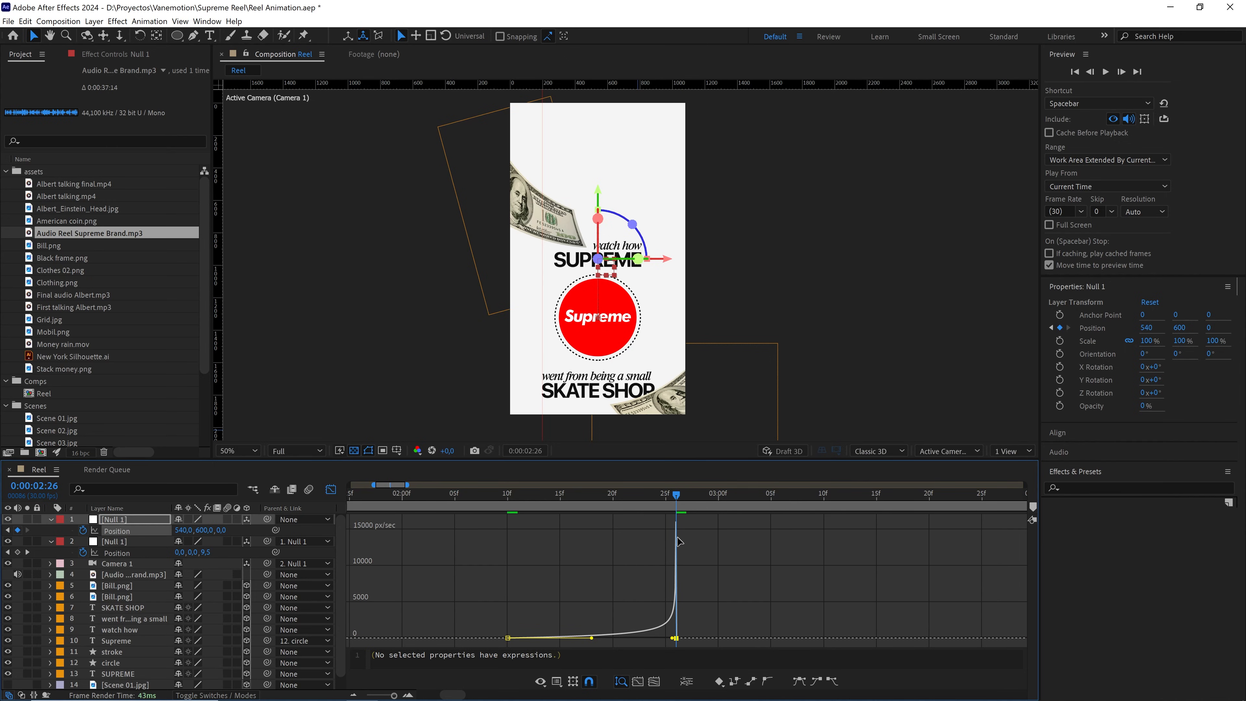
drag(670, 498, 508, 514)
key(space)
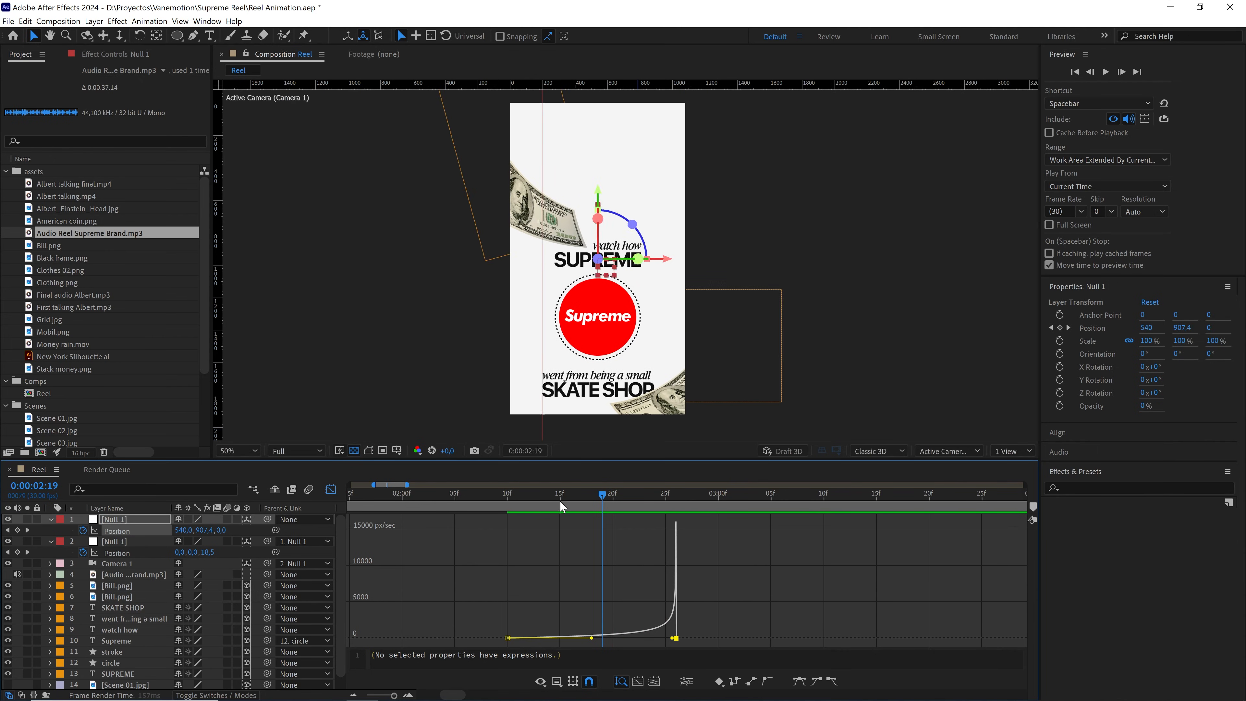
click(331, 489)
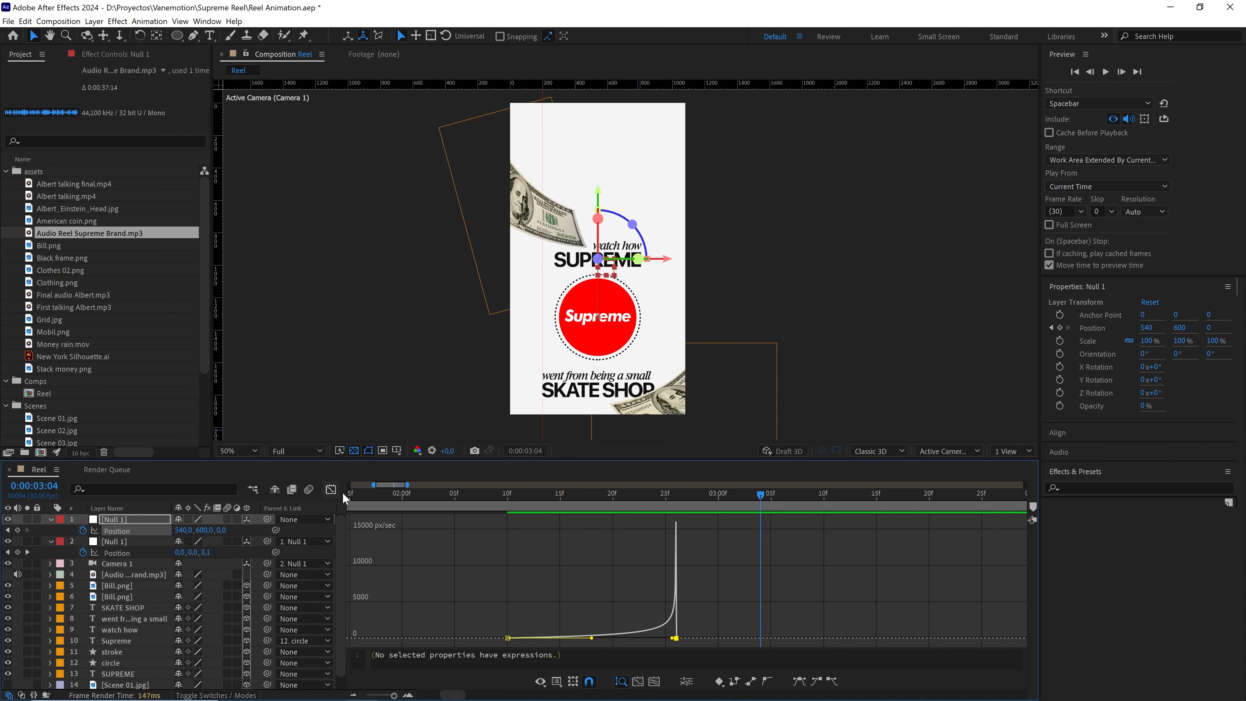
Add a Position keyframe on the top null at 0:00:06:20 with Y set to 400
drag(395, 696, 382, 695)
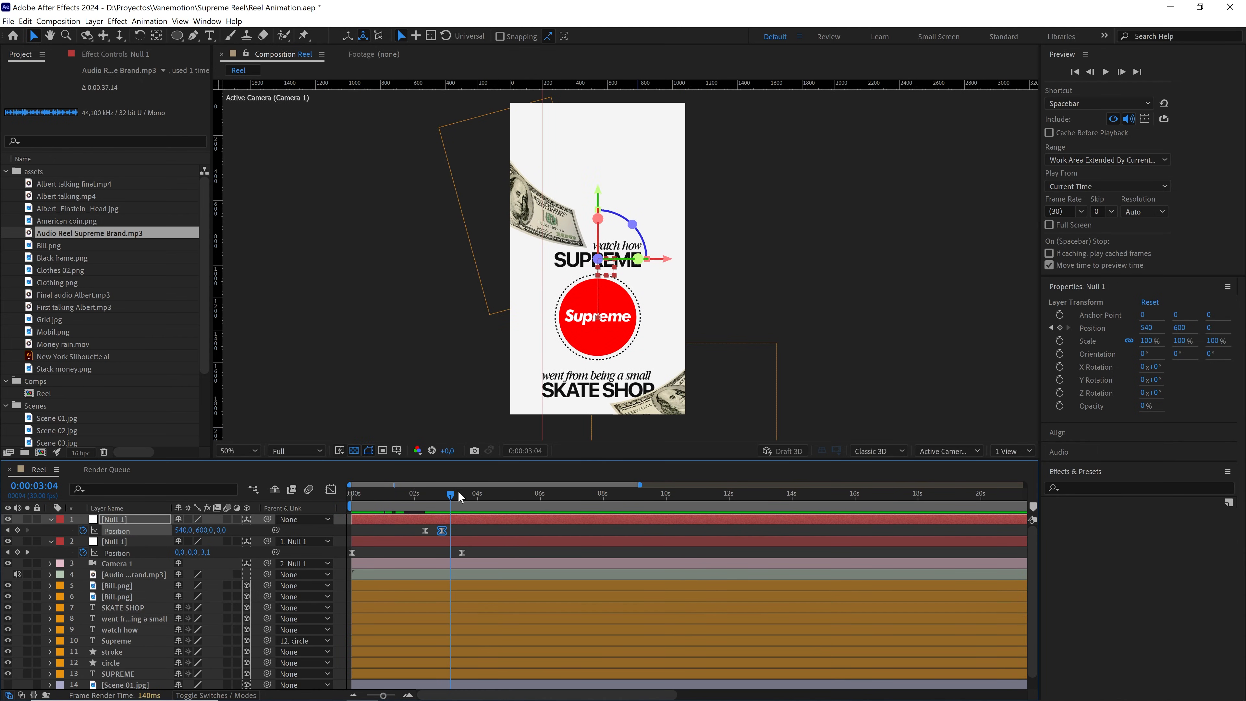
drag(458, 491, 560, 502)
drag(204, 532, 191, 536)
click(203, 530)
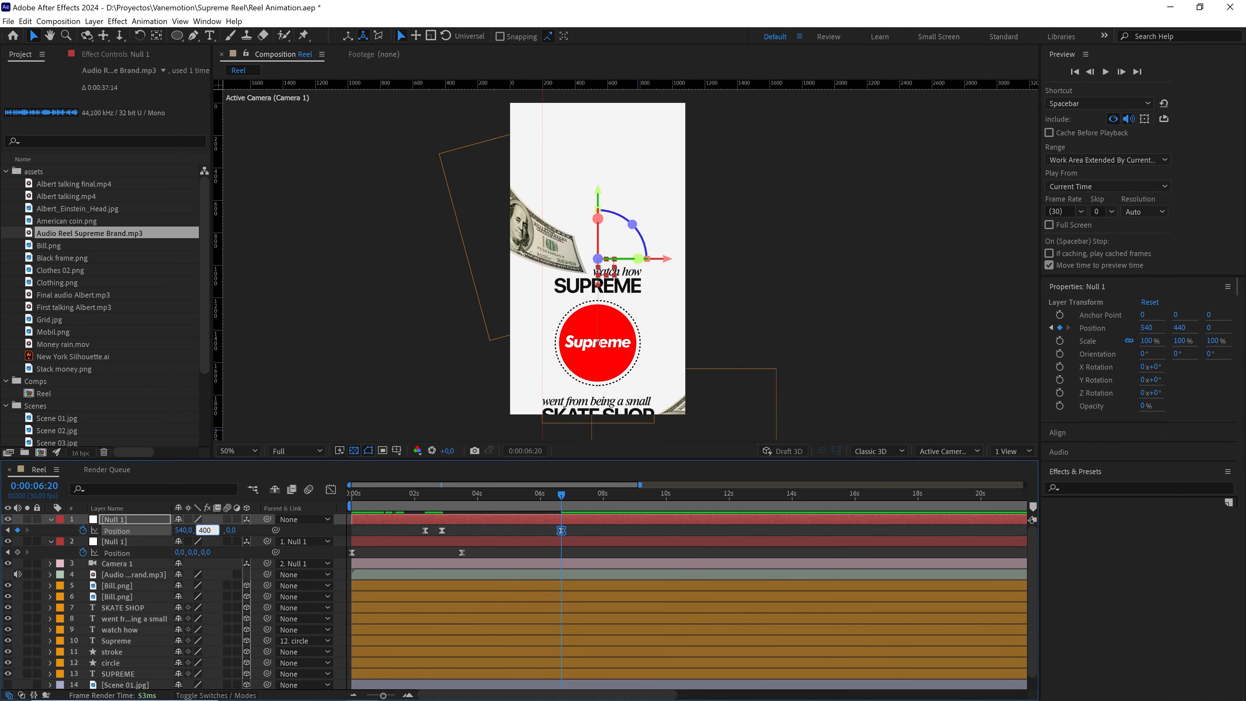
text(400)
key(Return)
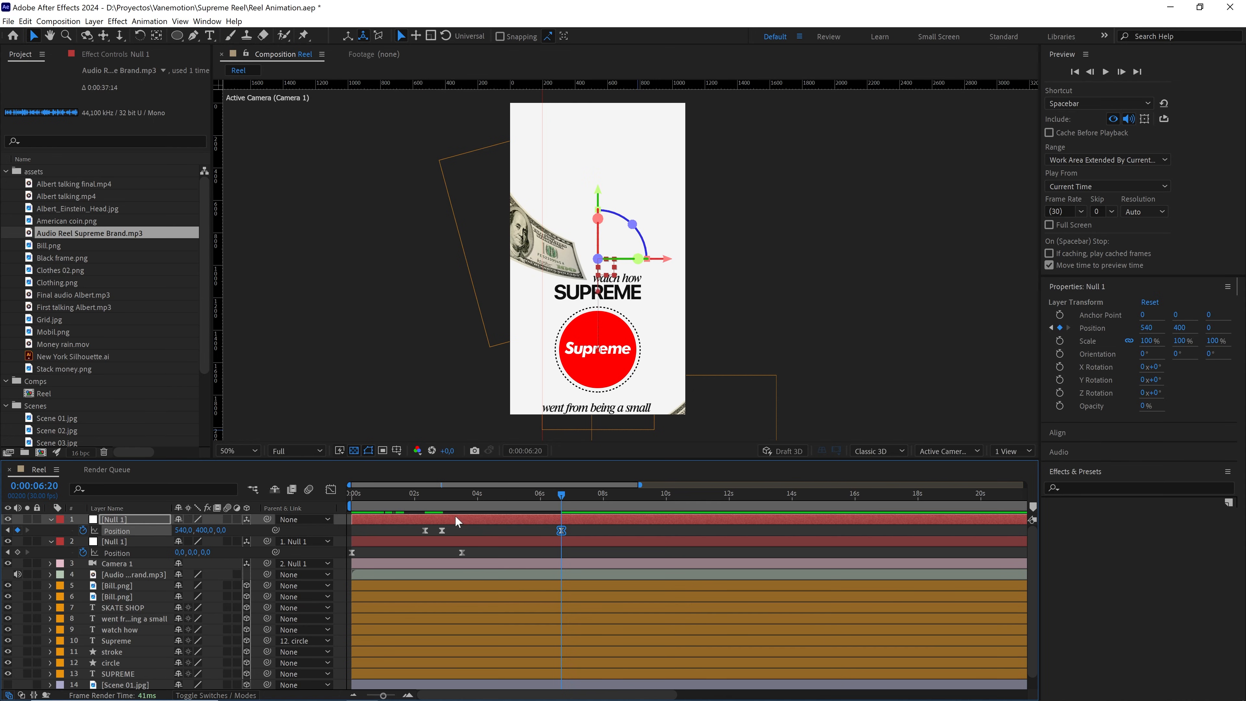
Shape the top null's speed curve to peak at the middle keyframe and slow down gradually to the last one, and preview the move
click(332, 490)
scroll(567, 599, up, 1)
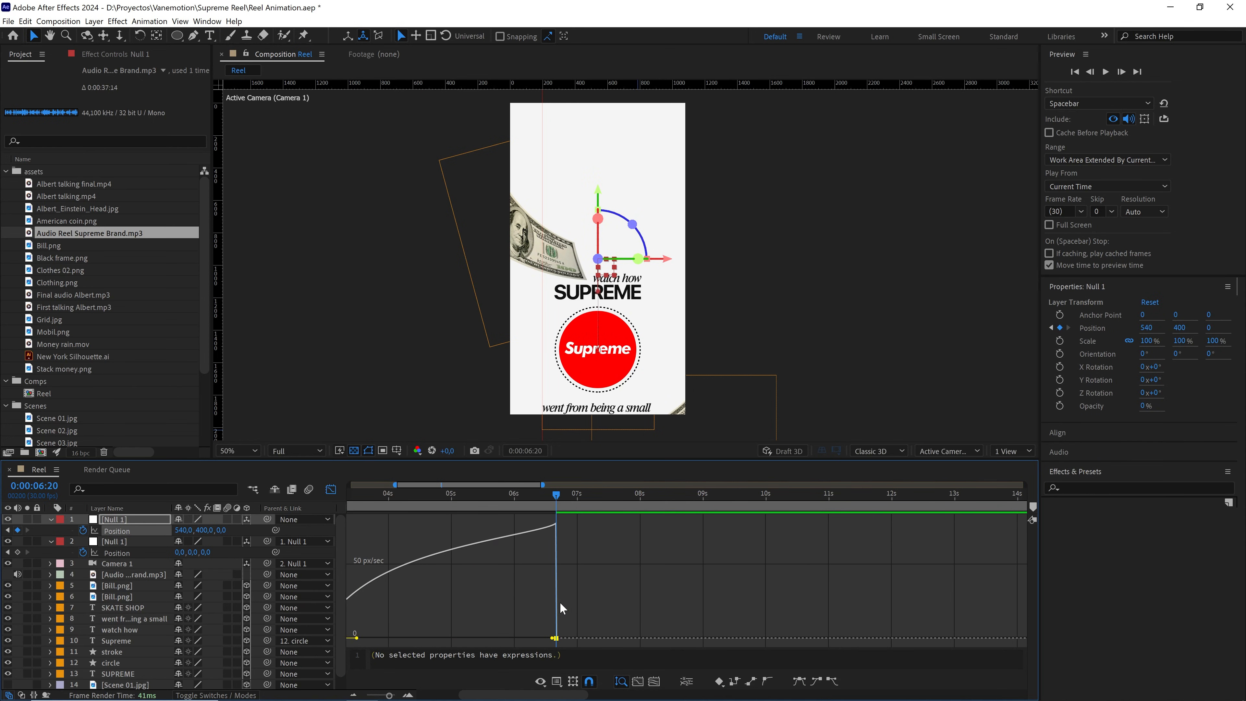
mouse_move(520, 593)
mouse_down()
mouse_move(735, 601)
mouse_move(748, 647)
mouse_move(532, 642)
mouse_up()
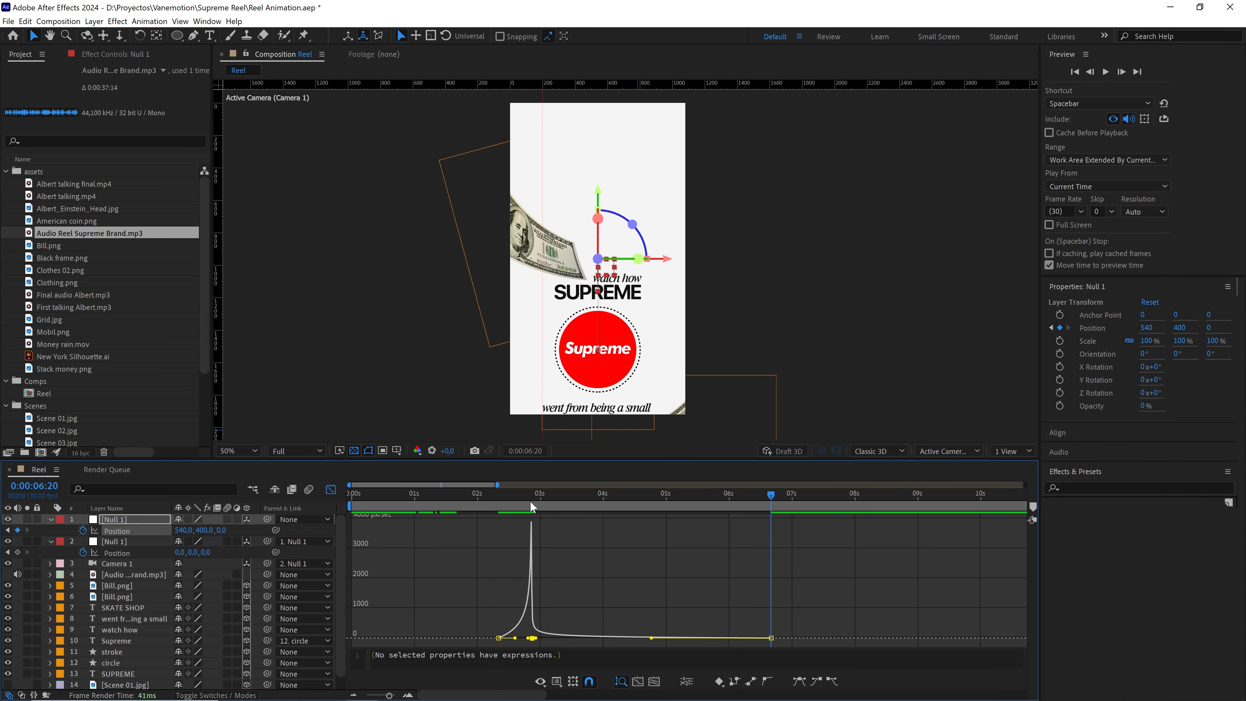
key(space)
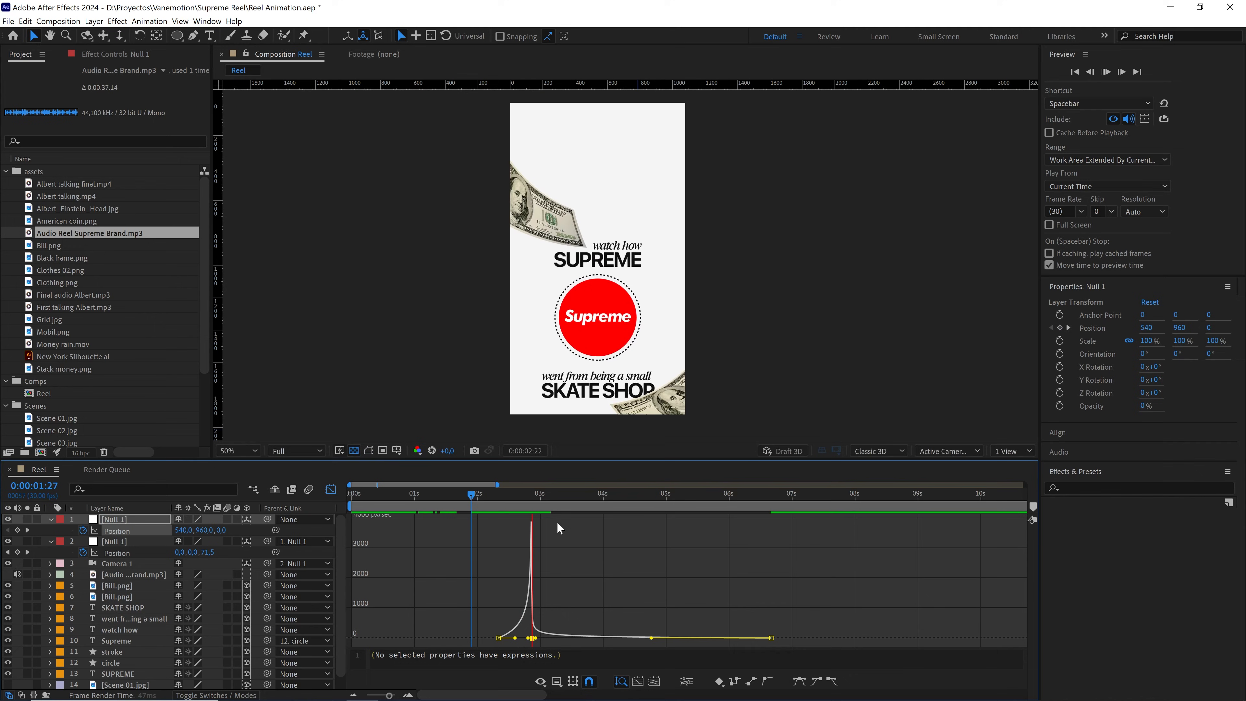
click(492, 501)
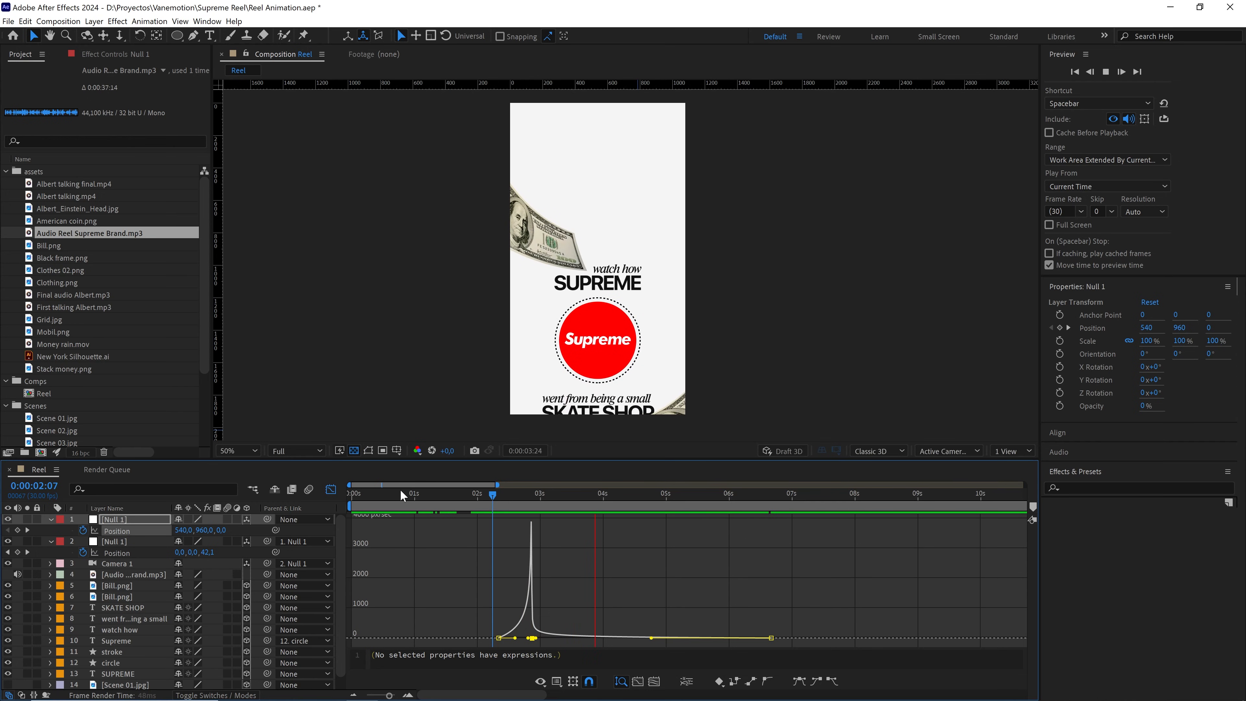
key(space)
click(330, 489)
Split all orange Scene 01 layers at 0:00:02:26 and delete the portions after the cut
click(527, 495)
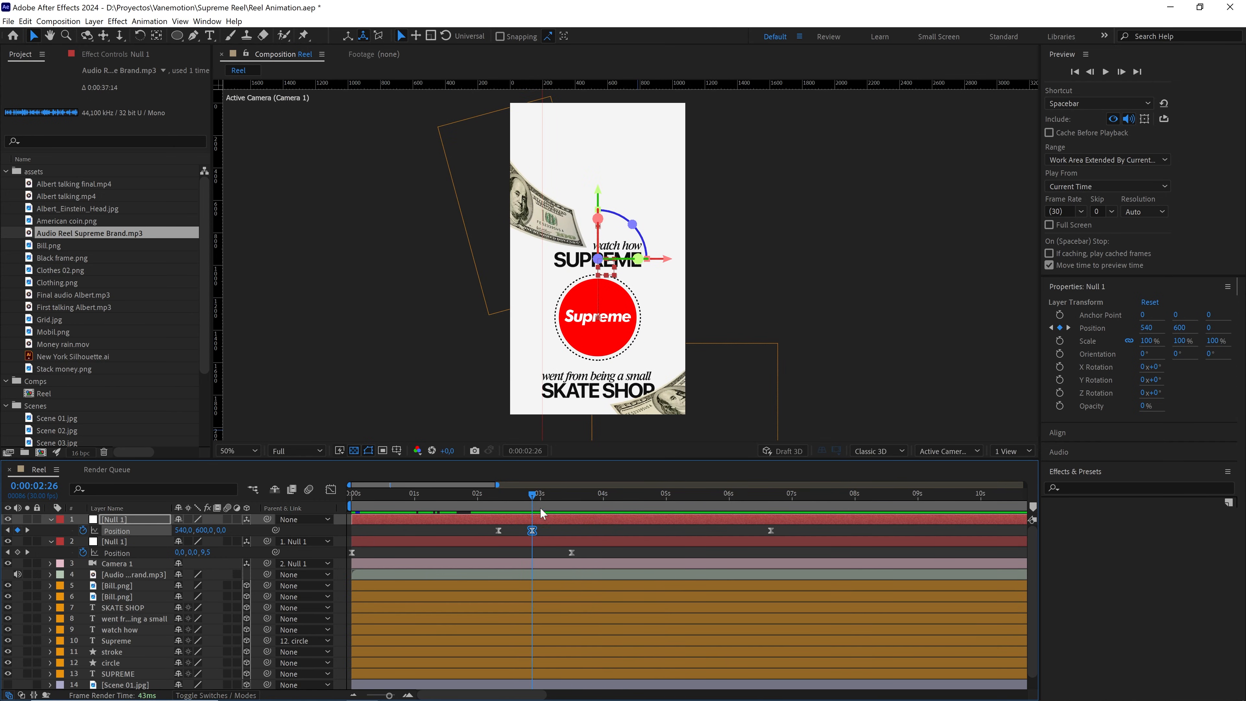
click(413, 583)
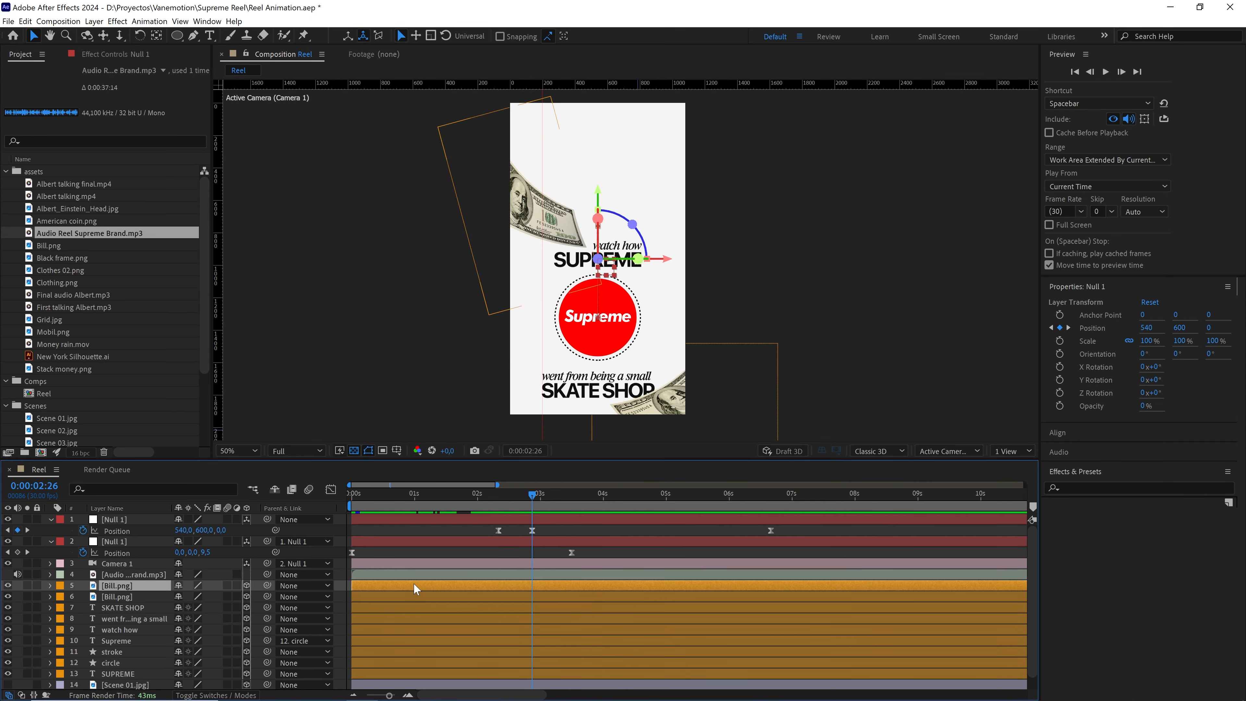
shift+click(408, 672)
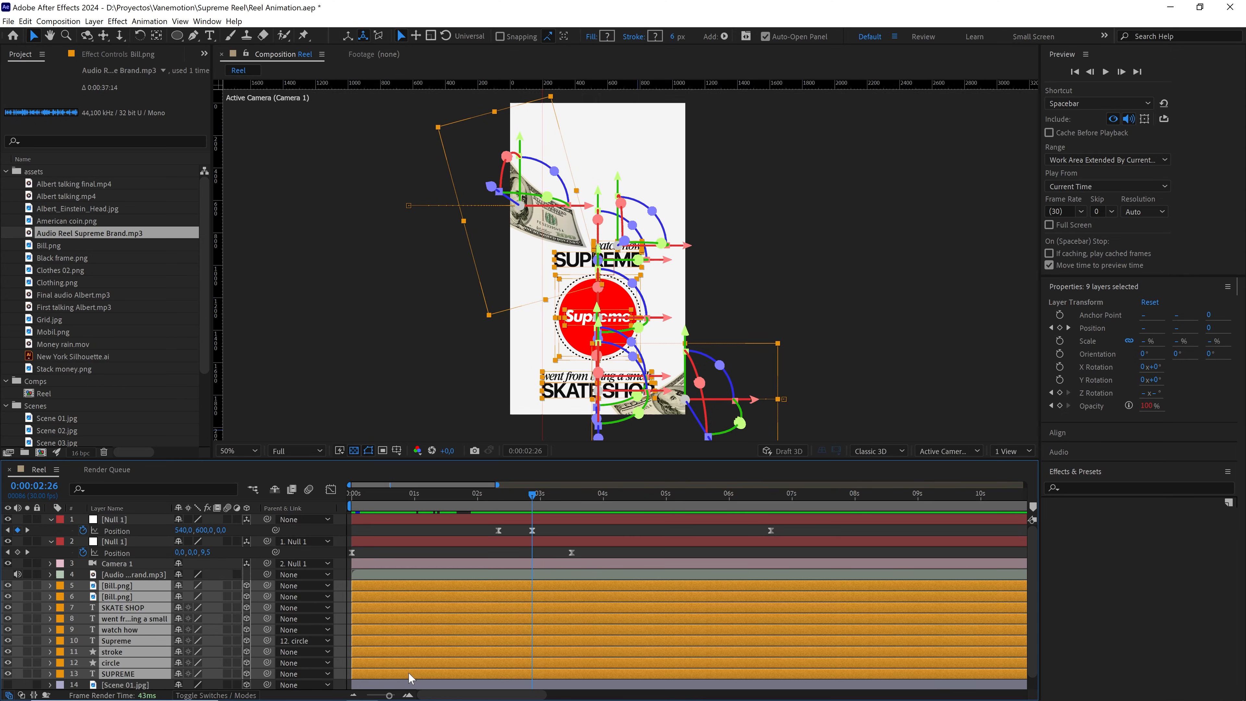
click(25, 21)
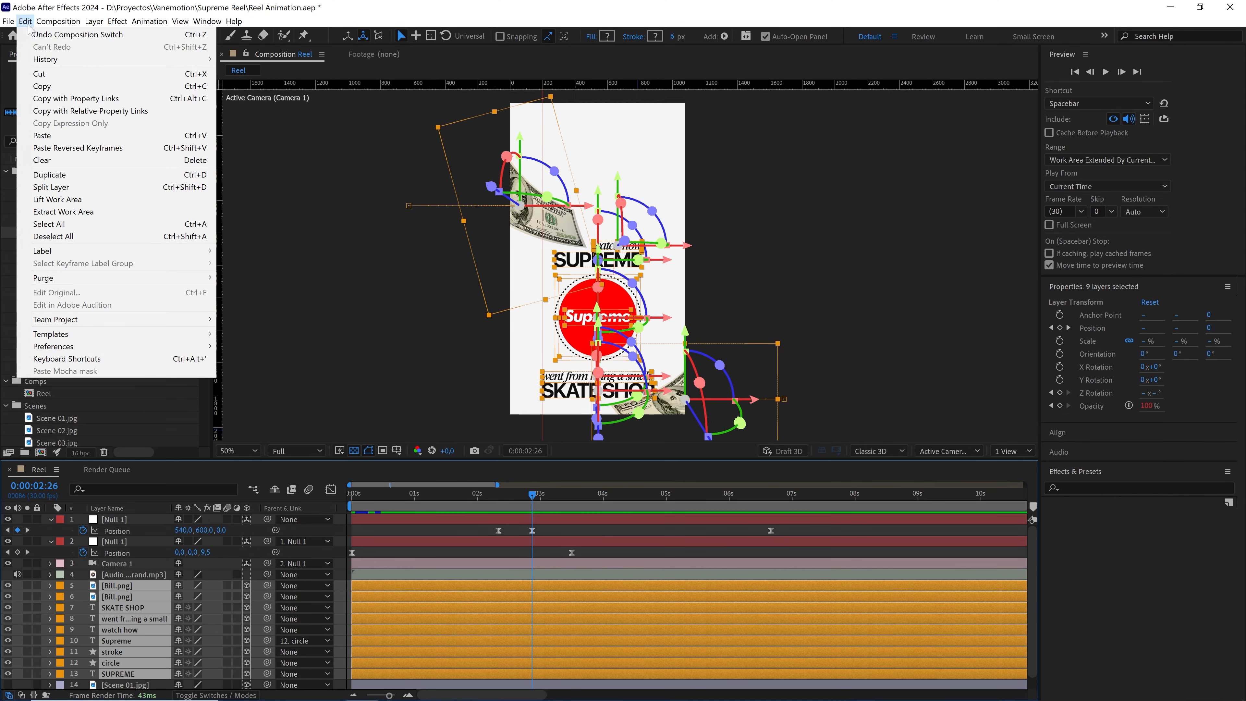
click(51, 187)
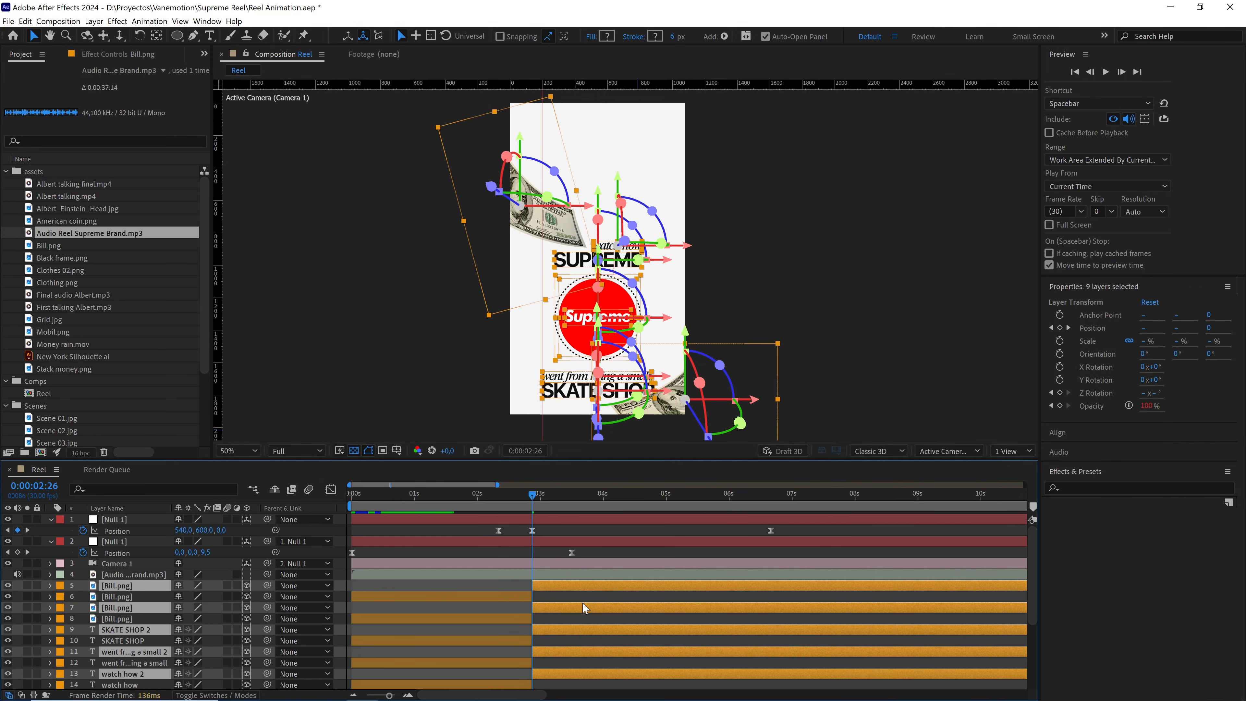
key(Delete)
At 0:00:06:20, add Scene 02.jpg to the Reel composition below Camera 1 and lower its opacity to 53% as a reference
drag(534, 512, 770, 513)
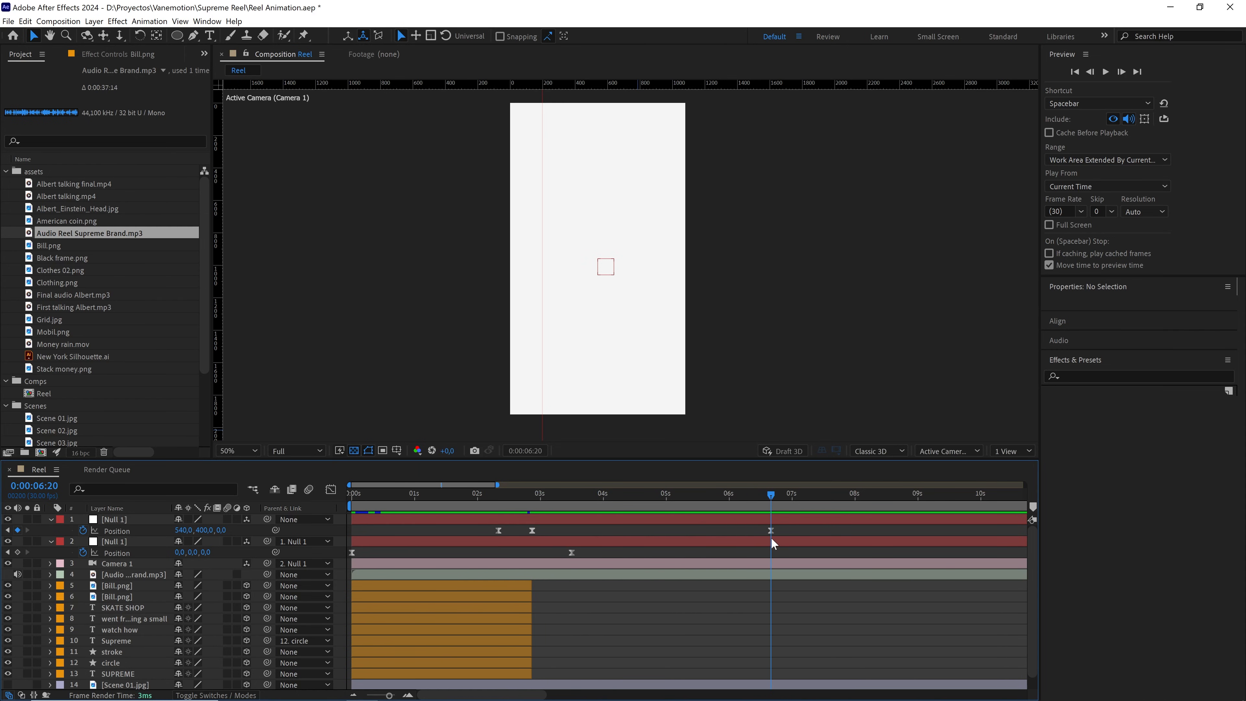
mouse_move(770, 538)
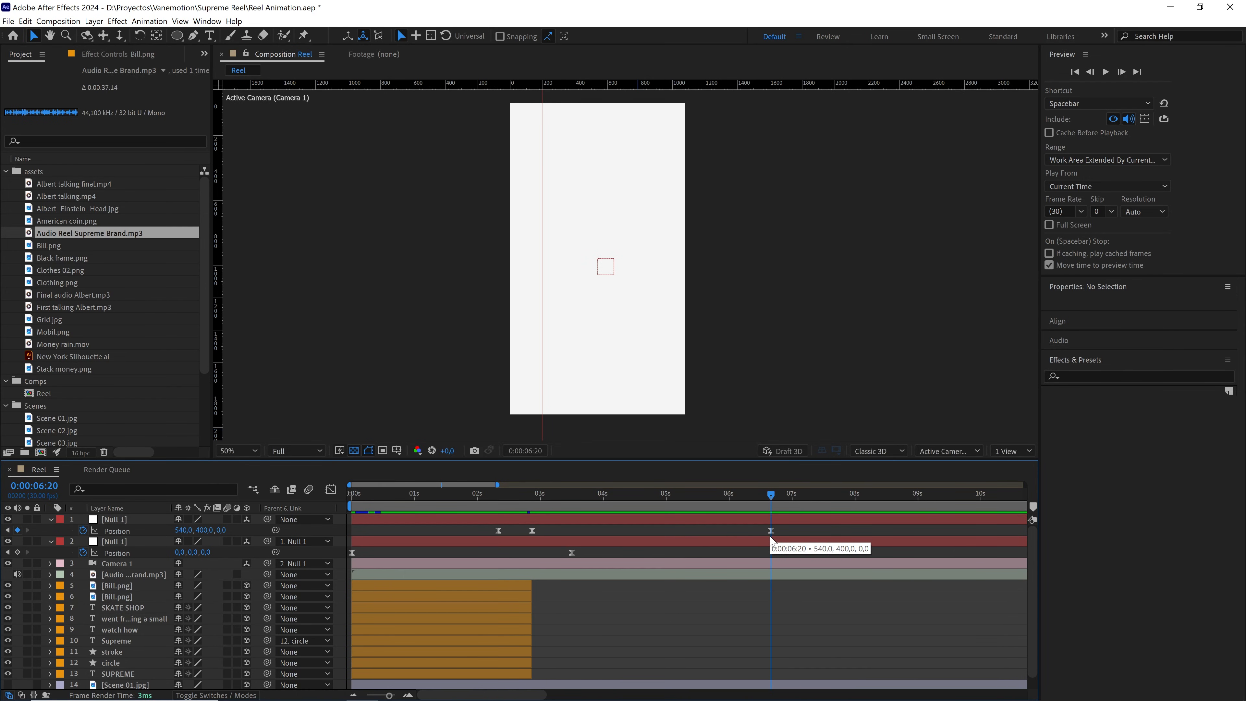
scroll(149, 379, down, 2)
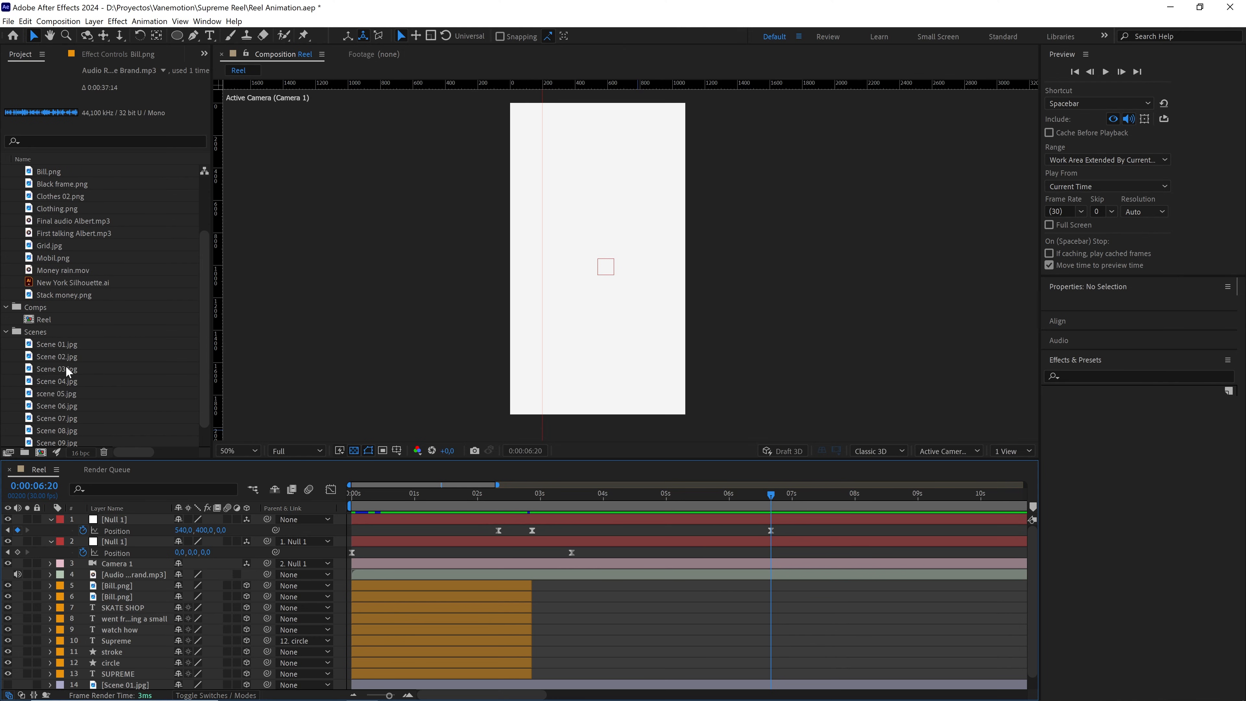
drag(70, 357, 154, 590)
key(t)
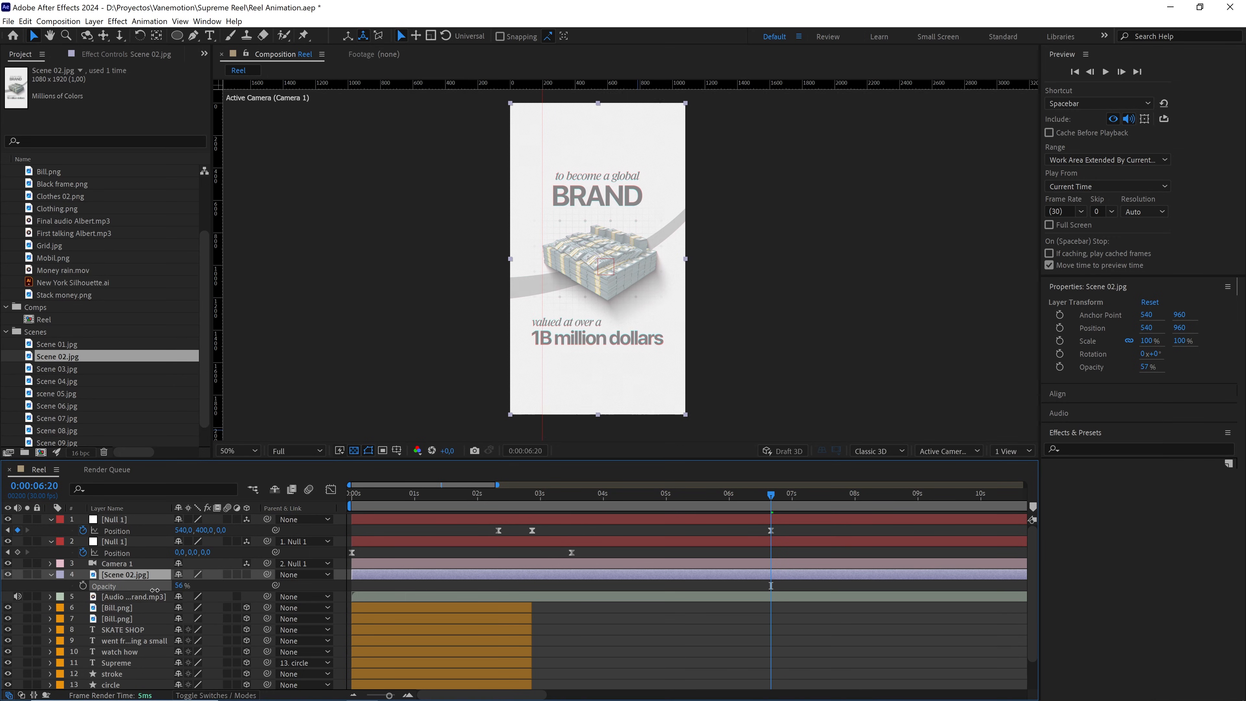
click(215, 586)
Find Stack money.png among the assets, add it to the composition above Camera 1, and give its layer a green label
scroll(610, 338, up, 1)
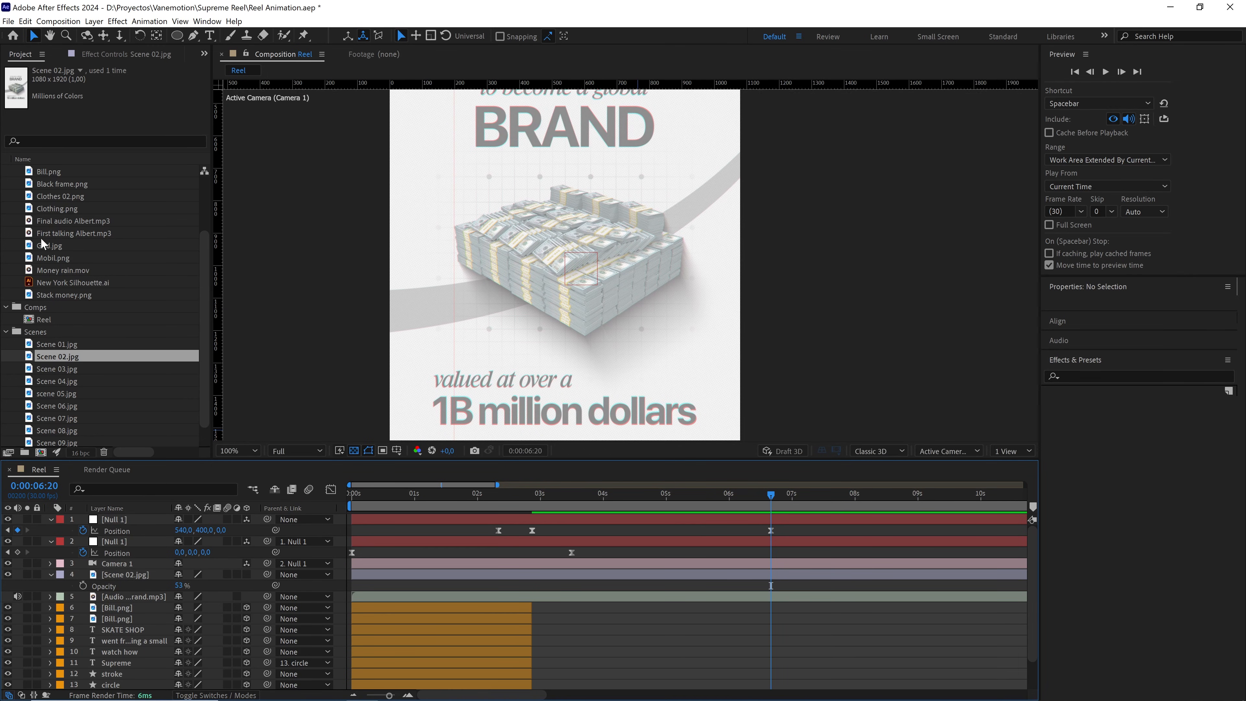
scroll(70, 210, up, 1)
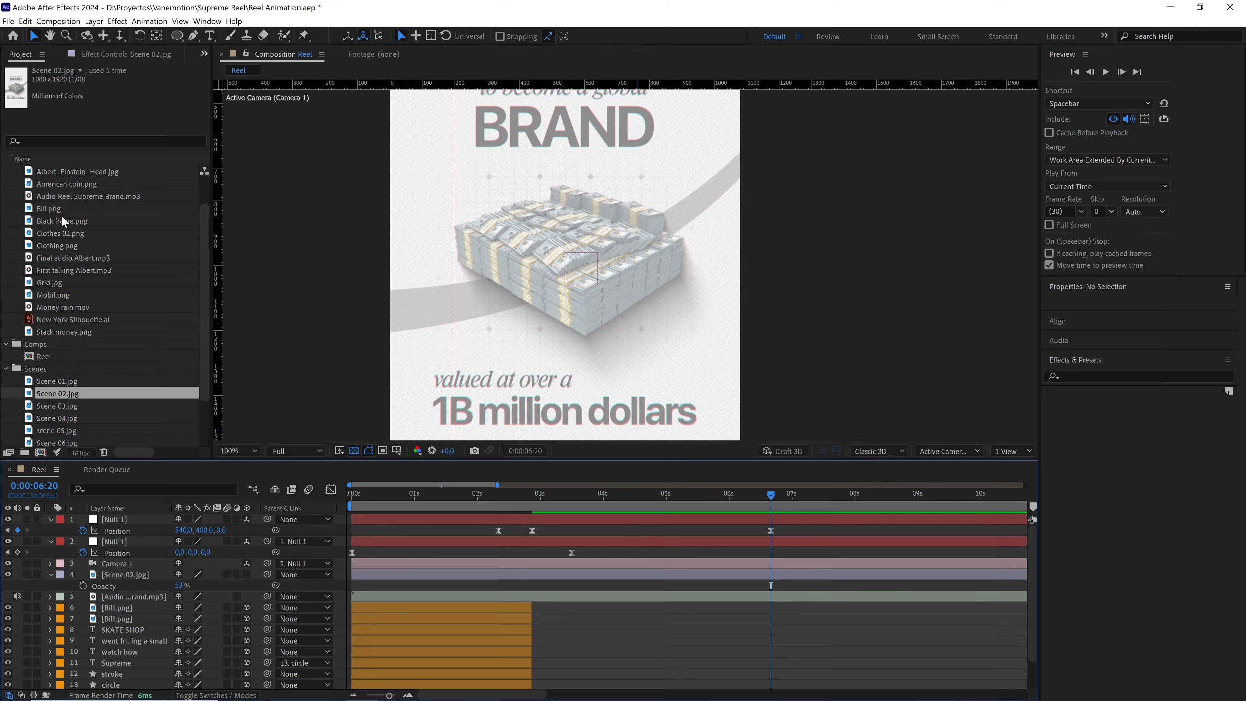
click(65, 213)
click(69, 296)
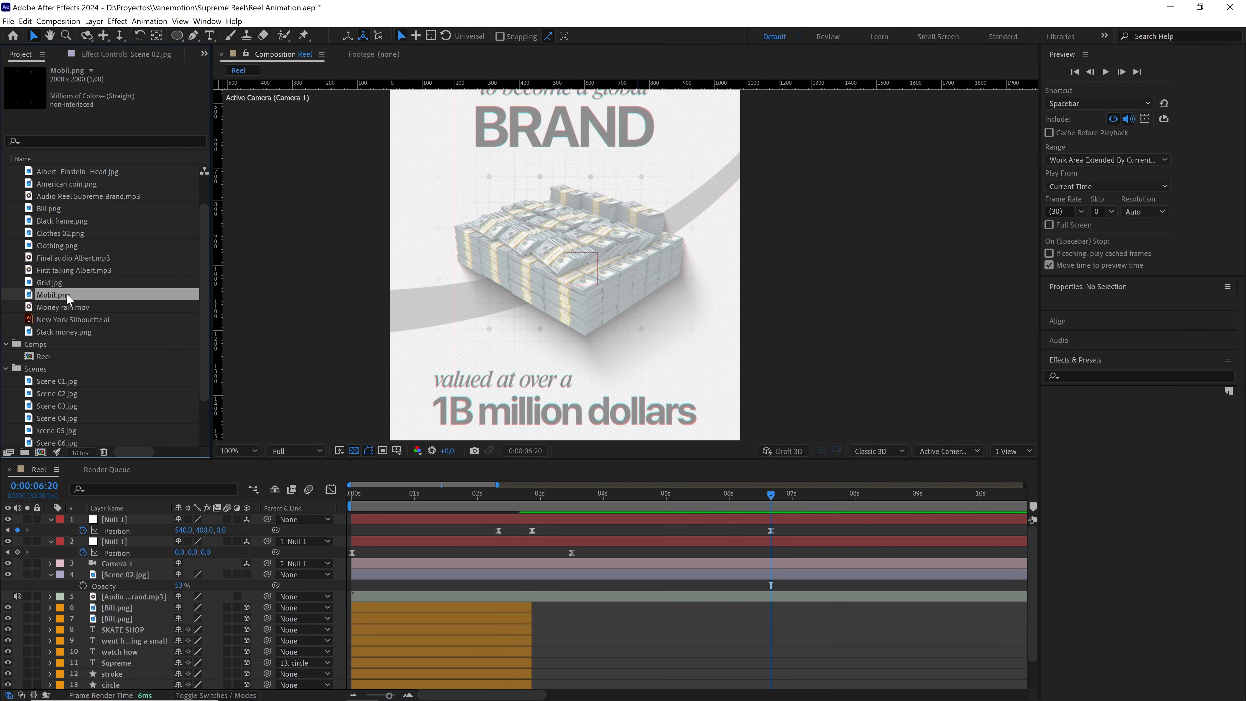
click(63, 209)
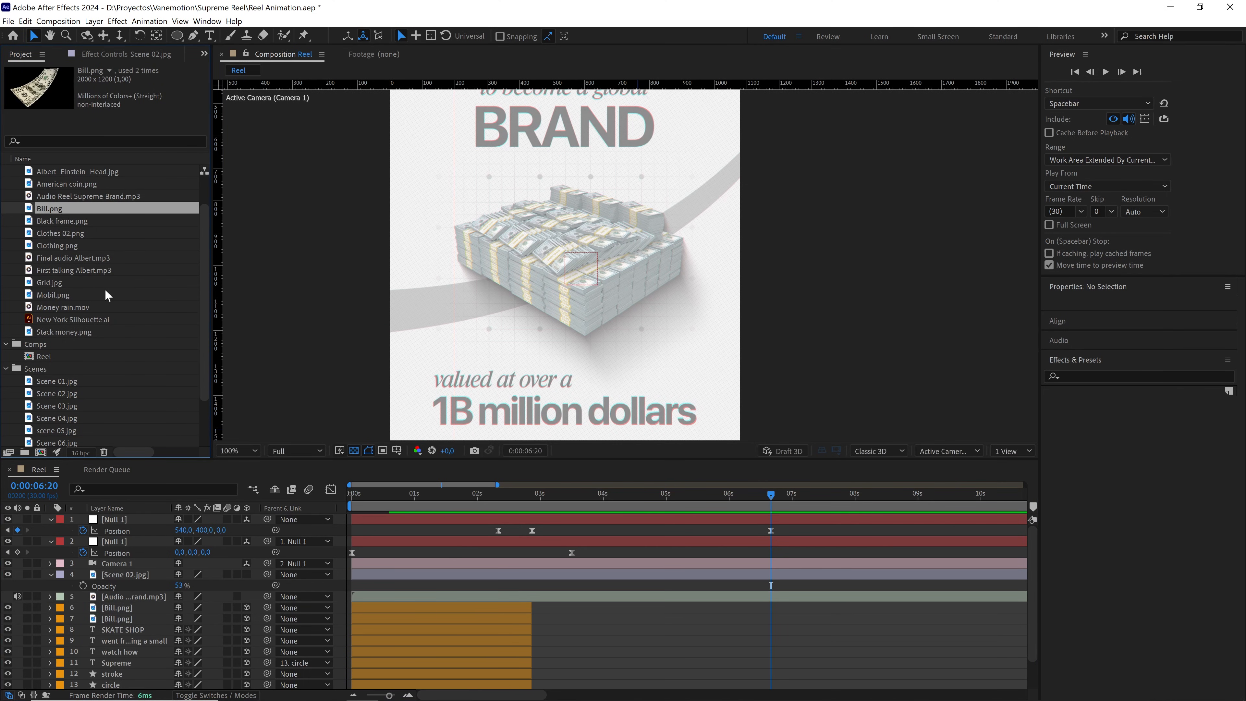
scroll(102, 288, up, 1)
click(78, 369)
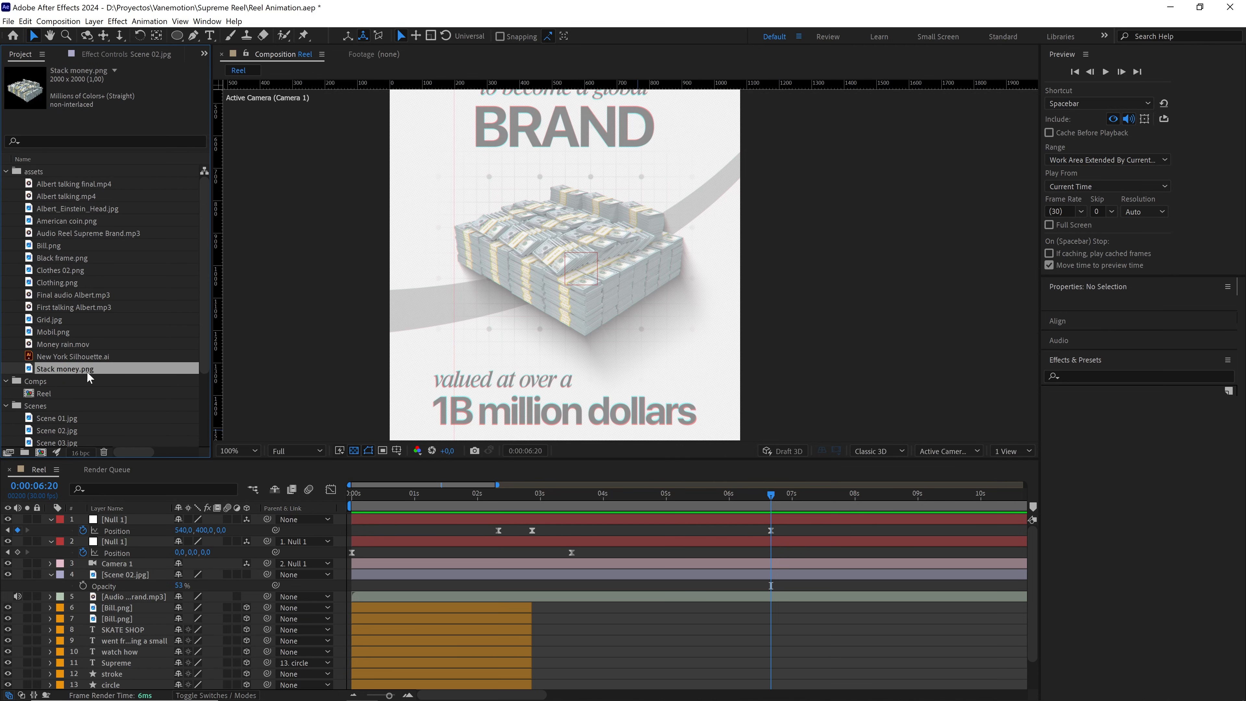
drag(70, 370, 143, 559)
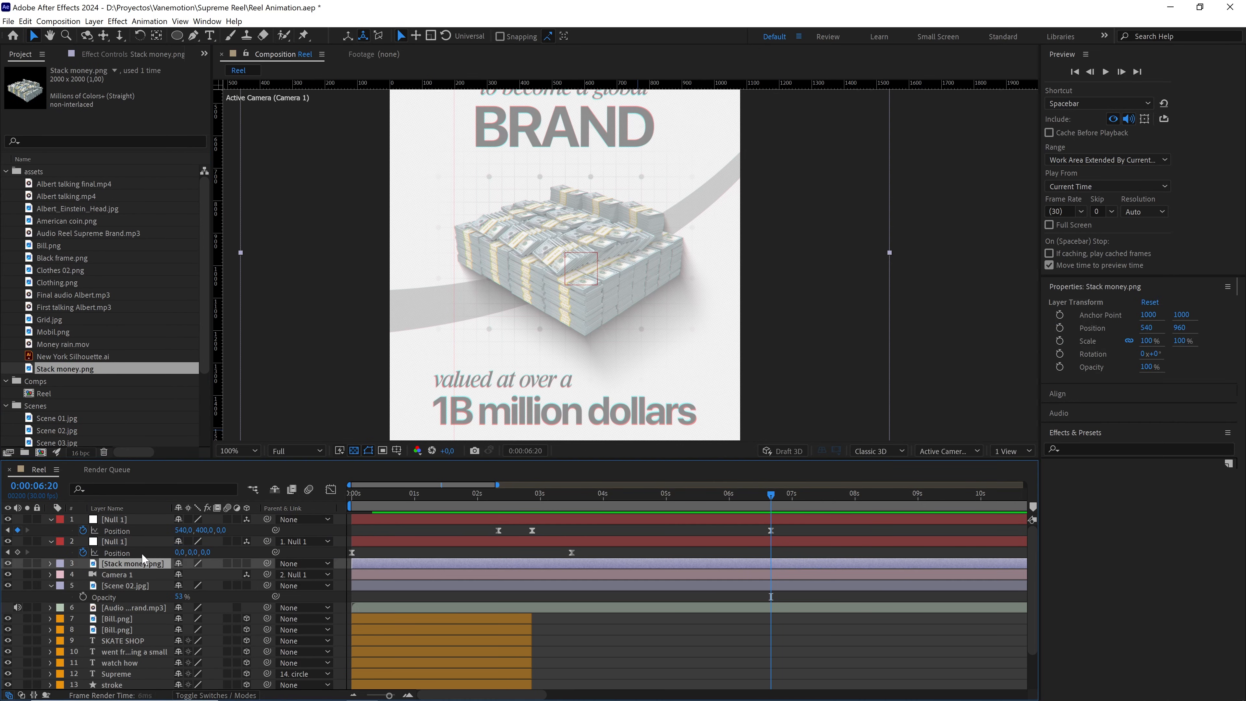
click(60, 564)
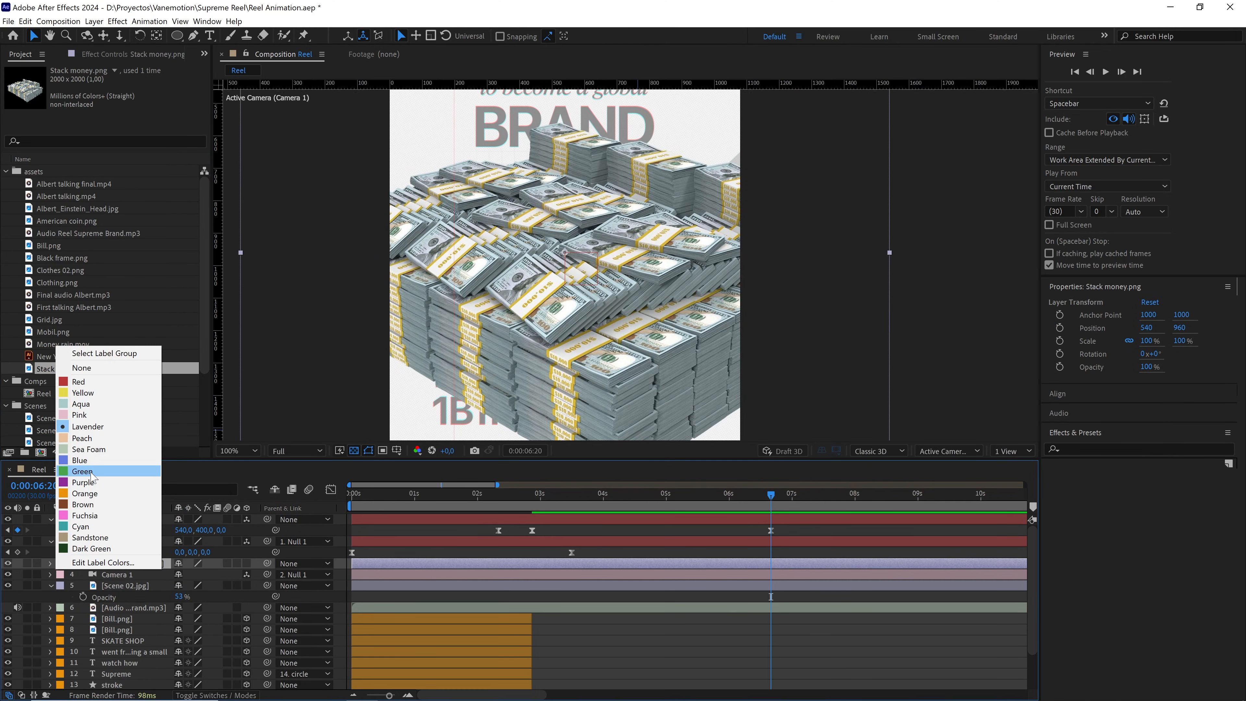
click(82, 472)
Scale the Stack money.png layer to about 43.5% and move it to about Y 931 to match the money in the reference
drag(893, 258, 709, 268)
drag(620, 289, 620, 275)
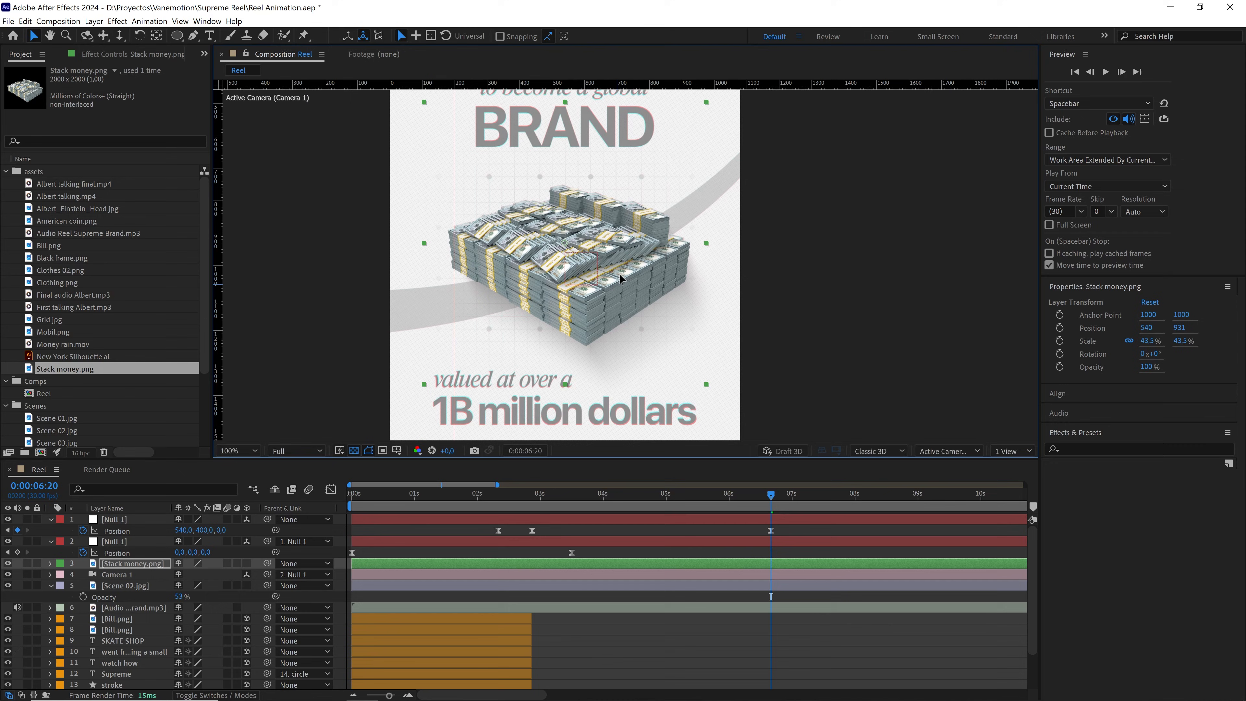
scroll(620, 280, down, 1)
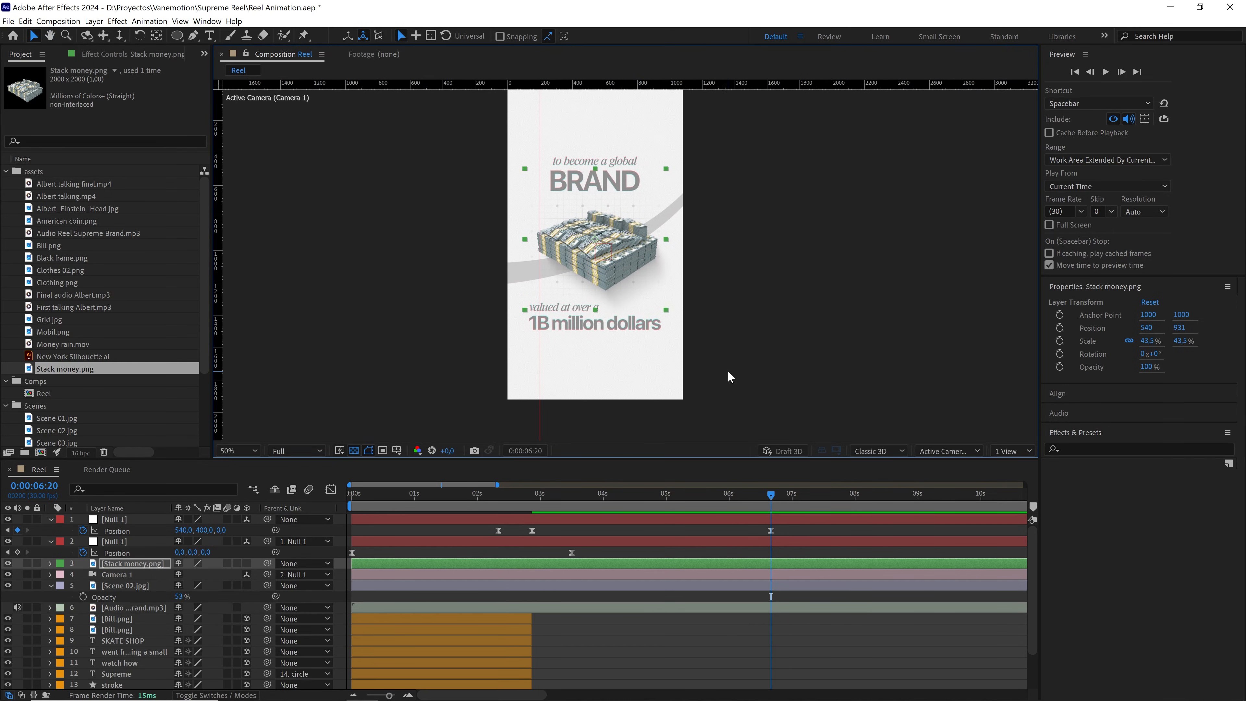
scroll(729, 375, up, 1)
scroll(729, 376, down, 1)
drag(607, 244, 615, 265)
key(v)
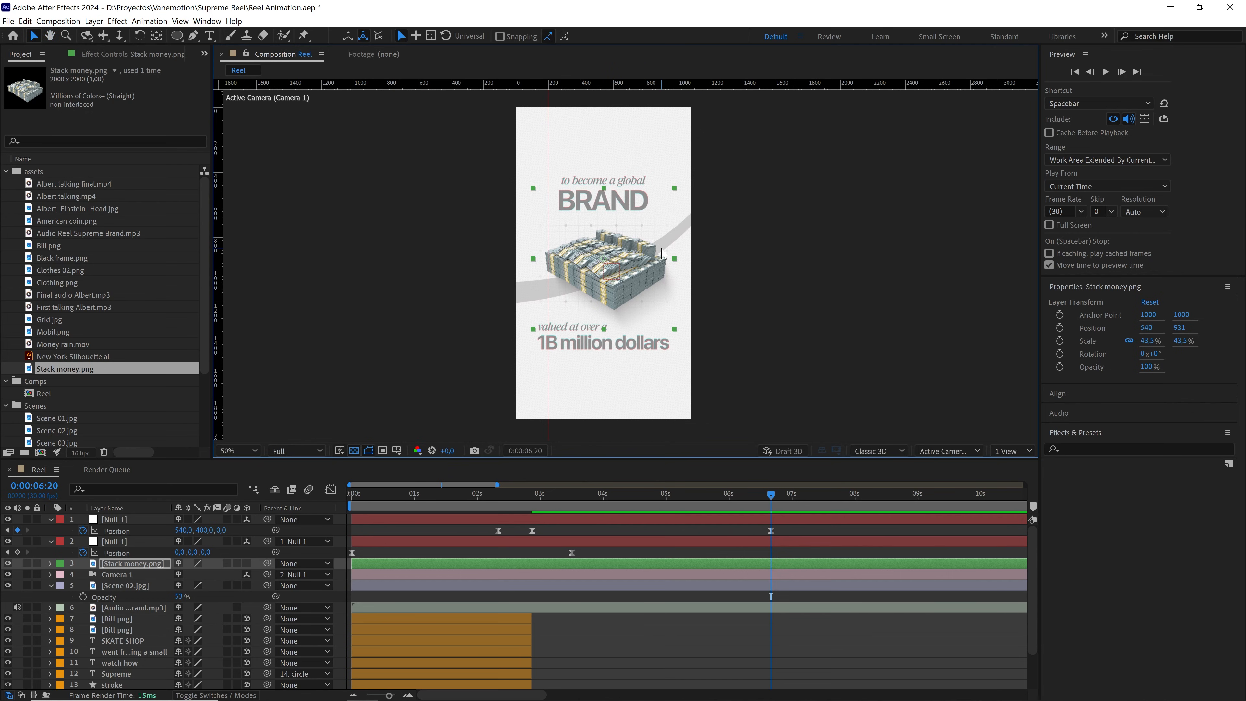
Add Grid.jpg directly below the Stack money.png layer, label it green, and scale it to about 67.3%
click(84, 309)
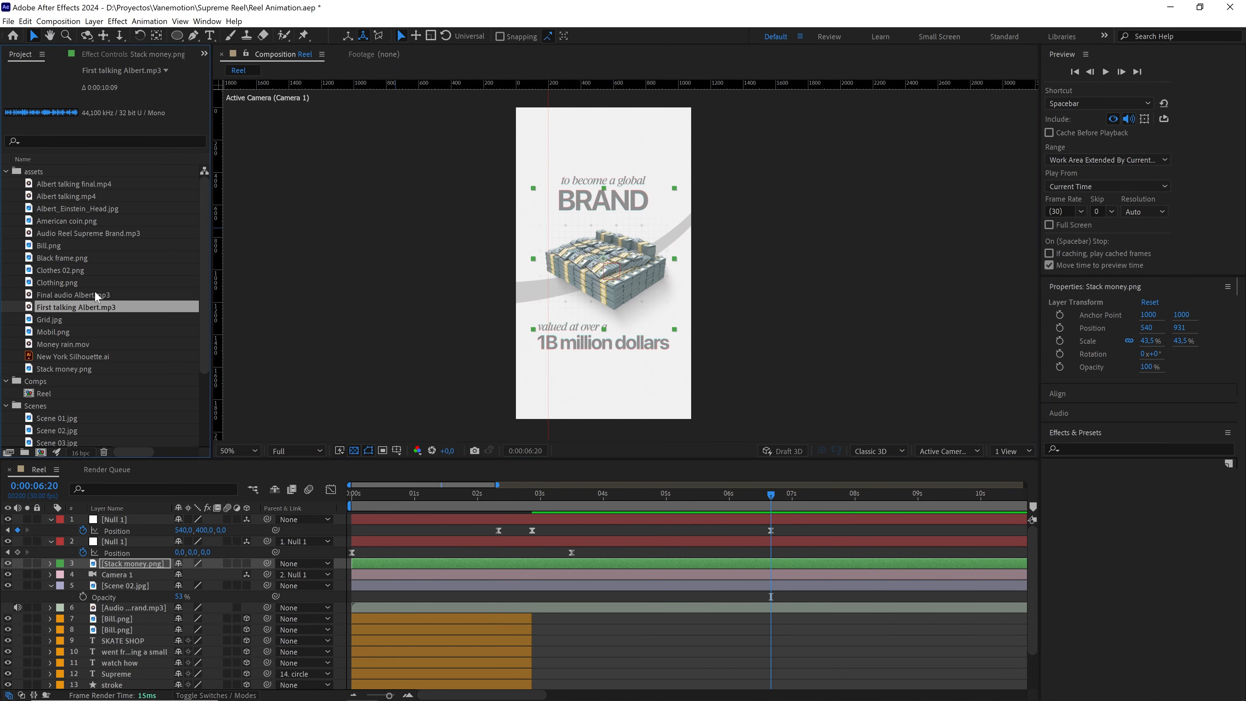
click(69, 319)
drag(131, 545, 134, 569)
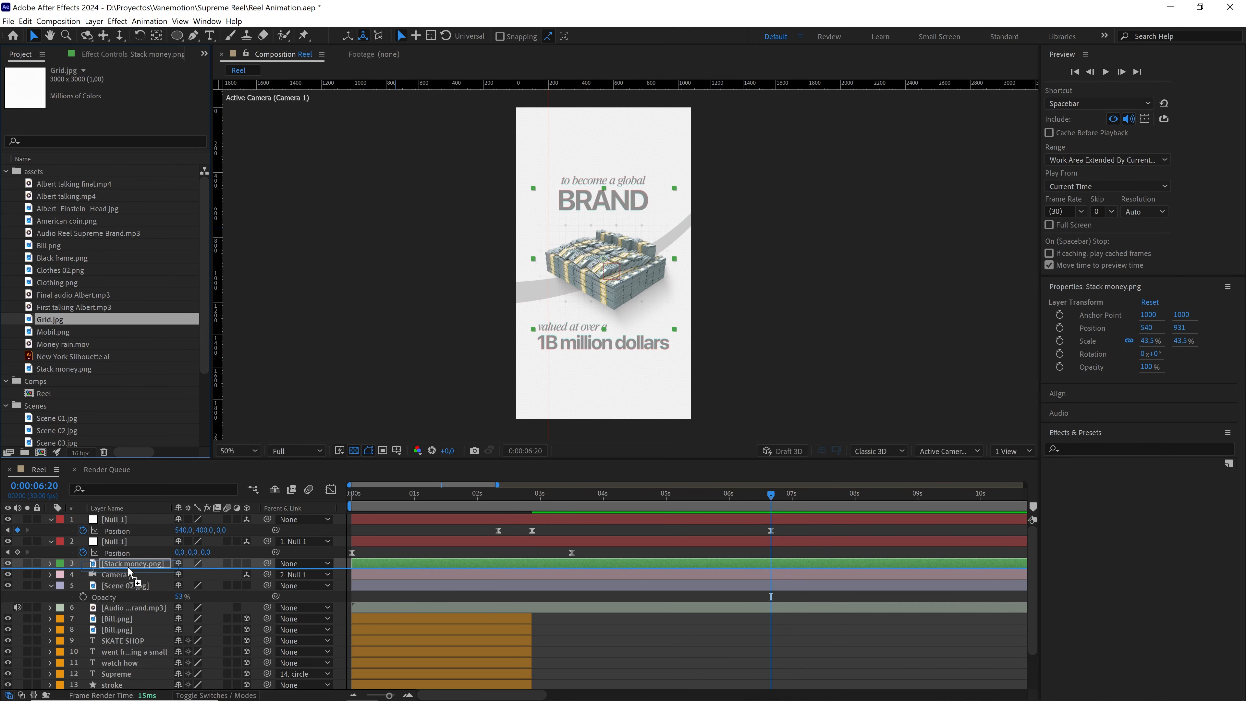
click(59, 574)
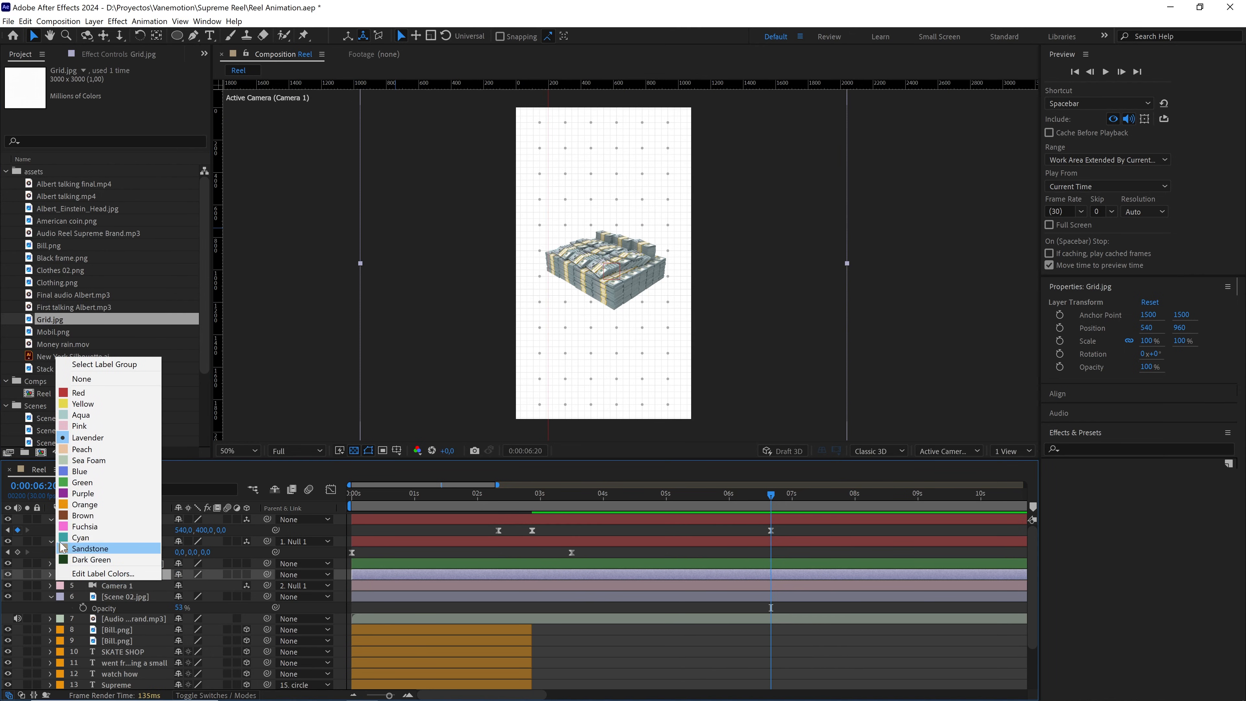
click(79, 482)
drag(832, 263, 768, 265)
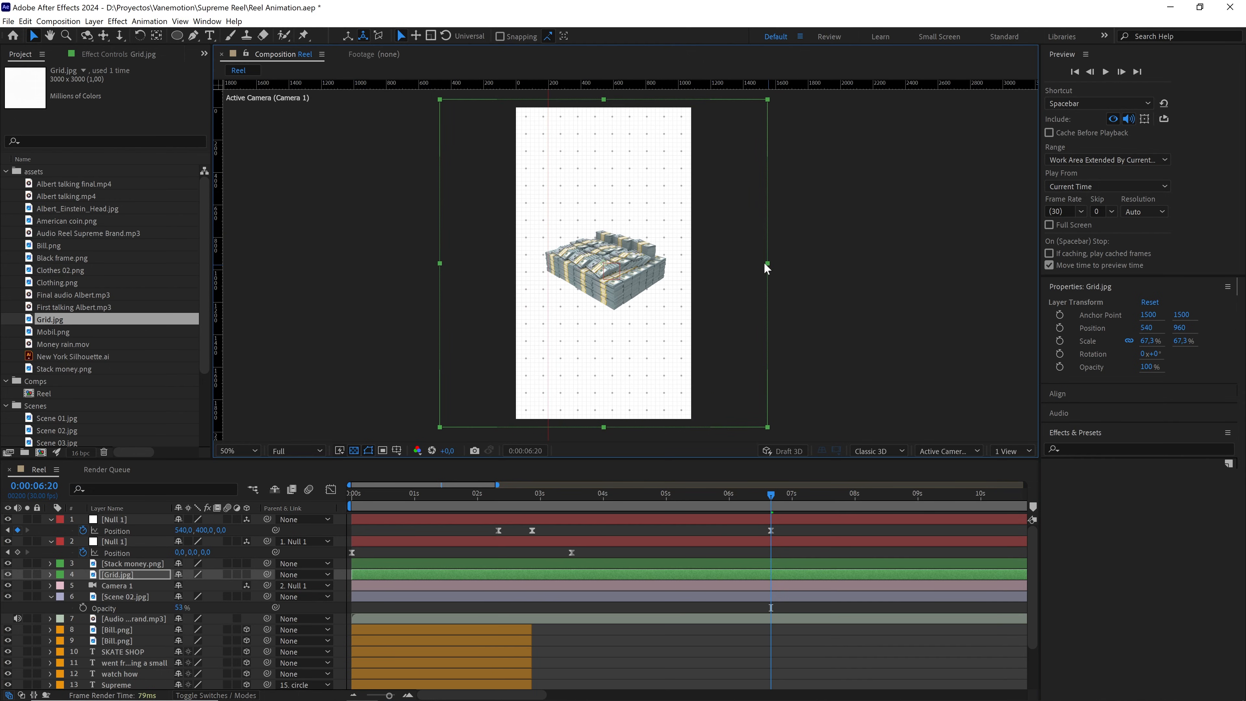
Mask Grid.jpg with a rounded rectangle around the money stack and reduce the mask's height to fit between the text blocks
click(177, 35)
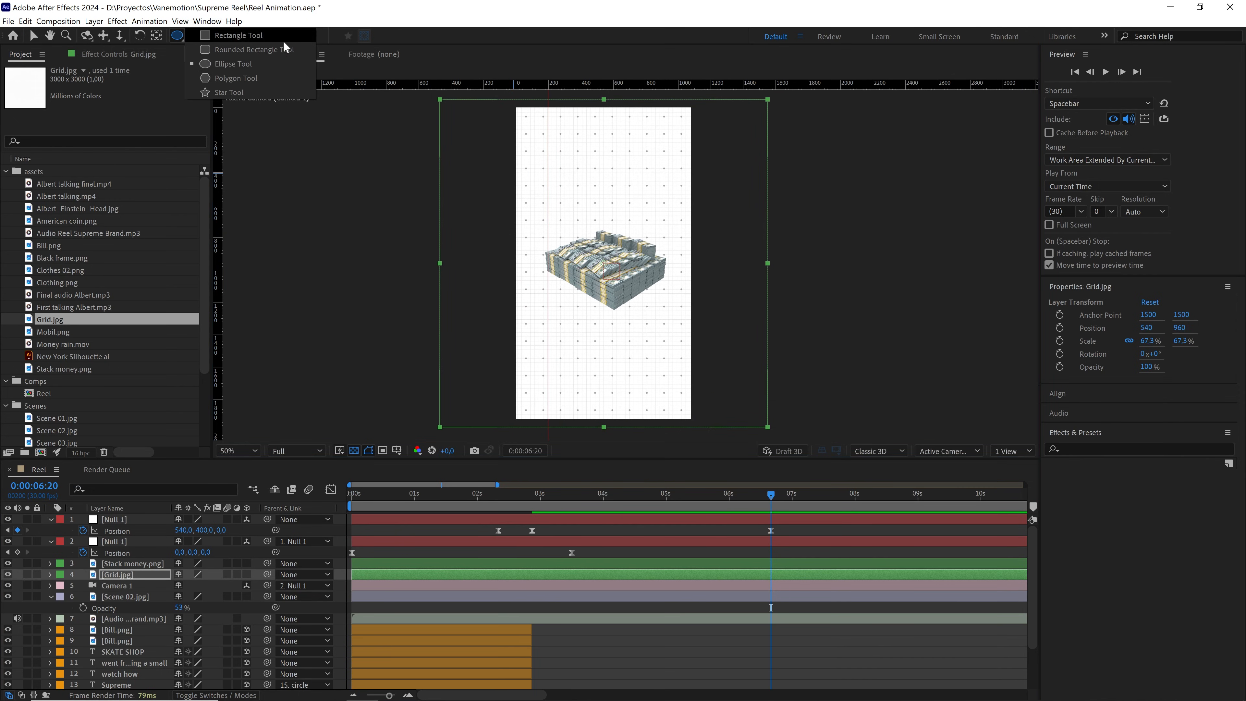
click(278, 50)
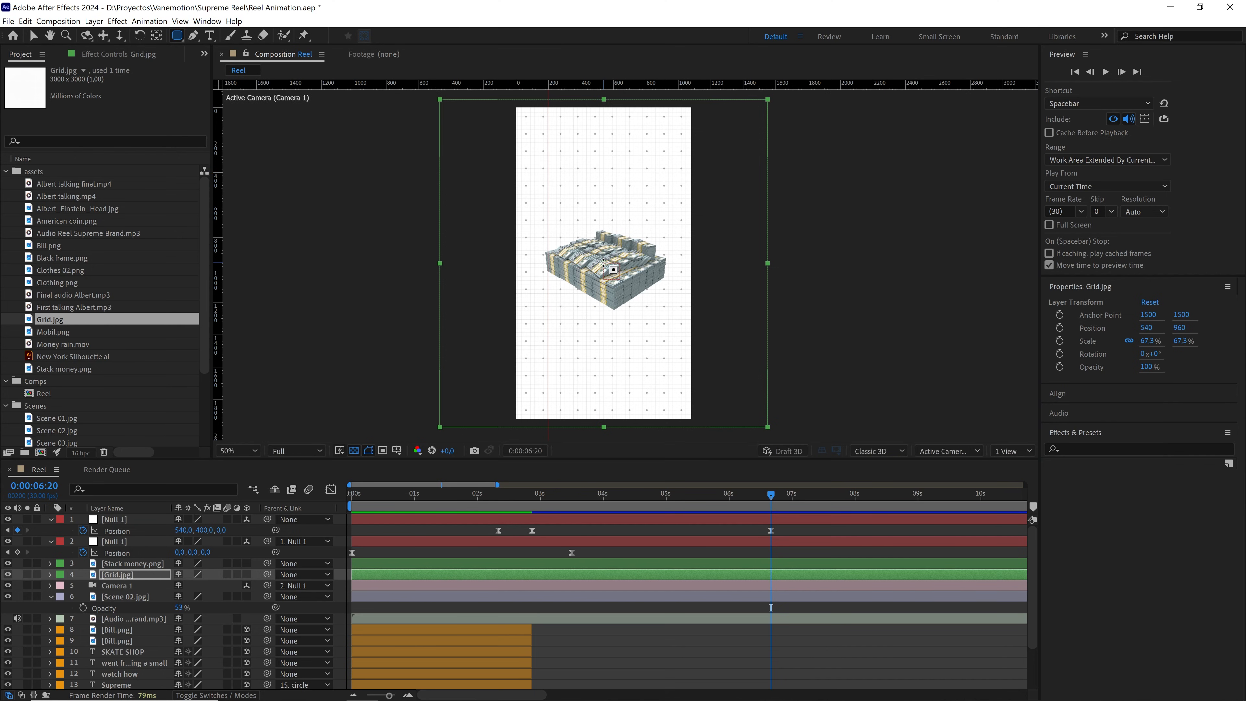
drag(604, 263, 681, 316)
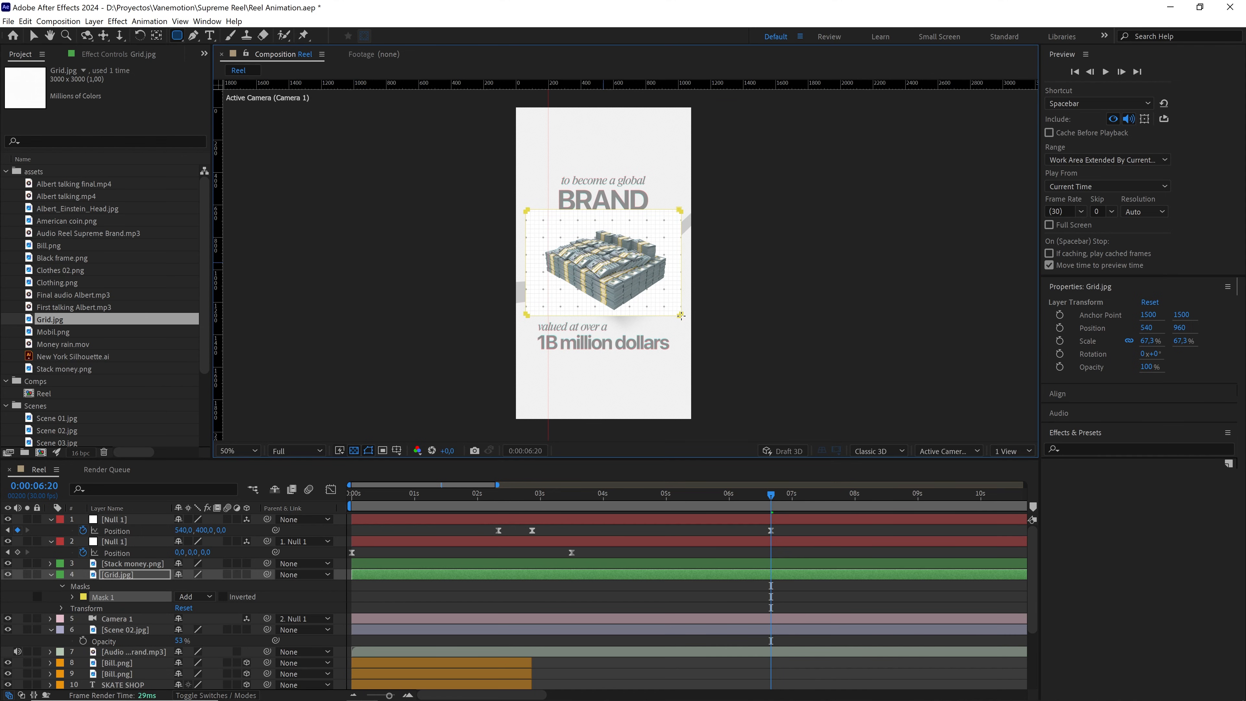
key(slash)
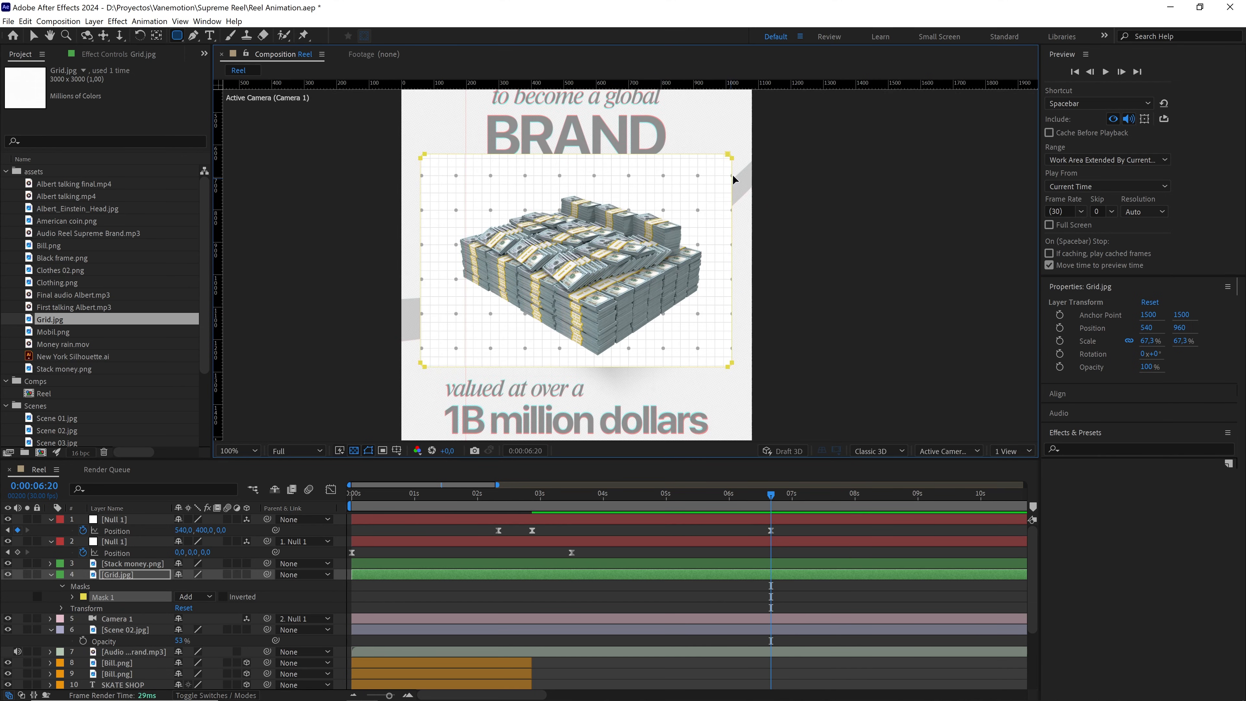
key(v)
drag(425, 158, 427, 181)
scroll(553, 232, down, 2)
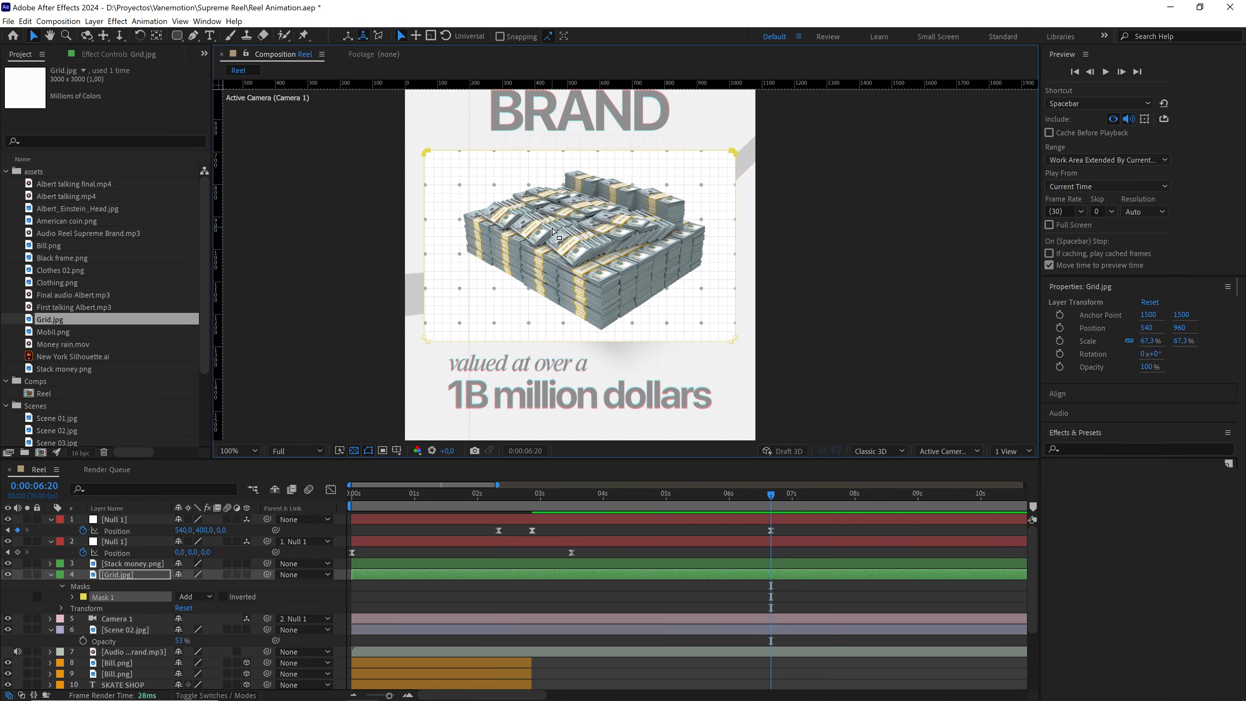
Set the grid mask's feather to 200 pixels and the Grid.jpg layer's blending mode to Multiply
click(73, 597)
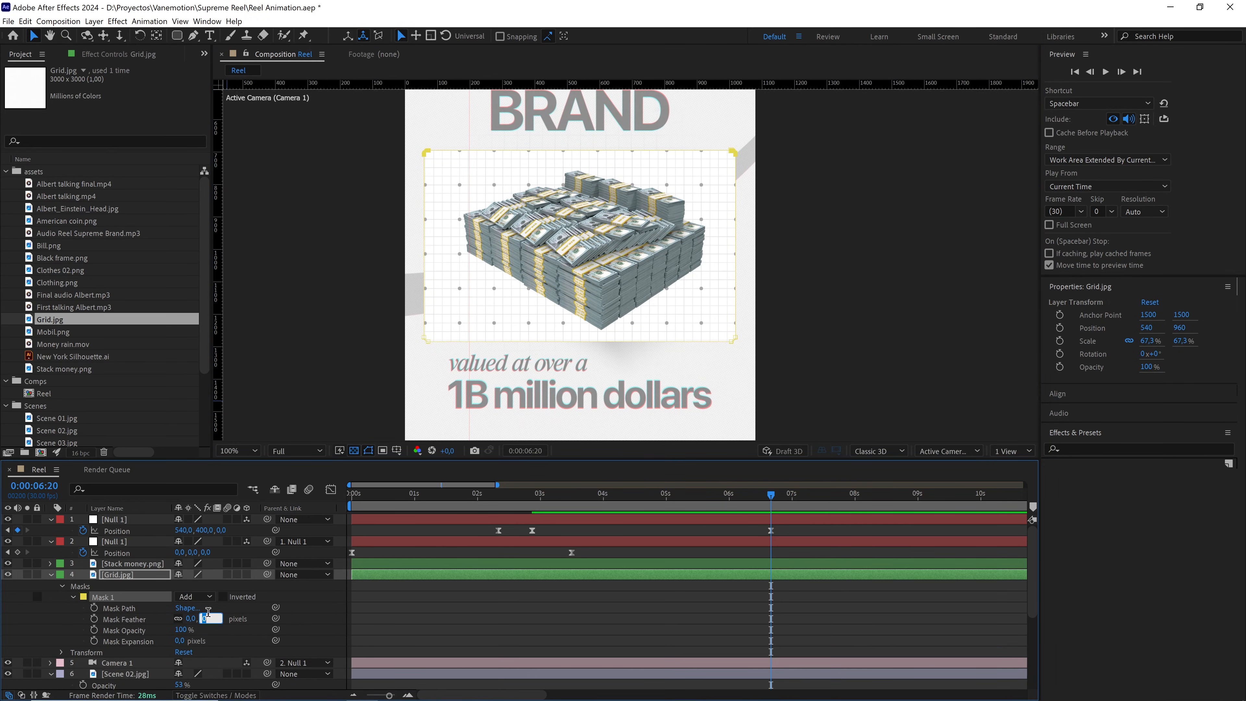
click(153, 578)
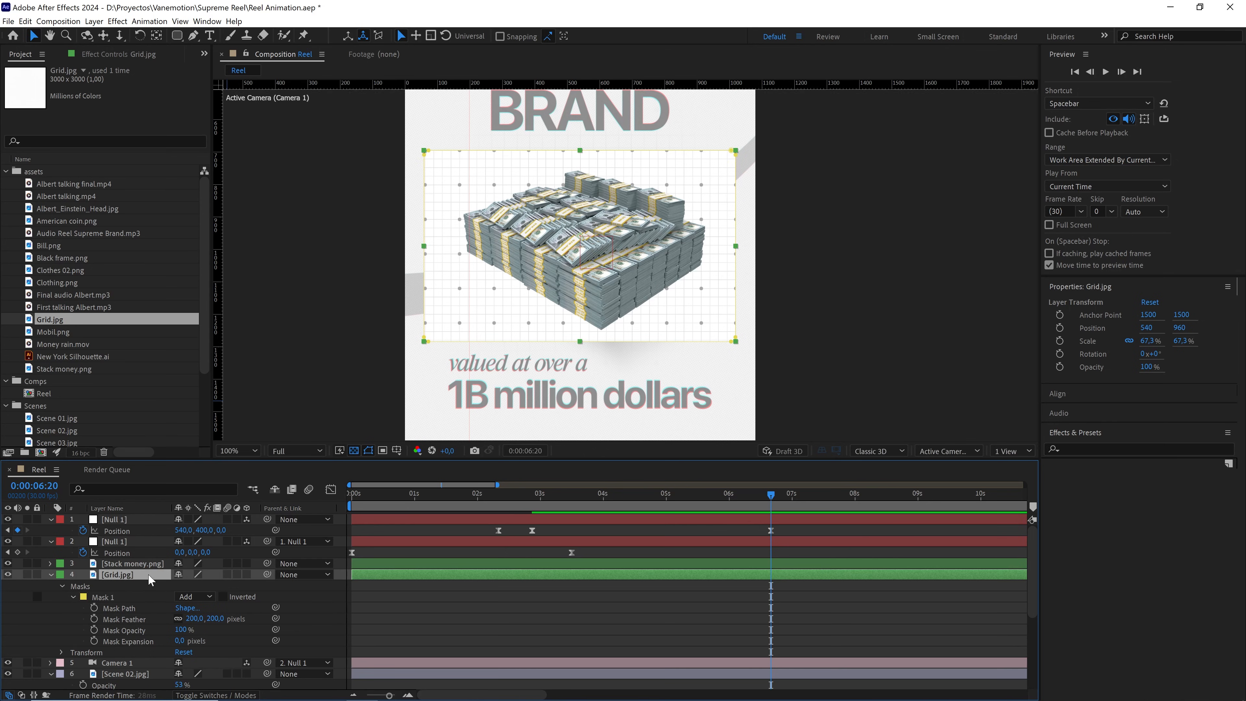
key(F4)
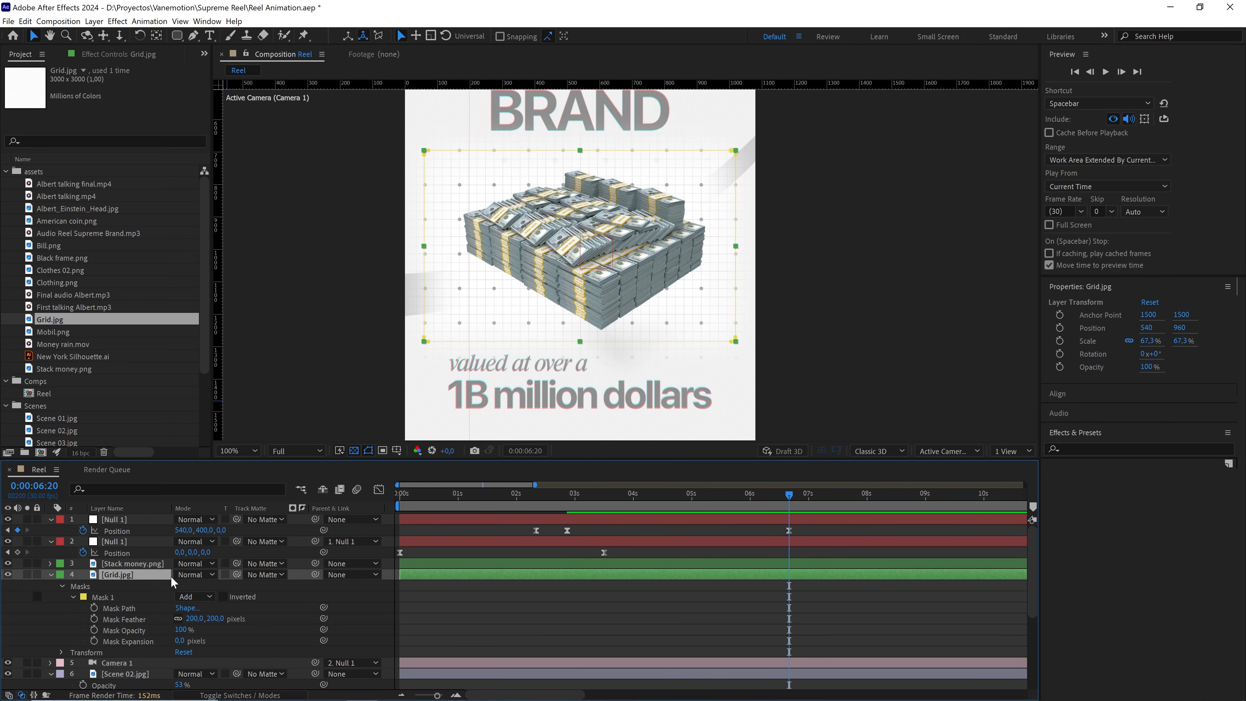
key(F4)
key(F4)
click(189, 573)
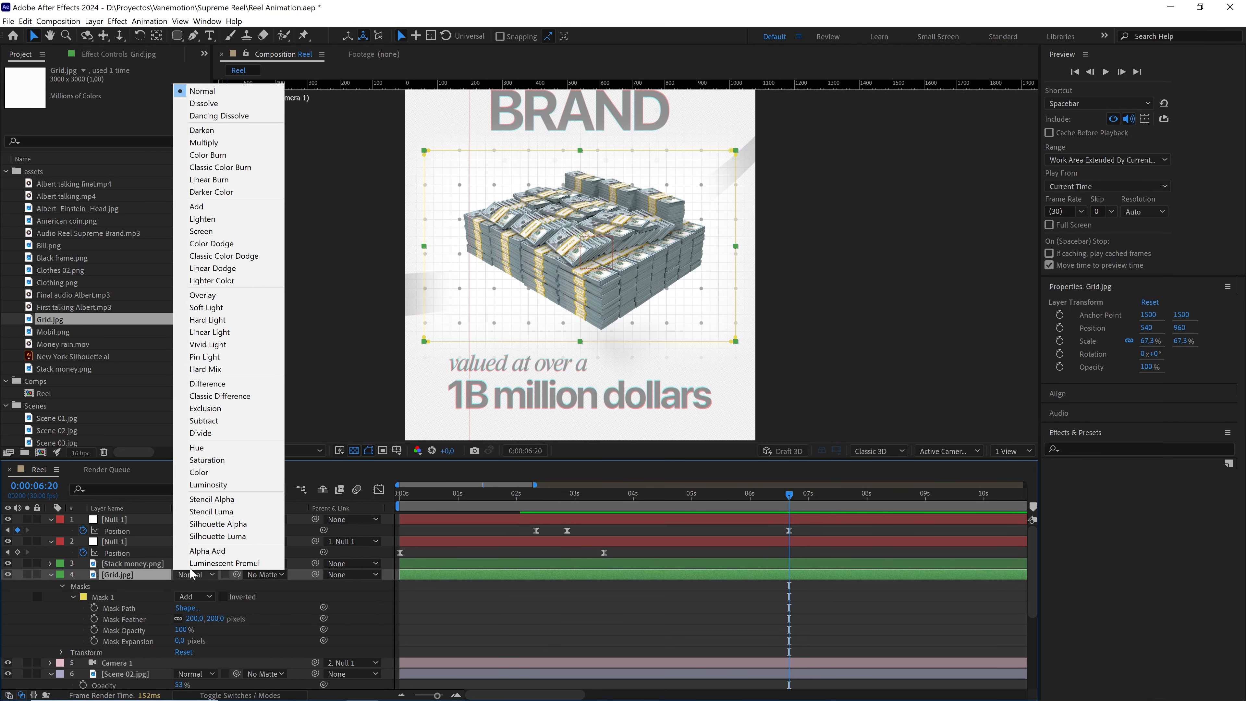
click(203, 144)
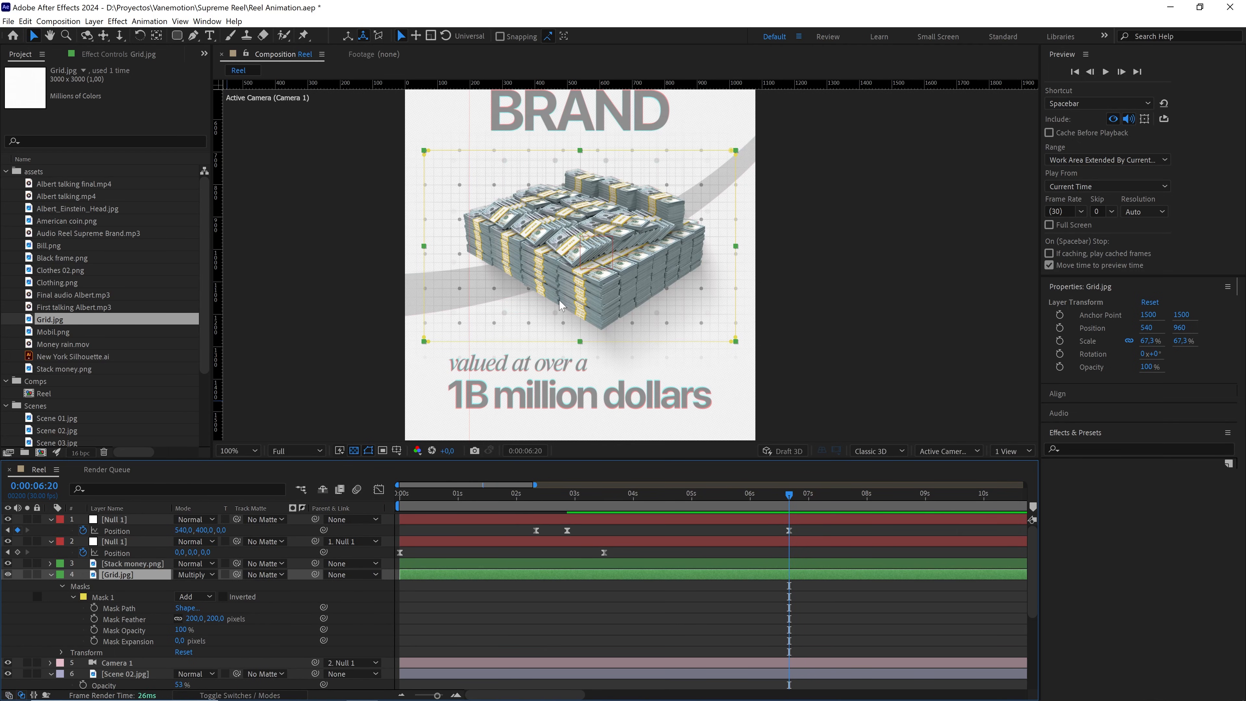
mouse_move(613, 378)
mouse_down()
mouse_move(608, 343)
mouse_move(612, 376)
mouse_up()
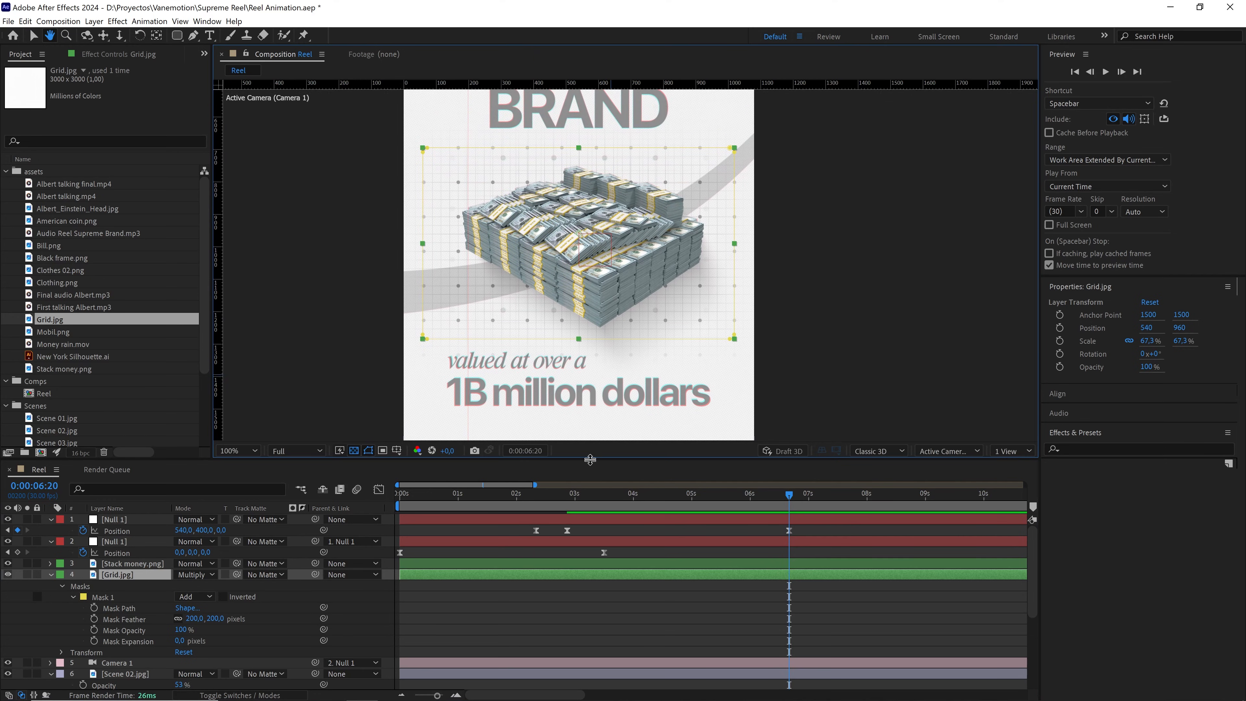
Duplicate the SKATE SHOP and "went from being a small" text layers, move the copies above Stack money.png, and label them green
click(547, 598)
drag(438, 696, 421, 696)
scroll(421, 664, down, 2)
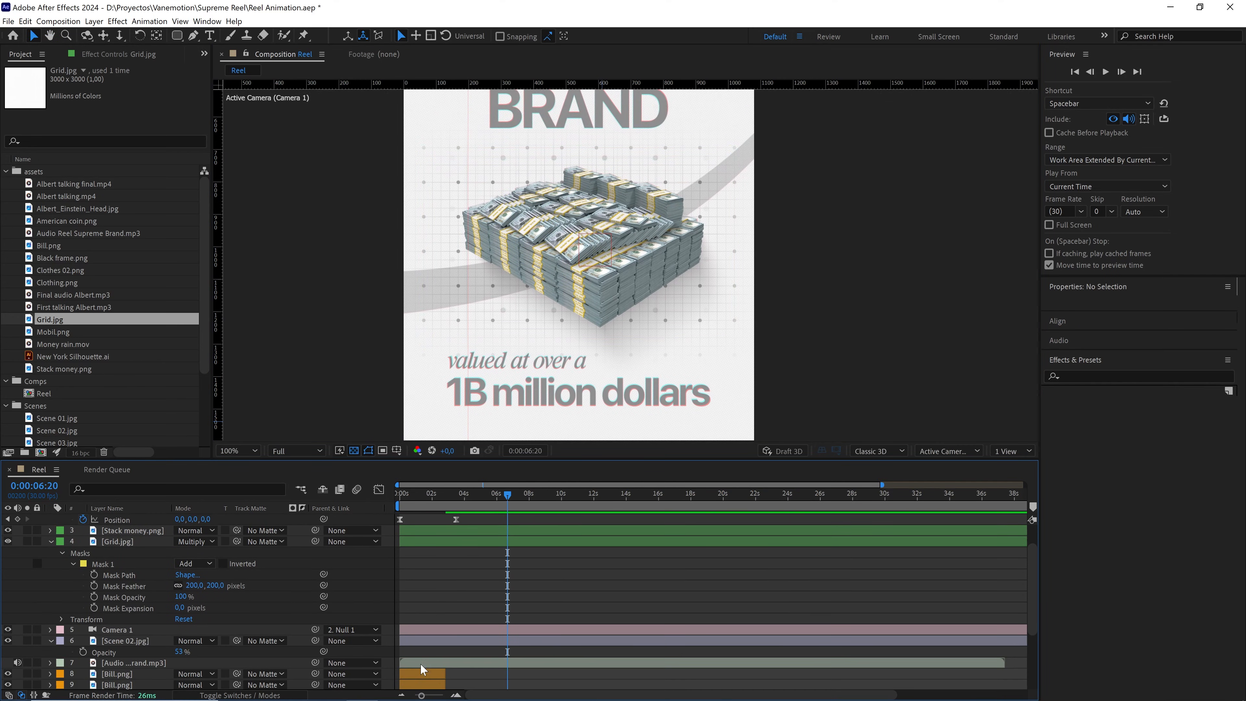
drag(627, 228, 620, 310)
click(51, 542)
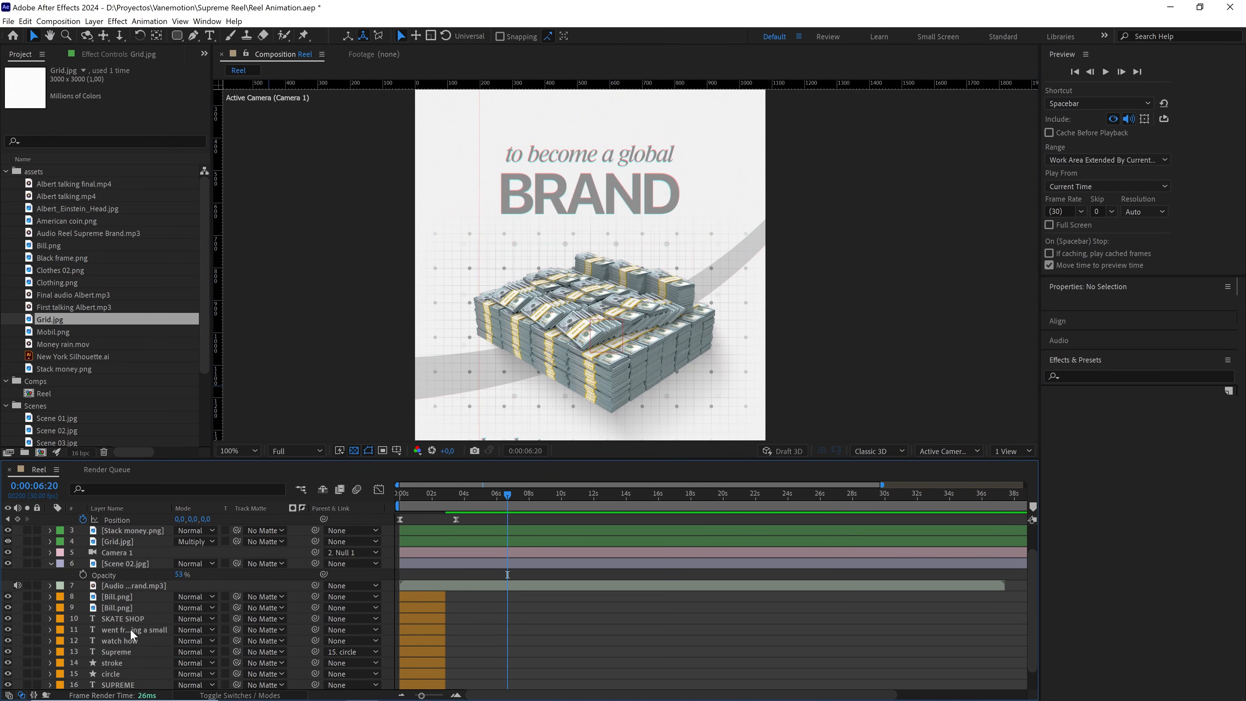
click(131, 629)
shift+click(132, 619)
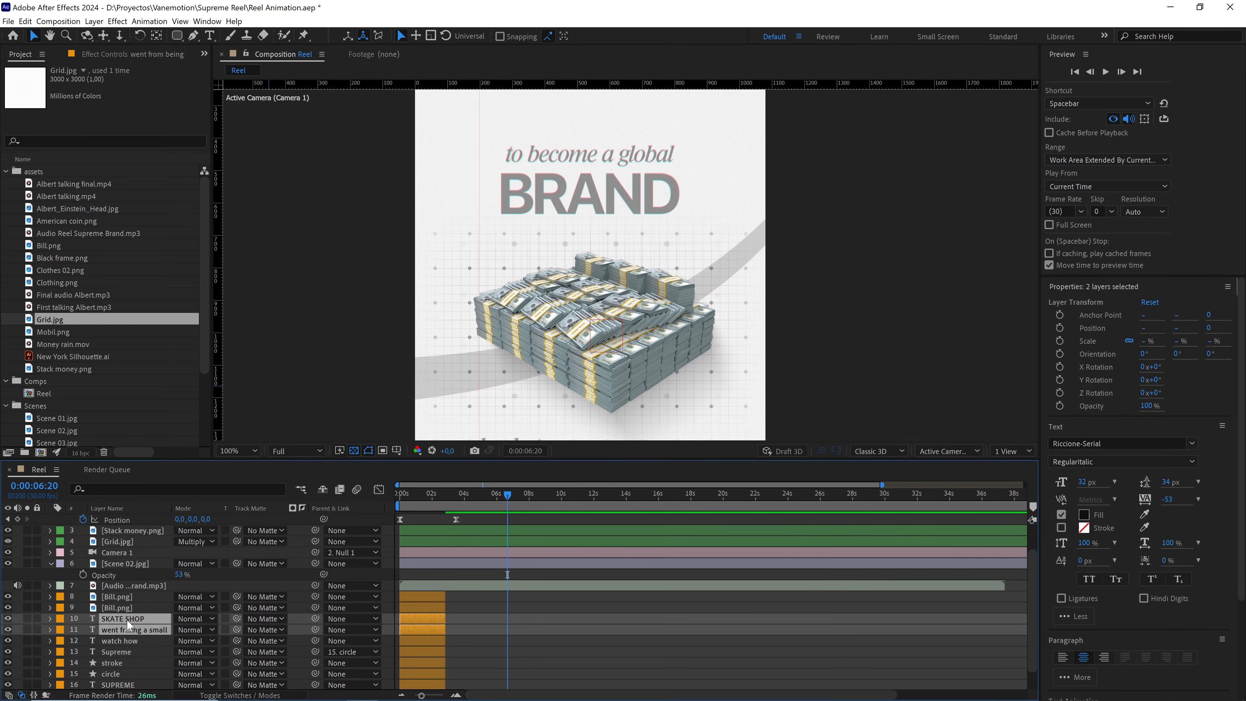
key(ctrl+d)
drag(126, 619, 128, 528)
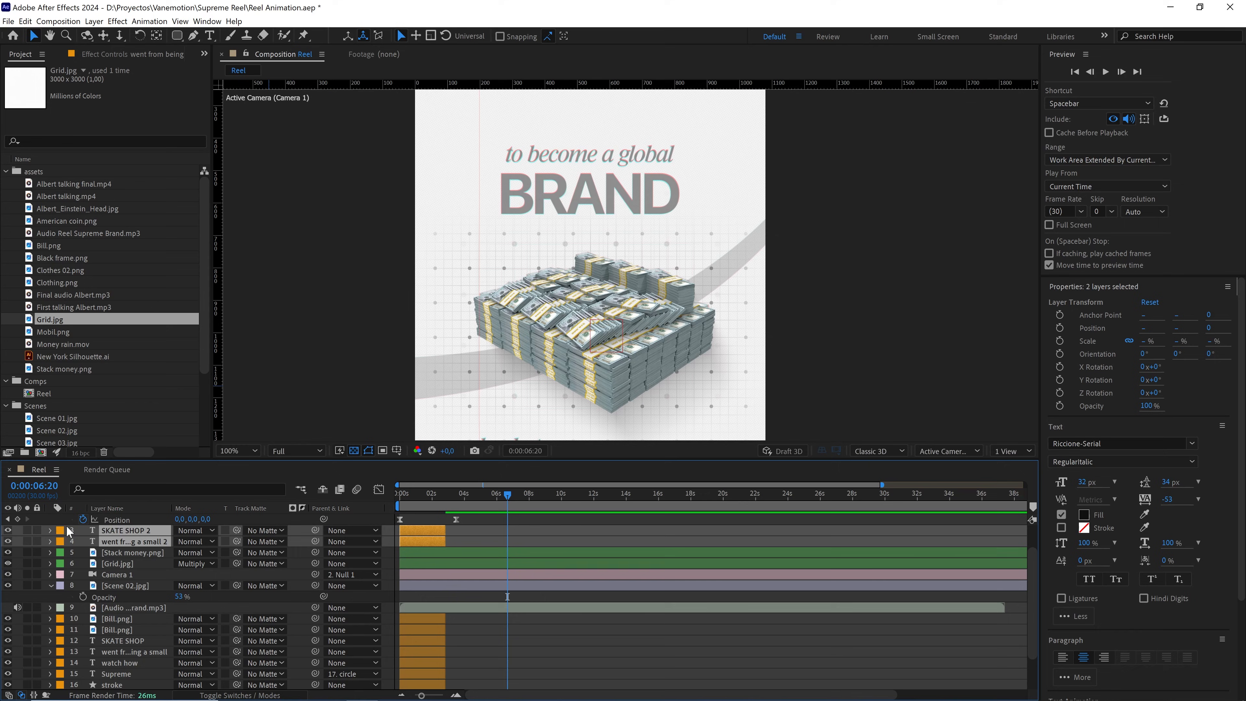
click(60, 531)
click(89, 437)
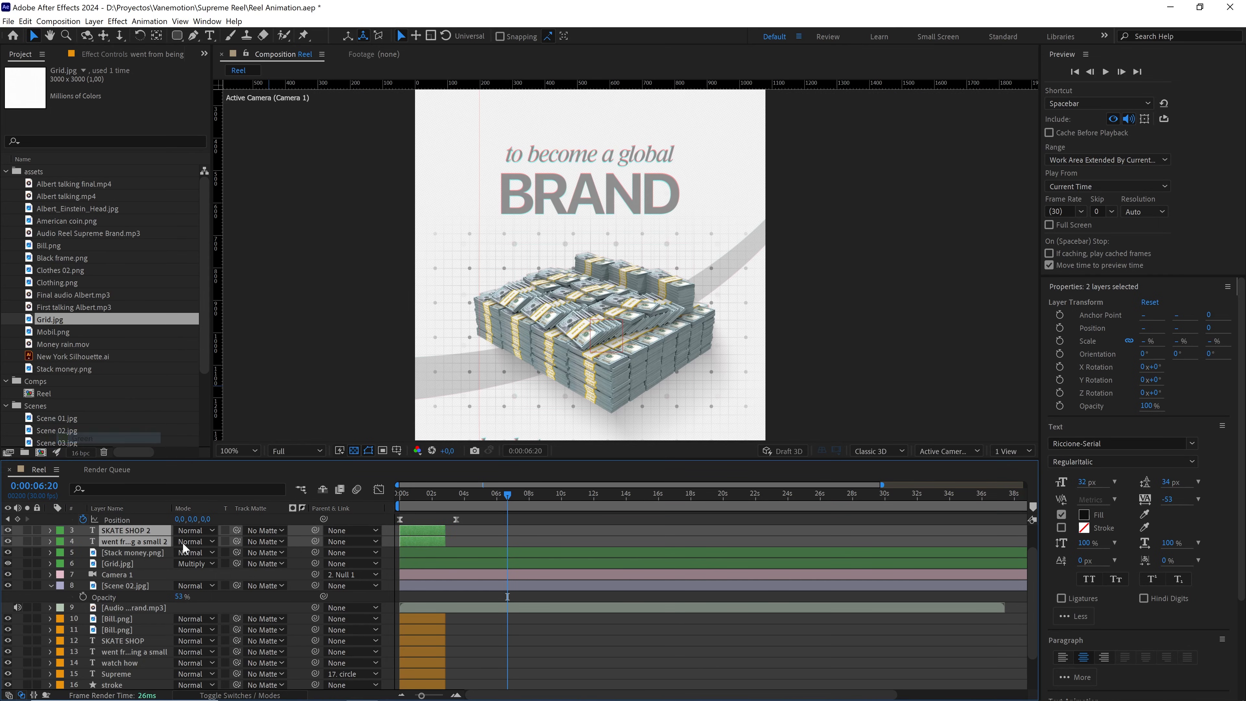
key(F4)
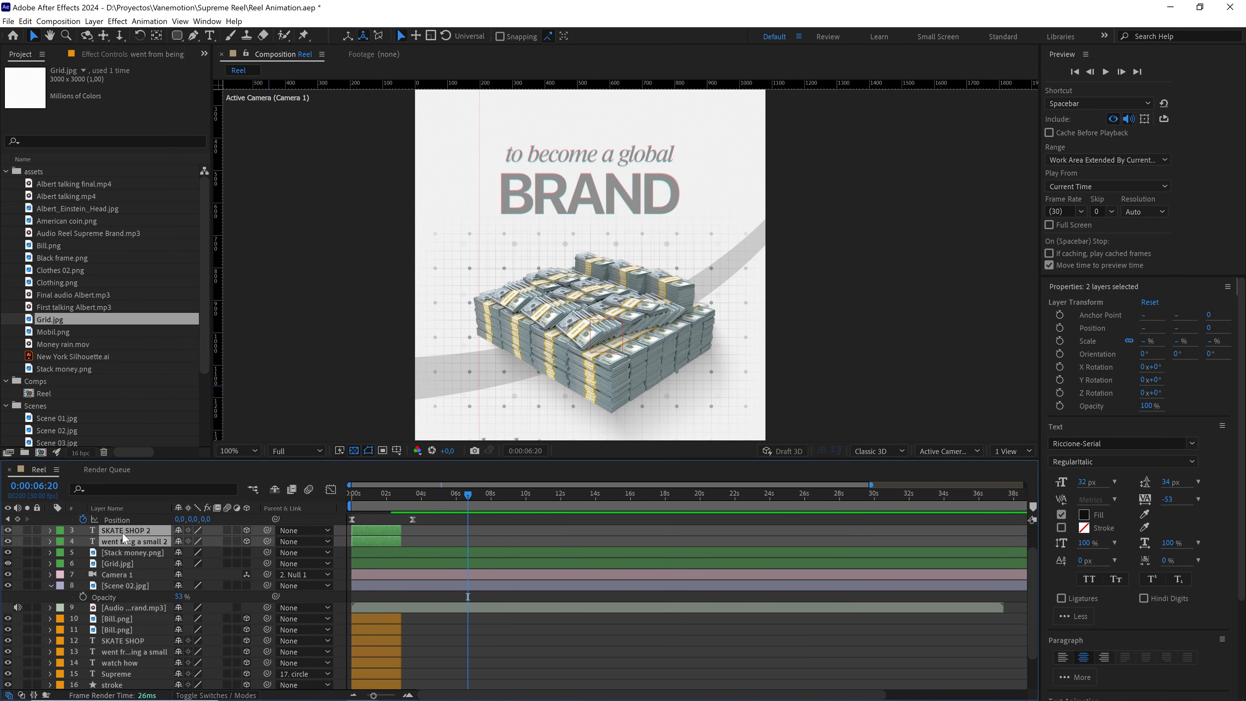
Turn off 3D for the two green duplicated text layers and shift them to start at about 0:00:02:19
click(247, 532)
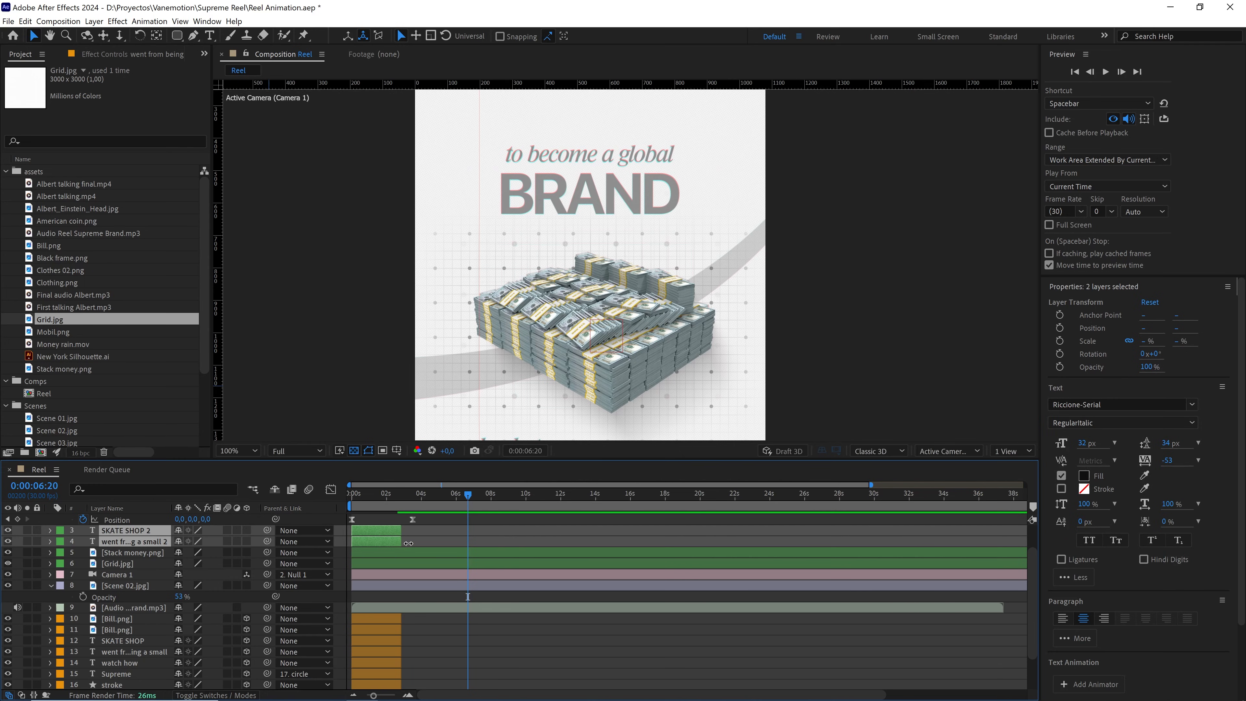
scroll(403, 553, up, 3)
drag(382, 569, 524, 569)
drag(587, 423, 574, 358)
drag(468, 496, 387, 507)
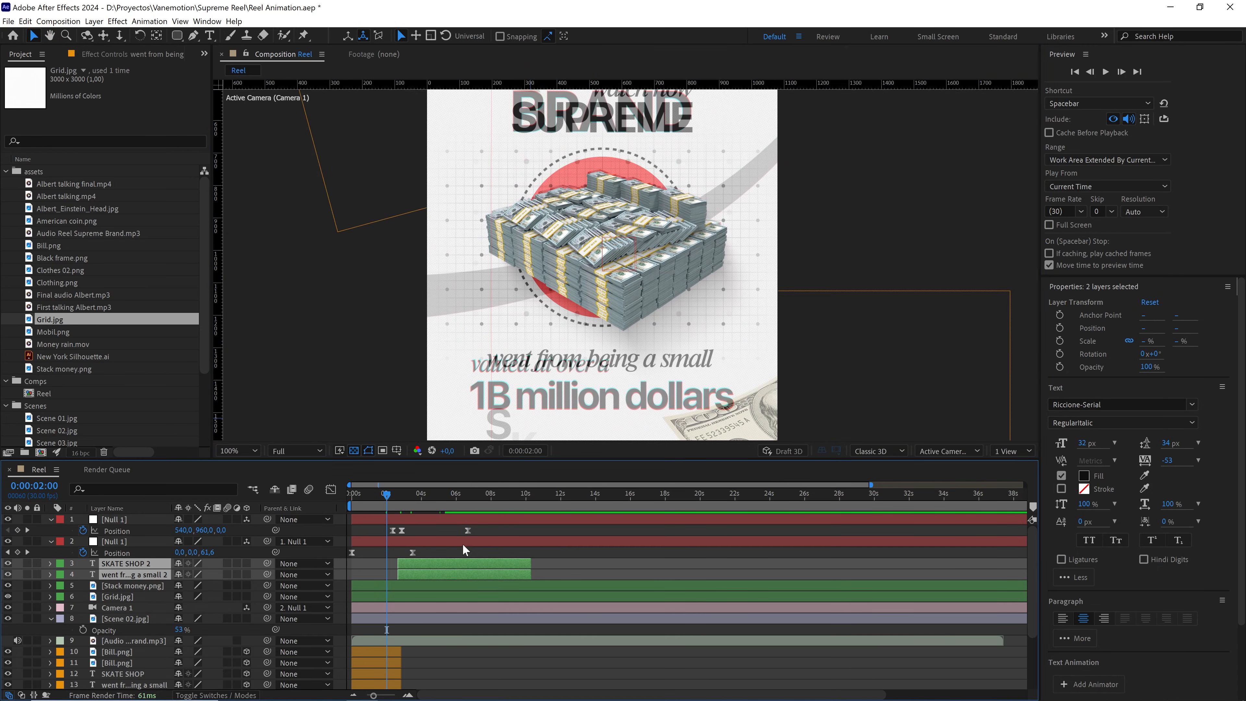
click(553, 550)
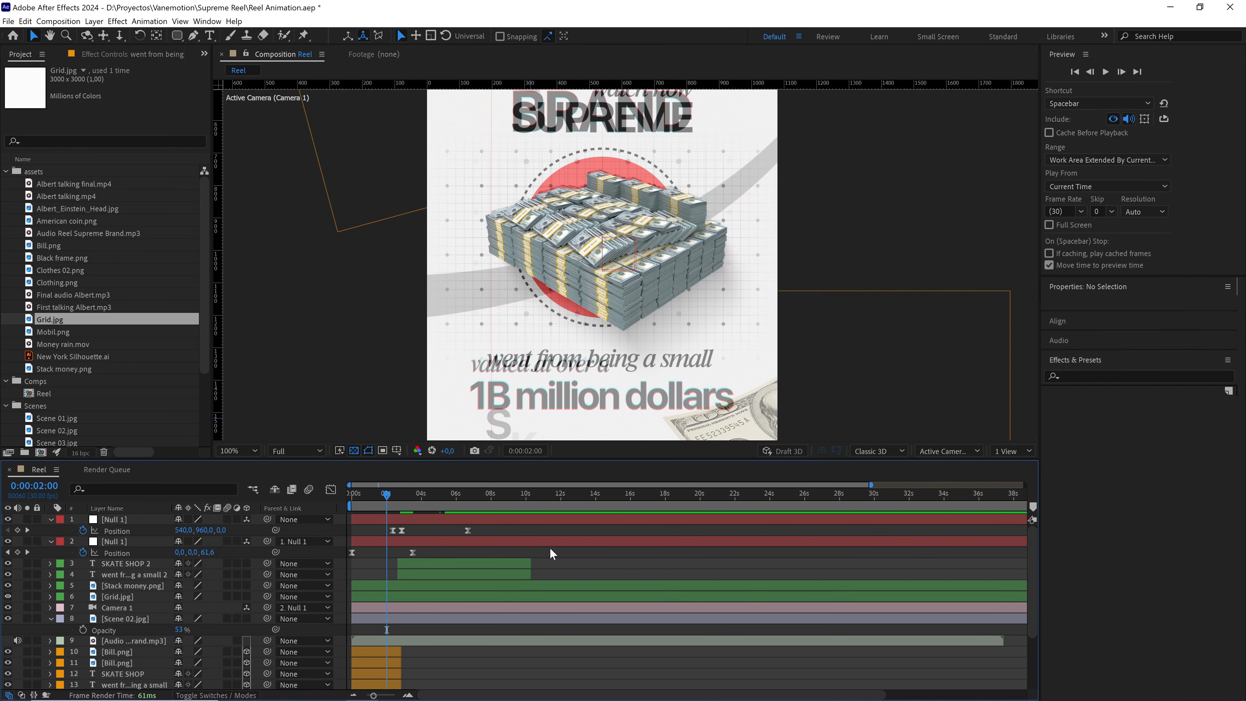
key(space)
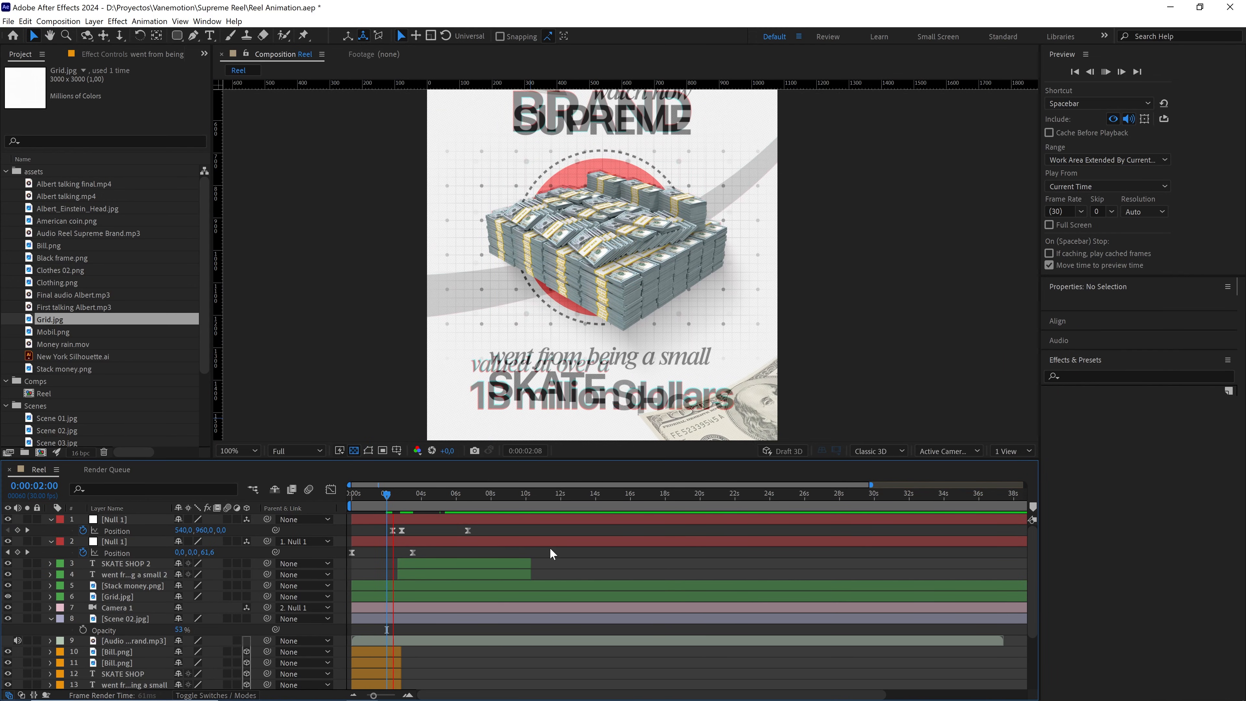
key(space)
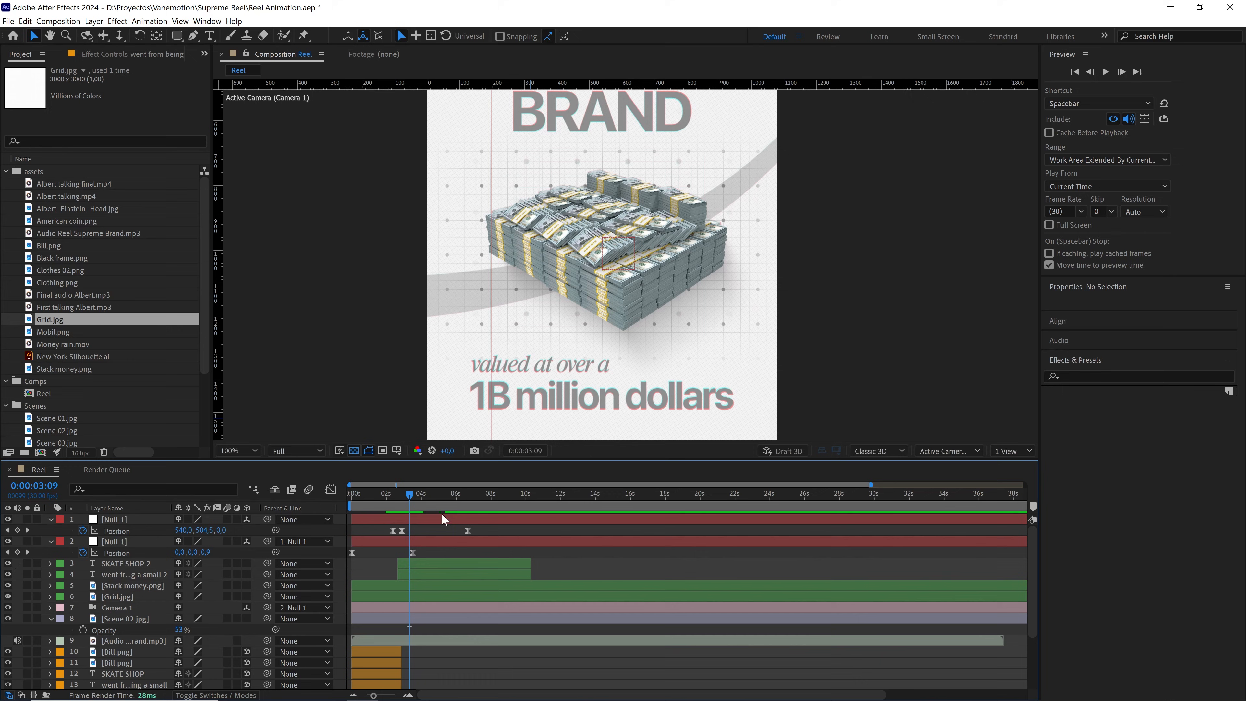
Temporarily hide the Scene 02.jpg reference, preview the duplicated text's animation, and show the reference again
drag(406, 495, 463, 496)
click(134, 620)
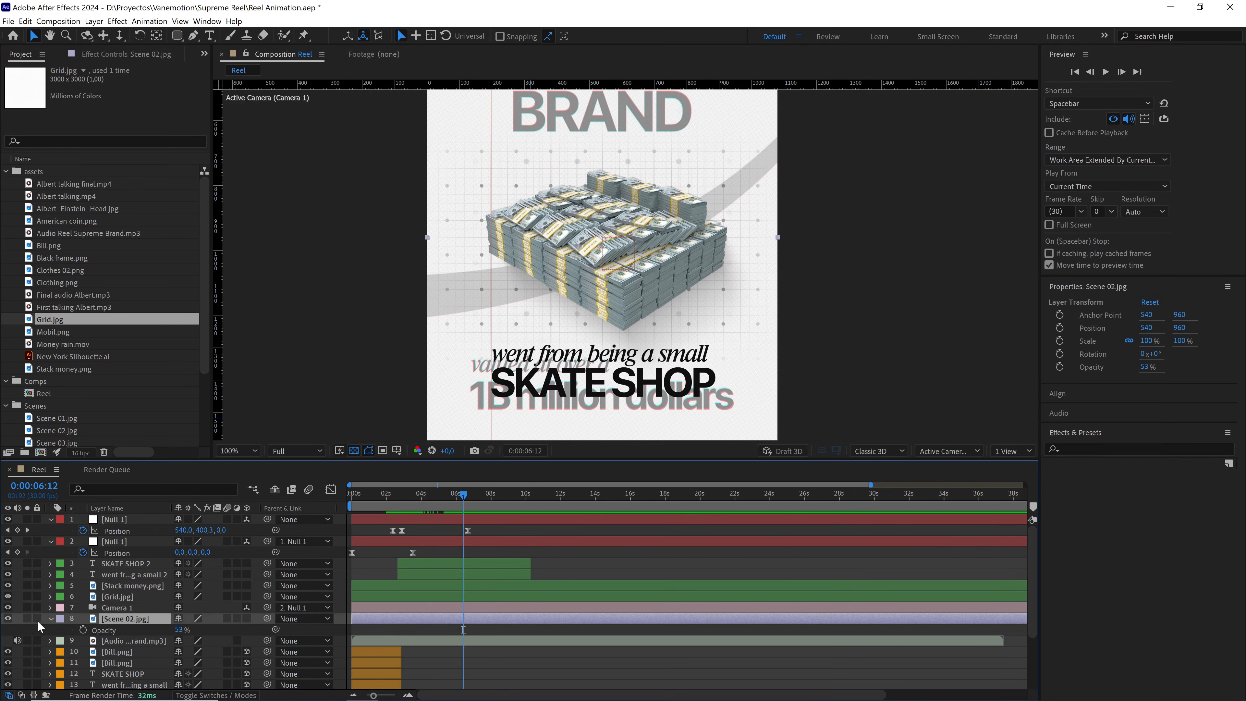
click(7, 618)
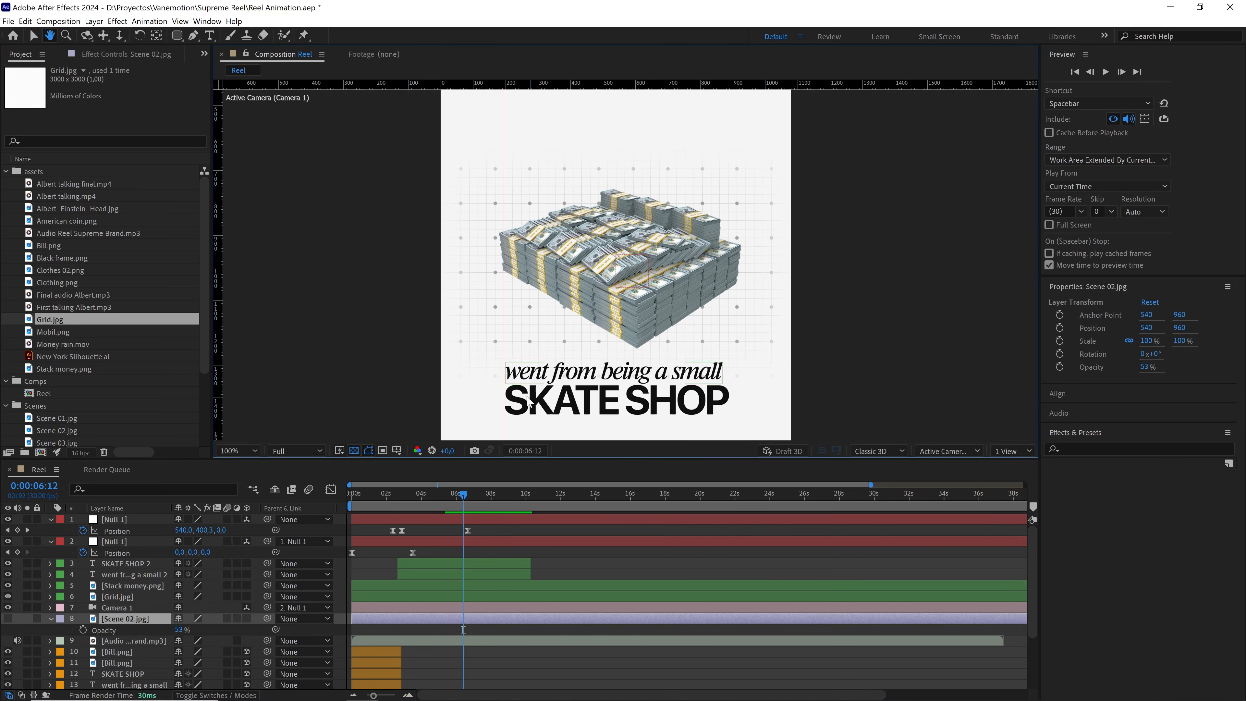
click(444, 495)
drag(443, 495, 403, 496)
key(space)
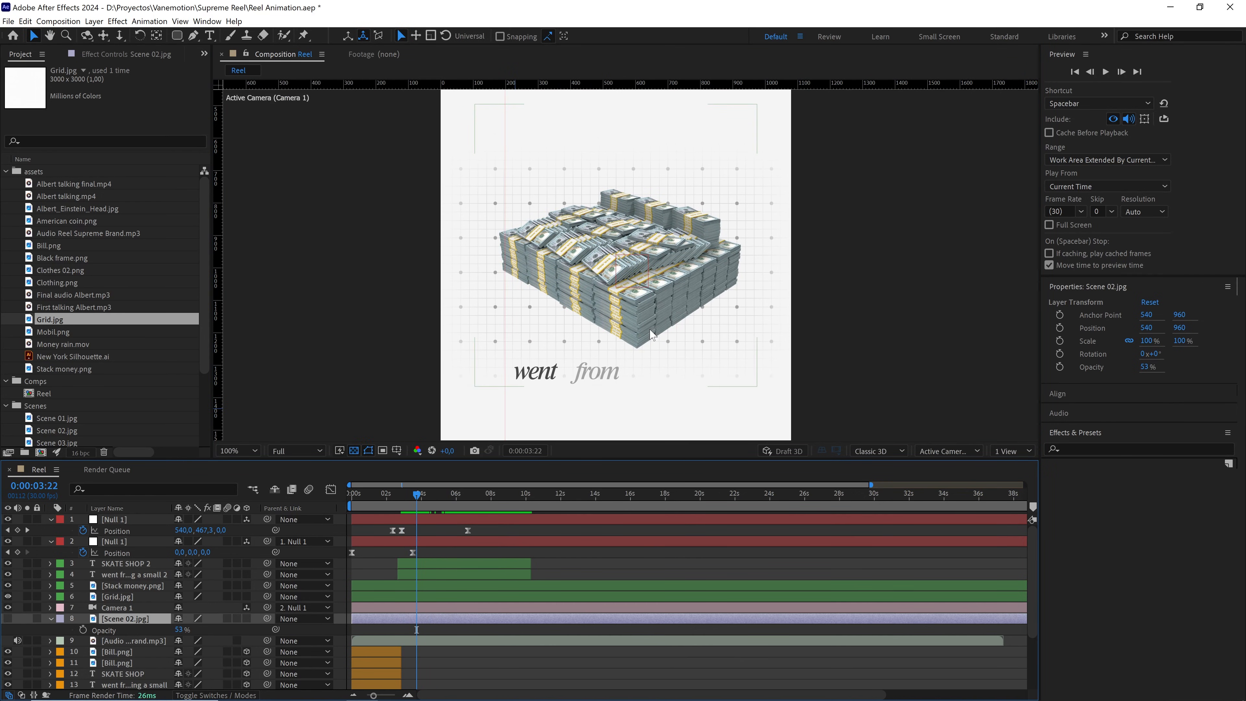
drag(661, 299, 665, 337)
click(136, 618)
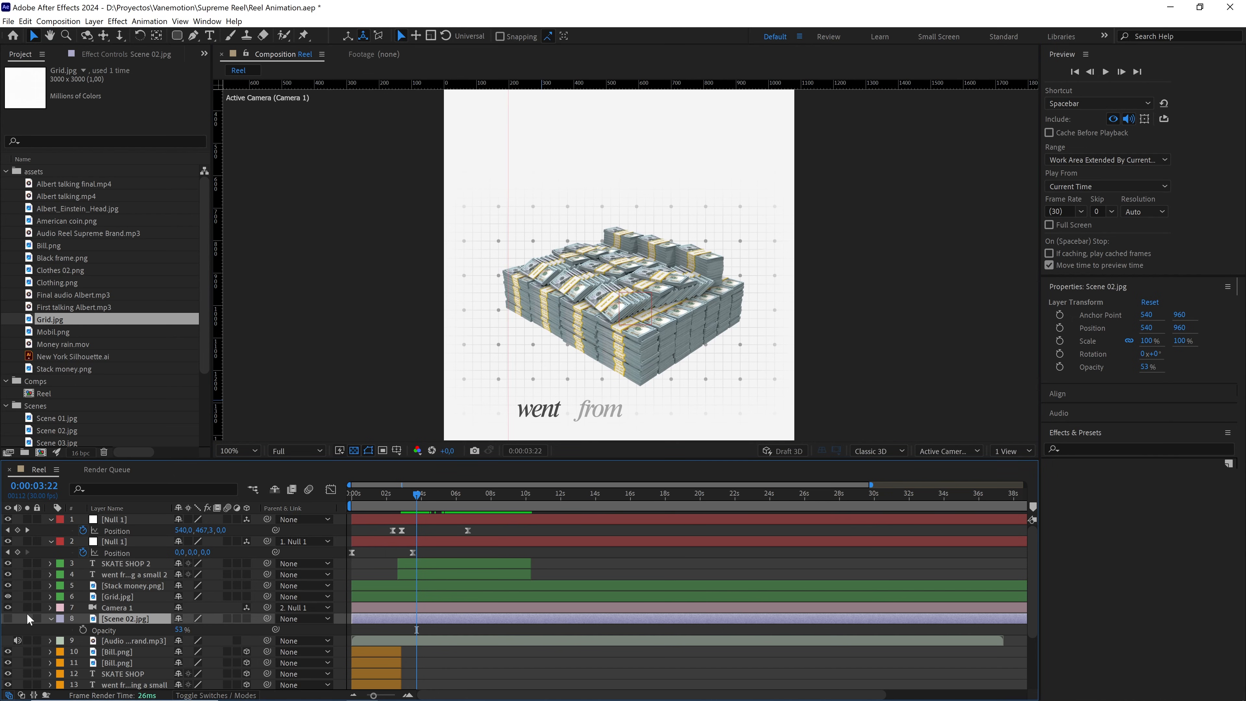
click(8, 618)
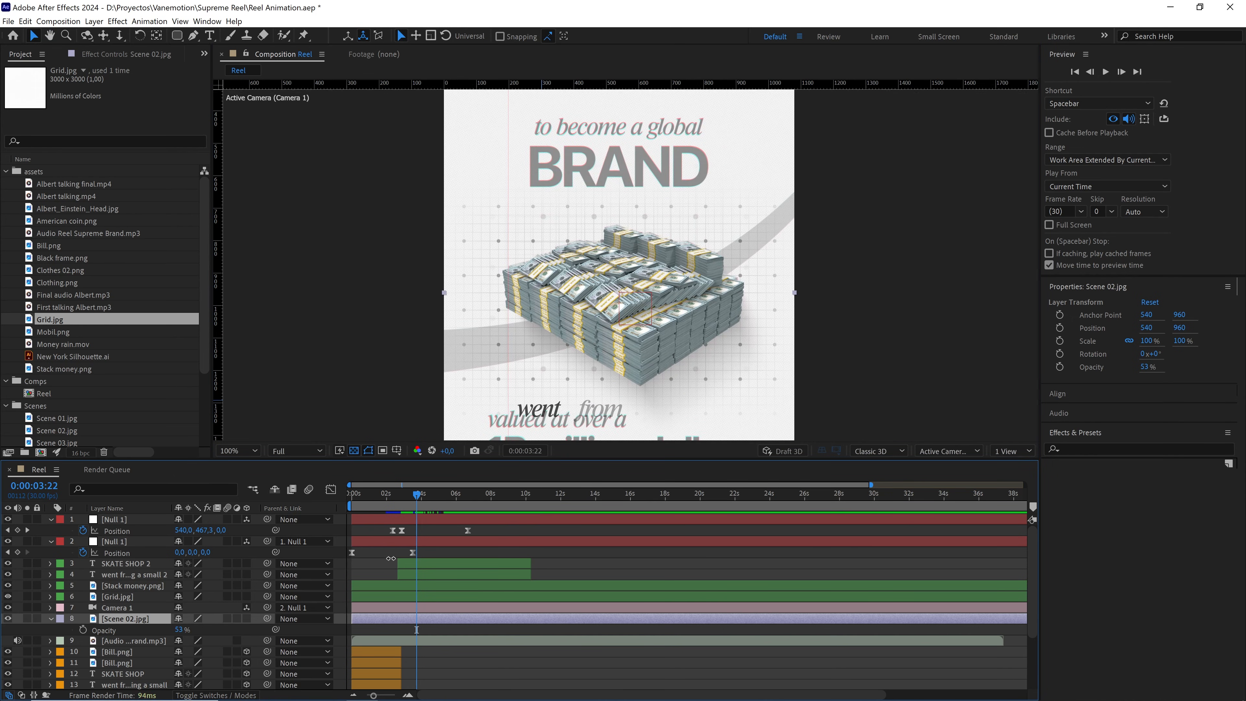
Move the duplicated "went from being a small" text onto the reference line above BRAND, at Y position 445
click(146, 575)
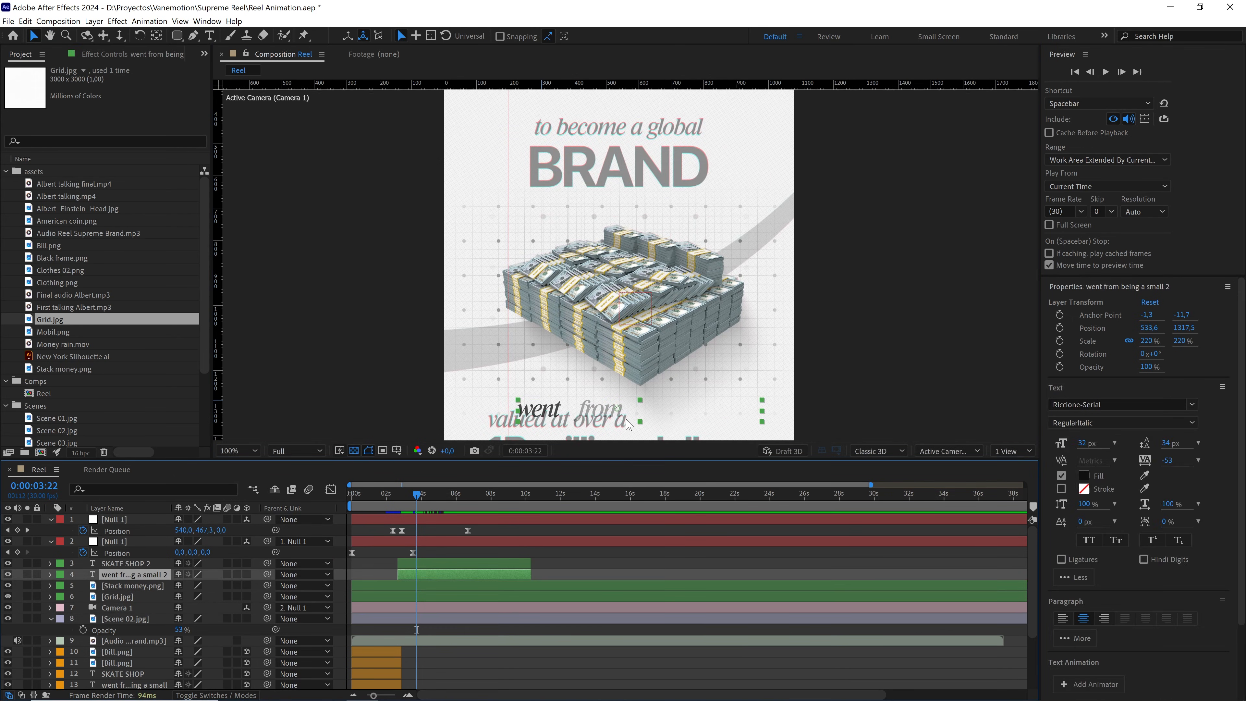
drag(622, 413, 598, 336)
scroll(609, 282, up, 1)
drag(577, 235, 579, 168)
Replace the duplicated line's text with "to become a global" and preview it
double_click(580, 186)
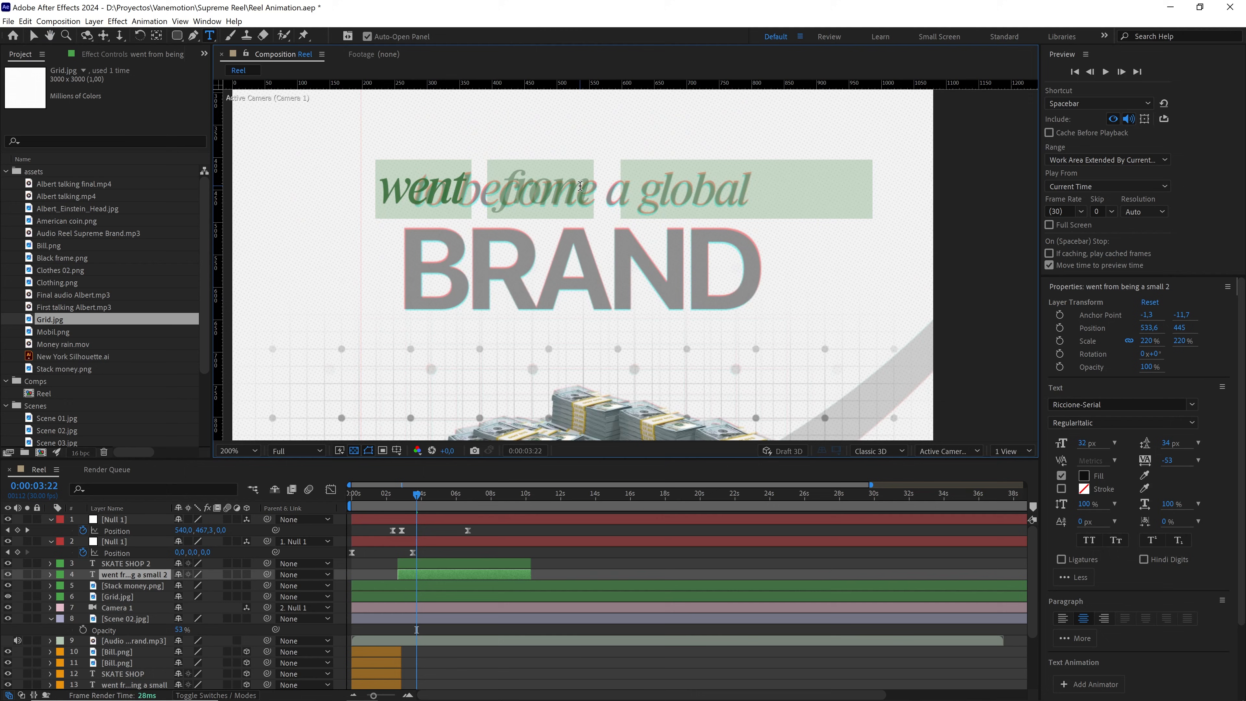
key(BackSpace)
text(to become)
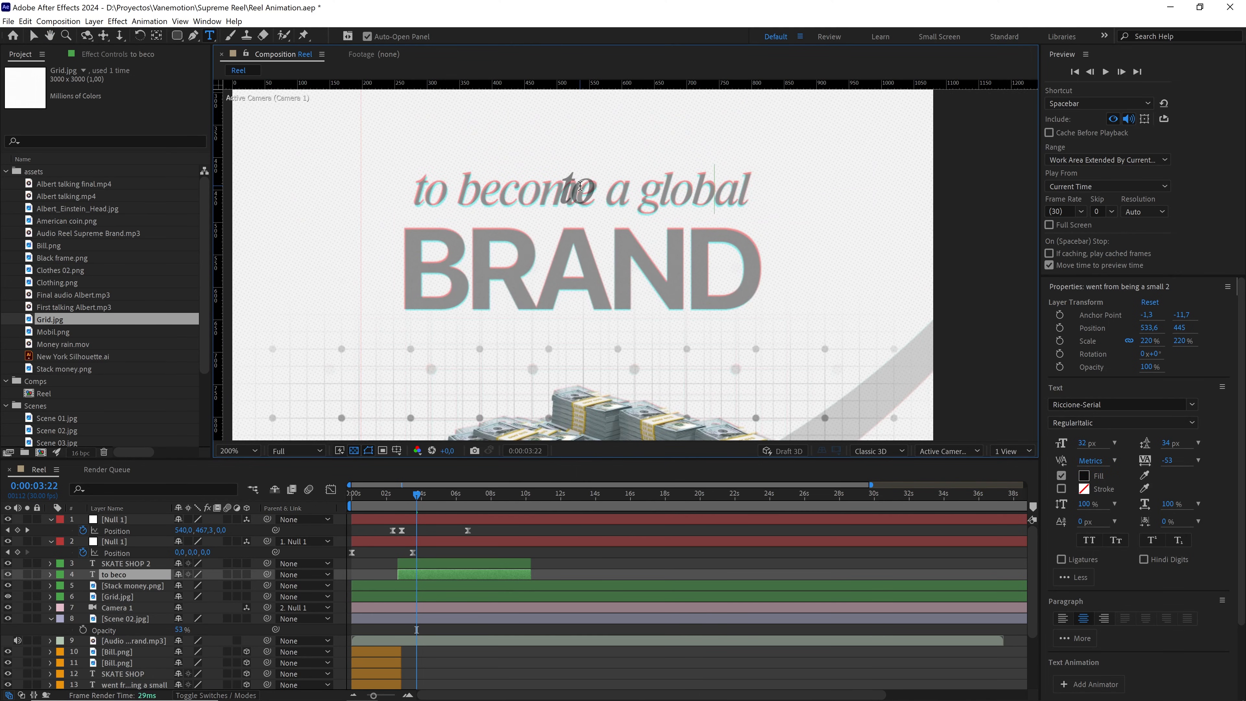
text( a global)
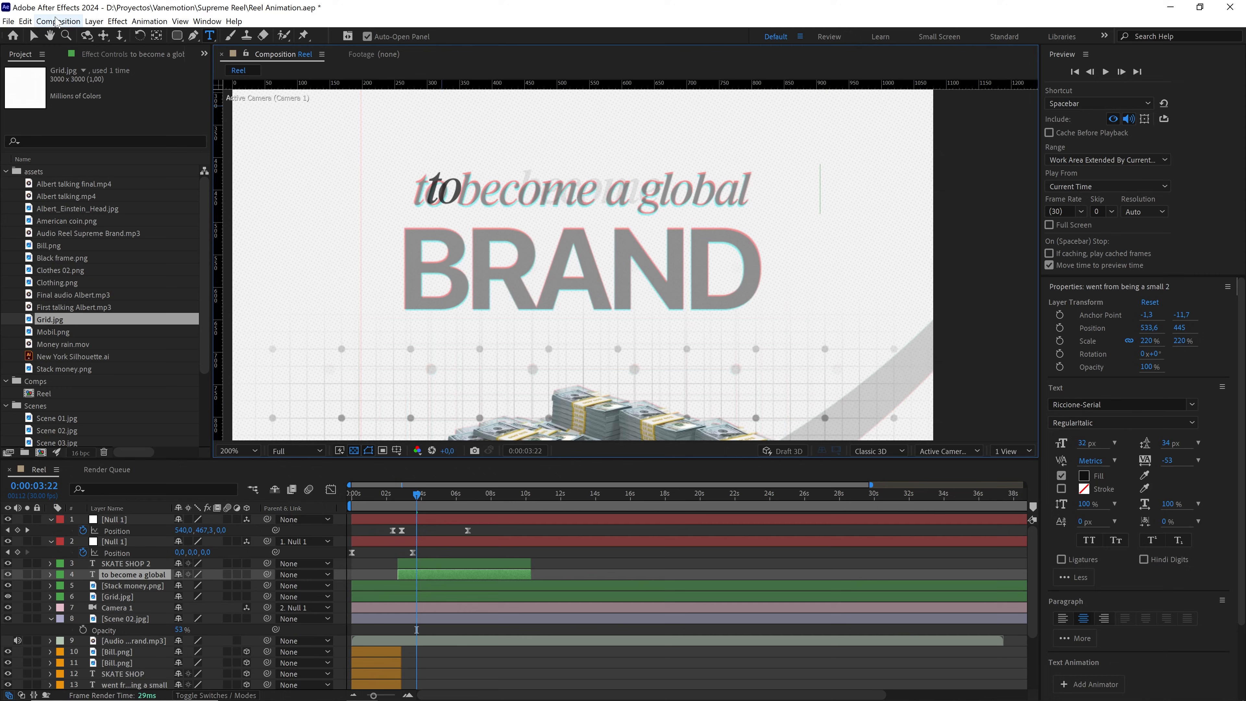
click(33, 35)
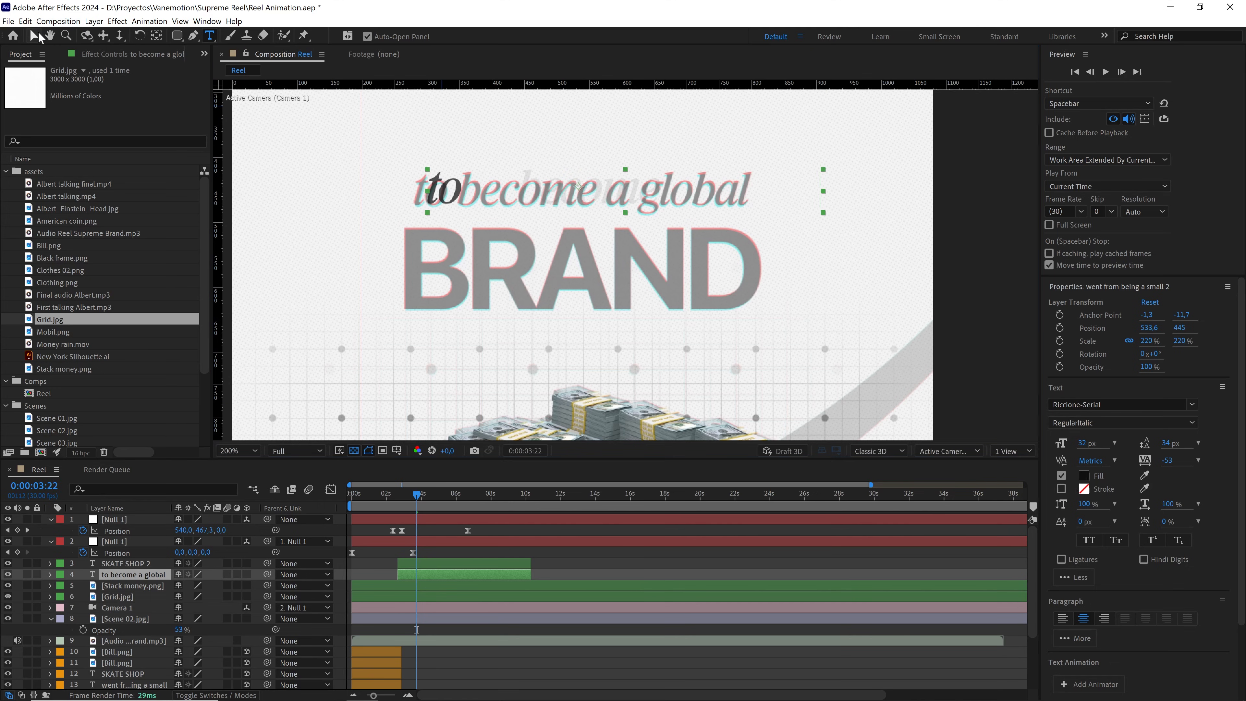
key(space)
key(space)
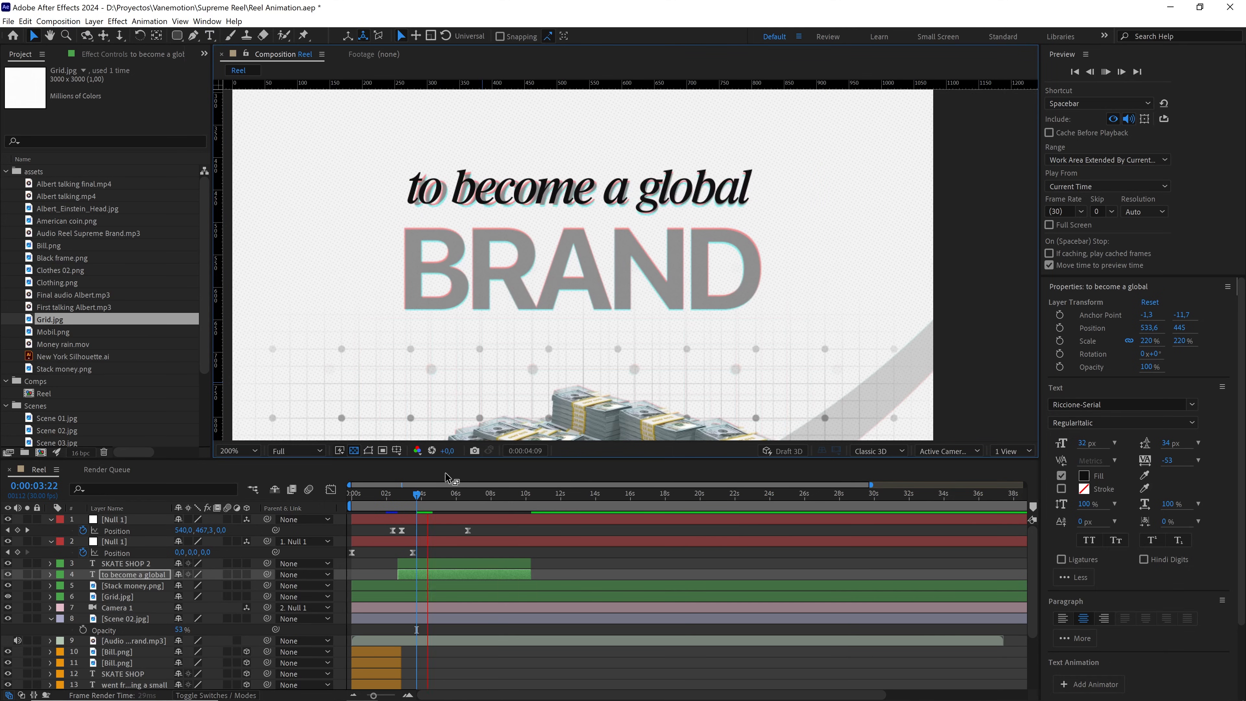
Reveal the Offset keyframes of the "to become a global" layer and play its animation across the vertical transition
click(388, 510)
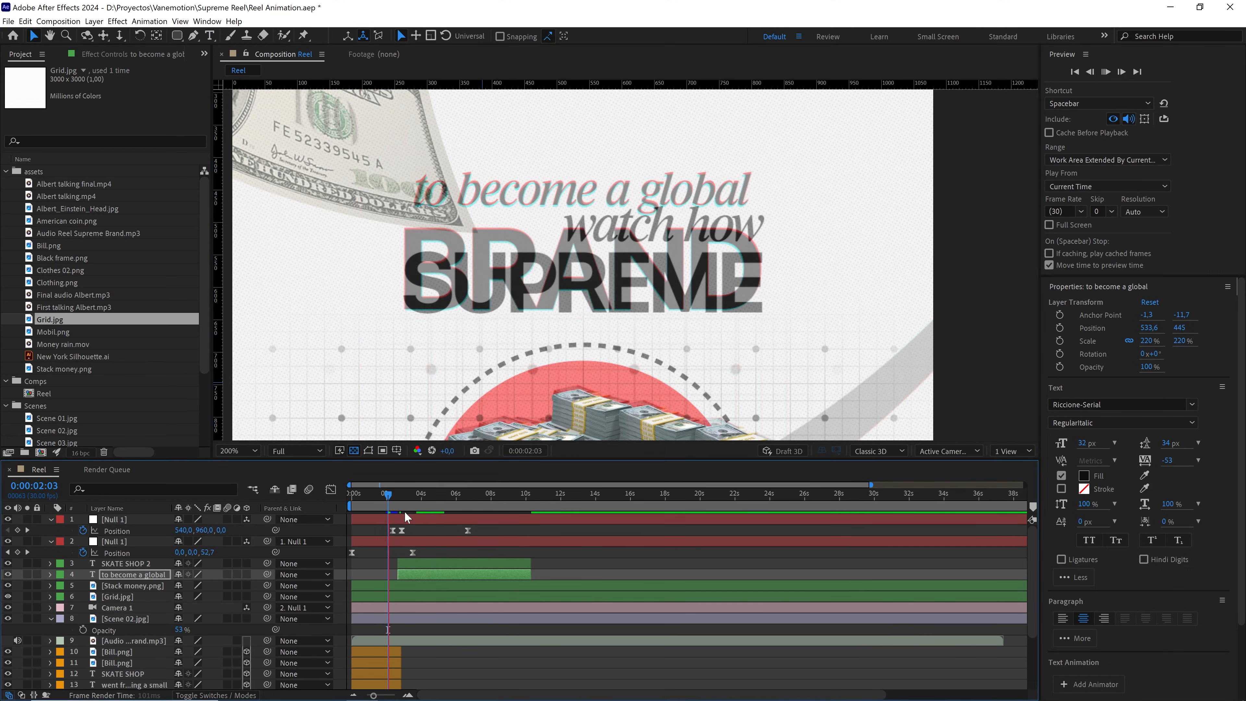
key(space)
key(space)
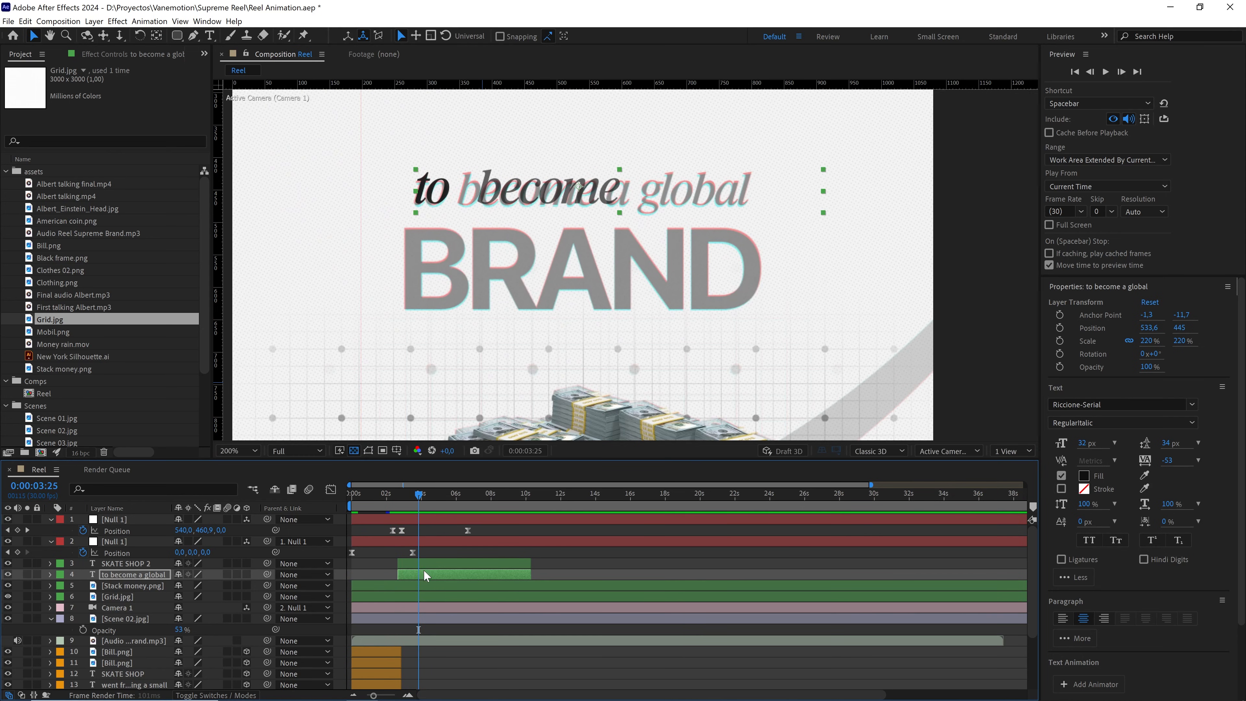
key(u)
drag(422, 502, 400, 502)
drag(449, 615, 574, 589)
scroll(454, 596, up, 1)
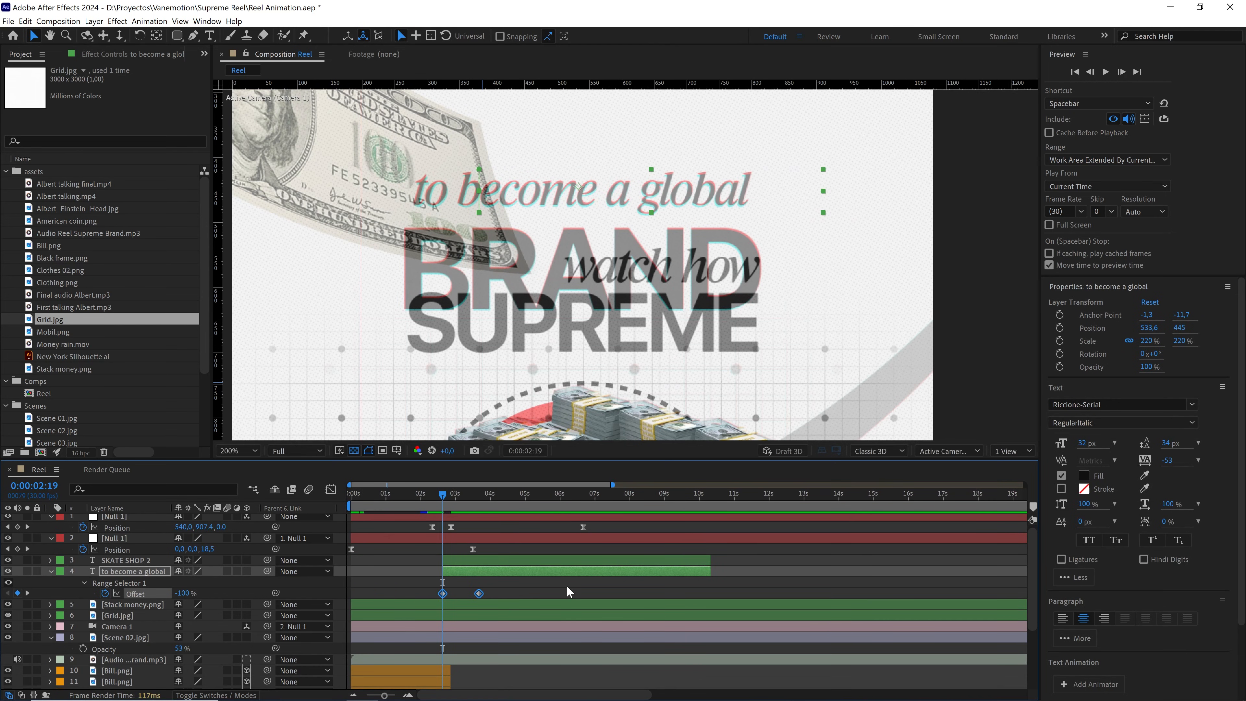
key(space)
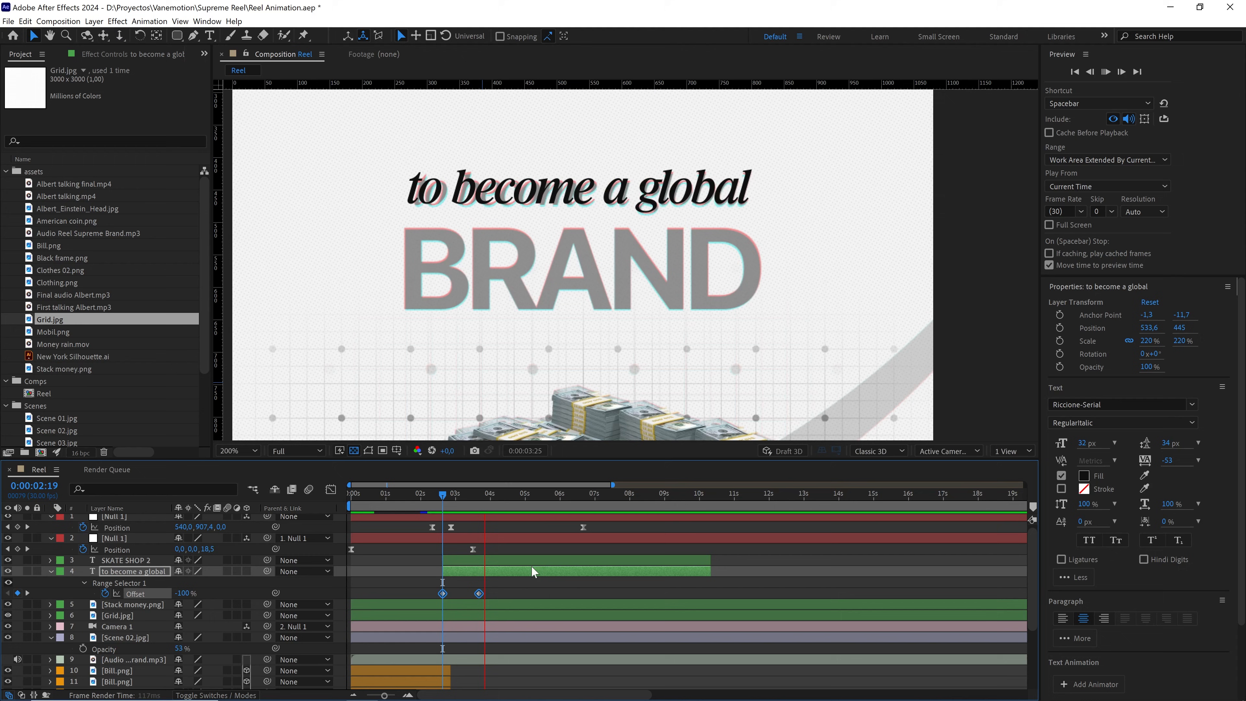
click(448, 501)
key(space)
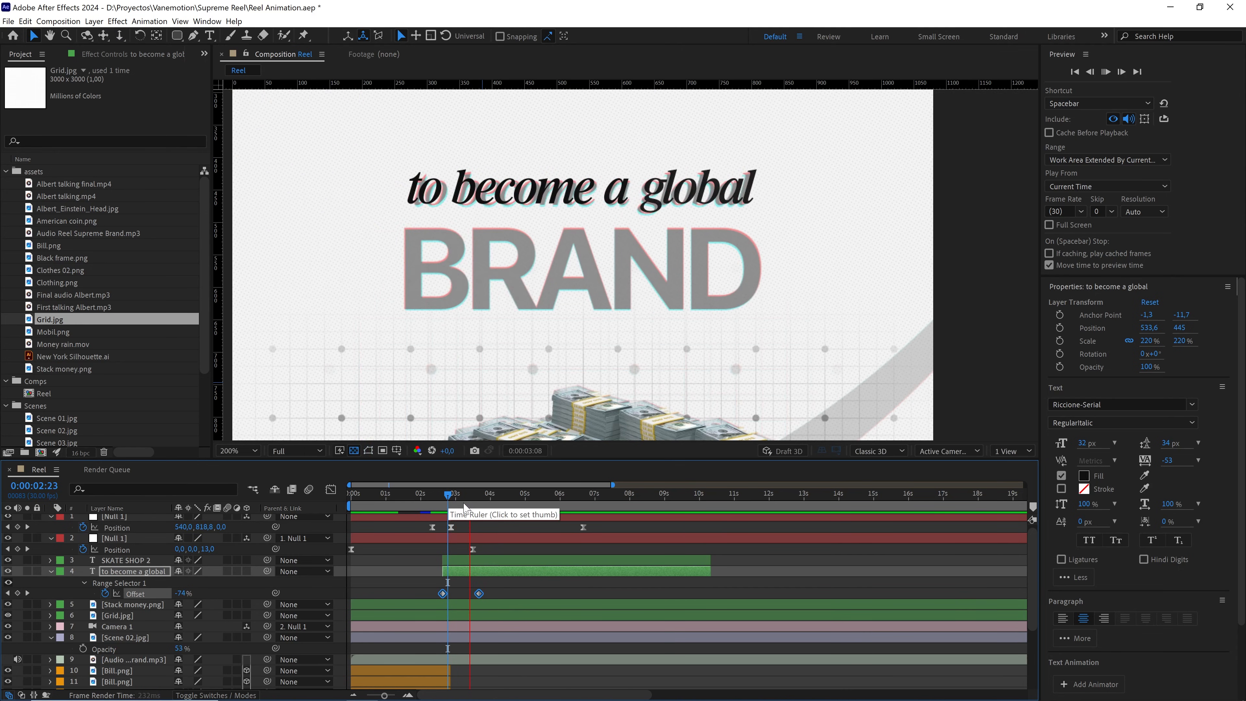
click(454, 501)
click(452, 506)
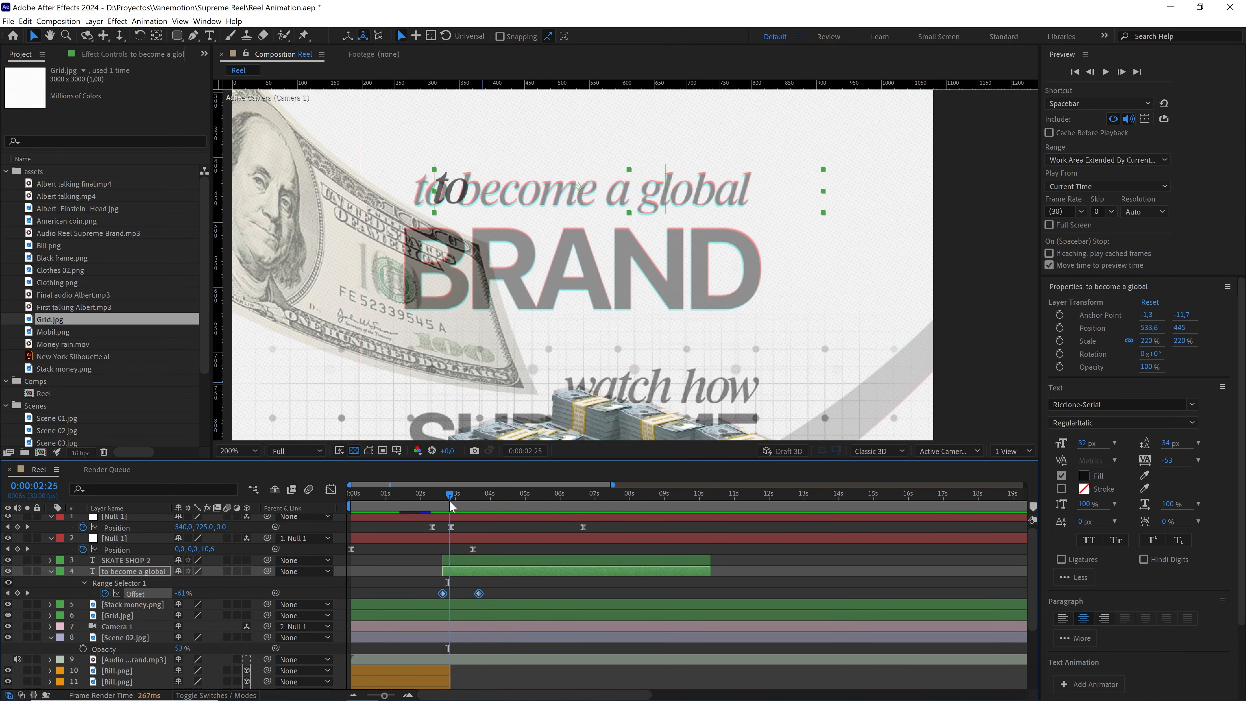
Shift the "to become a global" layer with its keyframes to start at 0:00:02:26, where the orange layers end, and preview it
scroll(473, 649, down, 1)
scroll(468, 648, up, 2)
drag(492, 631, 712, 593)
scroll(529, 646, up, 2)
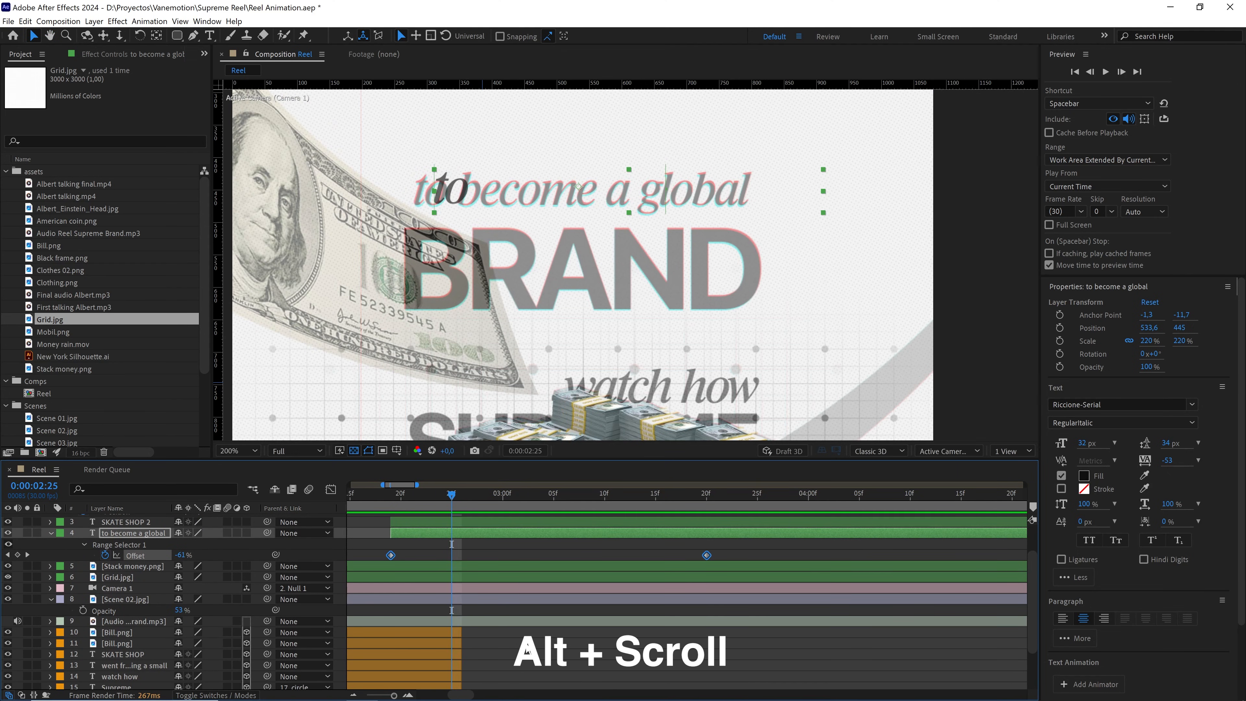
scroll(529, 650, up, 2)
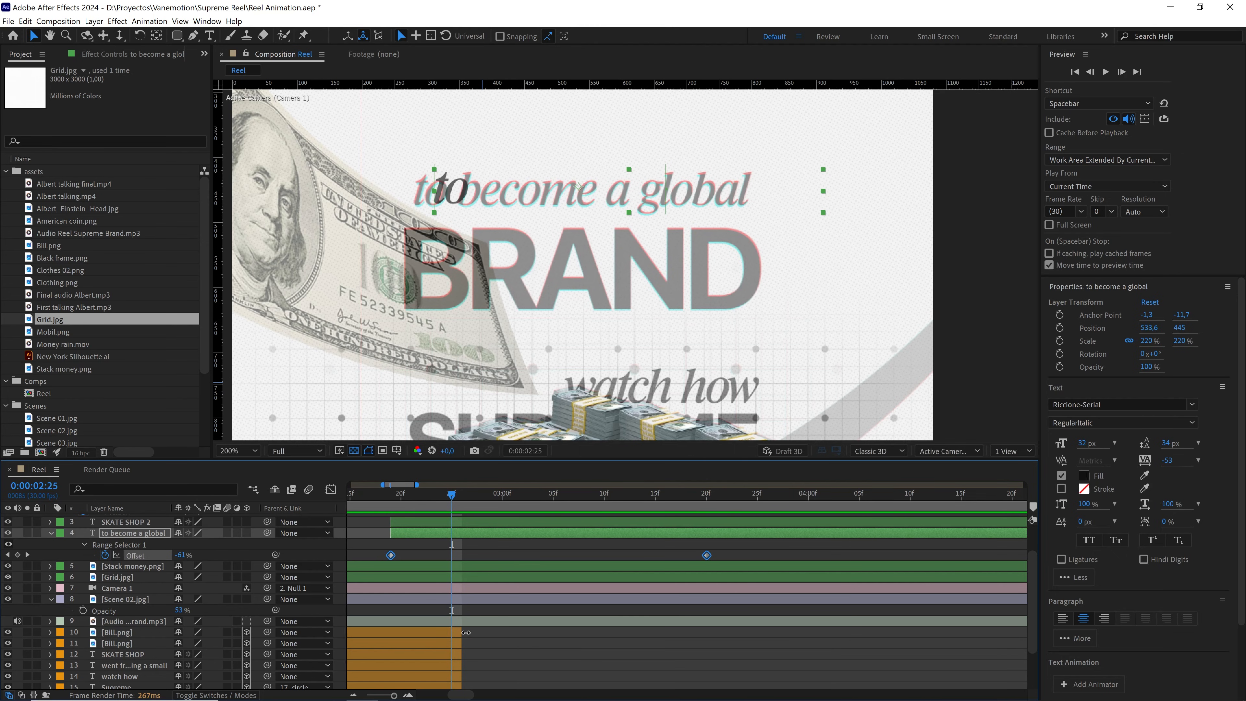
click(460, 499)
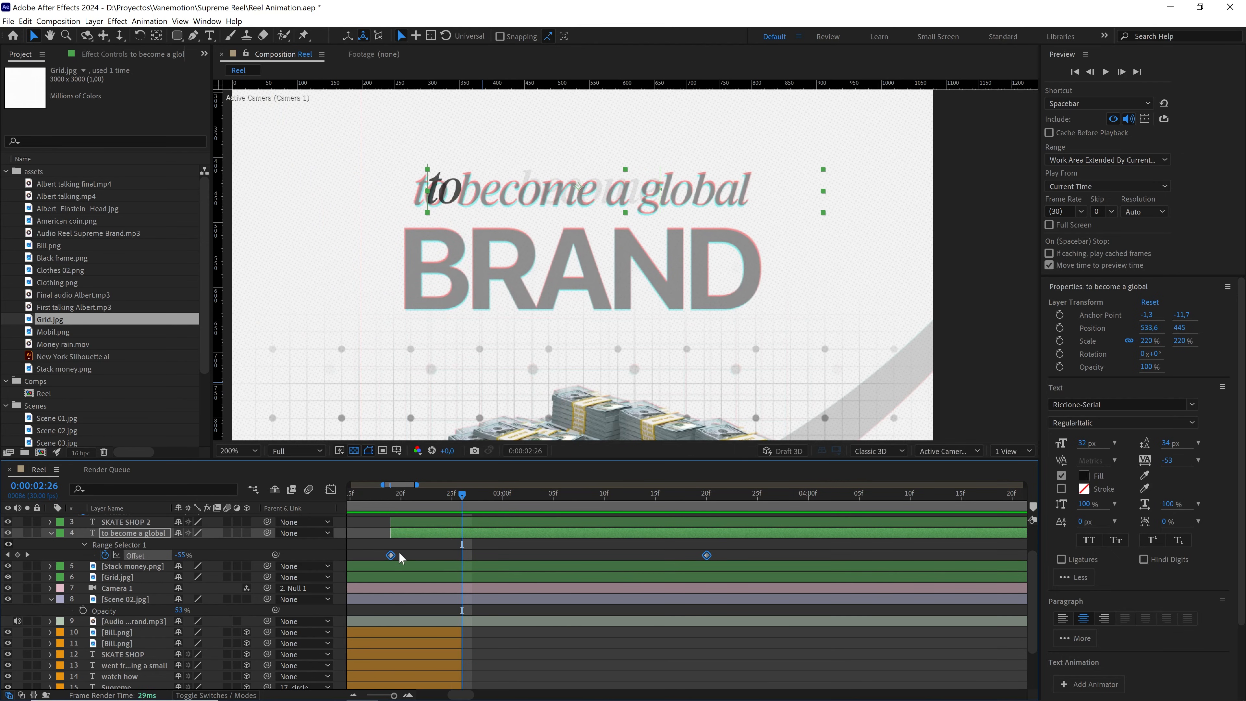
drag(401, 555, 474, 532)
key(ctrl+z)
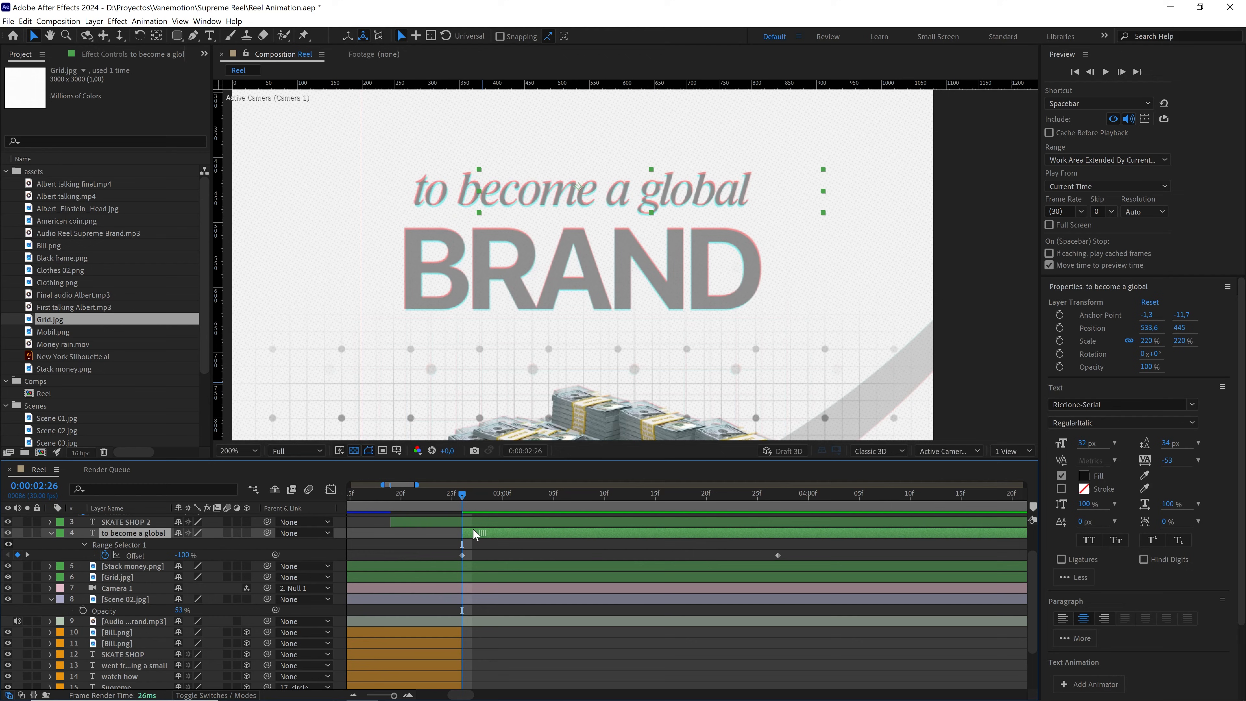
scroll(554, 410, down, 2)
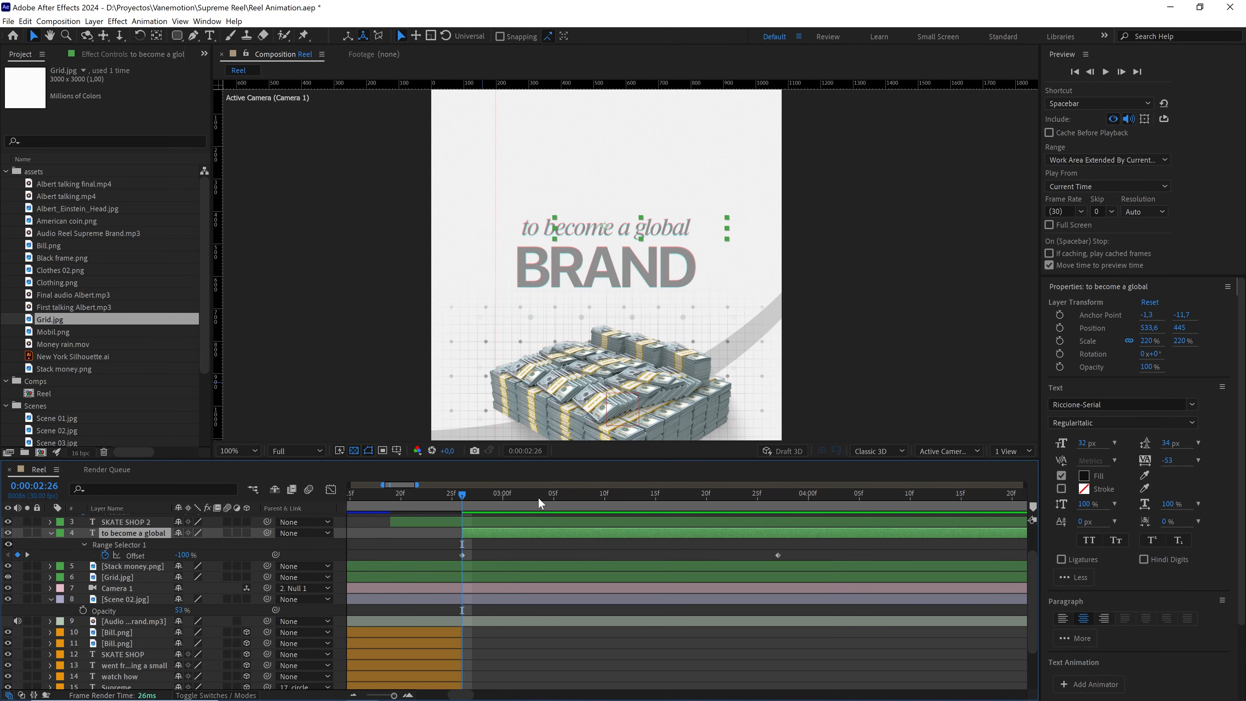
key(space)
key(space)
drag(542, 496, 448, 512)
key(space)
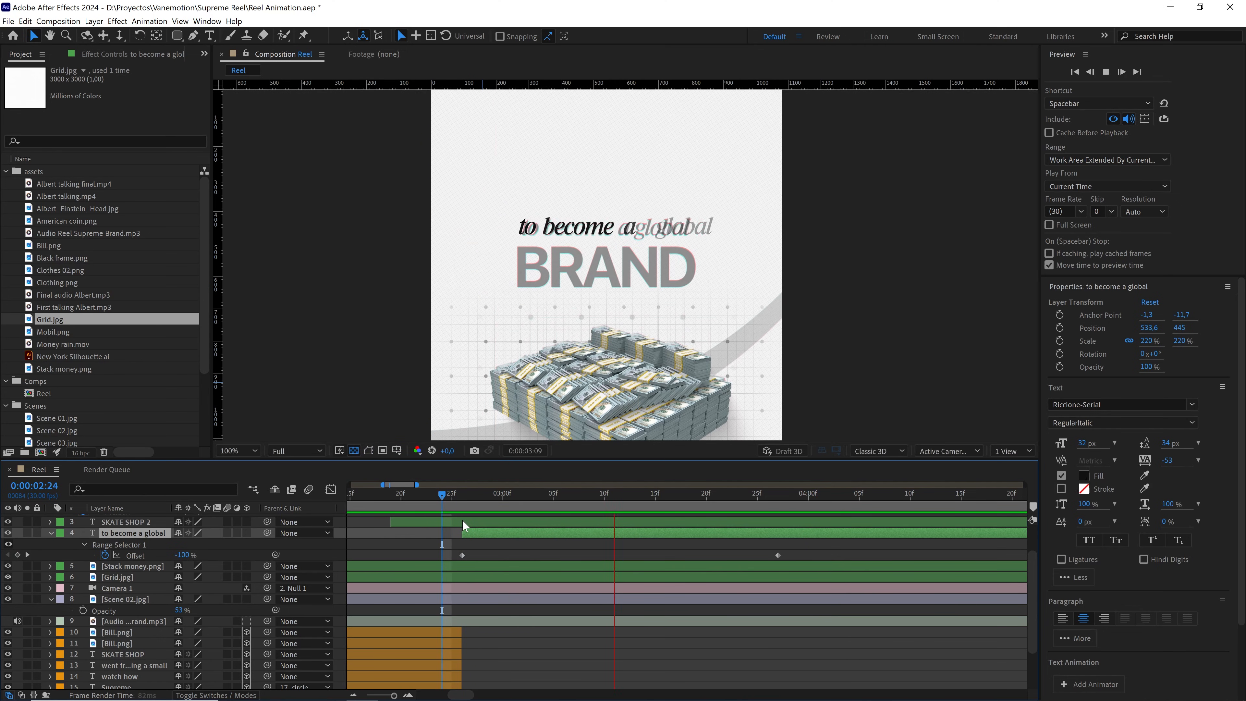
key(space)
Reveal the Offset keyframes of SKATE SHOP 2, move both earlier so the last falls at 0:00:04:19, and preview the timing
click(451, 522)
drag(609, 356, 603, 180)
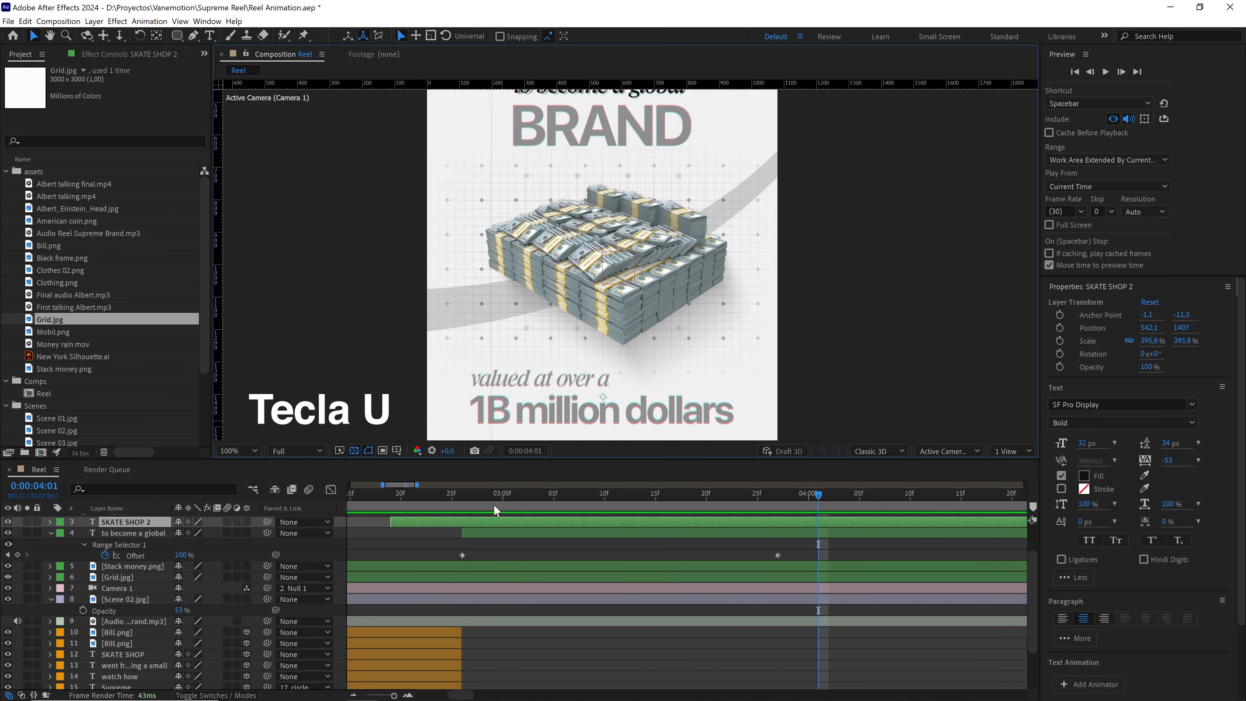
key(u)
key(semicolon)
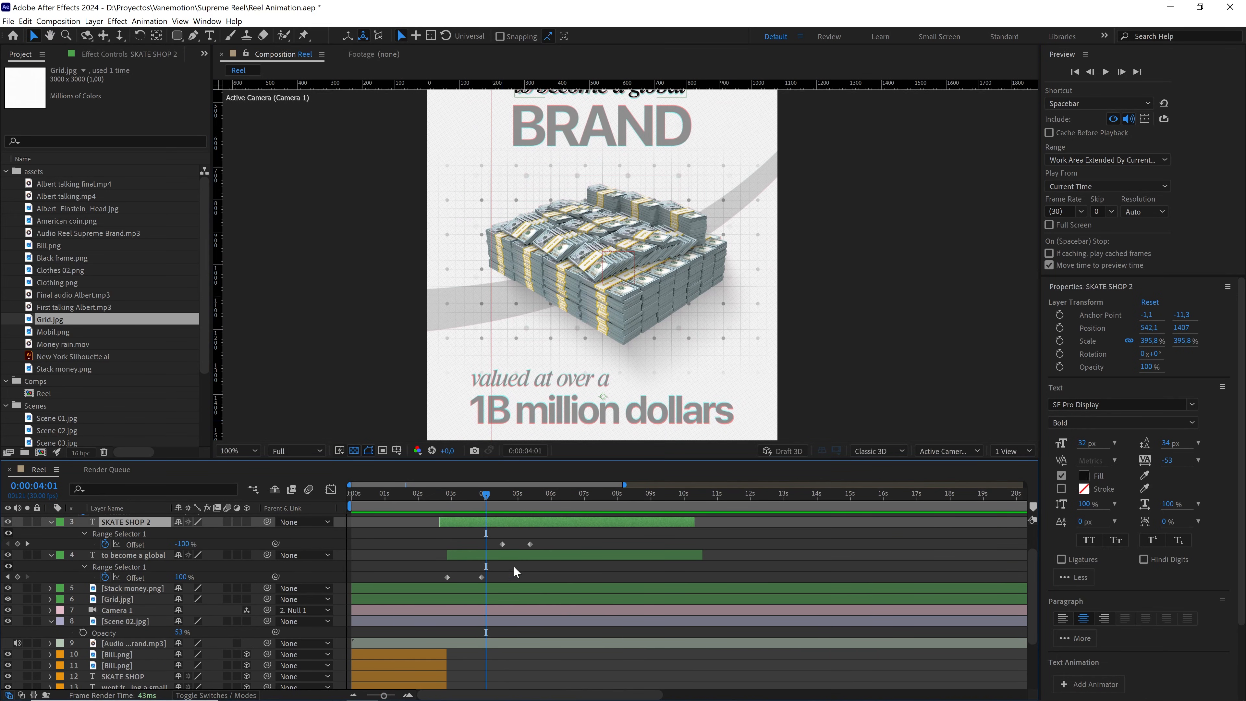
drag(548, 533, 478, 545)
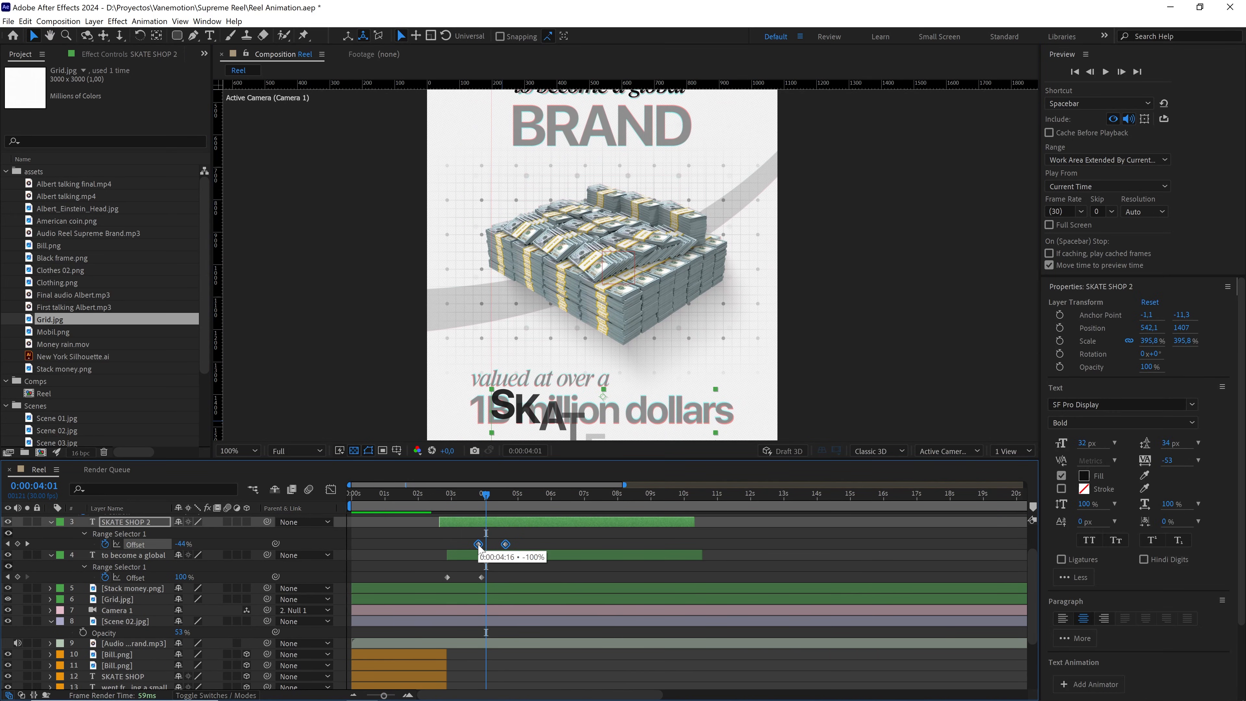
click(447, 494)
key(space)
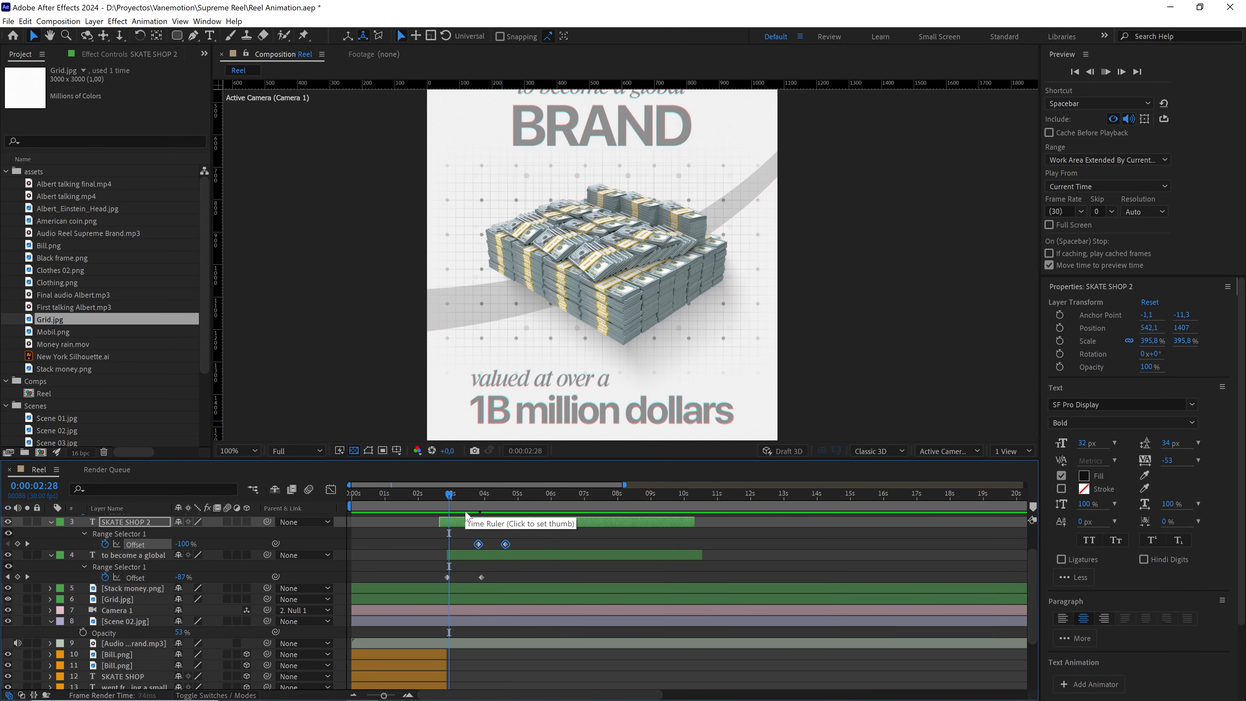
key(space)
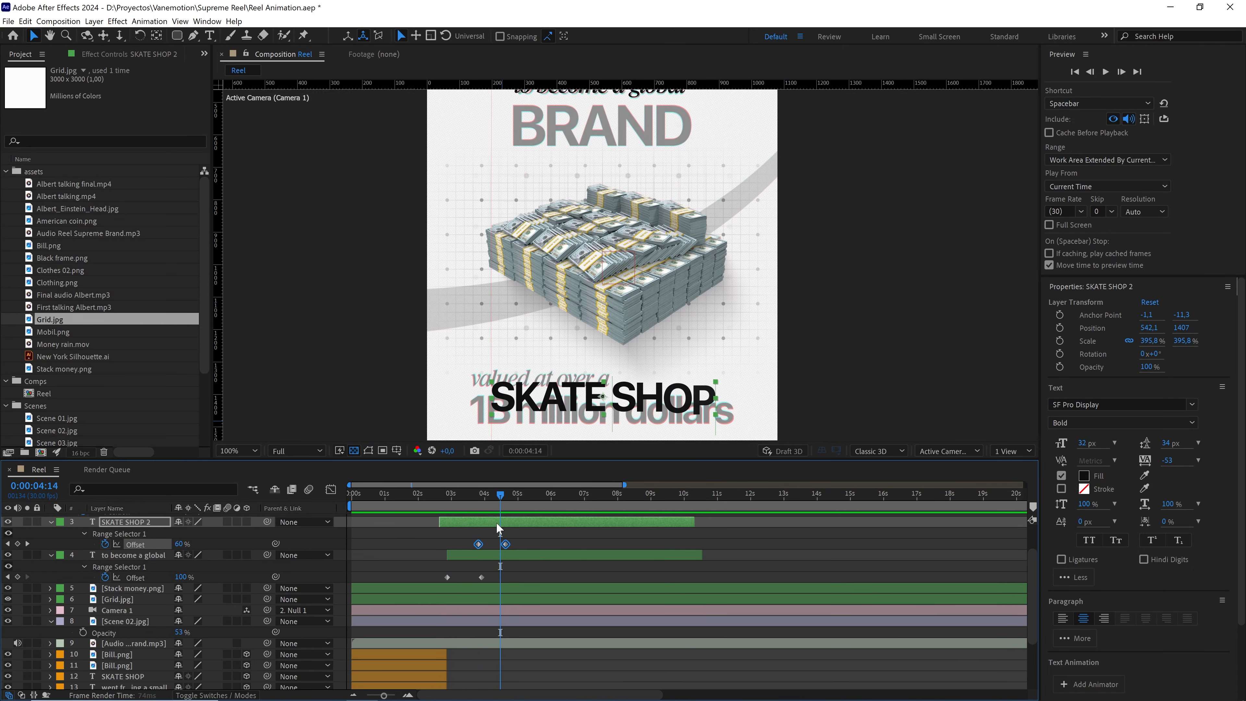
At 0:00:04:19, move the SKATE SHOP 2 text up onto the reference's BRAND word, at a Y position of 571
click(506, 497)
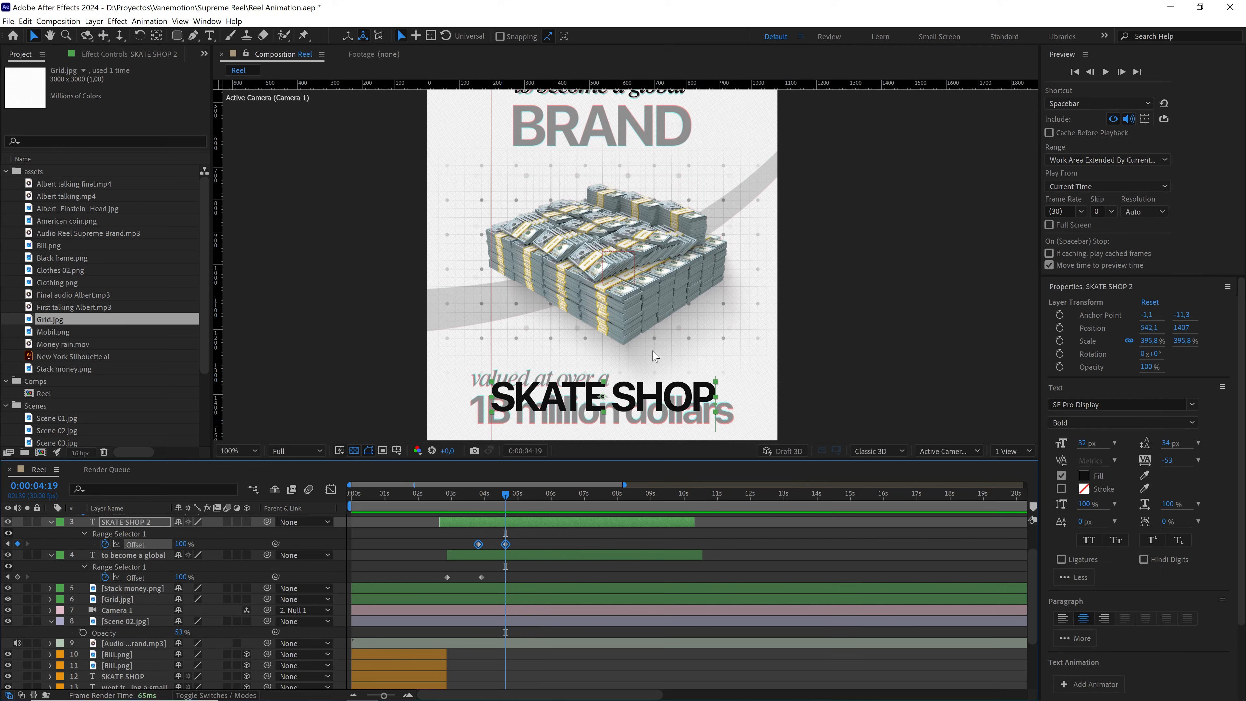
drag(604, 405, 604, 196)
key(period)
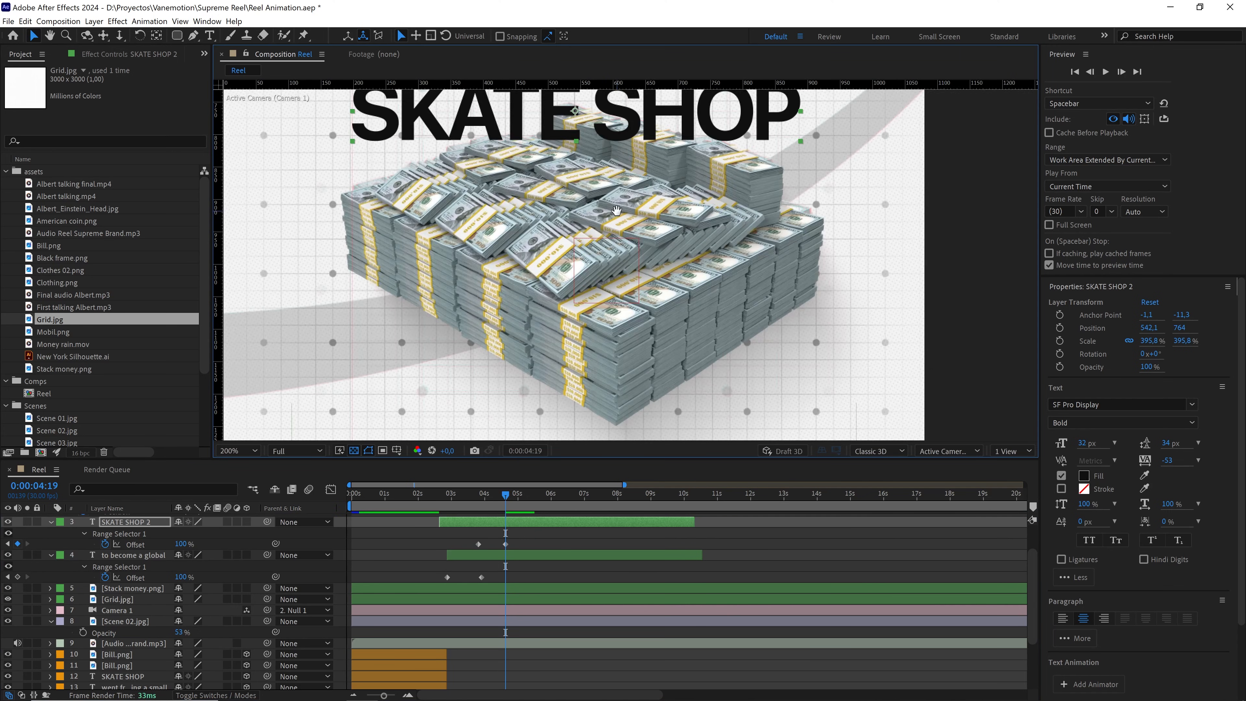
key(h)
drag(599, 149, 596, 189)
Replace the SKATE SHOP 2 layer's text with "BRAND"
key(v)
double_click(596, 188)
text(BRAND)
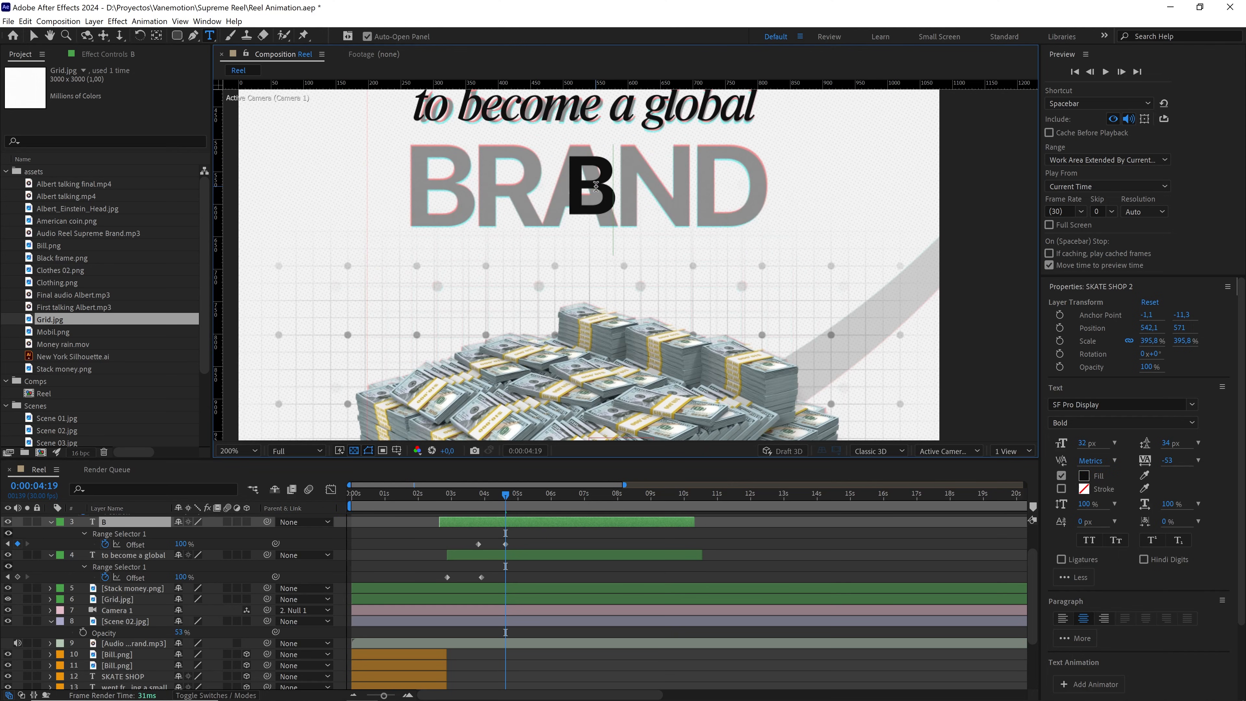
click(139, 517)
key(v)
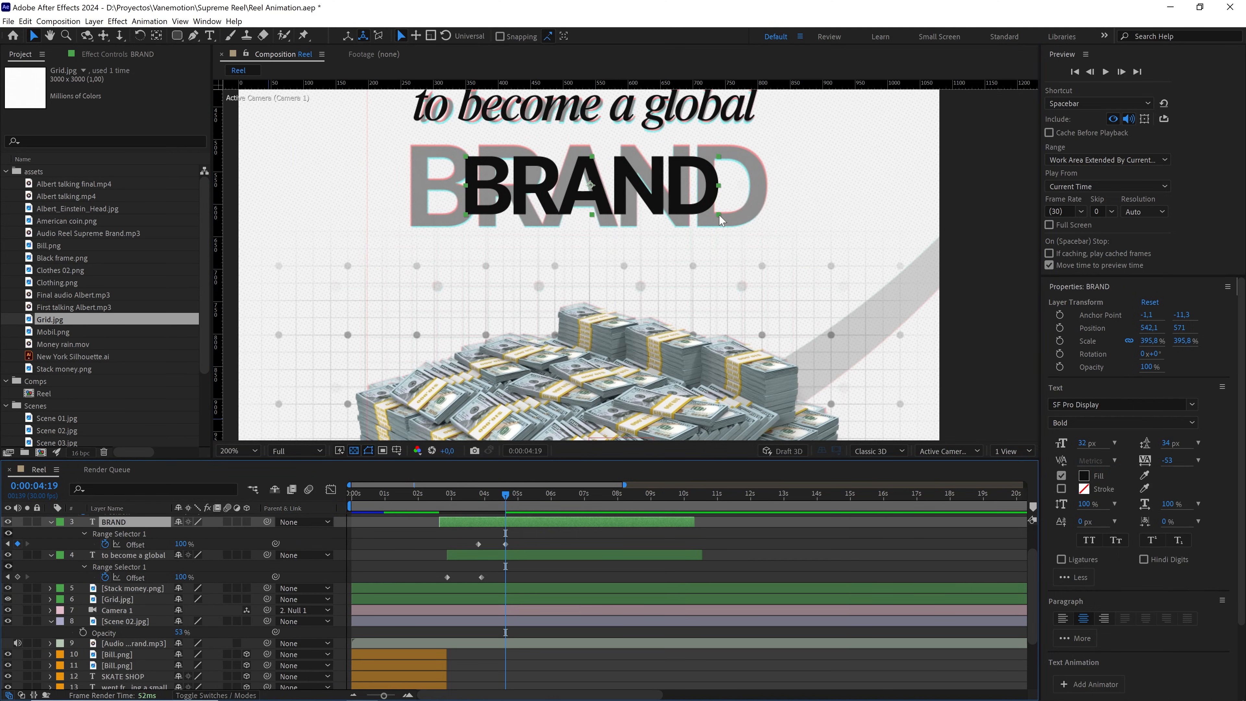
Scale the BRAND text proportionally to about 546.6% to match the reference word, and turn on the title/action safe guides
drag(720, 215, 766, 226)
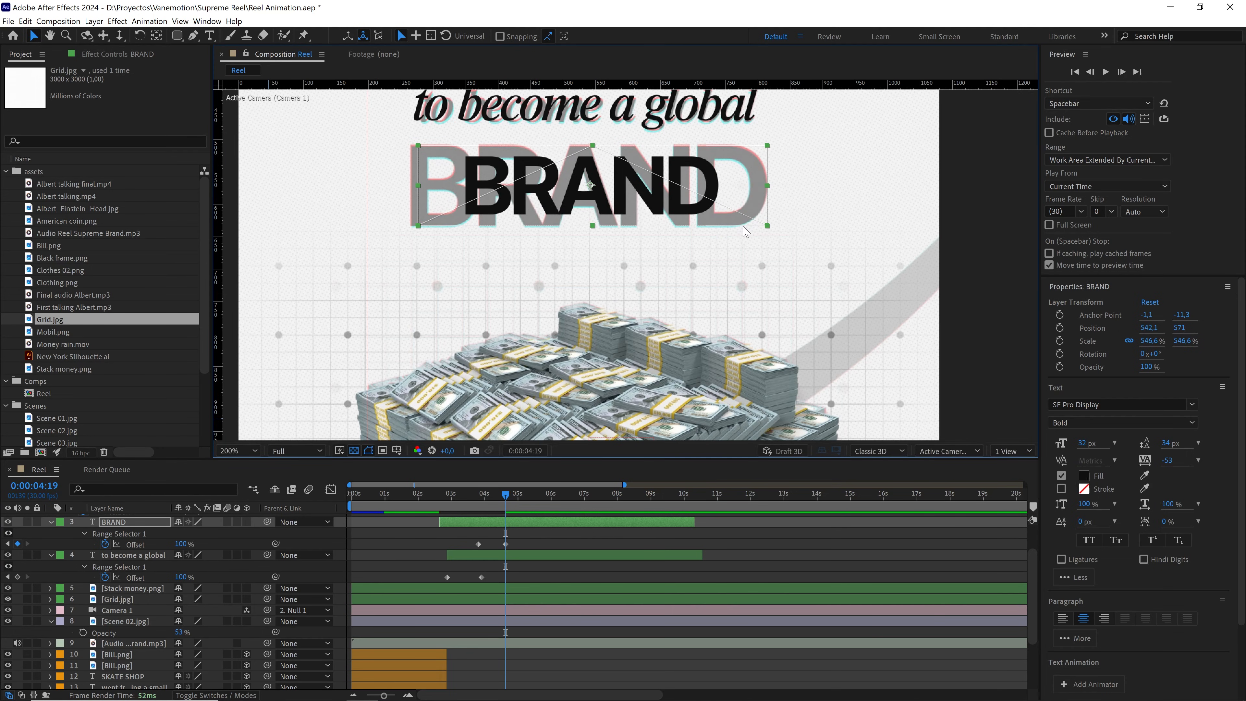
key(Caps_Lock)
key(Caps_Lock)
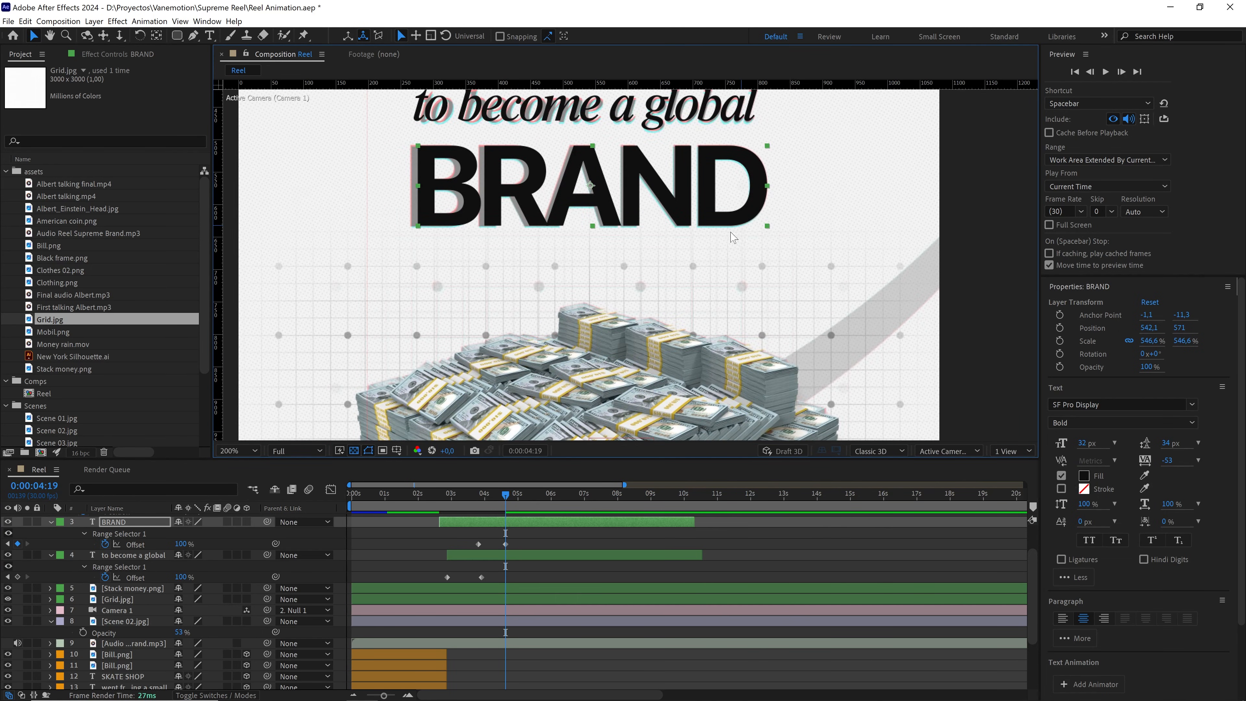
click(395, 451)
click(422, 467)
Center the BRAND layer in the composition, then raise it back over the reference word at position 540, 571.5
key(space)
drag(572, 372, 564, 310)
scroll(564, 309, down, 1)
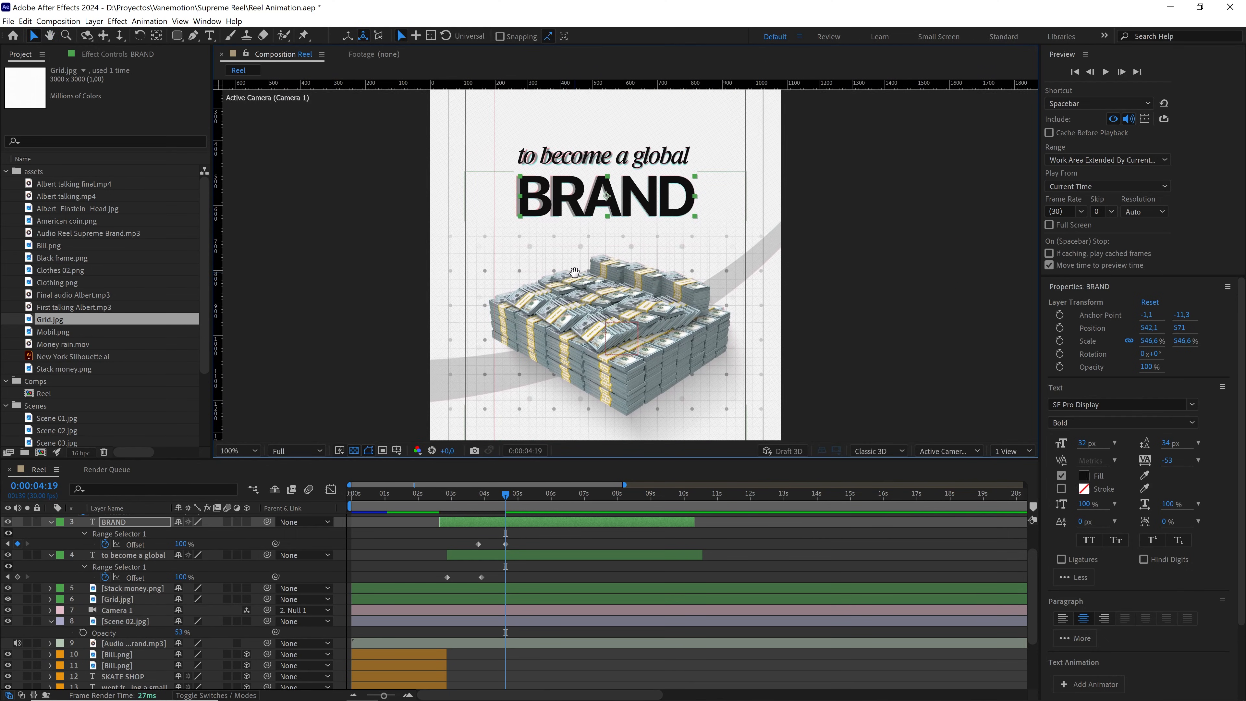
key(ctrl+Home)
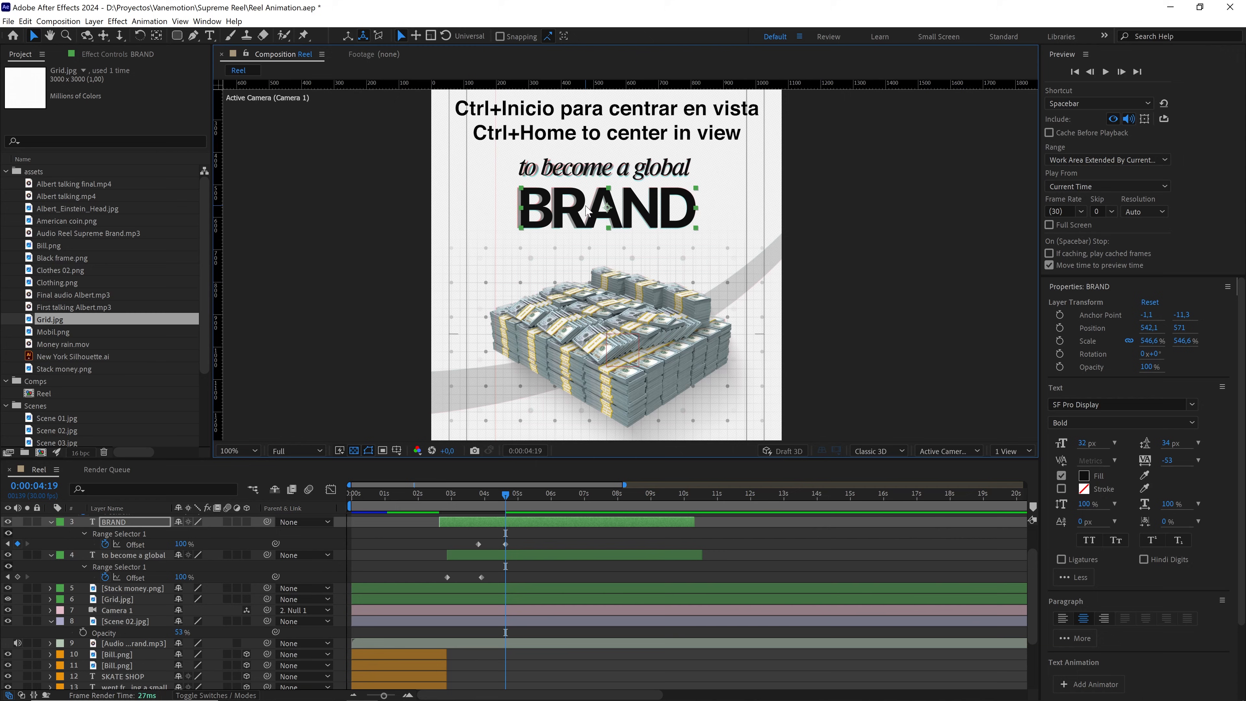
key(ctrl+Home)
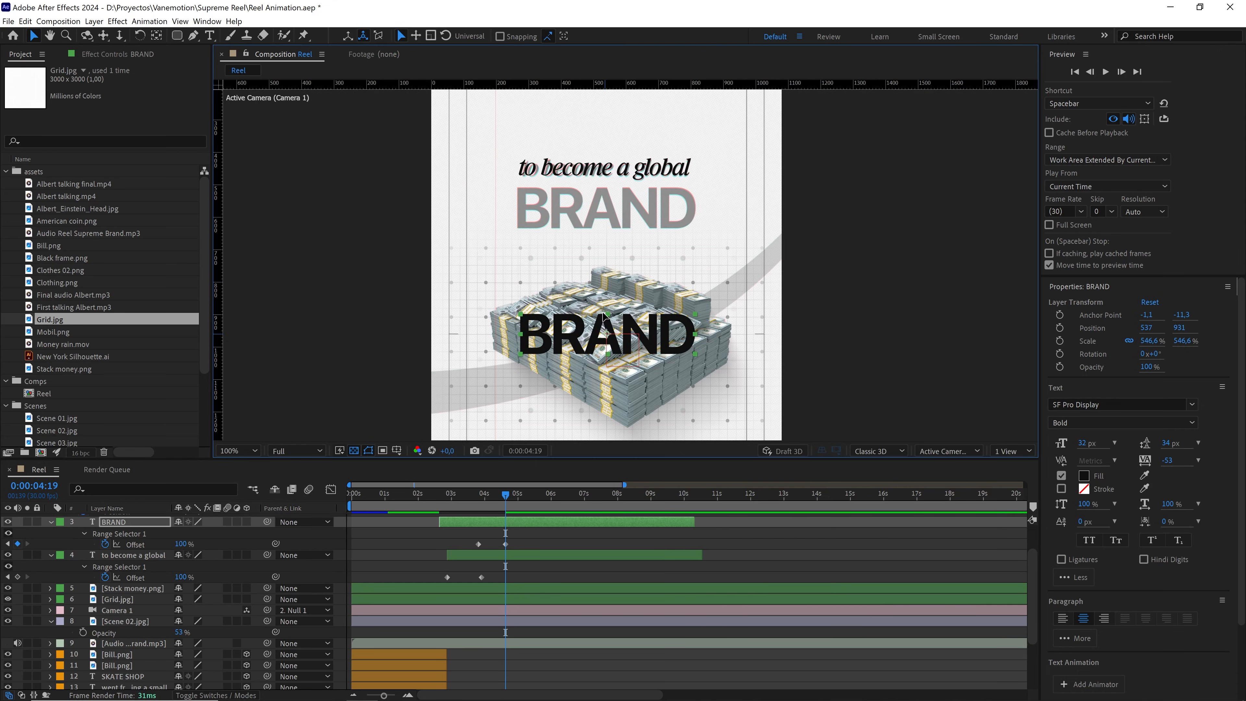
drag(606, 344, 616, 216)
scroll(616, 216, up, 1)
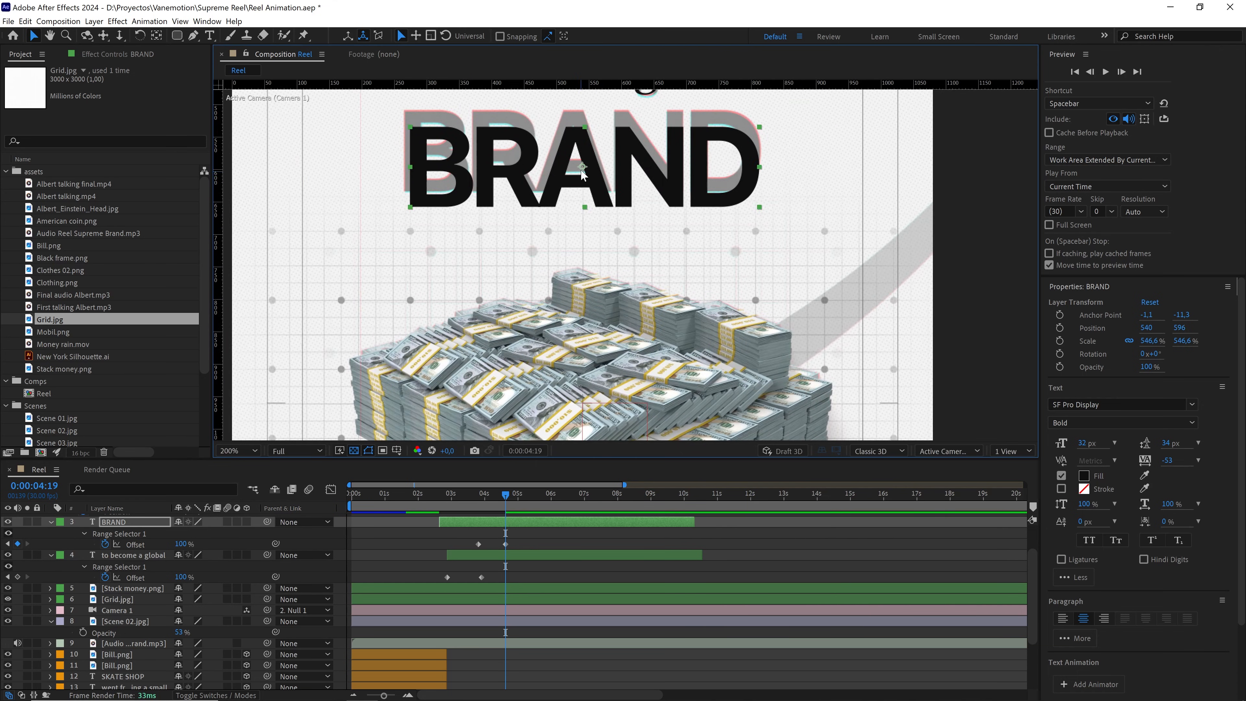
drag(584, 166, 584, 151)
scroll(621, 193, down, 2)
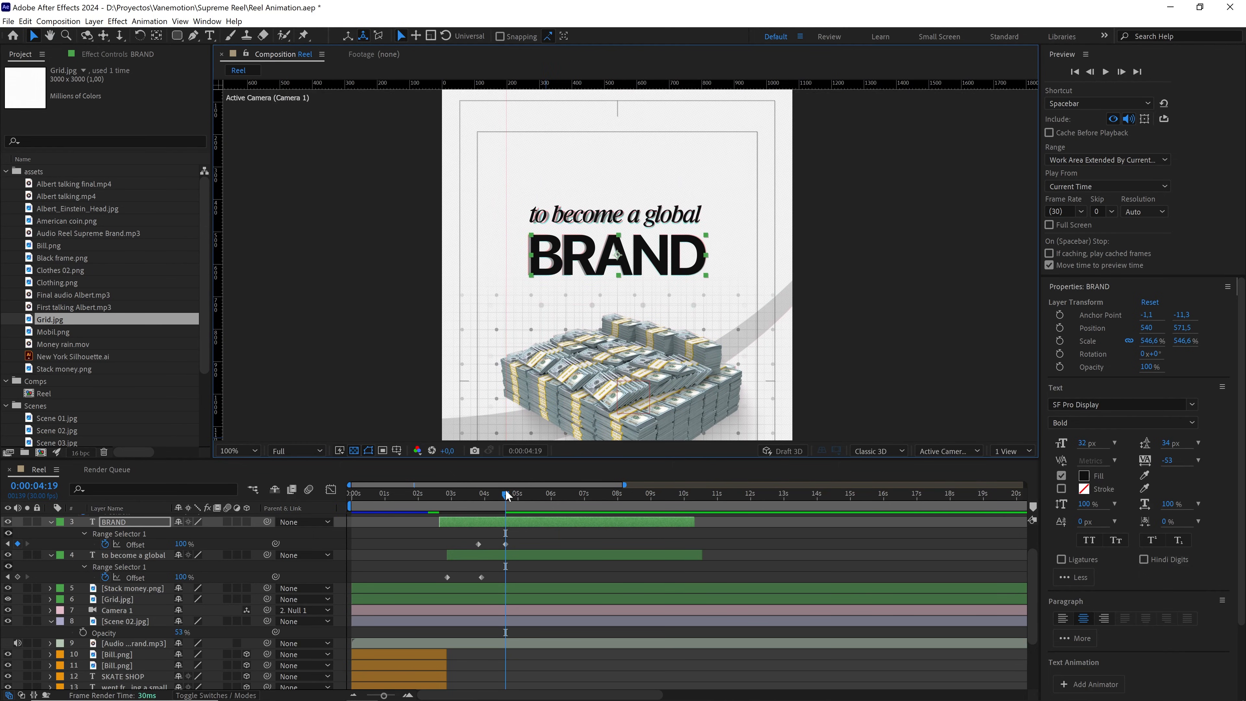
Preview the text entrance from about 0:00:02:05 and shift both BRAND Offset keyframes slightly earlier
click(421, 498)
key(space)
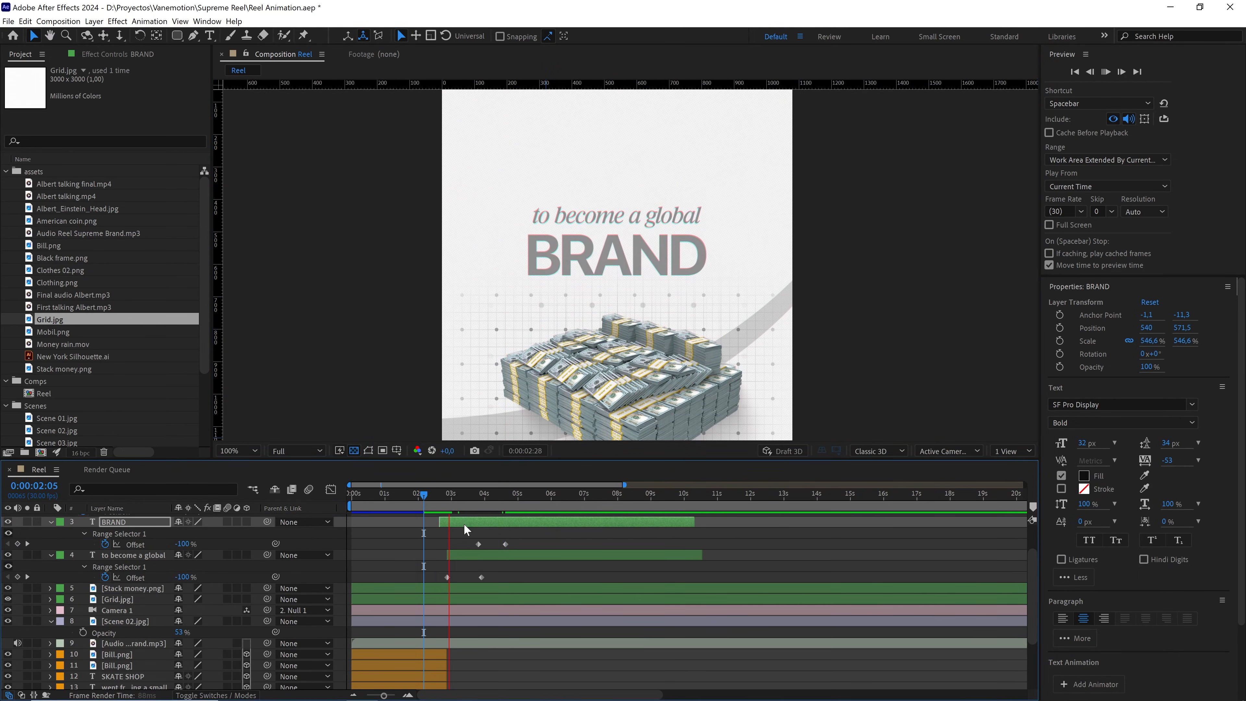
key(space)
drag(452, 499, 447, 499)
key(space)
key(space)
drag(514, 540, 474, 544)
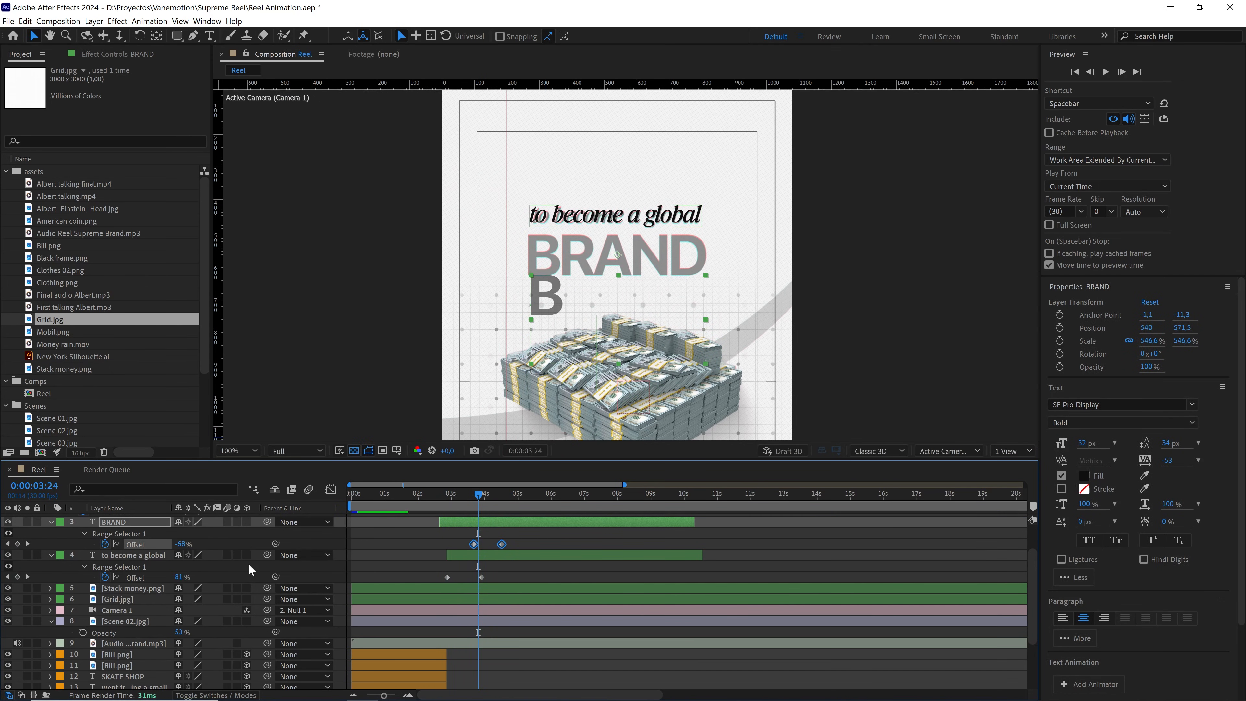
Hide the Scene 02.jpg reference and move both BRAND Offset keyframes earlier, to 0:00:03:18 and 0:00:04:13
click(132, 621)
click(8, 621)
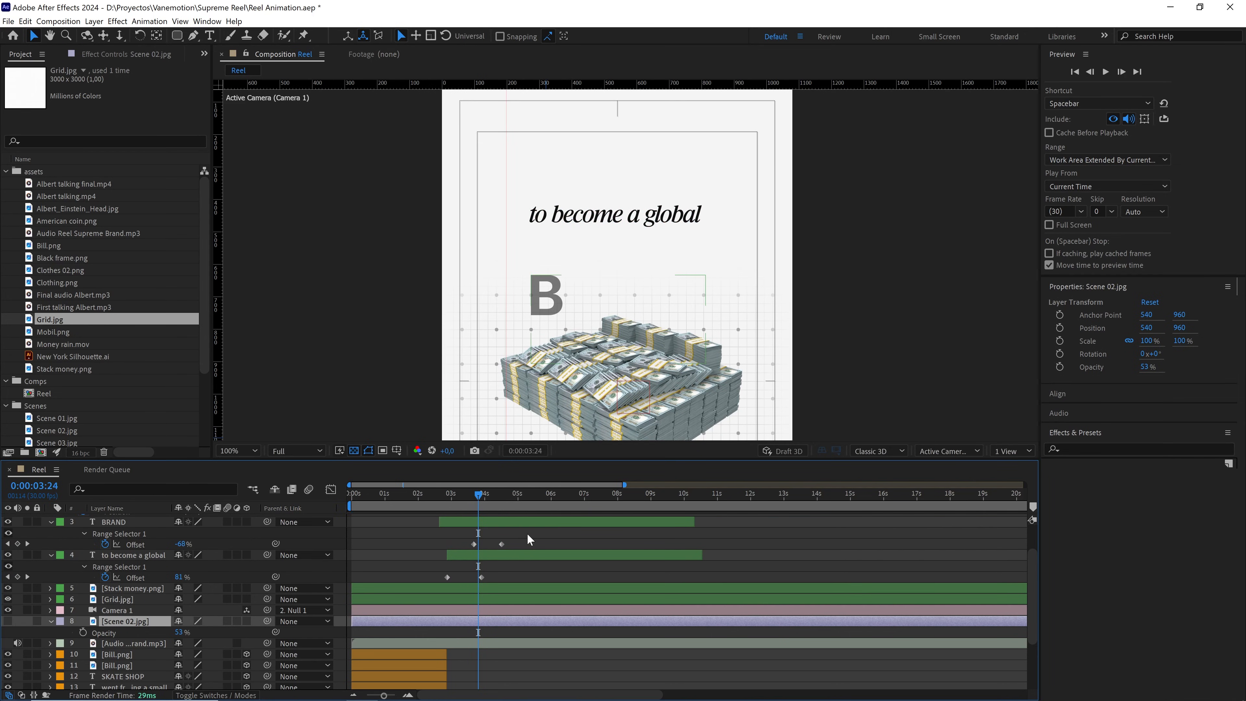
drag(529, 535, 473, 546)
Play the "to become a global" and BRAND entrances from several start times to check their timing
click(460, 500)
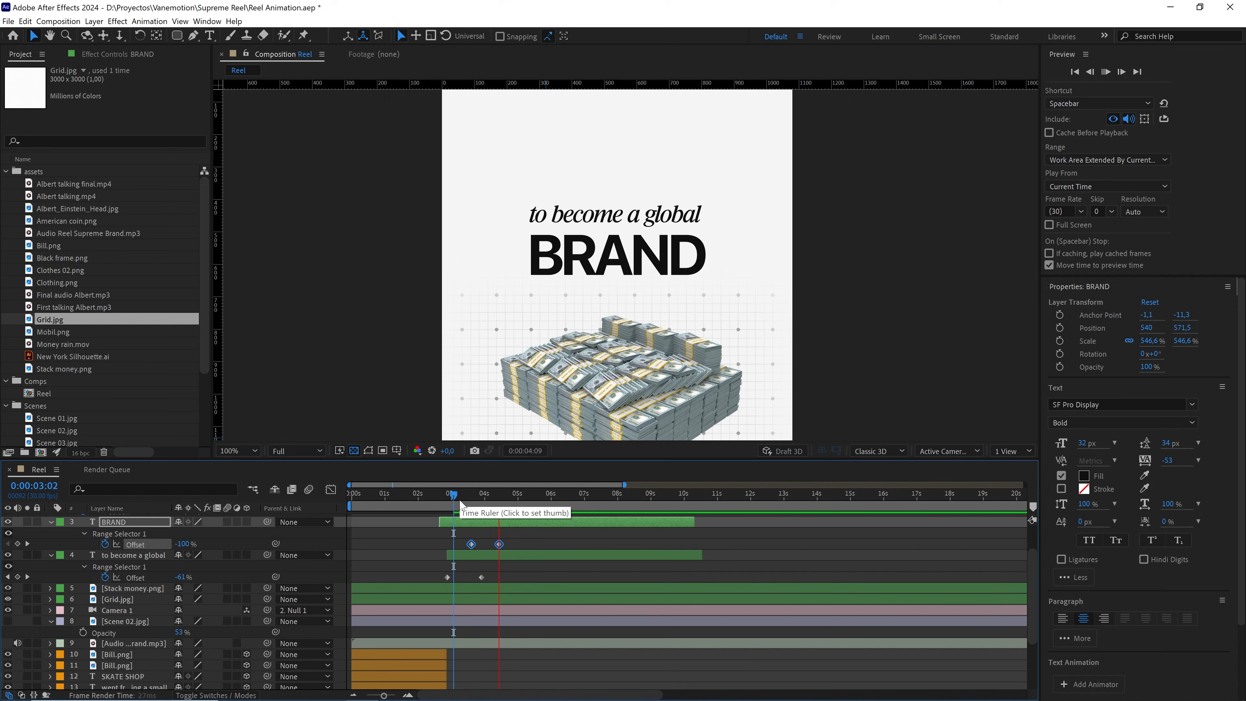
click(460, 493)
key(space)
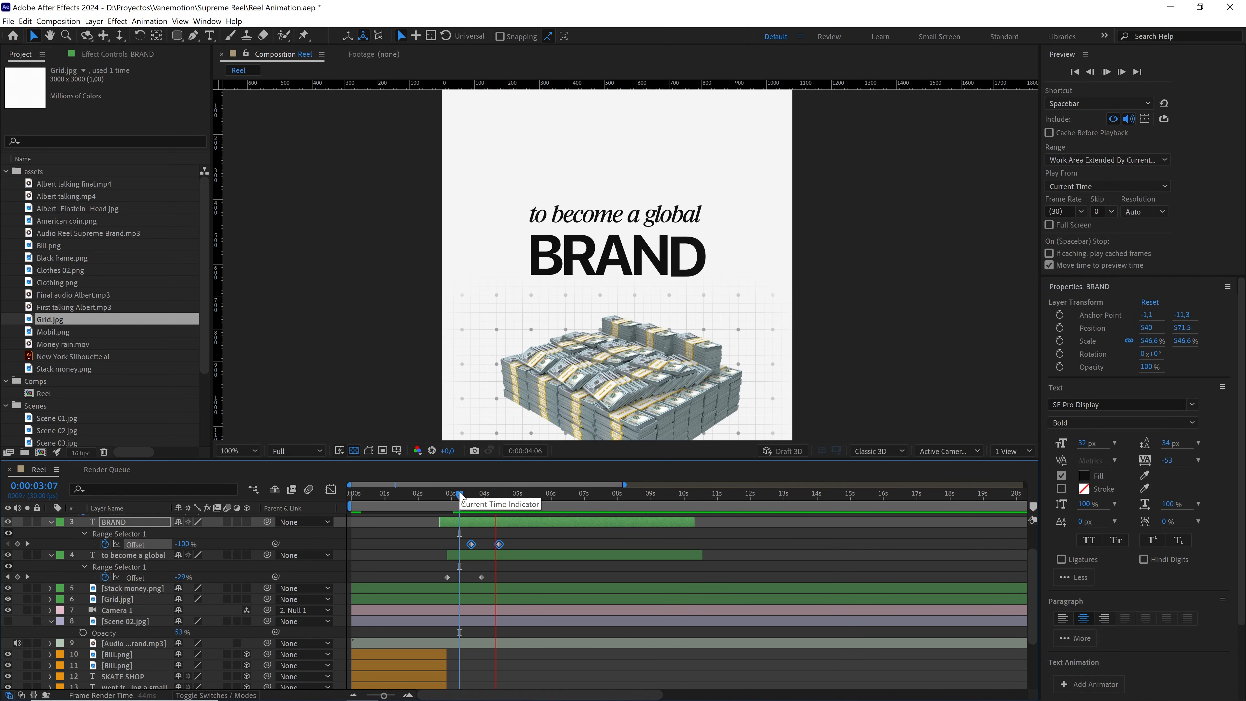
click(448, 493)
key(space)
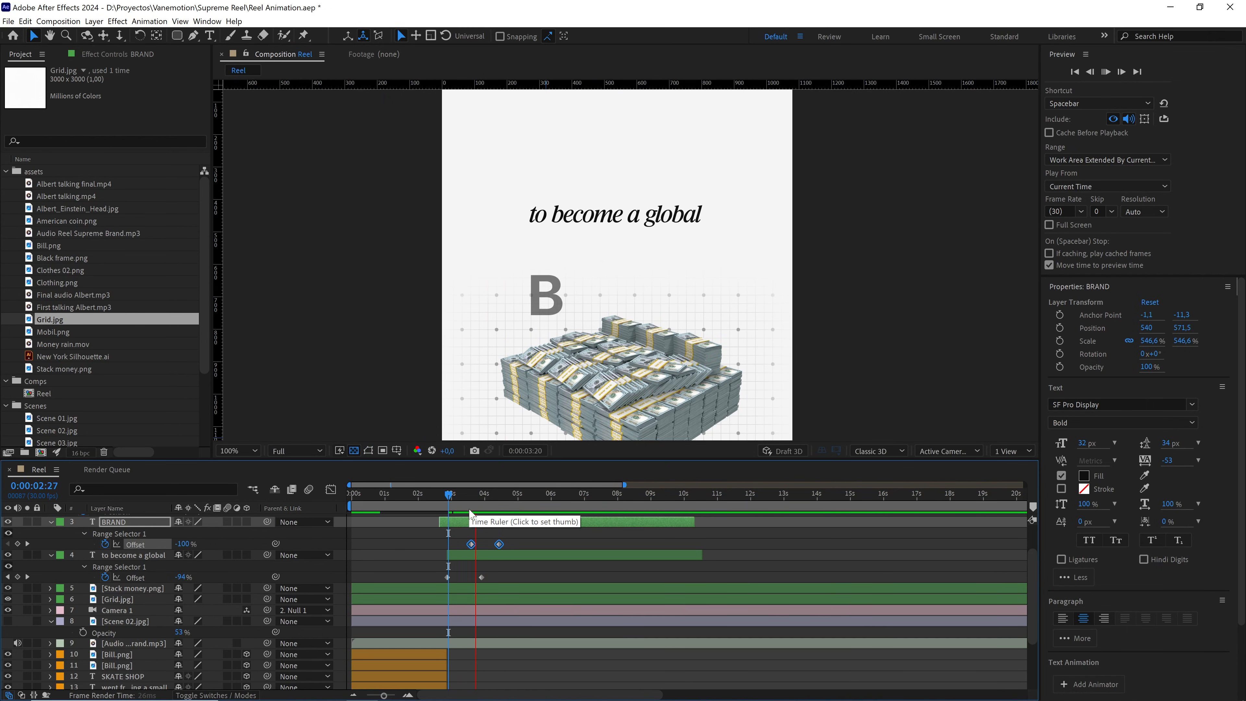
key(space)
click(472, 499)
key(space)
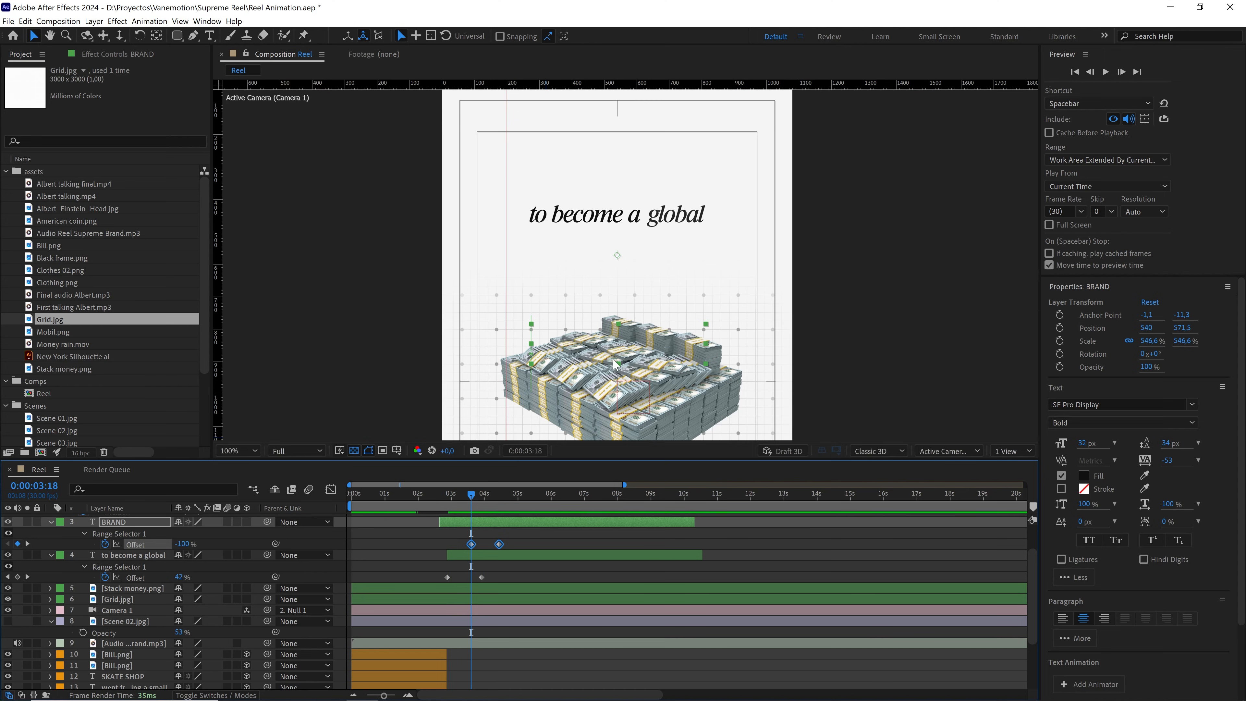
Go to 0:00:04:13, where the BRAND animation ends, and duplicate the "to become a global" layer
drag(491, 499, 498, 498)
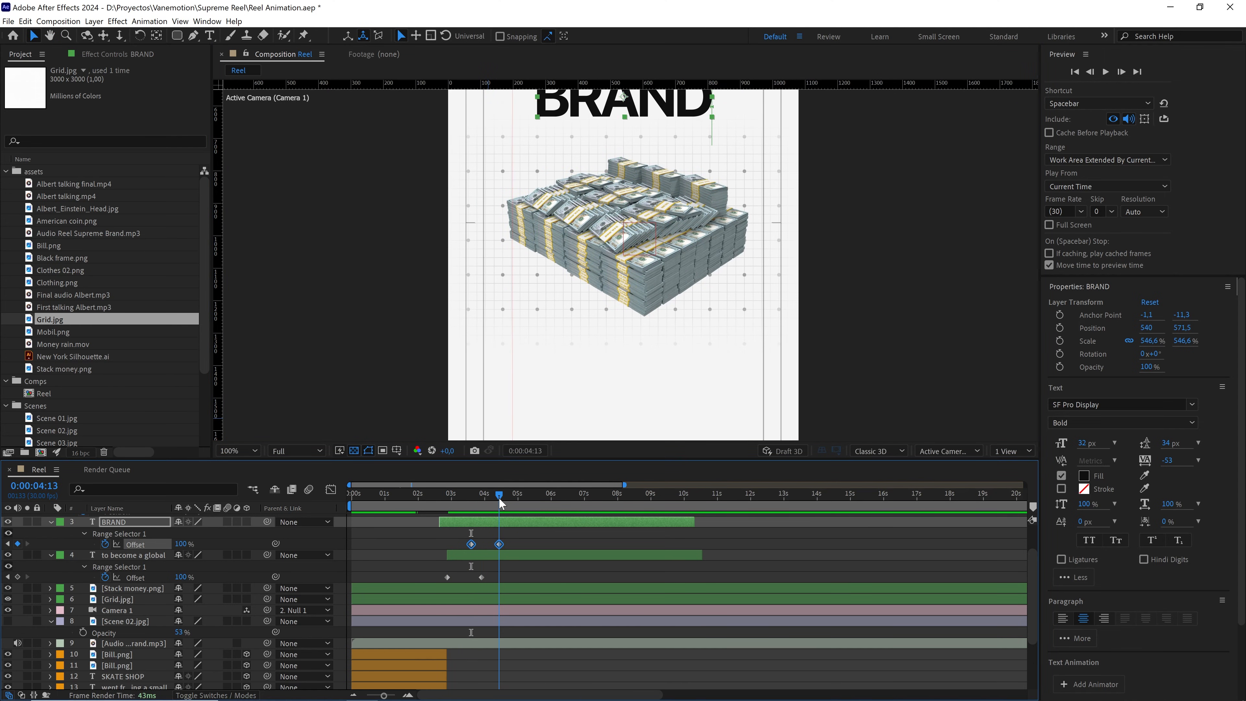
click(494, 558)
drag(633, 221, 628, 333)
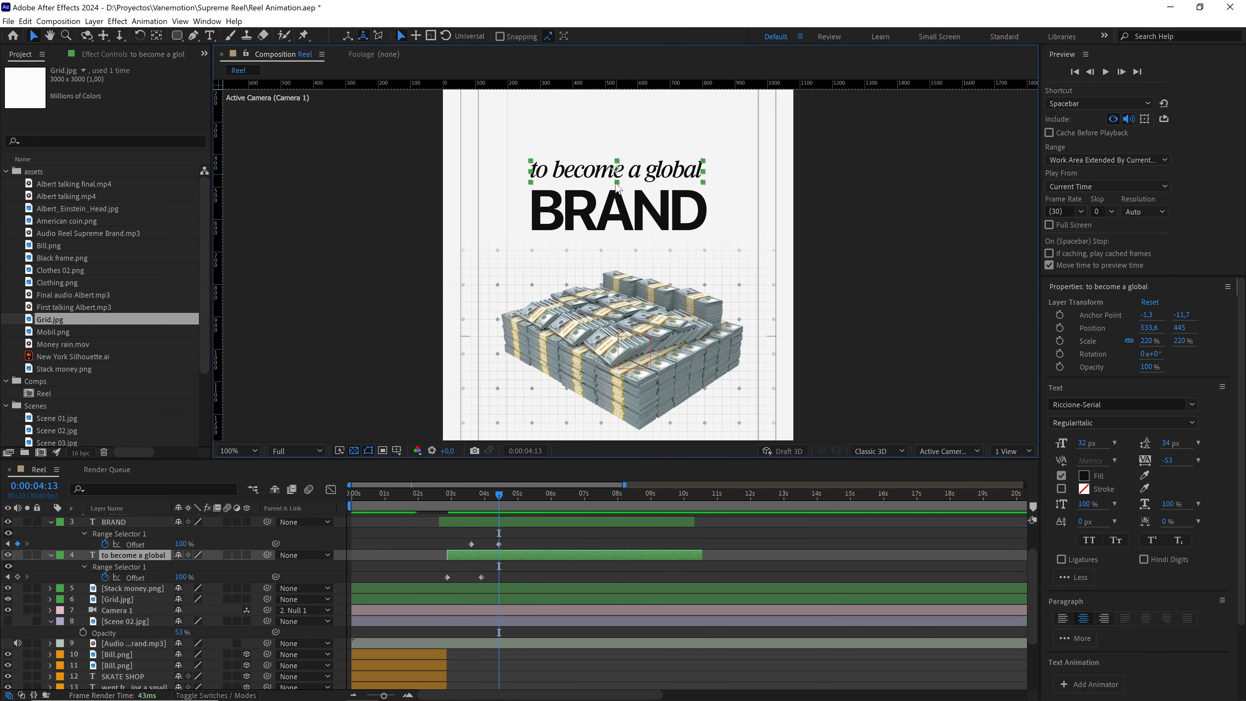
key(ctrl+d)
drag(651, 274, 653, 218)
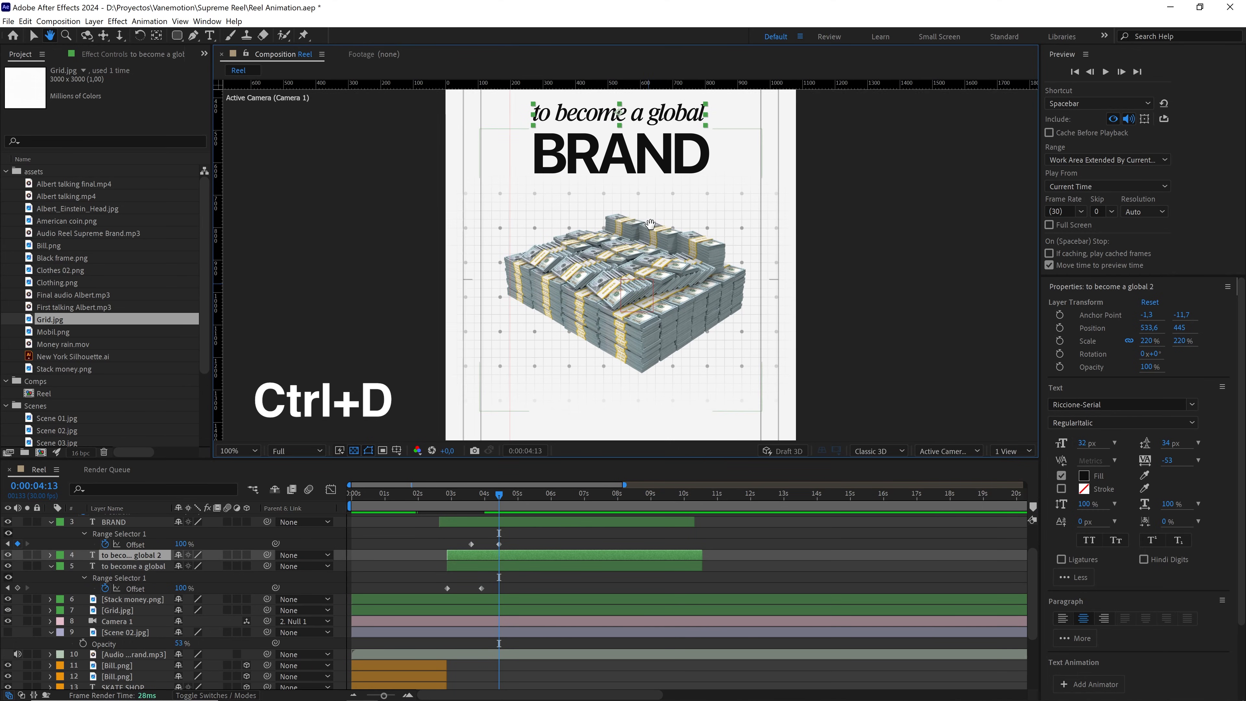
Show the Scene 02.jpg reference and move the lower "to become a global" layer down to the reference's "valued at over a" line, Y 1348
click(119, 633)
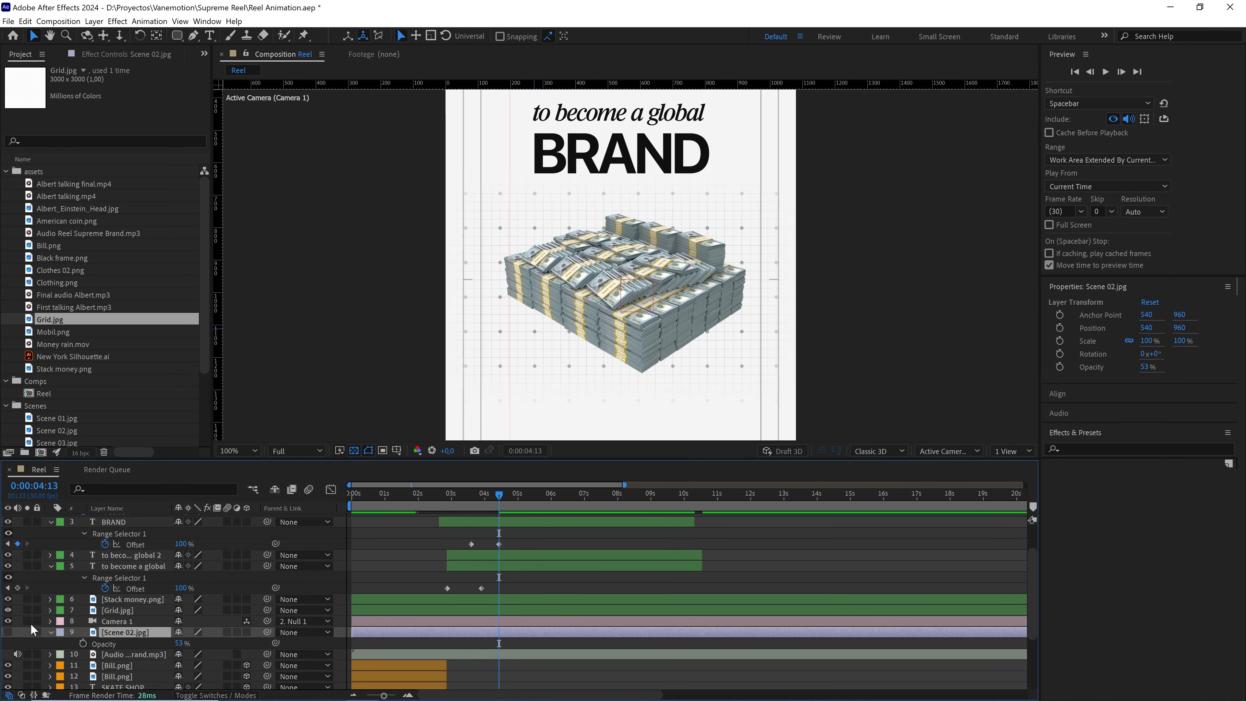
click(8, 633)
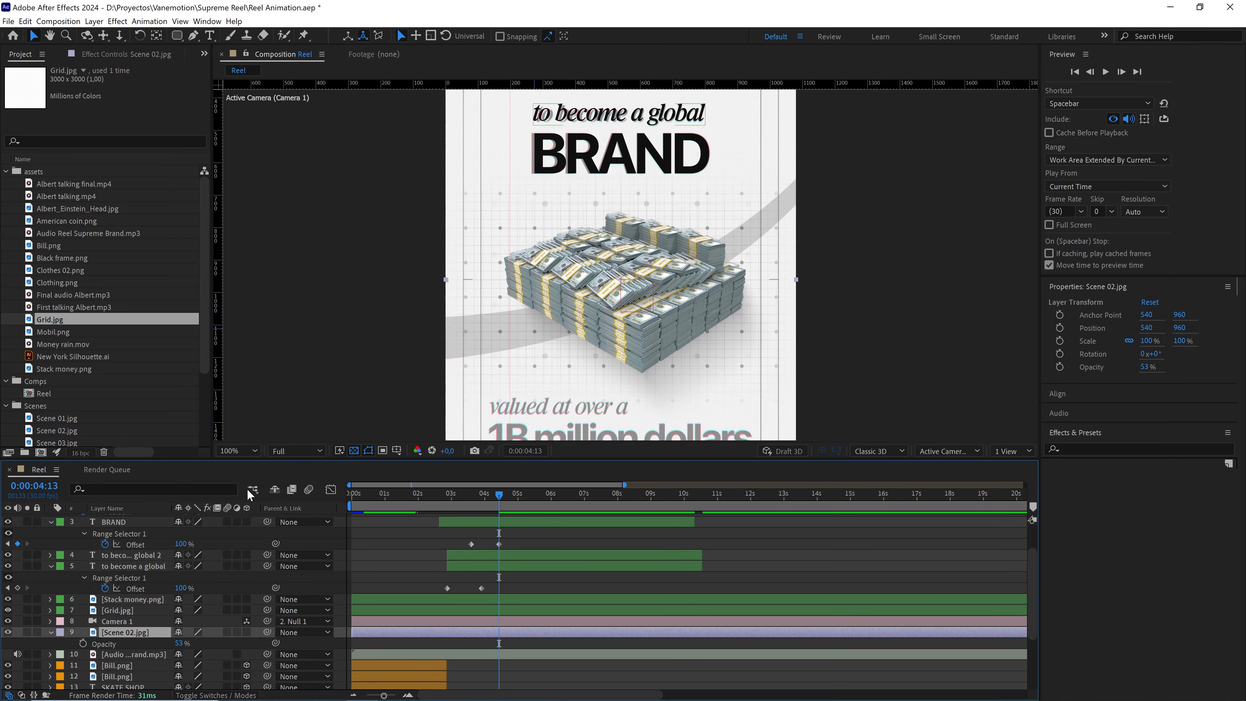
click(506, 567)
drag(618, 224, 674, 94)
scroll(610, 401, up, 1)
key(v)
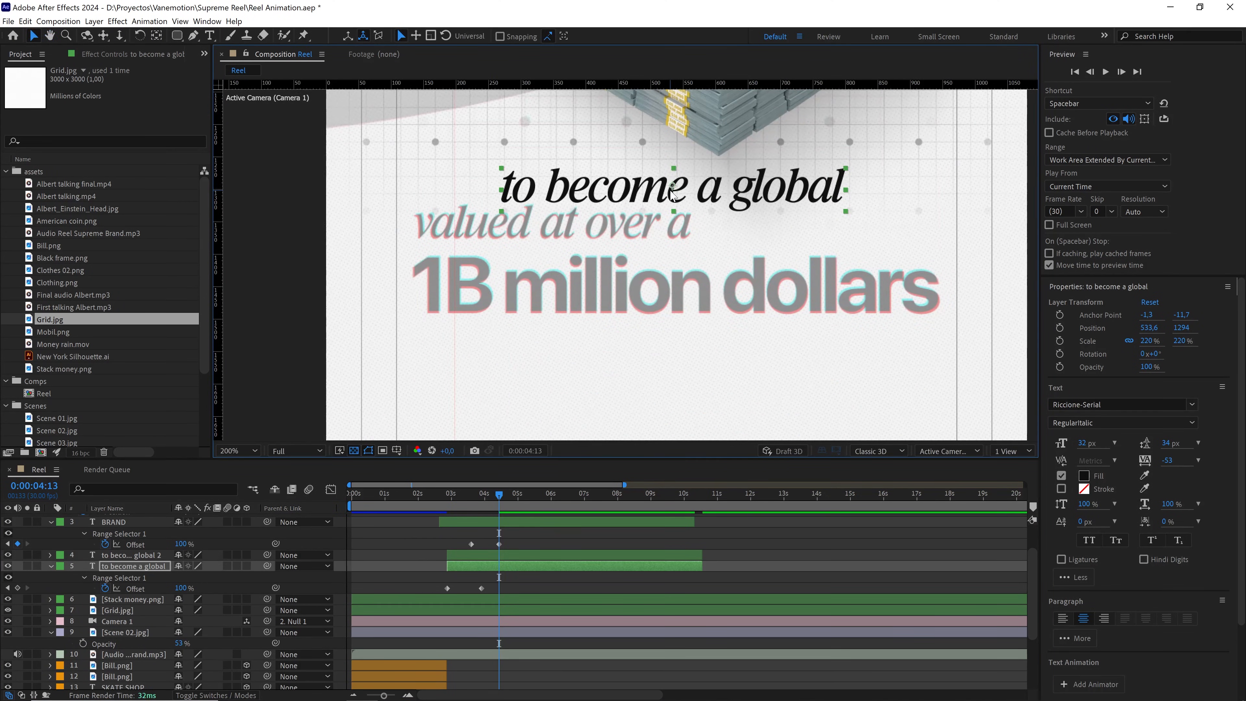
drag(670, 191, 669, 223)
Replace the moved line's text with "valued at over a" and shift it left over the reference text, to about X 349.6
double_click(670, 223)
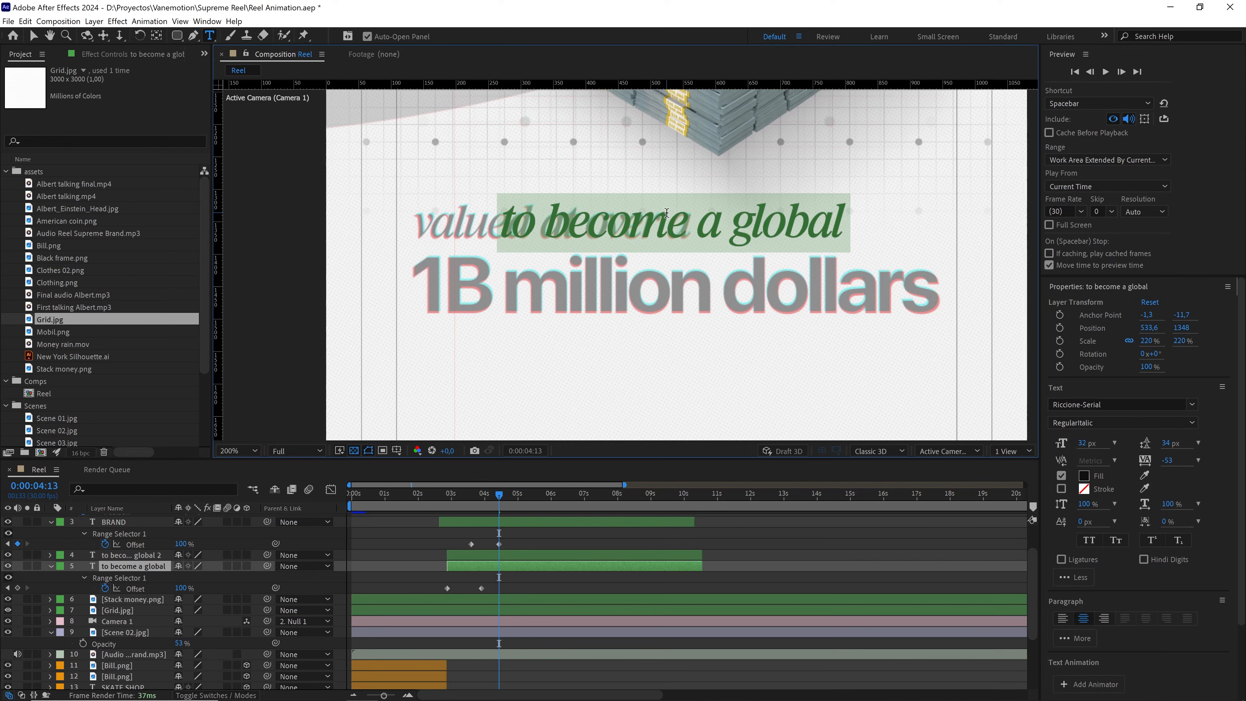
text(valued at over a)
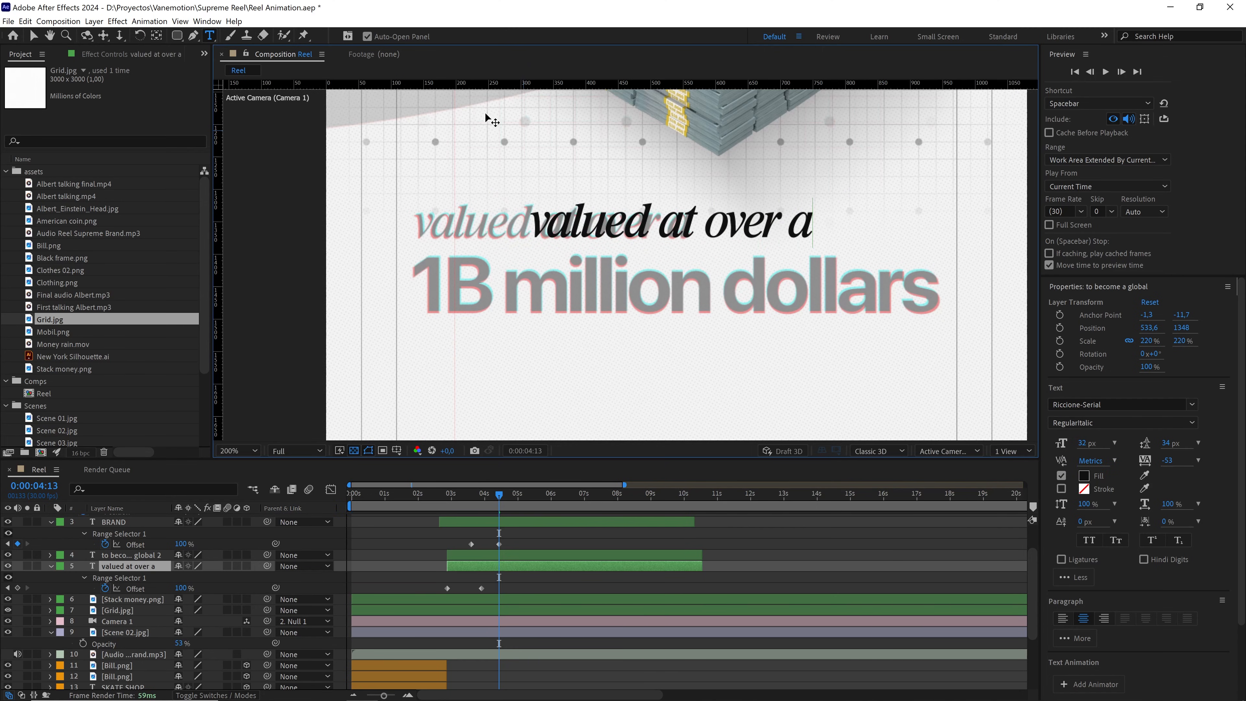
click(33, 35)
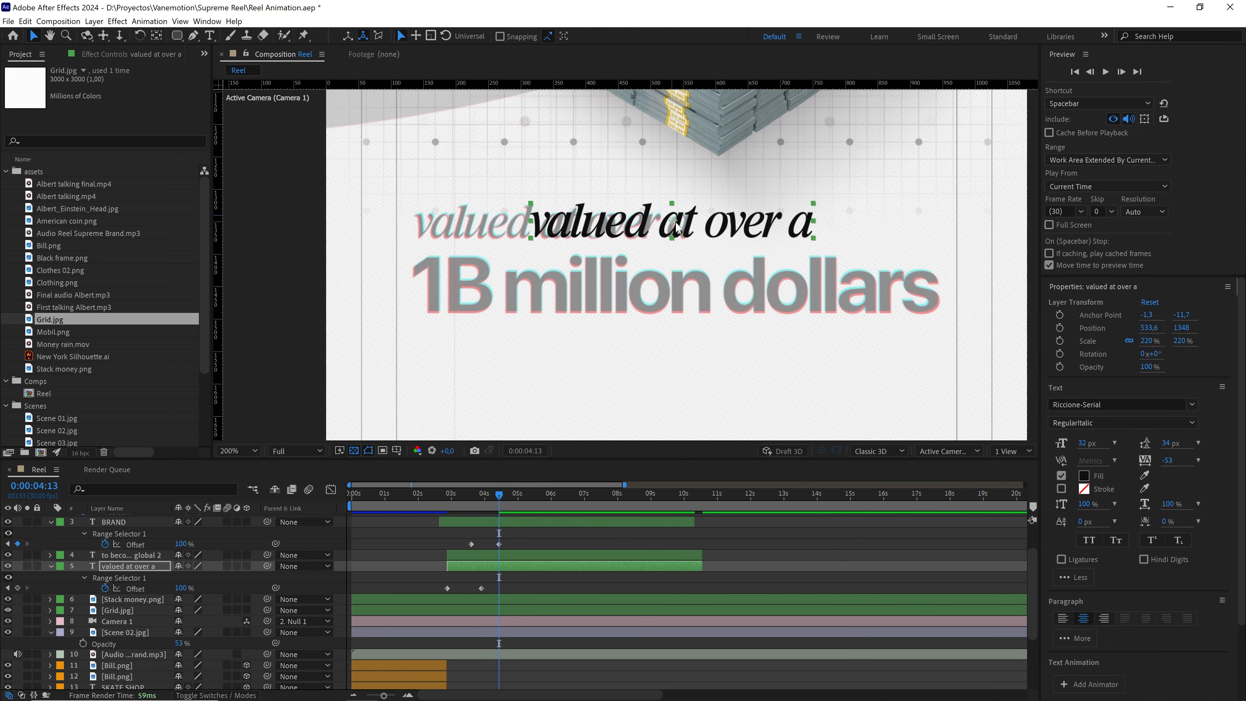
drag(639, 229, 561, 240)
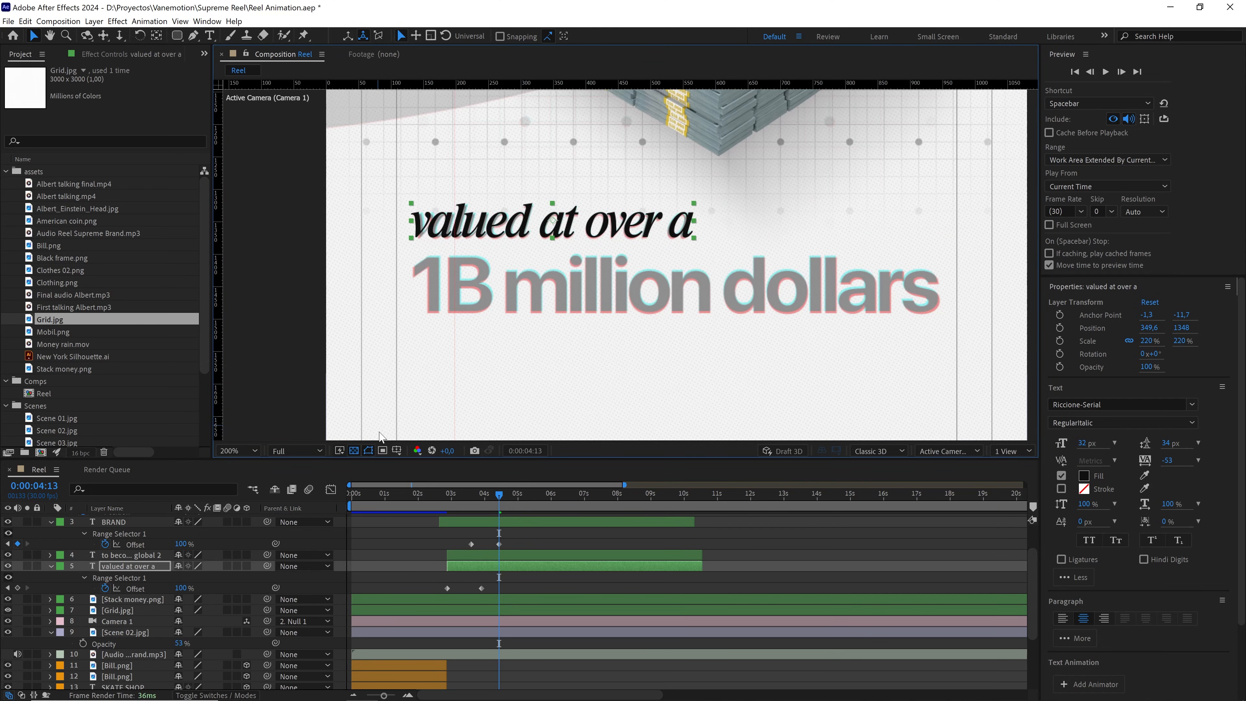
Show the proportional grid and nudge "valued at over a" right to X 353.1 so its left edge meets the first vertical grid line
click(397, 451)
click(421, 476)
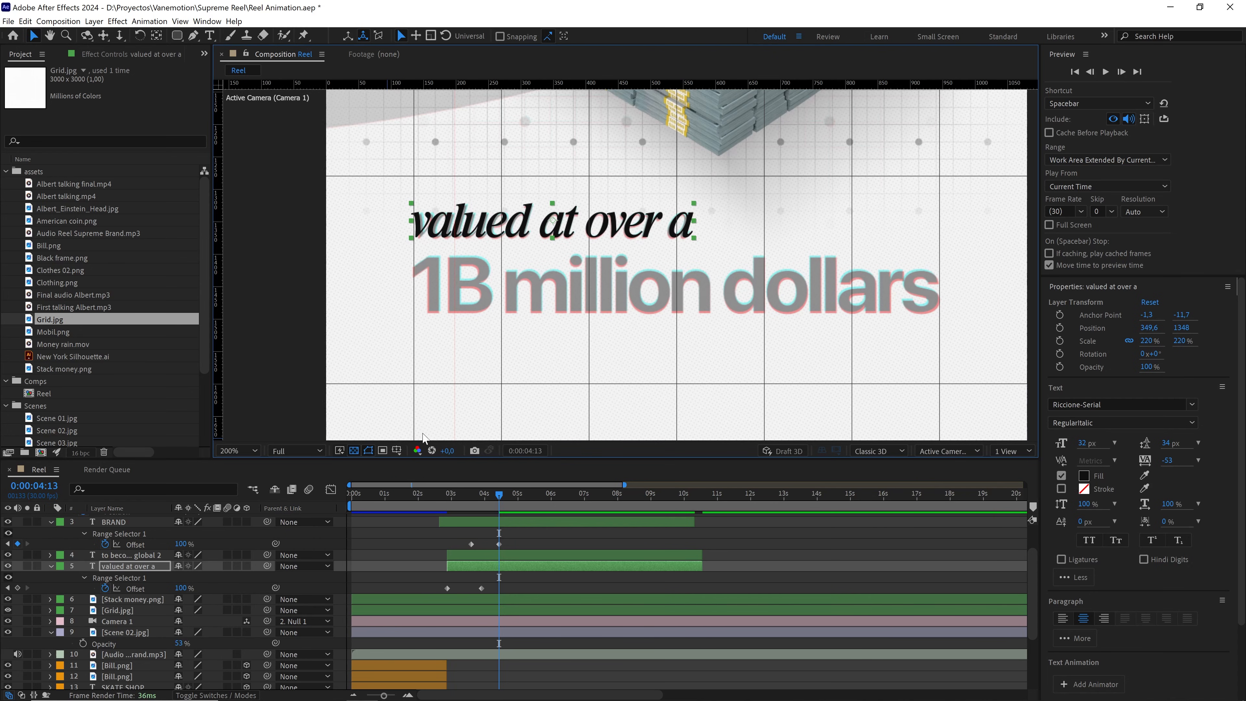
scroll(442, 408, up, 2)
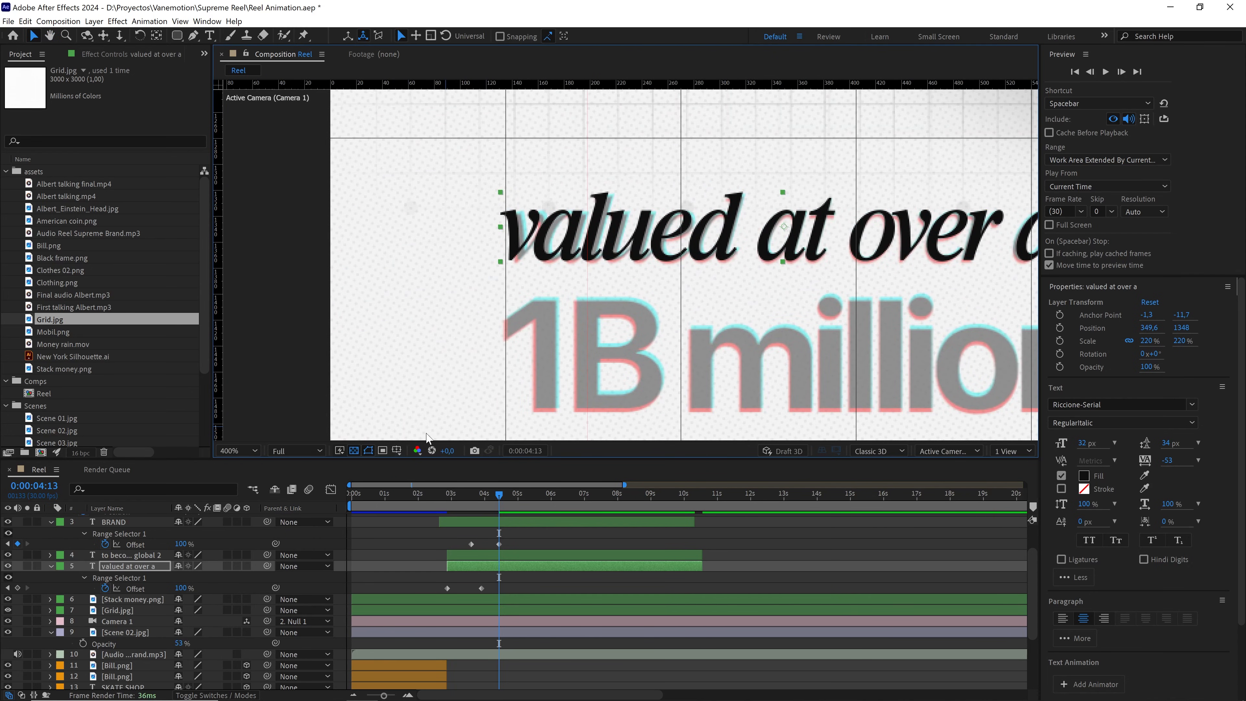
click(397, 450)
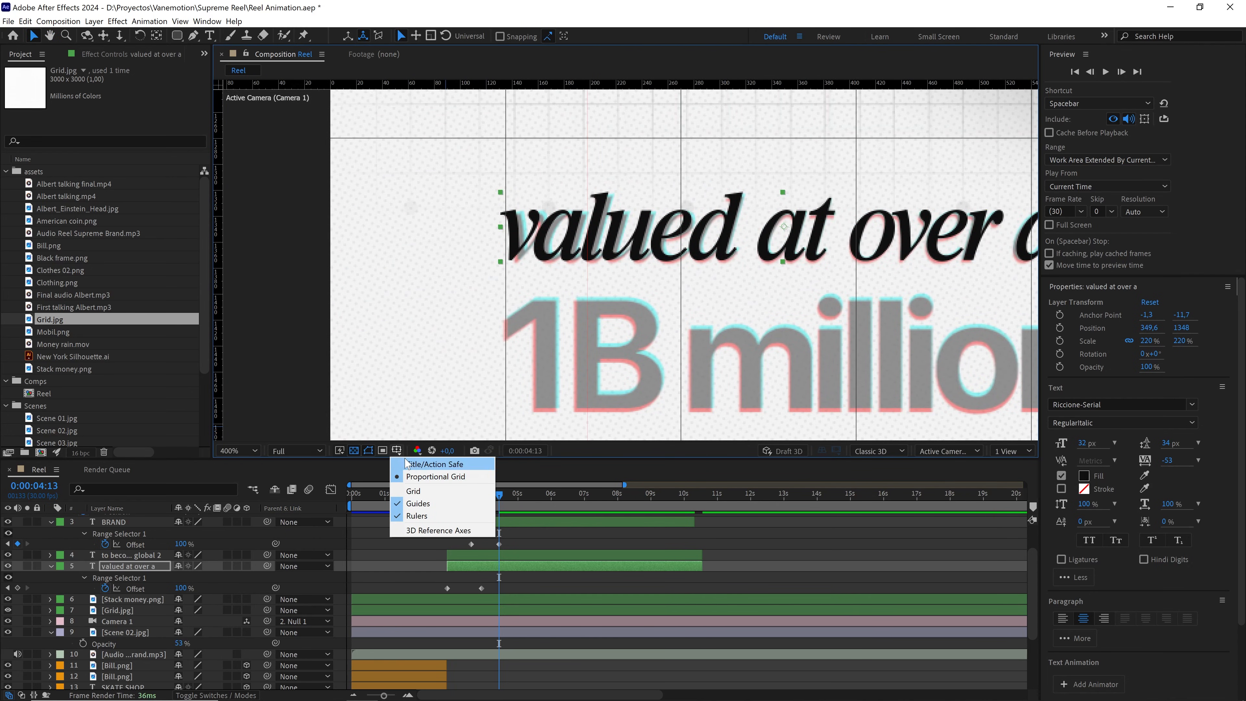
click(397, 451)
scroll(573, 291, up, 1)
drag(511, 239, 533, 256)
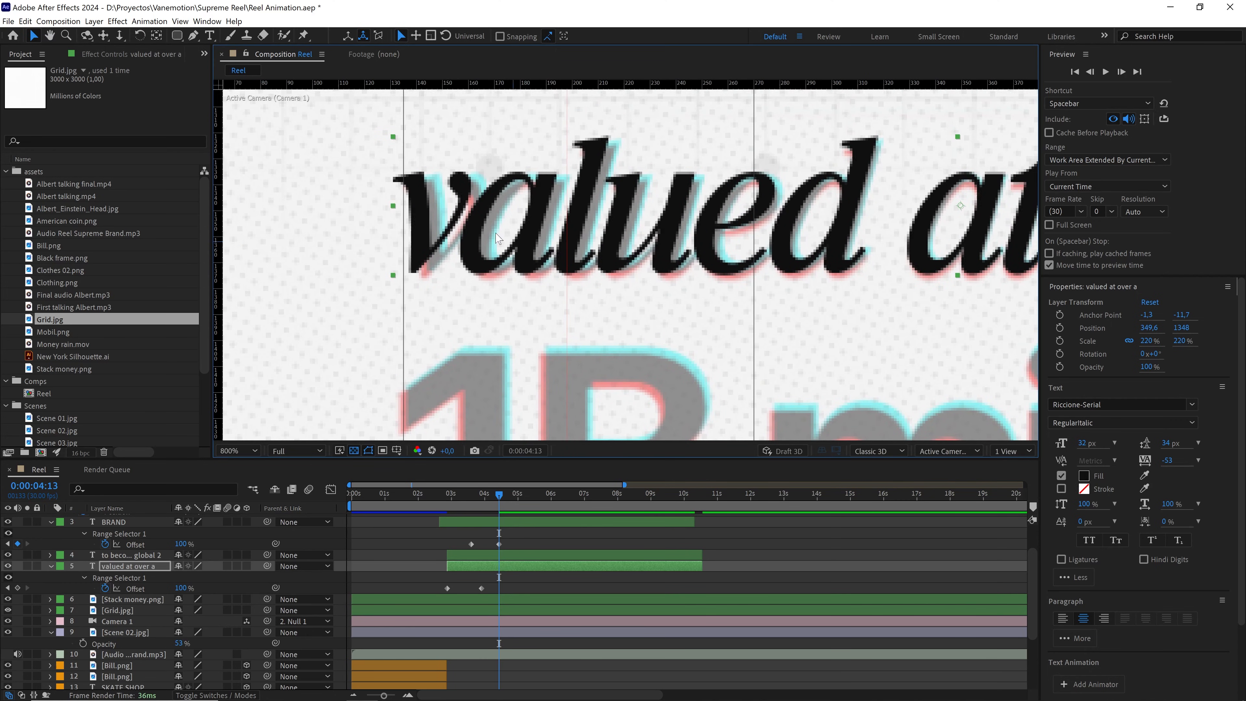
drag(460, 221, 470, 222)
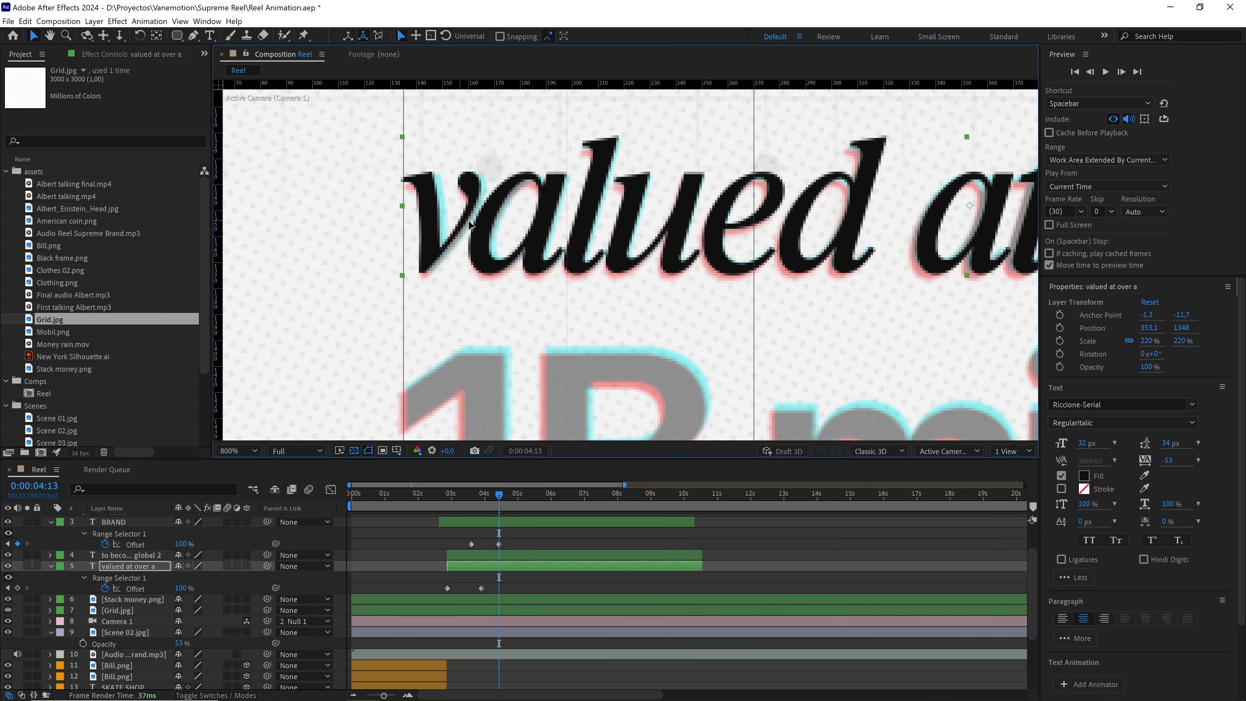
scroll(470, 225, down, 3)
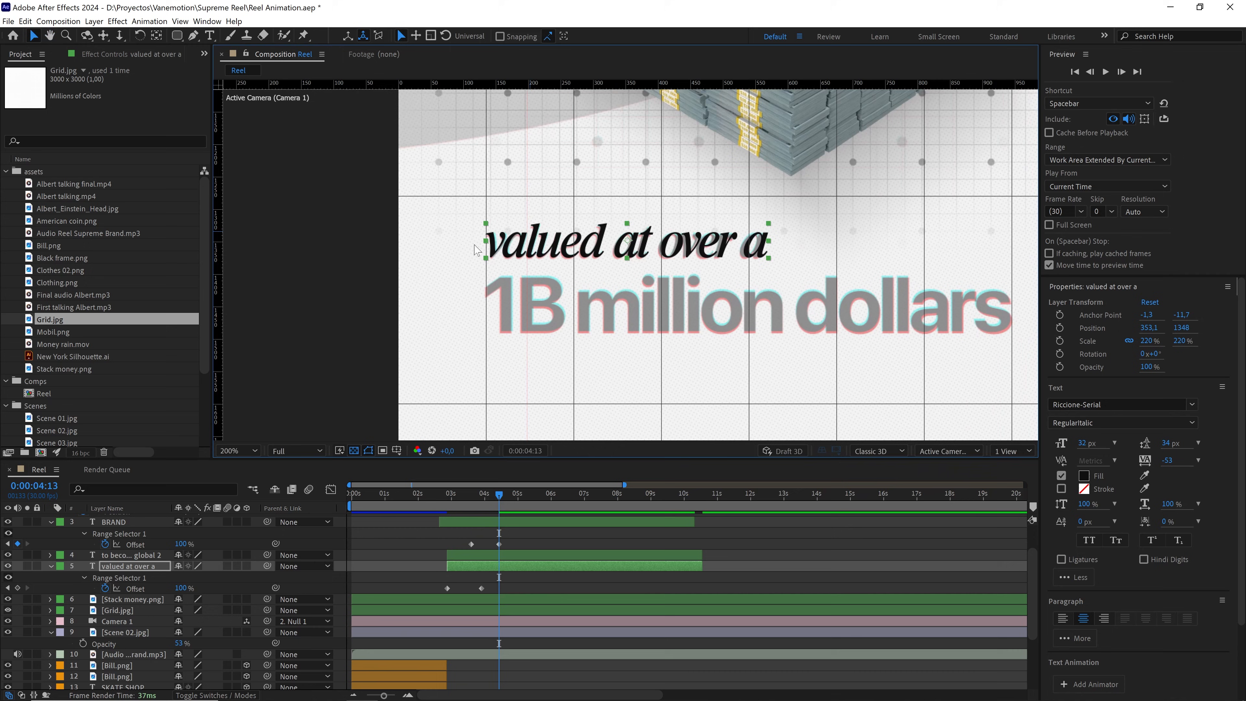
Duplicate the BRAND text layer and move the copy straight down over the reference's "1B million dollars" line, to Y 1434
click(631, 123)
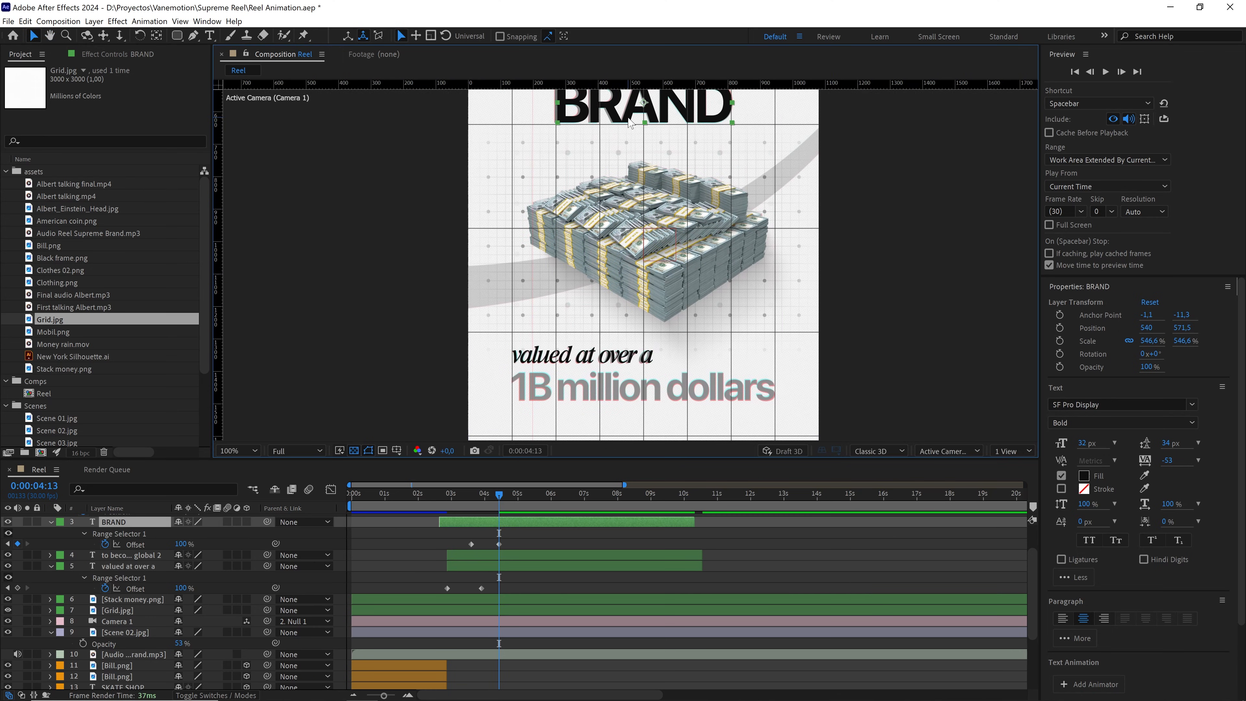
key(ctrl+d)
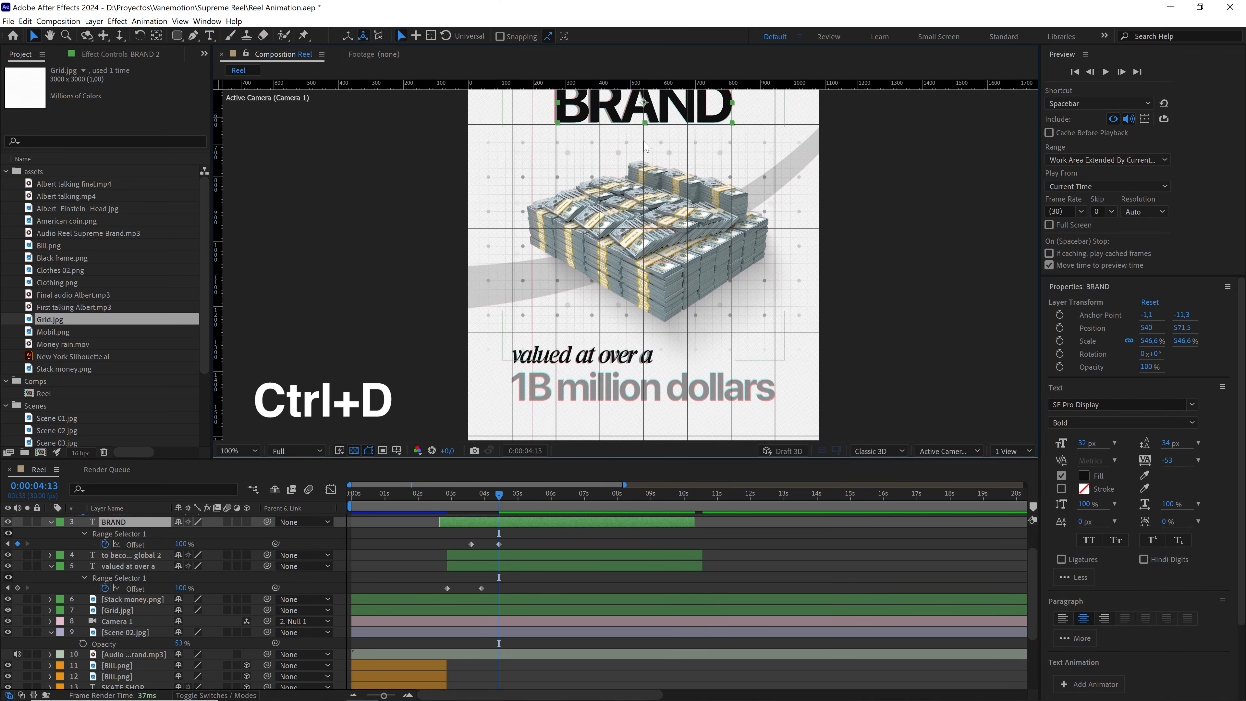
drag(621, 118, 654, 97)
scroll(622, 380, up, 1)
drag(682, 191, 682, 202)
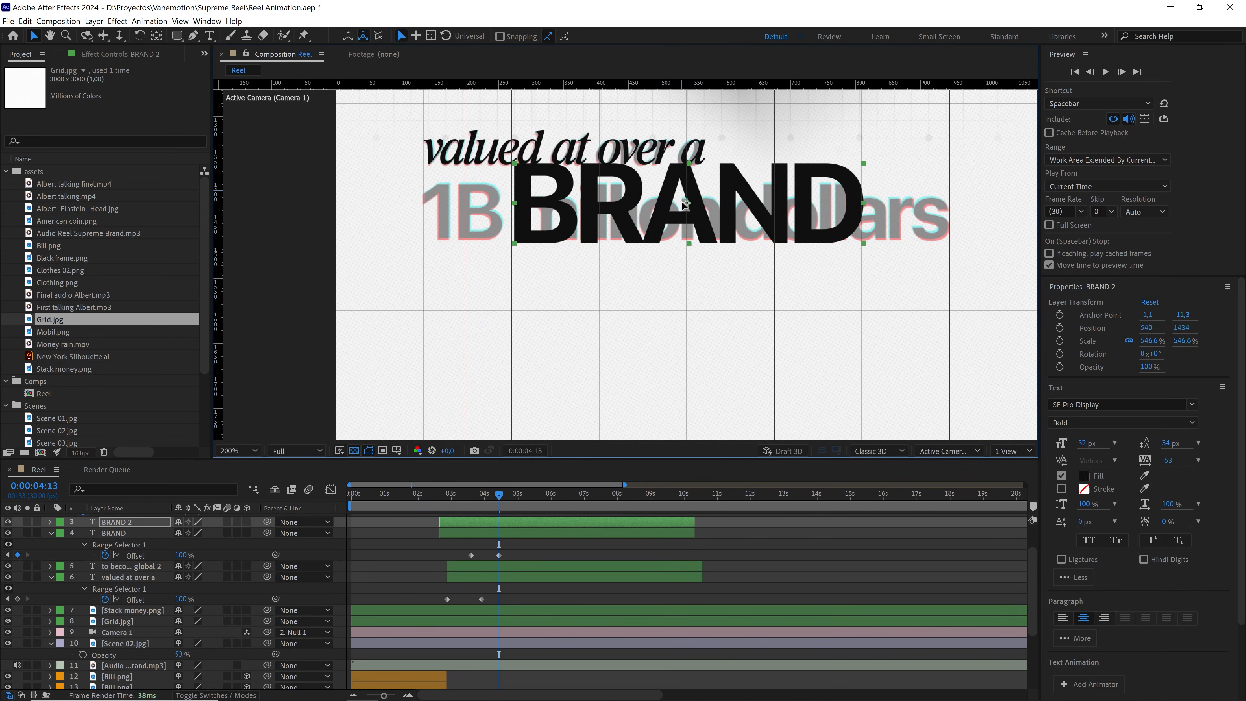
Replace the lower BRAND copy's text with "1B million dollars"
double_click(682, 202)
text(1)
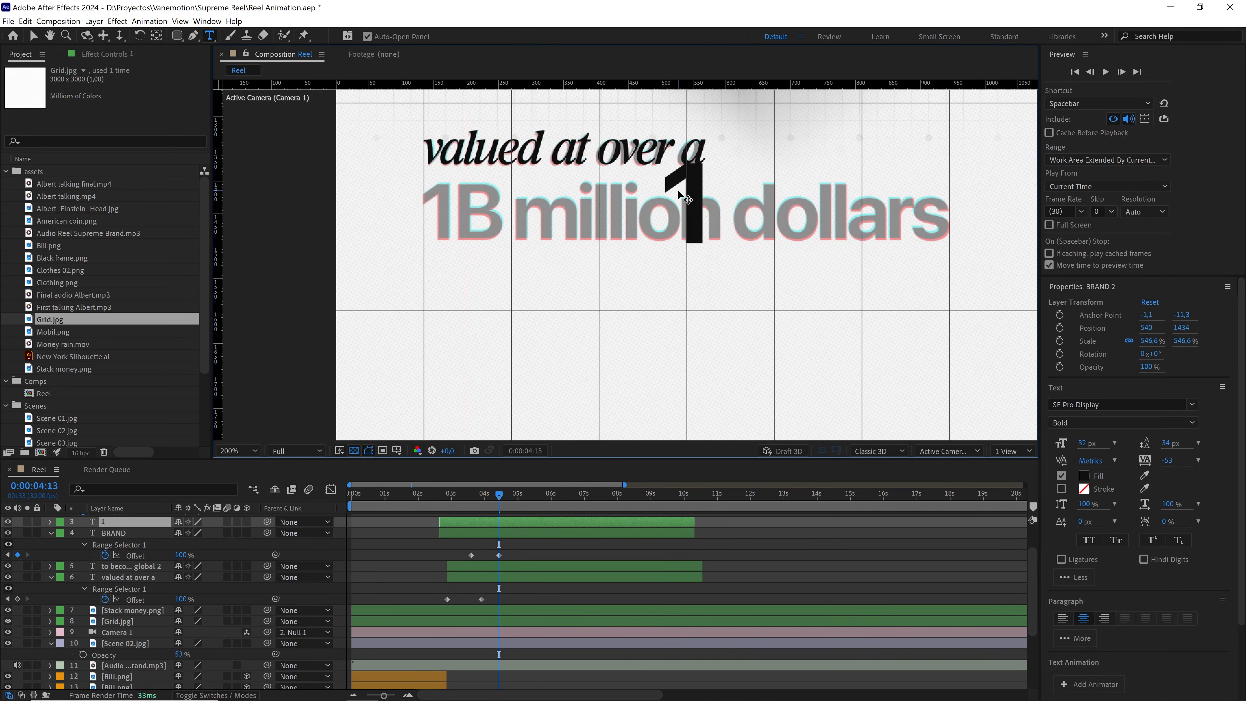
text(B mil)
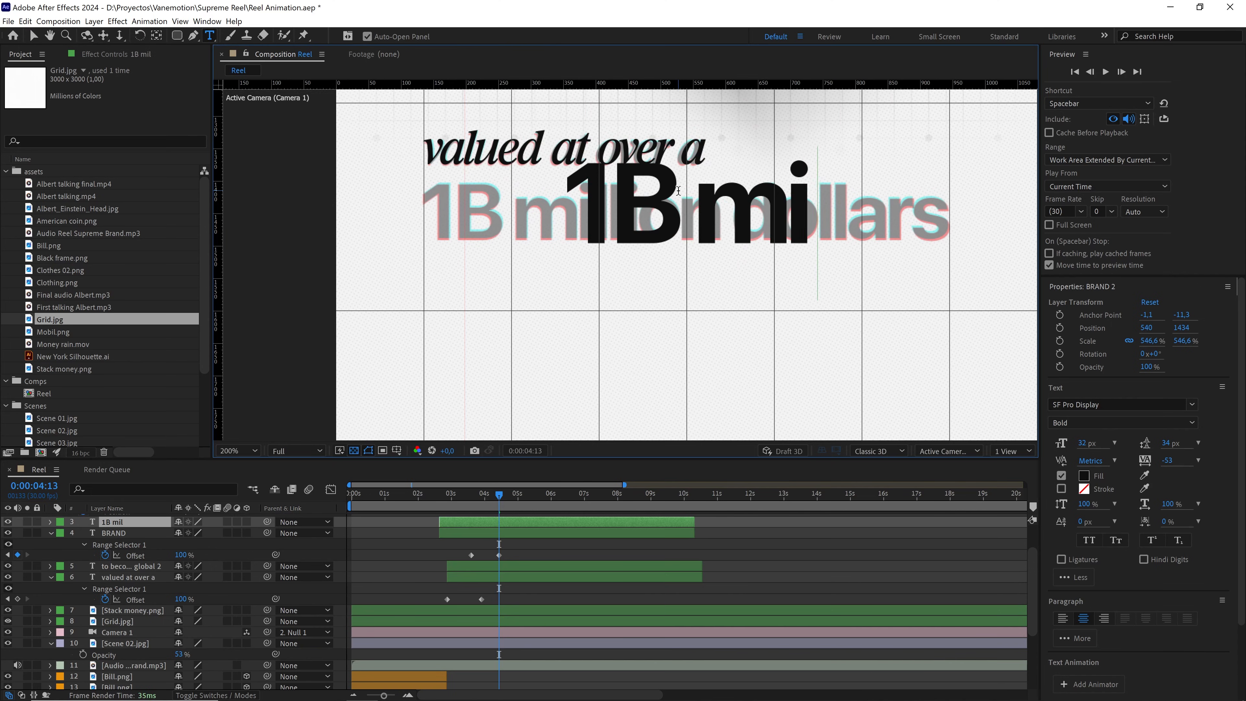
text(lion dollars)
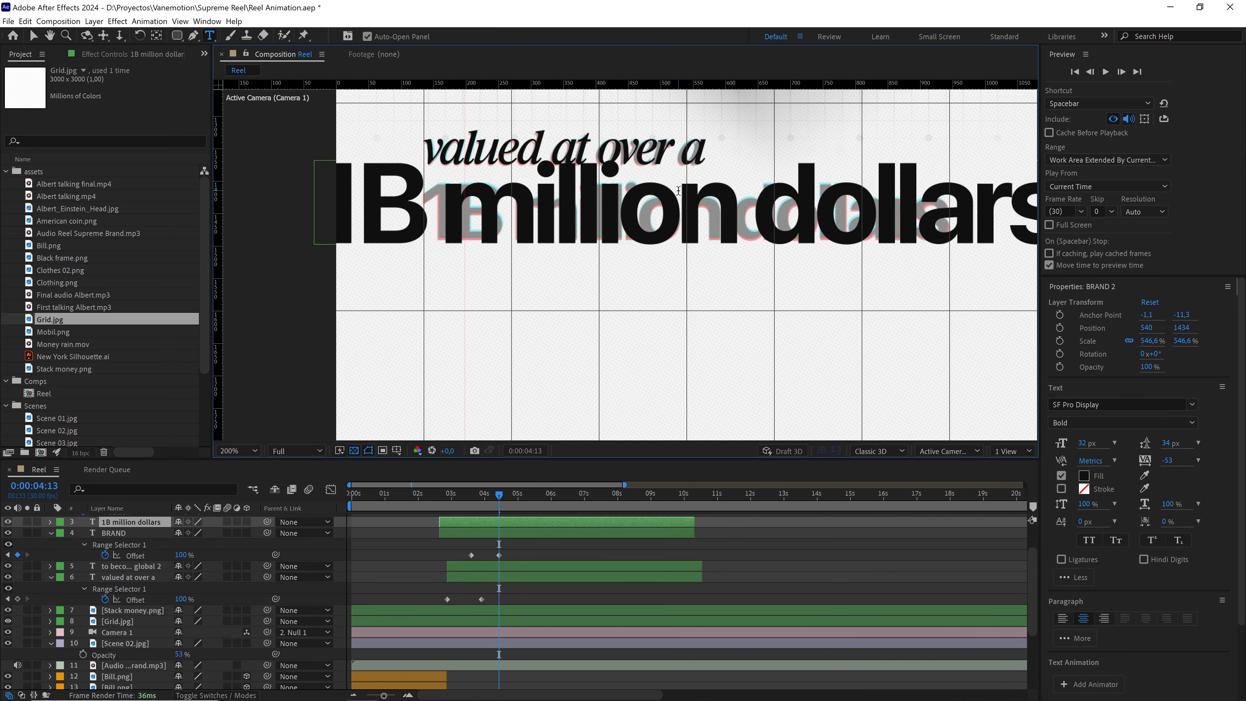
Scale "1B million dollars" down to about 388.1% and place it over the matching reference text, at about X 542, Y 1441.5
click(157, 524)
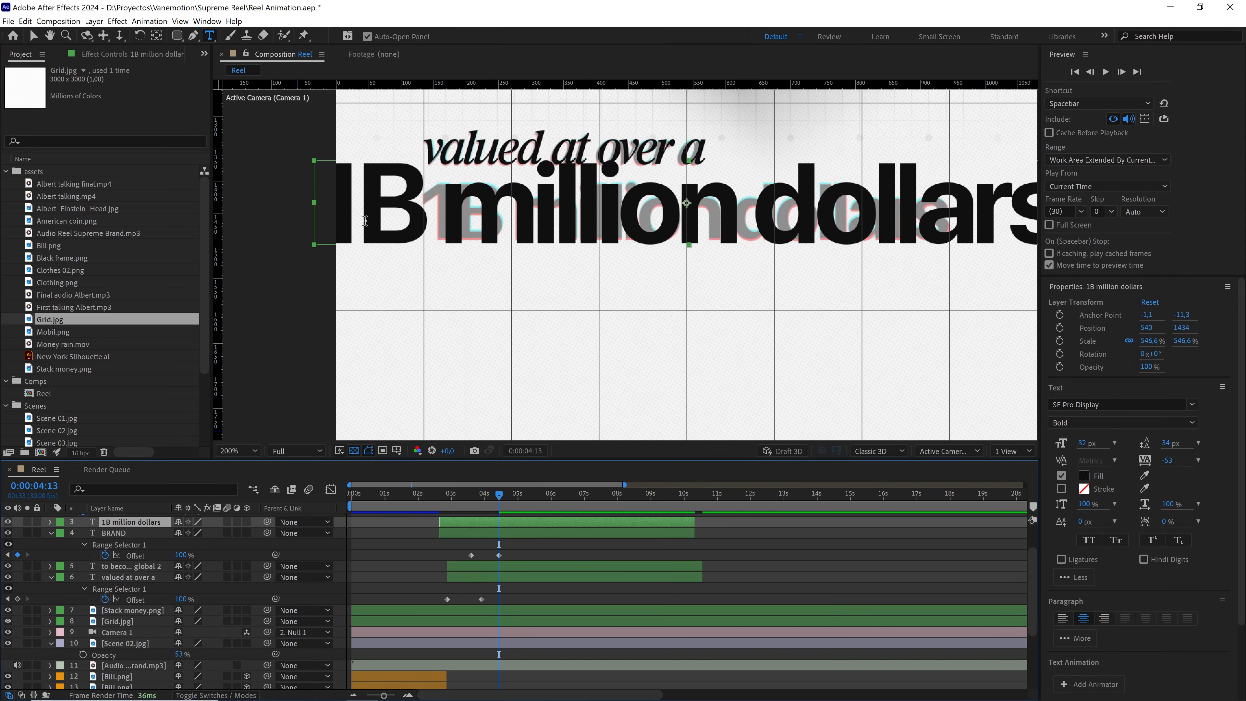
key(v)
drag(317, 248, 476, 207)
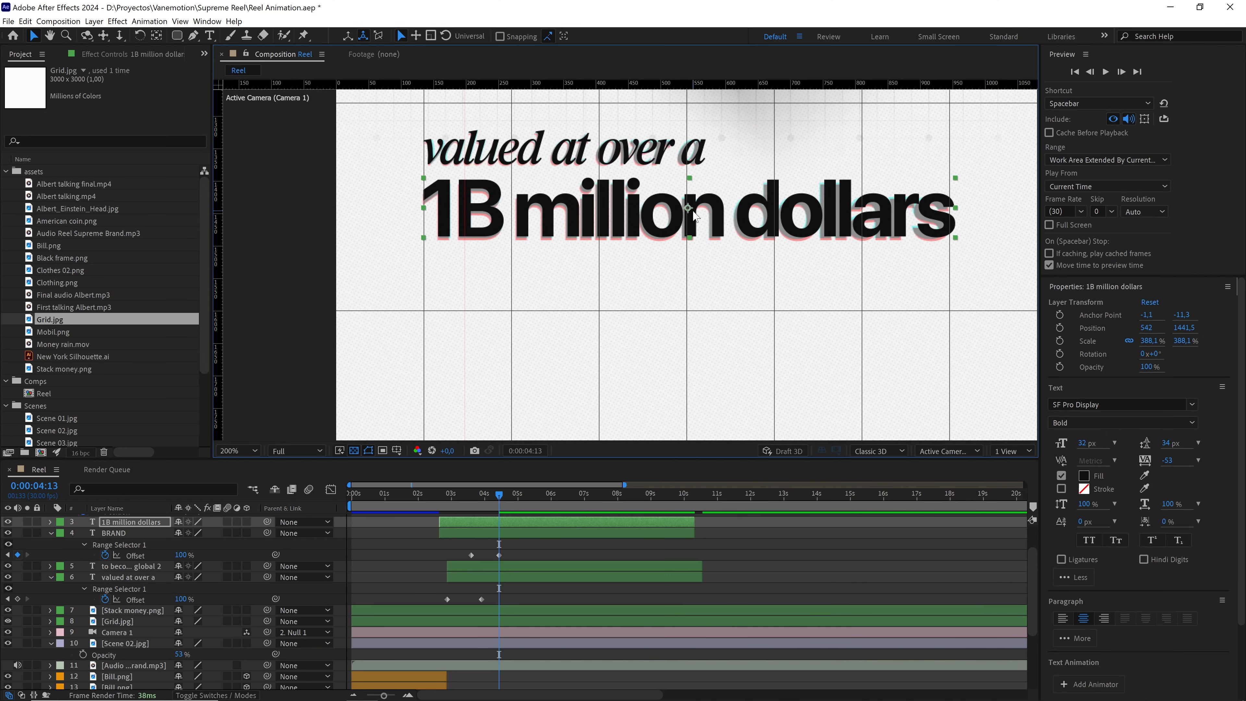
Centre the "1B million dollars" text horizontally by setting its X position to 540
drag(684, 201, 679, 266)
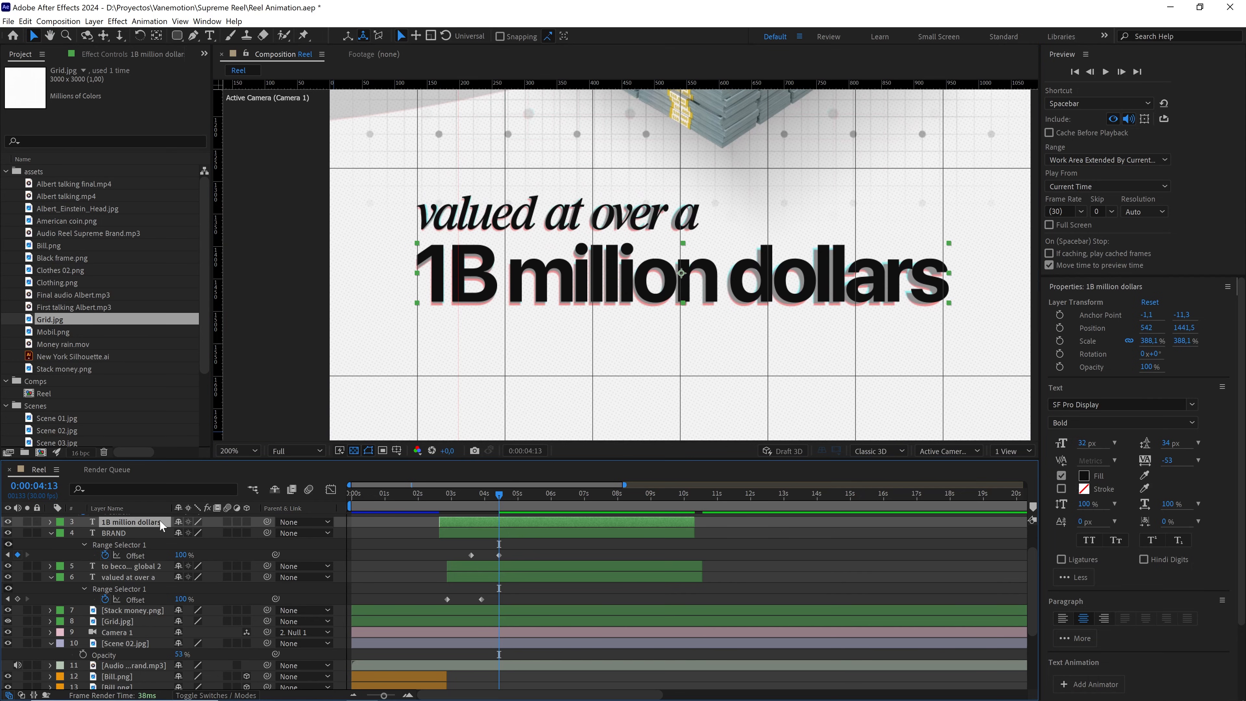
key(p)
drag(624, 311, 607, 327)
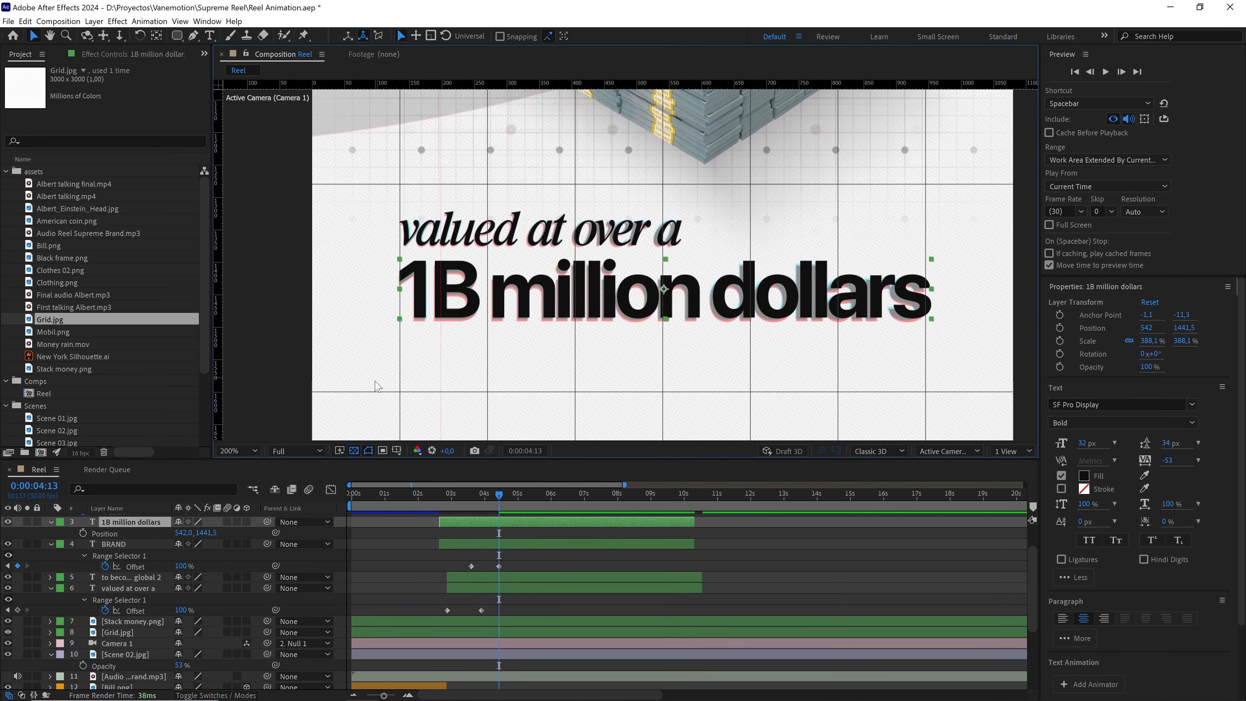
key(comma)
key(period)
key(period)
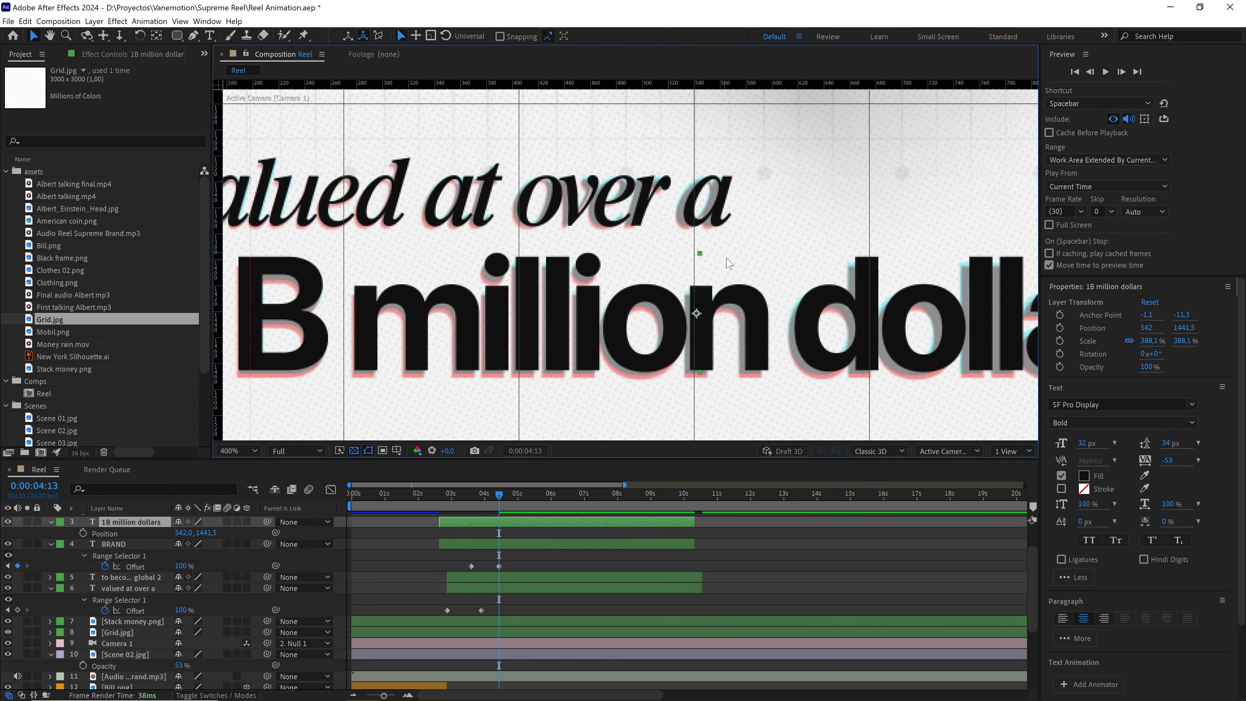
click(191, 533)
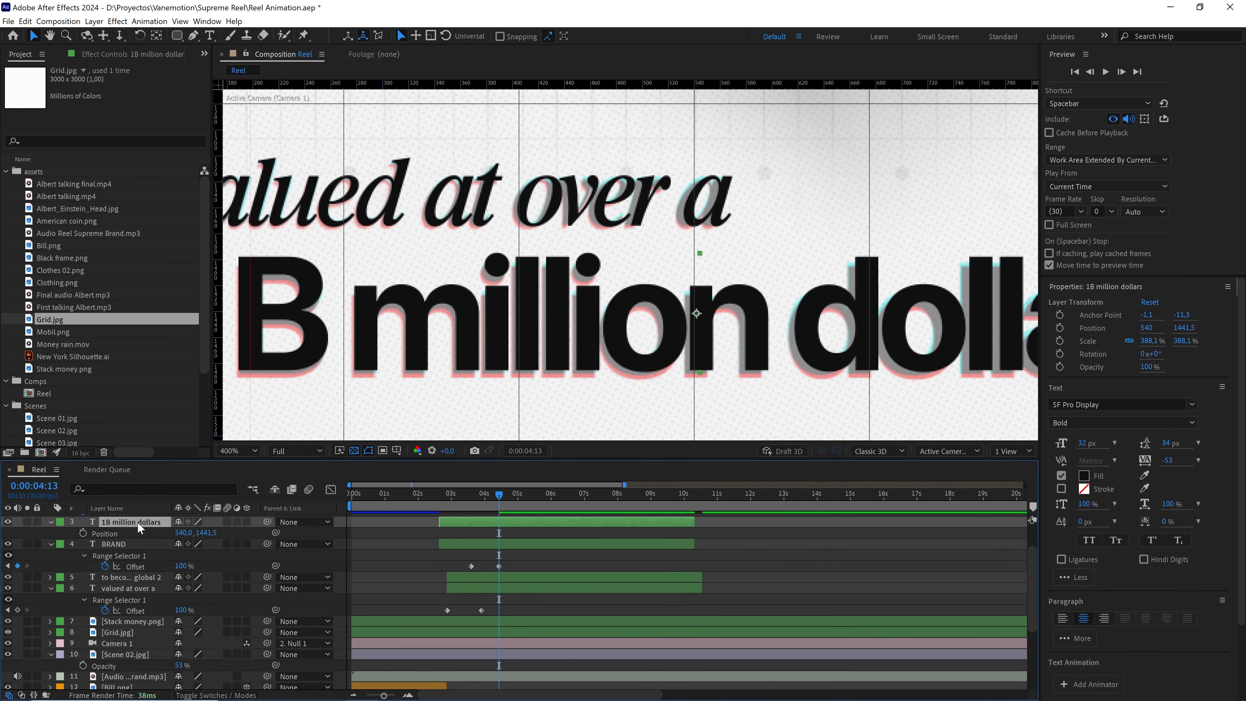
scroll(672, 292, down, 1)
drag(651, 314, 661, 311)
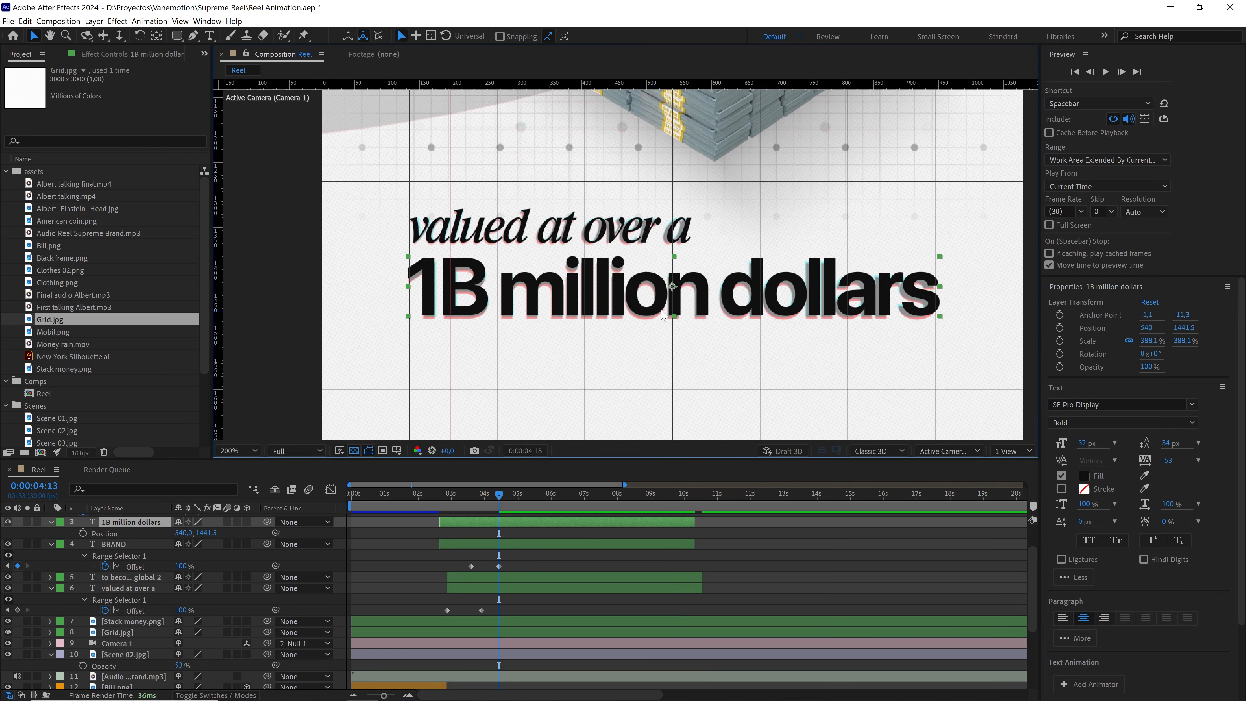
scroll(715, 259, down, 1)
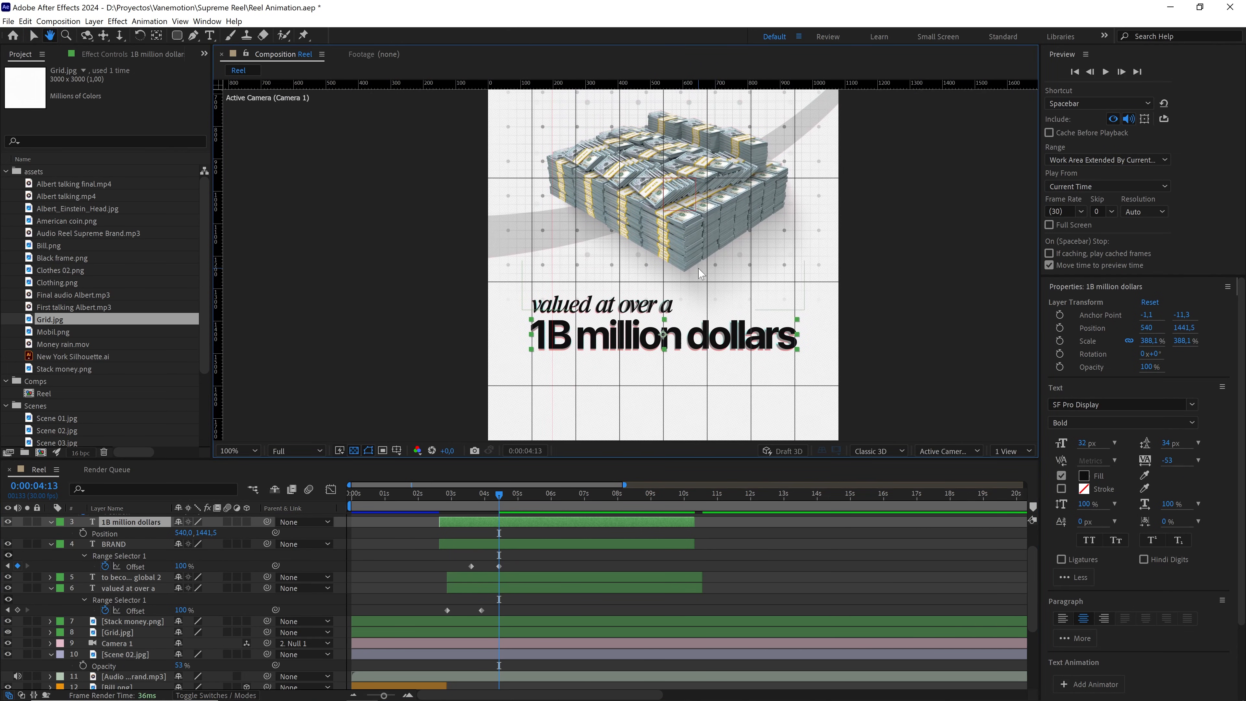
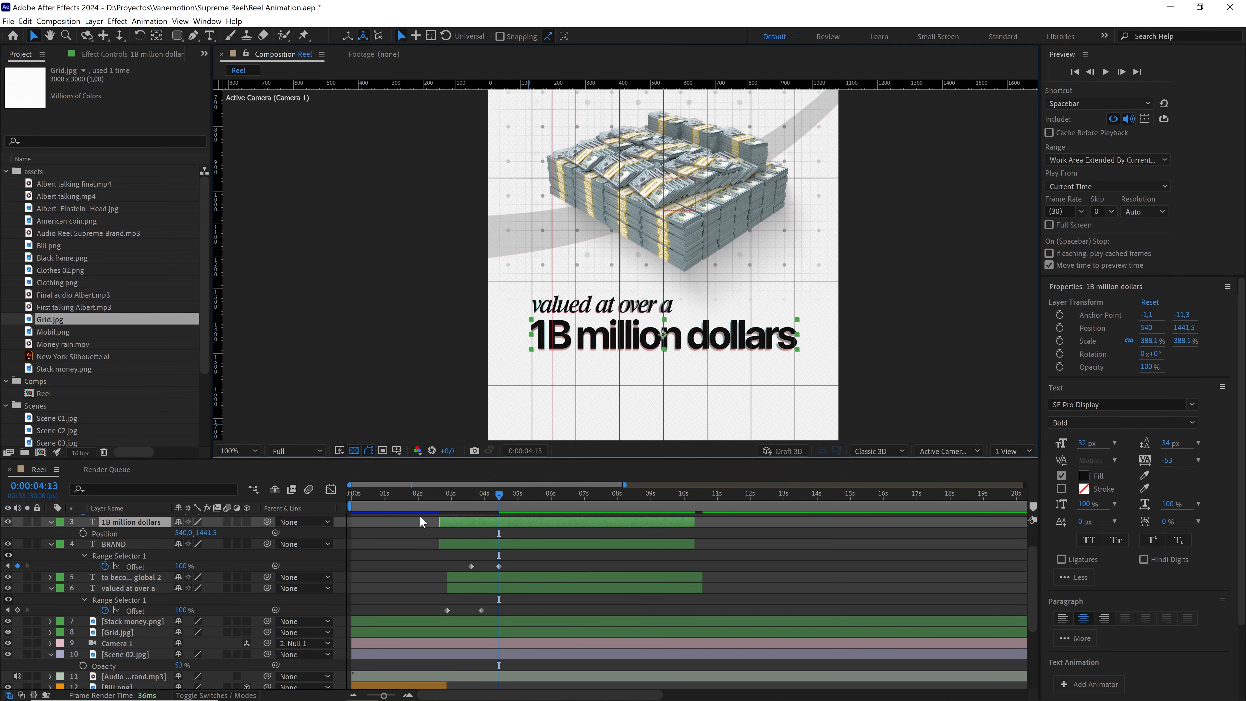
Hide the Scene 02.jpg reference layer and preview the text animation from 0:00:02:18
drag(476, 501, 442, 501)
key(space)
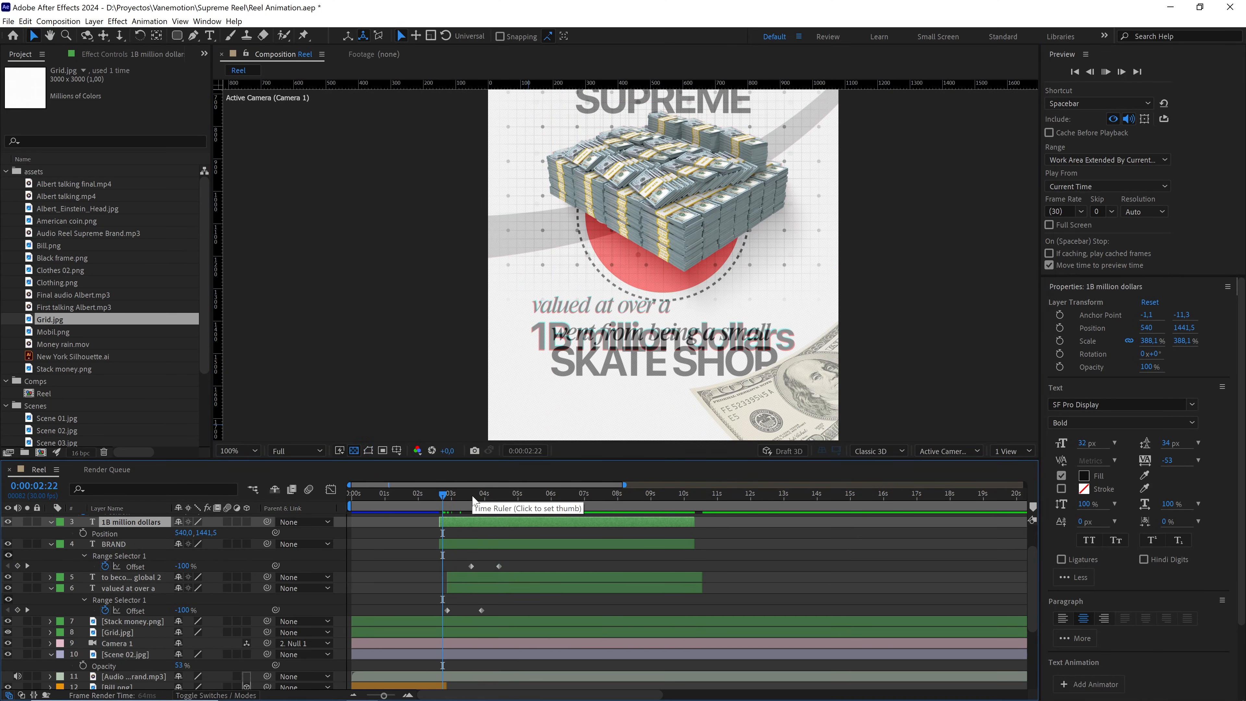
key(space)
click(130, 654)
click(8, 654)
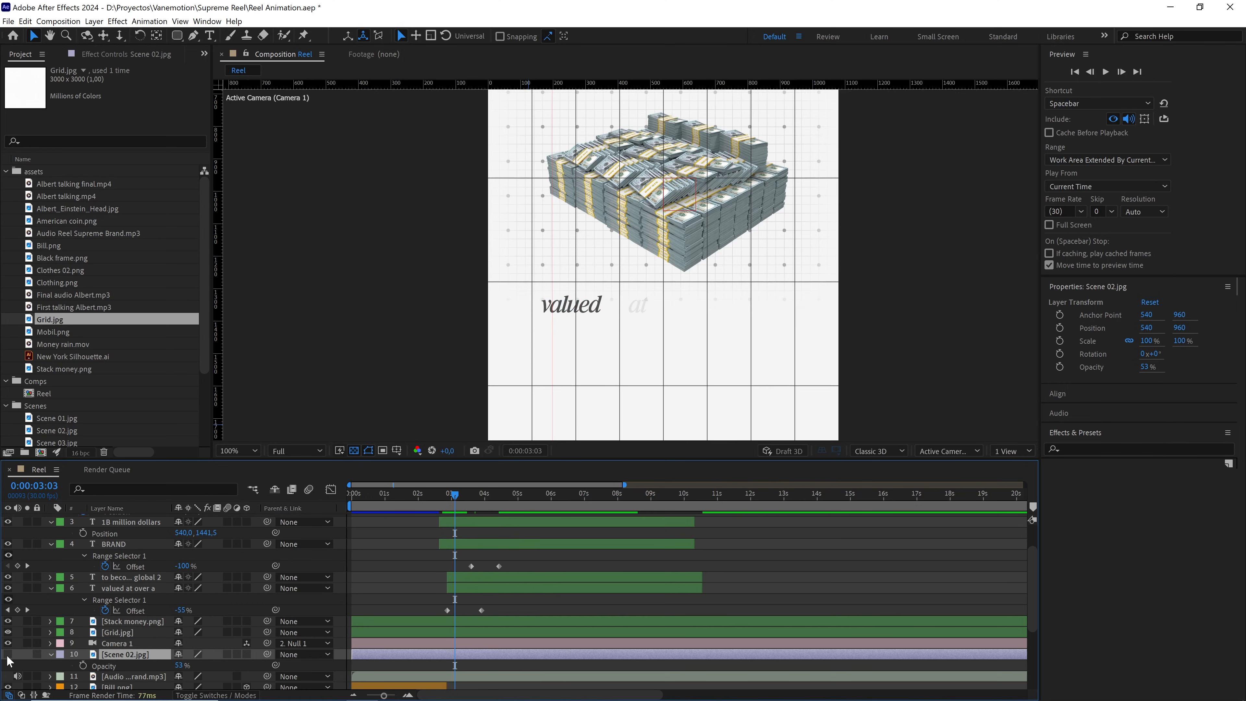
click(438, 496)
key(space)
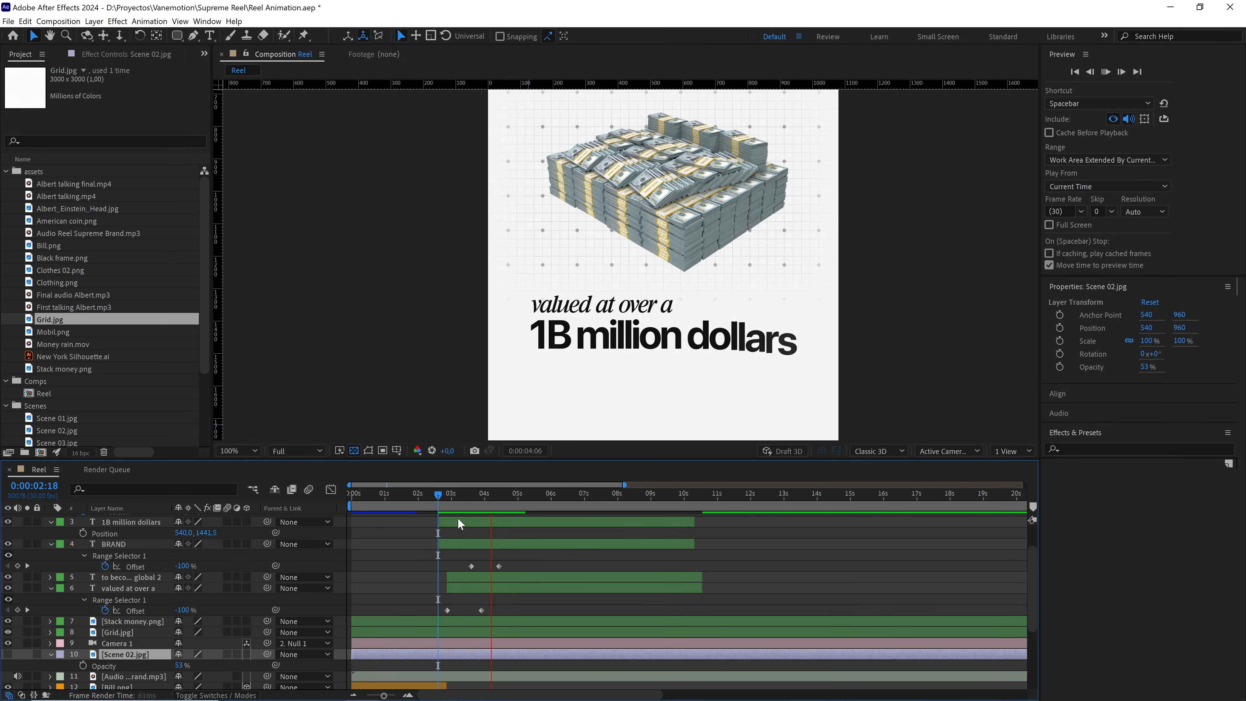
key(space)
Delay the "valued at over a" reveal by moving both of its Offset keyframes so the first sits at 0:00:04:06
scroll(630, 406, down, 1)
drag(503, 497, 496, 523)
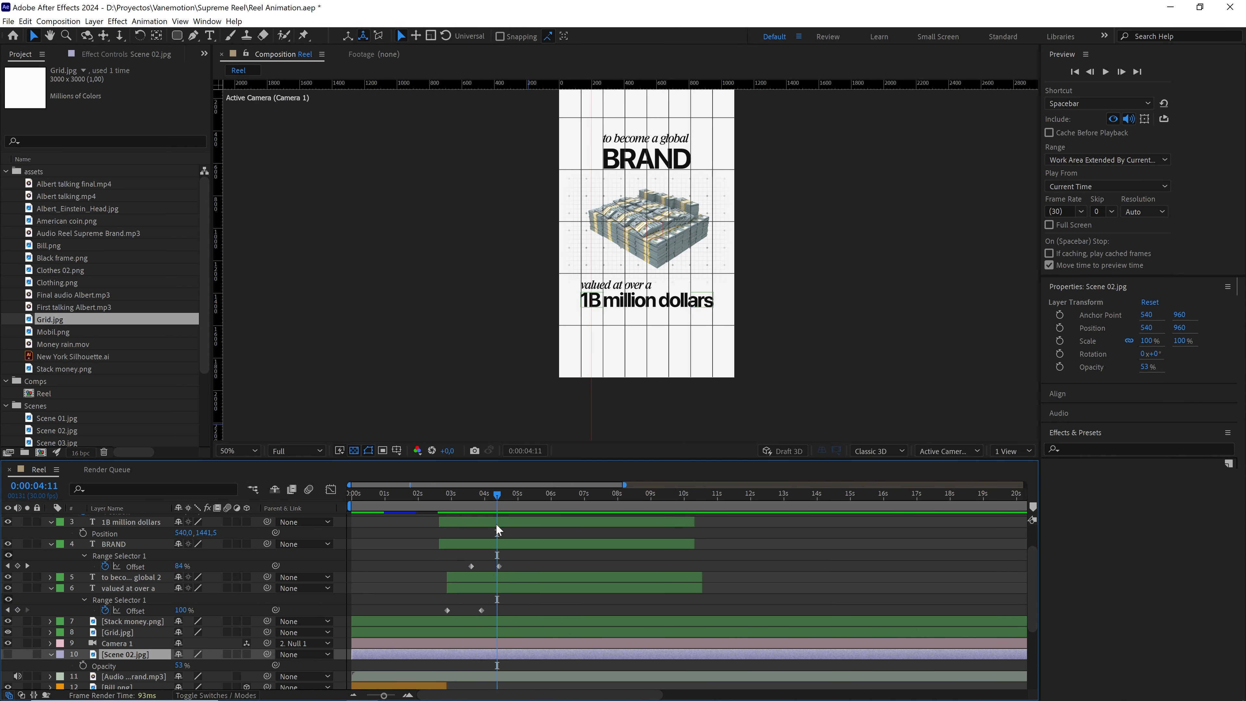
click(496, 523)
click(495, 544)
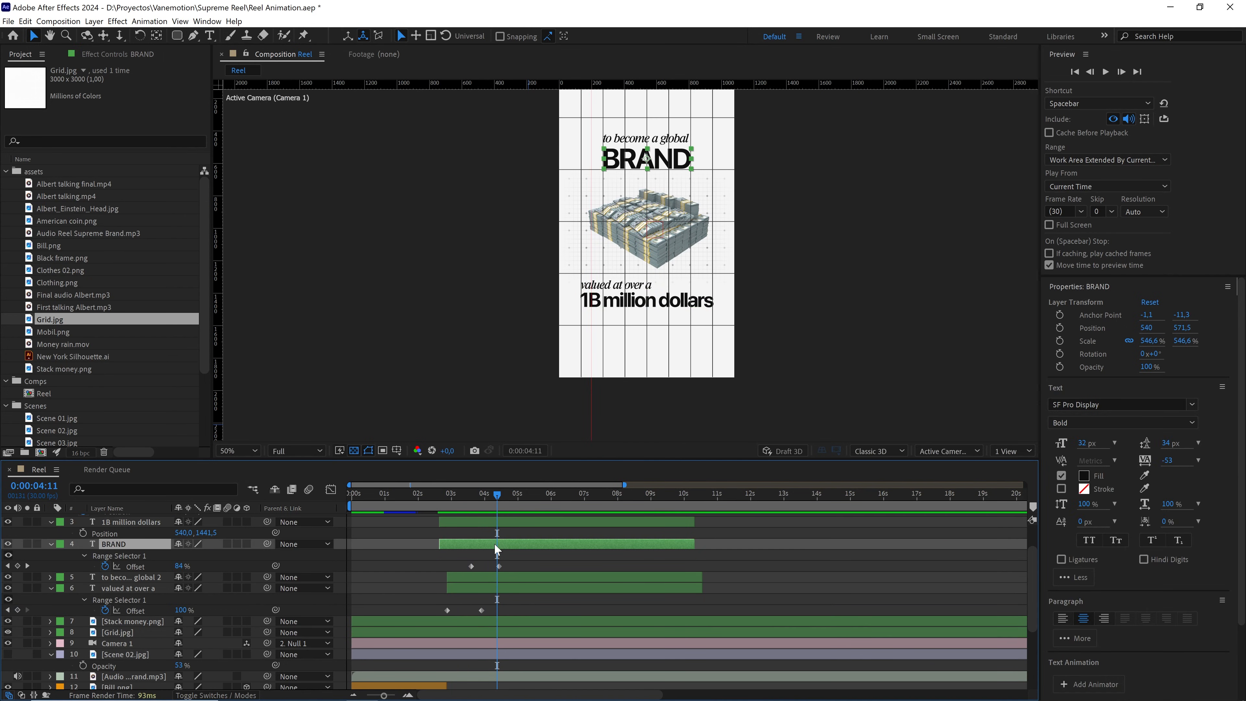
scroll(504, 555, up, 3)
click(504, 554)
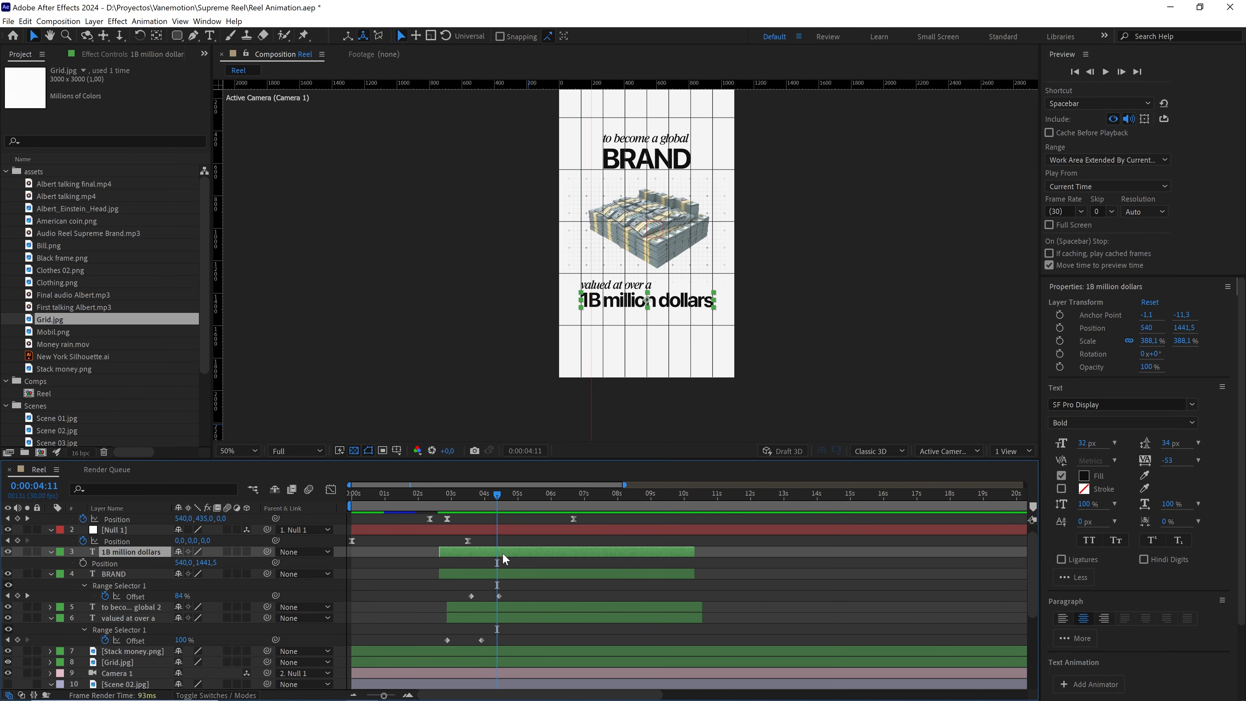
click(635, 286)
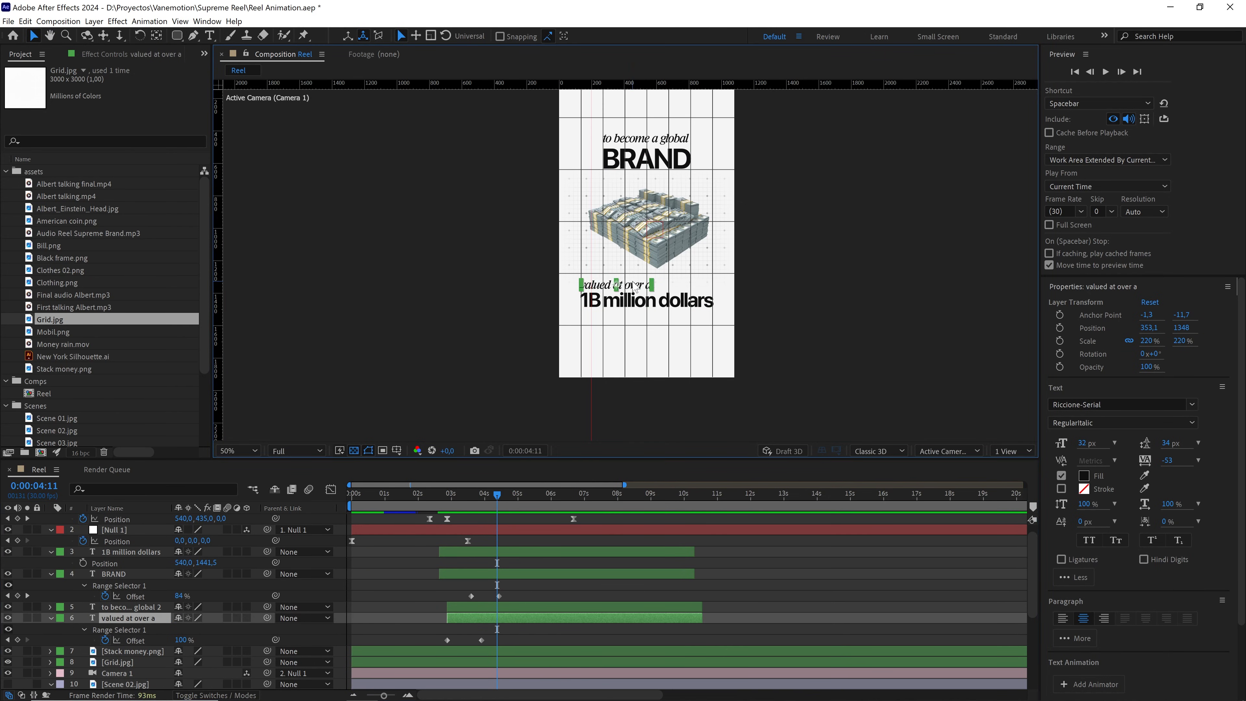
drag(515, 632, 492, 647)
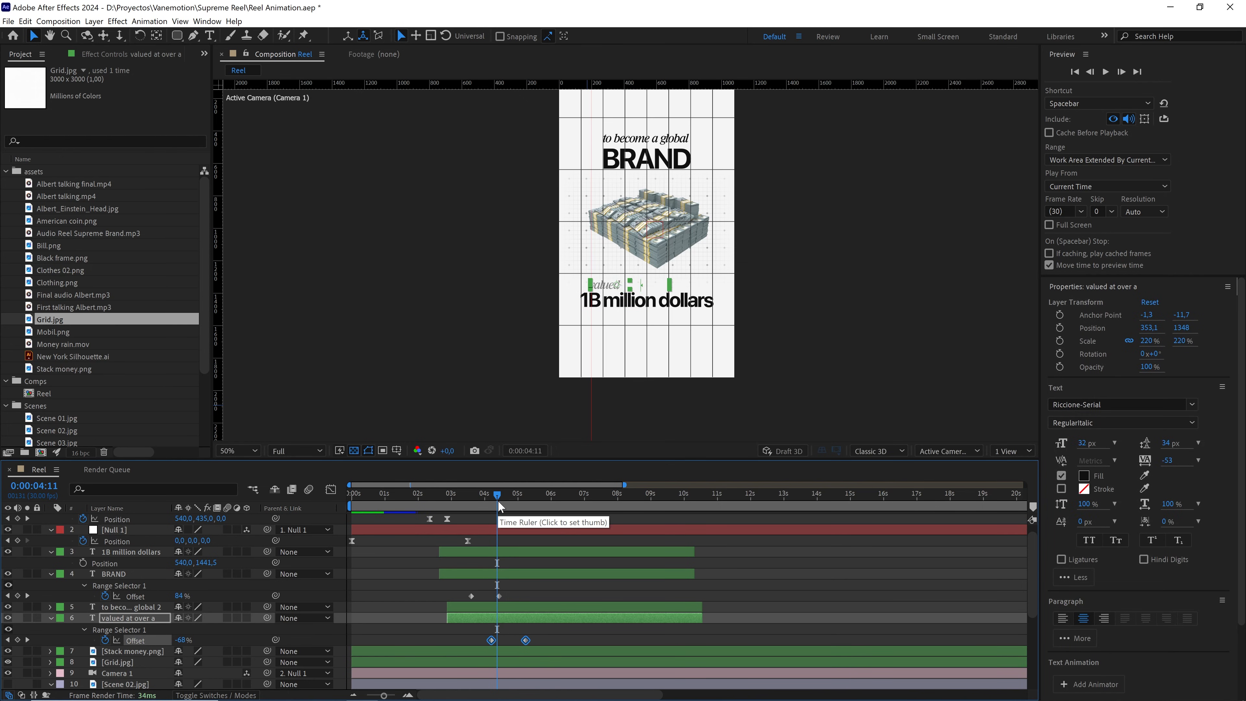
Play back the composition to check when "valued at over a" starts relative to the BRAND text
drag(498, 497, 449, 496)
key(space)
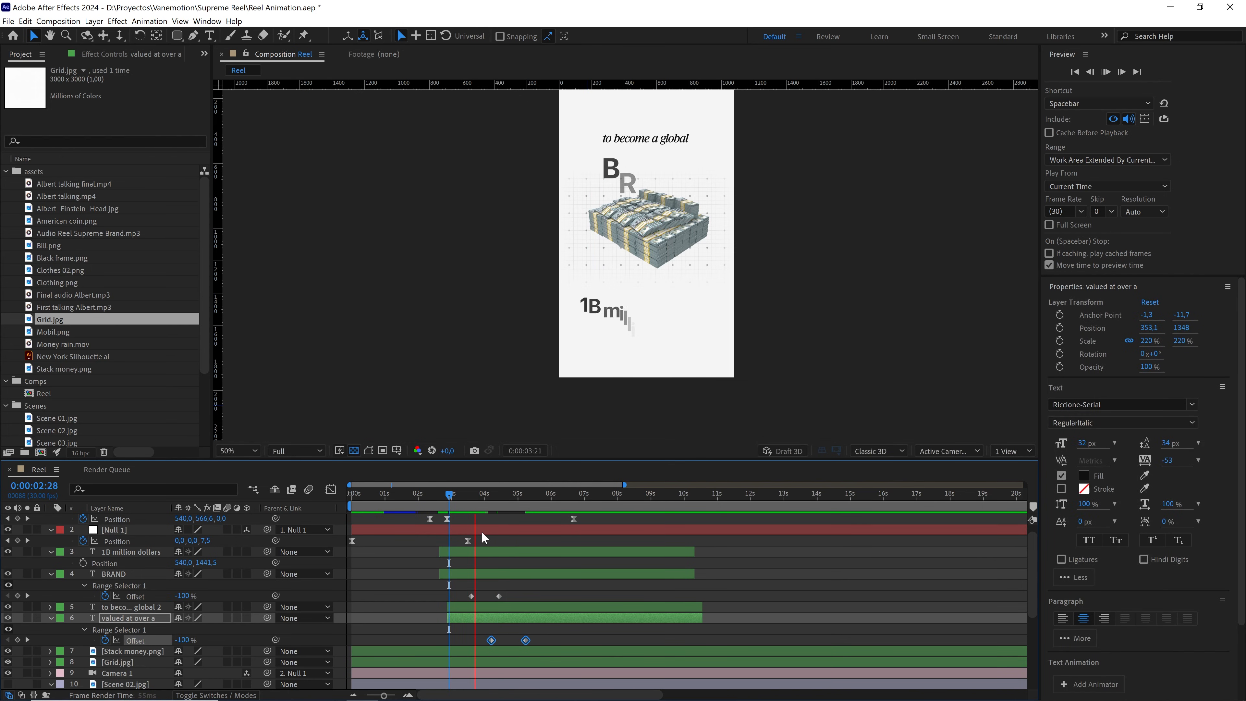
key(space)
drag(505, 497, 478, 498)
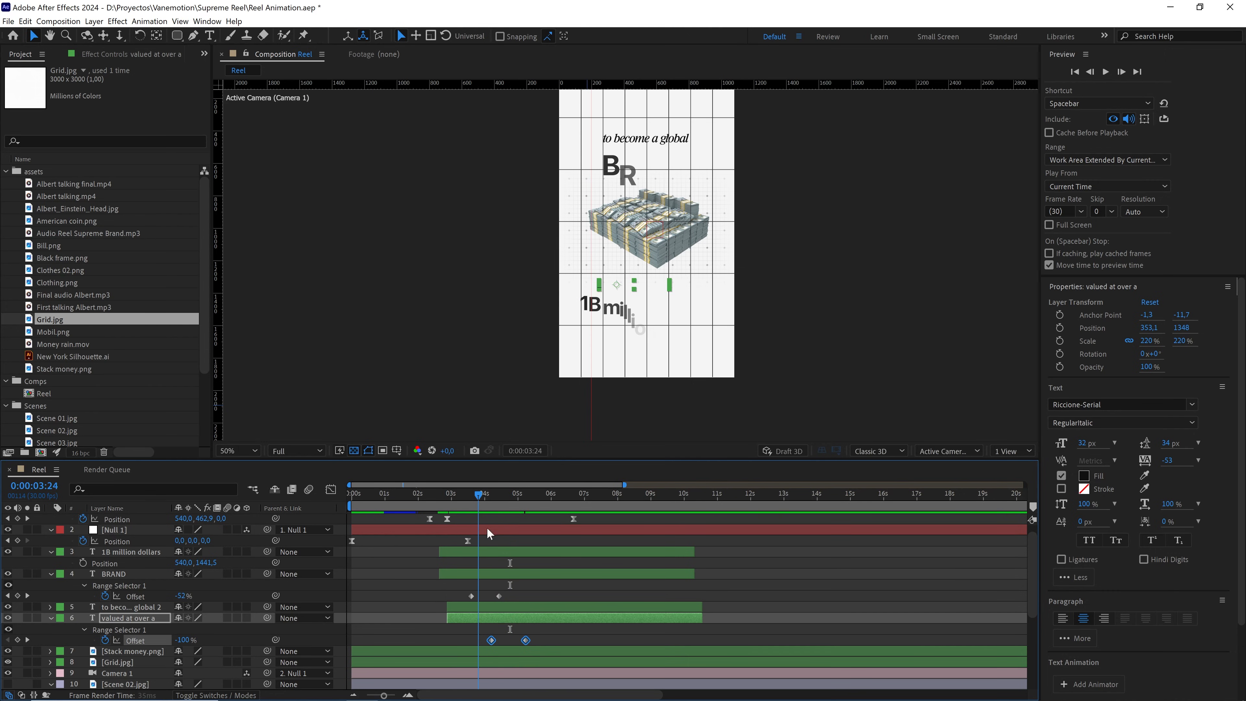
key(space)
key(space)
key(space)
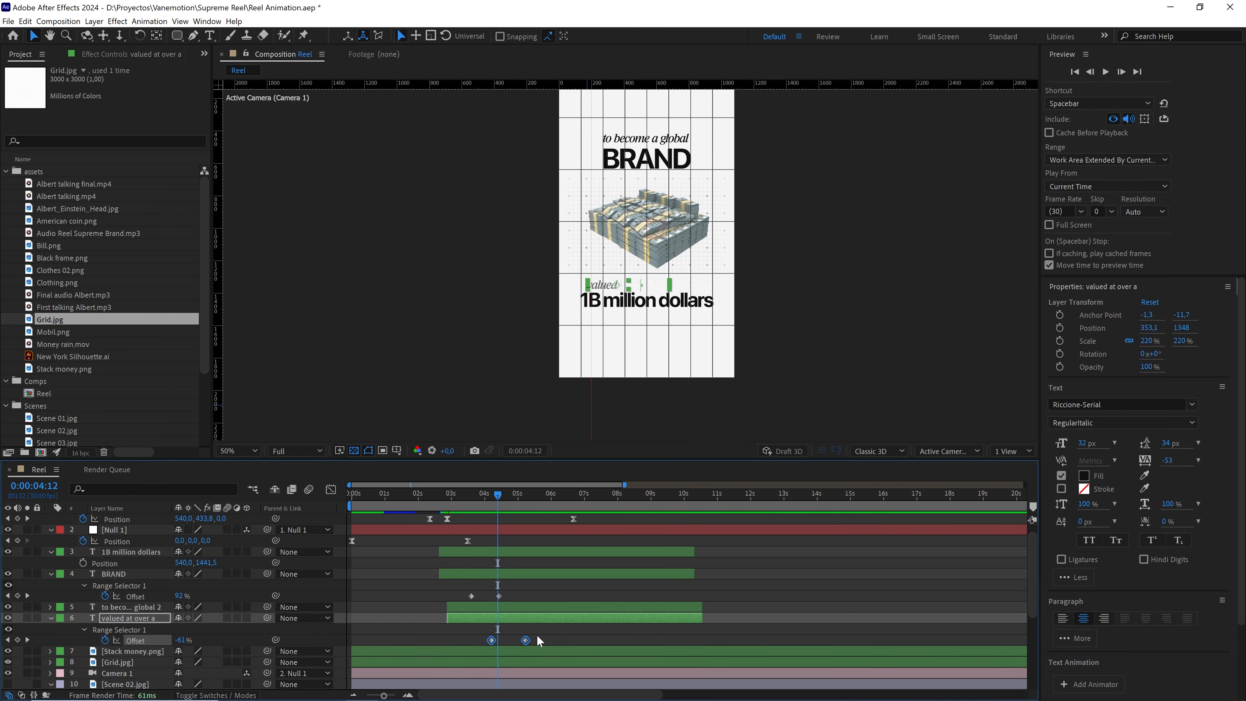
Shorten the "valued at over a" reveal by moving its last Offset keyframe to 0:00:05:04, previewing the timing
click(541, 636)
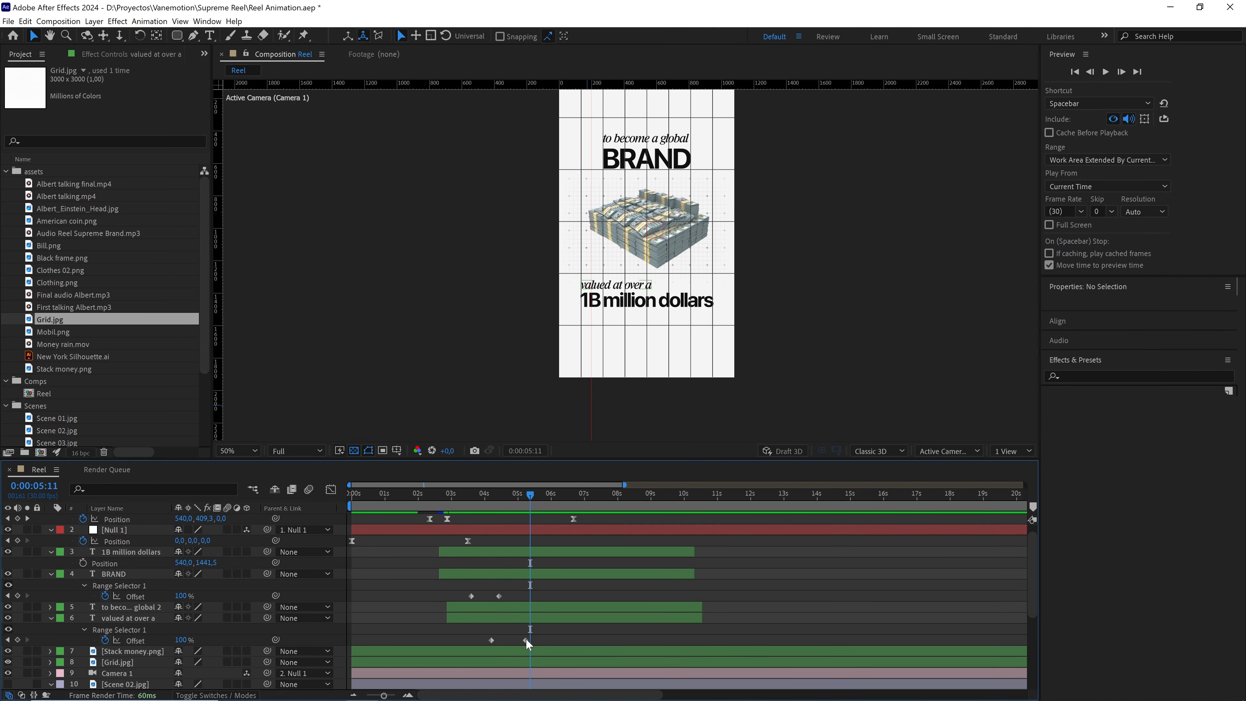
drag(526, 641, 516, 641)
click(491, 499)
key(space)
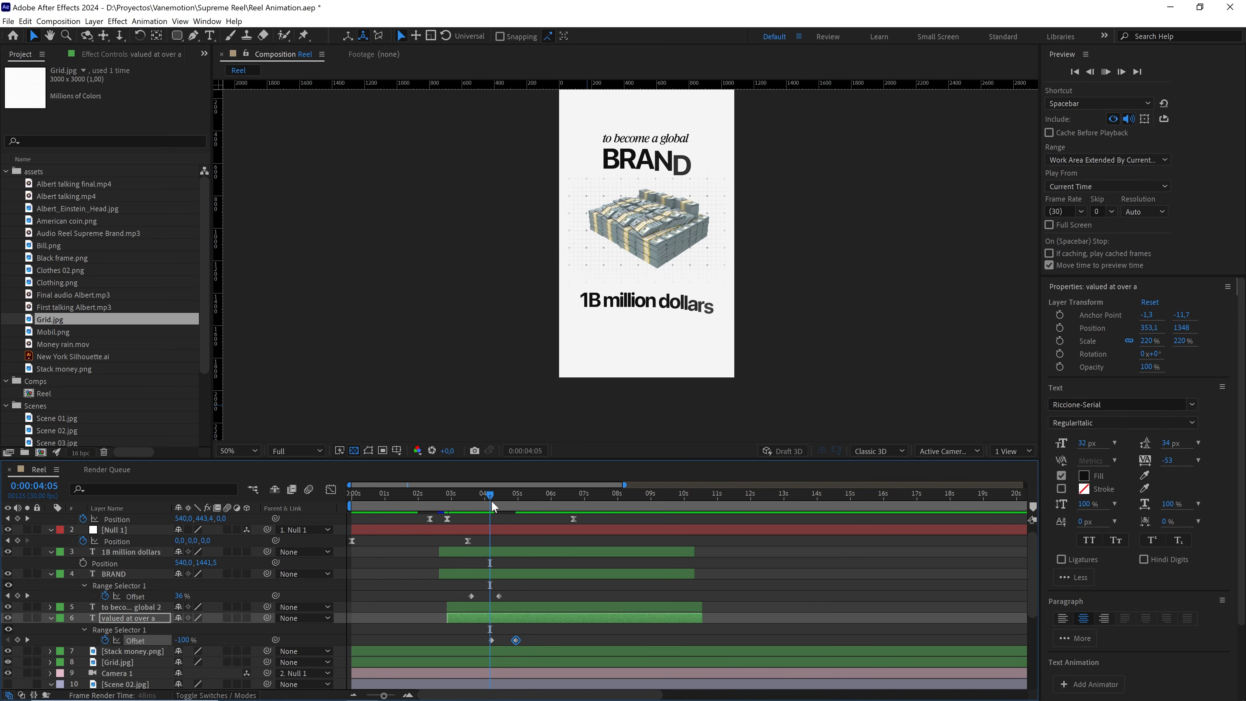
key(space)
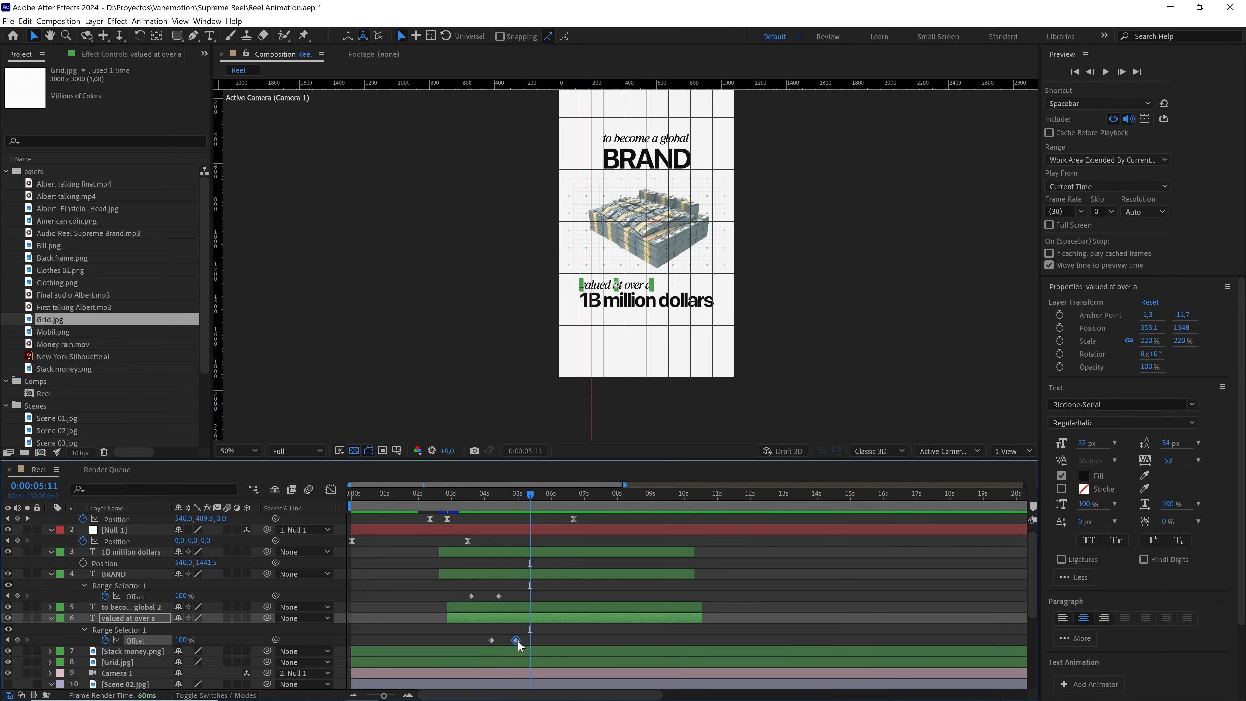
drag(517, 640, 524, 641)
click(472, 498)
key(space)
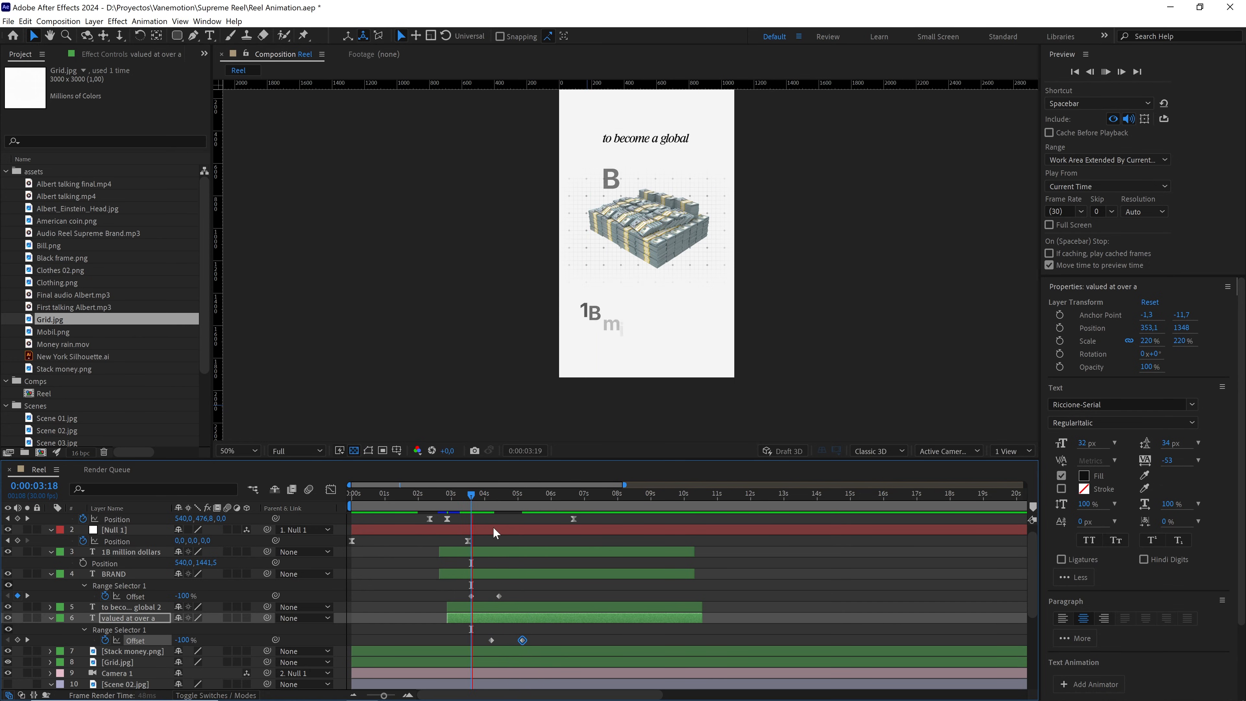
key(space)
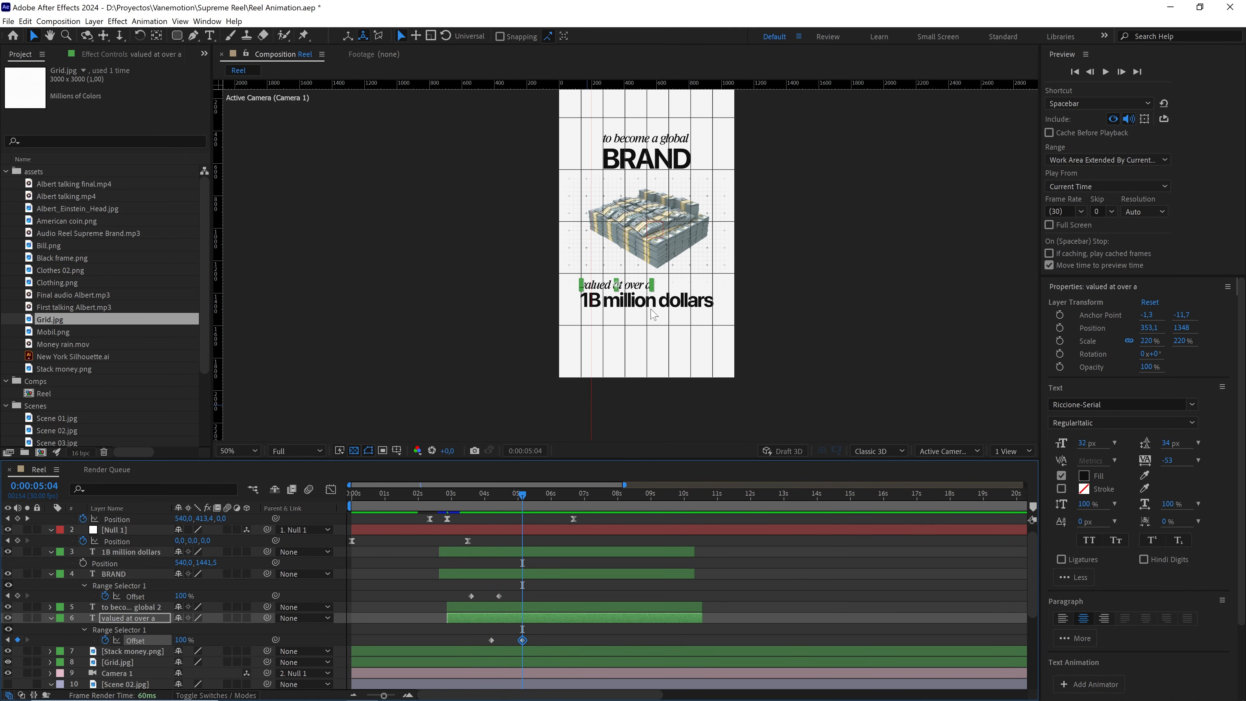
Delay the "1B million dollars" reveal by moving both Offset keyframes so the last sits at 0:00:05:27, previewing the timing
click(651, 310)
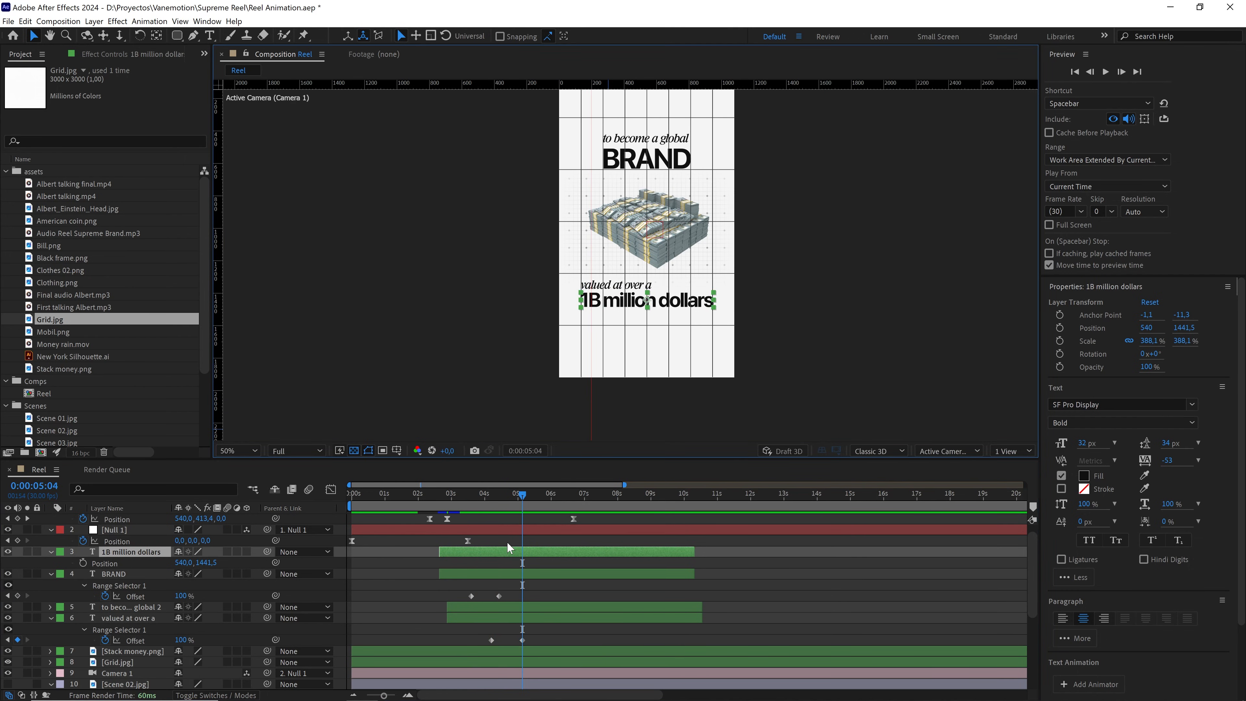
key(u)
mouse_move(519, 567)
mouse_down()
mouse_move(474, 579)
mouse_move(514, 578)
mouse_up()
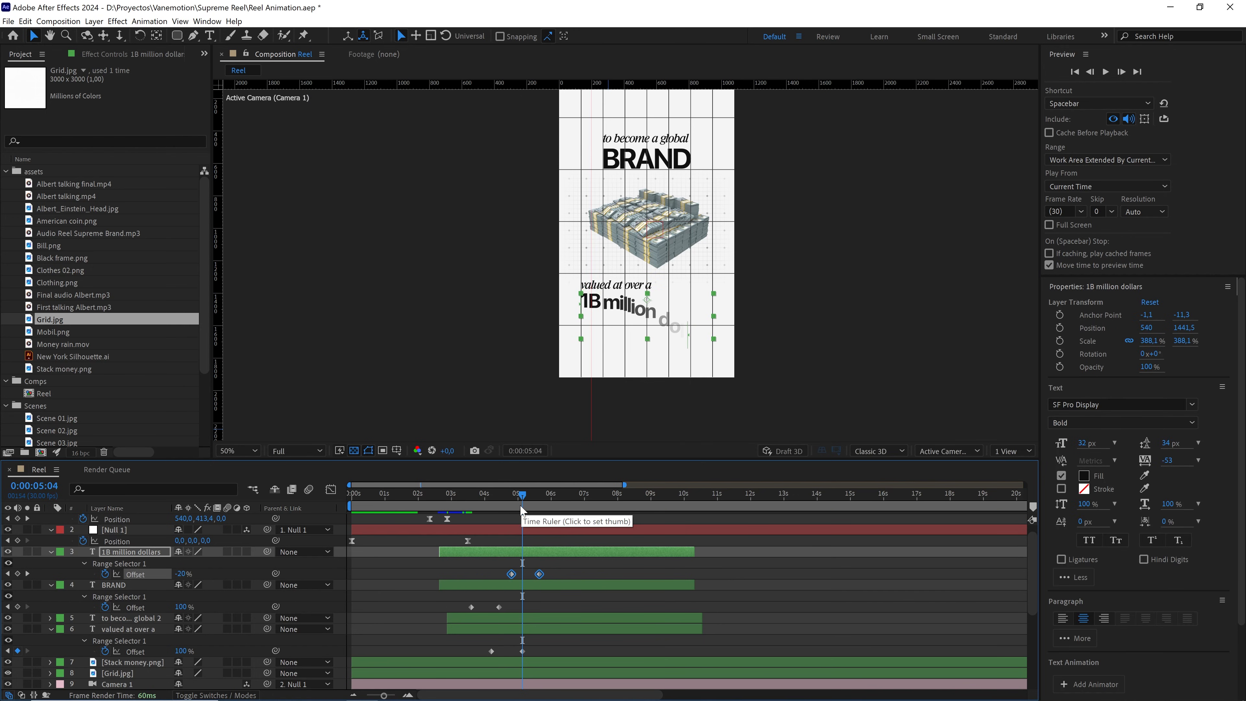
drag(520, 505, 488, 499)
key(space)
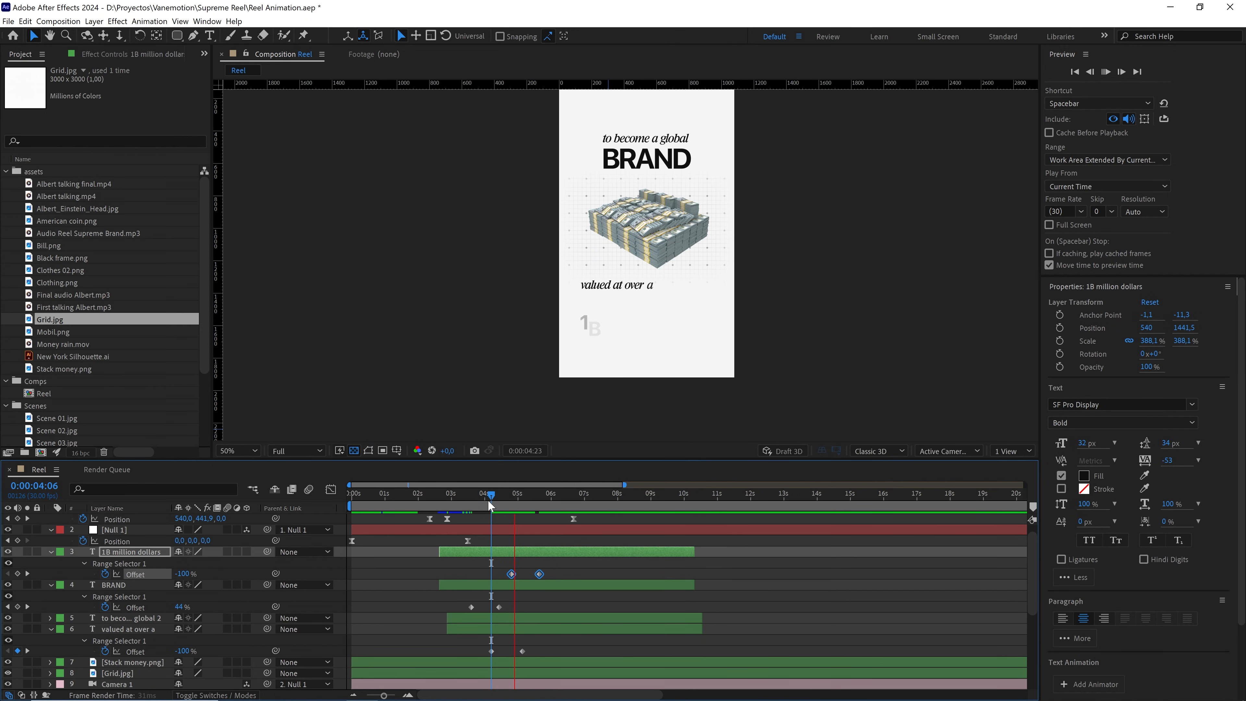
key(space)
drag(512, 576, 521, 577)
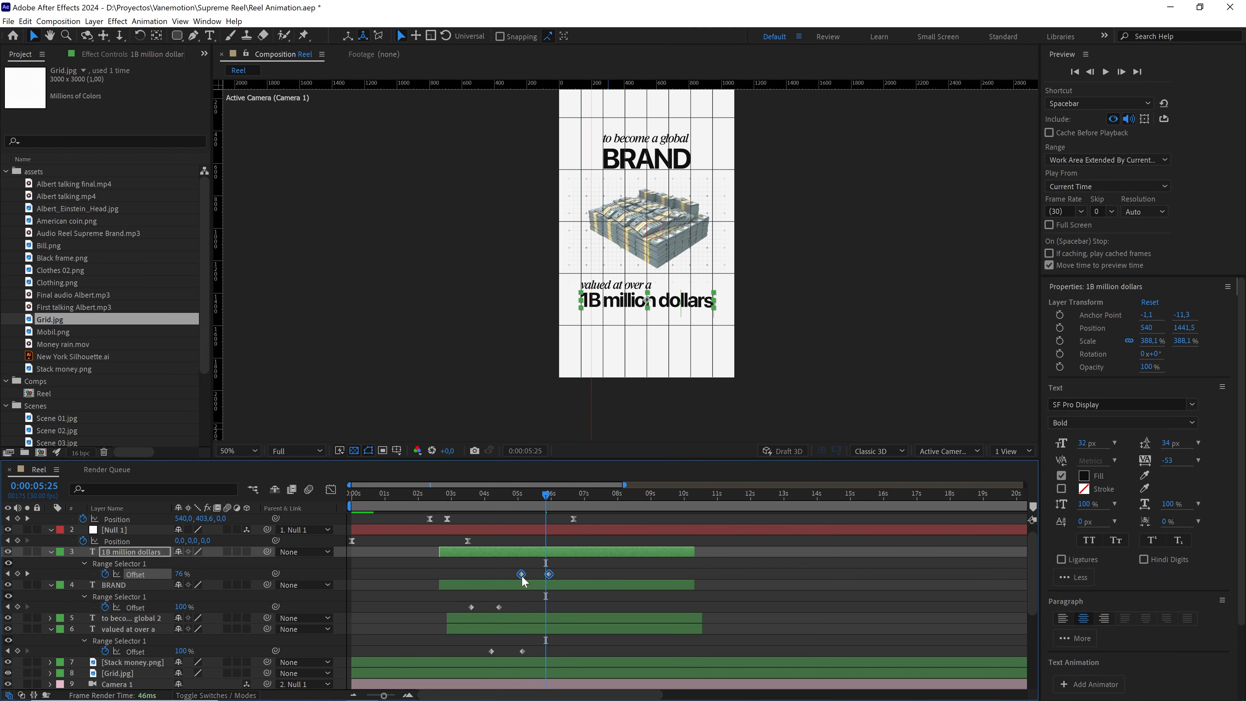
drag(513, 500, 501, 498)
key(space)
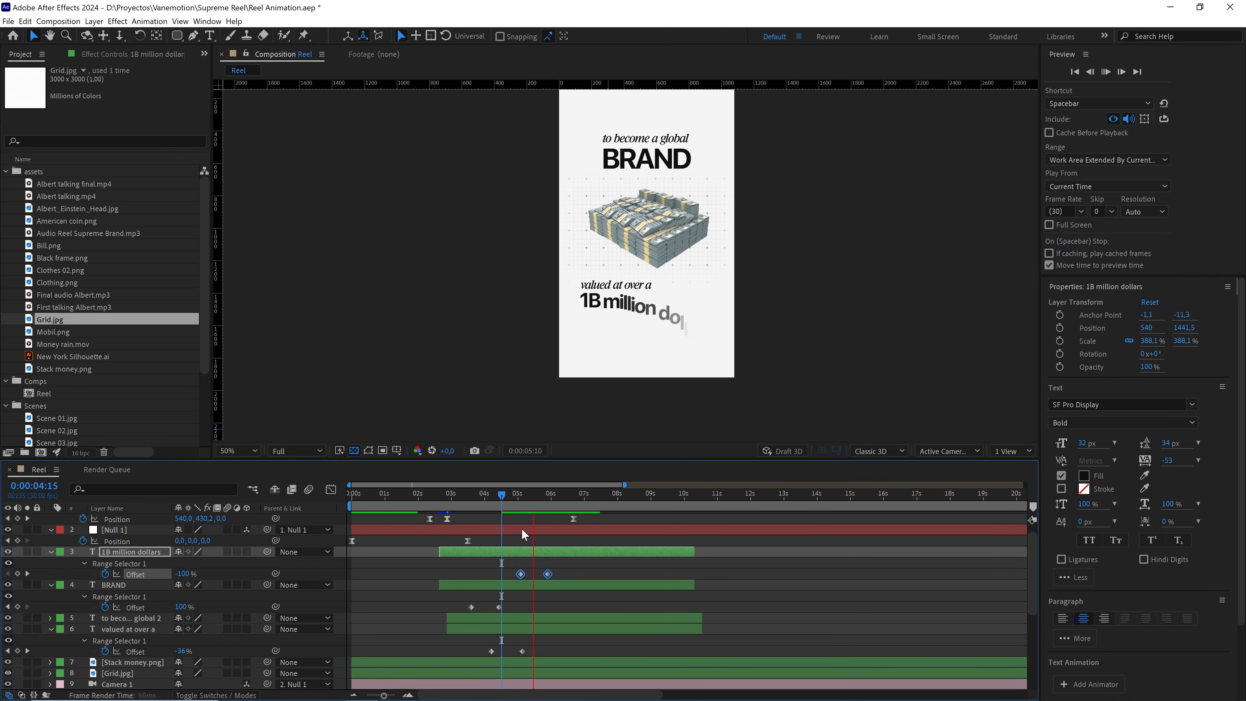
key(space)
Examine the "1B million dollars" letters close up partway through their reveal, at 0:00:05:14
key(/)
drag(662, 400, 620, 350)
scroll(656, 314, up, 1)
scroll(622, 338, down, 1)
drag(671, 276, 676, 372)
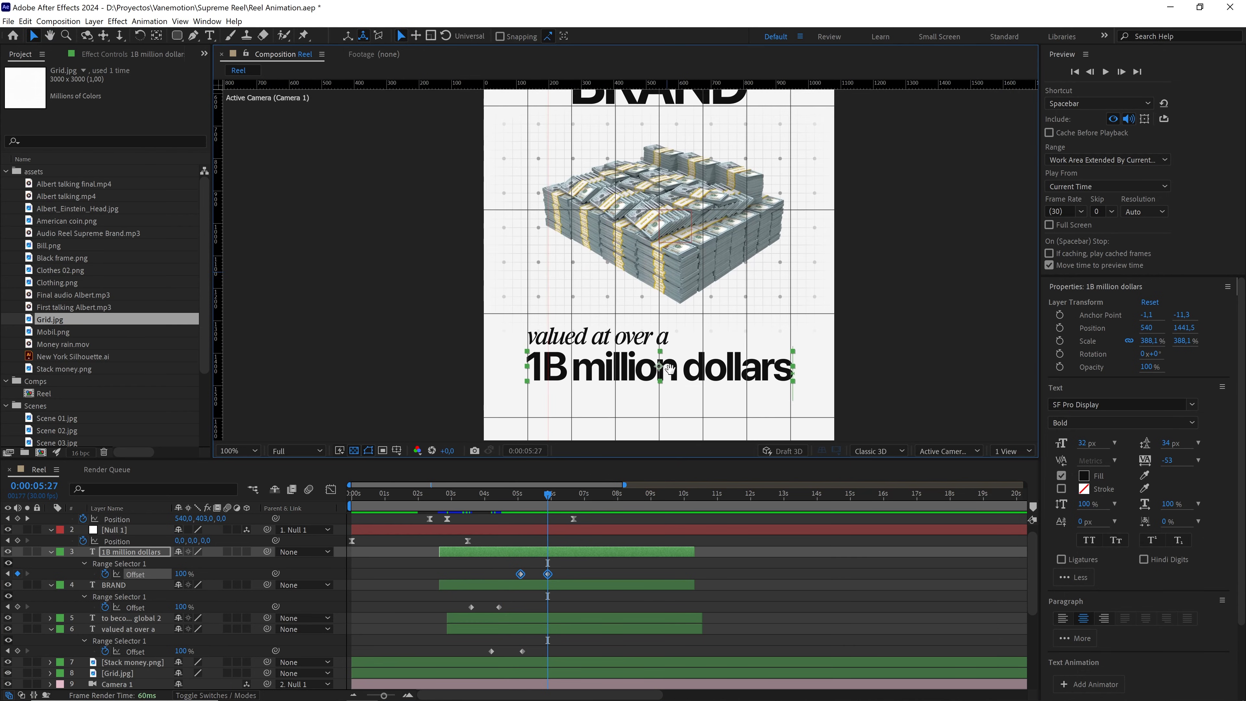
scroll(698, 309, down, 1)
mouse_move(544, 493)
mouse_down()
mouse_move(483, 499)
mouse_move(534, 502)
mouse_up()
scroll(663, 390, up, 1)
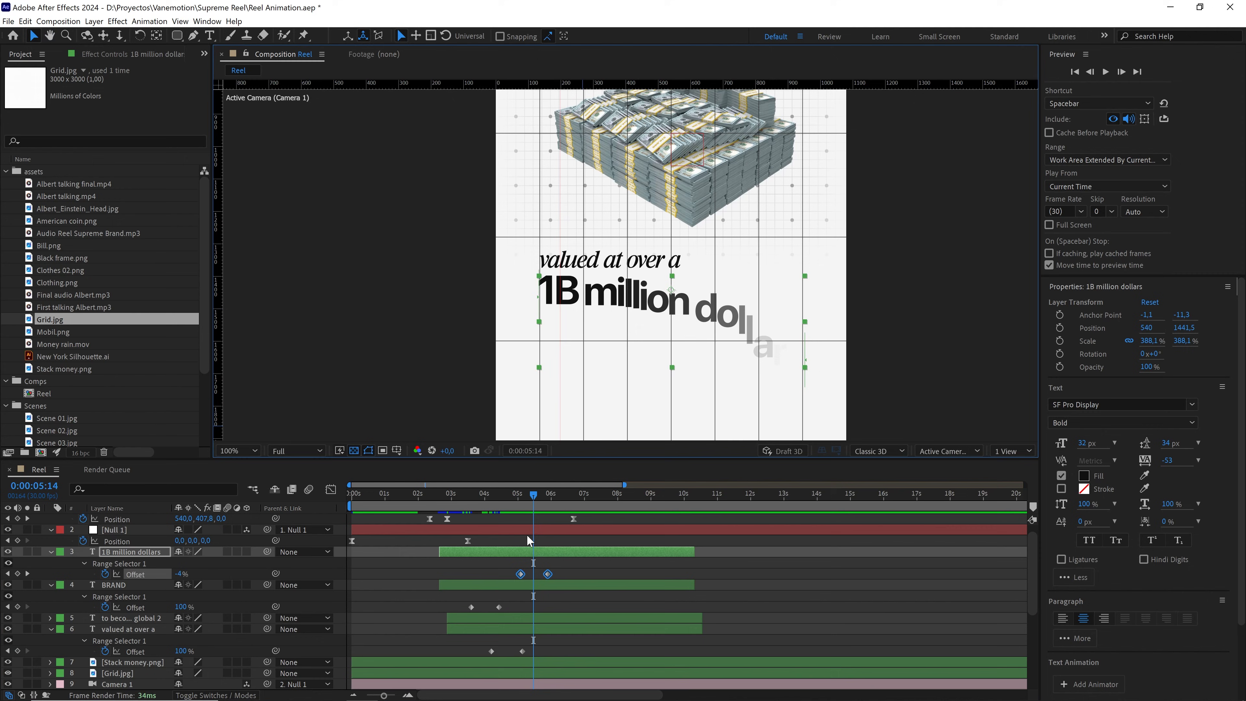
Set the Animator 1 Position of "1B million dollars" to 50, 0 so its letters enter horizontally
click(511, 554)
click(51, 552)
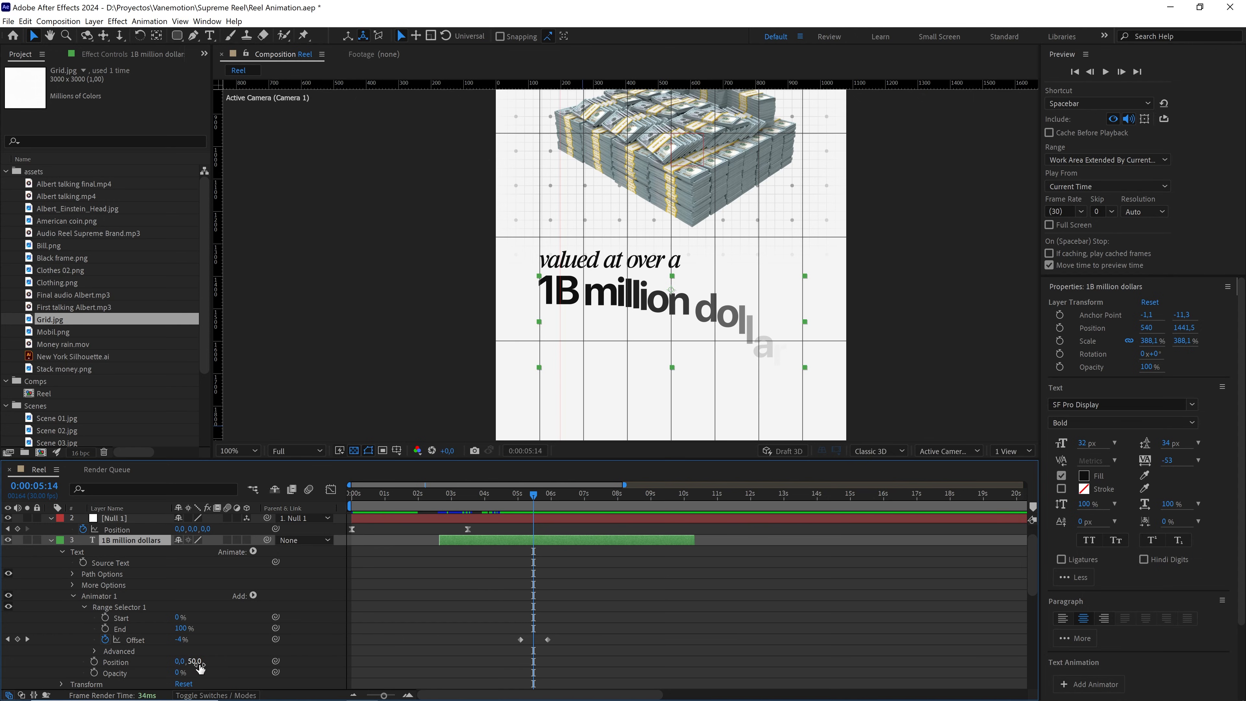
click(241, 627)
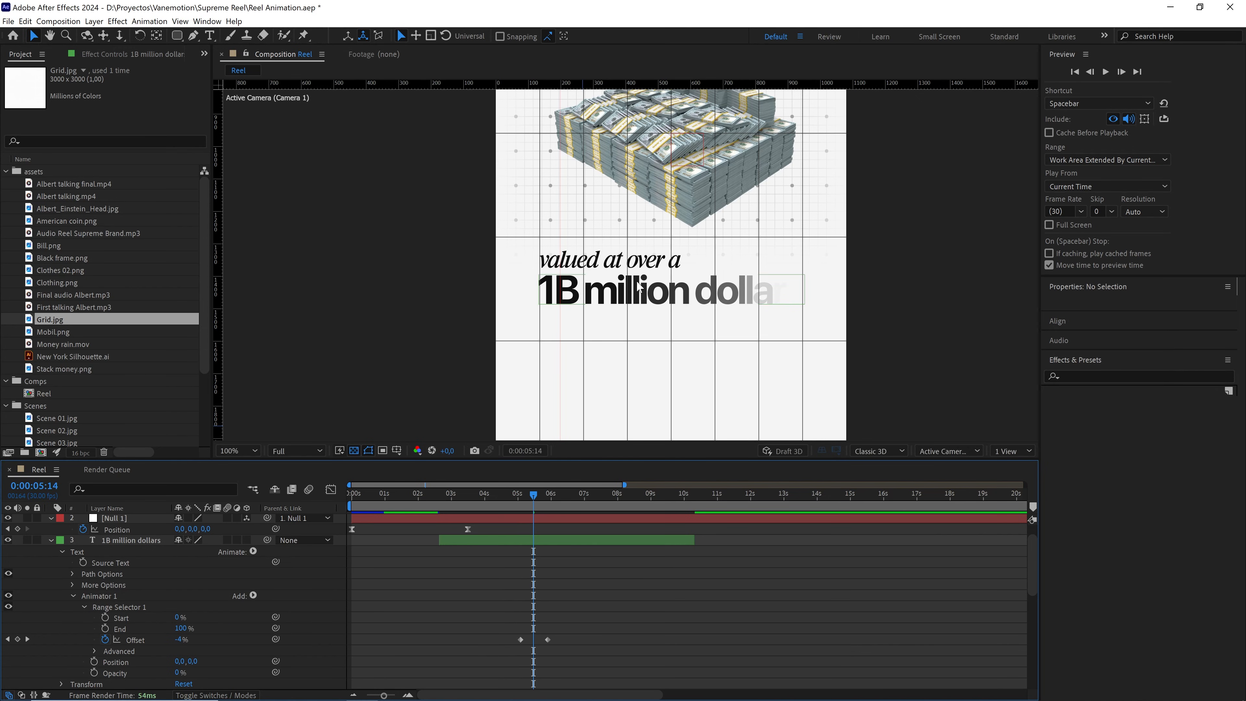
drag(177, 664, 202, 667)
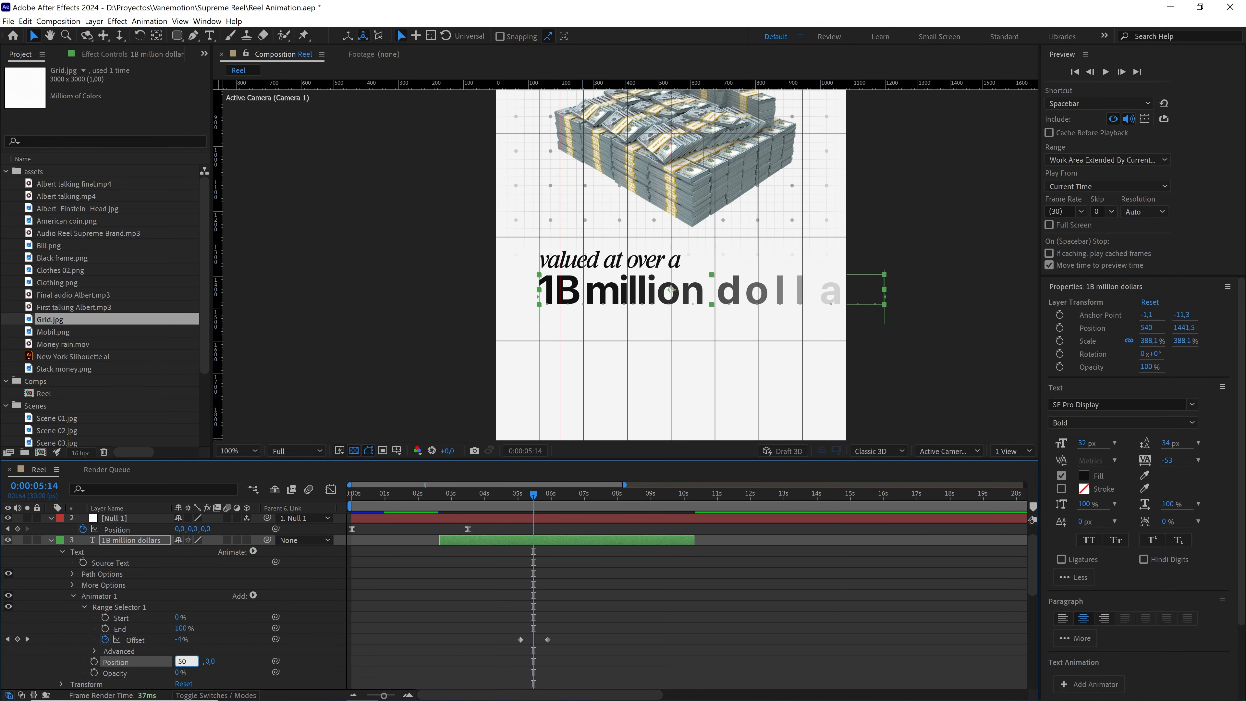
click(236, 639)
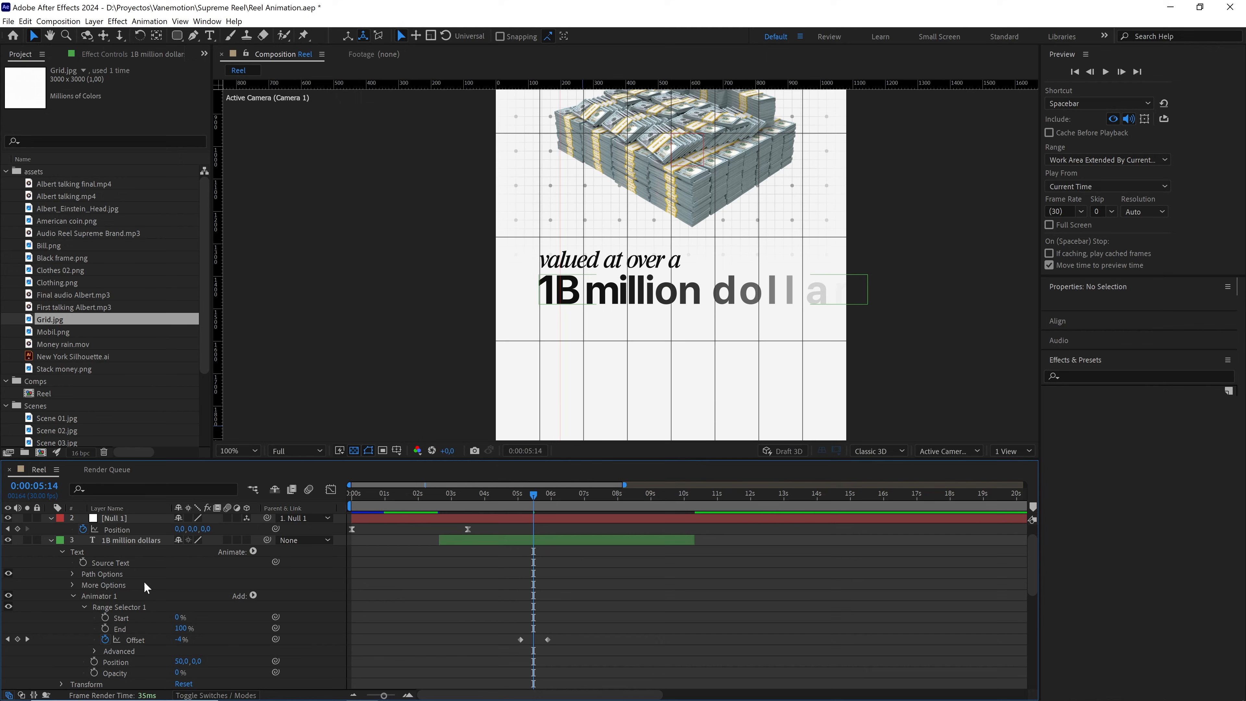
Base the Range Selector 1 of "1B million dollars" on Words so the text enters word by word, previewing the result
click(94, 651)
click(215, 617)
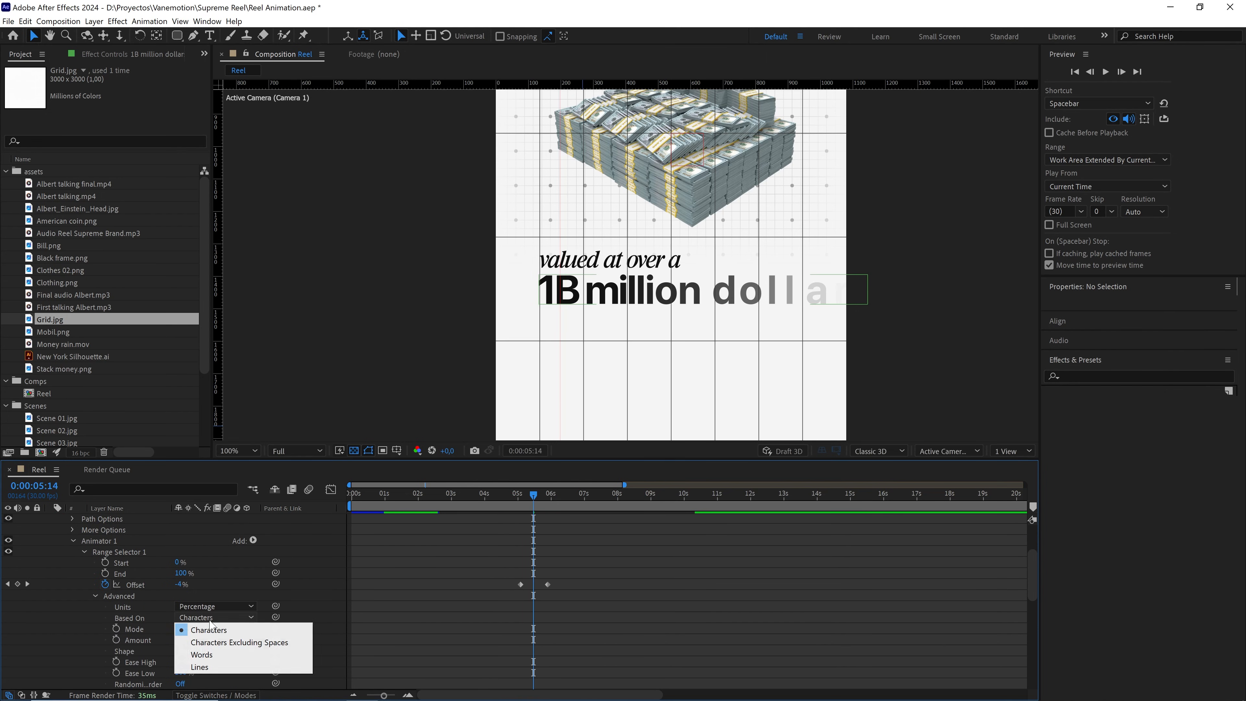
click(211, 655)
drag(530, 499, 493, 502)
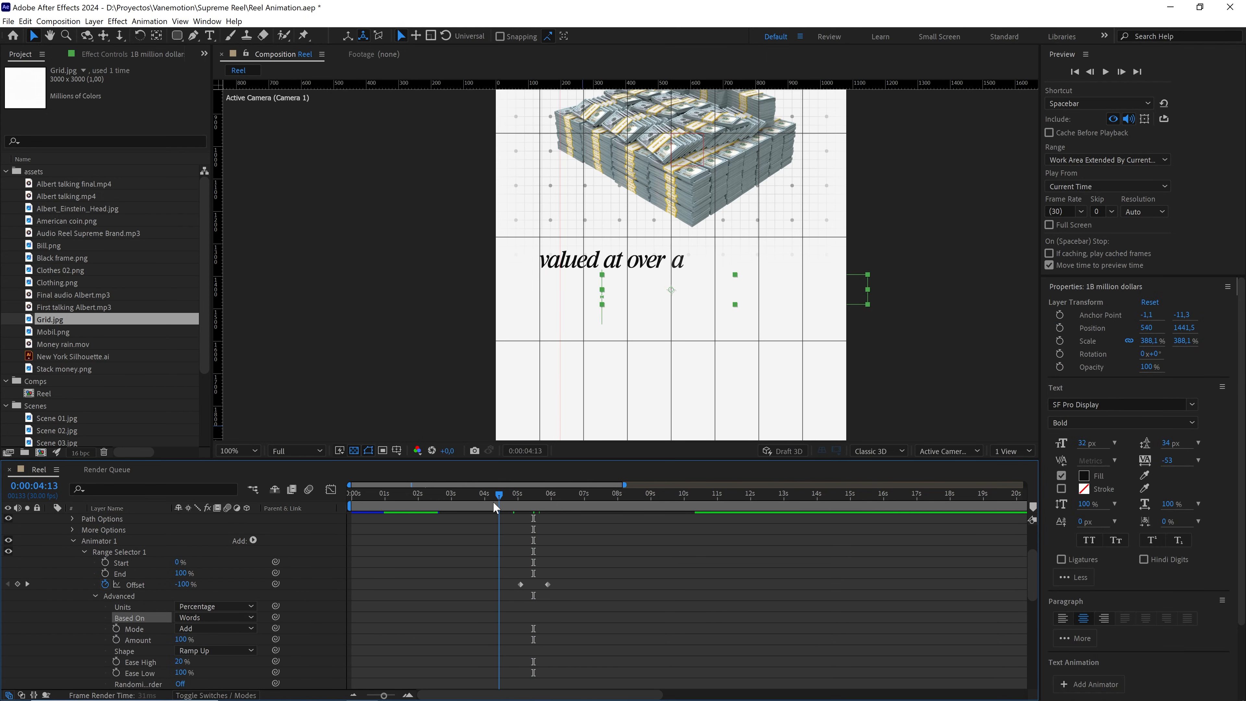
key(space)
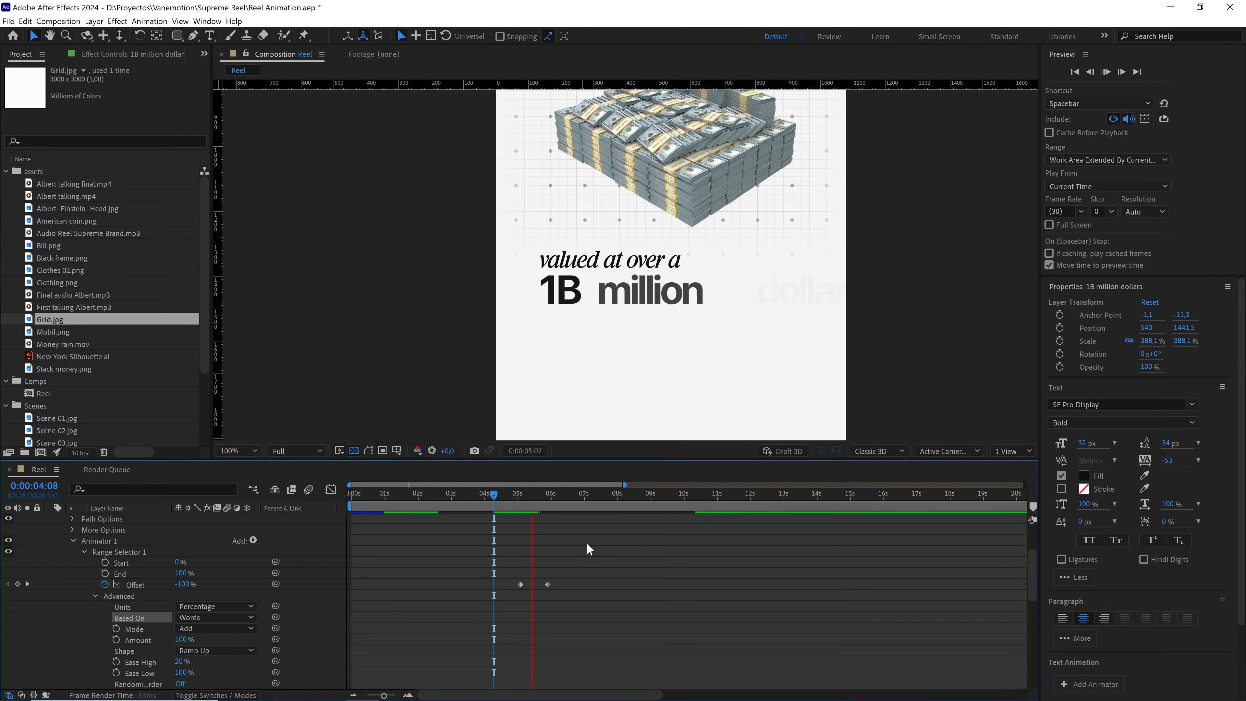
key(space)
click(489, 495)
key(space)
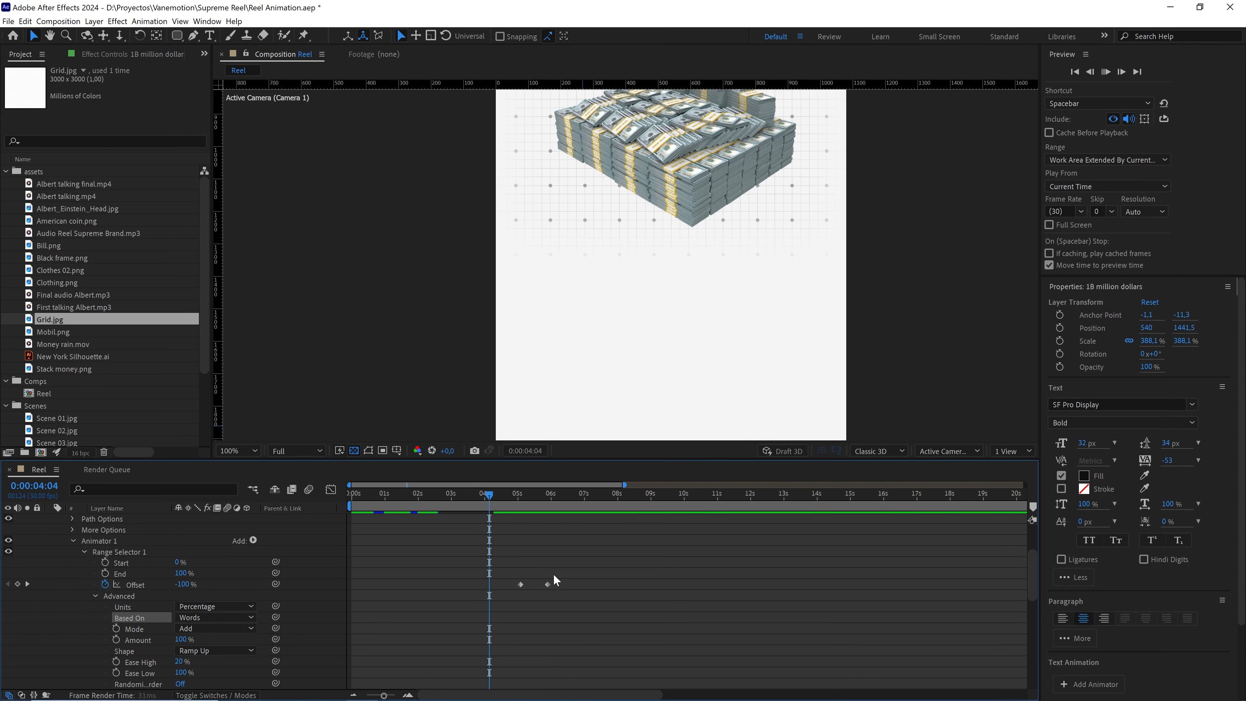
key(space)
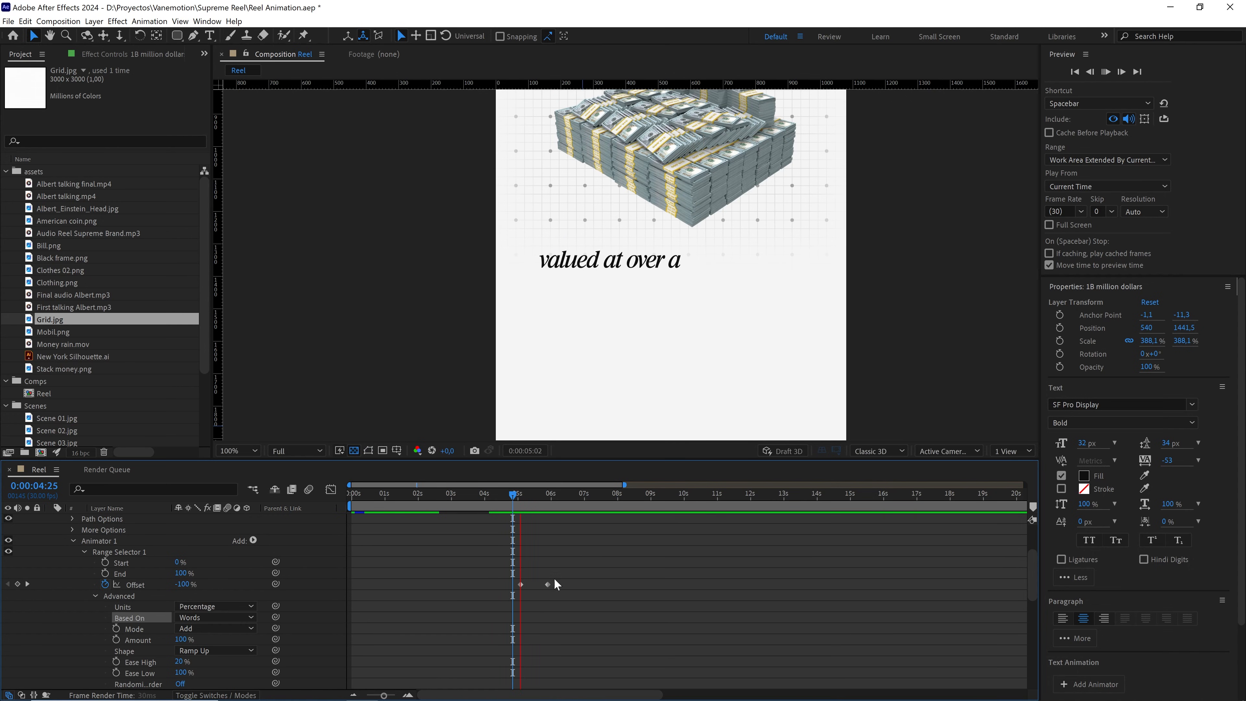
key(k)
key(space)
key(space)
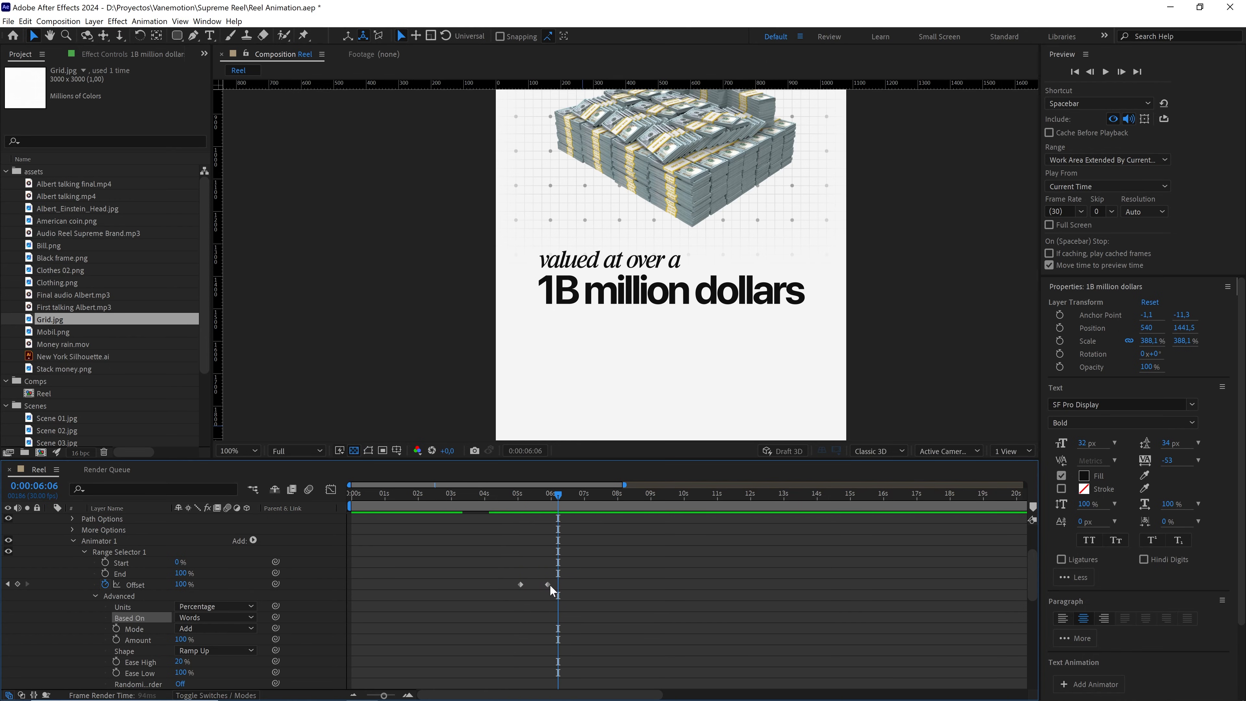
Lengthen the "1B million dollars" reveal by moving its last Offset keyframe to about 0:00:06:06, previewing the timing
drag(548, 585, 559, 585)
click(501, 495)
key(space)
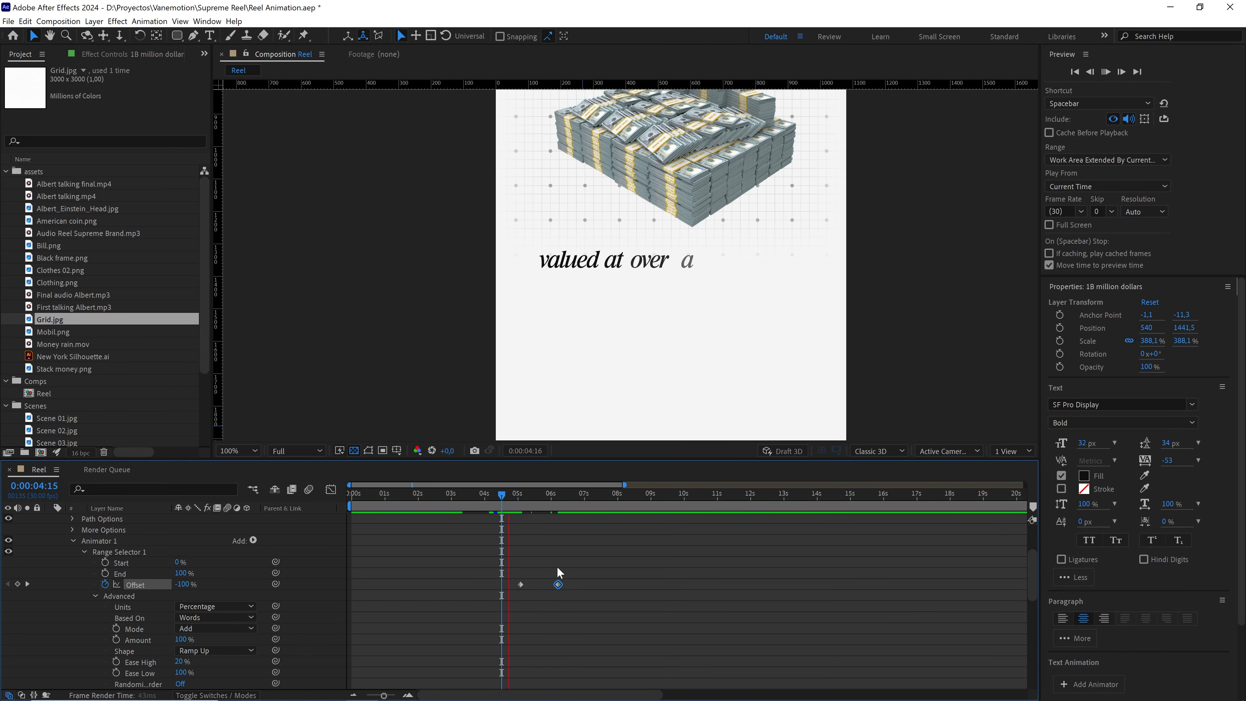
key(space)
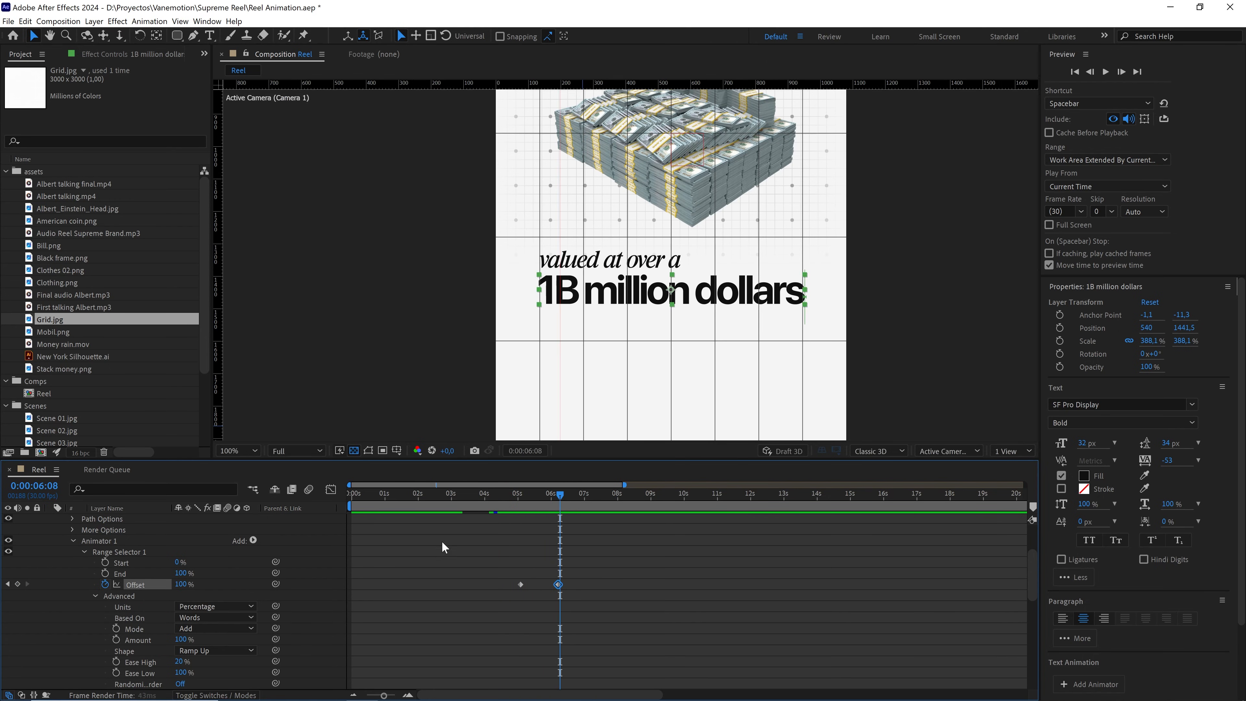
drag(532, 497, 507, 501)
key(space)
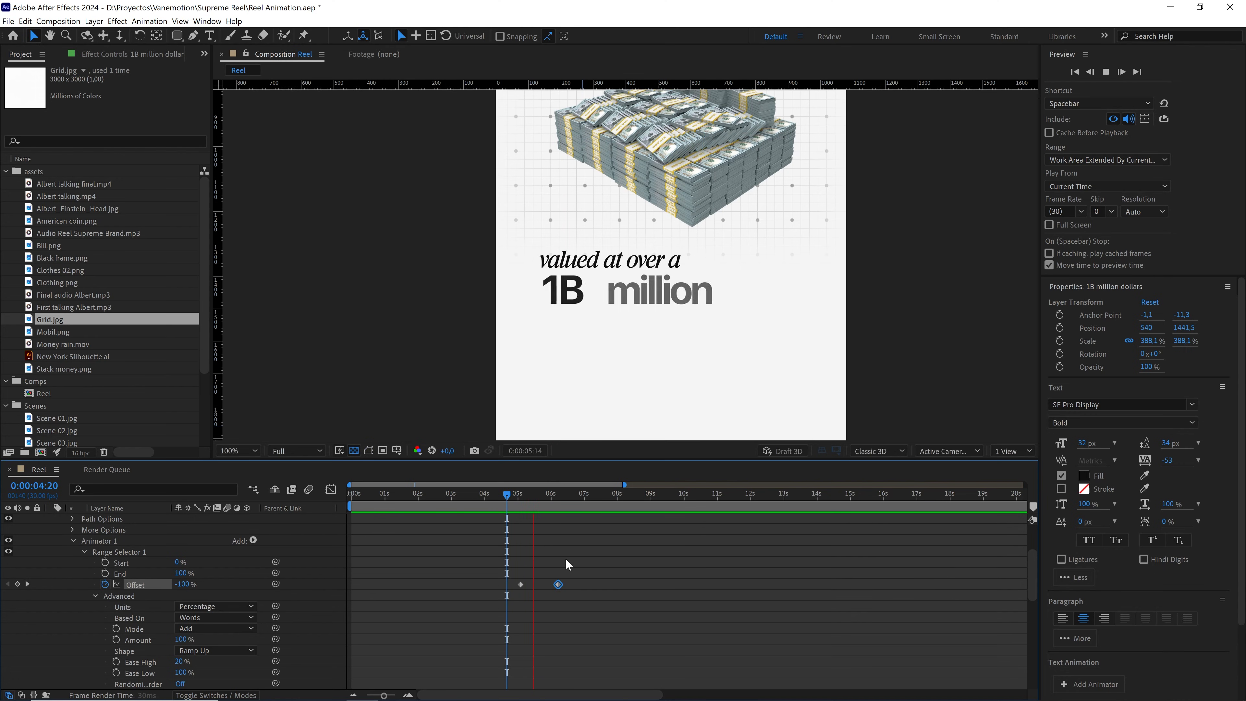
key(space)
Collapse the "1B million dollars" layer's properties and preview the text reveals from 0:00:03:04
scroll(51, 577, up, 3)
click(51, 563)
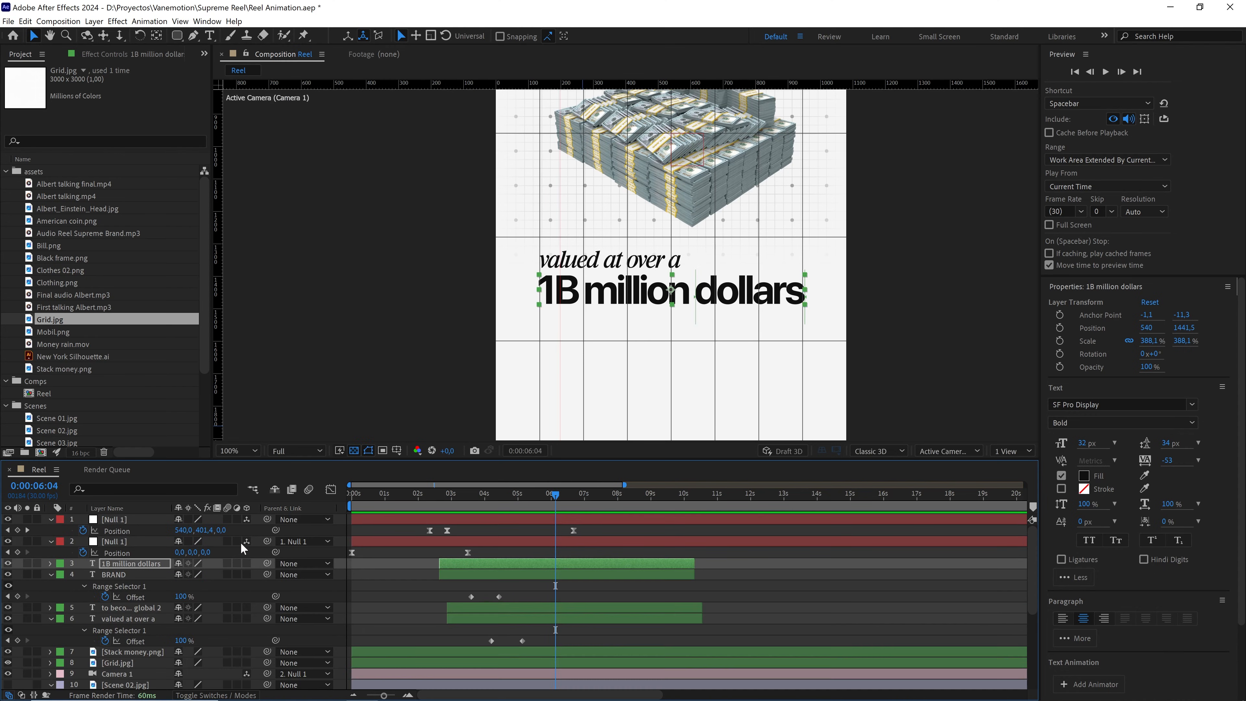
drag(543, 505, 473, 498)
key(space)
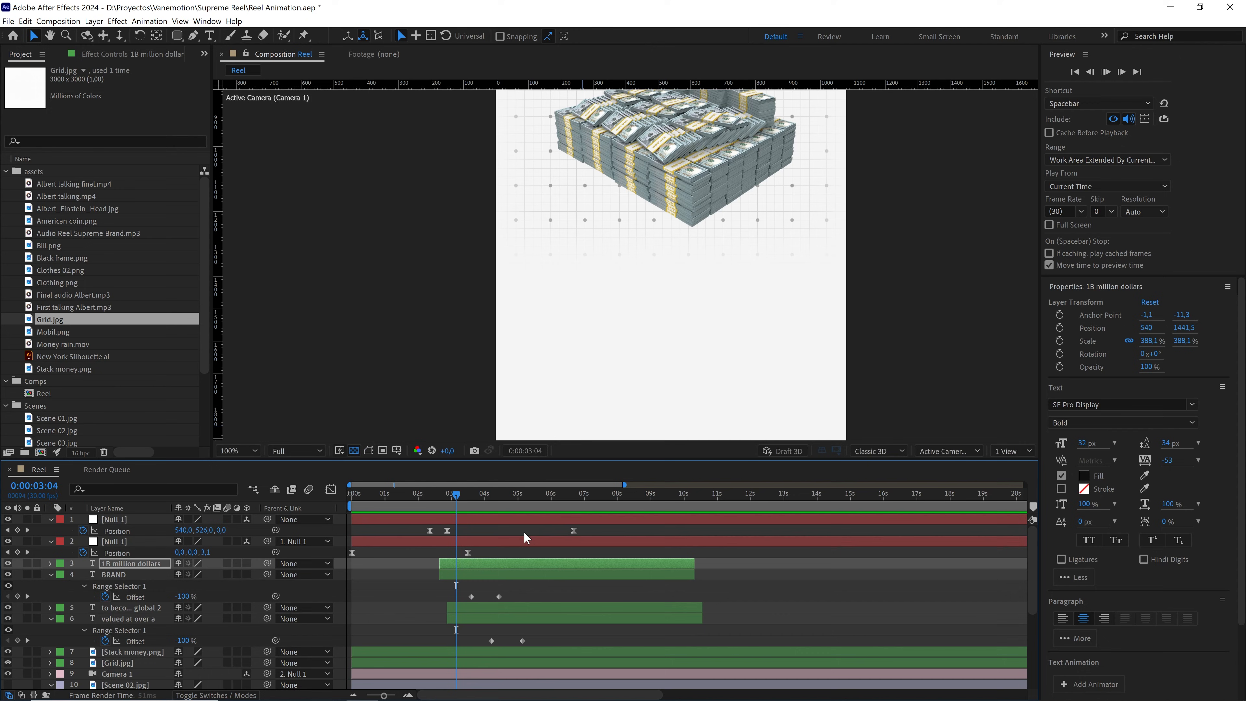
key(space)
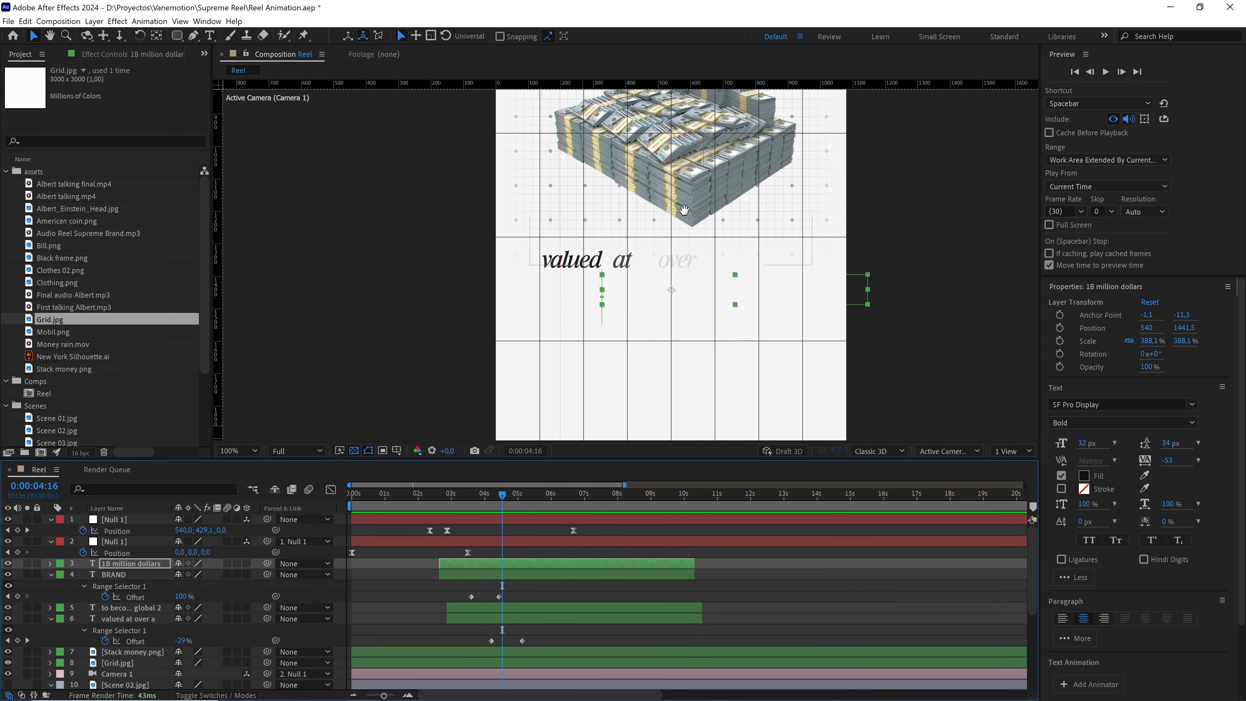
Compare the composition at 0:00:04:16 with the Scene 02.jpg reference by showing that layer briefly and hiding it again
click(509, 620)
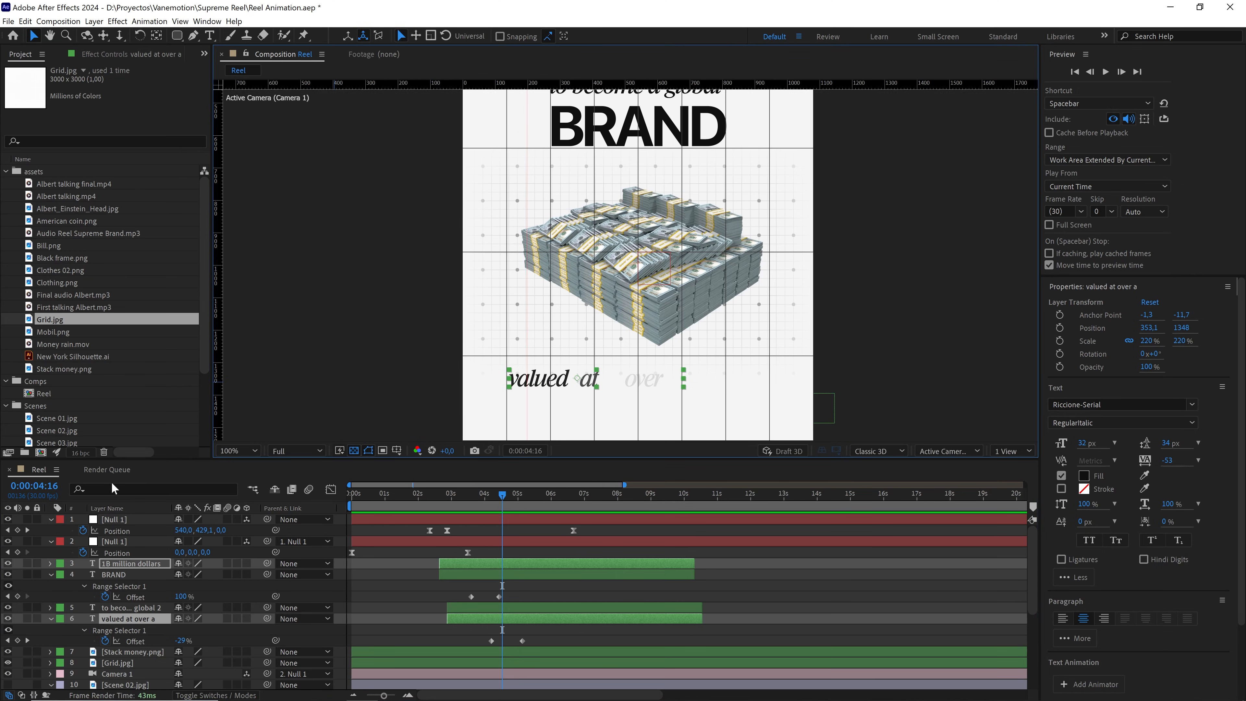
click(139, 651)
scroll(126, 673, down, 1)
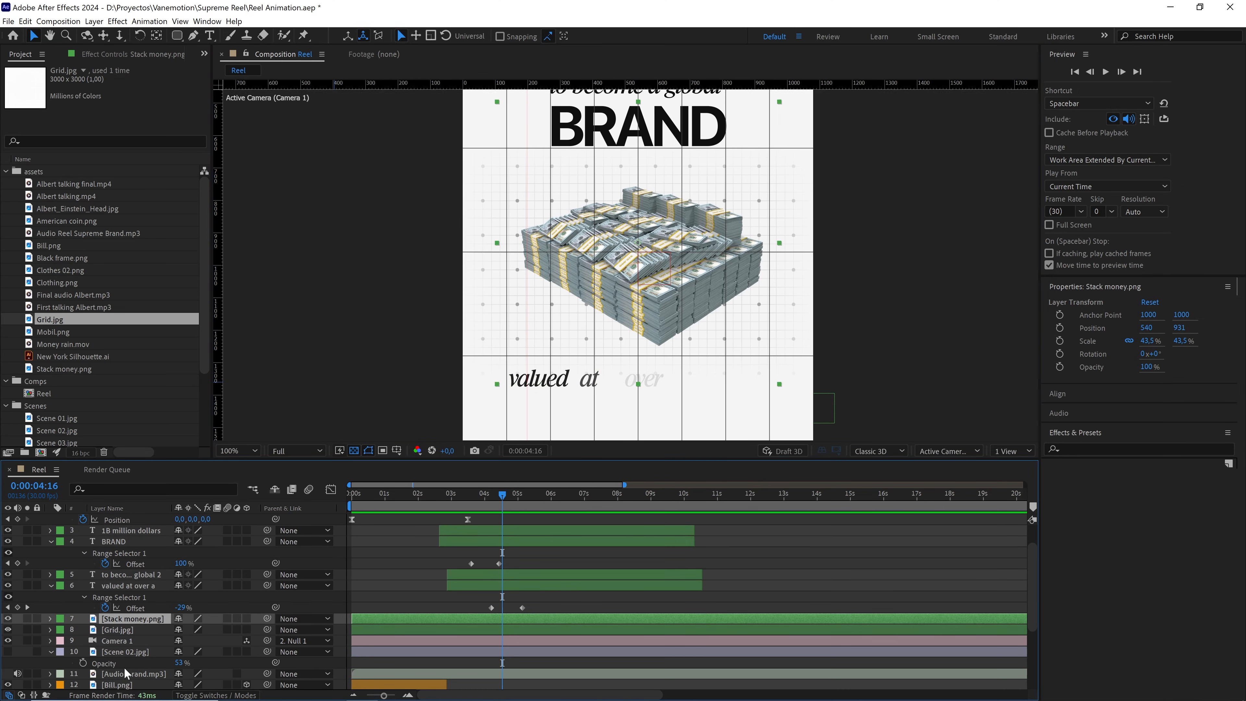
click(123, 651)
click(7, 652)
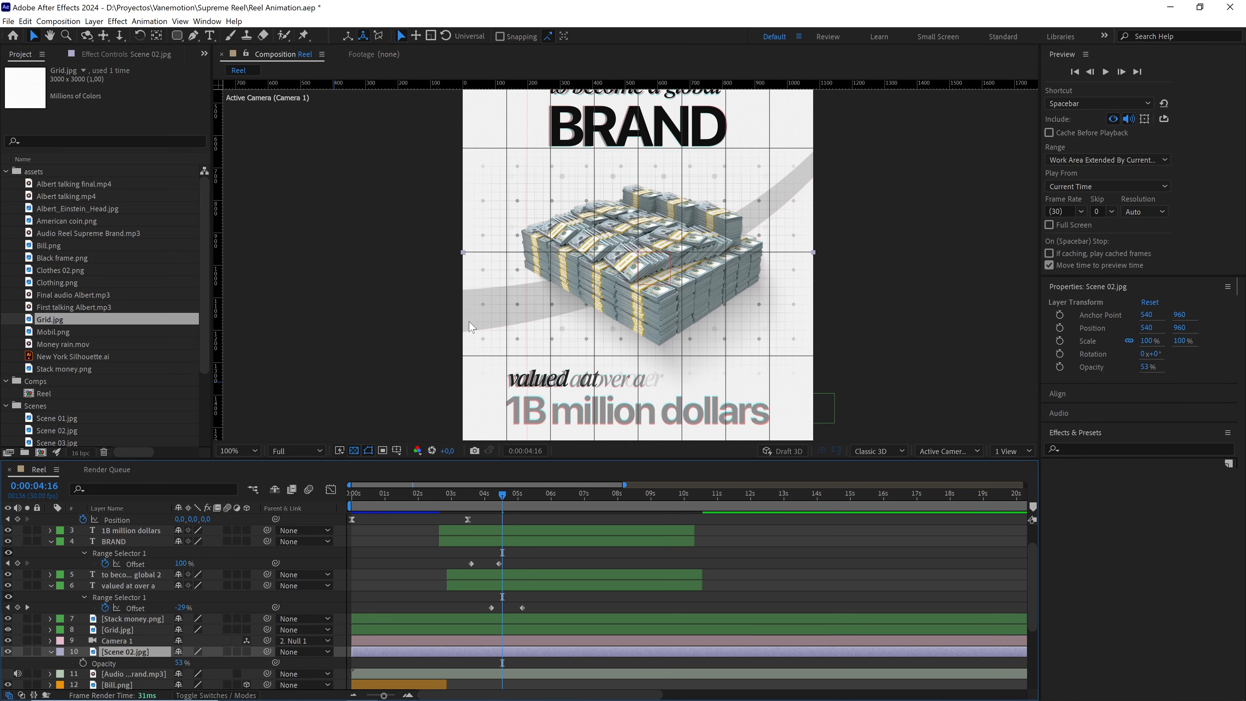
click(8, 652)
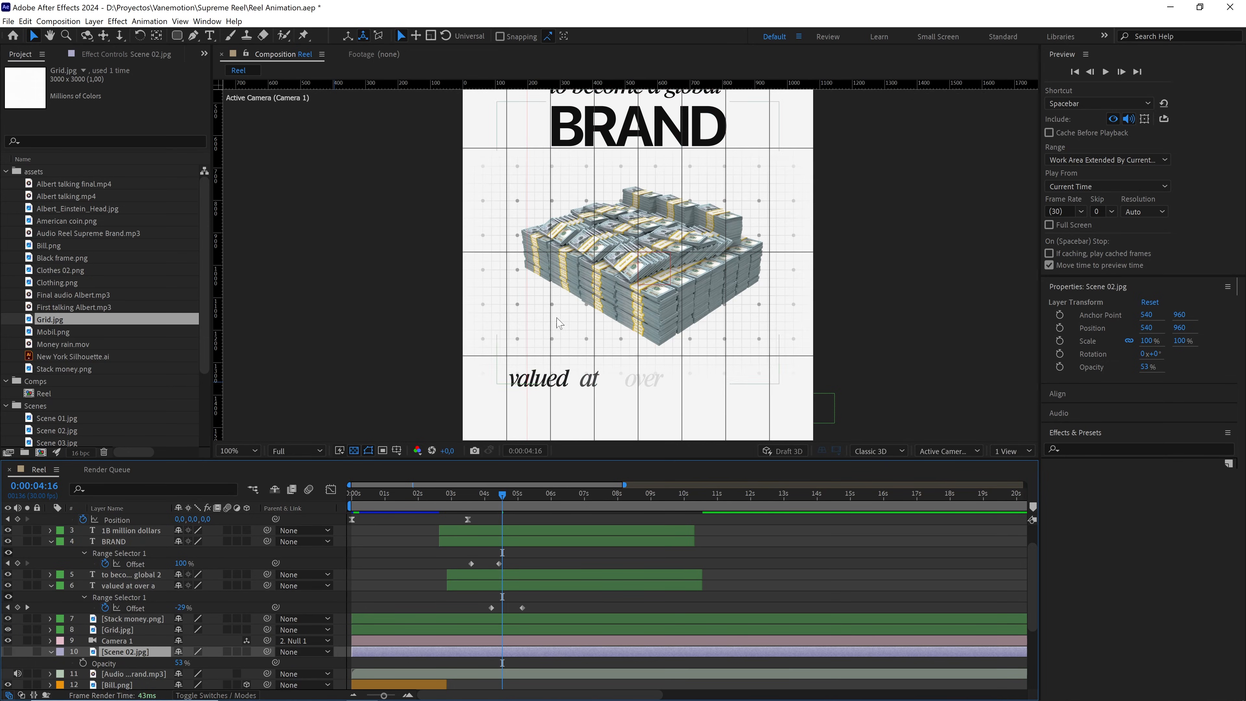
Hide the proportional grid overlay and show the whole composition frame at 50%
key(comma)
key(comma)
click(501, 328)
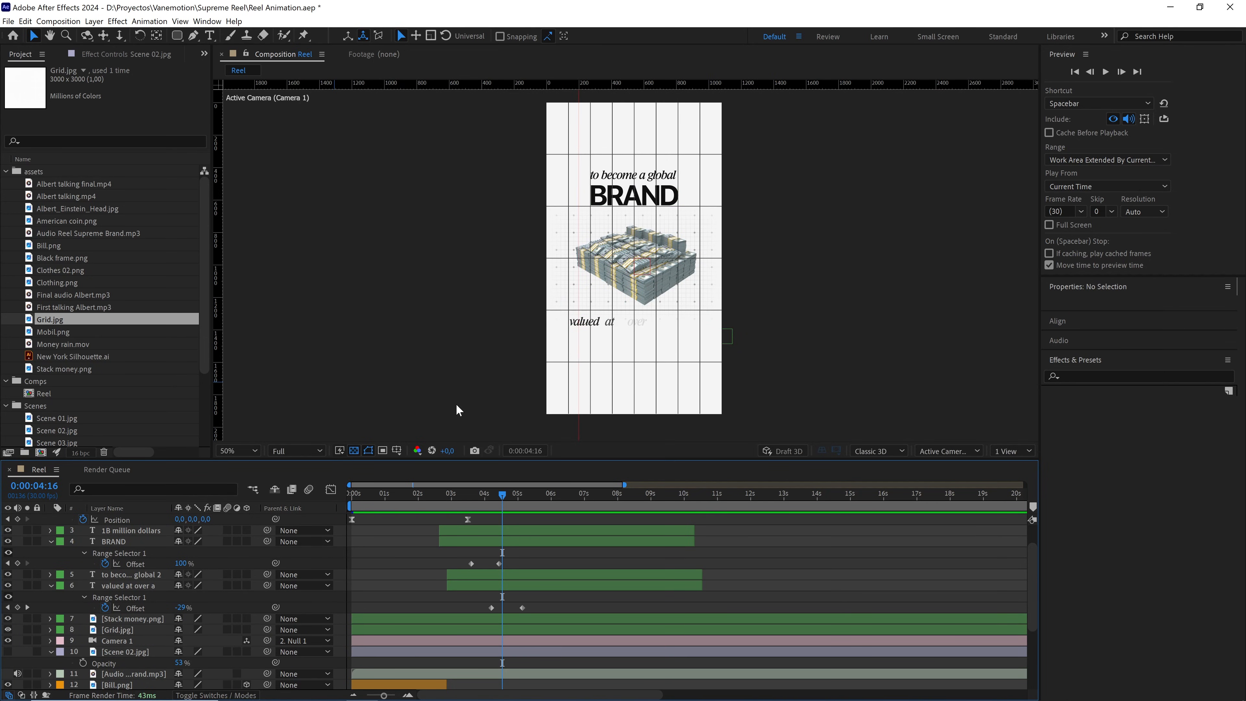
click(397, 451)
click(417, 476)
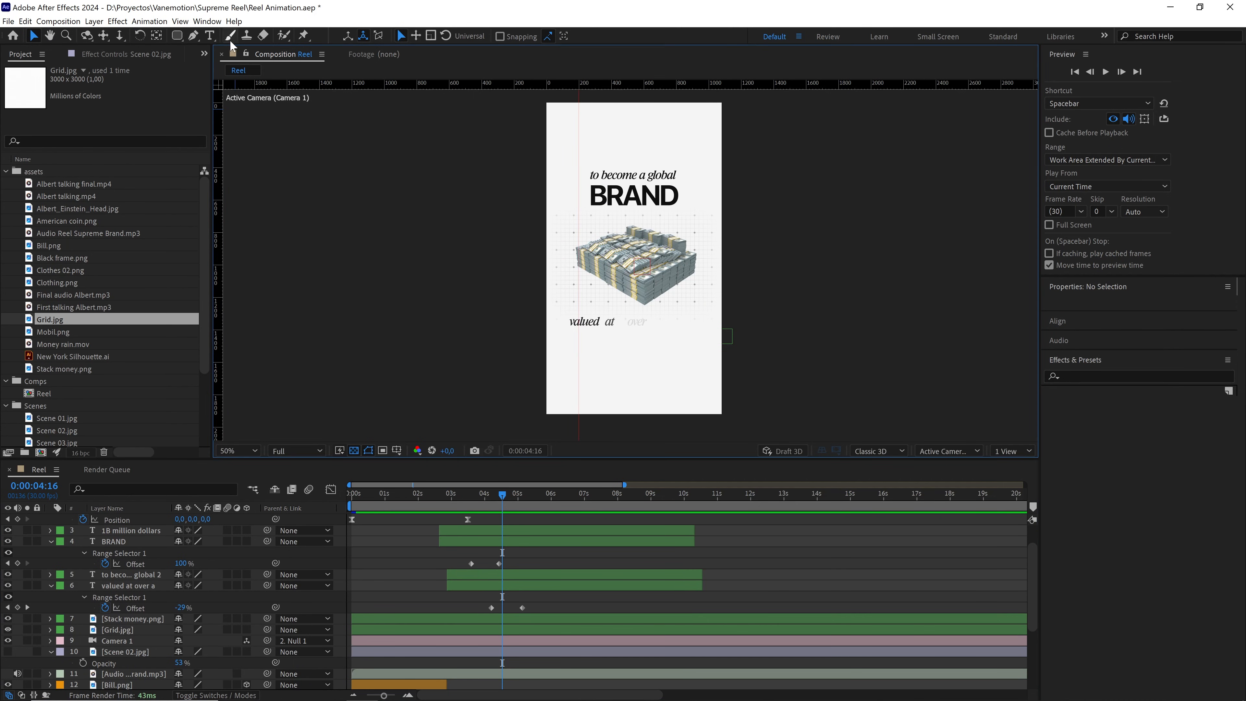
Draw an open curved Pen path sweeping upward across the frame through the money stack, with a 253 px black stroke
click(194, 36)
click(425, 285)
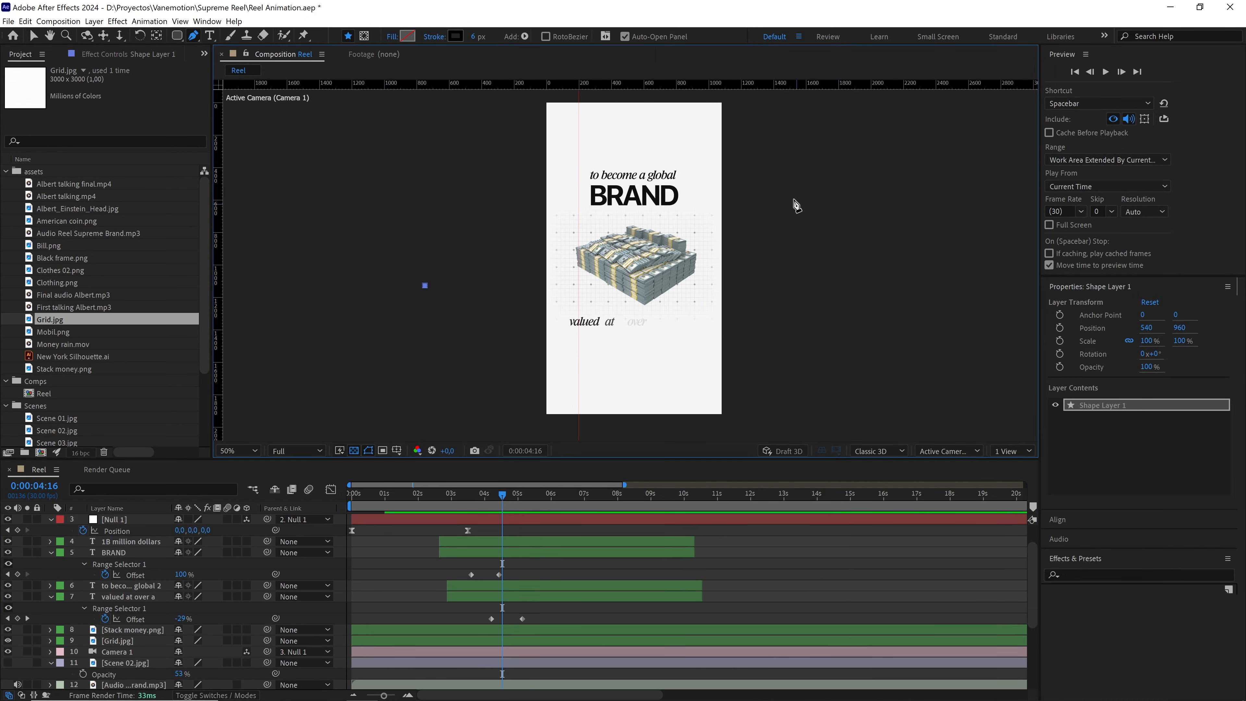
drag(814, 171, 849, 91)
drag(770, 274, 785, 324)
drag(814, 172, 840, 100)
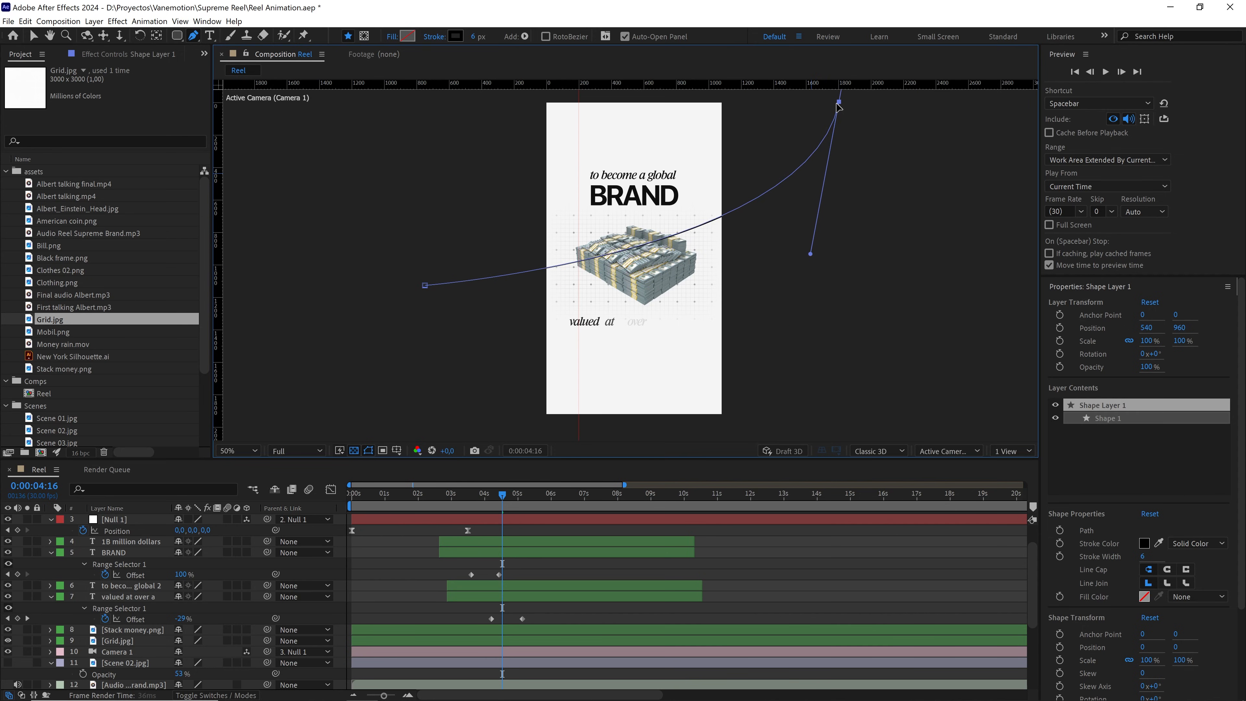
drag(811, 254, 772, 310)
drag(476, 37, 628, 26)
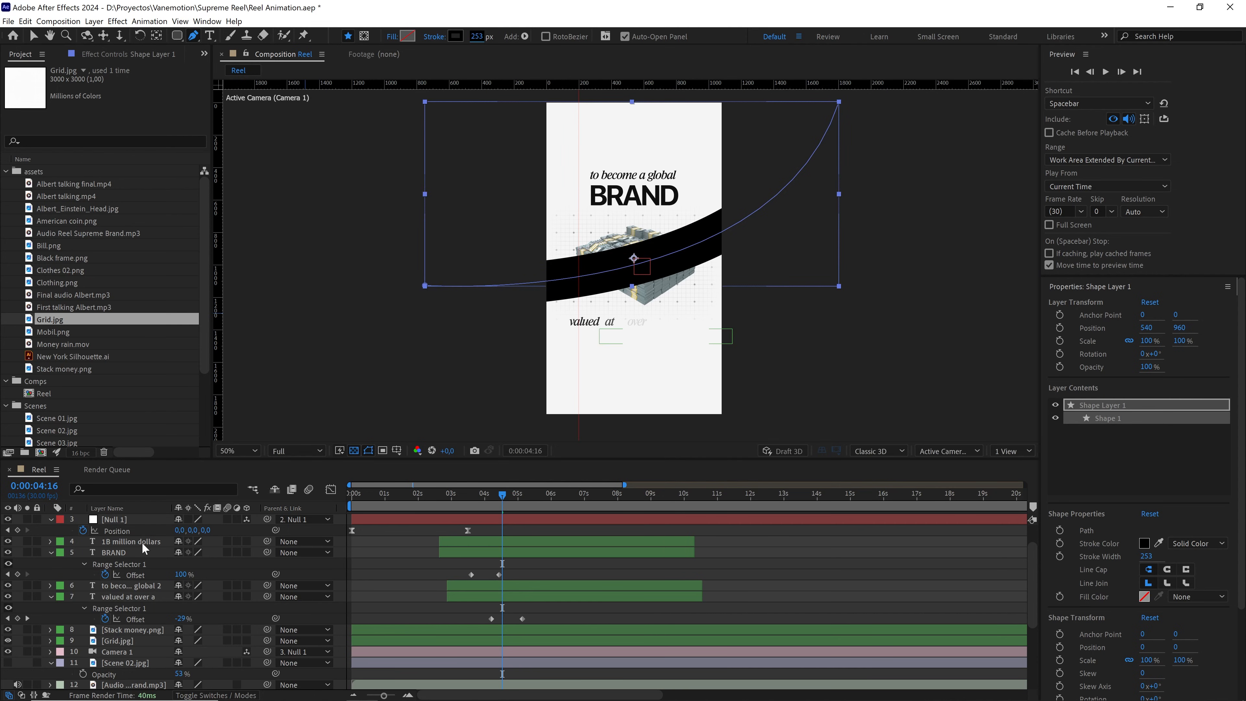
Place the curved shape layer directly beneath Grid.jpg and give it the Green label
scroll(143, 547, up, 2)
drag(123, 519, 130, 679)
click(59, 674)
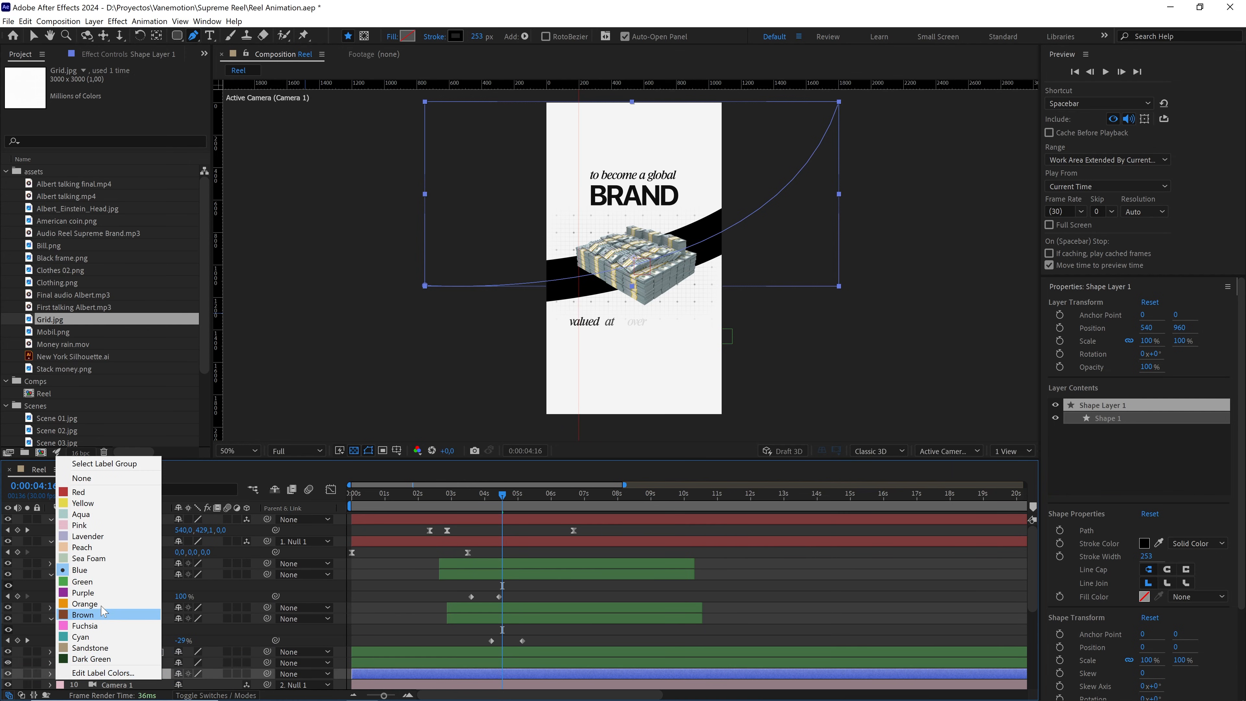
click(98, 582)
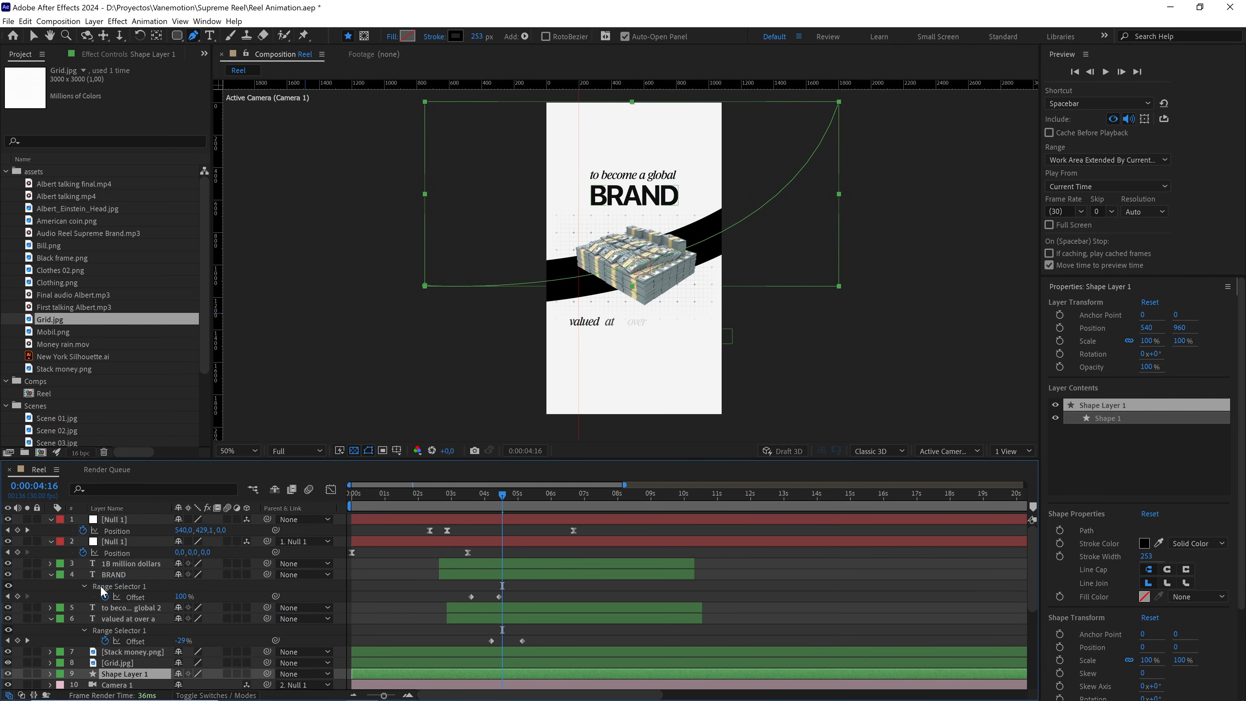
Taper the curve's stroke with an End Length of 100%, and extend the path's upper end slightly by adjusting its point and handle
click(51, 675)
click(62, 674)
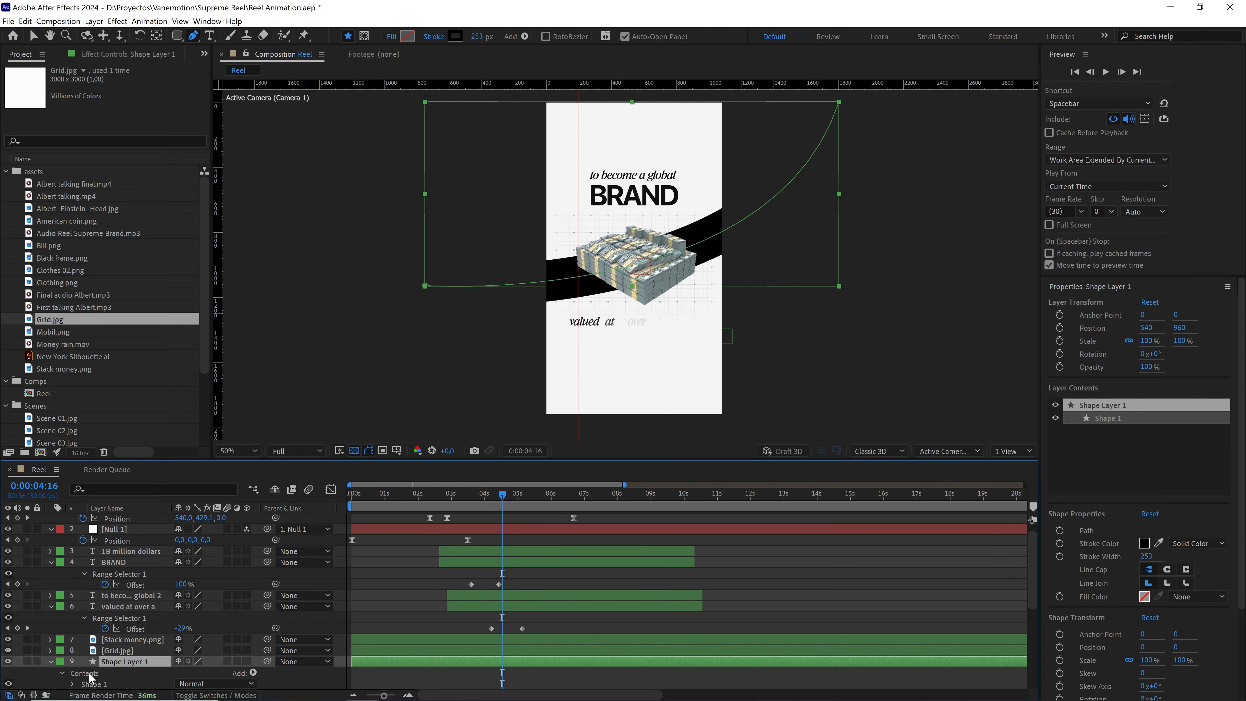
click(75, 658)
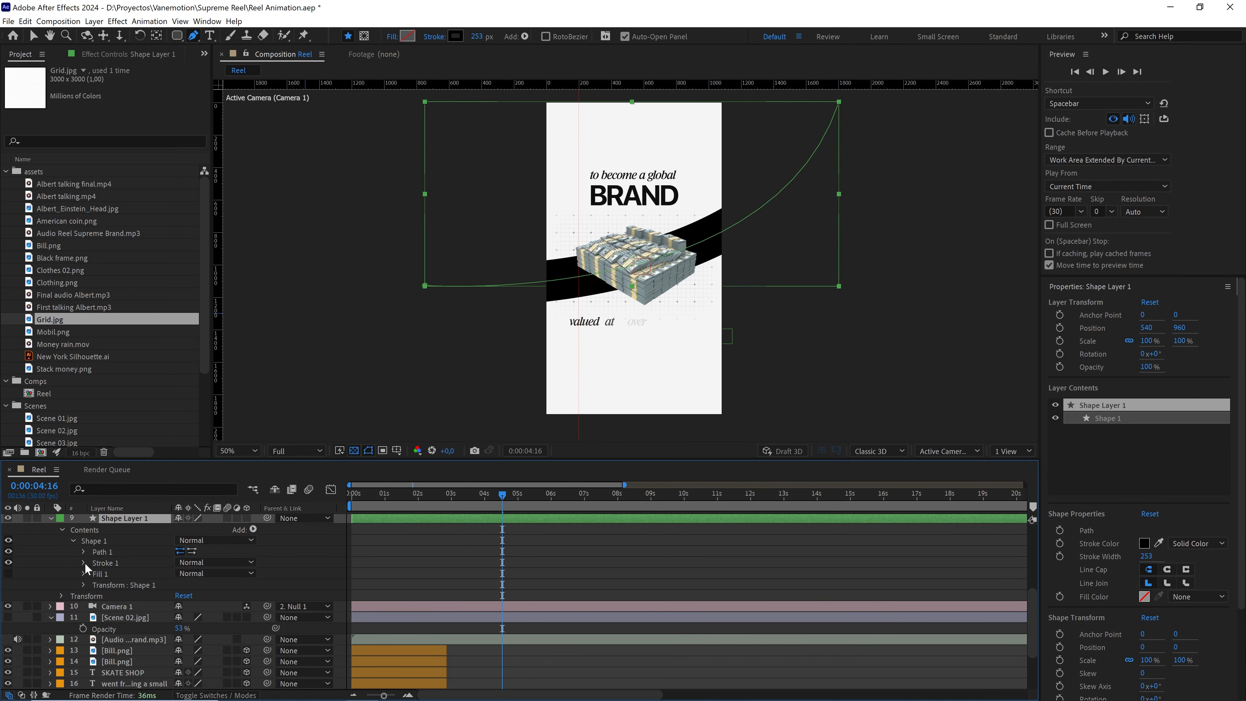
click(84, 563)
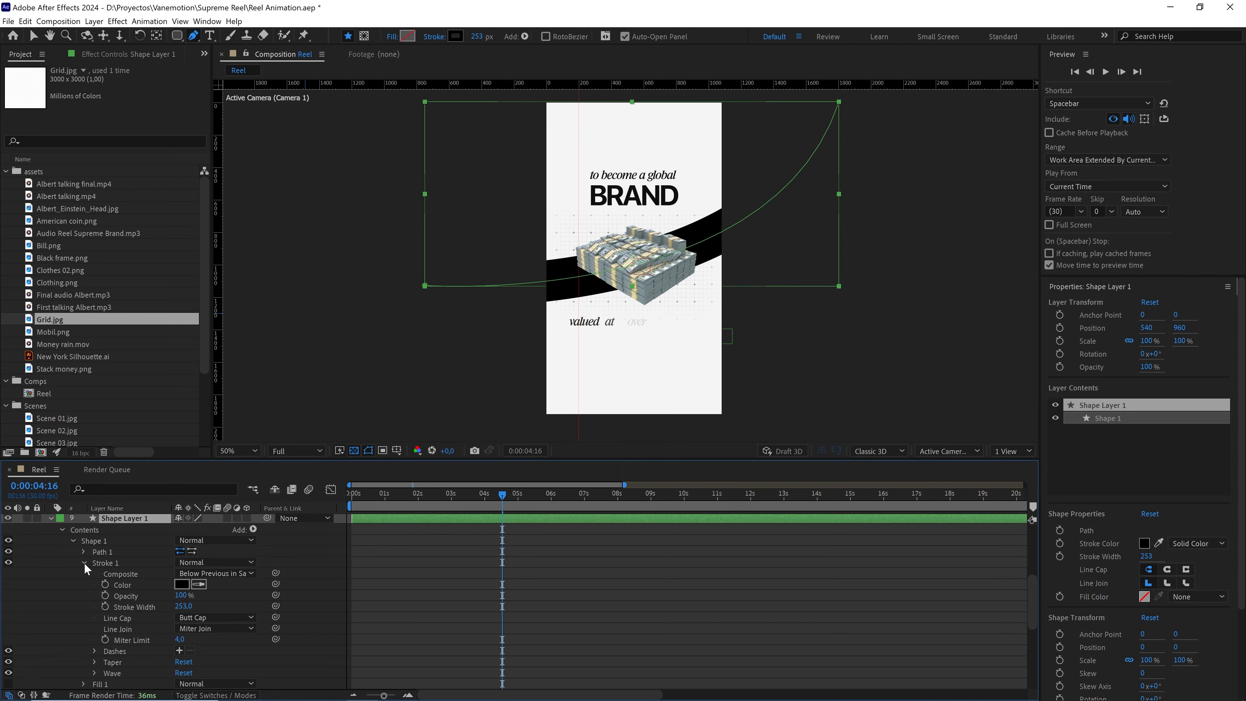
click(94, 661)
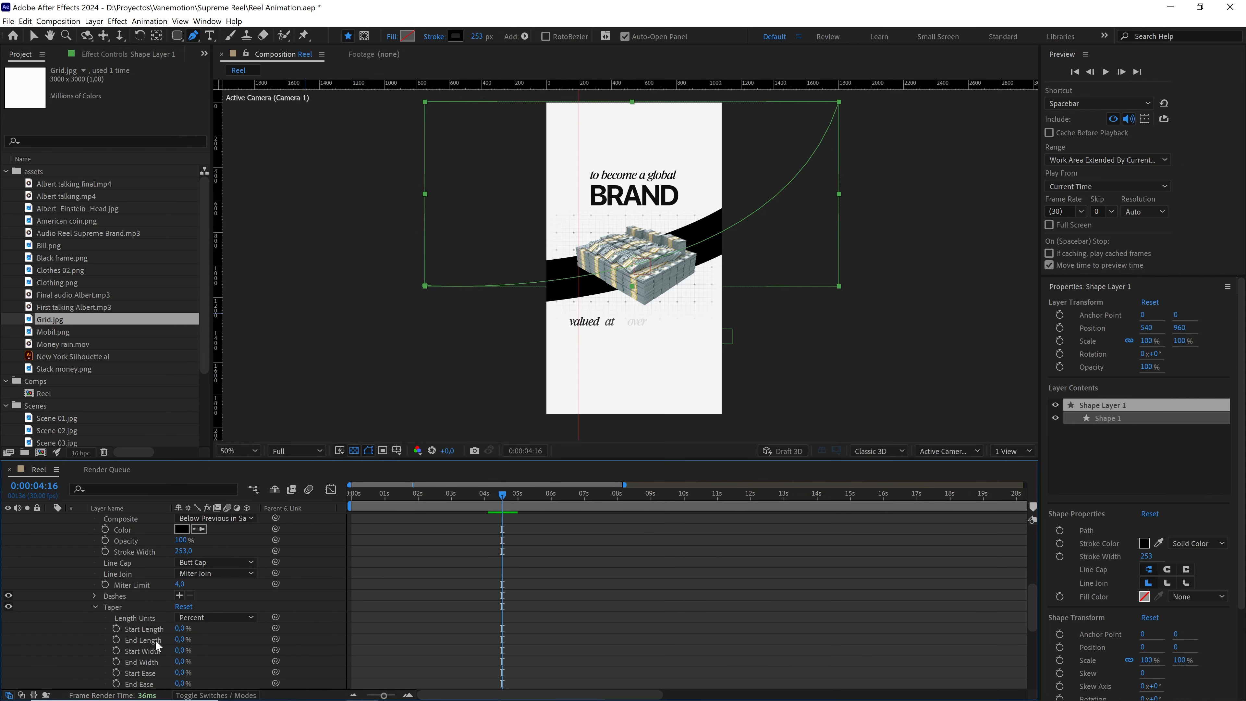
drag(180, 641, 259, 632)
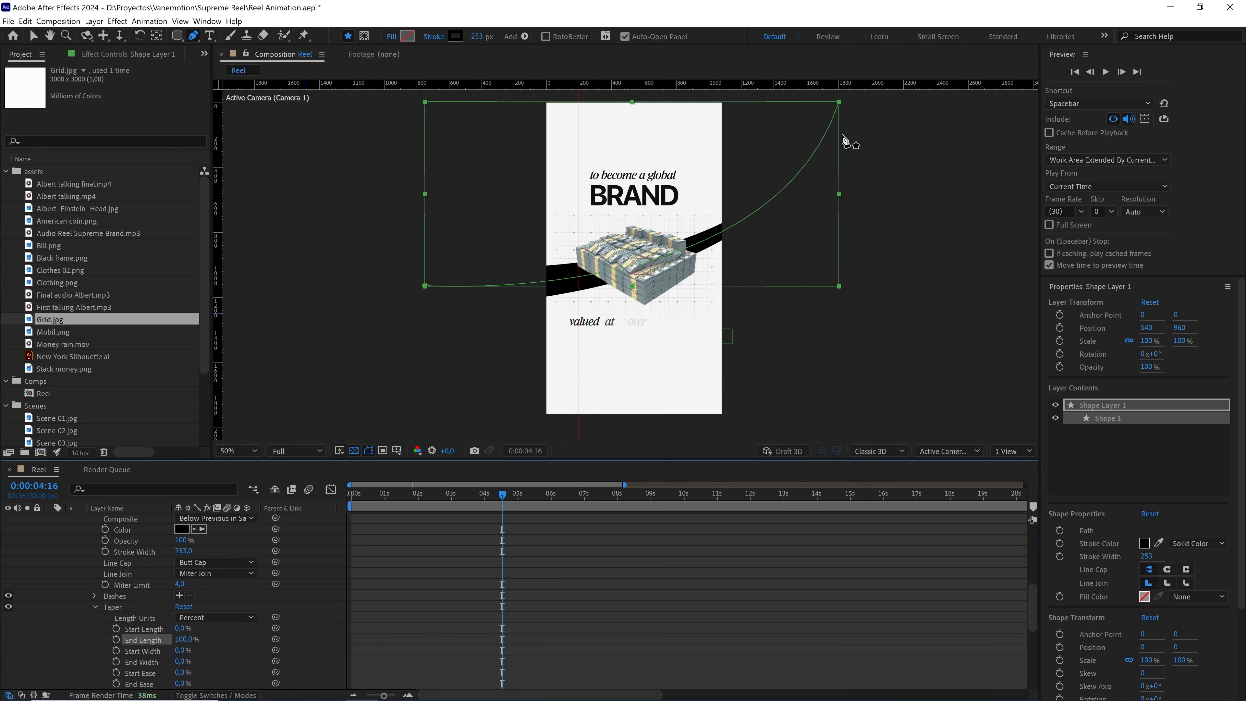
drag(840, 102, 844, 92)
drag(783, 297, 786, 308)
Set the opacity of the curved shape layer to 10%
scroll(103, 580, up, 2)
click(126, 531)
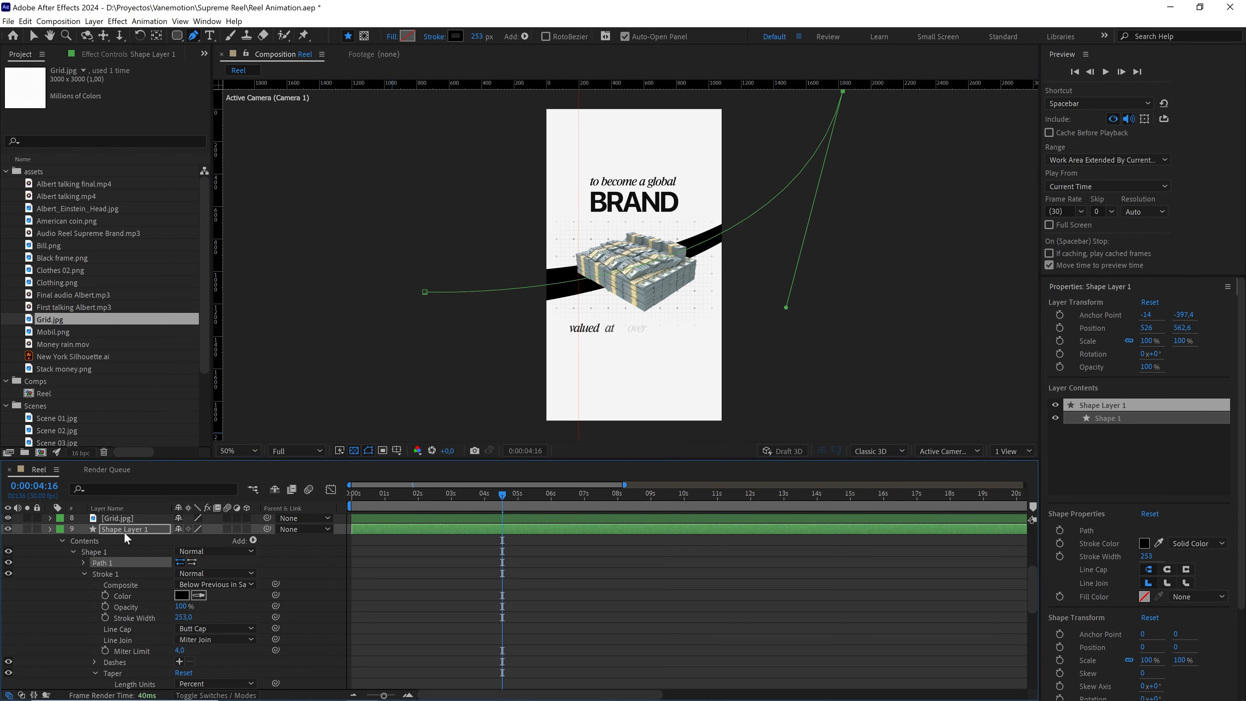
key(u)
key(t)
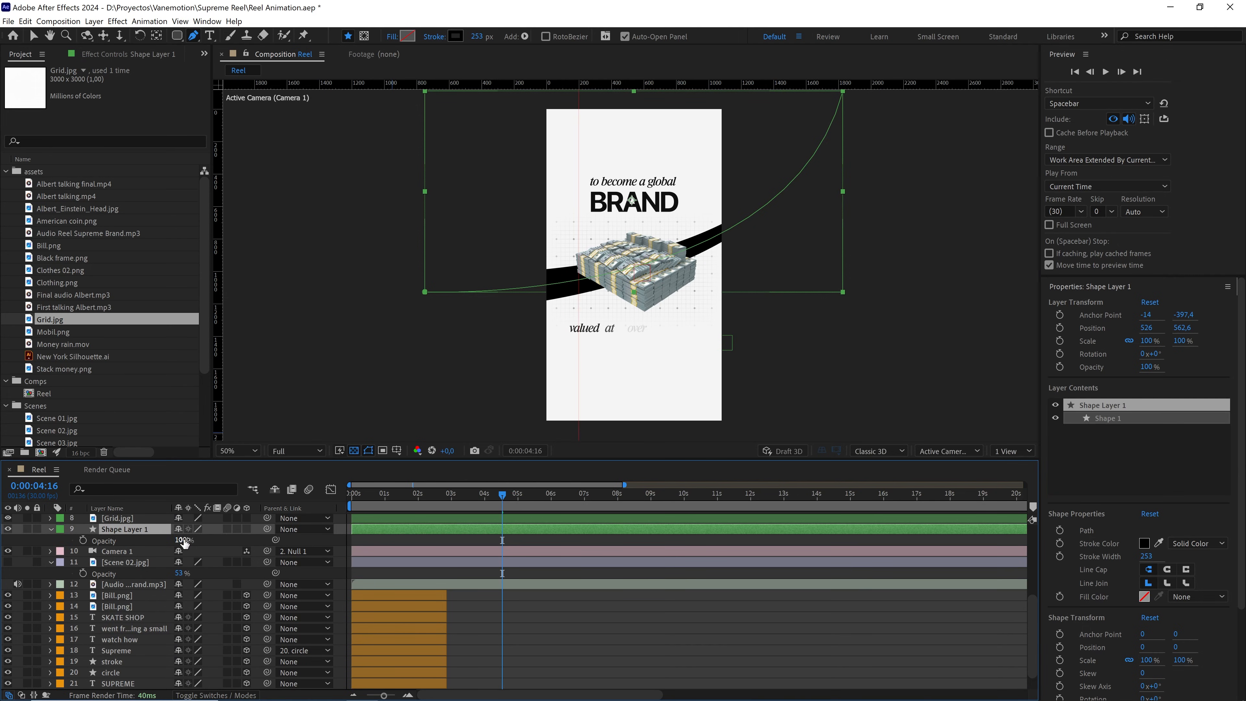
drag(183, 541, 177, 540)
click(177, 540)
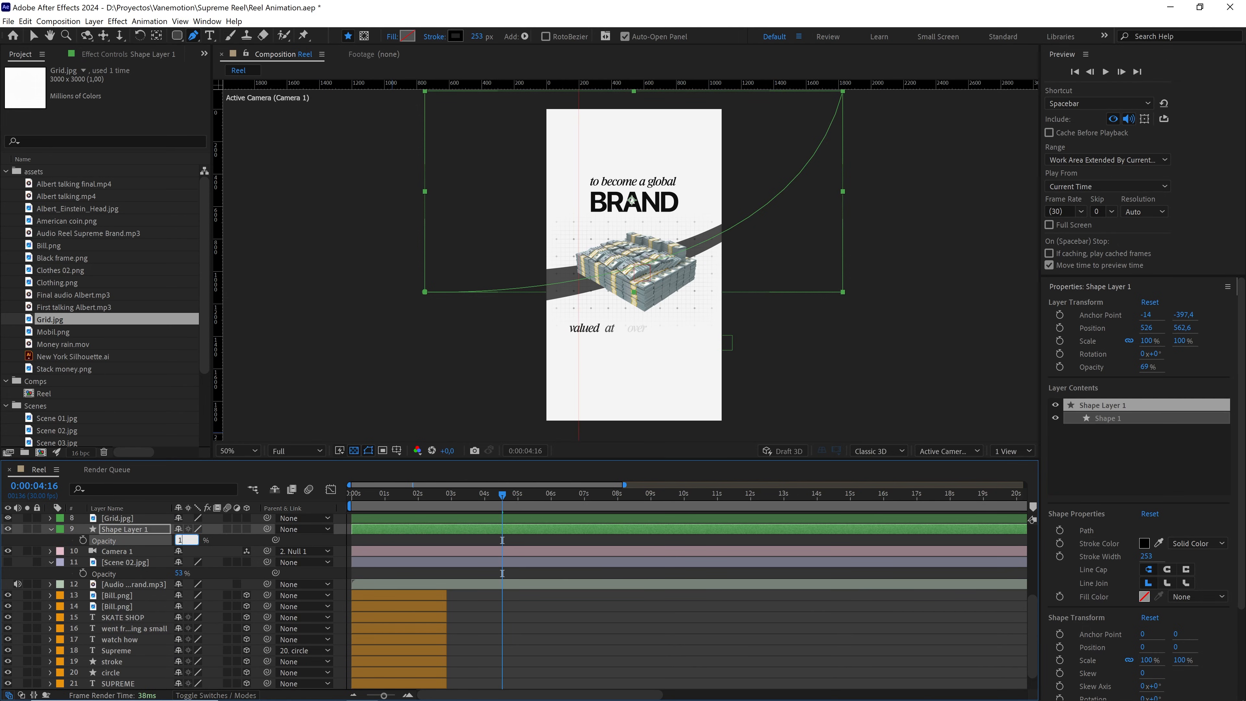
key(Return)
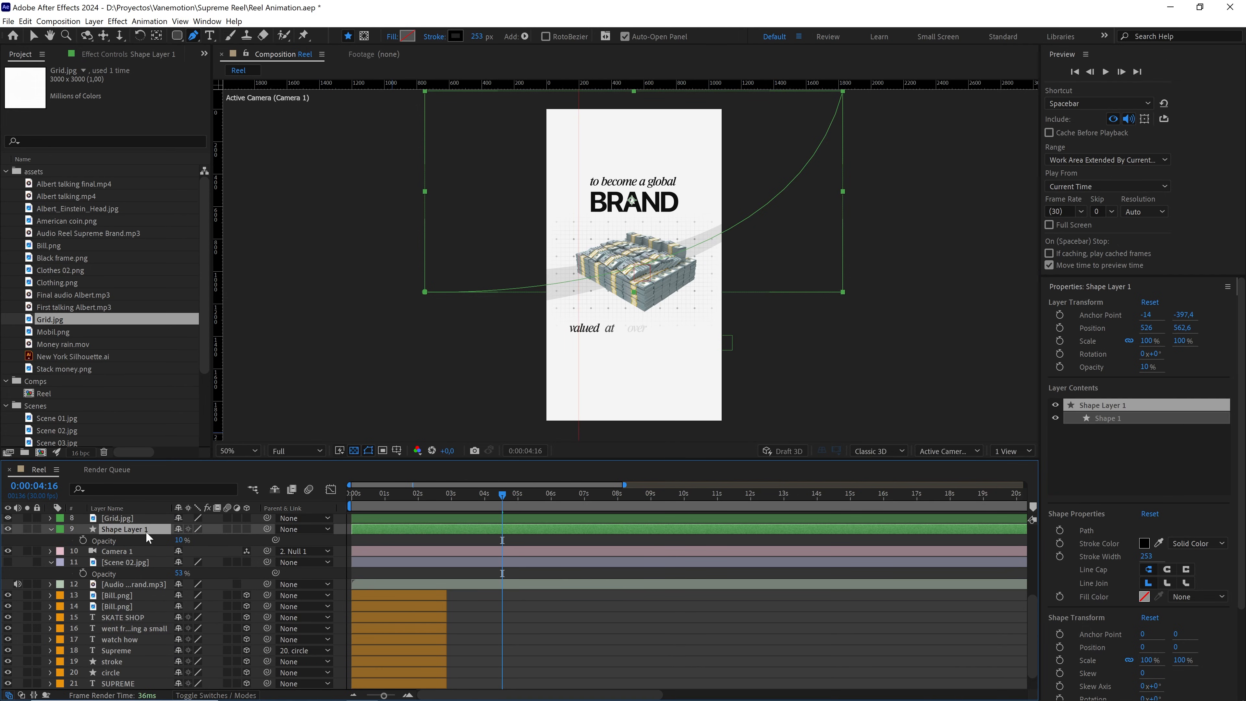
Rename the curved shape layer as "stroke" and select its curve in the composition
key(Return)
text(s)
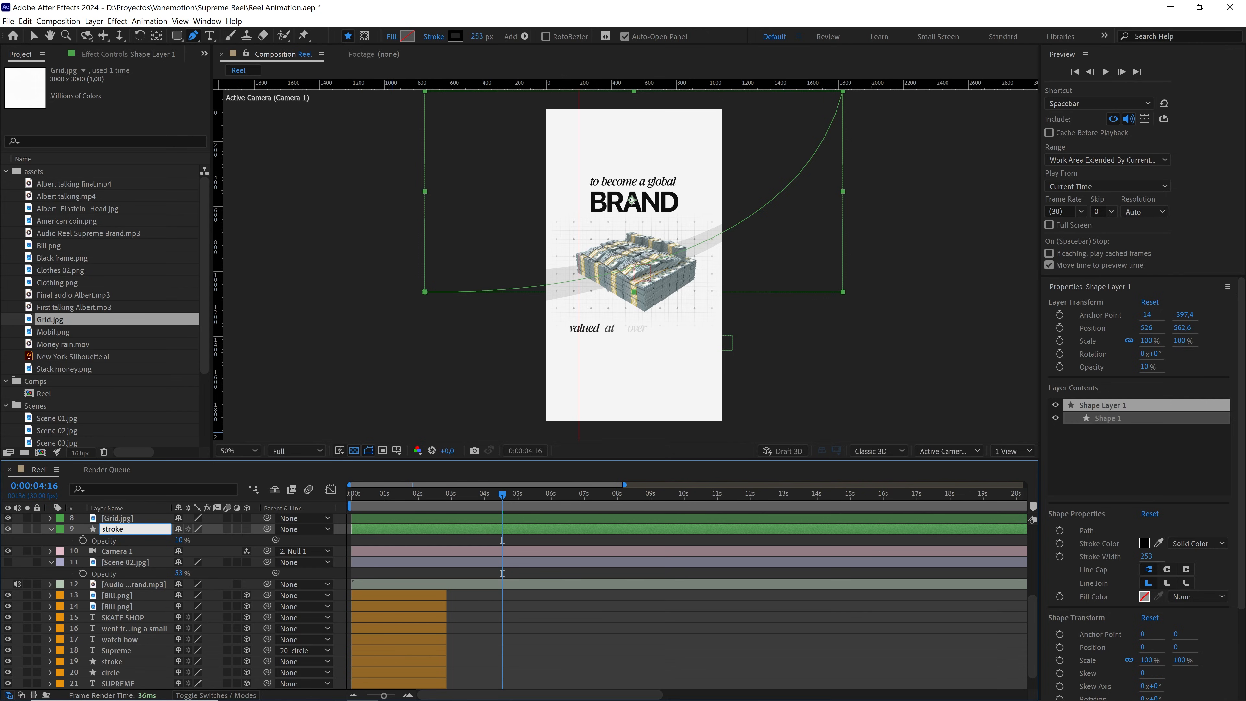
text(troke)
click(517, 679)
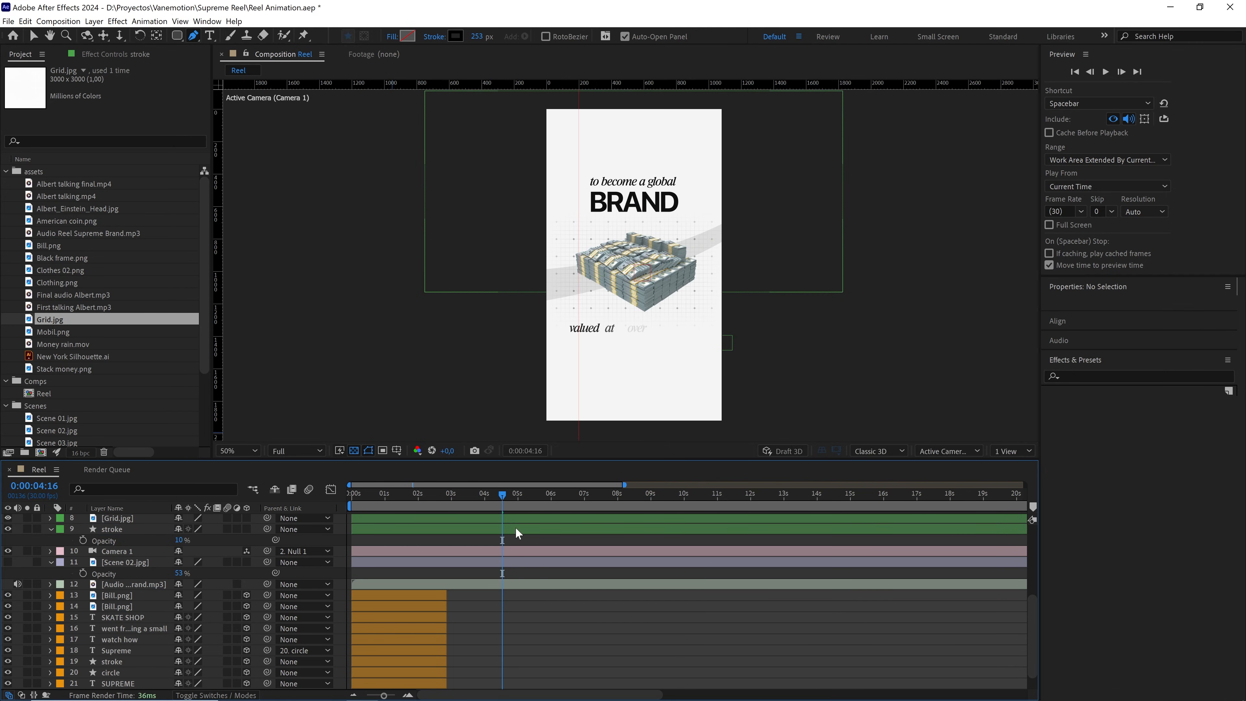
click(830, 202)
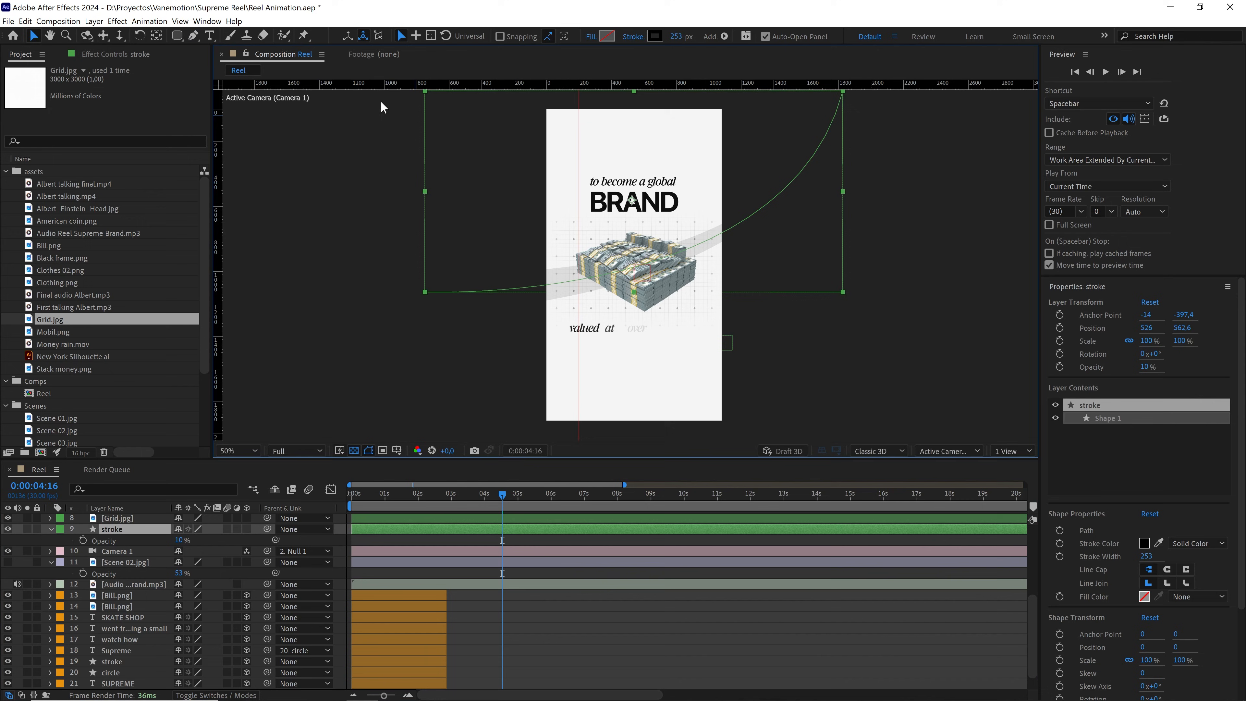
Reshape the stroke curve behind the money by moving both path ends inward and adjusting the handle at the upper end
drag(424, 292, 473, 290)
drag(788, 309, 771, 346)
drag(858, 145, 786, 198)
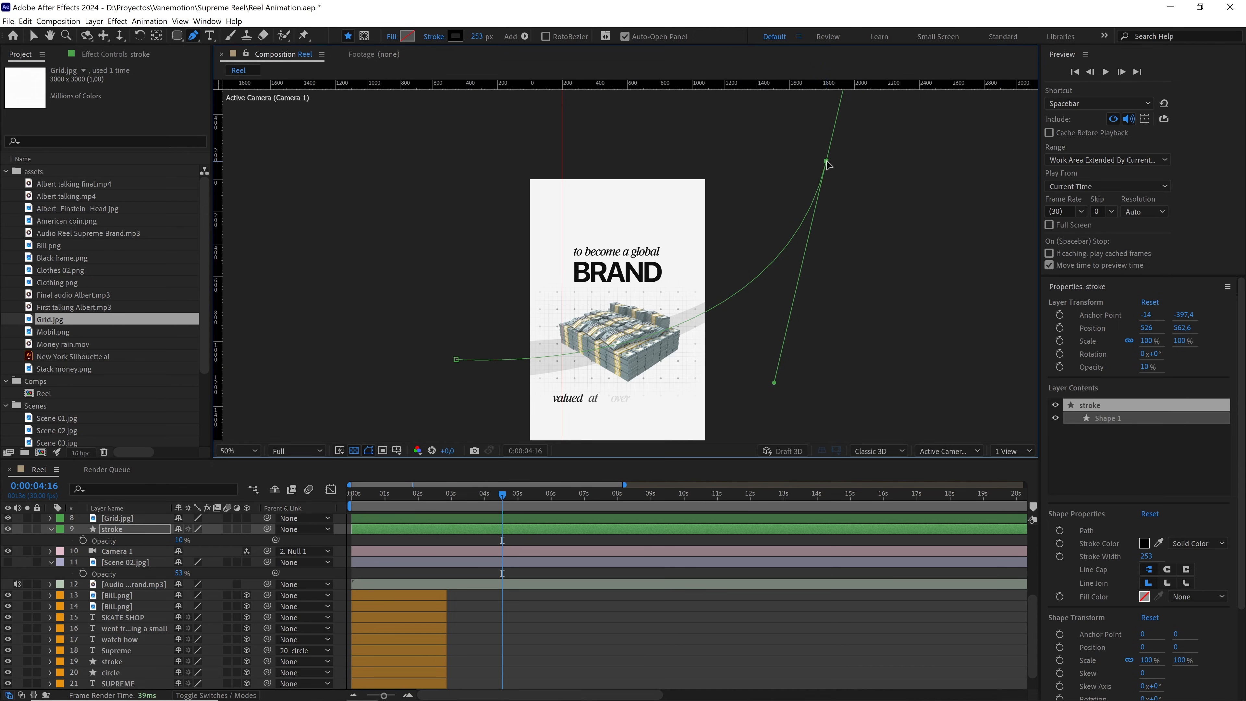
drag(826, 162, 768, 154)
mouse_move(719, 376)
mouse_down()
mouse_move(747, 398)
mouse_move(752, 377)
mouse_up()
scroll(747, 398, down, 2)
click(567, 626)
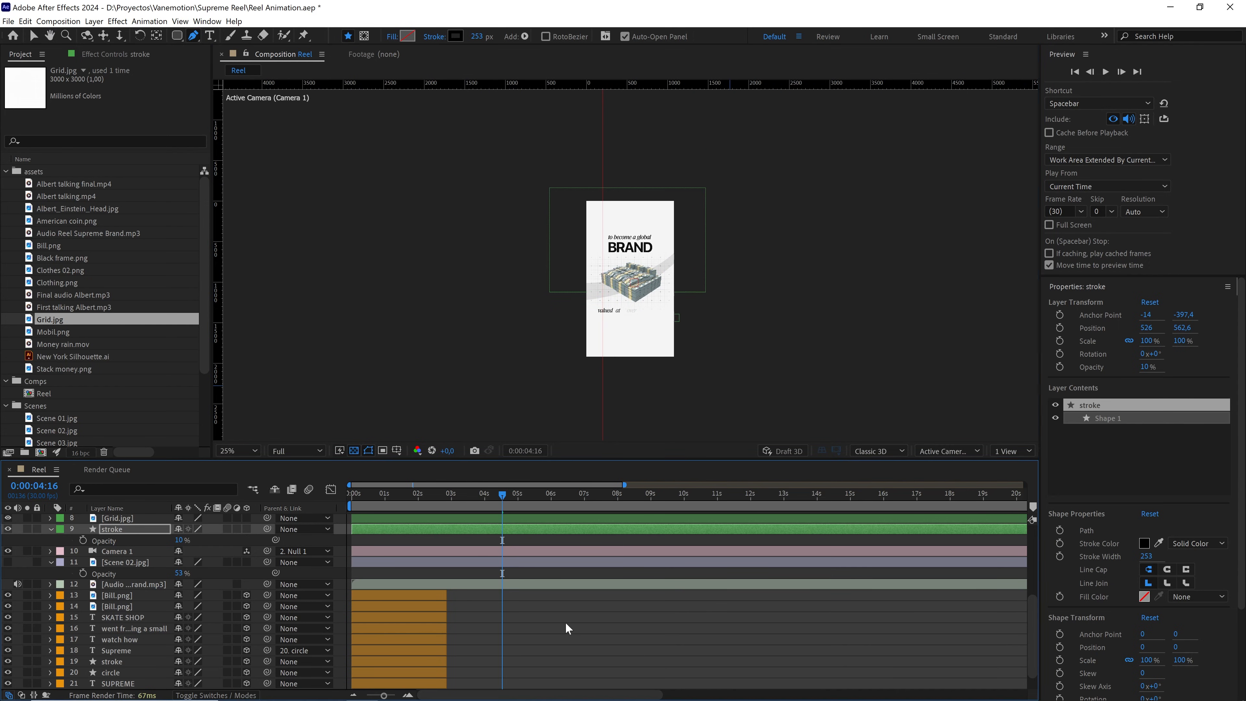
scroll(651, 359, up, 2)
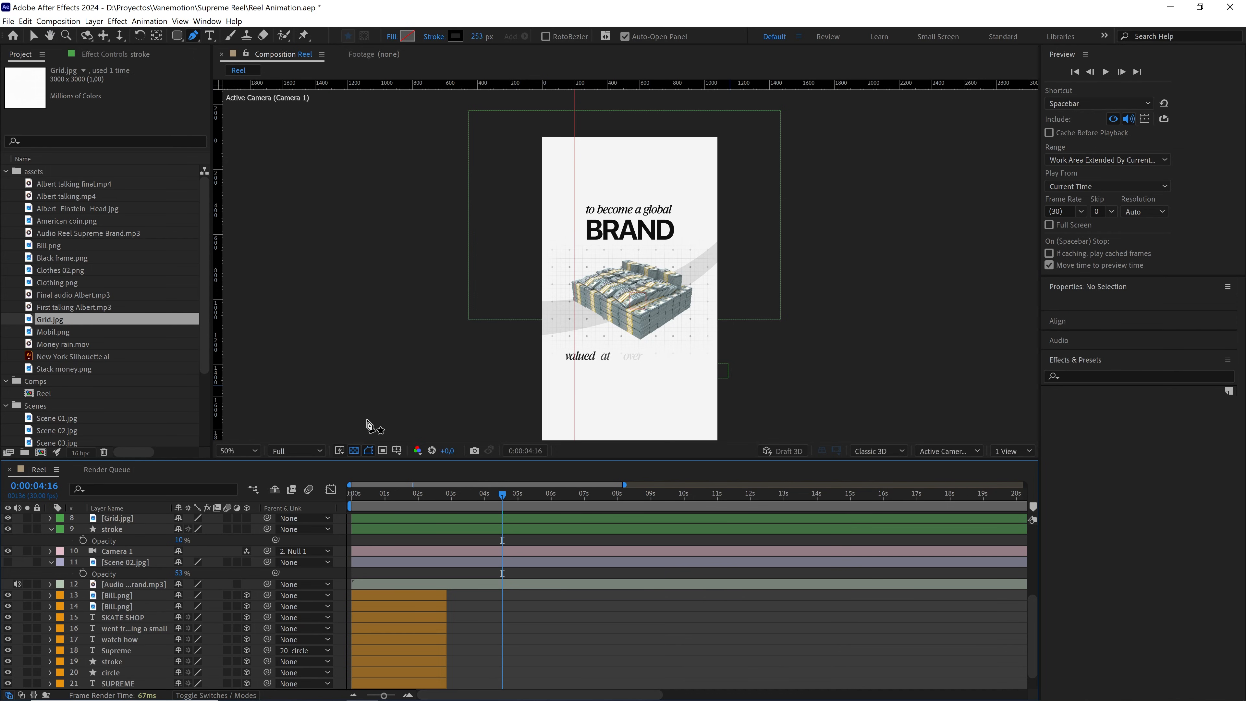
Trim the starts of the "1B million dollars" and BRAND text layers to 0:00:02:26
scroll(465, 555, up, 5)
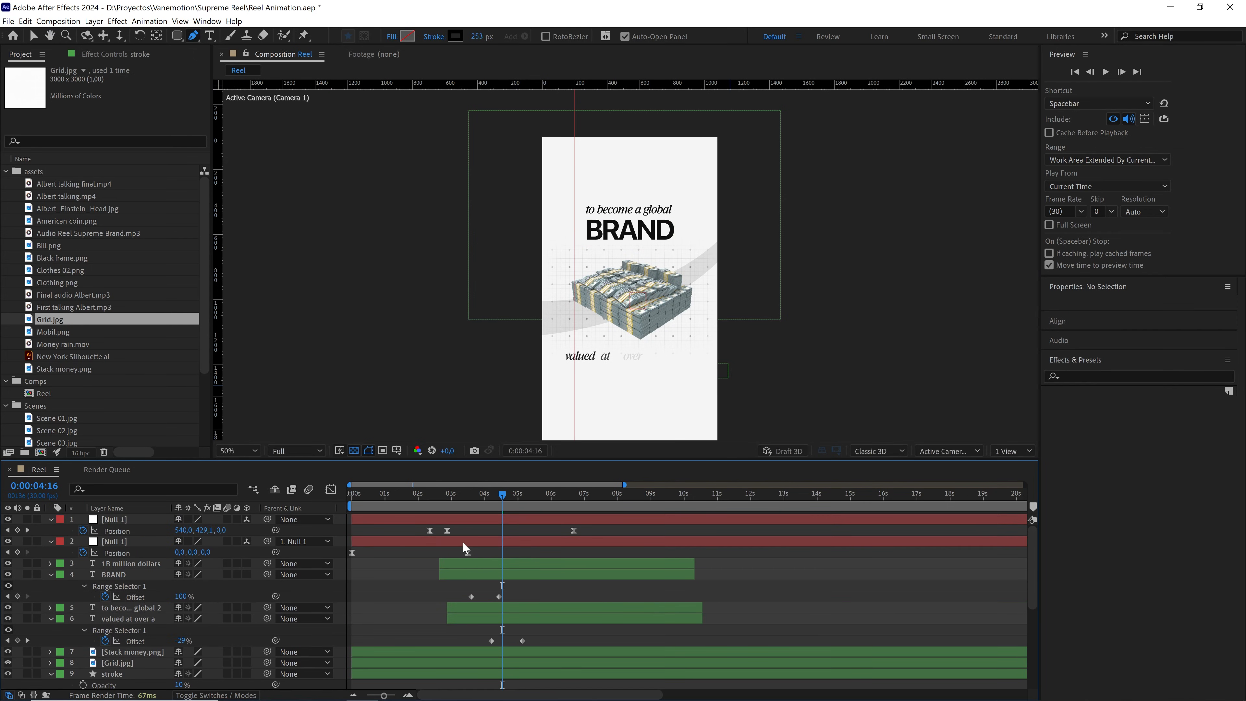
scroll(144, 624, down, 1)
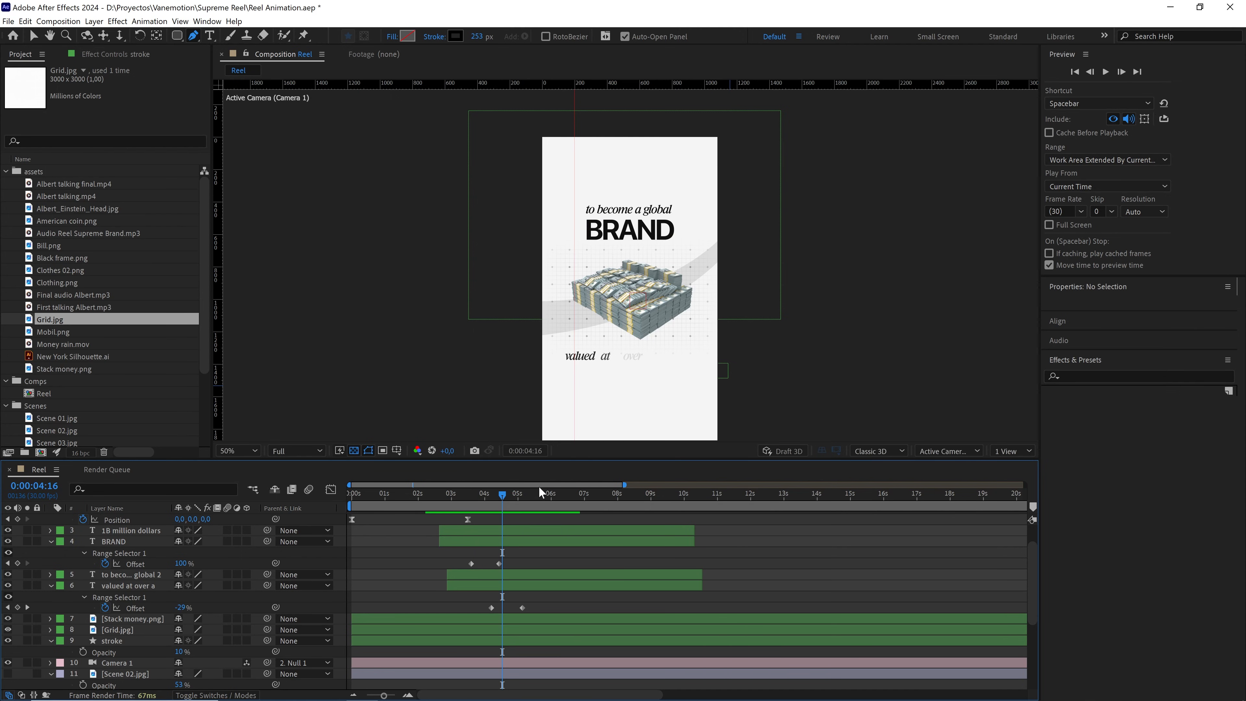
drag(507, 499, 446, 493)
scroll(503, 546, up, 3)
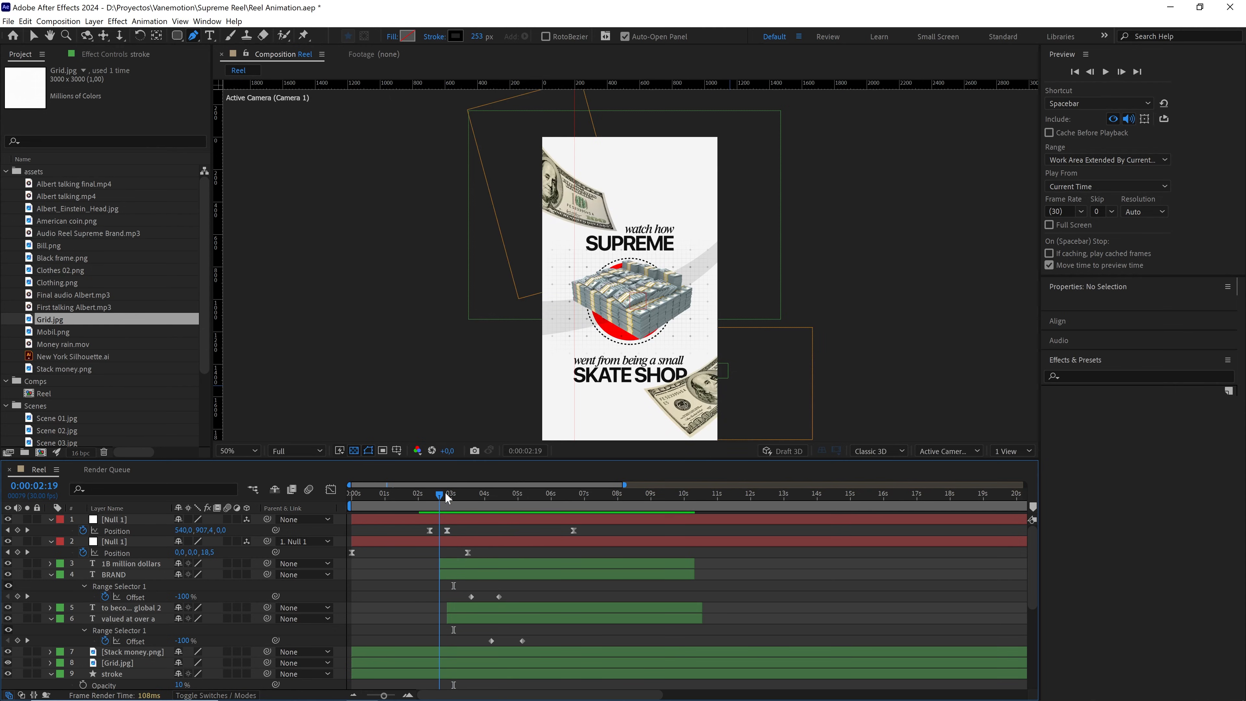
scroll(466, 552, up, 3)
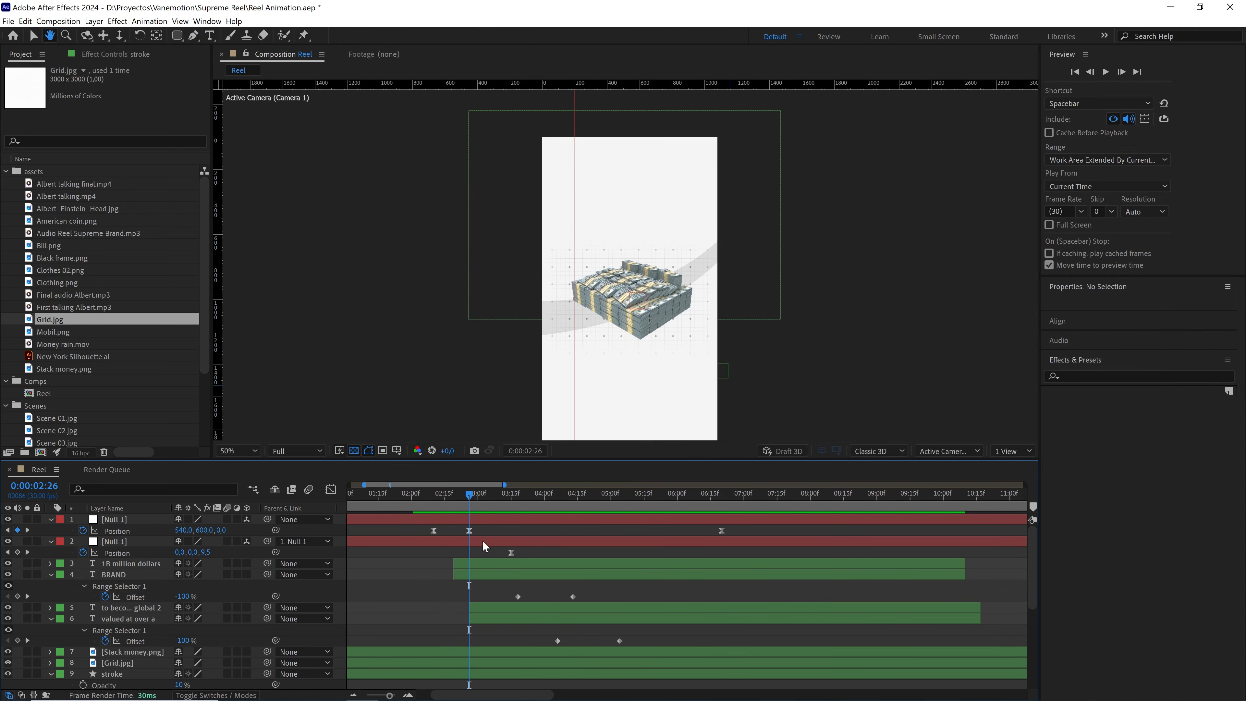
click(482, 563)
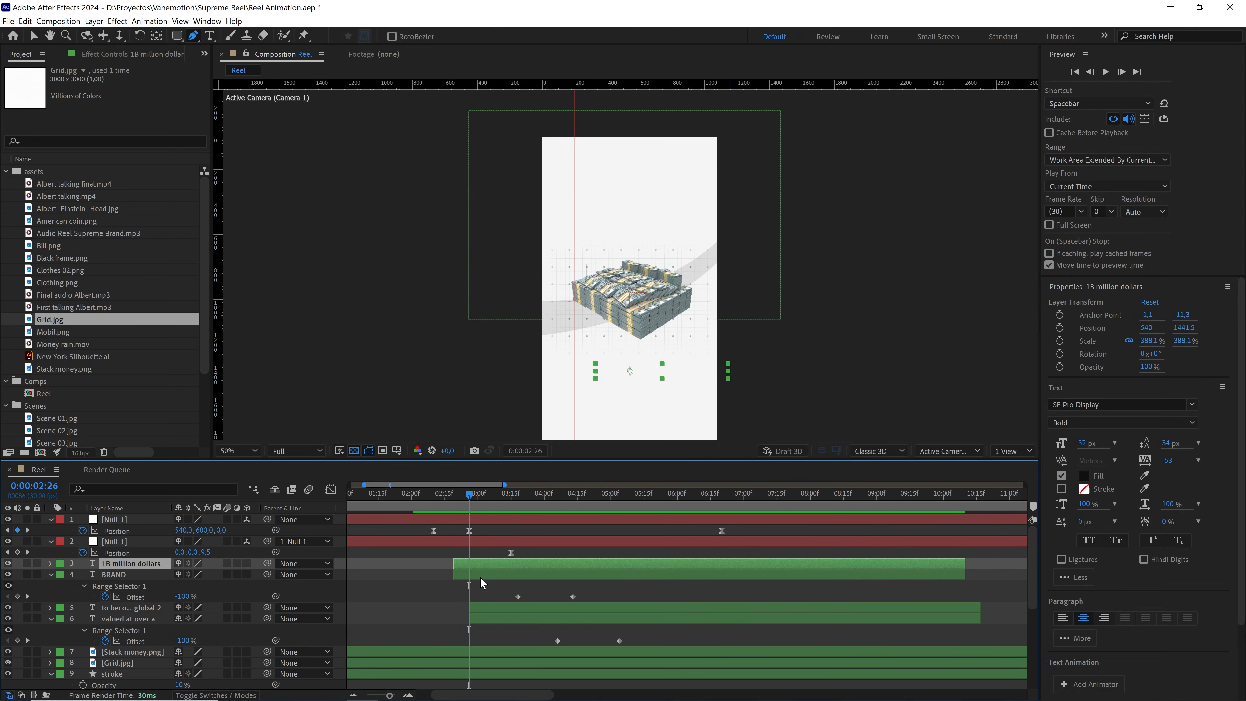
shift+click(480, 577)
key(alt+bracketleft)
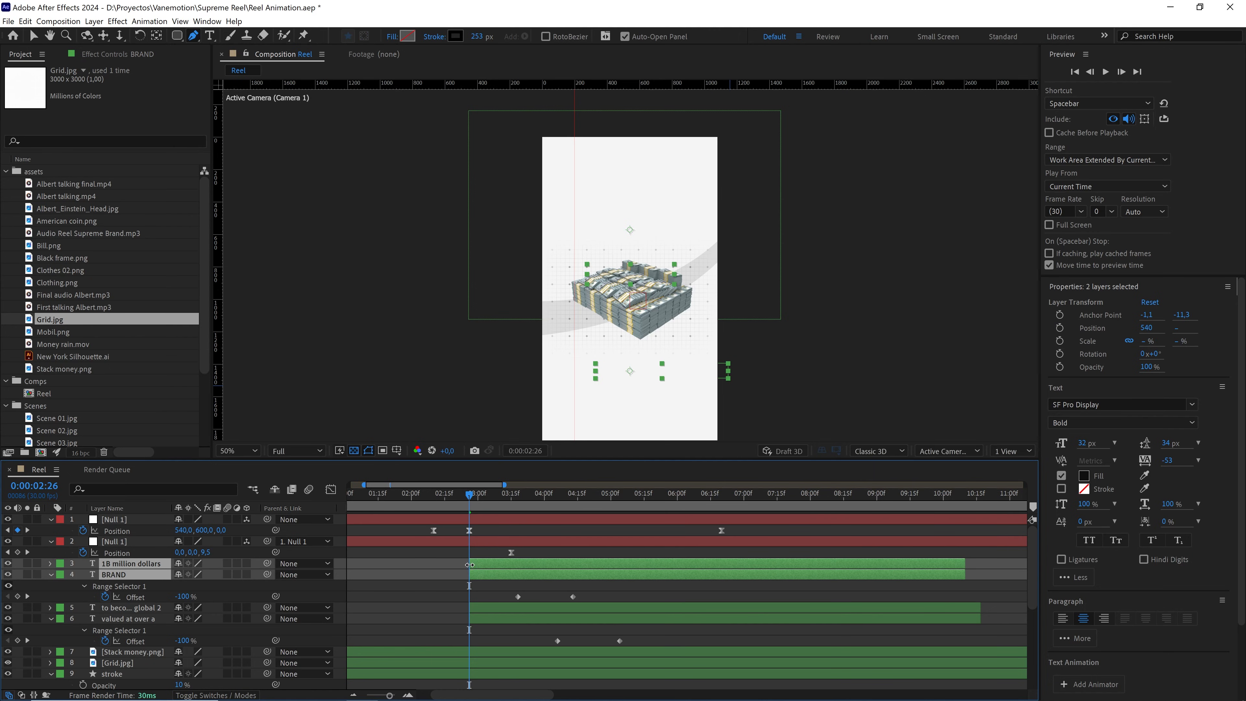
Trim the starts of the Stack money.png, Grid.jpg and stroke layers to 0:00:02:26
click(149, 653)
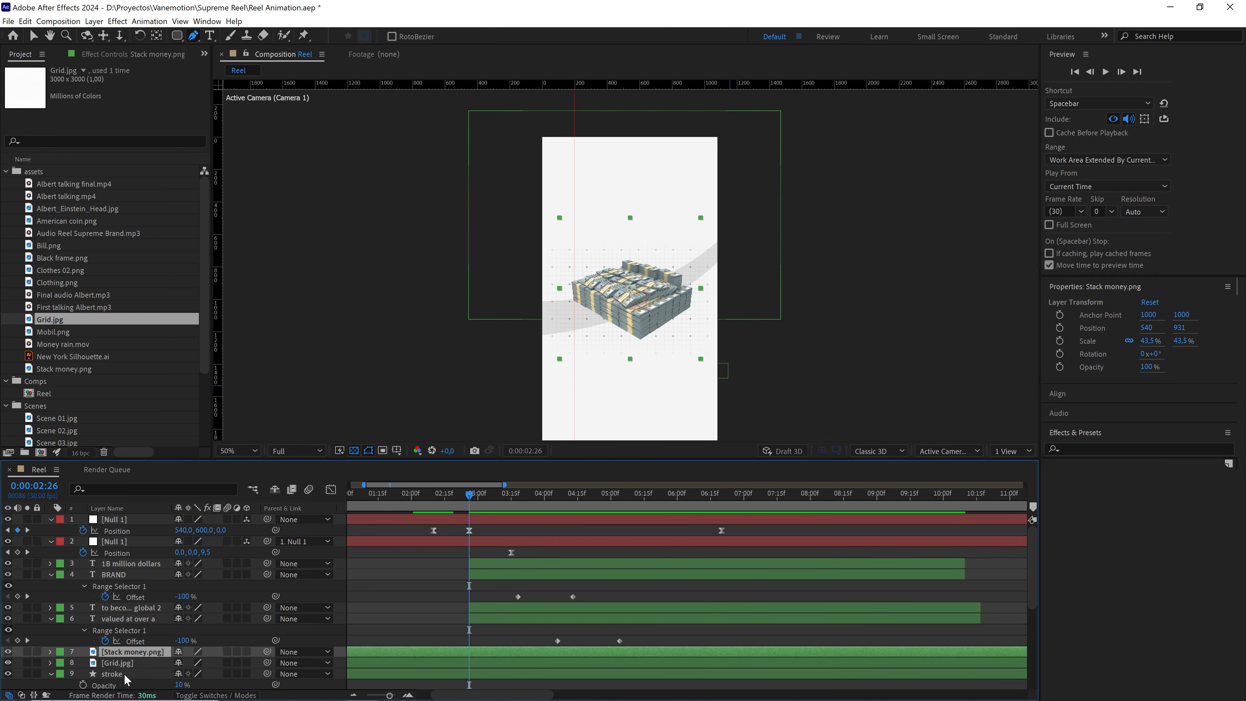
shift+click(122, 675)
scroll(395, 642, down, 1)
scroll(397, 641, up, 1)
scroll(397, 639, down, 3)
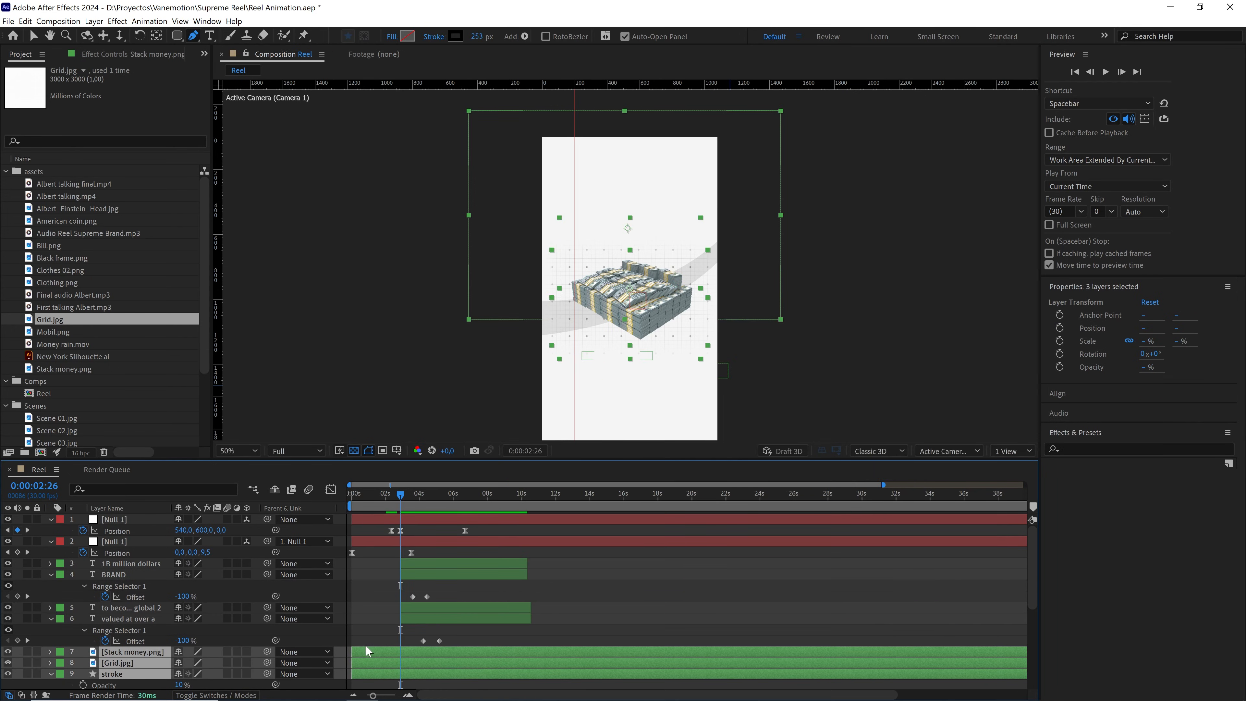
drag(355, 649, 401, 654)
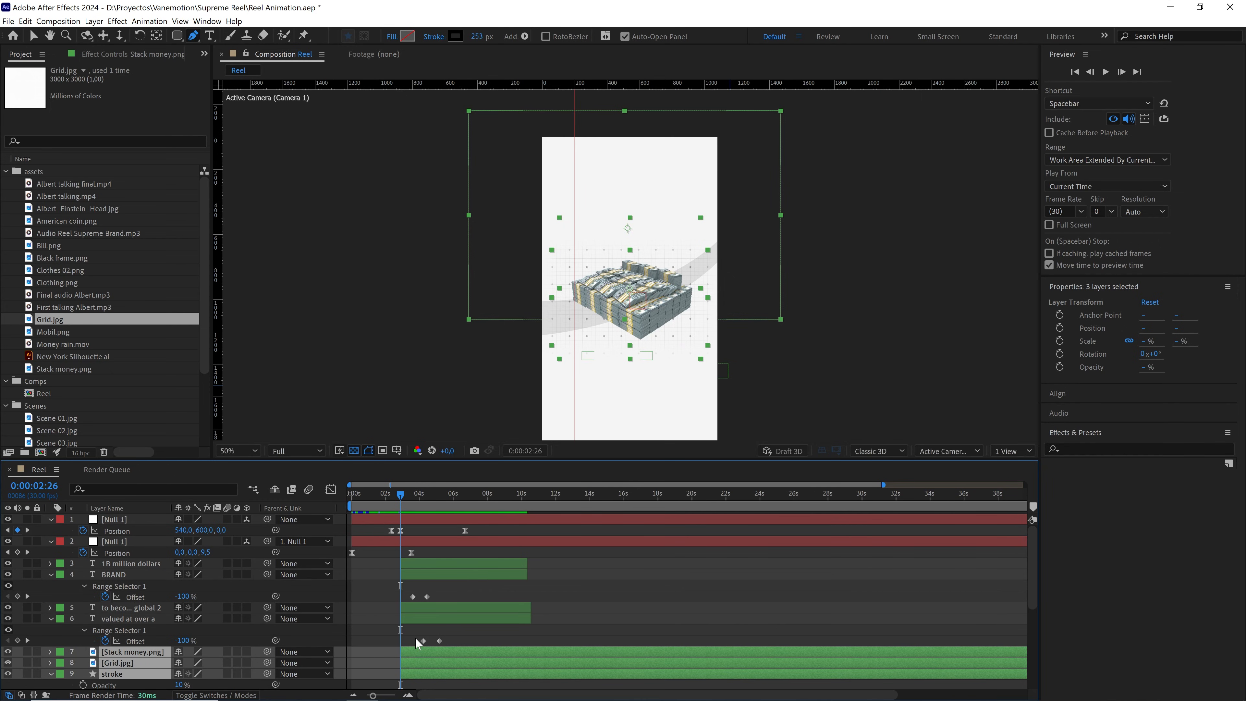
scroll(416, 639, down, 1)
scroll(416, 638, down, 1)
scroll(416, 638, up, 1)
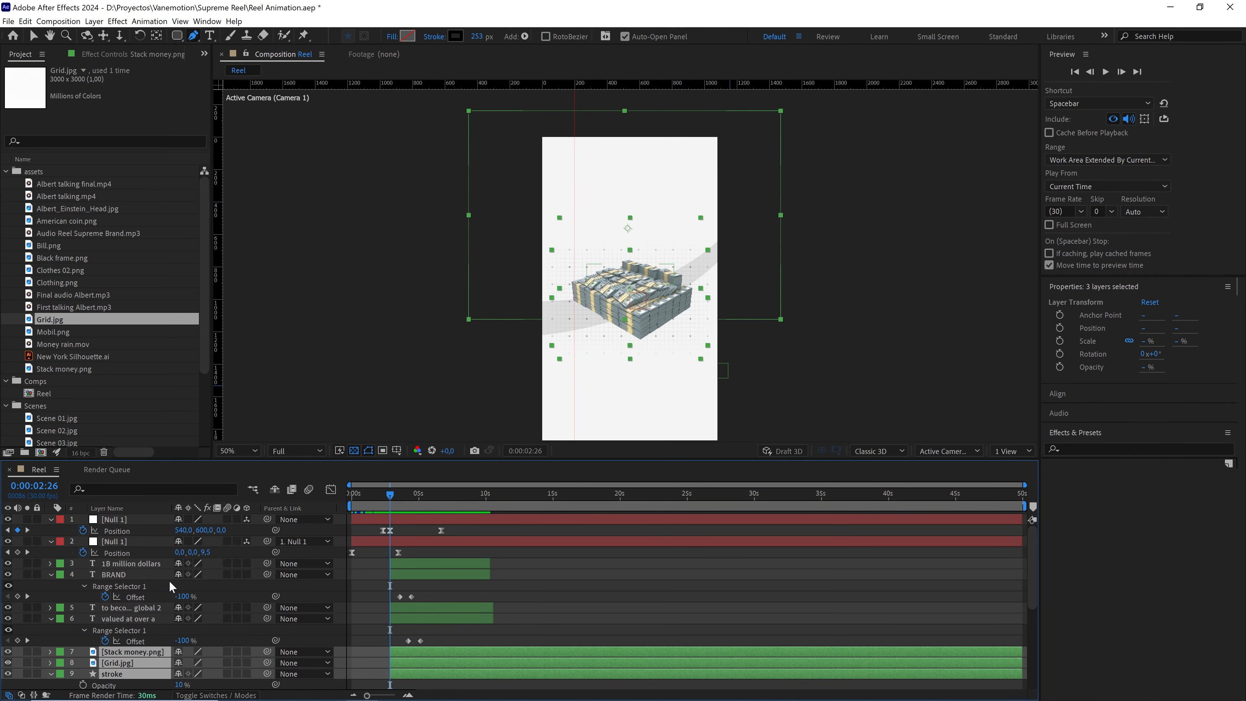
At 0:00:06:20, add a null object above the seven green scene layers and make all eight layers 3D
click(51, 596)
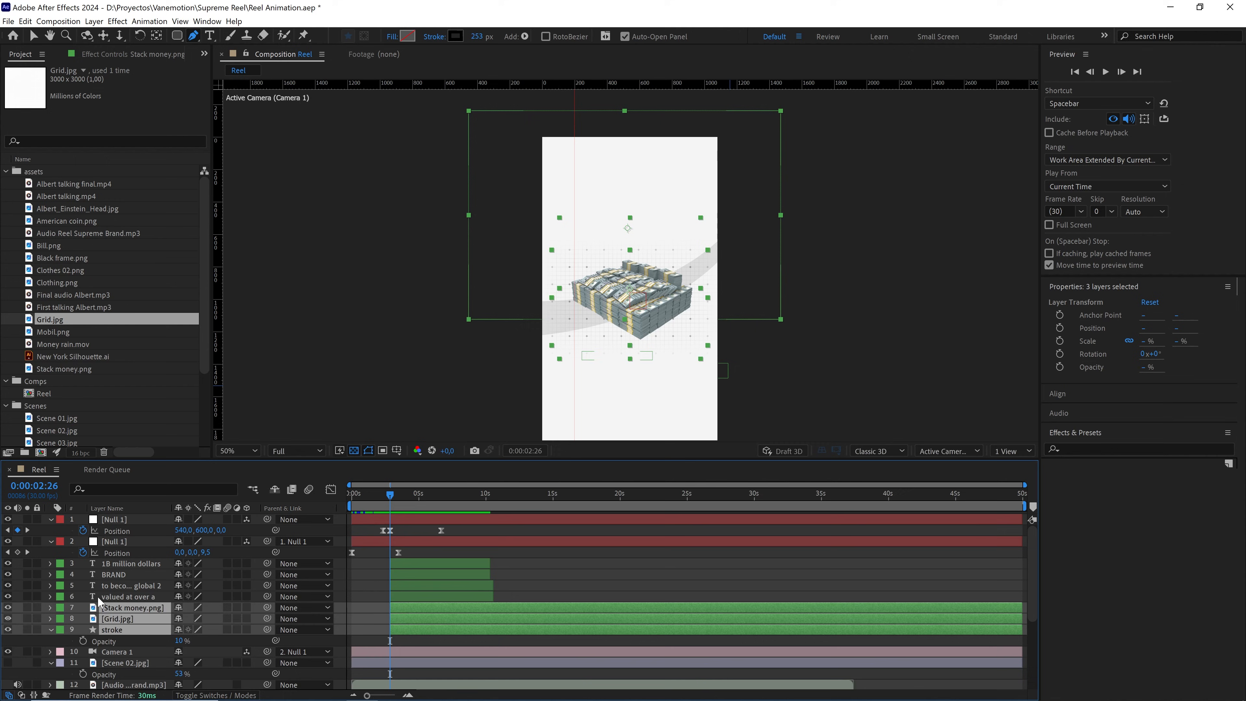
drag(402, 499, 436, 506)
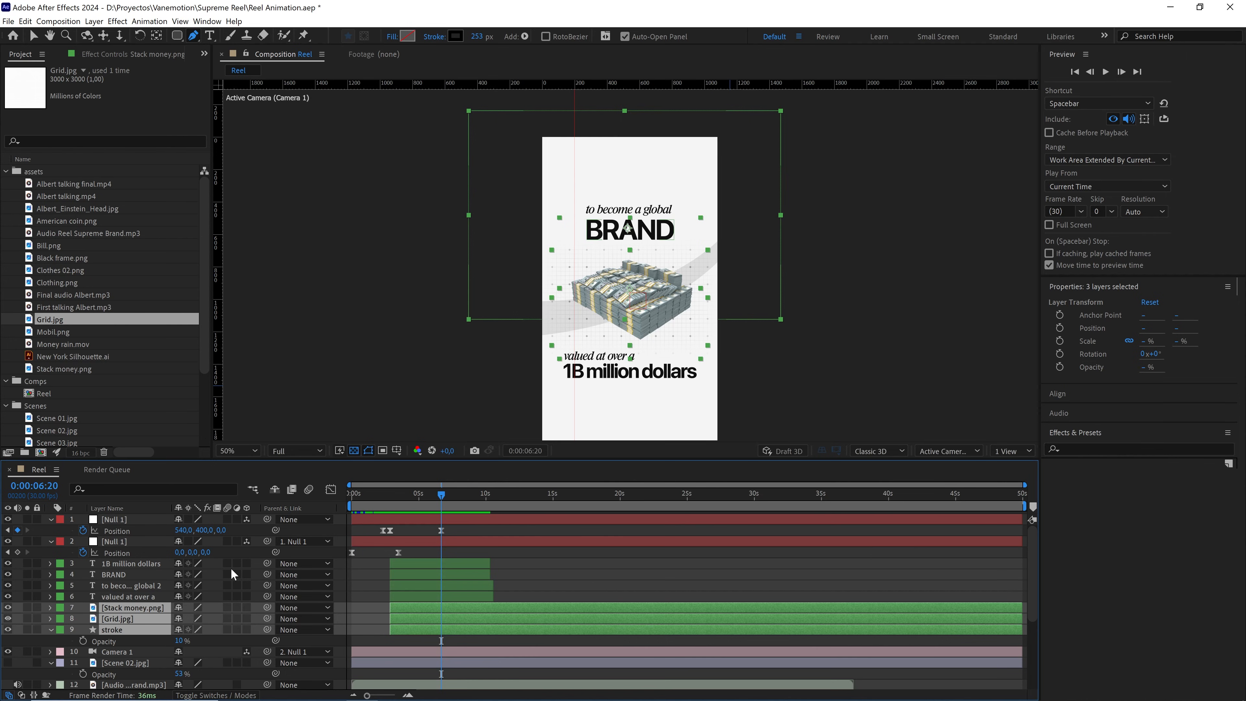
shift+click(127, 564)
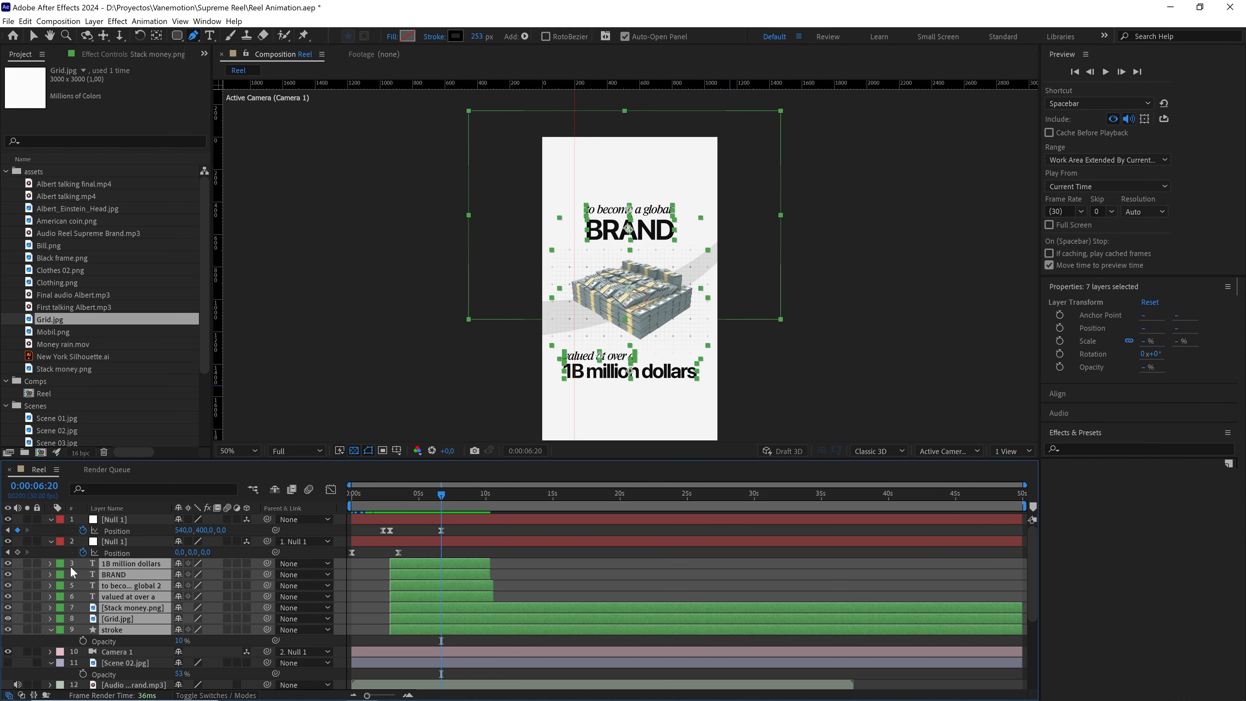
right_click(252, 566)
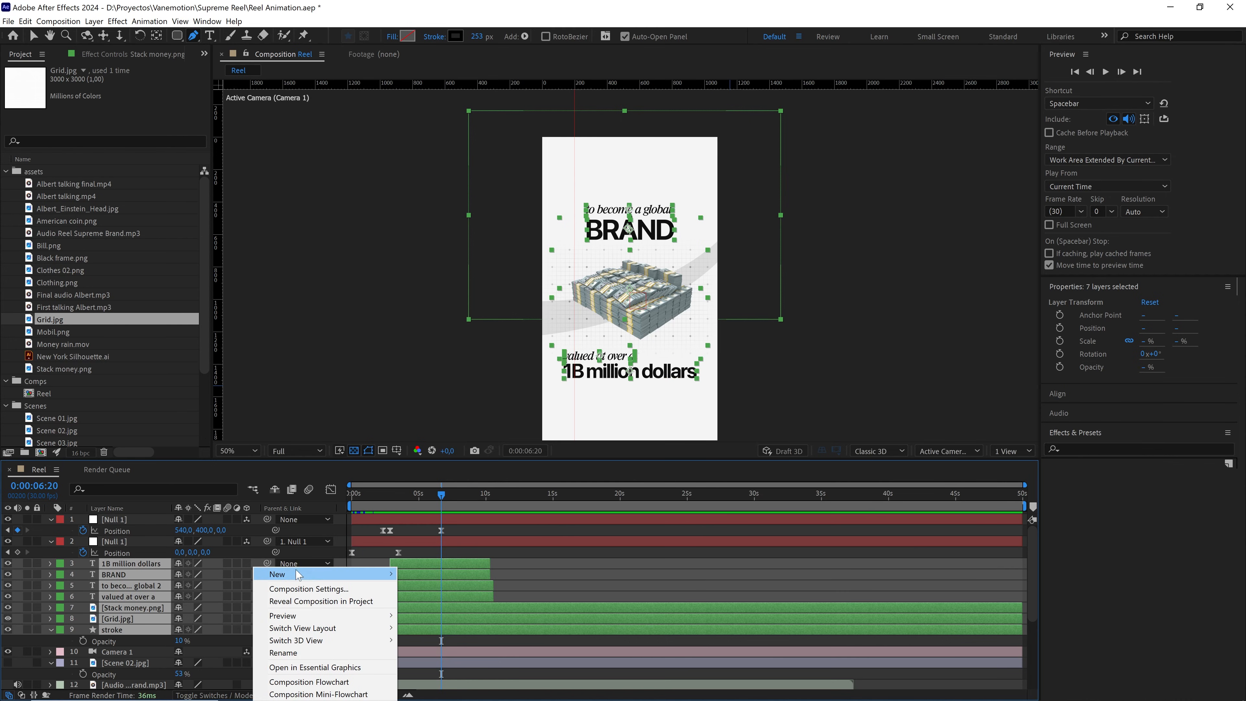
mouse_move(300, 575)
click(432, 512)
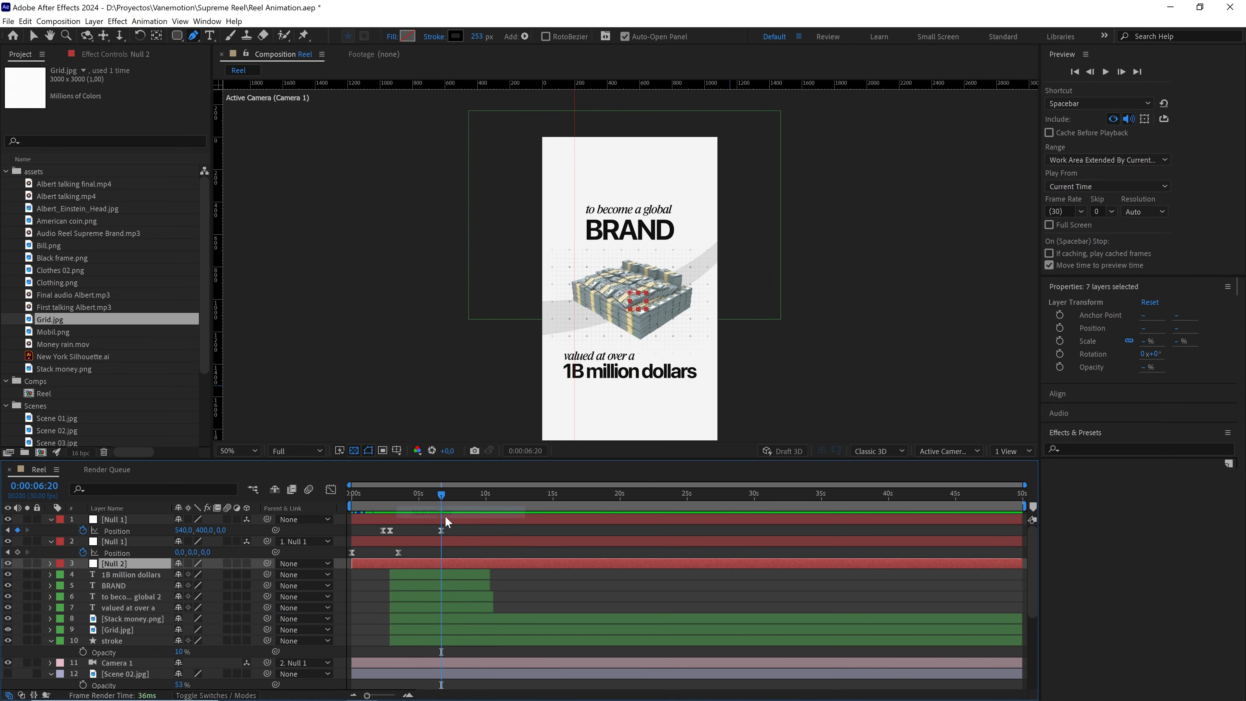
shift+click(114, 640)
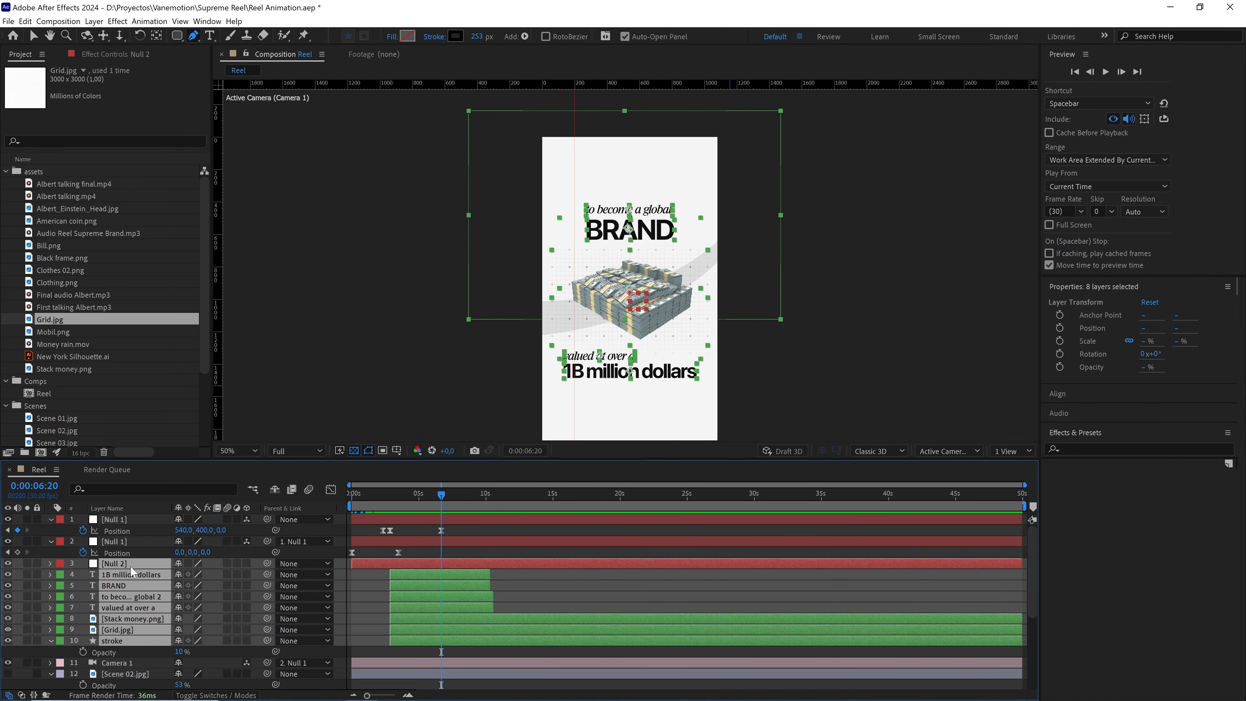
click(246, 563)
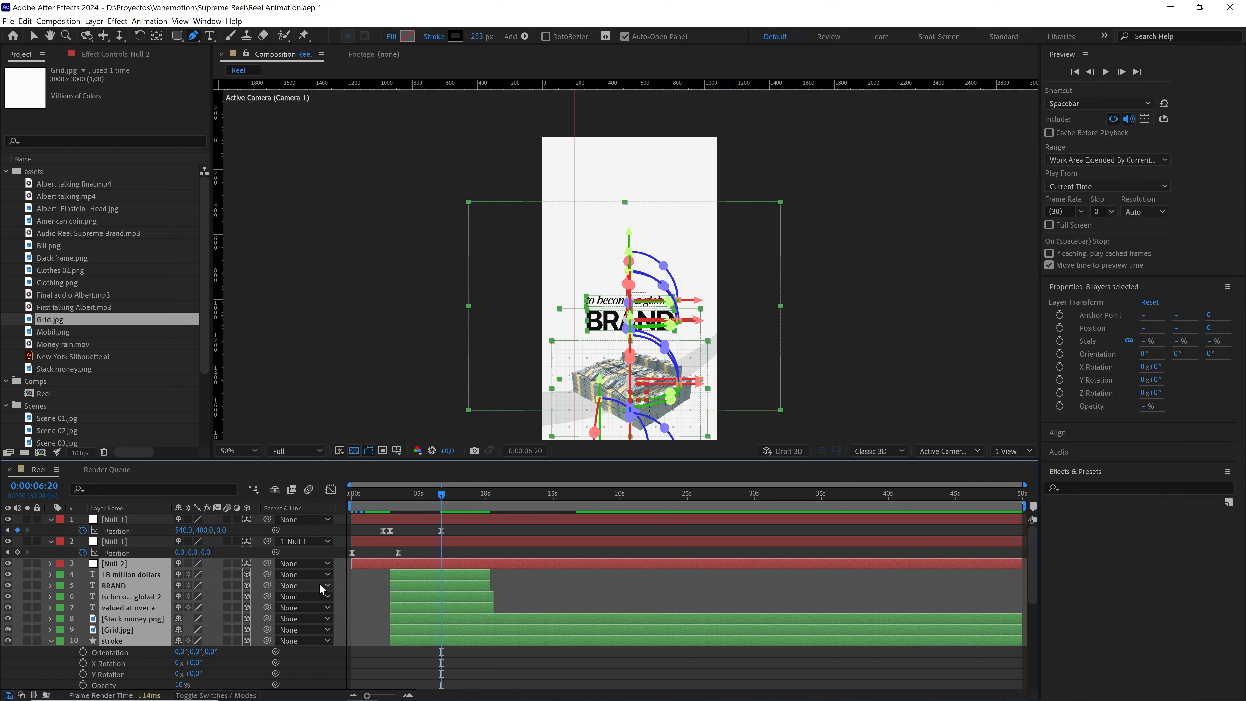
Parent the seven green layers, from "1B million dollars" down to stroke, to Null 2
click(351, 589)
click(130, 575)
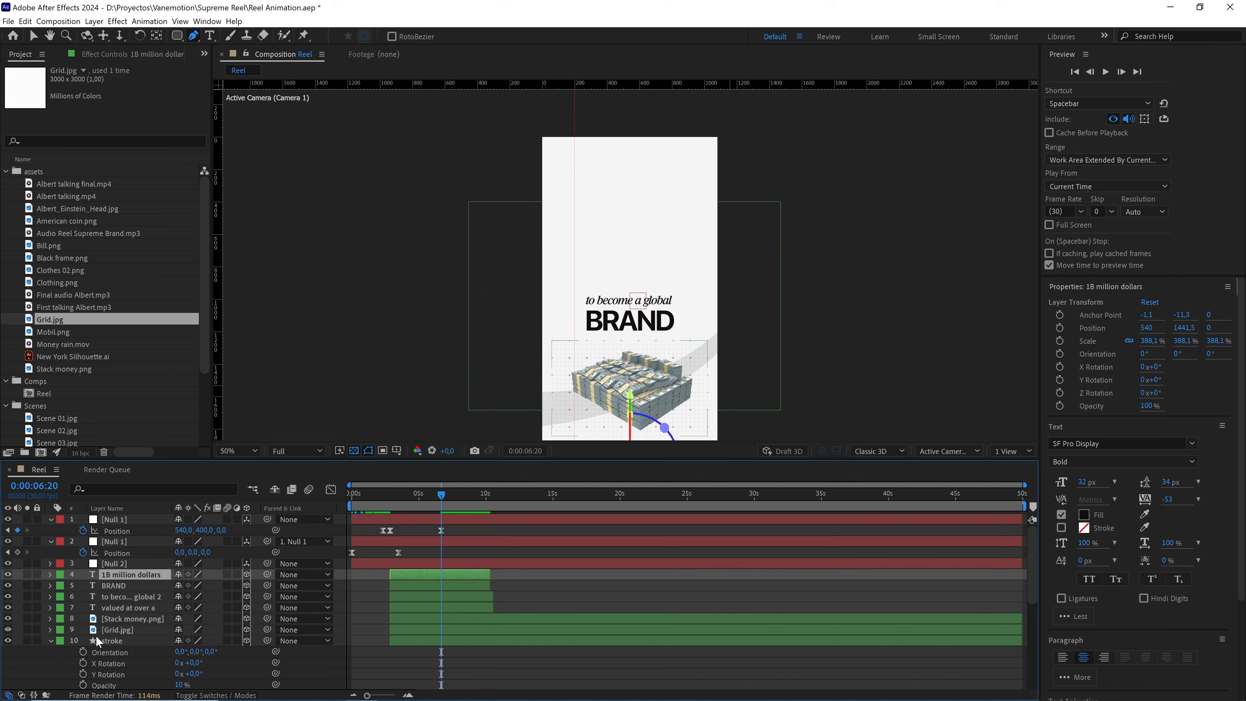
shift+click(121, 641)
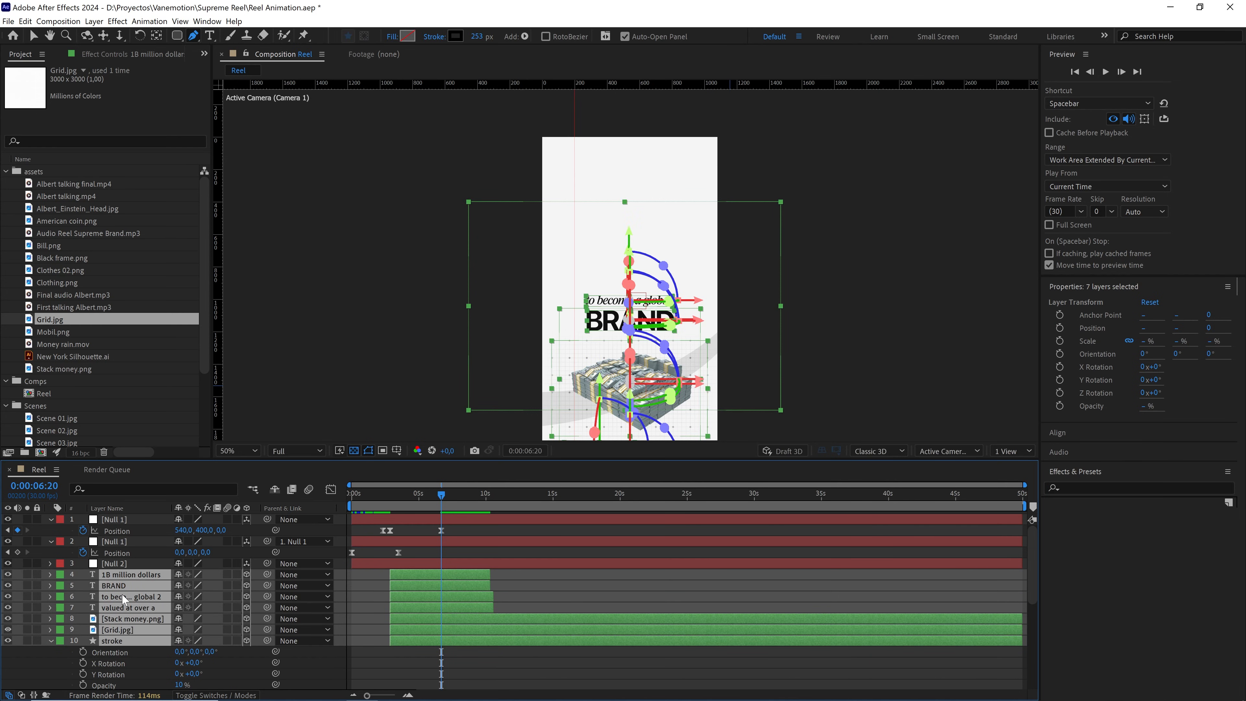
click(50, 641)
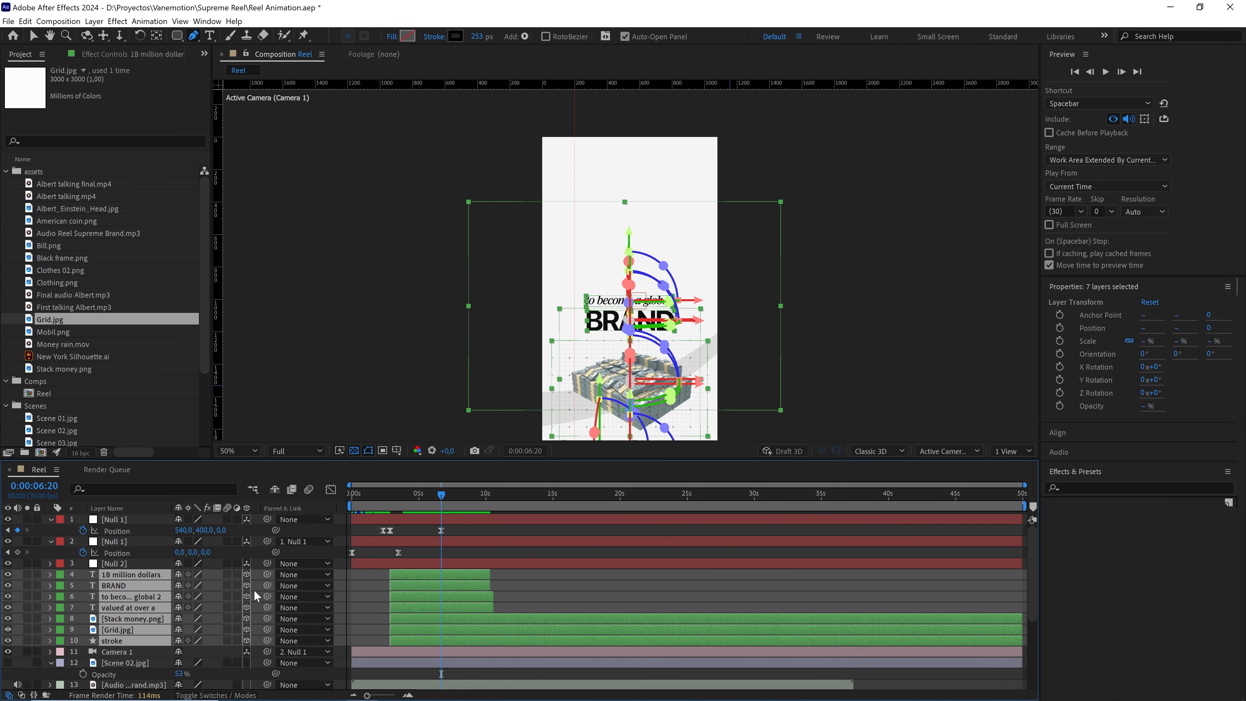
drag(268, 575, 130, 567)
Center Null 2 in the camera view together with its child layers, and delete the null
click(118, 568)
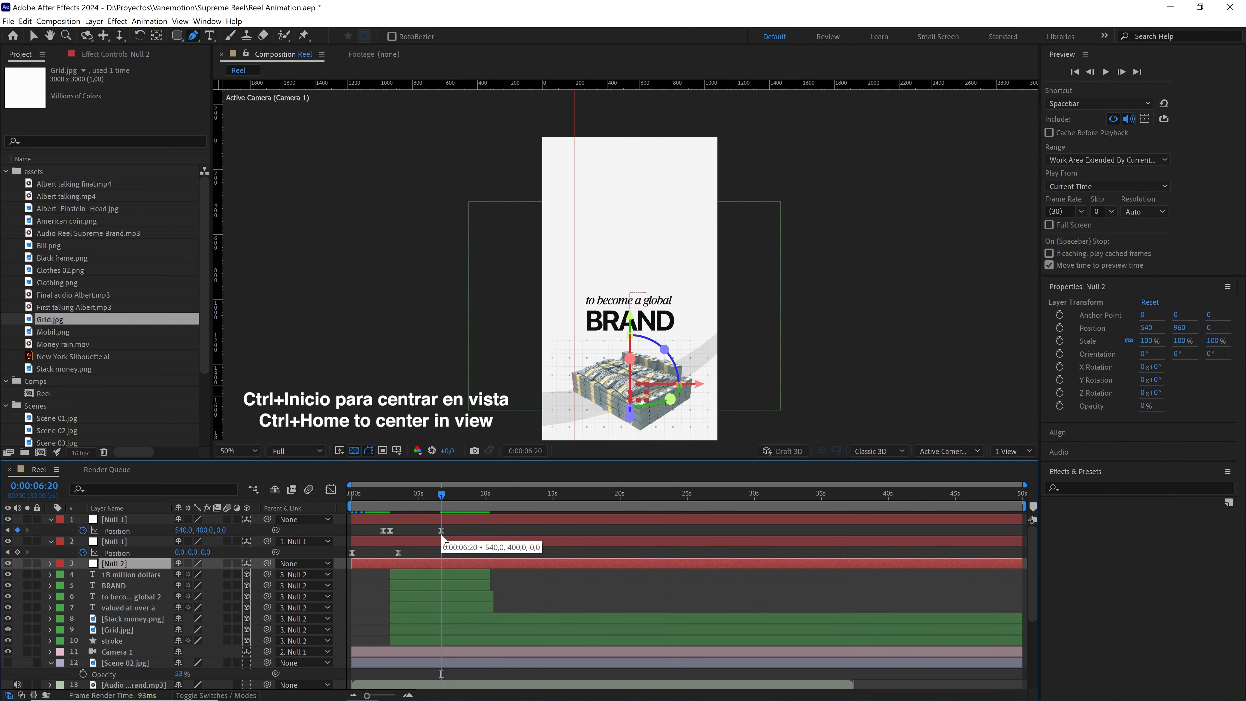
key(ctrl+Home)
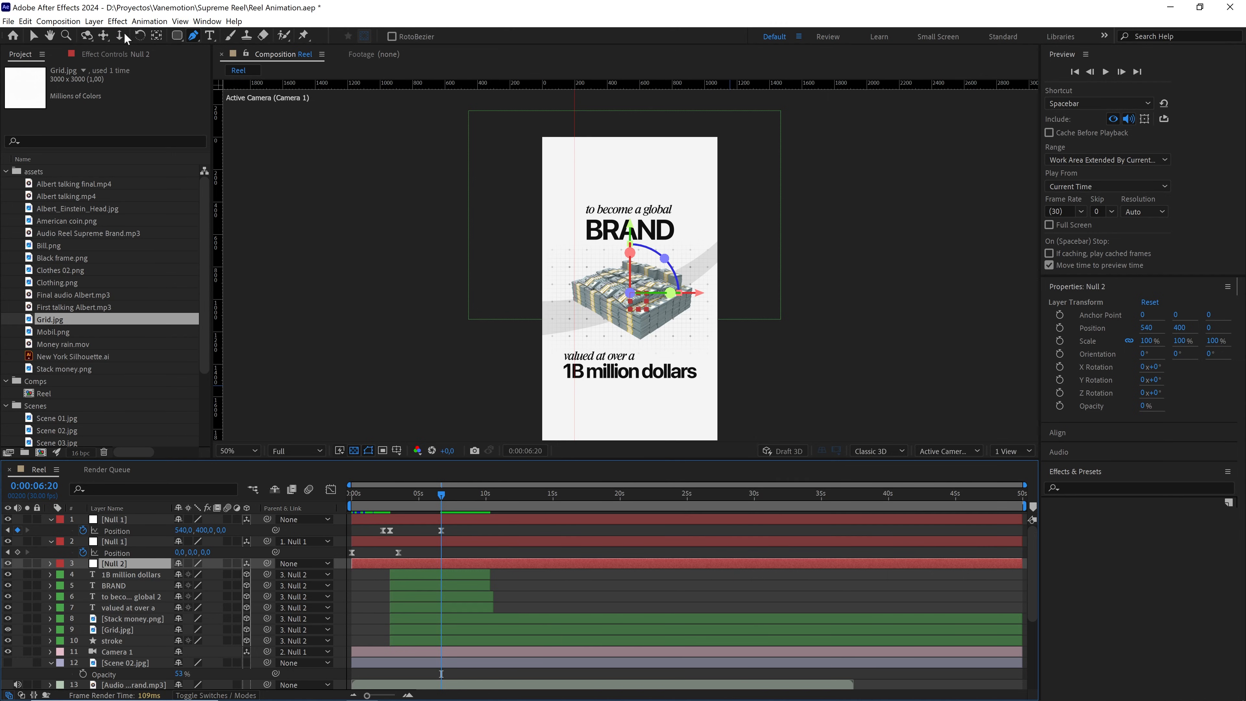
click(93, 21)
mouse_move(245, 150)
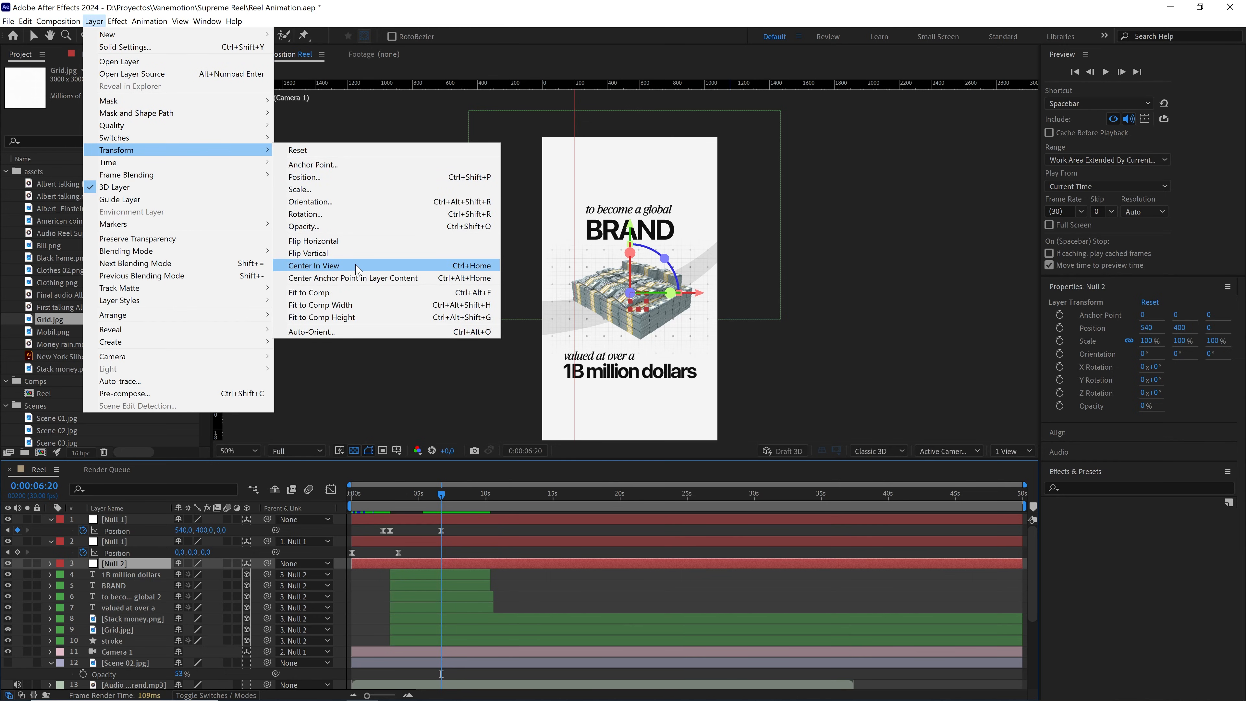
click(456, 551)
click(132, 563)
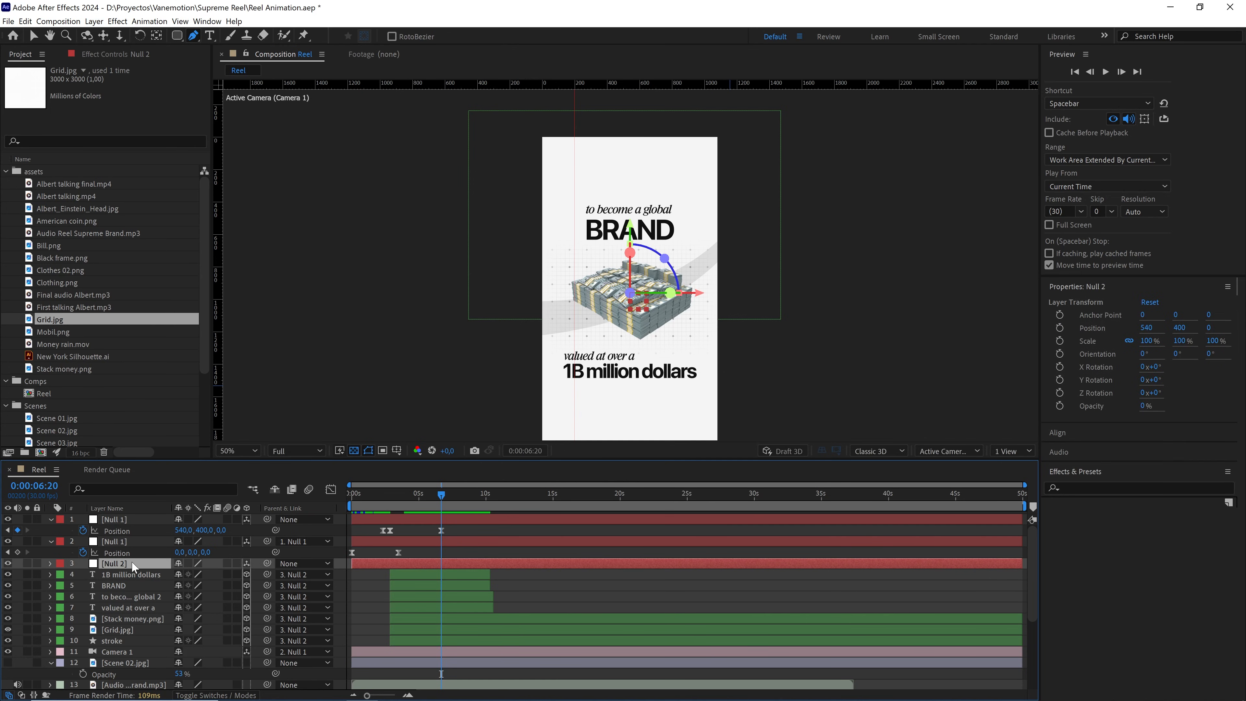
key(Delete)
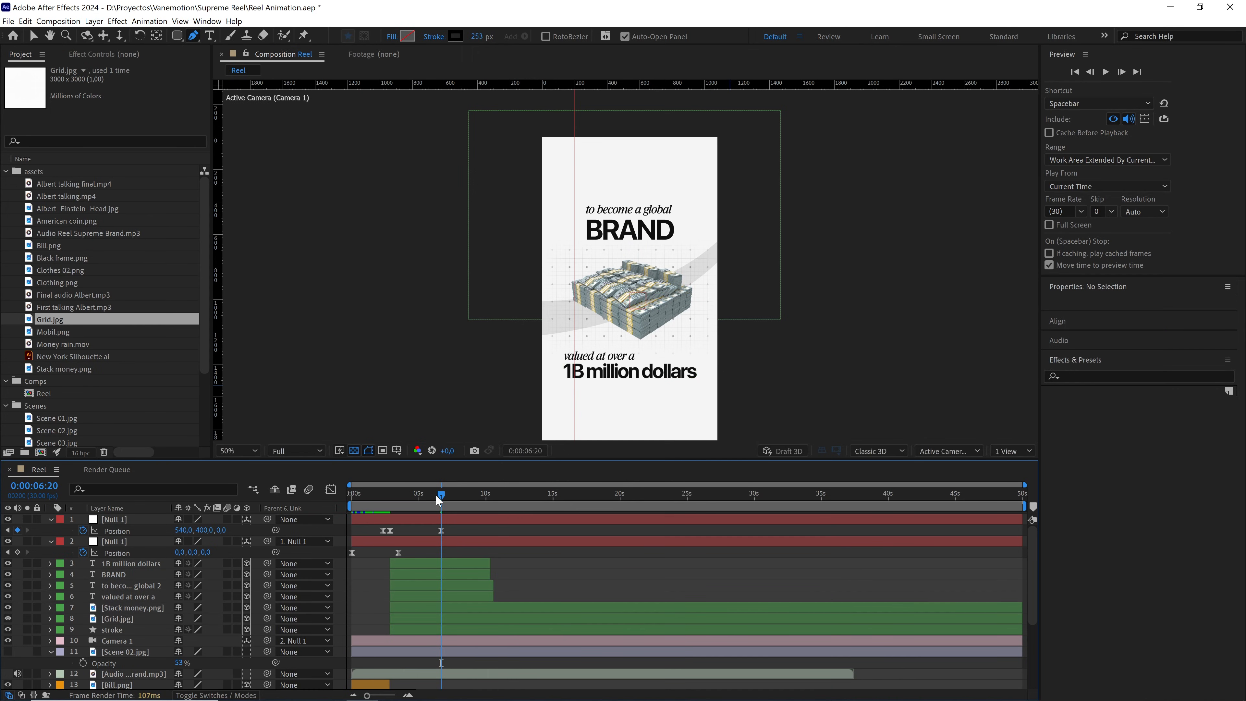
Preview the reel around the money scene and from the start with the work area ending at 0:00:08:01, and restore the full work area
drag(438, 498, 387, 500)
key(space)
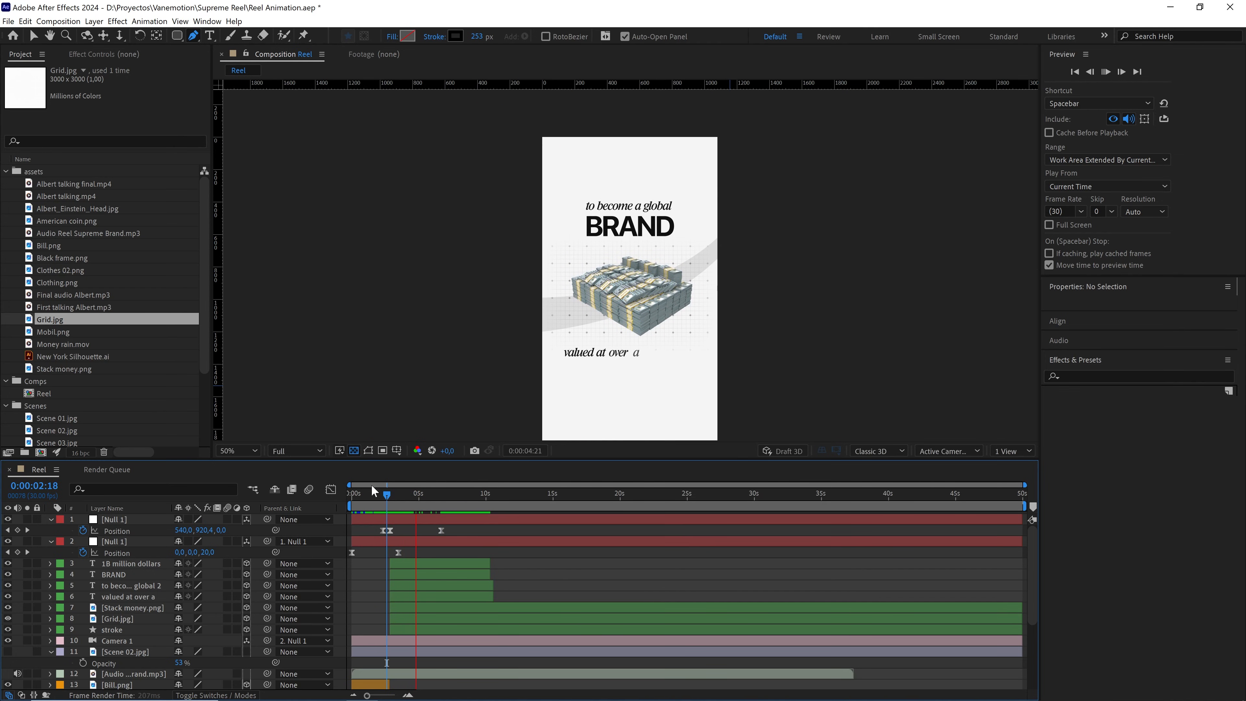
click(453, 493)
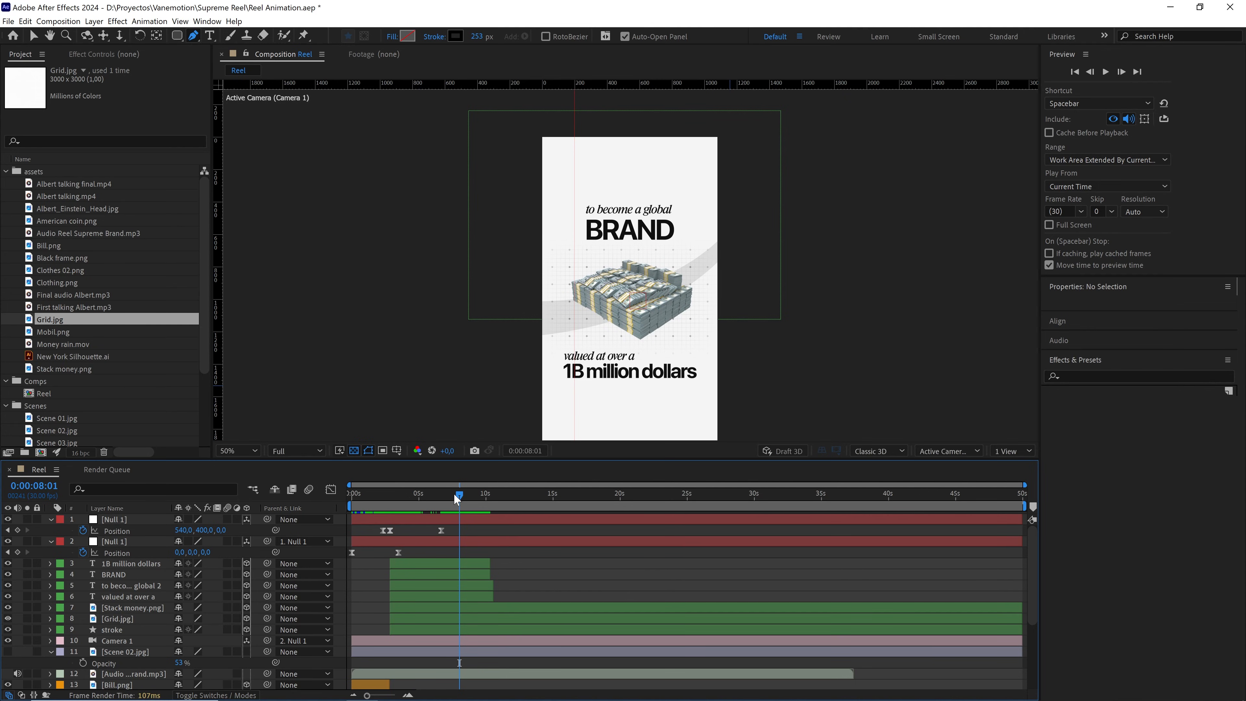
key(n)
key(Home)
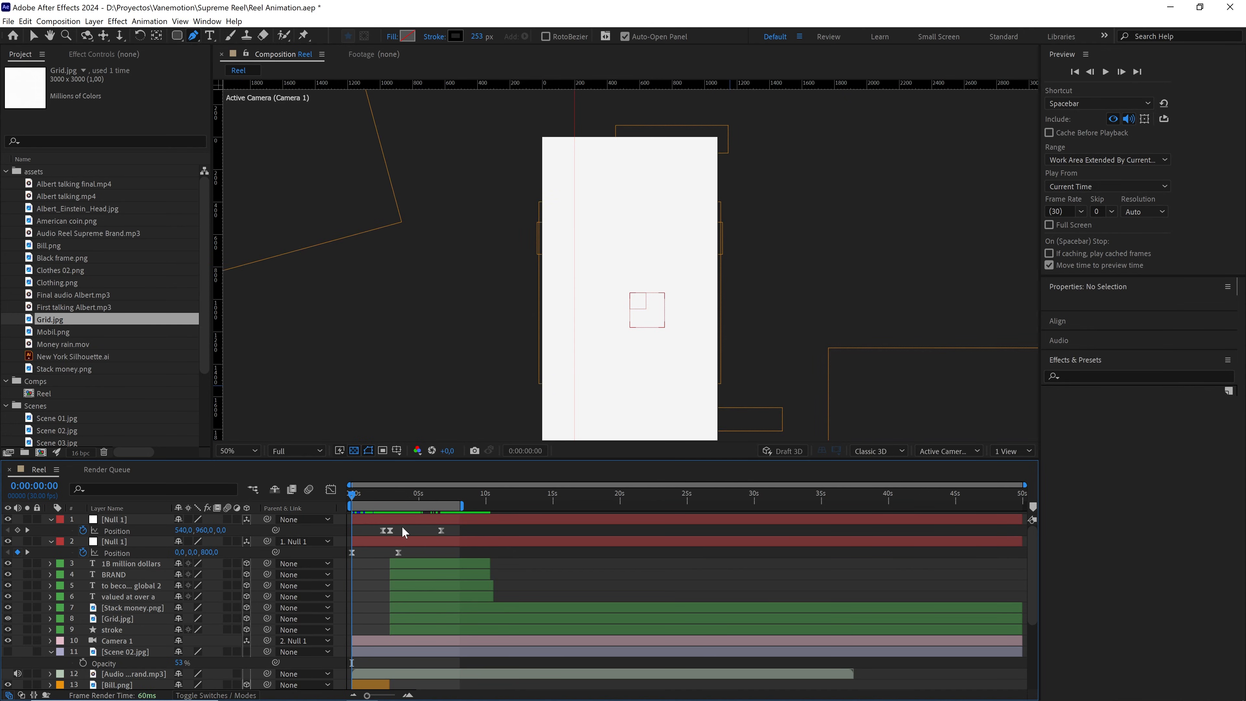
key(space)
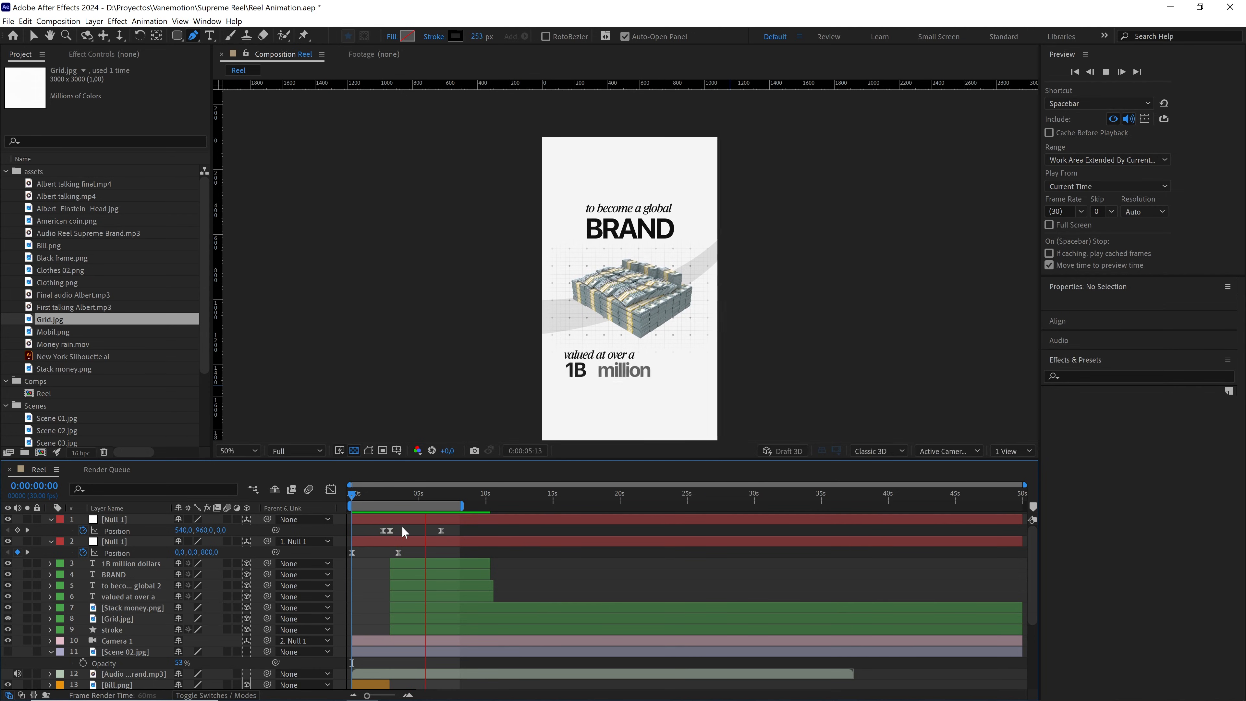
key(space)
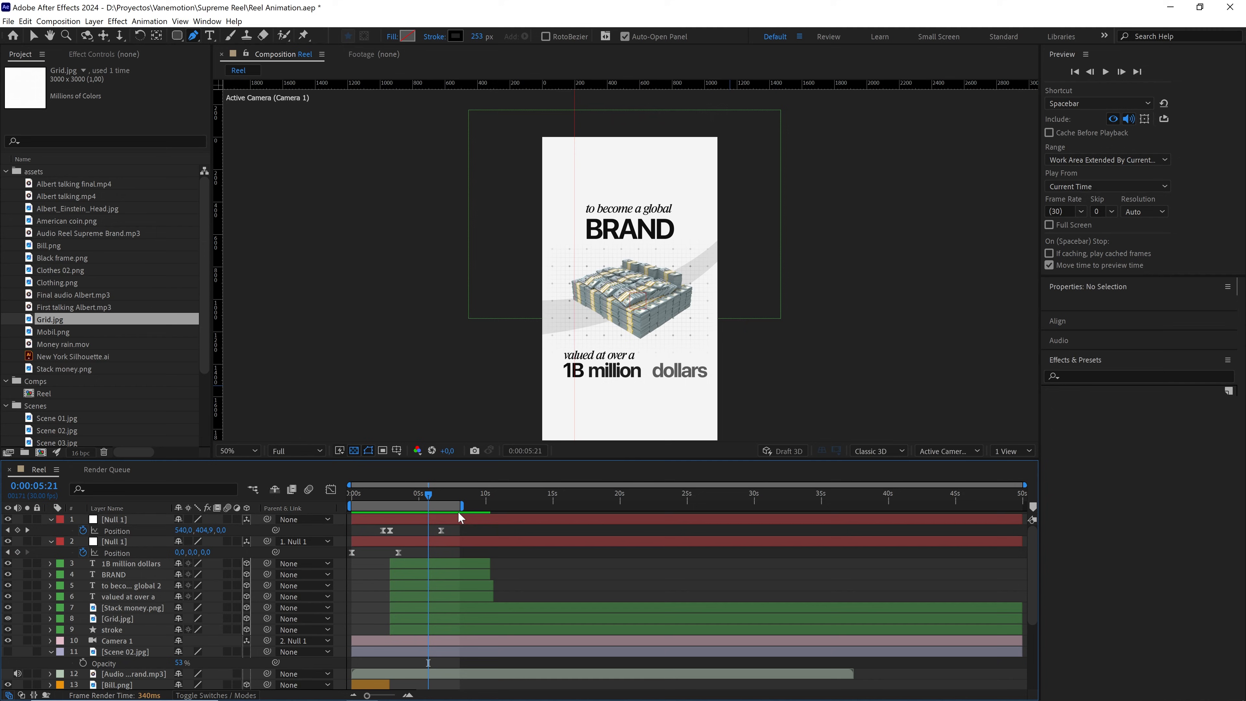
double_click(428, 506)
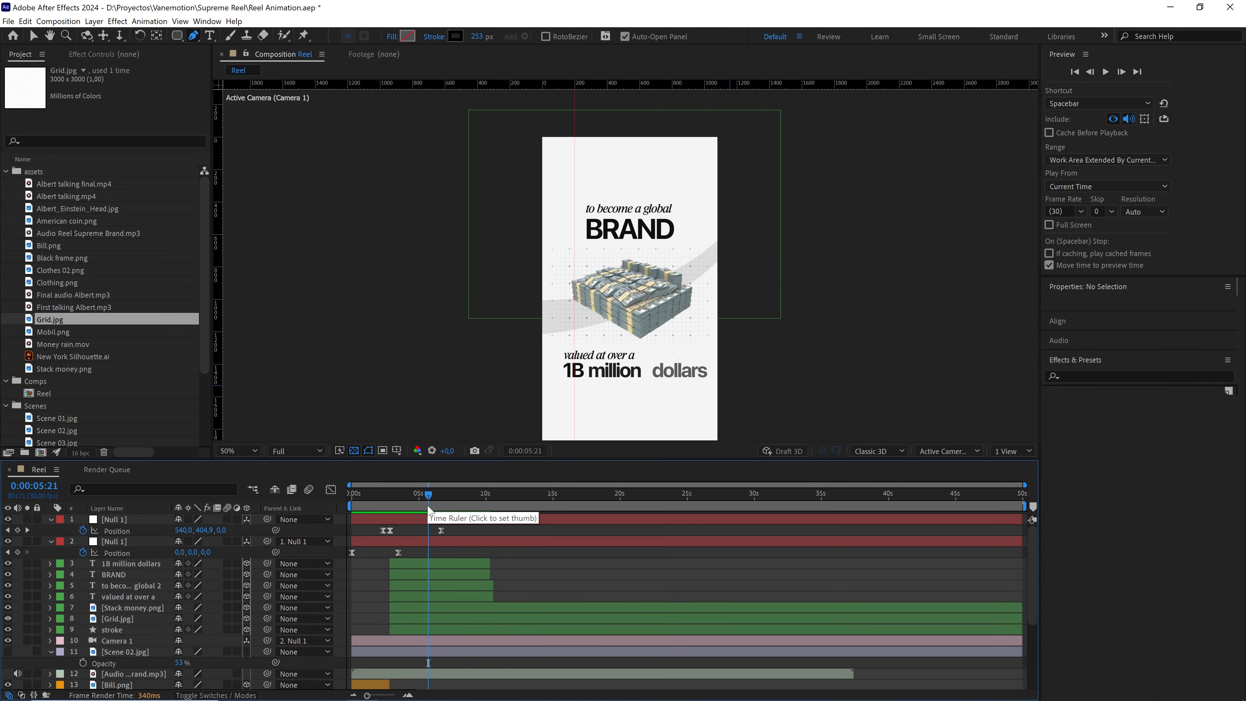
At 0:00:06:20, duplicate the top Null 1, clear the duplicate's Position keyframes, and parent the original to the duplicate
click(442, 494)
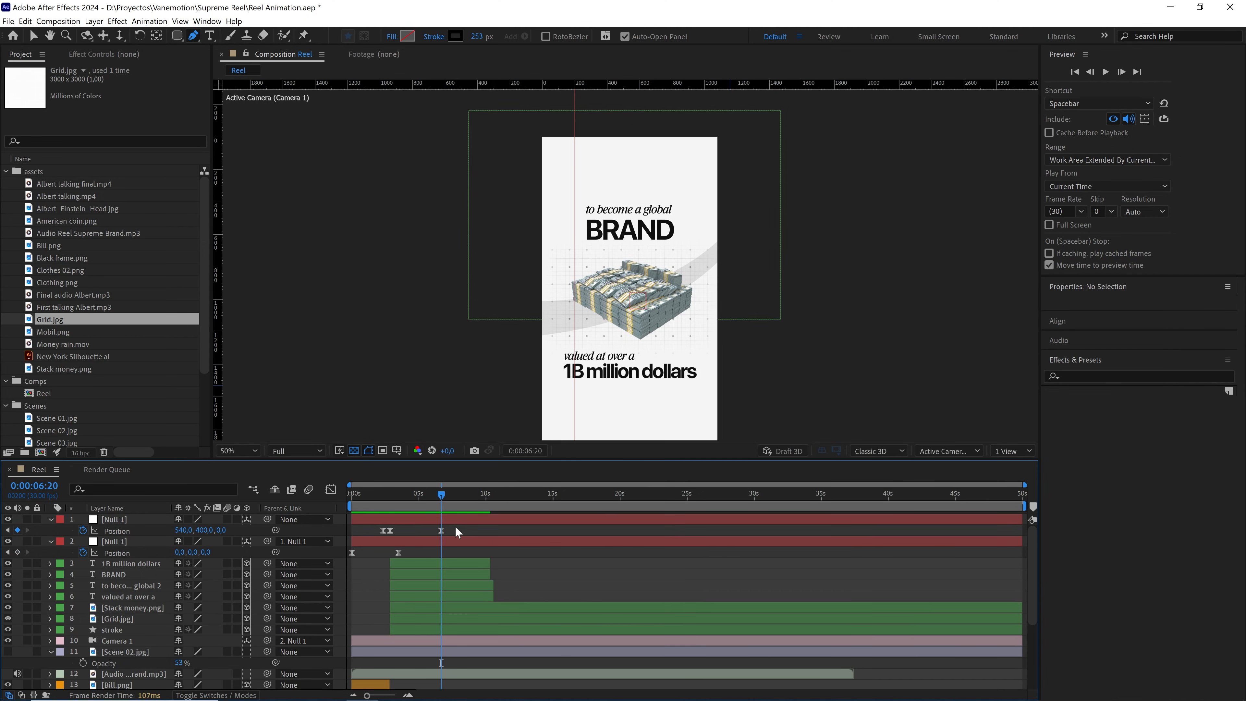
click(467, 522)
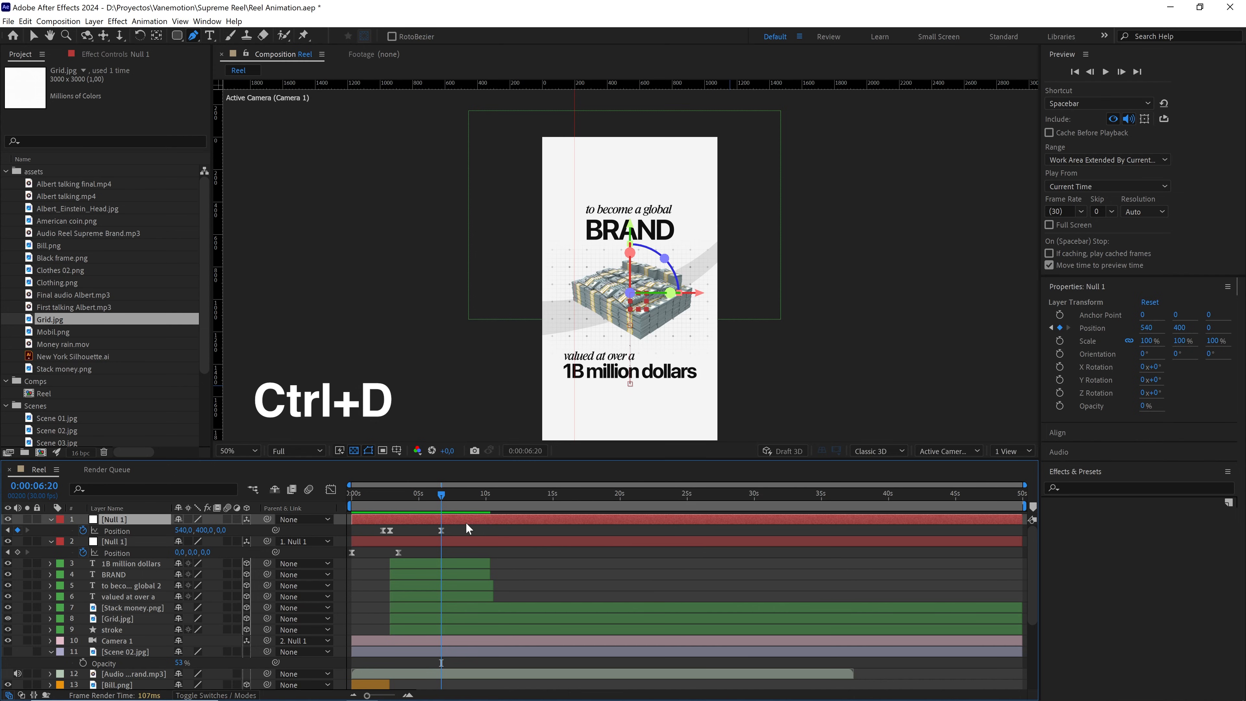
key(ctrl+d)
key(u)
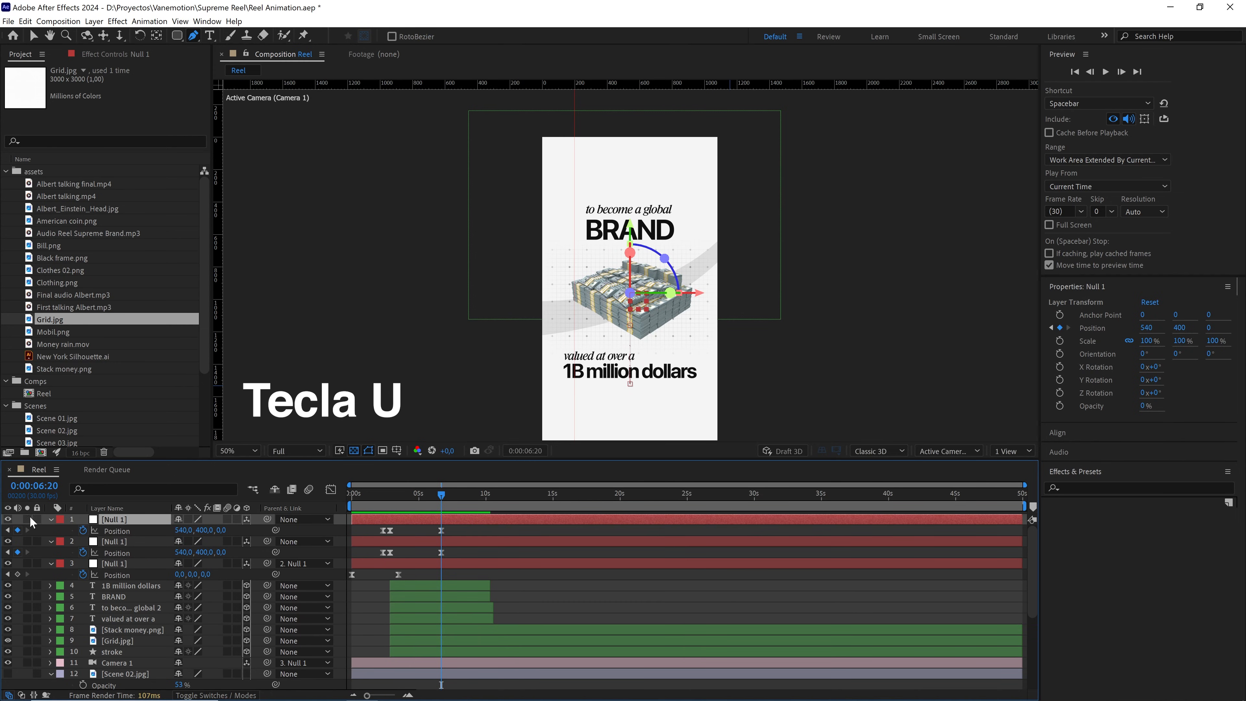
click(83, 531)
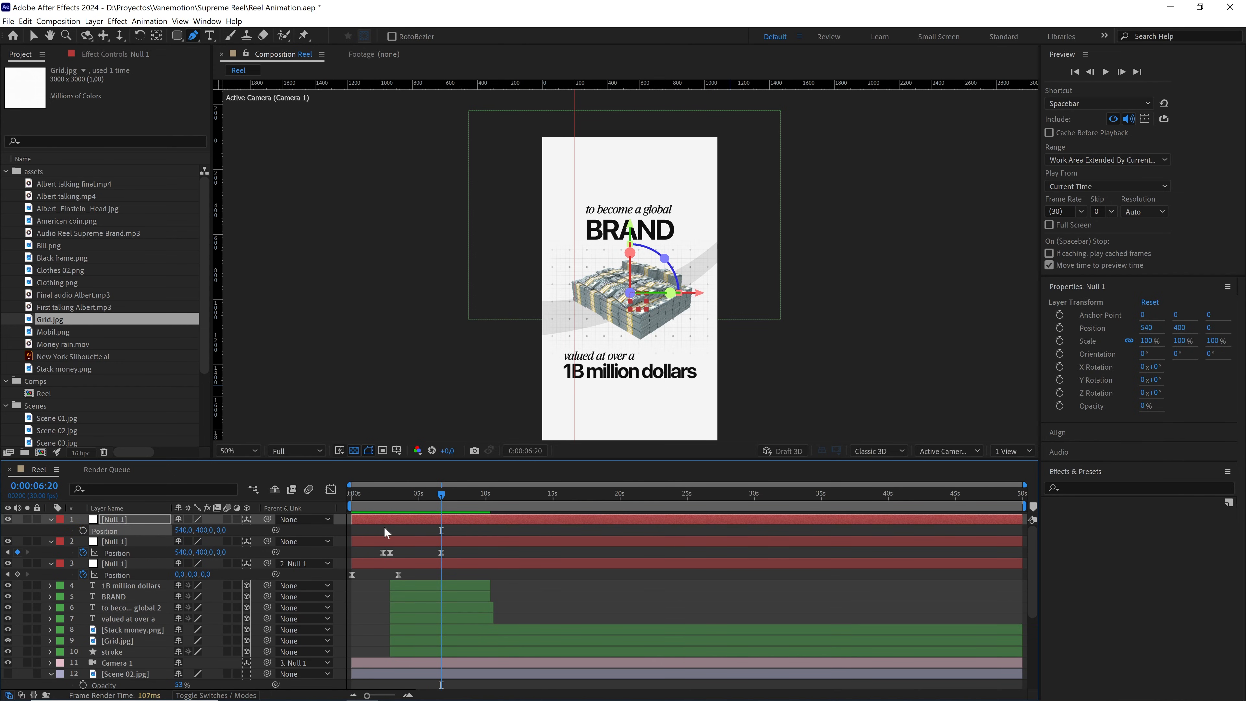
click(403, 531)
click(225, 540)
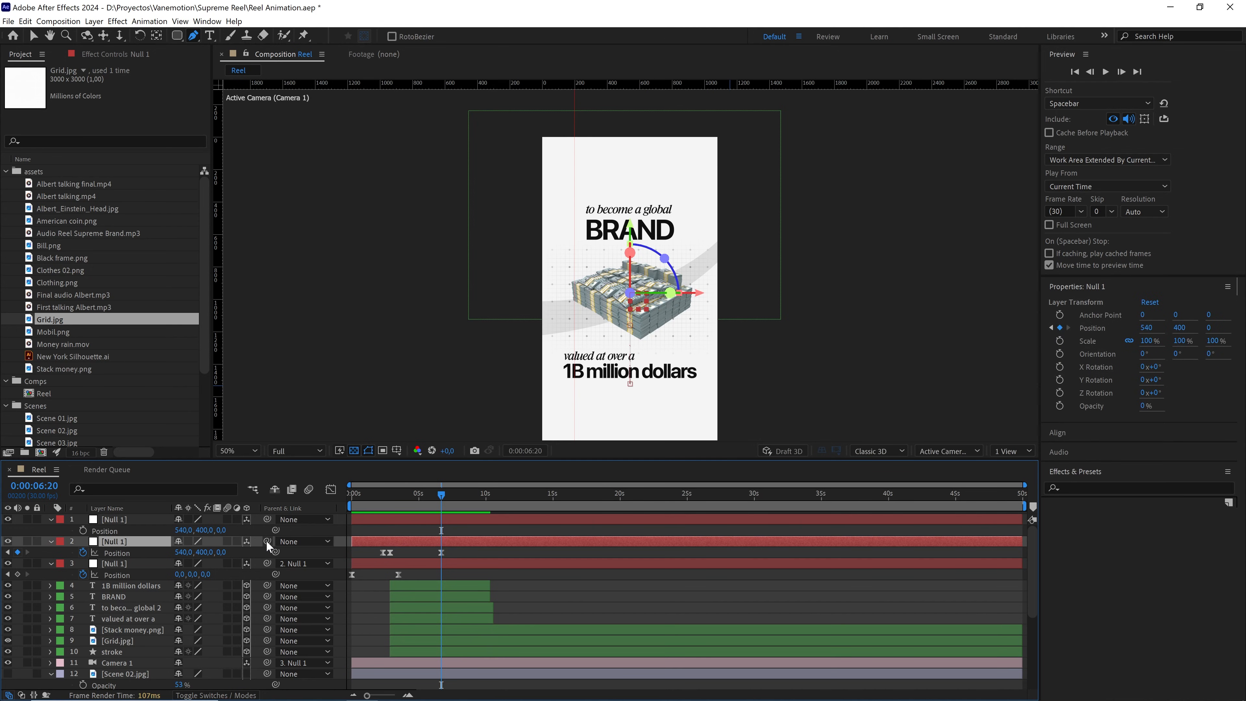
drag(133, 525, 129, 524)
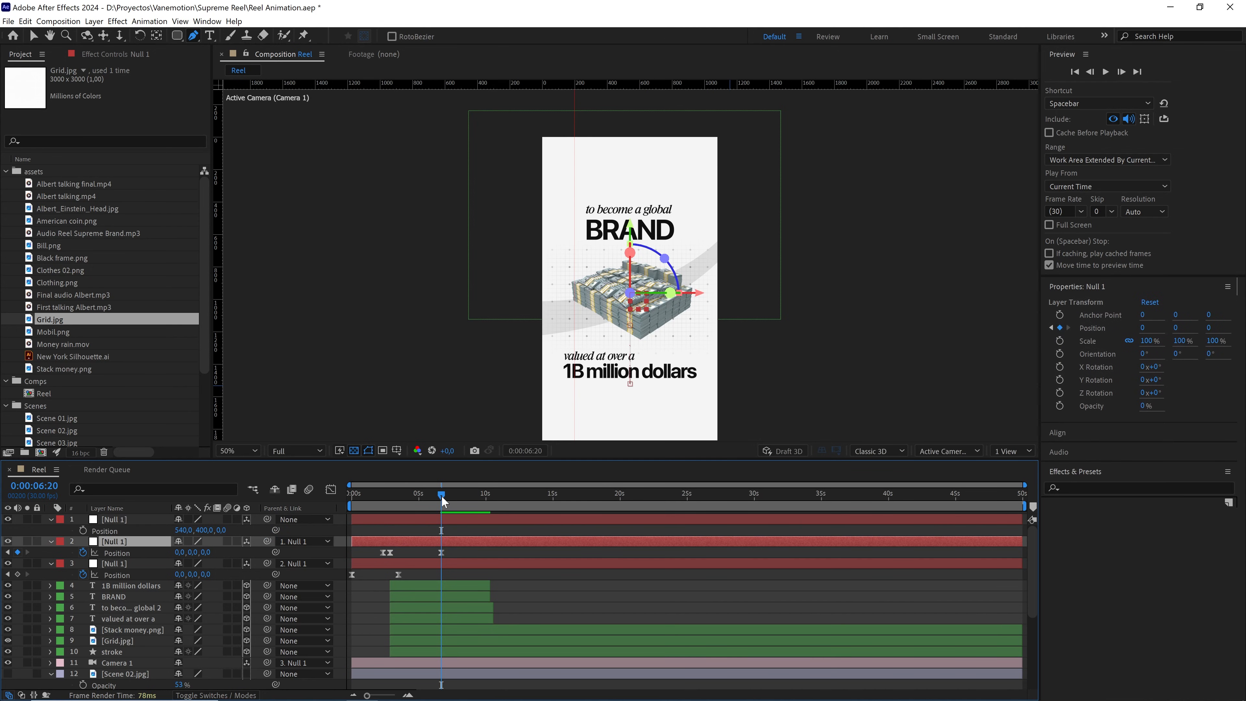
Keyframe the new top null's Position at 0:00:06:10, and set its Z position to -800 at 0:00:08:10
drag(442, 499, 437, 499)
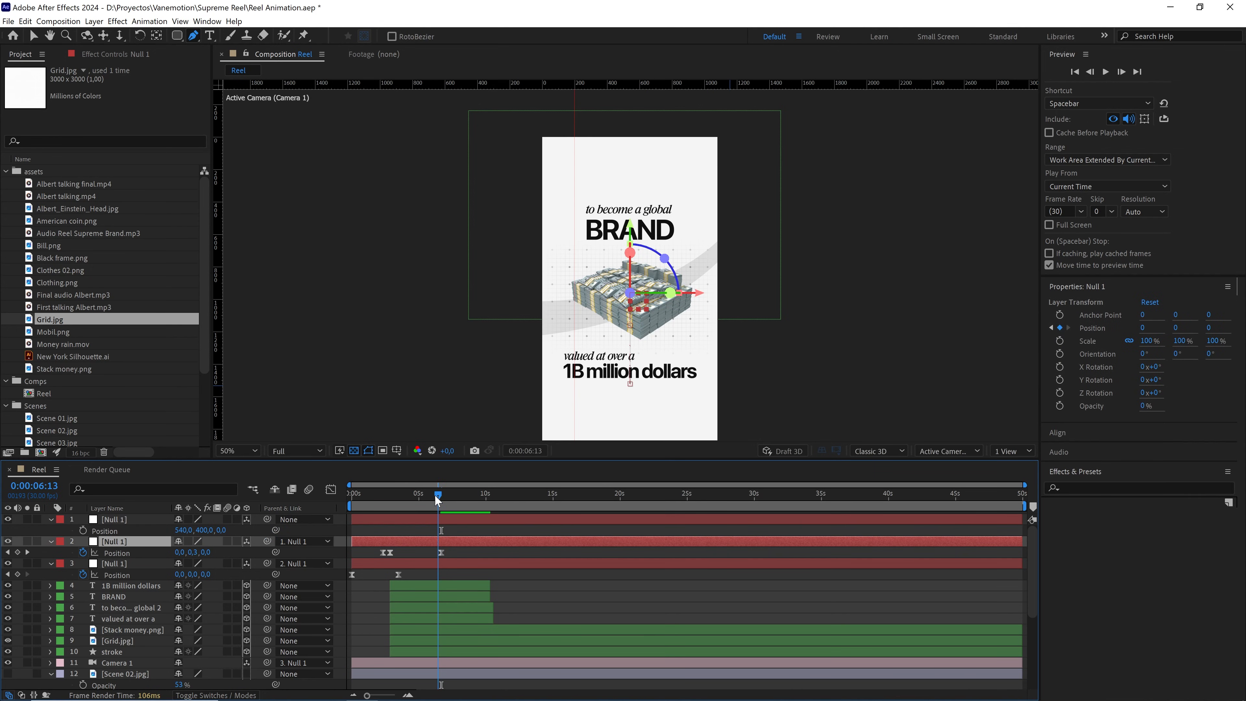
click(49, 487)
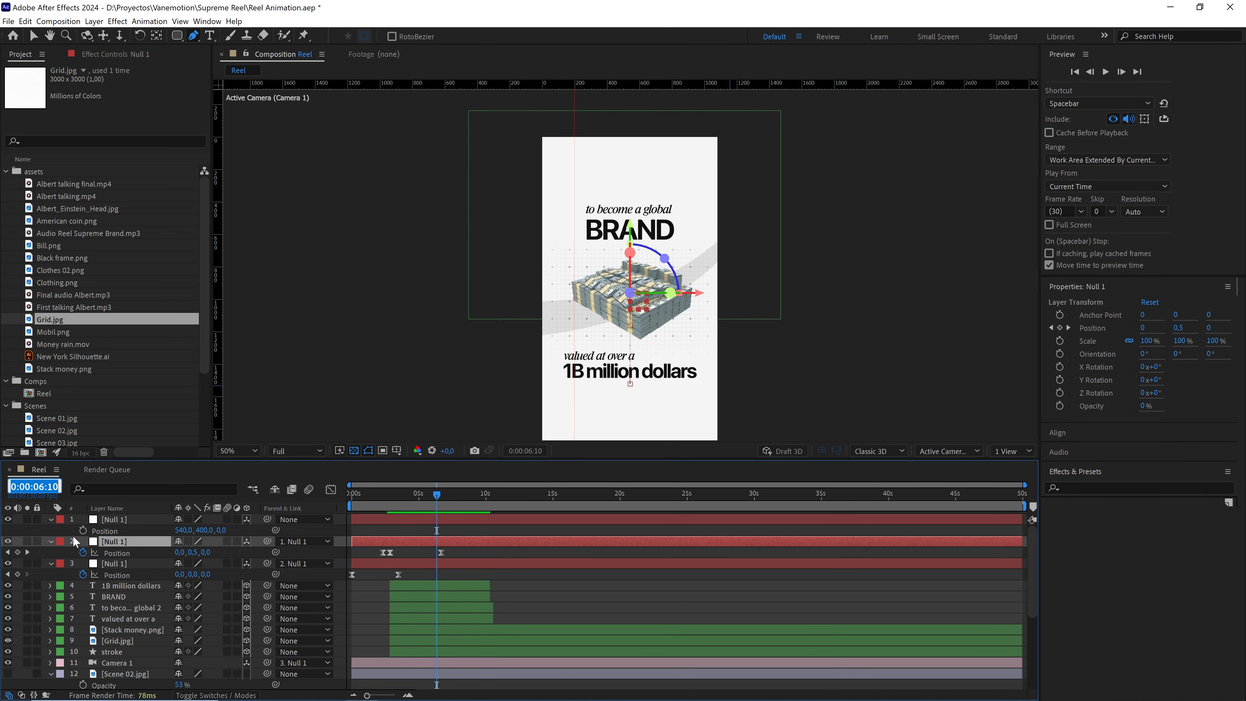
click(83, 531)
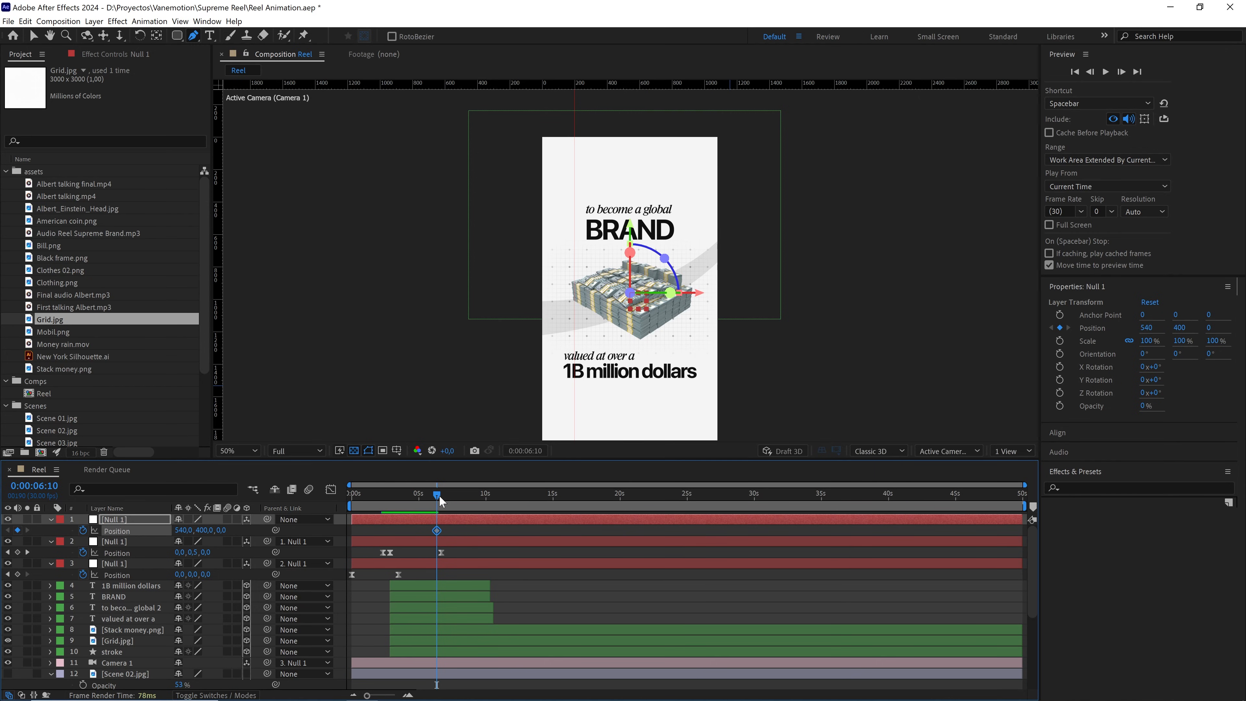
drag(440, 497, 467, 504)
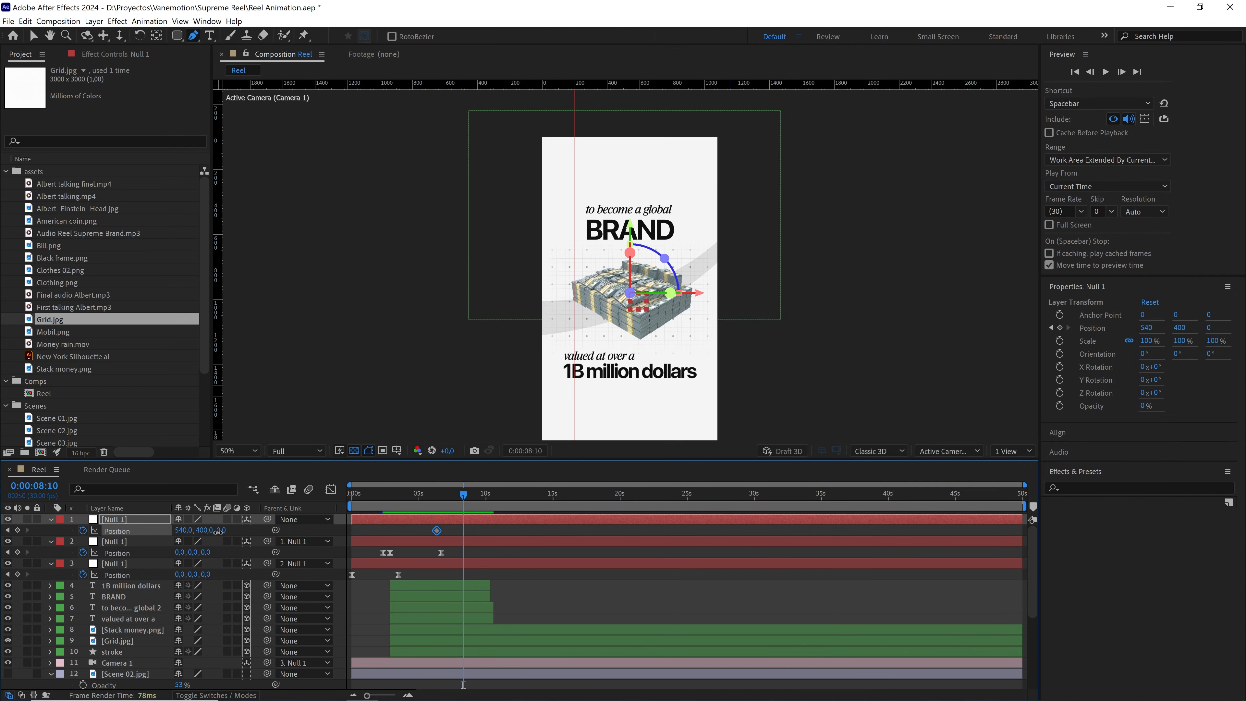
drag(221, 530, 178, 532)
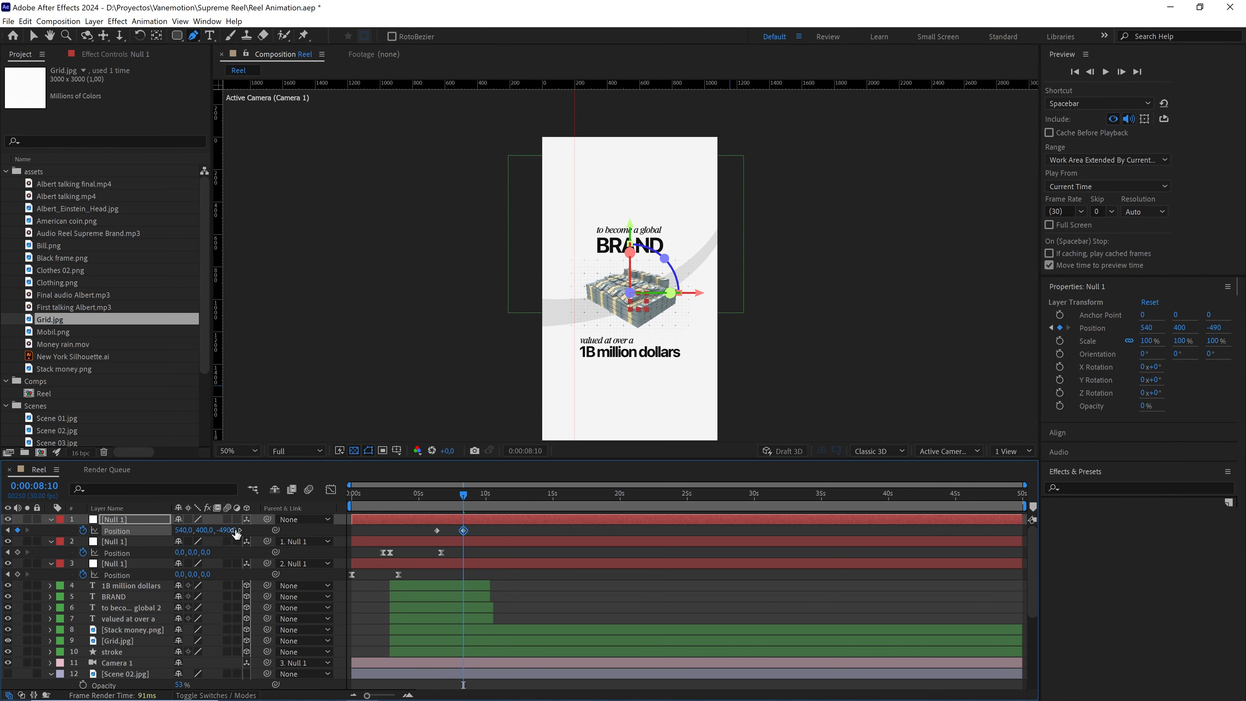
click(229, 530)
text(-800)
key(Return)
Easy-ease both Position keyframes of the top null and shape their speed graph into a sharp start with a long slowdown
drag(480, 526, 428, 536)
key(F9)
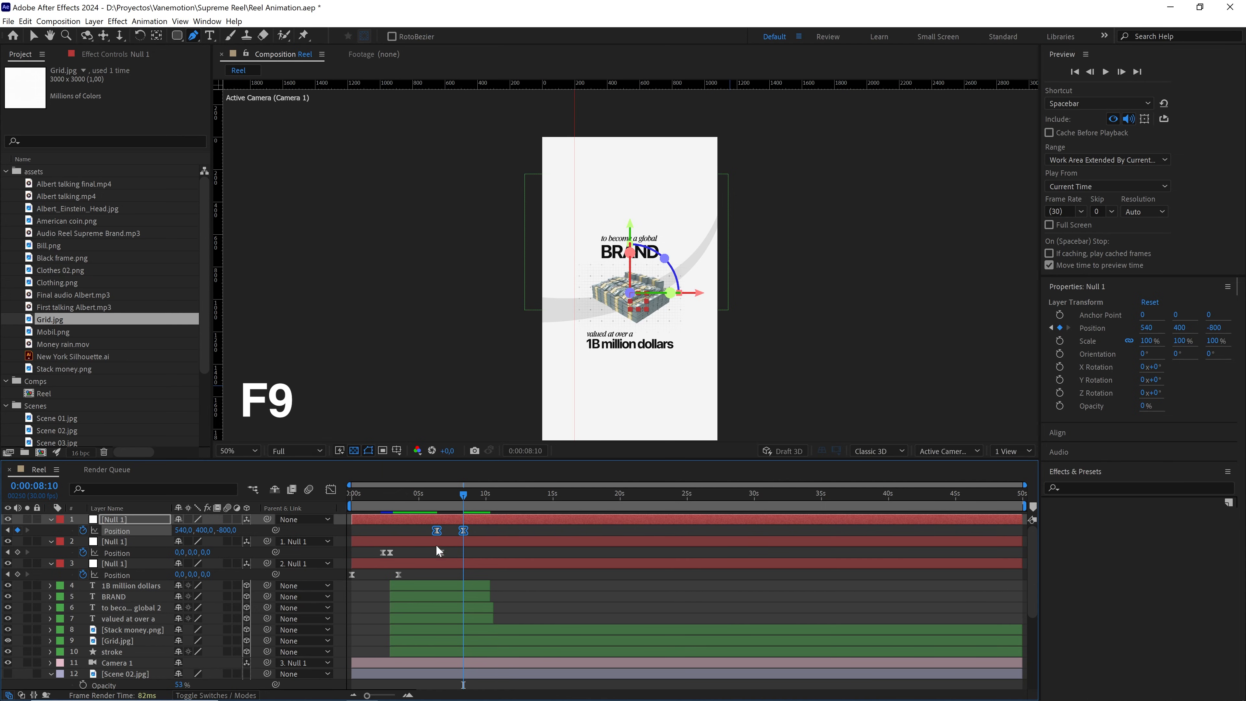
scroll(445, 544, up, 2)
drag(443, 545, 564, 555)
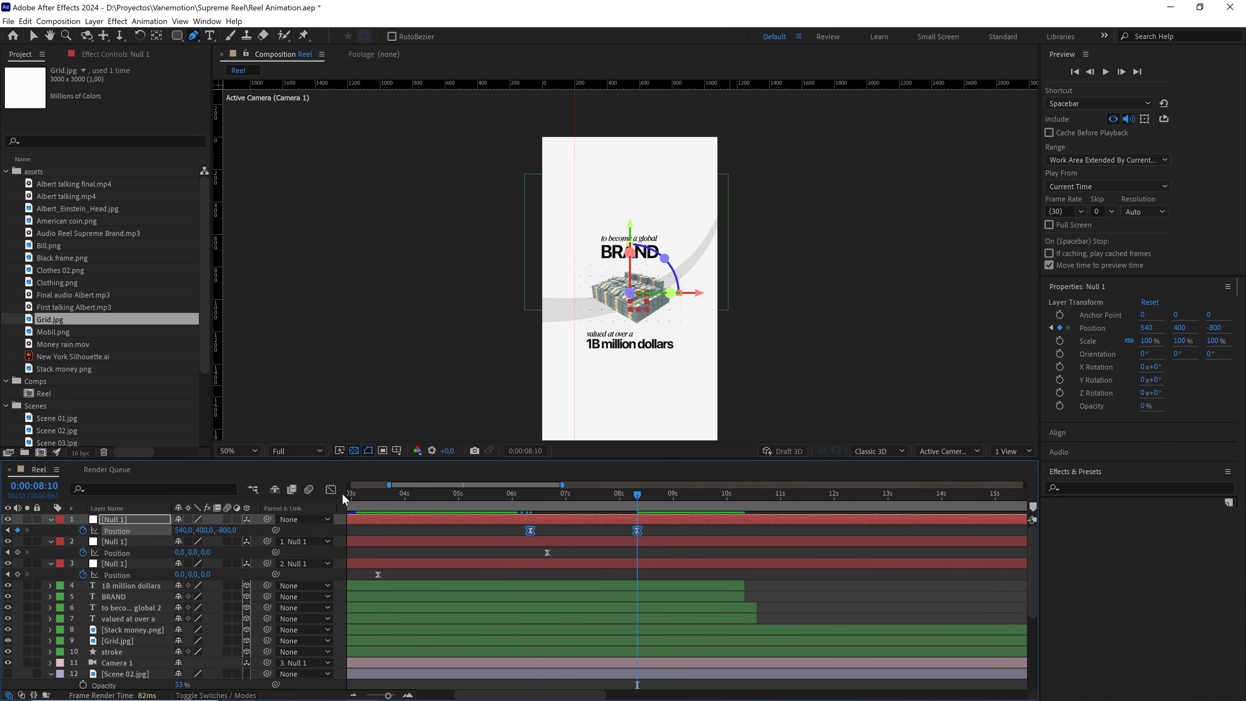
click(330, 489)
key(v)
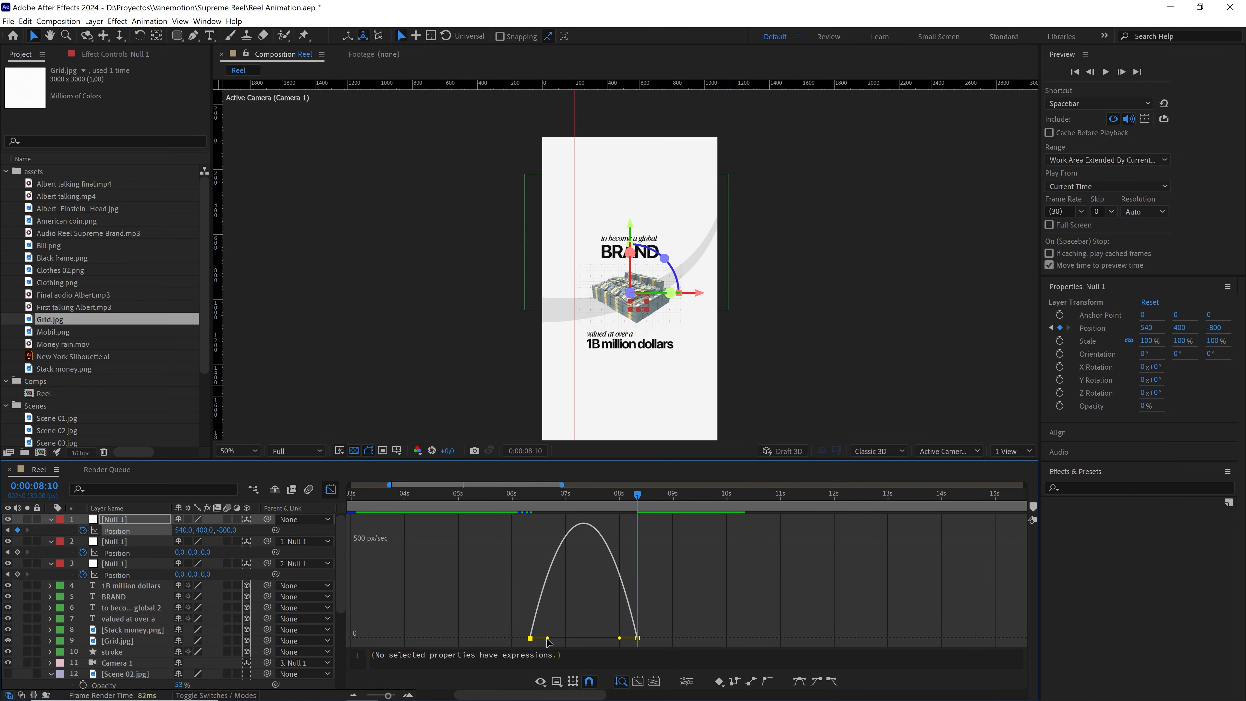
mouse_move(548, 641)
mouse_down()
mouse_move(627, 644)
mouse_move(571, 643)
mouse_up()
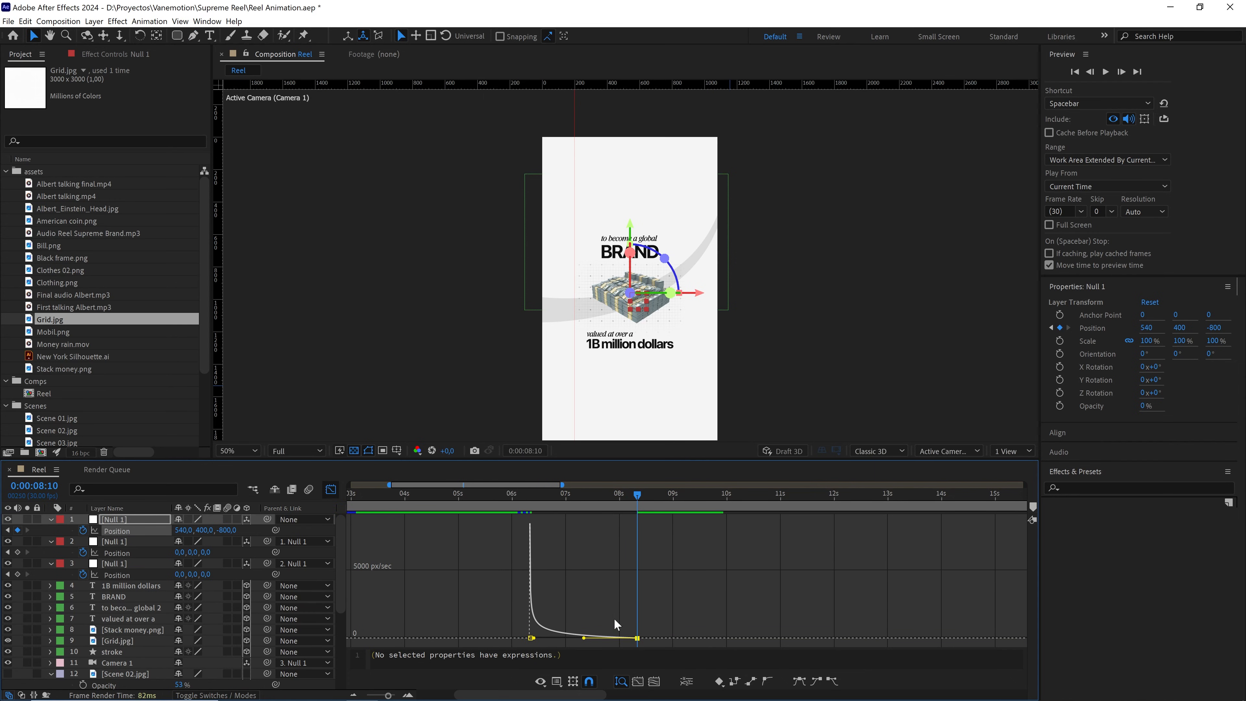
Preview the camera pull-back from around 0:00:05:13, and return the timeline to the zoomed-out layer bar view
click(493, 496)
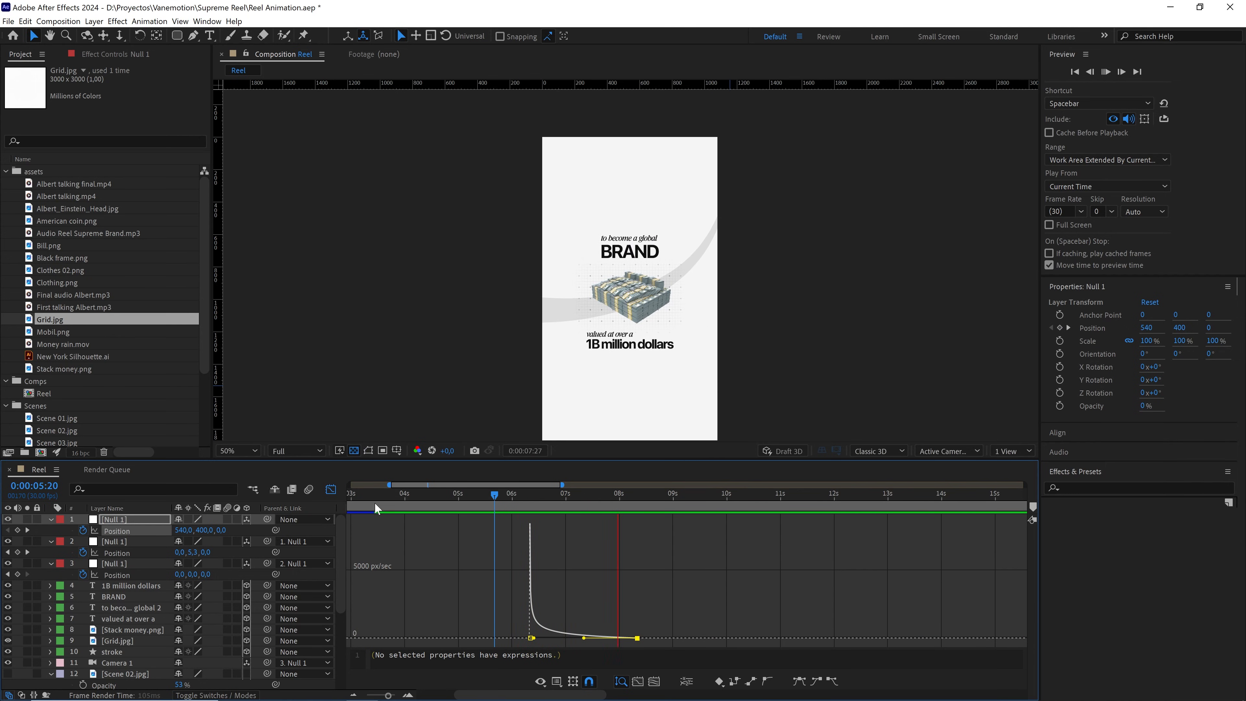
drag(512, 496, 482, 498)
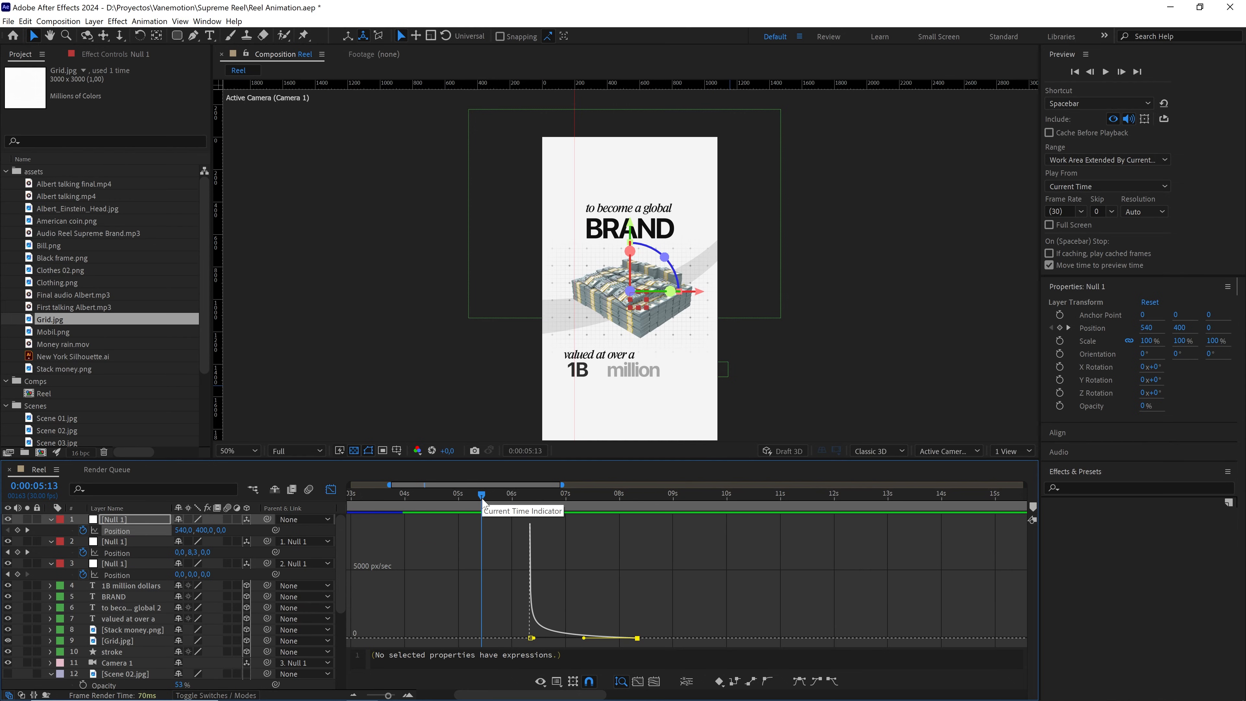
key(space)
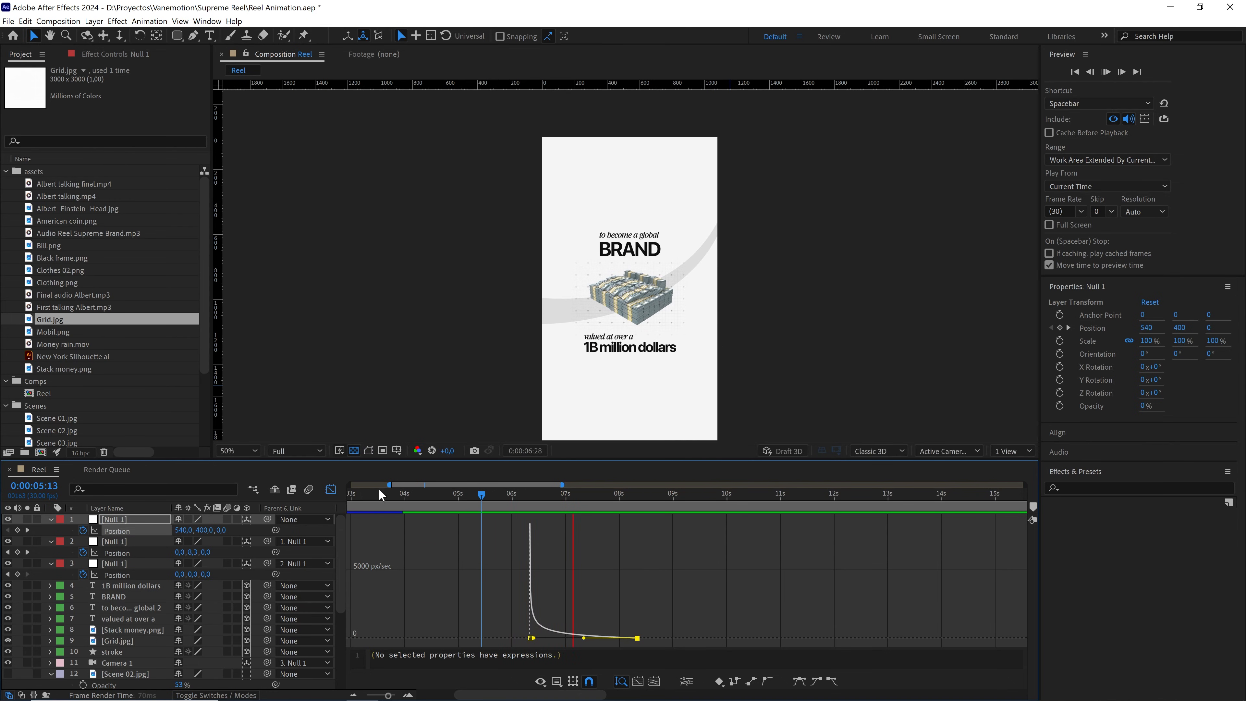
key(space)
click(331, 490)
drag(388, 695, 368, 695)
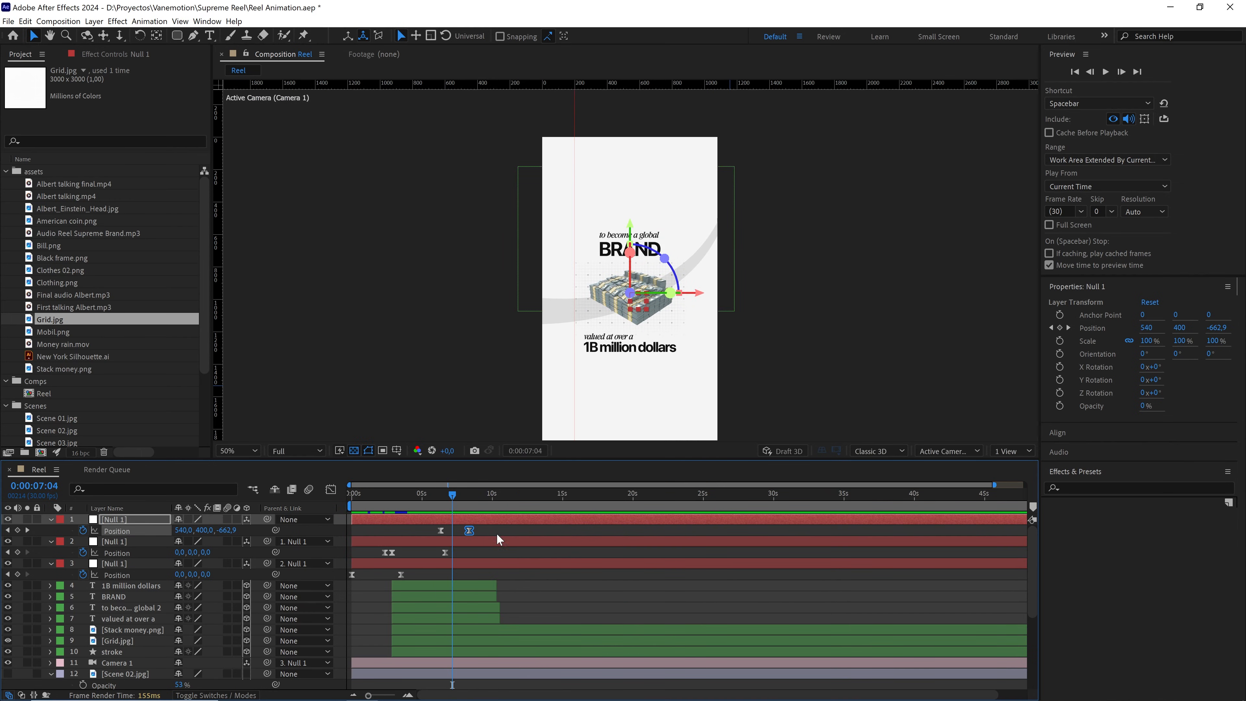
At 0:00:08:10, add Scene 03.jpg to the composition directly below the three nulls
drag(452, 496, 464, 497)
click(487, 530)
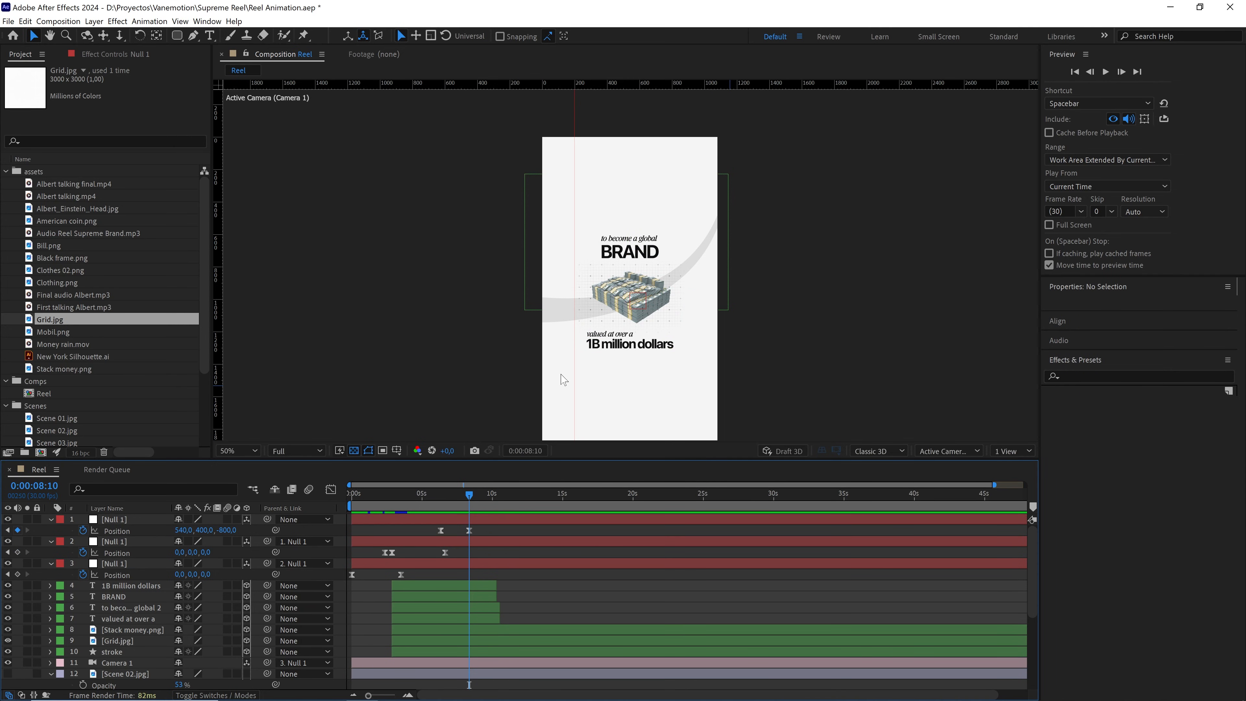
scroll(140, 369, down, 2)
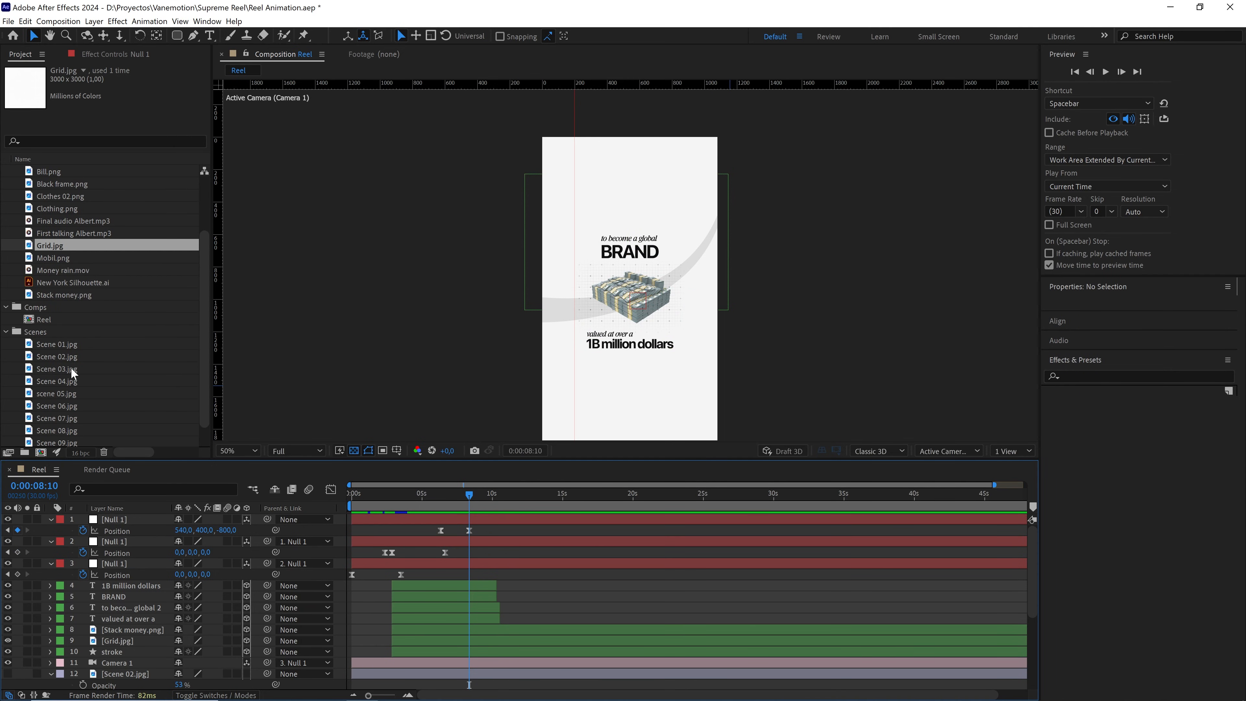
drag(71, 367, 147, 583)
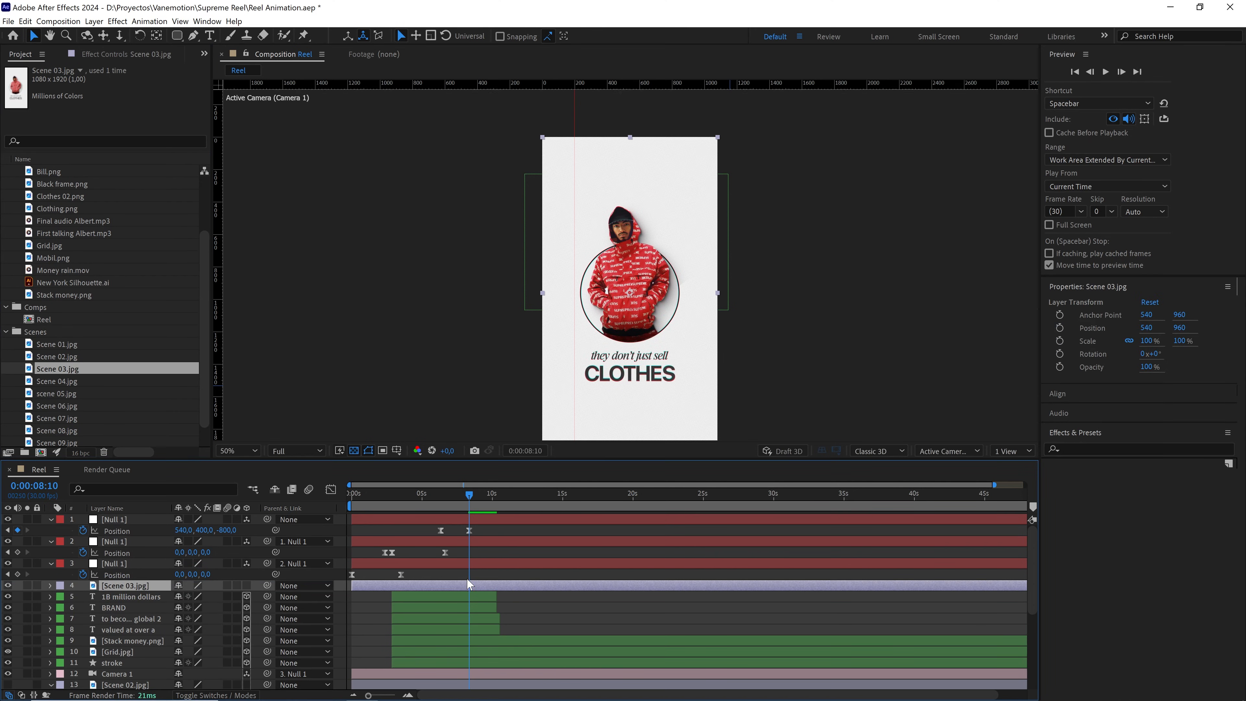
click(499, 572)
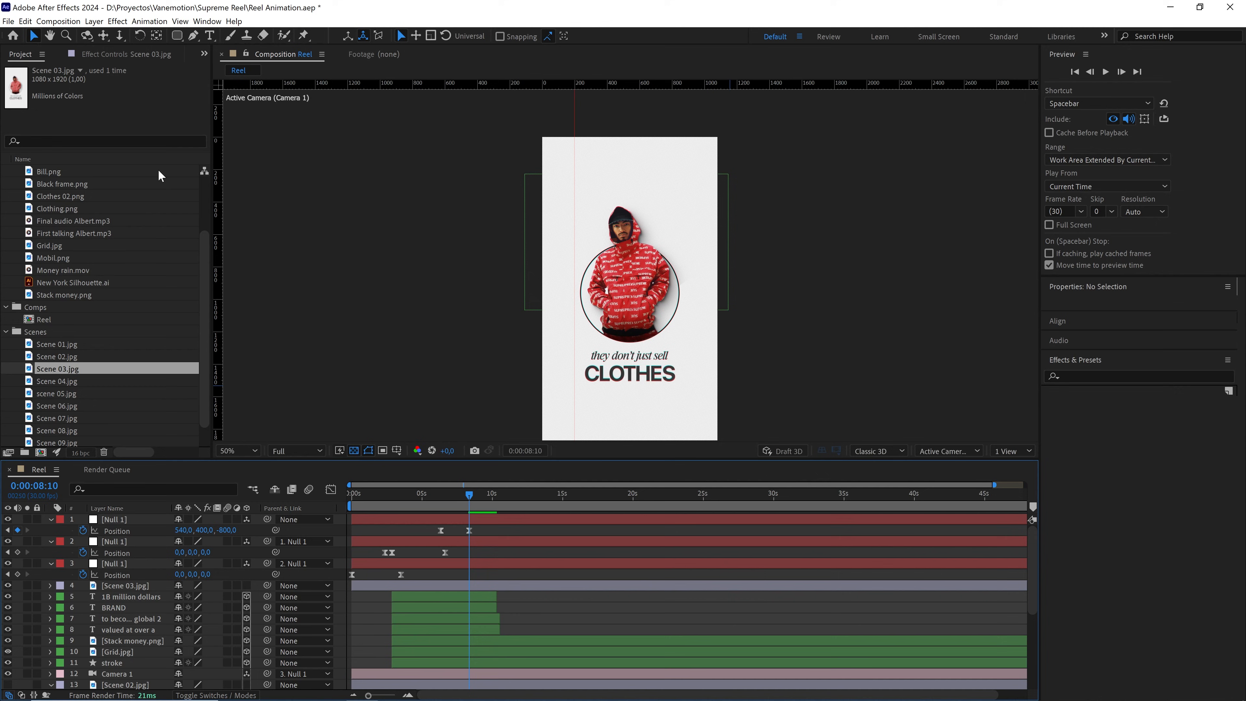
Add Clothing.png to the composition directly above Scene 03.jpg and give its layer a yellow label
scroll(97, 261, up, 1)
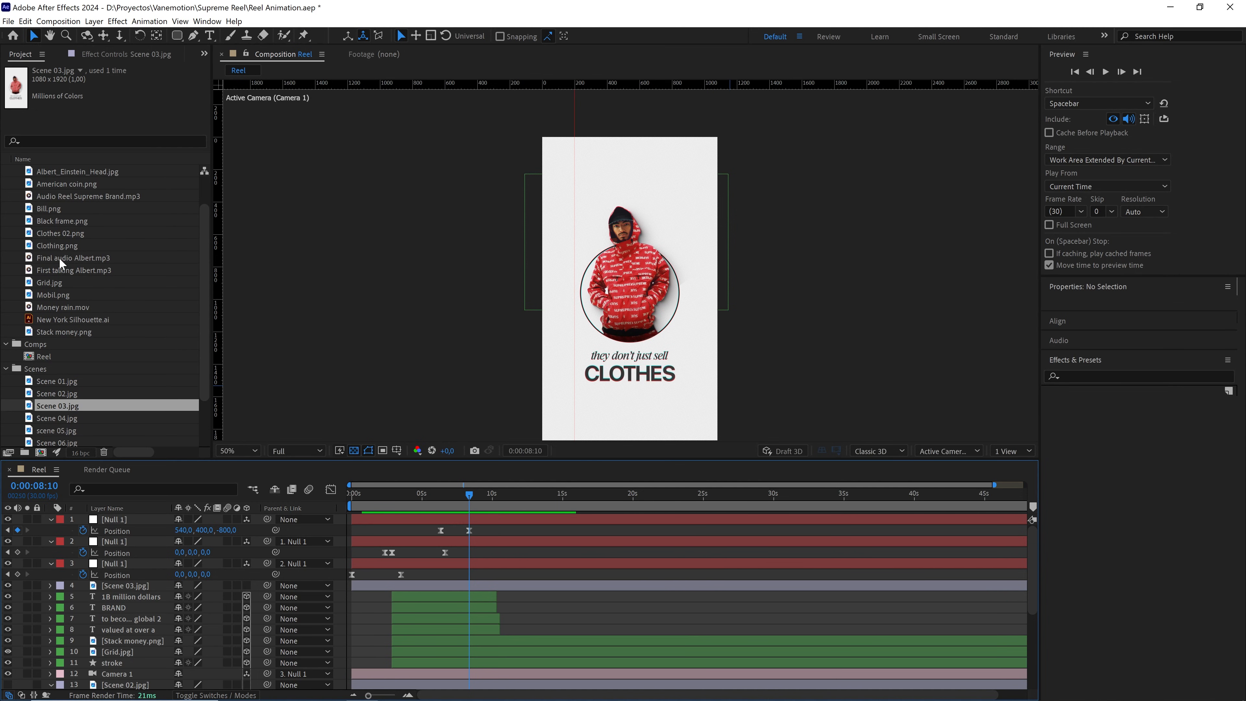
click(69, 244)
drag(91, 242, 133, 587)
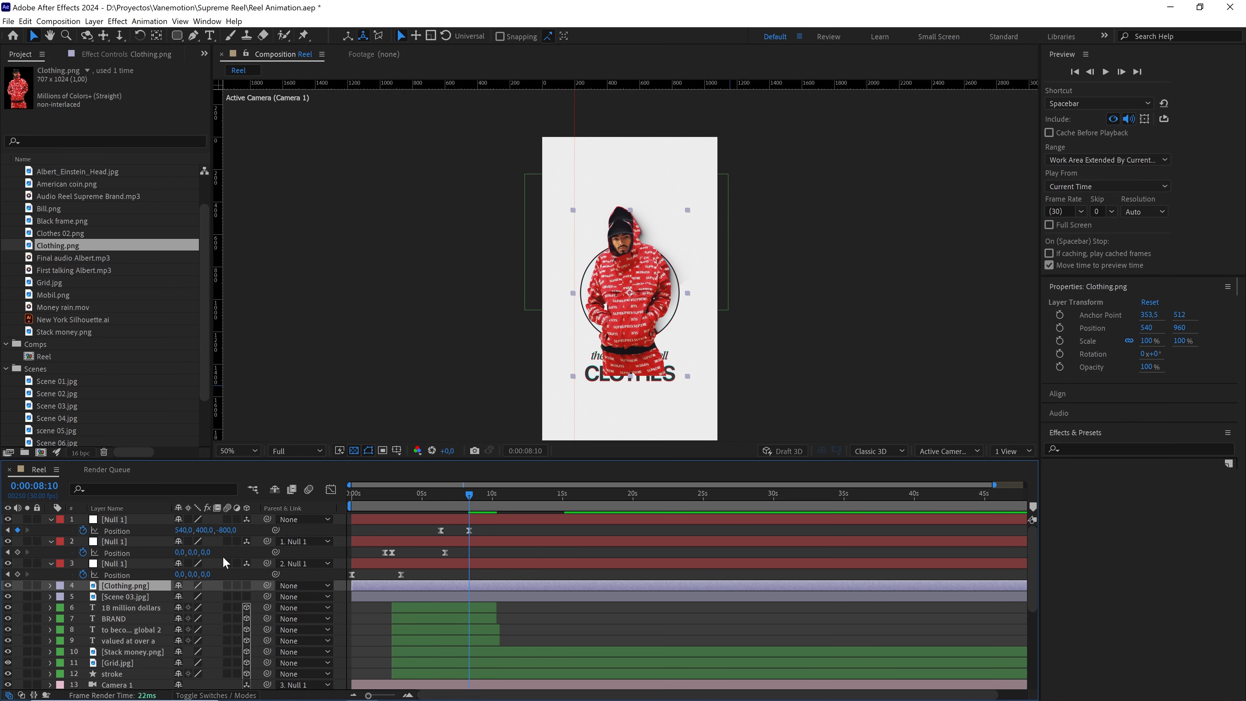
click(60, 587)
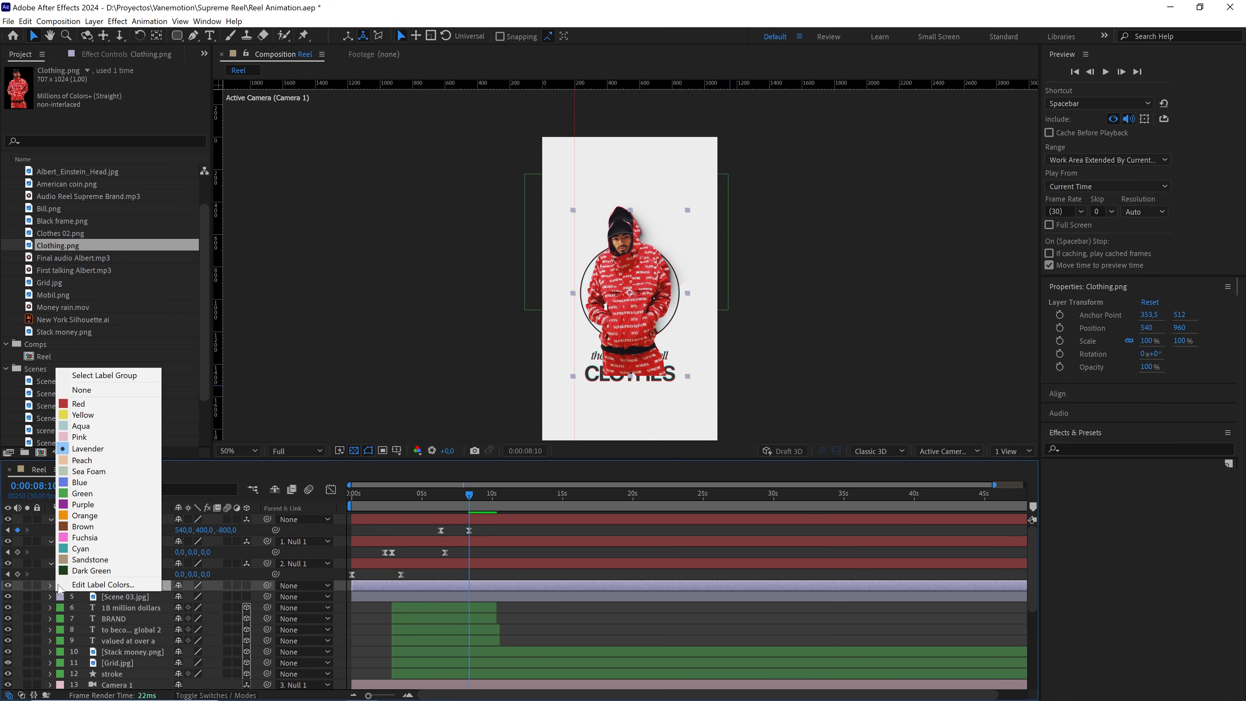
click(97, 416)
Move the Clothing.png figure up so it lines up with the hooded figure in the Scene 03 reference
scroll(695, 266, up, 1)
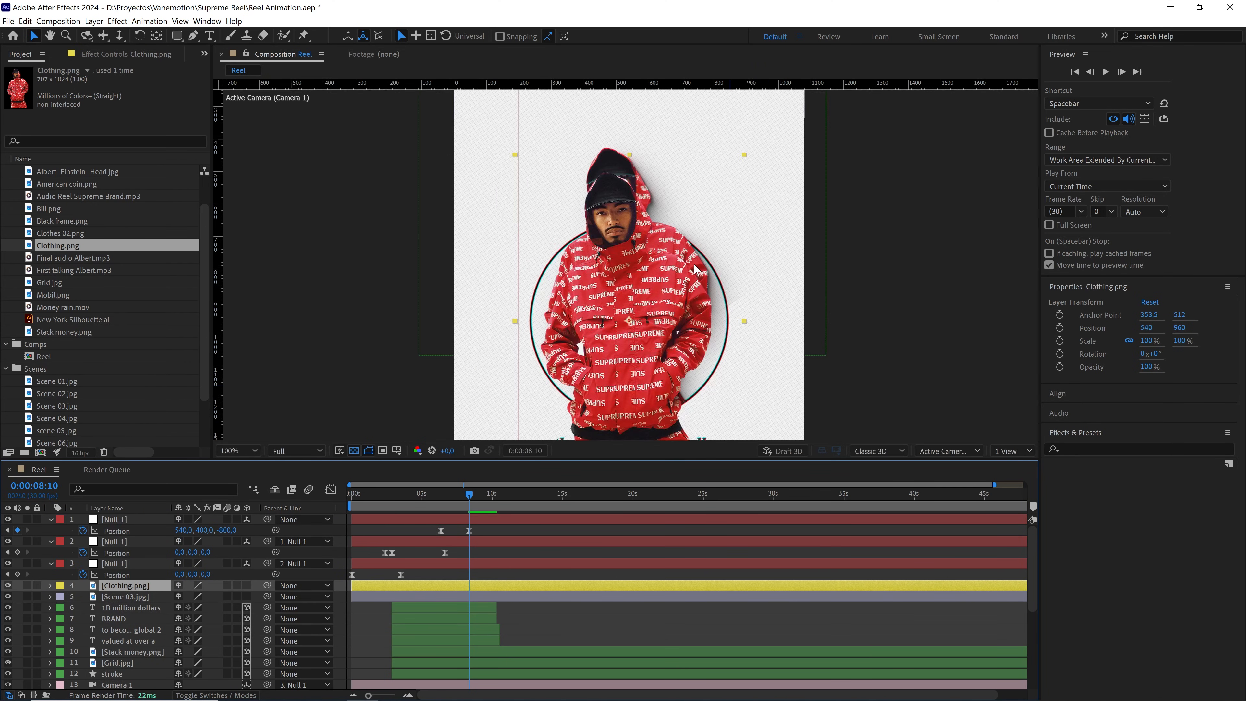
click(628, 325)
drag(628, 324, 624, 297)
scroll(655, 323, down, 1)
drag(647, 342, 642, 321)
click(565, 576)
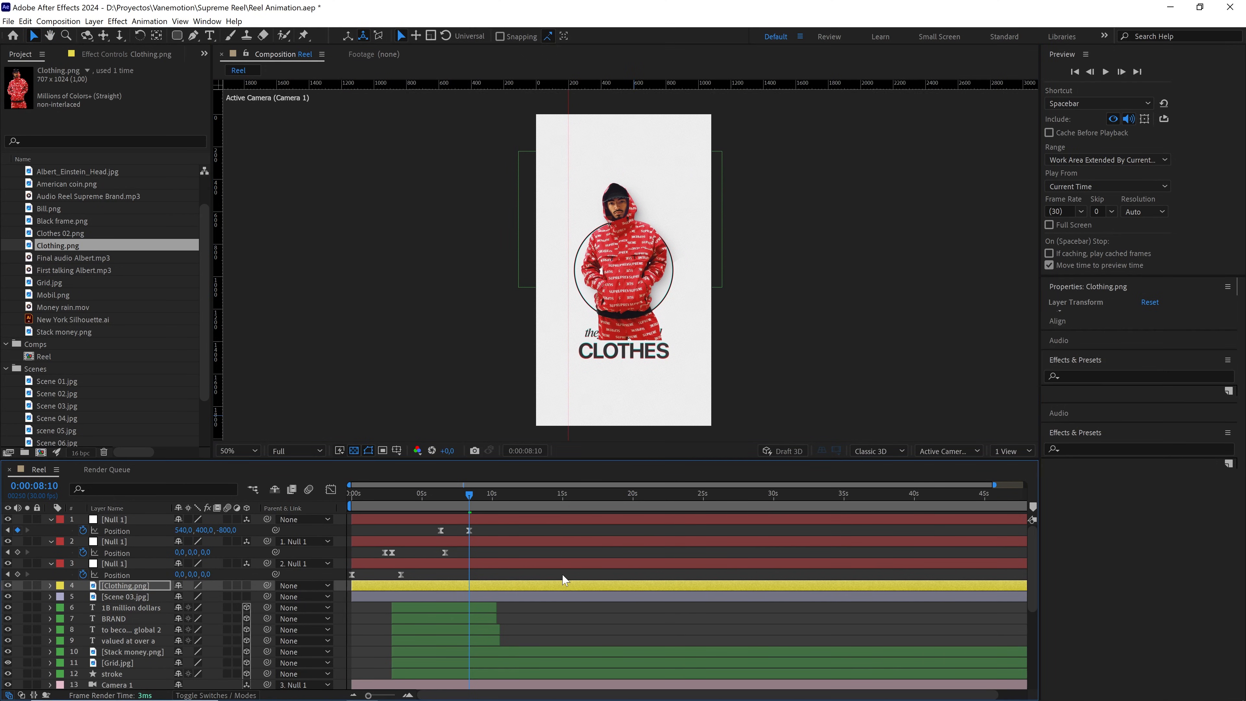
Draw an unfilled circle about 472 px wide over the figure with a 6 px black stroke
key(period)
click(177, 35)
drag(179, 42, 211, 69)
click(617, 275)
drag(647, 310, 672, 350)
drag(479, 37, 239, 71)
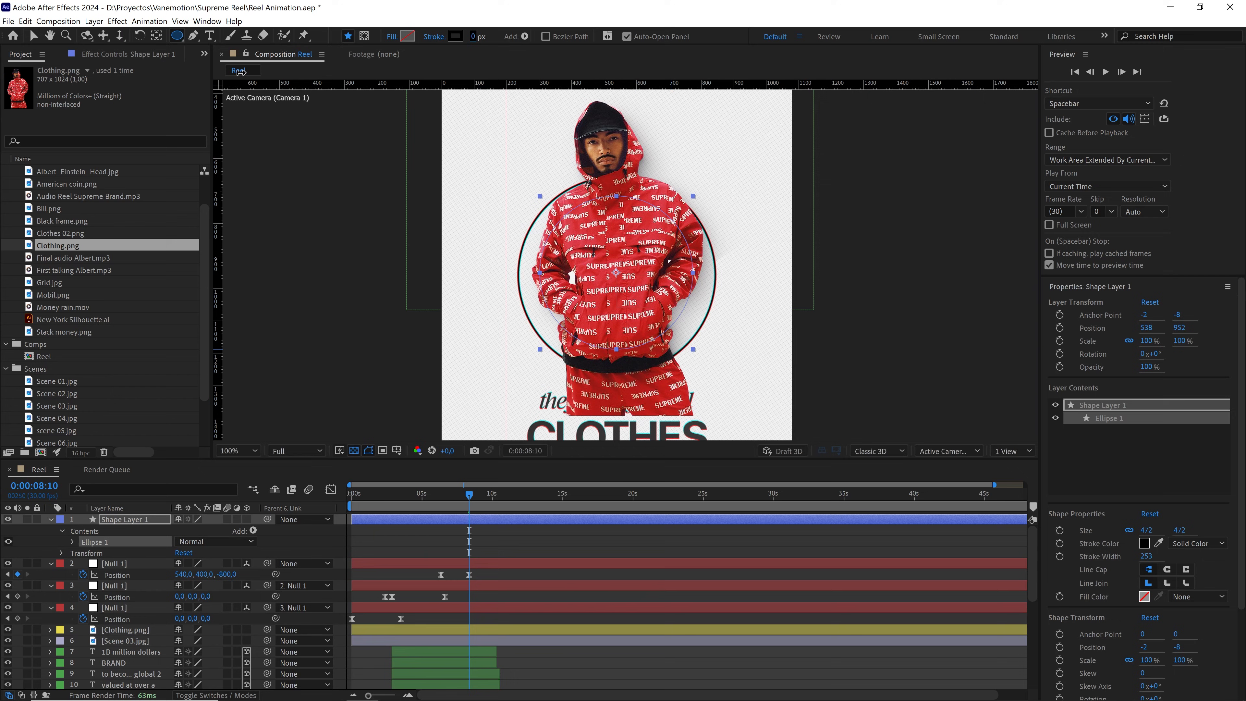
drag(473, 38, 477, 39)
click(475, 37)
text(4)
key(Up)
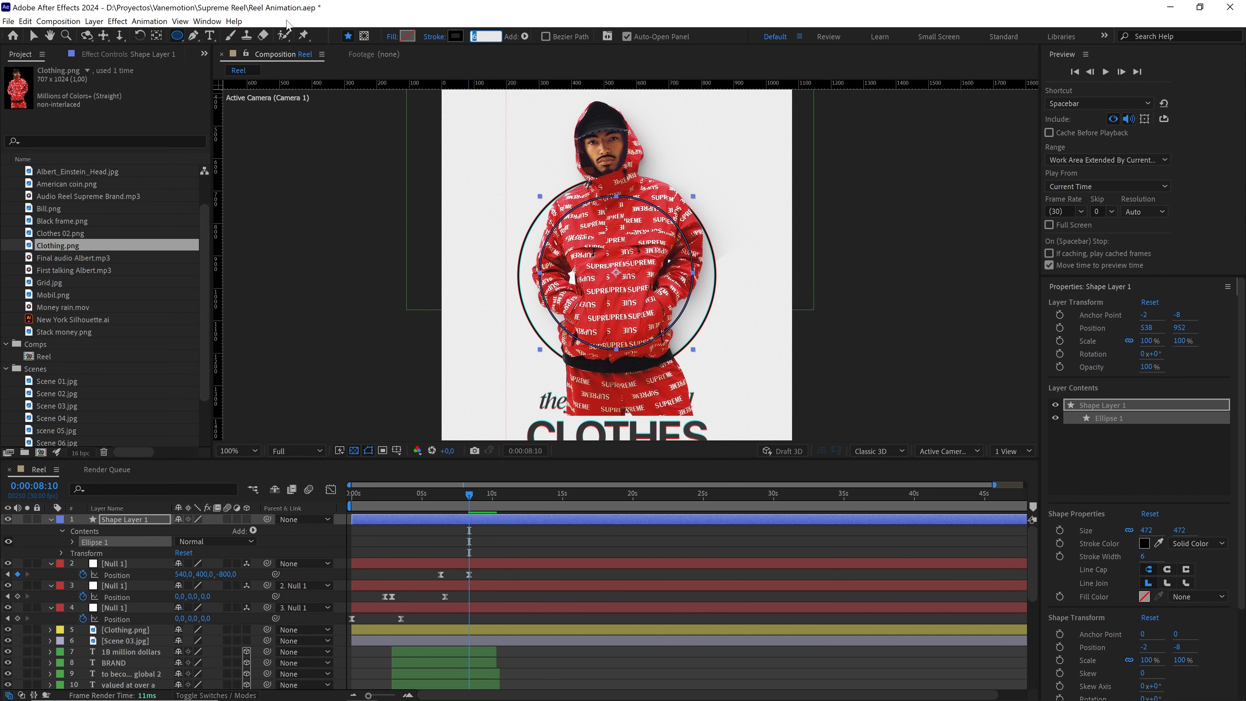
Scale the circle to about 128% to match the reference ring, and center its layer in the view
click(33, 37)
drag(691, 353, 718, 372)
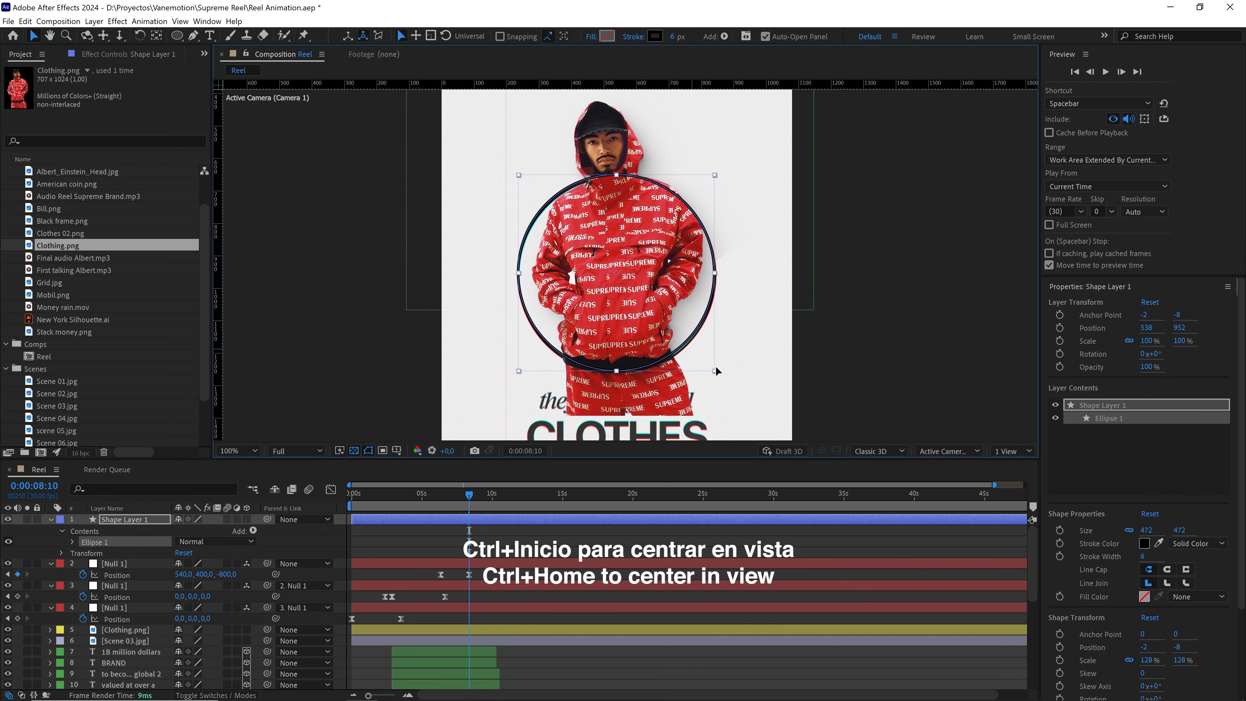
key(ctrl+Home)
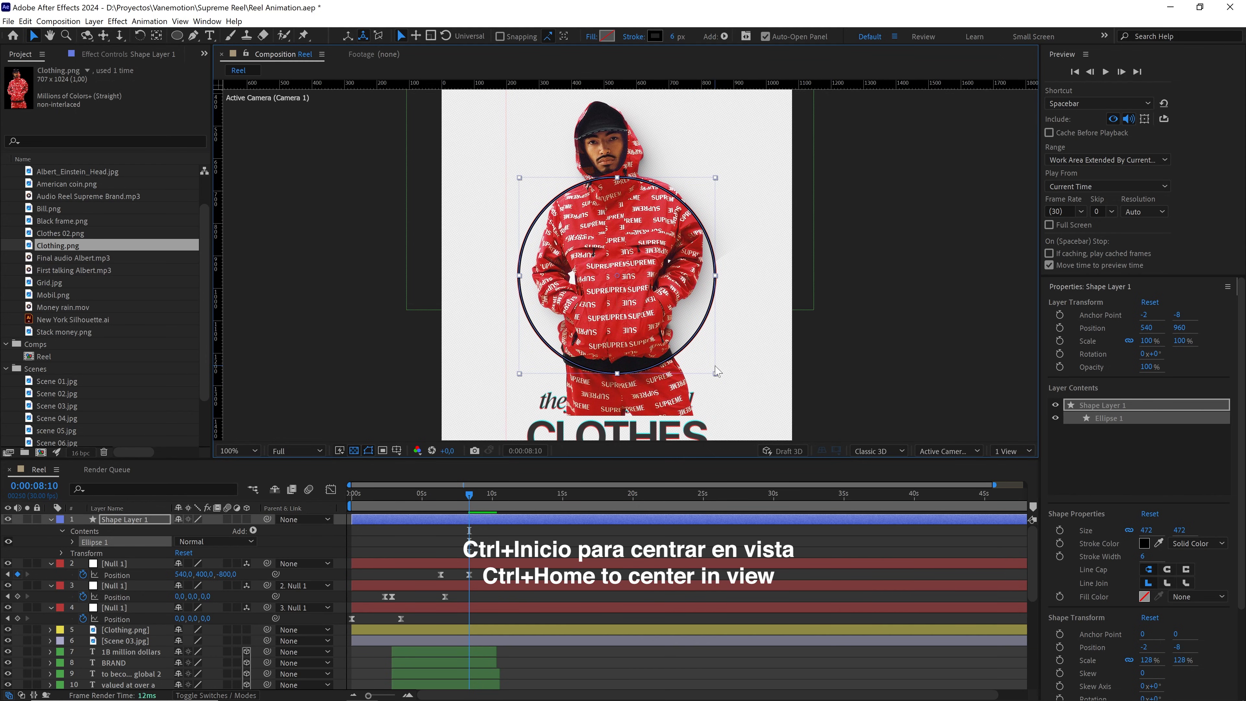
Rename the circle's shape layer as stroke and give it a yellow label
click(151, 520)
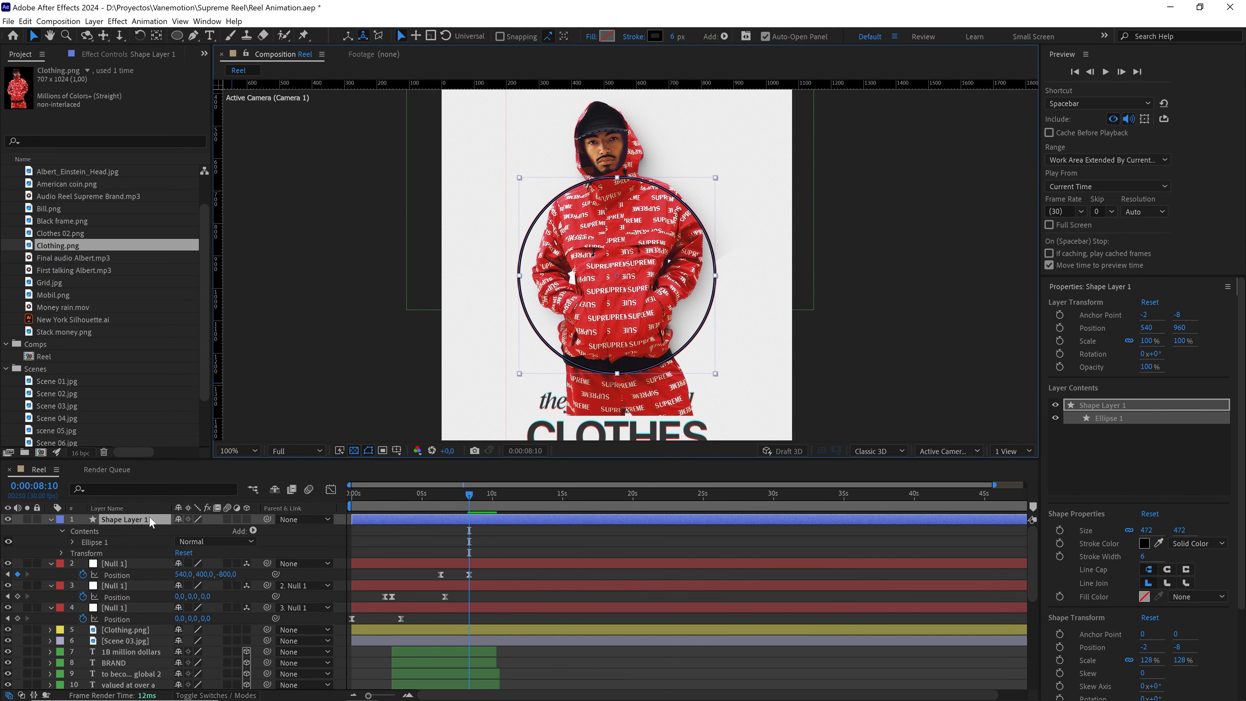
text(stroke)
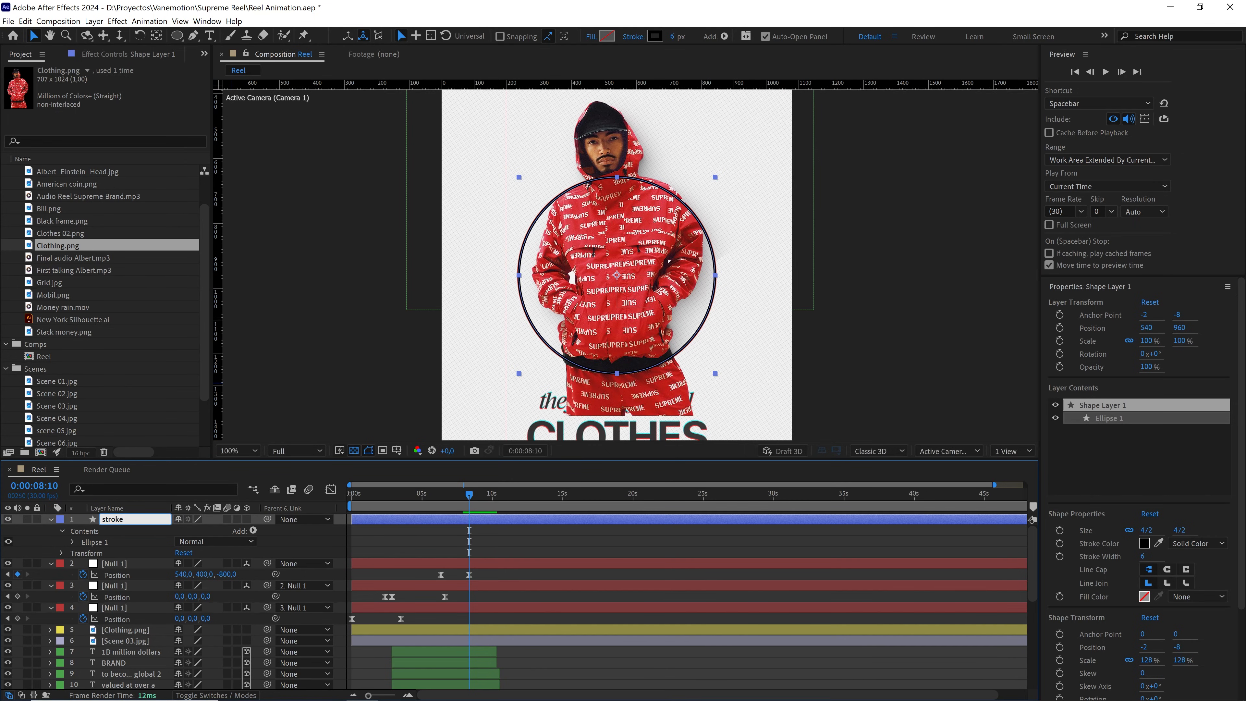
key(Return)
click(59, 519)
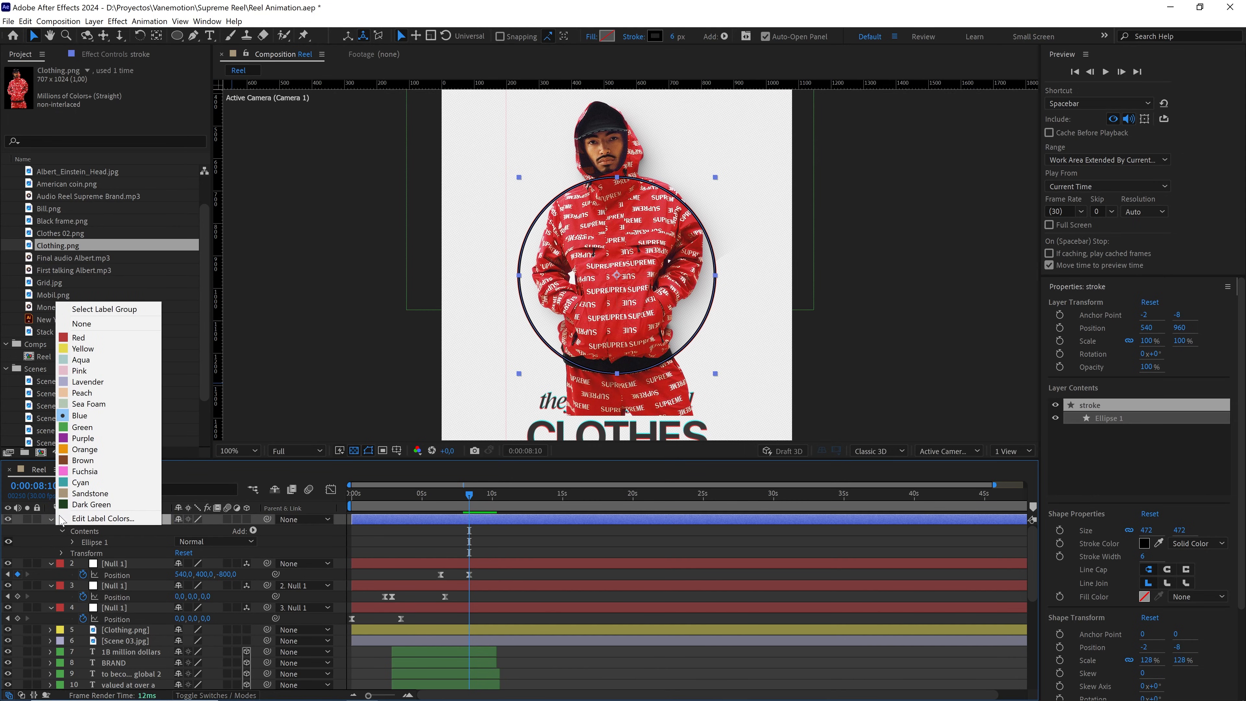
click(97, 355)
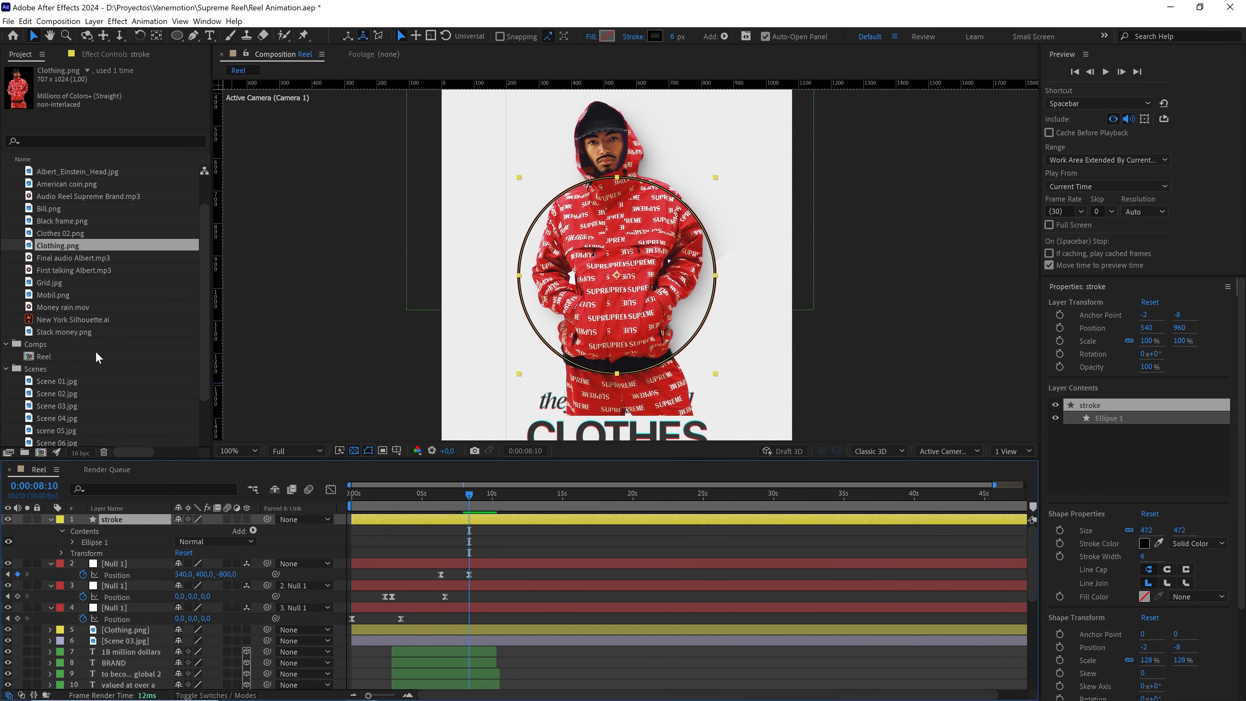
Move the stroke layer directly above Clothing.png, then duplicate it and name the copy circle matte
click(52, 519)
drag(118, 520, 118, 595)
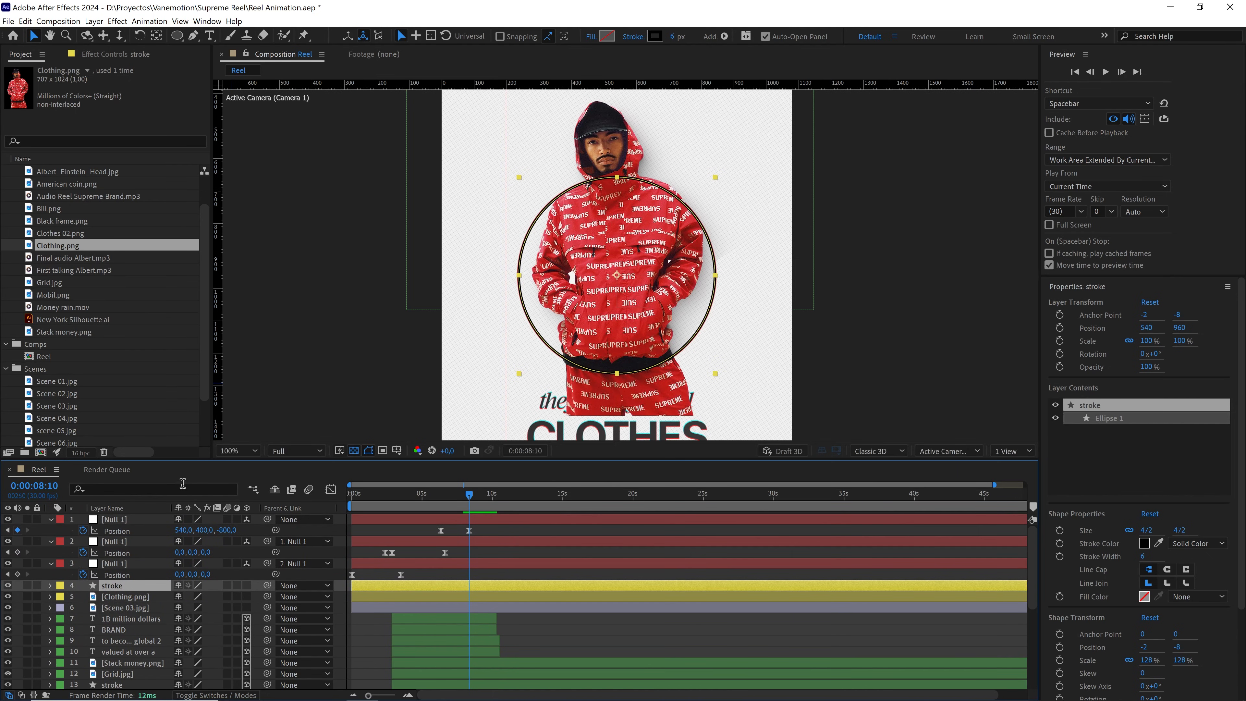
key(ctrl+d)
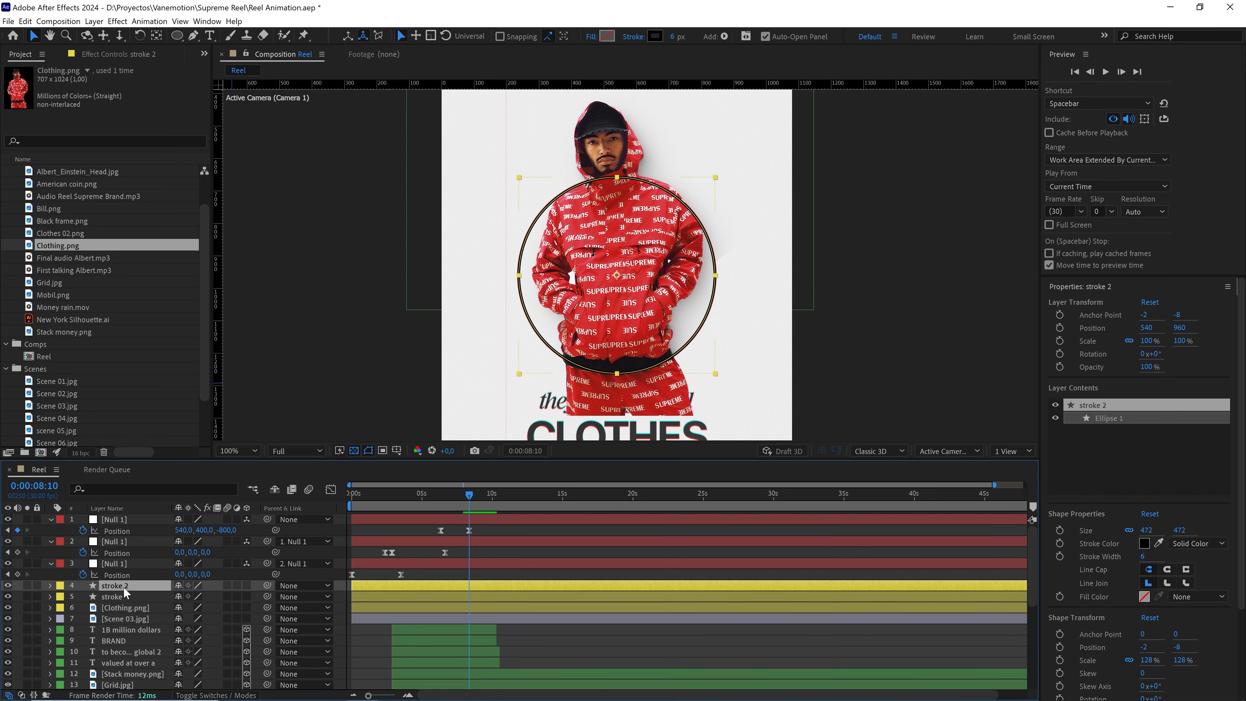
key(Return)
key(BackSpace)
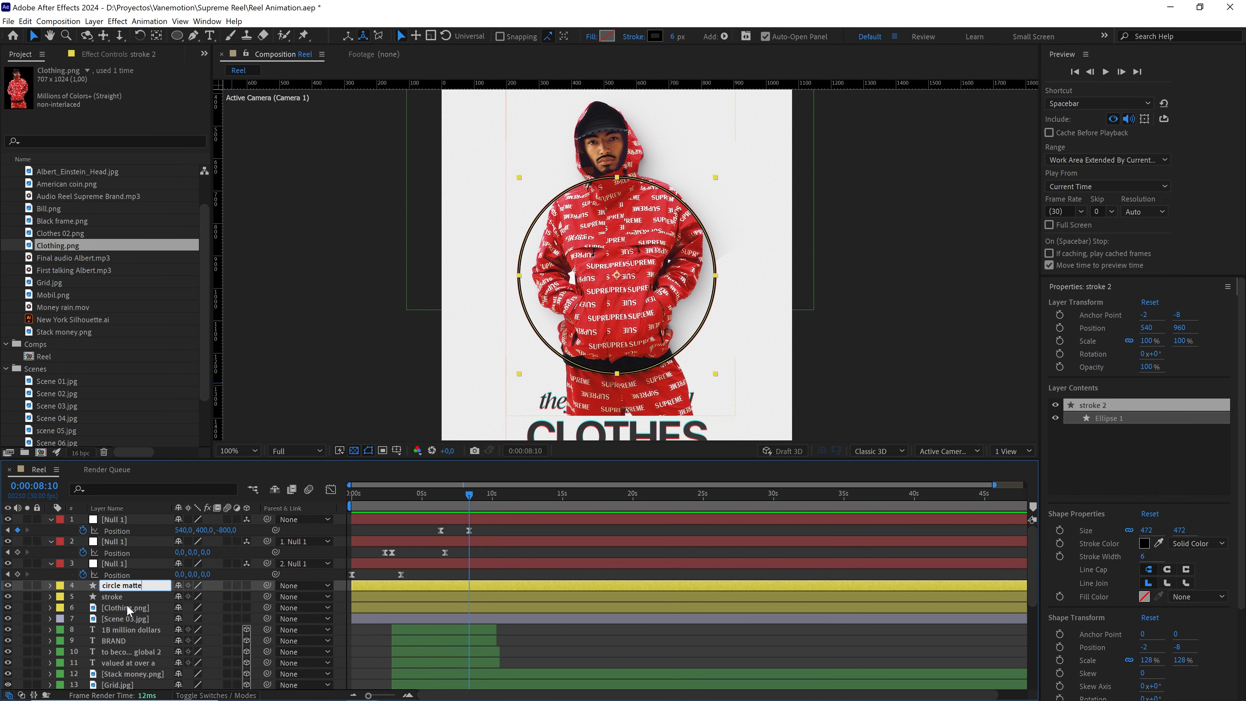
key(Return)
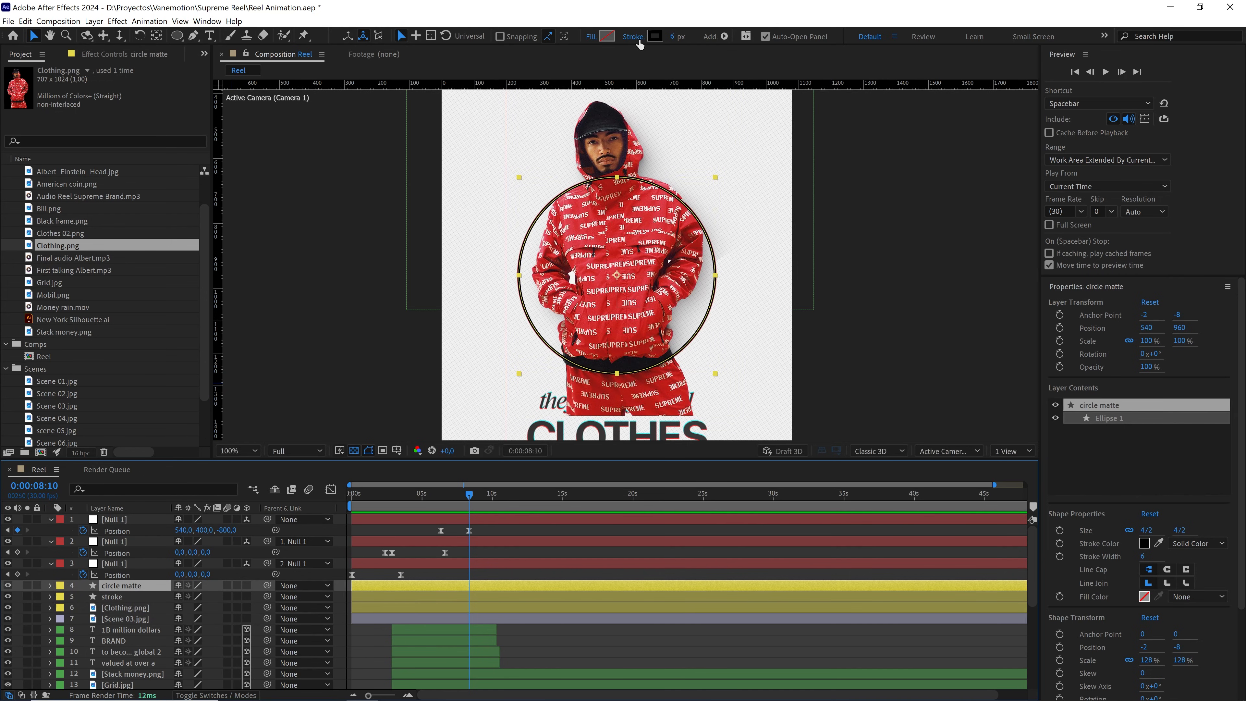
Remove the stroke from the circle matte shape and fill it with solid red FF0000
click(634, 36)
click(277, 228)
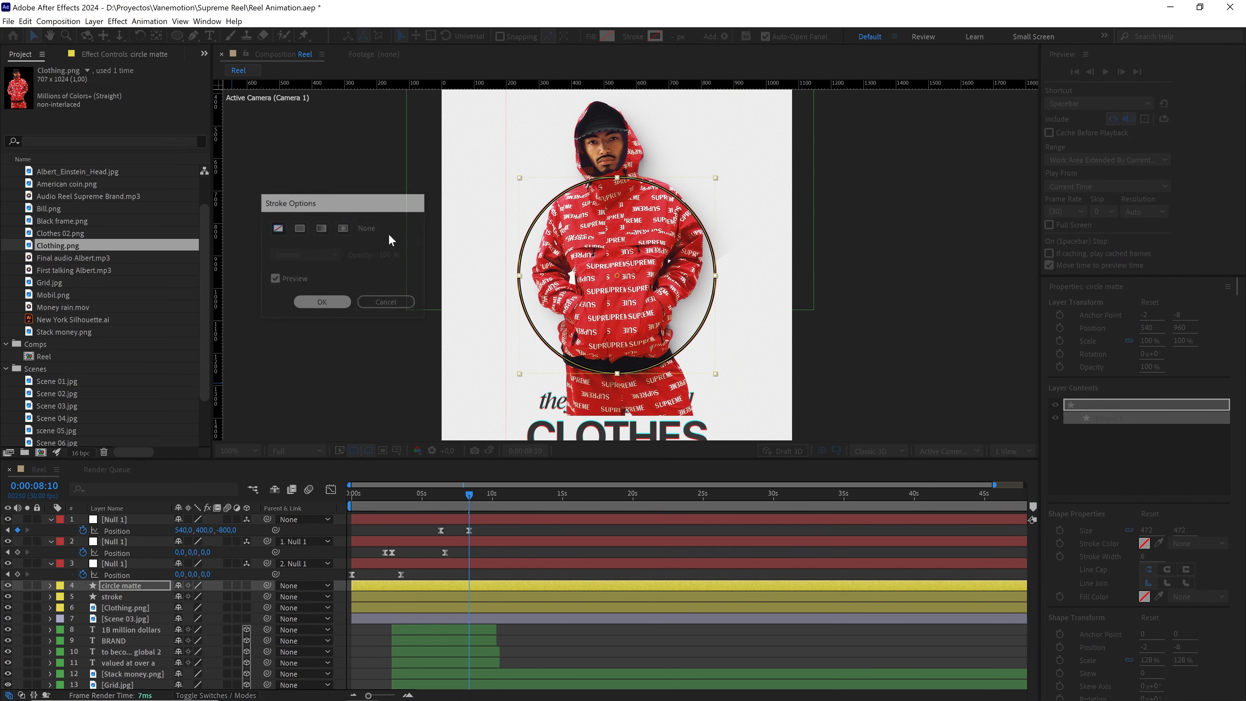
click(607, 36)
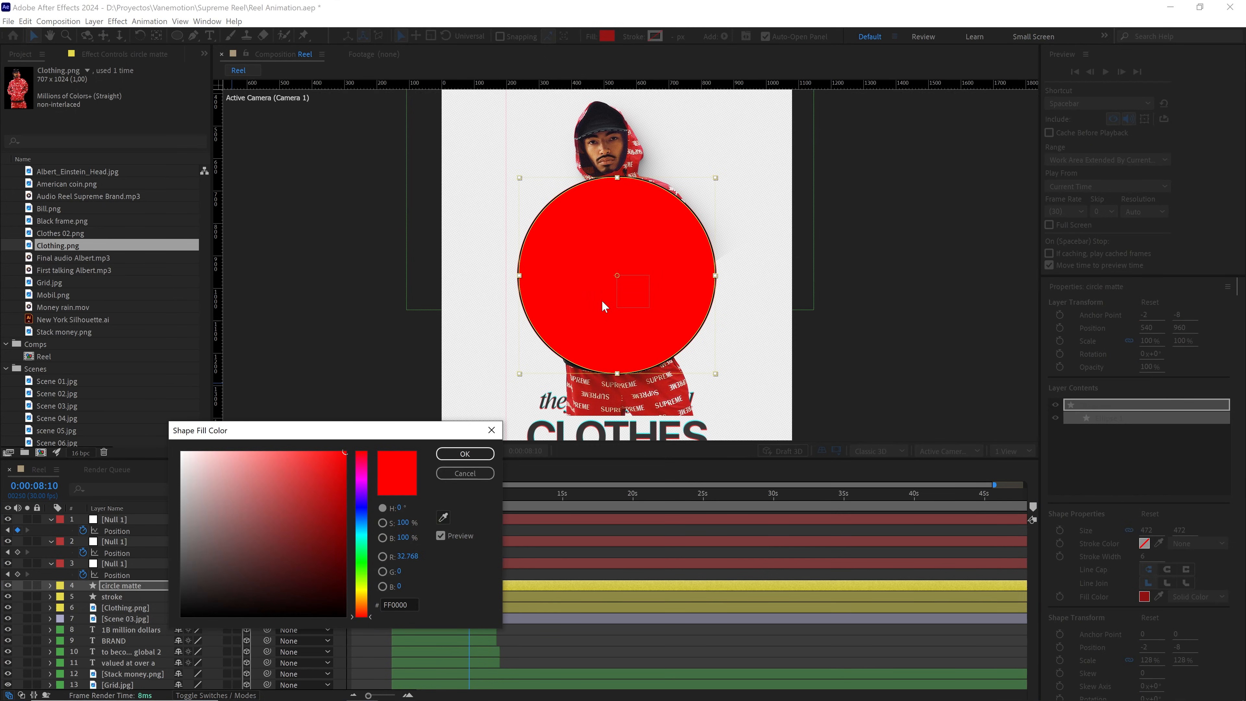
click(465, 454)
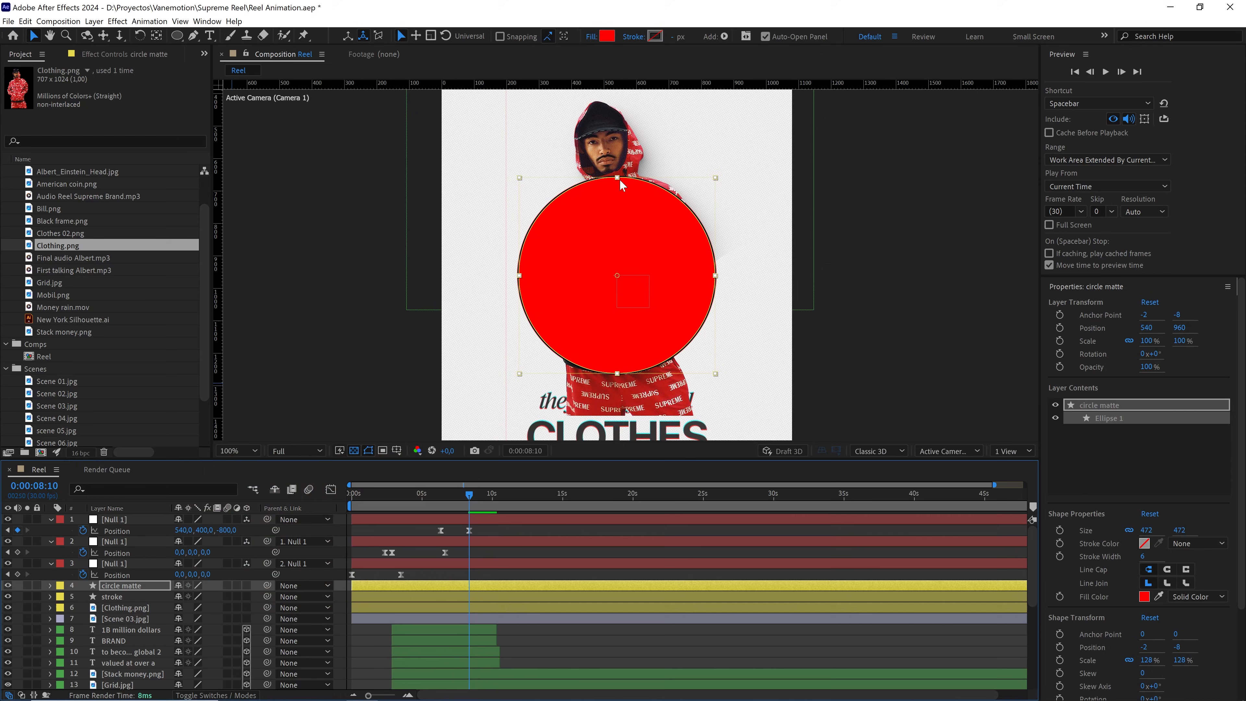
Set the circle matte layer as the track matte of Clothing.png
scroll(620, 186, up, 2)
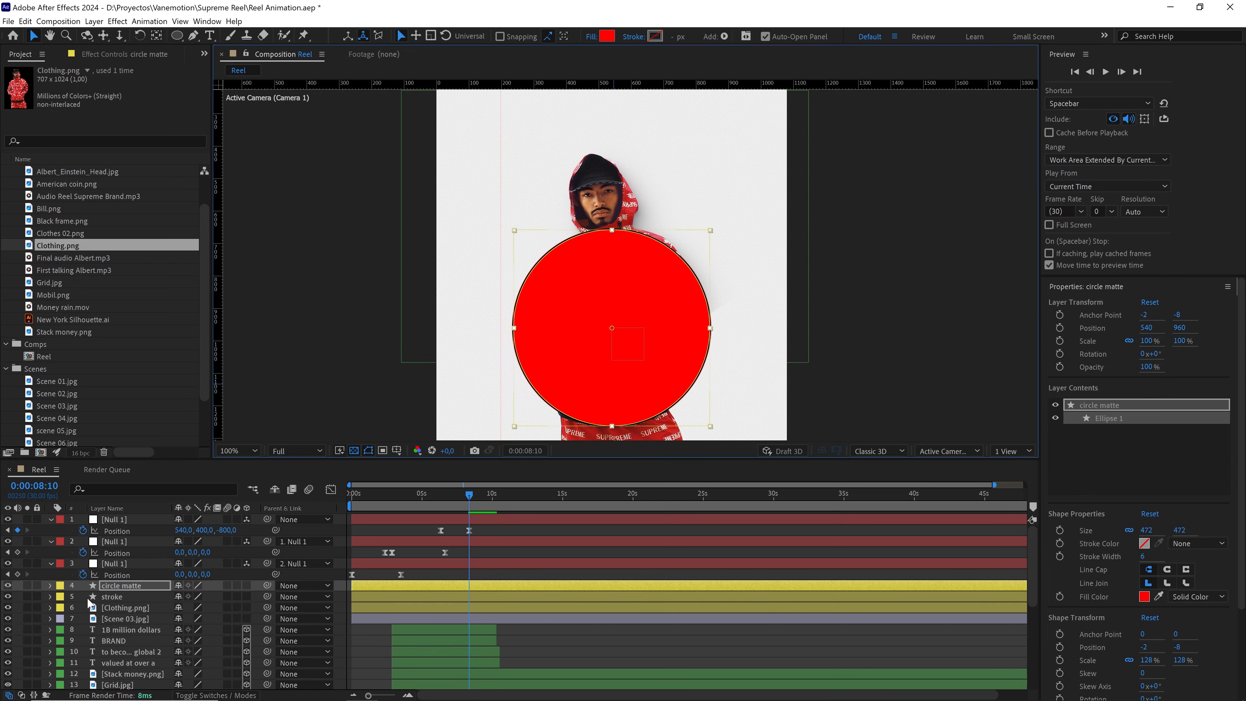
click(147, 609)
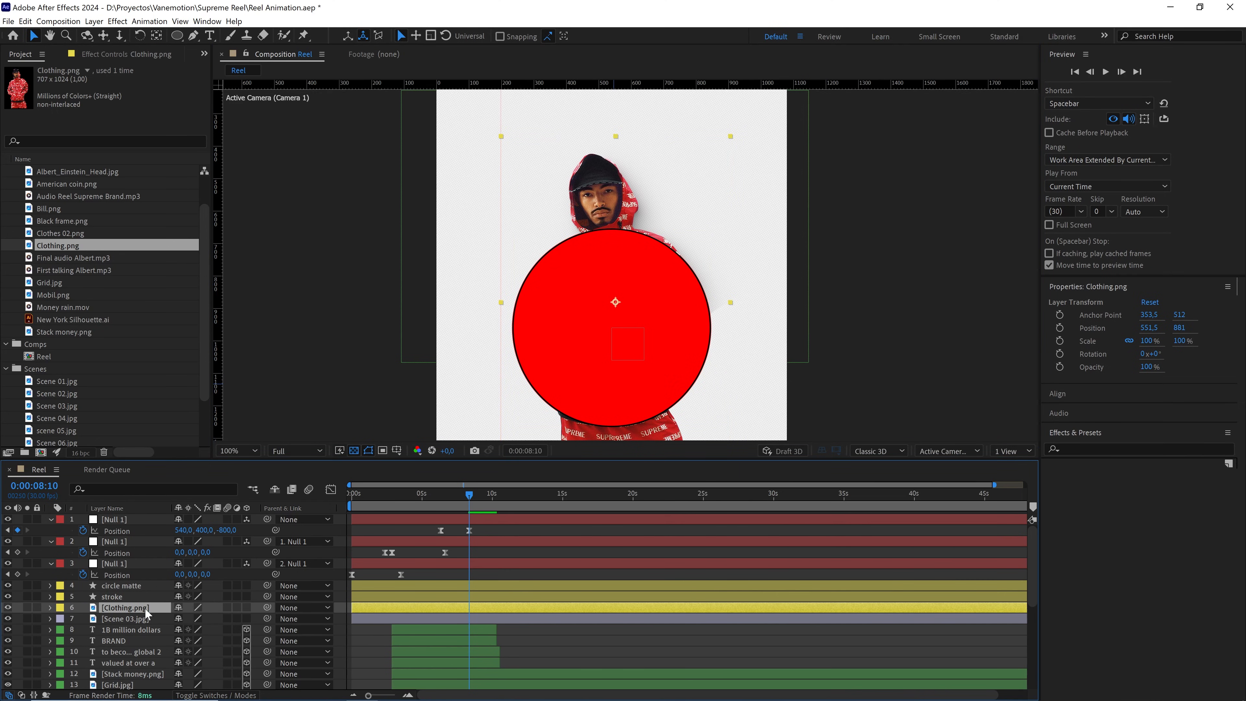
key(F4)
drag(236, 608, 132, 589)
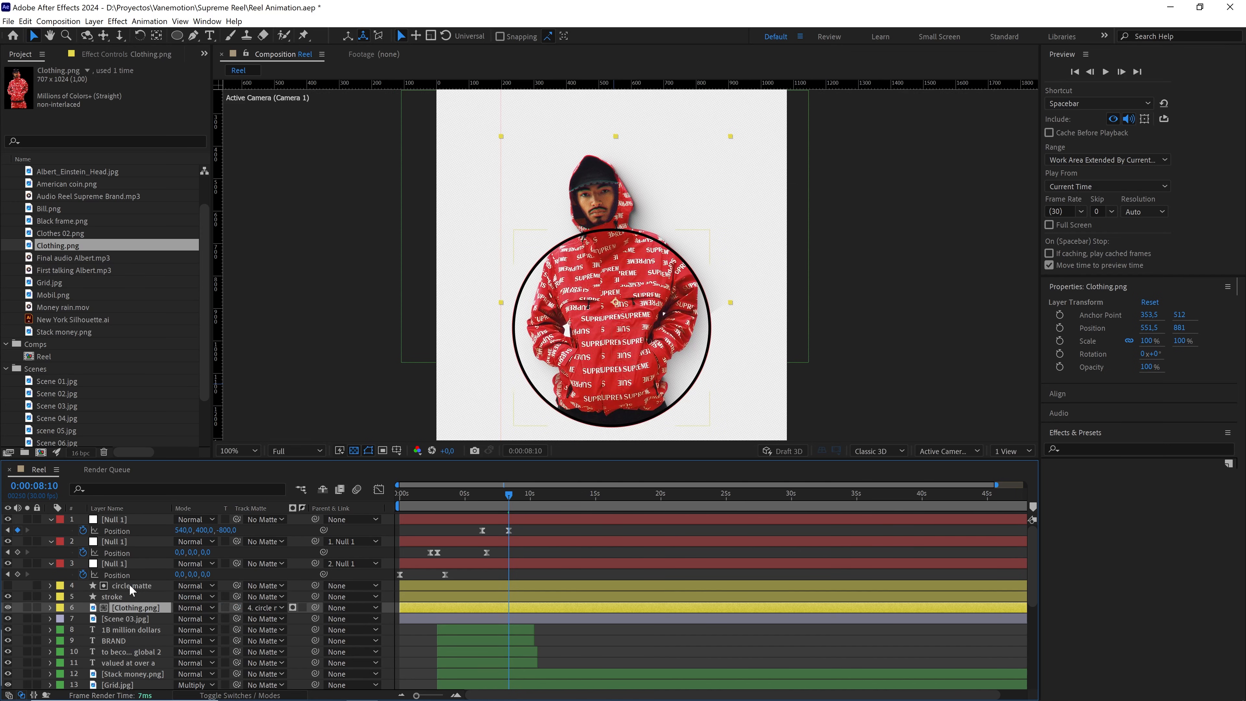
Convert the circle matte's ellipse path to a Bezier path and reveal its Path property
click(129, 585)
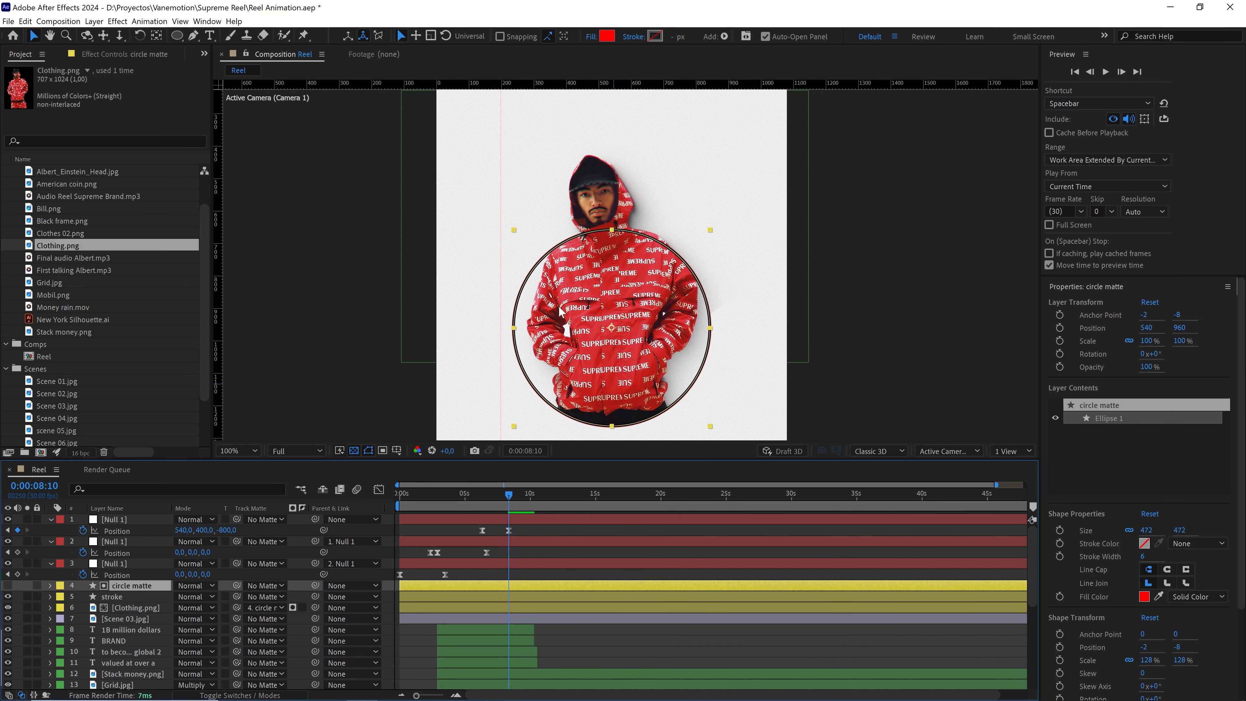
key(period)
scroll(606, 290, up, 2)
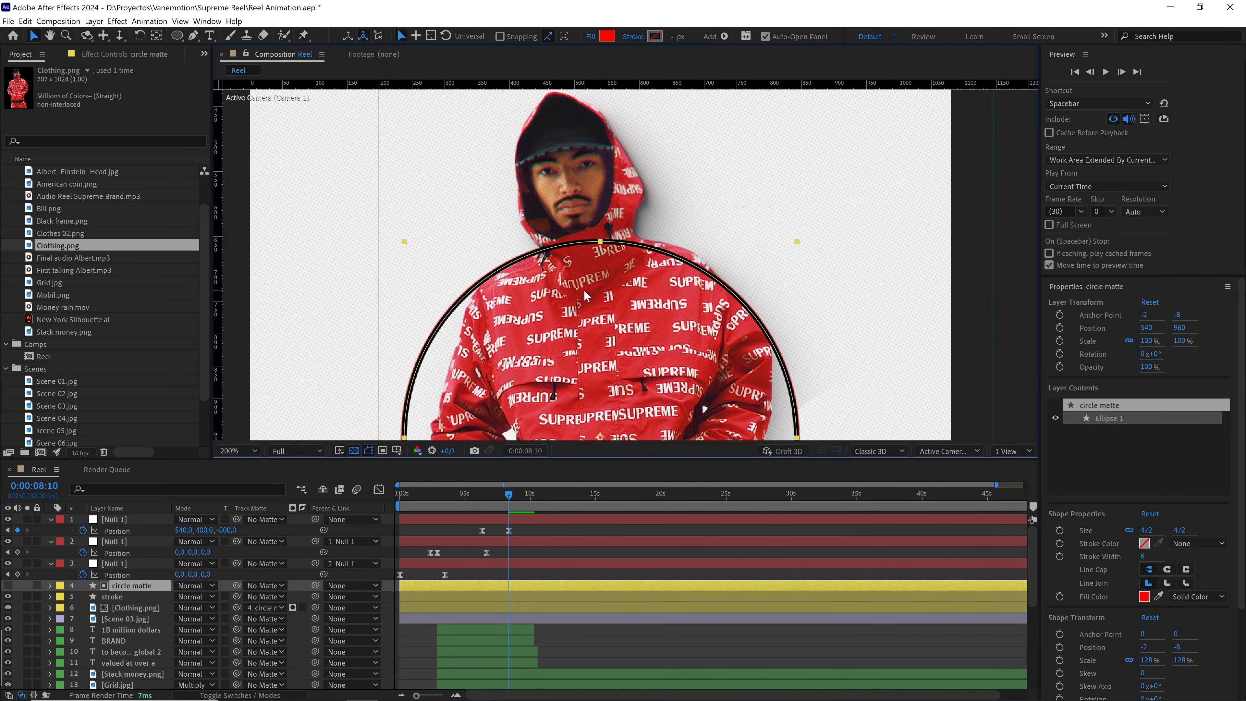
key(comma)
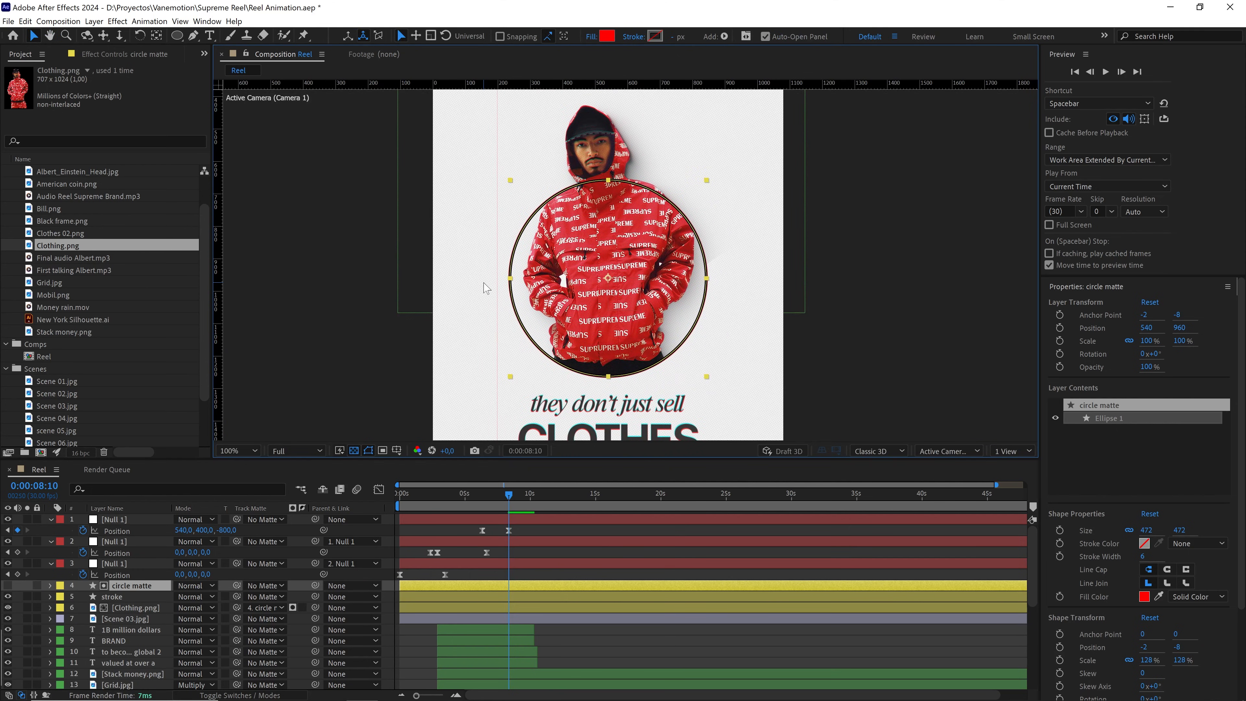
click(50, 586)
click(61, 597)
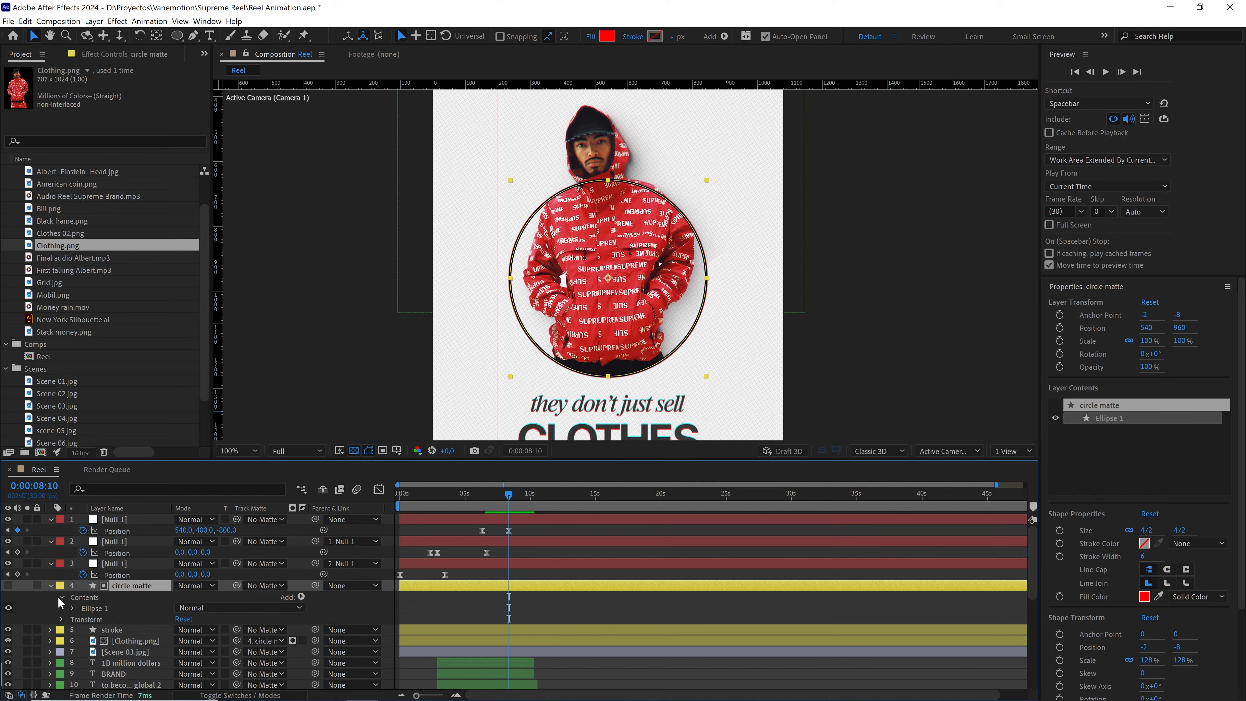
click(72, 608)
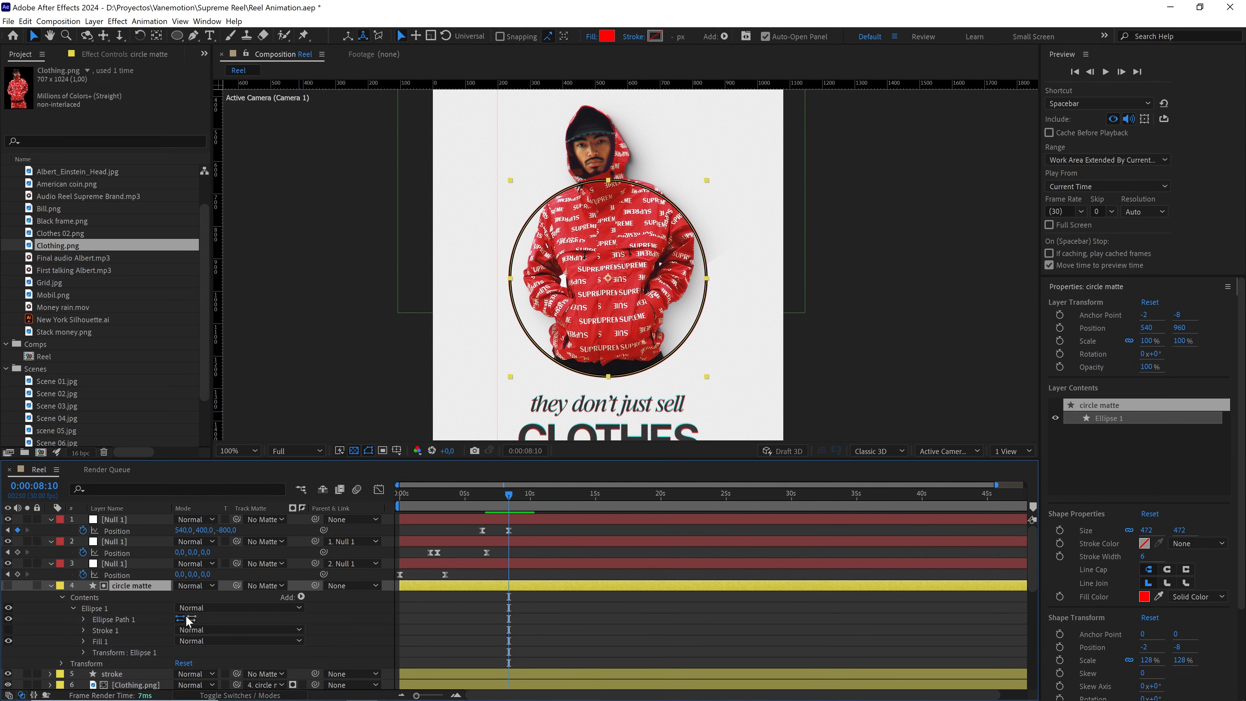
click(122, 618)
right_click(123, 618)
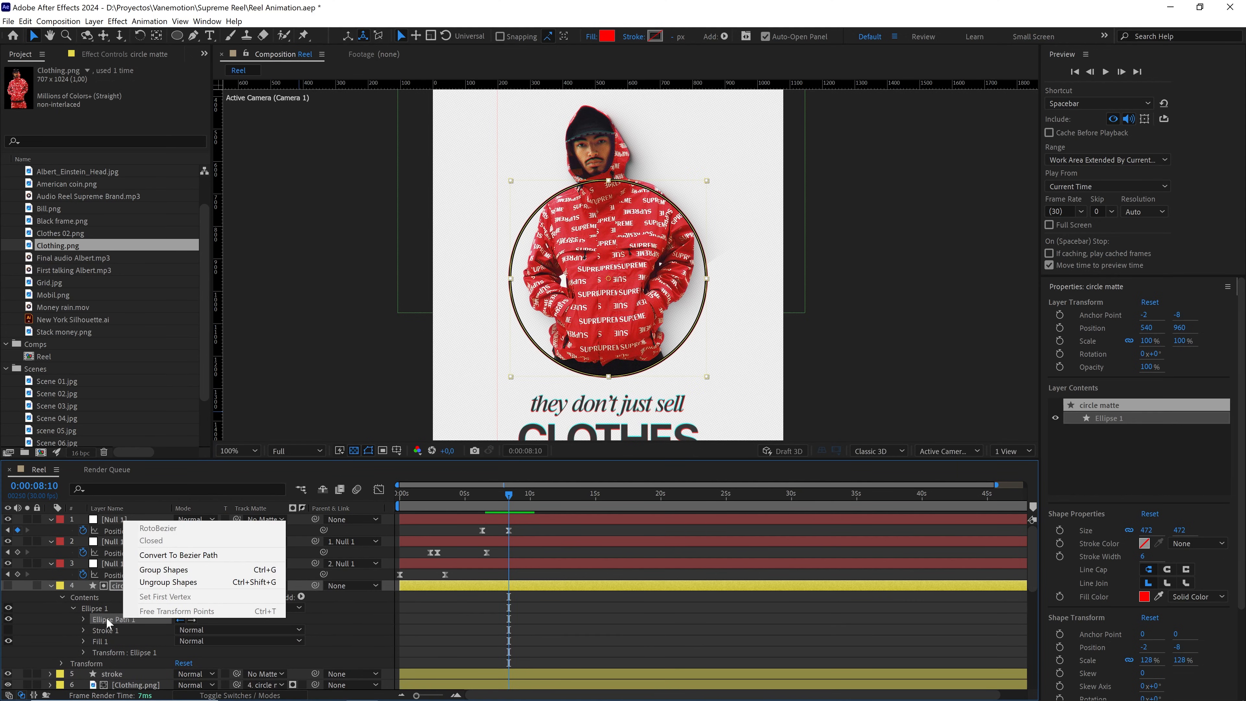
click(208, 555)
click(84, 619)
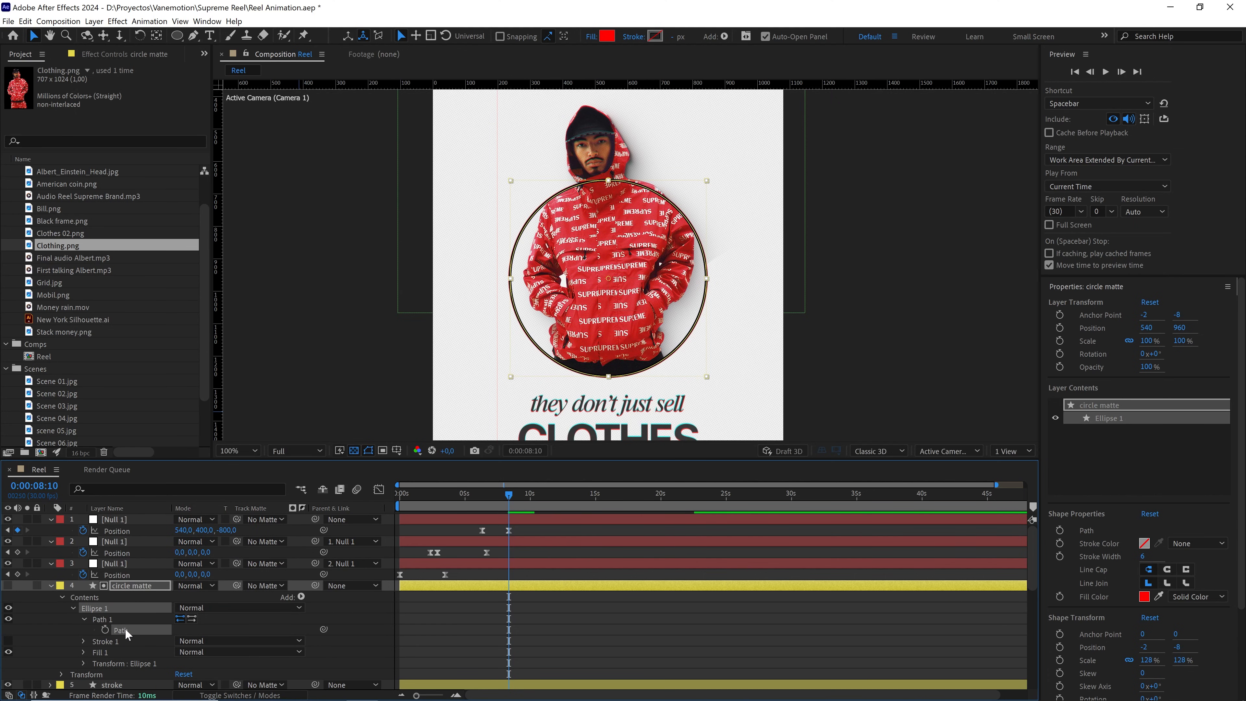
Hide the Scene 03.jpg reference layer so only the matted clothing covers the money scene
drag(576, 278, 572, 347)
drag(635, 231, 573, 277)
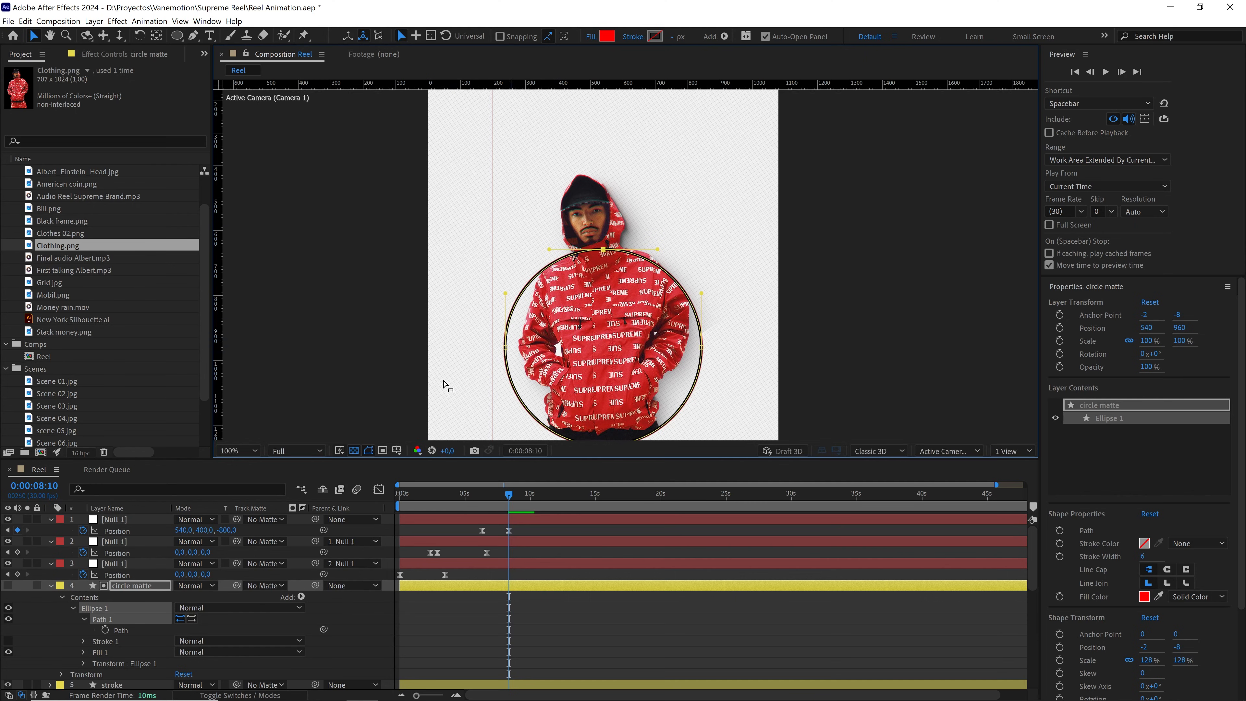
click(52, 586)
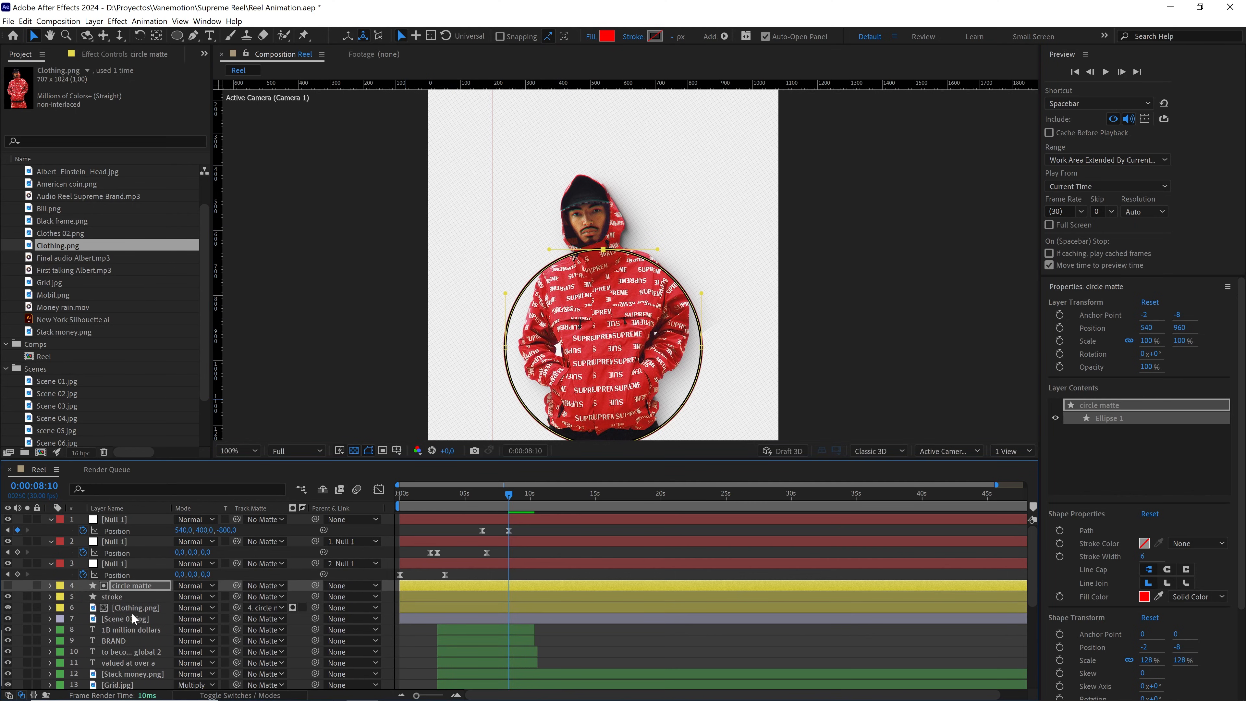
click(127, 619)
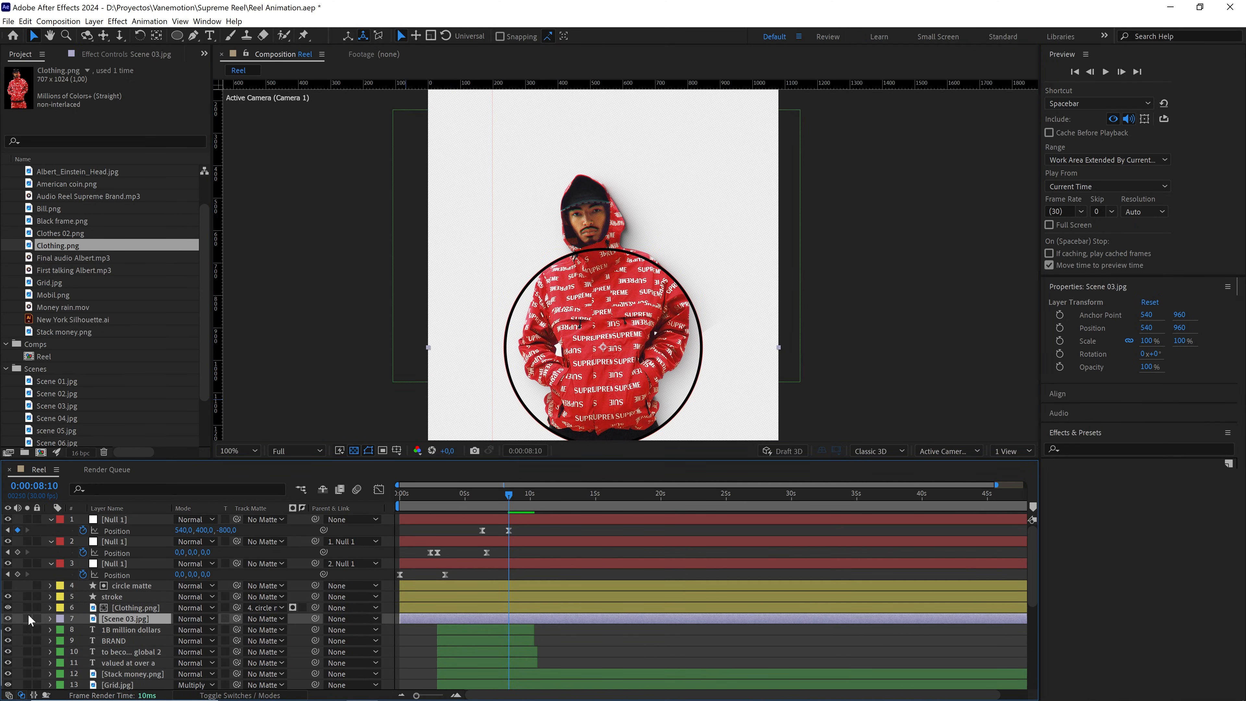
click(8, 619)
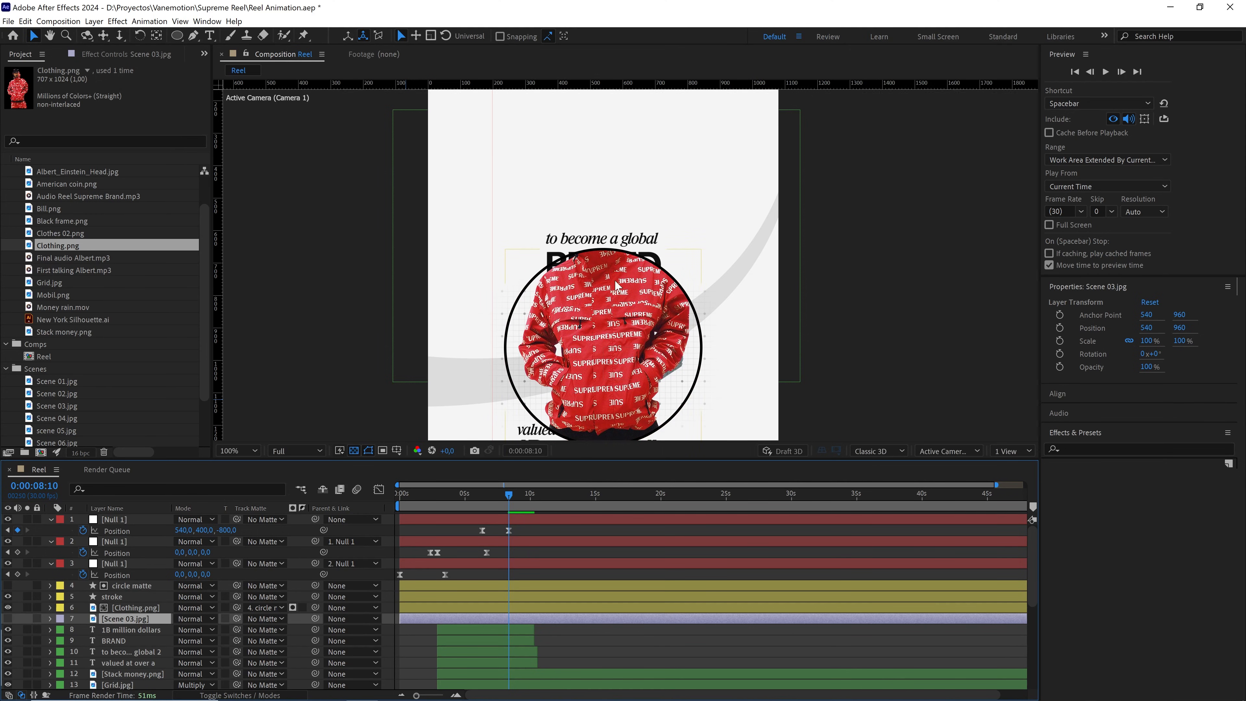
Raise the top point of the circle matte's path straight up above the hood so the whole head is included
click(136, 587)
click(604, 252)
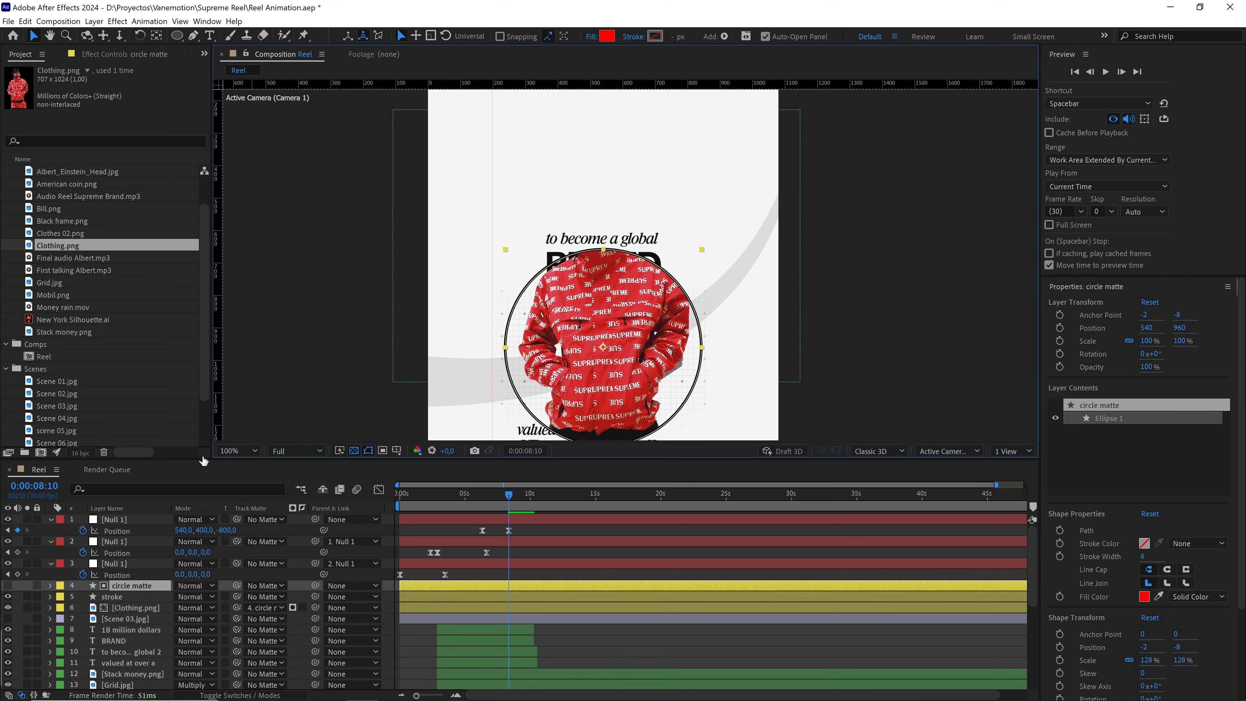
click(49, 586)
click(159, 607)
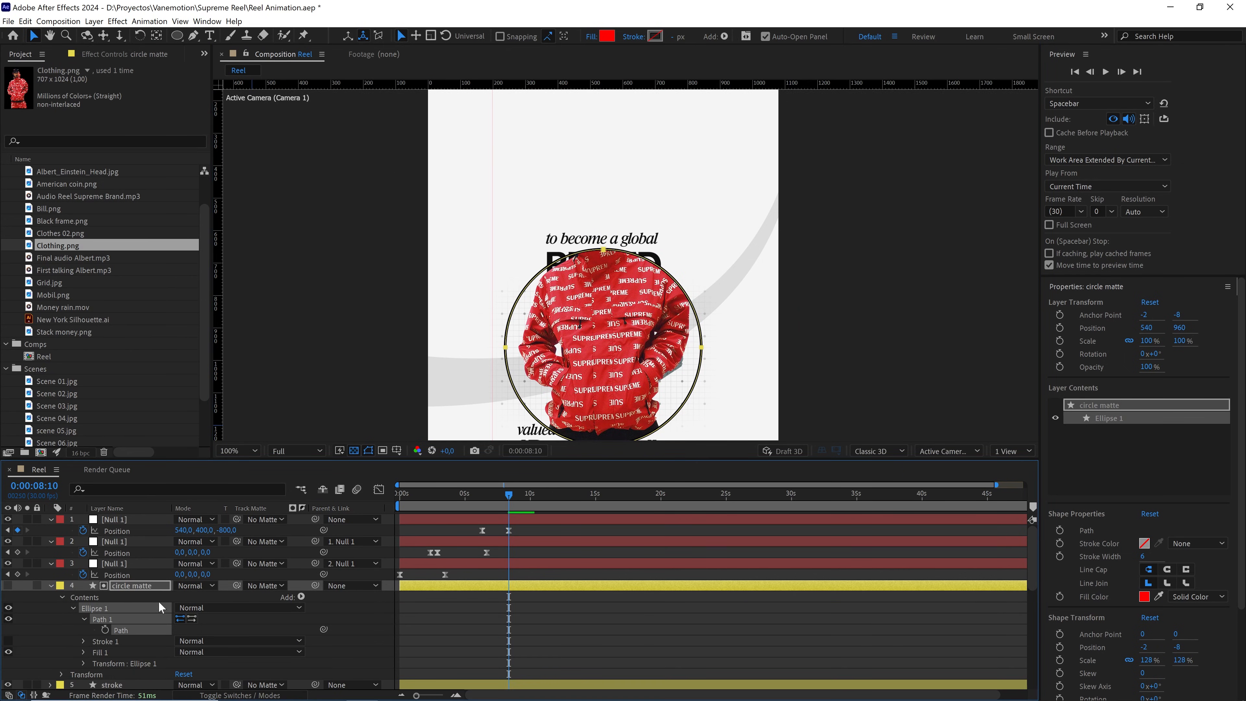
drag(604, 252, 609, 162)
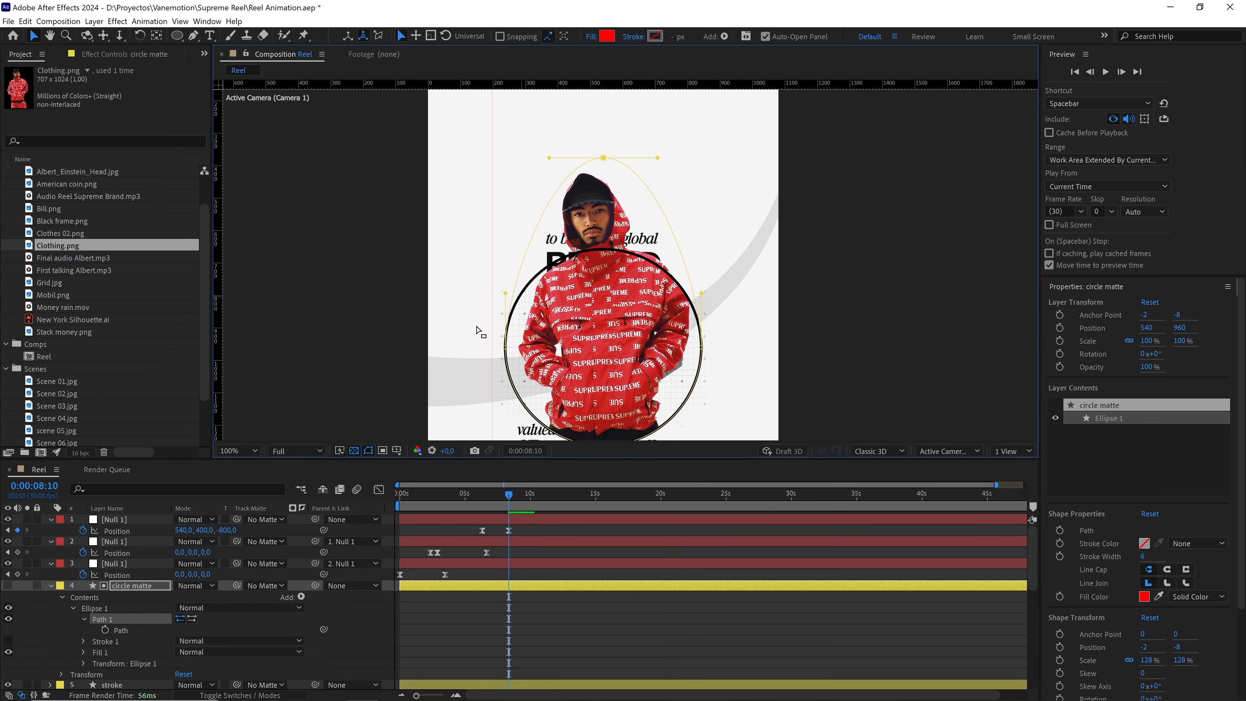
click(51, 587)
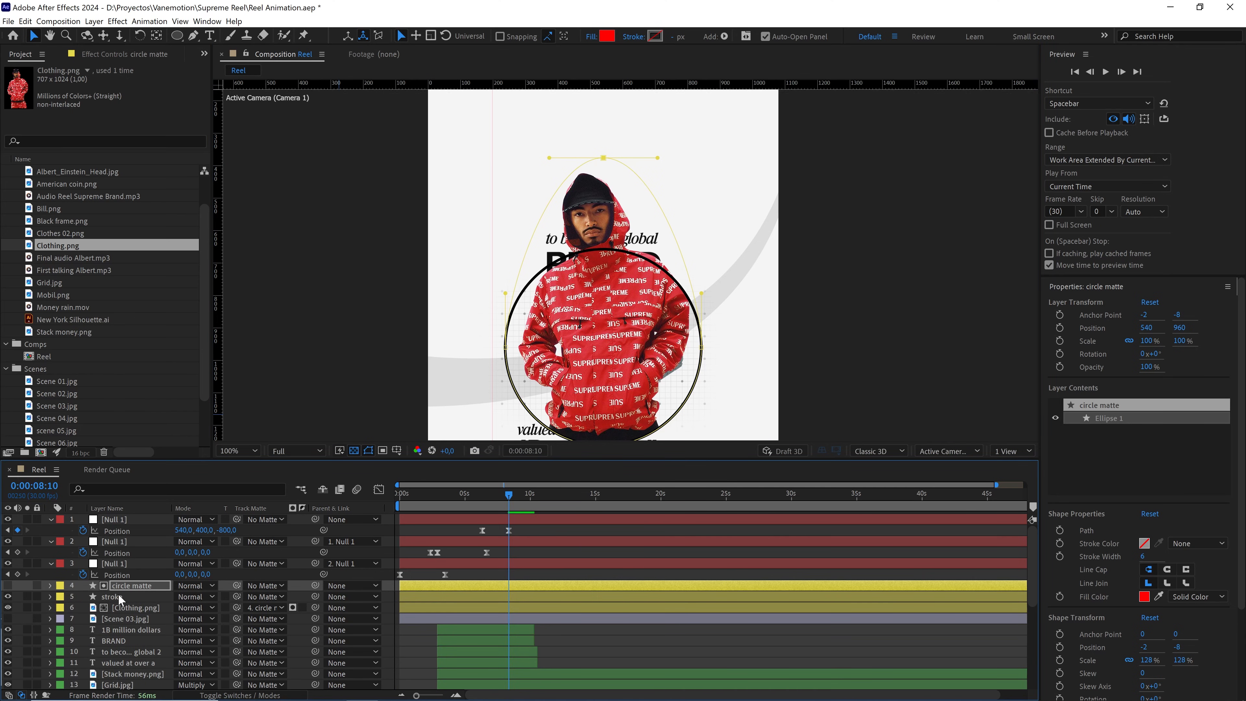
Place the stroke layer directly below Clothing.png so the ring sits behind the figure
drag(119, 598, 126, 616)
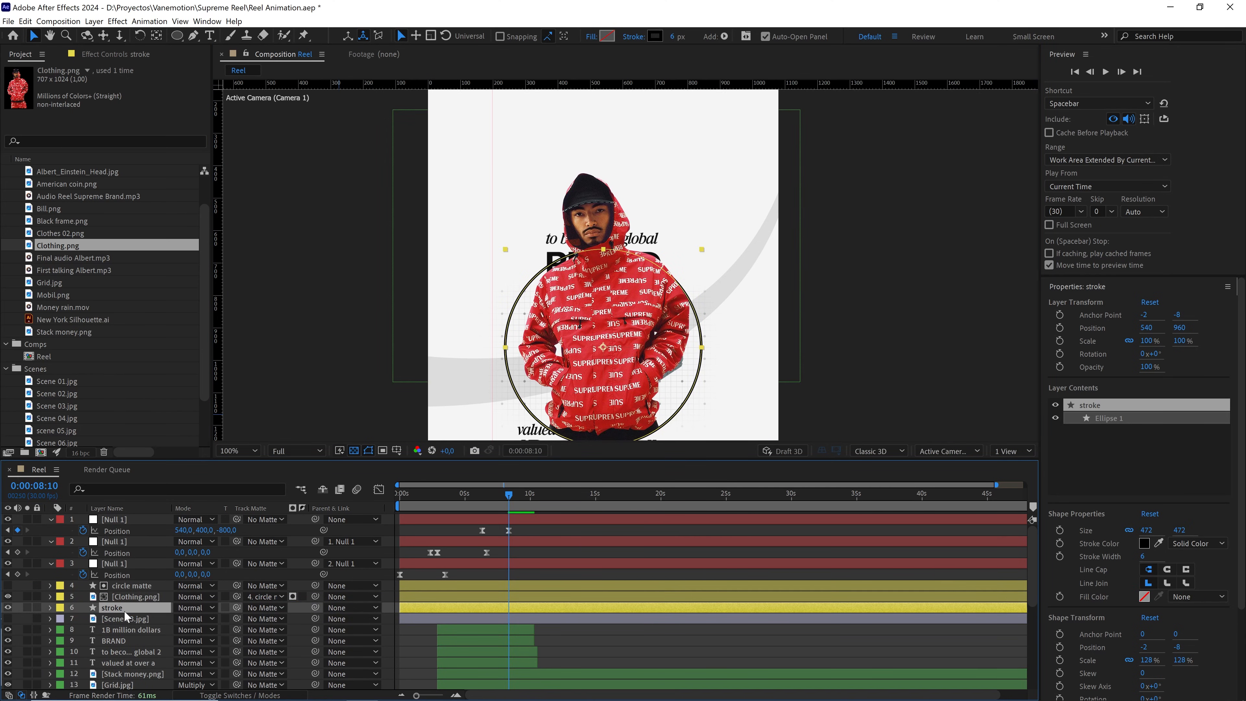
drag(639, 349, 635, 283)
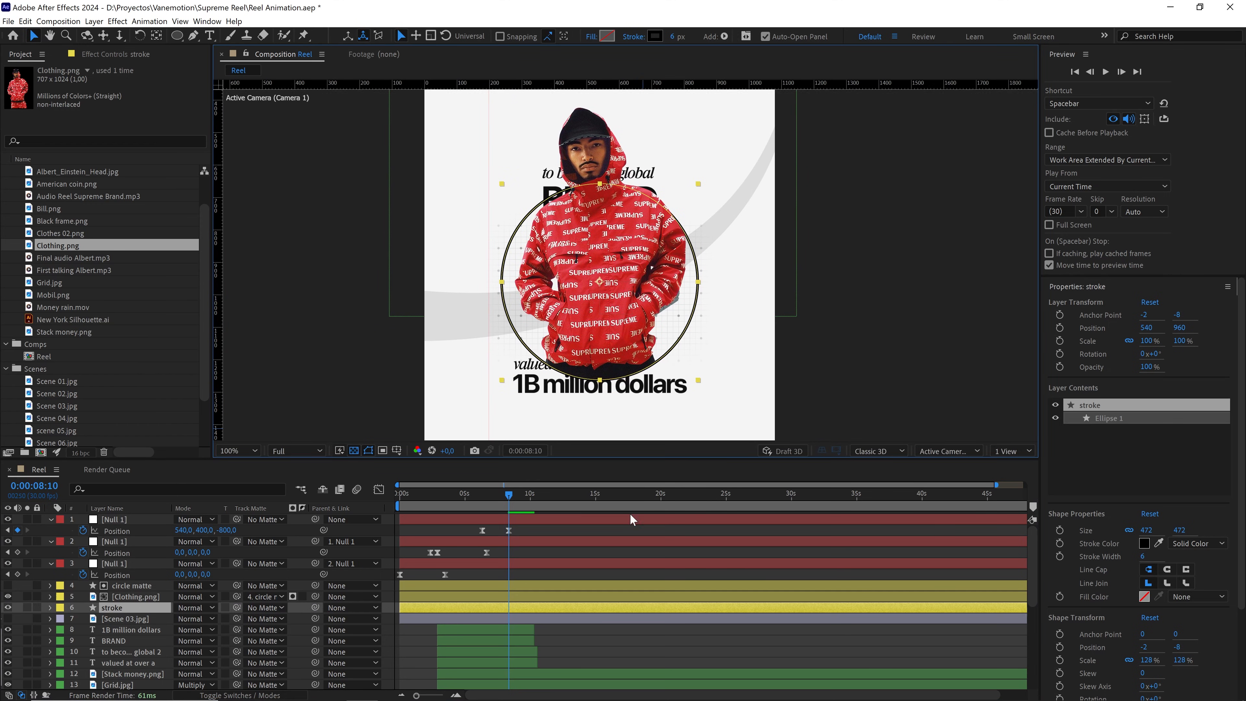
click(609, 571)
scroll(697, 341, up, 1)
drag(670, 381, 707, 275)
key(comma)
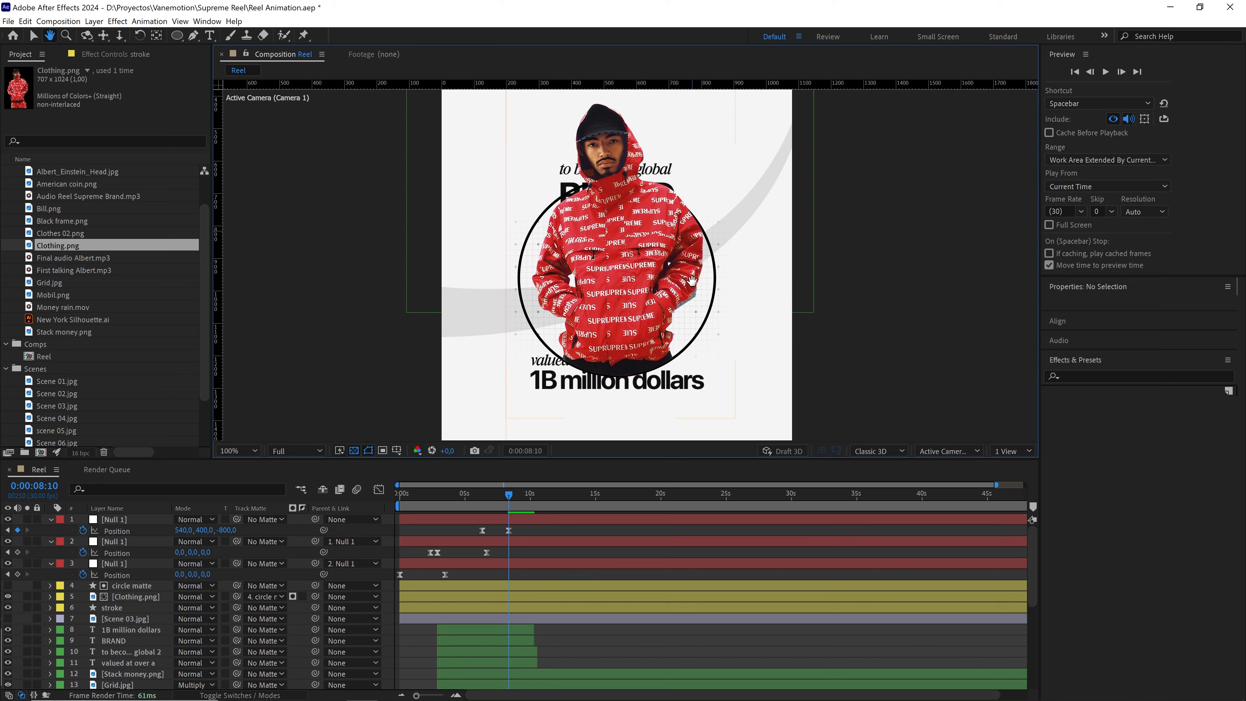
Show the Scene 03.jpg reference layer again and bring its "they don't just sell CLOTHES" caption into view
key(v)
click(135, 620)
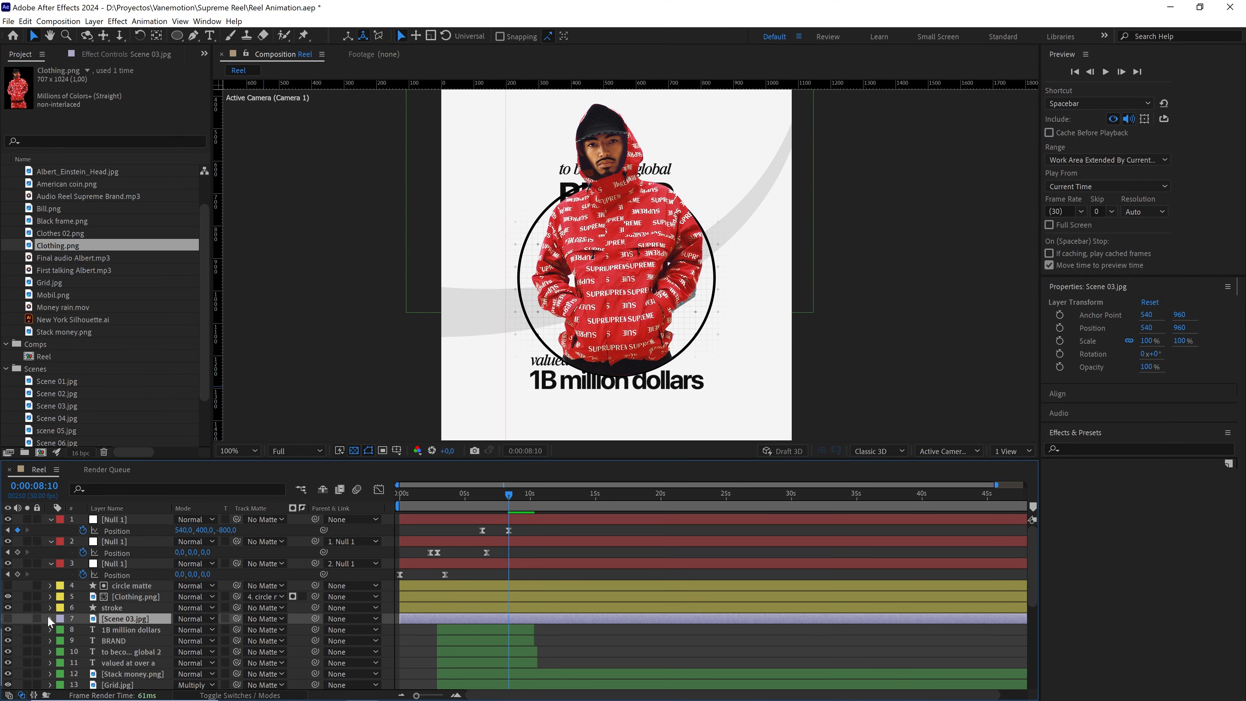
click(7, 618)
drag(682, 413, 694, 292)
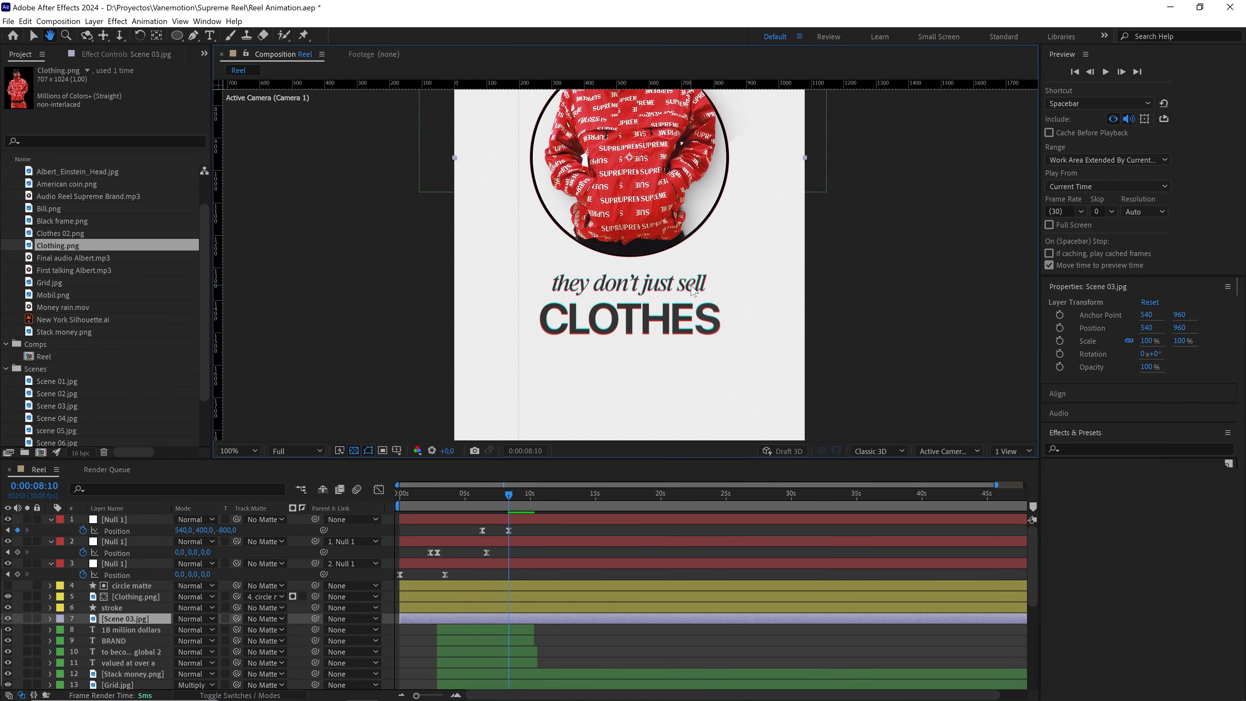
Duplicate the "1B million dollars" and BRAND text layers, place the copies above circle matte and label them yellow
click(140, 630)
shift+click(127, 639)
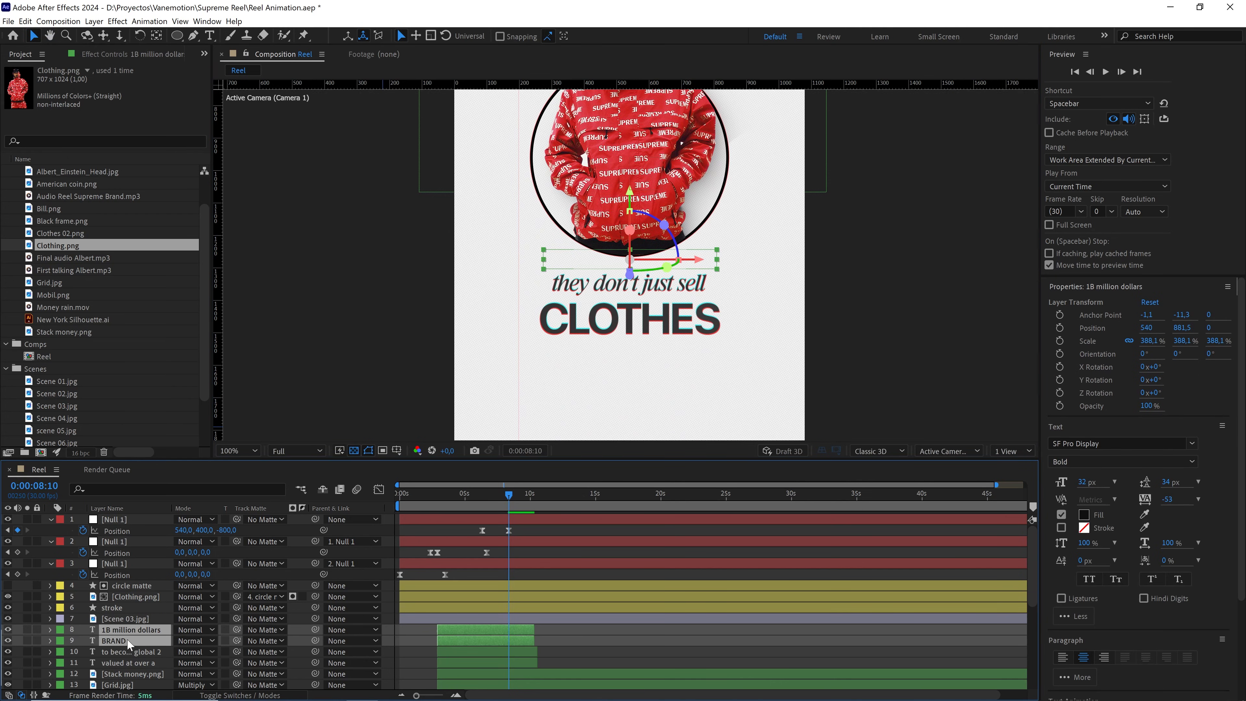
key(ctrl+d)
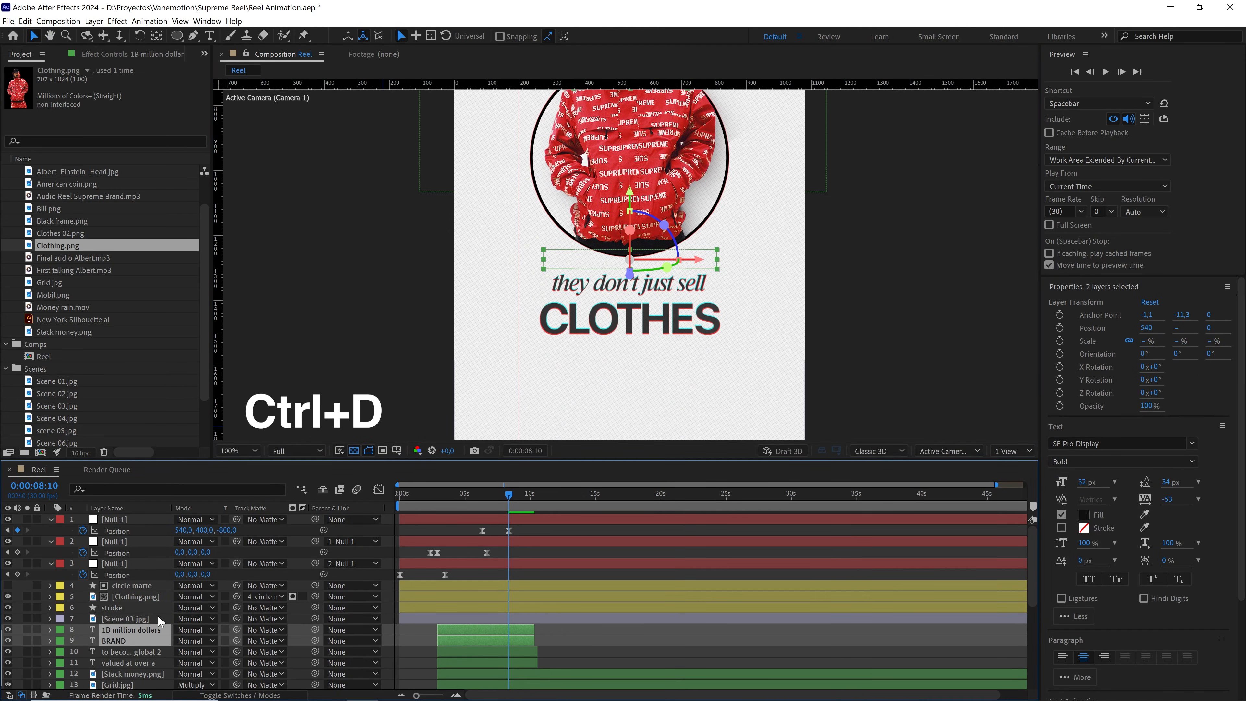
drag(139, 627, 147, 589)
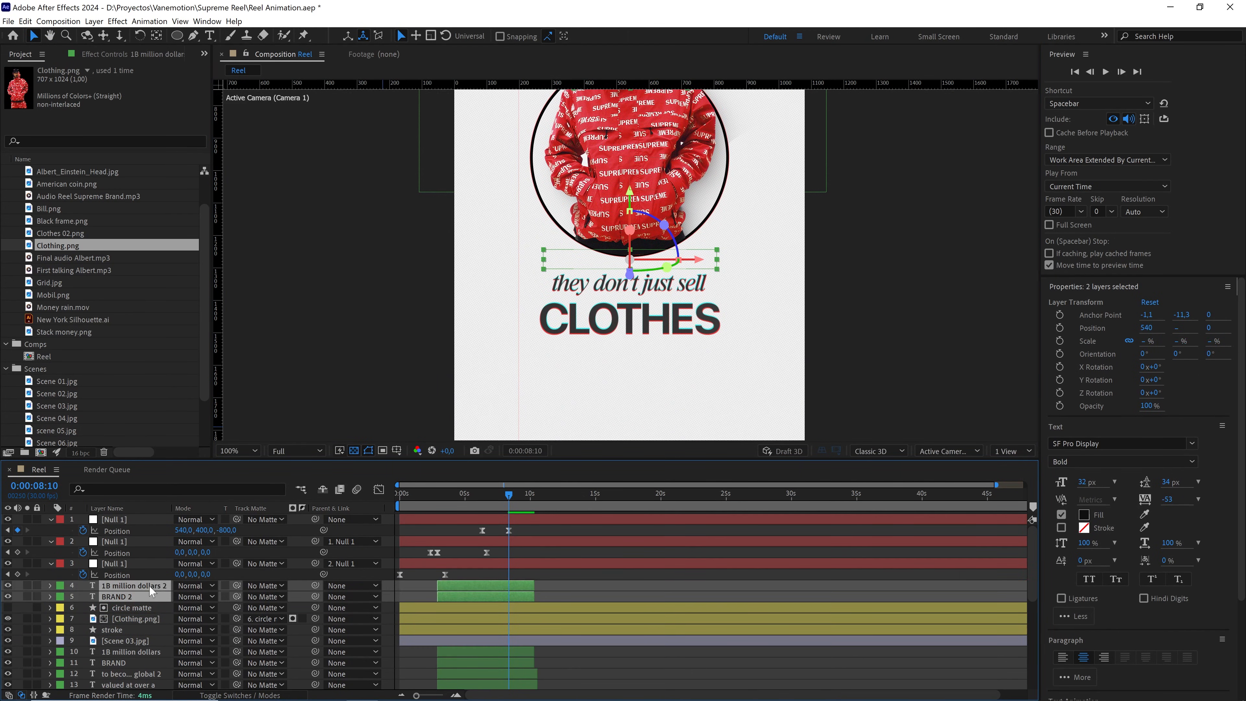
click(57, 585)
click(102, 418)
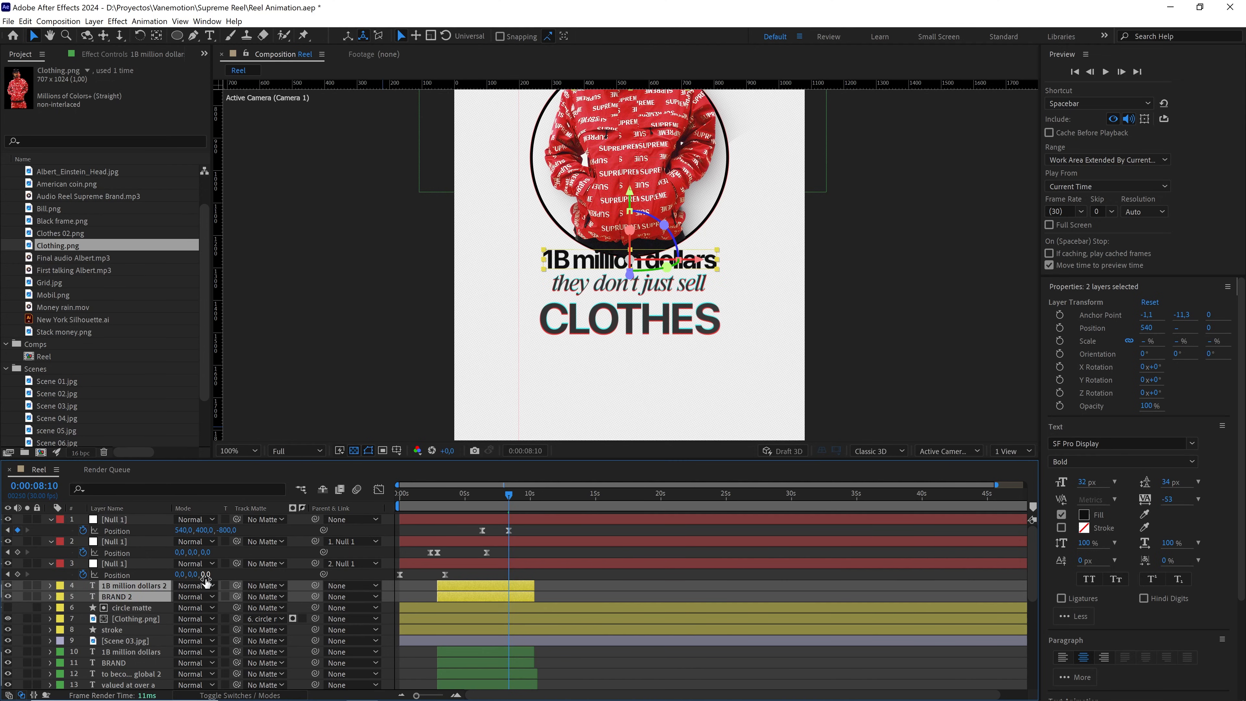
Turn off 3D for the copied "1B million dollars 2" and BRAND 2 text layers
key(F4)
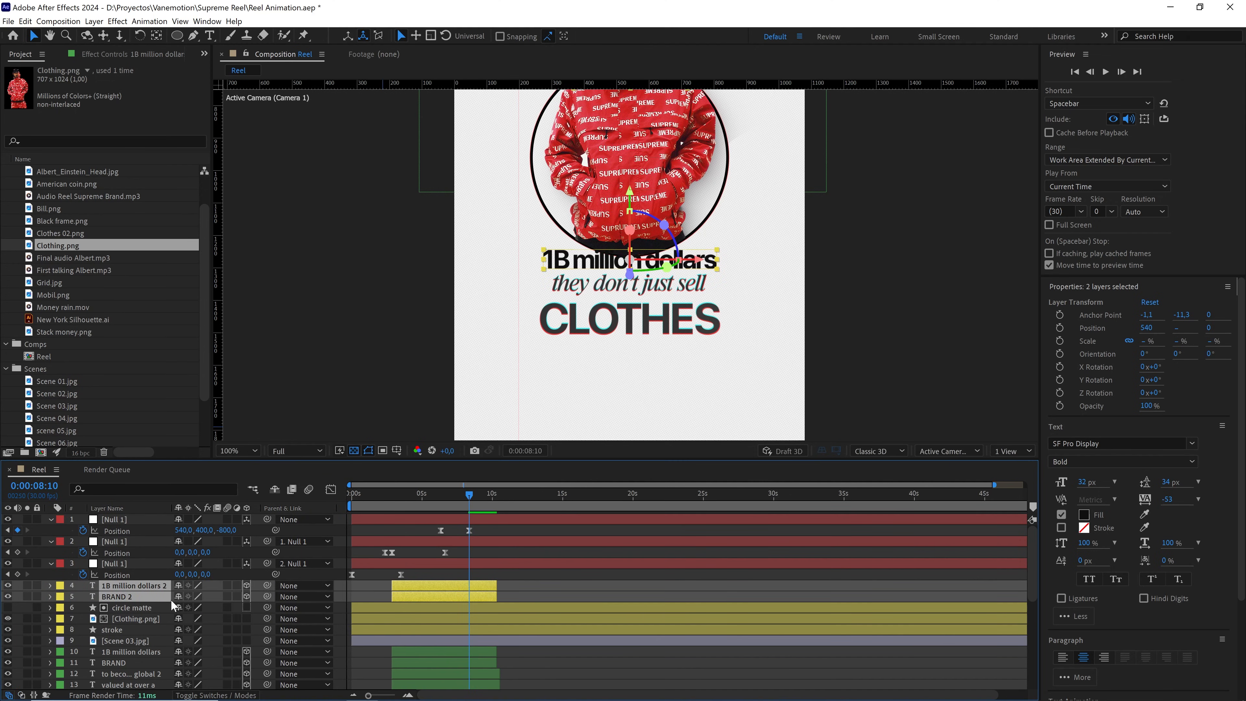
click(246, 586)
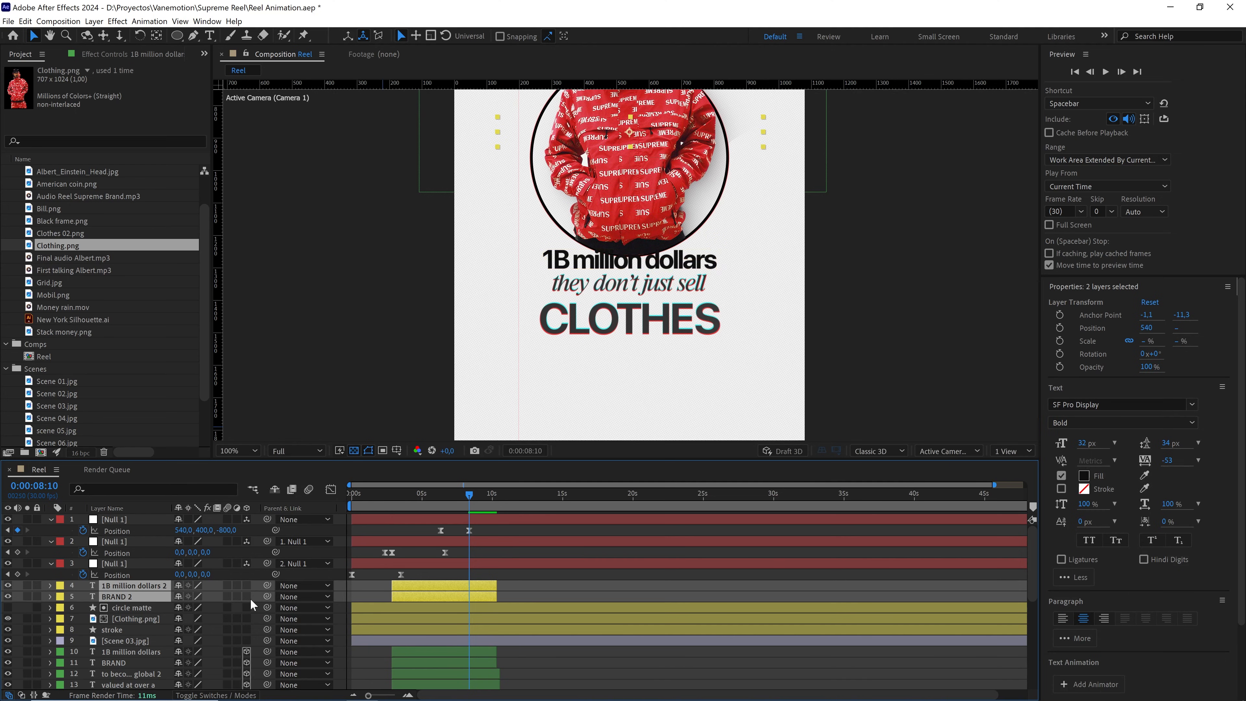
click(543, 581)
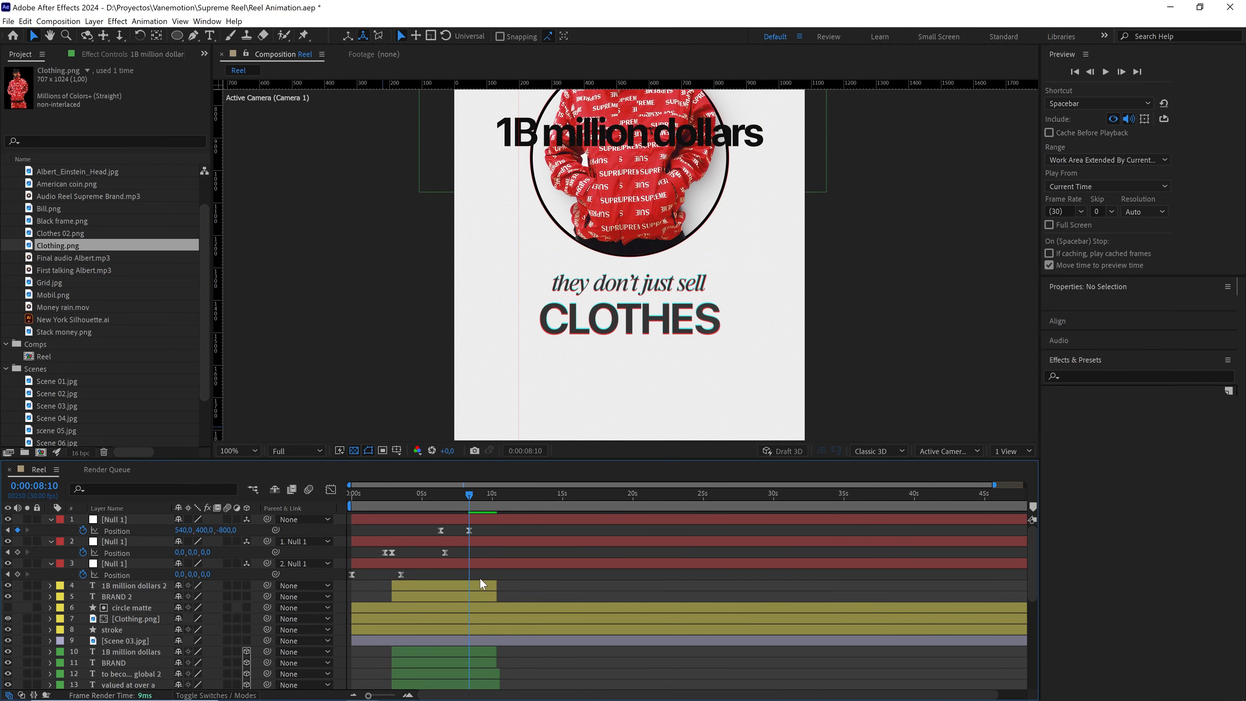
Move the "1B million dollars" copy onto the reference's large caption word and change its text to "CLOTHES"
click(459, 588)
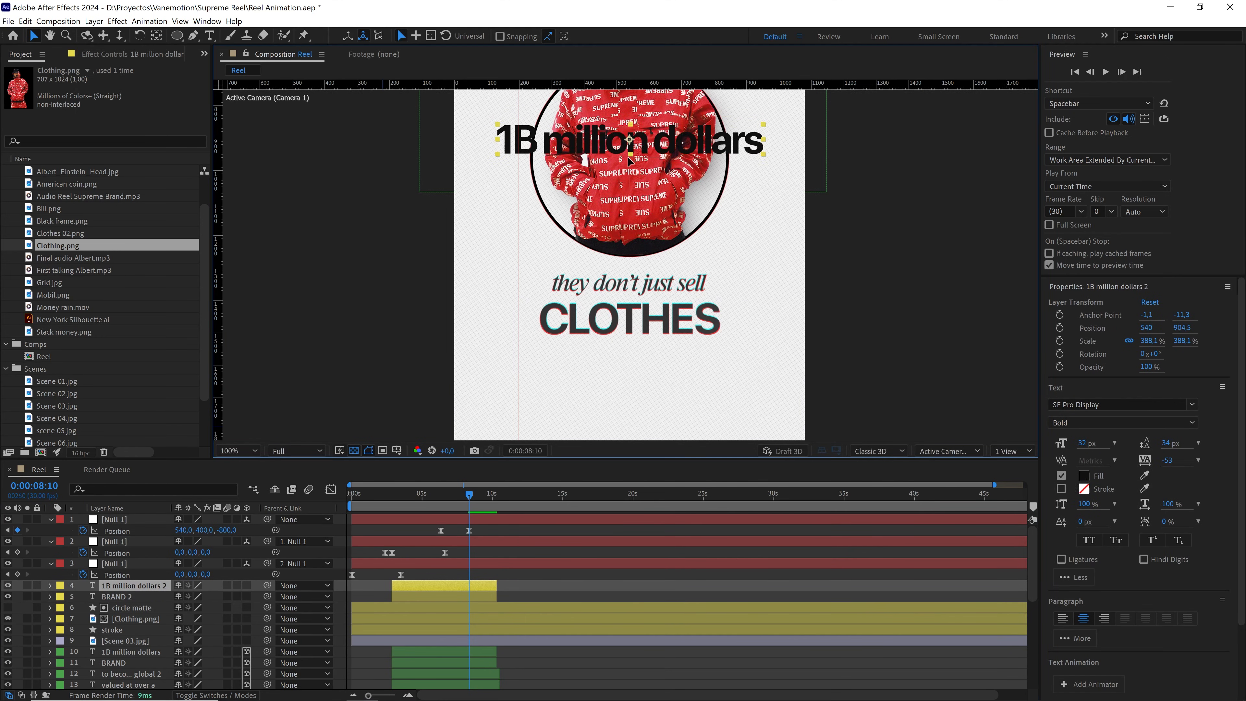
drag(639, 131, 631, 319)
double_click(631, 320)
text(CLOTHES)
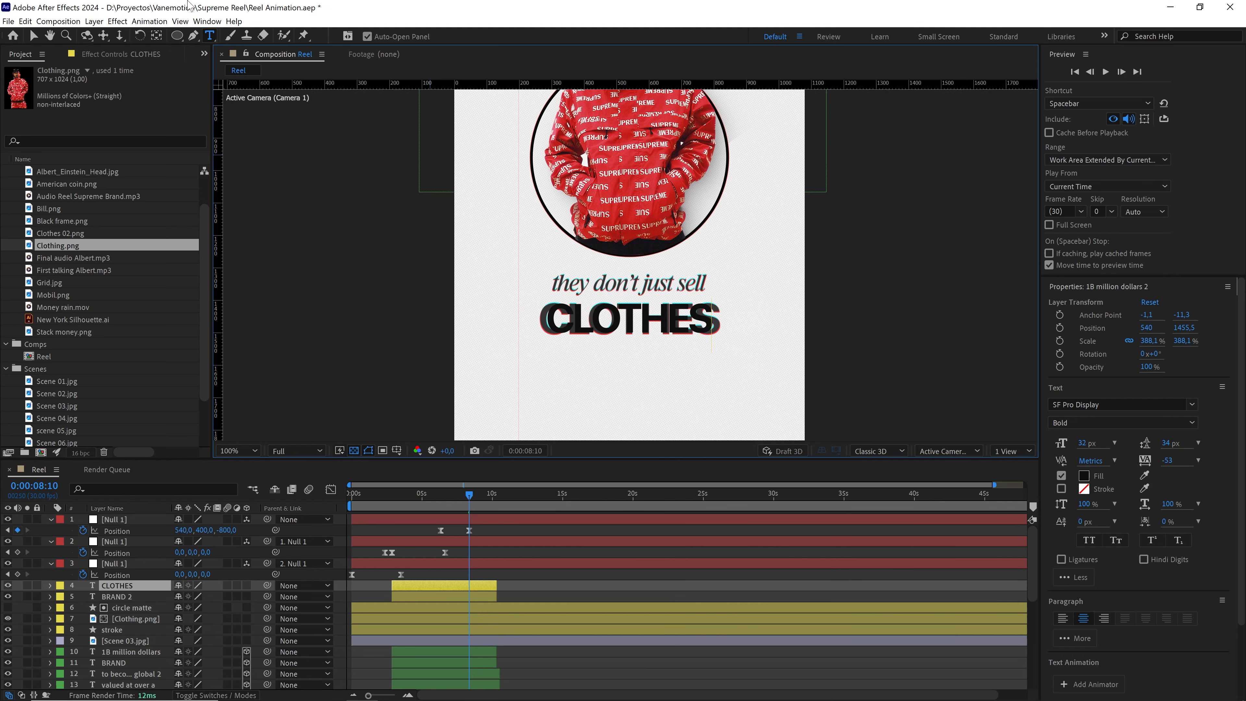
click(34, 35)
Scale the CLOTHES text up to about 431% so it matches the reference lettering
key(period)
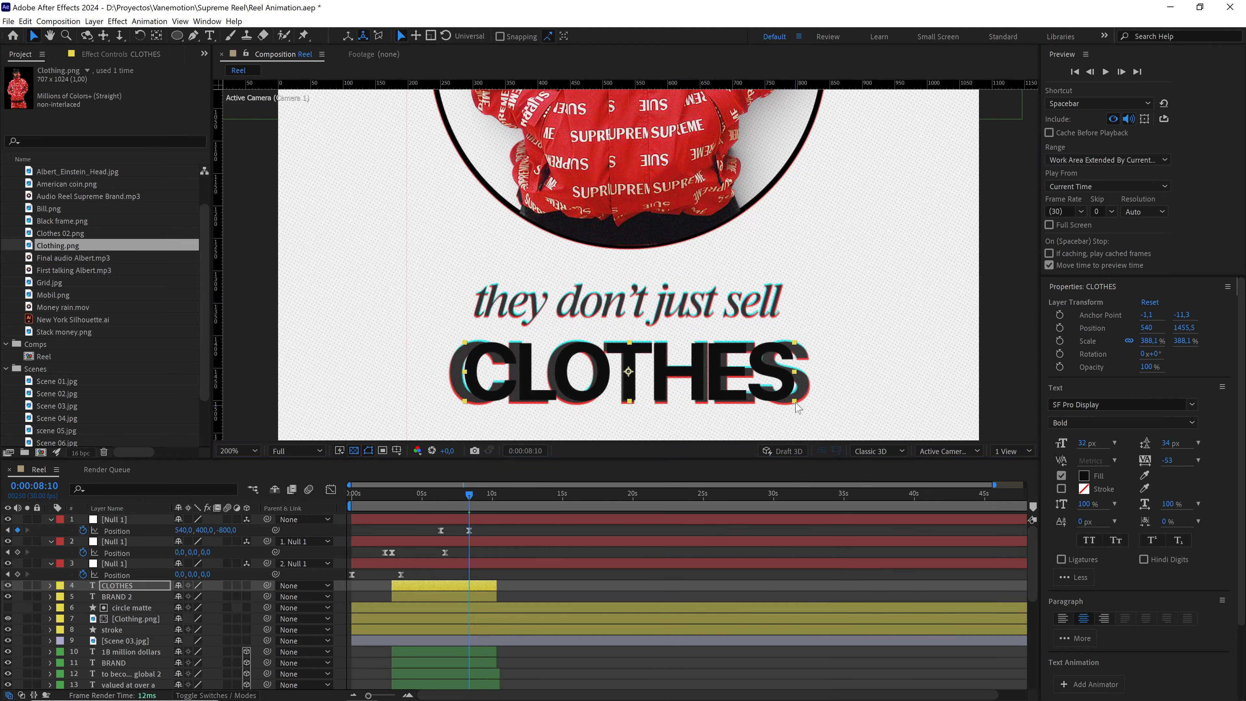
drag(797, 408, 803, 410)
key(Caps_Lock)
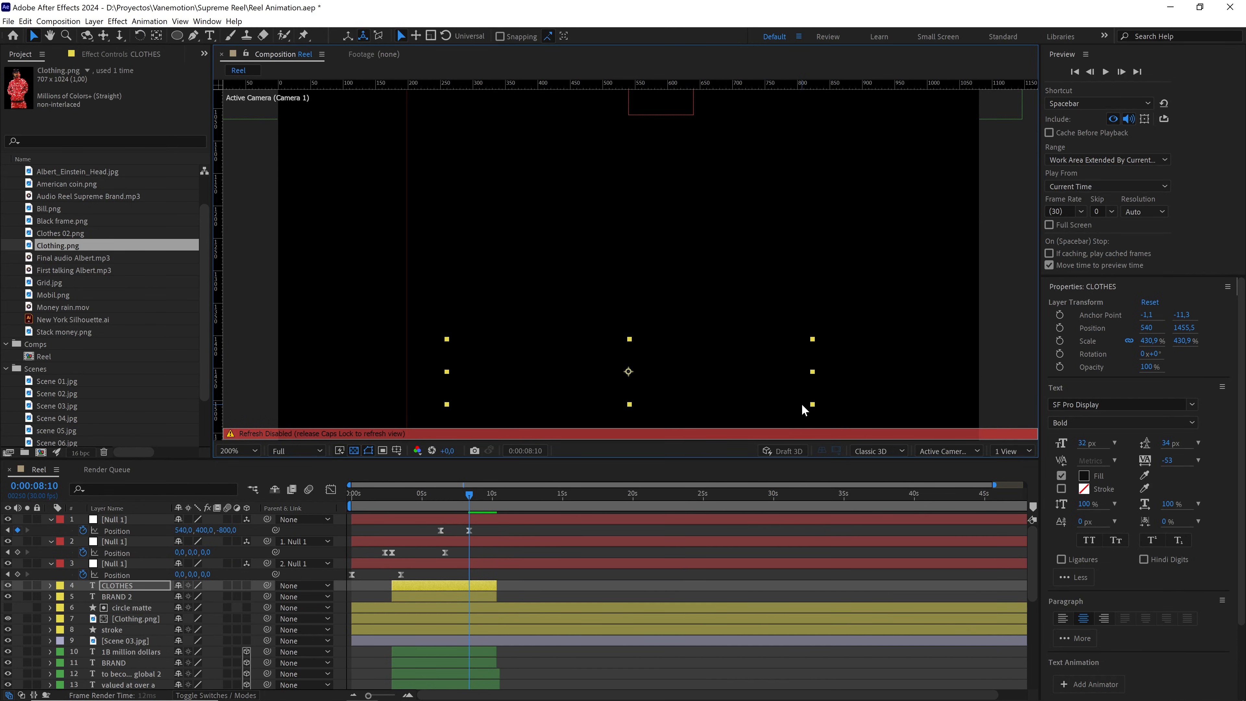
key(Caps_Lock)
scroll(750, 348, down, 2)
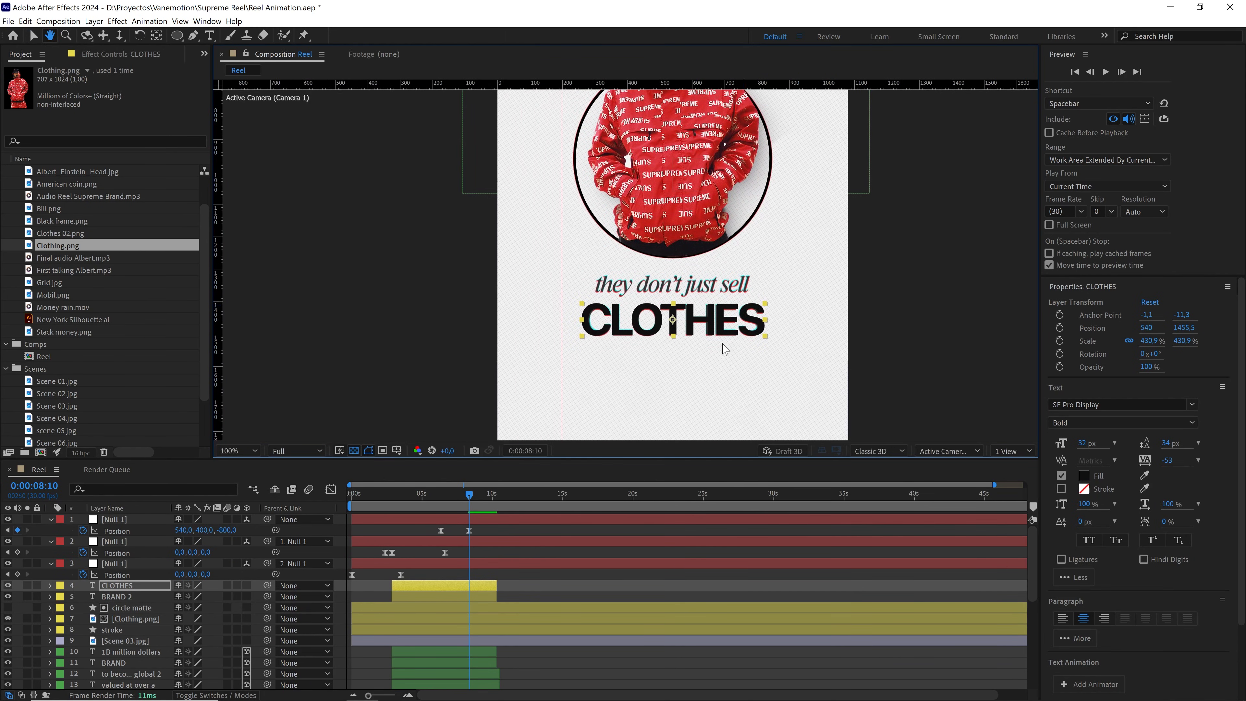
Delete the duplicated BRAND 2 text layer
click(469, 597)
drag(715, 209, 698, 327)
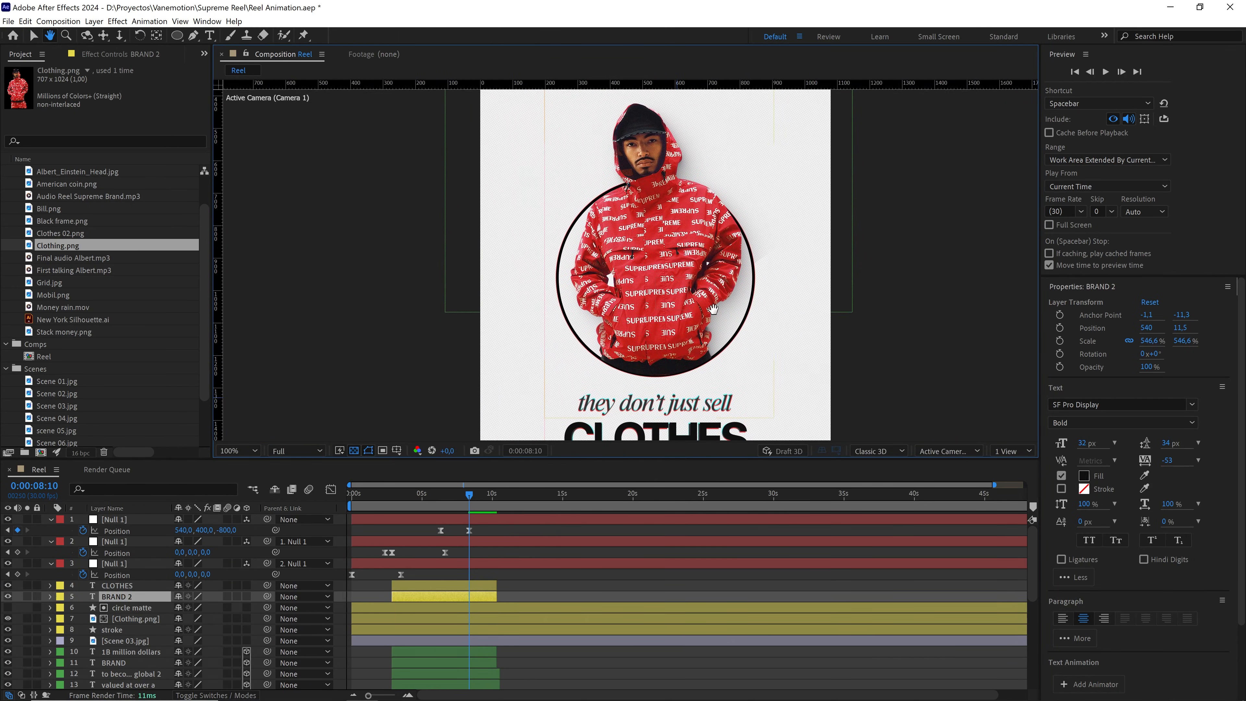
key(u)
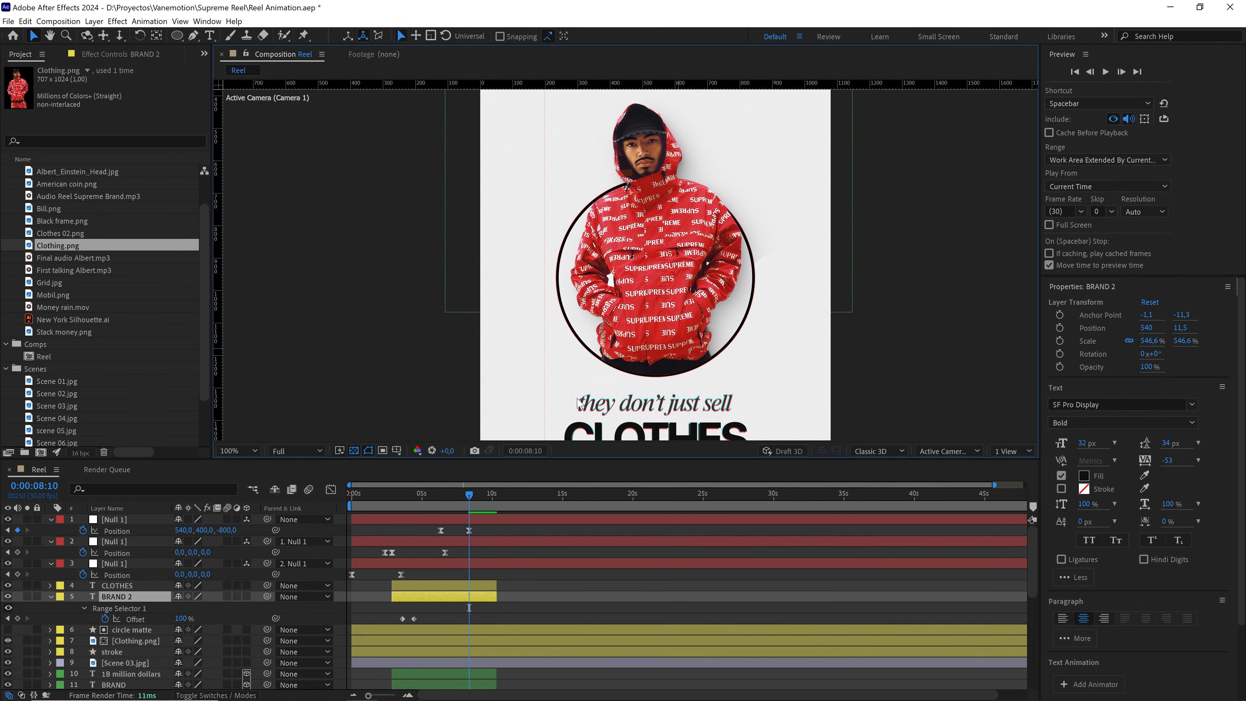
scroll(616, 353, down, 2)
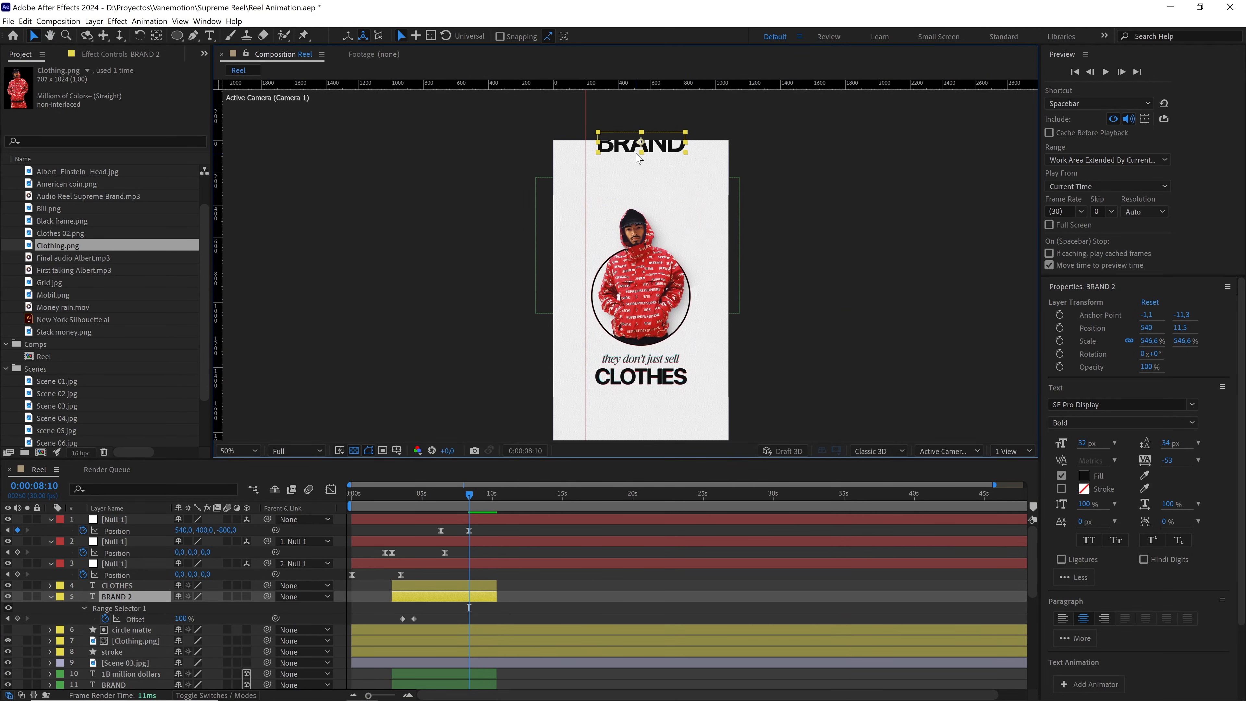
drag(638, 158, 640, 287)
scroll(651, 275, up, 2)
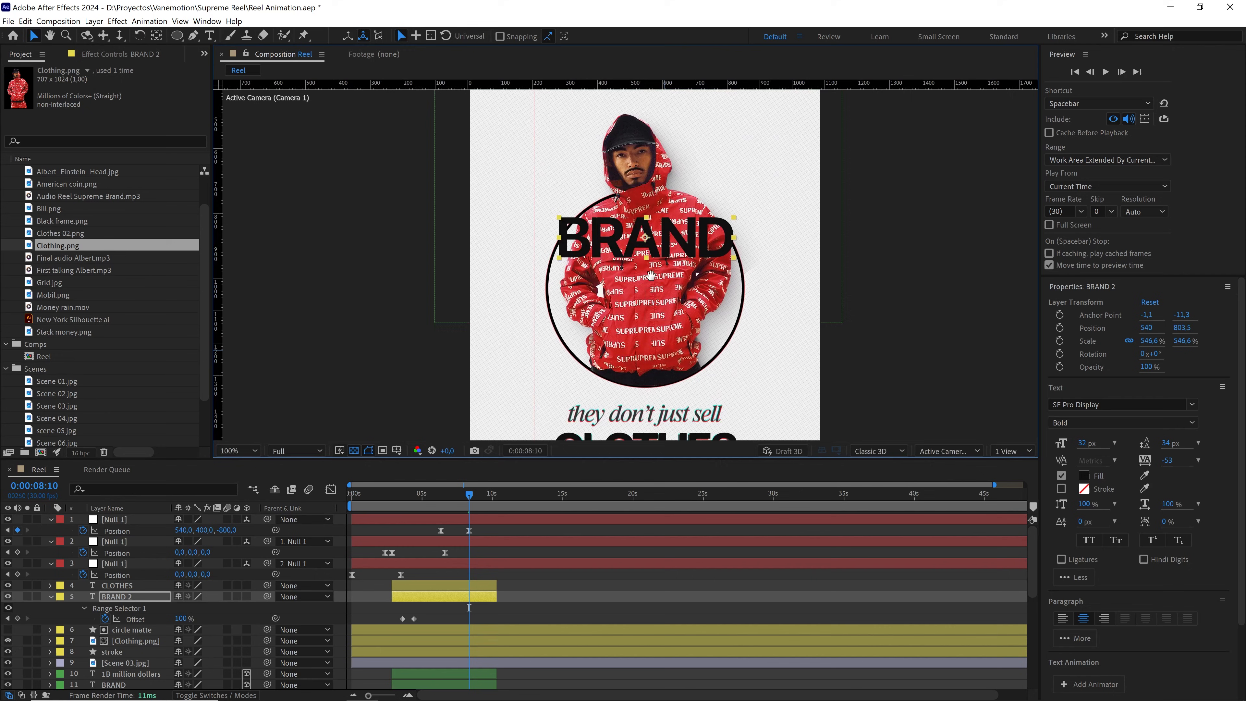
scroll(650, 275, down, 2)
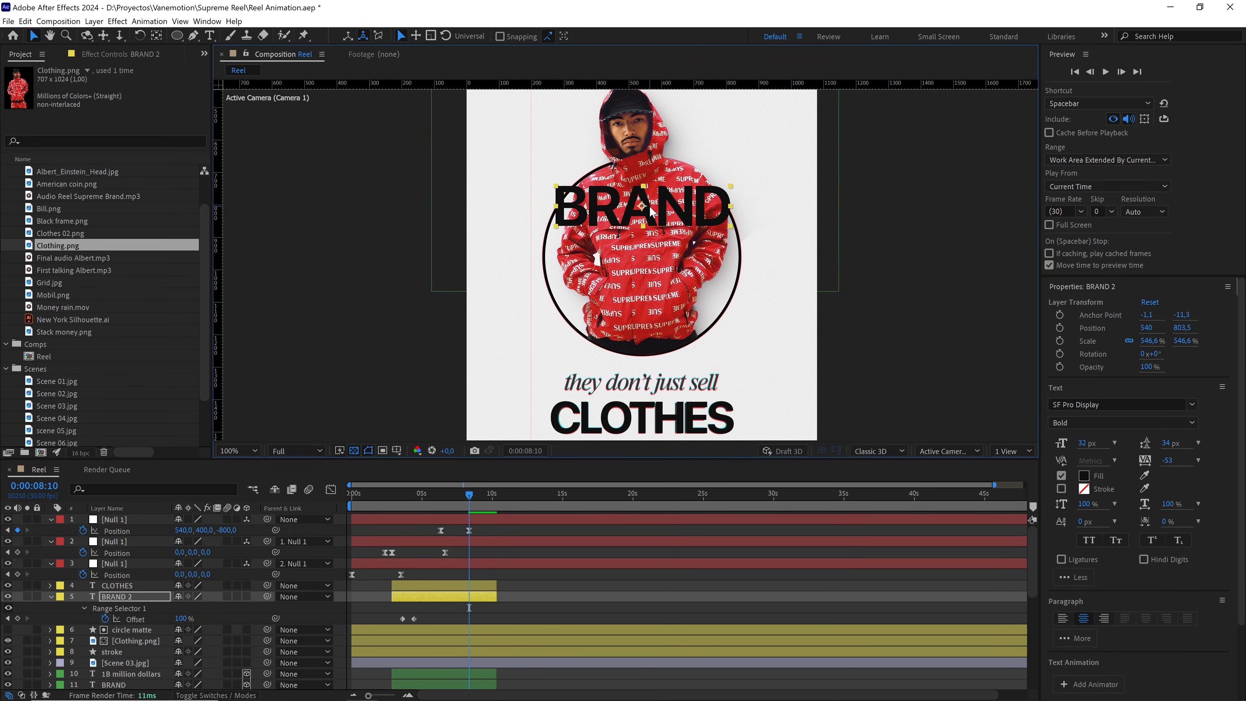
key(Delete)
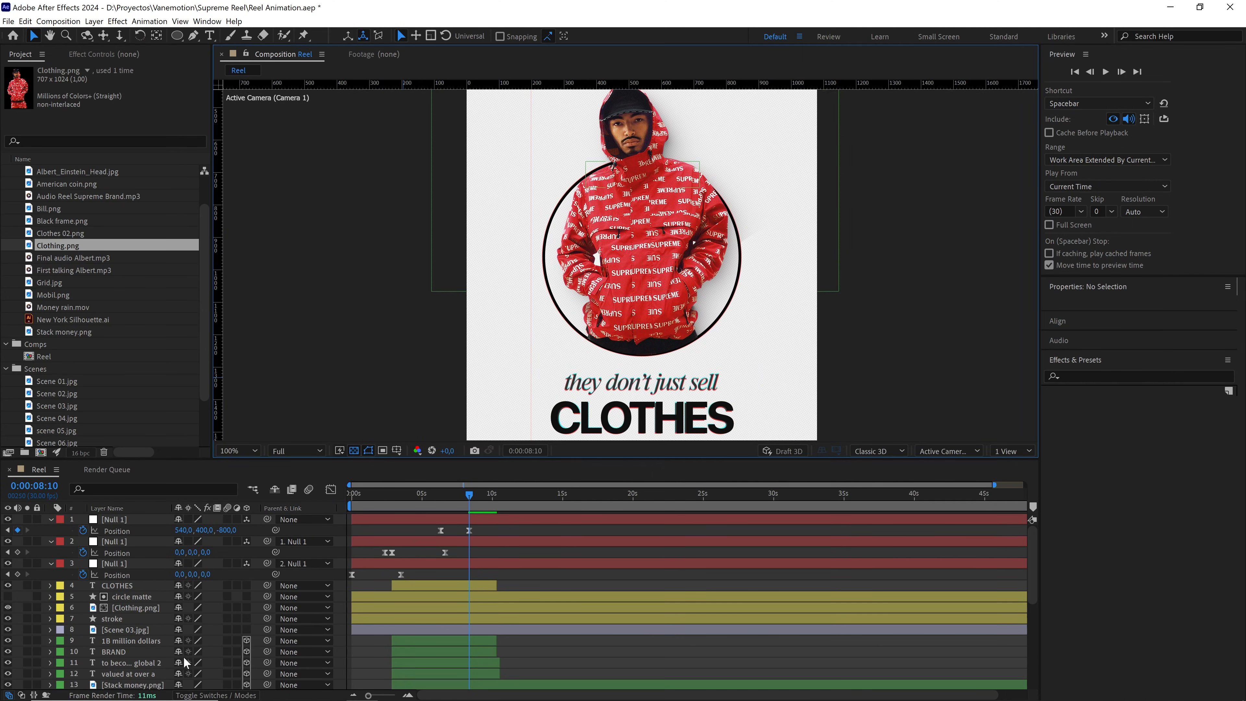
Duplicate the "valued at over a" text layer, place the copy above CLOTHES and label it yellow
click(131, 672)
key(ctrl+d)
drag(149, 672, 160, 582)
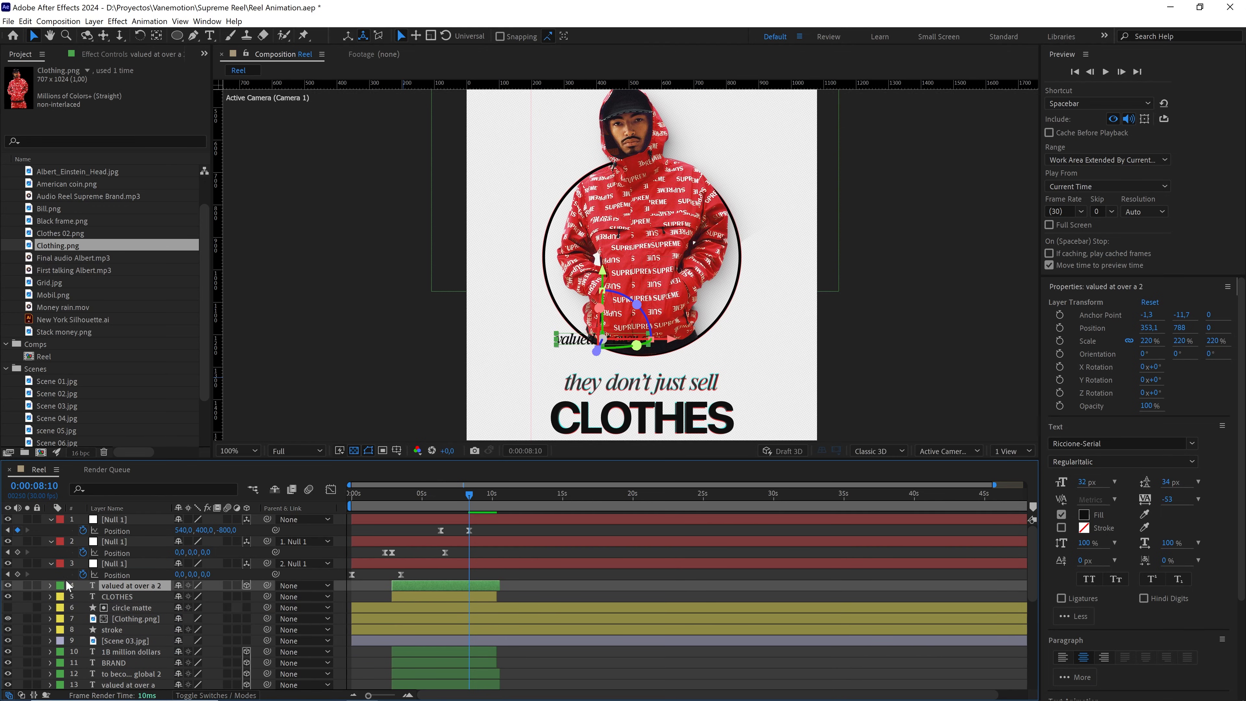
click(59, 589)
click(108, 423)
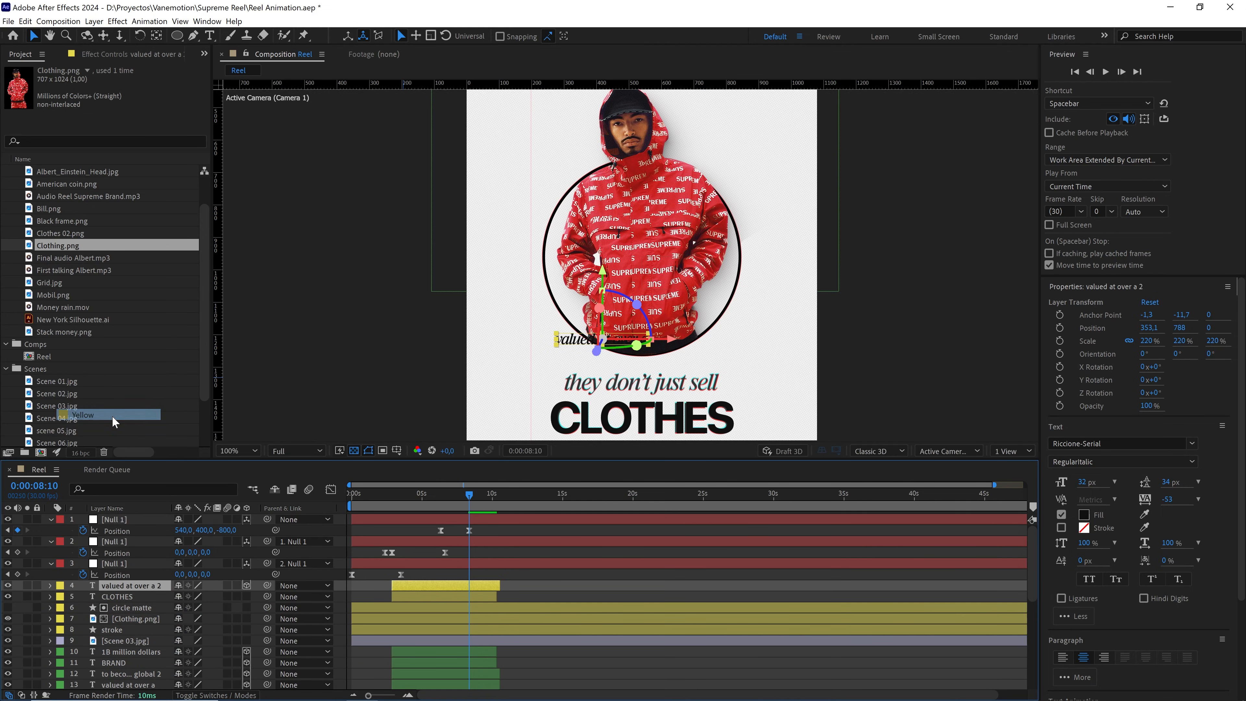
Turn off 3D for the "valued at over a 2" layer and center it in the composition
scroll(514, 413, up, 1)
drag(537, 393, 548, 258)
scroll(562, 322, down, 1)
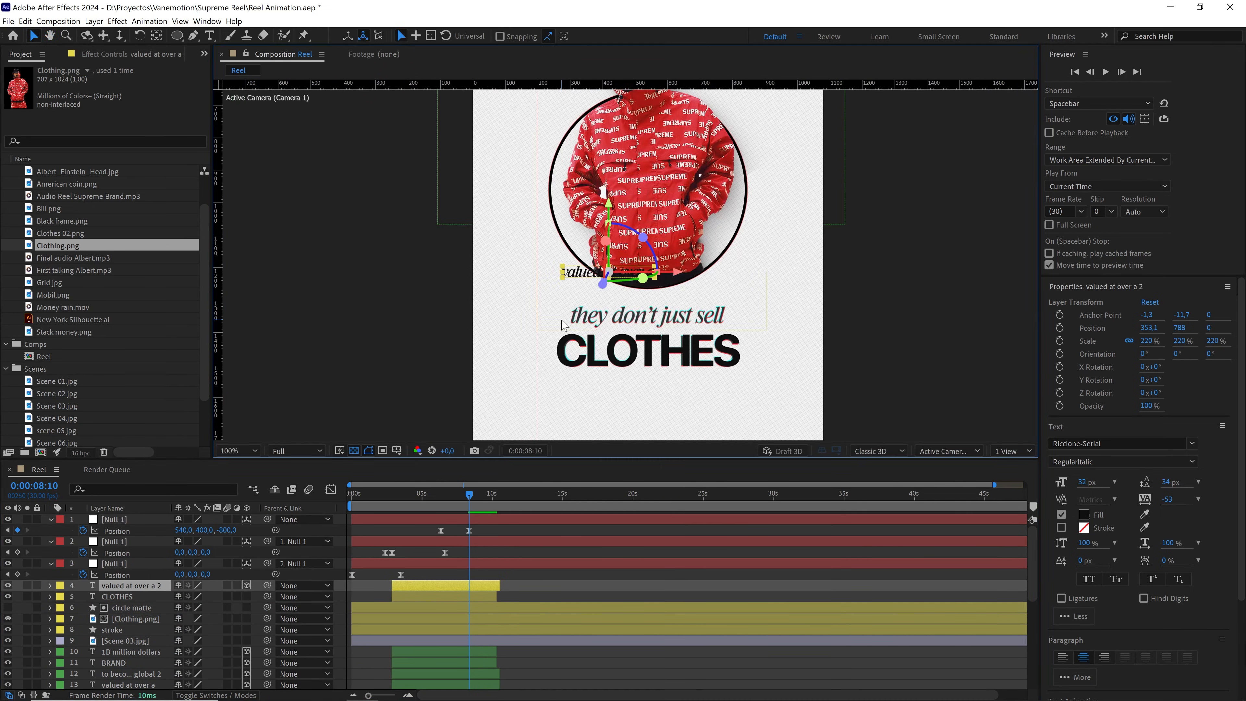
click(246, 586)
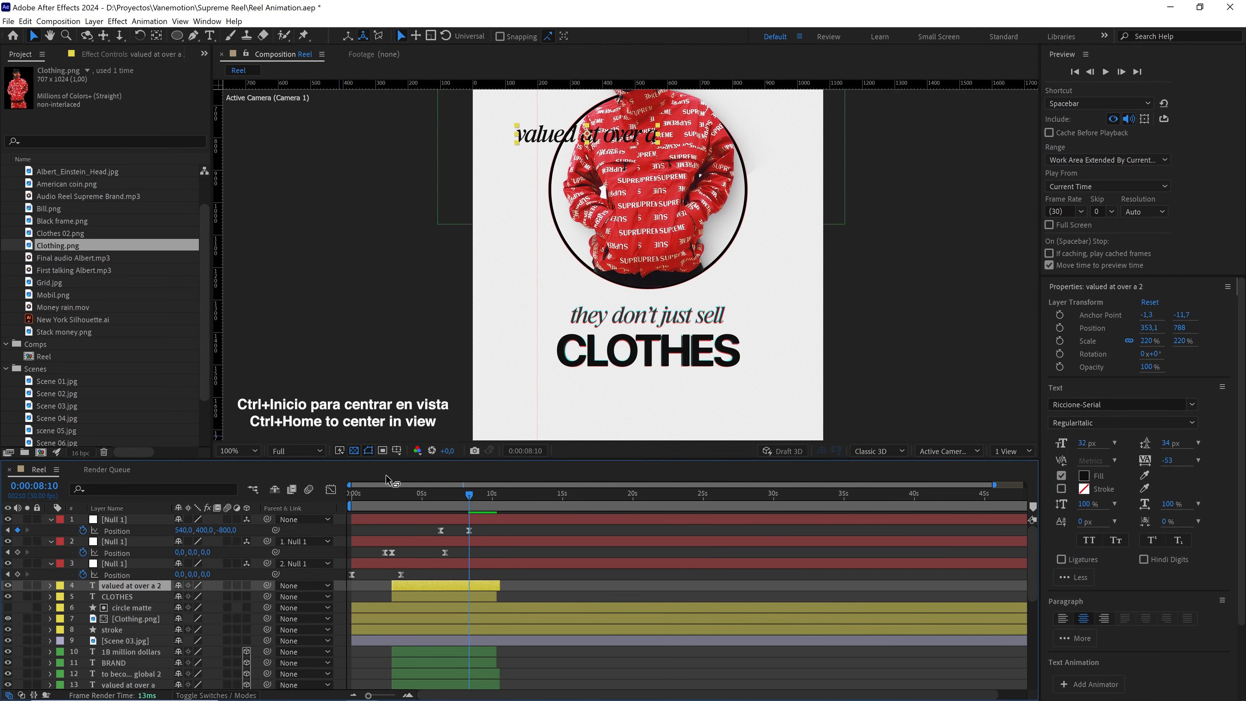
key(ctrl+Home)
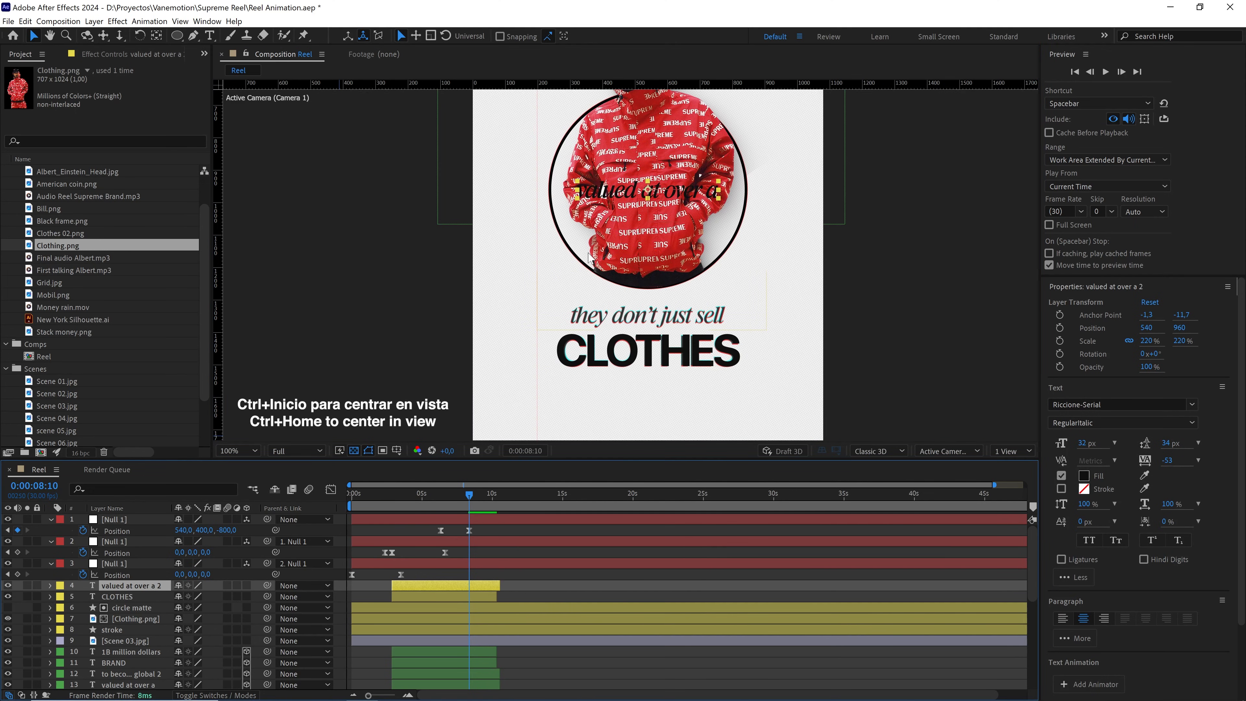
Move the centered text down onto the reference's italic caption line and change it to "thet don´t just sell"
drag(652, 195, 667, 329)
scroll(655, 320, up, 1)
double_click(667, 327)
key(BackSpace)
text(th)
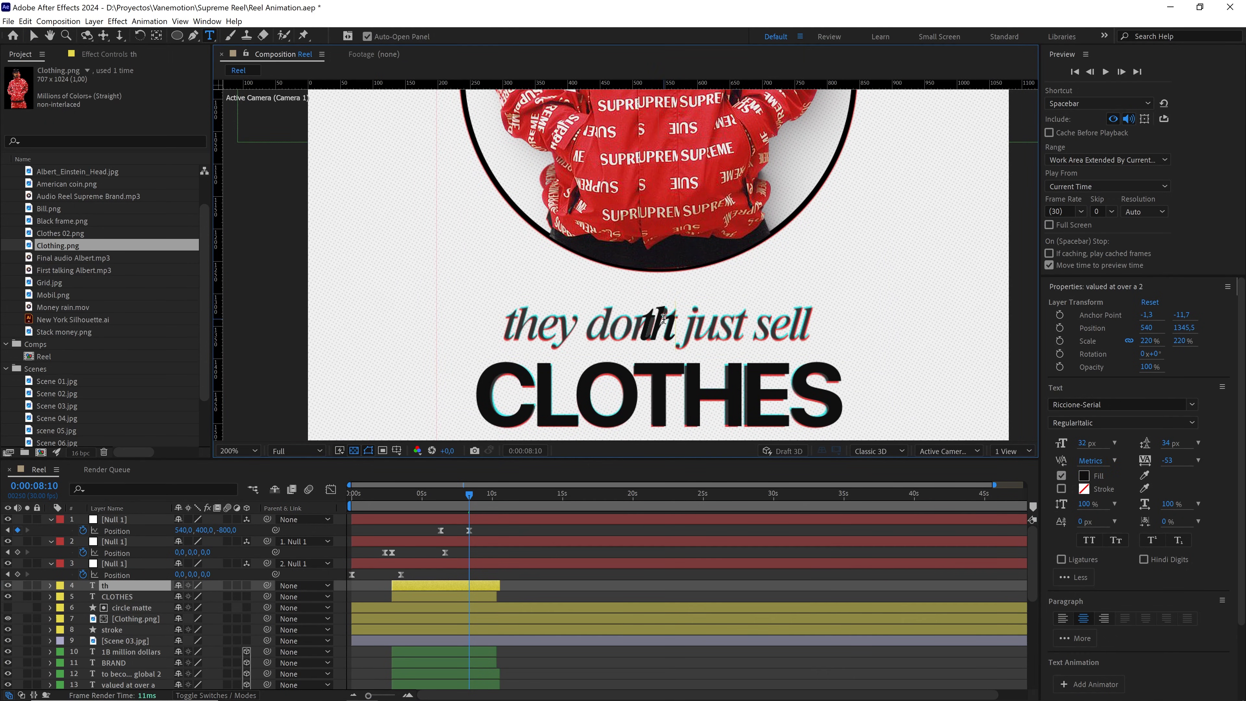
text(et don)
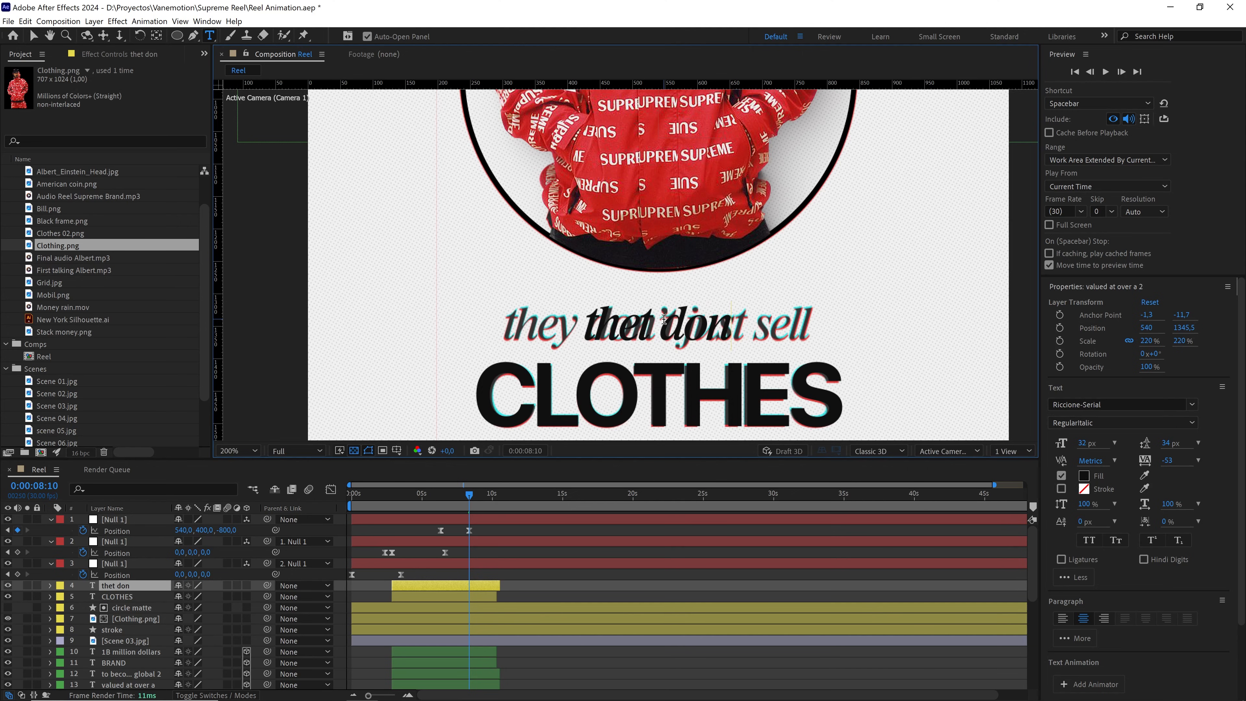
text(´t just sell)
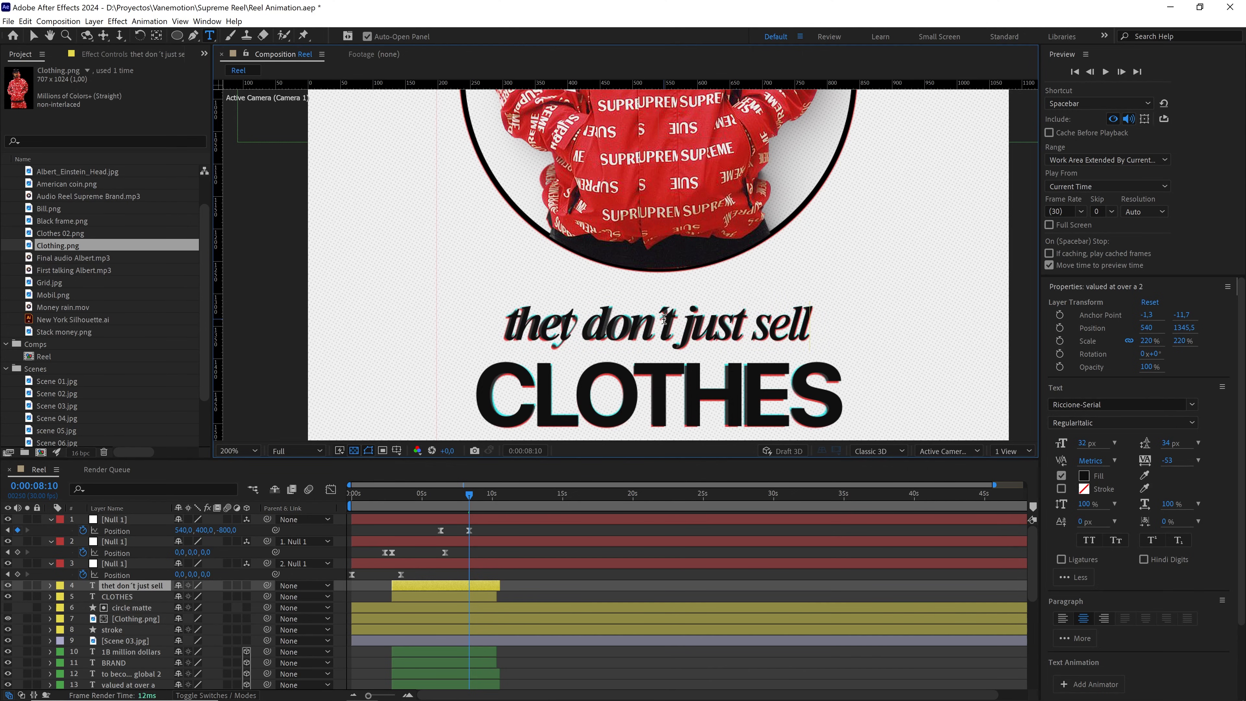
click(160, 588)
Hide the Scene 03.jpg reference layer so the rebuilt caption and figure sit over the money scene
scroll(609, 261, down, 1)
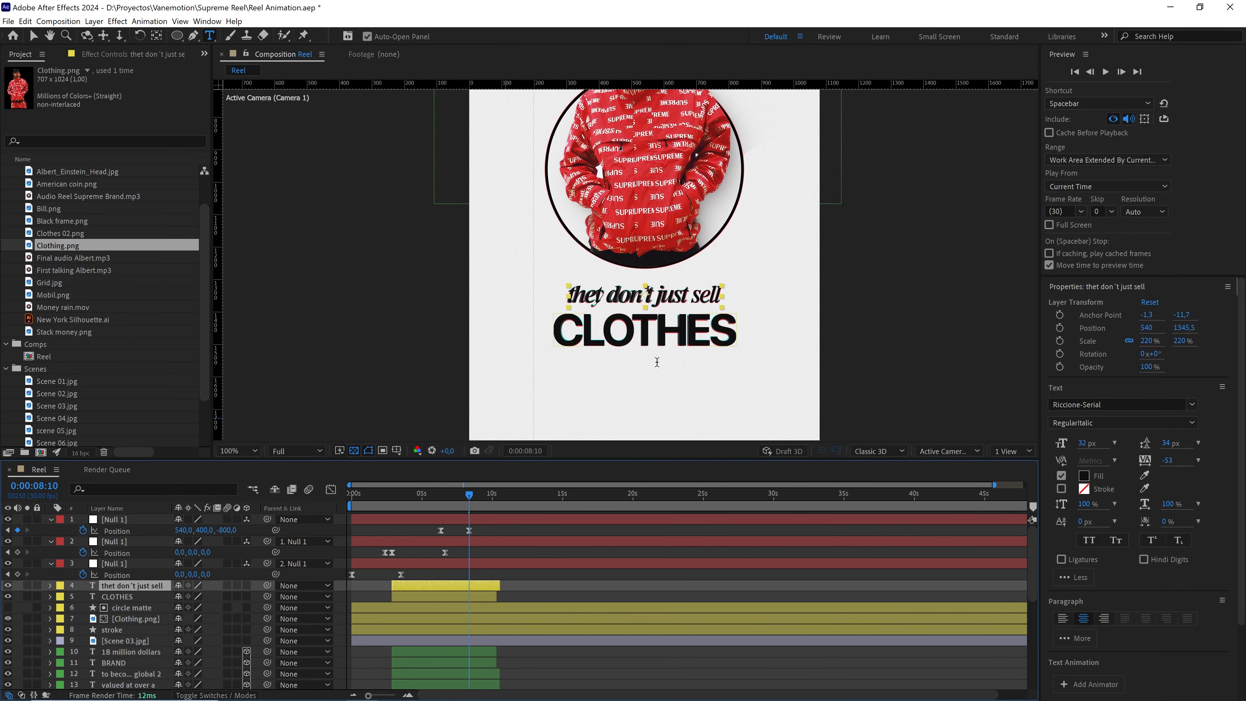
drag(657, 362, 673, 312)
click(108, 641)
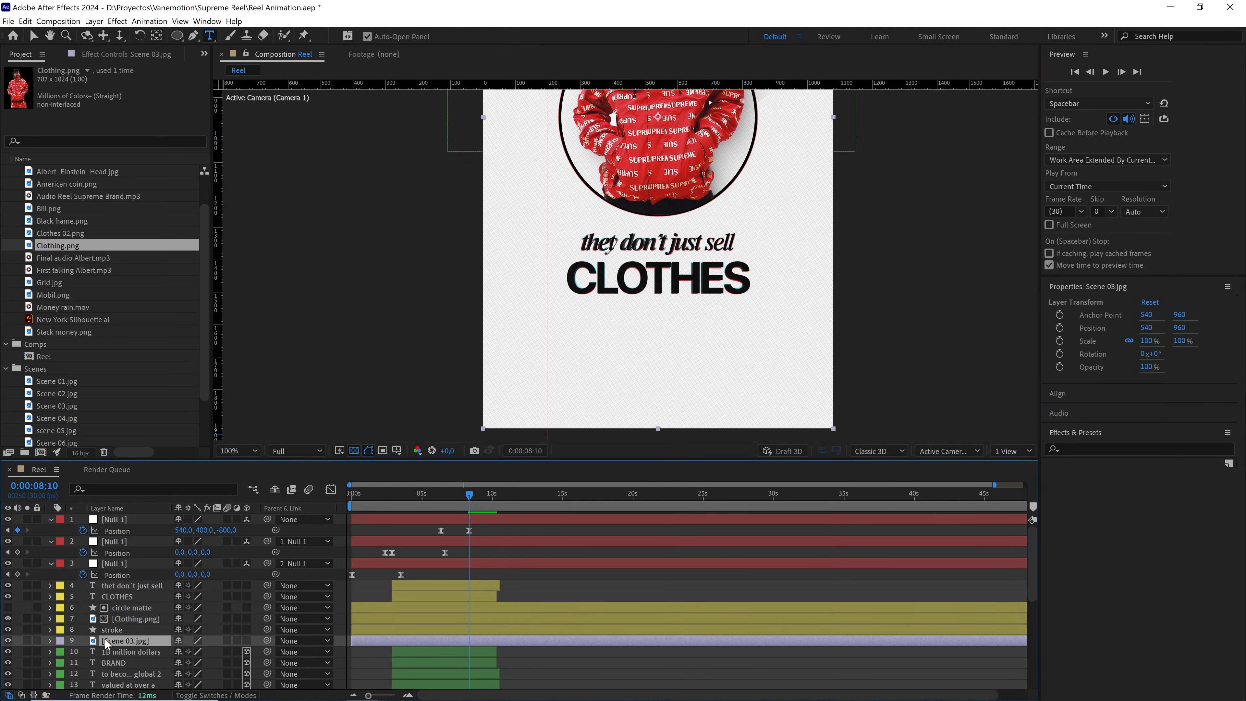
click(9, 641)
drag(652, 211, 641, 304)
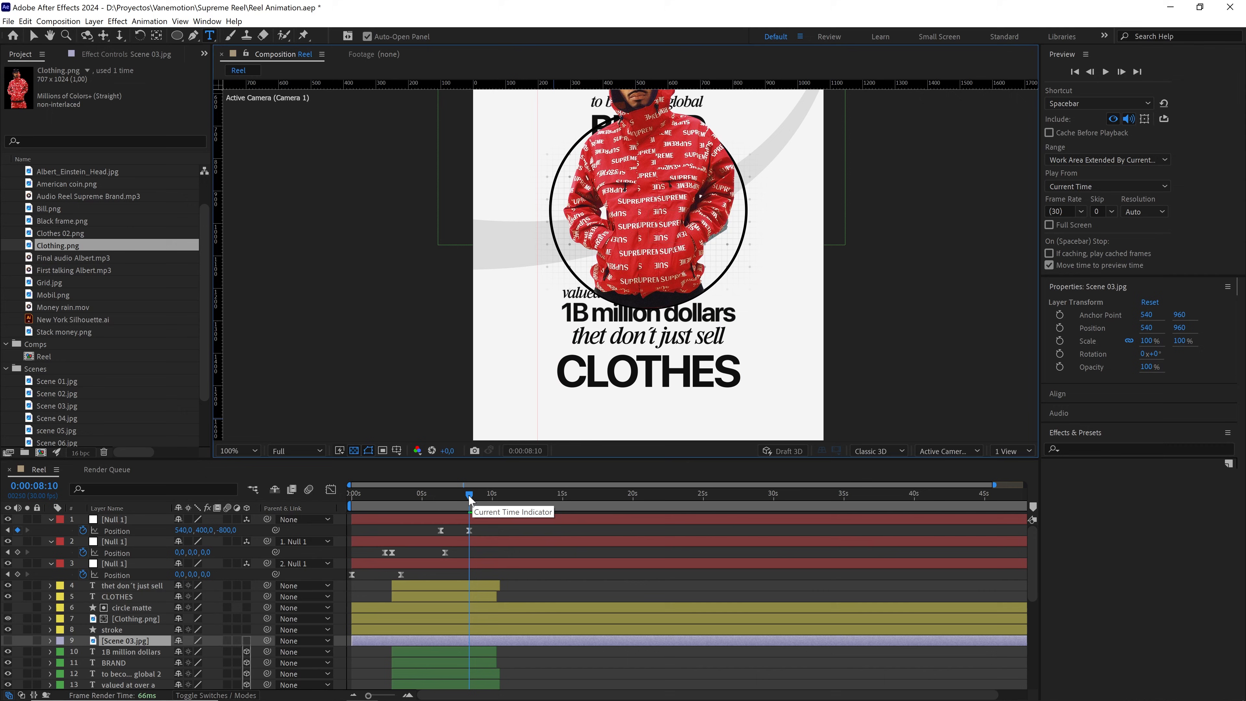
click(29, 39)
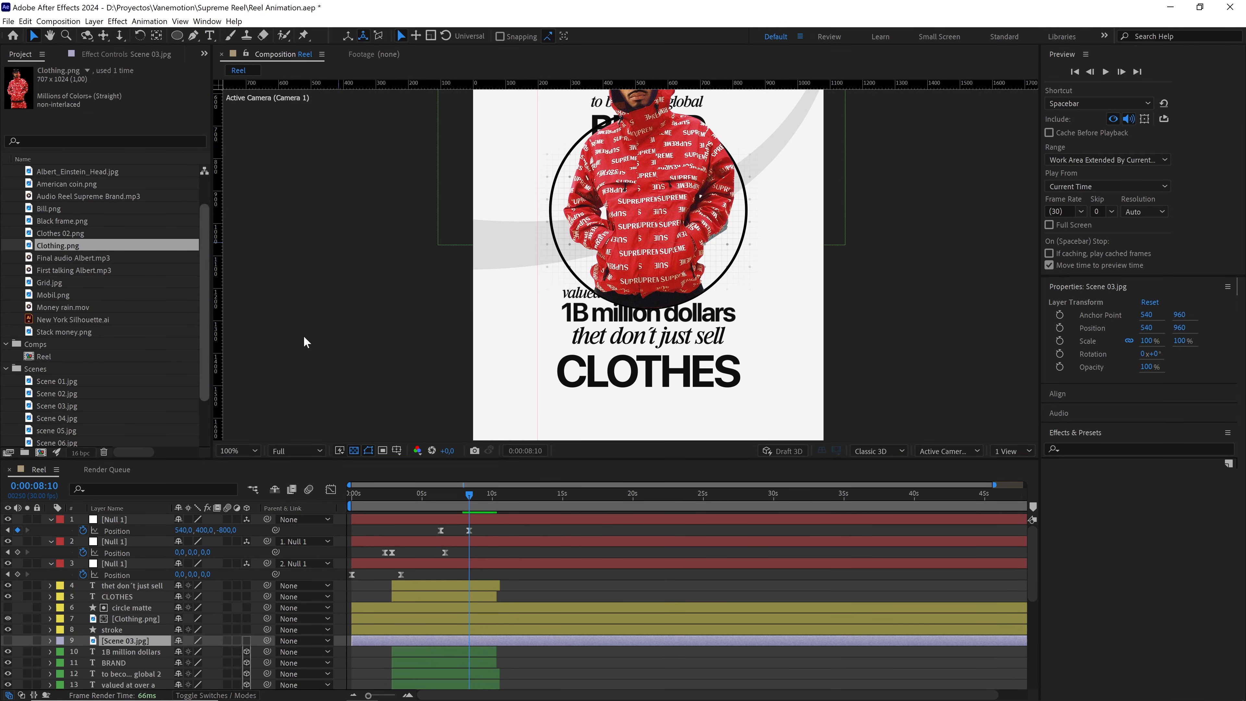
Go to the top null's Position keyframe at 0:00:06:10 and examine its speed graph
click(455, 588)
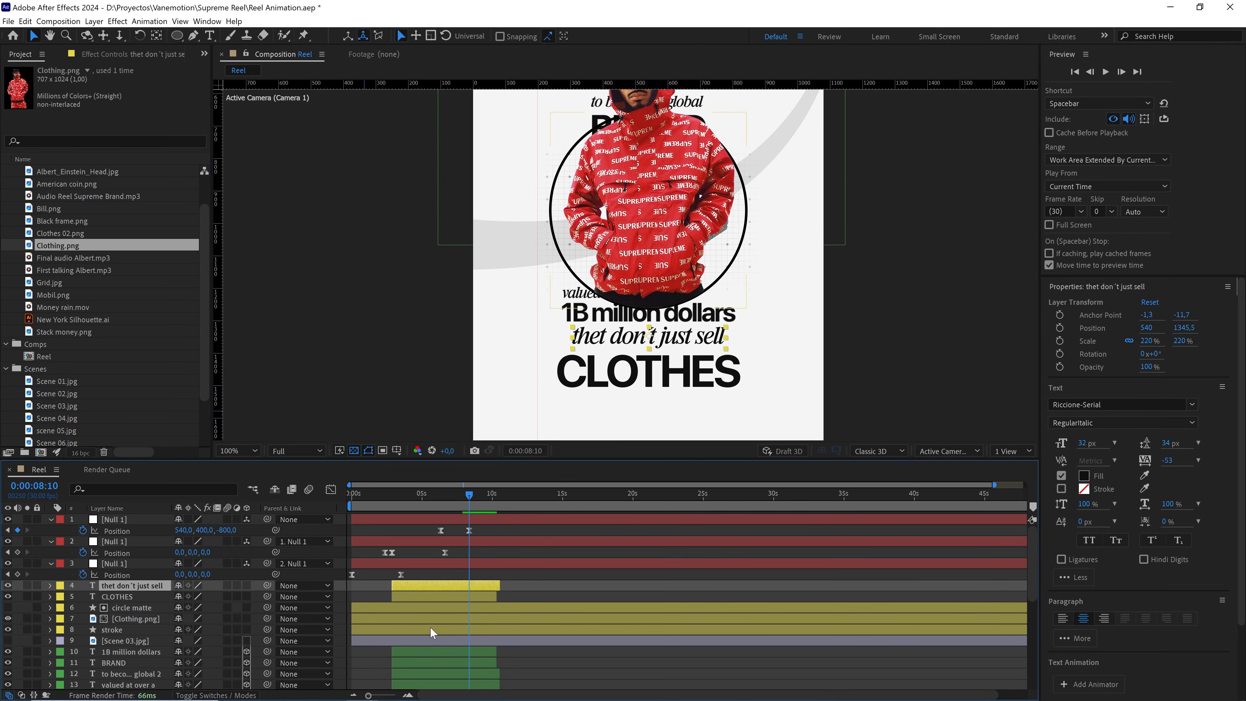
drag(628, 364, 632, 324)
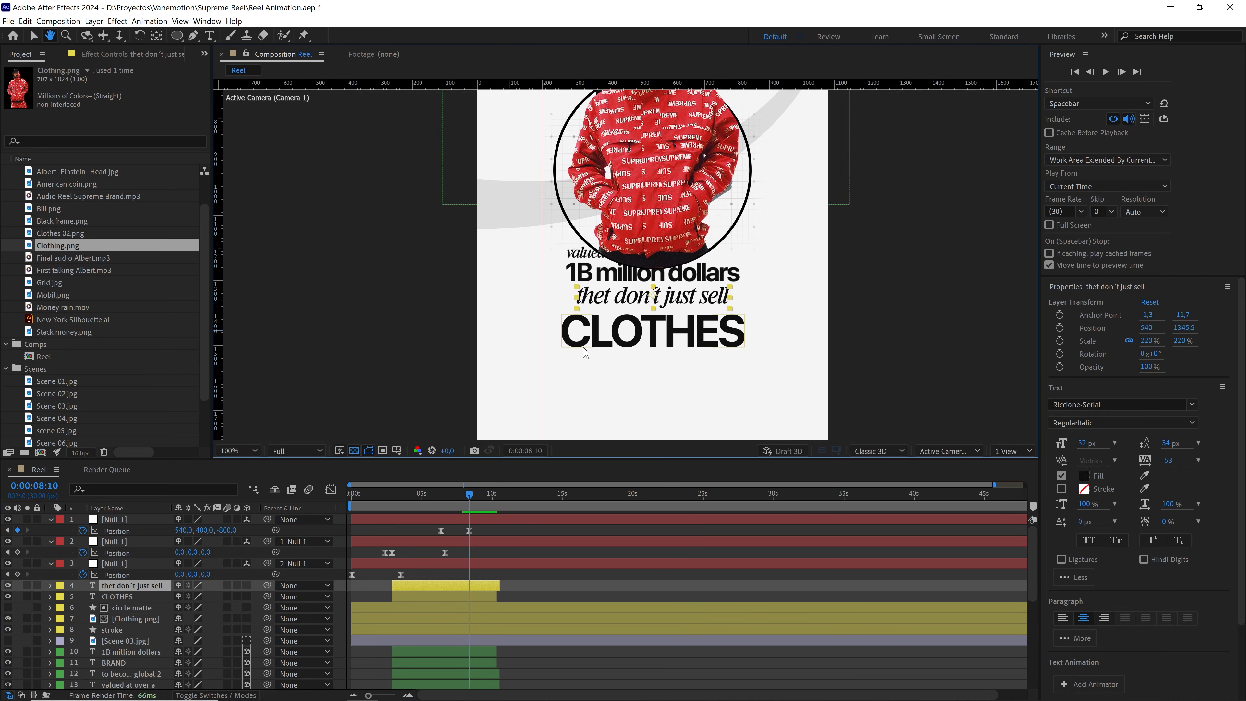
drag(452, 501, 441, 502)
click(441, 531)
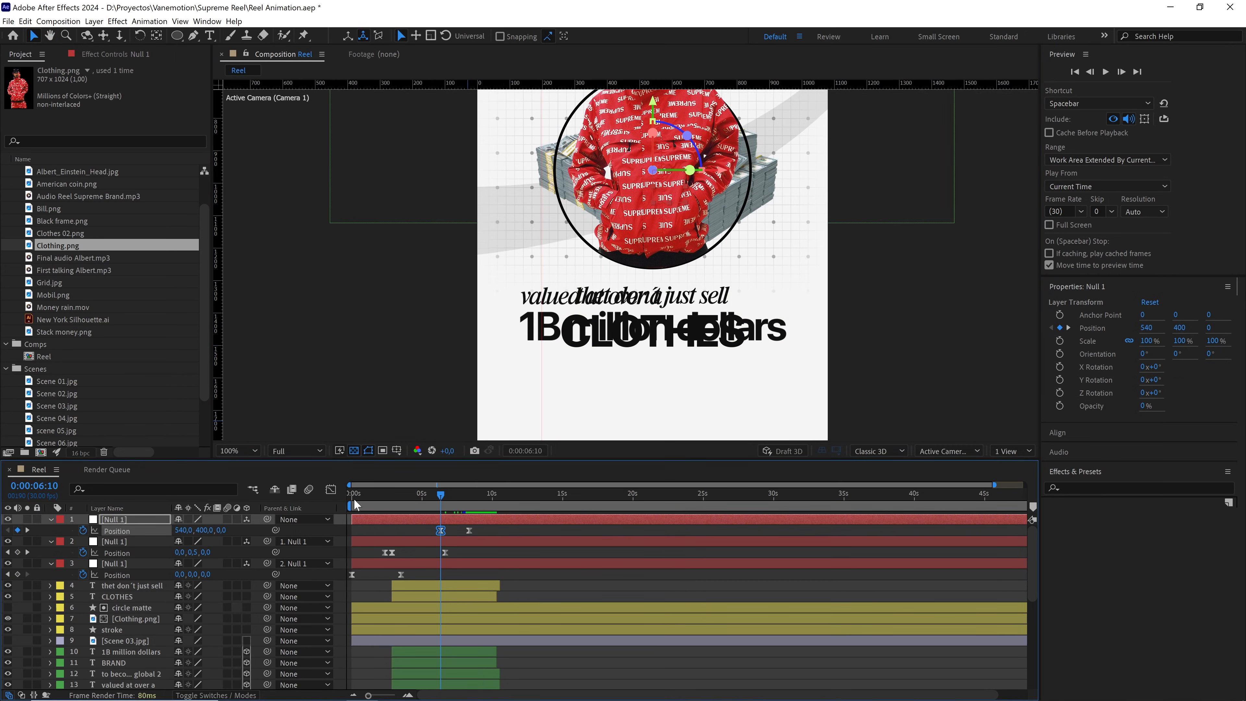
click(332, 489)
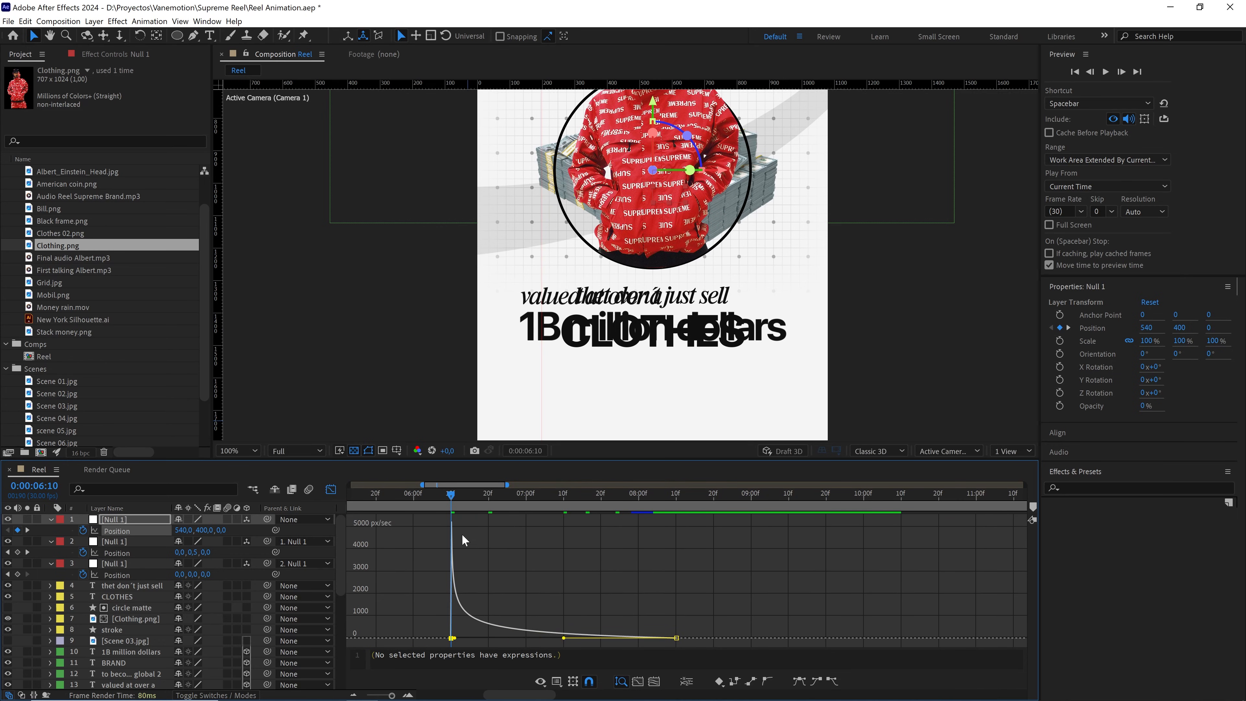
key(shift+F3)
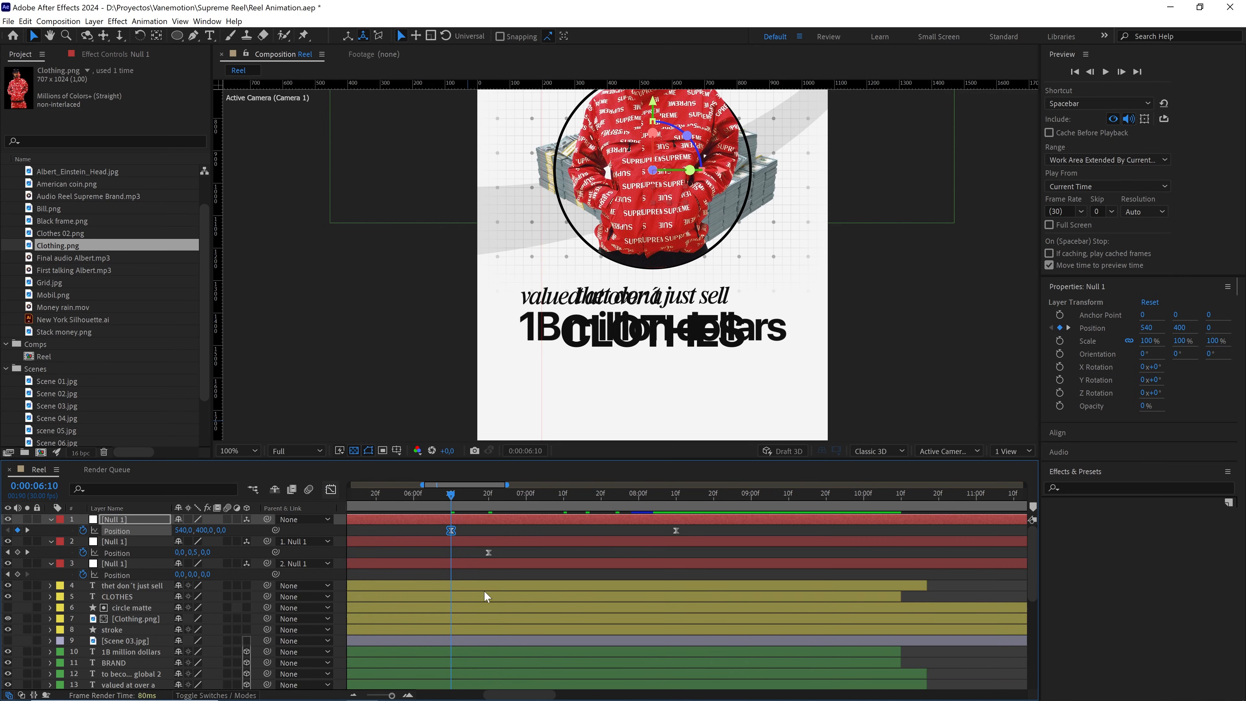
Split the seven money-scene layers, from "1B million dollars" to stroke, at 0:00:06:10 and delete the parts after the cut
scroll(485, 592, down, 3)
scroll(486, 589, down, 4)
click(487, 584)
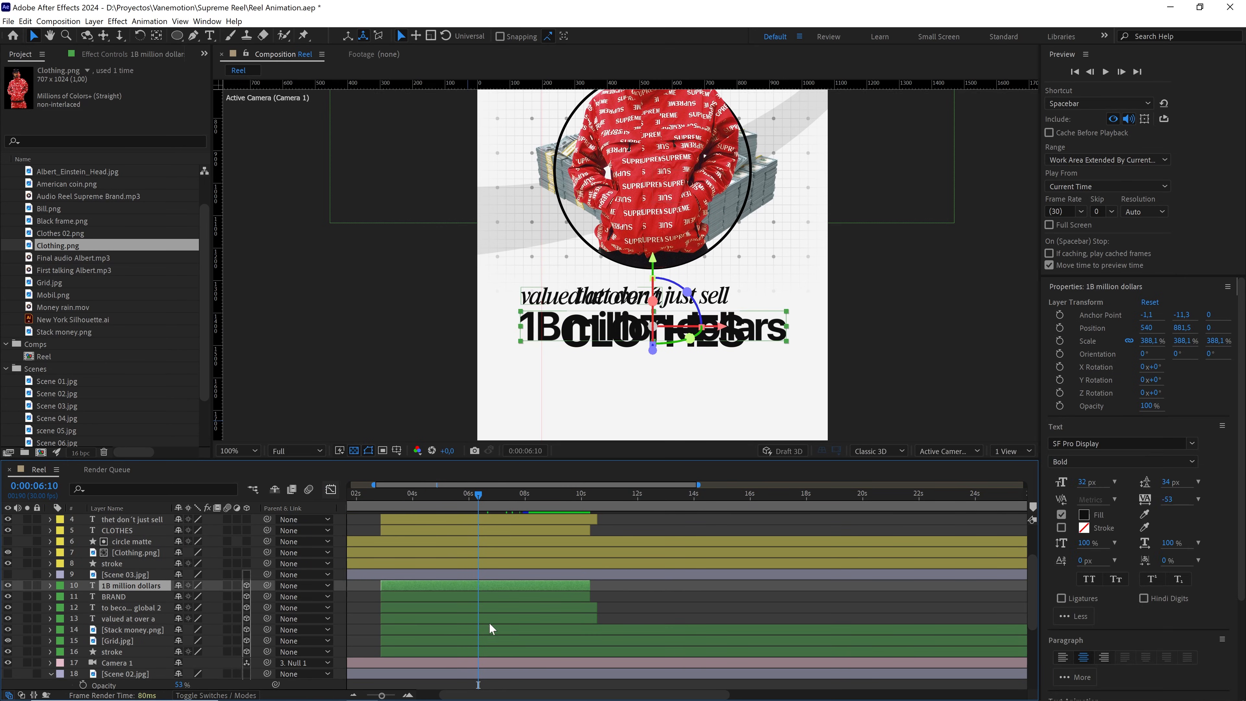
shift+click(460, 652)
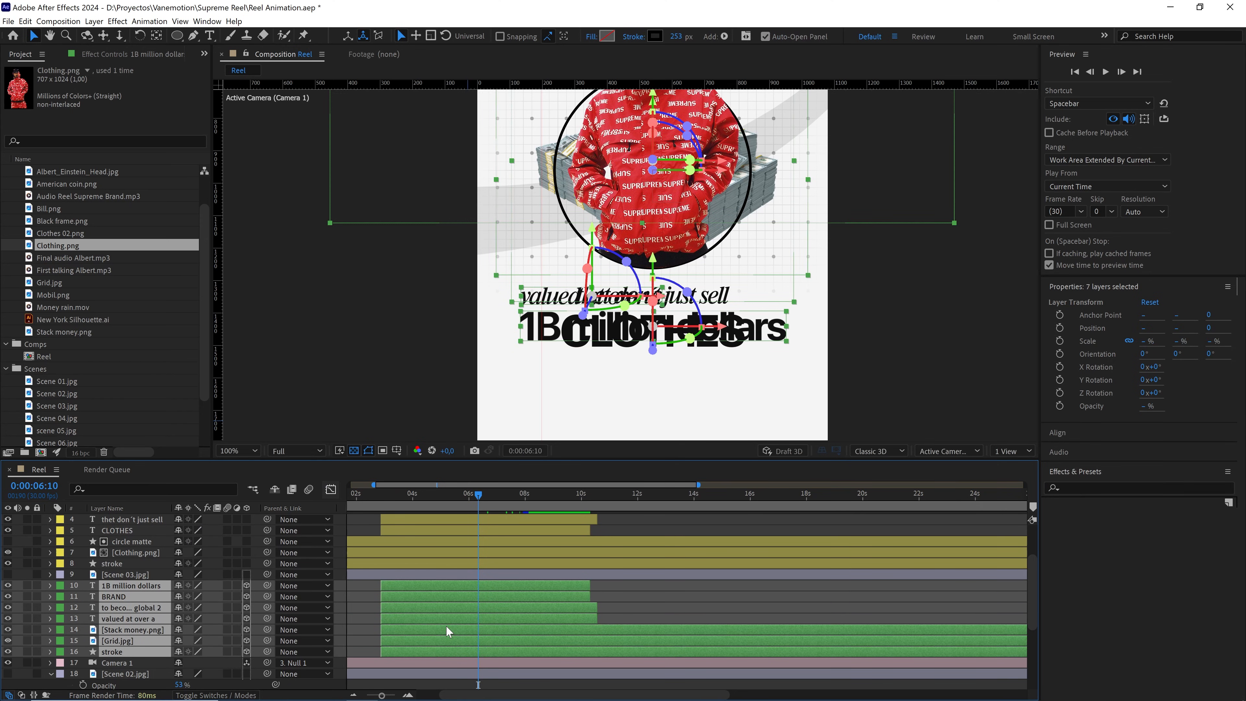
key(ctrl+shift+d)
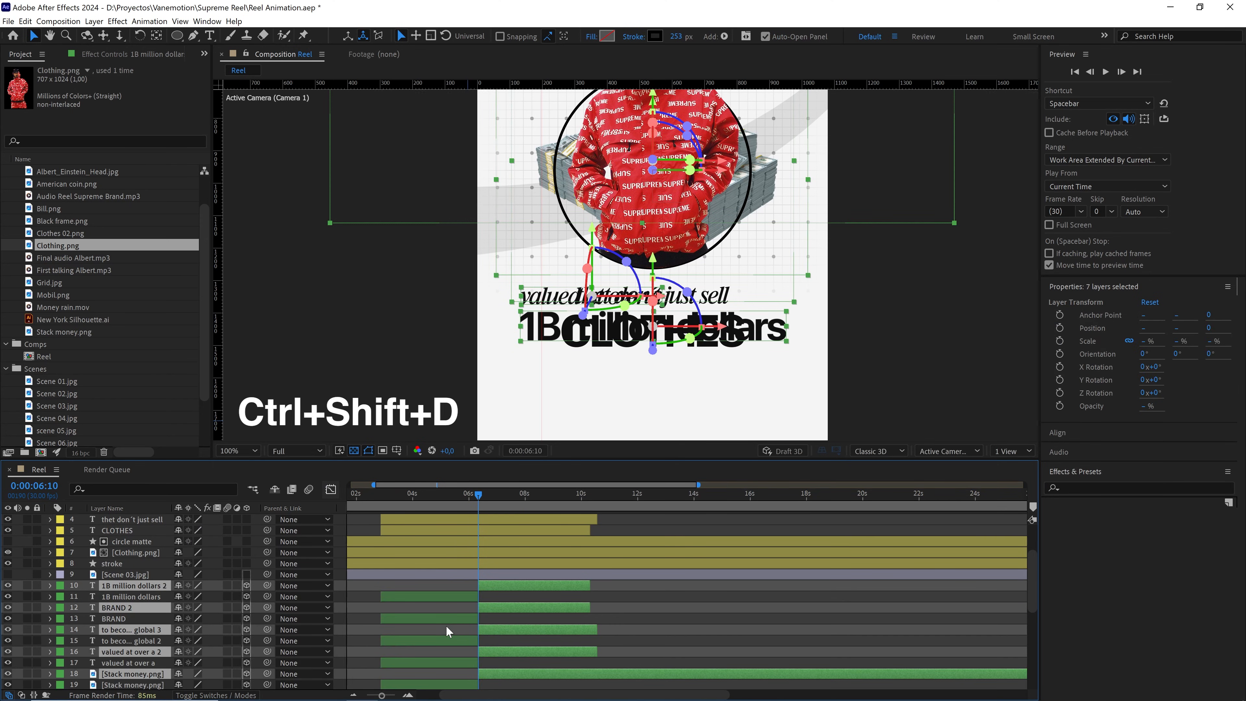
key(Delete)
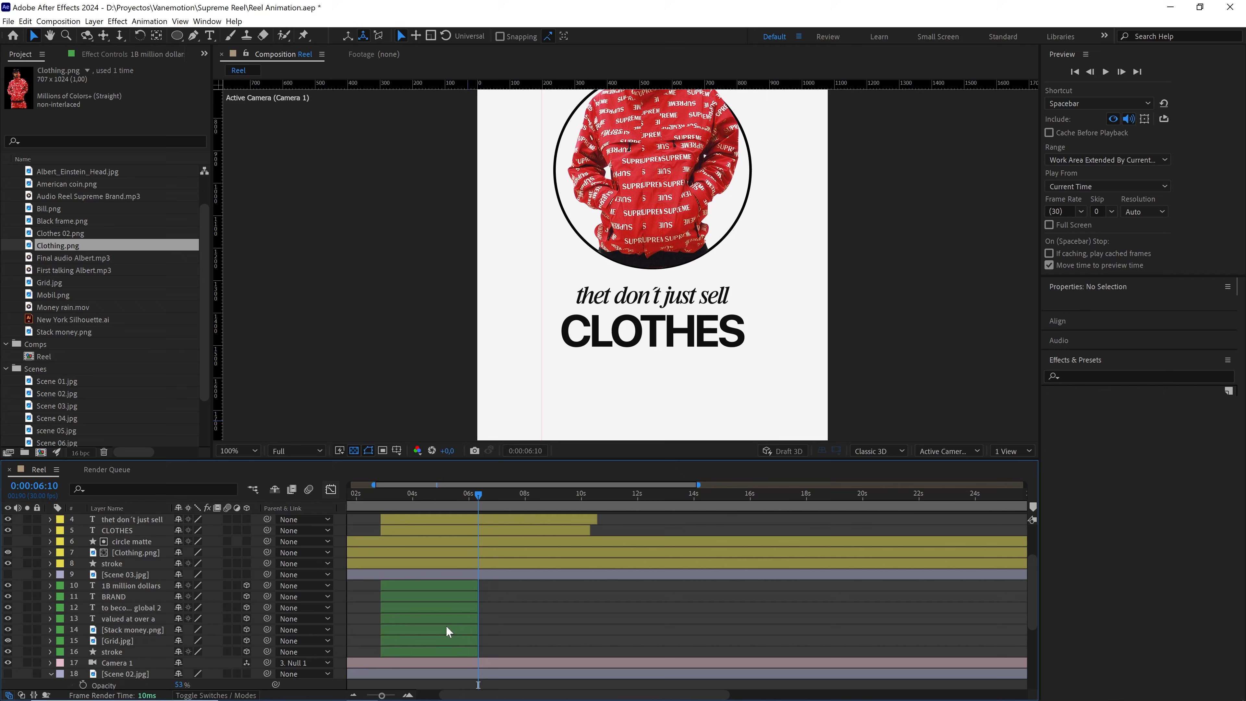
Split the five clothes-scene layers, from the "thet don´t just sell" caption to the ring stroke, at 0:00:06:10
key(comma)
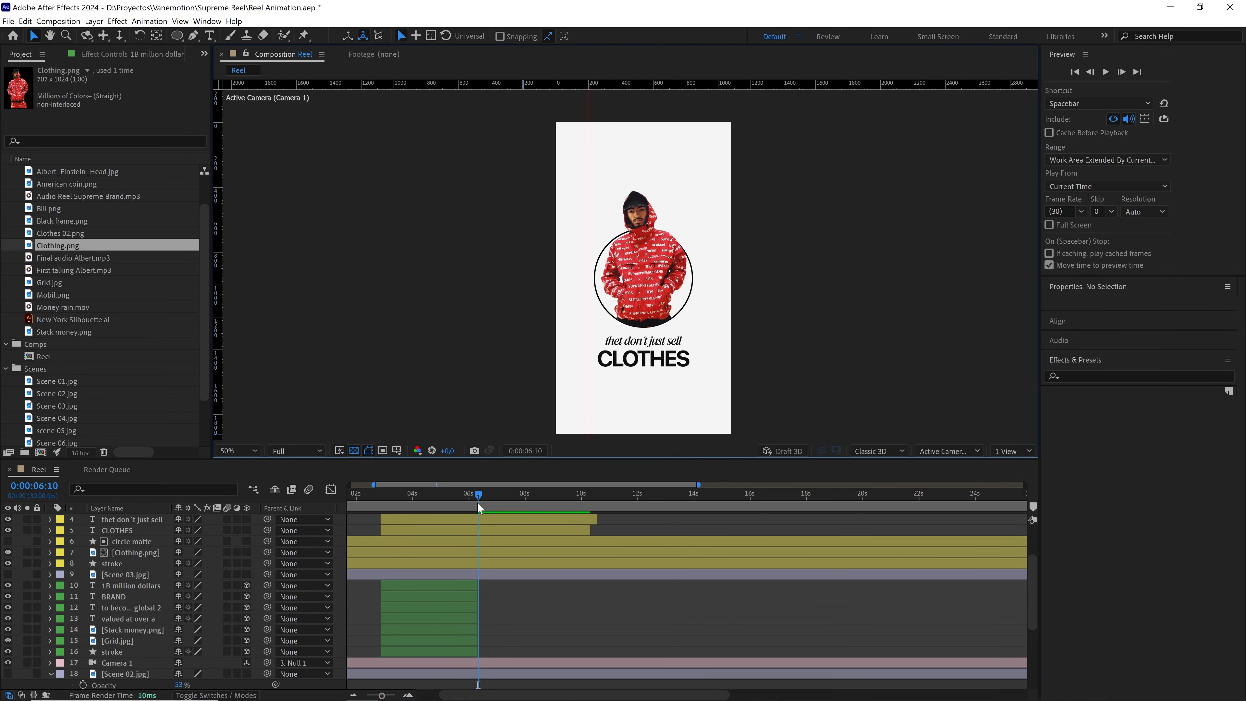
scroll(479, 540, up, 3)
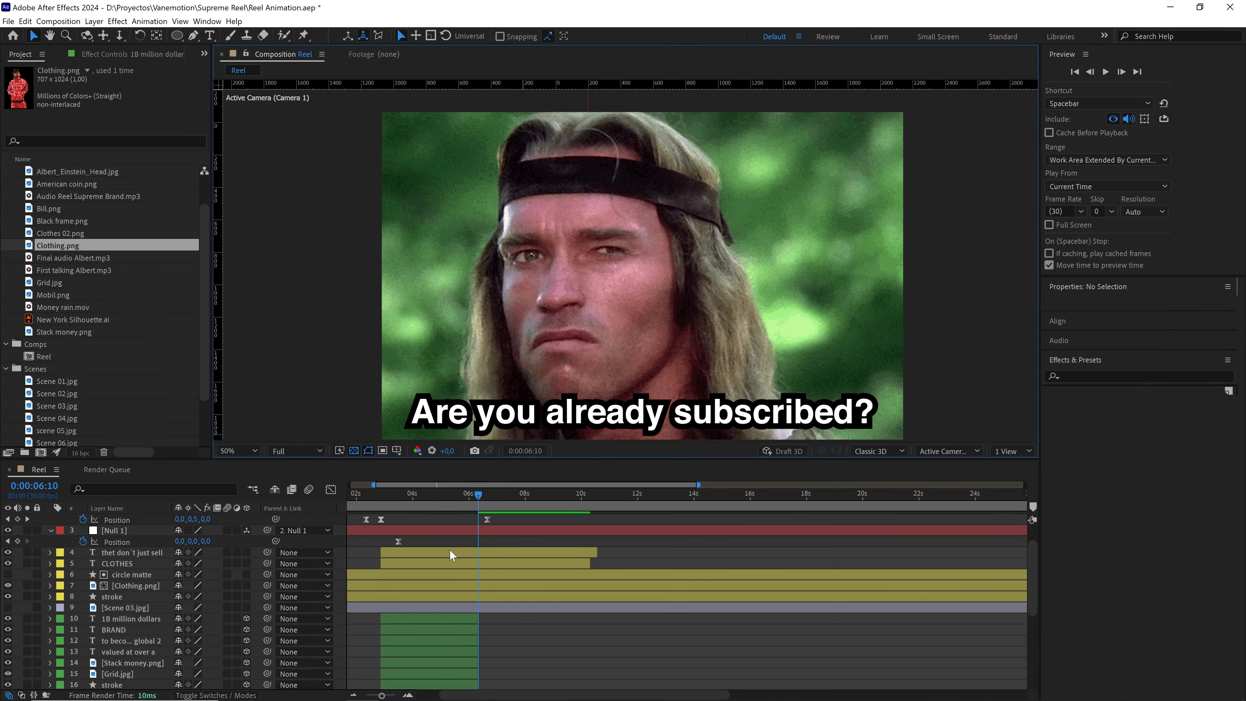
click(450, 550)
shift+click(431, 597)
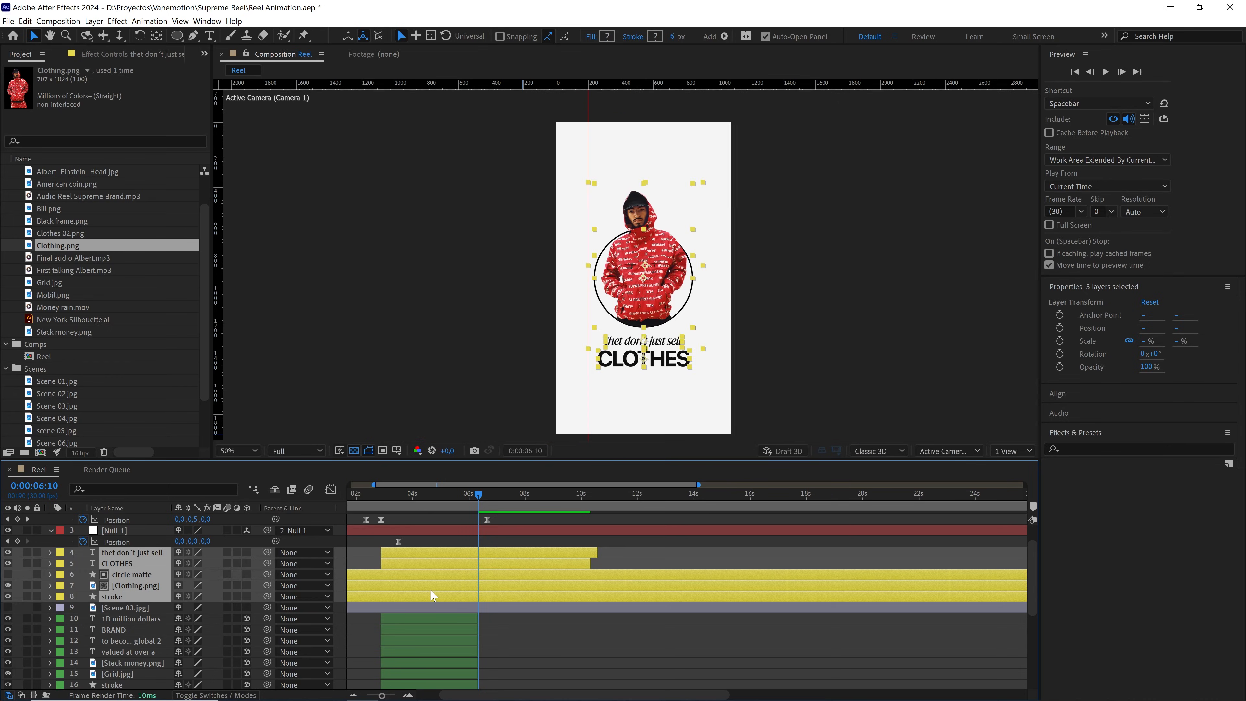
key(minus)
key(u)
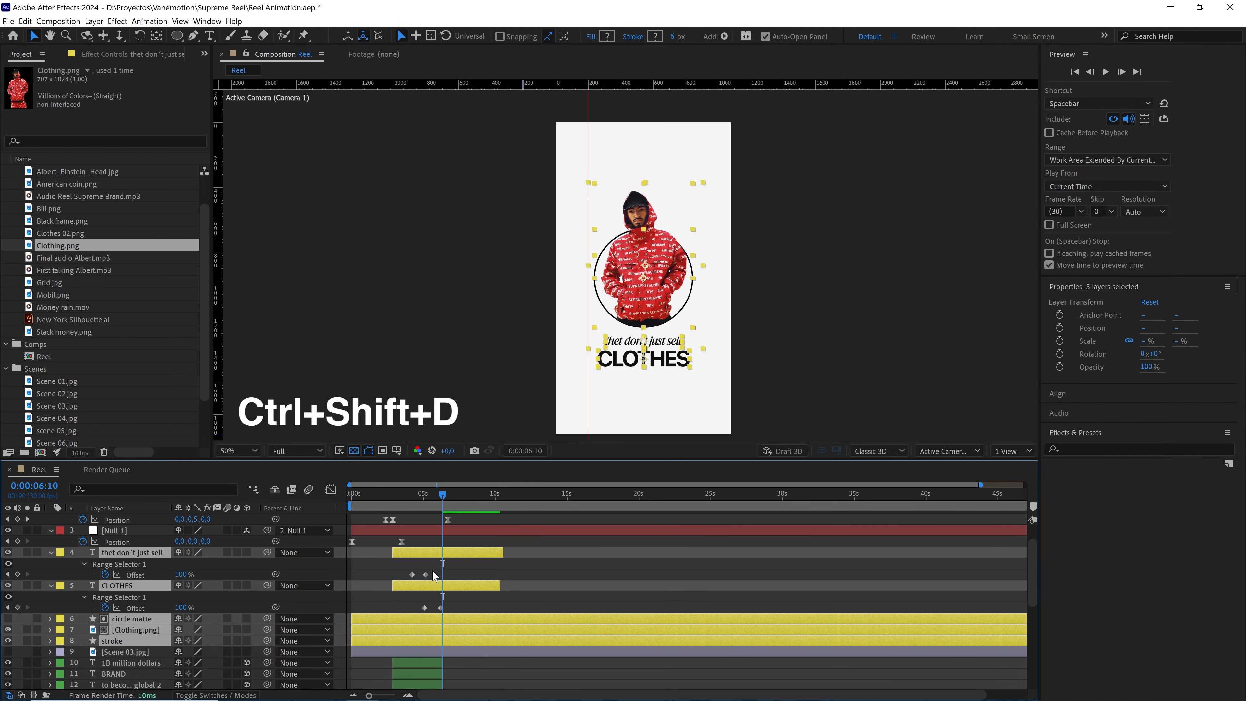
key(ctrl+shift+d)
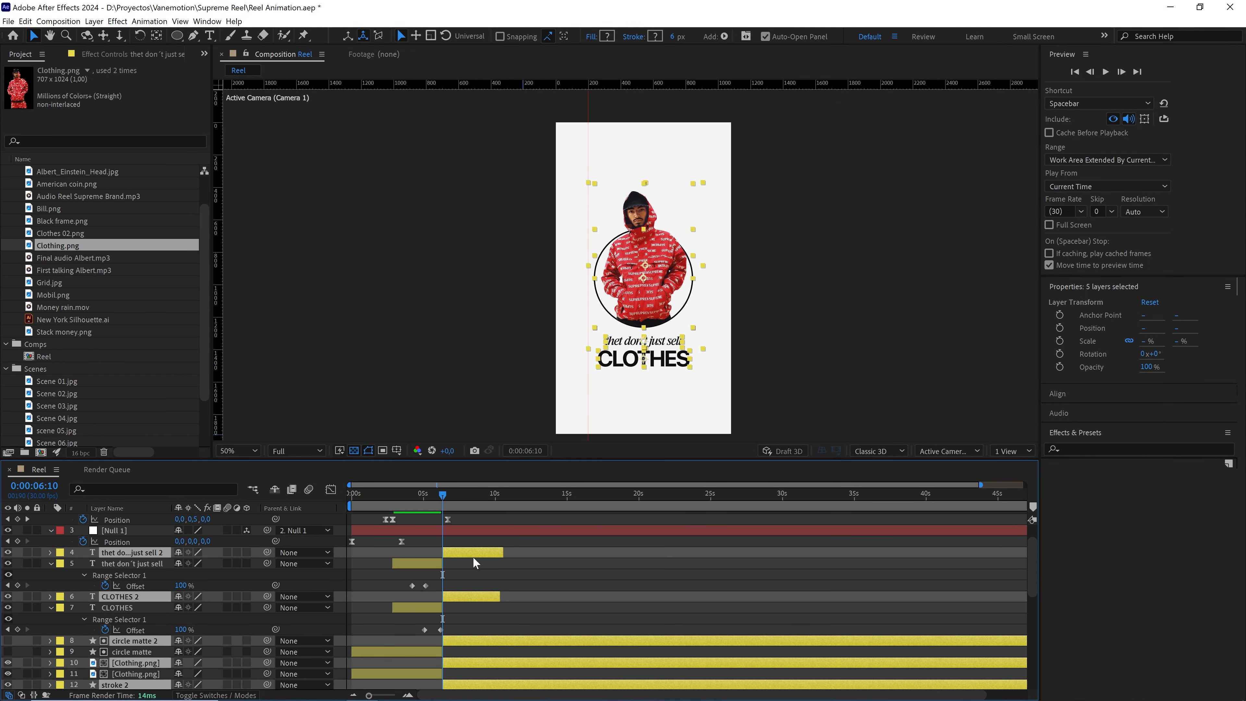
Group the clothes-scene layer parts that start at 0:00:06:10 above the earlier parts, and delete those earlier parts
drag(145, 554, 145, 550)
click(420, 607)
scroll(419, 606, down, 1)
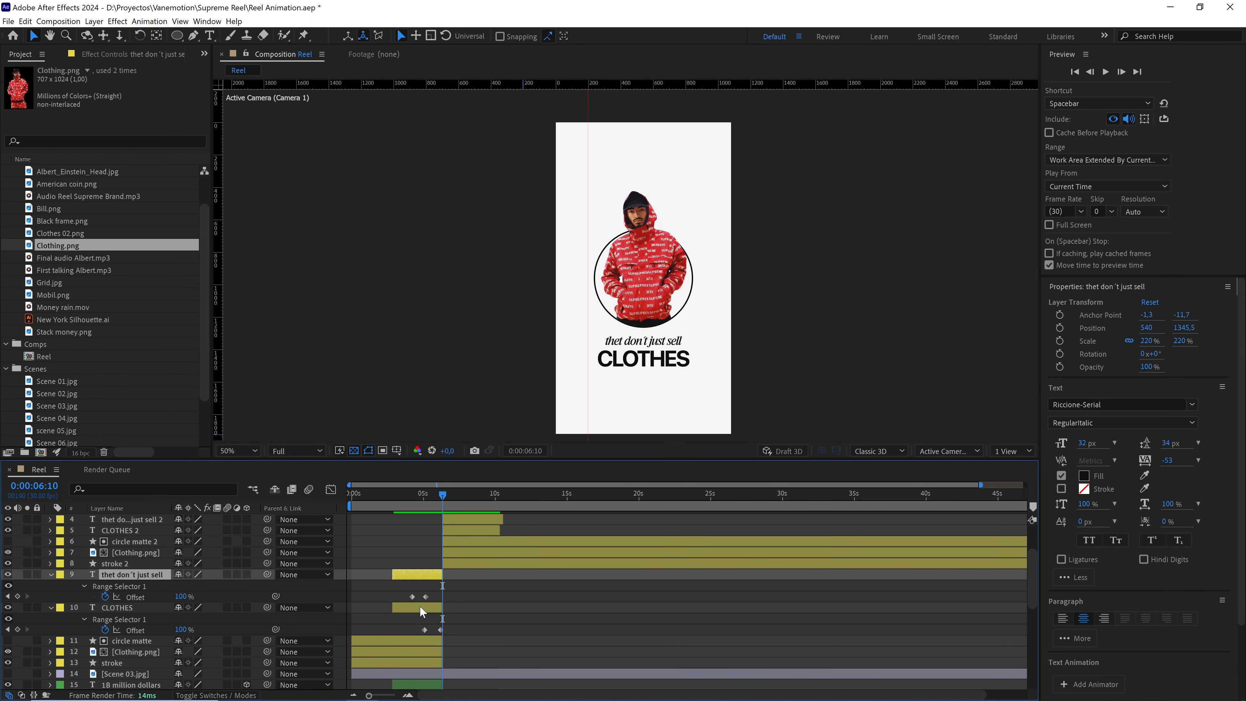
shift+click(413, 660)
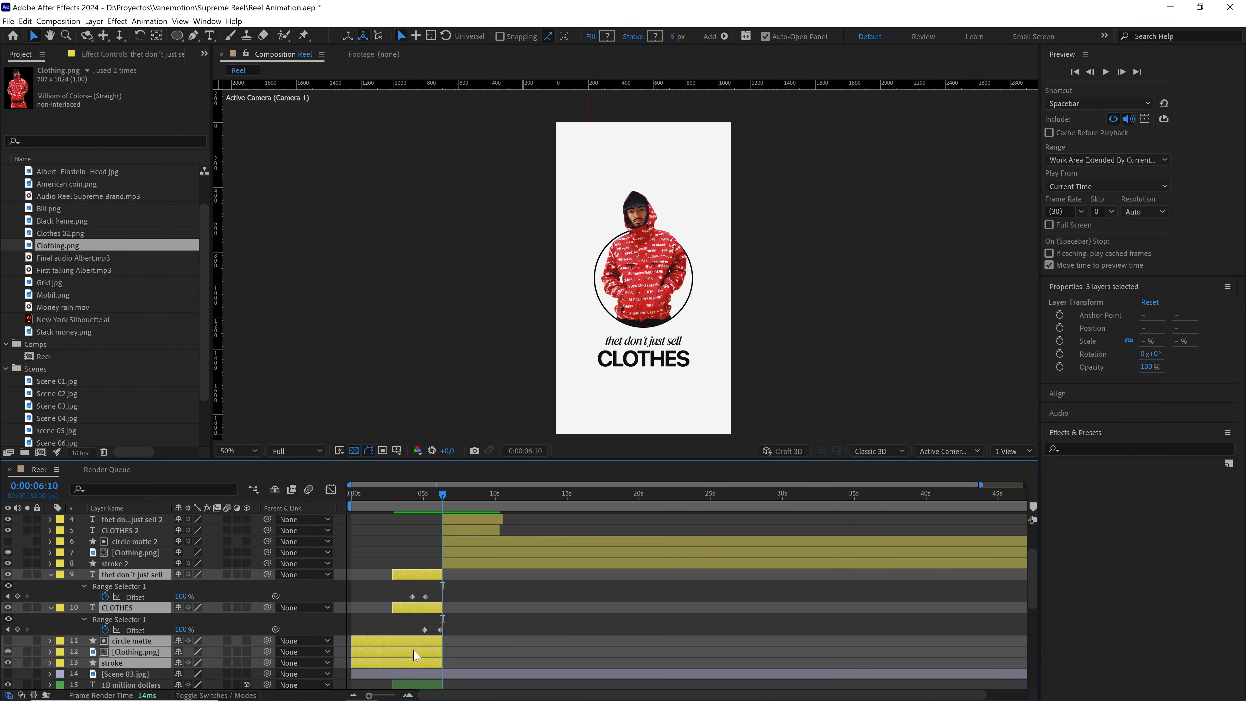
key(Delete)
Play back the change from the money scene to the clothes scene, starting a little after 0:00:05:00, and check the cut
drag(448, 490, 427, 498)
key(space)
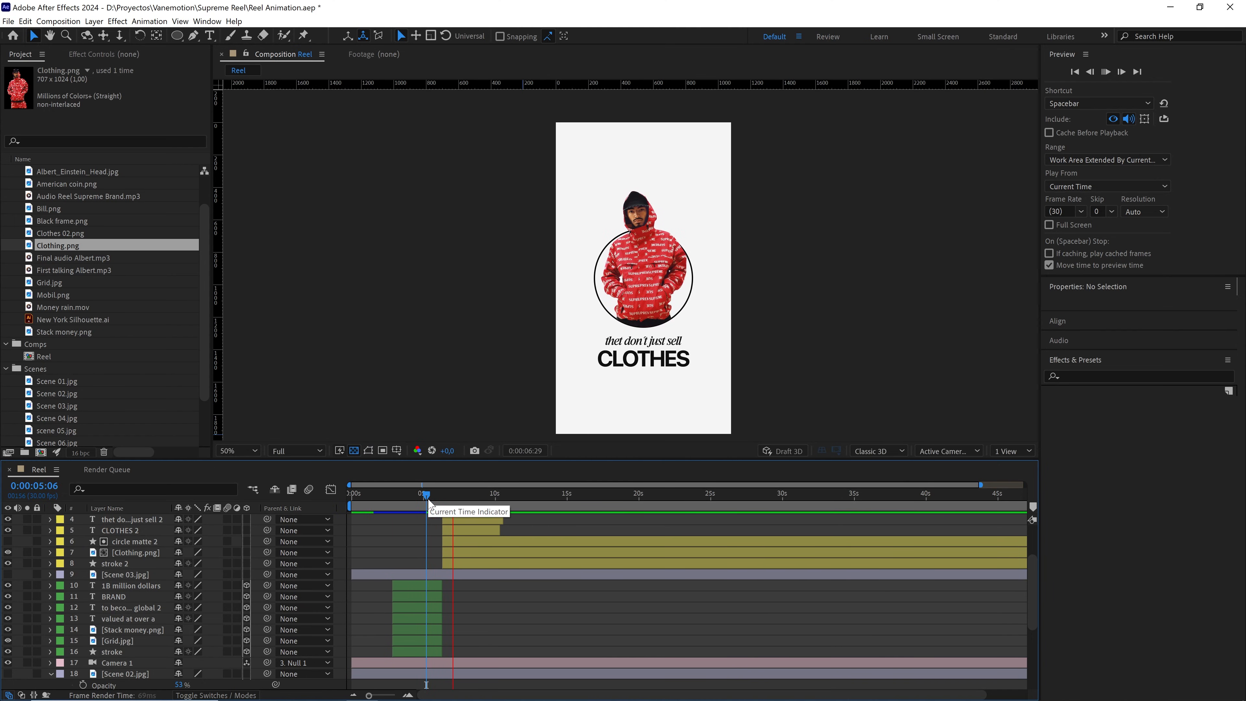
scroll(527, 597, up, 3)
key(space)
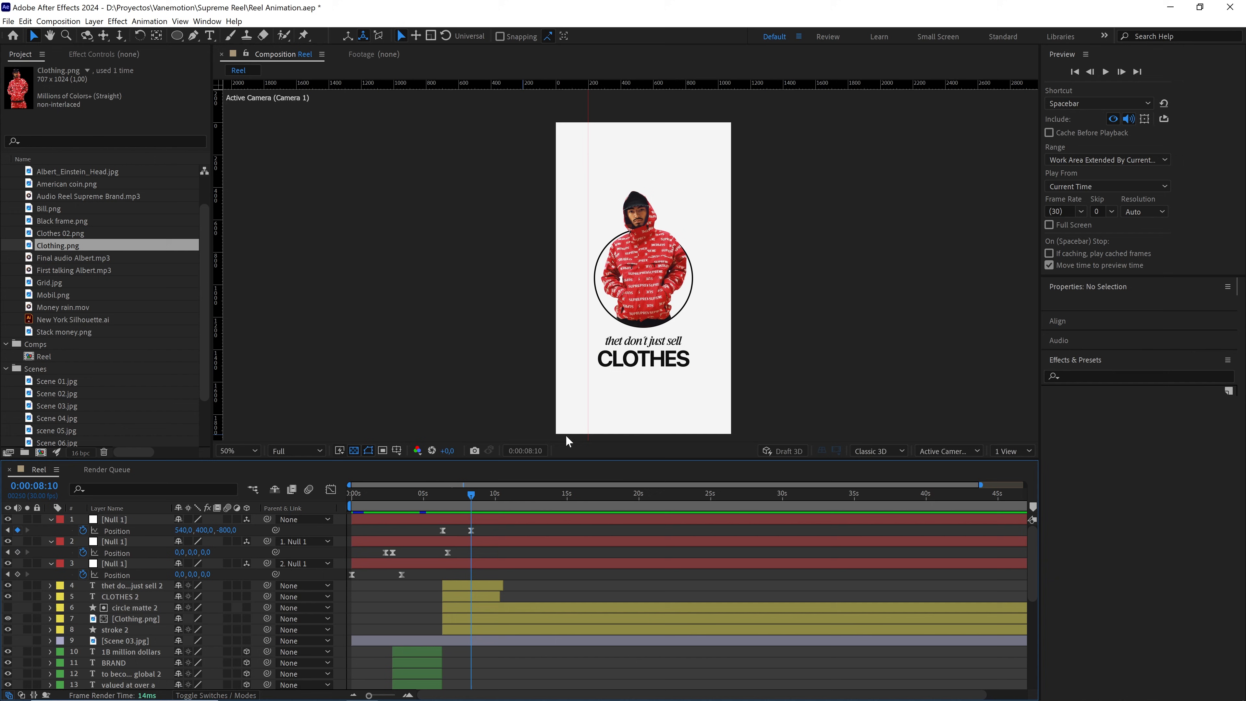
scroll(694, 346, up, 1)
drag(675, 392, 658, 315)
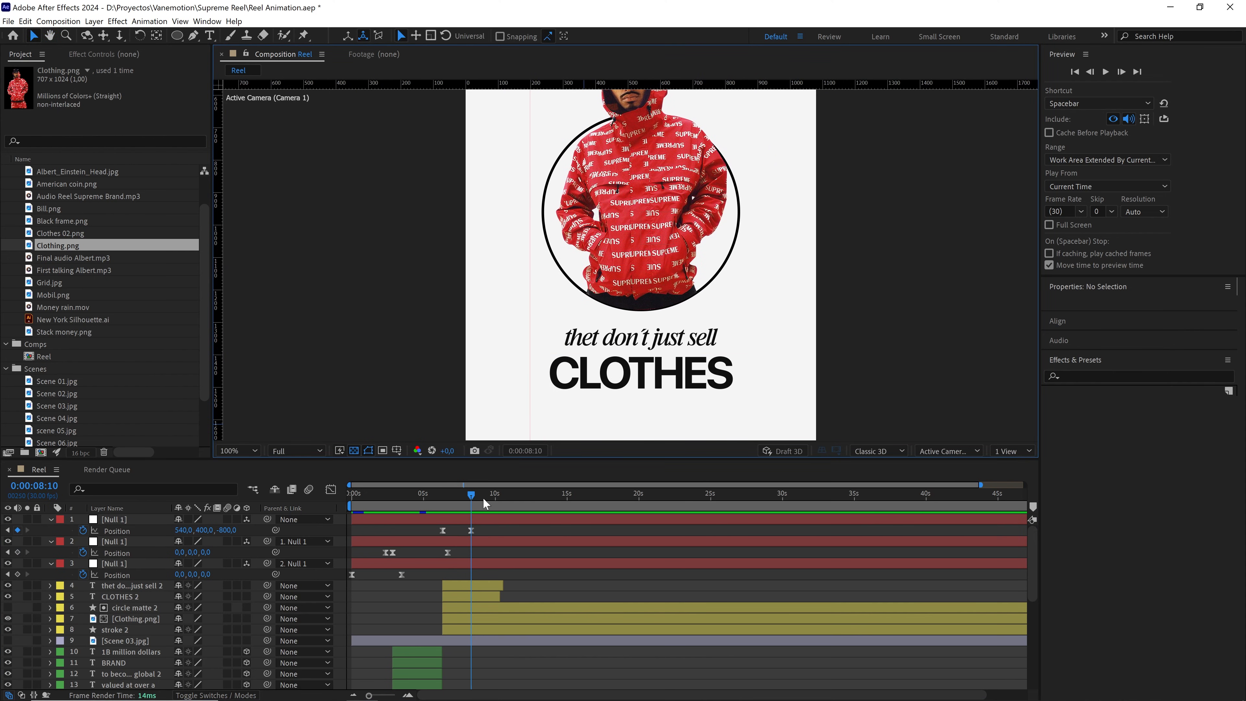
drag(483, 498, 429, 500)
key(space)
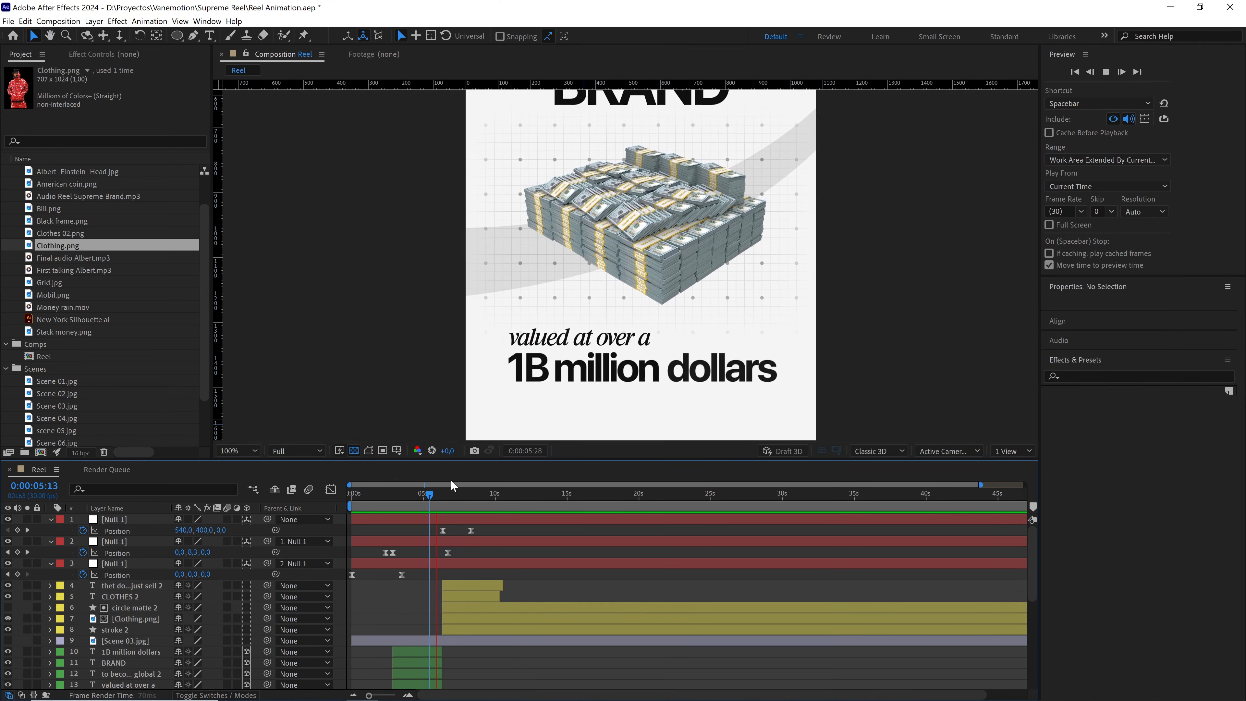
key(space)
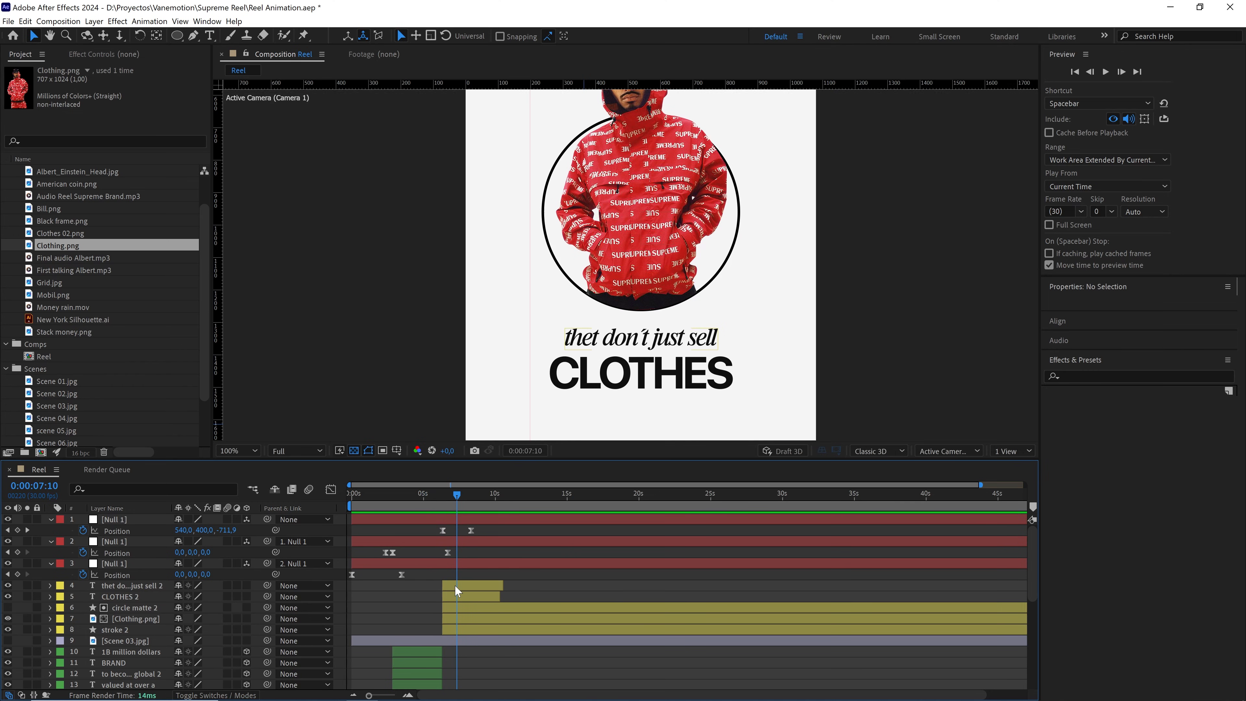
Move both Offset keyframes of the "thet don´t just sell" caption so its reveal starts at the layer's in point, and preview it
click(455, 586)
key(u)
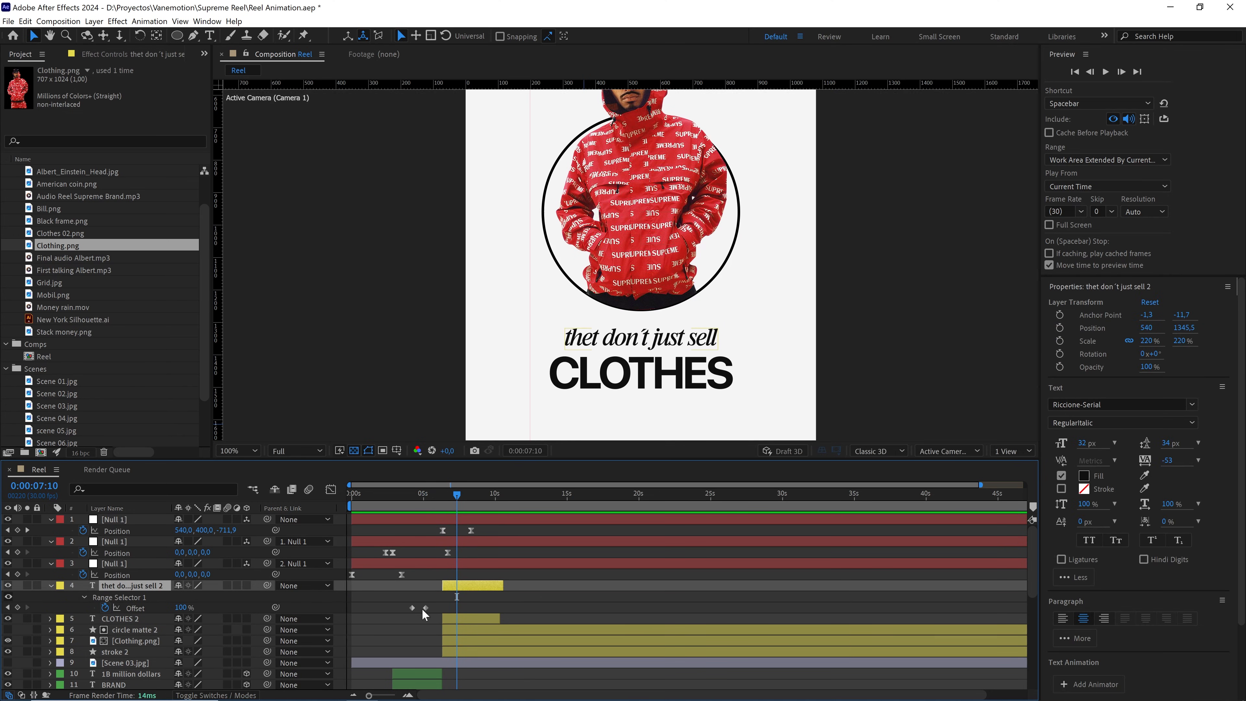
mouse_move(431, 613)
mouse_down()
mouse_move(408, 605)
mouse_move(441, 610)
mouse_up()
drag(453, 493, 440, 492)
key(space)
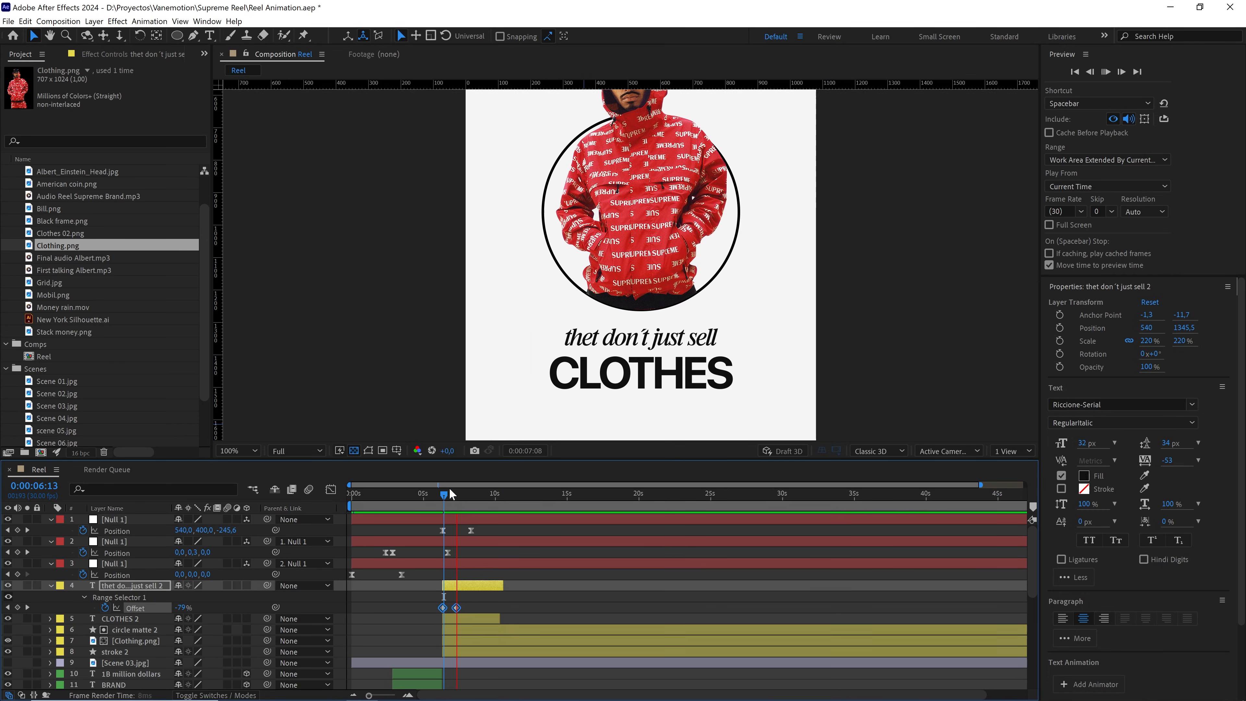
click(428, 493)
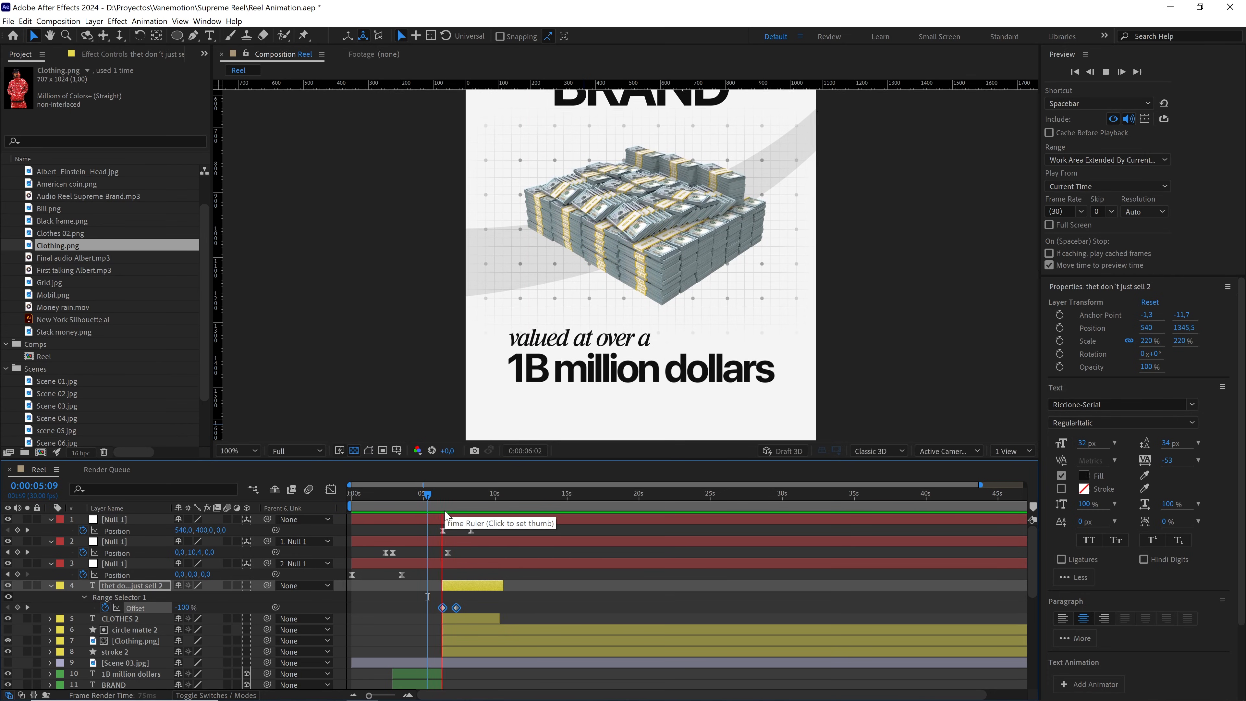
key(space)
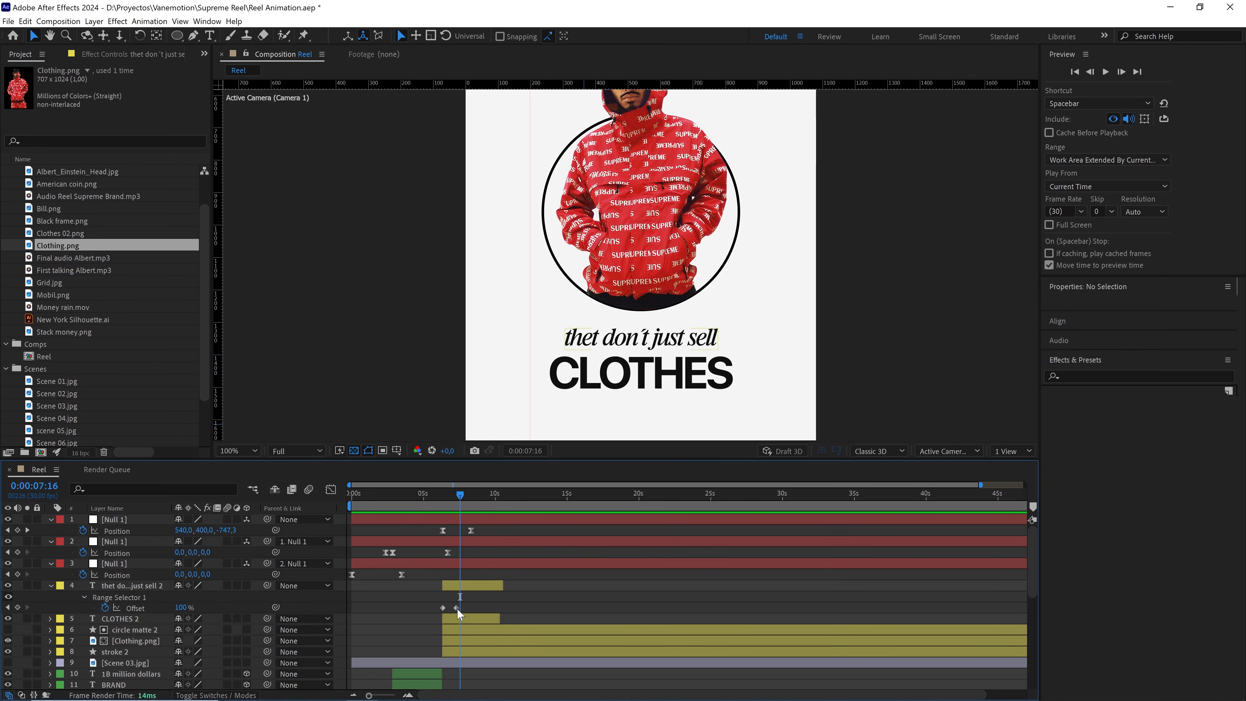
Move the caption's last Offset keyframe to about 0:00:07:16 to slow the reveal, and play it back
drag(457, 608, 461, 608)
click(431, 493)
key(space)
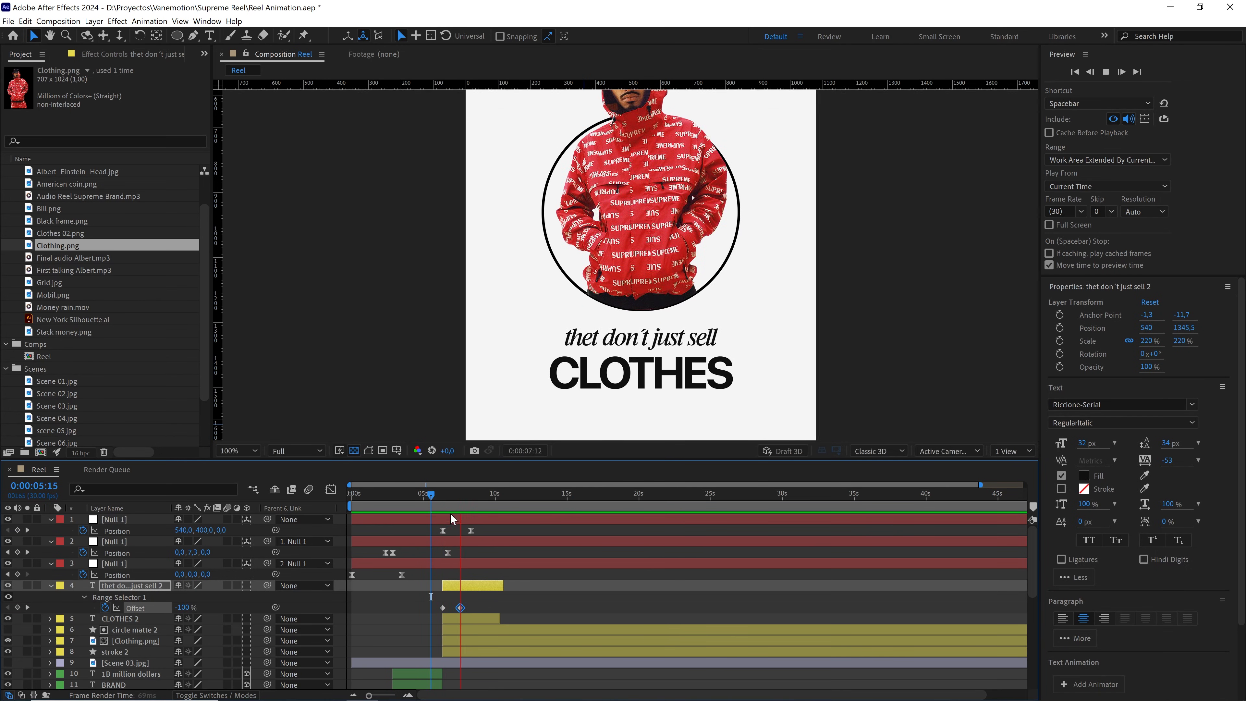
key(space)
Shift both Offset keyframes of the CLOTHES text so its reveal follows the caption and ends at 0:00:08:14, and preview it
click(451, 617)
key(u)
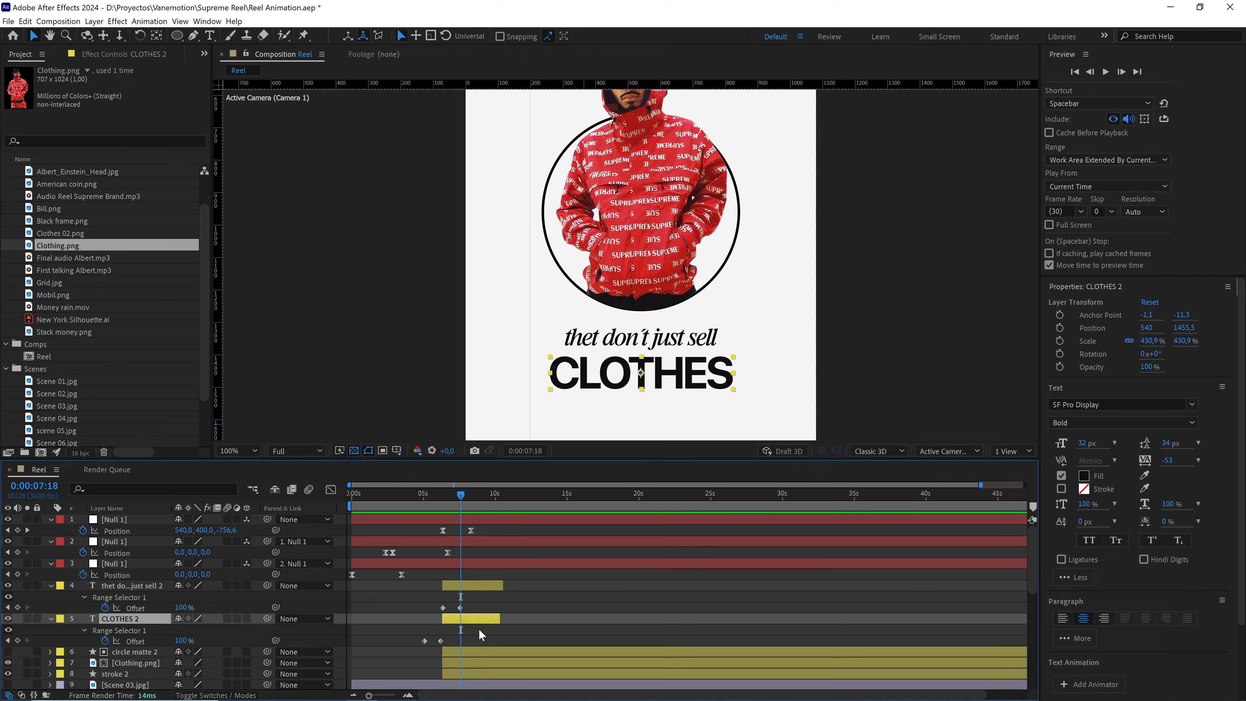
click(424, 641)
drag(440, 645, 457, 641)
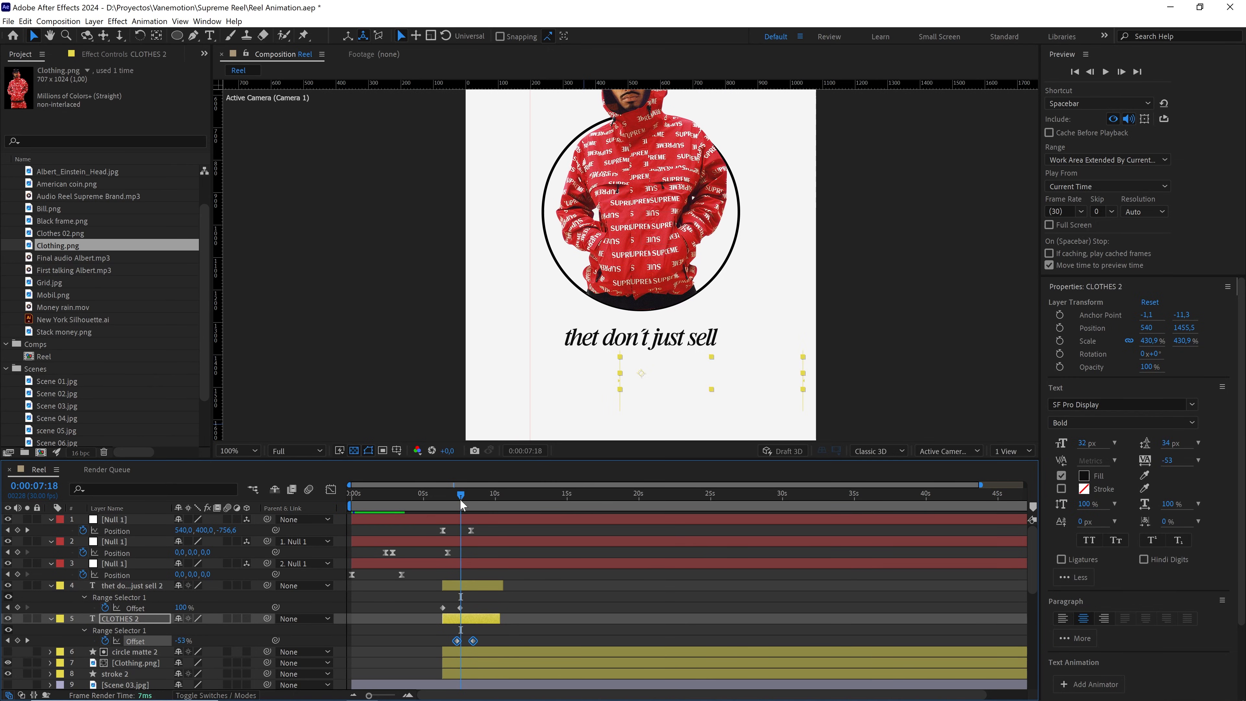
drag(460, 498, 447, 499)
key(space)
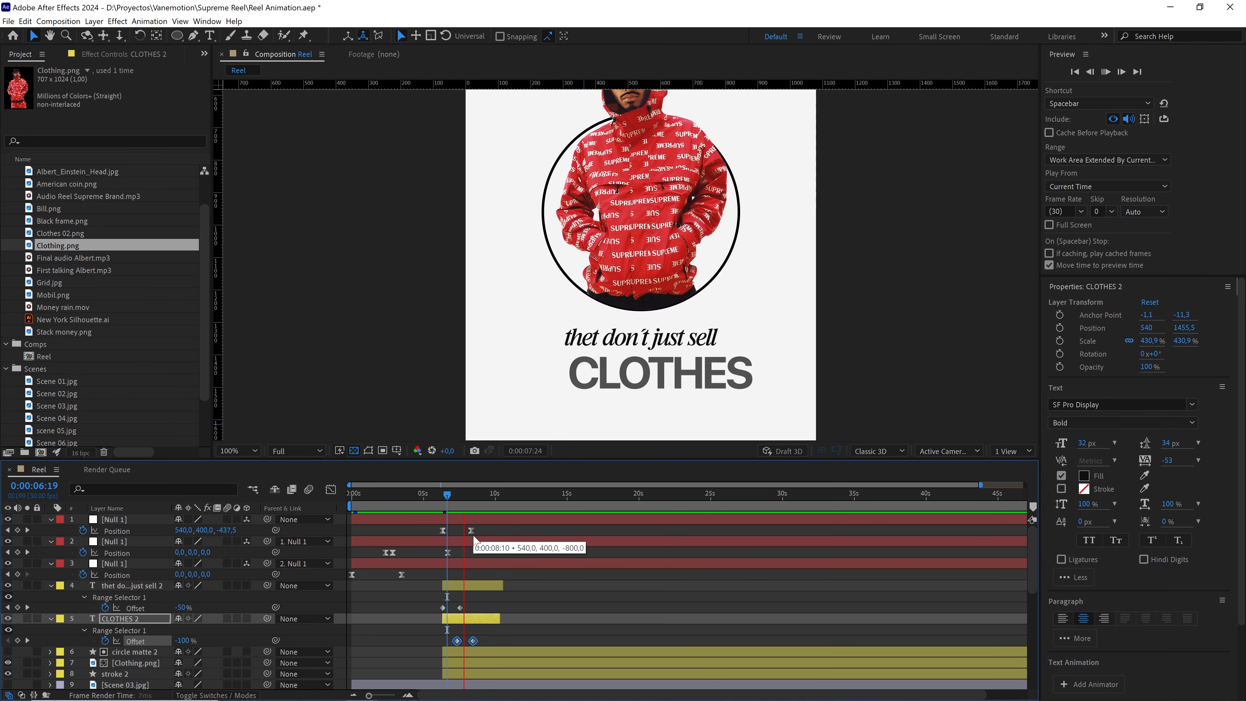
click(444, 501)
key(space)
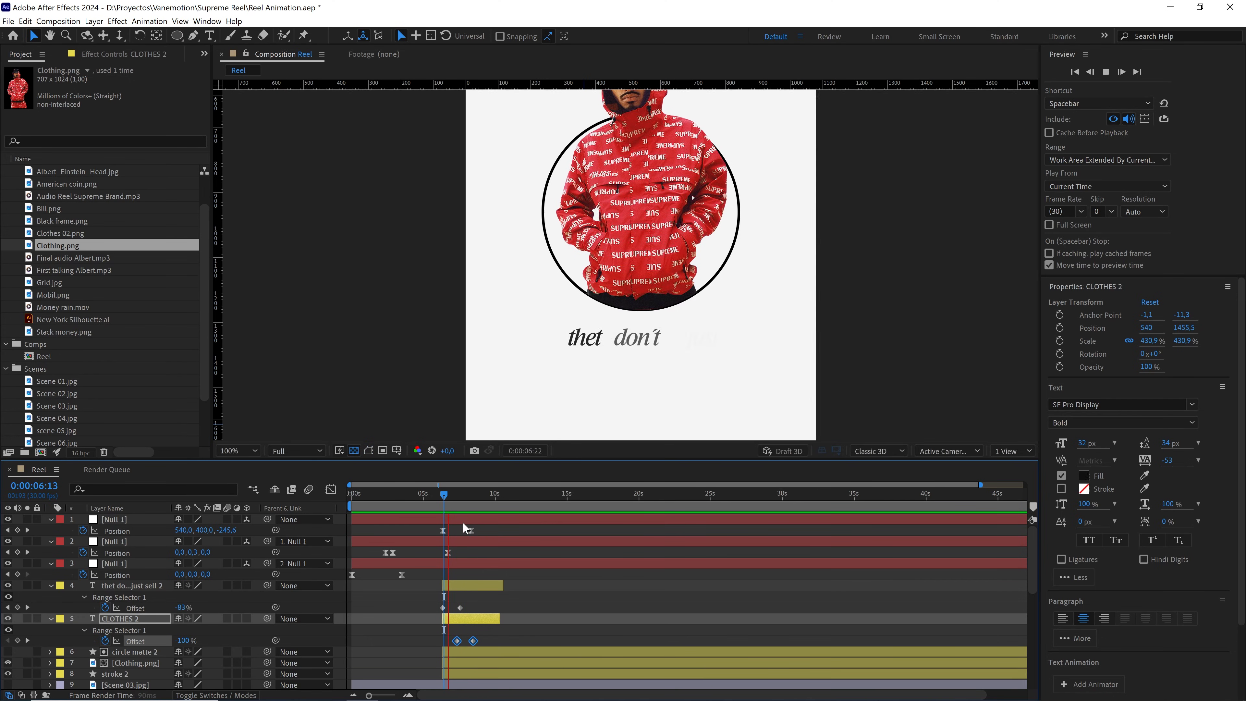
click(492, 634)
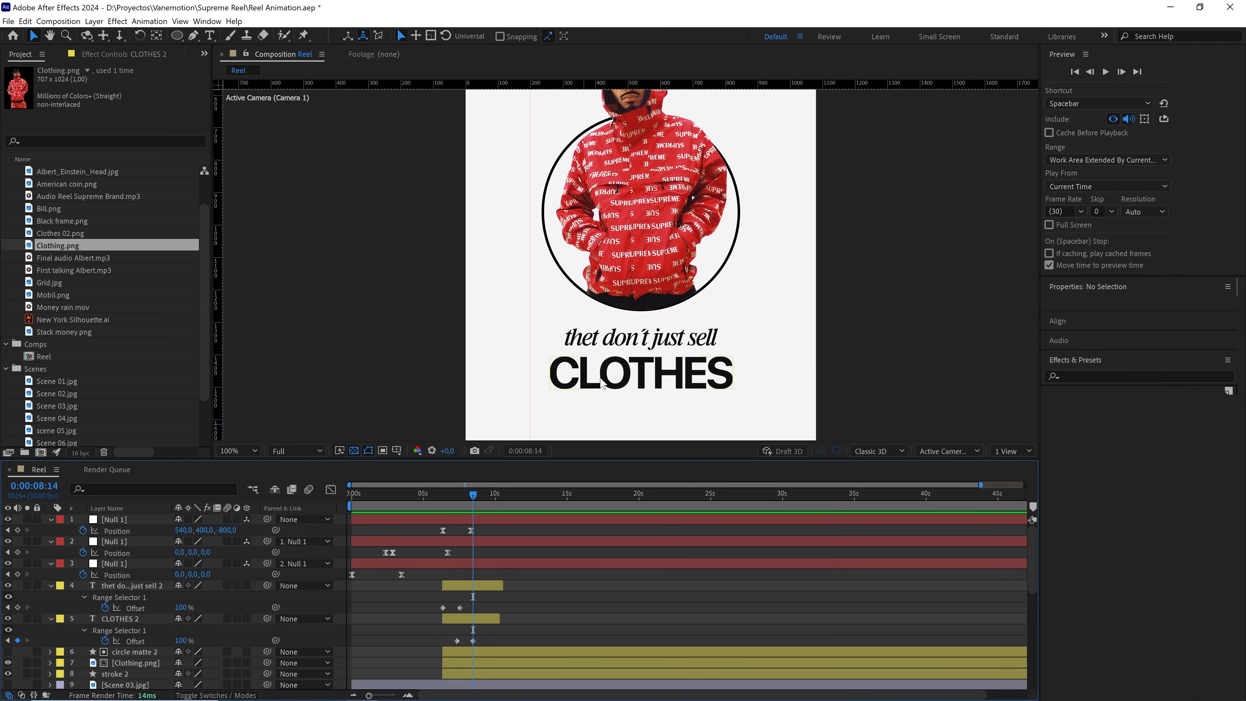
Set the Position of the CLOTHES text's Animator 1 to 0, 50 so the word comes in vertically
click(153, 618)
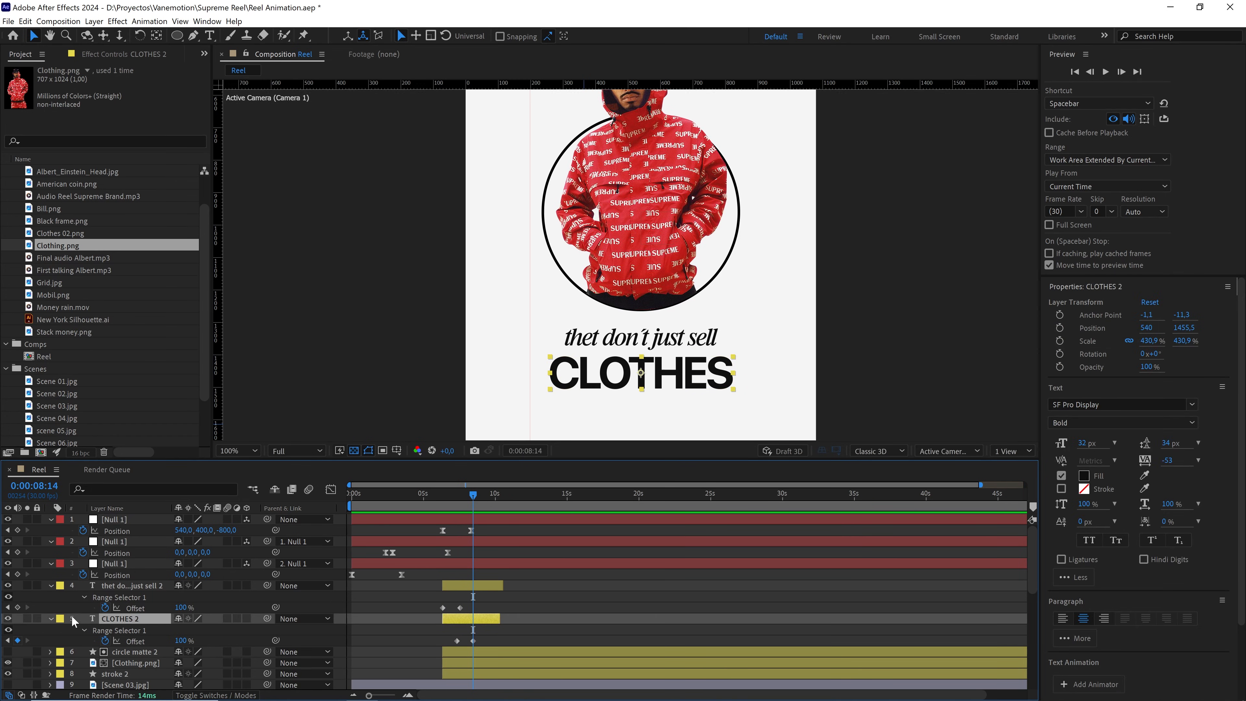
click(51, 618)
click(51, 618)
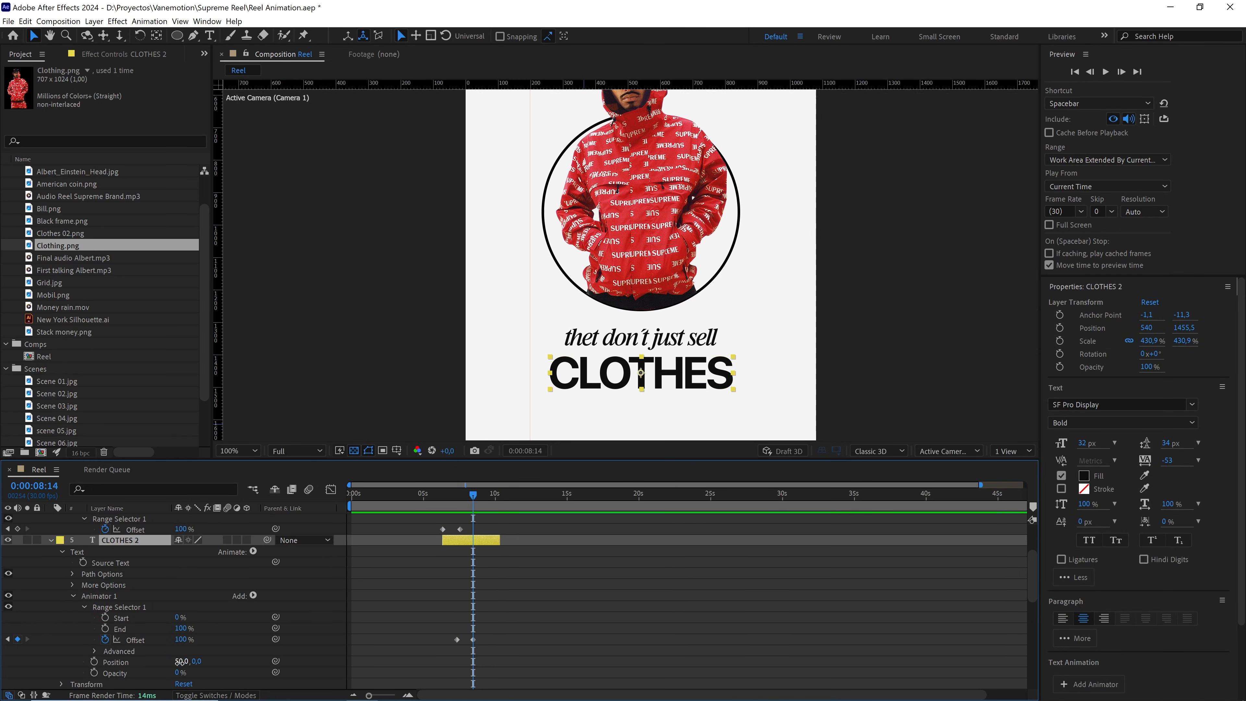
text(0)
click(667, 428)
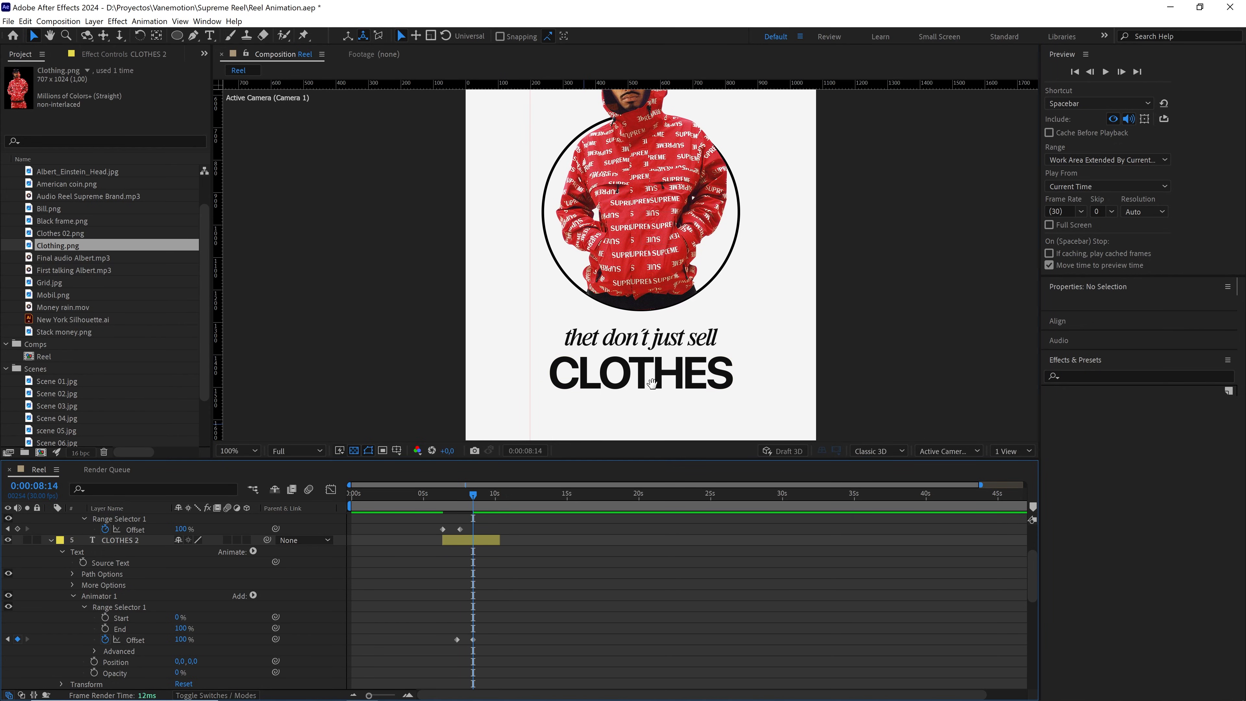
scroll(655, 350, down, 2)
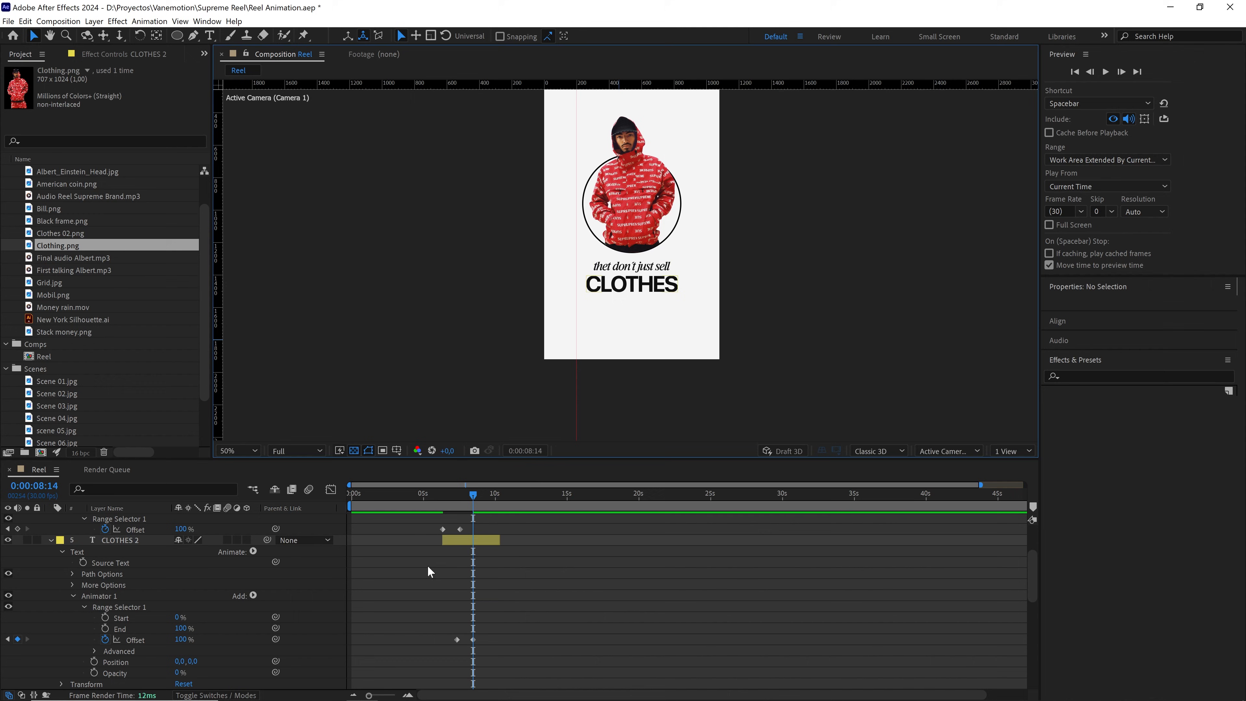
click(192, 663)
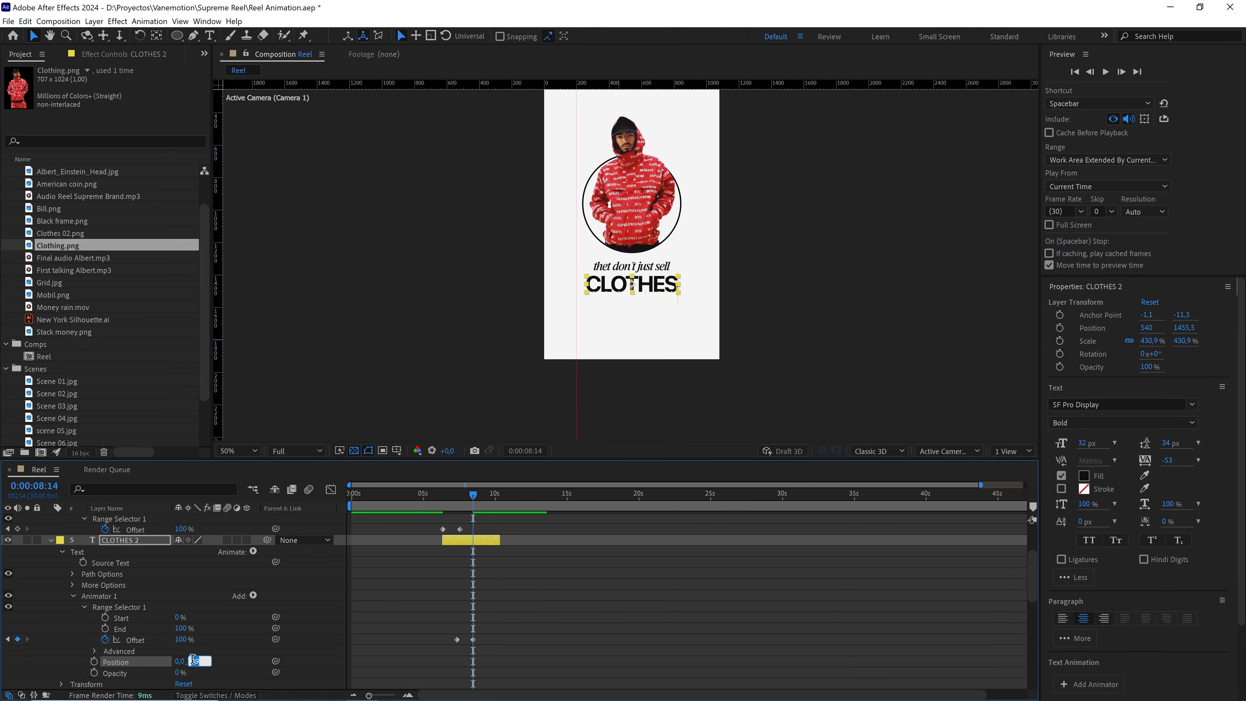
text(50)
click(576, 414)
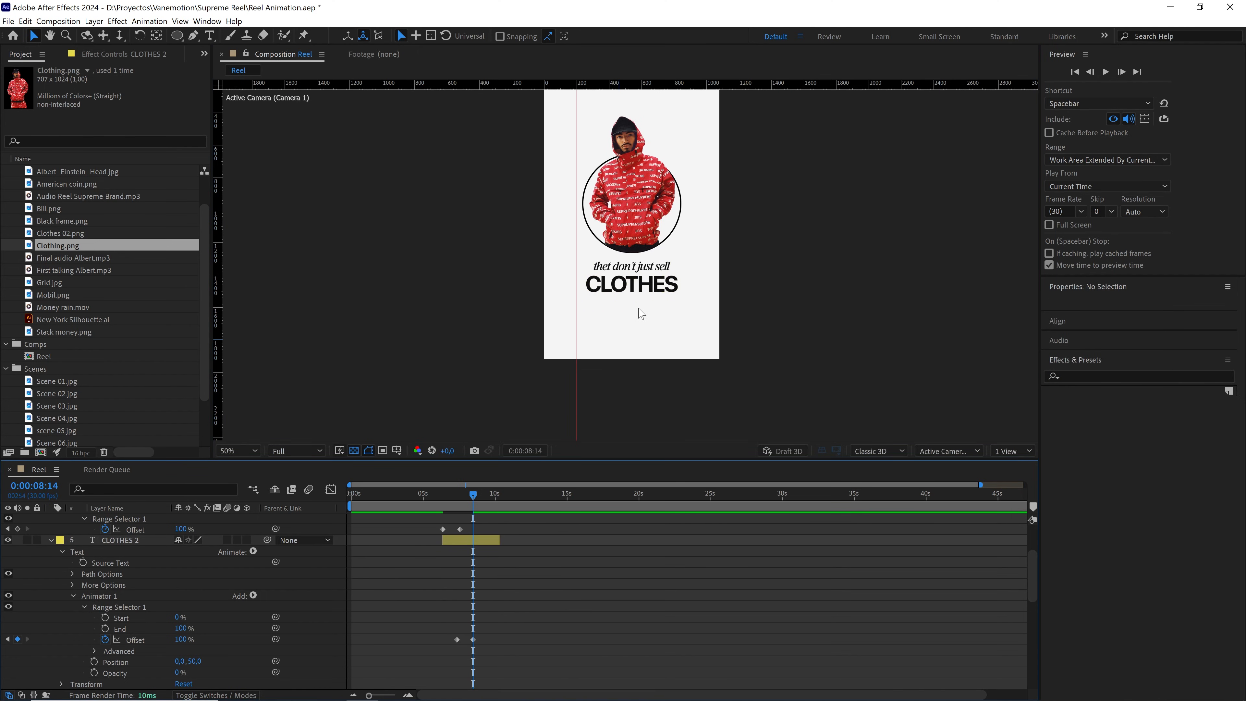
Base the CLOTHES text's range selector on Characters and play back the reveal from about 0:00:06:07
key(period)
drag(473, 492, 463, 493)
click(94, 651)
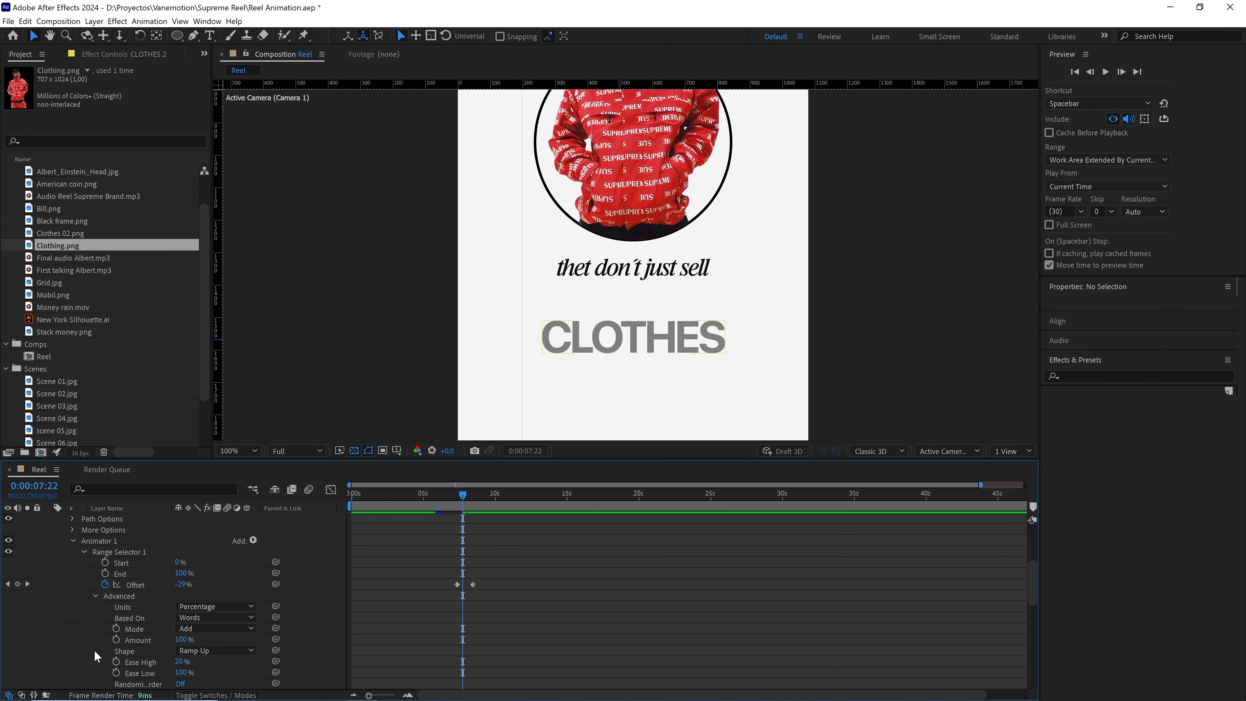
click(195, 619)
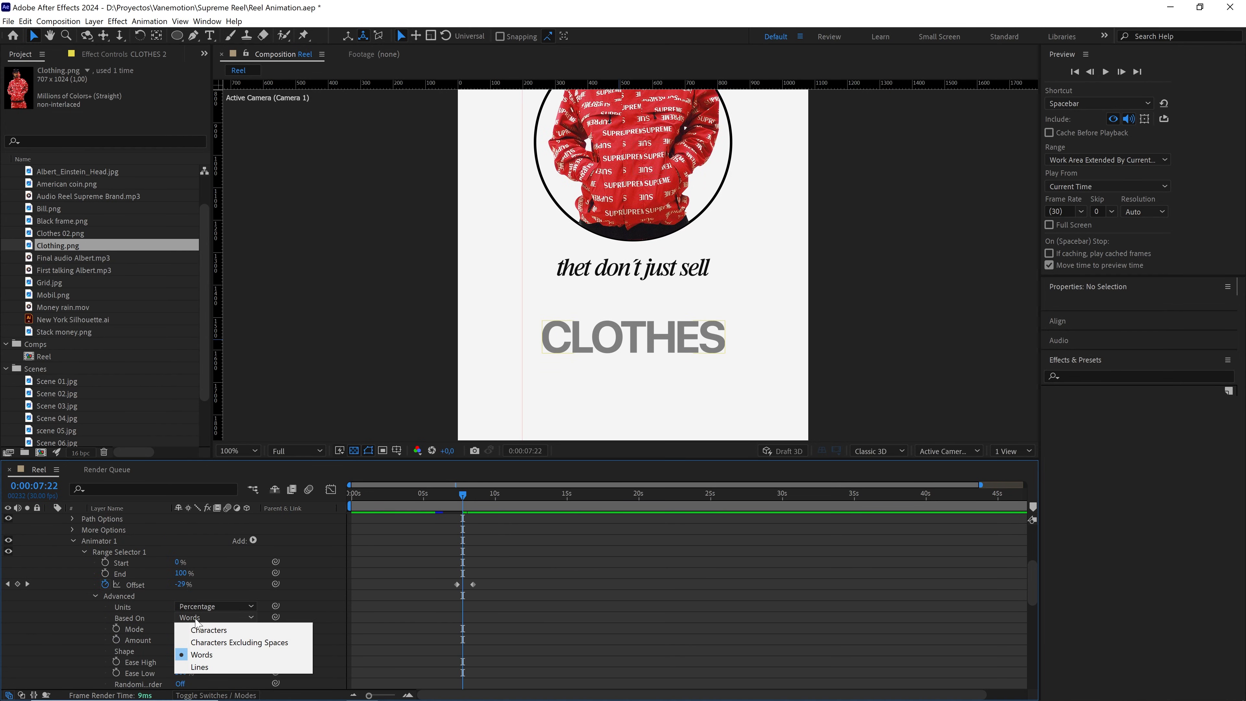
click(218, 631)
drag(461, 495, 442, 495)
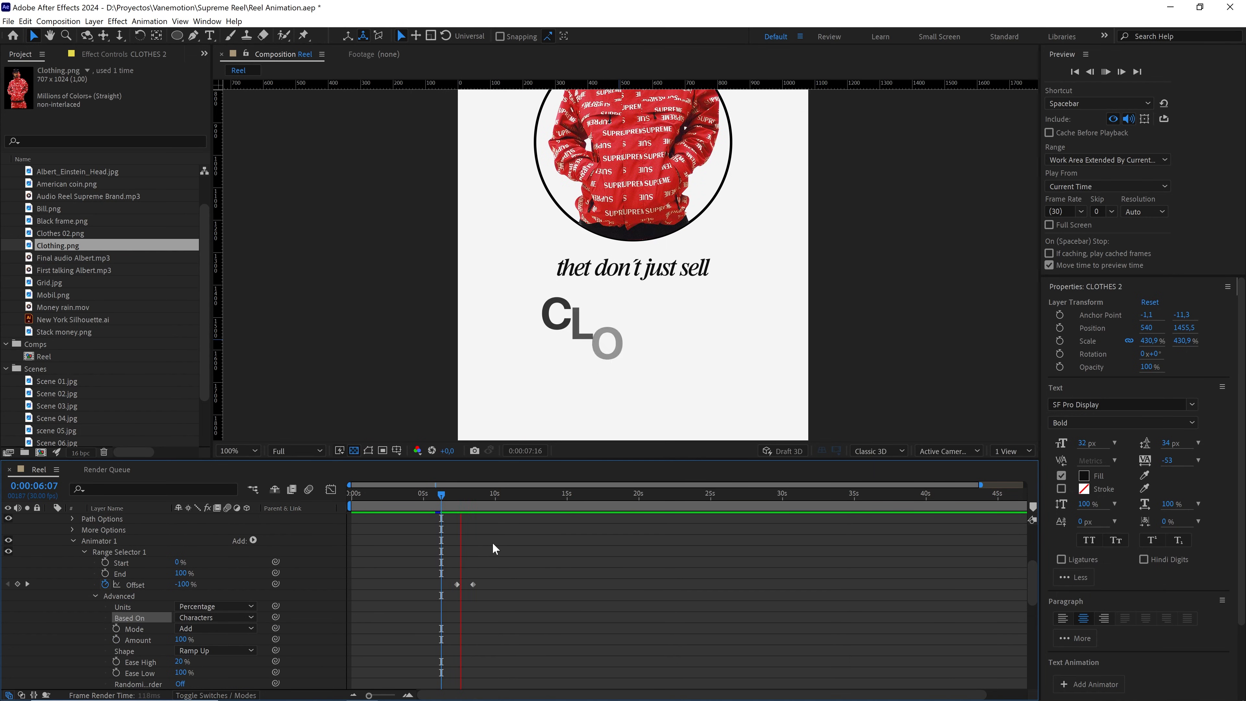
Play back the CLOTHES reveal and move its last Offset keyframe slightly earlier, to about 0:00:08:10, to speed it up
drag(473, 498, 443, 497)
key(space)
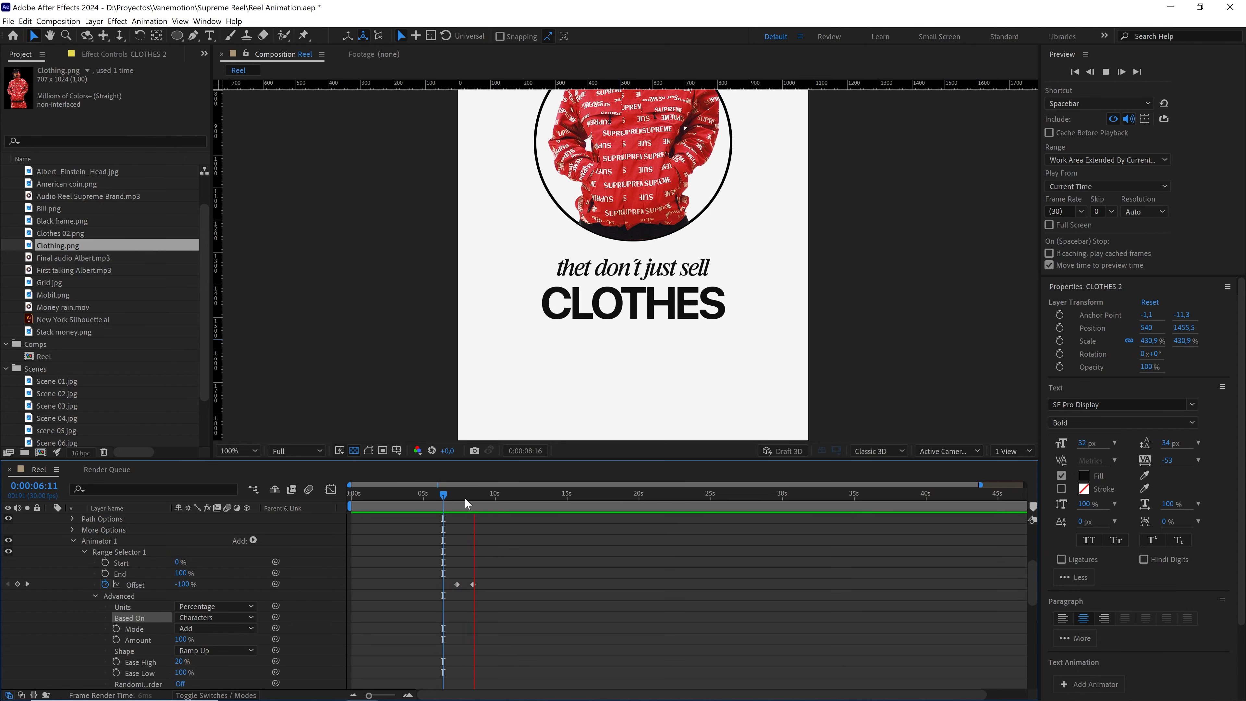
drag(464, 497, 432, 498)
key(space)
key(space)
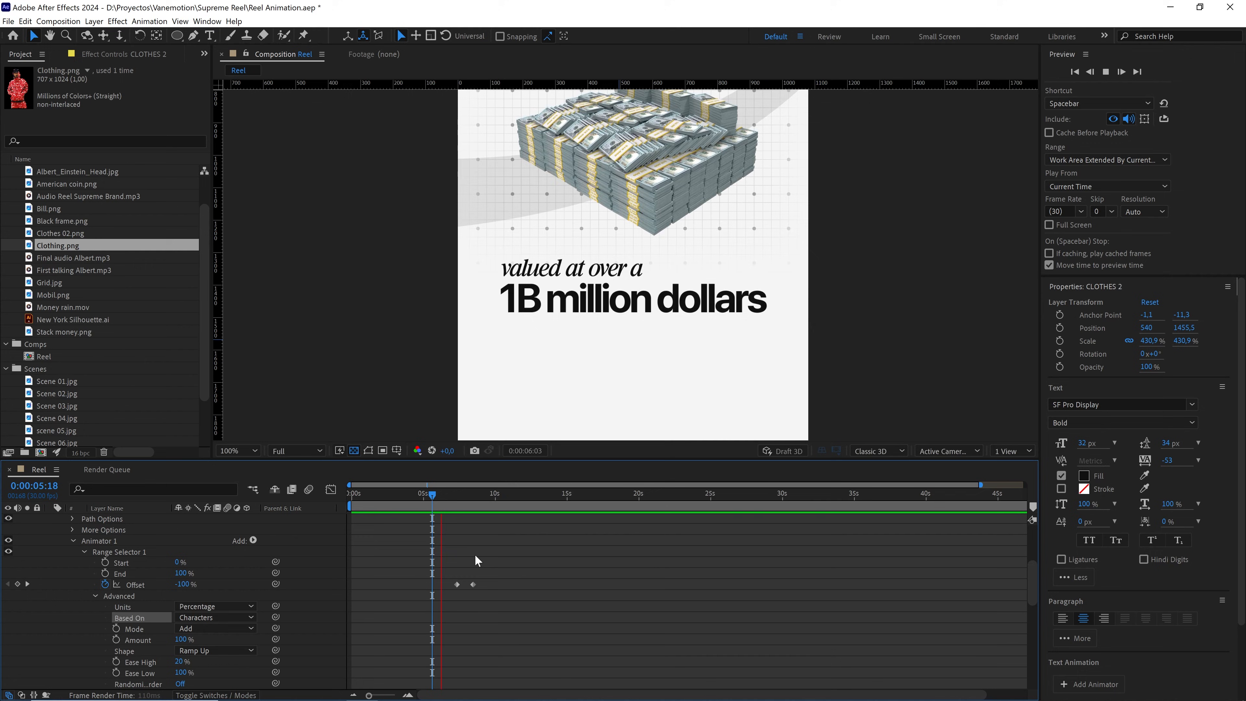
click(472, 585)
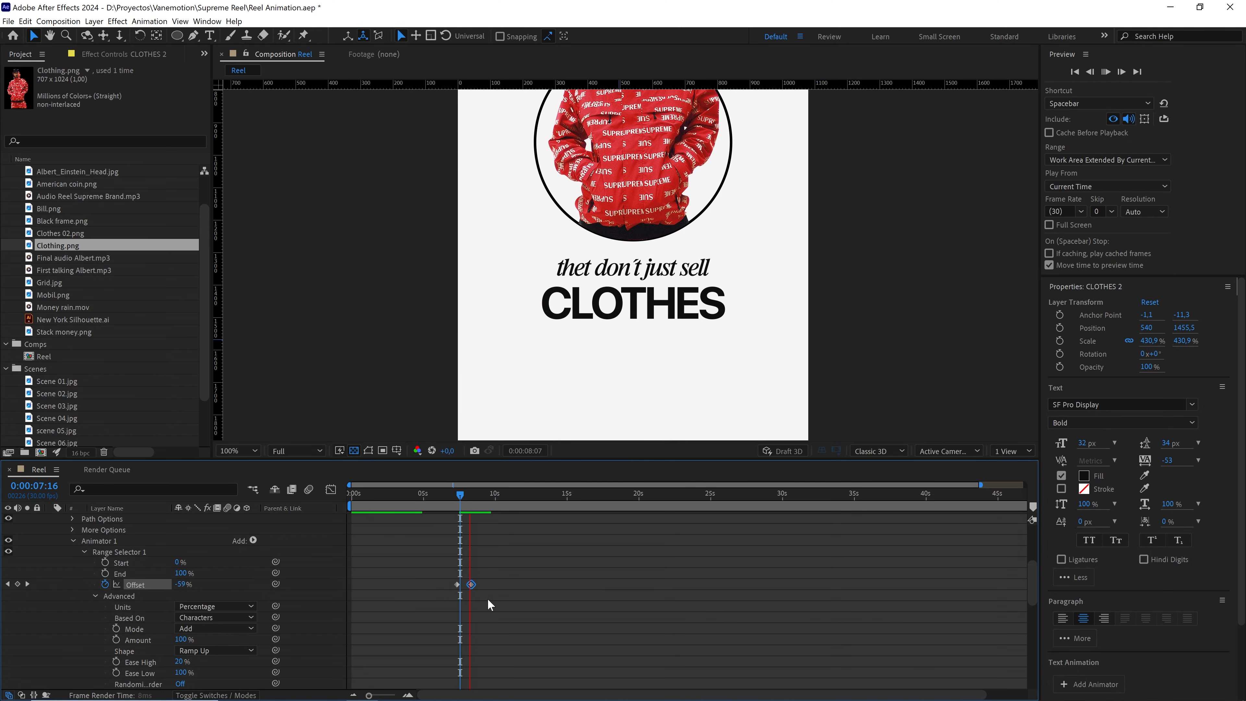
key(space)
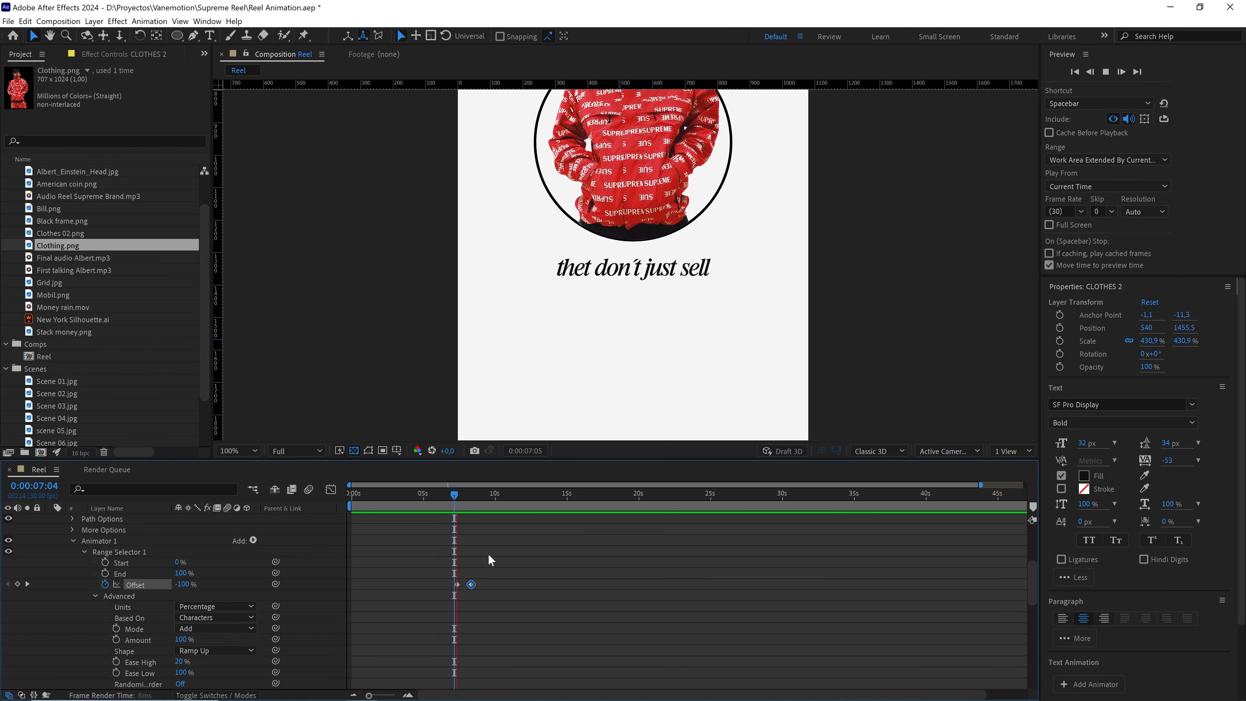
Collapse the caption and CLOTHES layers, and add a null object above the clothes scene's layers at 0:00:08:10
scroll(82, 537, up, 3)
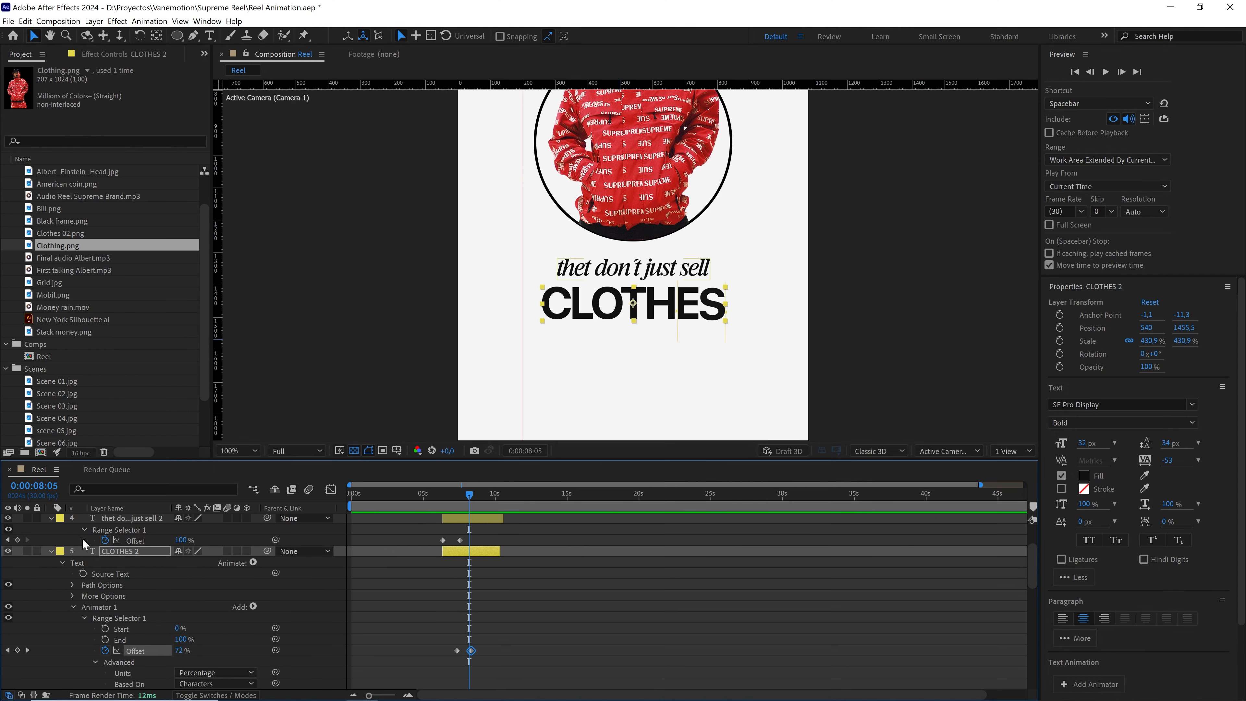
click(50, 553)
click(51, 518)
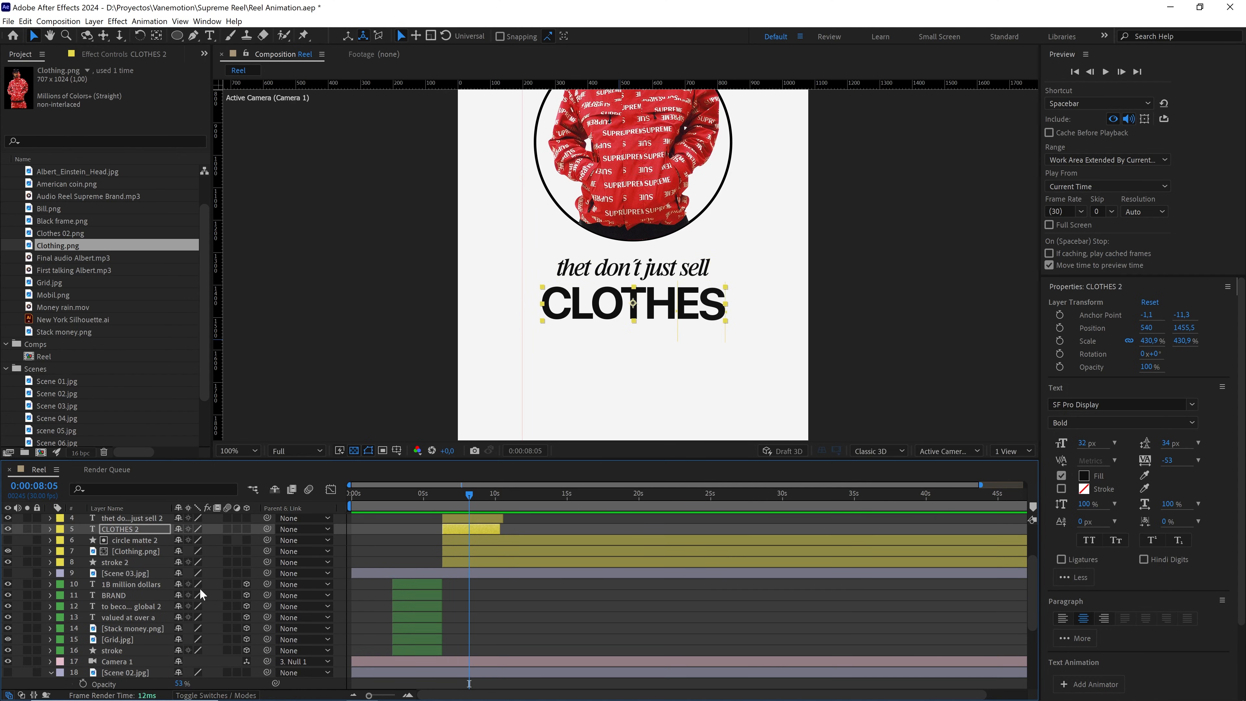
scroll(200, 589, up, 3)
ctrl+click(121, 629)
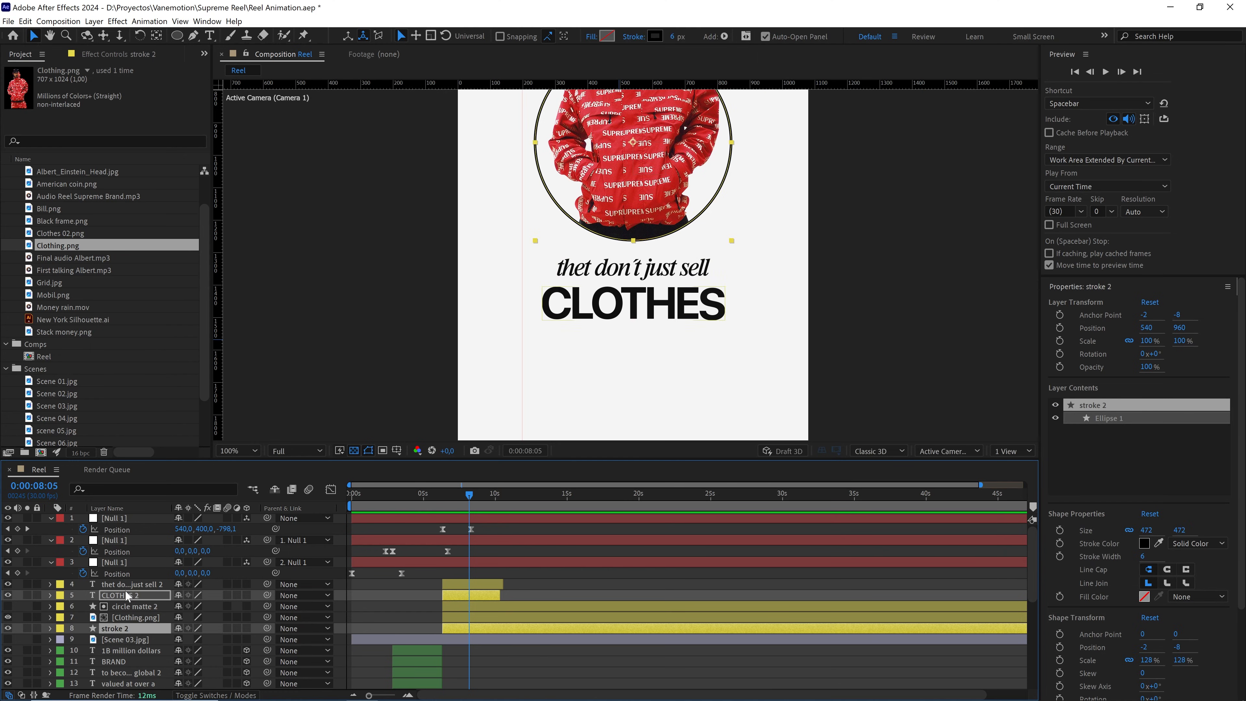
shift+click(126, 586)
click(470, 496)
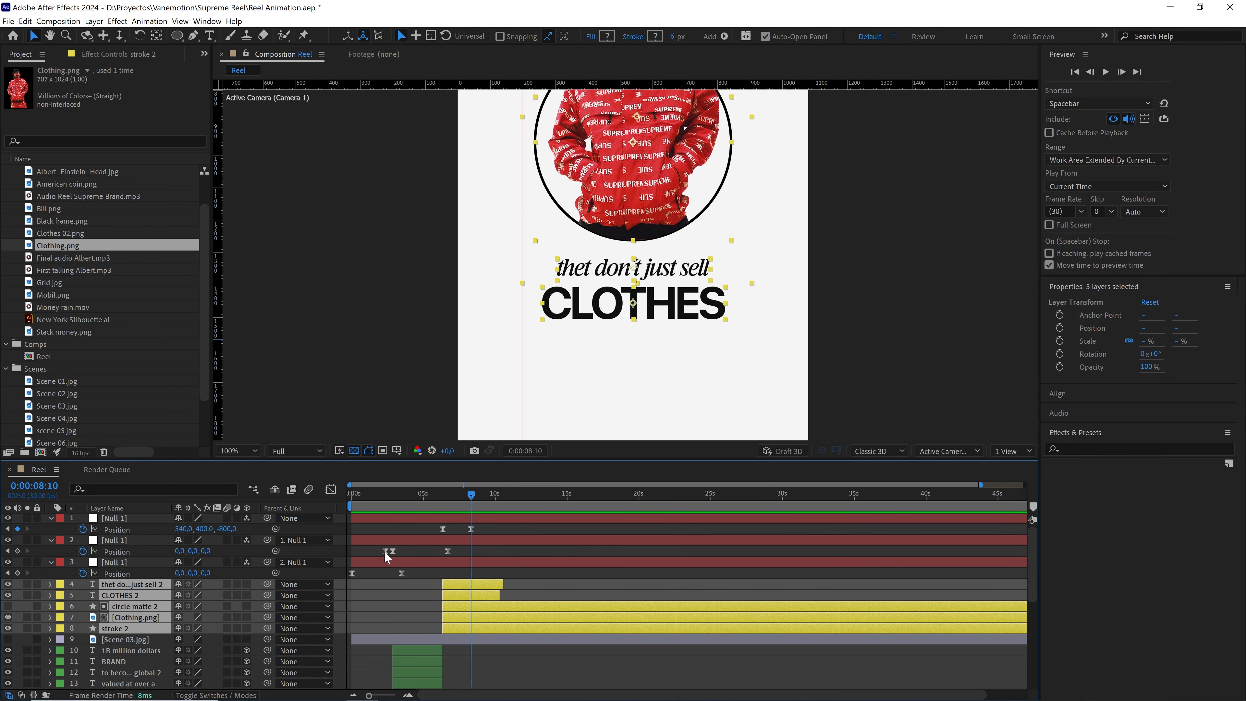
right_click(259, 584)
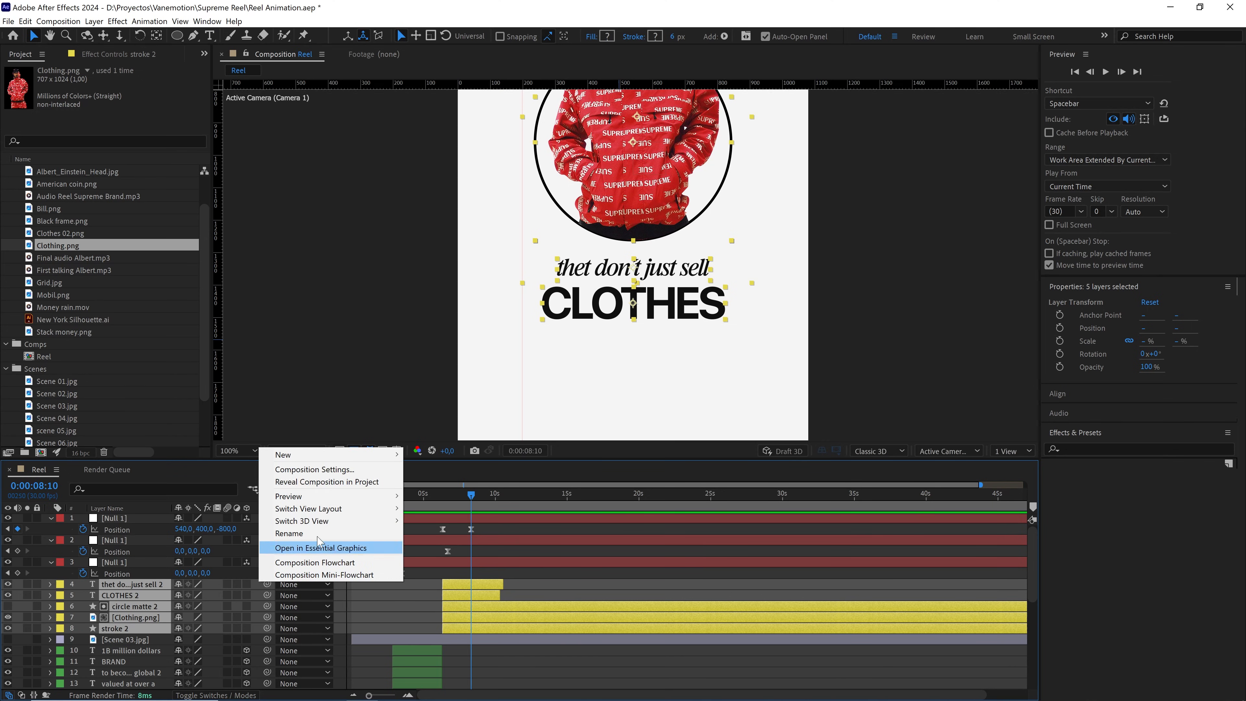
mouse_move(373, 462)
click(432, 516)
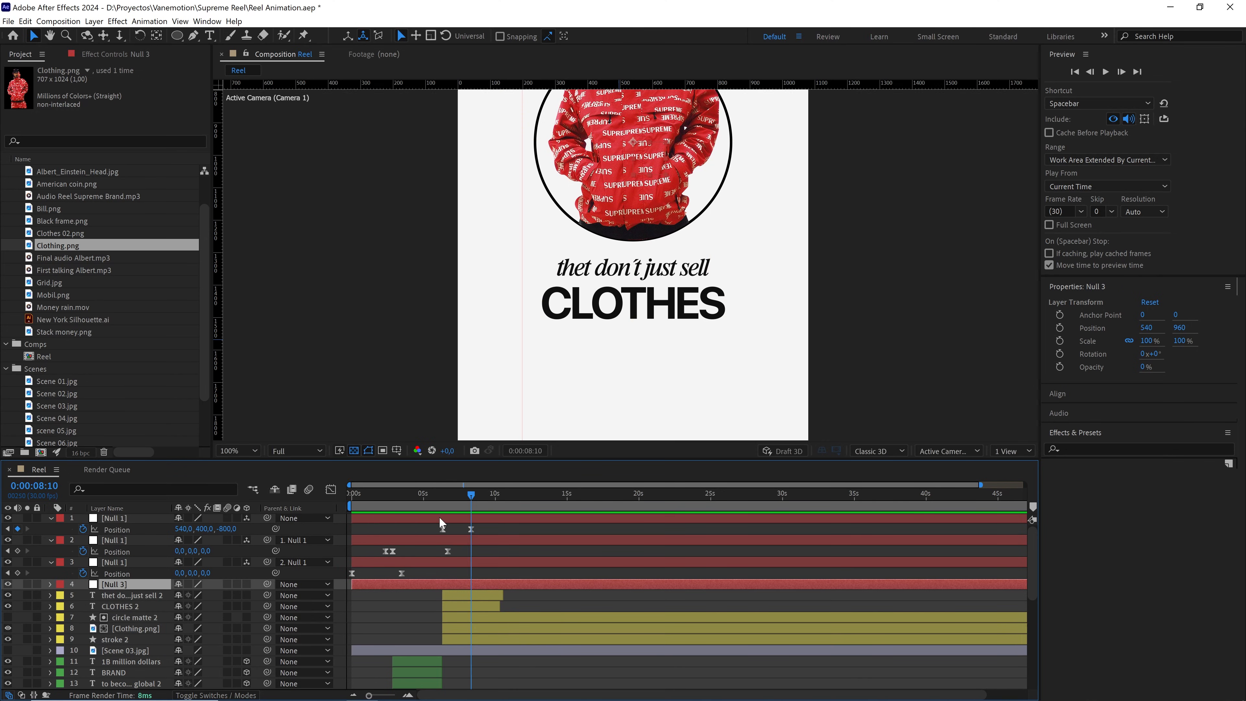
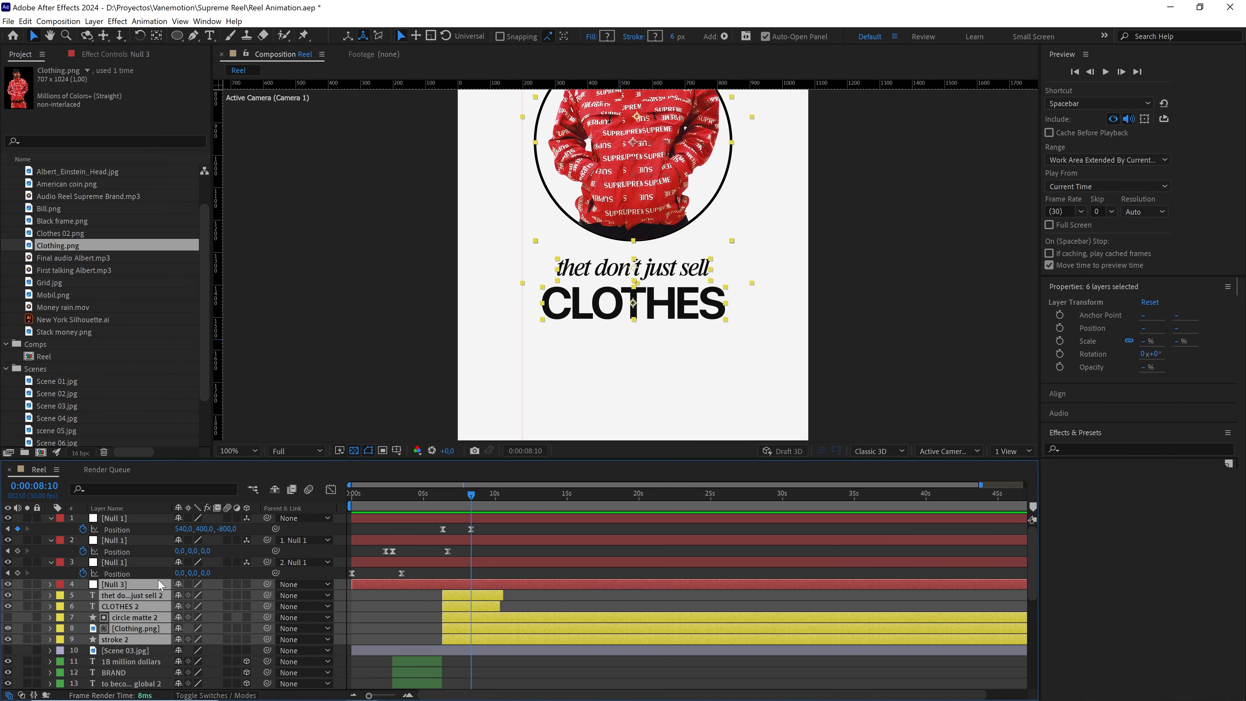
Make the new null and the five clothes scene layers 3D, and parent those five layers to the null
click(247, 584)
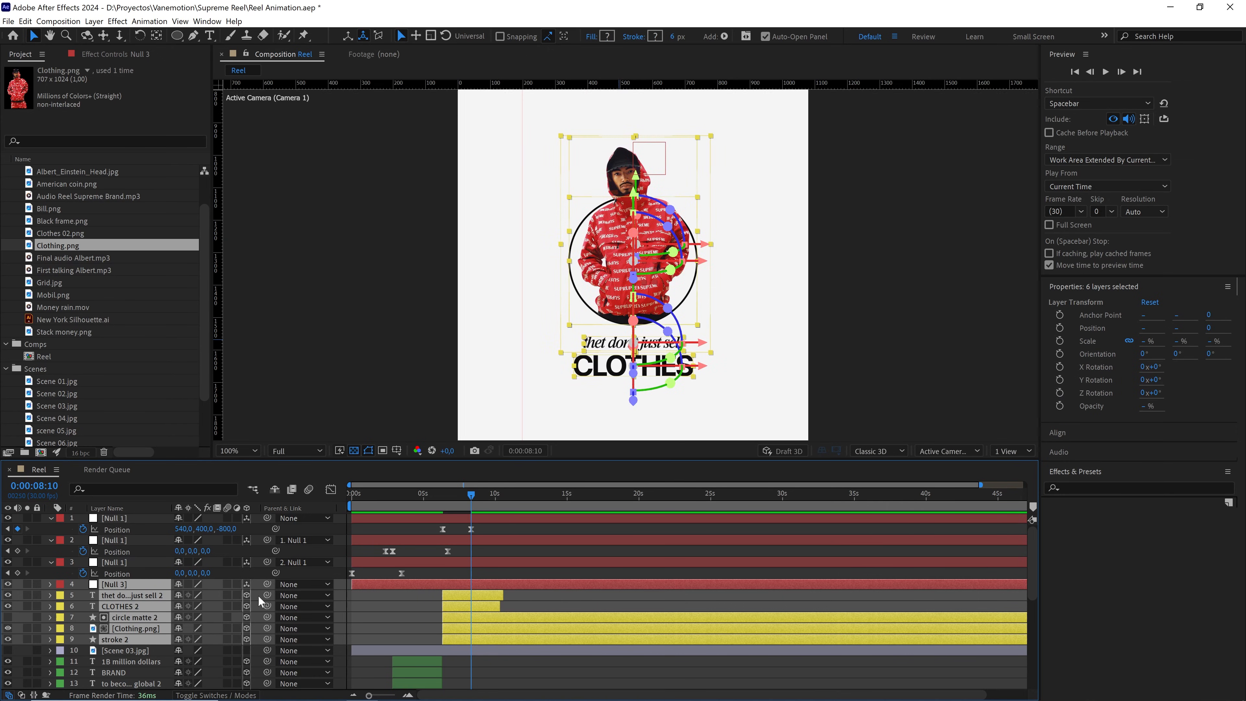
key(F2)
click(142, 595)
shift+click(124, 638)
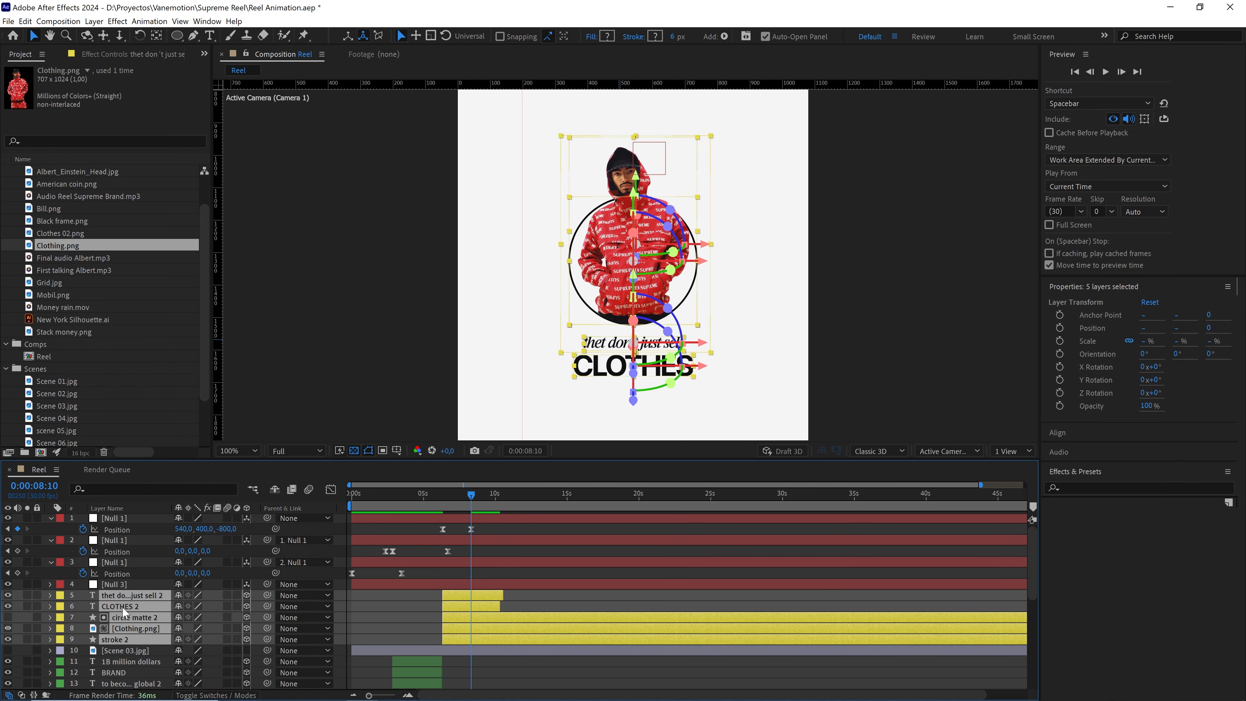
drag(265, 594, 130, 586)
click(130, 585)
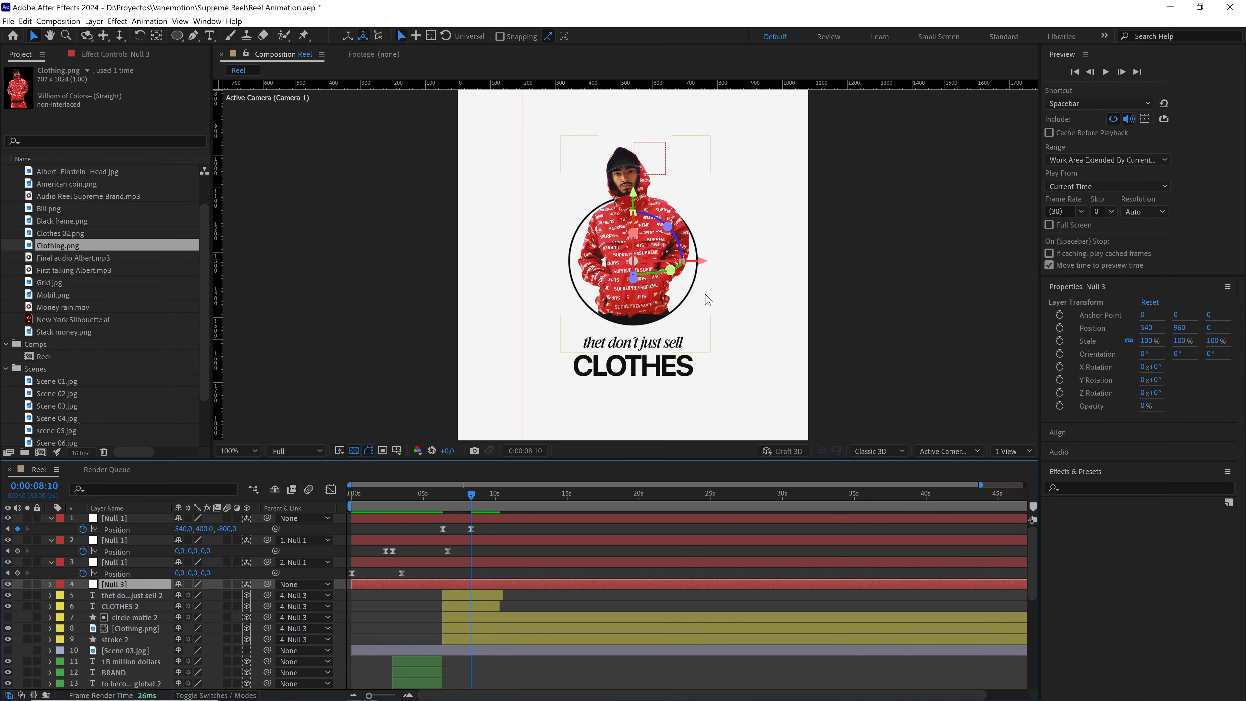
Center the null in the camera view at 0:00:08:10 to bring the clothes scene with it, and delete the null
key(comma)
click(94, 21)
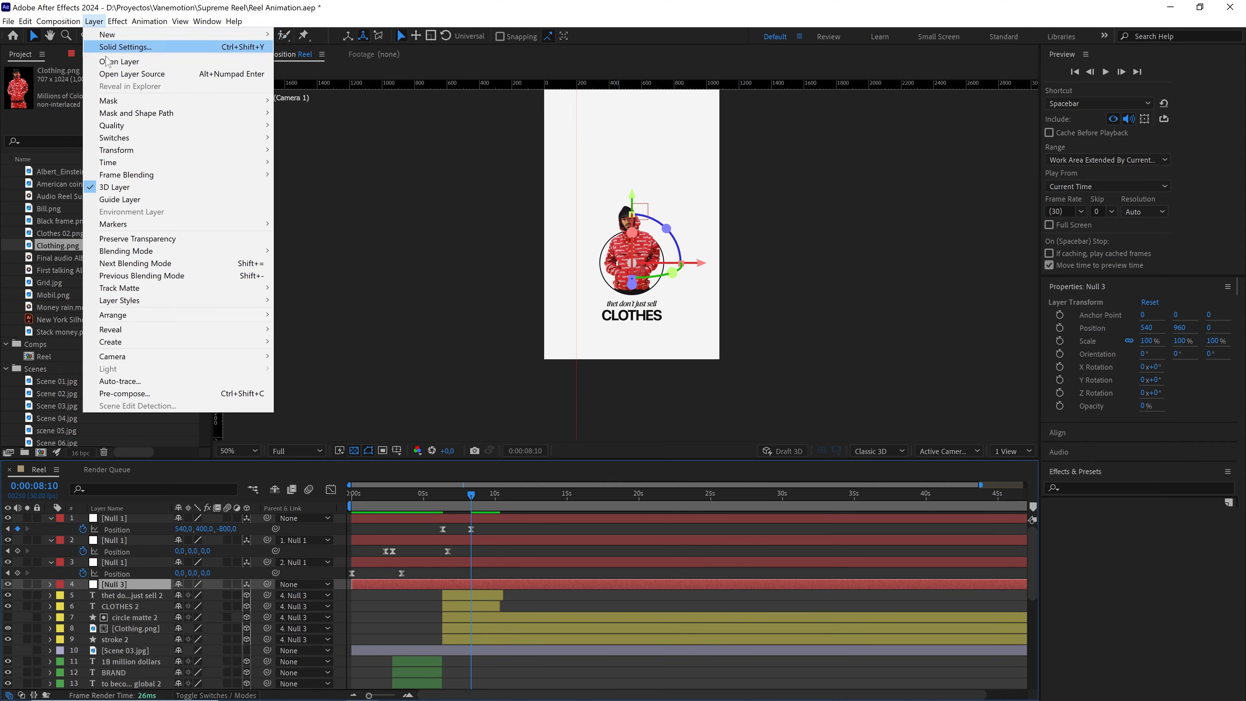
mouse_move(265, 152)
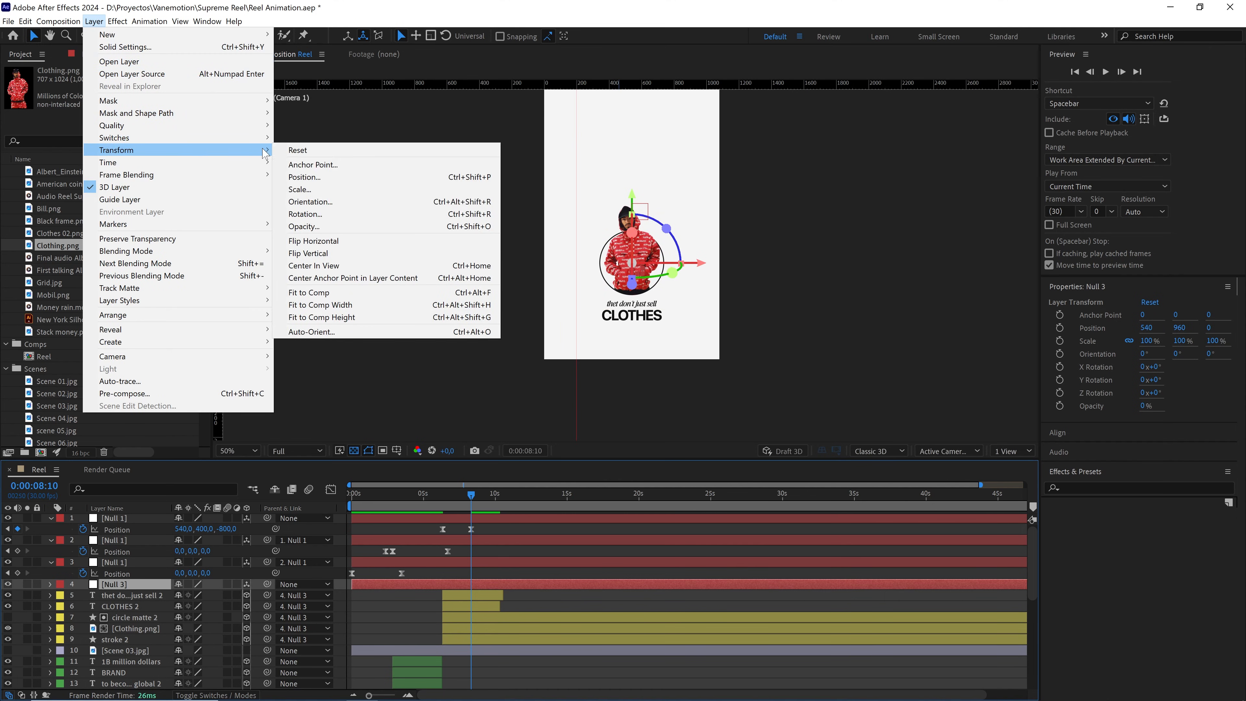
click(331, 266)
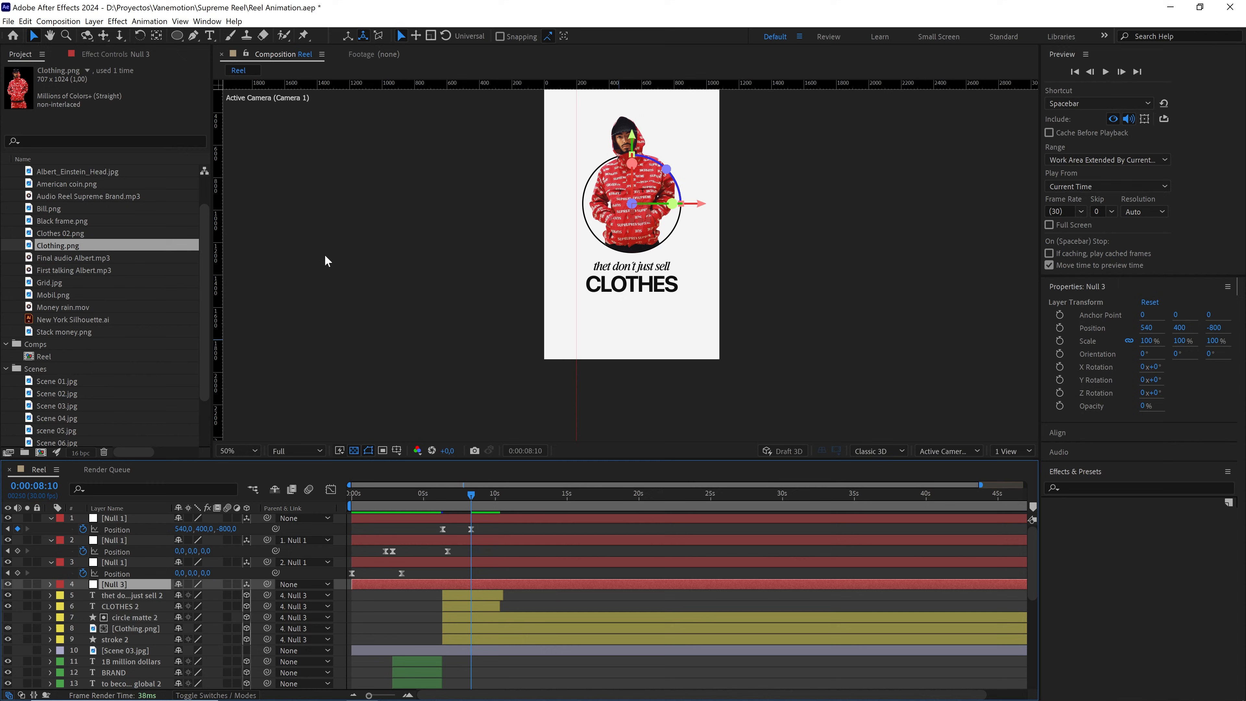
drag(599, 191, 593, 232)
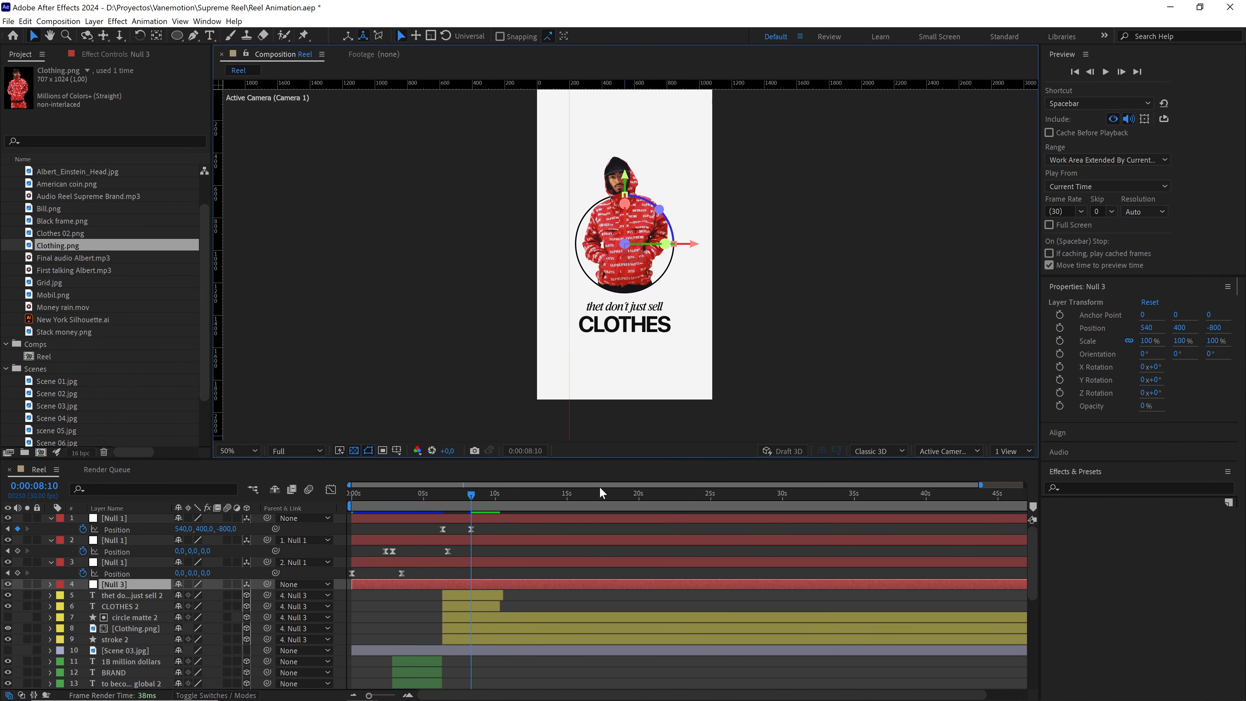
drag(497, 490, 467, 503)
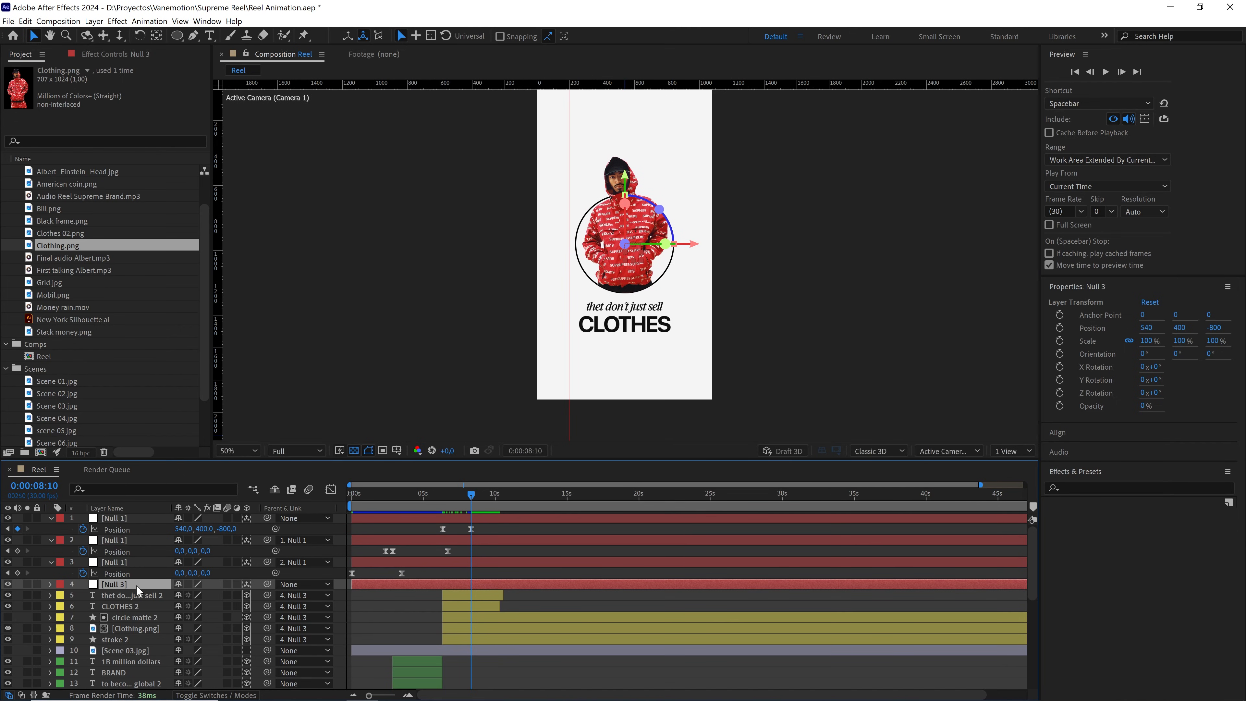
key(Delete)
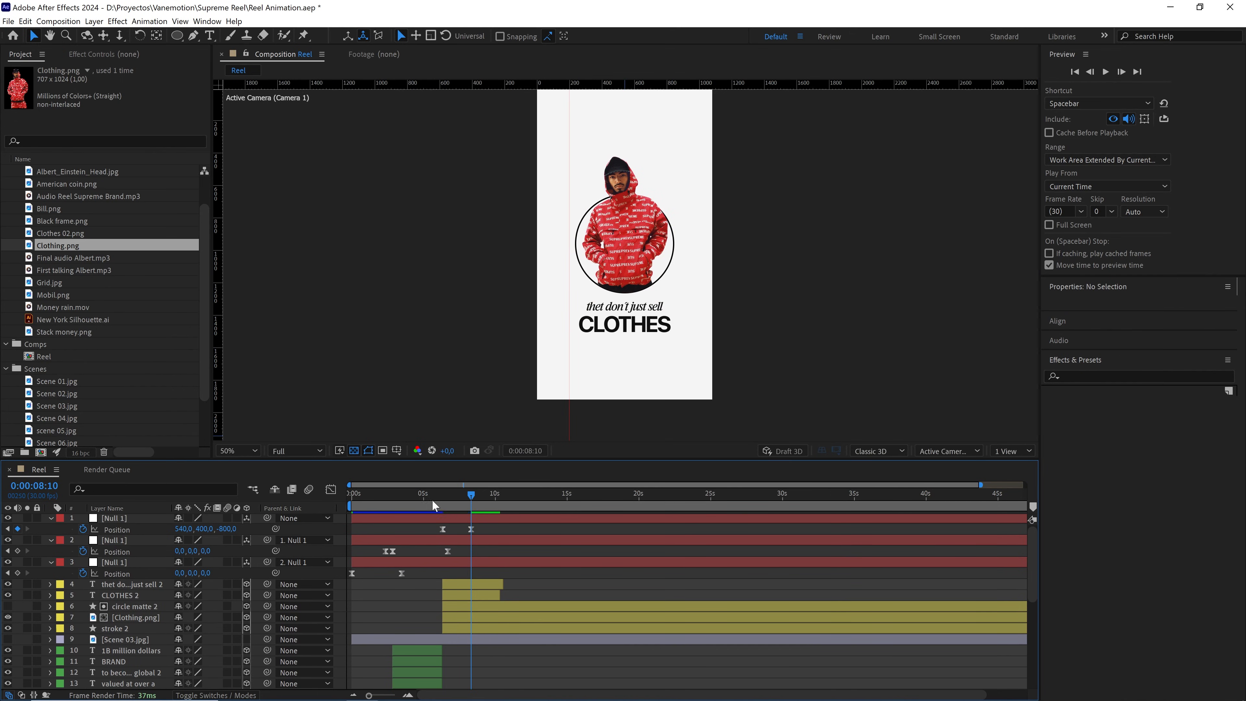
Play back the camera move into the clothes scene and inspect the frames at 0:00:06:10 and 0:00:06:29
click(416, 501)
key(space)
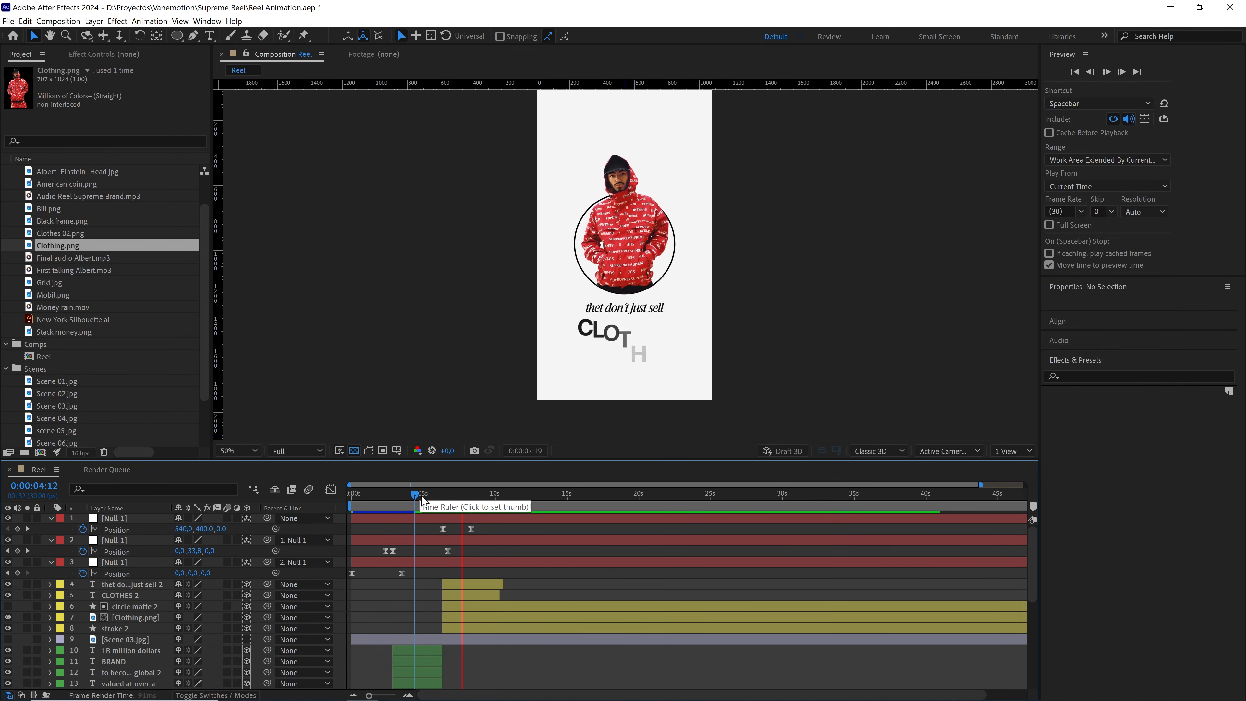
click(438, 501)
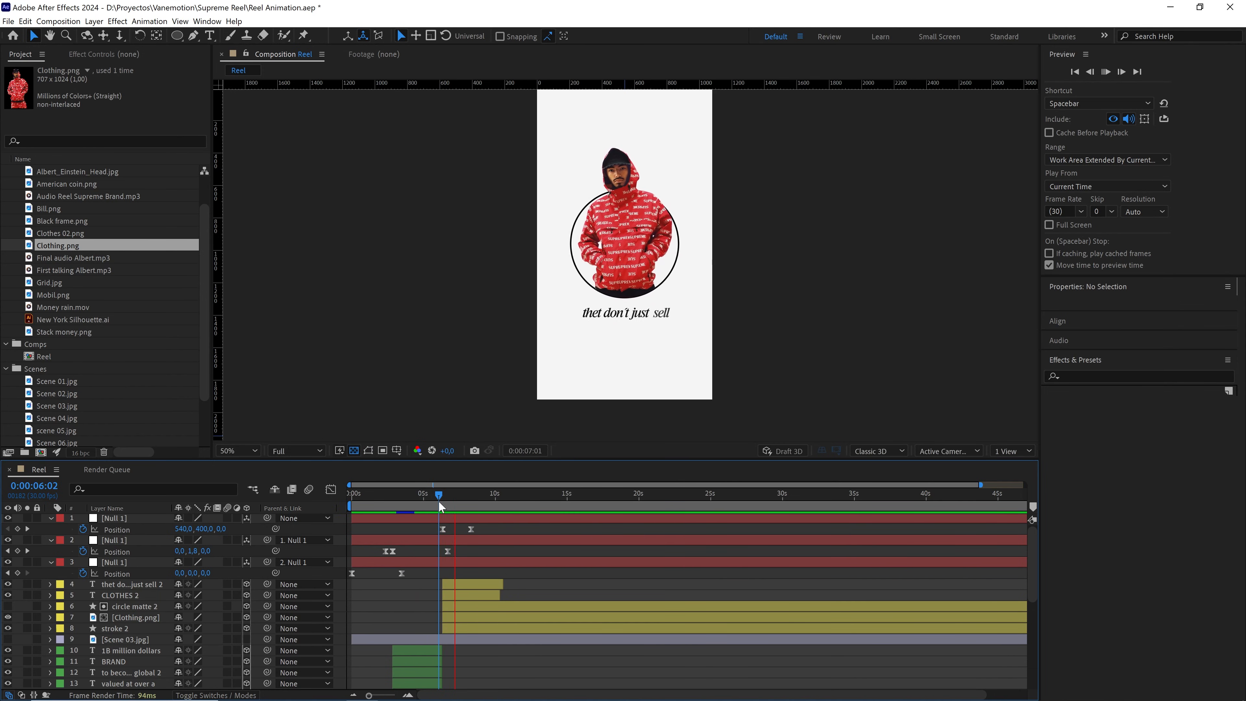
click(438, 501)
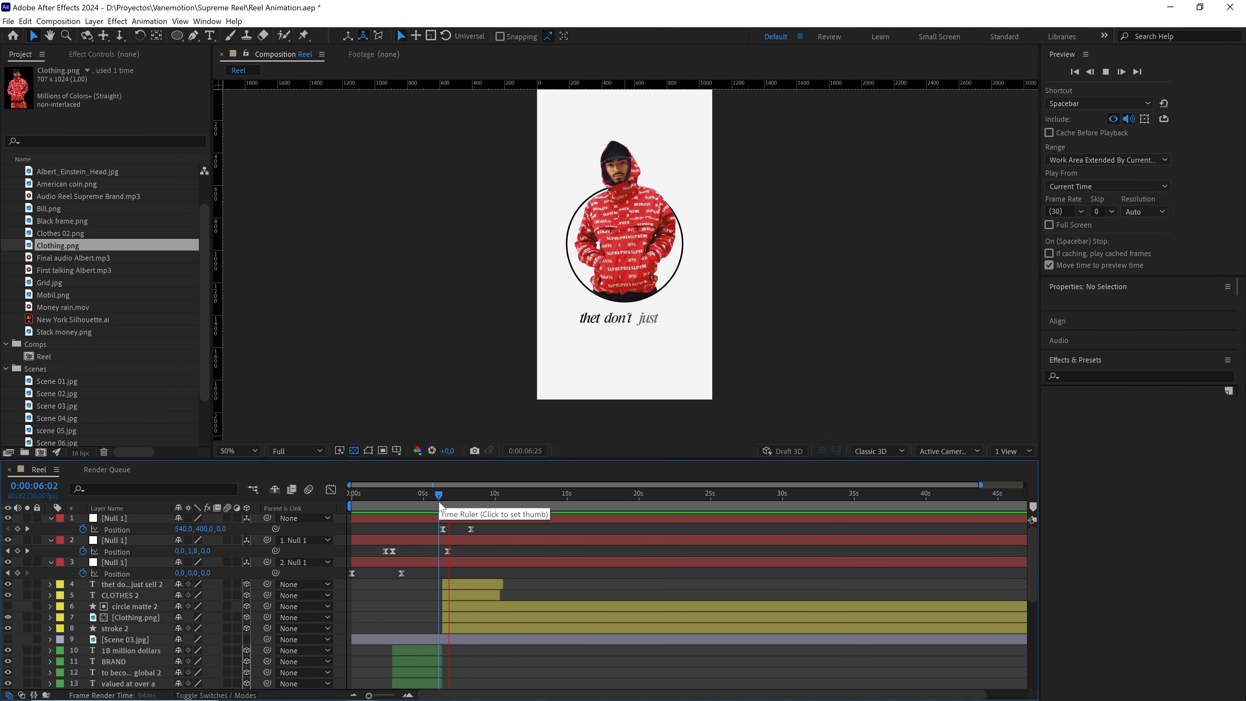
drag(443, 495, 447, 506)
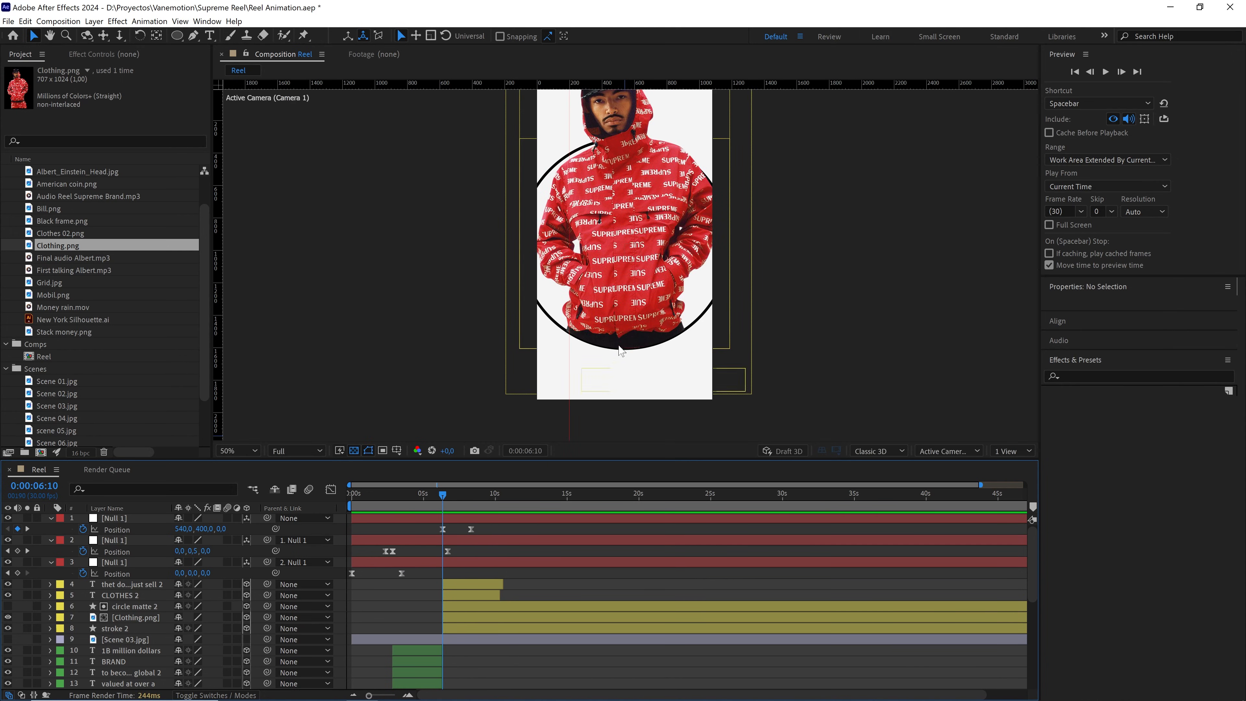
click(450, 492)
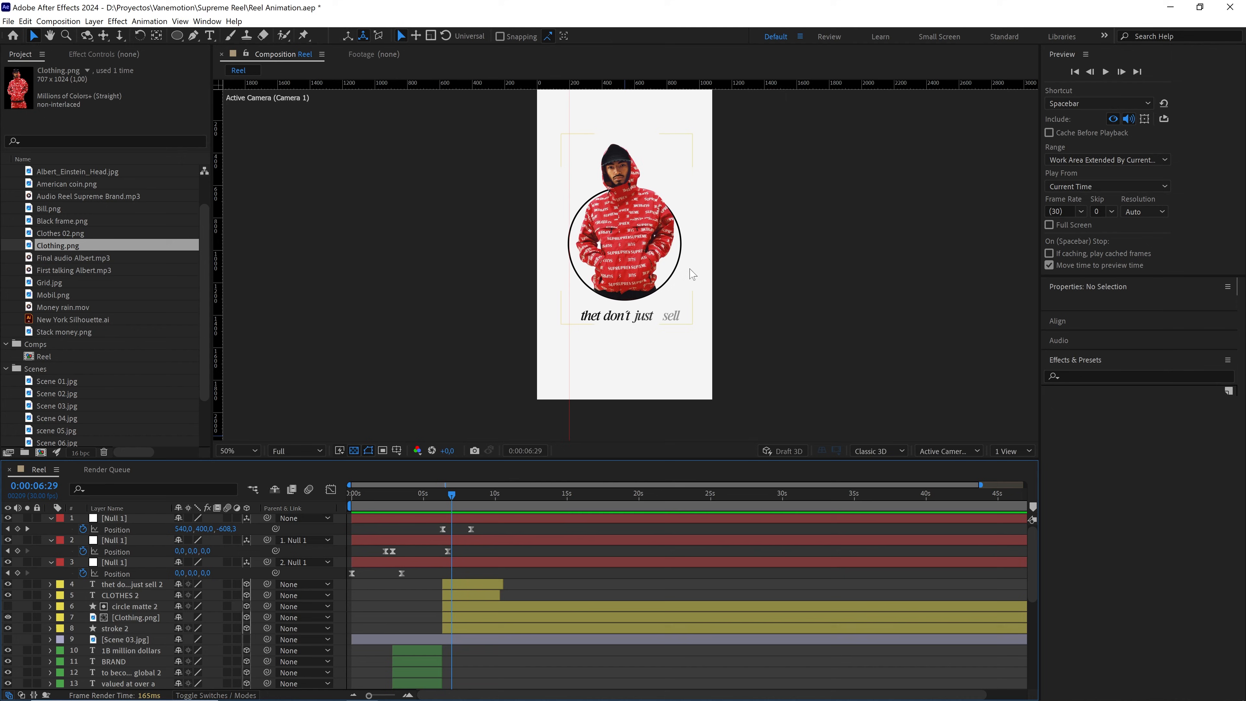
Add Money rain.mov above the clothes scene's layers and slide it along the timeline to overlap the cut from the money scene
key(period)
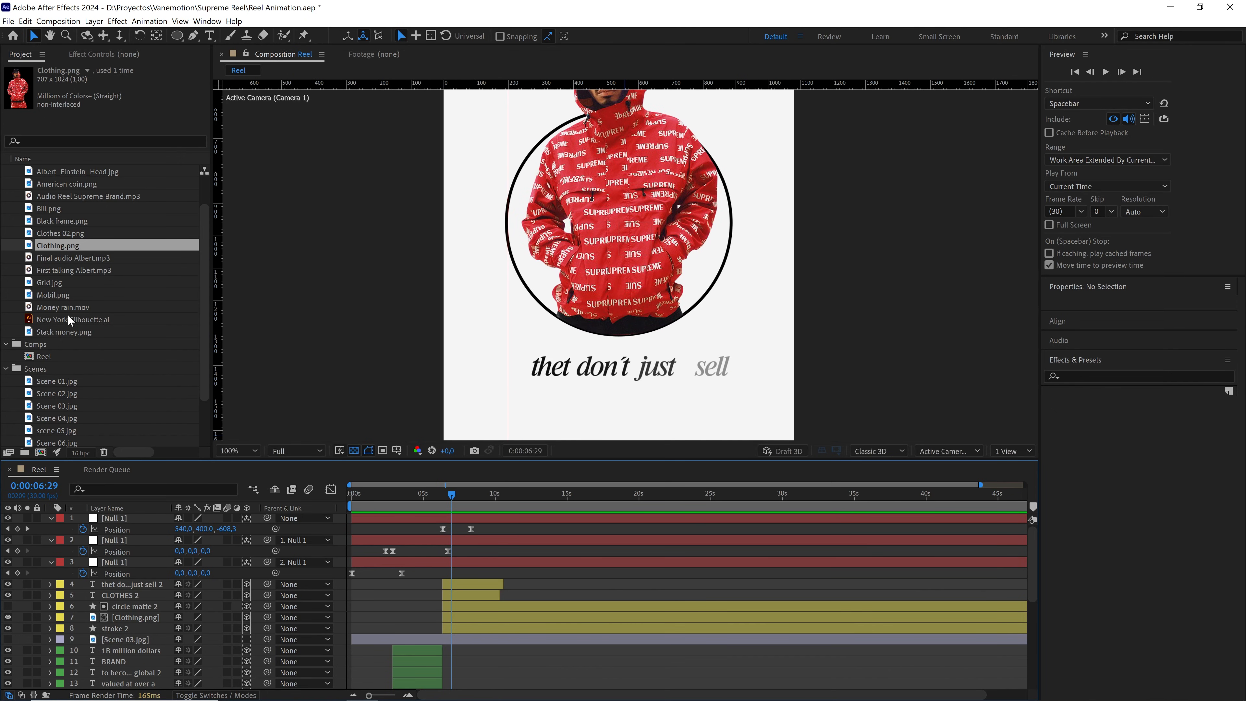
click(86, 309)
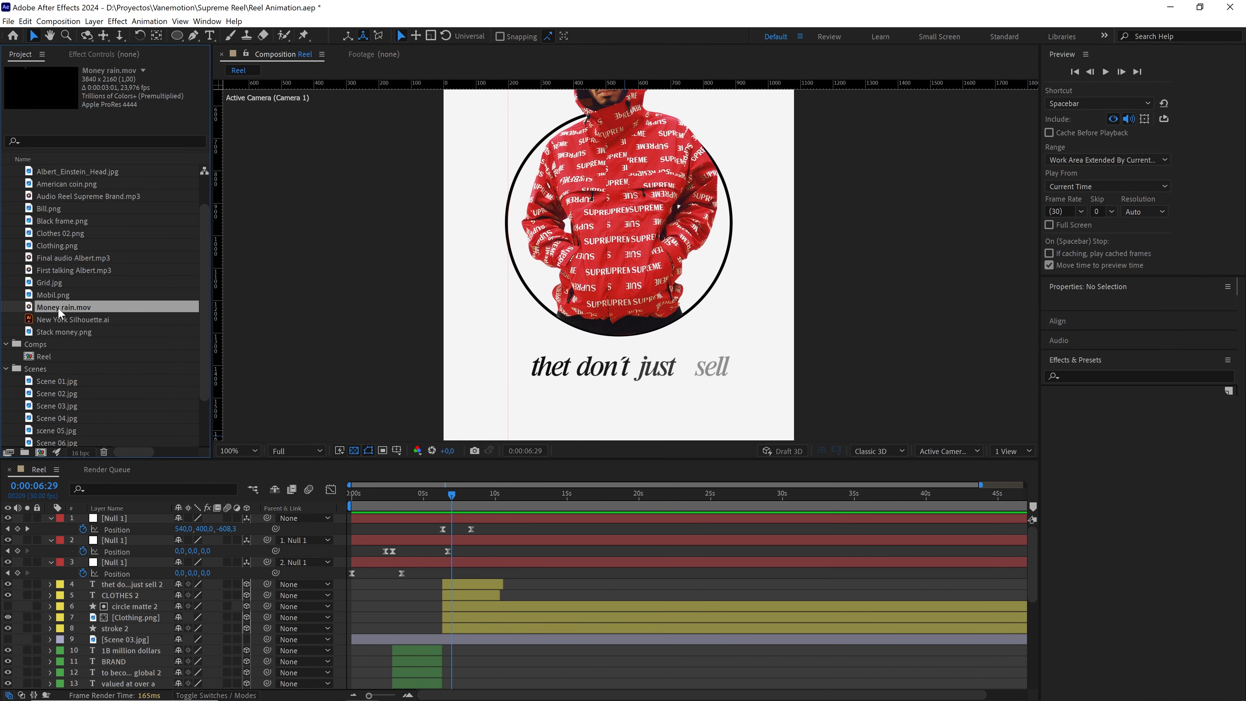
drag(64, 307, 157, 564)
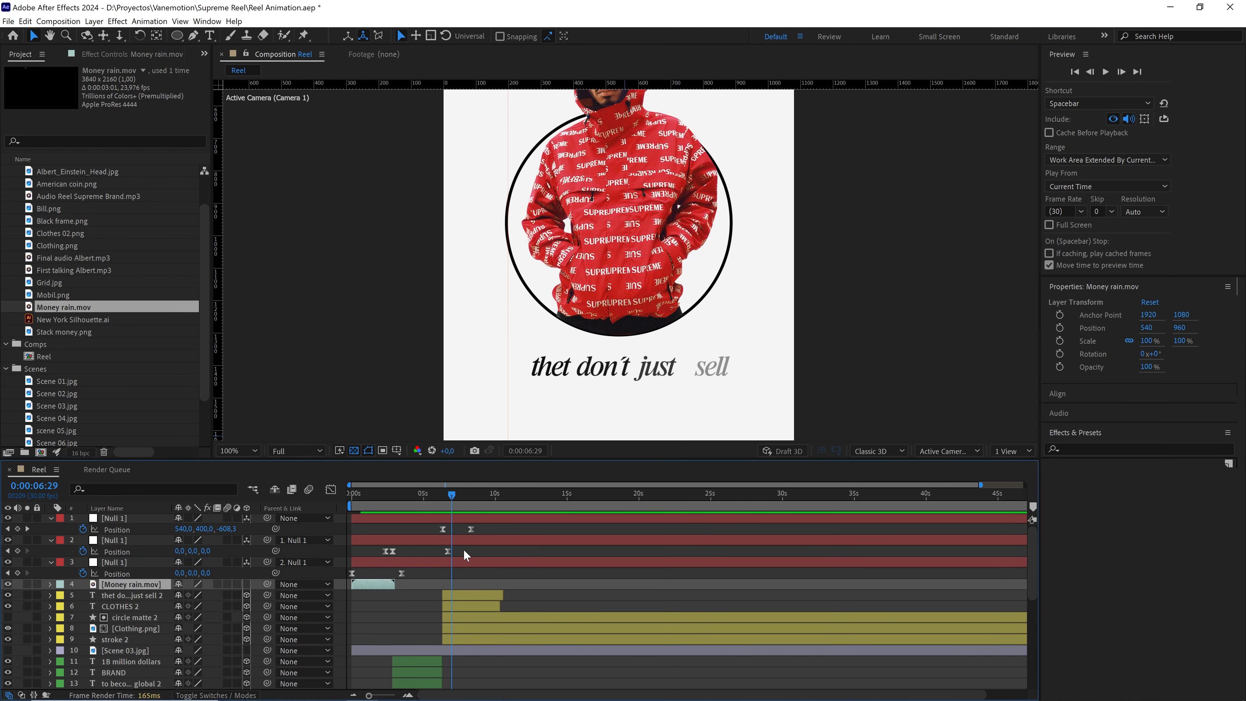
drag(392, 584, 415, 586)
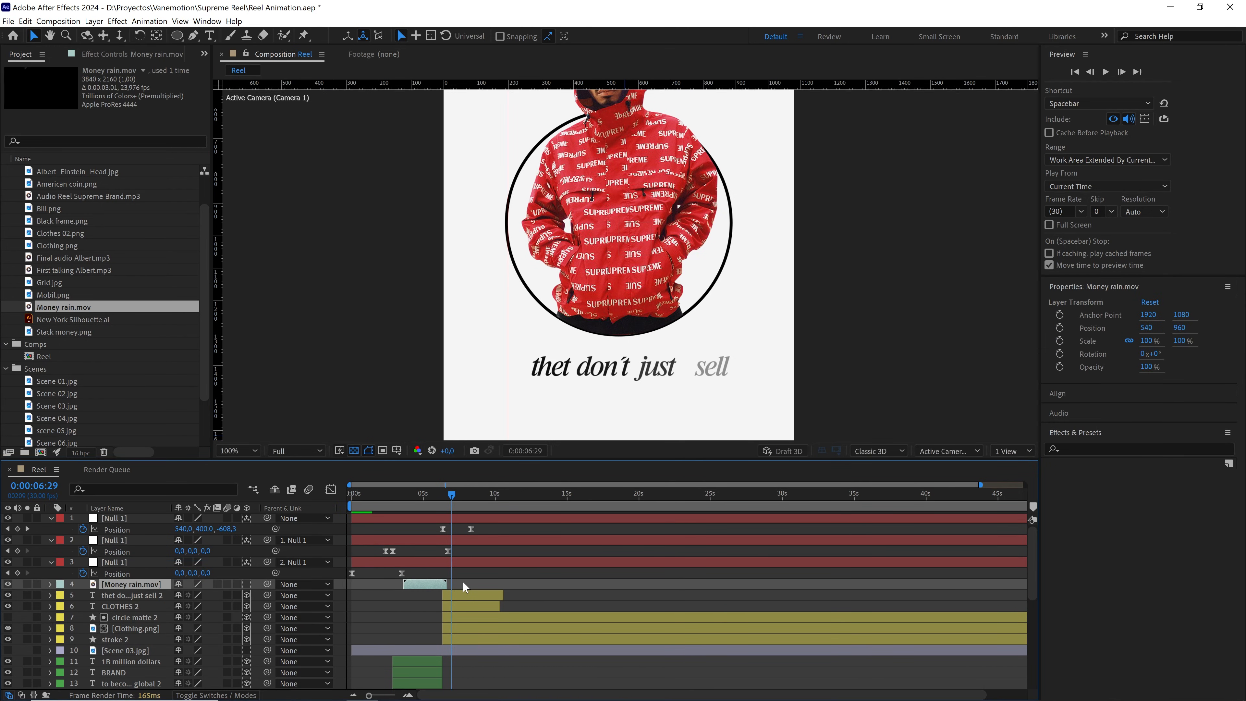
Fine-tune the Money rain clip's timing against the cut at 0:00:06:10, shifting it slightly earlier so the bills cover more of the frame
scroll(463, 581, up, 5)
scroll(463, 581, left, 5)
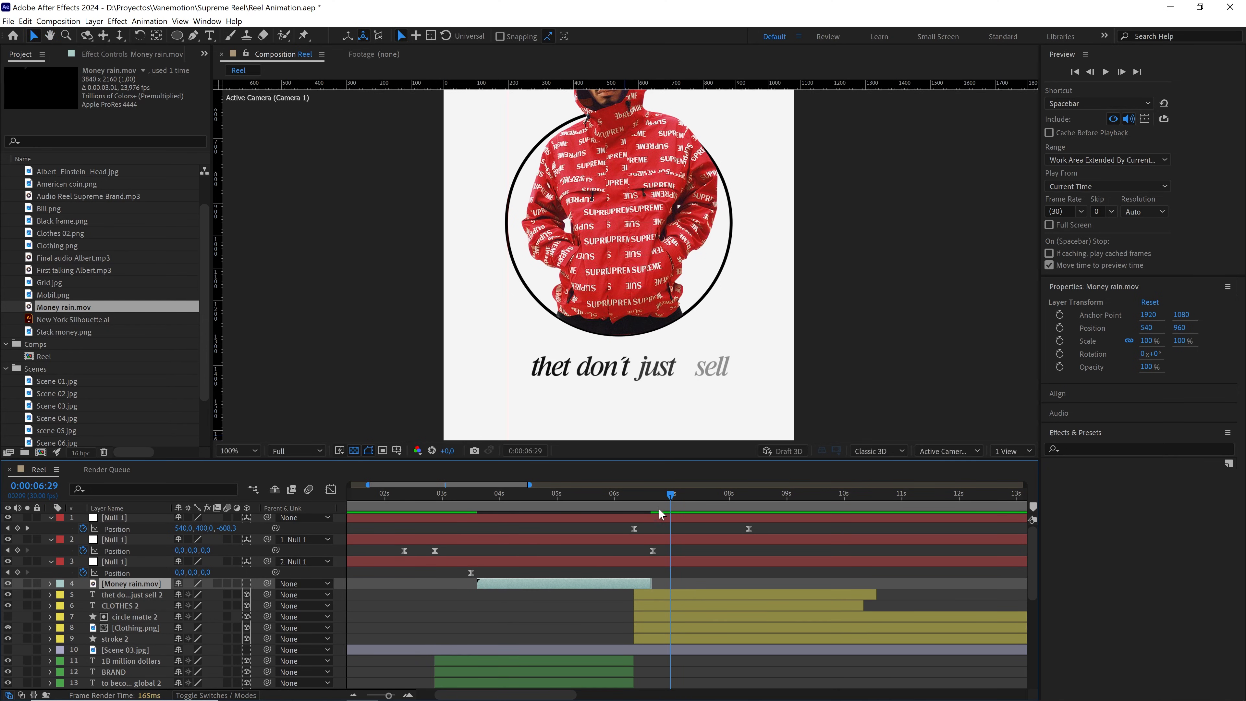
drag(658, 508, 634, 500)
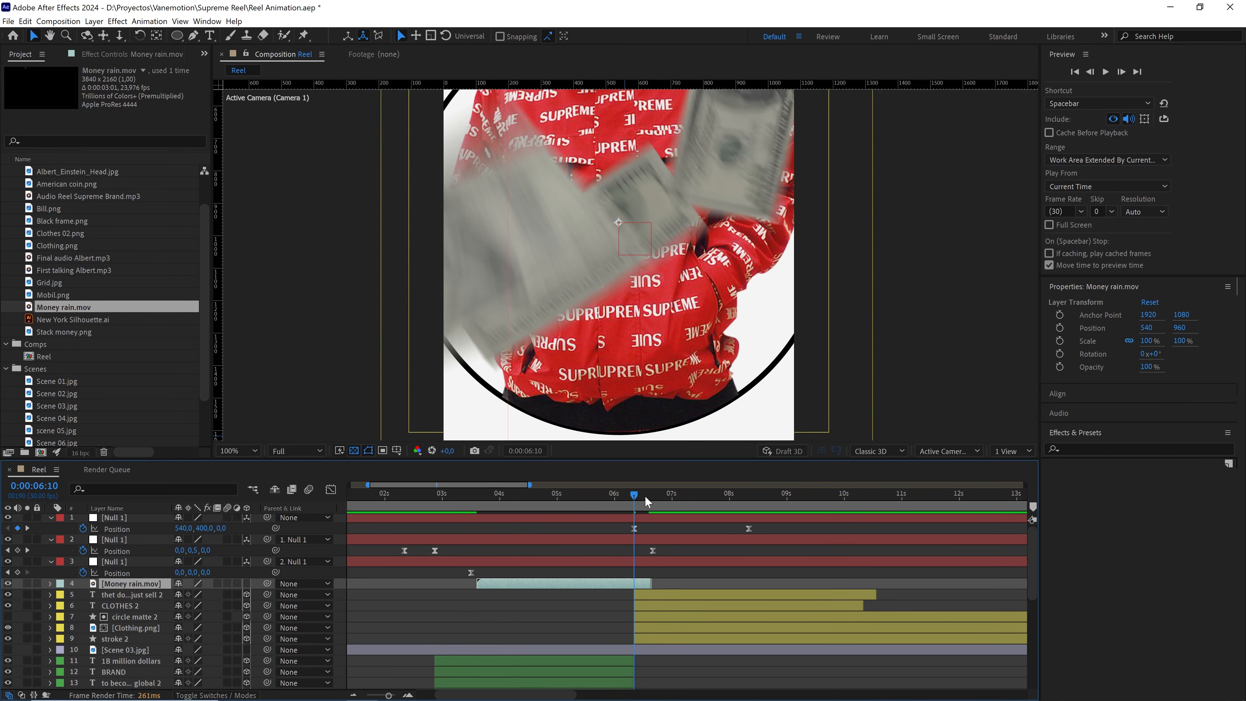
scroll(655, 367, down, 2)
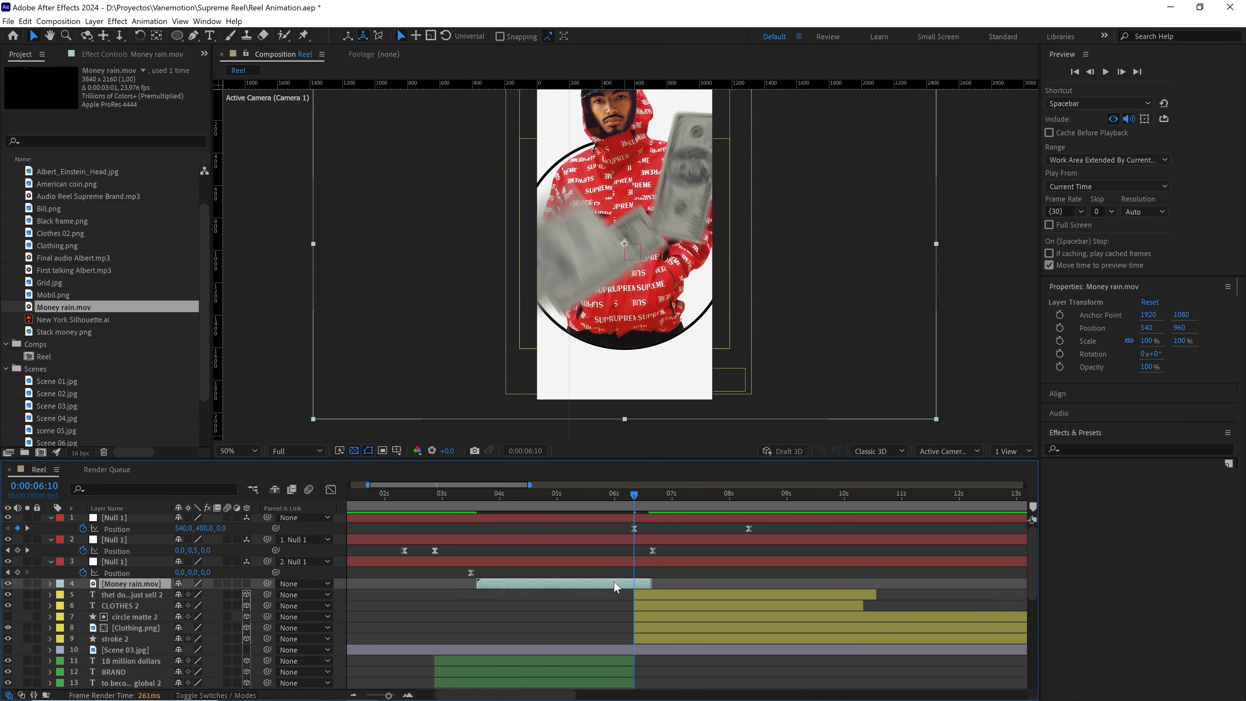
drag(615, 583, 609, 583)
scroll(661, 315, up, 2)
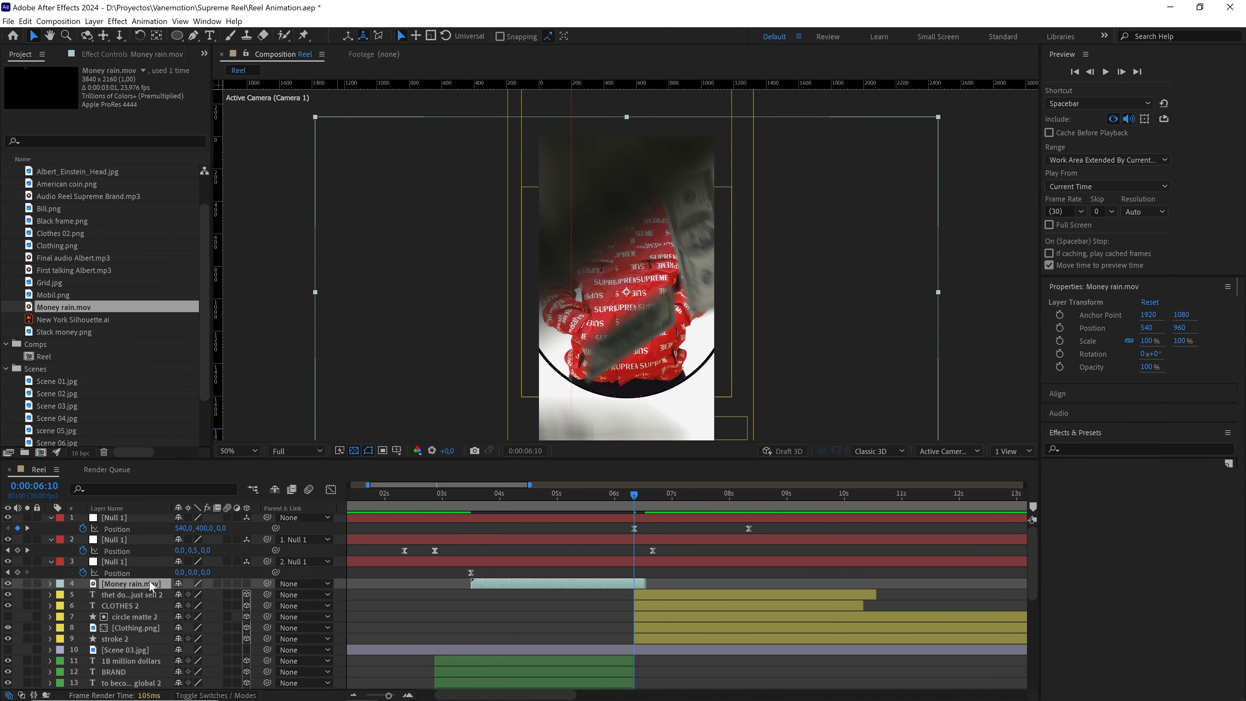
Set the Money rain layer's Rotation to 90°
key(r)
click(198, 594)
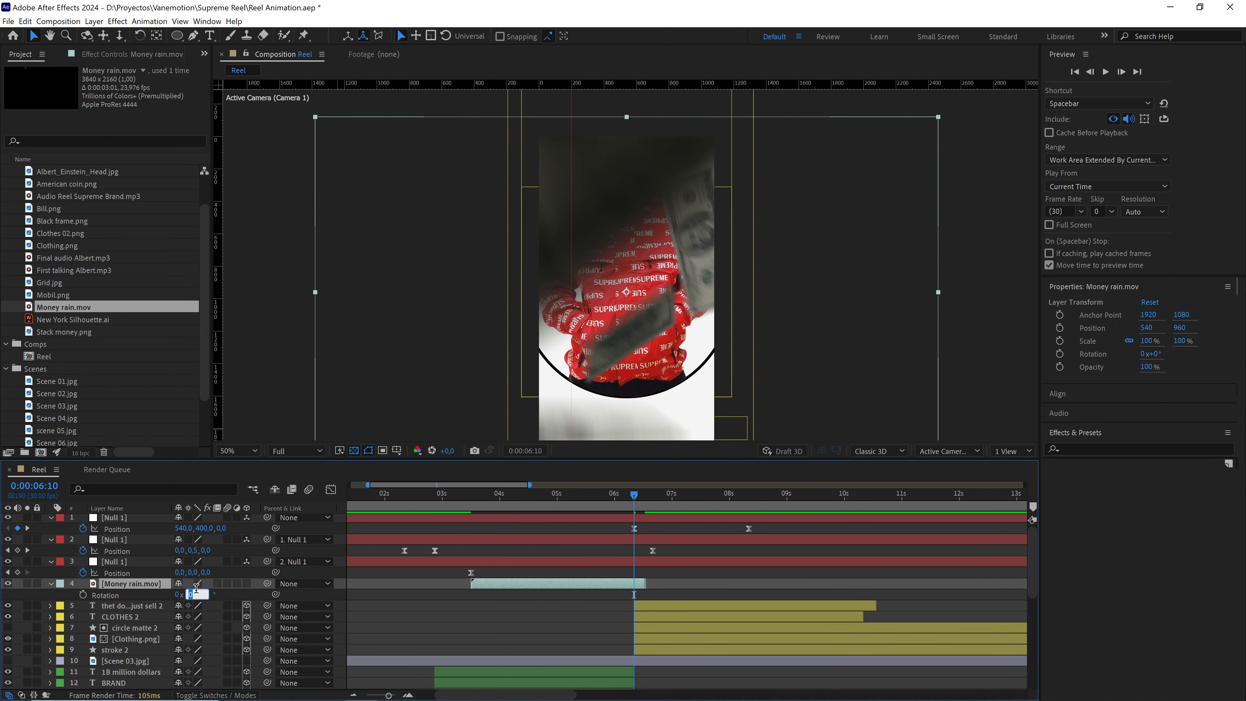
text(90)
key(Return)
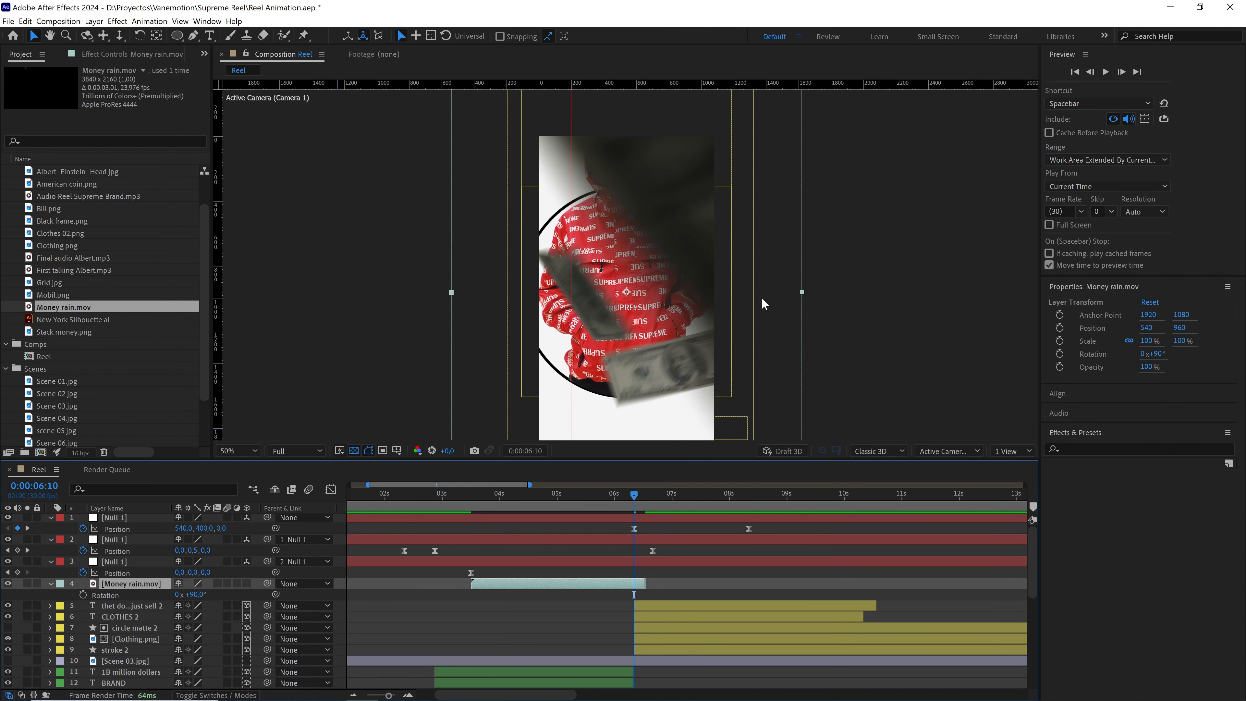
Scale the Money rain layer to 63.5% and shift its clip slightly earlier so a large bill covers most of the frame at 0:00:06:10
drag(804, 293, 738, 300)
scroll(719, 363, down, 2)
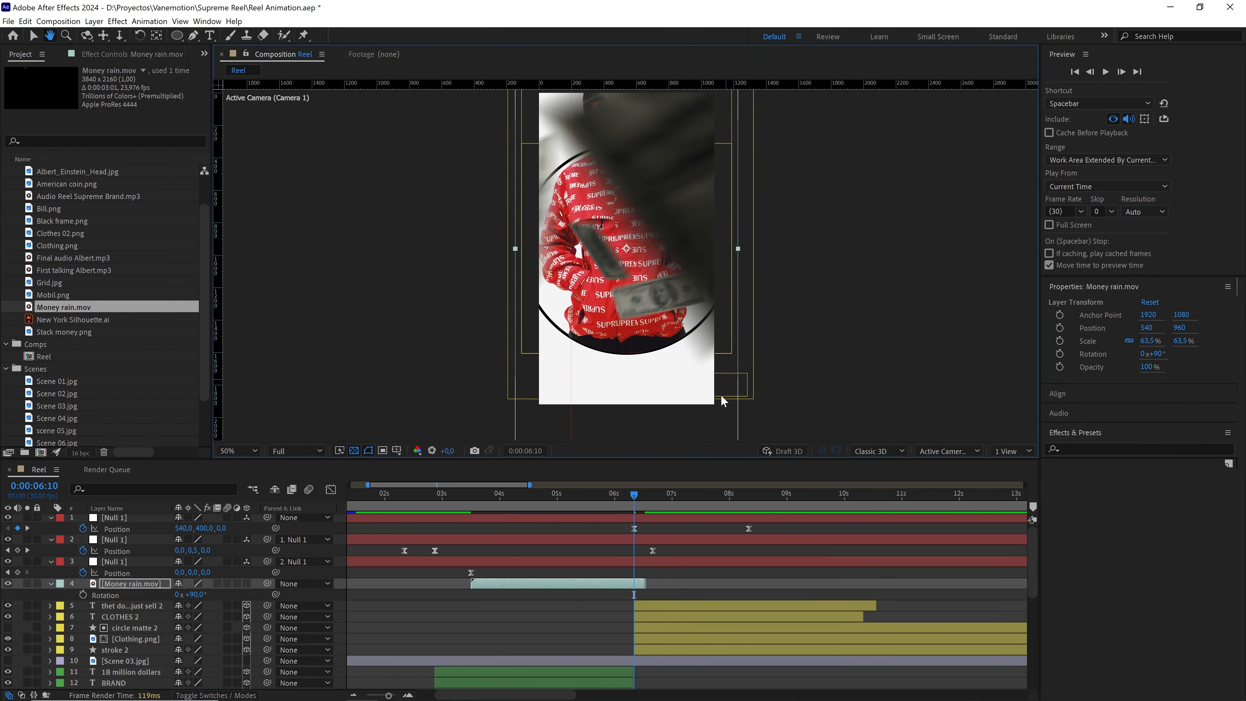
alt+scroll(622, 586, up, 2)
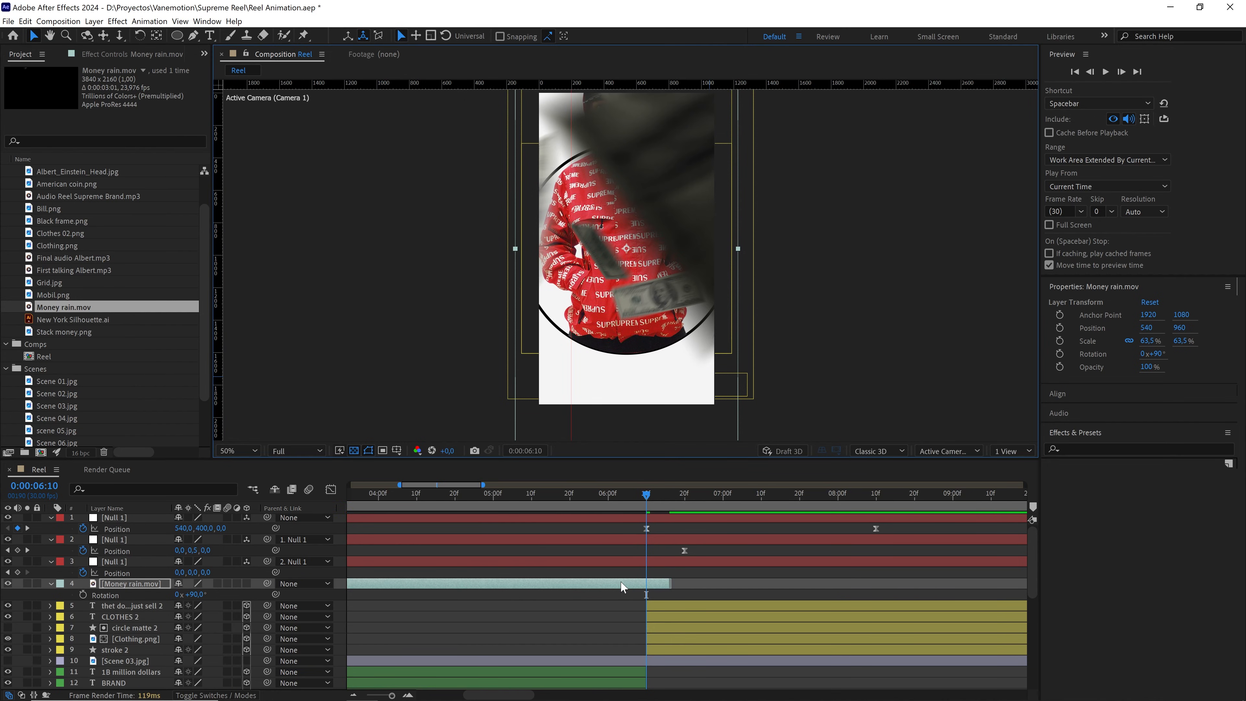
drag(630, 582, 628, 583)
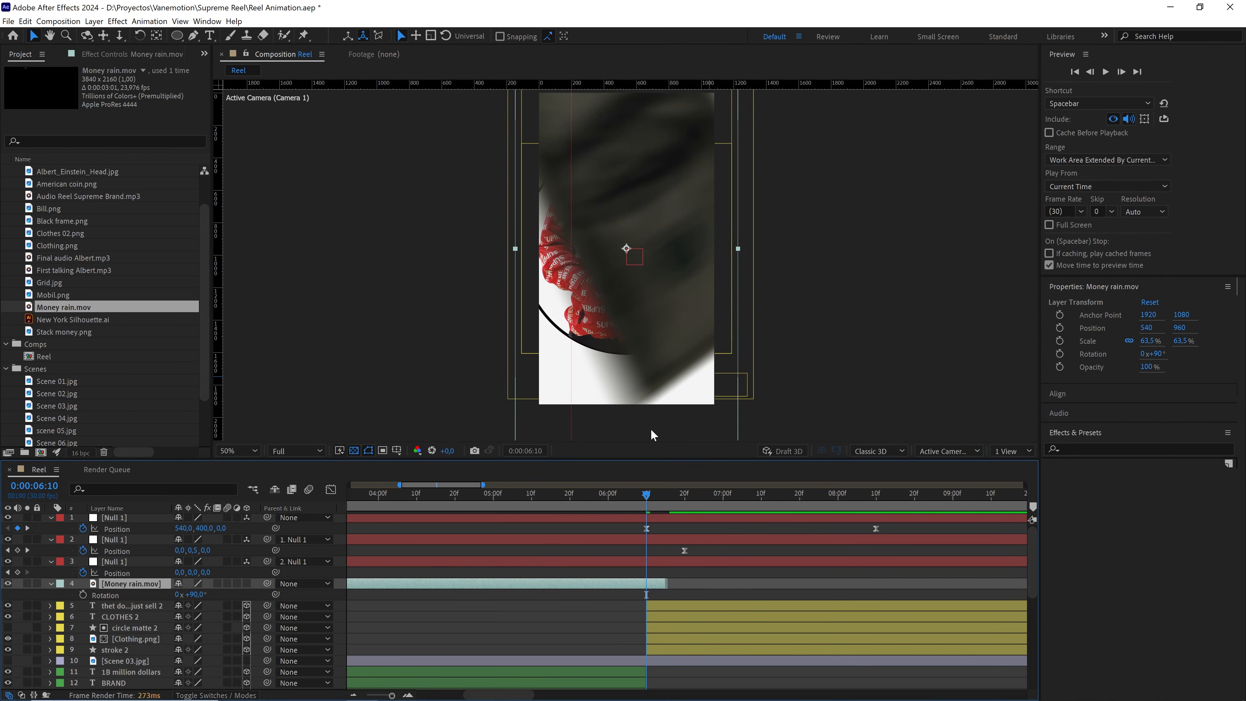
scroll(628, 221, up, 3)
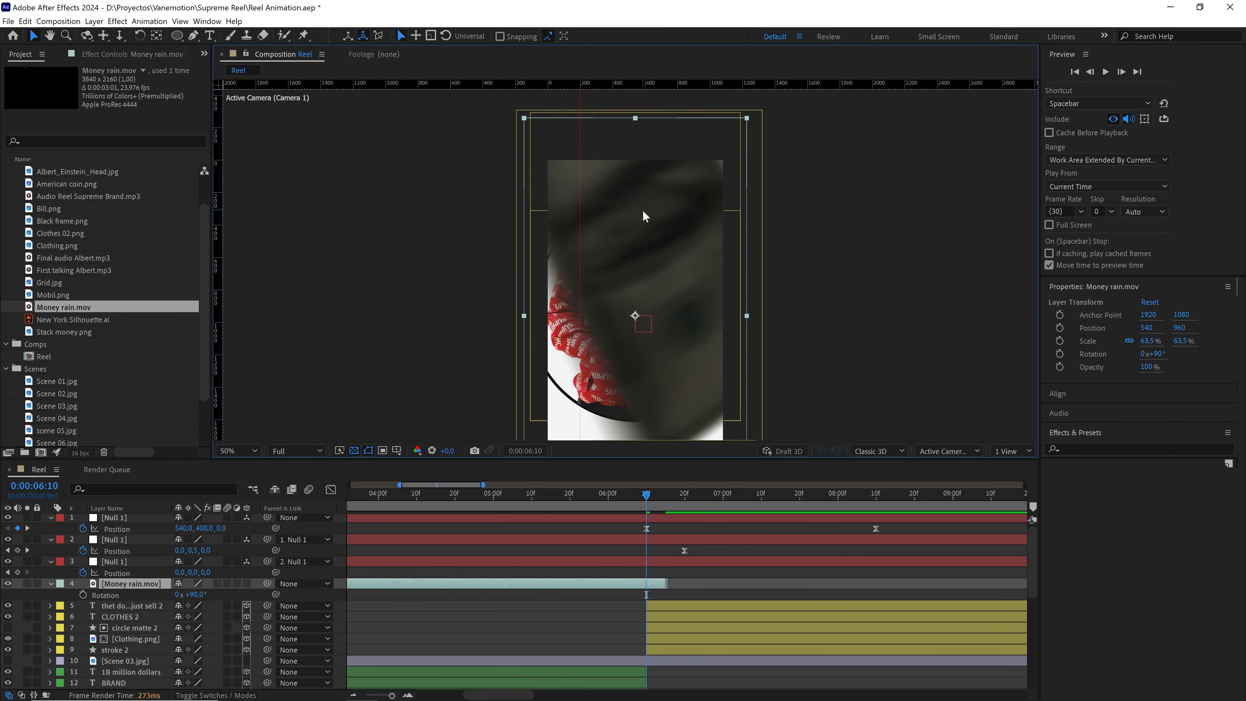
scroll(633, 182, down, 1)
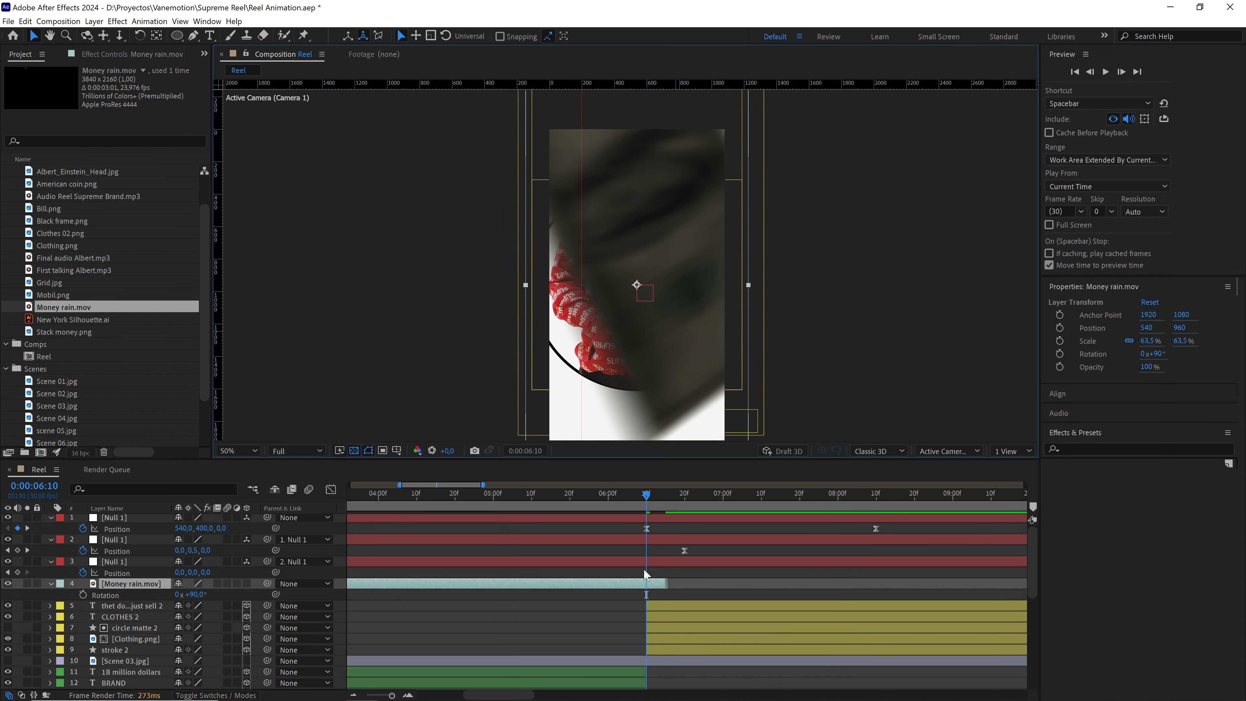
drag(634, 586, 633, 586)
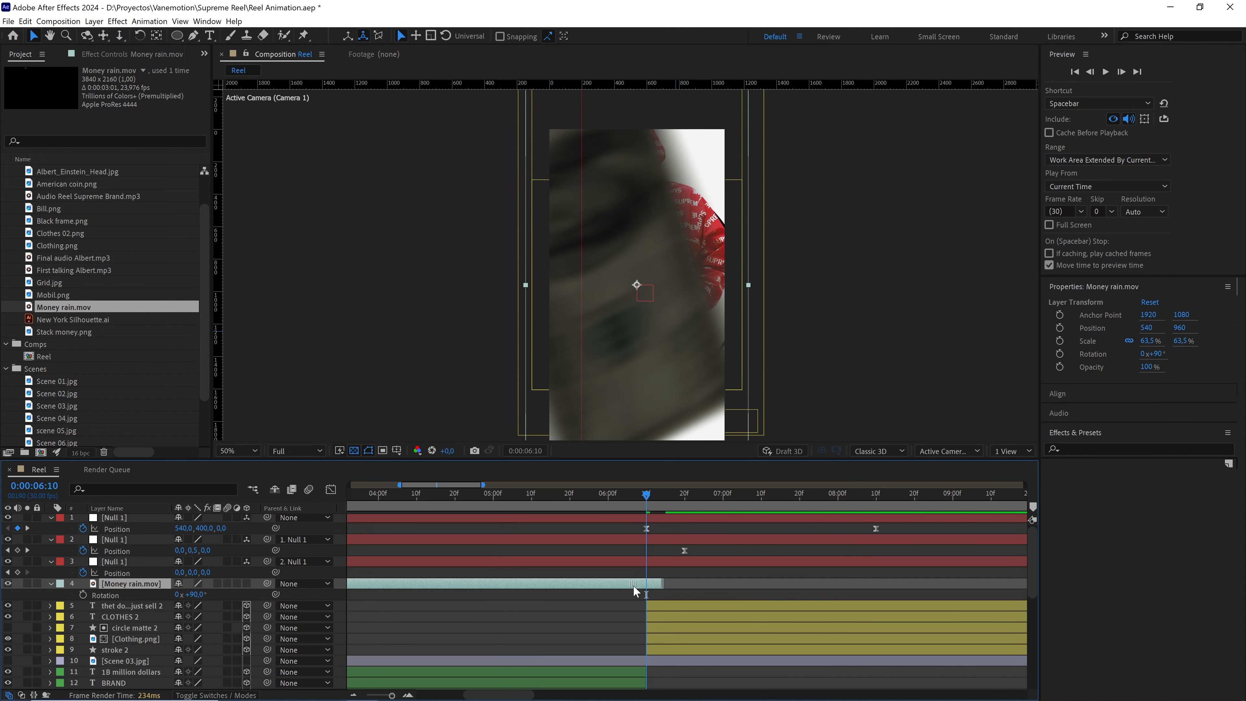
Add Position and Scale keyframes to the Money rain layer and move both to the start of its clip
key(comma)
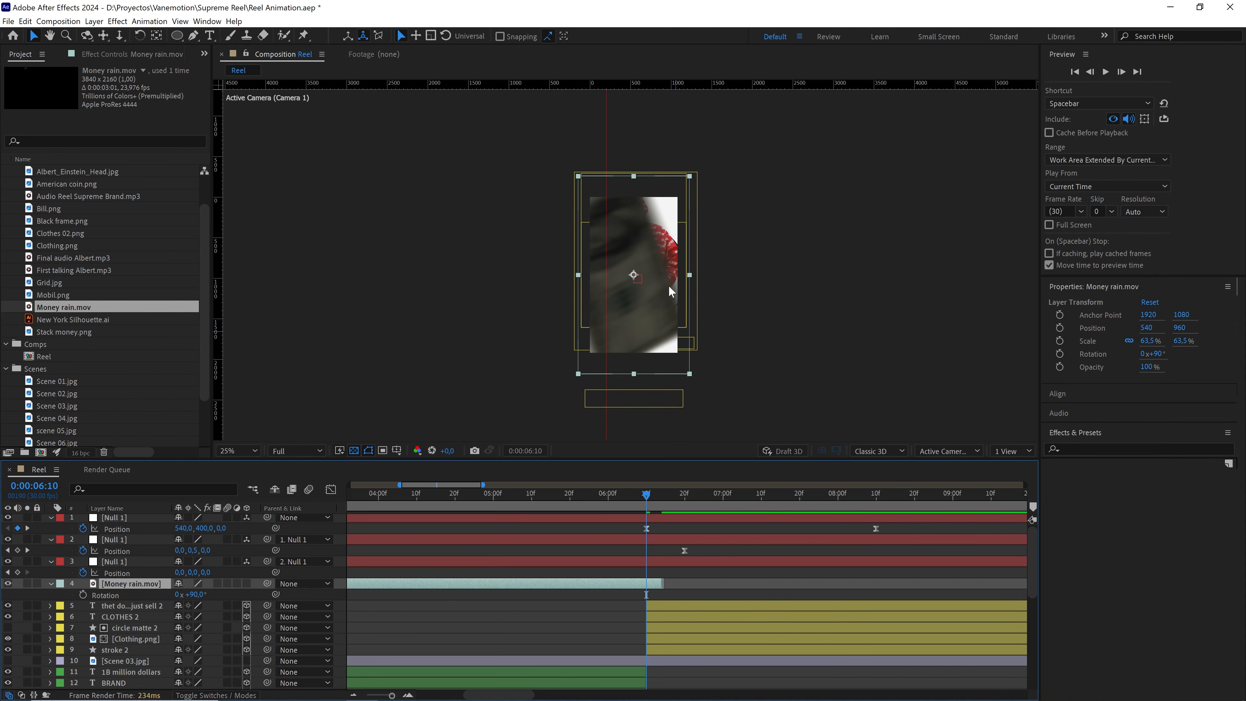
key(s)
click(82, 594)
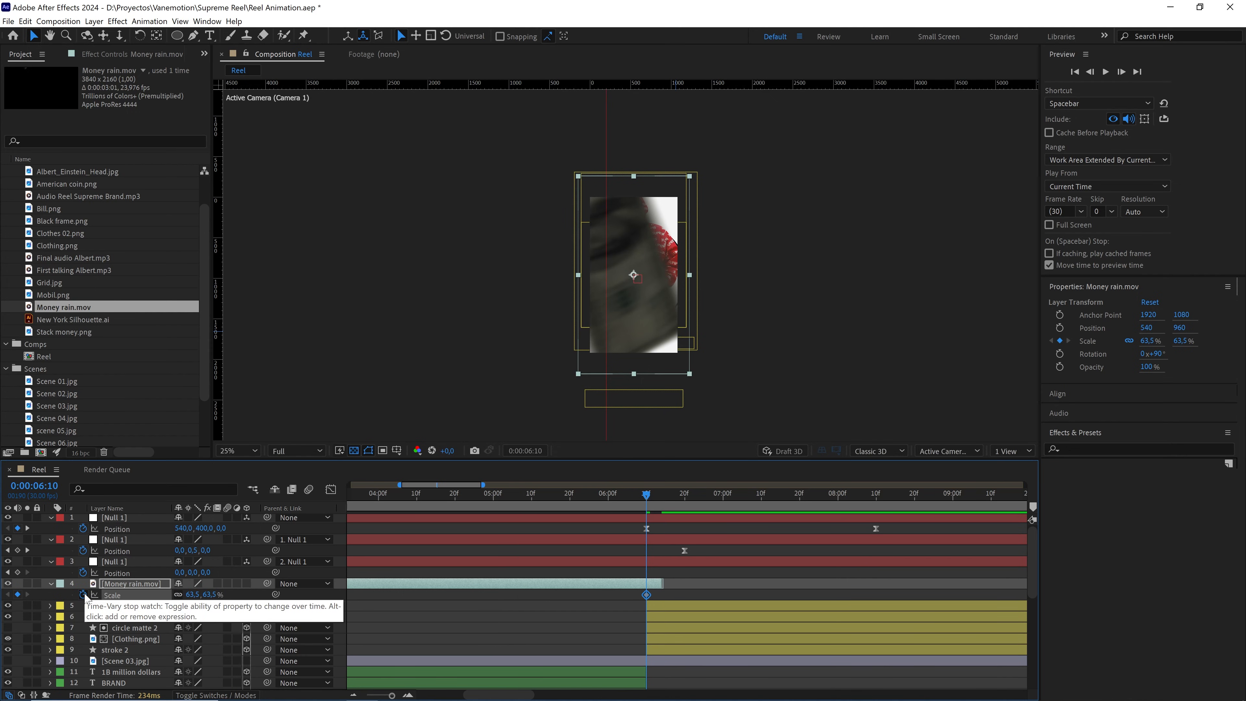
key(shift+p)
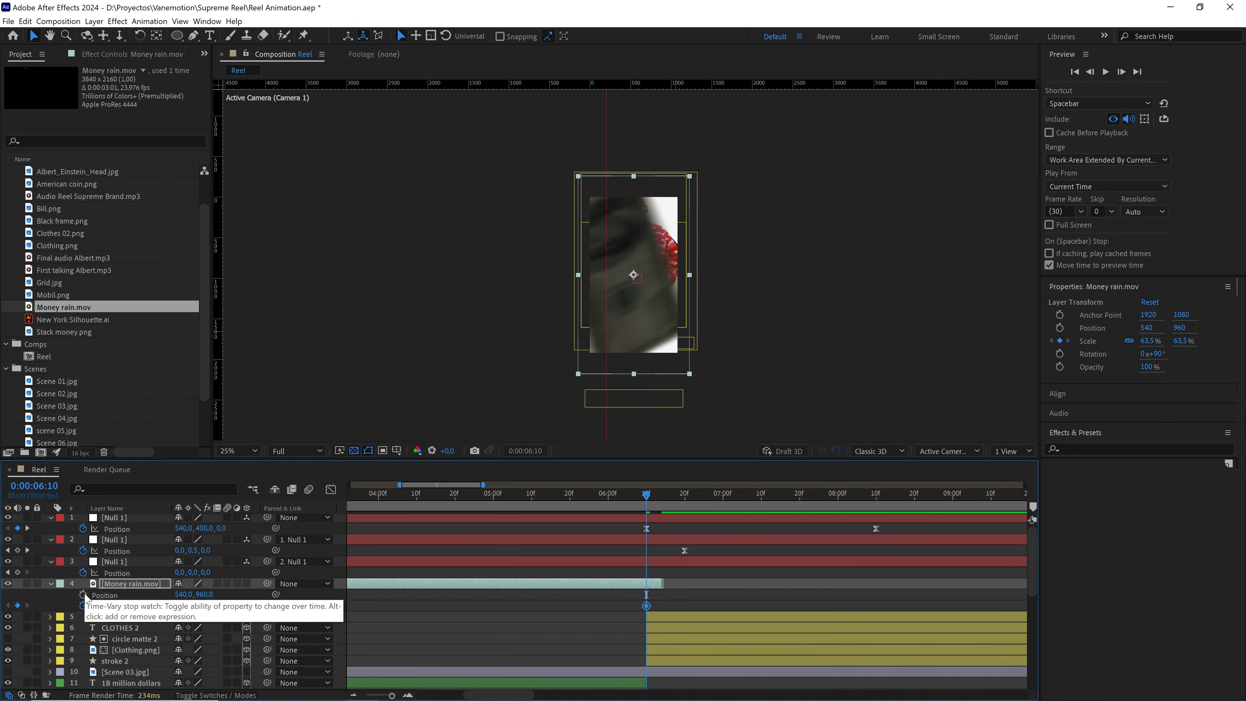
click(83, 595)
drag(652, 268, 665, 254)
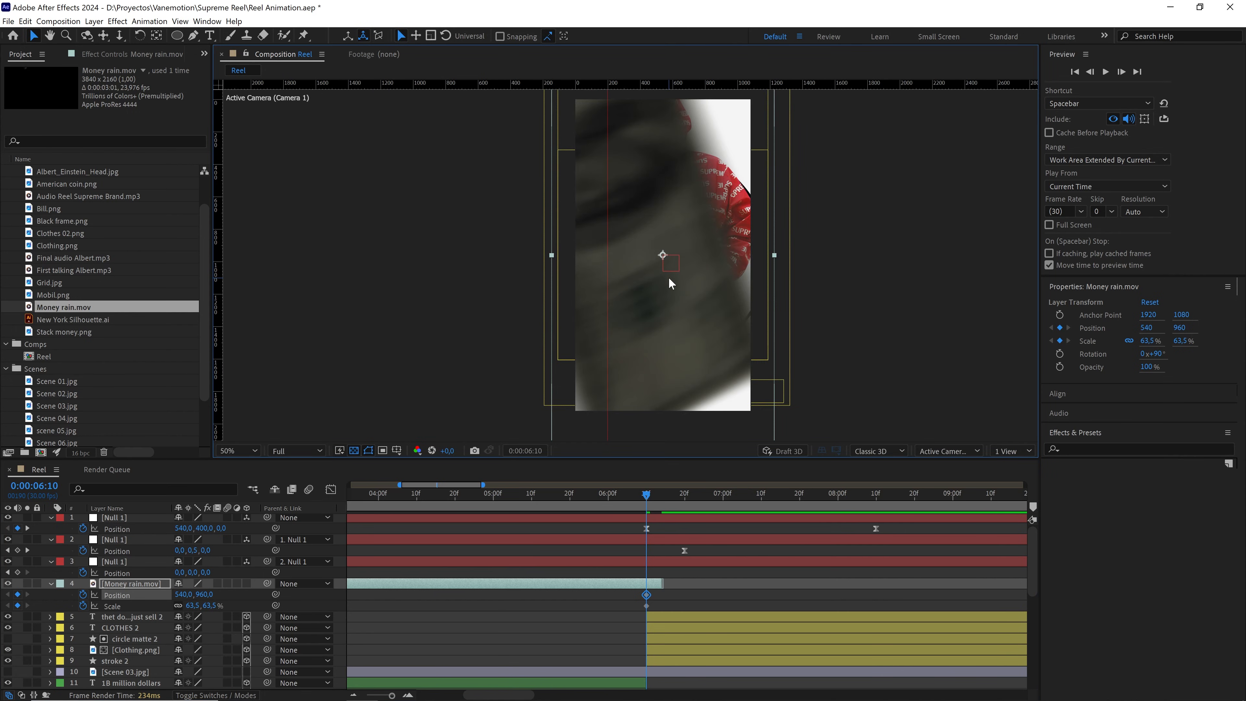
scroll(583, 539, down, 1)
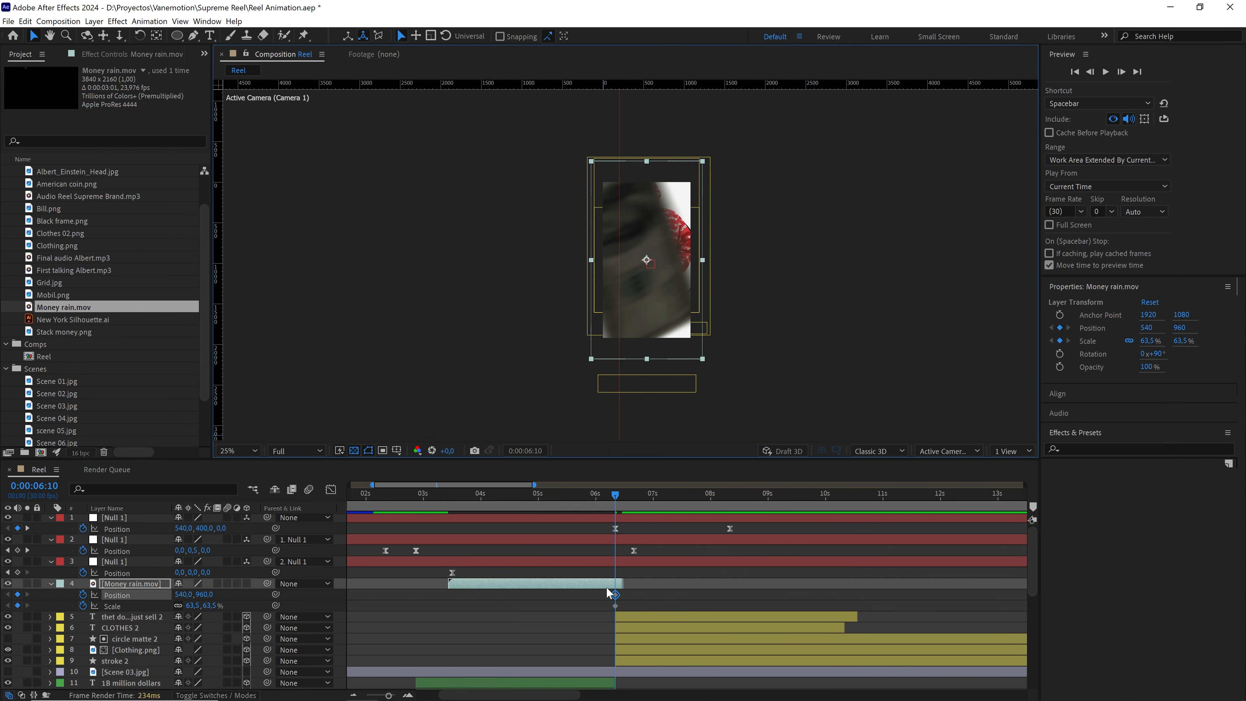
drag(630, 592, 450, 596)
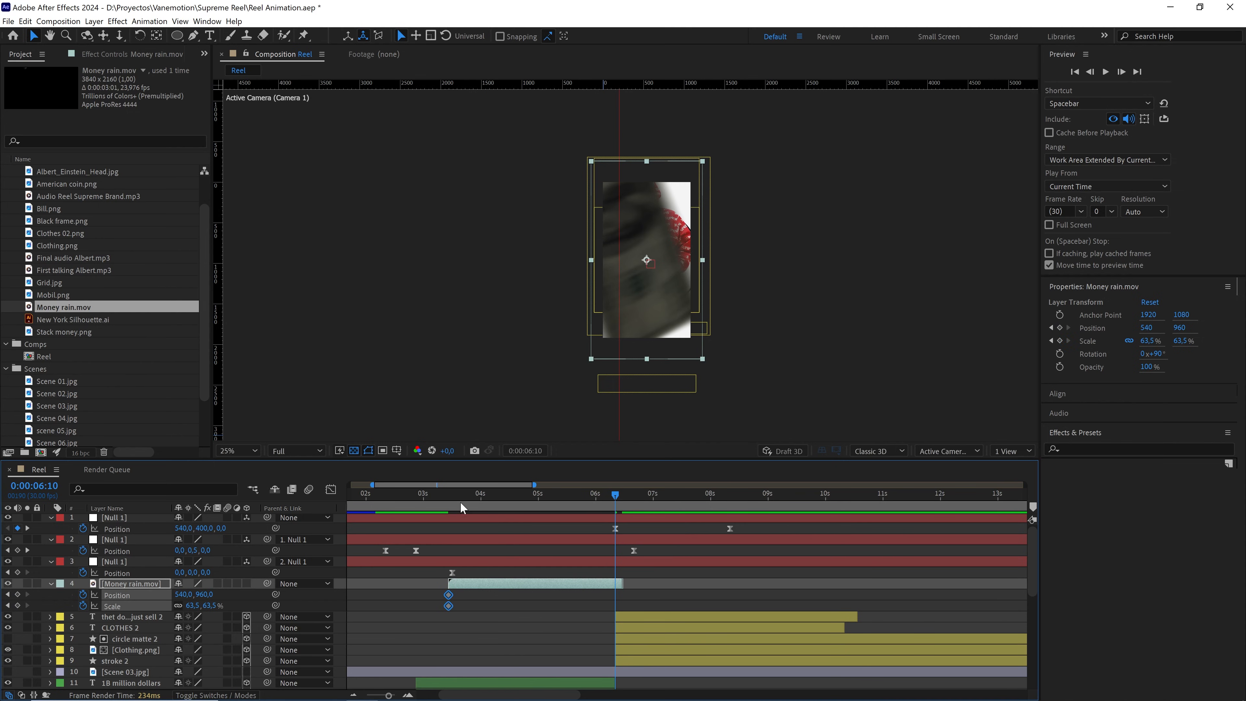
Play back the money rain over the brand scene from 0:00:03:25
drag(446, 499, 473, 507)
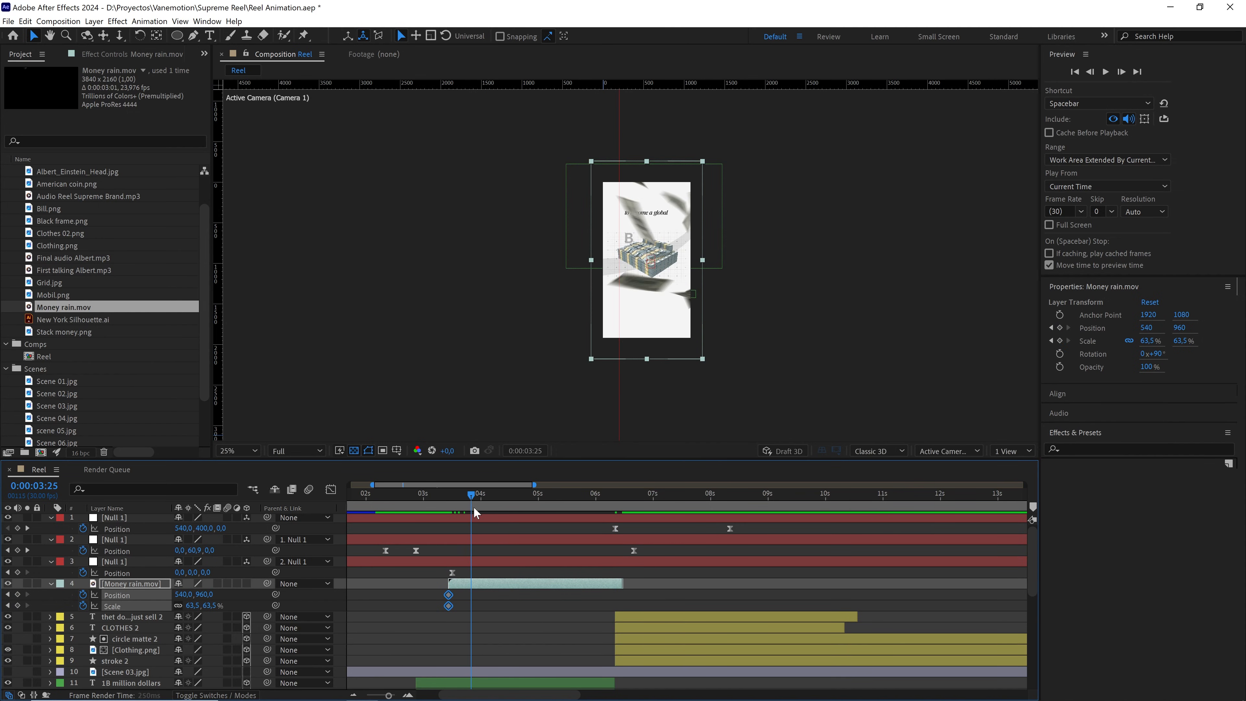
key(space)
key(period)
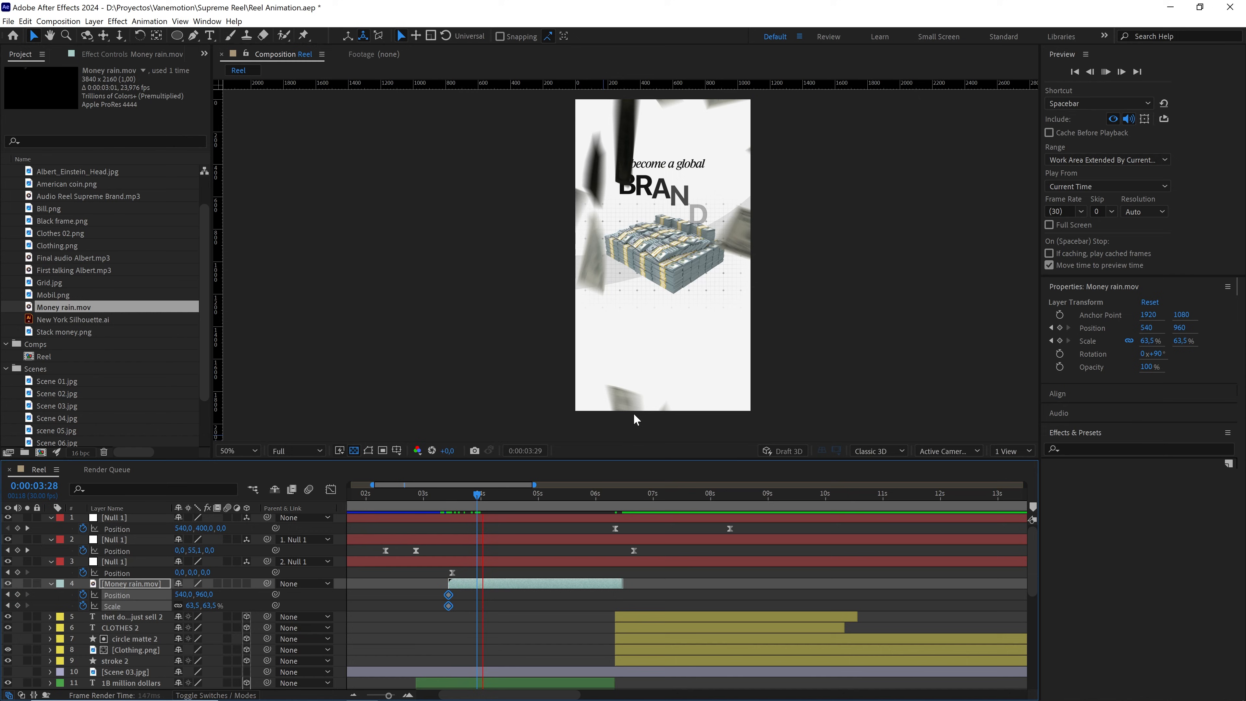
key(space)
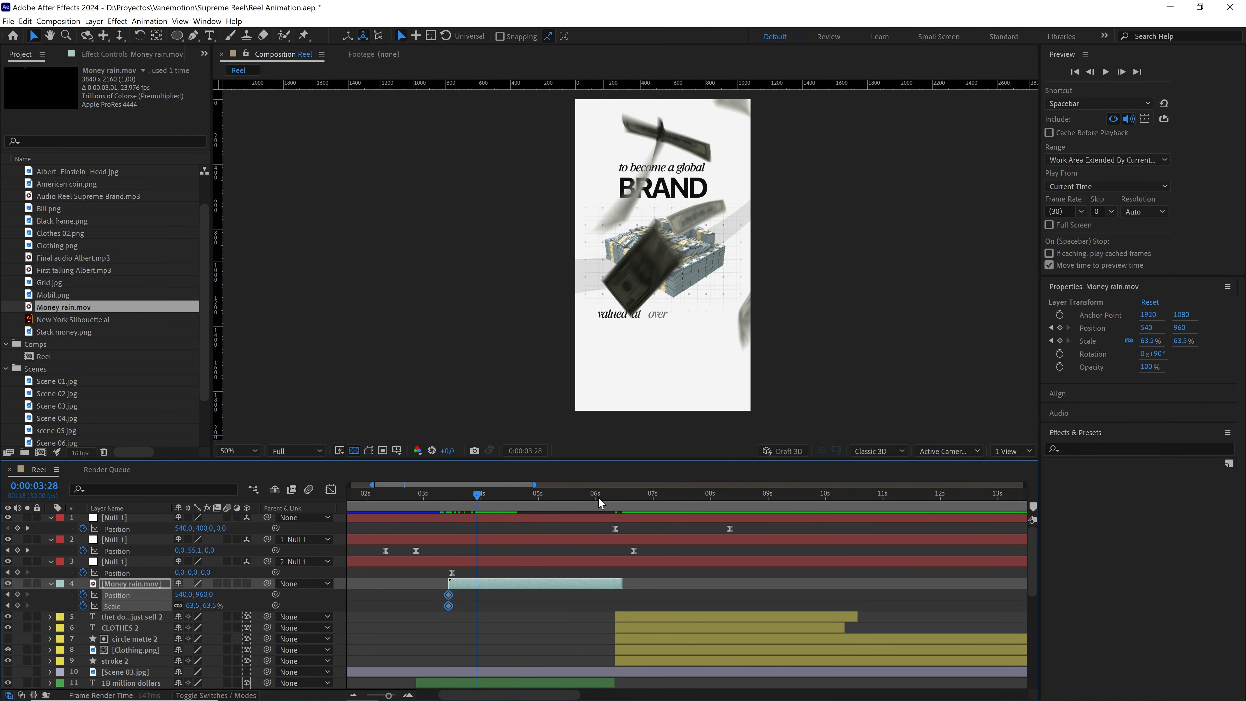
At 0:00:06:10, keyframe the Money rain layer's Scale to 73.5% and its Position to about 780, 1242
drag(598, 501, 615, 498)
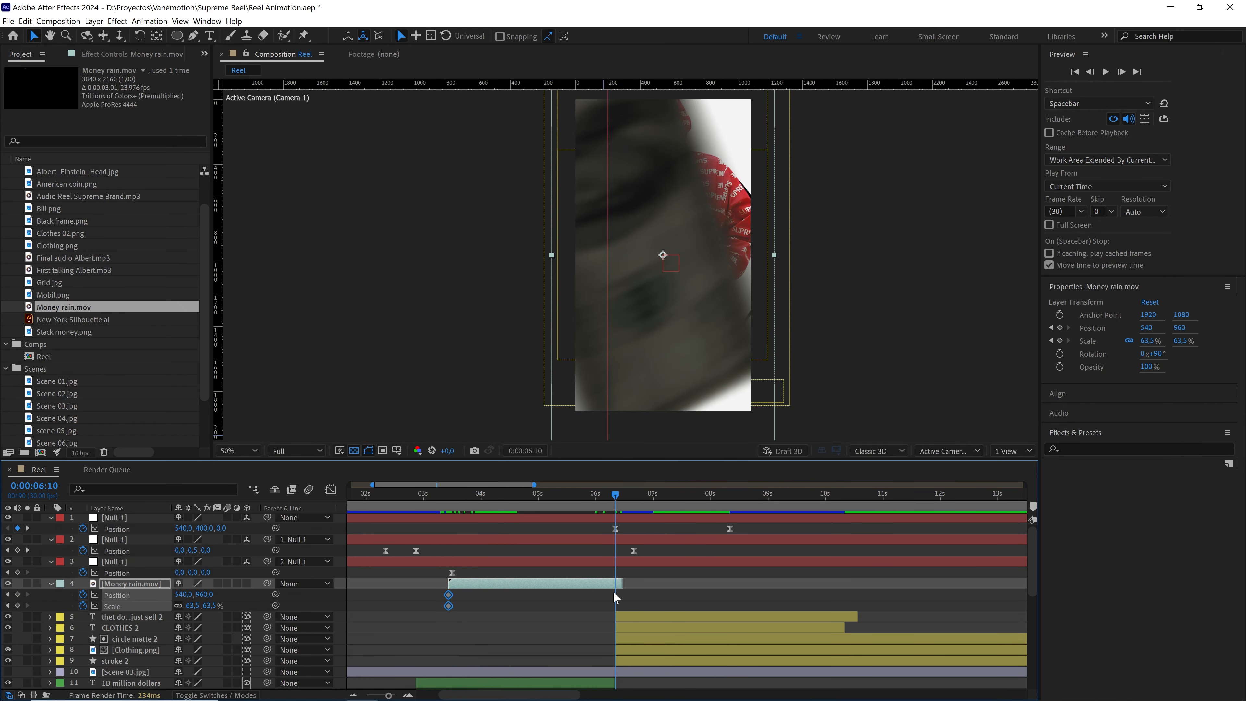
click(231, 600)
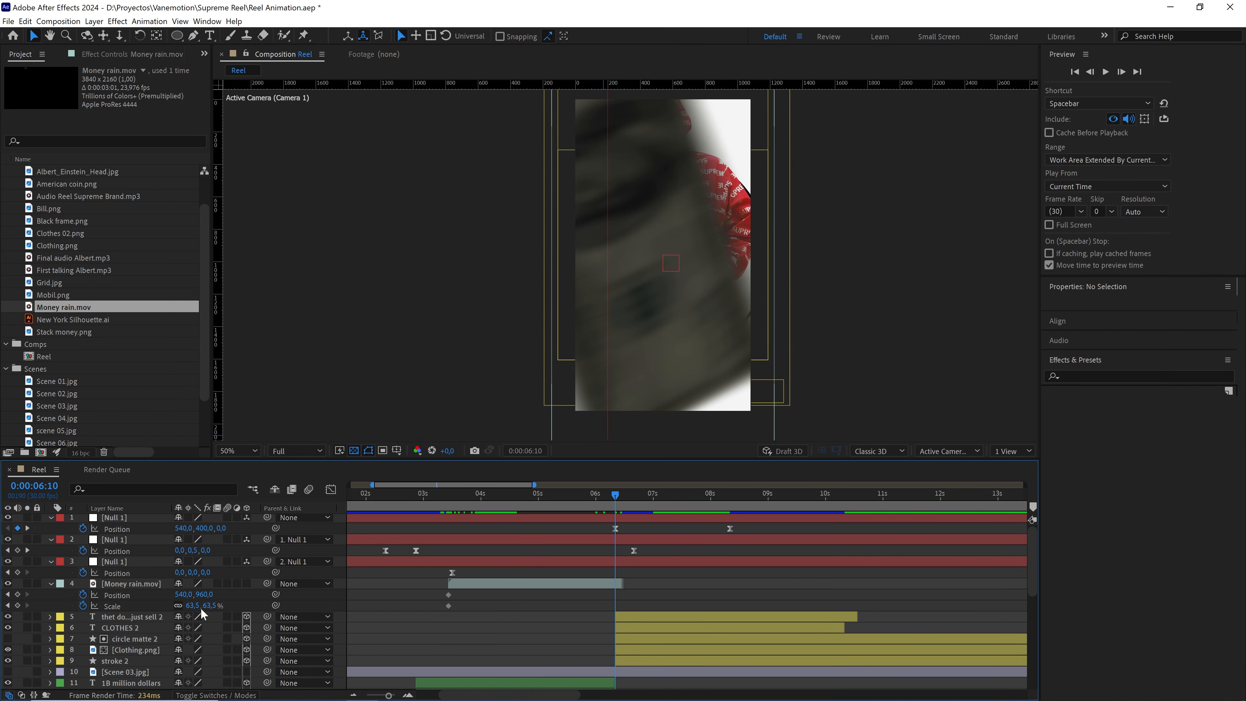
drag(200, 608, 210, 608)
drag(653, 256, 607, 299)
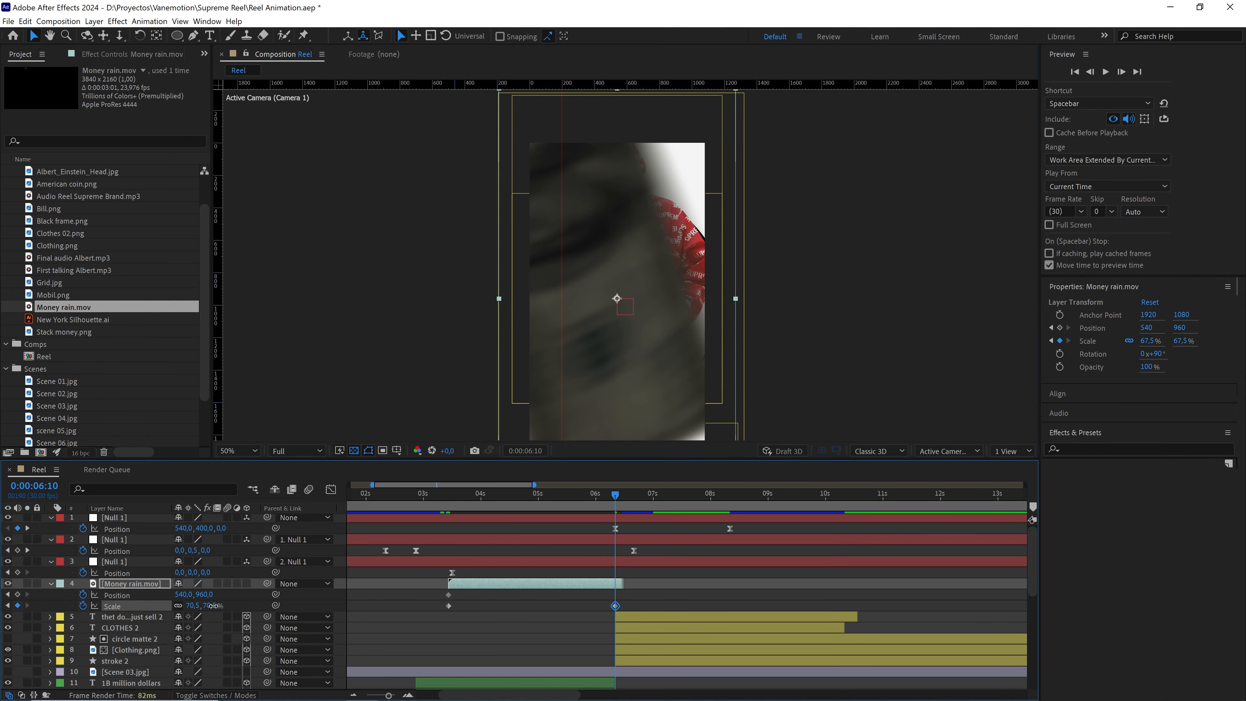
drag(210, 606, 216, 606)
drag(622, 249, 665, 294)
drag(652, 316, 648, 269)
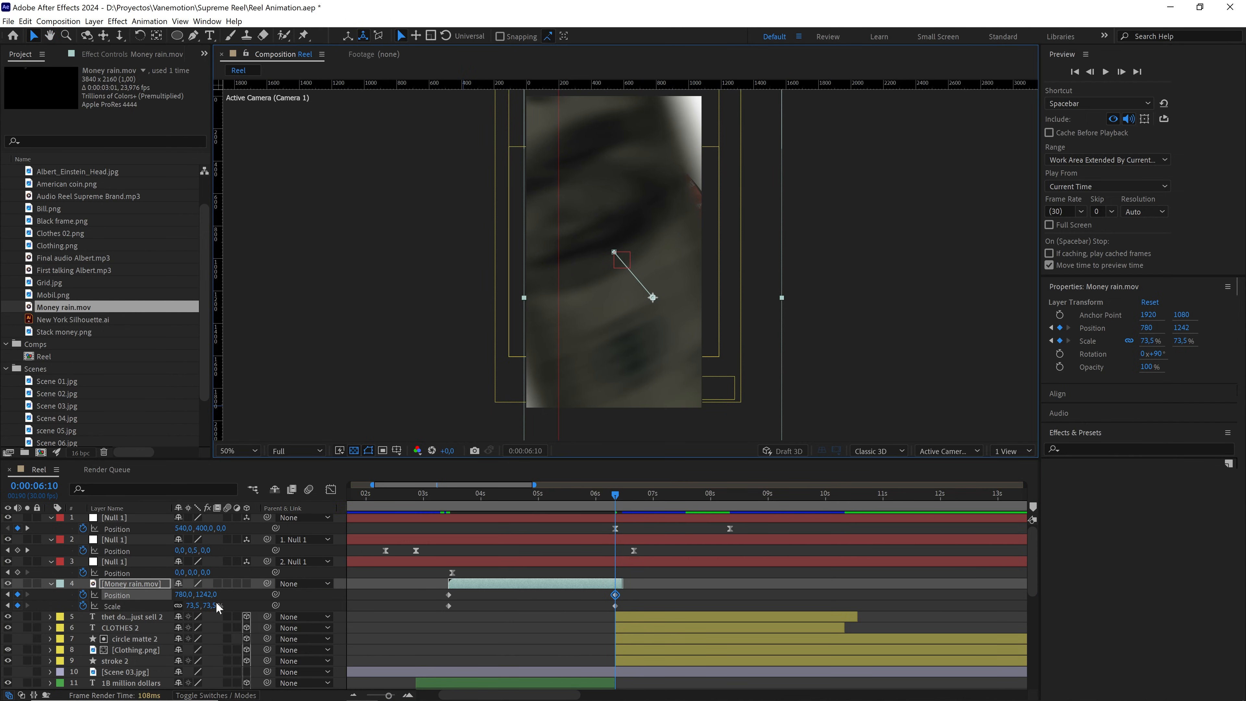
Increase the Money rain Scale at 0:00:06:10 to 81.5% and set its Position to about 856, 1298 so the bill fills the frame
drag(210, 607, 214, 607)
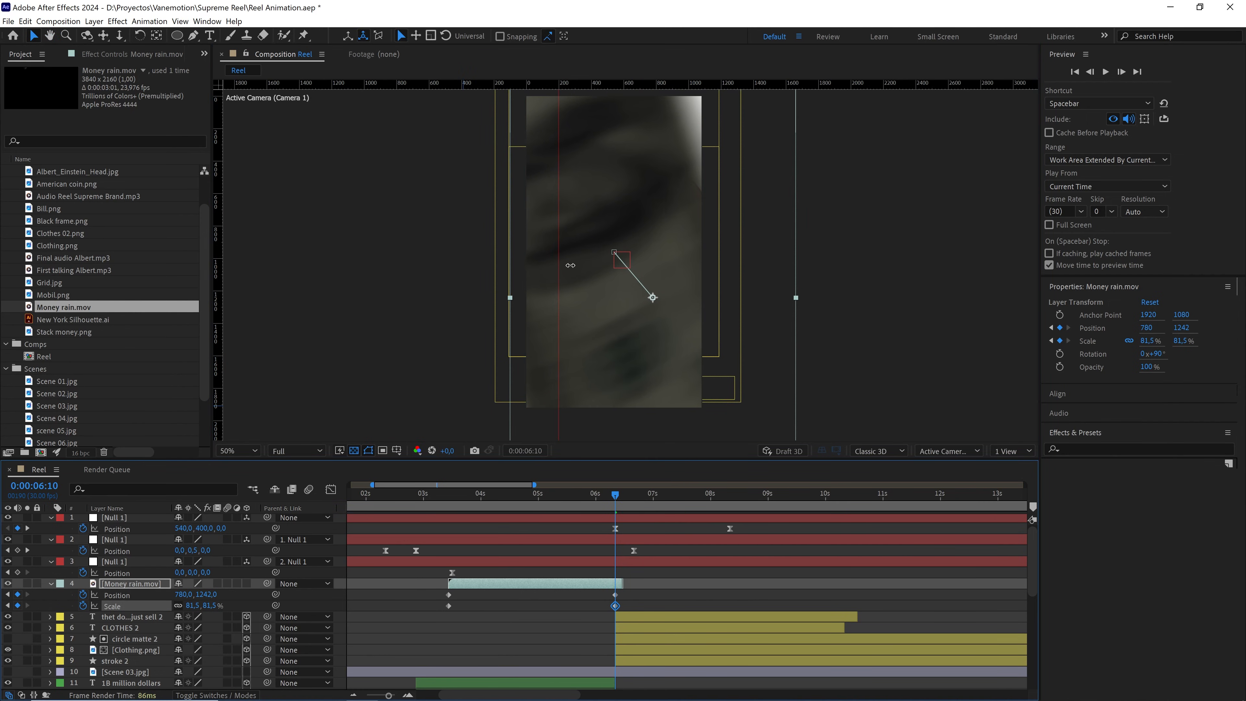
drag(644, 186, 621, 244)
scroll(621, 241, down, 2)
drag(647, 293, 642, 276)
scroll(645, 280, up, 2)
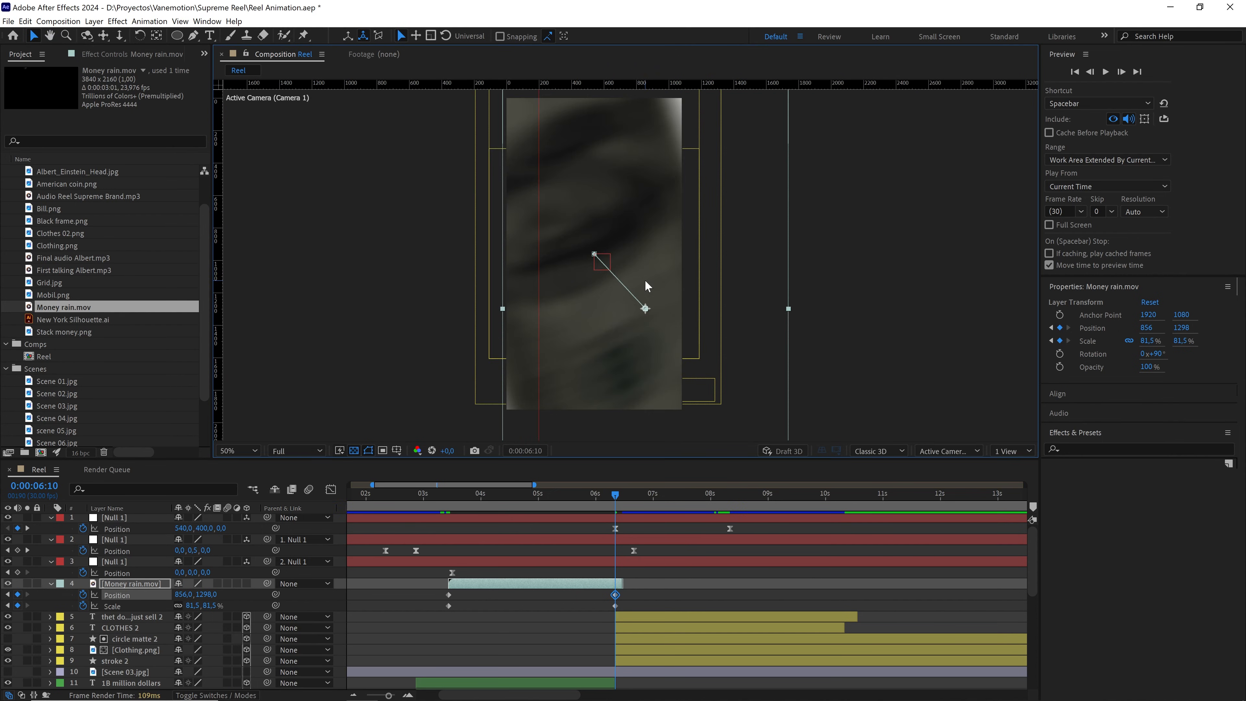
drag(644, 233, 644, 313)
key(v)
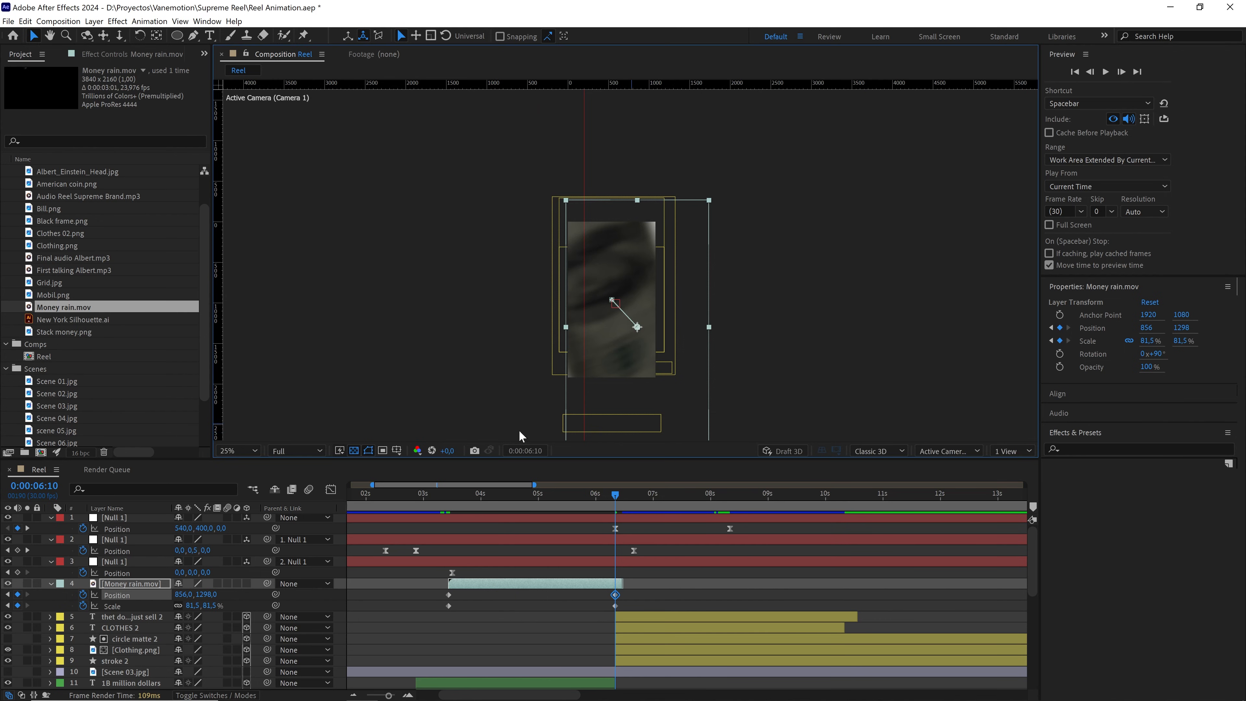
Fit the composition in the viewer and end the work area at 0:00:09:10
click(257, 450)
click(259, 463)
drag(641, 501, 573, 501)
click(661, 546)
click(787, 495)
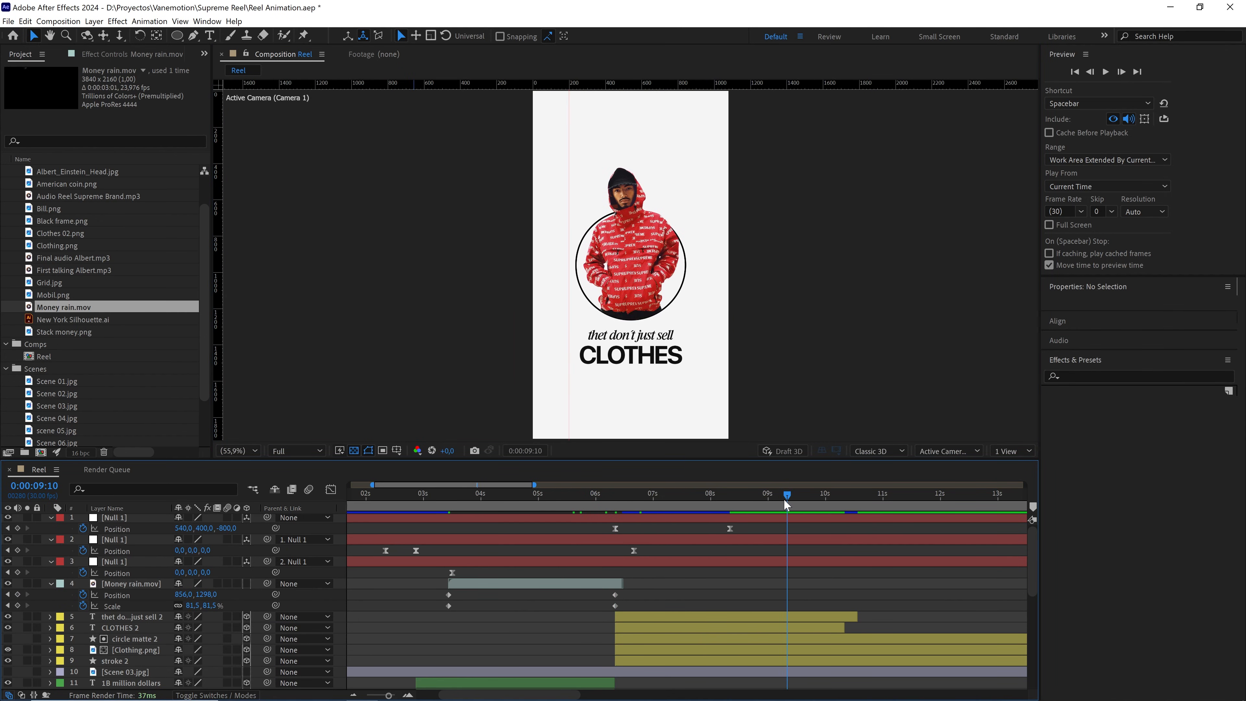
key(n)
Play back the reel from the beginning to check the money rain transition into the clothes scene
drag(790, 491, 538, 501)
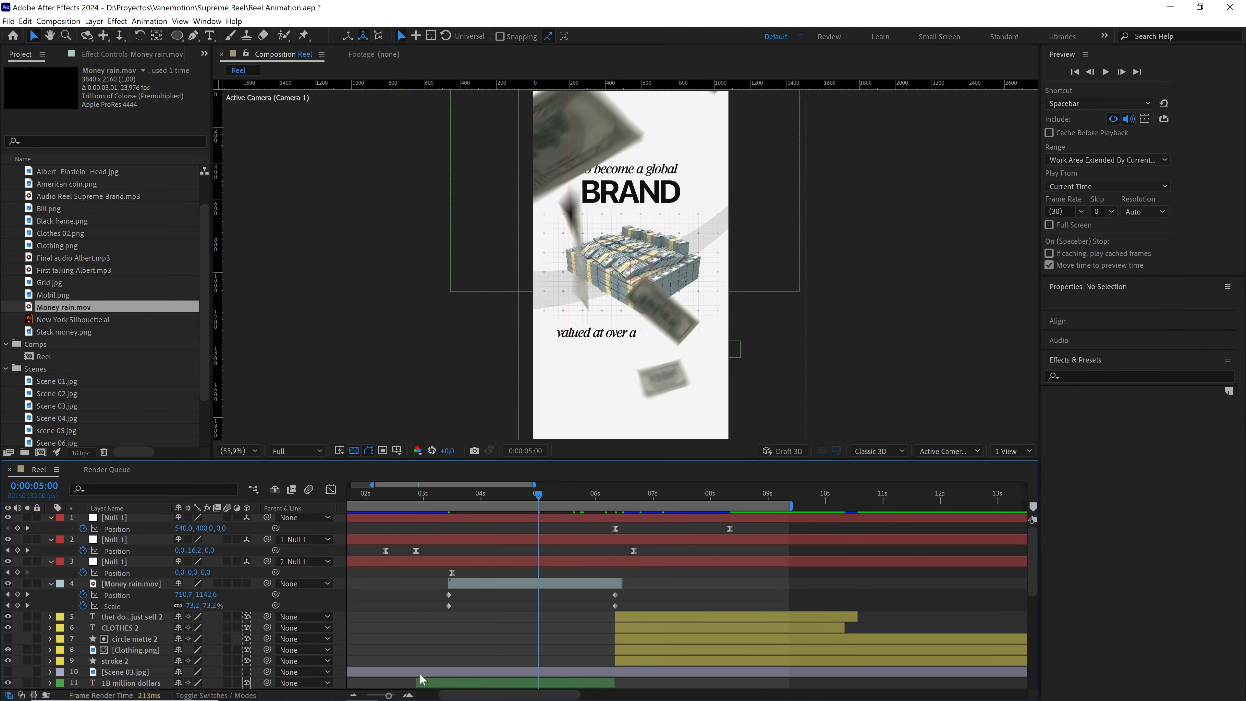
drag(387, 695, 366, 695)
drag(364, 496, 296, 505)
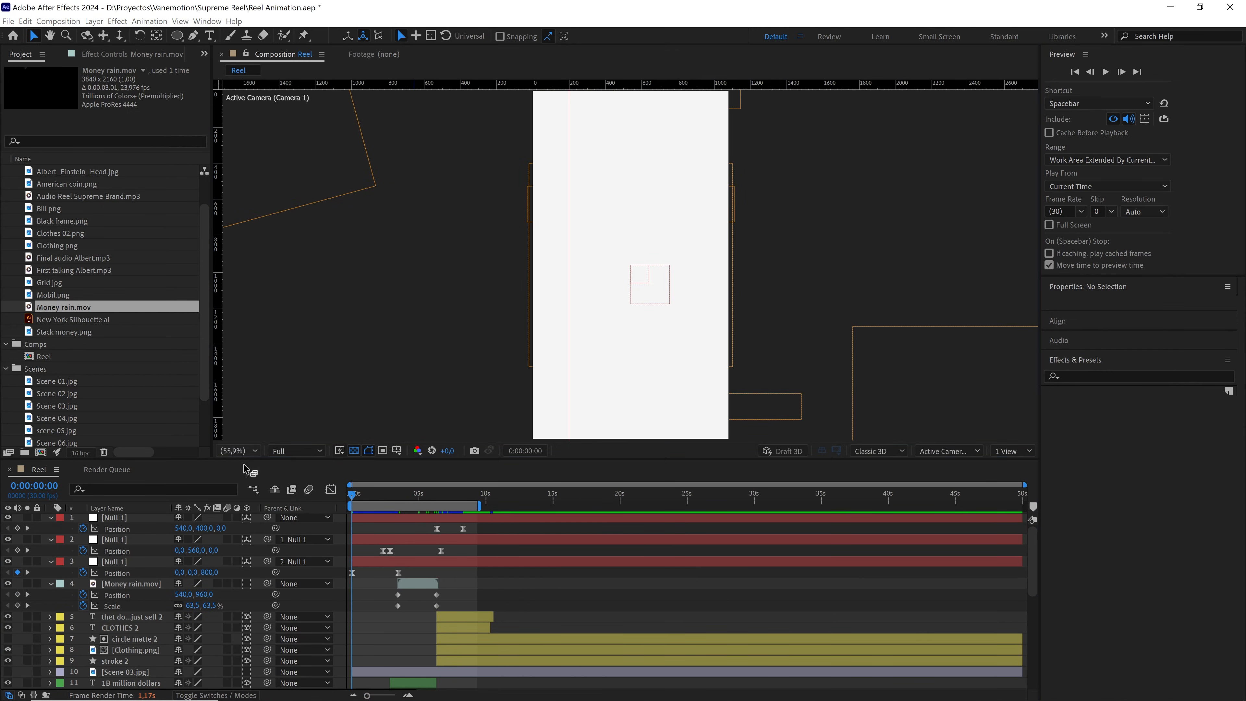
key(space)
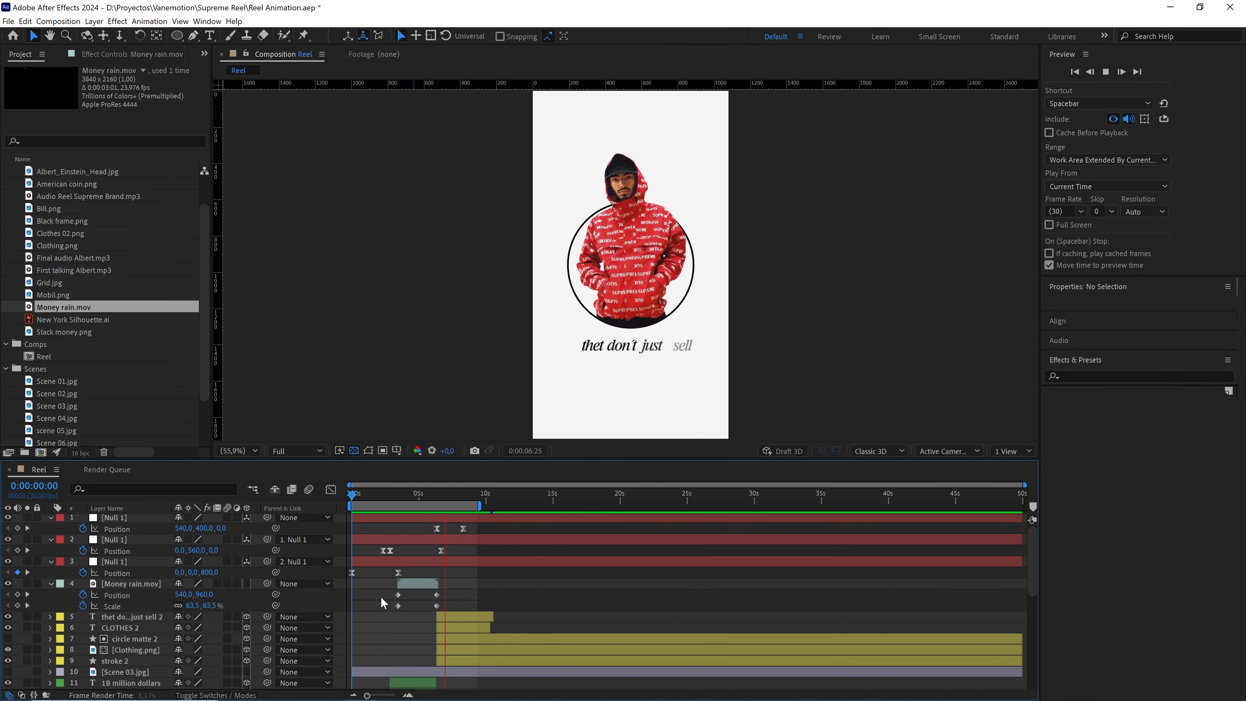
click(426, 495)
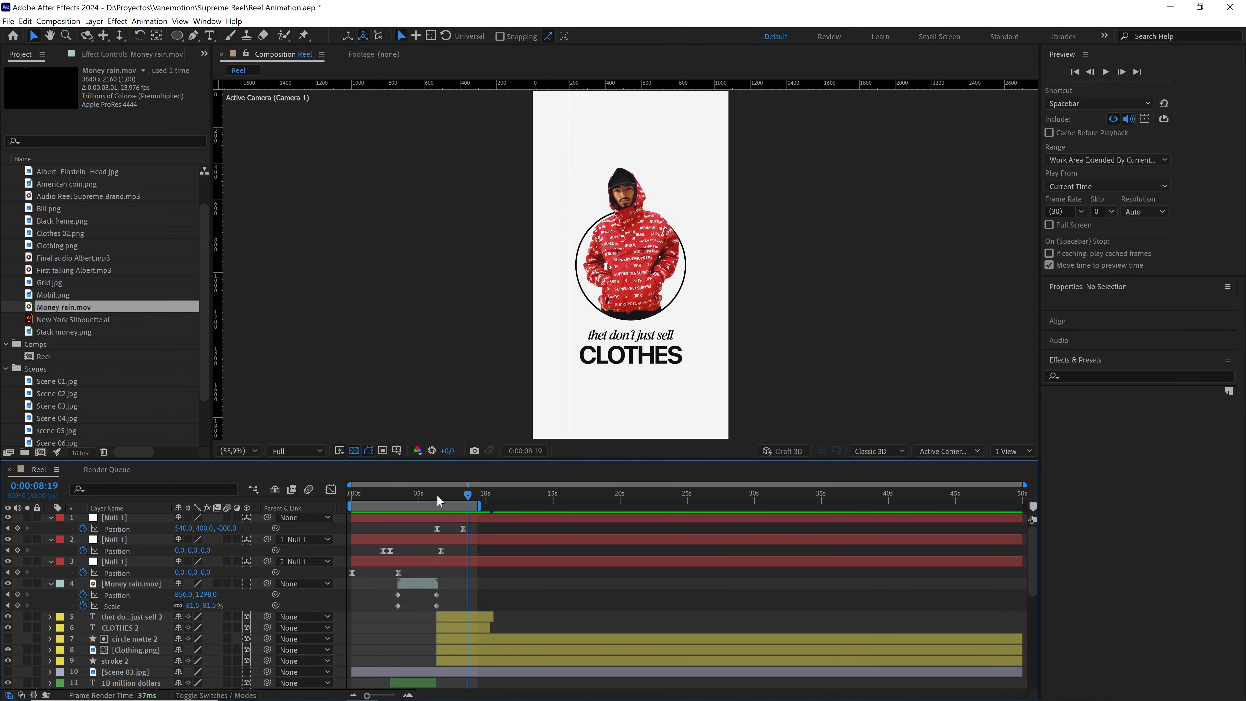
Return to 0:00:00:00, collapse the properties of all layers and extend the work area to the full composition
key(Home)
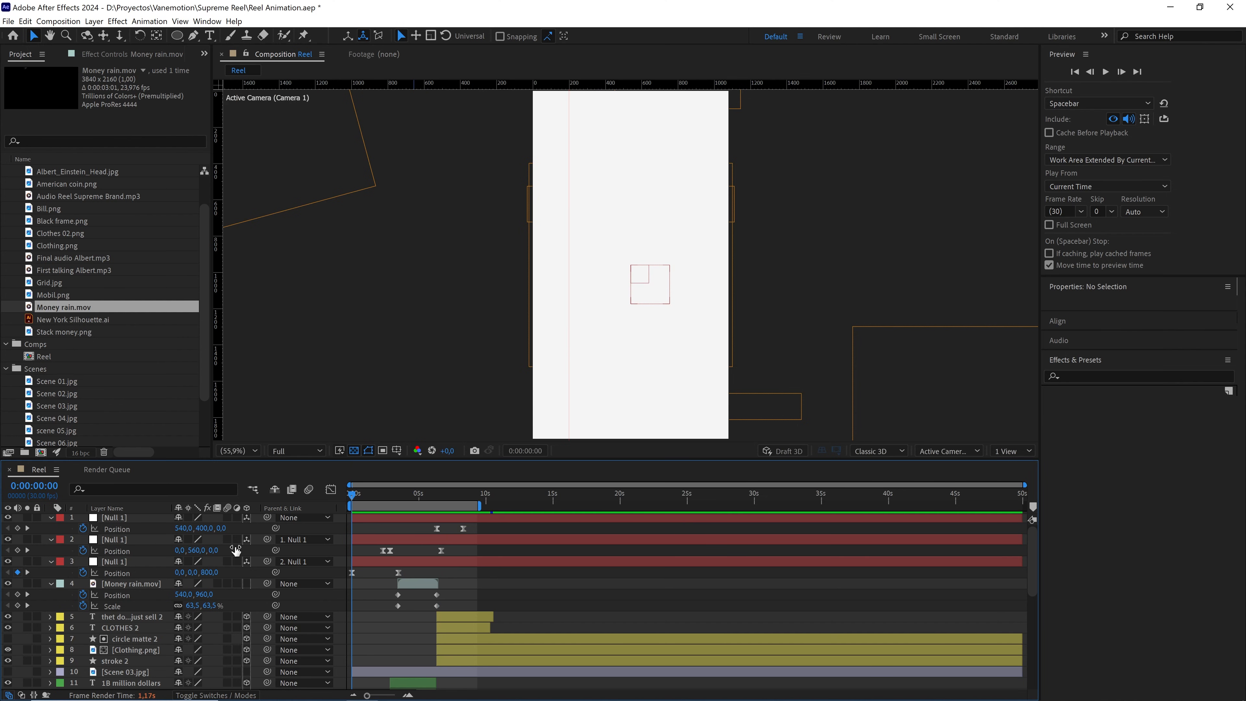
key(ctrl+a)
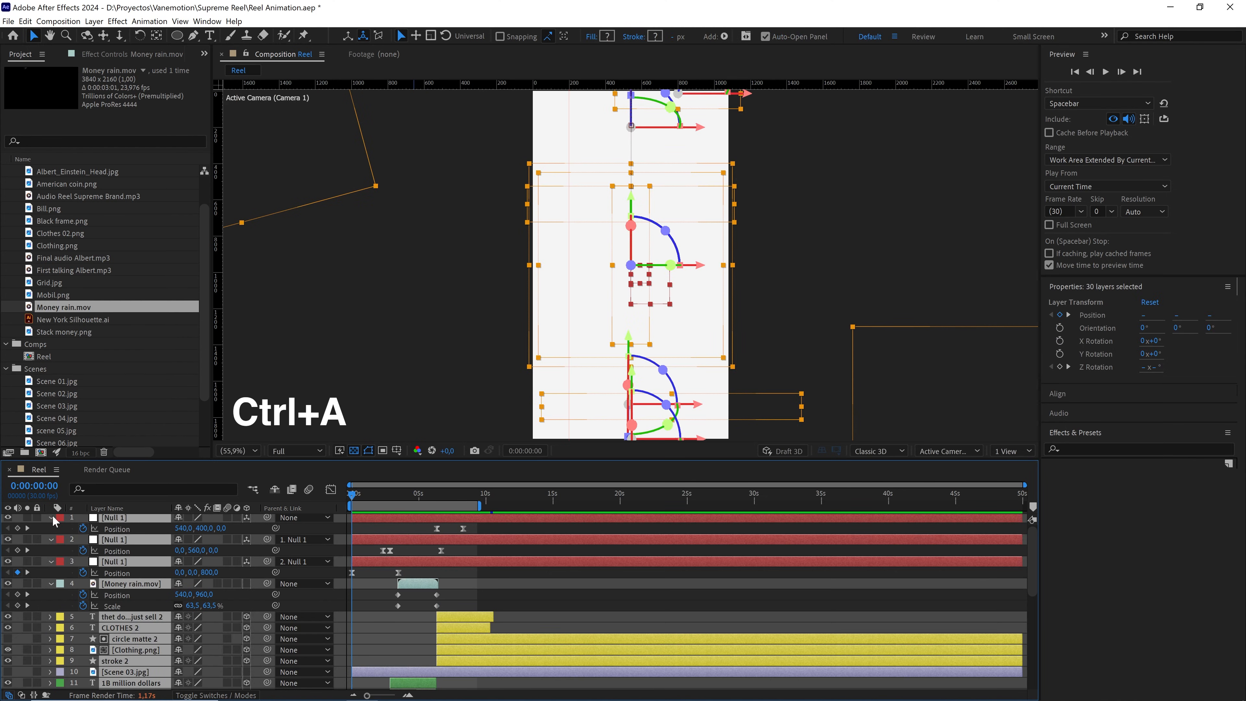
click(51, 517)
double_click(444, 505)
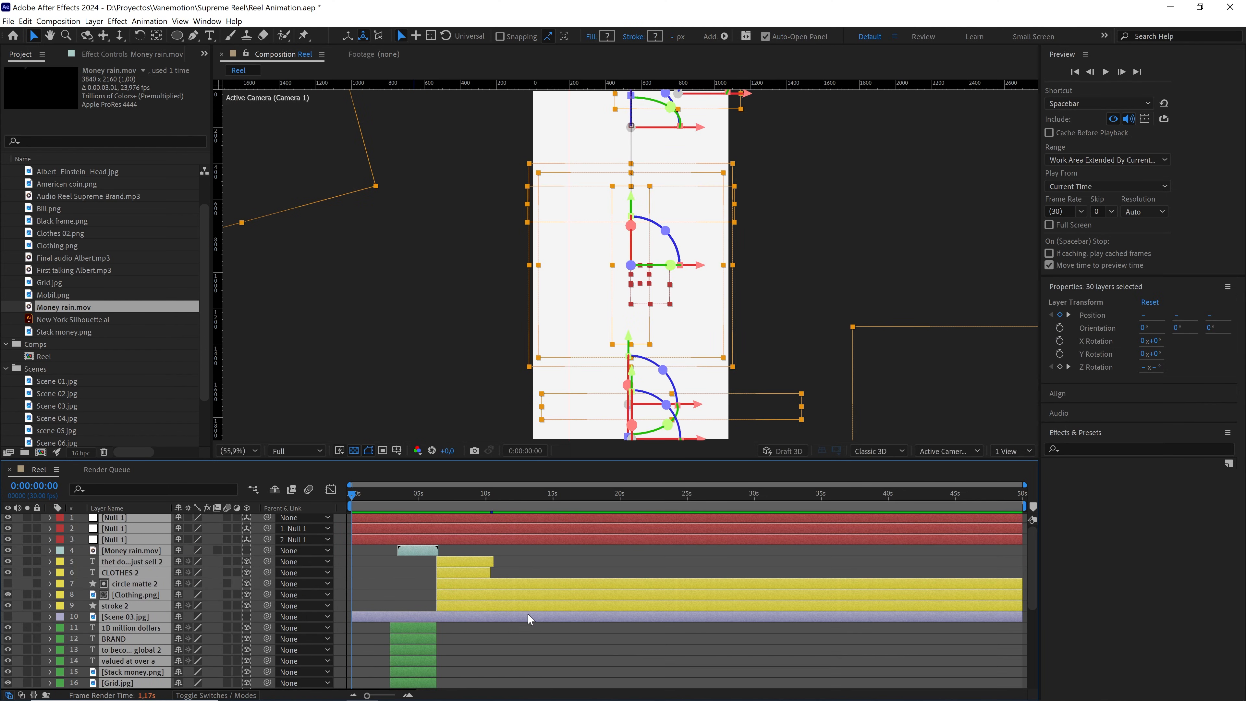
click(503, 631)
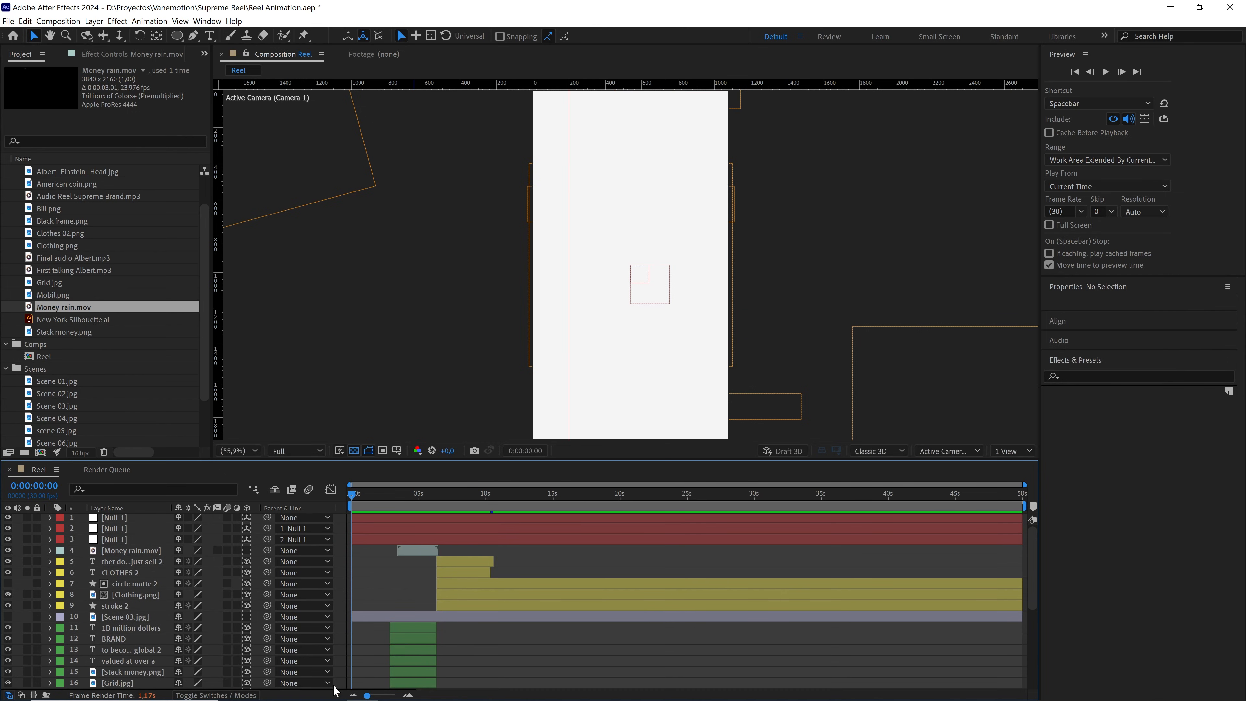
Collapse the assets, Comps and Scenes folders in the project
scroll(27, 207, up, 1)
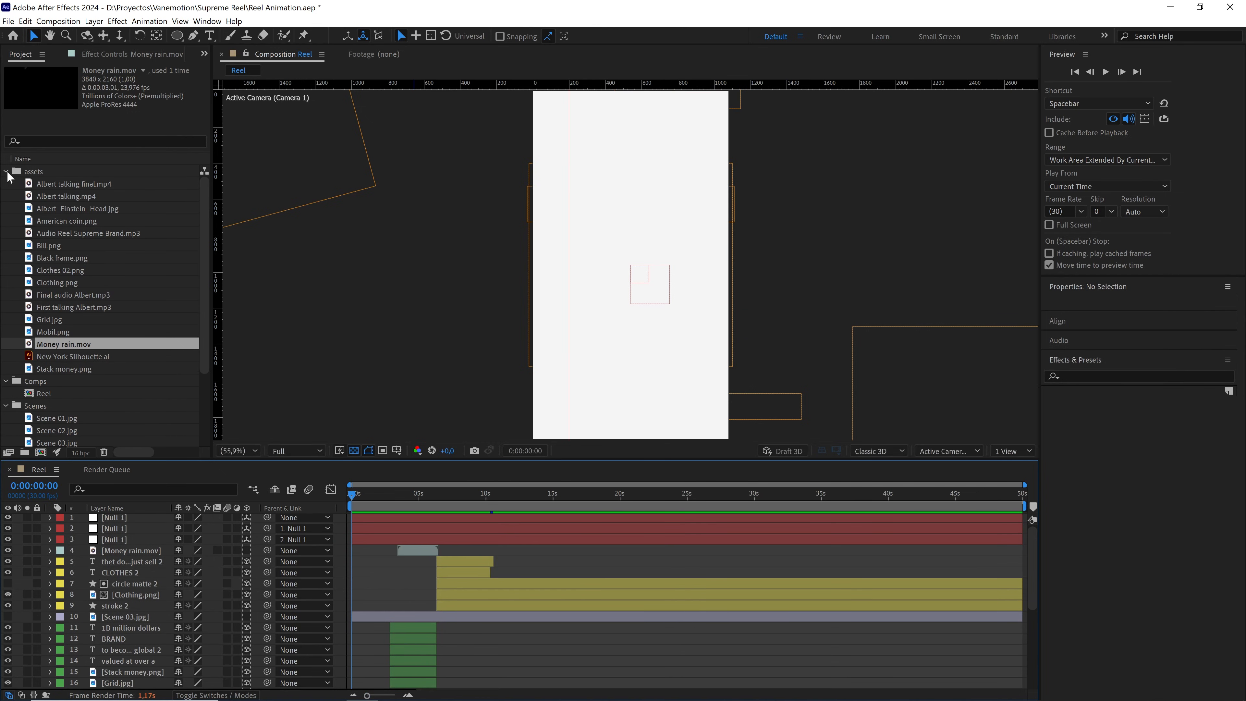
click(7, 173)
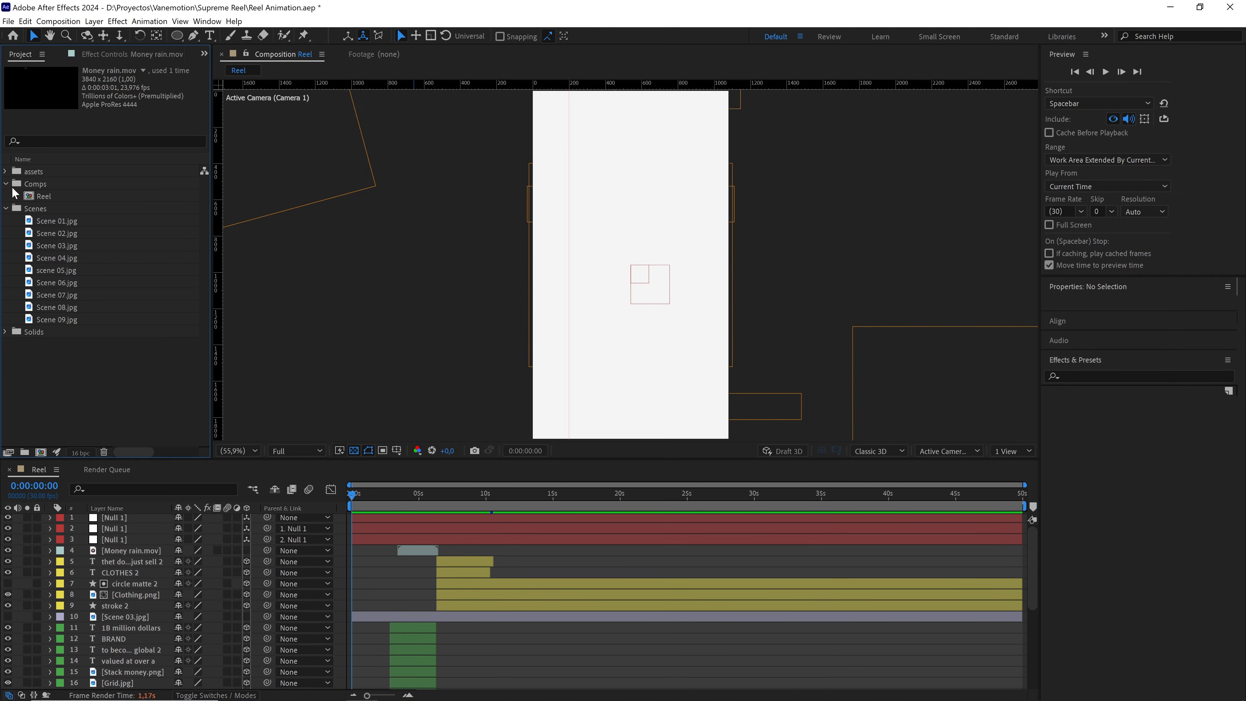
click(6, 184)
click(7, 196)
click(87, 314)
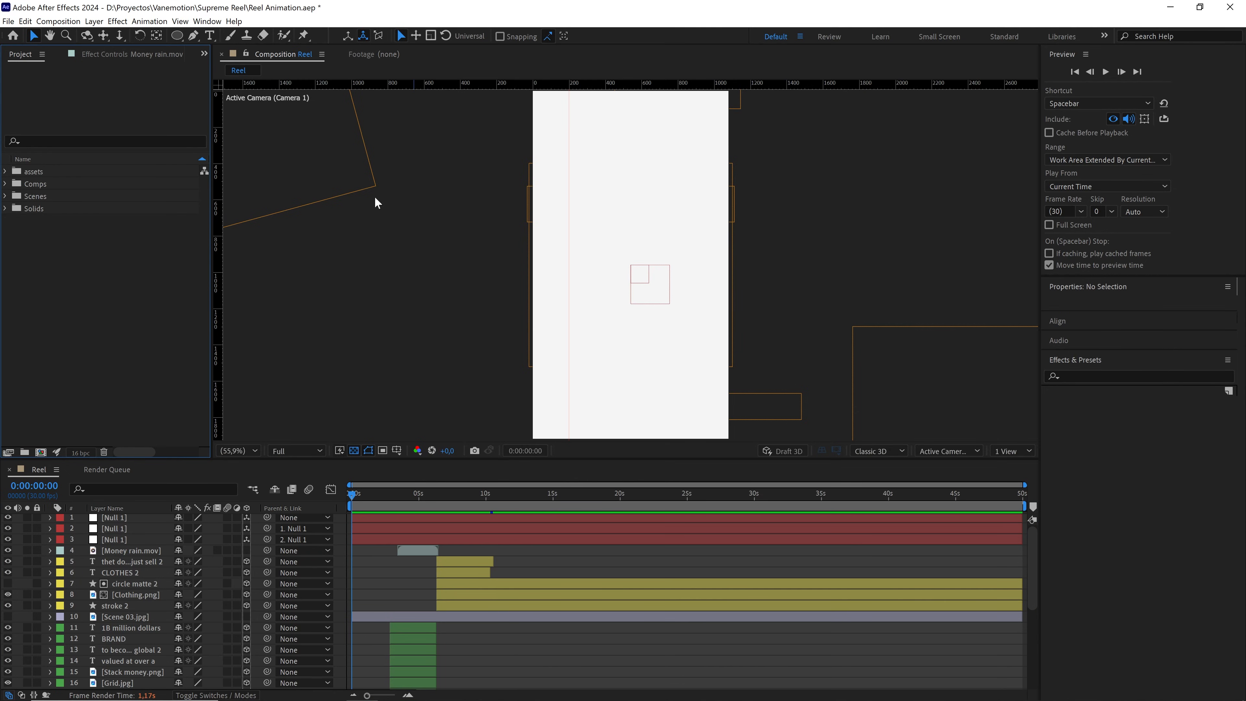
Reset the Default workspace to its saved layout and fit the composition in the viewer
click(206, 21)
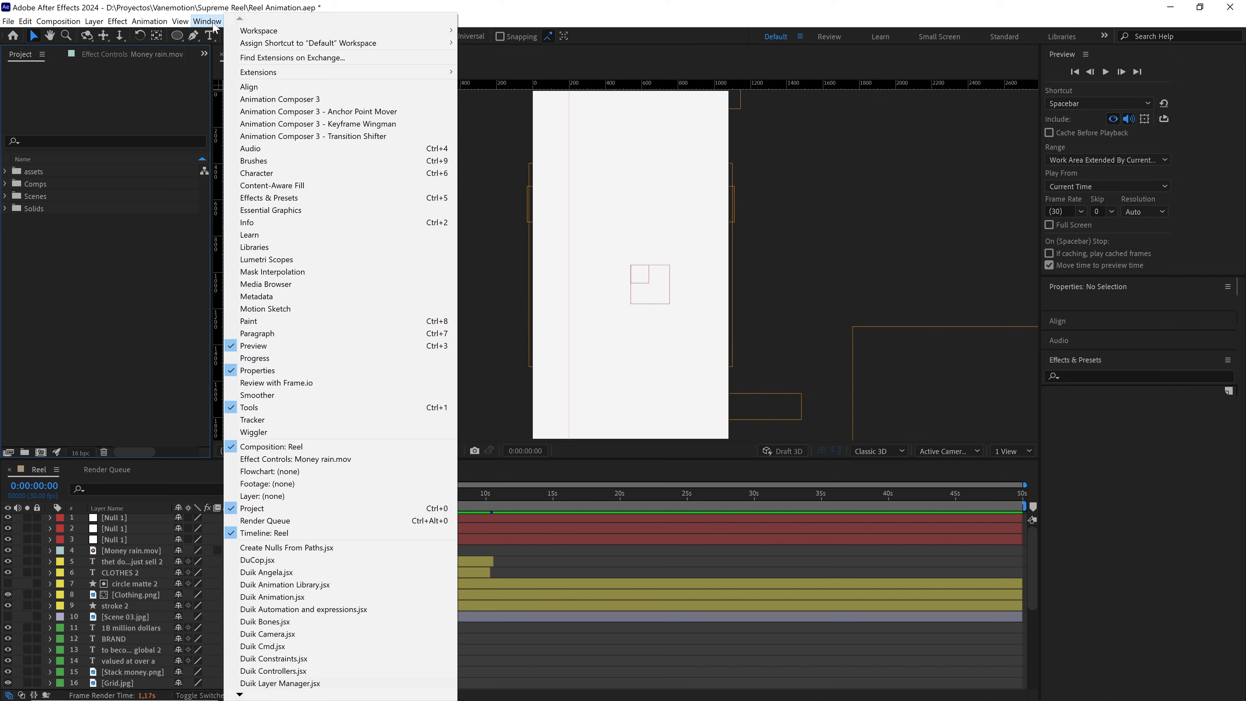
mouse_move(444, 33)
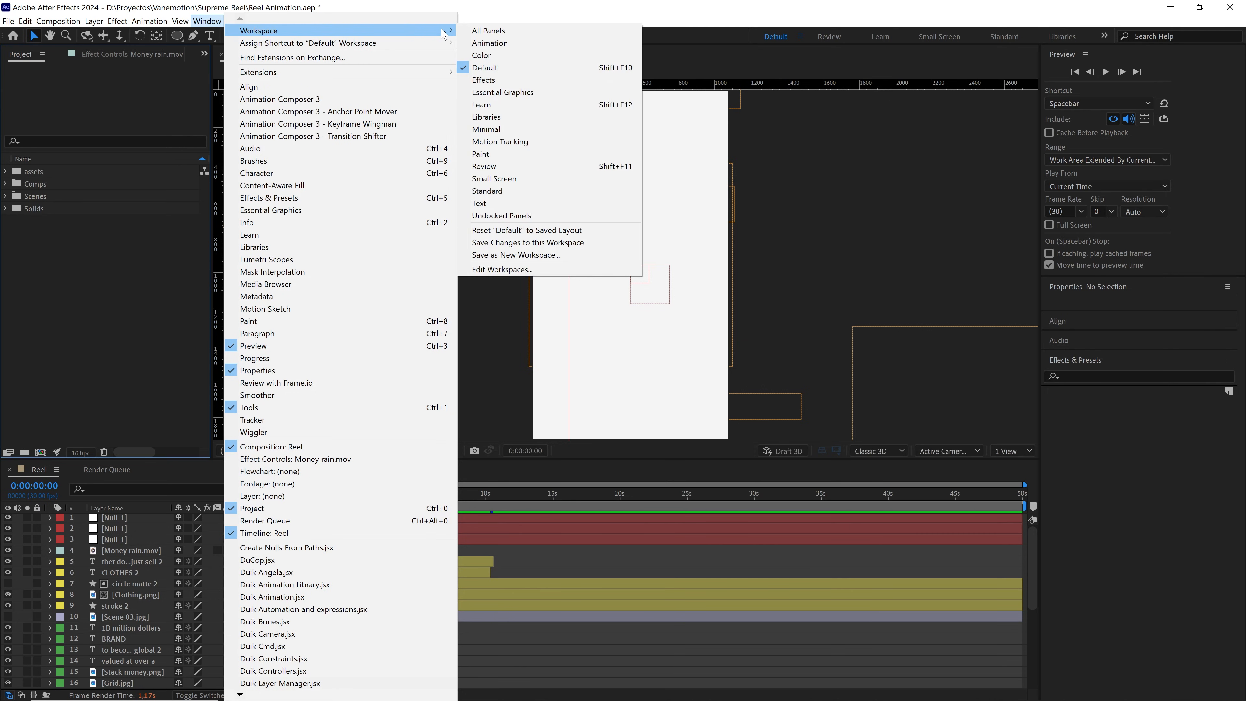
click(532, 230)
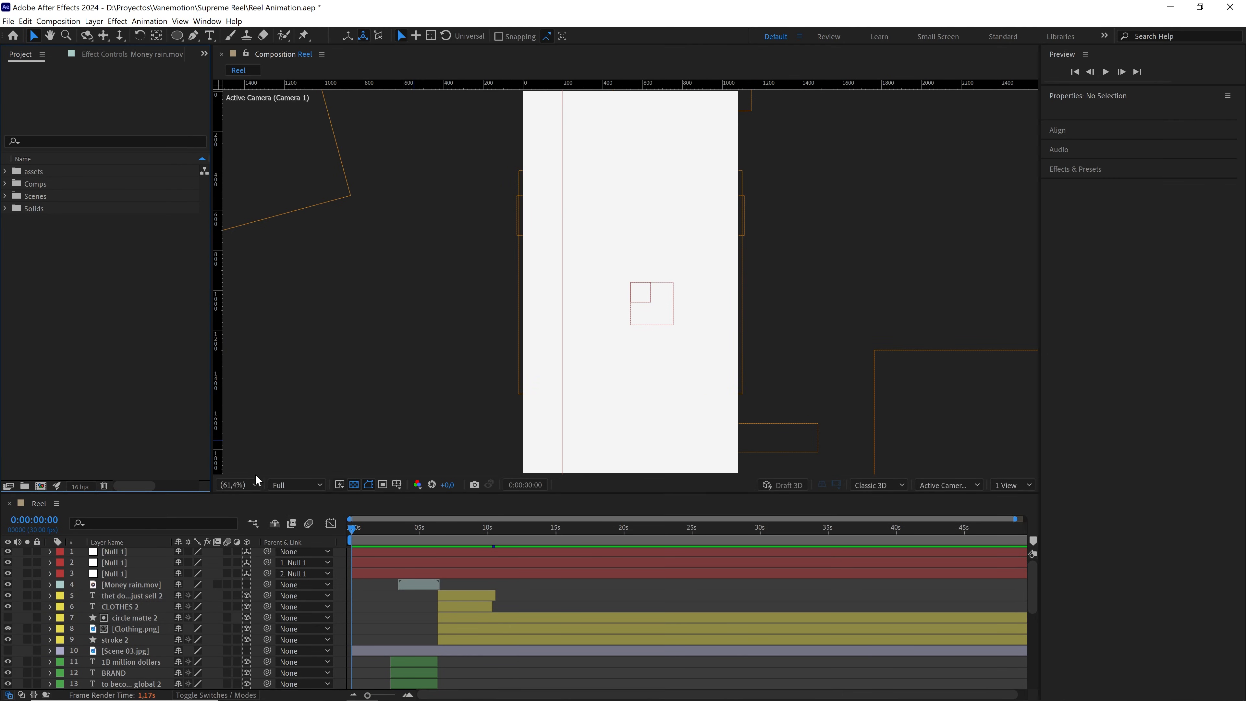
click(244, 484)
click(236, 254)
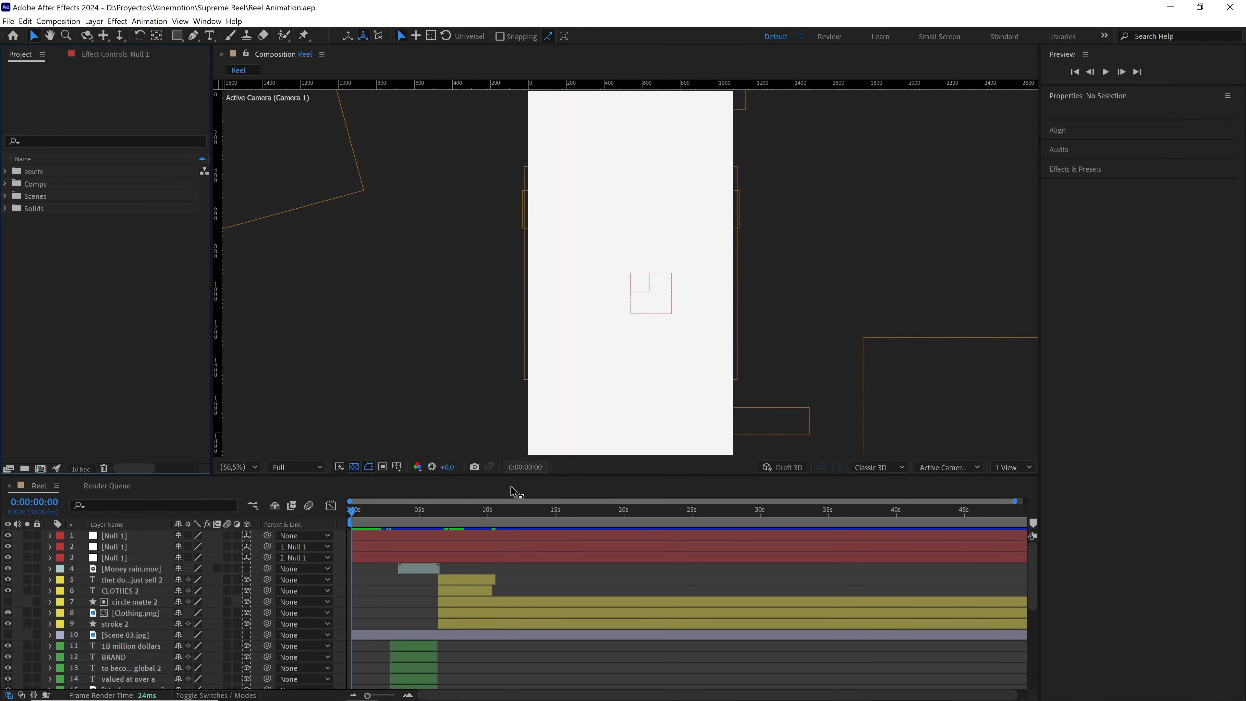
Duplicate the topmost null at 0:00:08:10 and reveal the Position keyframes of both nulls
click(448, 538)
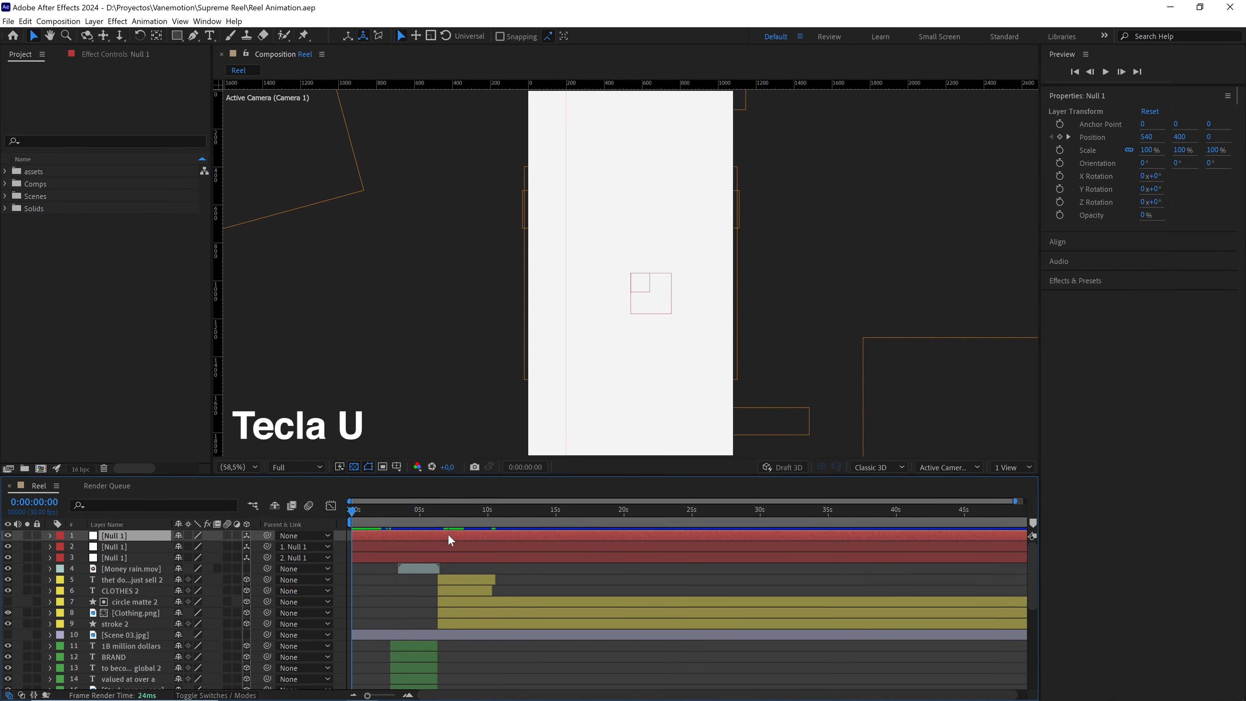
key(u)
scroll(477, 545, up, 1)
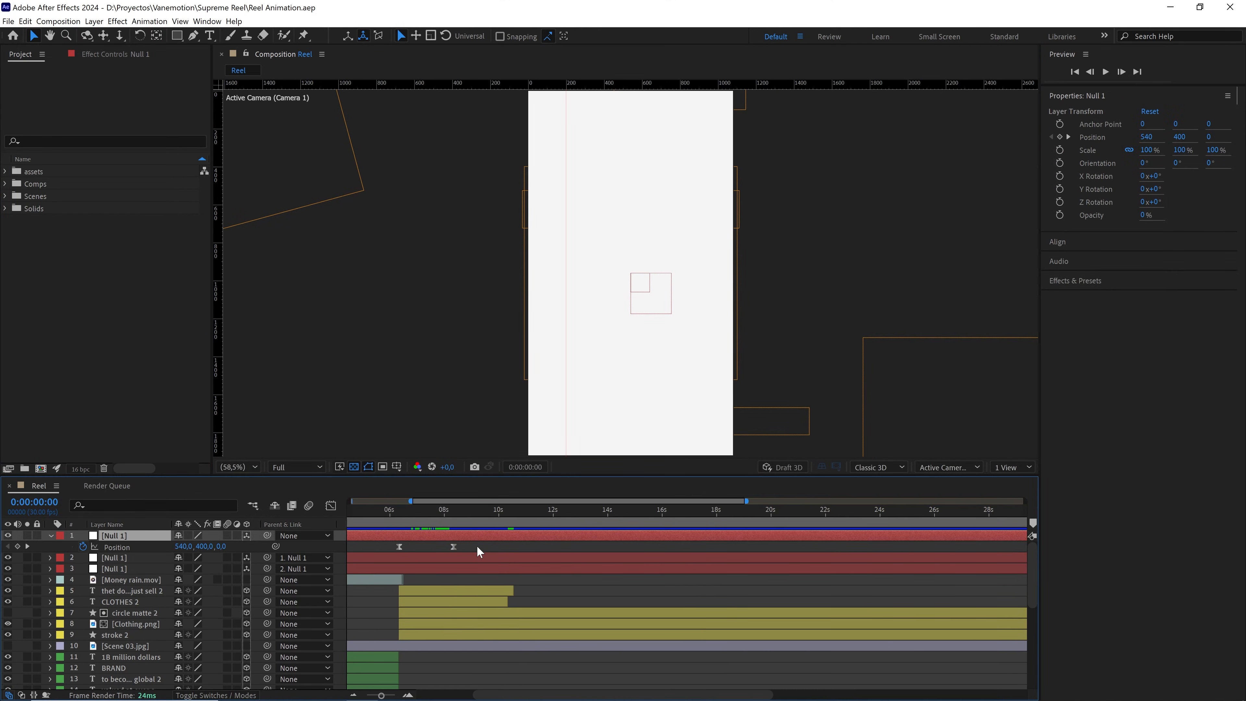
key(space)
drag(600, 547, 776, 548)
drag(620, 516, 578, 516)
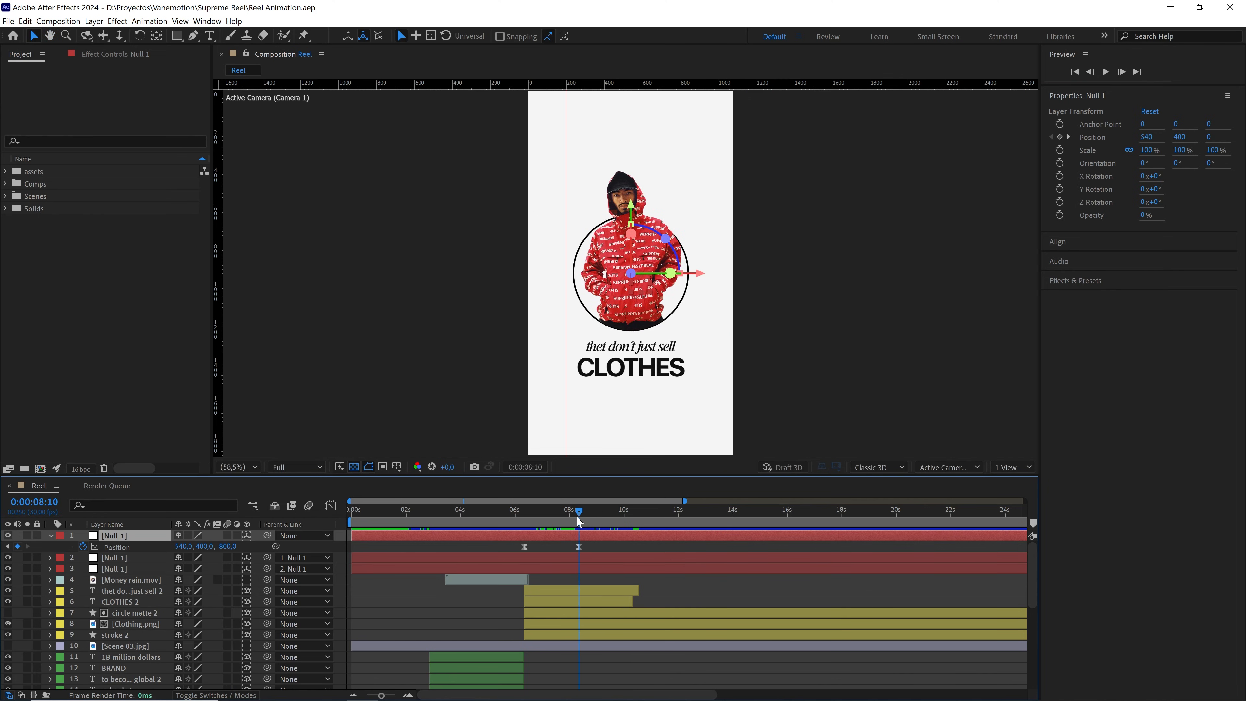
key(ctrl+d)
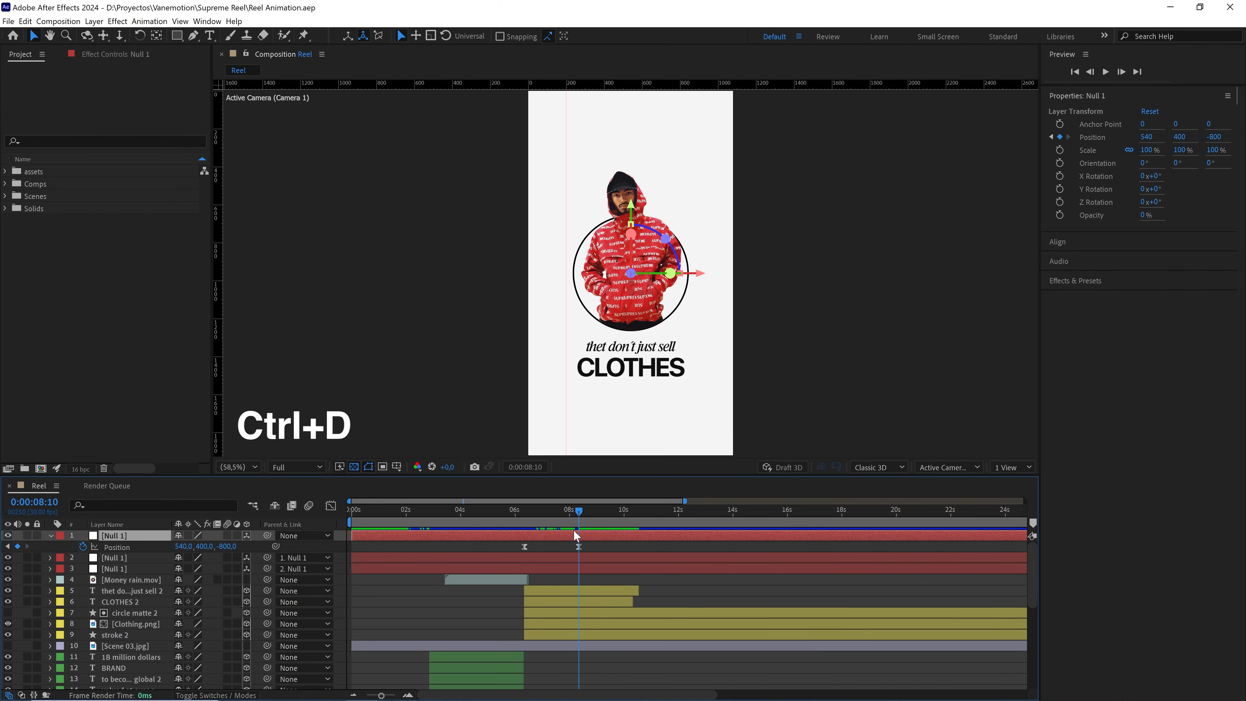
key(u)
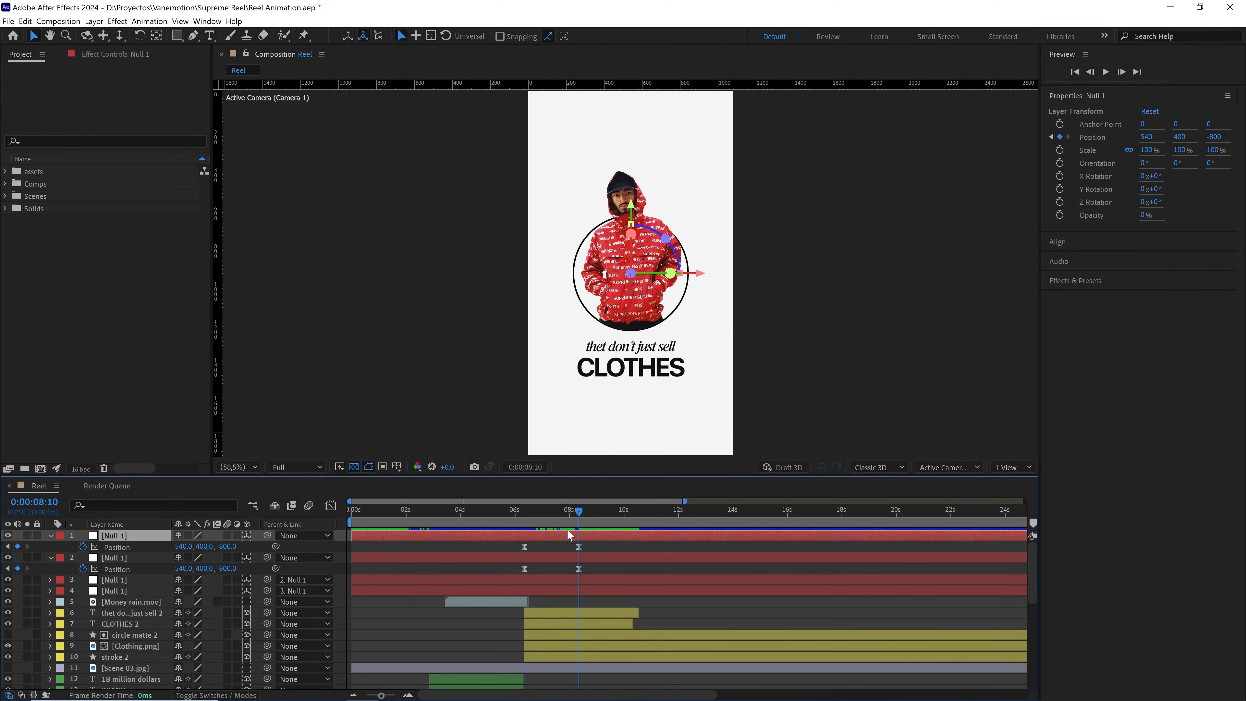
Remove the Position keyframes from the new topmost null and parent the second null to it
click(83, 546)
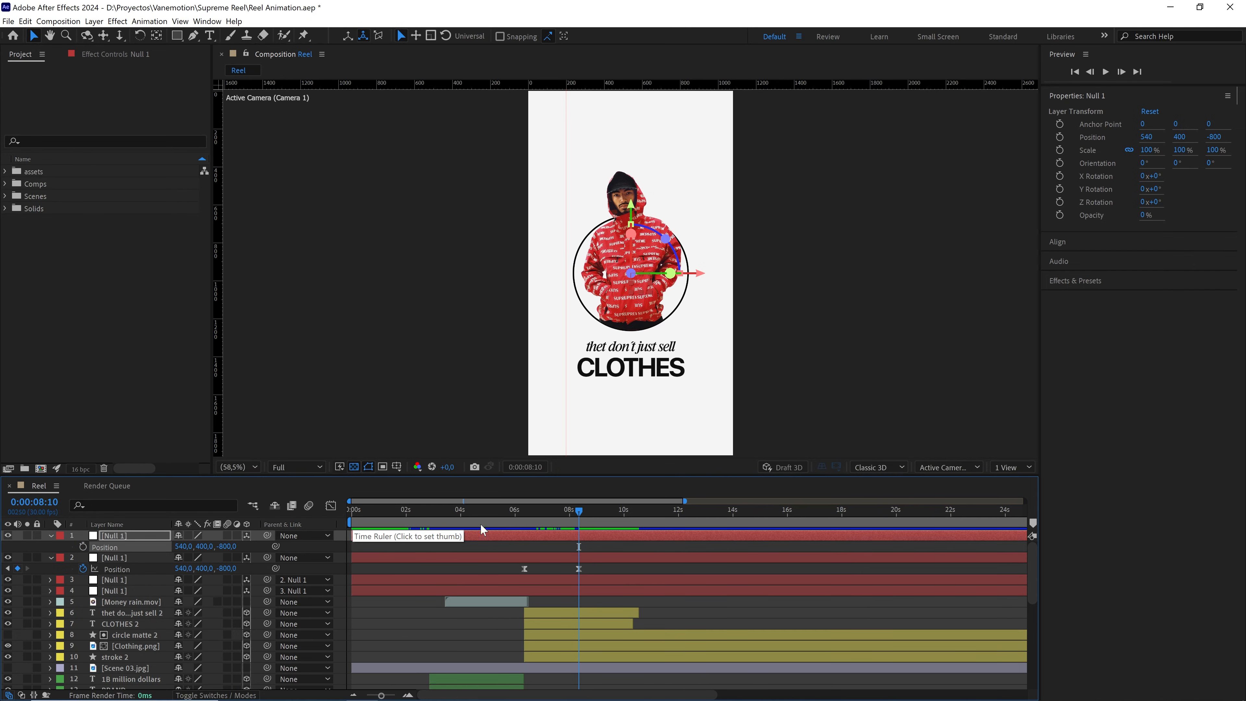
click(94, 558)
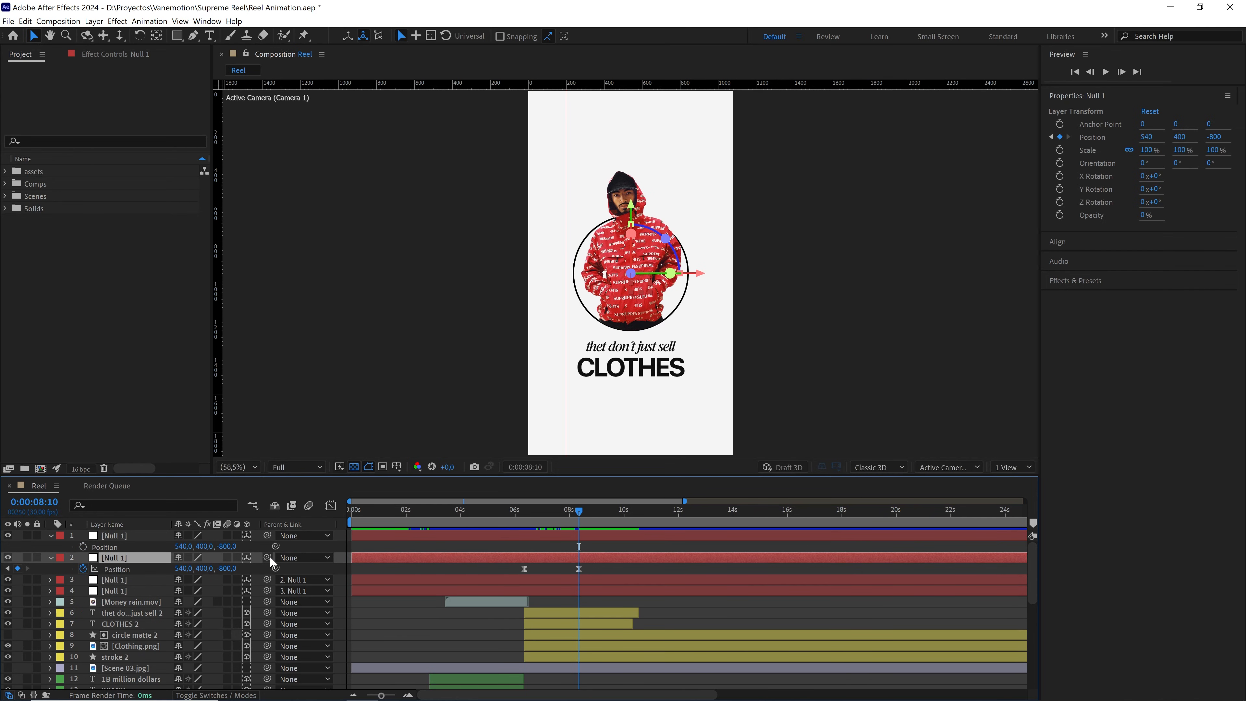
drag(268, 557, 245, 550)
Start Position animation on the topmost null with a keyframe at 0:00:07:15
drag(580, 511, 565, 516)
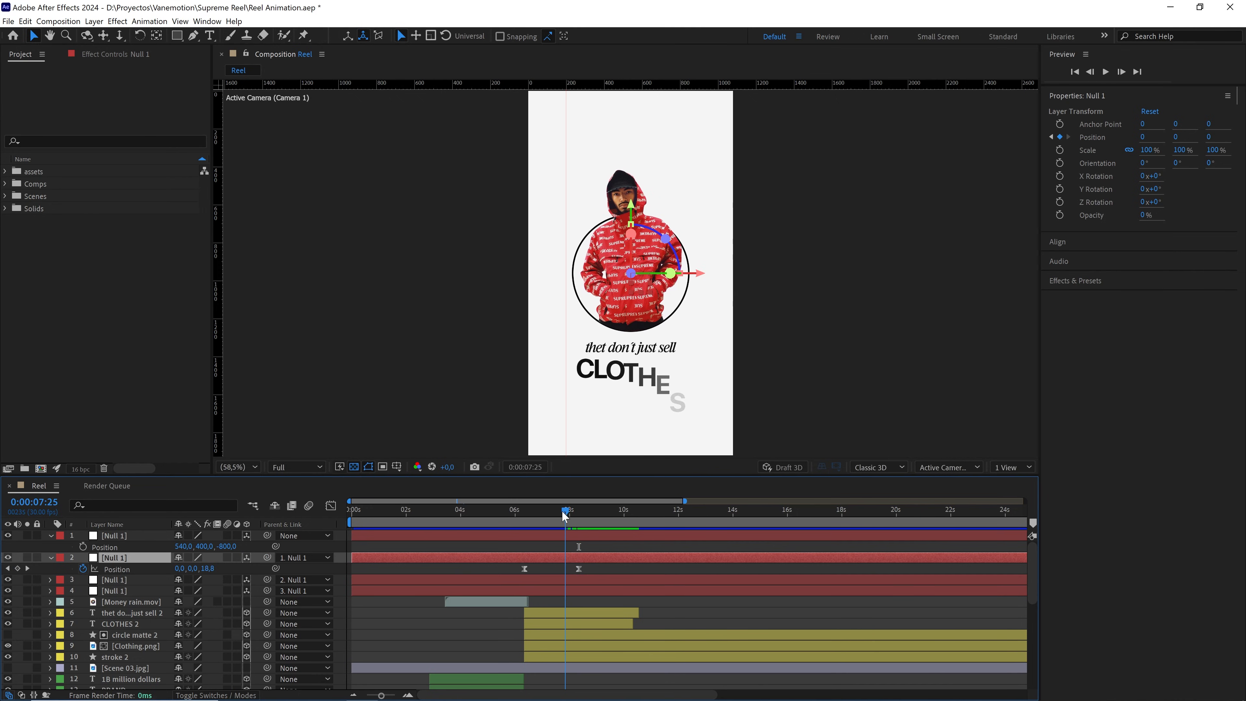
click(579, 568)
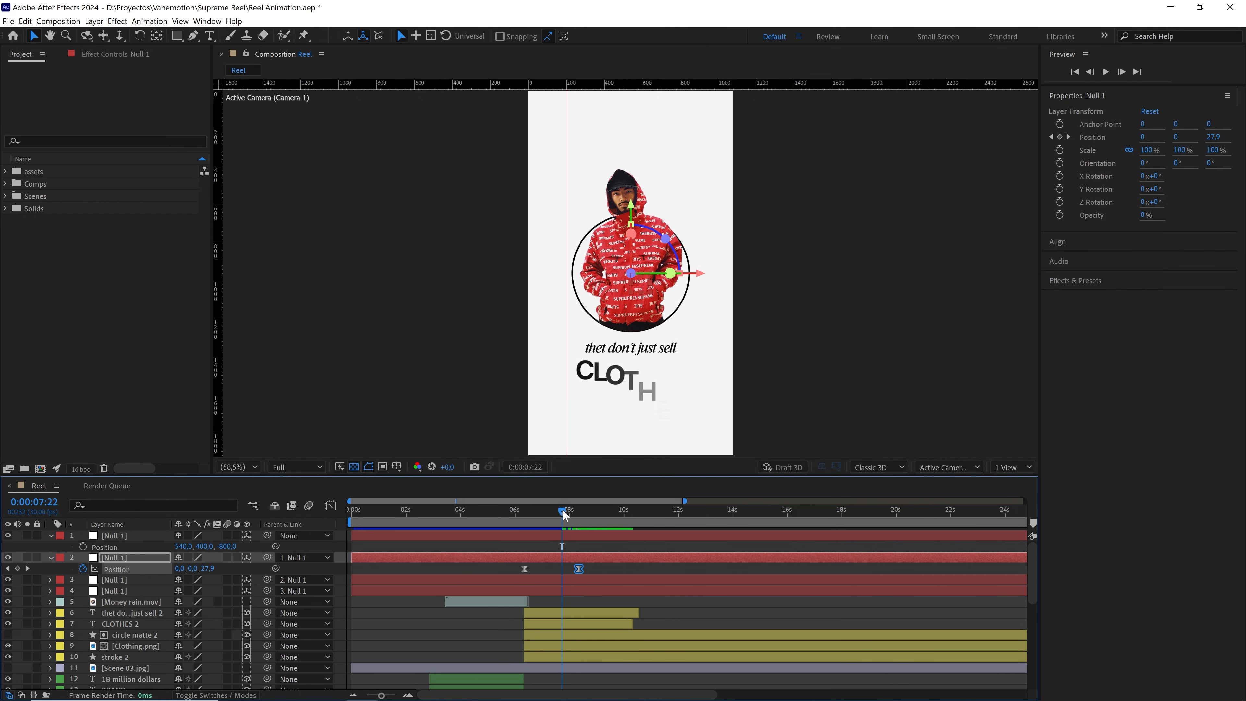
drag(563, 509, 557, 509)
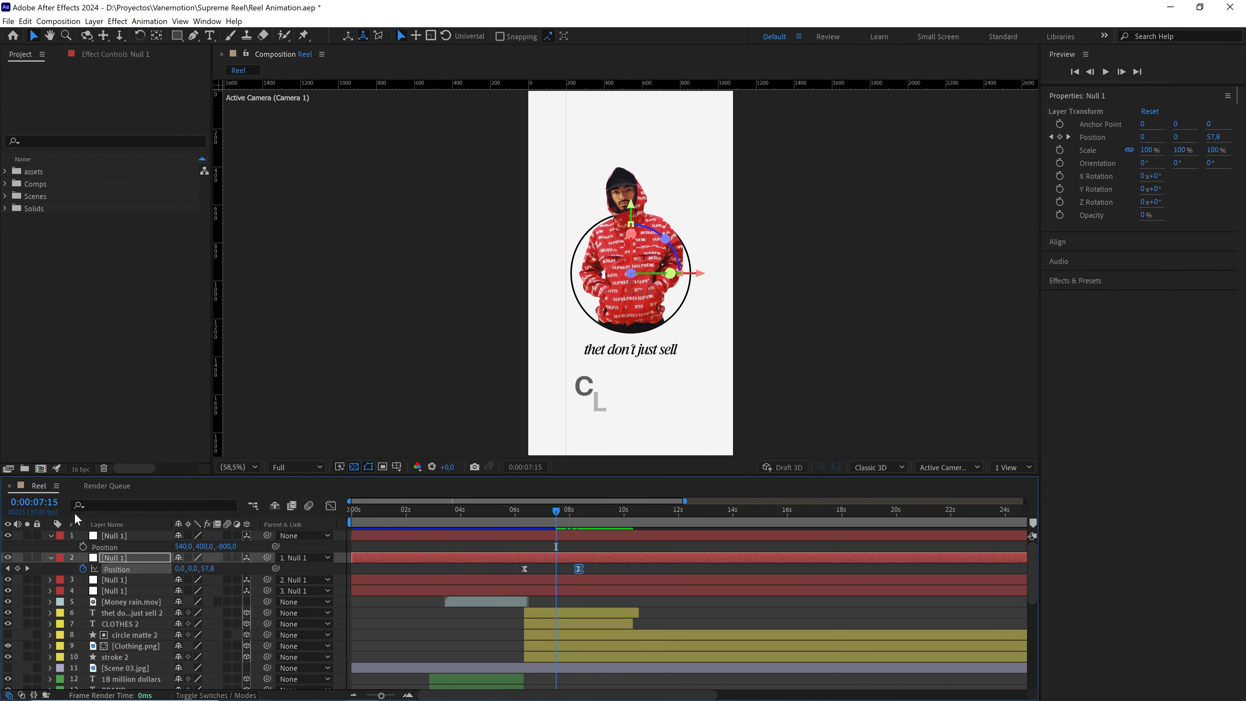
click(145, 536)
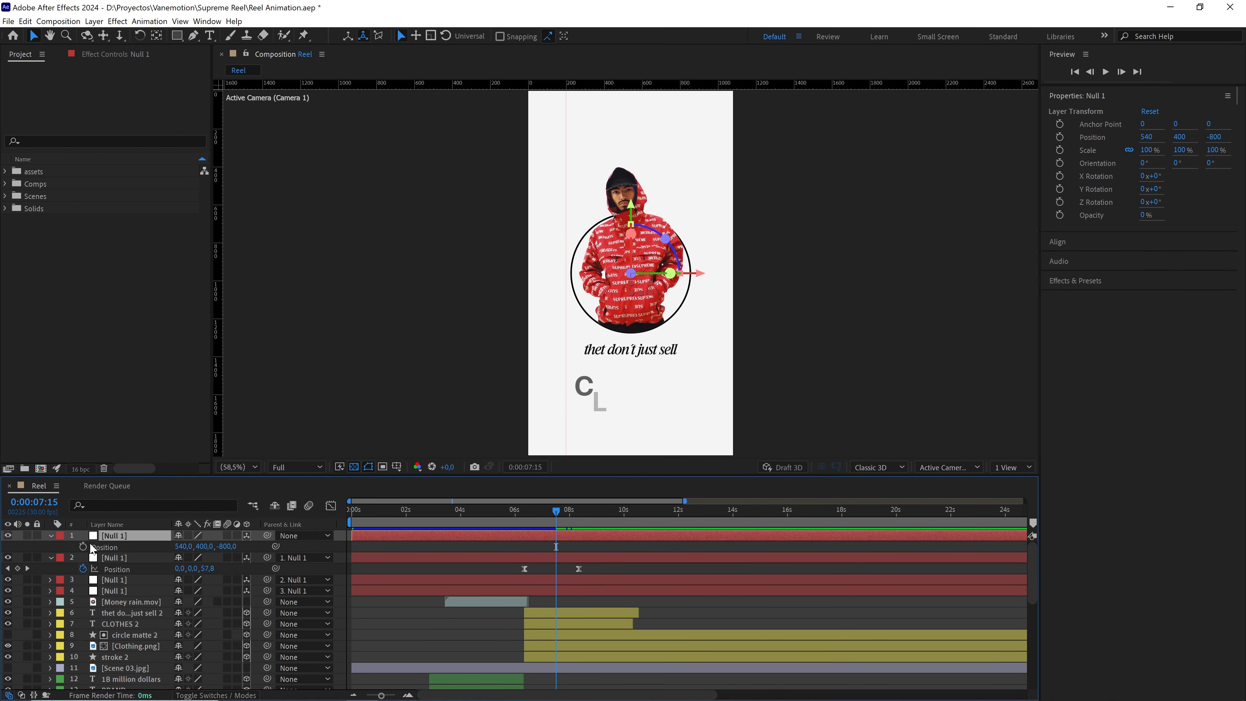
click(82, 546)
Add a Position keyframe with X at 744 to the topmost null at 0:00:08:10
drag(554, 513, 777, 552)
scroll(589, 564, up, 2)
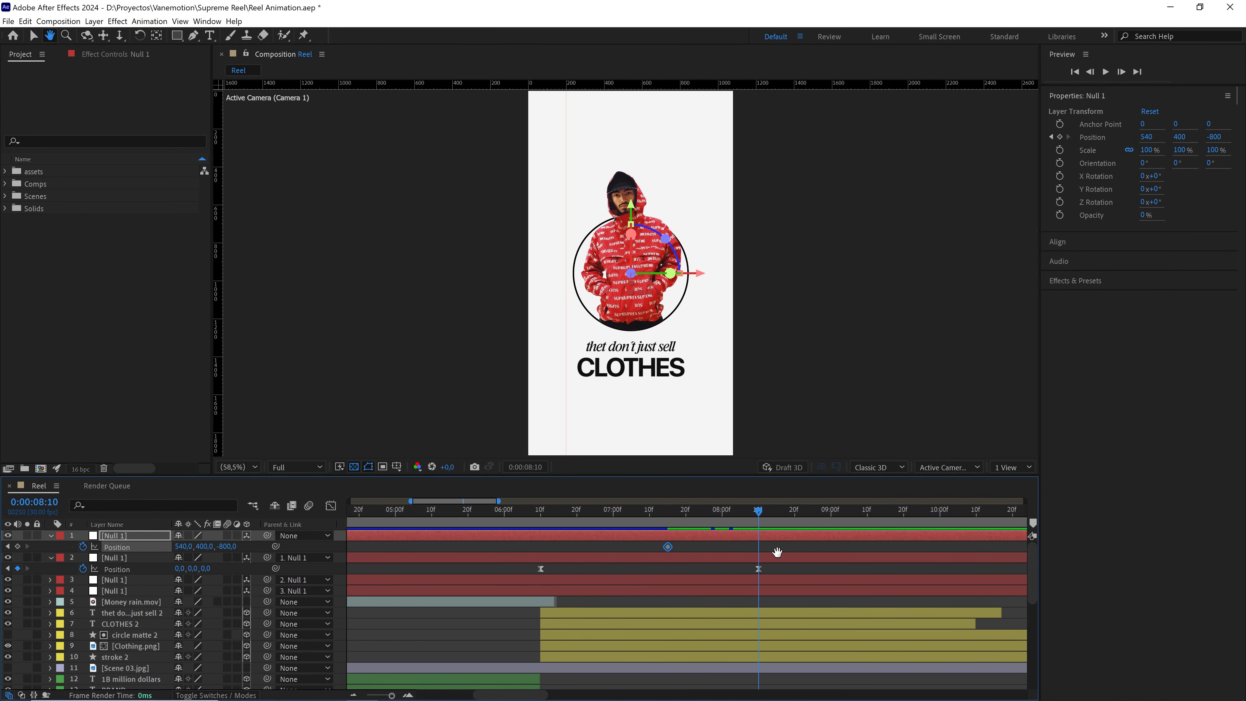
scroll(776, 560, down, 2)
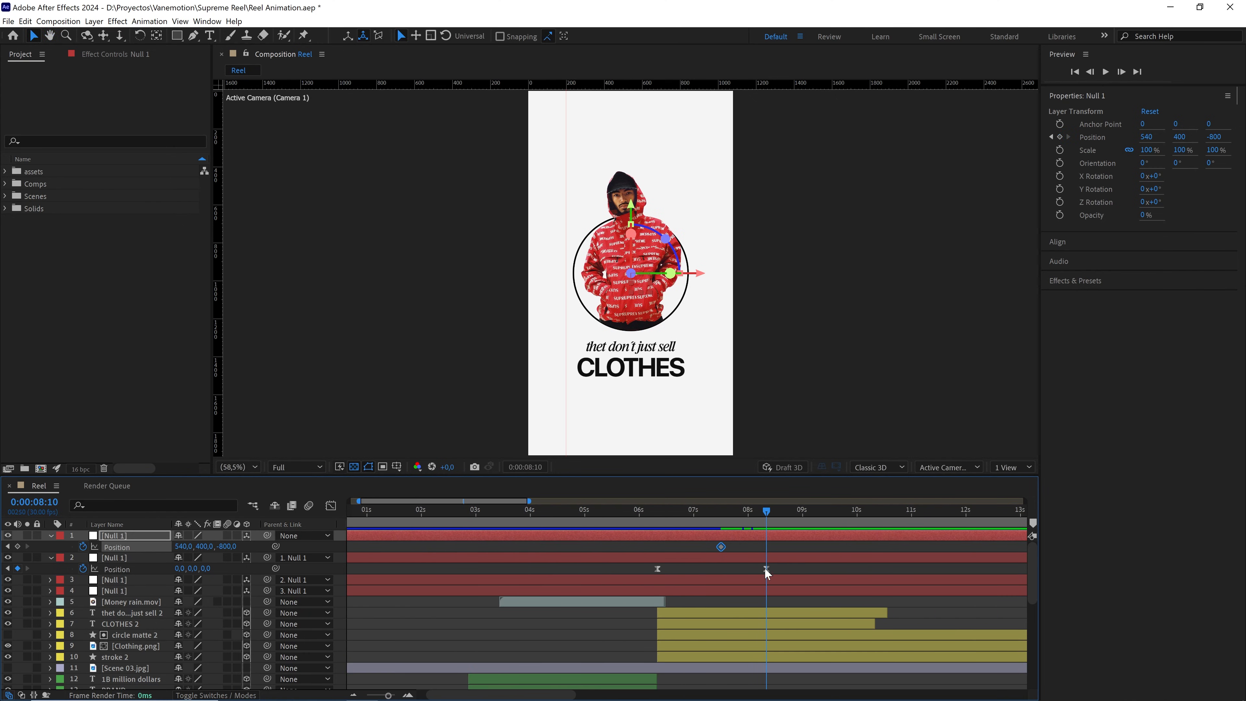
click(47, 503)
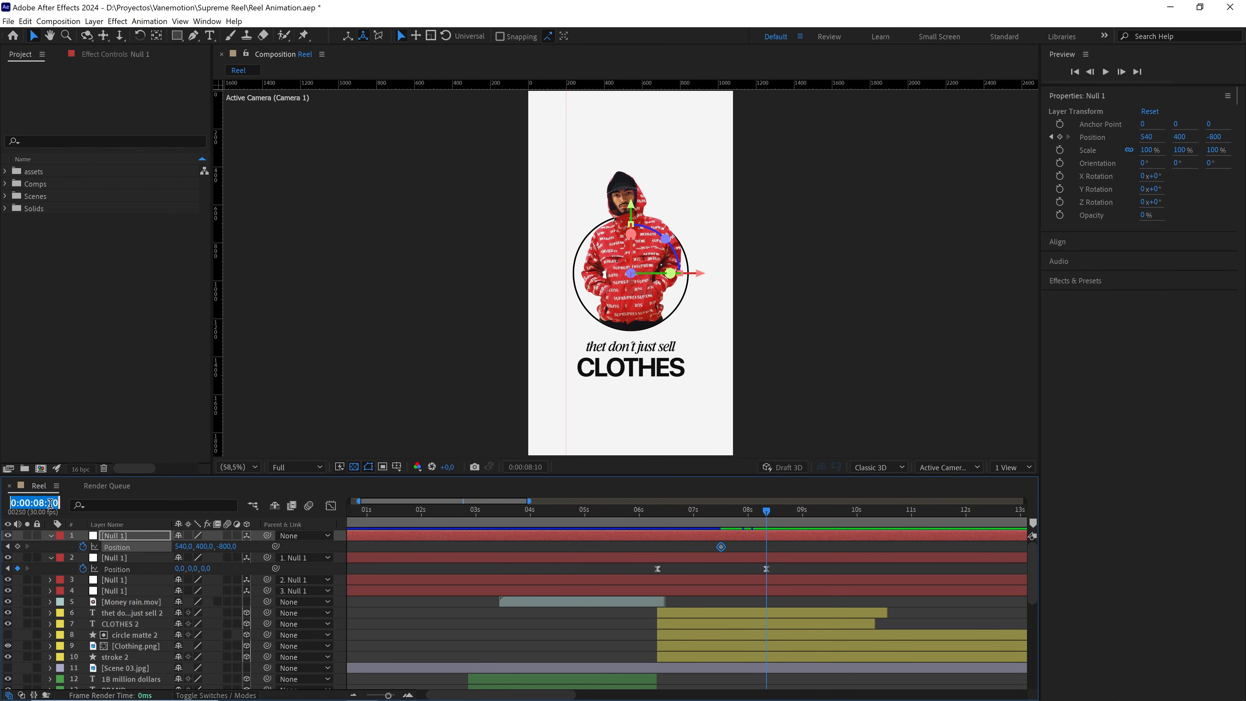
drag(180, 552, 302, 539)
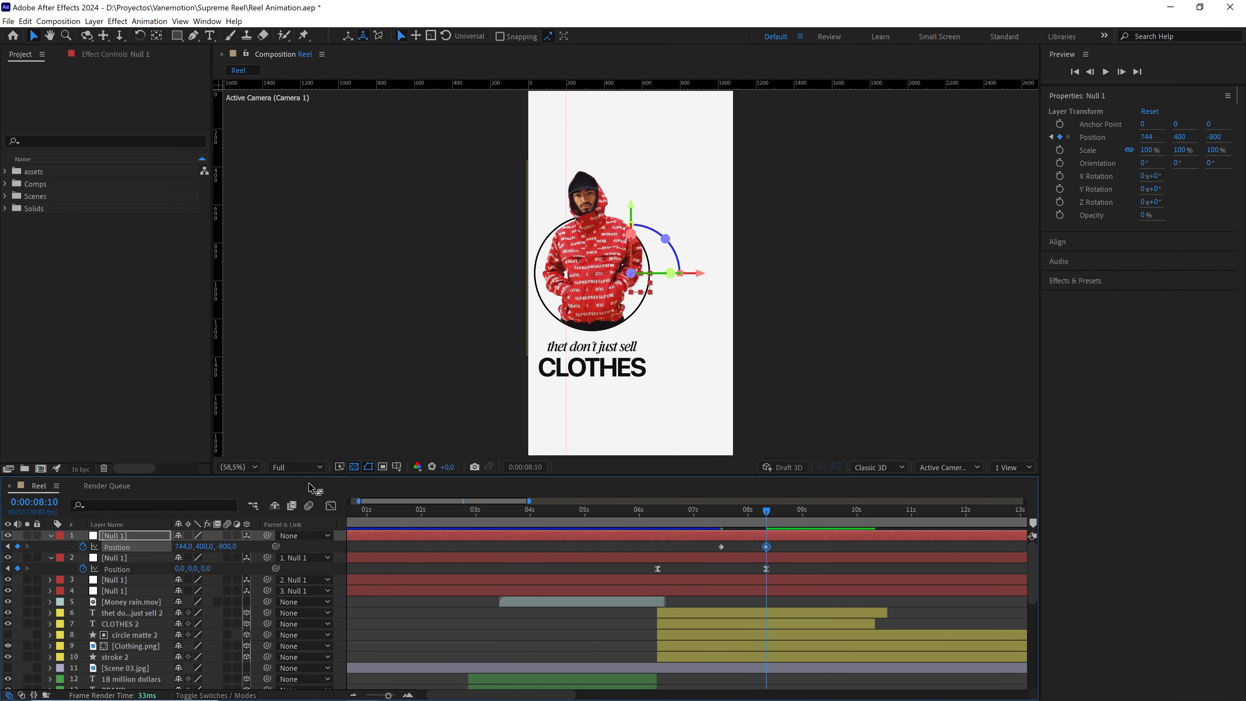
Split the viewer into two views and zoom the Top view out to 25% to show the whole camera
click(1008, 464)
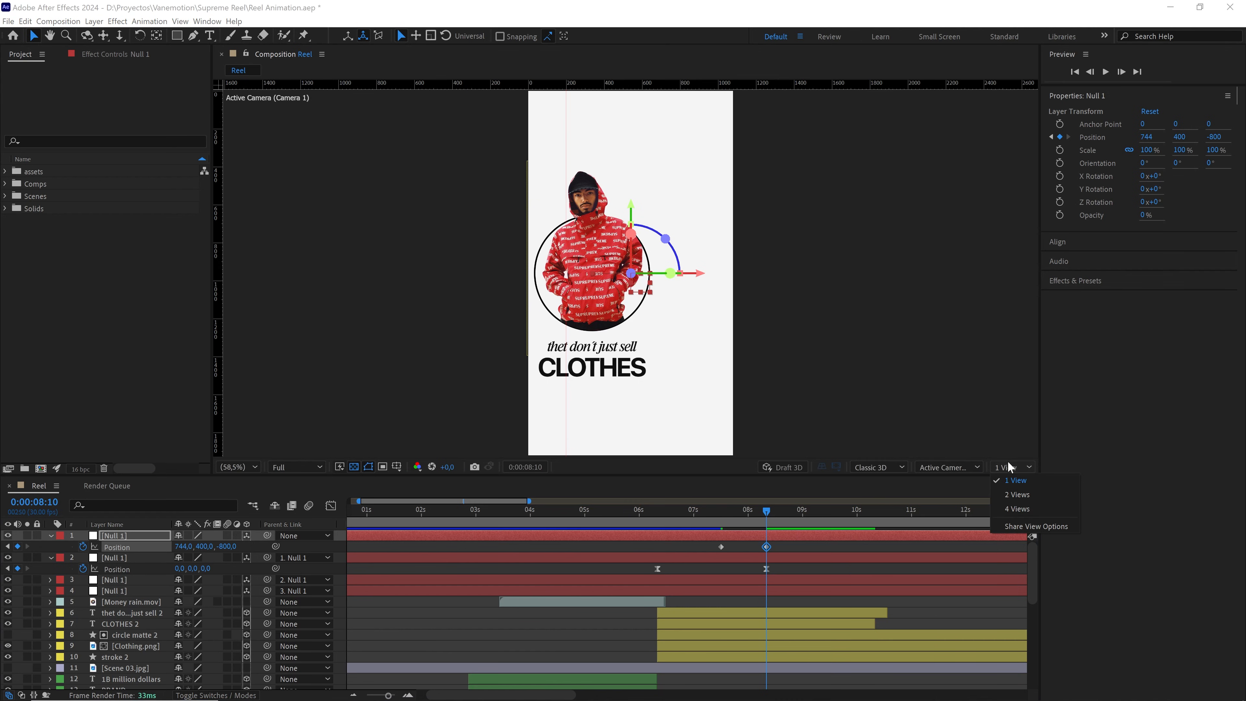
click(1011, 493)
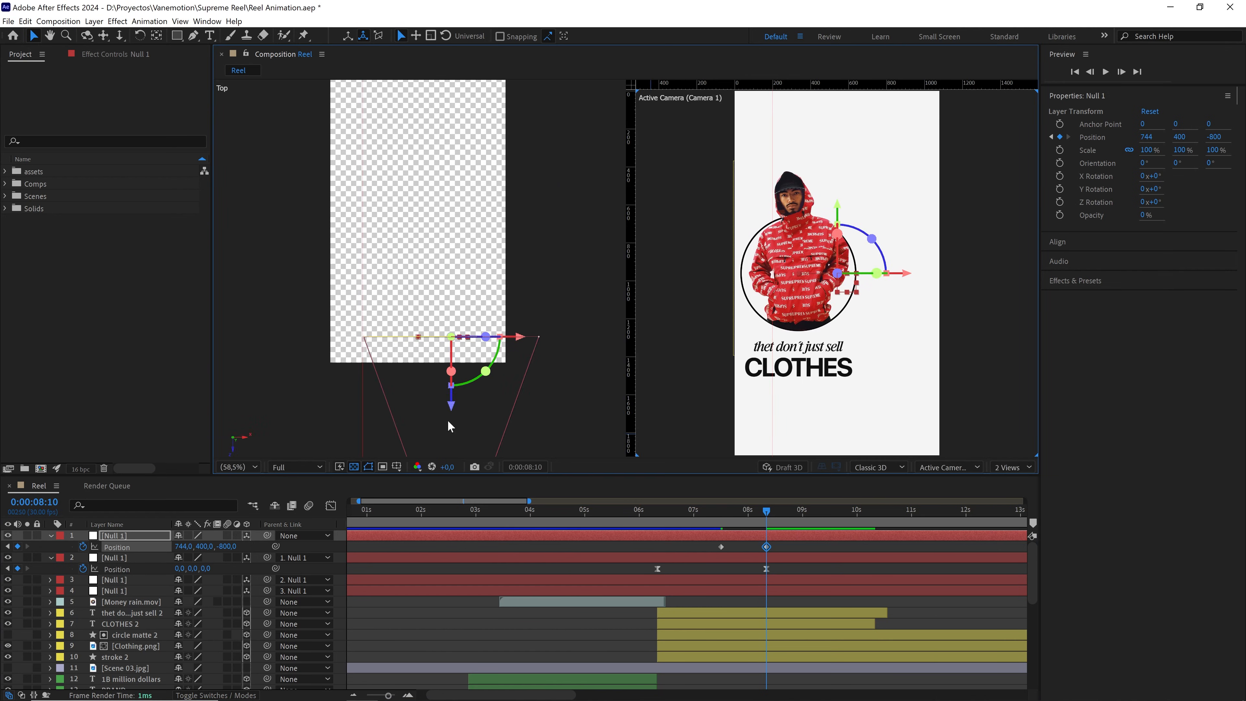
scroll(419, 379, down, 3)
click(462, 338)
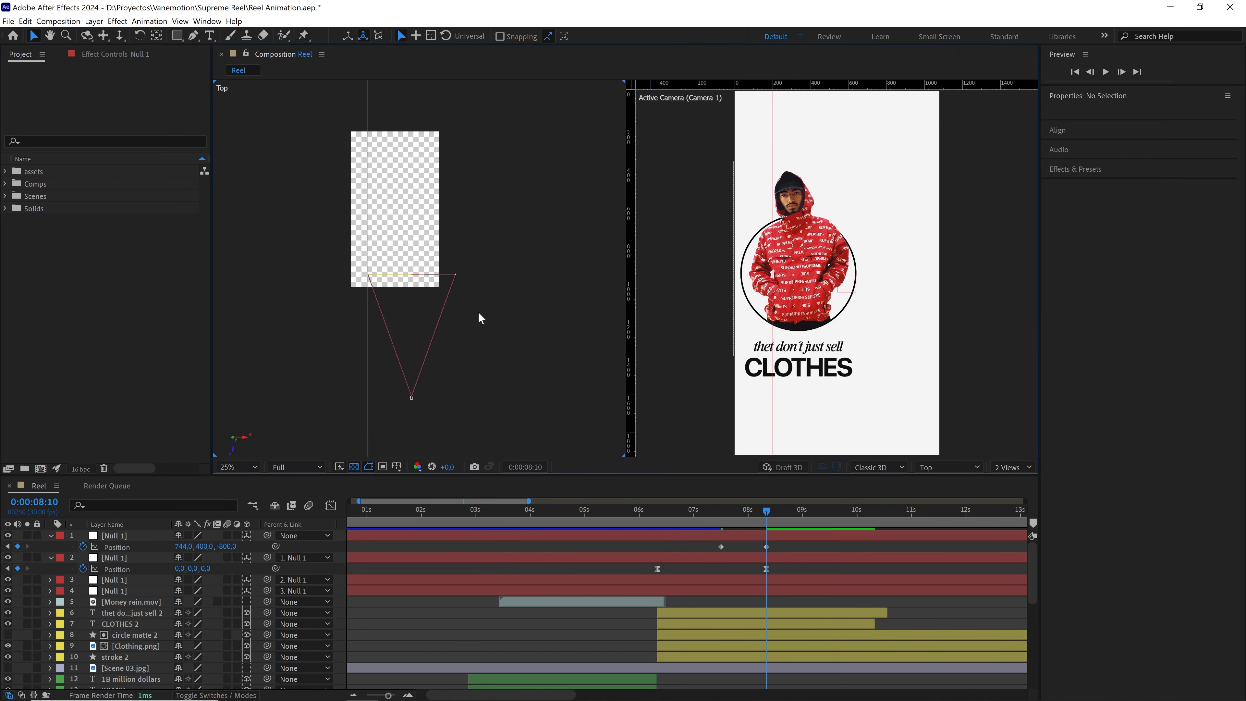
click(943, 467)
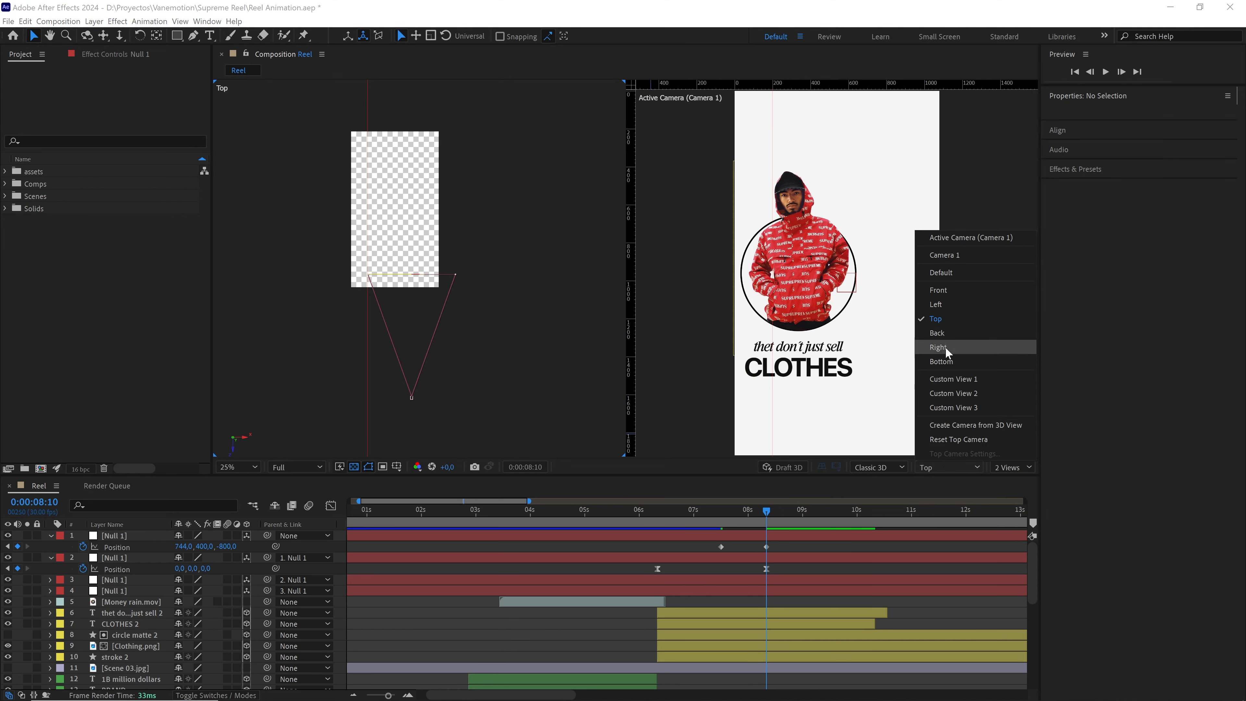
click(947, 324)
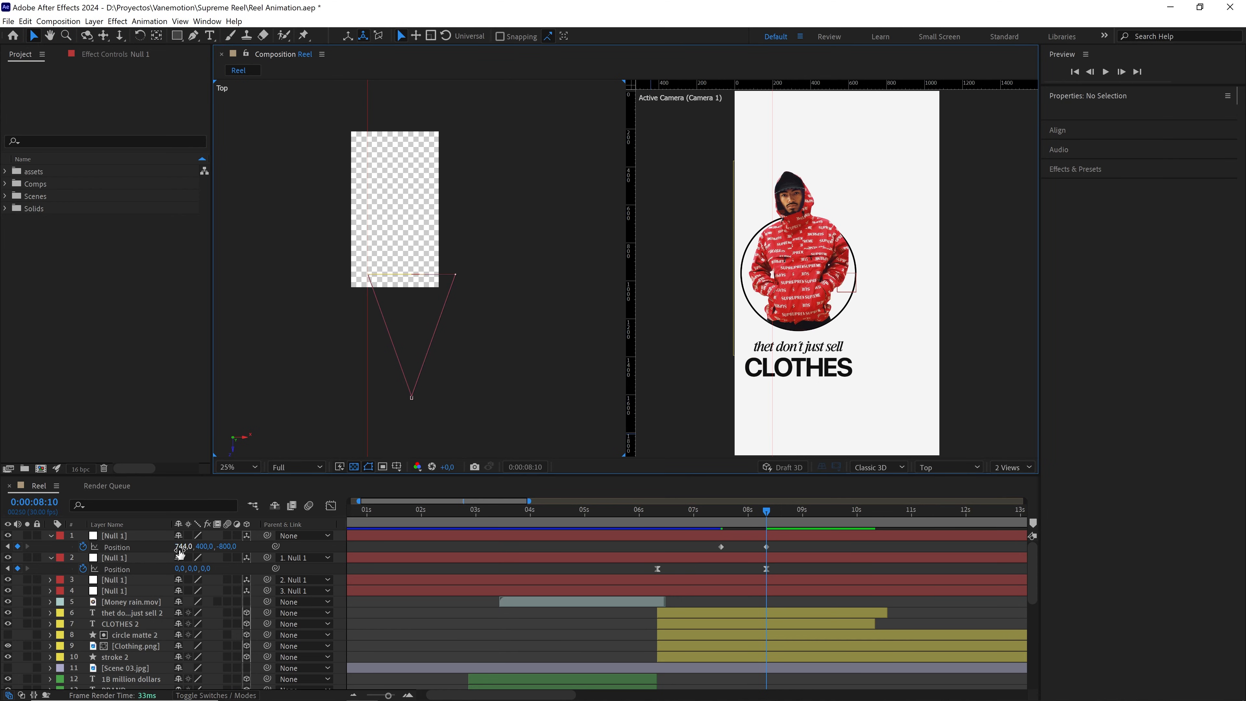
Set the topmost null's X Position to 1000 at the 0:00:08:10 keyframe
drag(182, 546, 246, 540)
click(468, 387)
click(416, 408)
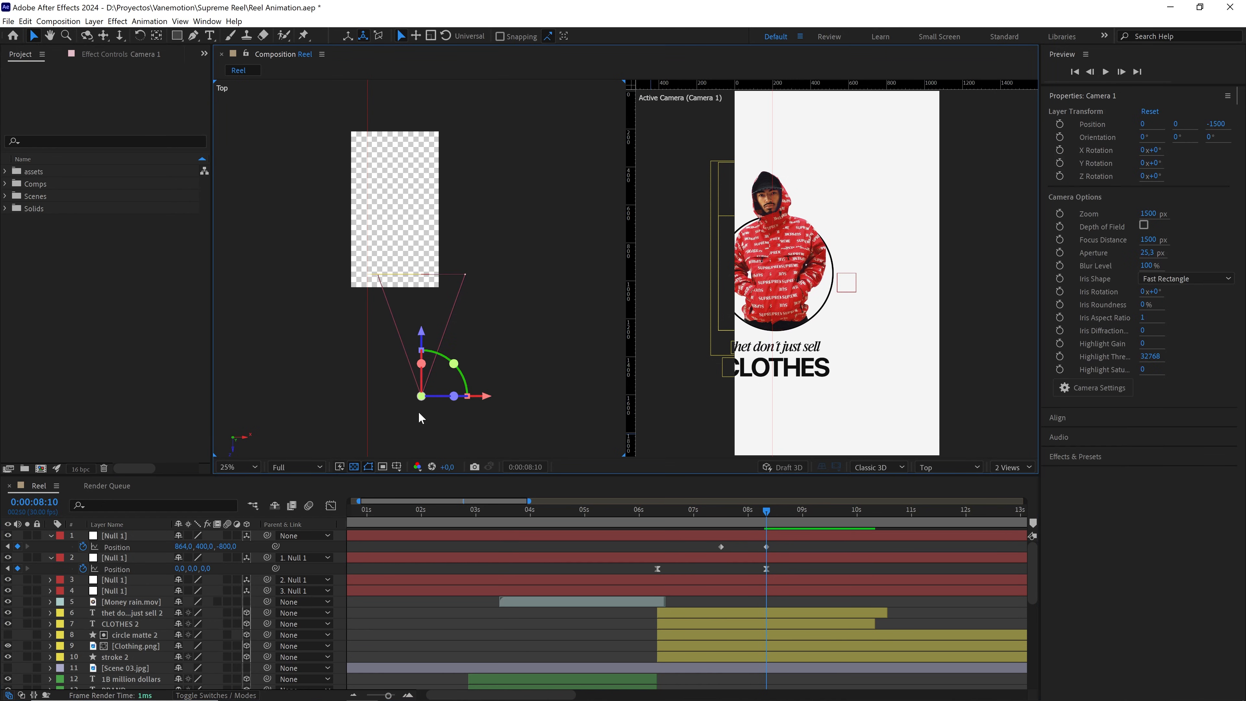
drag(183, 547, 193, 547)
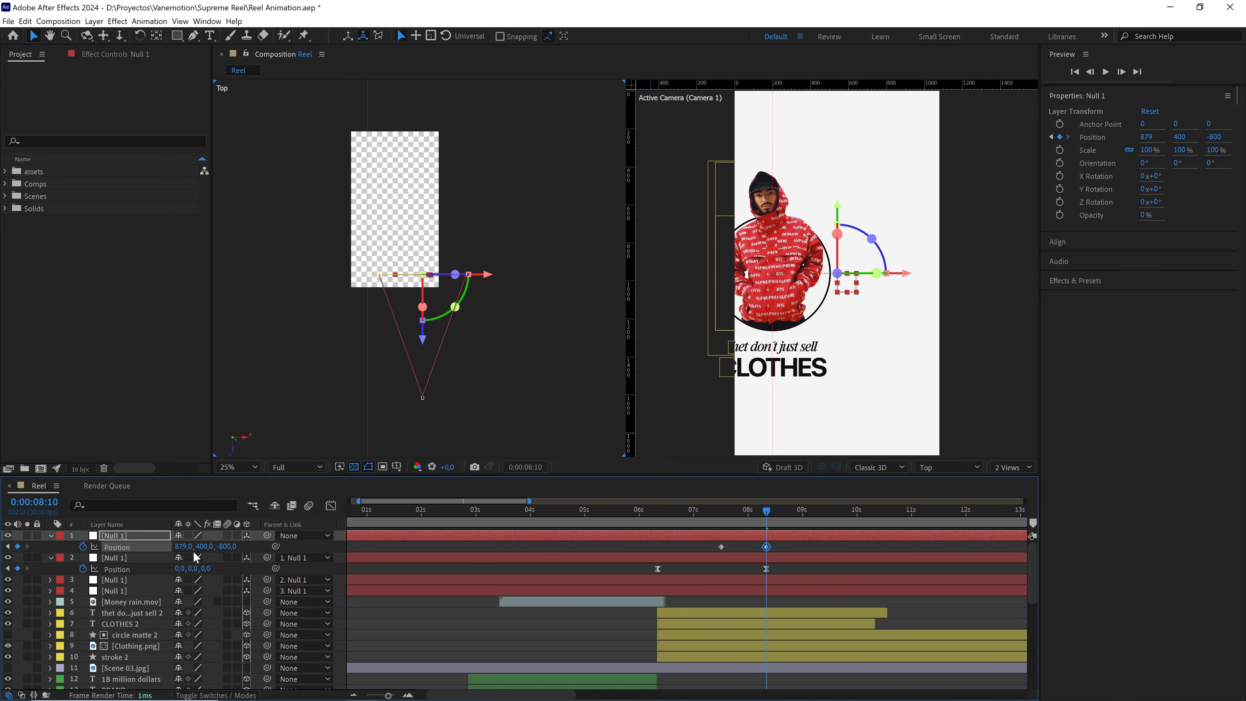
click(183, 546)
text(1000)
click(816, 545)
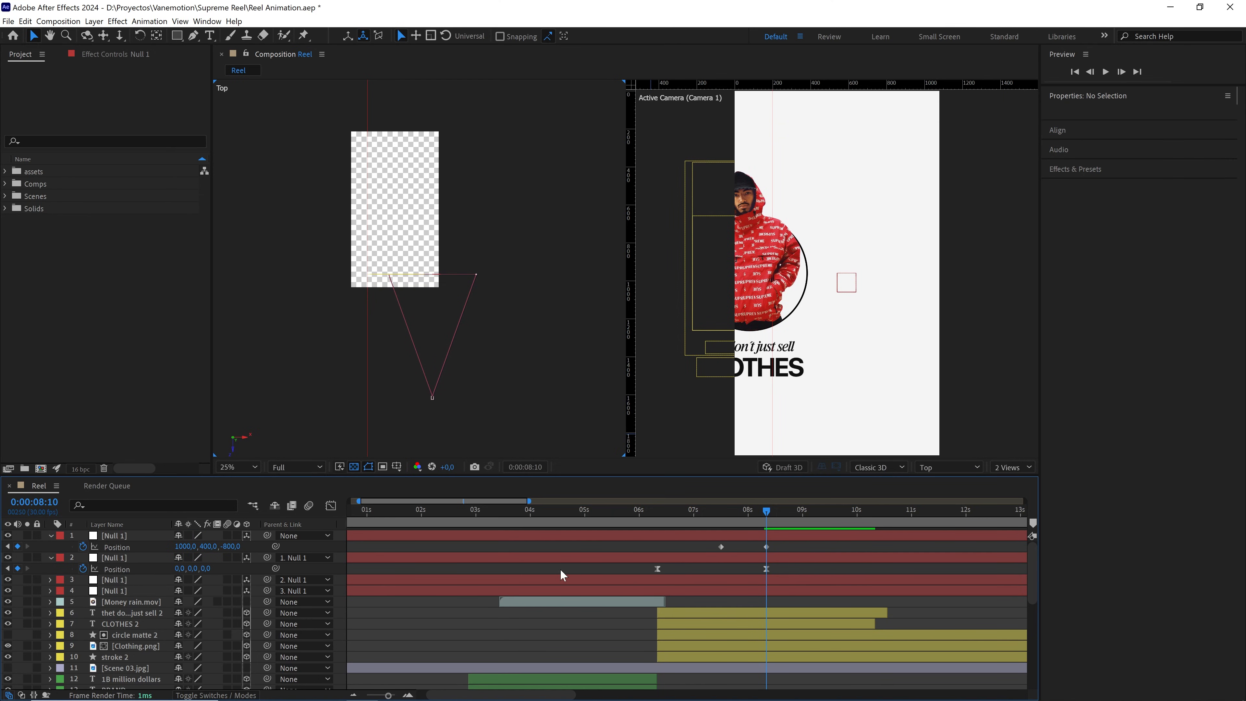
Add a Position keyframe with X at 1300 to the topmost null at 0:00:09:21
drag(389, 696, 384, 696)
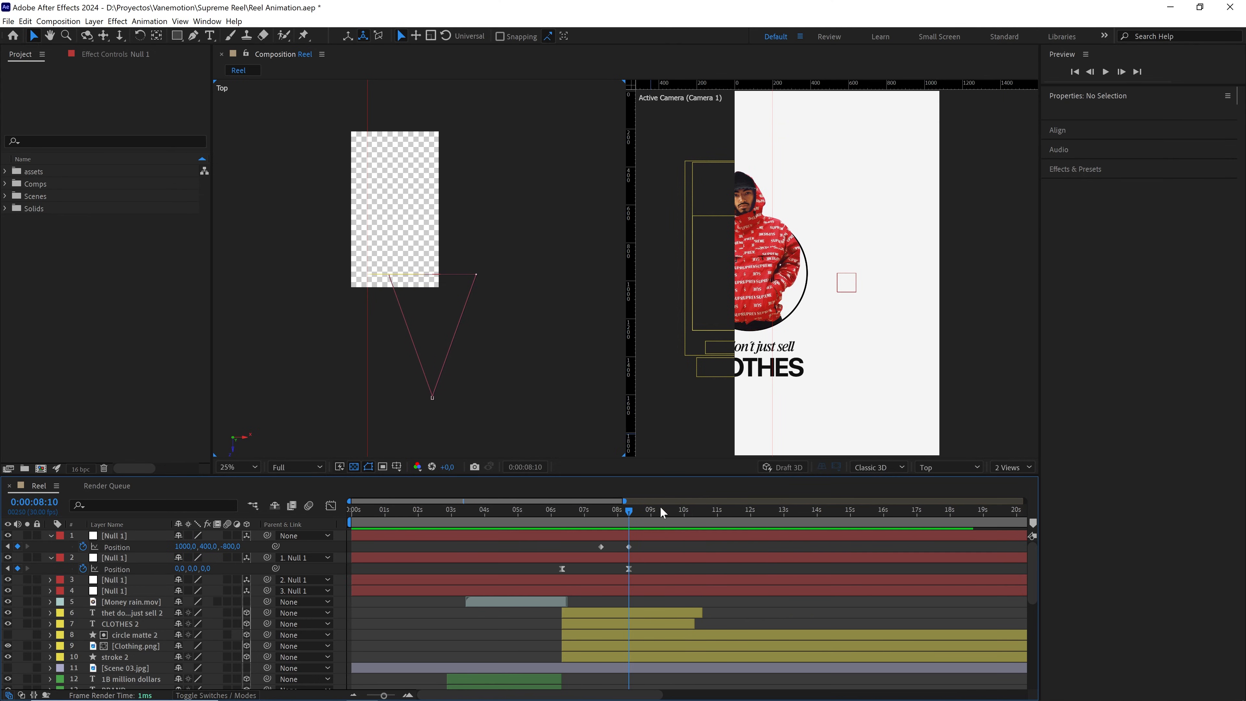
drag(639, 511, 673, 515)
drag(185, 546, 342, 535)
click(183, 547)
text(13)
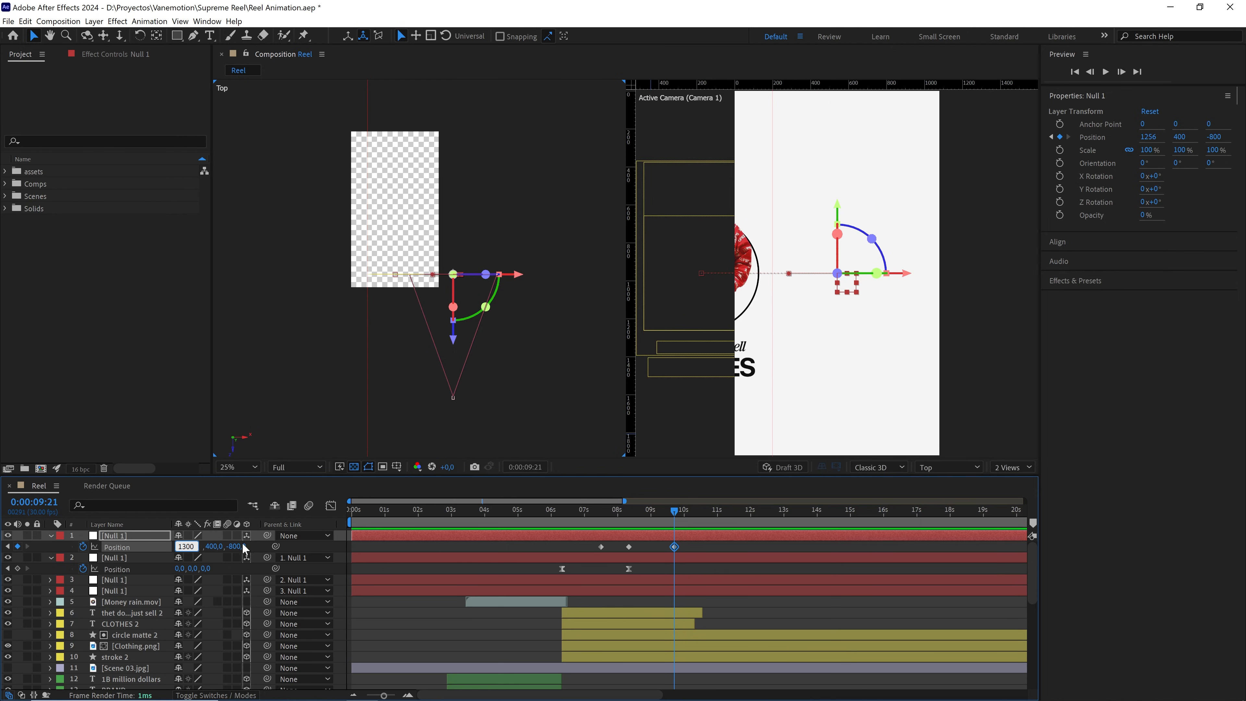
key(Return)
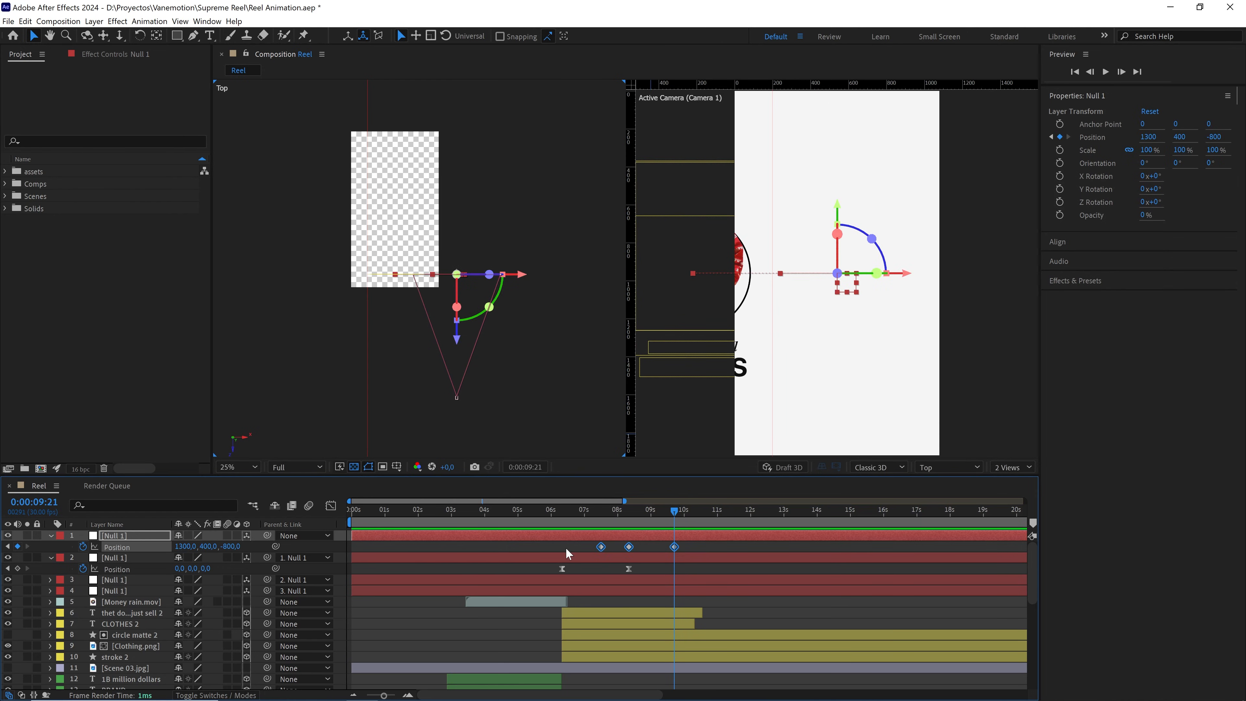
Apply Easy Ease to the topmost null's three Position keyframes and show their speed graph with the time at 0:00:08:10
key(F9)
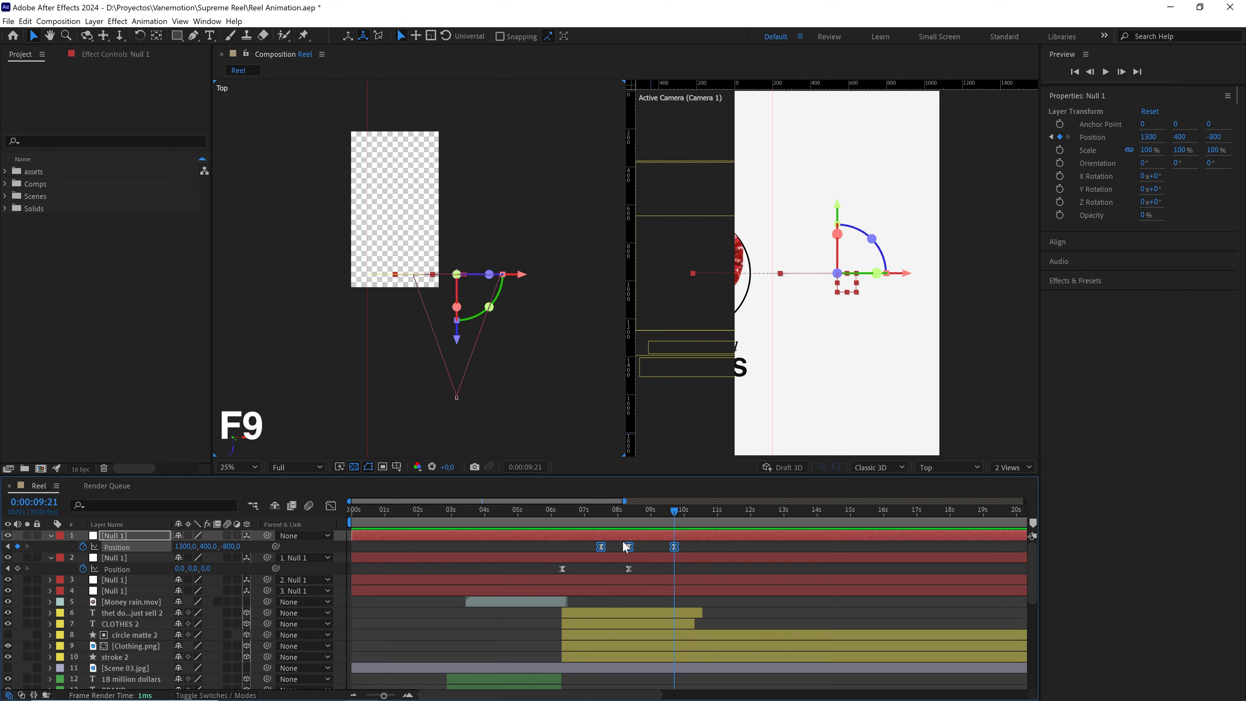
scroll(637, 531, up, 5)
click(613, 516)
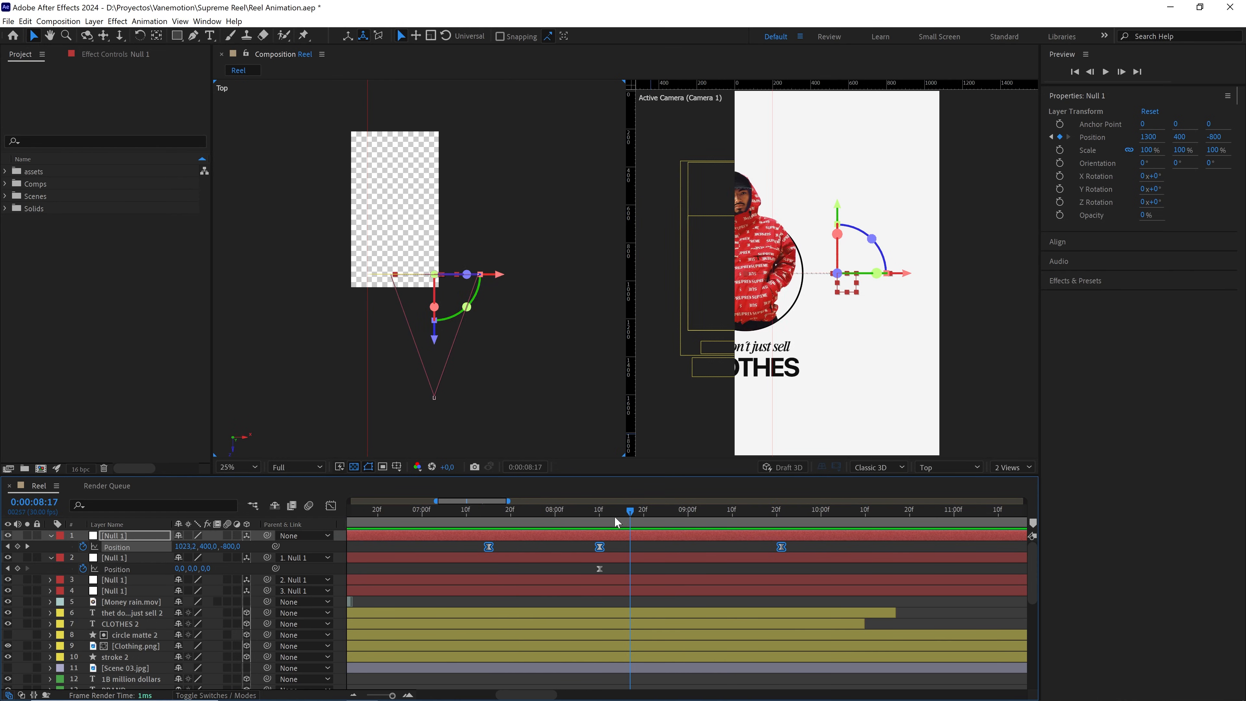
drag(612, 517, 602, 516)
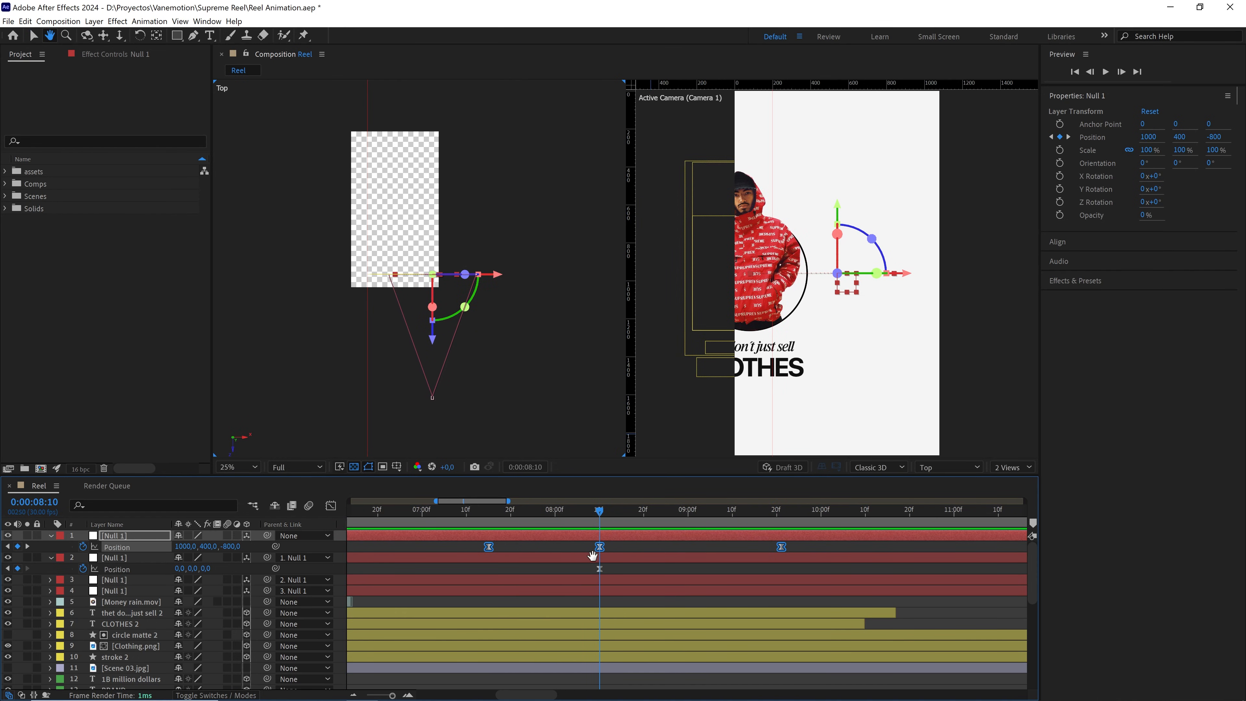
key(v)
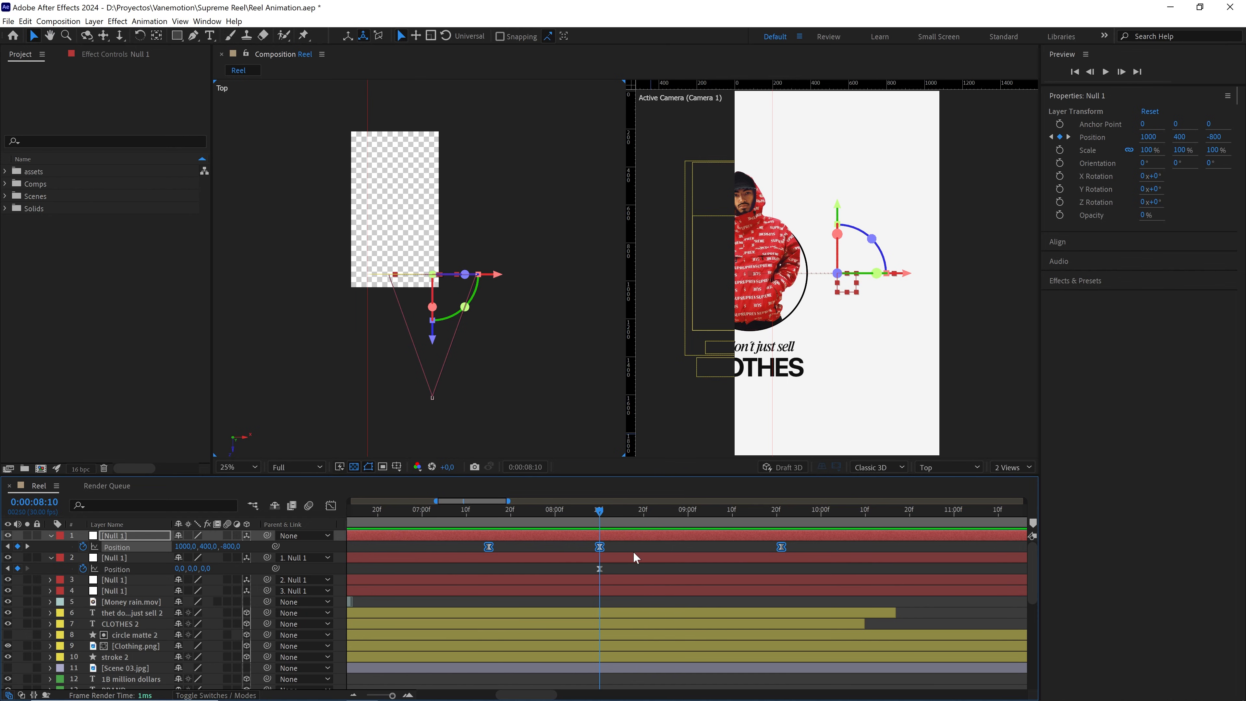
click(600, 547)
click(331, 505)
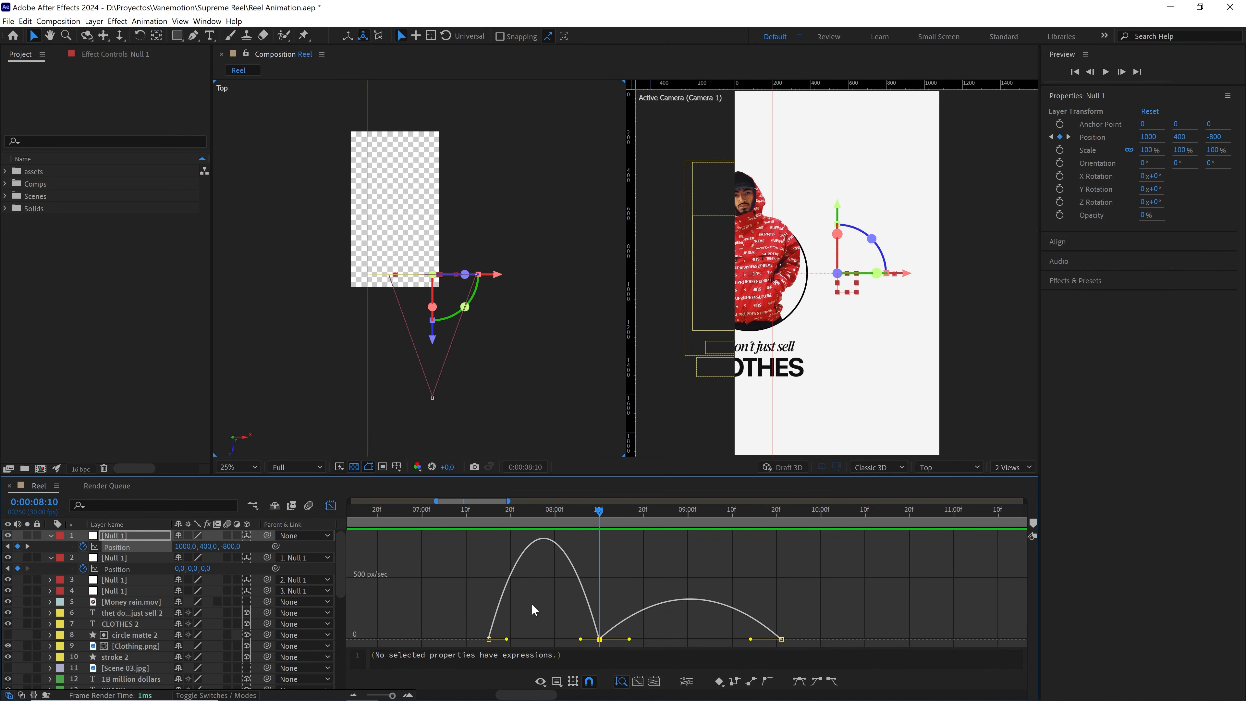
Reshape the topmost null's speed graph into a sharp peak at the middle Position keyframe and preview the camera move
drag(534, 611, 578, 644)
drag(833, 626, 596, 642)
drag(600, 518, 507, 530)
key(space)
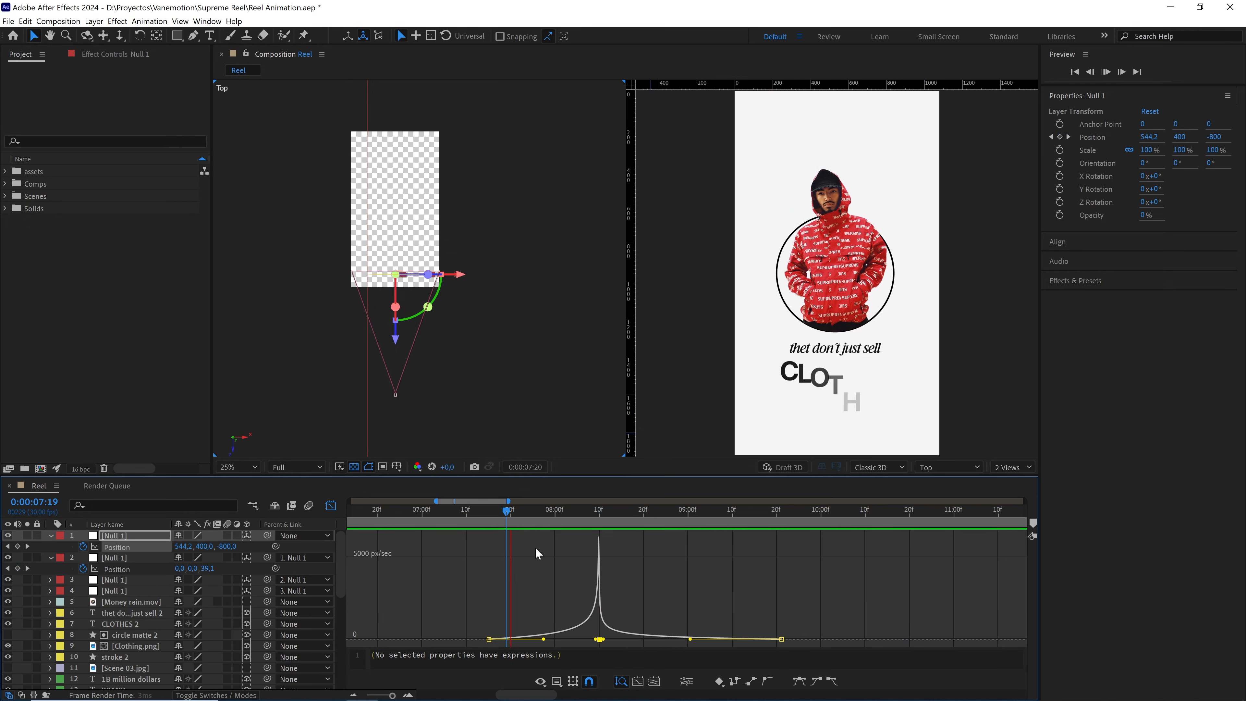
click(517, 513)
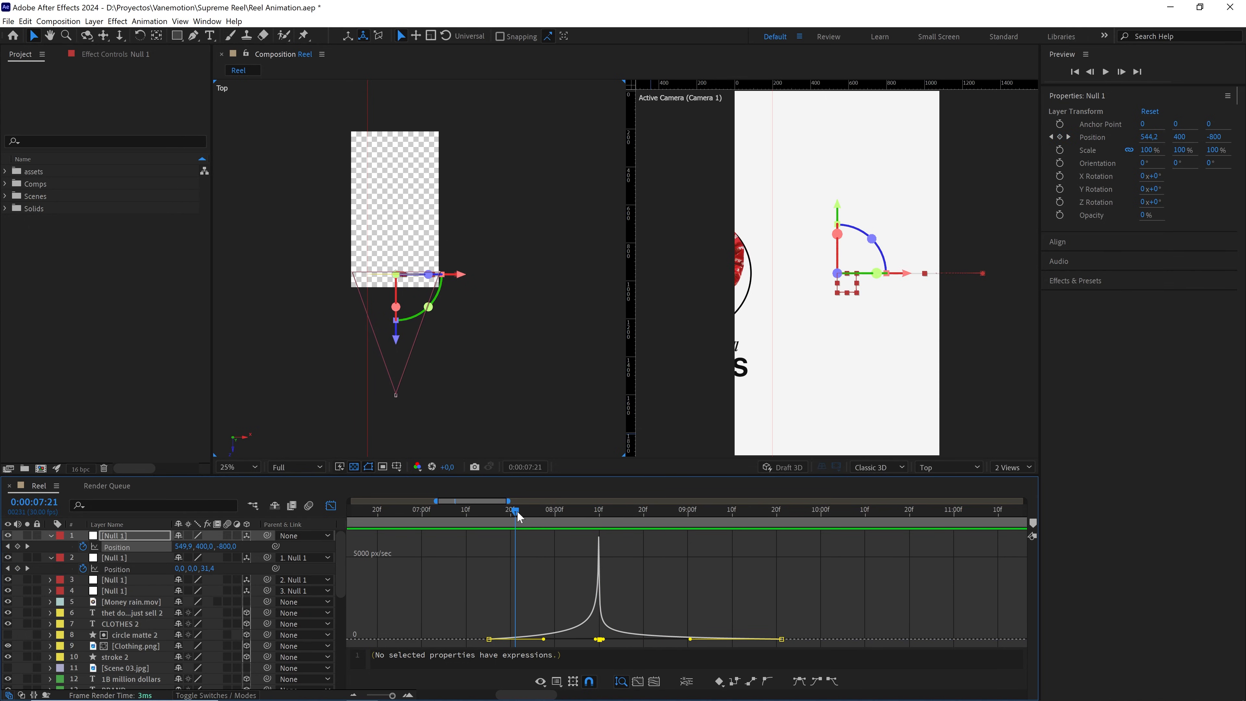
key(space)
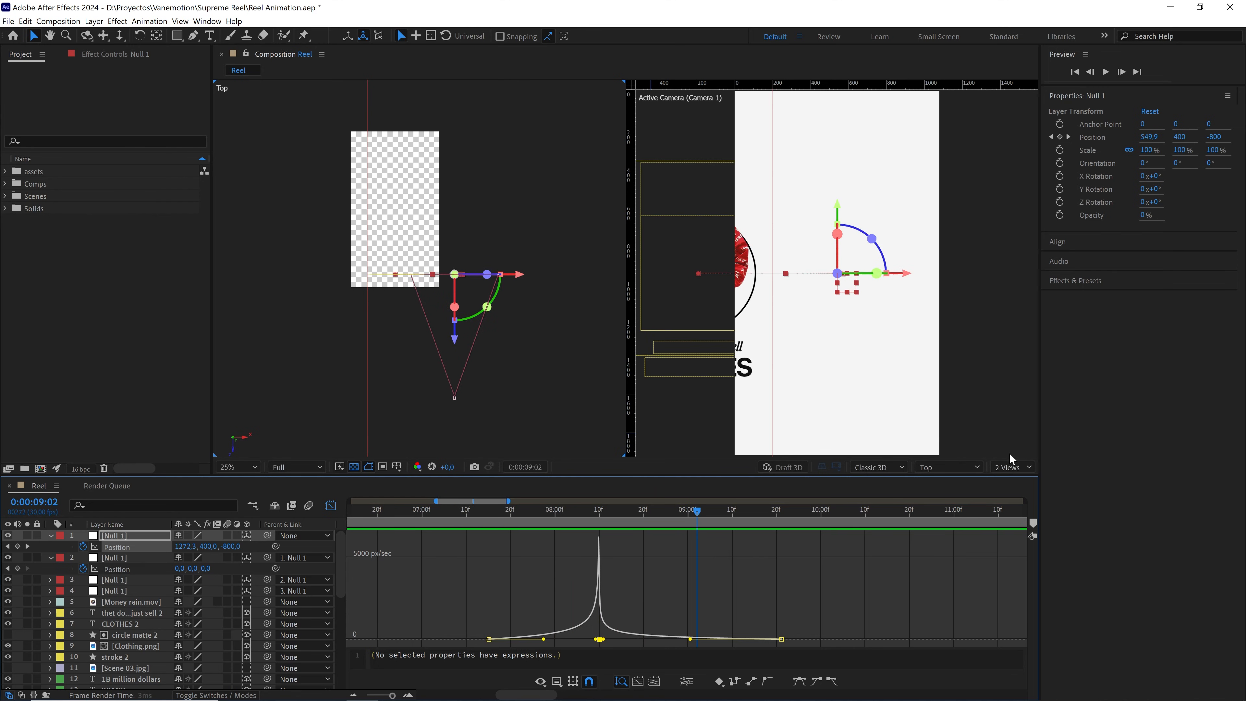
Return the viewer to a single Active Camera view and close the Graph Editor
click(1010, 467)
click(1013, 481)
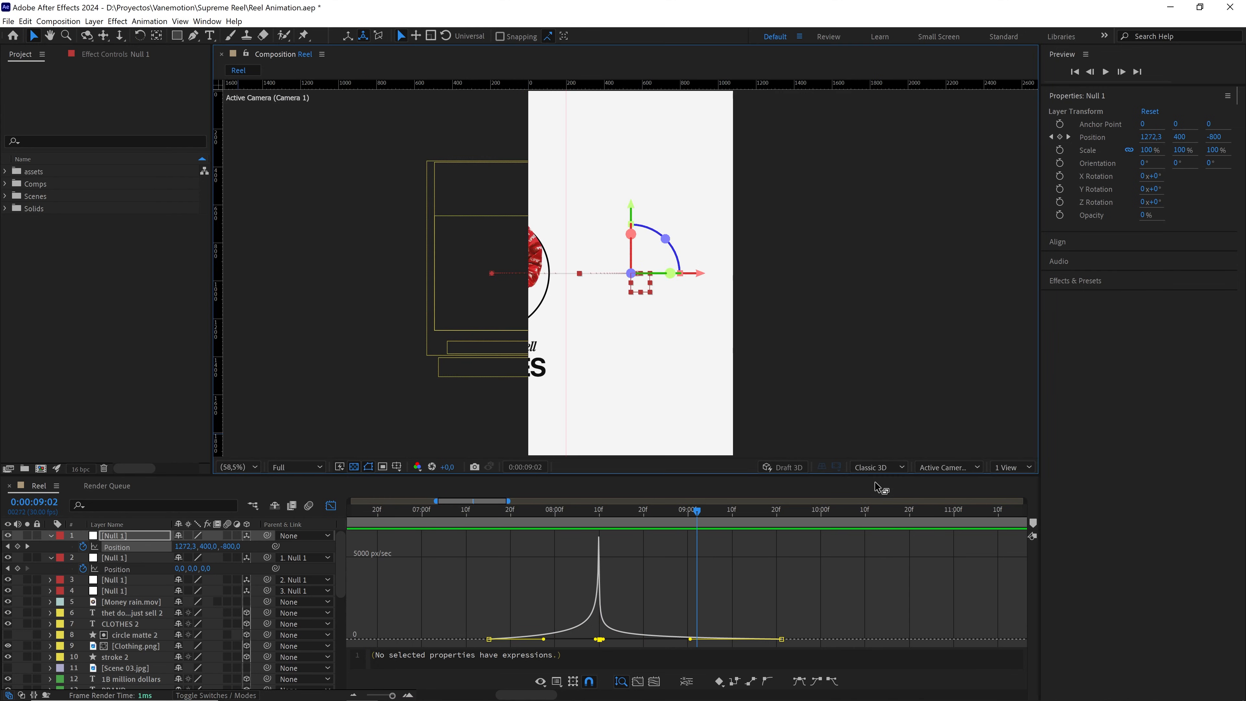
click(331, 505)
Split the five clothes scene layers, from the "thet don't just sell" text to stroke 2, at 0:00:08:10 and delete their later halves
click(606, 517)
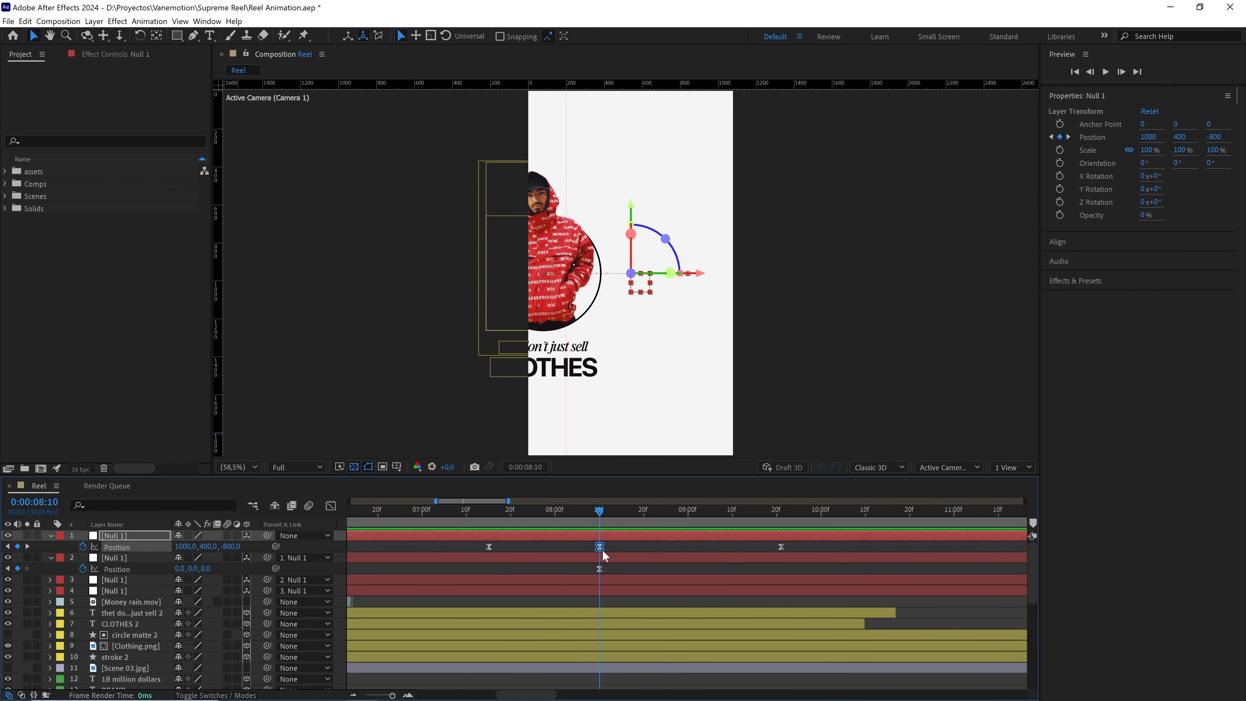
click(592, 613)
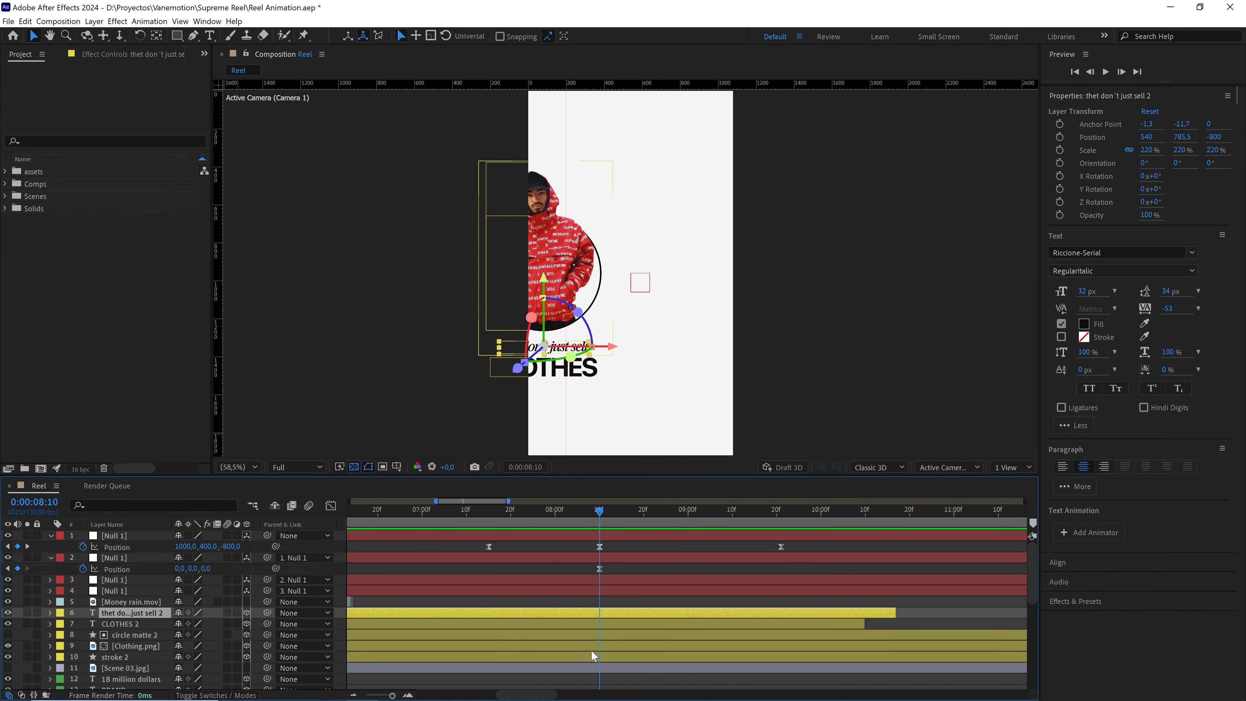
shift+click(577, 657)
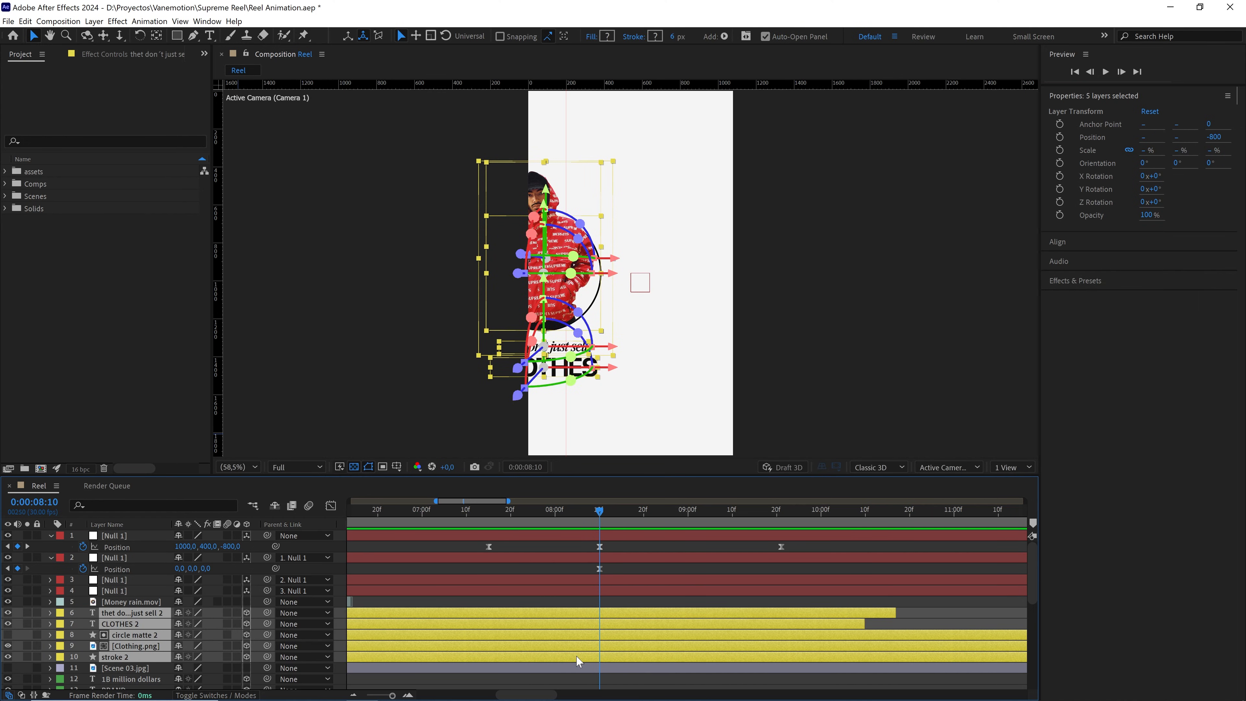
click(25, 22)
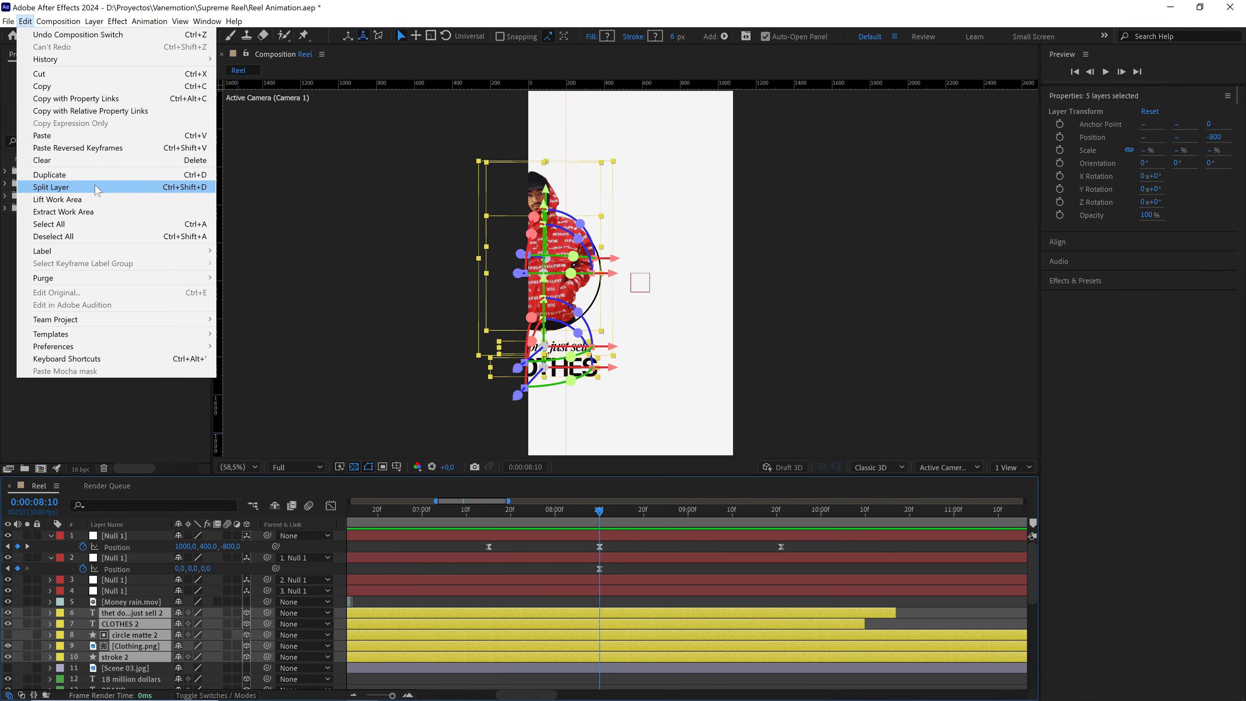
click(194, 189)
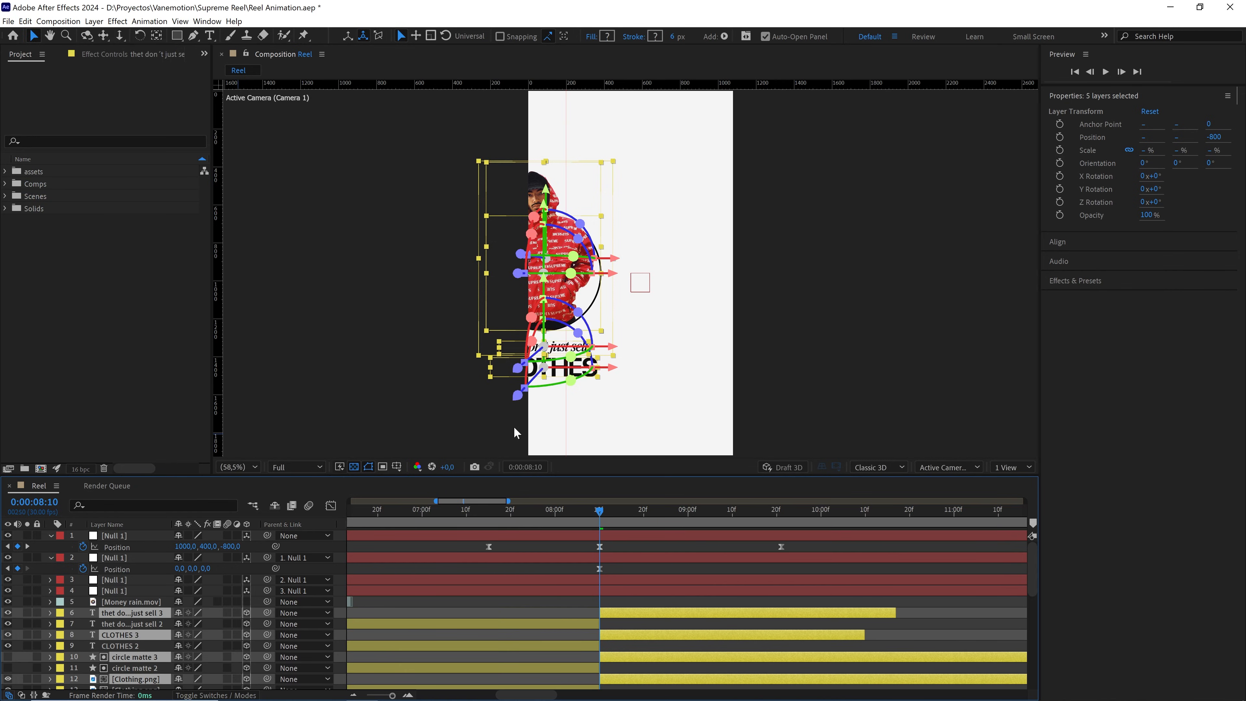
key(Delete)
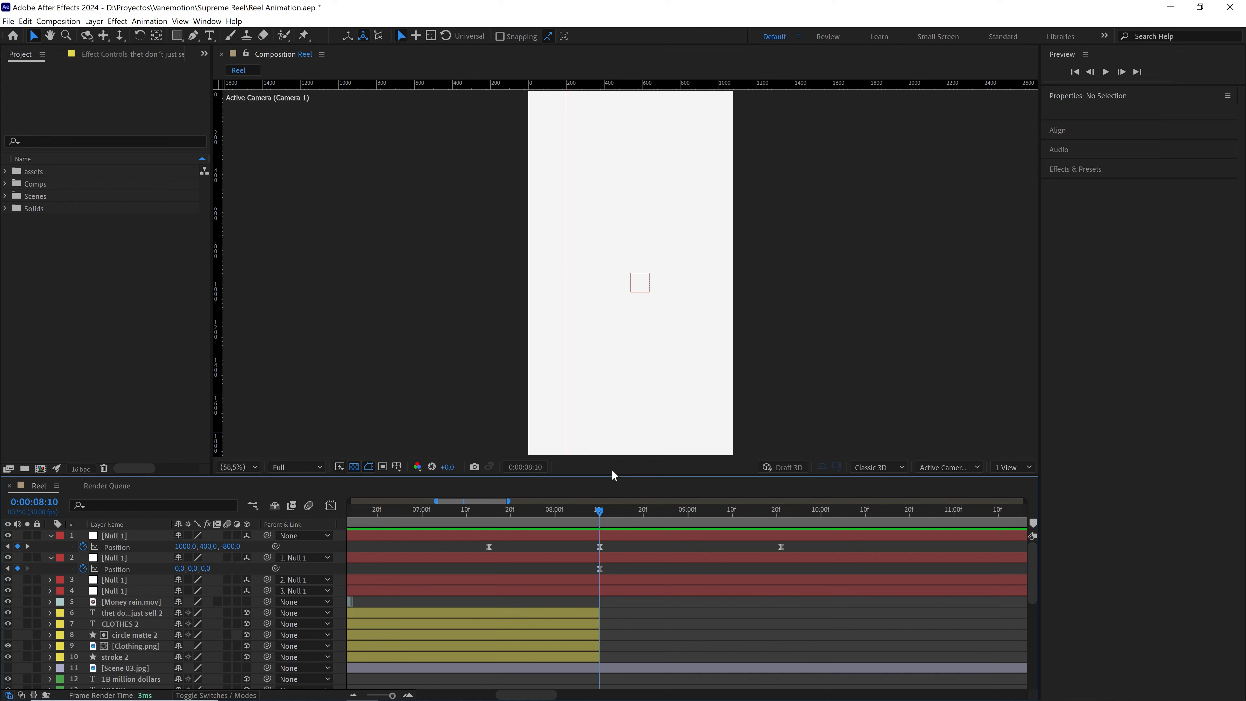
Enlarge the timeline and preview the clothes scene and its sideways exit, starting from 0:00:06:09
drag(612, 473, 612, 388)
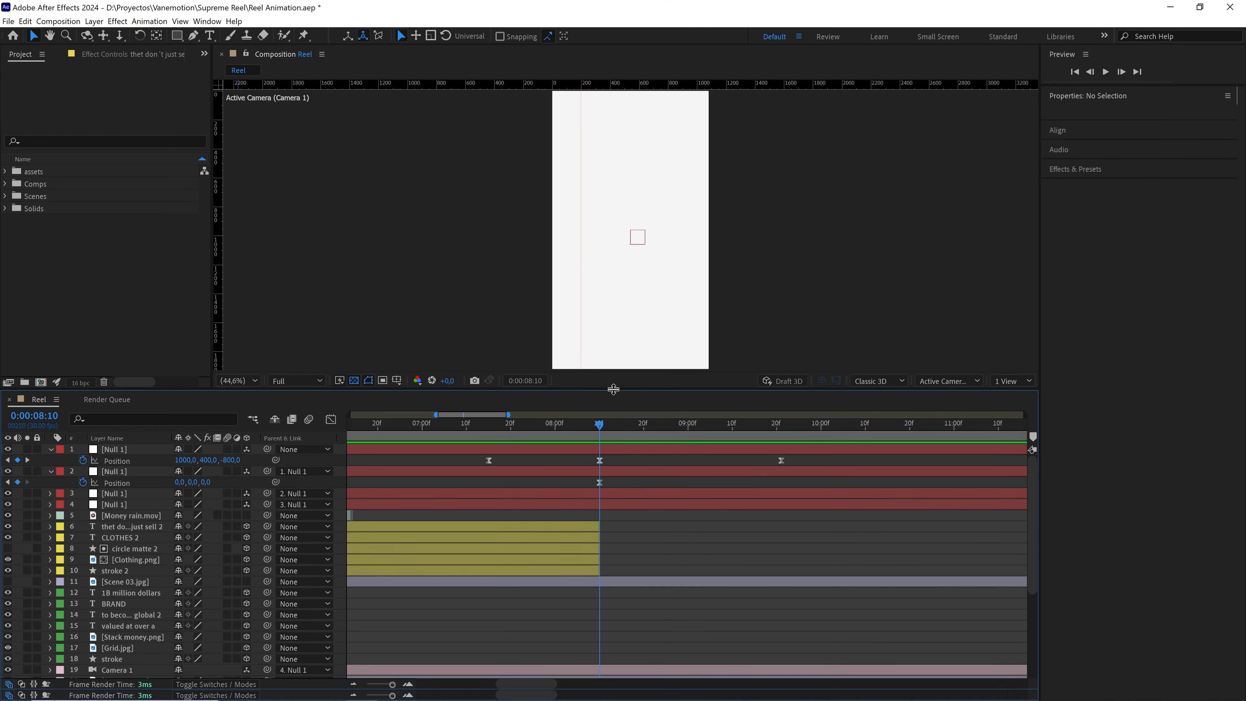
drag(394, 692, 386, 694)
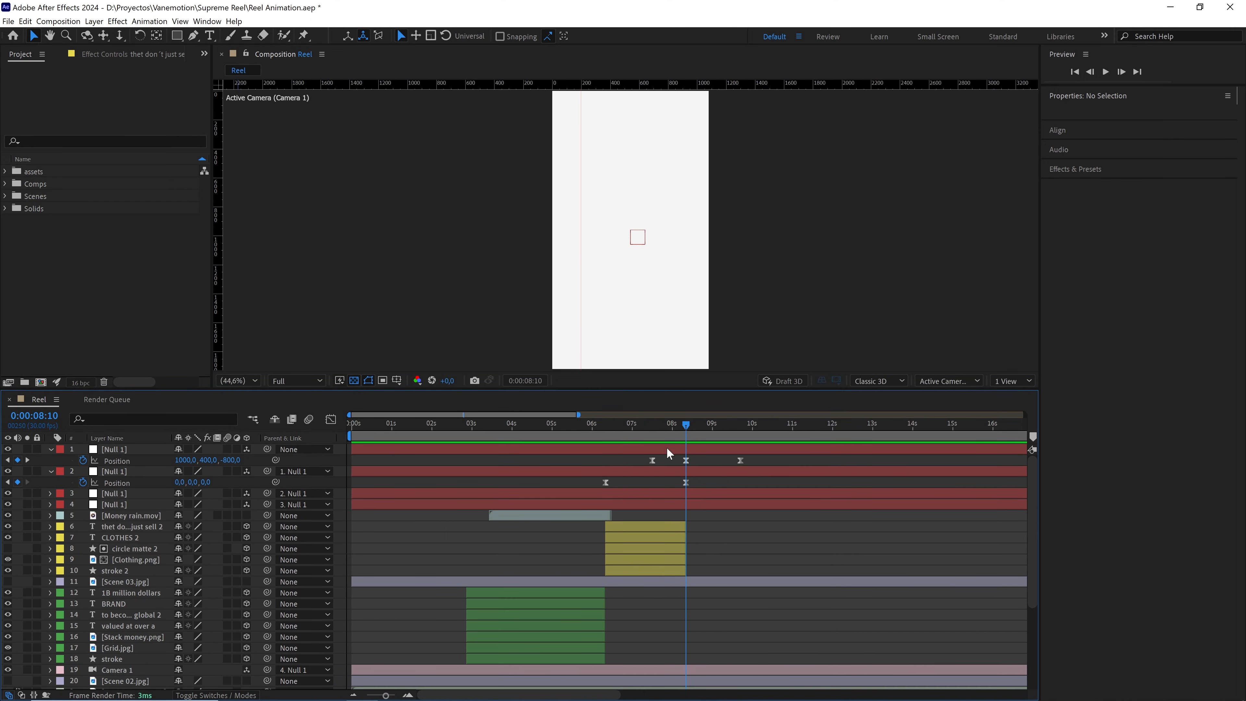
click(605, 437)
key(space)
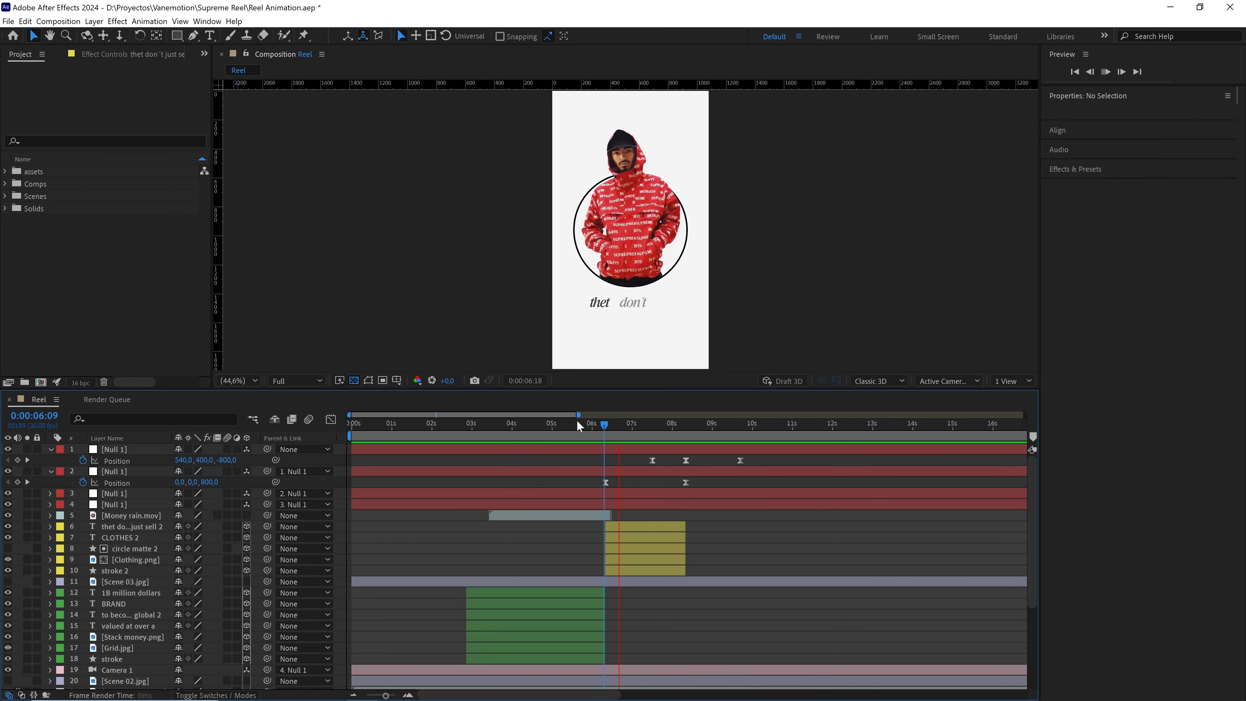
key(space)
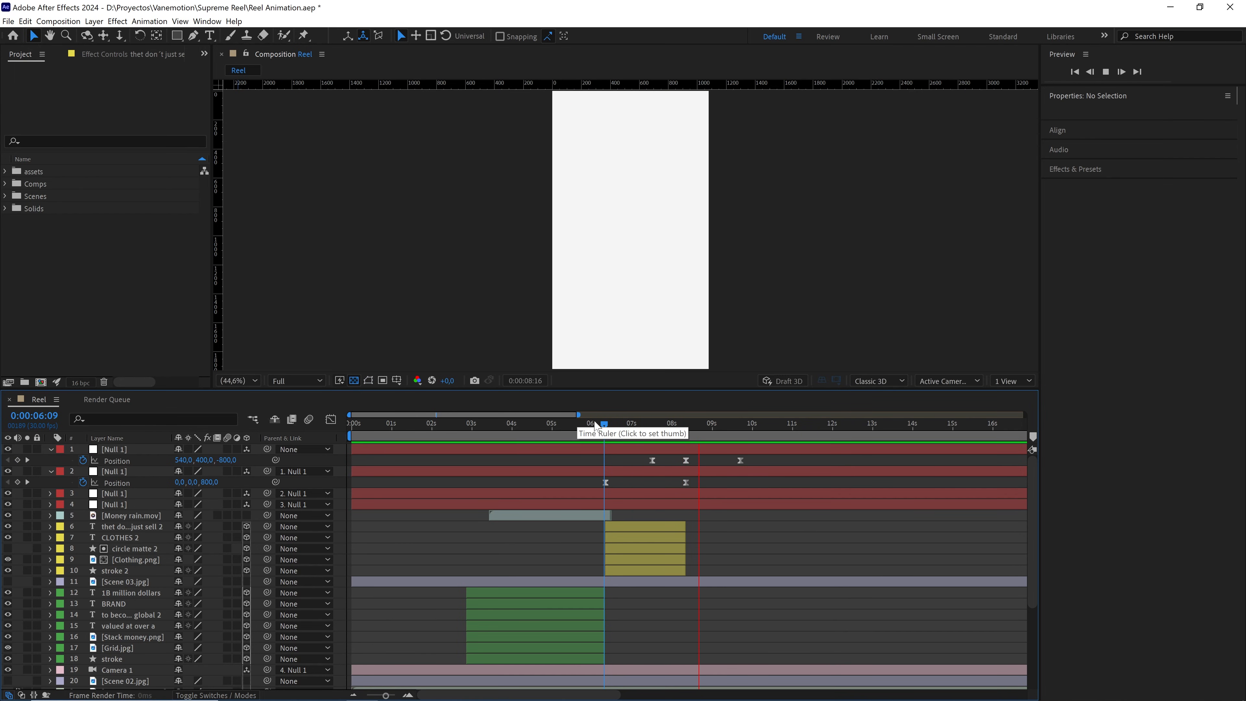
click(669, 424)
key(space)
click(657, 420)
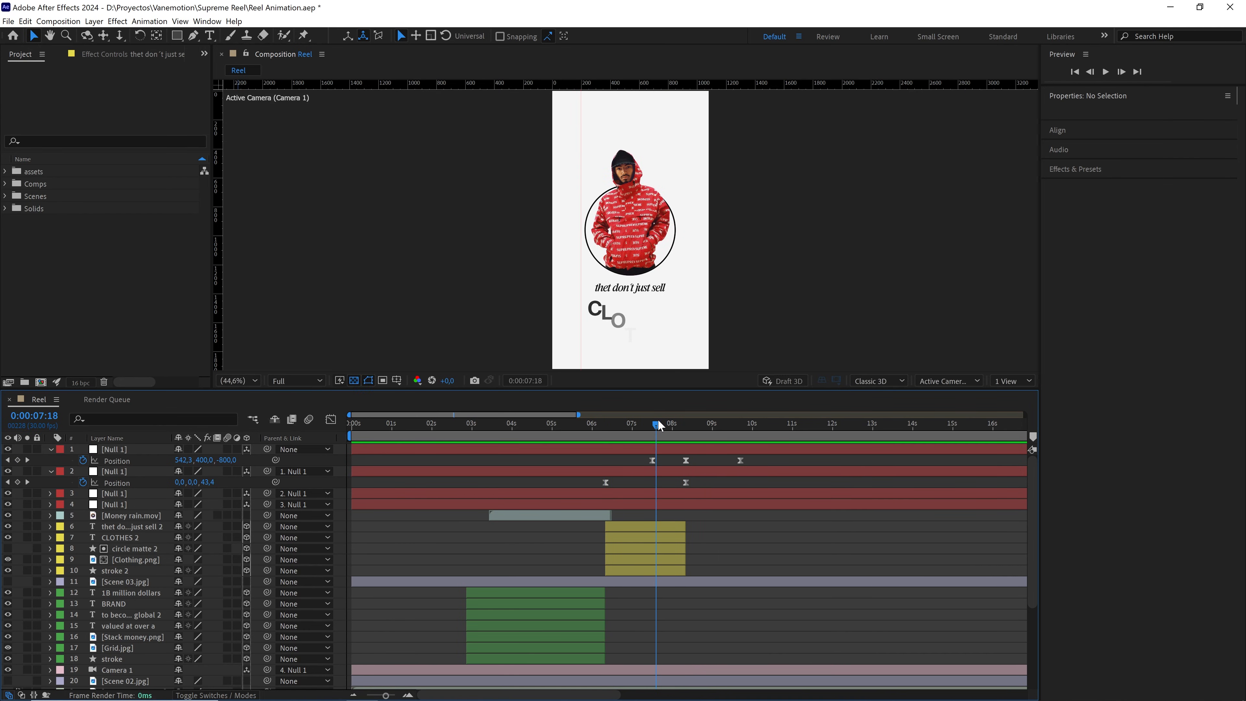
key(space)
Go to 0:00:09:21 and add Scene 04.jpg from the Scenes folder to the composition, directly below the null layers
drag(661, 422, 735, 427)
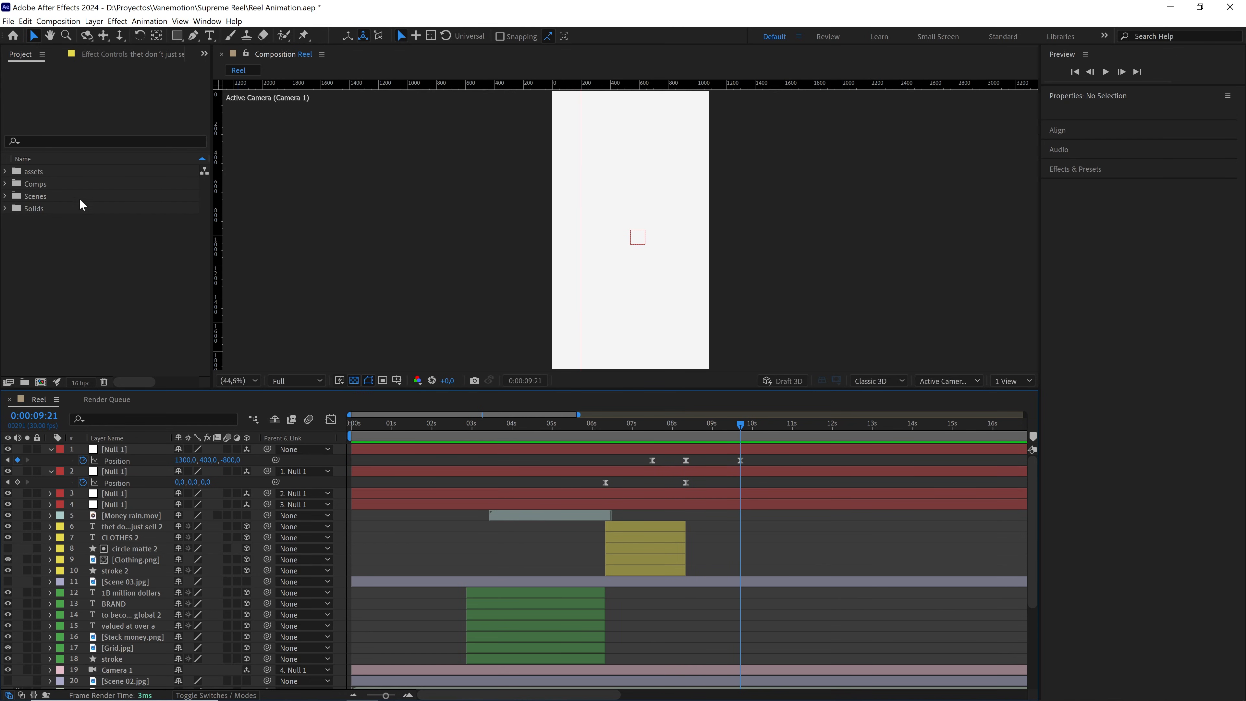
click(5, 197)
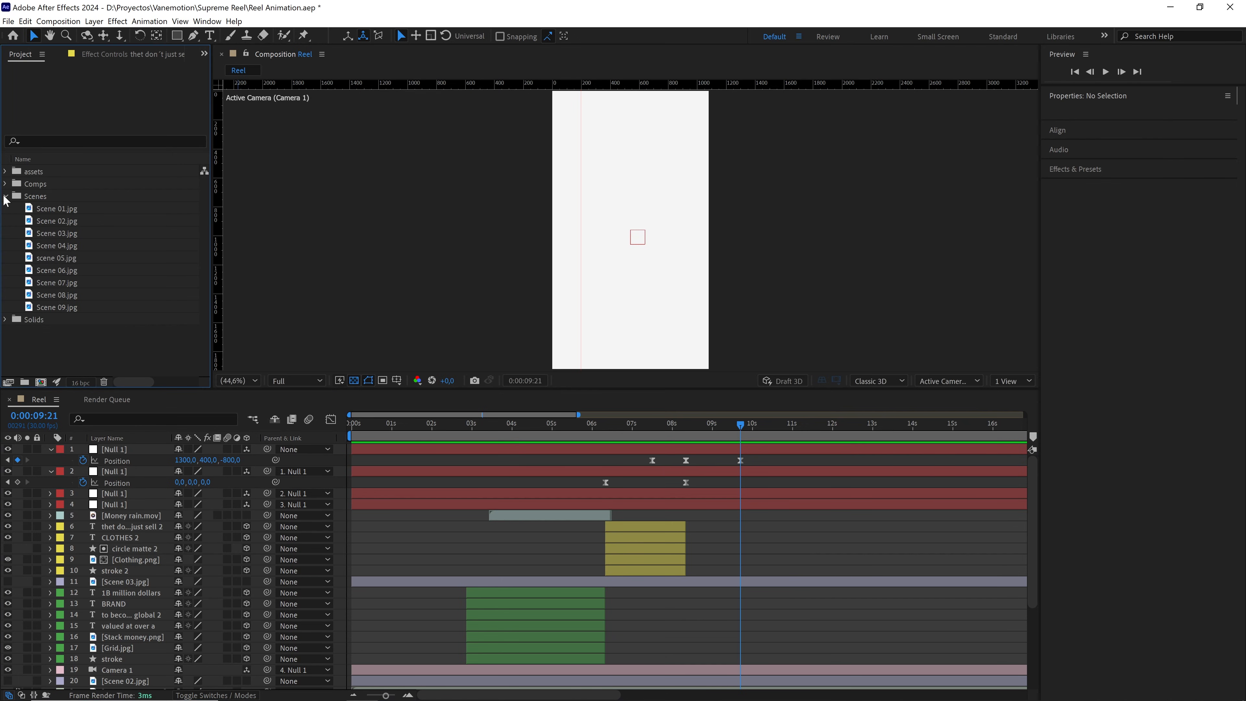
click(71, 249)
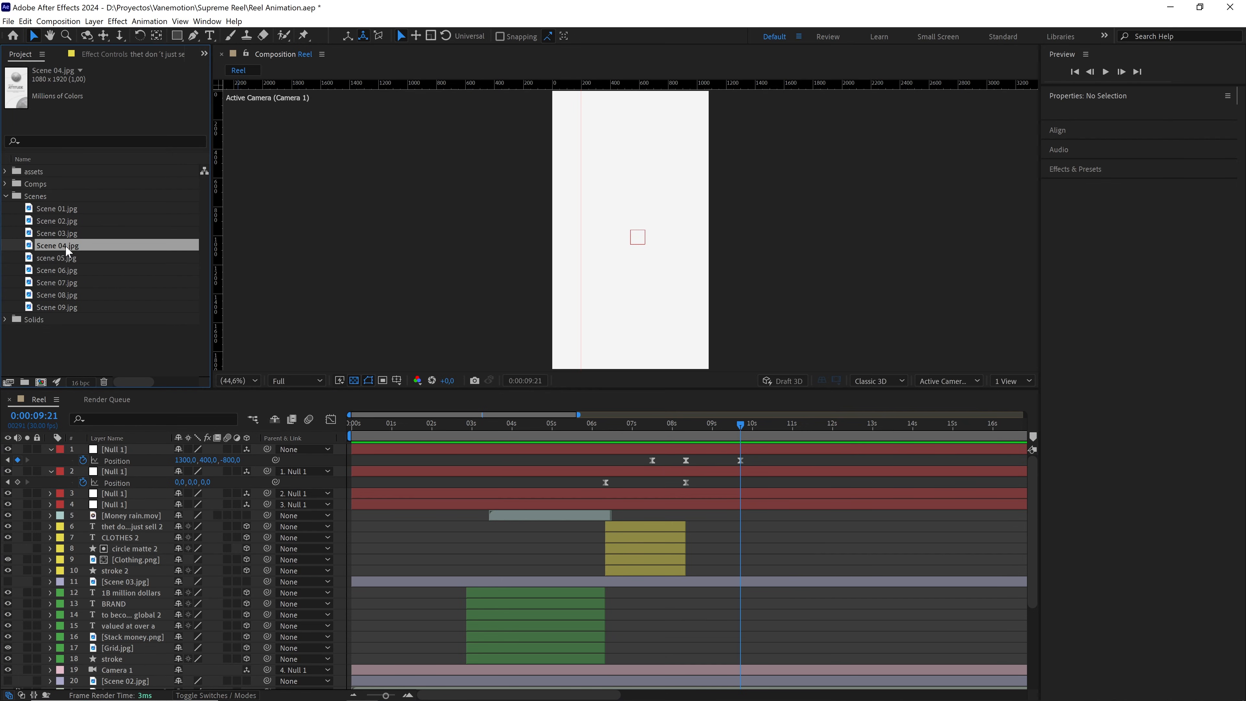
drag(65, 246, 115, 512)
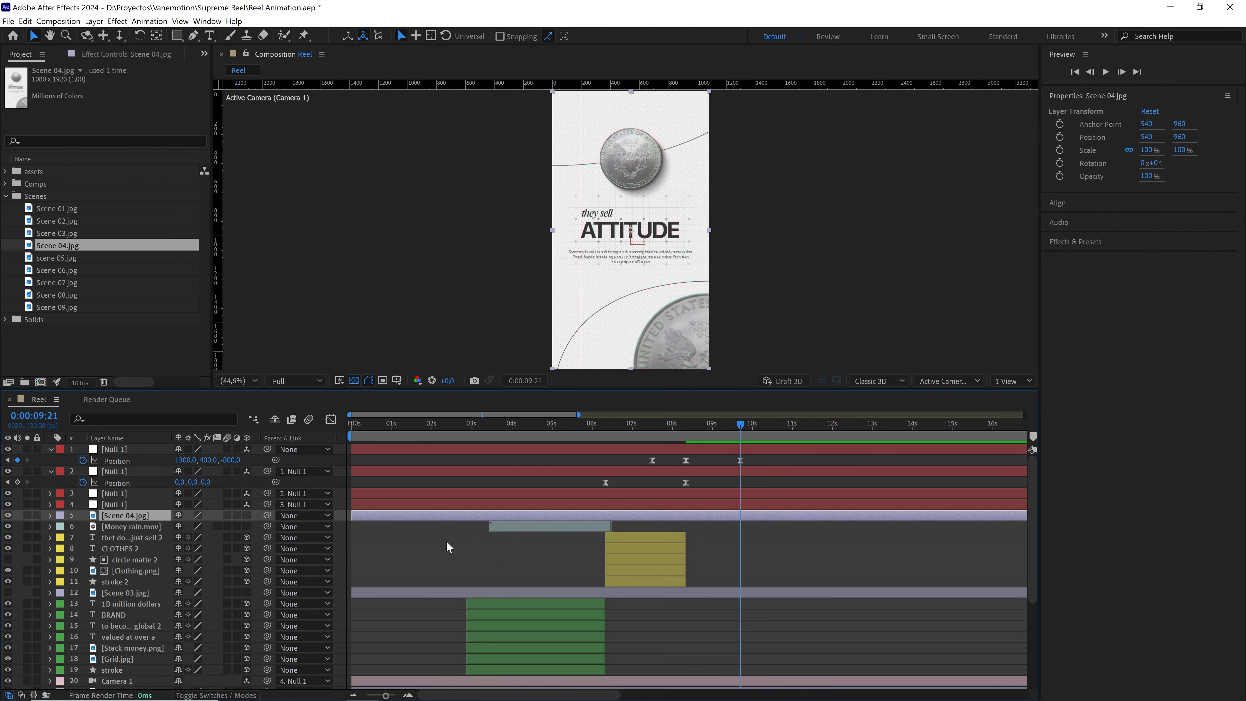
Move the Camera 1 layer up to sit directly below the nulls, above Scene 04.jpg, using the maximized timeline
key(grave)
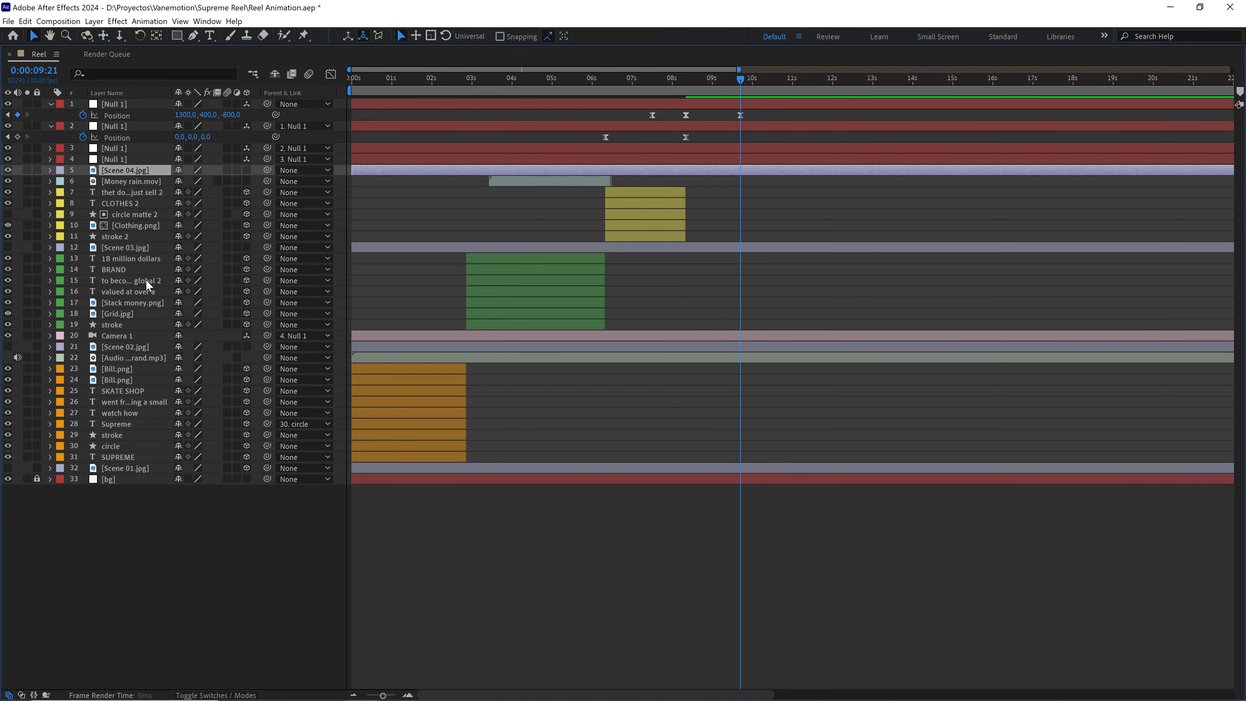
click(111, 337)
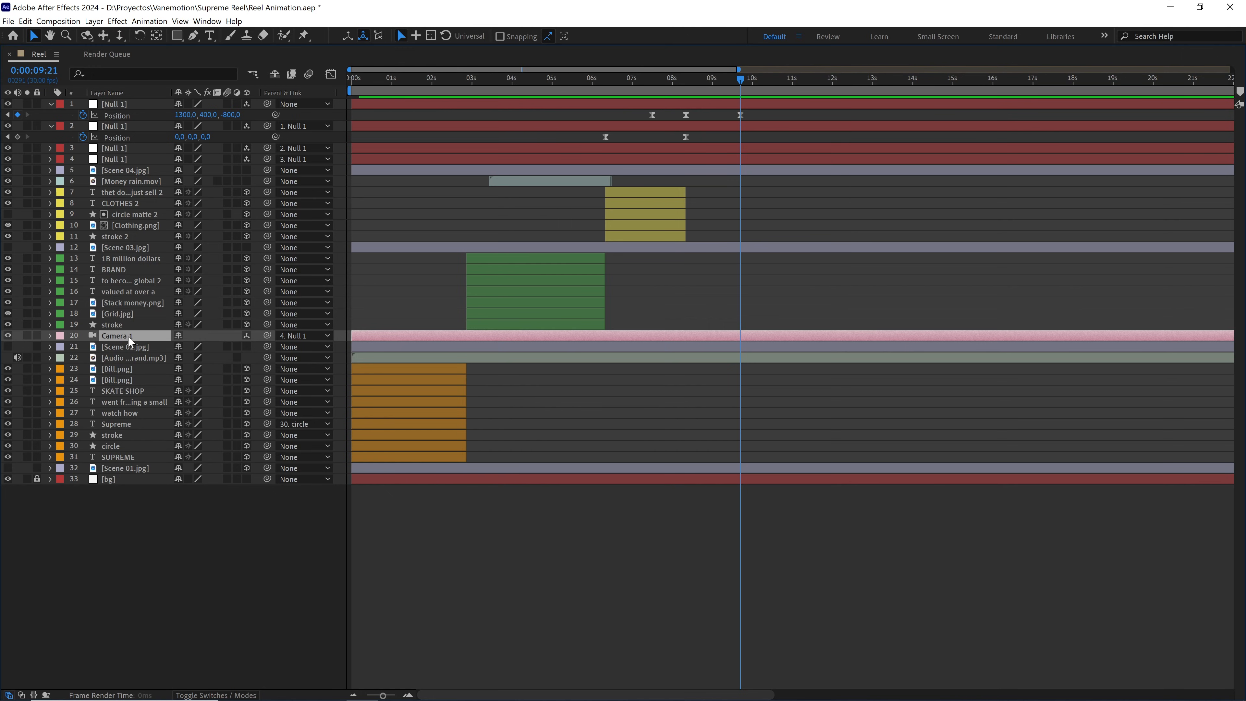
drag(124, 340, 120, 169)
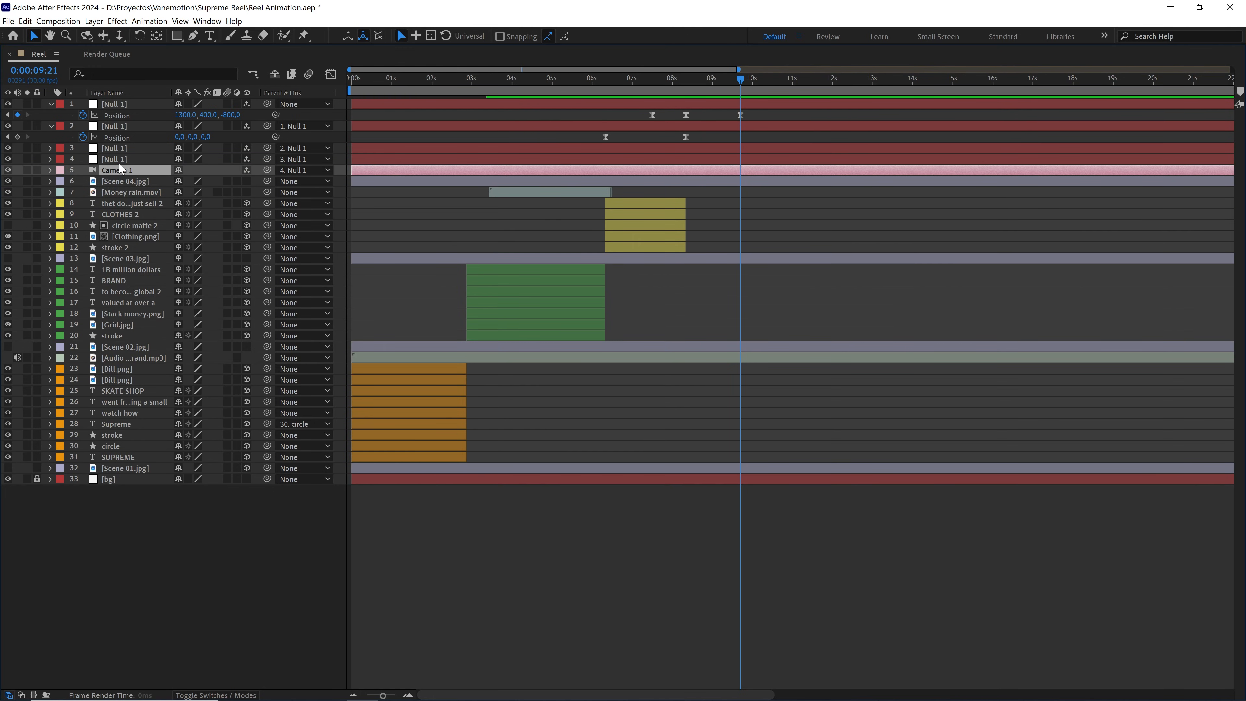
click(369, 222)
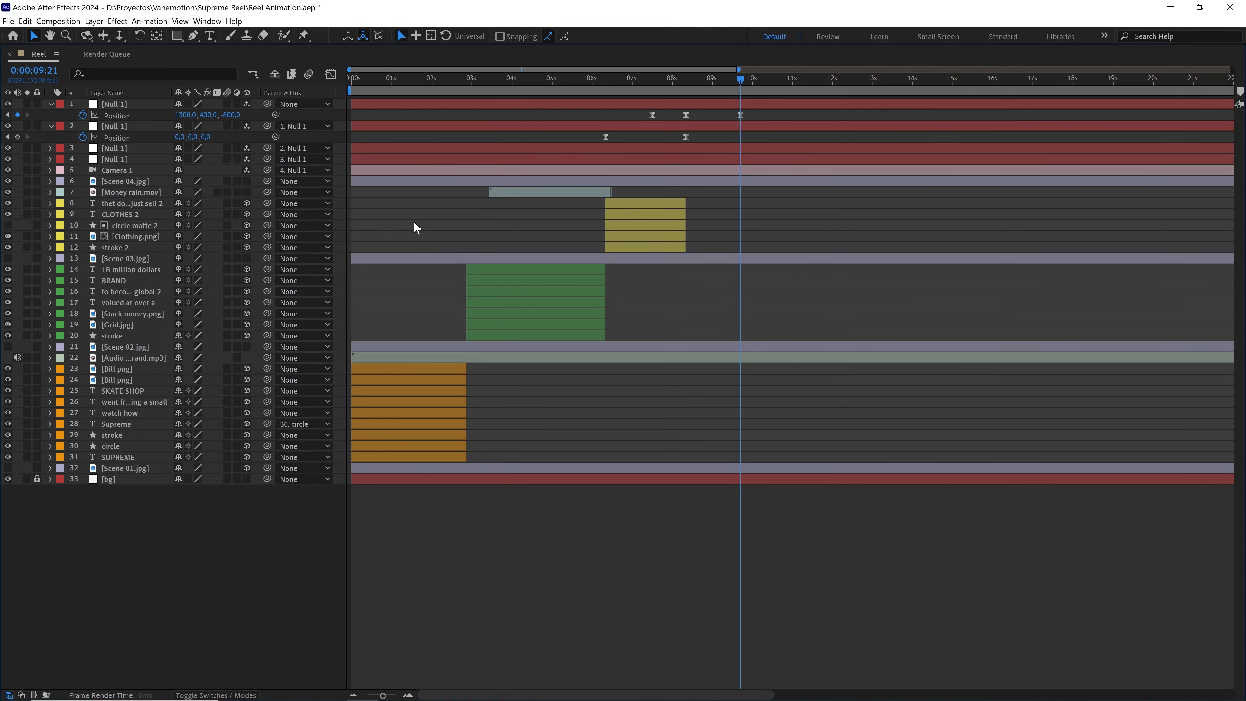
key(grave)
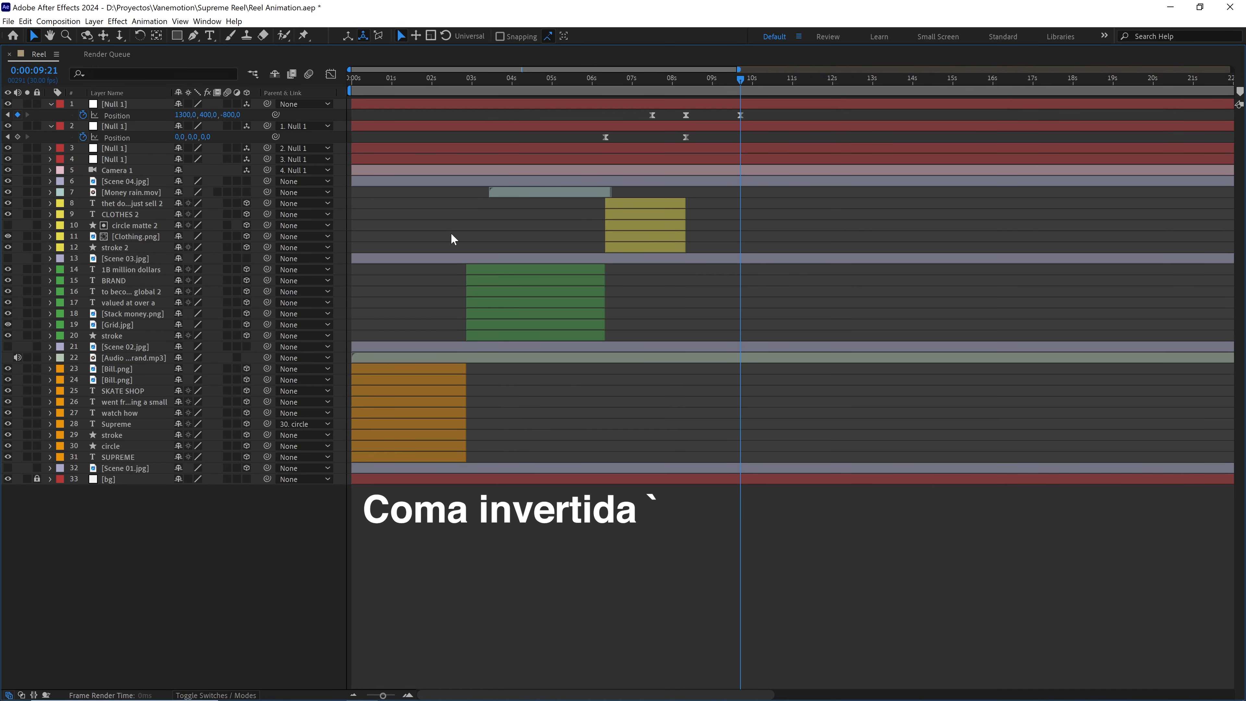
key(grave)
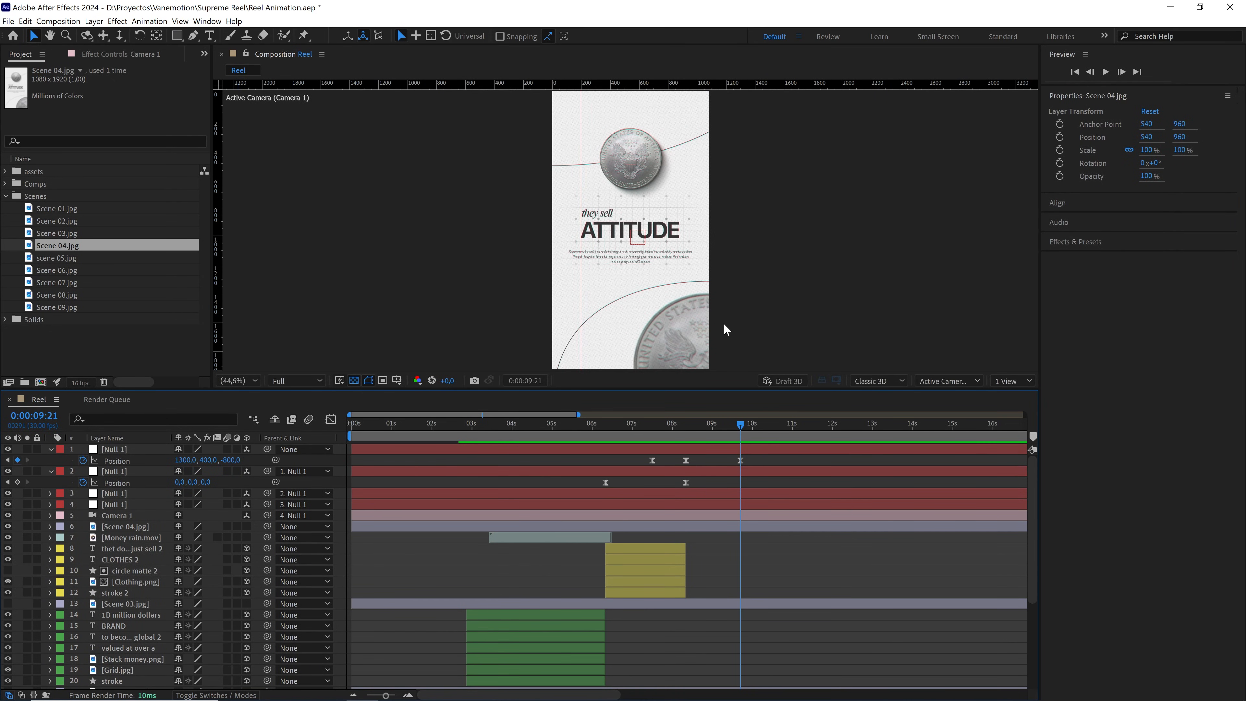
Lower the Scene 04.jpg layer's Opacity to 32% as a faint reference
click(122, 527)
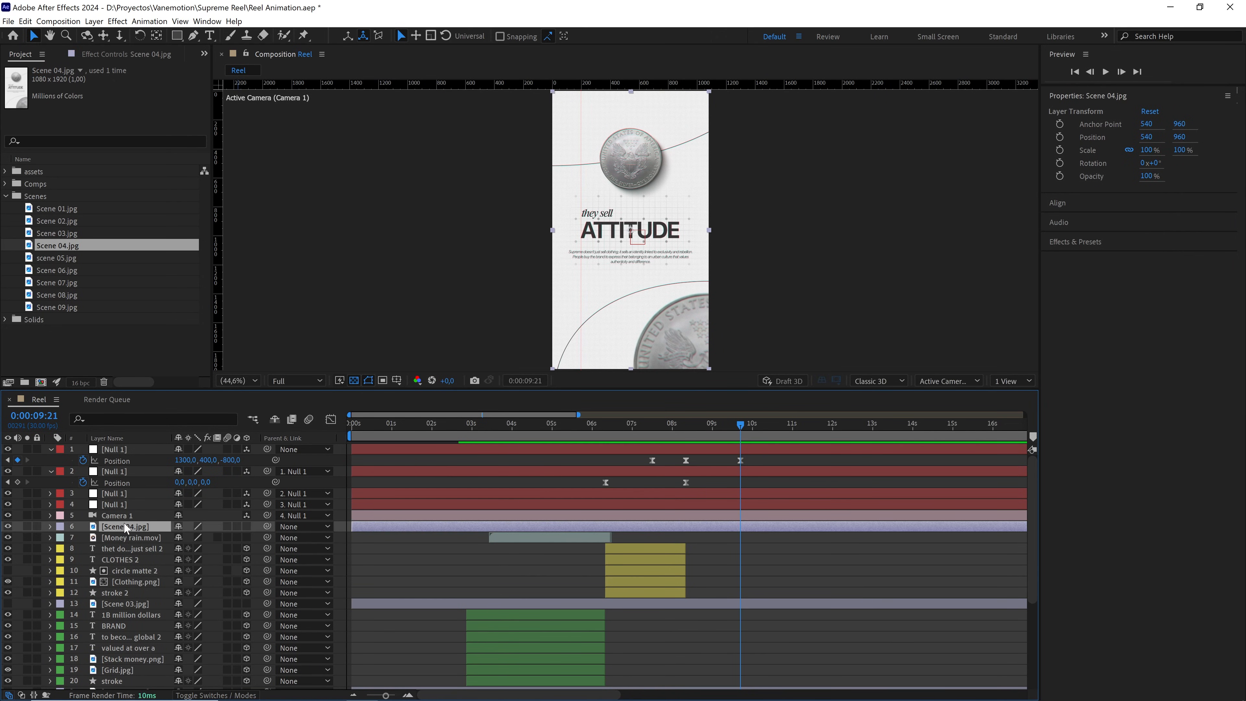
key(t)
drag(181, 538, 146, 543)
click(408, 539)
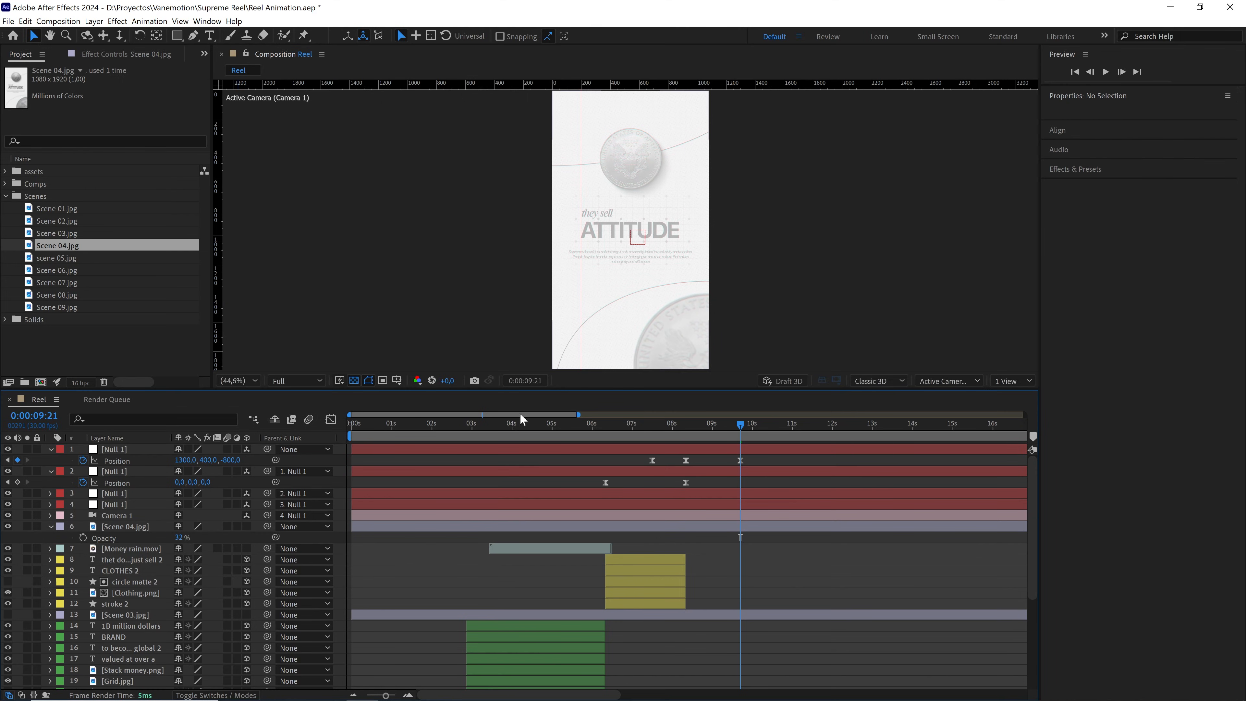
Add American coin.png from the assets folder directly above Scene 04.jpg and give its layer a Green label
scroll(671, 301, up, 1)
drag(650, 389, 650, 467)
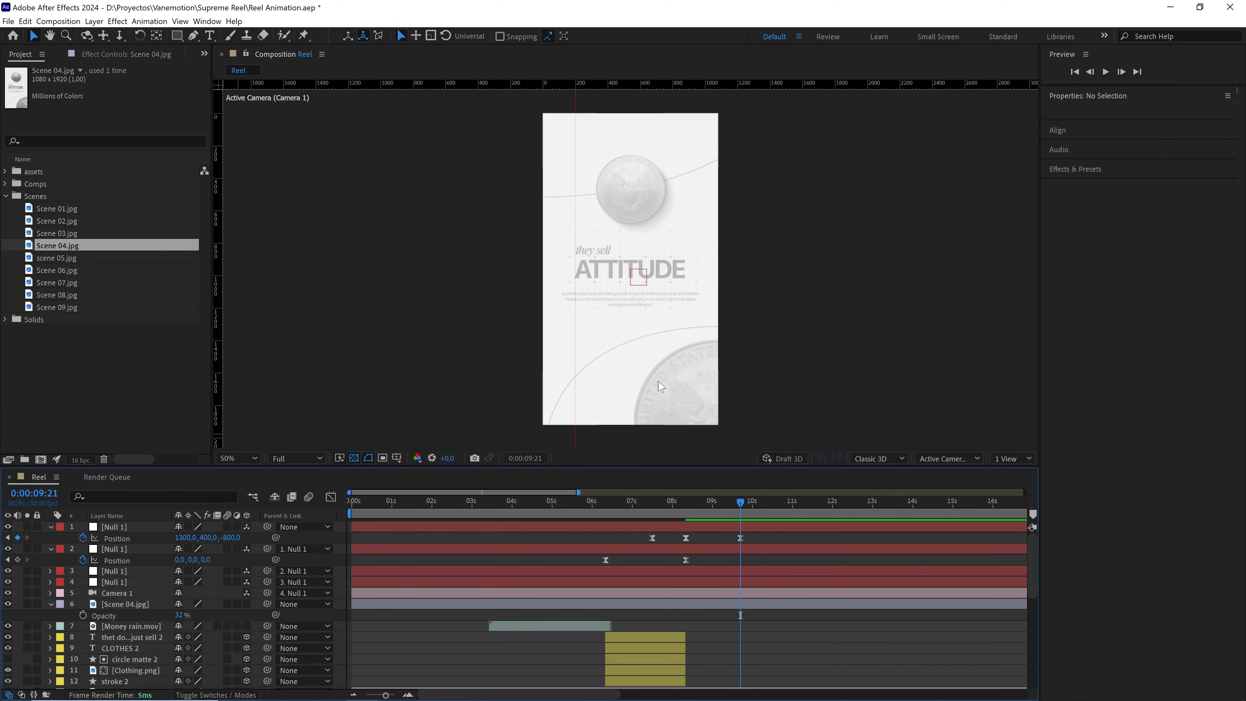
click(8, 172)
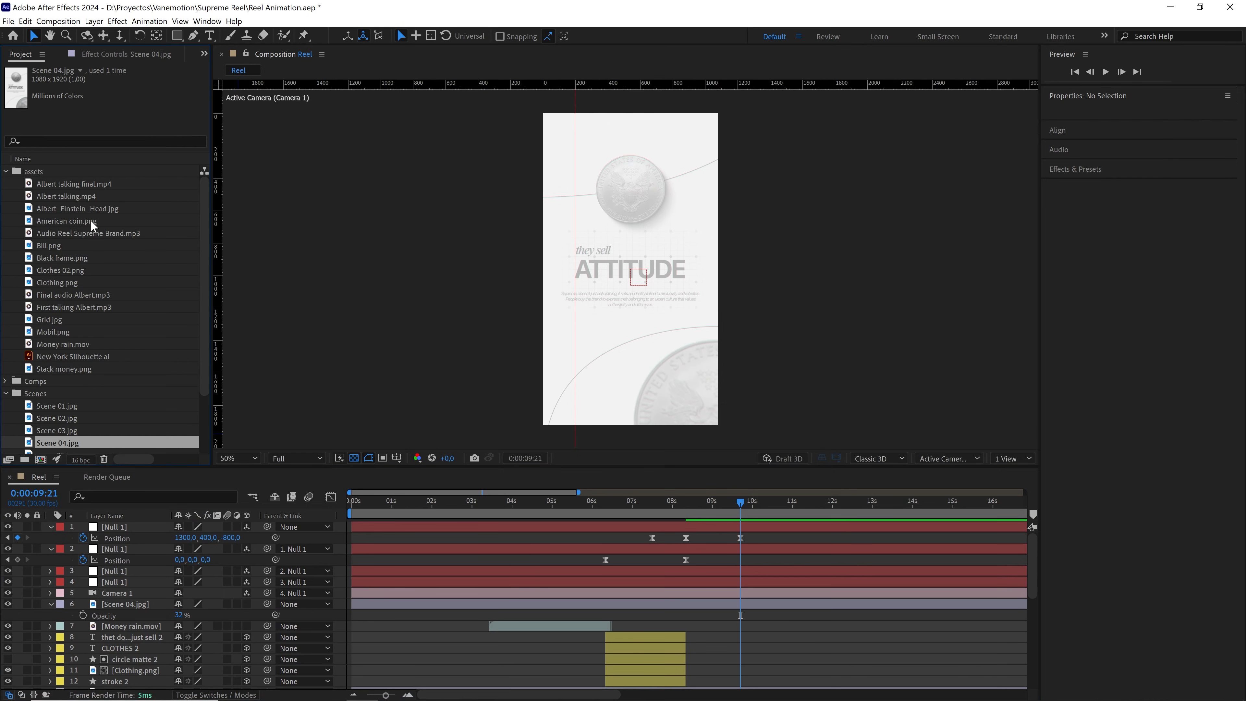
click(81, 223)
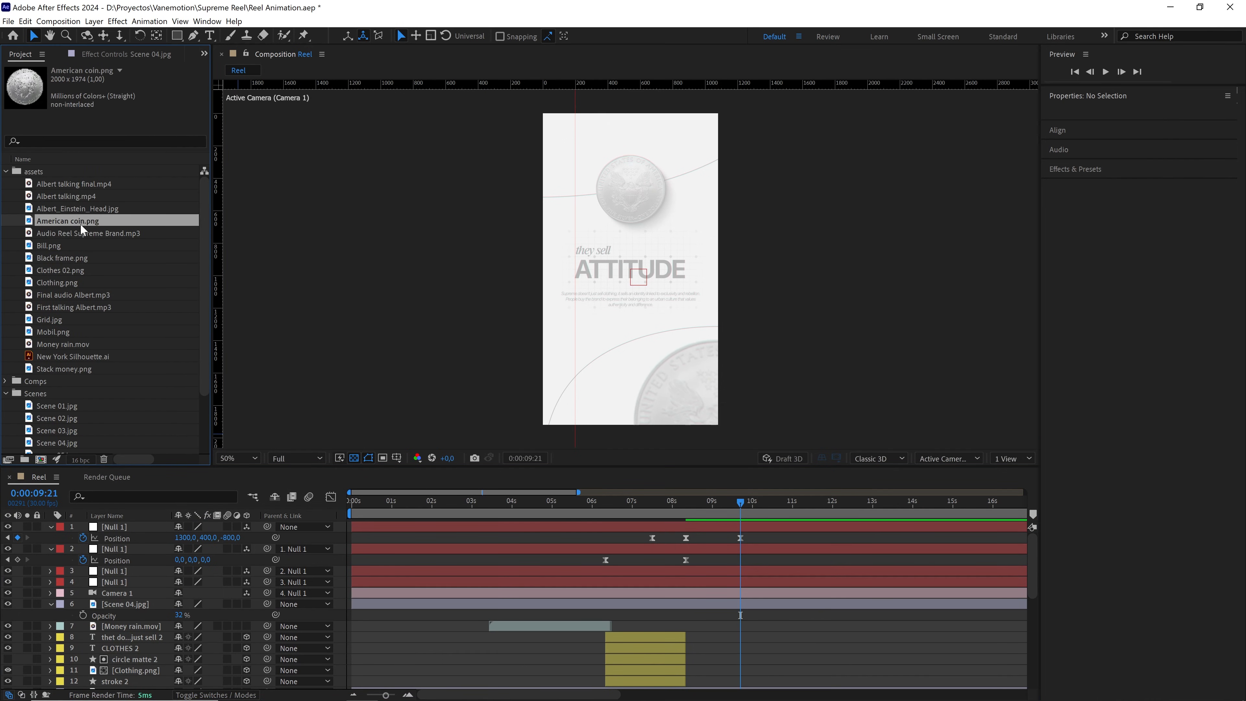
drag(78, 219, 134, 604)
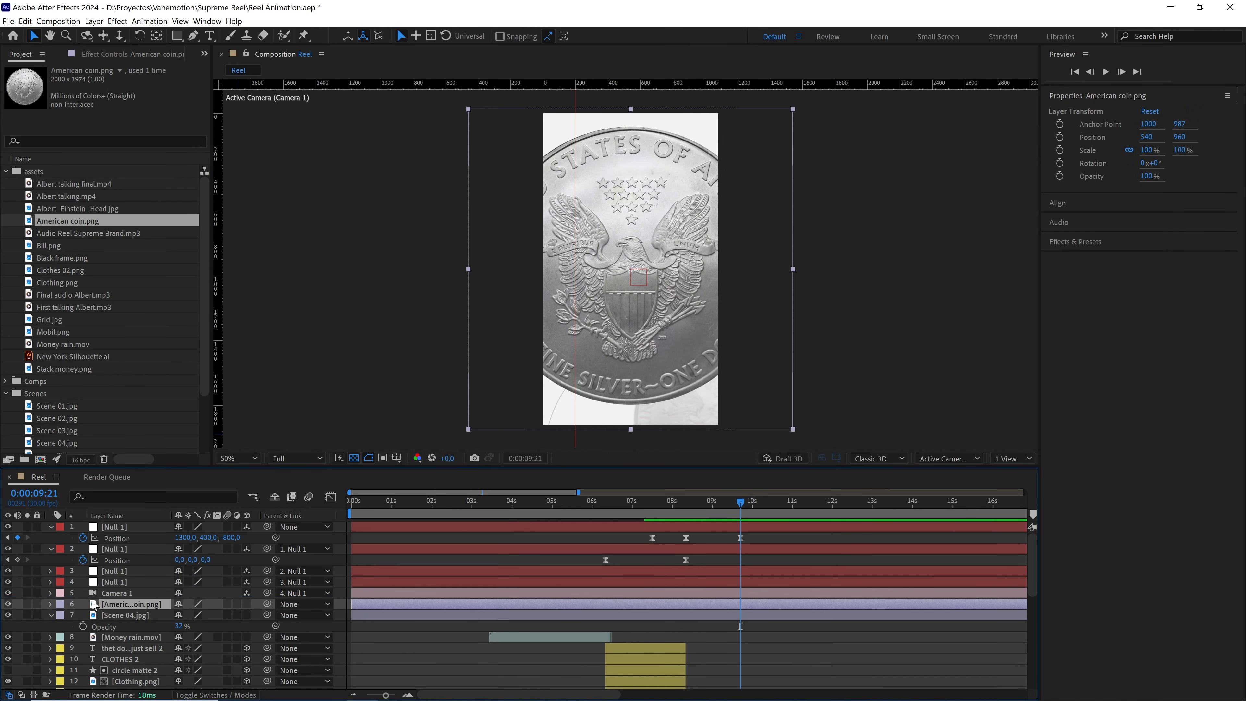
click(60, 609)
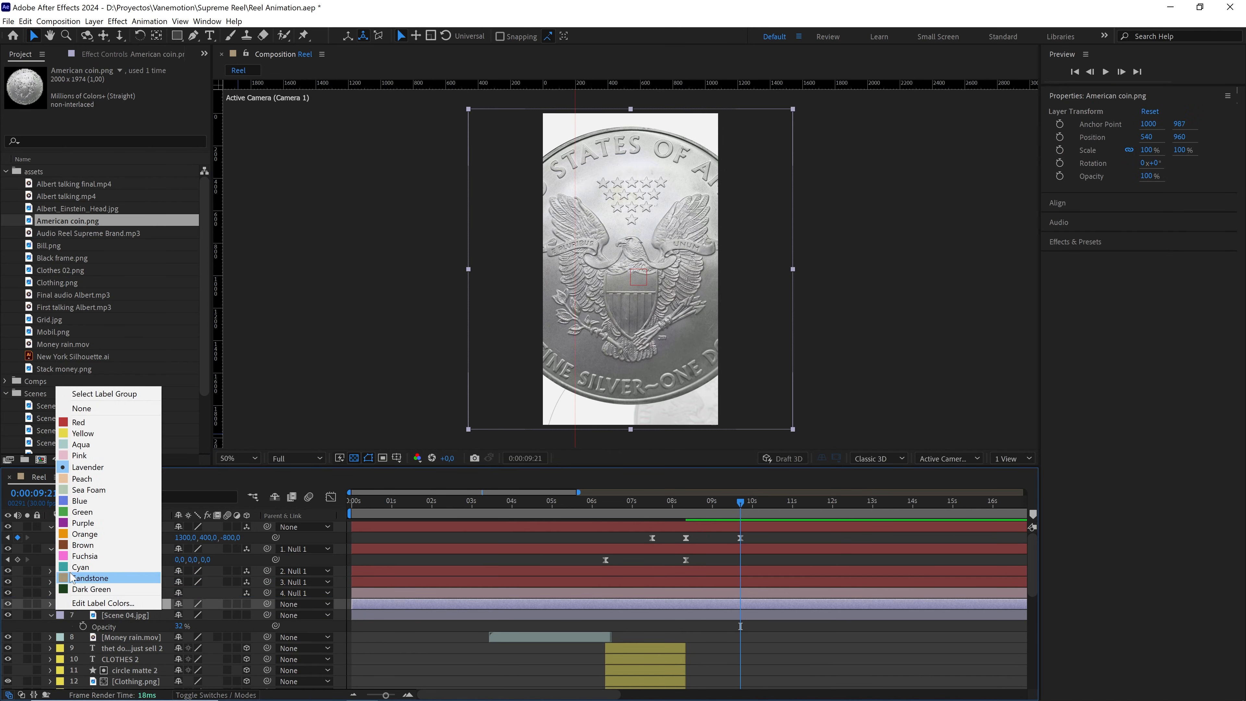
click(82, 512)
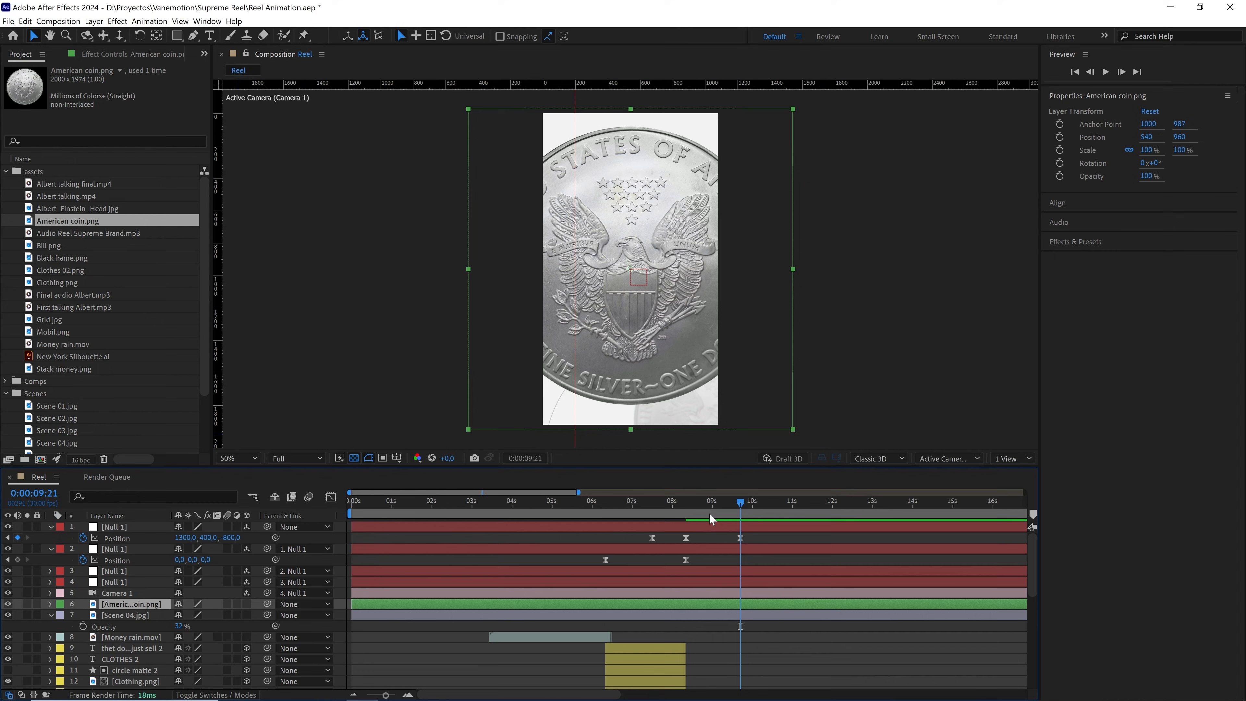
Trim the start of the American coin layer to 0:00:08:10, where the clothes layers end
drag(710, 513, 691, 511)
scroll(690, 556, up, 3)
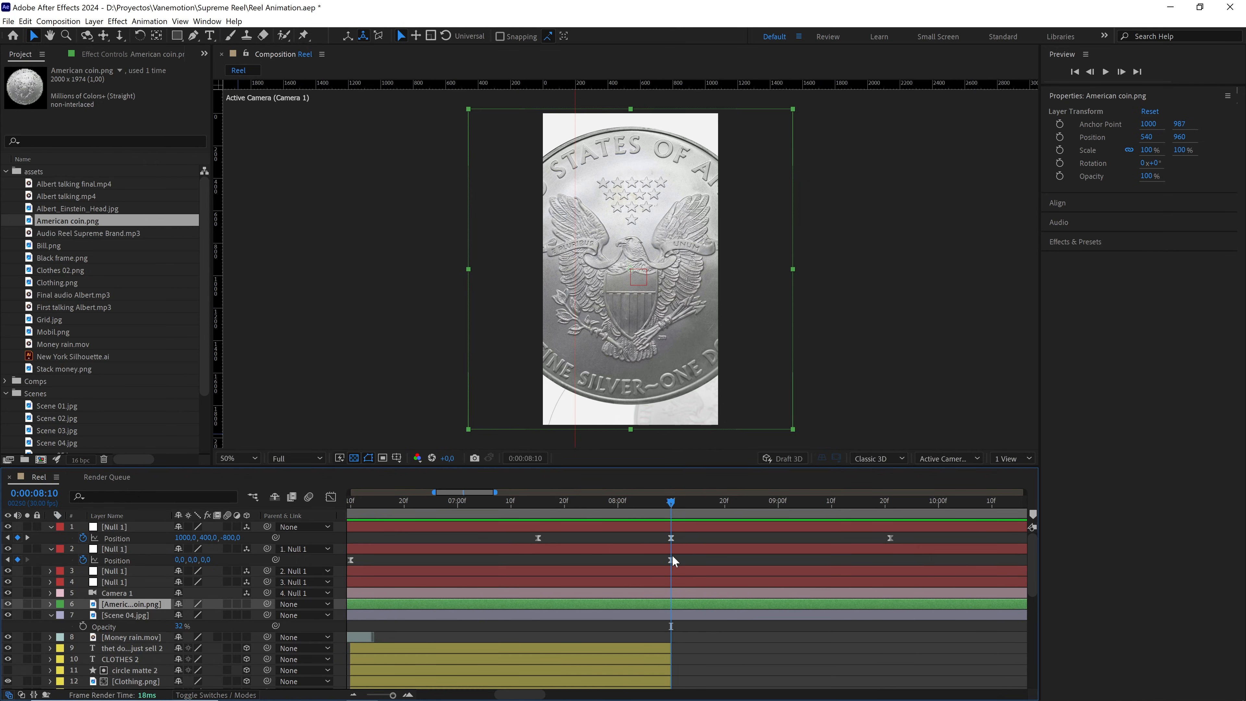
drag(393, 696, 383, 697)
drag(355, 605, 615, 609)
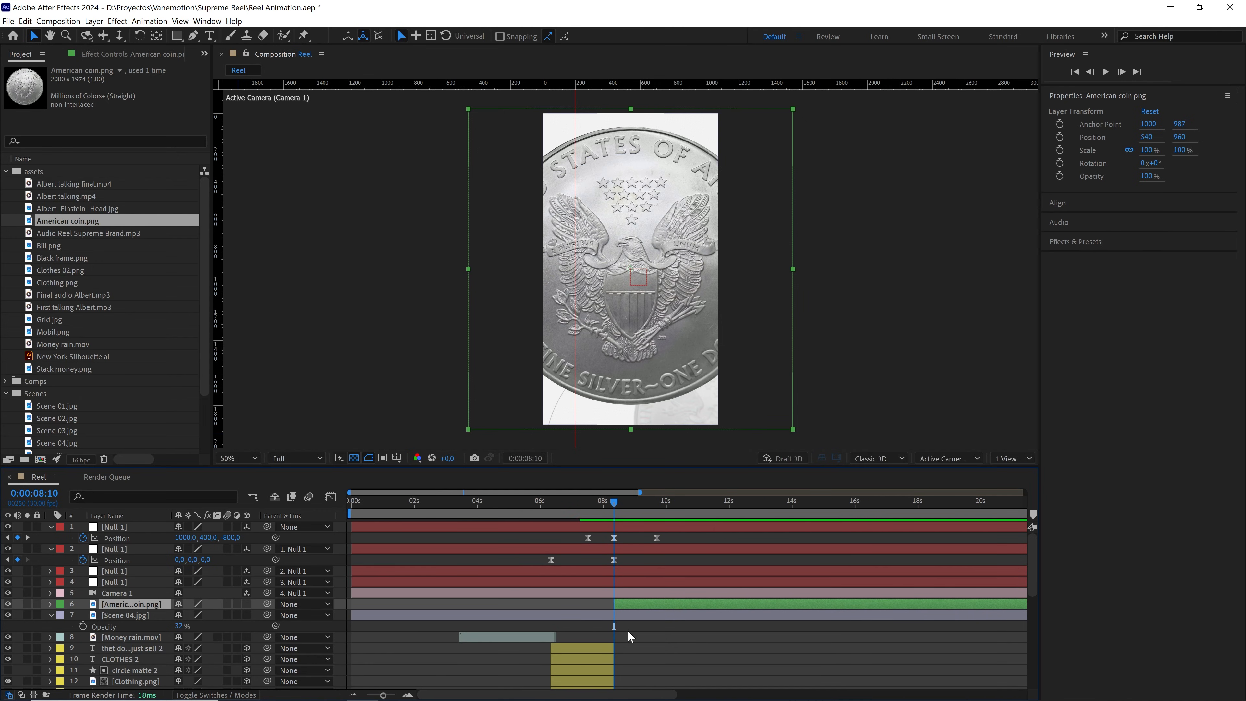
Scale the American coin layer down to about 34.6% against the Scene 04 reference
scroll(628, 631, up, 4)
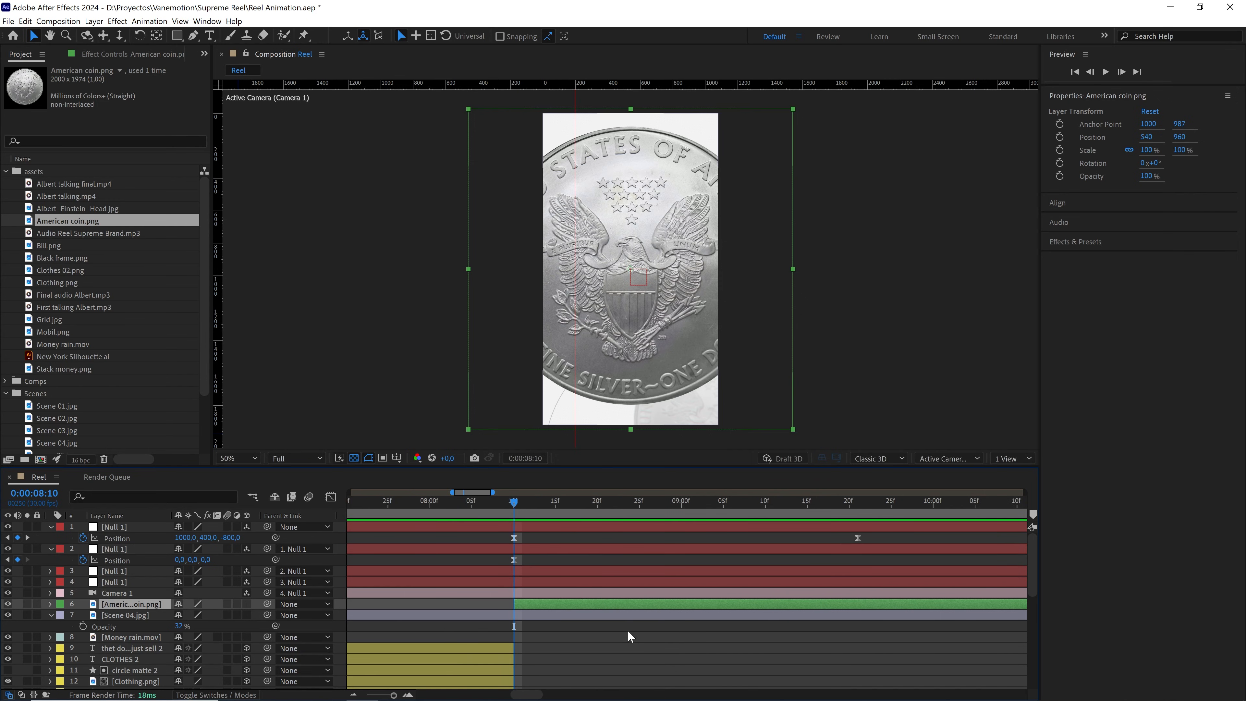
scroll(628, 631, down, 2)
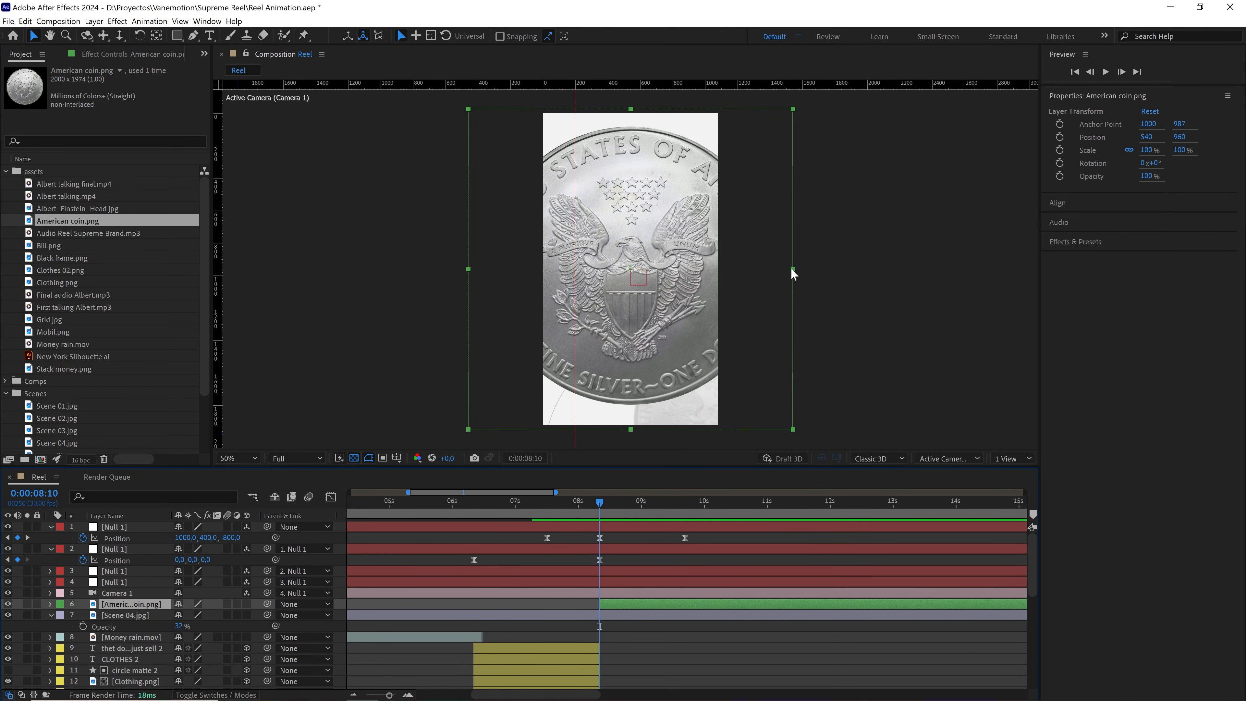
drag(792, 269, 652, 335)
scroll(661, 266, up, 1)
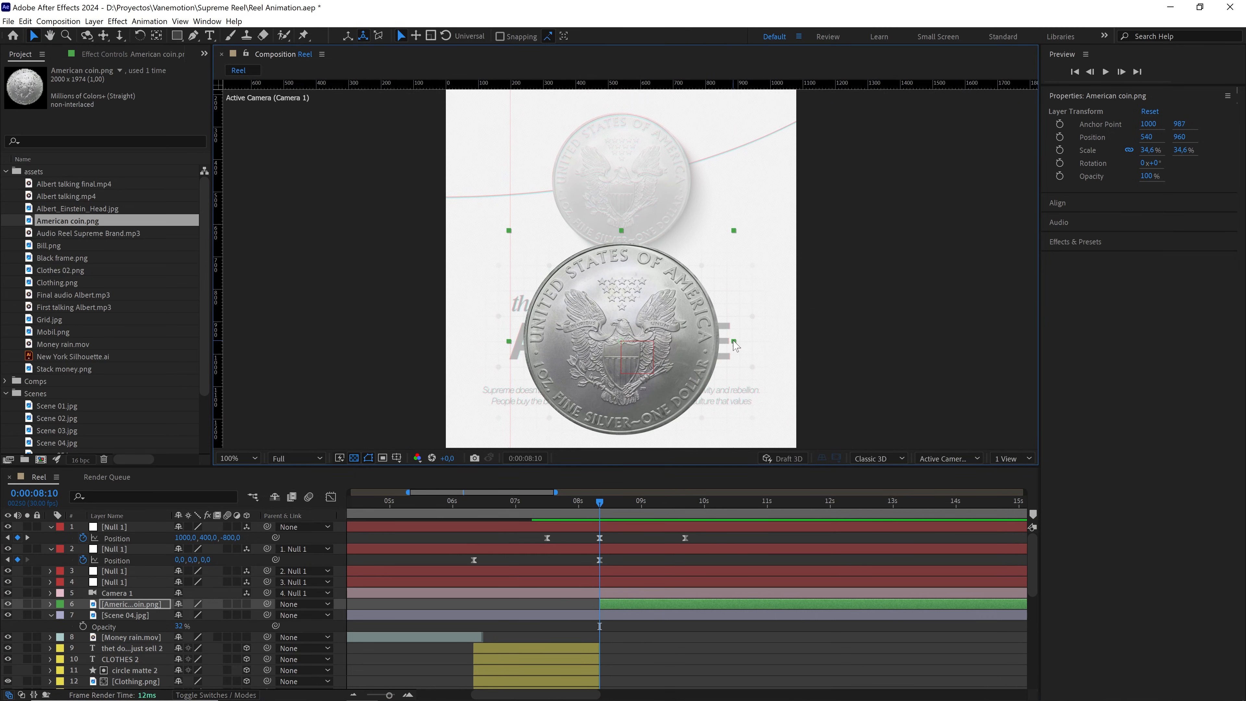
Match the coin to the upper coin of the reference scene, at about 24.6% scale and position 540, 473
drag(734, 345, 626, 278)
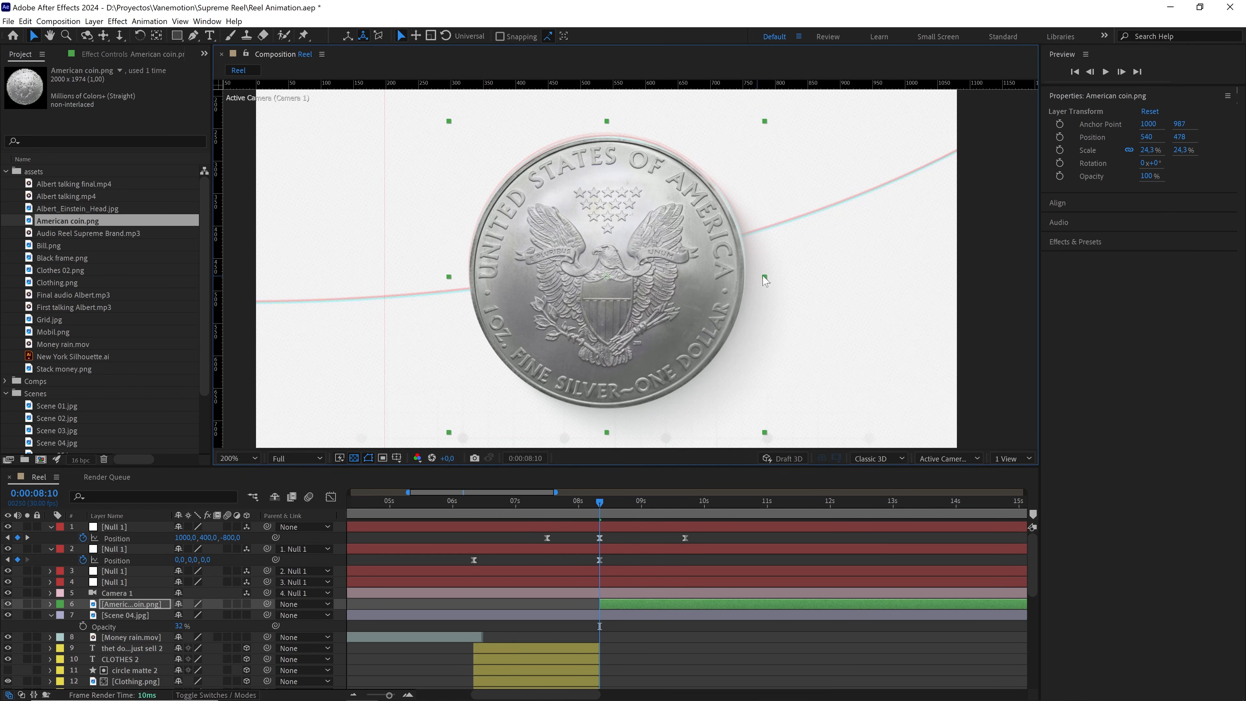
drag(765, 281, 769, 282)
drag(694, 300, 696, 297)
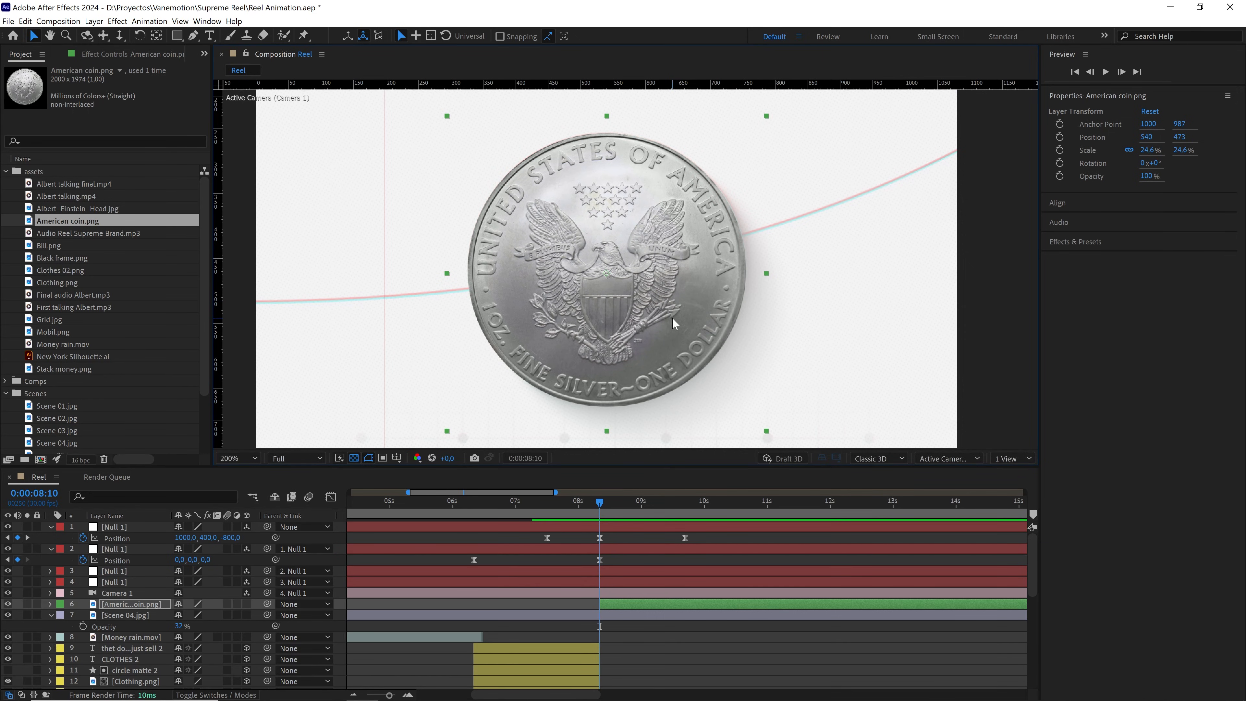
key(comma)
key(comma)
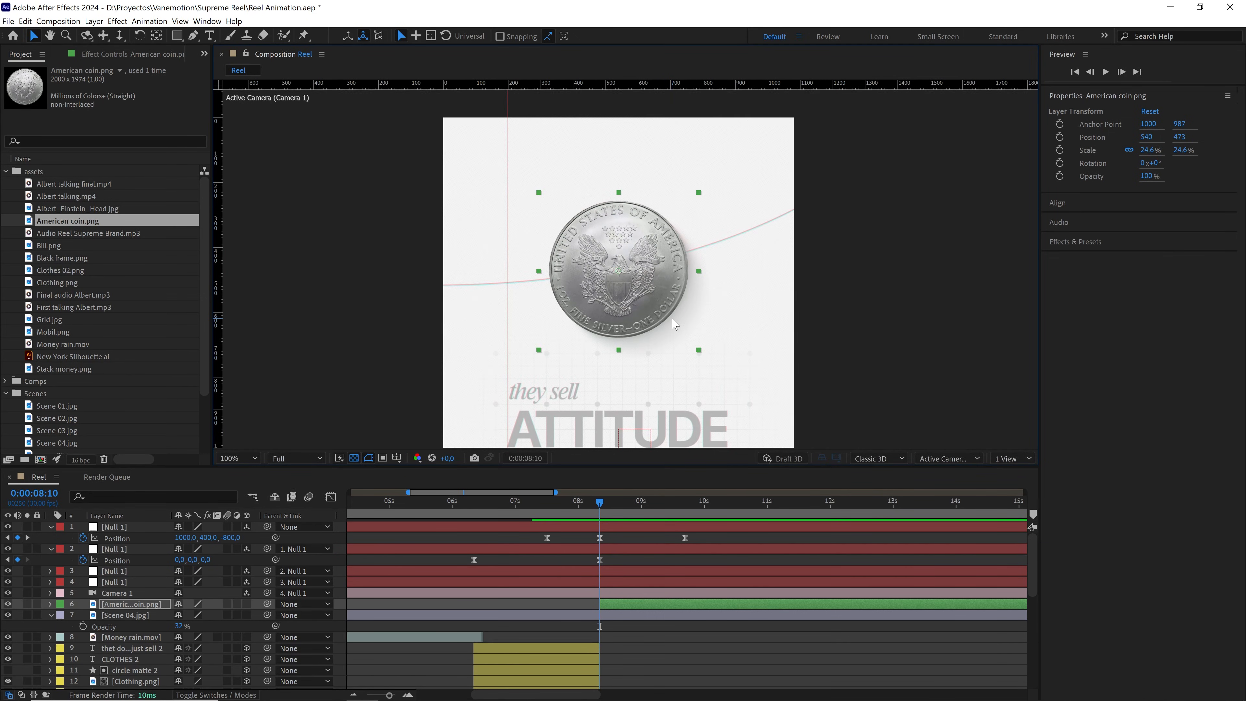
Duplicate the coin layer and fit the enlarged copy over the partial coin in the reference scene's lower-right corner
drag(689, 340, 632, 352)
click(616, 604)
key(ctrl+d)
drag(633, 352, 729, 407)
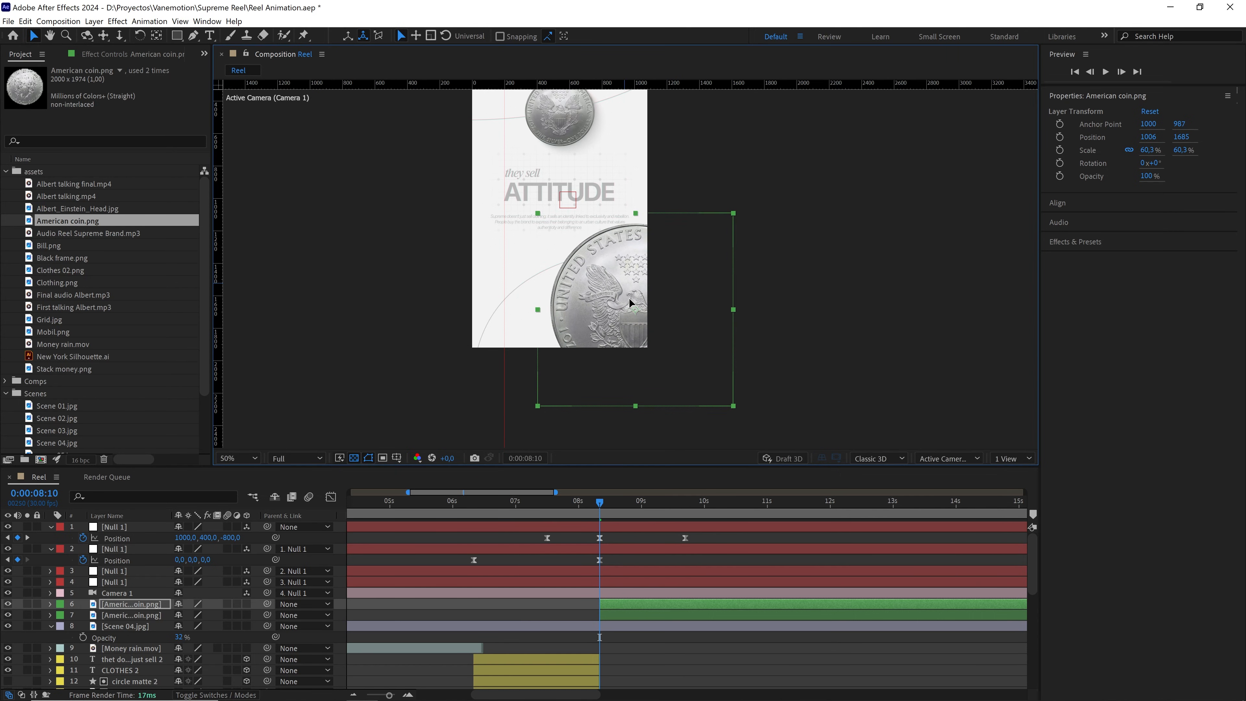
drag(631, 302, 646, 341)
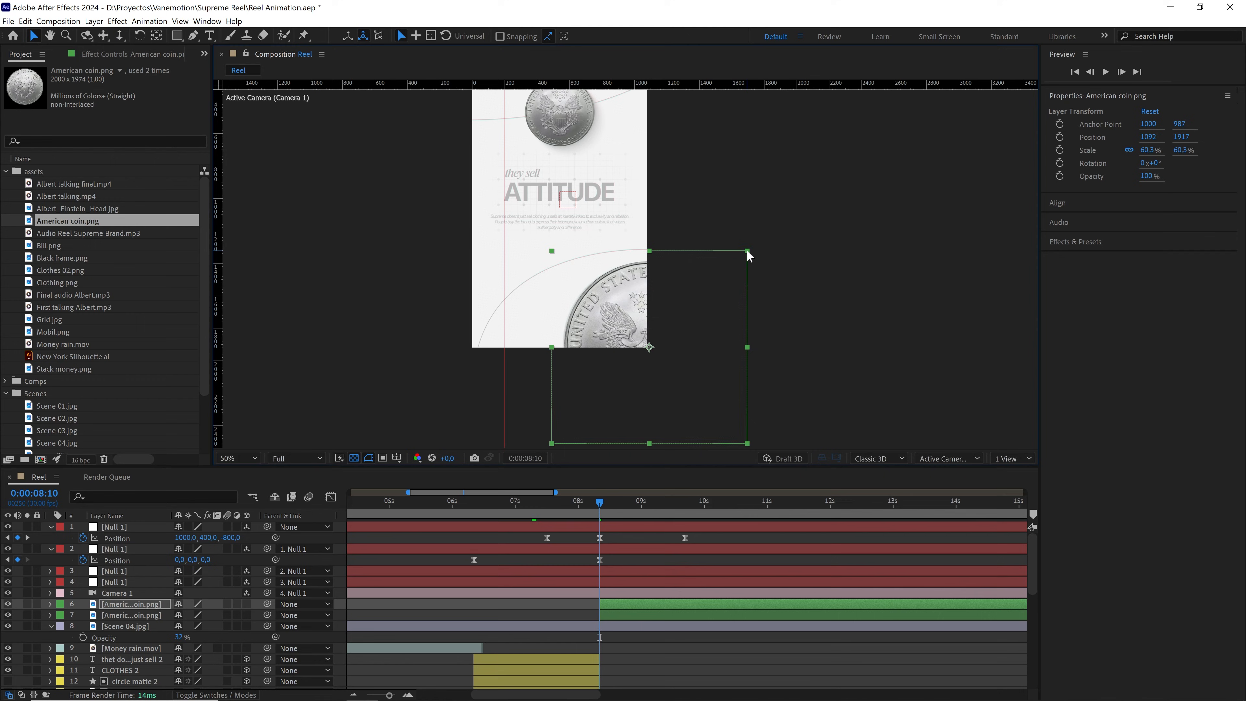
drag(748, 255, 692, 289)
click(465, 296)
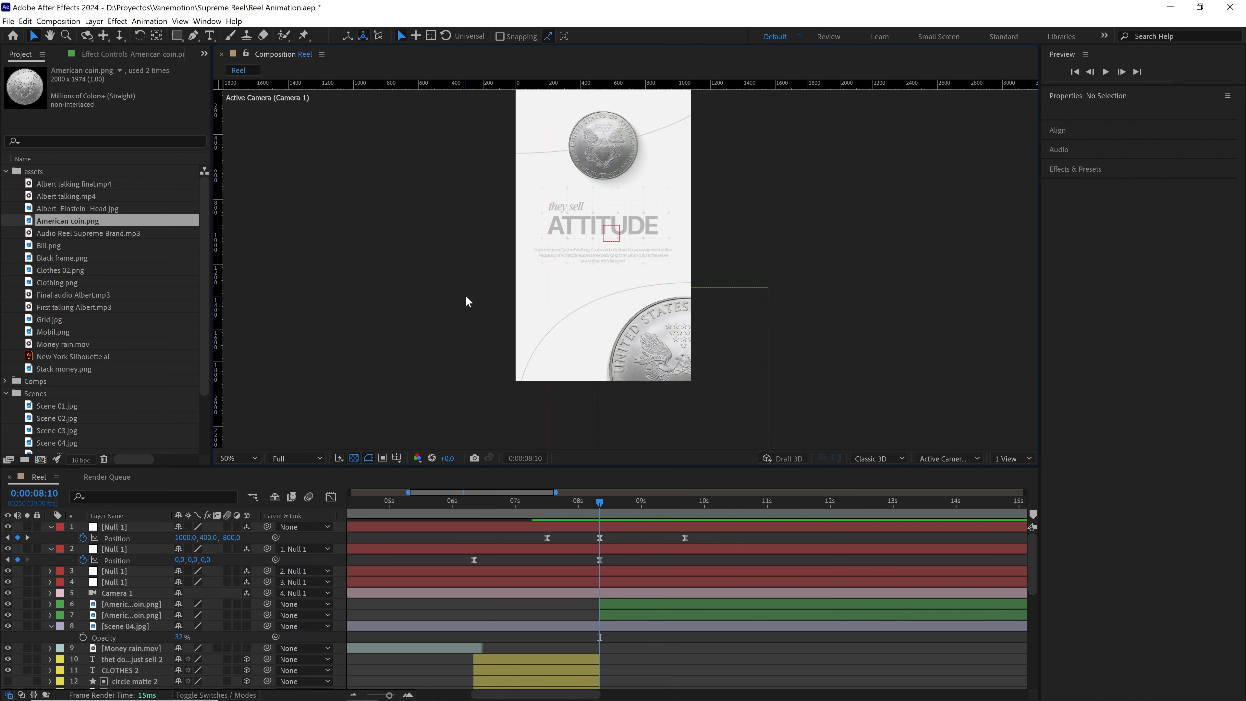
drag(449, 205, 467, 279)
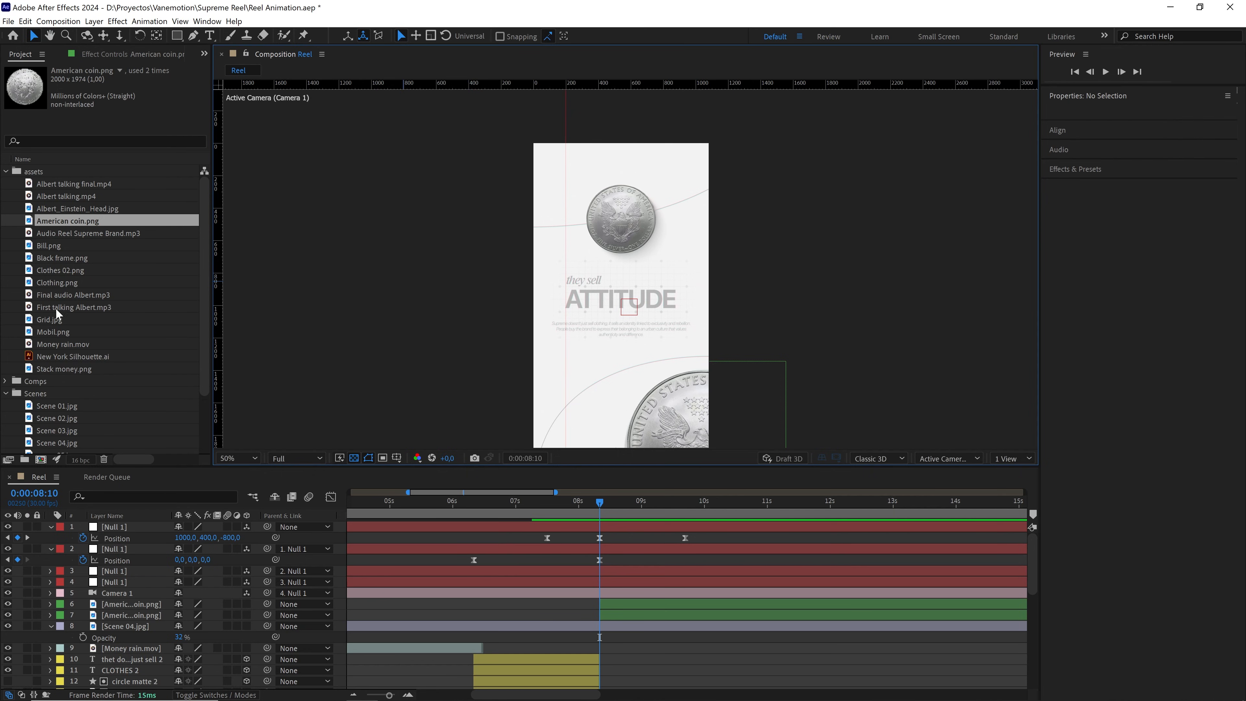
Place Grid.jpg beneath the coin layers at about 70.7% scale and mask it with a rounded rectangle over the central text area
drag(64, 322, 115, 622)
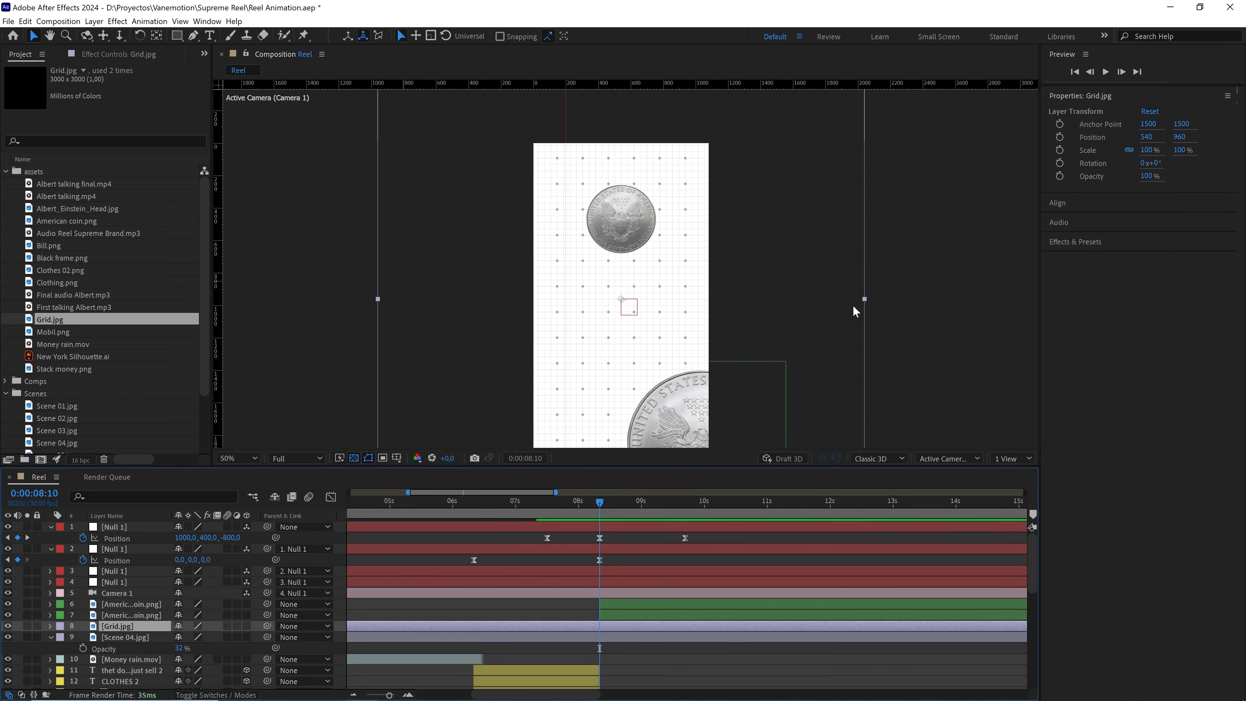
drag(865, 300, 791, 311)
click(178, 36)
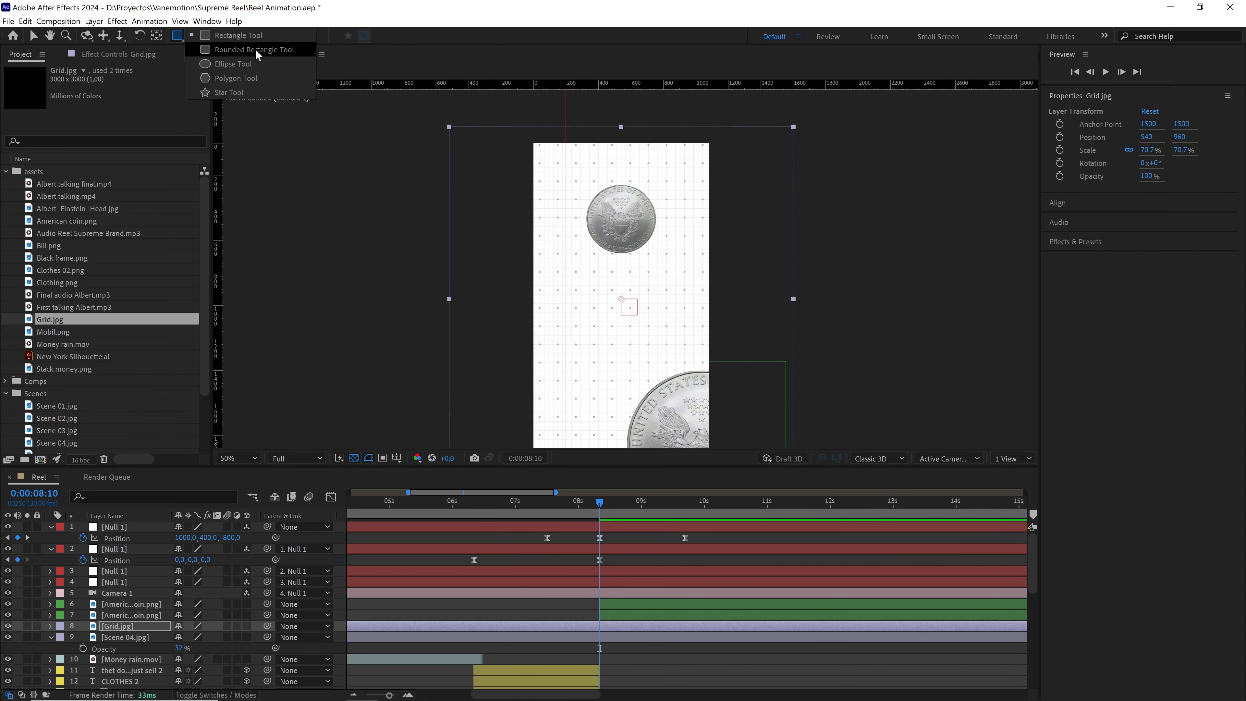
click(240, 49)
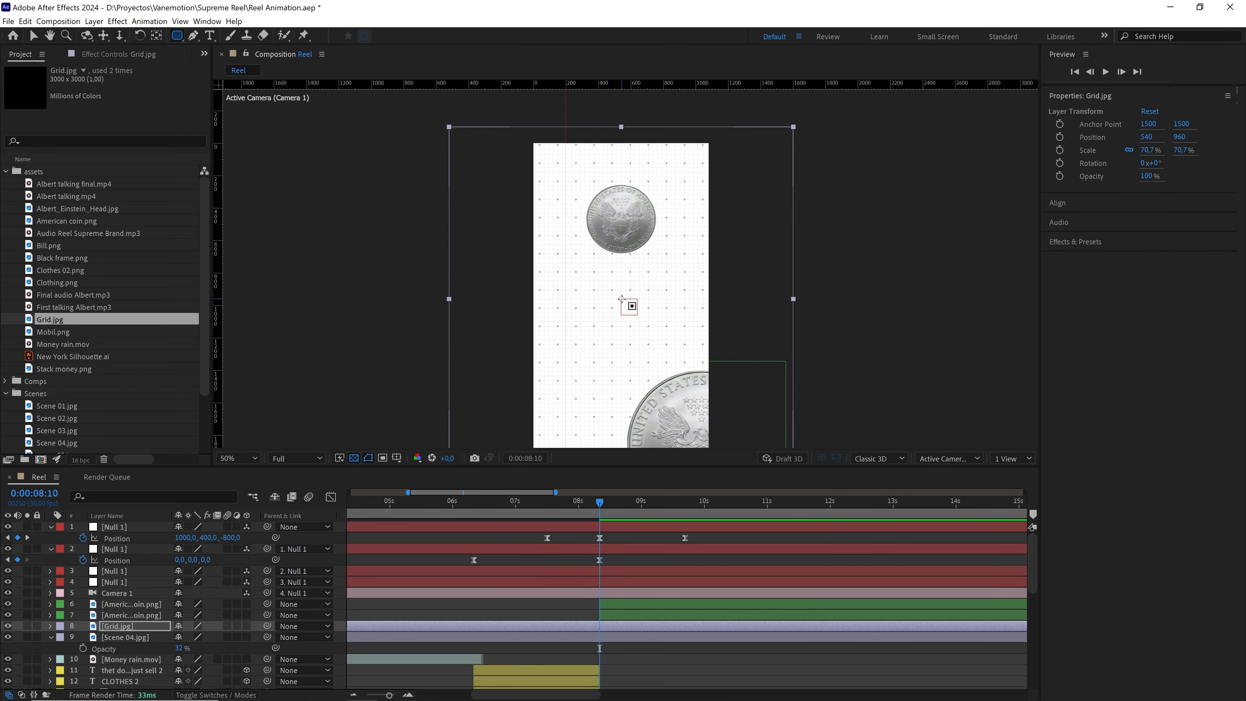
drag(620, 299, 691, 339)
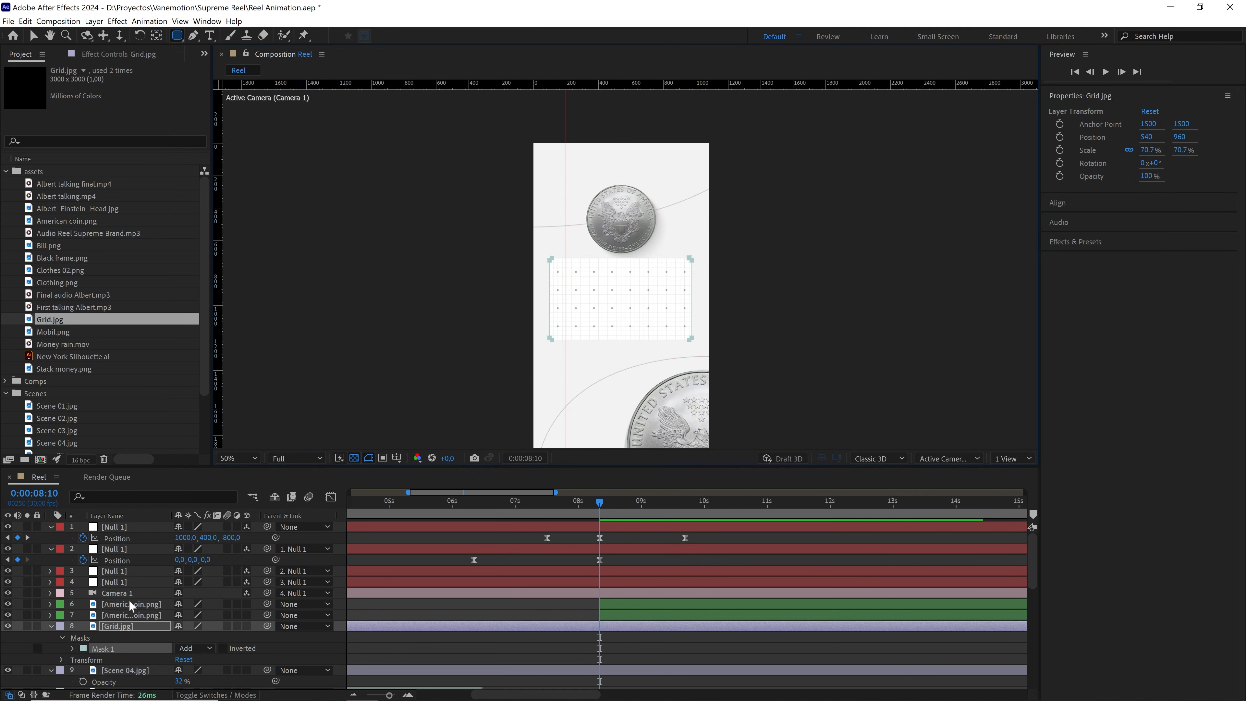
Feather the grid's mask by 200 pixels and set the grid layer's blending mode to Multiply
click(73, 649)
click(203, 661)
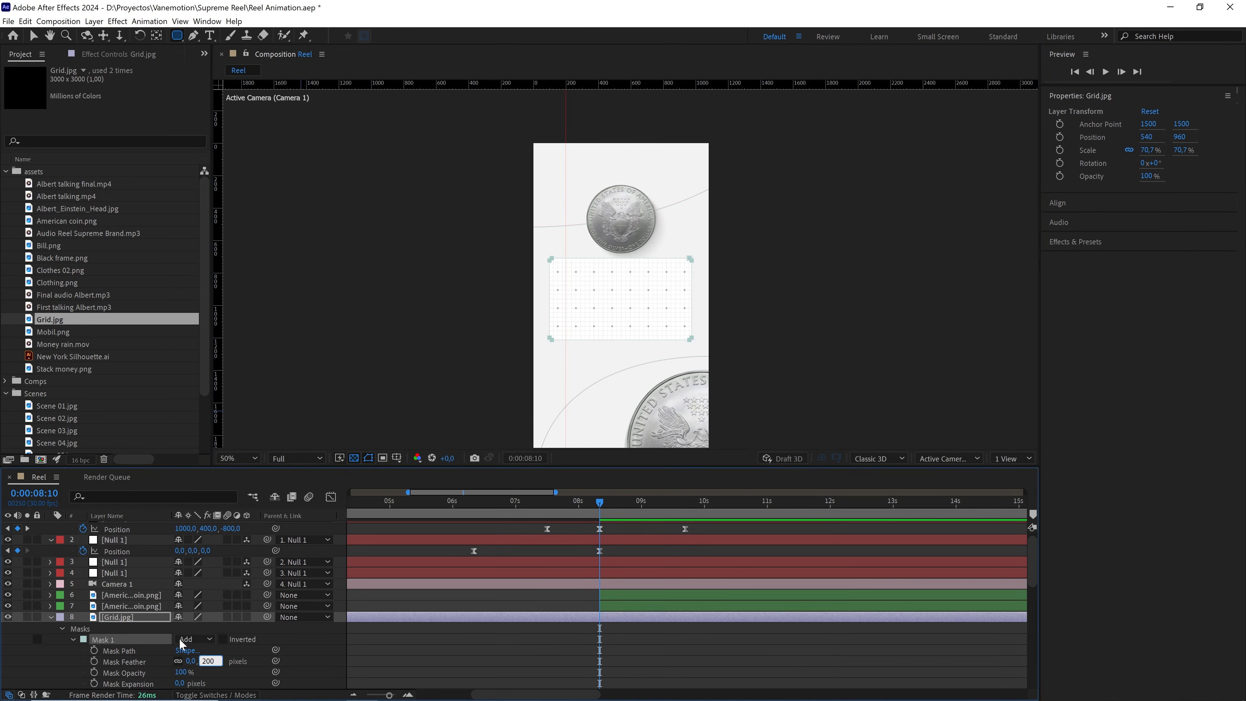
click(132, 618)
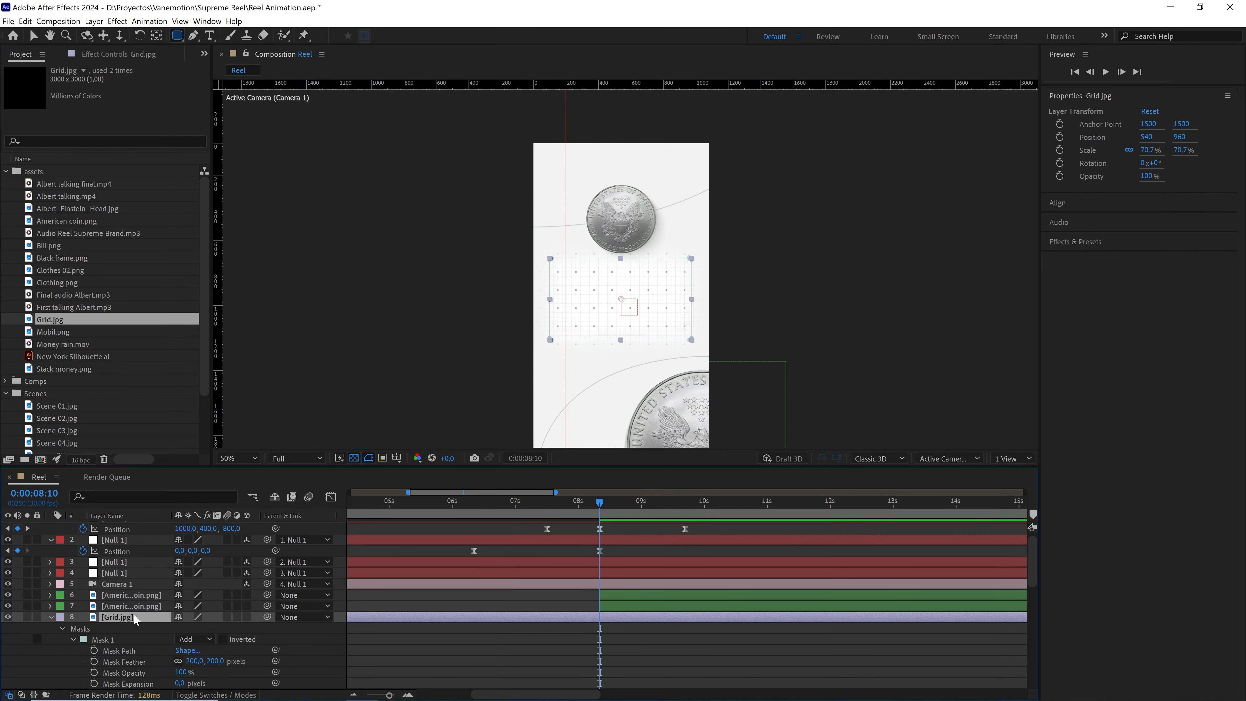
key(F4)
click(198, 618)
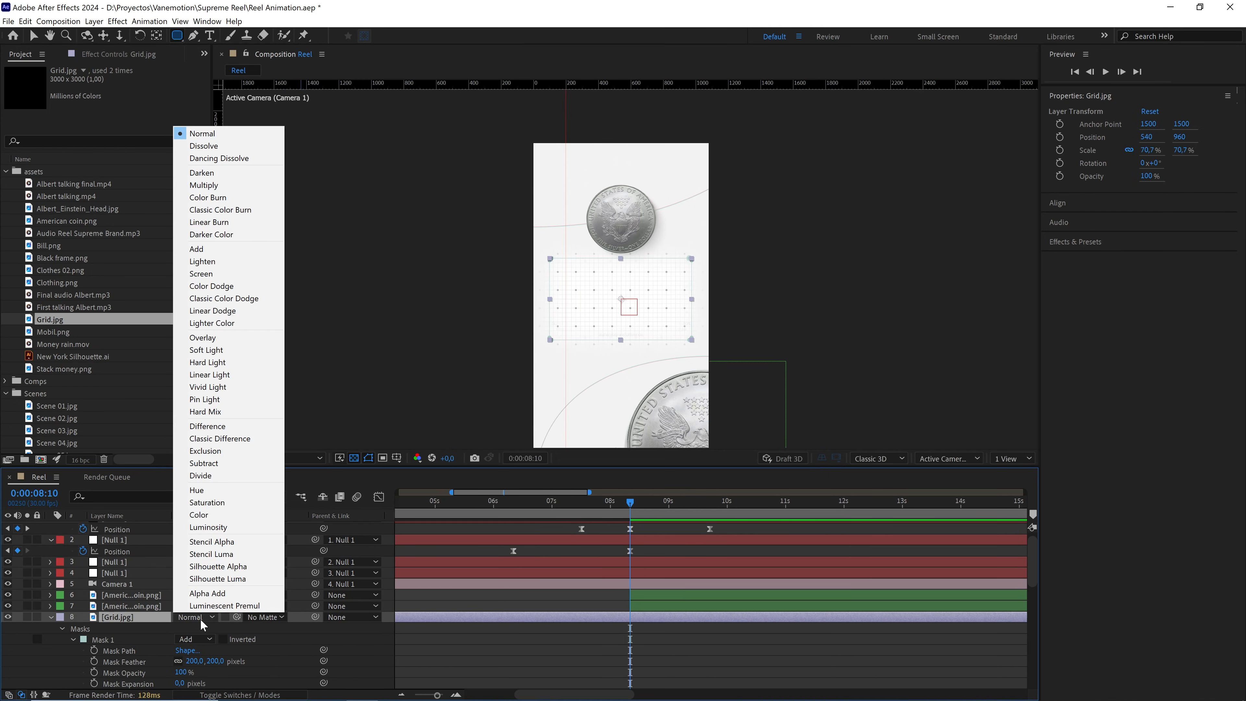
click(247, 185)
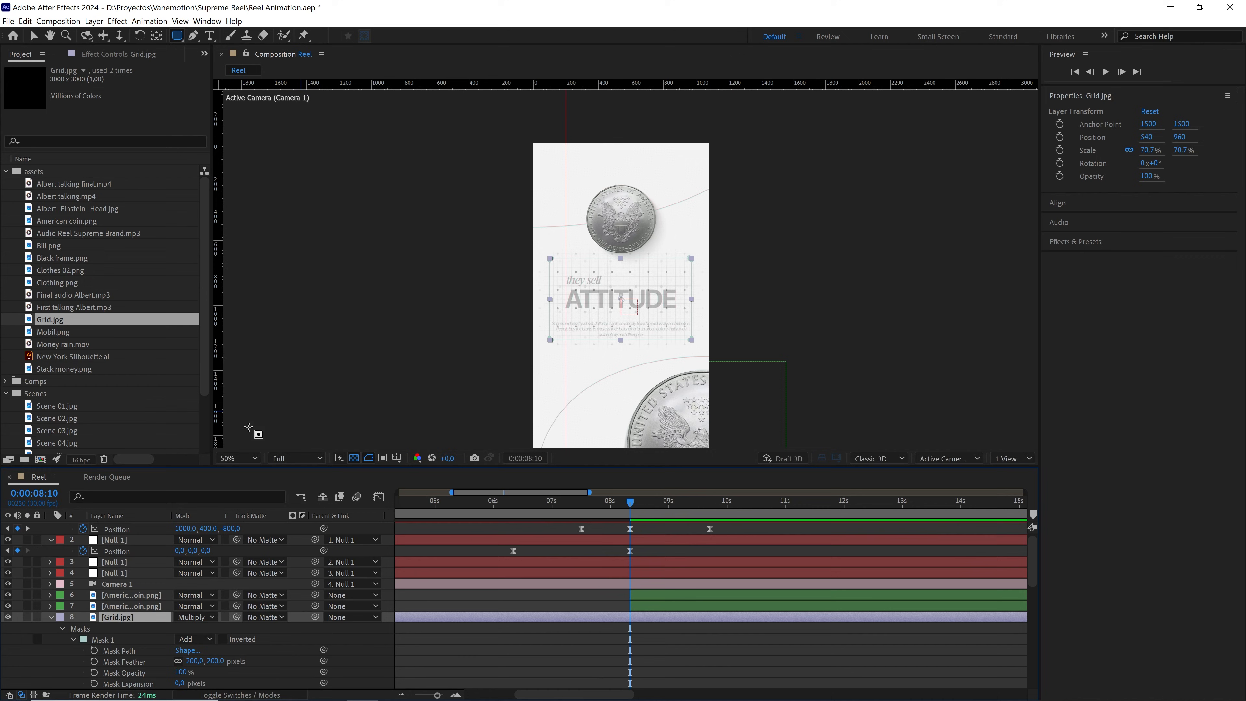
Give the Grid.jpg layer a green label and trim its start to 0:00:08:10
click(49, 618)
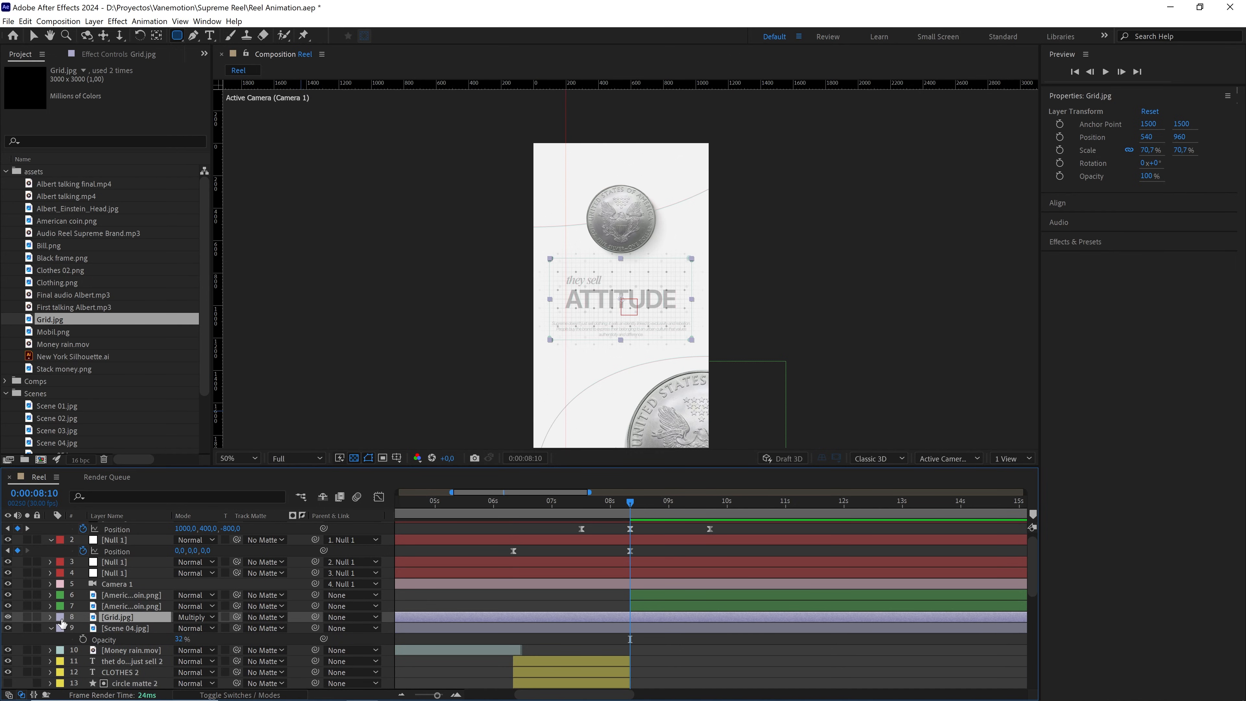
click(60, 618)
click(91, 525)
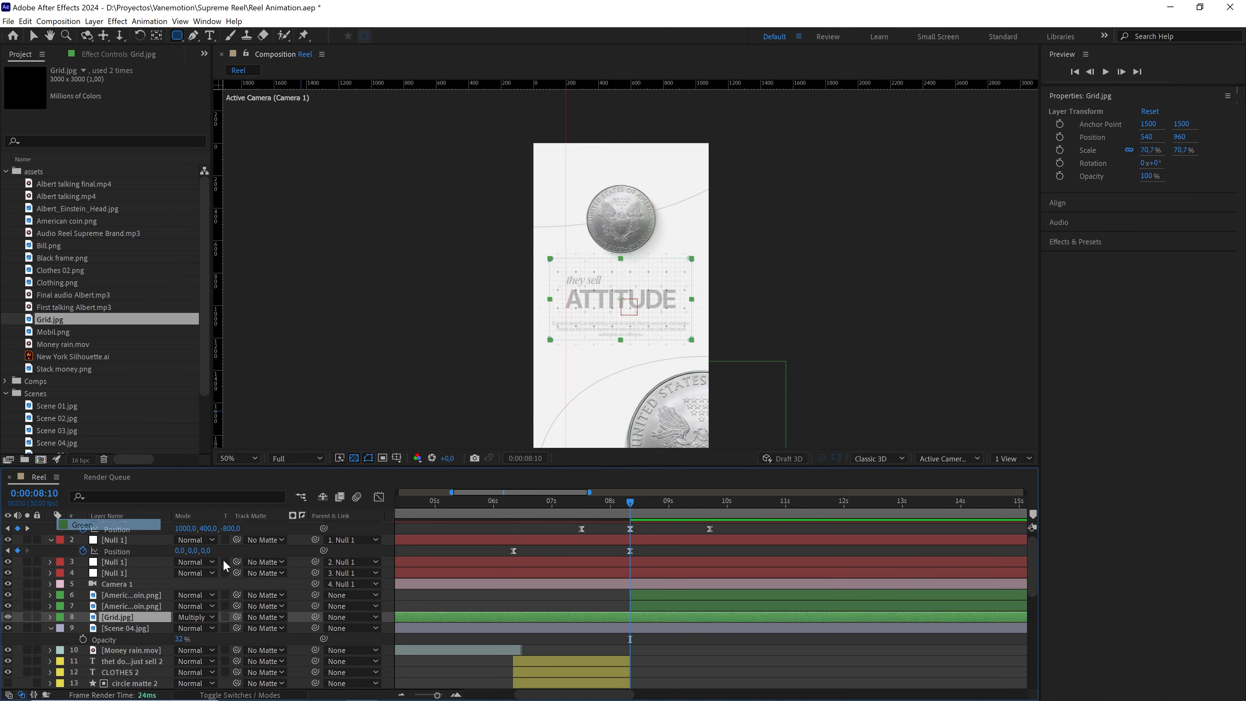
drag(438, 695, 434, 696)
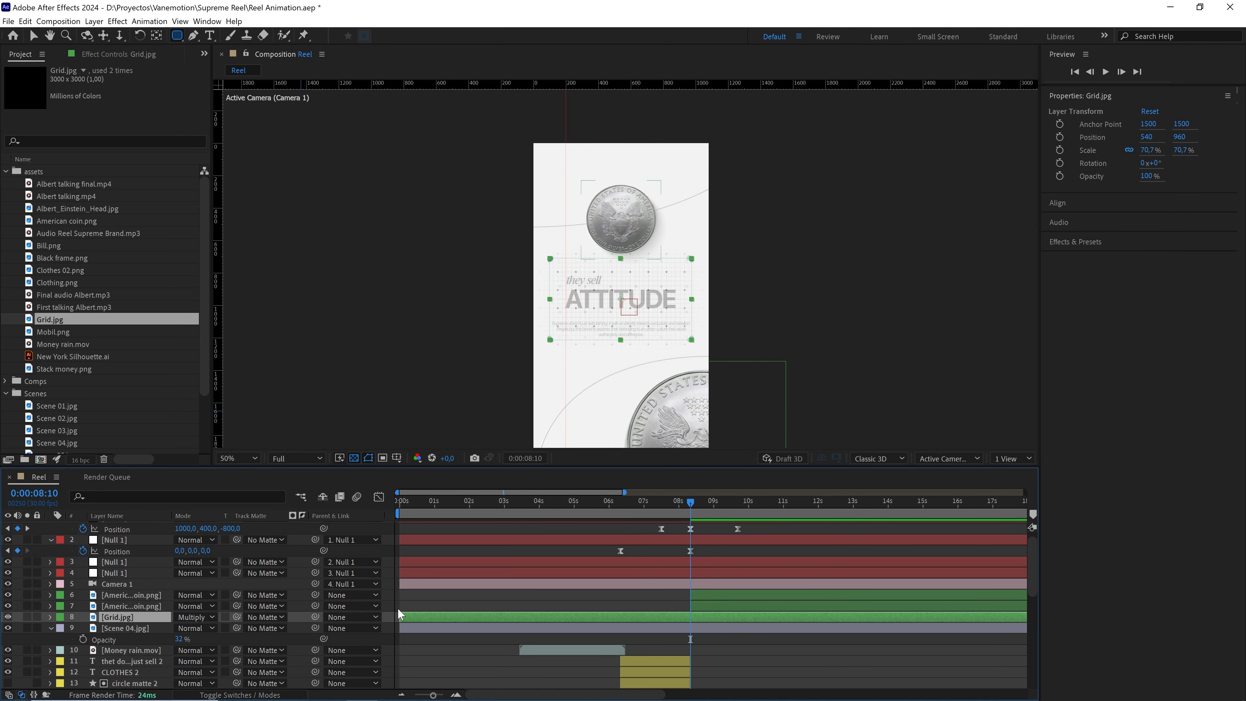
drag(407, 618, 684, 622)
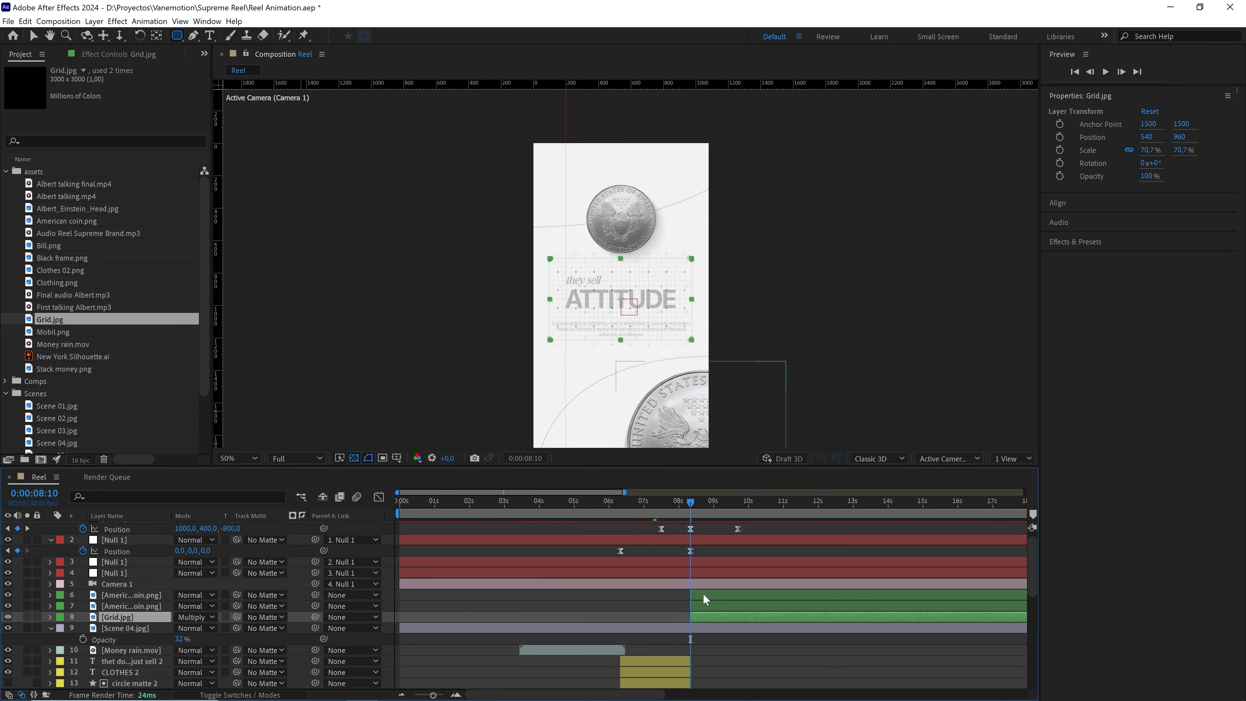
key(period)
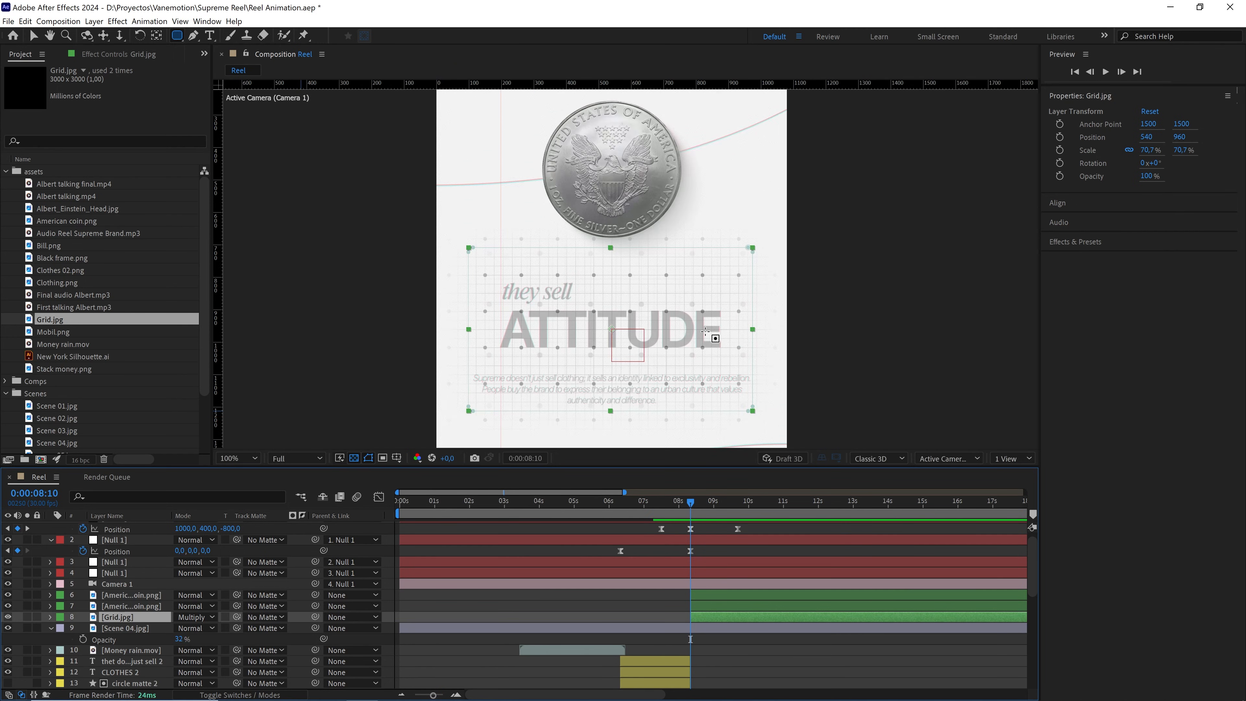
key(comma)
Draw an unfilled curve with a 6 px black stroke using the Pen tool, tracing the reference line behind the upper coin beyond both frame edges
click(633, 559)
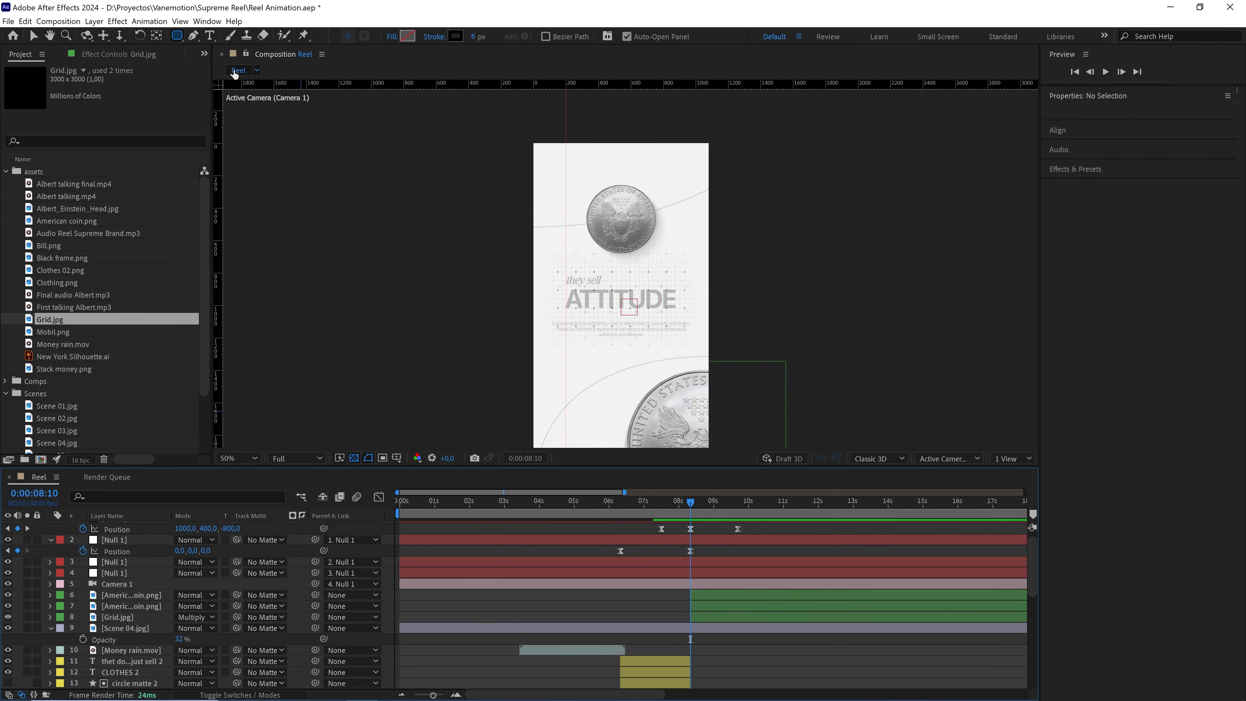
click(194, 35)
click(227, 38)
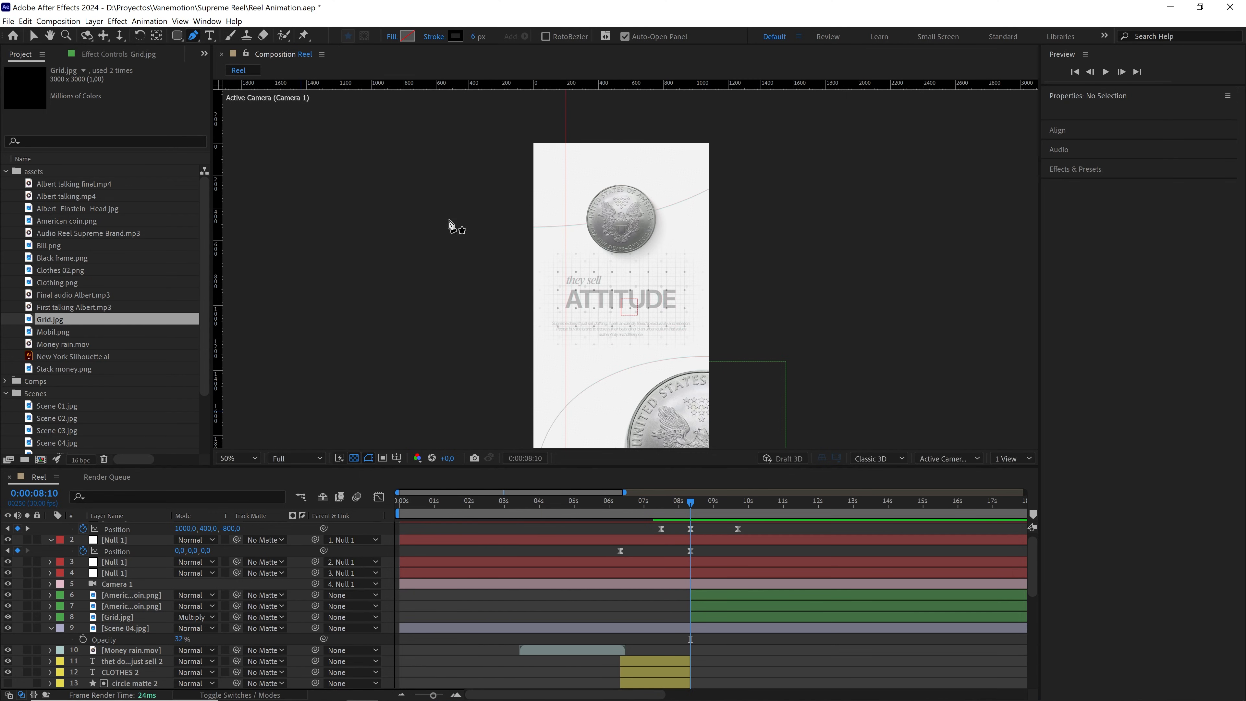
click(443, 224)
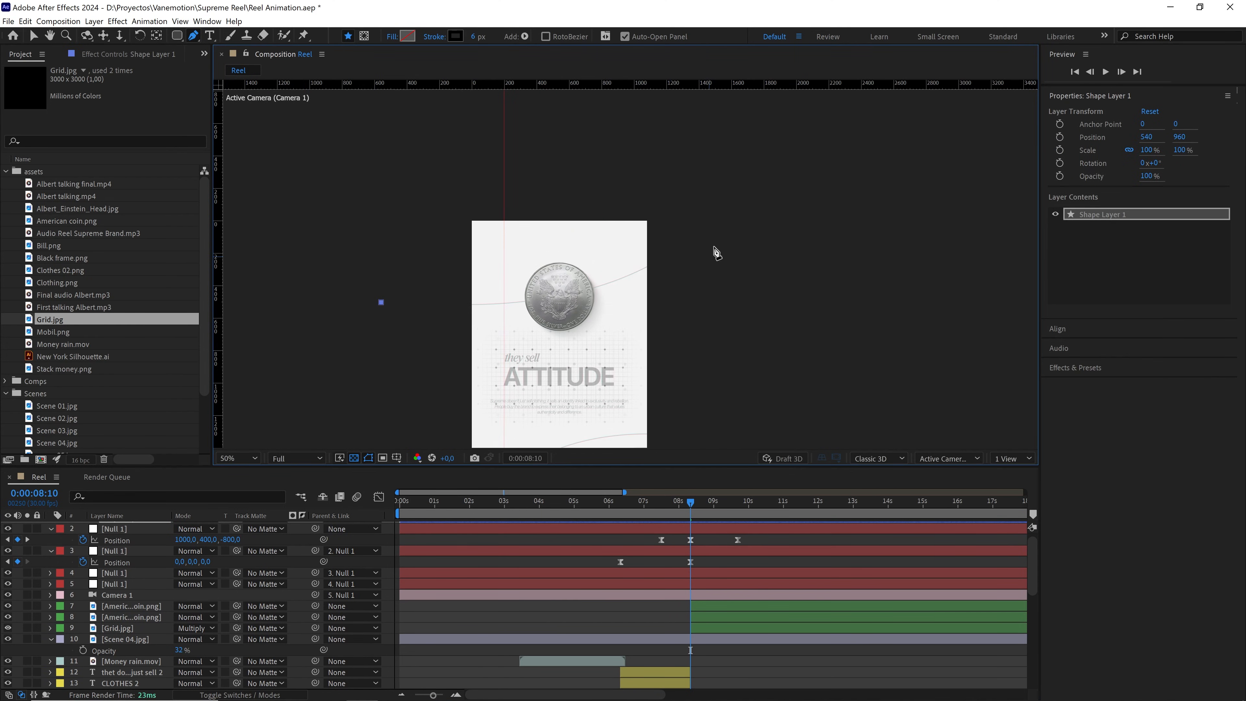
drag(720, 231, 809, 120)
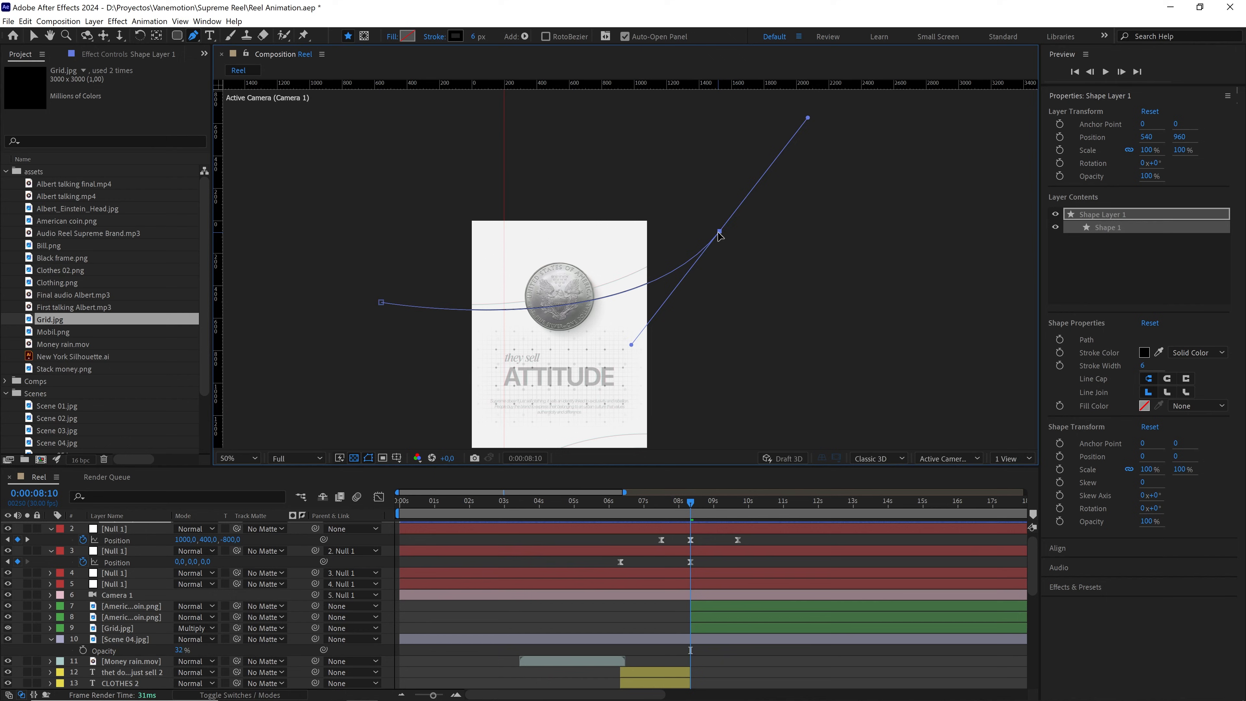
drag(719, 232, 745, 185)
drag(657, 299, 653, 334)
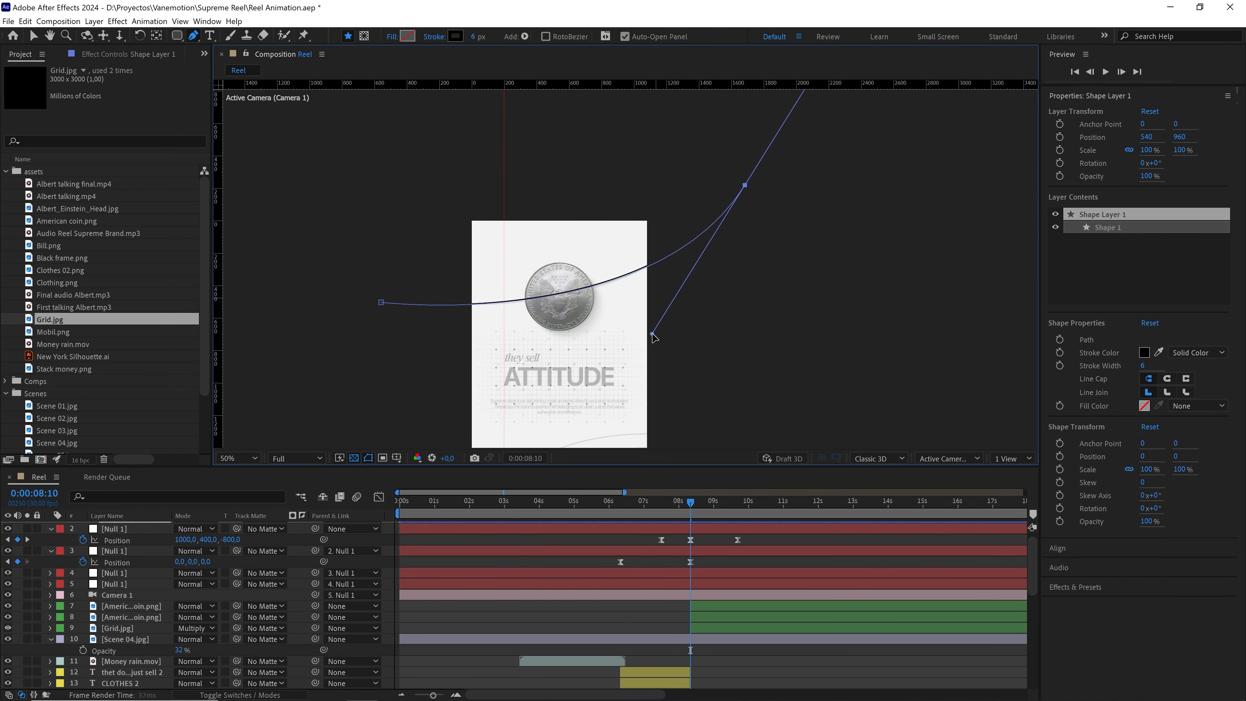
click(392, 37)
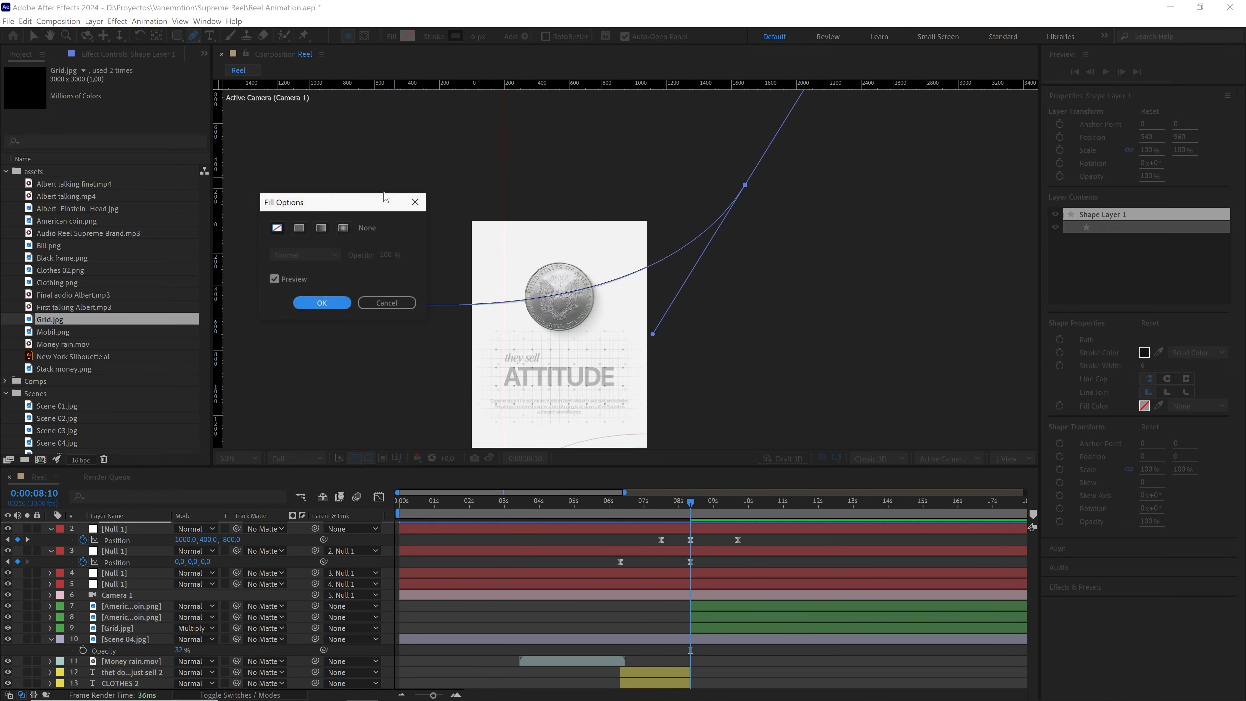
click(322, 303)
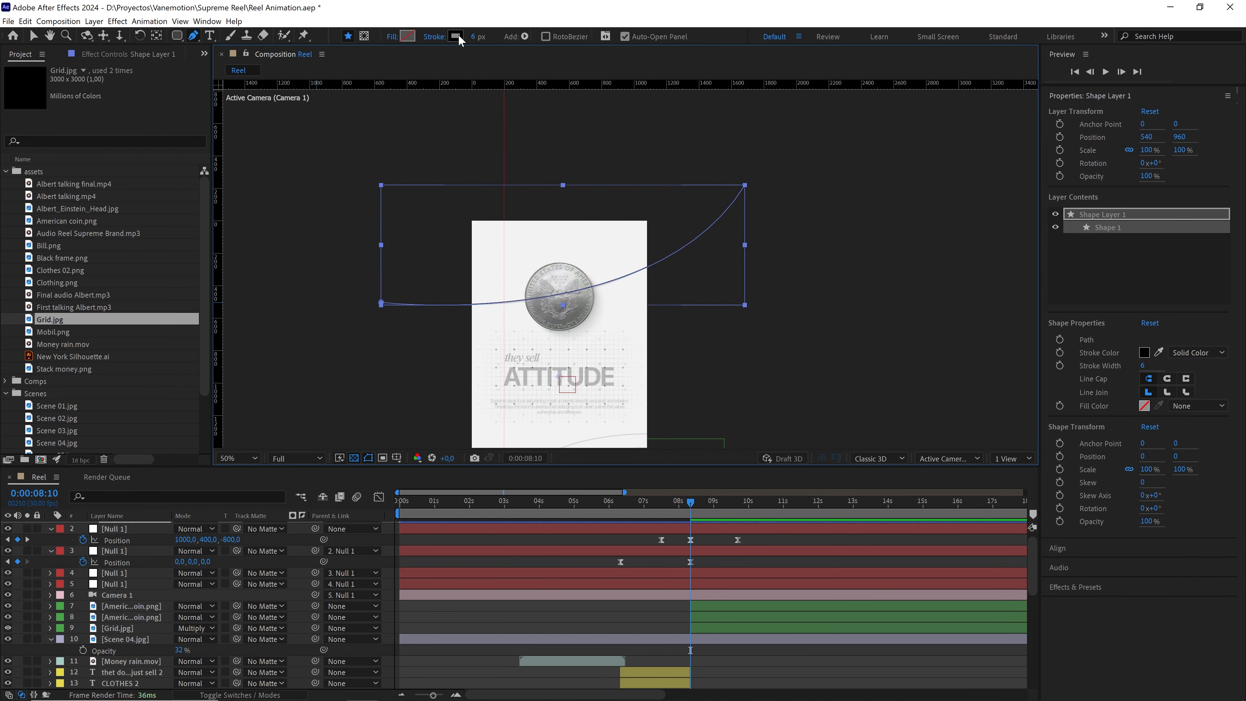
click(474, 37)
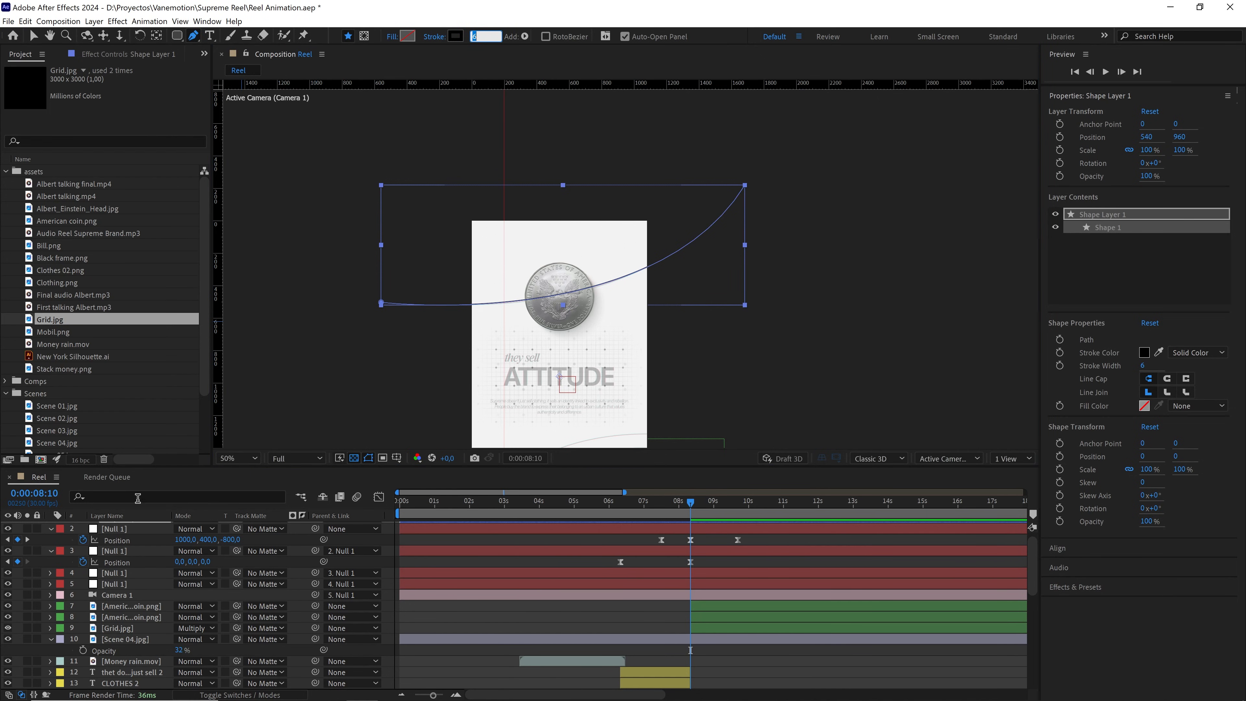
Rename the new curve layer as stroke and give it a green label
scroll(124, 571, up, 1)
click(131, 529)
key(Return)
text(stroke)
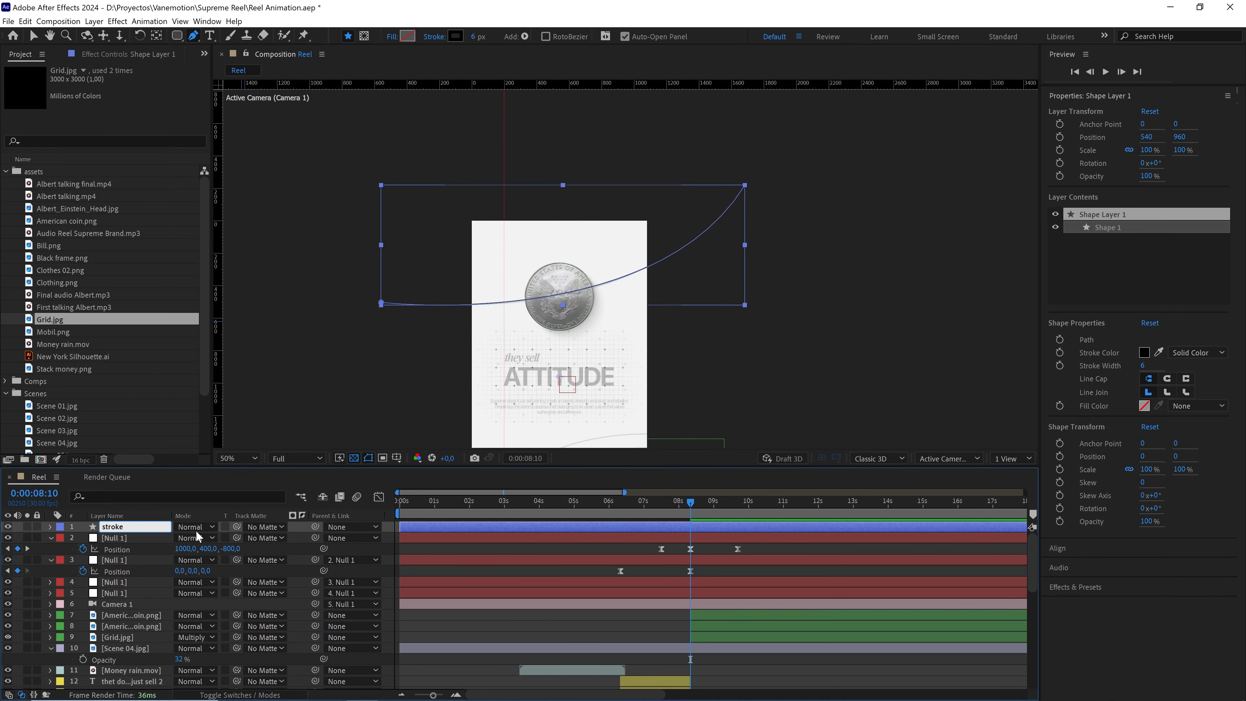
key(Return)
click(60, 527)
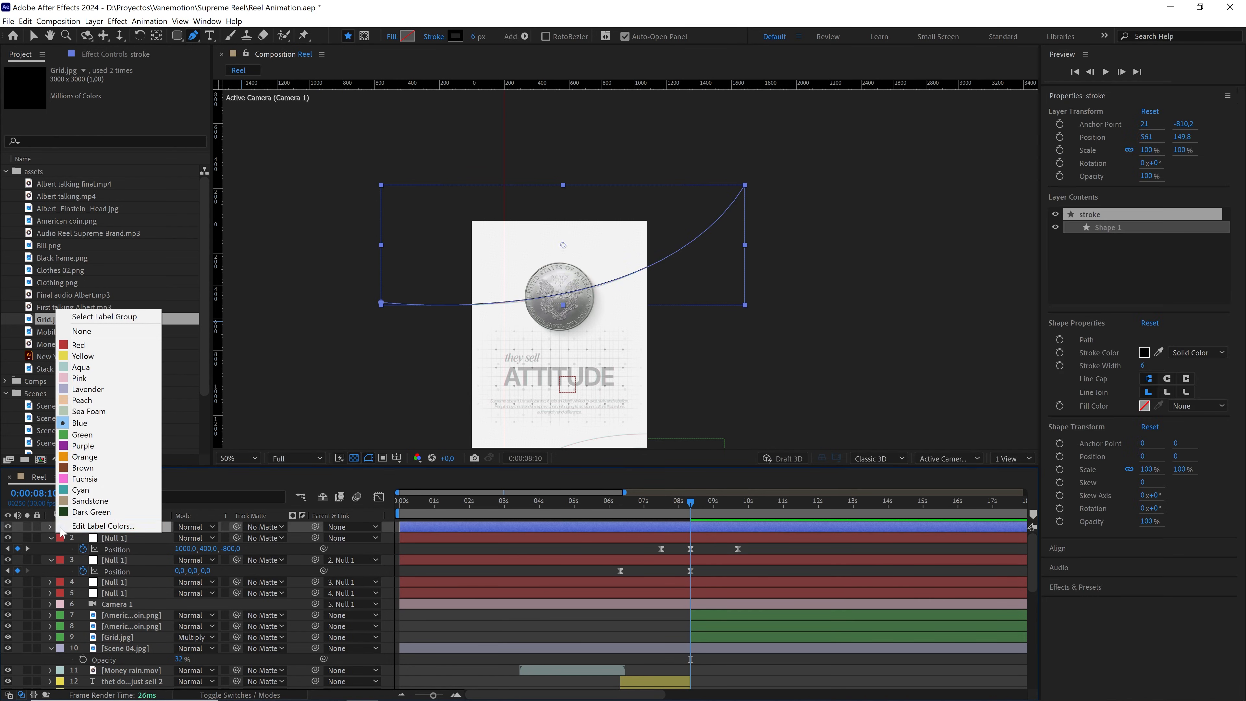
click(88, 434)
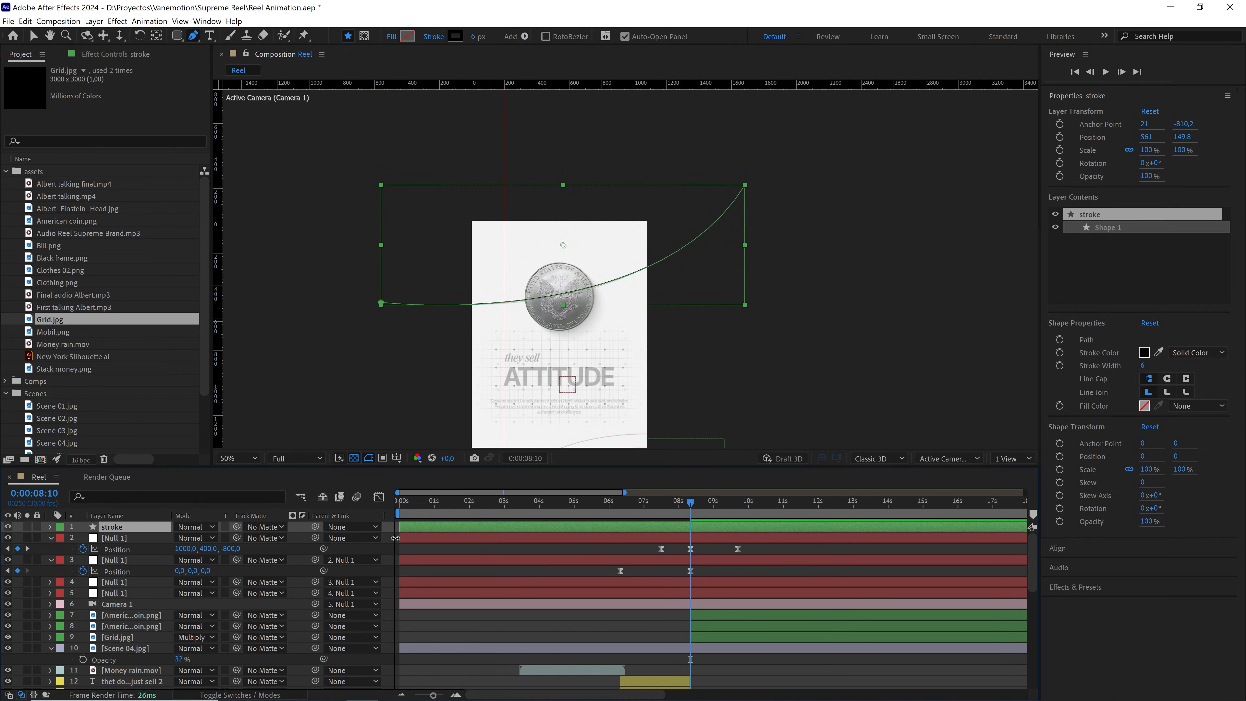
Trim the stroke layer's start to 0:00:08:10 and move it directly below Camera 1 in the layer order
drag(400, 529, 686, 525)
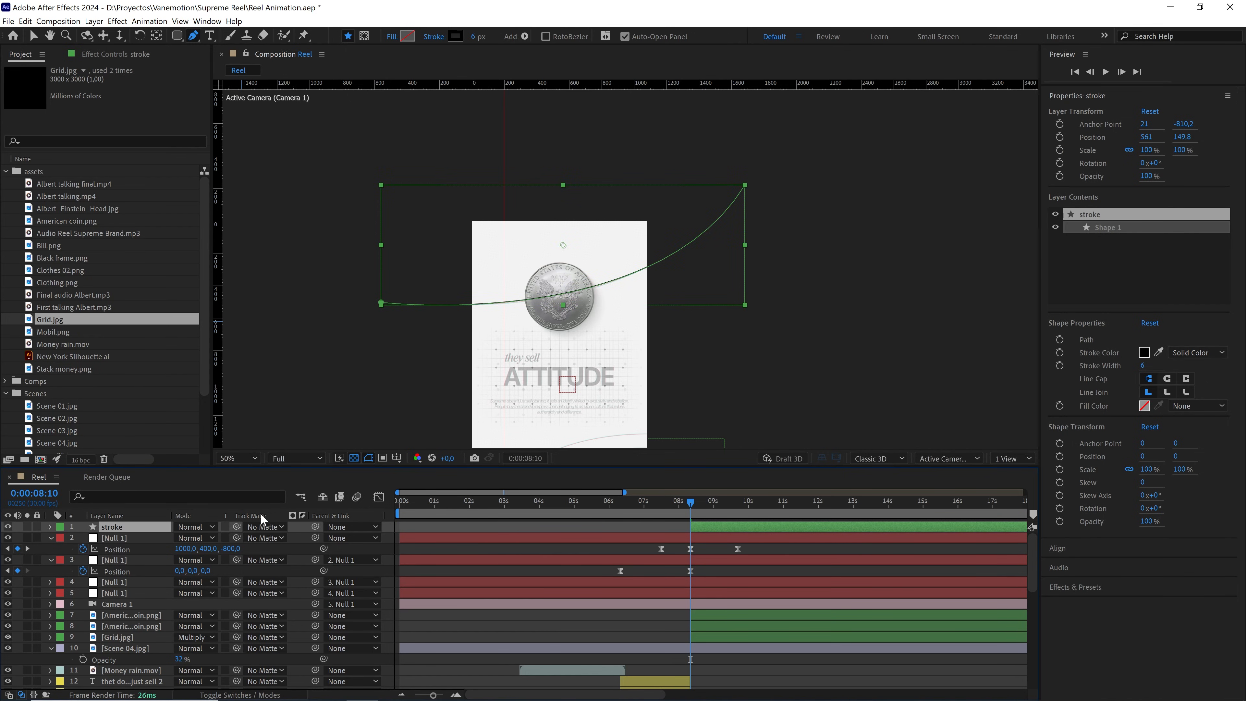
drag(139, 528, 137, 610)
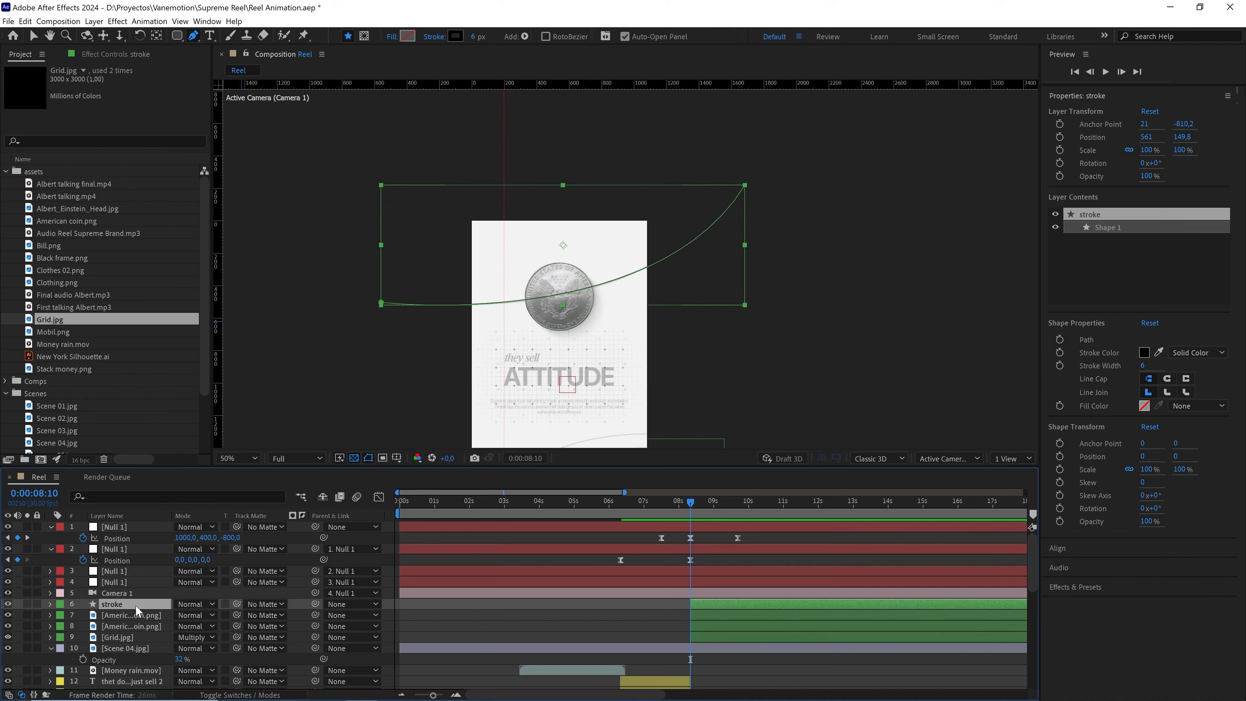
drag(552, 345, 548, 237)
Draw a second unfilled curve with a 6 px black stroke using the Pen tool, tracing the reference arc around the lower coin beyond the frame
click(579, 537)
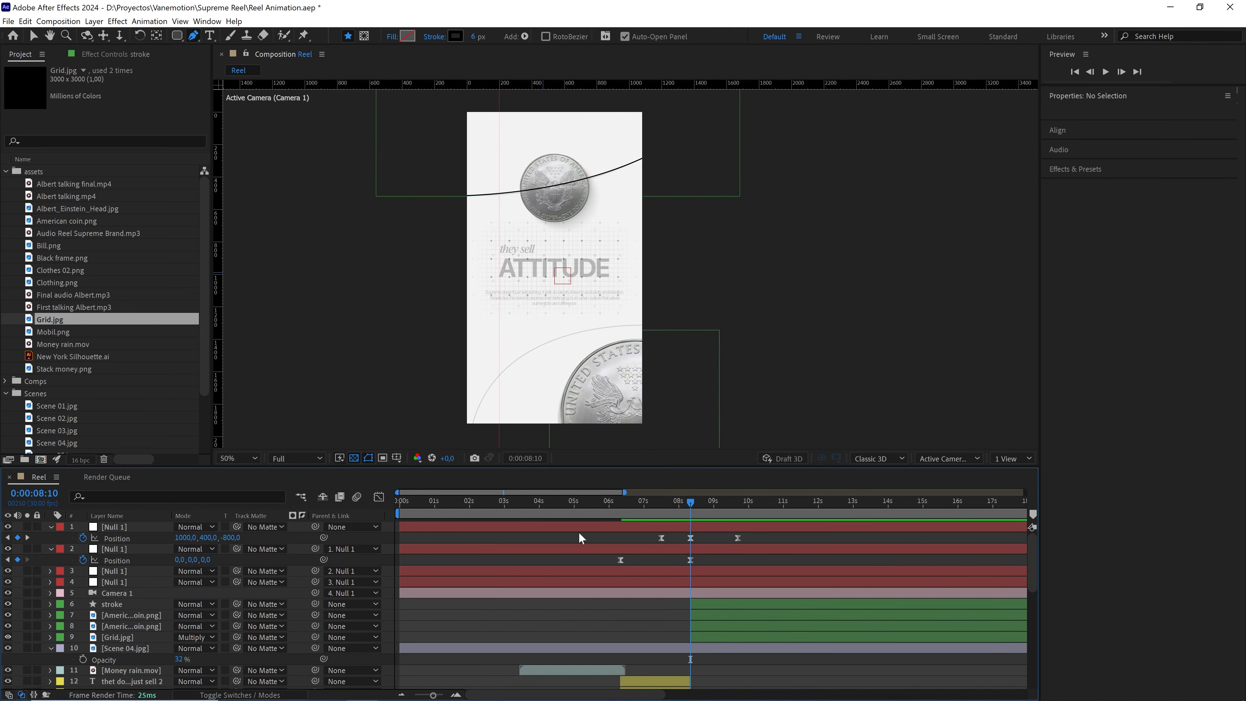
drag(553, 361, 536, 285)
click(452, 398)
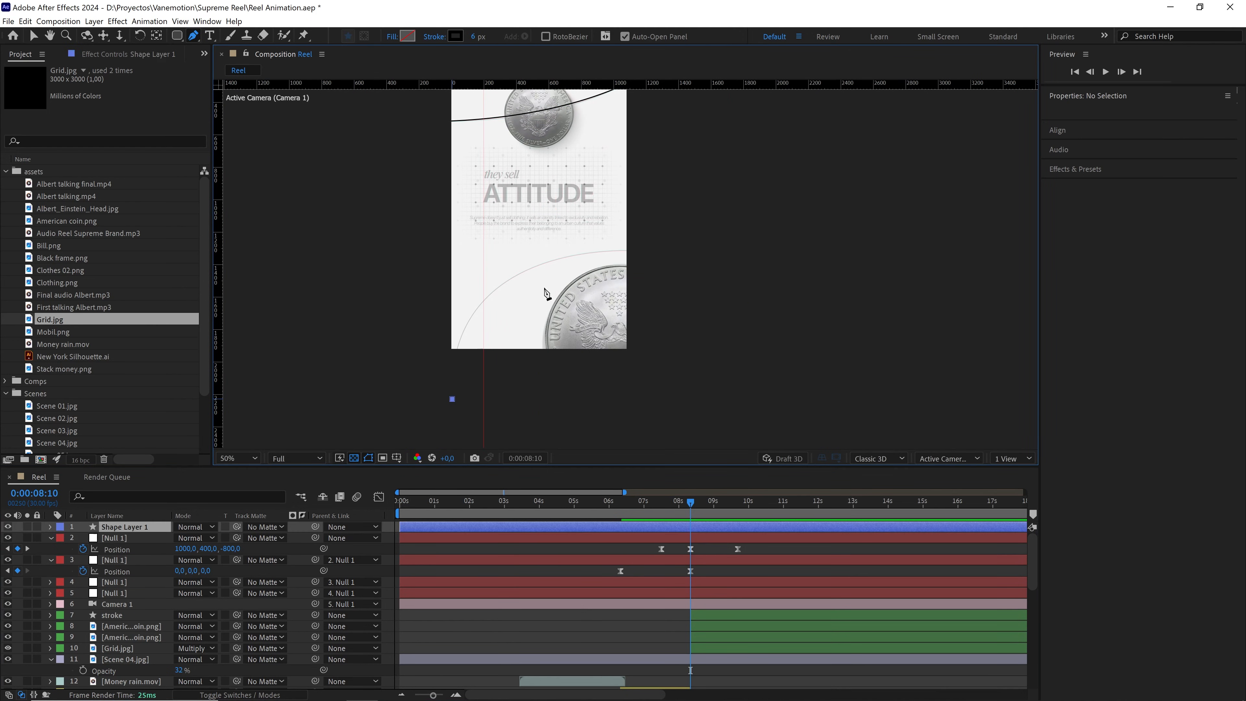
drag(653, 249, 885, 252)
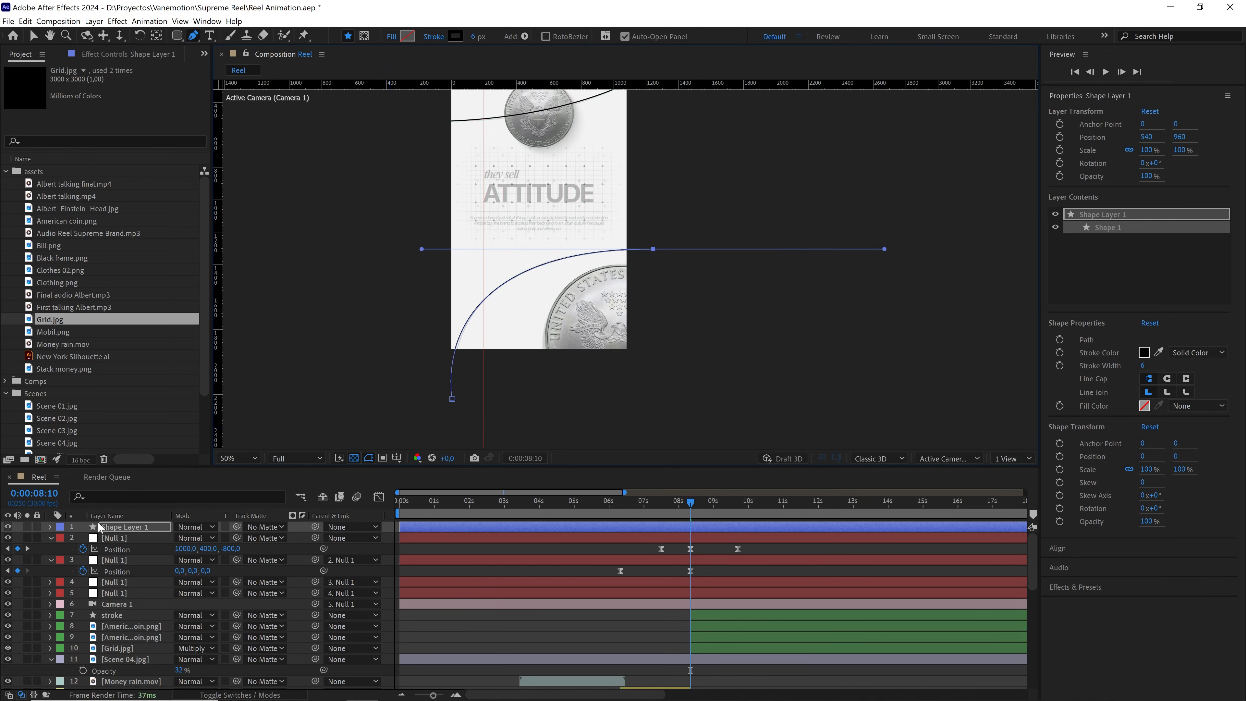
Rename the new curve layer as stroke 02 and give it a green label
click(128, 528)
key(Return)
text(stroke 02)
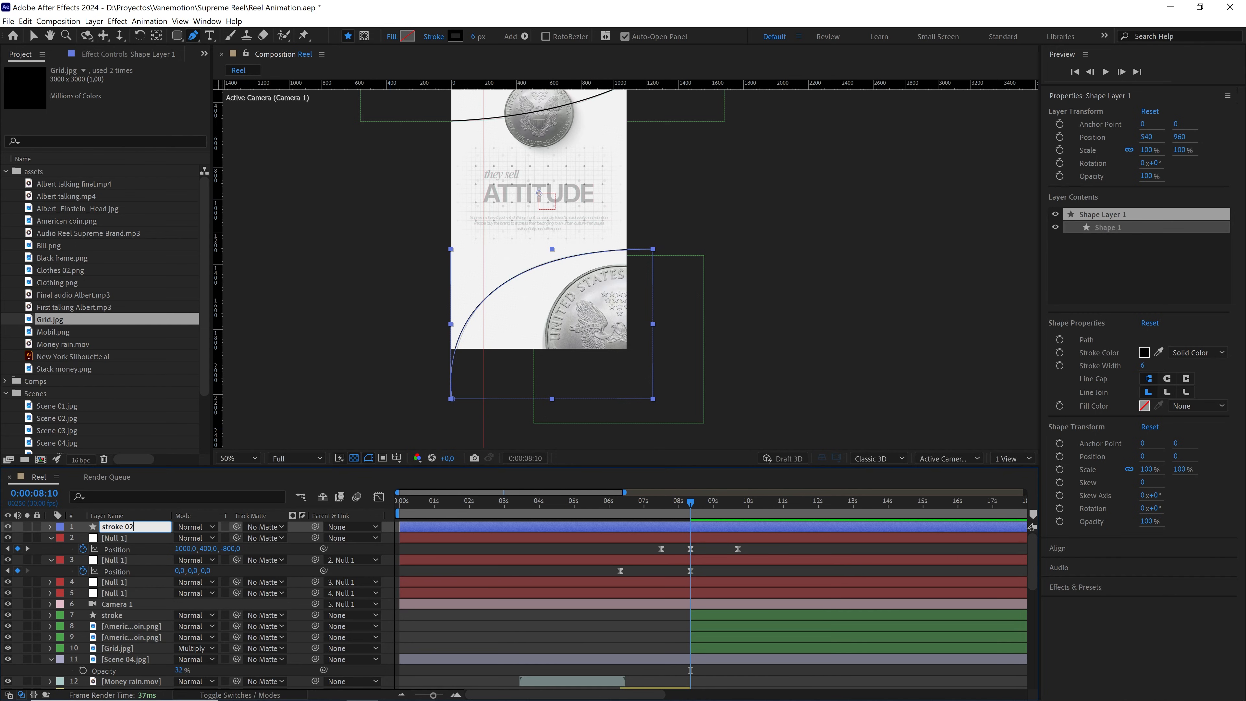
click(60, 526)
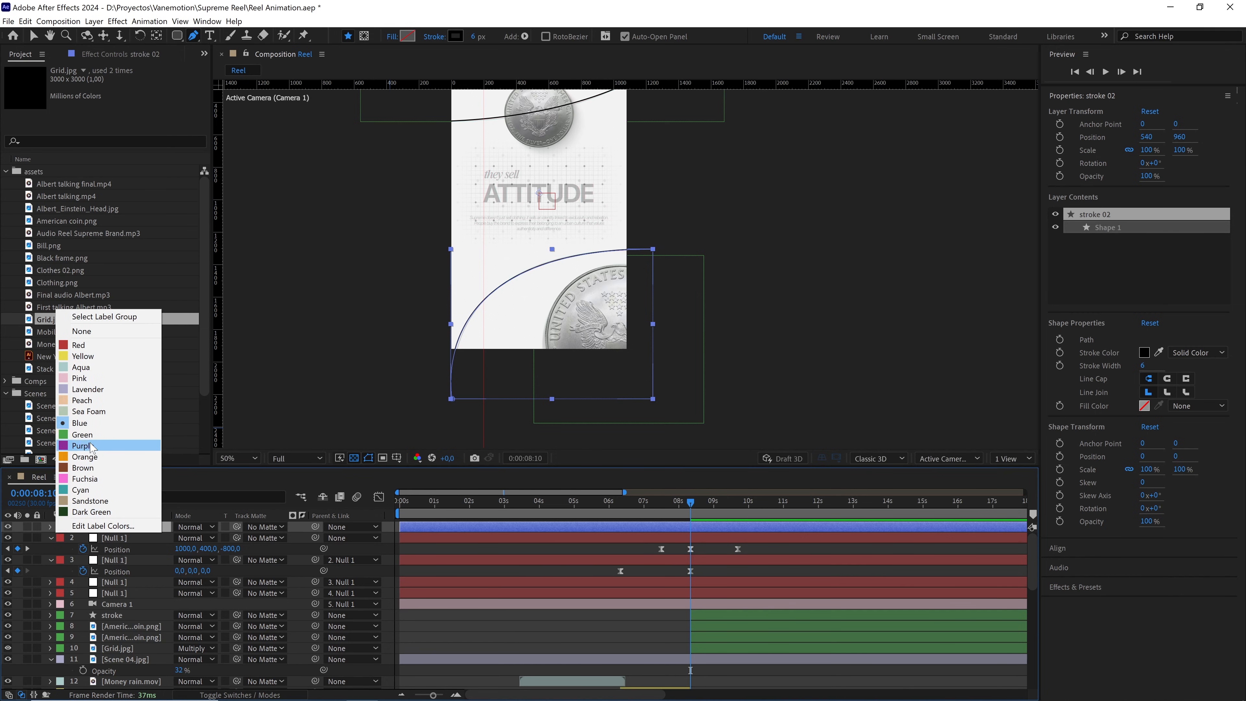
click(98, 435)
Trim the stroke 02 layer's start to 0:00:08:10 and move both stroke layers directly below Grid.jpg in the layer order
drag(402, 526, 690, 526)
drag(150, 531, 135, 614)
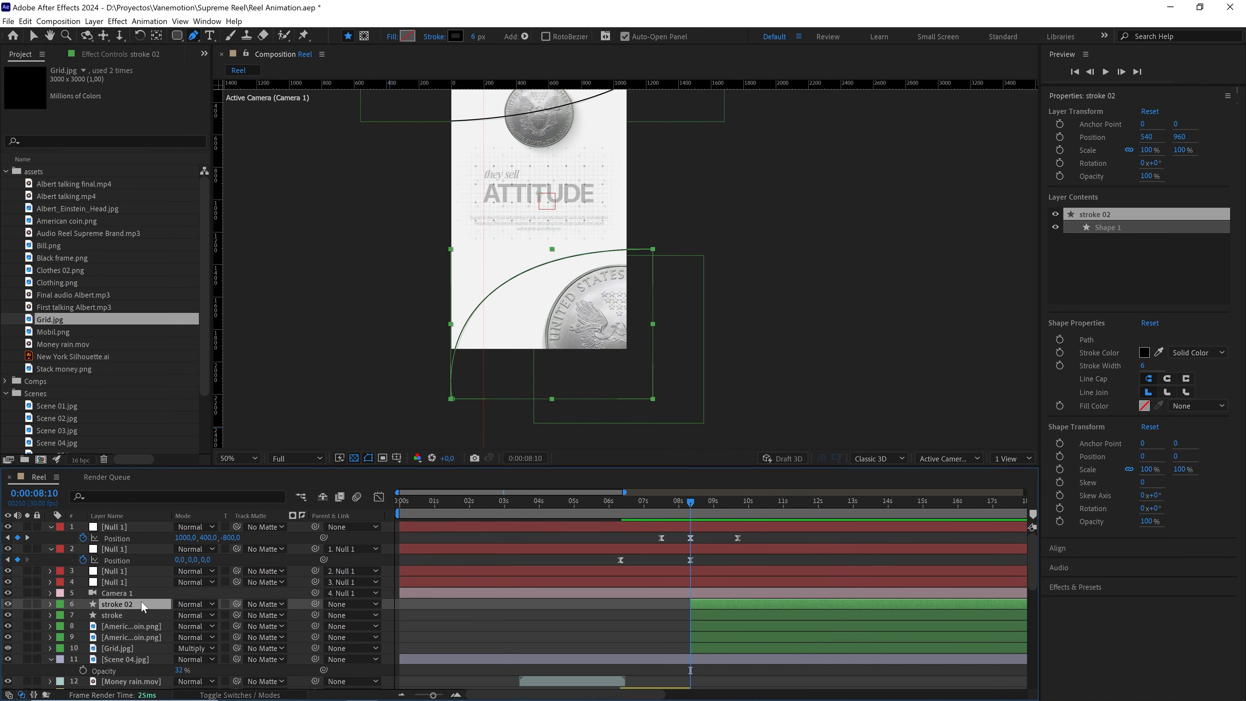
ctrl+click(148, 616)
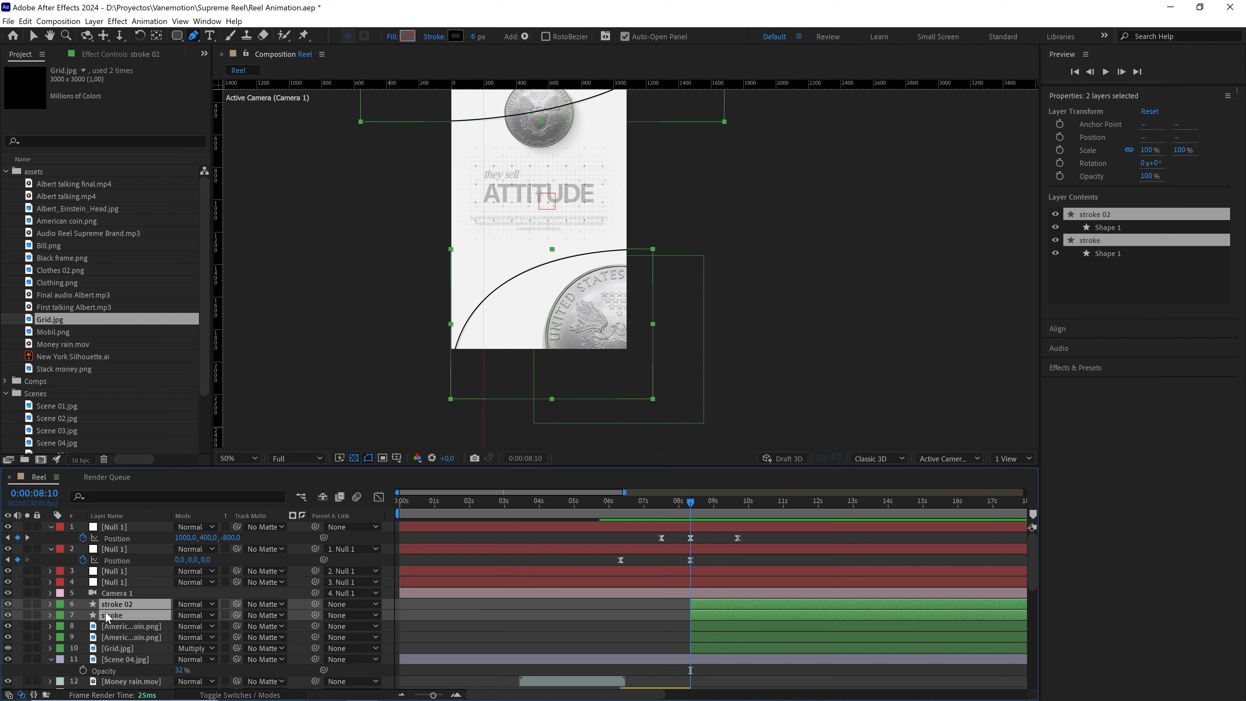
drag(108, 616, 127, 655)
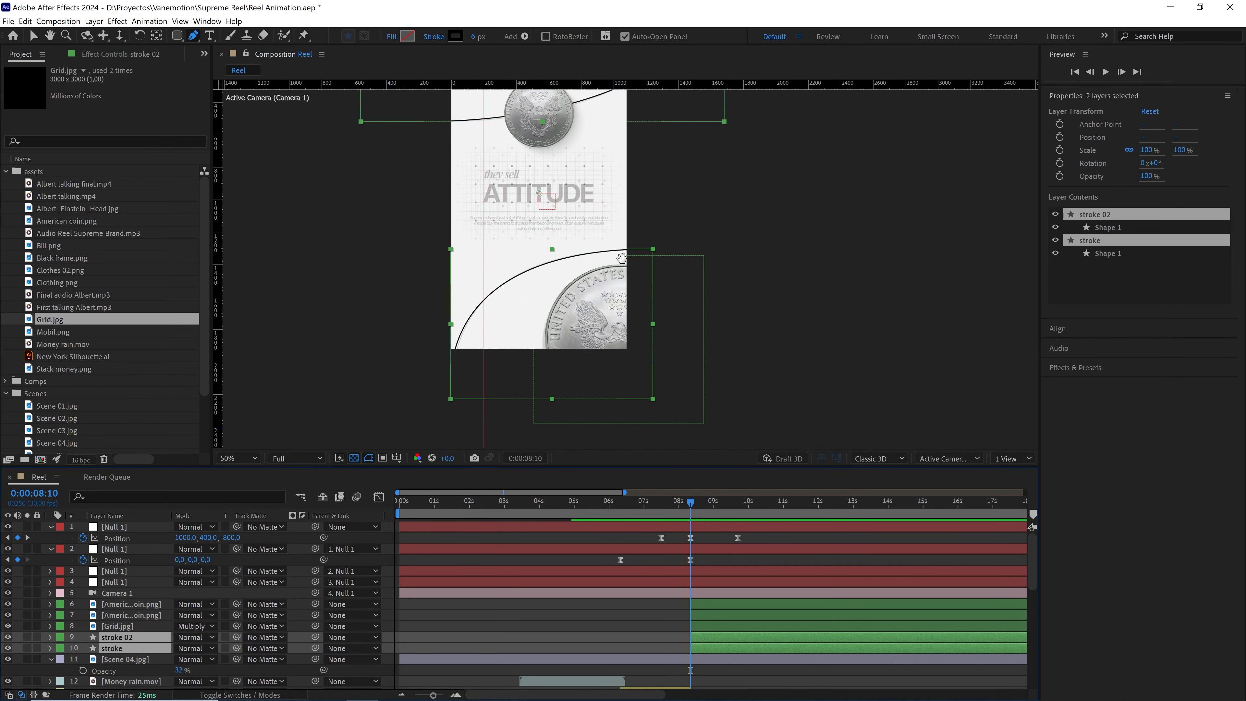
drag(618, 233, 648, 327)
key(g)
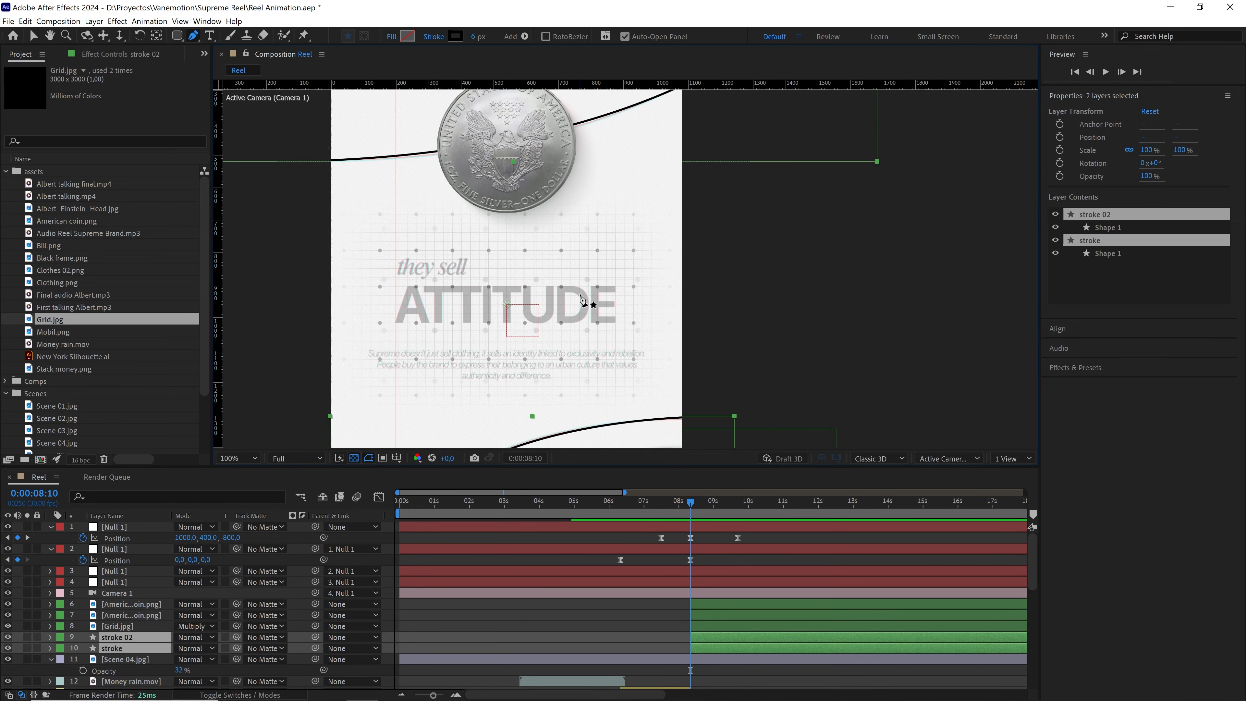
scroll(623, 345, down, 3)
key(F2)
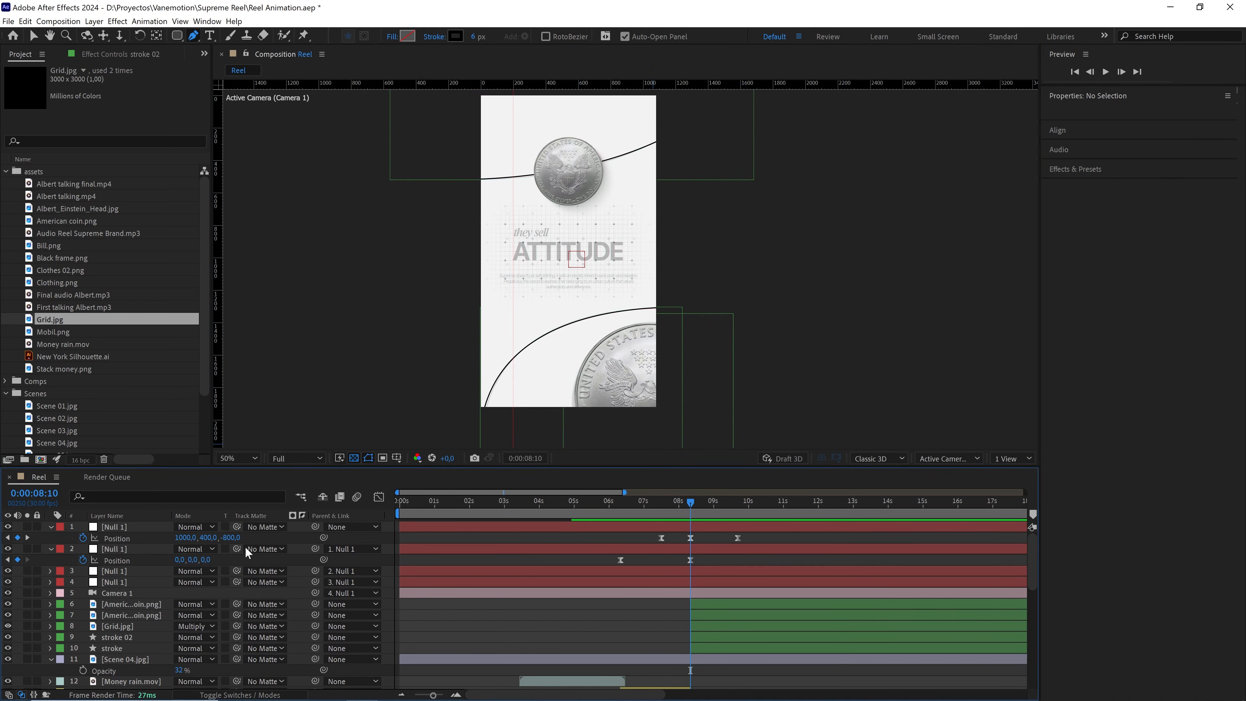
Duplicate the "thet don´t just sell 2" and CLOTHES 2 text layers and move the copies directly below Camera 1
scroll(152, 609, down, 3)
click(135, 594)
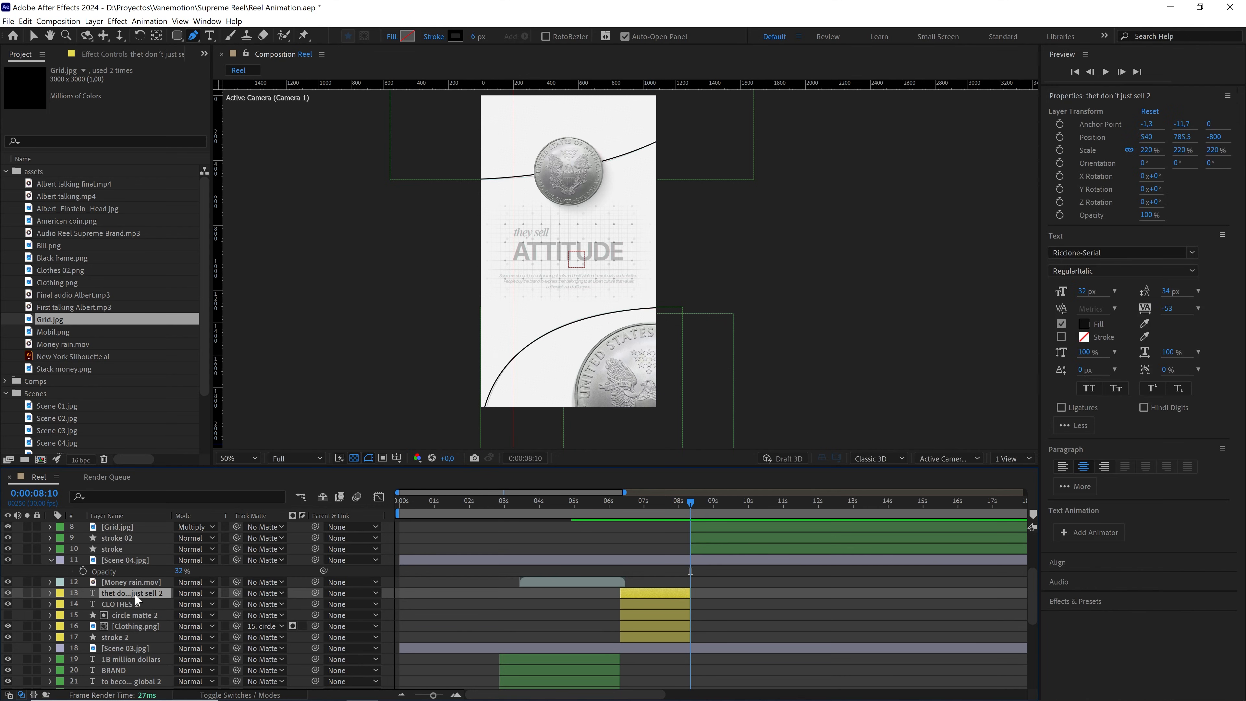
ctrl+click(122, 608)
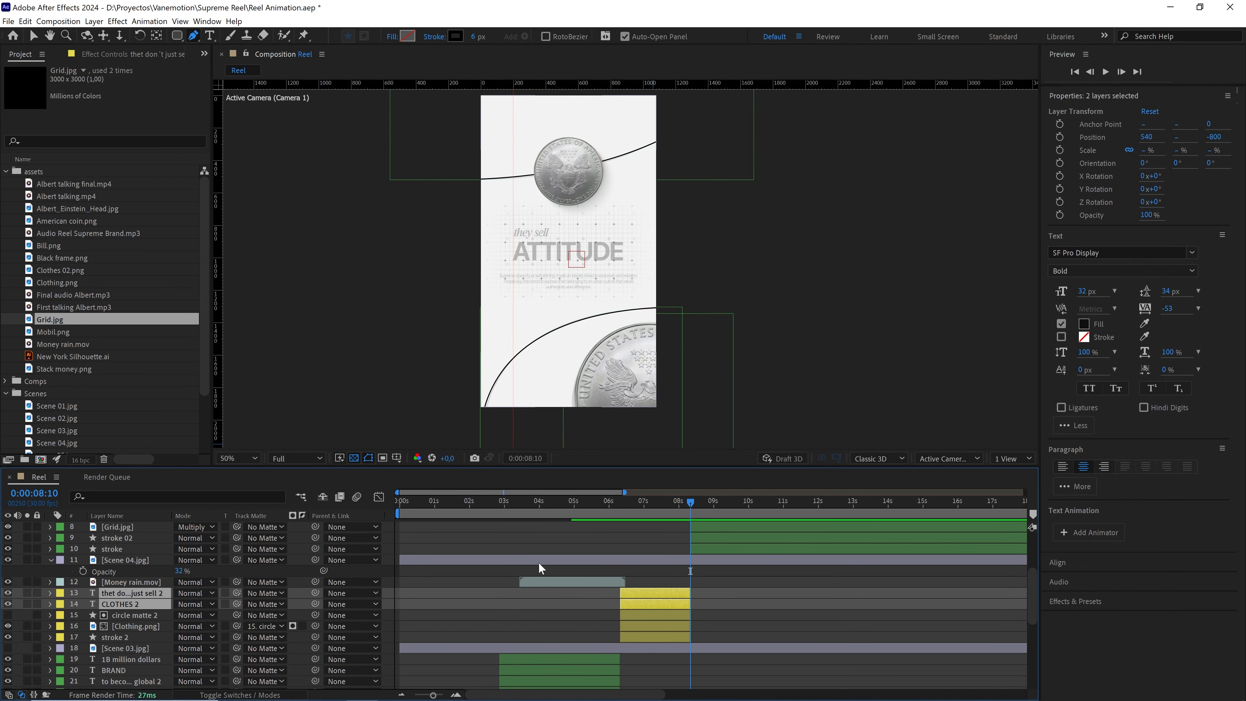
drag(679, 509, 737, 508)
scroll(728, 548, up, 2)
scroll(722, 529, up, 1)
scroll(138, 622, down, 2)
key(ctrl+d)
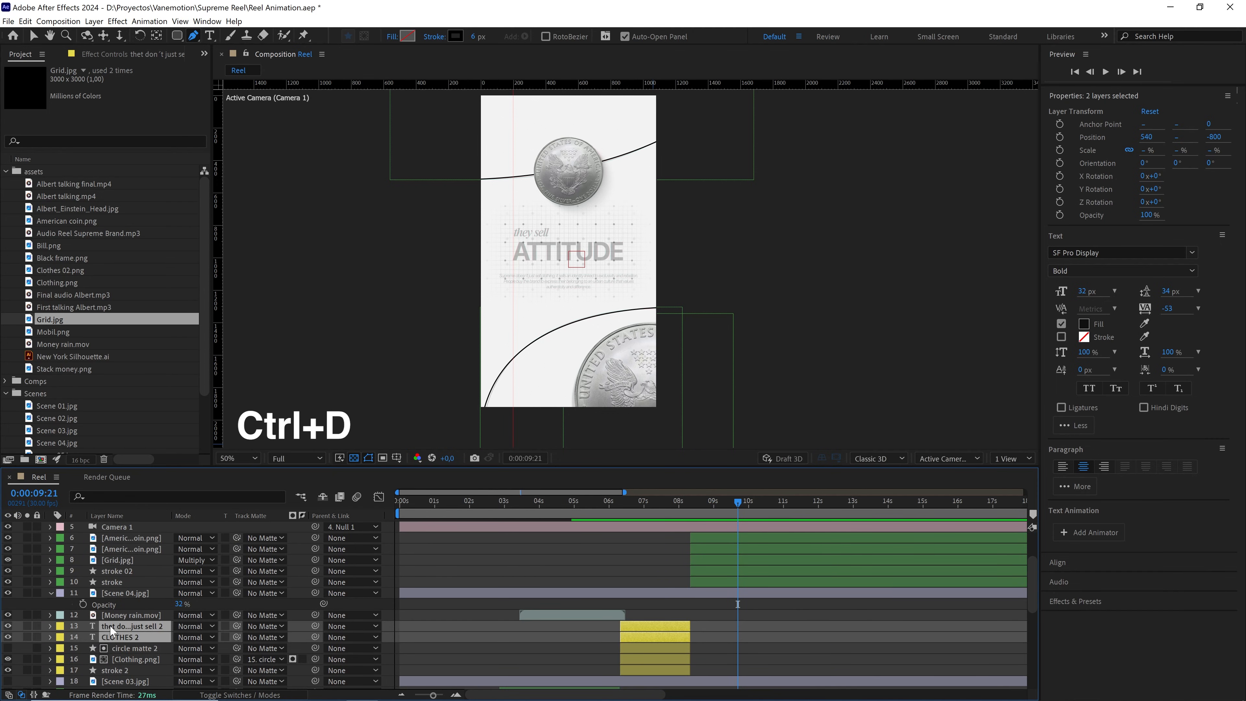
key(ctrl+d)
drag(135, 632, 125, 538)
Give the two duplicated text layers a green label and turn off their 3D layer switches
click(59, 540)
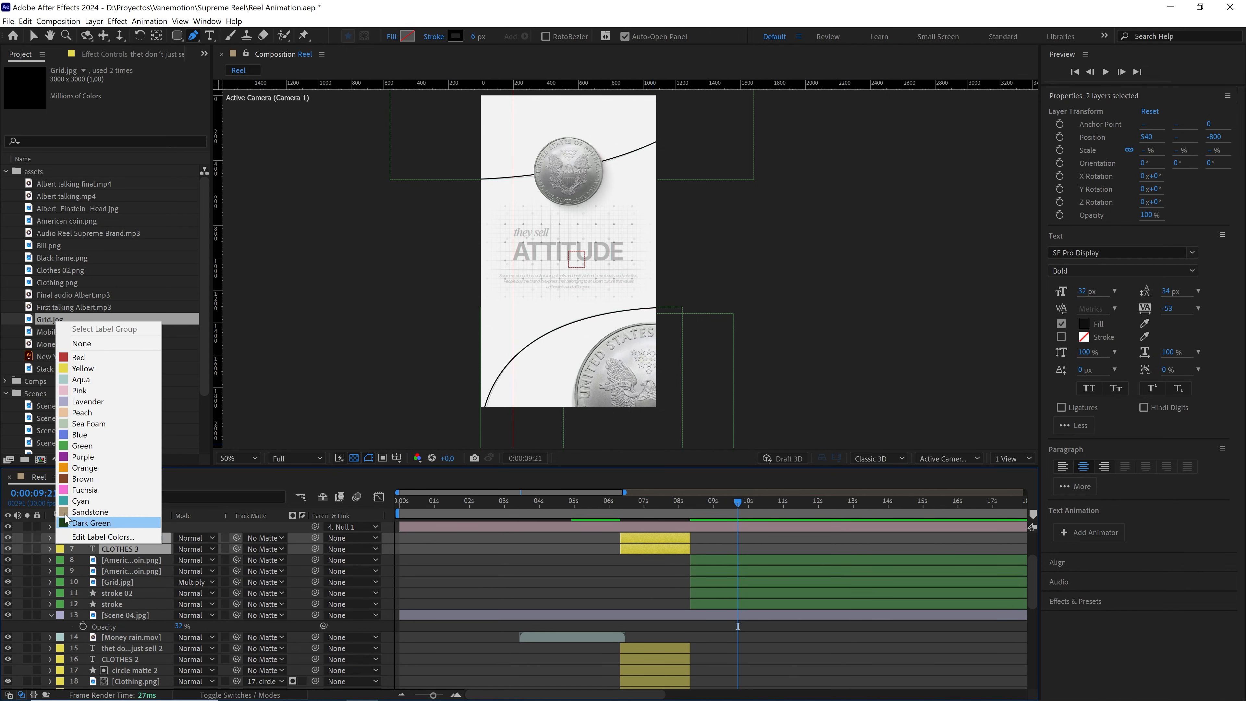
click(79, 444)
key(F4)
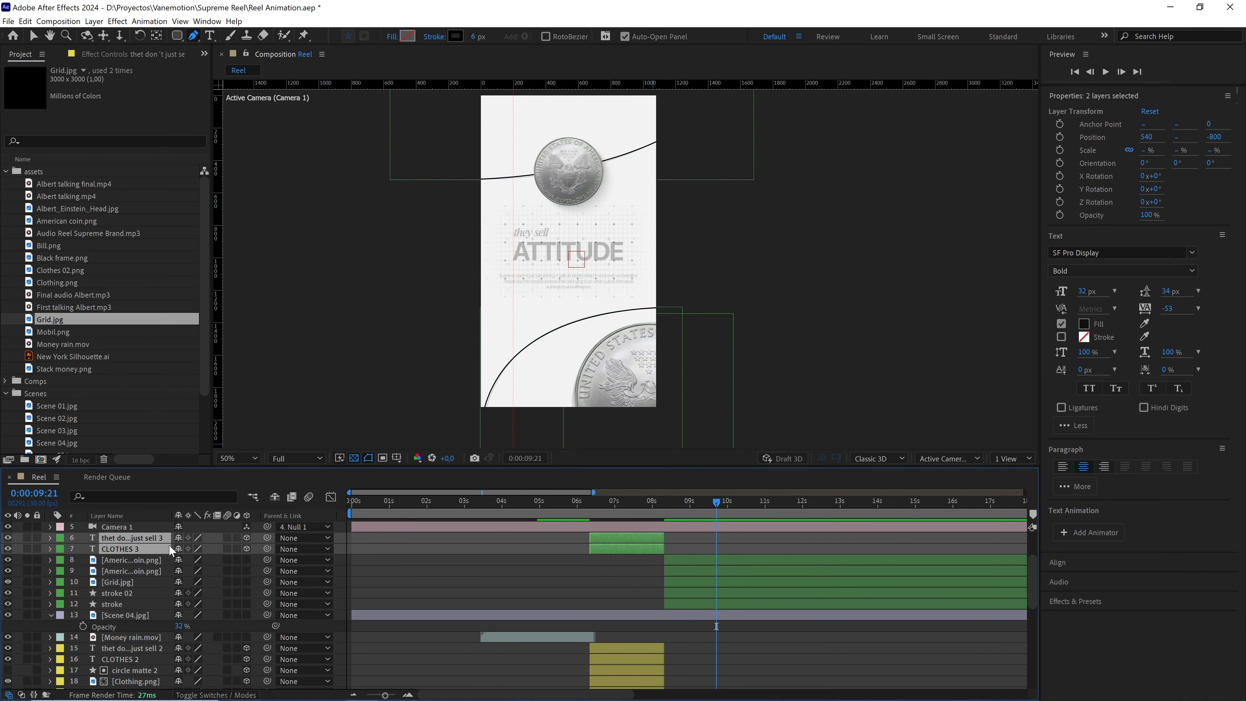
click(246, 539)
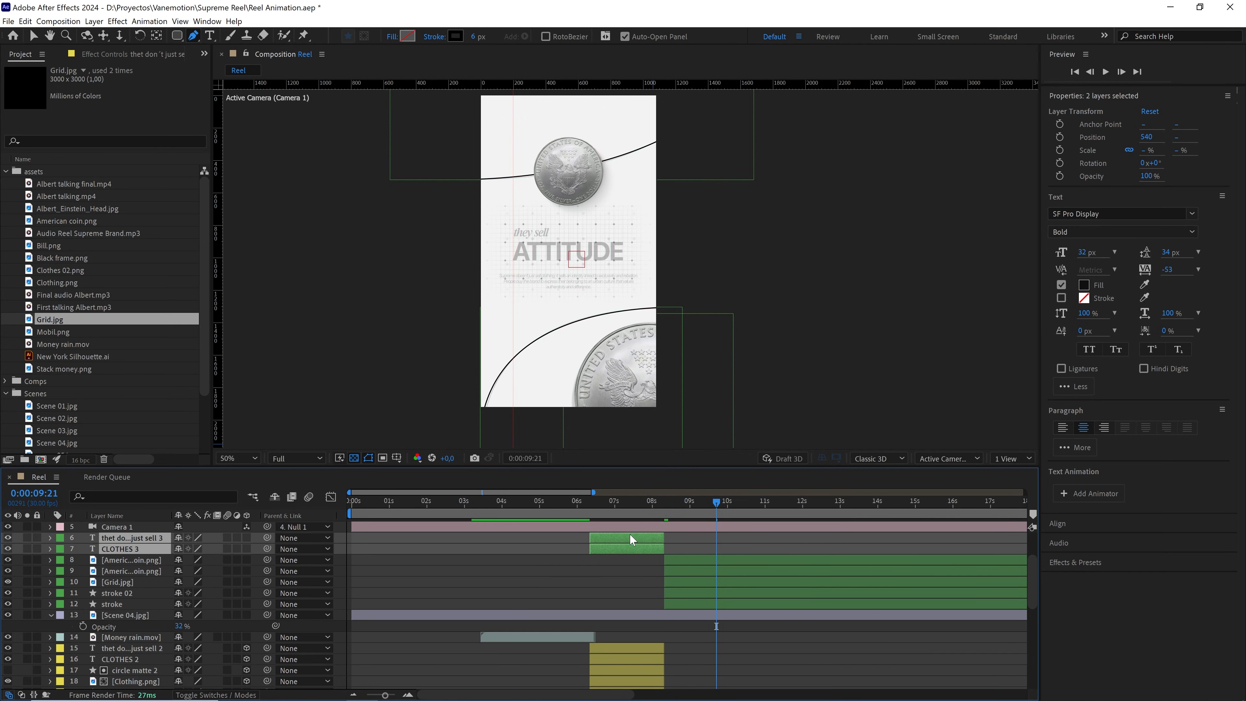
Shift both duplicated text layers to start at 0:00:08:10 and extend their ends to about 13.8 seconds
drag(630, 535, 683, 545)
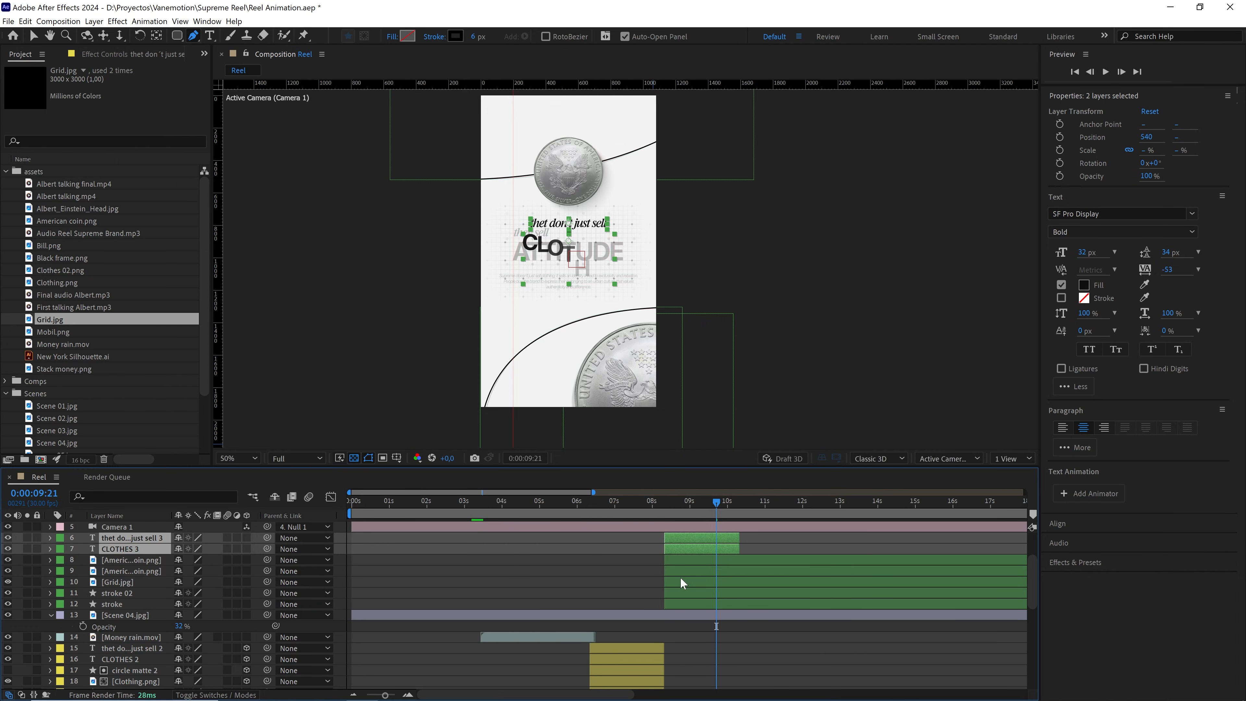
alt+scroll(681, 577, up, 5)
key(i)
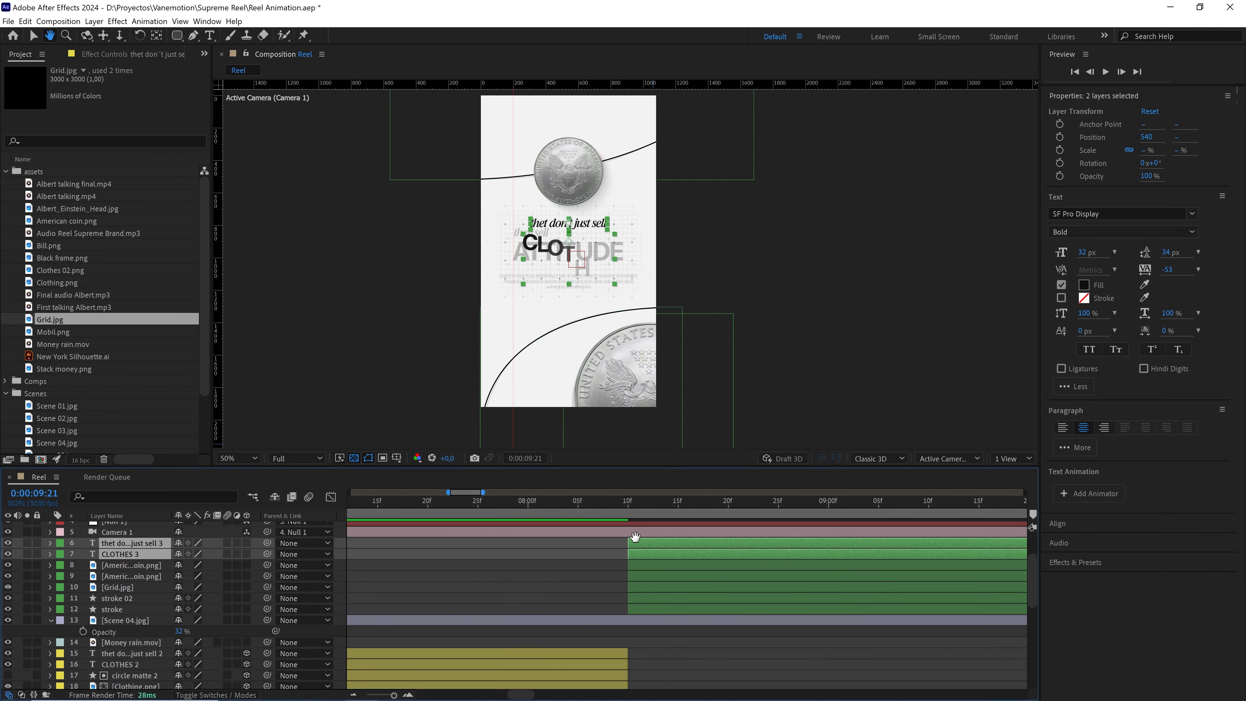
alt+scroll(661, 571, down, 6)
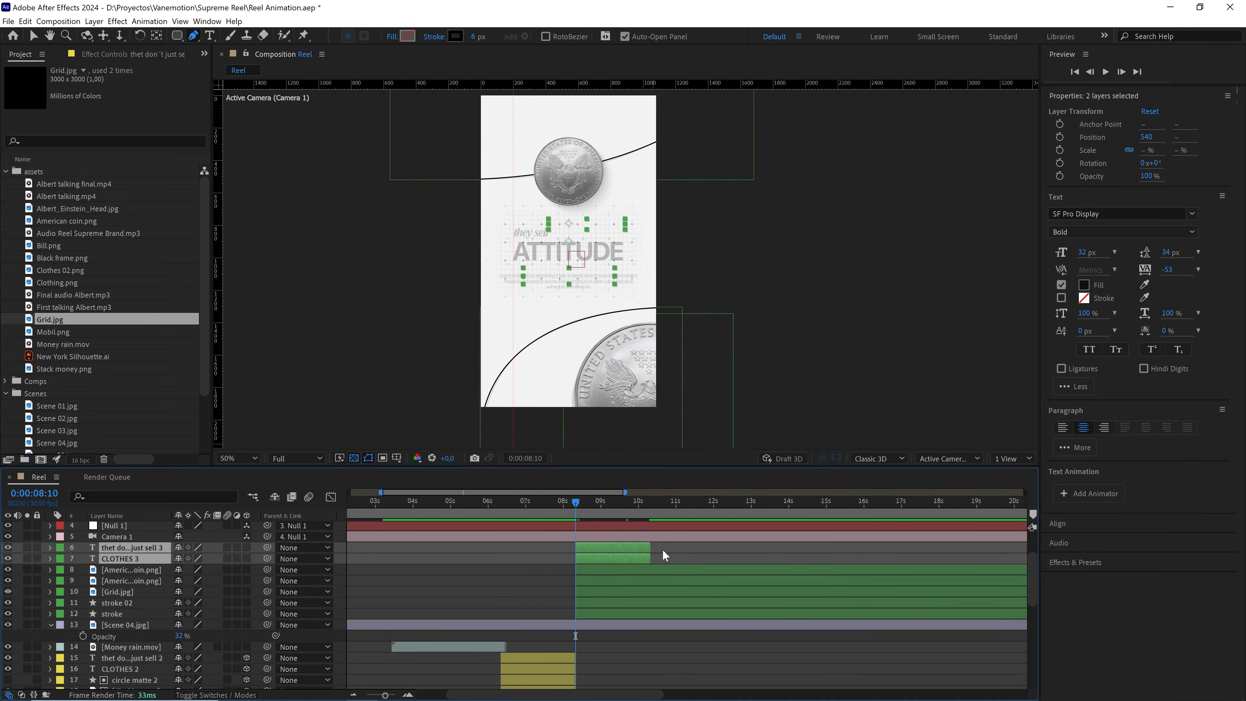
drag(651, 547, 780, 547)
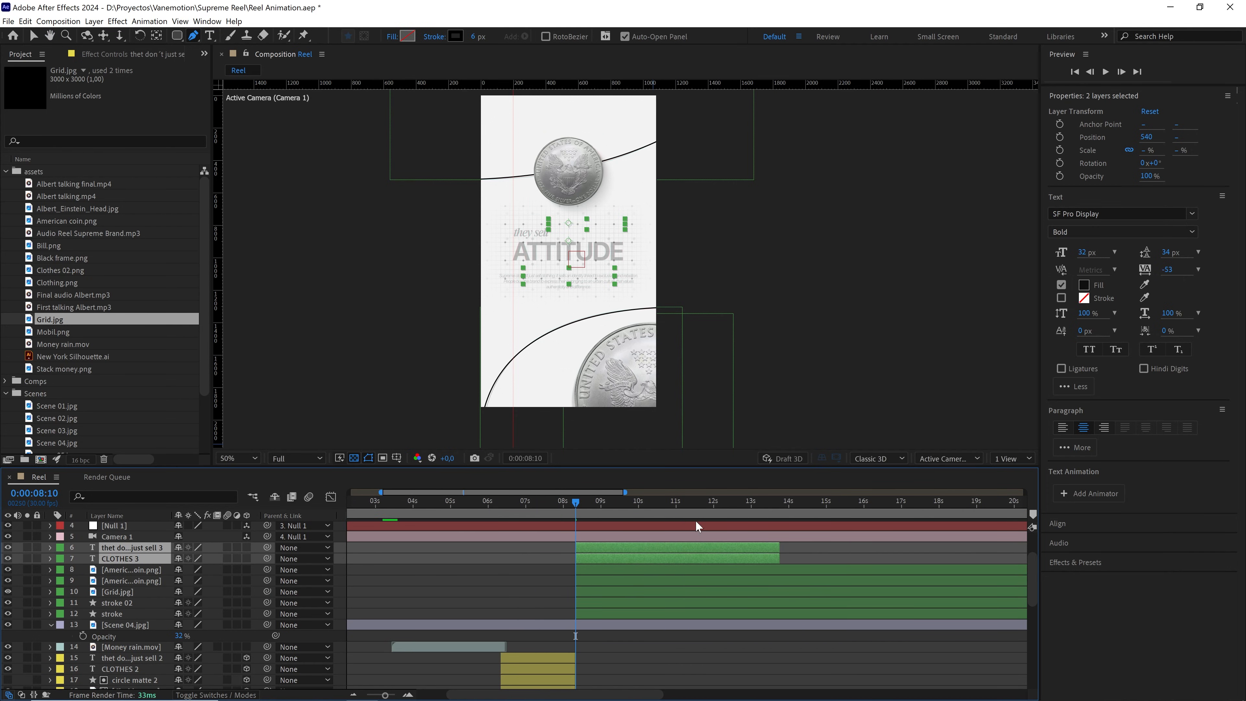
click(555, 550)
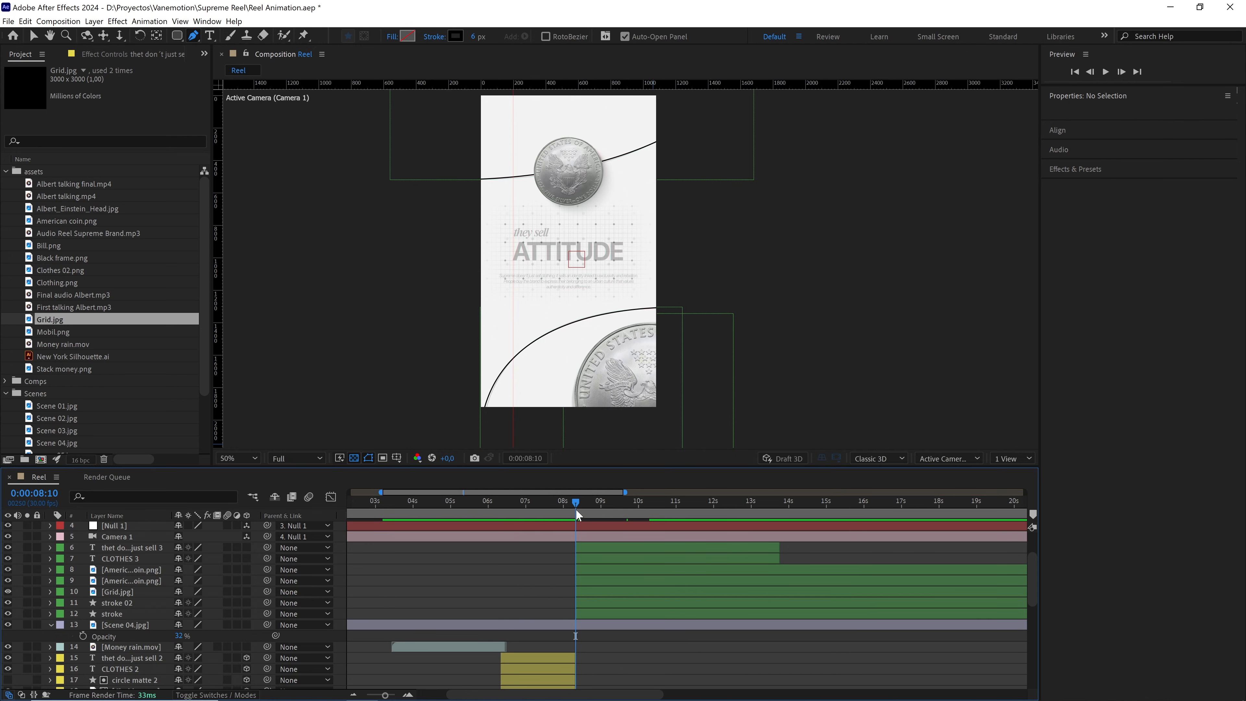
Reveal the animated properties of the two duplicated text layers in the timeline
click(596, 549)
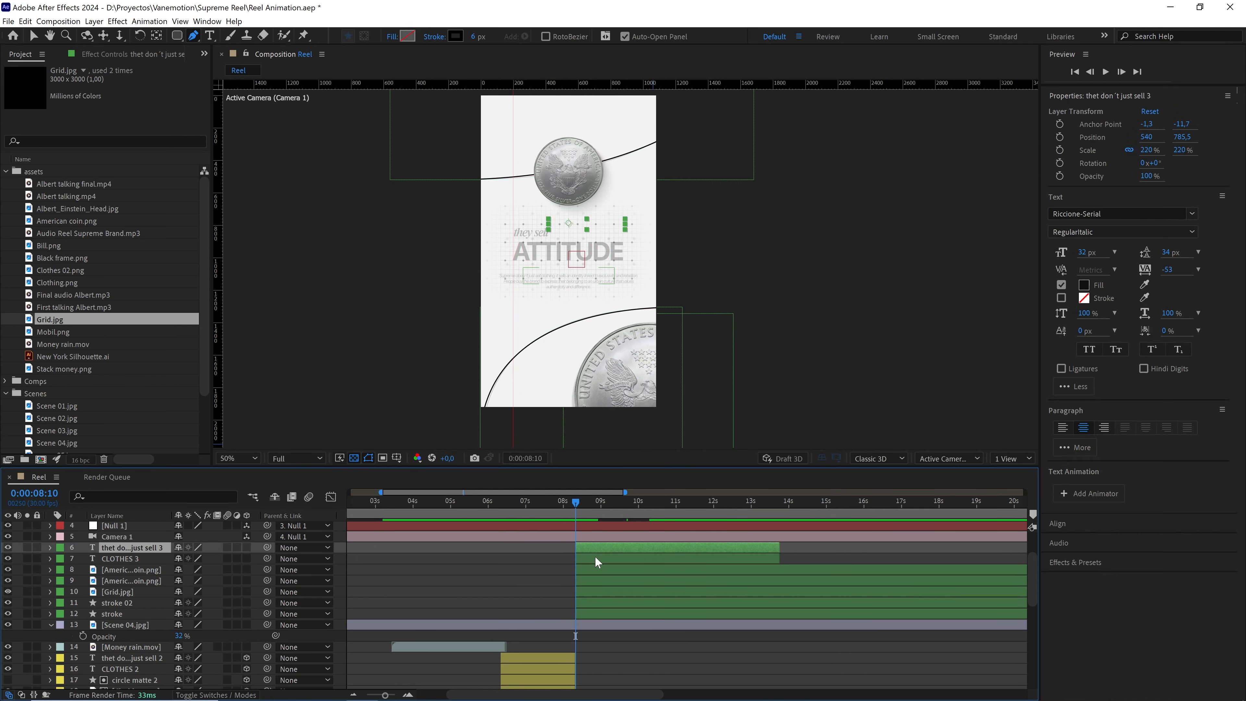
shift+click(597, 557)
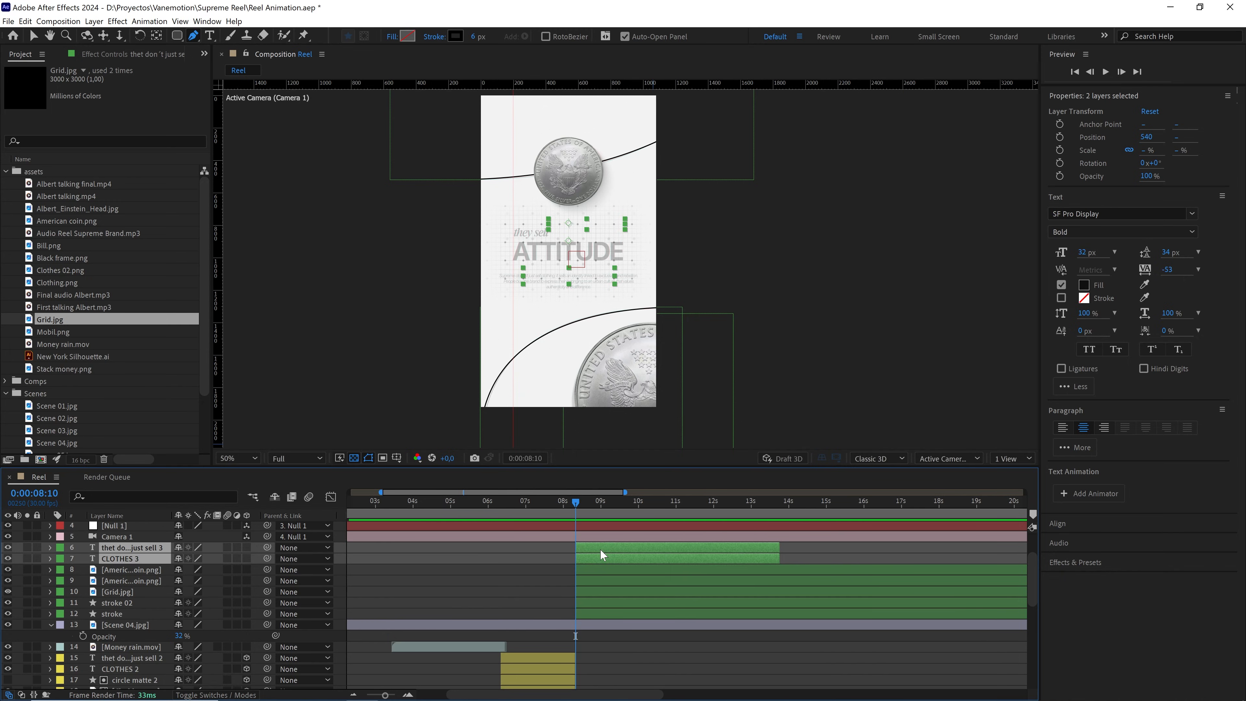
key(u)
click(554, 546)
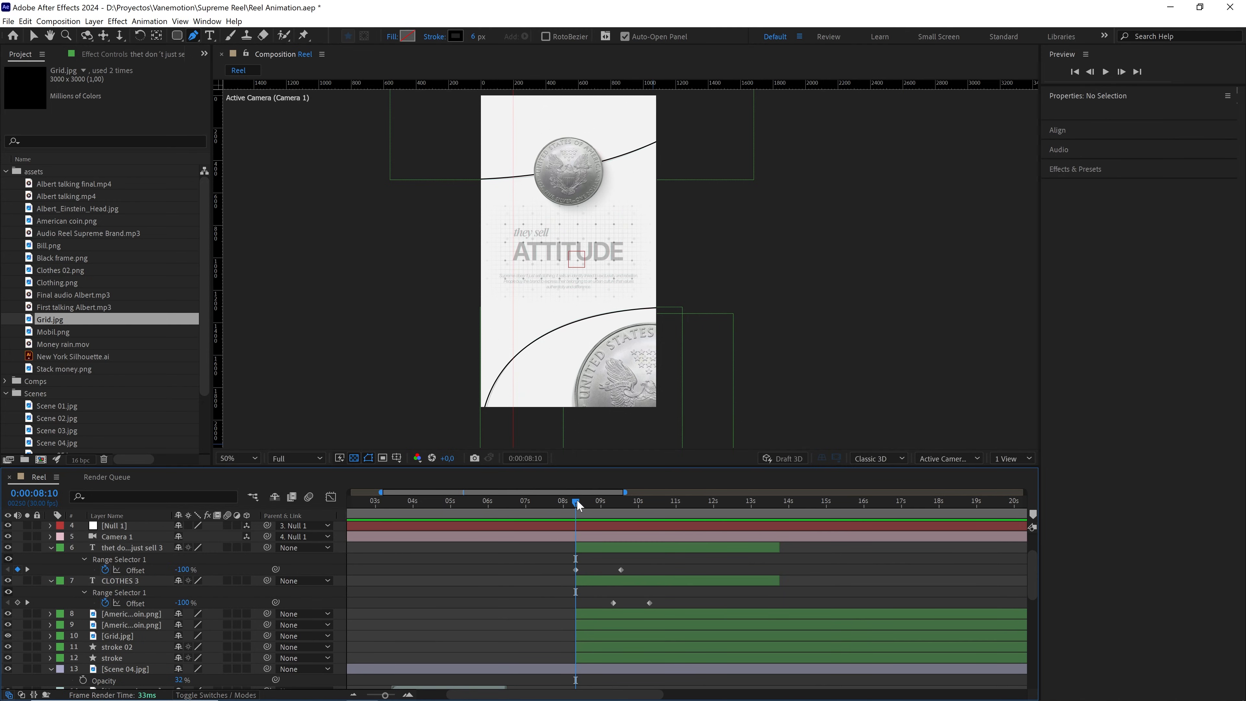
Hide the Scene 04.jpg reference and preview the duplicated texts' animation from 0:00:07:21, ending at 0:00:10:09
mouse_move(577, 506)
mouse_down()
mouse_move(593, 555)
mouse_move(558, 506)
mouse_move(578, 496)
mouse_up()
scroll(132, 636, down, 1)
click(112, 637)
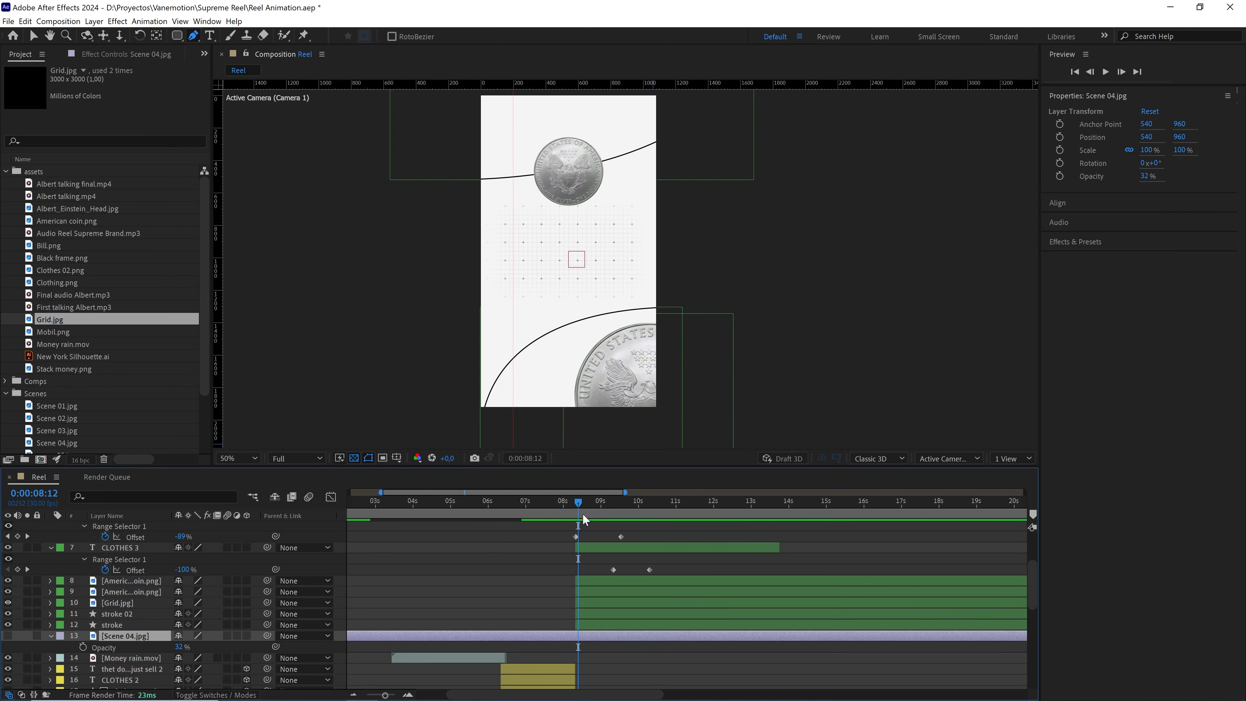
drag(580, 509, 552, 514)
key(space)
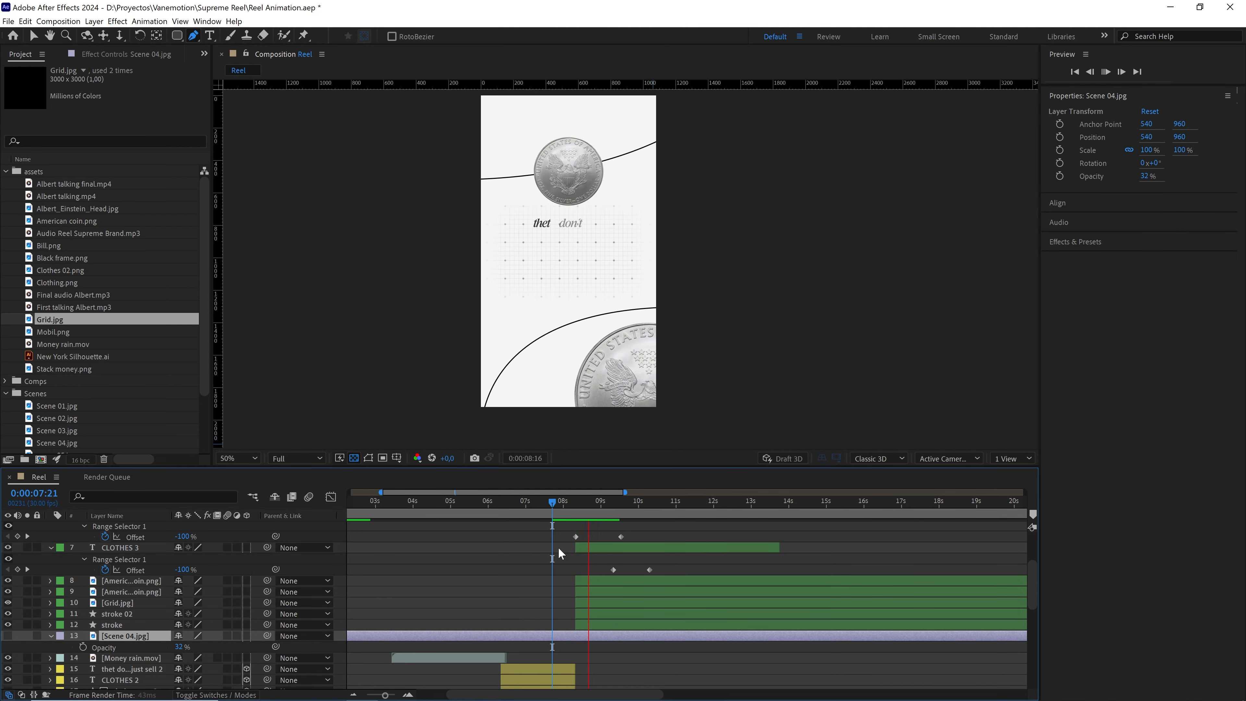
scroll(584, 587, up, 1)
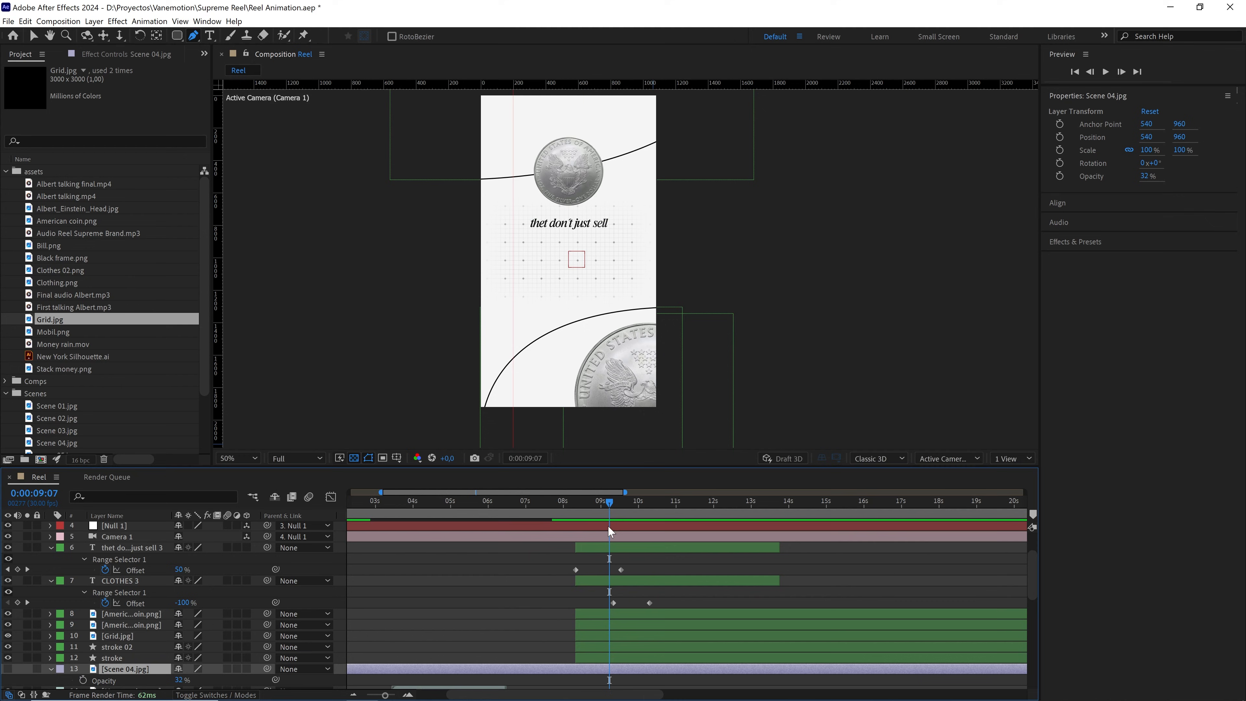
drag(608, 525, 645, 512)
scroll(628, 275, up, 2)
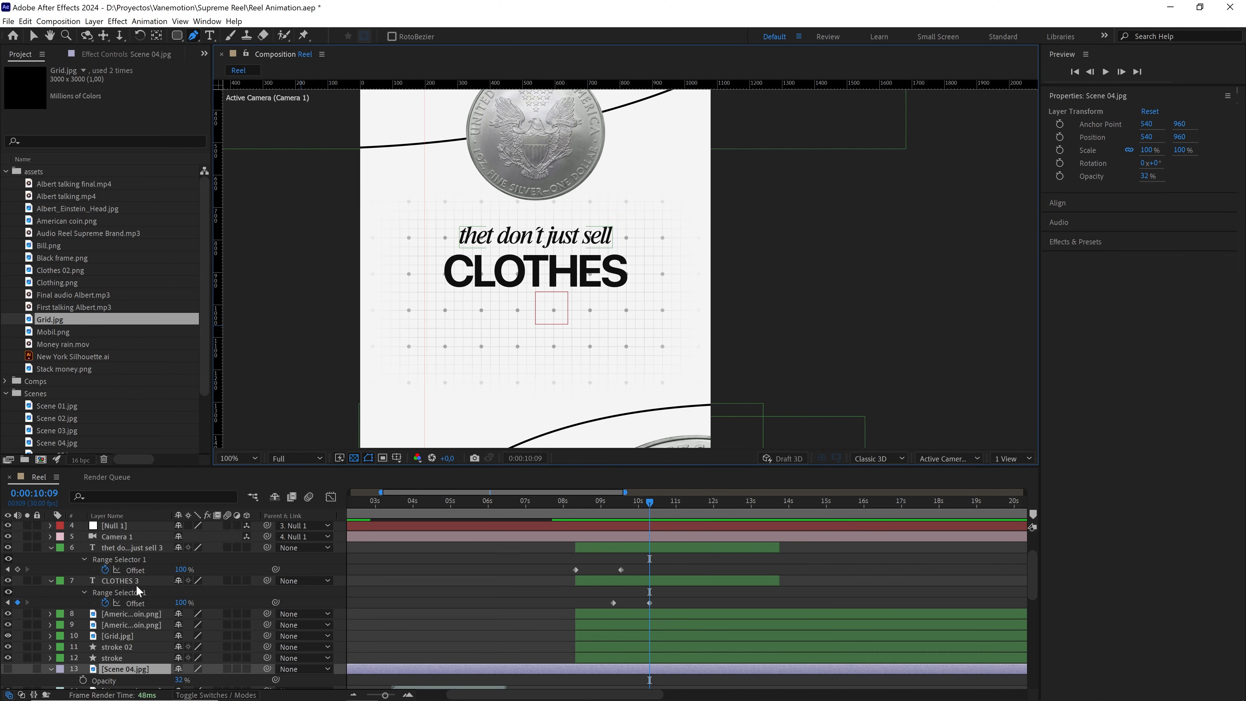
Show the Scene 04.jpg reference again and replace the duplicated italic text with "they sell"
click(8, 668)
key(period)
key(period)
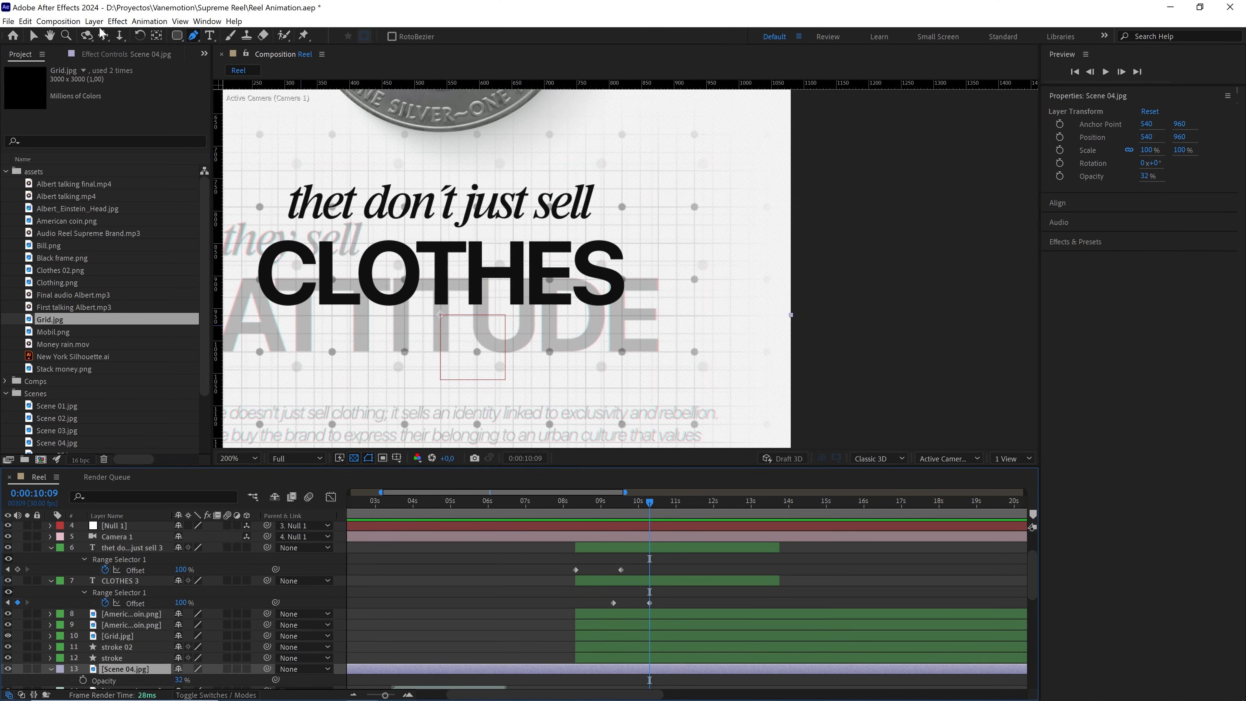
click(33, 35)
click(629, 548)
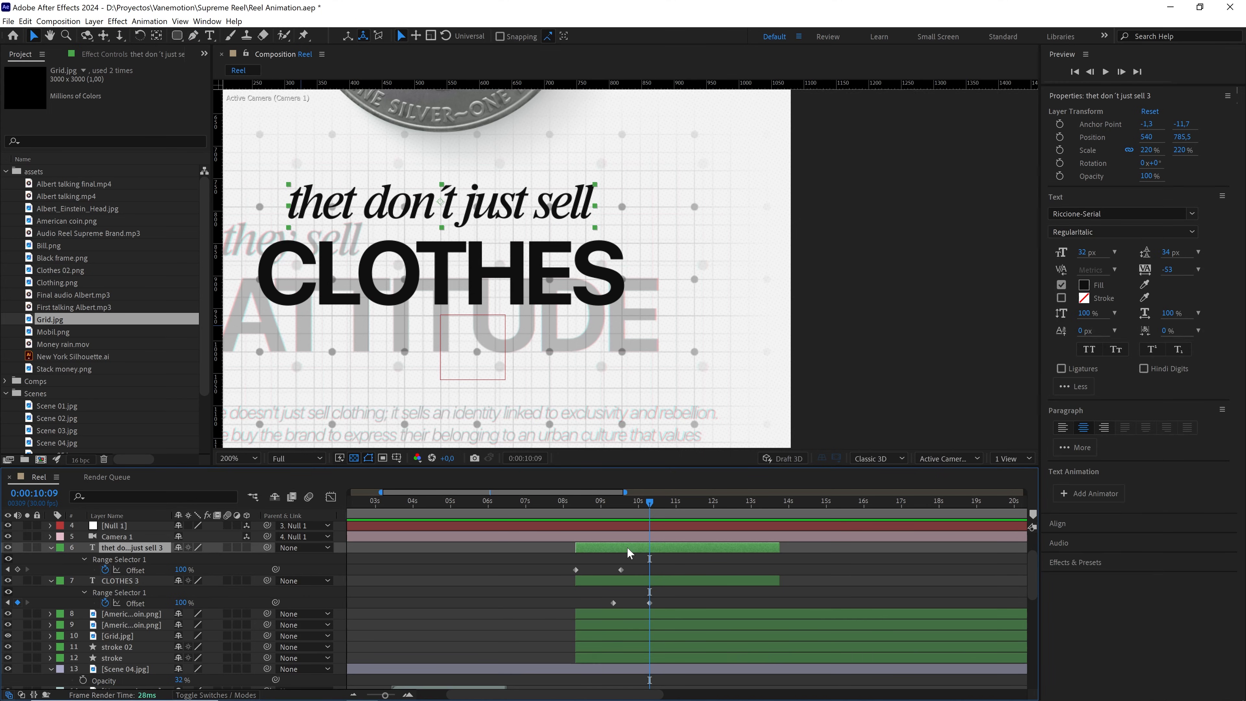
drag(564, 235, 771, 241)
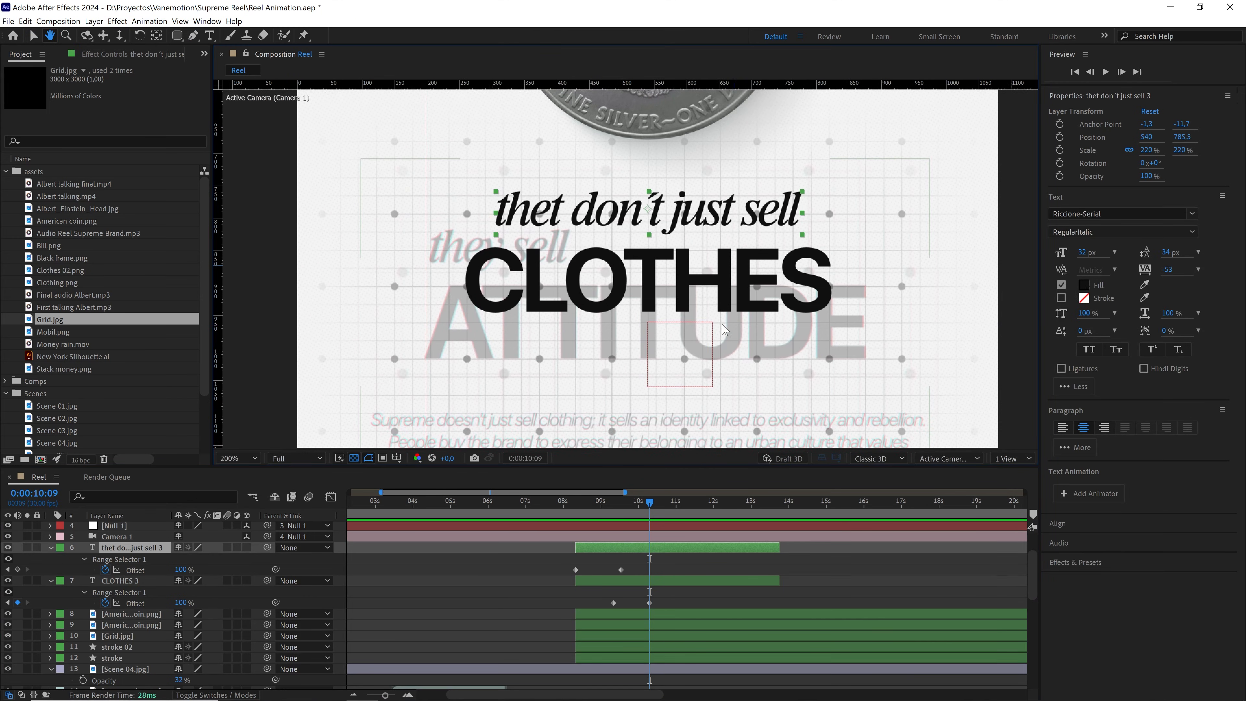
double_click(650, 548)
text(they s)
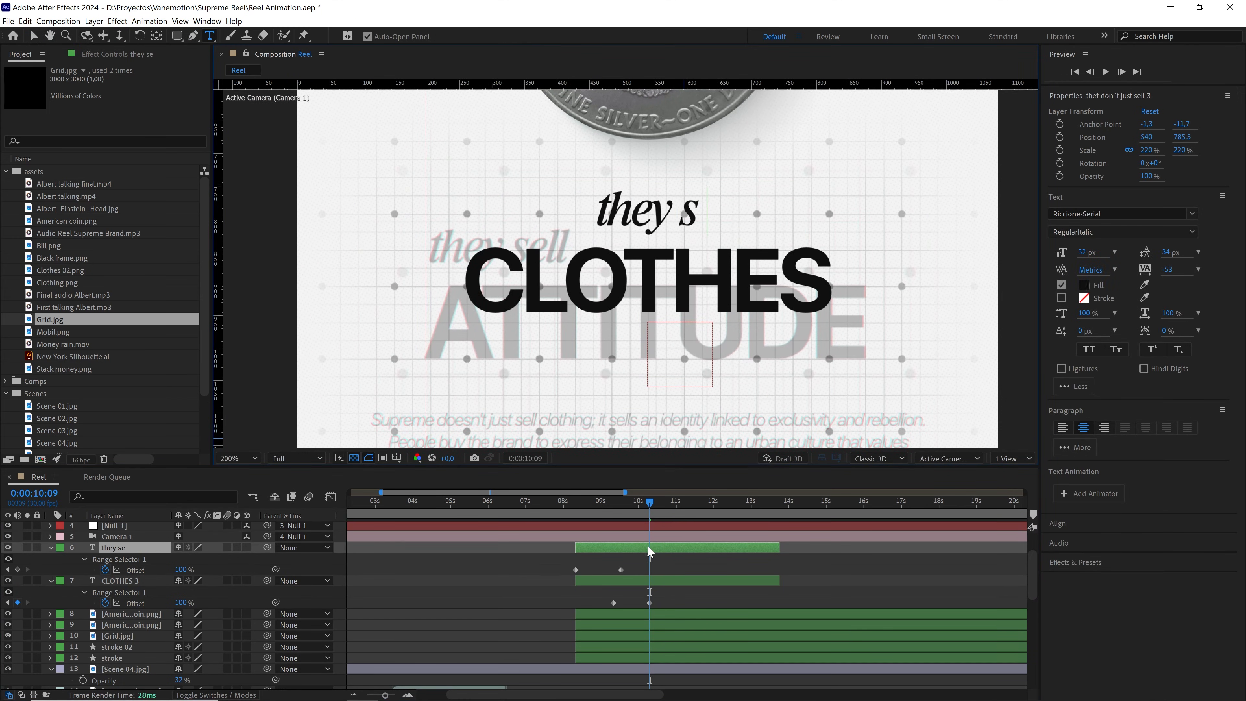
text(ell)
Replace the text of the CLOTHES 3 layer with "ATTITUDE"
double_click(680, 581)
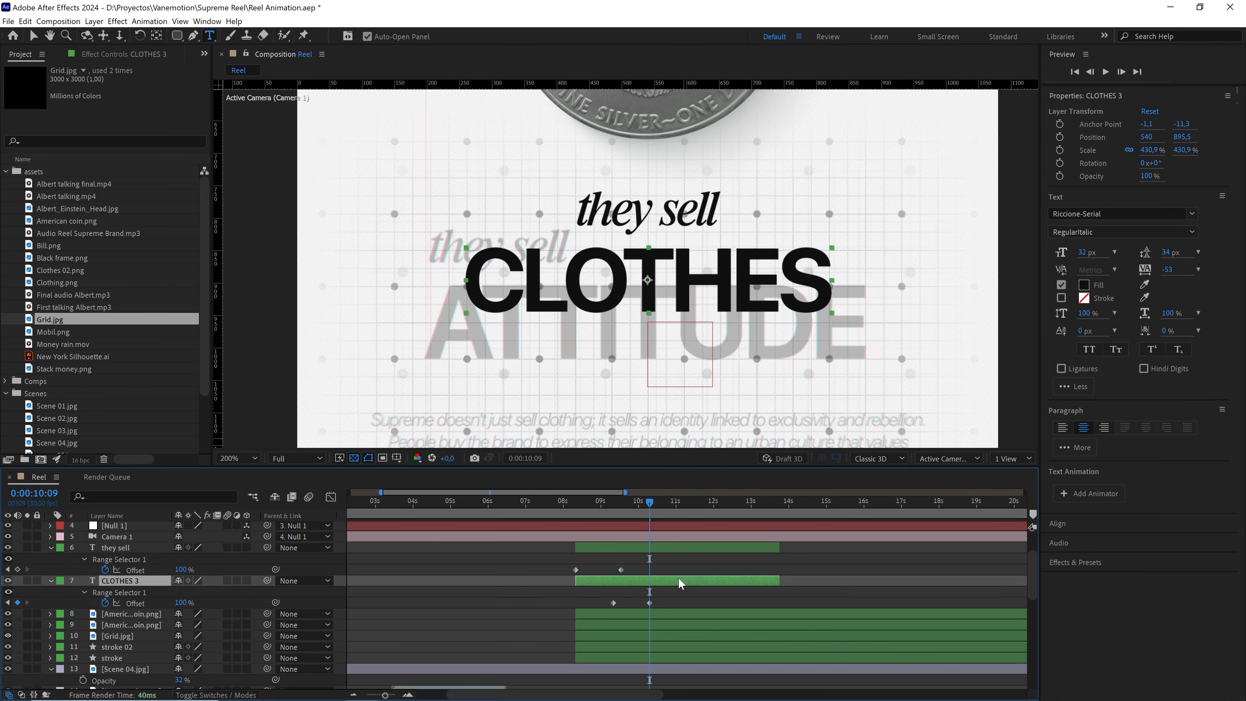
text(A)
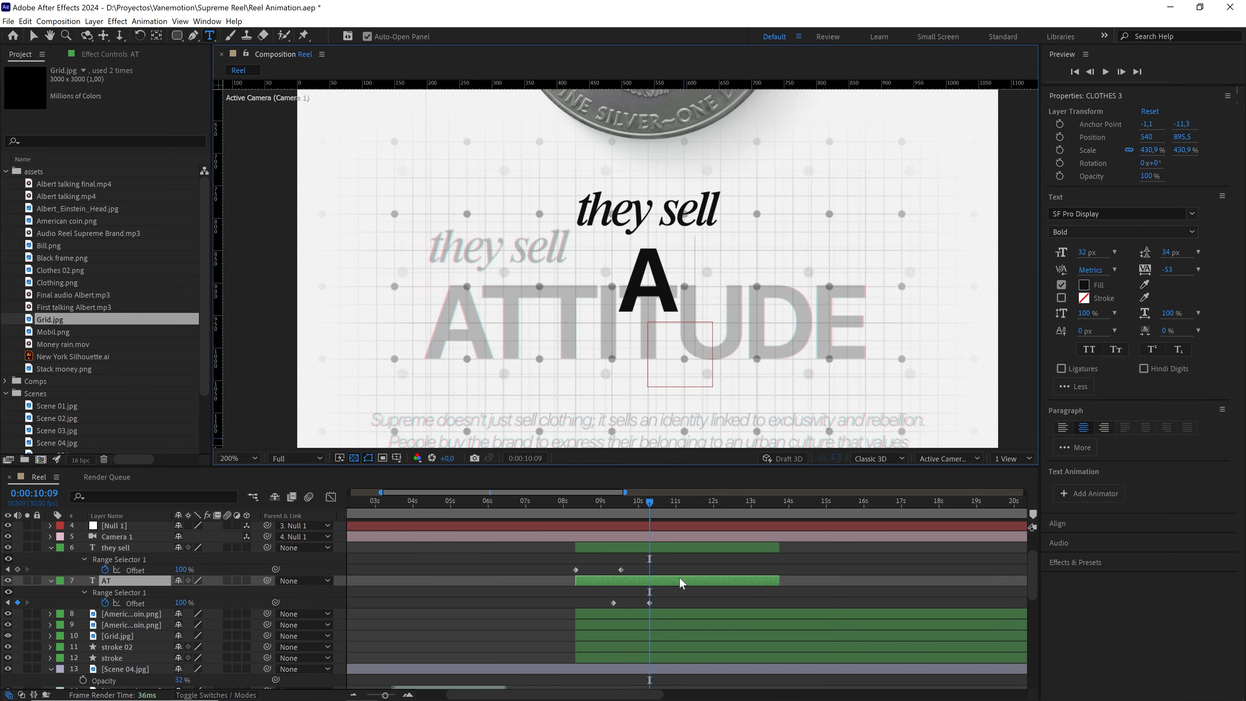
text(TTITUDE)
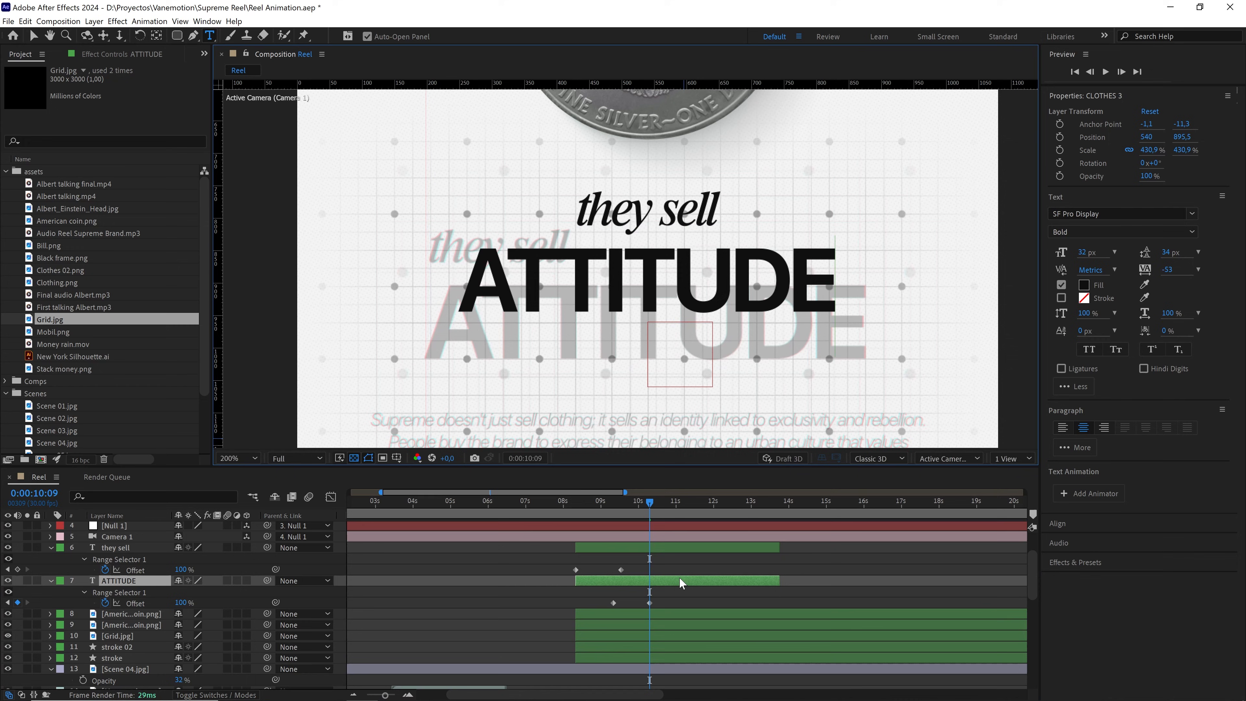
Center the ATTITUDE text and its anchor point in the composition, scaling the text to 500.7% to match the reference
click(33, 36)
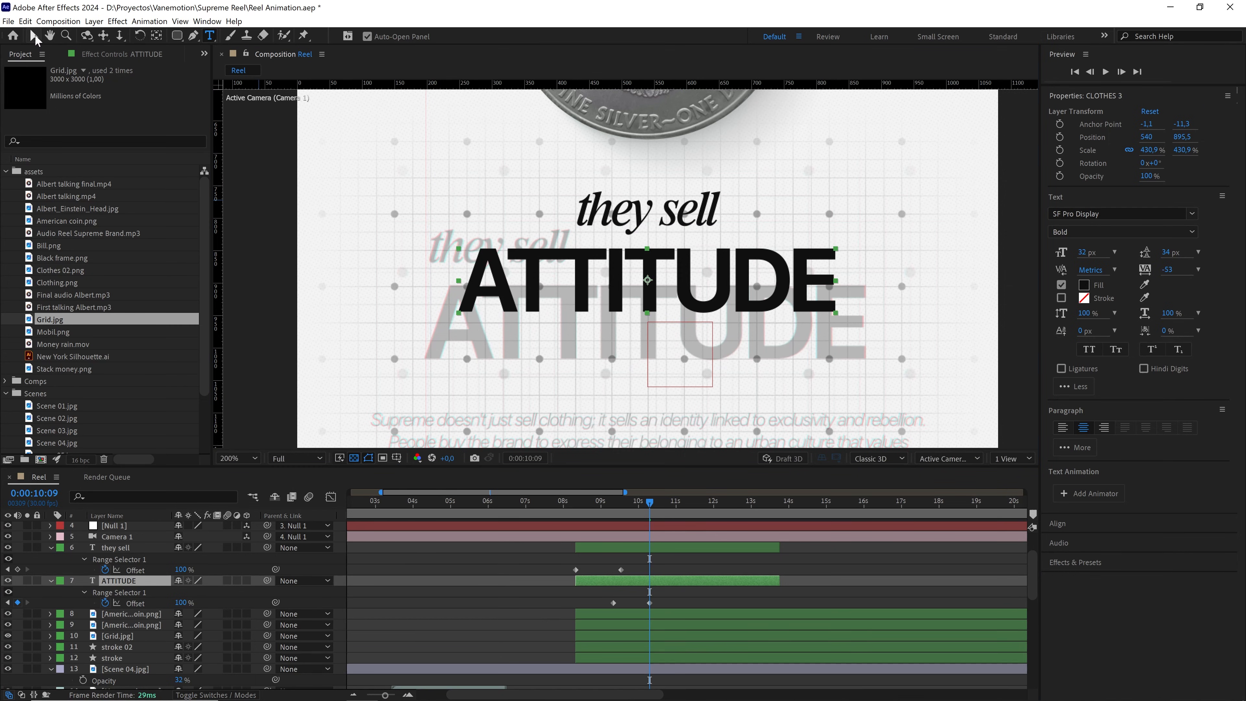
scroll(664, 268, up, 2)
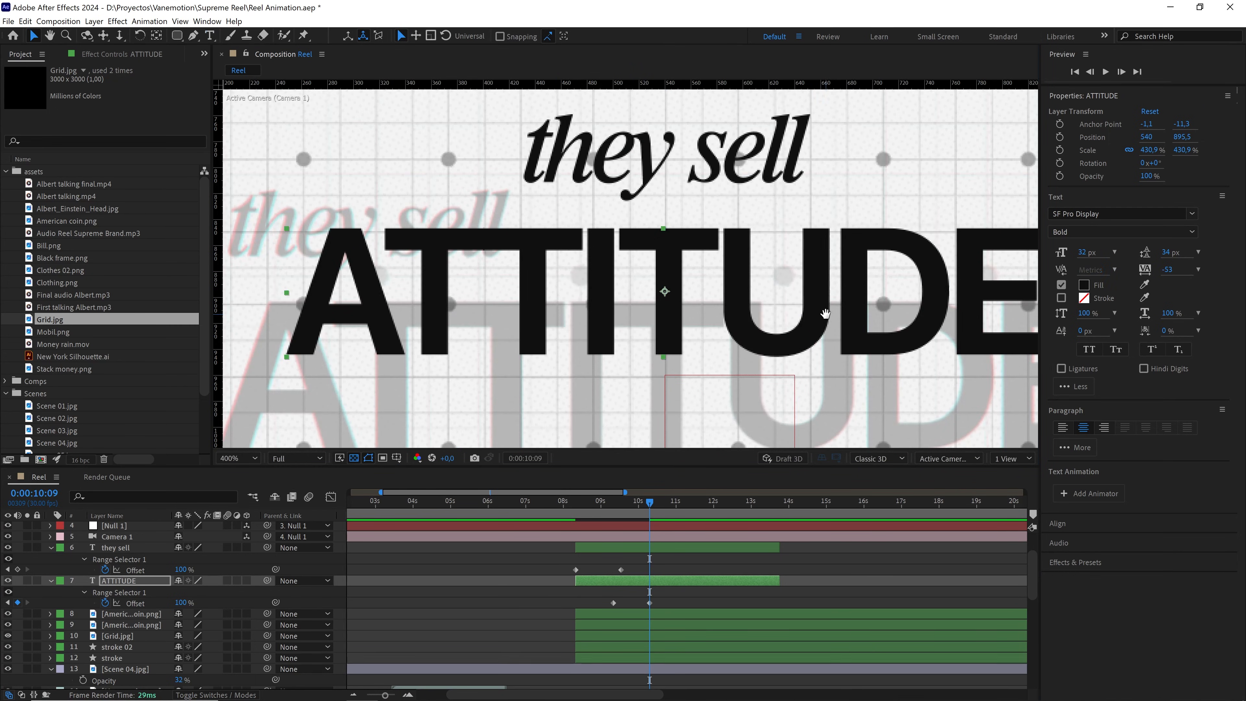
drag(825, 314, 747, 289)
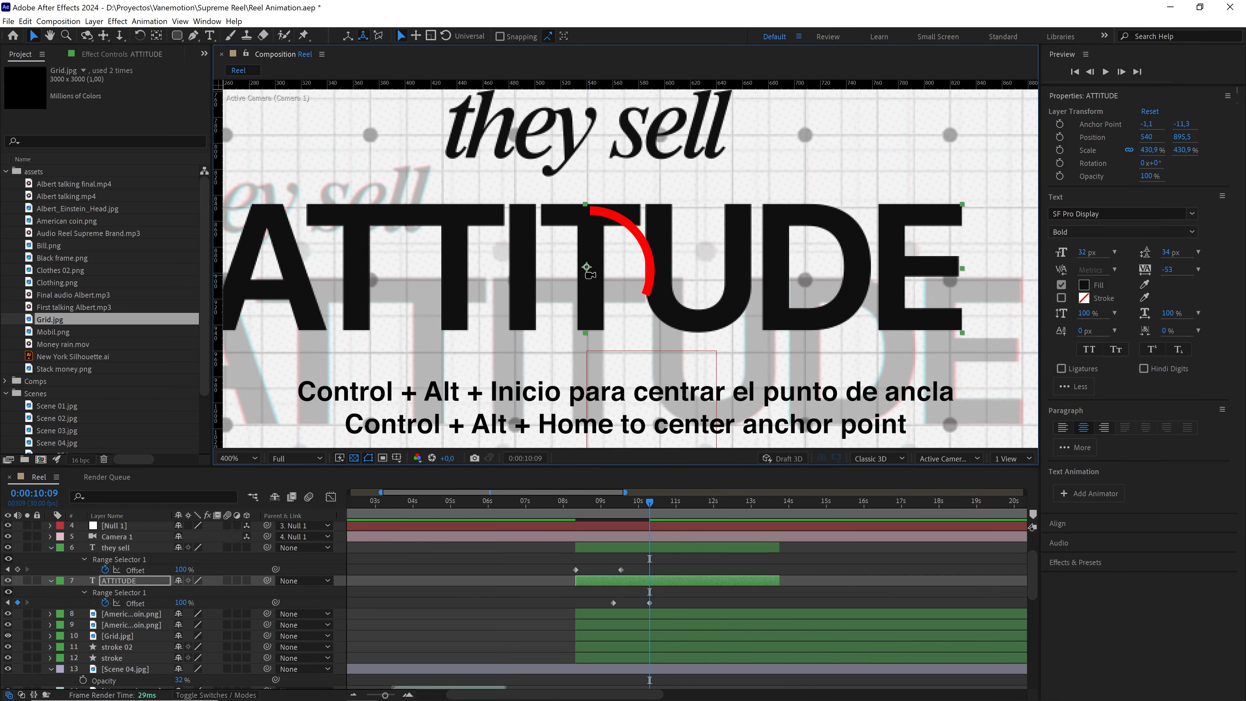
key(ctrl+alt+Home)
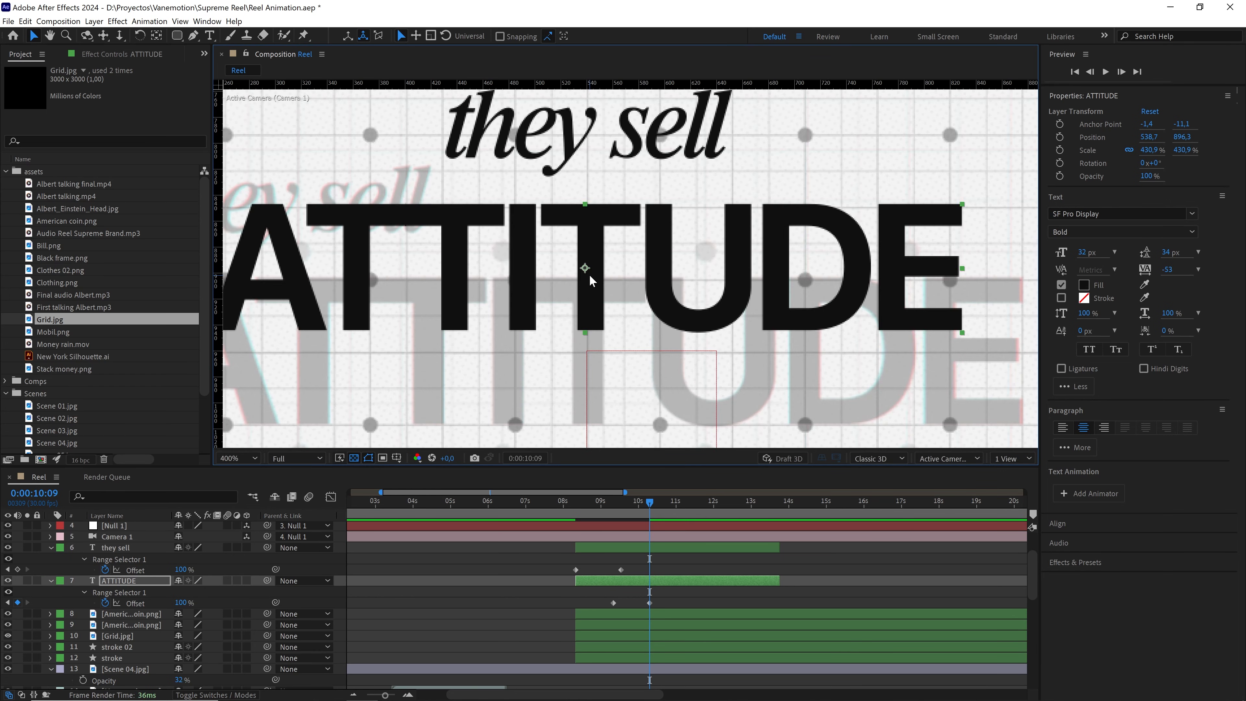
key(ctrl+Home)
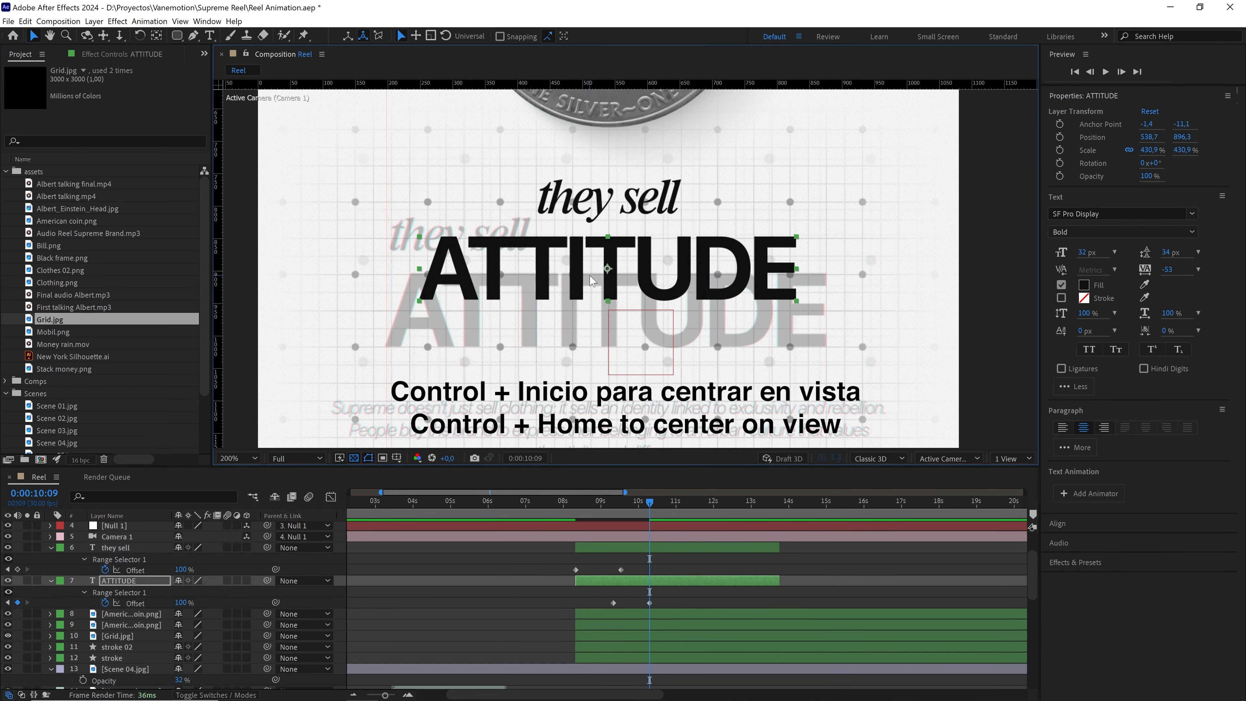
key(ctrl+Home)
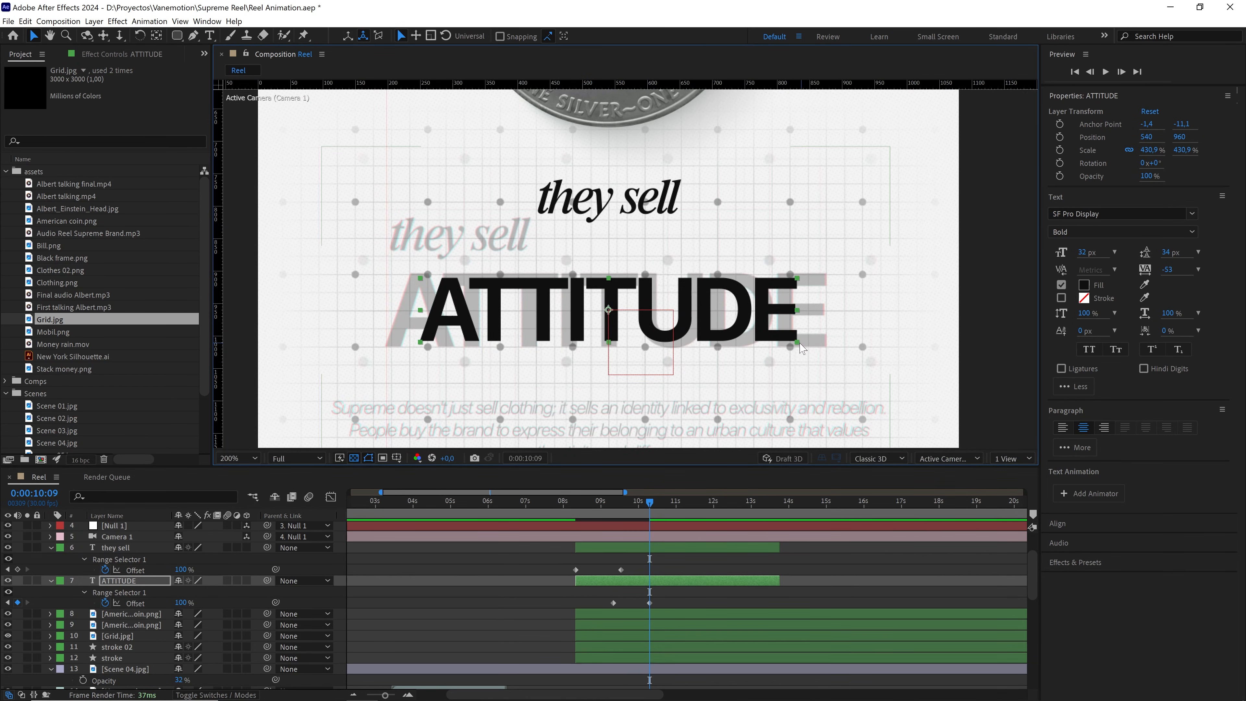
drag(798, 344, 814, 353)
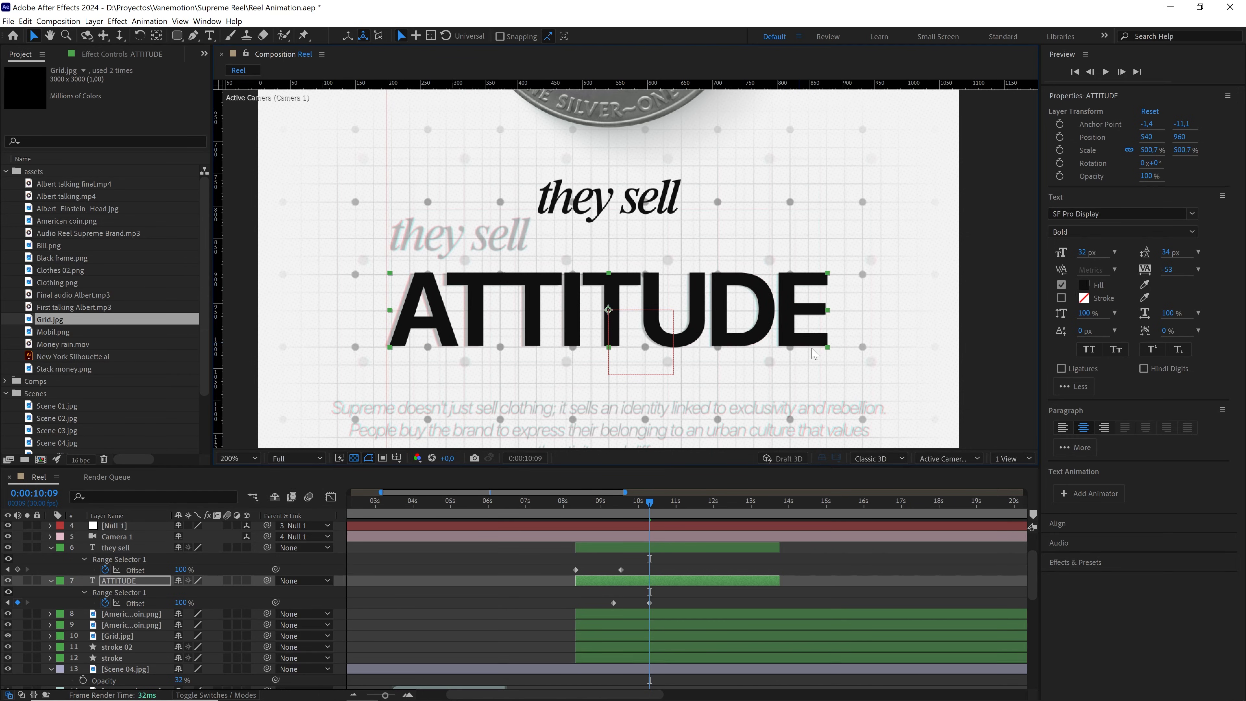
Center the "they sell" text layer's anchor point and center the layer in the composition
click(611, 208)
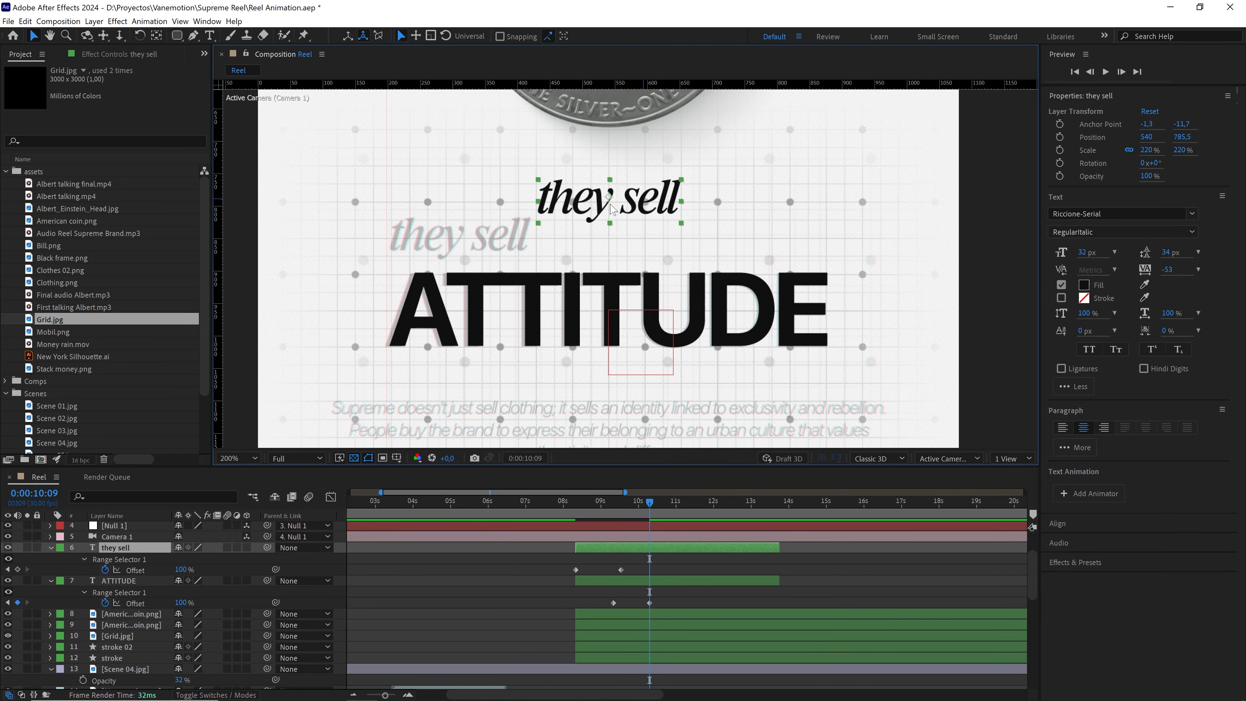
scroll(621, 206, up, 4)
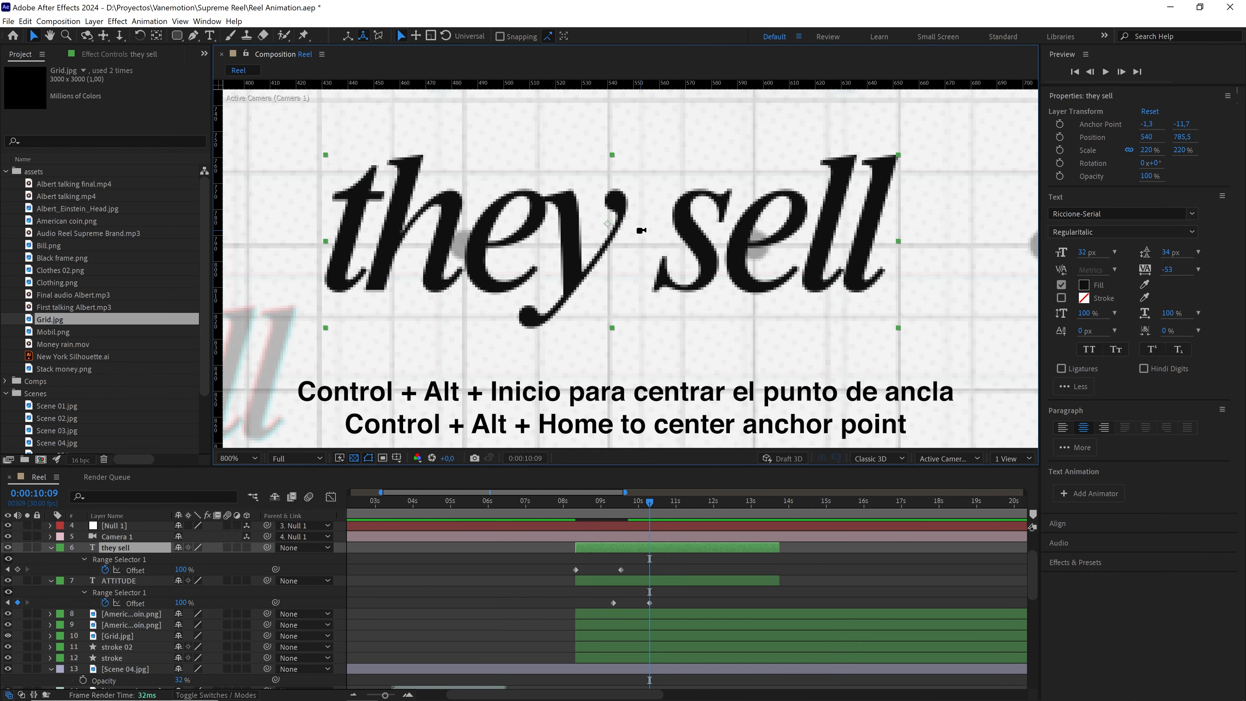
scroll(627, 215, down, 1)
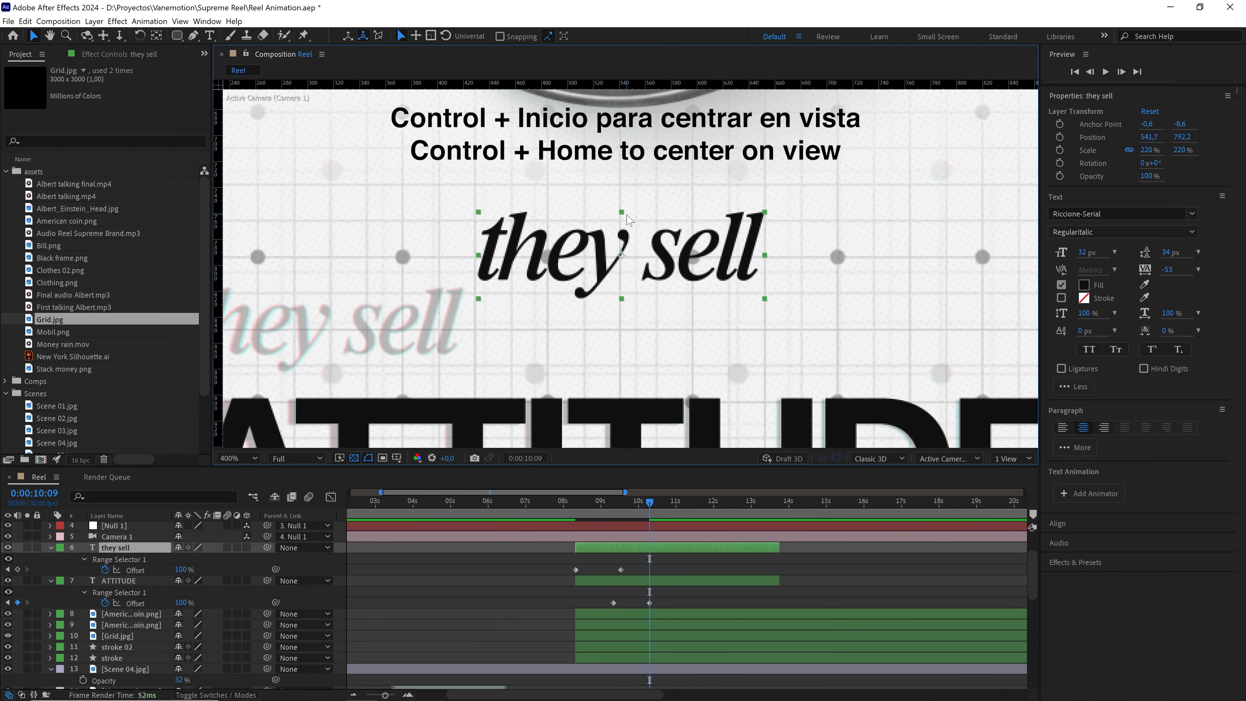
key(ctrl+Home)
scroll(627, 233, down, 1)
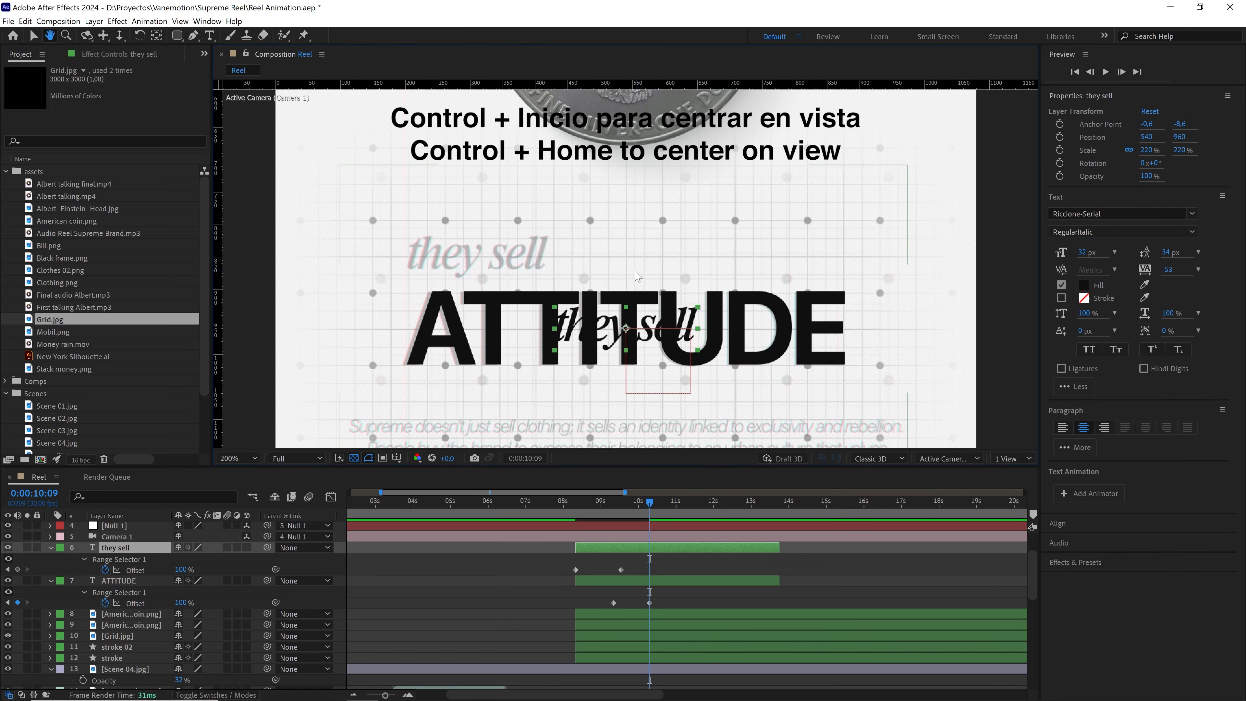
Move the "they sell" text over its reference above ATTITUDE, at about position 312.3, 851.5
drag(626, 330, 723, 298)
scroll(472, 283, up, 1)
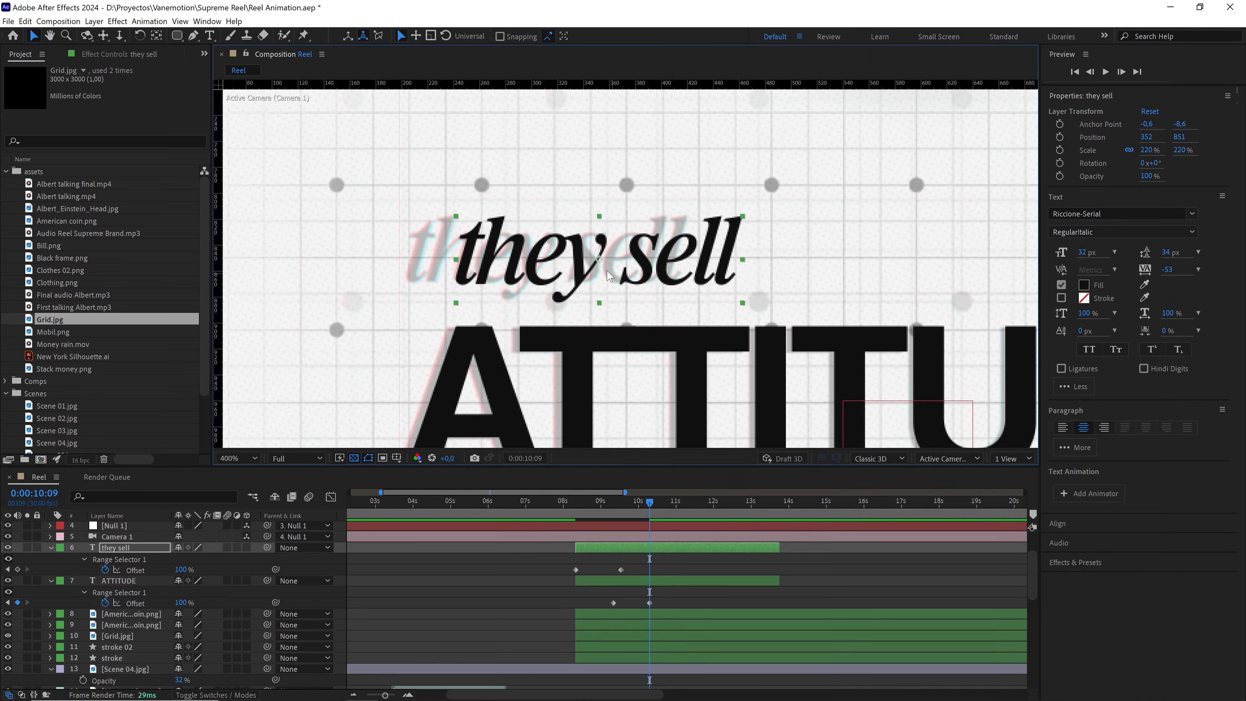
drag(600, 261, 549, 260)
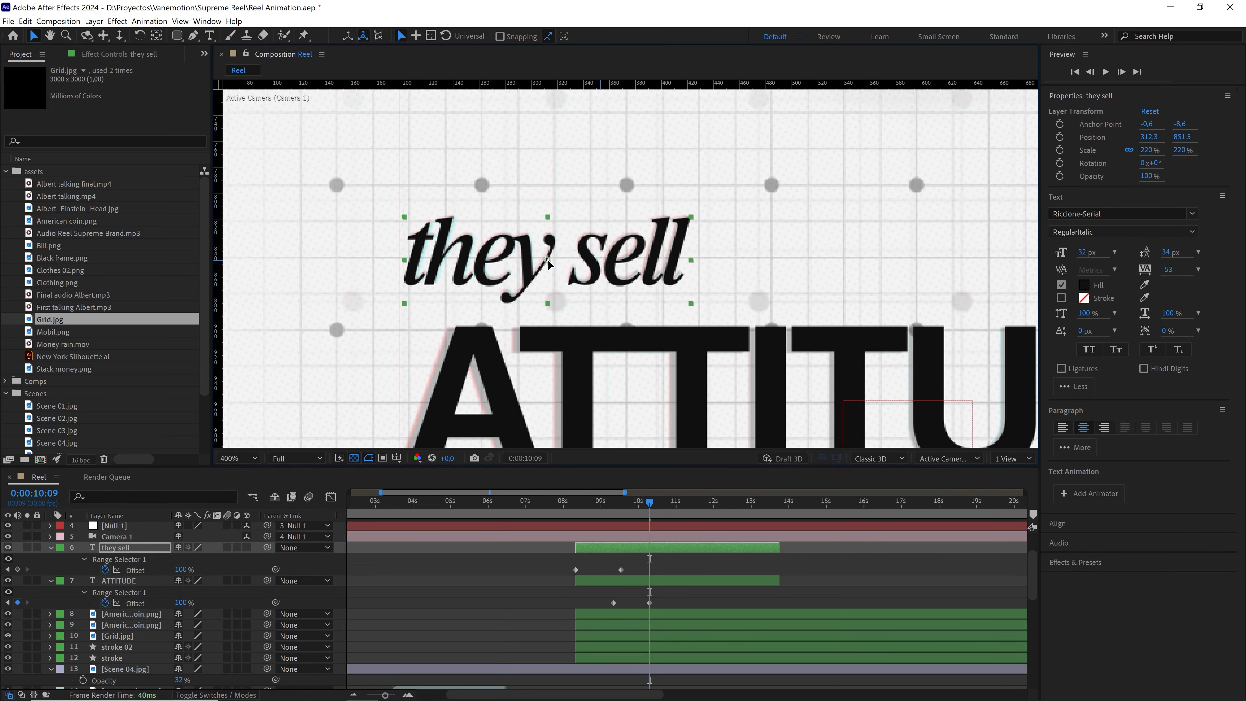
drag(553, 338, 566, 255)
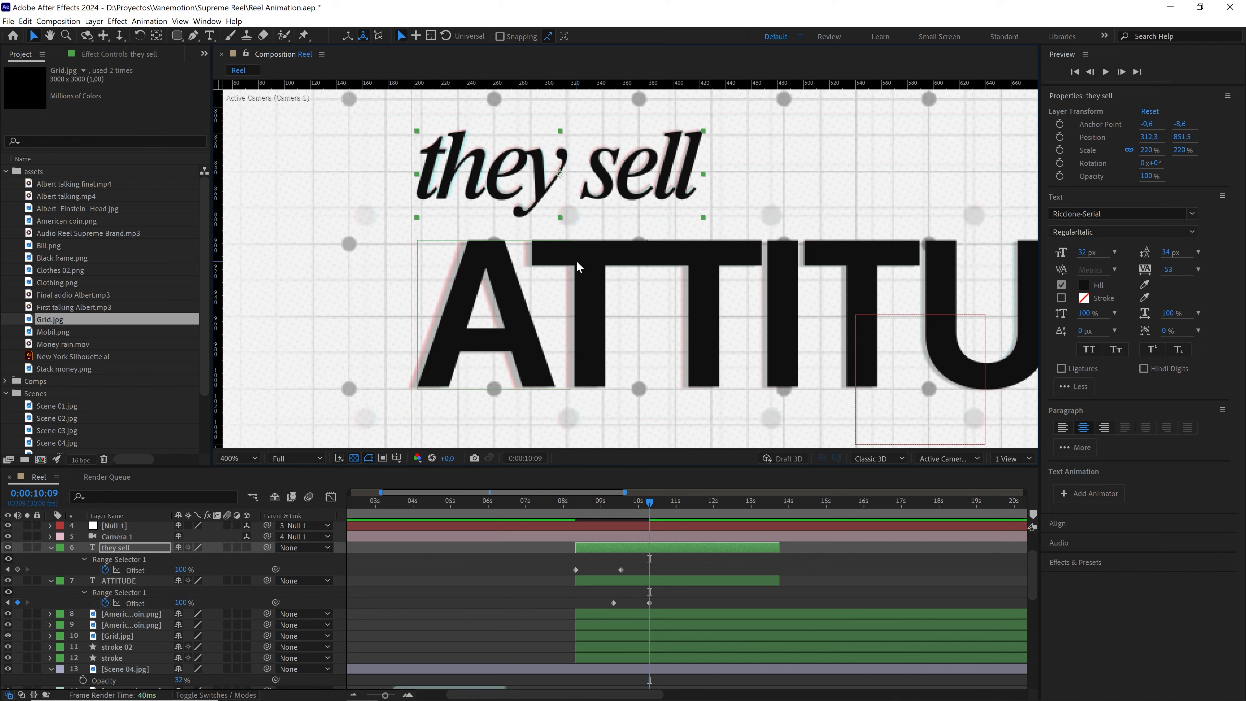
scroll(577, 265, down, 1)
drag(649, 274, 595, 289)
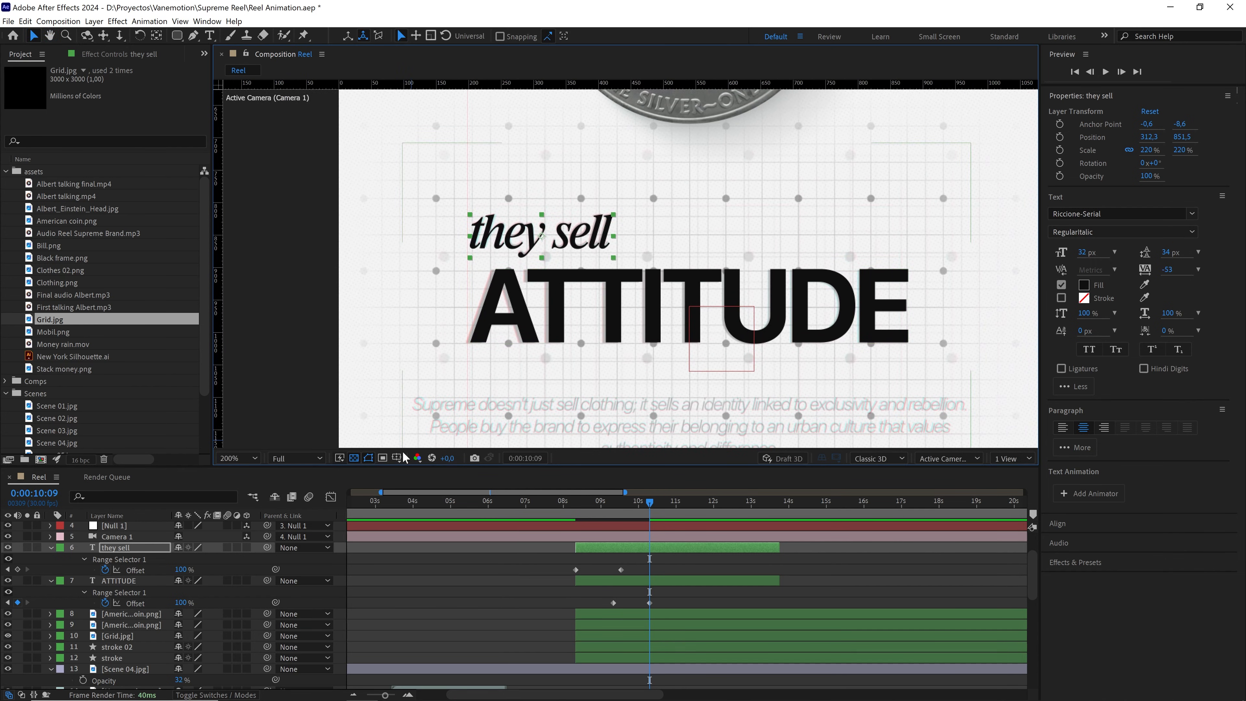
click(397, 457)
click(412, 485)
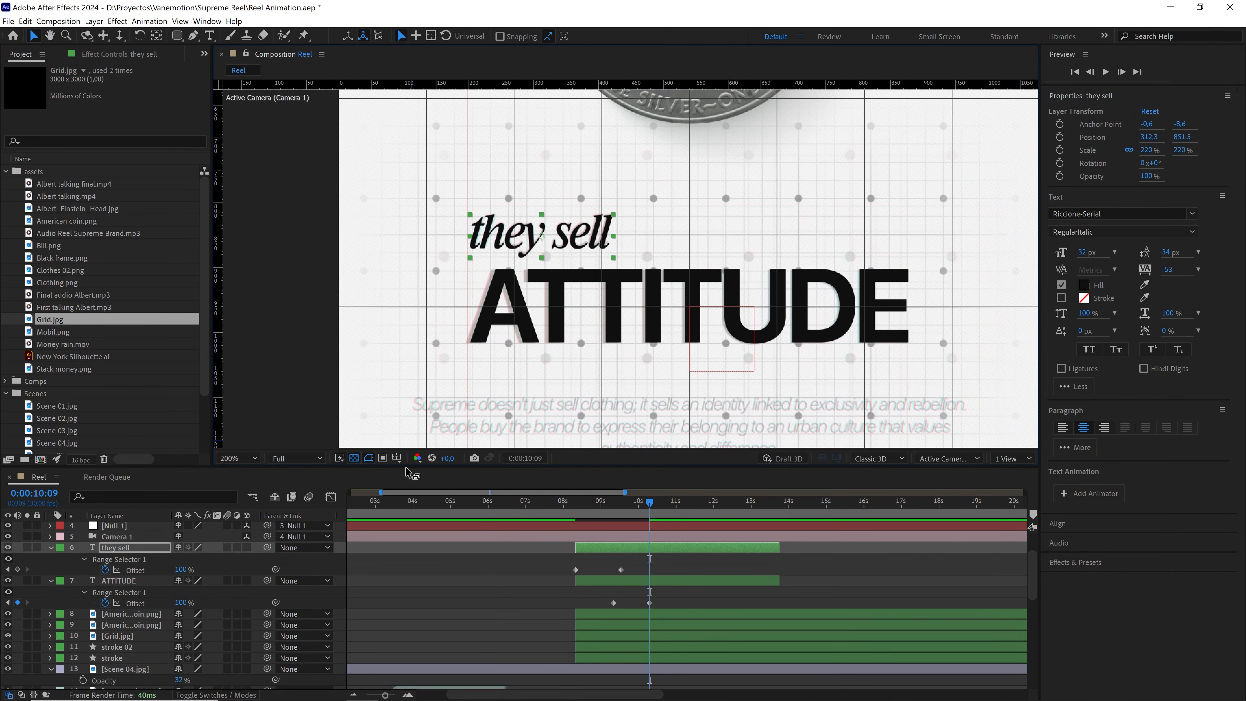
click(397, 458)
click(414, 473)
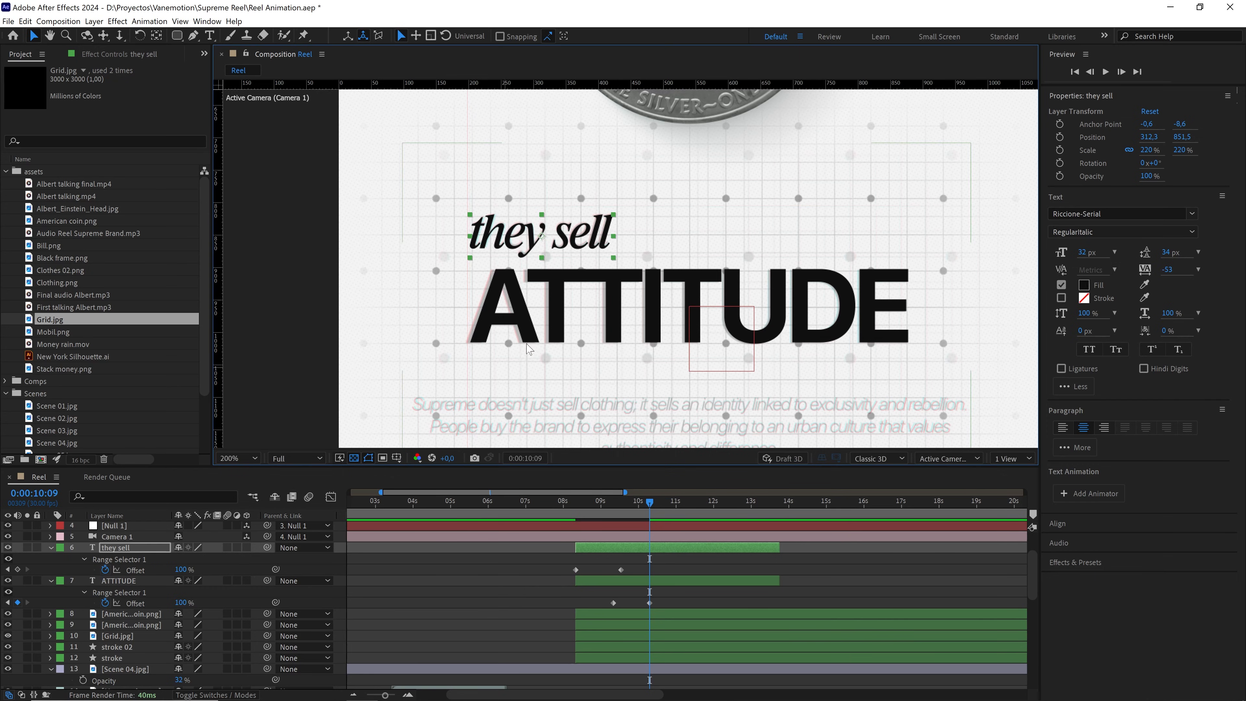
Hide the Scene 04.jpg reference layer and preview the text animation from 0:00:07:26
scroll(704, 328, down, 1)
drag(704, 328, 657, 306)
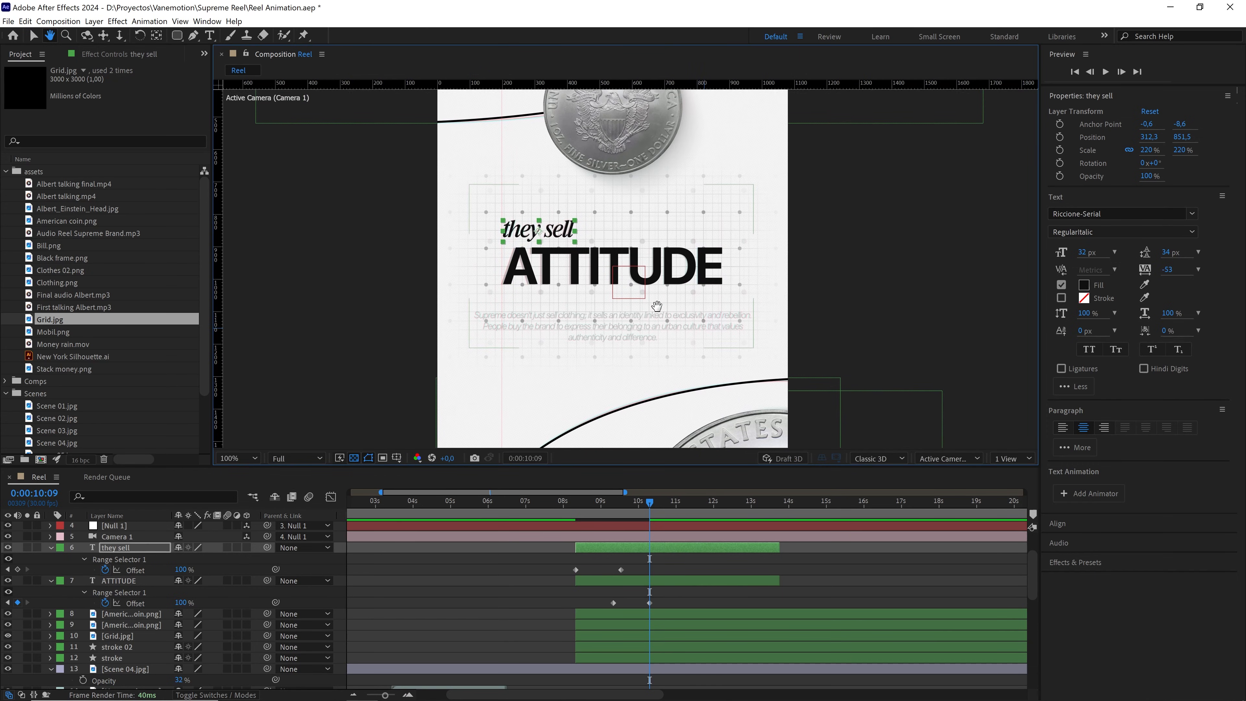
key(v)
click(559, 501)
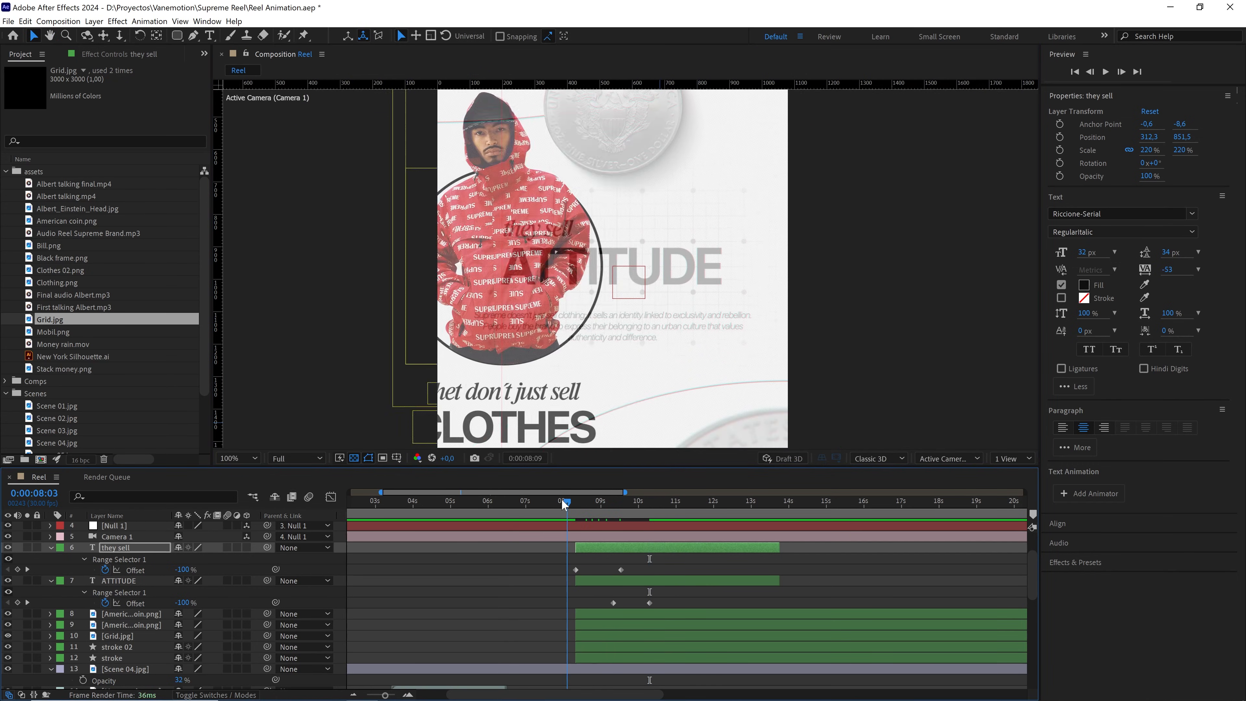
scroll(441, 562, down, 2)
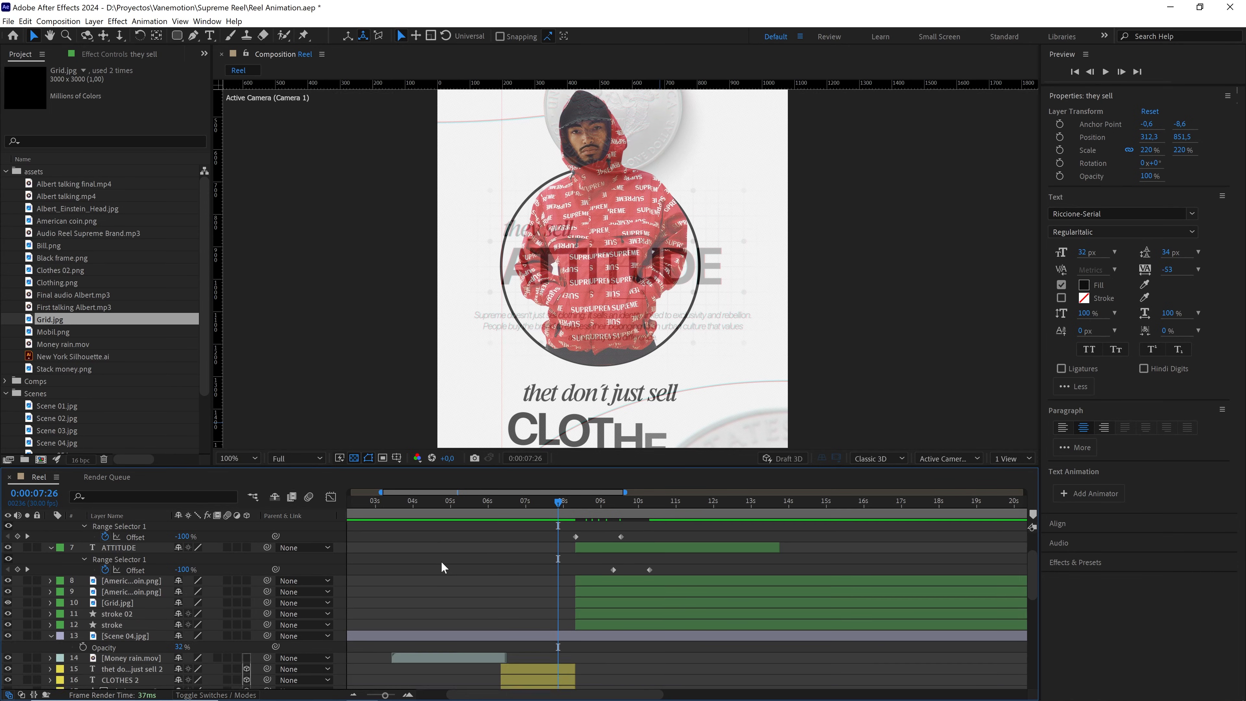
click(296, 603)
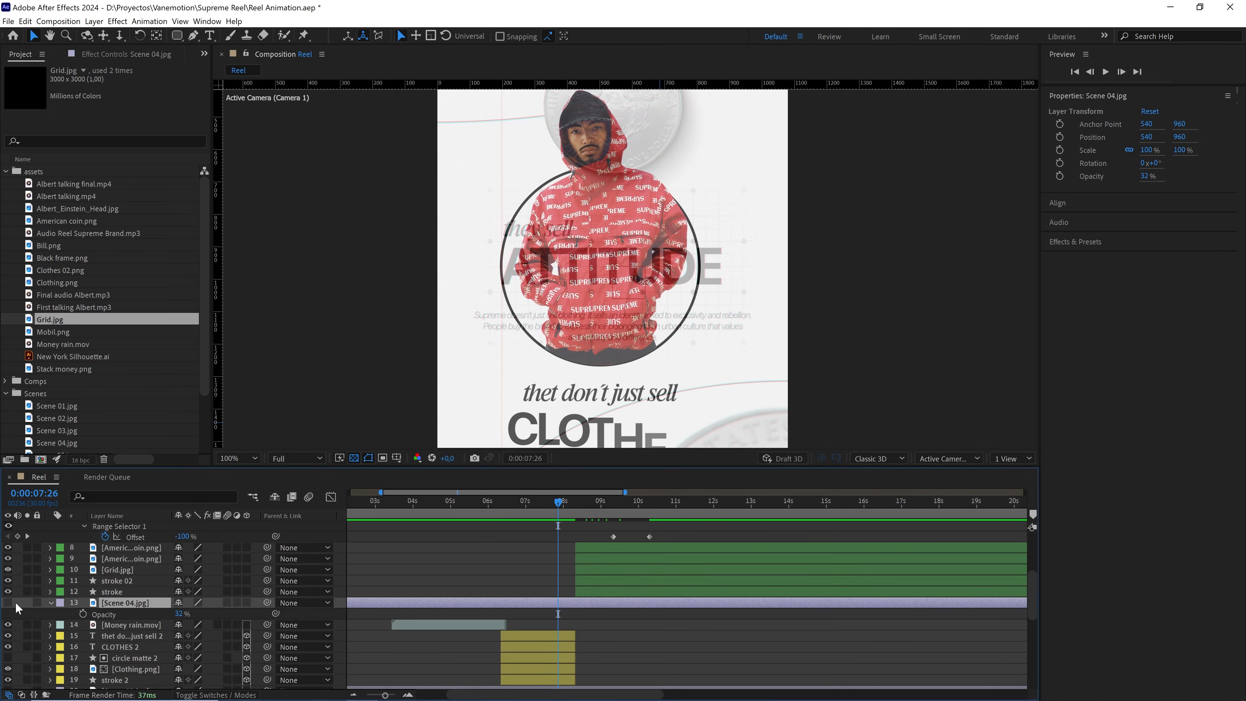
key(space)
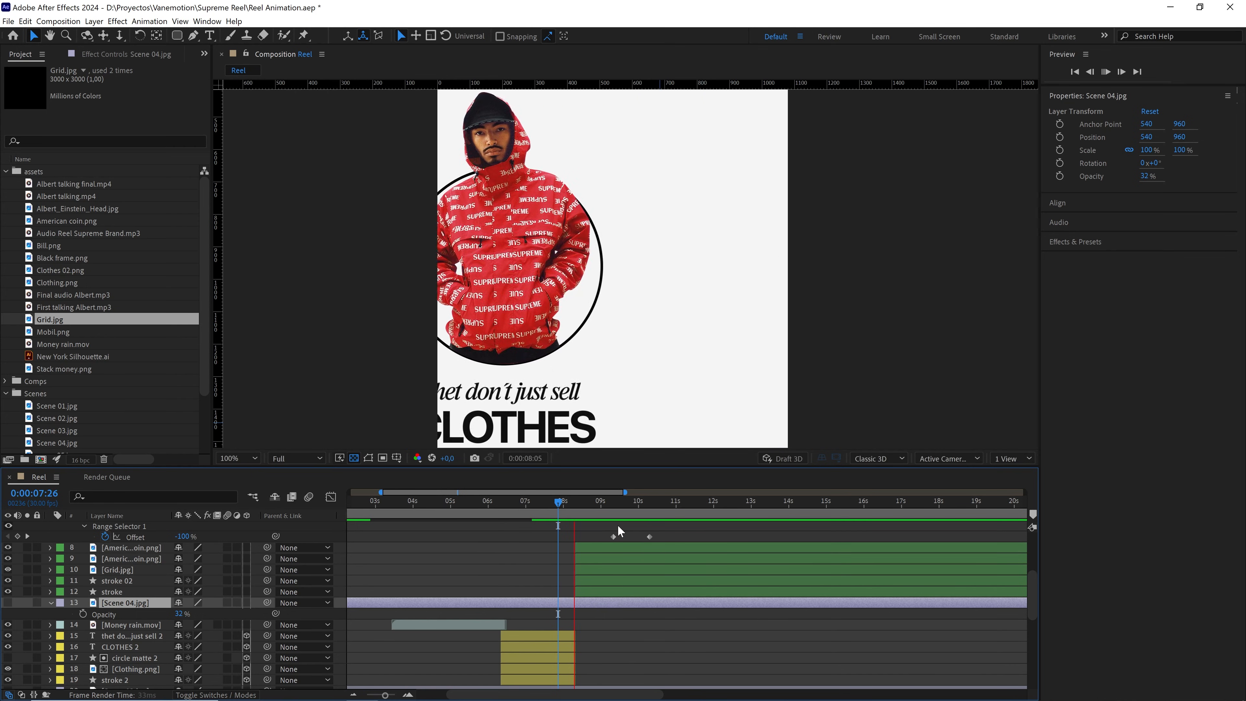
key(space)
Move the ending Offset keyframe of "they sell" earlier, to about 0:00:08:25, and preview from 0:00:08:07
scroll(609, 546, up, 2)
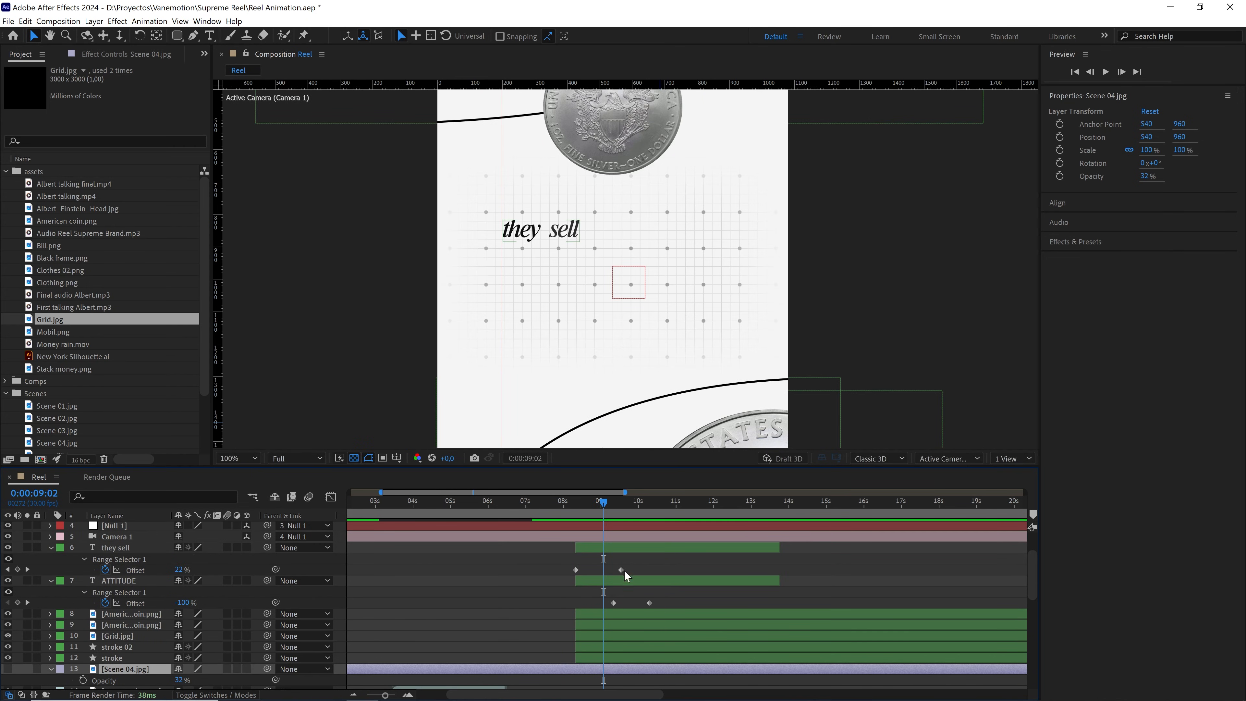
drag(621, 570, 595, 574)
click(571, 503)
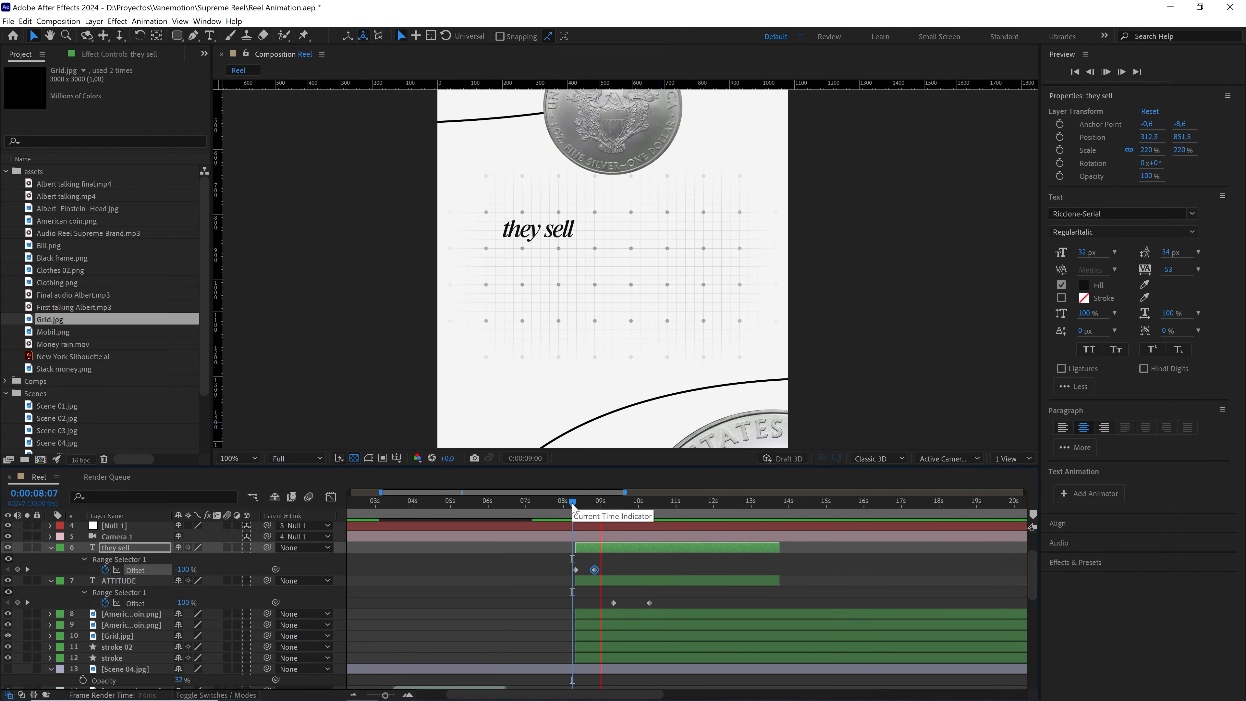
key(space)
Shift both ATTITUDE Offset keyframes earlier so the first sits at 0:00:08:10, and preview from 0:00:08:07
drag(659, 598, 580, 604)
click(572, 503)
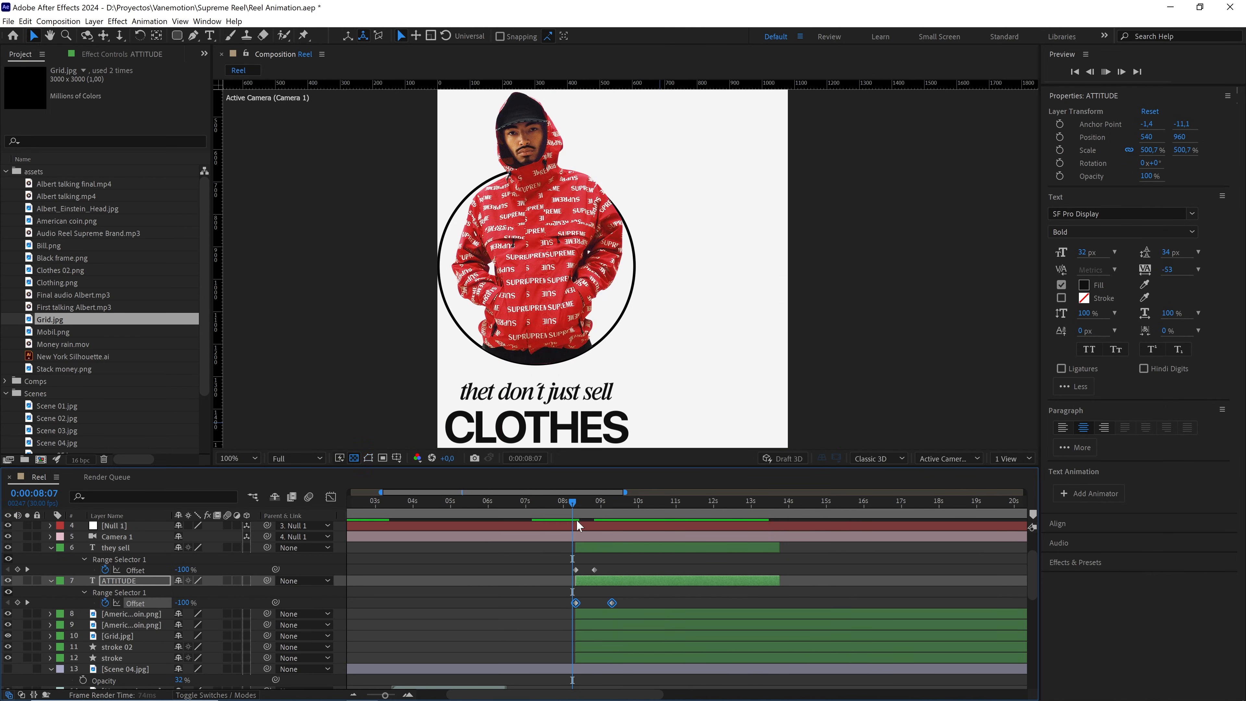
click(571, 505)
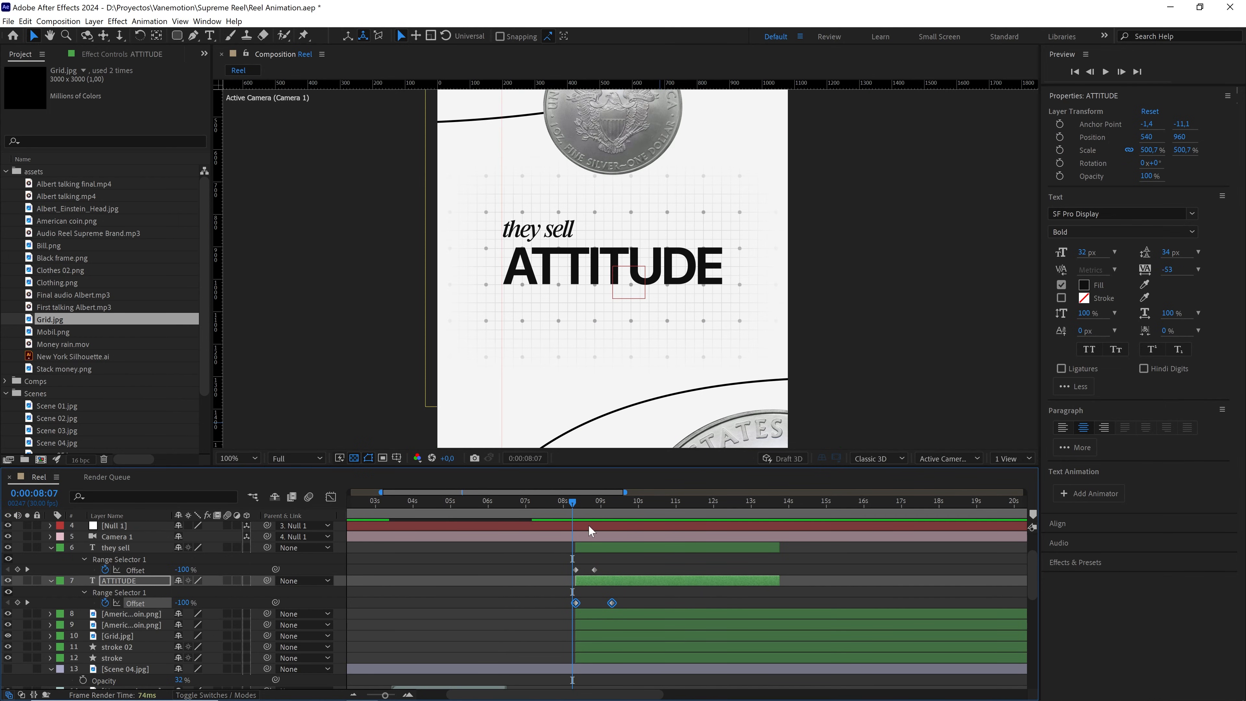
key(space)
key(space)
Replay both text animations from just before the scene change, around 0:00:08:04, stopping at 0:00:09:21
click(574, 505)
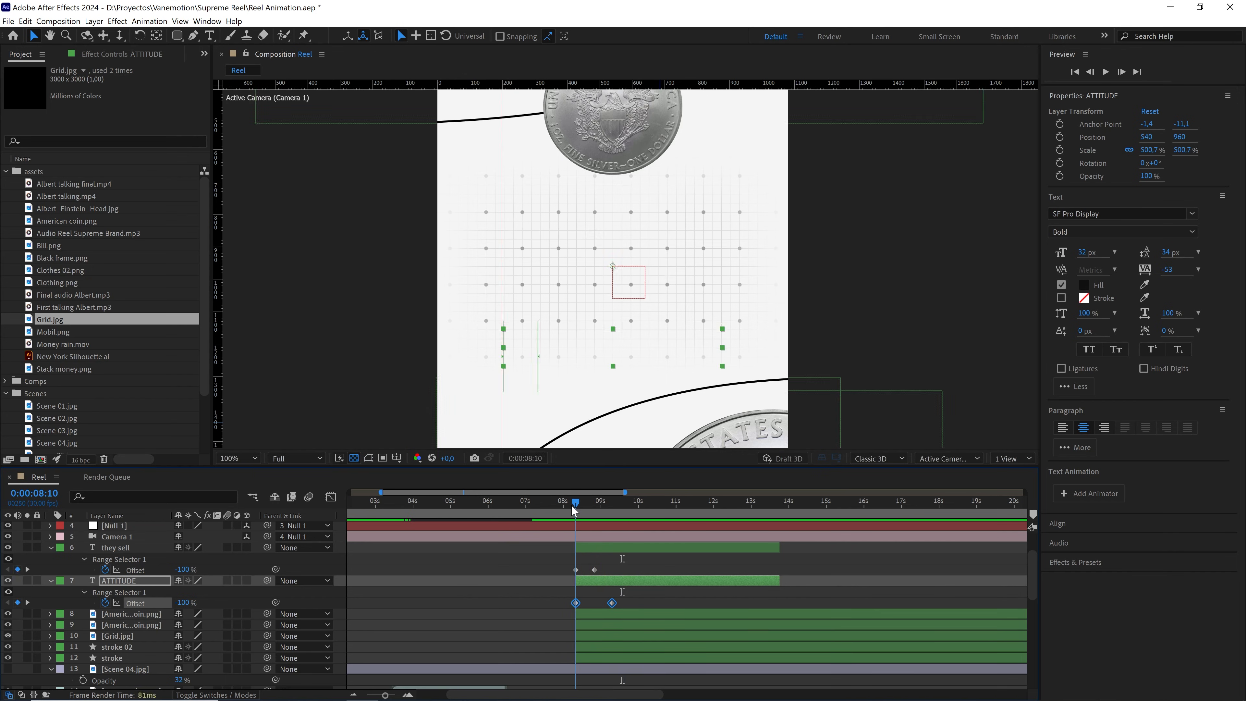
click(567, 503)
key(space)
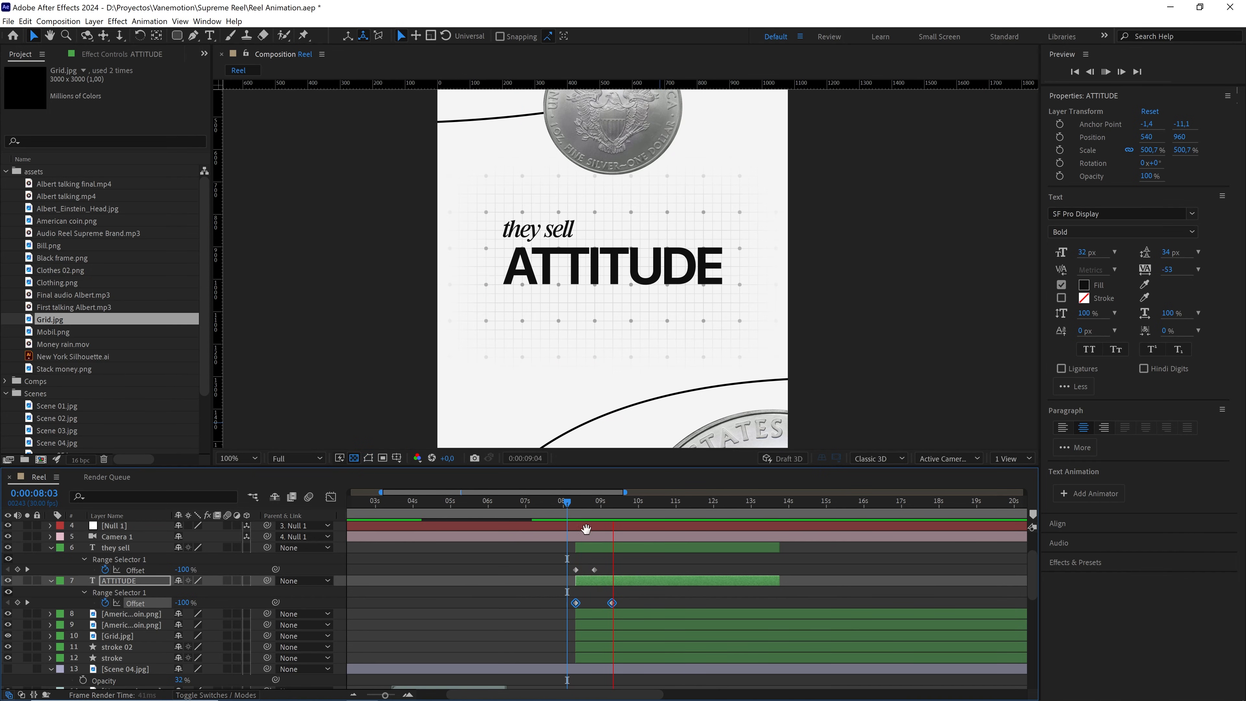
click(569, 506)
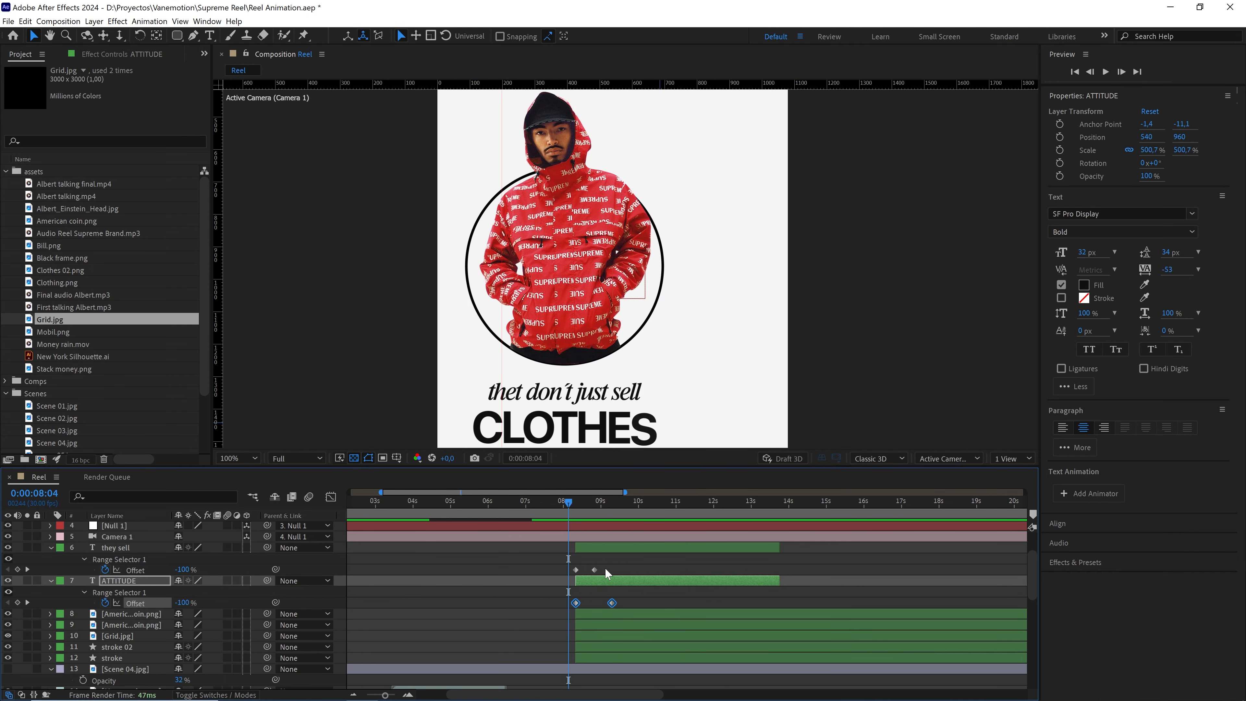
key(space)
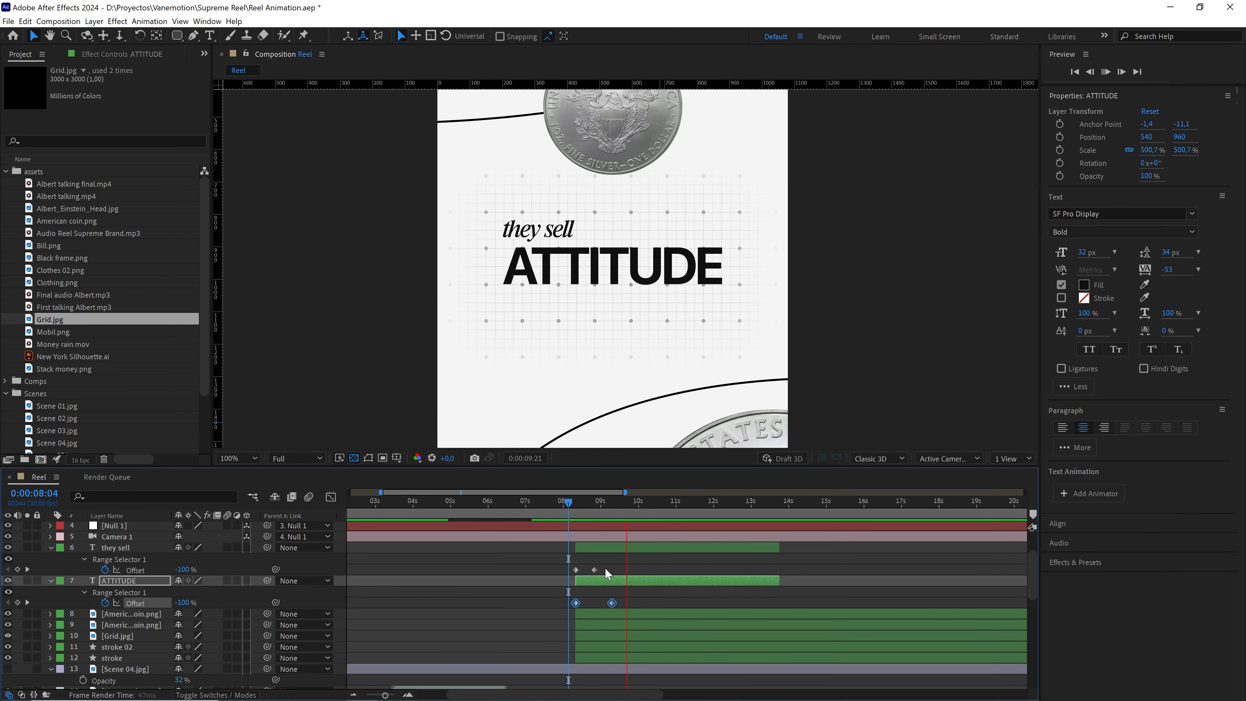
key(space)
Place the playhead on the last camera Position keyframe at 0:00:09:21 and collapse the Offset properties of both text layers
scroll(666, 560, up, 3)
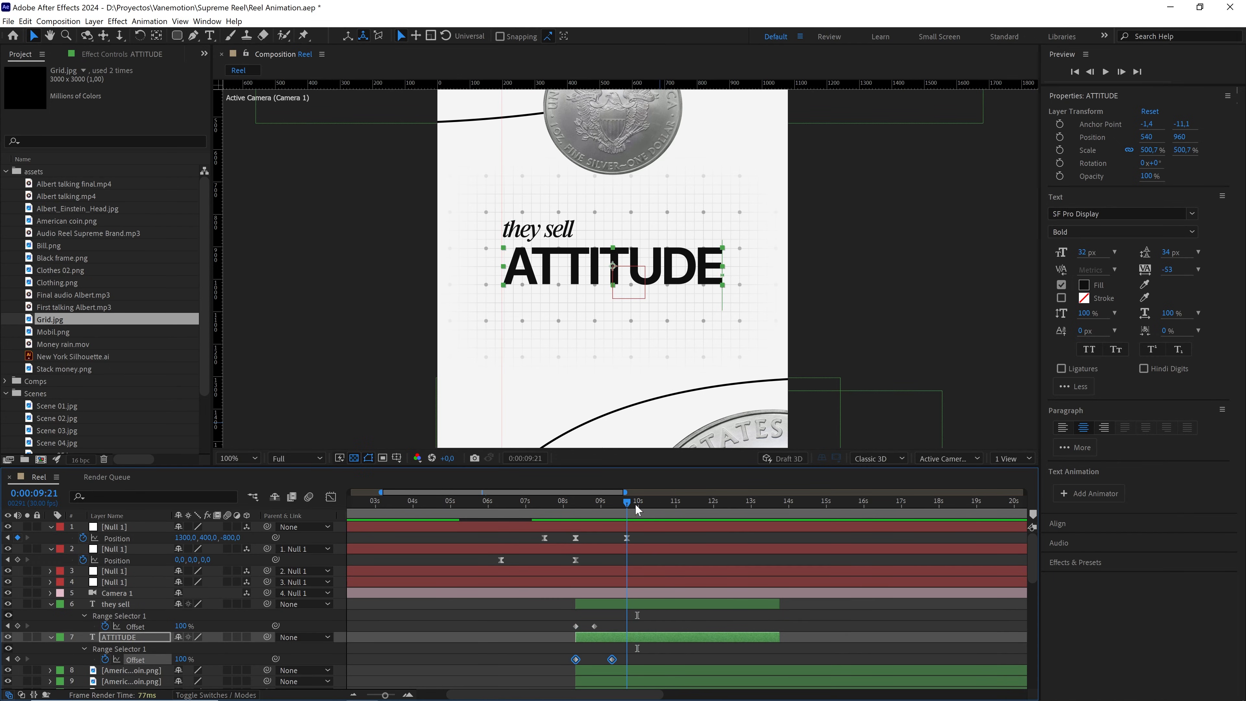
mouse_move(635, 504)
mouse_down()
mouse_move(559, 513)
mouse_move(629, 521)
mouse_up()
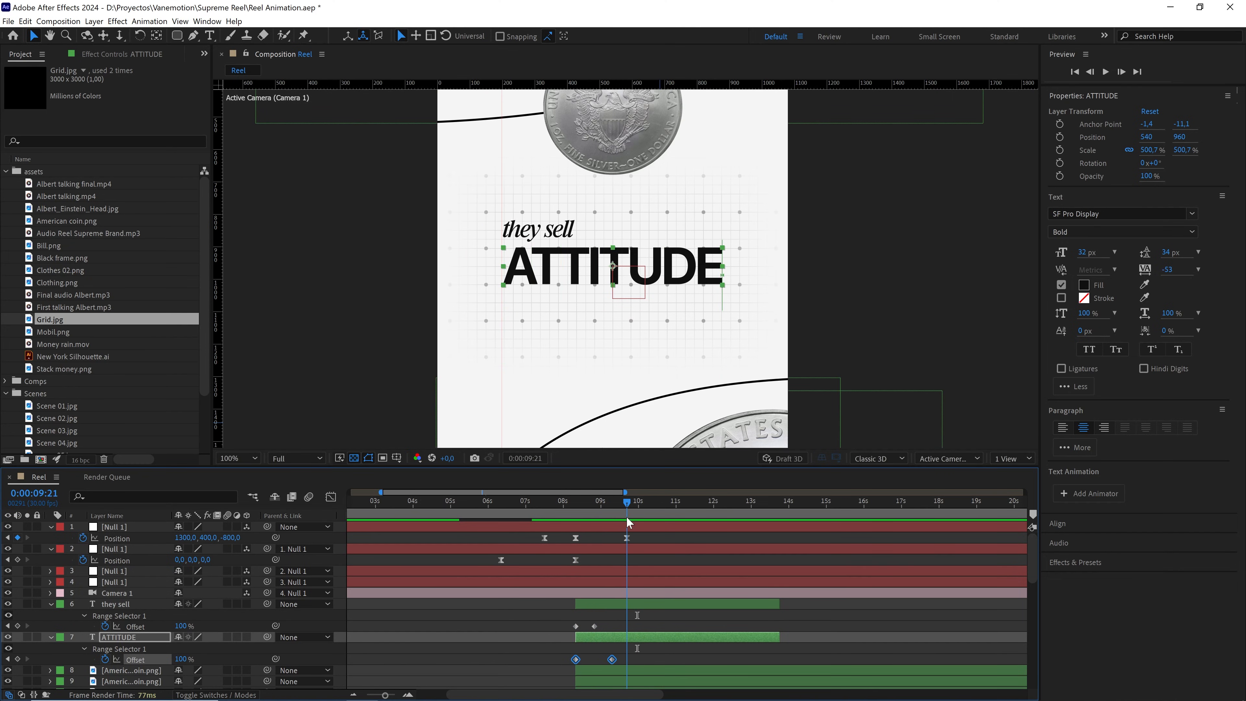
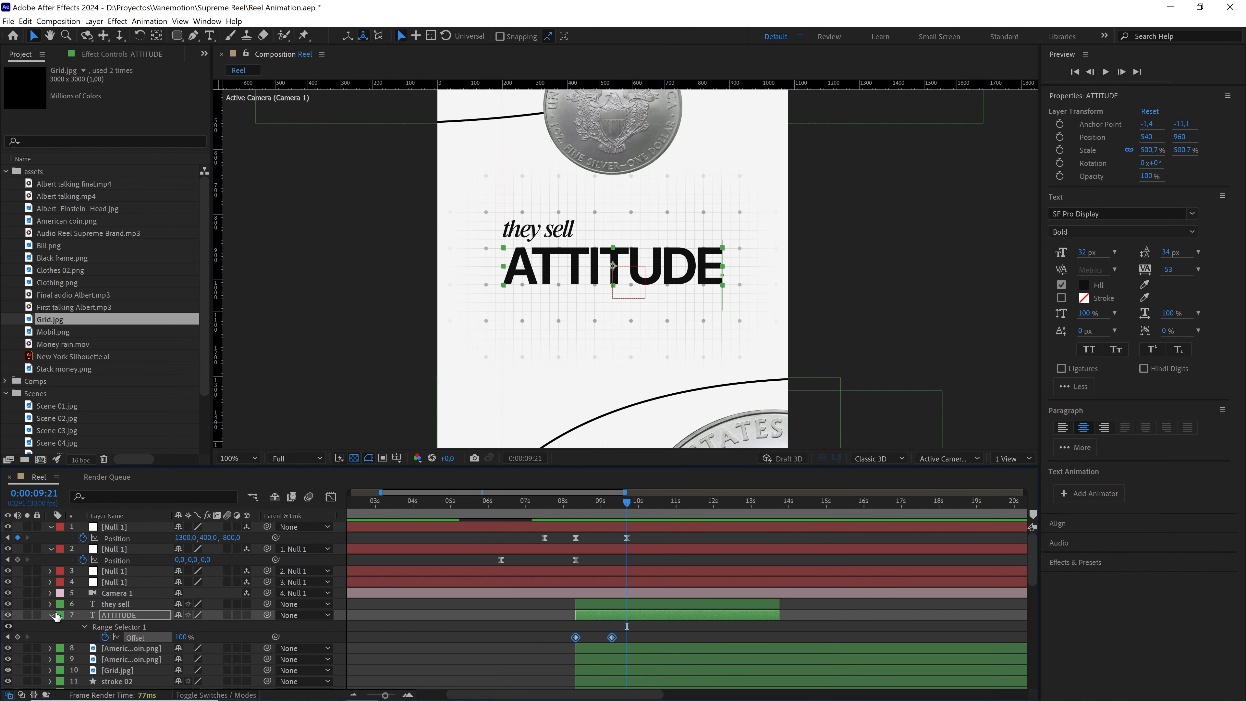
click(53, 614)
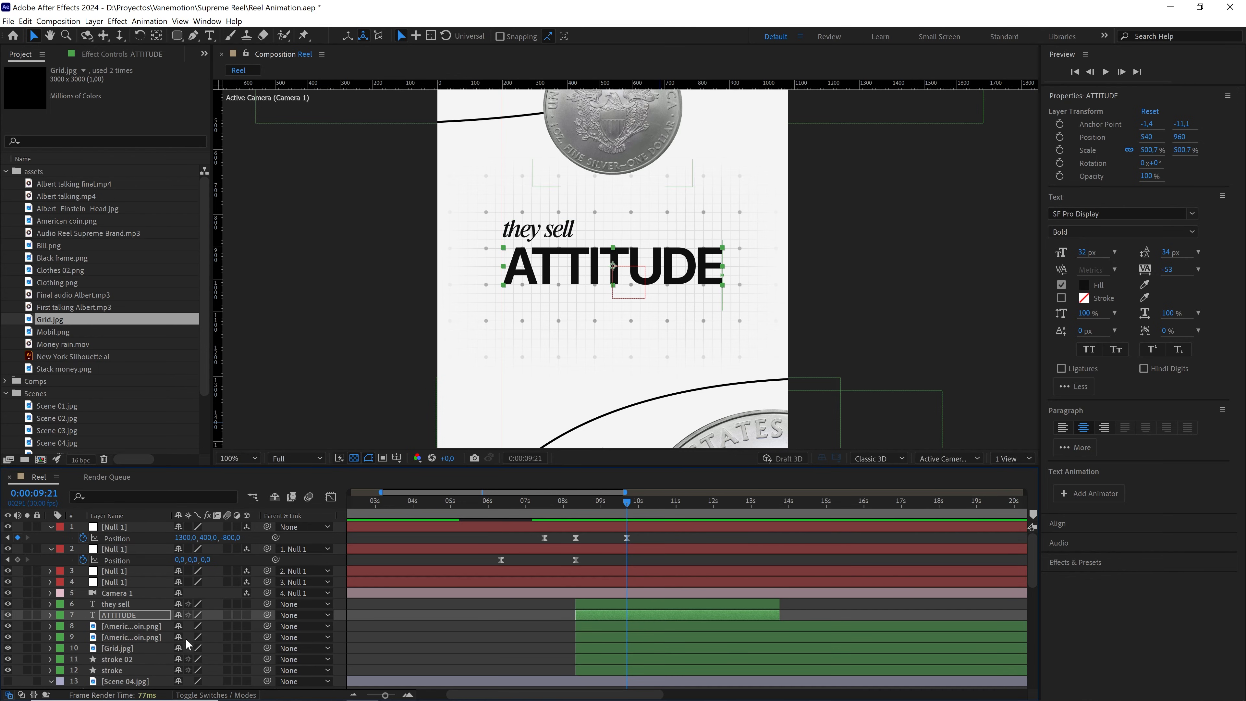
Select all seven Scene 04 layers, from "stroke" up to "they sell", and add a new null object above them
click(118, 669)
shift+click(125, 606)
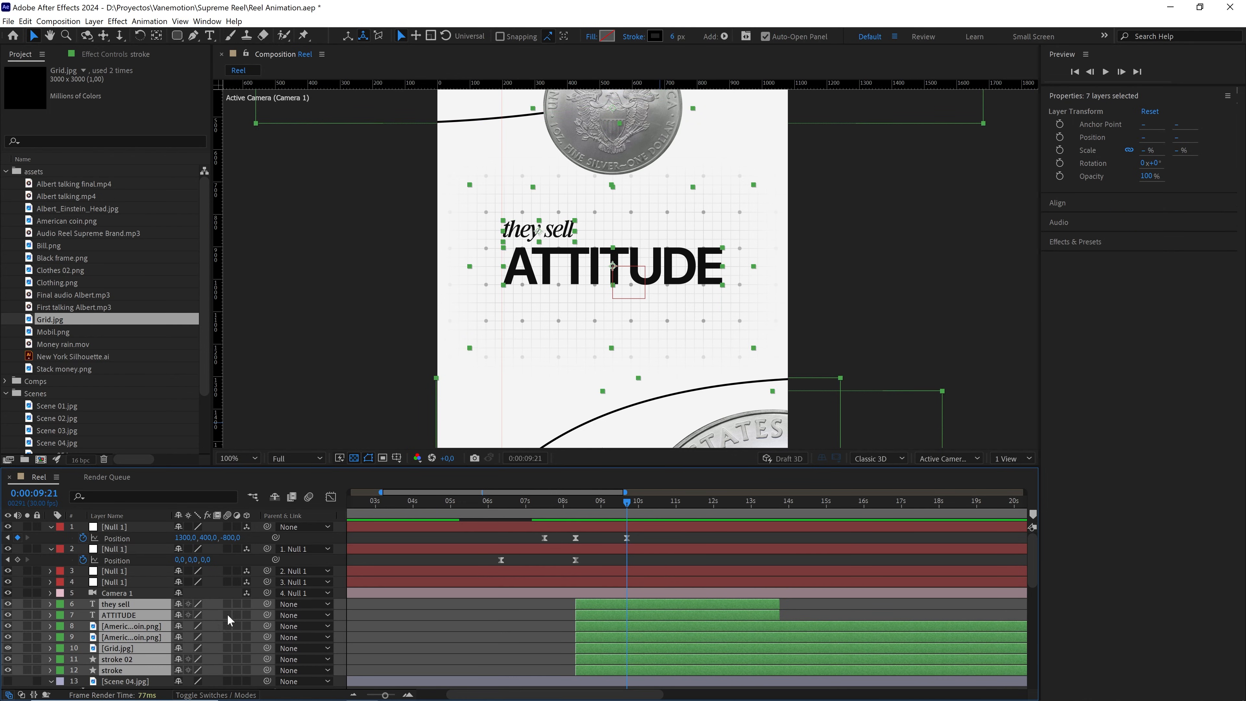
right_click(258, 605)
mouse_move(358, 481)
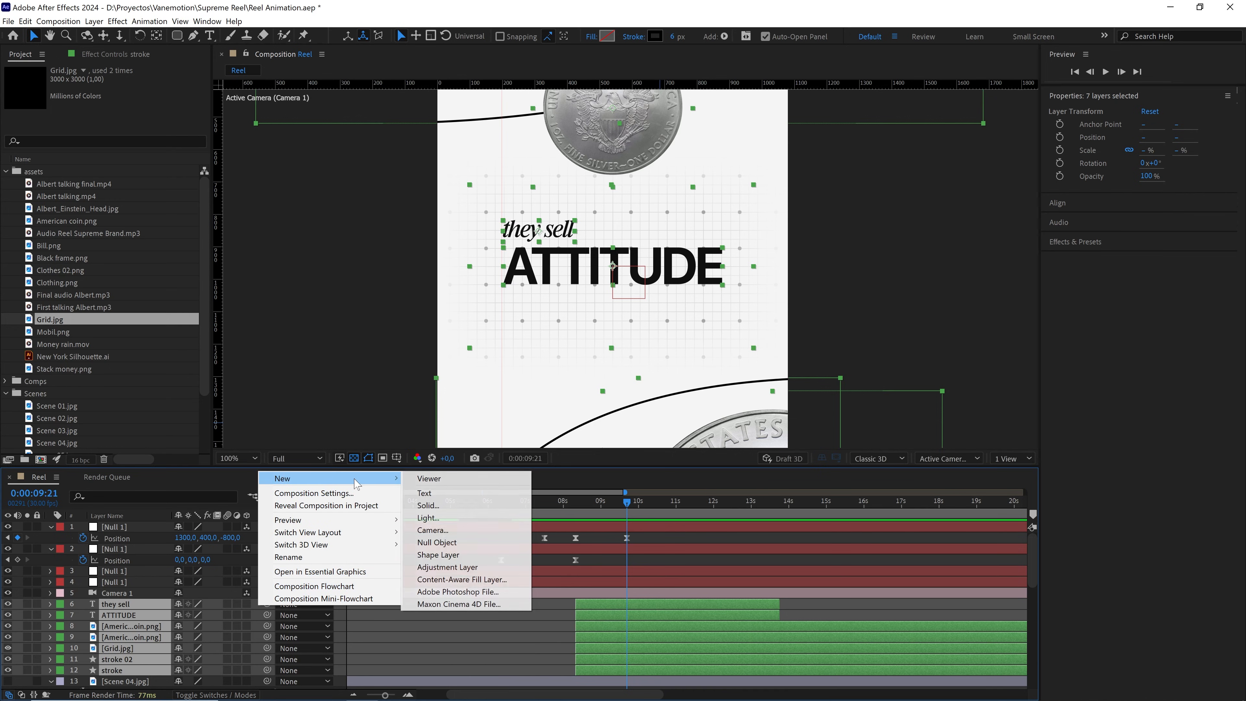
click(437, 542)
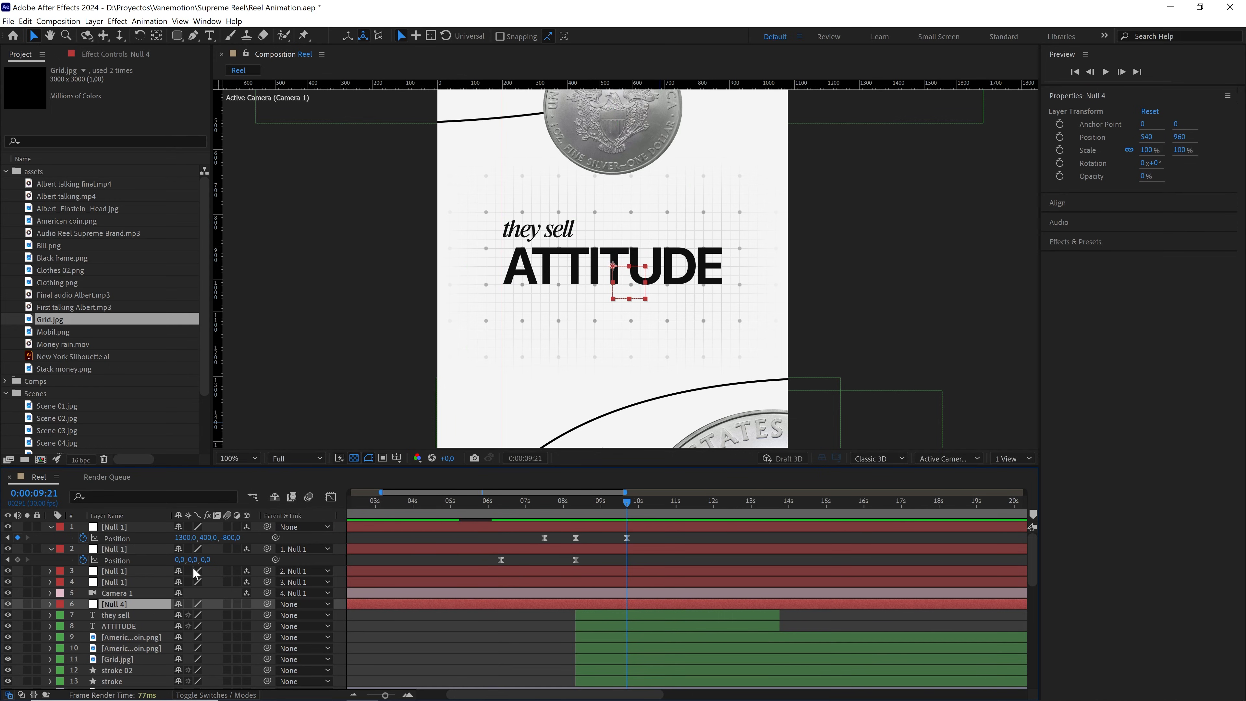
Turn the new null and the seven Scene 04 layers into 3D layers
click(133, 614)
scroll(134, 614, down, 2)
click(120, 646)
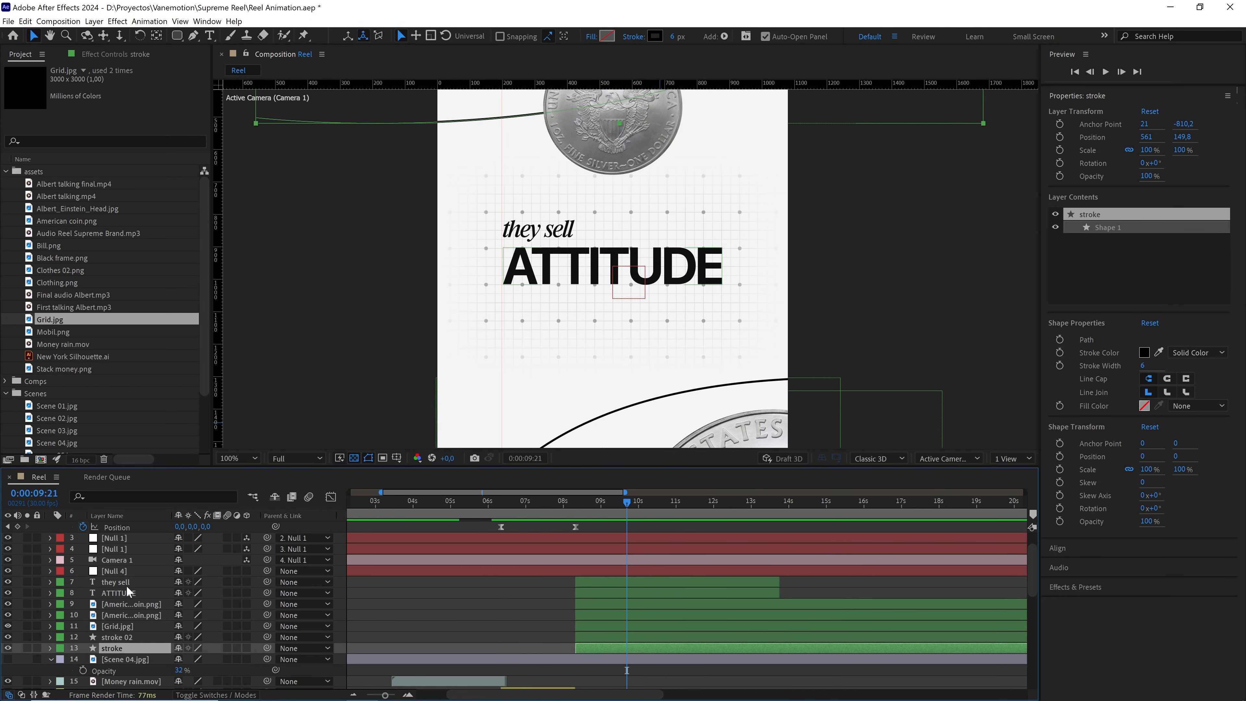
shift+click(115, 571)
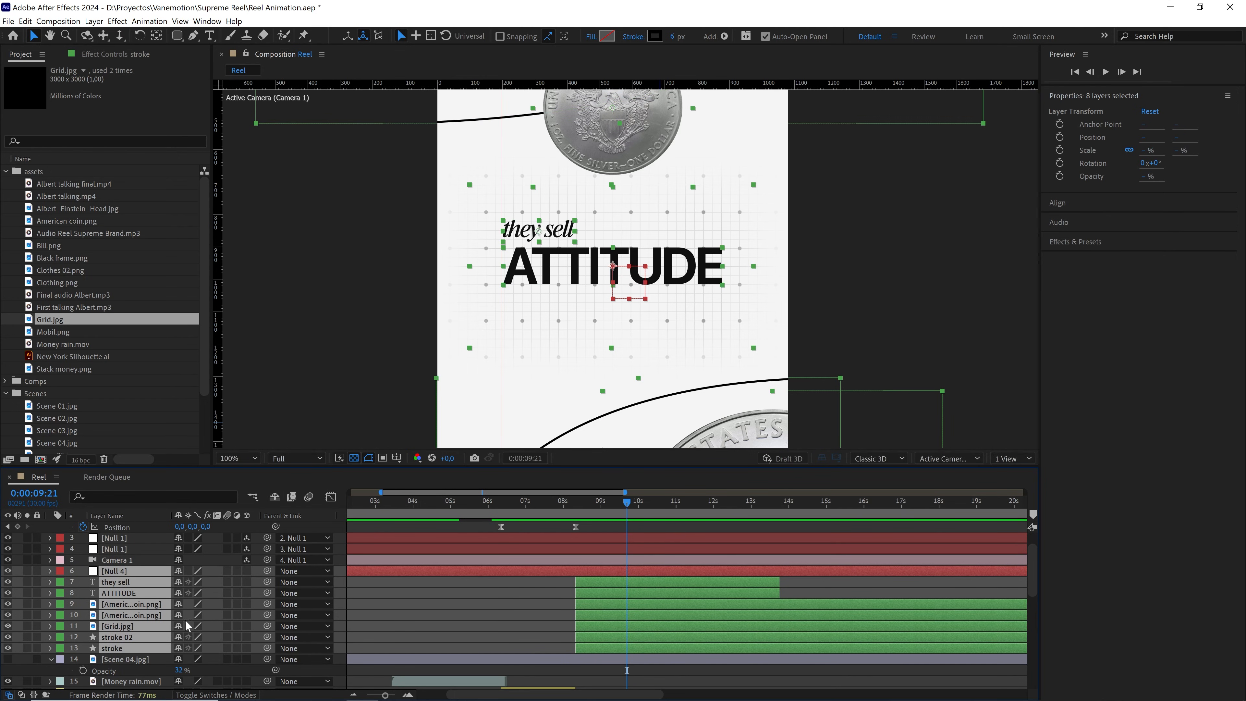
scroll(548, 581, up, 2)
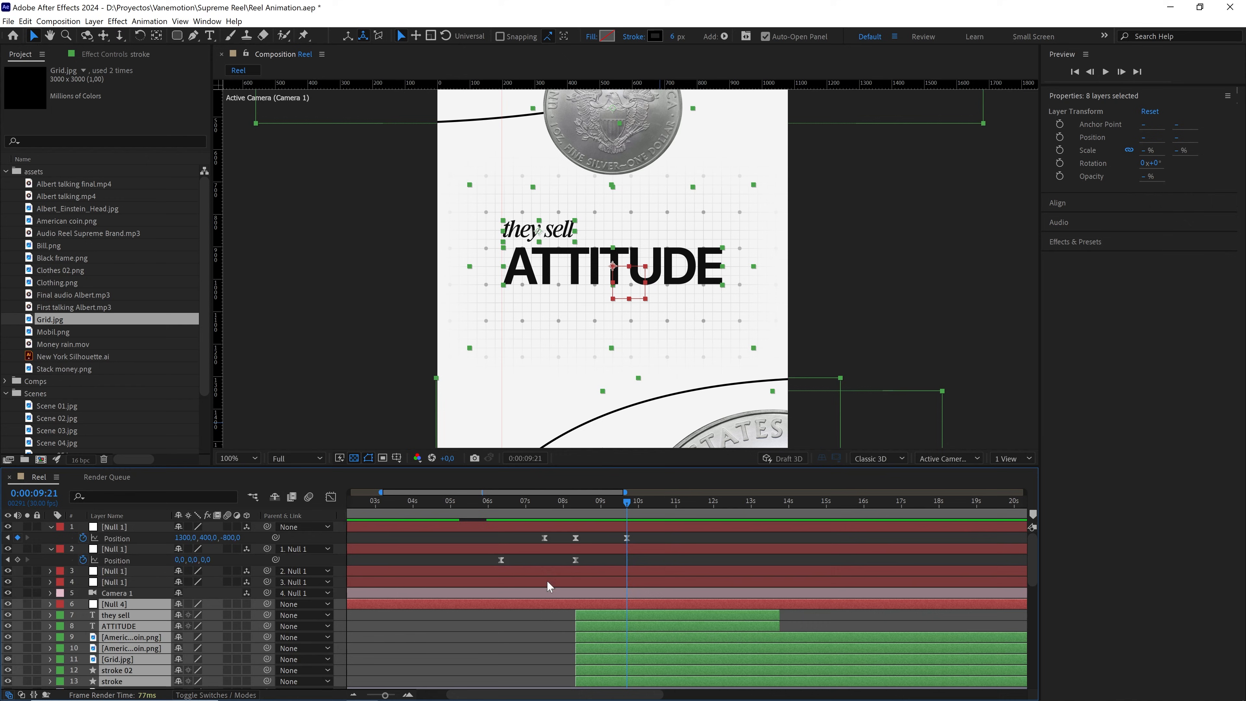
click(248, 605)
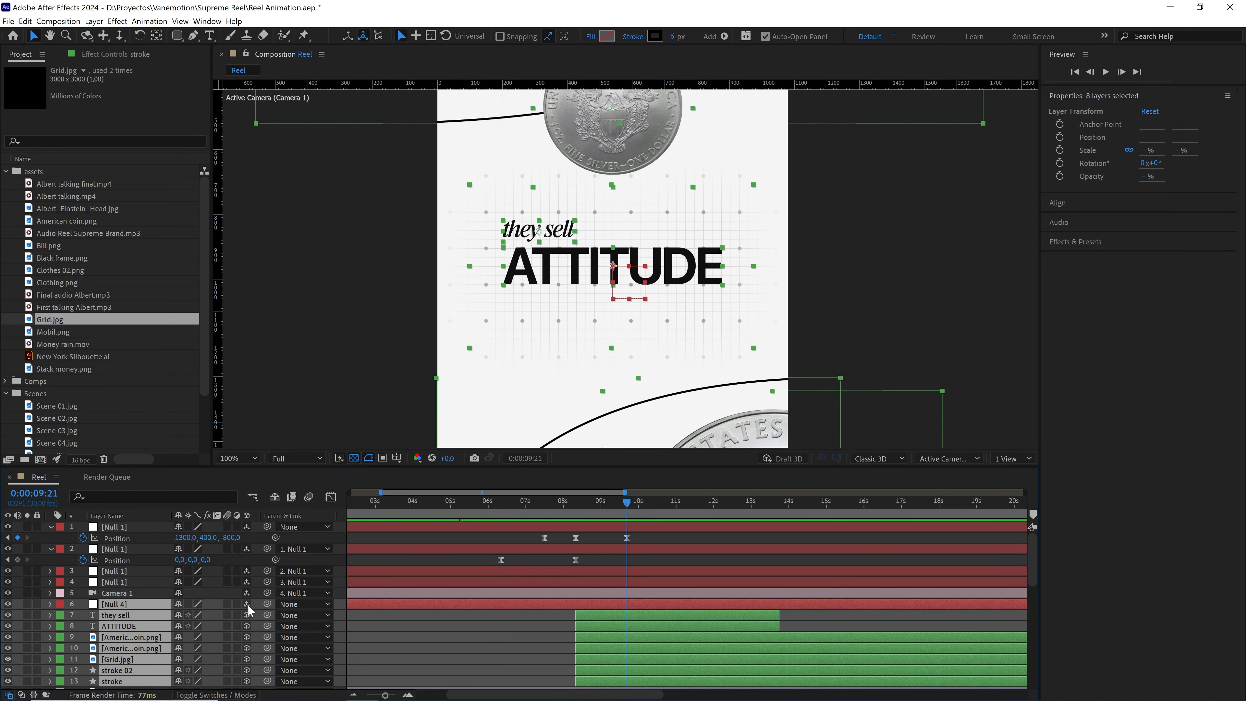
Parent the seven Scene 04 layers to Null 4 and center that null in the active camera view
ctrl+click(121, 603)
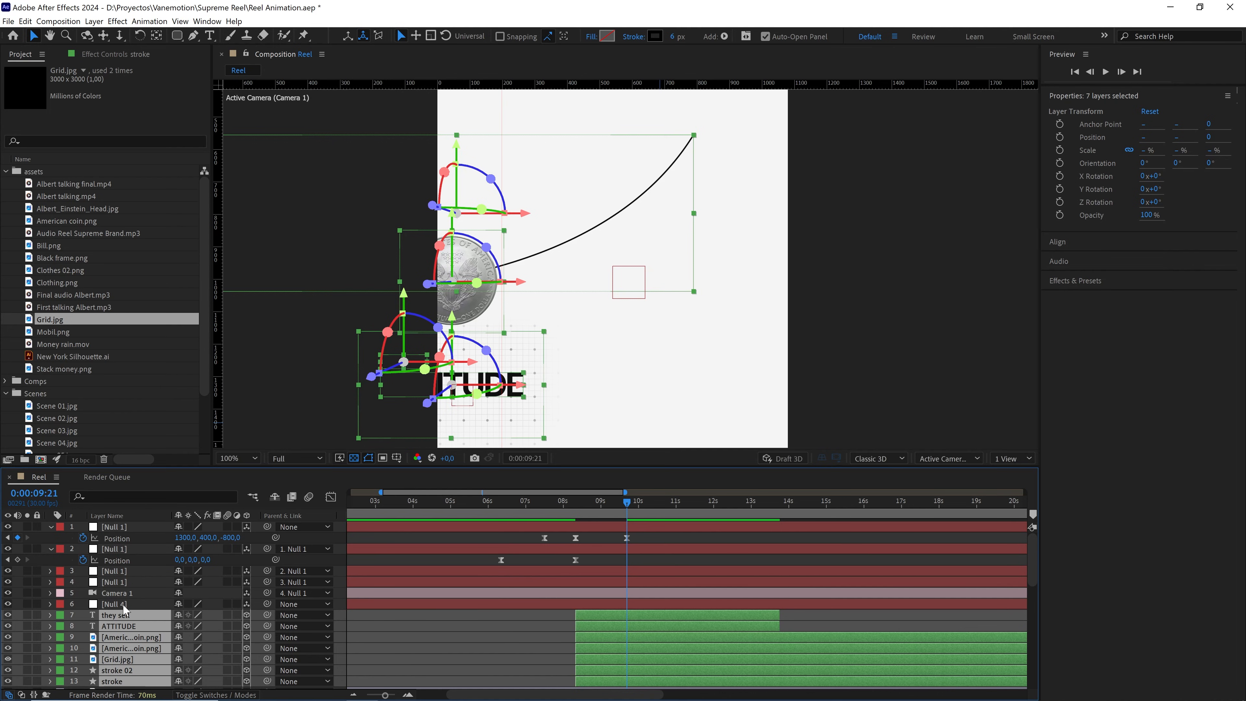
scroll(123, 604, down, 2)
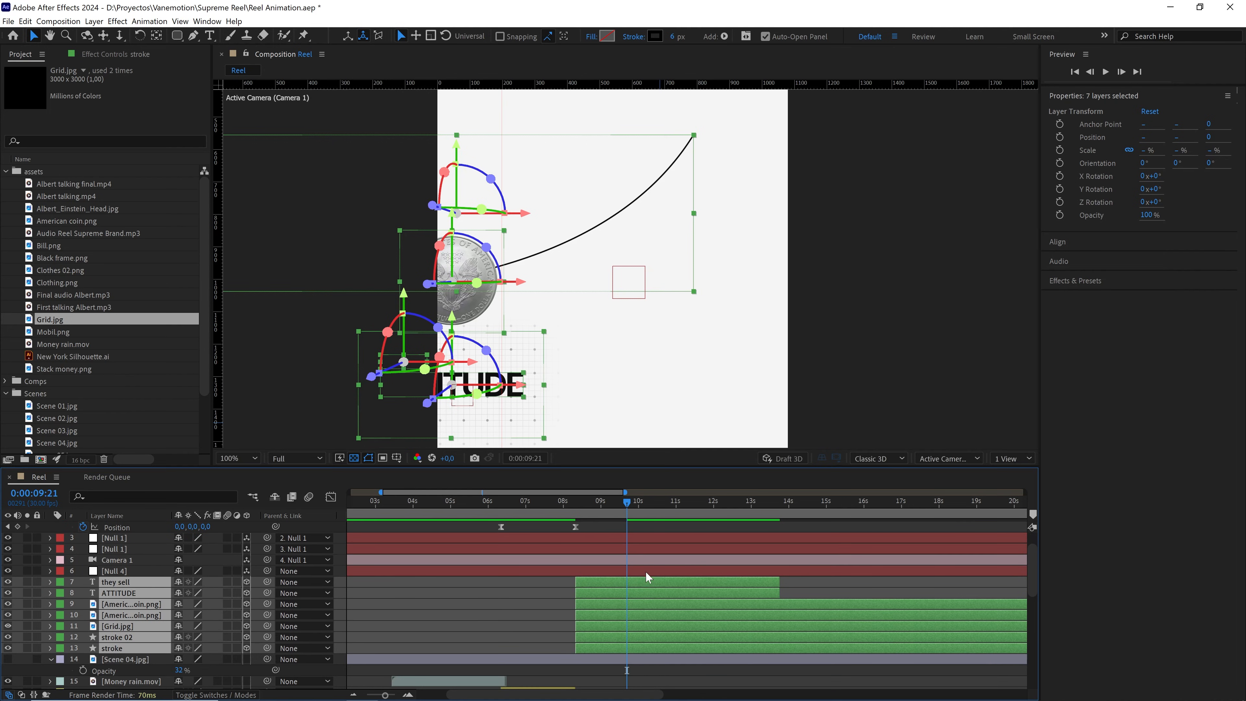
drag(268, 585, 142, 572)
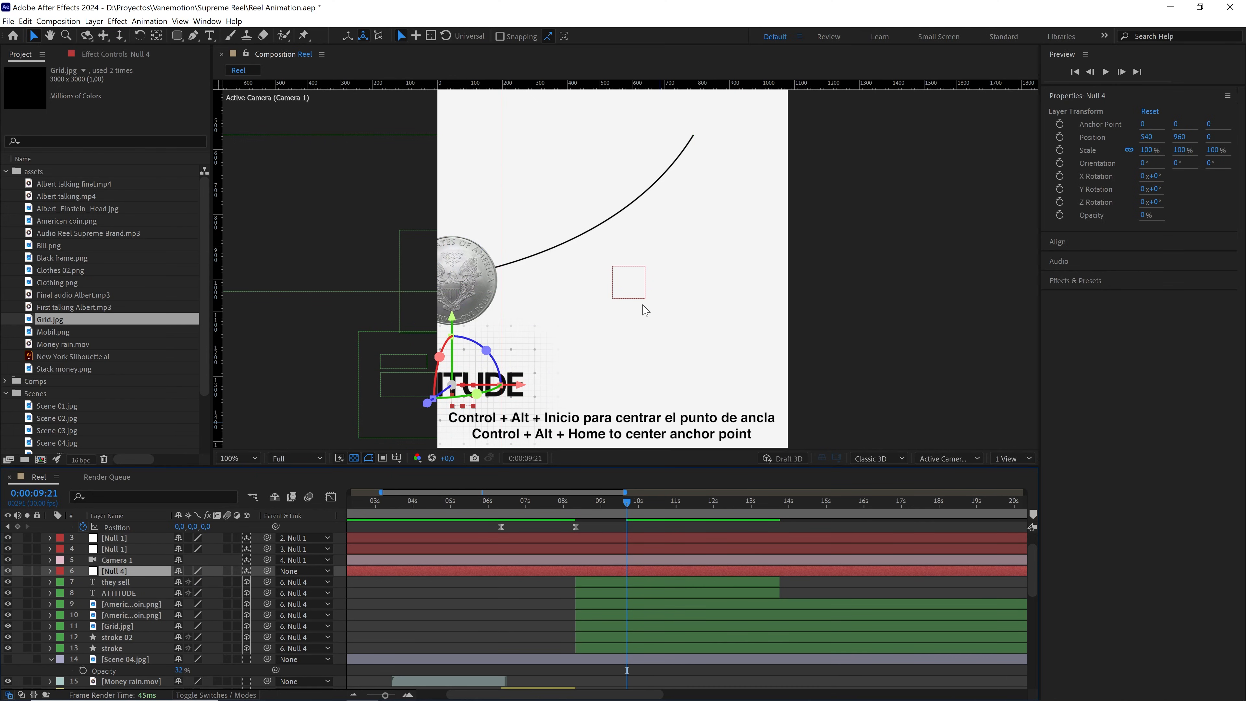
key(ctrl+alt+Home)
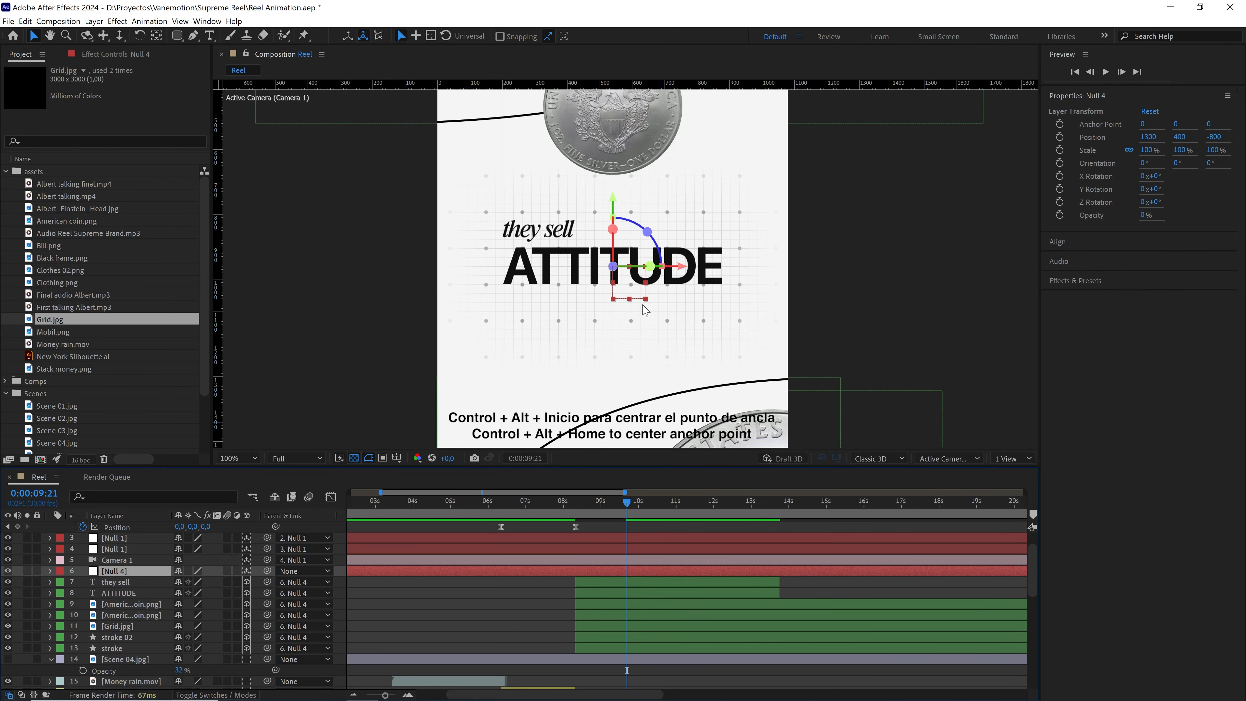
Examine the whole recentered frame and the layer transform commands, and show the Top view beside the camera view
scroll(738, 268, down, 1)
drag(714, 262, 728, 271)
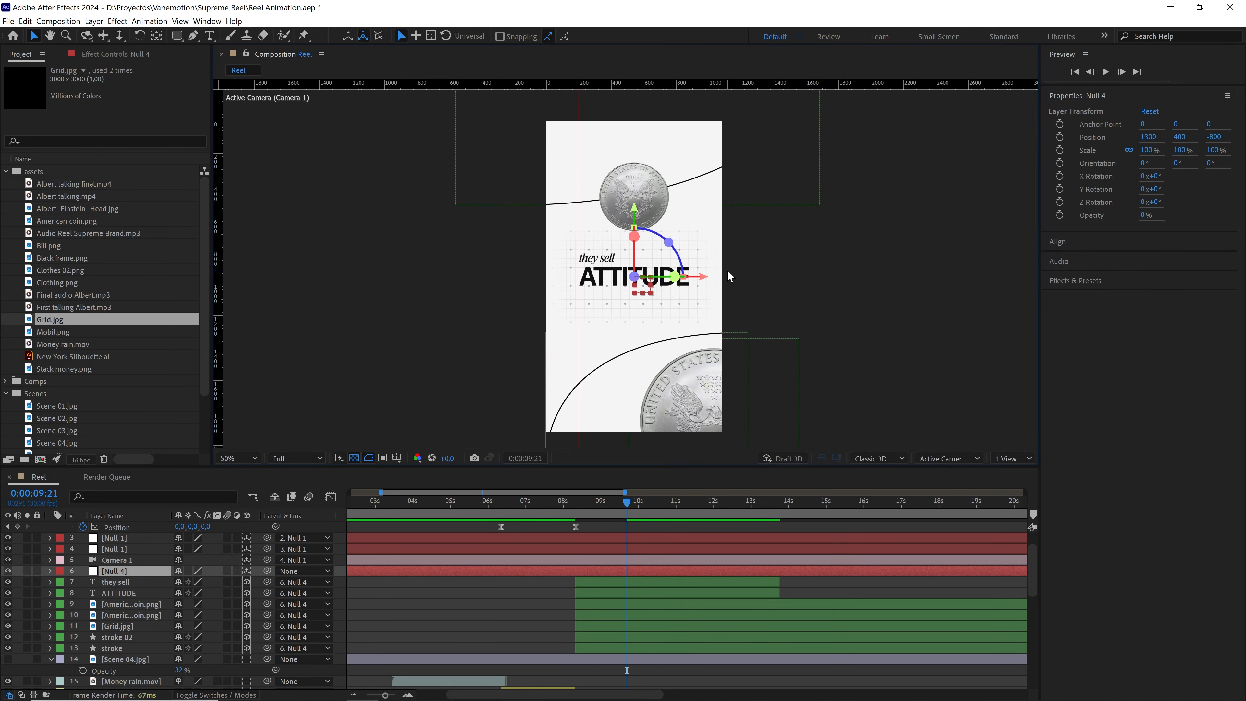
click(94, 21)
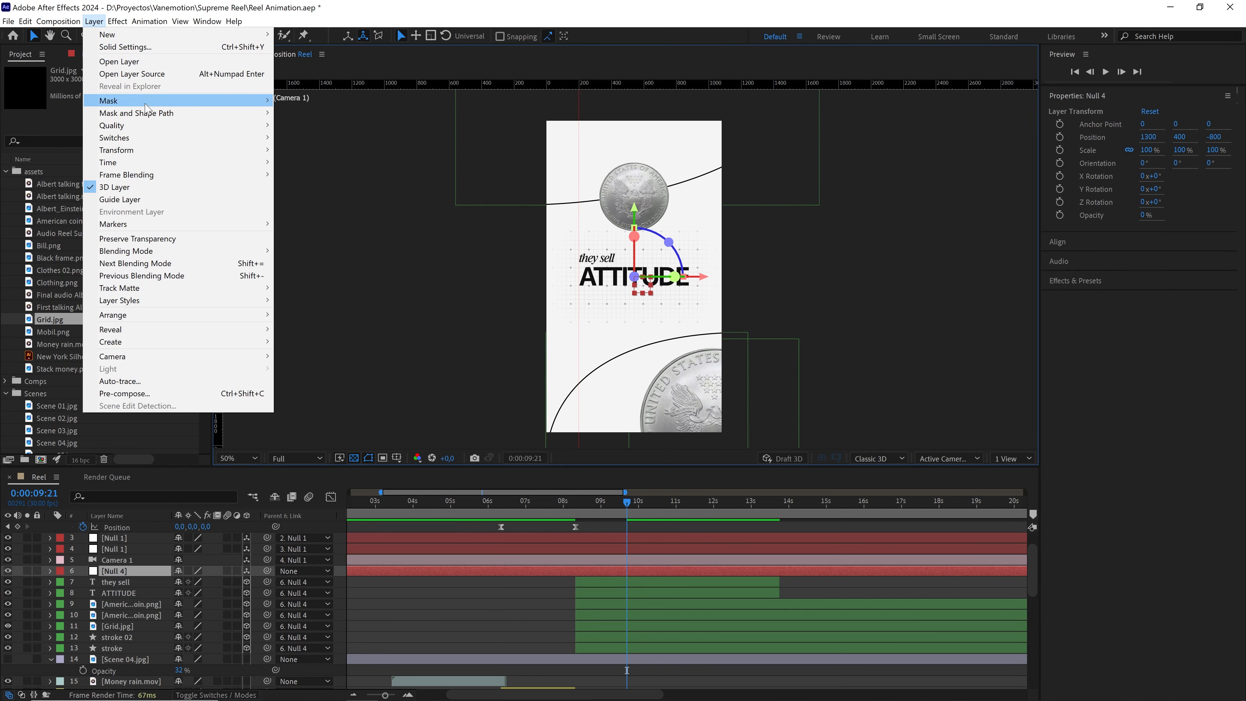
mouse_move(148, 150)
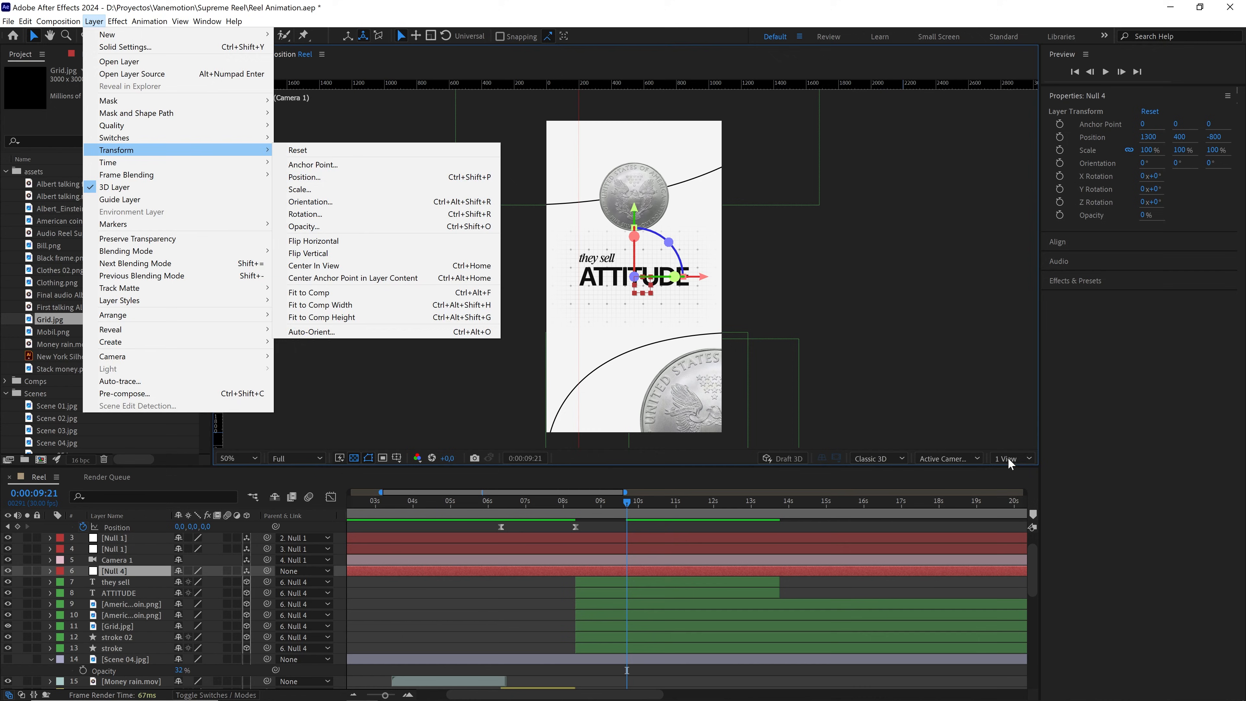
click(1010, 462)
click(1021, 495)
scroll(451, 334, up, 2)
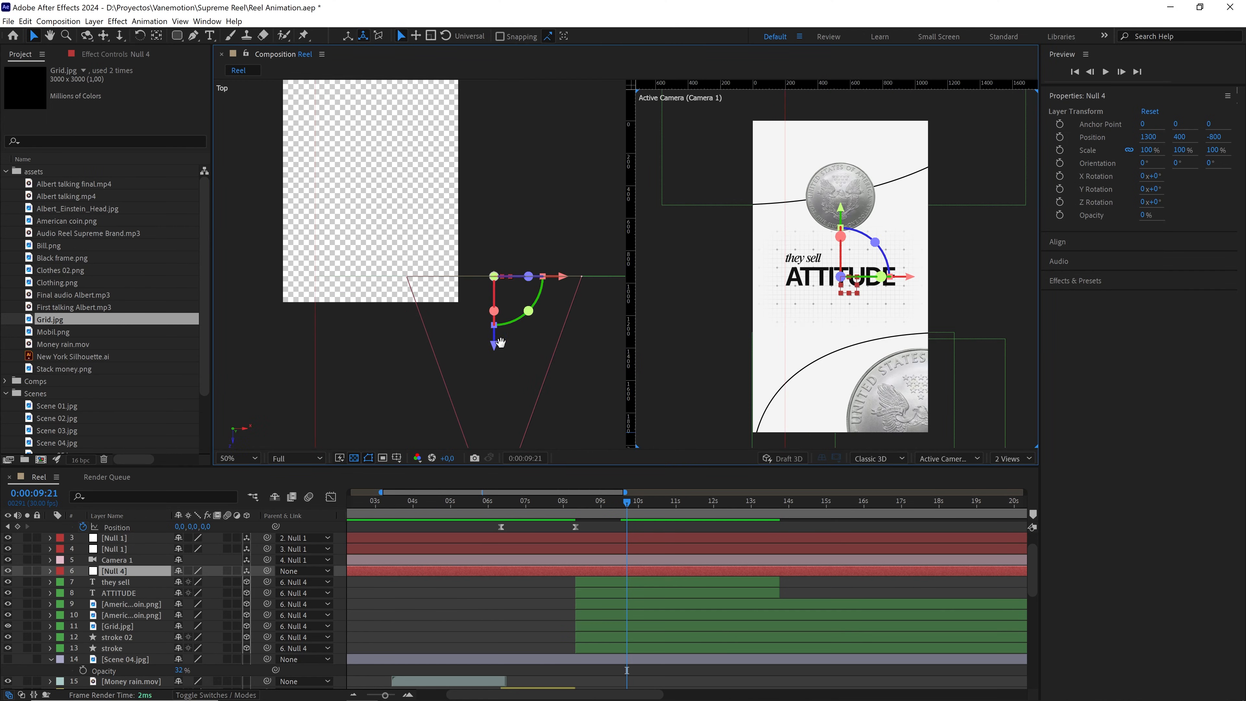
Undo the centering of Null 4, compare its original location in the Top view, and return to a single view
drag(501, 342, 473, 335)
key(ctrl+z)
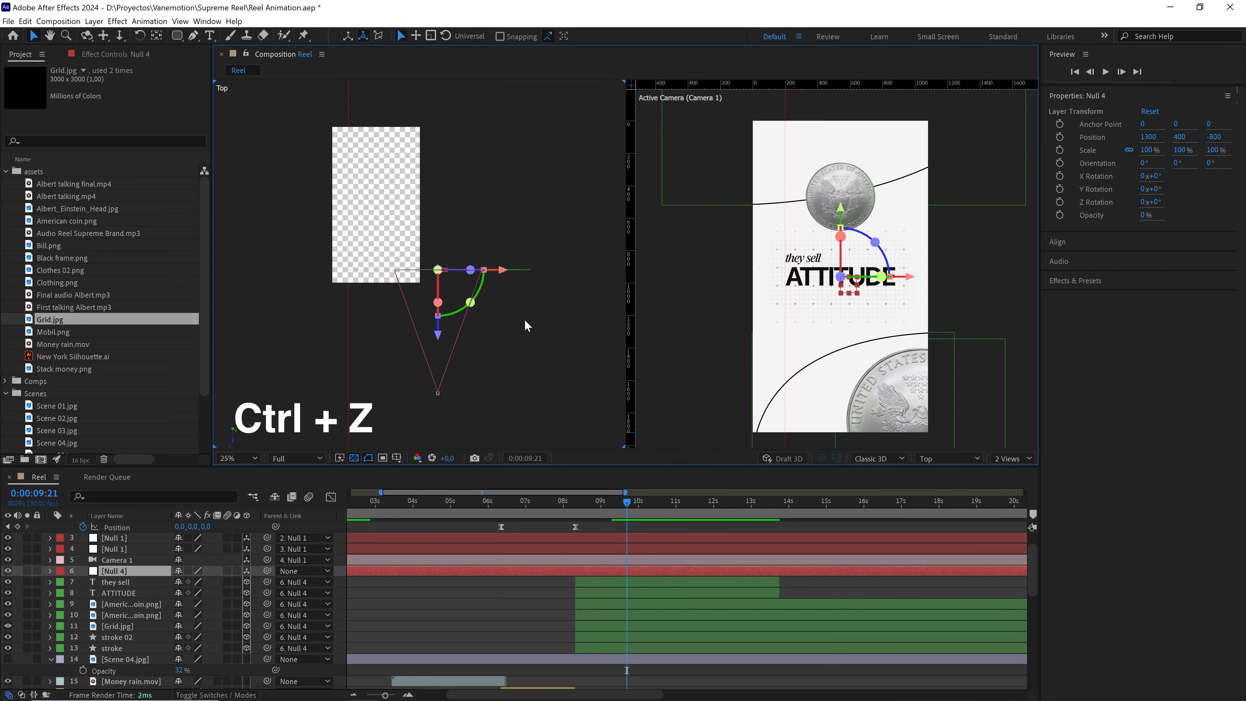
key(ctrl+z)
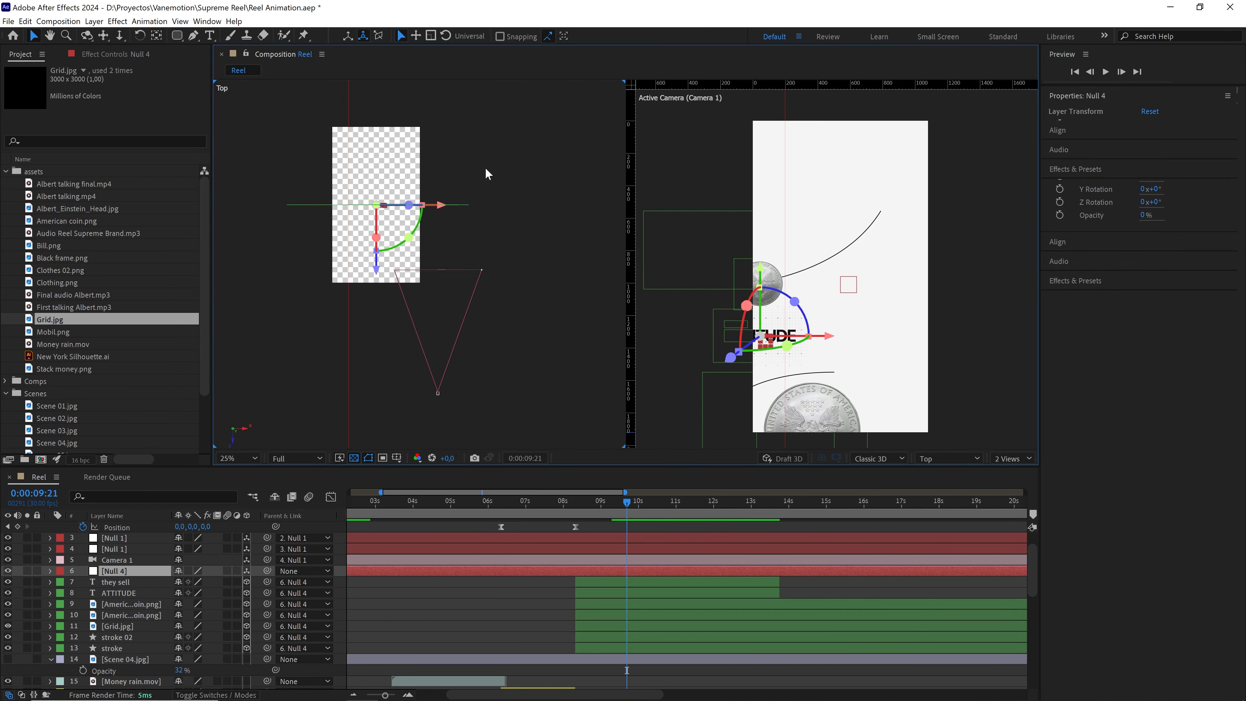
mouse_move(486, 169)
mouse_down()
mouse_move(479, 207)
mouse_move(359, 224)
mouse_move(399, 274)
mouse_up()
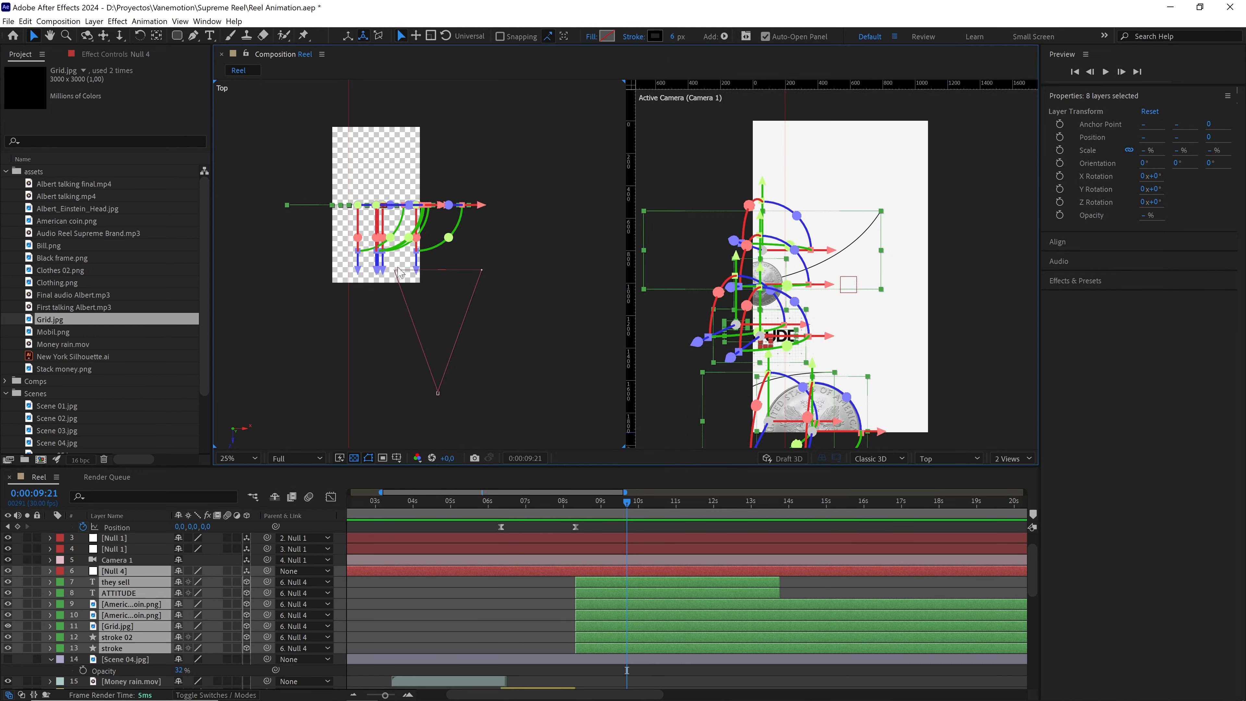
click(1012, 458)
click(1013, 489)
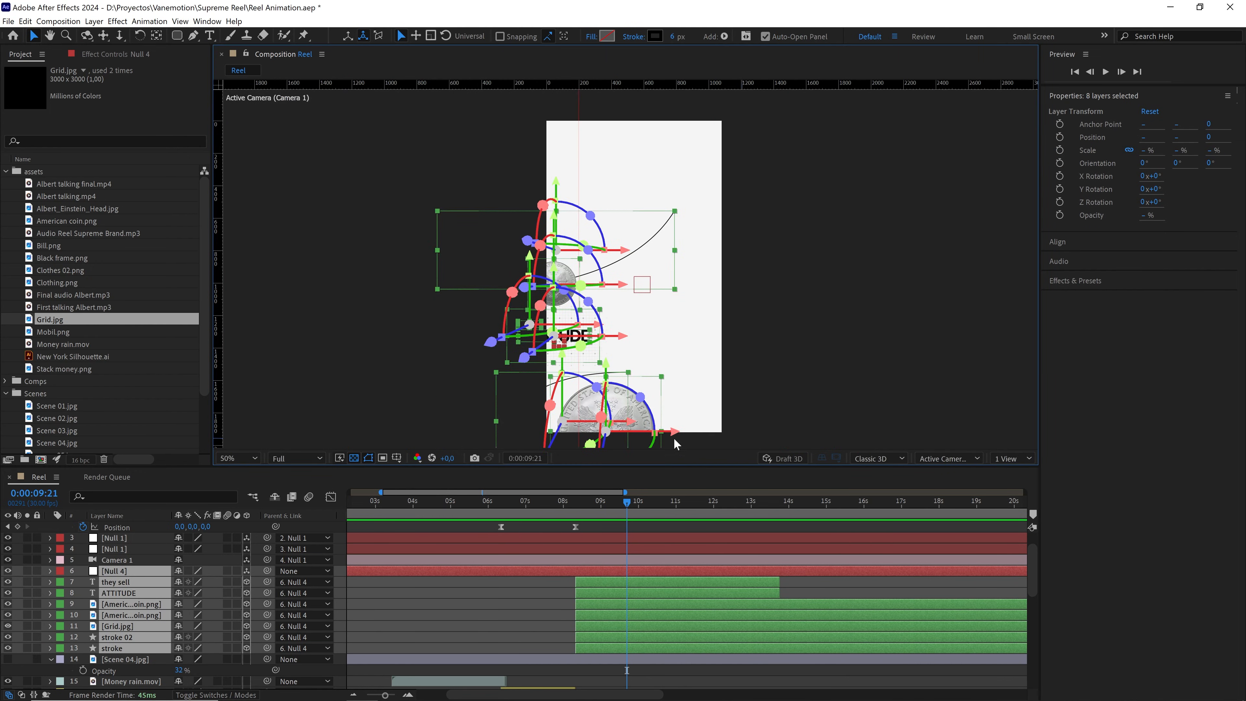
Center Null 4 in the camera view again and check its placement in the Top view before returning to one view
click(133, 560)
click(129, 567)
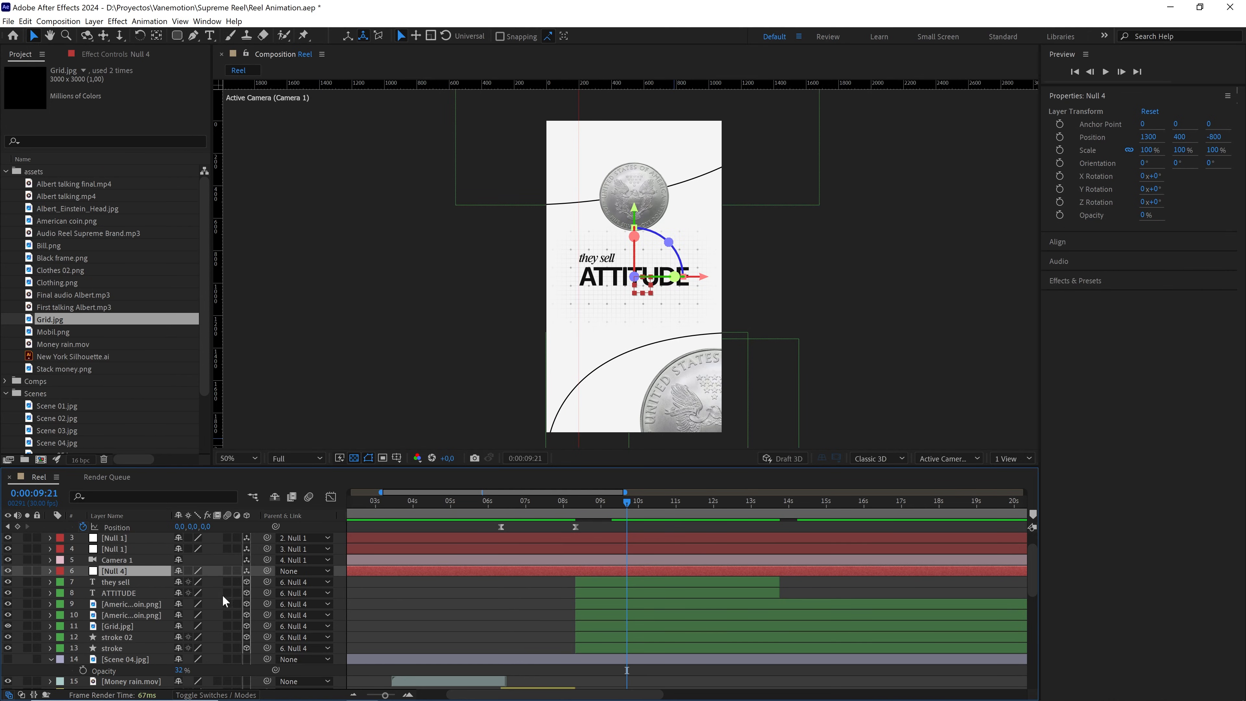
click(1012, 459)
click(1017, 486)
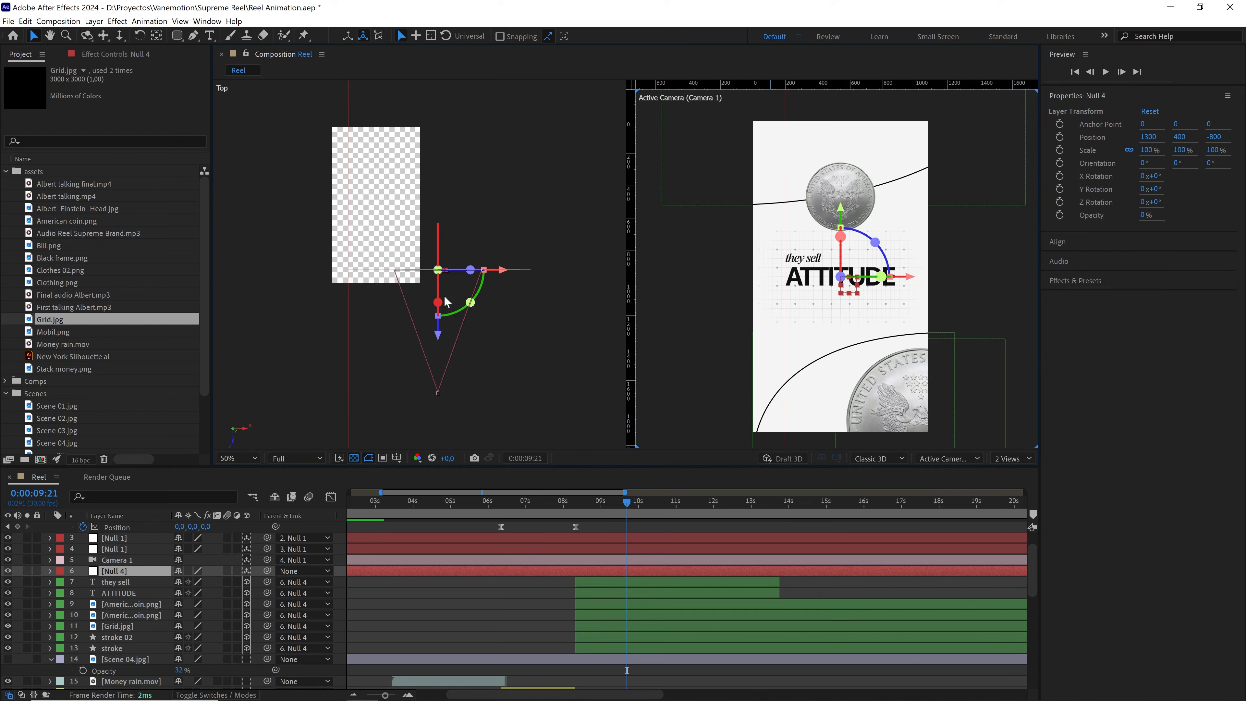
click(1011, 459)
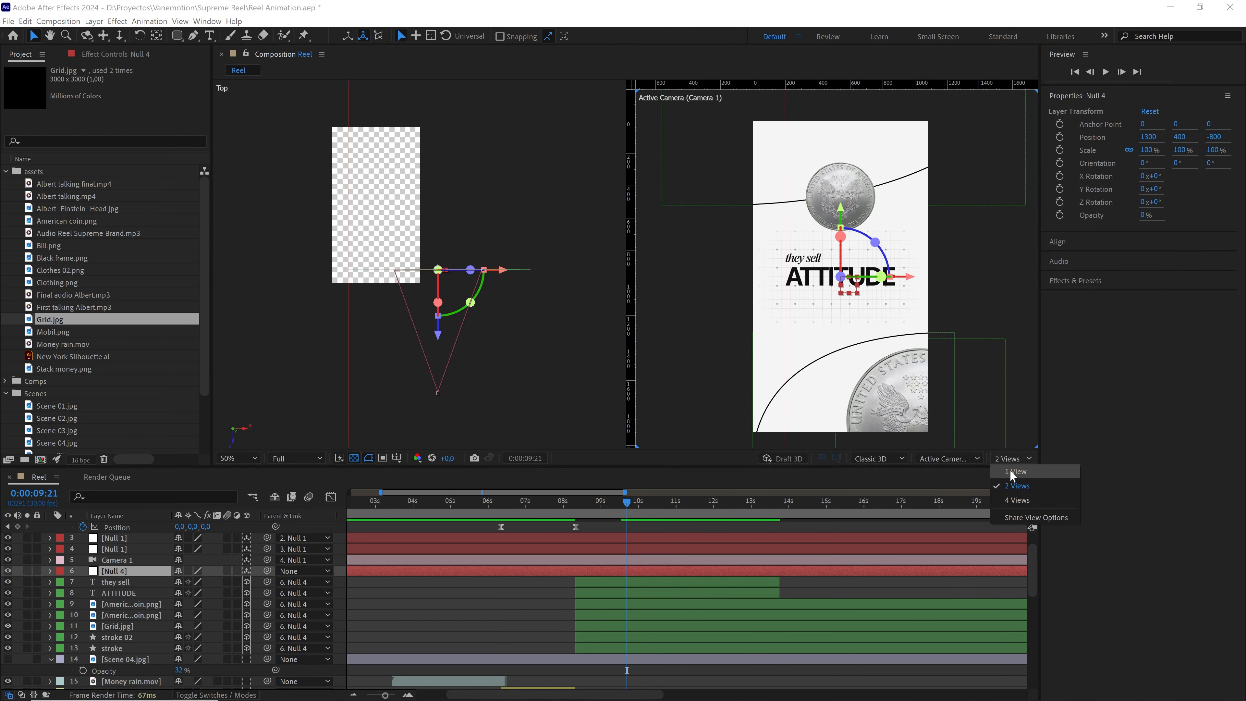
click(1015, 475)
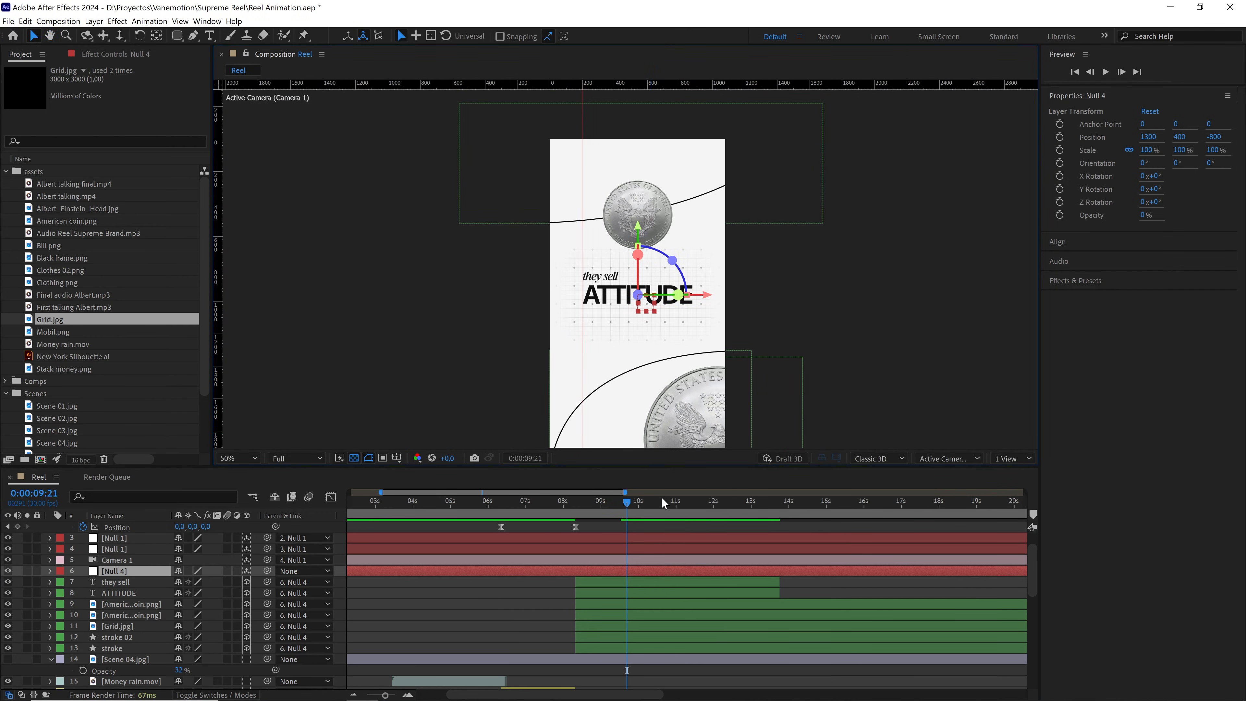
At 0:00:09:10, show two views and move the large lower coin toward the camera to a Z position of about -516
click(617, 500)
click(1001, 461)
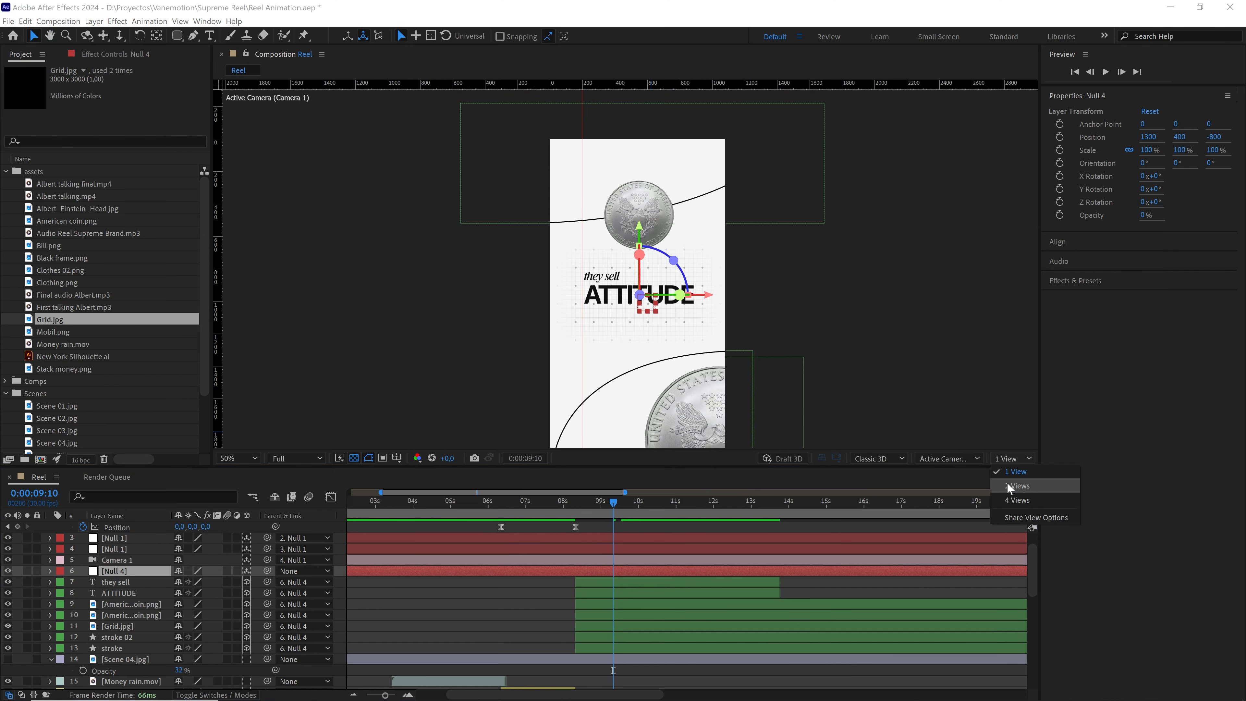
click(1009, 485)
drag(896, 369, 828, 341)
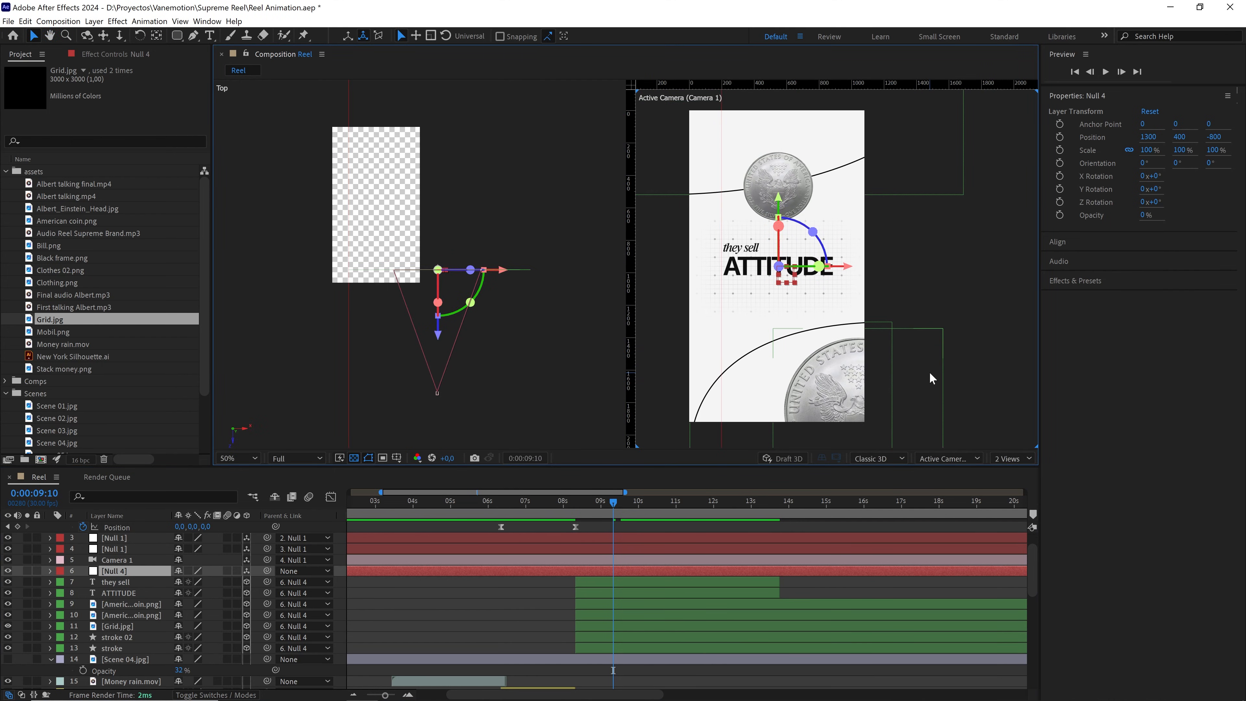
click(929, 373)
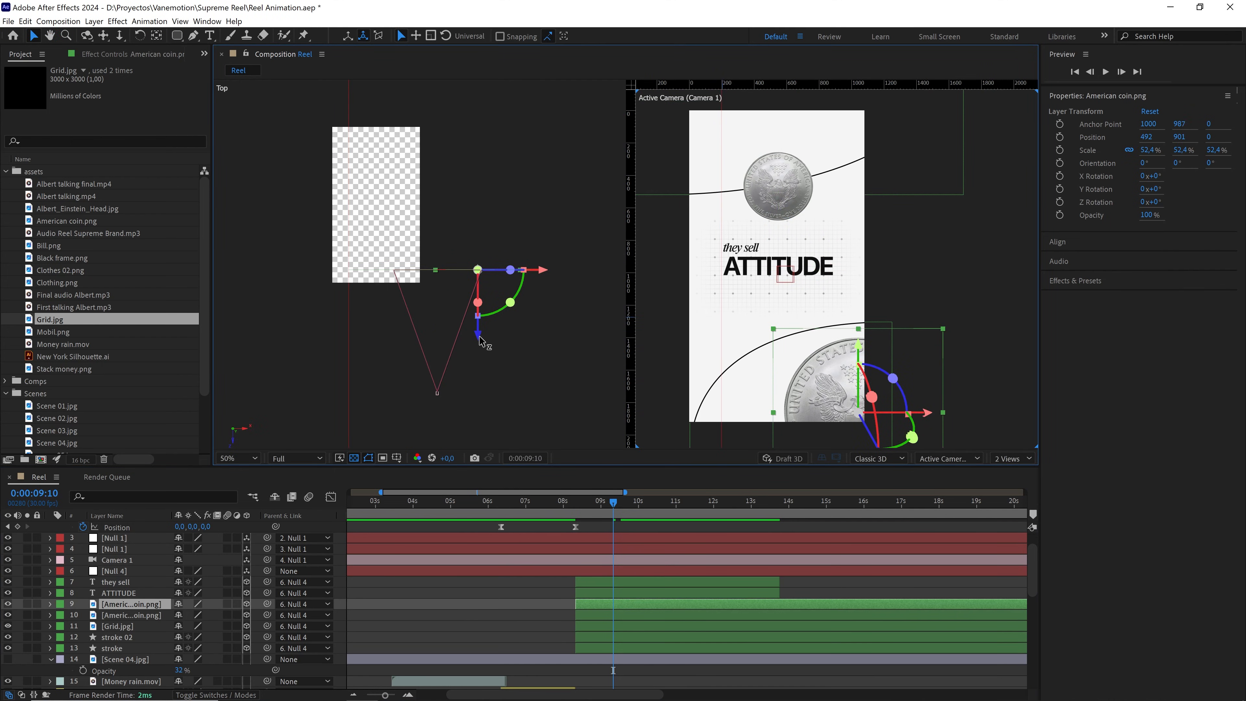
drag(481, 339, 484, 379)
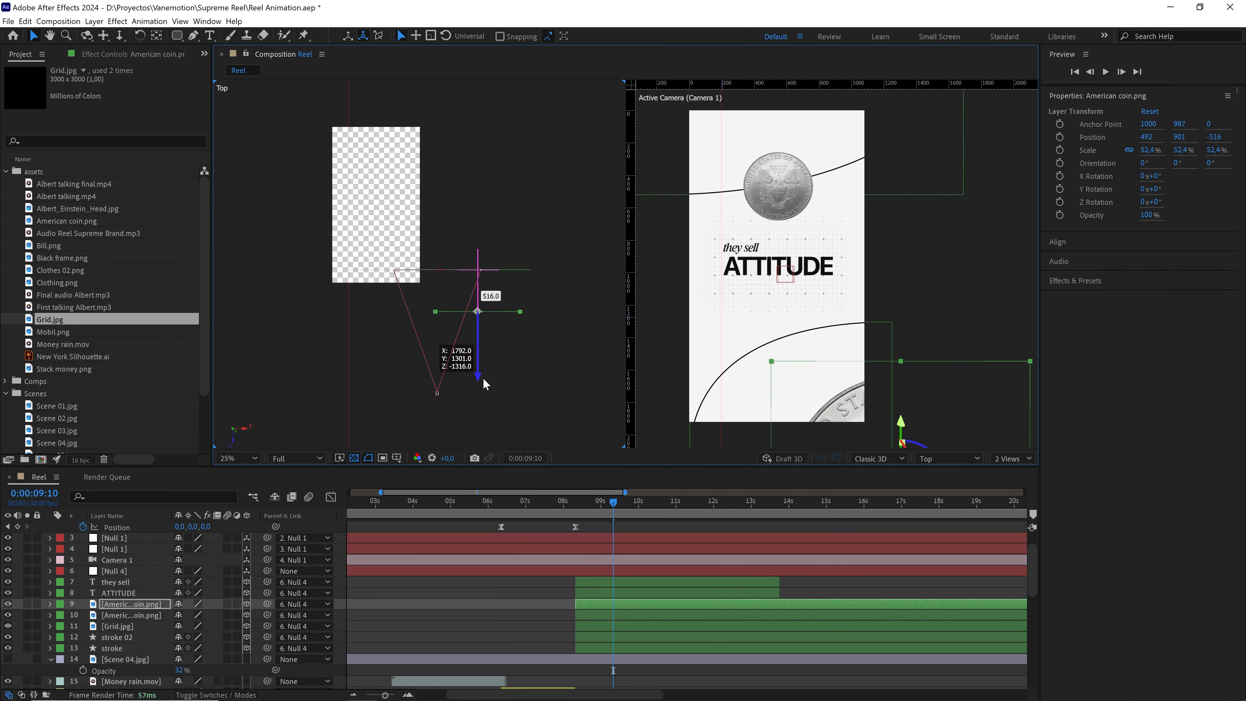
Scale the large lower coin to 38.8% and reposition it at about X 326.7, Y 599.2, inside the curved stroke
drag(910, 378, 903, 307)
drag(981, 362, 958, 335)
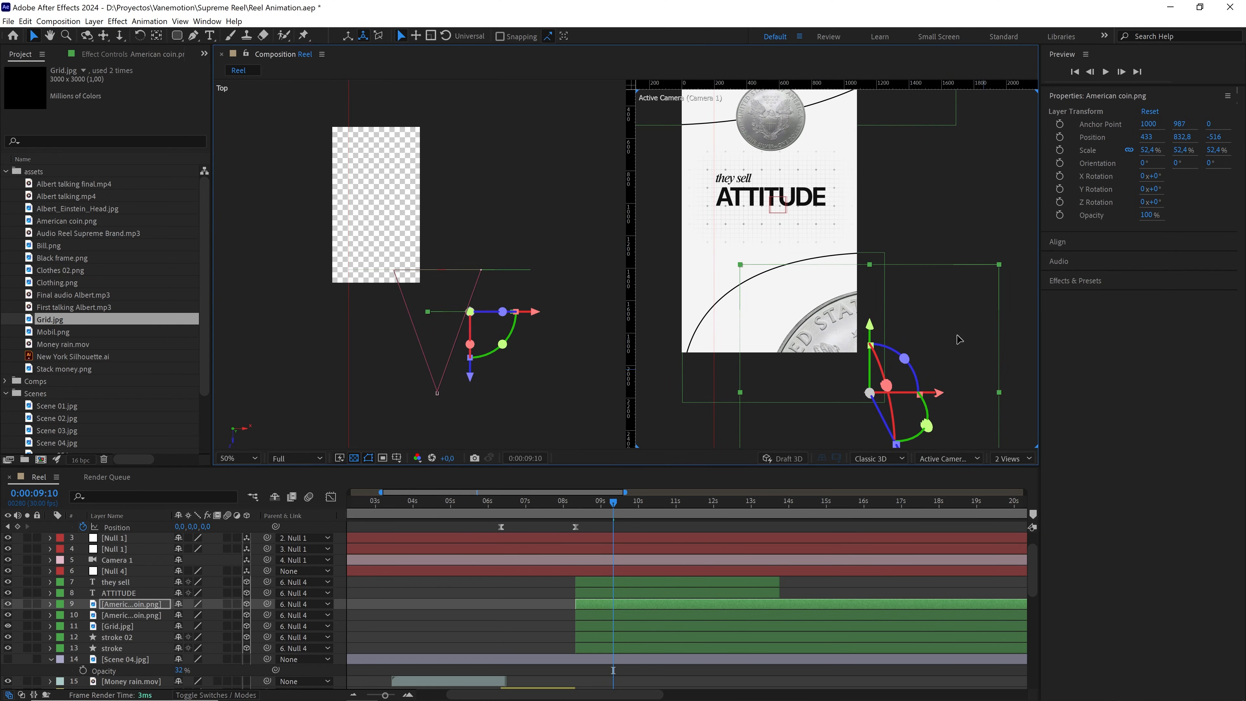
drag(999, 264, 936, 284)
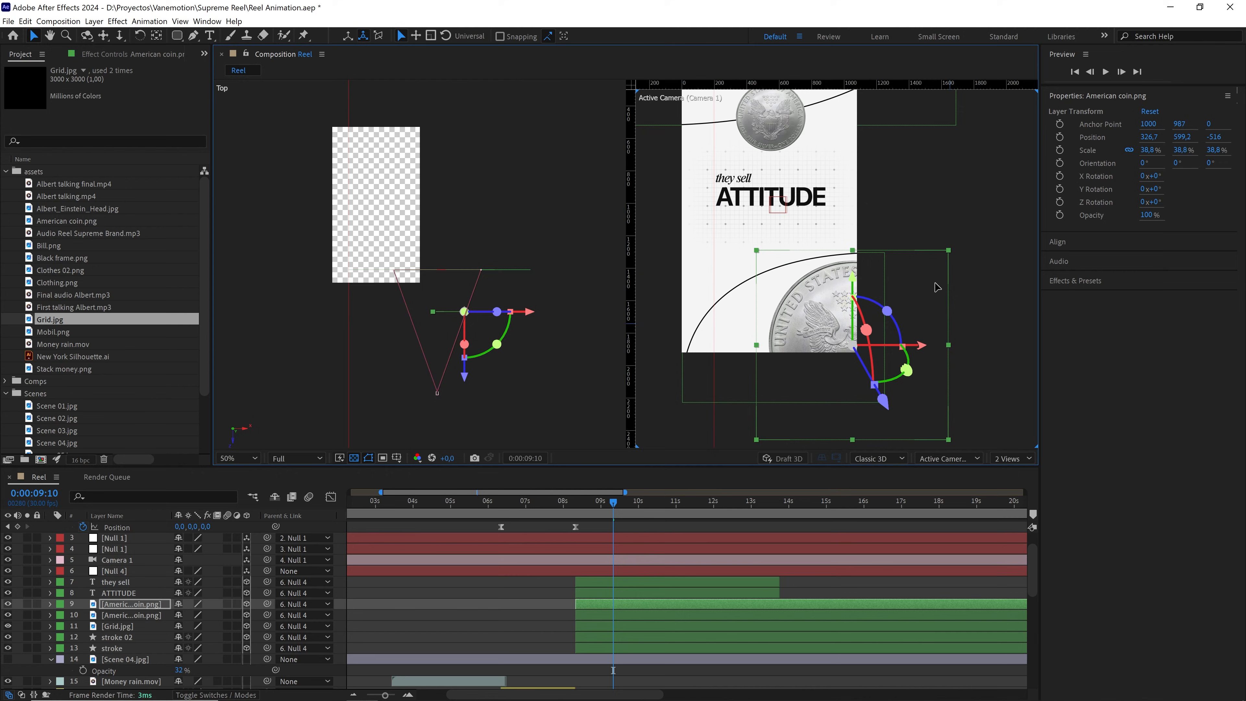
Return to a single camera view and preview the scene with the coin's new depth from 0:00:08:04
click(1011, 459)
click(1021, 469)
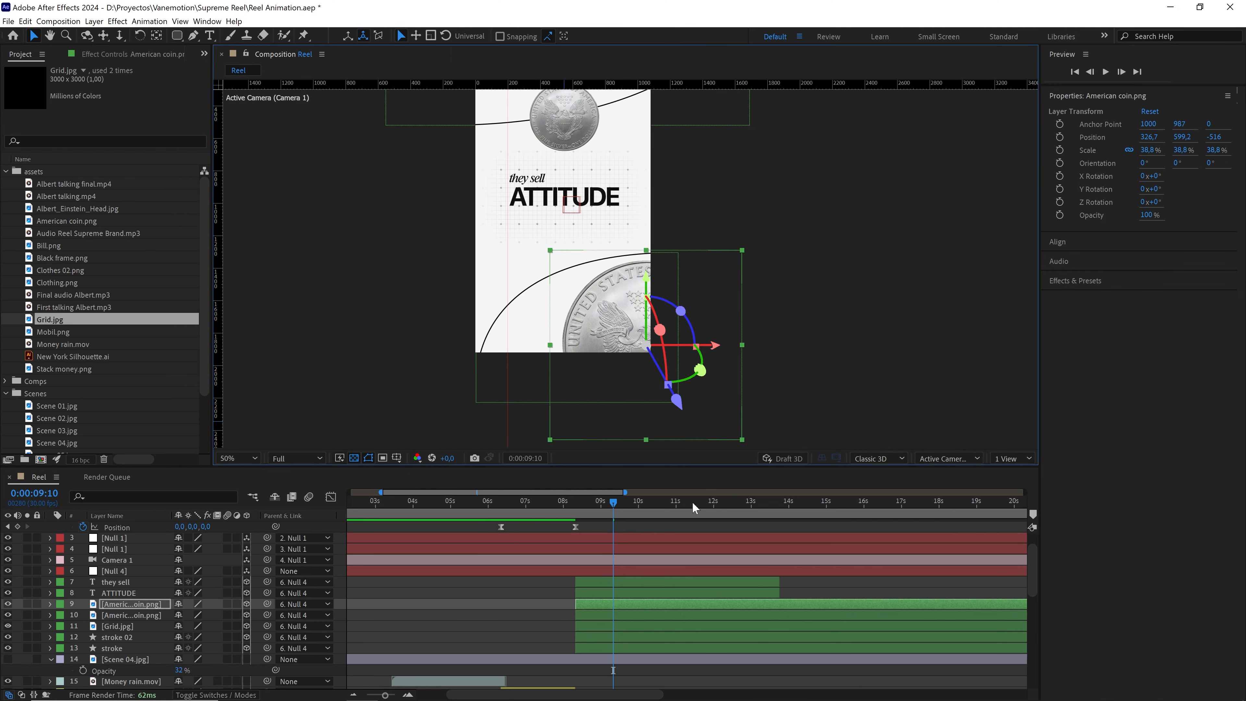
drag(577, 504, 569, 509)
key(space)
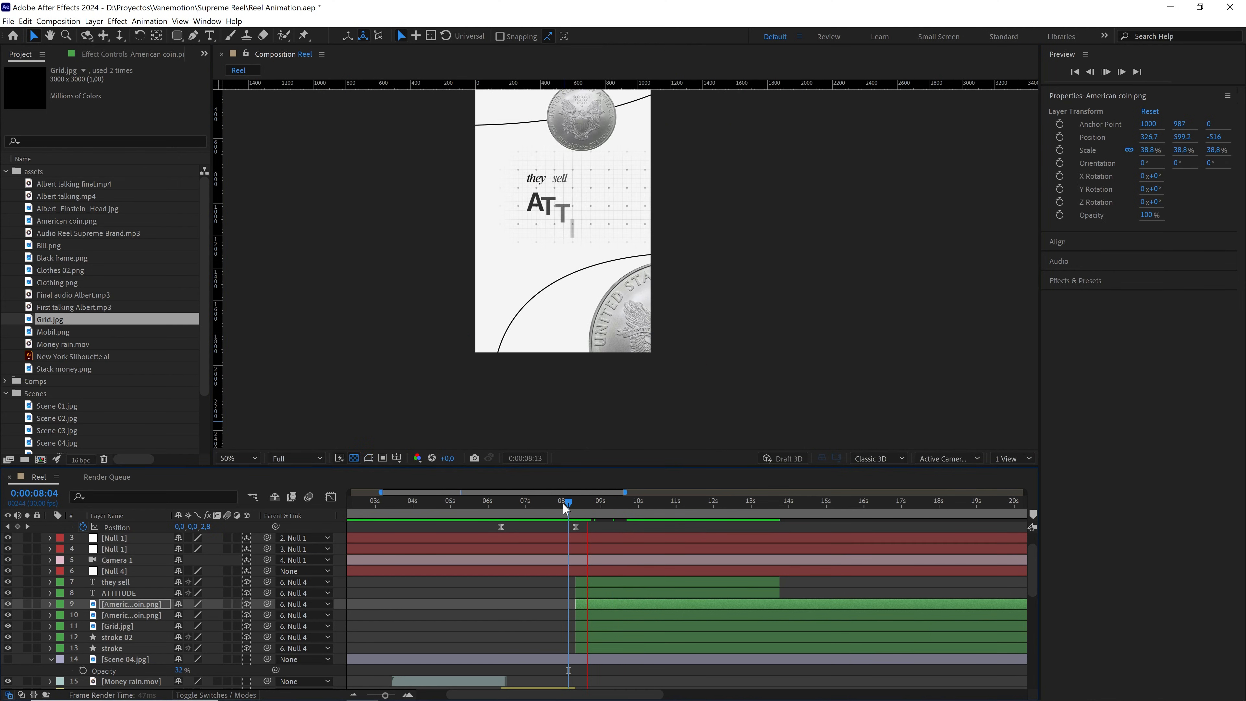
Fit the whole composition in the viewer and preview the transition into the "they sell ATTITUDE" scene from 0:00:07:13 and 0:00:08:06
key(space)
drag(578, 504, 614, 504)
key(space)
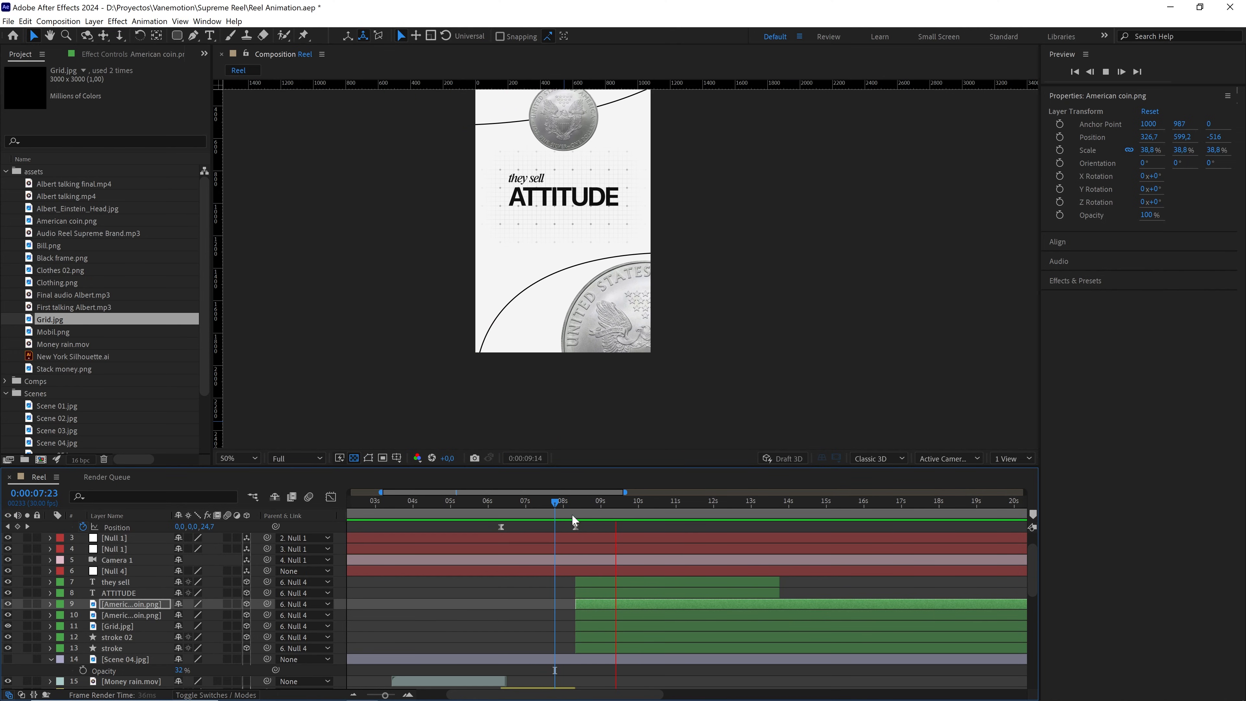
key(space)
click(238, 458)
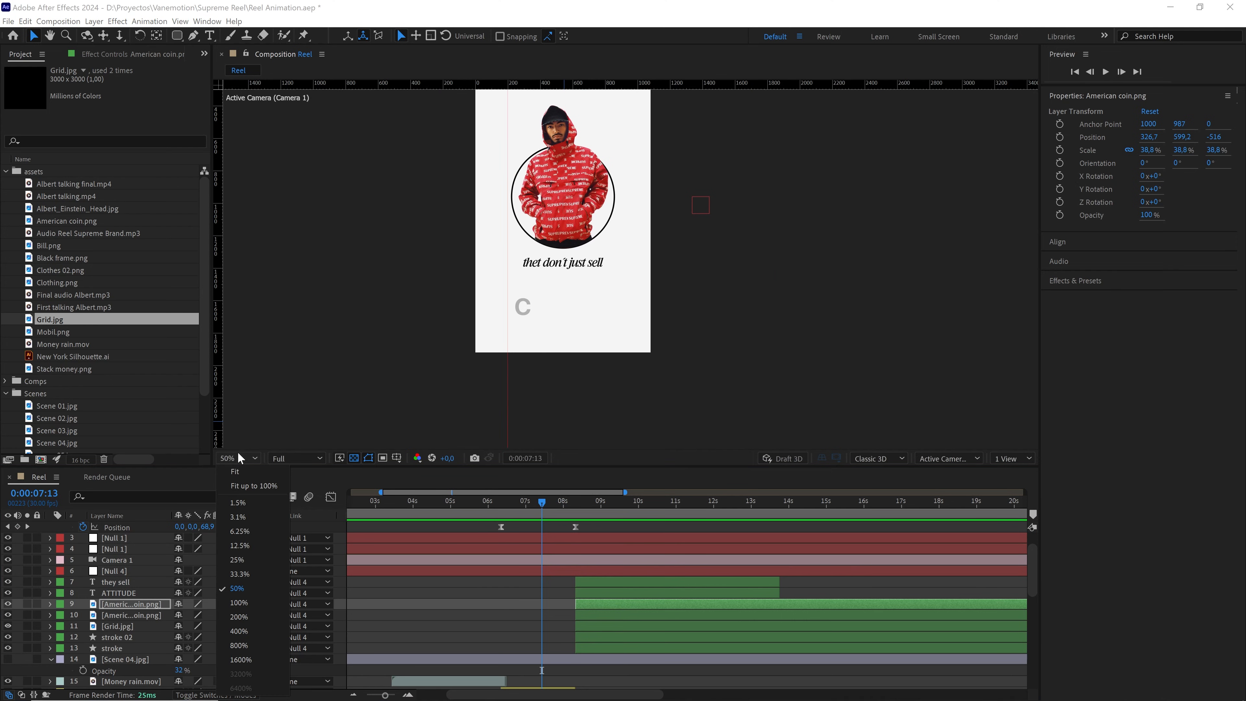
click(236, 471)
key(space)
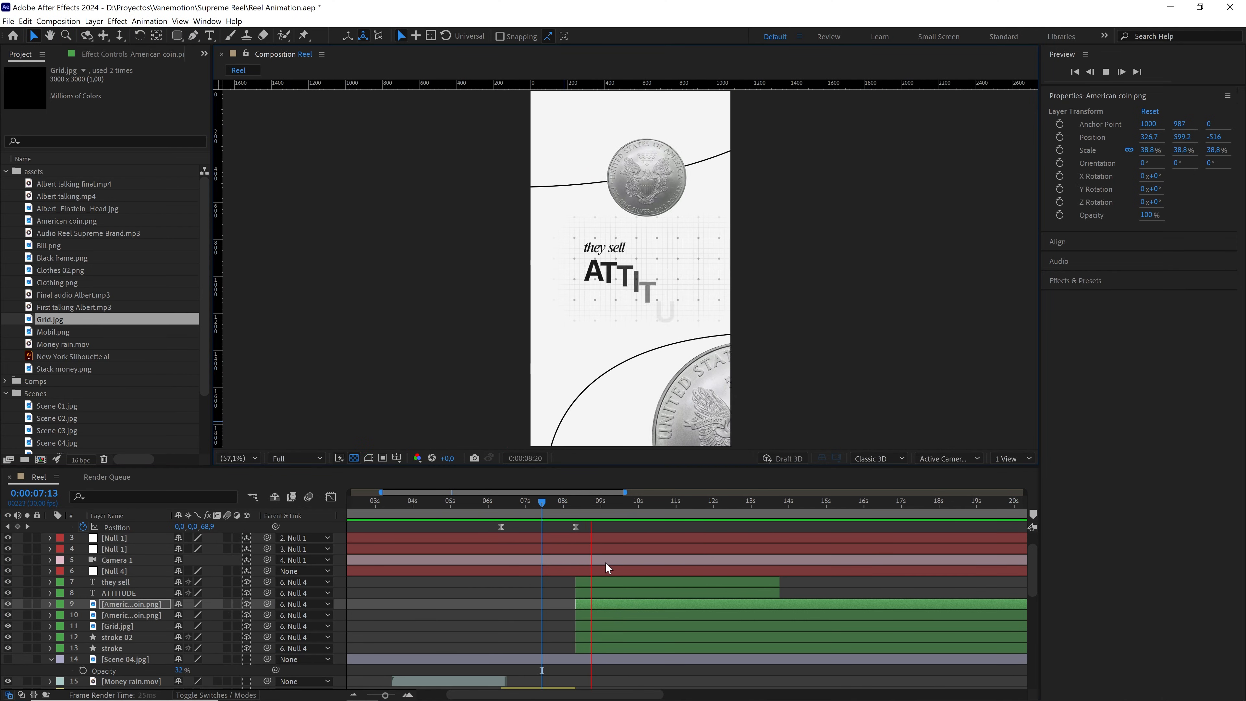
click(571, 502)
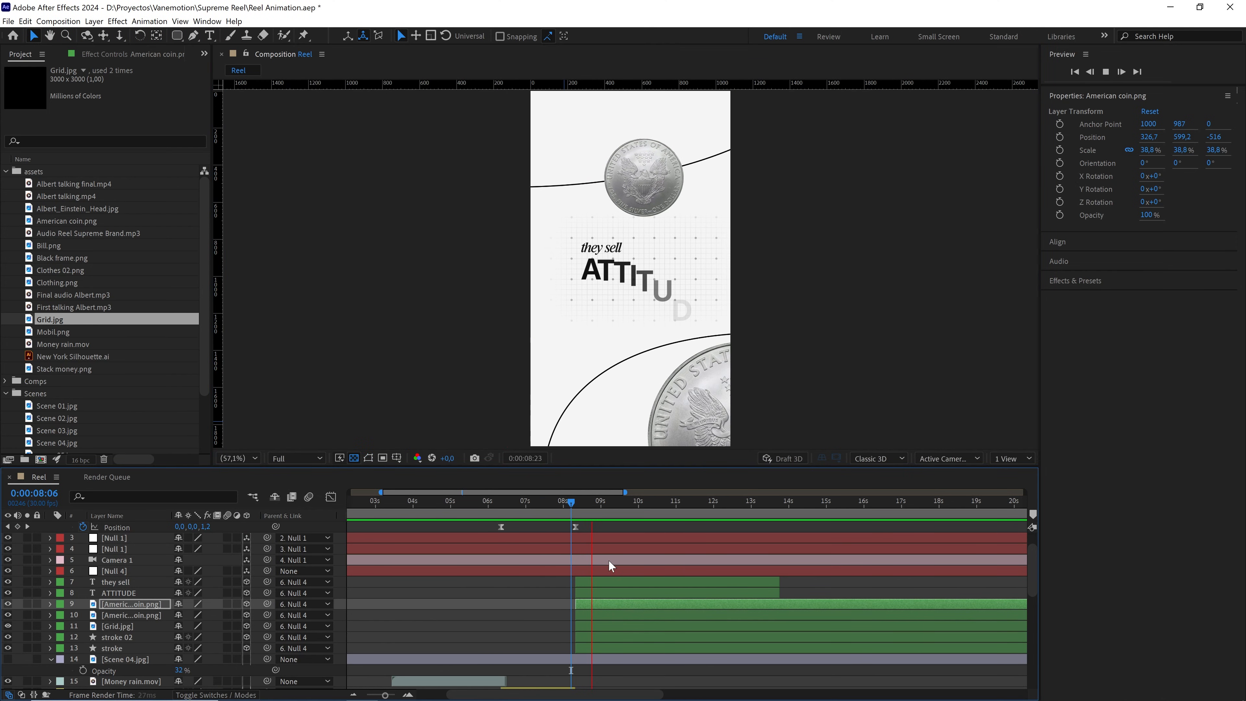
key(space)
Slow the "they sell" text reveal by moving its final Offset keyframe to about 0:00:09:00, and preview it from 0:00:08:07
click(156, 583)
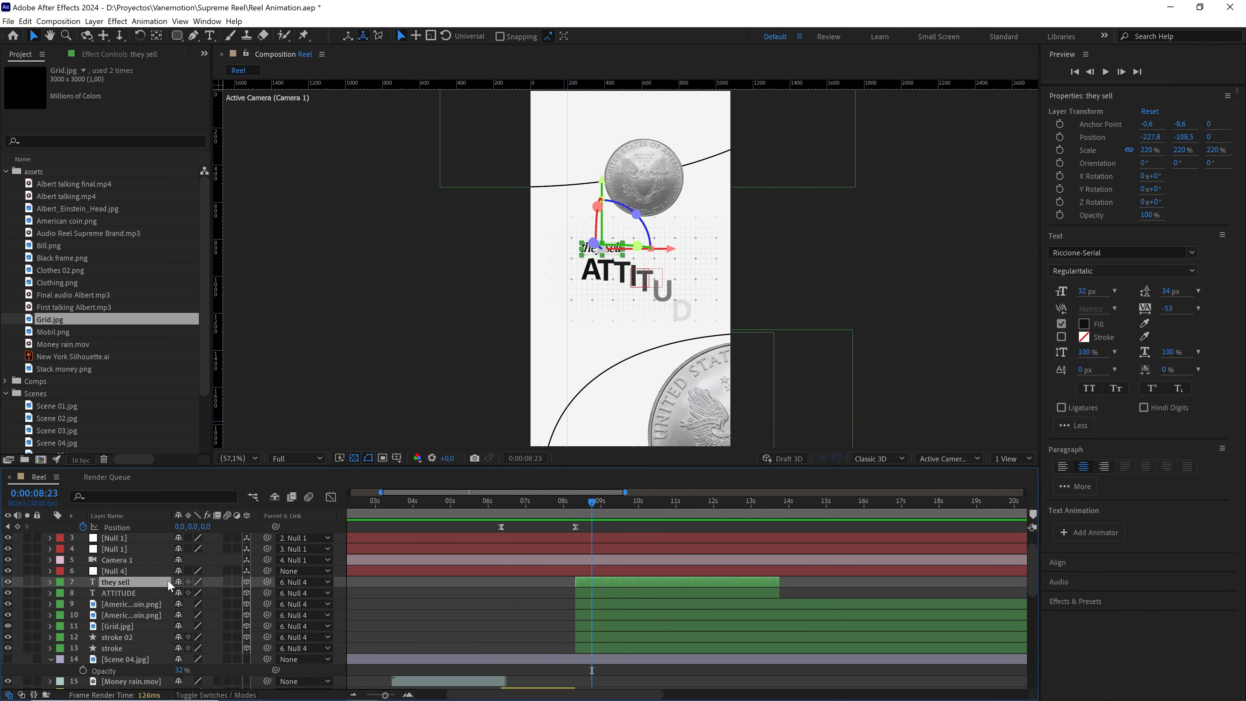
key(u)
click(595, 604)
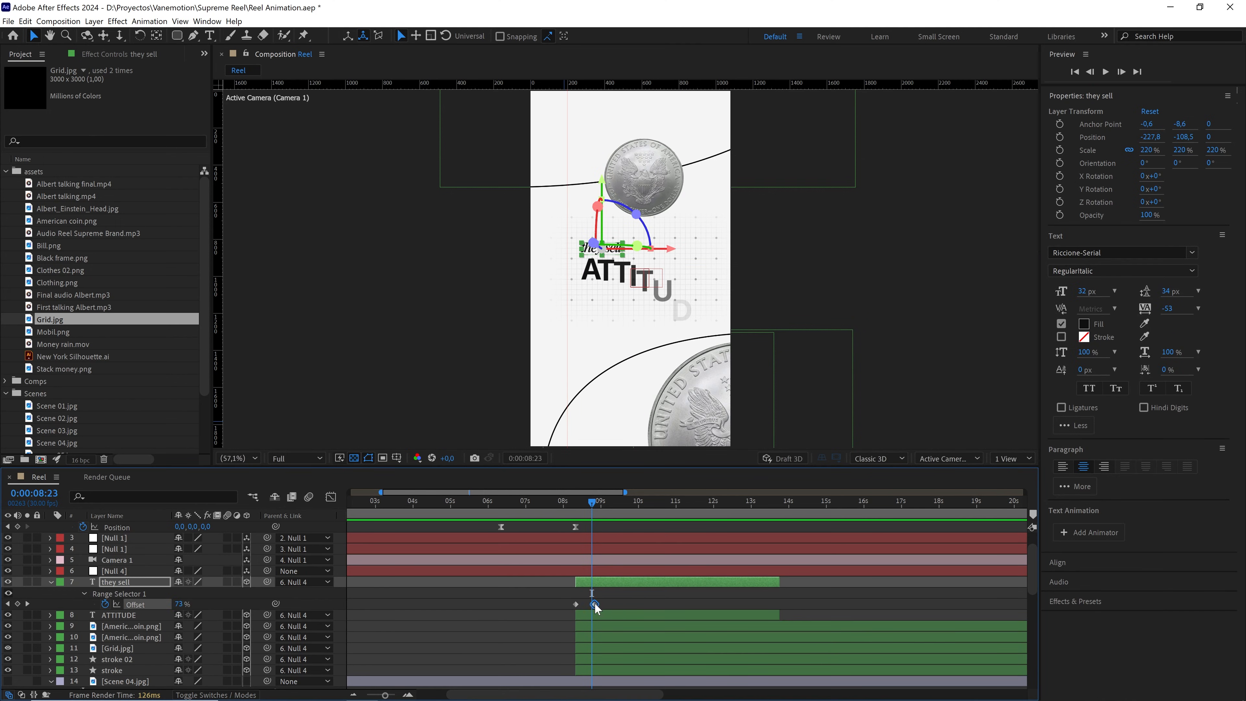
drag(594, 605, 599, 605)
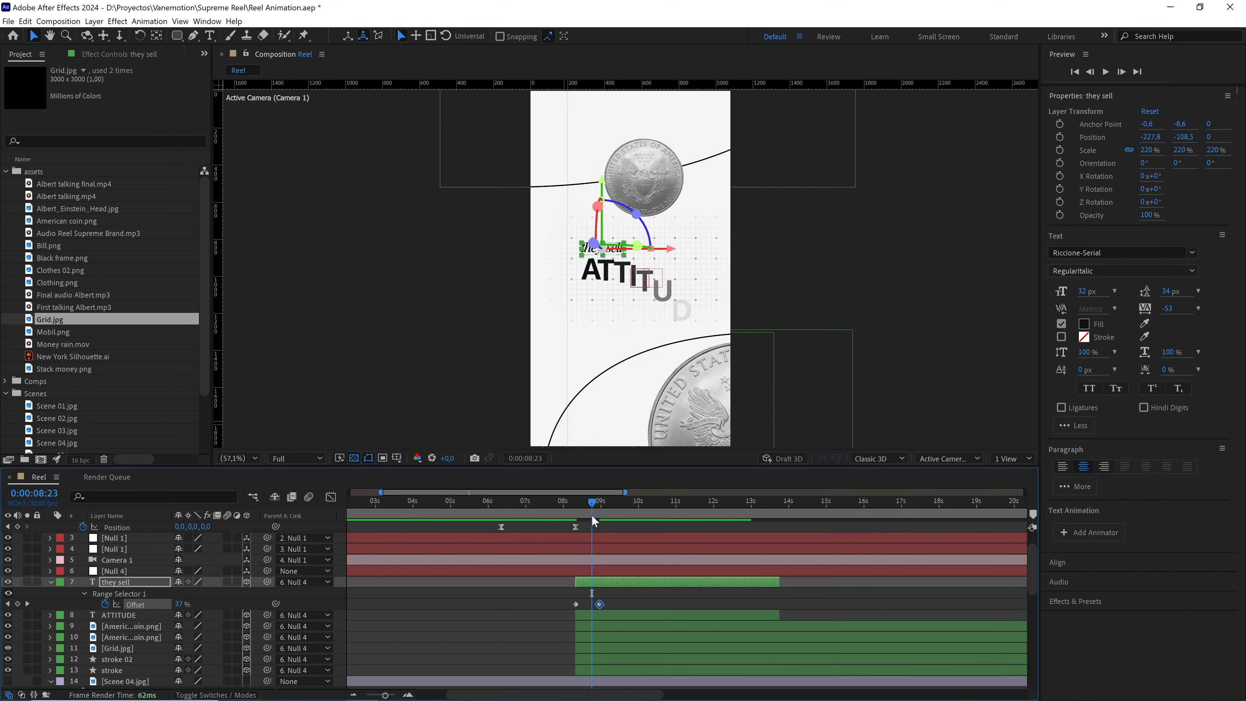
drag(592, 506, 573, 505)
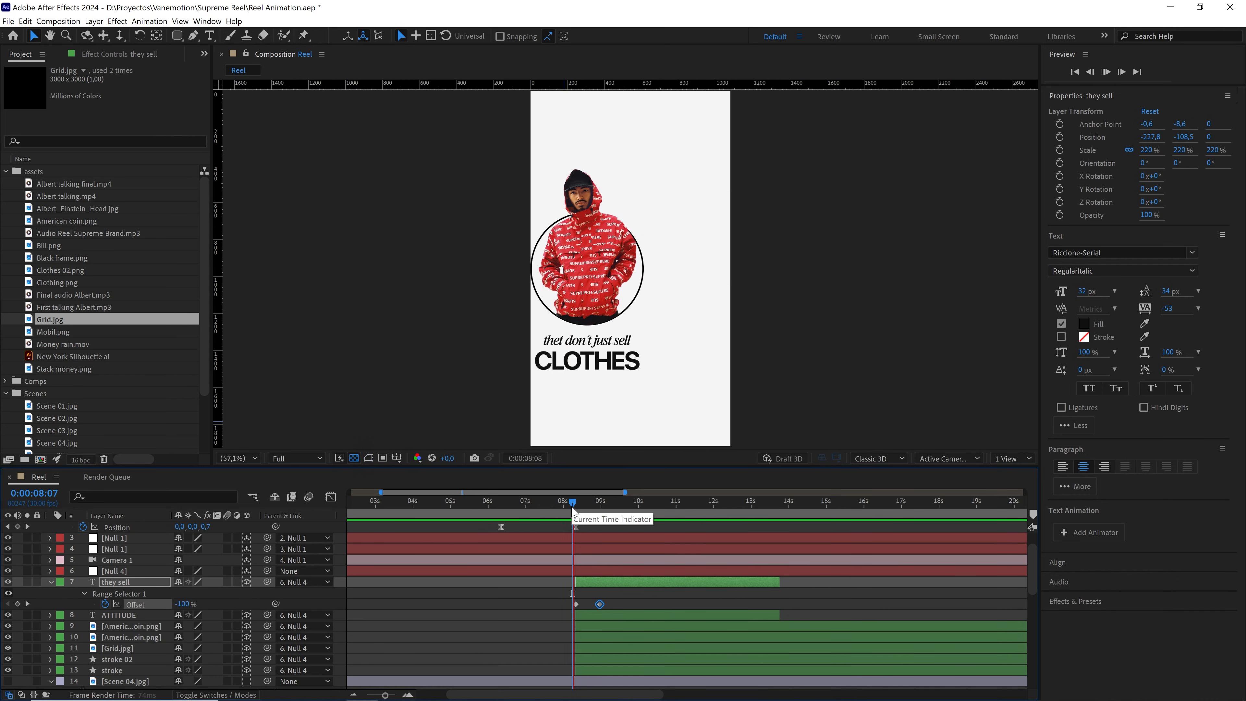
key(space)
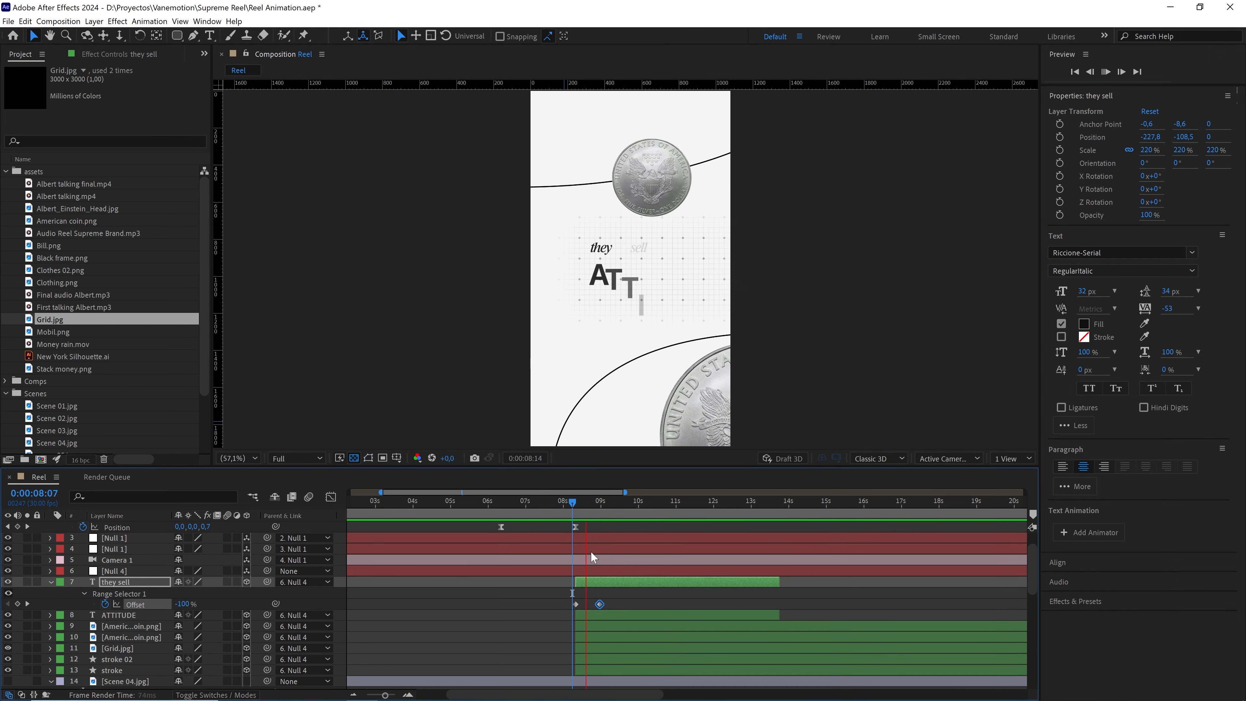
Shift both Offset keyframes of the ATTITUDE text slightly later, so its reveal starts just after that of "they sell"
click(589, 613)
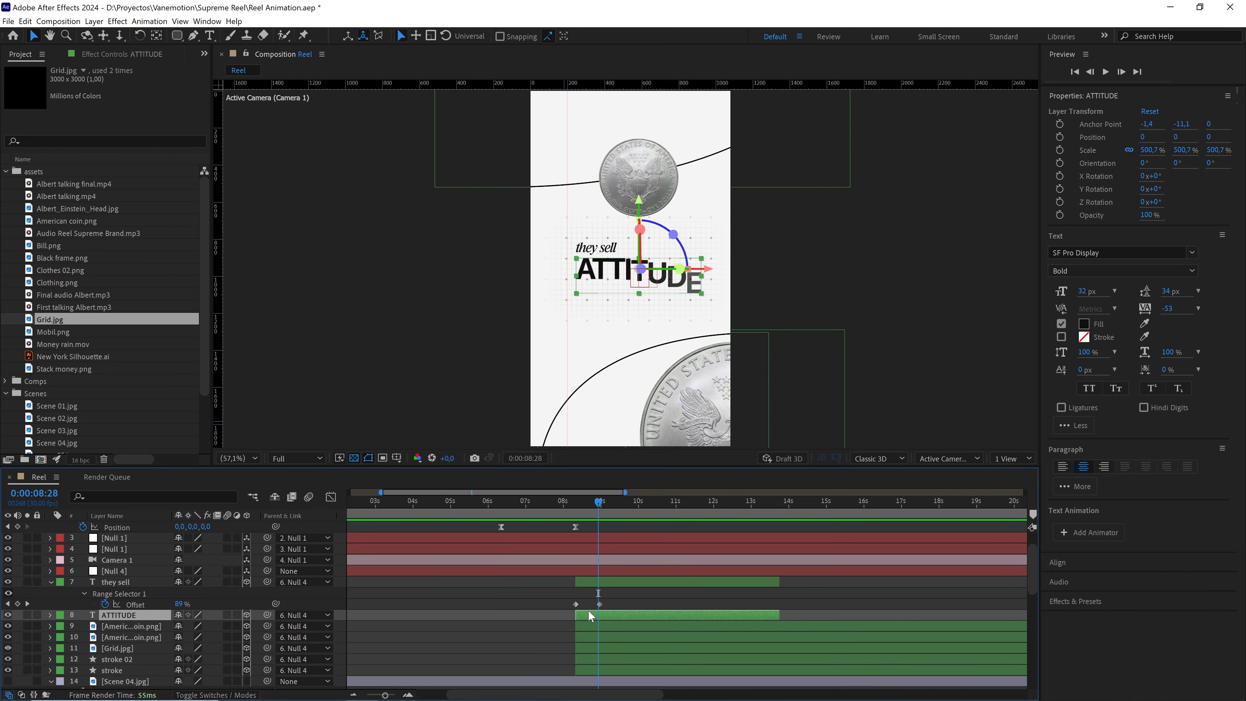
key(u)
mouse_move(639, 655)
mouse_down()
mouse_move(574, 634)
mouse_move(582, 640)
mouse_up()
click(570, 506)
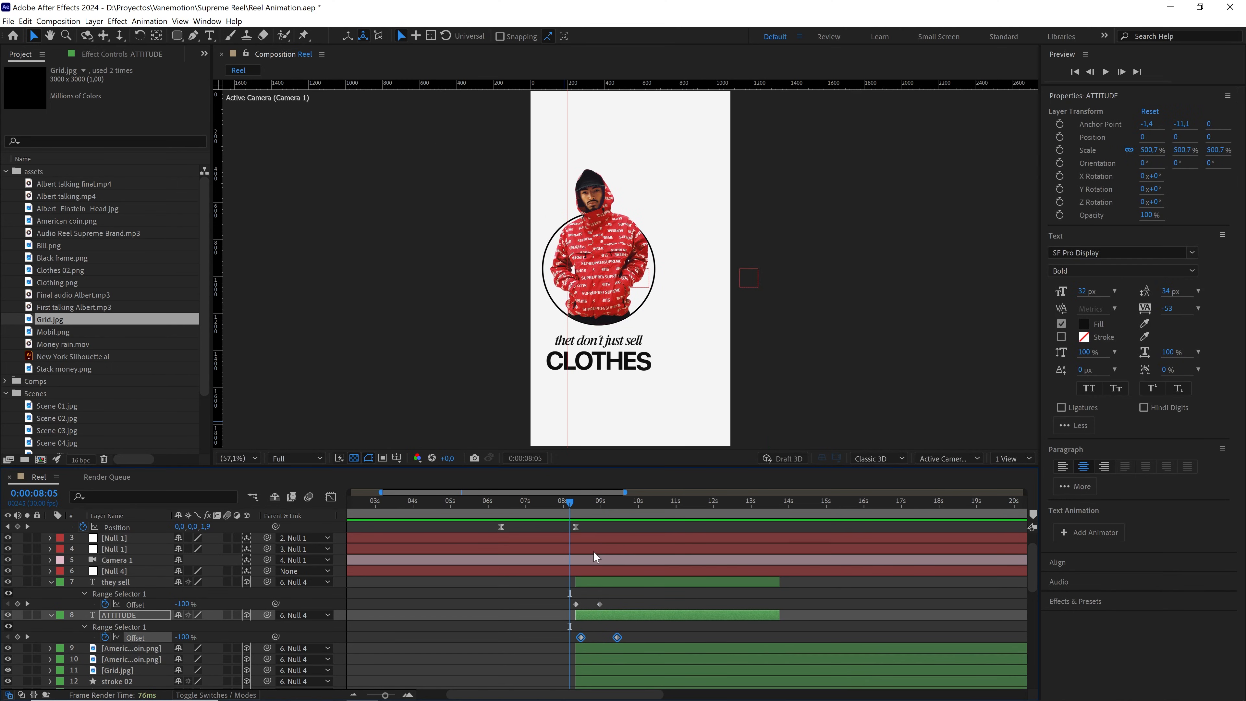
Preview the staggered text reveals from around 0:00:08:00, and collapse the properties of both text layers
key(space)
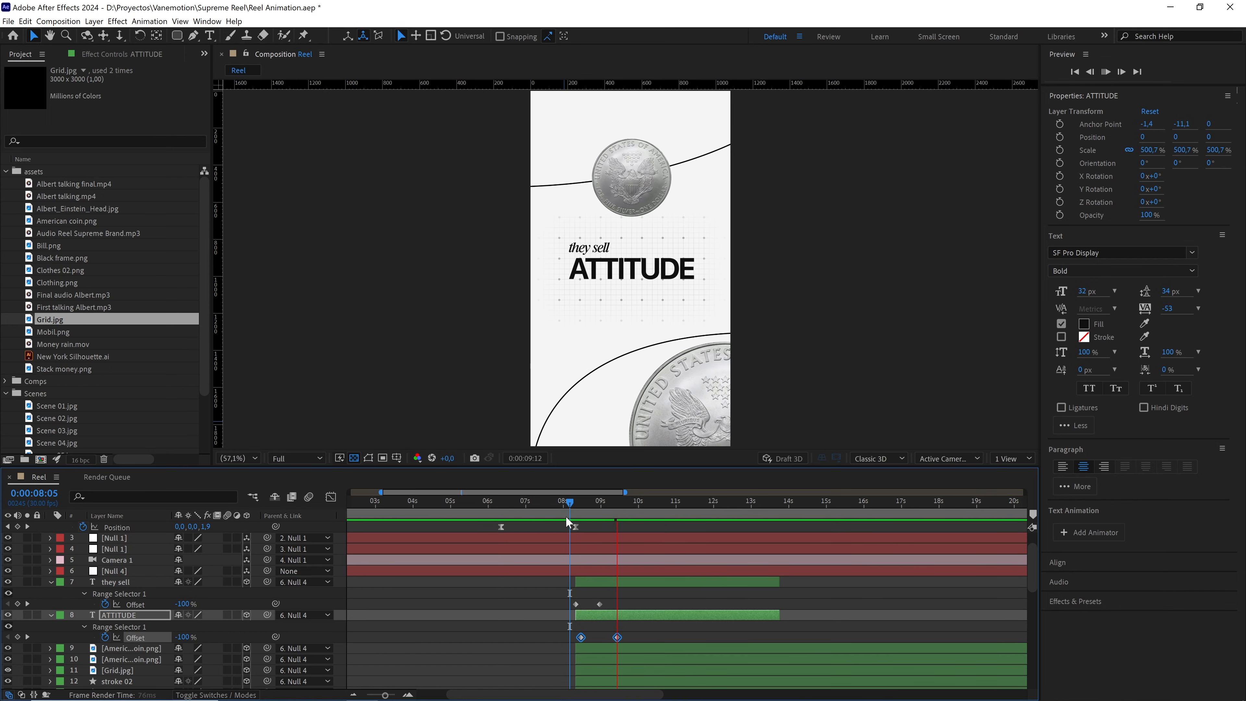
click(564, 506)
key(space)
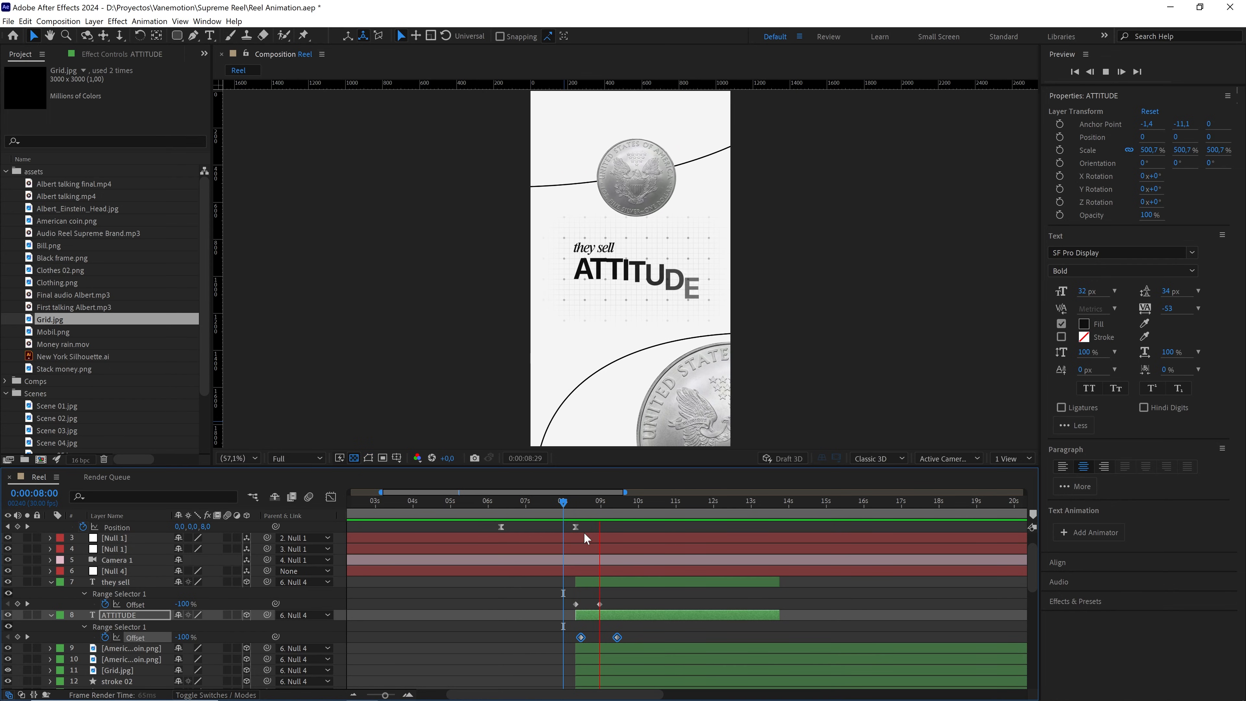
key(space)
drag(564, 505, 585, 510)
key(space)
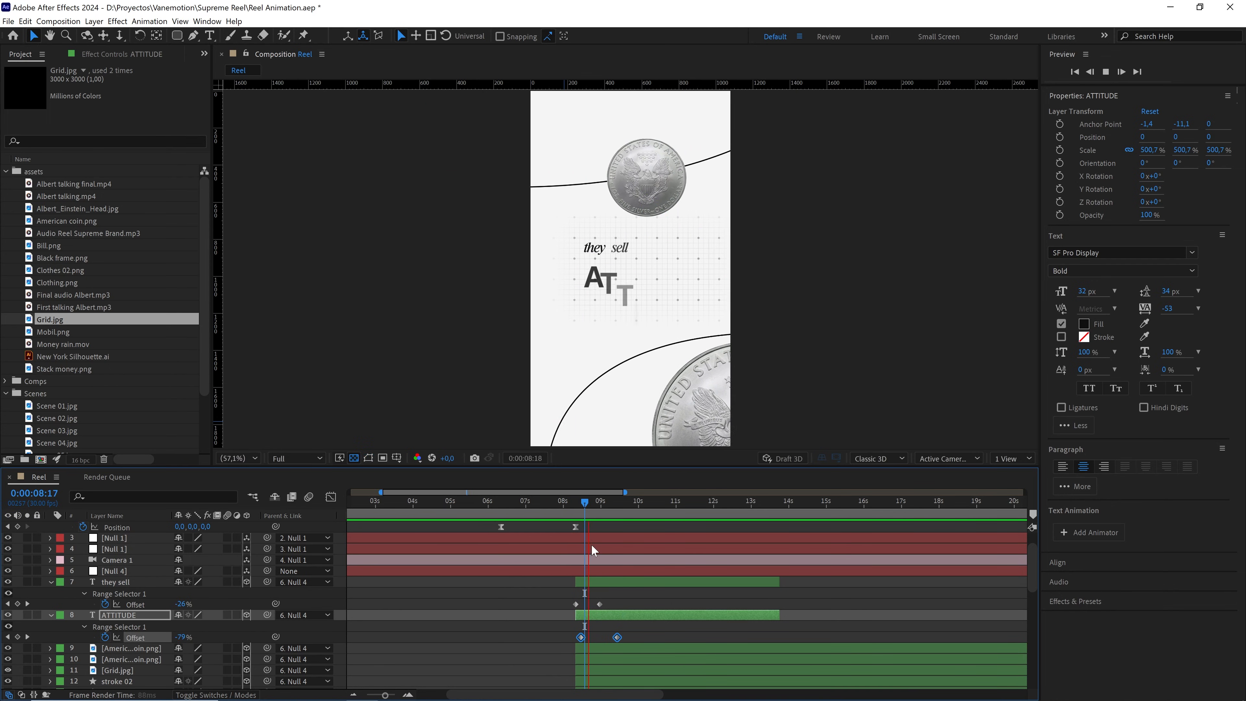
key(space)
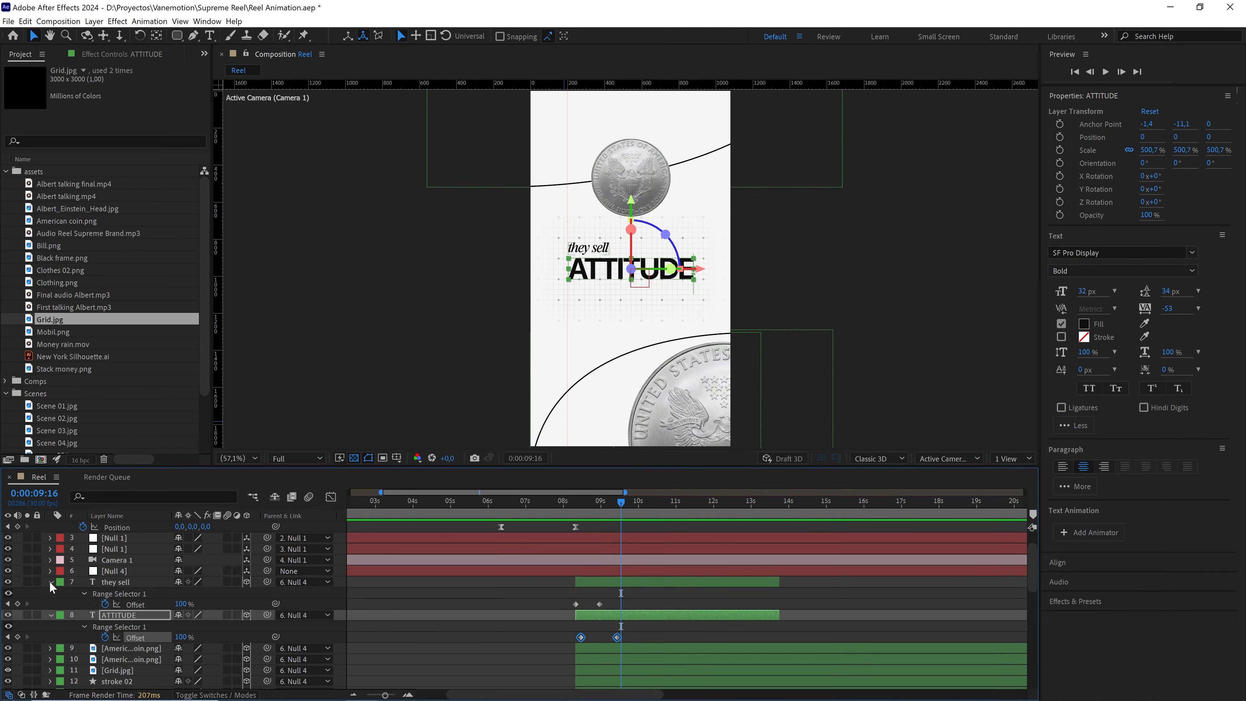
click(51, 583)
click(50, 594)
click(530, 594)
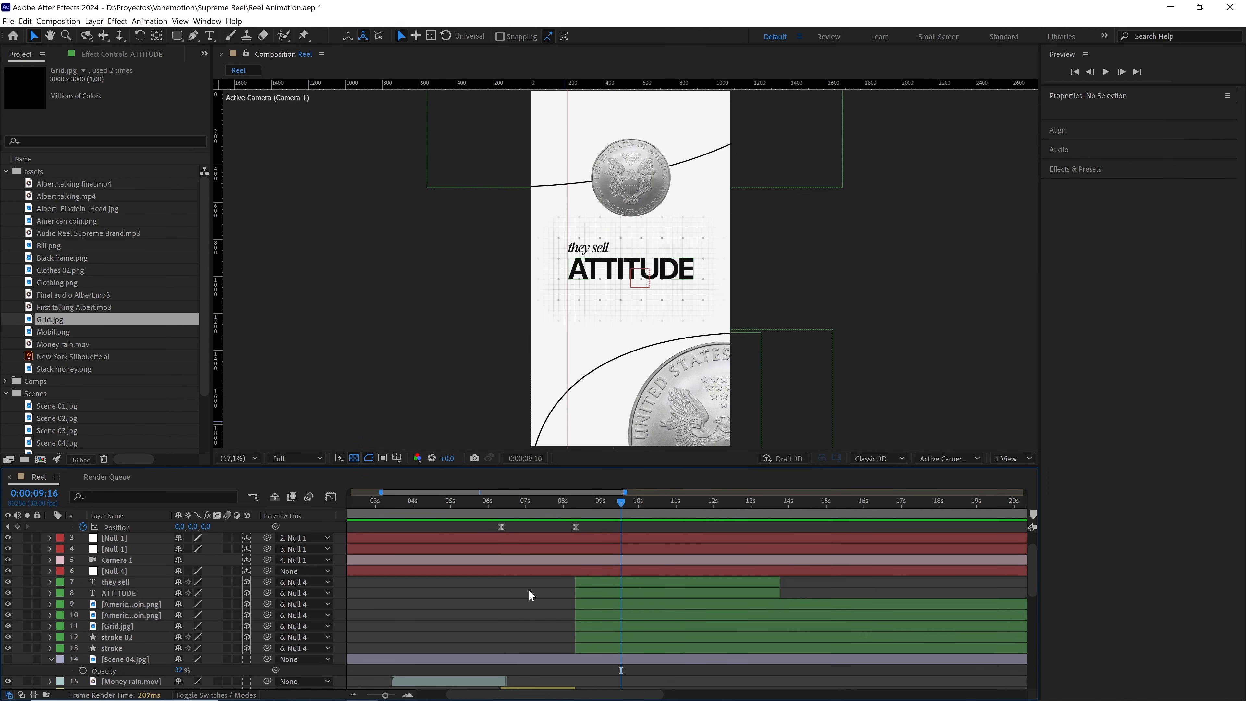
At 0:00:09:21, duplicate the topmost Null 1 and remove all Position keyframes from the copy
scroll(530, 594, up, 2)
drag(621, 503, 627, 504)
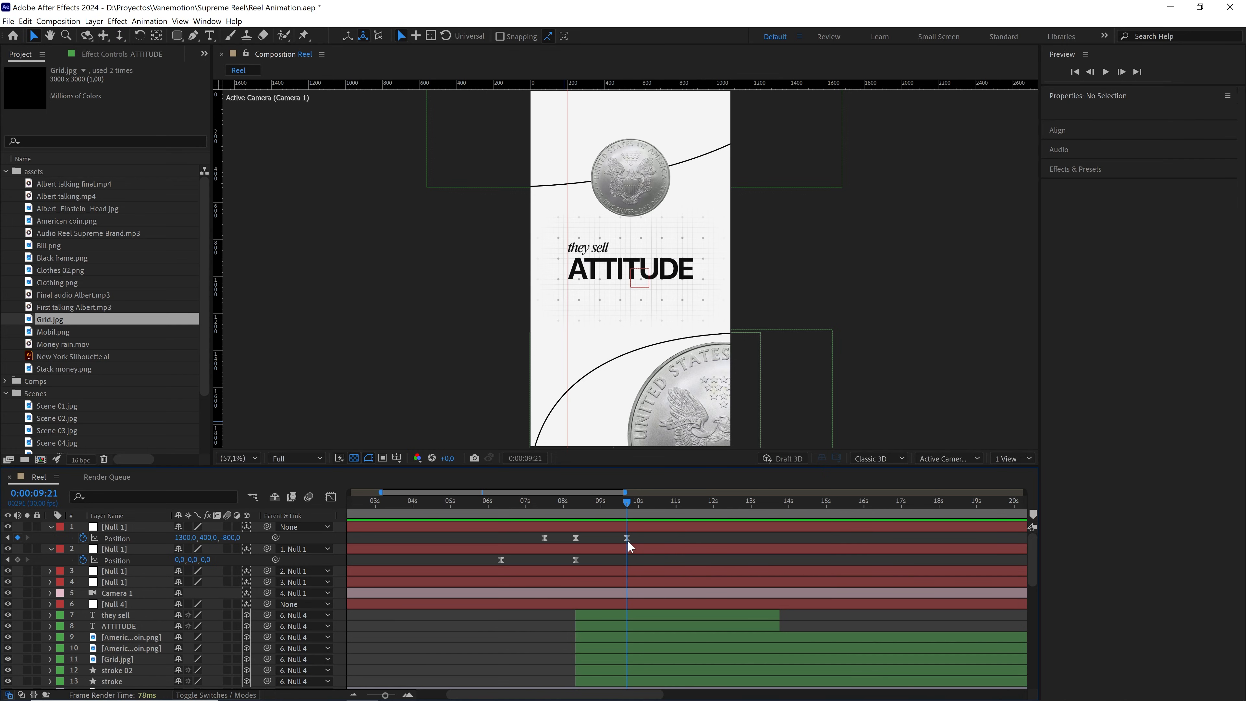
click(621, 527)
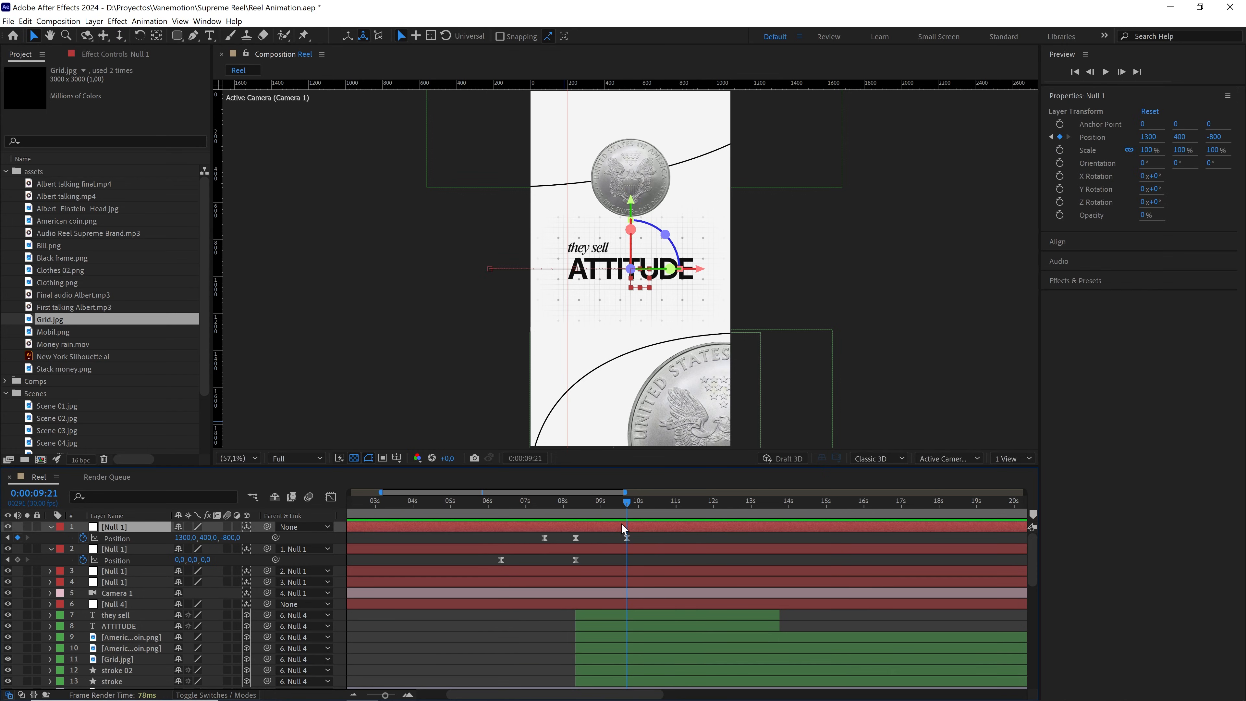
key(ctrl+d)
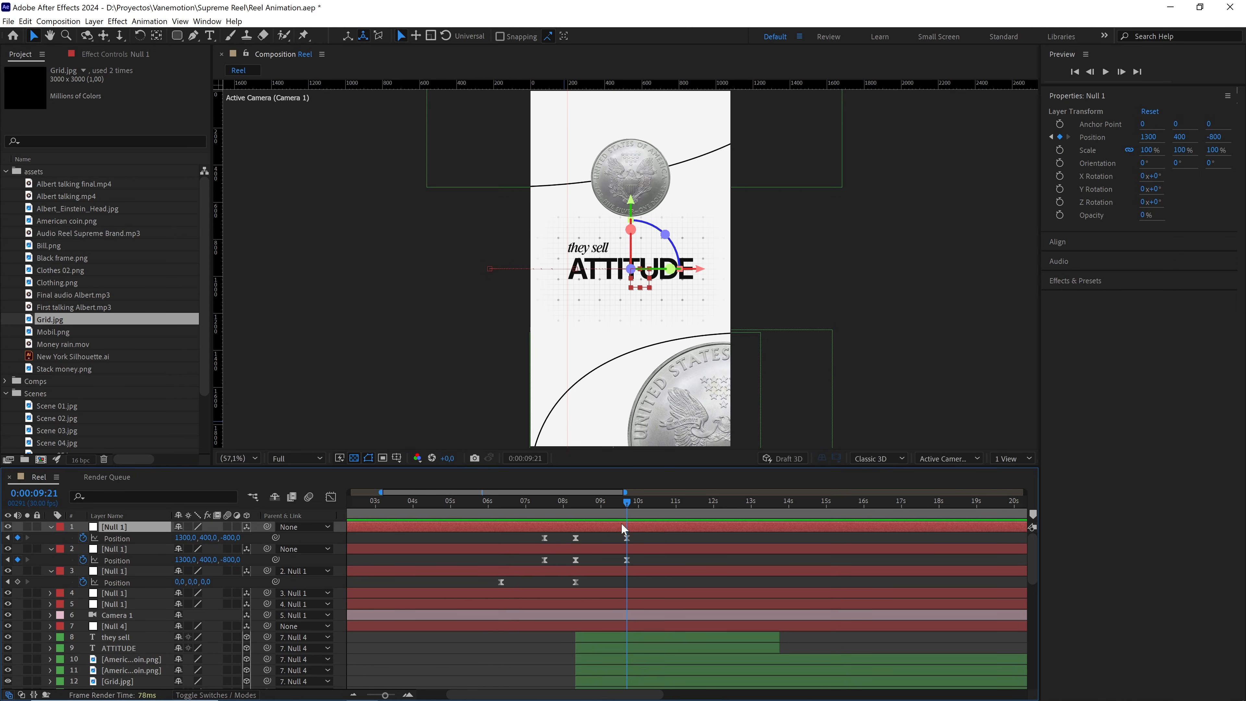
click(82, 537)
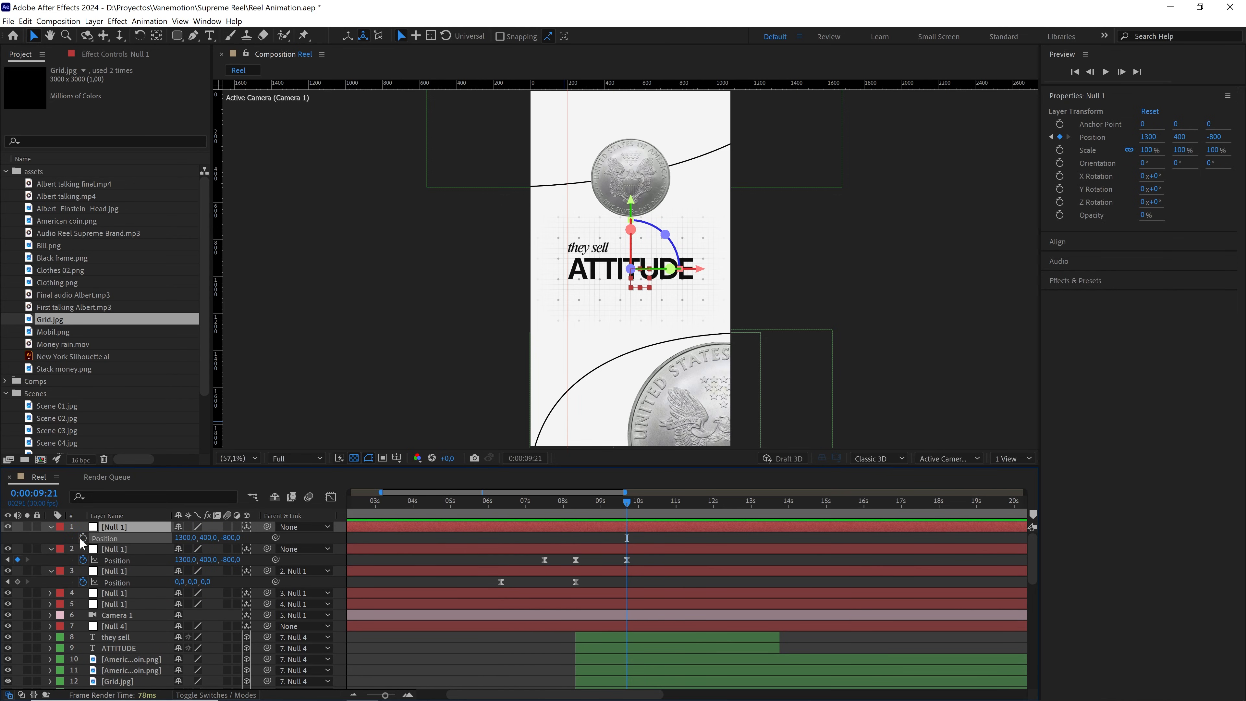
Delete Null 4, leaving the Scene 04 text, coin, grid and stroke layers without a parent
scroll(207, 593, down, 2)
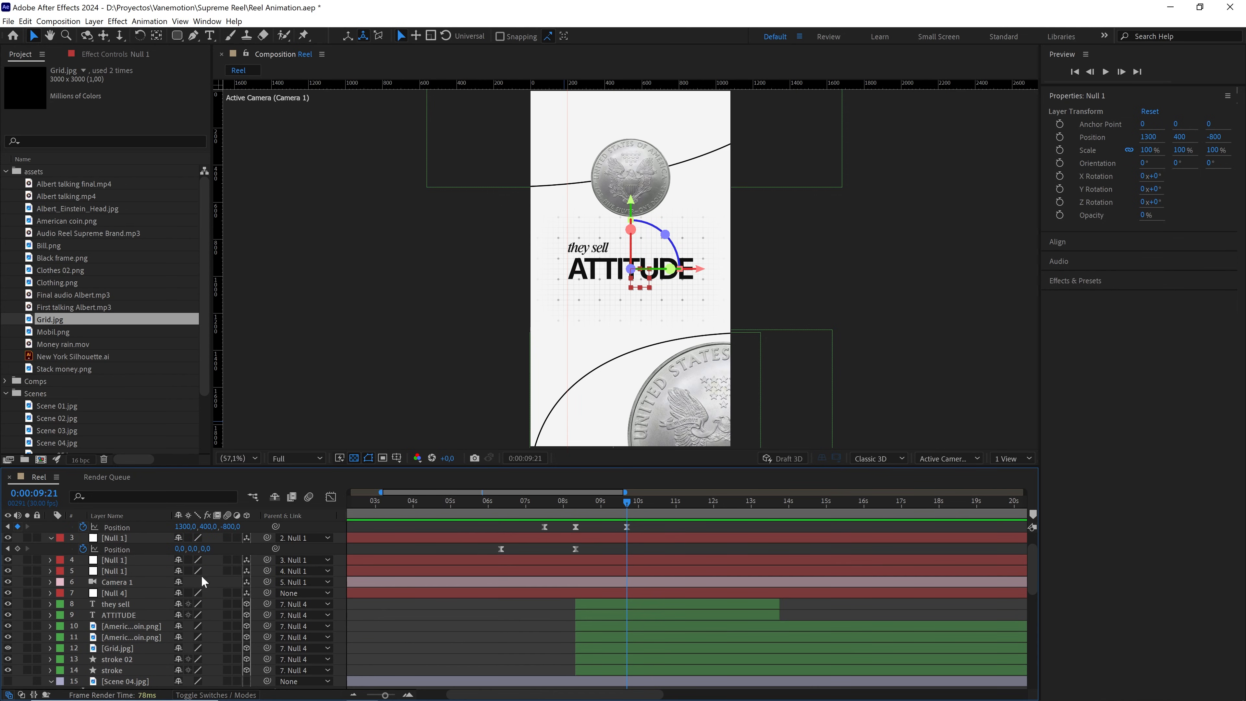
click(118, 594)
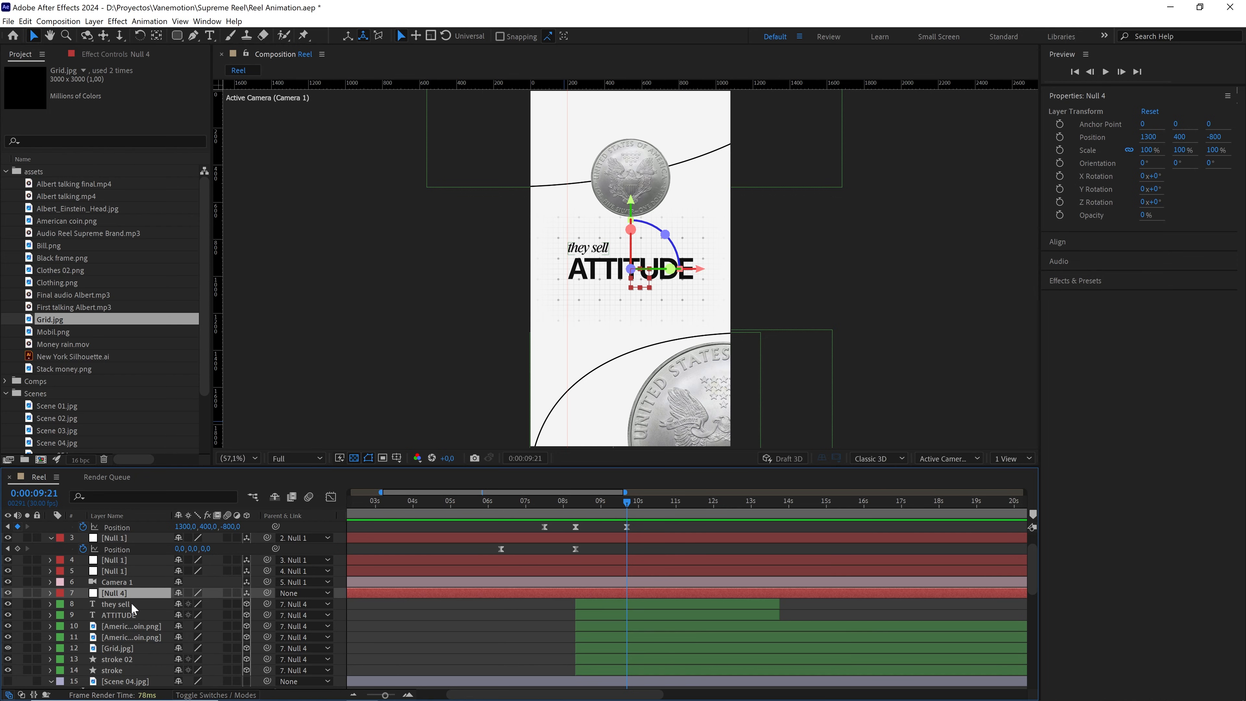
scroll(131, 603, down, 2)
click(118, 572)
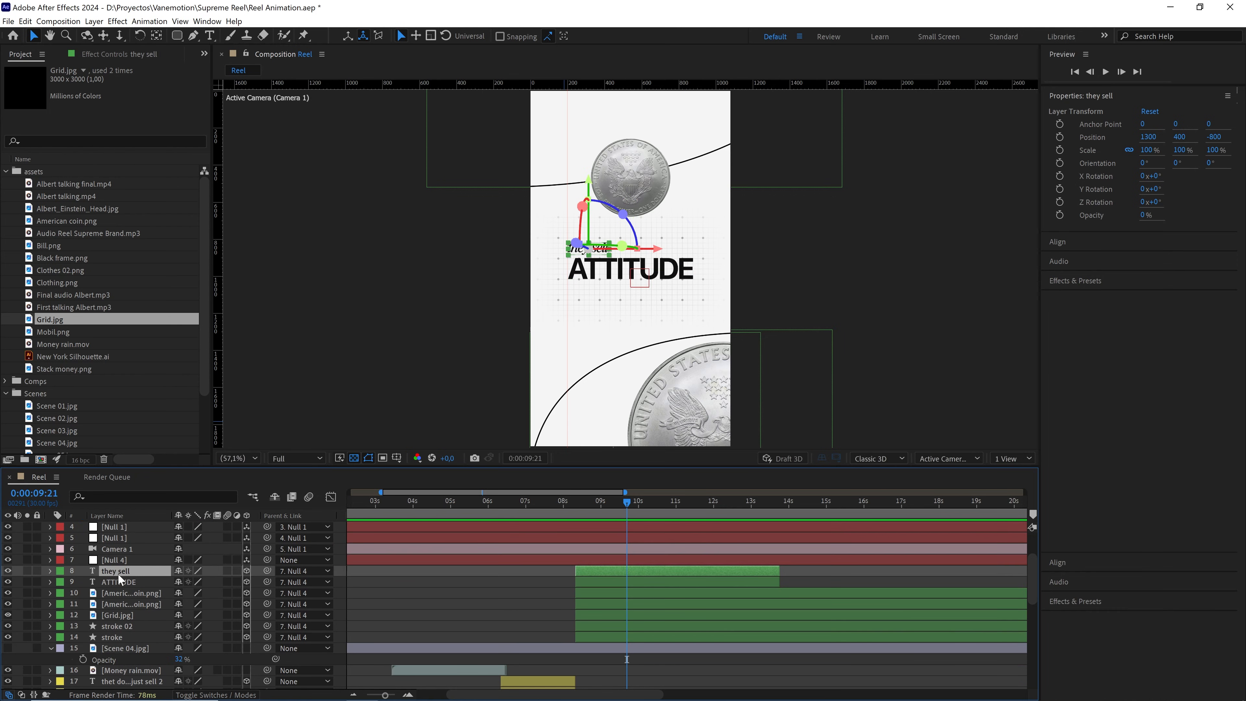
shift+click(118, 637)
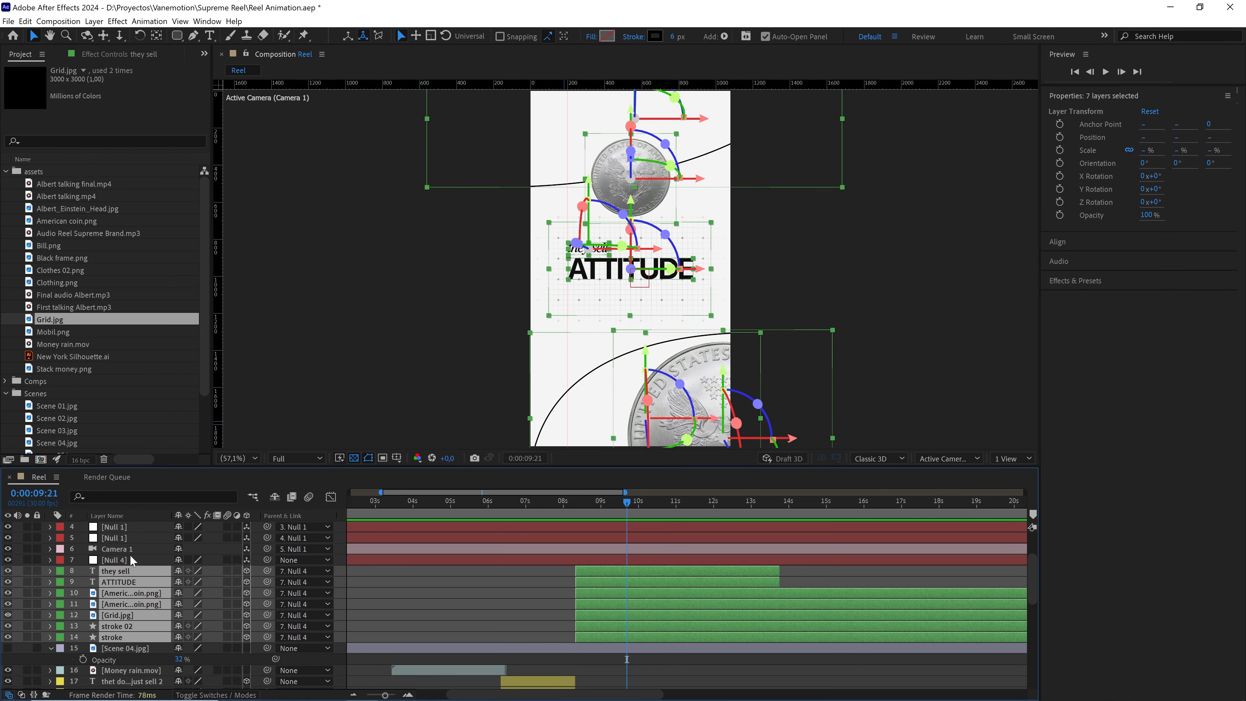
click(126, 558)
key(Delete)
scroll(126, 558, up, 4)
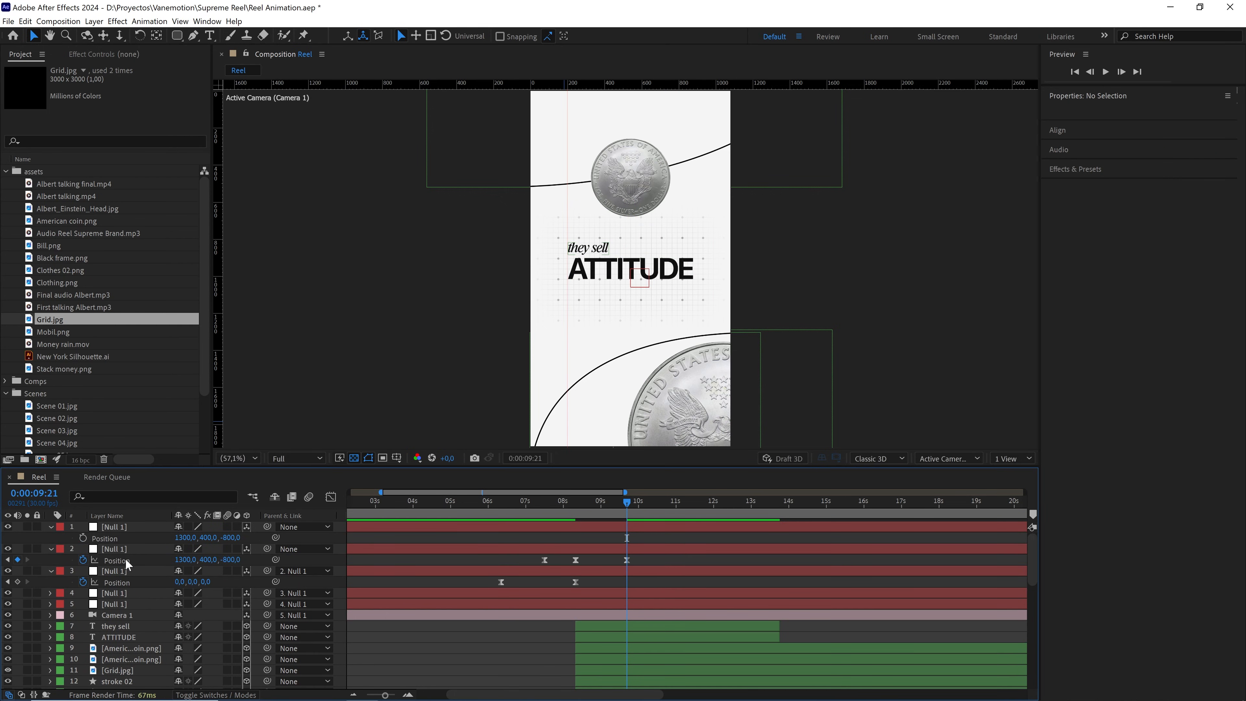
Parent the animated Null 1 on layer 2 to the duplicated Null 1 on layer 1
click(120, 527)
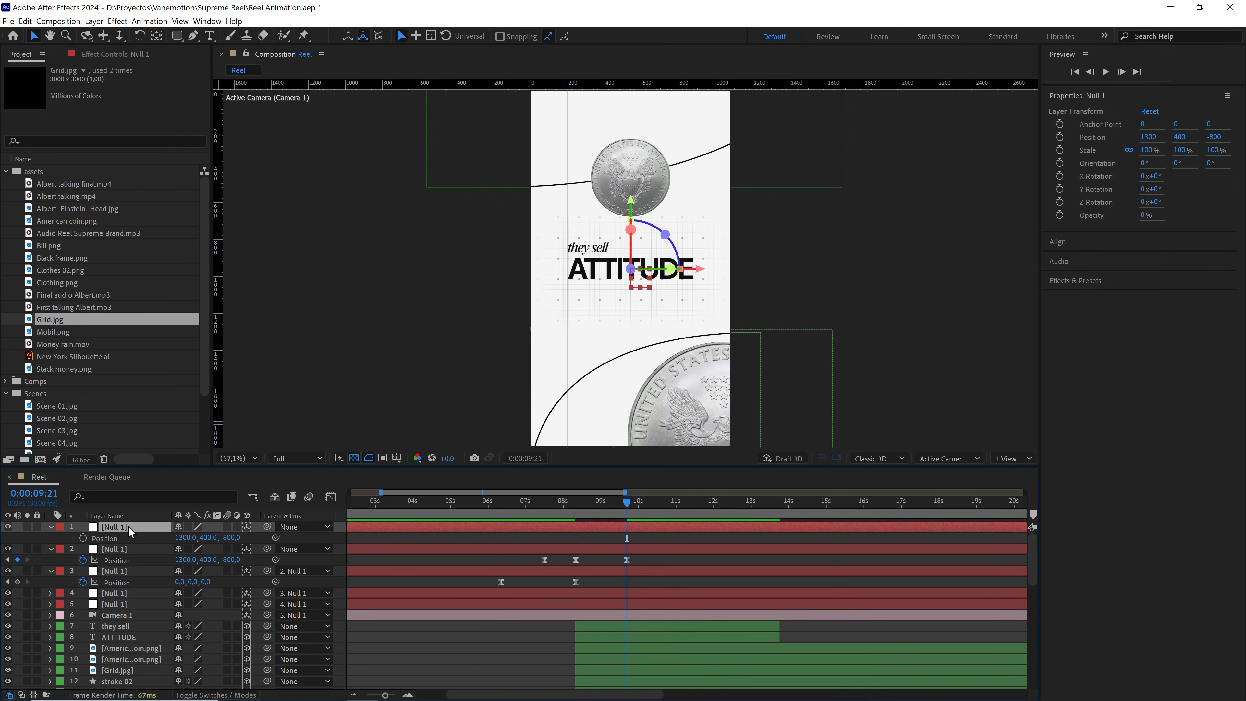
click(116, 549)
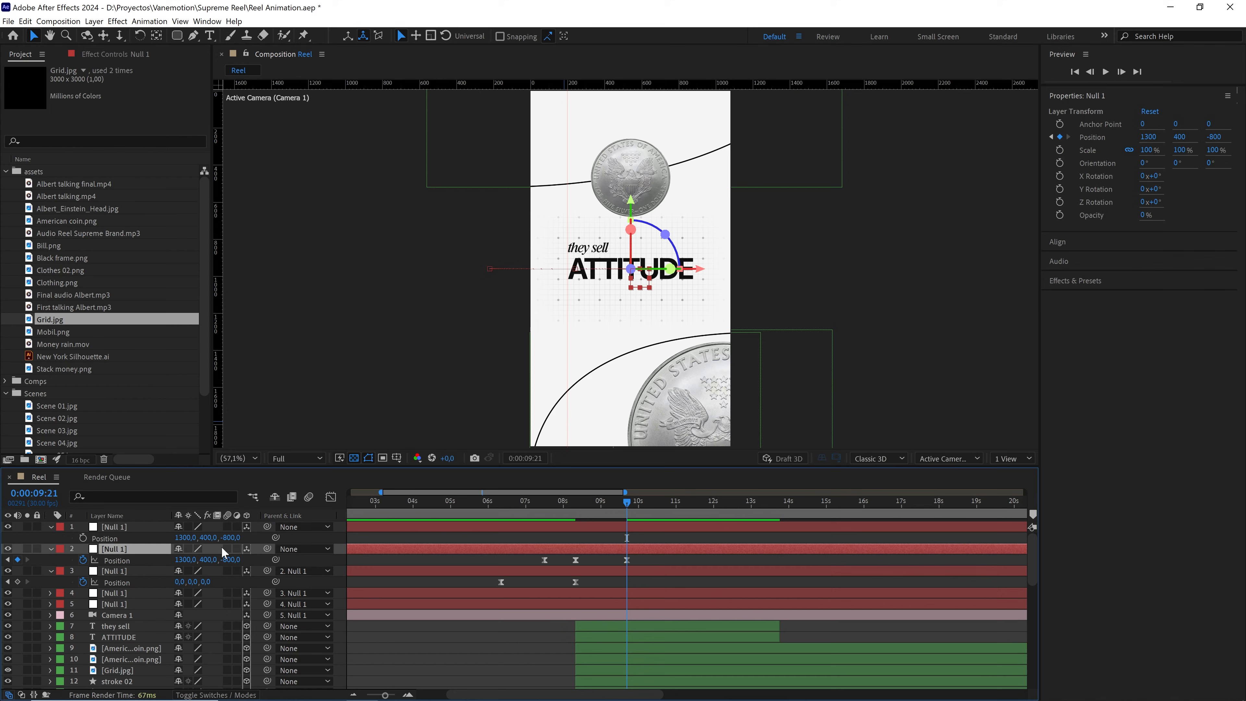
drag(176, 539, 144, 531)
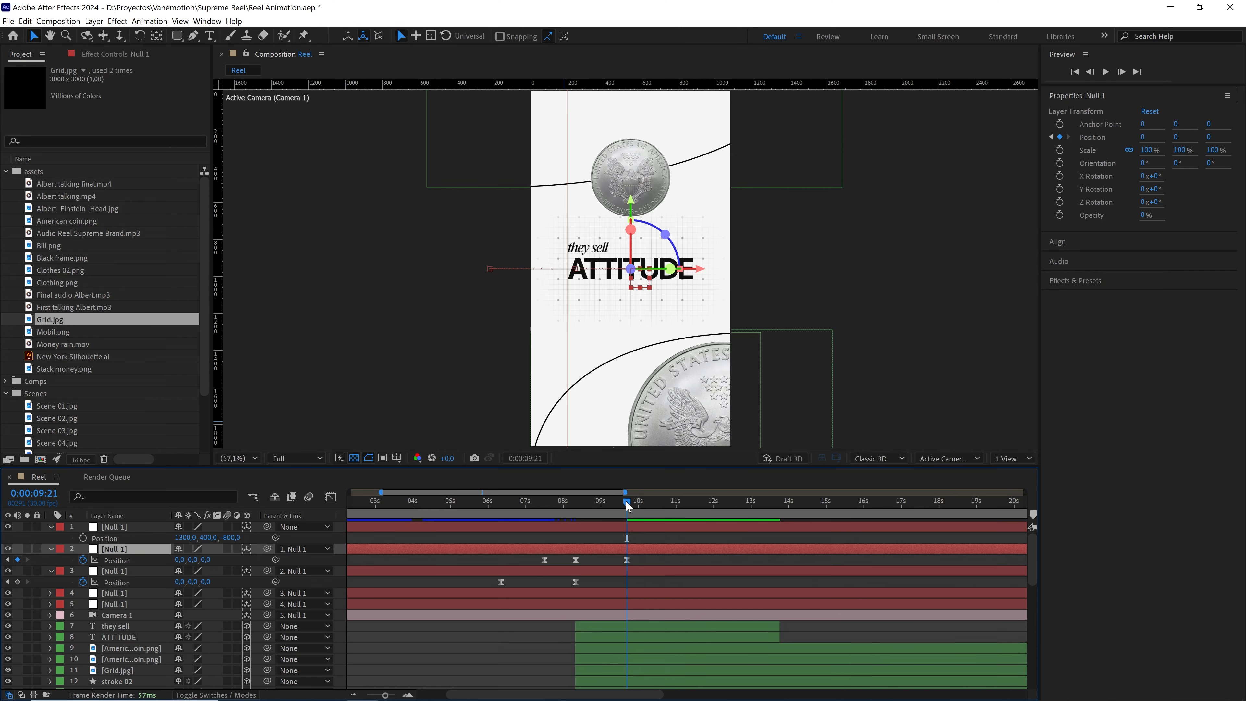
Start keyframing the Position of the topmost Null 1 at 0:00:08:20
drag(626, 501, 588, 504)
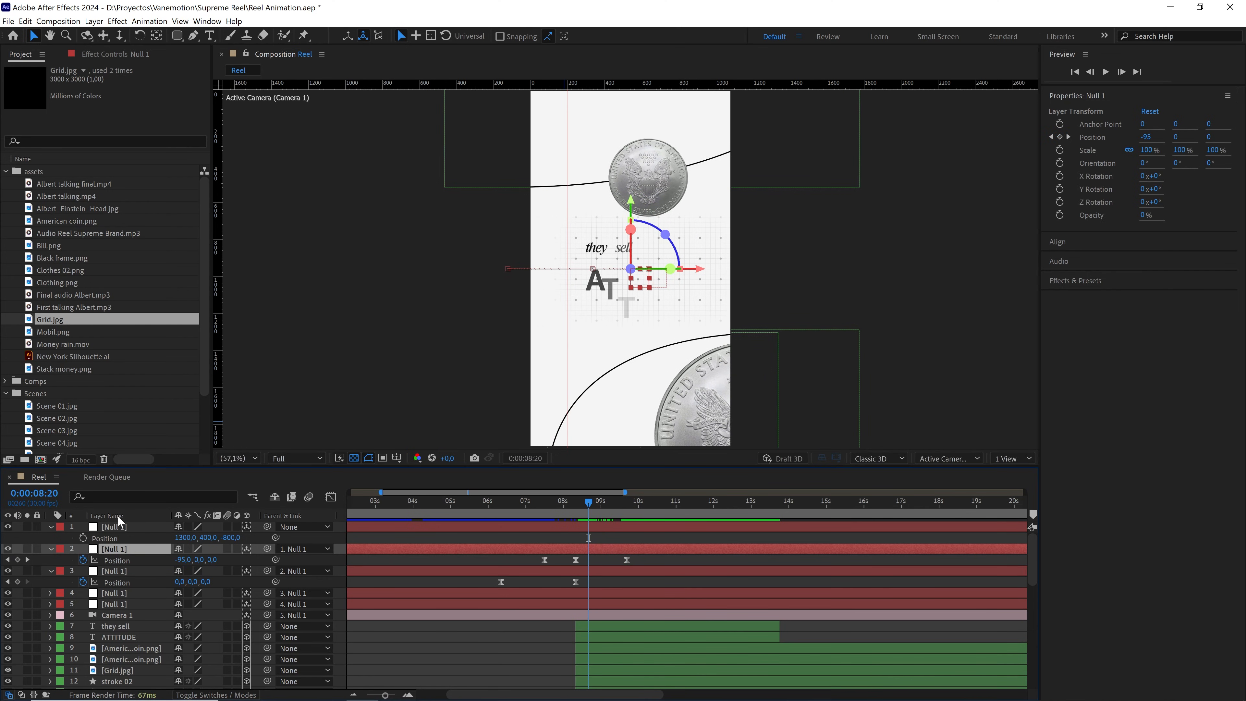
click(145, 526)
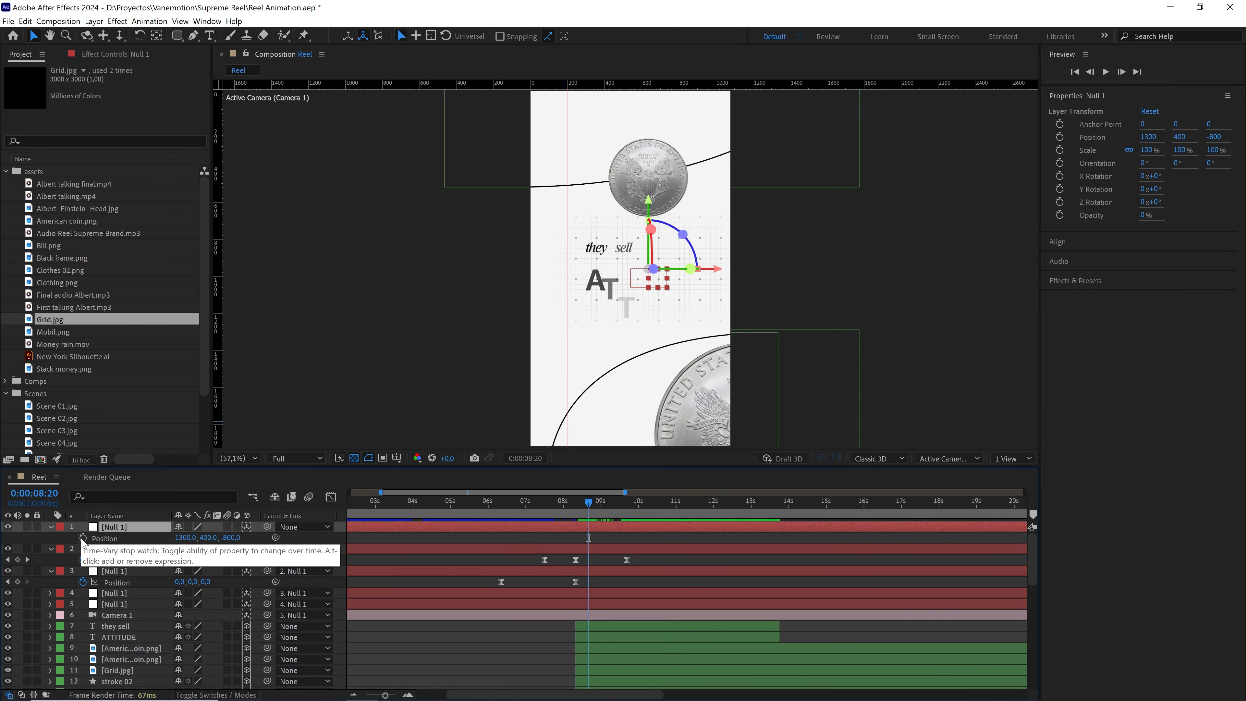
click(83, 538)
At 0:00:09:20, set the topmost null's Z position to -1050 to pull the camera back, and scrub ahead to 0:00:14:00
click(592, 504)
drag(591, 505, 626, 500)
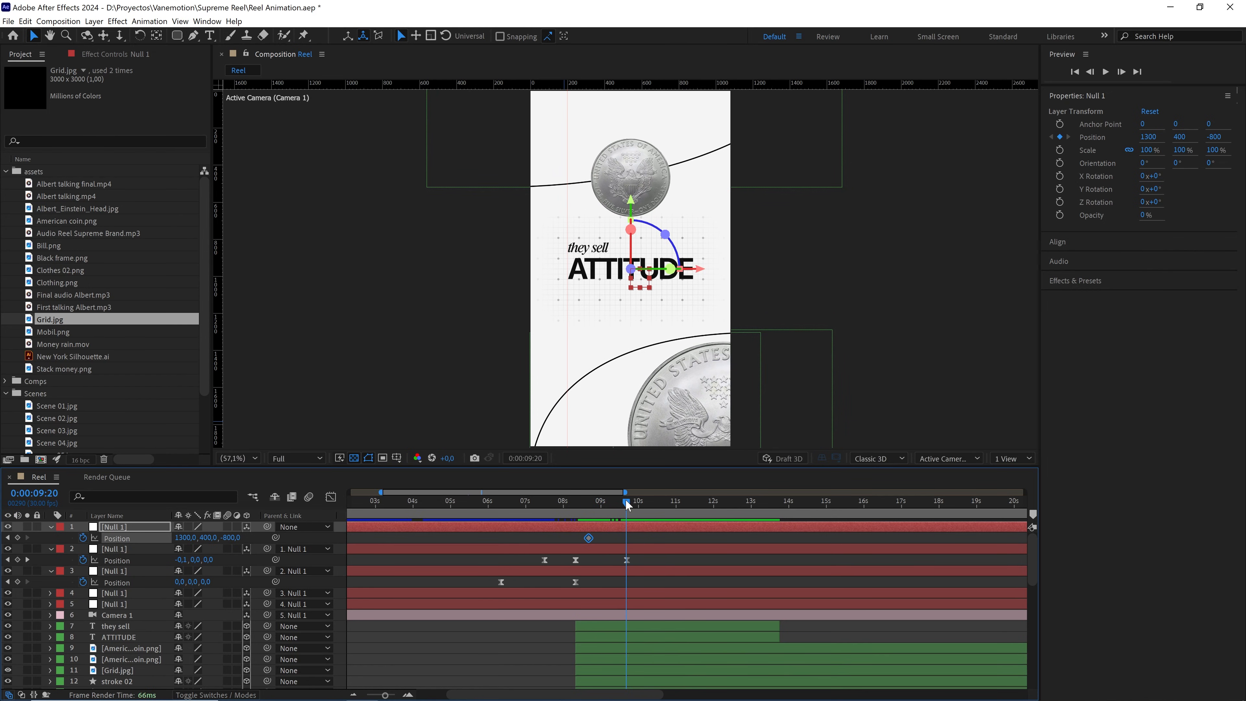
mouse_move(233, 542)
mouse_down()
mouse_move(216, 542)
mouse_move(236, 543)
mouse_up()
click(235, 539)
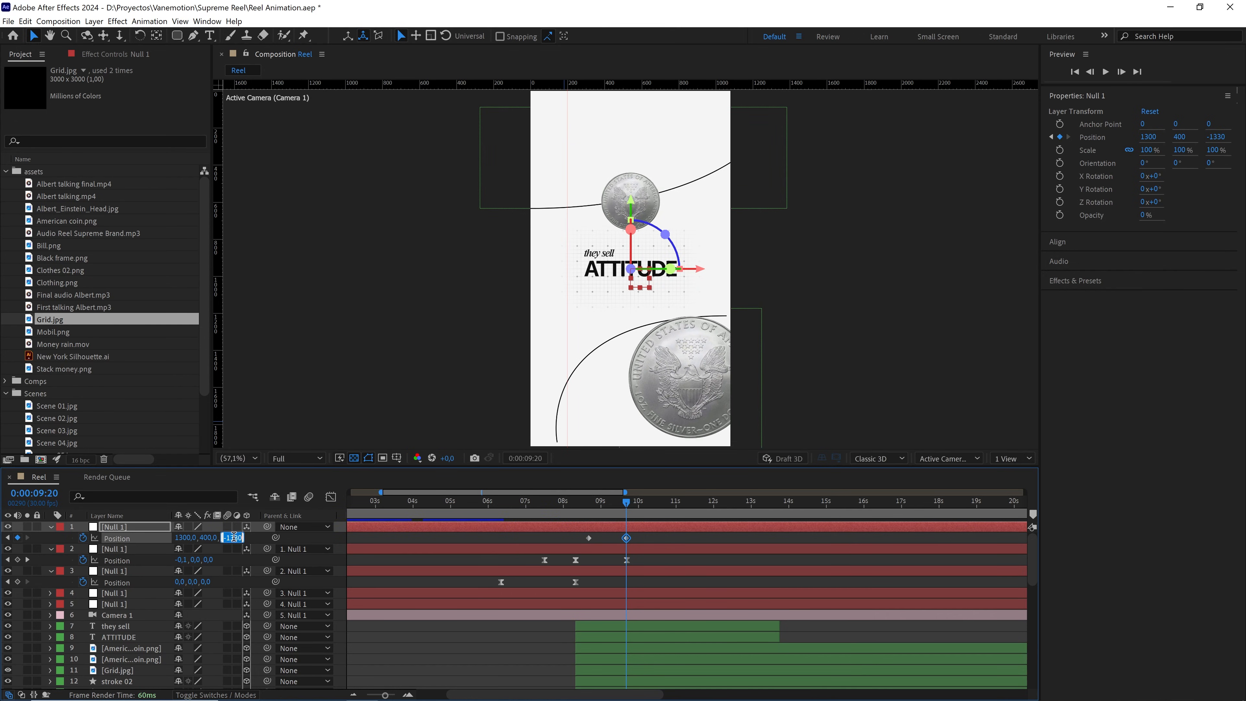
text(-1)
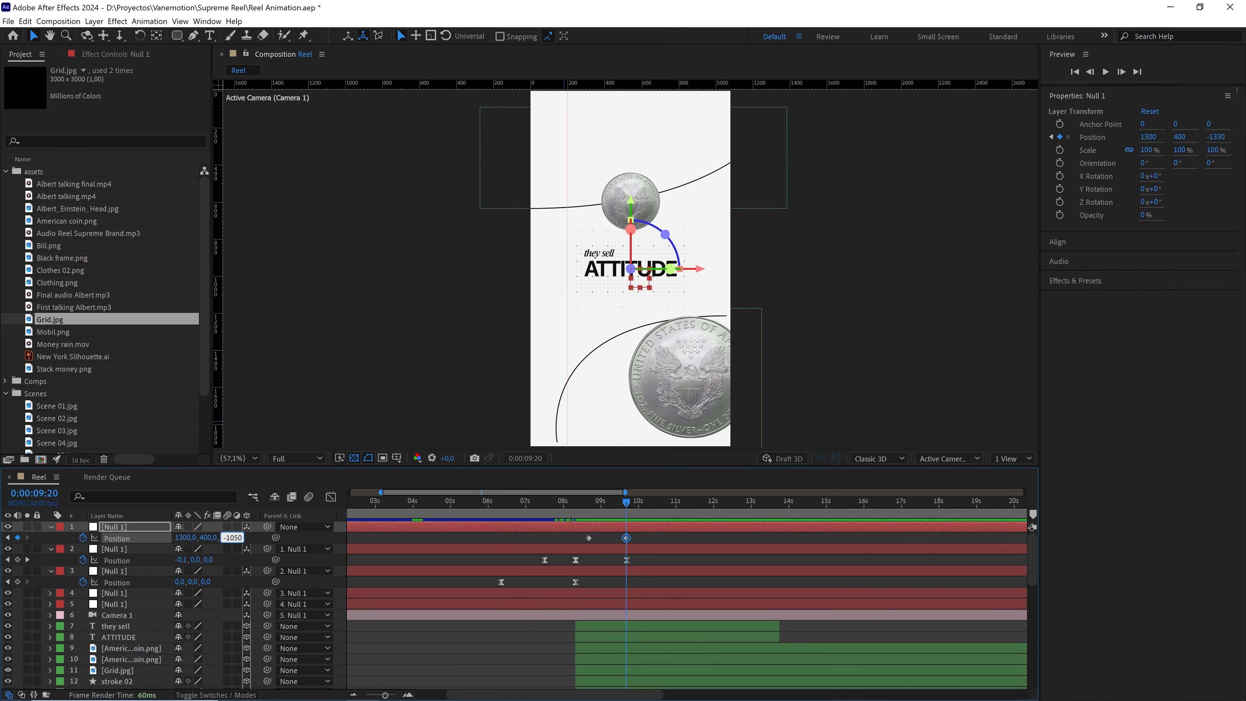
click(650, 537)
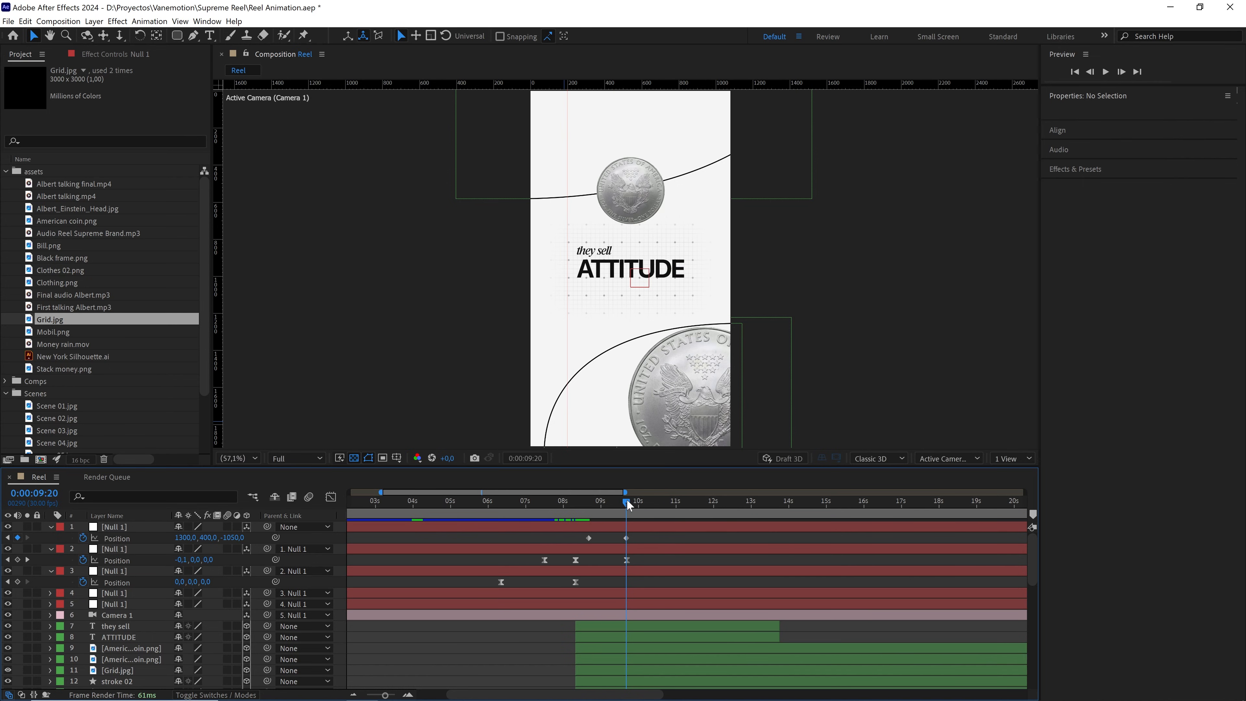
drag(628, 502, 790, 523)
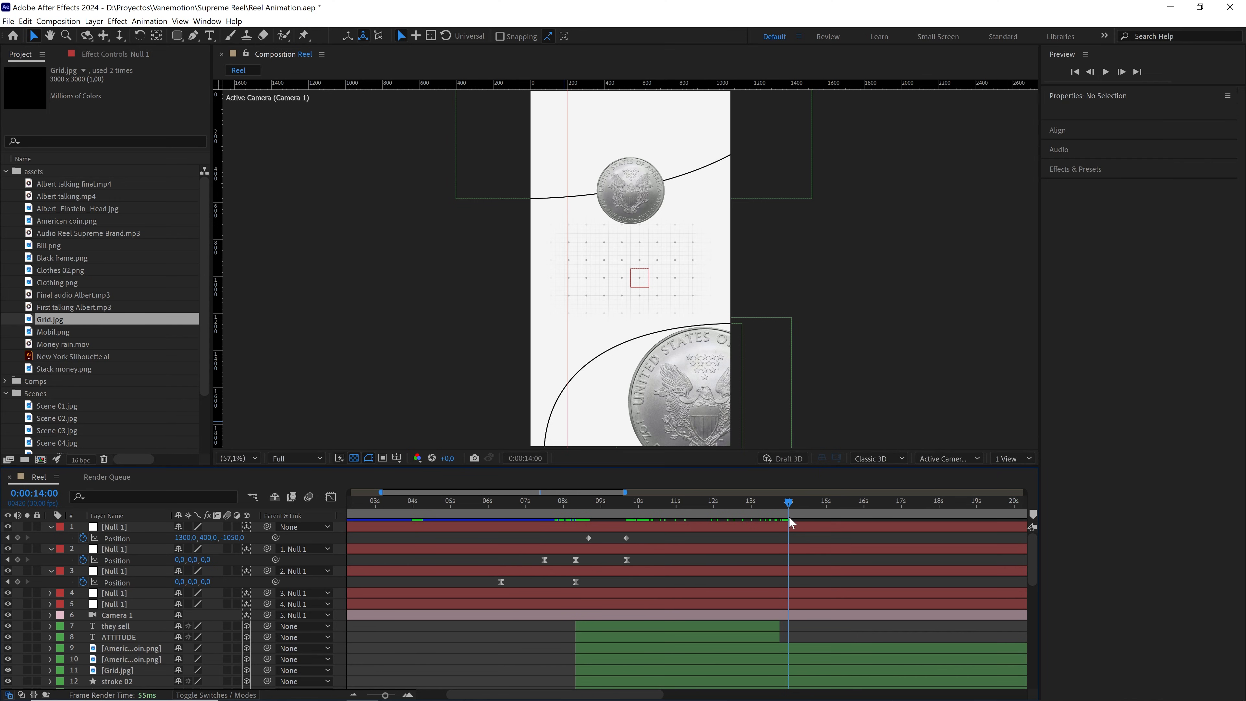
Extend the end of the "they sell" and "ATTITUDE" text layers past 0:00:14:00, to about 16.5 seconds
click(761, 628)
shift+click(762, 639)
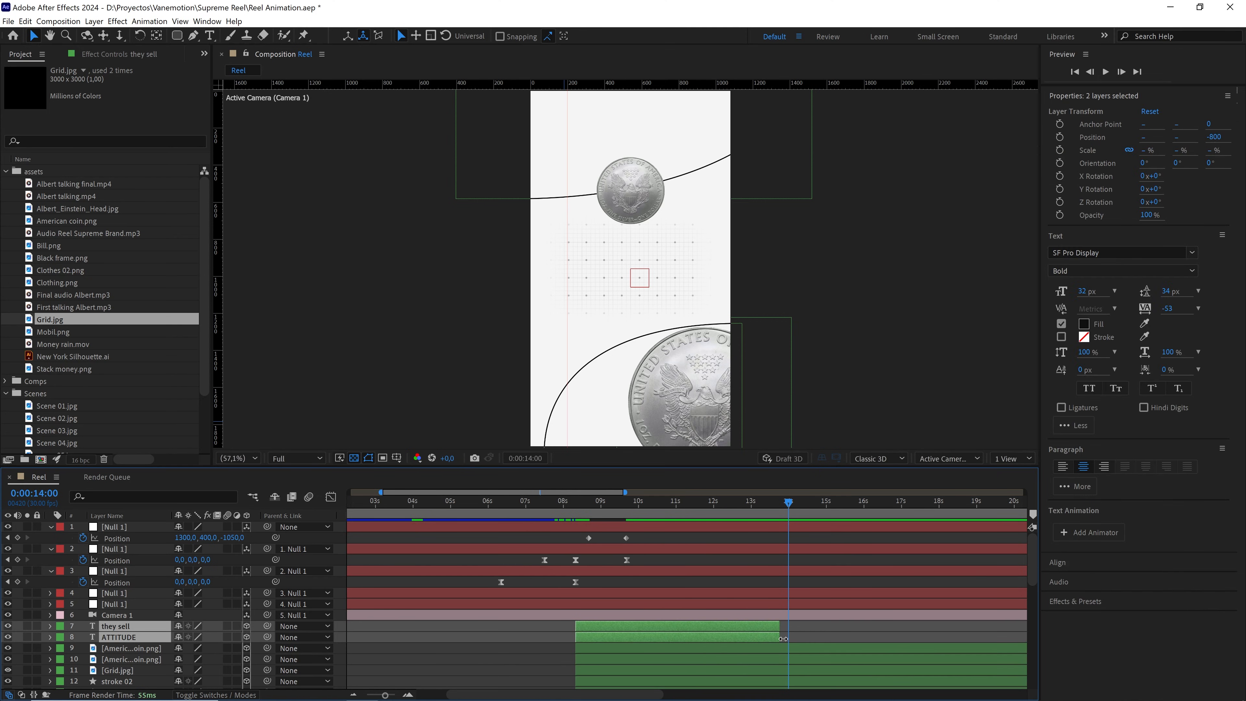
drag(783, 639, 889, 631)
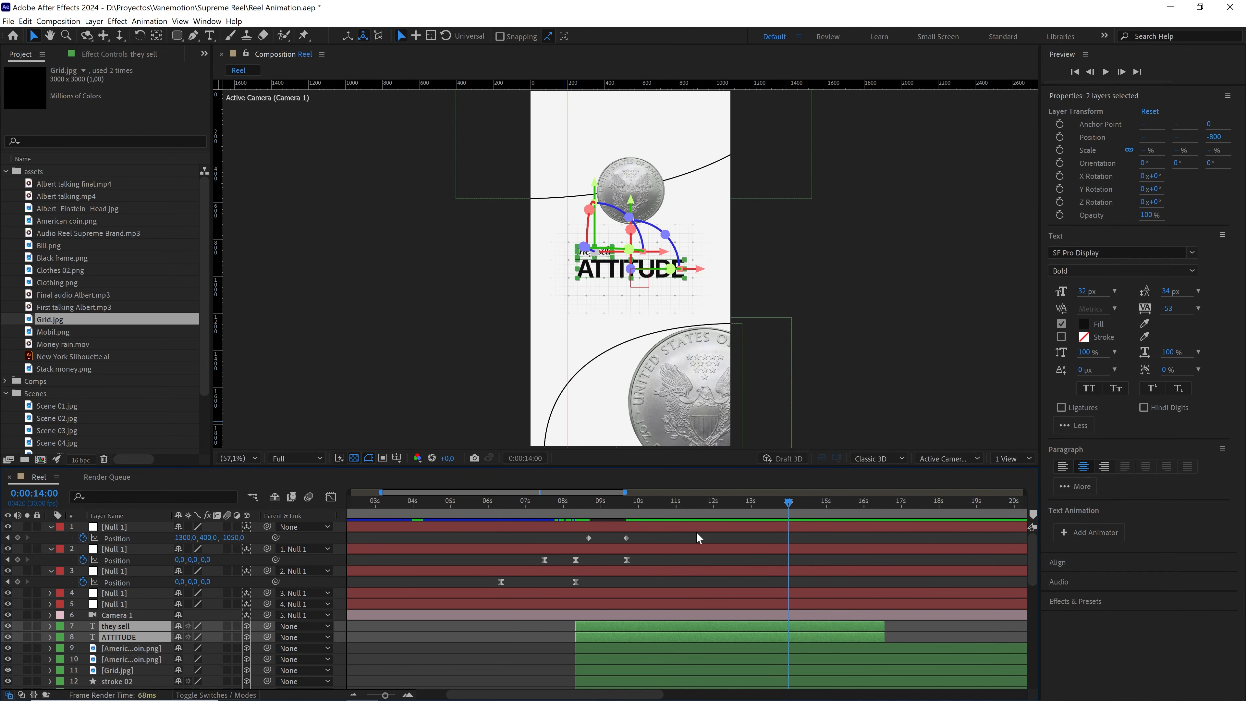
click(735, 541)
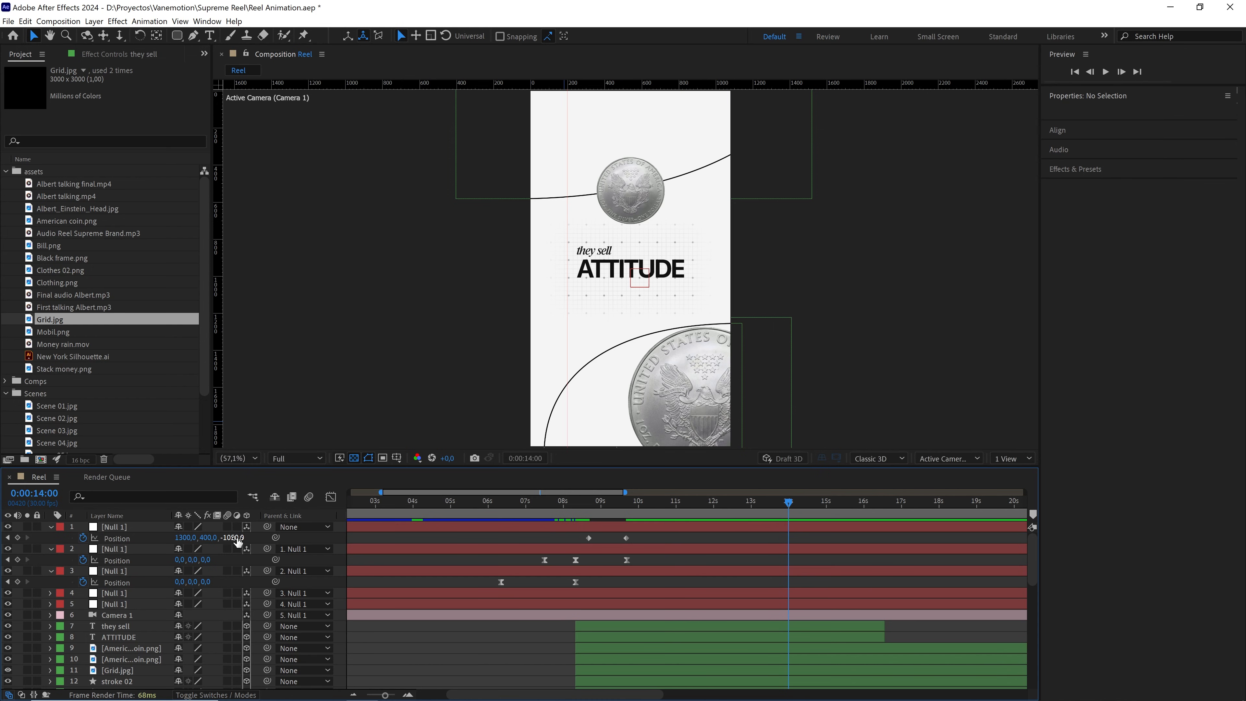
Set the topmost null's Z position to -1540 at 0:00:14:00 to continue the camera pull-back
drag(238, 540, 231, 540)
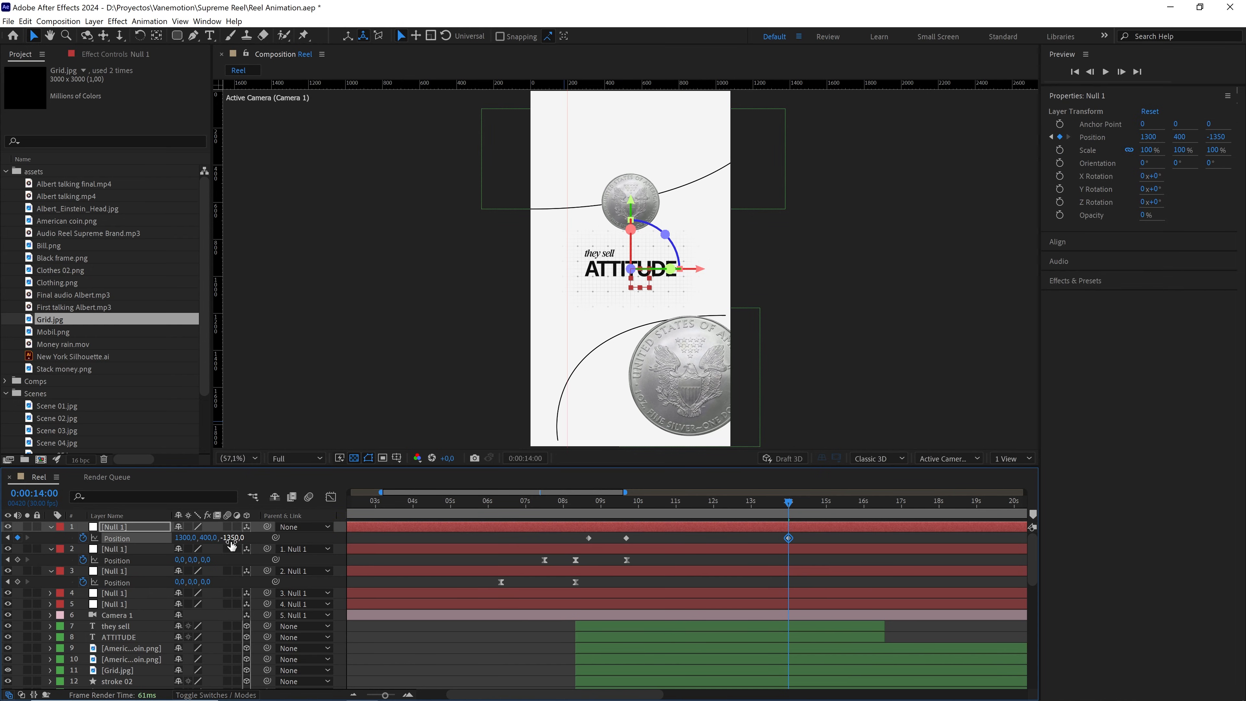
click(231, 538)
text(-)
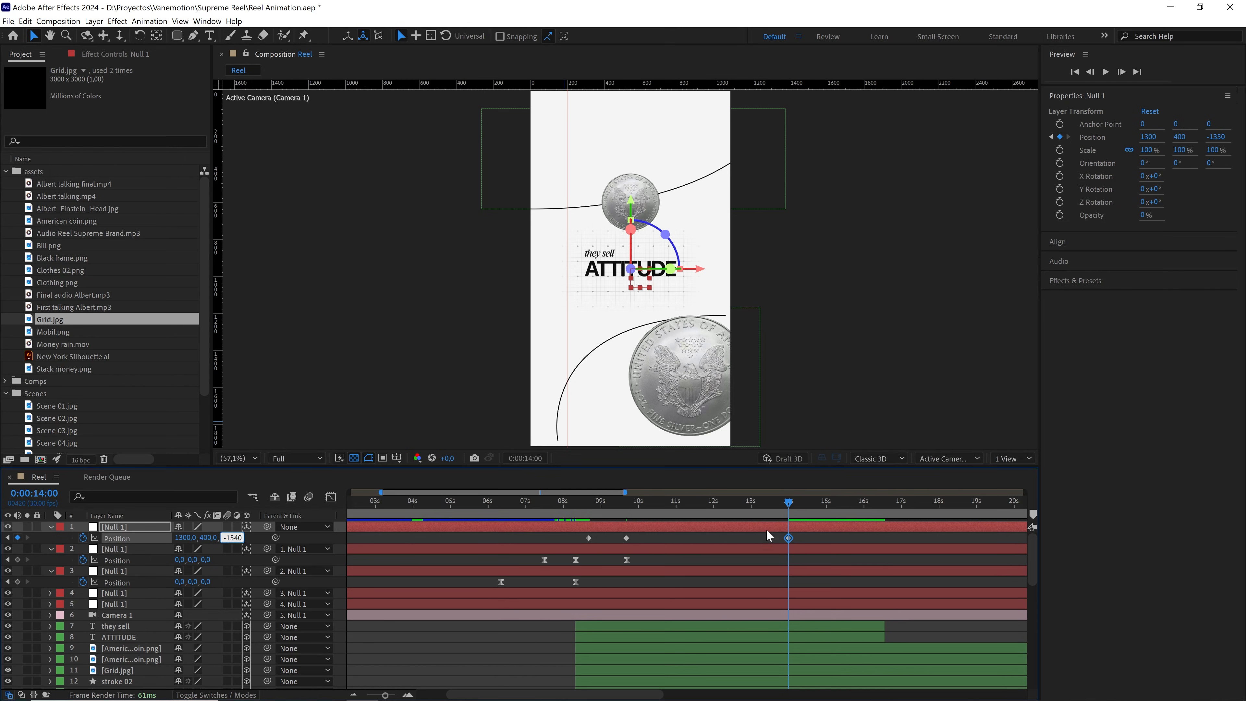
Easy Ease the topmost null's three Position keyframes, shape the speed graph into a sharp peak at 0:00:09:20, and preview the move
drag(809, 537, 542, 539)
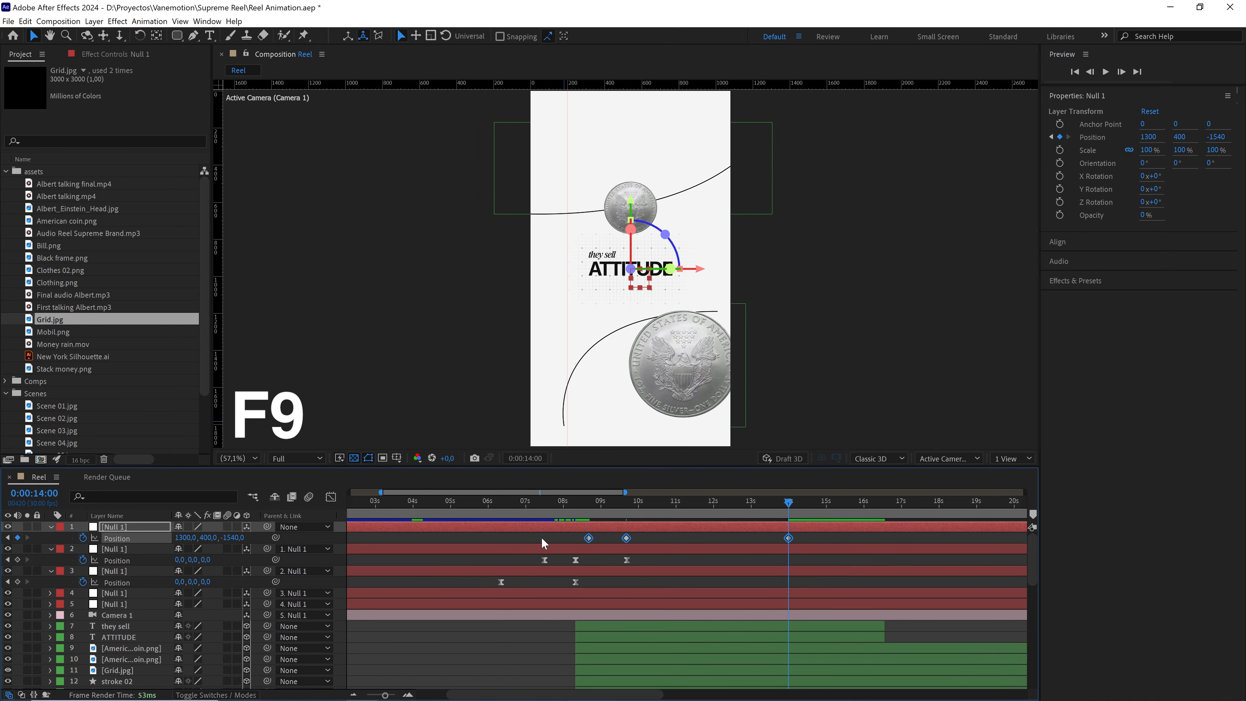
click(330, 497)
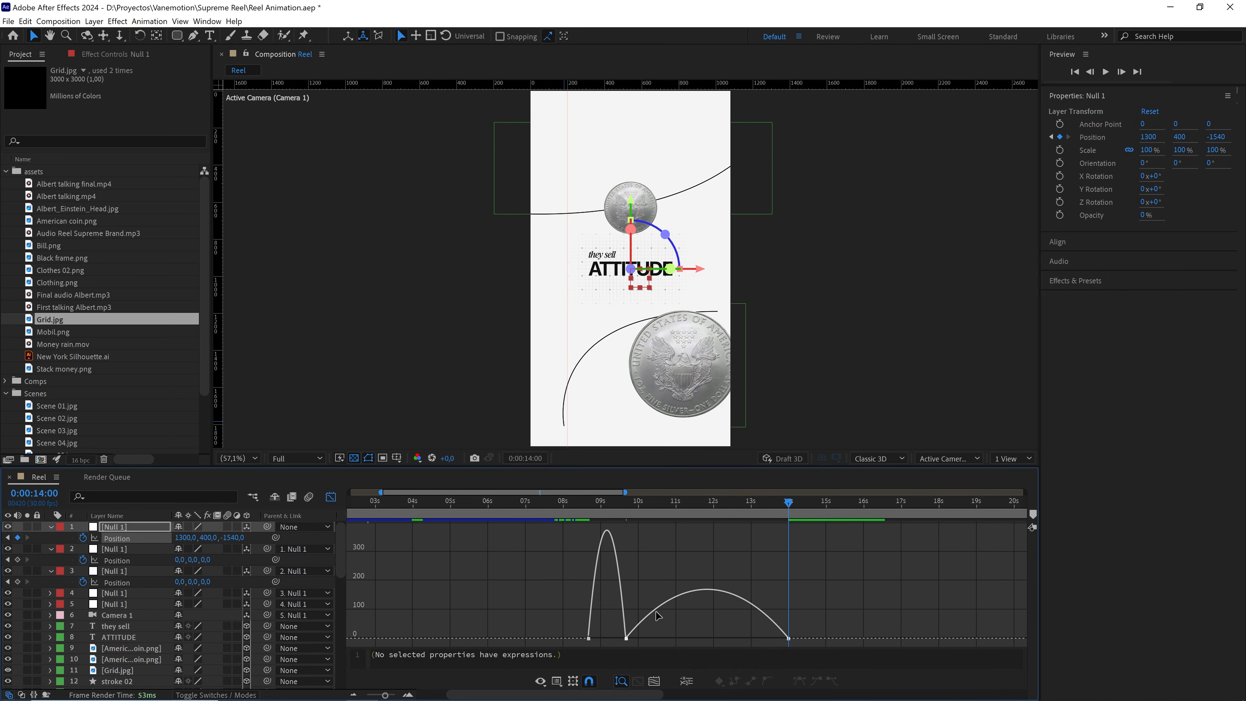
drag(639, 501, 633, 502)
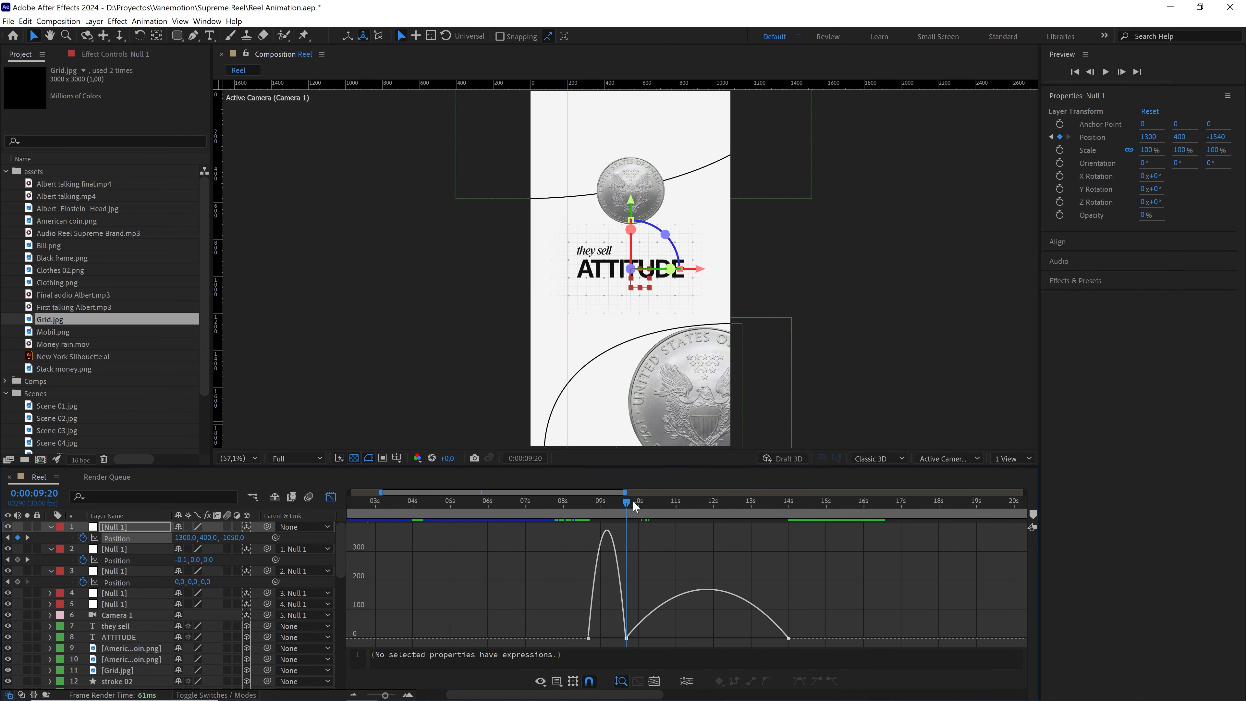
scroll(661, 594, up, 3)
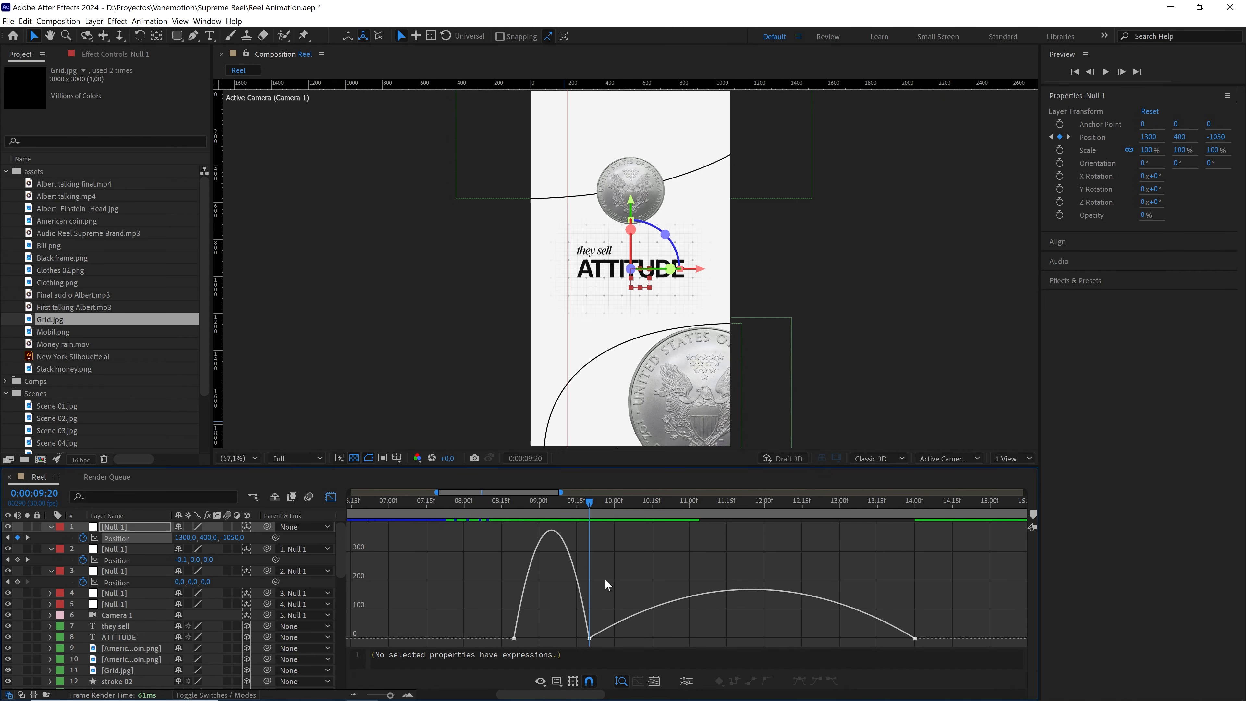
drag(949, 623, 580, 643)
key(space)
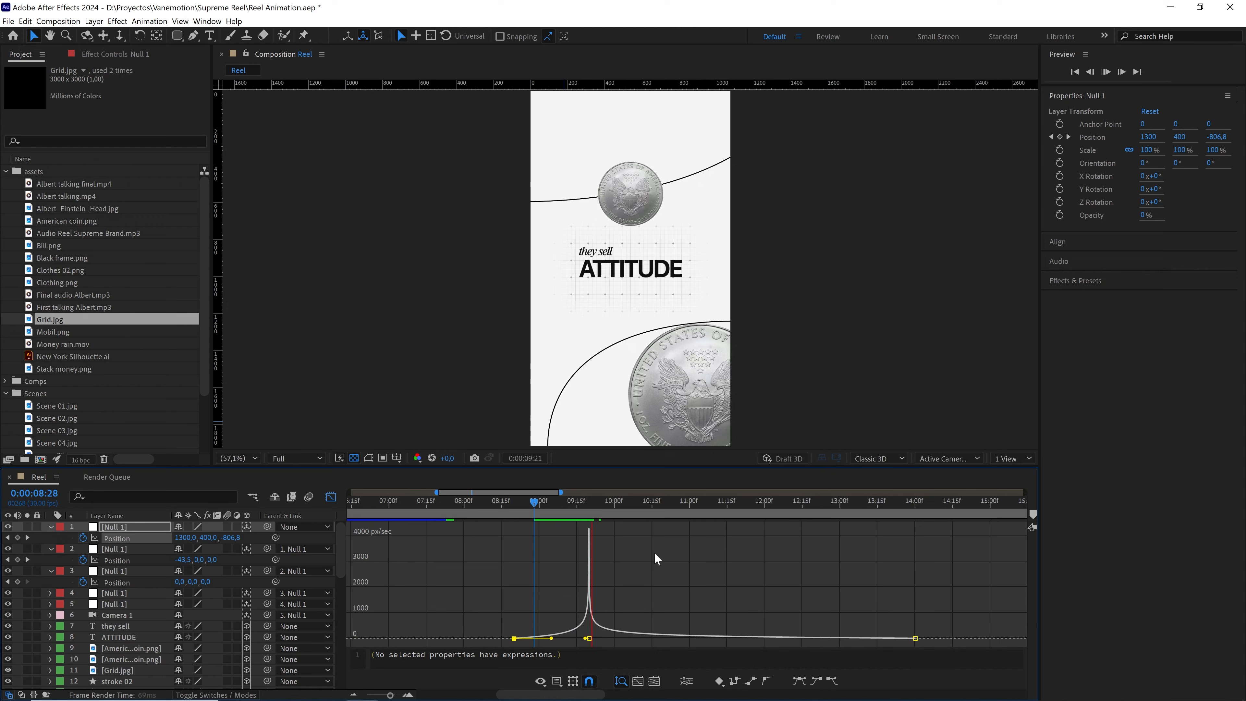
click(557, 503)
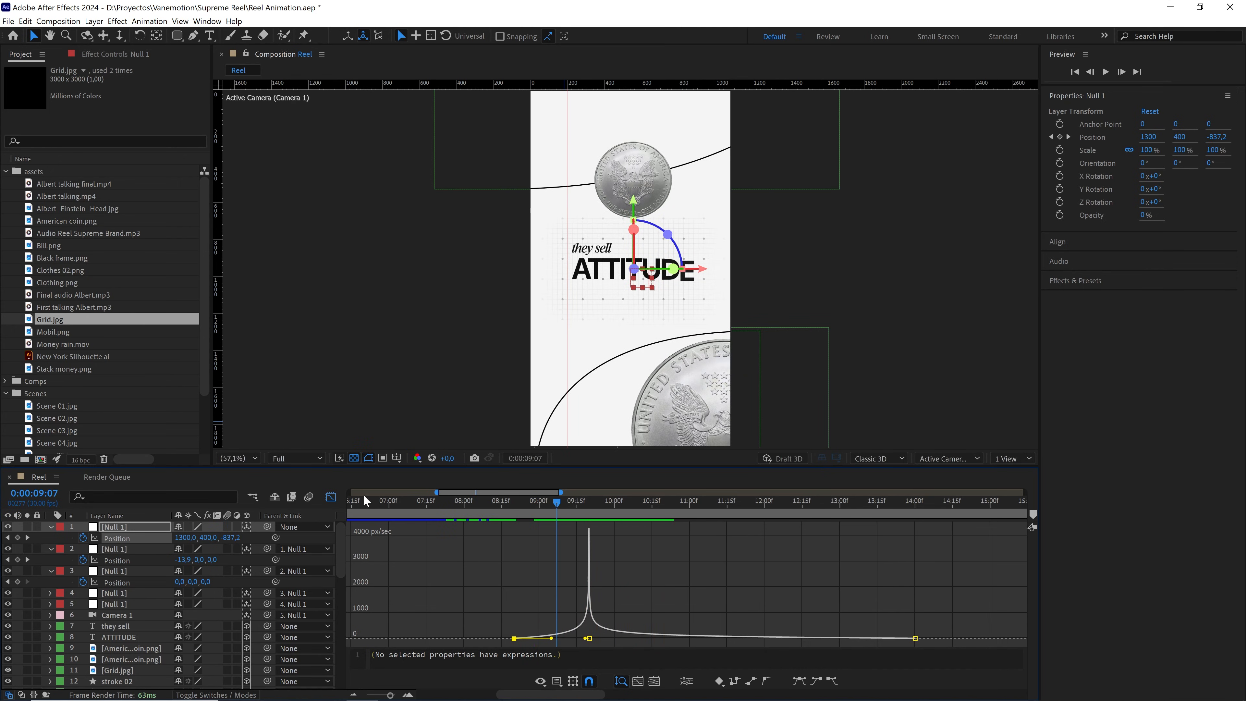
Split the seven Scene 04 text, coin, grid and stroke layers at 0:00:09:20 and delete the parts after the cut
click(331, 497)
drag(391, 692, 376, 694)
drag(539, 501, 548, 500)
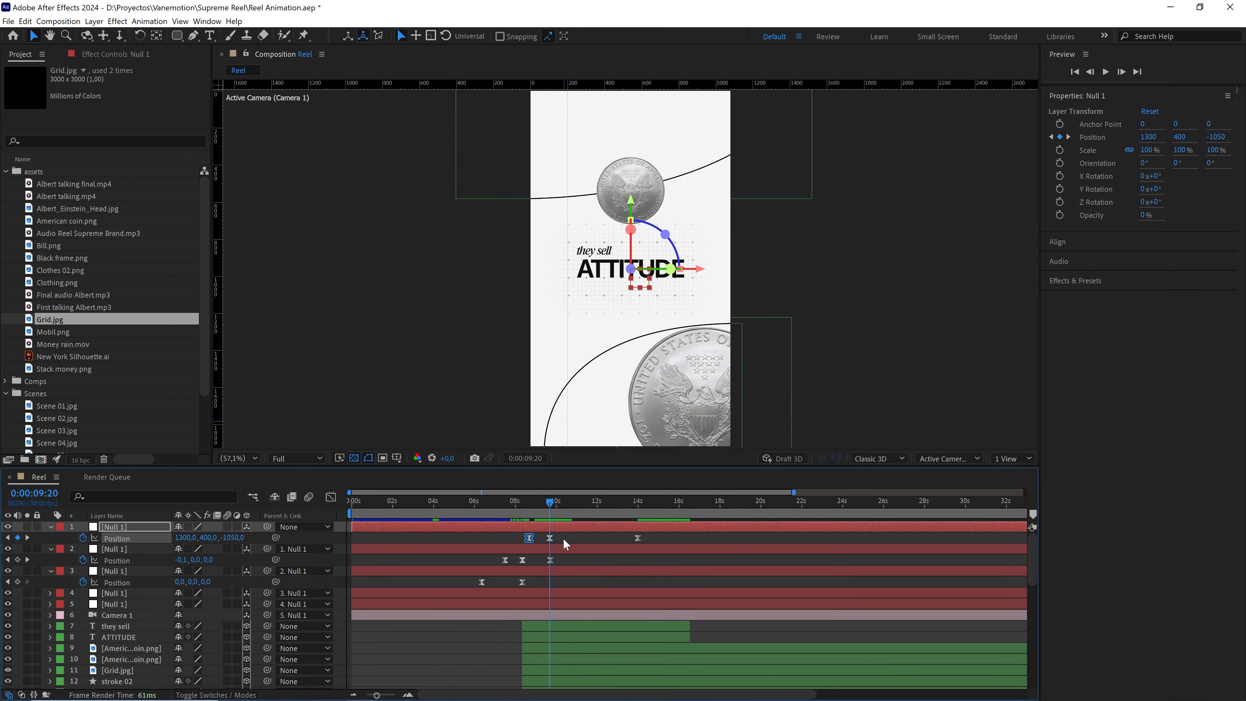
scroll(563, 537, up, 4)
scroll(543, 538, left, 3)
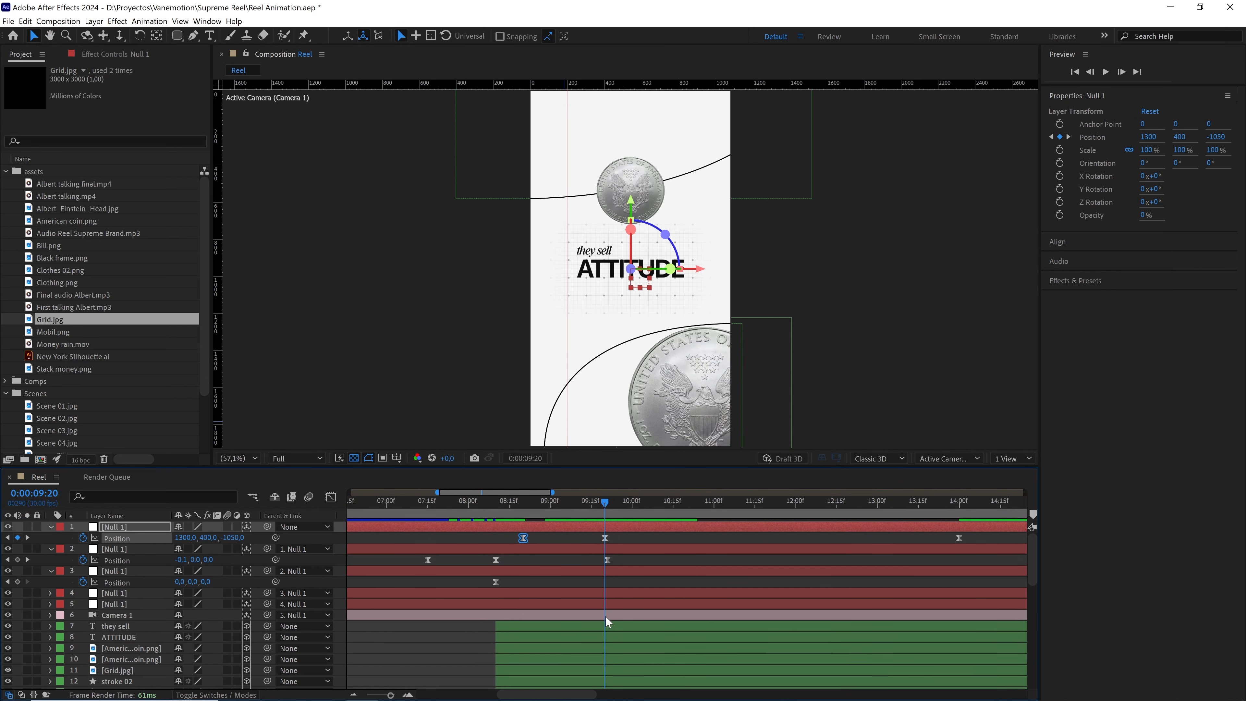
scroll(605, 615, down, 1)
click(587, 595)
shift+click(562, 655)
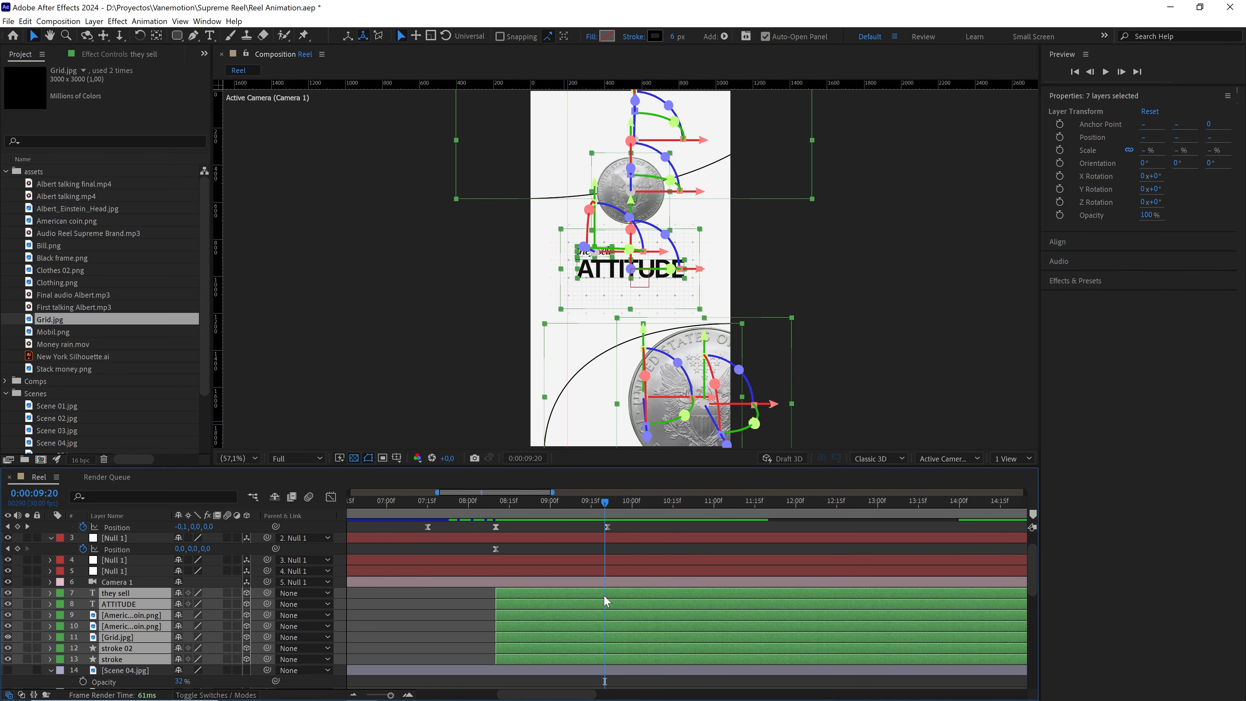
click(25, 21)
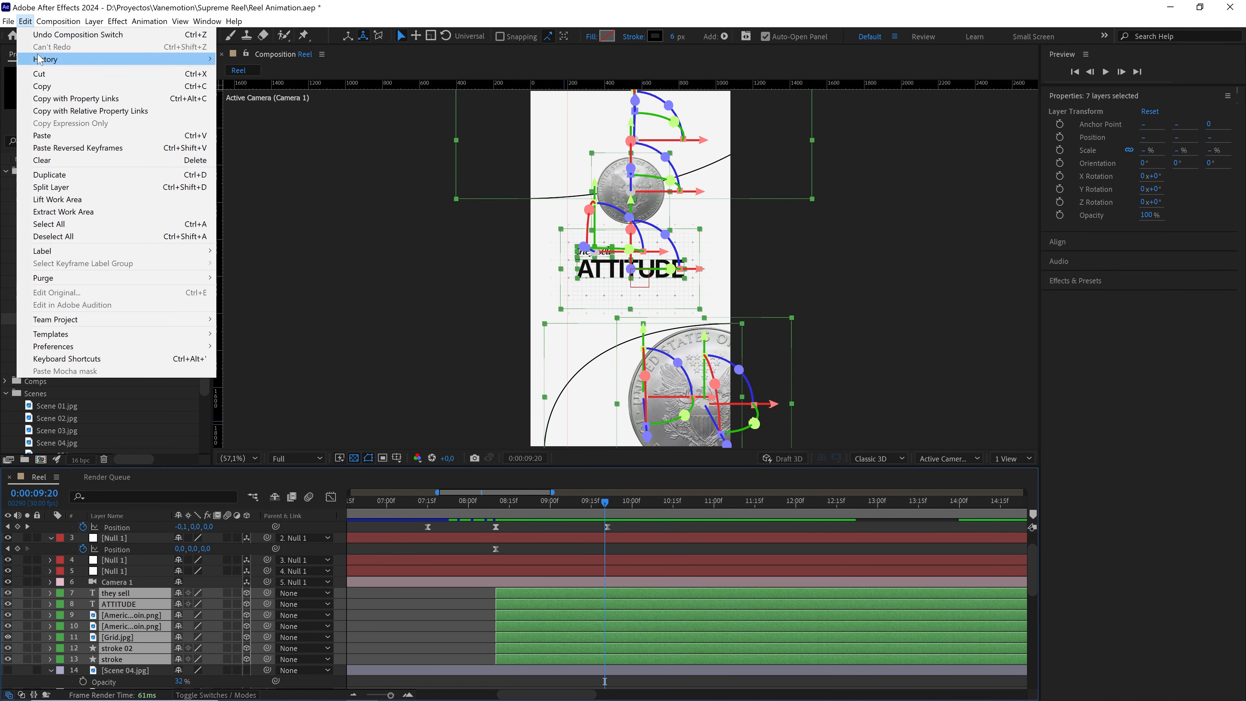
click(74, 186)
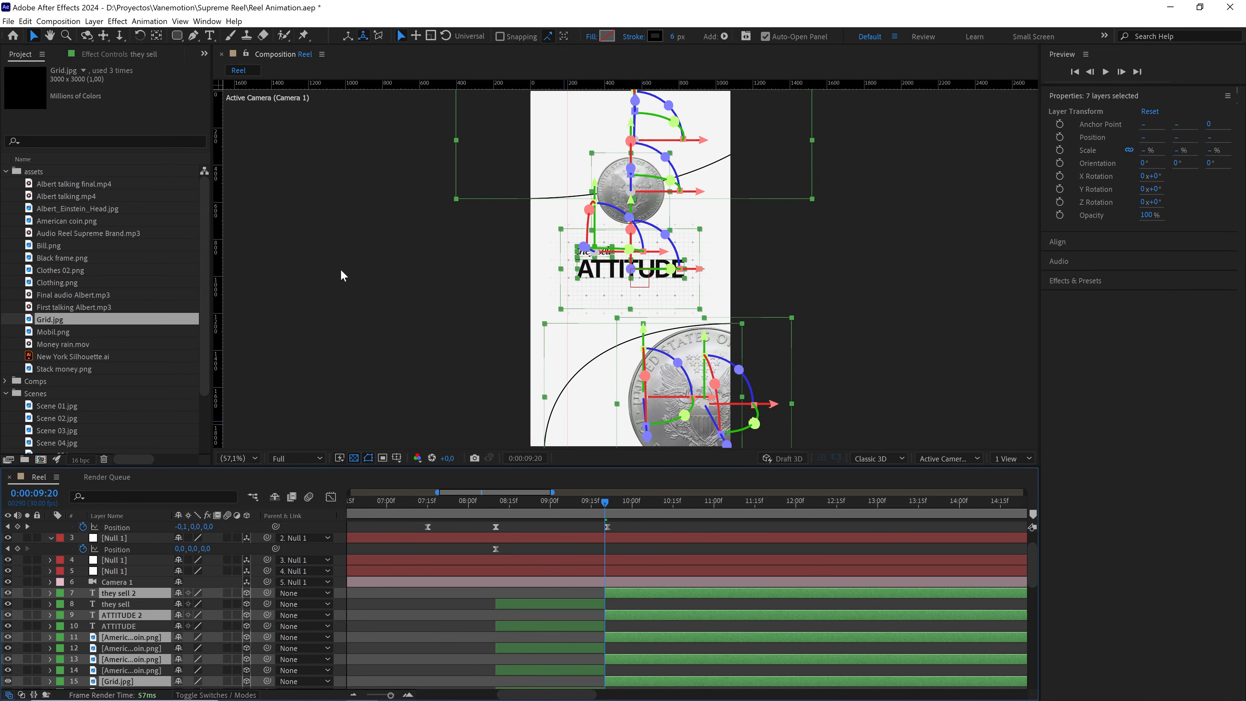
key(Delete)
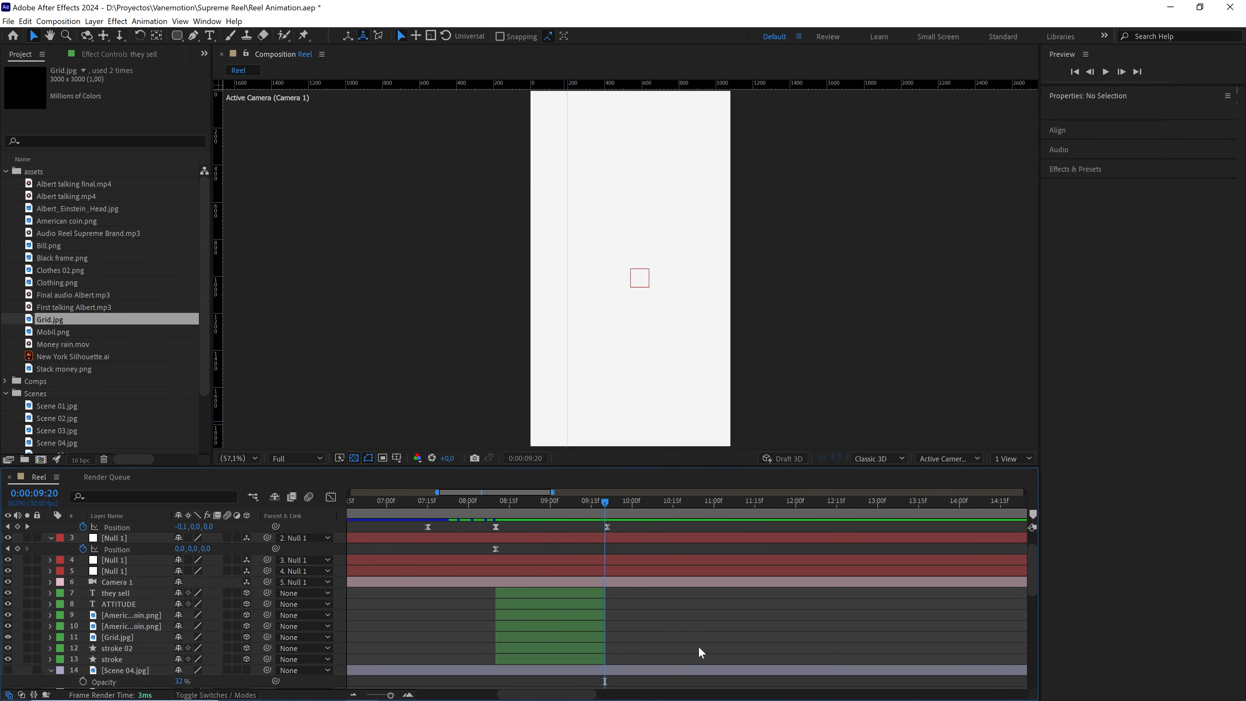
At 0:00:14:00, add scene 05.jpg to the Reel composition directly below the Camera 1 layer
scroll(701, 652, up, 2)
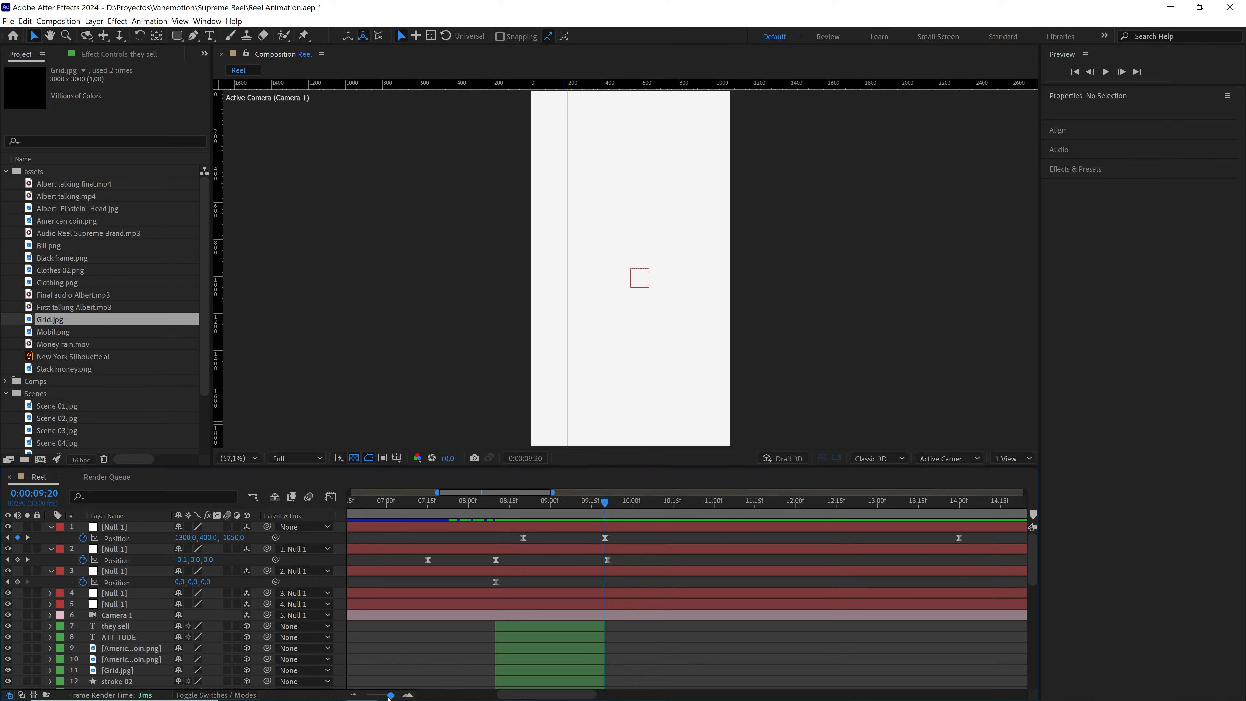
drag(390, 696, 371, 696)
drag(519, 508, 564, 504)
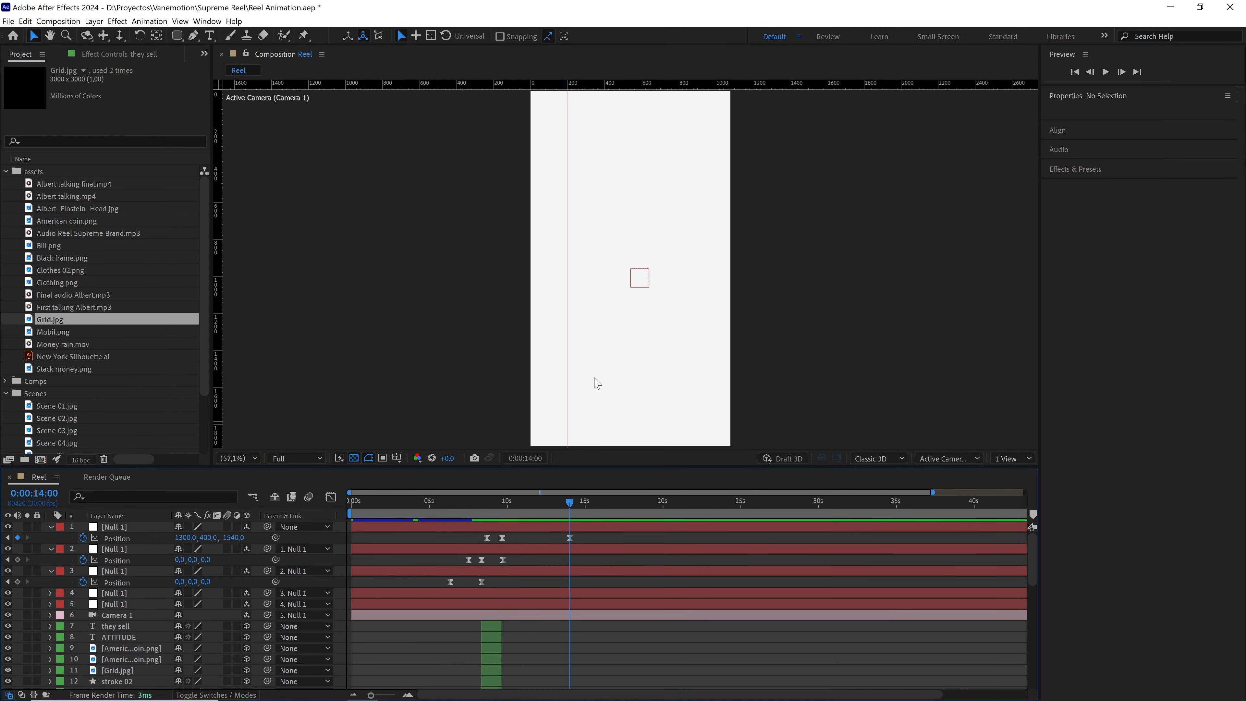
scroll(117, 373, down, 2)
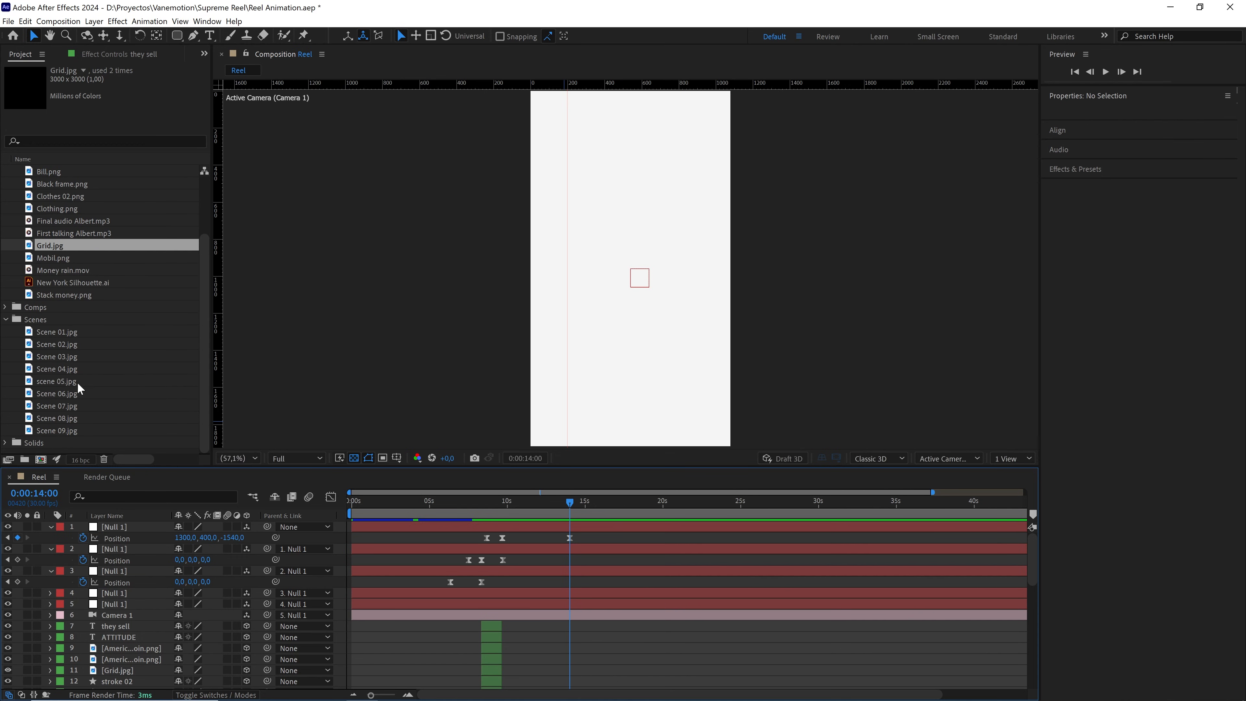
click(71, 380)
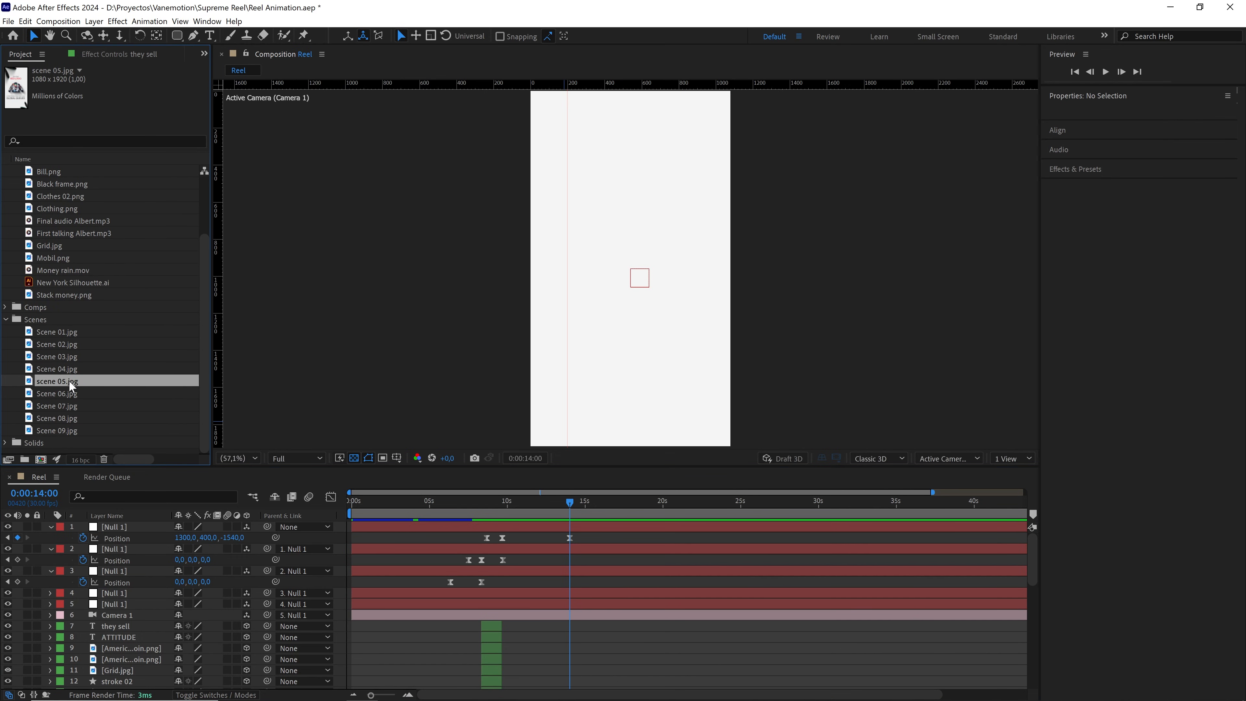
drag(95, 382, 117, 621)
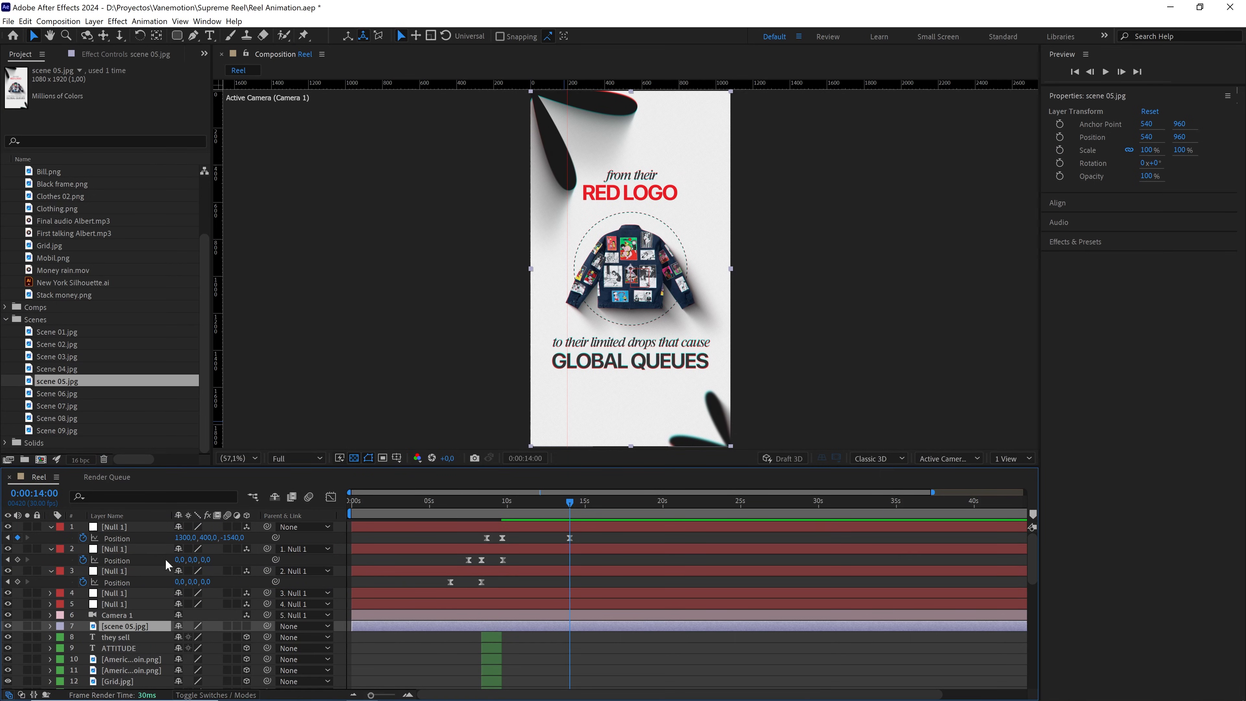
Lower the scene 05.jpg layer's opacity to 55% as a tracing reference
key(t)
drag(179, 637, 154, 640)
click(365, 642)
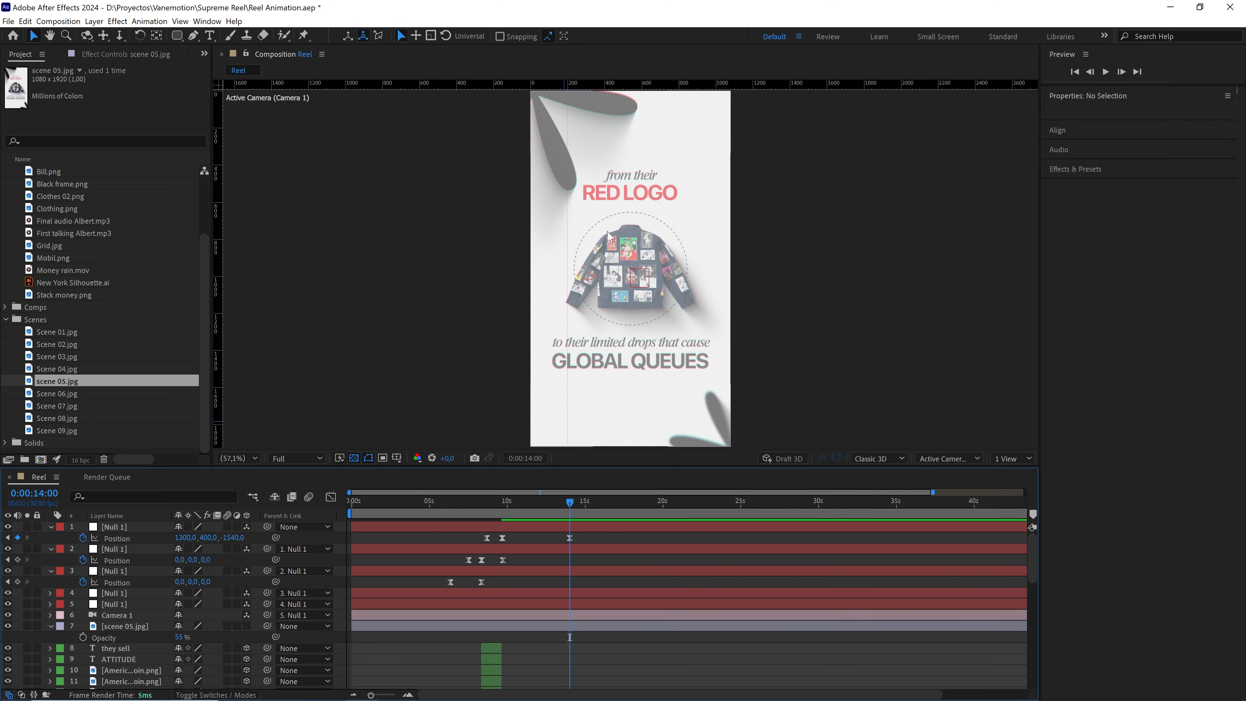
Draw a circle about 618 px wide around the jacket as a new shape layer, with no fill and a 6 px black stroke
scroll(641, 267, up, 2)
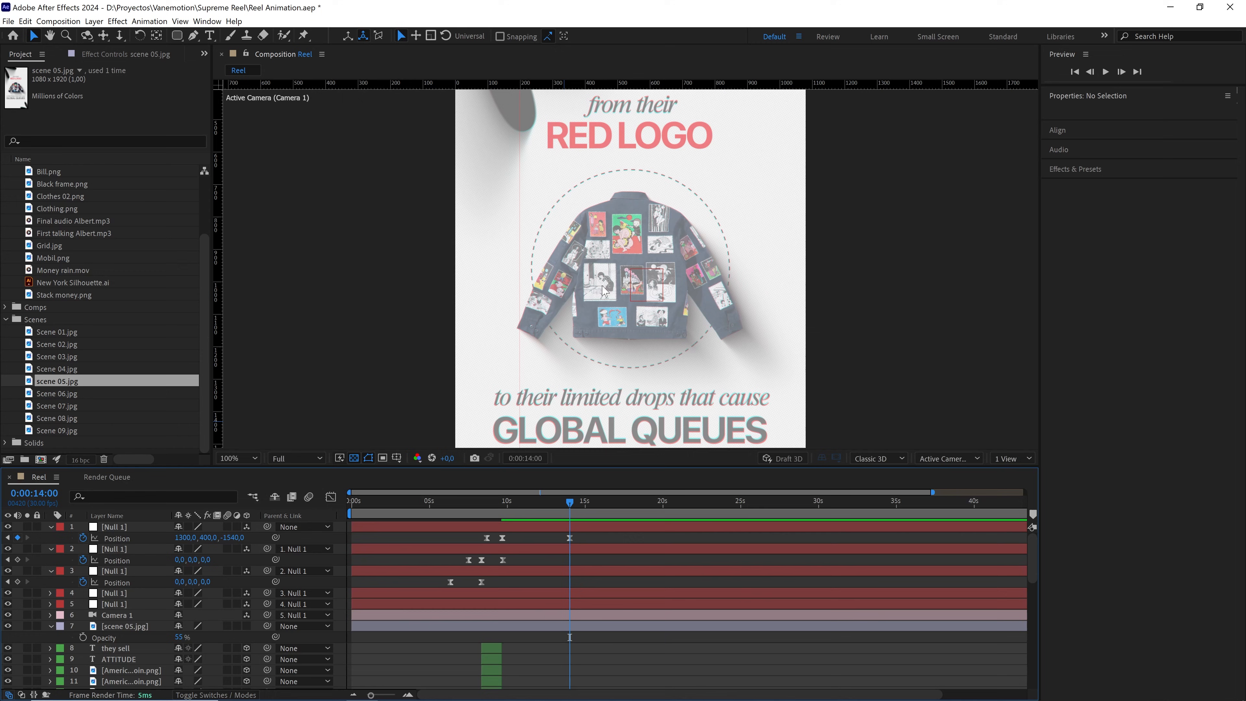
mouse_move(177, 36)
mouse_down()
mouse_move(231, 50)
mouse_move(230, 64)
mouse_up()
mouse_move(631, 270)
mouse_down()
mouse_move(702, 309)
mouse_move(730, 345)
mouse_up()
drag(731, 345, 732, 345)
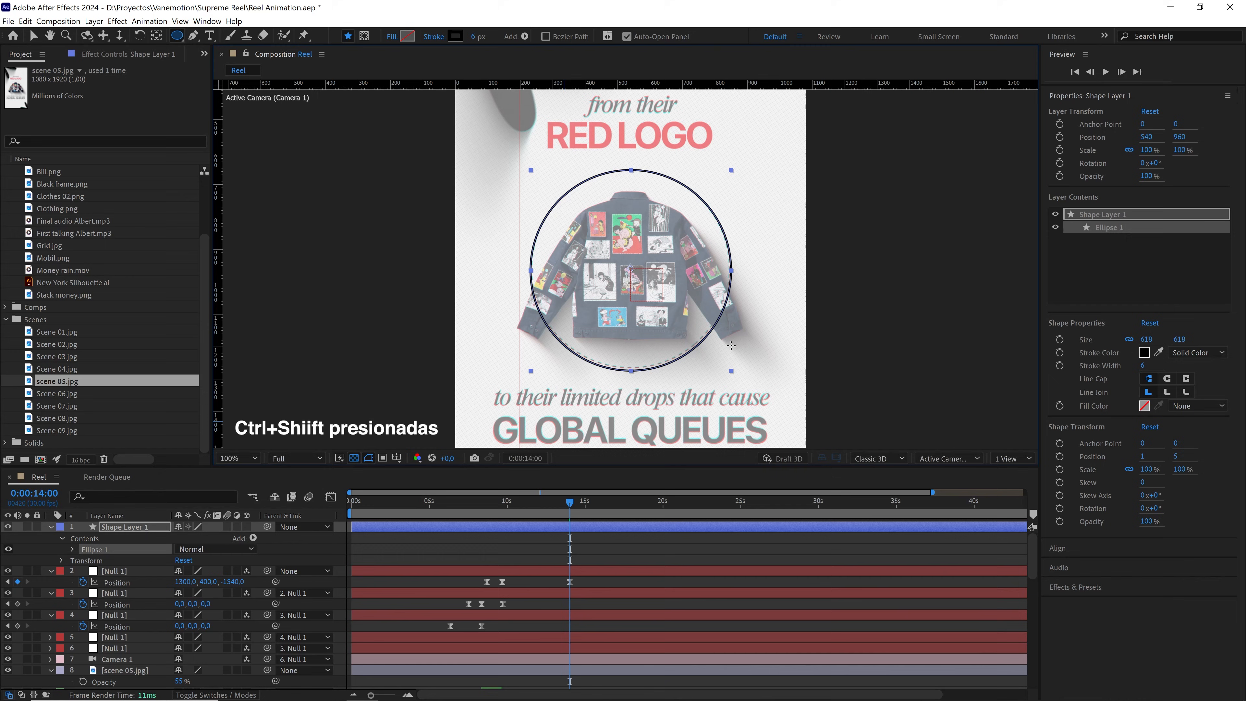
click(392, 36)
click(321, 303)
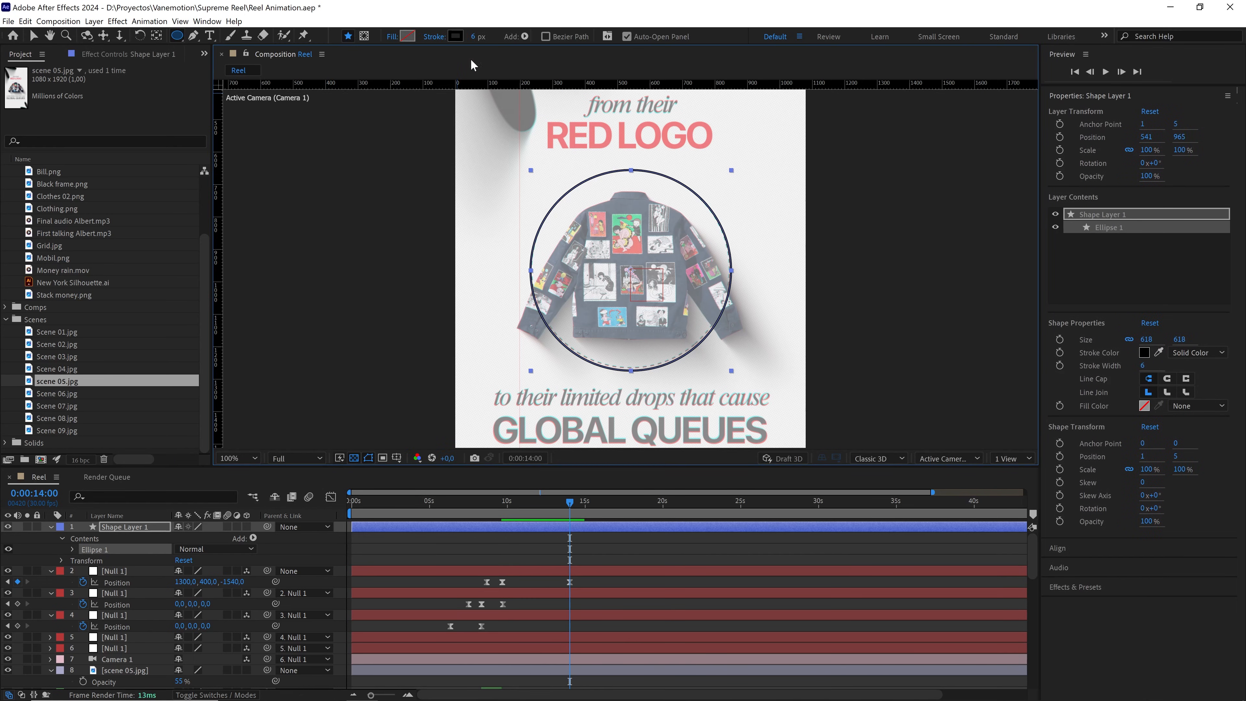
click(474, 36)
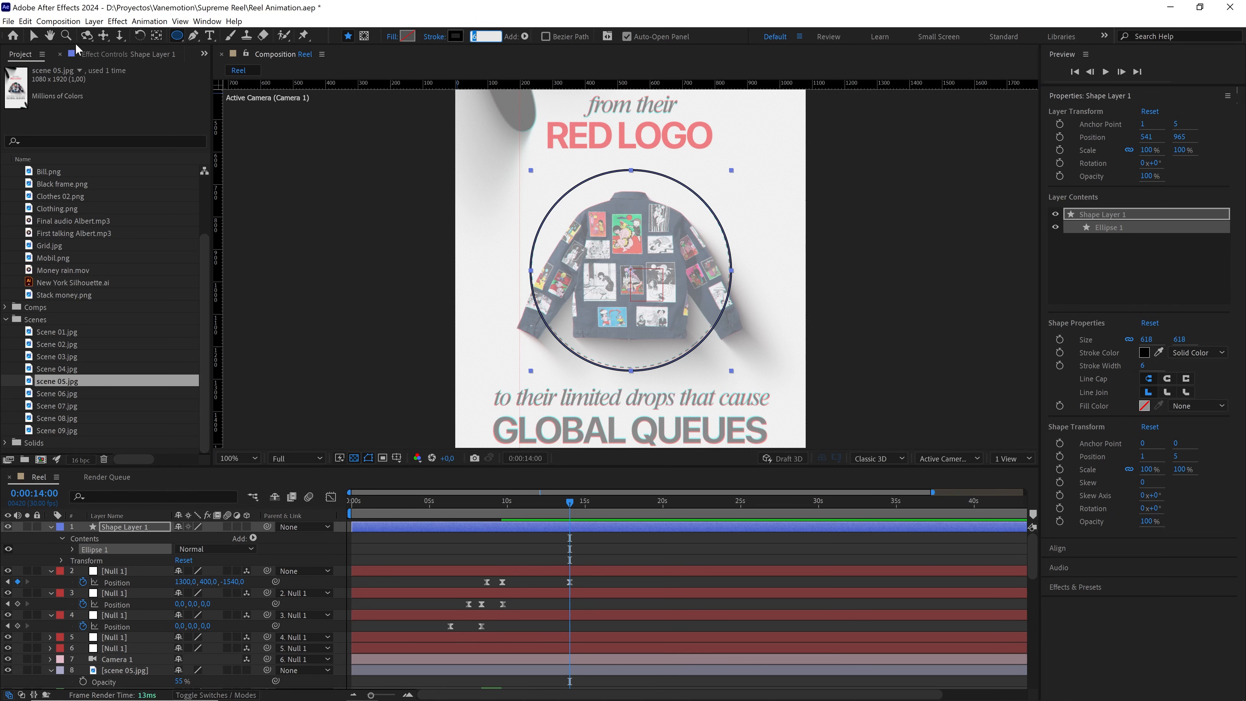
click(33, 36)
click(619, 537)
click(611, 531)
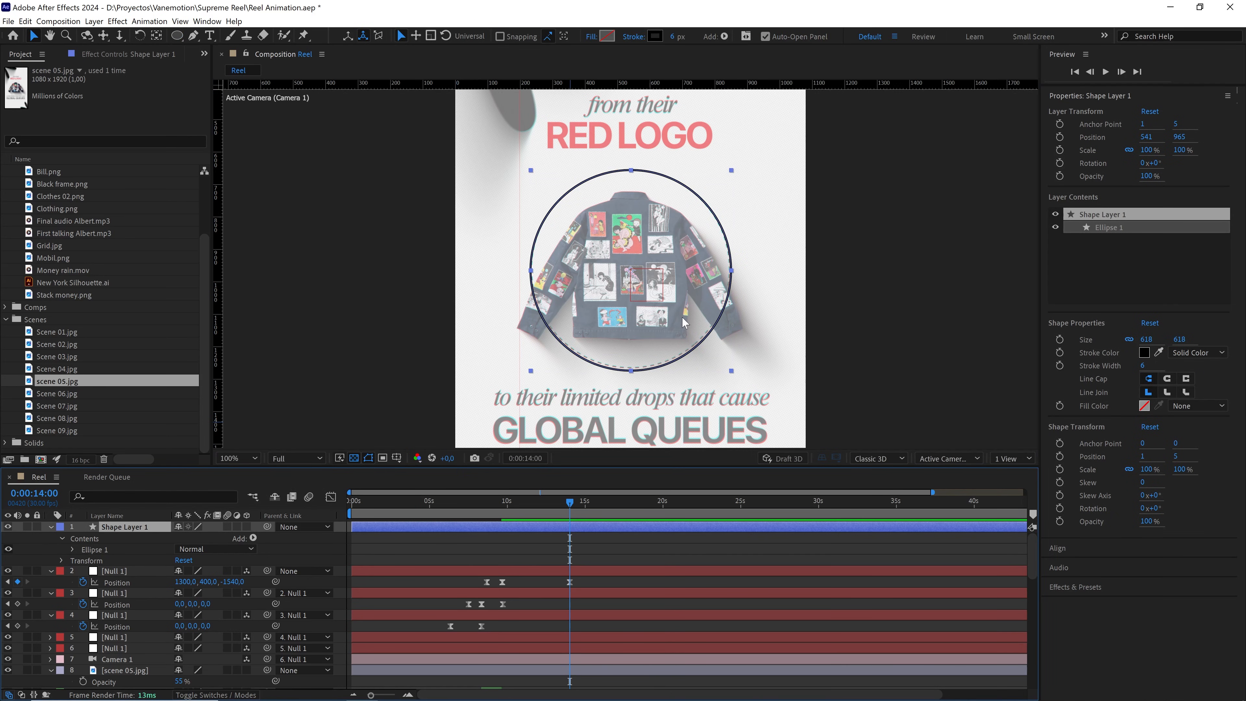
Centre the circle shape layer in the composition view and rename it "stroke"
key(period)
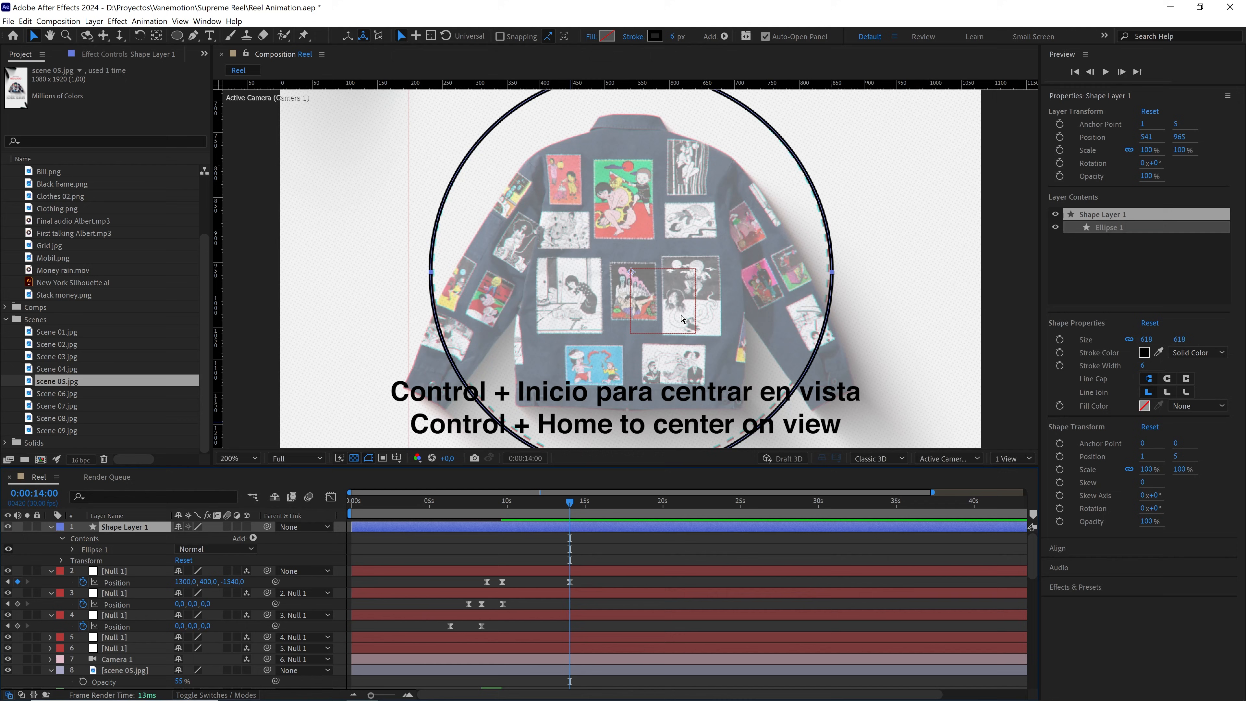
key(ctrl+Home)
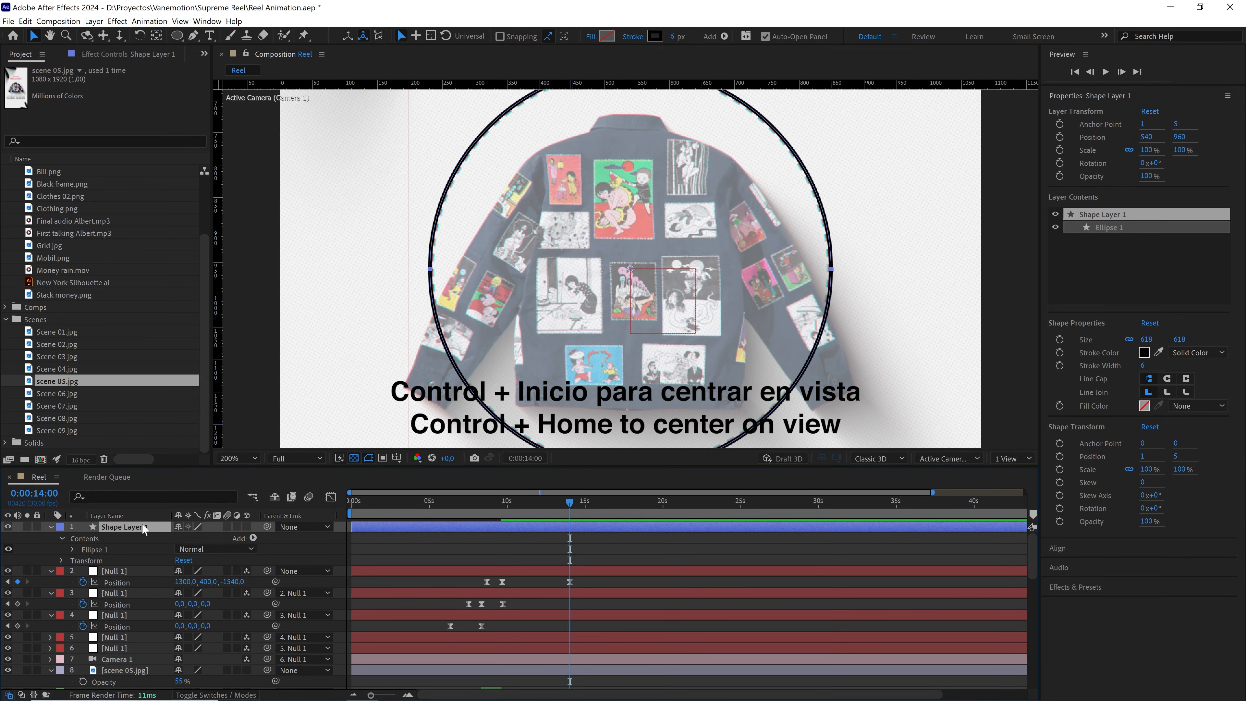
key(Return)
text(stroke)
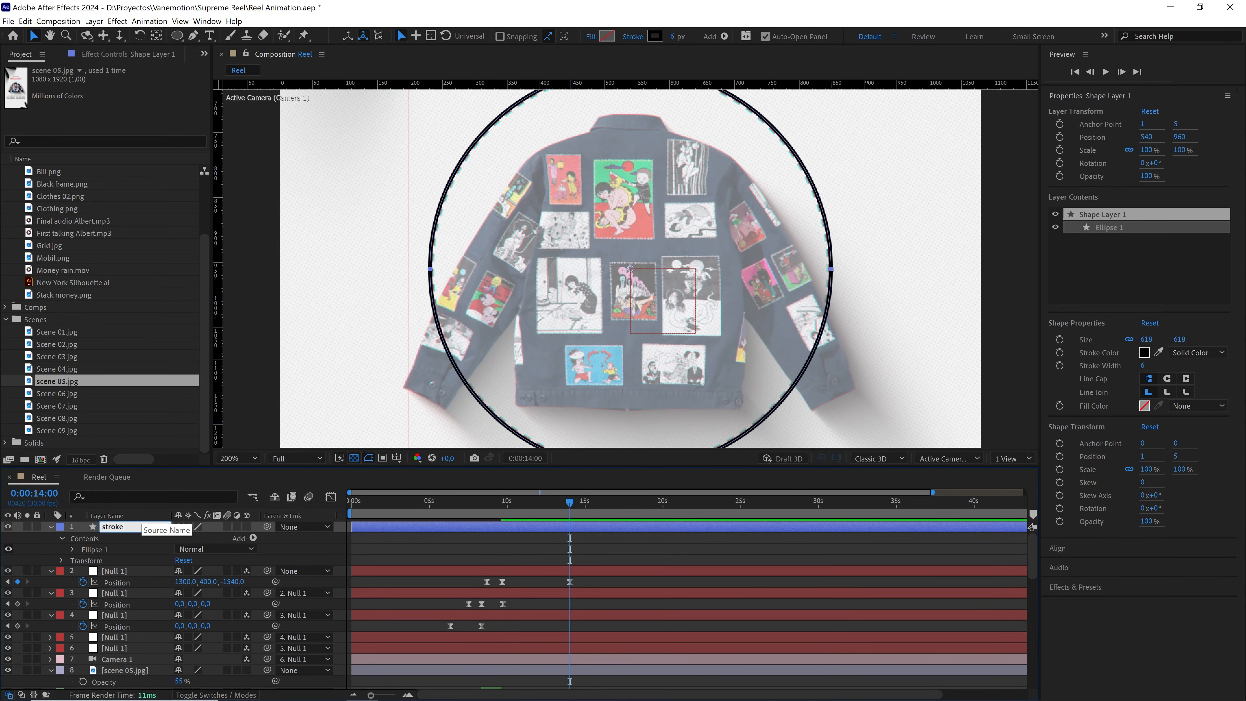
Add dashes with a dash length of 10 to Stroke 1 of the circle
click(72, 549)
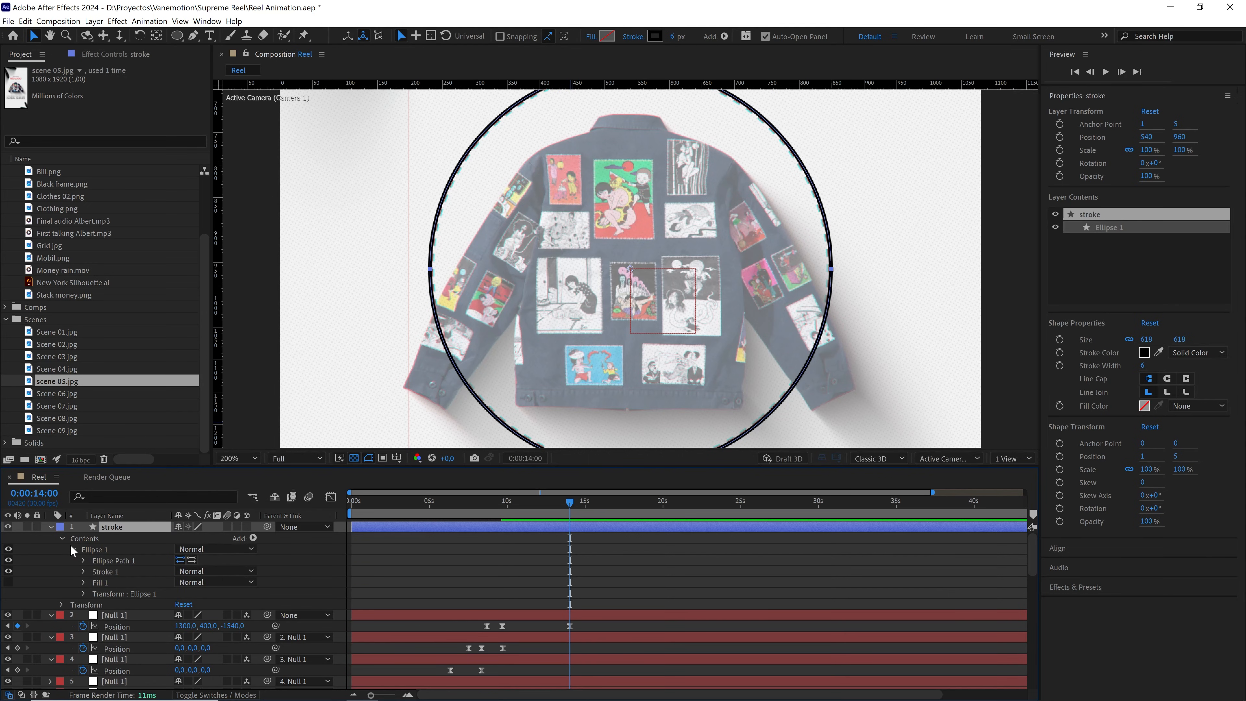
click(84, 571)
scroll(157, 621, down, 1)
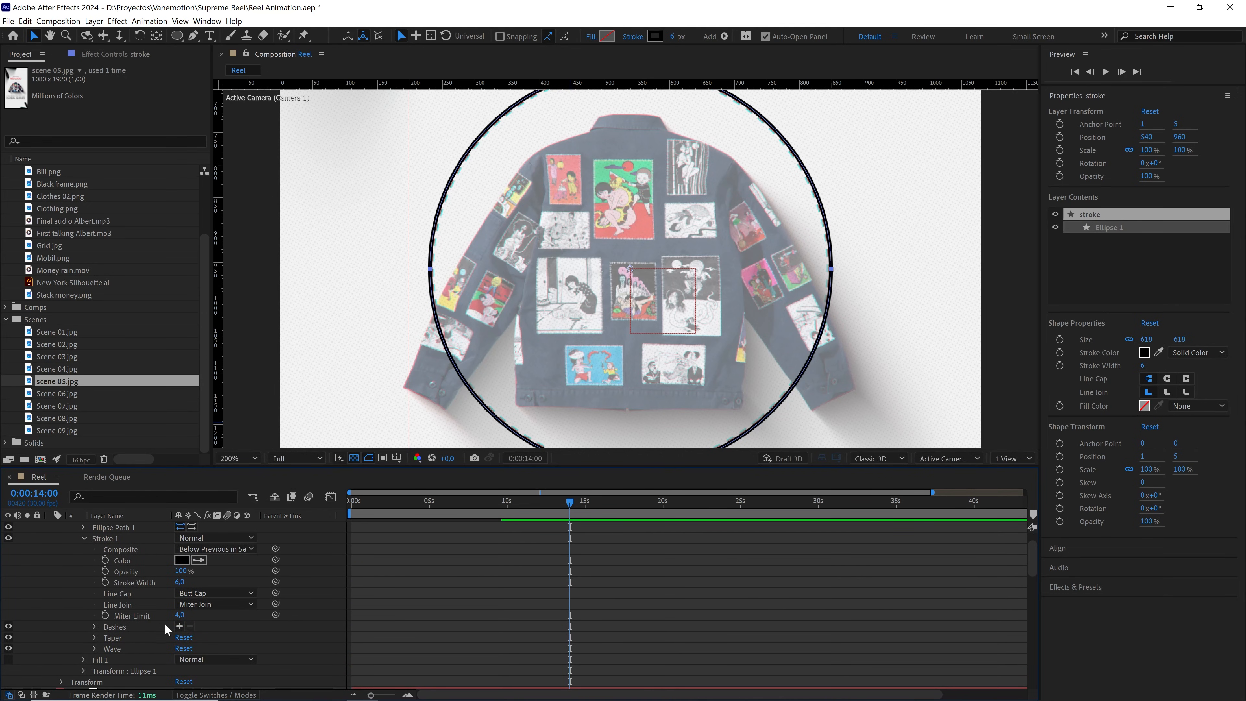
click(180, 627)
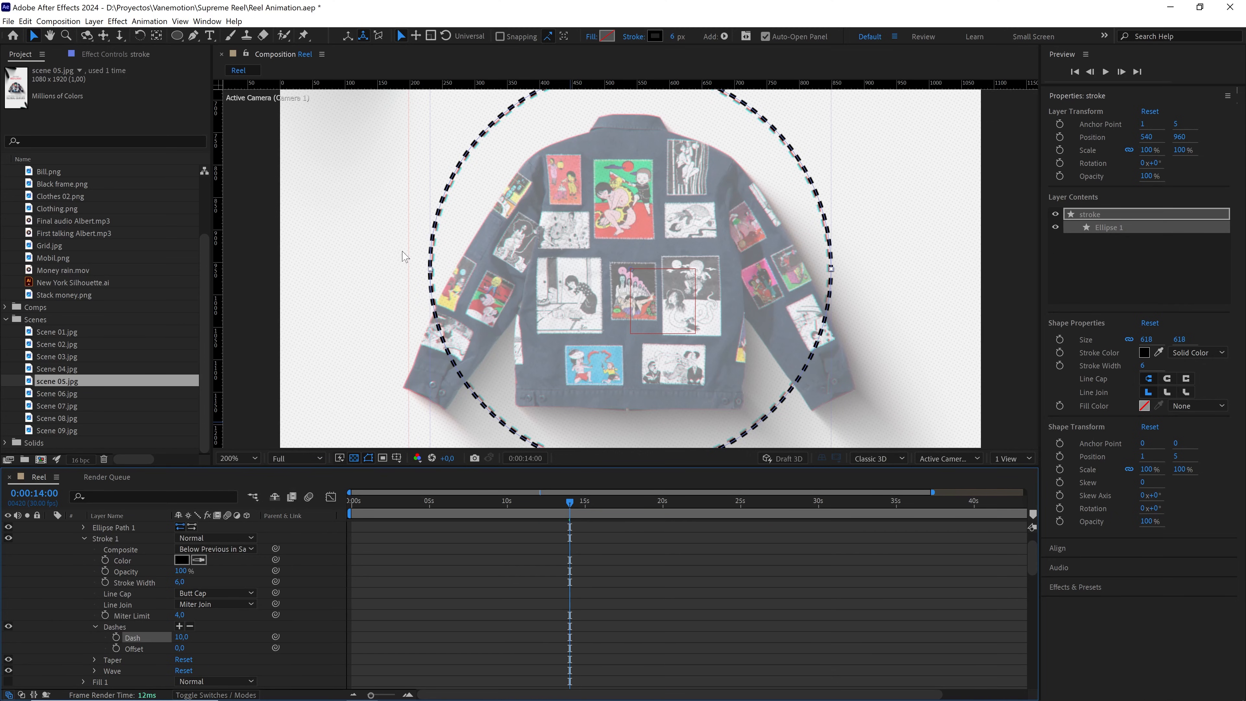
scroll(633, 280, down, 1)
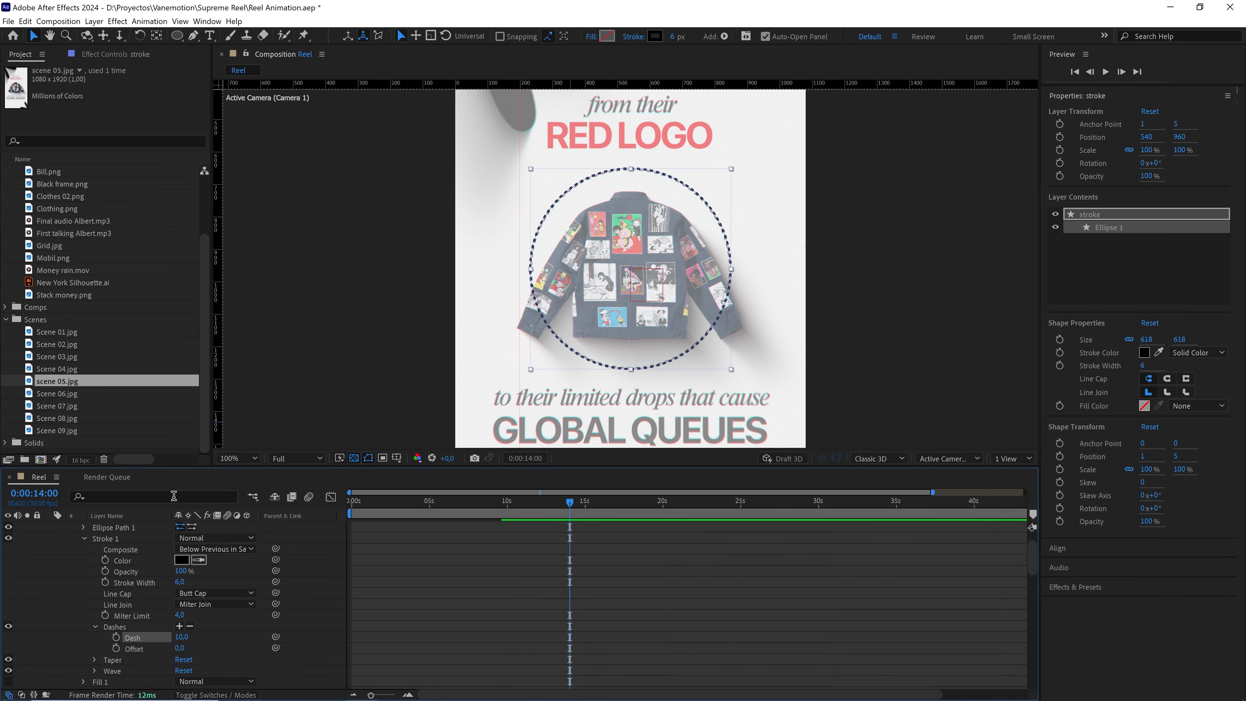
Collapse the stroke layer's properties and place it between Camera 1 and scene 05.jpg in the layer stack
scroll(66, 548, up, 1)
click(50, 528)
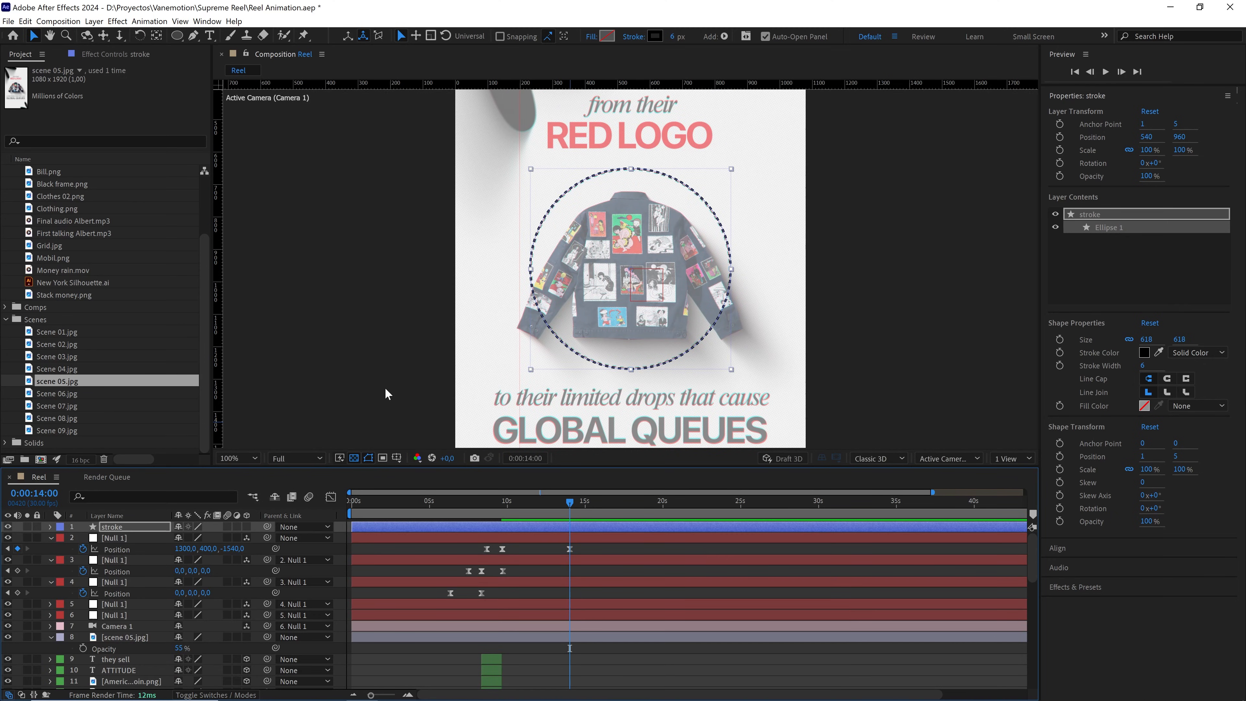
scroll(626, 308, down, 1)
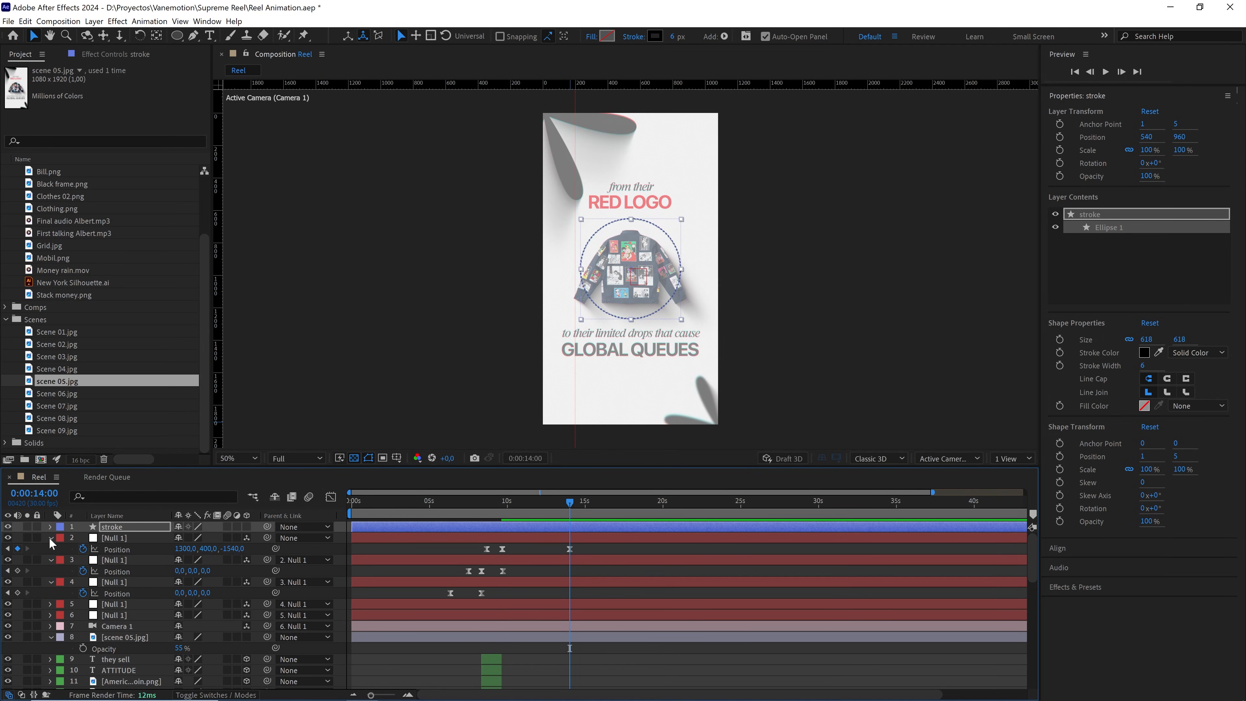
click(119, 528)
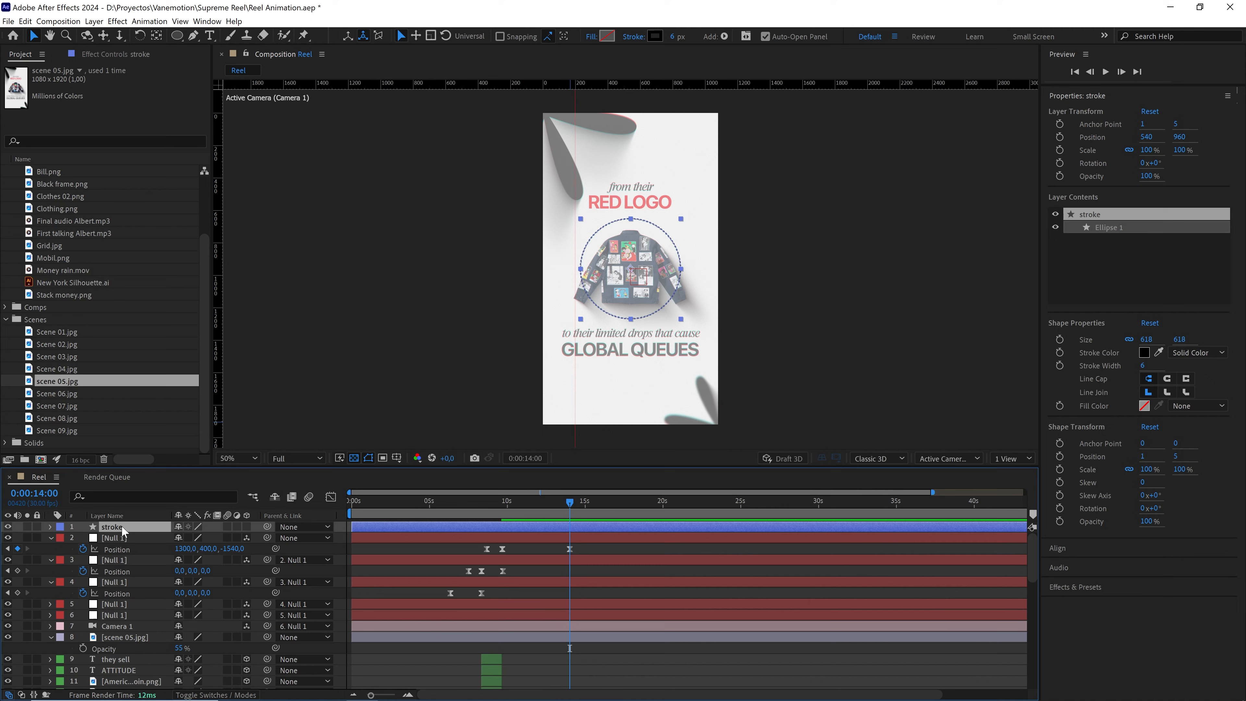
mouse_move(124, 530)
mouse_down()
mouse_move(153, 653)
mouse_move(150, 636)
mouse_up()
Make the stroke layer start at 0:00:09:20, where the green Scene 04 layers end
drag(531, 506, 509, 506)
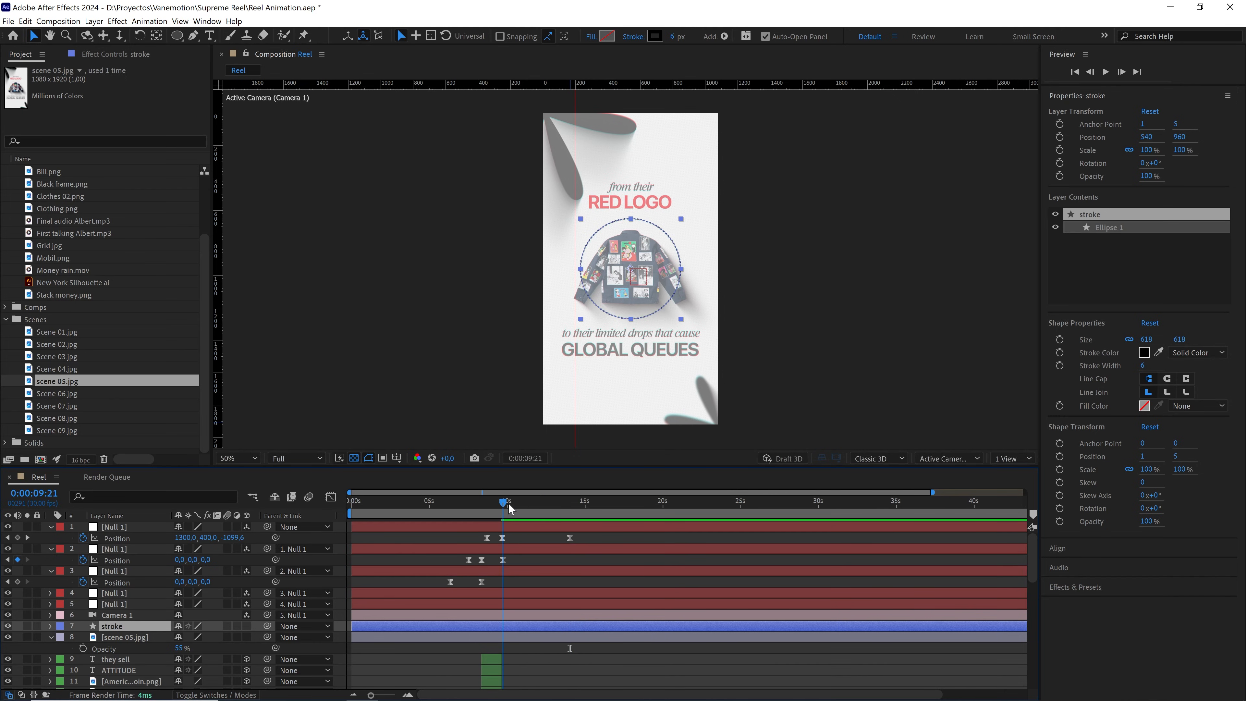
drag(377, 695, 384, 696)
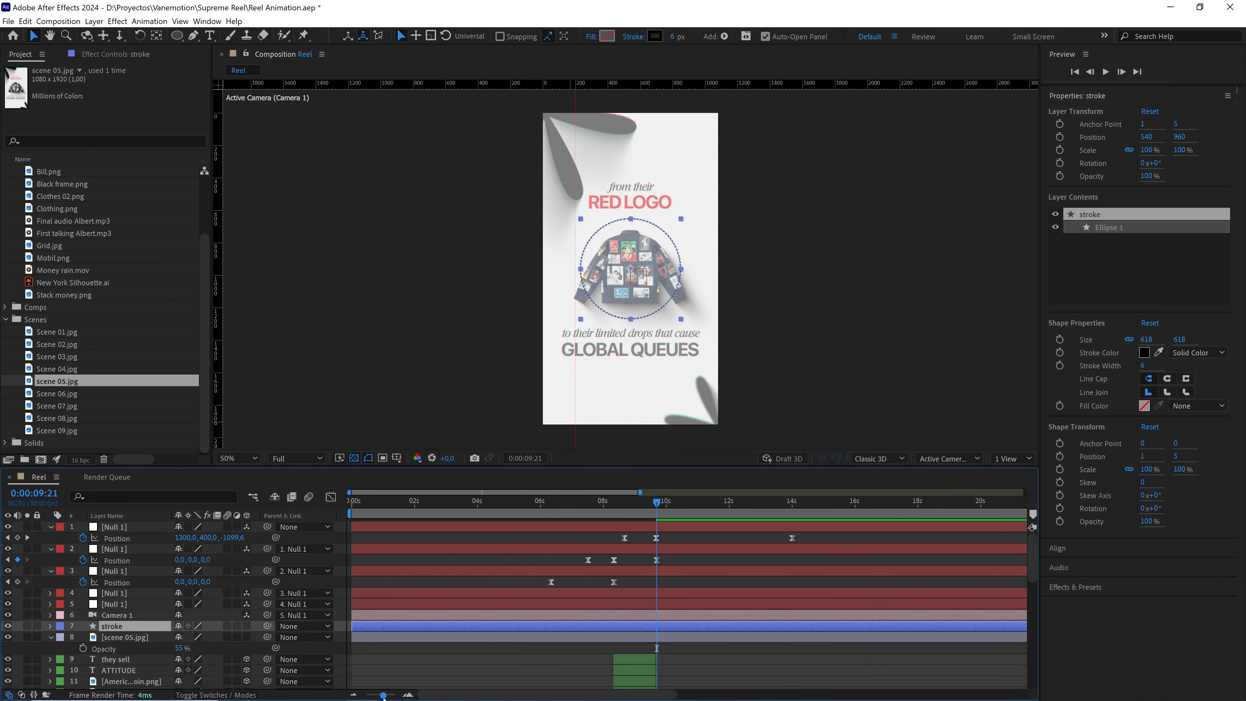
scroll(626, 572, up, 6)
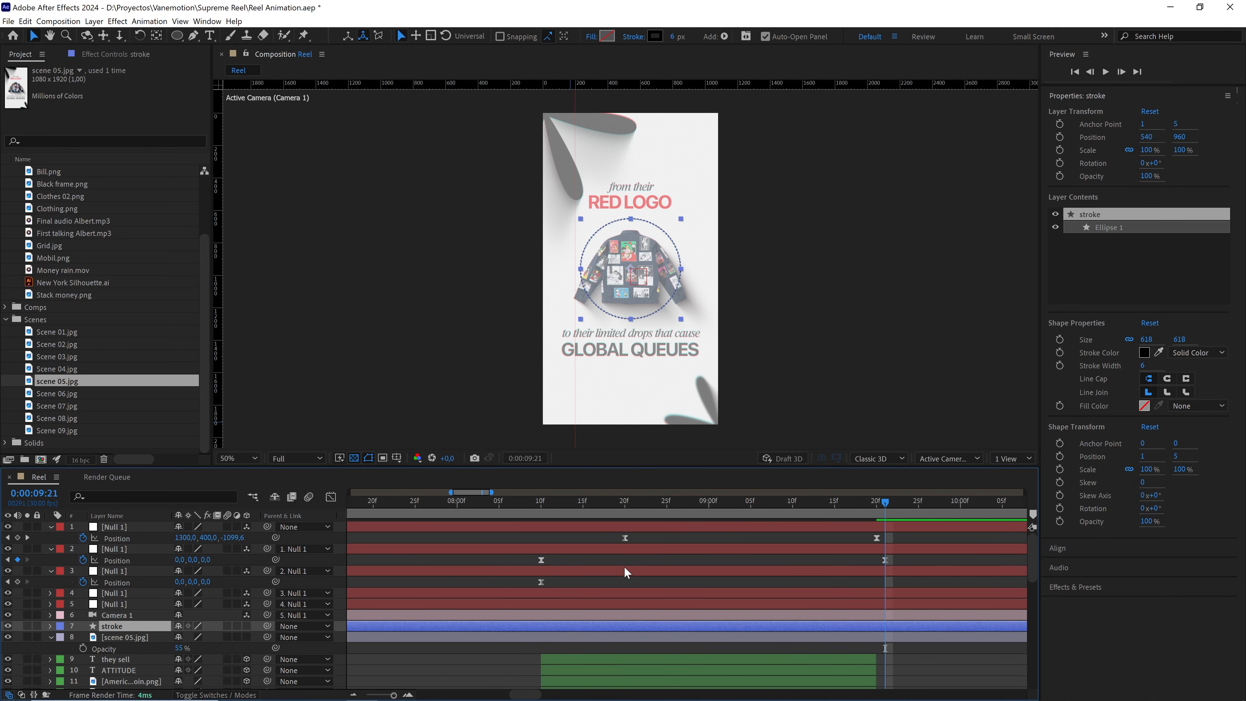
scroll(905, 555, right, 5)
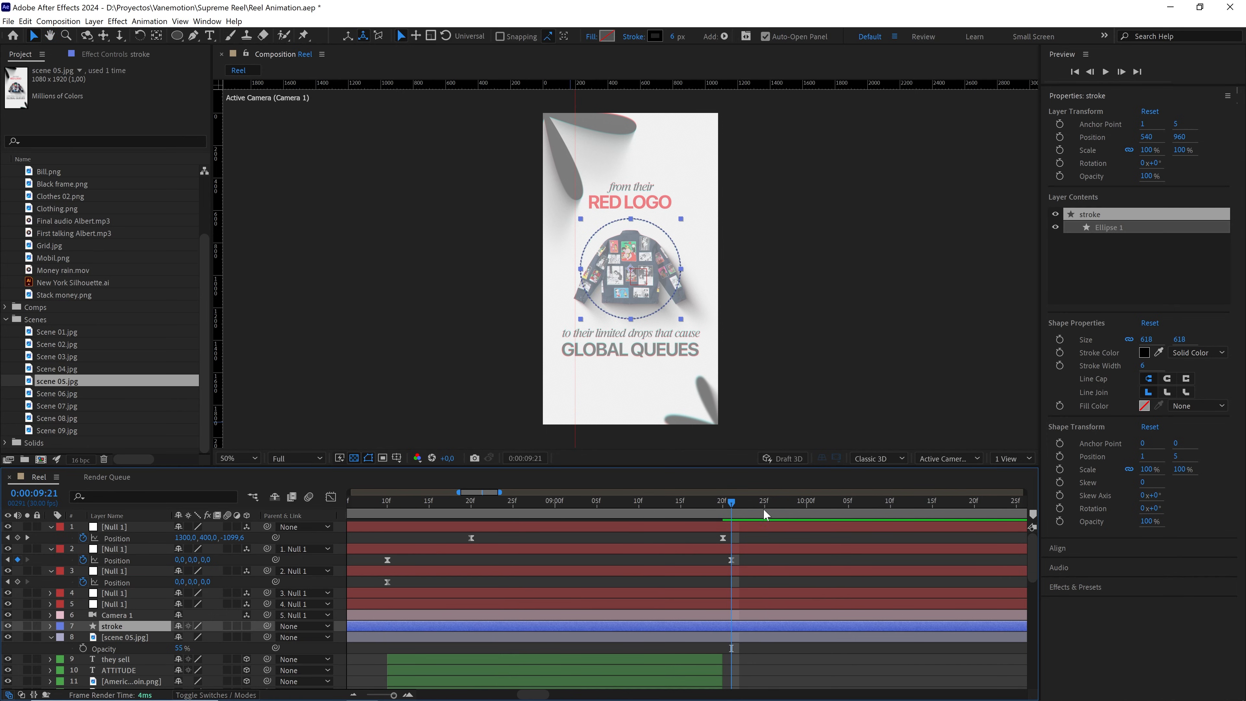
drag(731, 508, 722, 509)
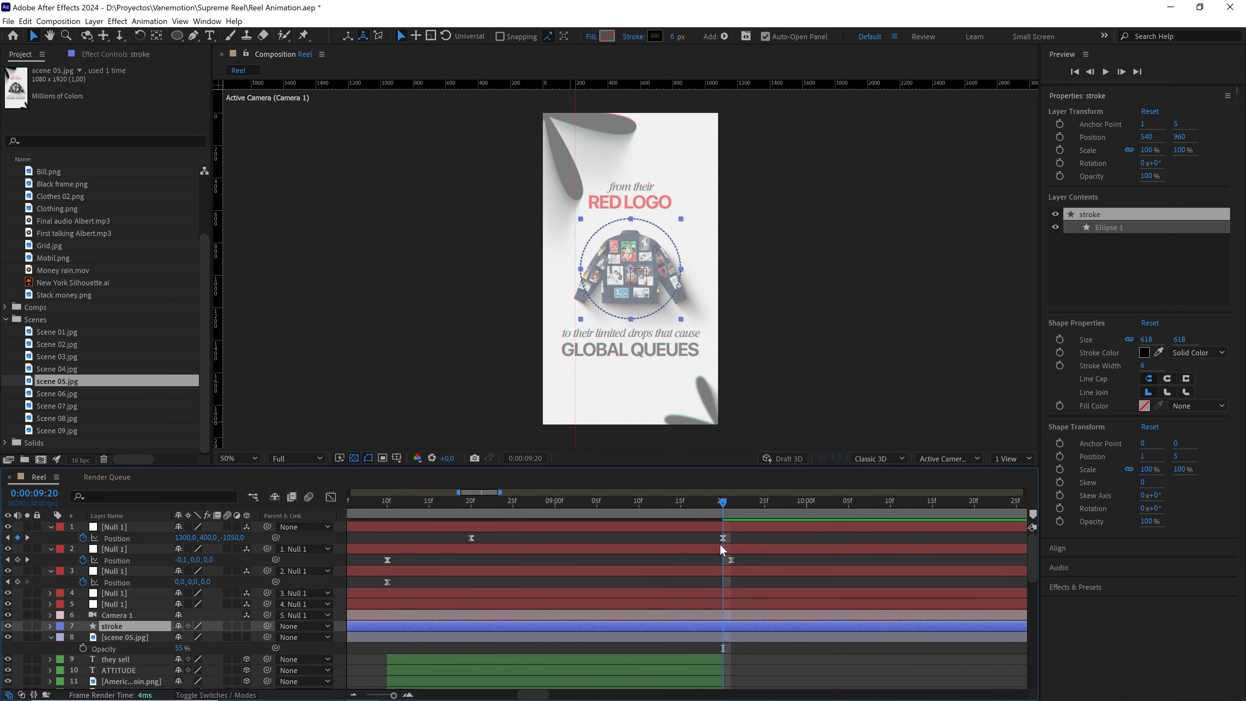
drag(393, 695, 382, 695)
drag(365, 634, 633, 635)
scroll(653, 634, up, 4)
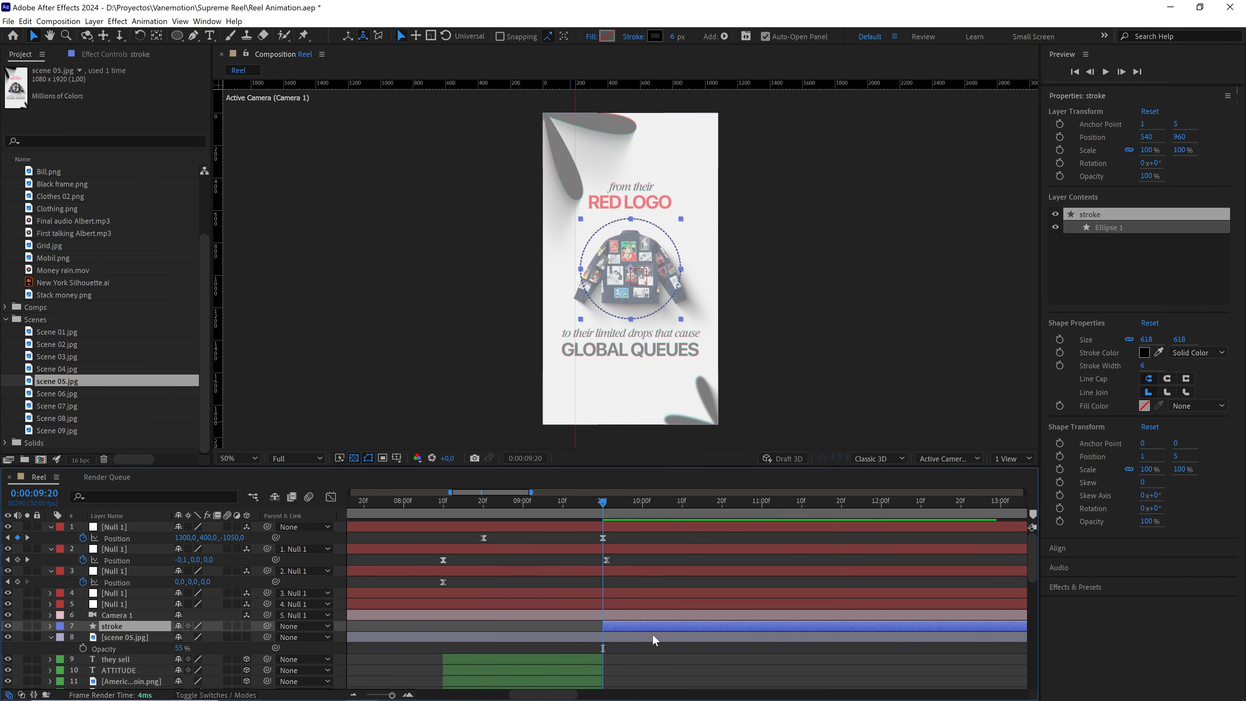
key(period)
click(634, 645)
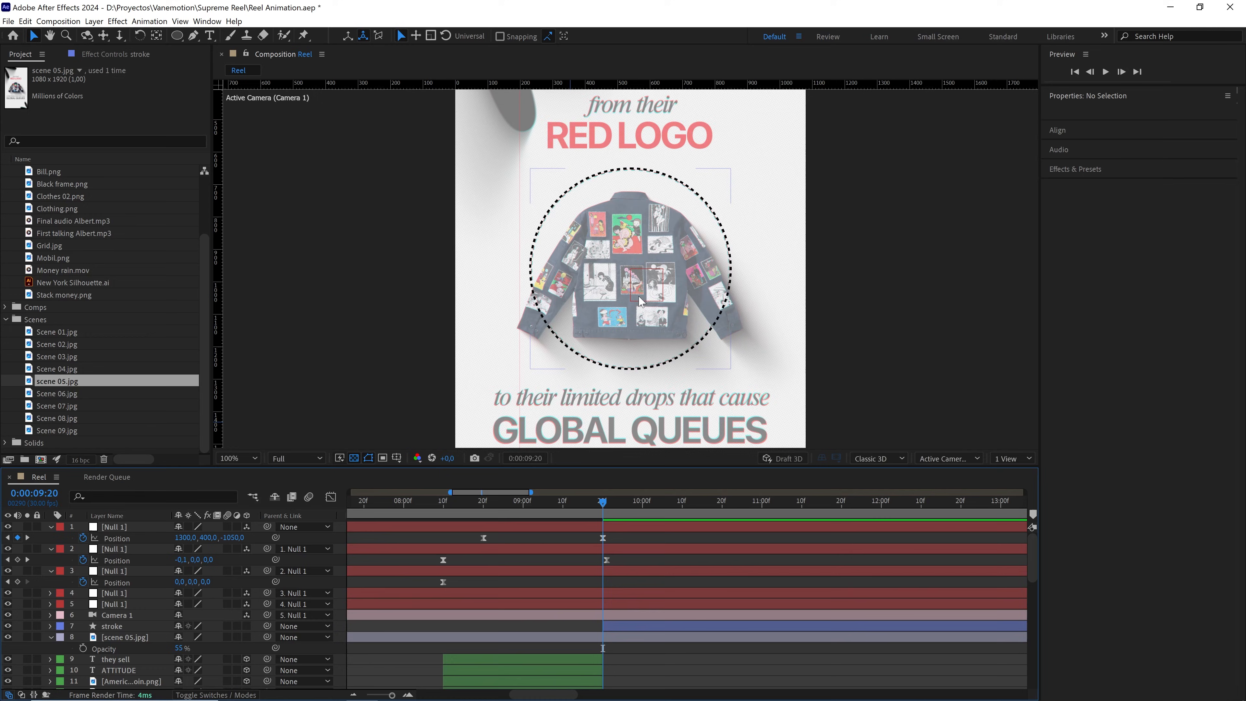
key(comma)
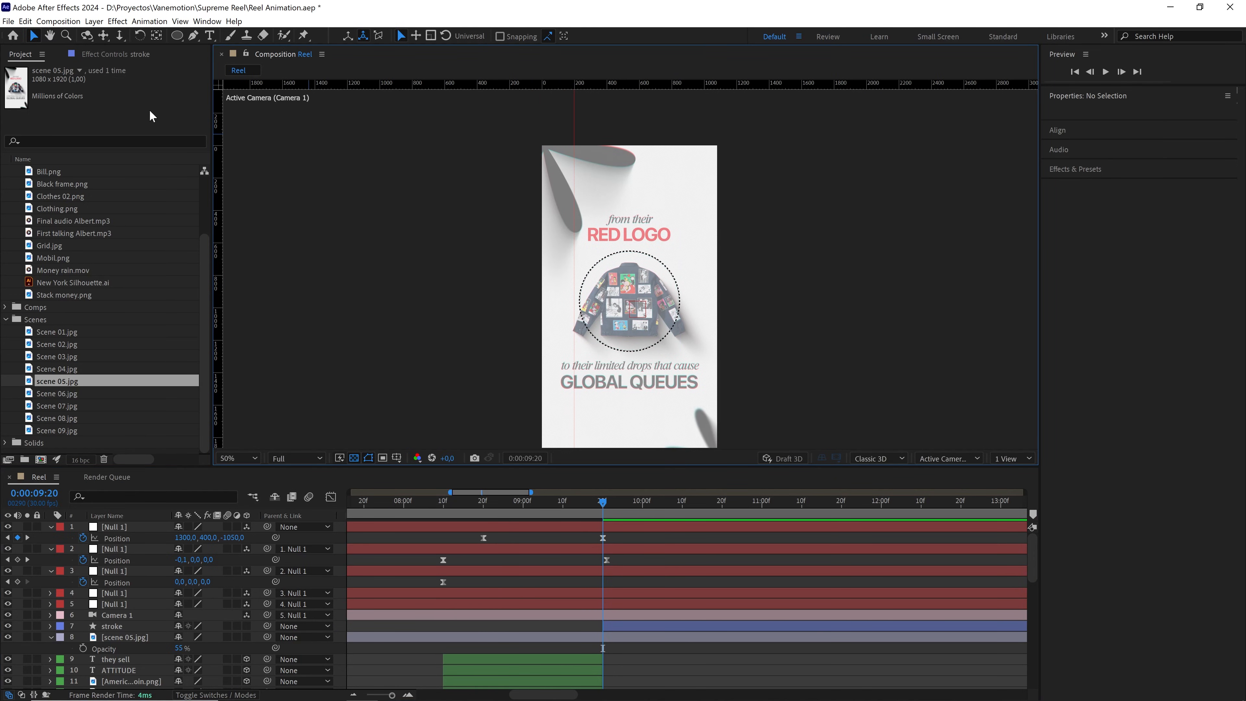
Create a new empty shape layer and name it "flower"
right_click(465, 323)
mouse_move(487, 325)
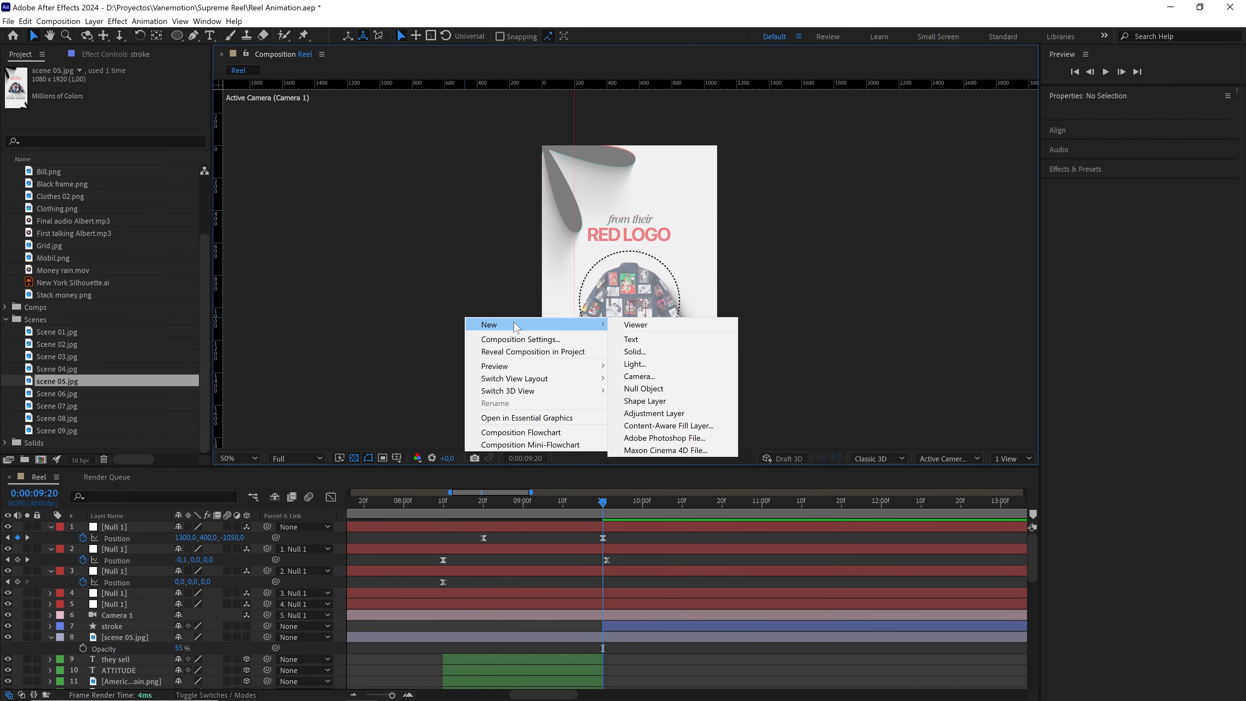
click(637, 400)
click(133, 528)
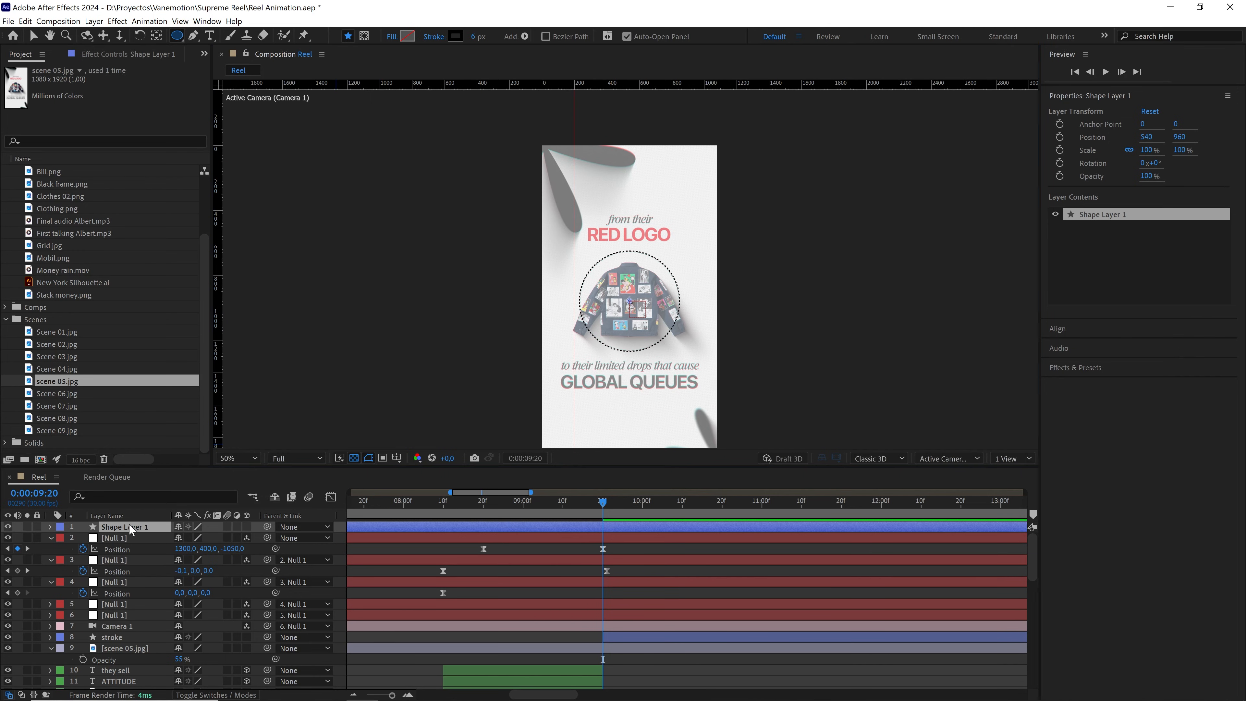
key(Return)
text(flower)
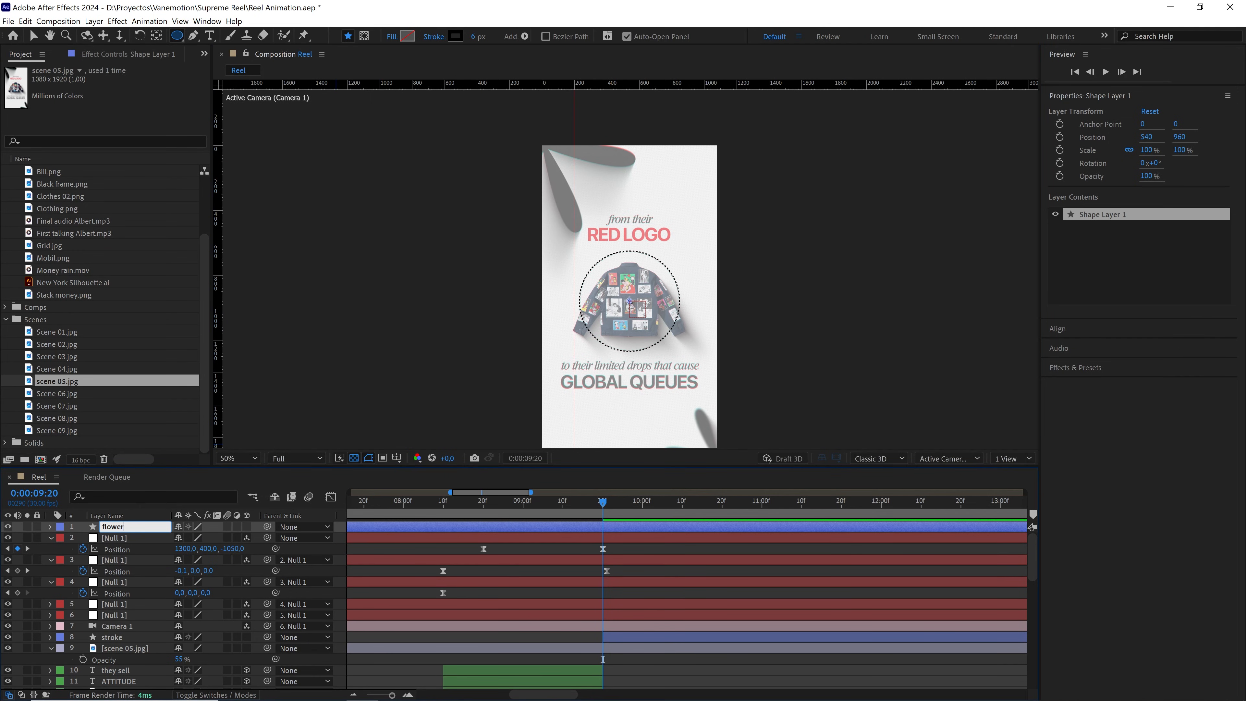
Add a Polystar path and a Fill to the contents of the flower layer
click(50, 528)
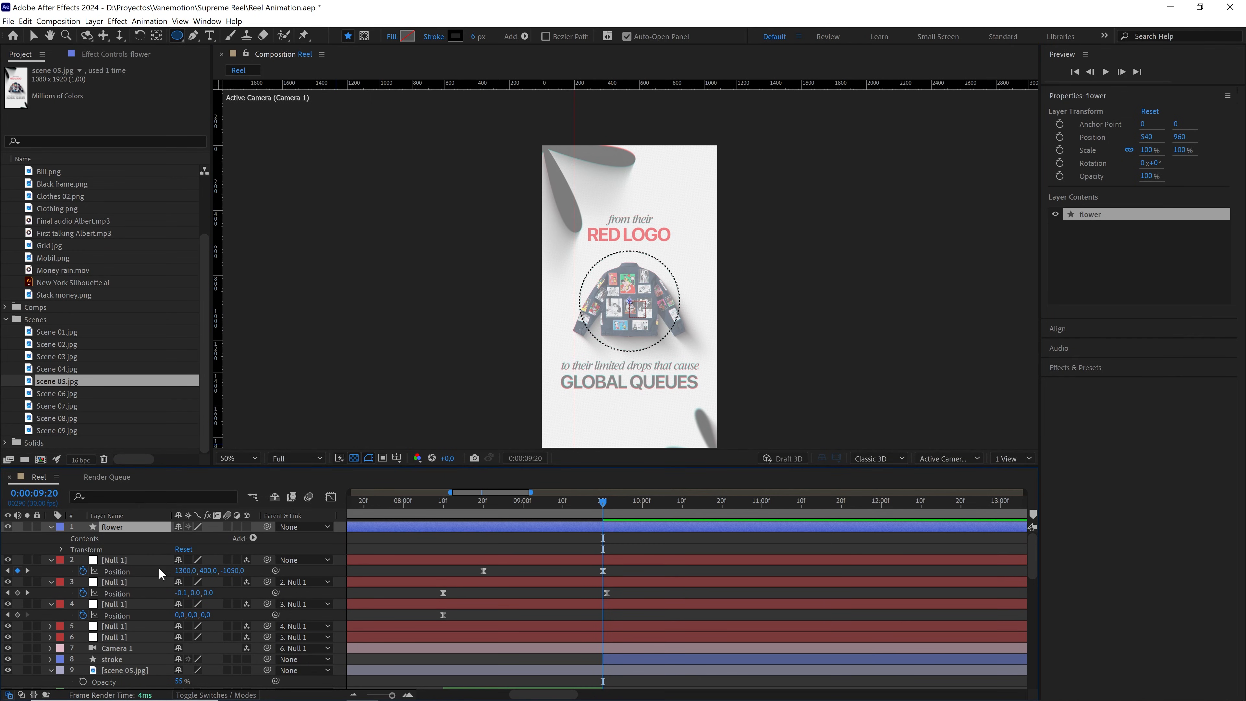
click(254, 539)
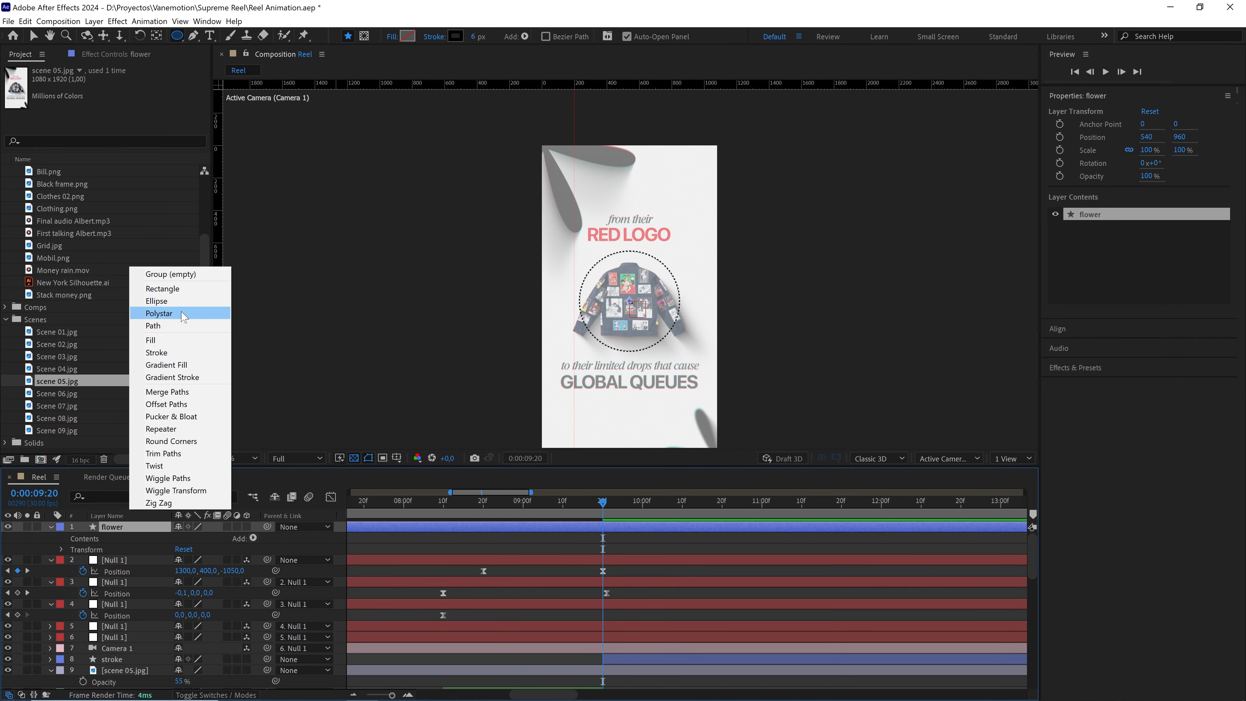
click(182, 314)
click(254, 538)
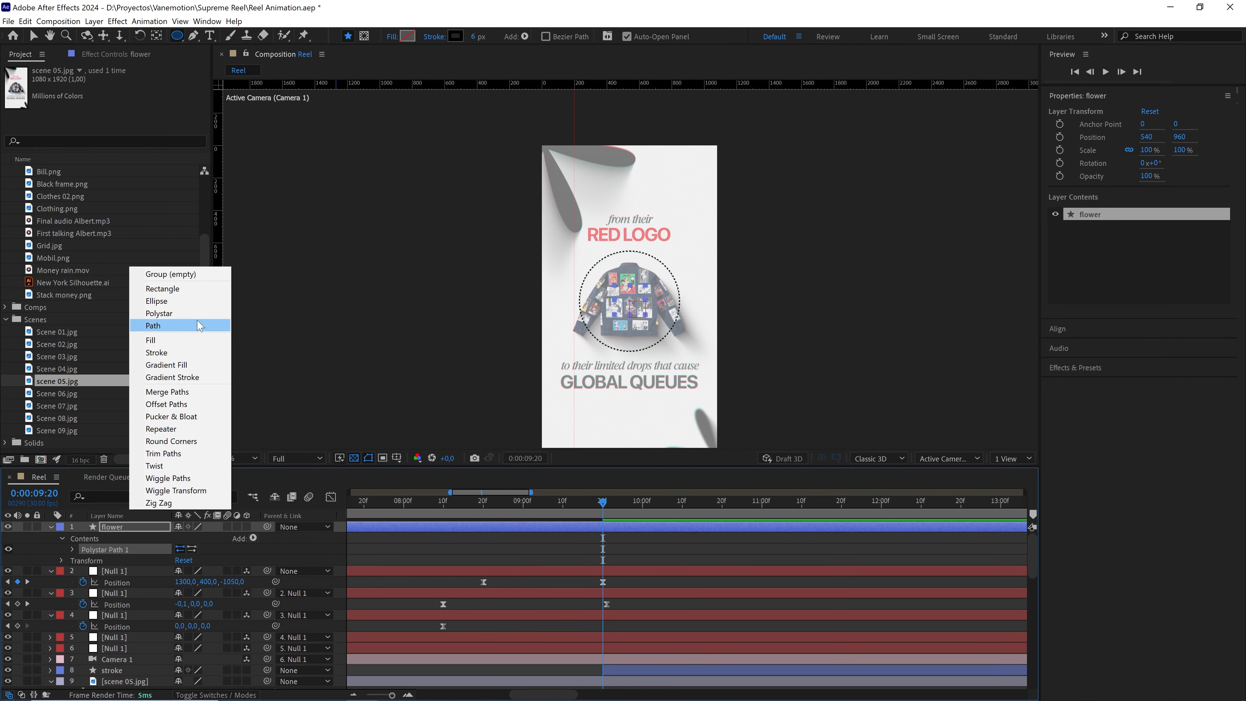
click(187, 340)
key(slash)
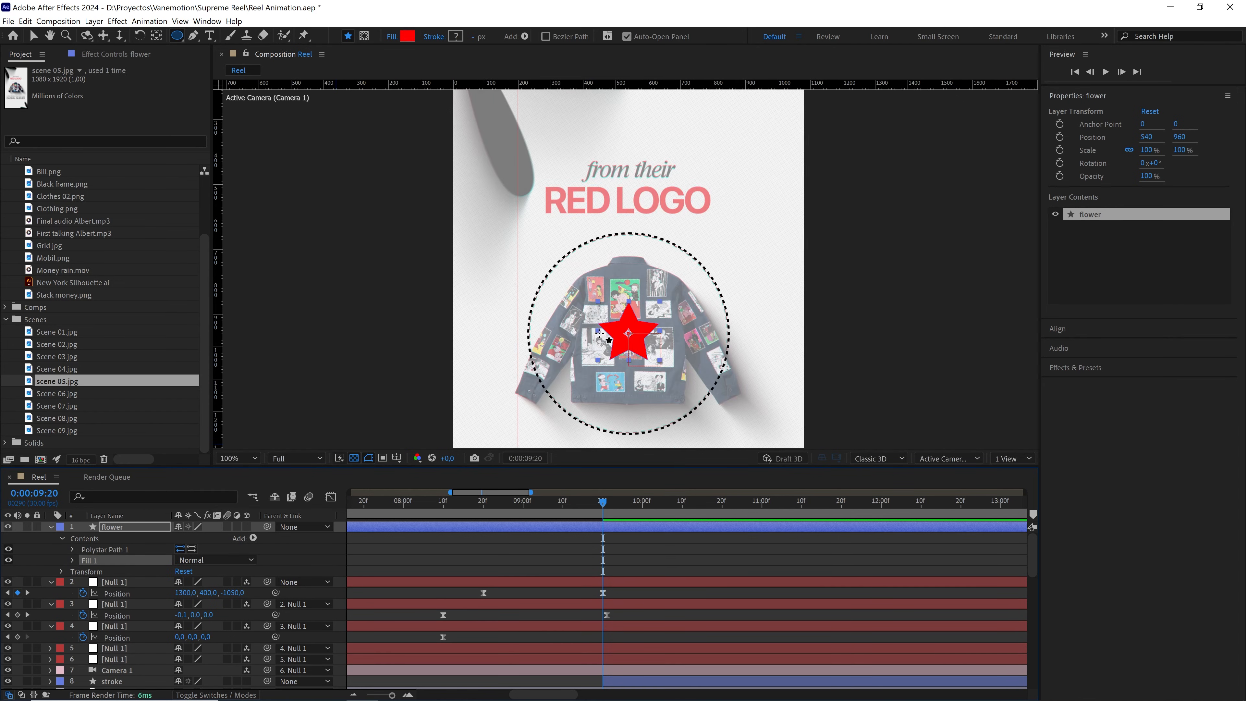
Change the flower's fill colour to near-black 111111
click(407, 36)
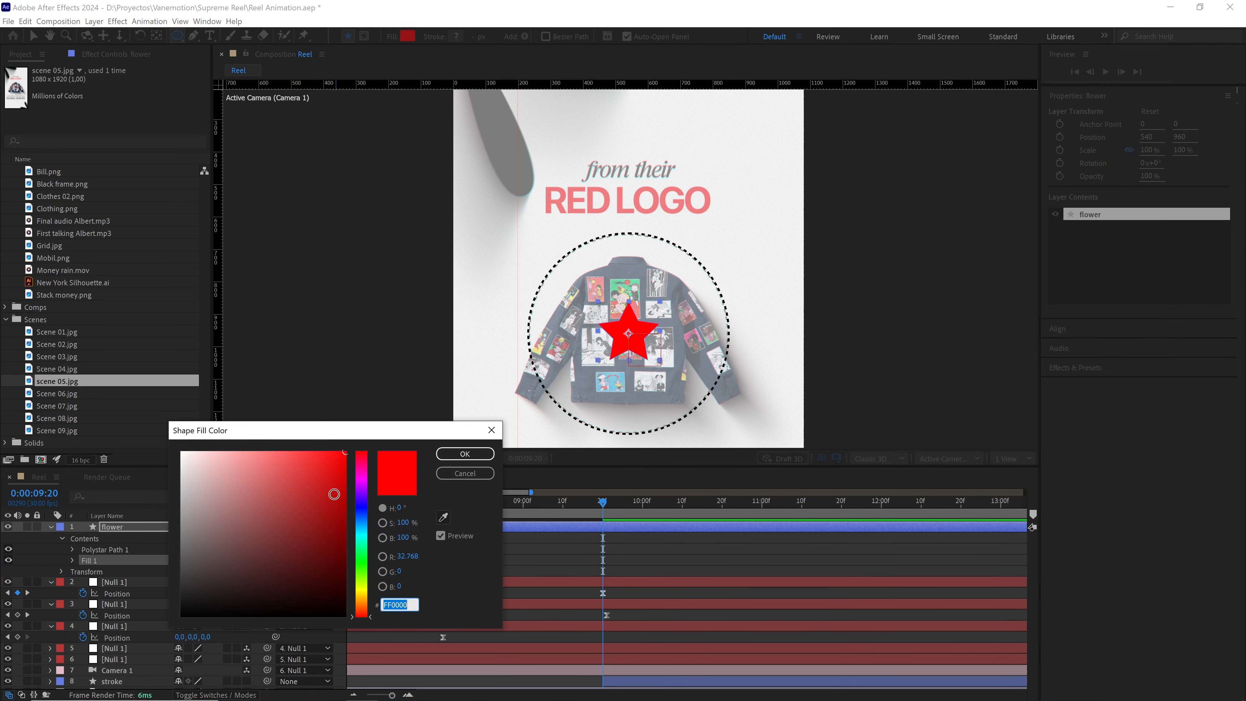
drag(211, 550, 150, 608)
click(468, 453)
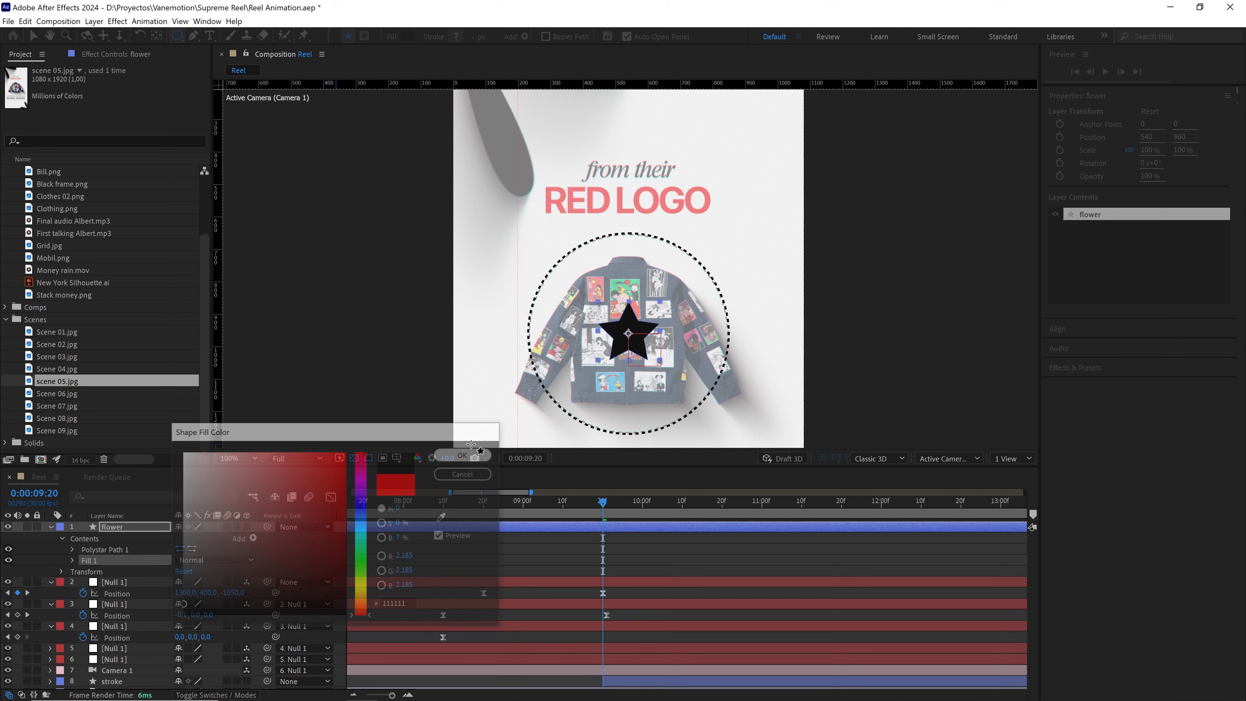
Set the inner radius of the flower's Polystar Path 1 to 50 and its outer radius to 600
click(73, 549)
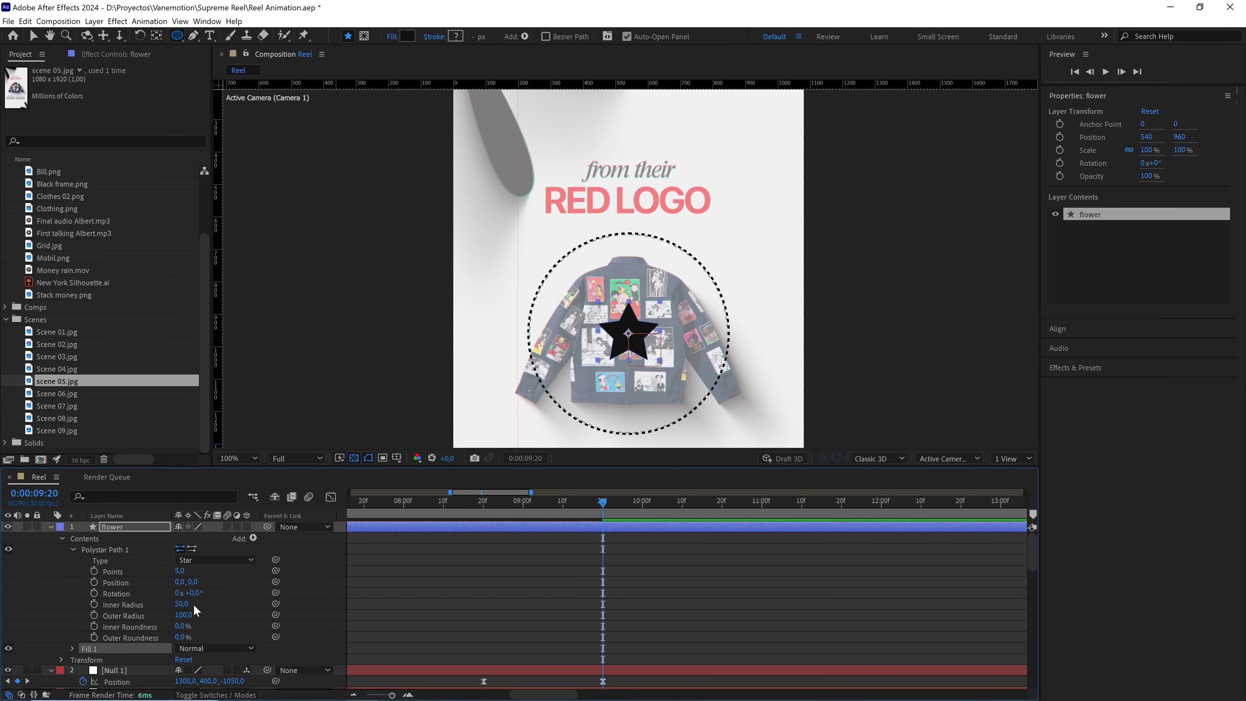
mouse_move(184, 604)
mouse_down()
mouse_move(216, 605)
mouse_move(199, 605)
mouse_up()
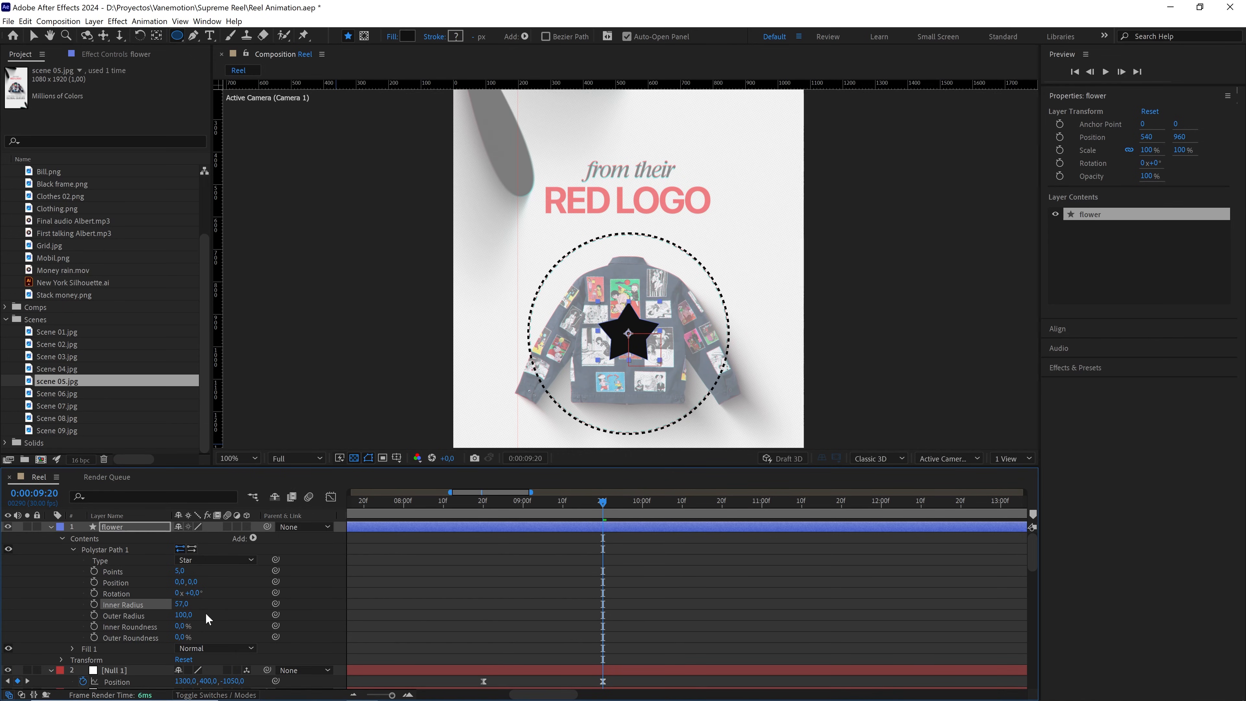
click(182, 604)
text(5)
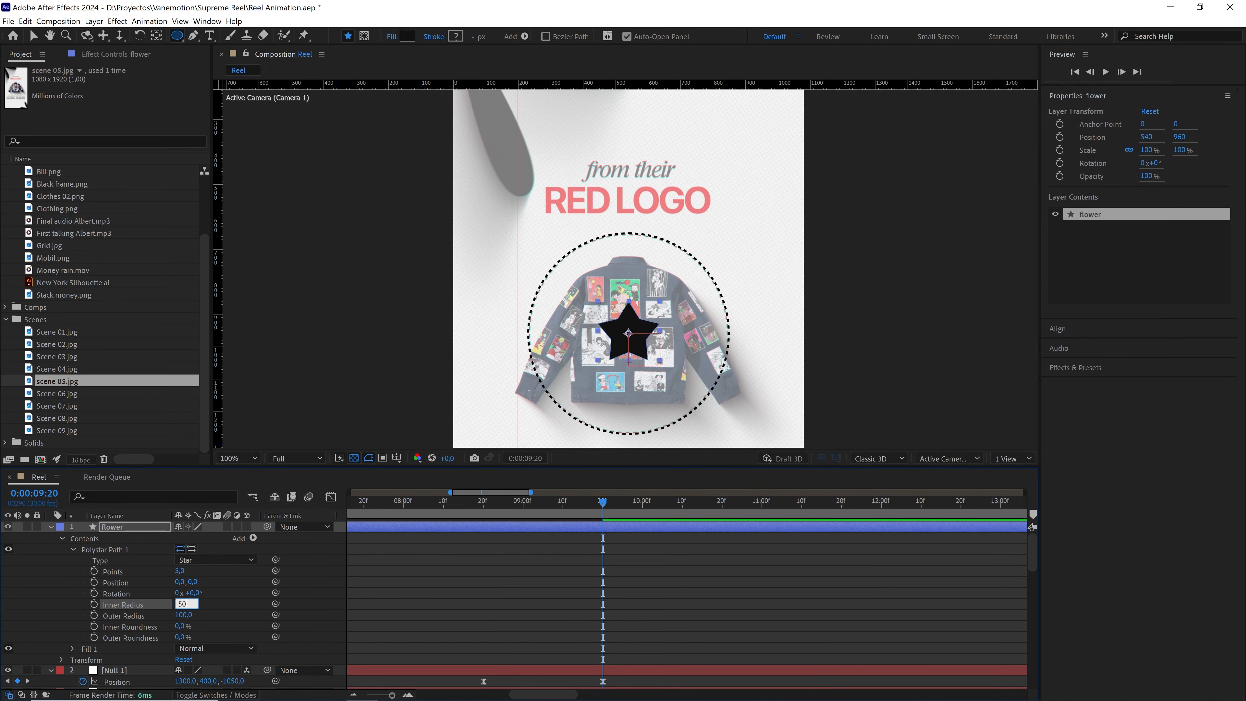
text(0)
click(231, 628)
drag(183, 615, 328, 602)
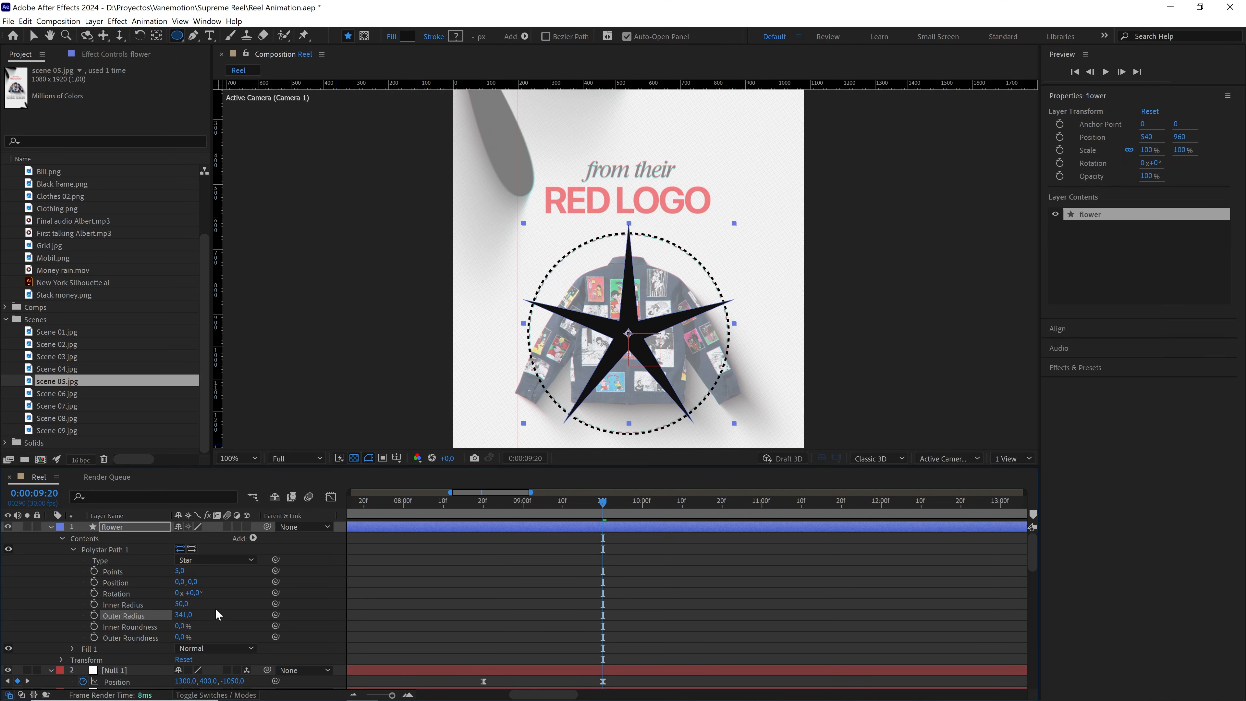
click(183, 615)
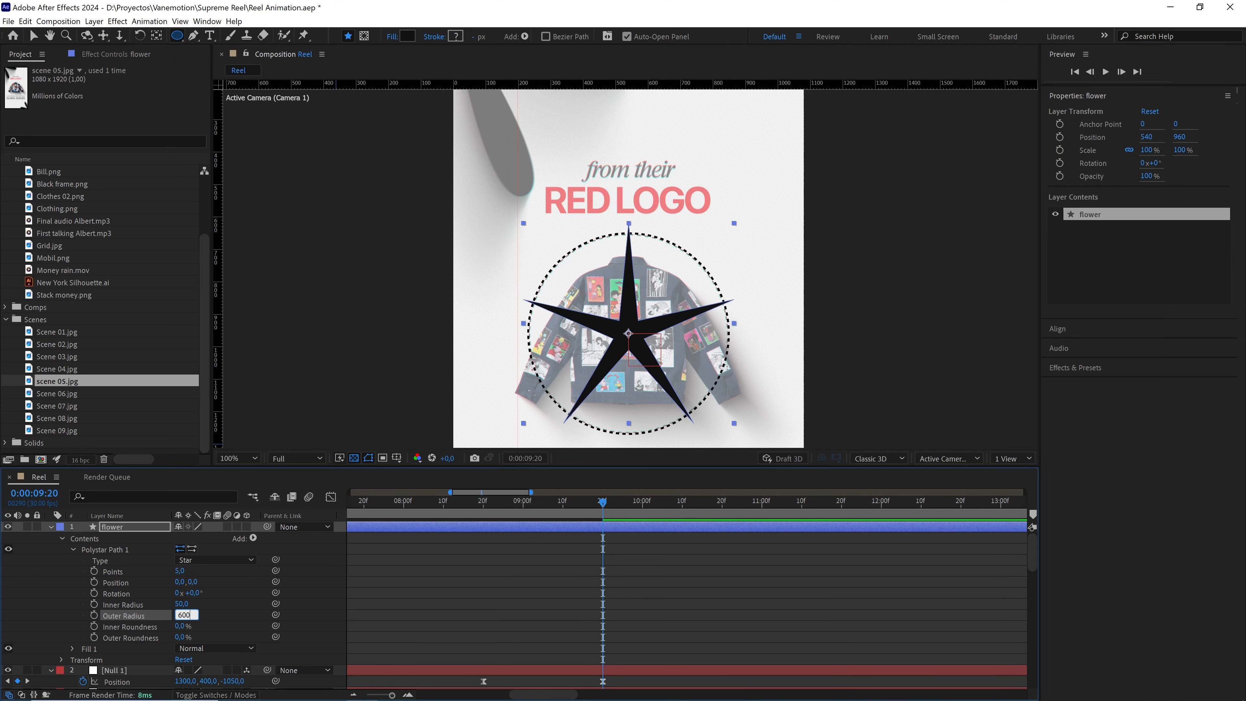
text(600)
click(225, 610)
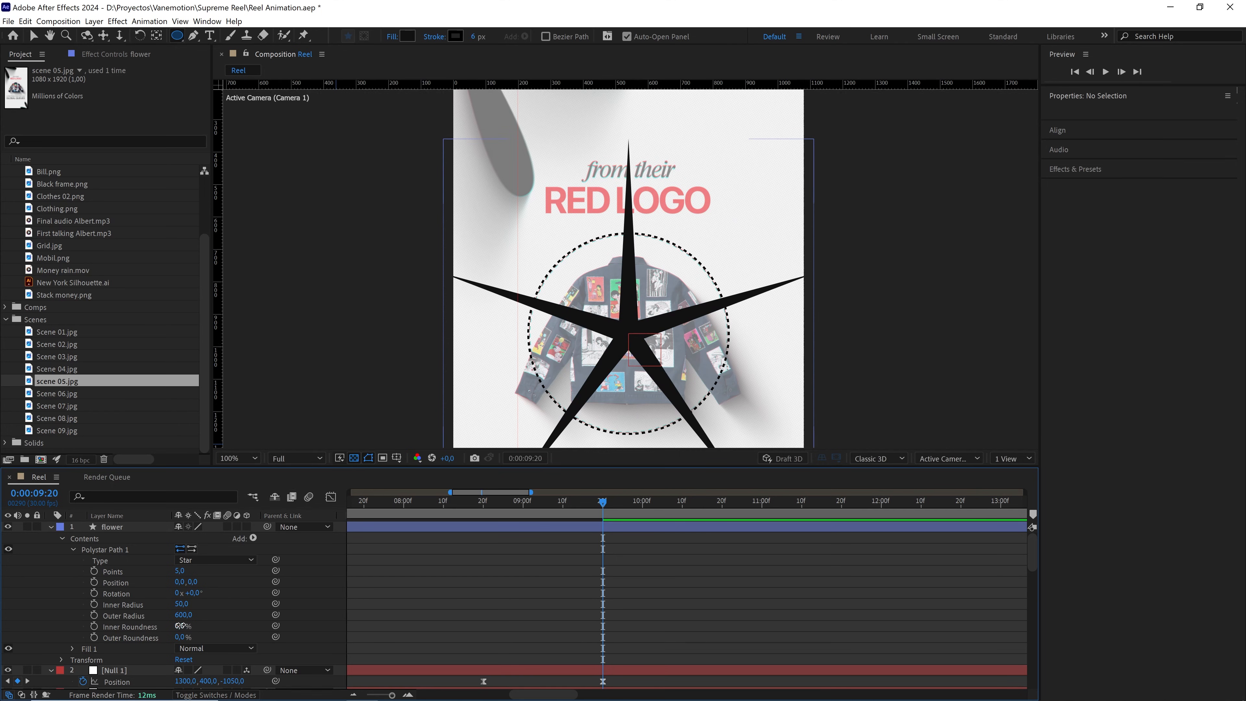
Try an inner roundness of 200% and an outer roundness of 100% on the flower's polystar path
drag(183, 627, 282, 613)
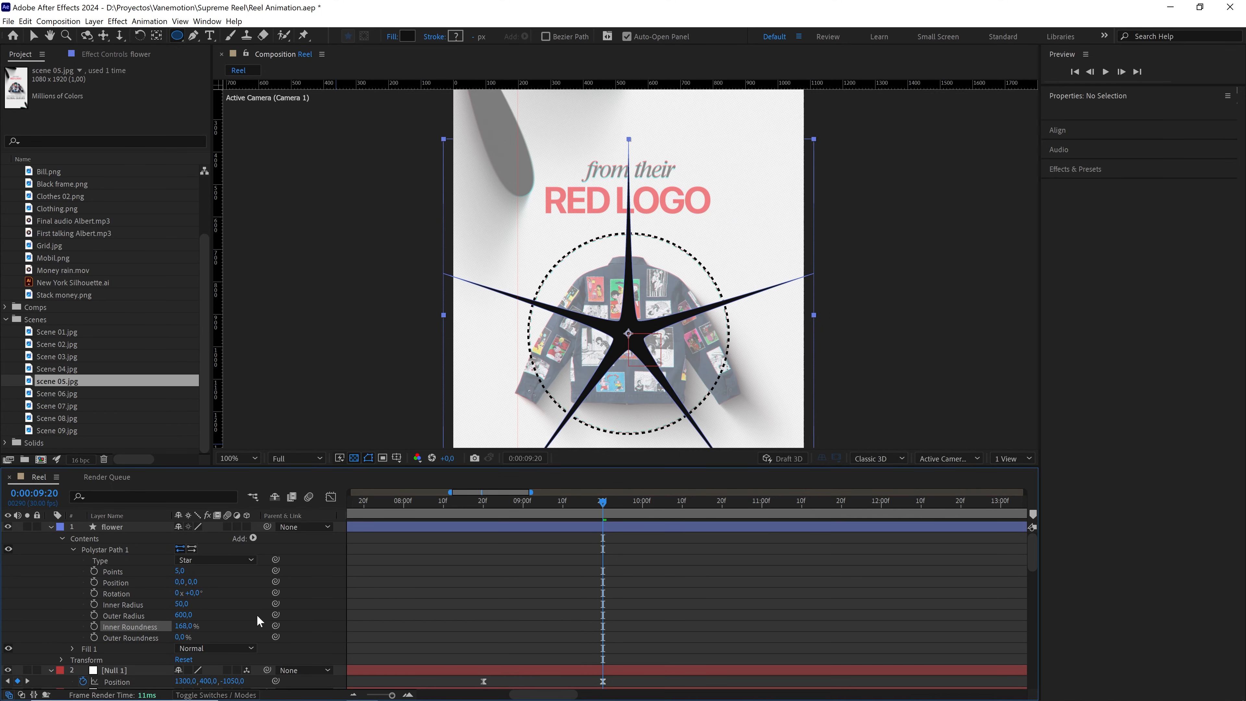
click(183, 627)
text(200)
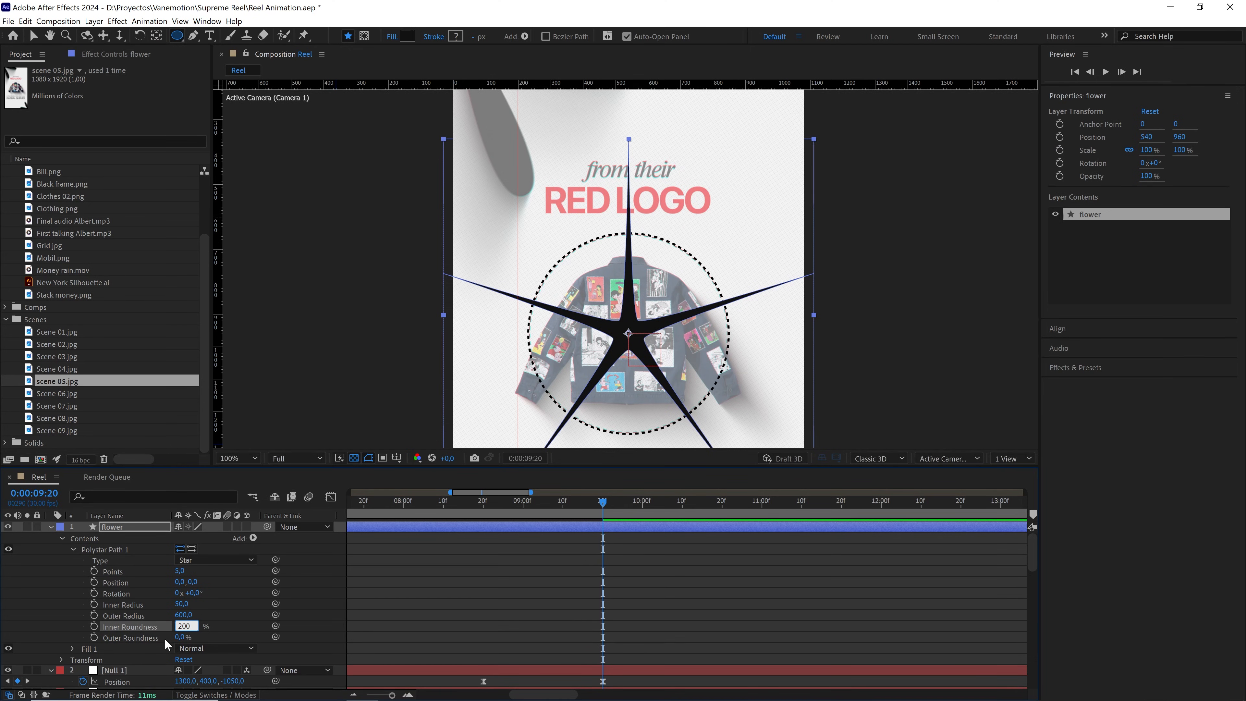
drag(182, 638, 224, 635)
click(180, 637)
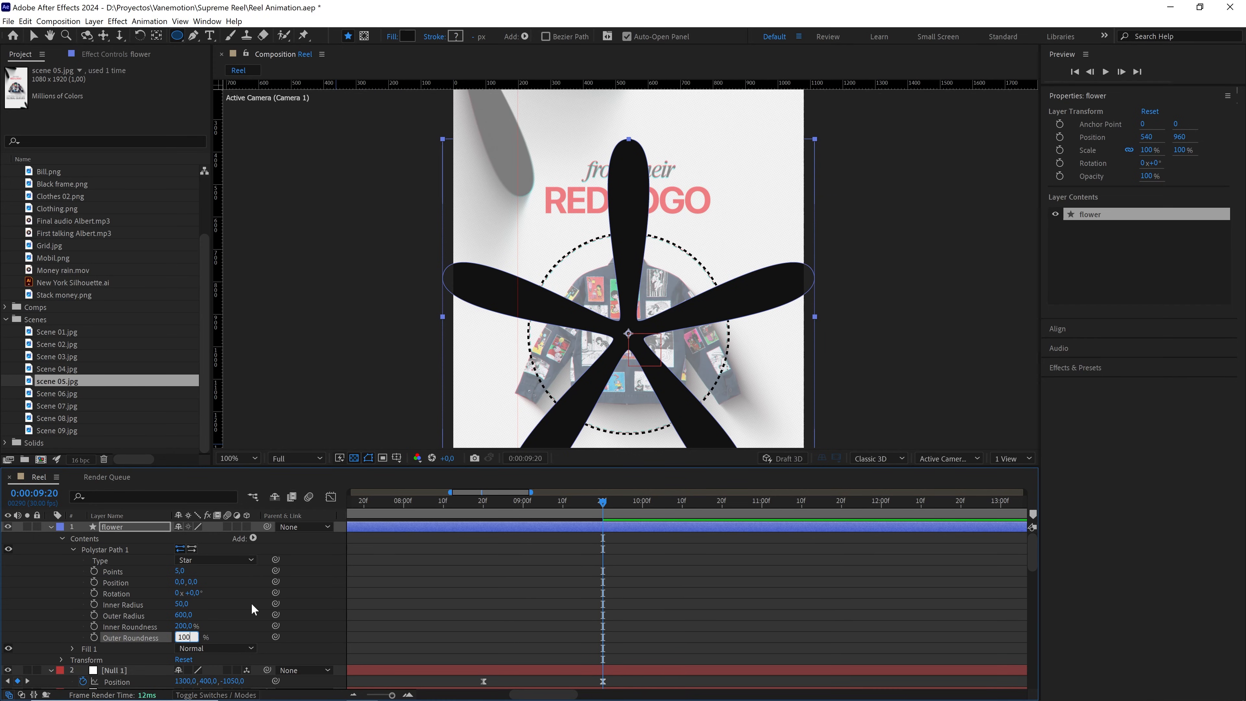
click(312, 571)
scroll(616, 363, down, 1)
key(period)
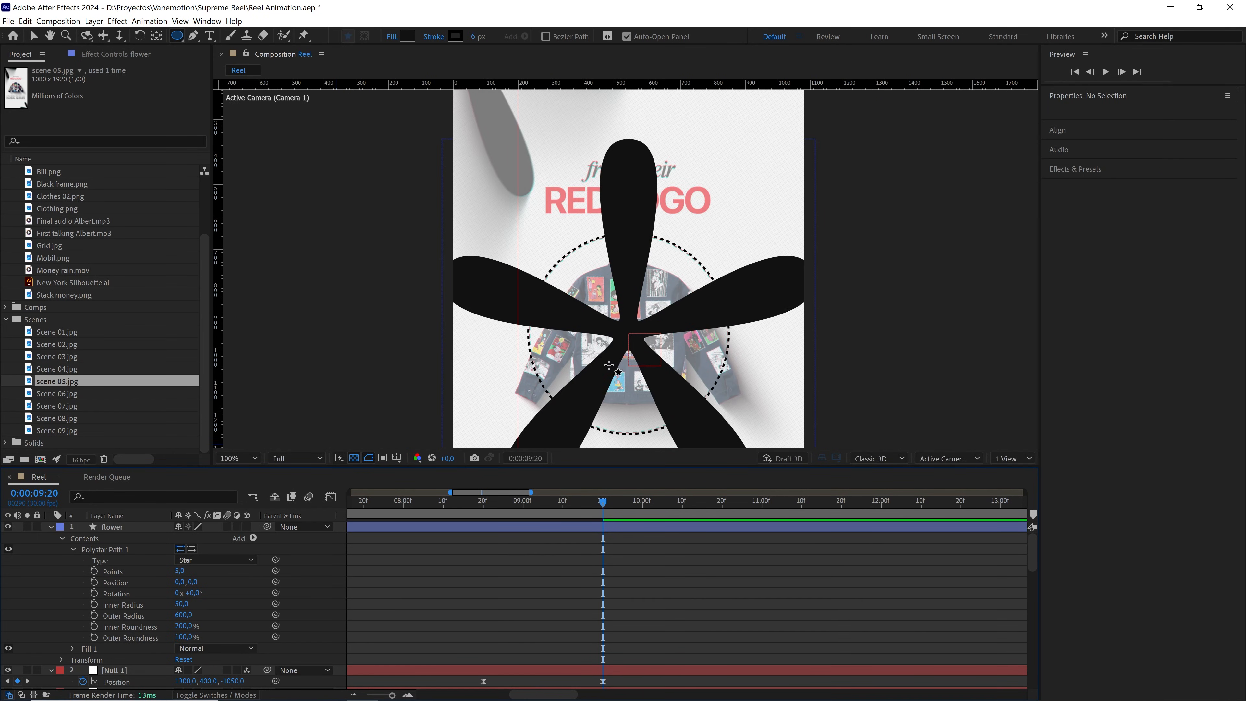
Set the polystar's outer roundness to 75% and its inner roundness to 150% for slimmer petals
mouse_move(194, 639)
mouse_down()
mouse_move(169, 640)
mouse_move(182, 632)
mouse_up()
click(181, 632)
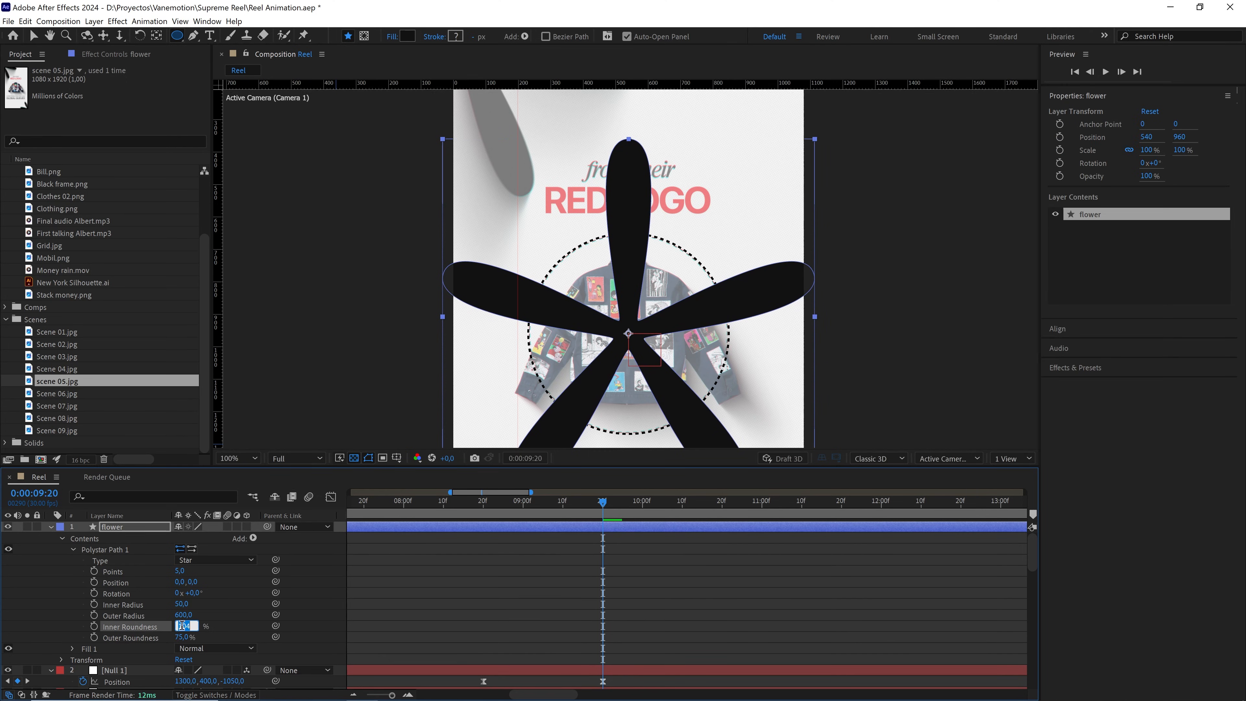
text(1)
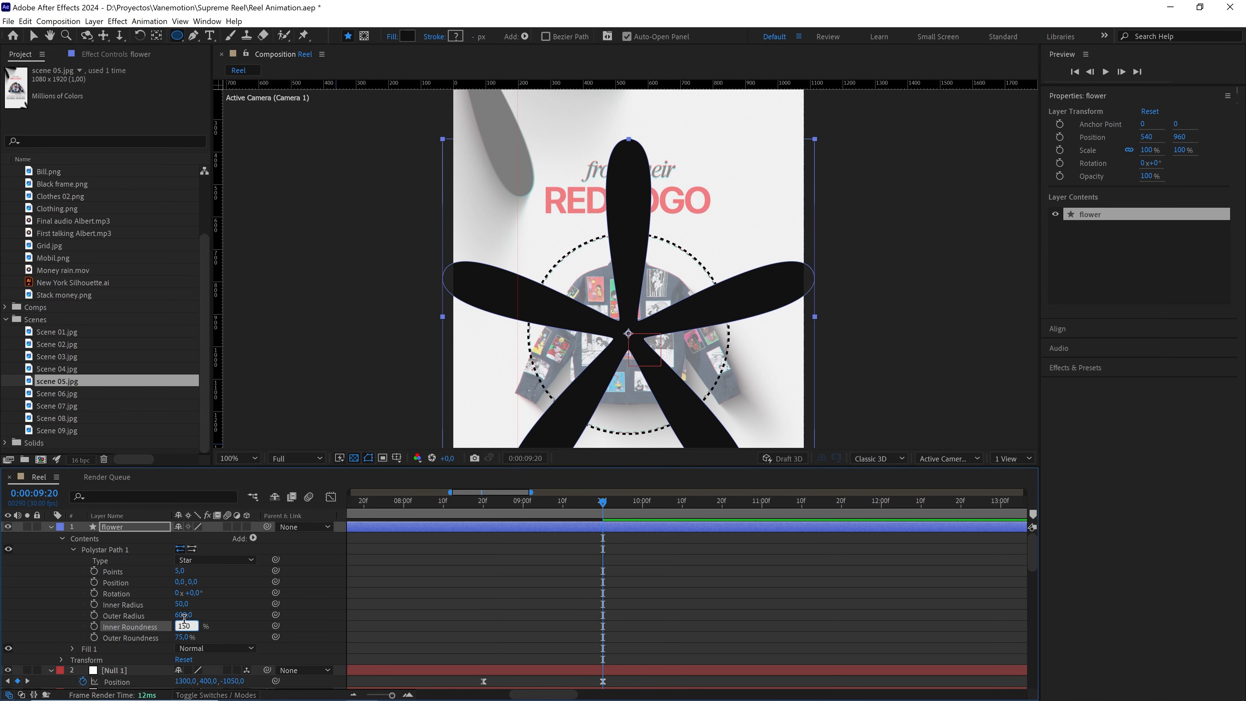
click(227, 607)
key(comma)
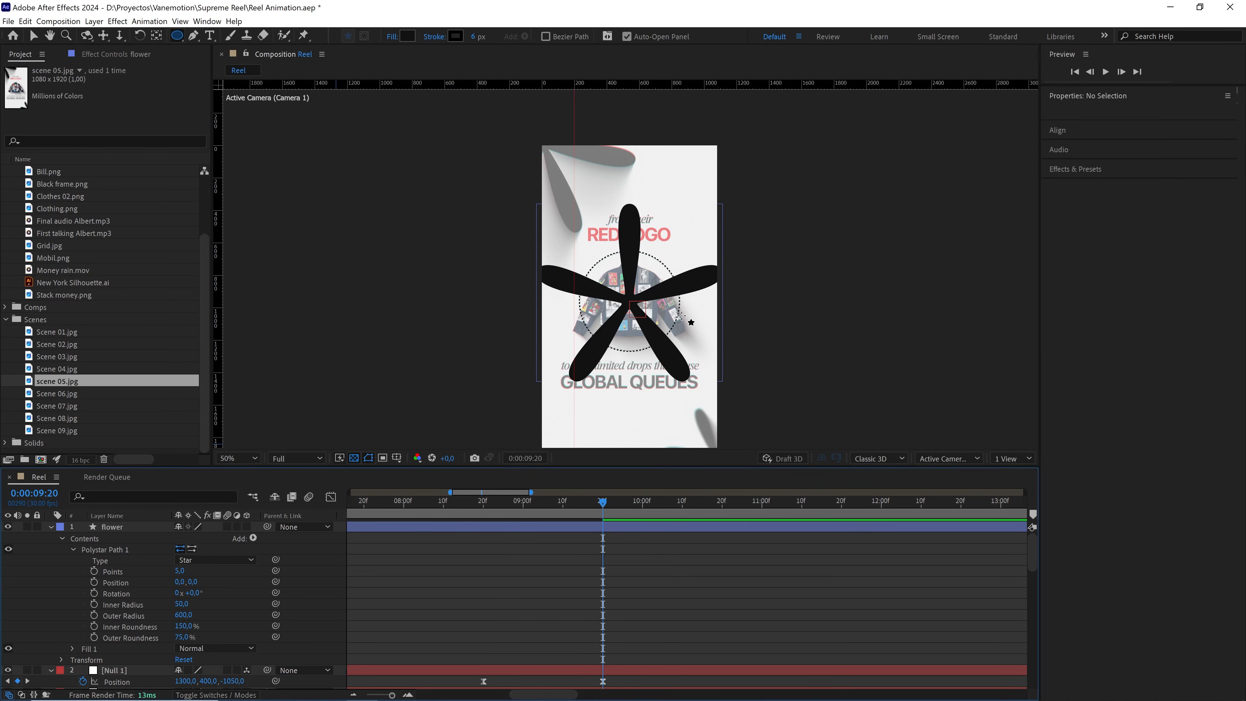
Move the flower so its centre sits on the frame's upper-left corner at 0, 0 and scale it to 101.7%
key(v)
click(658, 280)
key(period)
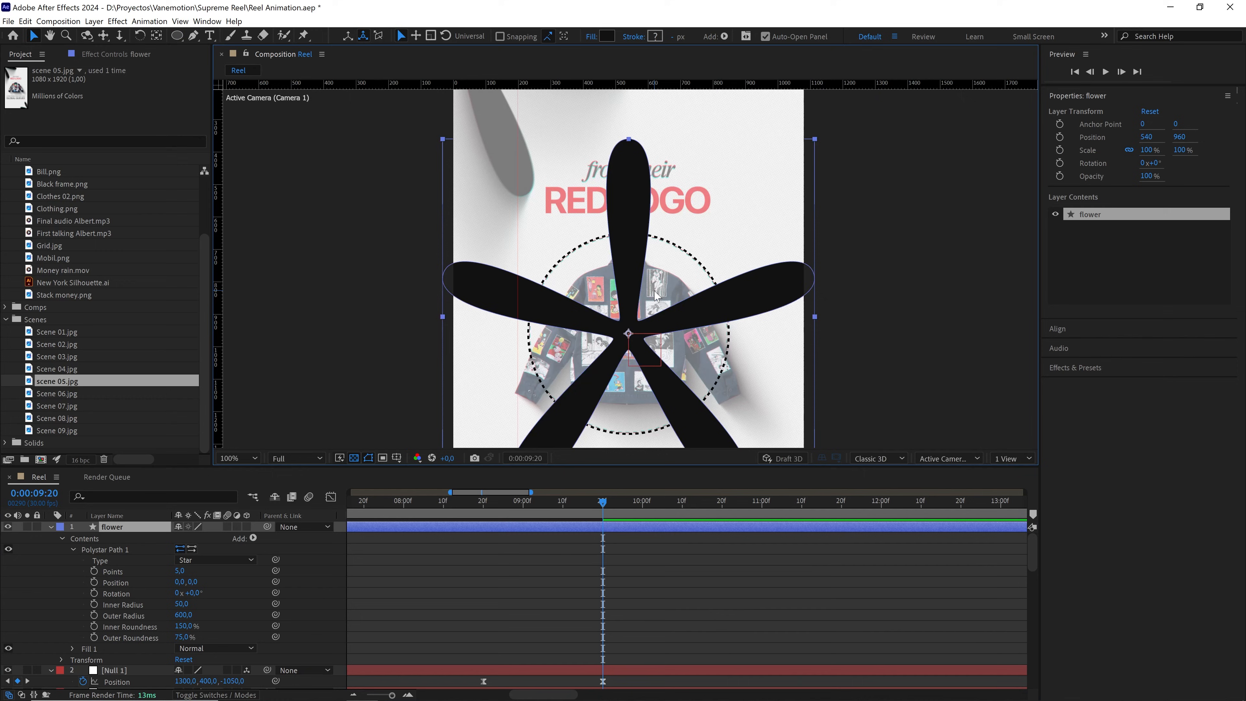
key(comma)
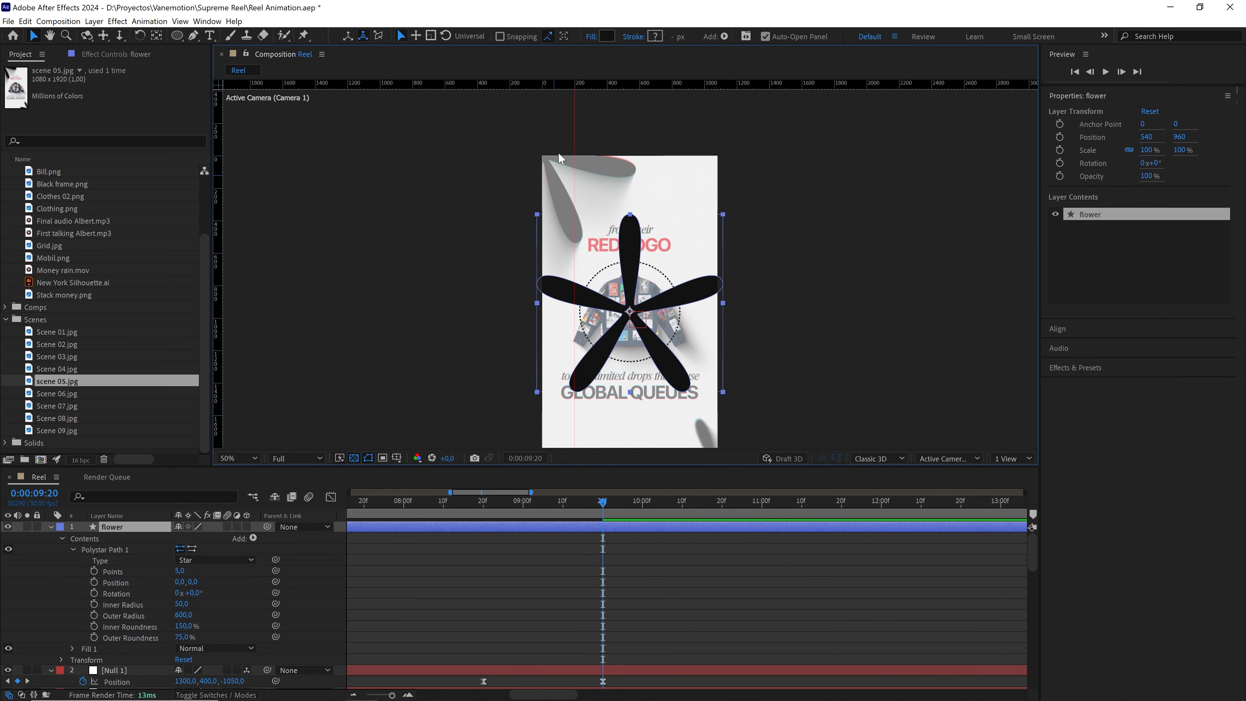
mouse_move(641, 317)
mouse_down()
mouse_move(559, 250)
mouse_move(549, 160)
mouse_move(614, 275)
mouse_move(622, 332)
mouse_up()
scroll(594, 201, up, 1)
key(v)
drag(684, 191, 688, 196)
scroll(686, 194, down, 1)
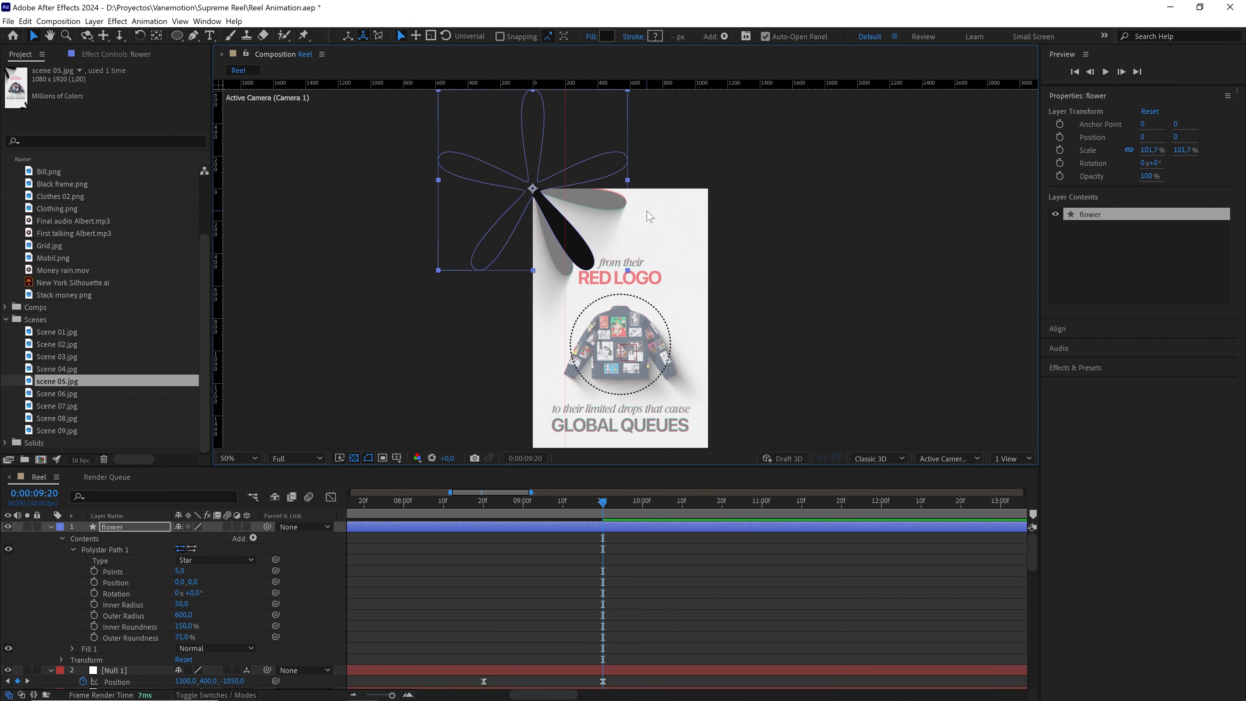
Duplicate the flower layer and place the copy's centre on the frame's lower-right corner at 1080, 1920
key(ctrl+d)
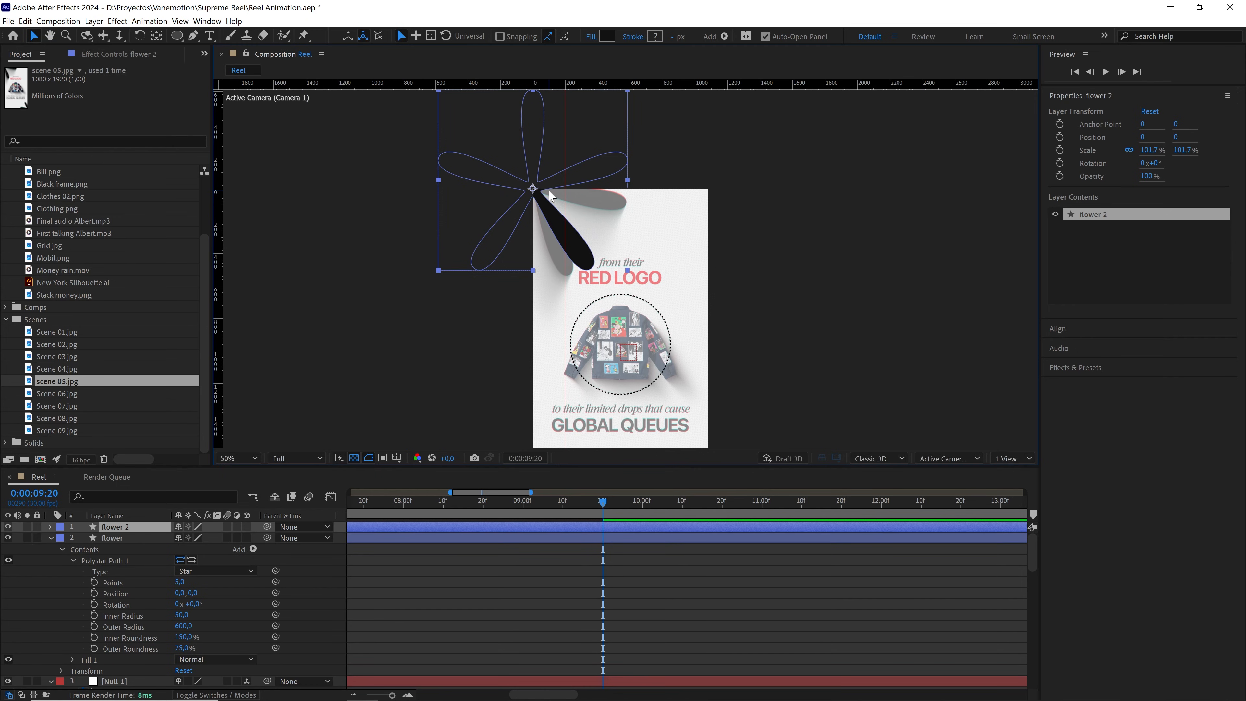
drag(540, 225, 591, 332)
drag(662, 357, 609, 225)
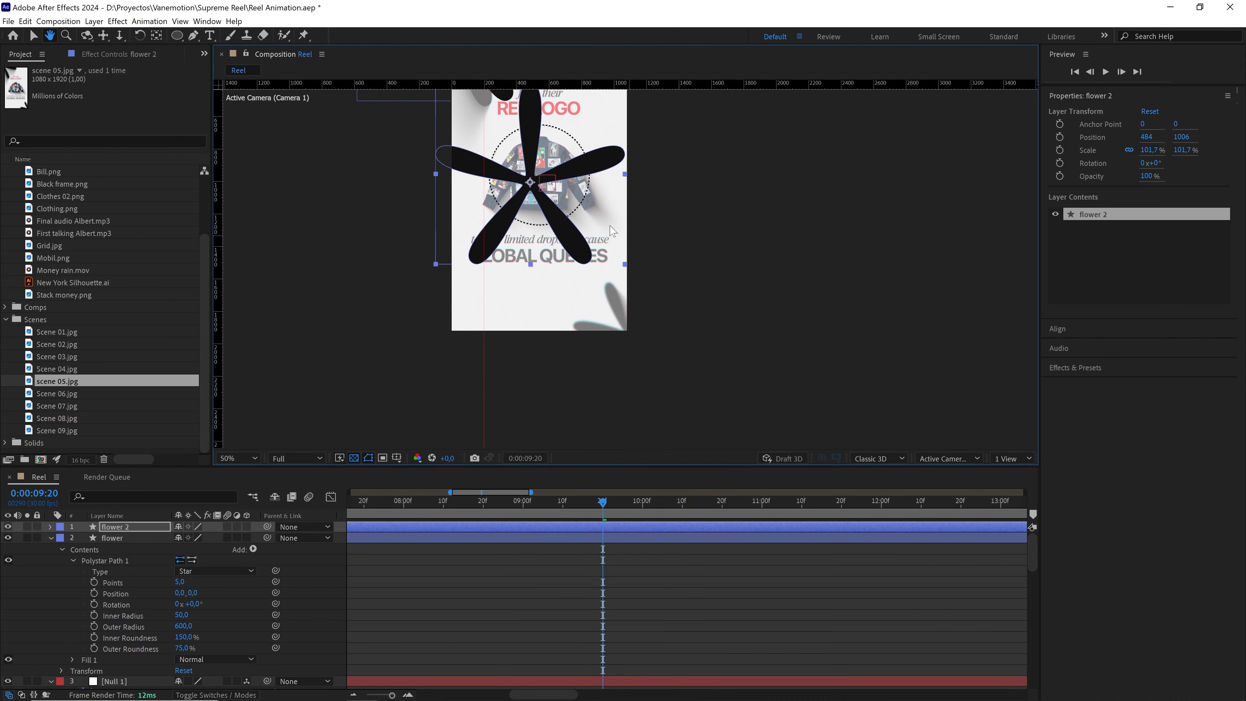
drag(530, 182, 627, 332)
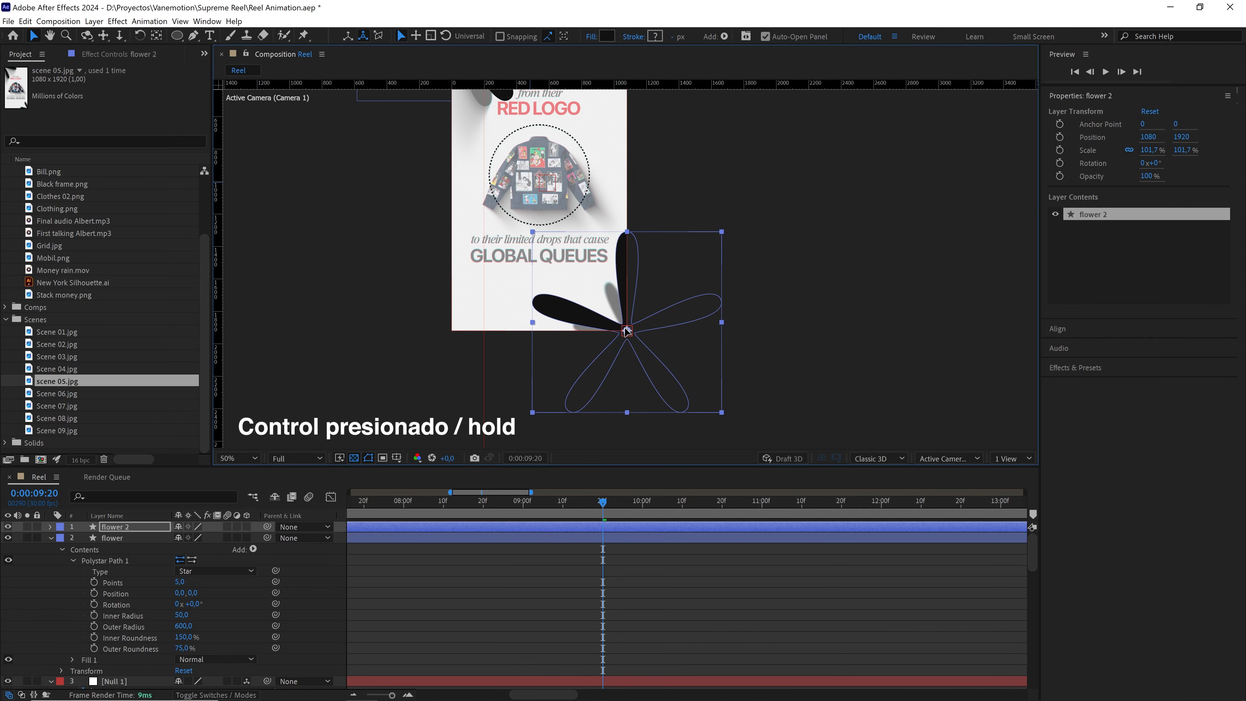
Scale the flower 2 layer down uniformly to 58.5% to match the petals in the reference
drag(721, 323, 684, 326)
drag(637, 277, 706, 328)
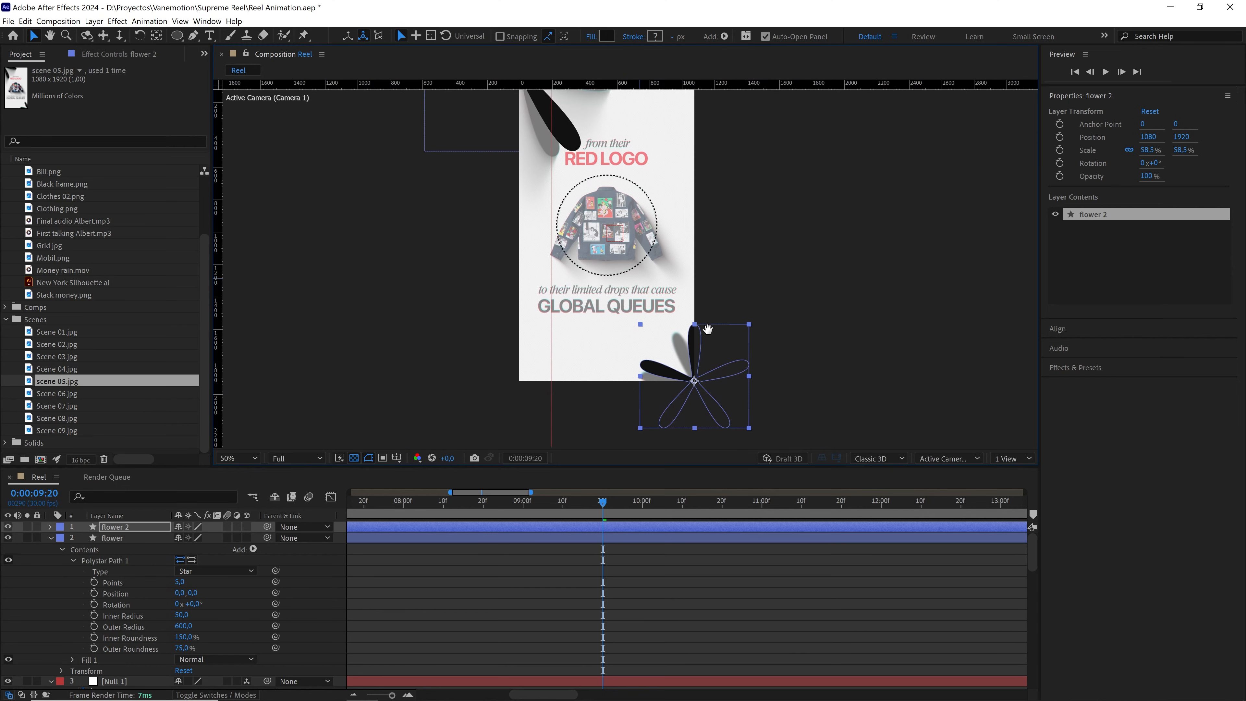
drag(666, 256, 678, 310)
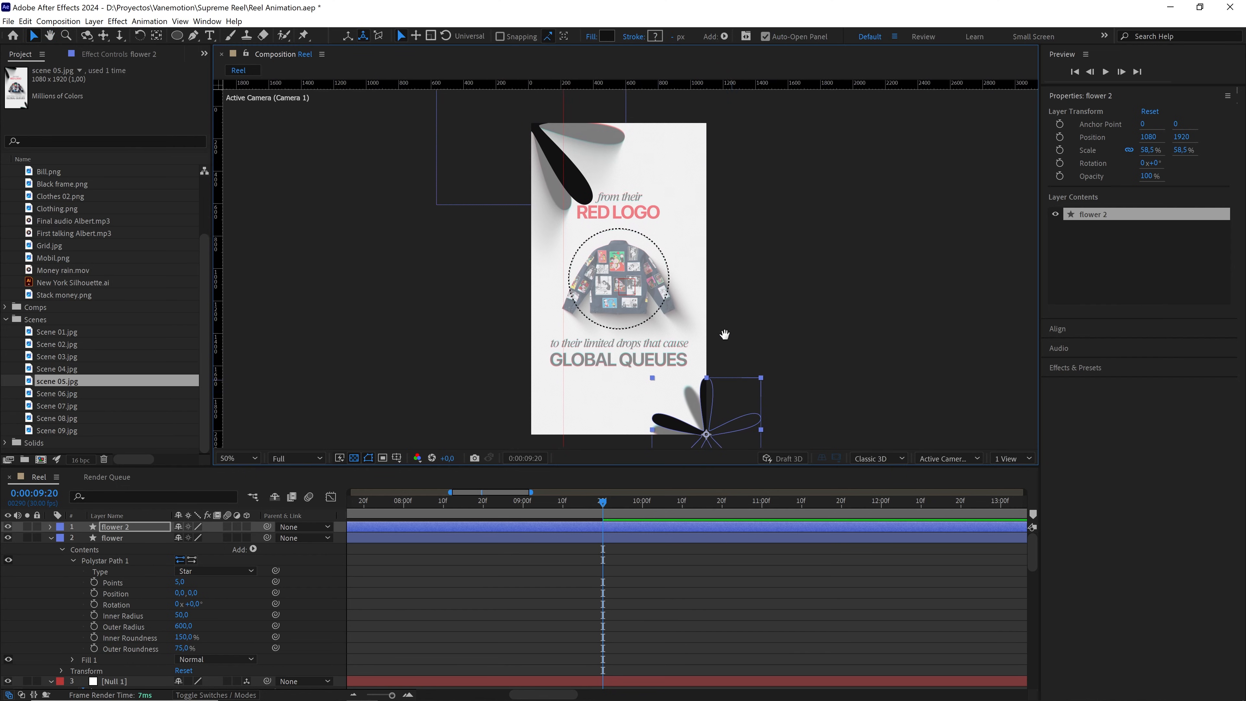
drag(733, 377, 722, 340)
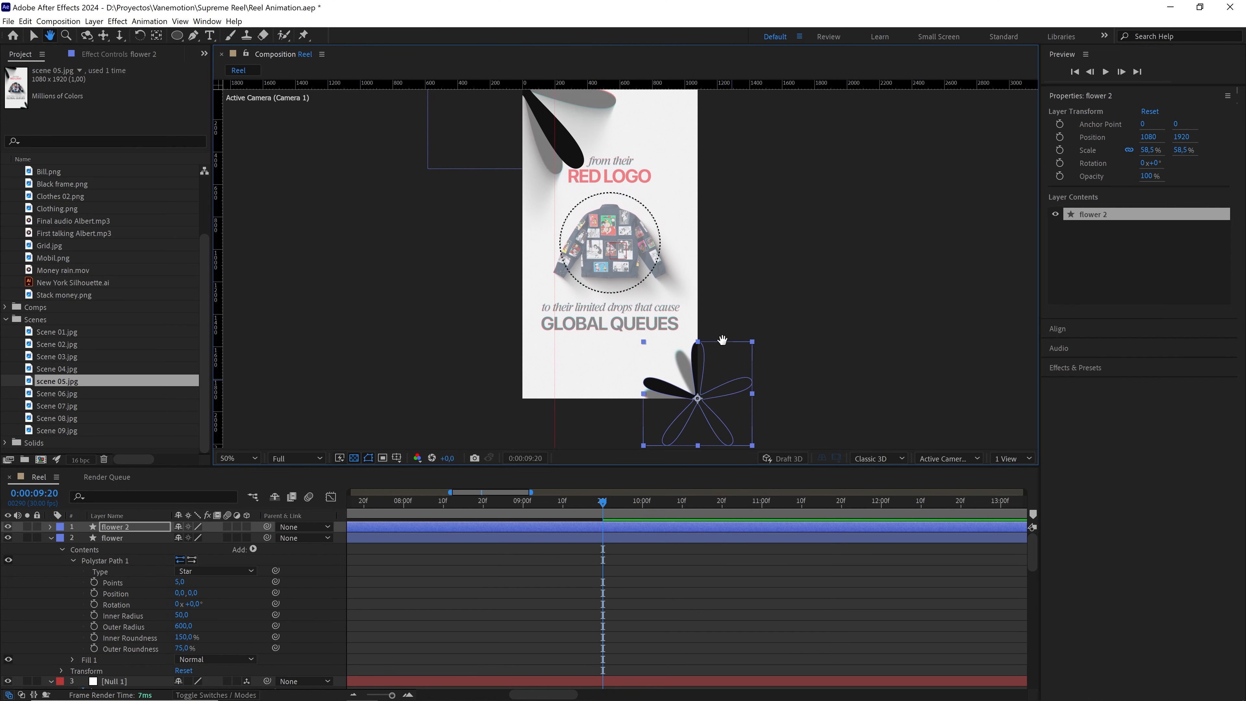
Reorder flower and flower 2 directly above the stroke layer and trim both to start at 0:00:09:20
click(50, 538)
ctrl+click(127, 540)
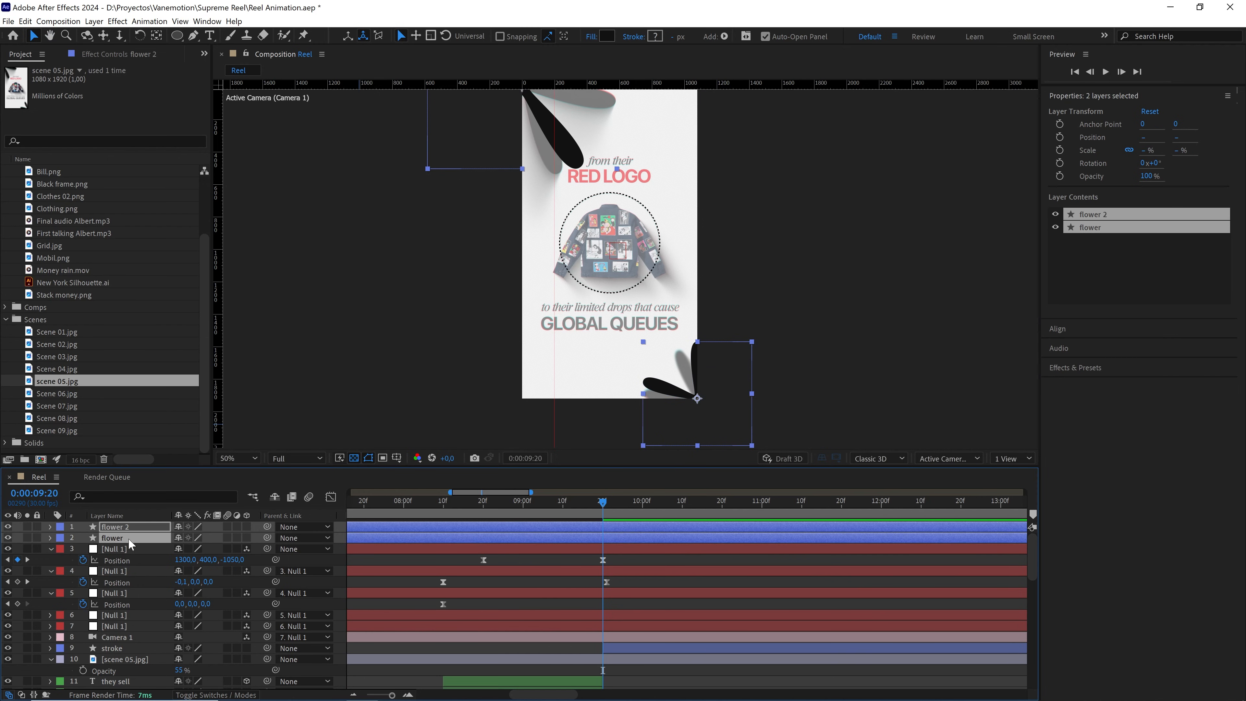
drag(130, 543, 127, 648)
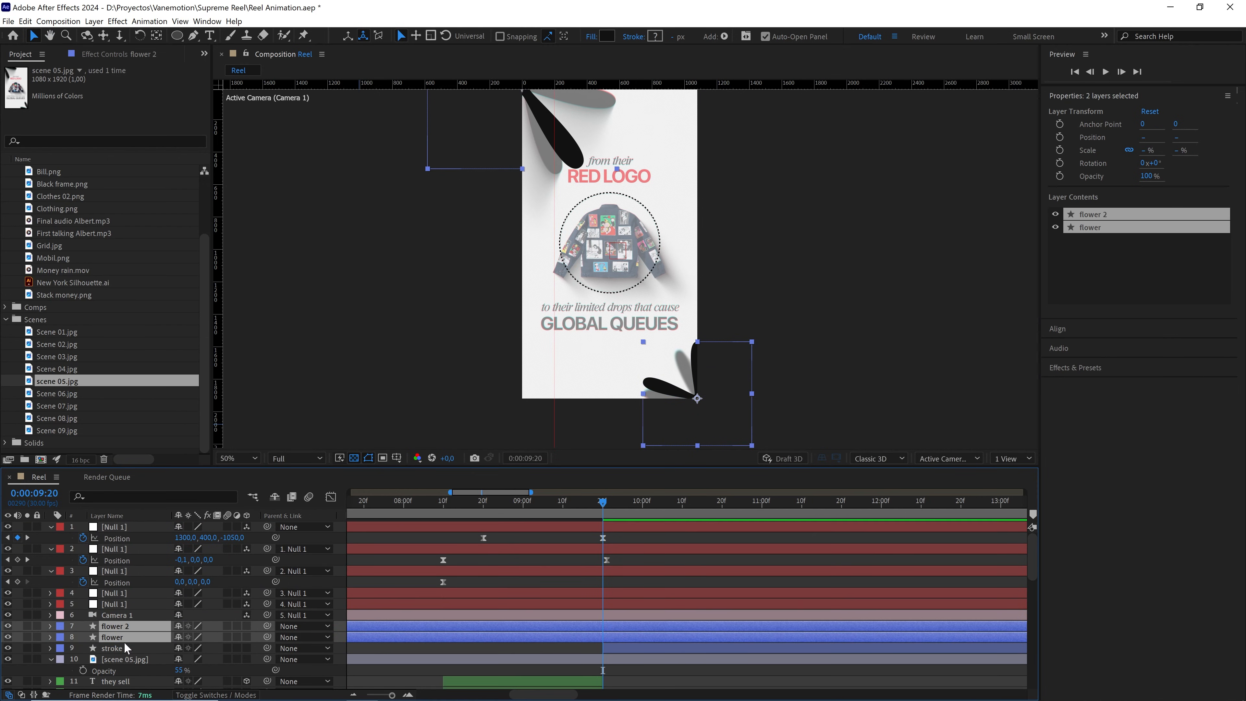
drag(392, 694, 380, 694)
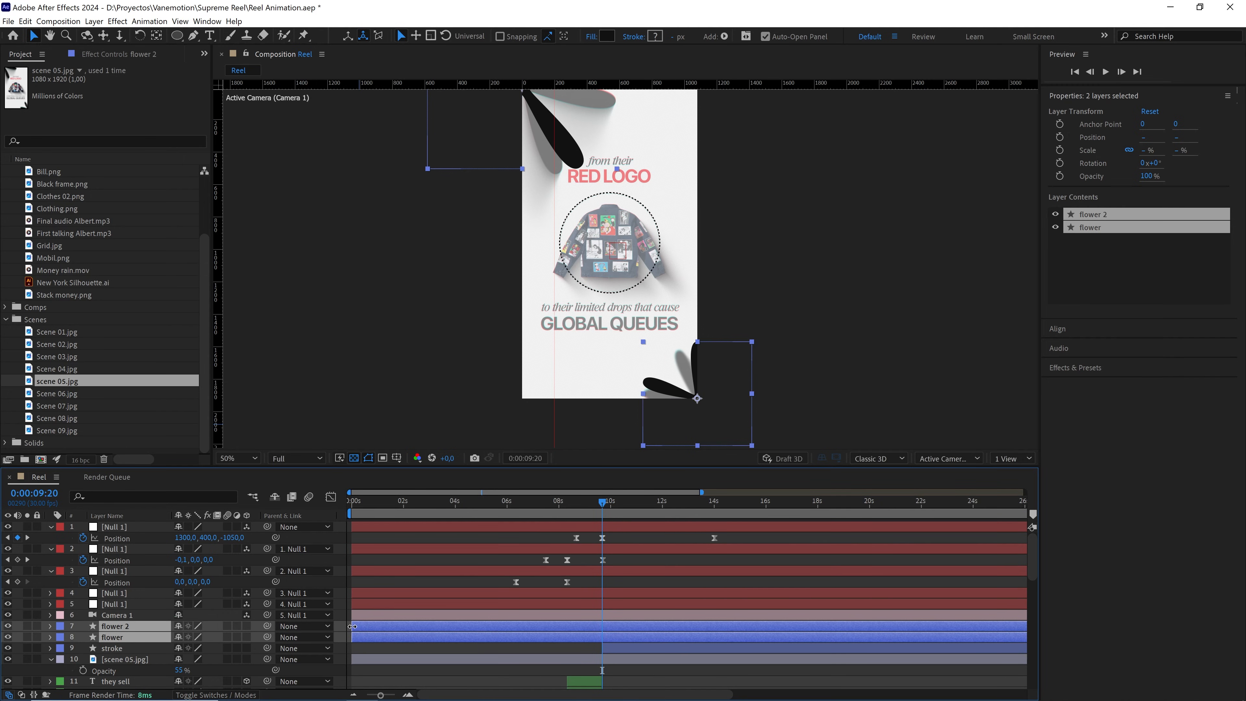
drag(352, 626, 614, 631)
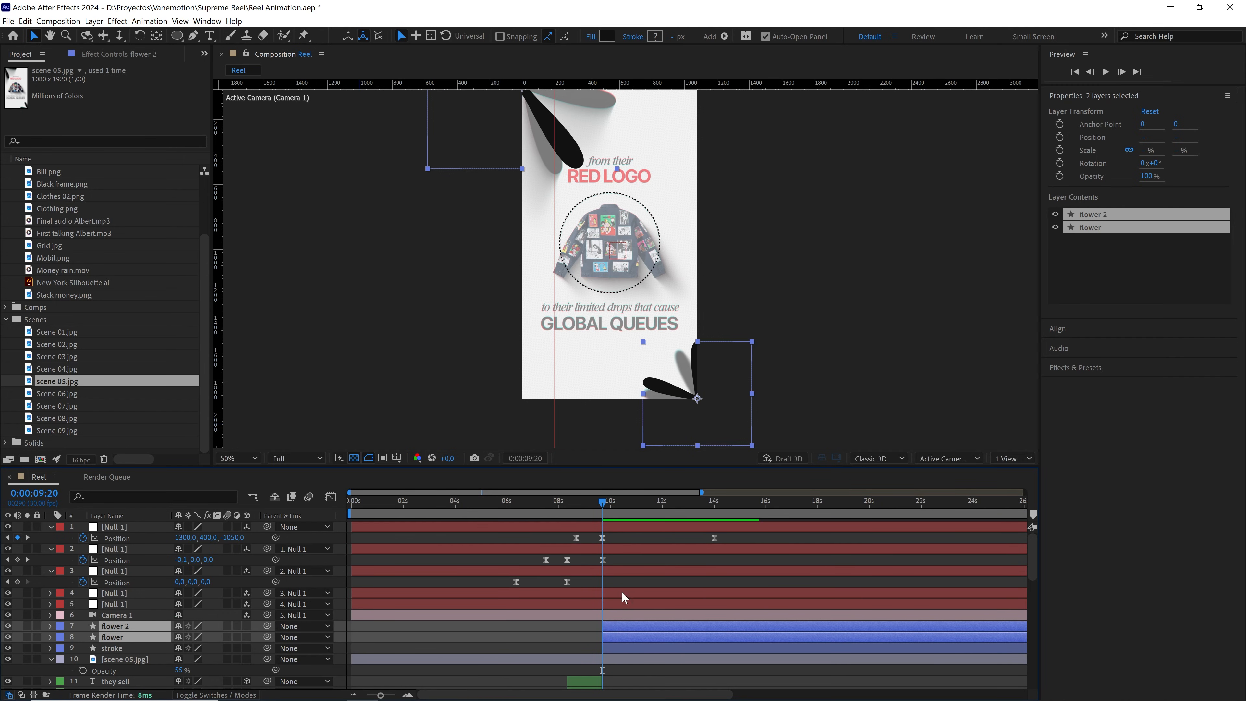
Add Clothes 02.png to the Reel composition between Camera 1 and flower 2, with the current time at 0:00:14:00
drag(601, 511, 715, 505)
click(587, 510)
key(space)
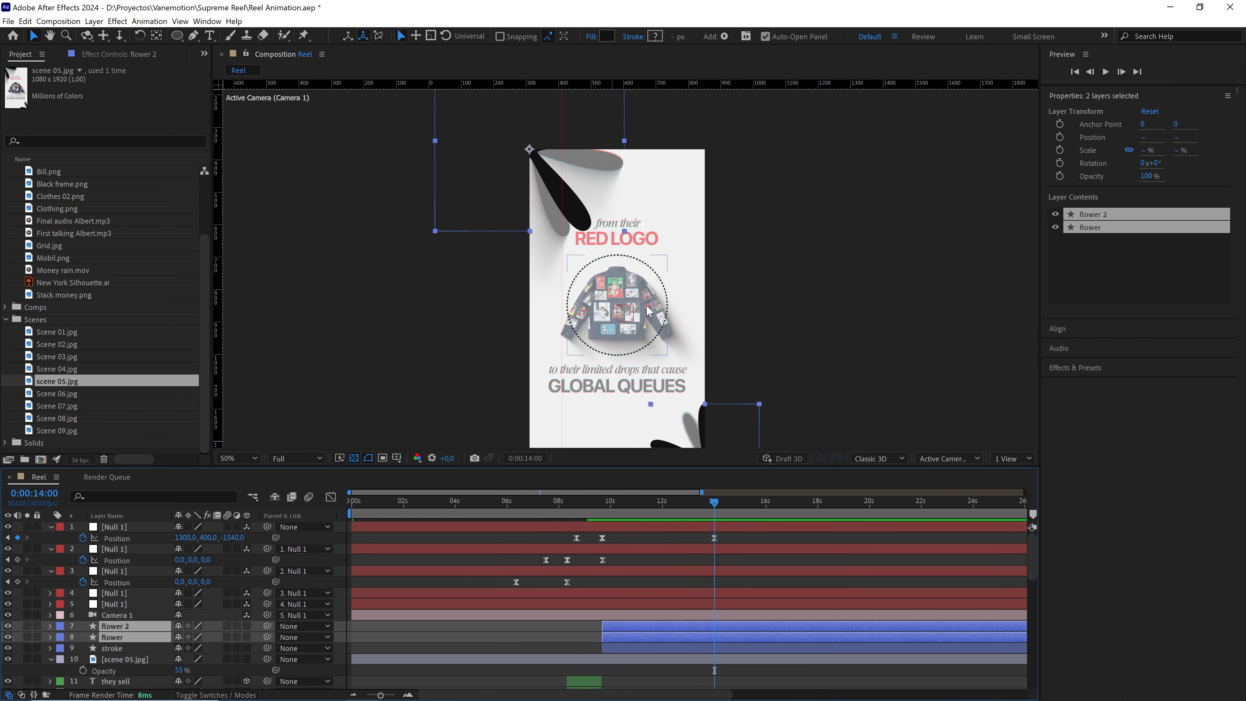
scroll(637, 310, up, 2)
drag(643, 313, 646, 308)
scroll(104, 289, up, 1)
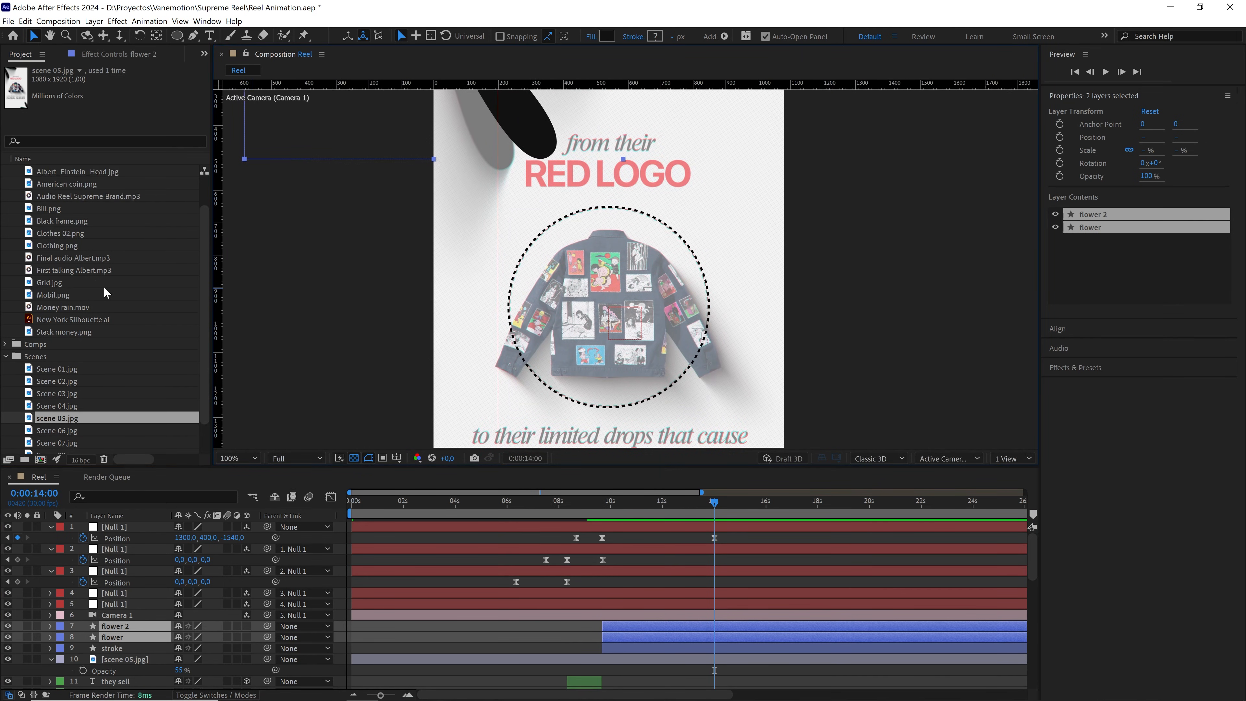
click(69, 232)
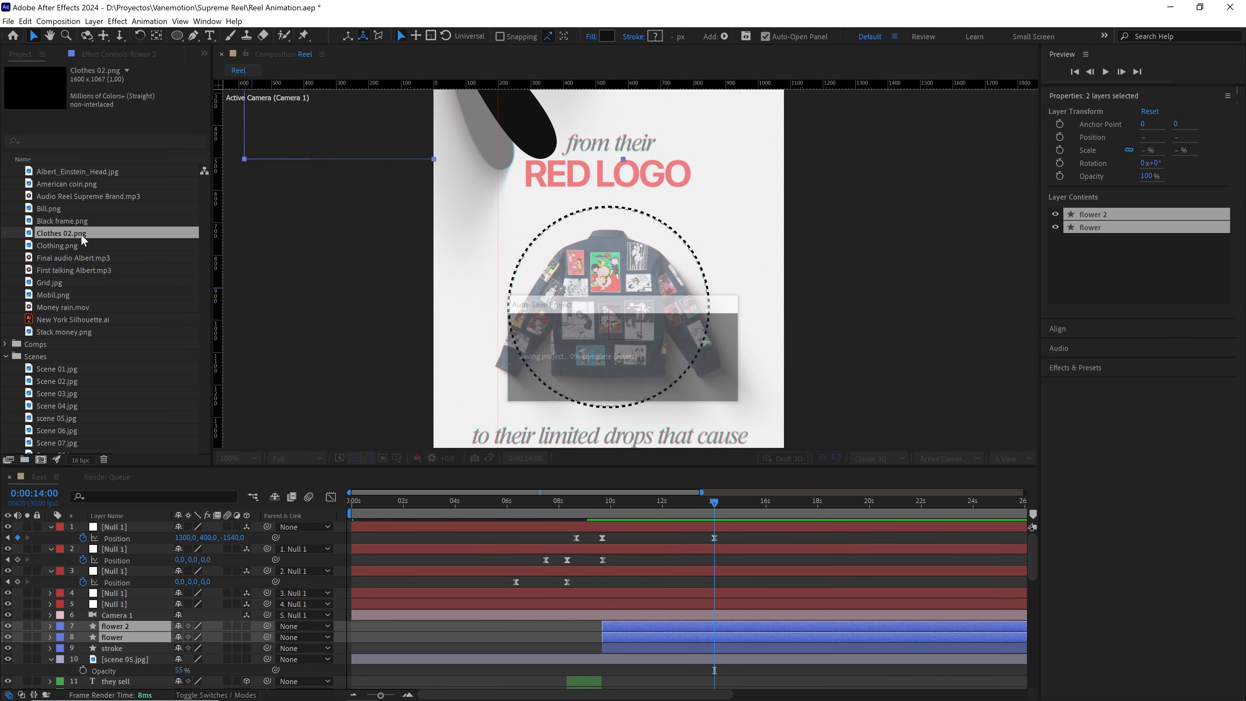
click(58, 245)
drag(58, 231, 127, 615)
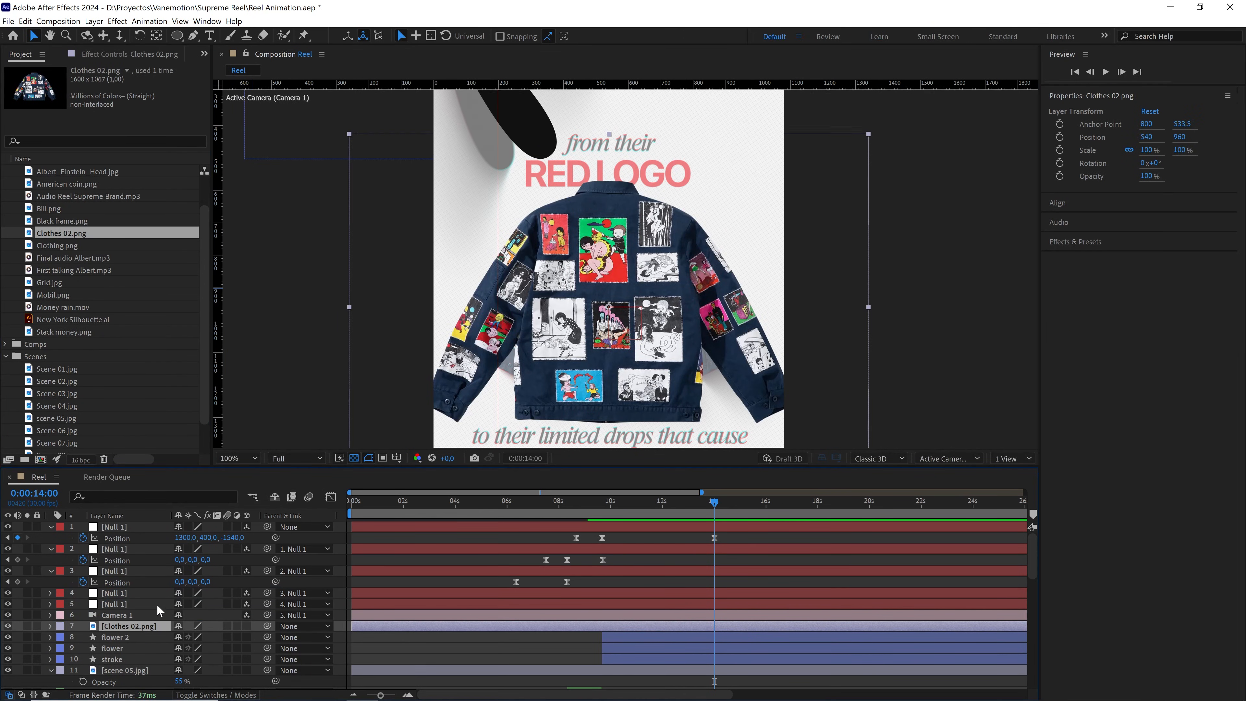
Give the Clothes 02.png layer a Blue label and scale it to 61.9% to match the reference jacket
click(60, 626)
click(84, 525)
drag(869, 307, 769, 321)
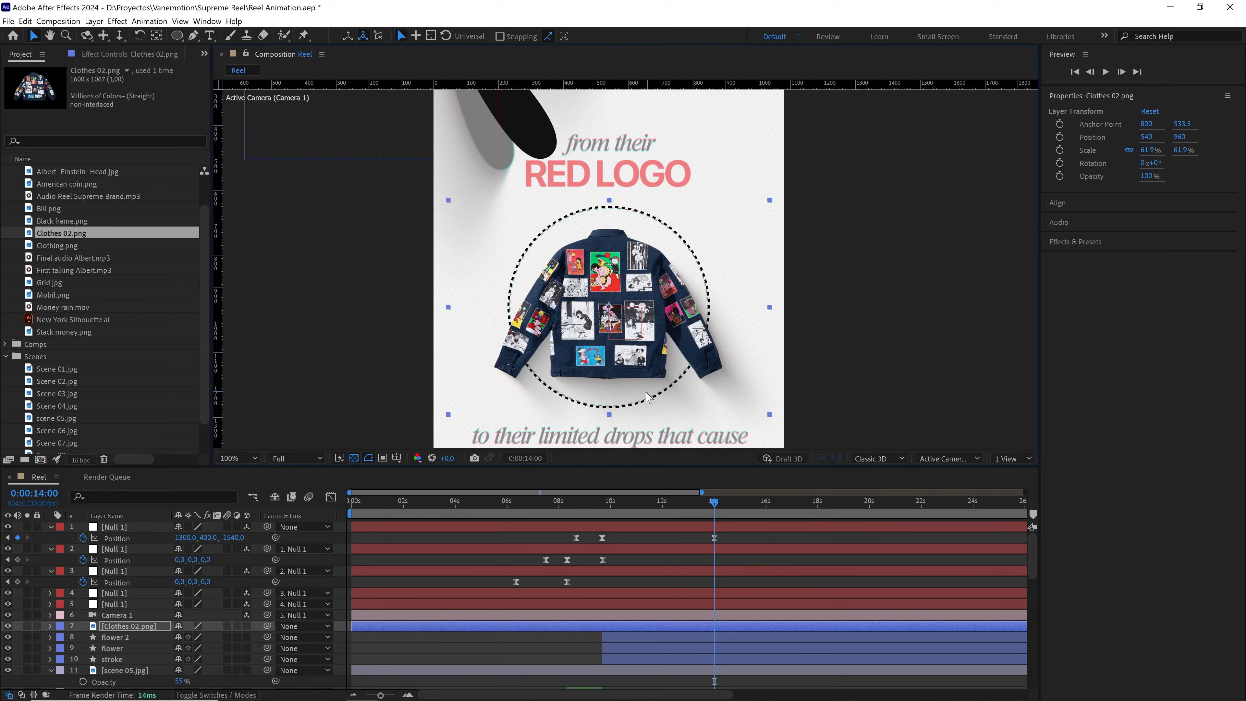
drag(645, 391, 651, 373)
key(ctrl+z)
Trim the Clothes 02.png layer to start at 0:00:09:20, level with the flower layers
scroll(642, 348, down, 2)
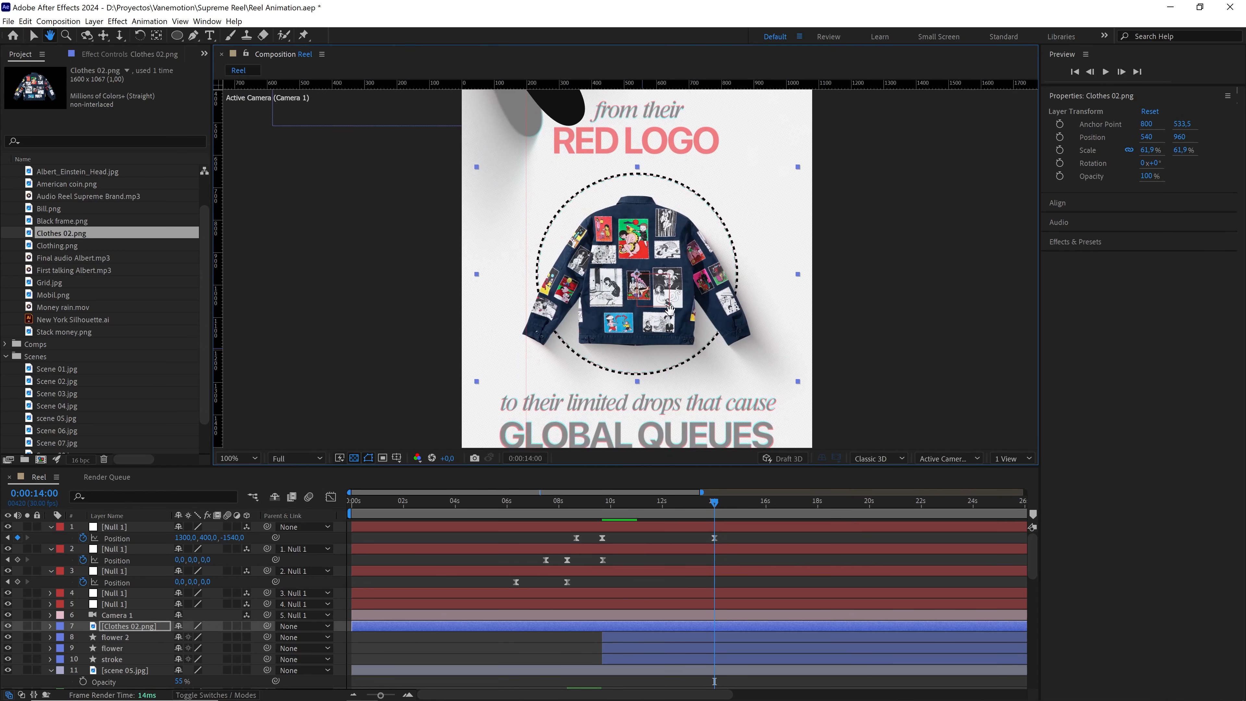
drag(639, 328, 633, 336)
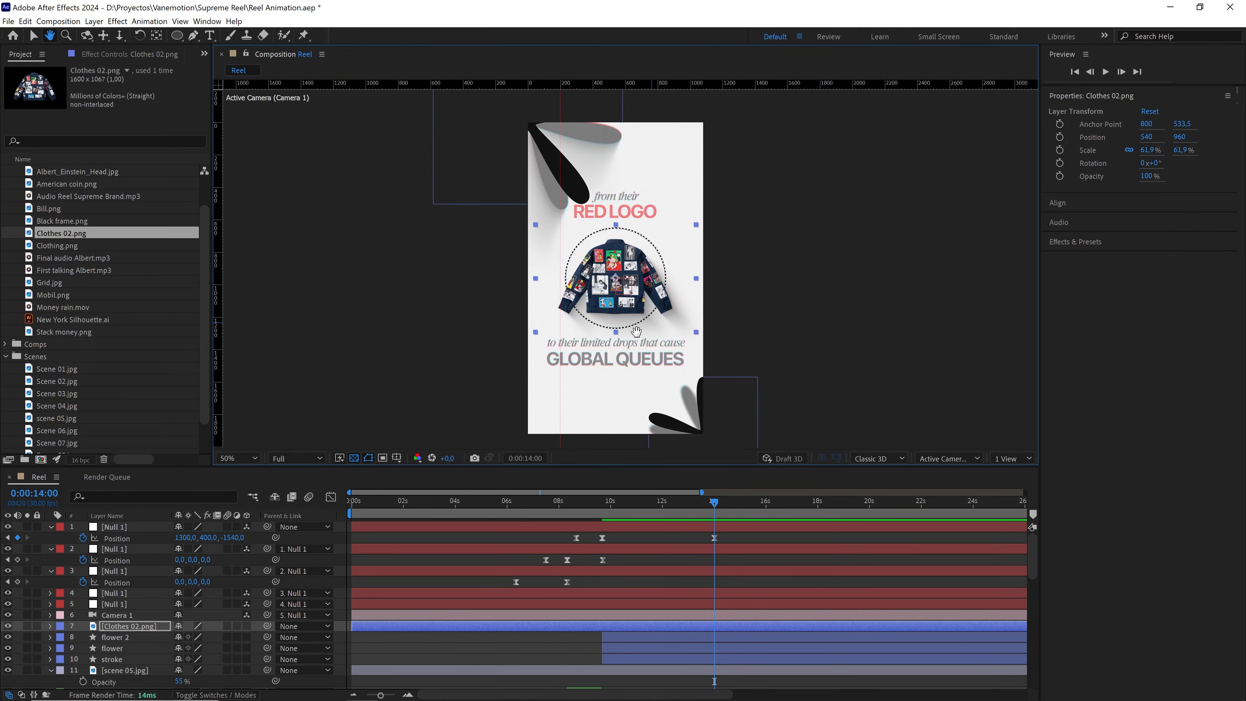
click(755, 330)
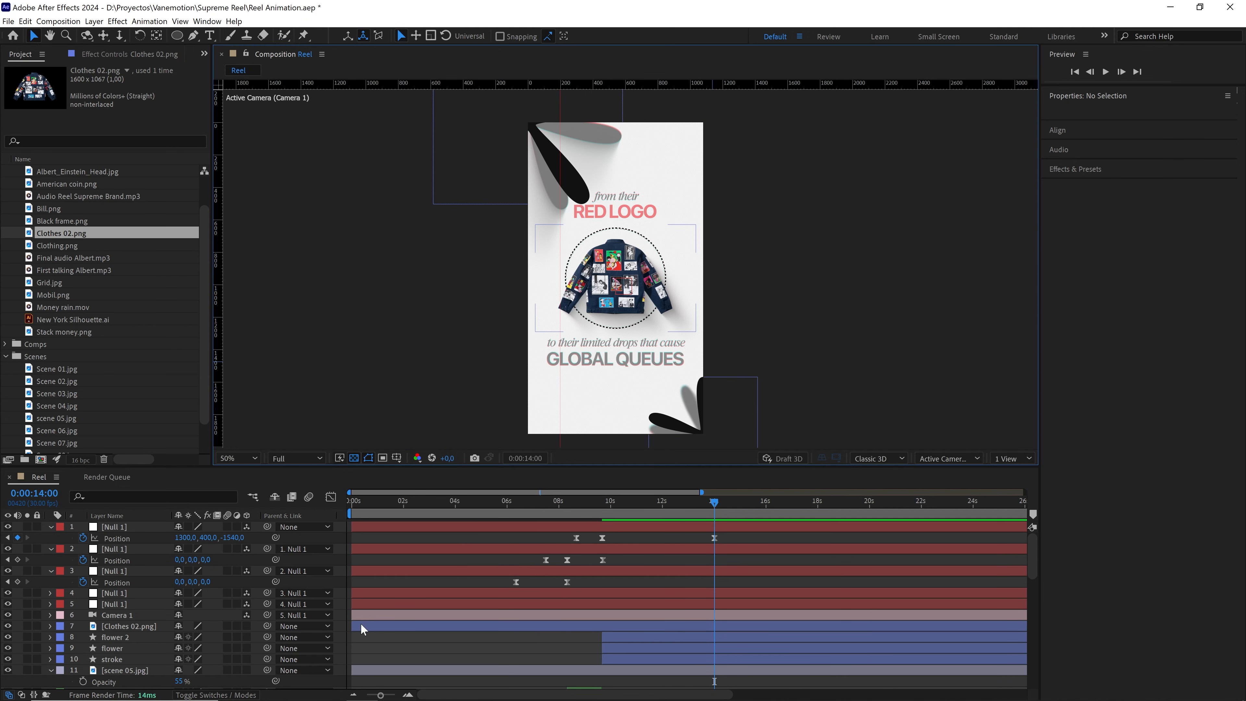
drag(353, 626, 601, 633)
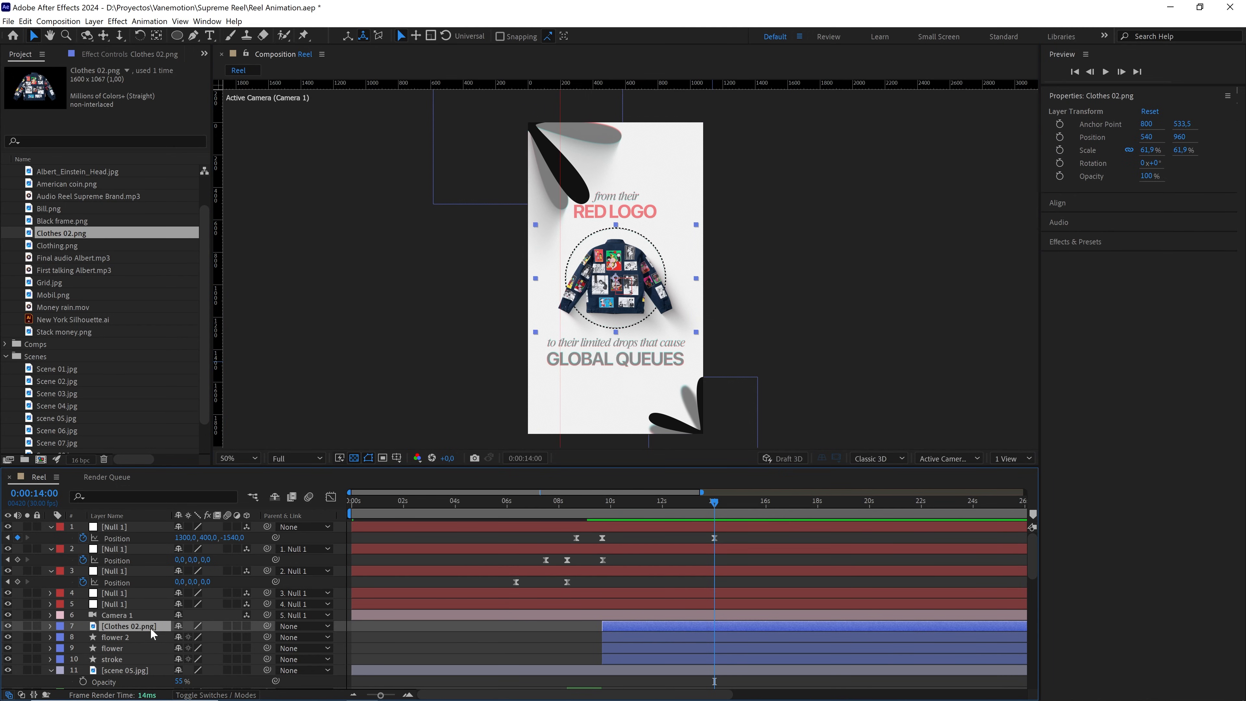
Duplicate the "thet don't just sell 2" and CLOTHES 2 text layers and place the copies directly above Clothes 02.png
scroll(151, 629, down, 3)
scroll(162, 619, down, 3)
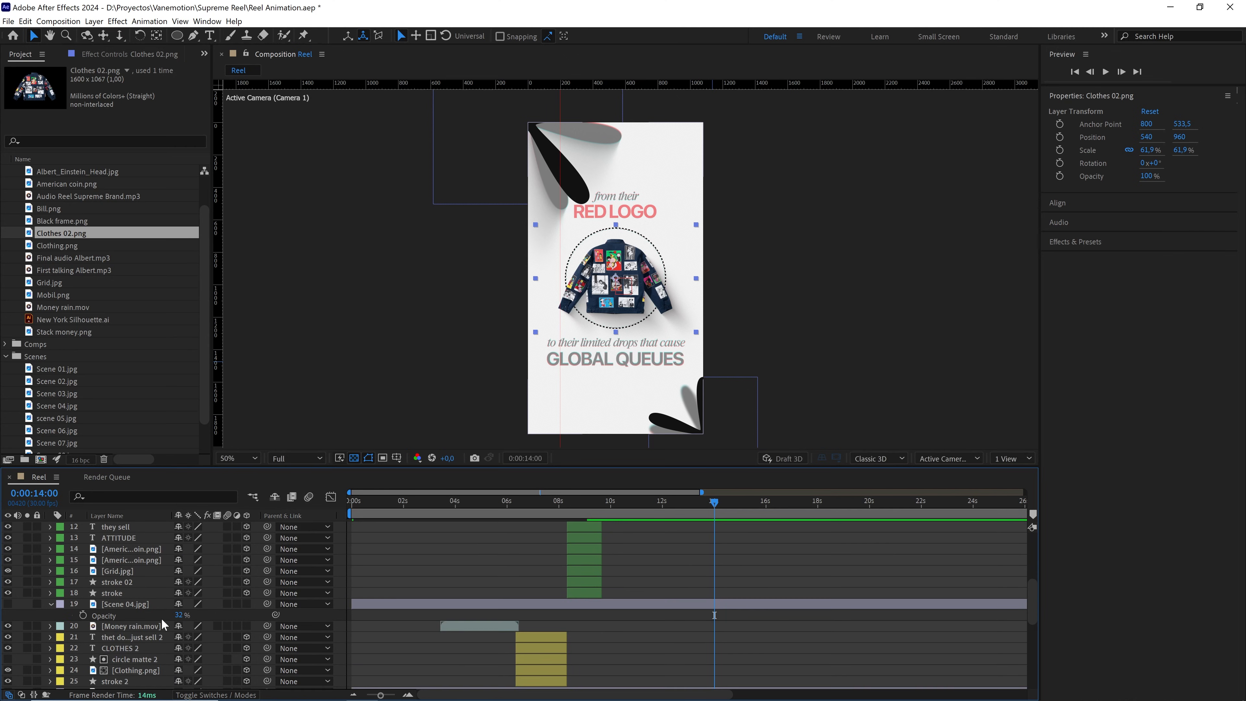
click(144, 605)
ctrl+click(131, 612)
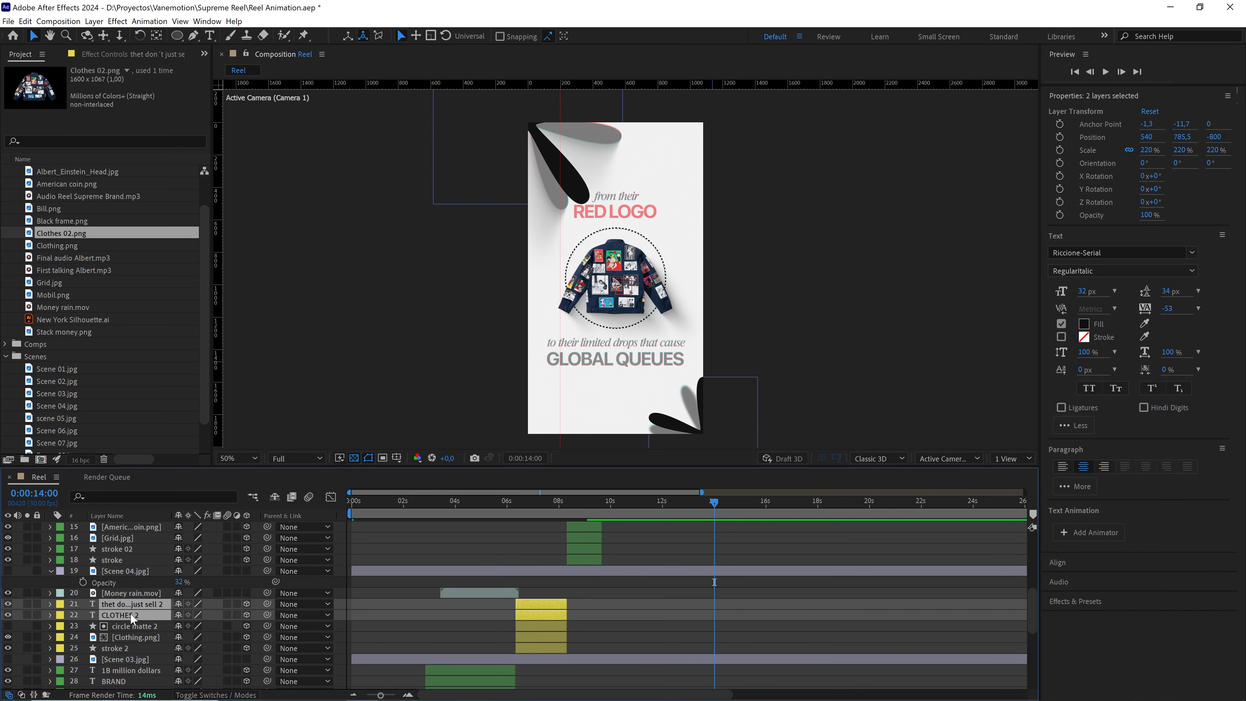
key(ctrl+d)
drag(152, 607, 126, 608)
Give the two copied text layers a Blue label and turn off their 3D switch
click(59, 616)
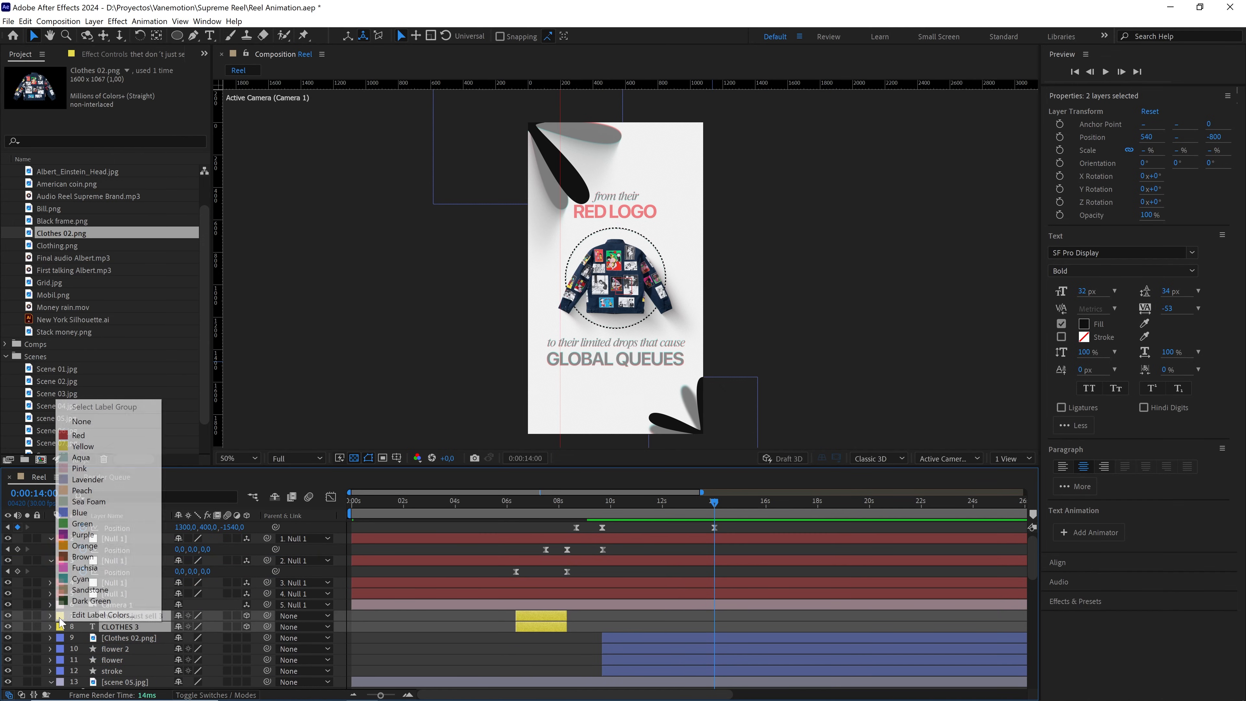
click(89, 513)
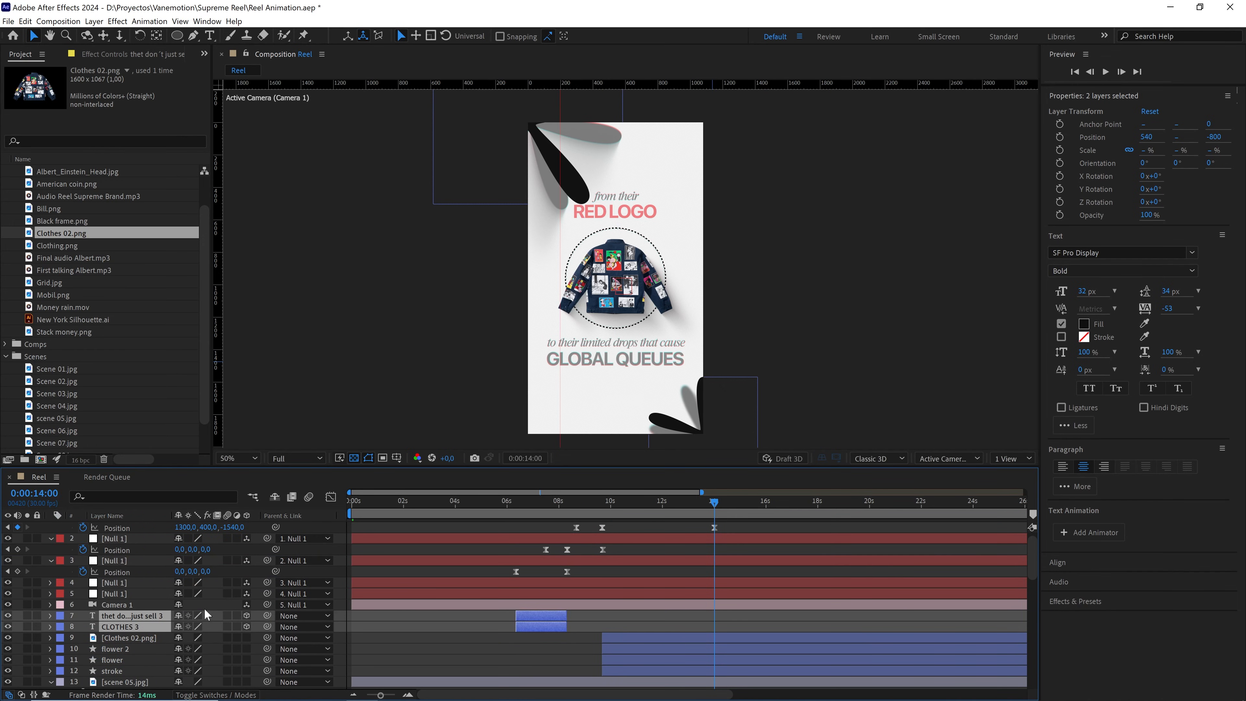
click(246, 616)
Shift and extend the two copied text layers in time so they start at 0:00:09:20 with the jacket layer
drag(543, 618, 912, 617)
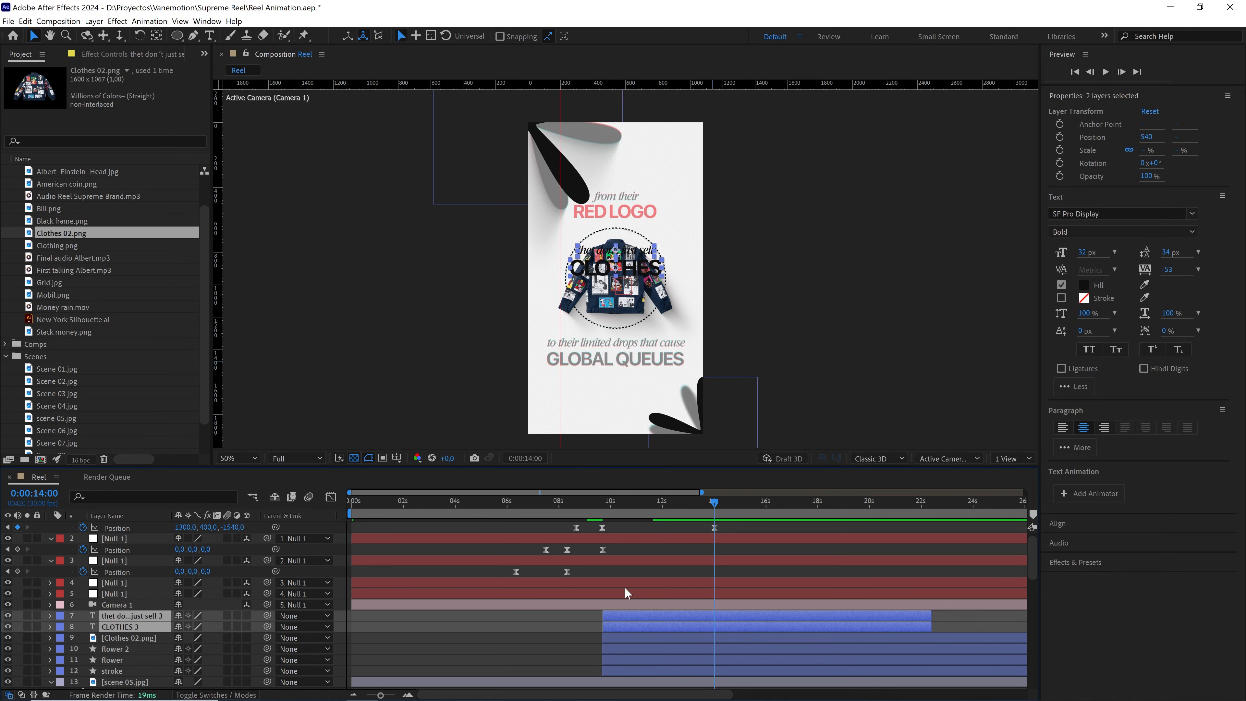
click(607, 506)
scroll(616, 587, up, 6)
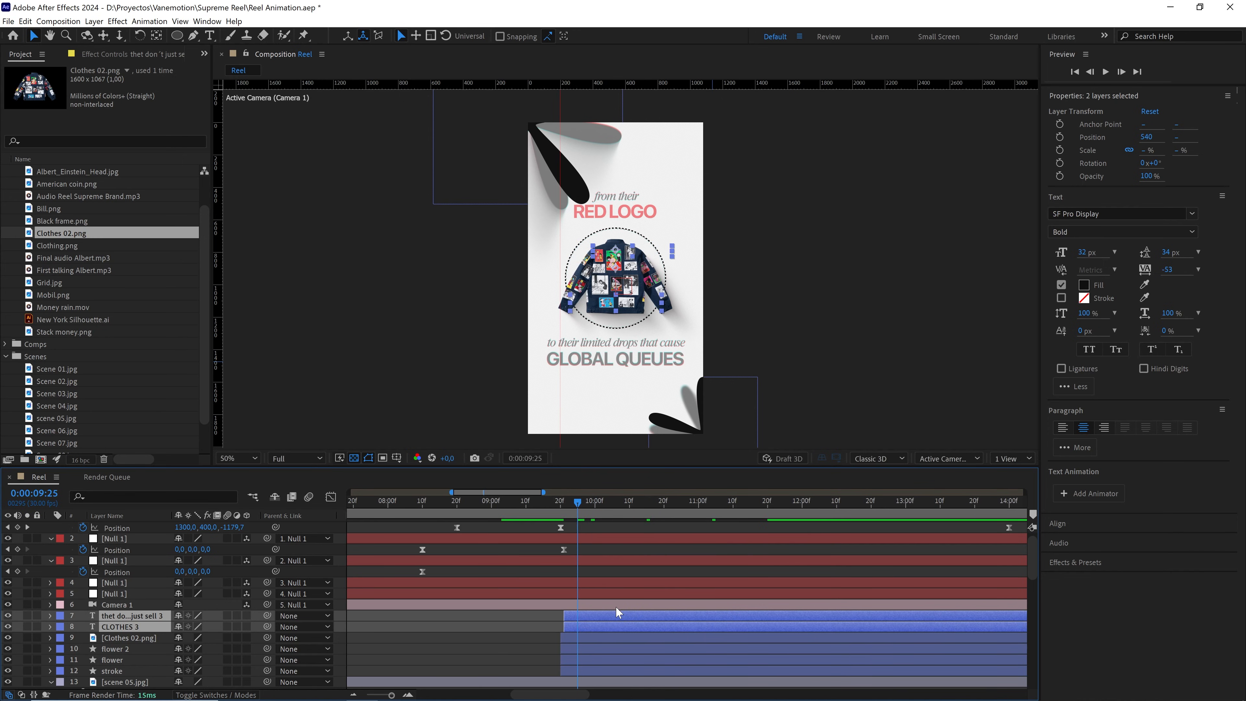
scroll(481, 607, up, 3)
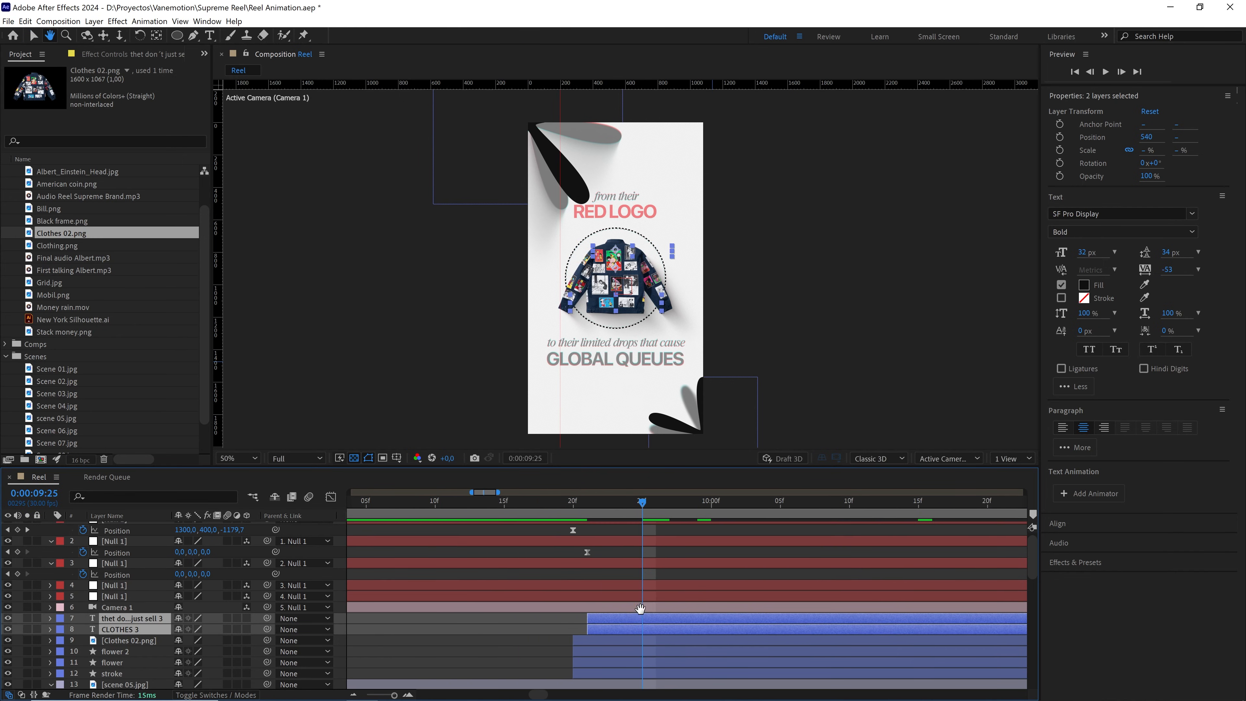
drag(550, 619, 694, 621)
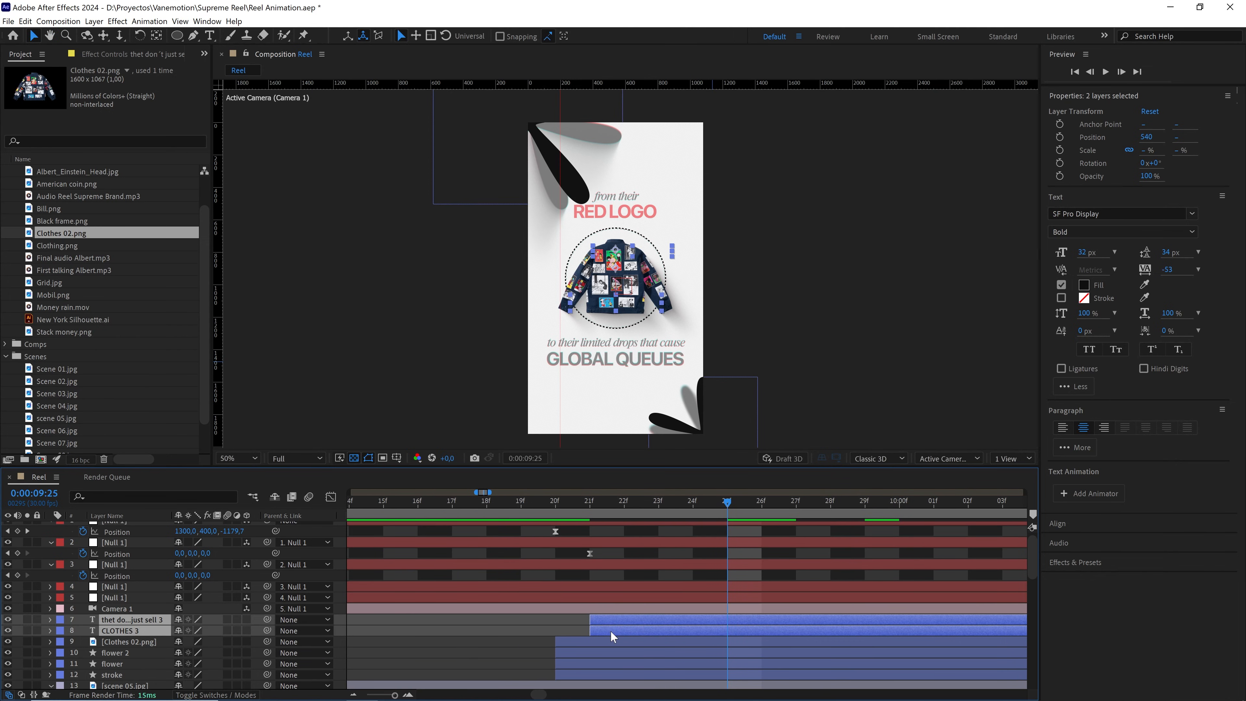
drag(610, 631, 588, 630)
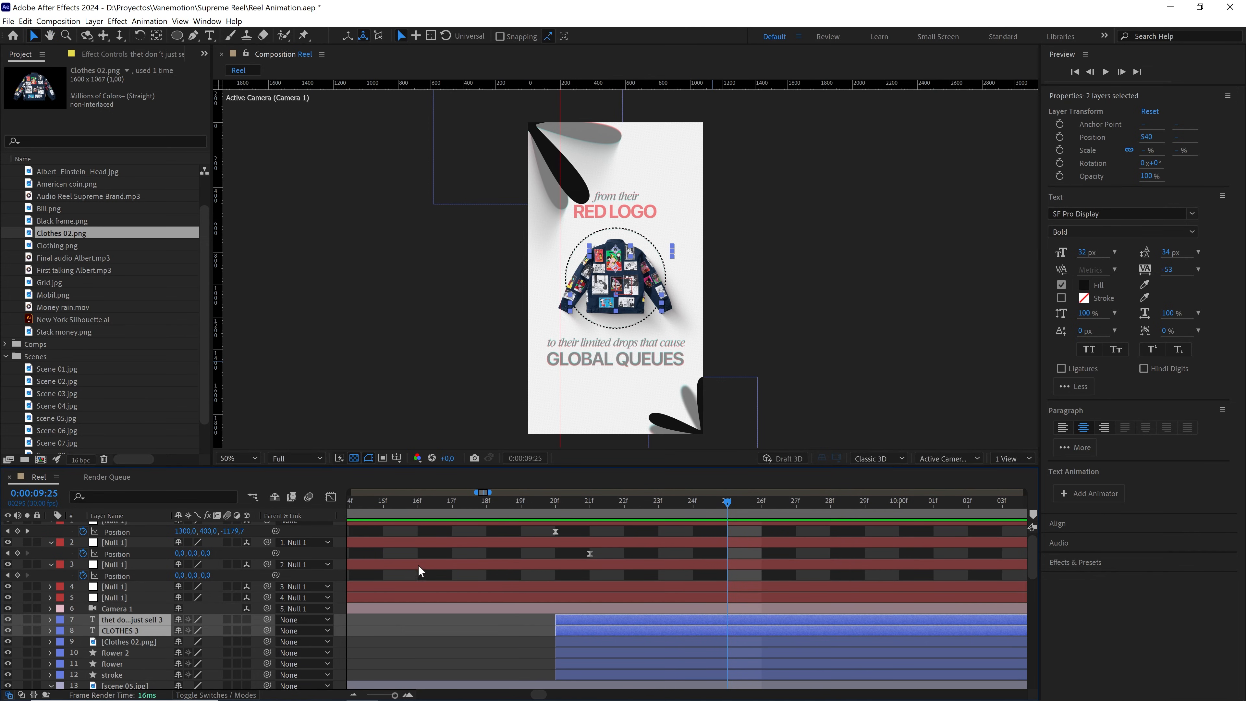
Move the copied CLOTHES text upward so it sits just below the reference's RED LOGO line, above the jacket
drag(394, 695, 376, 696)
click(595, 579)
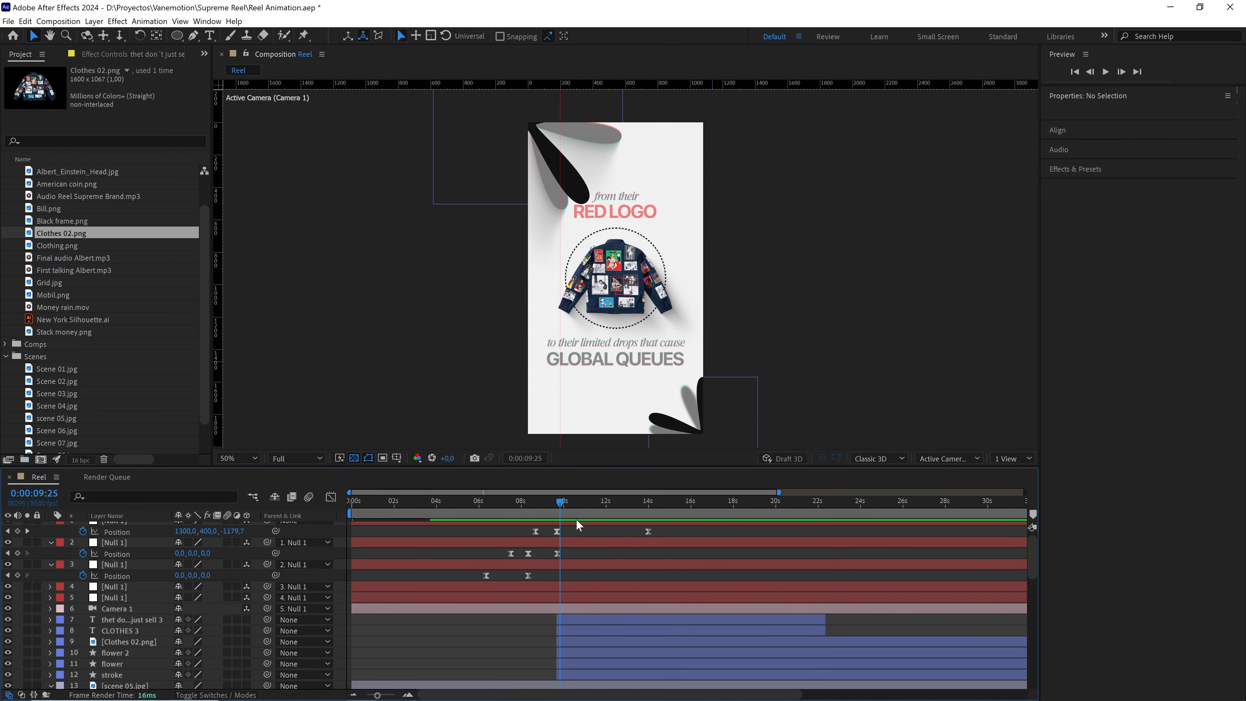
drag(565, 507, 620, 502)
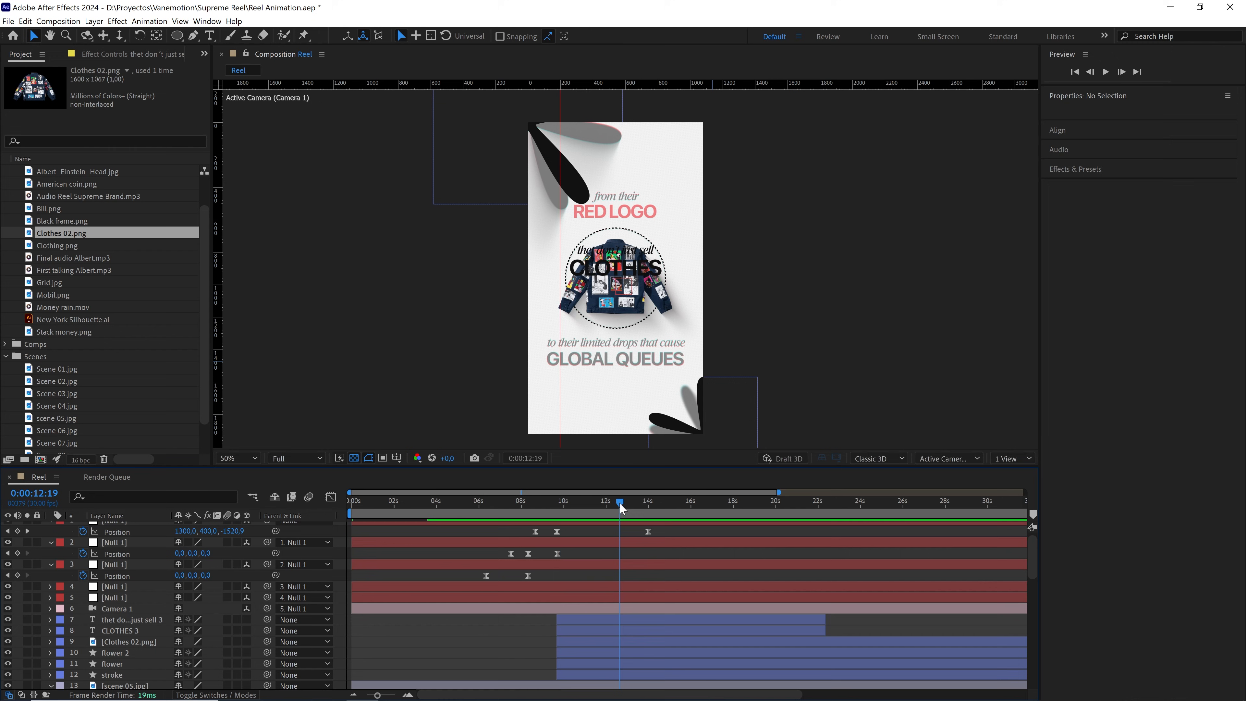
scroll(631, 270, up, 2)
drag(631, 270, 630, 236)
click(635, 307)
key(period)
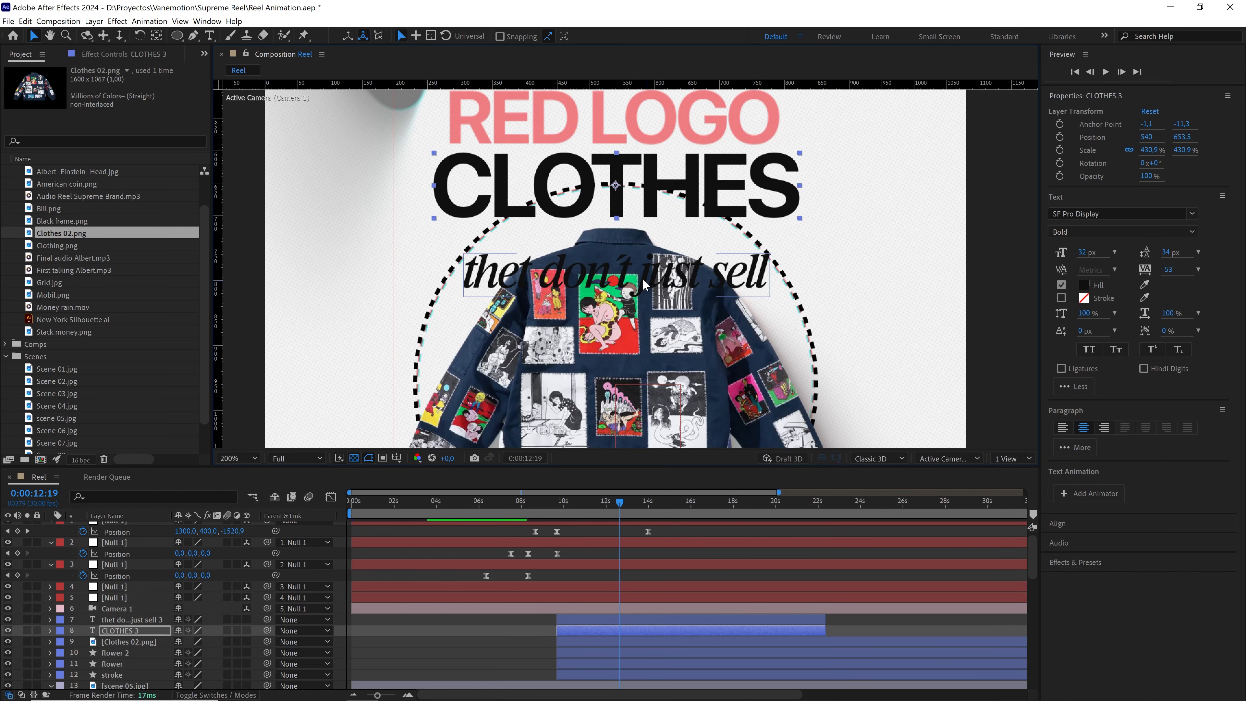
Replace the copied CLOTHES text with "RED LOGO"
double_click(642, 243)
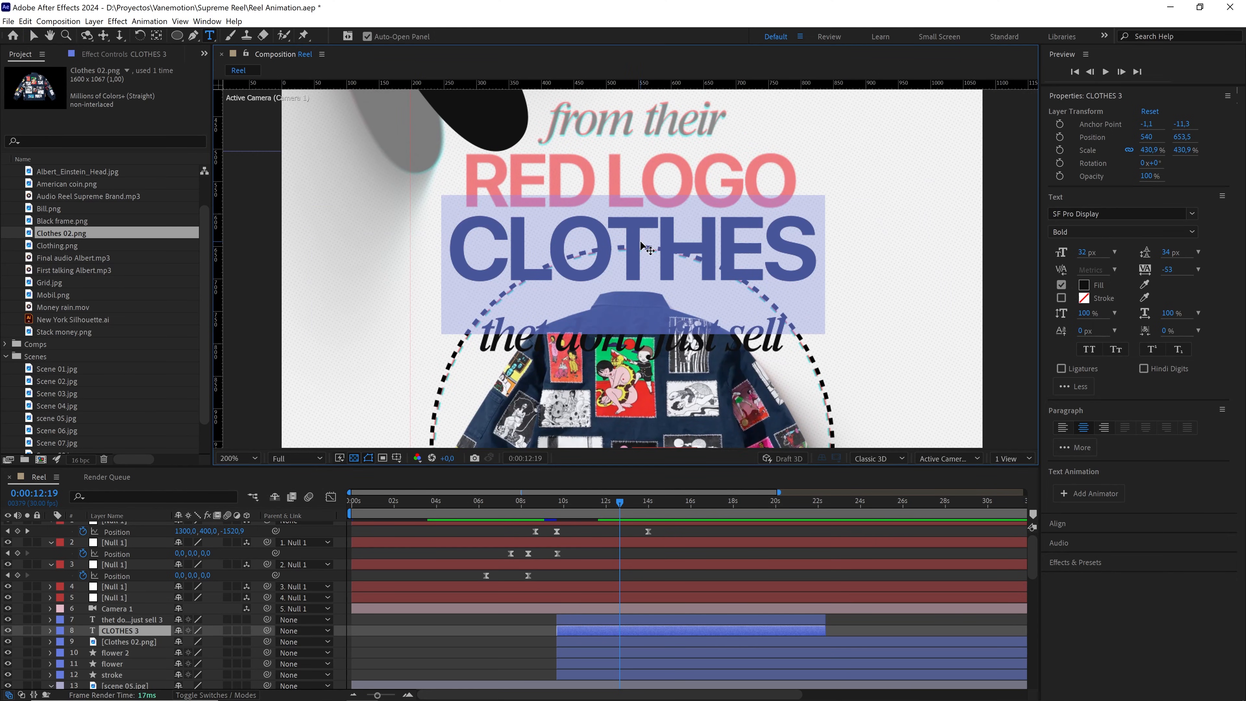
text(RED G)
key(BackSpace)
key(BackSpace)
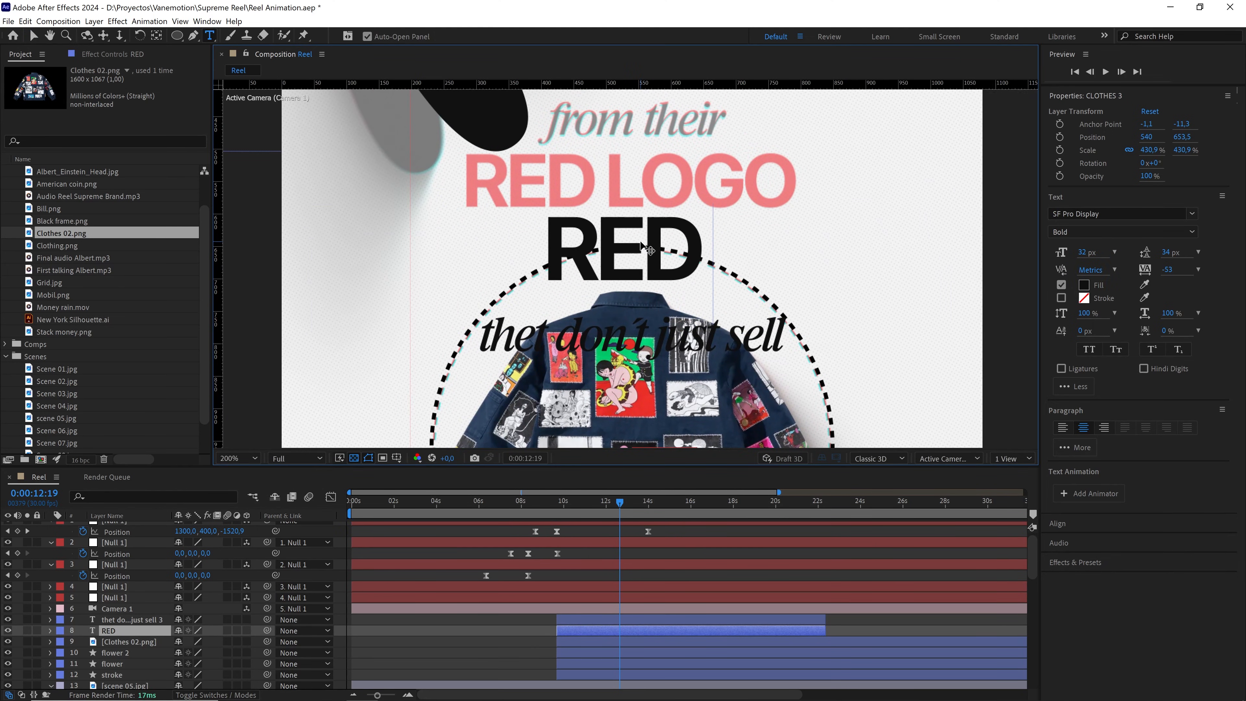
text(LOGO)
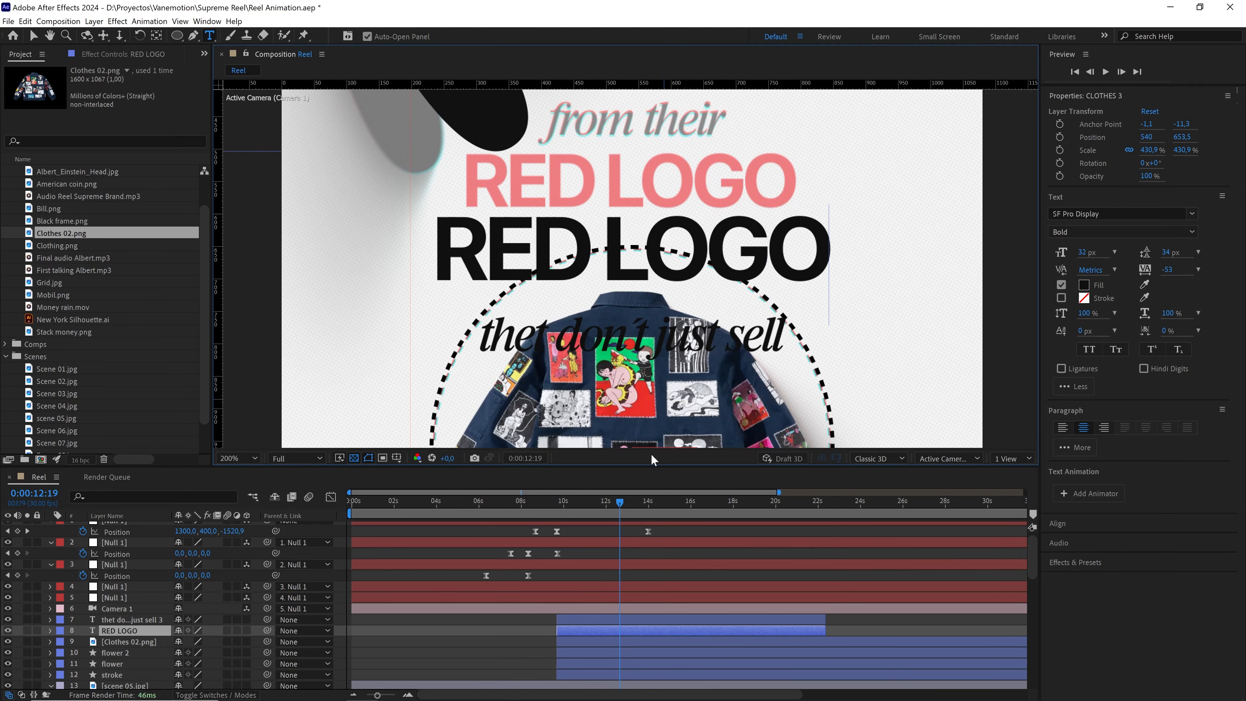
Center the RED LOGO layer's anchor point and the layer in the composition, and raise it onto the reference heading at Y position 551
click(617, 629)
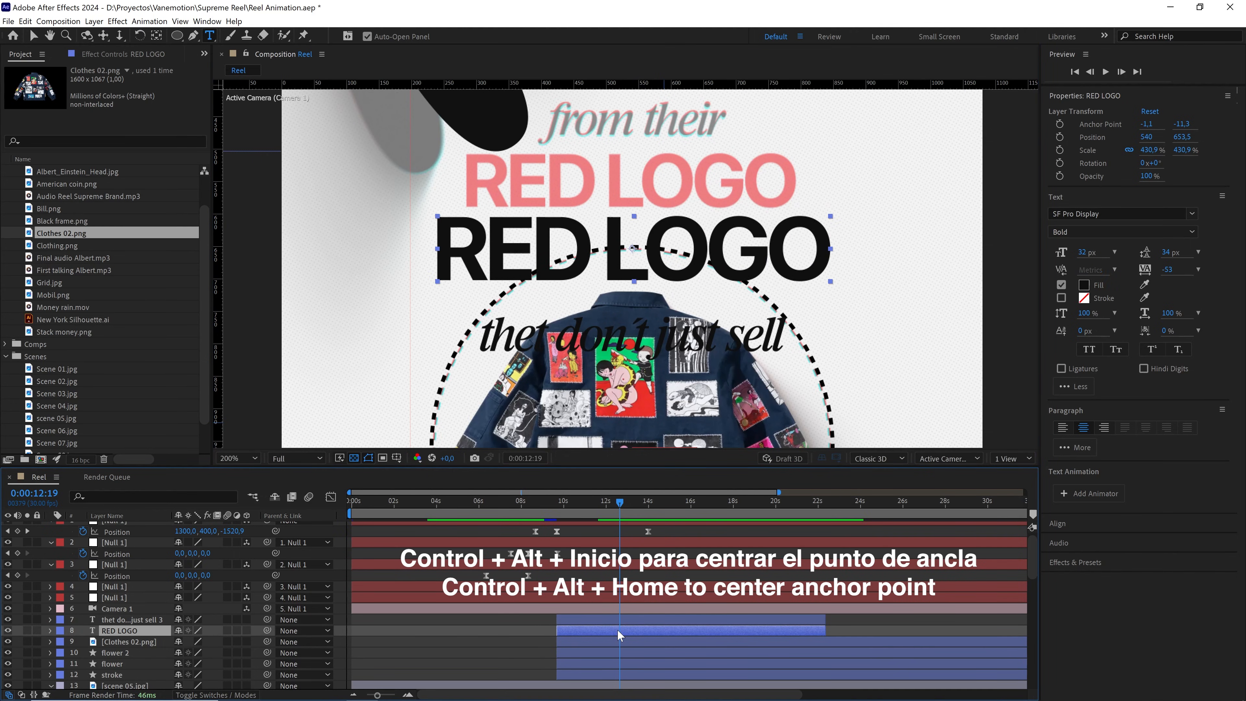
key(ctrl+alt+Home)
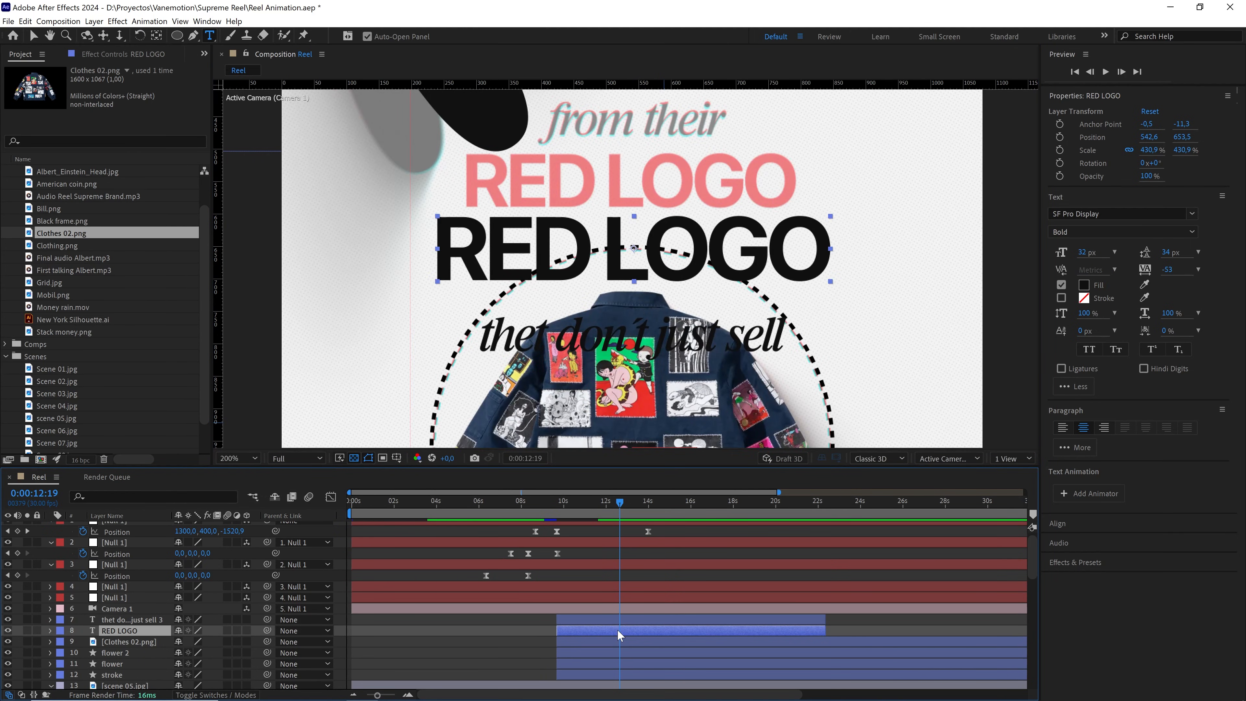
key(ctrl+Home)
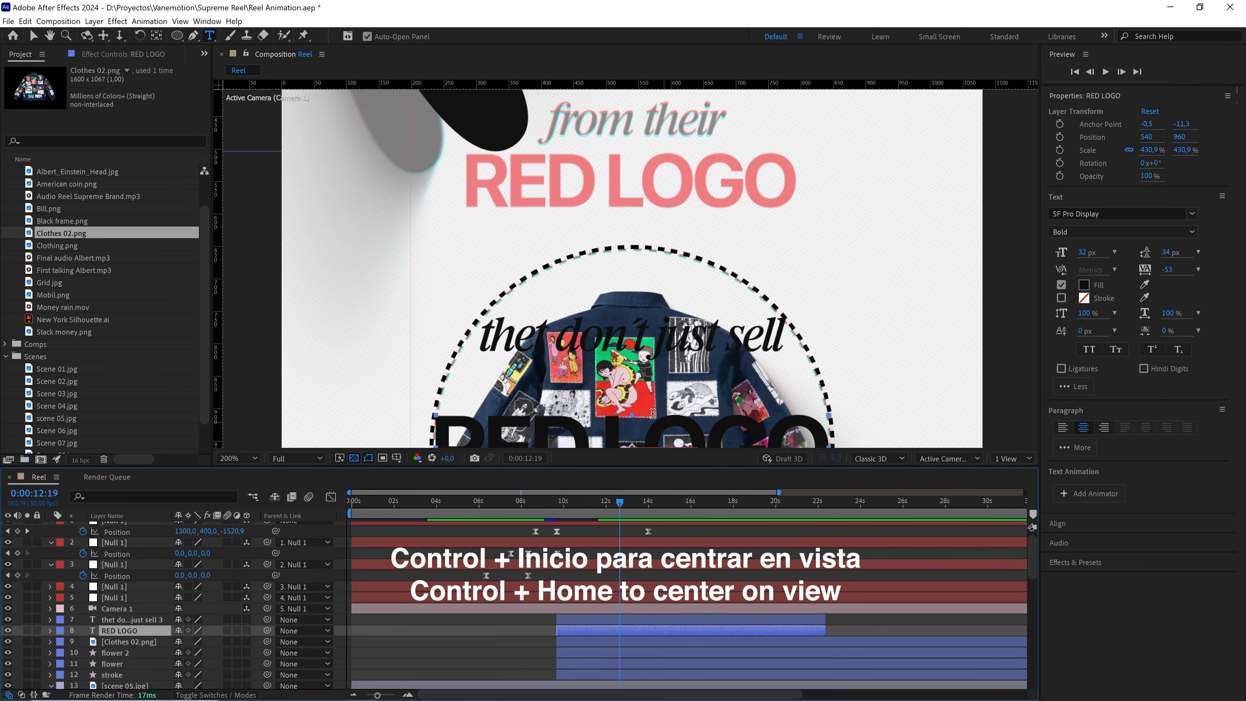
key(v)
drag(642, 429, 628, 249)
scroll(653, 306, up, 3)
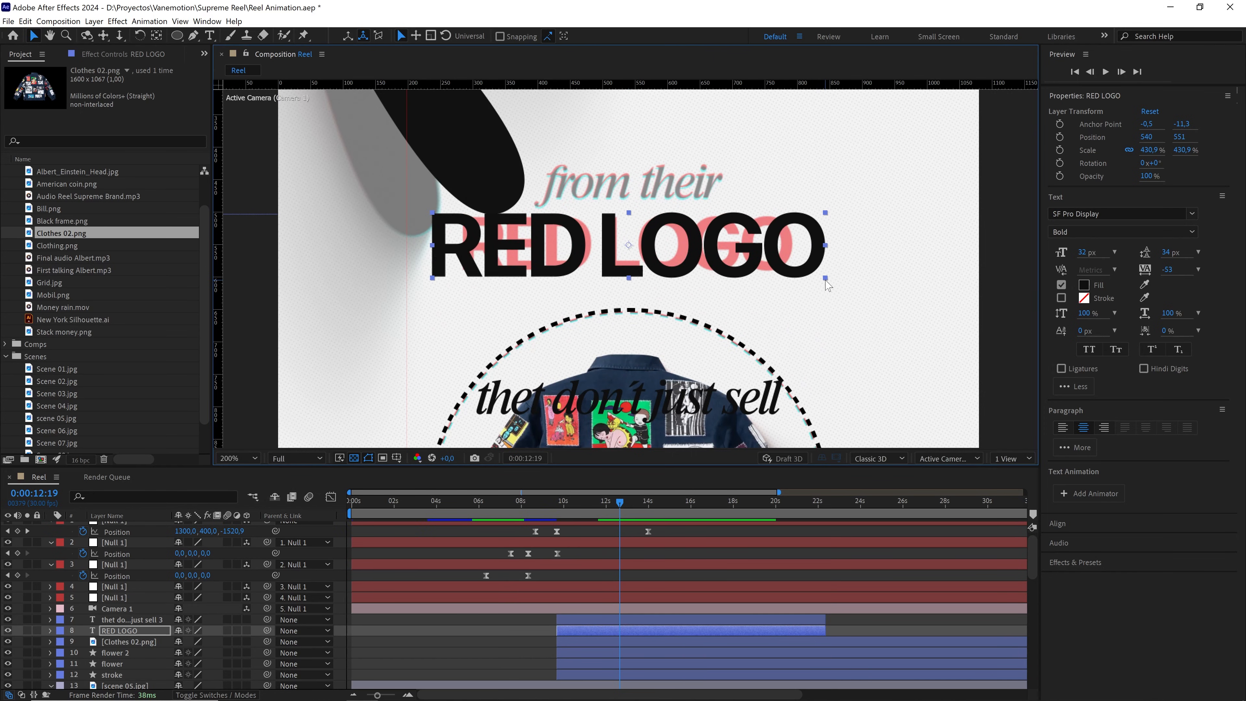
Scale the RED LOGO text down to 356.2% to match the reference and set its fill color to red FF0000
drag(826, 284, 792, 269)
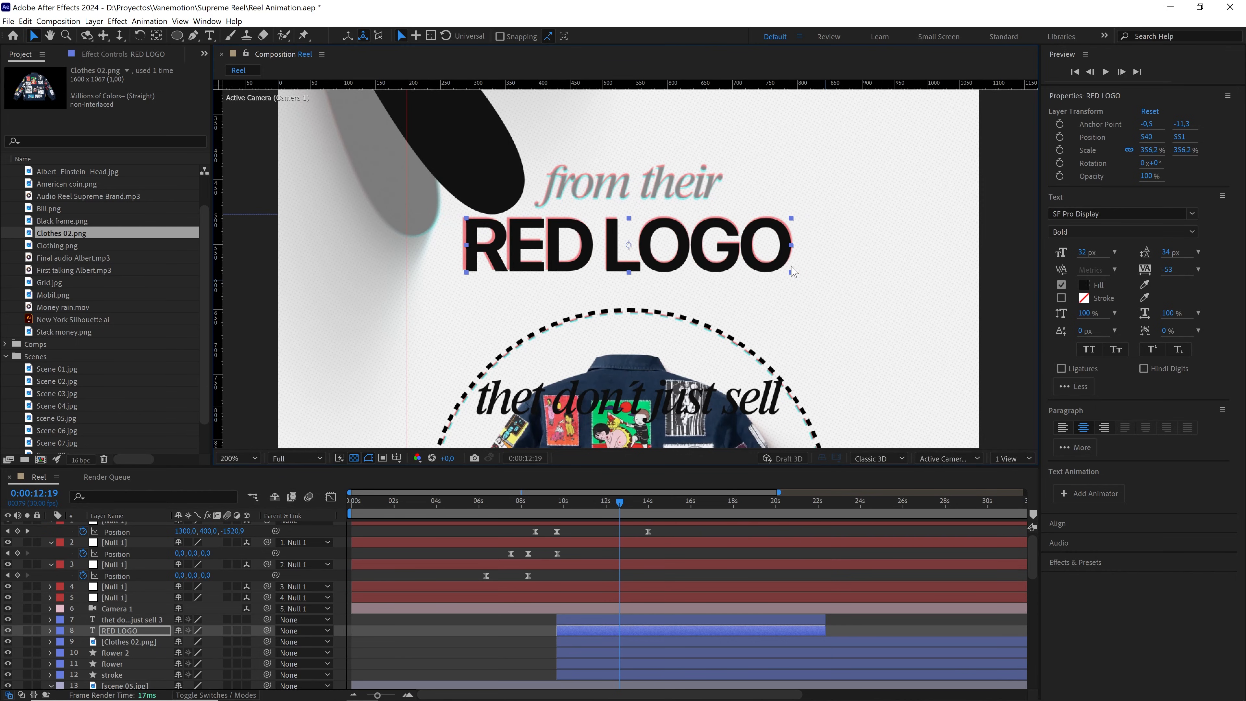
click(1084, 286)
drag(274, 512, 356, 435)
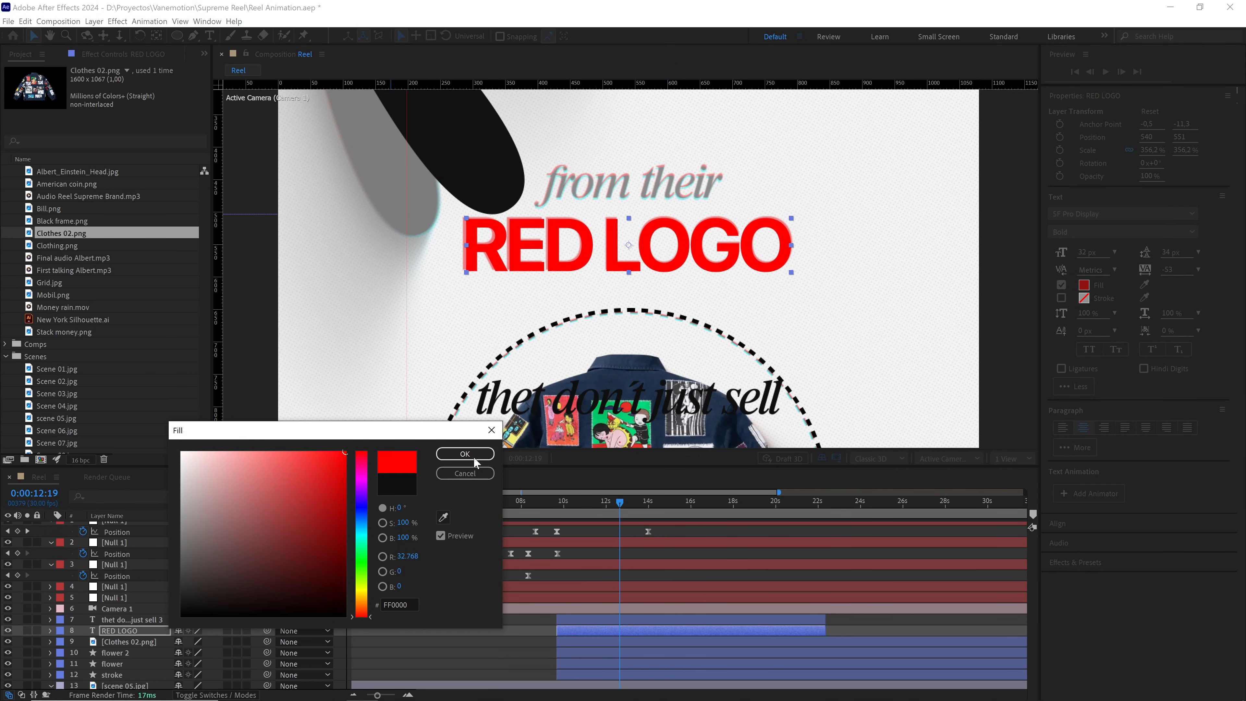
click(465, 454)
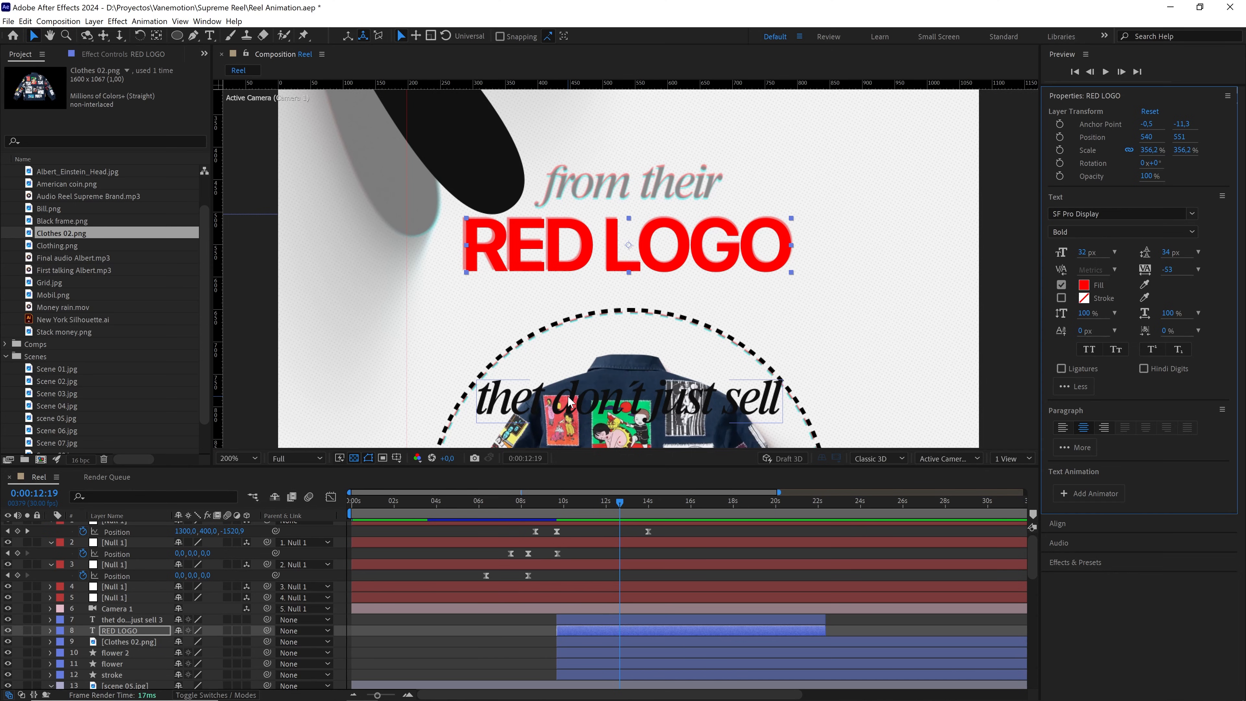
Replace the copied "thet don't just sell" text with "from their"
scroll(638, 344, up, 3)
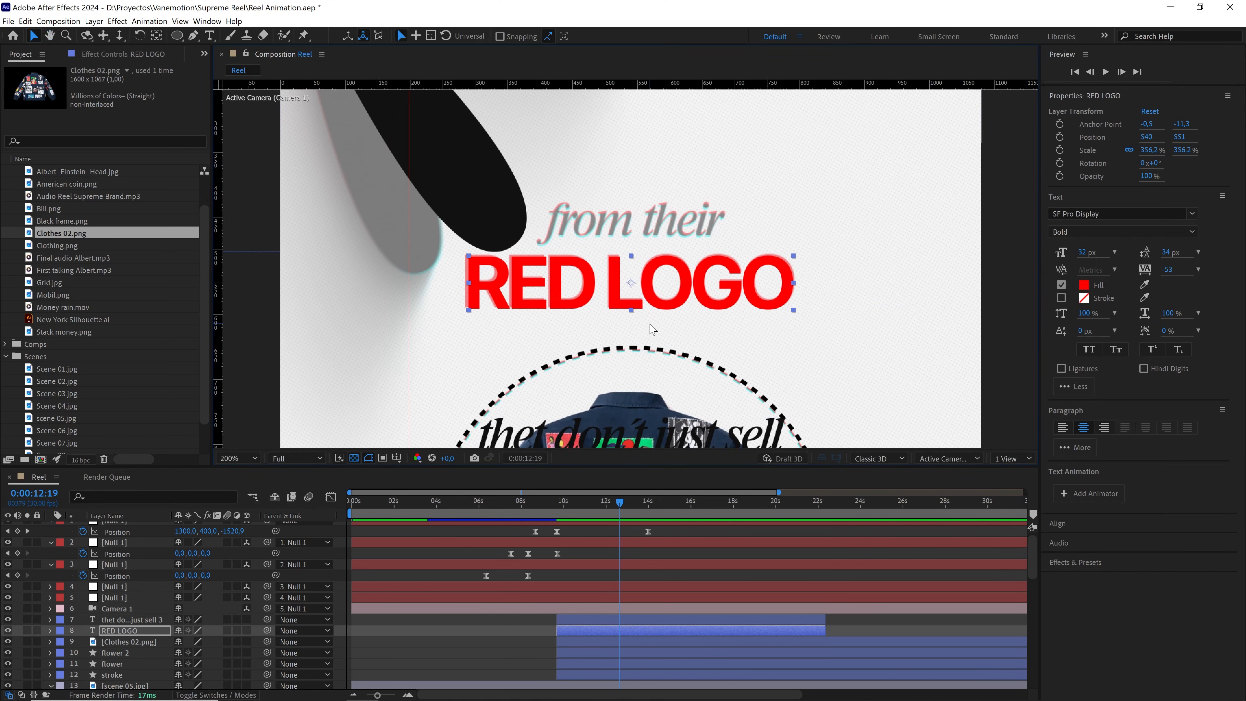
drag(610, 504, 553, 510)
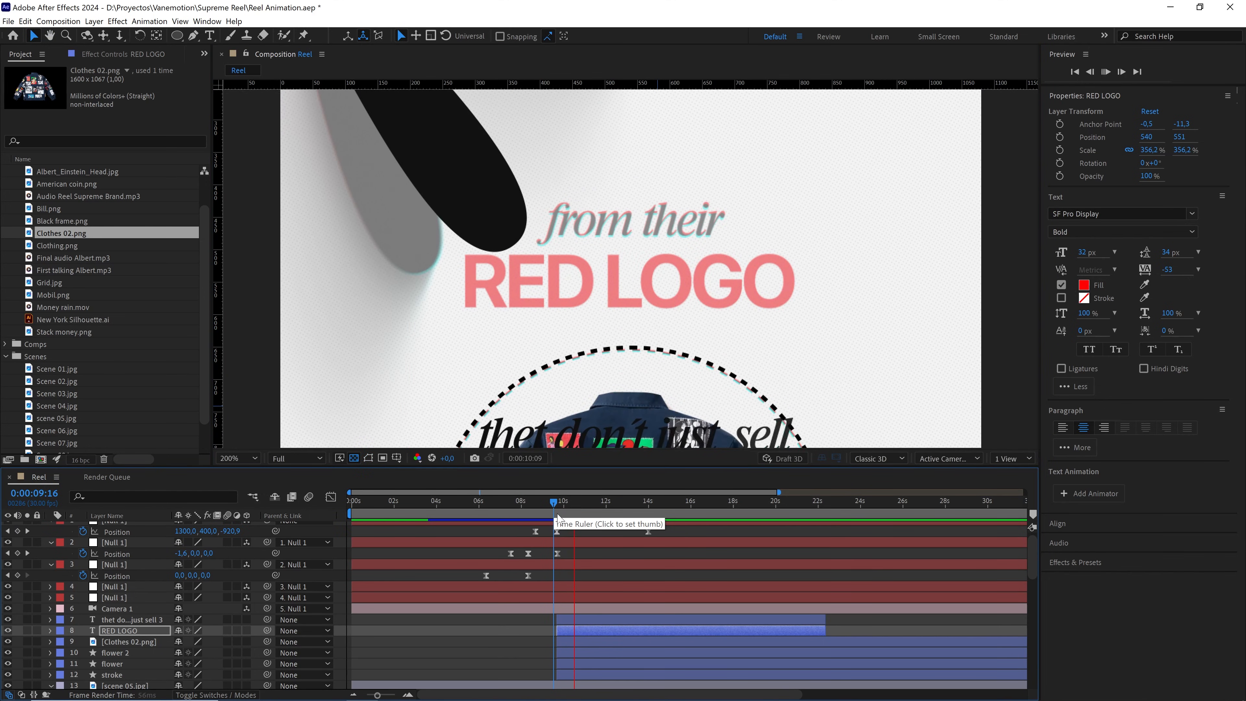
key(space)
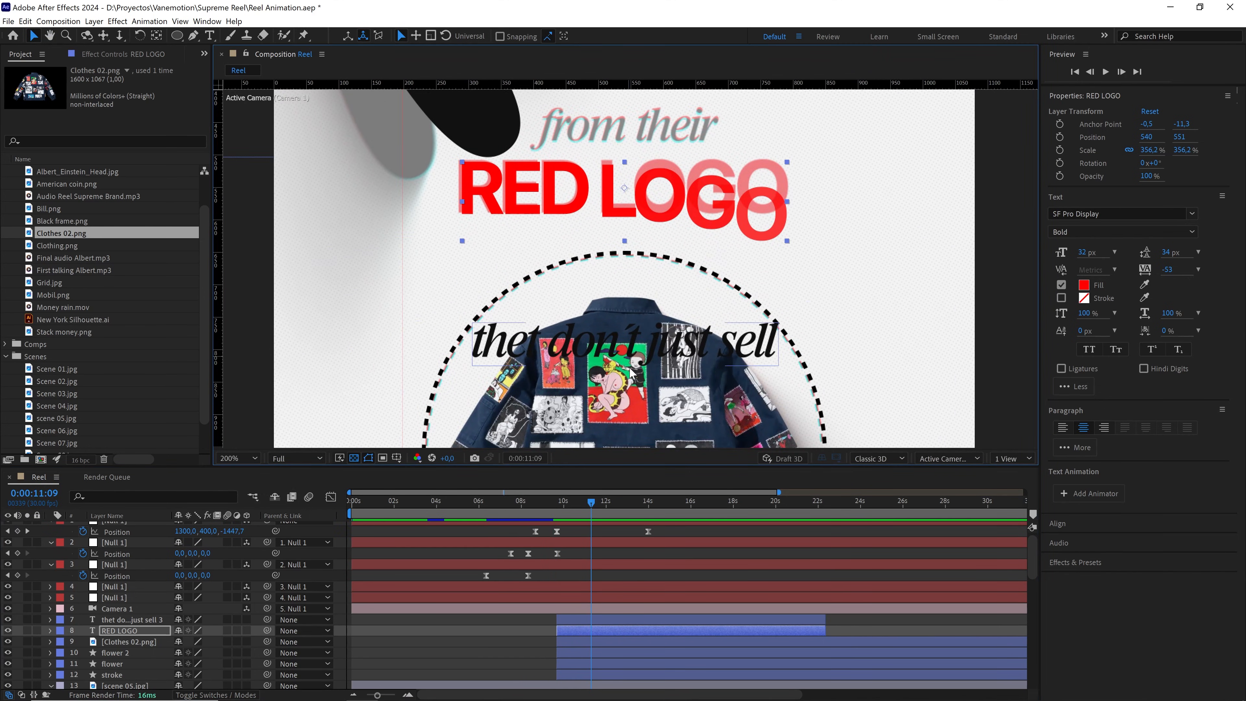
click(630, 356)
double_click(629, 353)
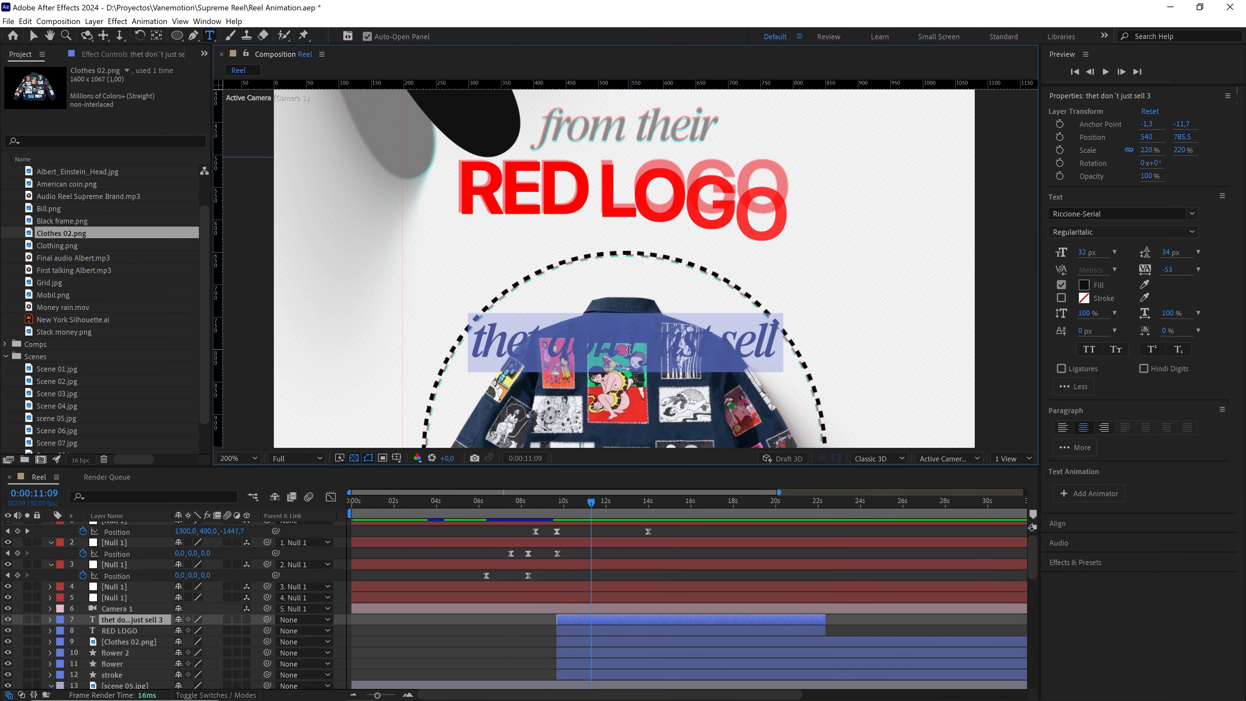
text(from t)
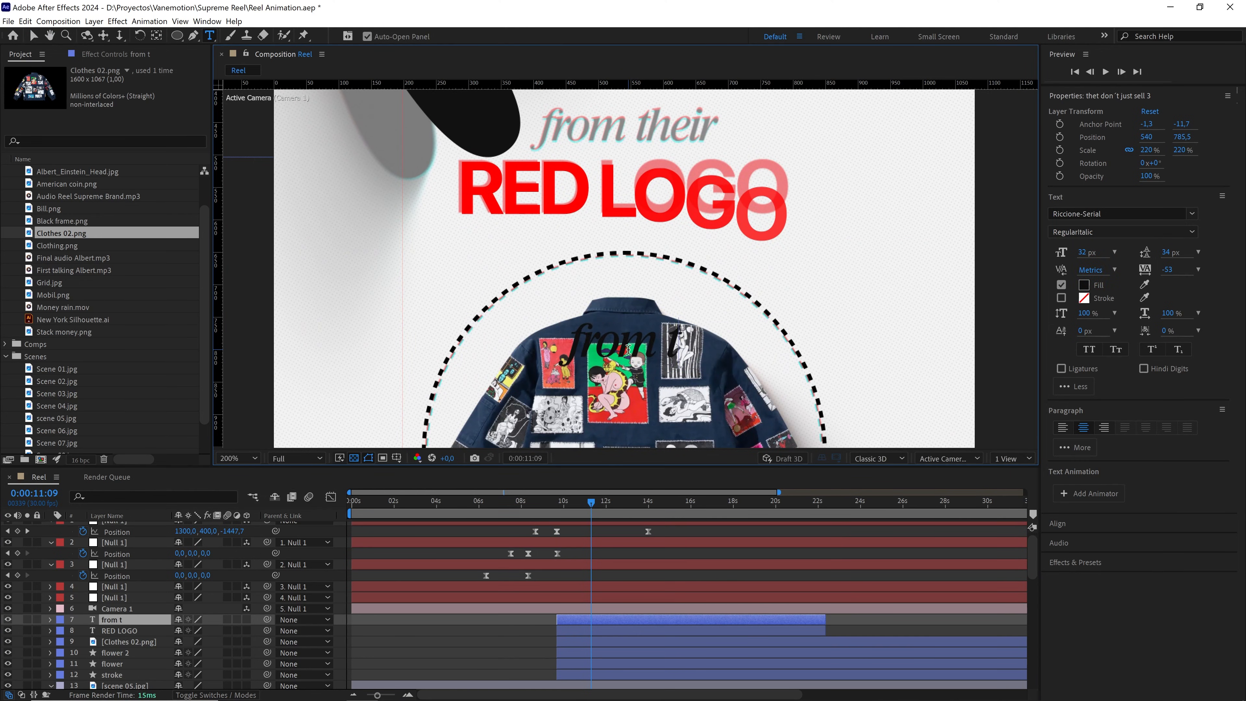
text(heir)
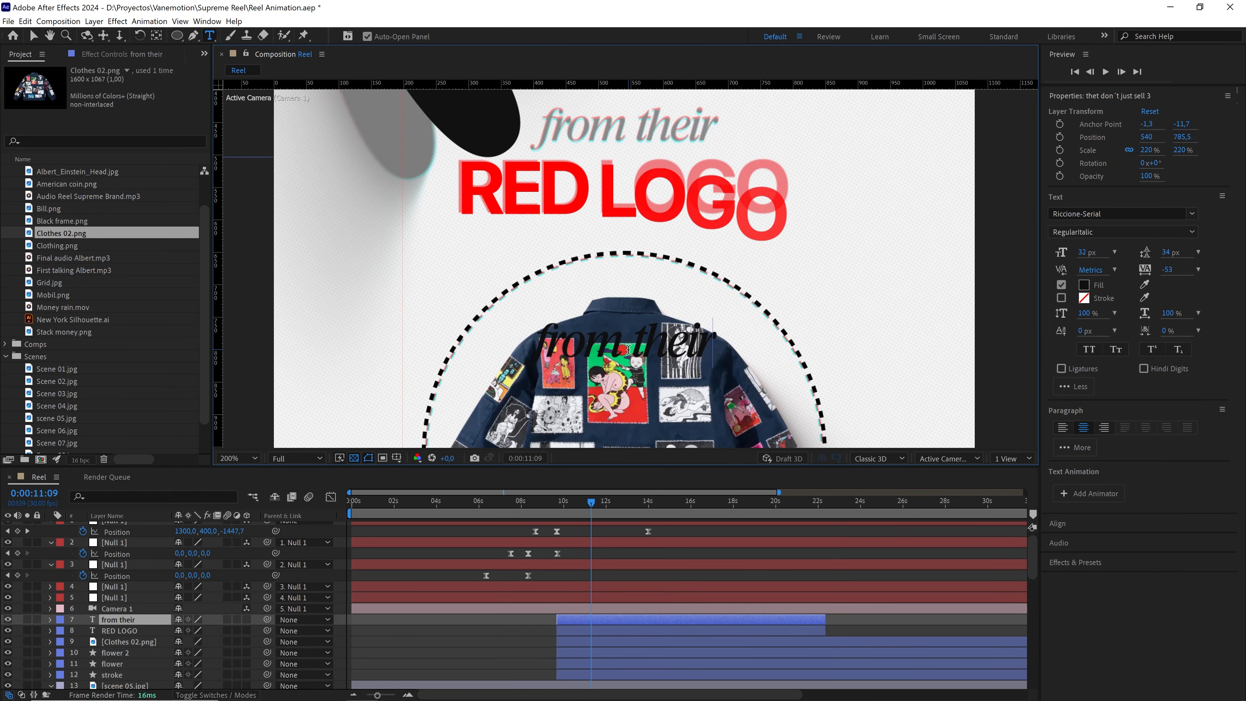
Center the "from their" layer's anchor point and the layer in the composition, and raise it onto the reference line at Y position 461.5
click(575, 620)
key(ctrl+alt+Home)
key(ctrl+Home)
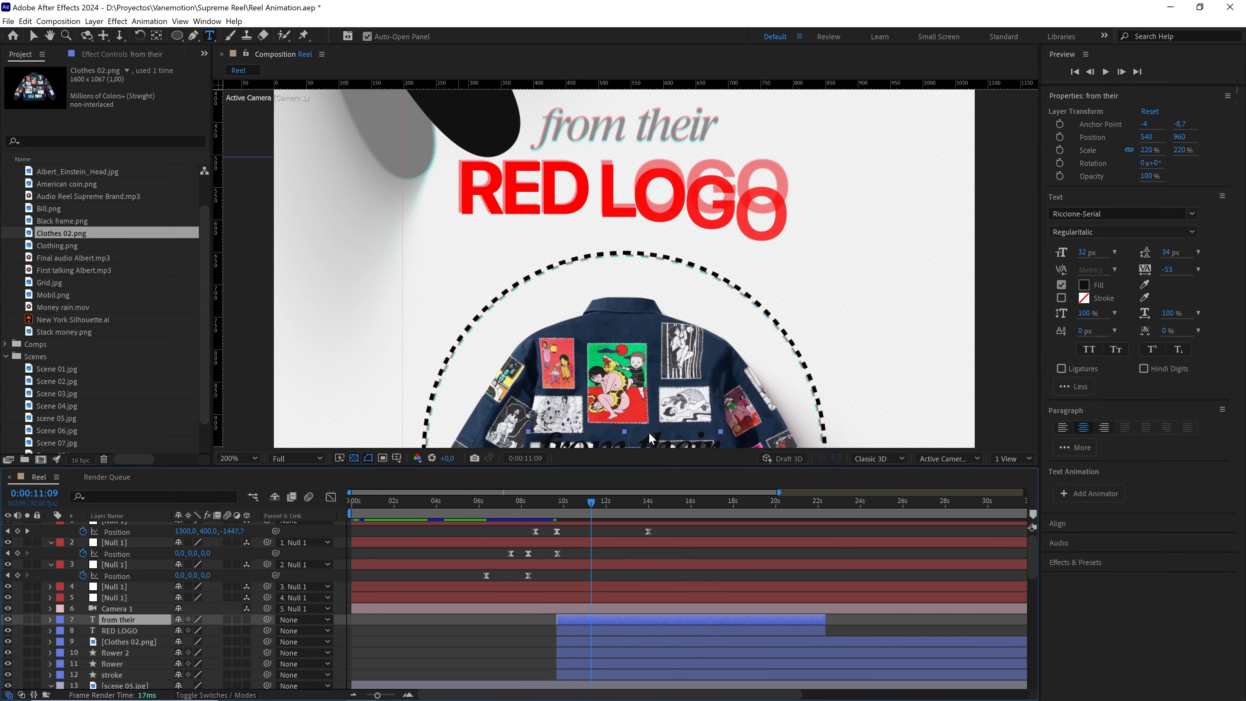
key(v)
drag(649, 378, 622, 278)
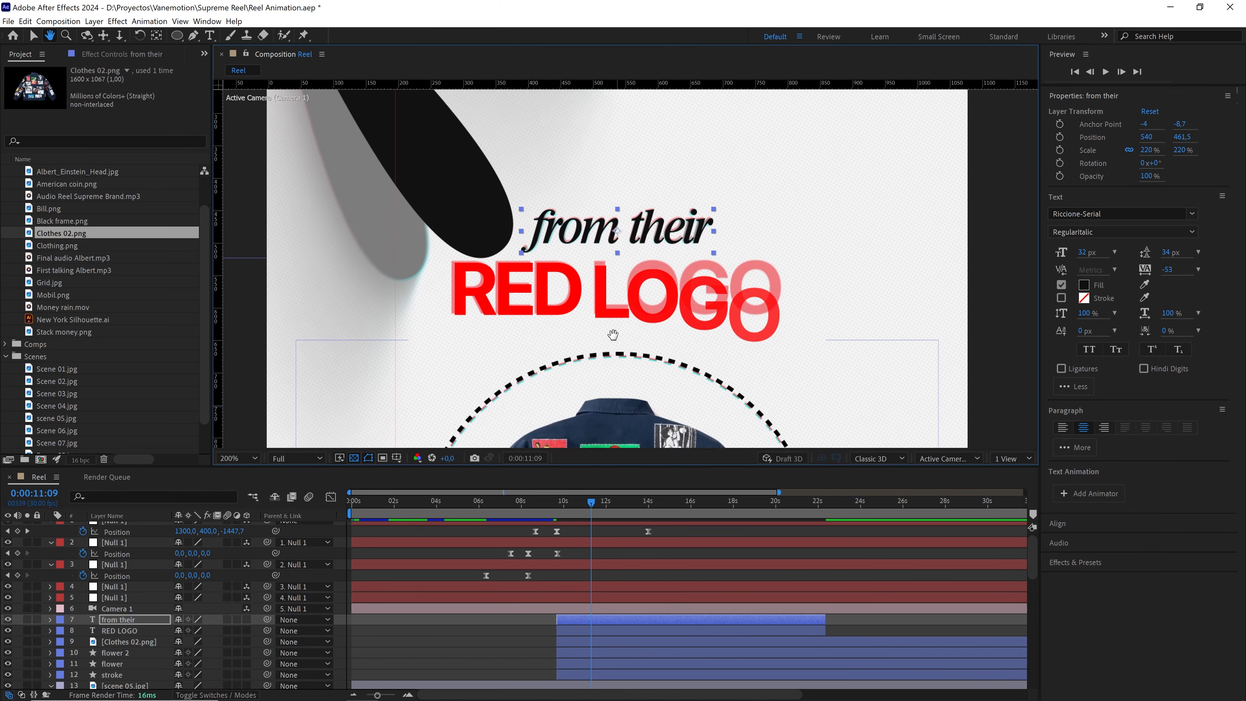
Hide the scene 05.jpg reference layer
click(547, 503)
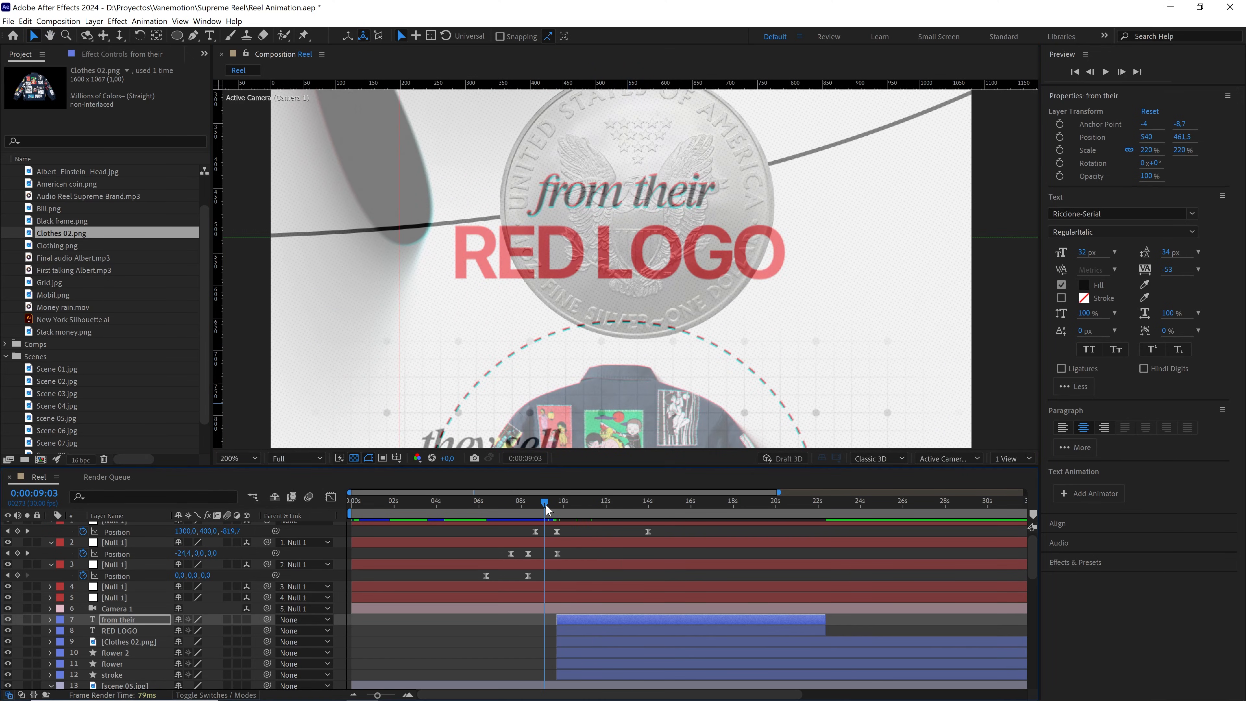
key(space)
scroll(128, 655, down, 3)
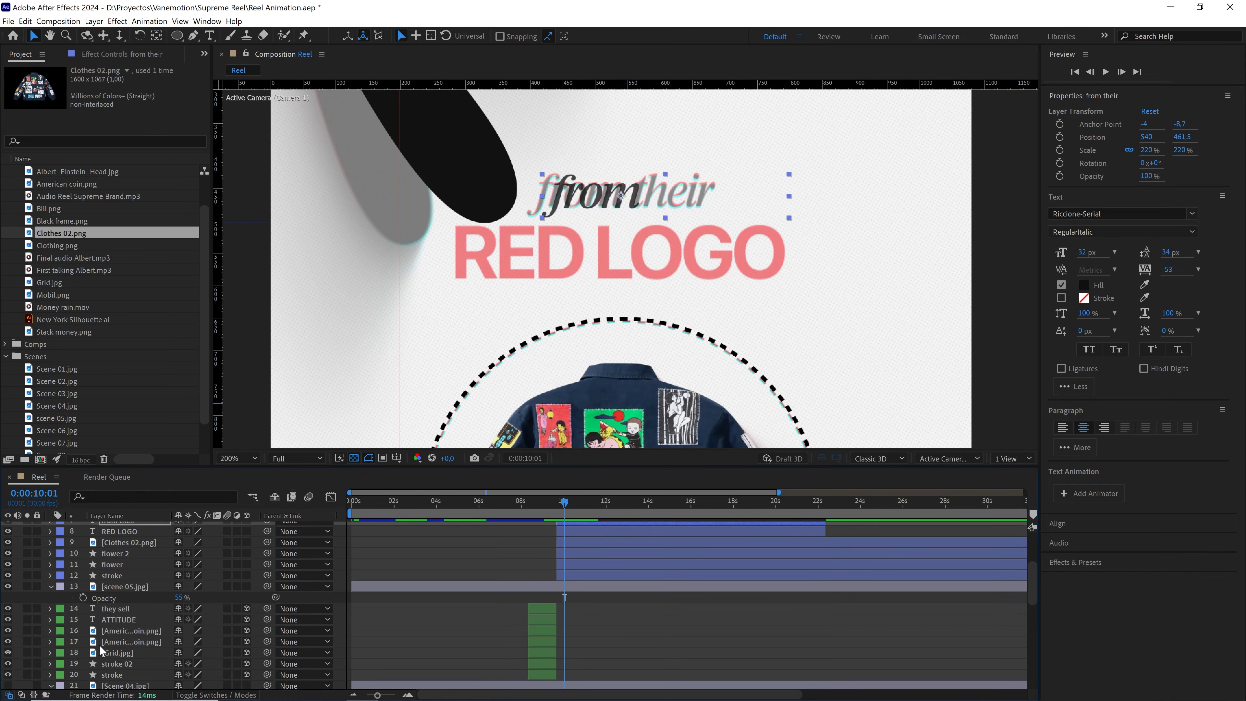
click(84, 589)
click(7, 586)
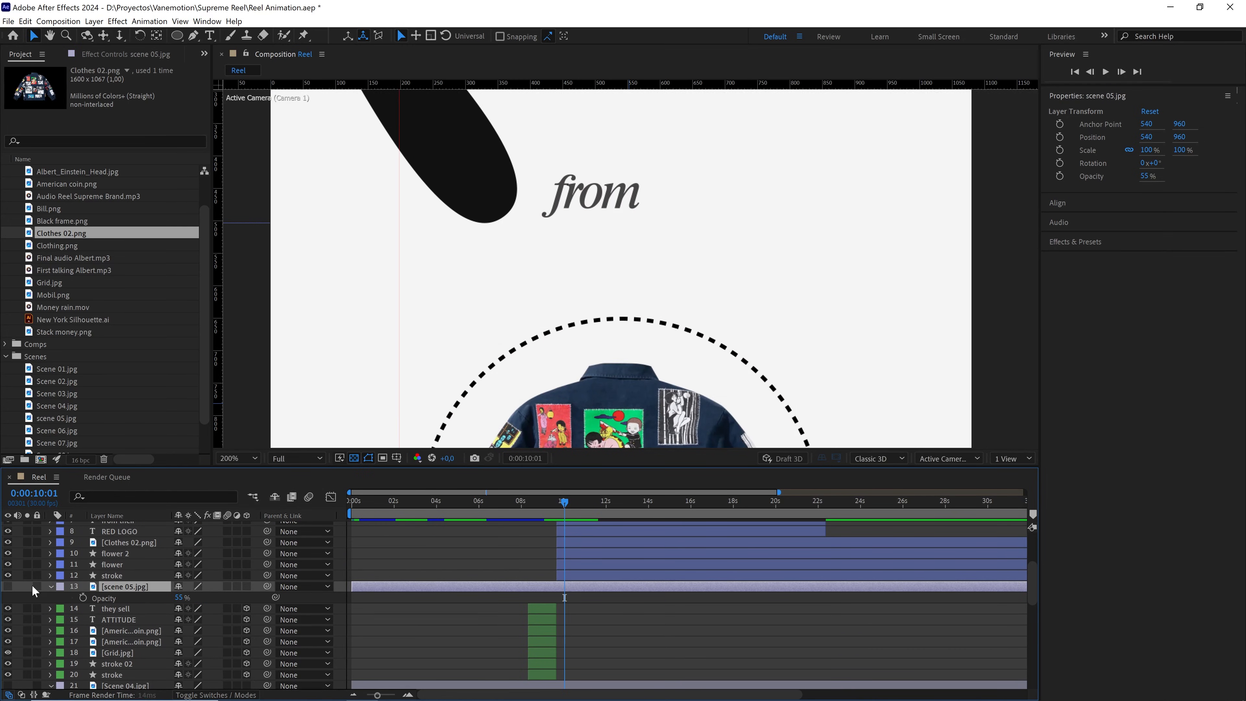
Preview the transition from the ATTITUDE scene into the jacket scene and examine the timing of the new text animations
drag(554, 504, 540, 506)
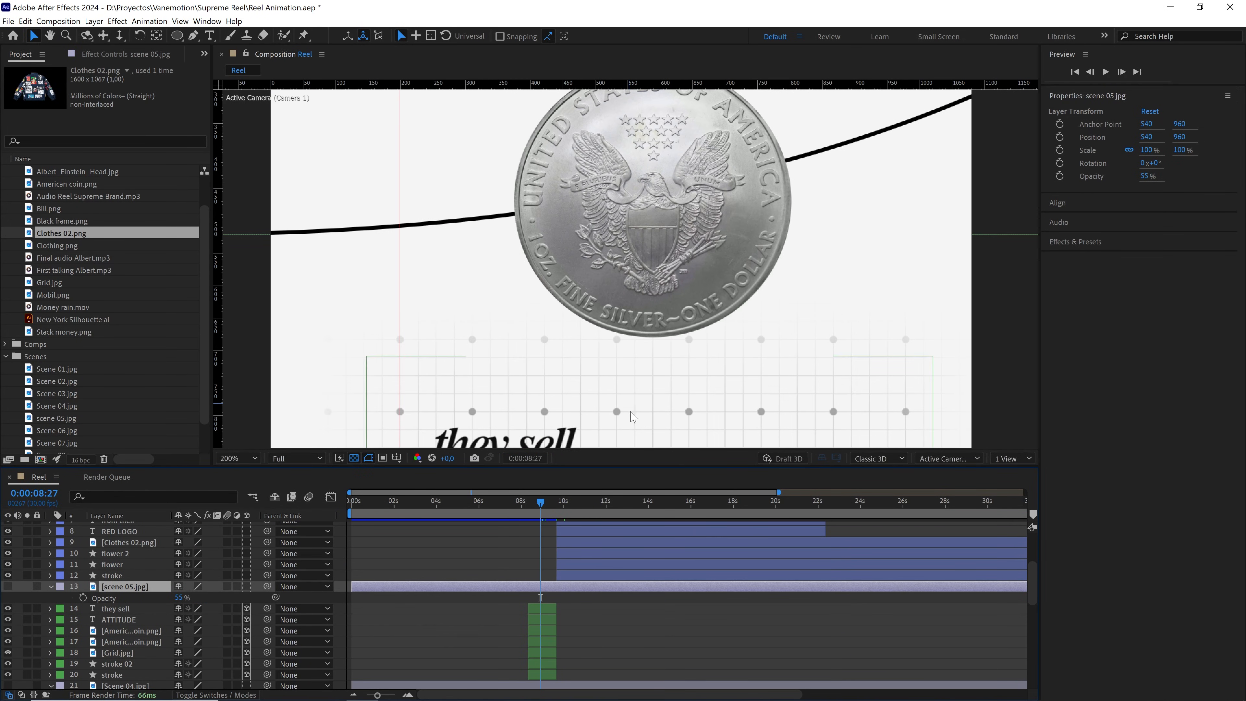
scroll(633, 415, down, 2)
drag(653, 372, 613, 363)
key(v)
key(space)
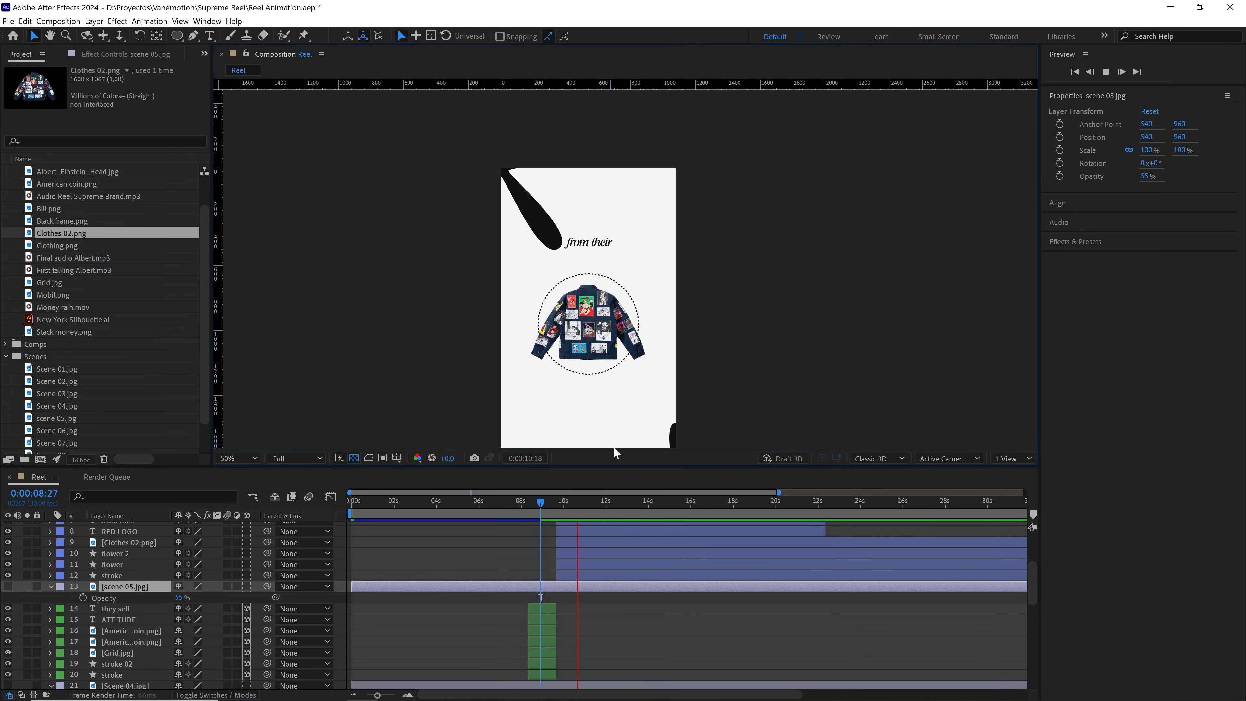
key(space)
click(549, 505)
key(space)
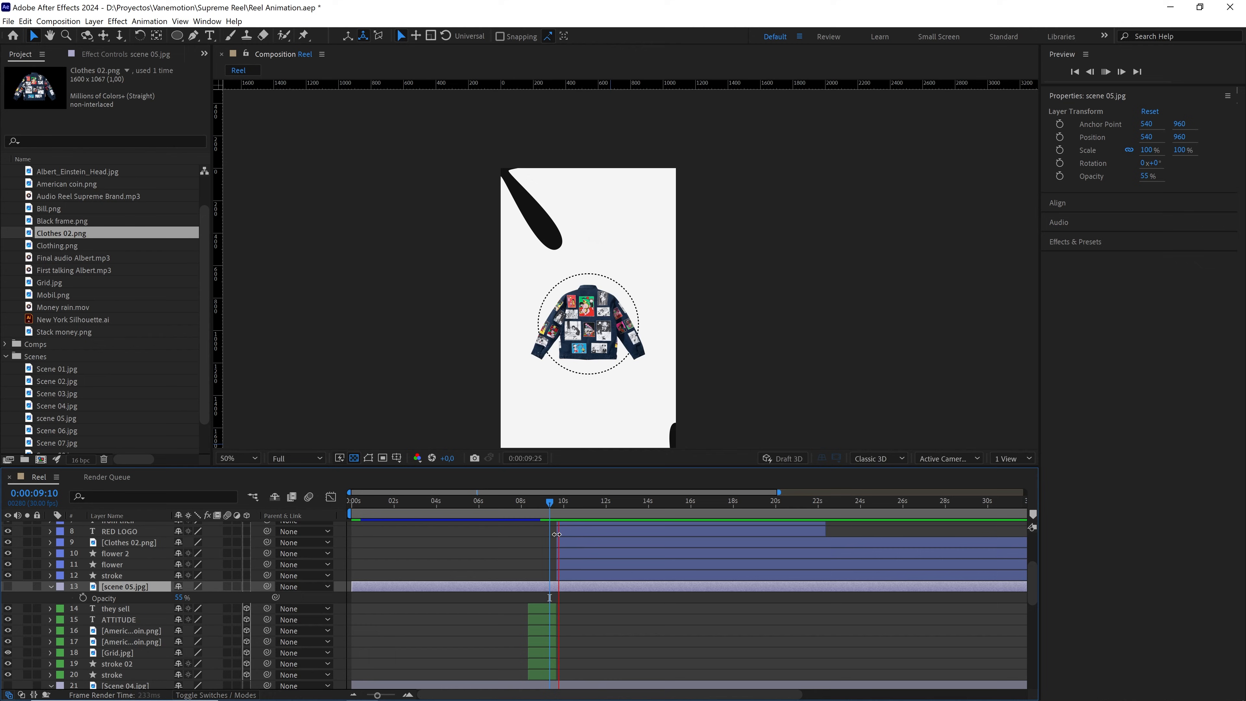
key(space)
Show the "from their" layer's keyframes and move its last Range Selector Offset keyframe earlier, to 0:00:10:02
scroll(540, 550, up, 3)
click(129, 589)
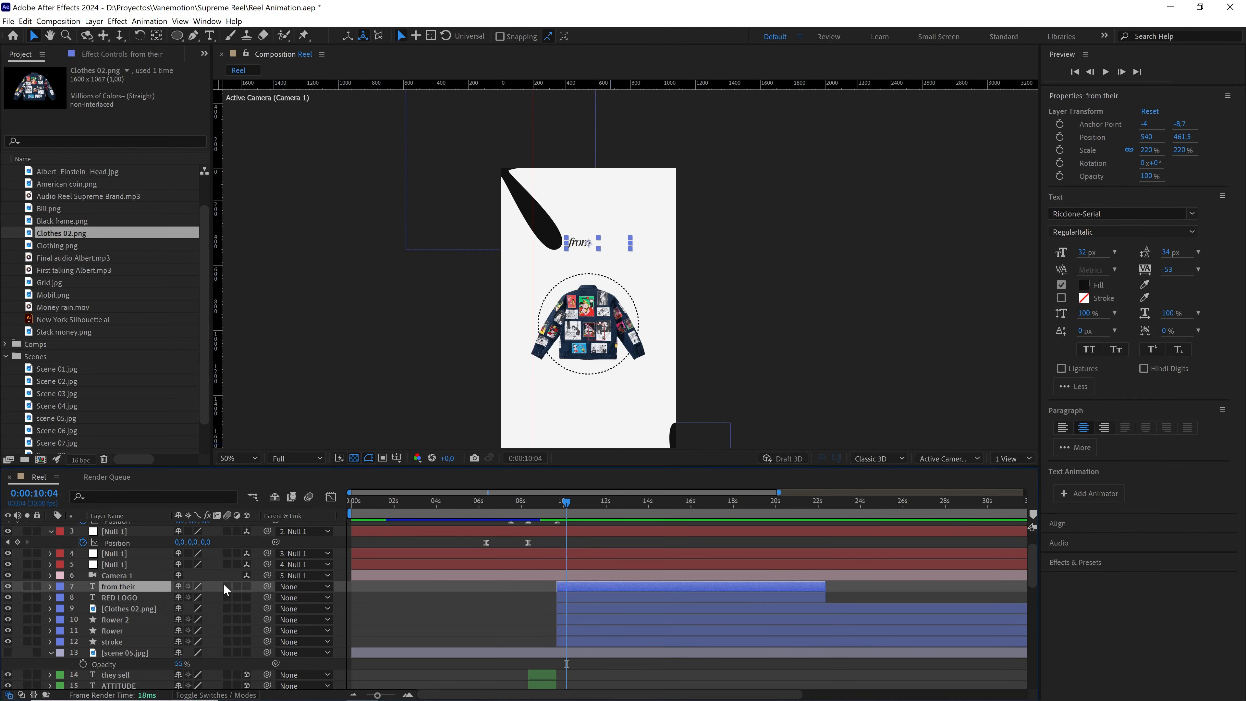
key(u)
drag(542, 500, 561, 552)
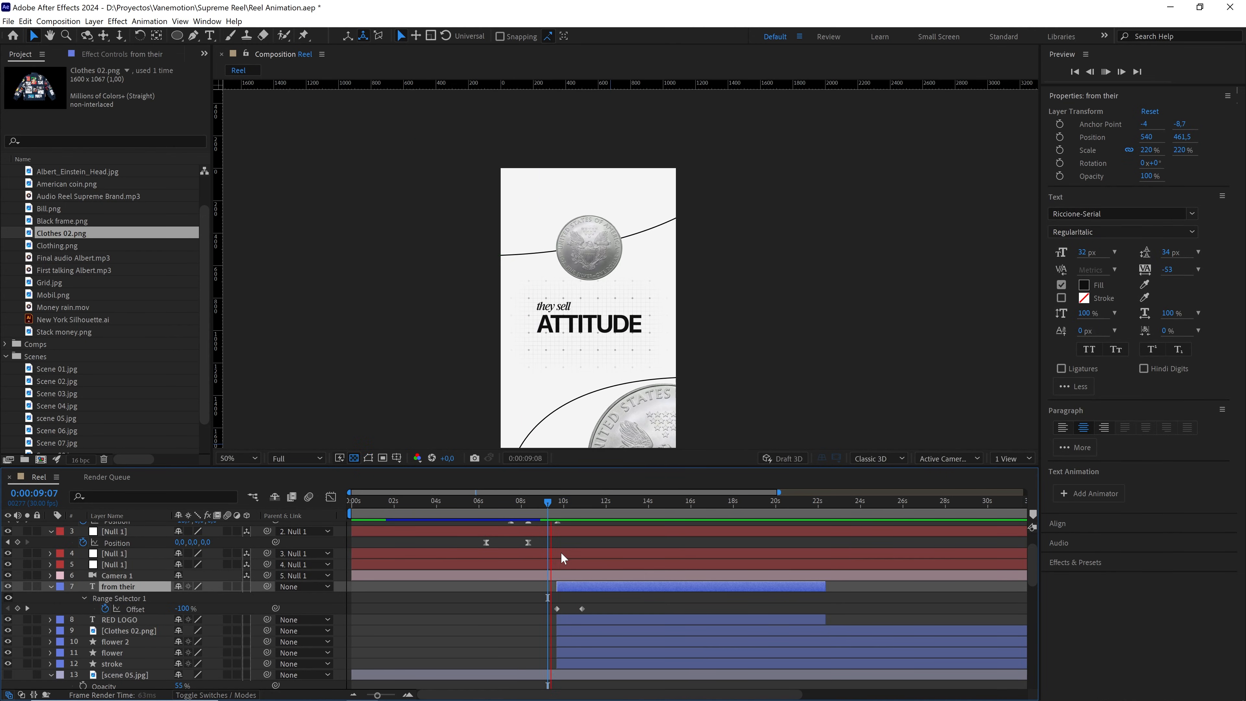
scroll(575, 594, up, 2)
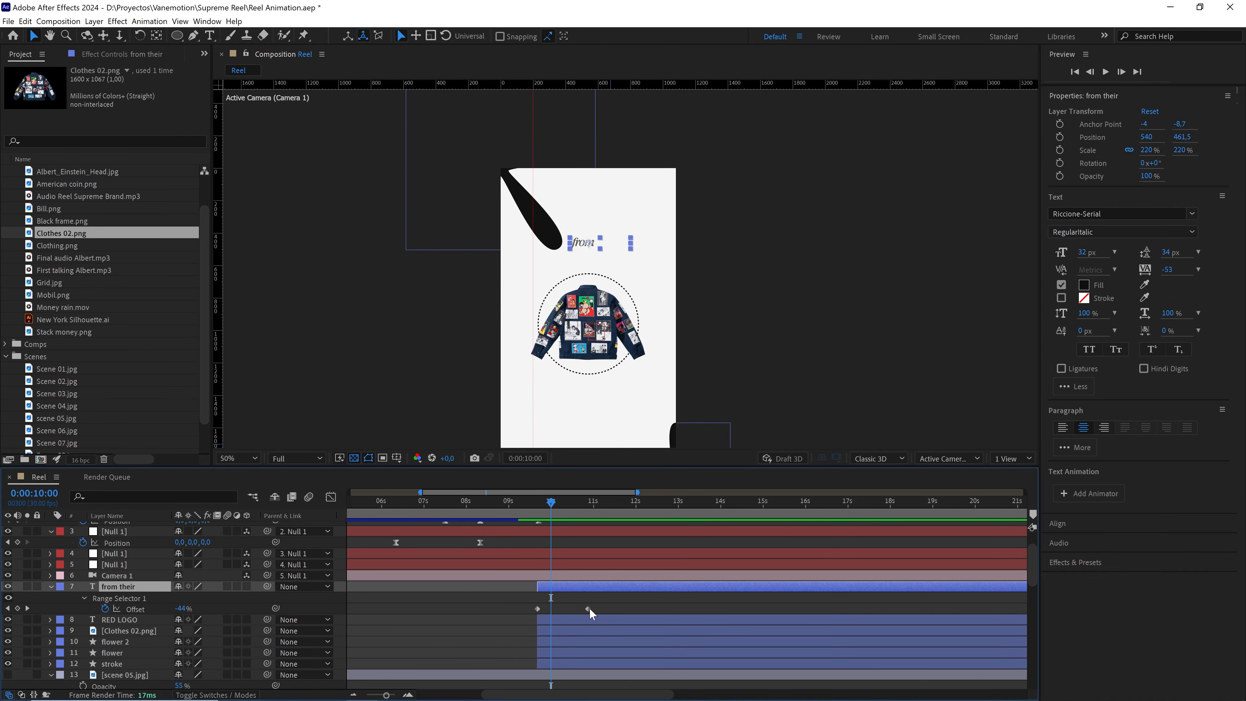
drag(589, 608, 551, 609)
key(space)
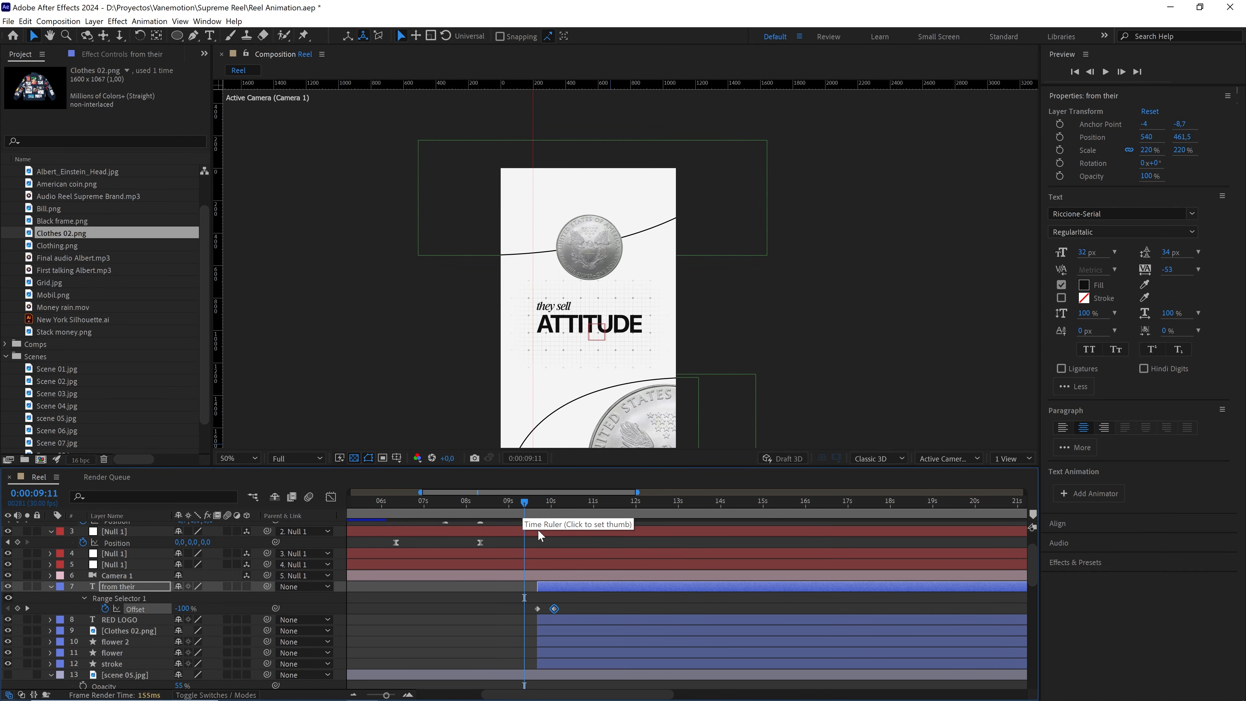
click(537, 501)
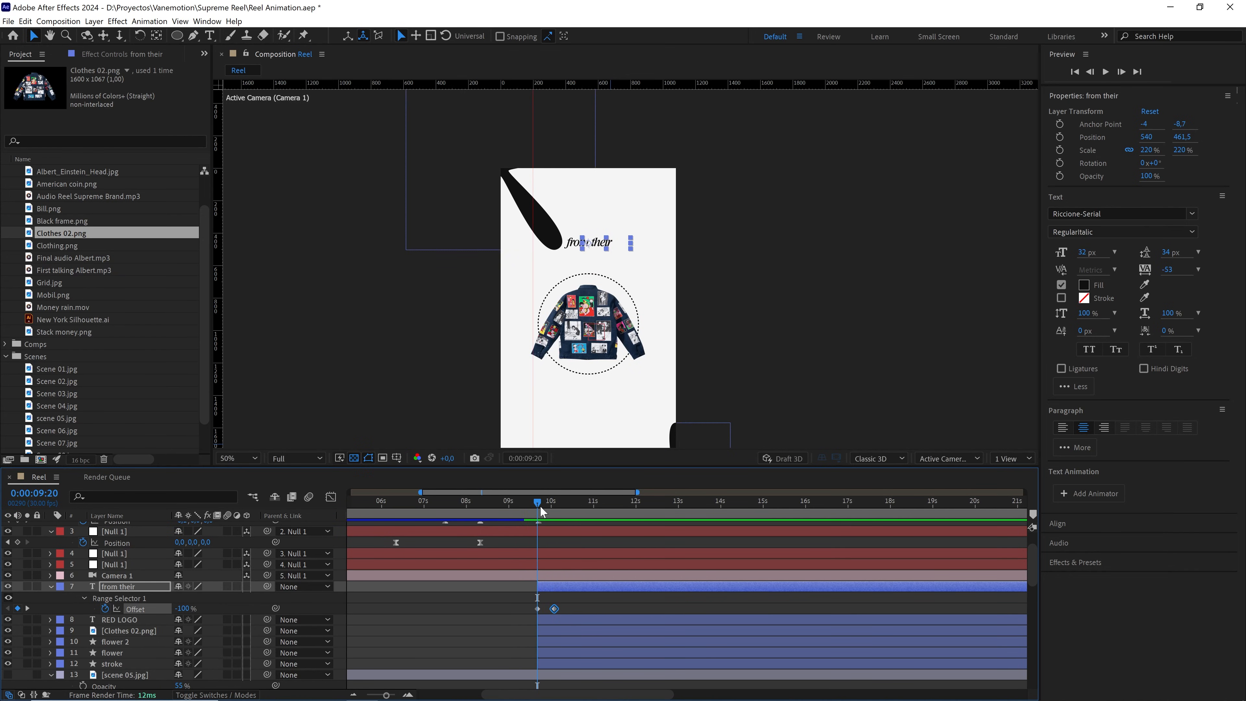
key(space)
key(k)
Show the RED LOGO layer's keyframes and shift both Range Selector Offset keyframes earlier so they begin at about 0:00:10:00
click(133, 619)
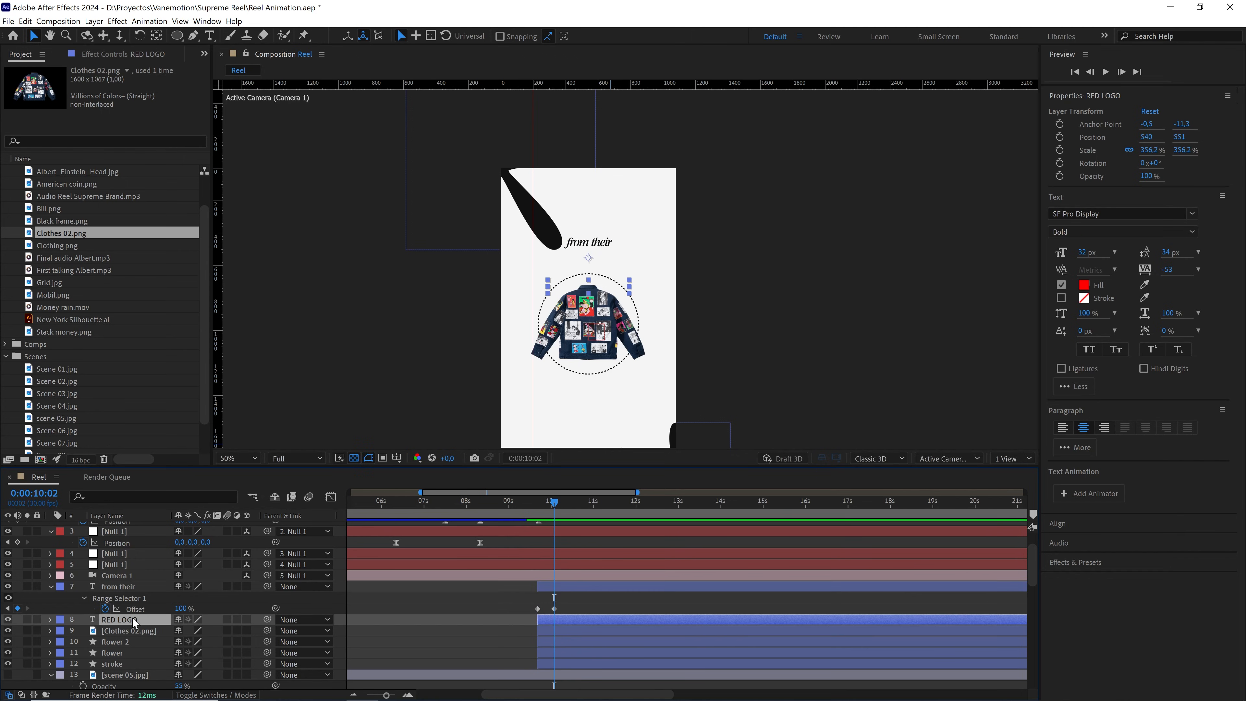
key(u)
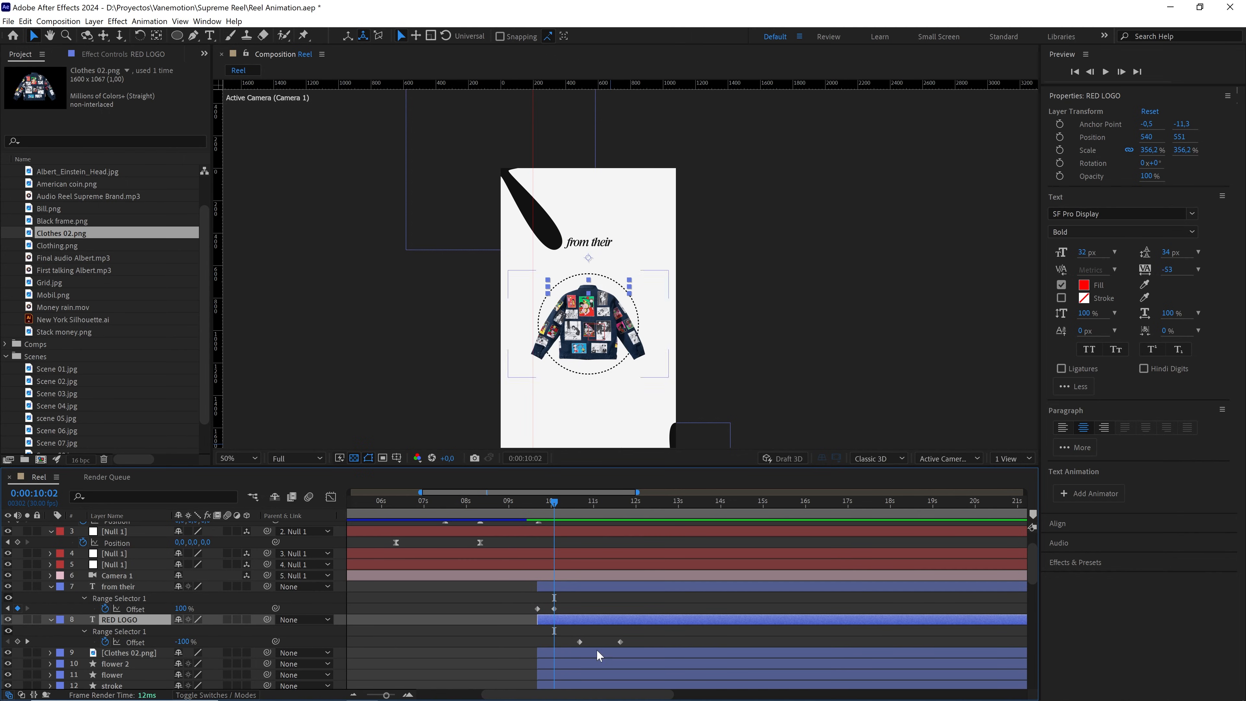
drag(639, 635, 544, 644)
click(524, 512)
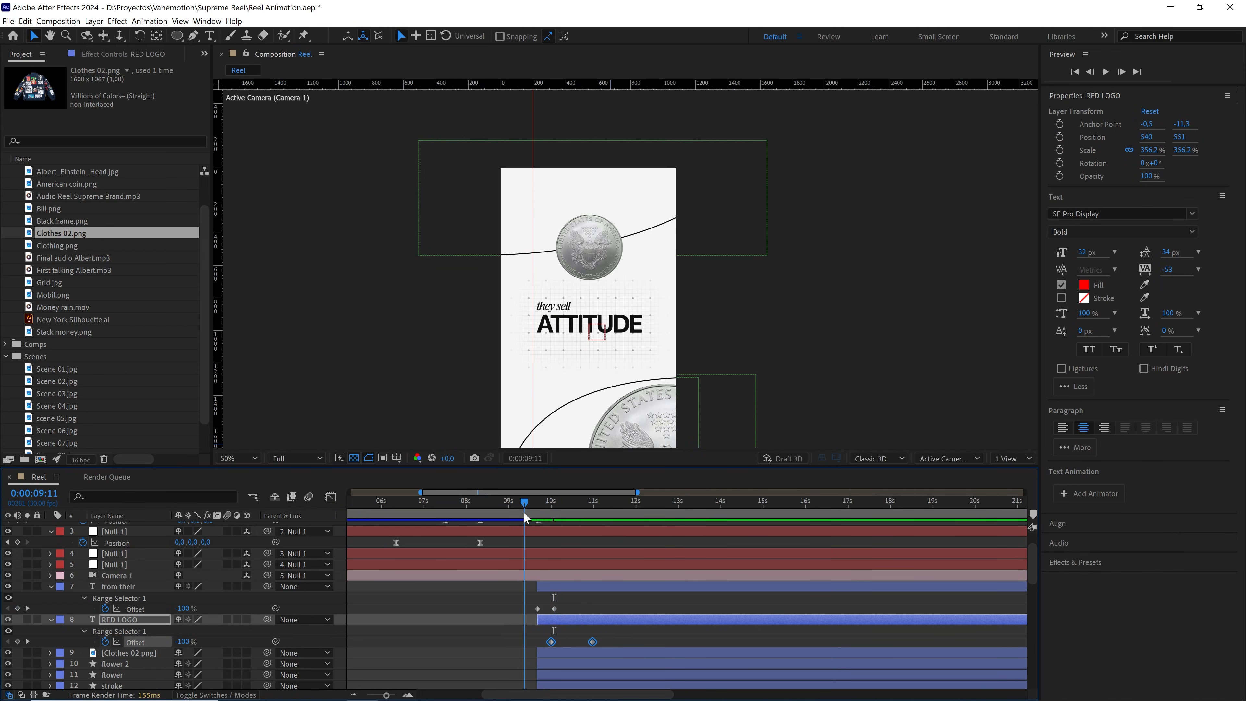
Move the RED LOGO layer's last Range Selector Offset keyframe earlier, to about 0:00:10:20, and preview the faster text animation
key(space)
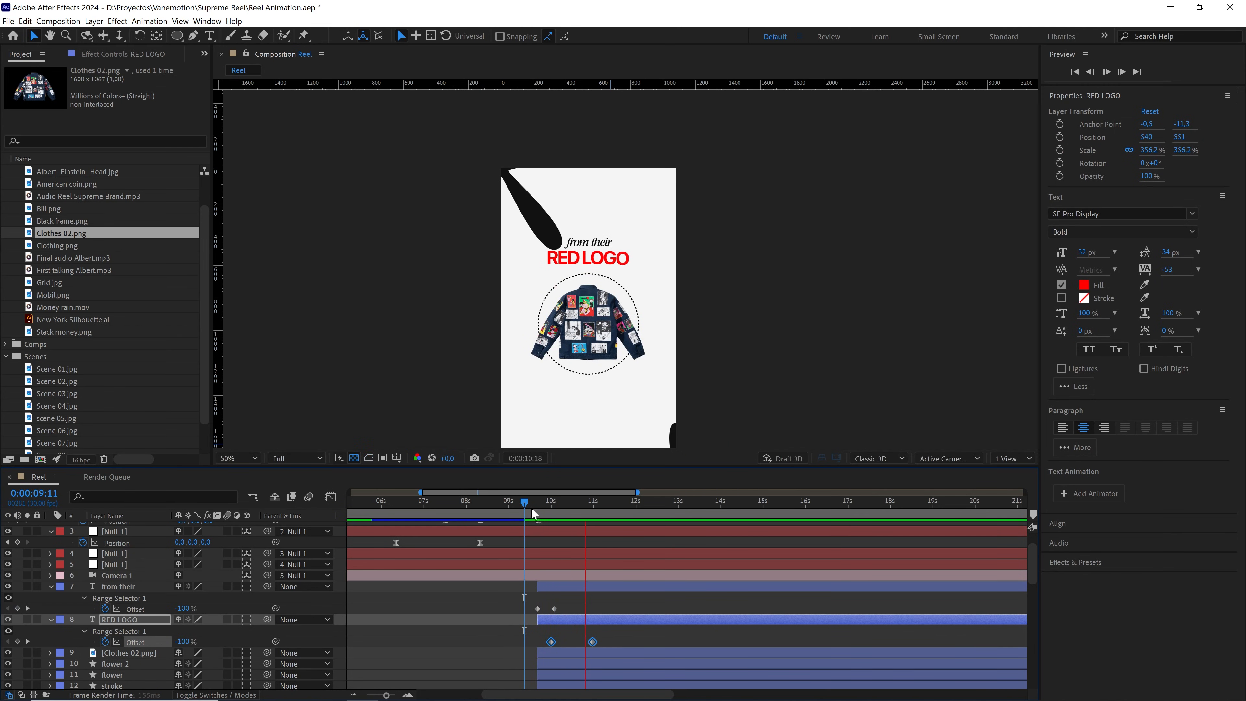
click(533, 502)
key(space)
key(space)
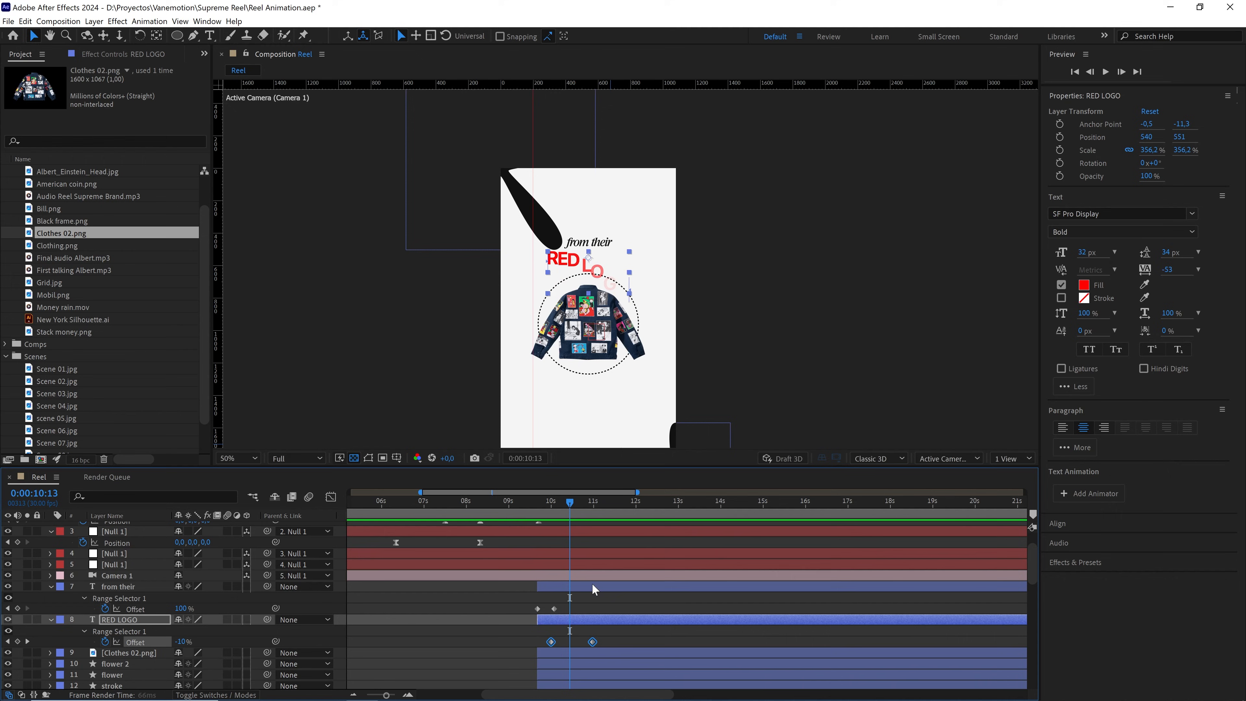
drag(592, 642, 579, 644)
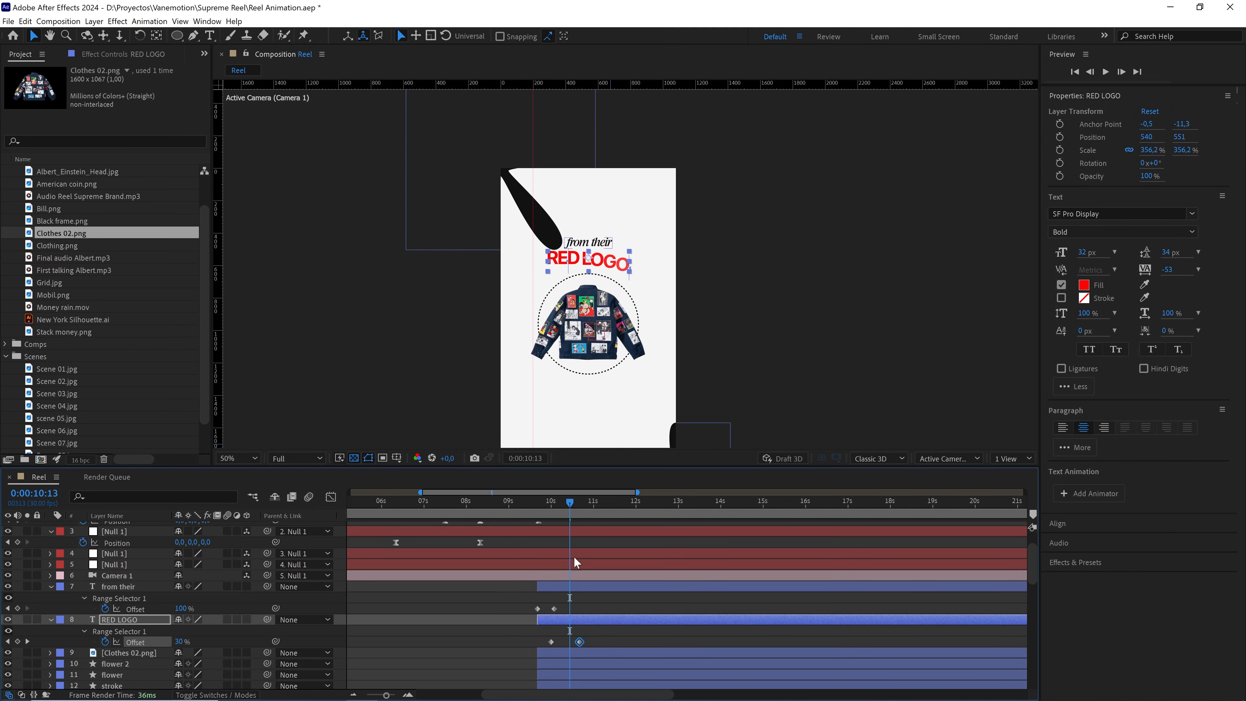
drag(557, 507, 533, 508)
key(space)
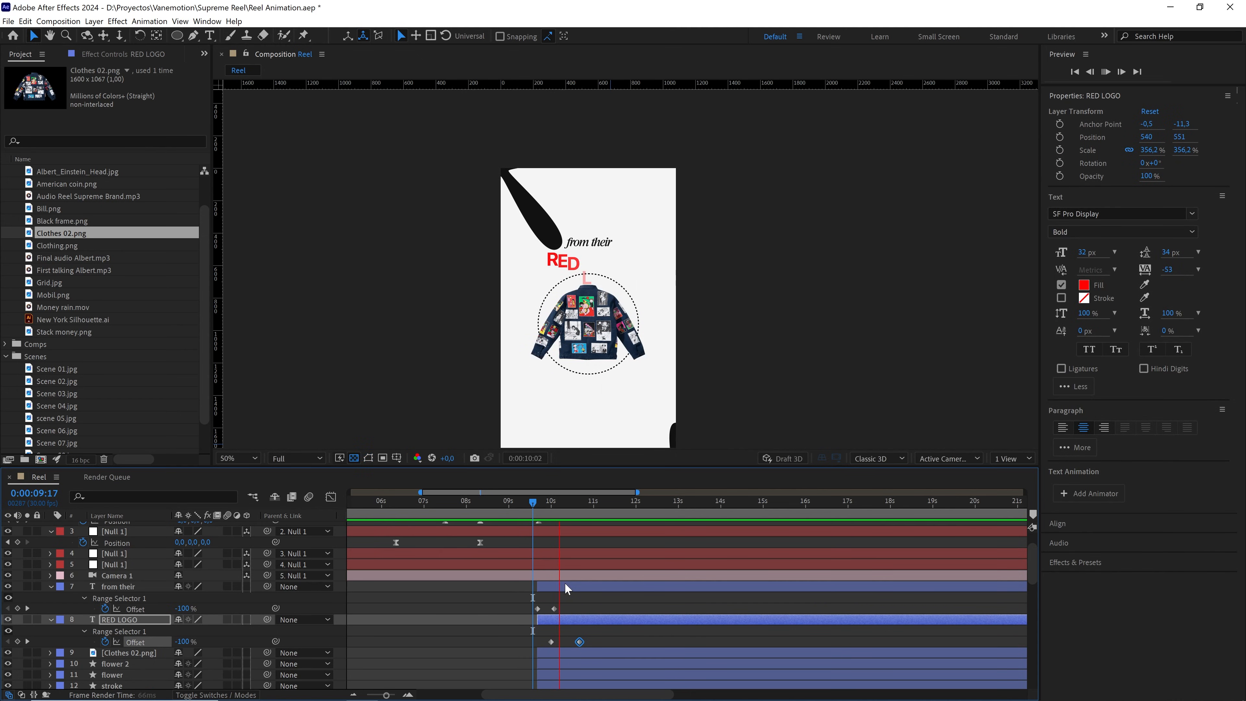
Shift both RED LOGO Offset keyframes a few frames earlier, so they begin at about 0:00:09:27, and preview the text timing
click(551, 642)
drag(551, 642, 548, 643)
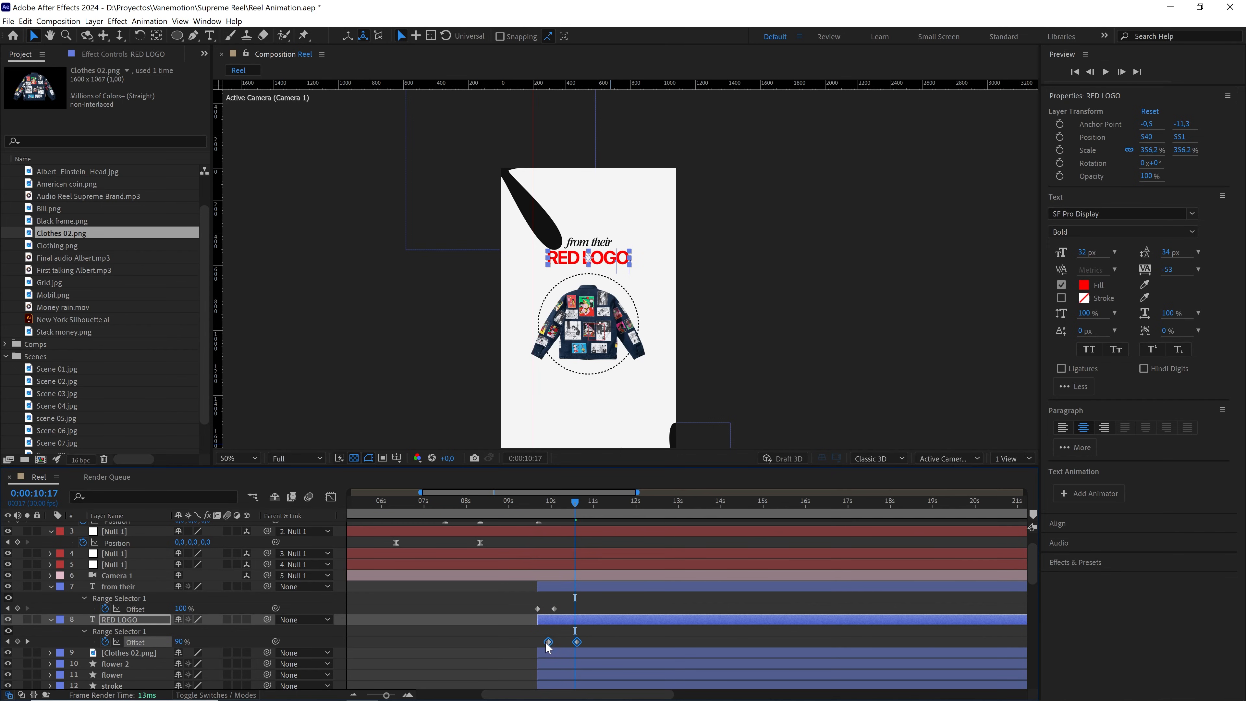
click(539, 504)
key(space)
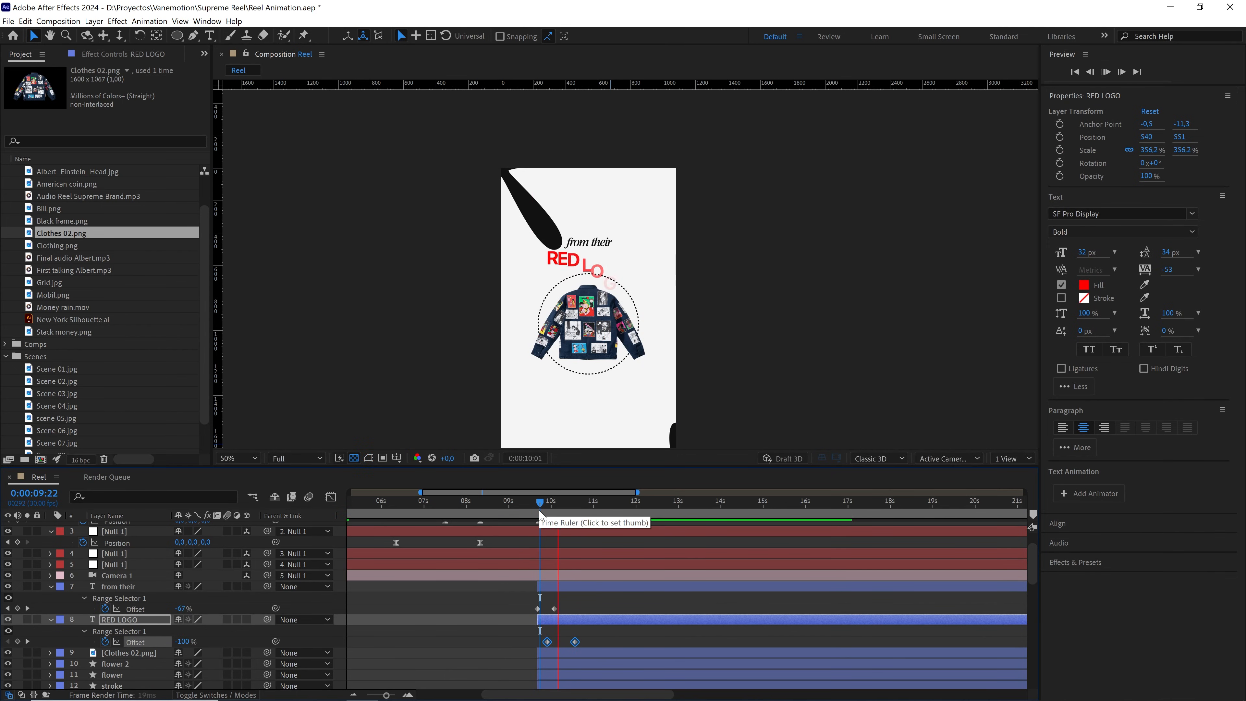
key(space)
key(space)
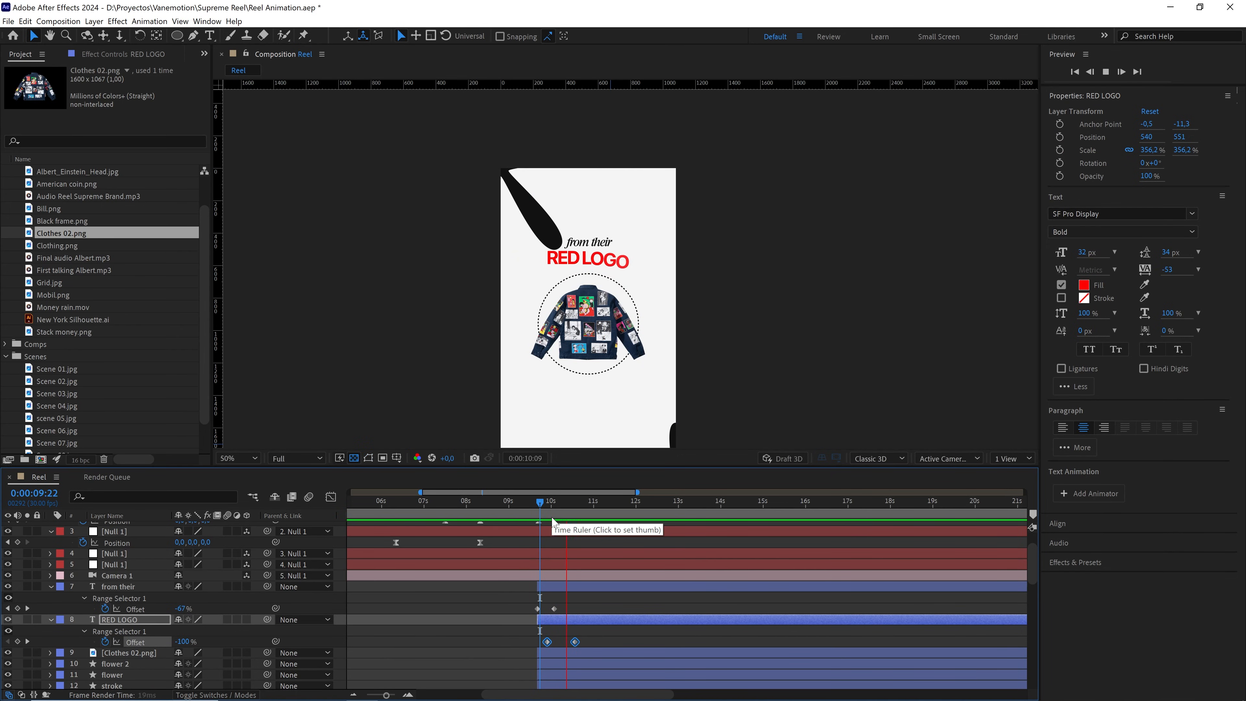
key(space)
mouse_move(535, 503)
mouse_down()
mouse_move(495, 504)
mouse_move(526, 504)
mouse_up()
key(space)
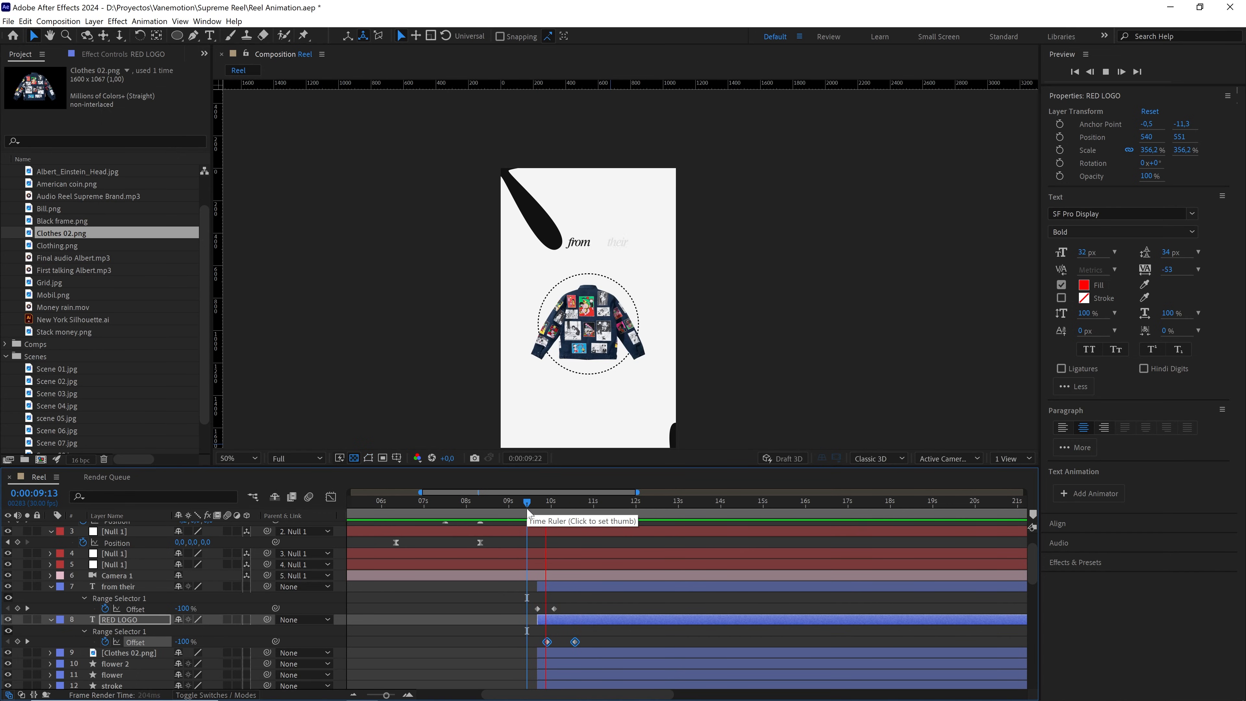
key(space)
key(period)
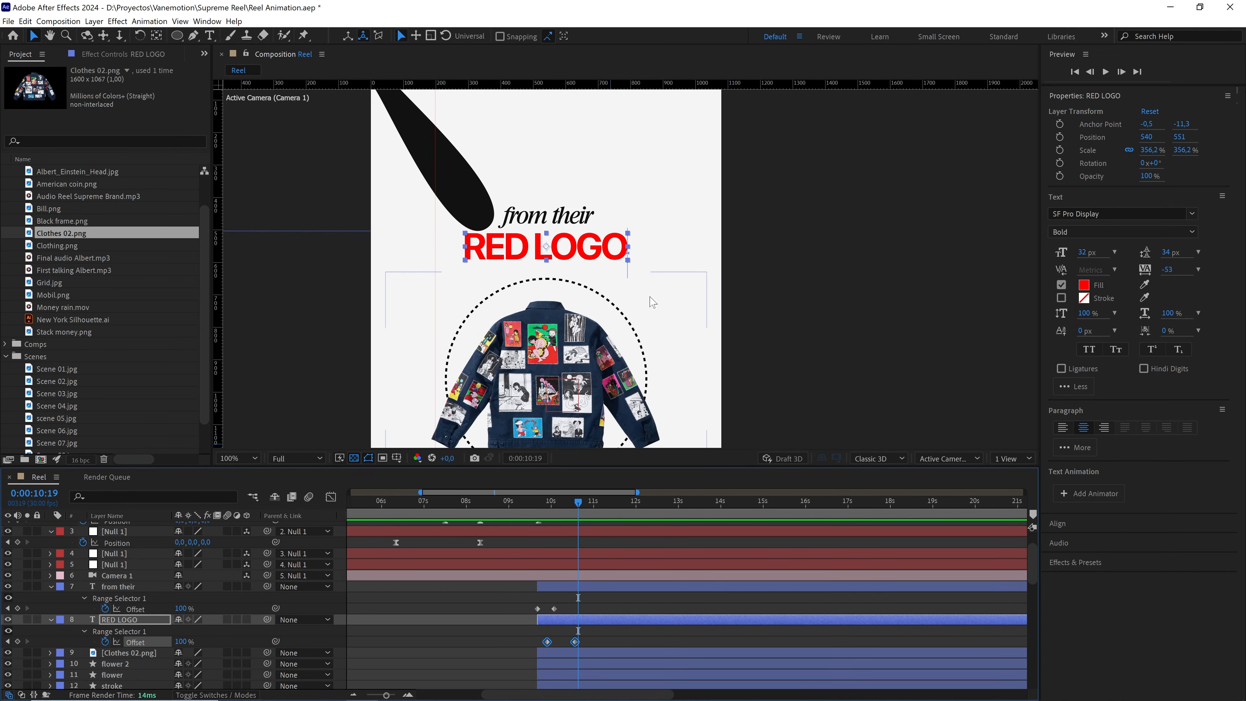
Try a horizontal Position of 78,0 in the RED LOGO layer's Animator 1 and preview the sideways letter animation
click(590, 632)
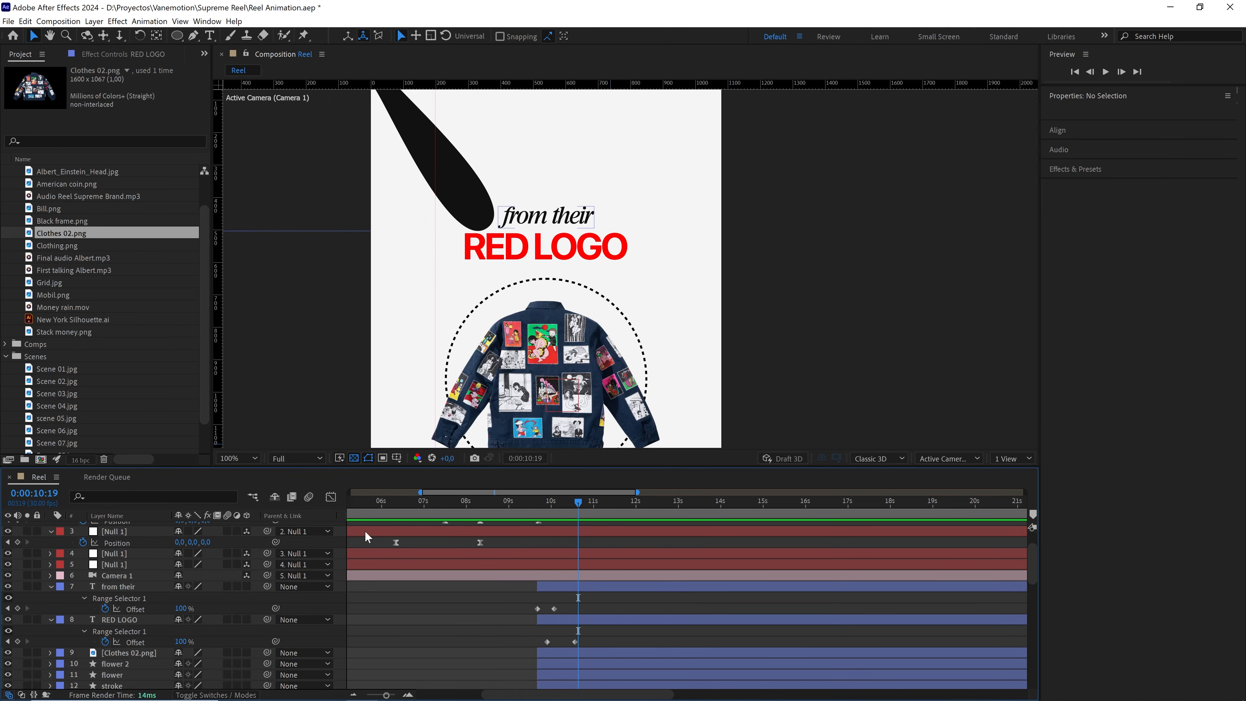
drag(579, 512, 562, 505)
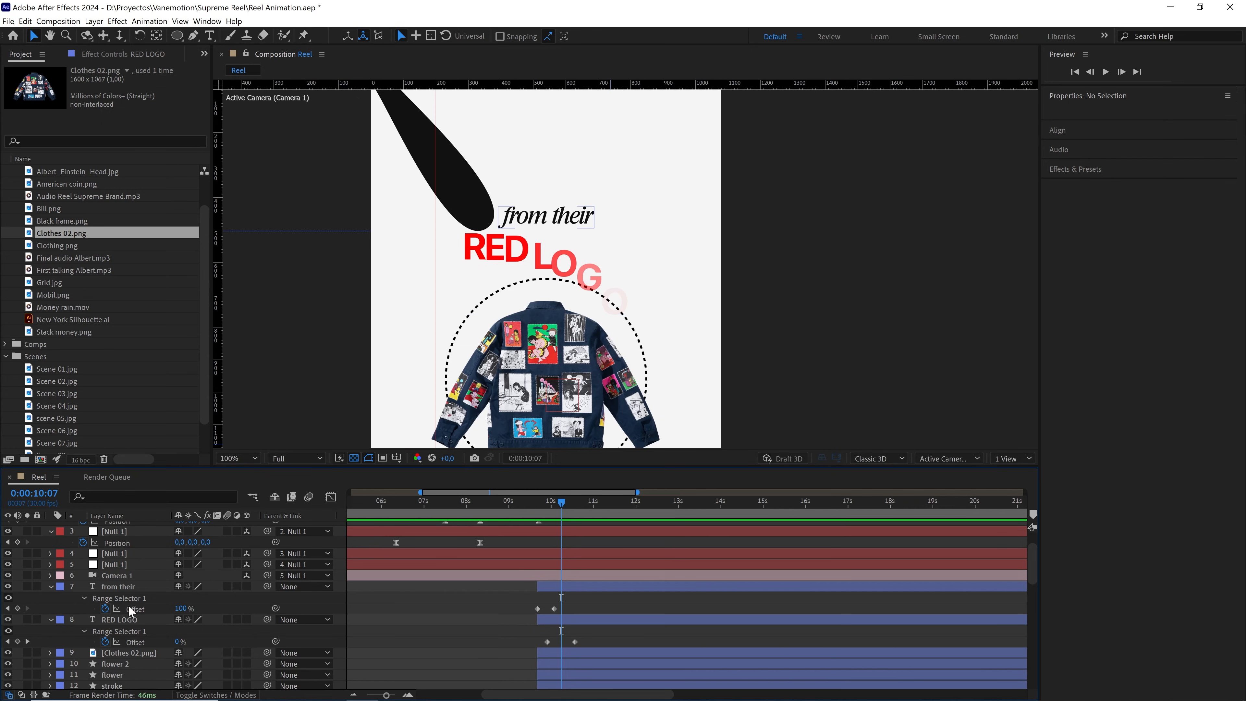
click(593, 619)
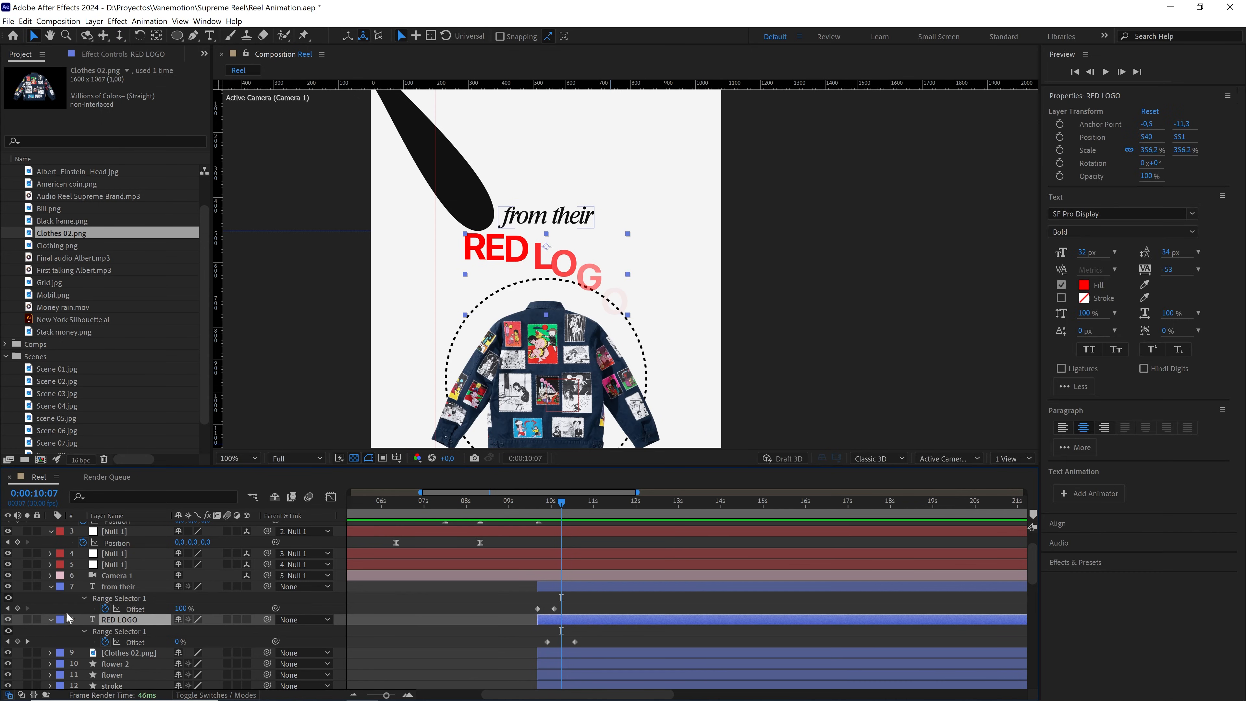
click(50, 620)
click(49, 620)
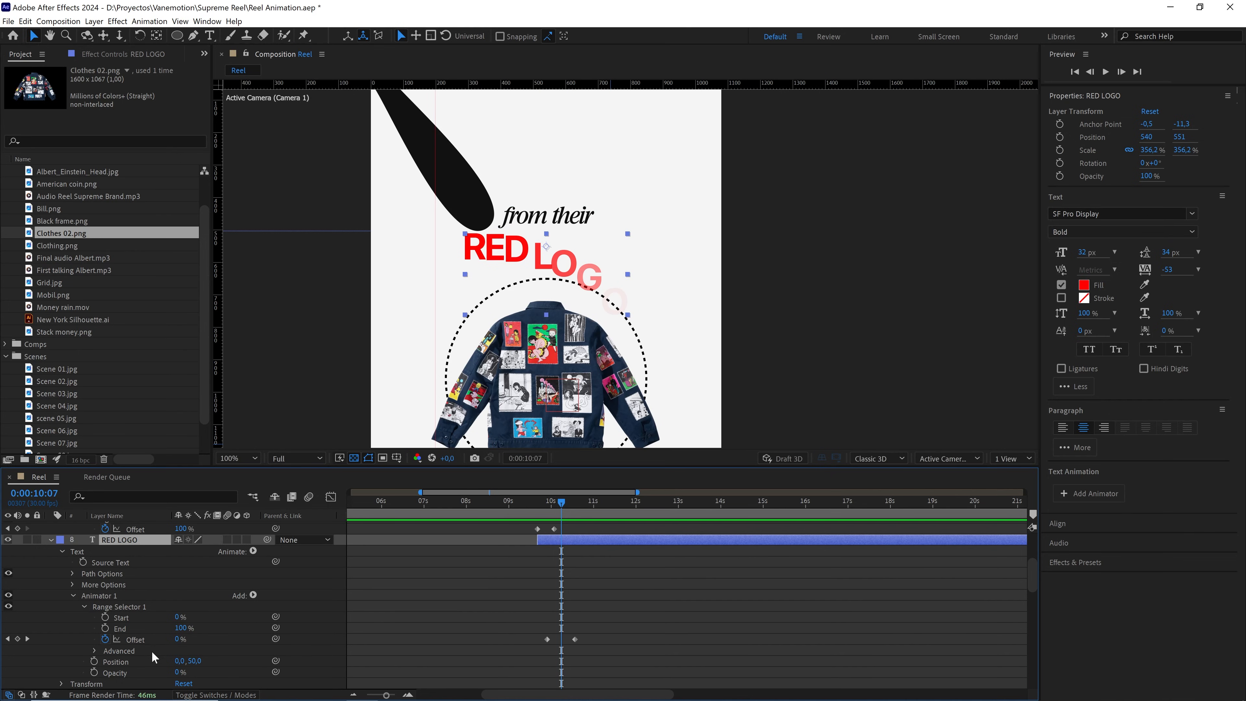
click(105, 598)
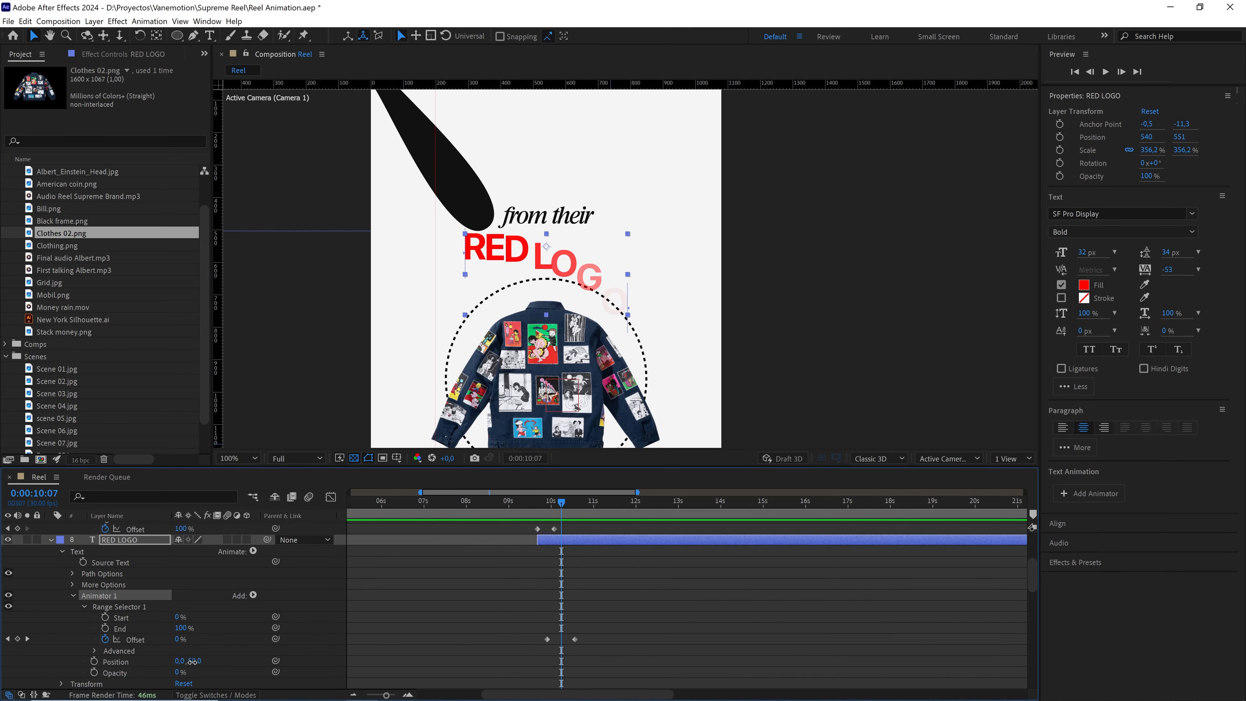
click(230, 641)
drag(180, 661, 236, 663)
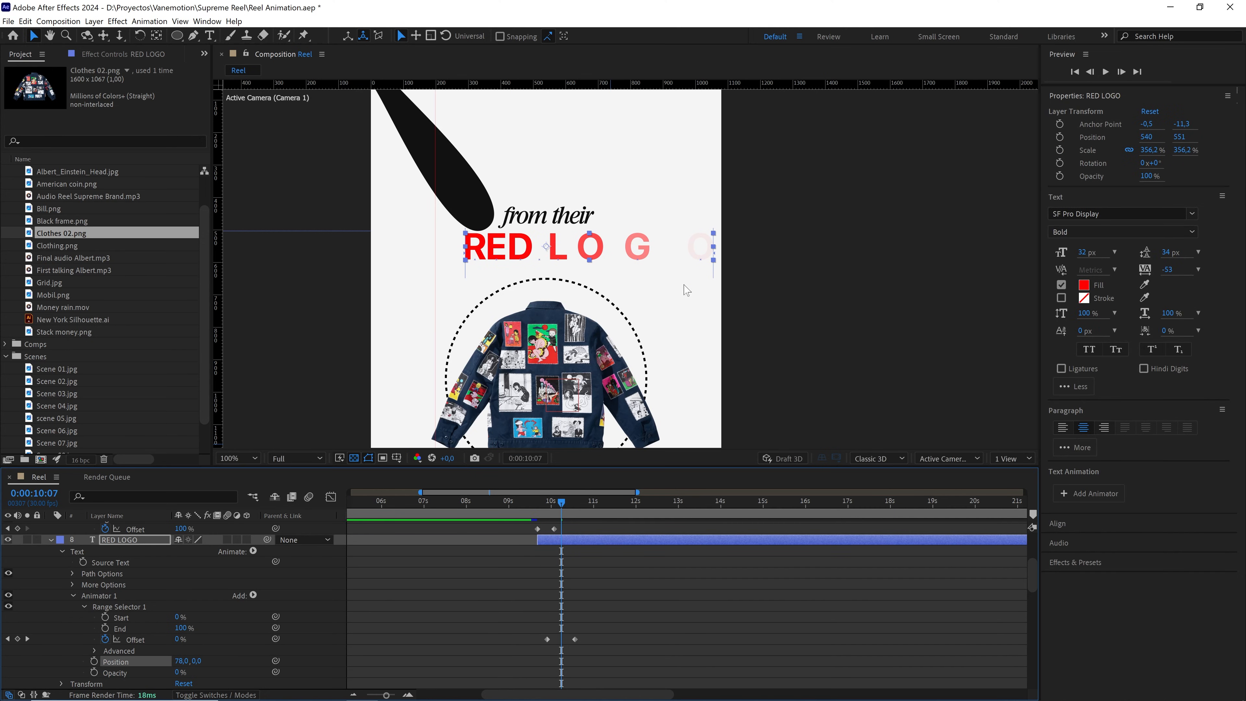
drag(573, 517, 547, 505)
key(space)
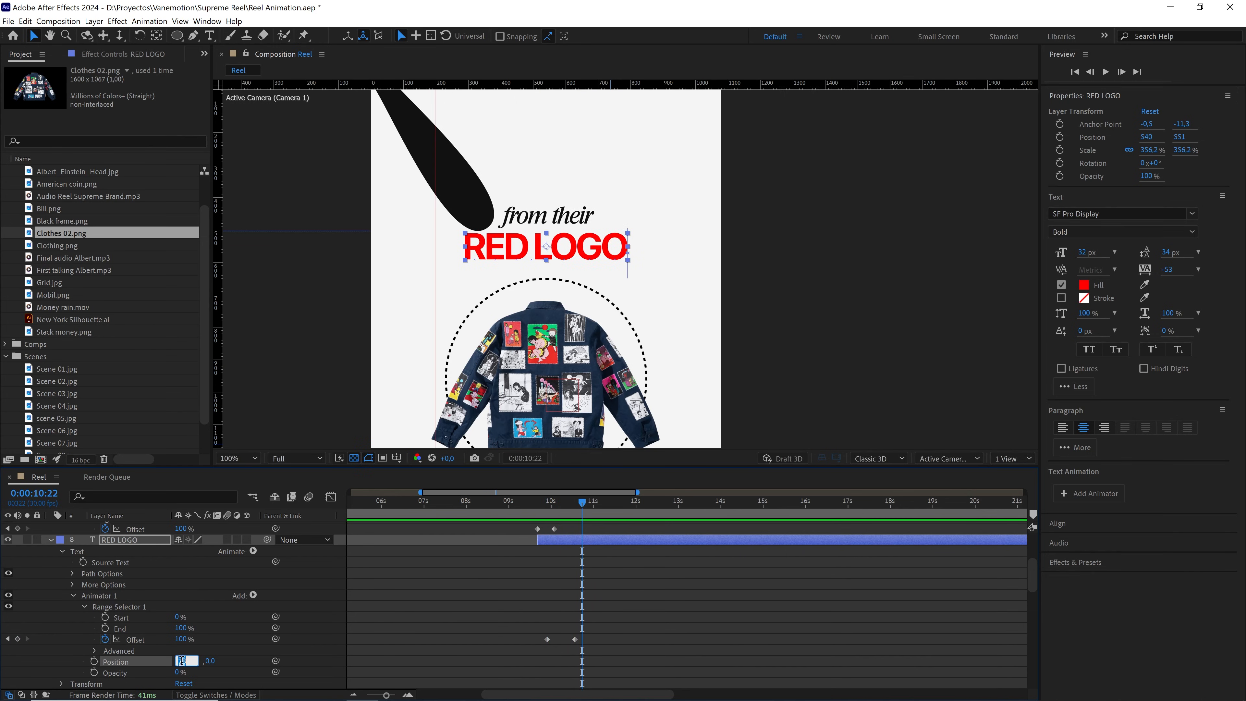
Set the RED LOGO layer's Animator 1 Position back to 0,50 and collapse the layer's properties
click(216, 647)
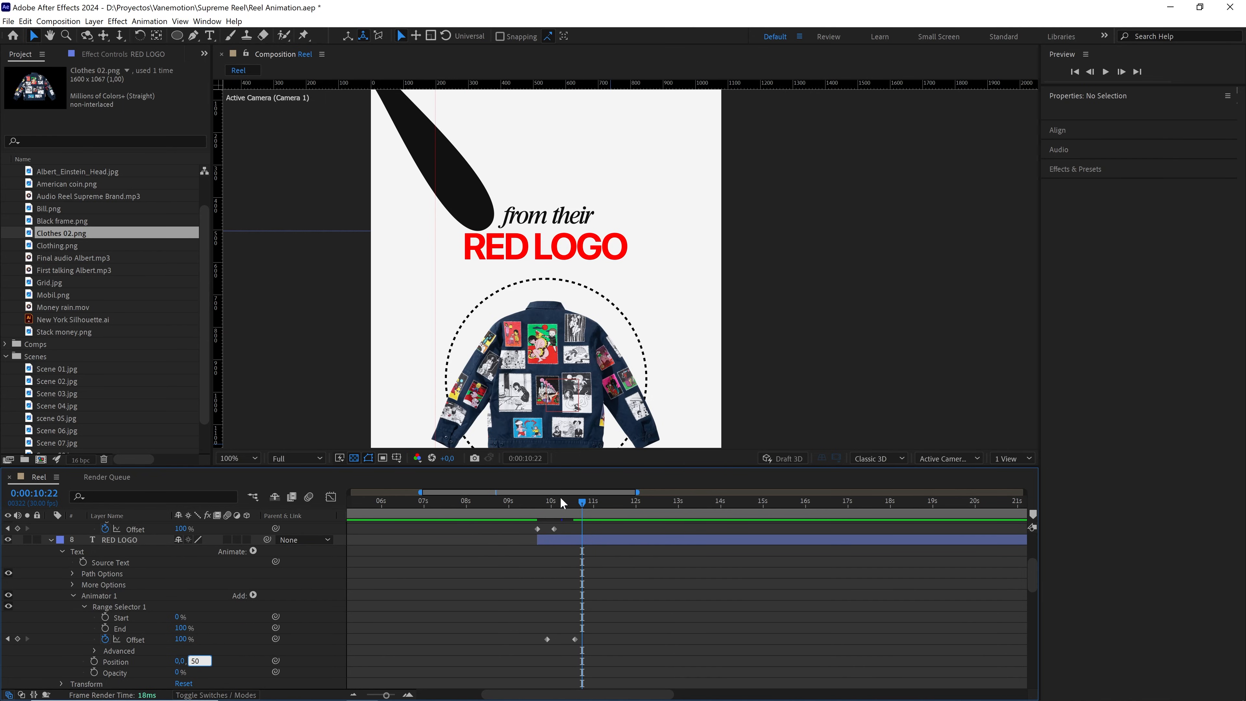
drag(574, 492, 539, 502)
drag(669, 504, 643, 516)
key(space)
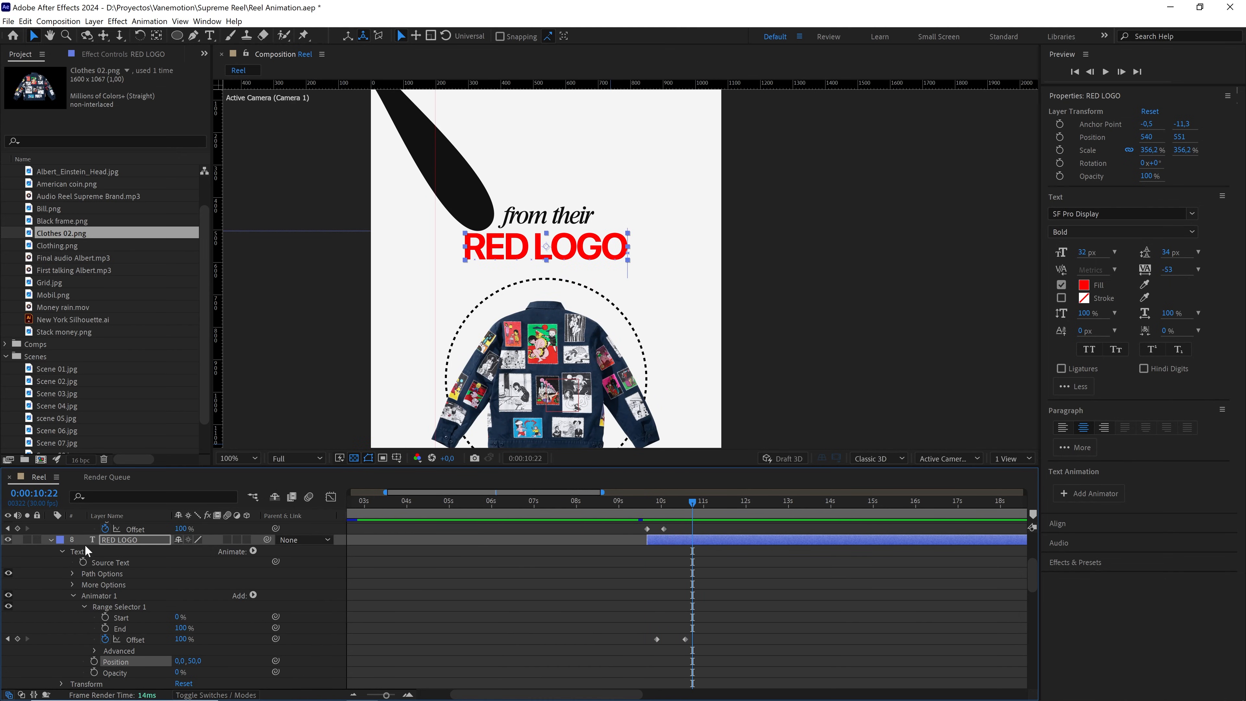
click(51, 540)
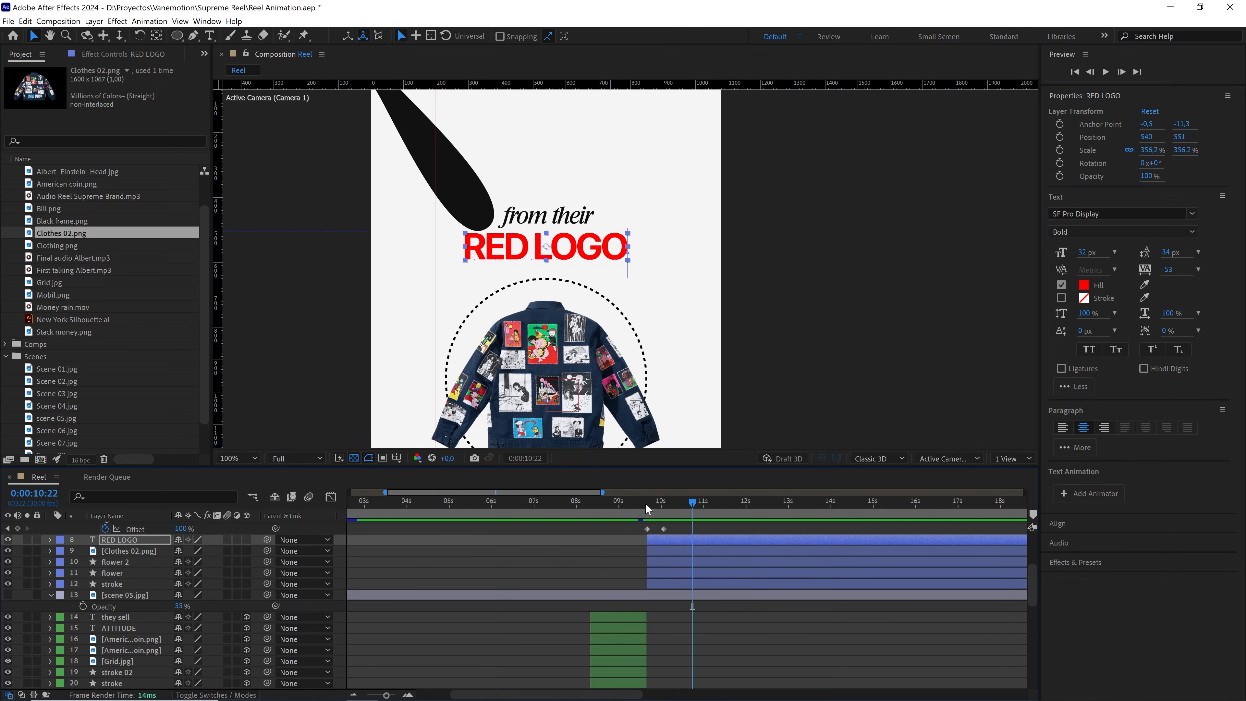
Preview the transition from the ATTITUDE scene into the jacket scene with the whole frame in view
click(636, 502)
scroll(723, 354, down, 2)
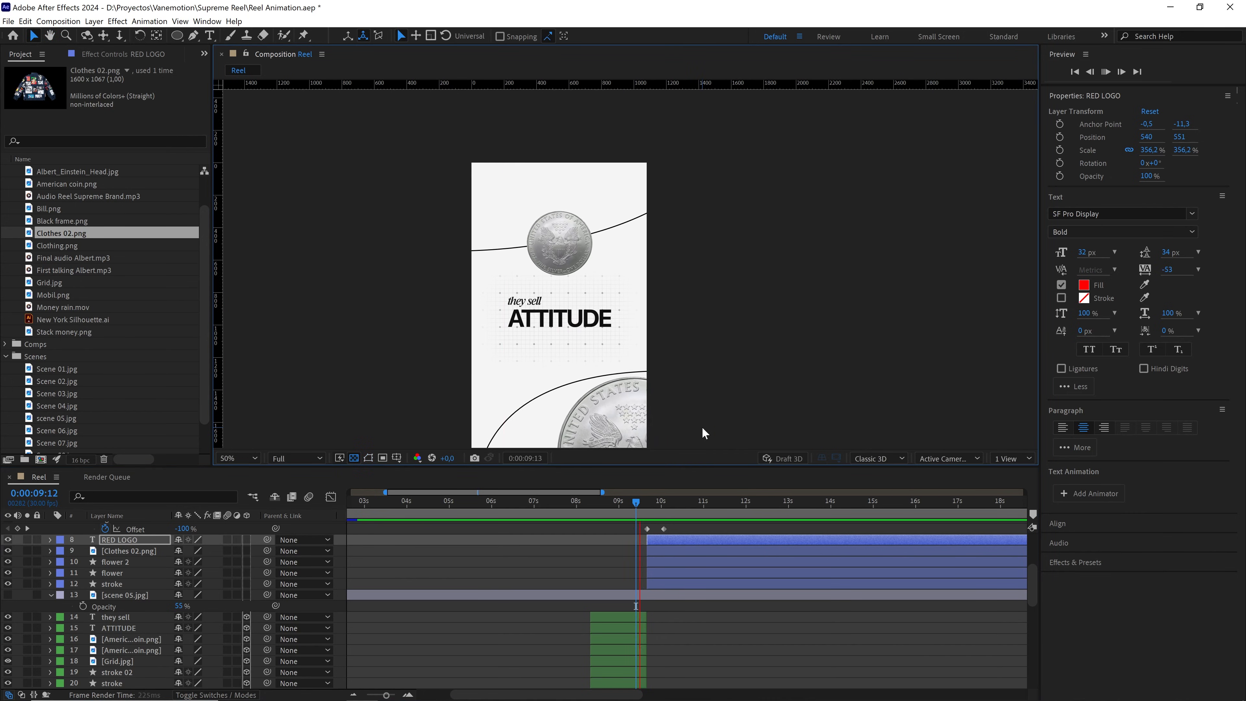
key(space)
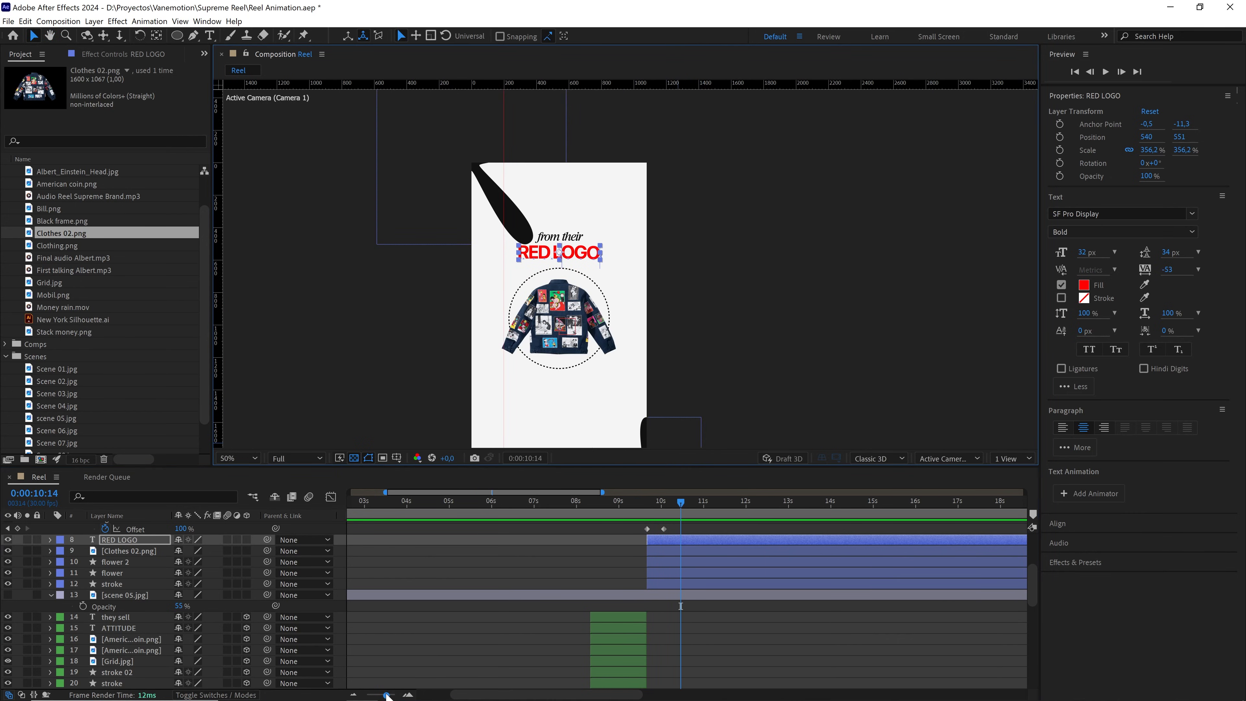
Show the scene 05.jpg reference layer again behind the jacket scene
drag(387, 696, 380, 696)
click(375, 596)
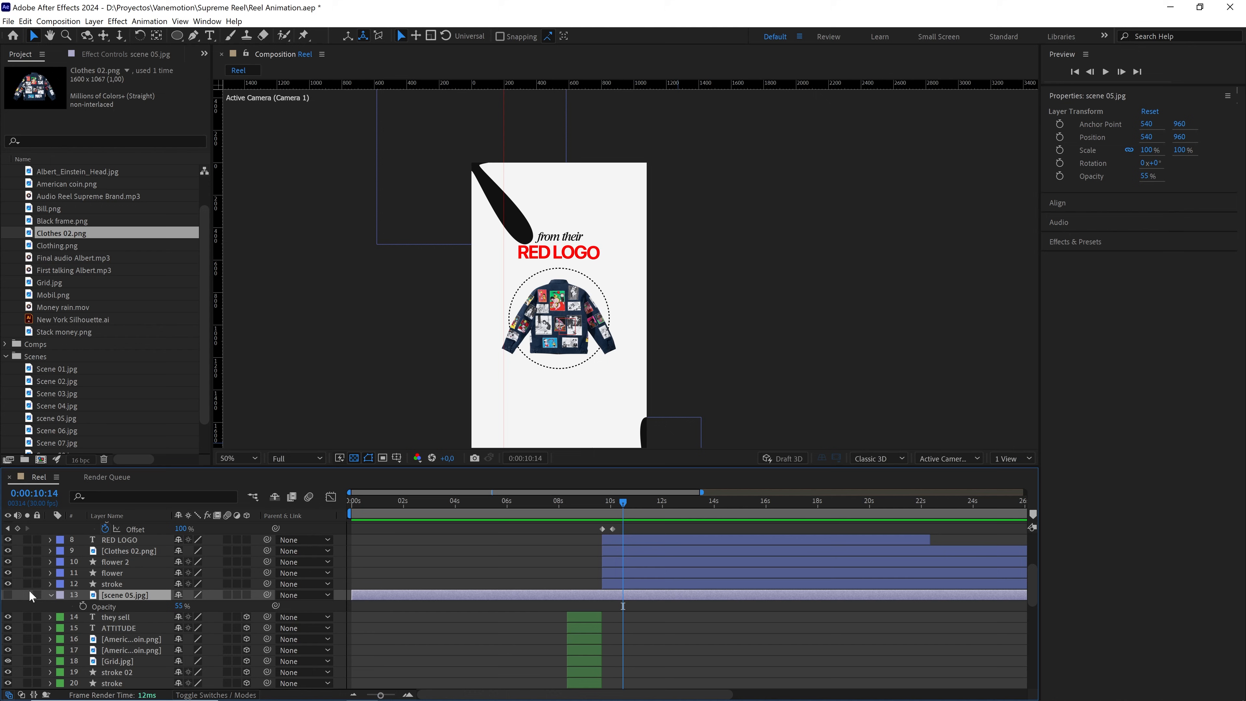
scroll(658, 299, up, 1)
drag(602, 303, 675, 162)
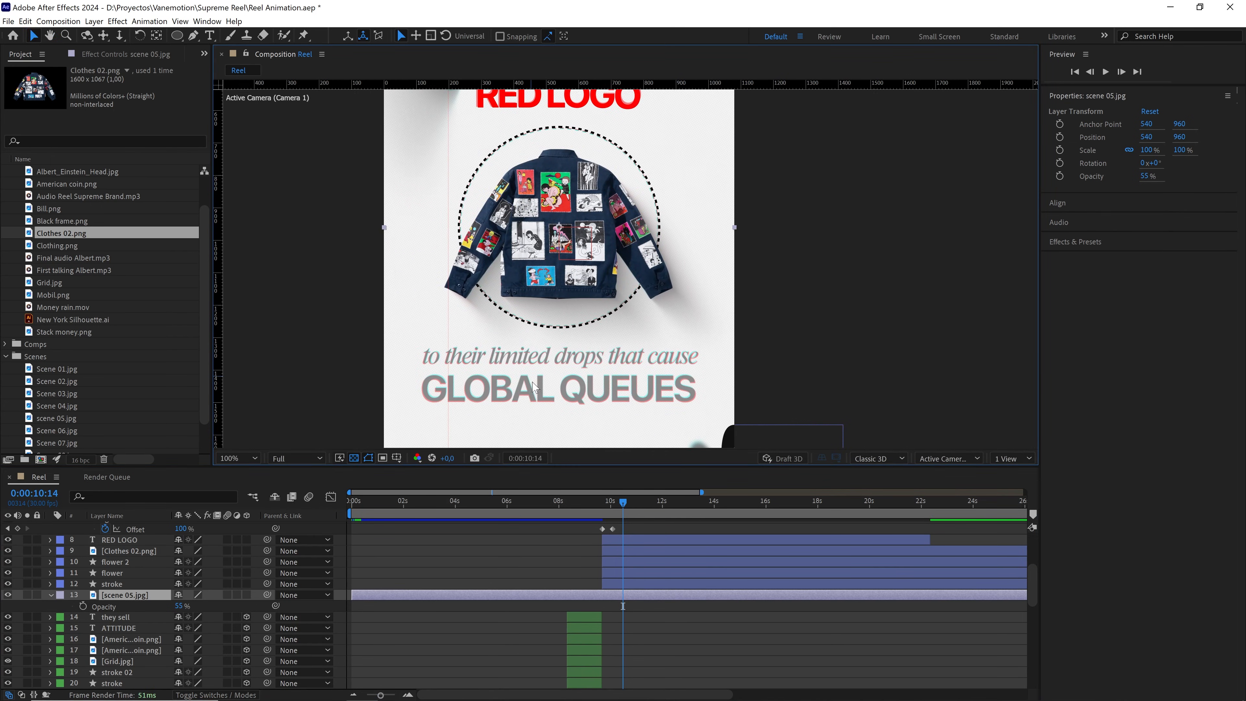
Duplicate the "from their" and RED LOGO text layers and stack both copies directly above the originals
scroll(633, 574, up, 2)
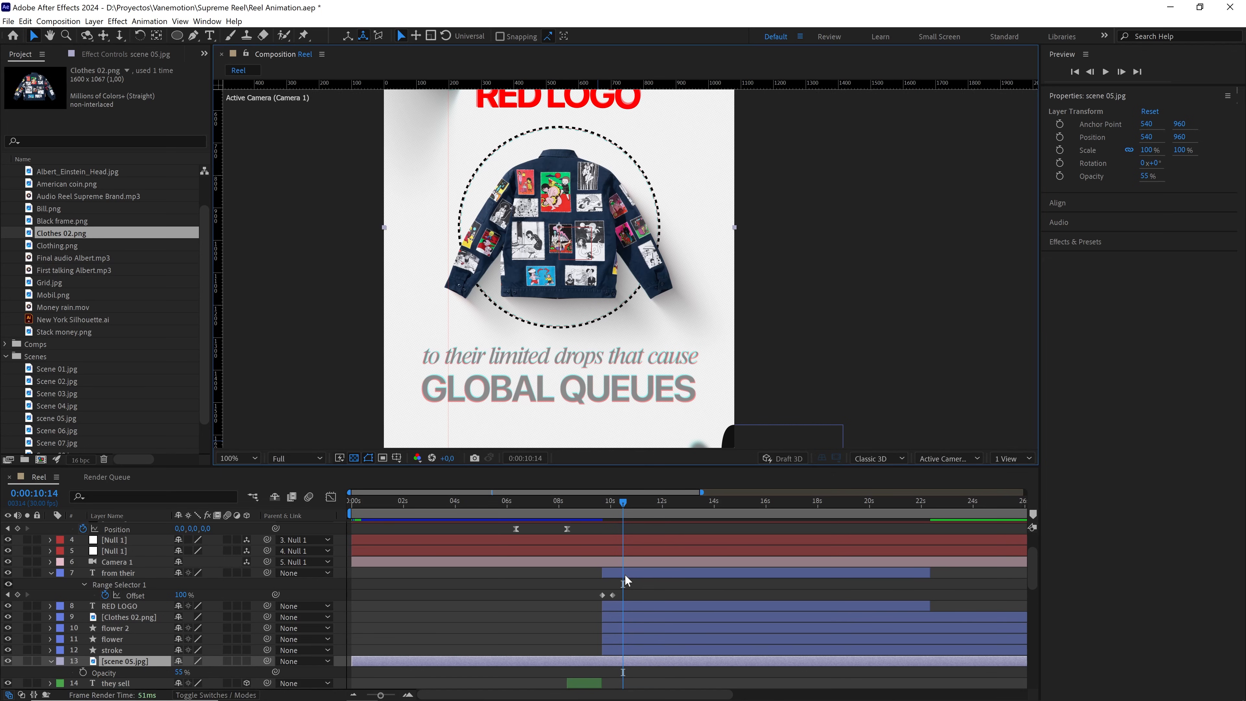
click(625, 573)
ctrl+click(615, 605)
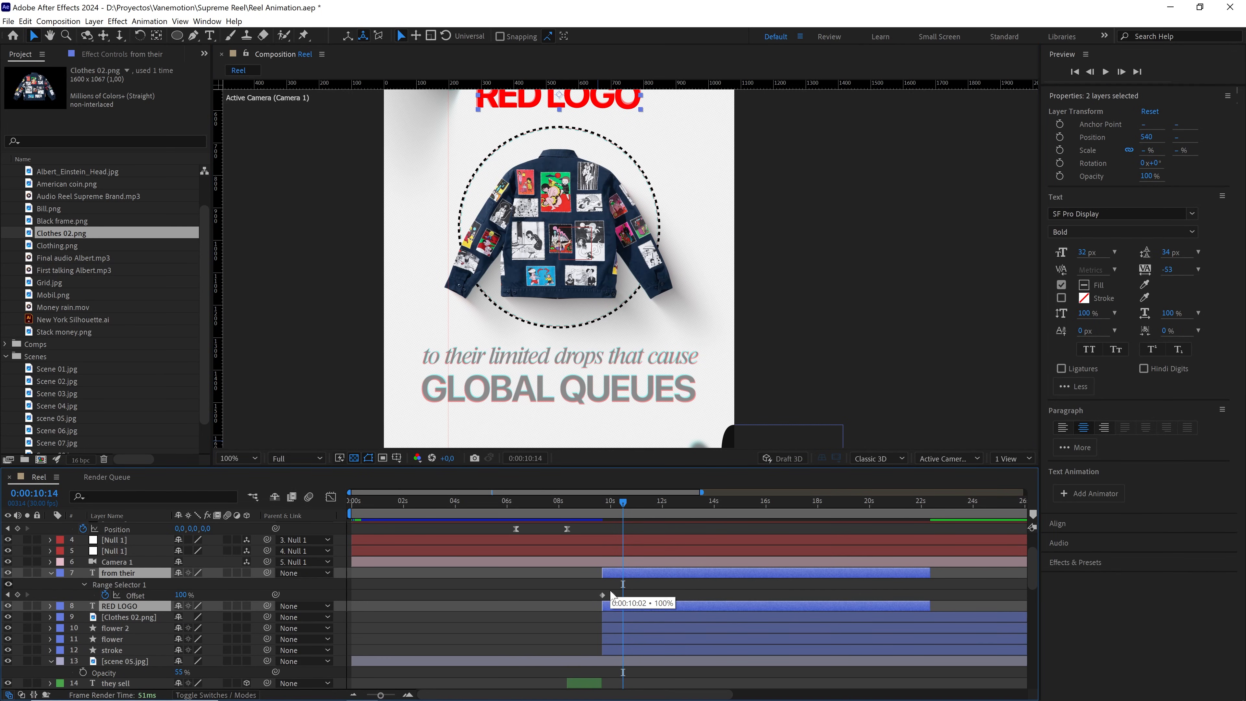
key(ctrl+d)
drag(121, 618, 123, 579)
click(546, 596)
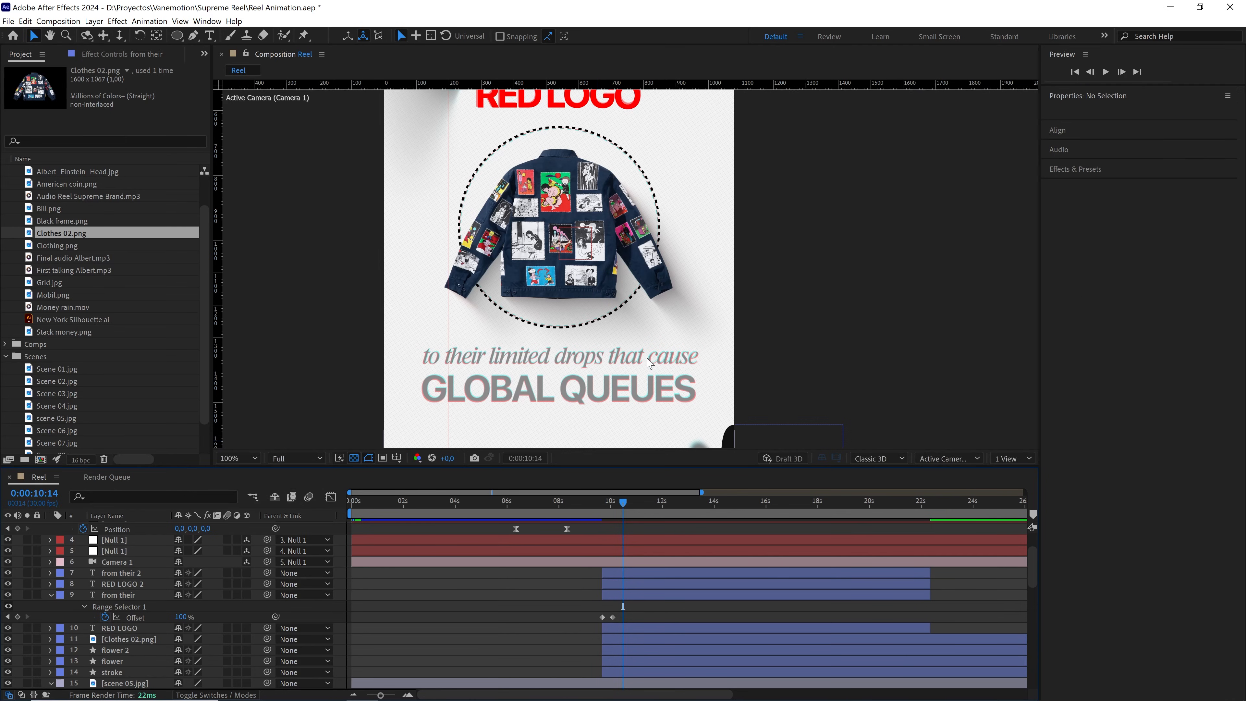
Move the "from their 2" text straight down to Position 540, 1321.5, just above the reference's lower italic line
key(comma)
key(comma)
click(613, 577)
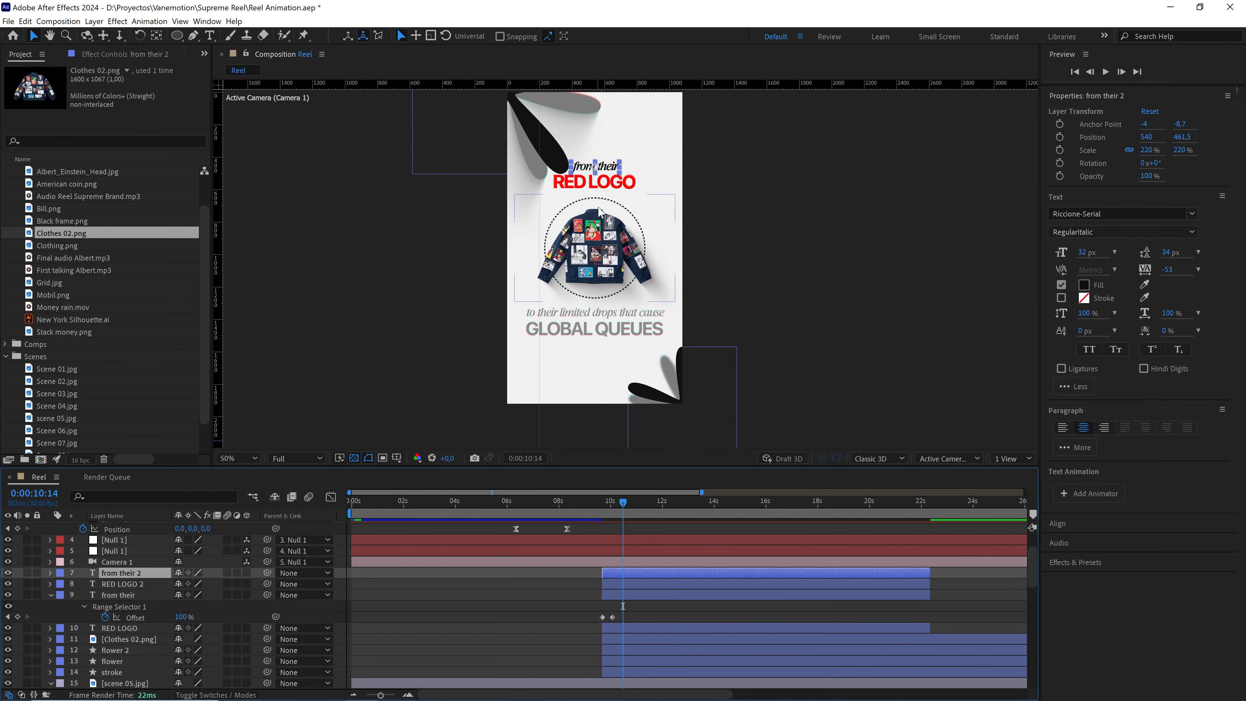
drag(591, 260, 680, 314)
scroll(621, 338, up, 4)
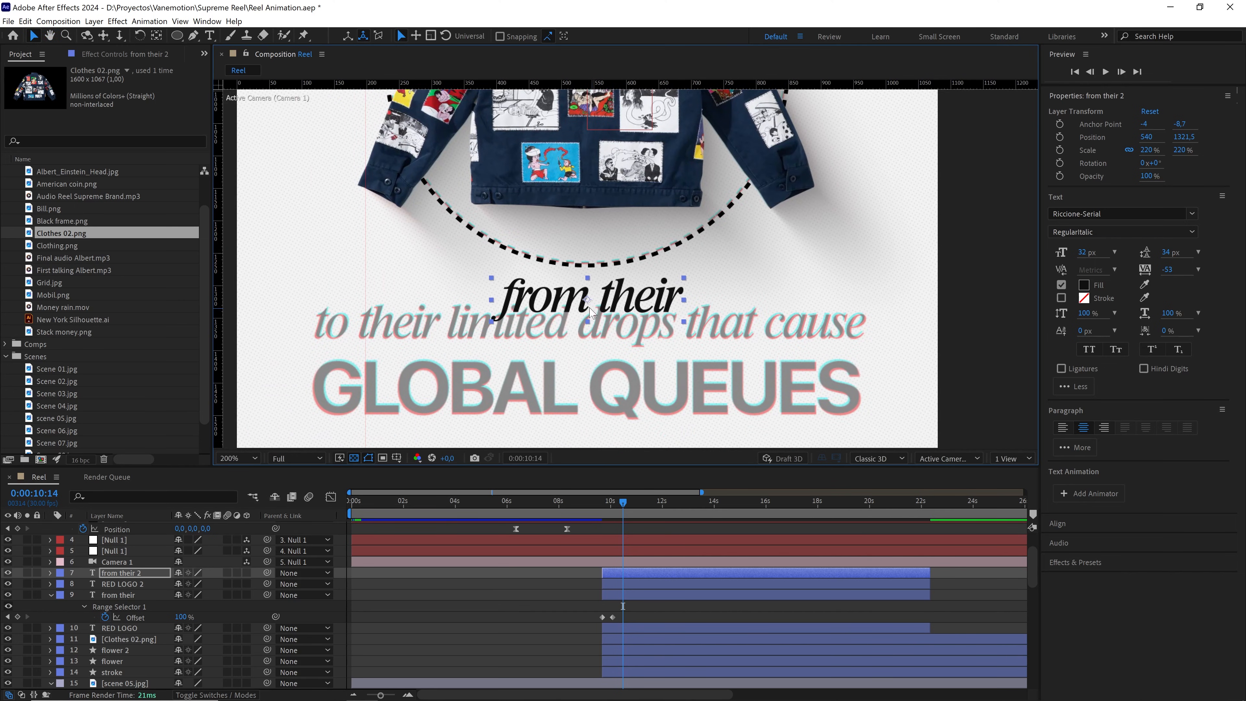
Replace the wording of the copied italic text with "to their limited drops that cause"
double_click(585, 294)
text(to)
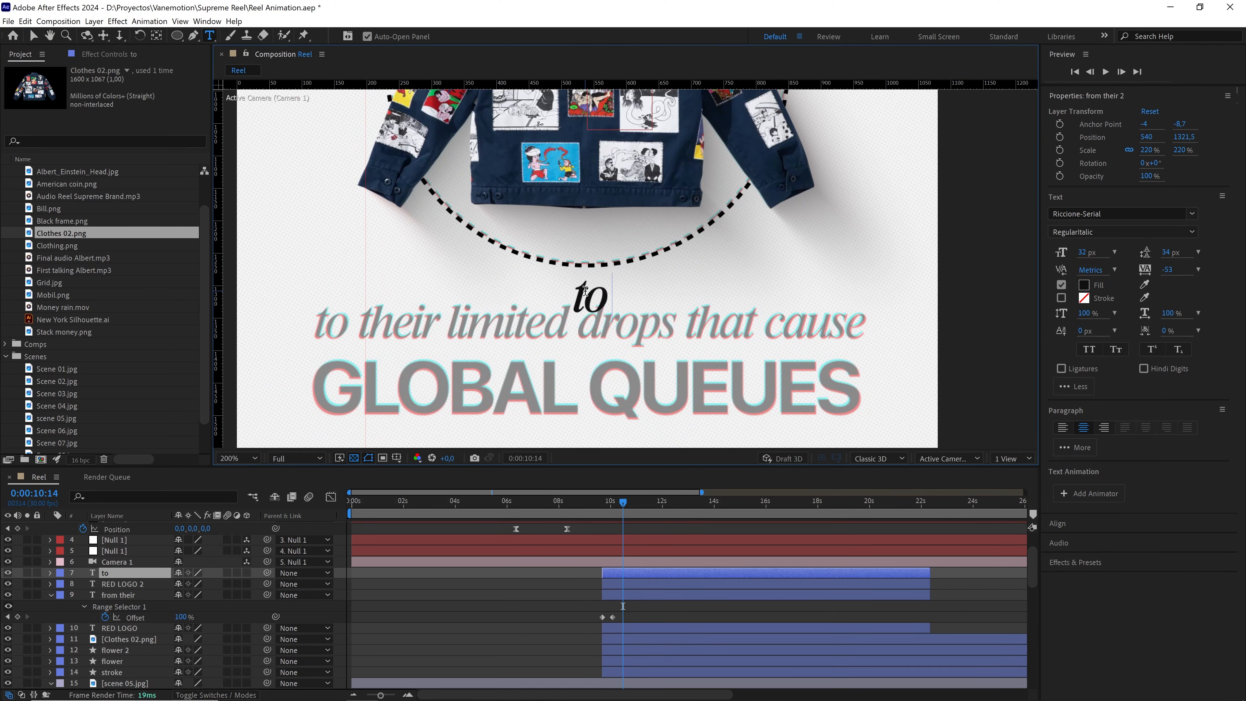
text( their li)
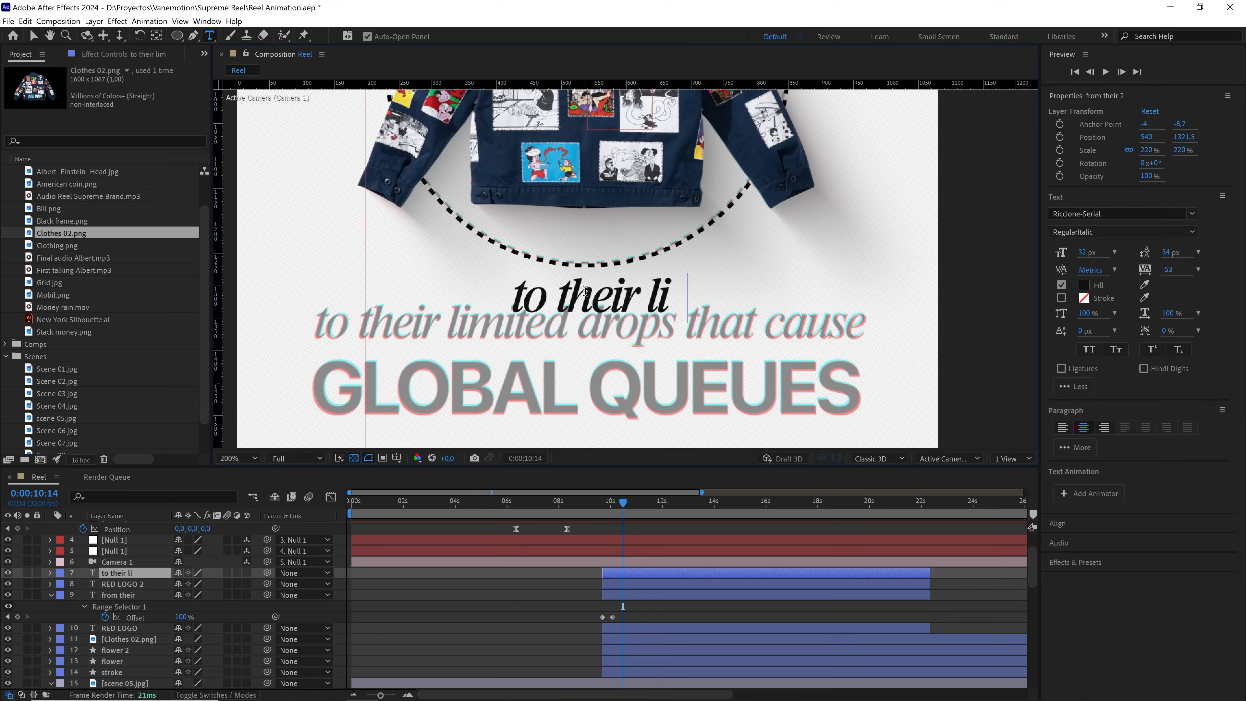
text(mited)
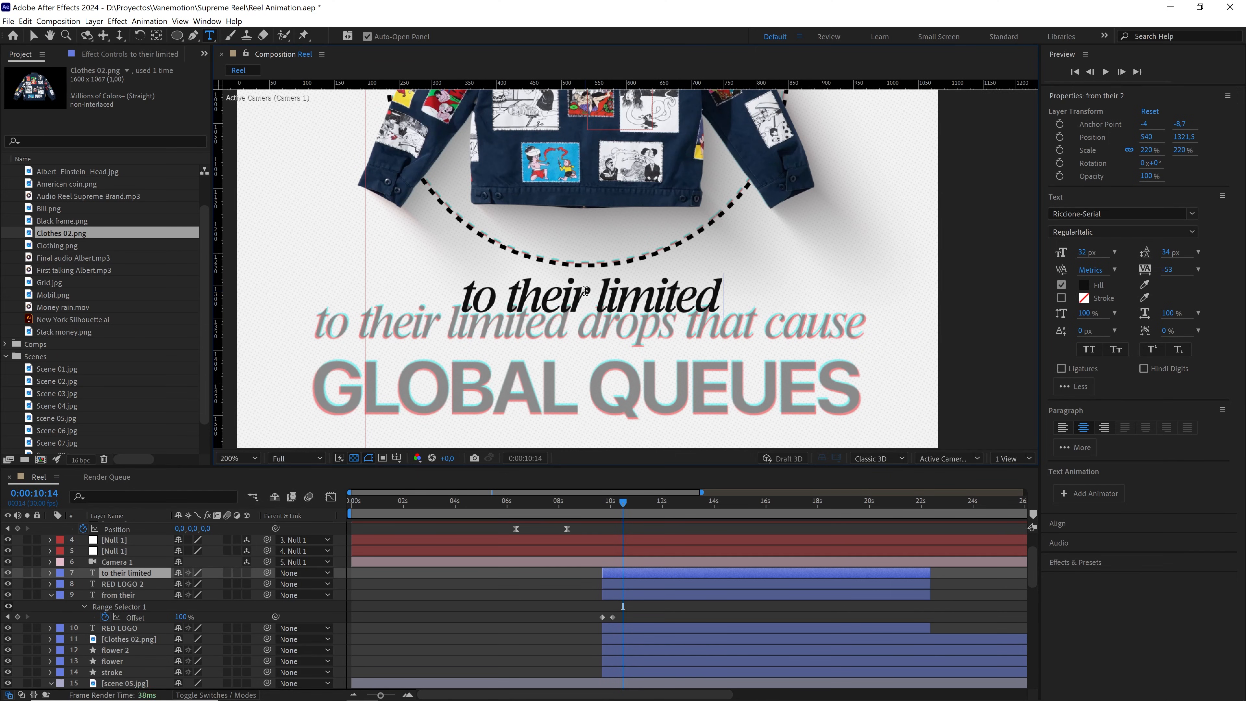
text( drops t)
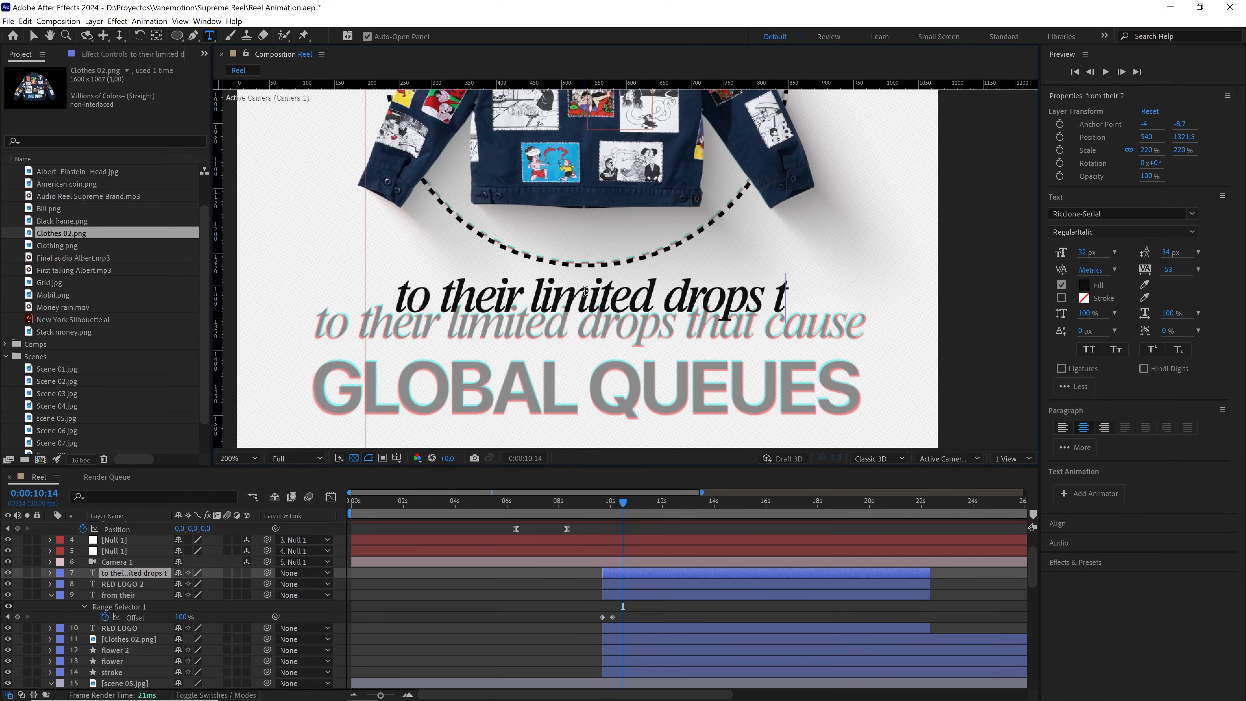
text(hat casu)
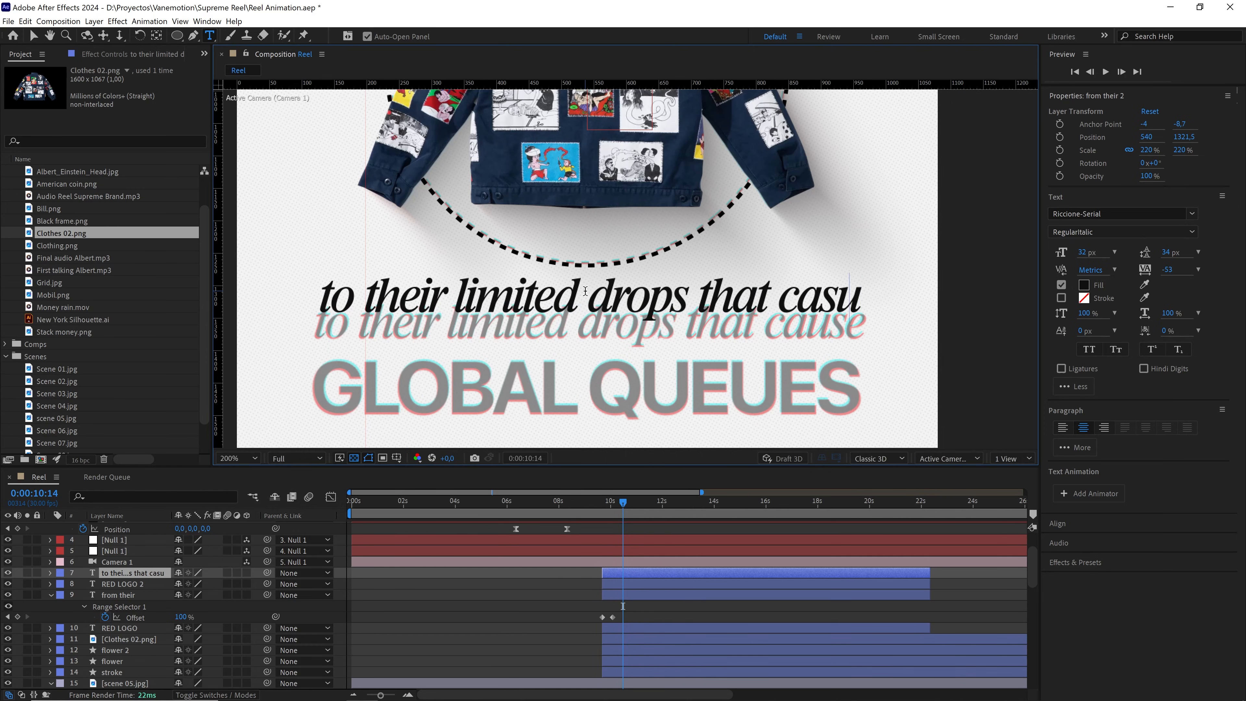
key(BackSpace)
key(BackSpace)
text(use)
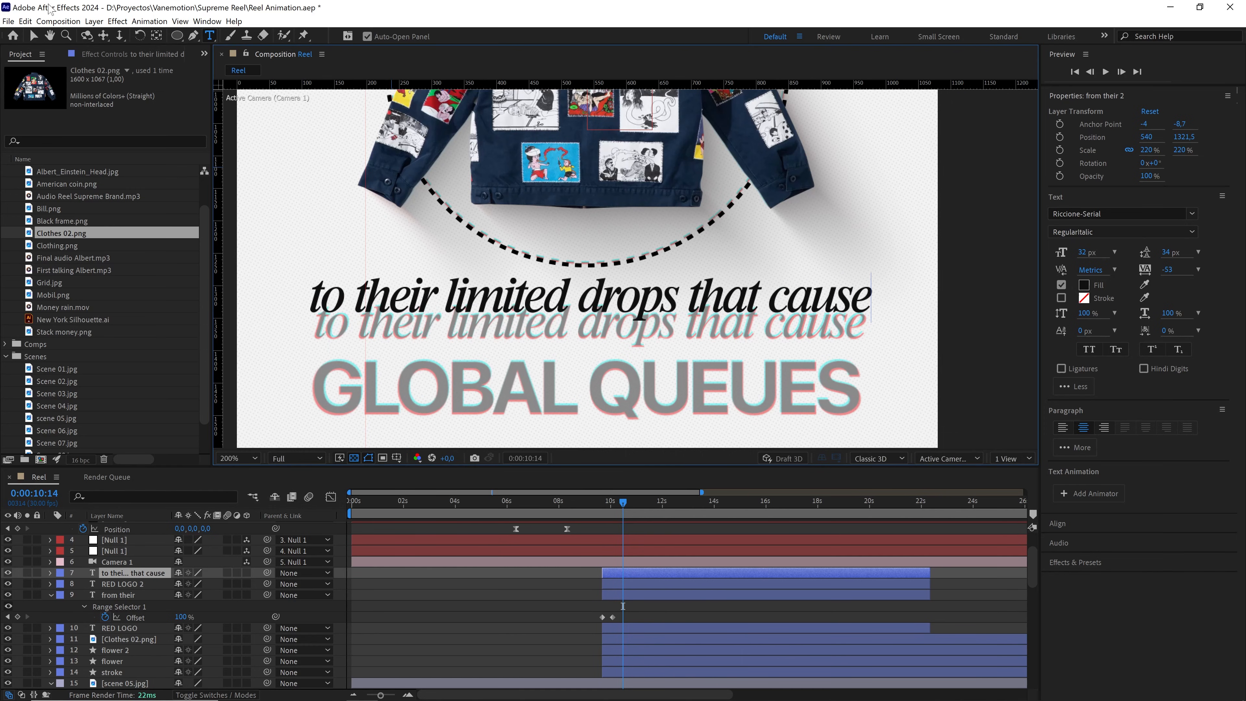
click(34, 35)
click(662, 573)
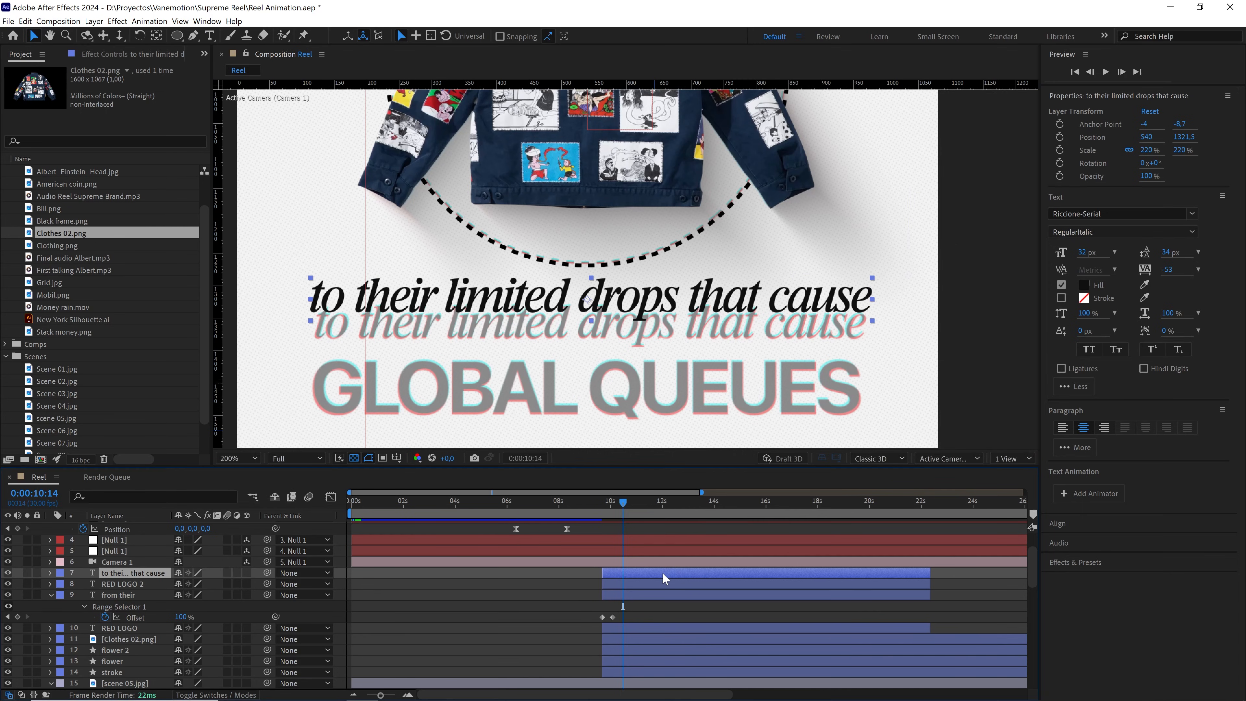
Centre the anchor point in the "to their limited drops that cause" text and centre the layer in the composition
key(period)
drag(576, 331, 685, 288)
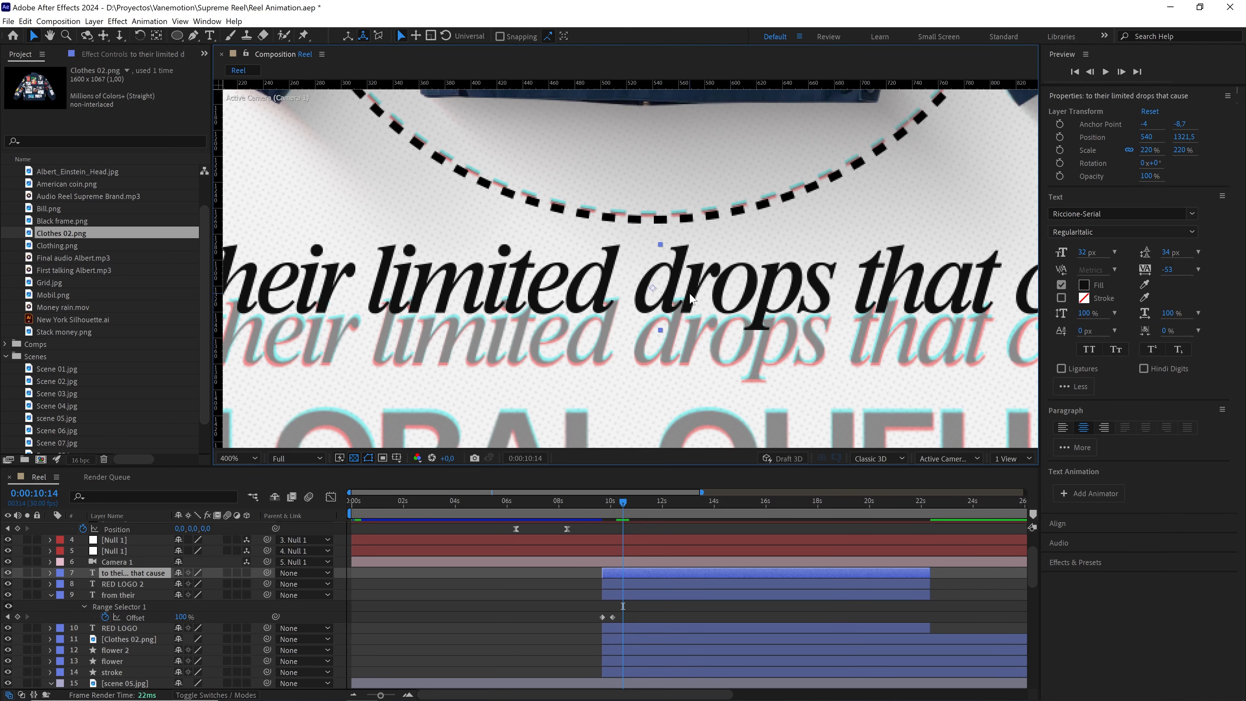
key(ctrl+alt+Home)
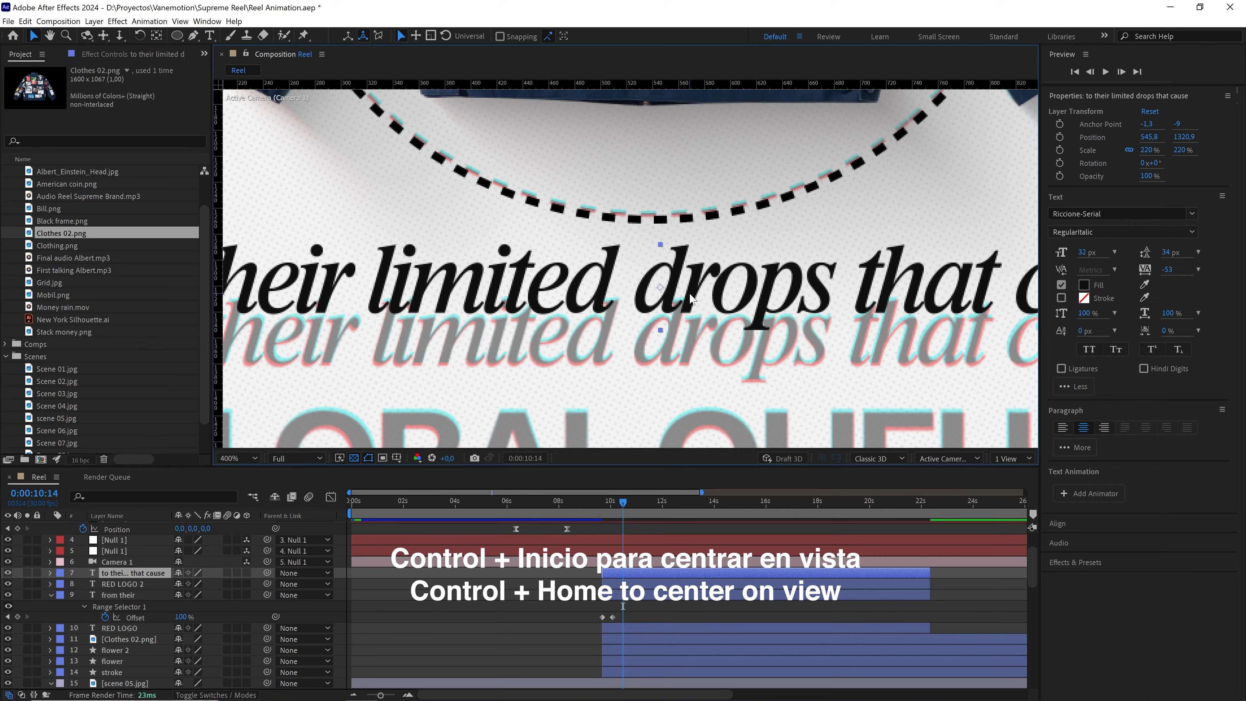
key(ctrl+Home)
key(slash)
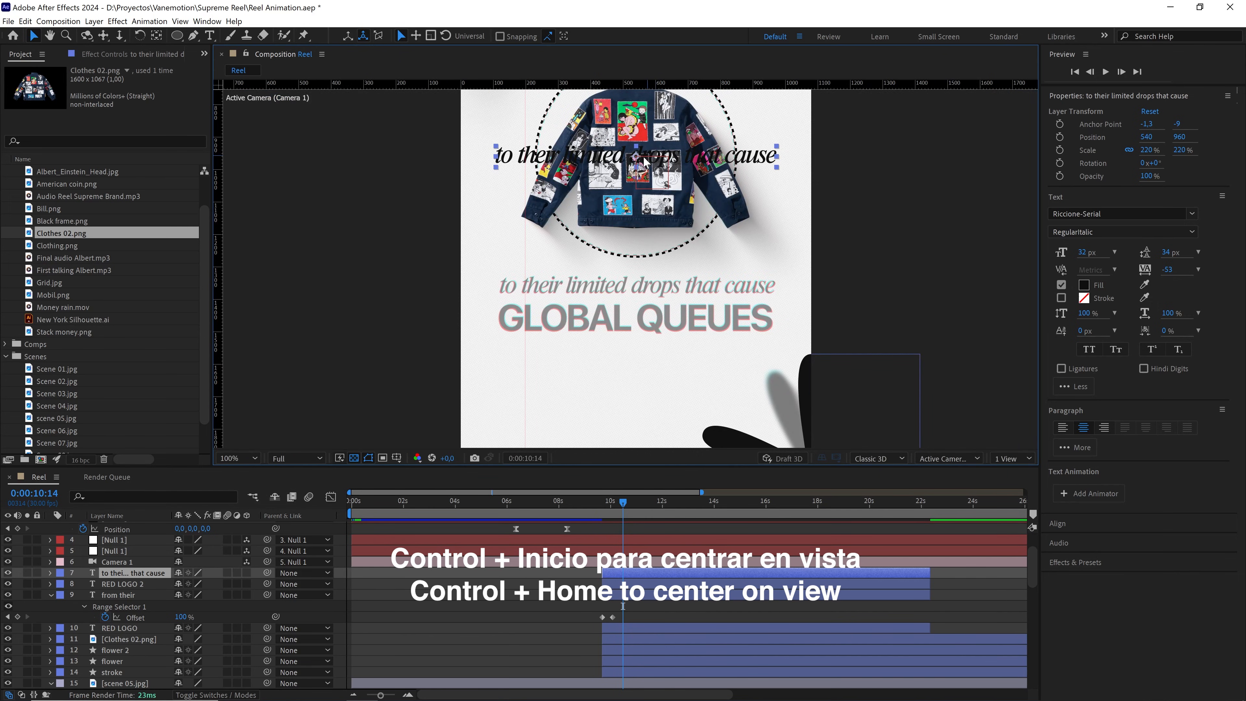
Move the italic text straight down to Position 540, 1362 over its reference line and scale it to 213.9%
drag(637, 178, 645, 309)
scroll(633, 295, up, 2)
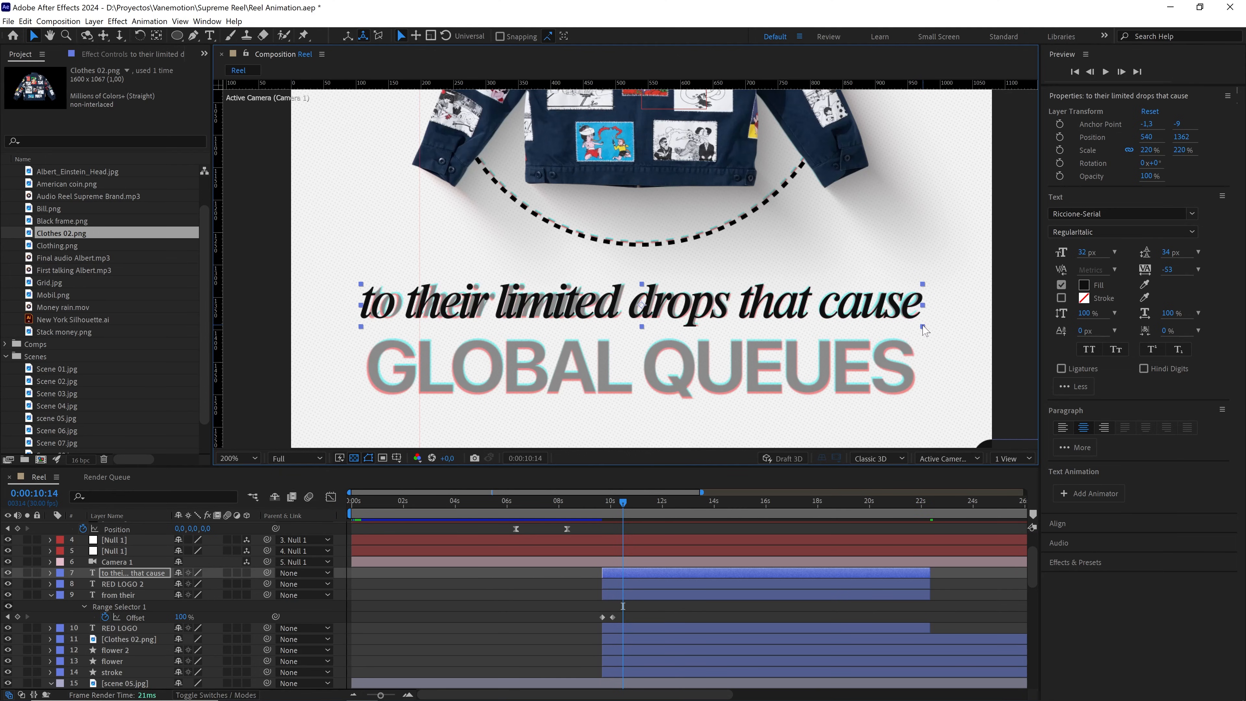
drag(923, 327, 915, 327)
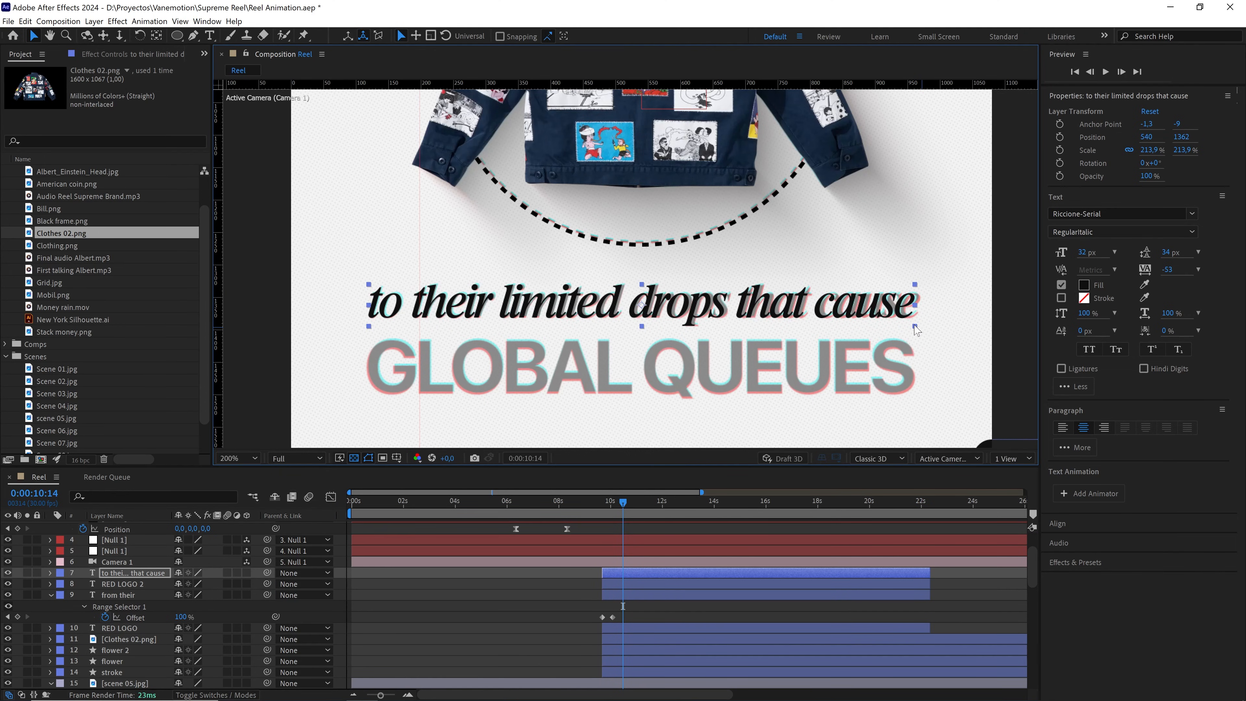
scroll(848, 293, down, 1)
drag(791, 304, 799, 293)
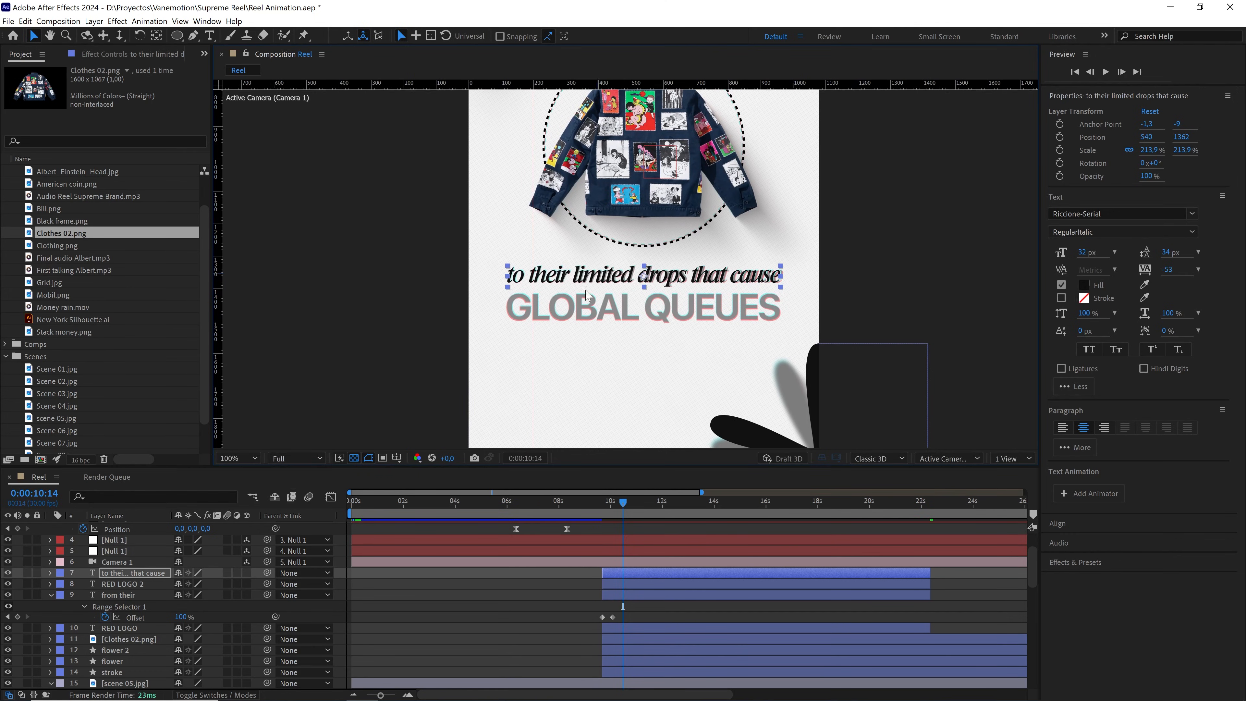
Move the RED LOGO 2 text straight down to Position 540, 1457 over the reference's GLOBAL QUEUES line
click(625, 581)
scroll(625, 220, down, 1)
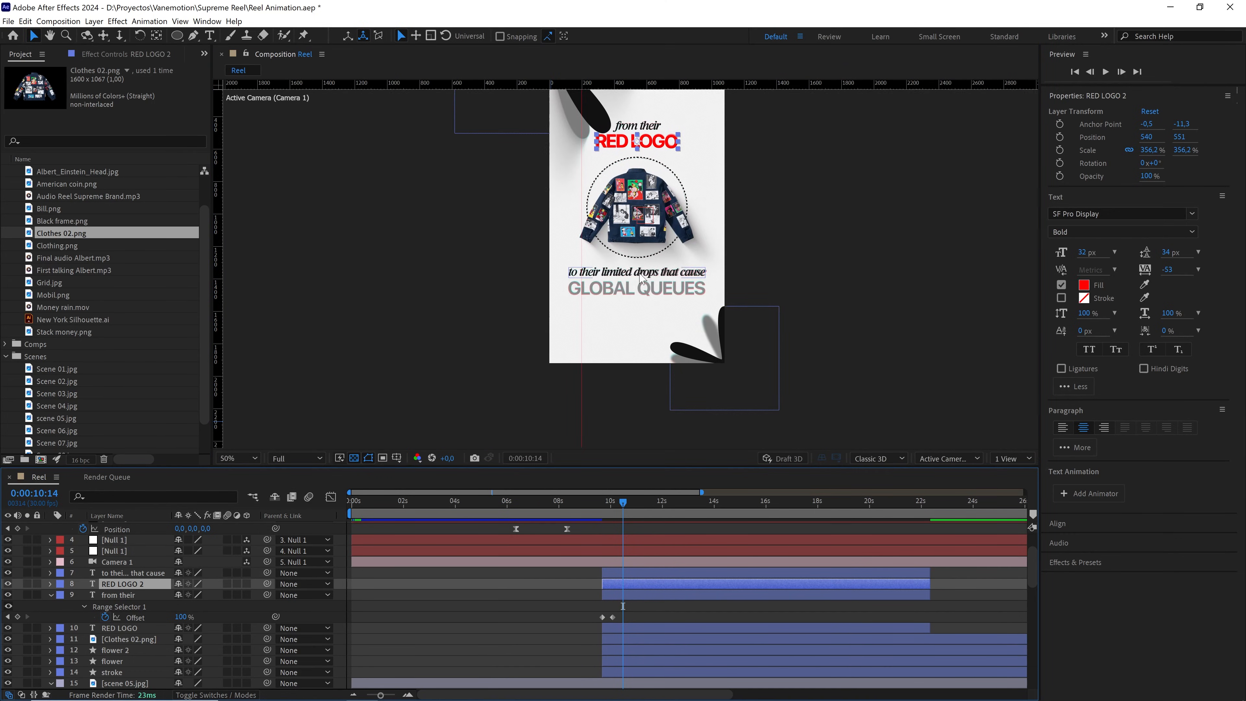
drag(625, 218, 622, 252)
drag(635, 178, 638, 321)
scroll(639, 321, up, 2)
drag(648, 378, 646, 174)
Replace the wording of the copied RED LOGO text with "GLOBAL QUEUES"
double_click(644, 287)
text(GLO)
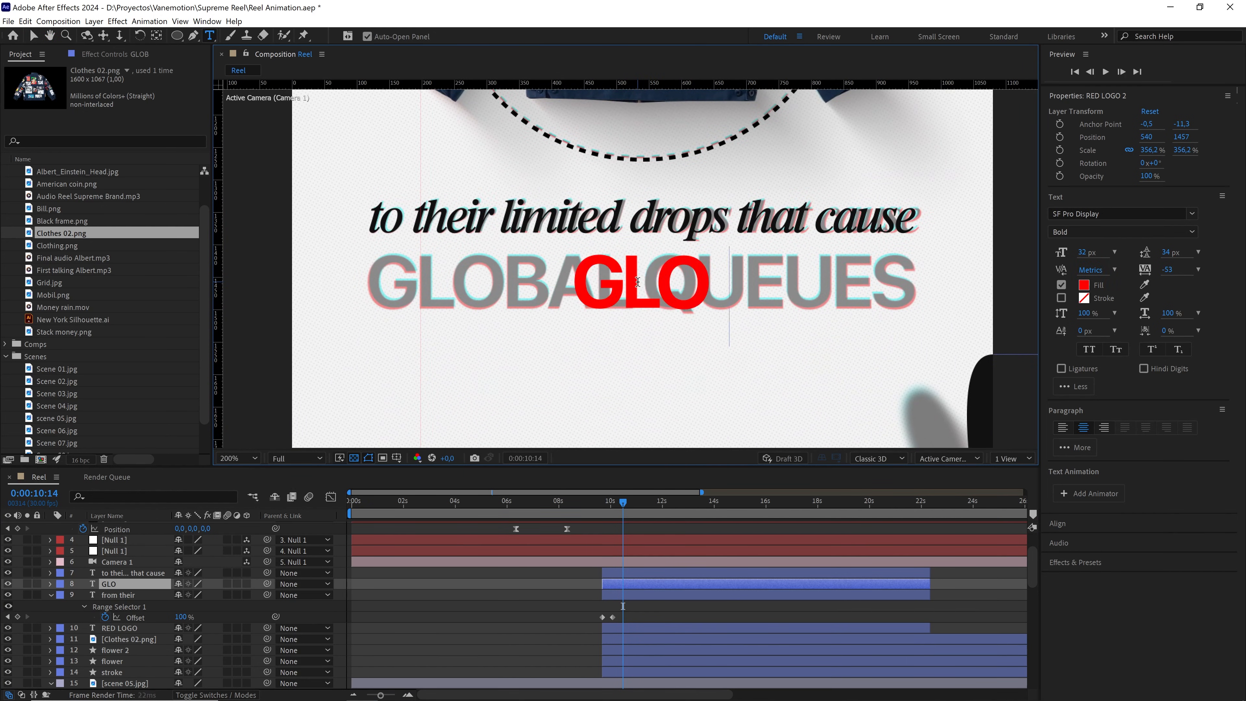
text(BAL QUE)
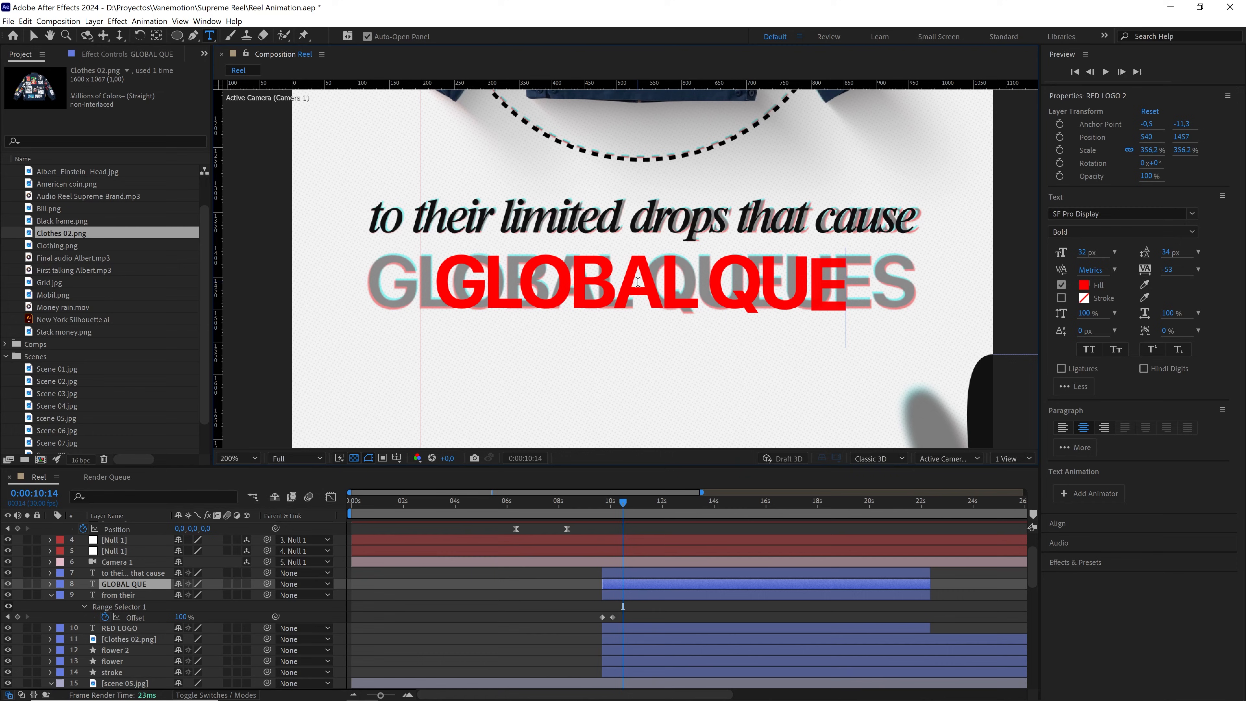
text(US)
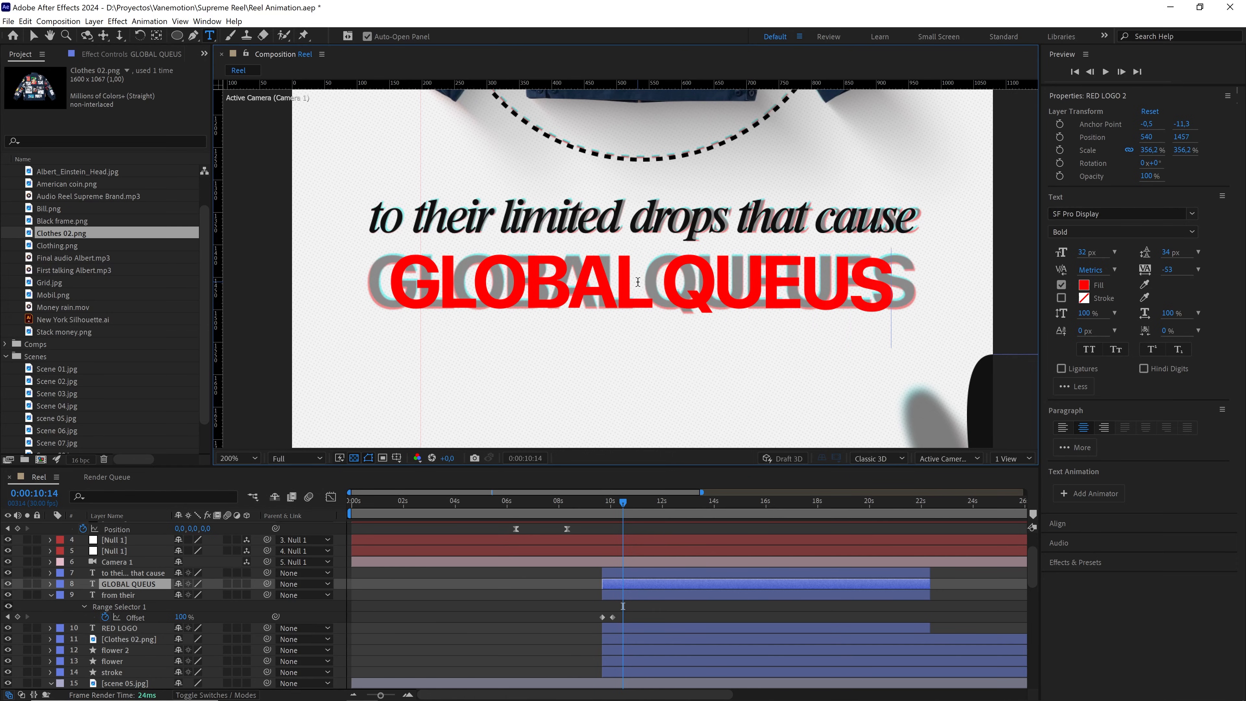
key(BackSpace)
key(BackSpace)
key(BackSpace)
key(BackSpace)
text(UE)
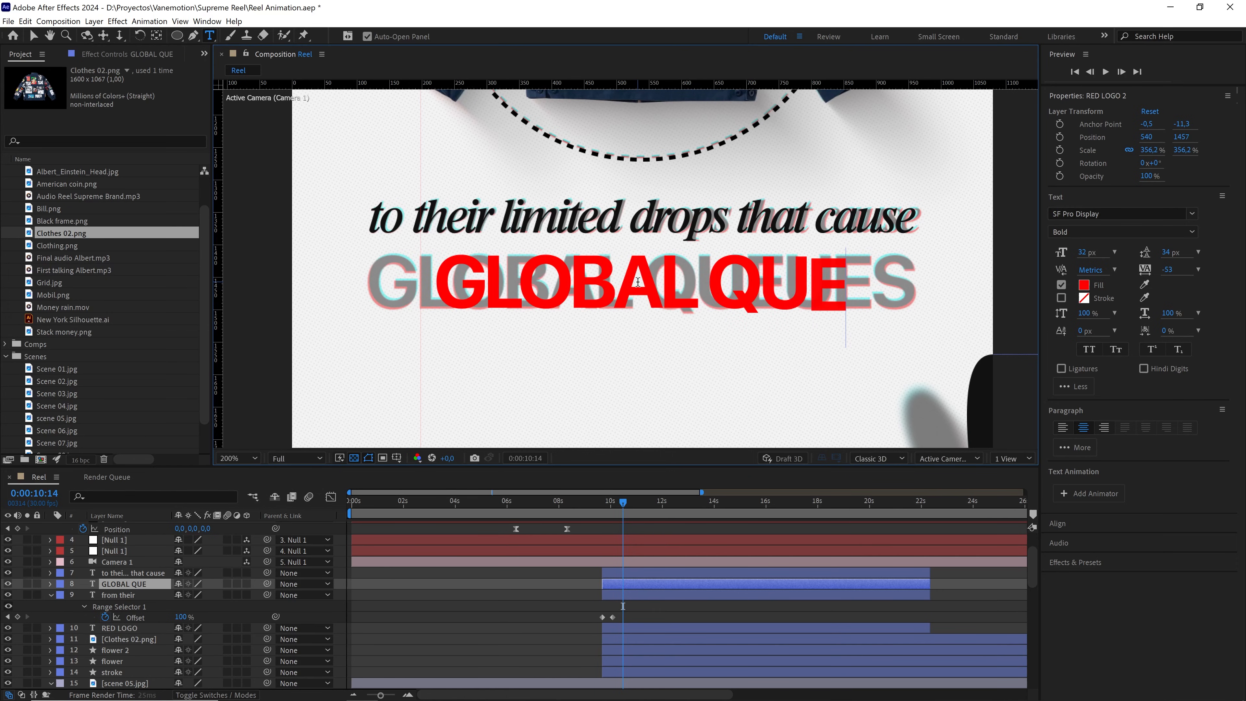
text(UES)
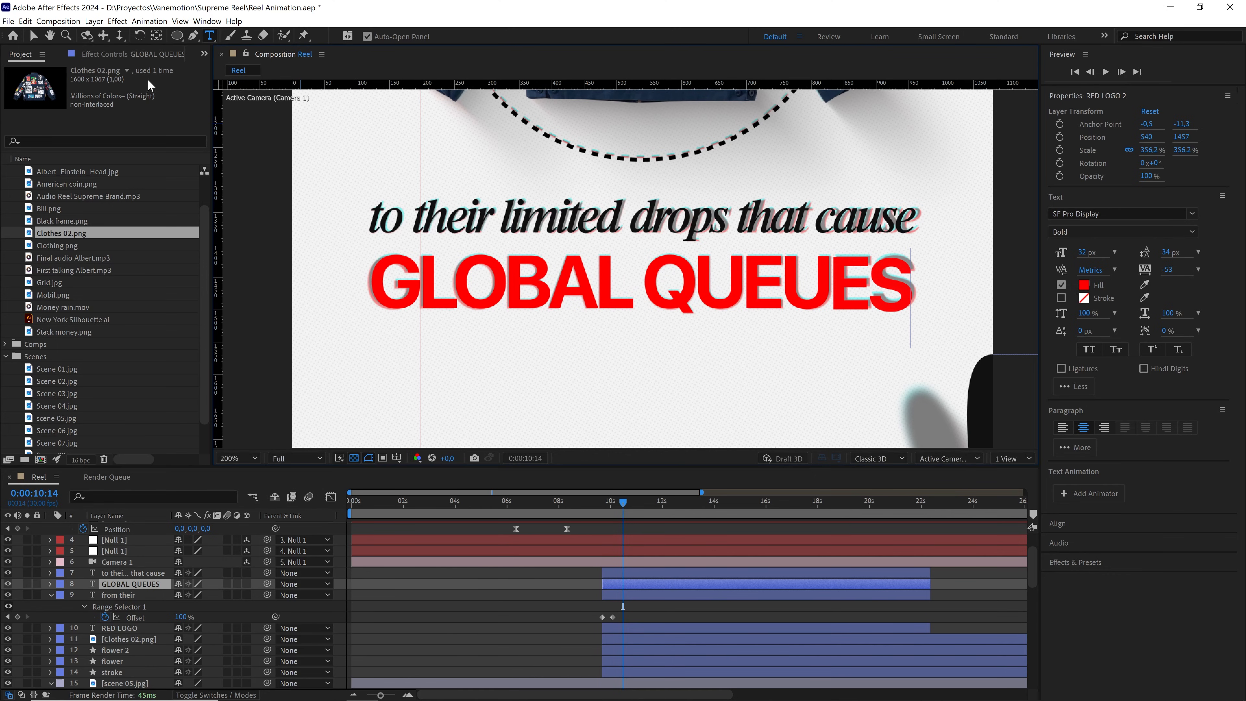
click(33, 37)
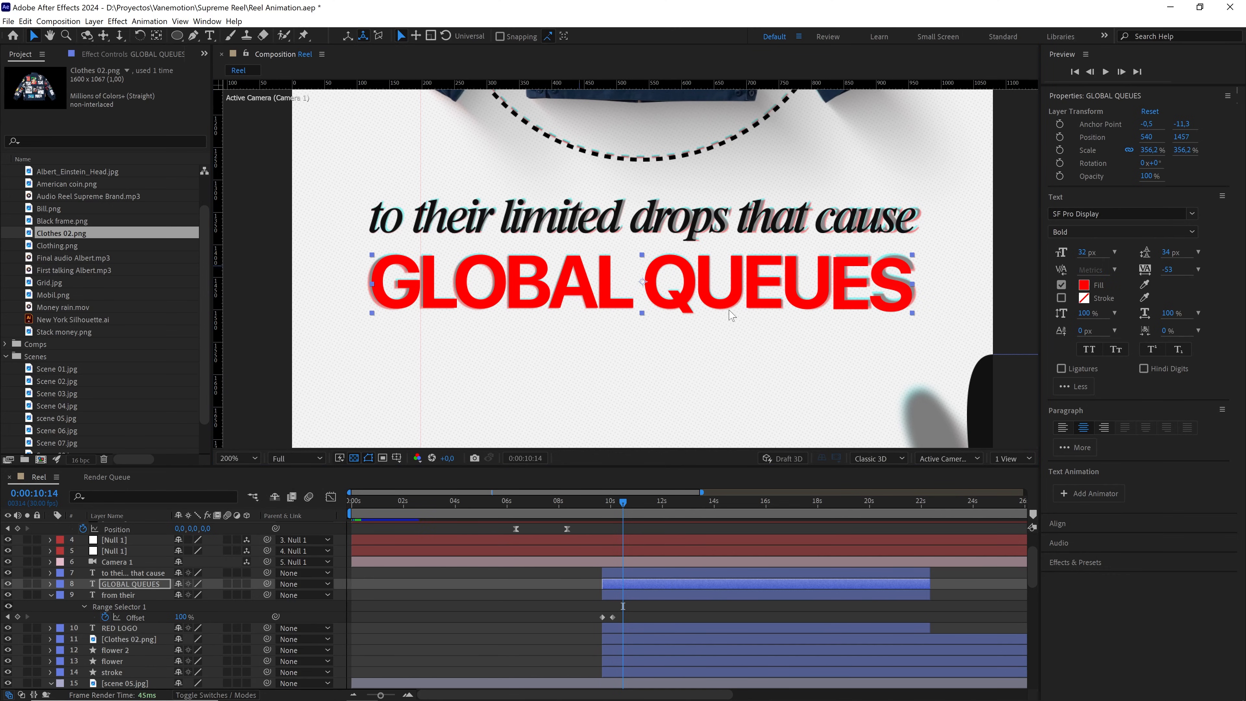
Change the GLOBAL QUEUES text's fill colour to near-black 161616 and restore the viewer refresh
click(1084, 288)
drag(291, 524, 156, 602)
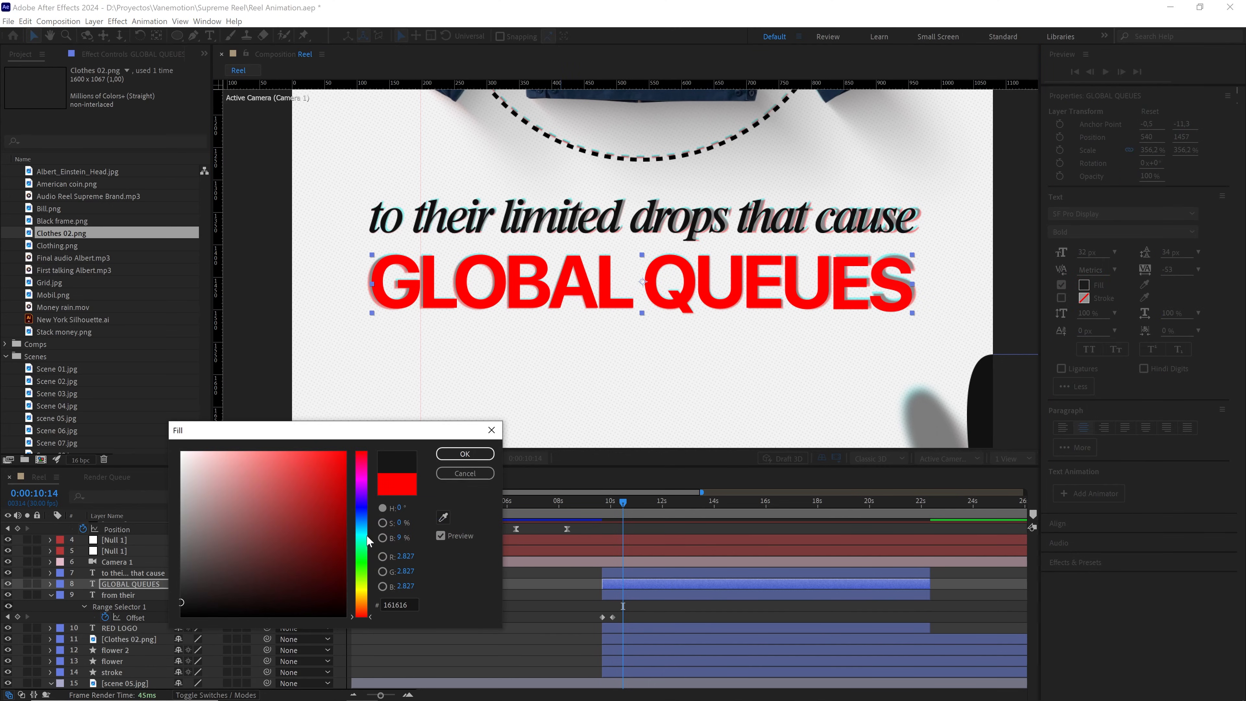
click(465, 454)
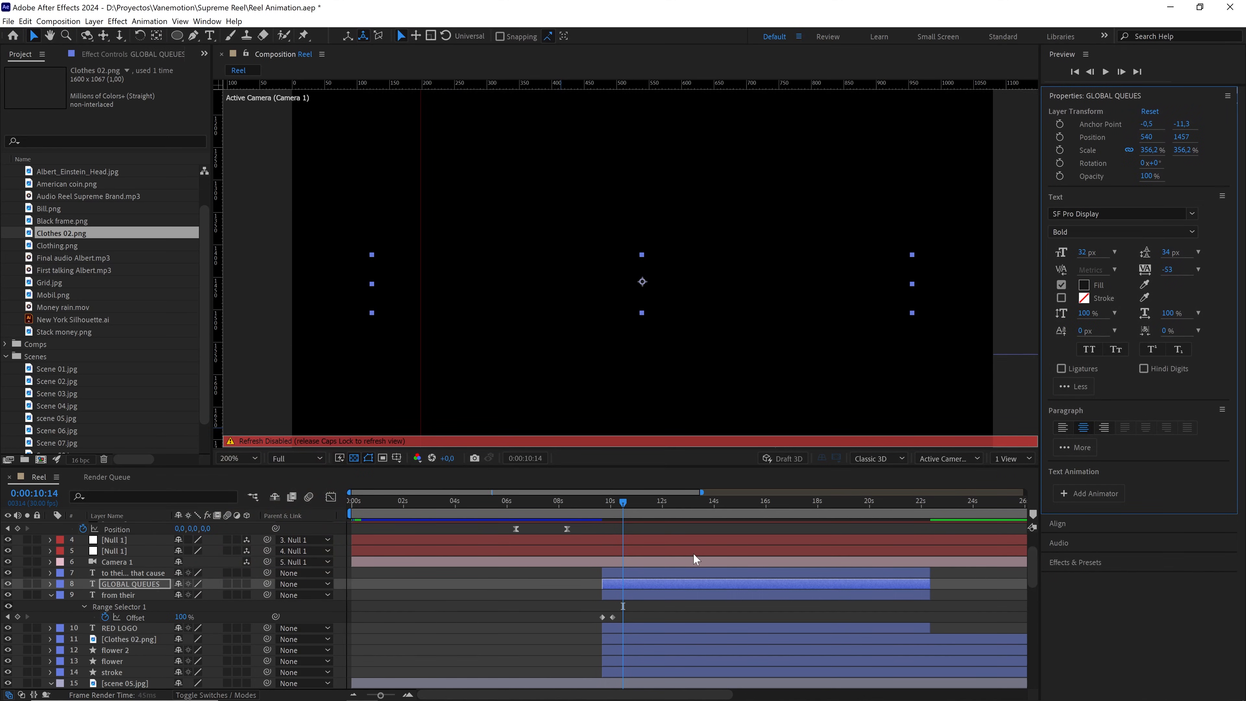
key(Caps_Lock)
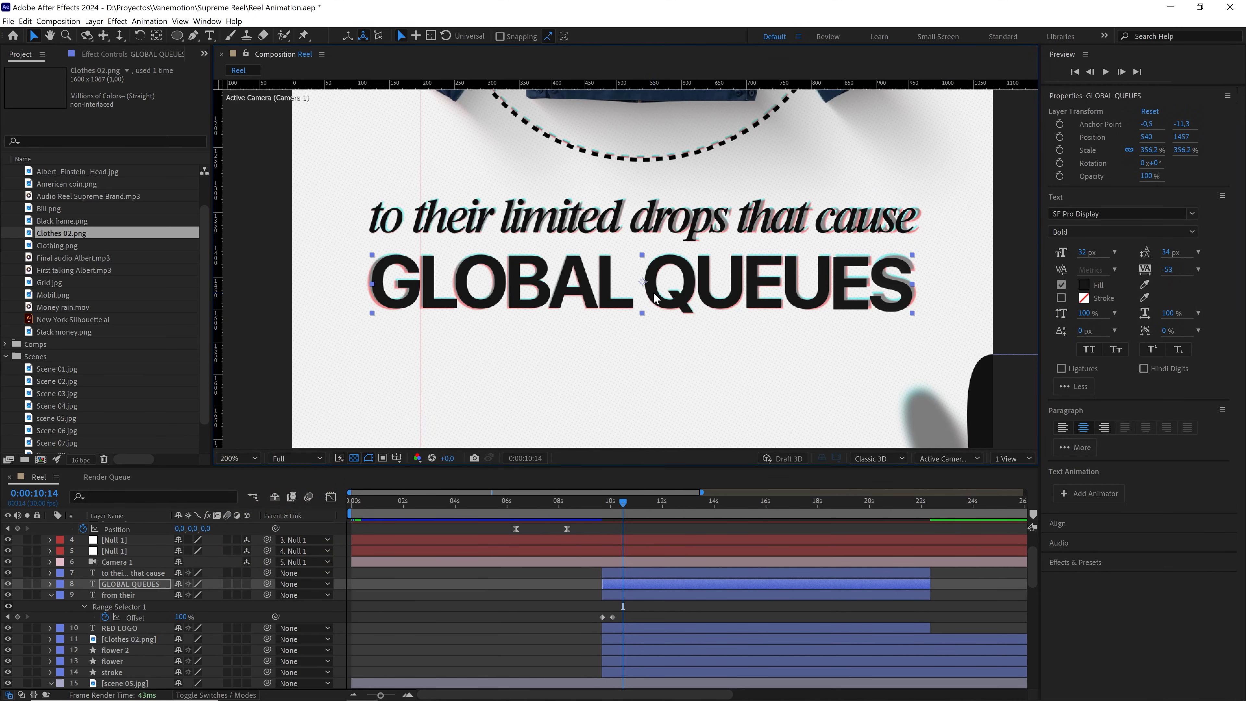
Centre the GLOBAL QUEUES text's anchor point and re-centre the layer horizontally over its reference line at Position 540, 1459
drag(653, 290, 653, 293)
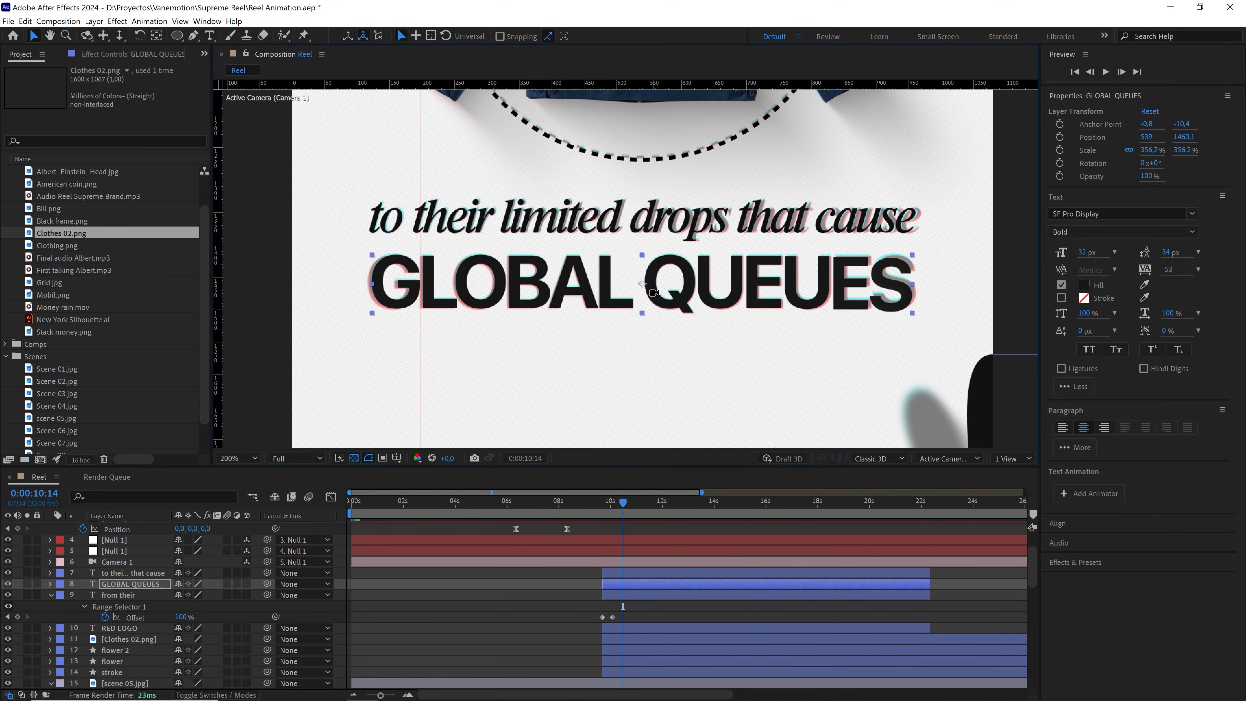
key(ctrl+Home)
scroll(654, 293, down, 1)
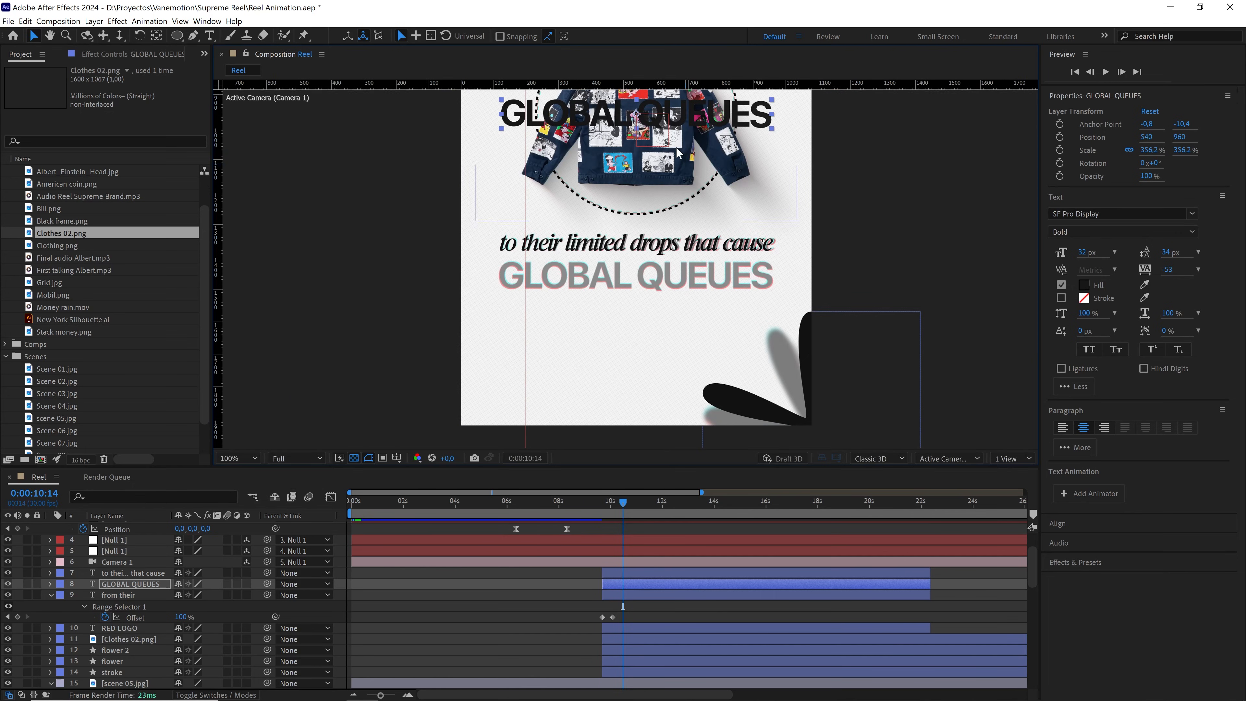
drag(638, 116, 645, 289)
scroll(642, 270, up, 1)
scroll(649, 317, down, 1)
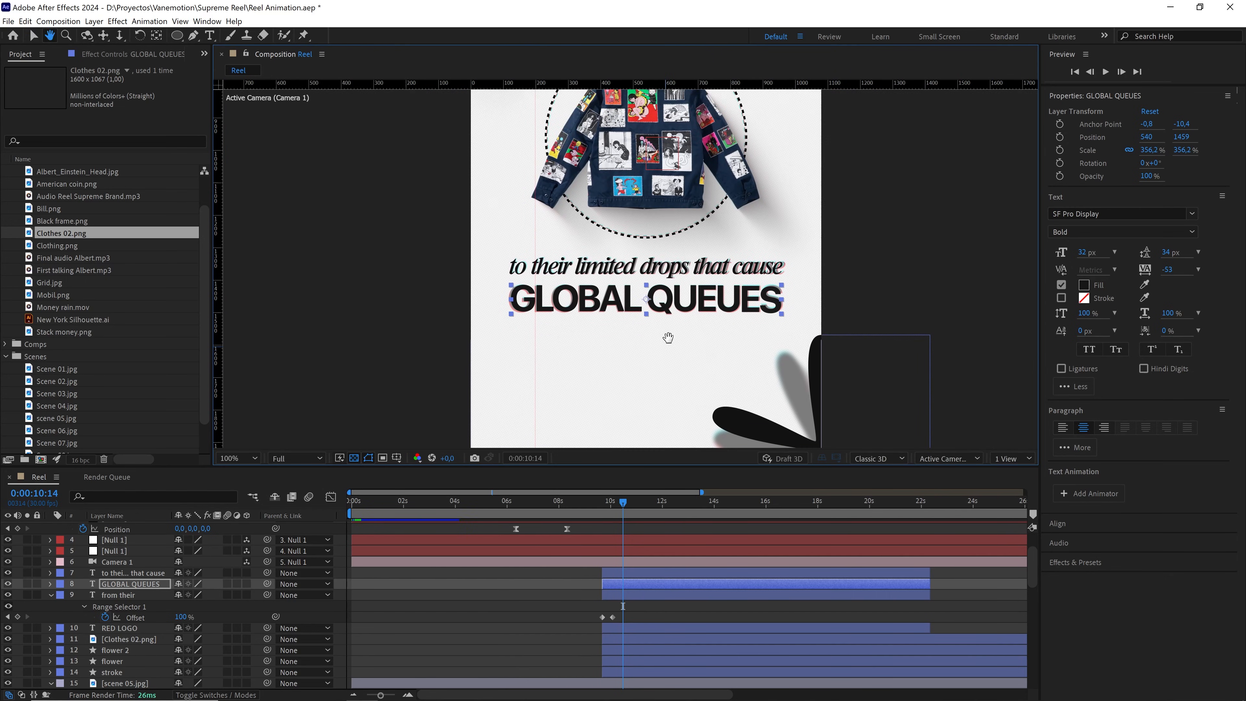
Hide the scene 05.jpg reference layer and preview the scene's text animations from 0:00:09:02
click(50, 595)
click(115, 660)
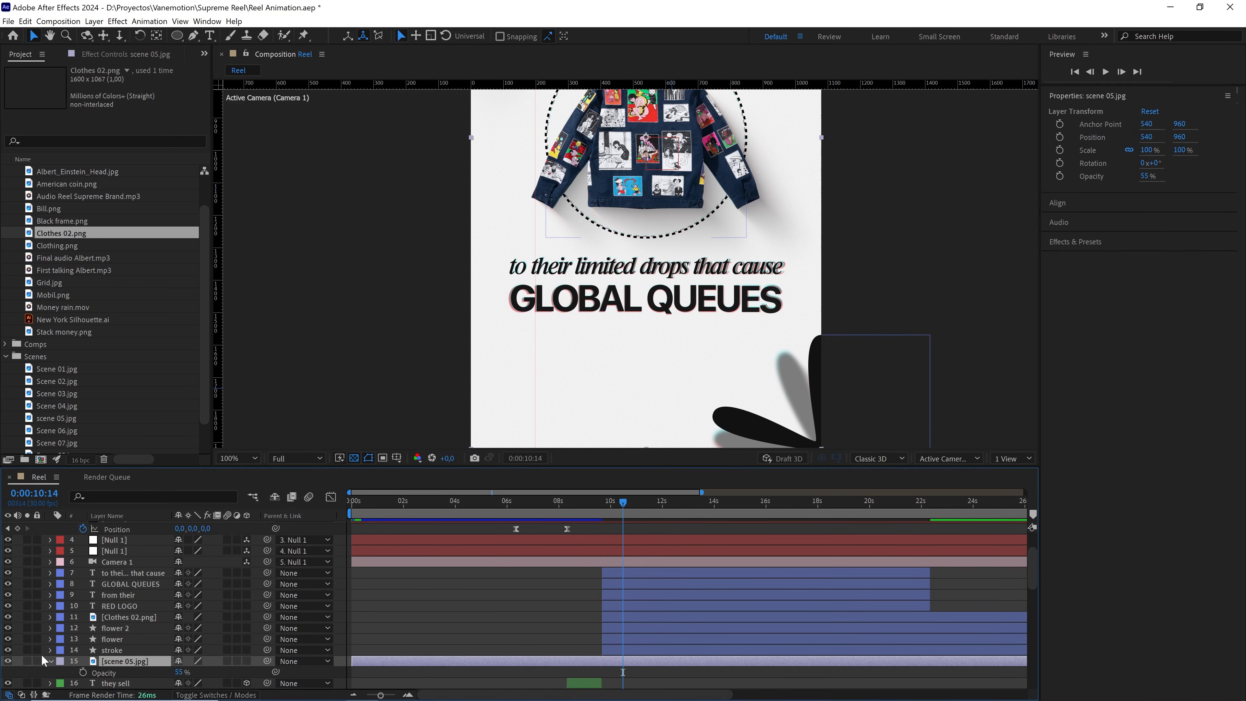
click(8, 661)
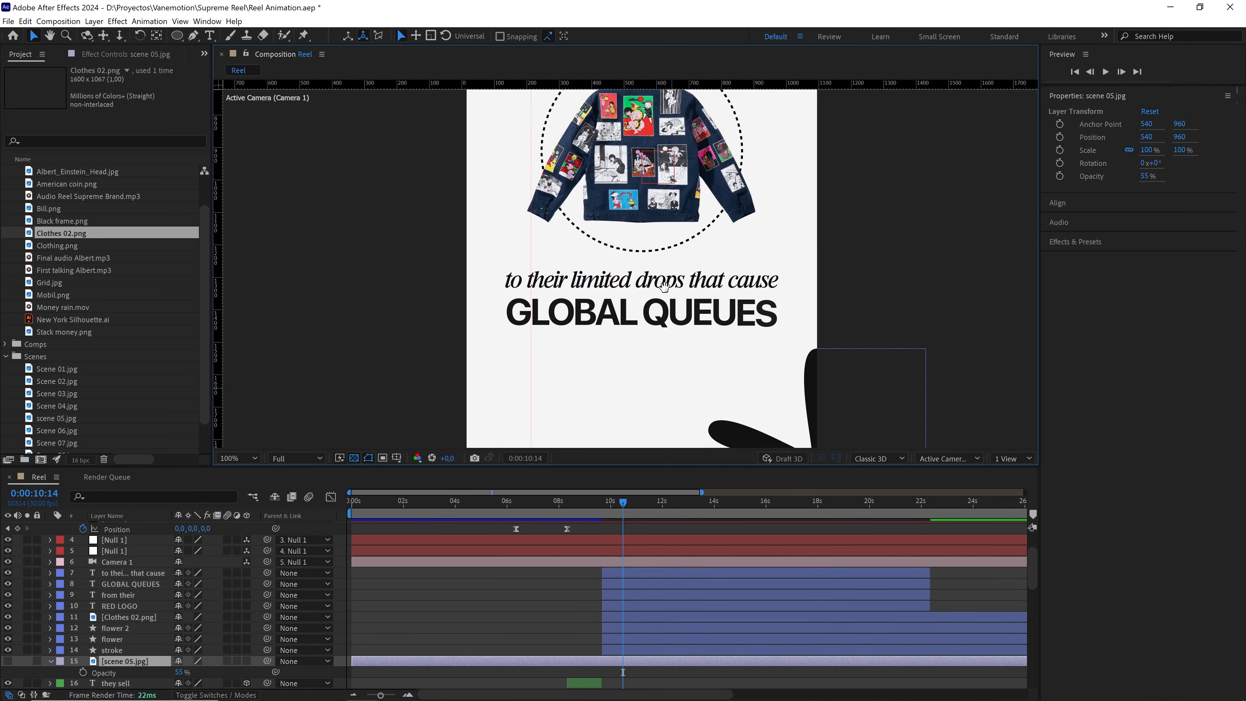
drag(617, 506, 587, 506)
key(space)
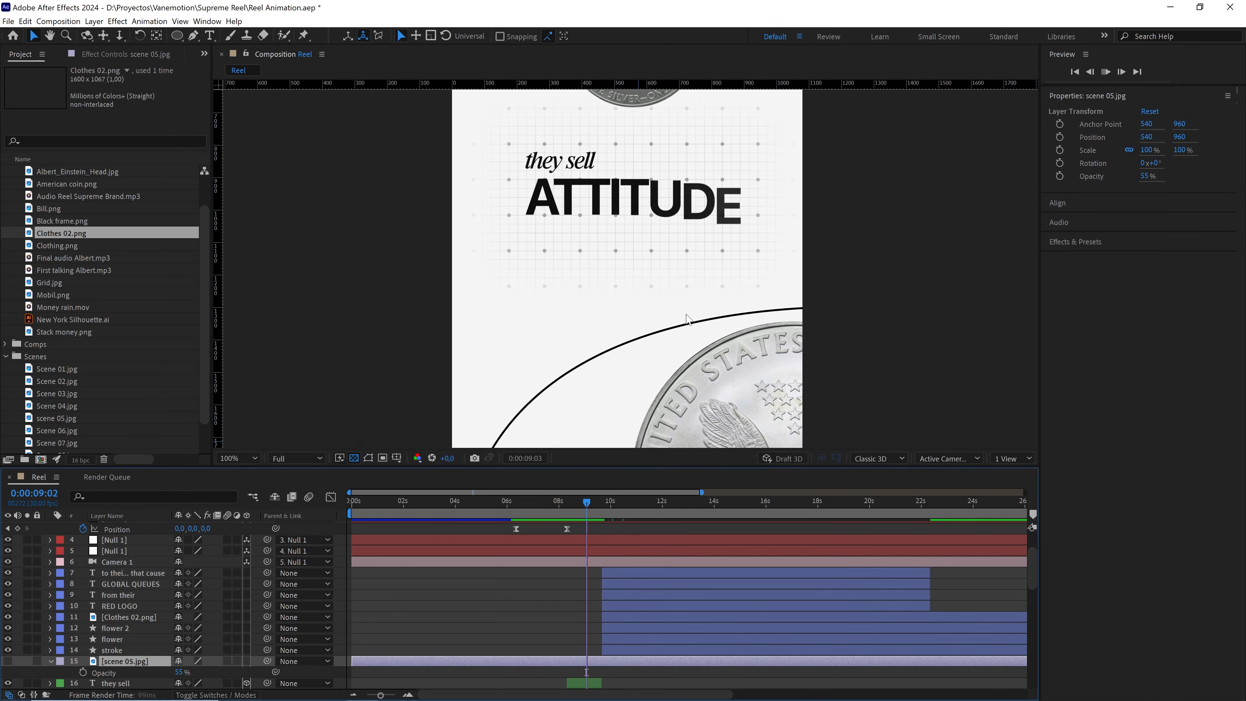
scroll(686, 323, down, 1)
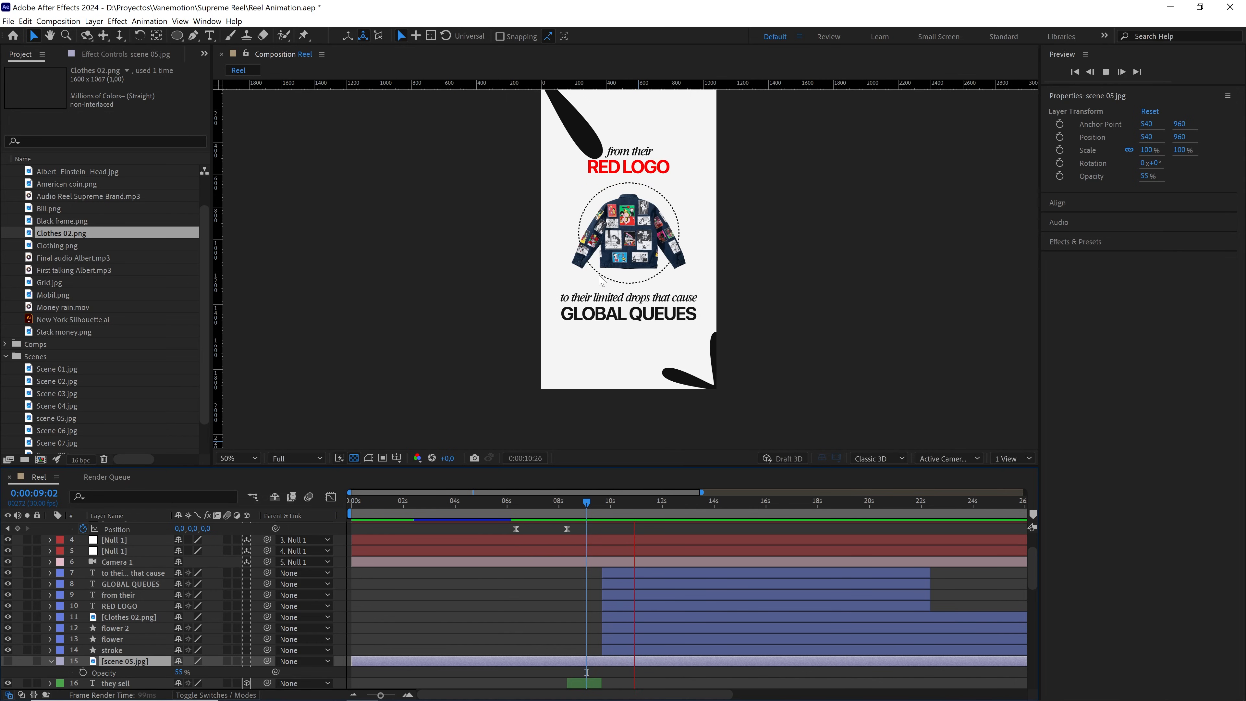
key(space)
Retime the lower italic text's Offset keyframes to run from about 0:00:10:17 to 12 seconds, and preview the reveal
click(596, 300)
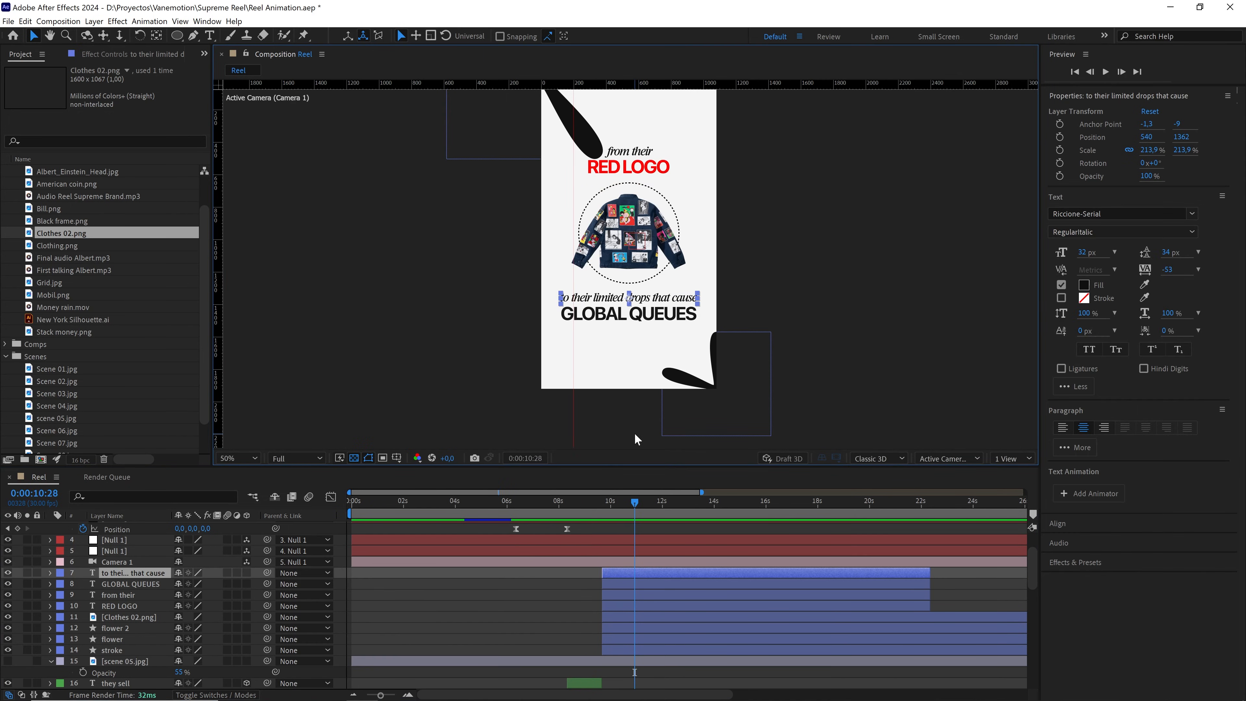
key(u)
drag(635, 503, 614, 504)
key(space)
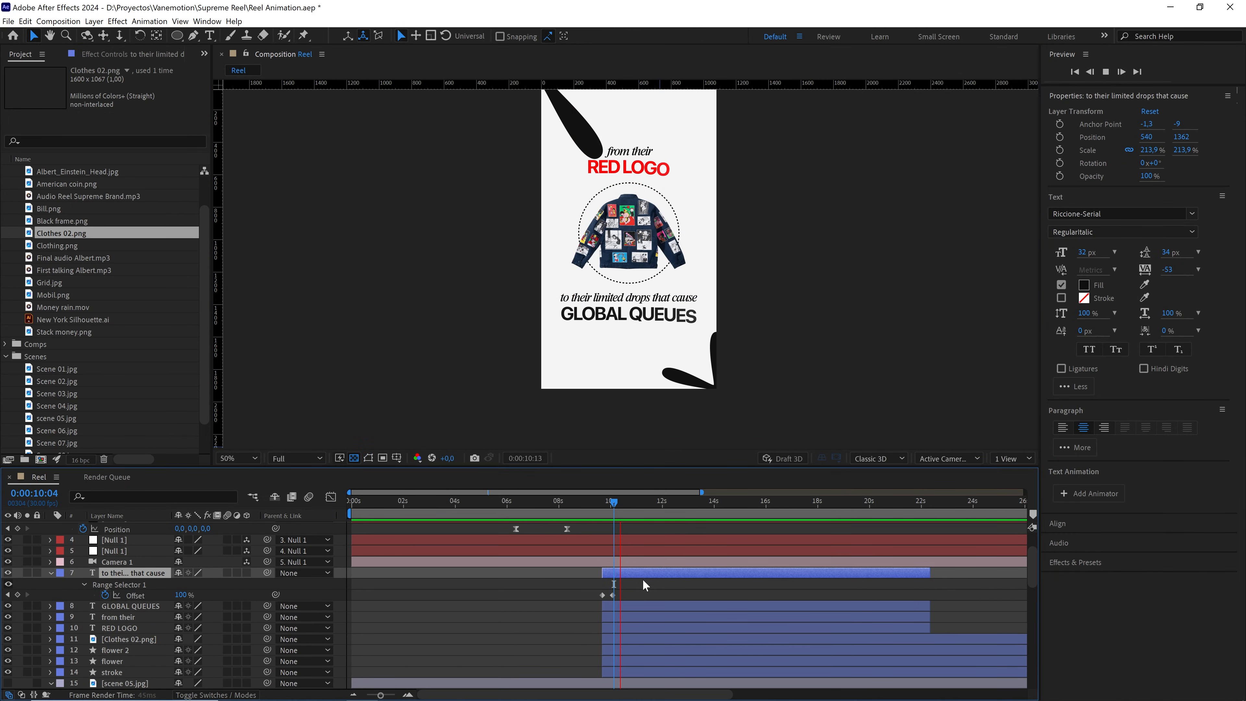
key(space)
drag(625, 588, 661, 595)
click(637, 587)
key(space)
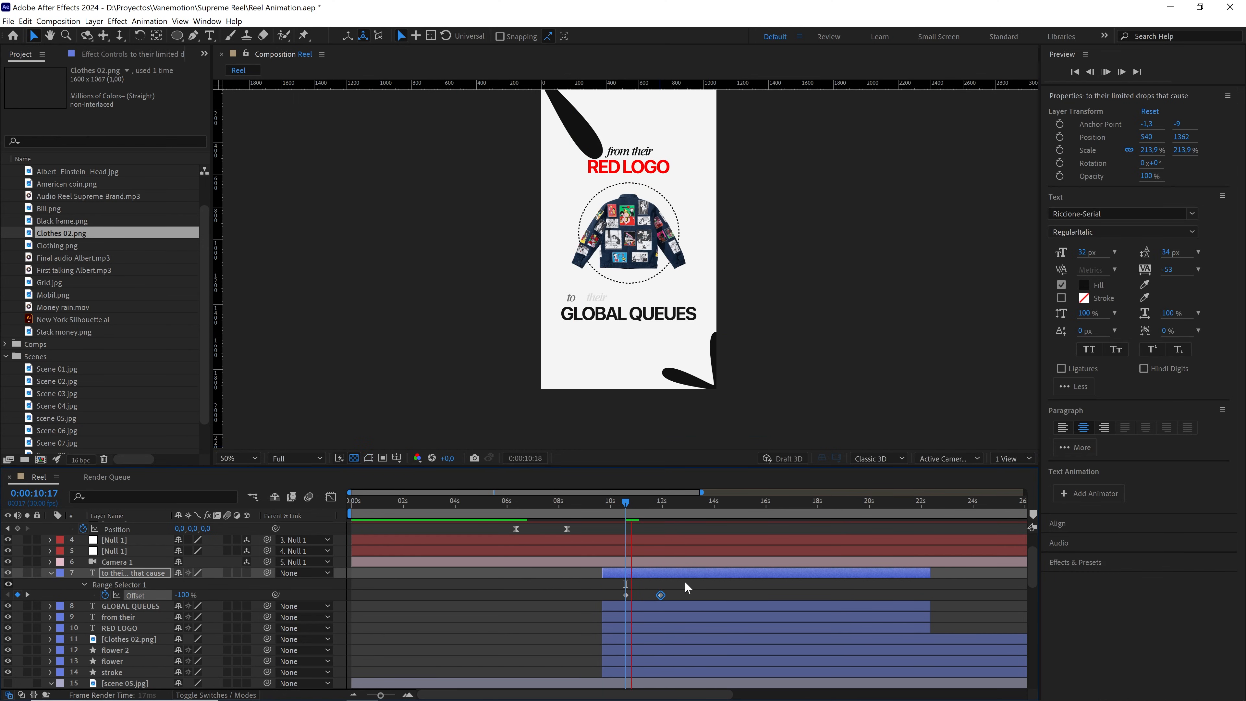
key(space)
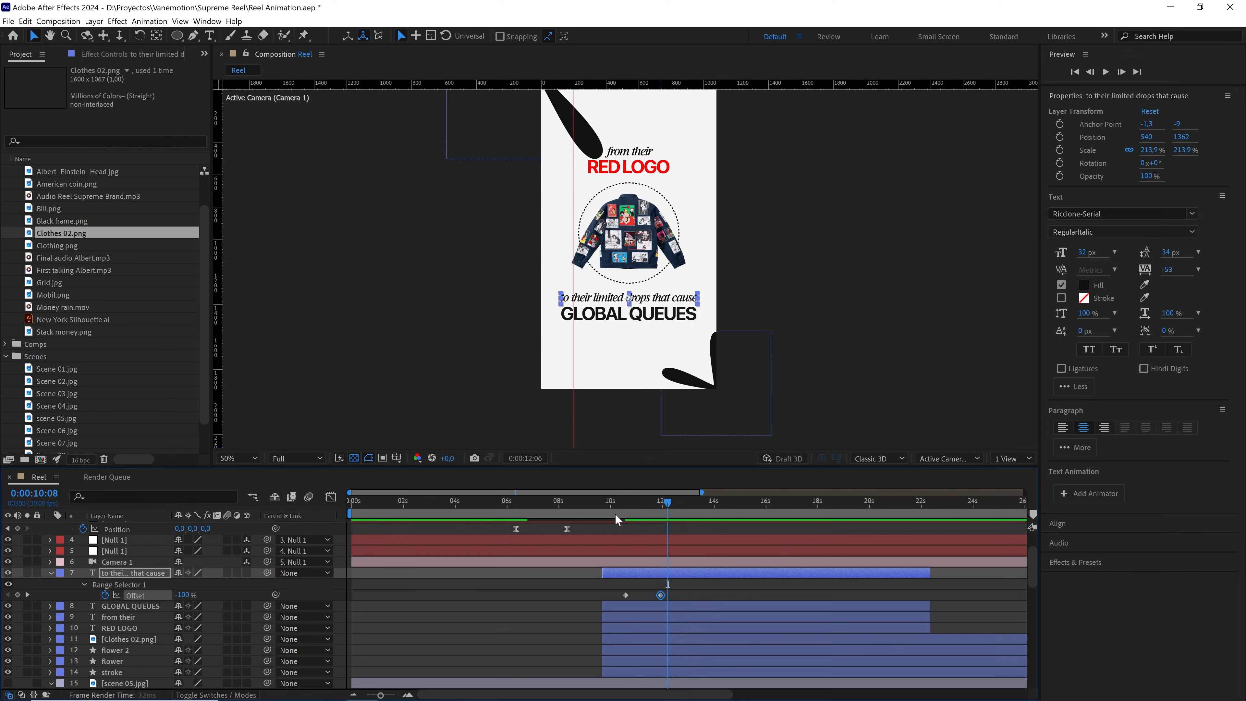
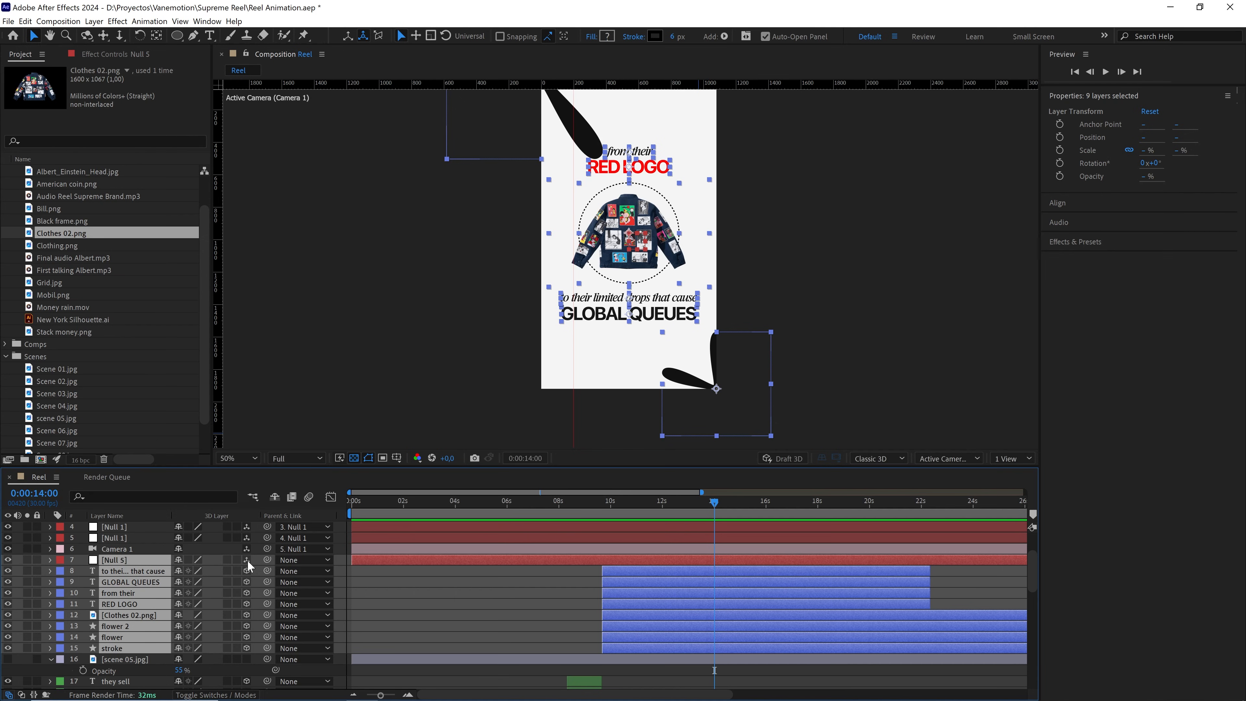
Enable 3D on the selected Null 5 and scene 05 layers, and parent the text, jacket, flower and stroke layers to Null 5
click(248, 561)
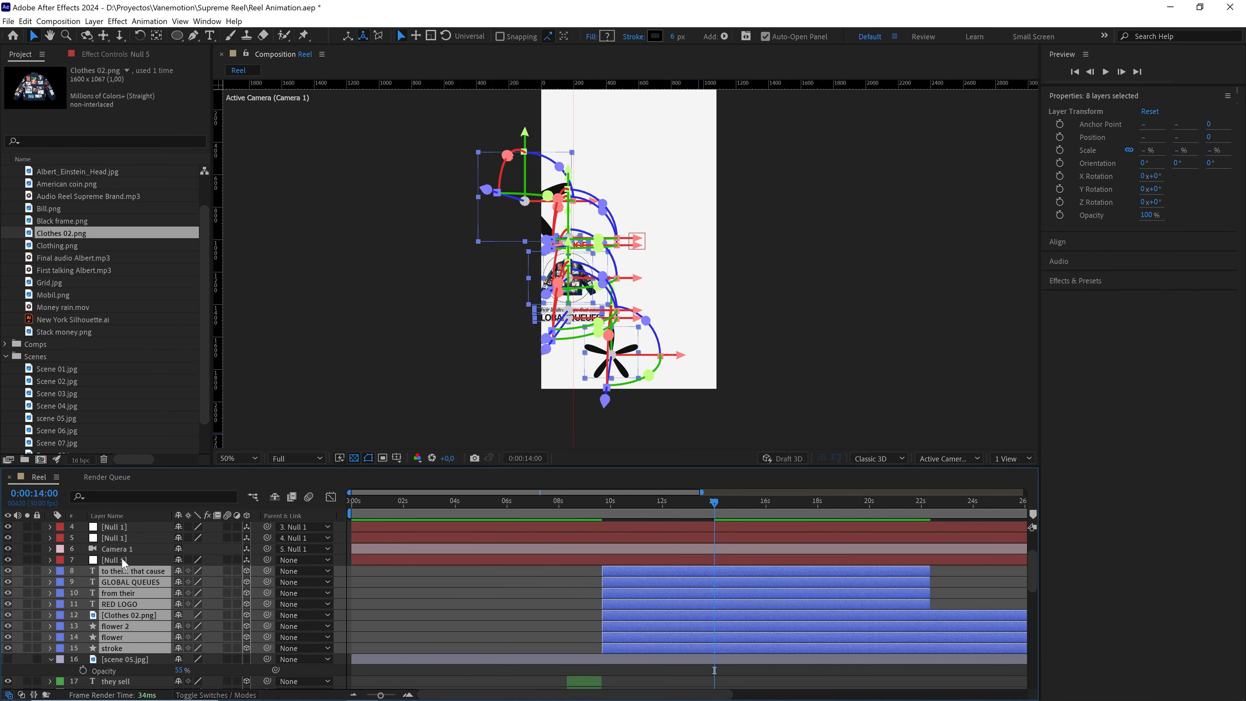
drag(268, 574, 118, 566)
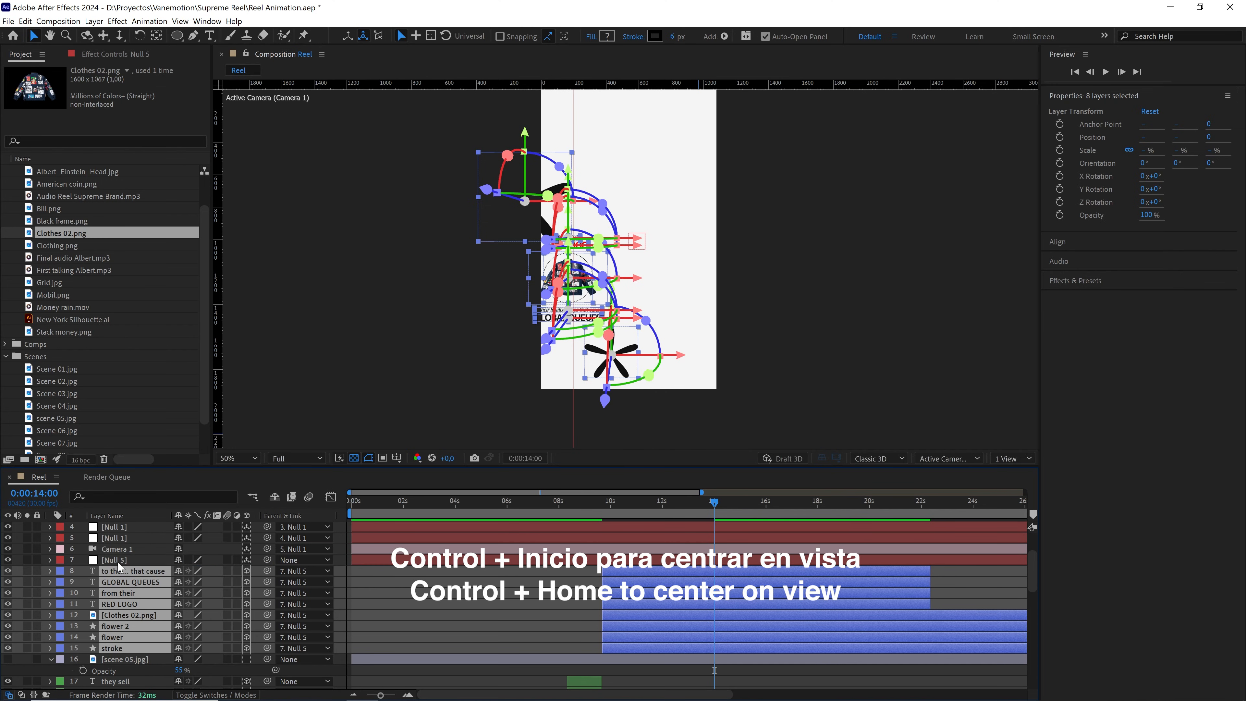
Centre Null 5 in the view and compare the scene with the scene 05.jpg reference, leaving the reference hidden
click(117, 562)
key(ctrl+Home)
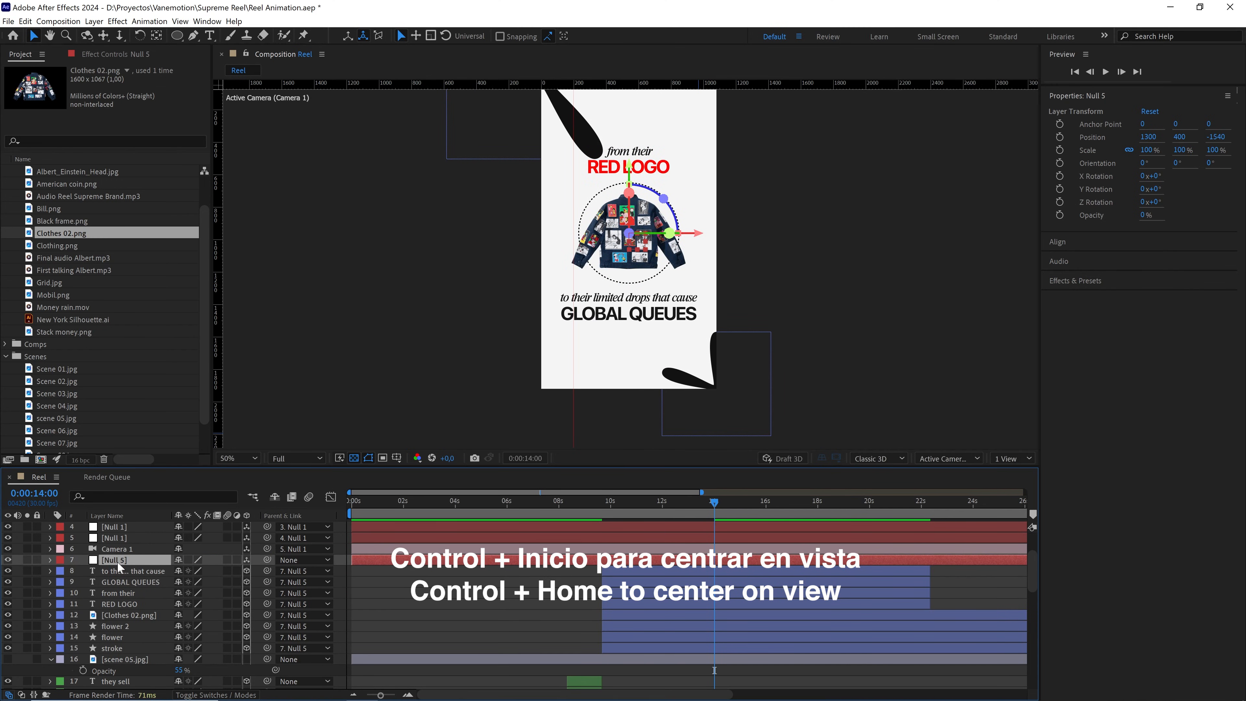
click(98, 660)
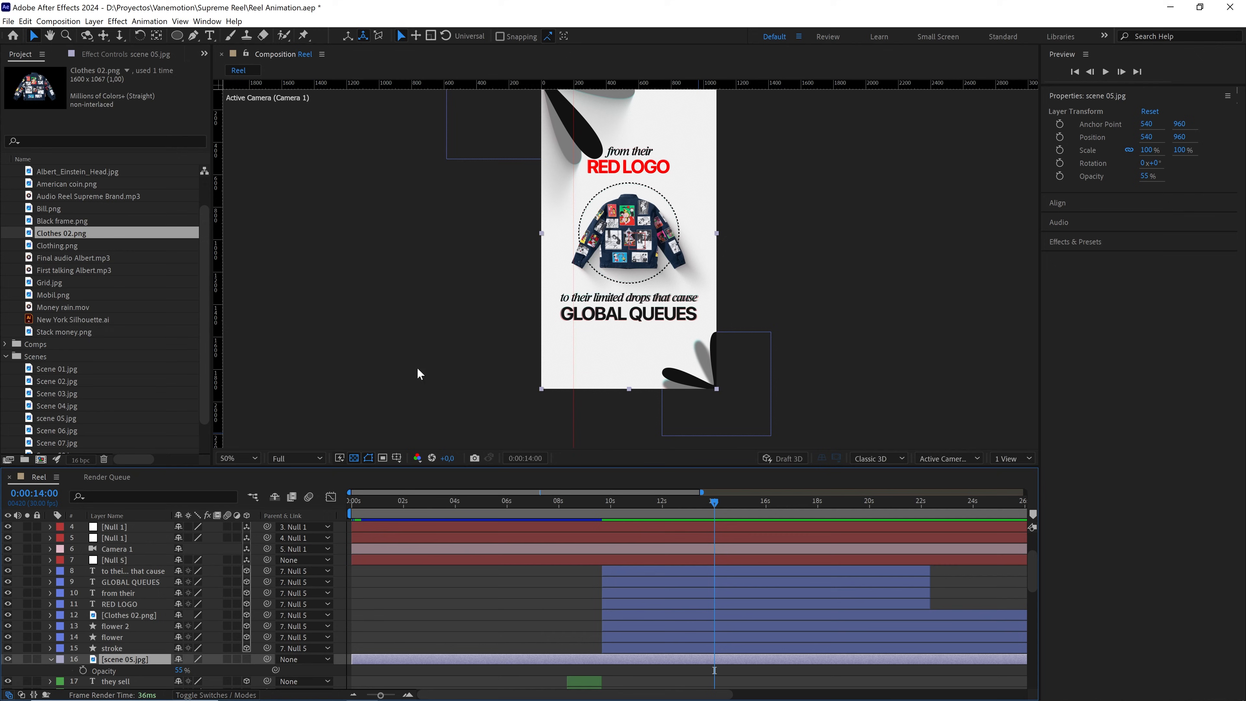
click(8, 659)
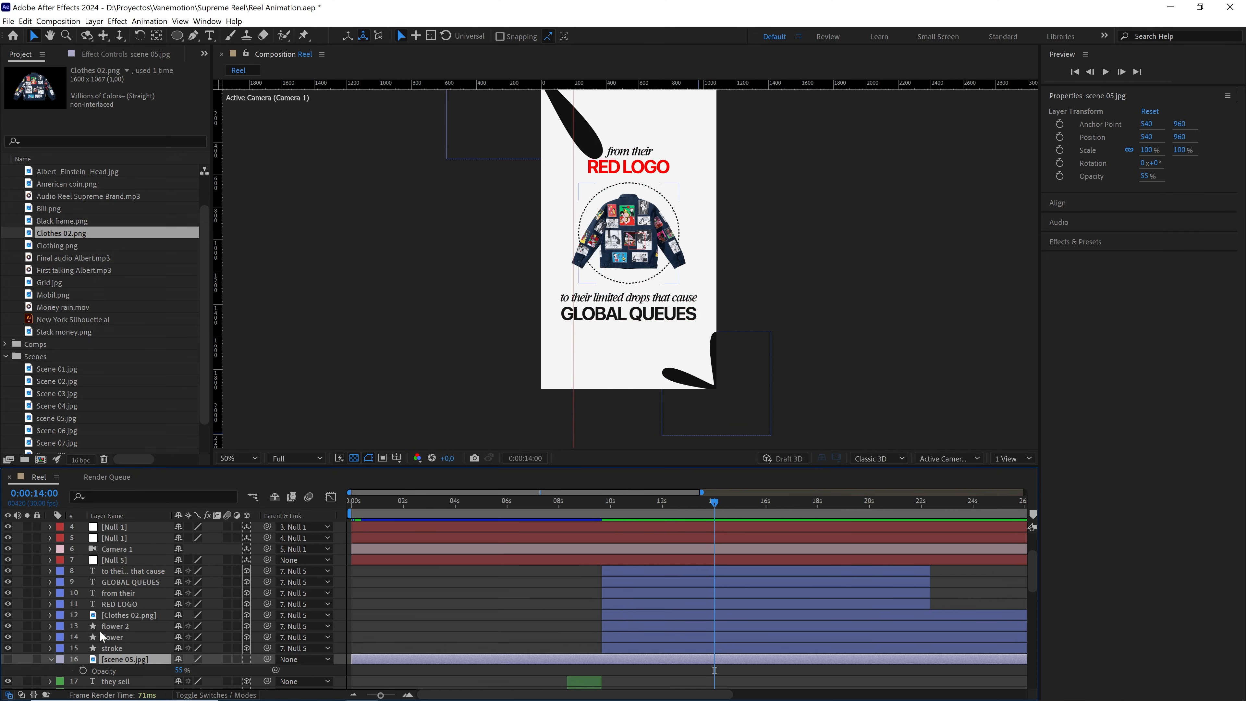
Preview the transition into the jacket scene from 0:00:08:20 and again from 0:00:09:07
drag(711, 507, 577, 538)
key(space)
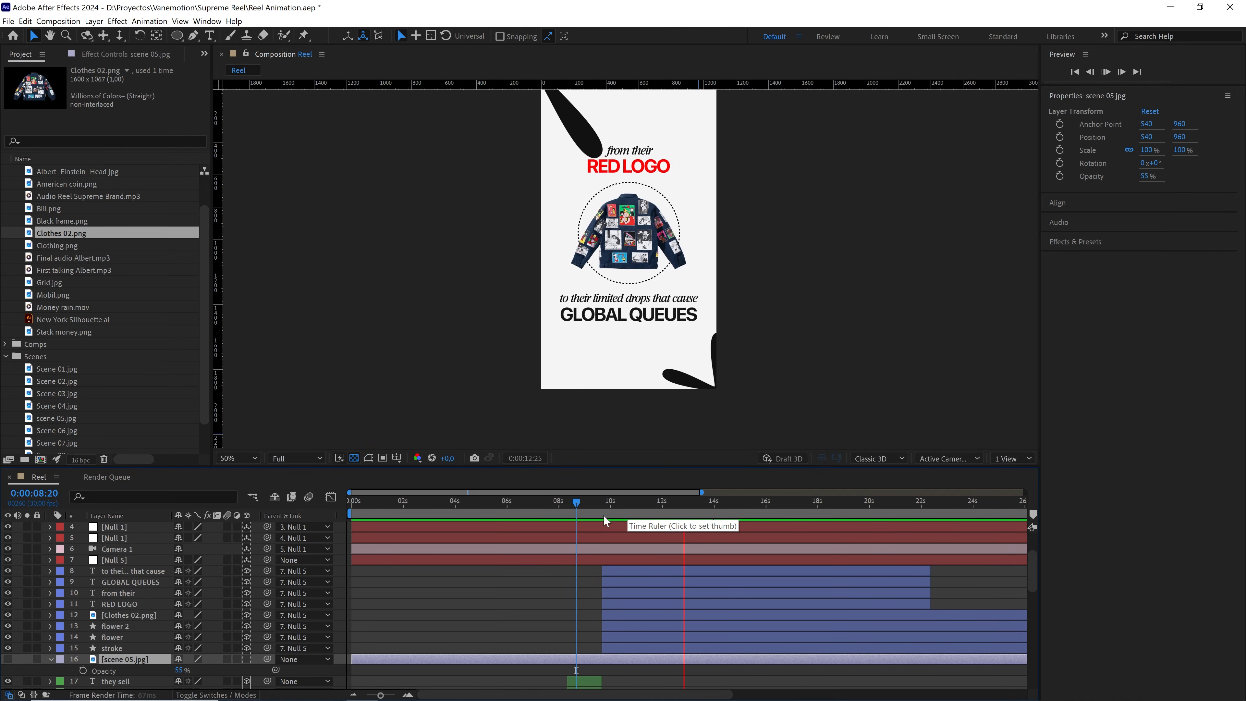
click(591, 503)
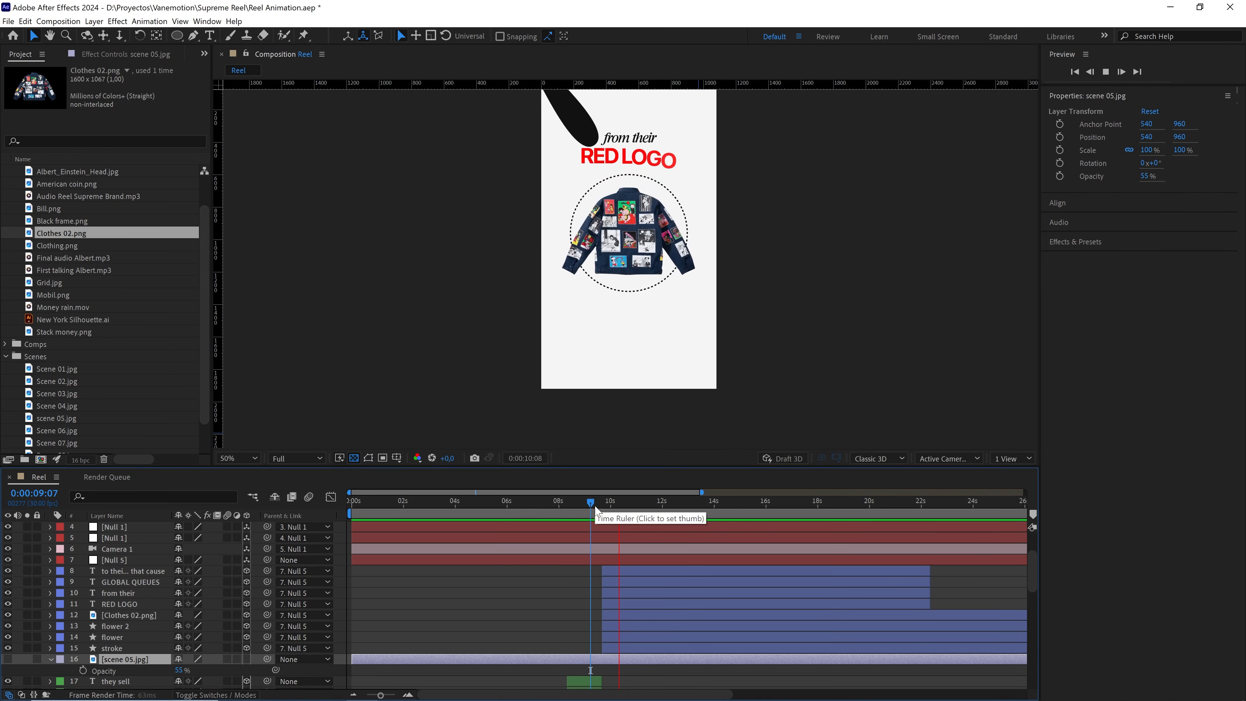
Preview the transition into the jacket scene and its text reveals from 0:00:09:12
click(594, 505)
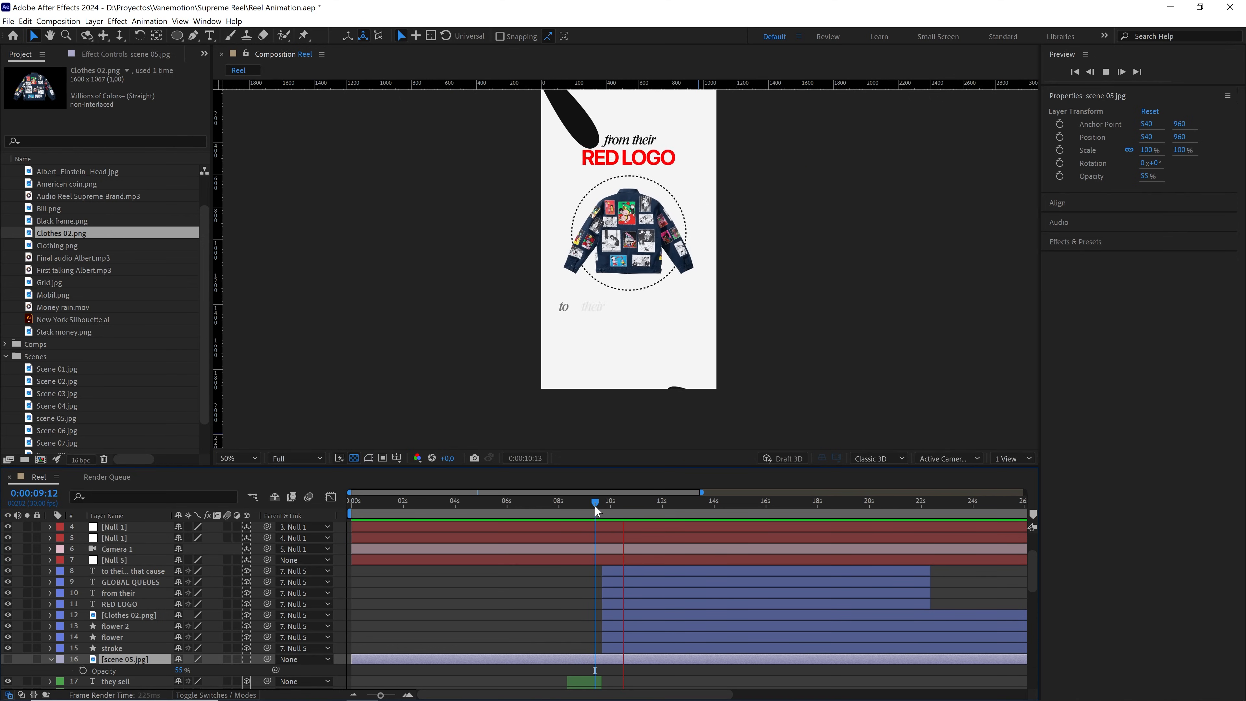
click(595, 505)
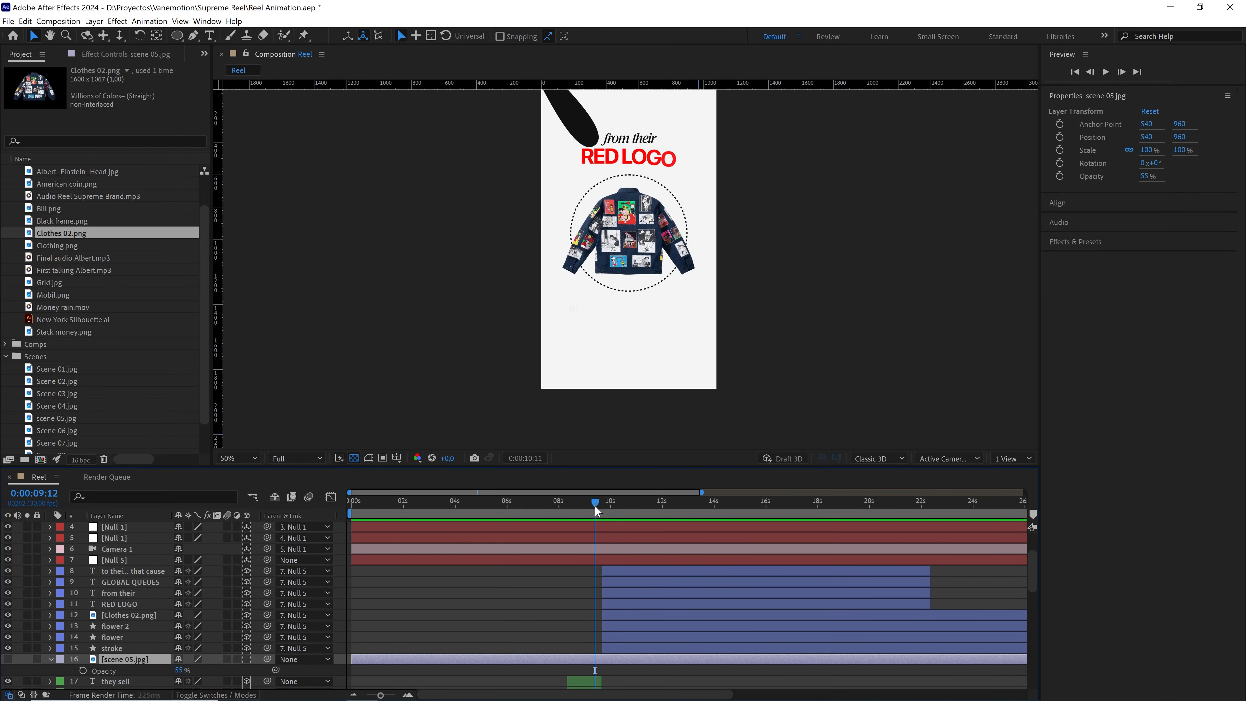
key(space)
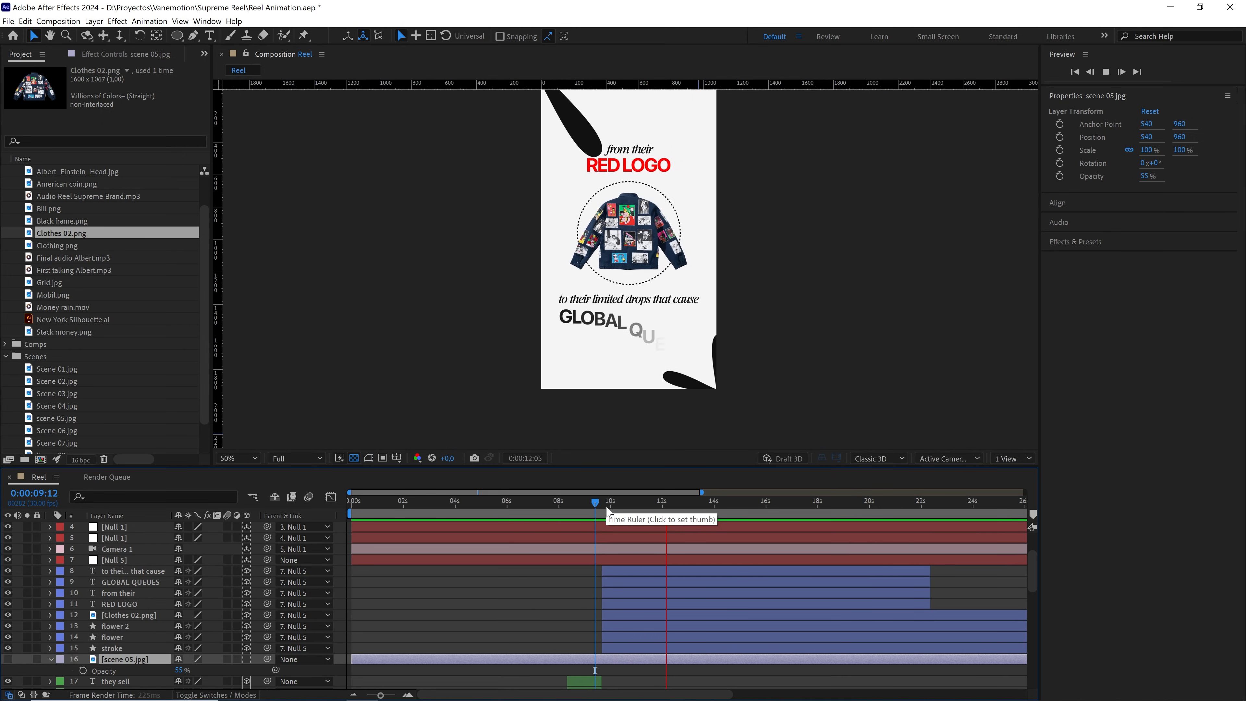
Move the current time to 0:00:14:00, collapse the open properties of all layers, and leave nothing selected
scroll(639, 559, up, 3)
click(697, 501)
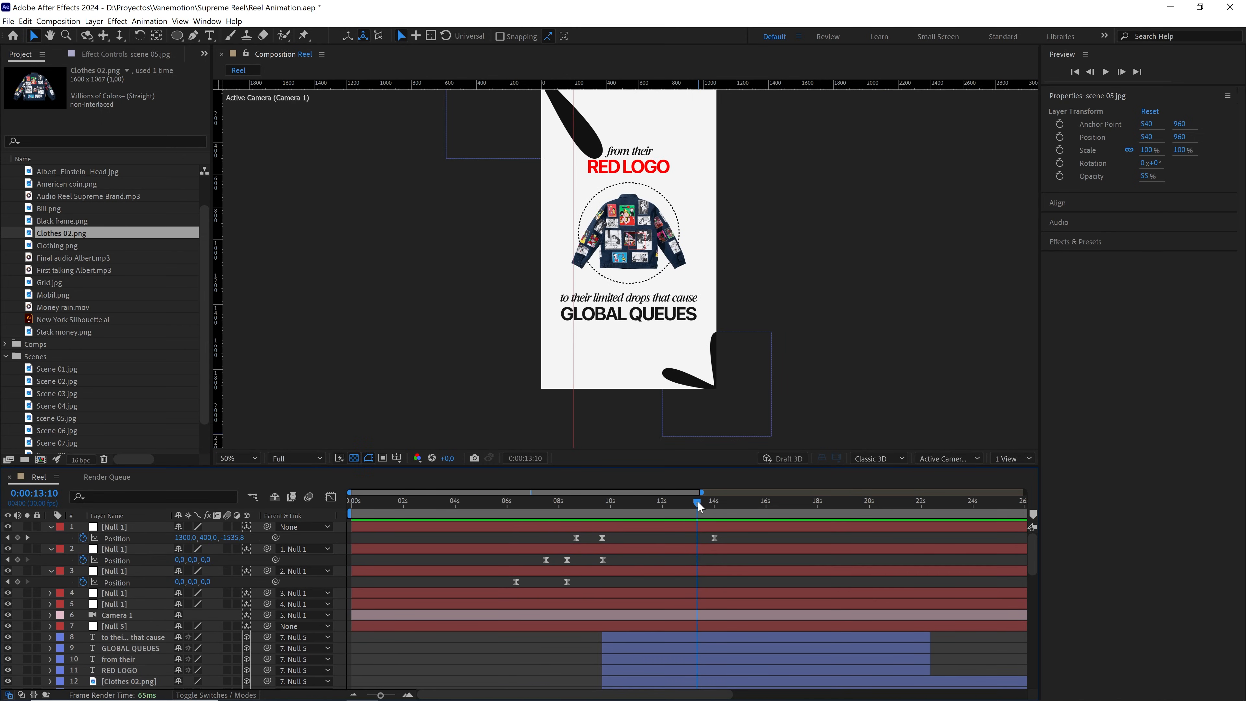
drag(697, 501, 711, 504)
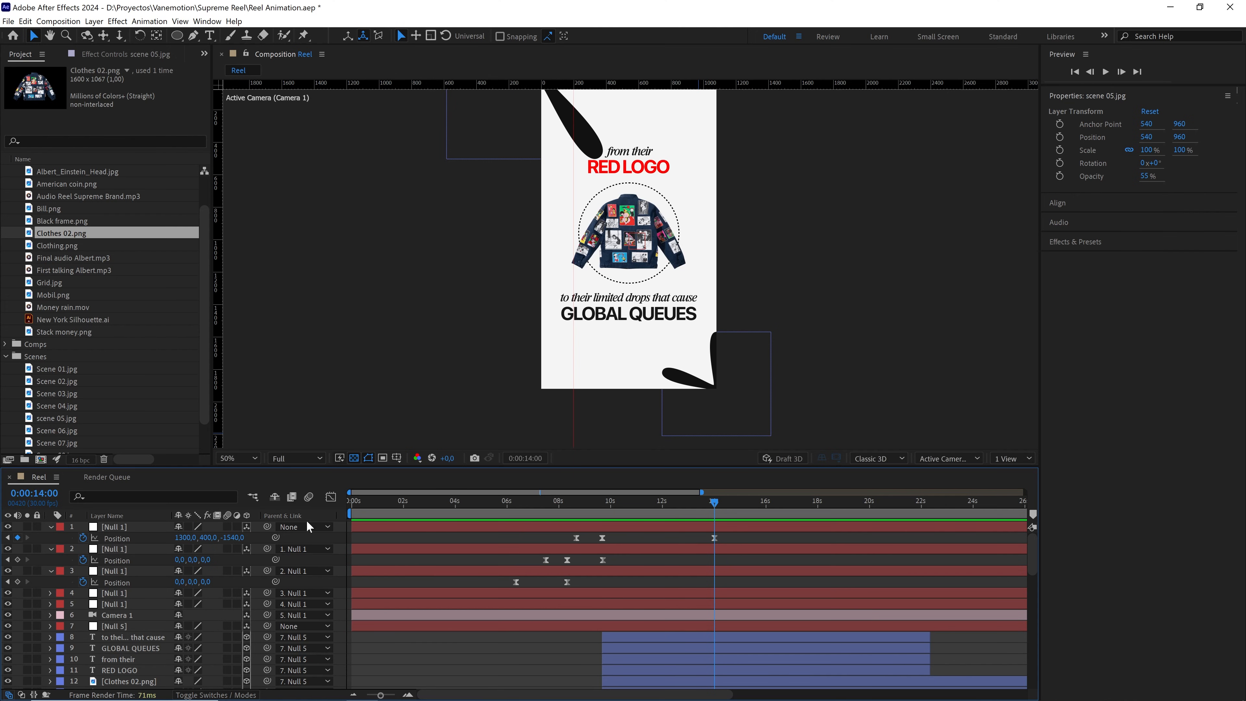
key(ctrl+a)
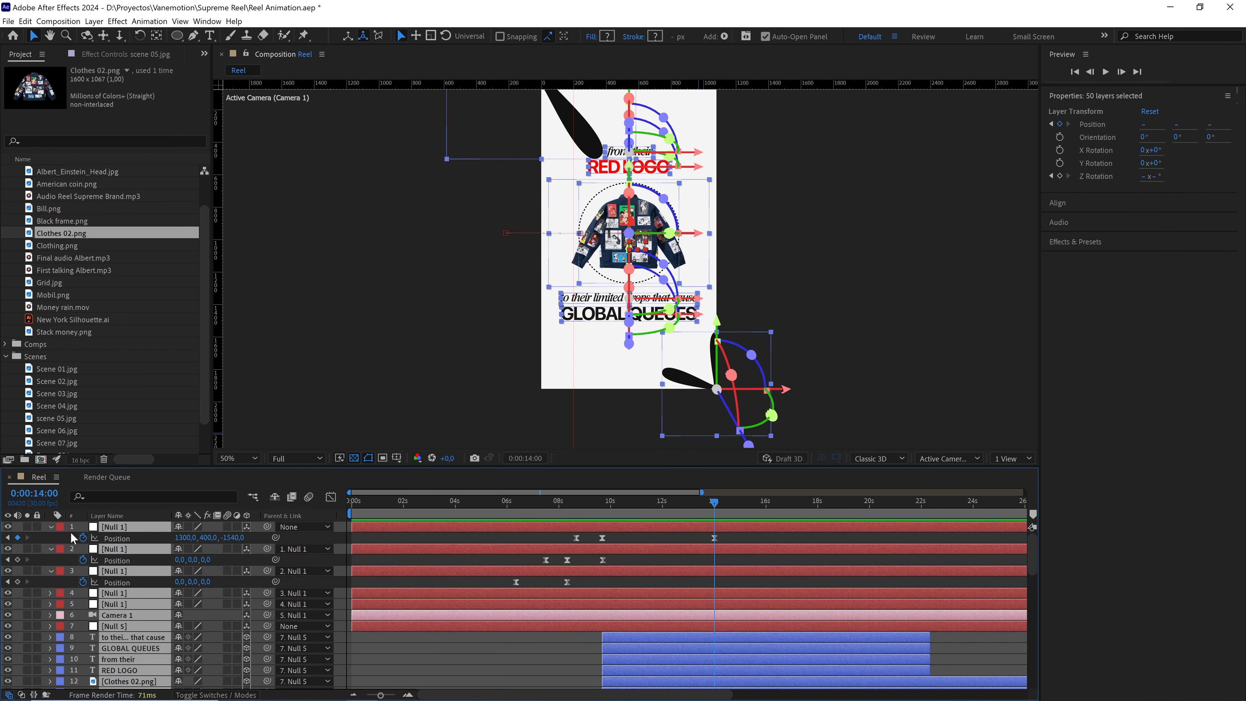
click(50, 527)
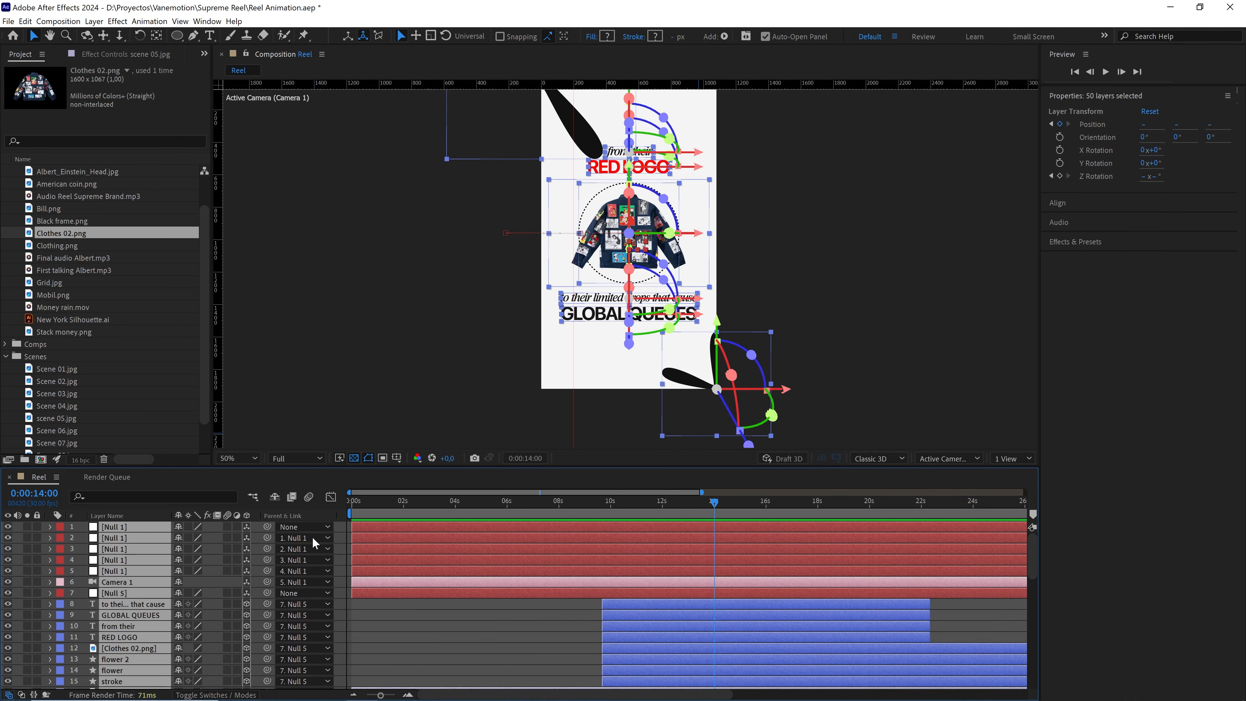
click(480, 616)
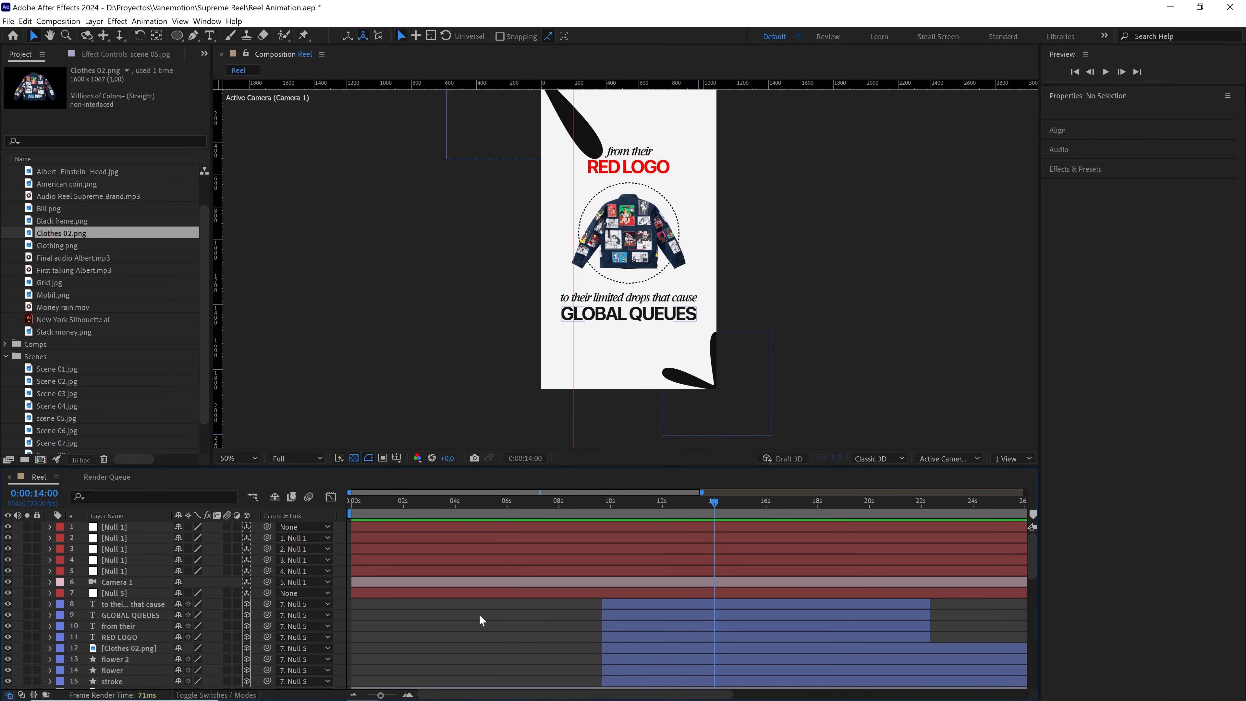
Maximize the timeline to show the whole layer stack and select the scene 05.jpg reference layer
key(grave)
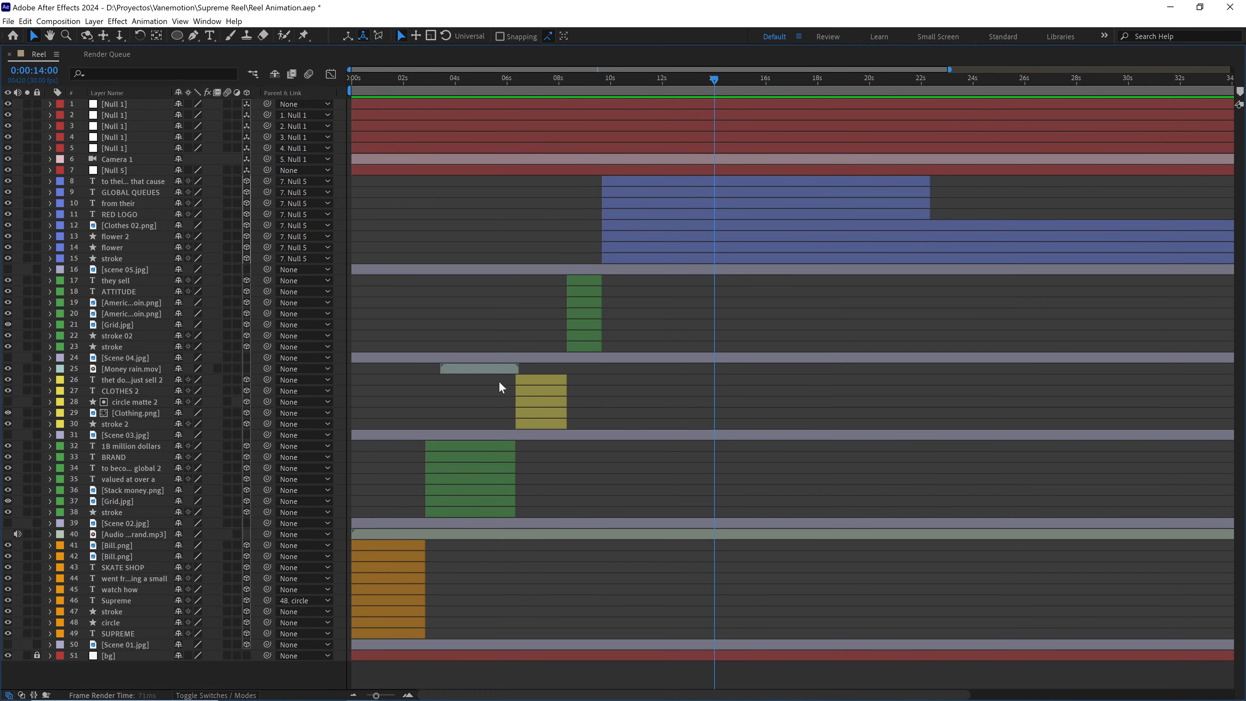
click(434, 272)
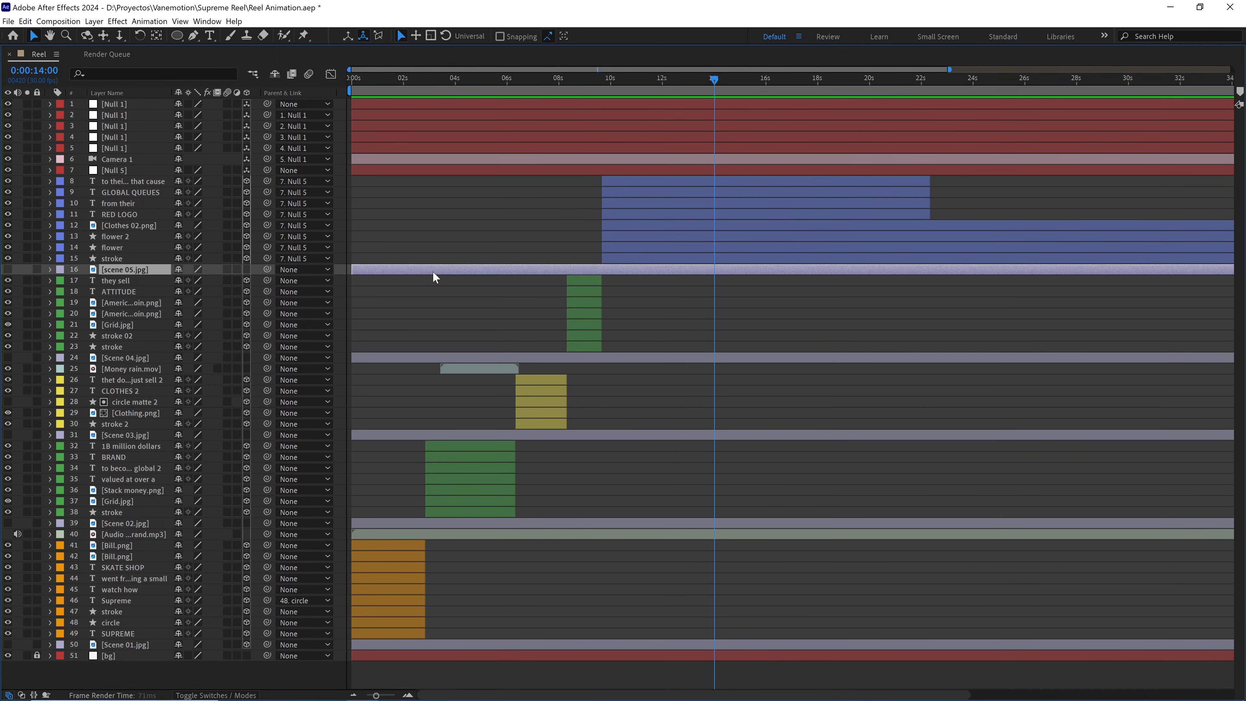
Delete the five reference image layers, Scene 01.jpg through scene 05.jpg, from the Reel composition
ctrl+click(394, 355)
ctrl+click(386, 437)
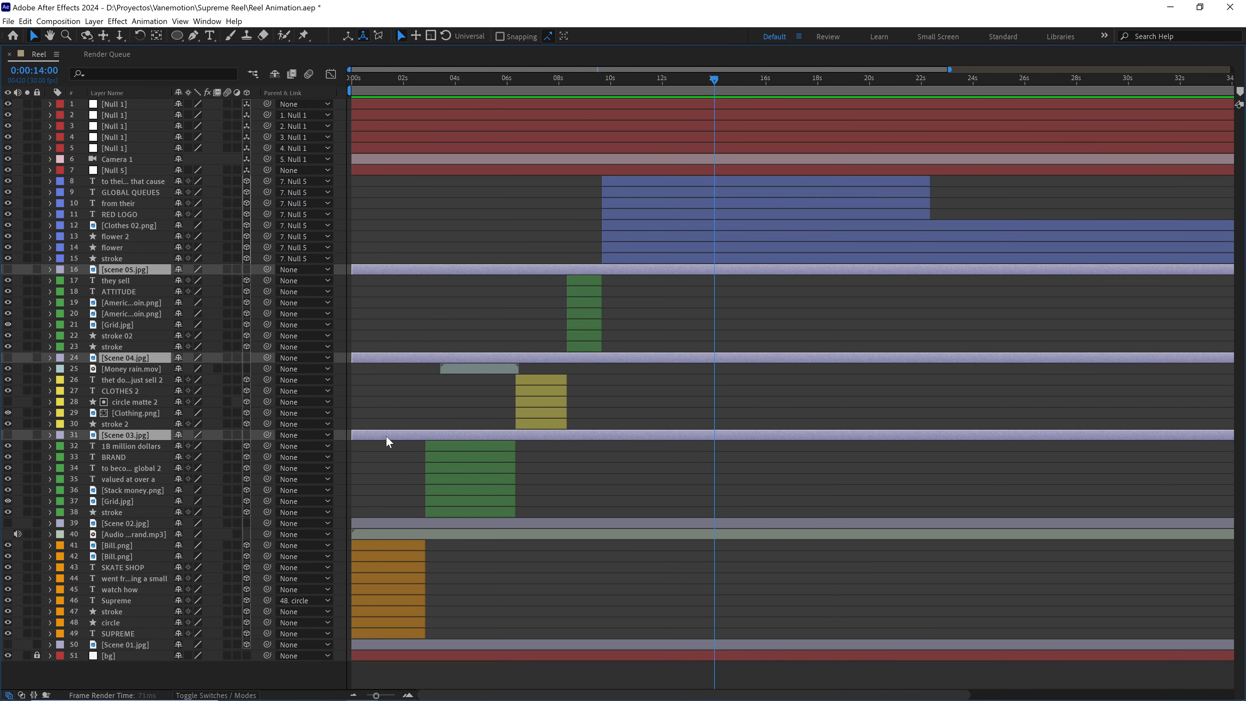
ctrl+click(370, 524)
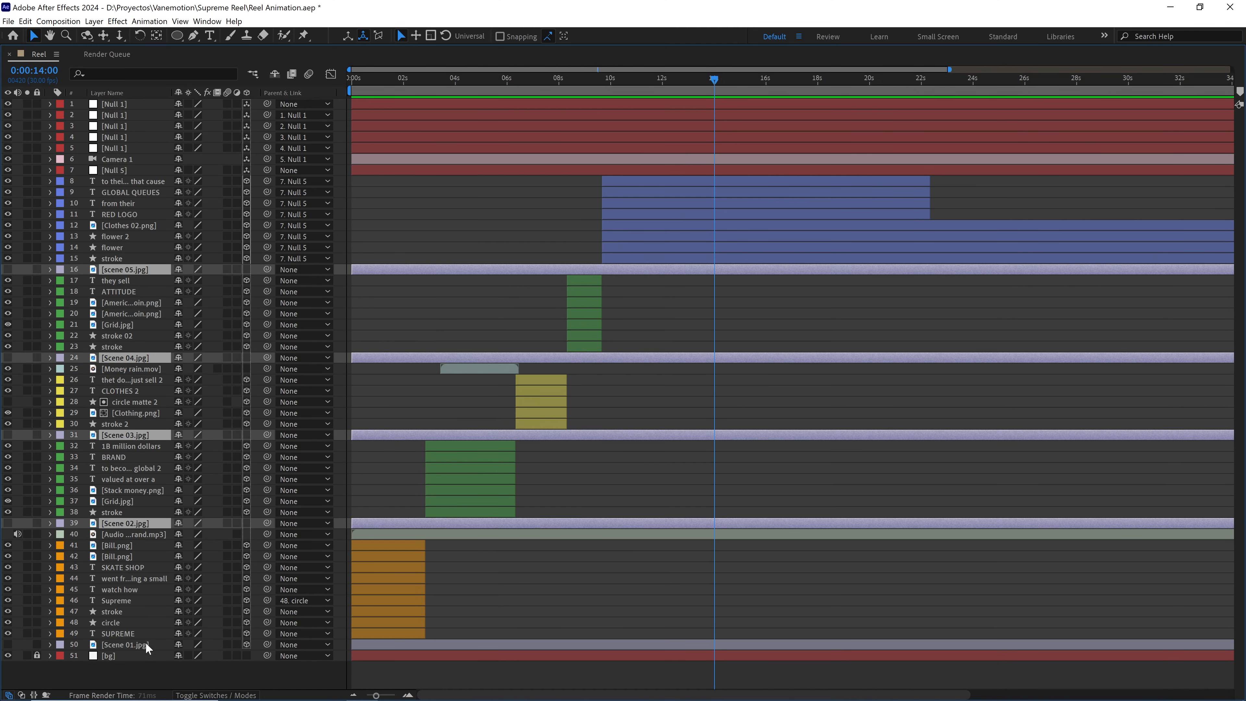
ctrl+click(139, 646)
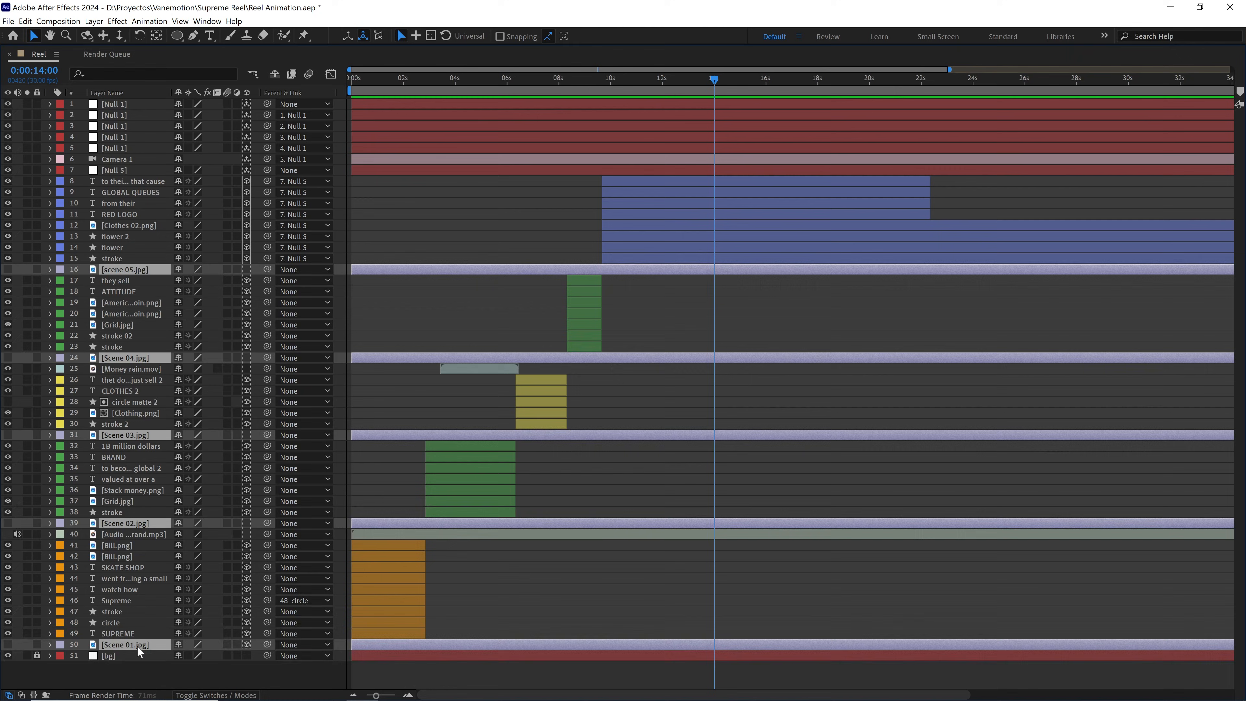
key(Delete)
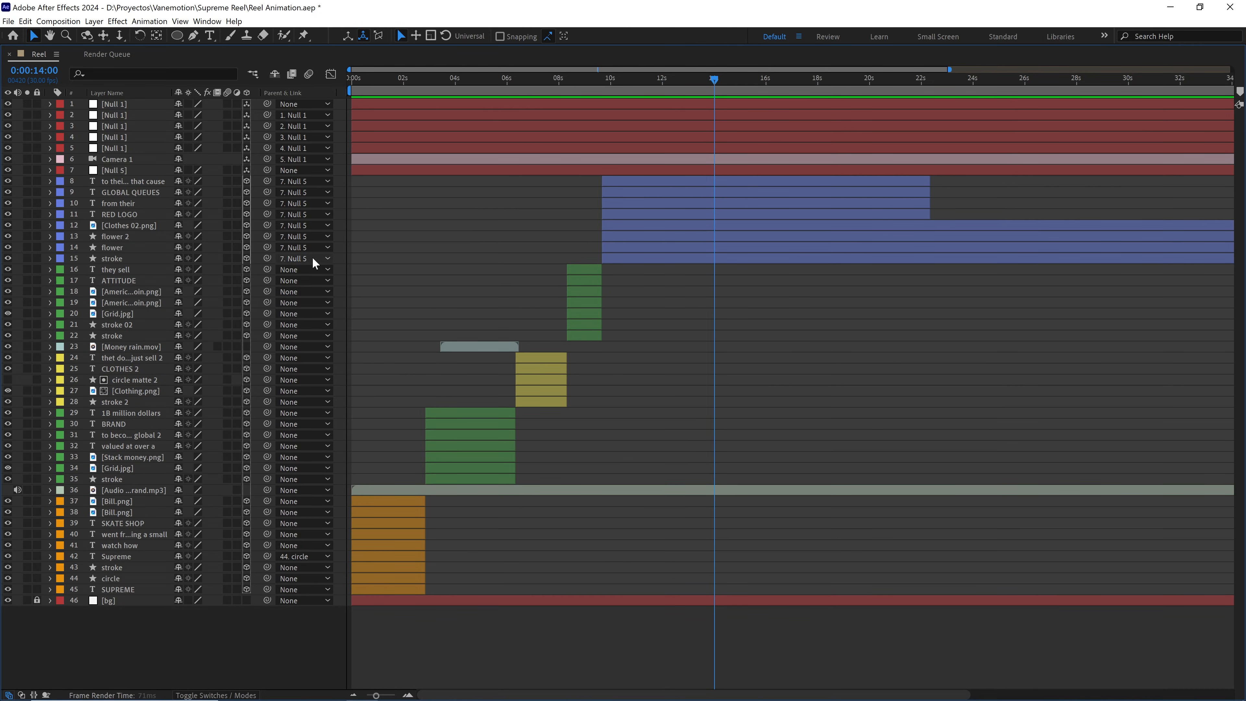
Delete the Null 5 layer that the blue-labelled layers are parented to
click(129, 171)
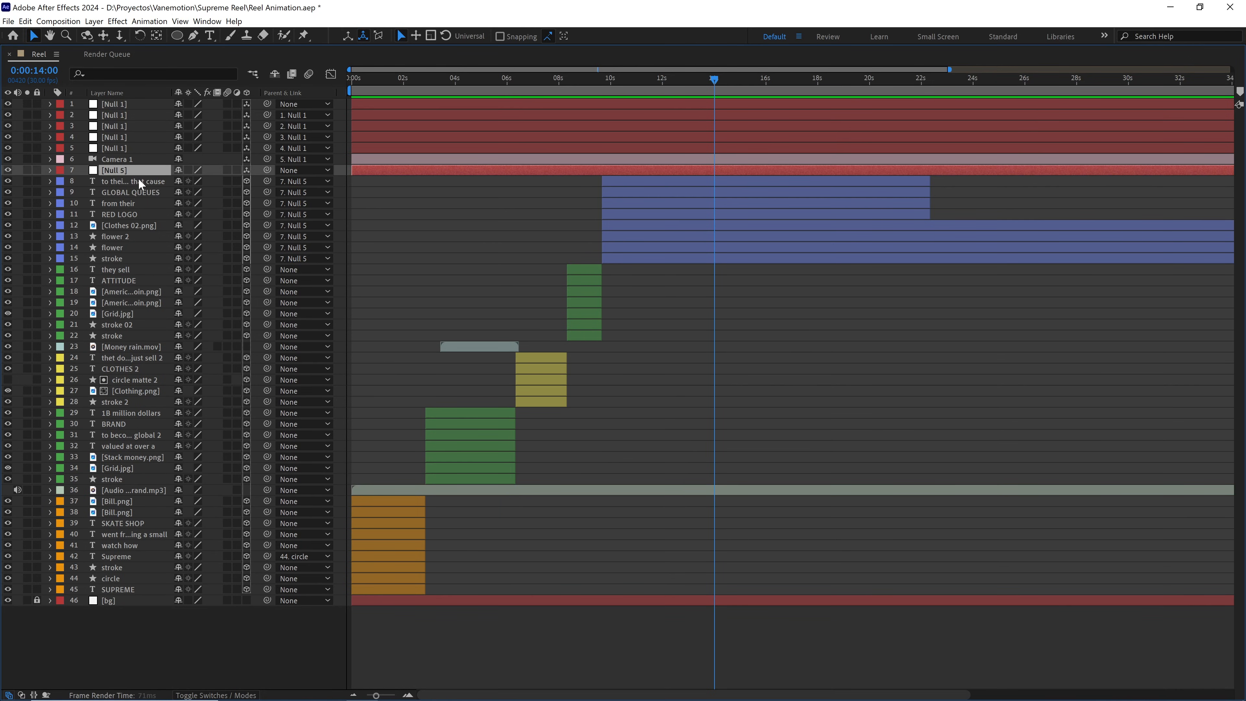
click(120, 181)
shift+click(118, 258)
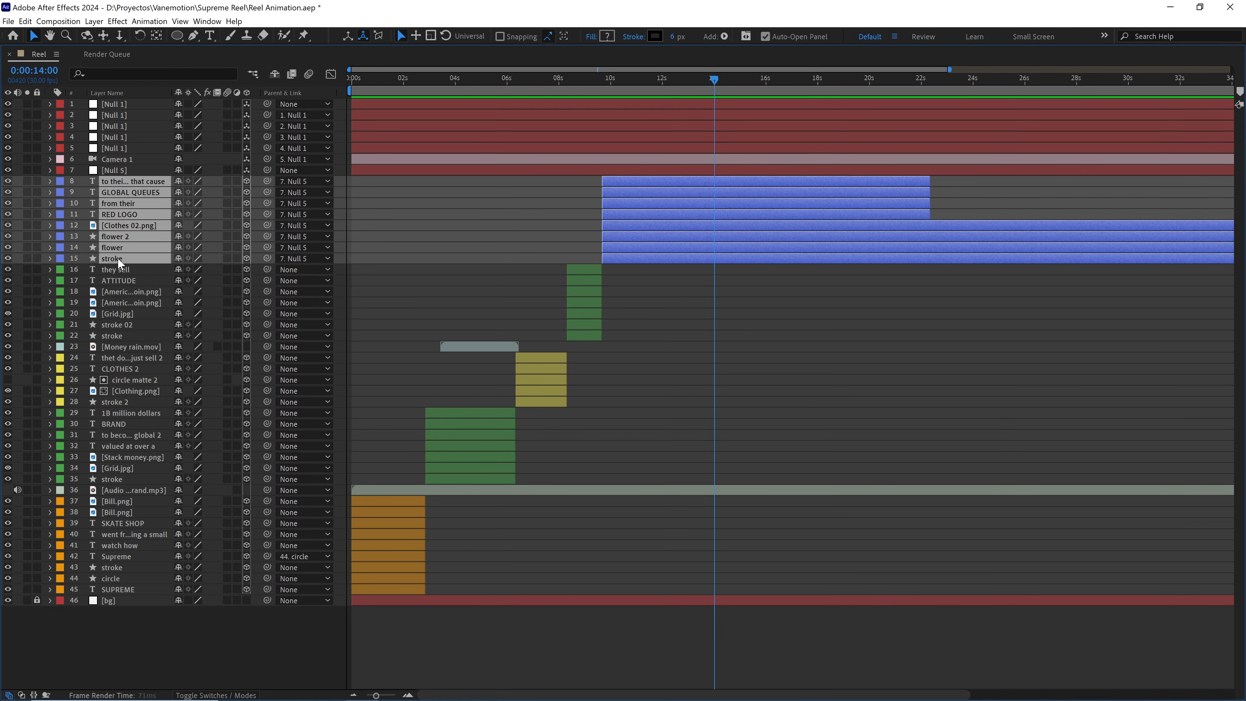
click(122, 172)
key(Delete)
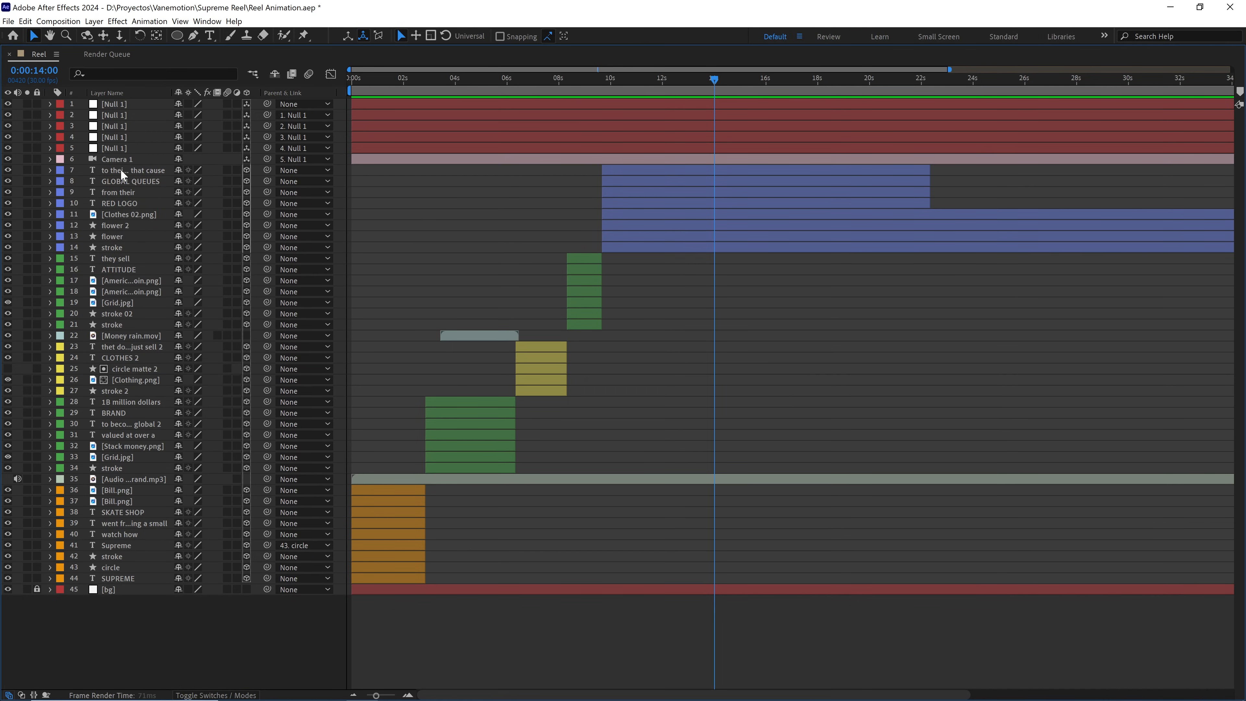
Restore the full workspace layout, end the work area at about 16 seconds and return the playhead to the start
key(grave)
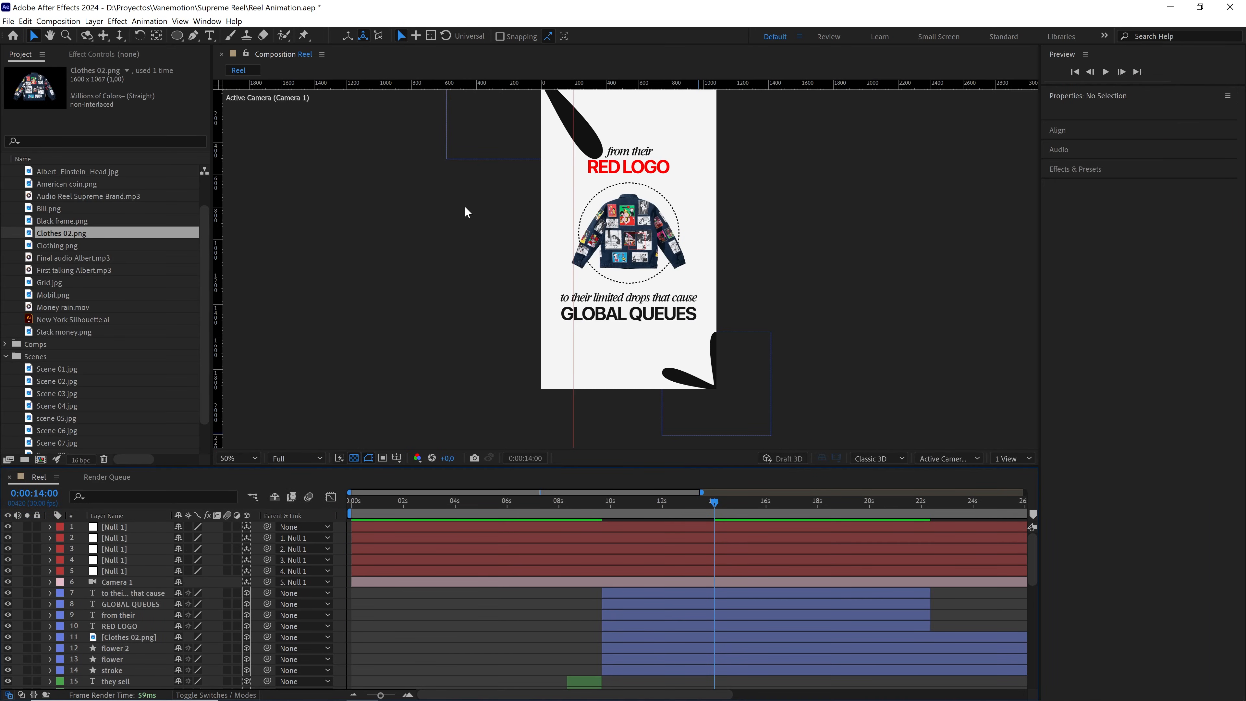
drag(759, 503, 345, 517)
key(n)
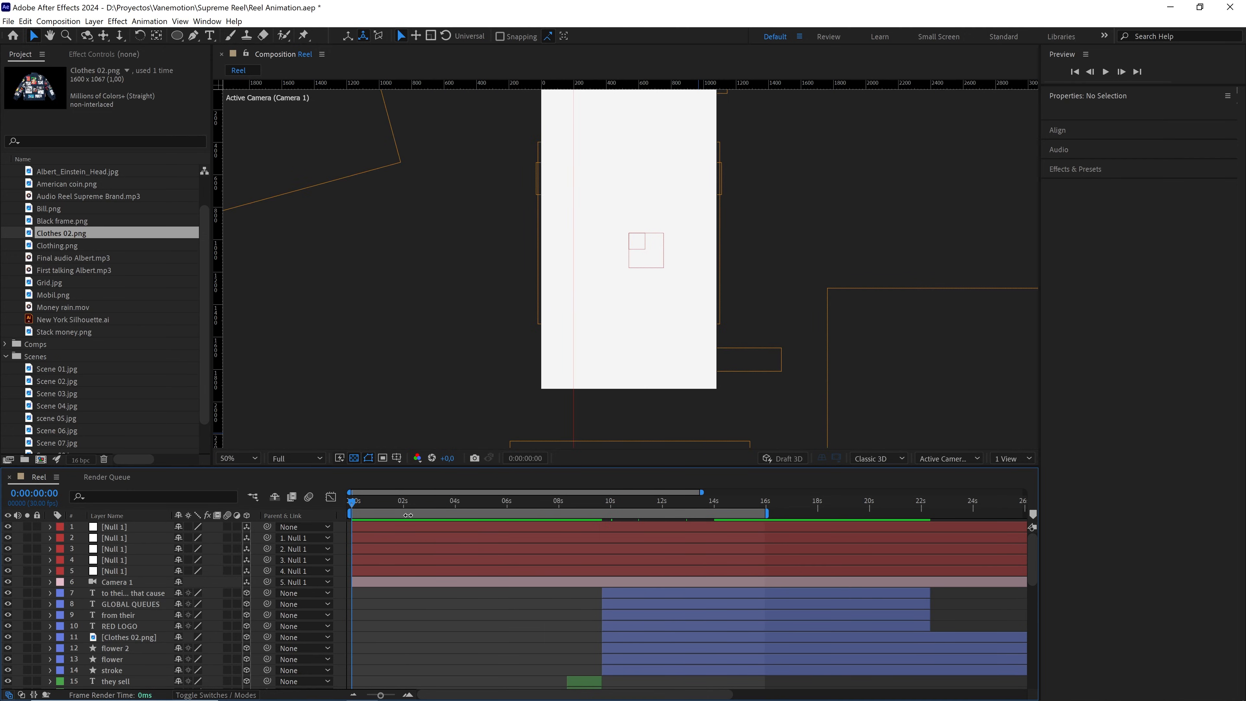
Collapse the assets and Scenes folders in the project and clear the item selection
scroll(76, 234, up, 1)
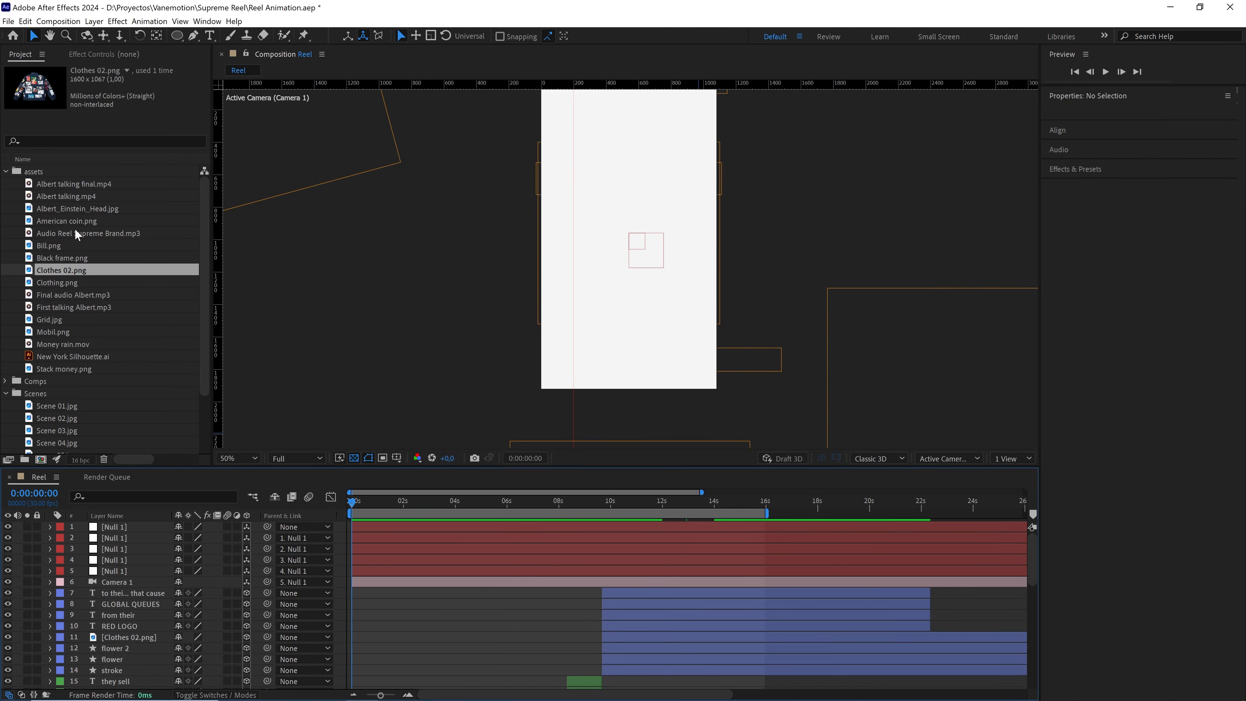
click(6, 171)
click(5, 196)
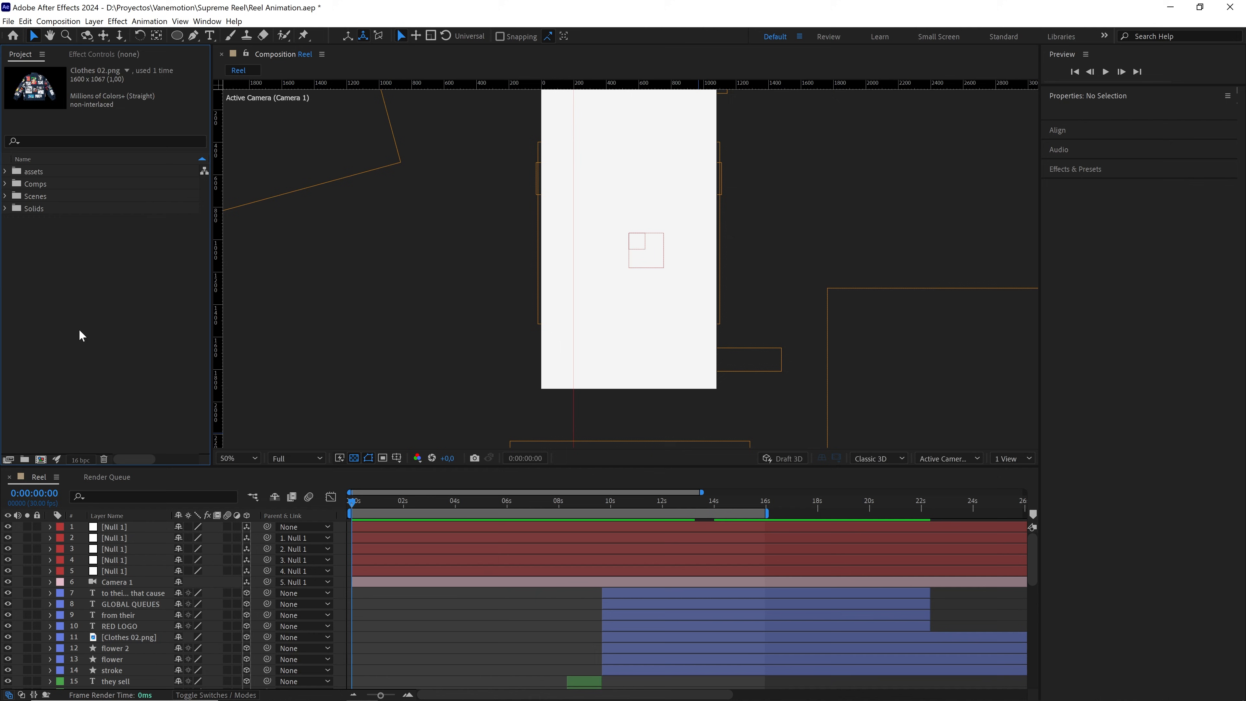
click(79, 332)
Play back the Reel composition from the start
click(238, 458)
click(238, 472)
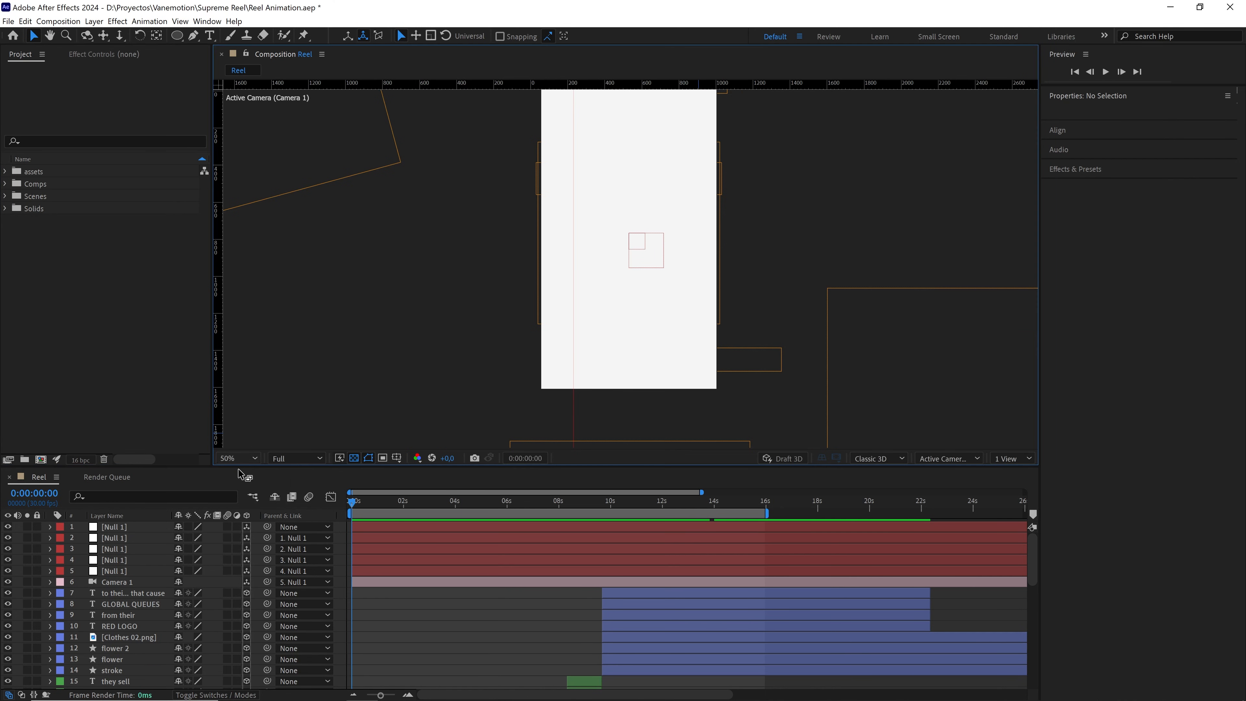
click(420, 633)
key(space)
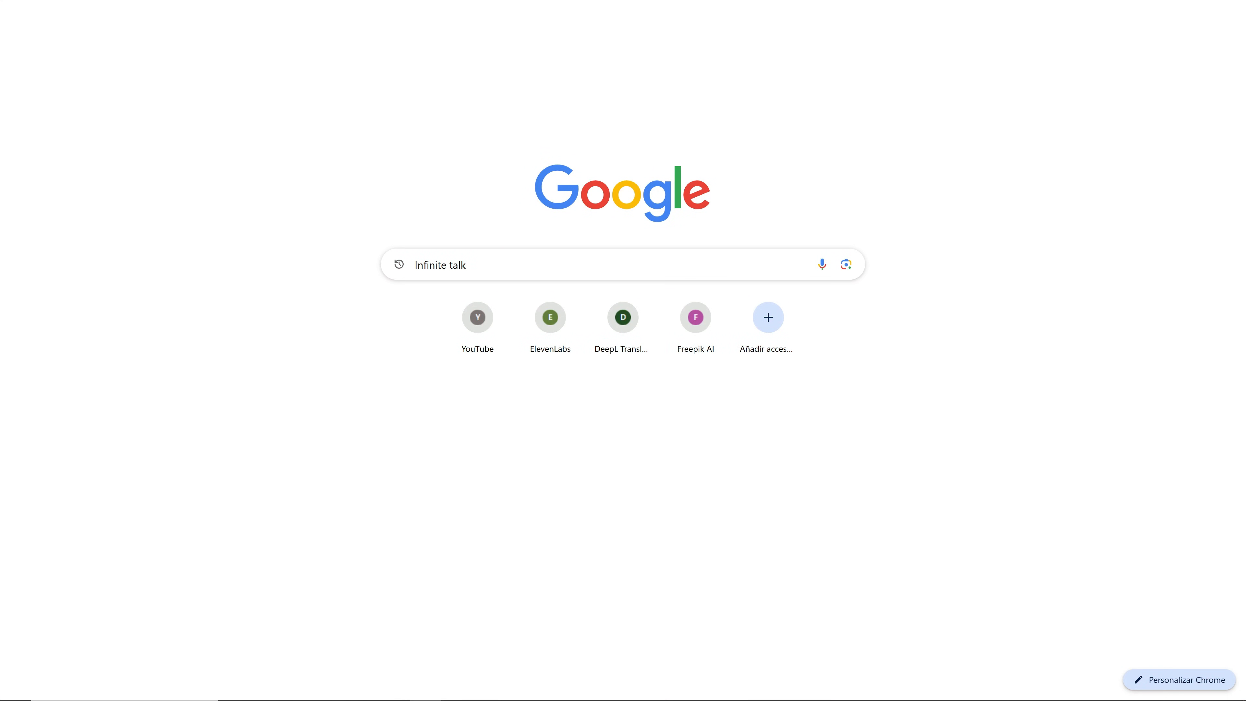
Switch to Chrome, search Google for Infinite talk, and open the InfiniteTalk AI website's video generator
click(377, 265)
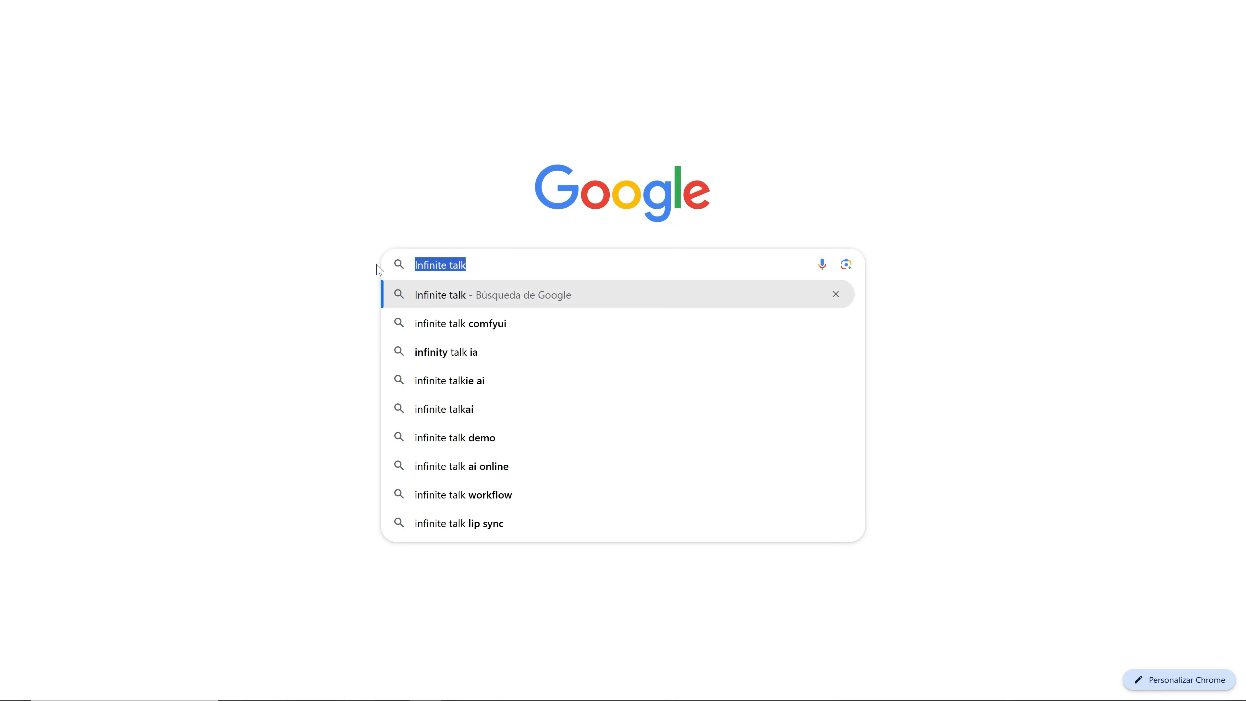
key(Return)
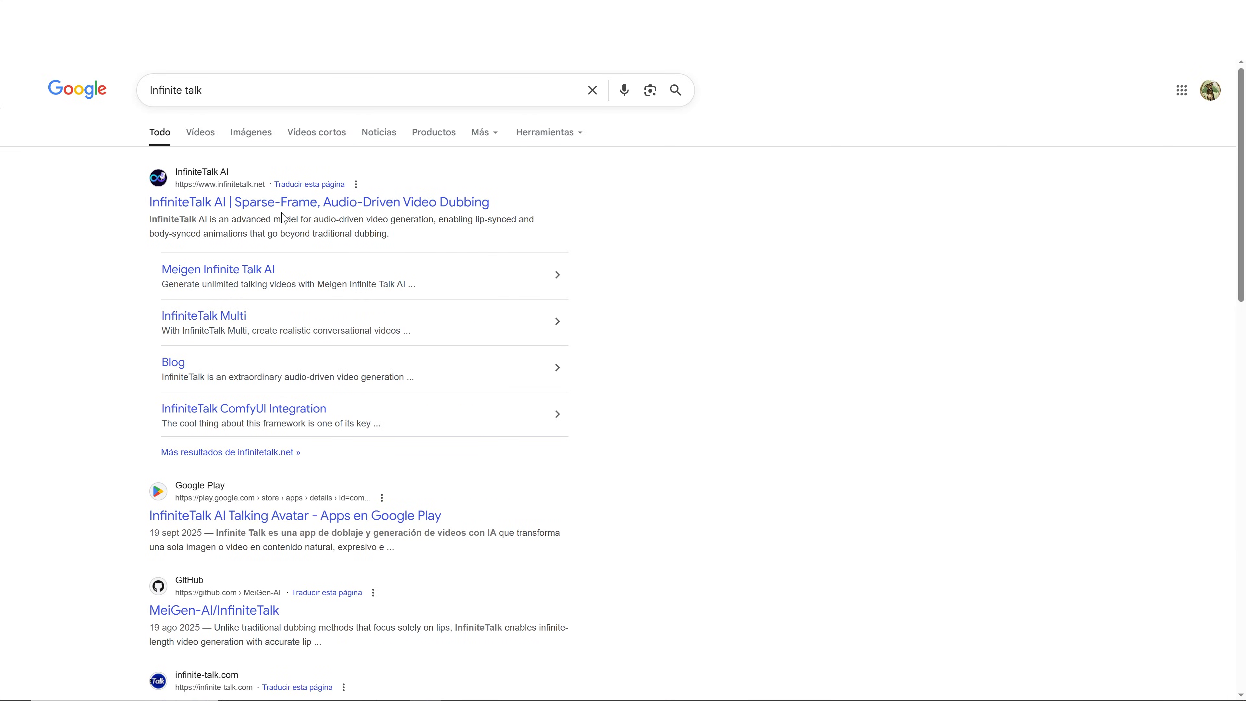
click(277, 201)
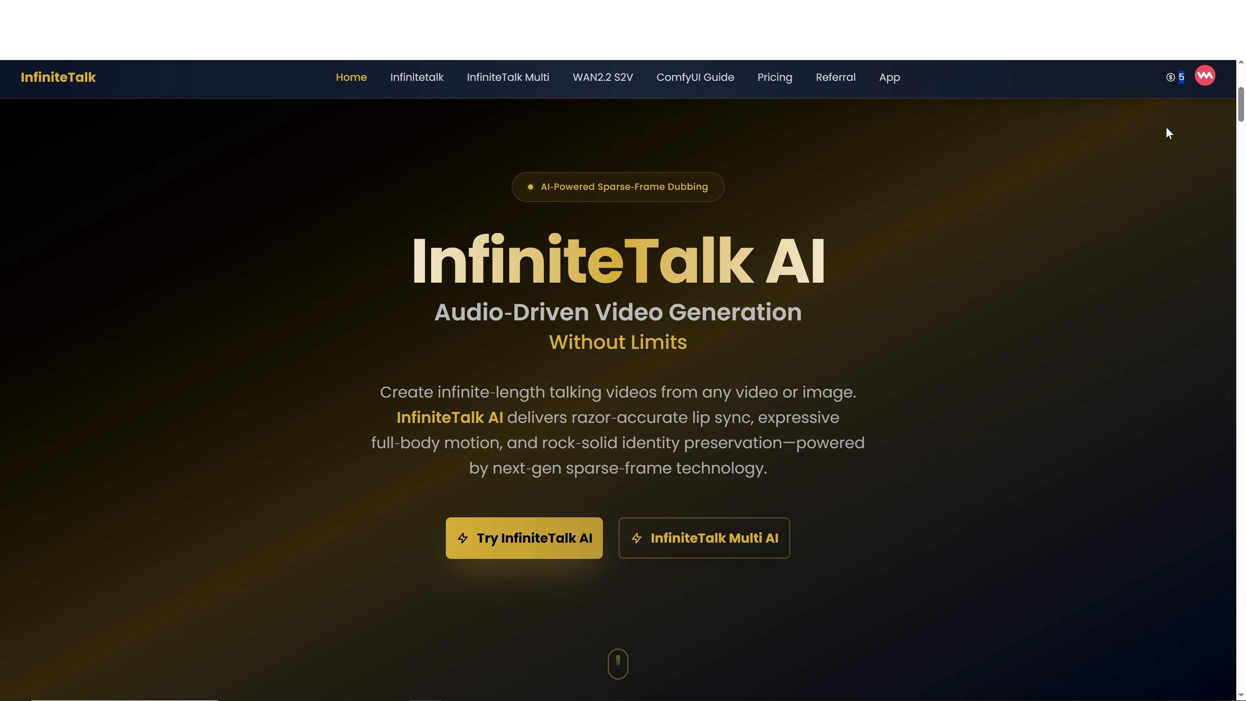
click(513, 527)
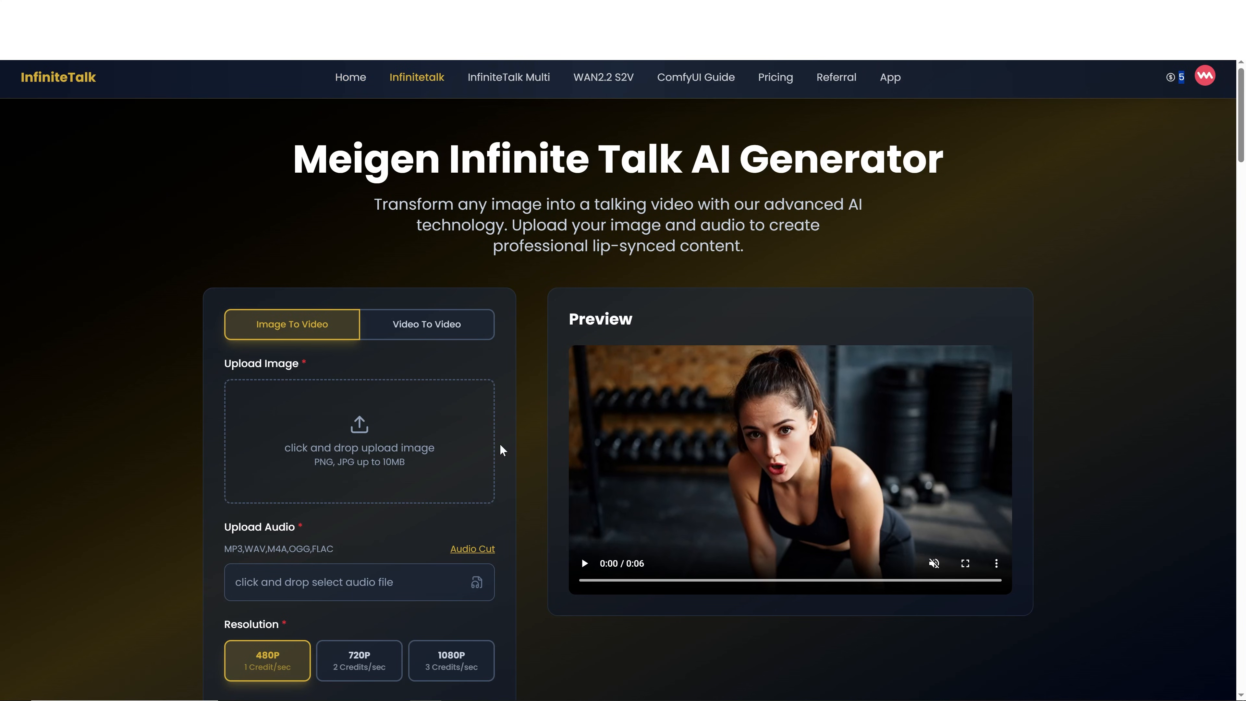
Upload the Albert_Einstein_Head image as the source for the image-to-video generation
click(357, 433)
click(233, 106)
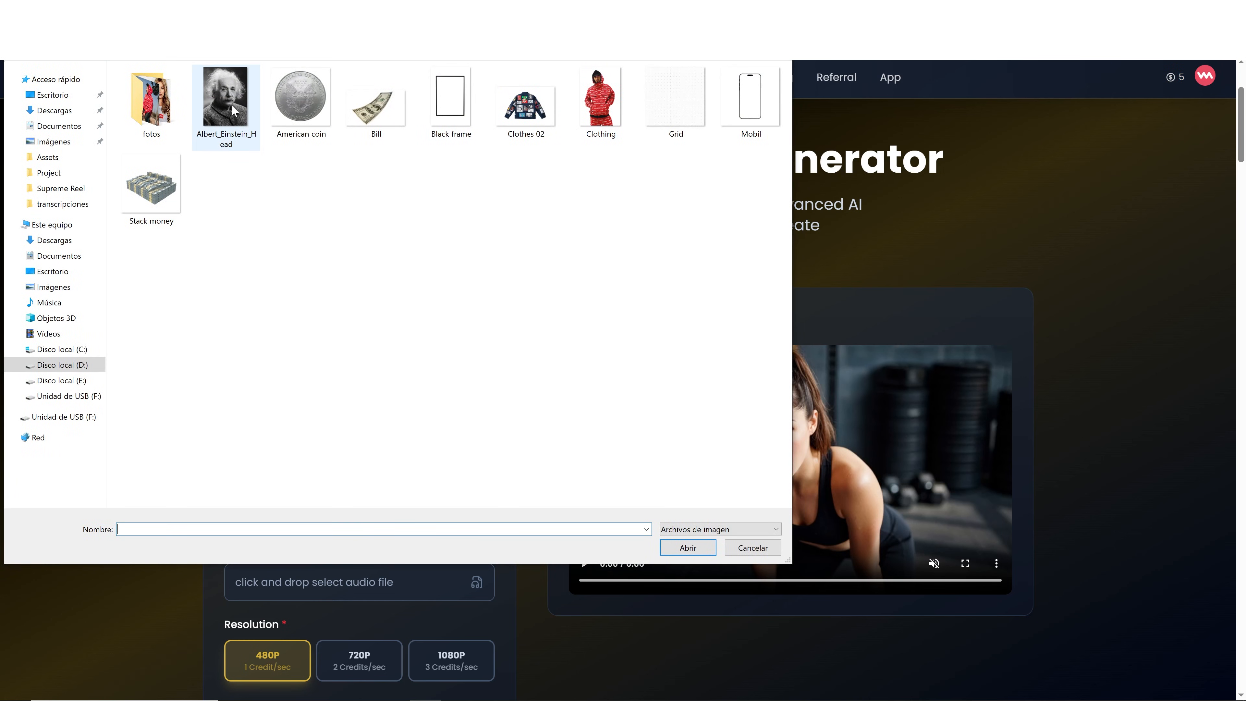
click(688, 546)
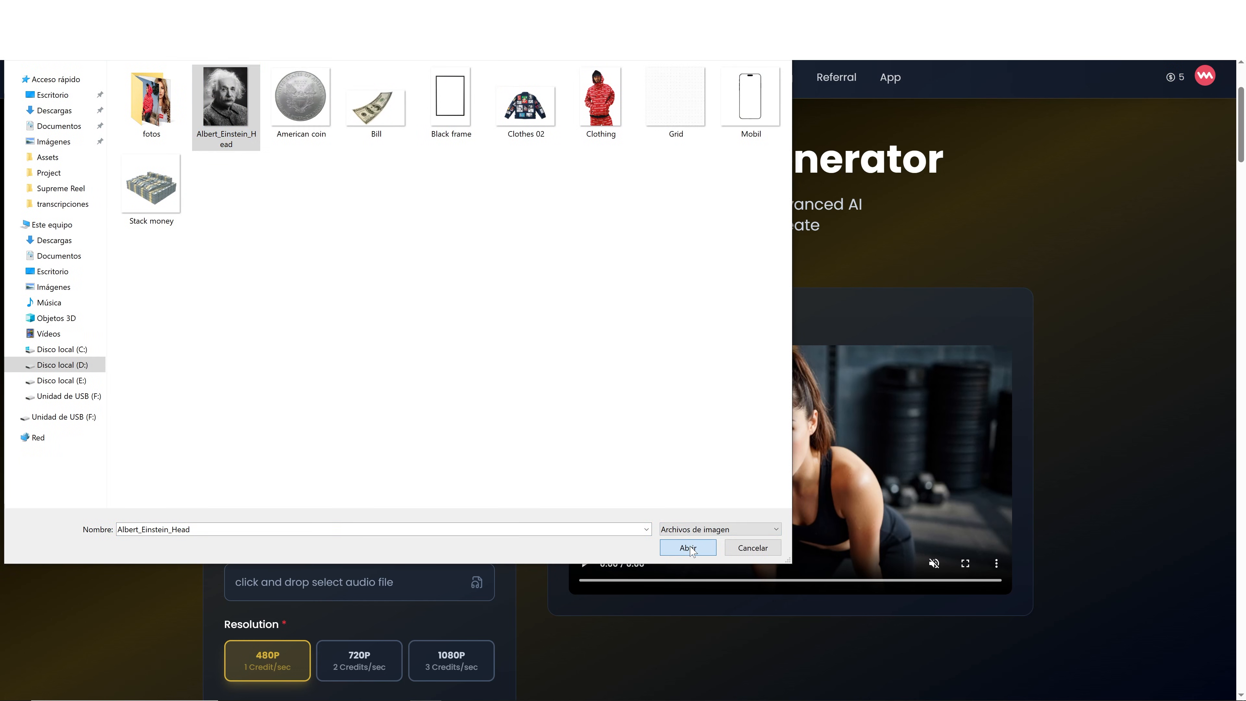
Upload the Final audio Albert file as the speech audio for the video
scroll(530, 464, down, 1)
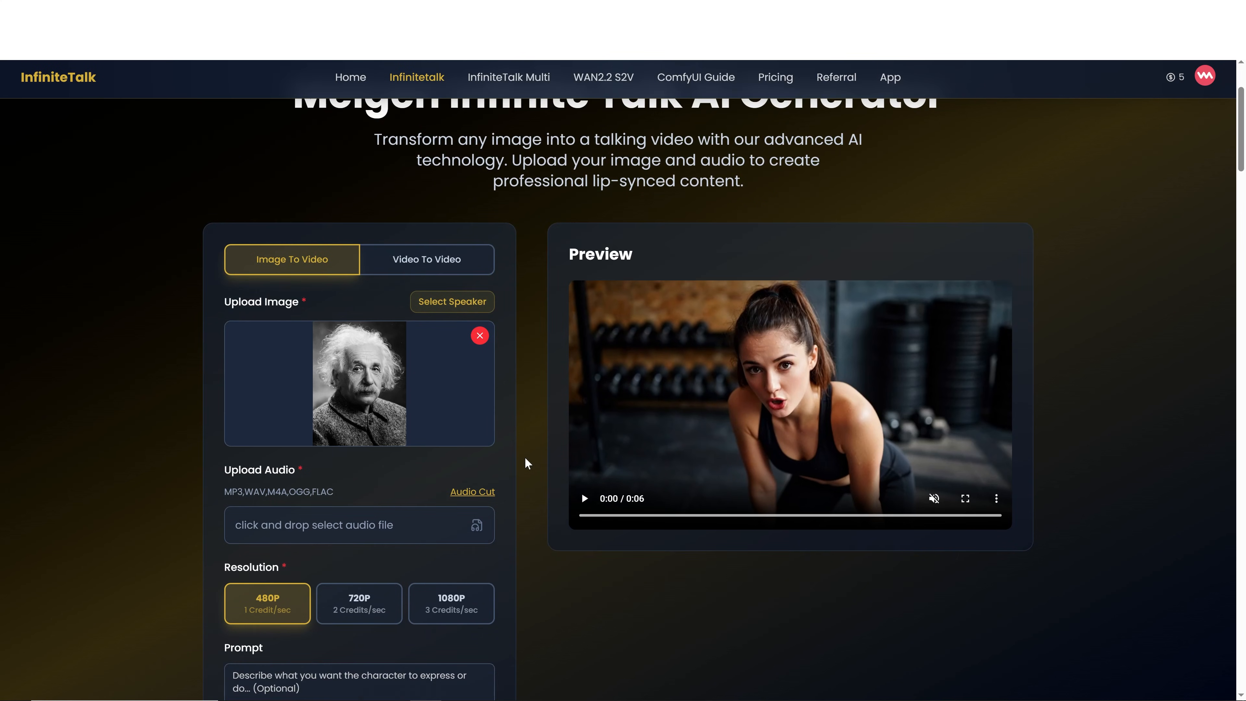
click(475, 528)
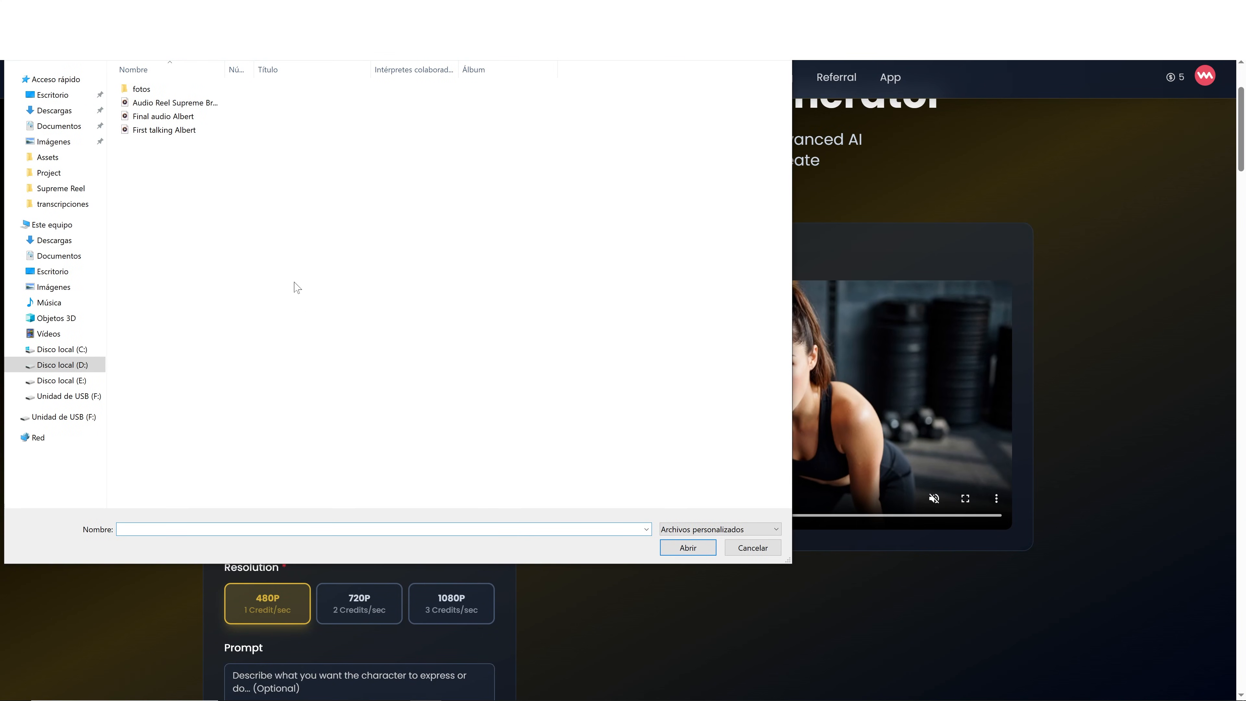
click(202, 118)
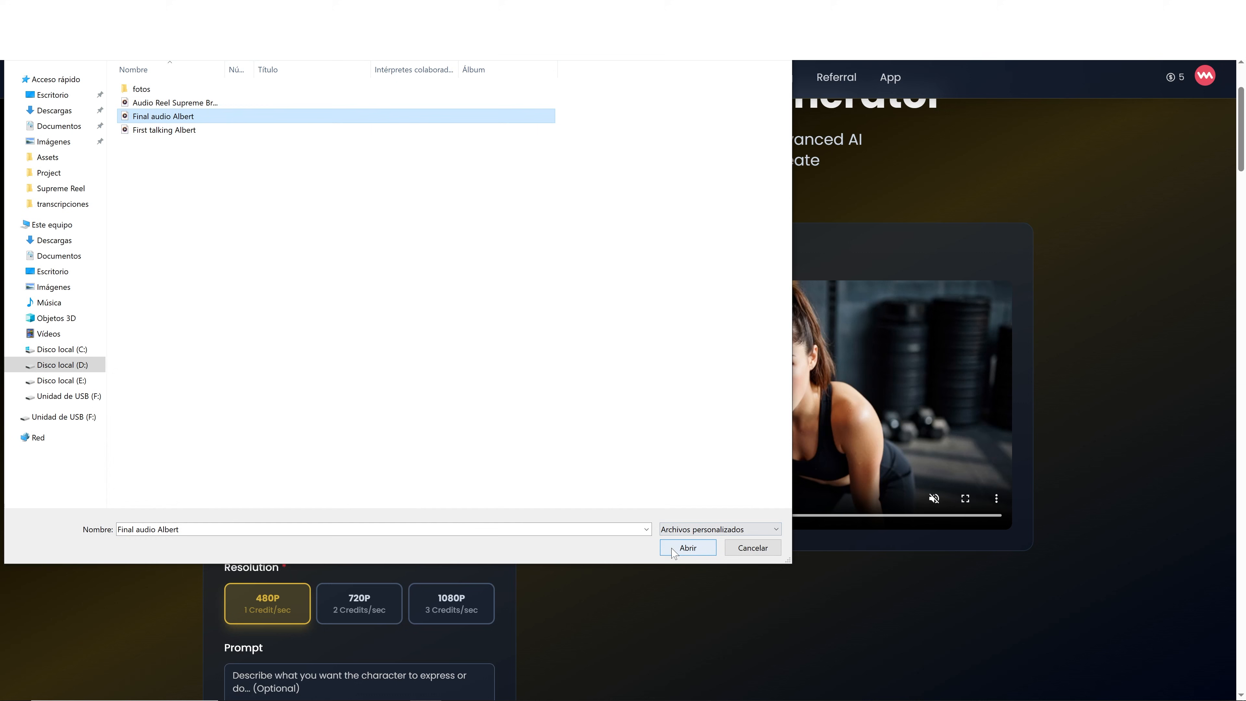
click(687, 547)
Enter the prompt "The character looks towards the camera talking, moves and gestures"
scroll(553, 466, down, 1)
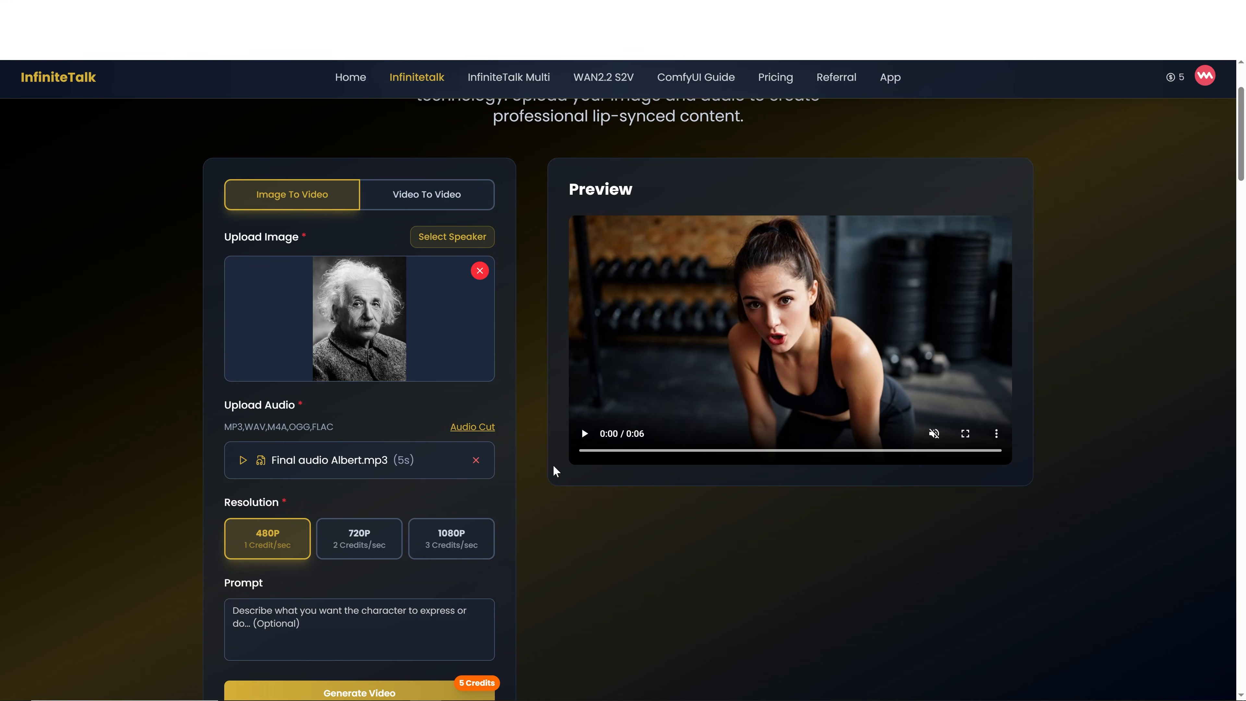
click(354, 634)
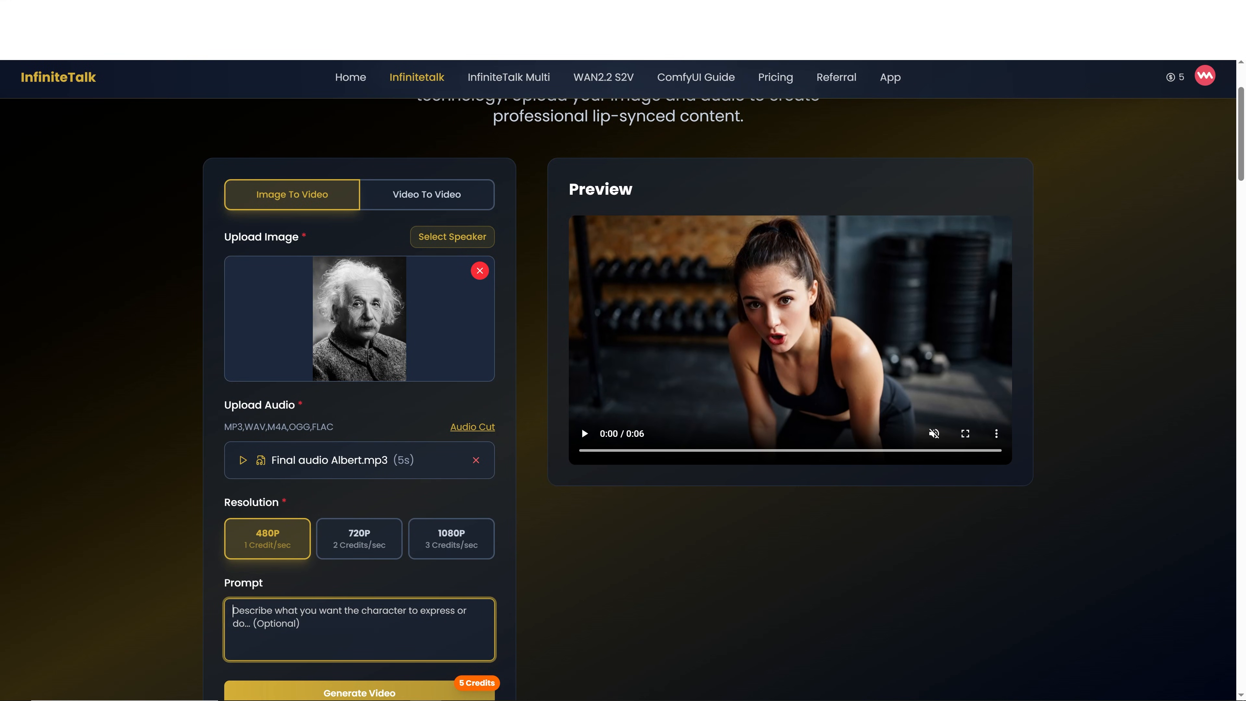
text(The character looks towards the camera tal)
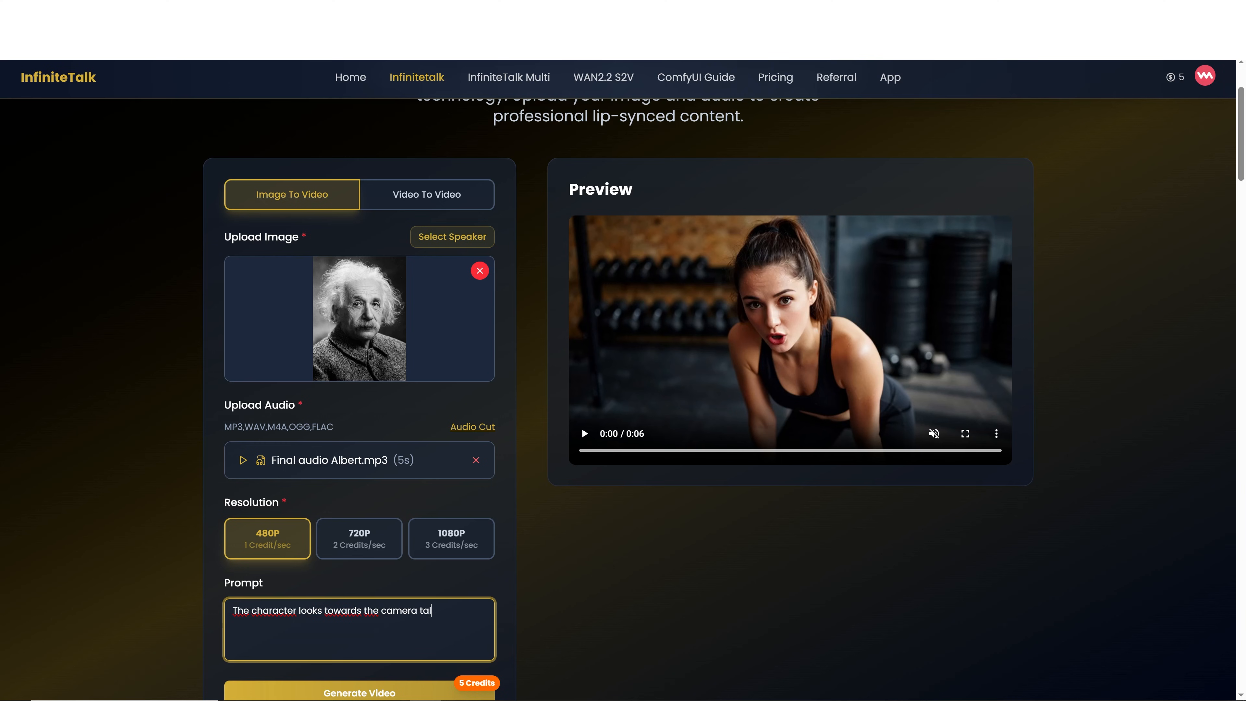
text(king, moves and gestures)
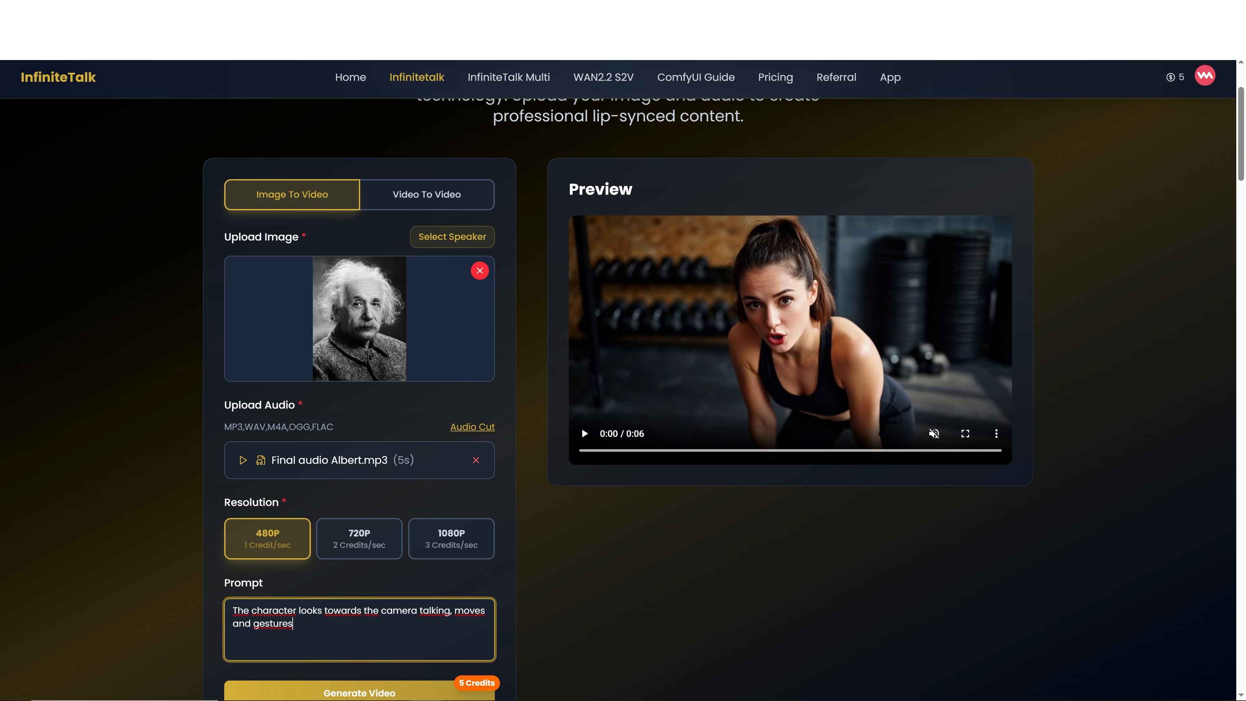
Check the audio length and compare the credit cost at 720P and 1080P, ending on 480P resolution
scroll(330, 627, down, 1)
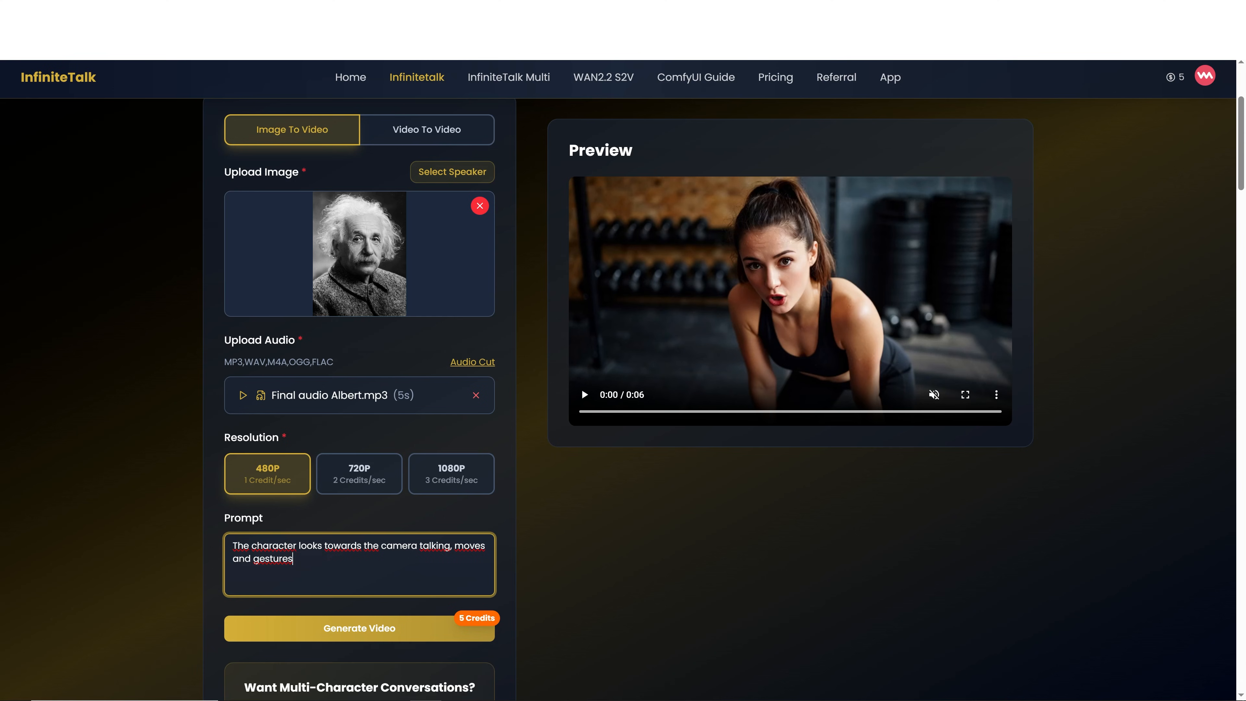
double_click(401, 395)
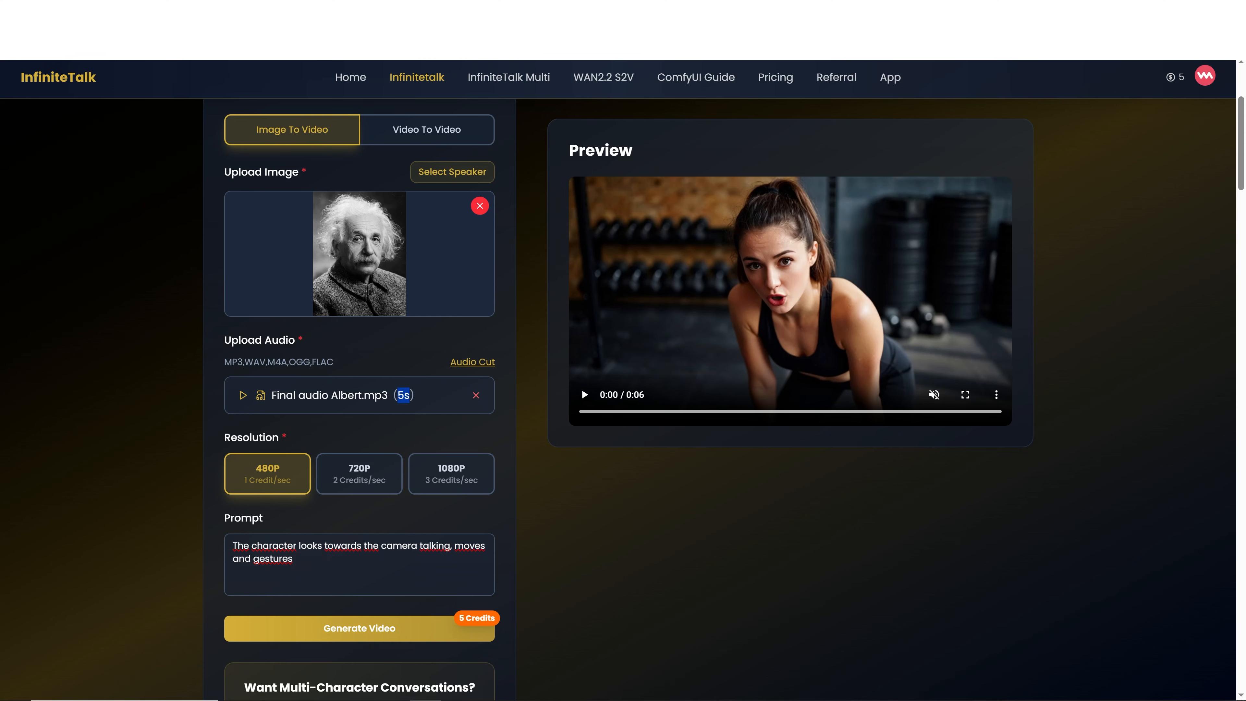
double_click(480, 619)
click(349, 475)
click(450, 476)
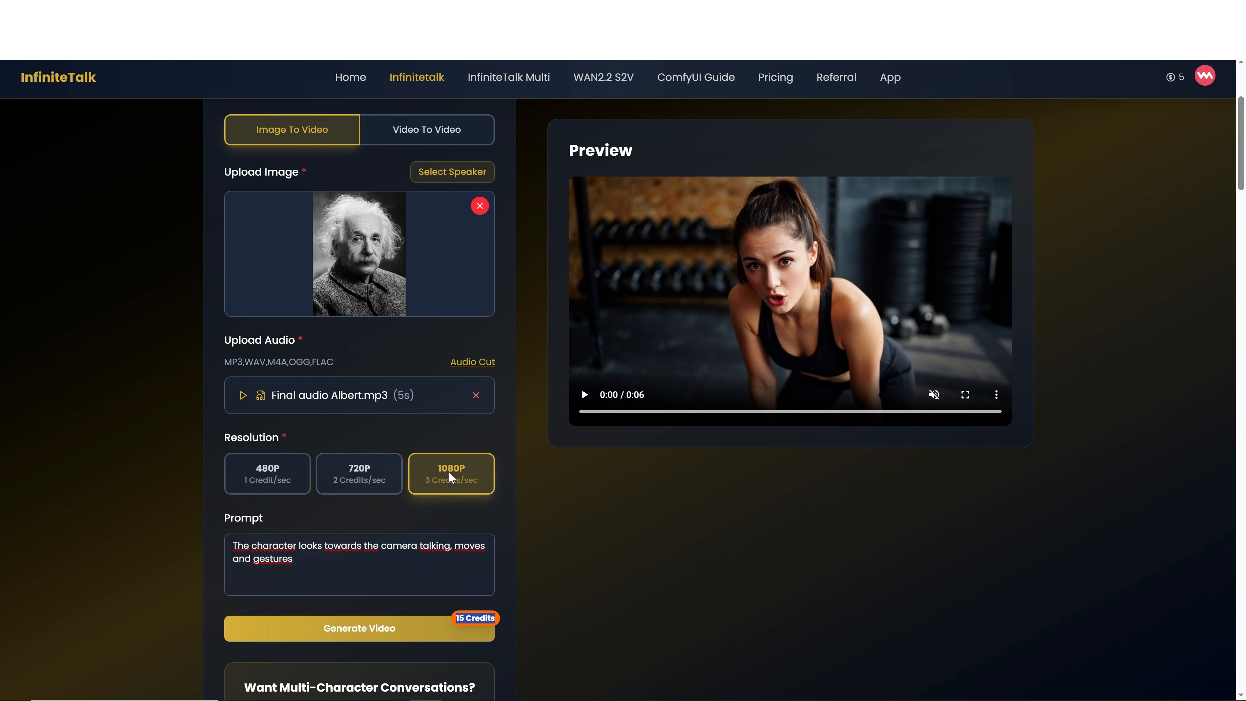
click(286, 474)
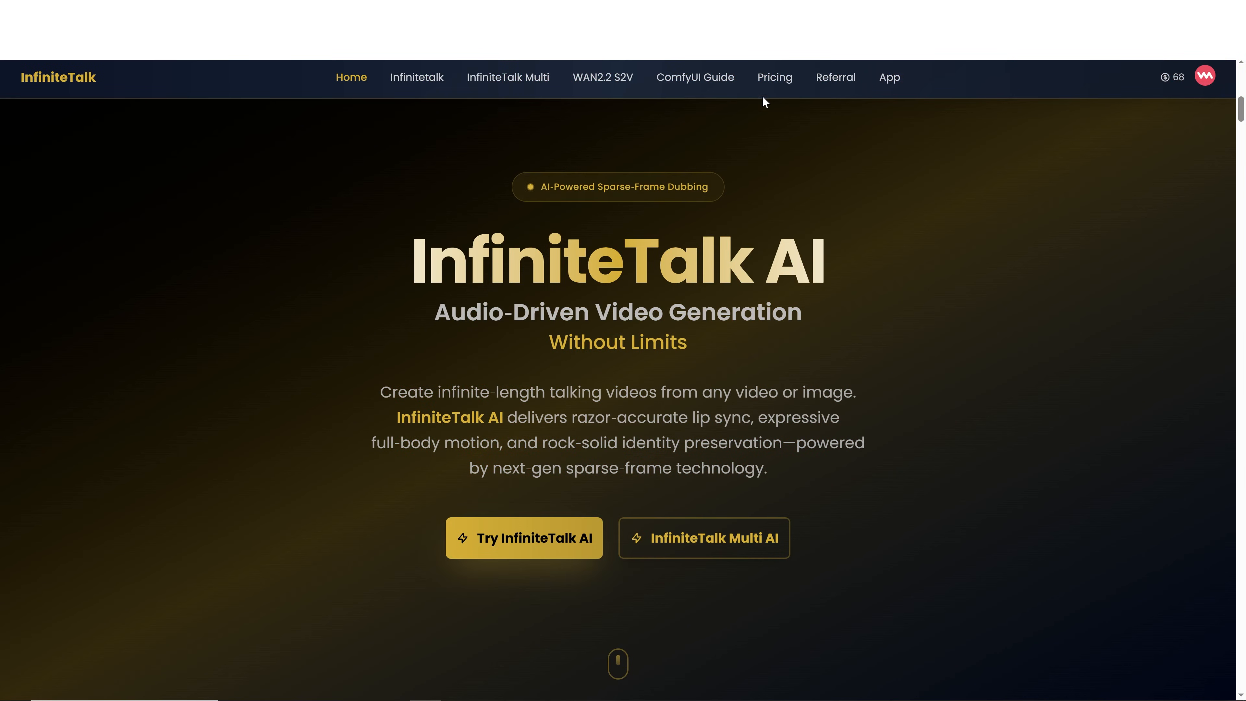
Open the InfiniteTalk AI pricing plans and review the Starter plan's credits, features and price
click(770, 78)
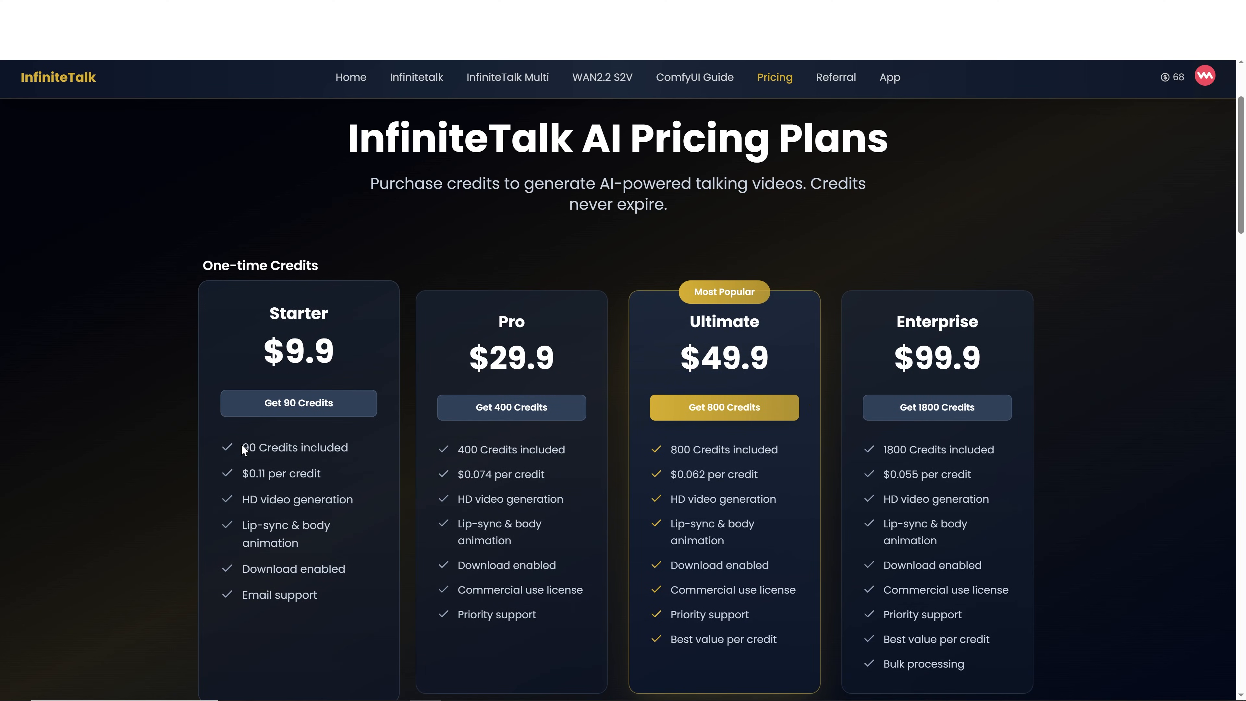
drag(241, 444, 363, 458)
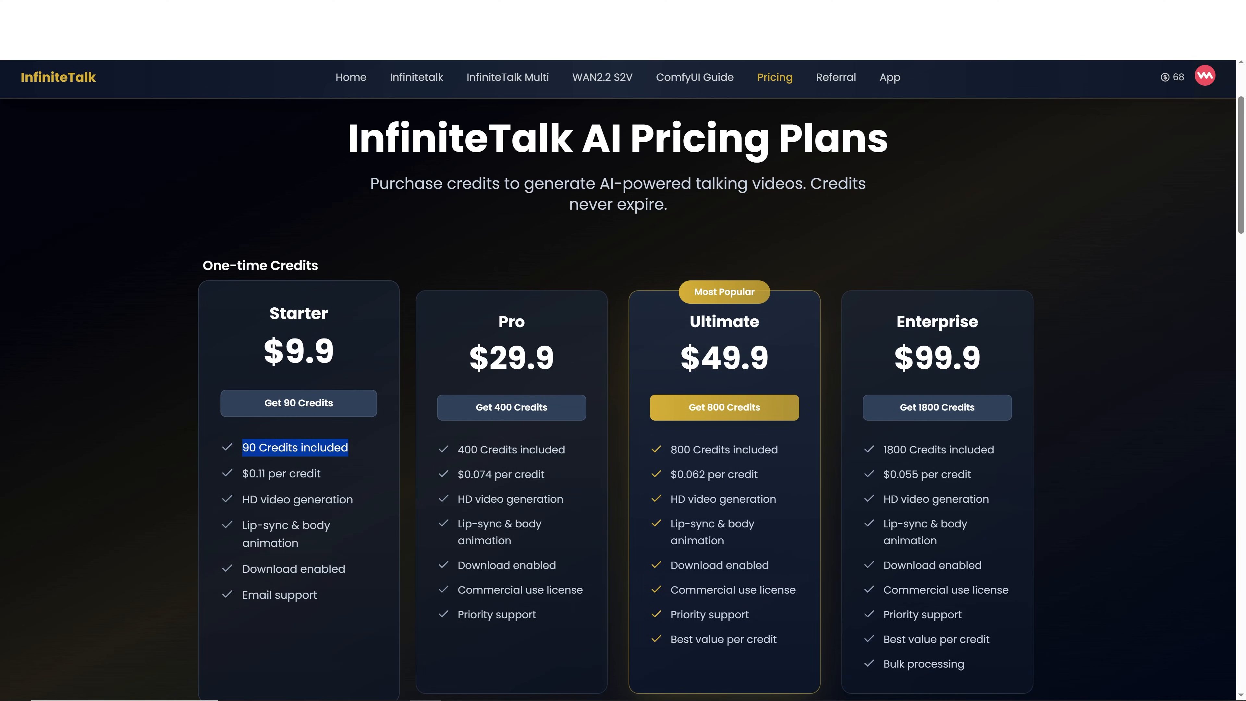
drag(243, 499, 373, 506)
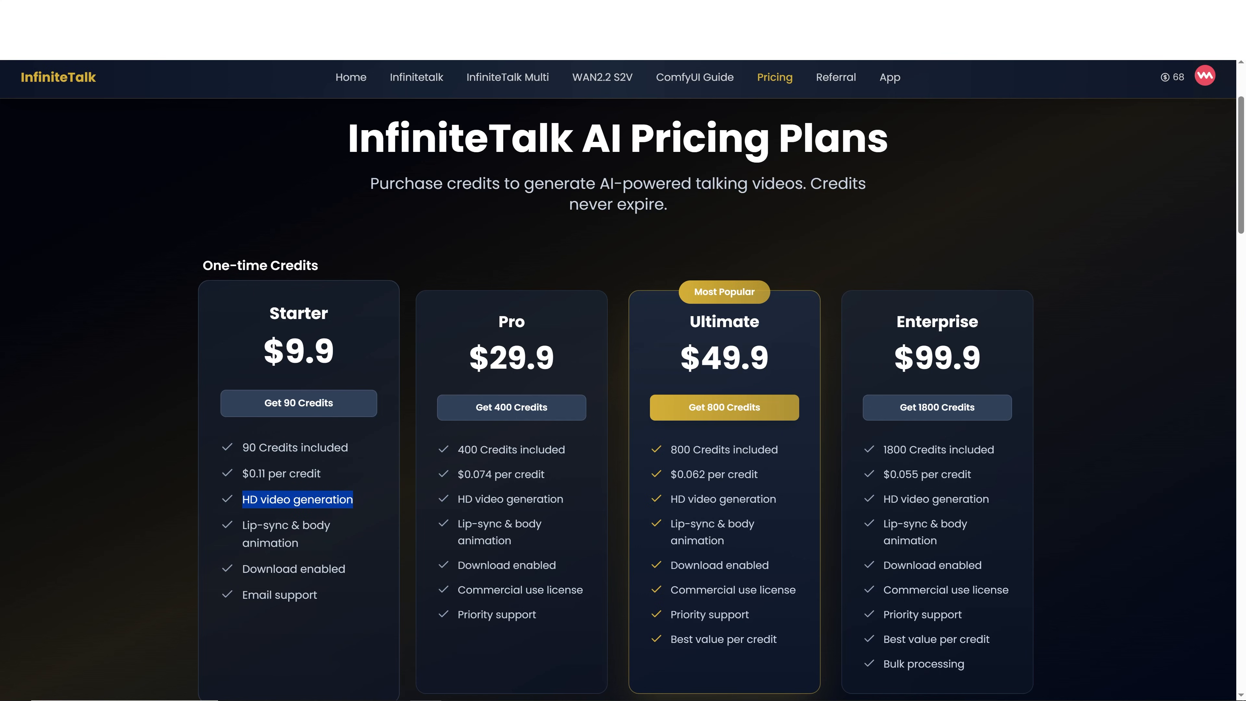
drag(243, 525, 276, 536)
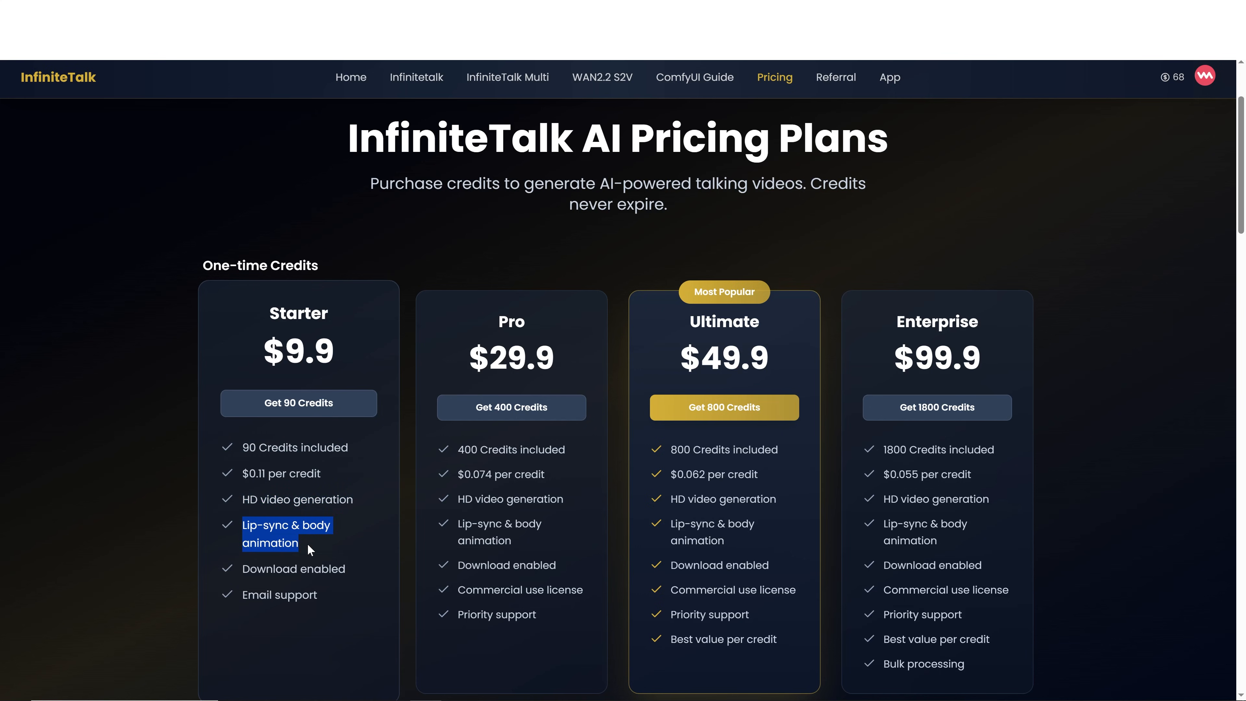
drag(264, 350, 345, 374)
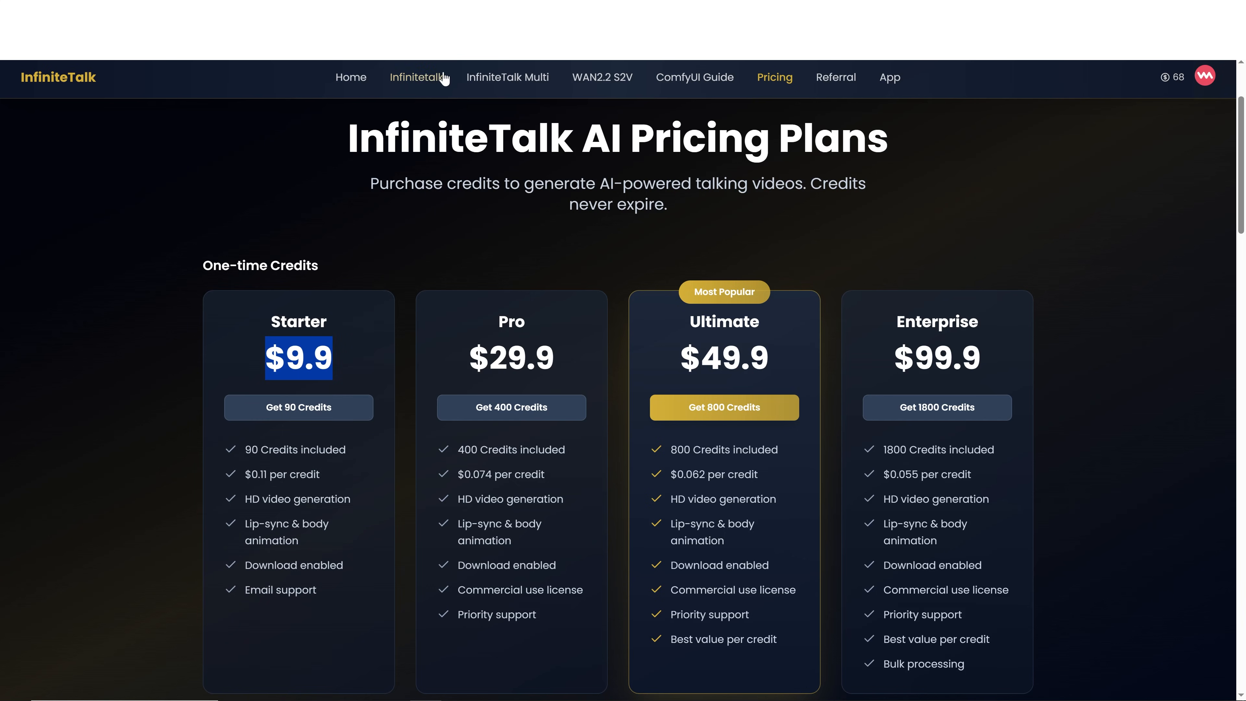
Return to the Infinitetalk generator and upload Albert_Einstein_Head as the source image
click(406, 84)
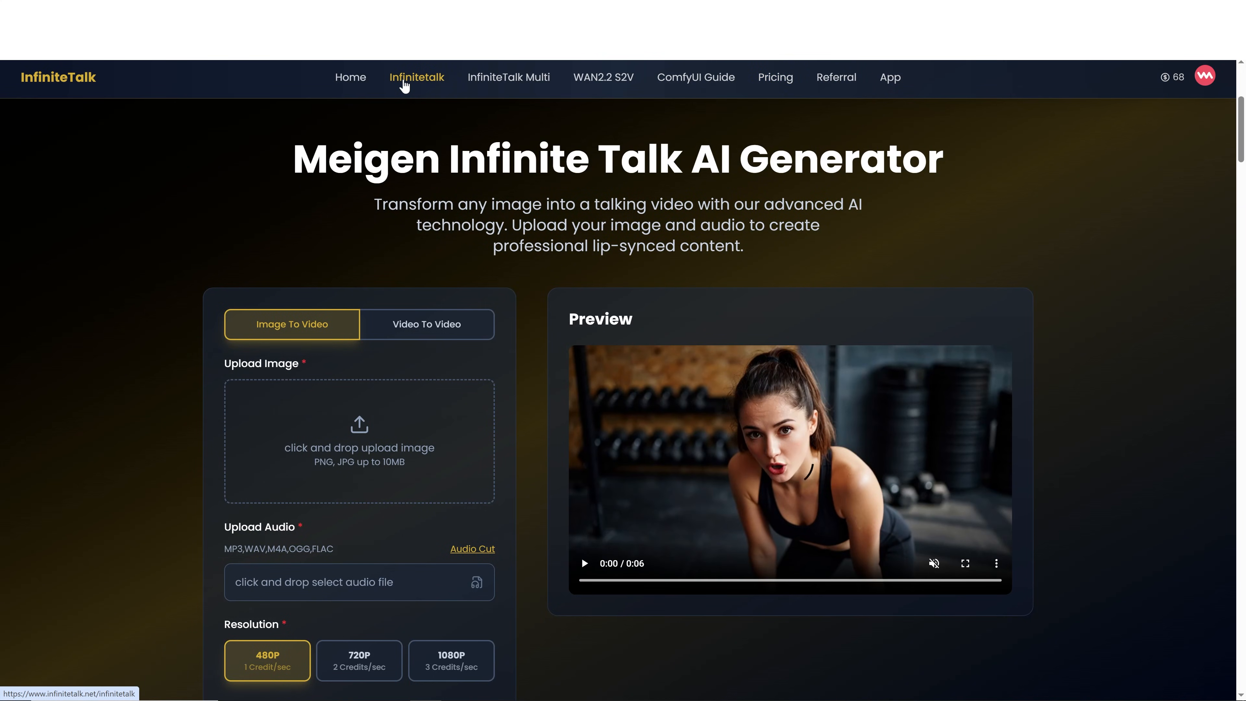
click(366, 424)
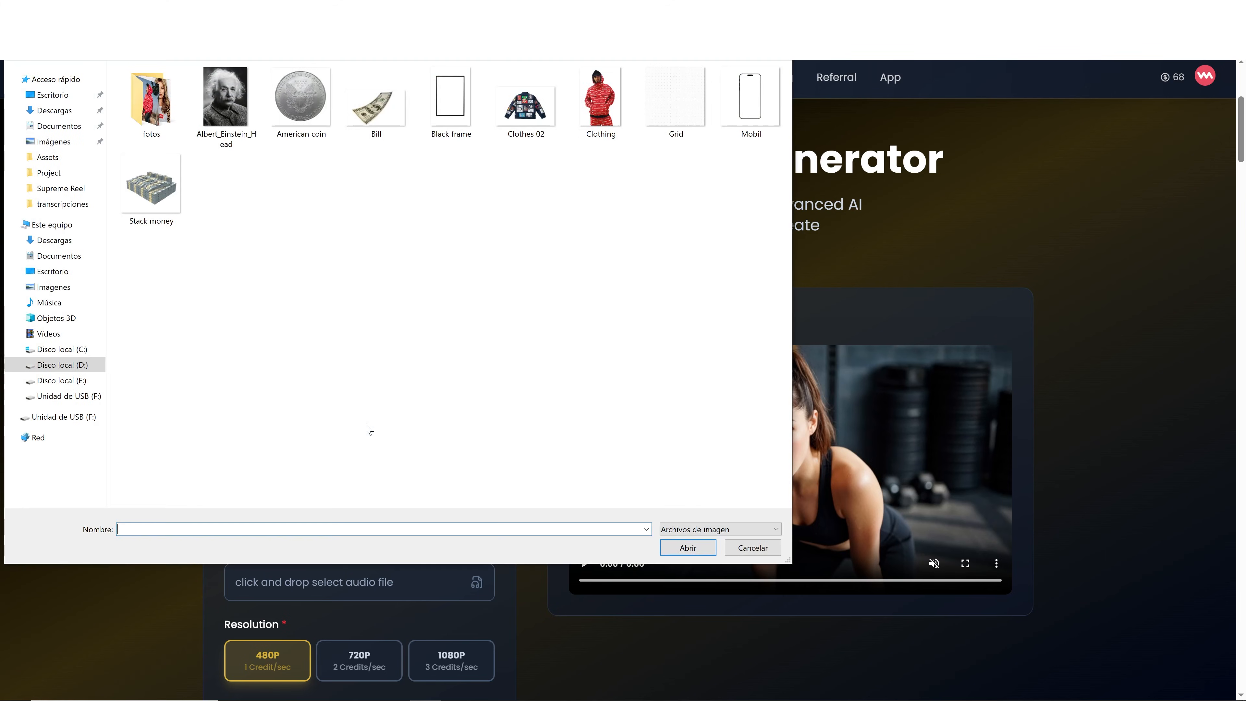
click(218, 106)
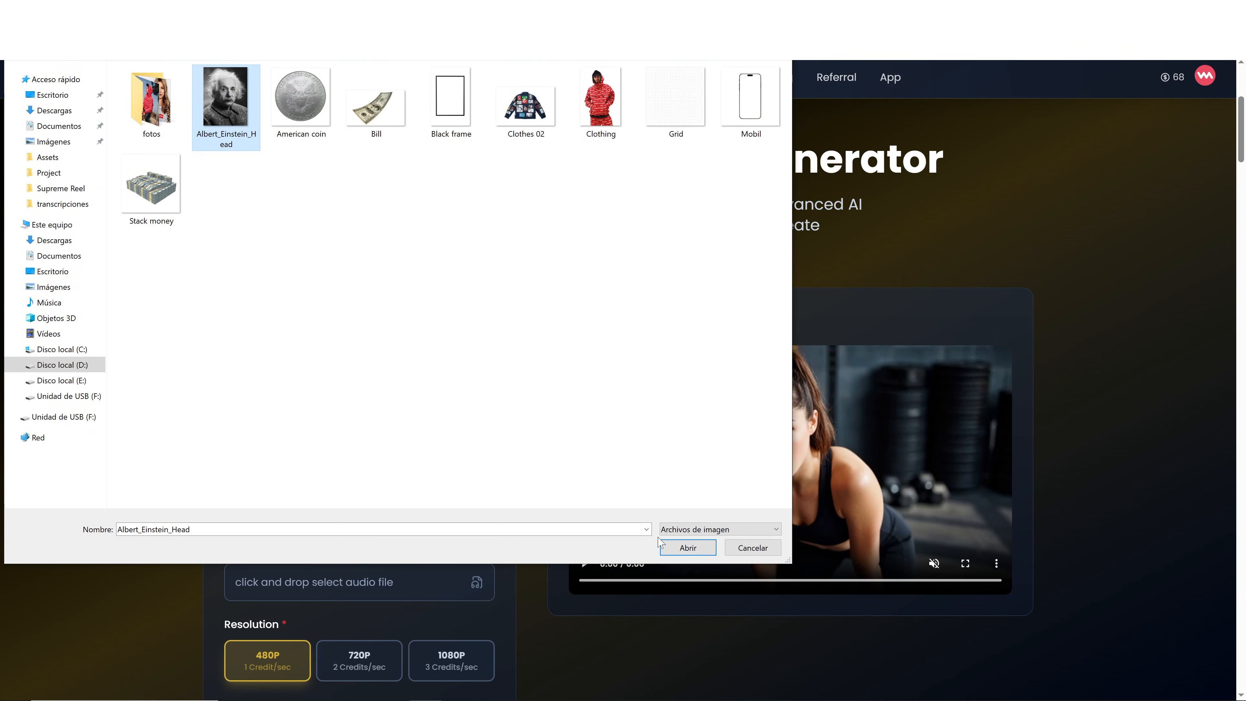
click(663, 546)
Upload Final audio Albert as the speech audio for the Einstein image
scroll(533, 469, down, 2)
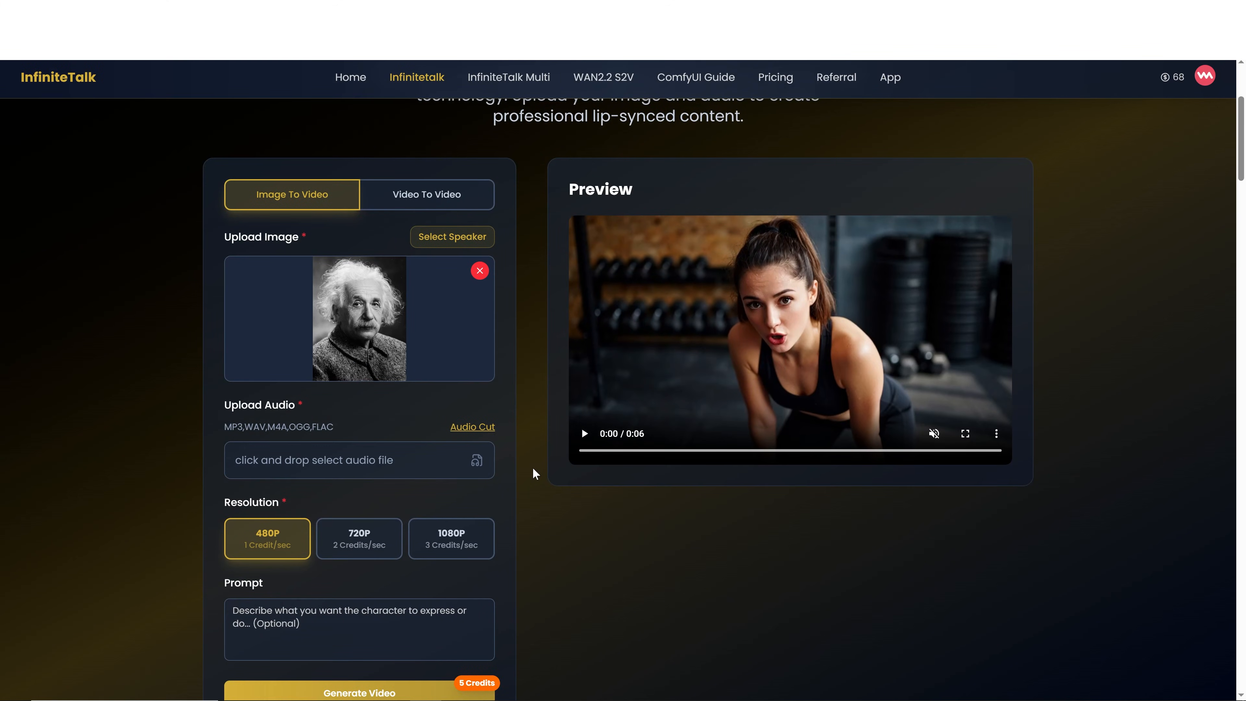
click(476, 463)
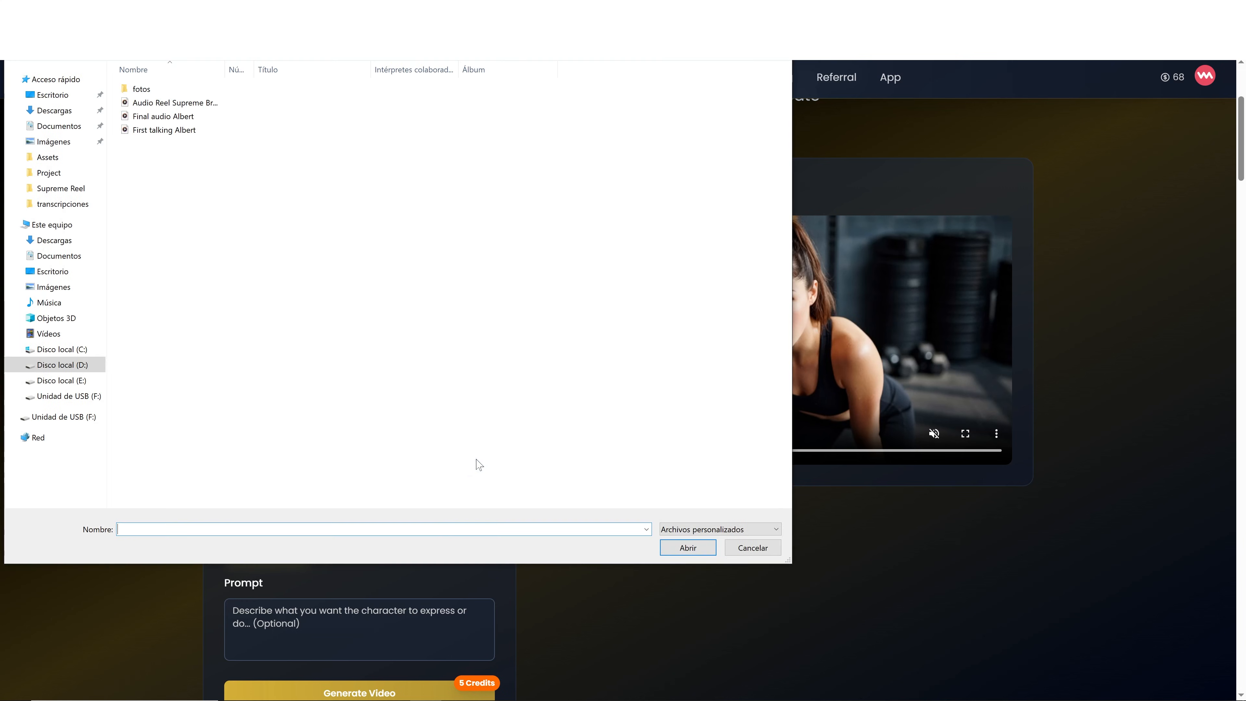
click(204, 120)
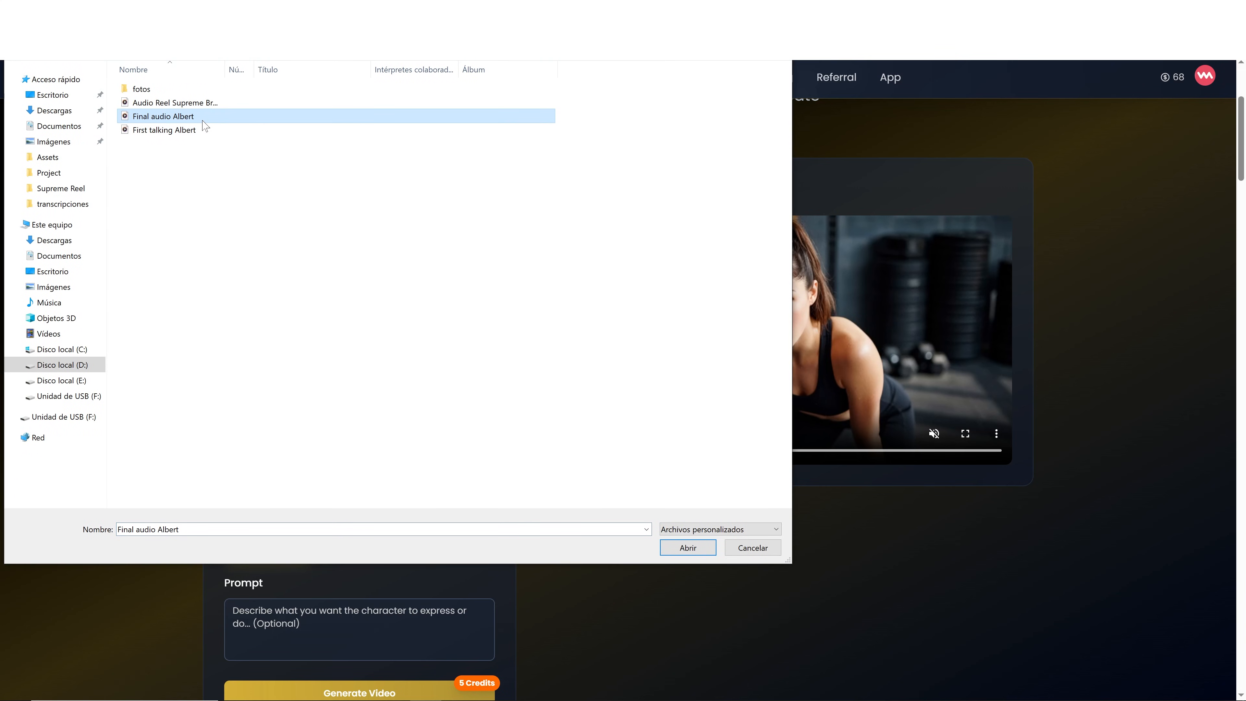
click(687, 547)
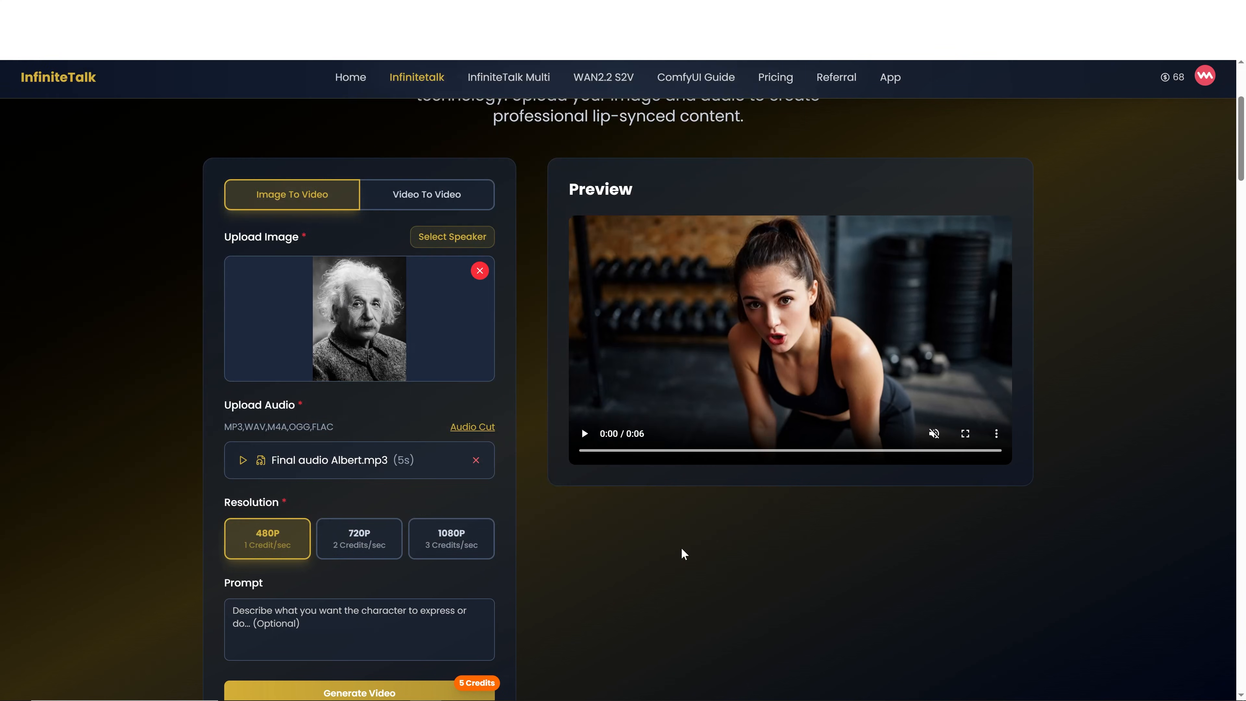
Enter "The character looks towards the camera talking, moves and gestures" as the video prompt
scroll(447, 575, down, 1)
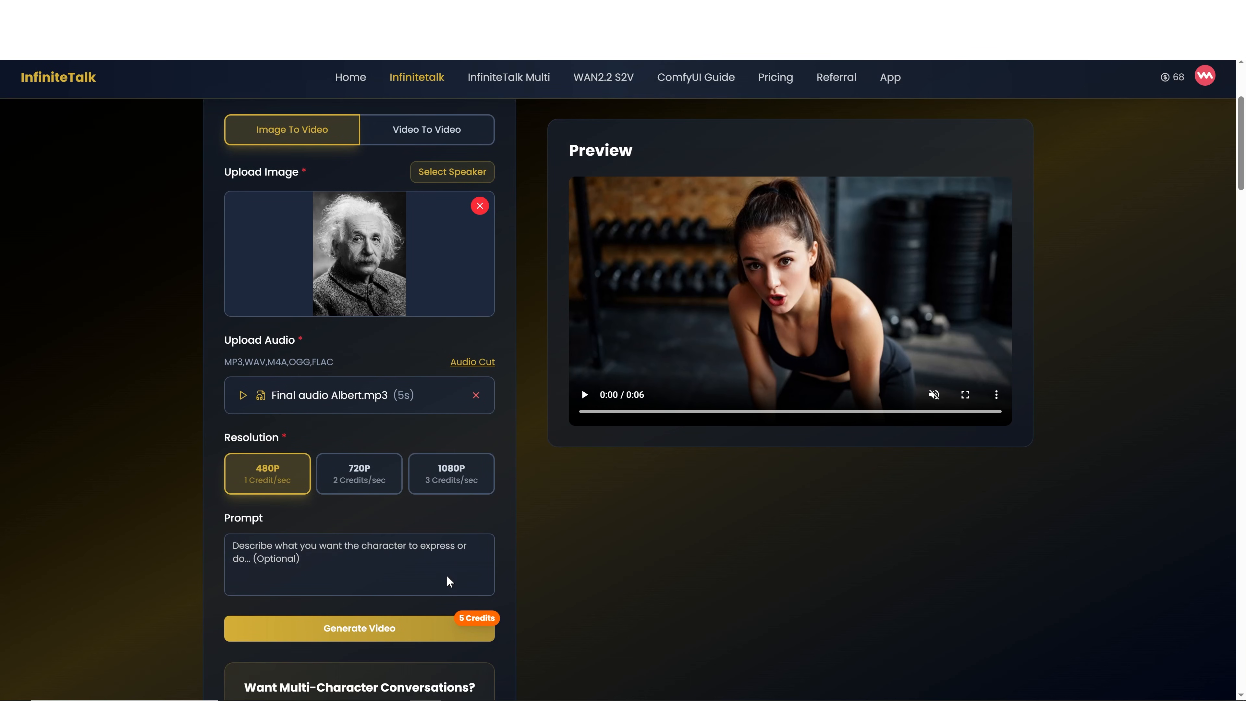
click(359, 564)
text(The character )
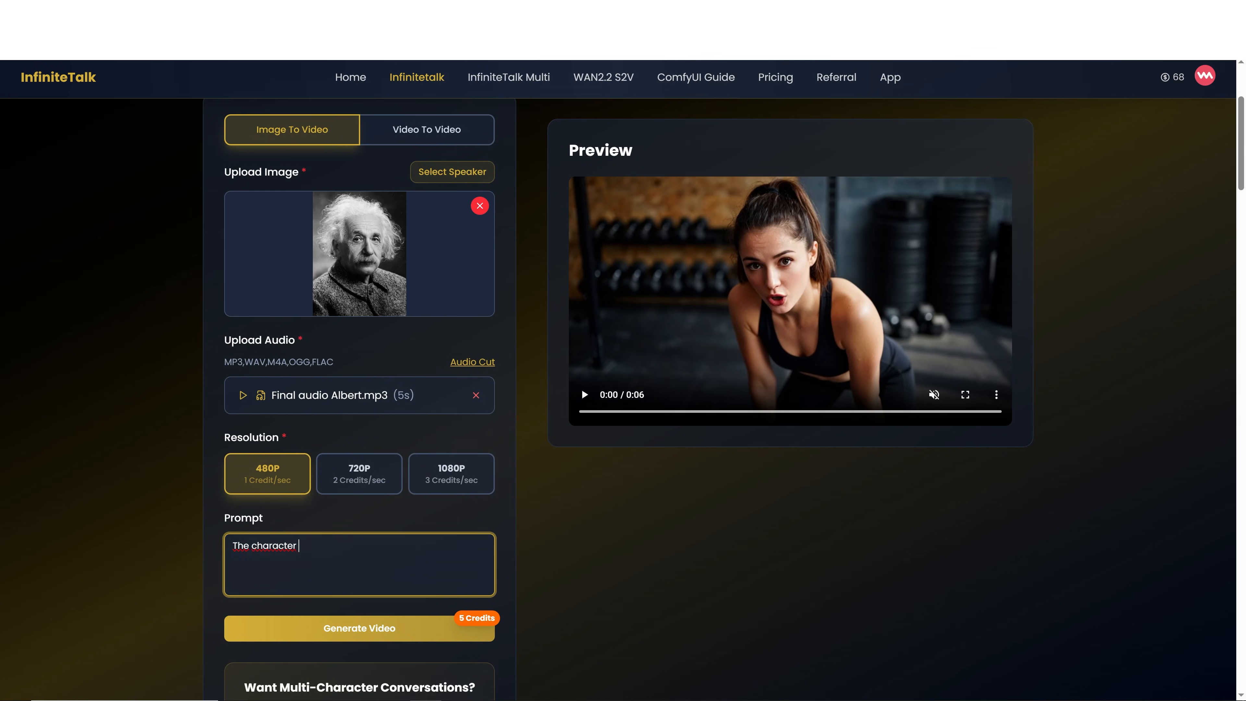
text(looks towards the camera talking, moves and gestures)
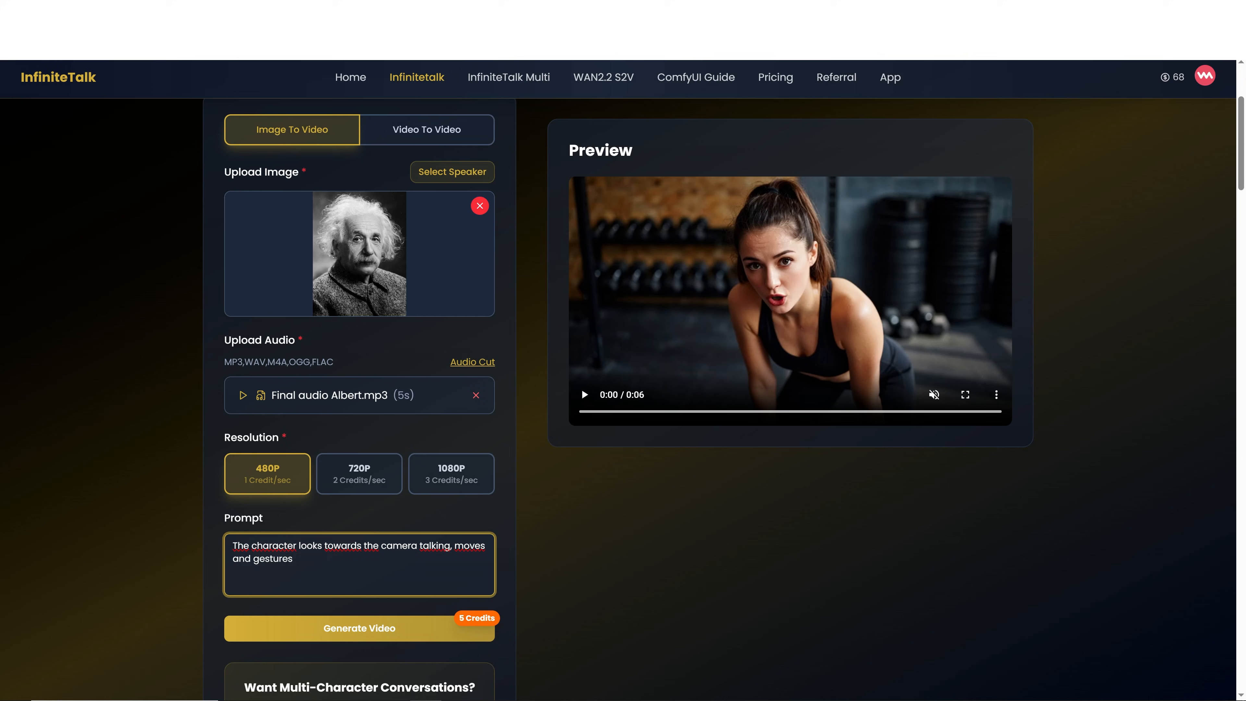
Compare the credit cost at 720P and 1080P, keep 1080P and generate the video
click(361, 479)
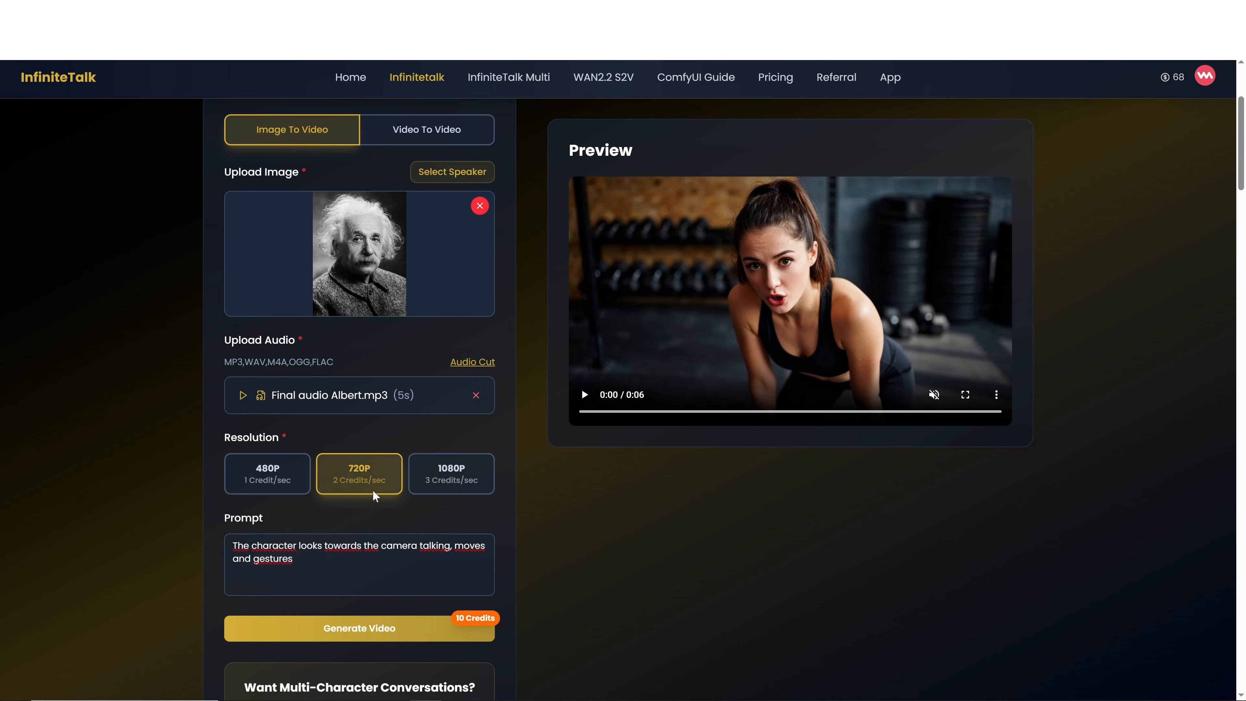
drag(495, 618, 456, 619)
click(451, 483)
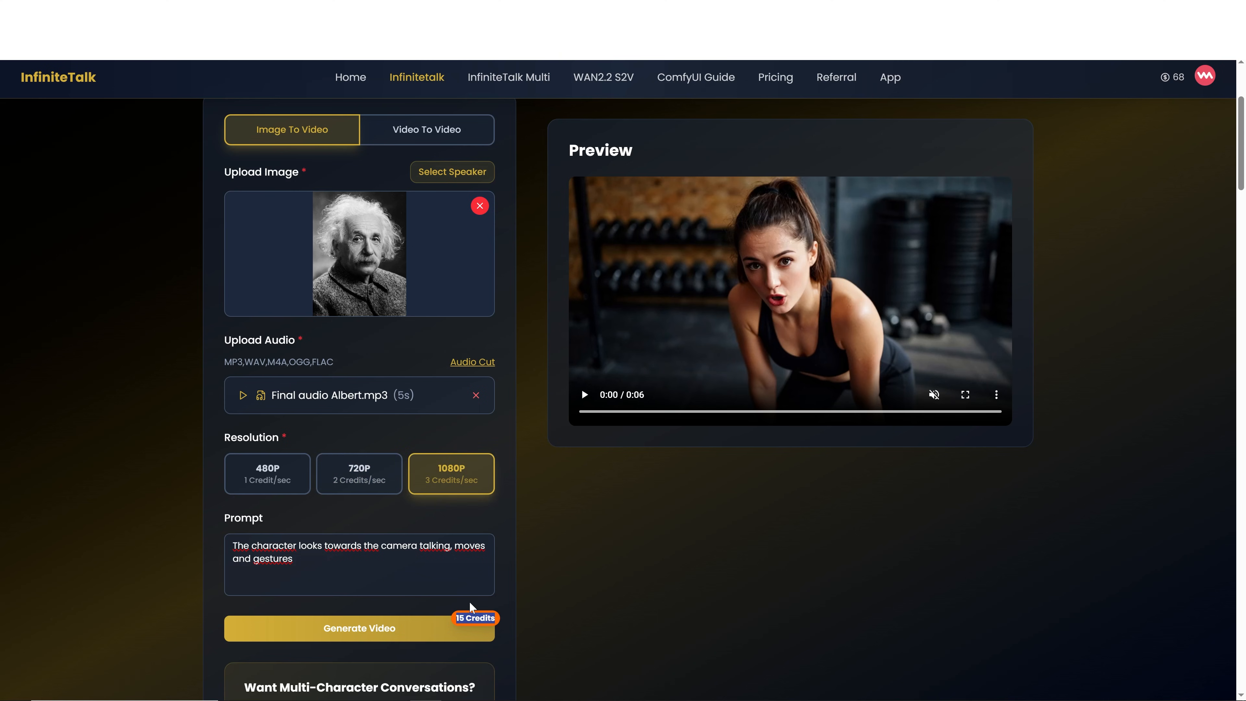
double_click(481, 619)
click(373, 631)
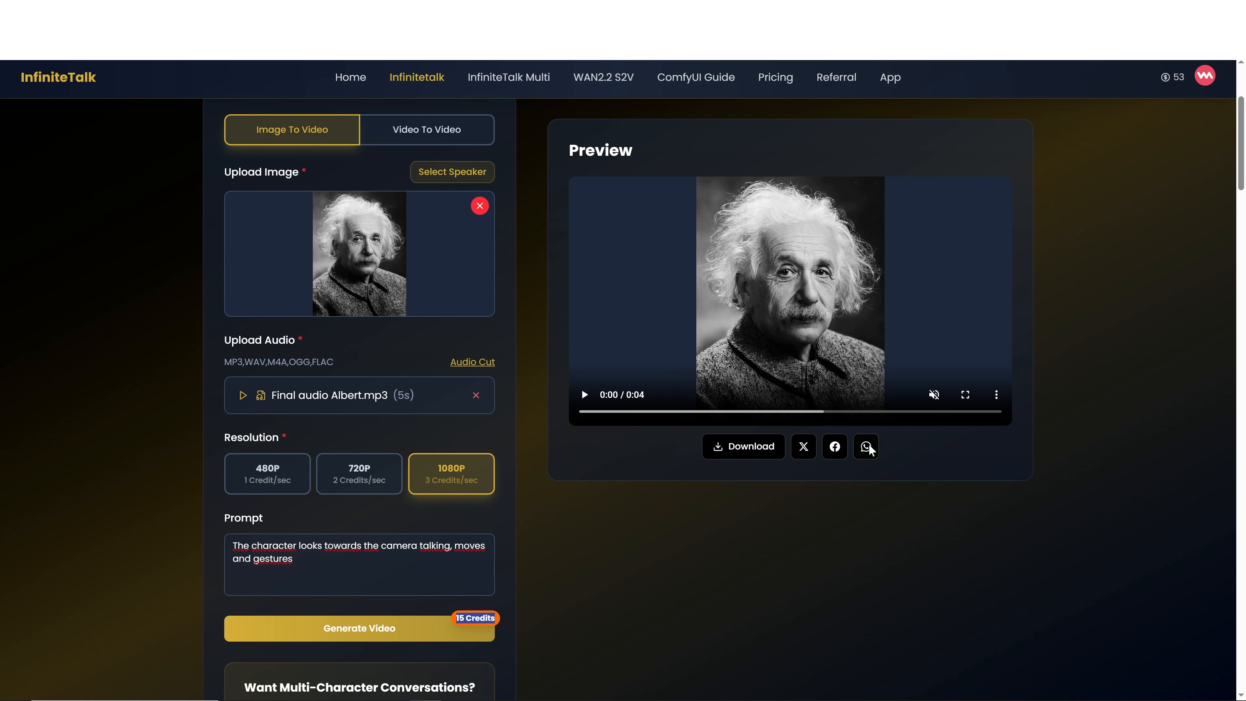
Play the generated Einstein video with sound on and download it
click(933, 396)
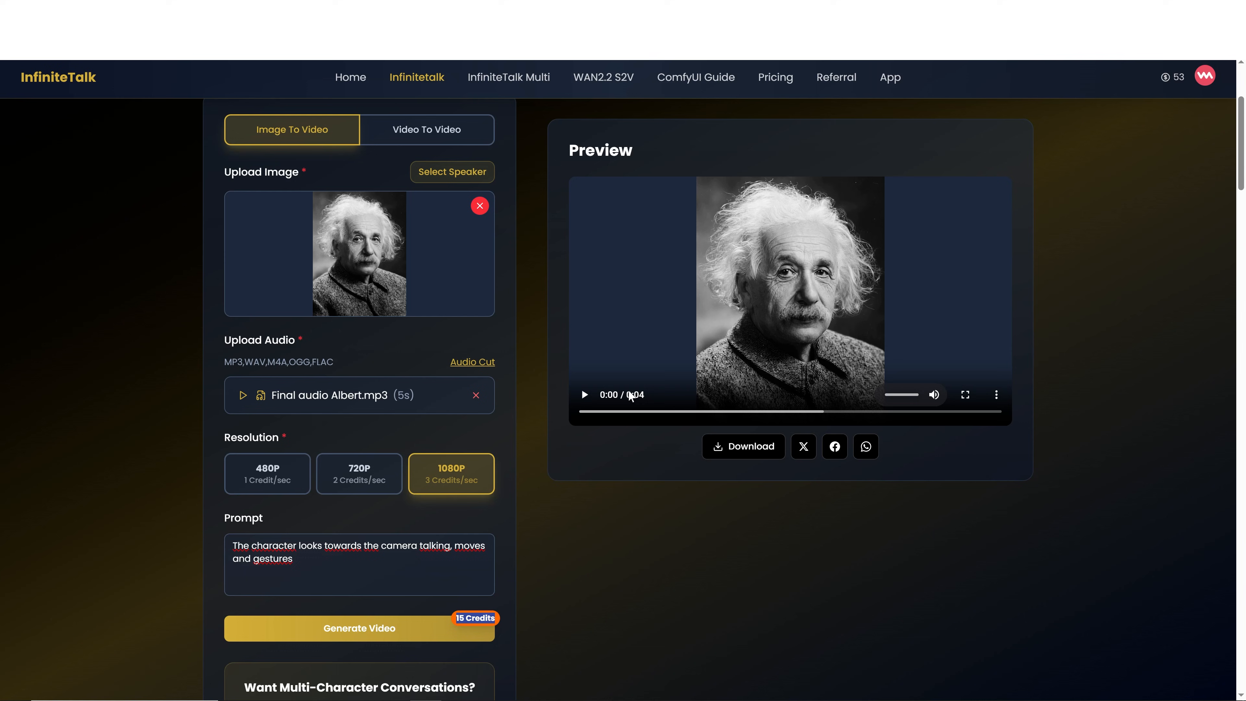
click(585, 394)
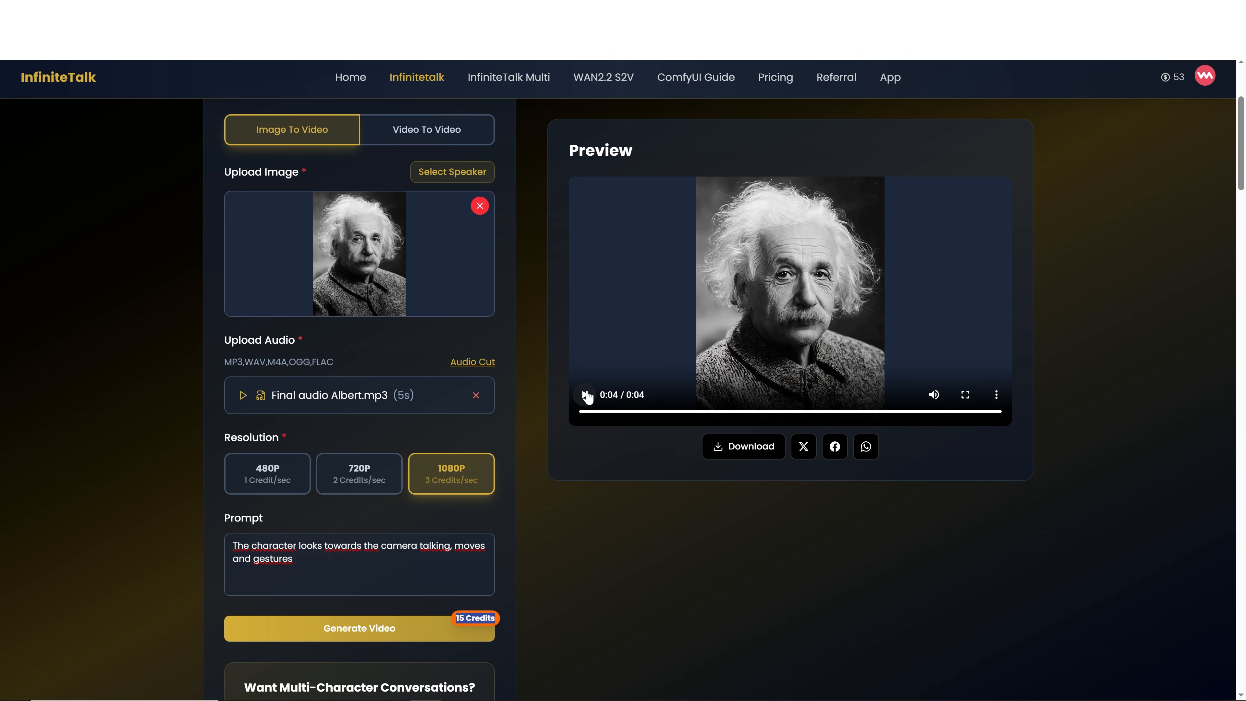
click(586, 395)
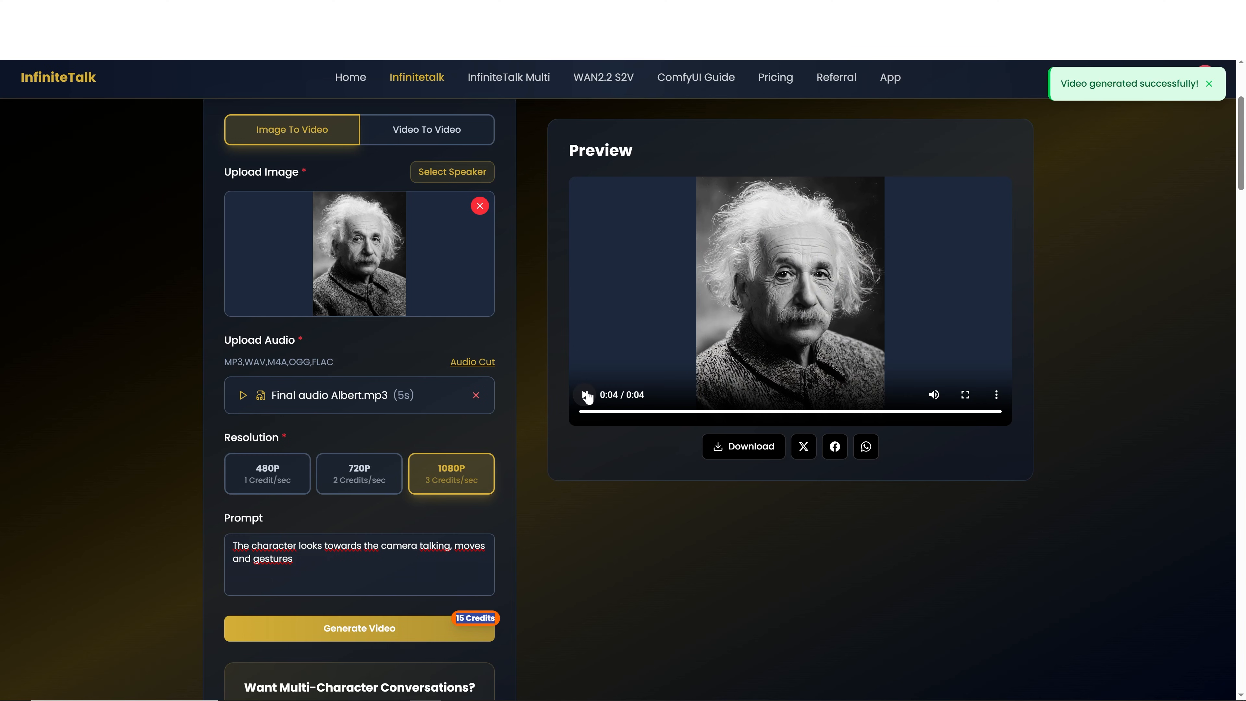
click(746, 445)
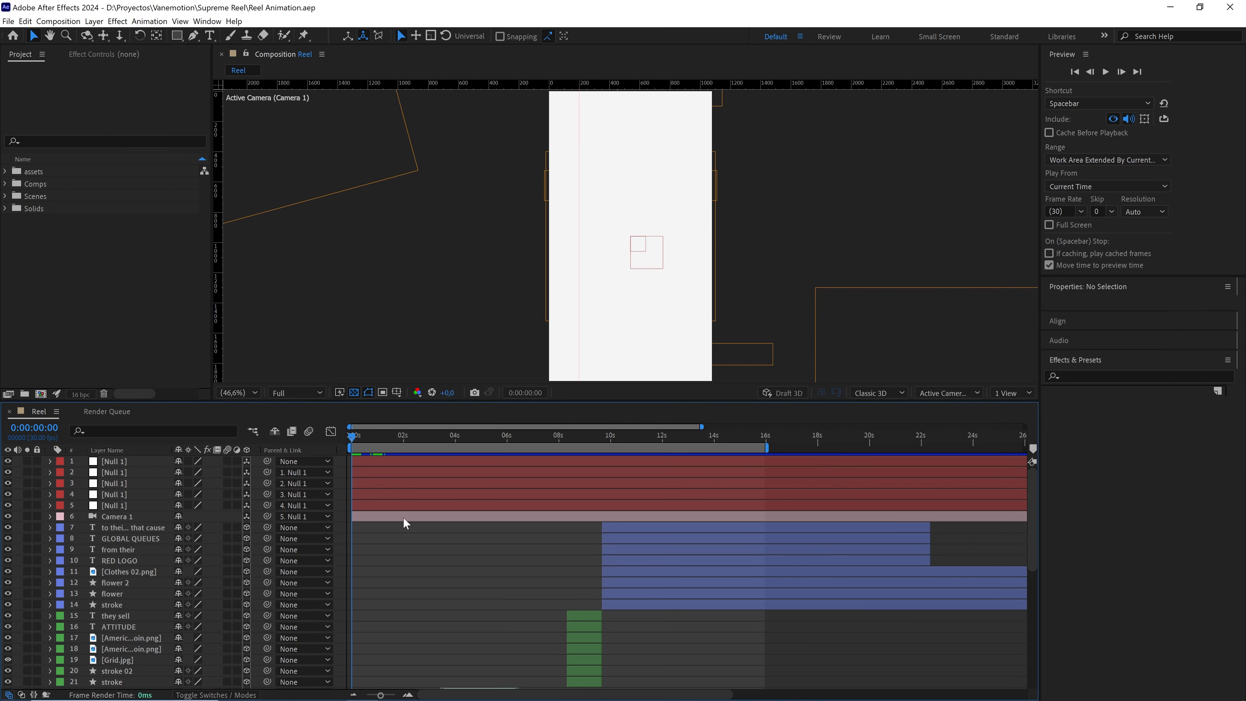
In After Effects, mark the layers from "SUPREME" up to "they sell" as shy, except the audio layer, and hide shy layers in the Reel timeline
key(grave)
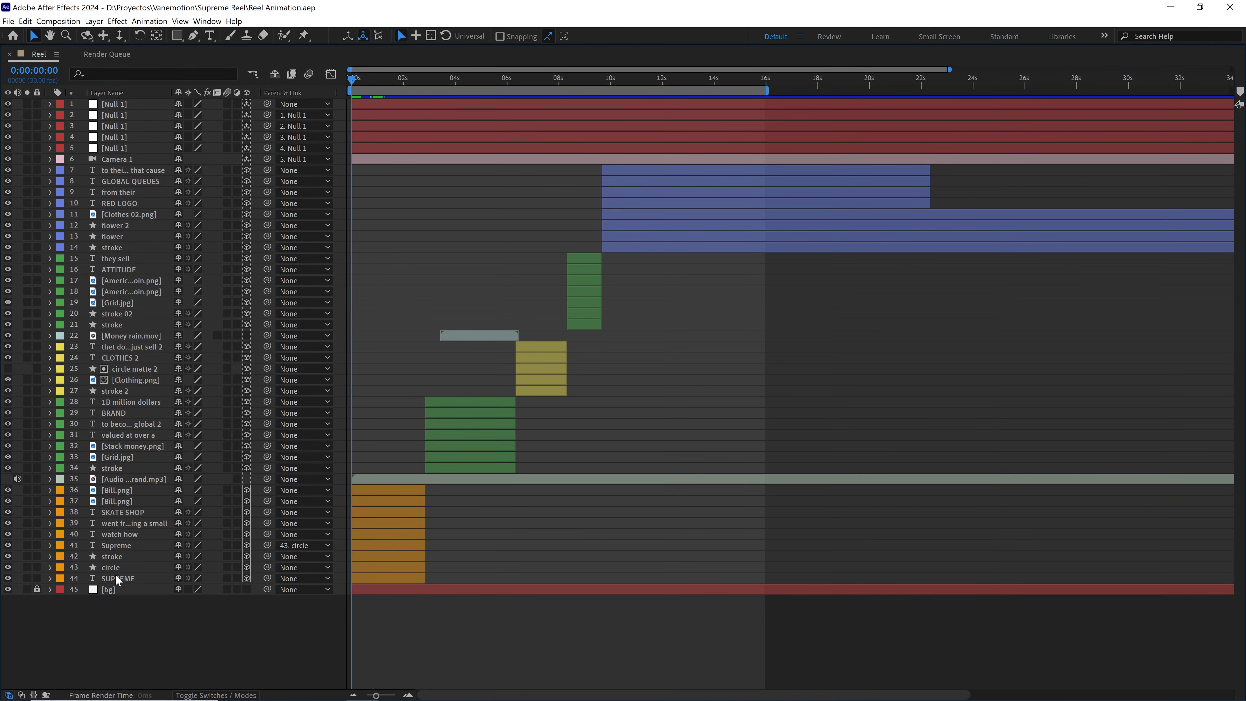
click(118, 579)
shift+click(125, 261)
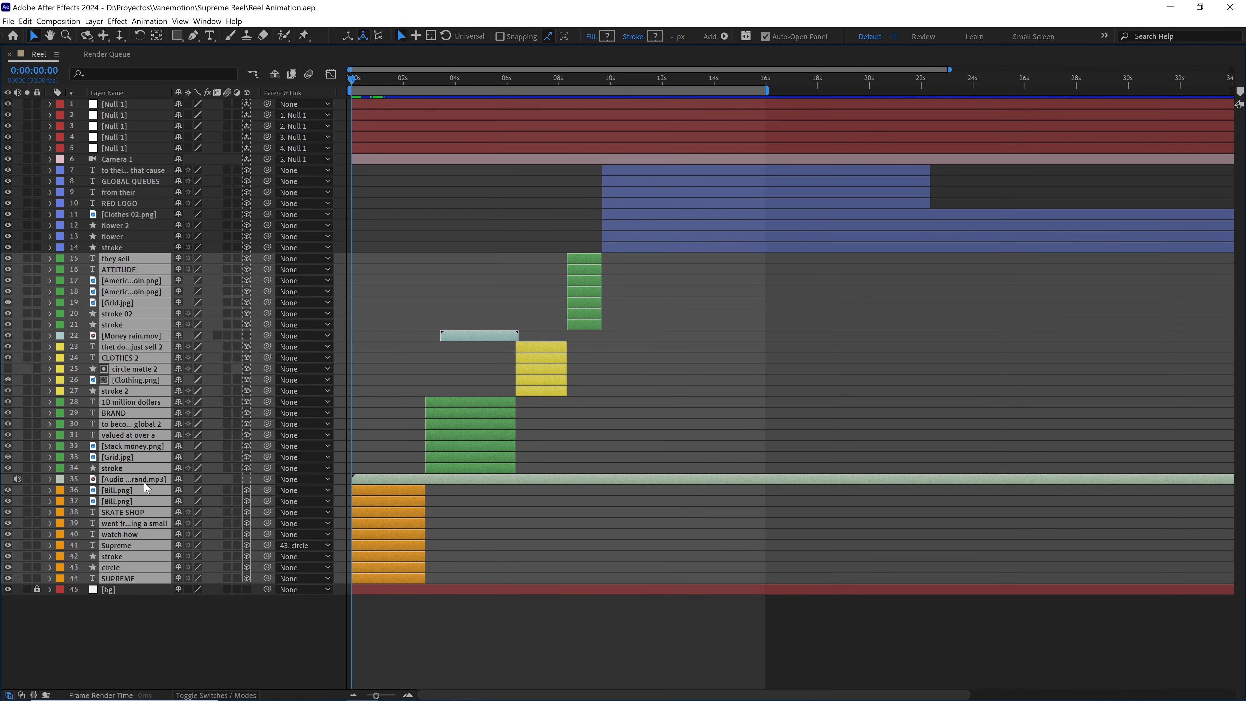
ctrl+click(131, 481)
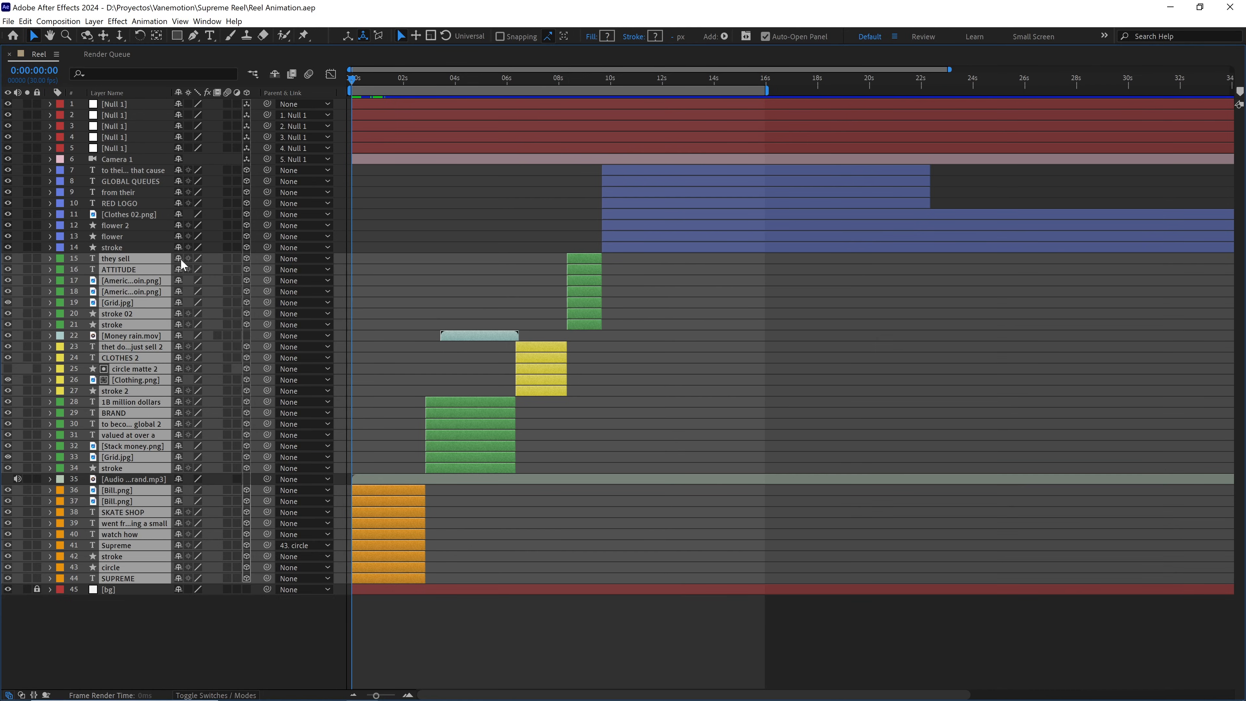
click(179, 268)
click(280, 74)
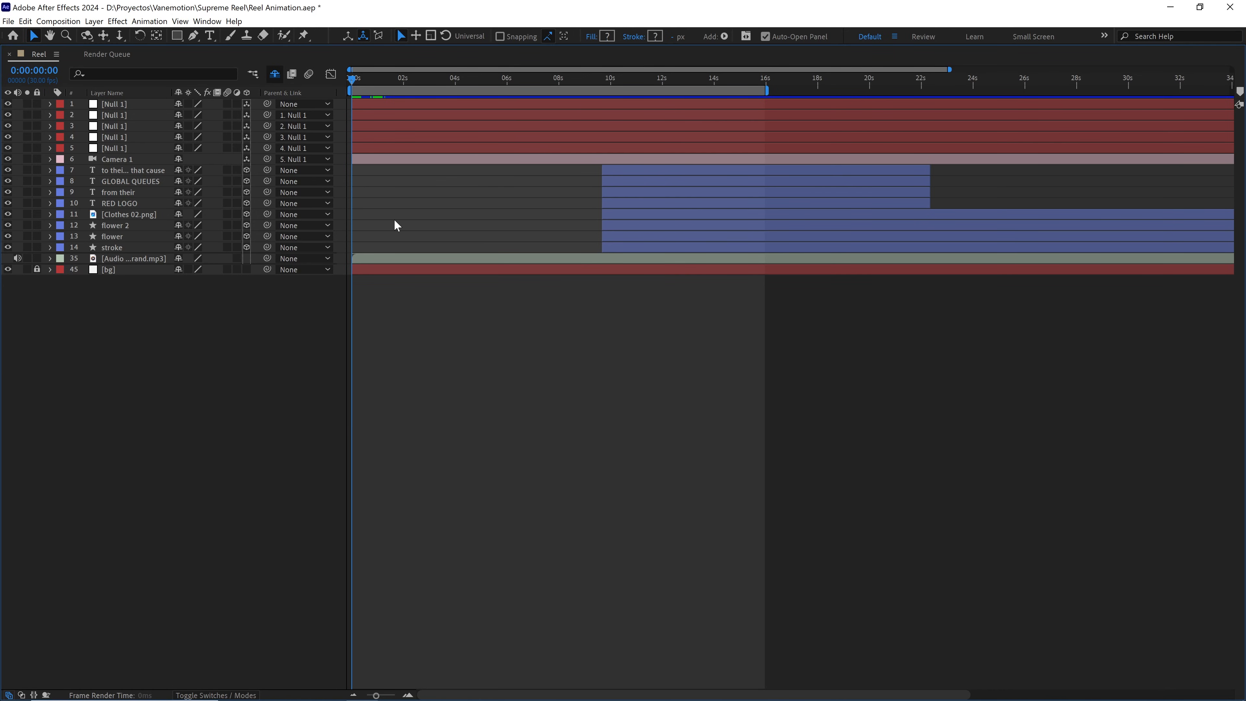
key(grave)
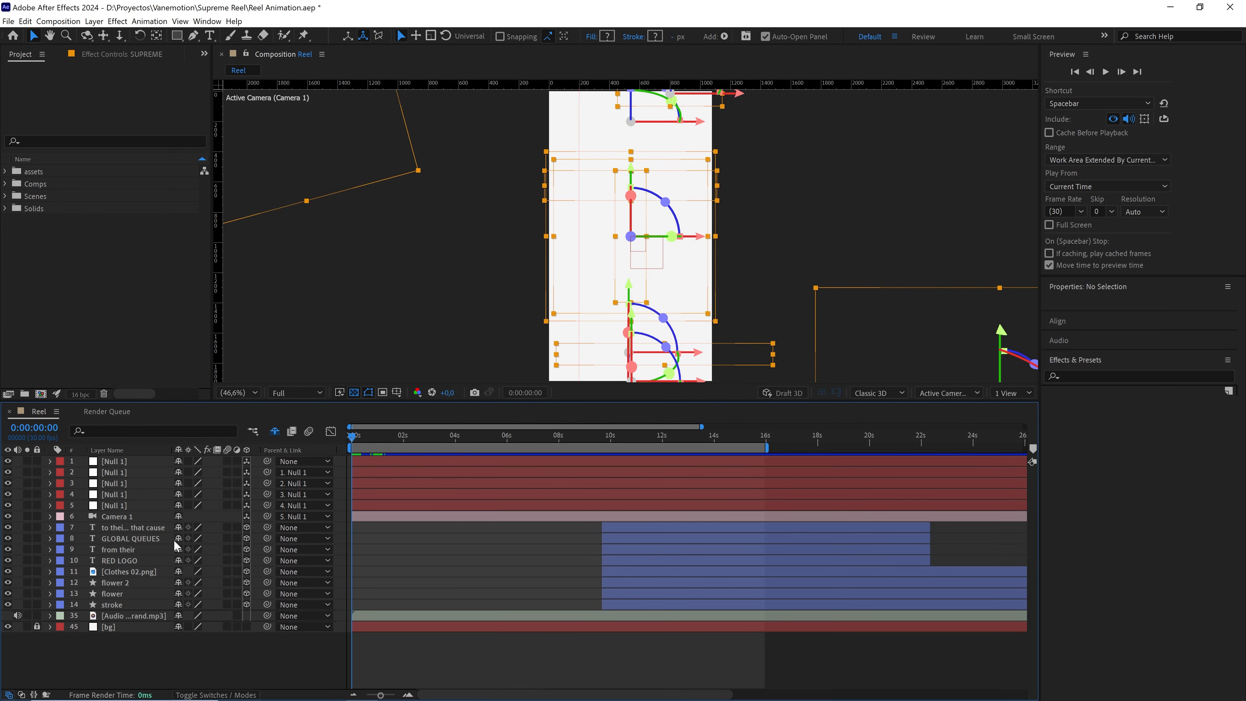
click(271, 434)
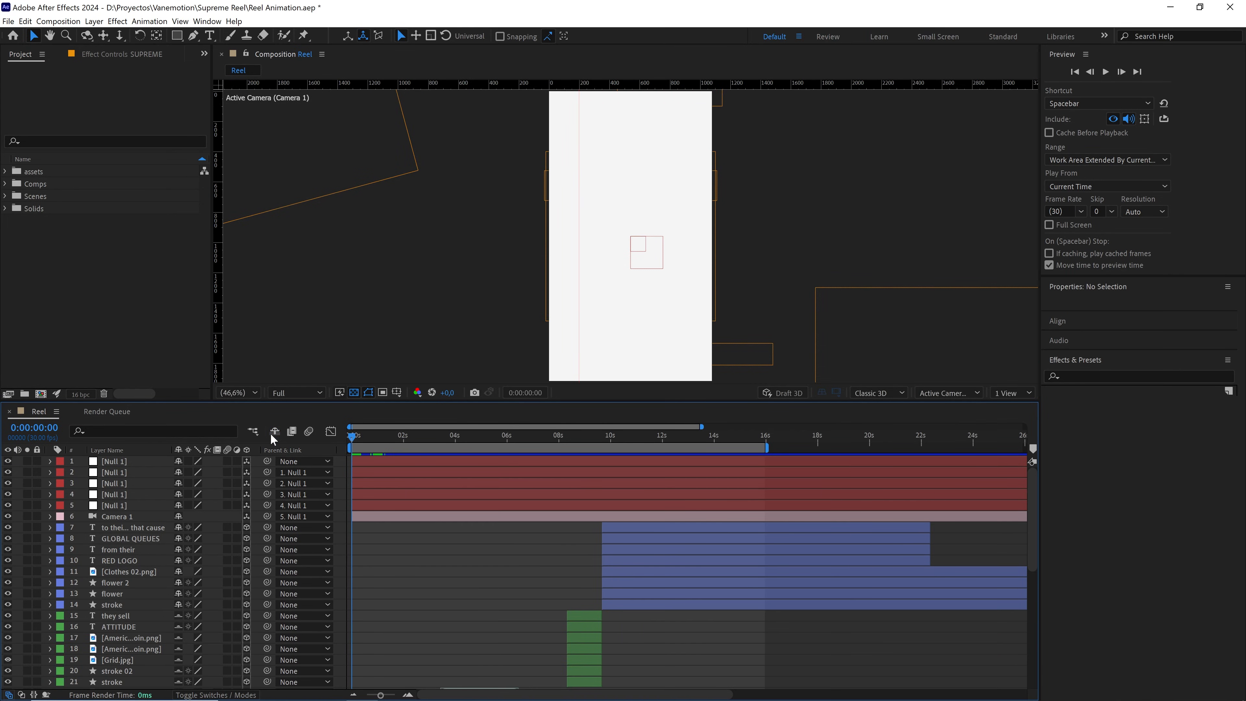
click(272, 434)
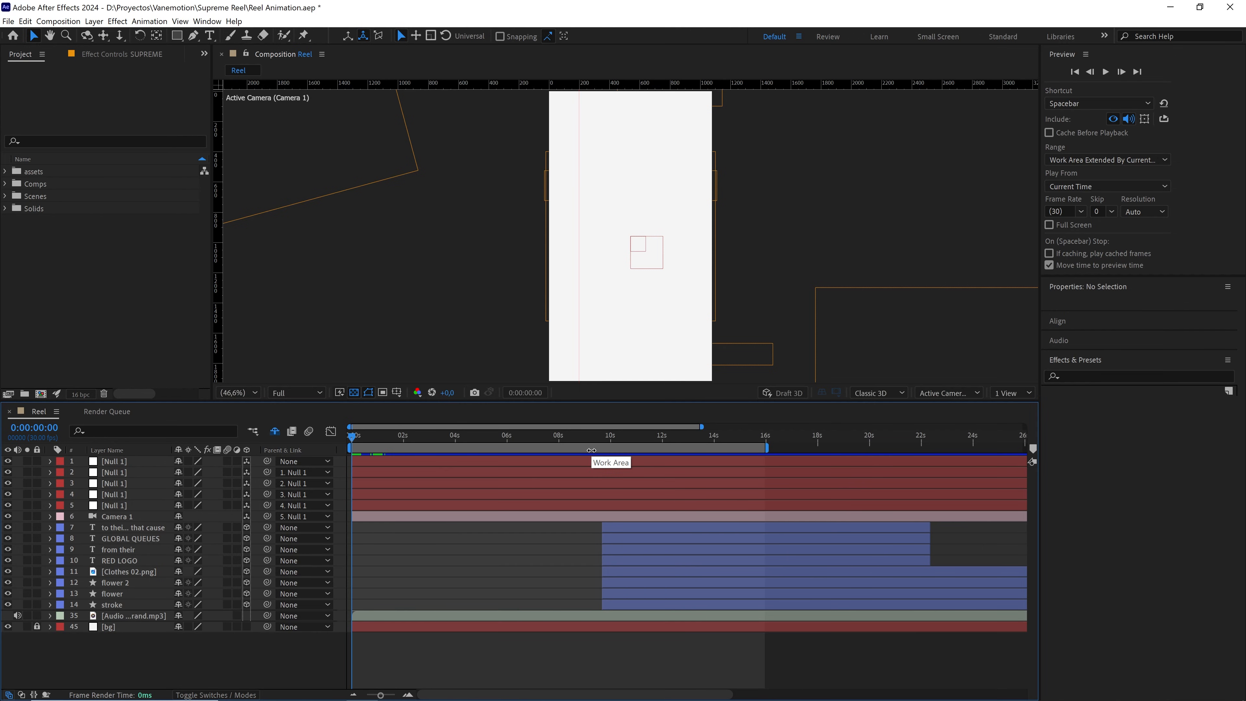
Duplicate the top Null 1 layer at 0:00:14:00 and remove the copy's Position keyframes
click(673, 467)
key(u)
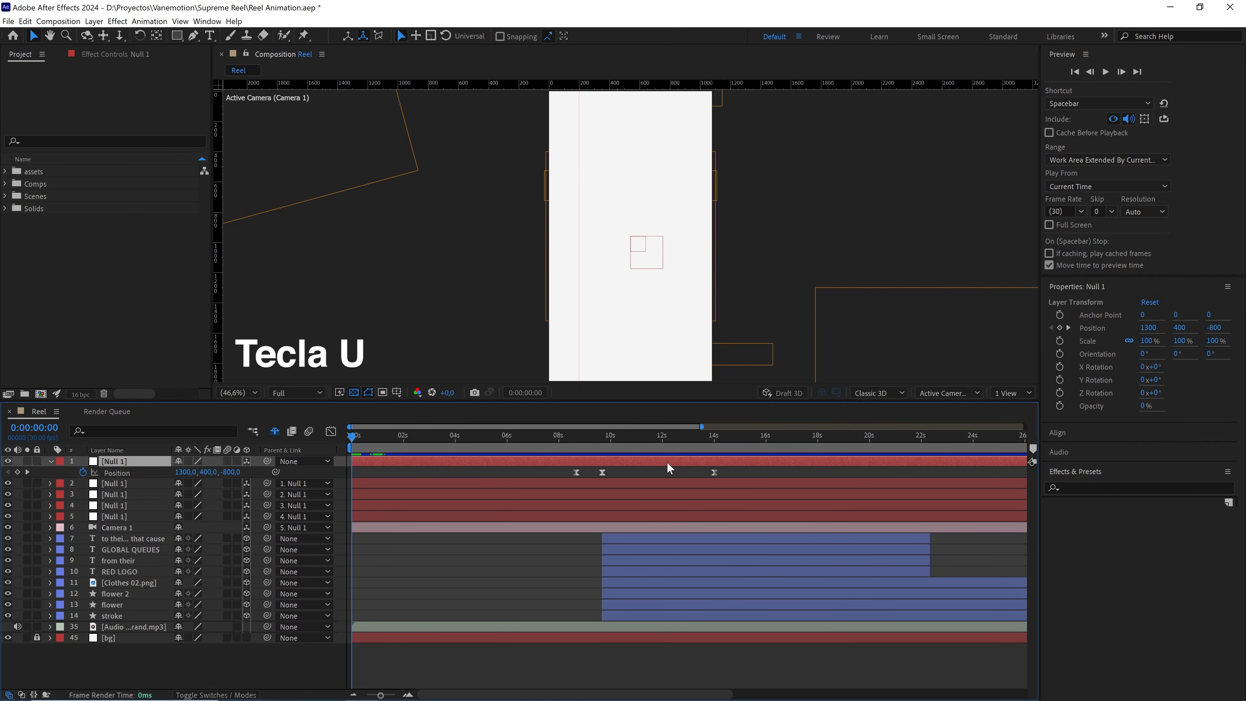
drag(678, 441, 720, 443)
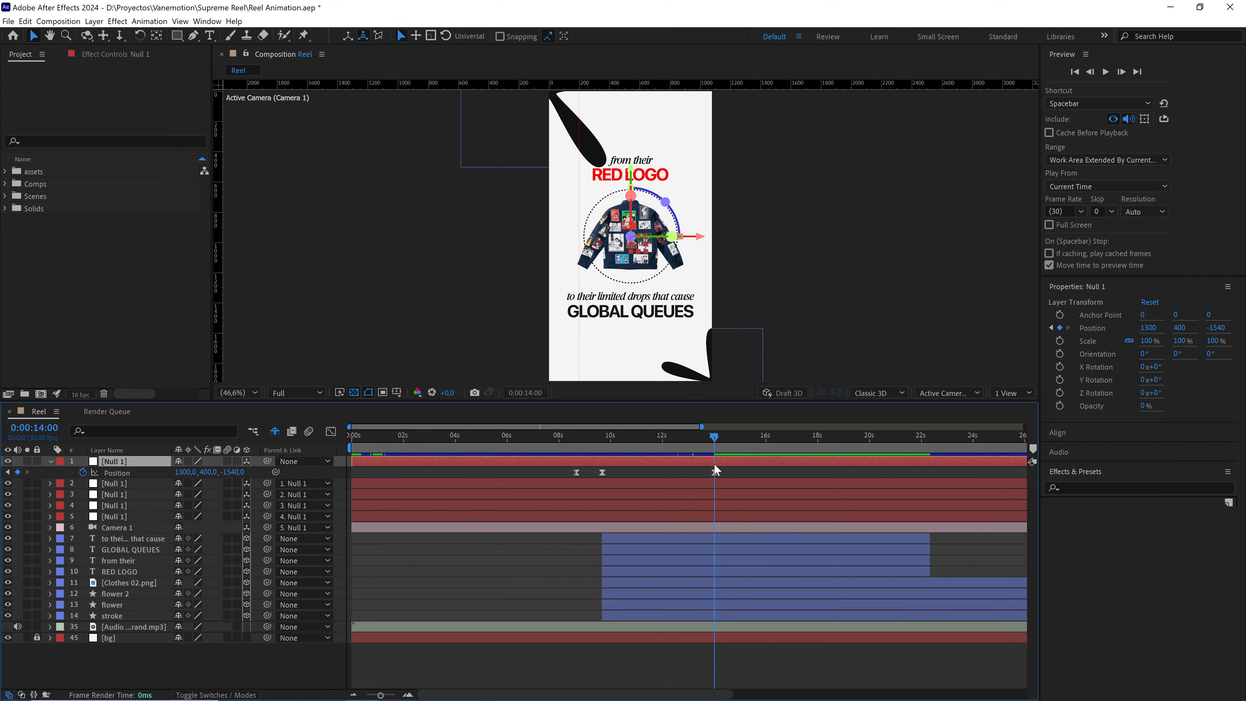
key(ctrl+d)
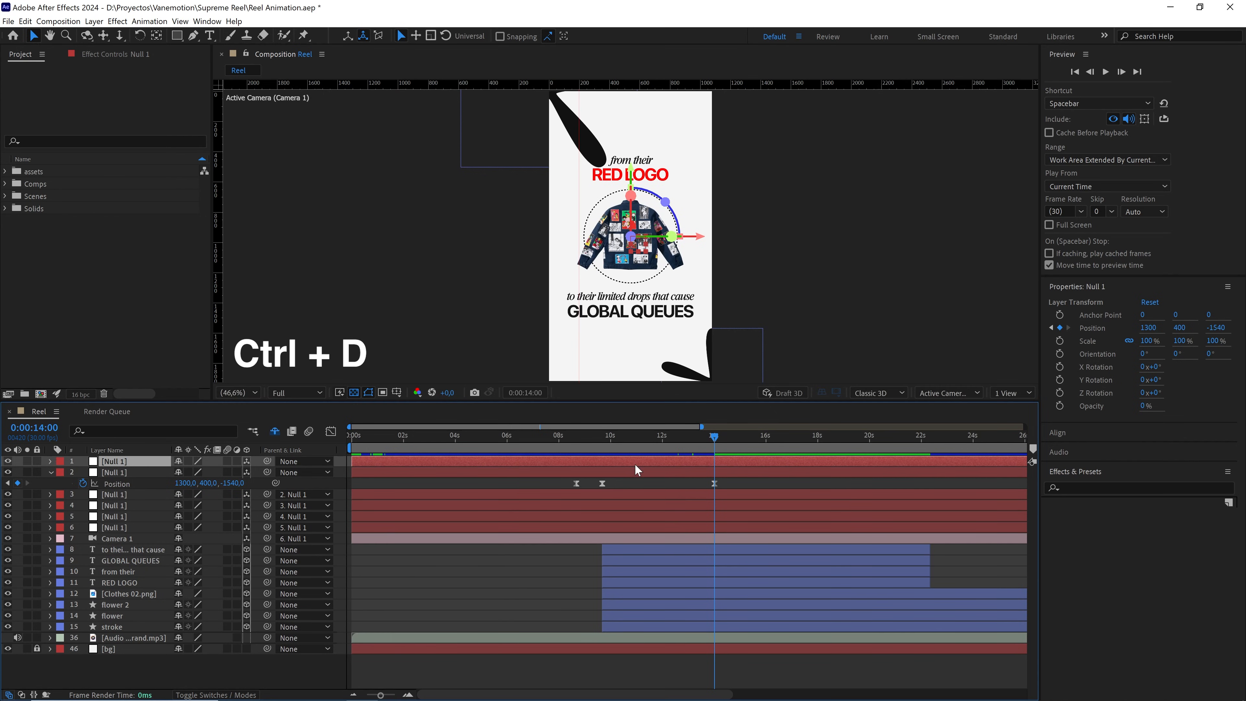
click(84, 473)
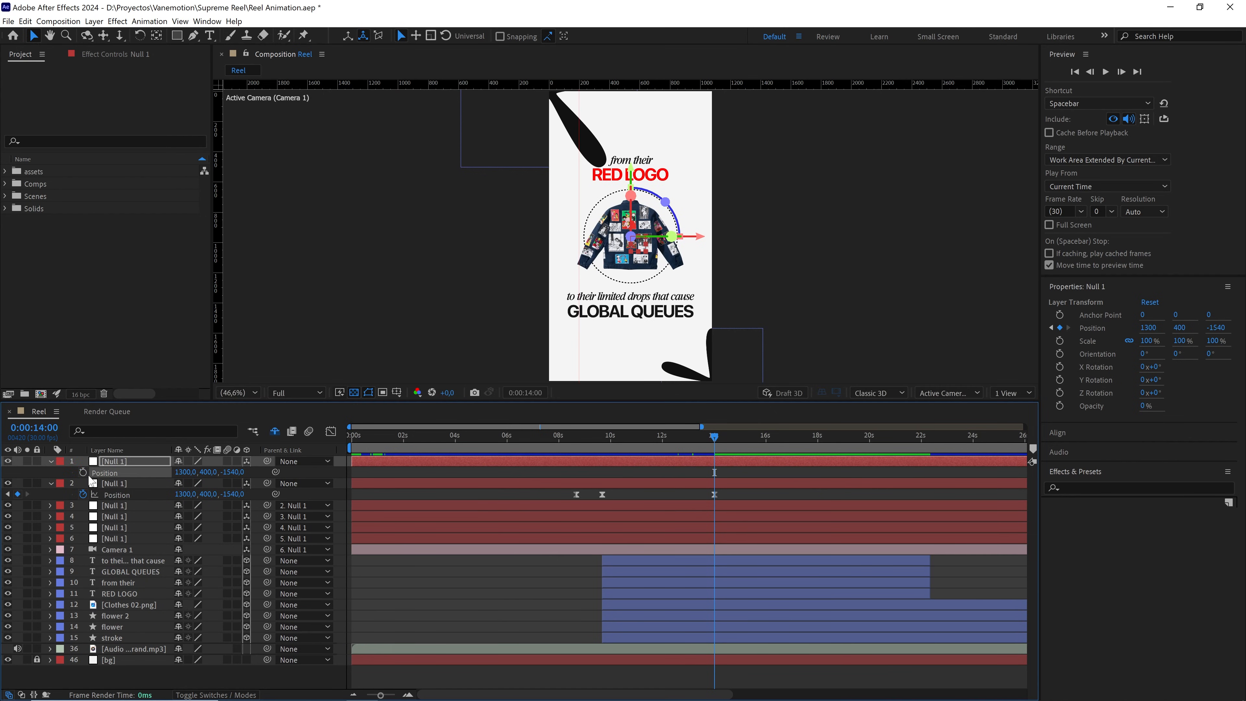
Parent the second null to the new top null, and add a Position keyframe to the top null at 0:00:13:05
click(119, 484)
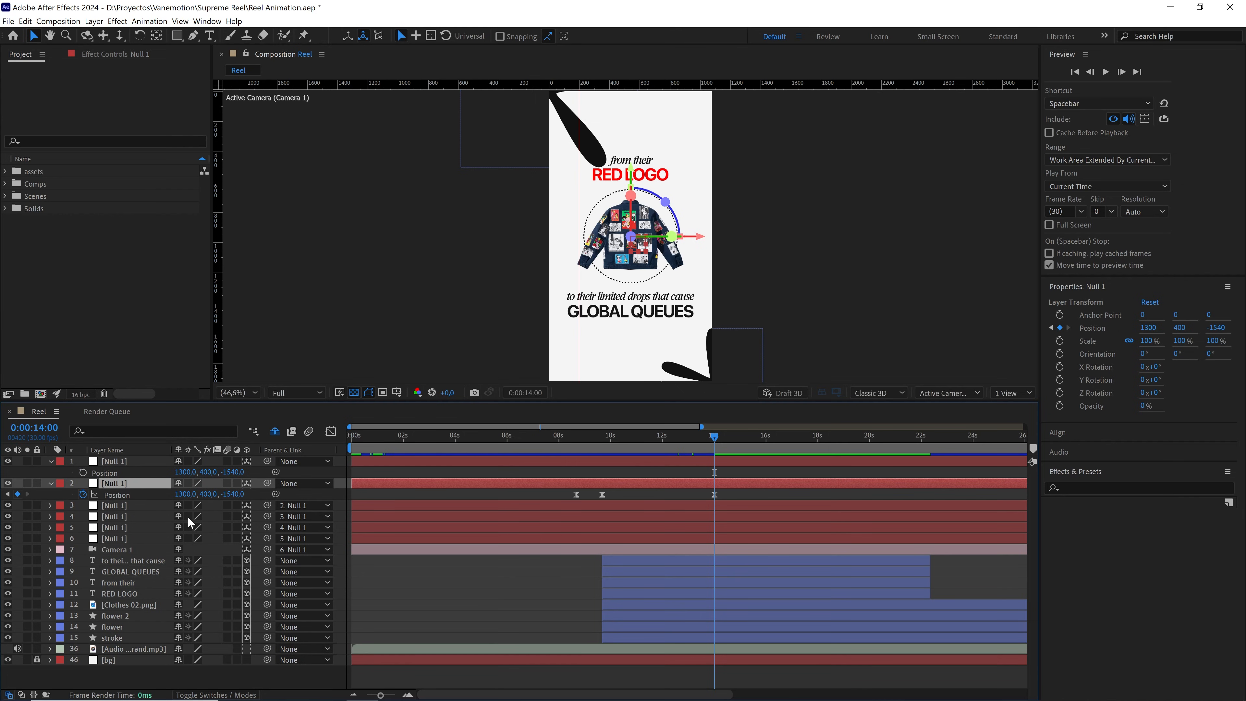
drag(216, 477, 127, 465)
drag(709, 437, 690, 437)
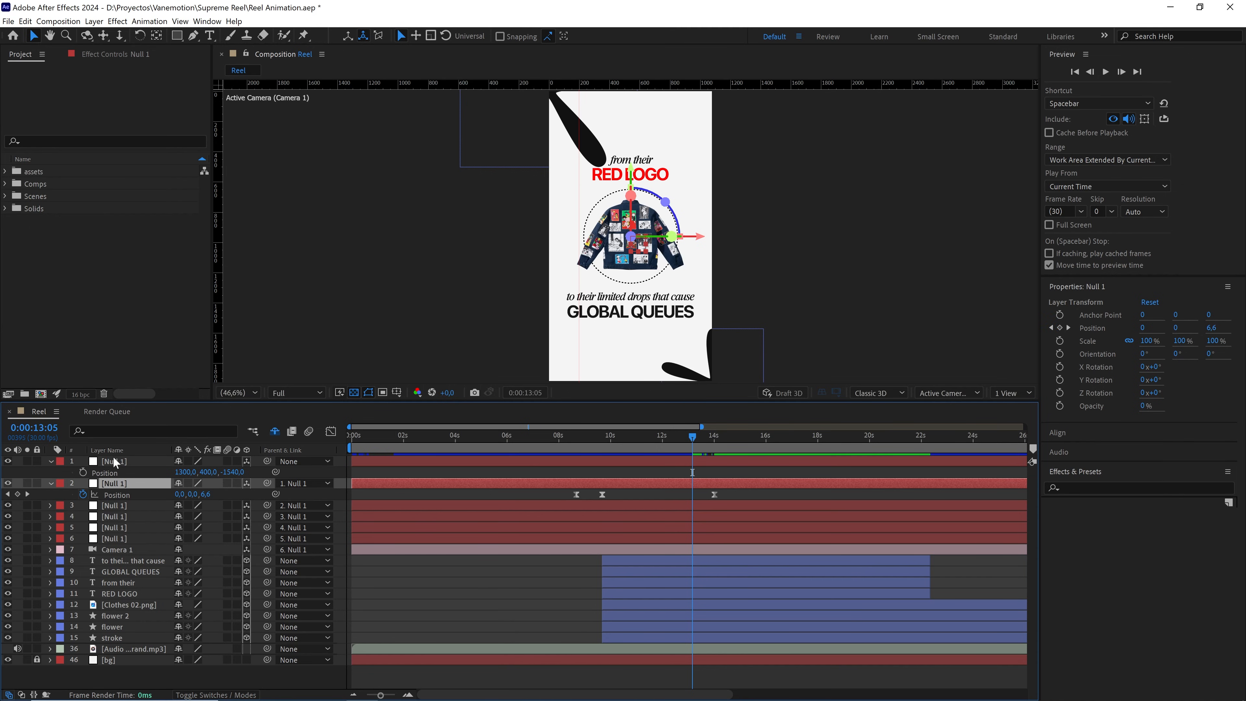
click(126, 464)
click(83, 472)
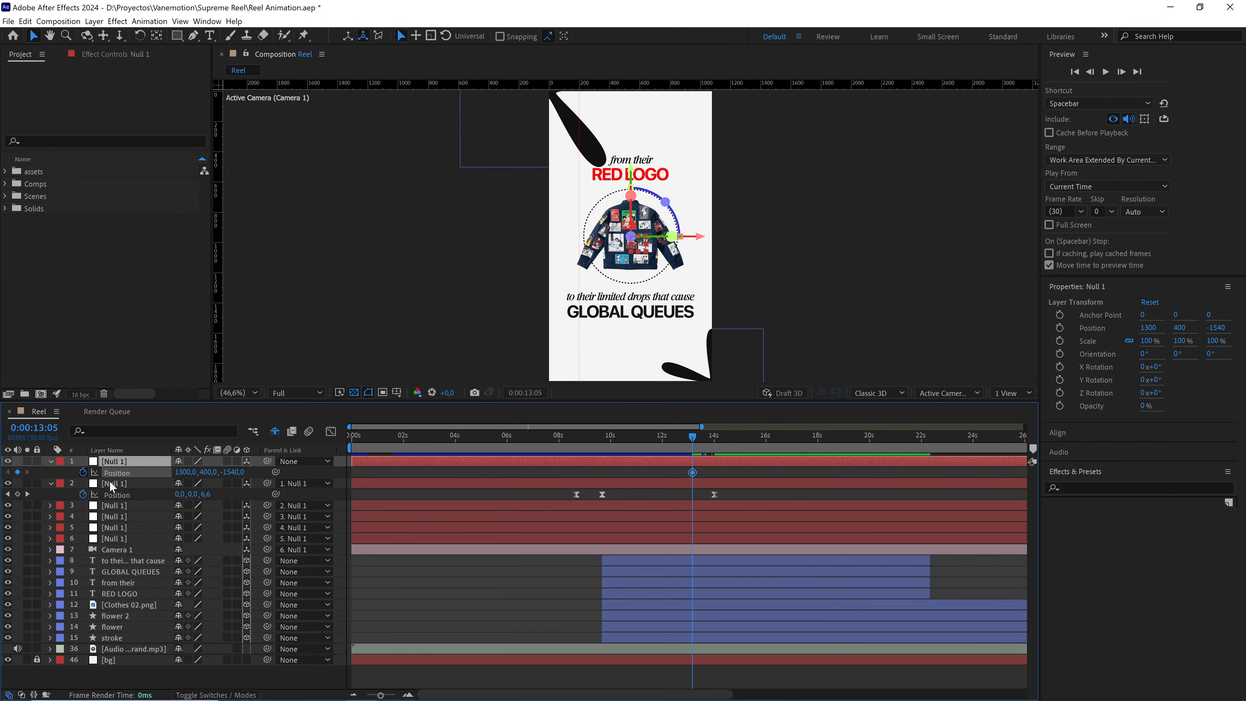
Add a Position keyframe to the top null at 0:00:14:00 with its Y value set to 2330
drag(695, 443, 708, 442)
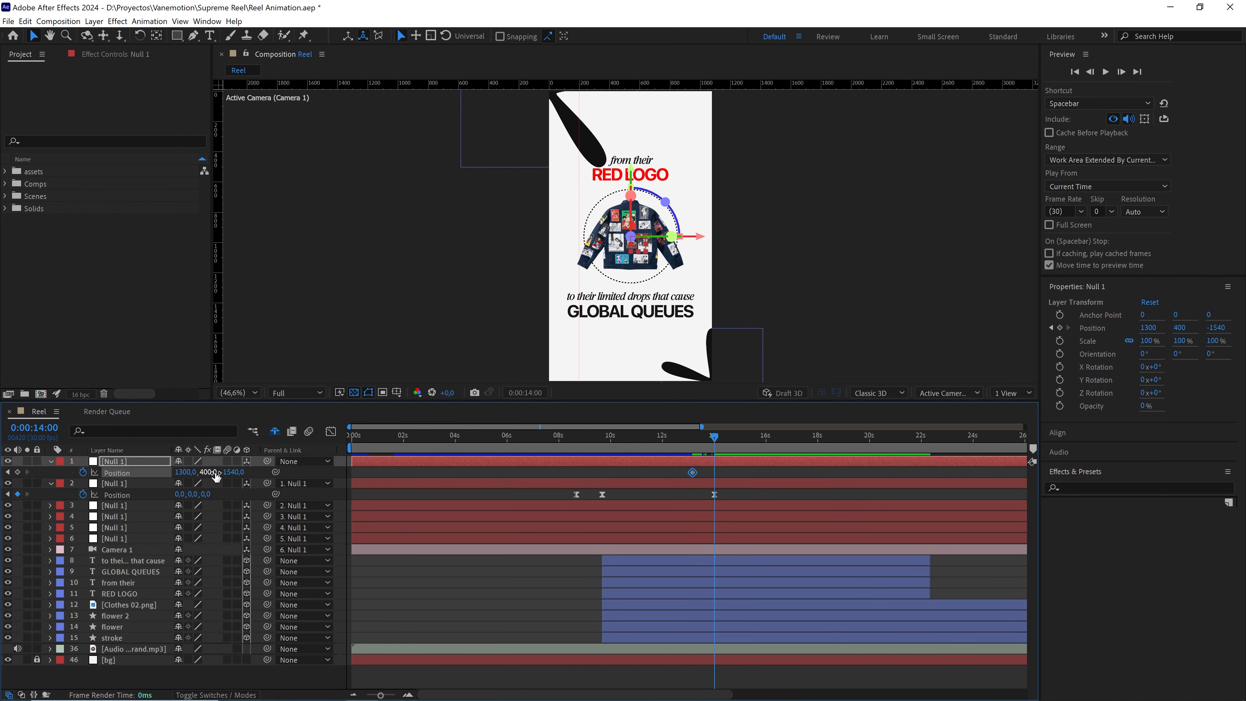
drag(206, 472, 288, 472)
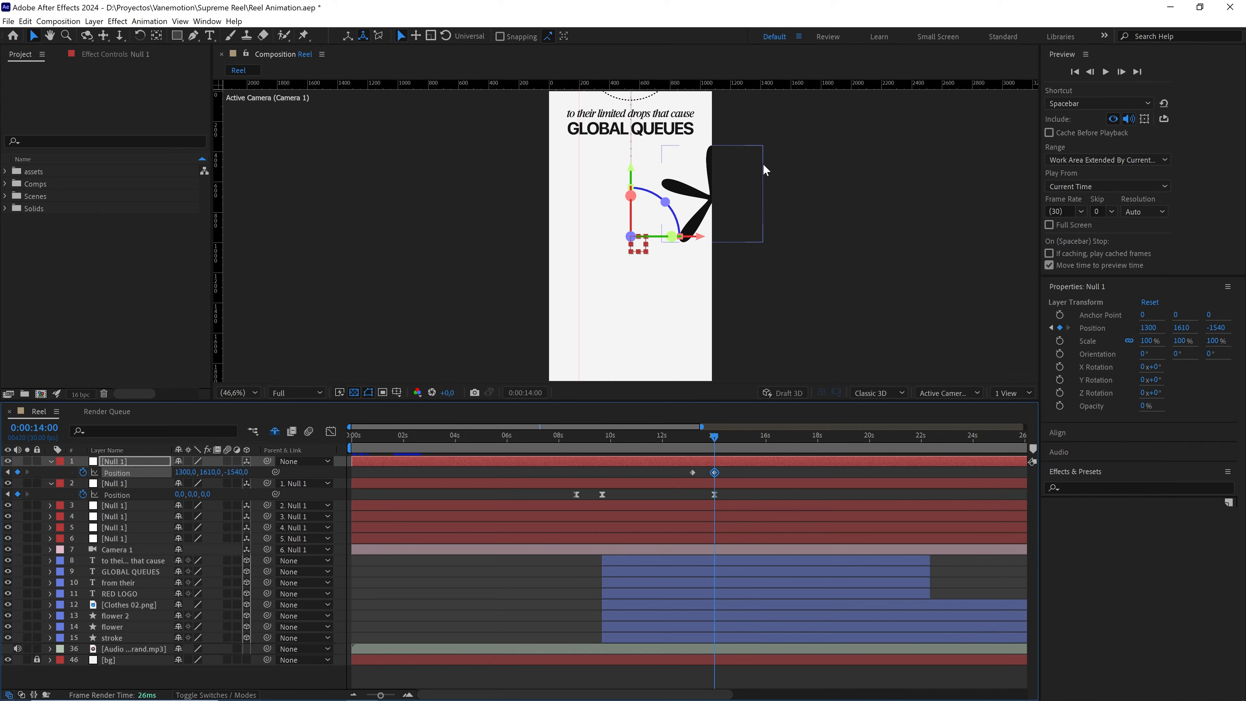
scroll(730, 177, up, 2)
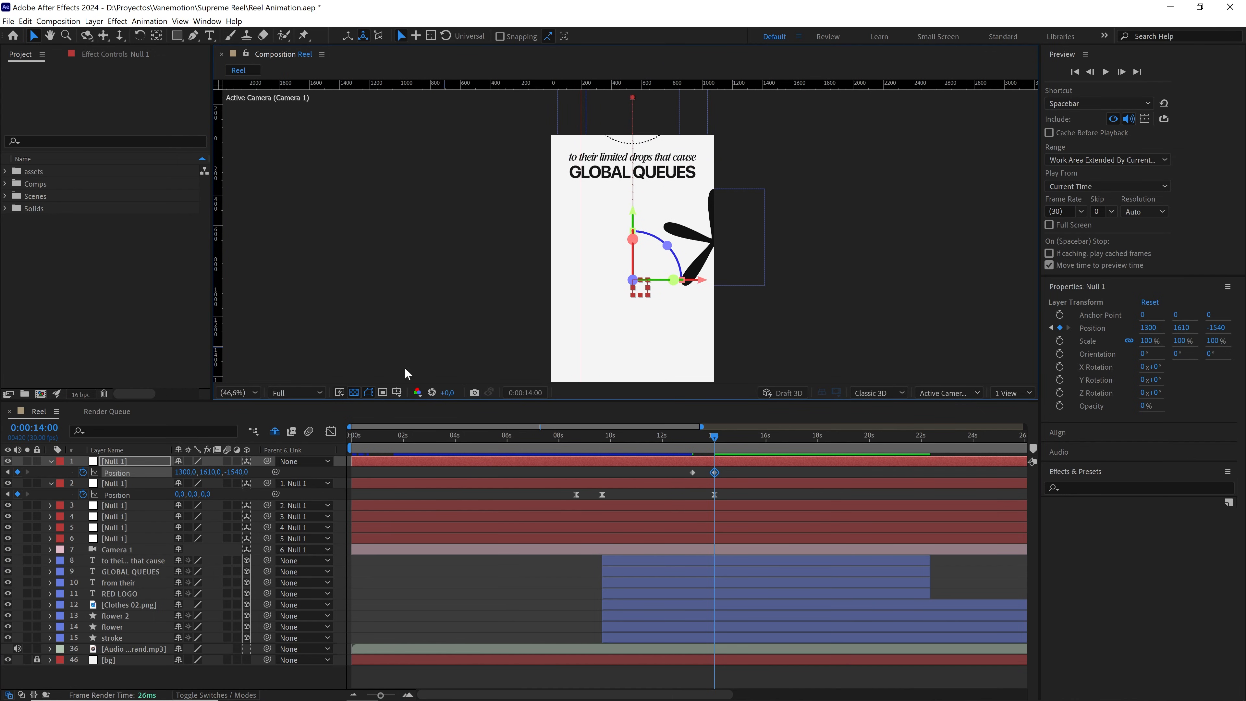
drag(211, 472, 213, 472)
click(213, 472)
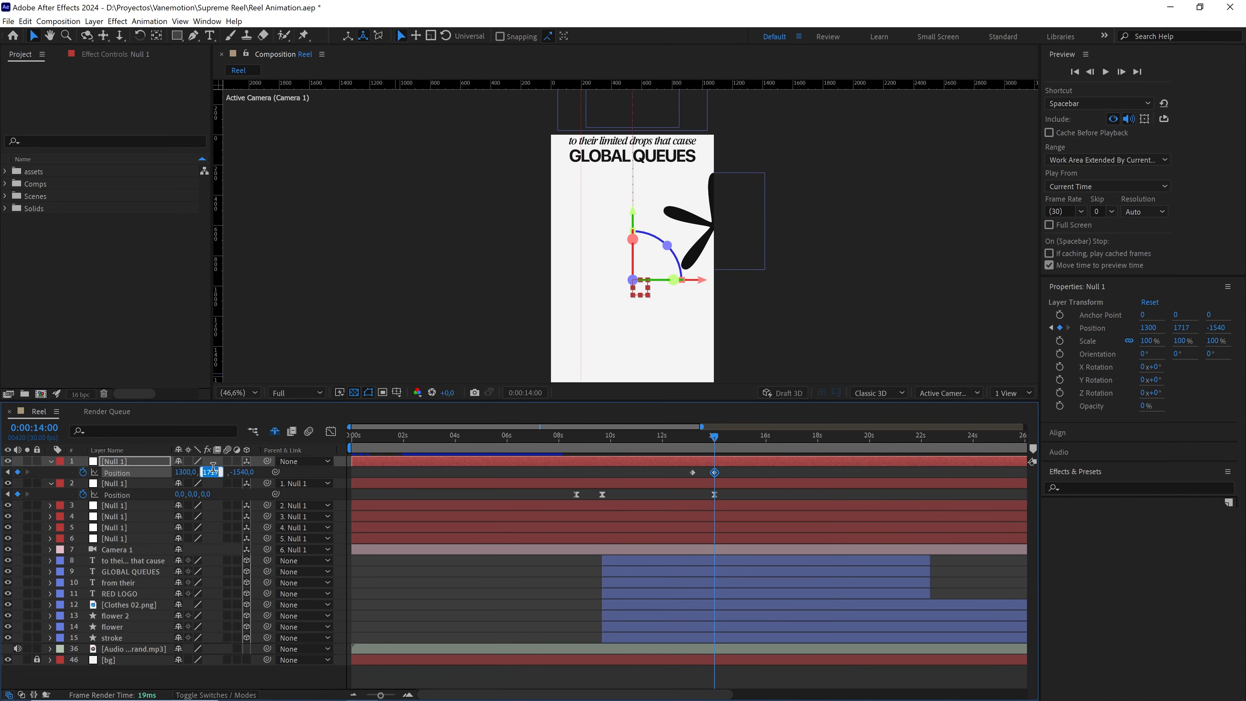
text(2)
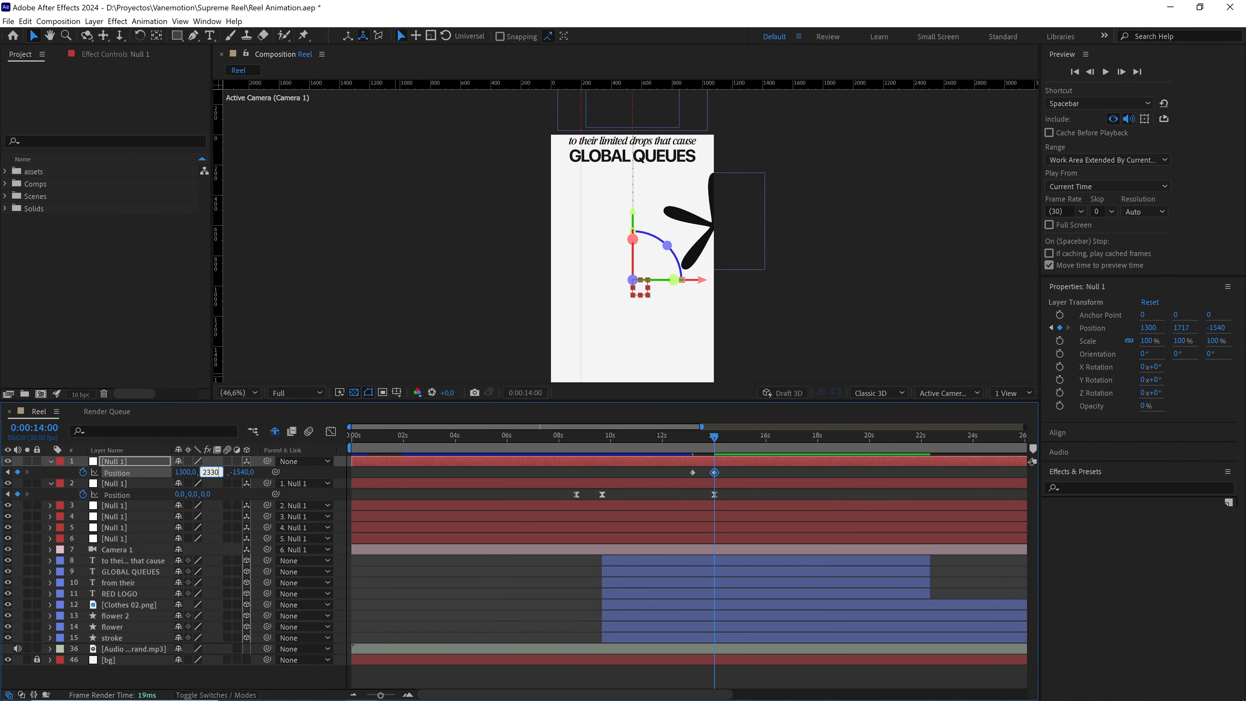
text(330)
Apply Easy Ease to both Position keyframes of the top null and set the second keyframe's incoming influence to 80%
drag(764, 475, 675, 478)
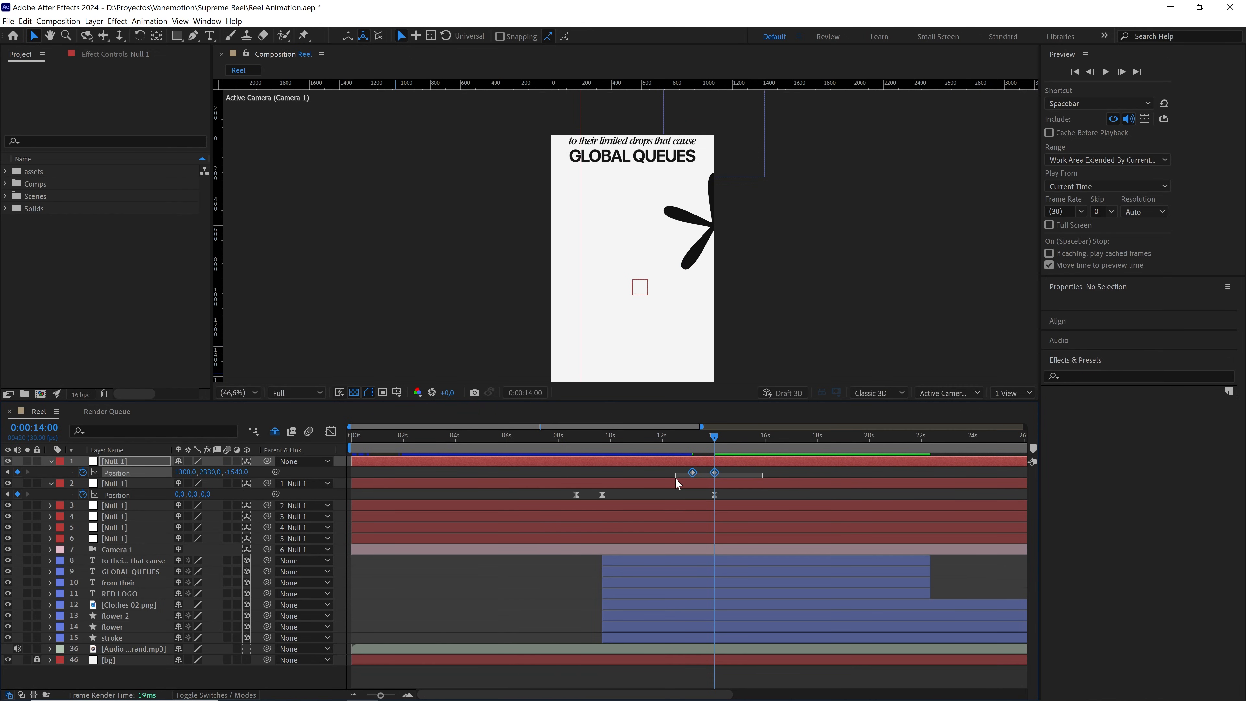
key(F9)
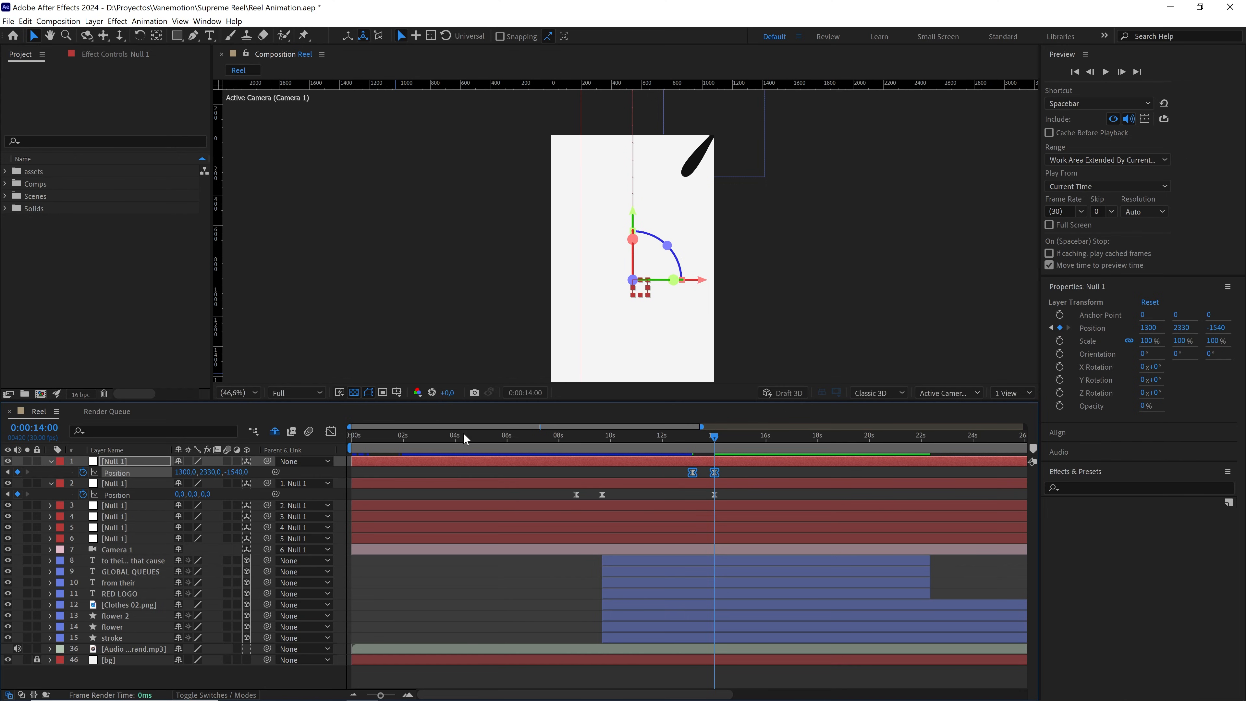
click(331, 431)
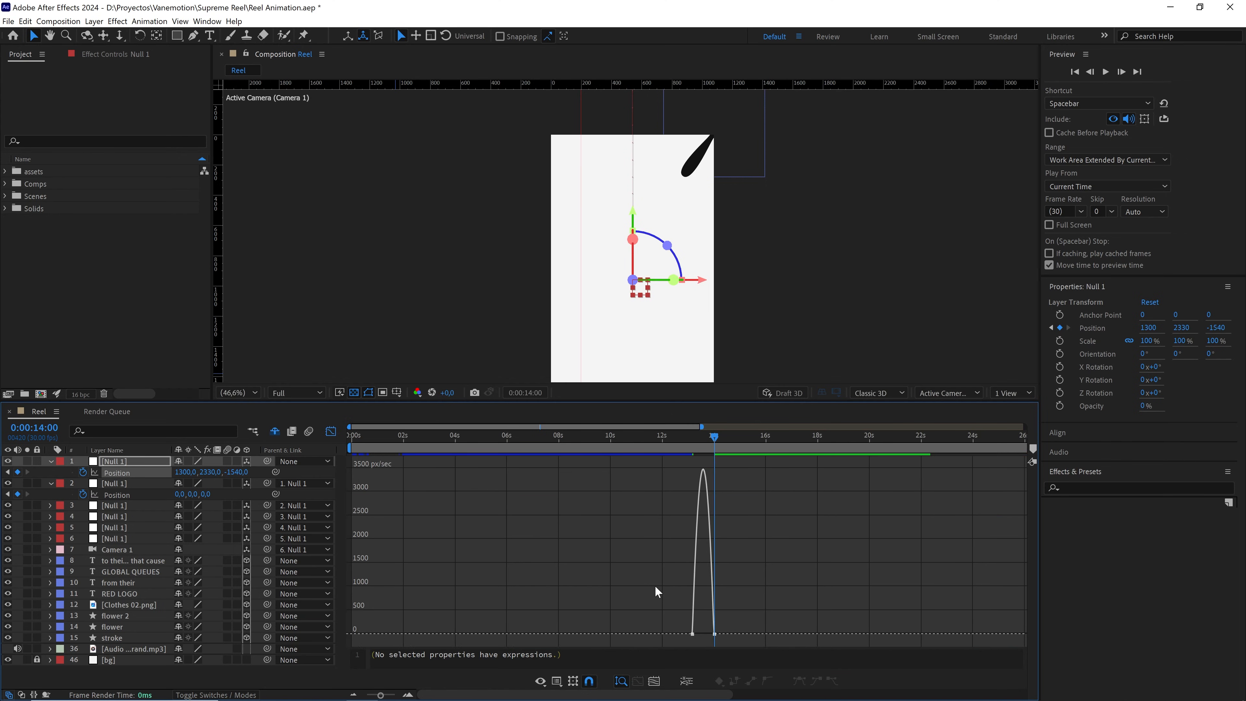
double_click(890, 635)
click(311, 255)
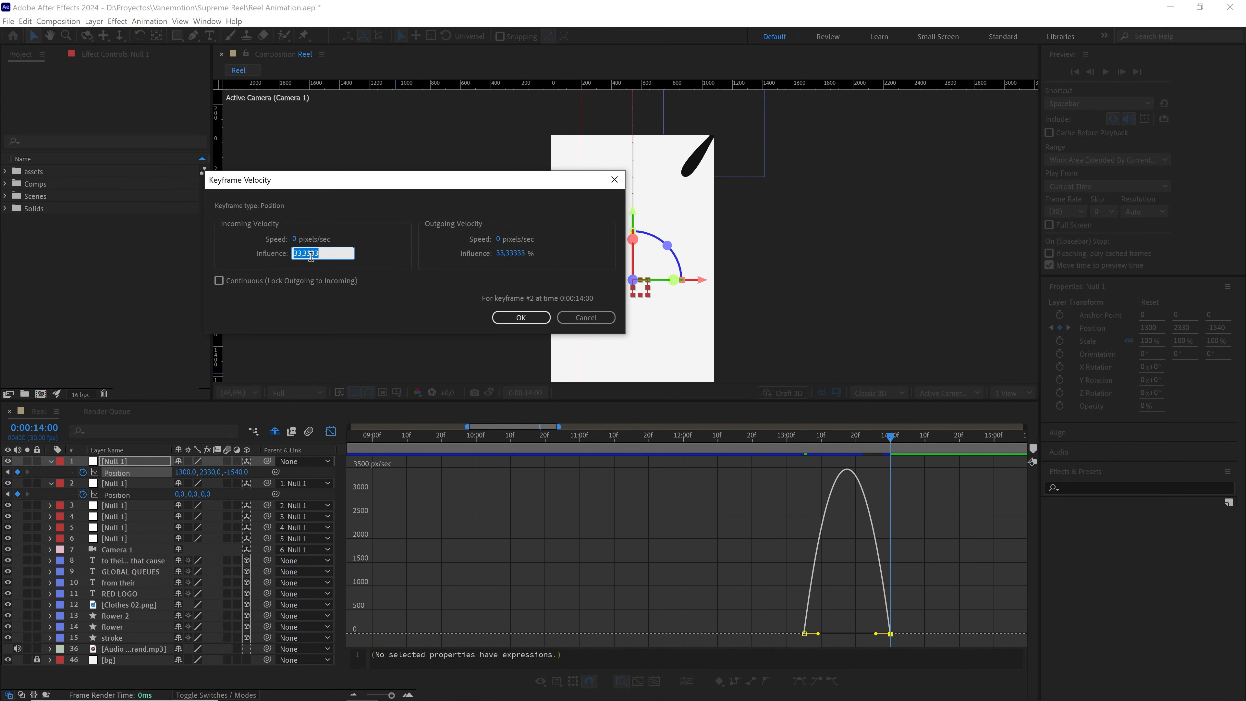
text(80)
click(510, 318)
Preview the vertical camera move from about 0:00:13:01, and return the timeline from the speed graph to the layer bars
click(798, 436)
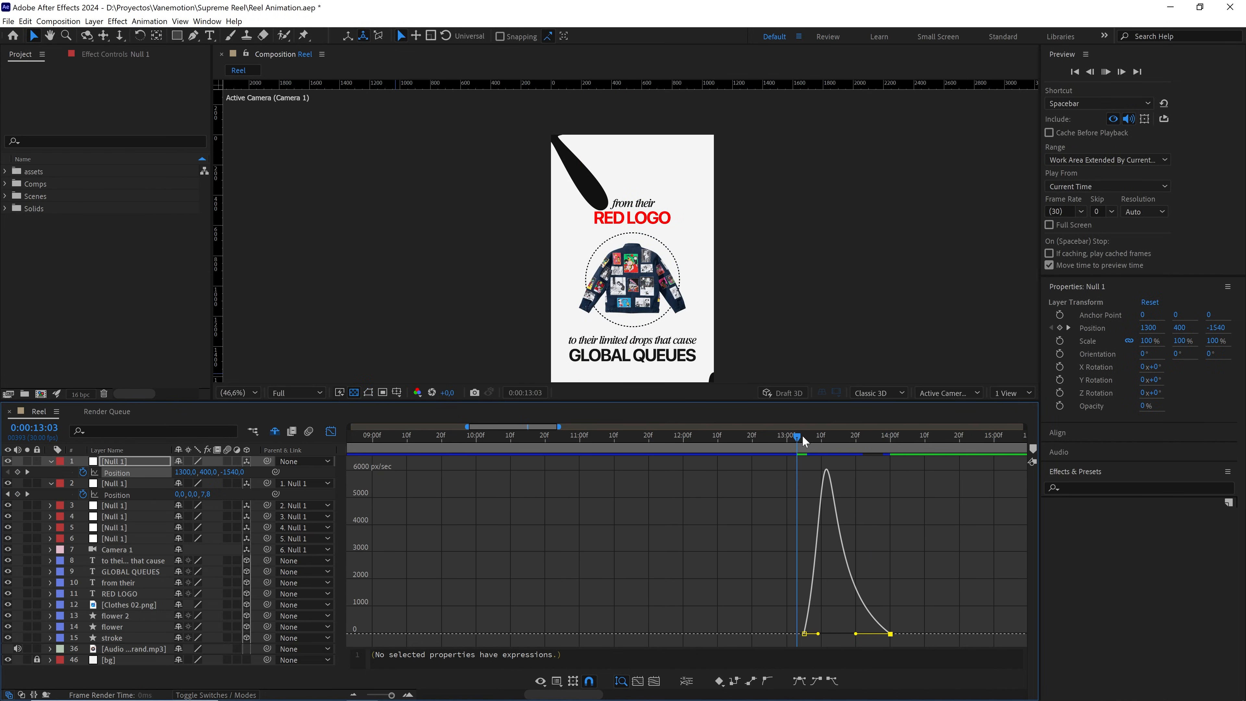
key(space)
click(791, 437)
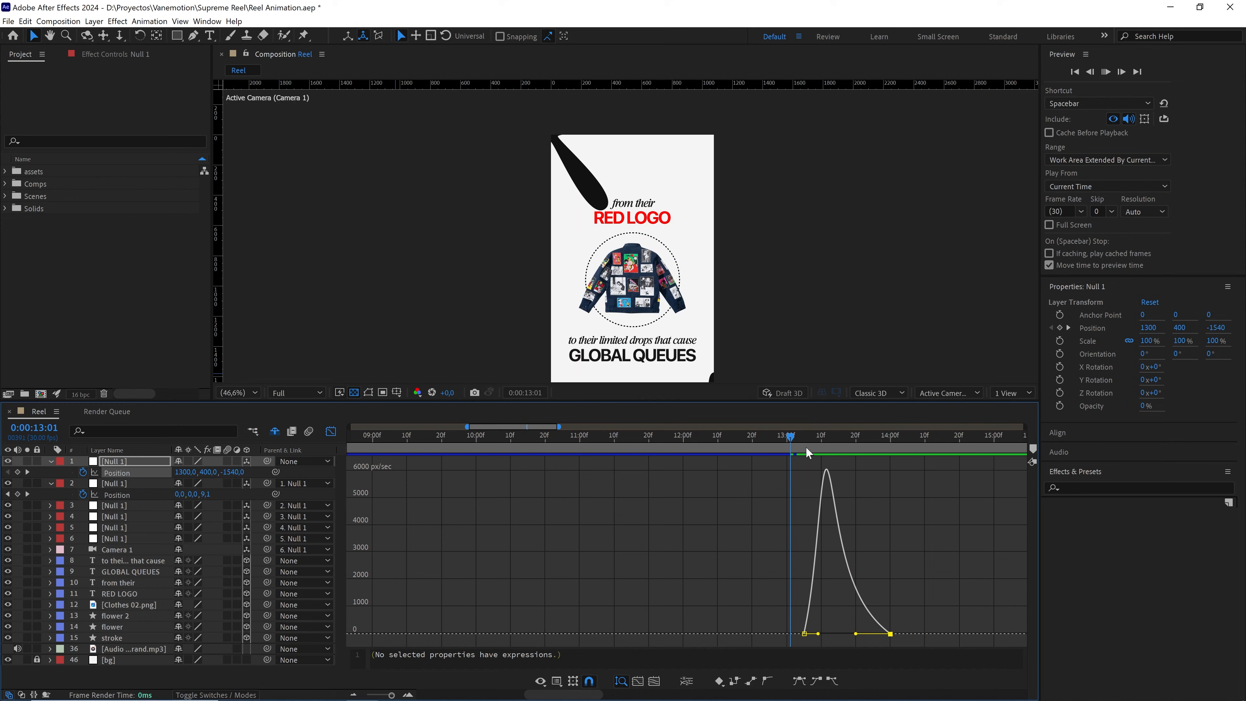
key(space)
click(807, 445)
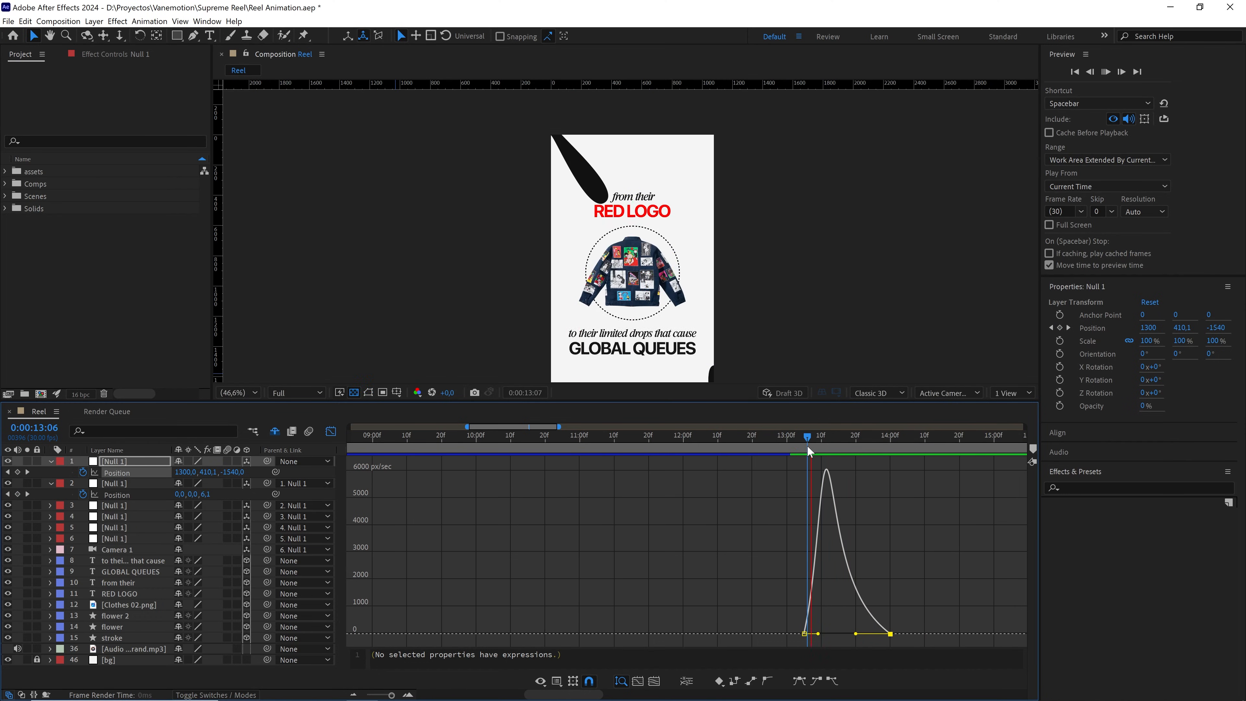
key(space)
click(331, 431)
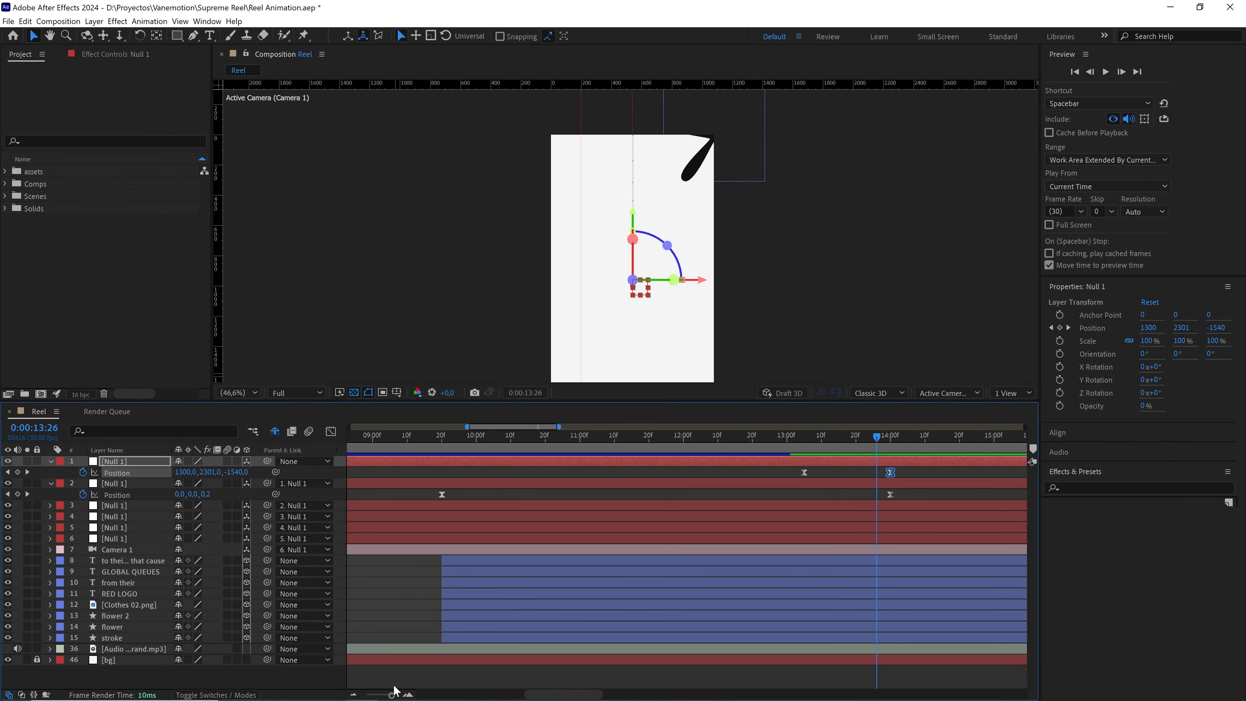
Create a new composition from Albert talking.mp4 in the assets folder and move that composition into the Comps folder
drag(394, 692, 373, 694)
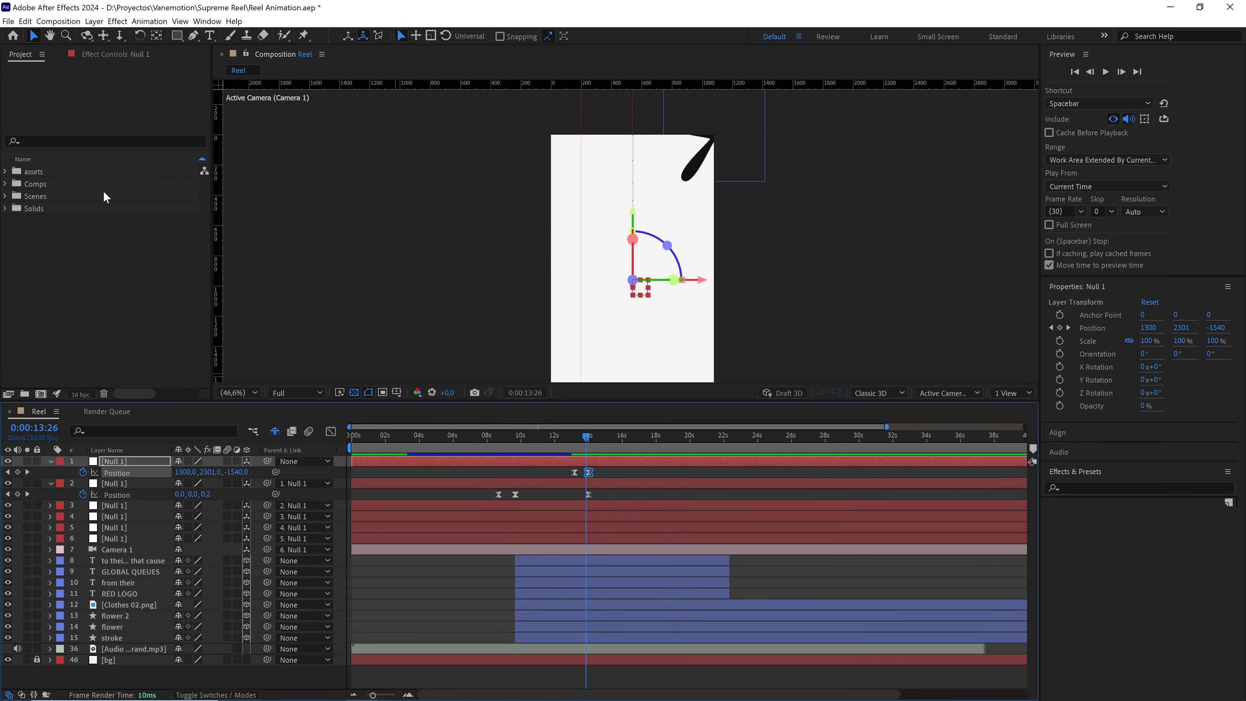
click(4, 172)
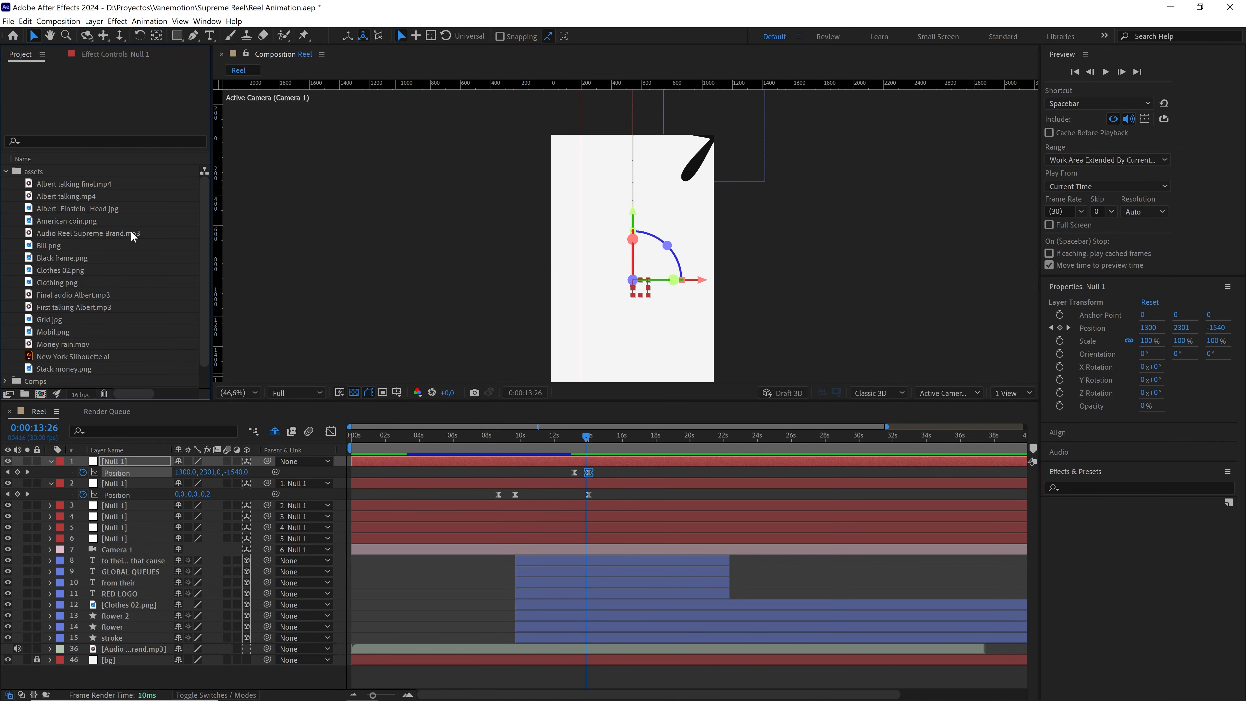
click(89, 194)
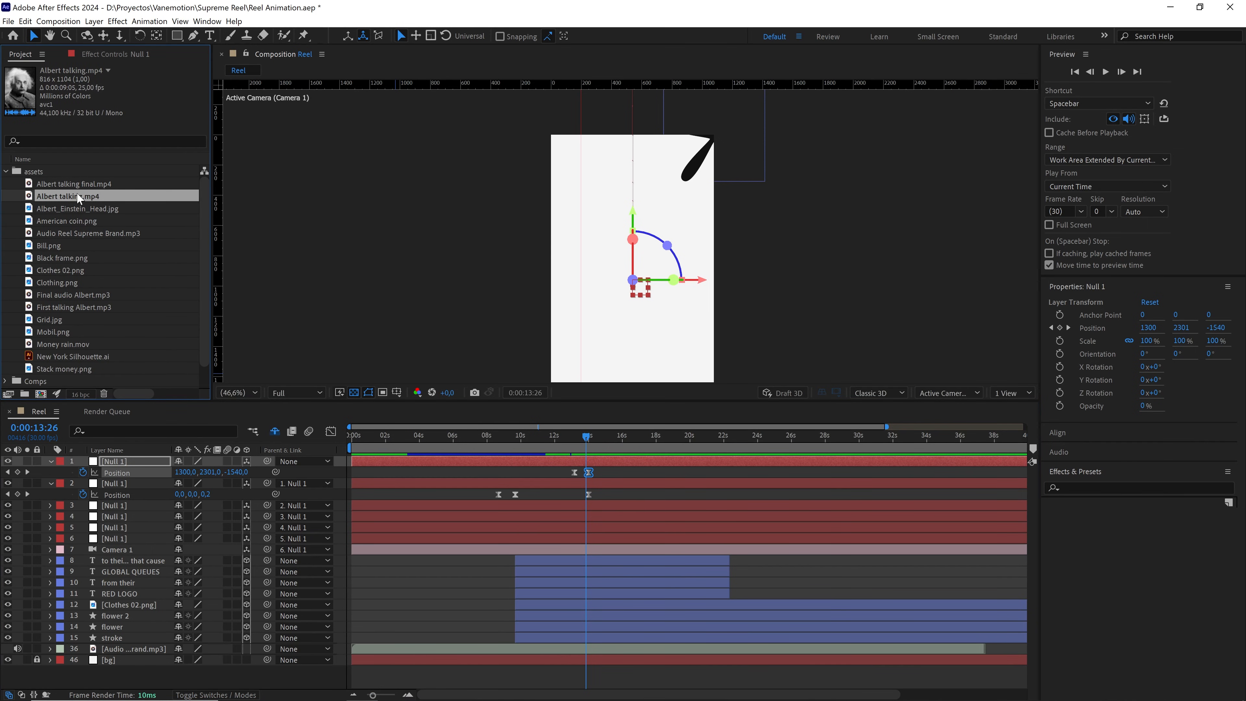
drag(71, 193, 49, 396)
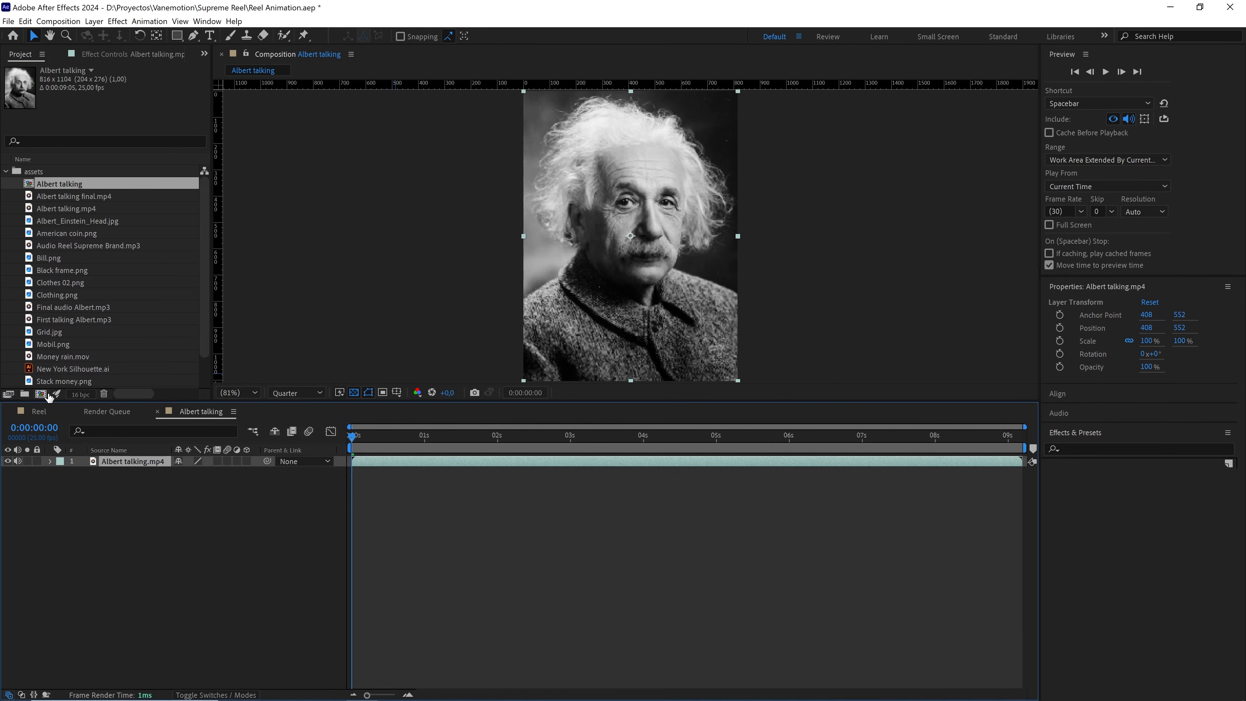
drag(60, 187, 45, 362)
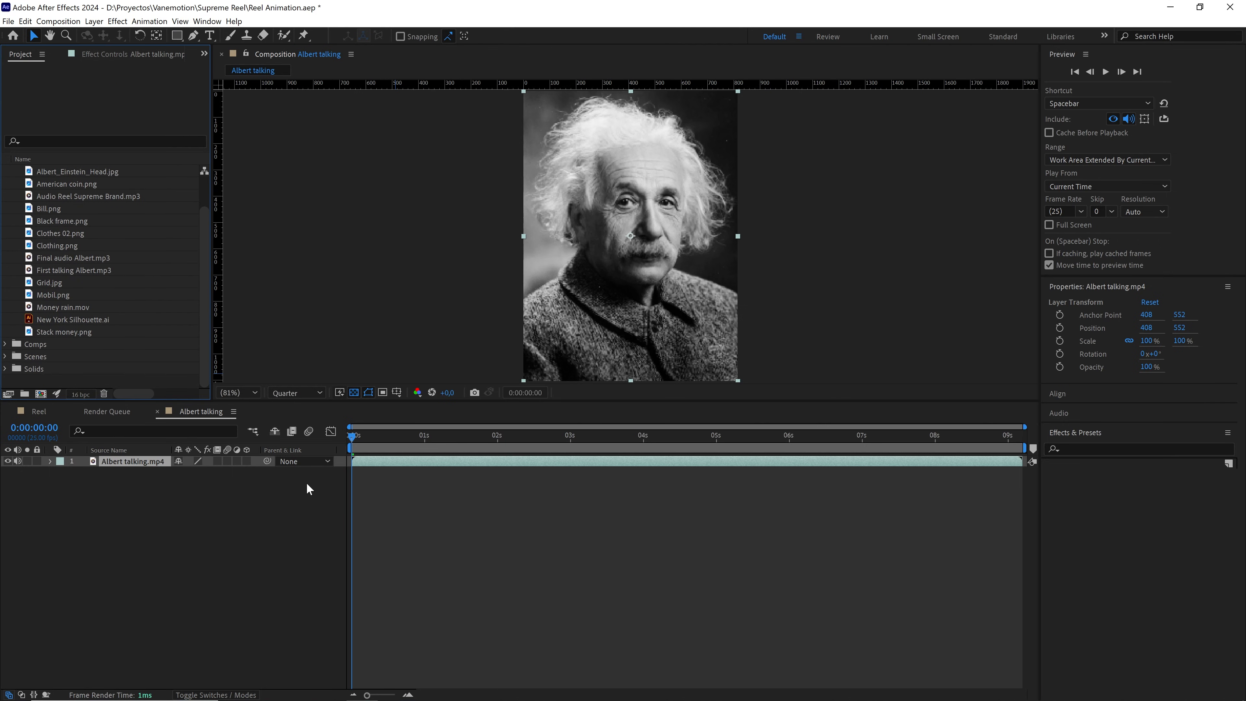
Enlarge the Albert talking composition by setting its width to 816+200 px with the aspect ratio locked
click(74, 22)
click(258, 500)
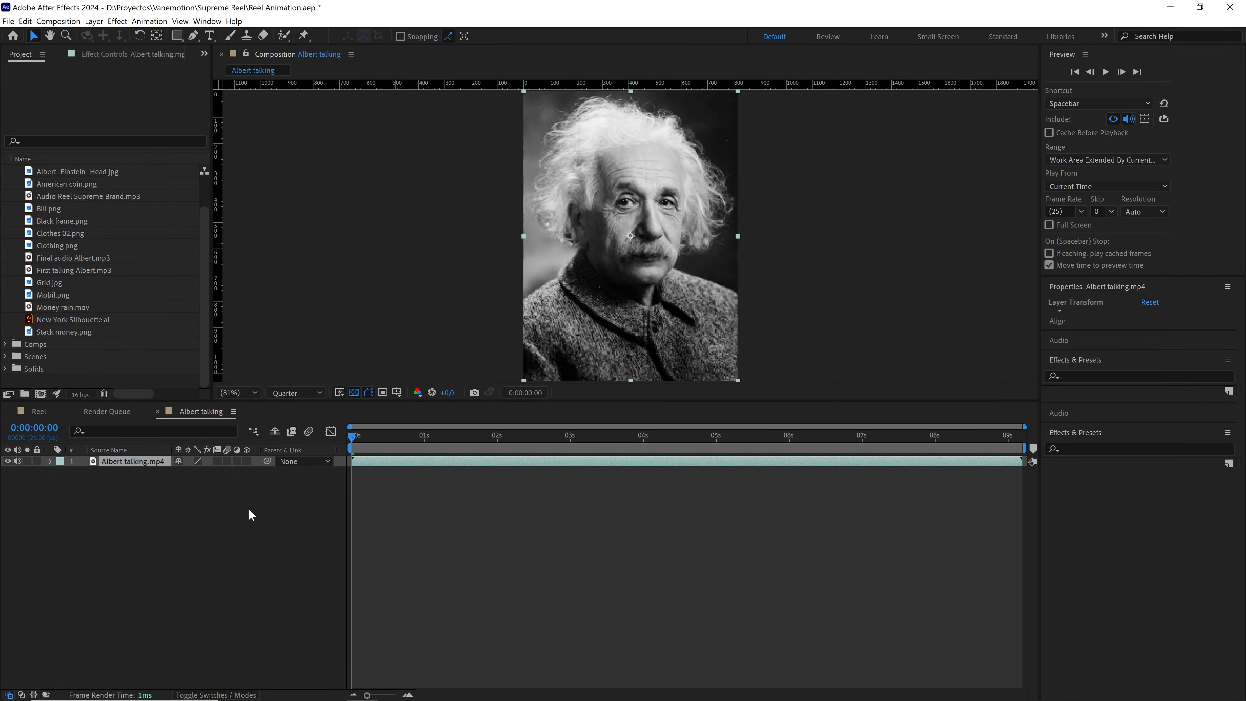
click(57, 22)
click(84, 49)
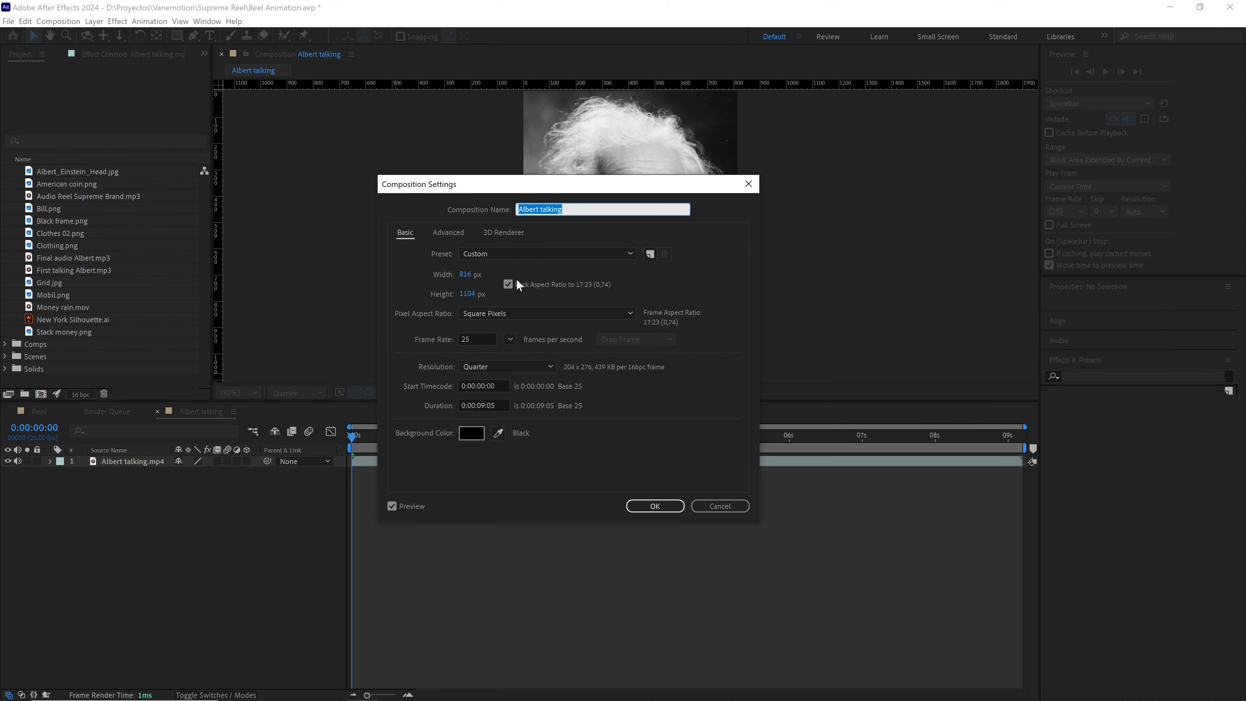
click(509, 286)
click(508, 284)
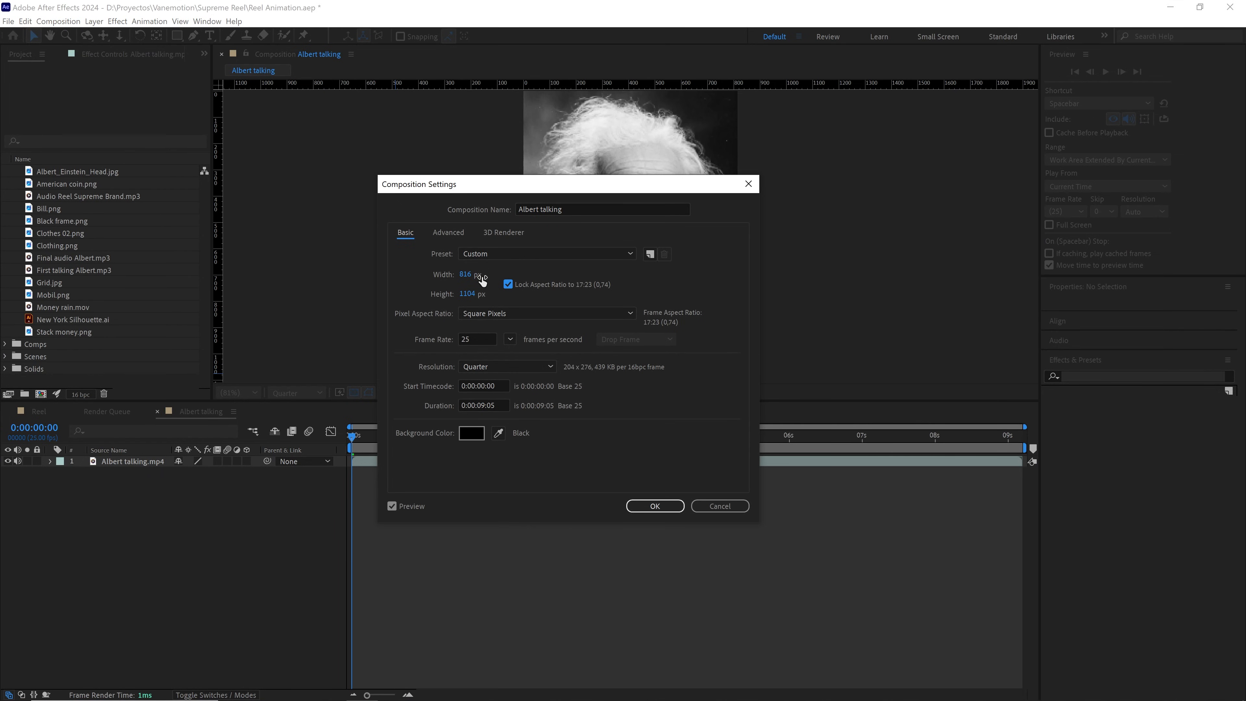
click(473, 276)
click(484, 278)
text(200)
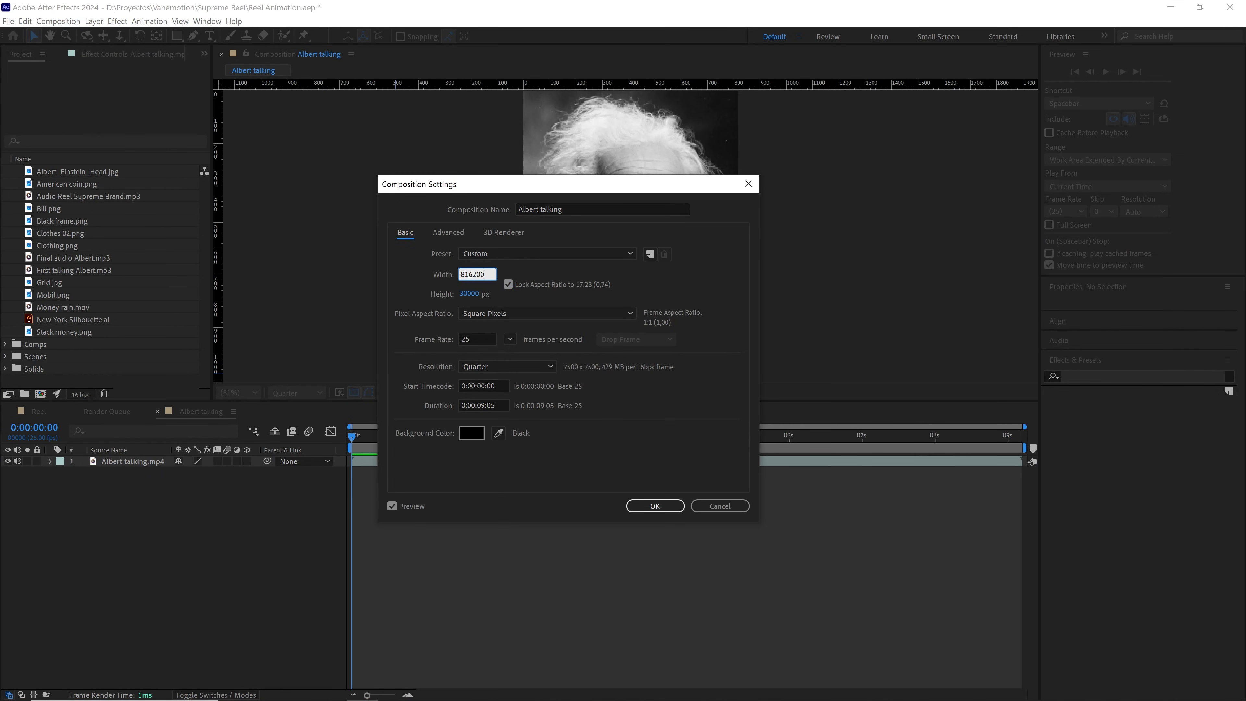
key(BackSpace)
key(BackSpace)
key(BackSpace)
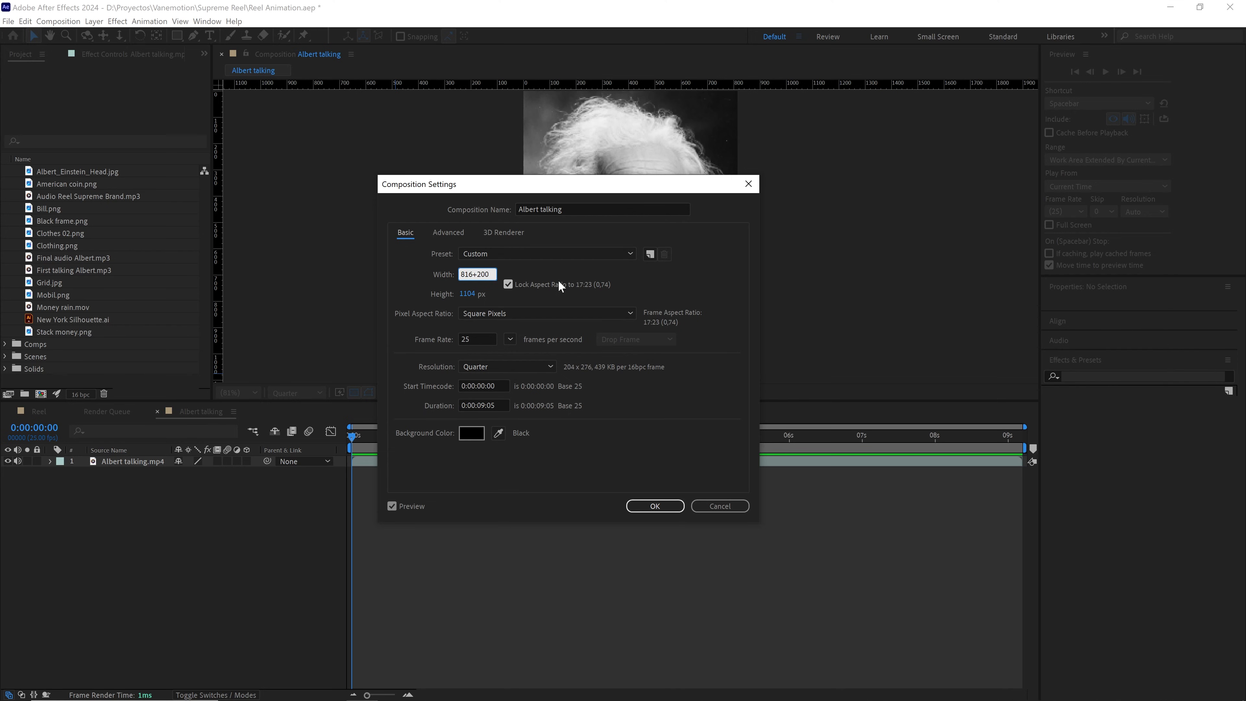
key(Return)
click(656, 506)
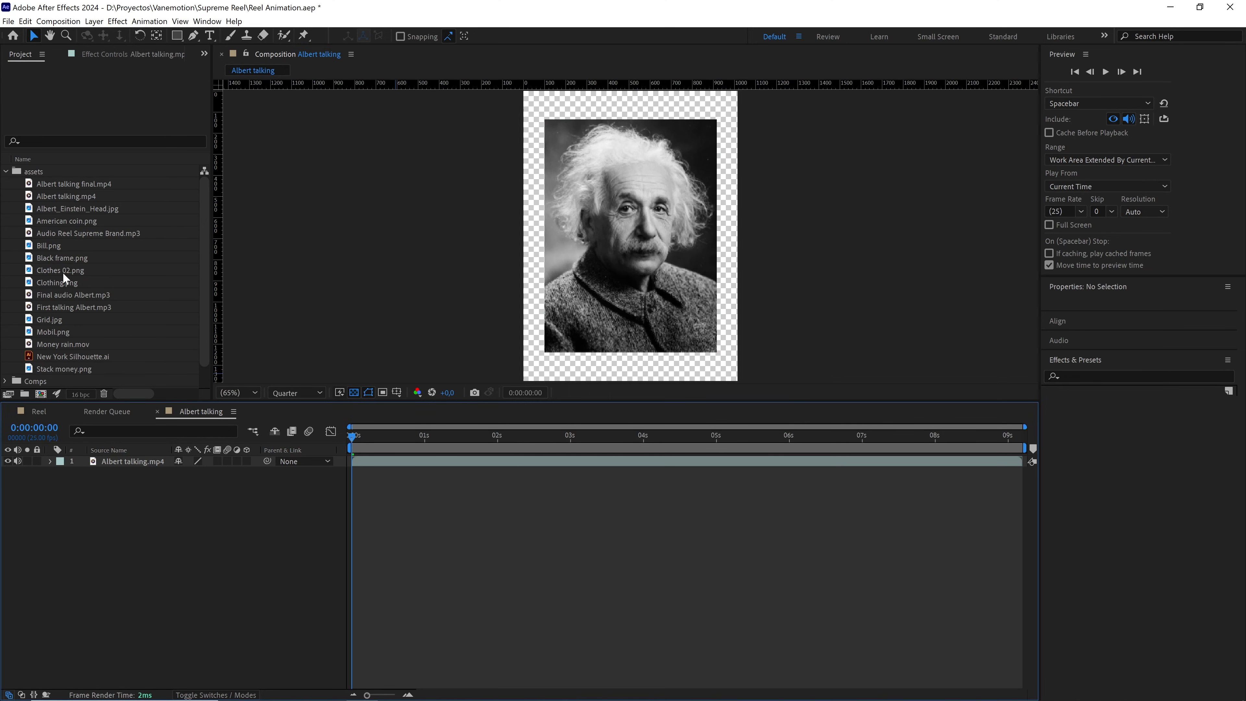
Place Black frame.png above the Albert video, scale it to 85.9%, and move it to Y 706 around the portrait
drag(91, 258, 129, 461)
drag(771, 237, 752, 237)
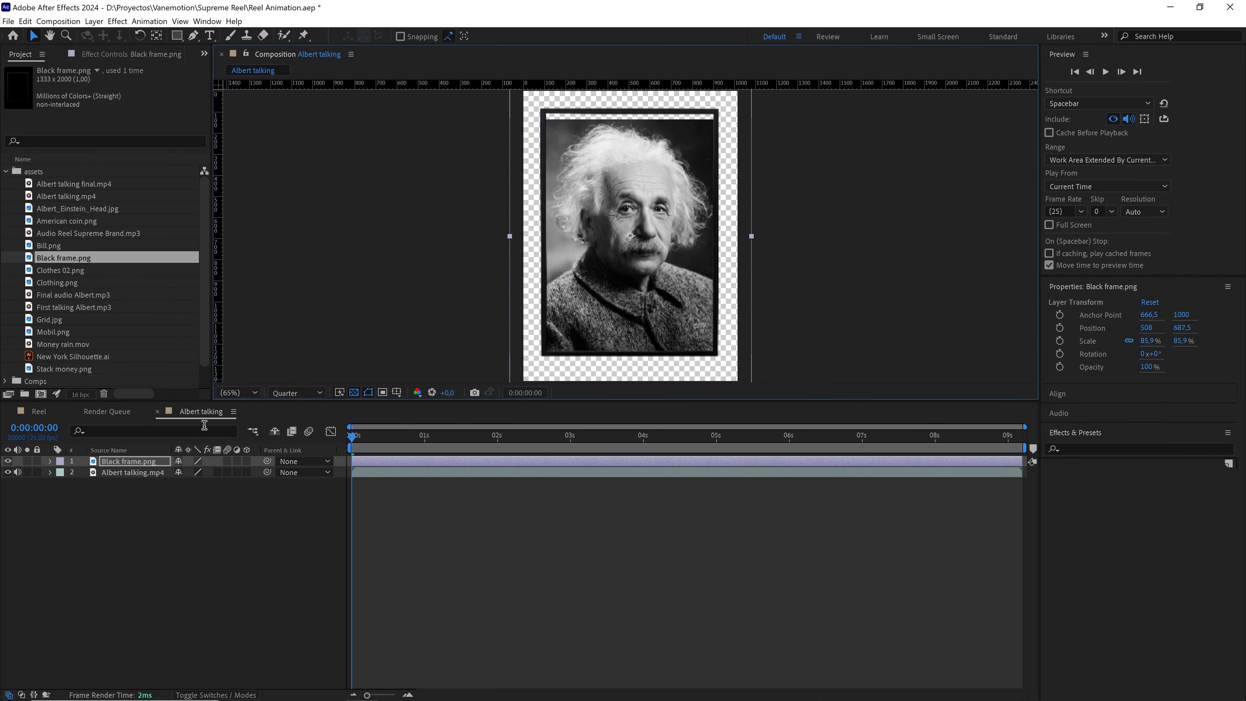
scroll(686, 244, up, 3)
drag(684, 240, 684, 246)
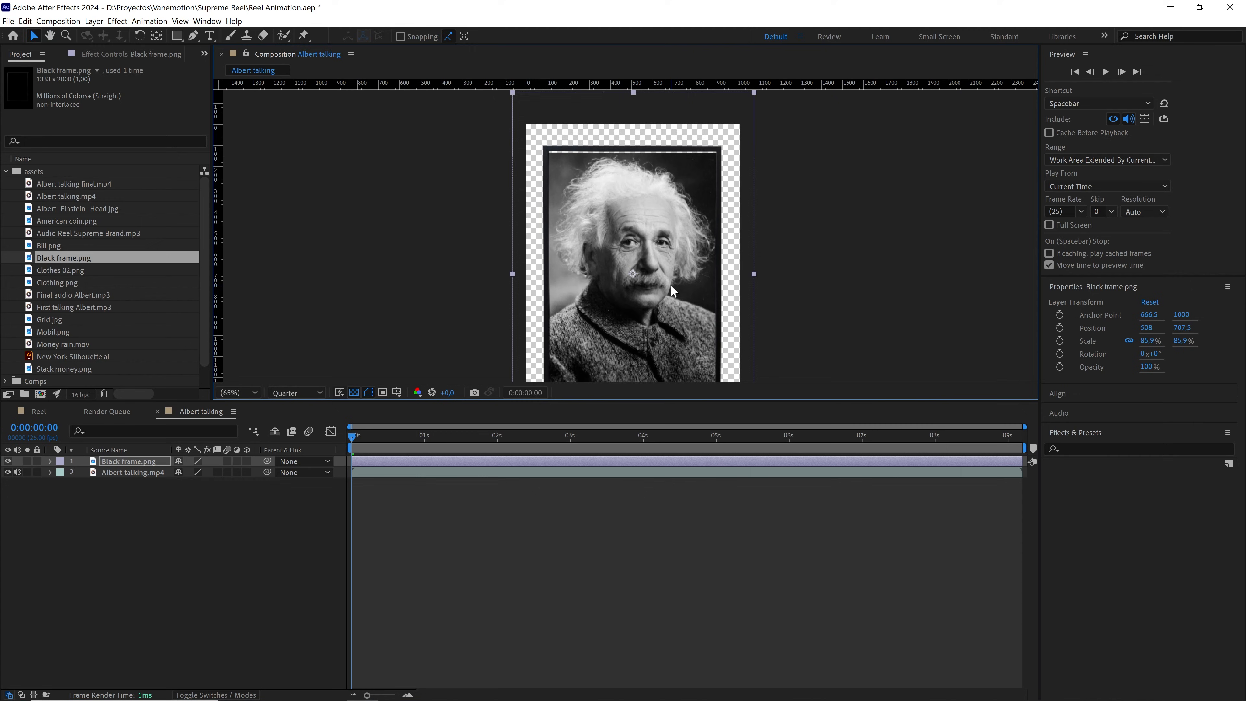
drag(672, 287, 671, 239)
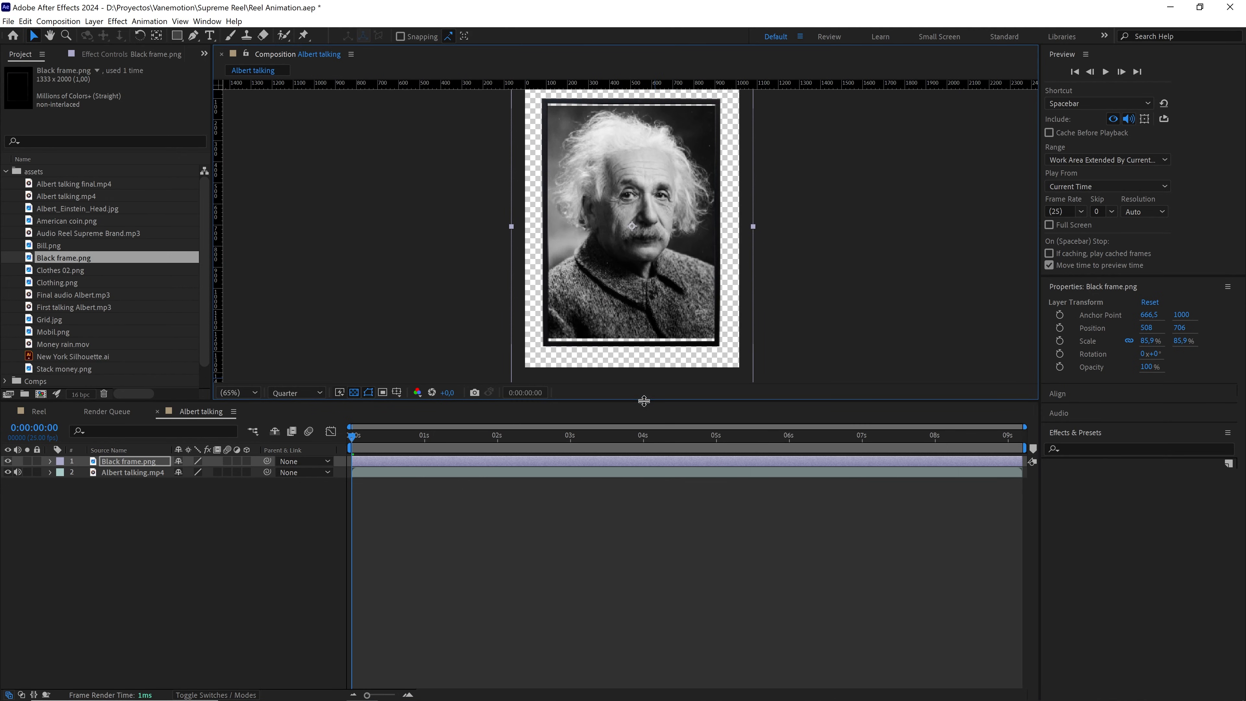
Make the composition viewer taller and set its preview resolution to Full
drag(644, 402, 644, 488)
click(321, 480)
click(317, 510)
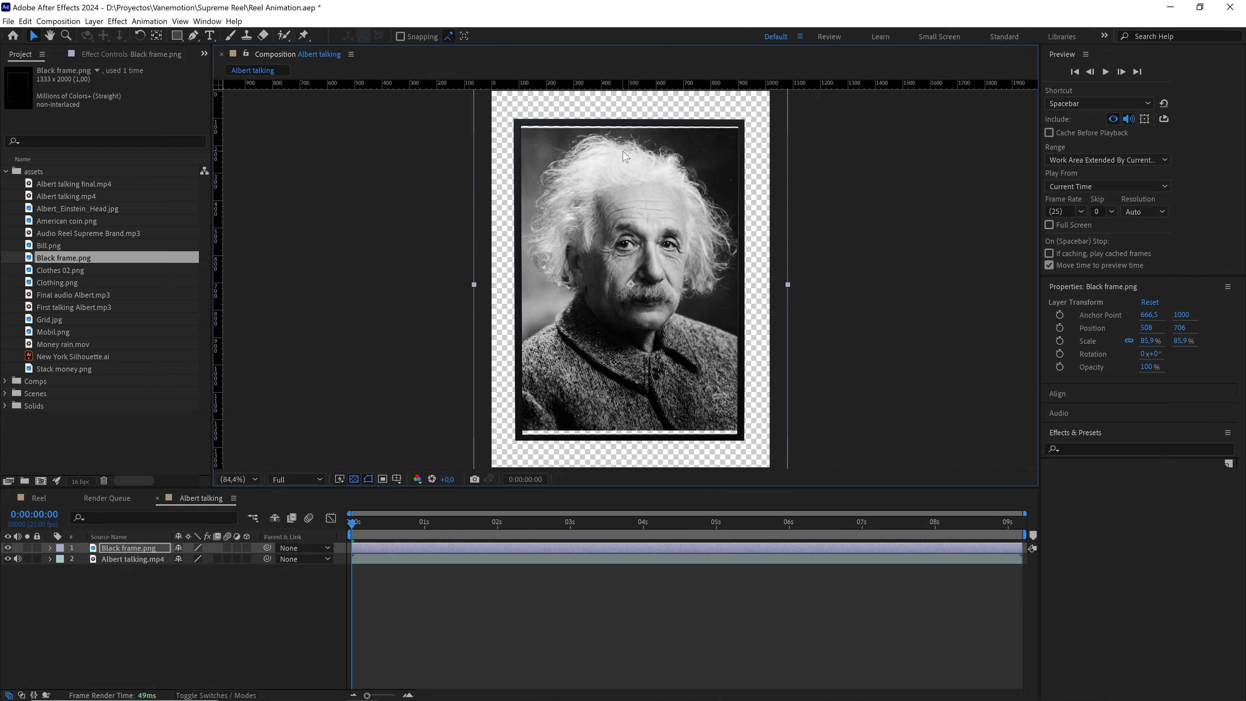
Reduce the black frame's vertical scale to 83.5% to close the gaps around the portrait, and nudge it up to Y 703
scroll(623, 150, down, 2)
scroll(633, 148, up, 2)
scroll(639, 151, down, 2)
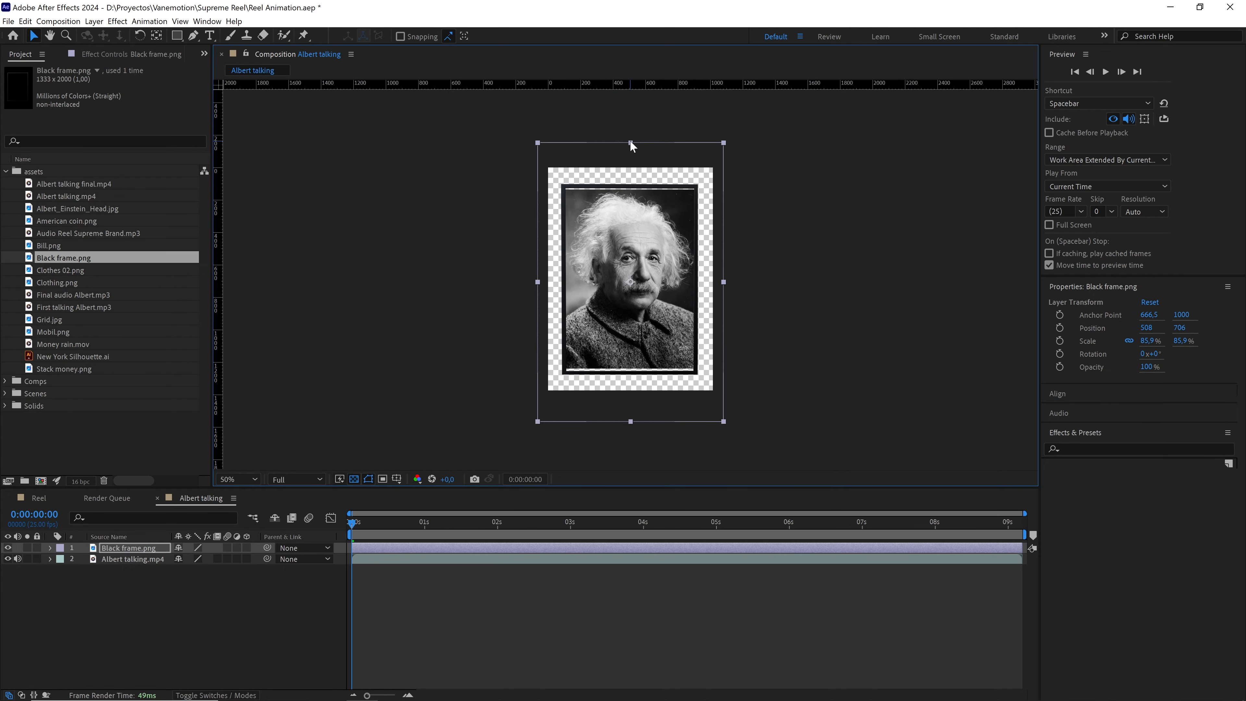
drag(630, 142, 635, 147)
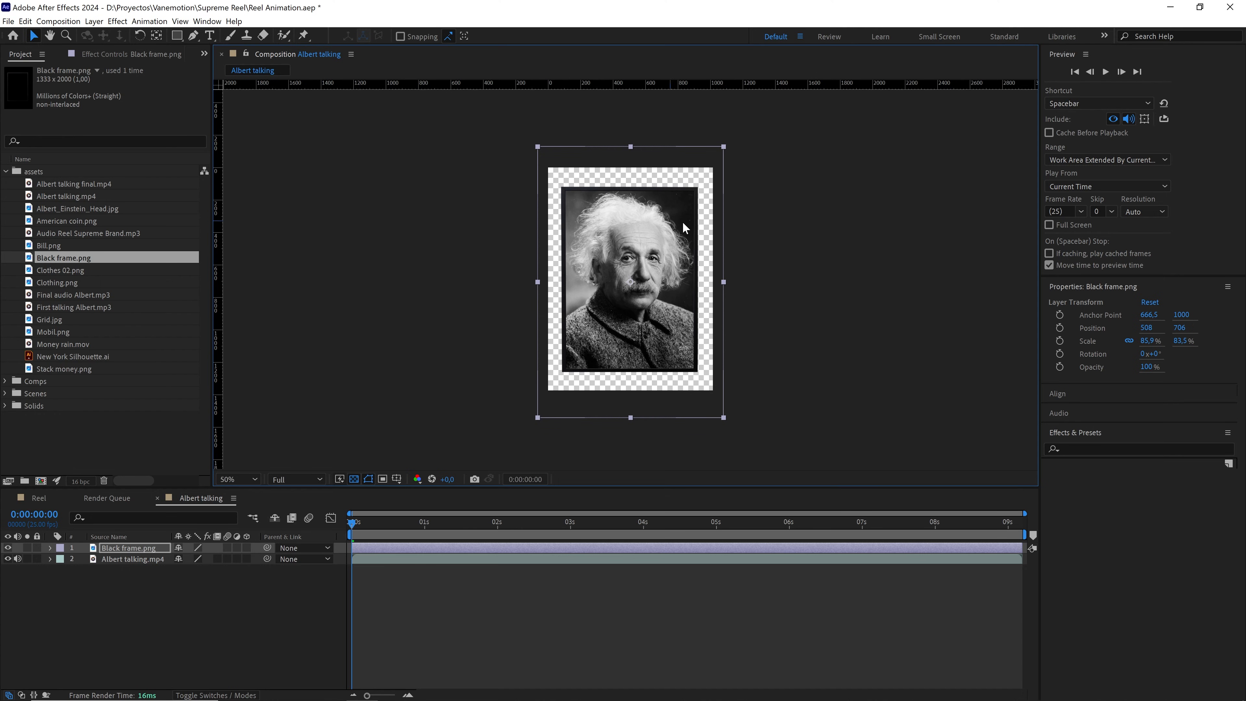
key(slash)
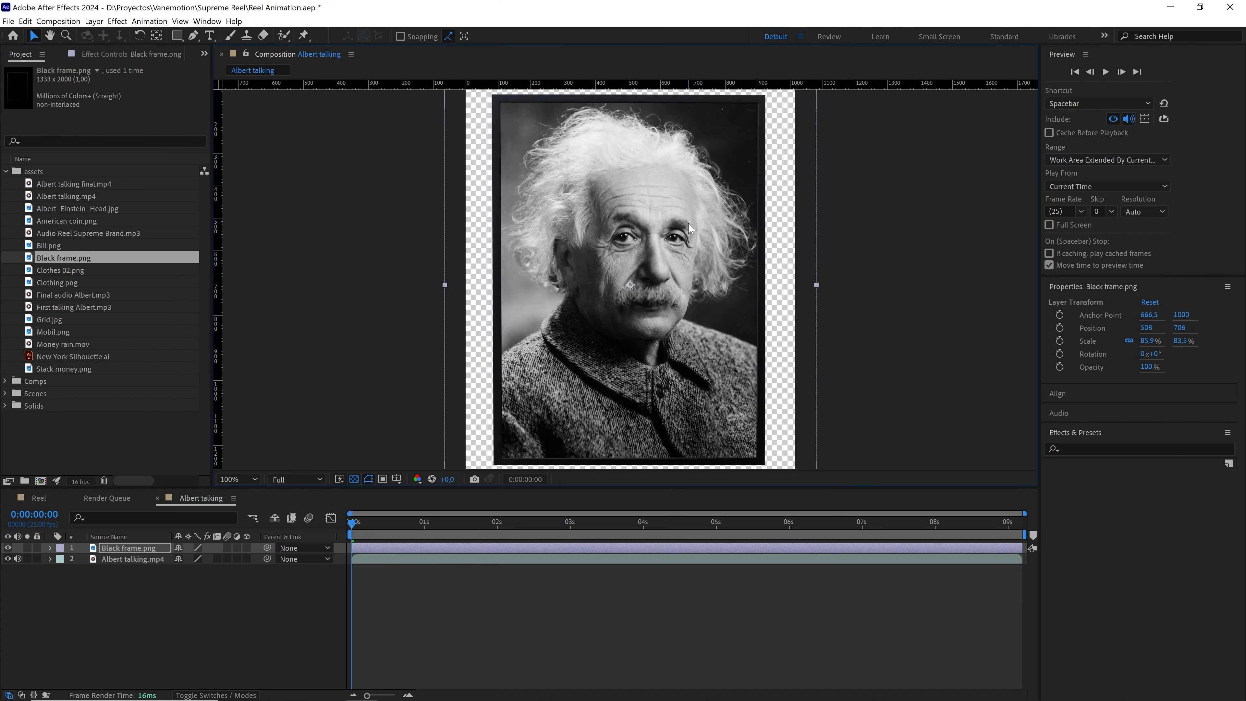
key(Up)
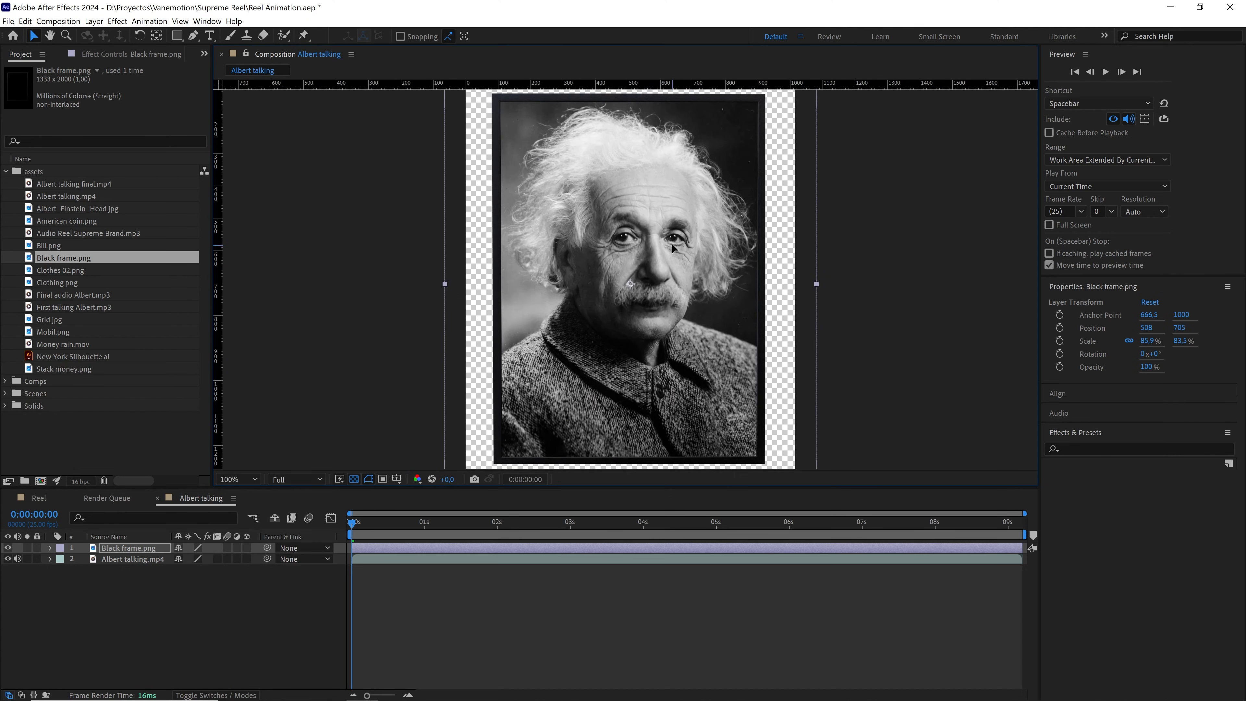
key(comma)
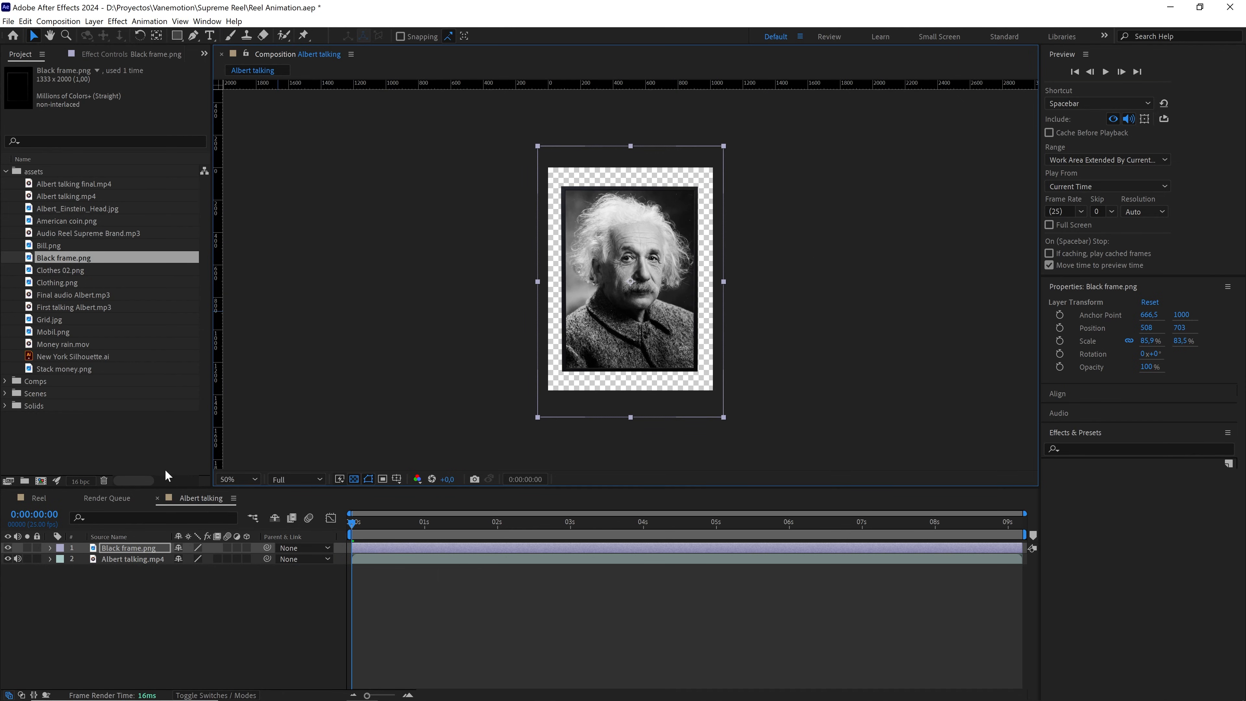
Add Scene 06.jpg to the Reel composition below Camera 1 as a reference and lower its opacity to 43%
click(39, 499)
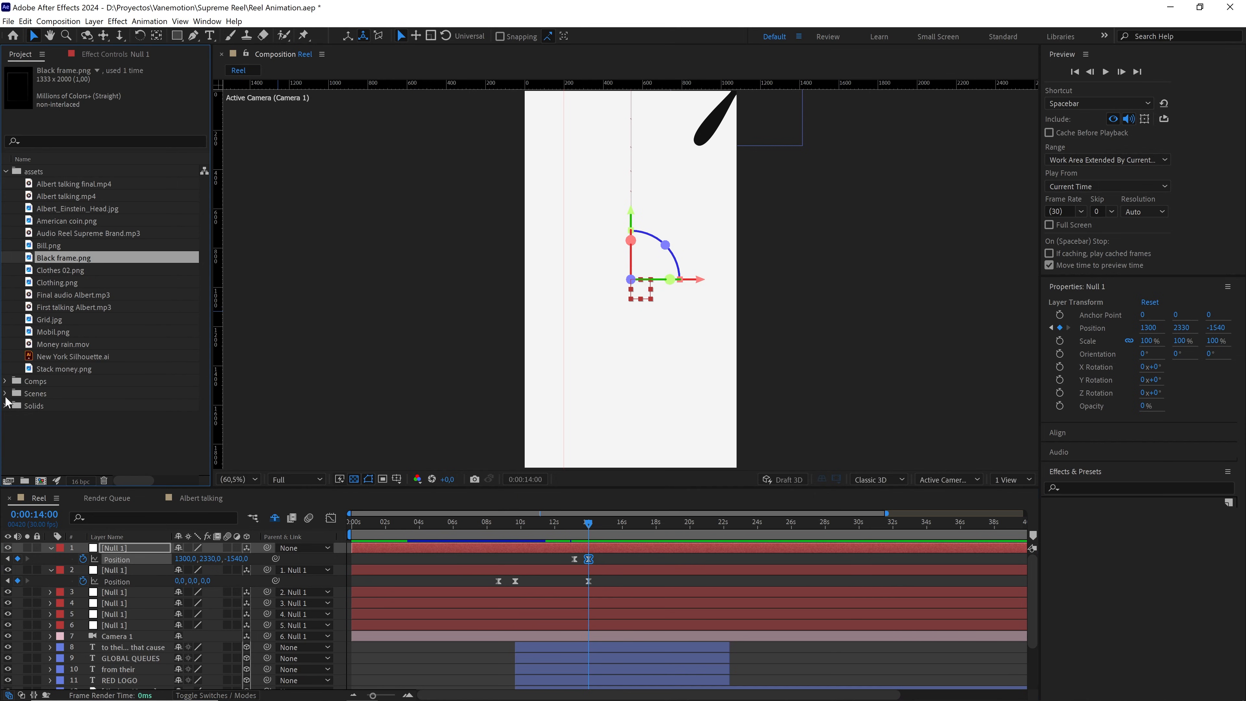
click(5, 393)
click(72, 441)
click(84, 430)
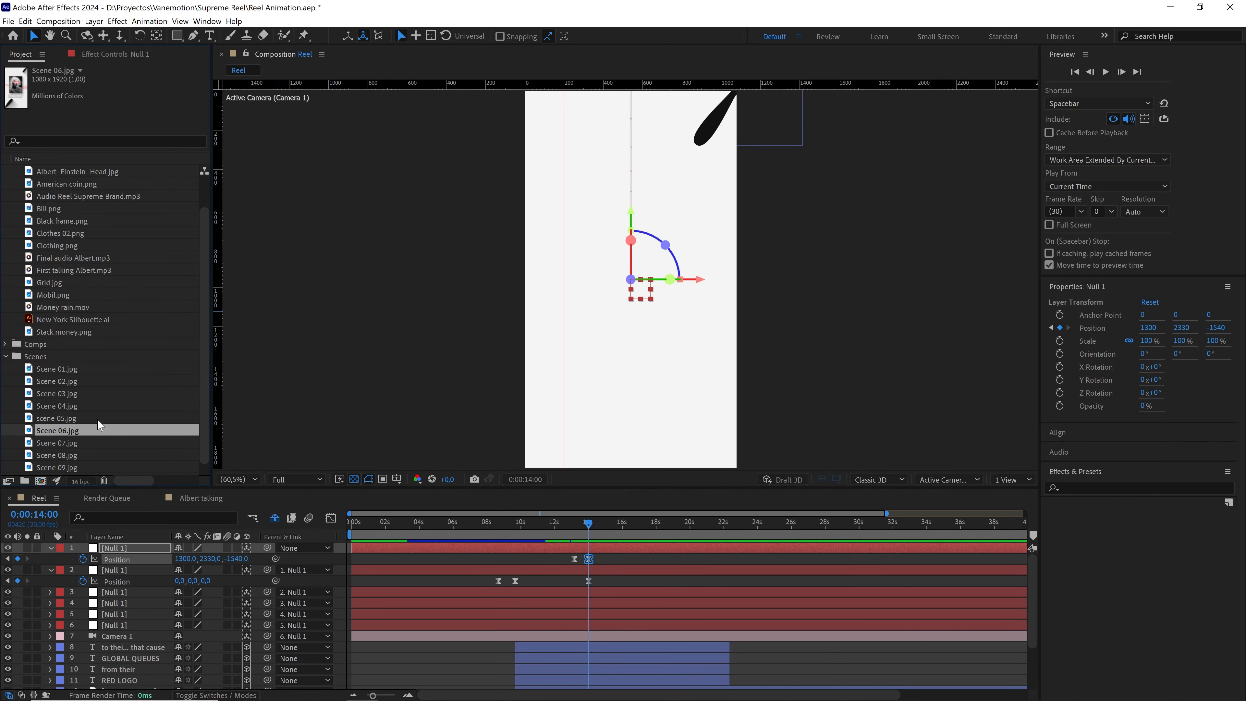
drag(81, 432, 136, 638)
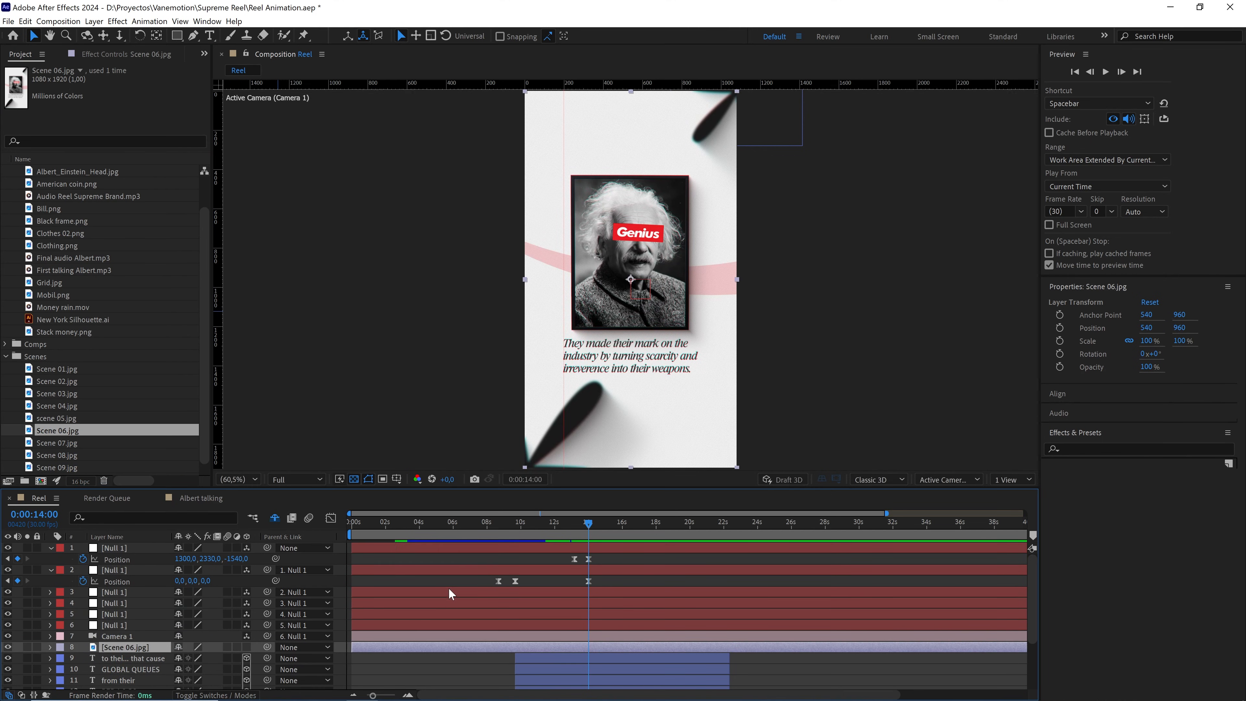
key(t)
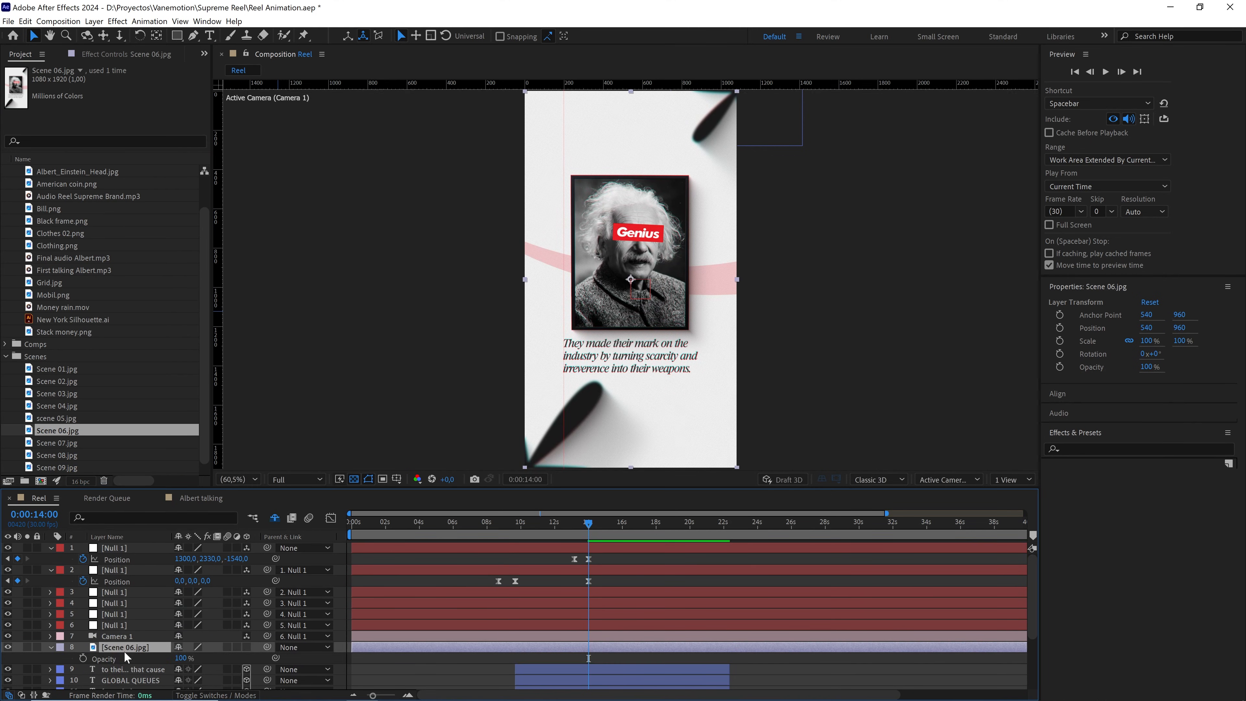
drag(179, 658, 149, 663)
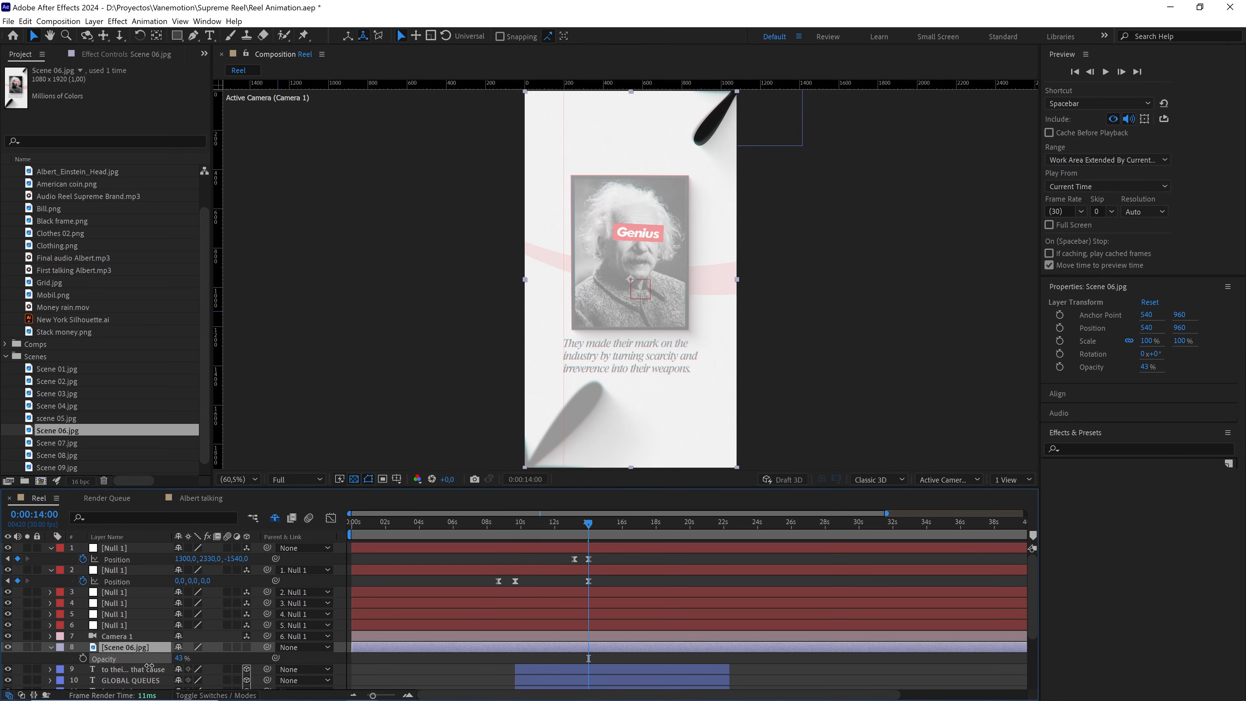
Place the Albert talking composition above Scene 06.jpg in the Reel and give its layer a yellow label
click(5, 344)
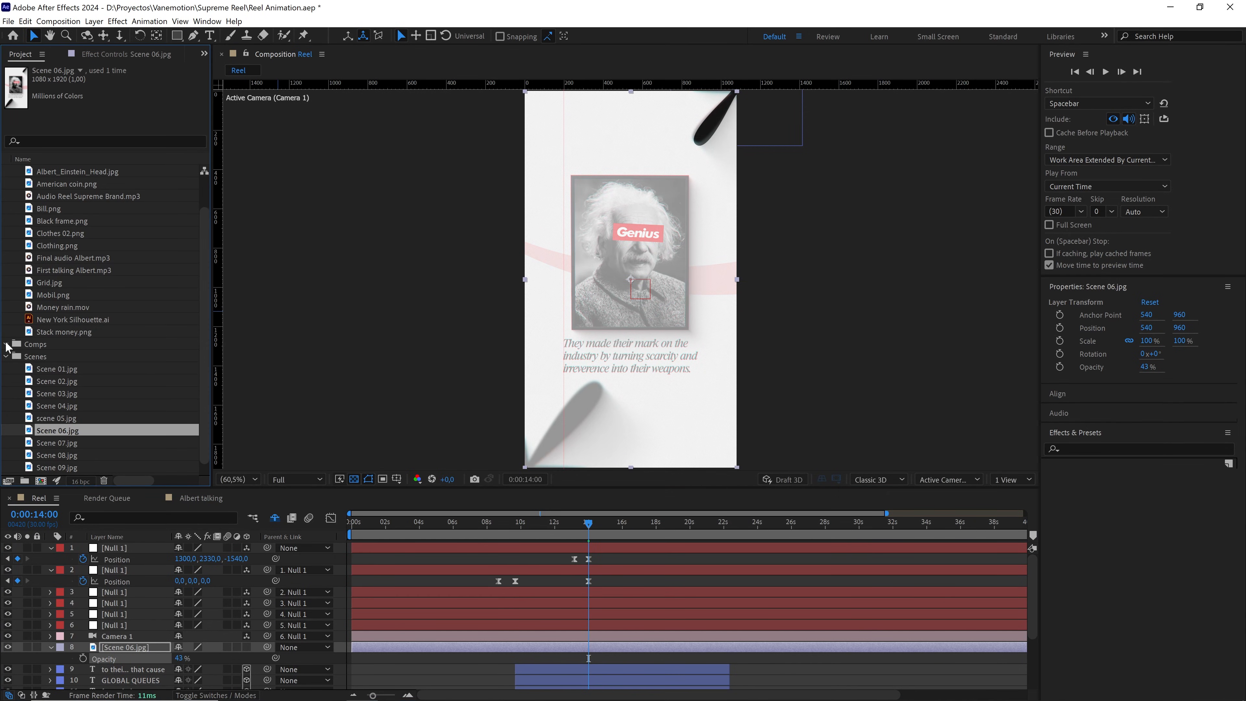
click(57, 357)
drag(76, 360, 140, 637)
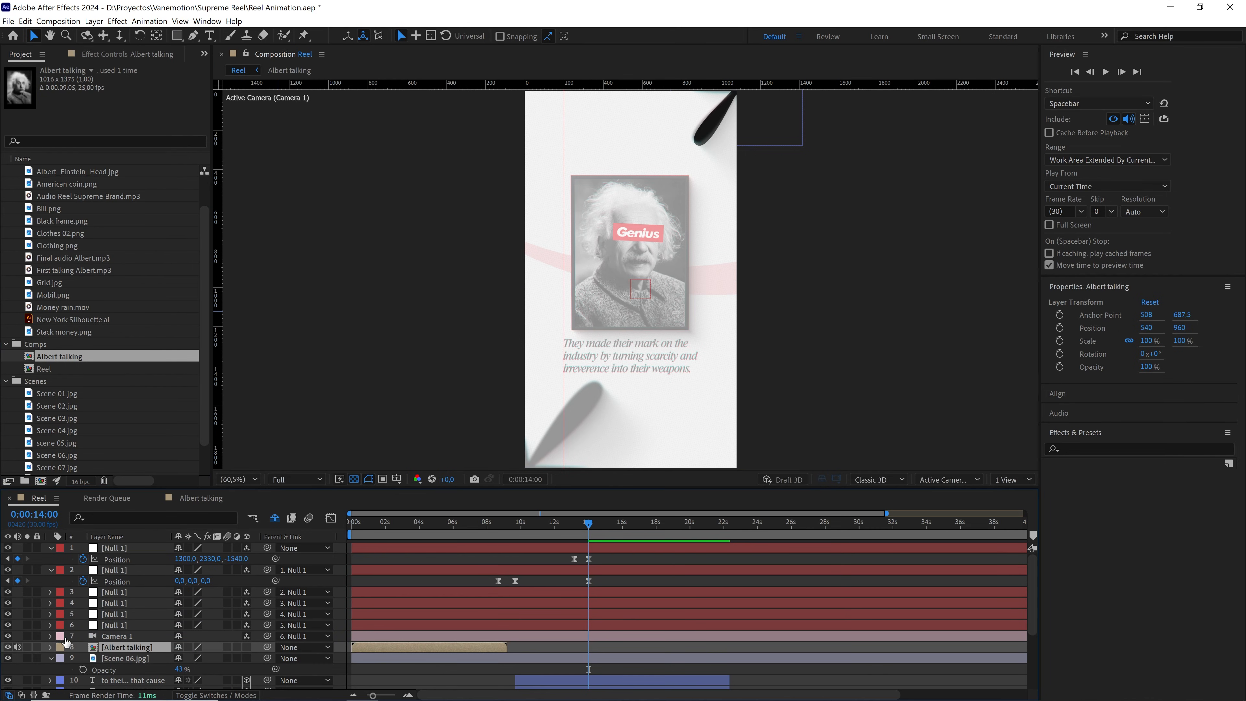
click(60, 647)
click(84, 476)
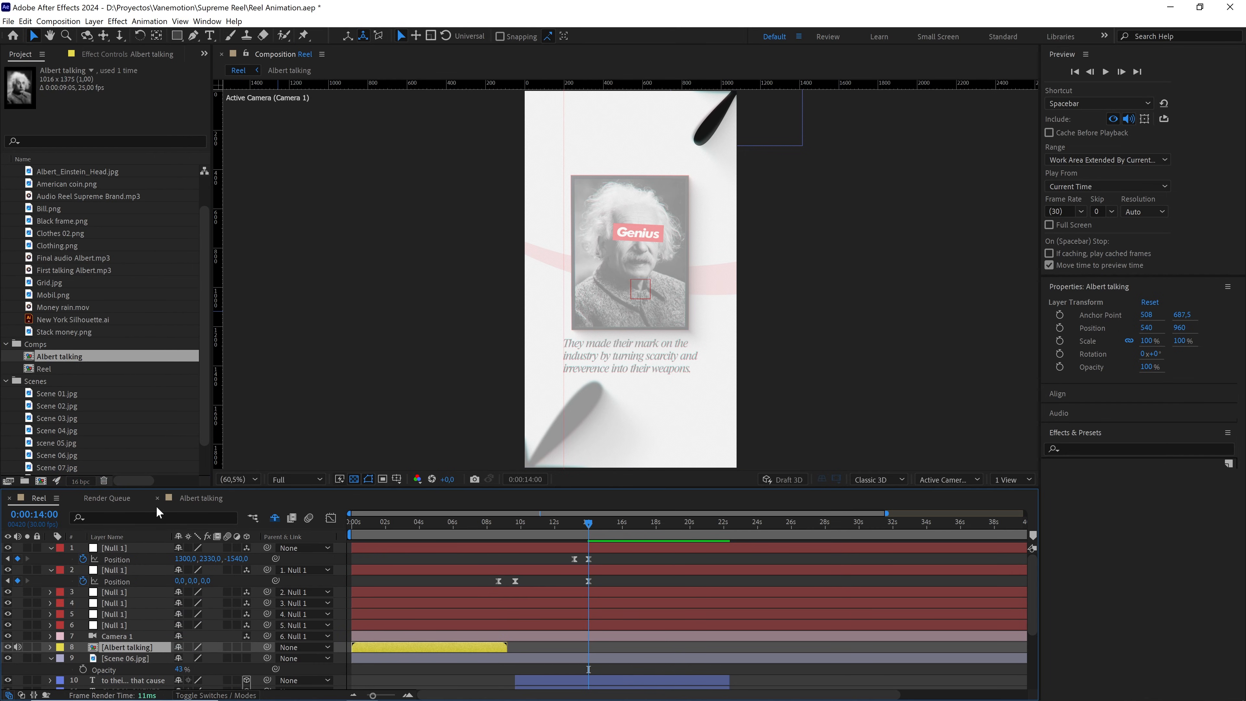
Shift the Albert talking layer to start at about 9 s and scale it to 70%
drag(371, 646, 518, 662)
key(s)
click(215, 658)
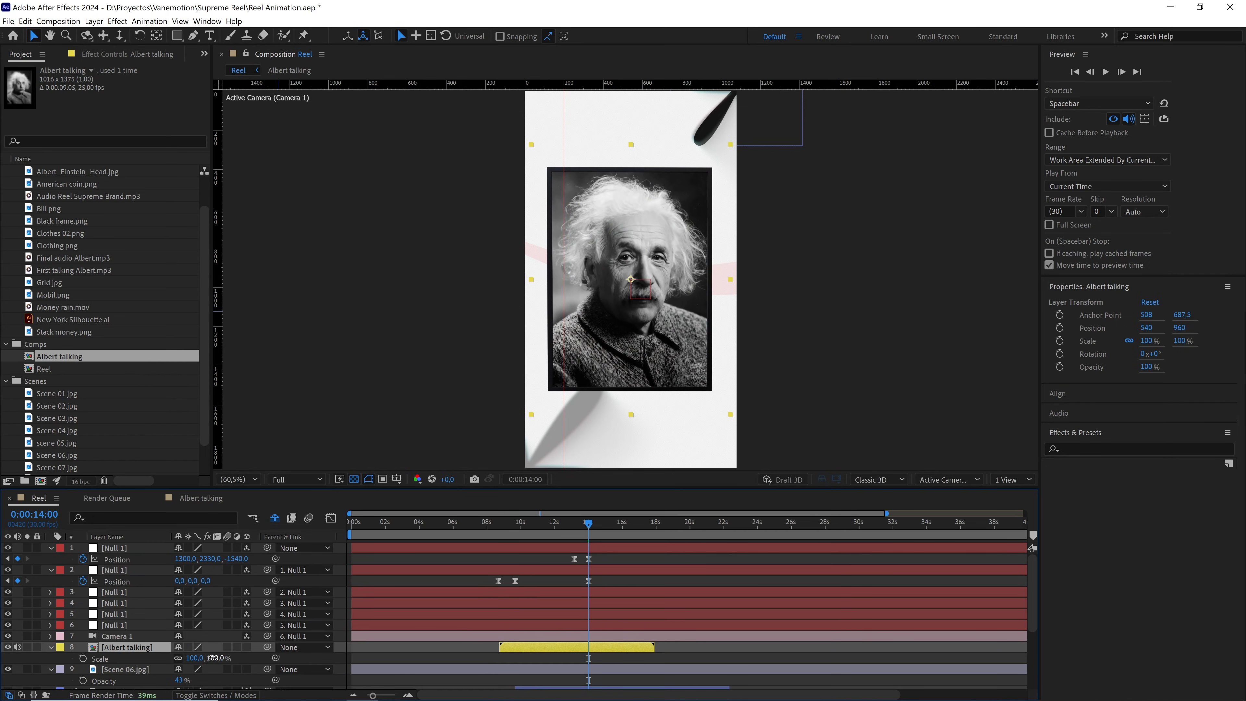
text(70)
key(Return)
Hide the guides and move the Albert talking layer up to Y 830.5, over the reference portrait
click(401, 480)
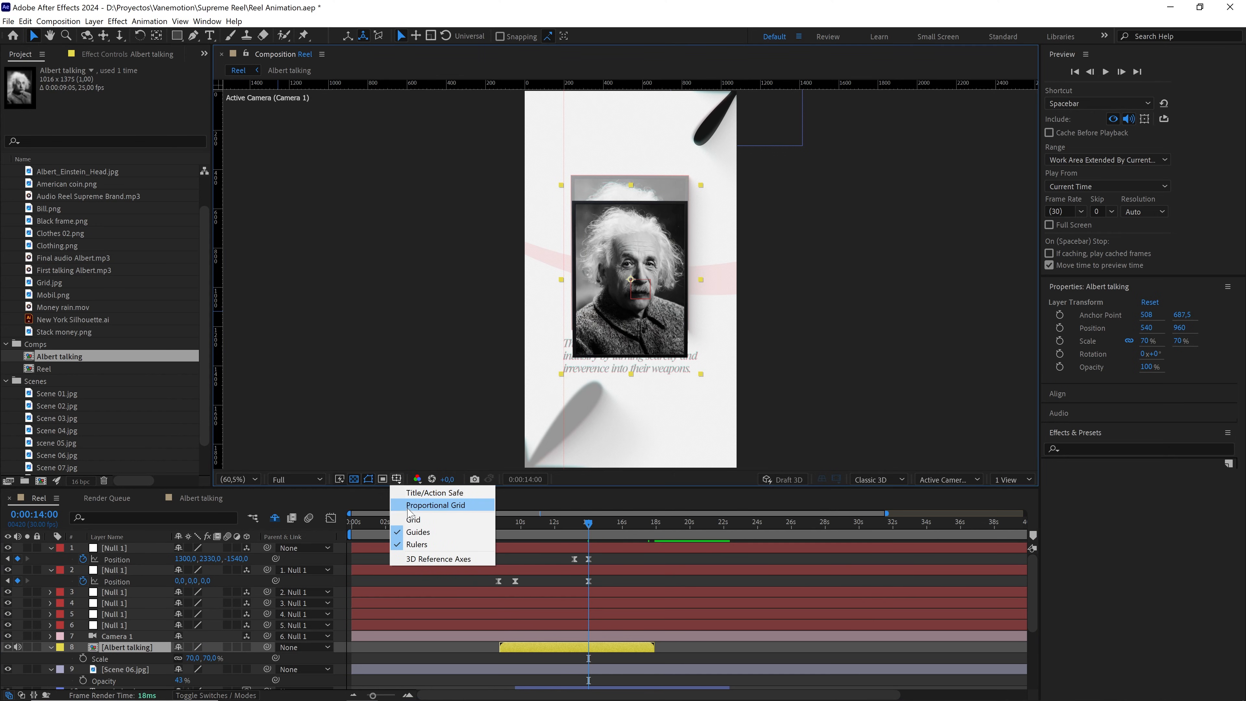
click(423, 532)
scroll(661, 288, up, 1)
drag(662, 242, 663, 286)
scroll(665, 287, up, 1)
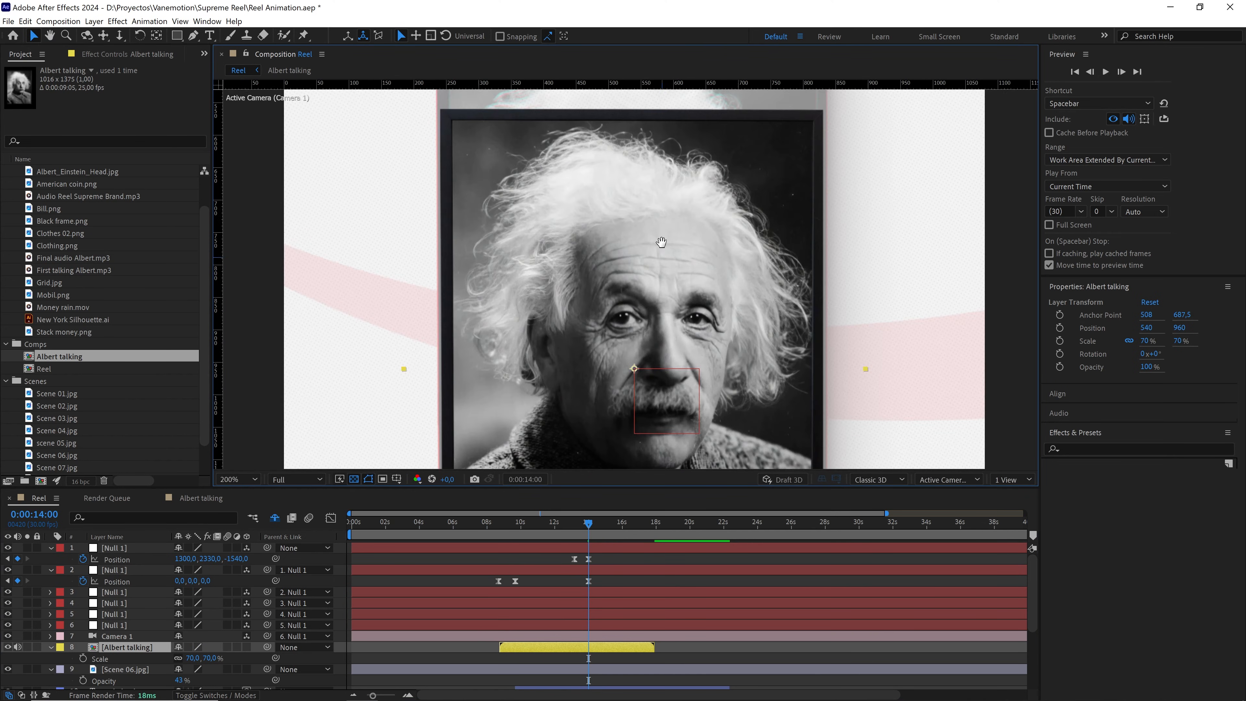
drag(661, 241, 669, 369)
drag(663, 294, 668, 246)
scroll(676, 292, down, 2)
drag(671, 320, 672, 269)
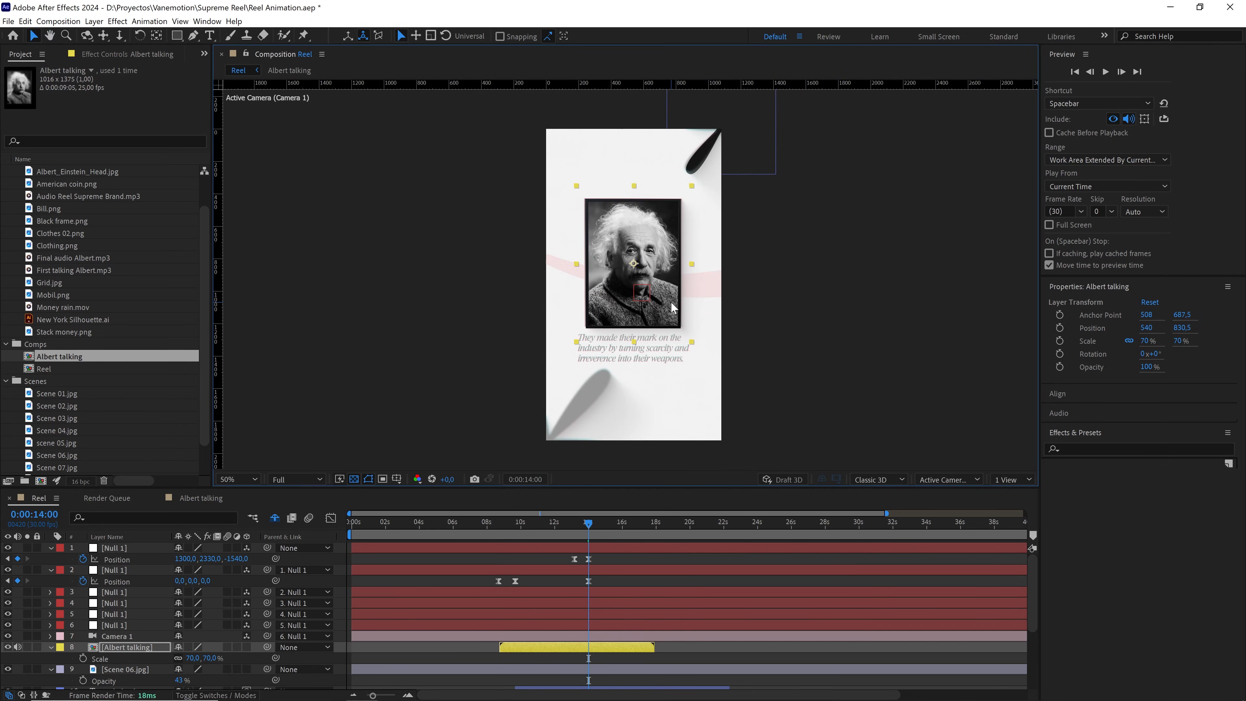
Create a paragraph text box over the reference caption reading "They made their mark on the industry by turning scarcity and irreverence into their weapons."
click(553, 559)
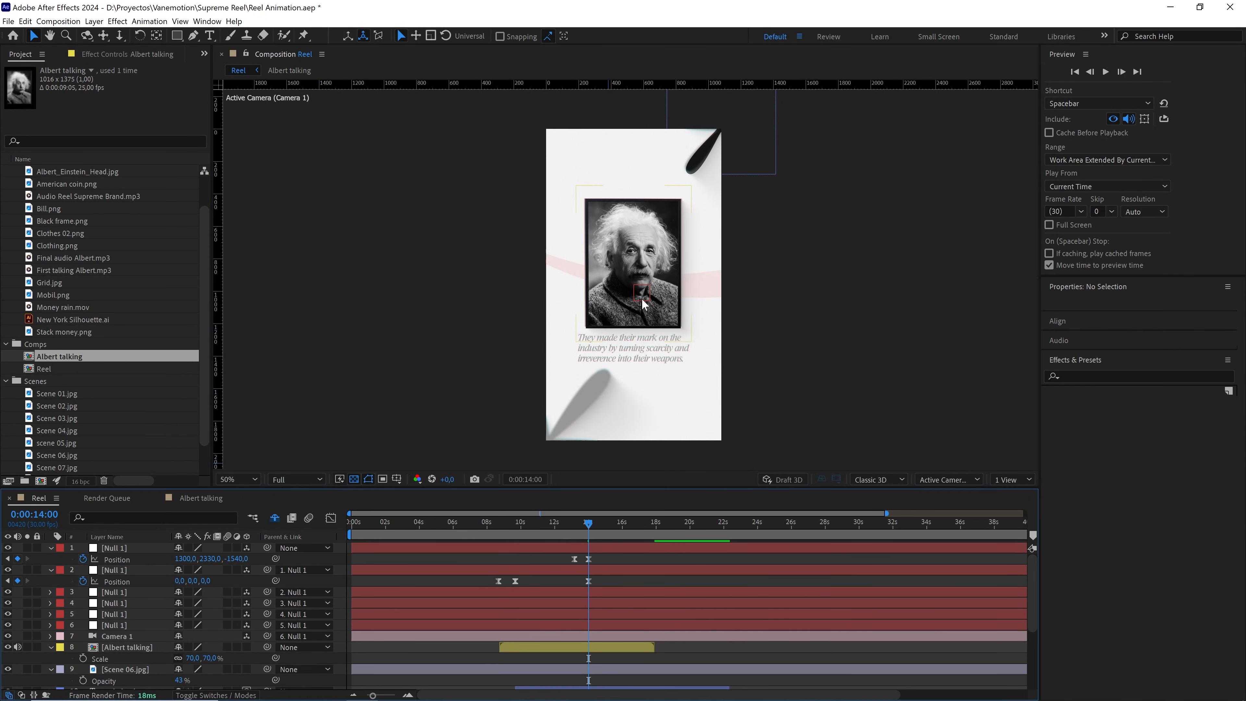
click(210, 35)
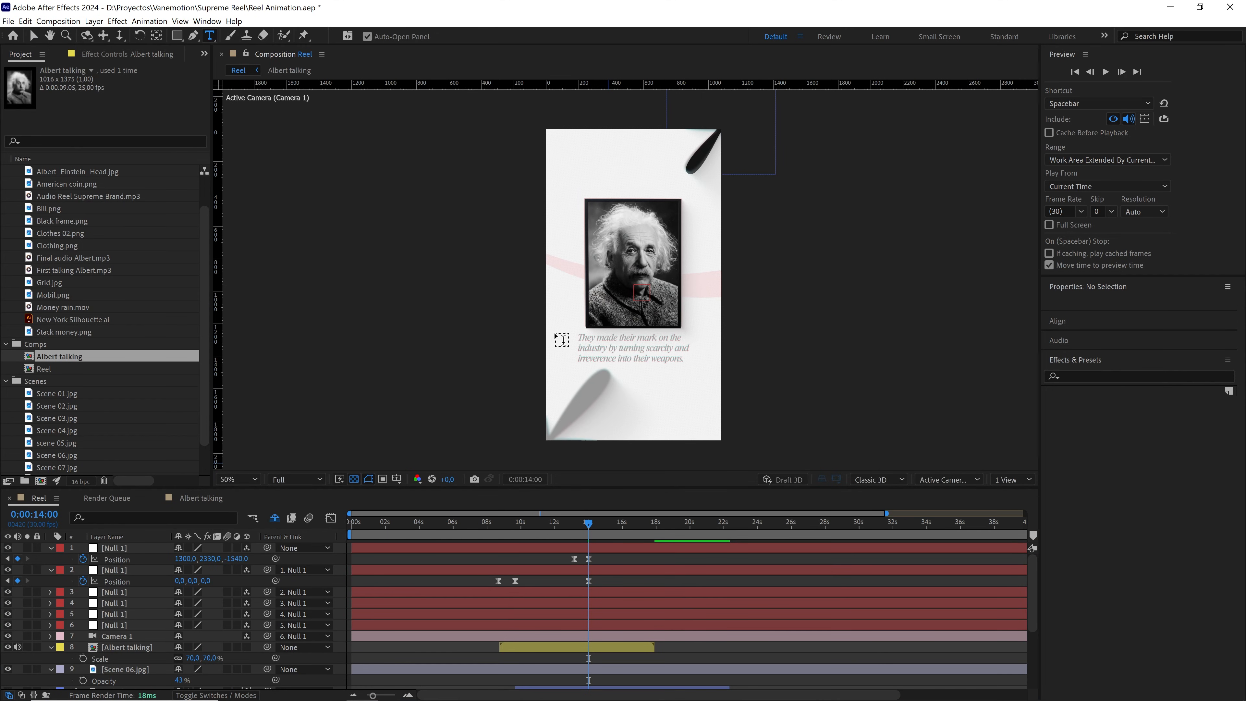
key(period)
drag(594, 363, 578, 282)
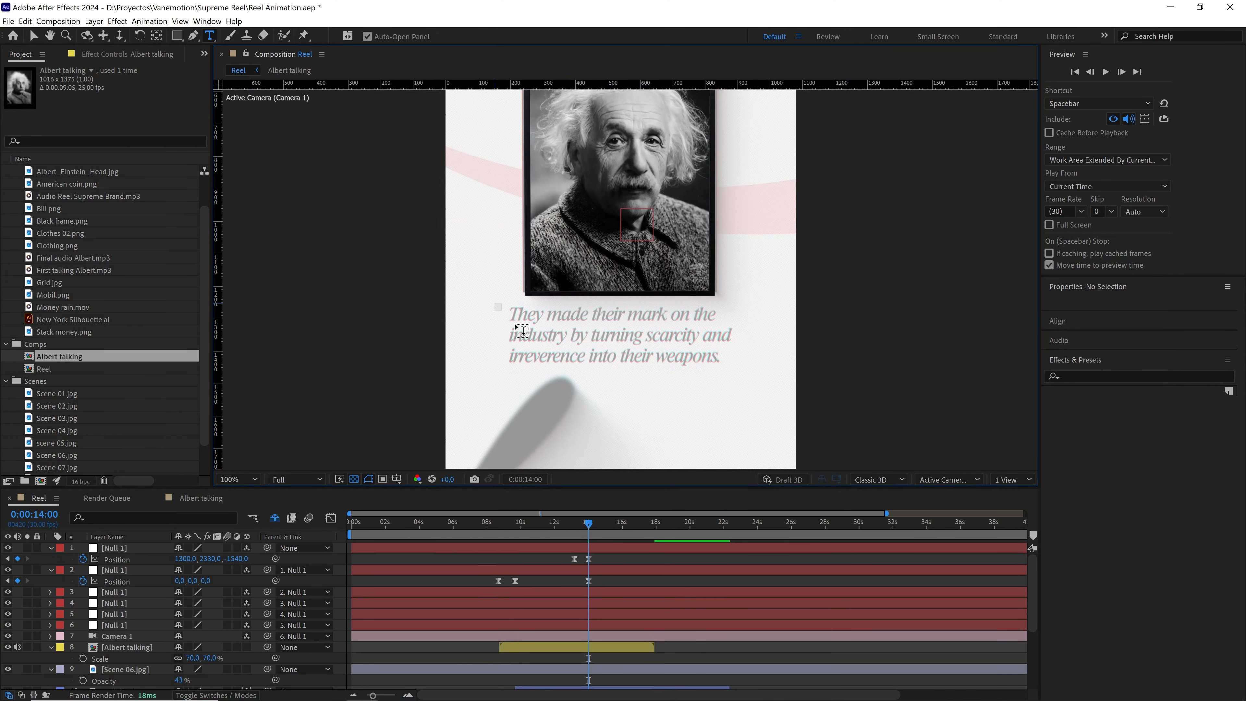
drag(522, 331, 743, 385)
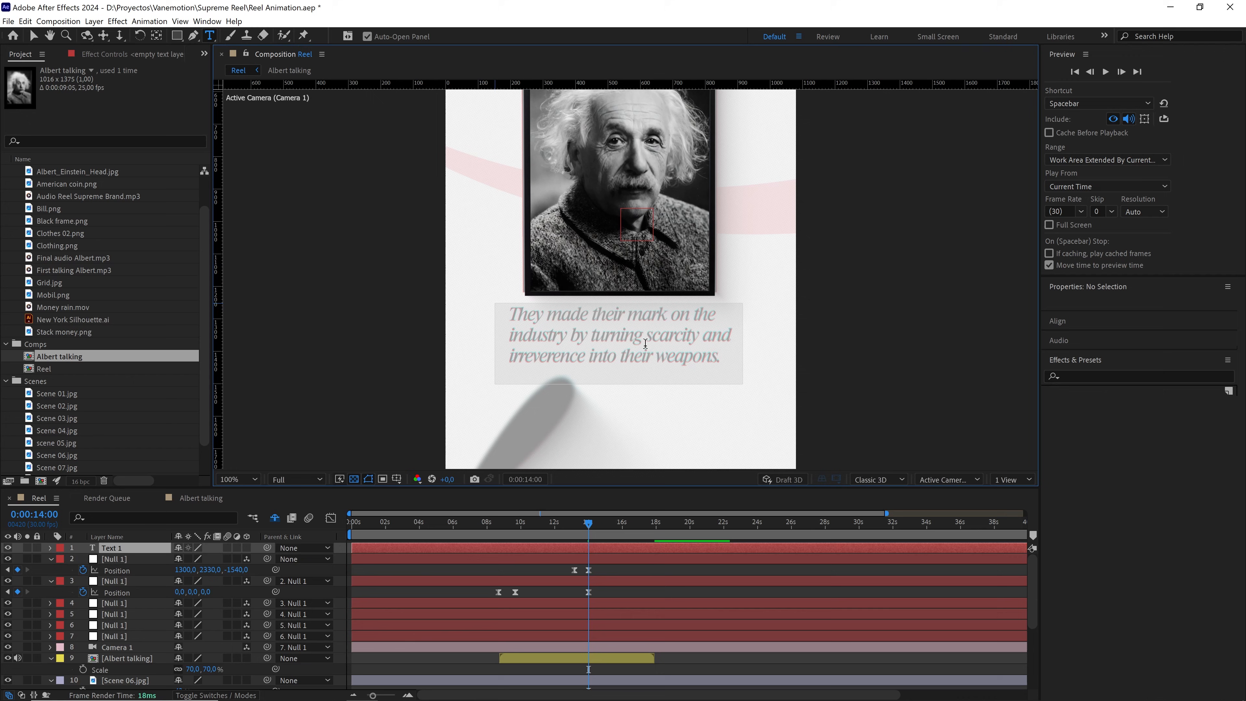
text(They made their mark on the industry by turning scarcity and irreverence into their weapons.)
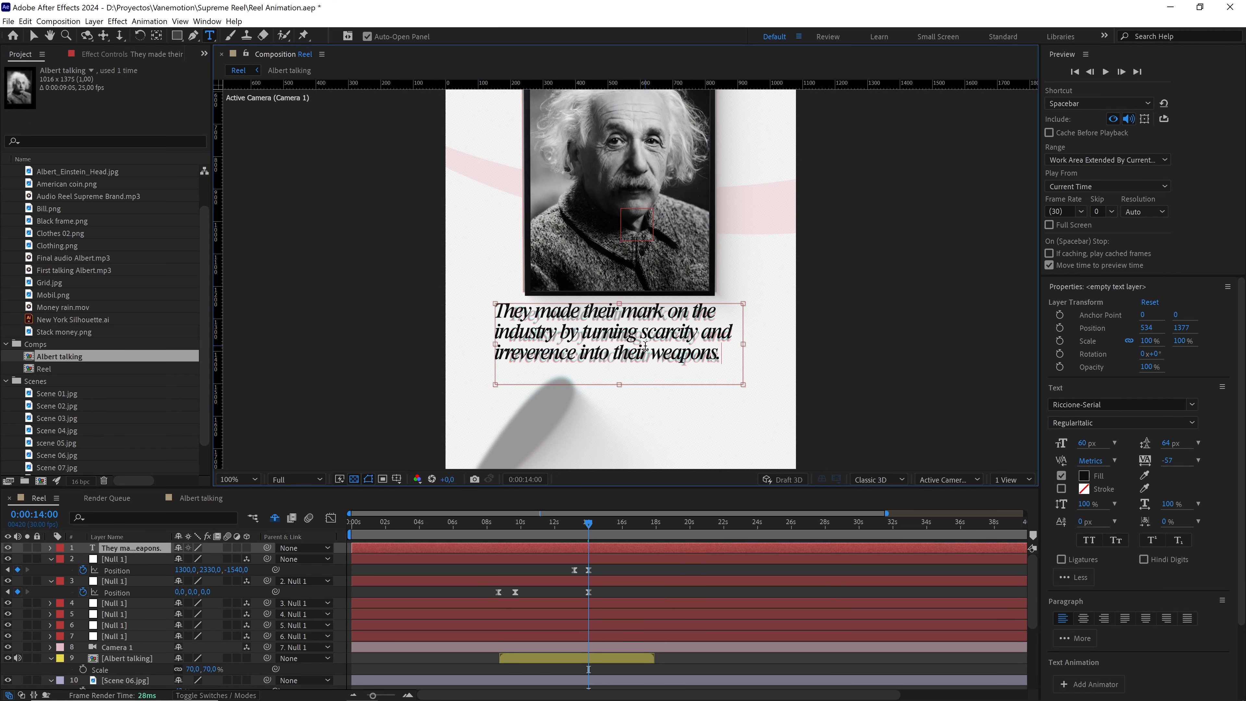
click(33, 35)
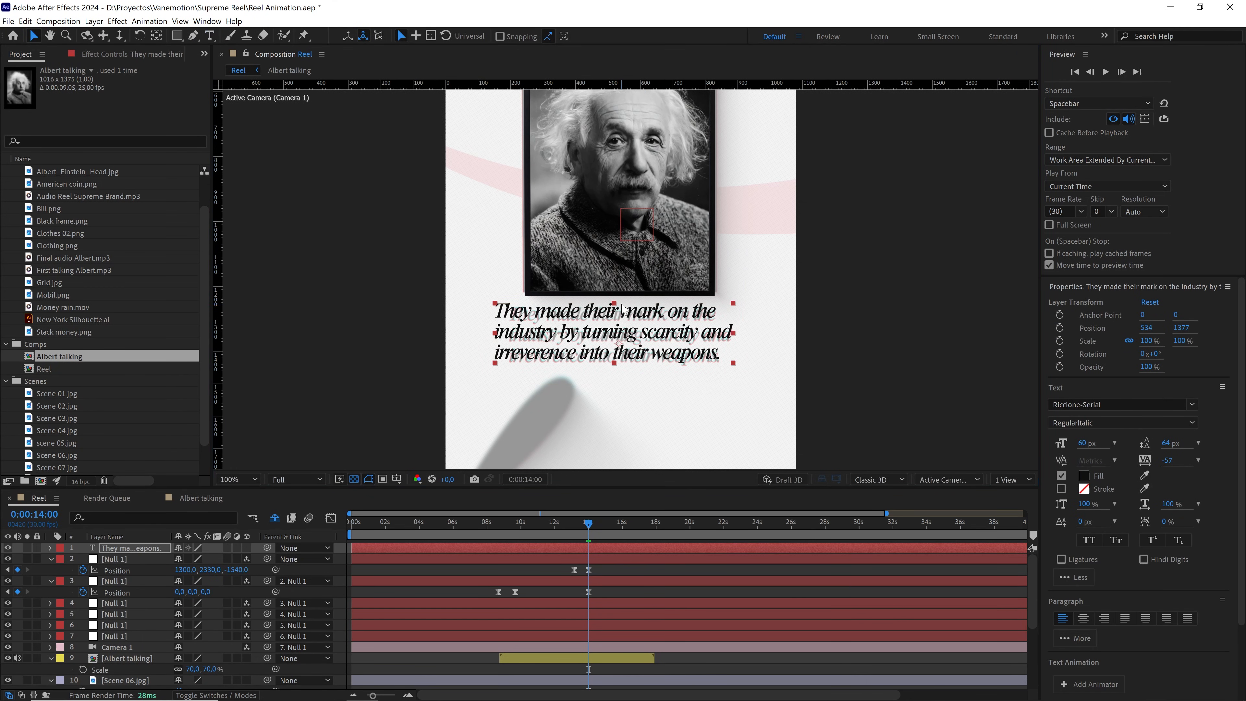
Center the caption's anchor point, center the caption in the composition, and lower it to Y 1354 beneath the portrait
scroll(622, 308, up, 2)
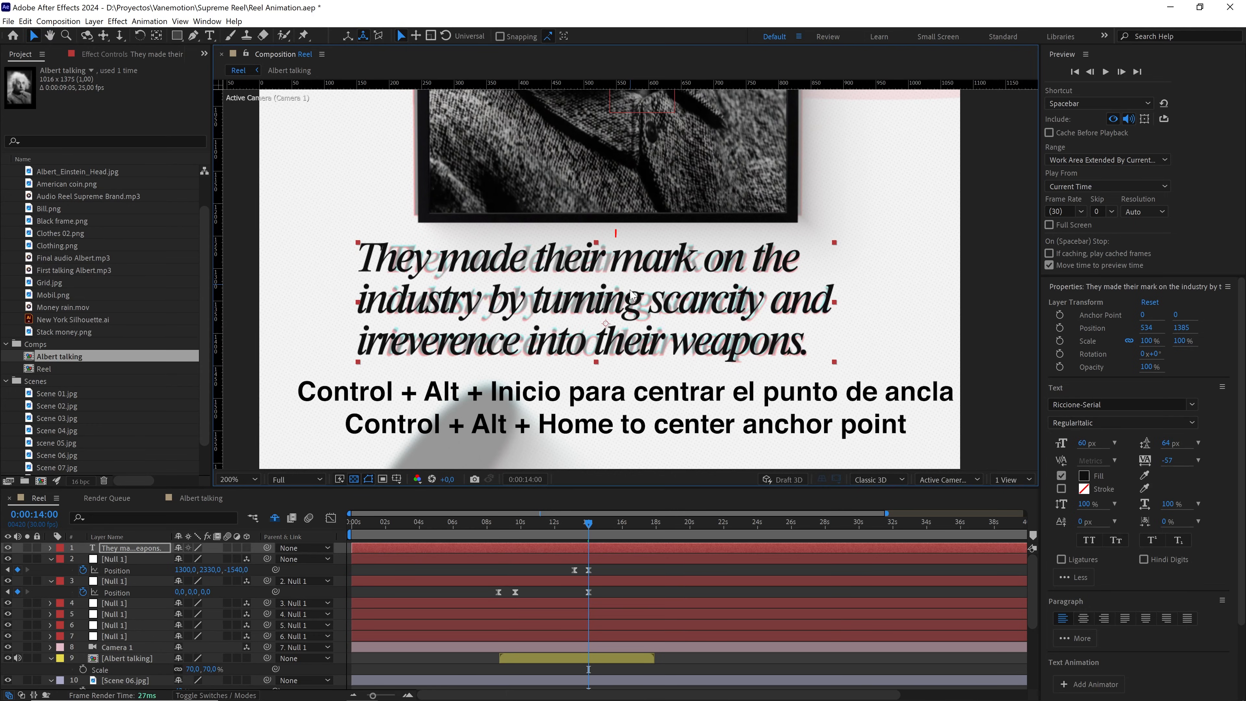
scroll(631, 295, down, 2)
key(ctrl+alt+Home)
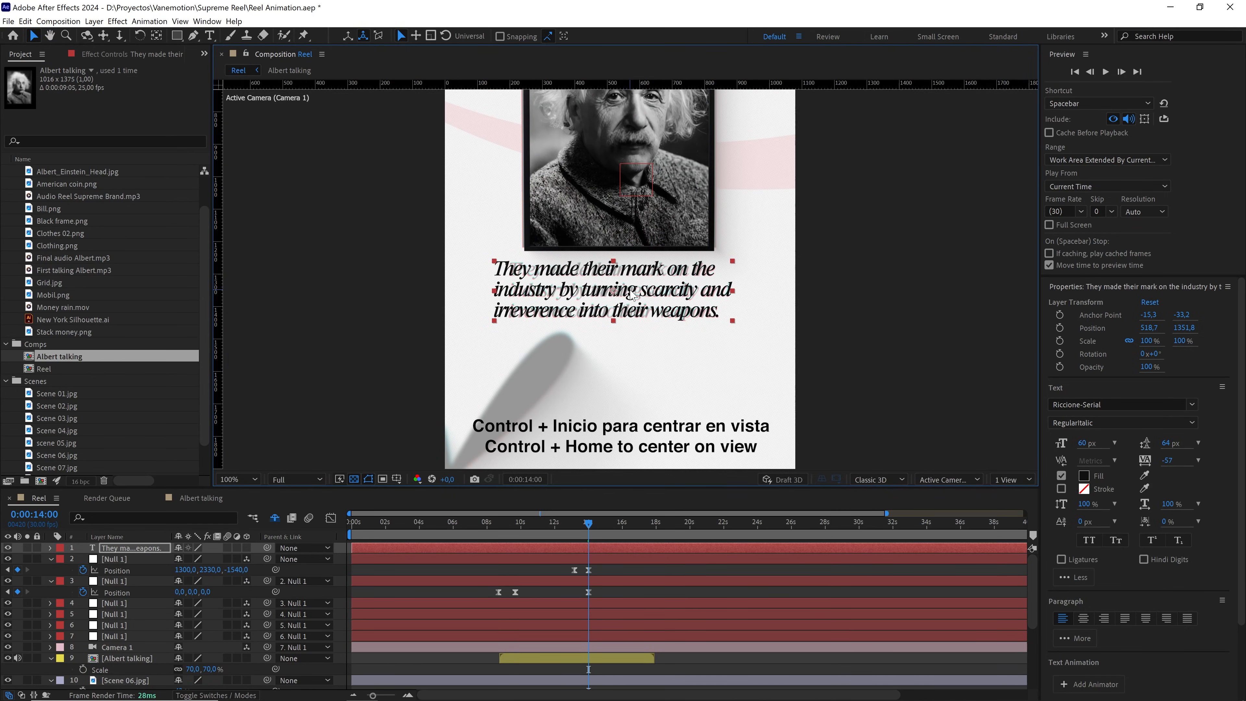
key(ctrl+Home)
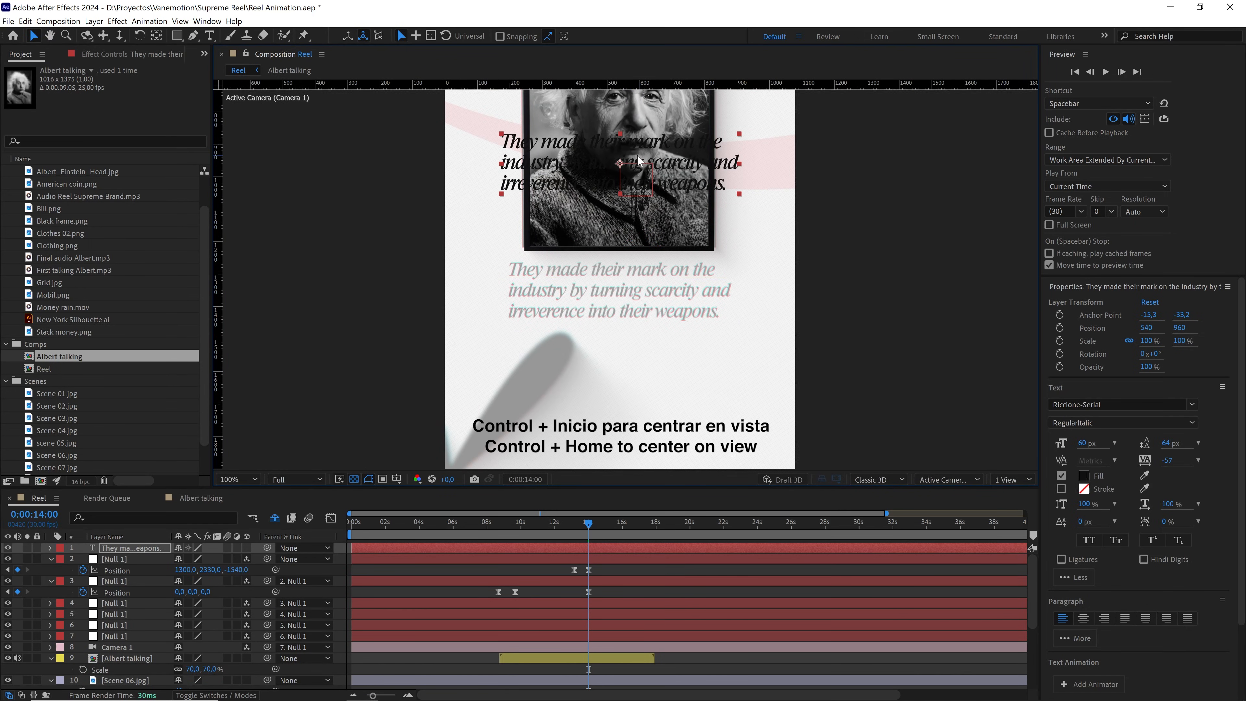
drag(638, 160, 628, 291)
scroll(632, 293, up, 1)
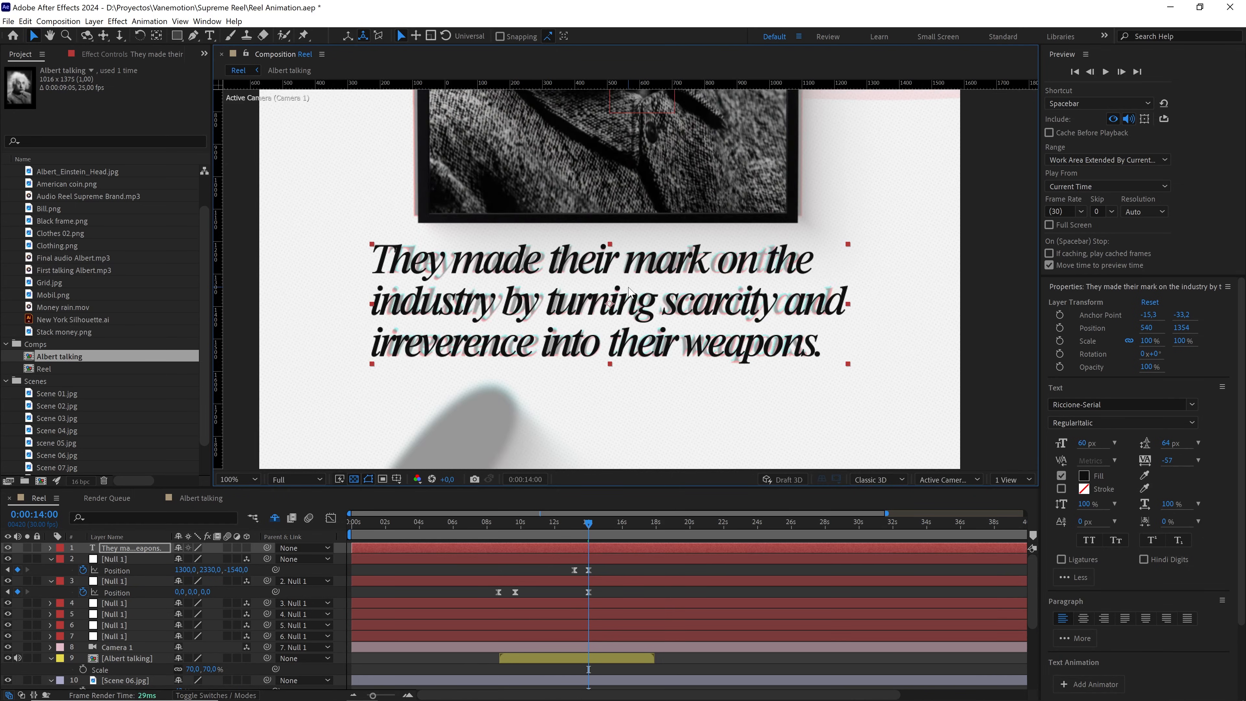
scroll(632, 294, down, 1)
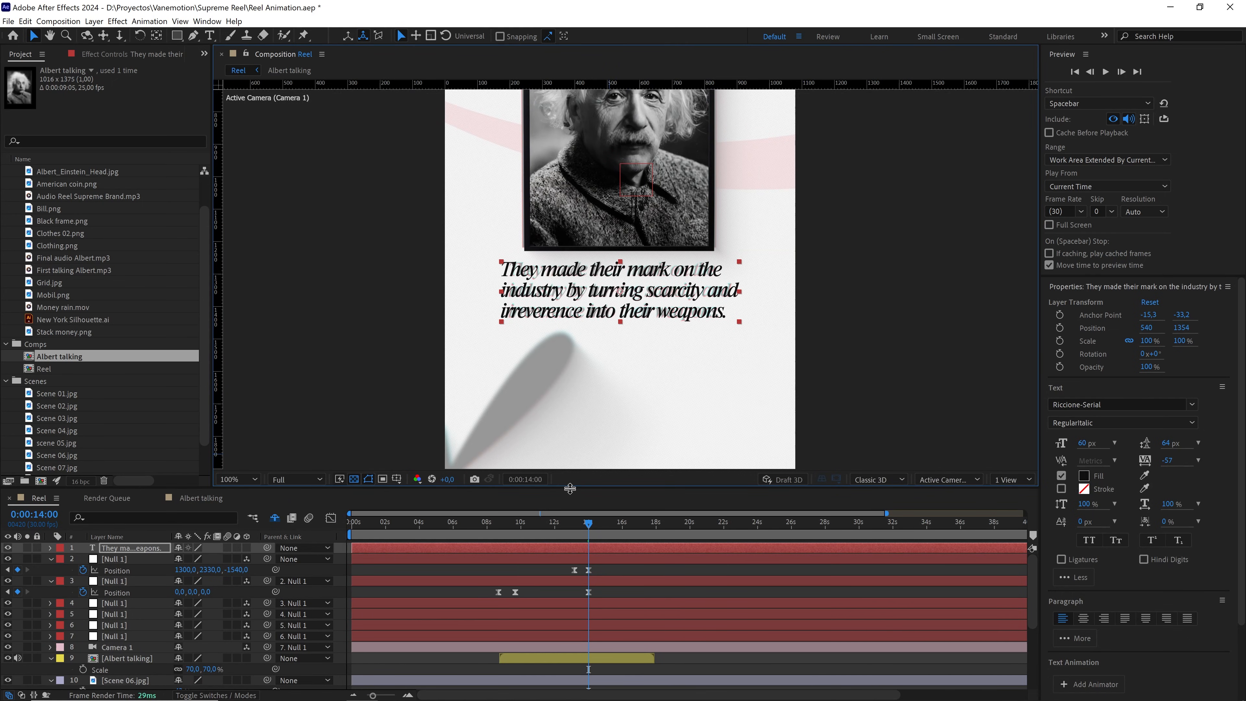
Make the timeline taller and reveal the audio waveforms of the Albert talking and Audio Reel Supreme Brand.mp3 layers
drag(577, 488, 584, 429)
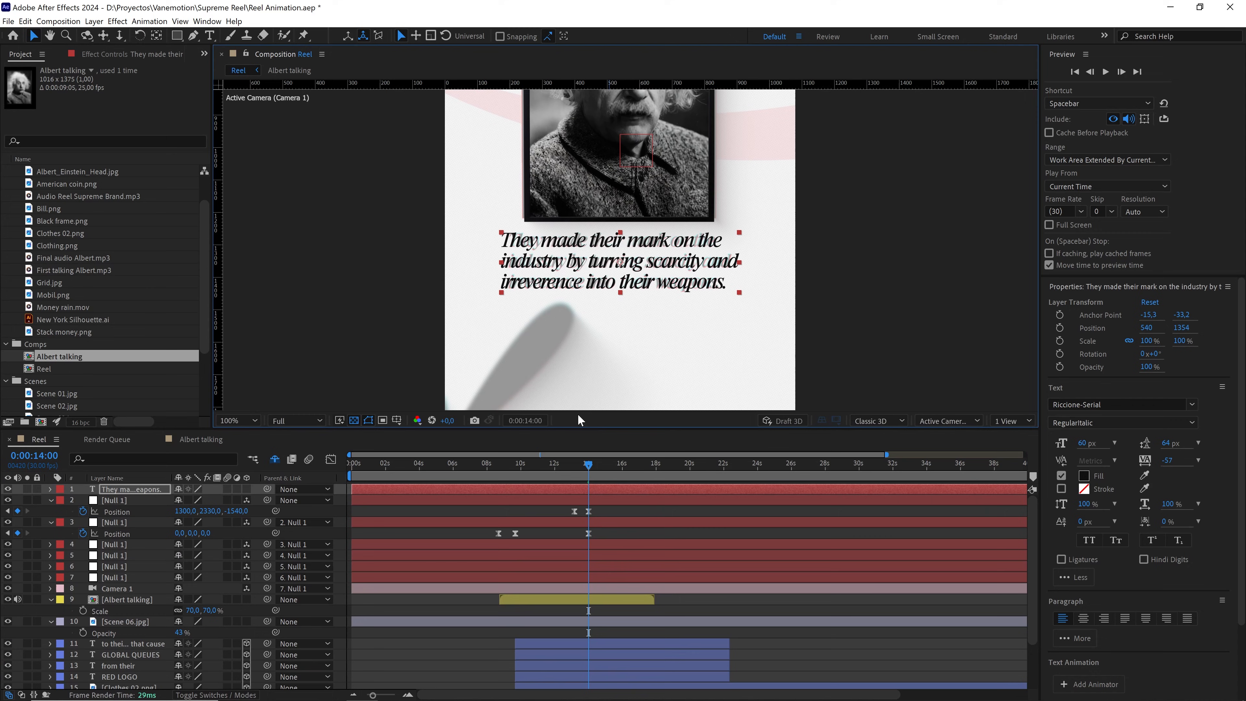
click(139, 599)
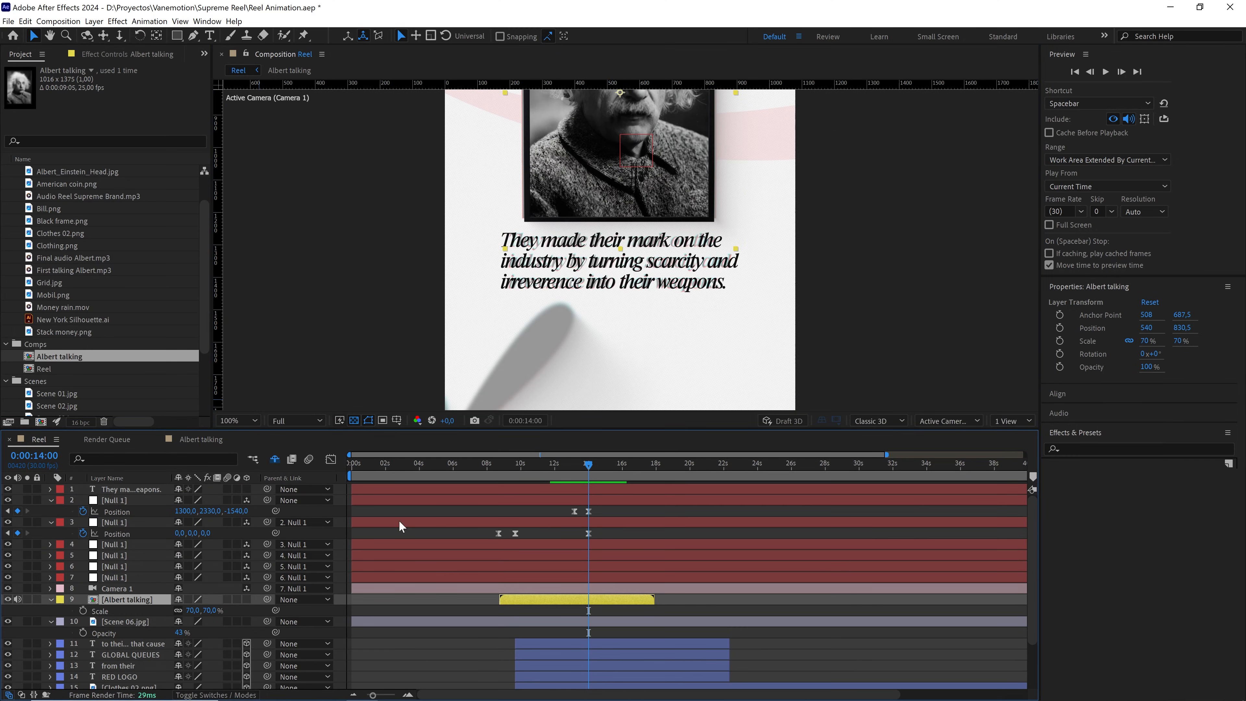
drag(583, 429, 583, 344)
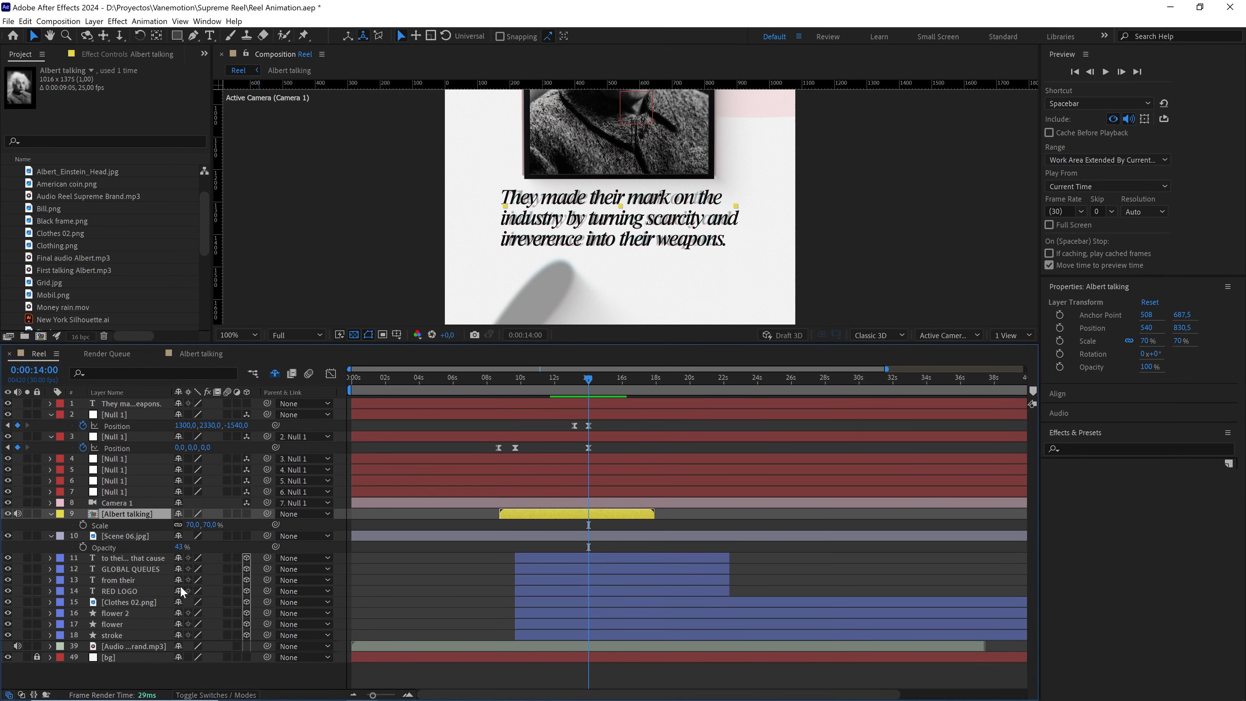
ctrl+click(130, 644)
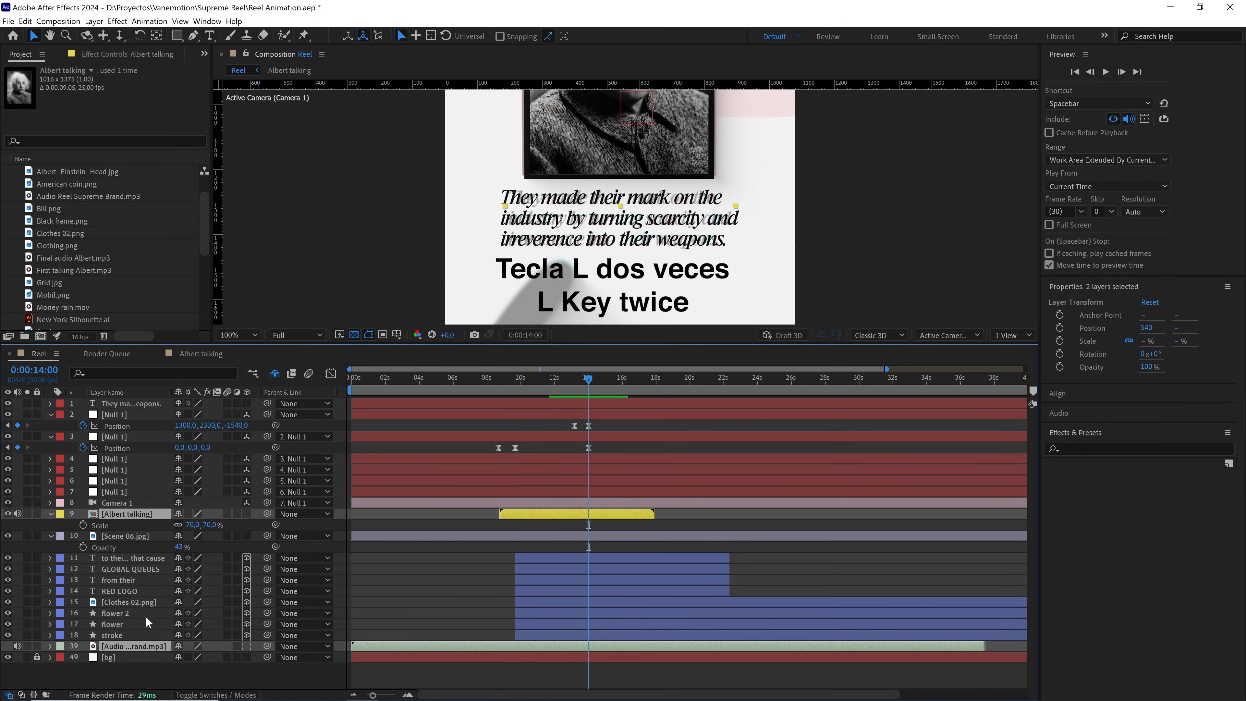
key(l)
key(l)
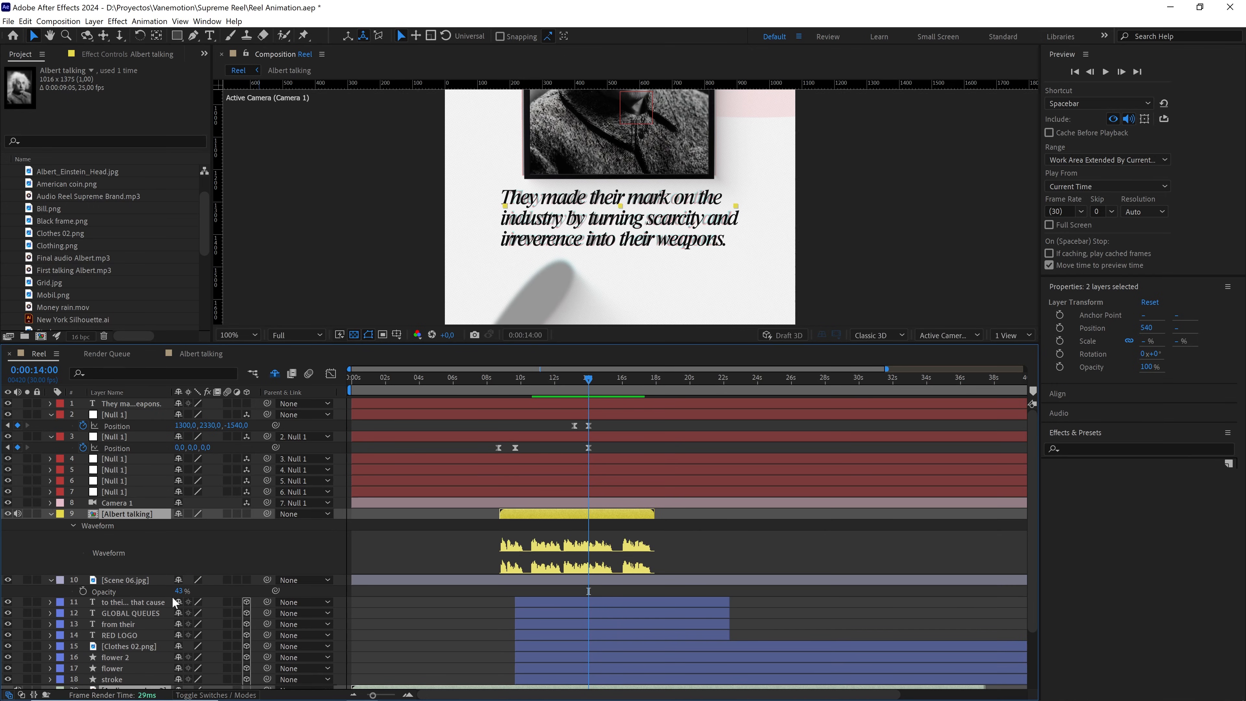
Move the Albert talking layer later in time so it starts just before 12 s
scroll(590, 597, down, 2)
drag(583, 600, 655, 599)
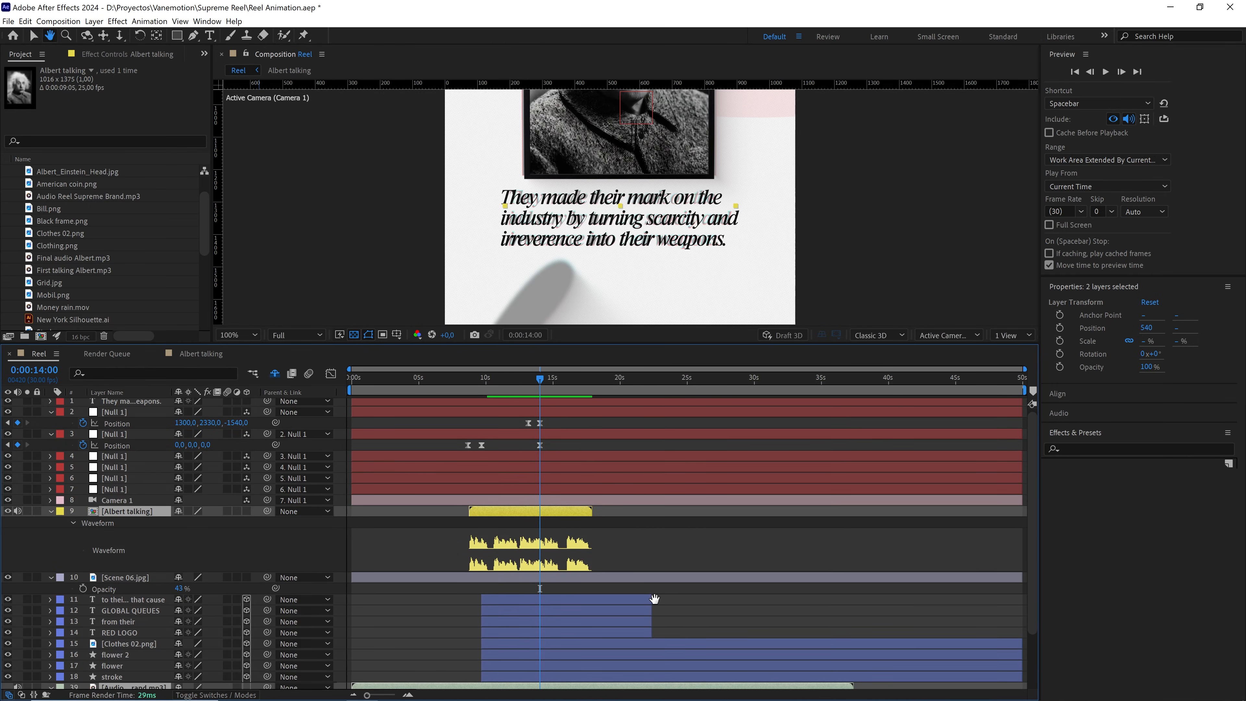
drag(620, 344, 629, 272)
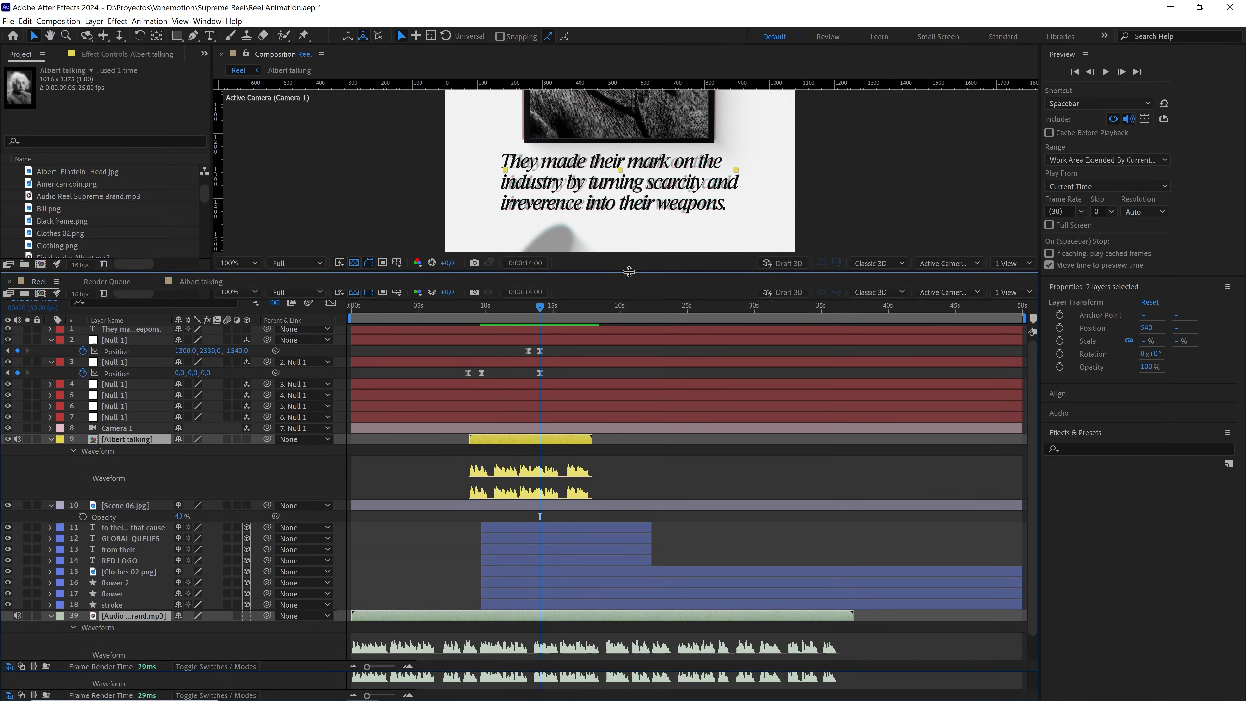
scroll(586, 536, up, 2)
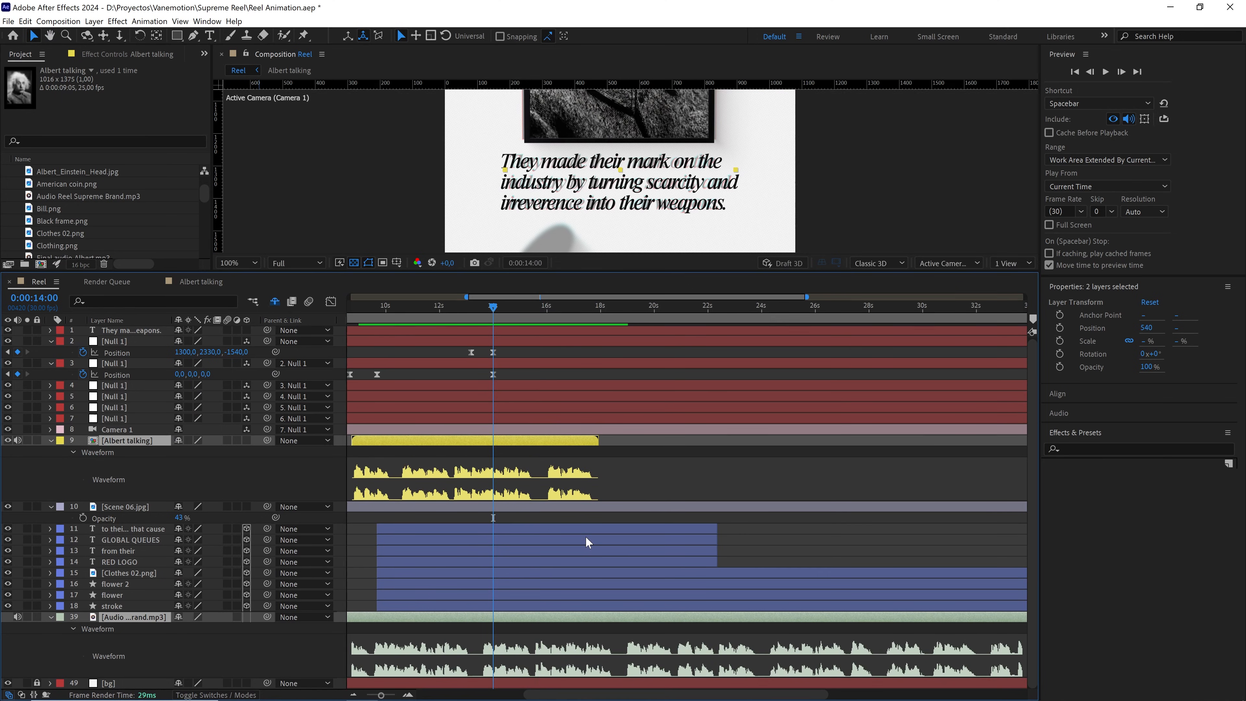
scroll(585, 536, up, 2)
drag(535, 552, 804, 565)
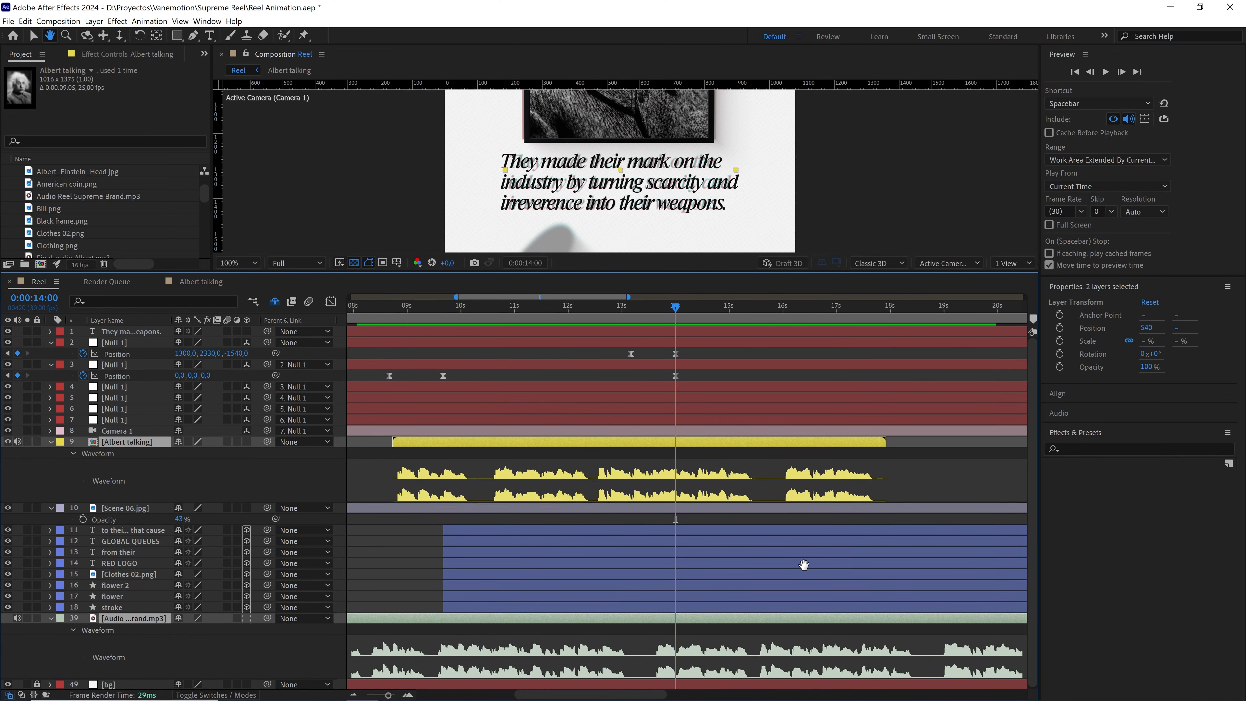
click(368, 442)
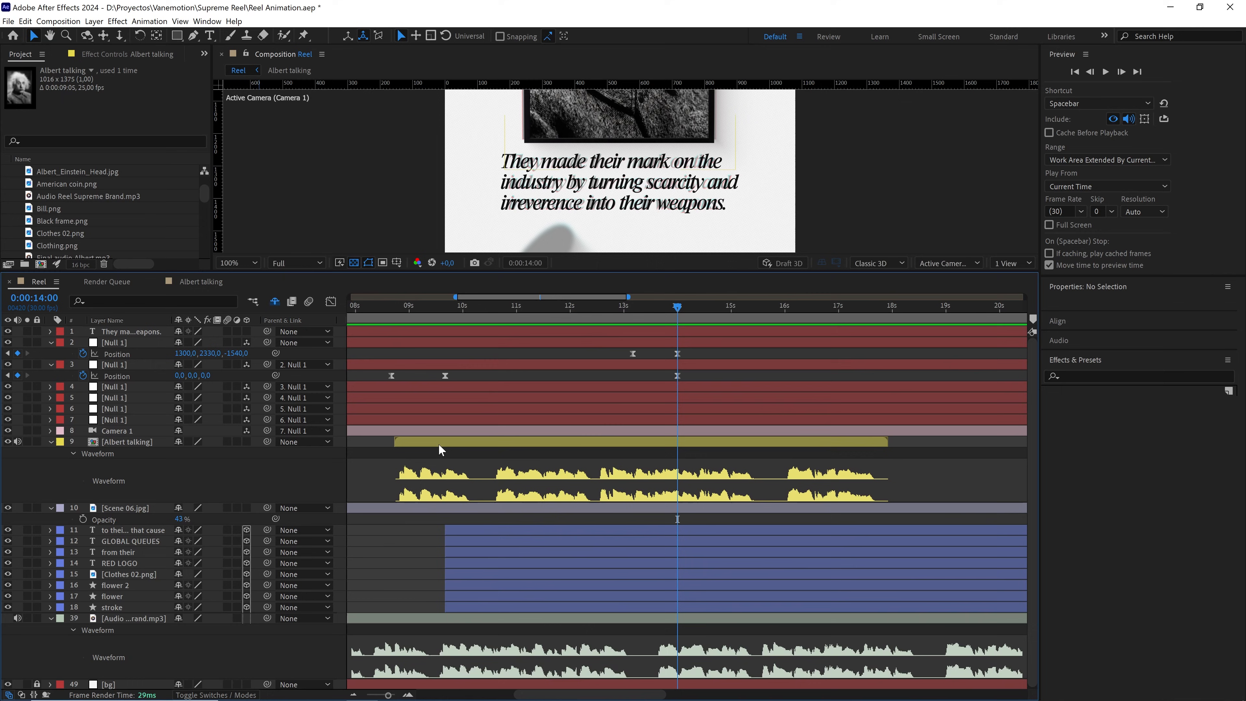
drag(450, 445, 601, 449)
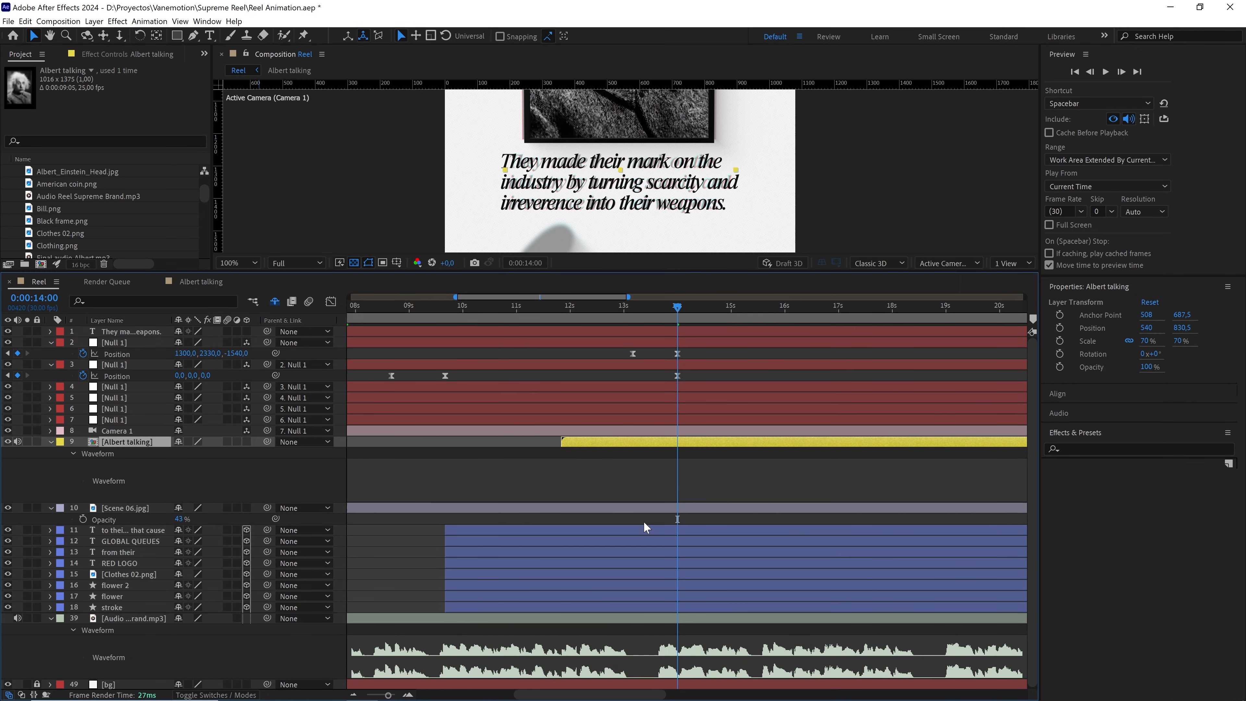
Fine-tune the Albert talking layer's timing so its speech waveform lines up with the voice-over waveform around 0:00:13:19
alt+scroll(708, 587, up, 2)
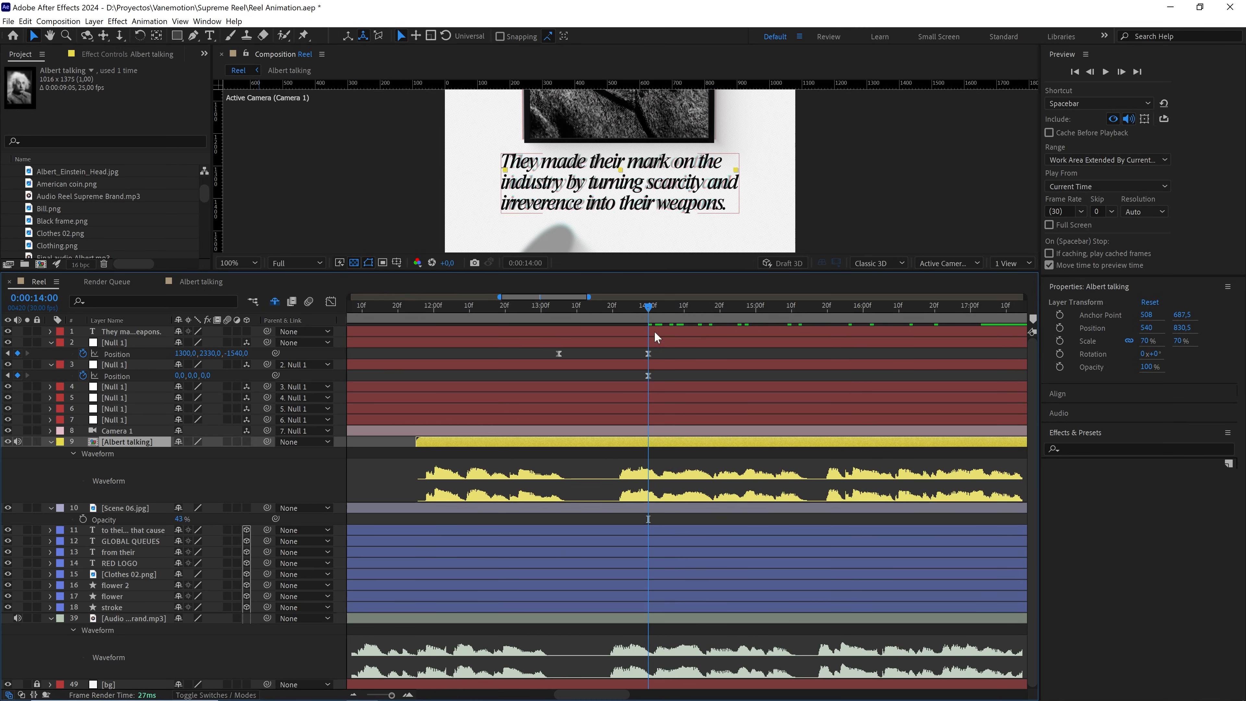
drag(642, 310, 609, 318)
drag(668, 442, 661, 445)
alt+scroll(682, 427, down, 4)
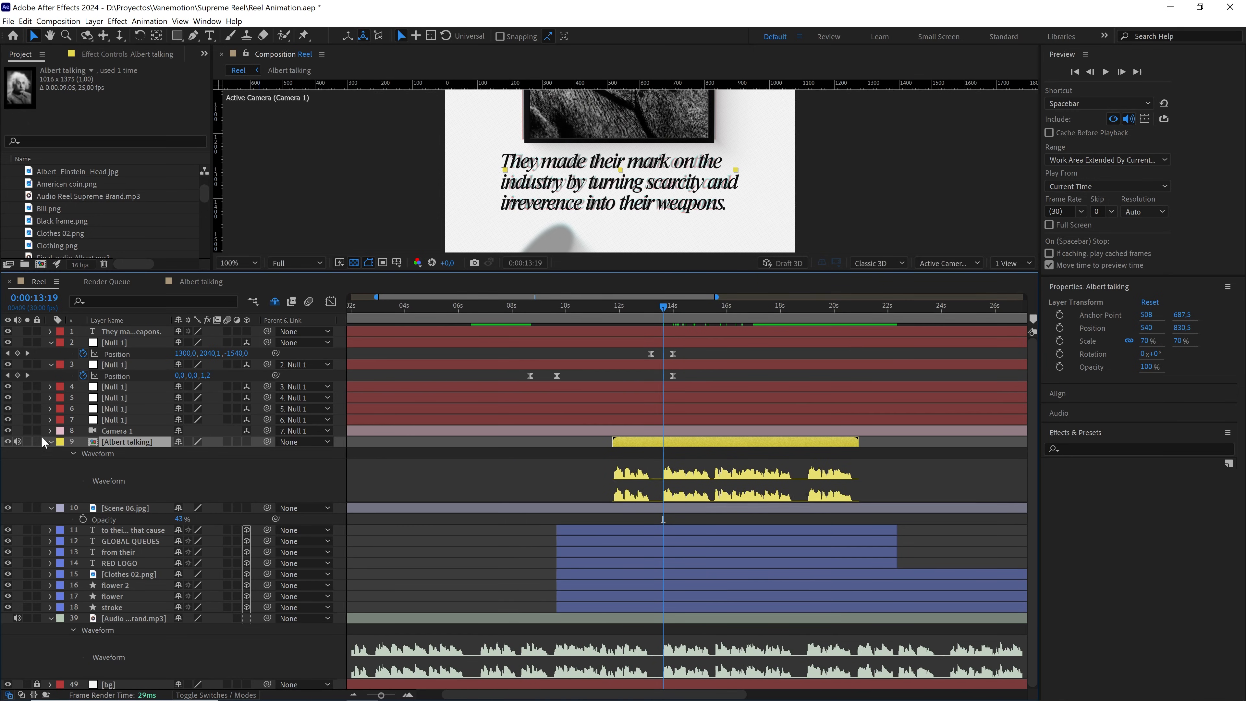
Preview the talking portrait with the voice-over, mute the Albert talking layer's audio, and preview again from 0:00:13:07
drag(542, 271, 543, 454)
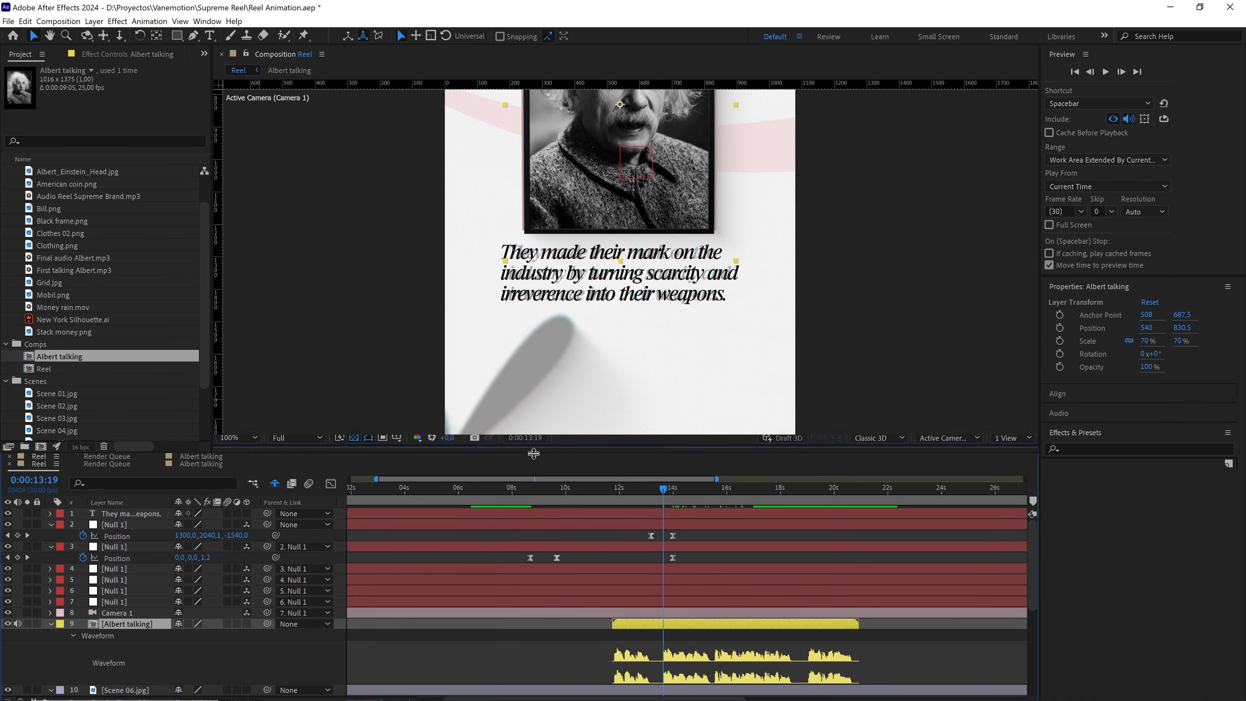
drag(581, 211, 581, 297)
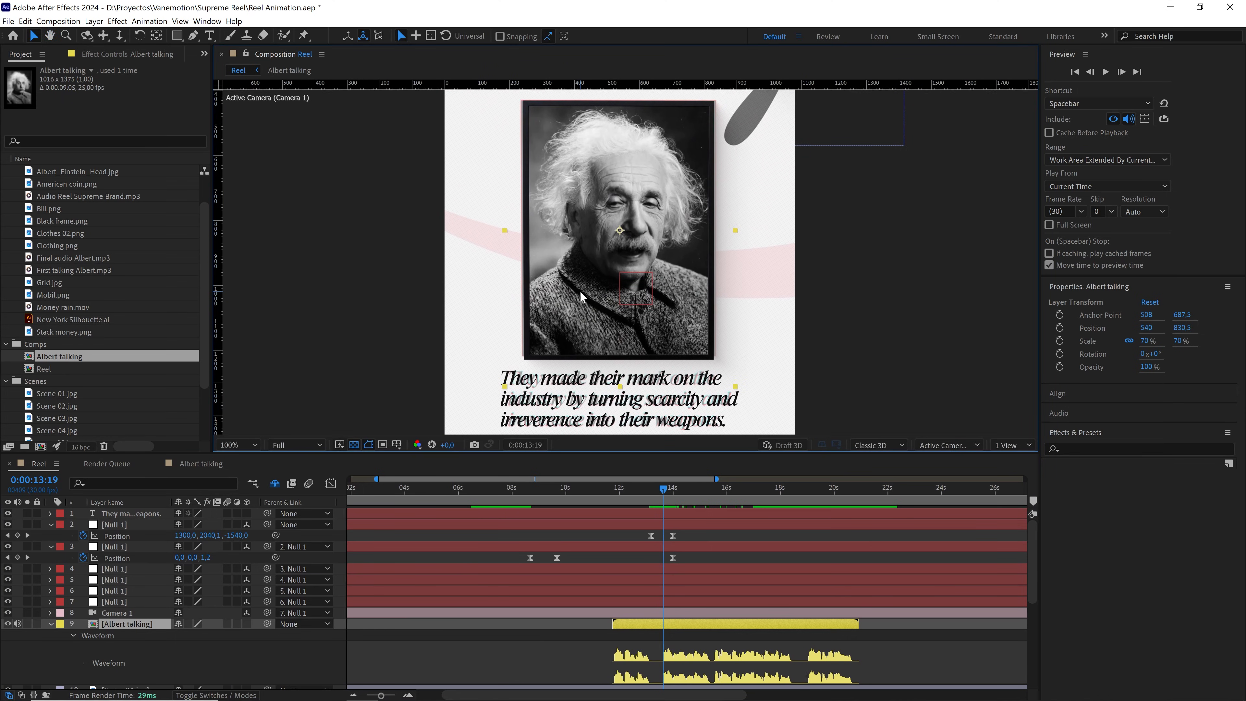
key(space)
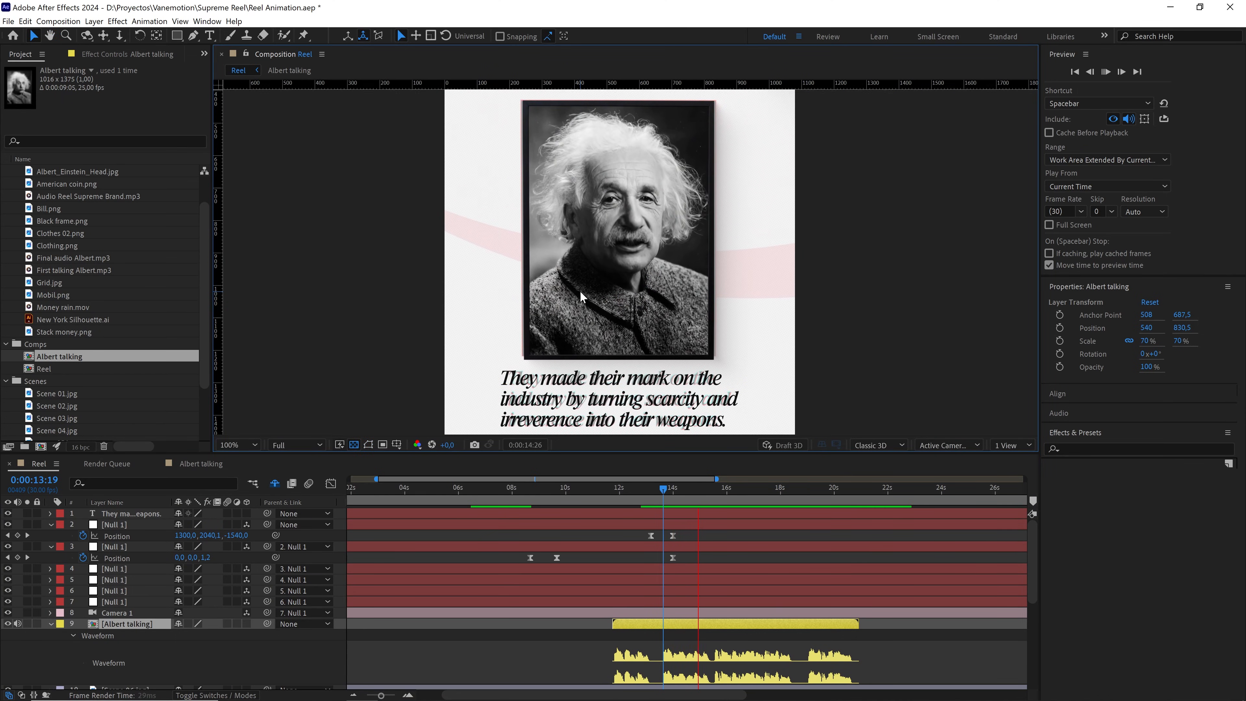
key(space)
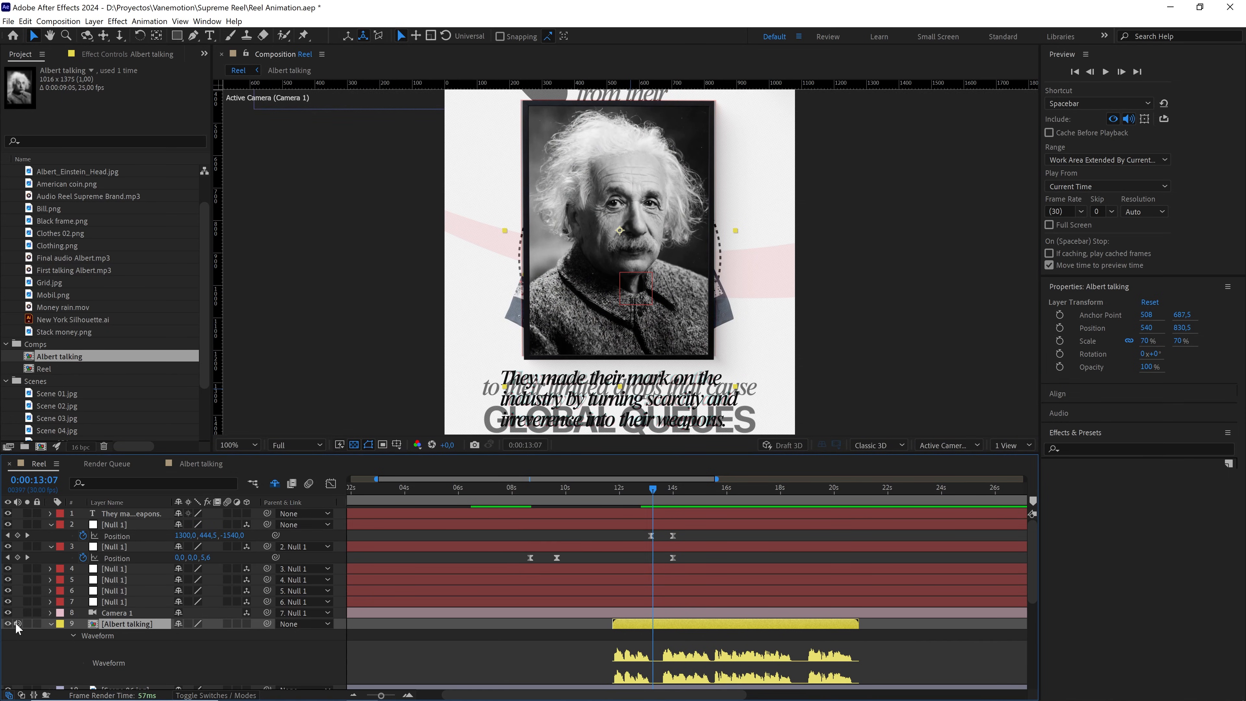
key(space)
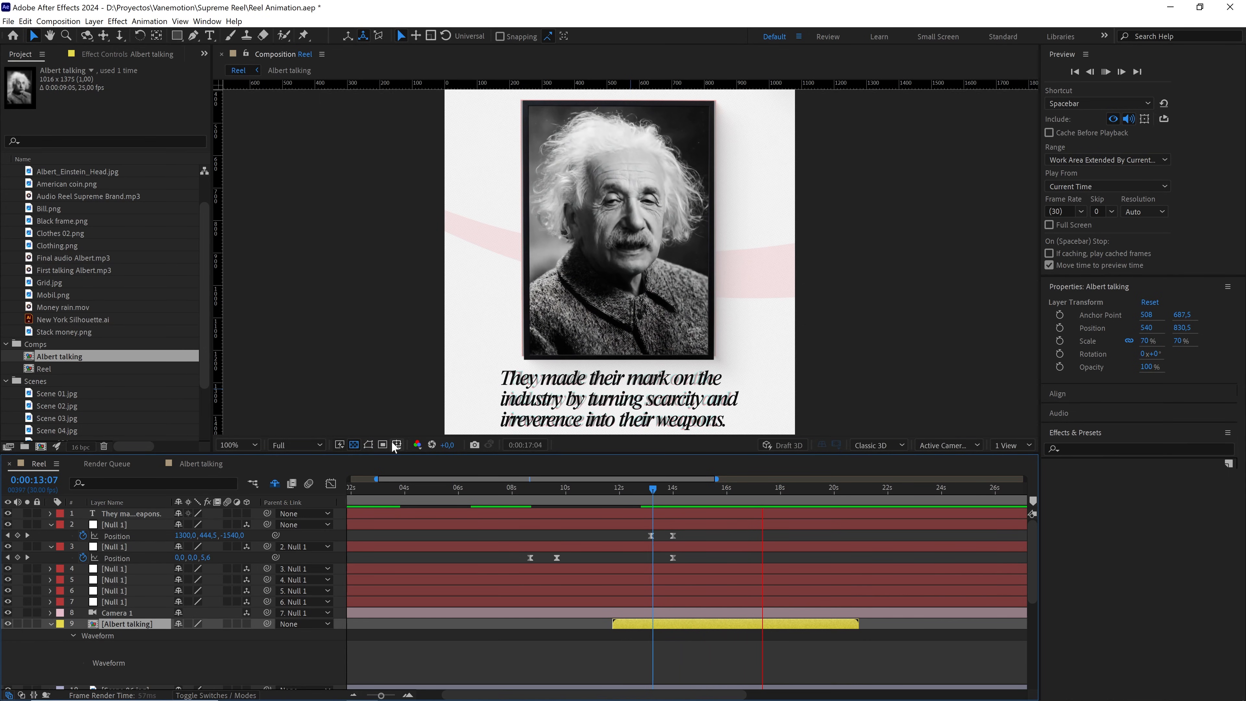
key(space)
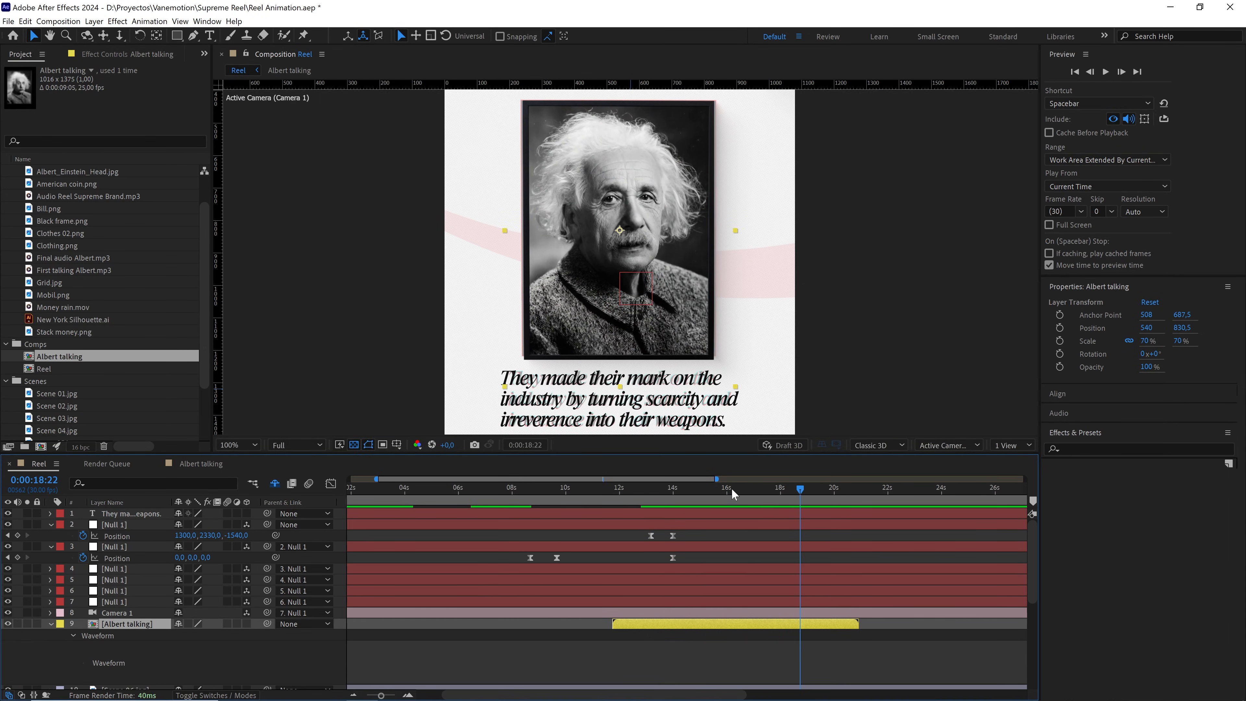
Set the current time to 0:00:14:20 and collapse the waveforms of the Albert talking and Audio Reel Supreme Brand.mp3 layers
mouse_move(711, 493)
mouse_down()
mouse_move(681, 495)
mouse_move(692, 495)
mouse_up()
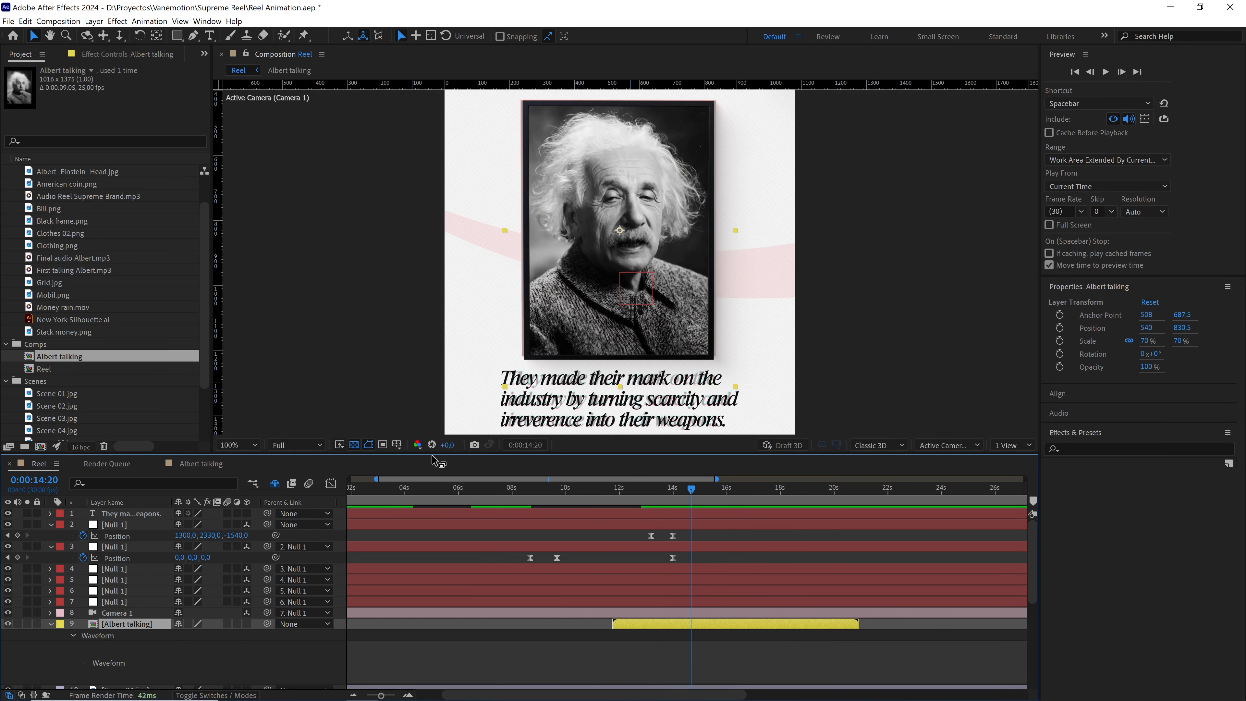
drag(430, 458, 440, 323)
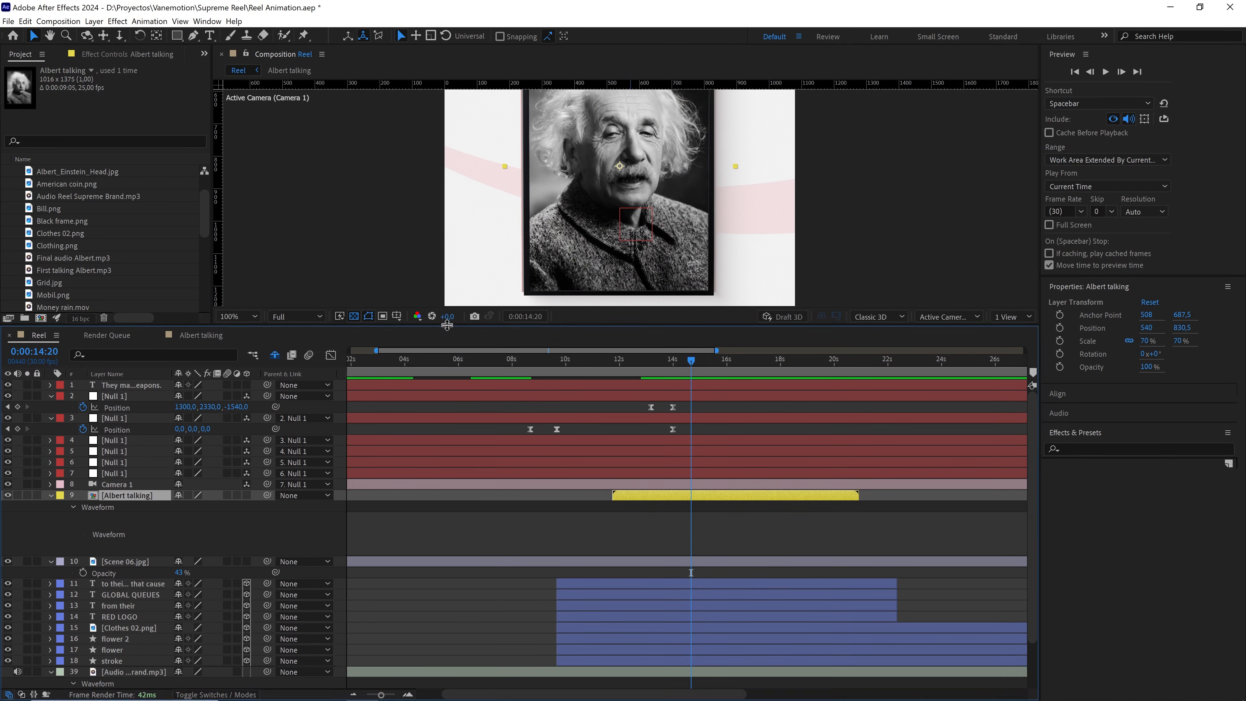
click(51, 496)
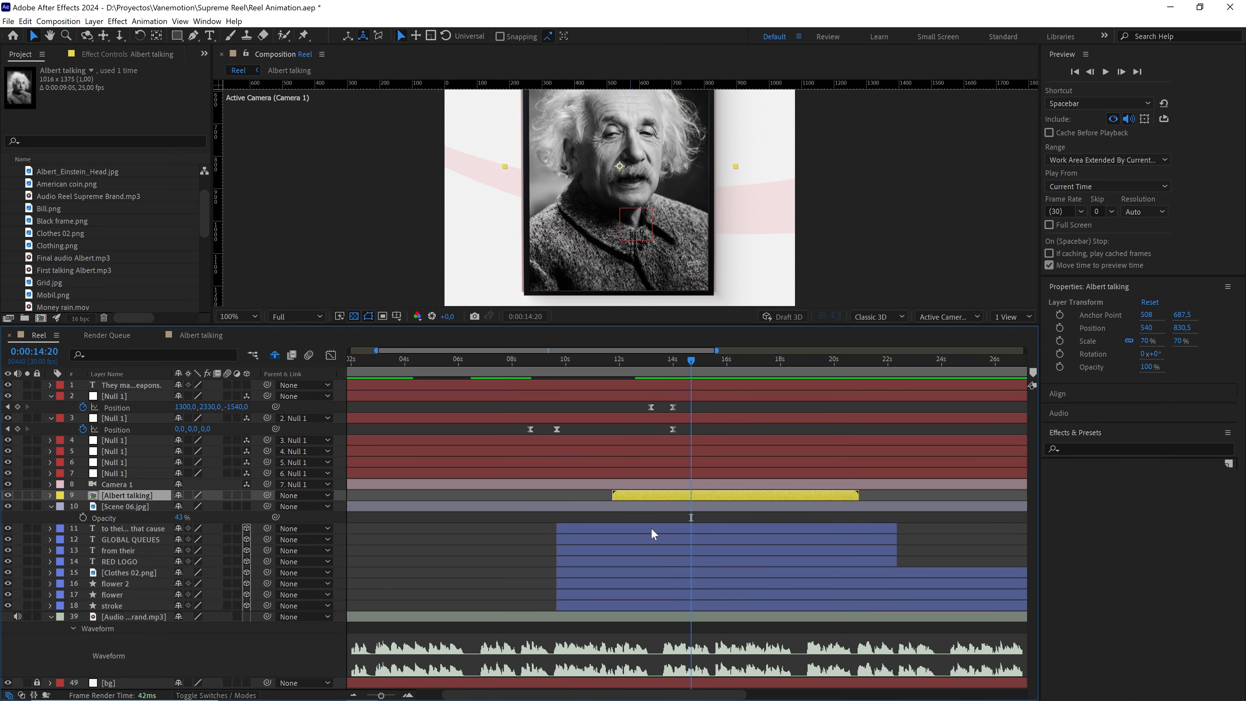
click(51, 617)
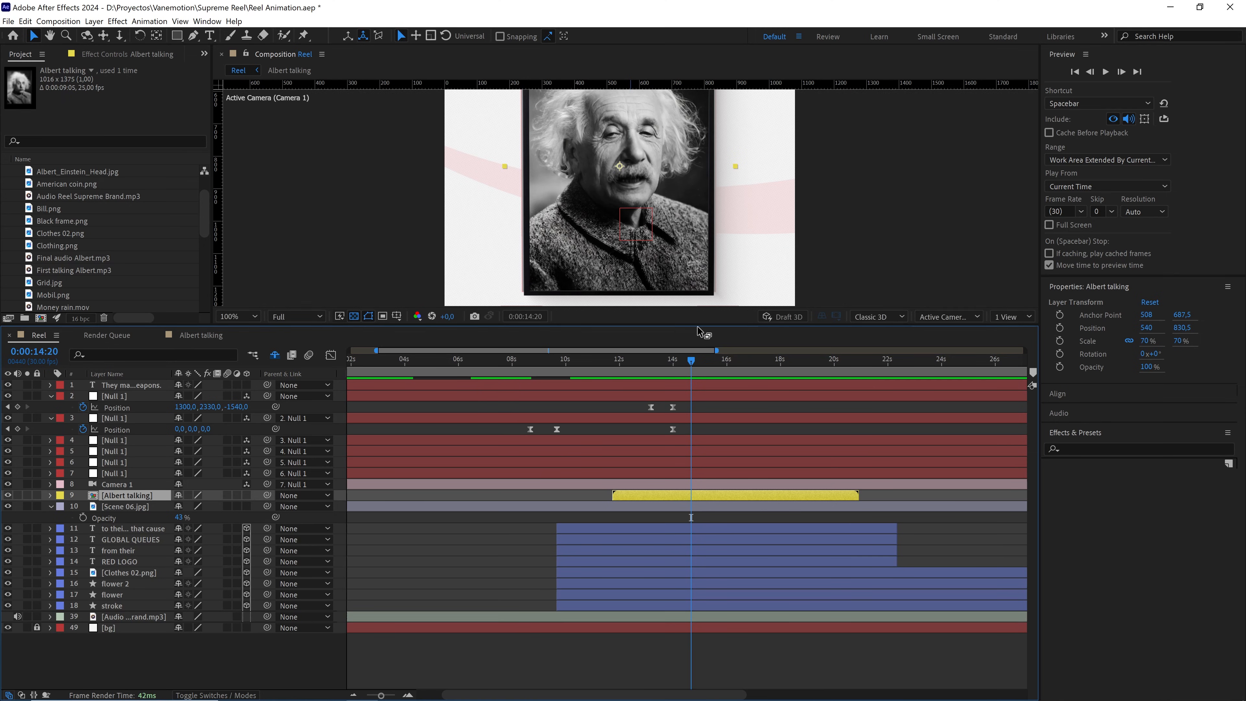
drag(699, 330, 687, 428)
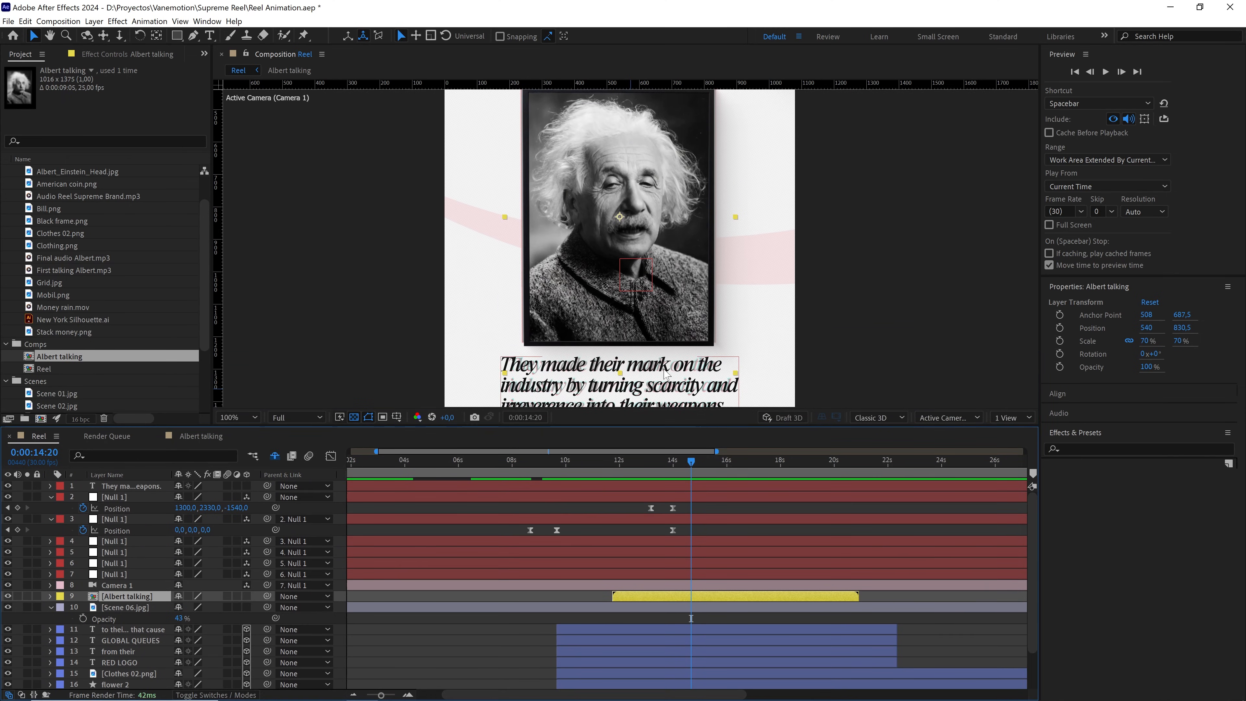
scroll(633, 344, down, 2)
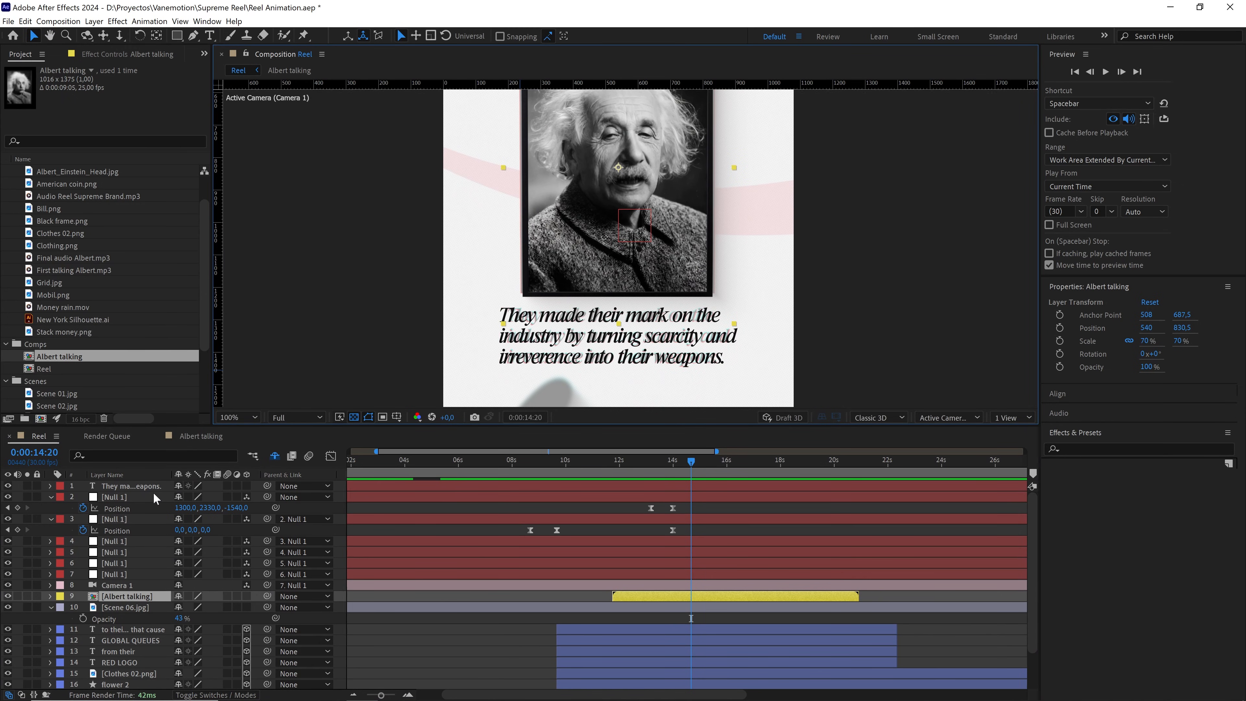
Add an Opacity text animator to the "They made their mark" caption and set its opacity to 0%
click(139, 487)
click(54, 483)
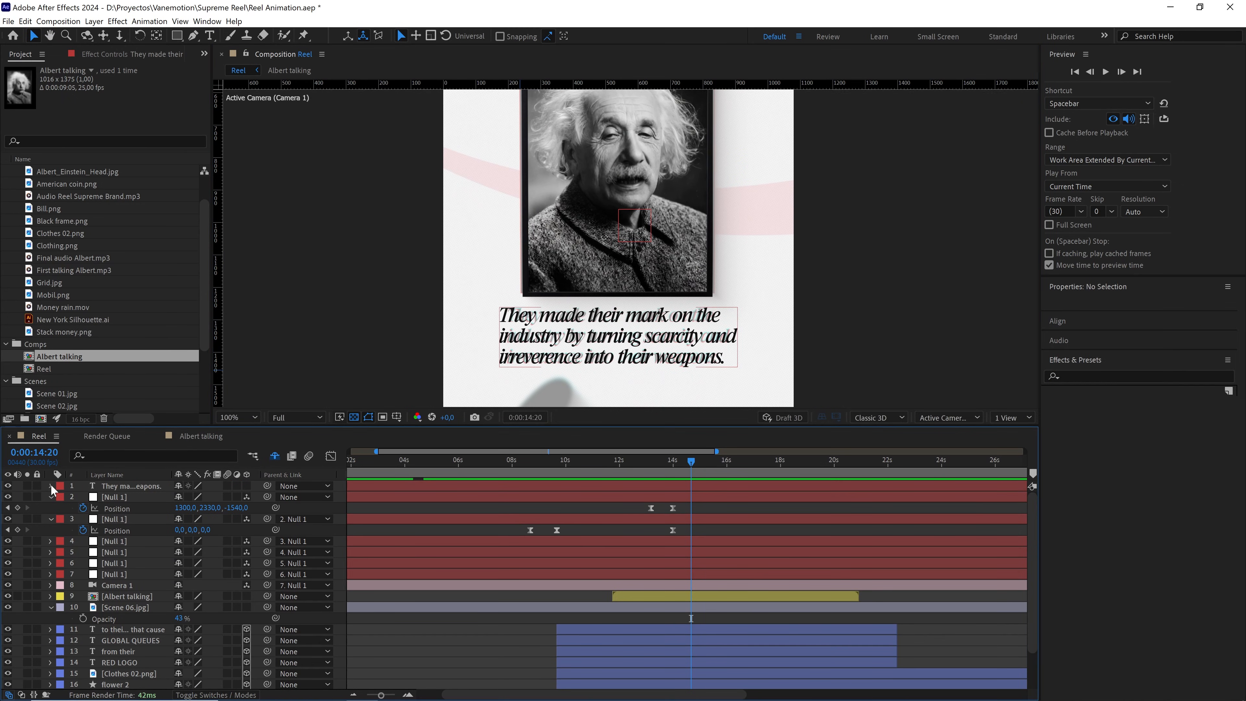
click(50, 485)
click(254, 497)
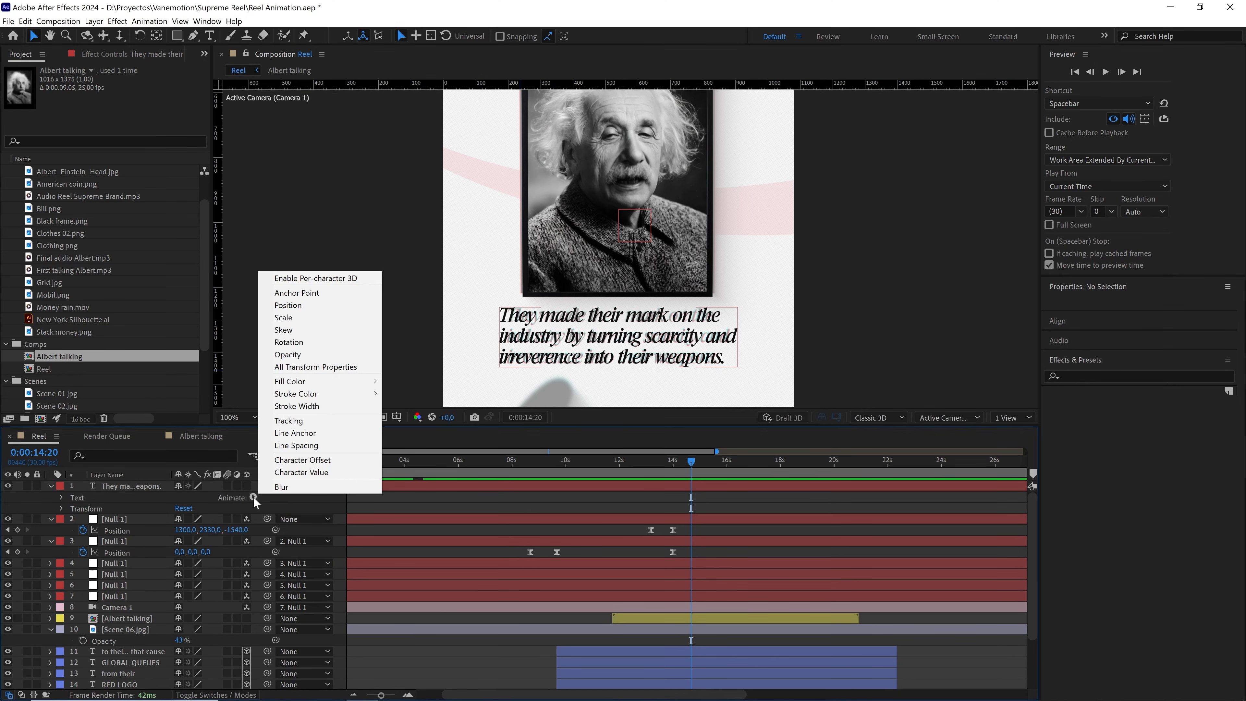
click(323, 357)
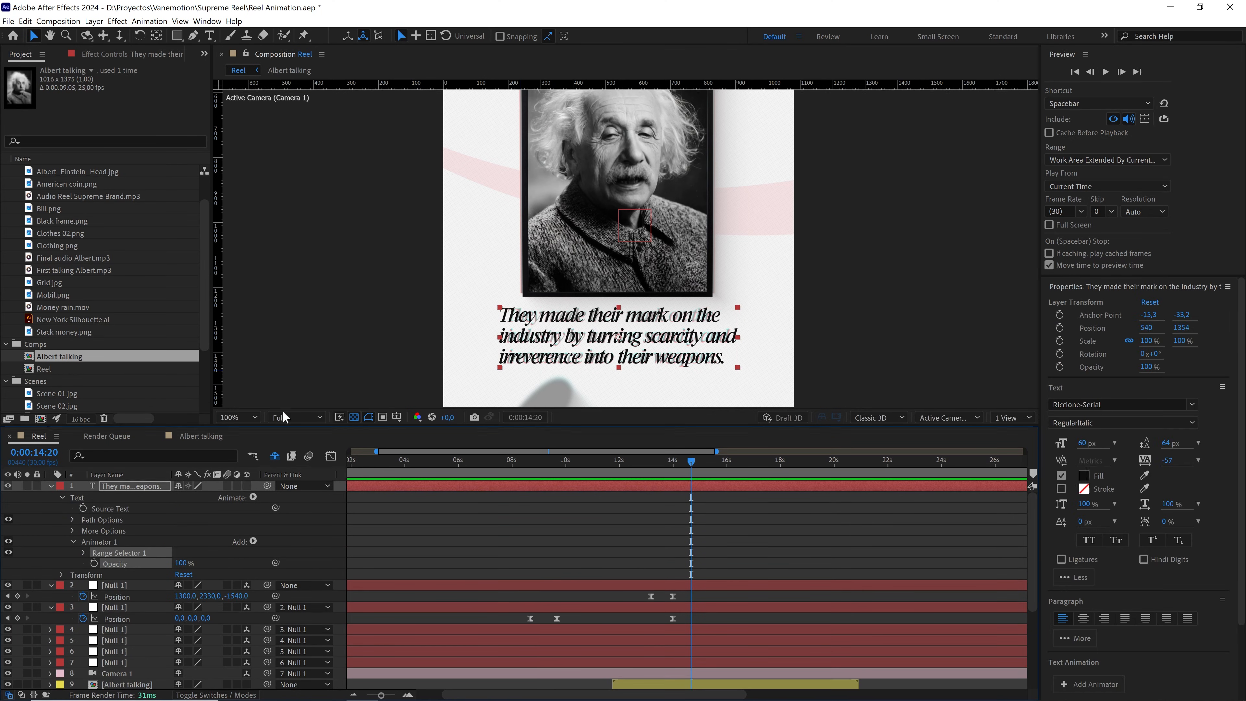
drag(180, 565, 36, 574)
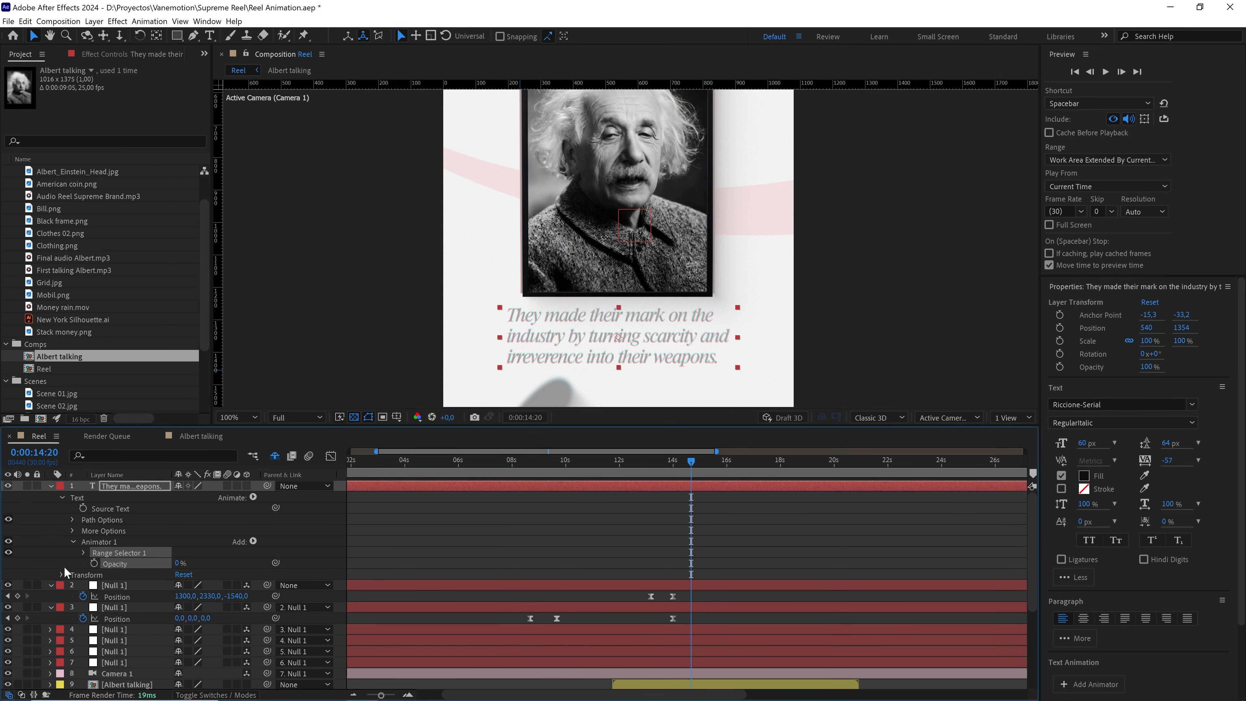
Keyframe the caption's Range Selector Start from 0% at 0:00:14:20 to 100% at 0:00:16:01
click(84, 553)
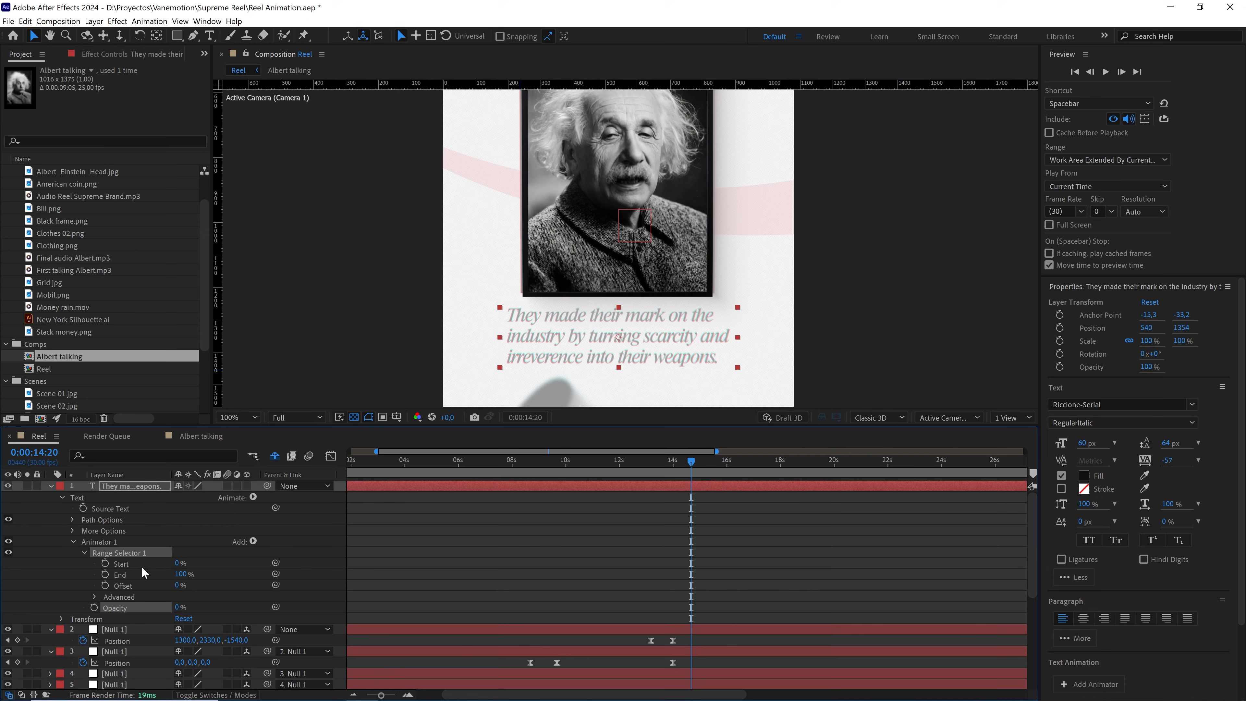
click(105, 563)
drag(690, 464, 727, 465)
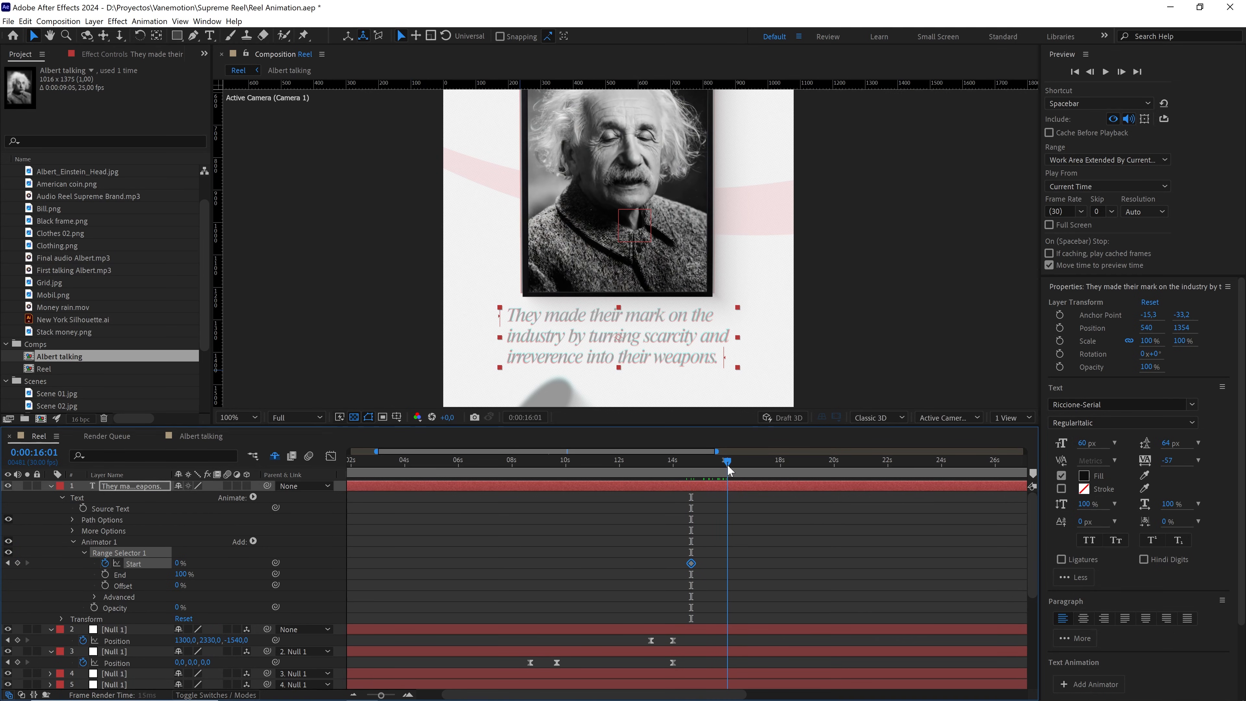
drag(177, 563, 430, 545)
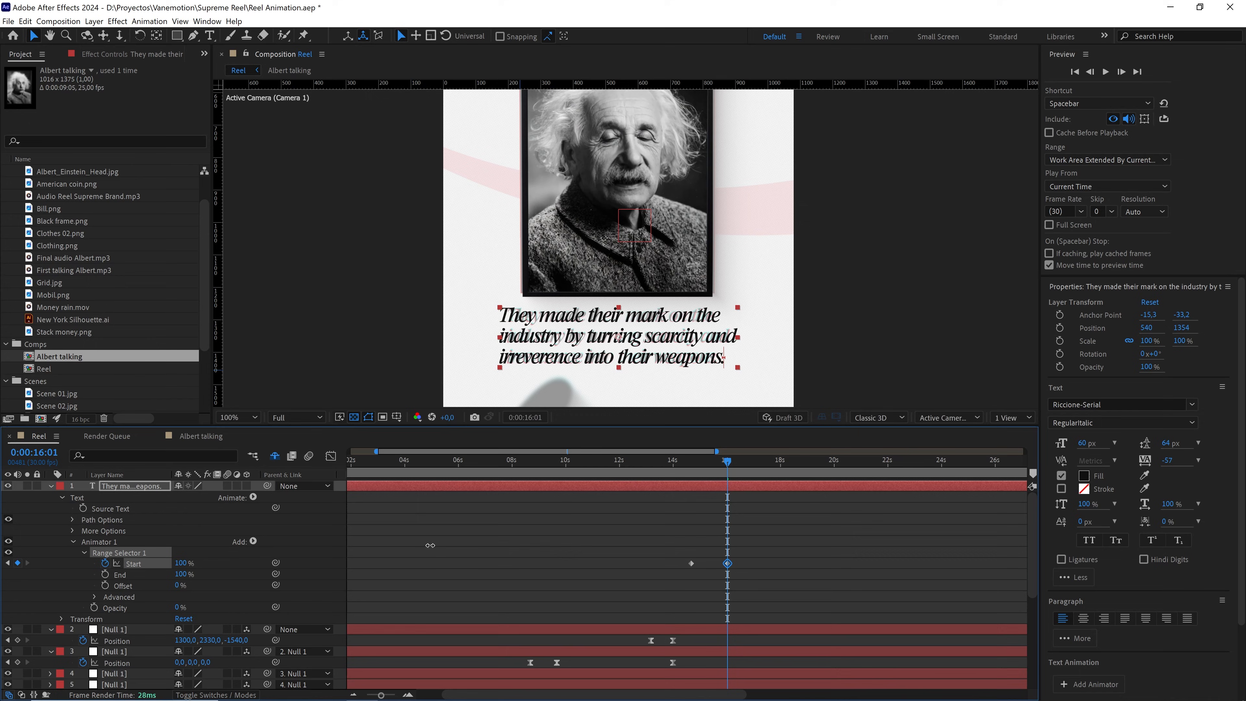
Base the caption's range selector on Words and show only the caption layer's keyframed properties
click(95, 597)
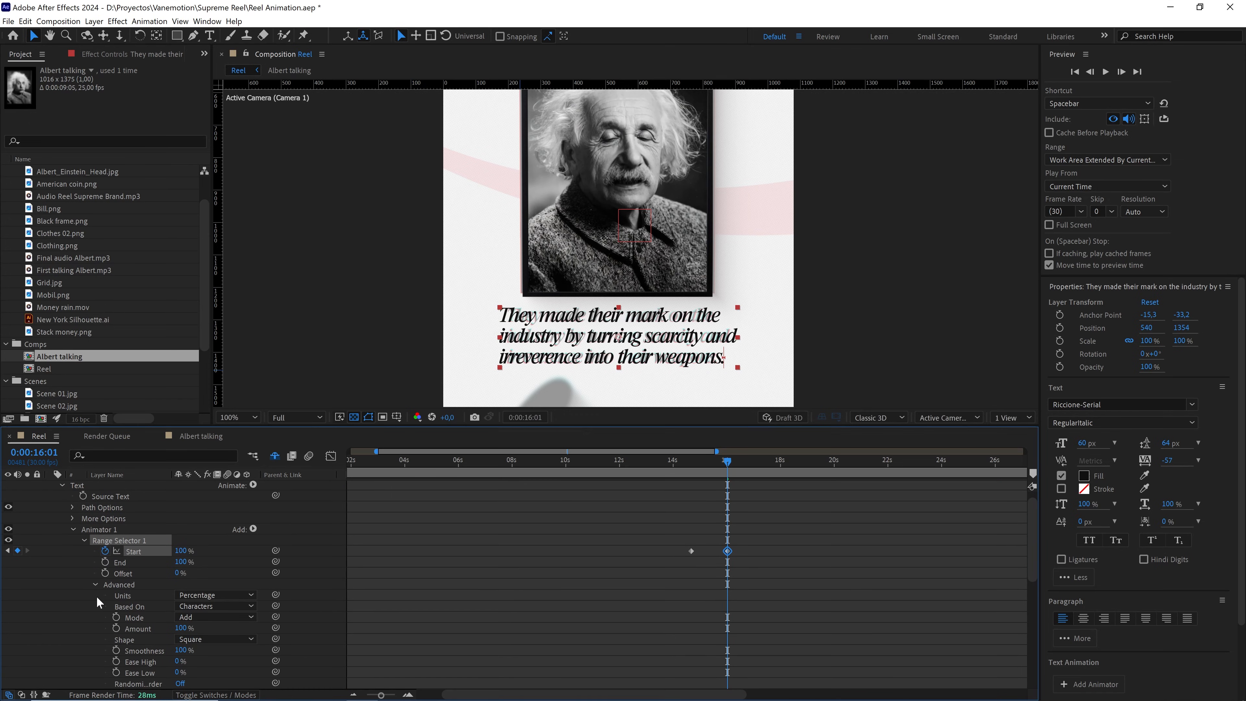
click(205, 607)
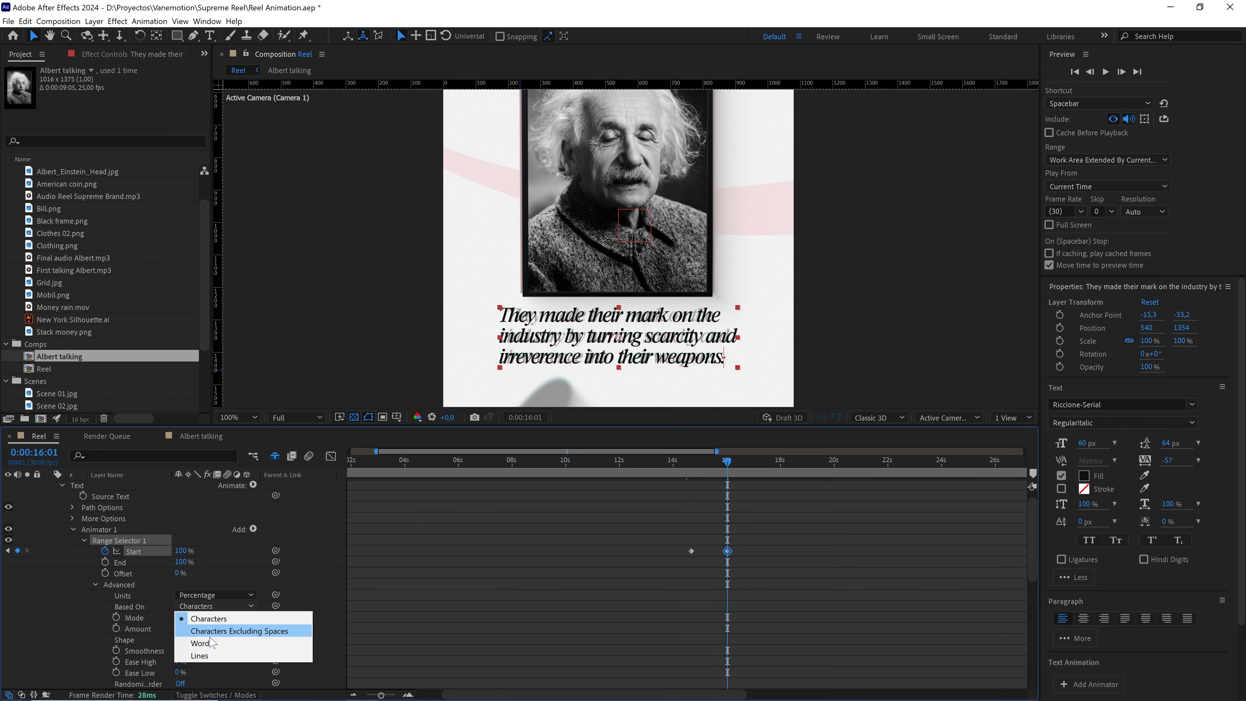
click(201, 644)
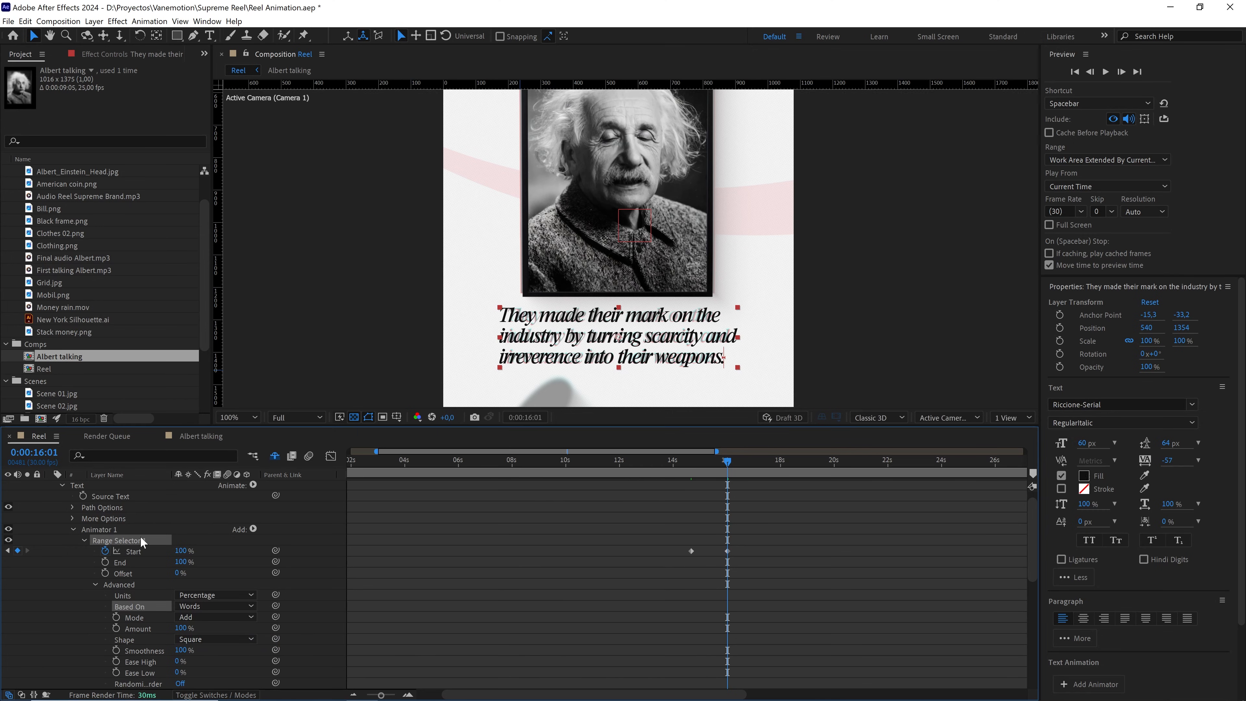
scroll(142, 540, up, 1)
click(606, 488)
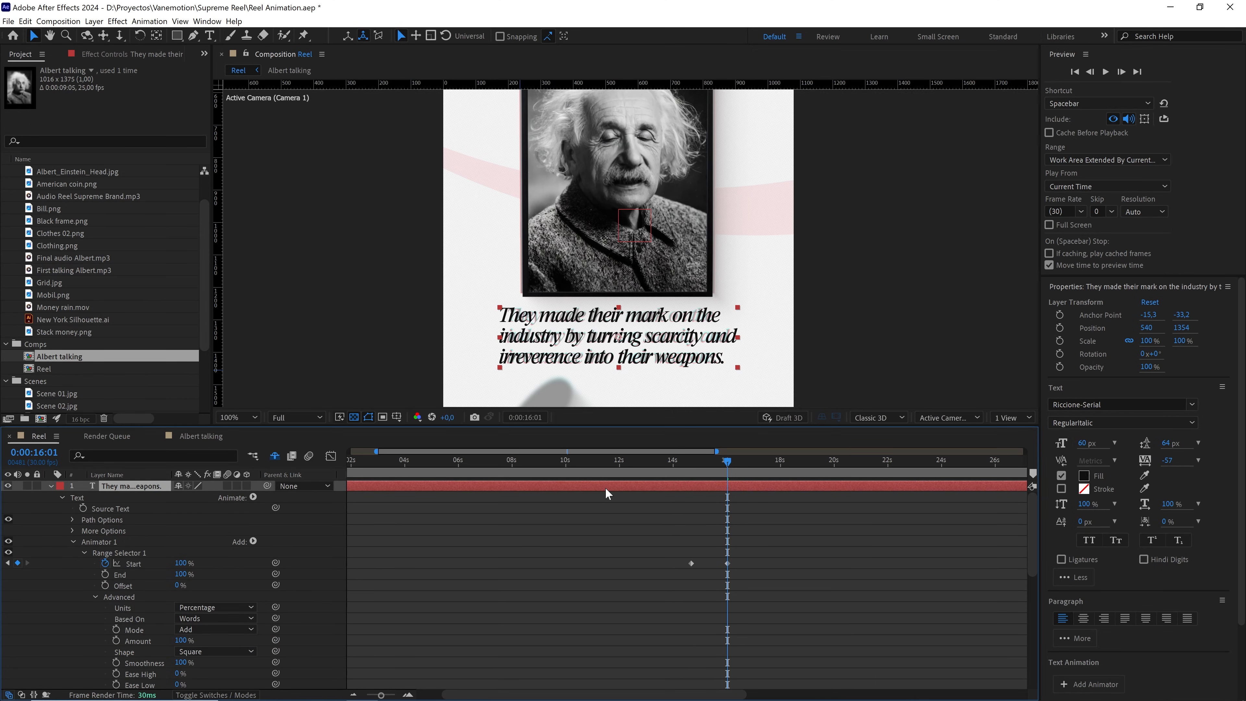
key(u)
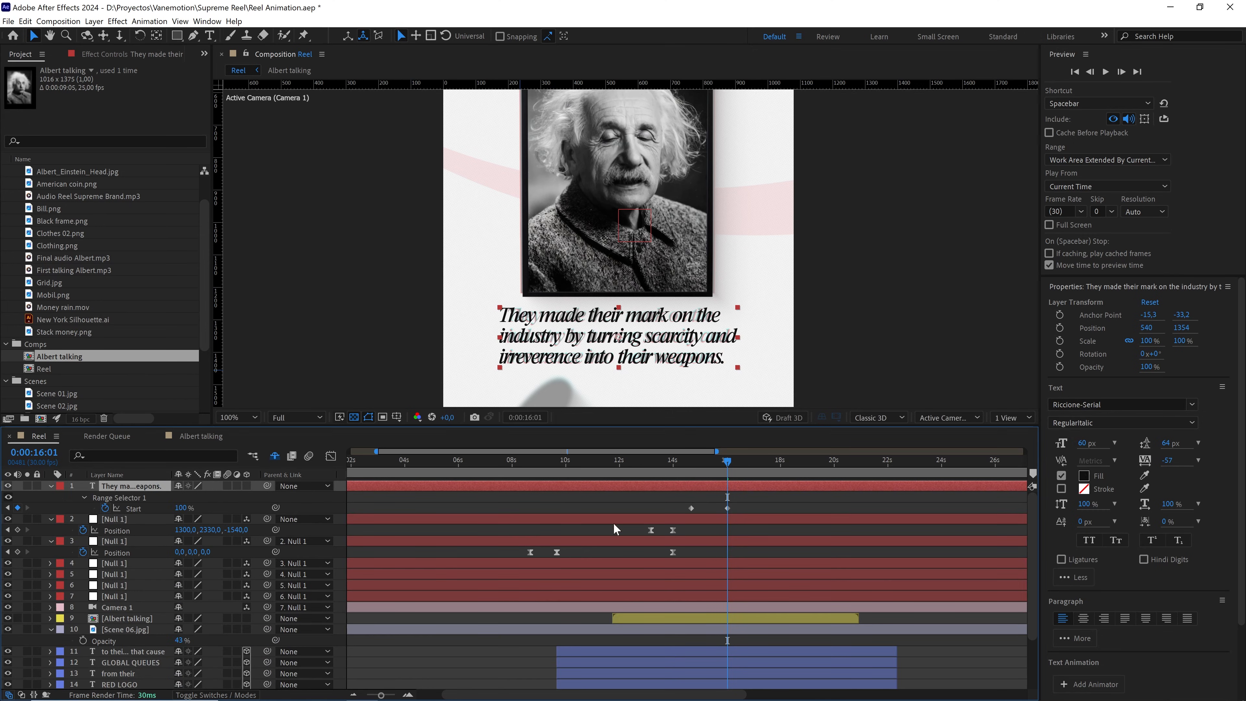
Hide the Scene 06.jpg reference layer and shift both caption Start keyframes earlier so the first sits just before 13 s
click(139, 633)
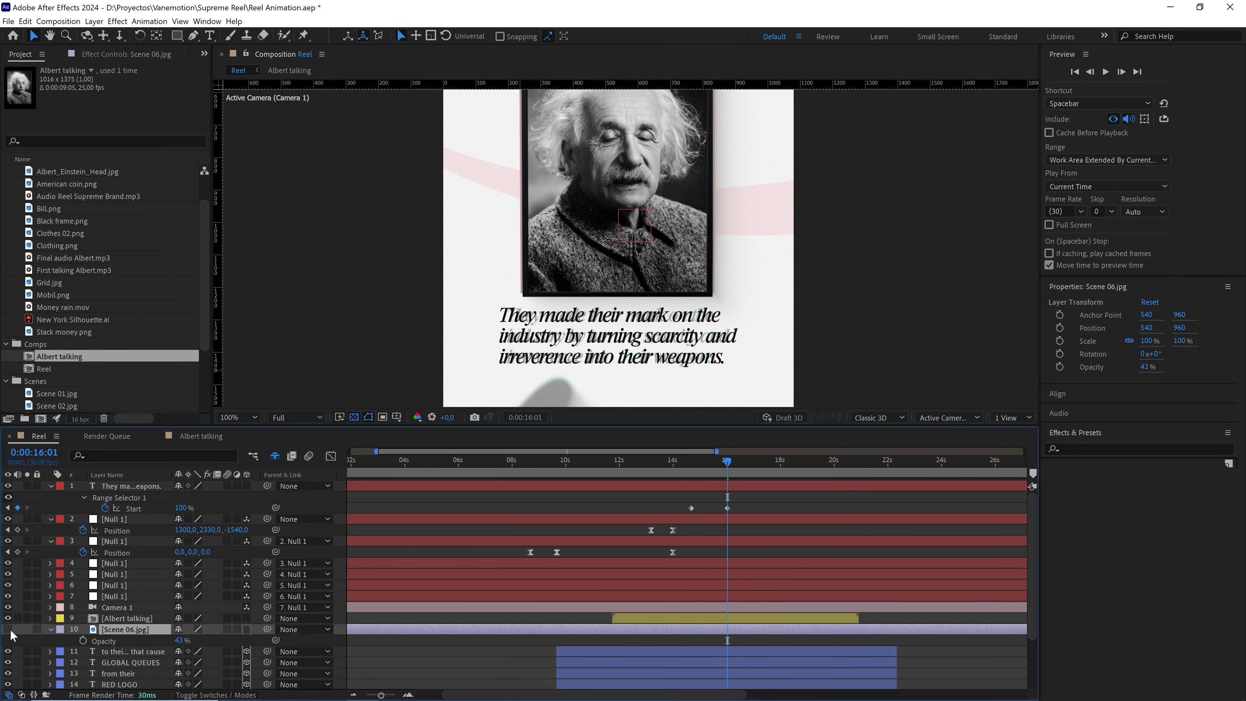
drag(716, 464, 621, 478)
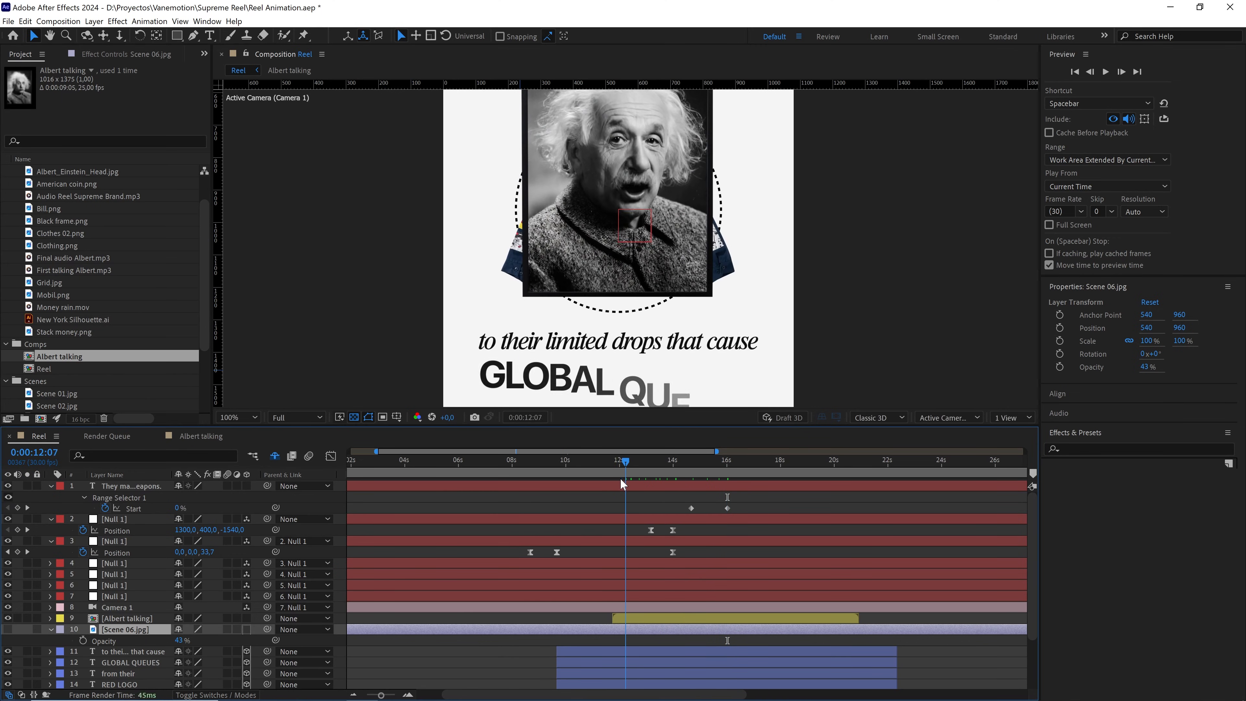
drag(752, 528, 641, 512)
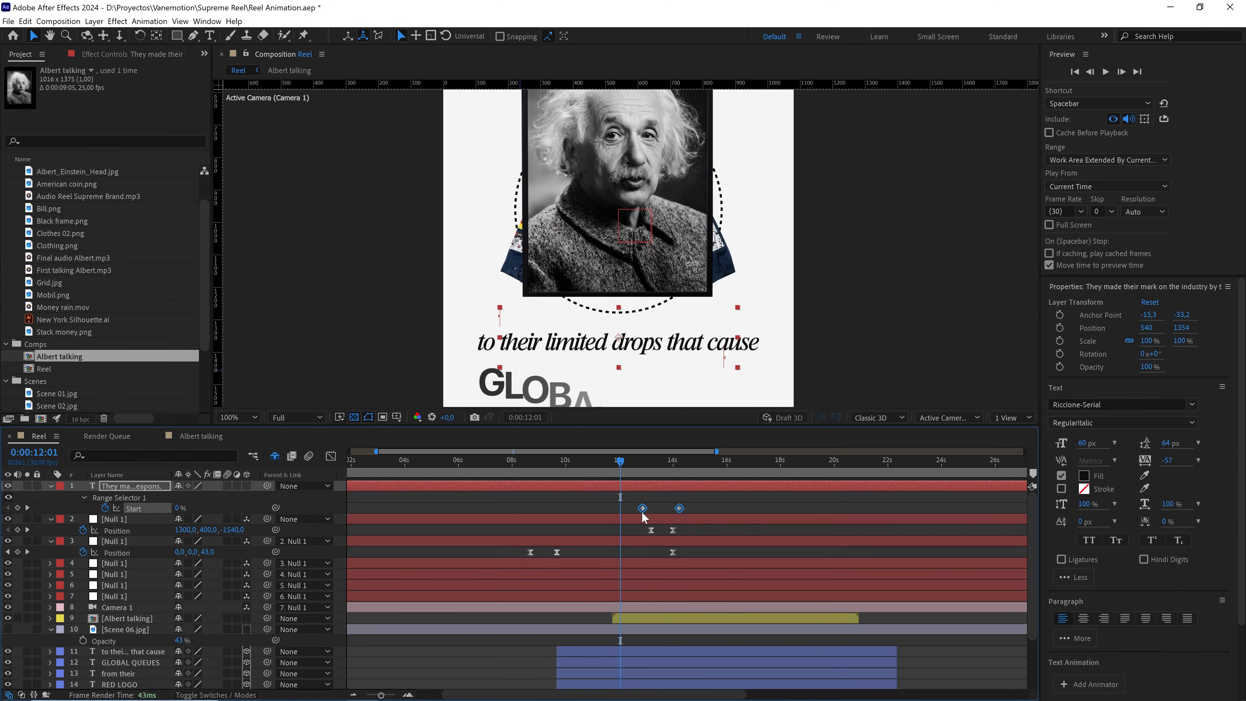
Preview the caption reveal and shift both Range Selector Start keyframes later so the first sits just before 14 s
key(space)
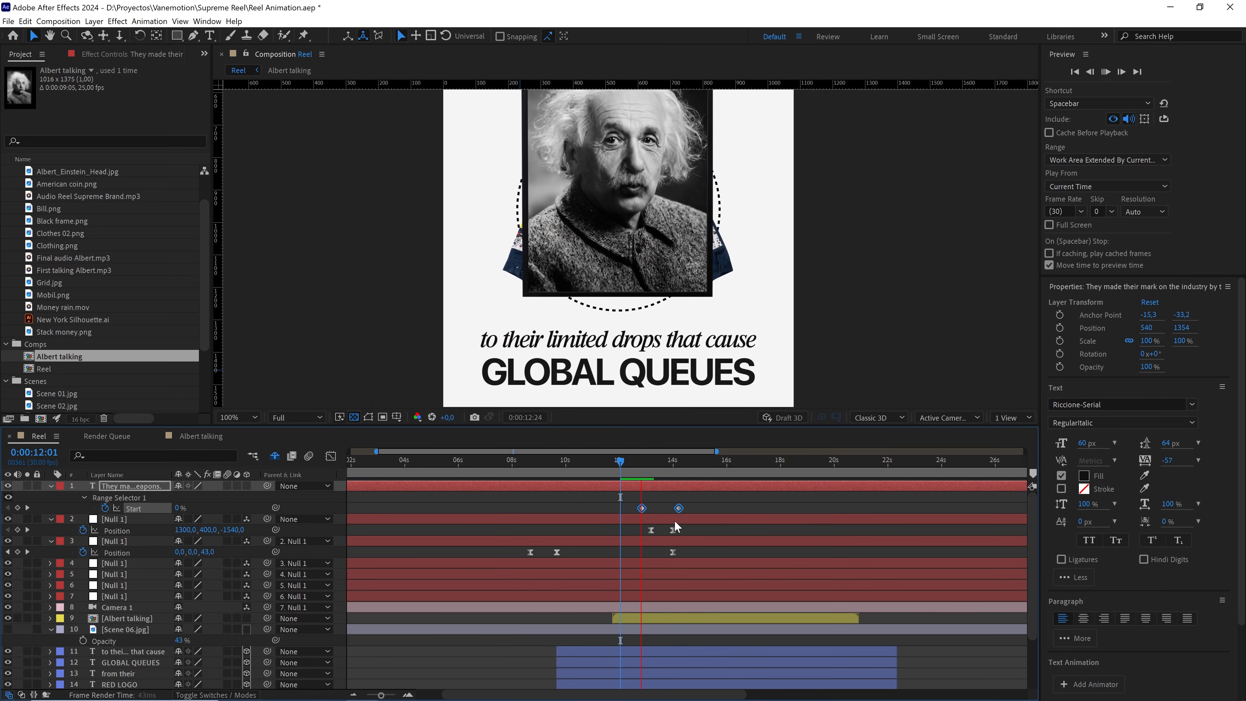
key(space)
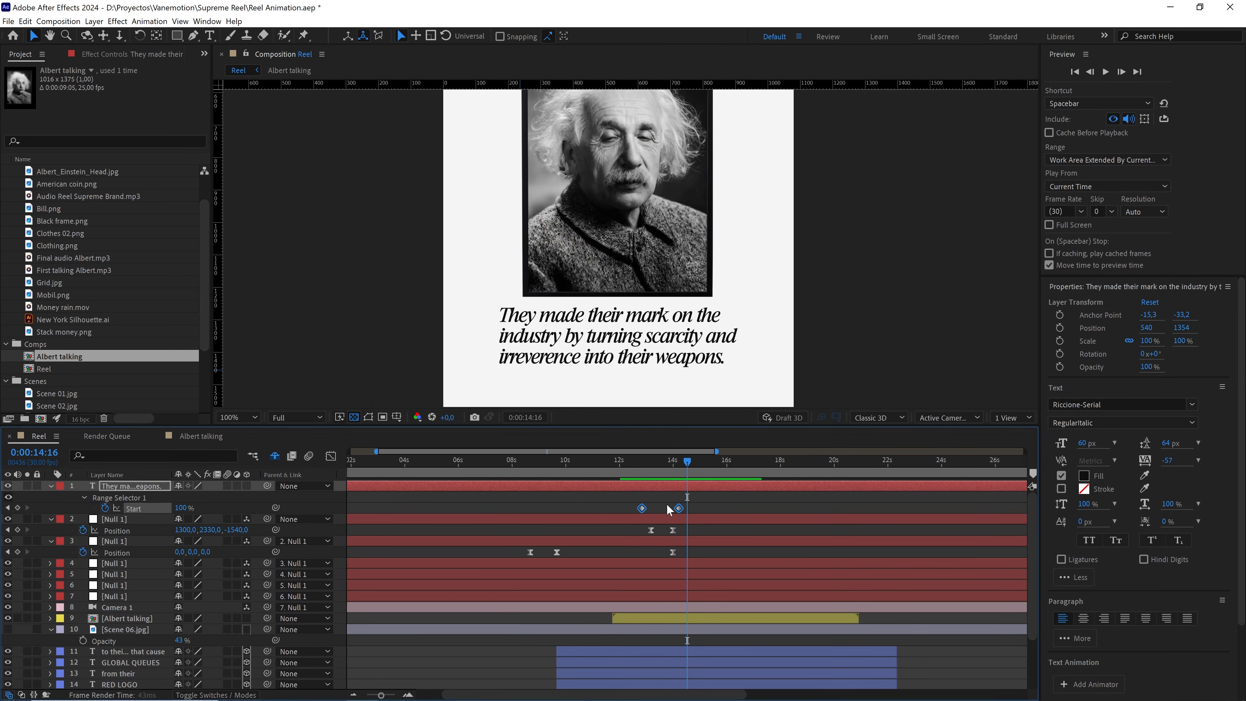
click(674, 460)
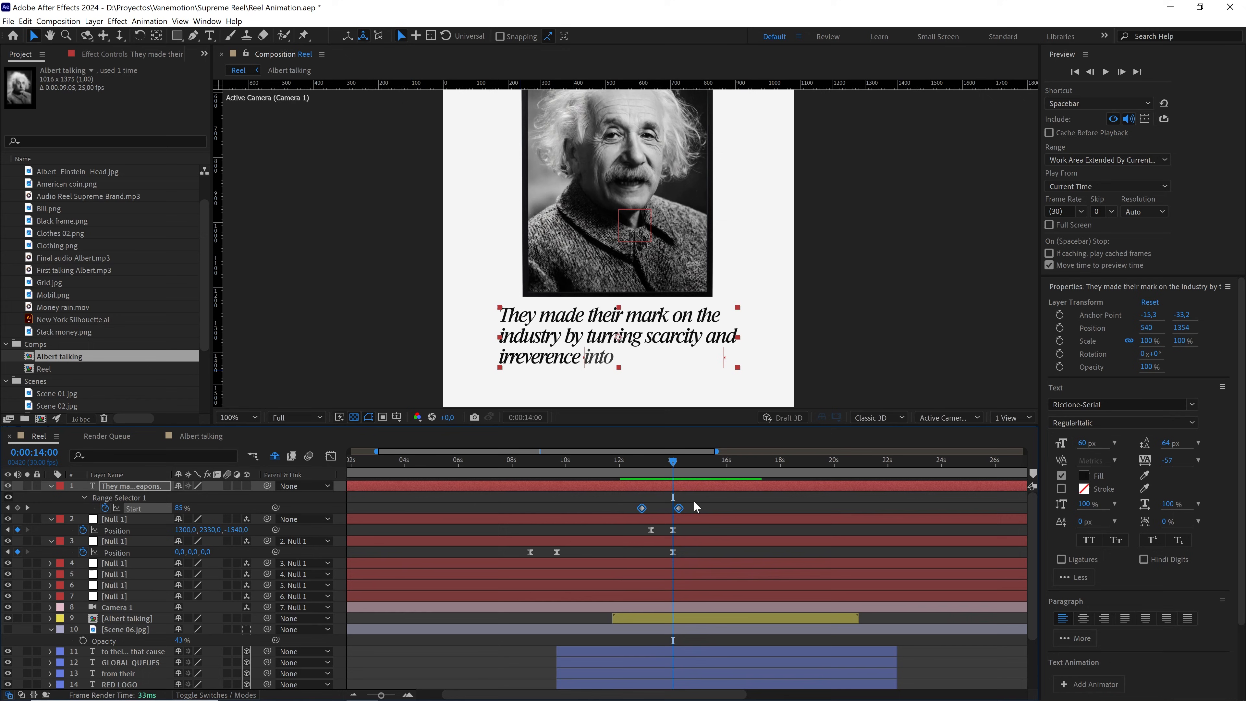
drag(690, 460, 661, 461)
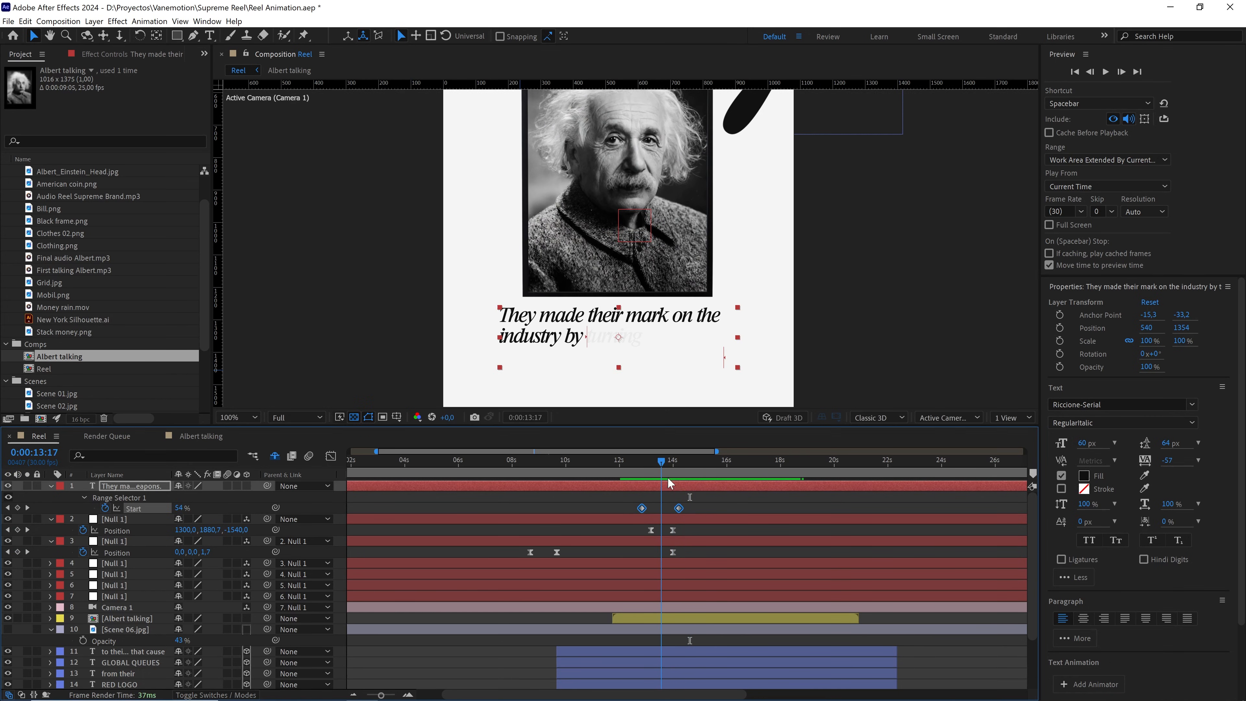
key(space)
key(space)
drag(699, 501, 669, 515)
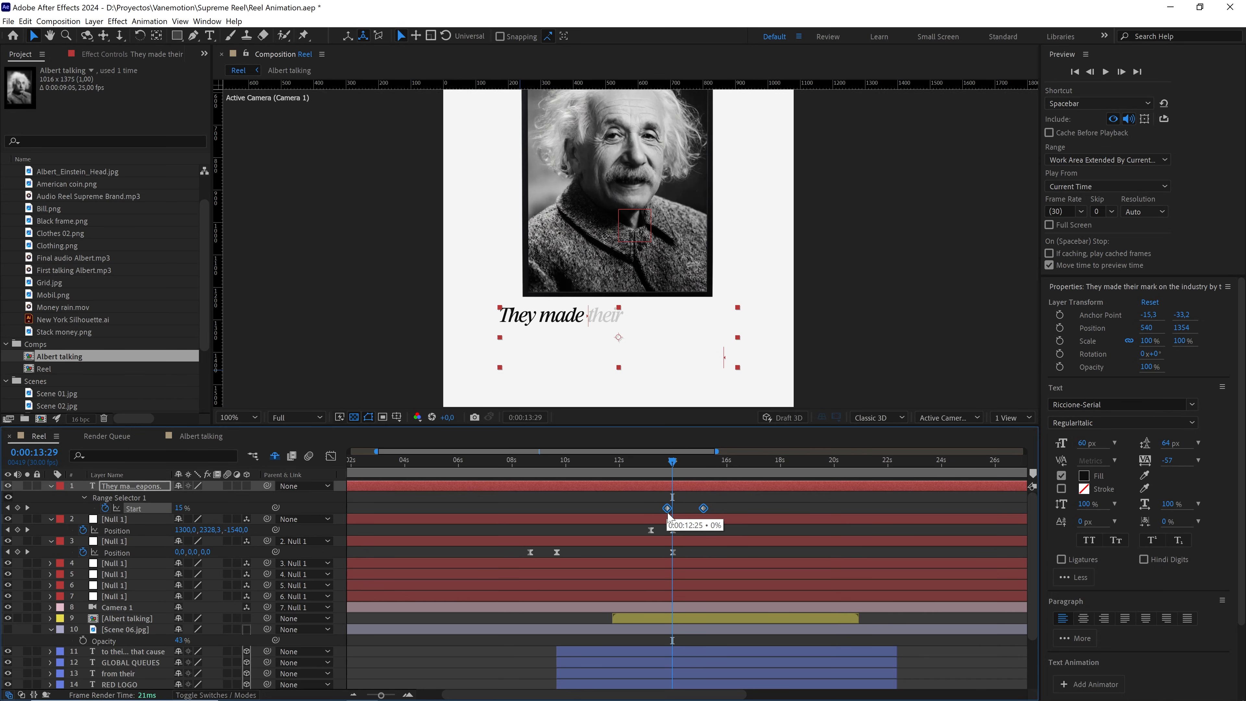
drag(673, 463, 661, 464)
key(space)
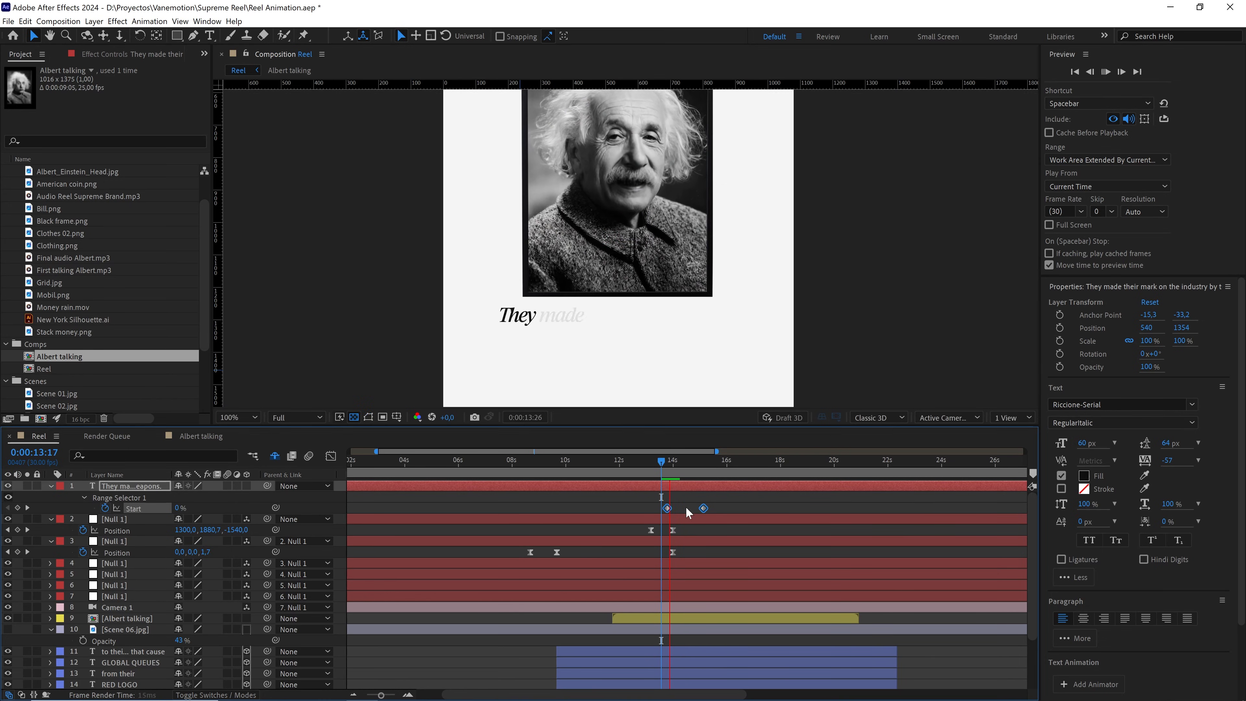
click(725, 505)
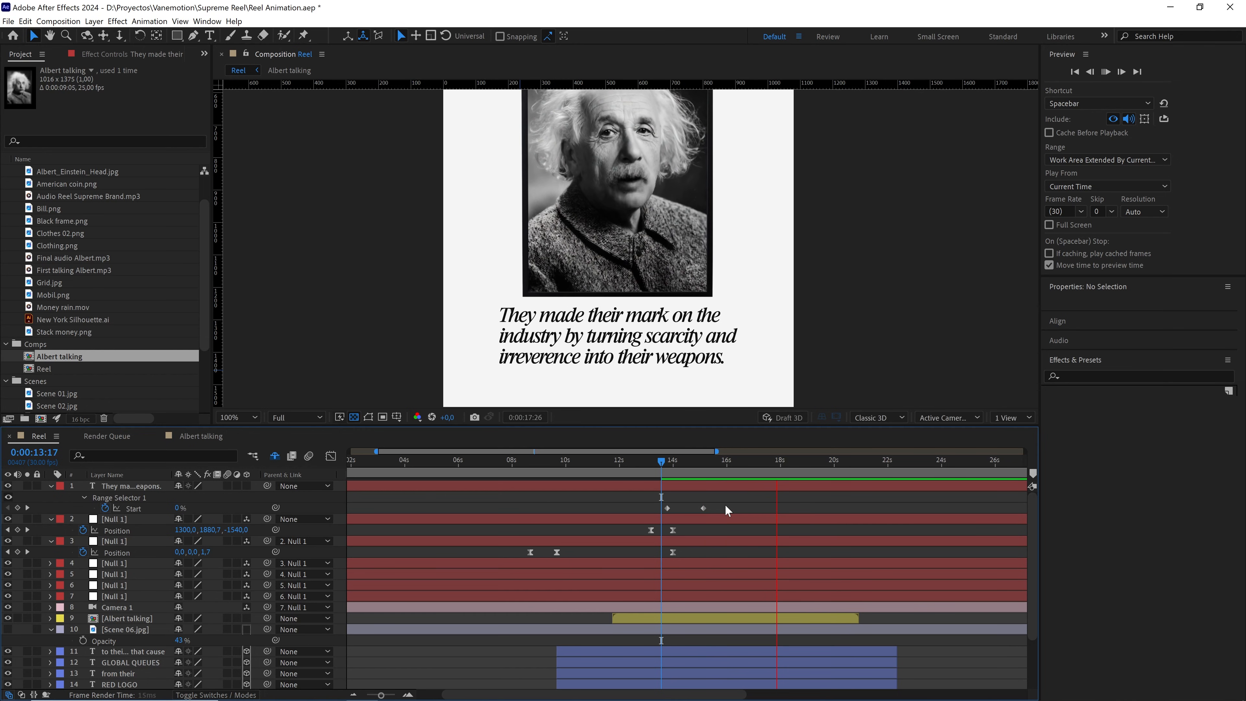
key(space)
Move the caption's ending Start keyframe to just past 18 s to slow the reveal, and preview it
drag(702, 508, 661, 474)
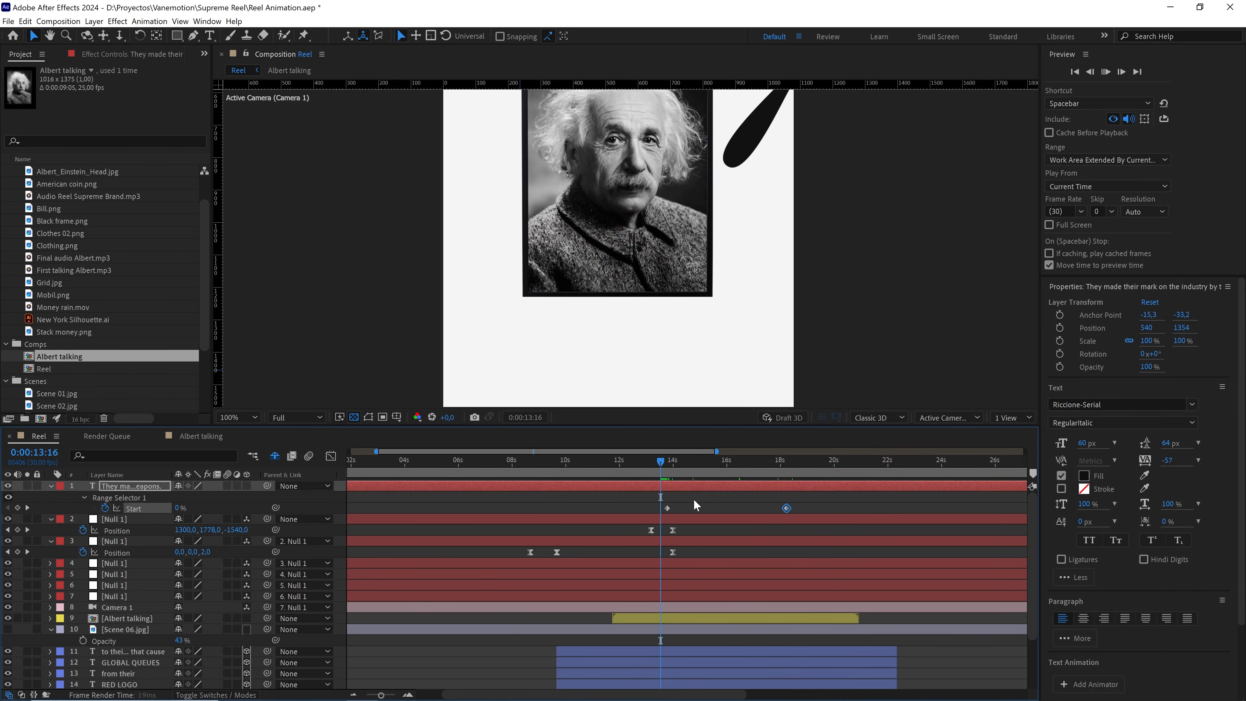
key(space)
click(668, 465)
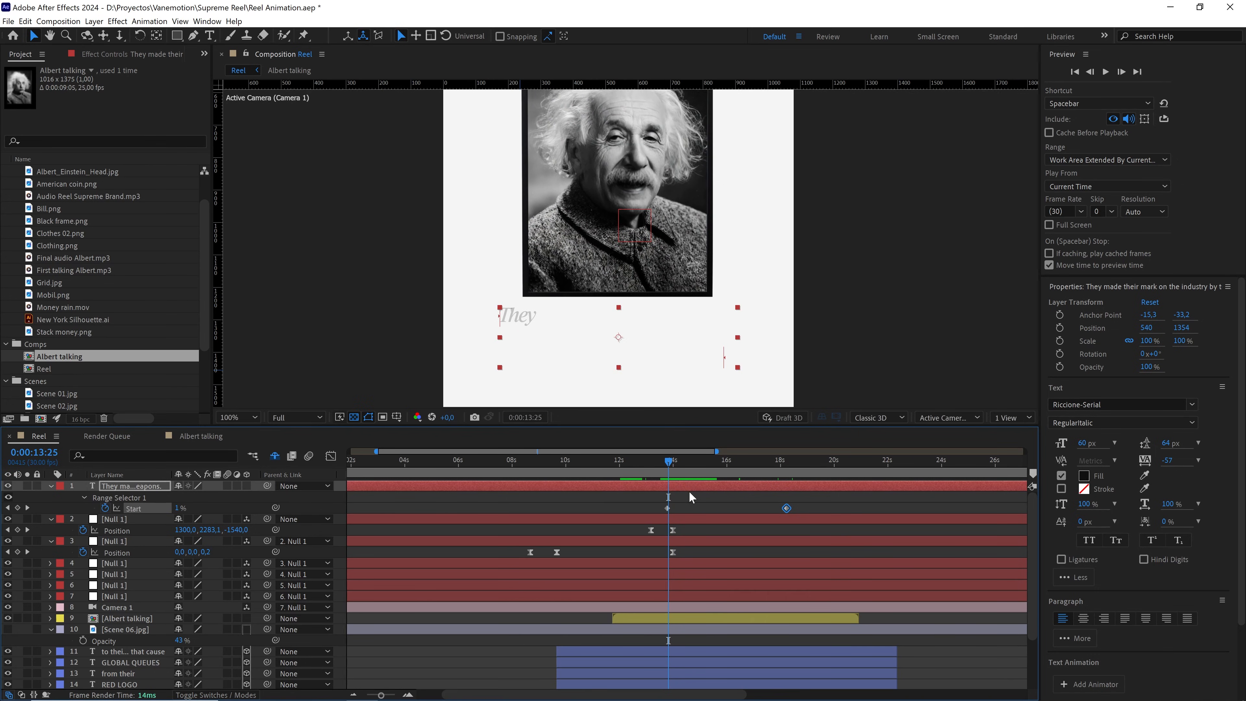
key(space)
key(space)
Nudge the caption's first Start keyframe slightly later and play the reveal against the voice-over
click(667, 508)
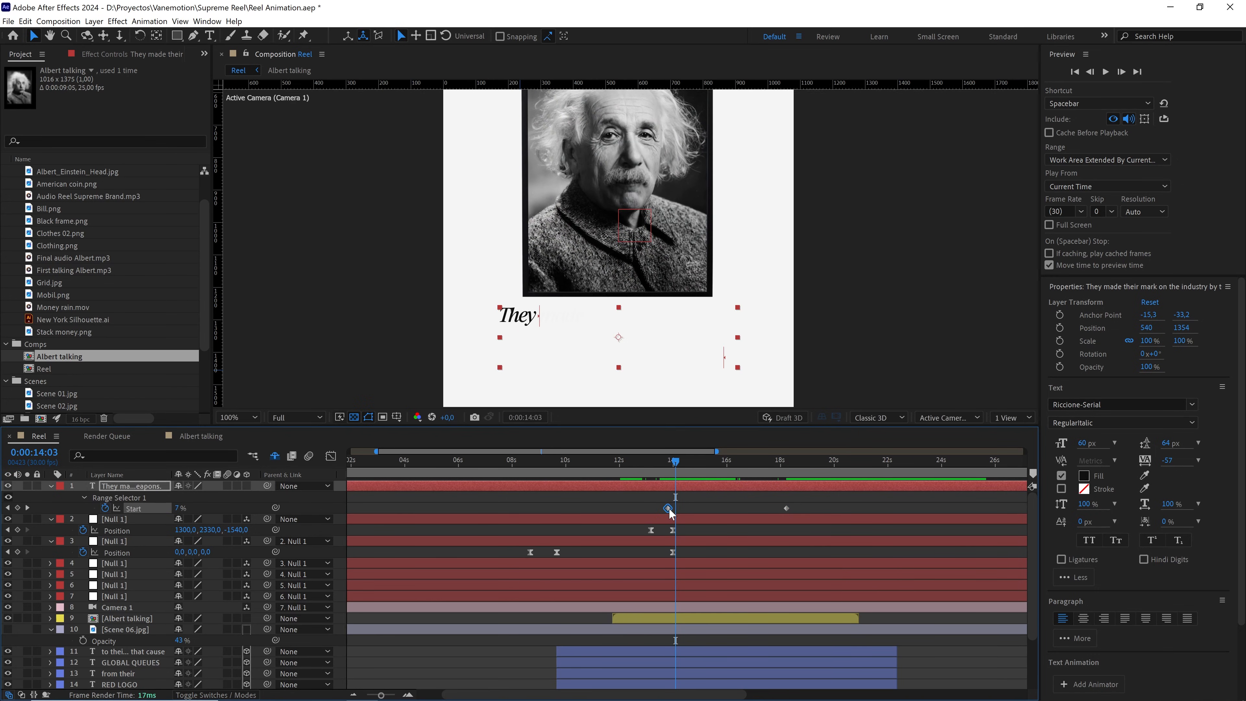
drag(670, 513, 672, 513)
key(space)
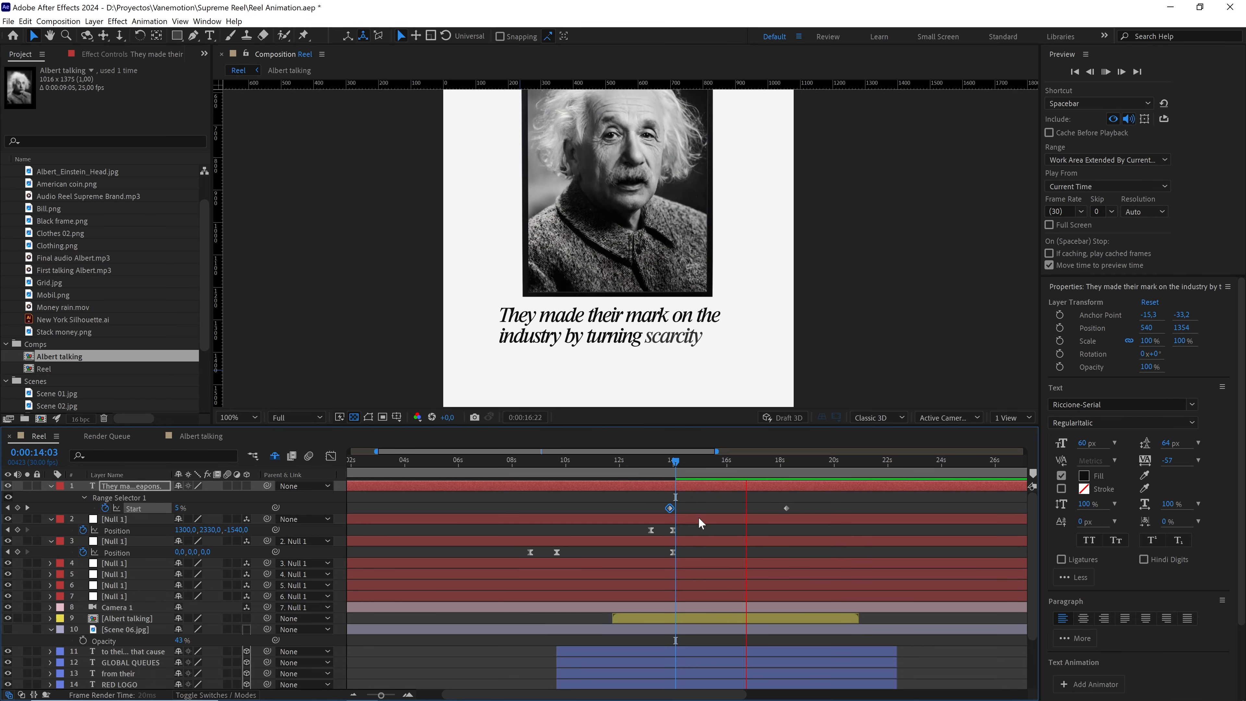
key(space)
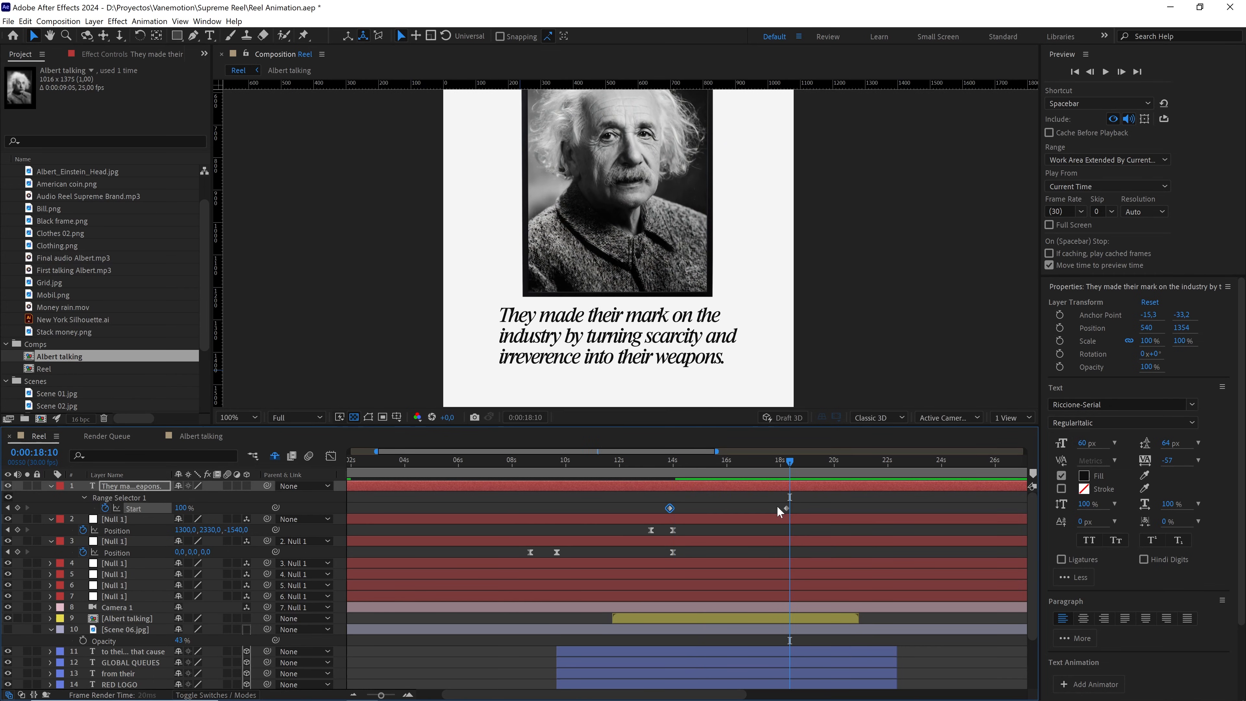
Move the caption's ending Start keyframe slightly earlier, to about 18 s, and preview the timing
drag(786, 508, 779, 508)
click(709, 466)
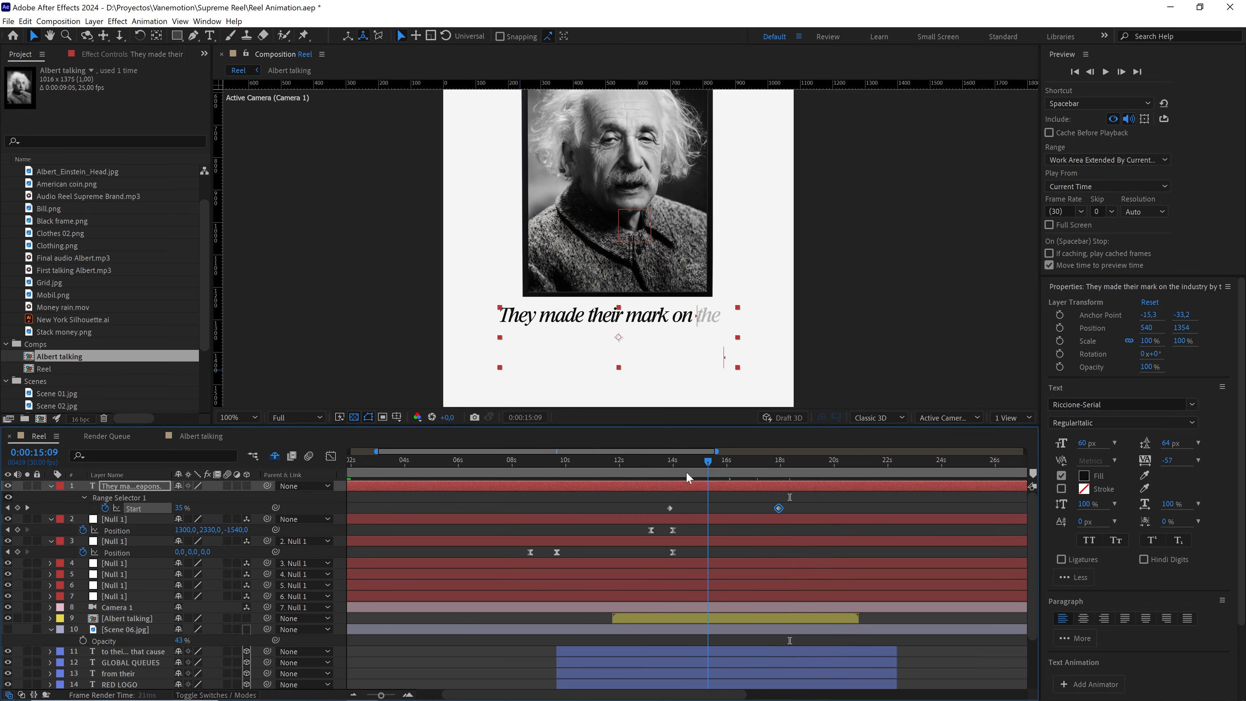
click(674, 472)
key(space)
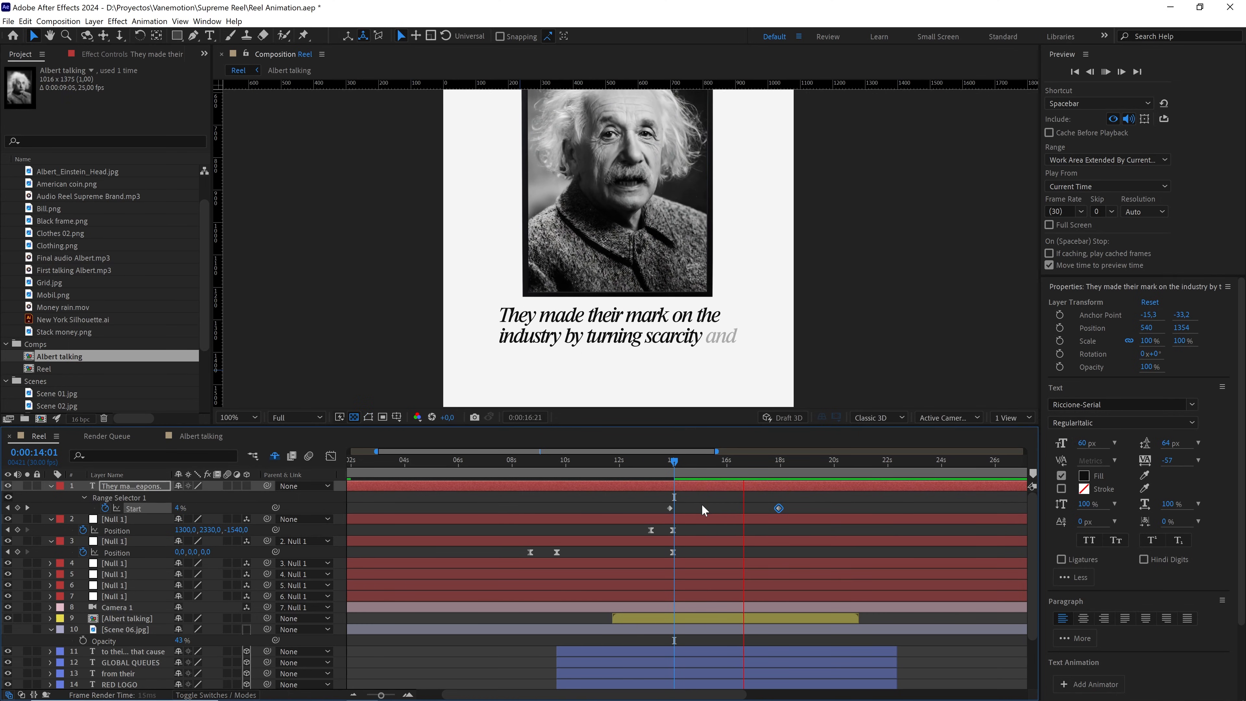
key(space)
Shift both caption Start keyframes together a few frames earlier and play back the word reveal
drag(794, 504, 667, 514)
drag(670, 509, 667, 513)
click(657, 460)
key(space)
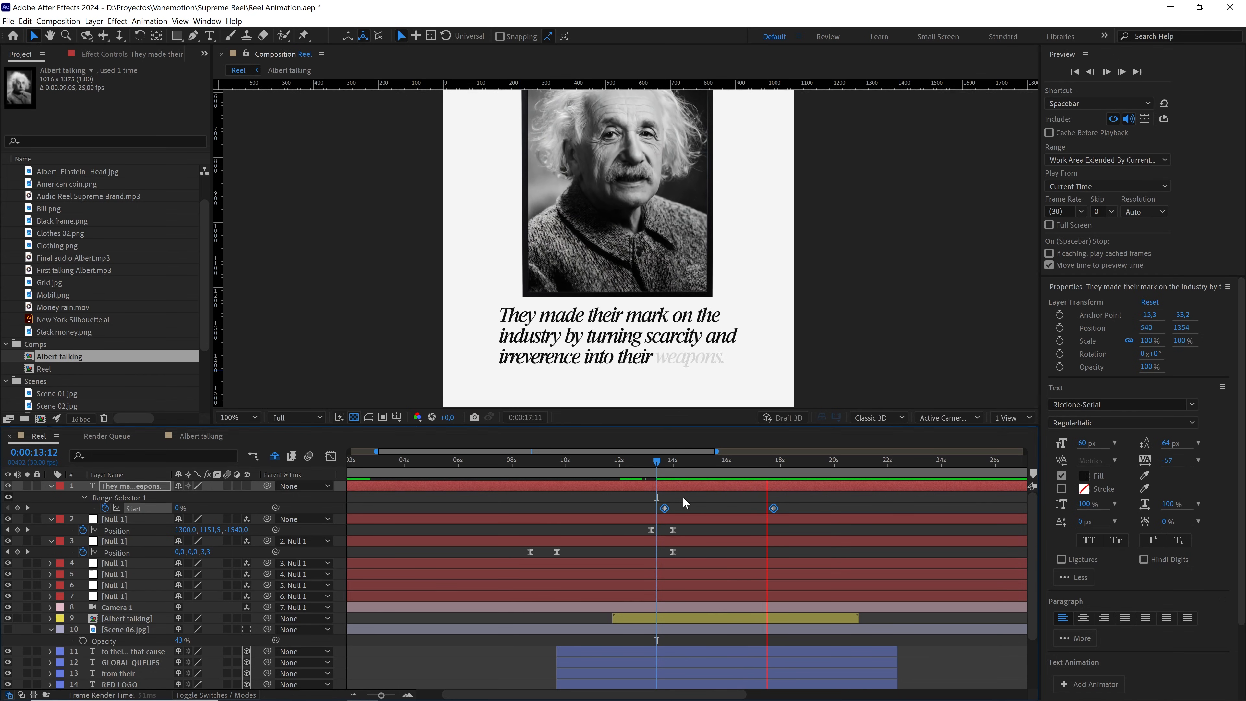
key(space)
Return only the caption's ending Start keyframe to about 18 s and check the reveal in playback
click(772, 498)
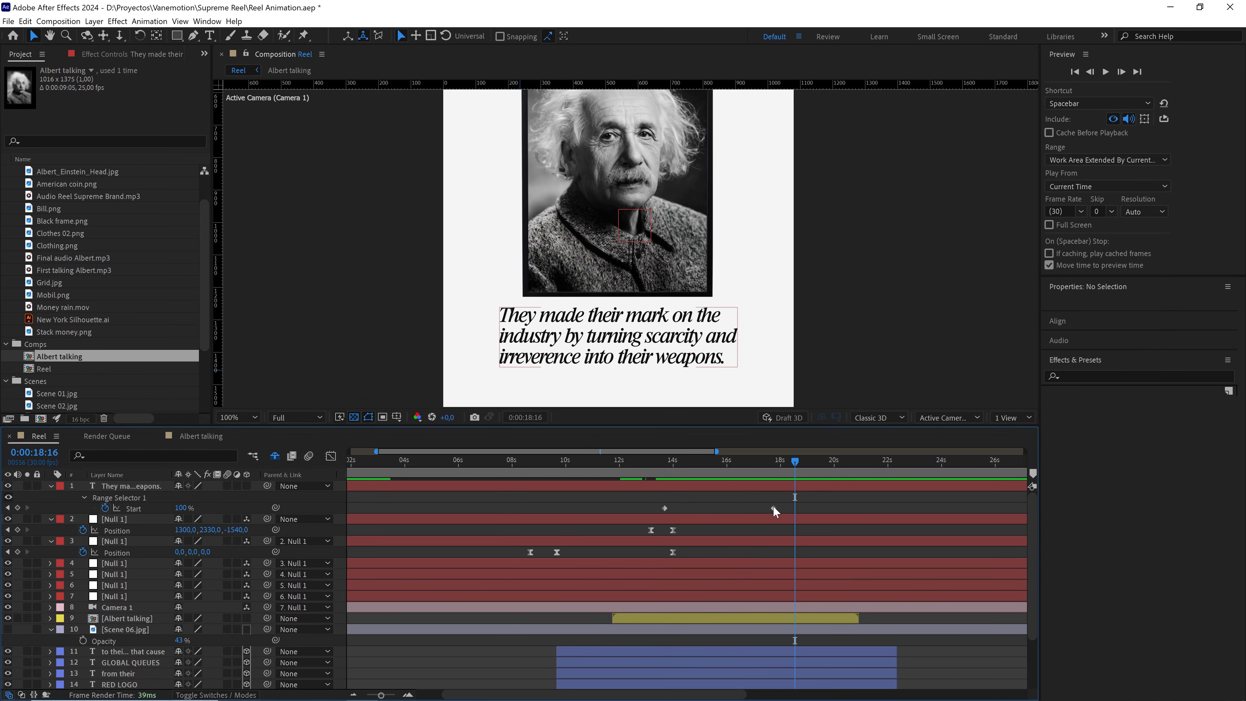
drag(774, 508, 670, 474)
key(space)
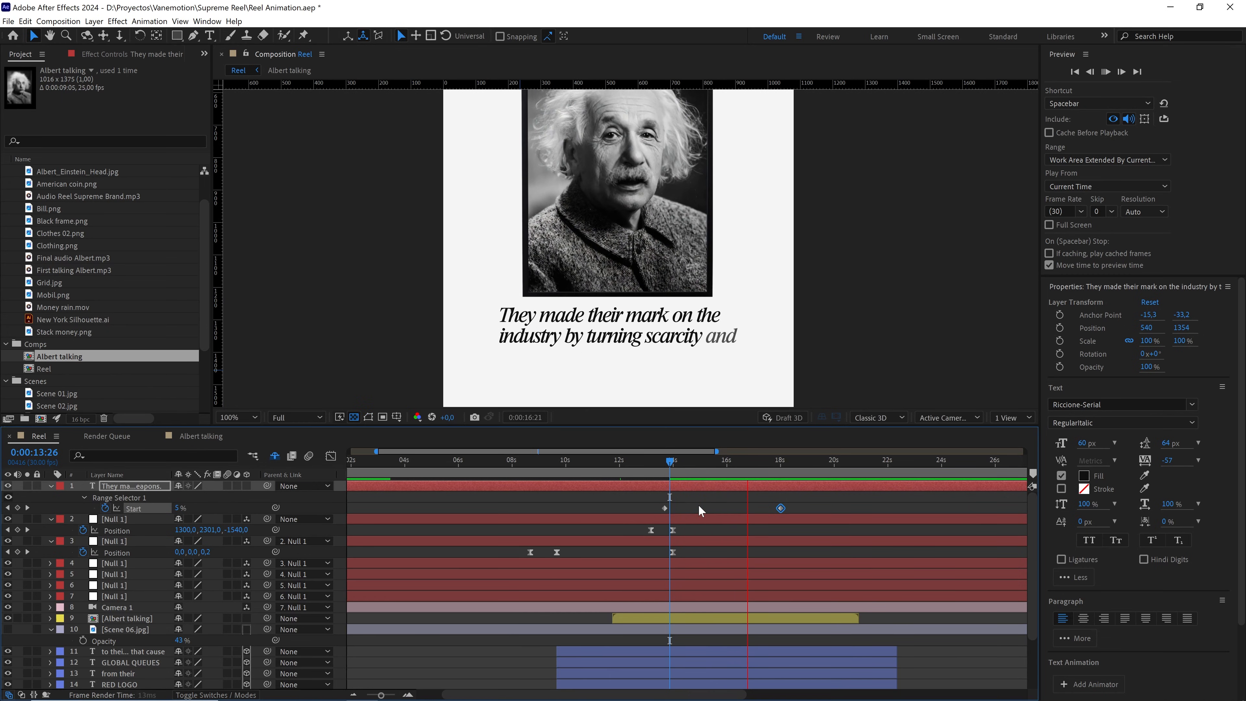
key(space)
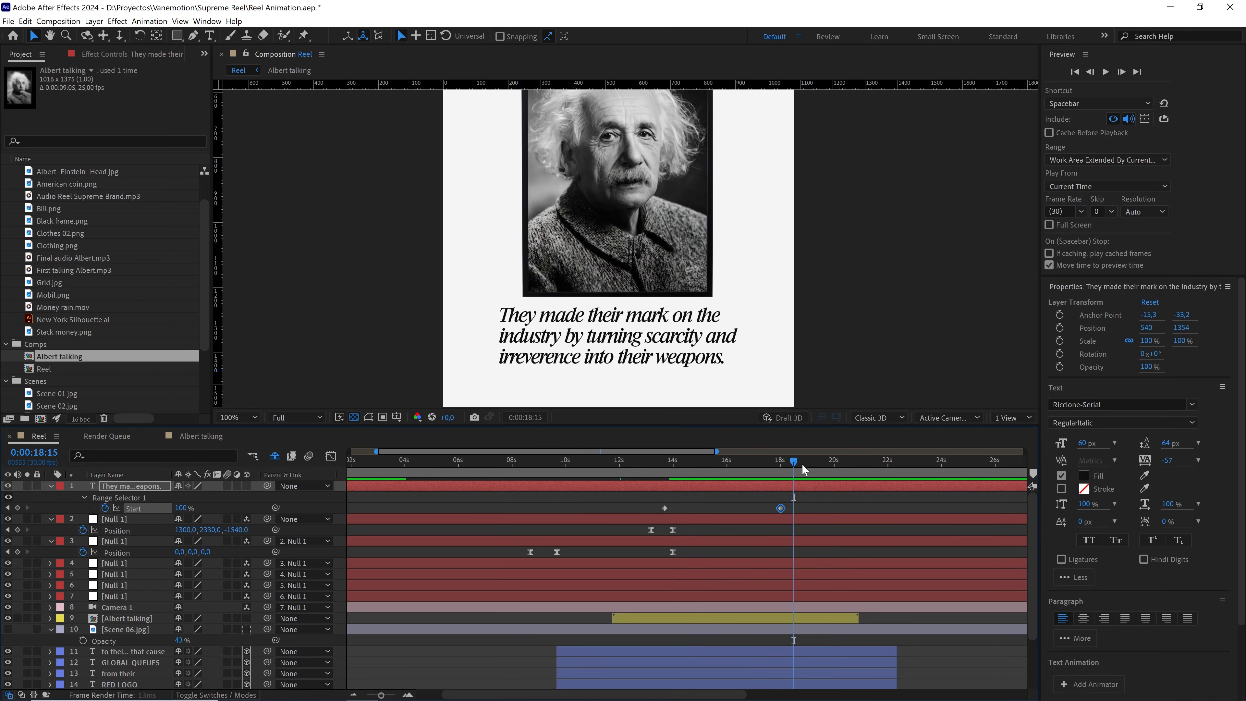
Collapse the caption layer, place it between Camera 1 and Albert talking, and give it a yellow label
drag(803, 464, 729, 467)
click(51, 487)
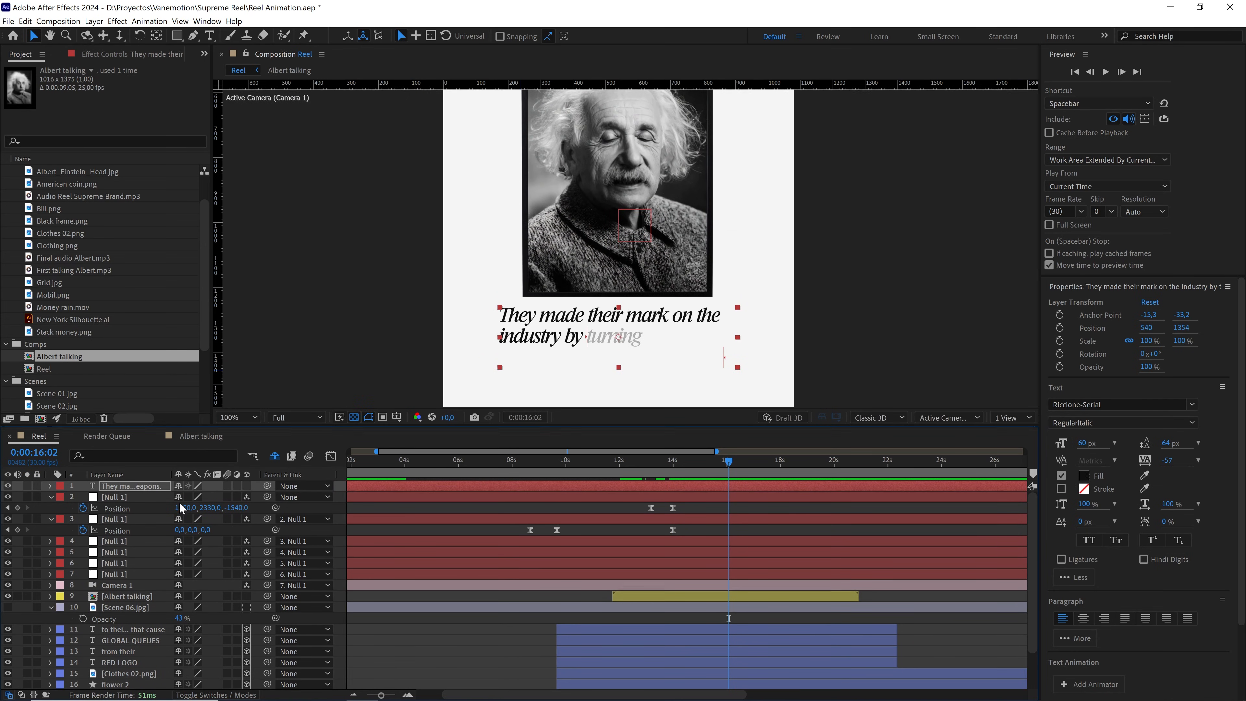
drag(132, 491, 145, 593)
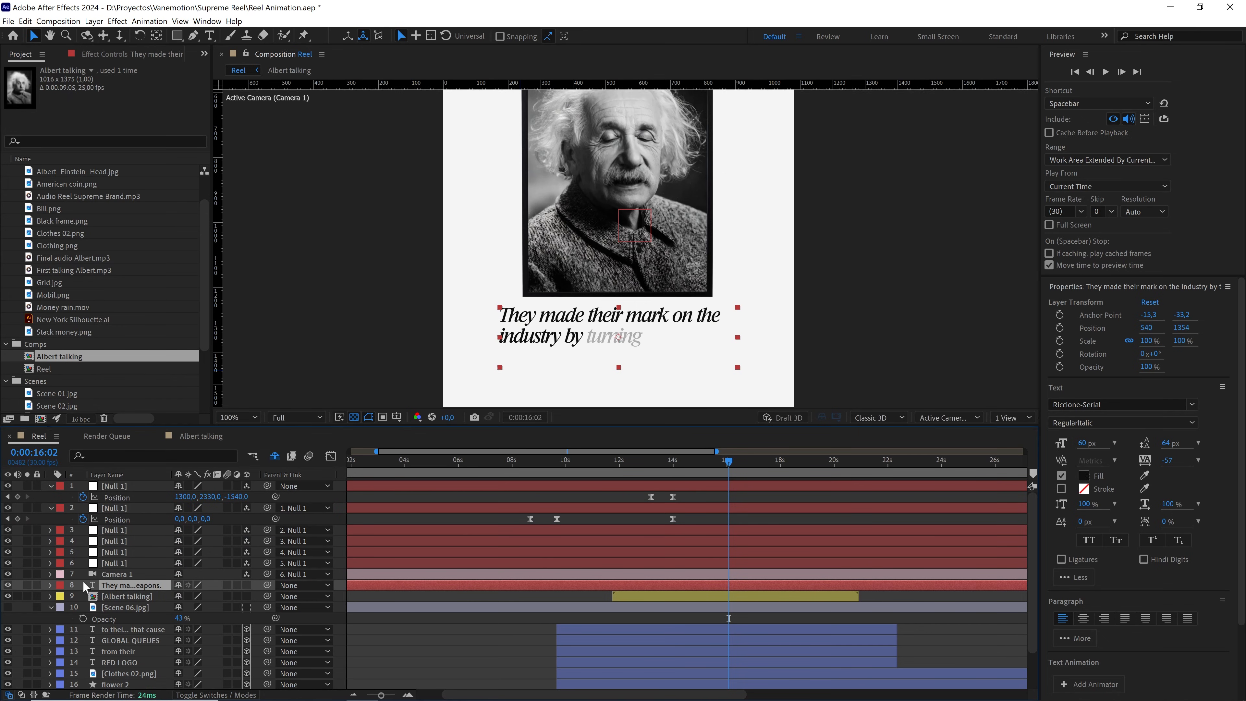
click(59, 585)
click(98, 420)
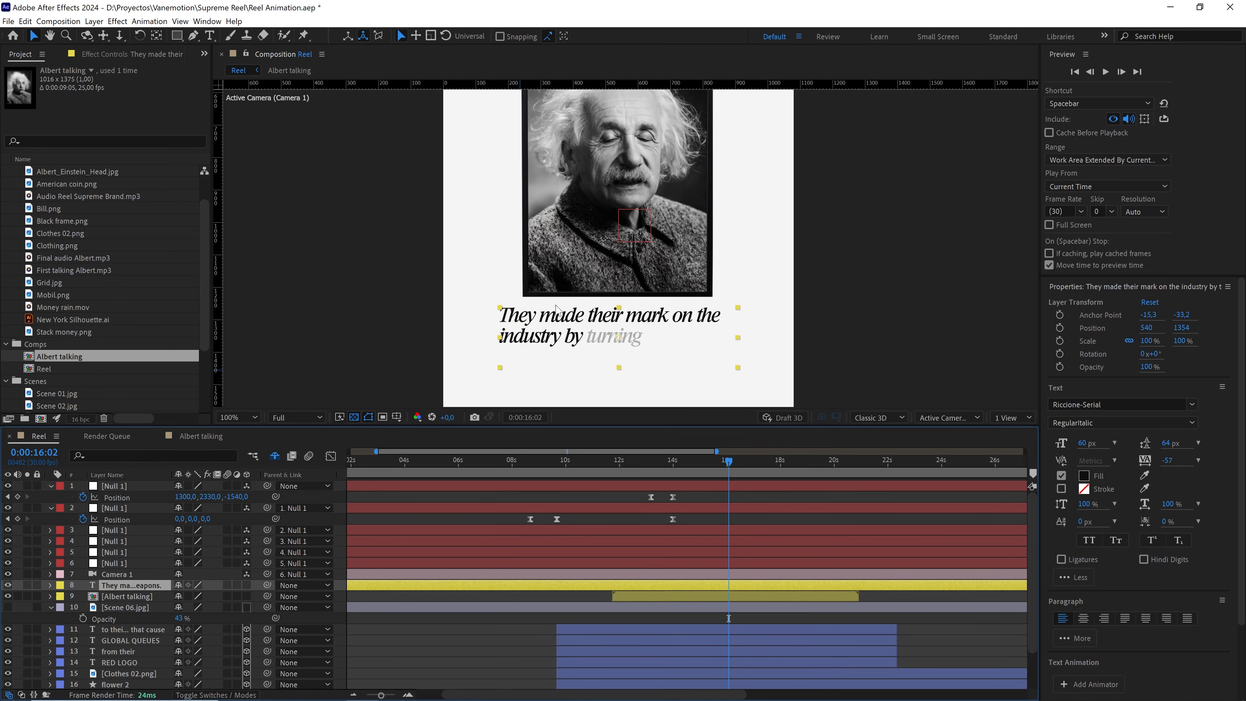
Duplicate the flower shape layer, turn off 3D on the copy and label it yellow
drag(382, 696, 365, 696)
scroll(607, 337, down, 3)
scroll(615, 314, down, 2)
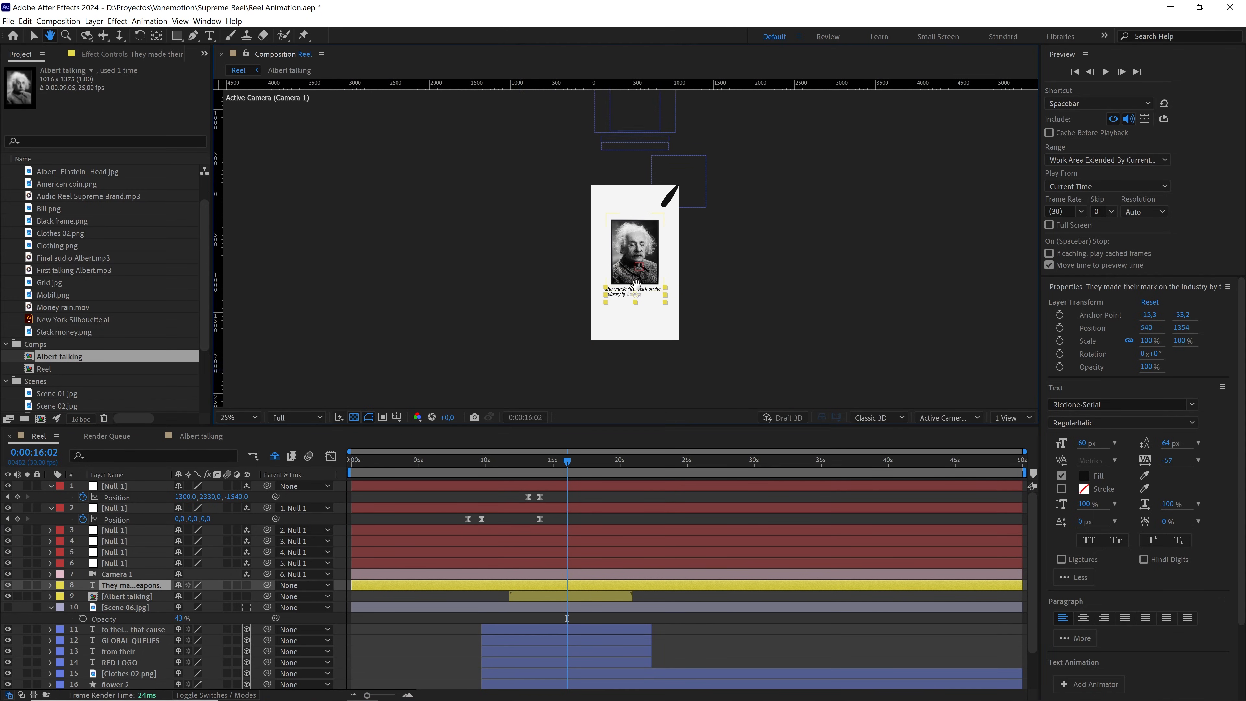
click(634, 166)
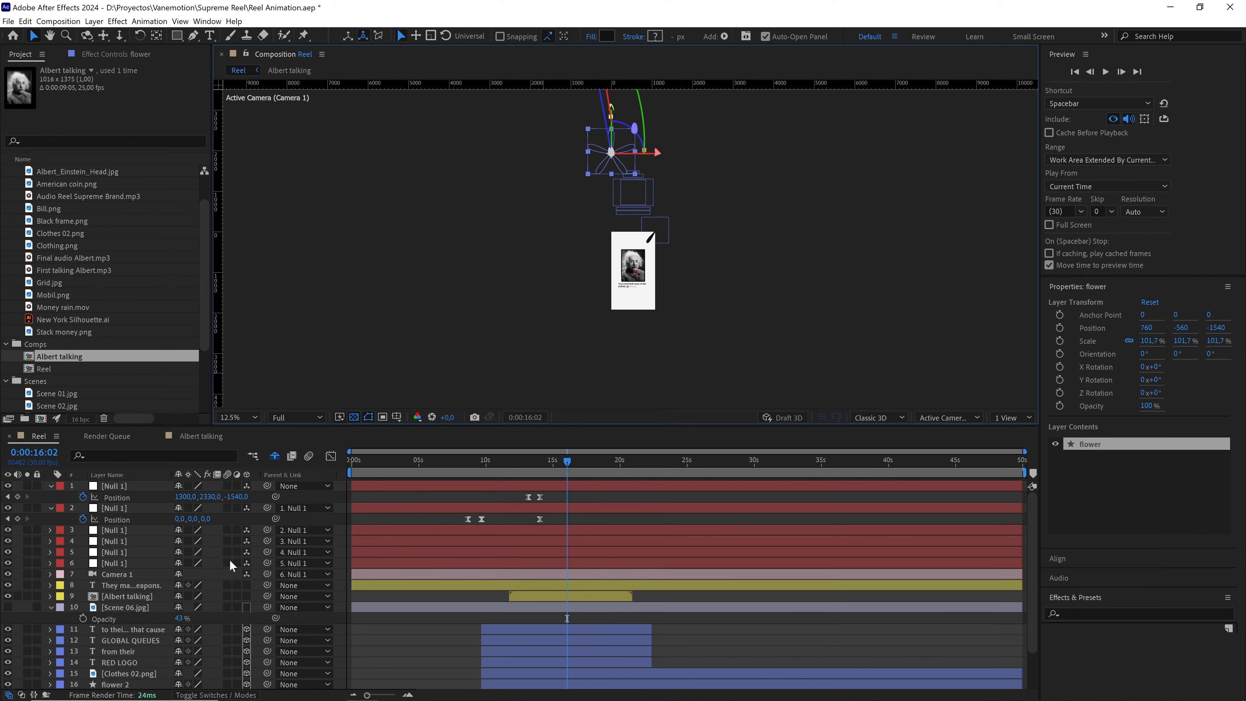
scroll(230, 559, down, 2)
key(ctrl+d)
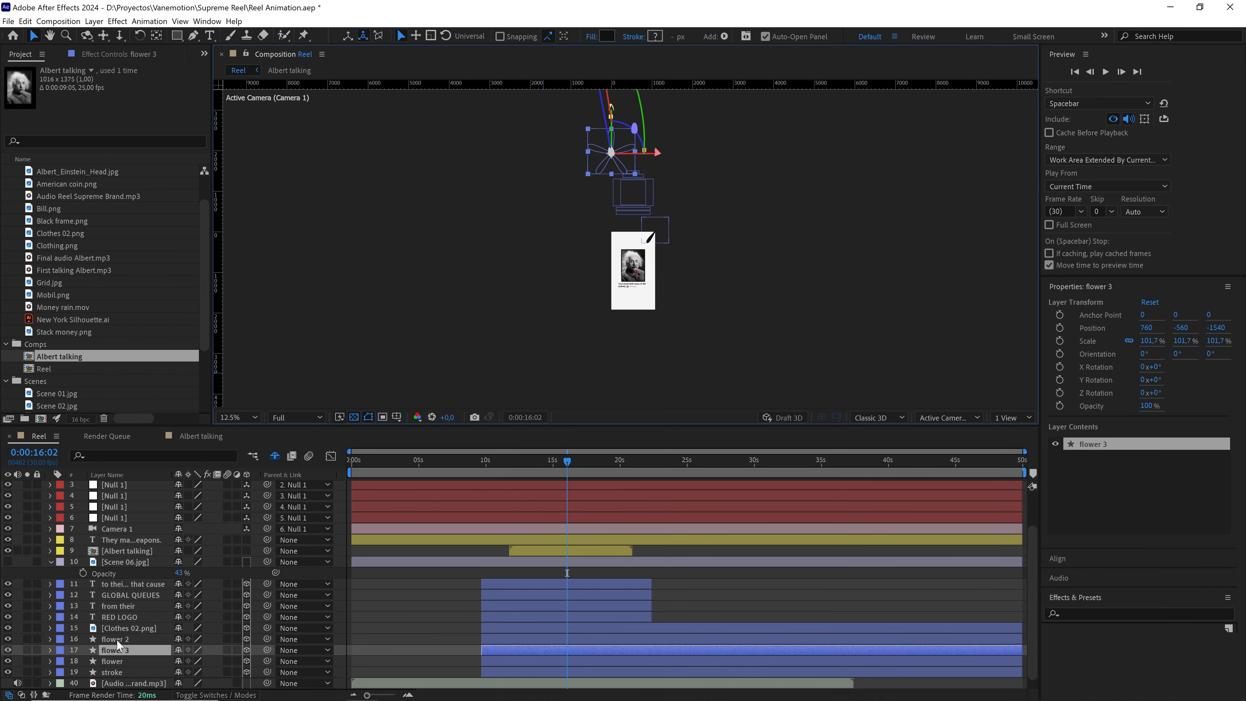
click(246, 650)
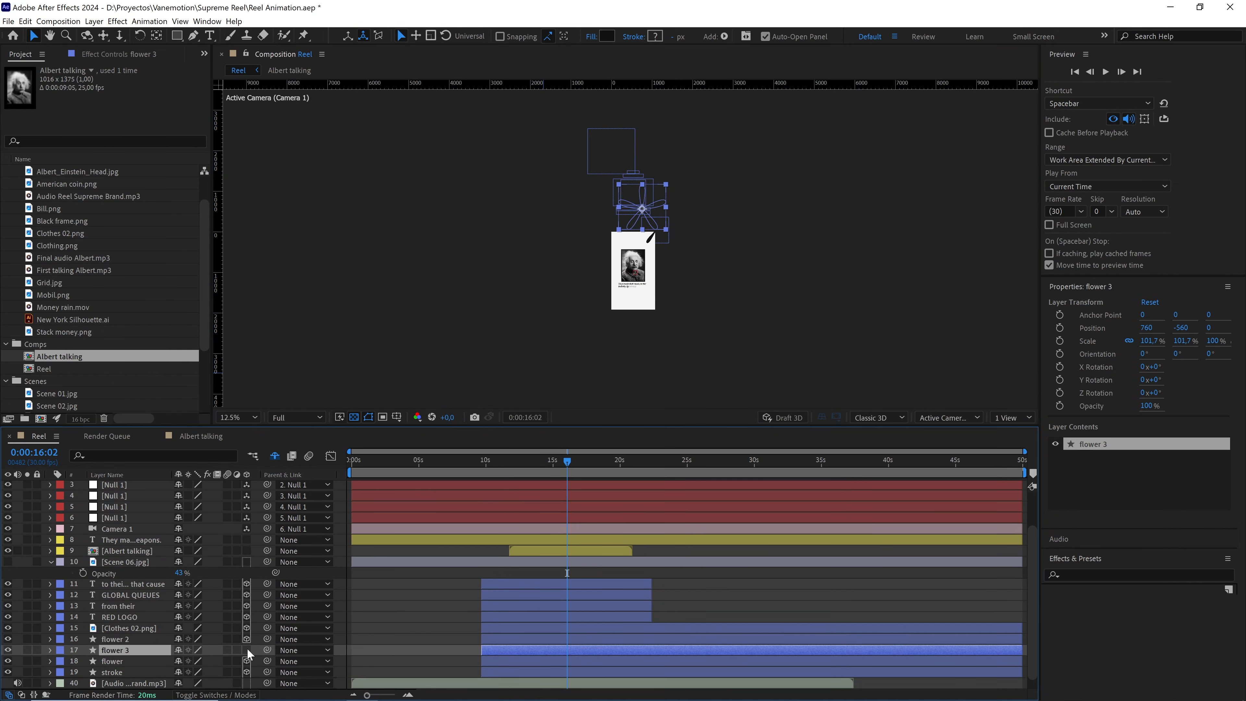
click(60, 650)
click(81, 480)
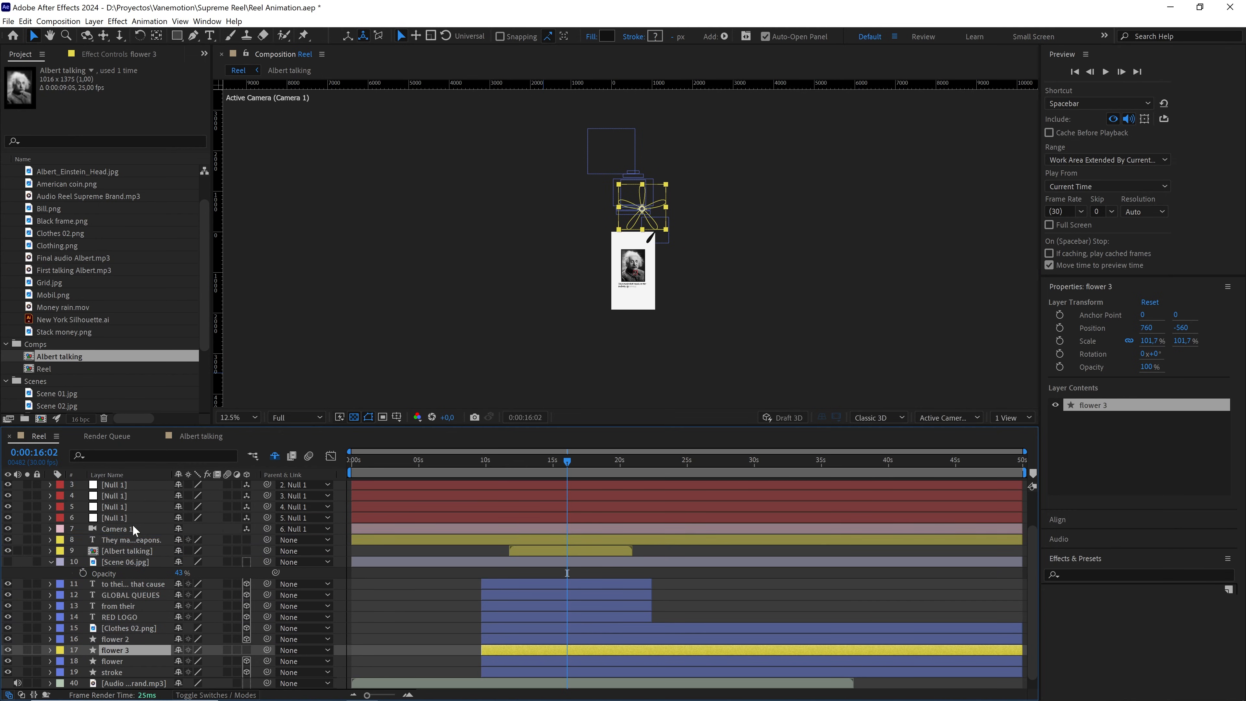
Move flower 3 directly below Camera 1 in the layer order and snap its centre to the frame's lower-left corner at 0, 1920
drag(133, 525, 134, 532)
scroll(632, 278, up, 1)
drag(661, 179, 584, 302)
scroll(672, 265, up, 2)
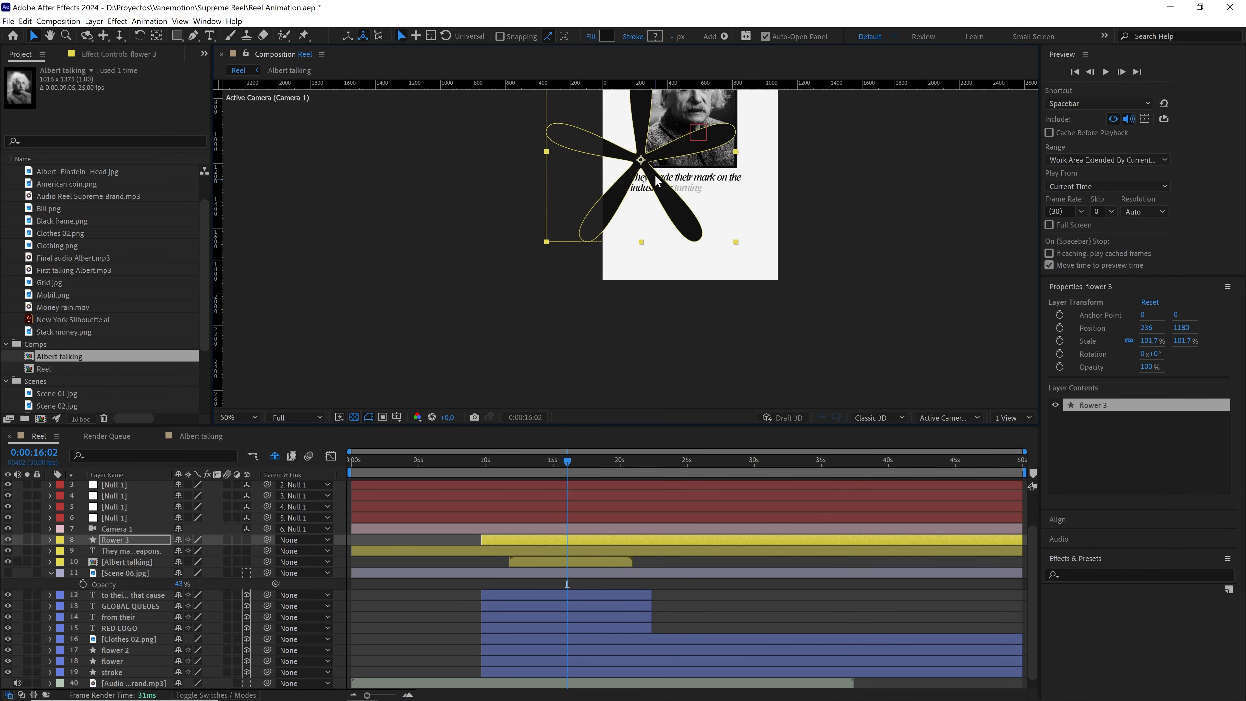
drag(643, 183, 600, 289)
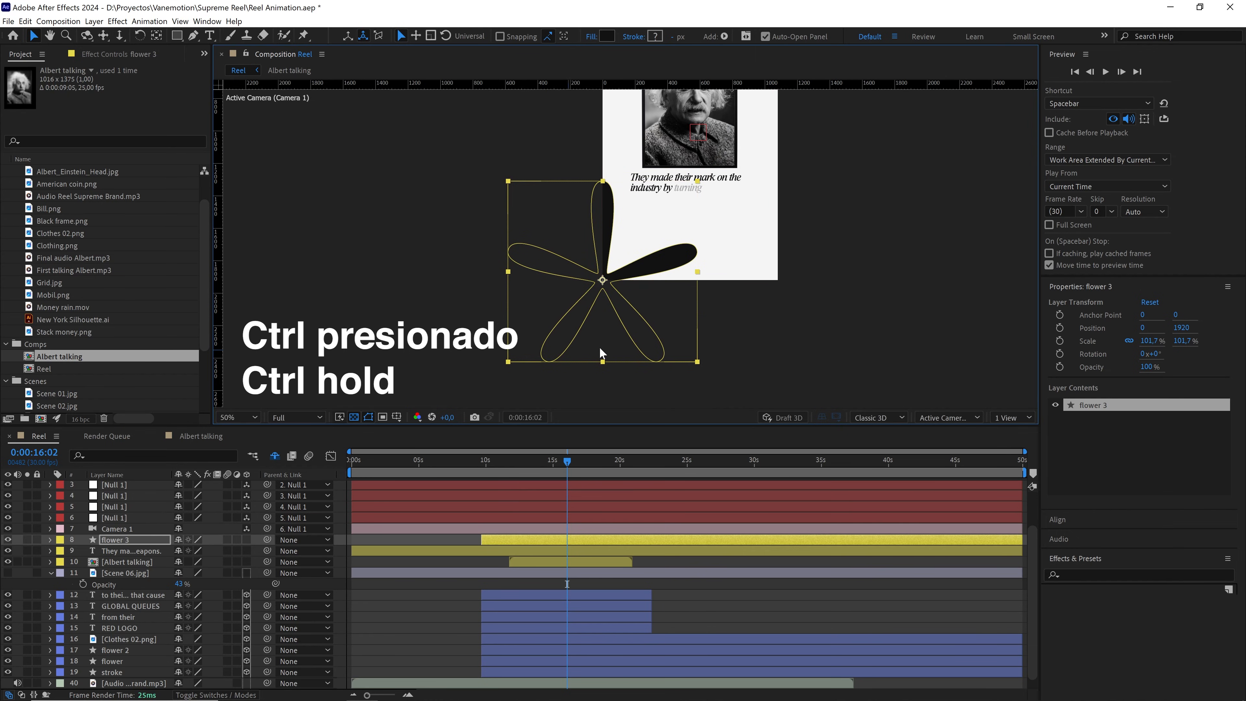
scroll(614, 285, down, 2)
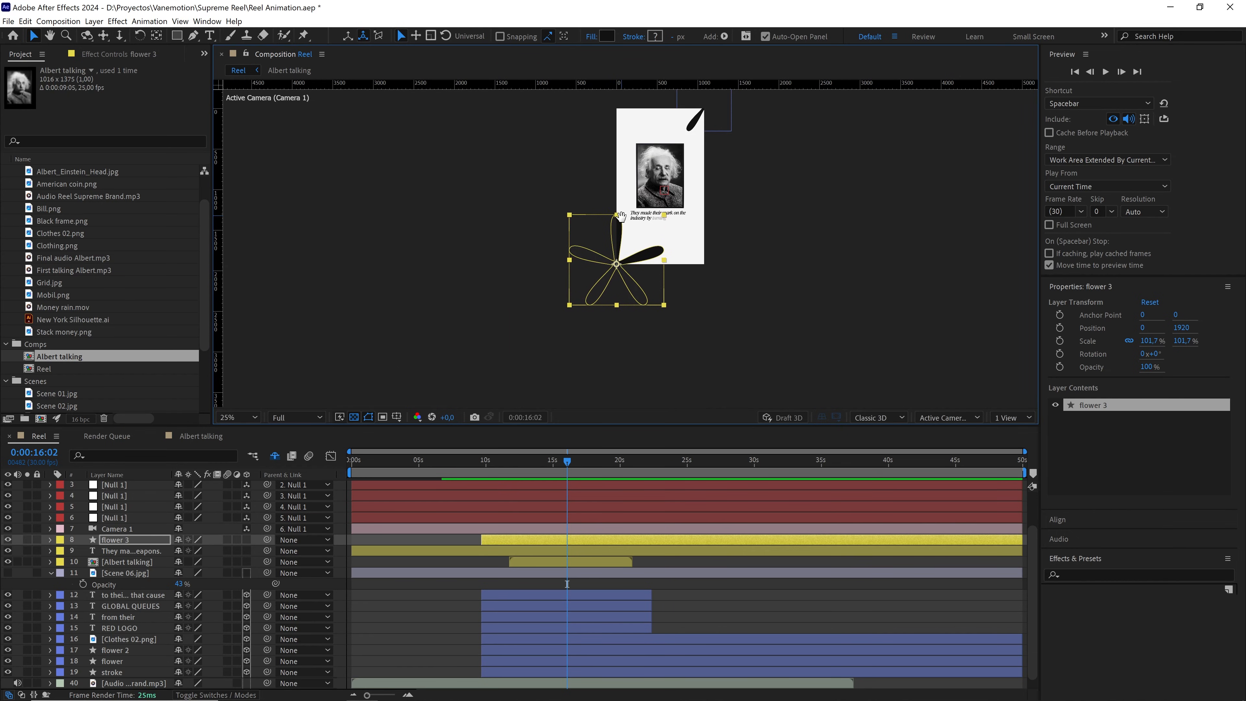
Go to 0:00:15:14 and show the Scene 06.jpg reference layer to compare it with the flower and caption placement
drag(570, 468, 559, 464)
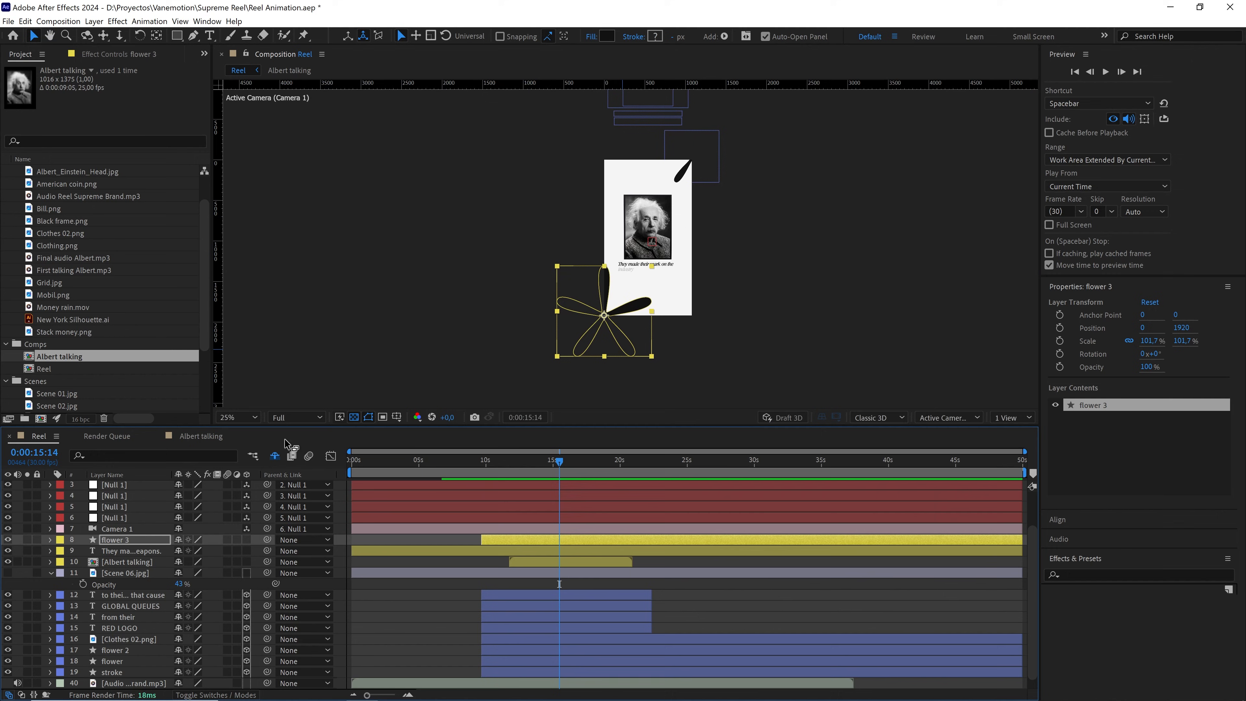
click(125, 570)
click(8, 573)
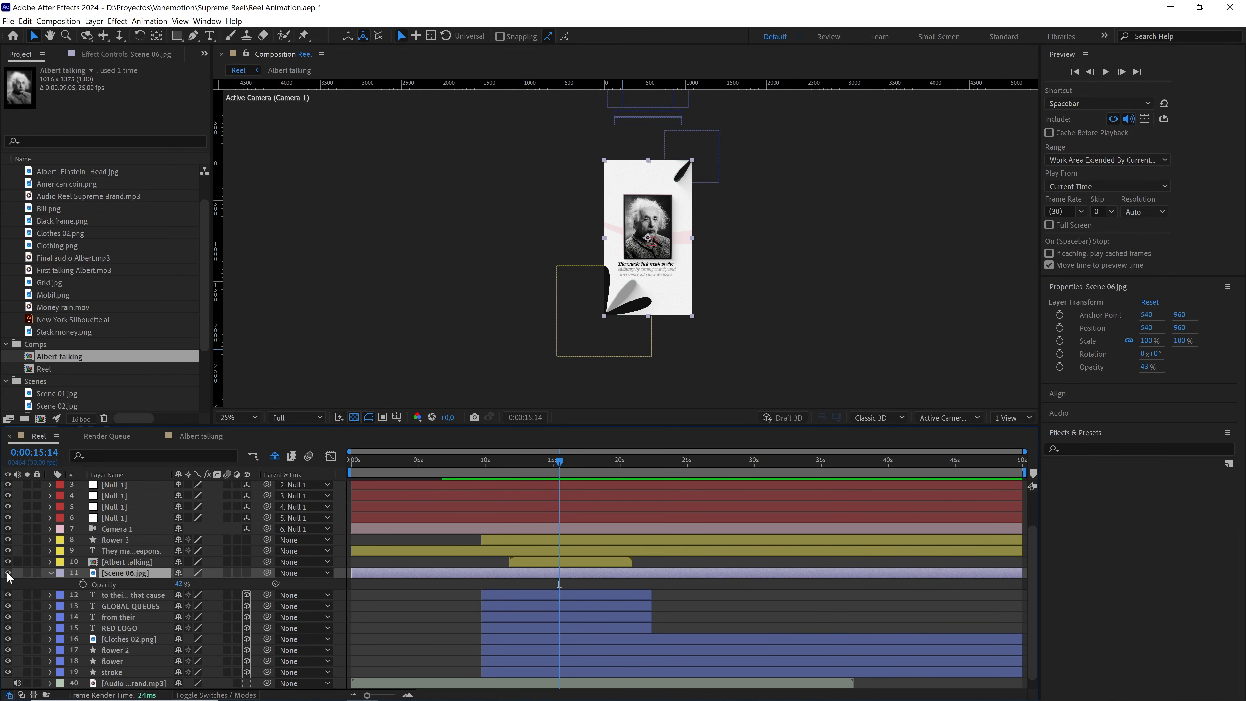
key(period)
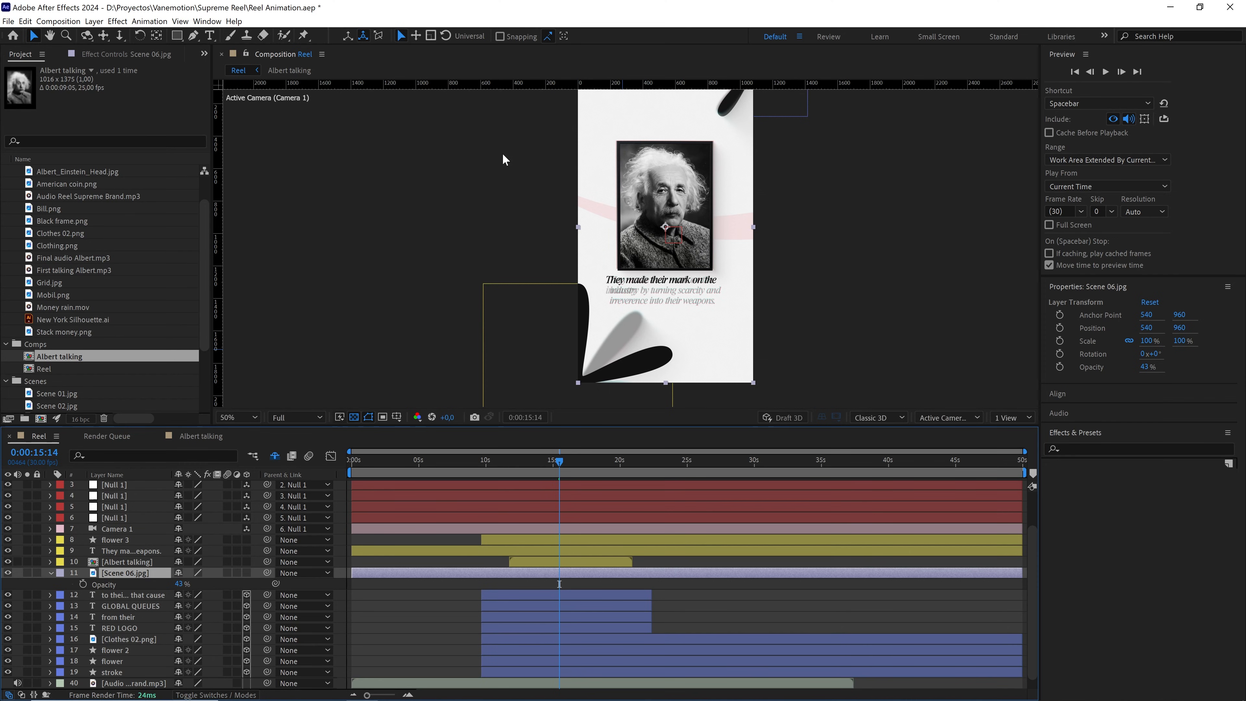
click(429, 539)
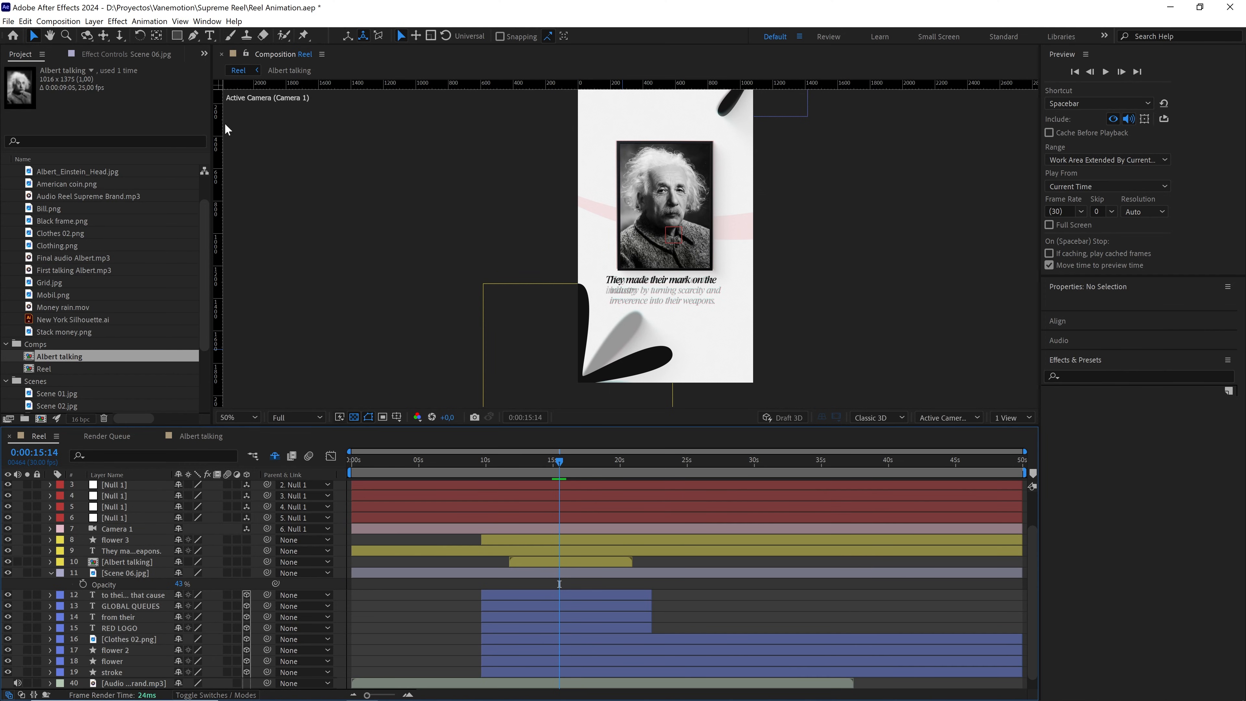
Draw a two-point curved Pen path on a new shape layer, sweeping from outside the frame's left edge across the portrait and past the right edge
click(195, 34)
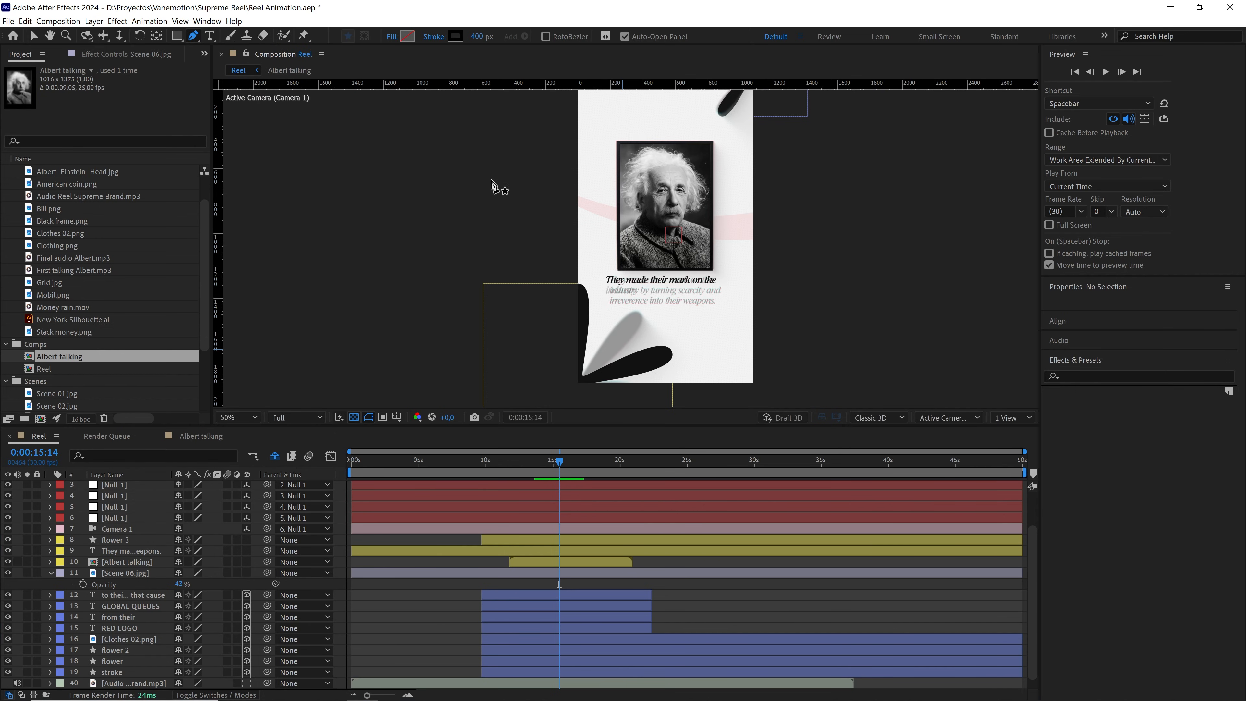
key(comma)
click(507, 141)
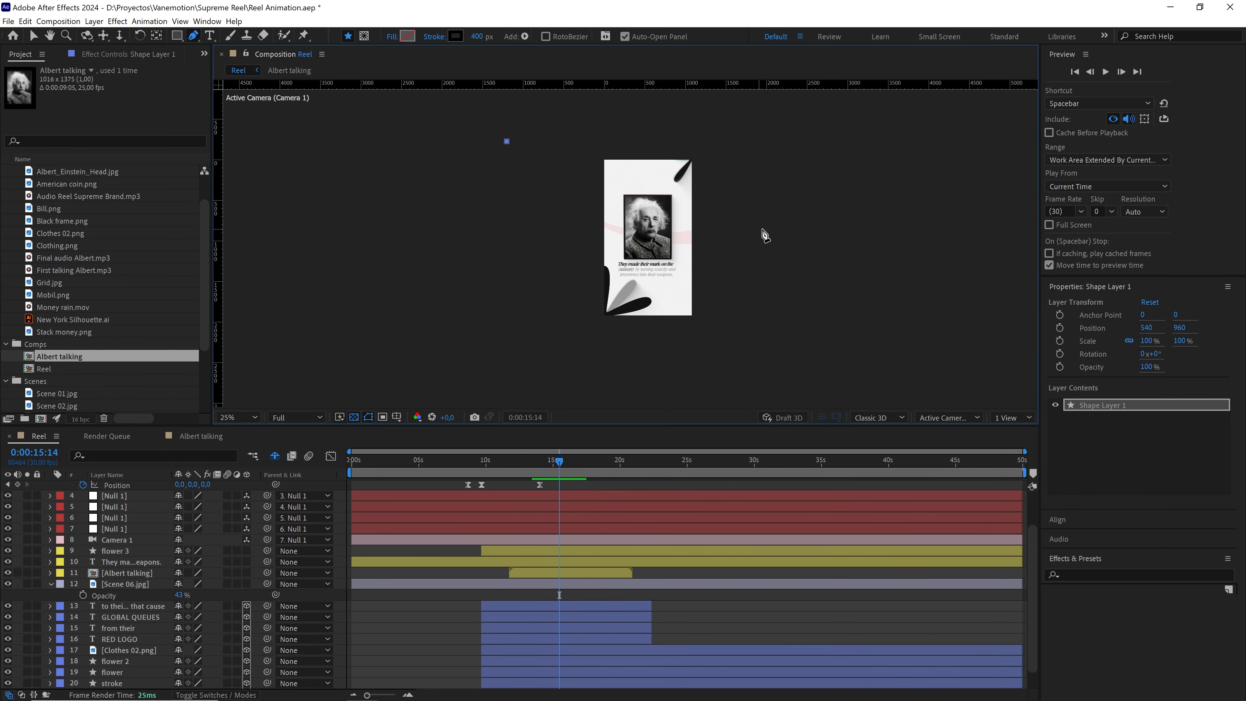
click(810, 227)
drag(880, 218, 961, 197)
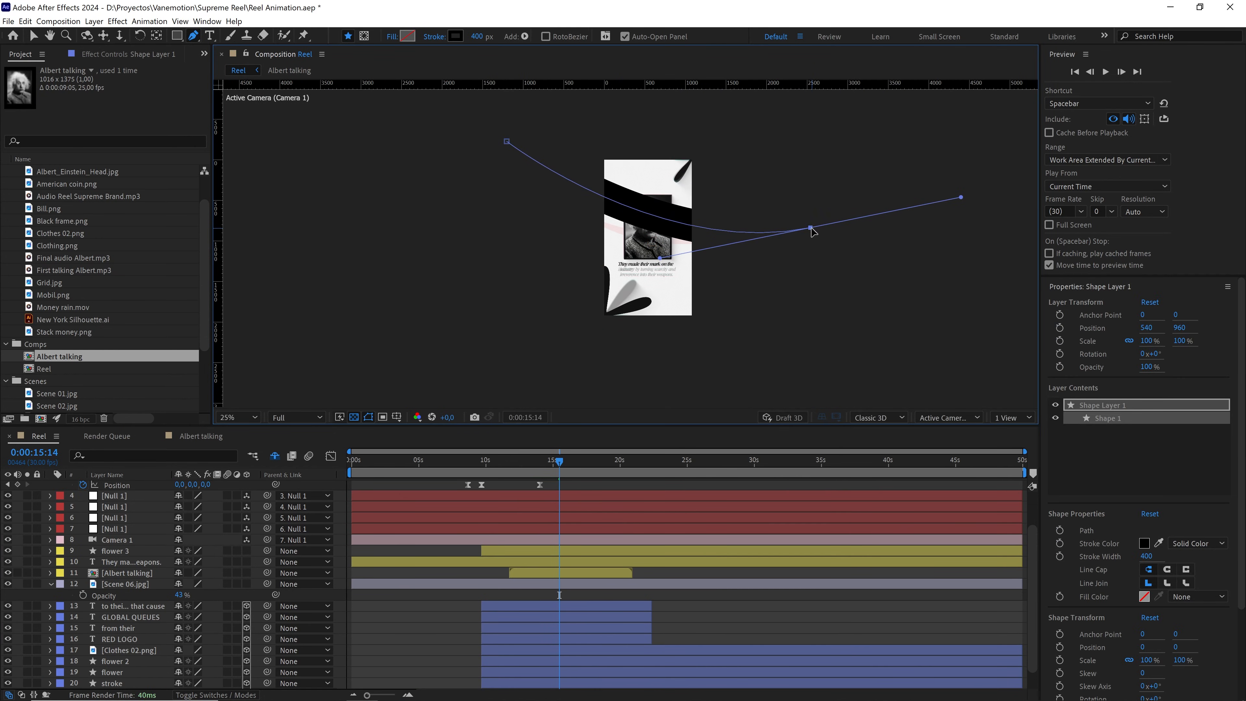
drag(811, 228, 818, 240)
drag(507, 142, 506, 164)
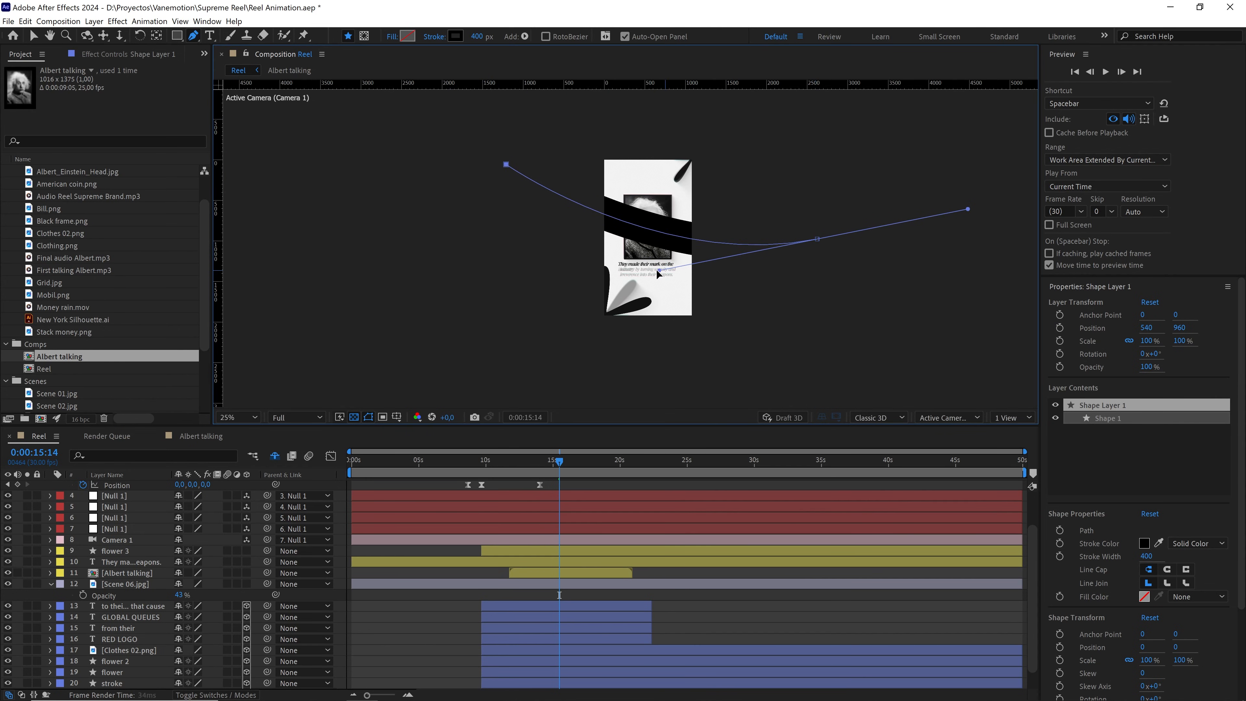
scroll(660, 277, up, 2)
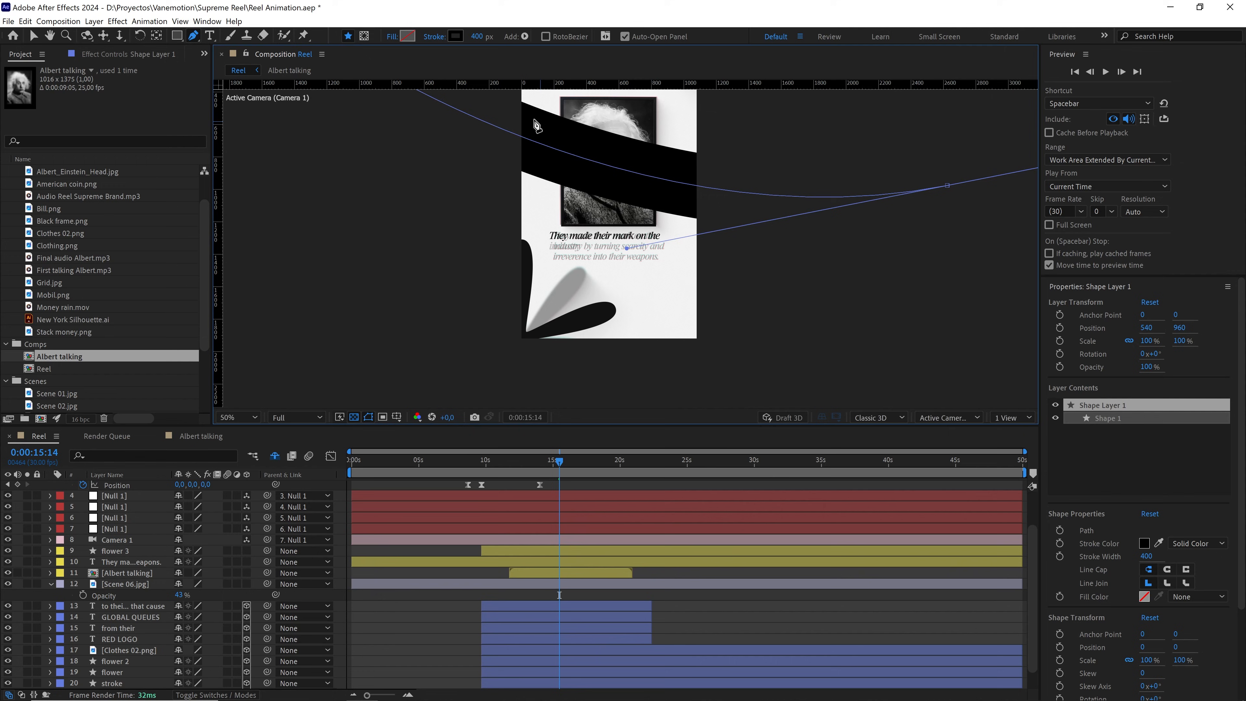
Set the new curve's stroke width to 300 px and rename its shape layer to stroke
click(480, 35)
text(300)
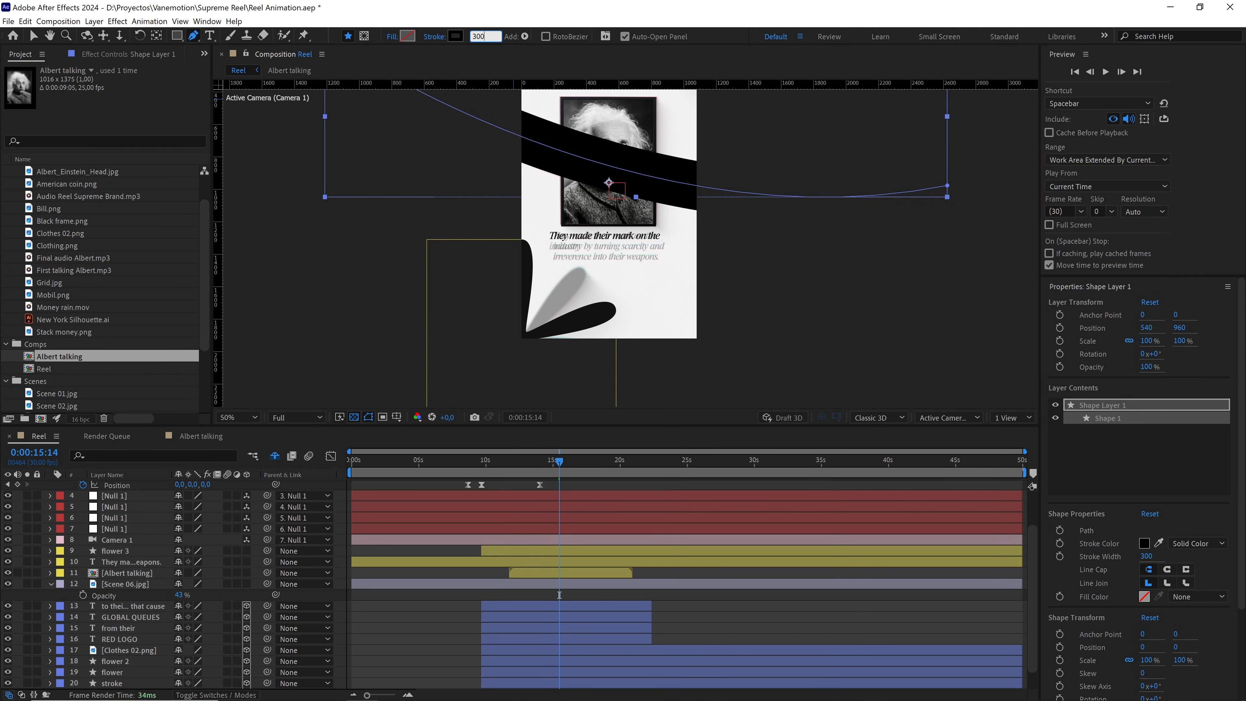
scroll(140, 538, up, 2)
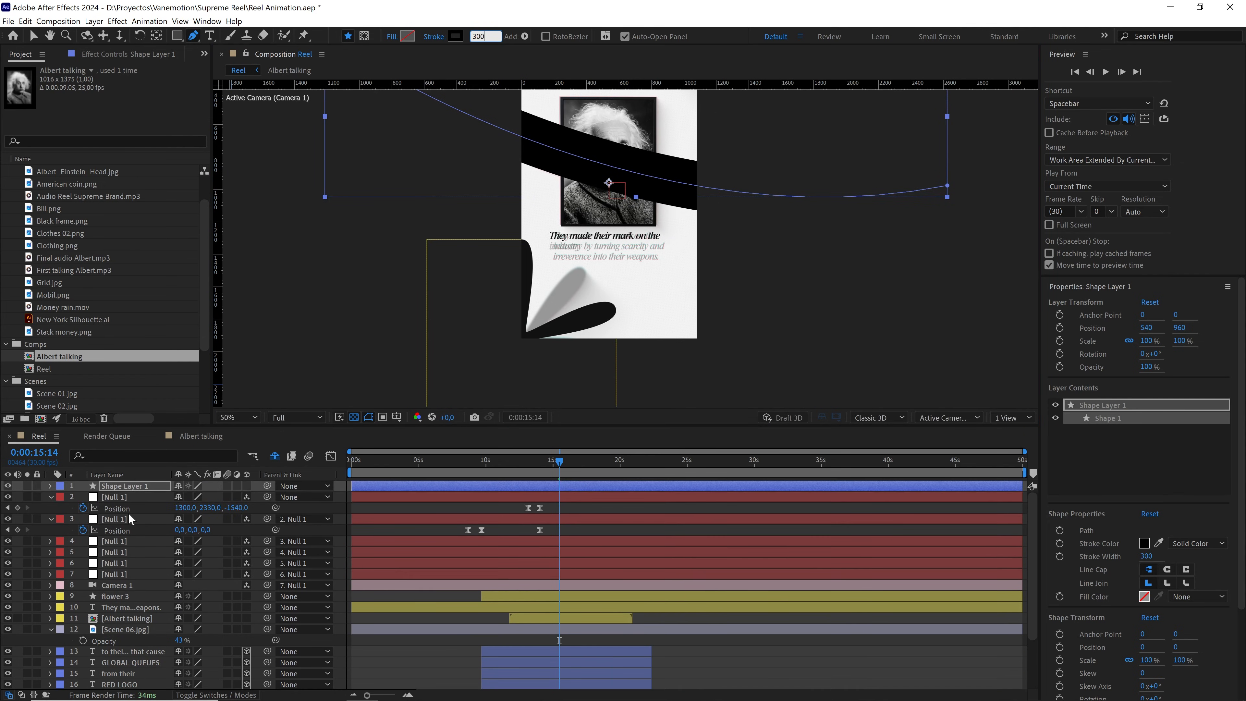
click(125, 489)
key(Return)
text(stroke)
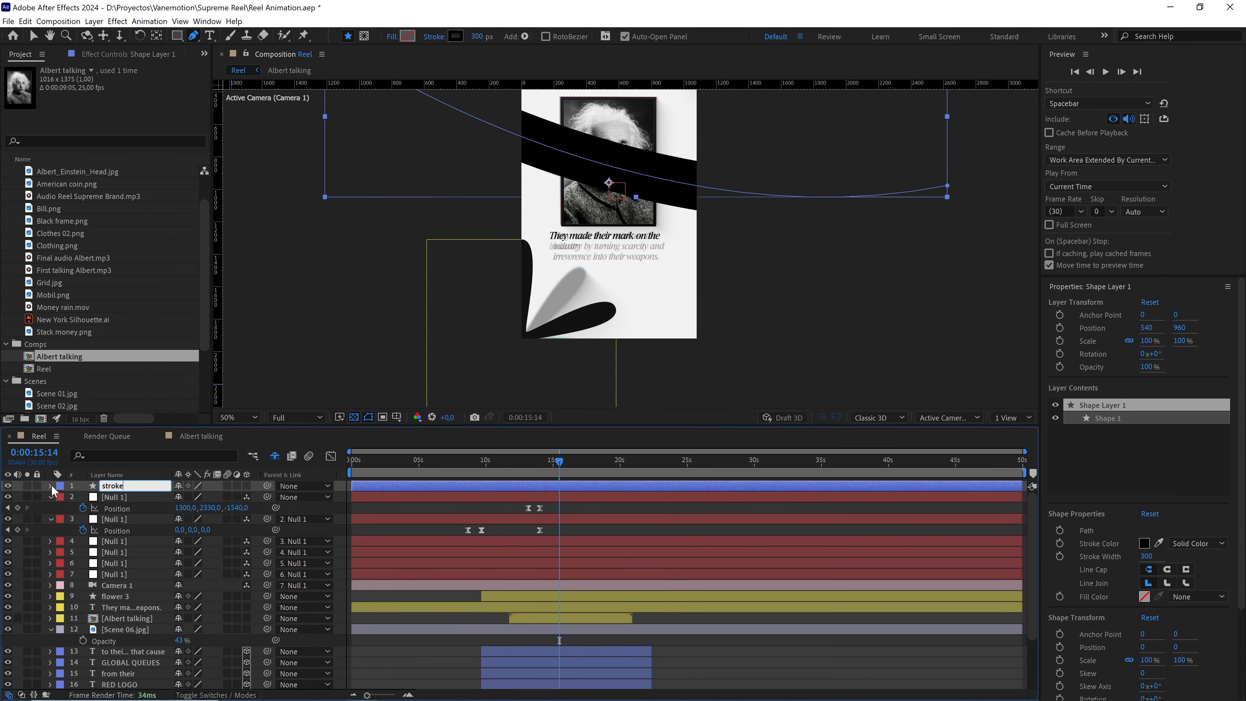
Set the taper start length of the stroke layer's Stroke 1 to 100%
click(50, 486)
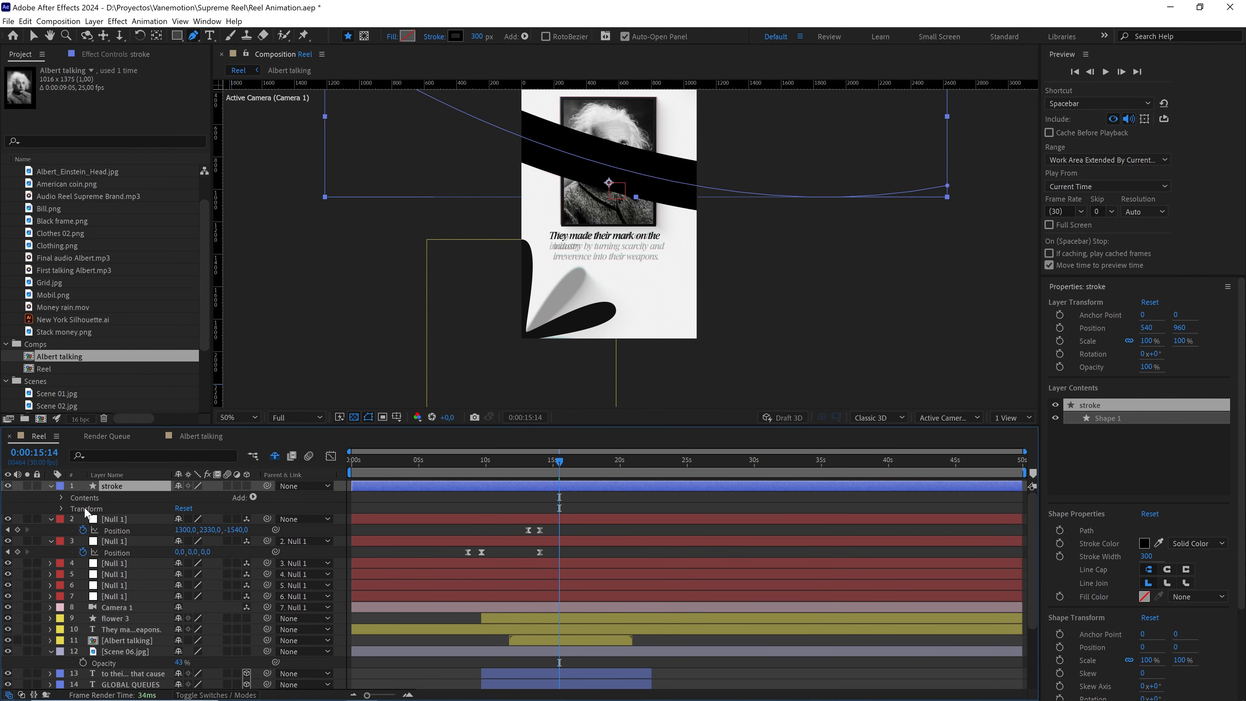
click(61, 498)
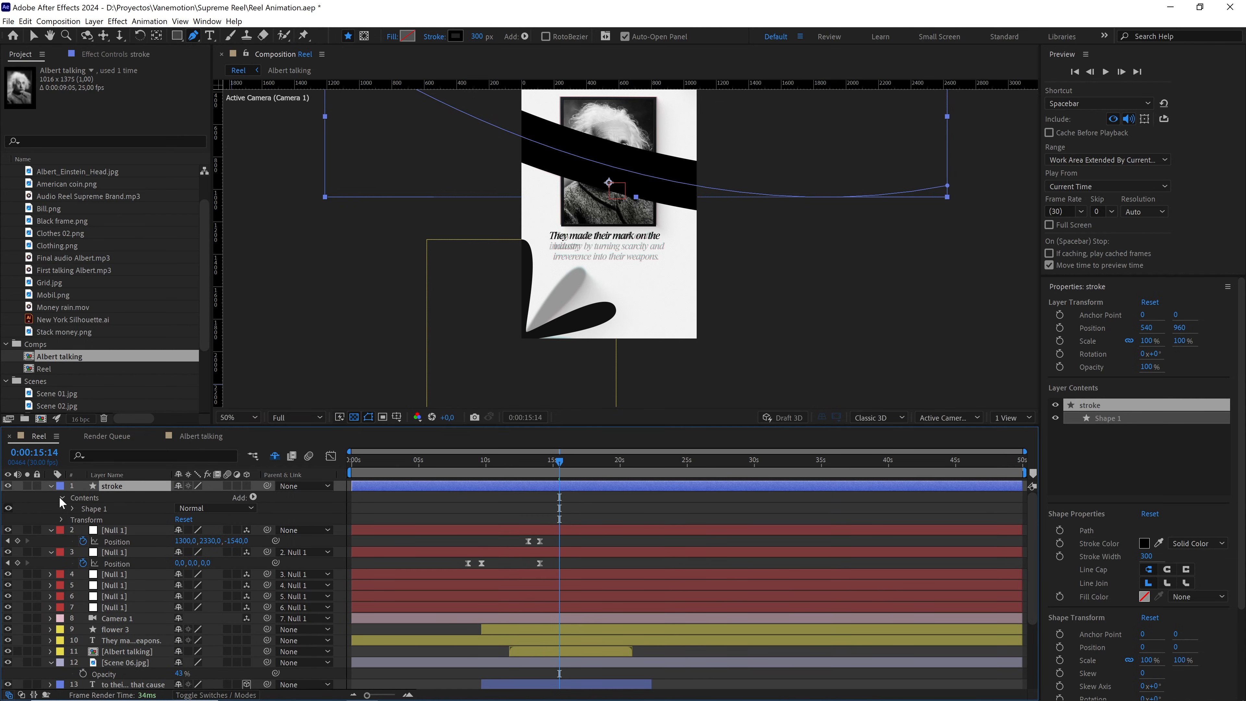
click(72, 509)
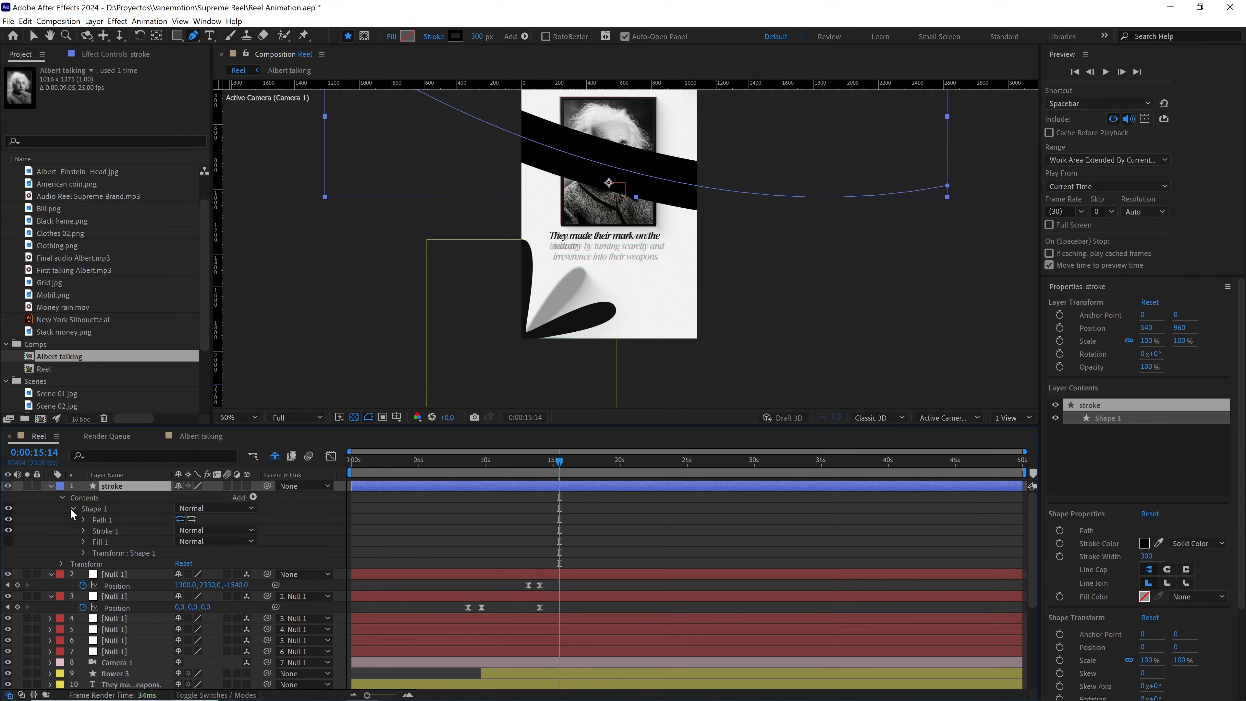
click(84, 530)
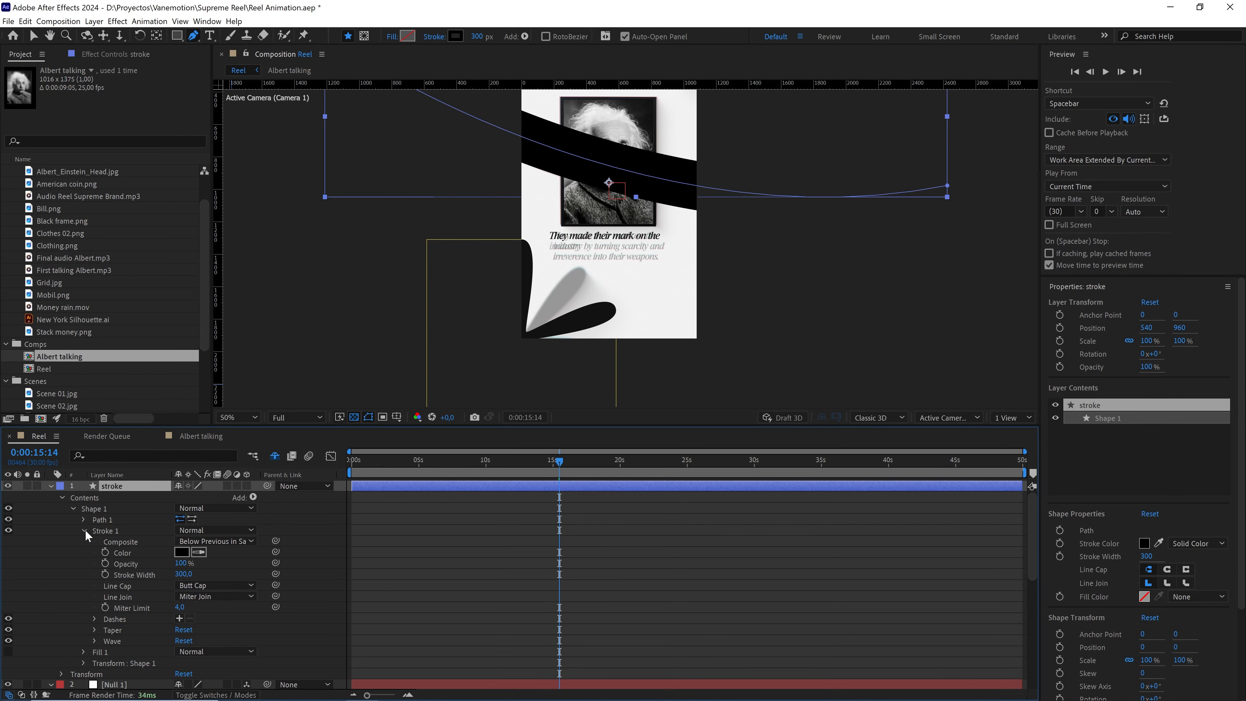
click(94, 630)
drag(179, 629, 243, 624)
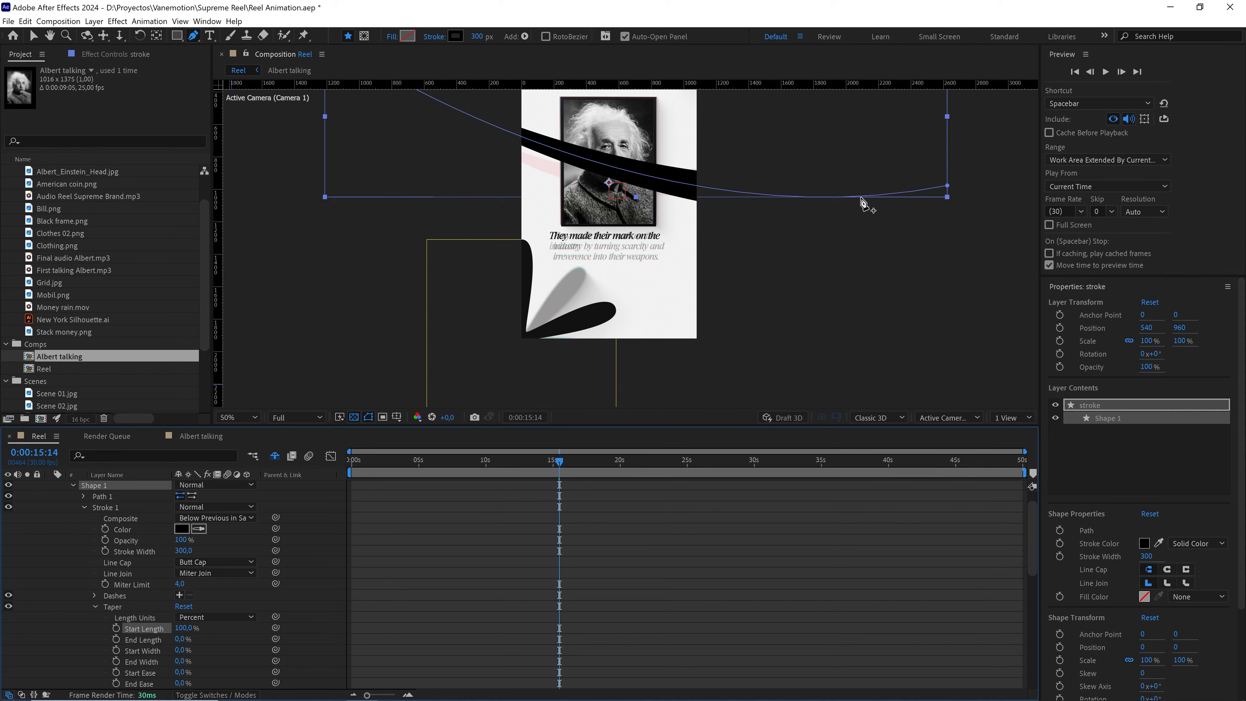
Reshape the stroke path by moving both end points and the right point's handle to follow the pink reference curve behind the portrait
drag(947, 186, 612, 271)
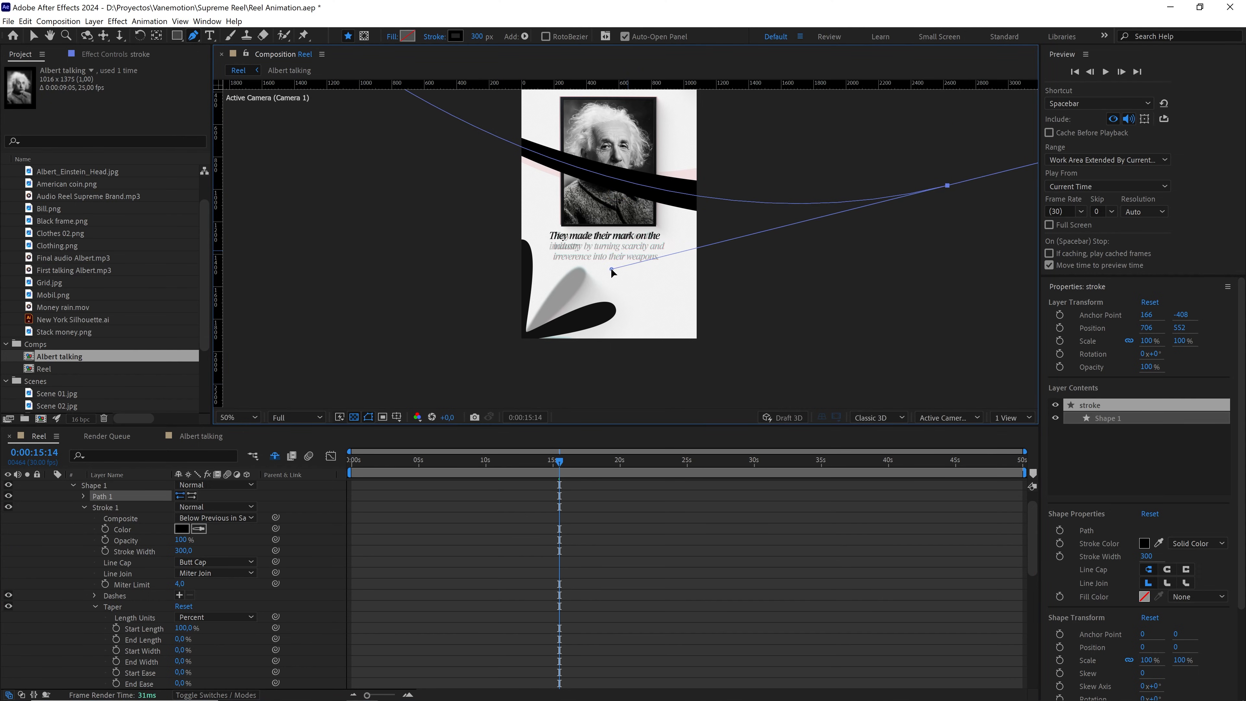
drag(950, 186, 955, 177)
scroll(854, 172, down, 2)
drag(482, 174, 532, 200)
drag(796, 245, 798, 237)
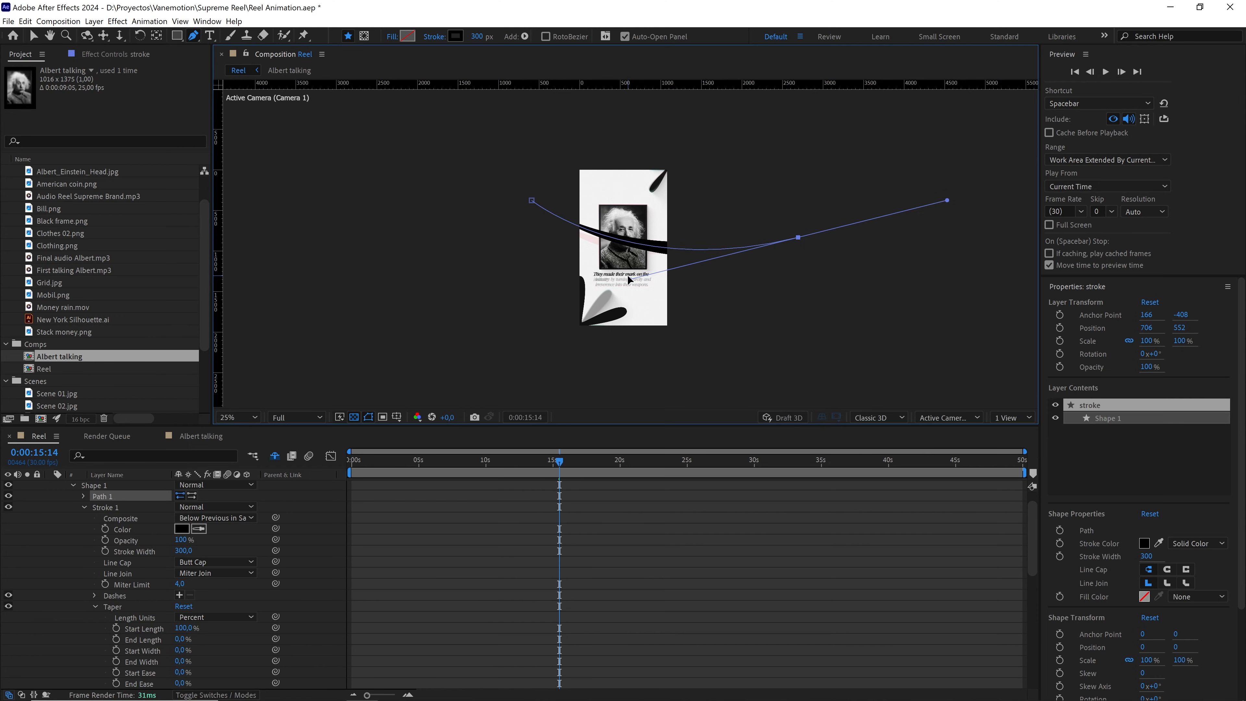
scroll(67, 538, up, 1)
Collapse the stroke layer, place it directly below Albert talking in the layer order, and give it a yellow label
click(51, 486)
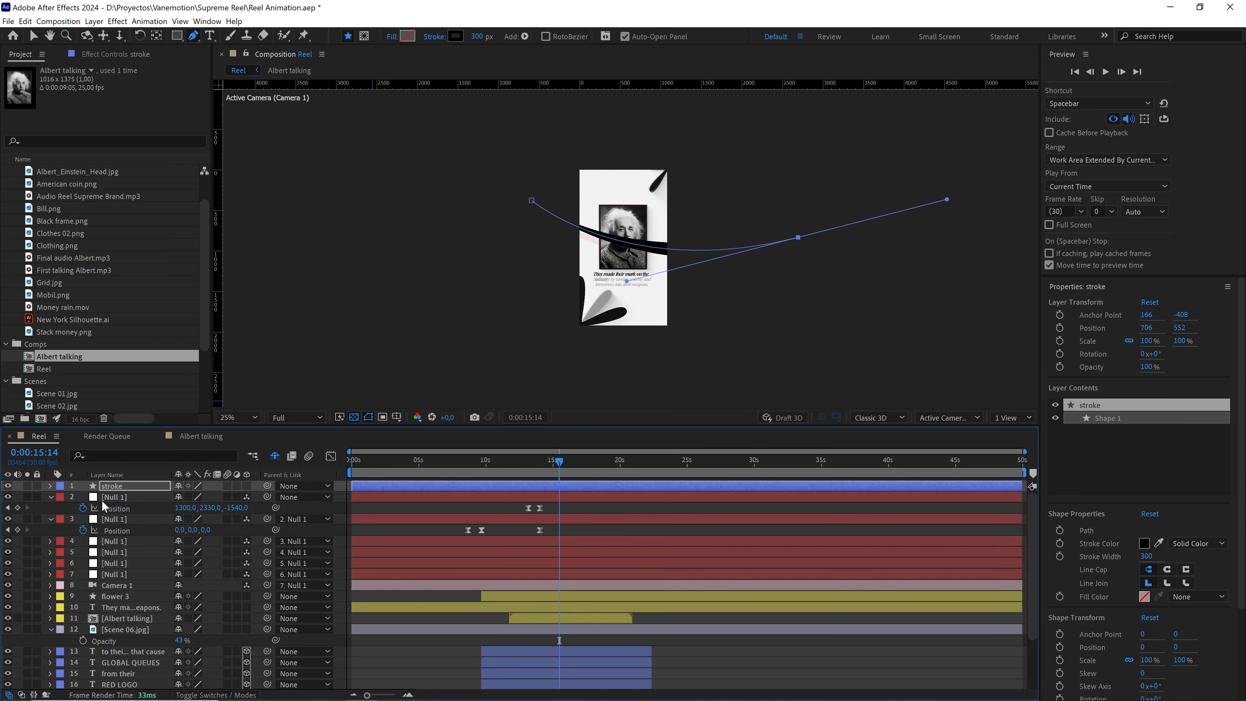
drag(113, 487, 128, 623)
click(66, 619)
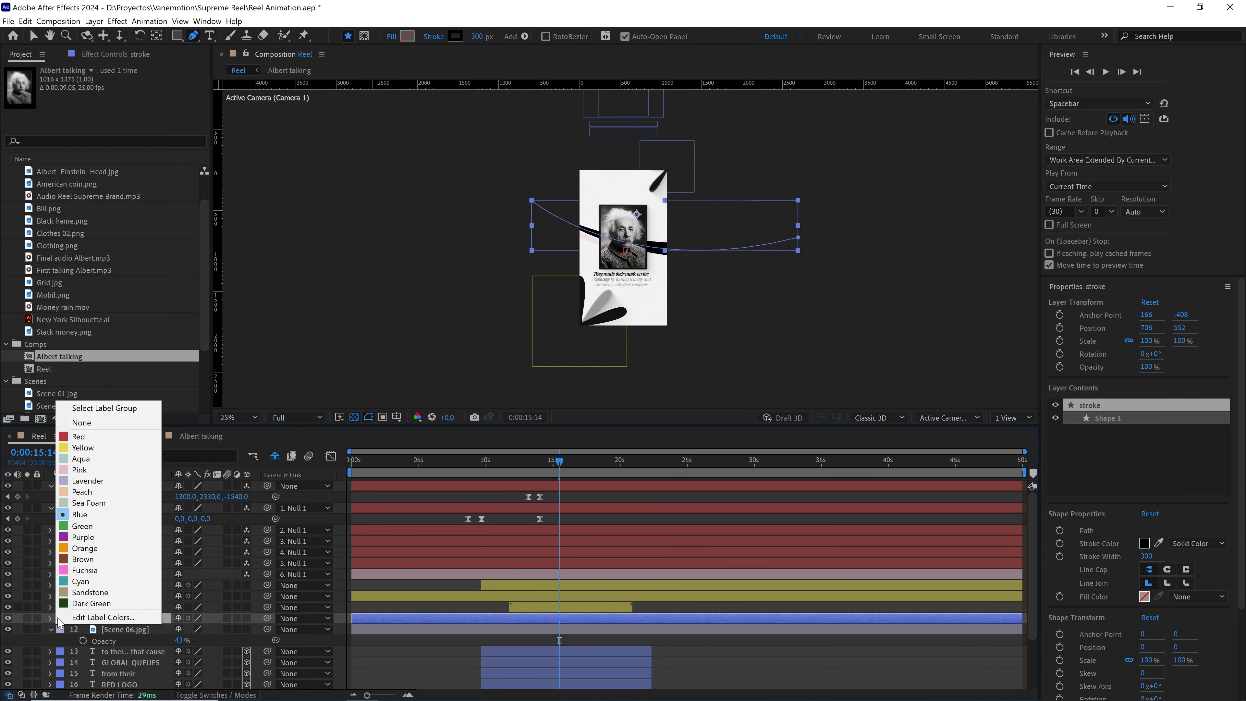
click(83, 447)
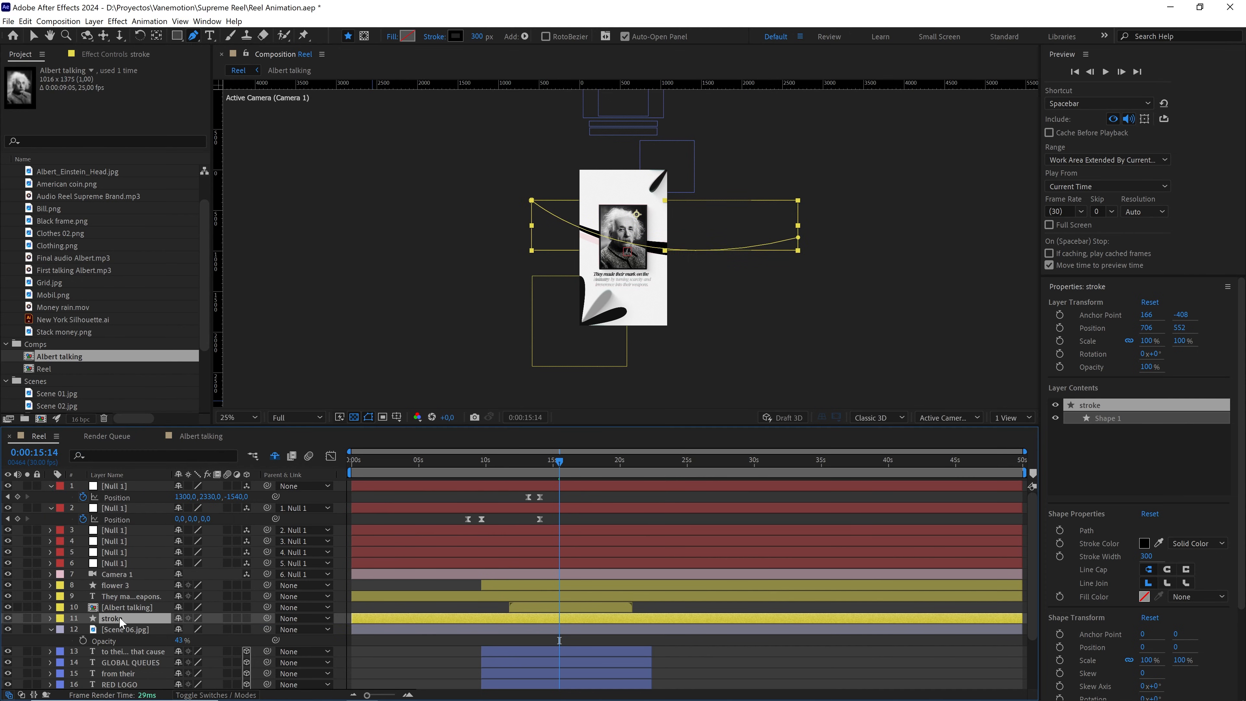
Set the stroke layer's opacity to 20%
key(t)
drag(182, 631, 157, 636)
click(180, 629)
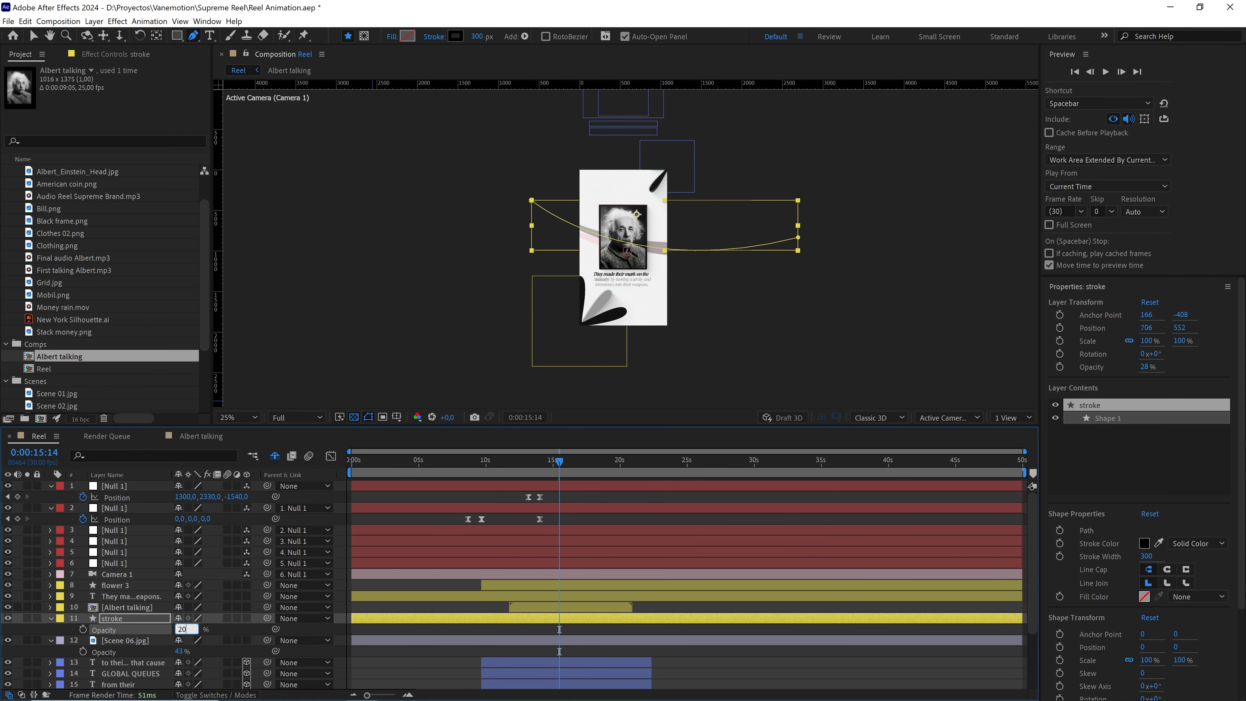
text(20)
key(Return)
Refine the stroke's curvature by lowering its right point's inner handle and shifting that point up and inward toward the frame
key(period)
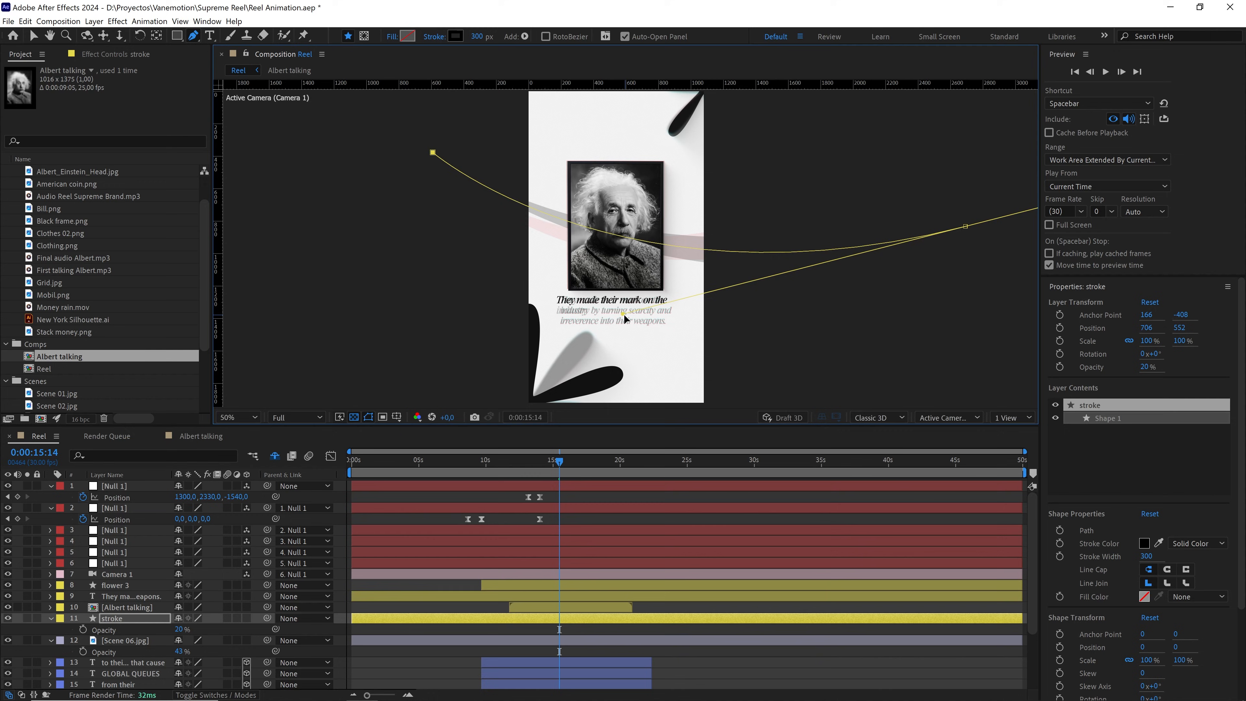
drag(624, 314, 598, 335)
click(967, 228)
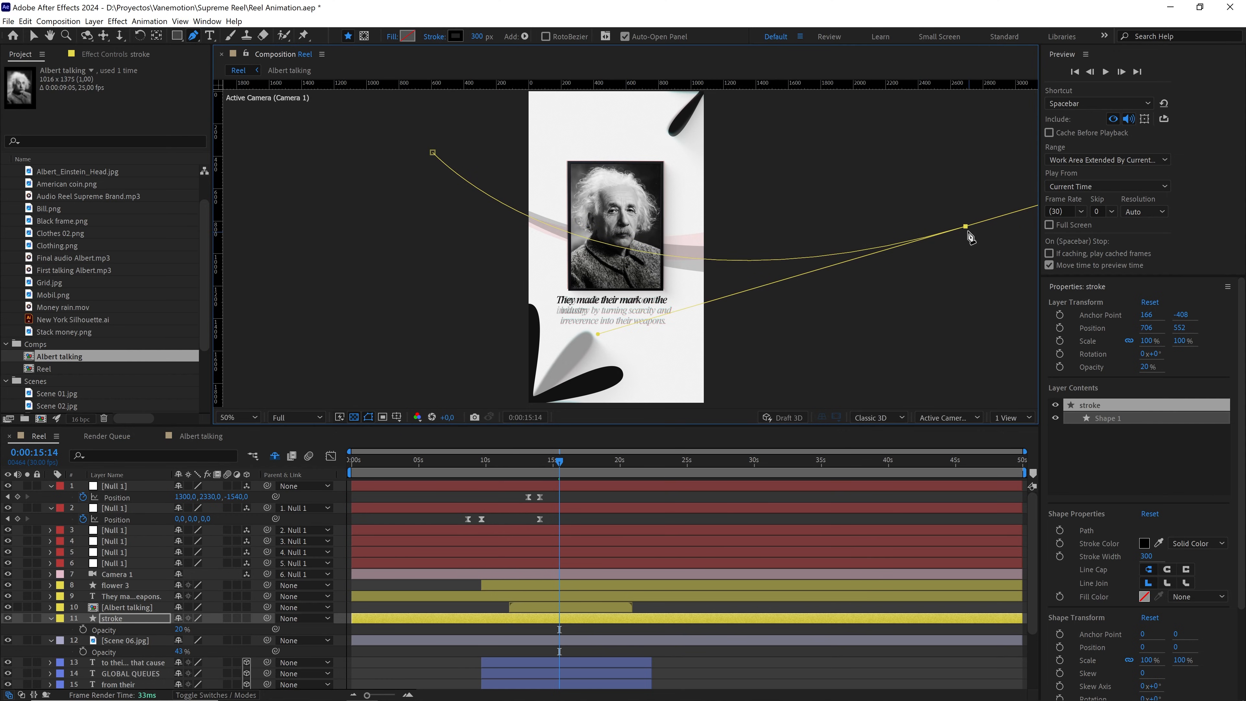
drag(967, 228, 944, 215)
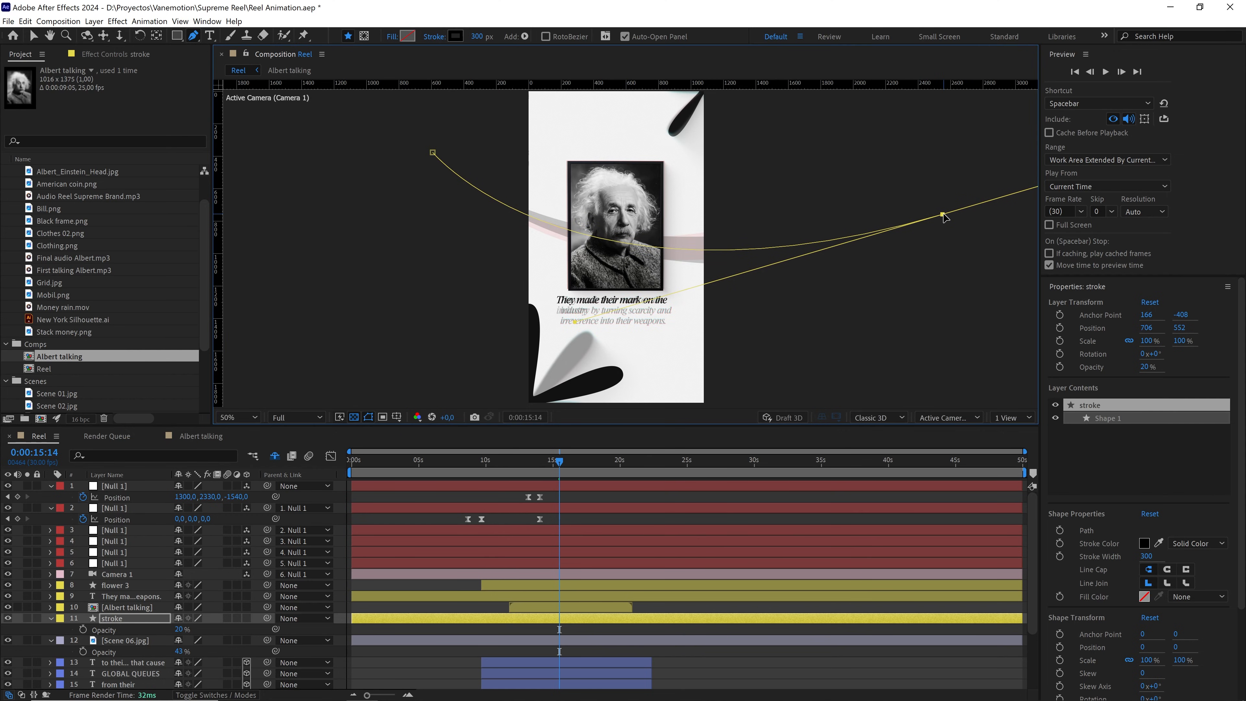
scroll(732, 250, down, 2)
Split the flower 3, caption and stroke layers at 0:00:13:05
click(489, 609)
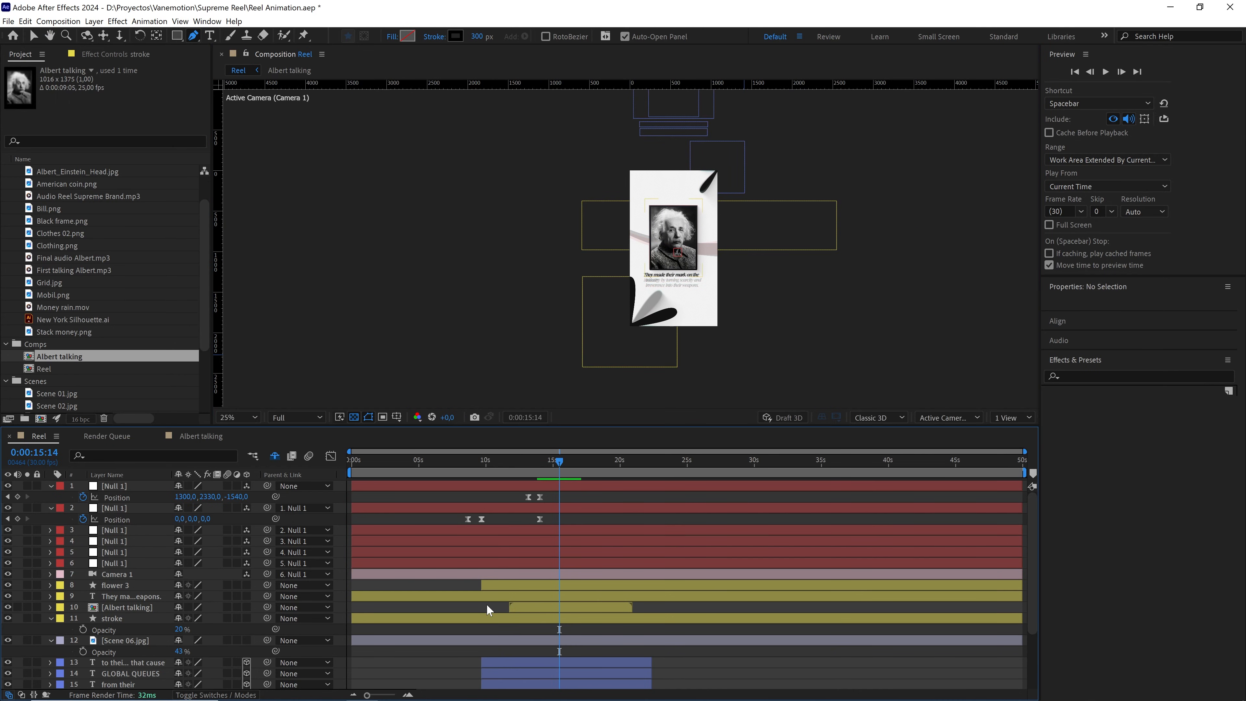
drag(558, 470, 528, 466)
click(510, 584)
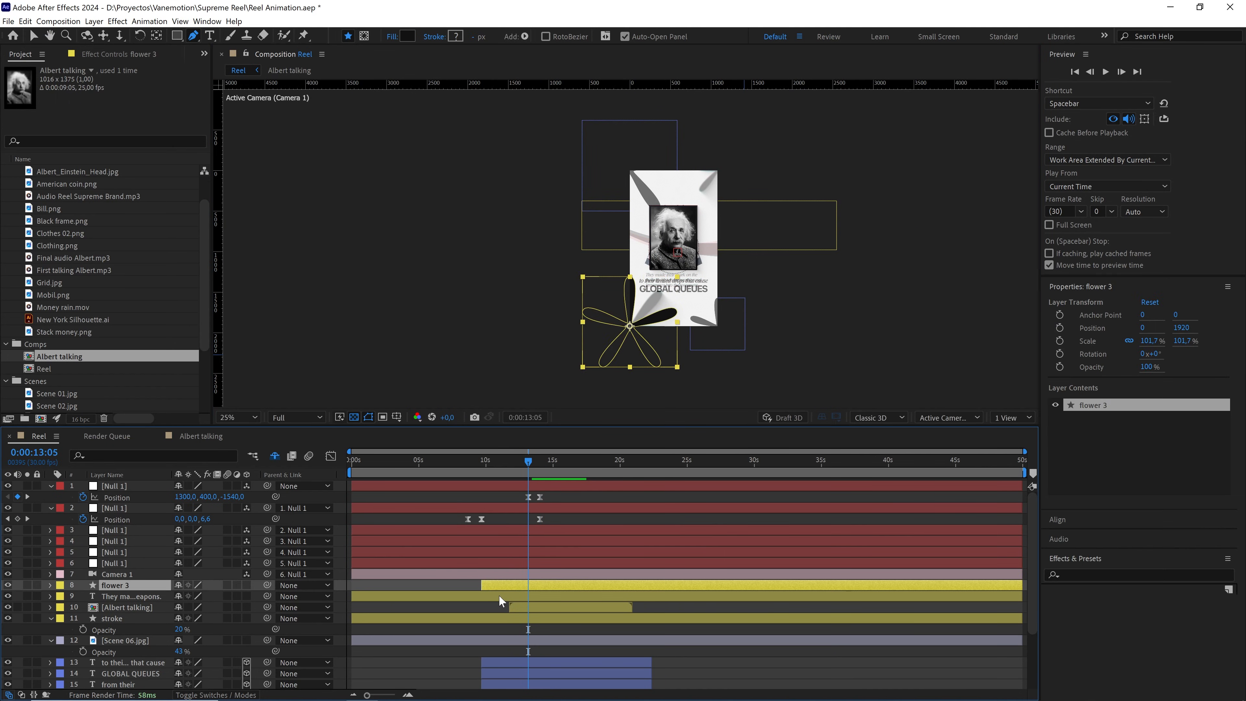
shift+click(499, 595)
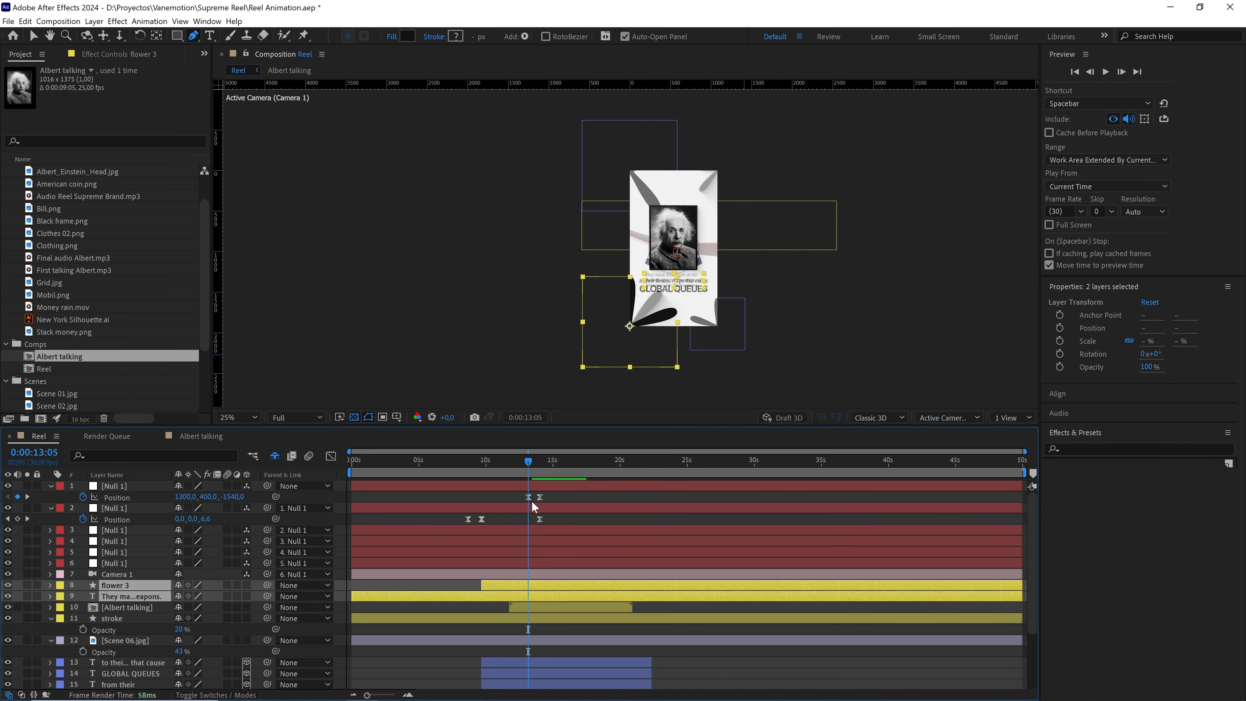
scroll(534, 506, up, 3)
scroll(525, 508, down, 3)
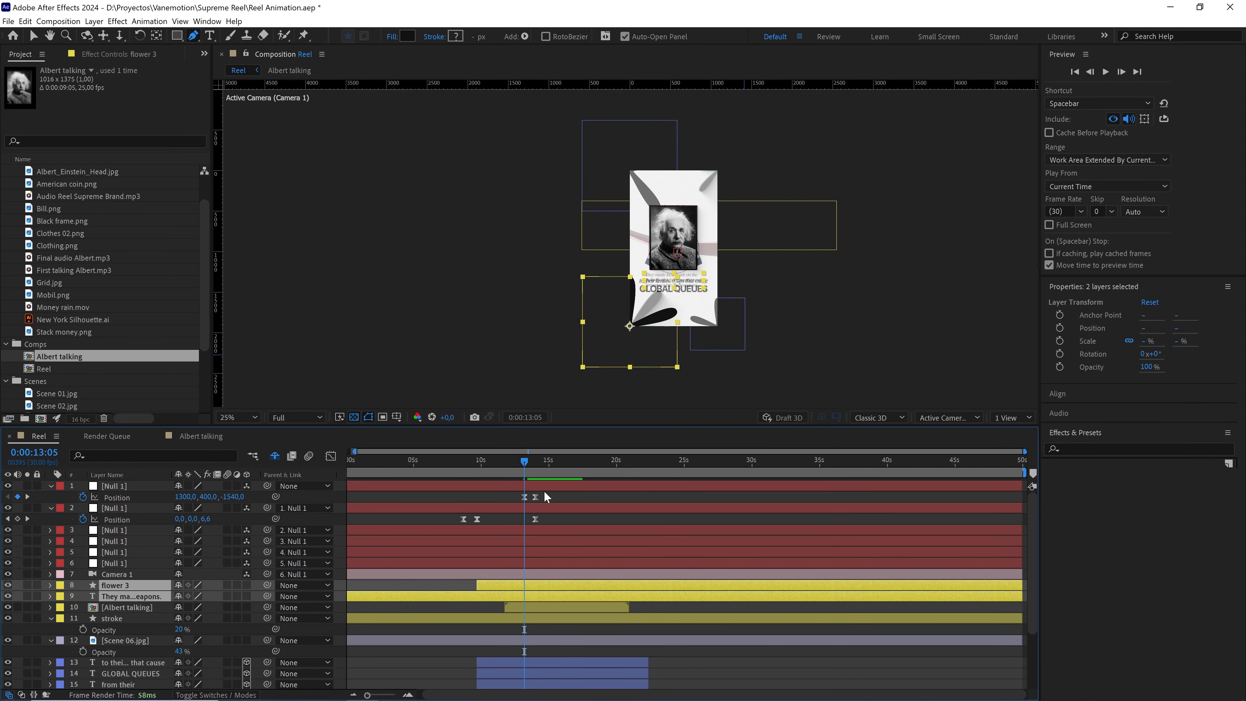
ctrl+click(487, 620)
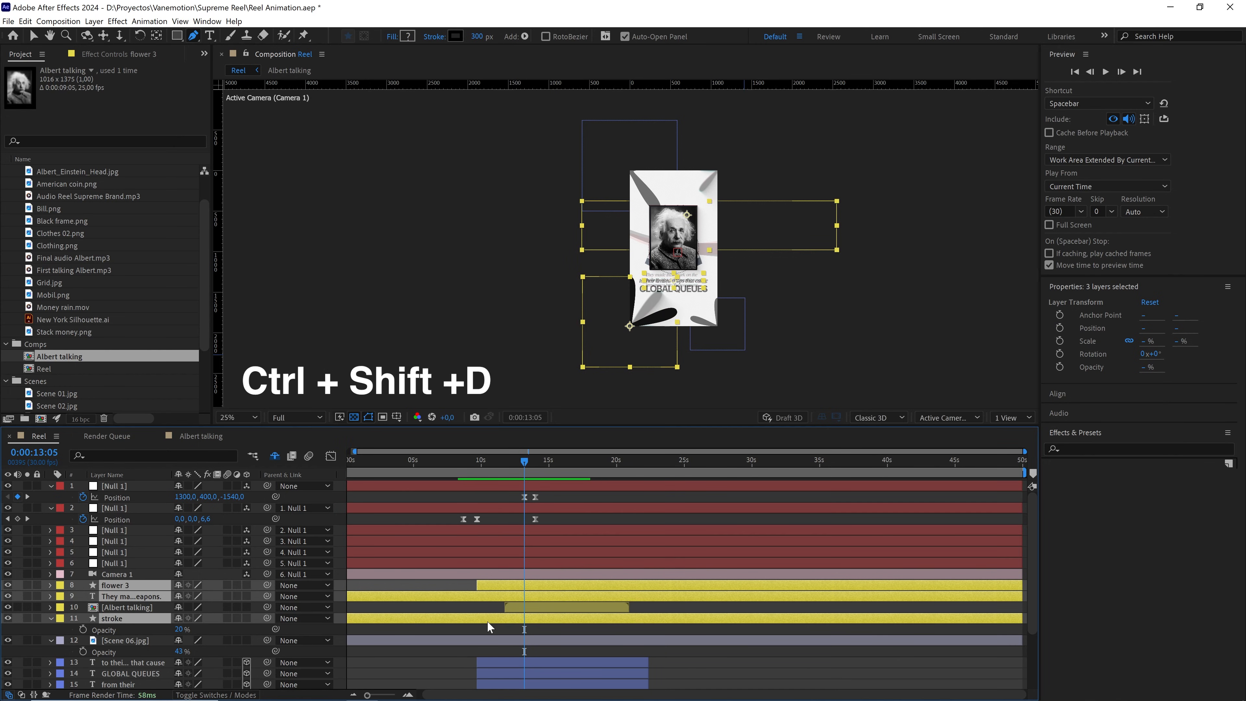
key(ctrl+shift+d)
Delete the segments of the stroke, caption and flower 3 layers that lie before 0:00:13:05
click(493, 651)
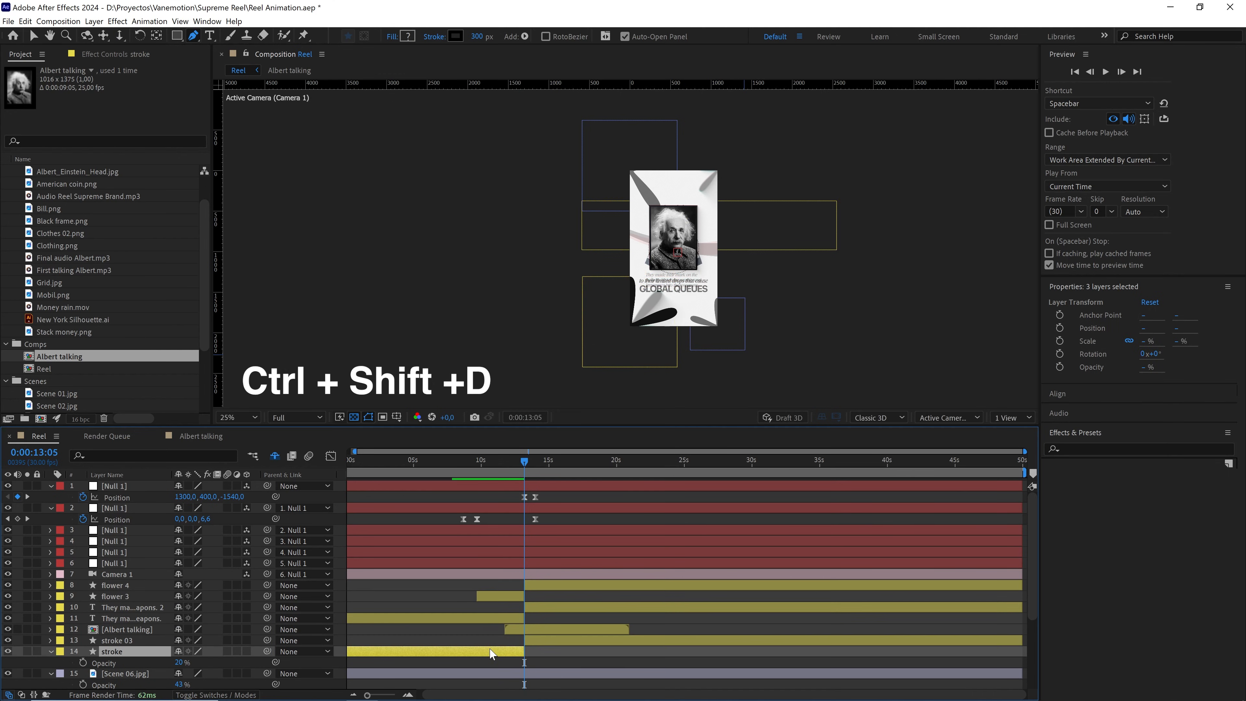
ctrl+click(490, 618)
ctrl+click(493, 598)
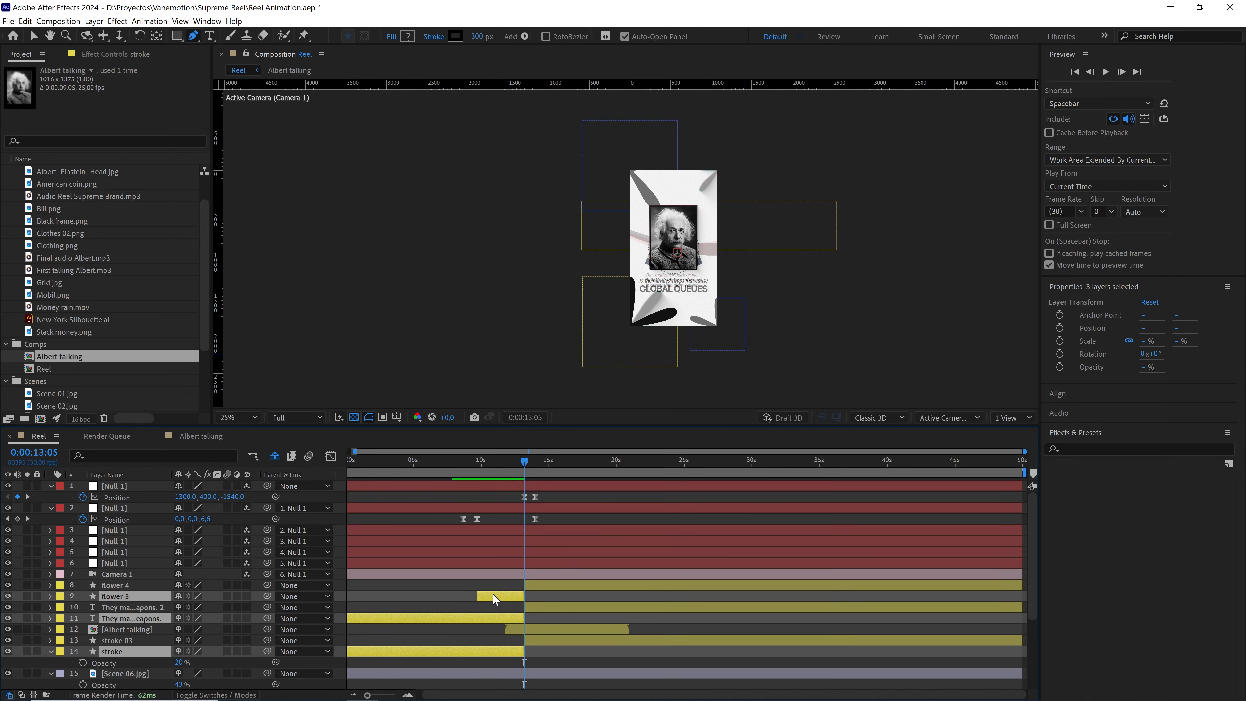
key(Delete)
Preview the transition into the Albert Einstein scene from 0:00:10:27 and fit the composition in the viewer
drag(522, 467, 492, 466)
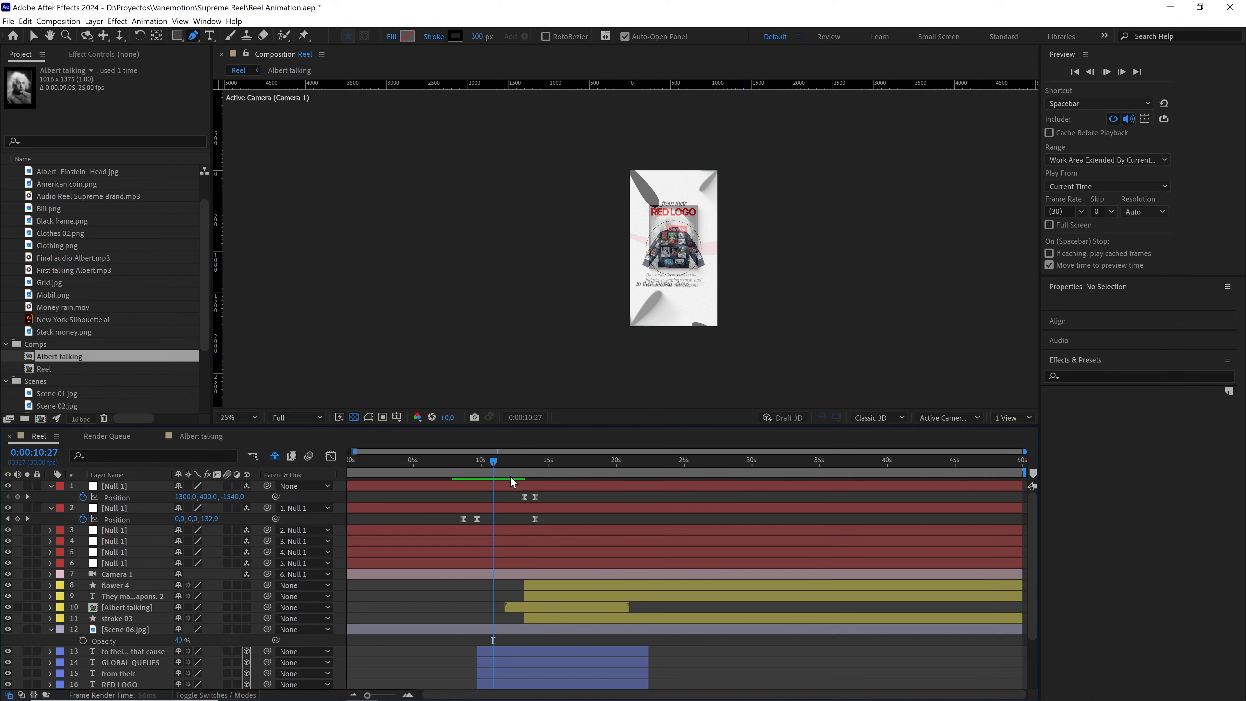
key(space)
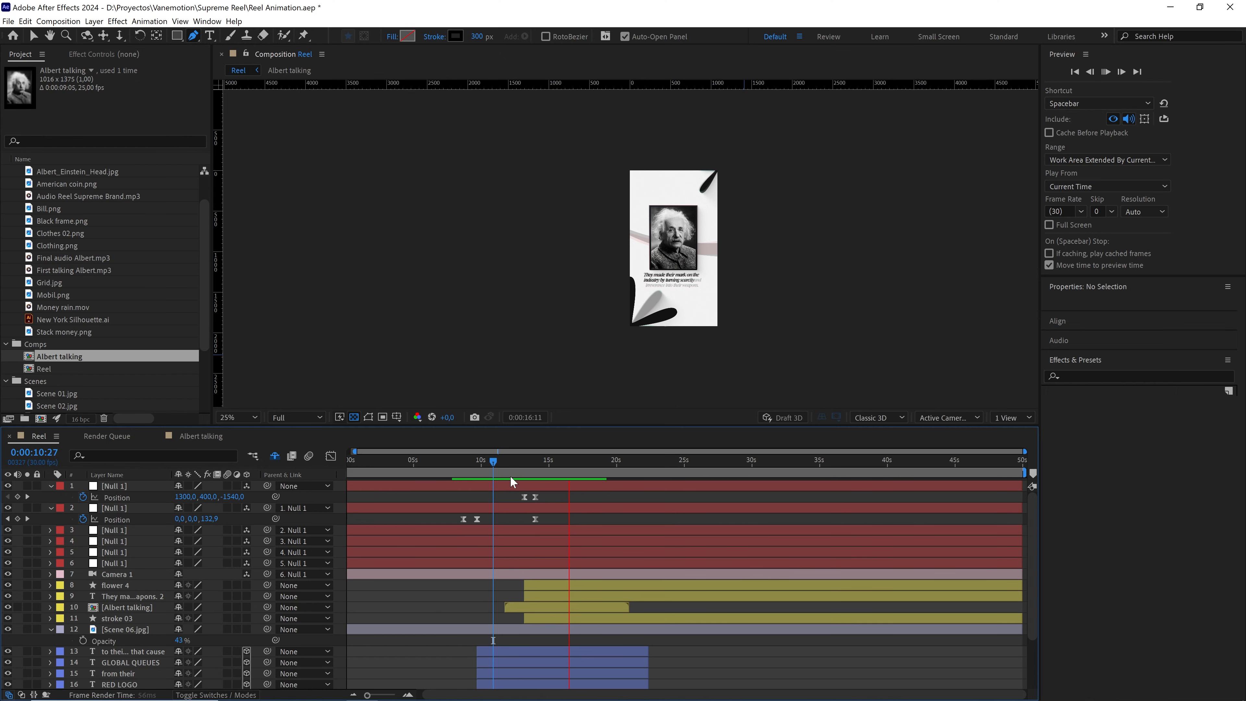
click(238, 416)
click(236, 431)
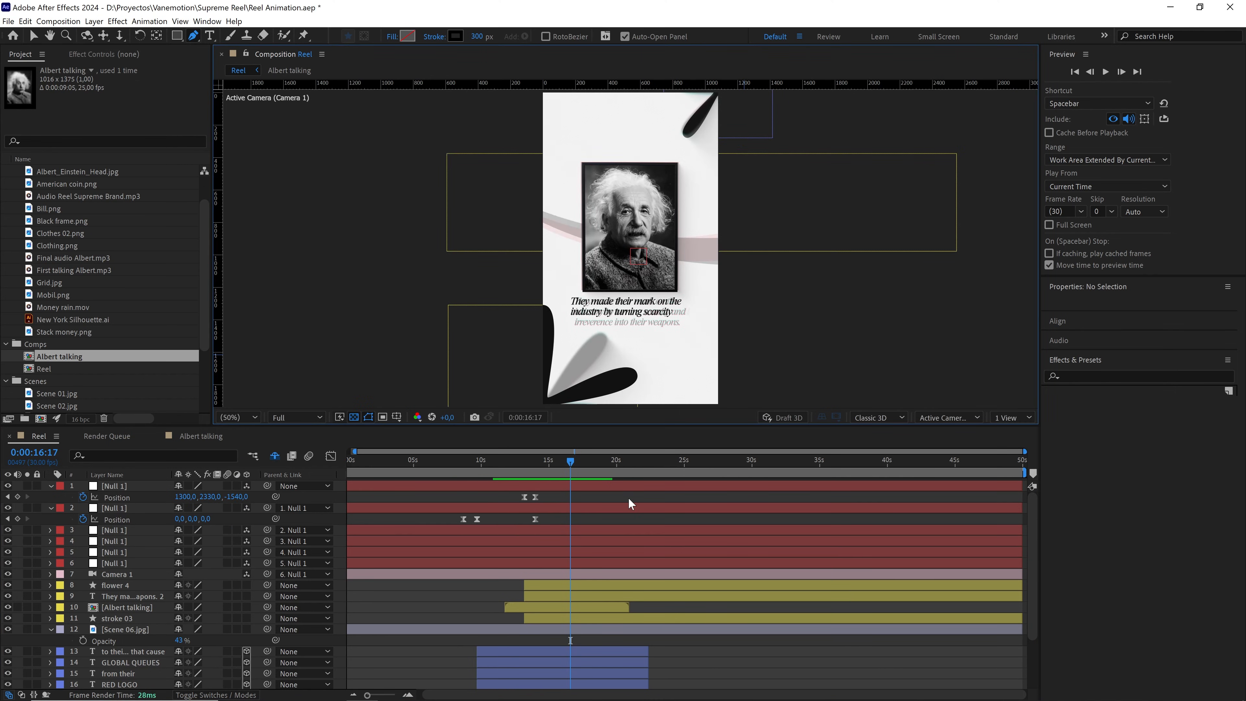
Add a null object directly above the flower 4 layer with the current time at 0:00:14:00
drag(583, 469, 540, 464)
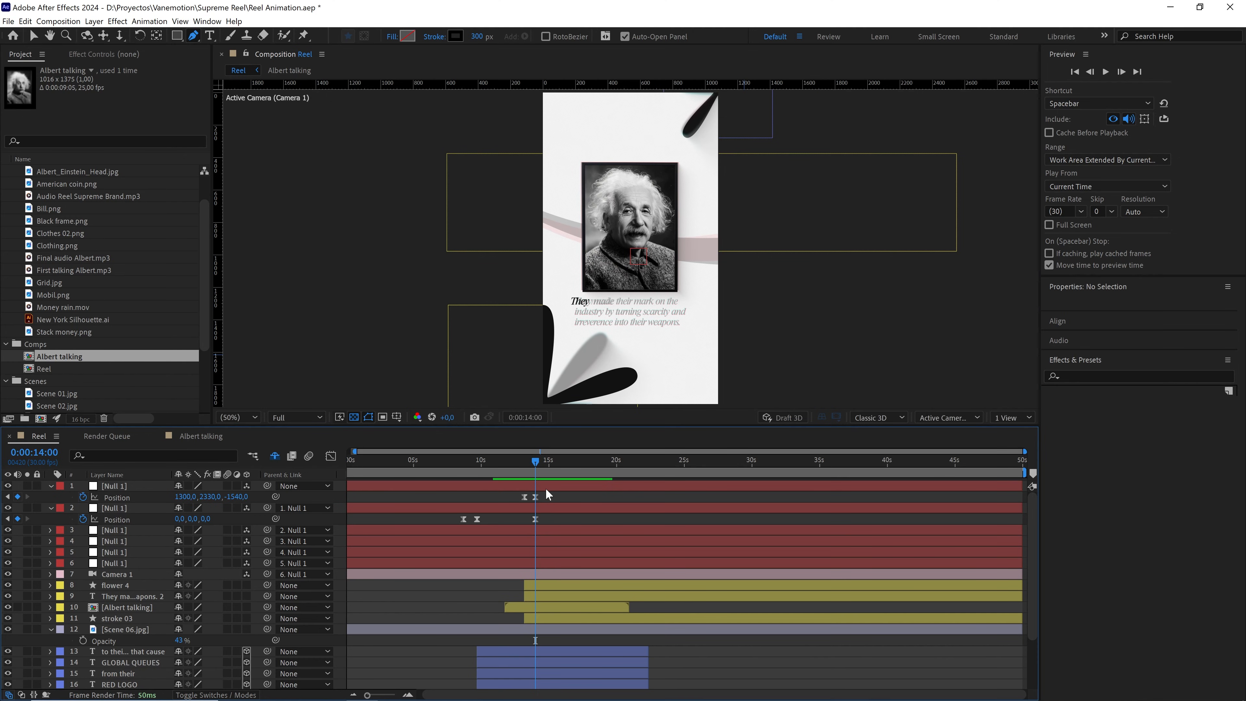
click(109, 587)
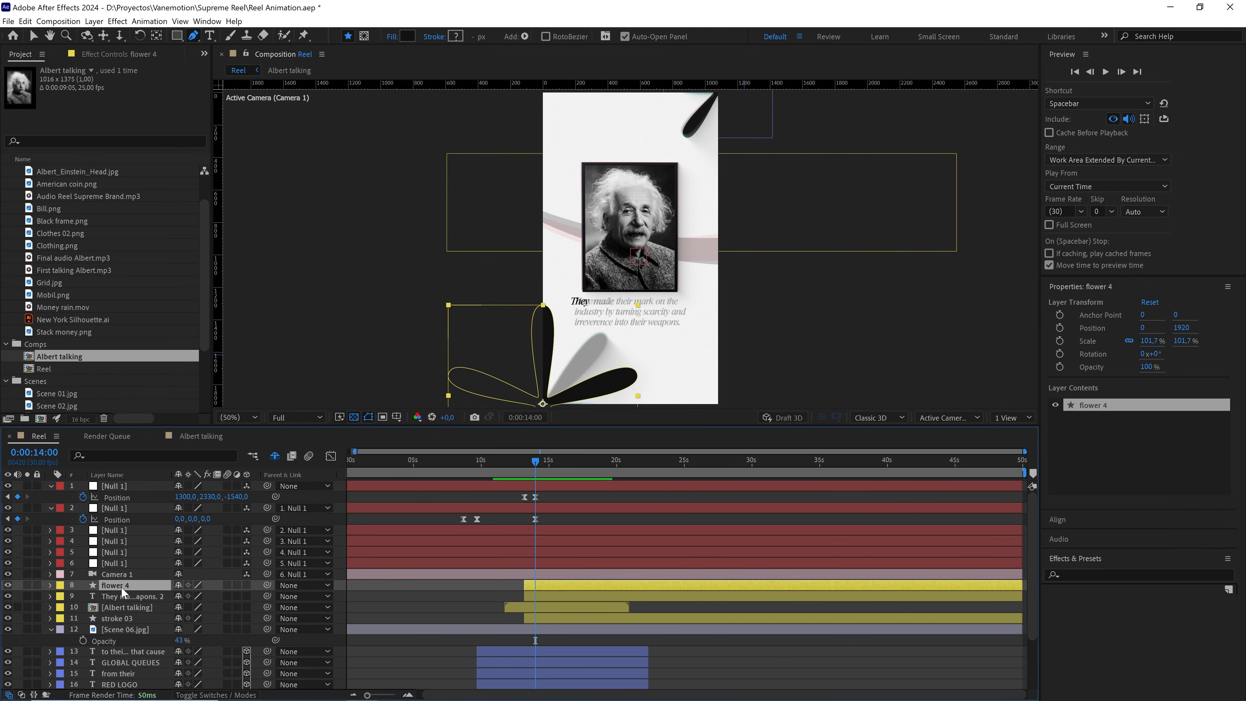
right_click(255, 593)
mouse_move(389, 472)
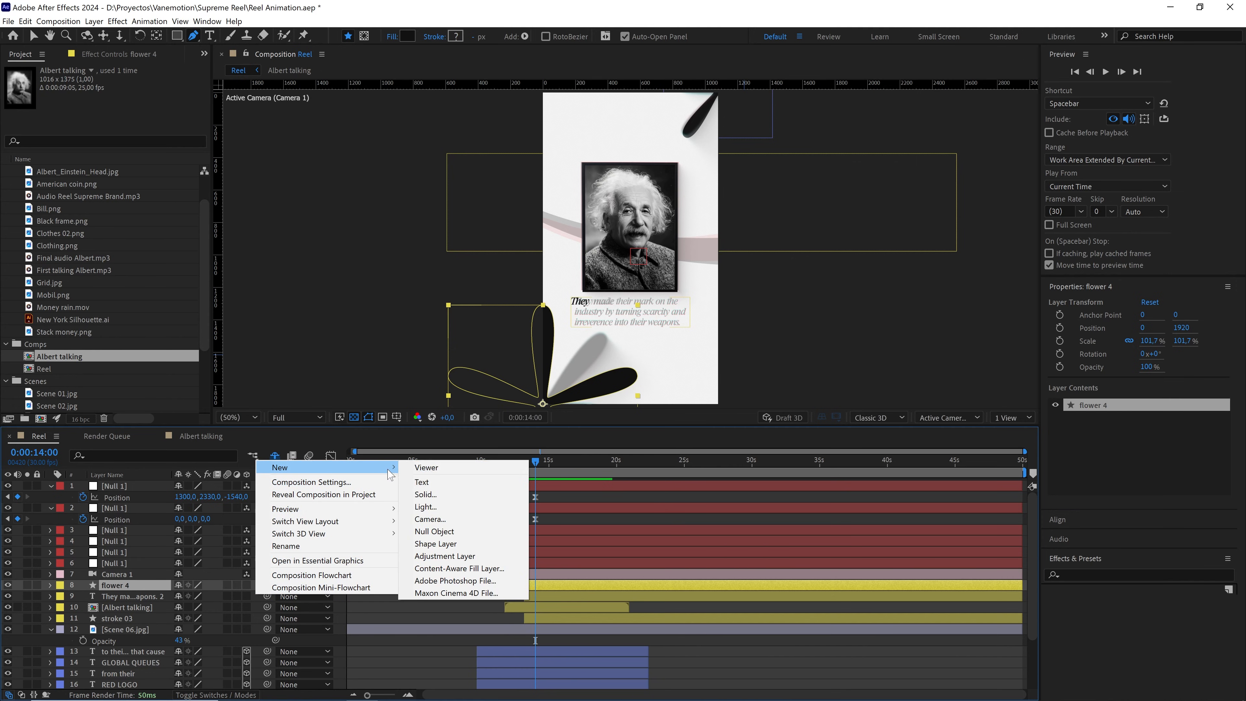
click(435, 532)
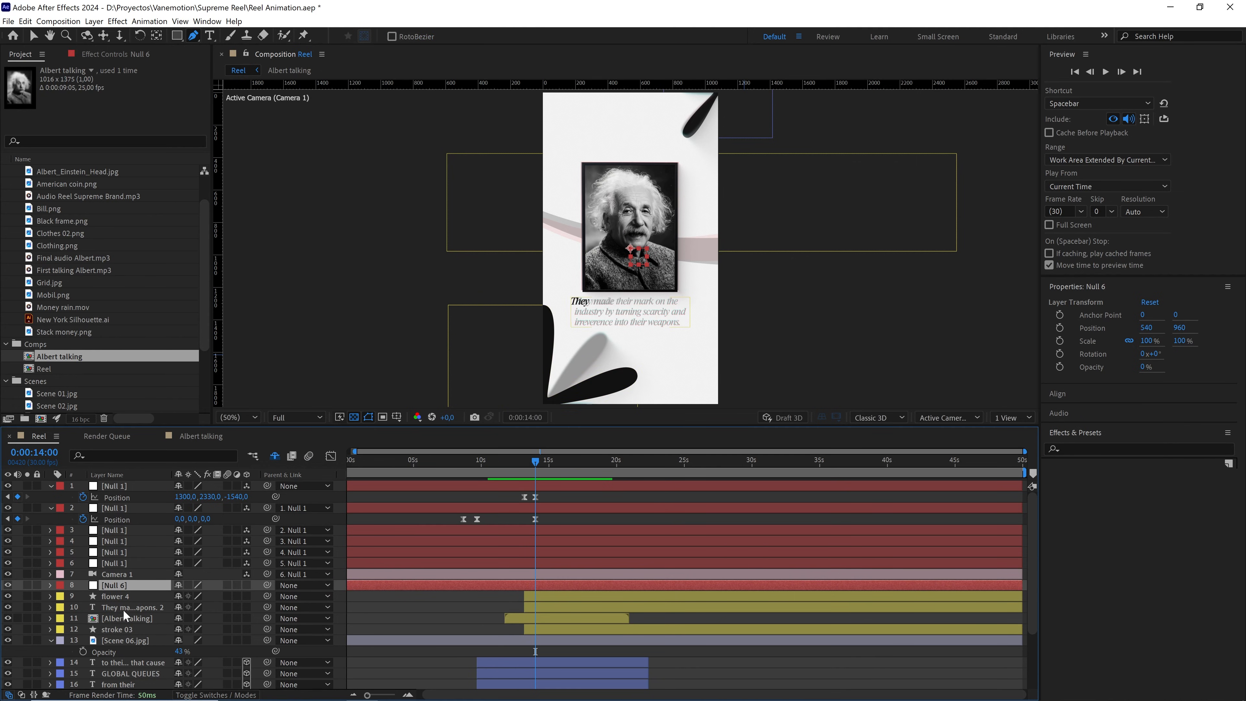
Make the new null and the flower 4, caption, Albert talking and stroke 03 layers 3D
shift+click(123, 620)
shift+click(135, 628)
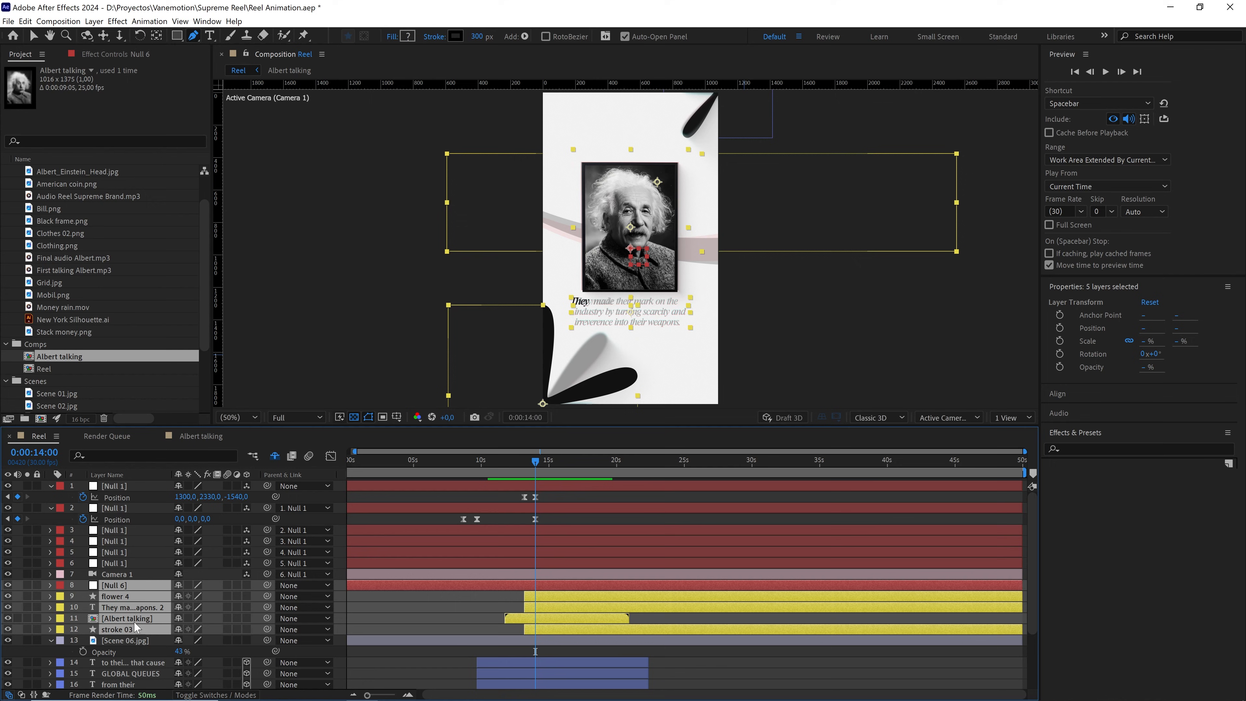
click(246, 584)
ctrl+click(112, 586)
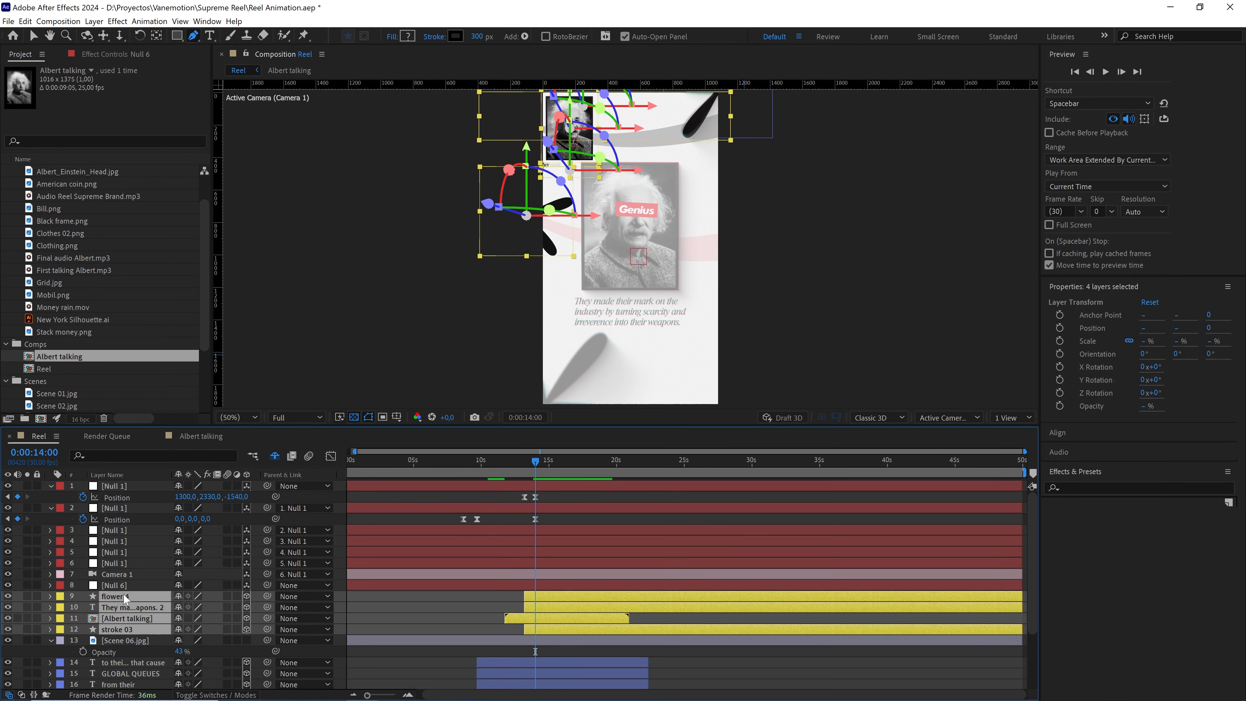
Bring the four scene layers into the camera view by parenting them to the null and centring it in the view, and delete the null
drag(267, 595, 130, 587)
click(130, 587)
key(ctrl+Home)
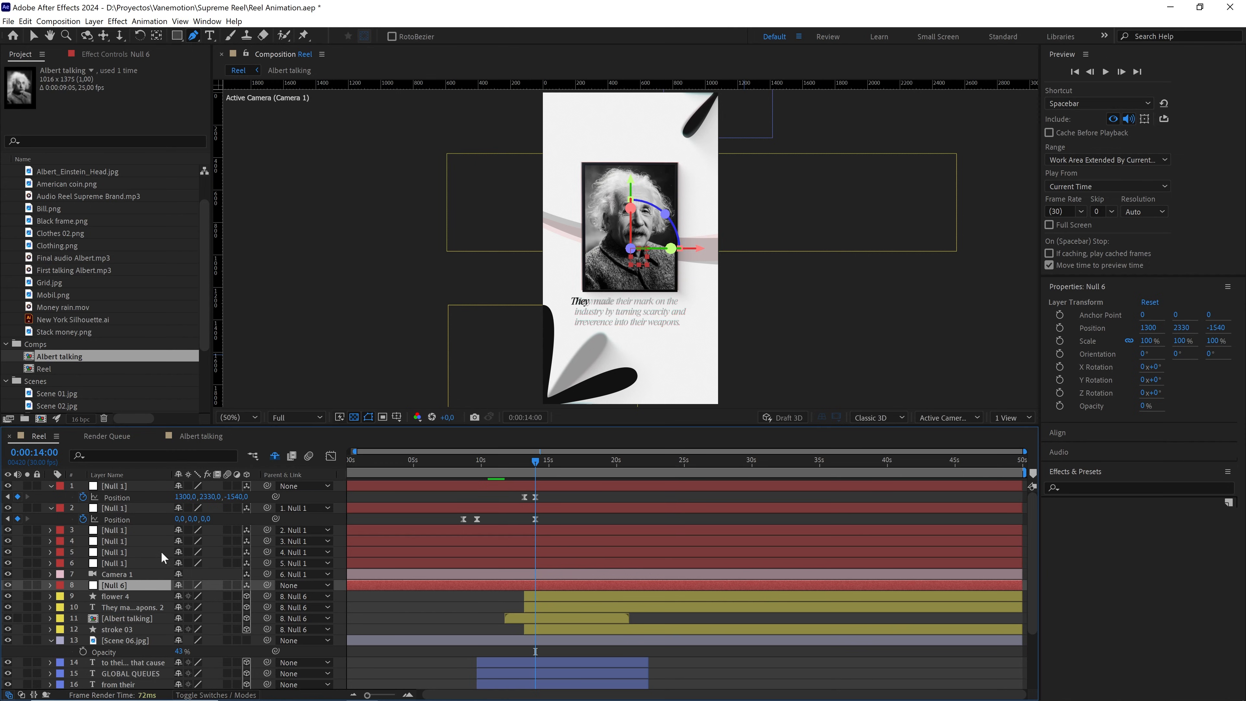
key(Delete)
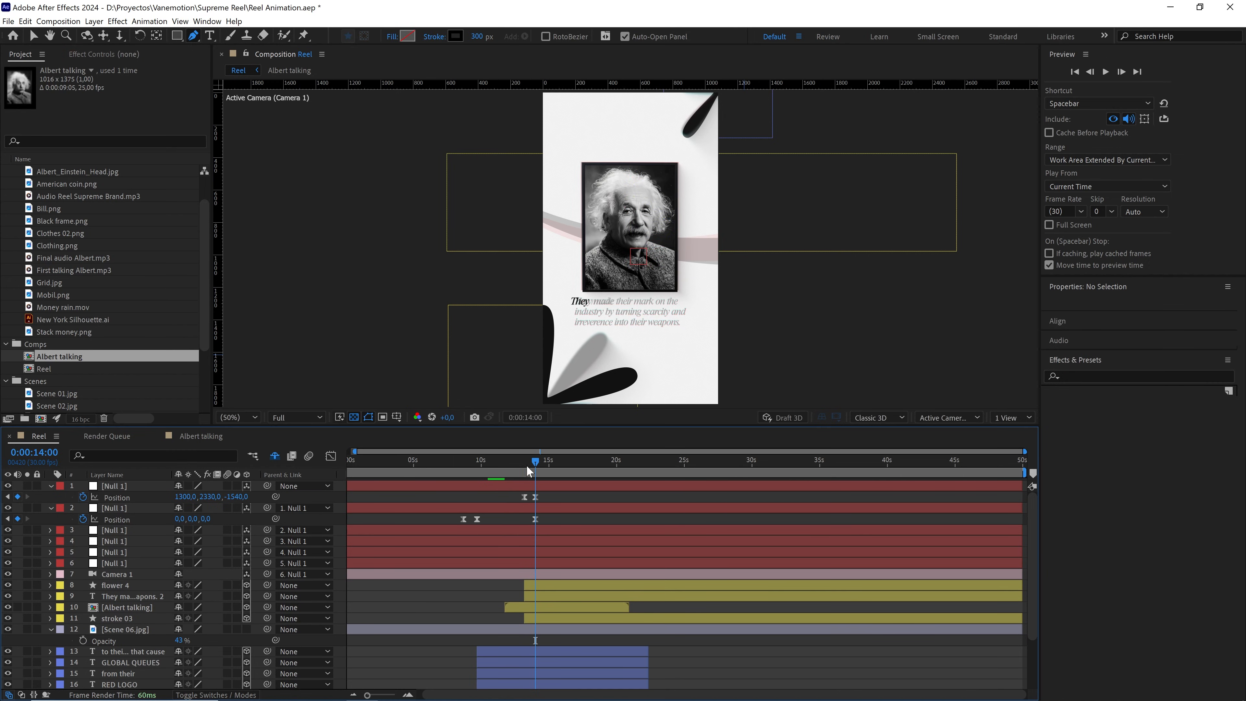
Delete the semi-transparent Scene 06.jpg reference layer from the Reel composition
drag(527, 466, 520, 467)
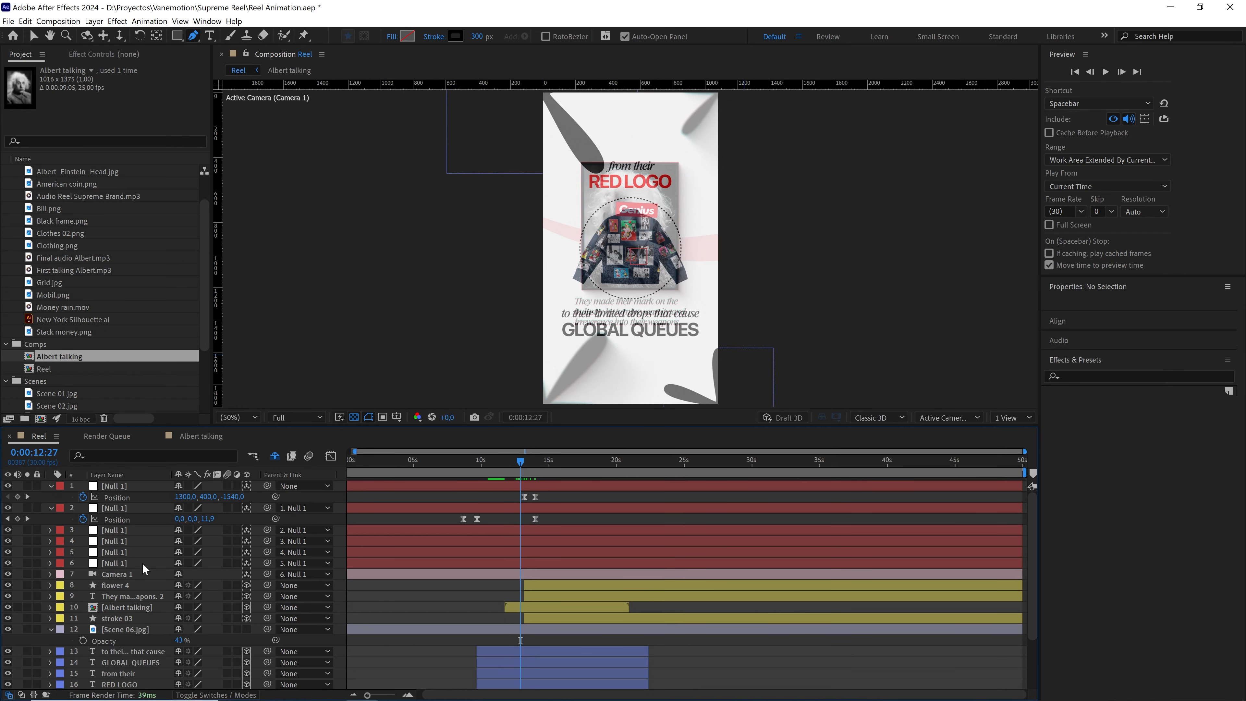
click(96, 630)
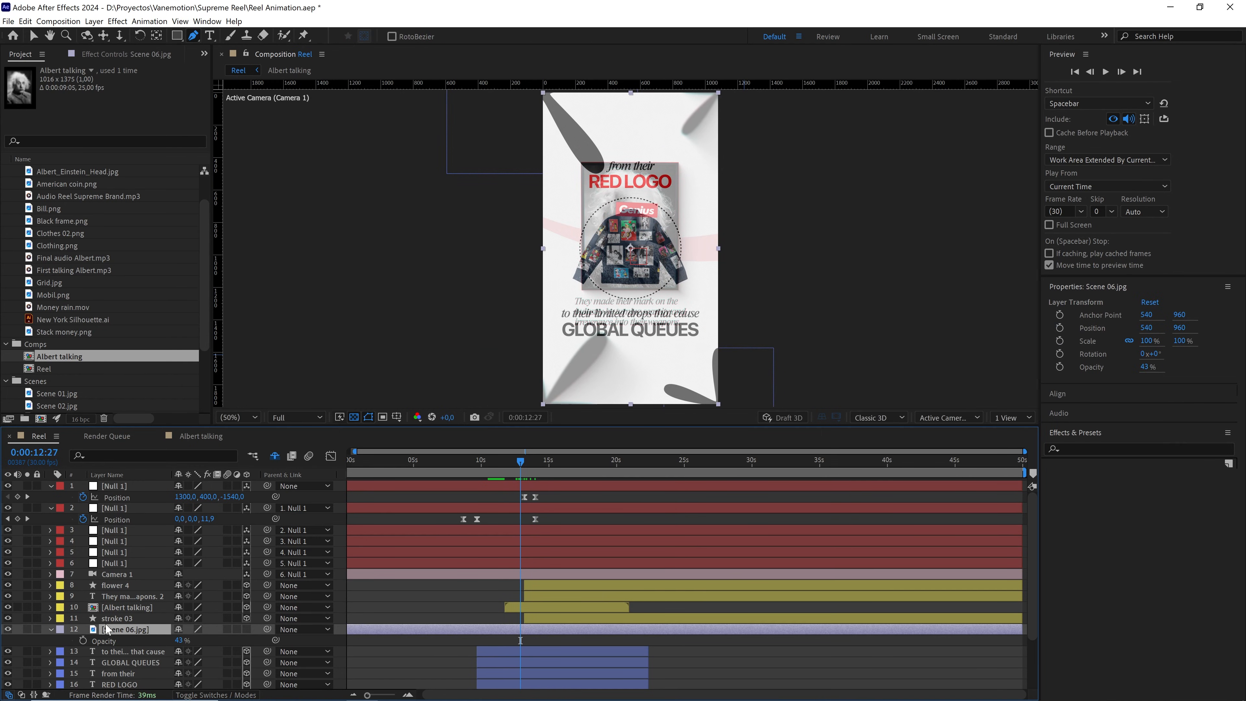
key(Delete)
Preview the transition into the Albert Einstein scene from 0:00:11:08 and again from 0:00:12:10
drag(521, 464, 498, 467)
key(space)
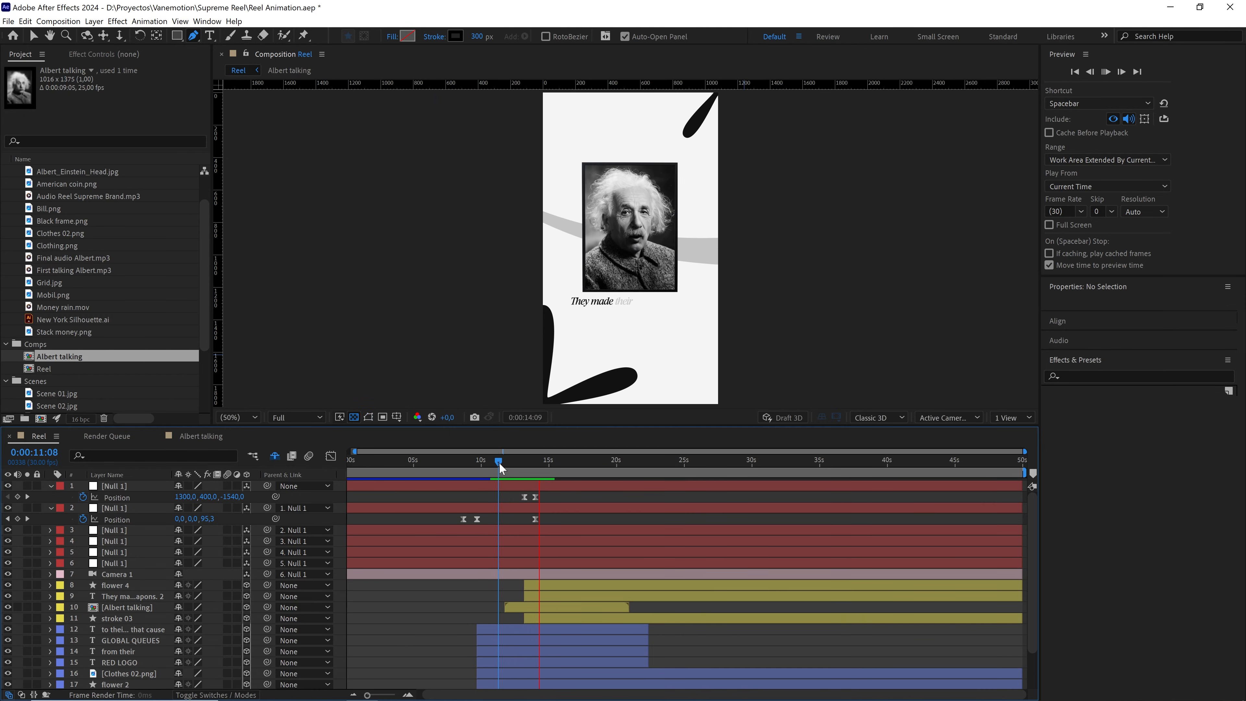
click(499, 463)
key(space)
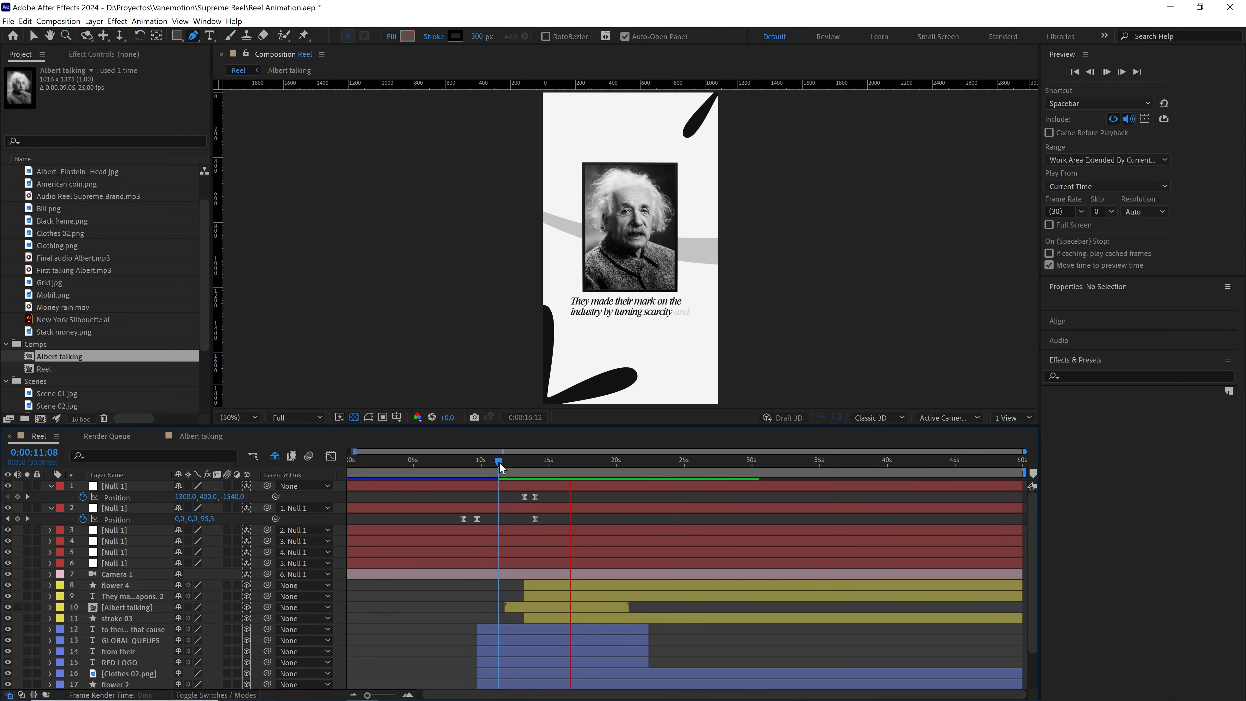
click(513, 461)
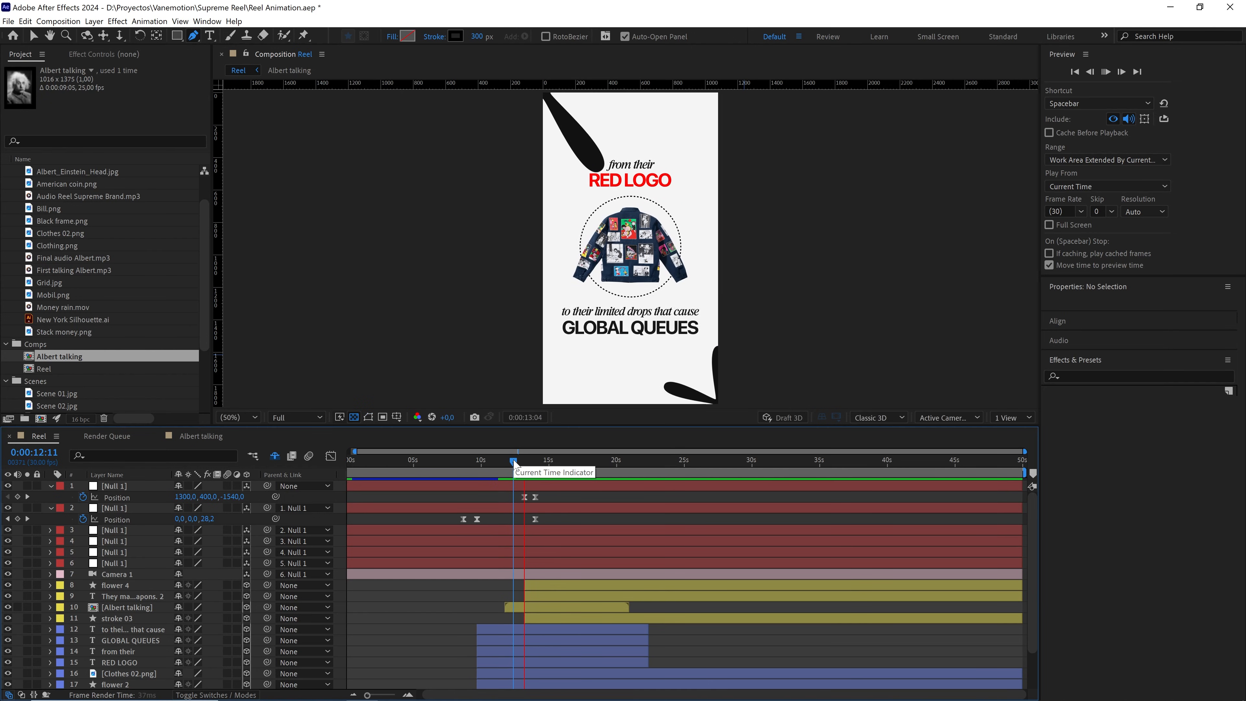
click(515, 462)
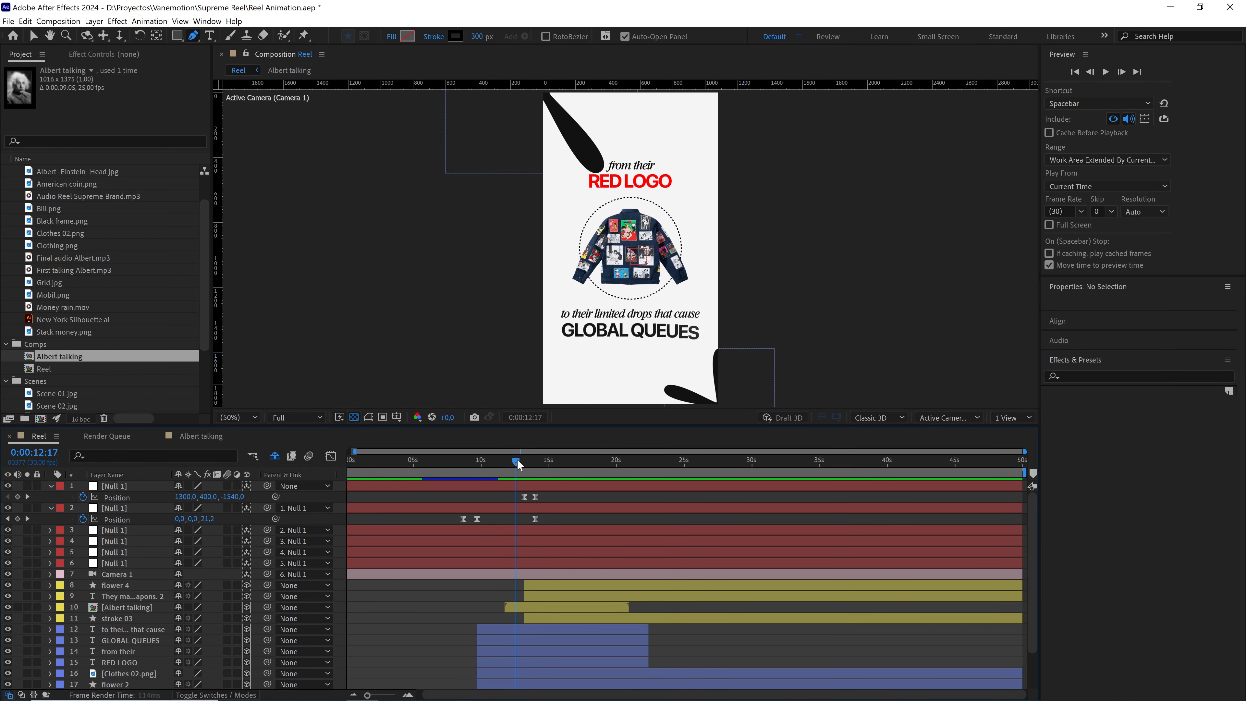
mouse_move(515, 463)
mouse_down()
mouse_move(500, 461)
mouse_move(530, 464)
mouse_move(515, 464)
mouse_up()
key(space)
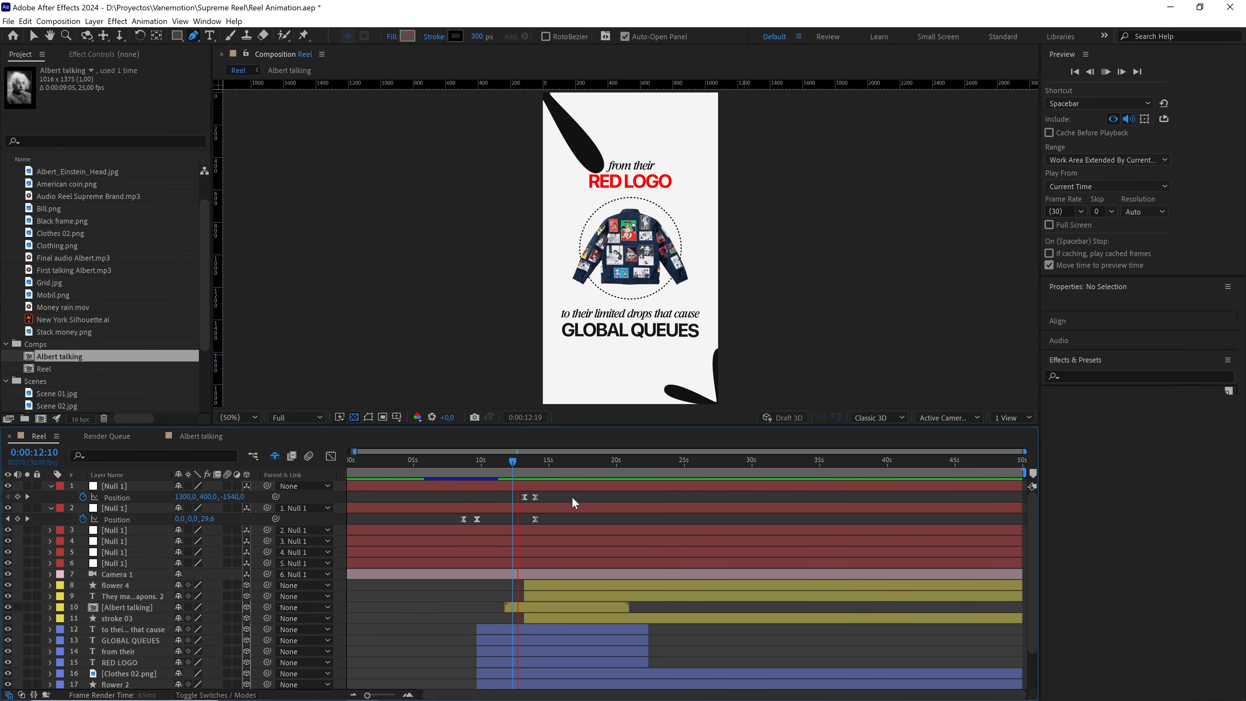
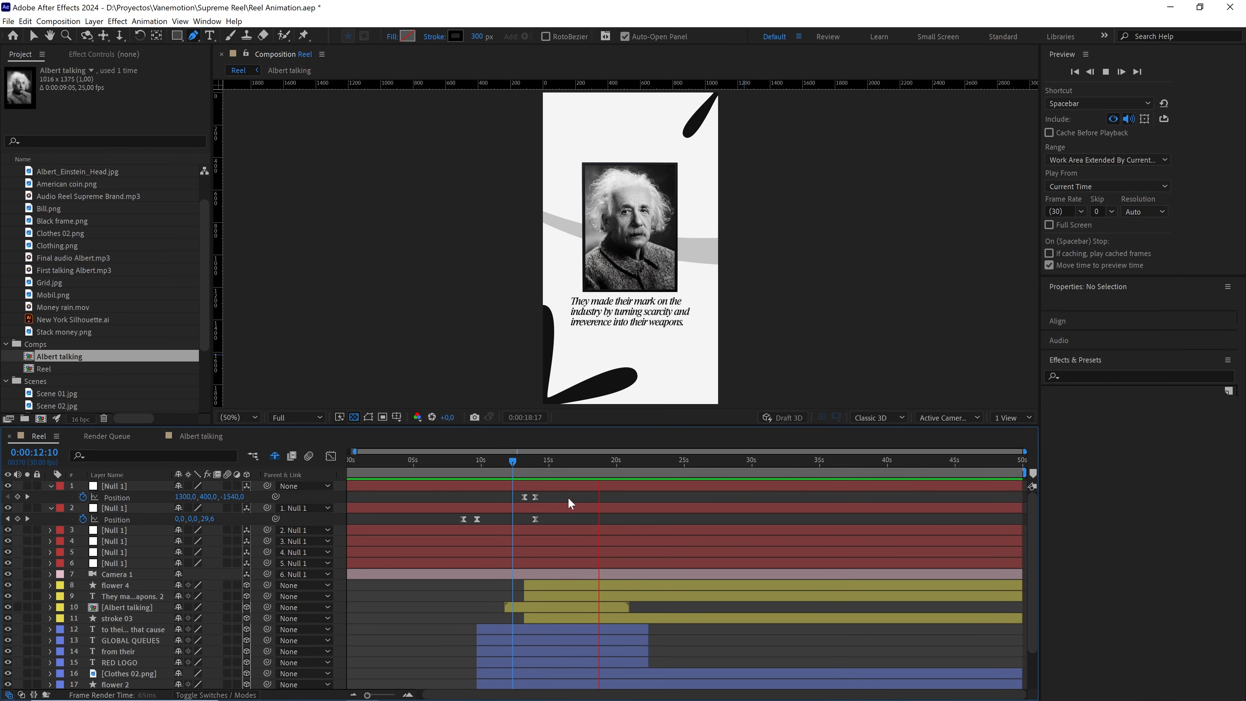
key(space)
drag(568, 462, 535, 468)
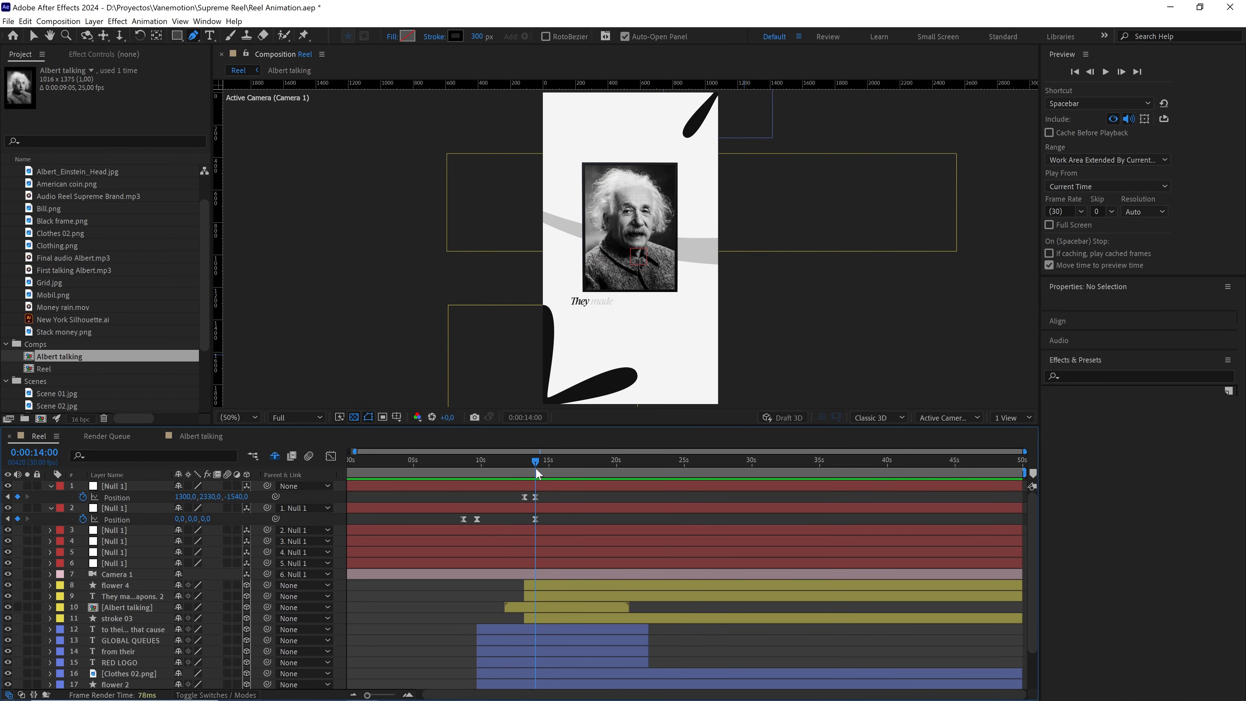
Activate the Selection tool and collapse the Comps and assets folders in the project
click(34, 37)
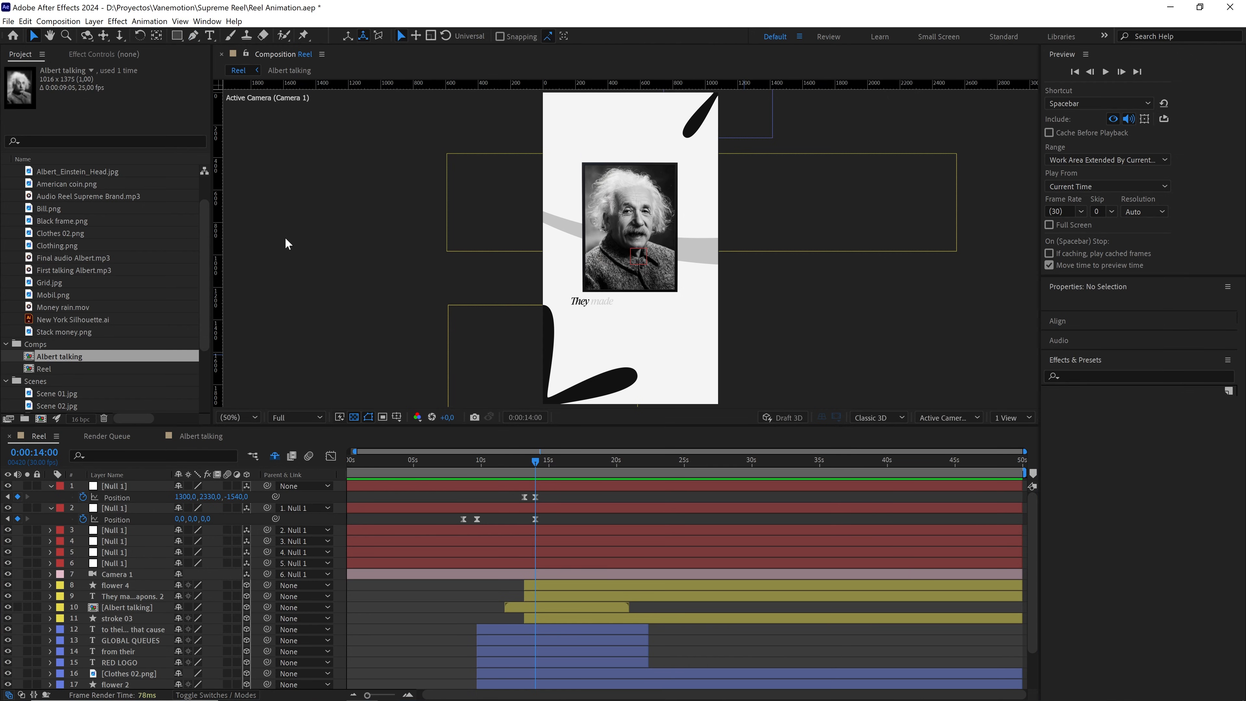
click(6, 344)
scroll(56, 276, up, 1)
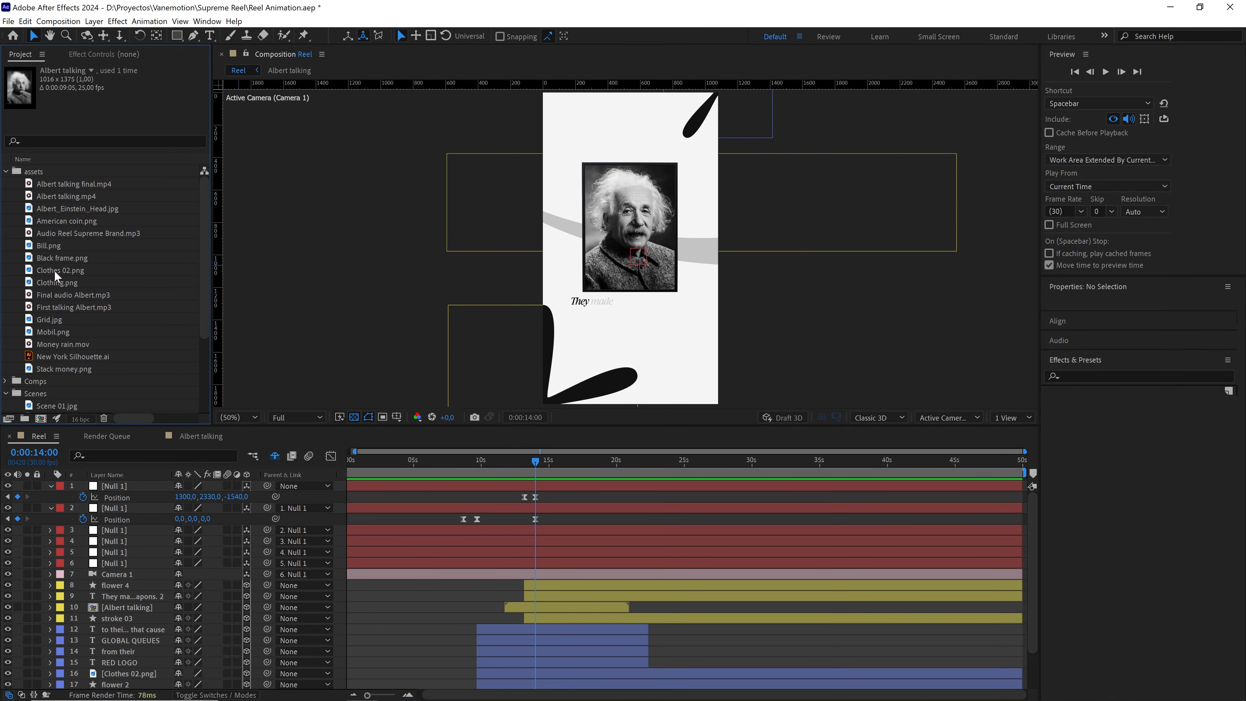
click(5, 172)
click(124, 355)
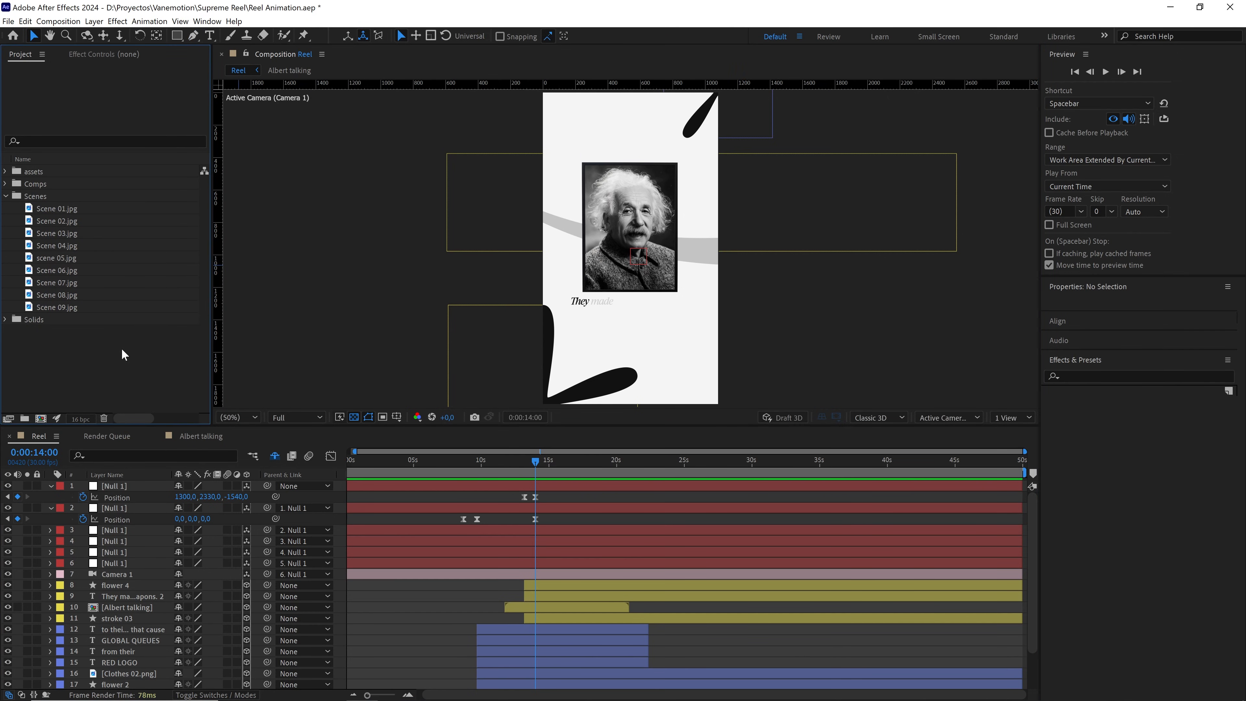
Preview the Einstein scene from 0:00:13:06 and scrub through its caption to 0:00:17:18
drag(538, 461, 526, 462)
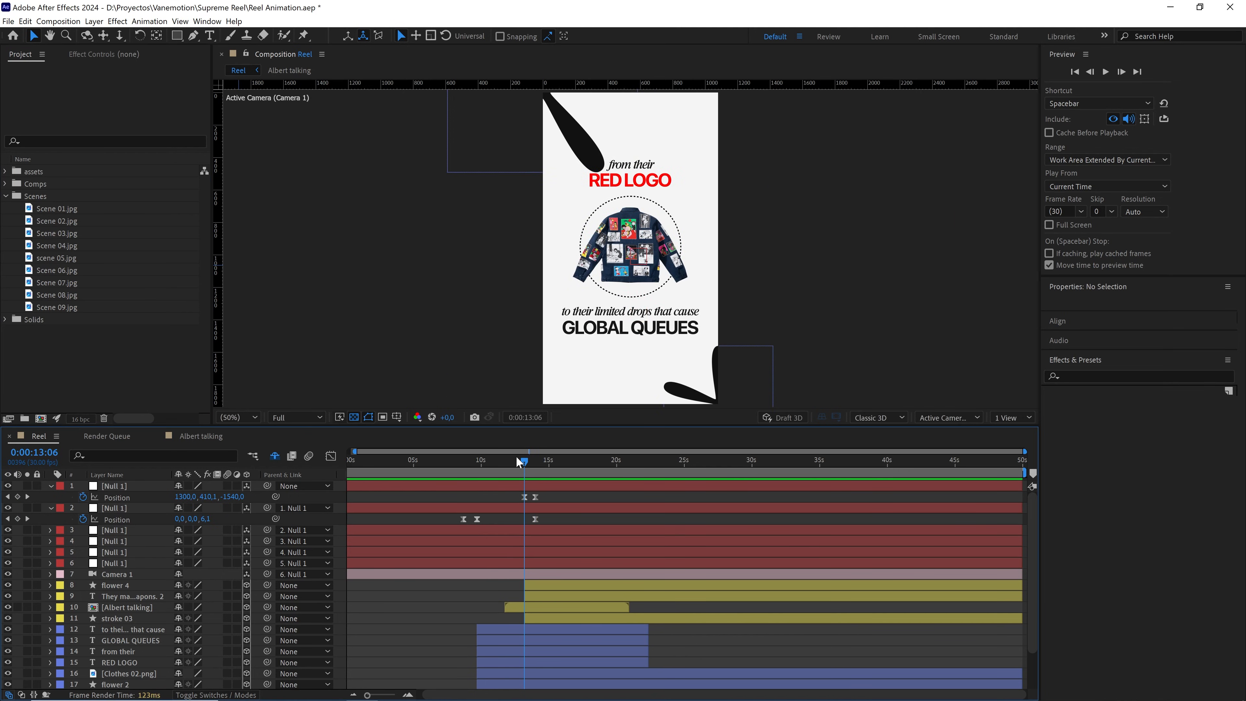
key(space)
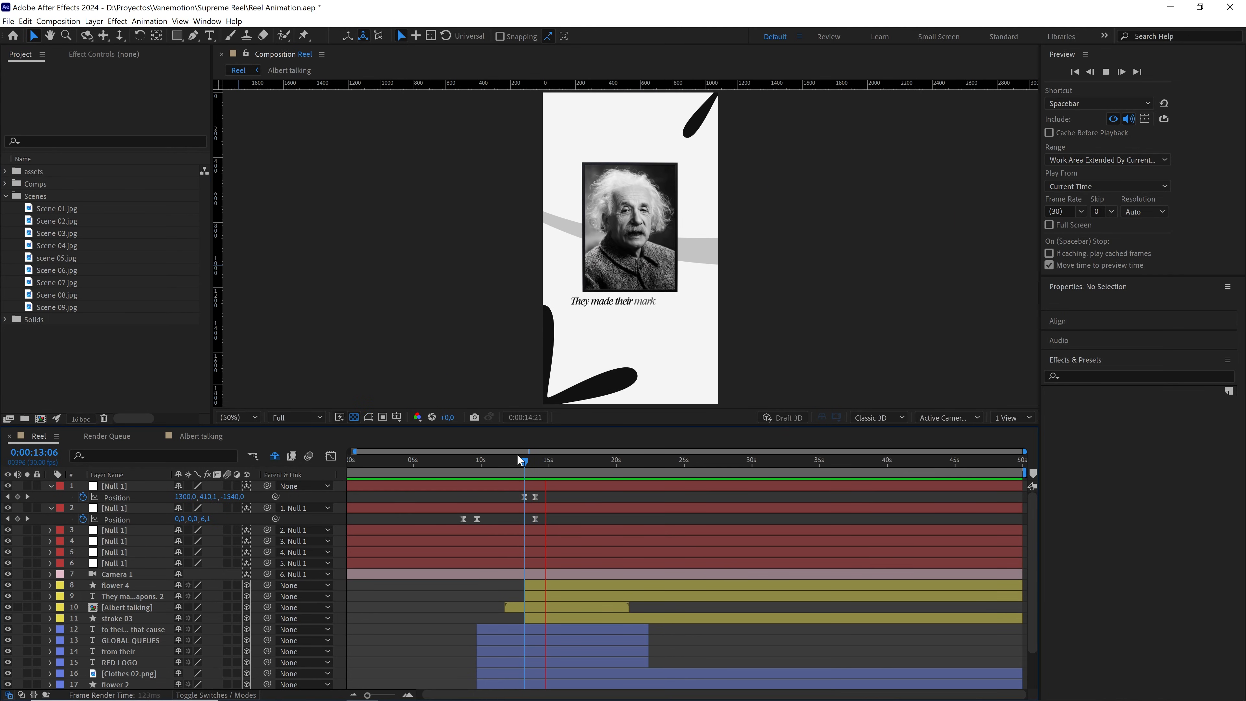
key(space)
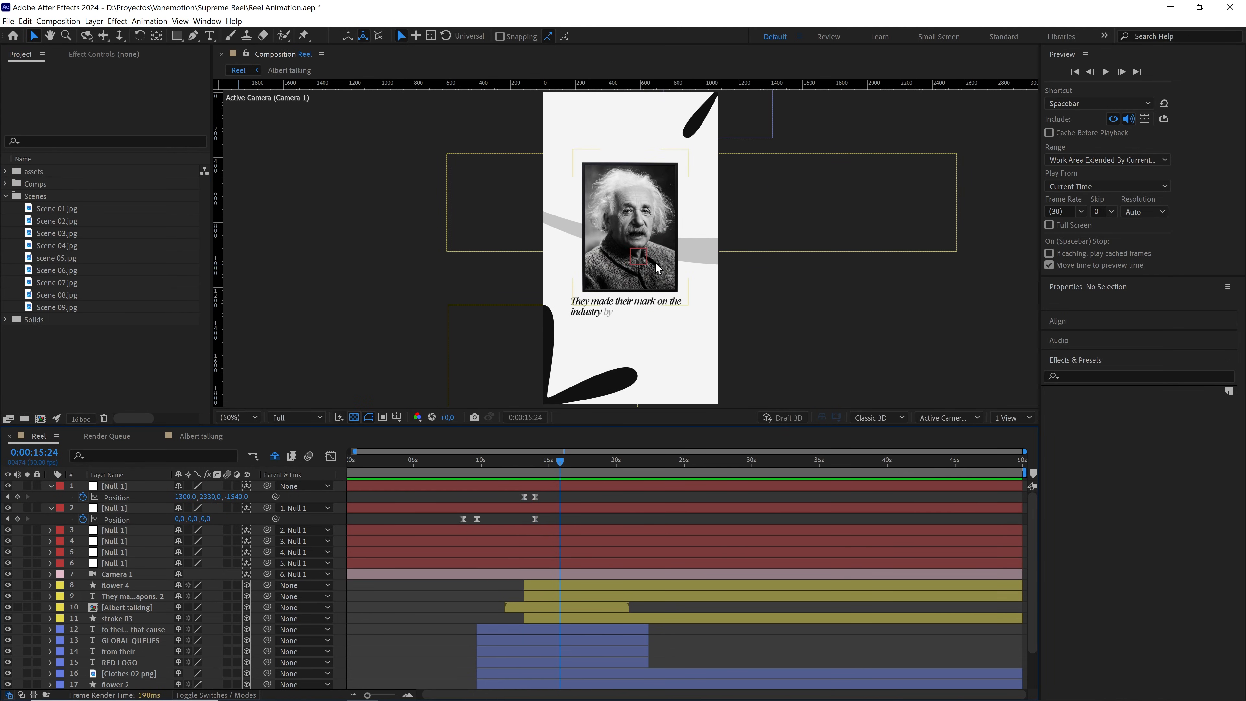
click(536, 464)
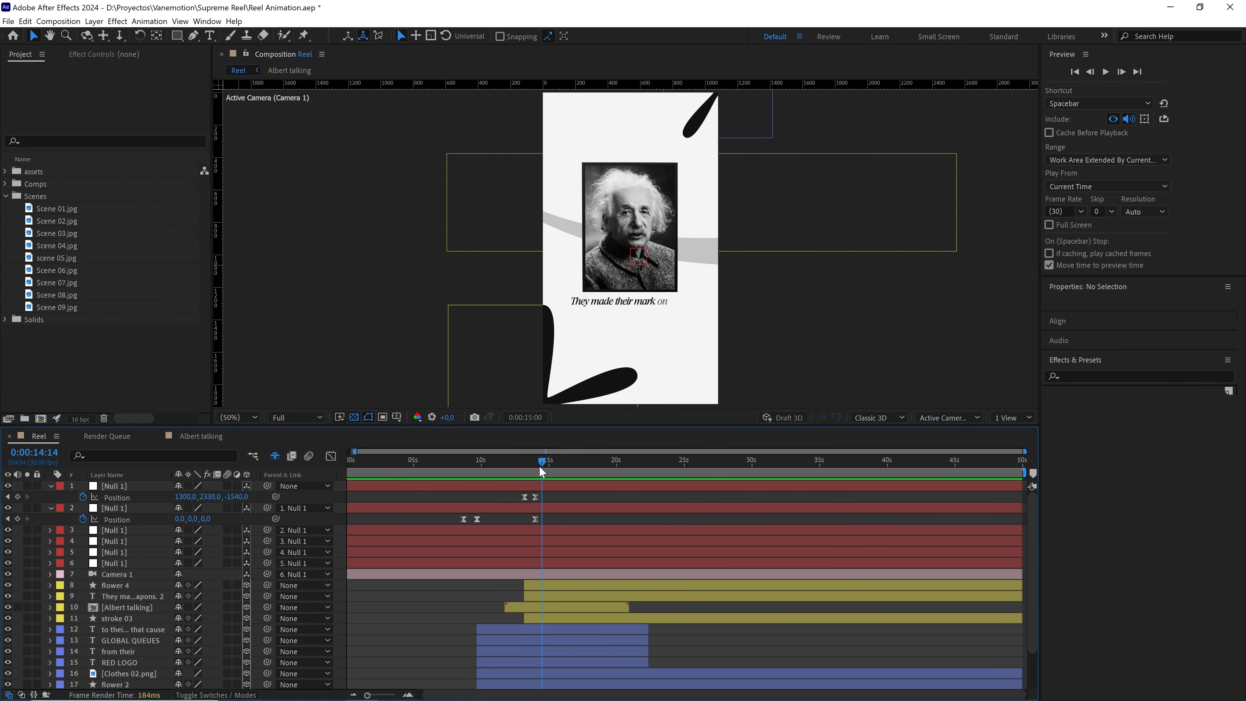
drag(541, 467, 585, 468)
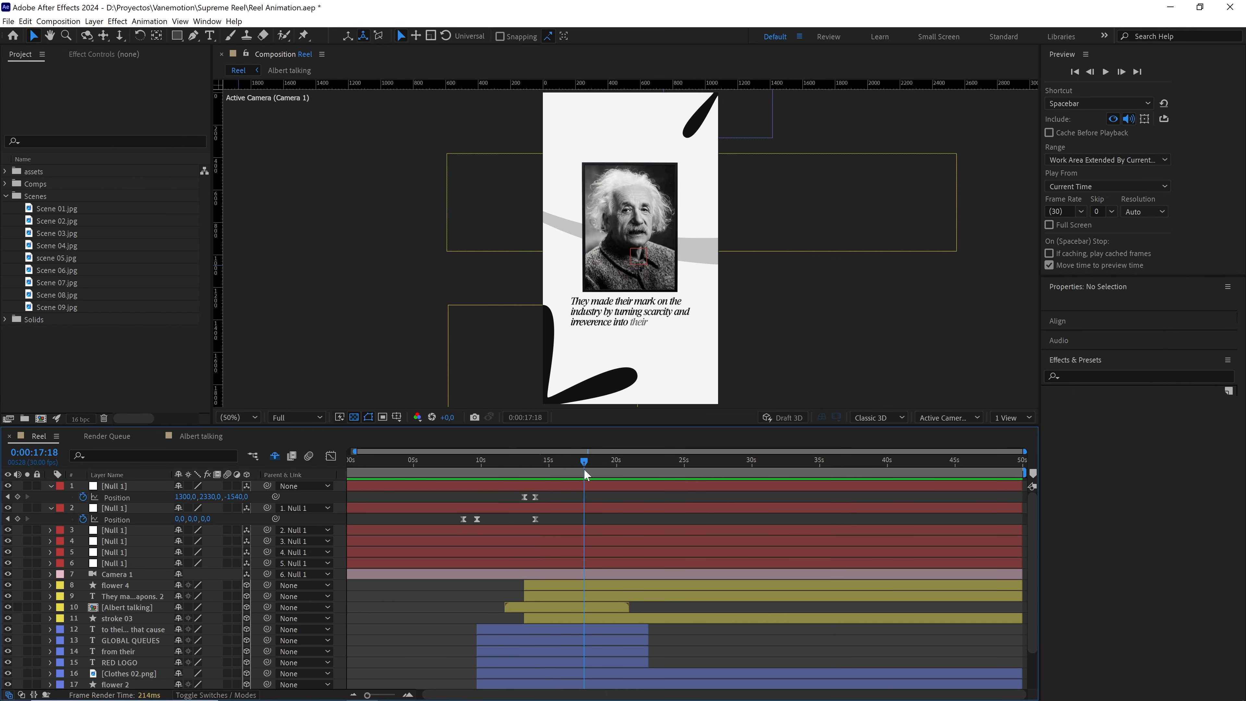
Add a 70% Scale keyframe to the Albert talking layer and place it at 0:00:13:05
click(532, 607)
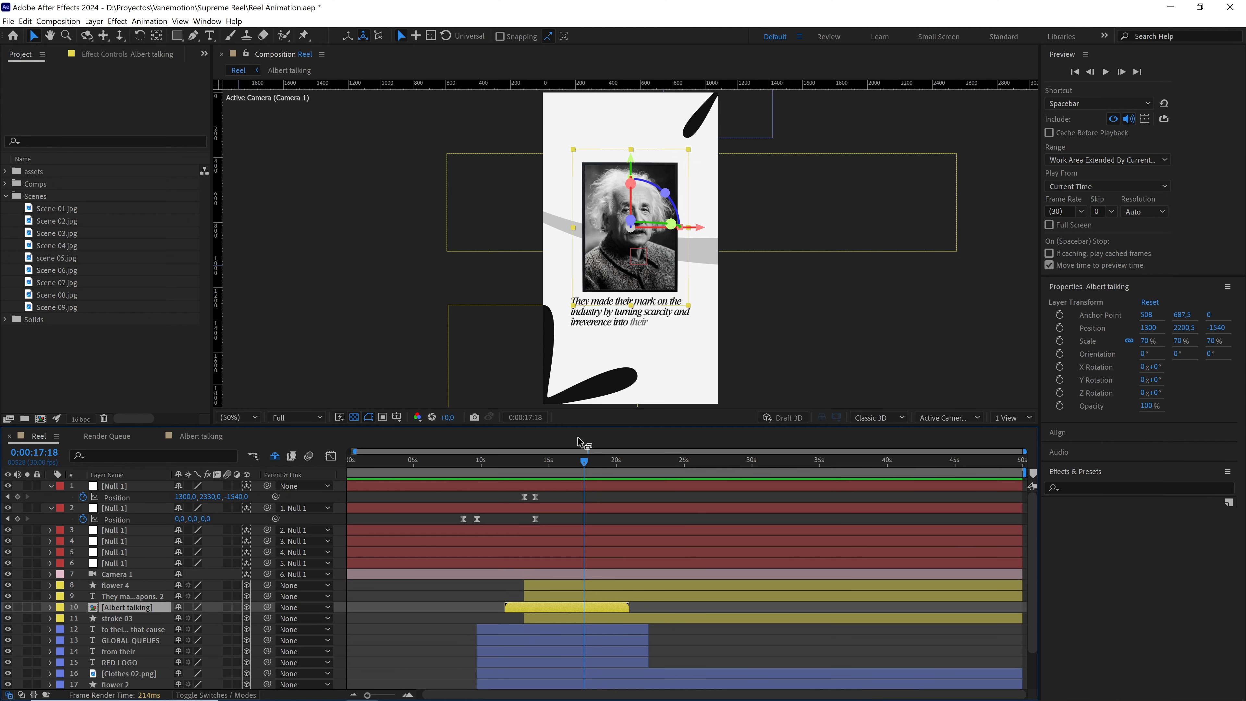
key(s)
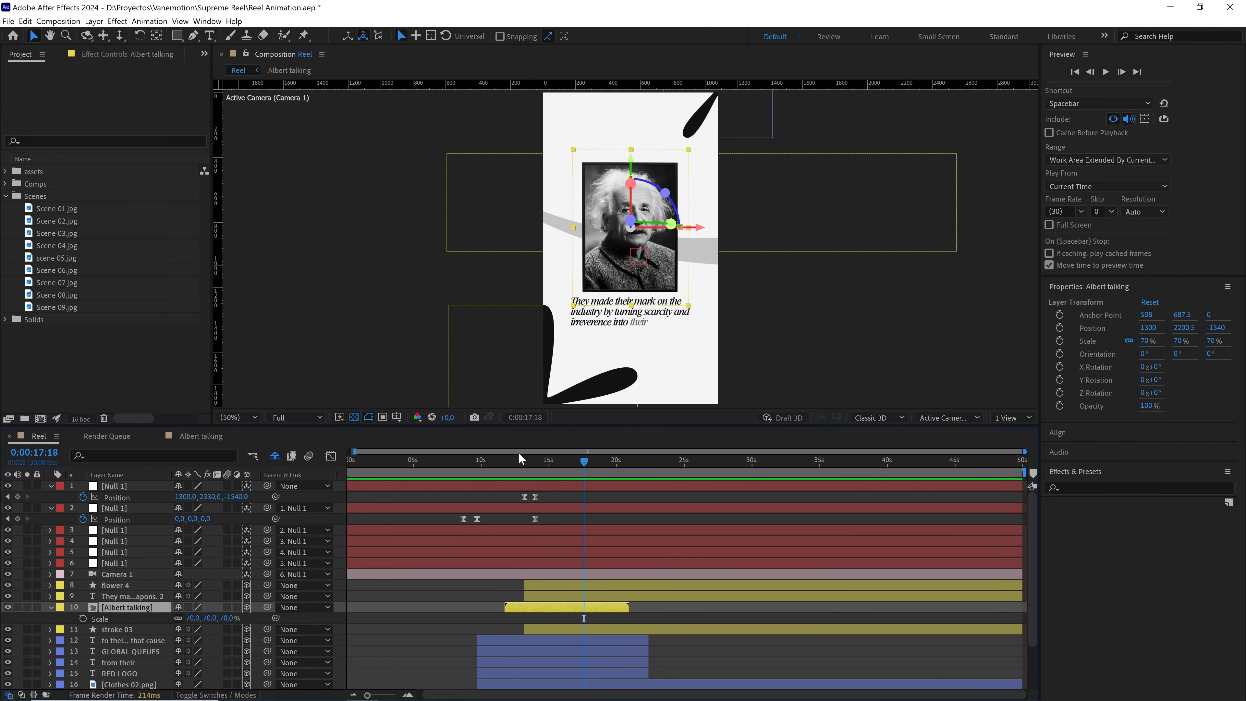
click(83, 618)
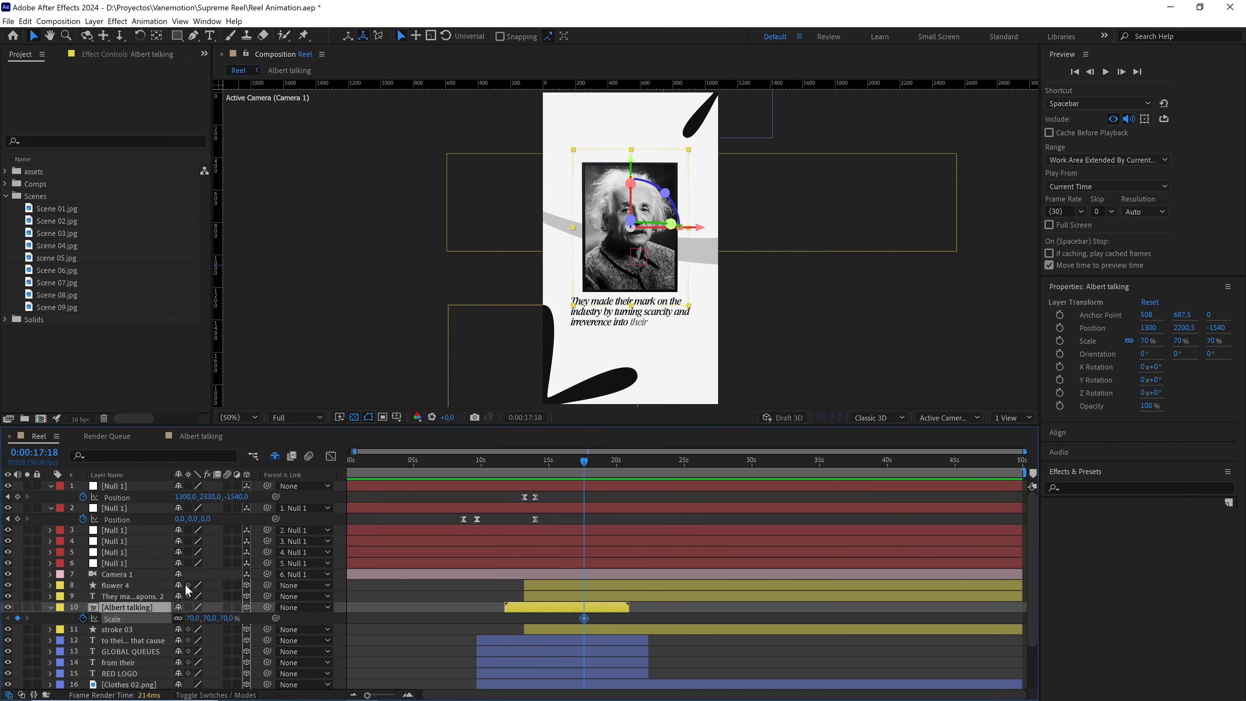
drag(589, 460, 525, 470)
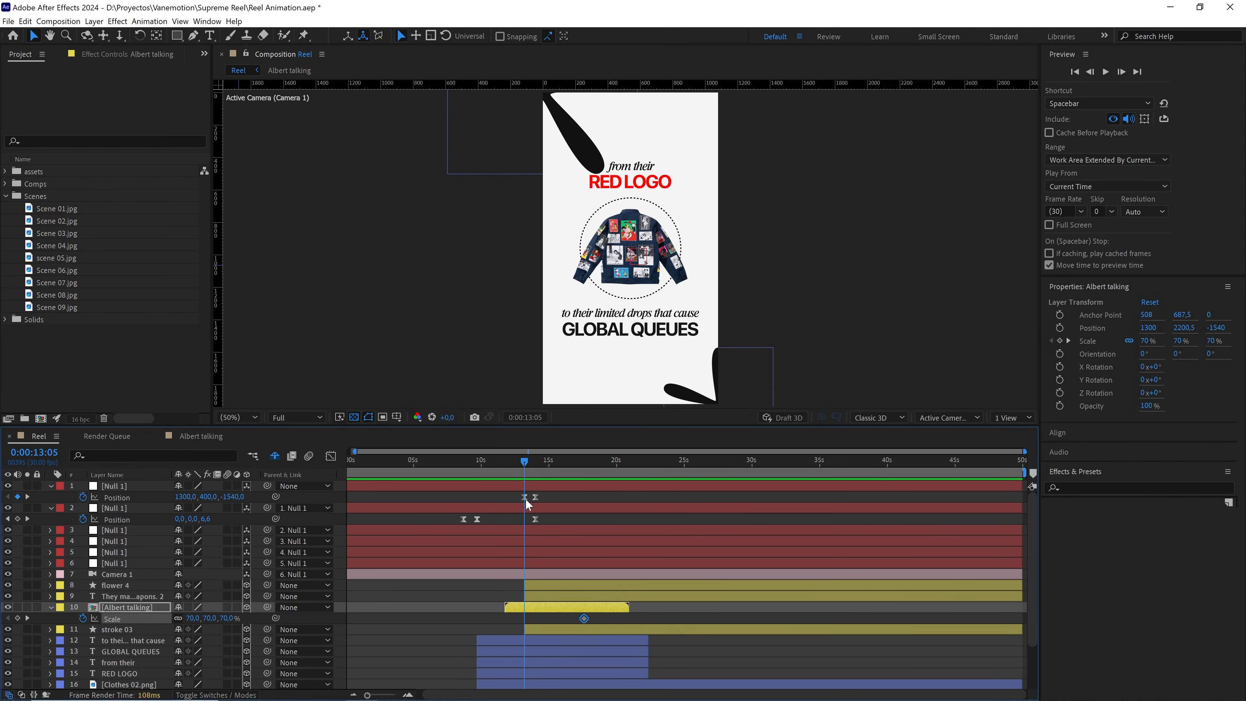
drag(585, 619, 553, 620)
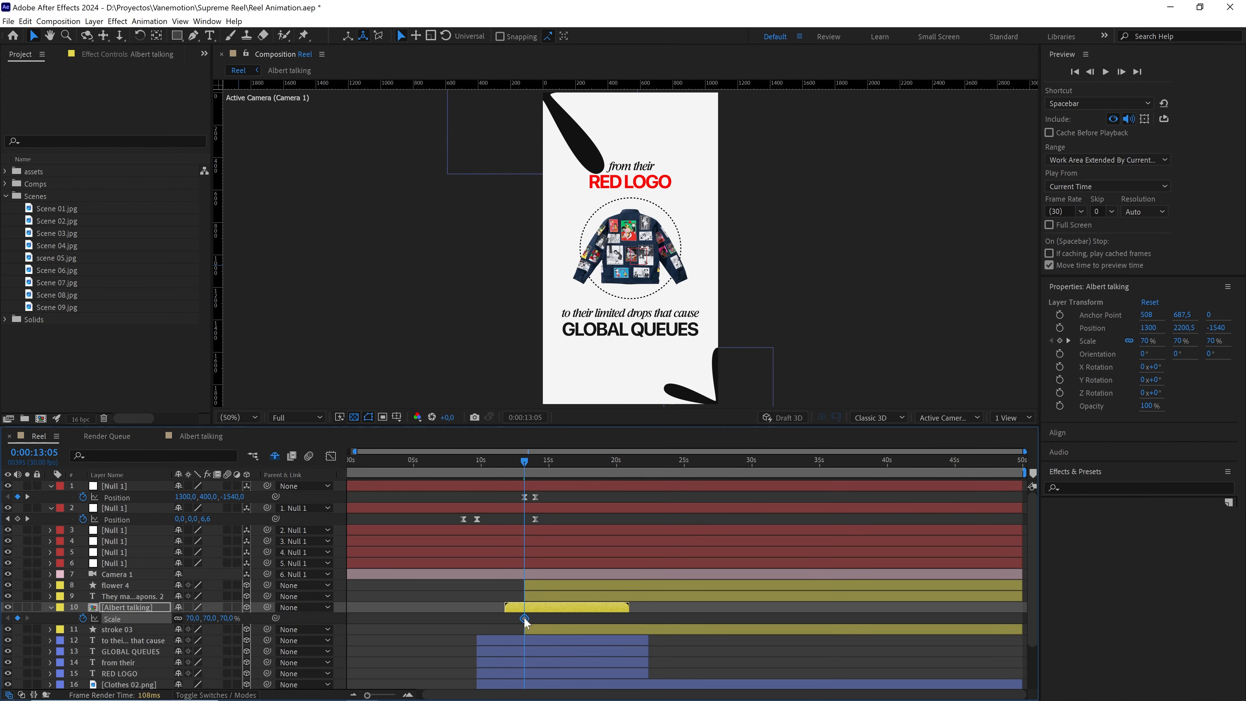
Set the Albert talking layer's scale to 90% at 0:00:21:00
drag(527, 460, 629, 467)
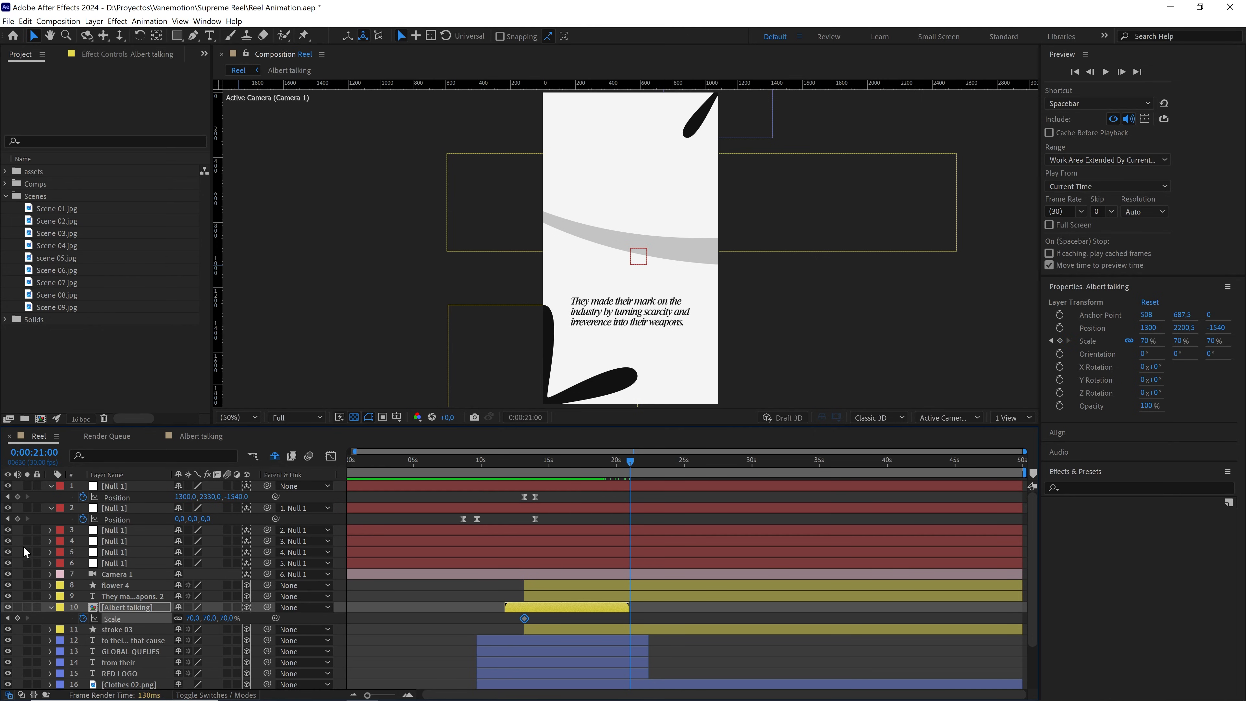
click(227, 619)
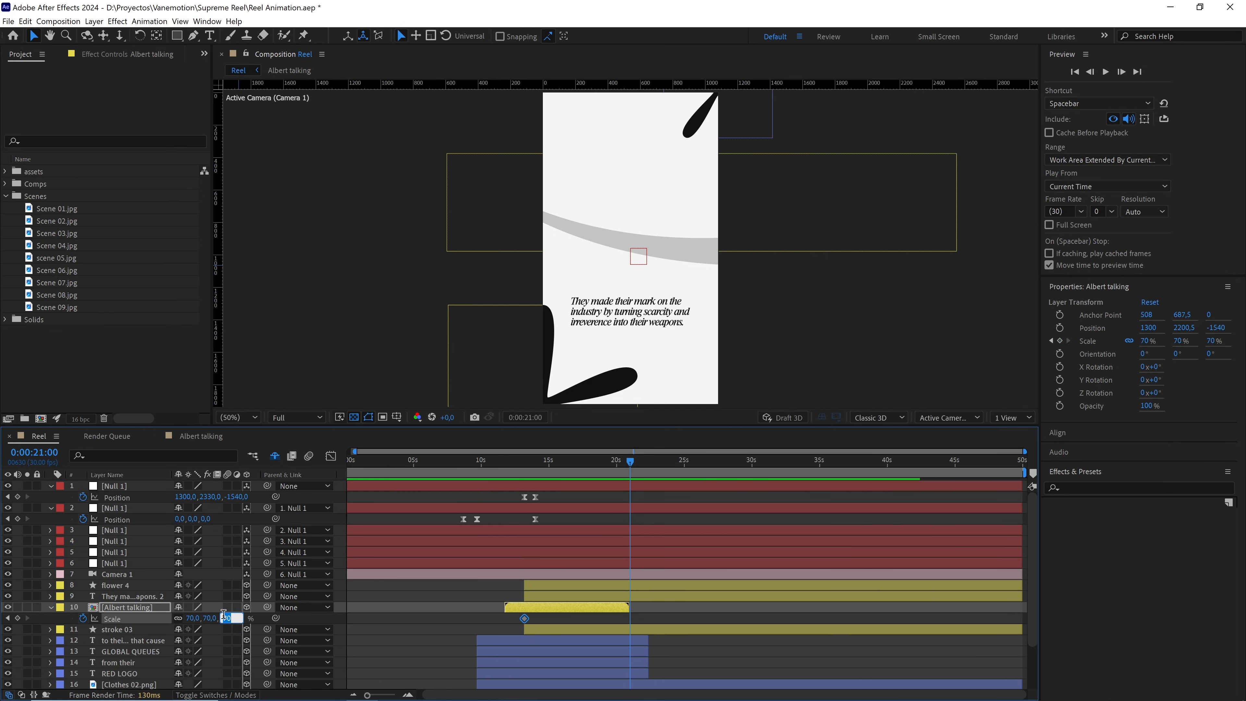
text(90)
key(Return)
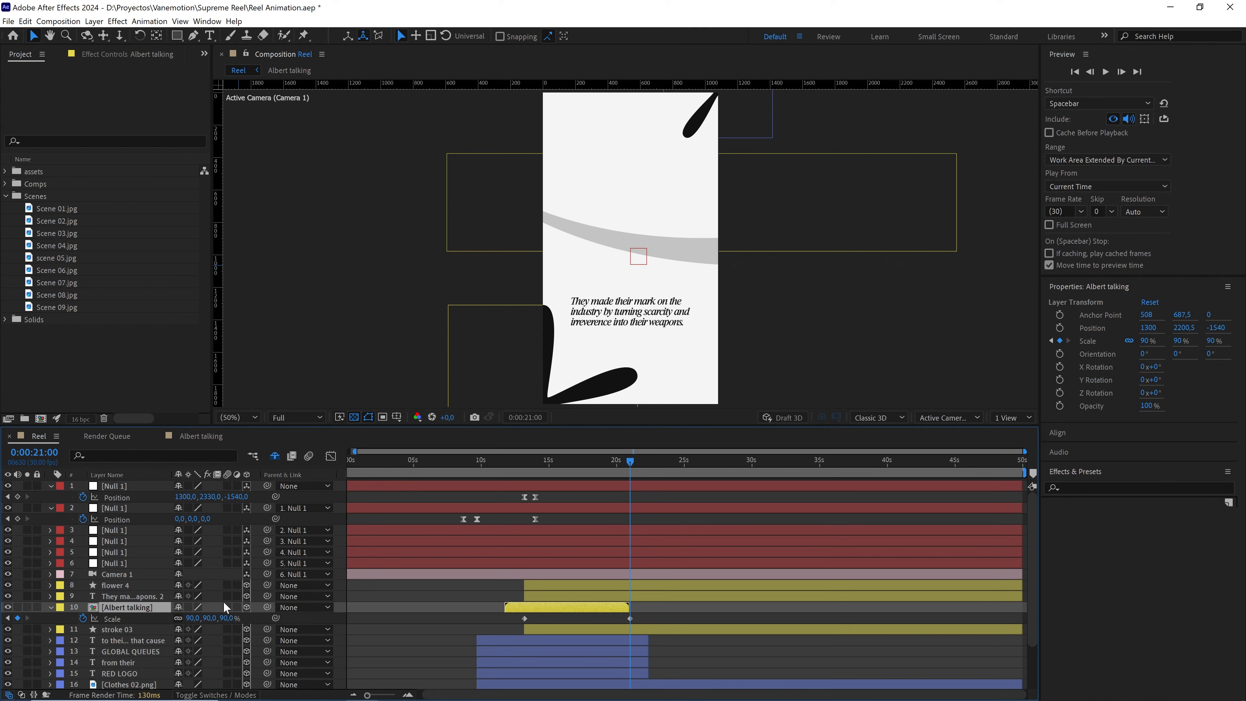
At 0:00:13:05, parent the "They made their mark" text and stroke 03 layers to Albert talking and preview the result
drag(633, 466, 529, 474)
click(556, 617)
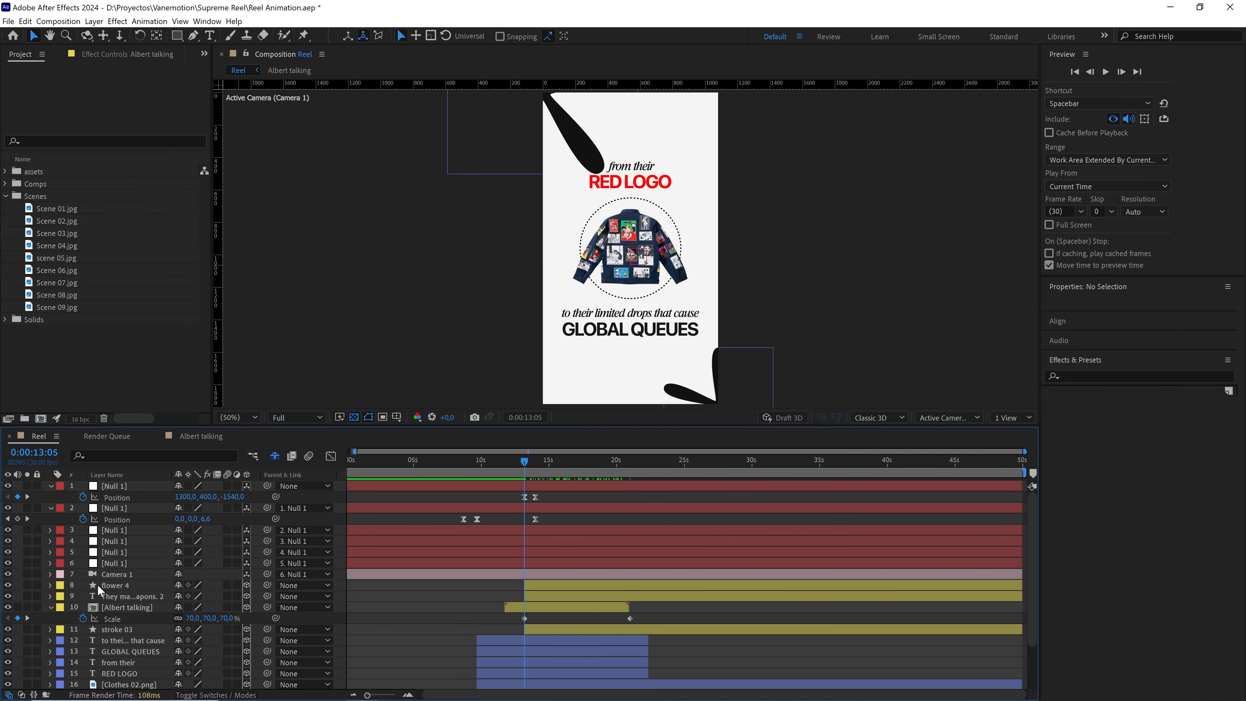
click(113, 587)
click(98, 595)
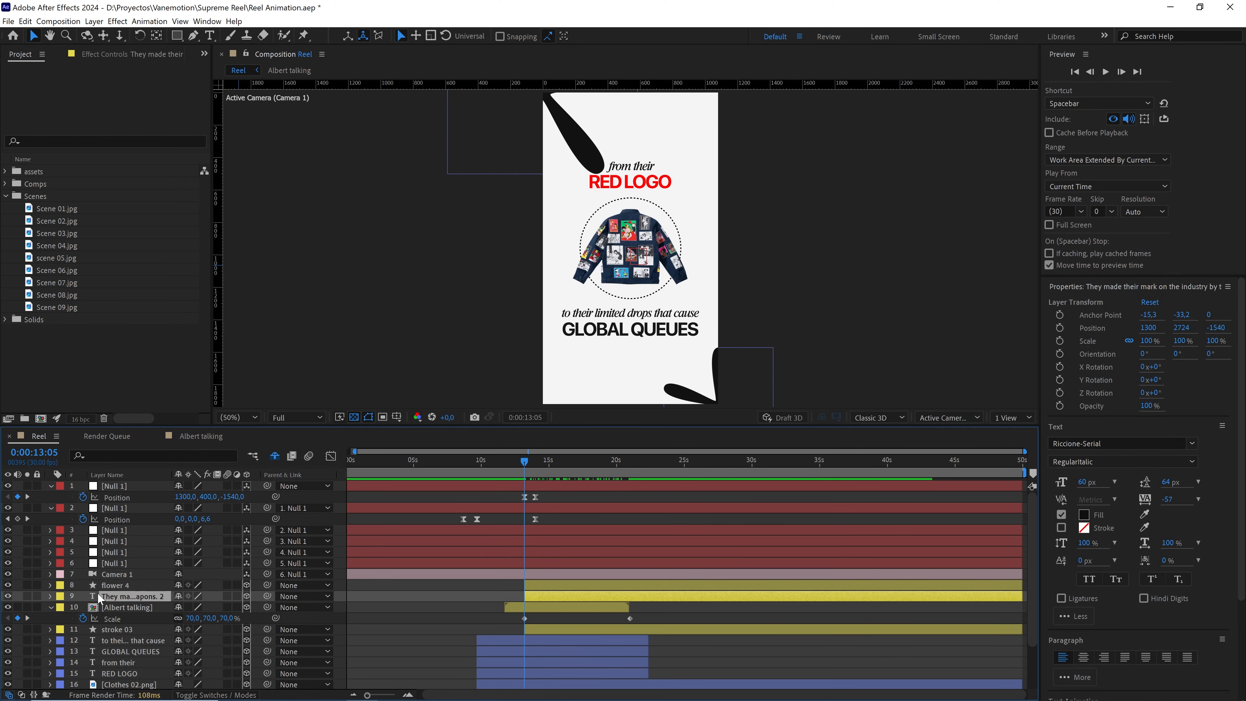
ctrl+click(130, 628)
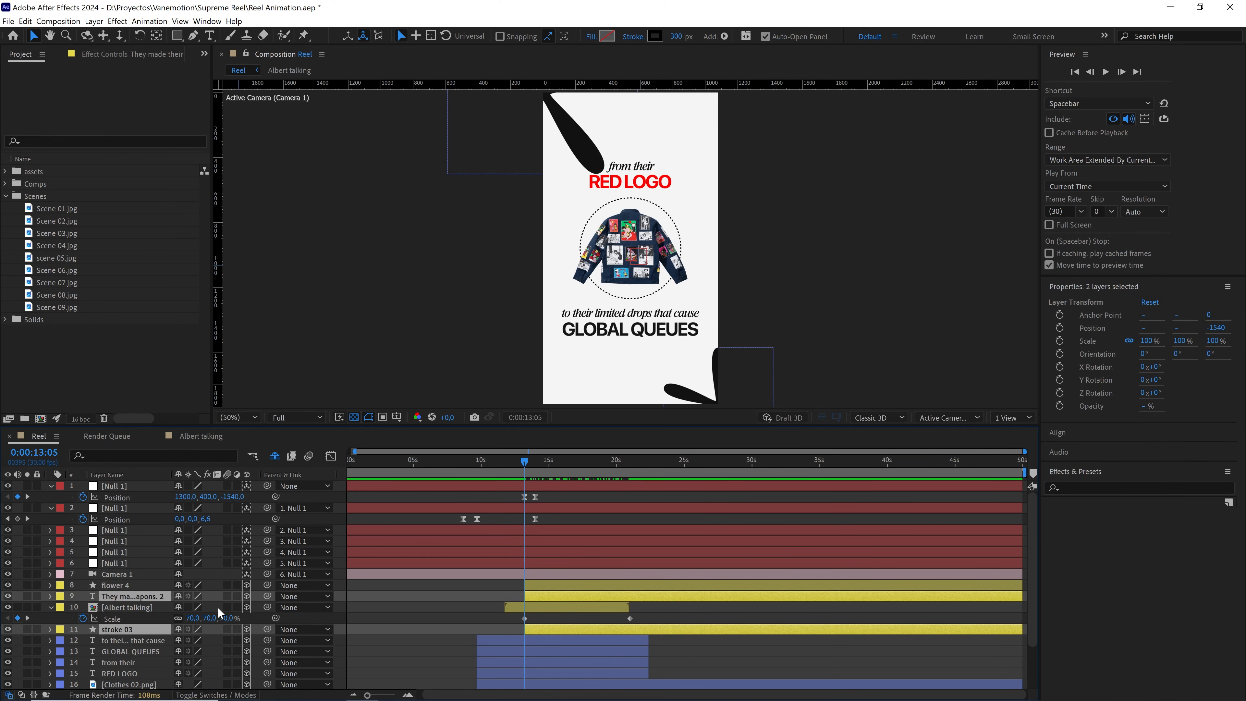
drag(263, 597, 127, 610)
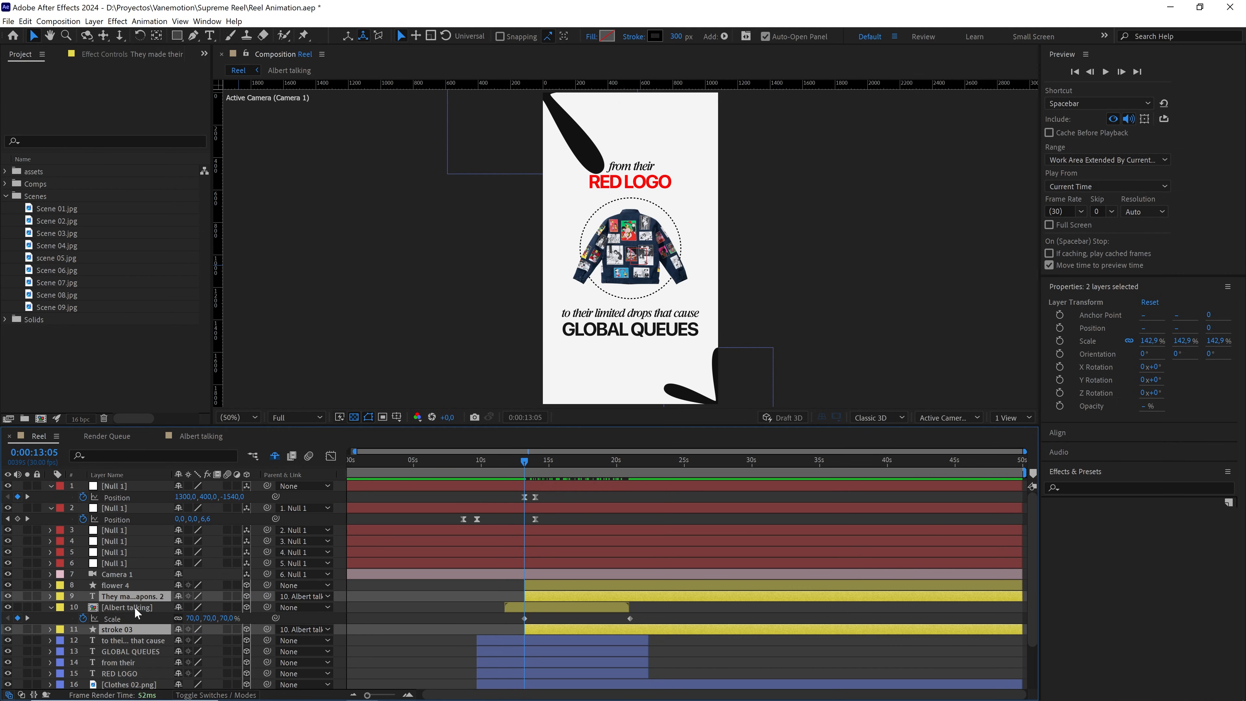
click(666, 608)
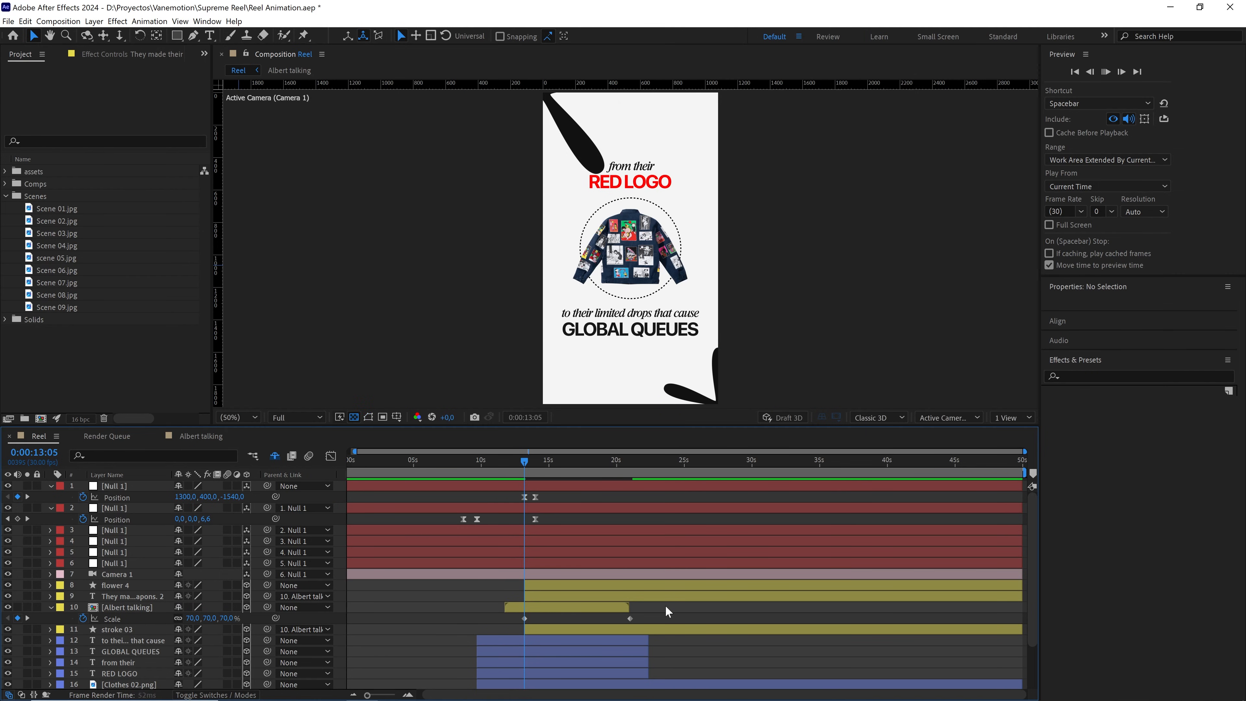
key(space)
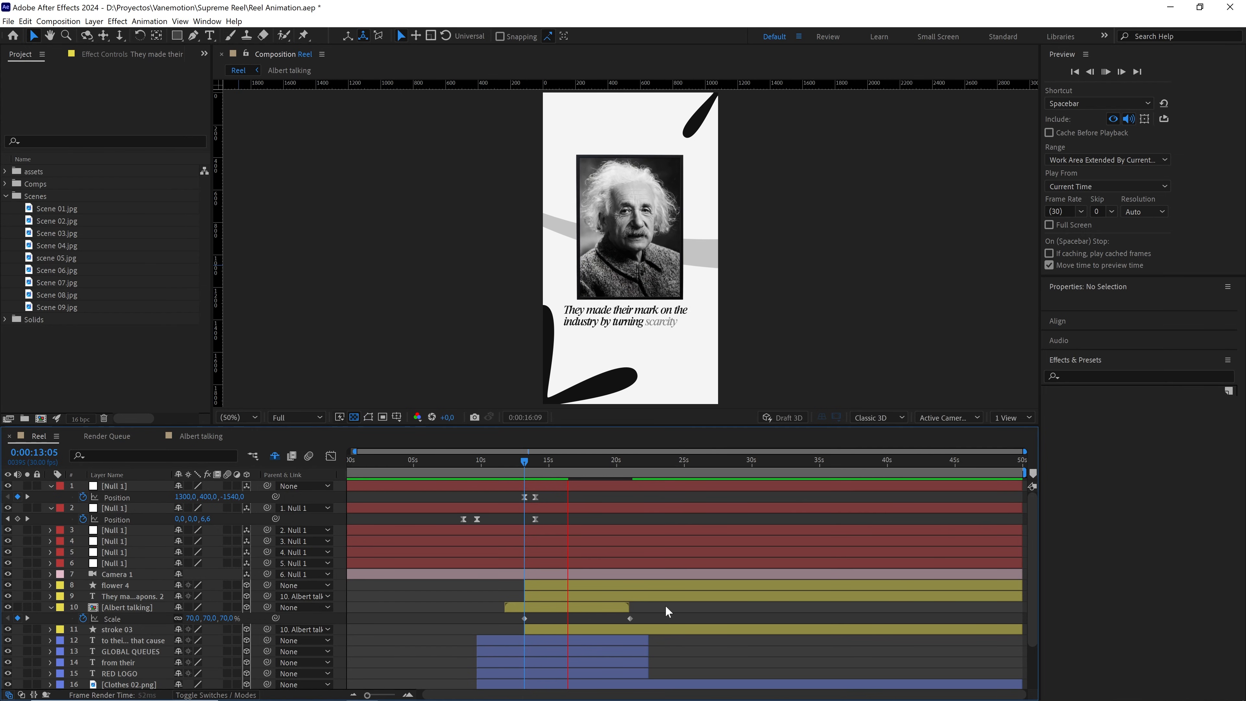
click(536, 463)
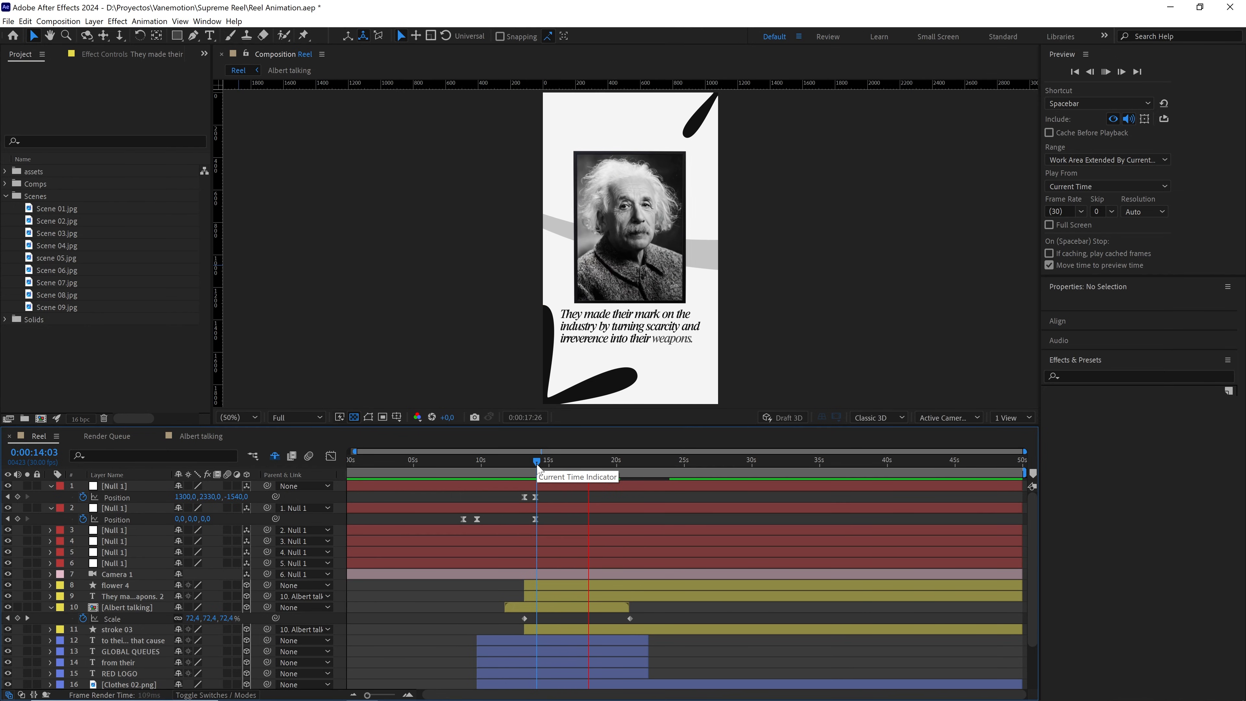
Add a Position keyframe to the topmost null at 0:00:18:15 and set its X position to 2370 at 0:00:19:18
drag(537, 464, 599, 470)
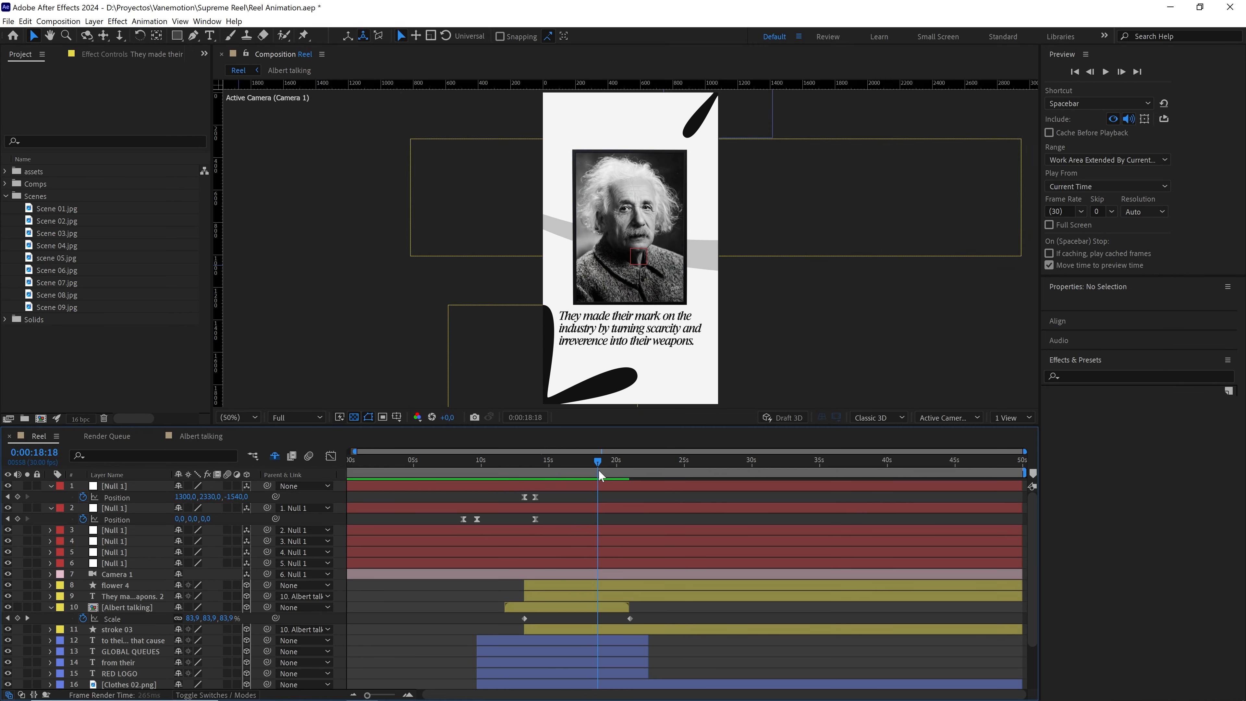
click(18, 497)
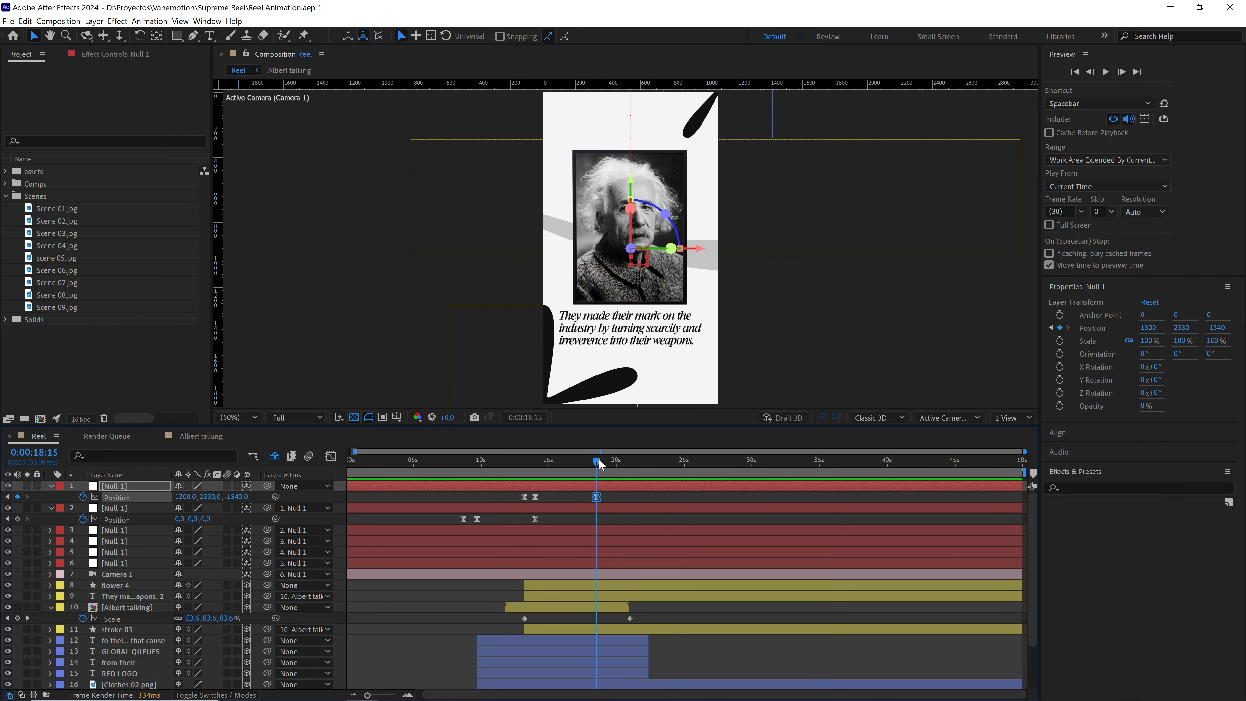
drag(599, 463, 609, 459)
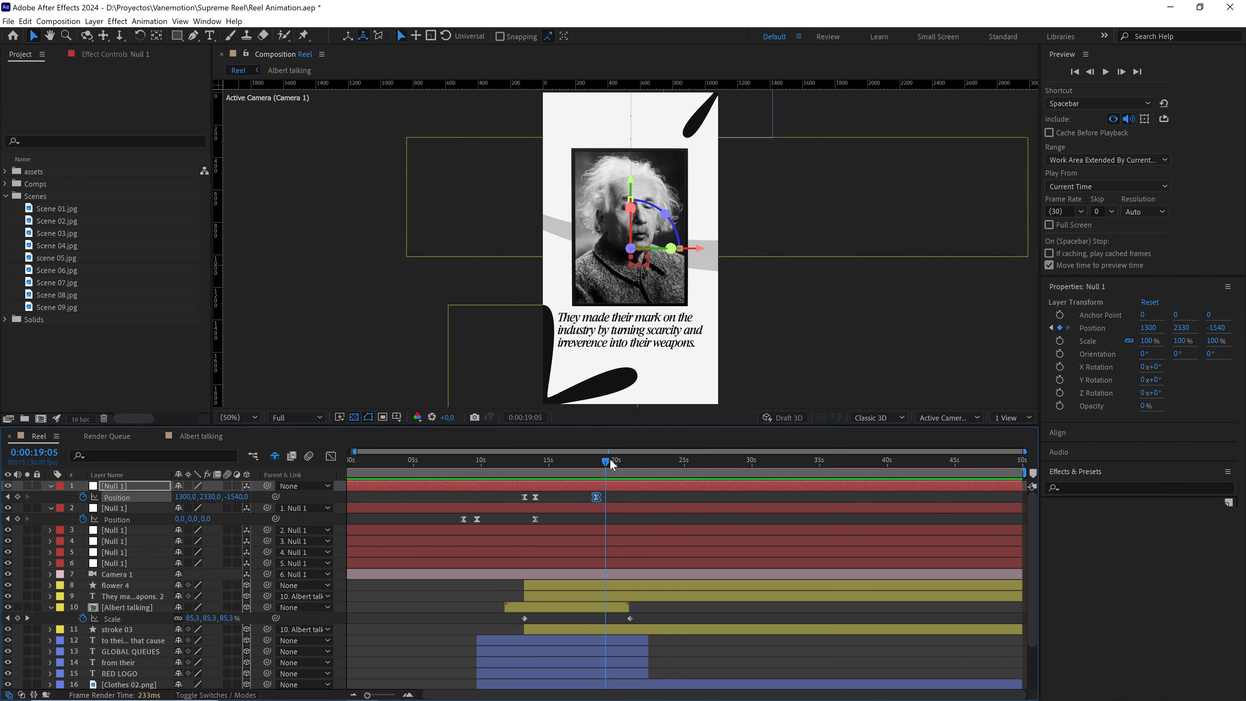
click(42, 459)
drag(187, 498, 299, 497)
drag(584, 179, 599, 240)
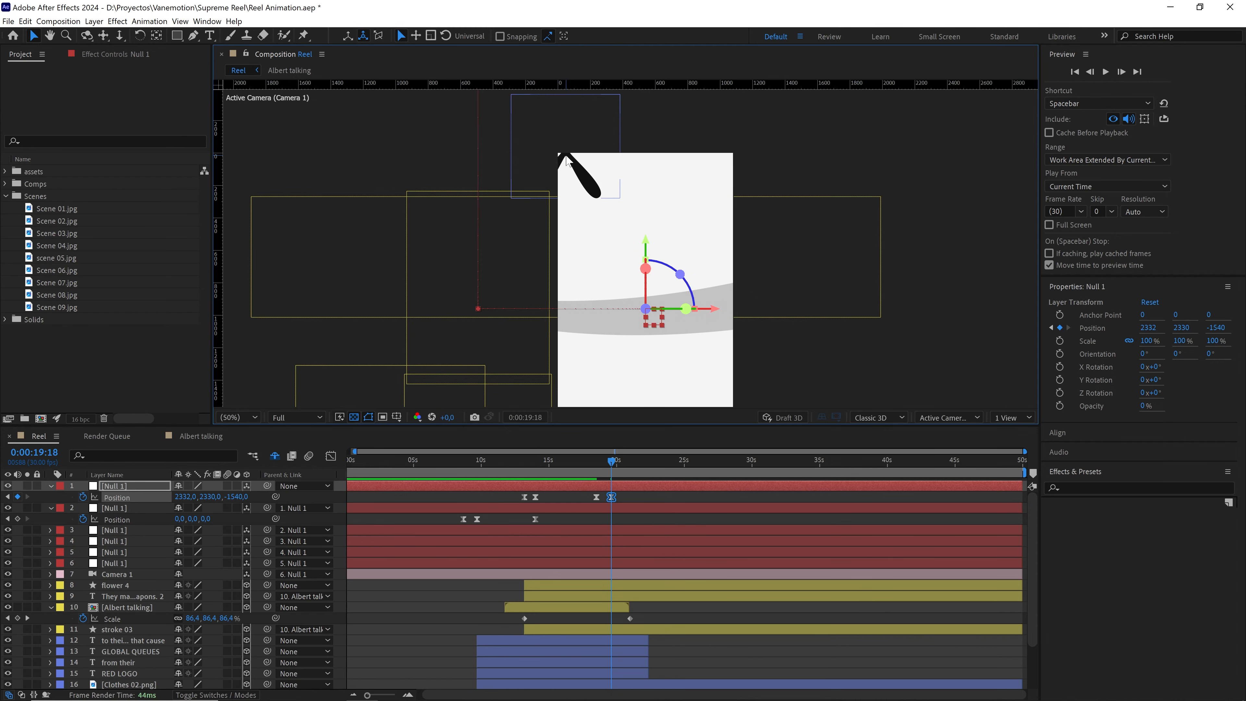
click(186, 497)
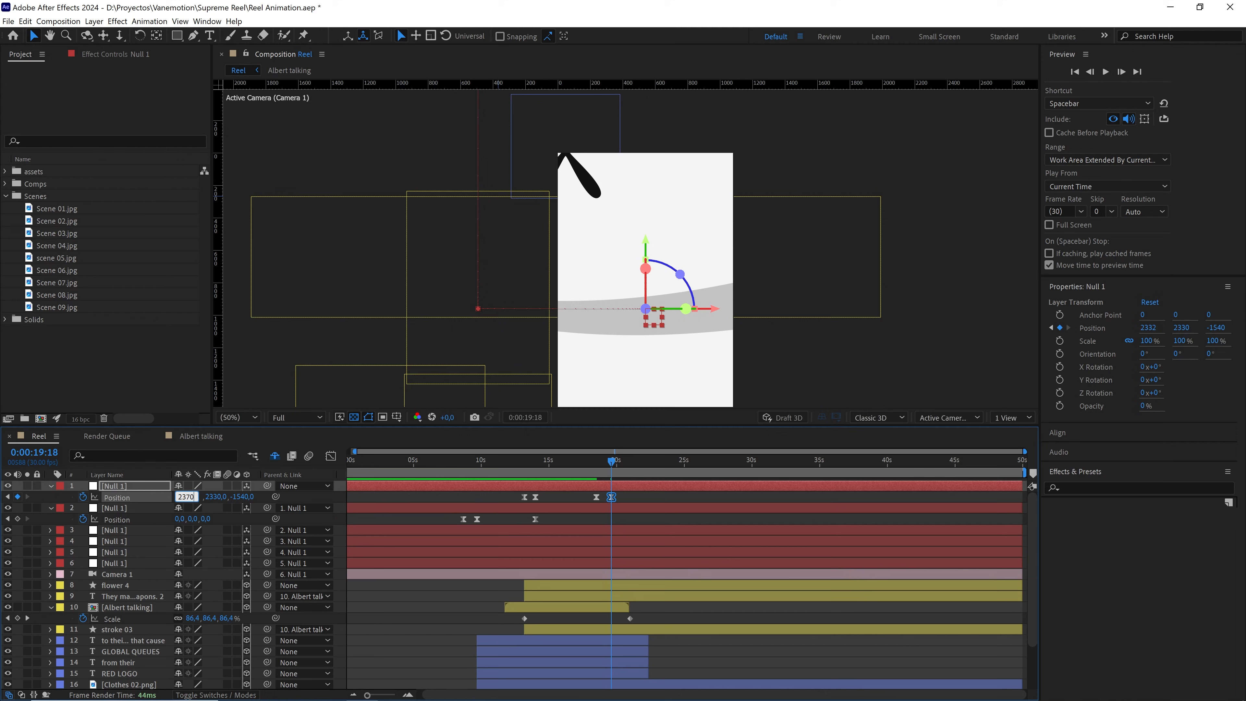
text(2370)
Apply Easy Ease to the topmost null's last two Position keyframes with 75% incoming and outgoing velocity influence
drag(644, 493, 586, 501)
key(F9)
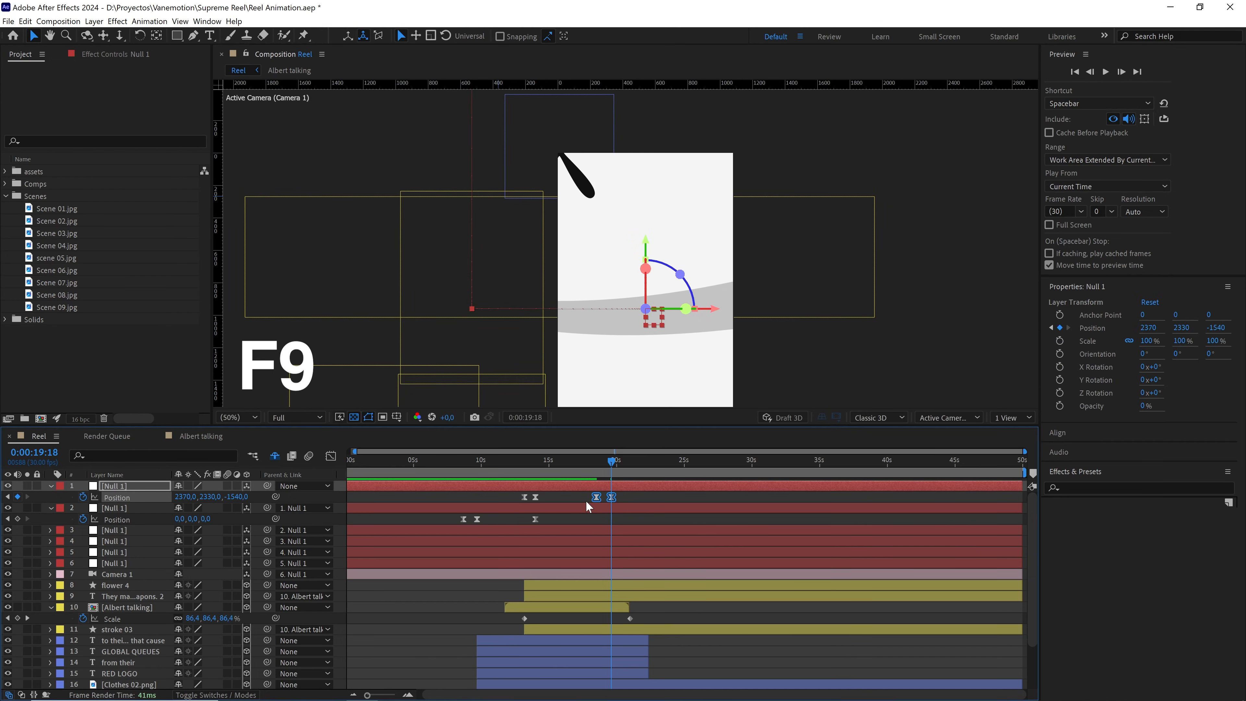
right_click(597, 495)
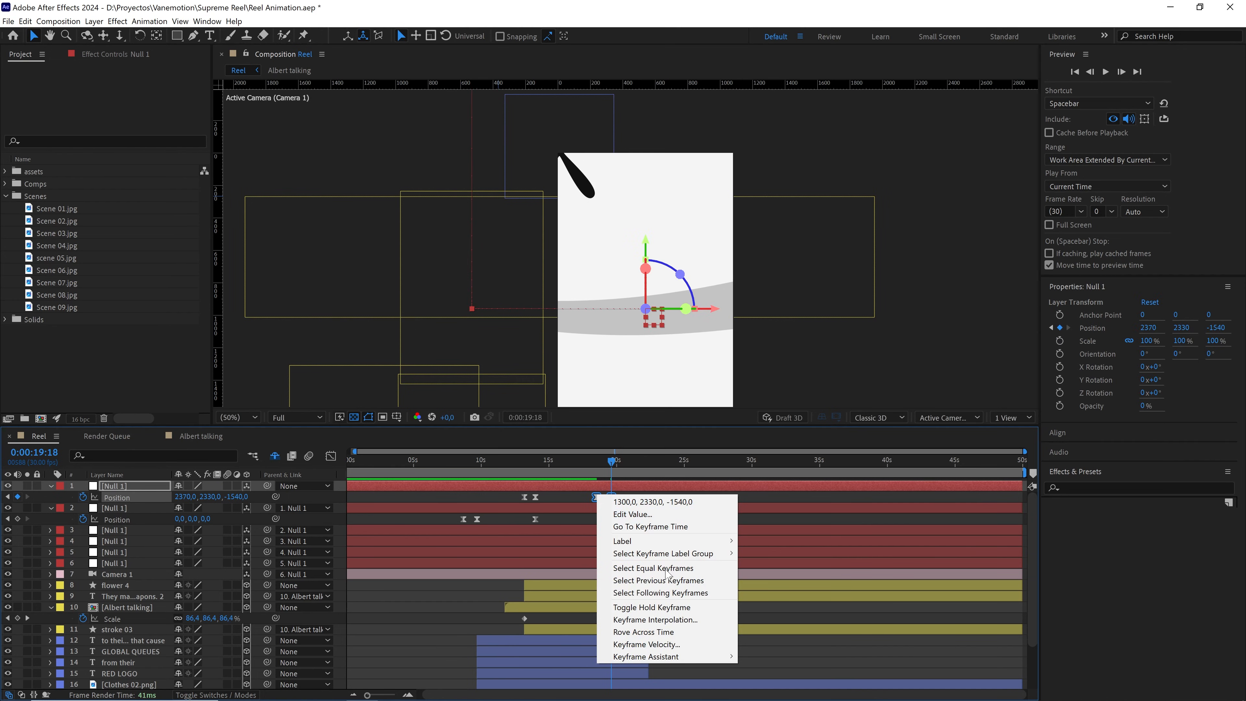
click(639, 645)
click(320, 255)
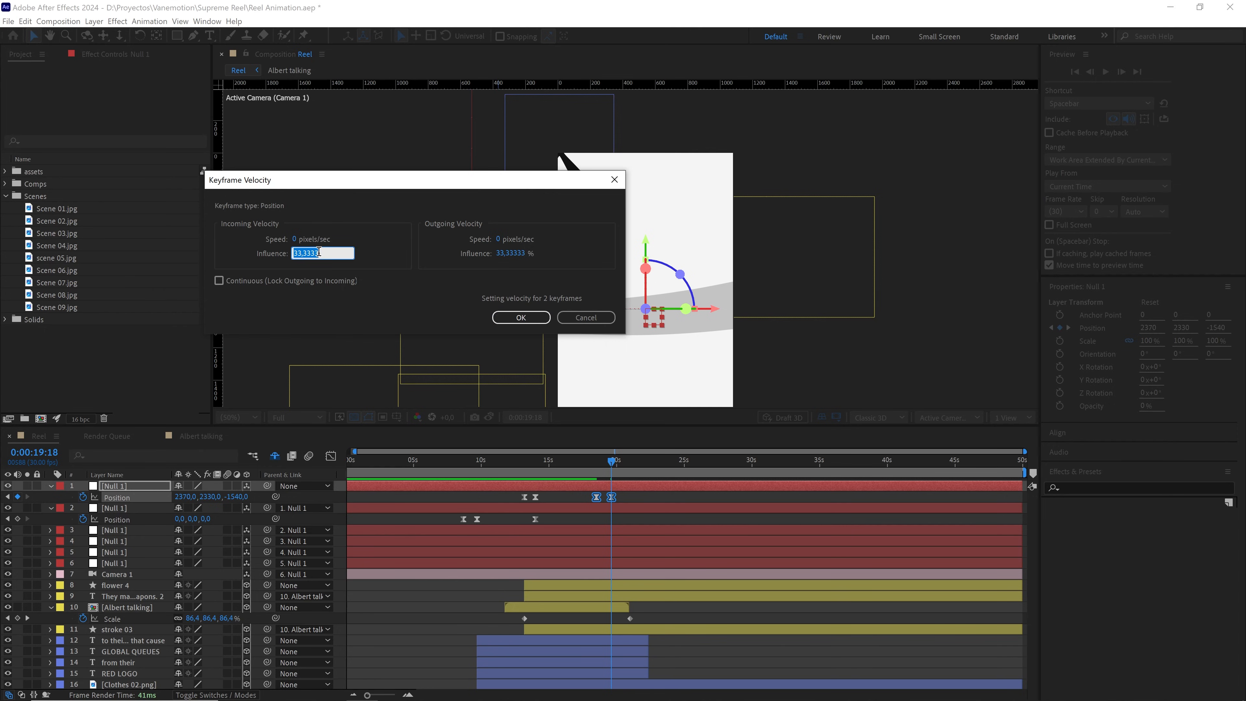
text(75)
click(508, 256)
text(7)
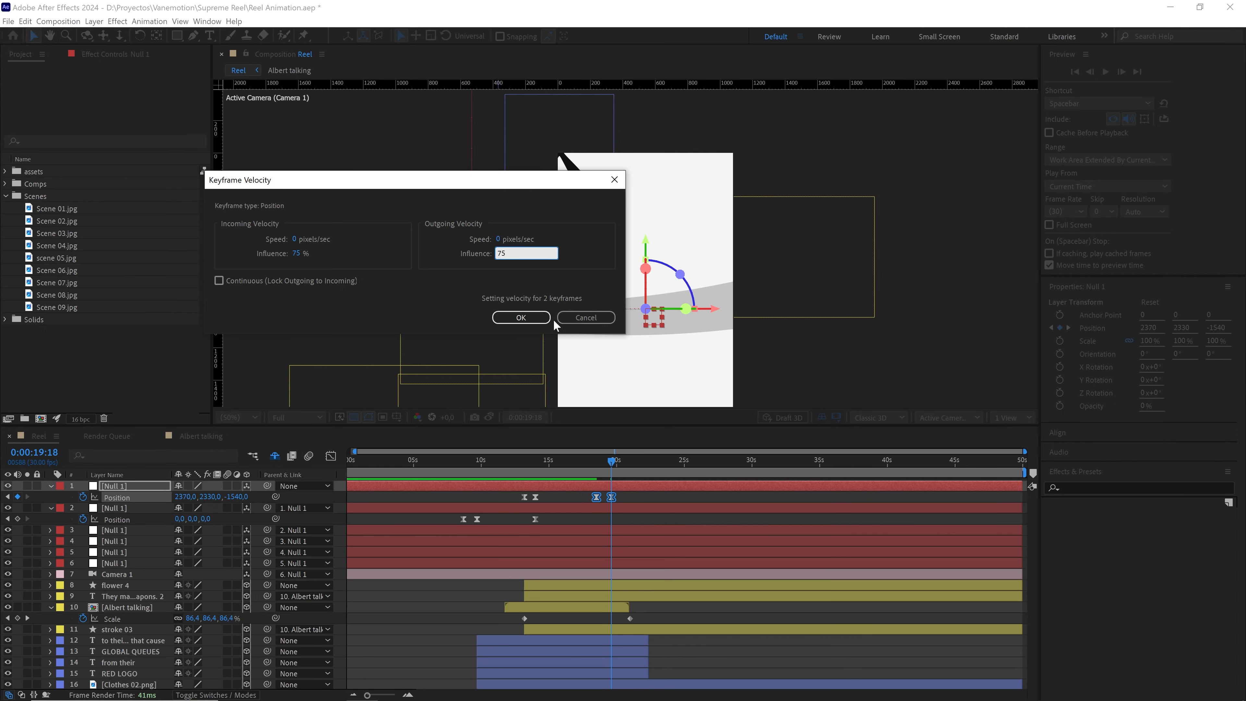
text(5)
click(540, 318)
Preview the sideways camera move out of the Einstein scene from about 0:00:18:08 and scrub to 0:00:19:18
click(593, 464)
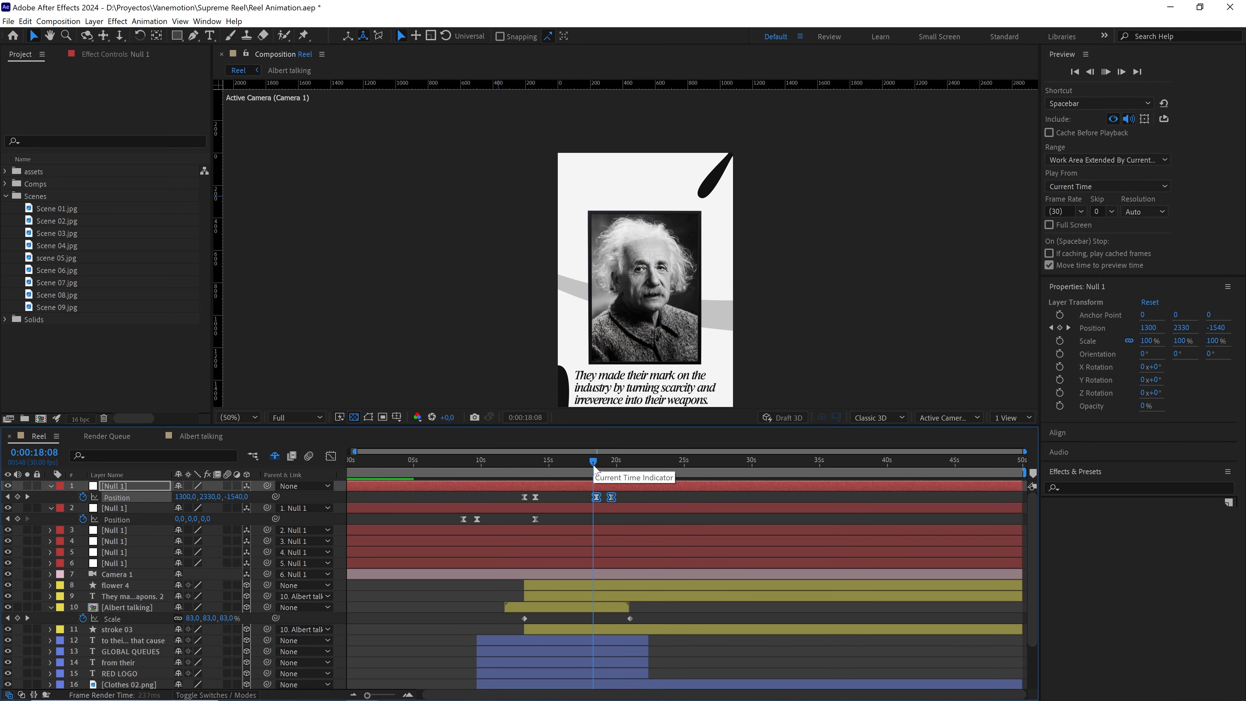
key(space)
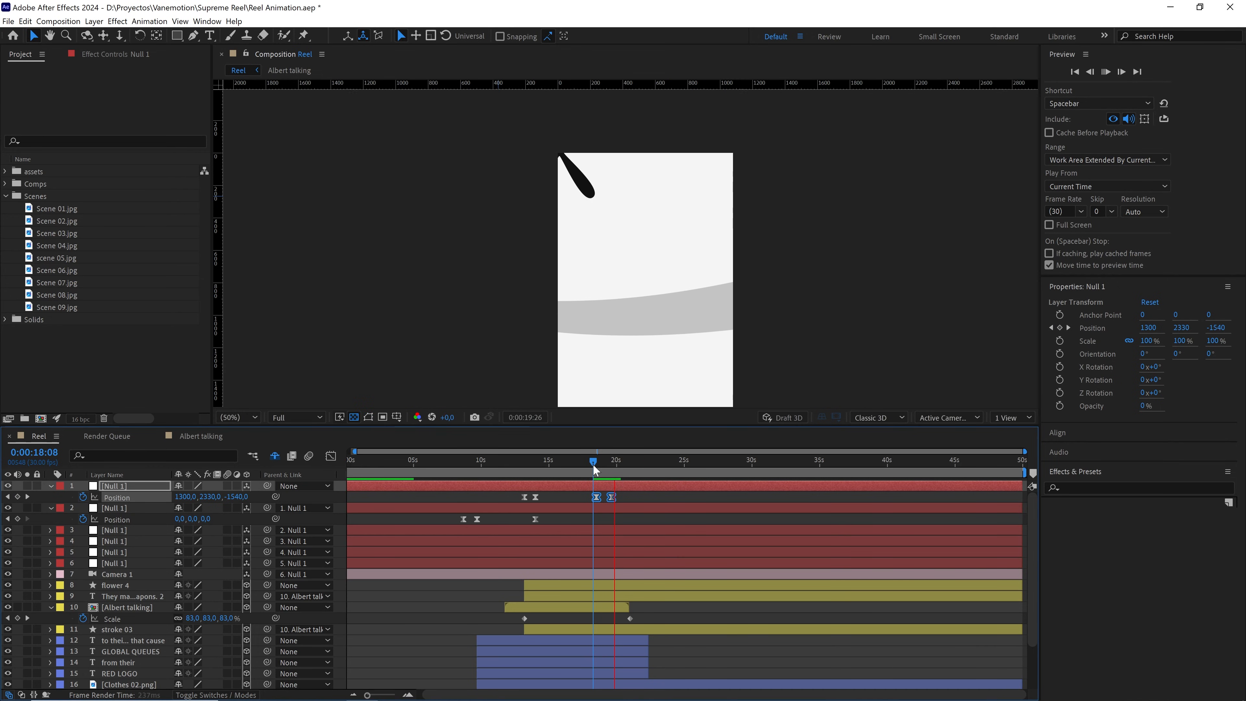
click(593, 464)
key(space)
click(593, 464)
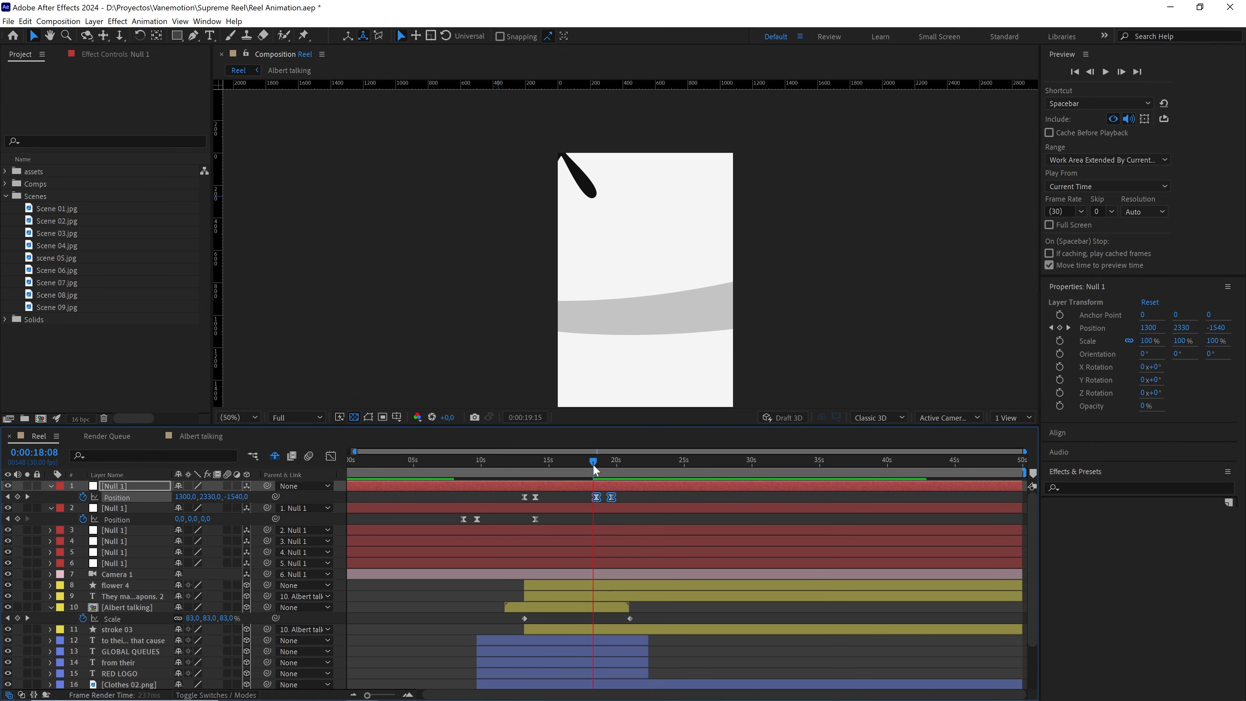
key(space)
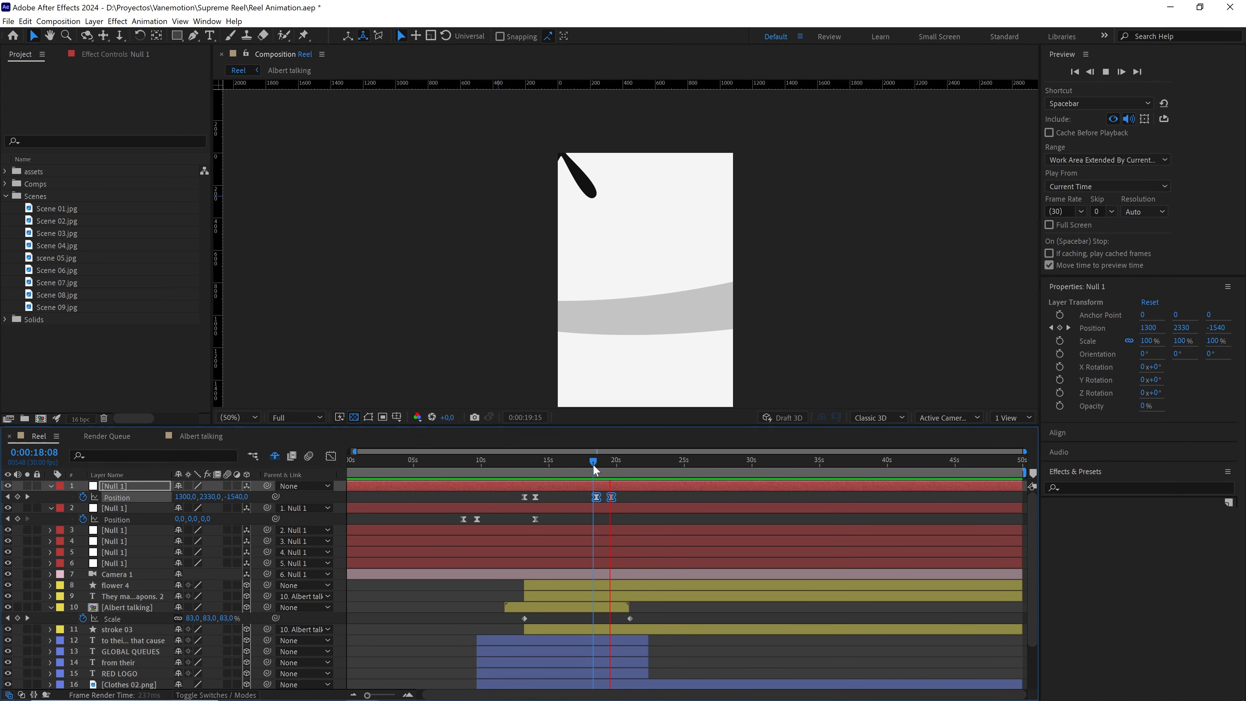
key(space)
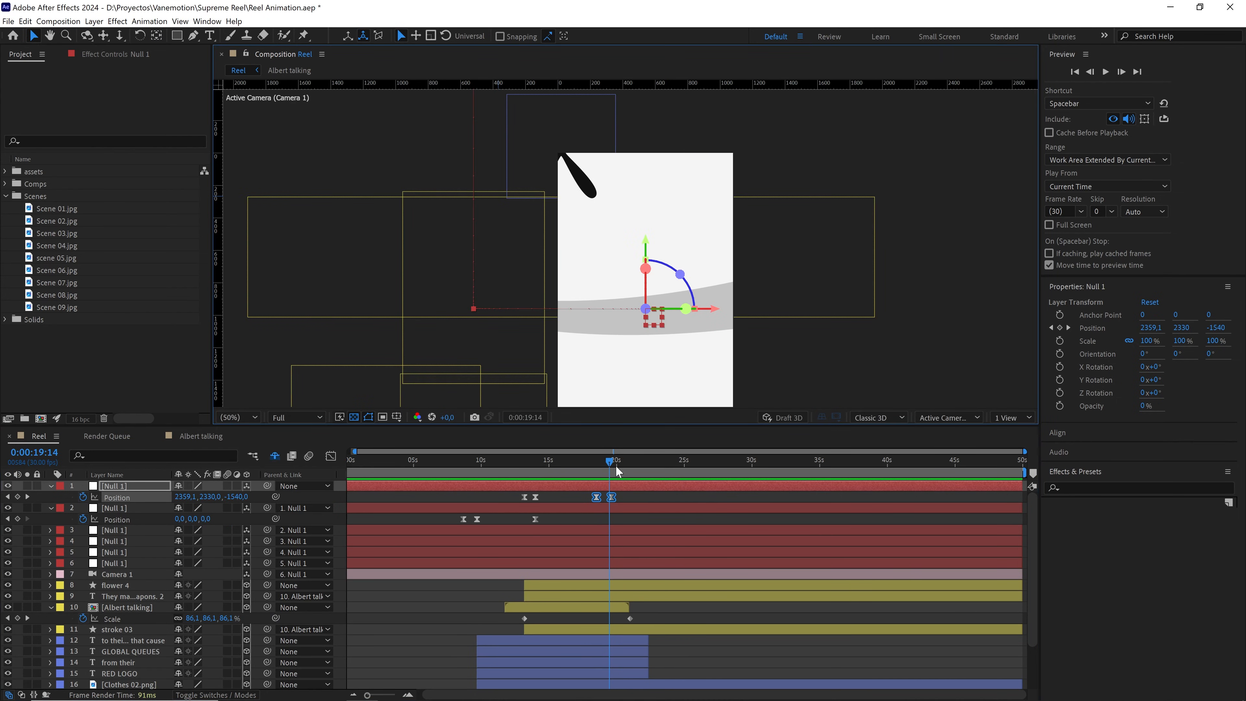
drag(651, 357, 644, 285)
click(647, 497)
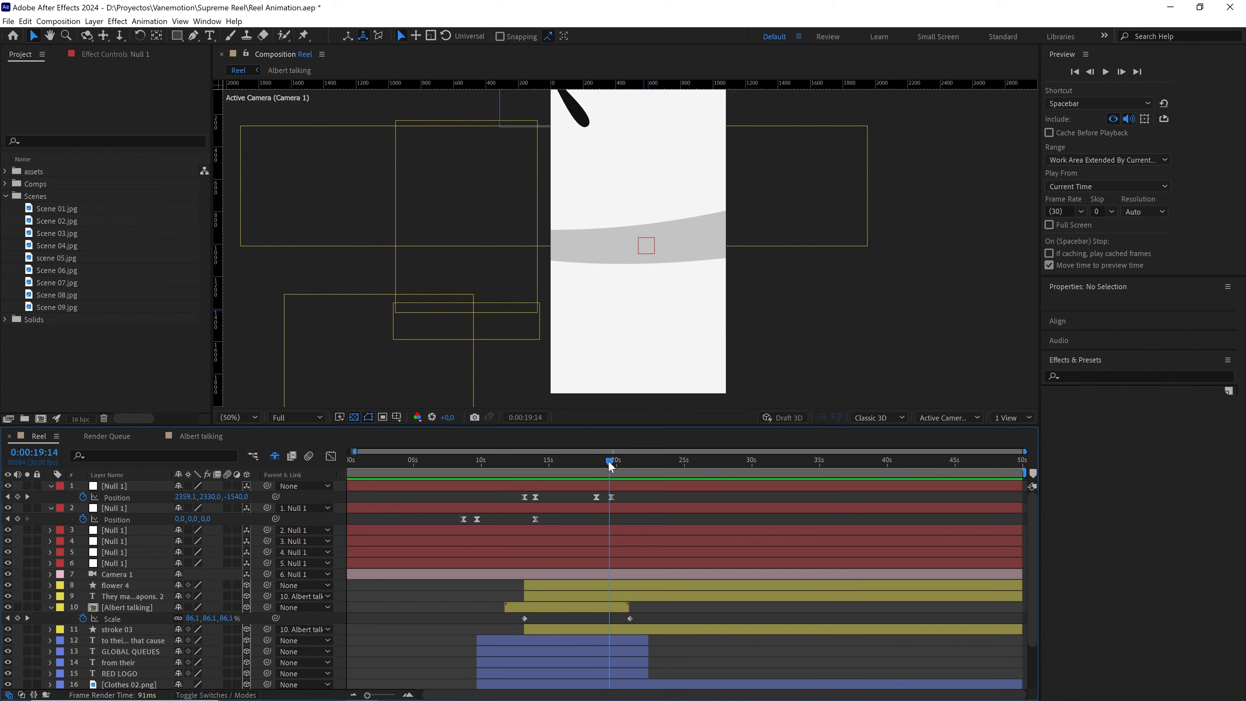
drag(612, 463, 592, 462)
key(space)
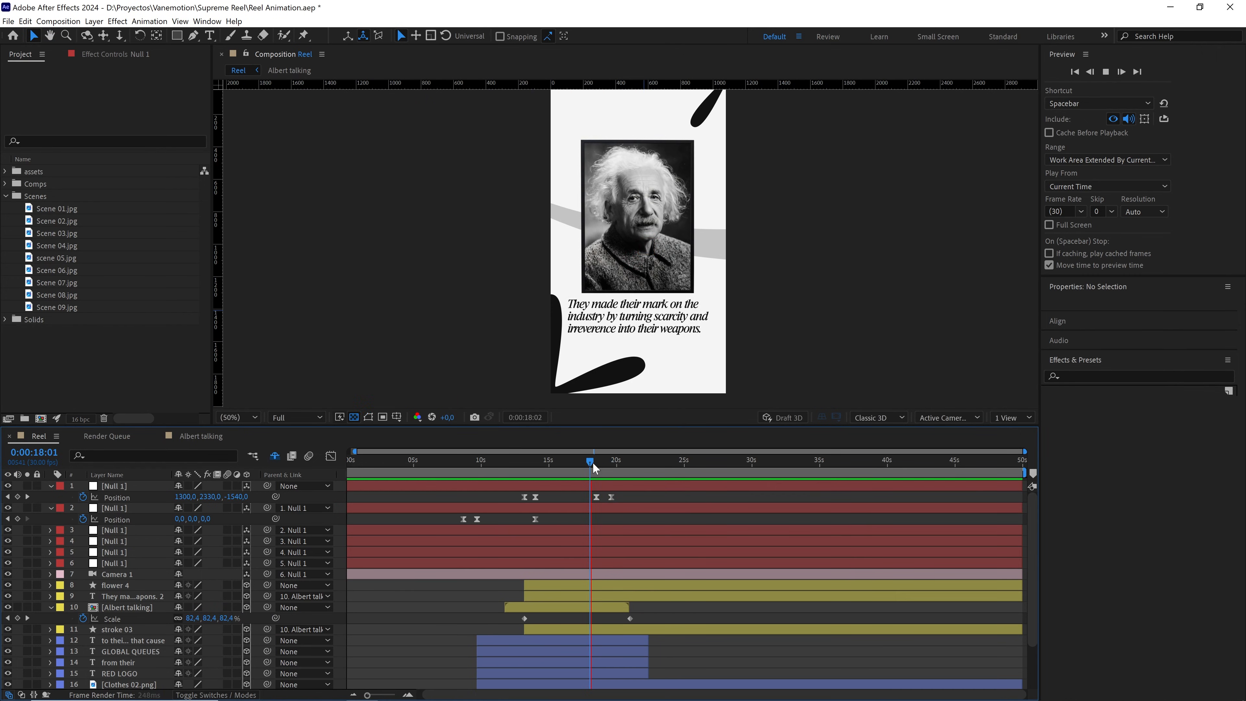
drag(593, 462, 609, 467)
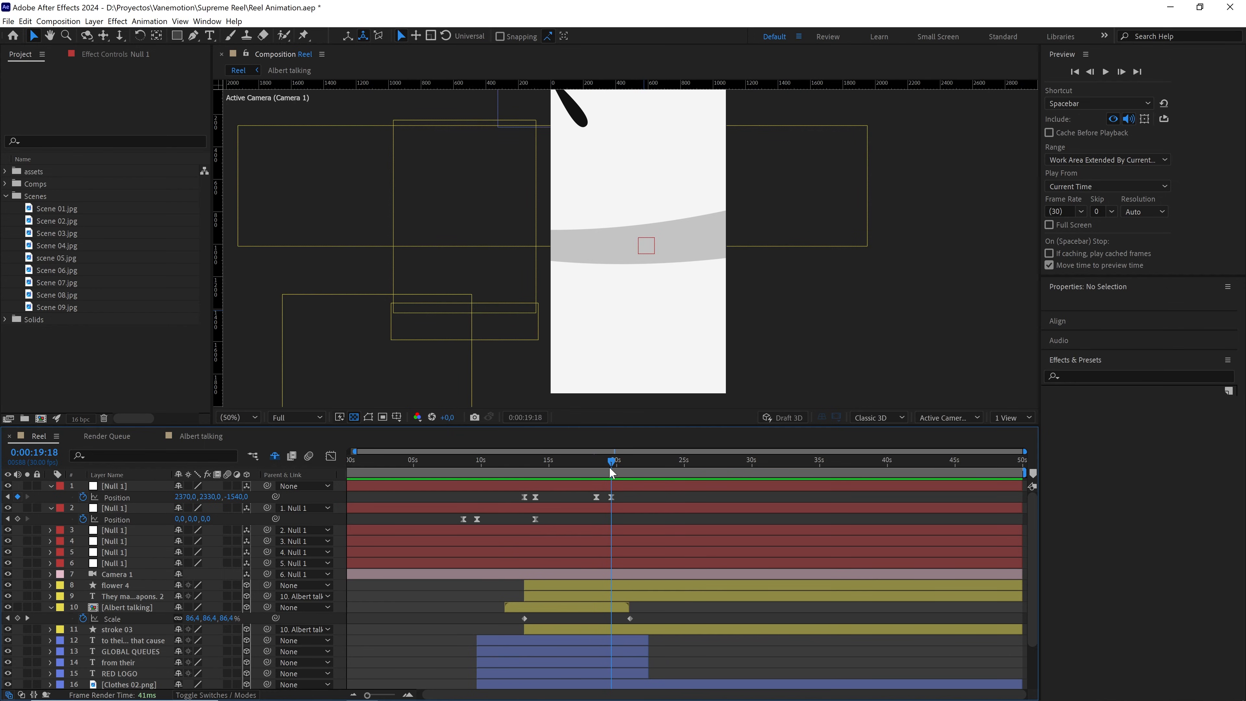
Expand the assets folder and create a new composition from Mobil.png
click(105, 371)
click(6, 171)
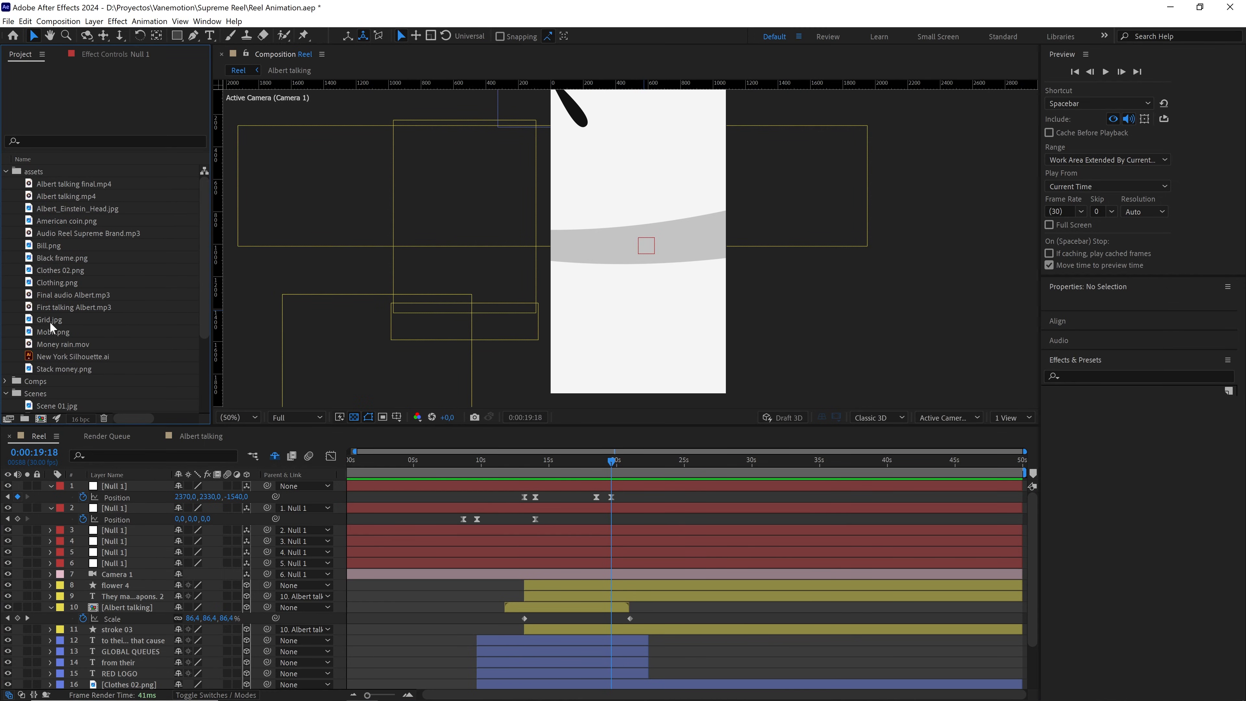
click(68, 331)
drag(70, 333, 42, 418)
Add an empty shape layer to the Mobil composition and rename it "matte"
right_click(178, 538)
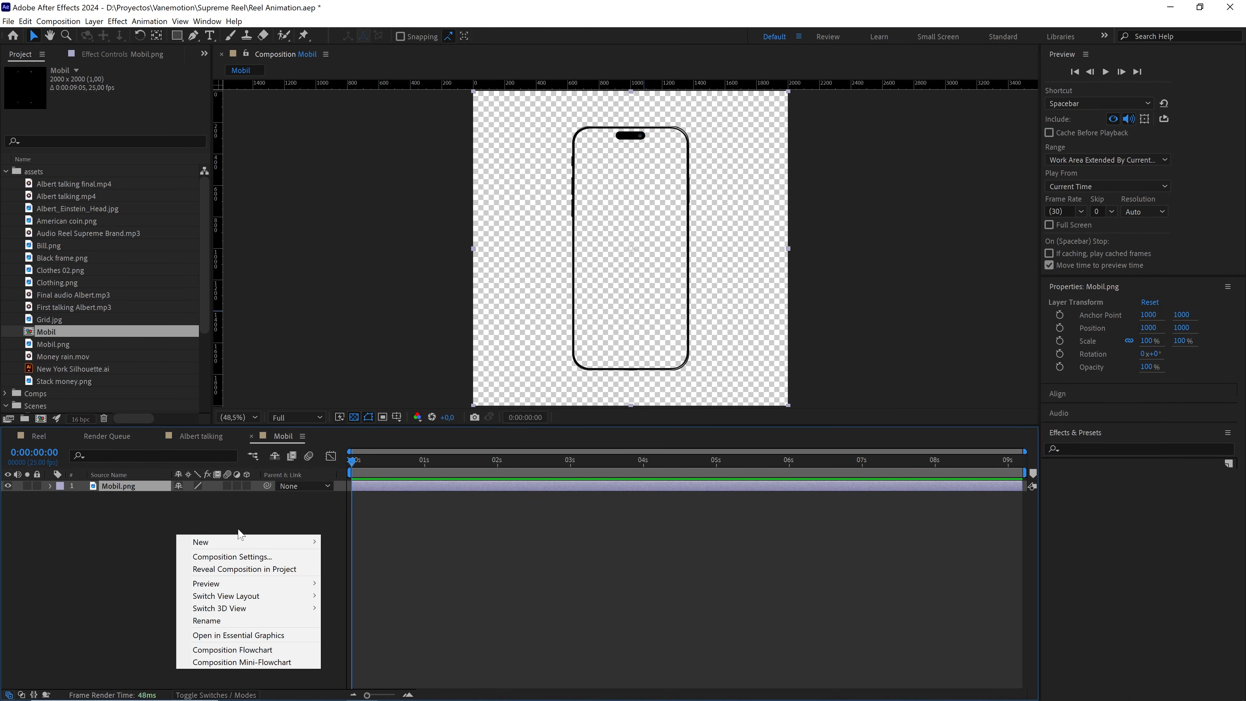
mouse_move(292, 544)
click(373, 618)
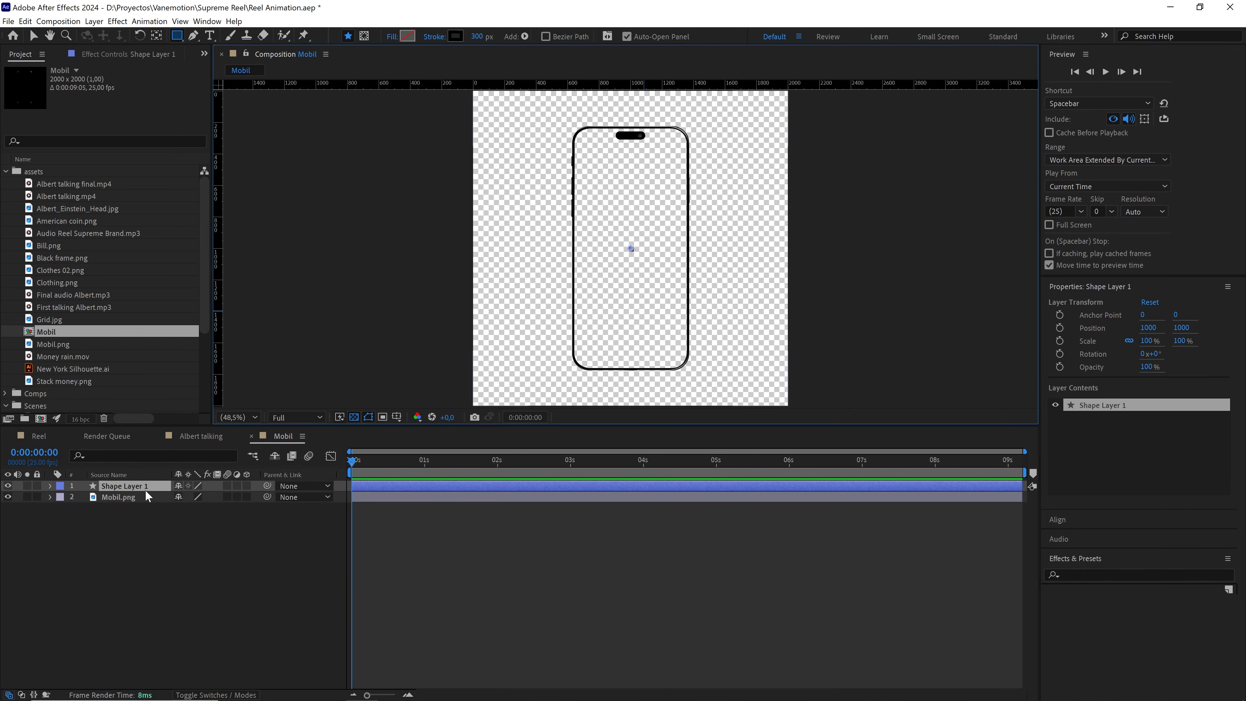
key(Return)
text(matte)
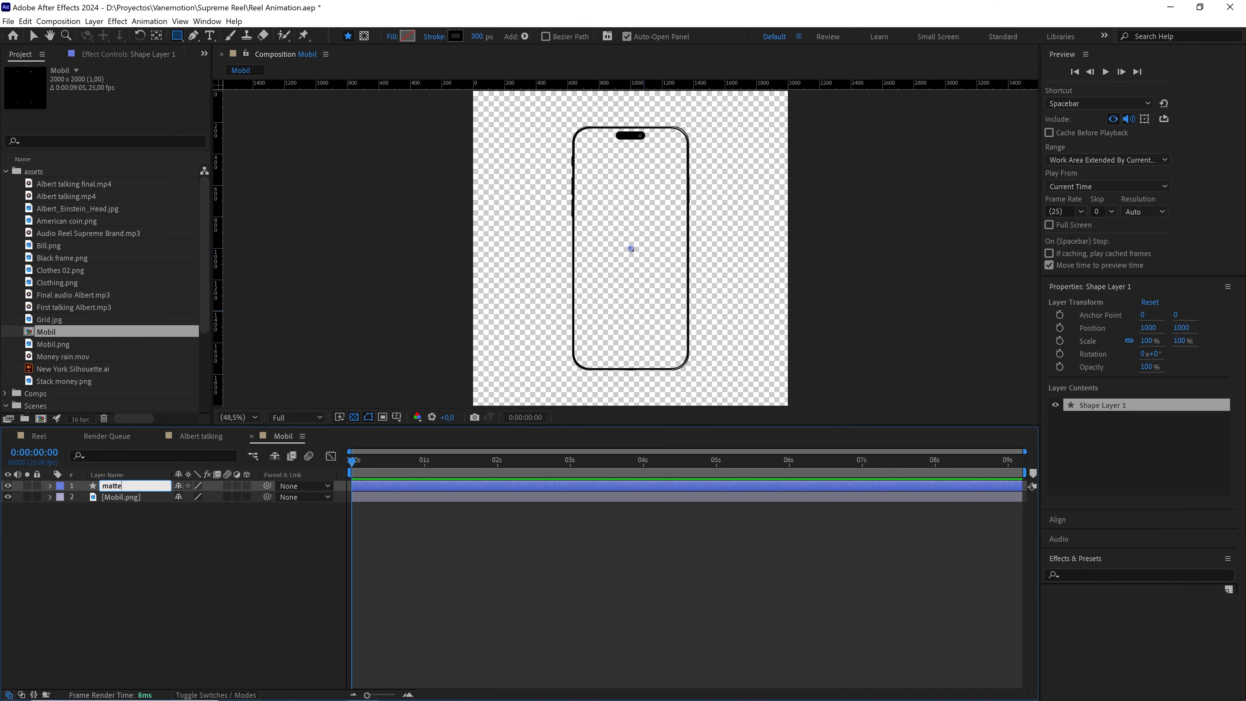
Add a rectangle path and a fill to the contents of the matte shape layer
click(50, 486)
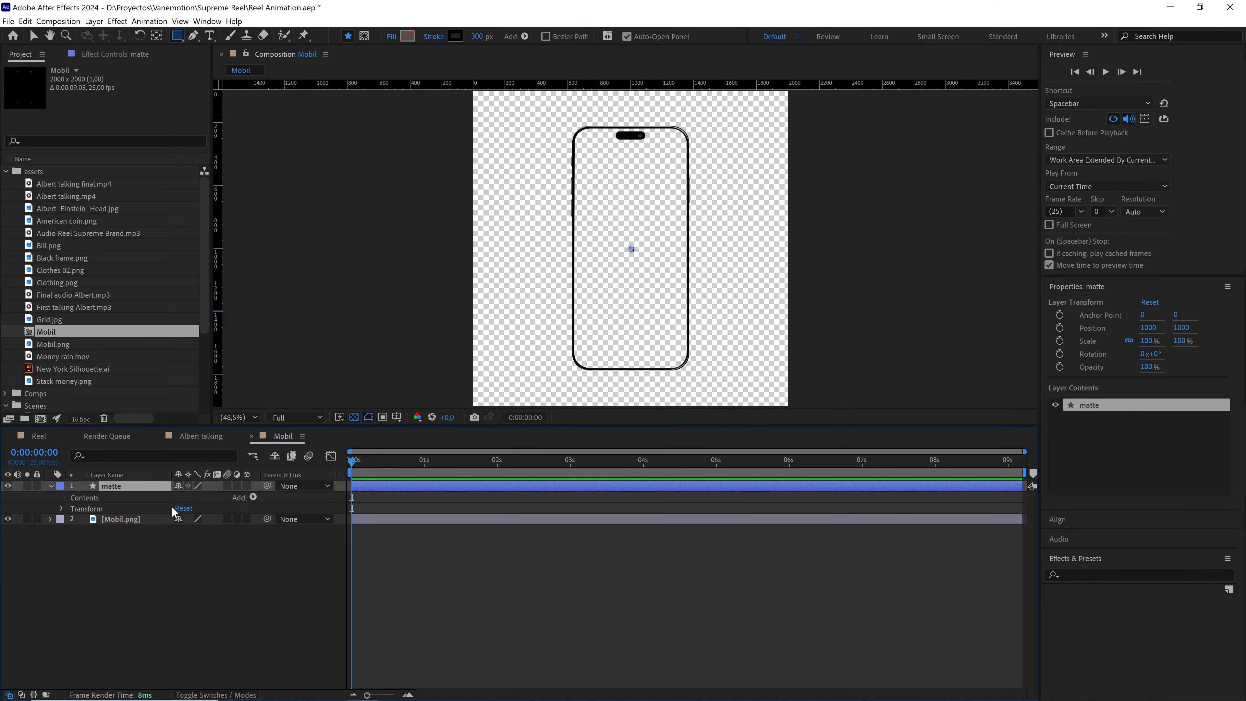
click(253, 498)
click(182, 246)
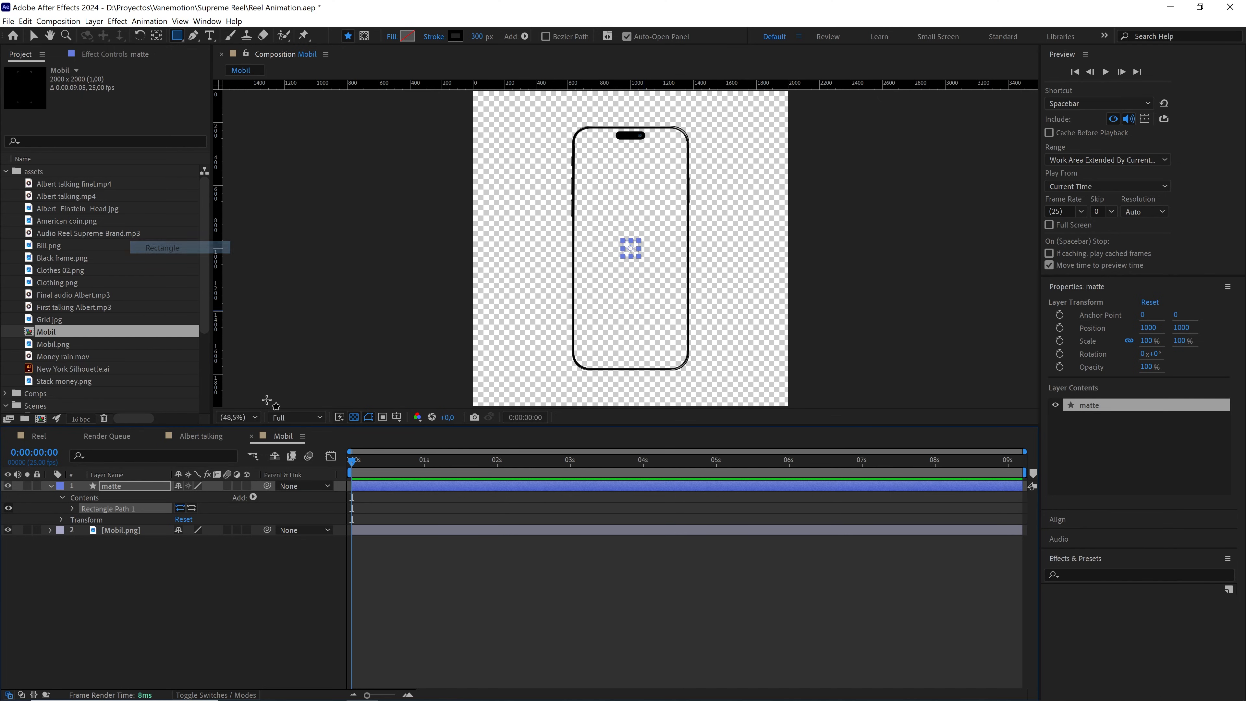
click(254, 497)
click(167, 302)
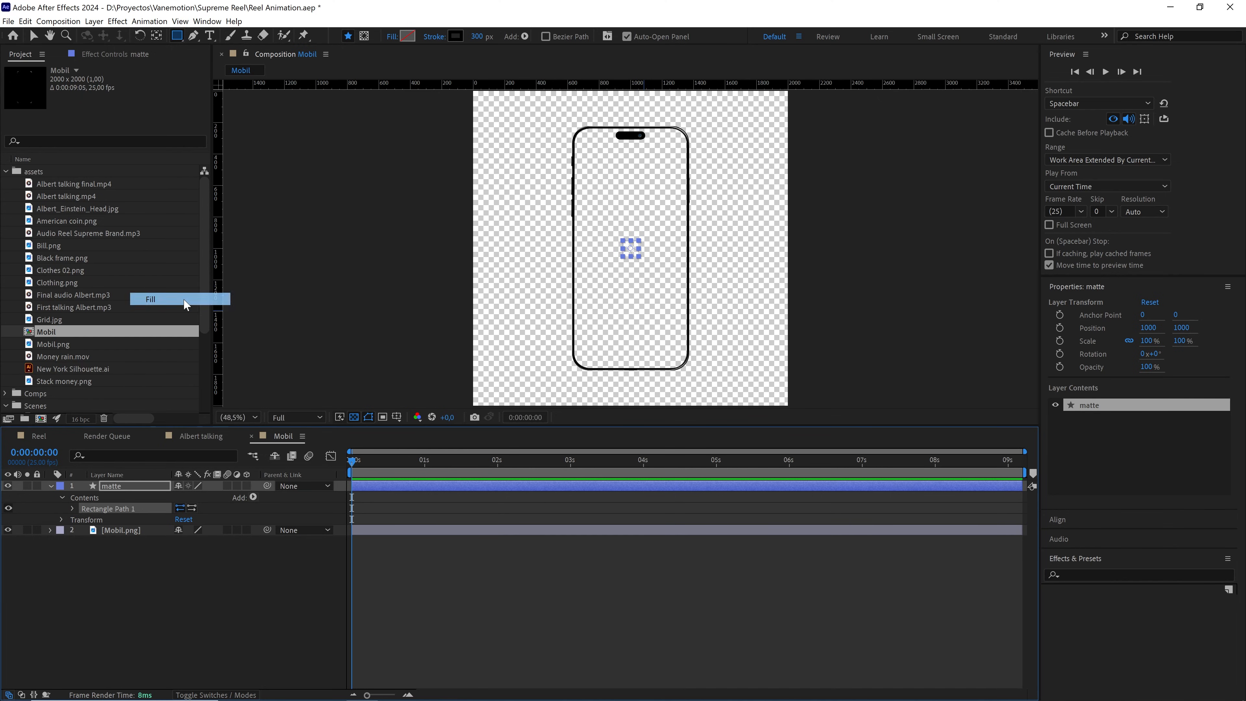
Widen the matte layer's rectangle path to 721 px so it spans the phone frame, with its proportions unlinked
click(72, 509)
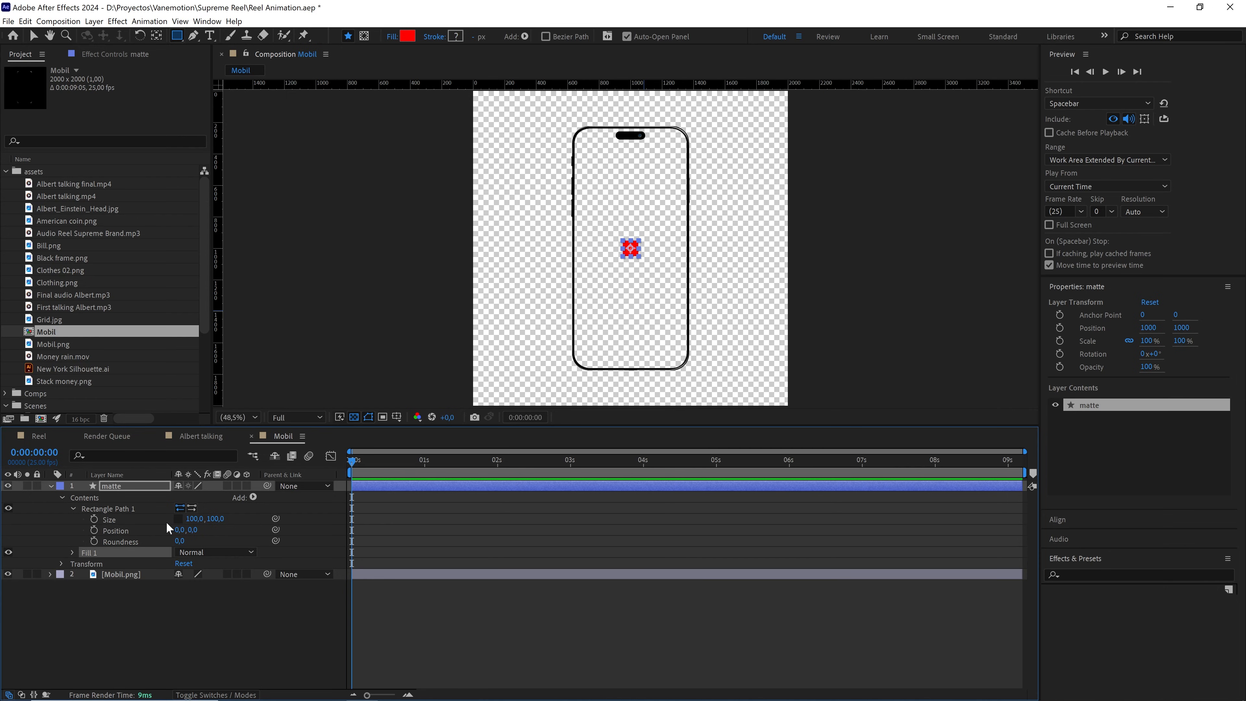
drag(188, 523, 391, 504)
scroll(618, 349, up, 1)
key(slash)
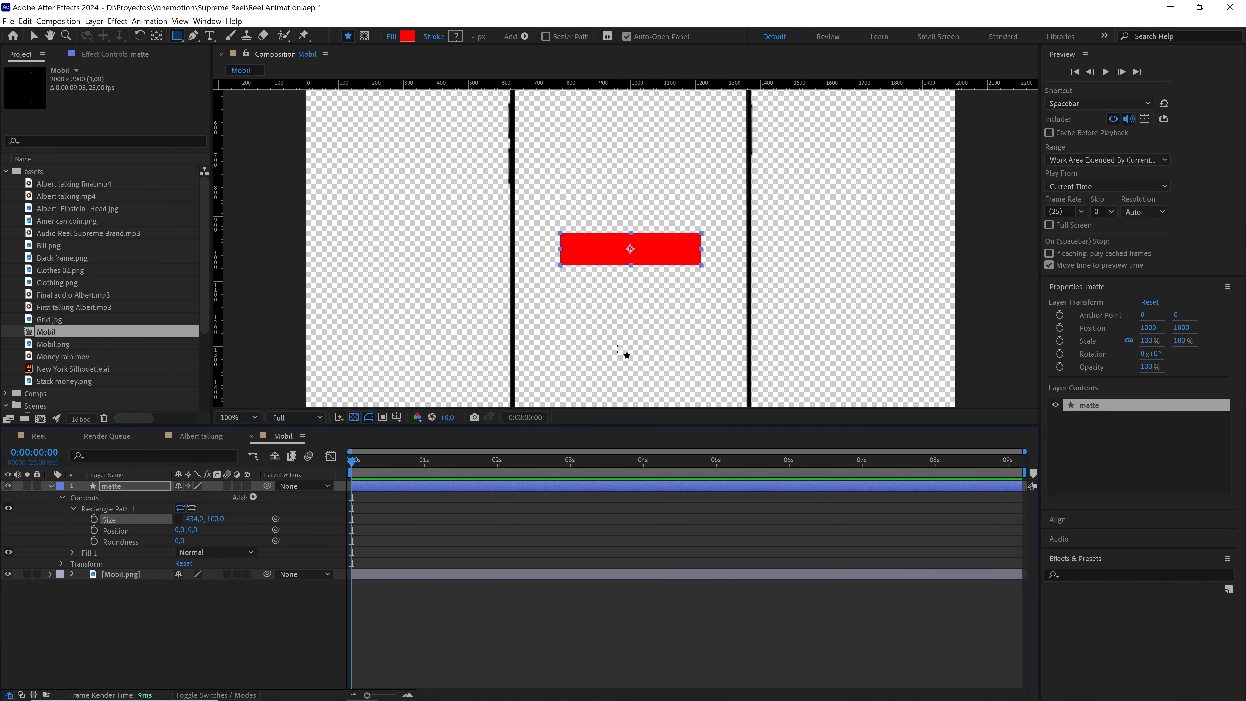
scroll(548, 298, down, 1)
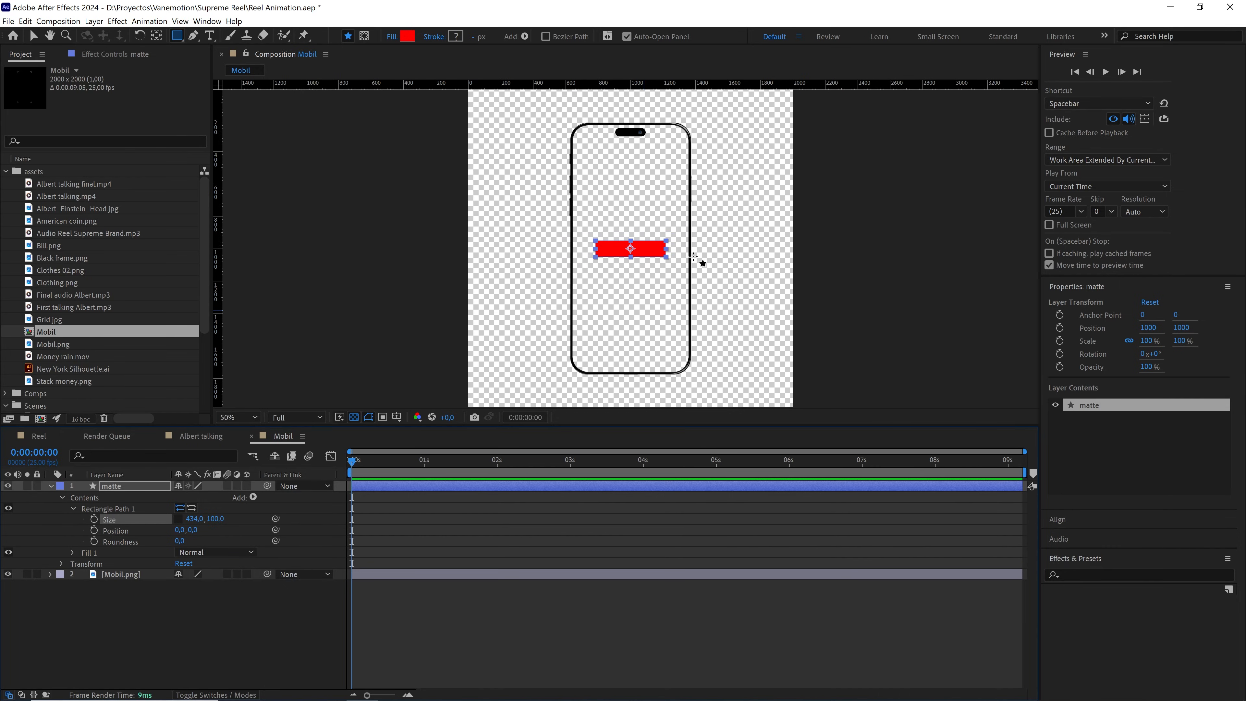
key(slash)
drag(191, 514, 218, 520)
key(period)
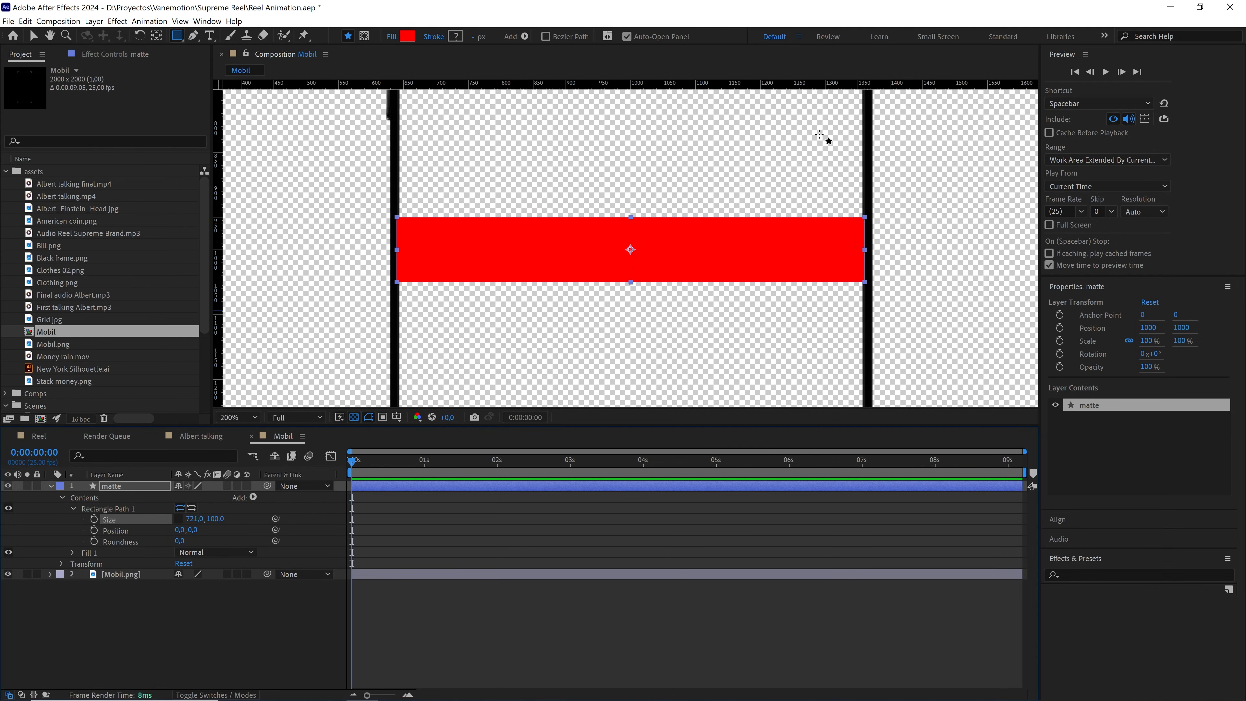
Set the matte layer's rectangle path size to 720 by 1545 px so it covers the phone screen
click(191, 520)
key(Return)
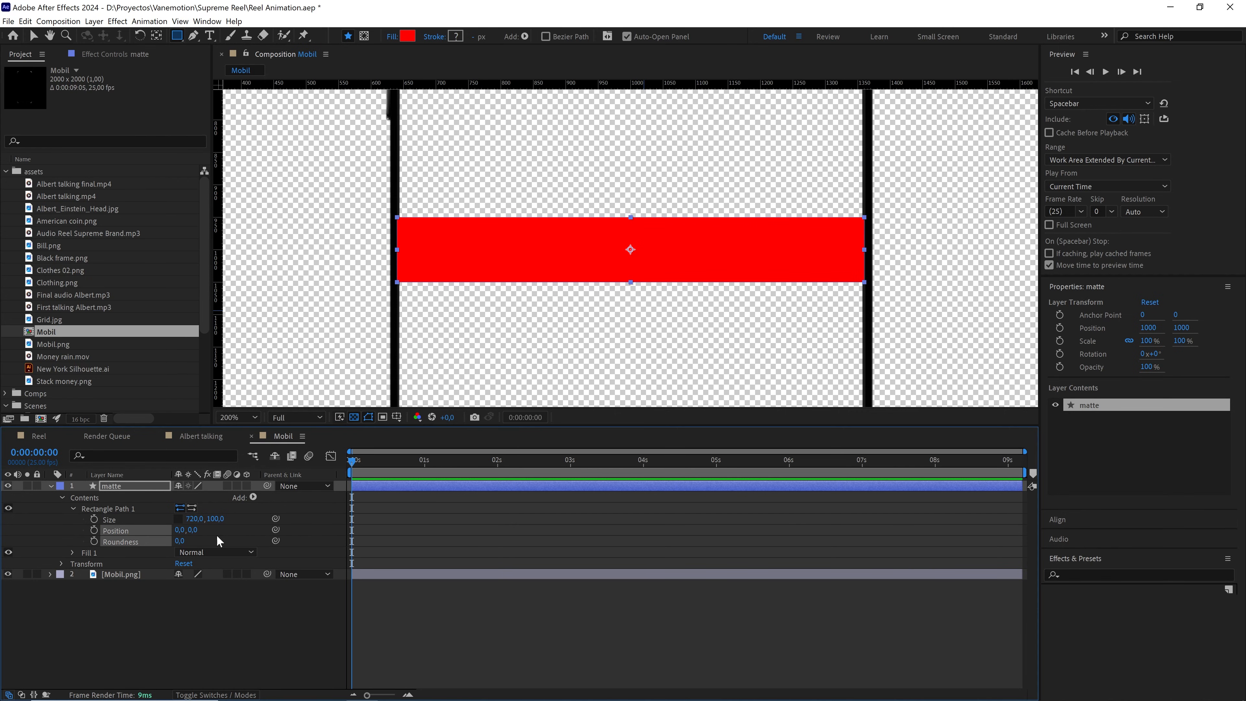
key(comma)
key(comma)
drag(219, 520, 307, 510)
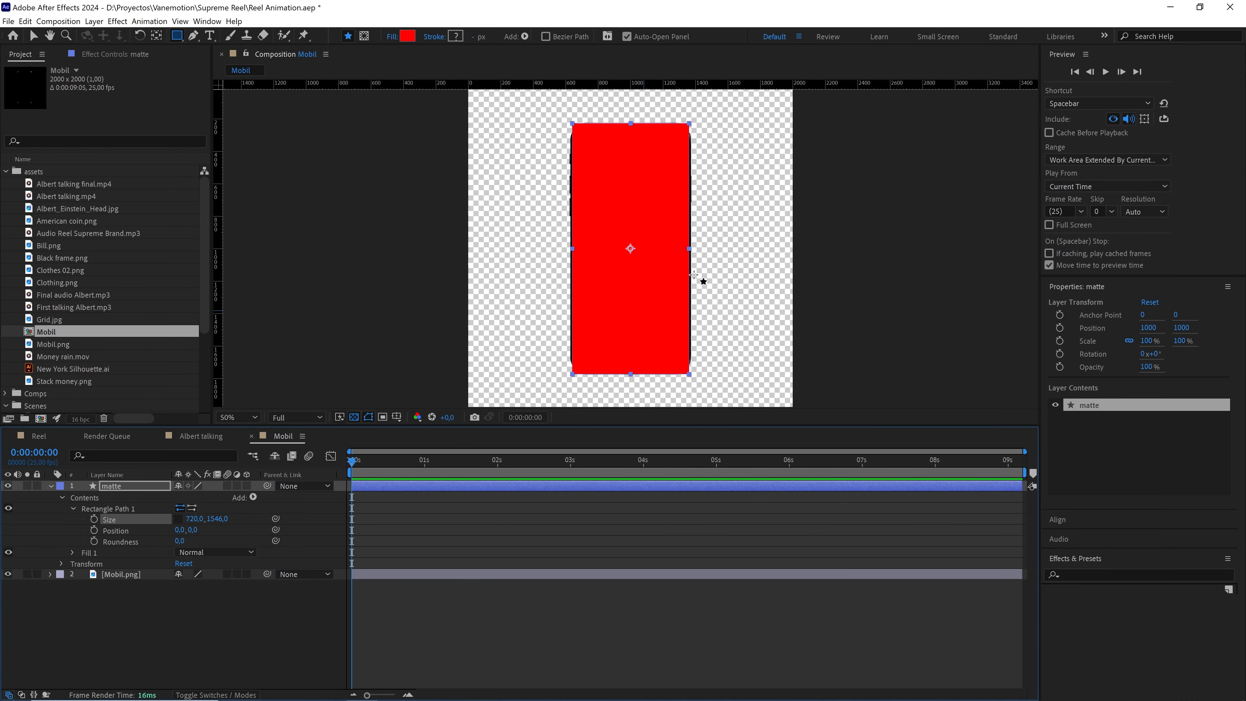
scroll(697, 265, up, 1)
drag(647, 151, 645, 299)
scroll(645, 290, up, 1)
drag(634, 192, 638, 300)
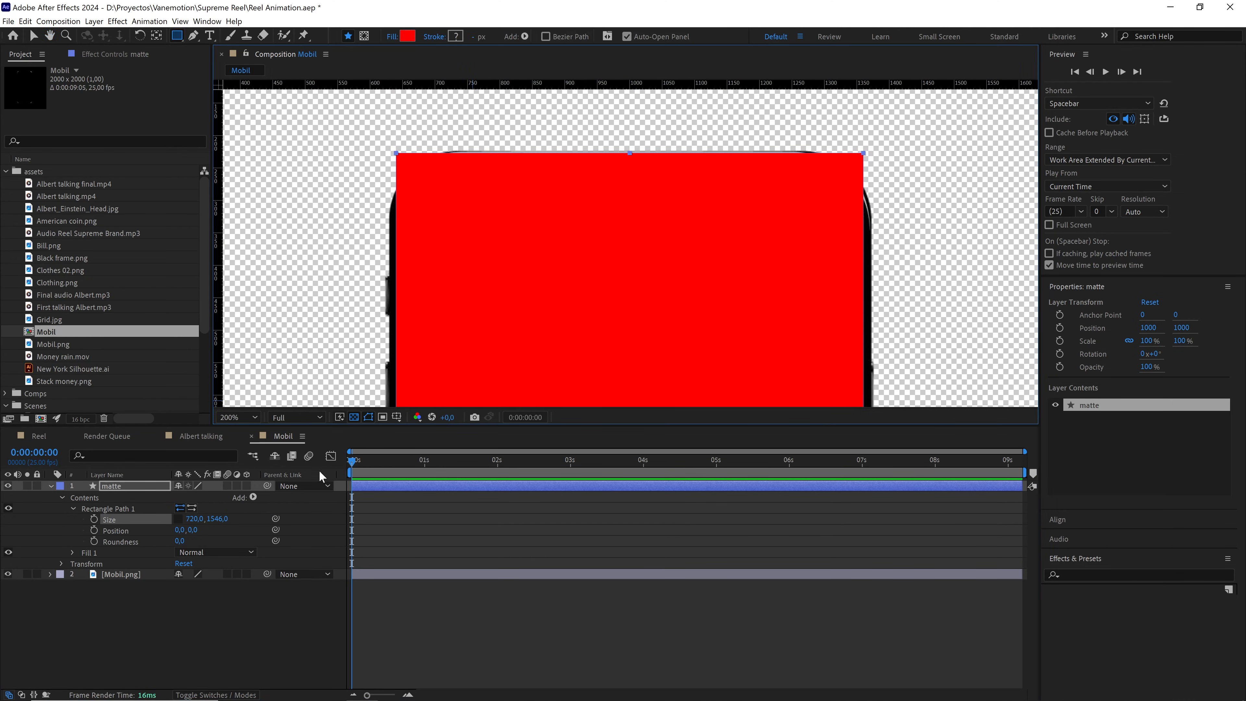
click(222, 518)
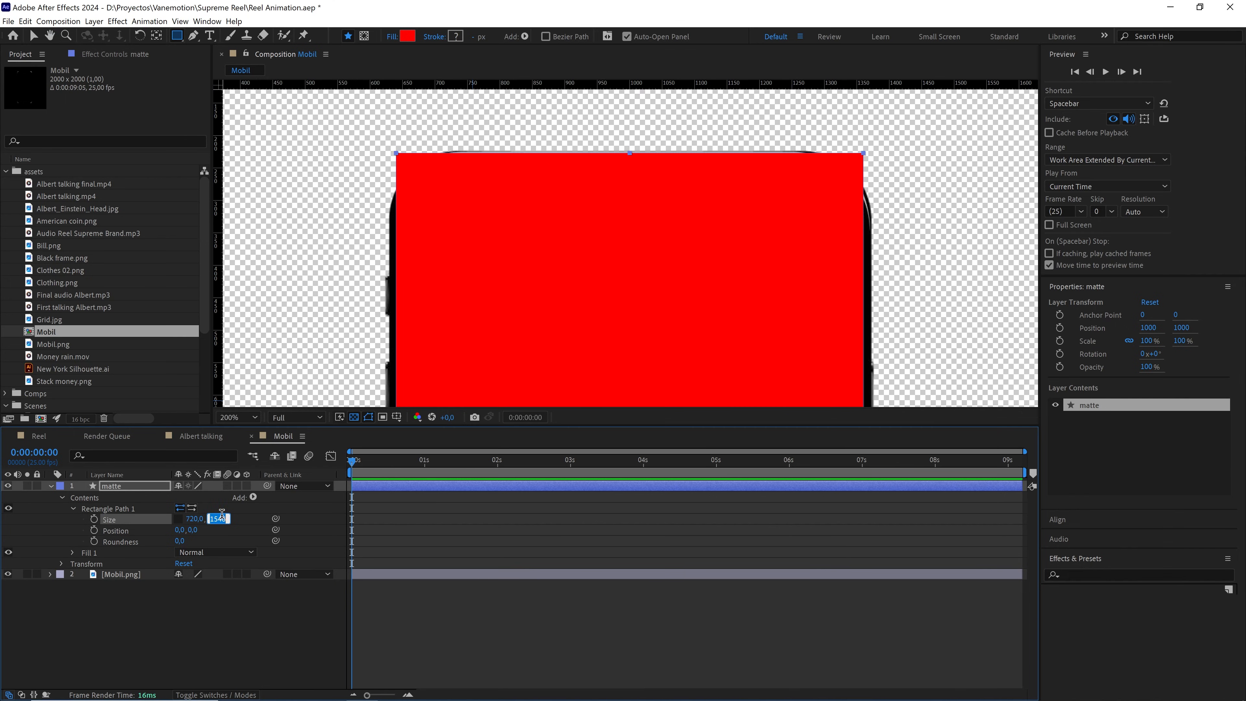
click(251, 529)
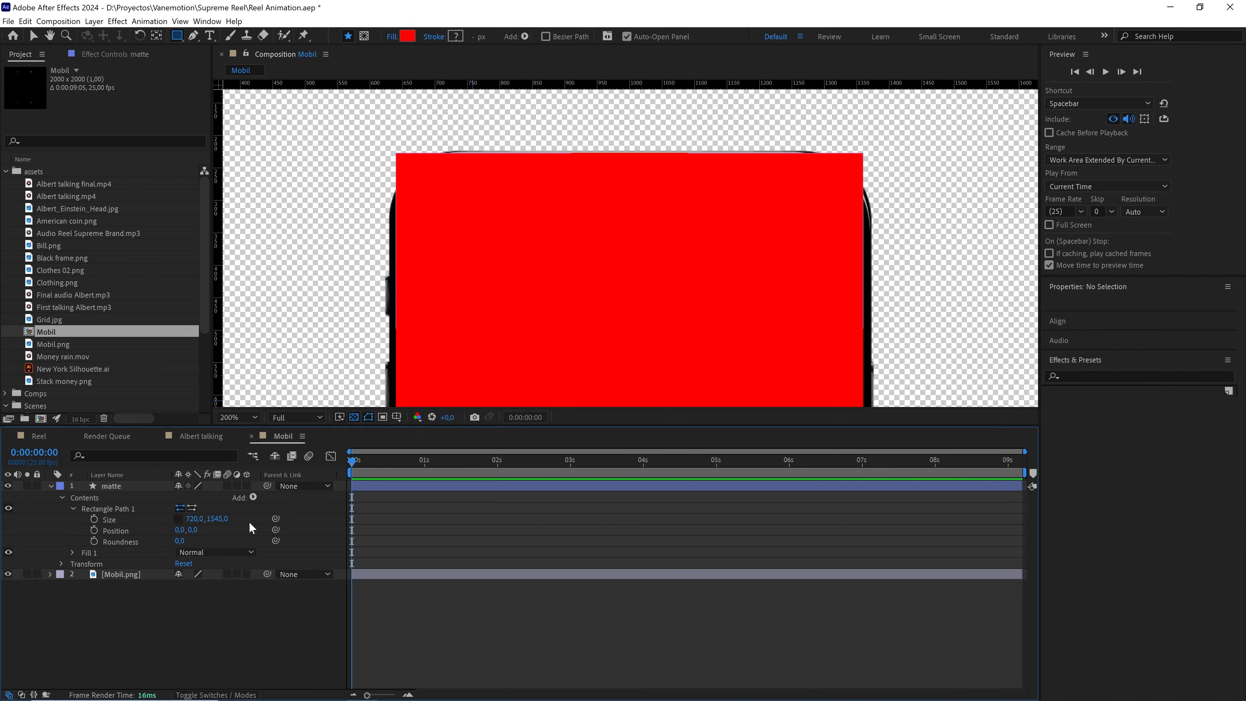
Set the matte rectangle's roundness to 105 to follow the phone's corners, and collapse the layer's properties
drag(179, 545, 247, 545)
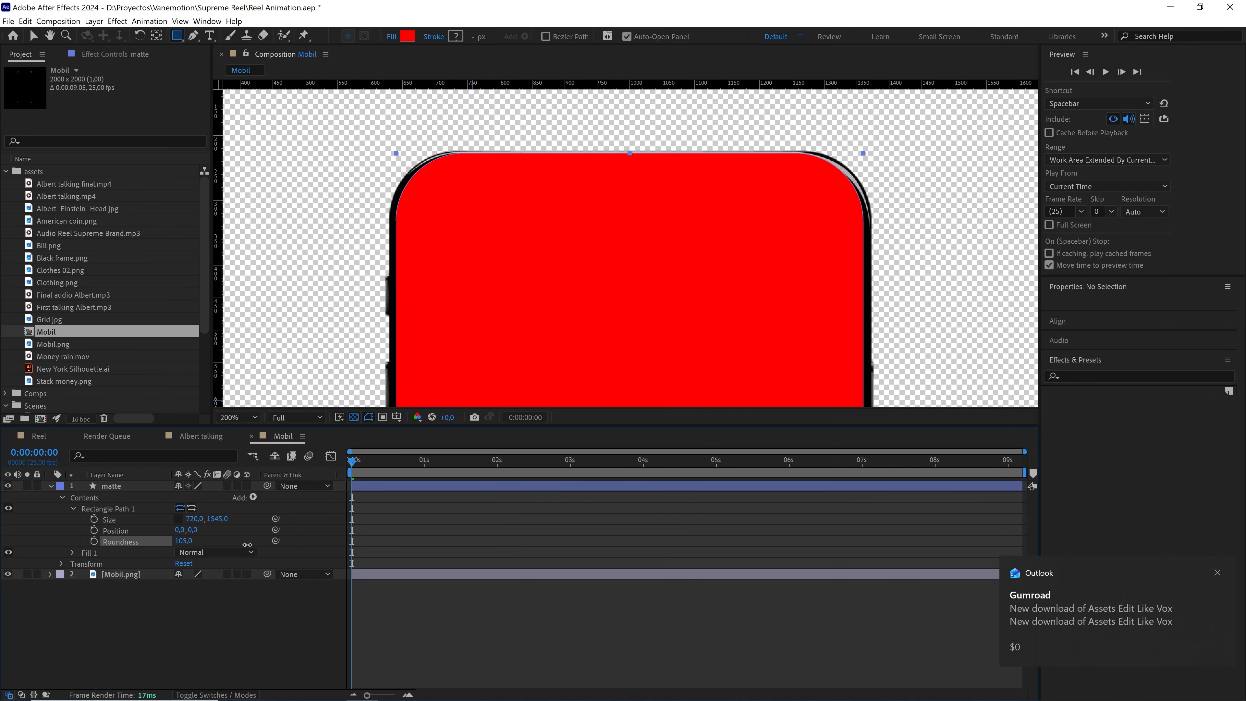
scroll(641, 291, down, 6)
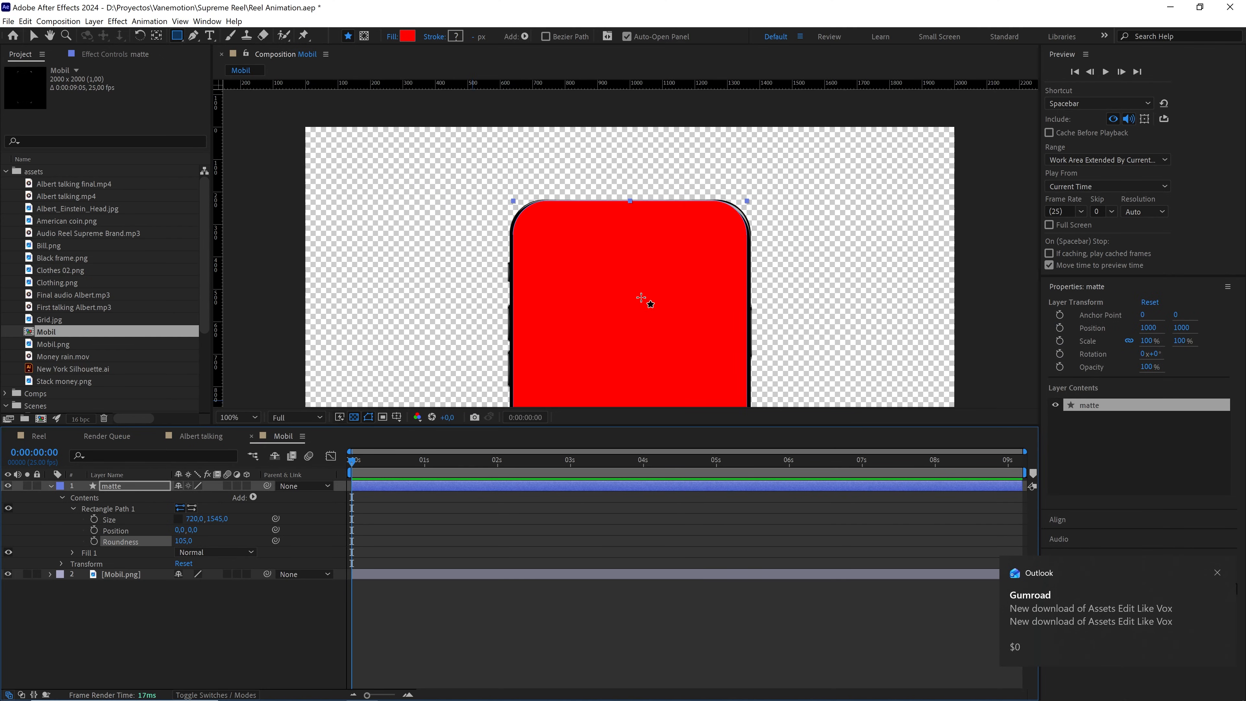
click(51, 487)
Import the Prodigy Firestarter video into the project's assets folder as footage
click(38, 172)
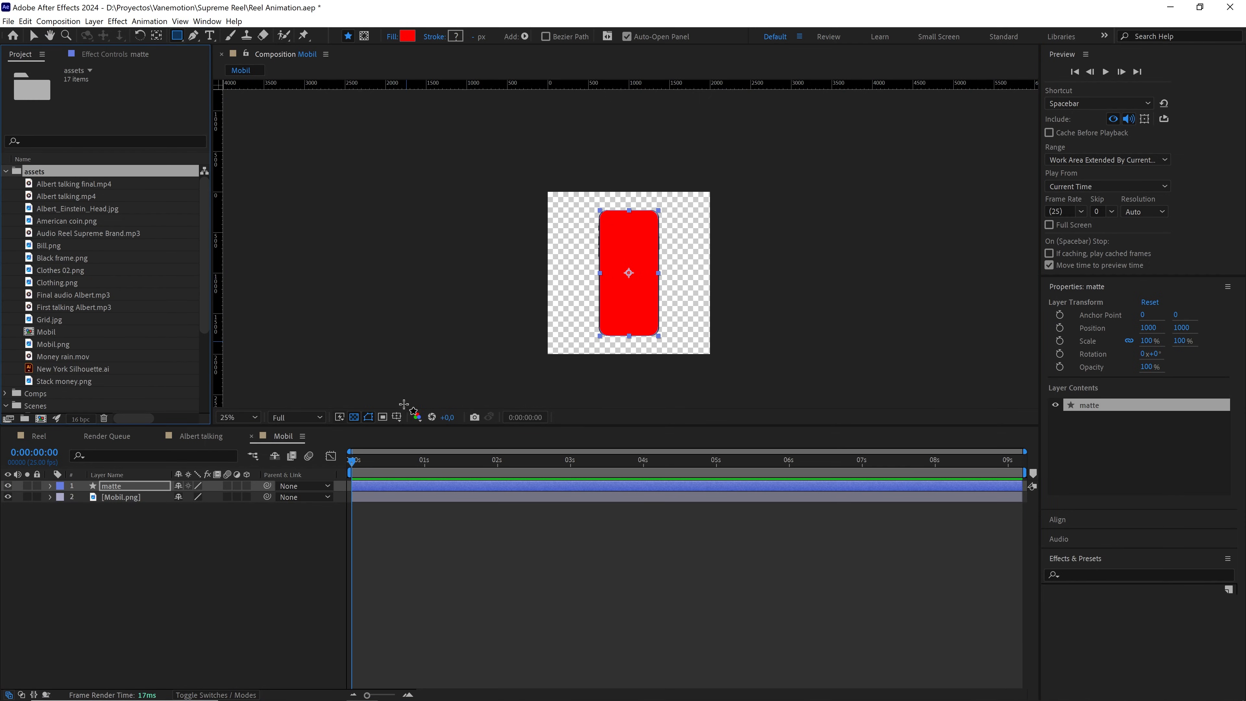
scroll(675, 290, up, 2)
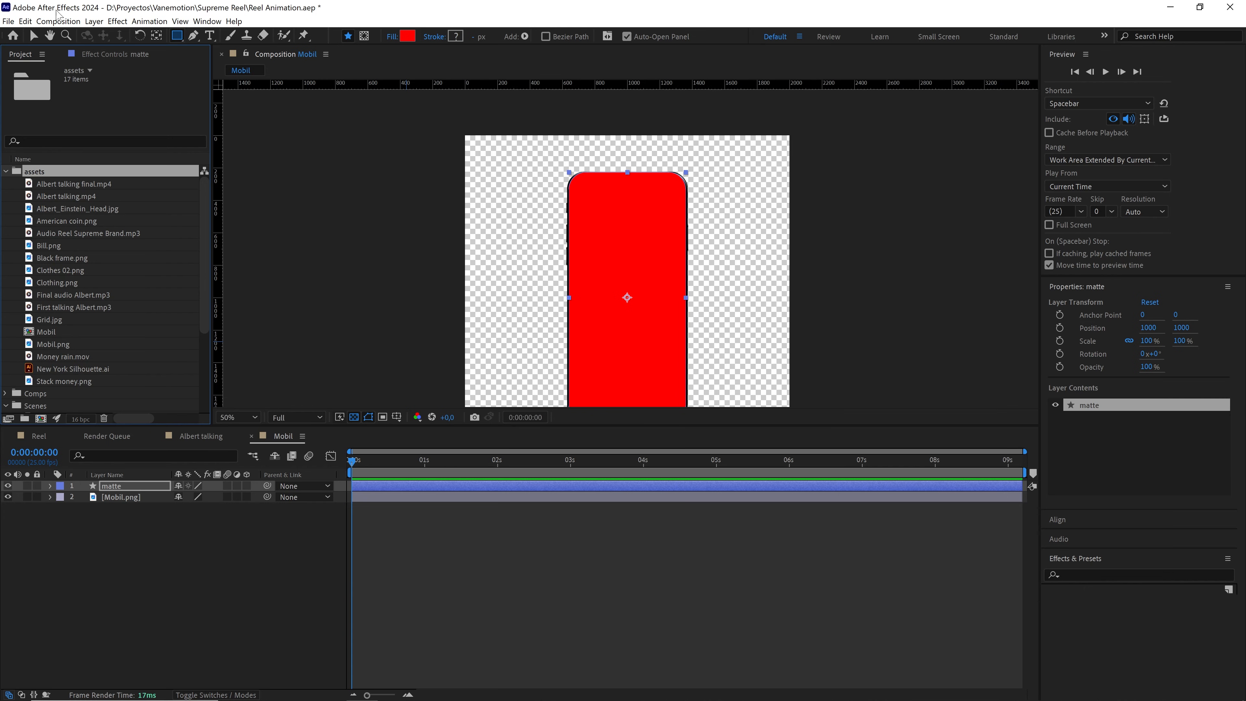
click(8, 22)
mouse_move(127, 175)
click(209, 174)
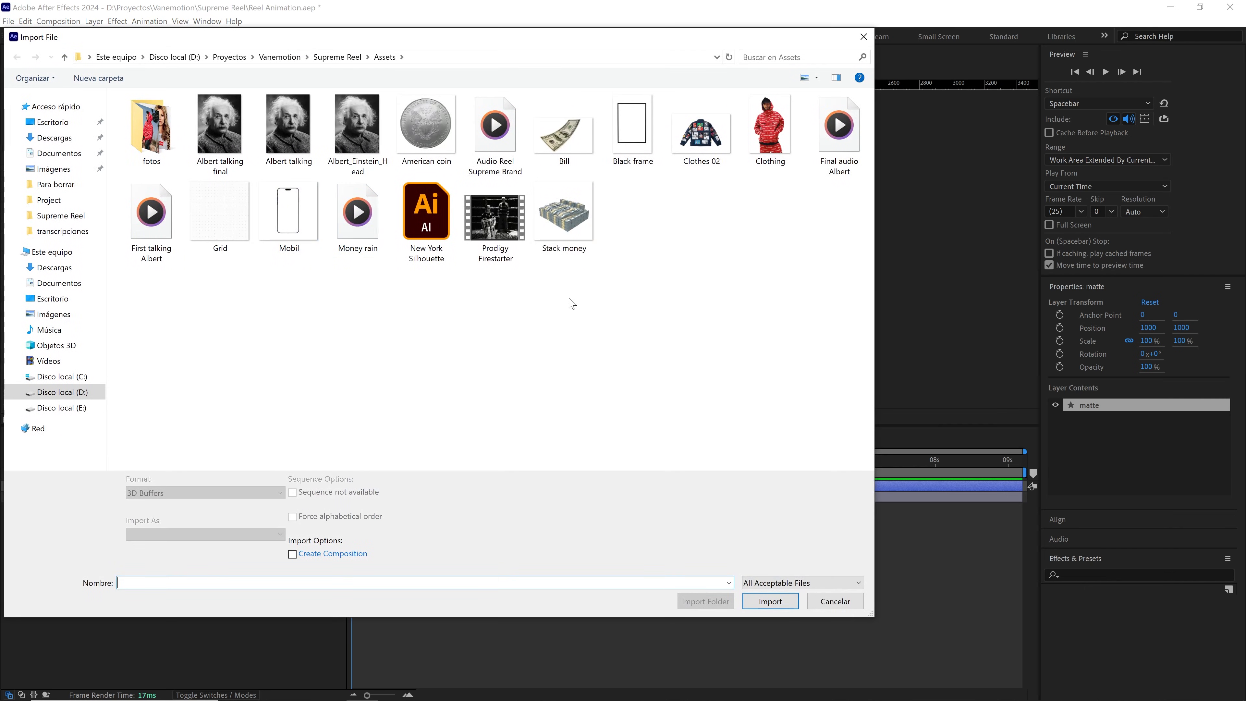
click(495, 219)
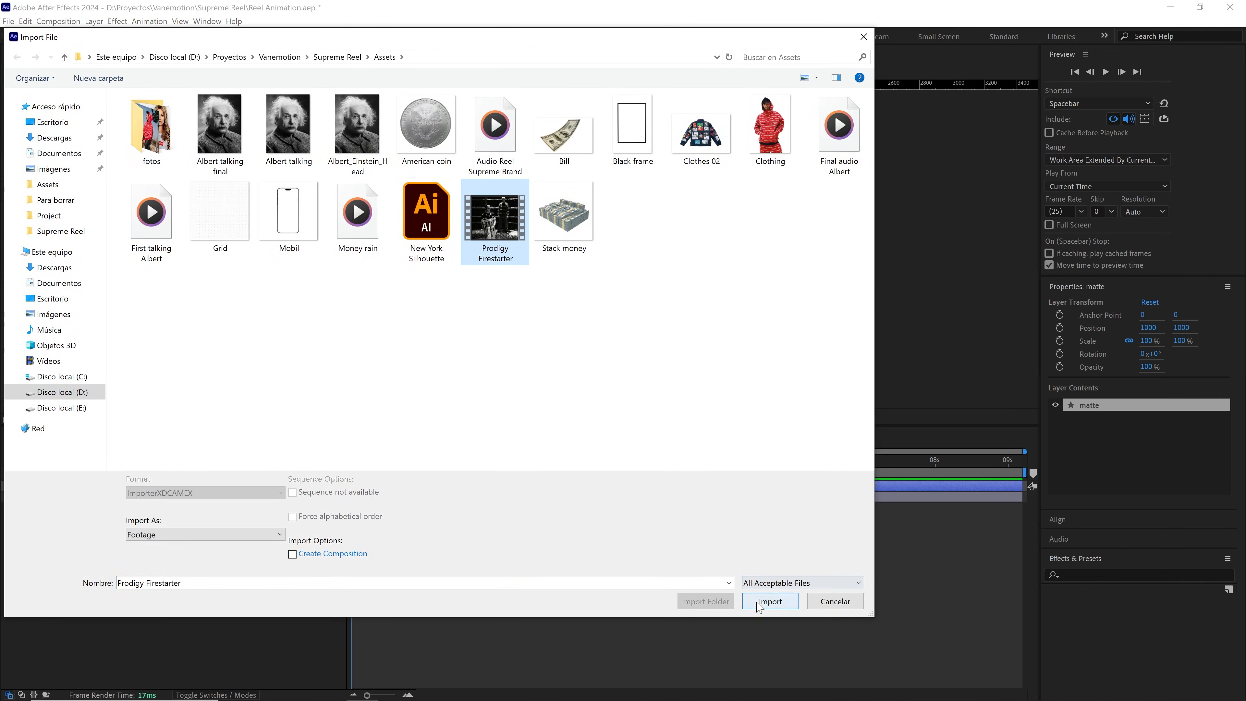
click(770, 602)
Place Prodigy Firestarter.mp4 beneath the Mobil.png layer and assign the matte layer as its track matte
drag(100, 381, 131, 509)
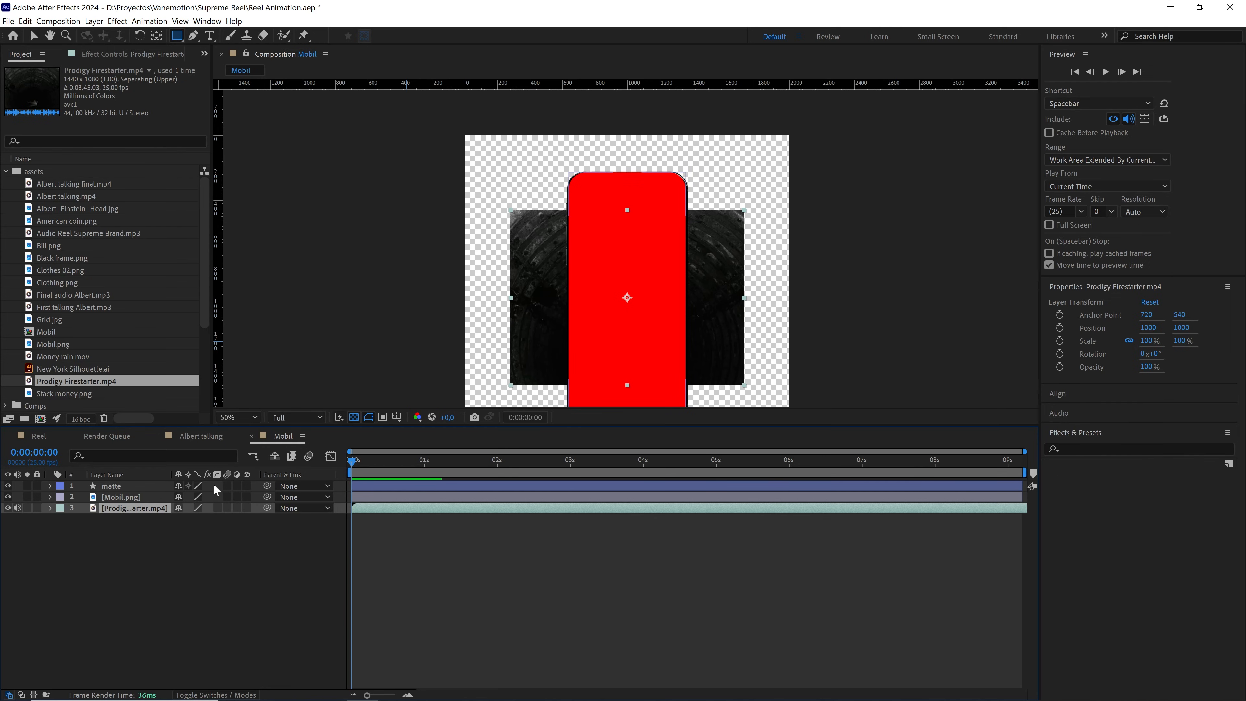
key(F4)
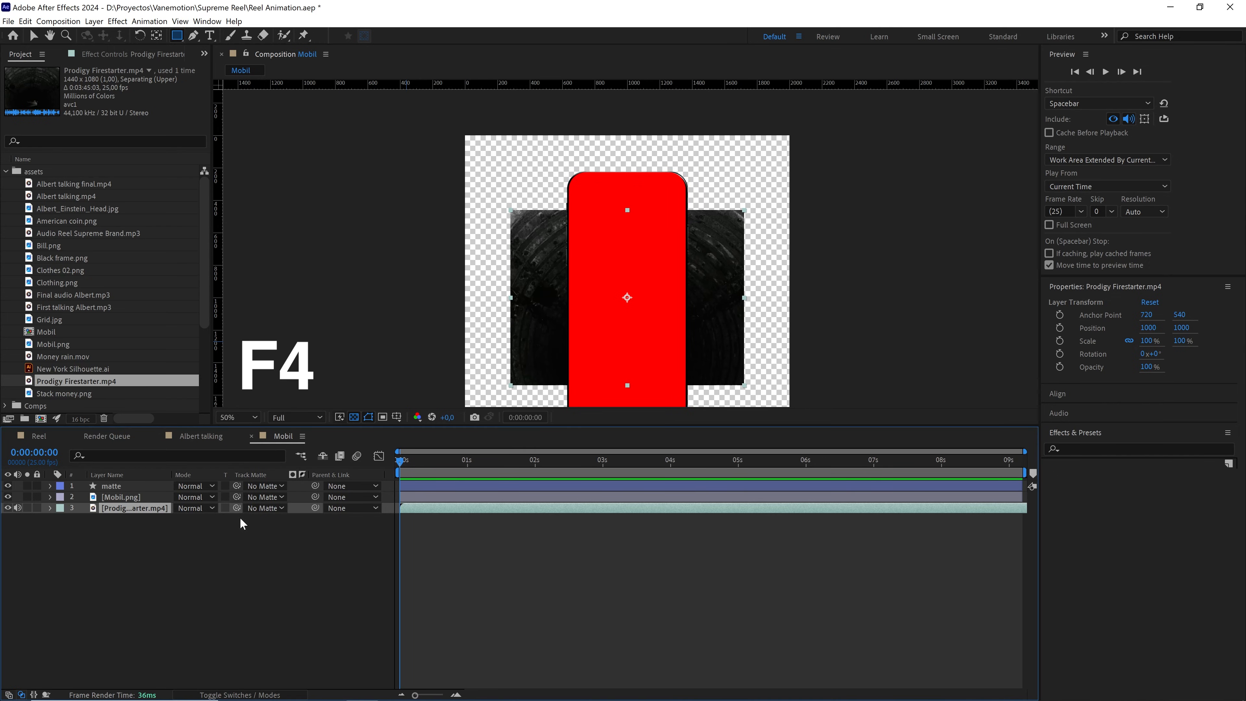
drag(174, 502, 118, 492)
Scale the Prodigy Firestarter clip to 145.8% to fill the phone screen and slip its footage to a shot with people
key(v)
drag(745, 297, 799, 301)
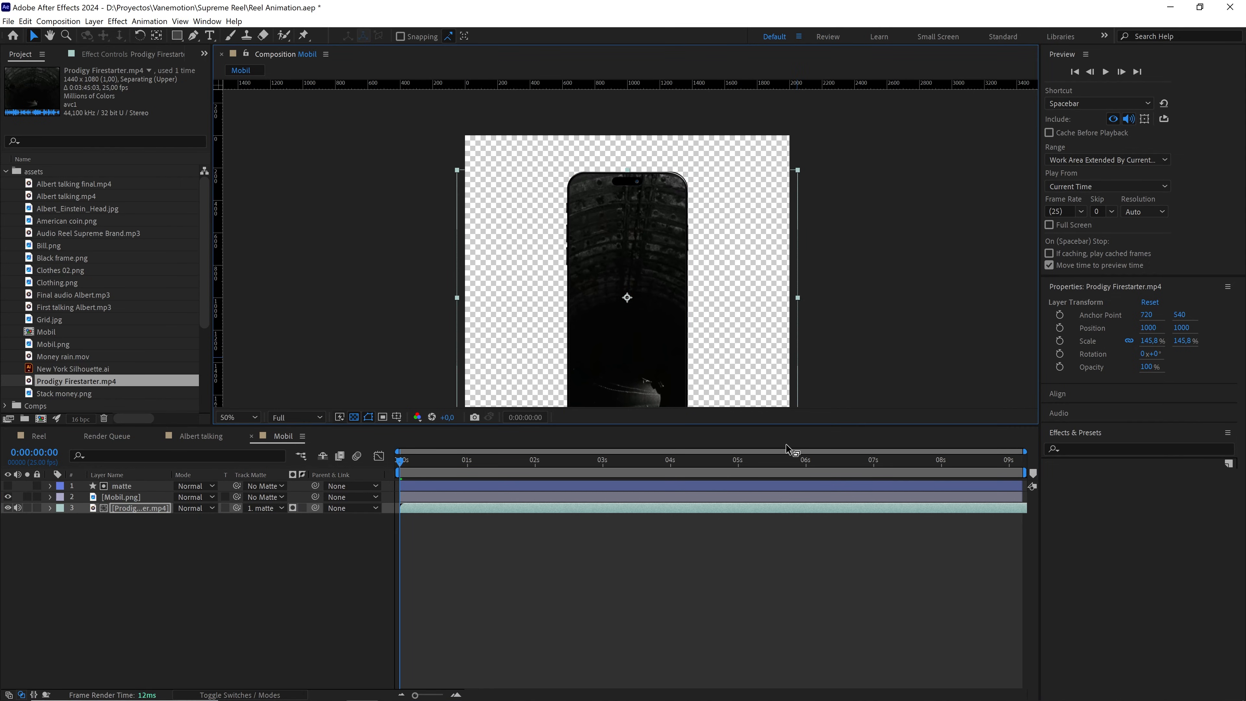
drag(776, 507, 557, 510)
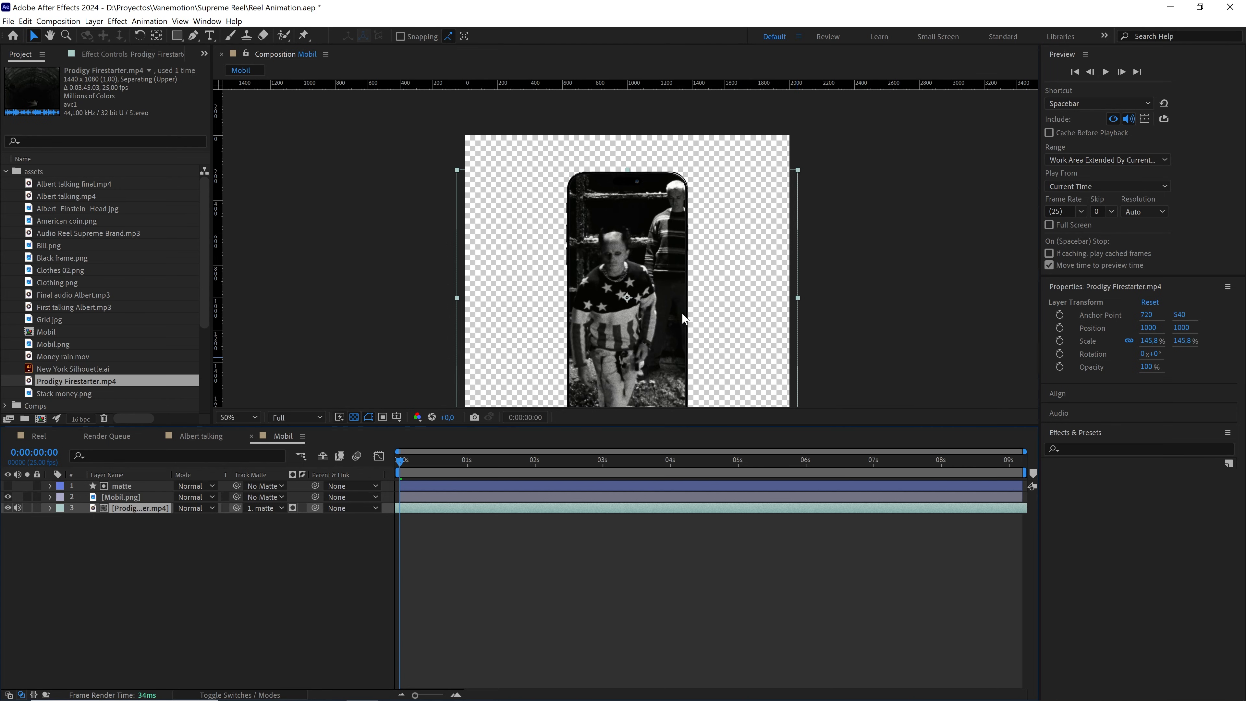
drag(685, 316, 680, 284)
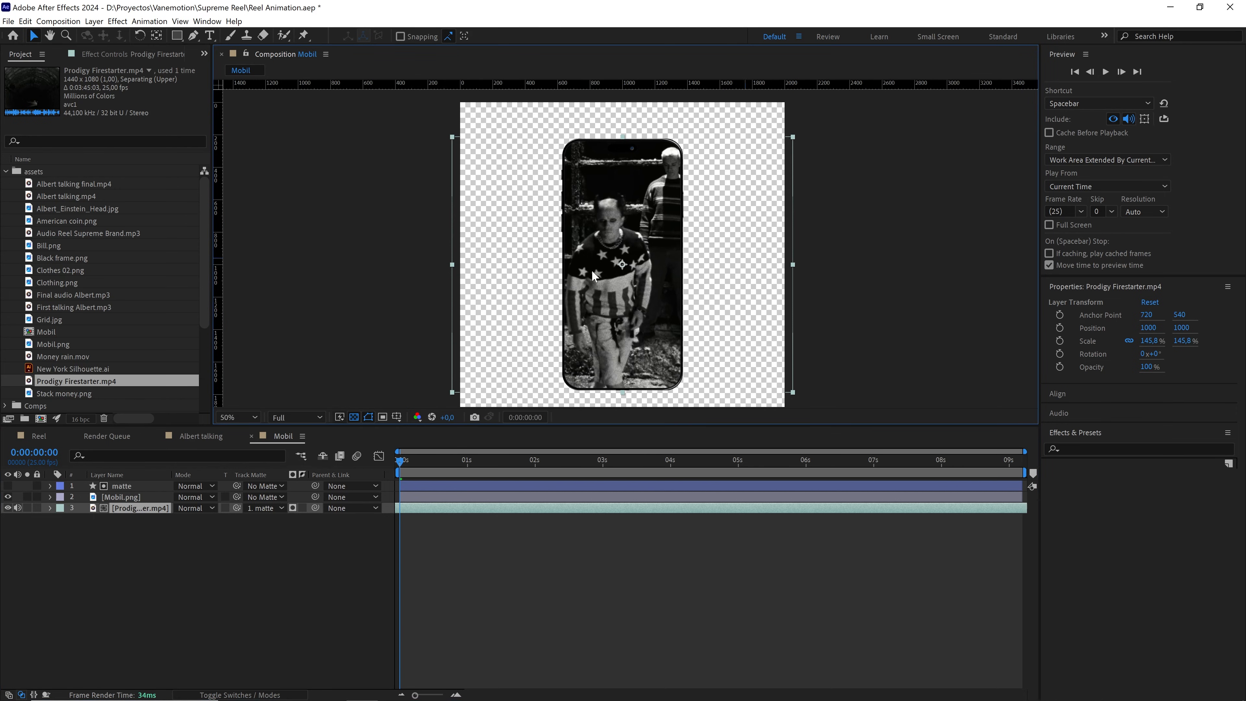
Switch to the Reel composition and add Scene 07.jpg as a reference layer directly beneath Camera 1
click(39, 436)
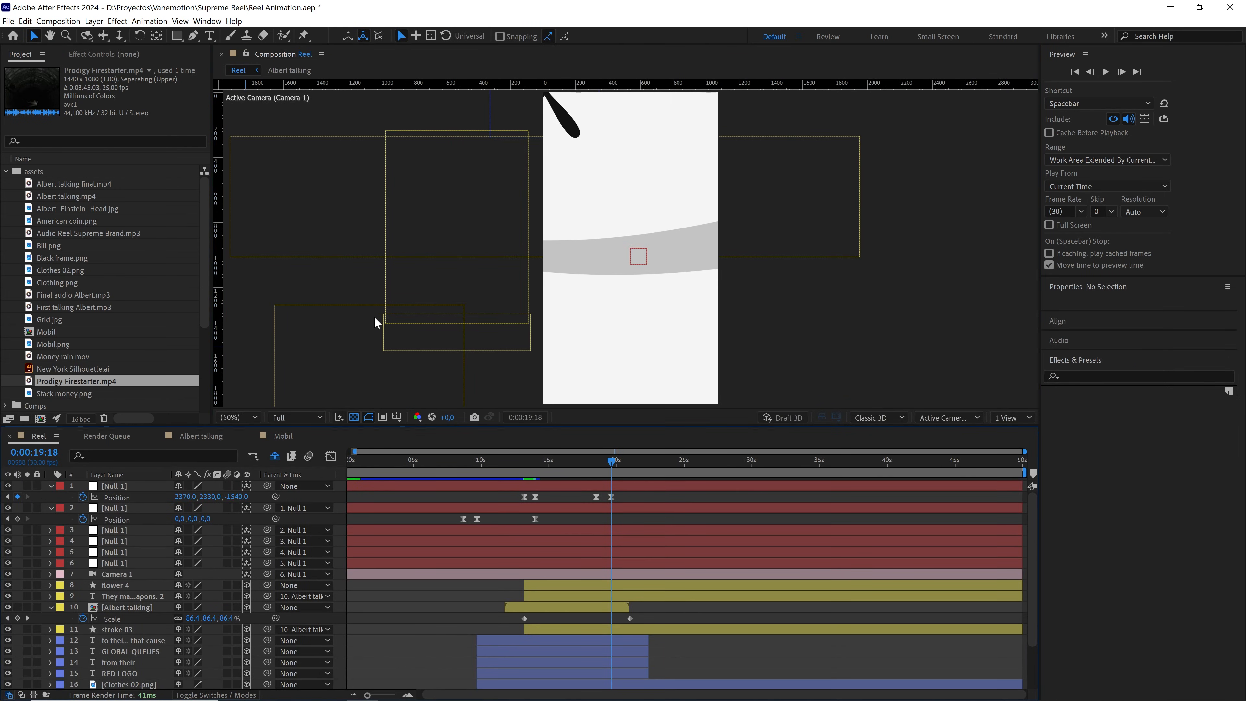
click(5, 171)
click(6, 196)
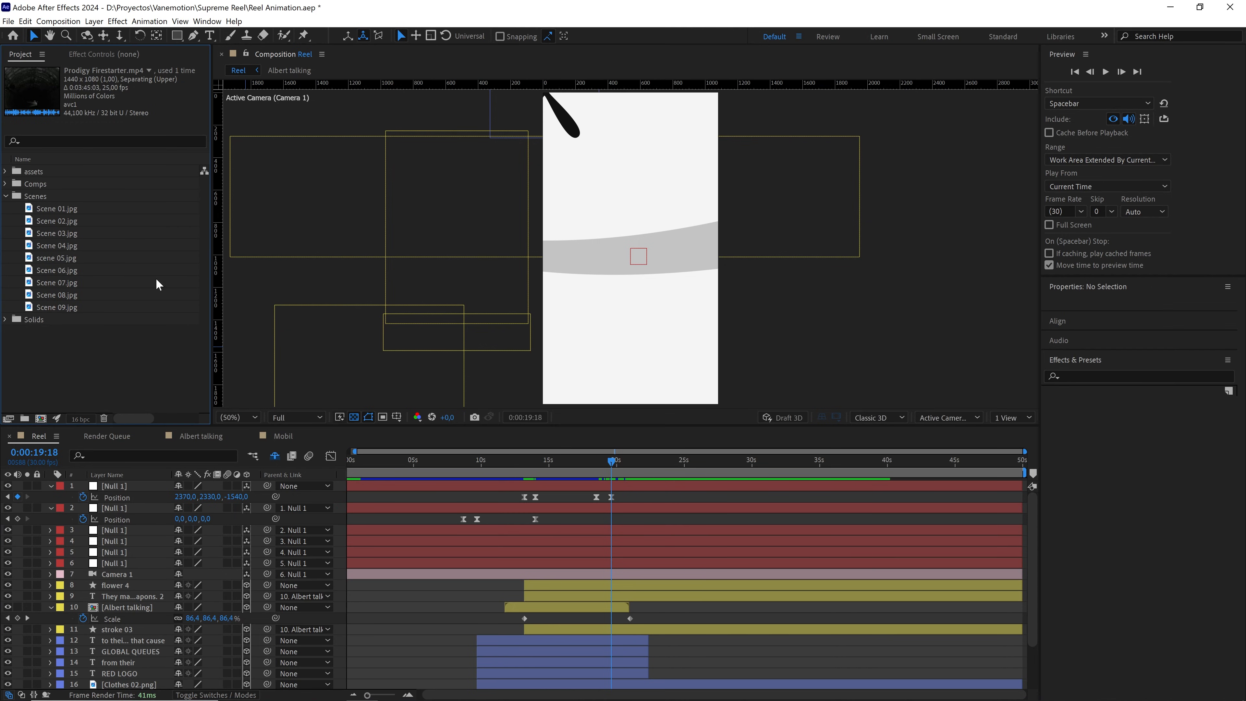
click(57, 291)
click(72, 281)
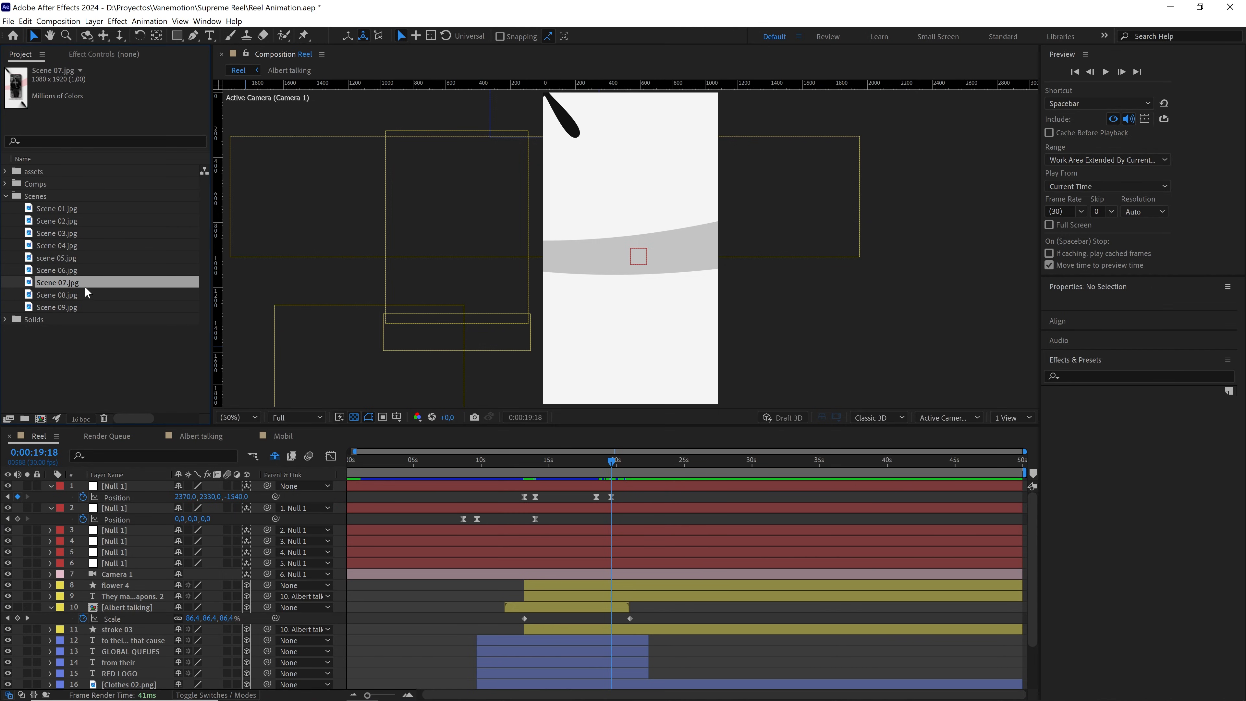
drag(85, 285, 155, 581)
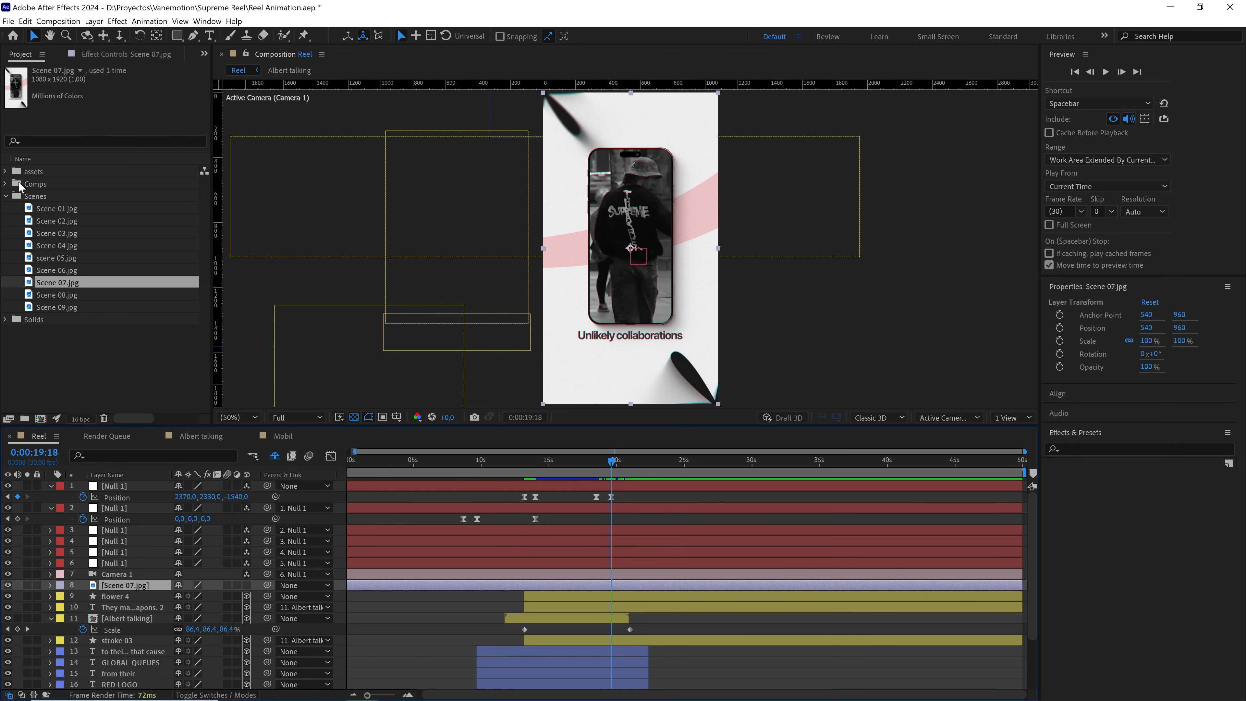
Move the Mobil composition into the Comps folder and add it to the Reel timeline directly above Scene 07.jpg
click(6, 184)
click(6, 172)
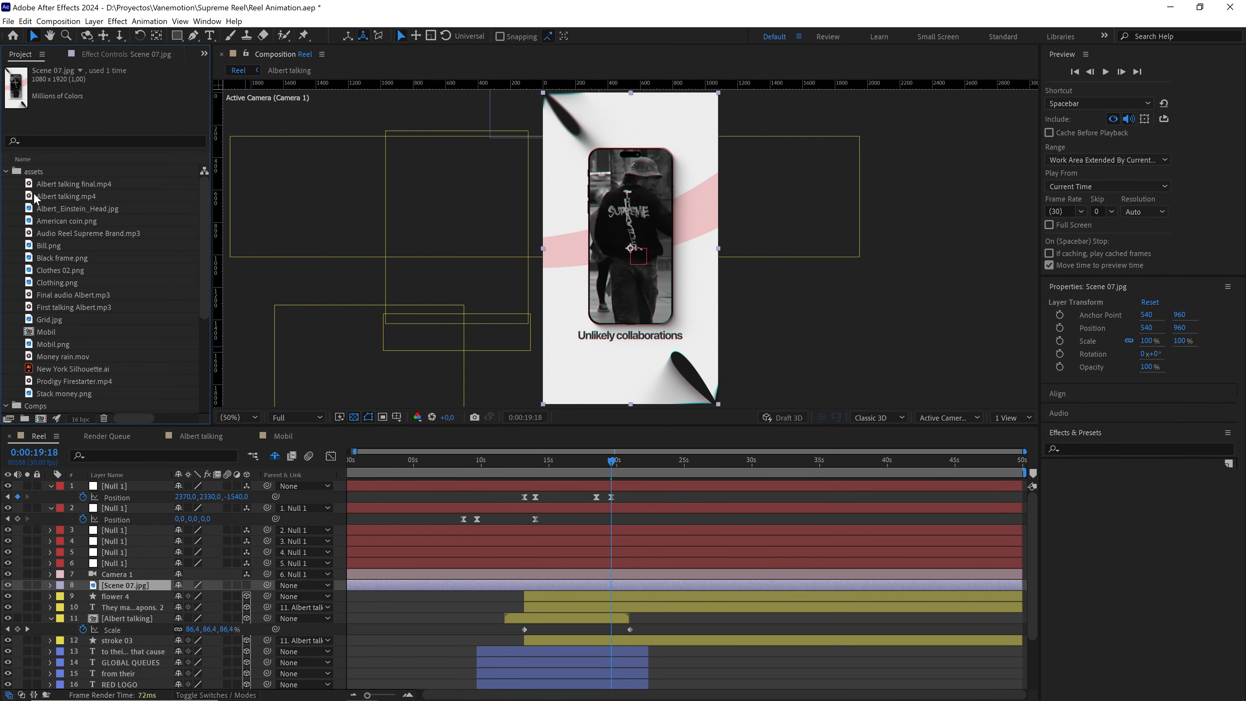
scroll(90, 253, down, 4)
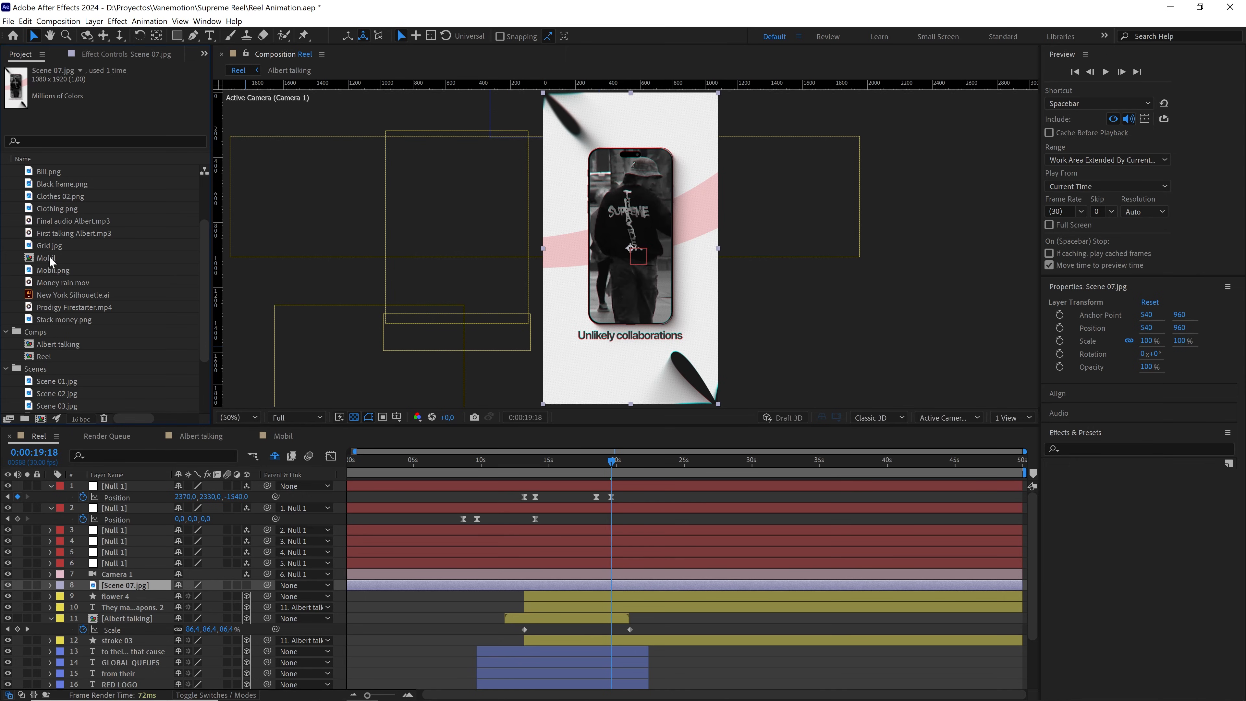
drag(51, 260, 118, 584)
Give the Mobil layer a green label and shift it in time to start at Null 1's third position keyframe
click(60, 585)
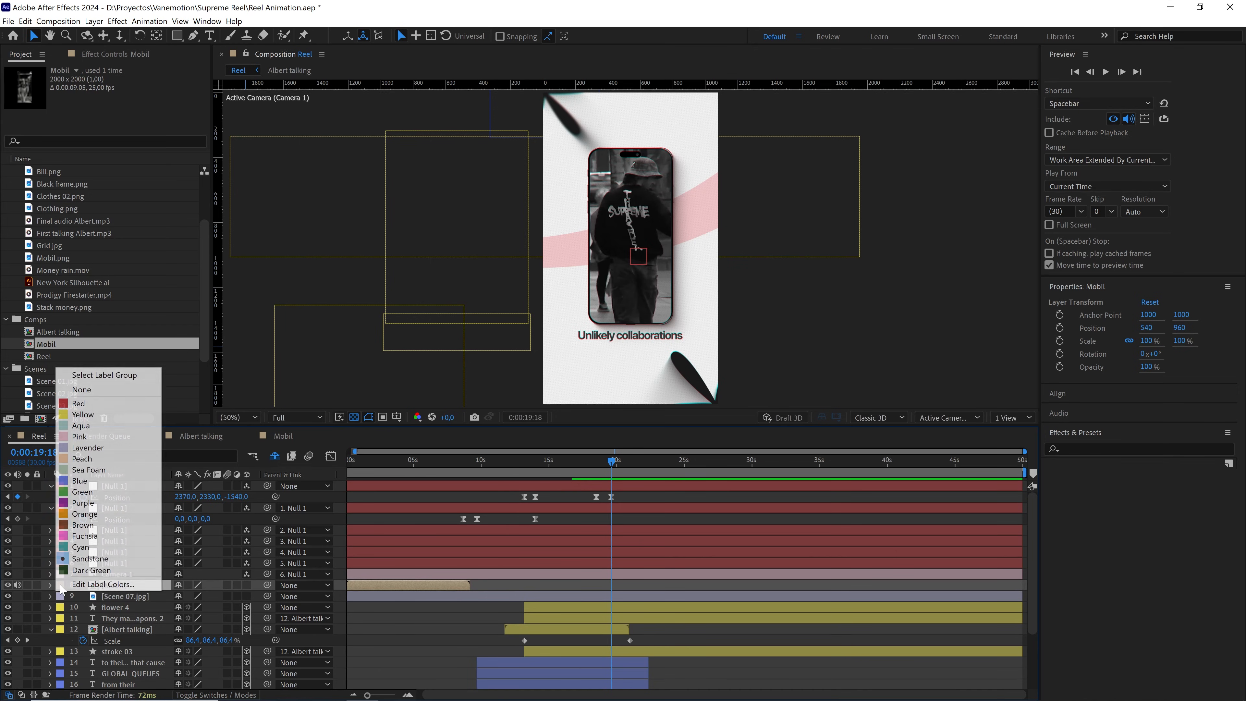
click(86, 492)
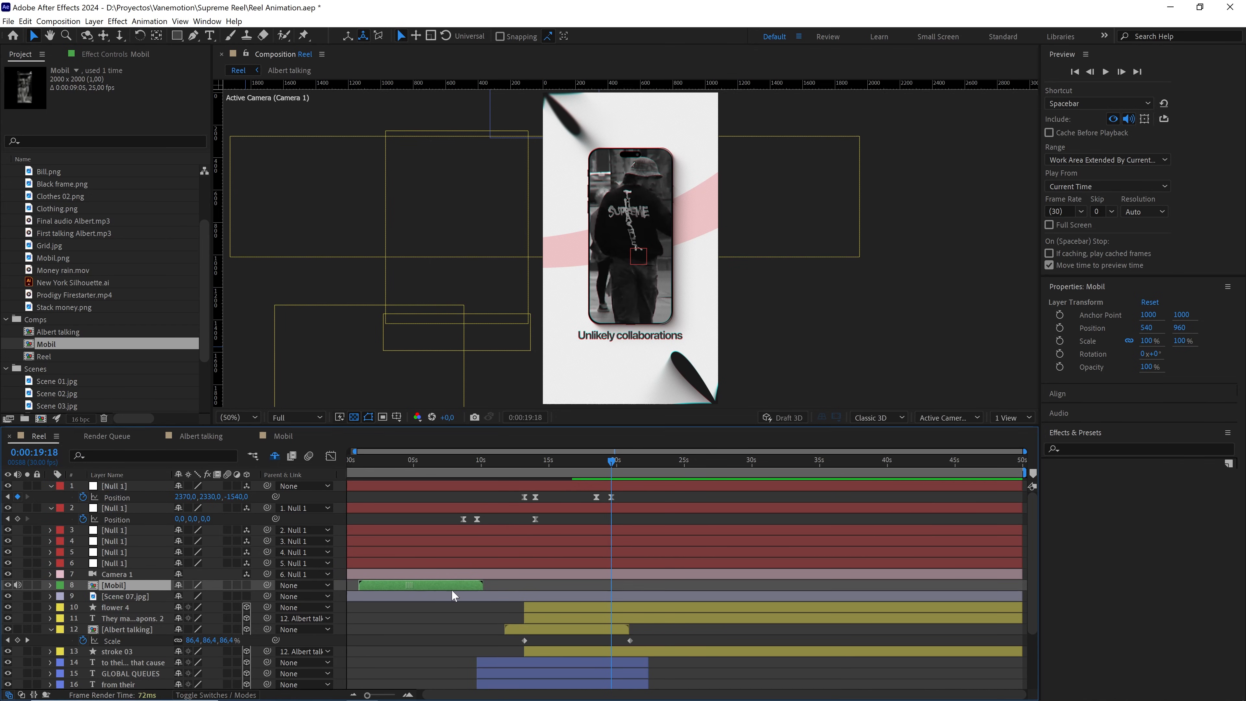
drag(452, 590, 643, 598)
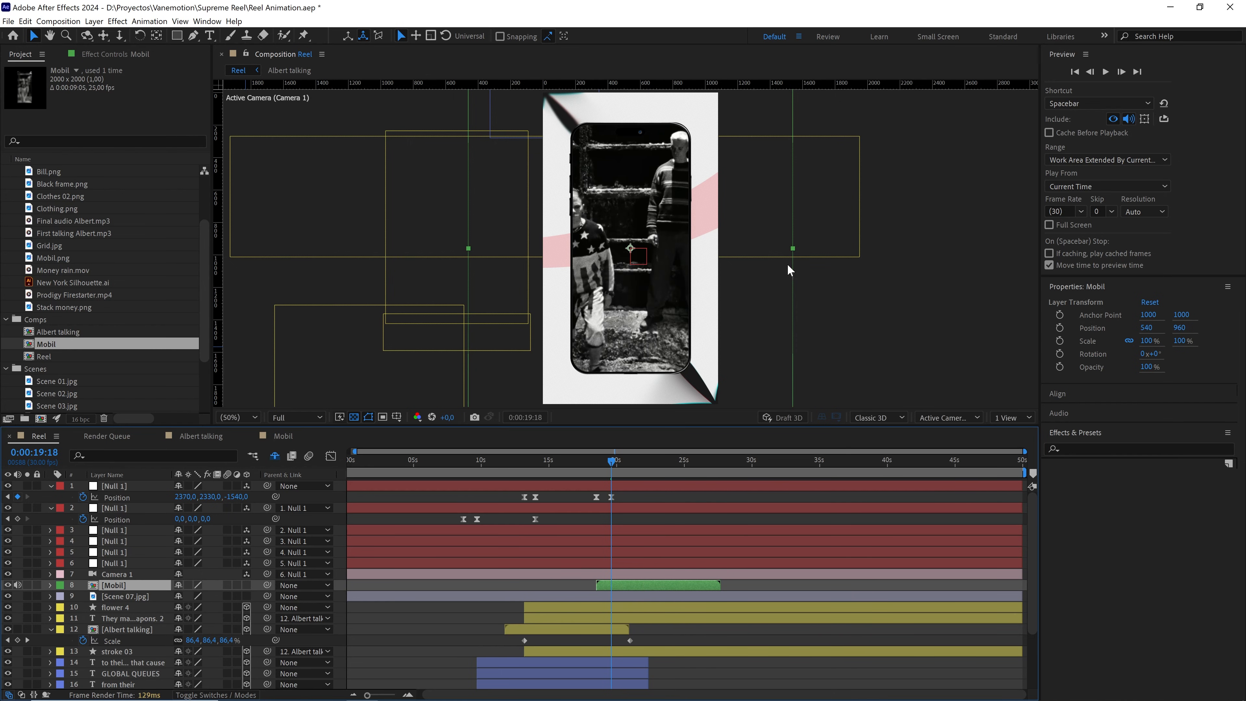
Scale the Mobil layer to 70% and position it at 540, 873 to match the phone in the reference scene
drag(792, 248, 667, 263)
scroll(737, 260, up, 1)
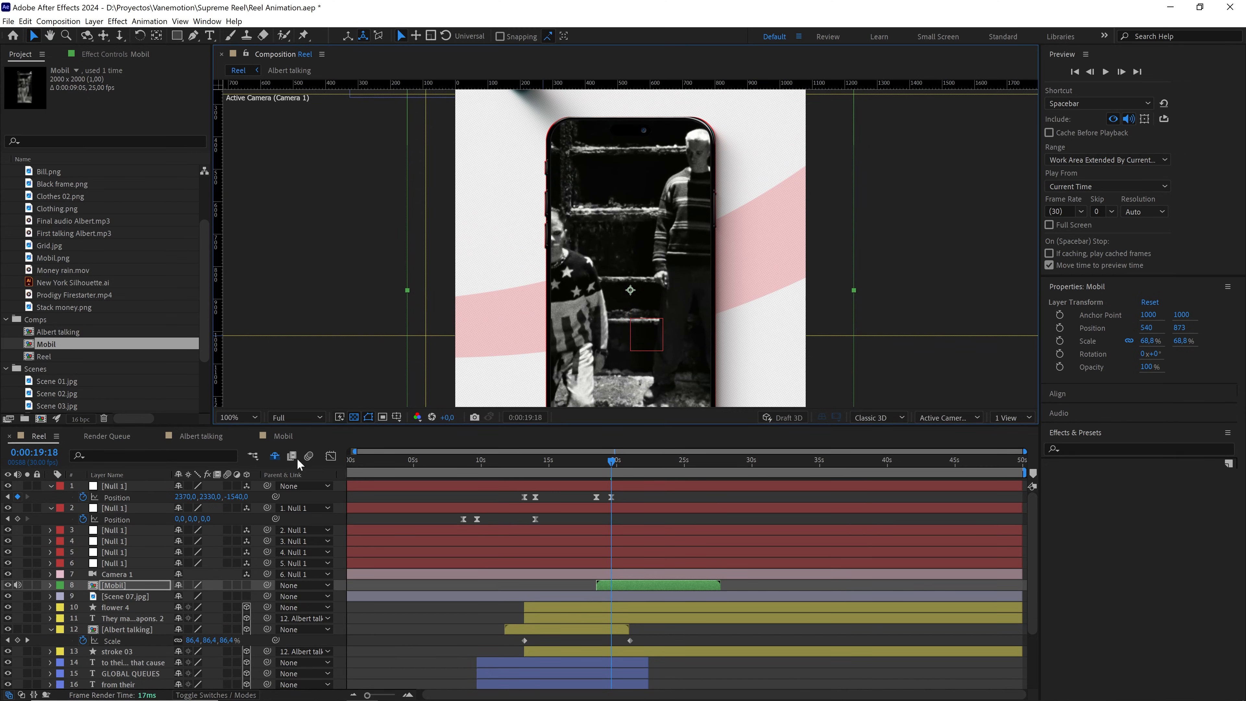
key(s)
click(212, 596)
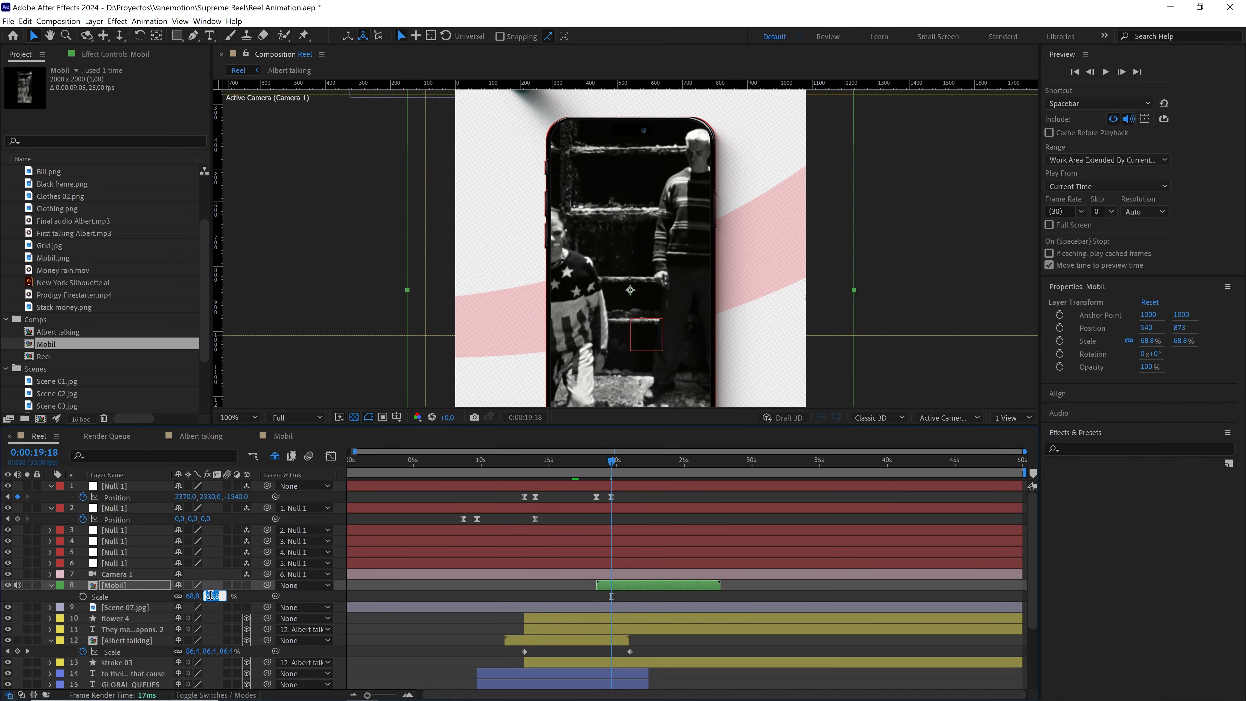
text(70)
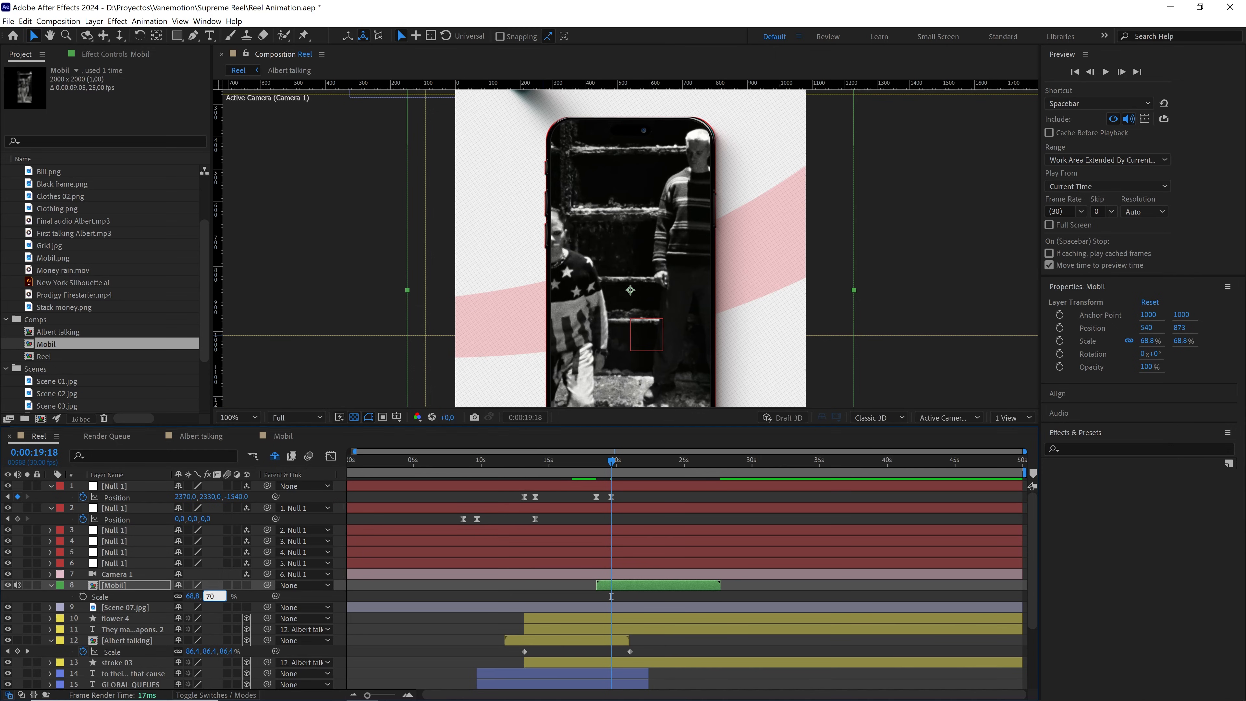
key(Return)
scroll(630, 317, down, 1)
drag(644, 339, 645, 301)
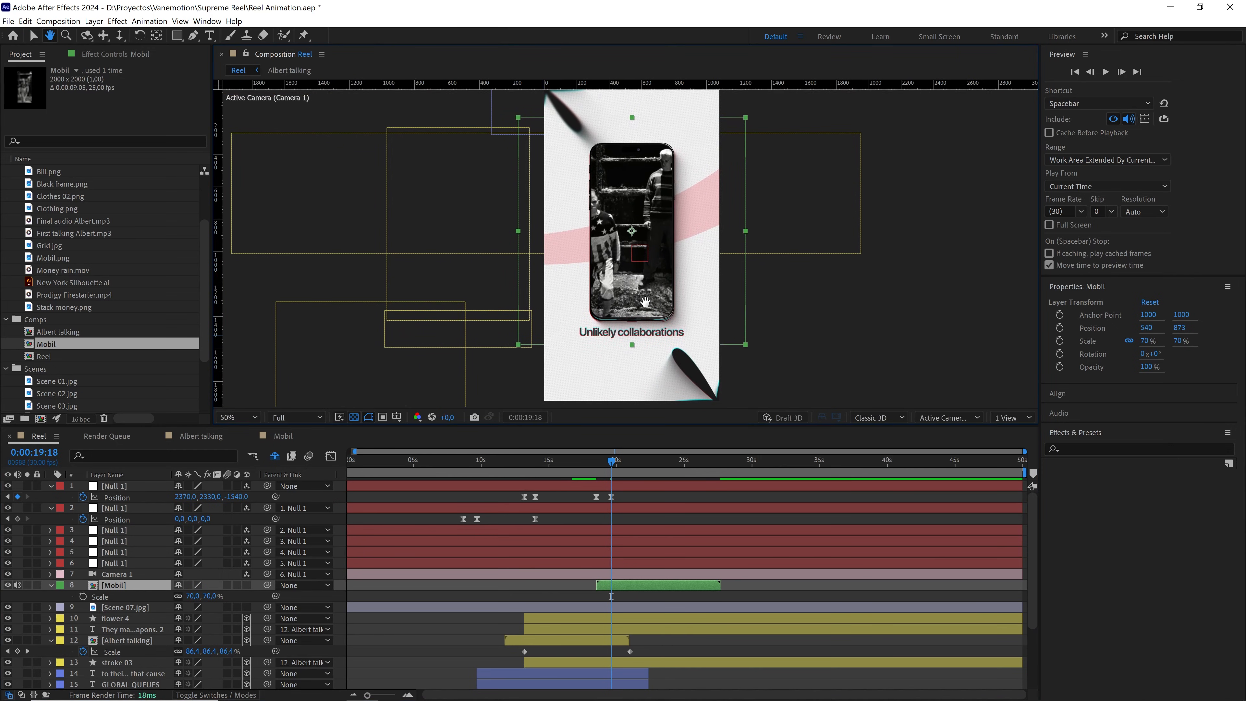
key(v)
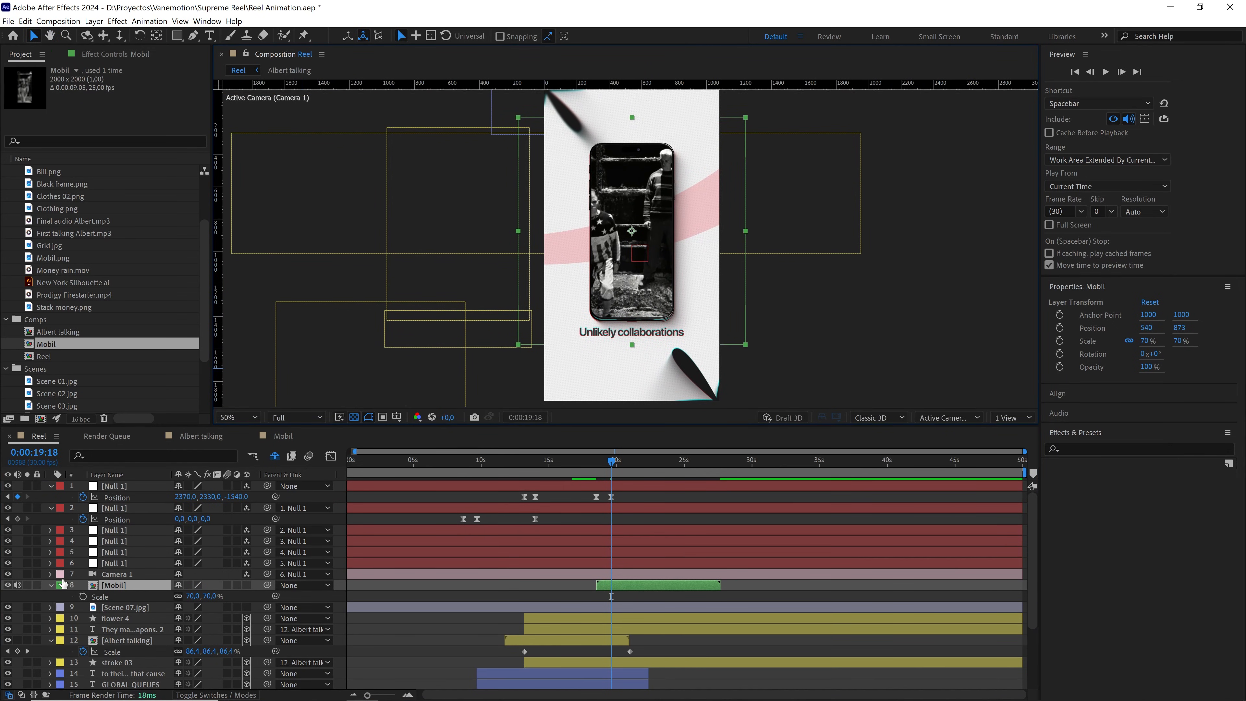
click(51, 585)
Add a text layer reading "Primer texto" over the reference caption below the phone and select the layer
scroll(590, 295, down, 2)
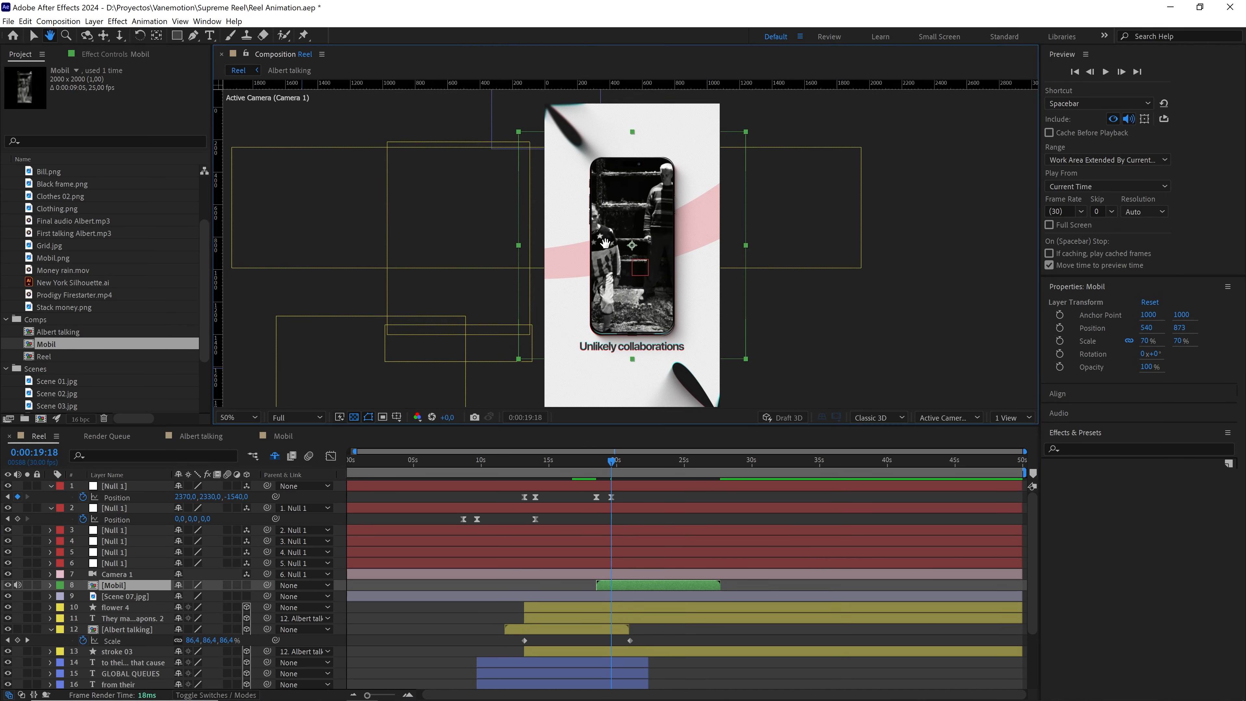
click(411, 345)
scroll(490, 324, up, 2)
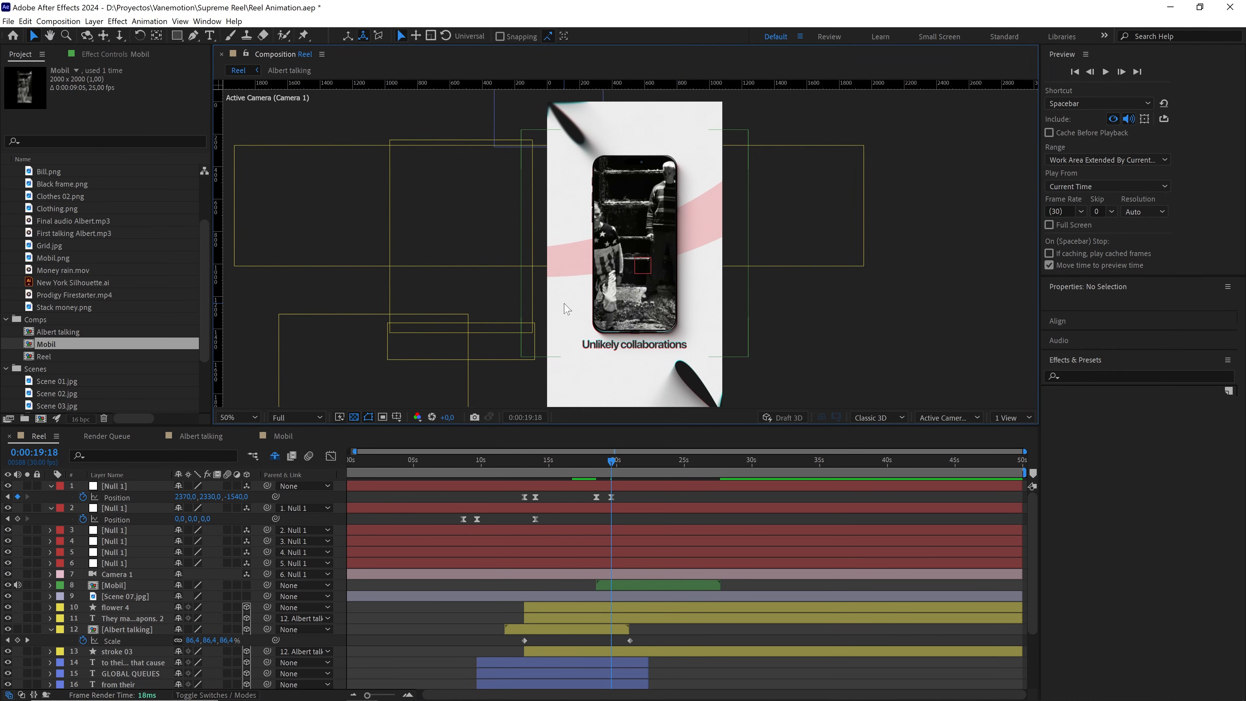
click(210, 35)
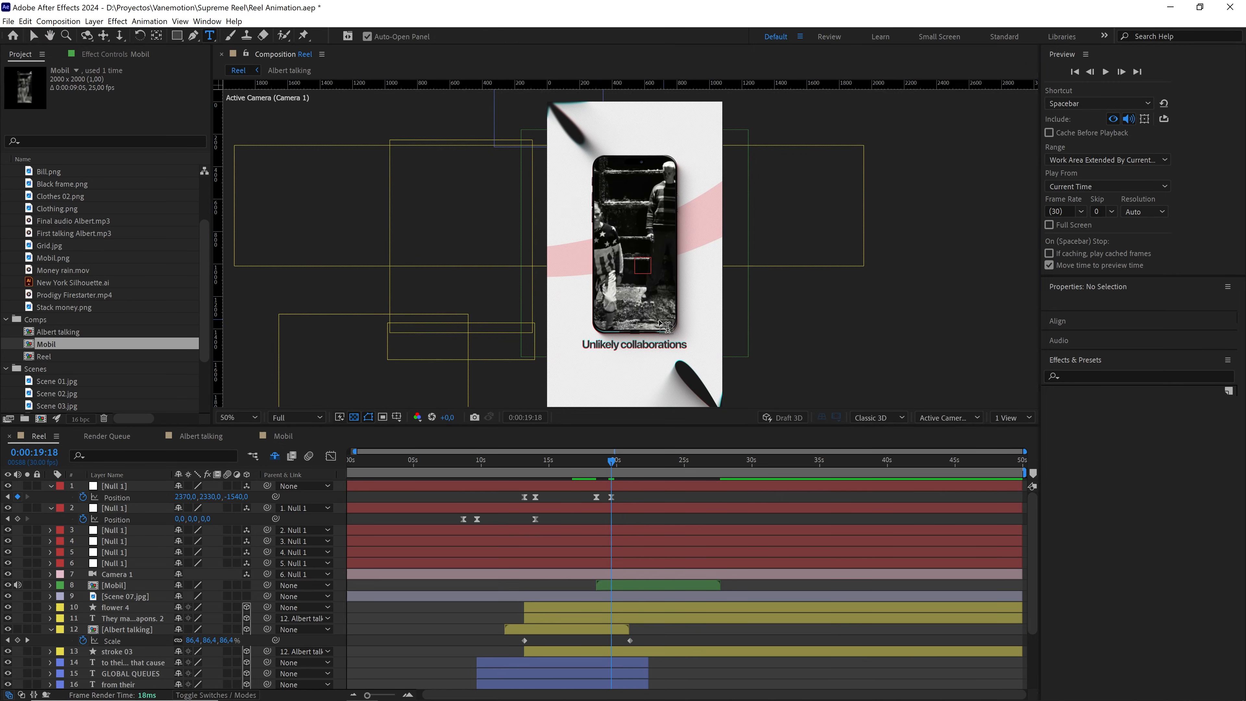
click(611, 347)
text(Primer texto)
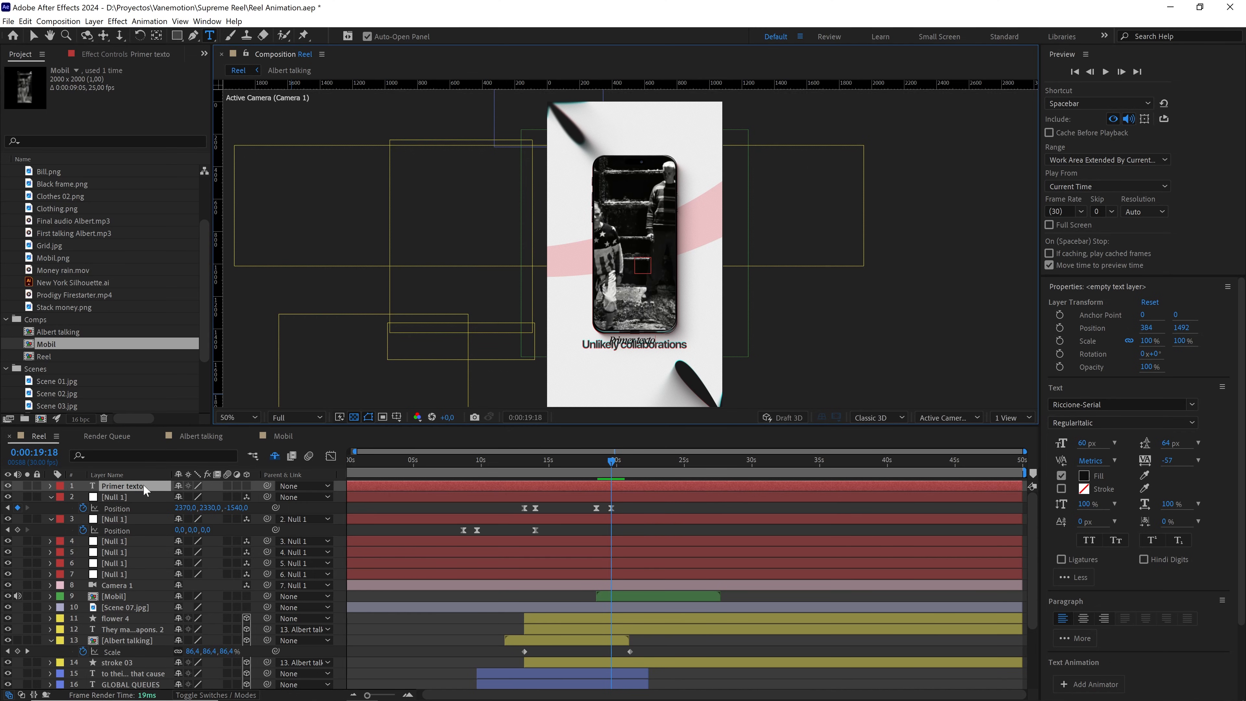
click(144, 485)
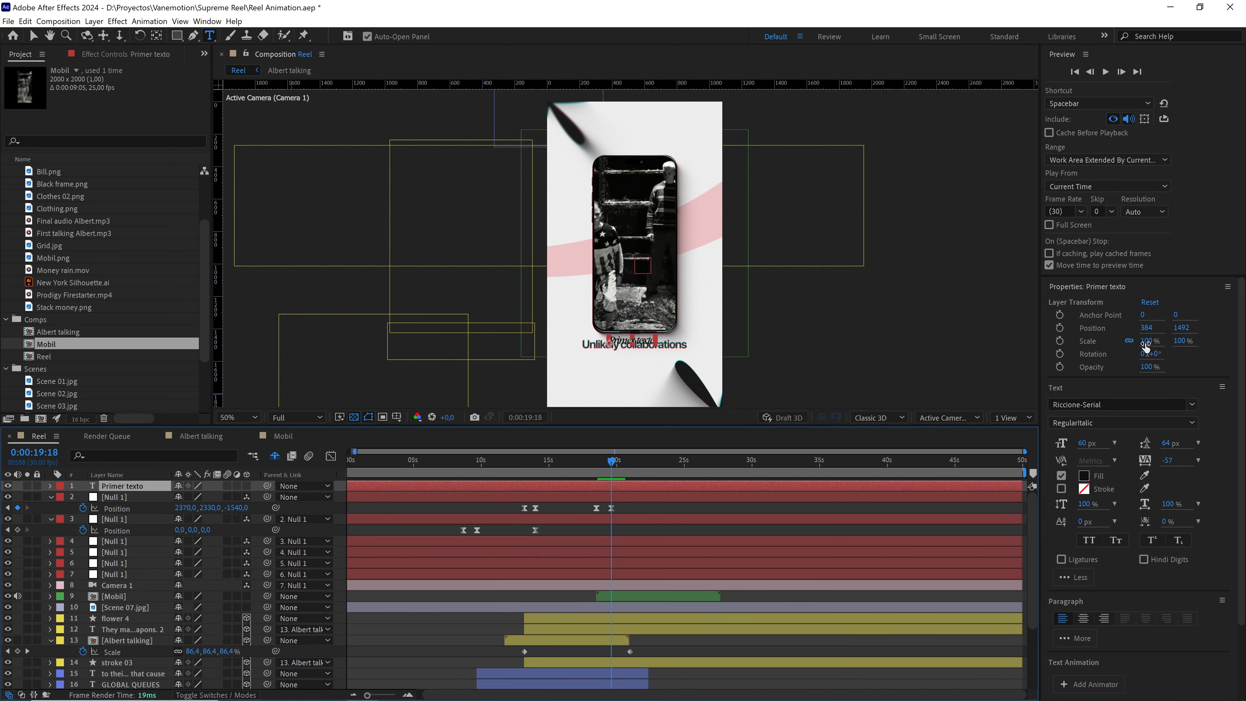
Set the Primer texto font to SF Pro Display Bold, center its anchor point, and center the layer in the composition
click(1112, 405)
text(sf)
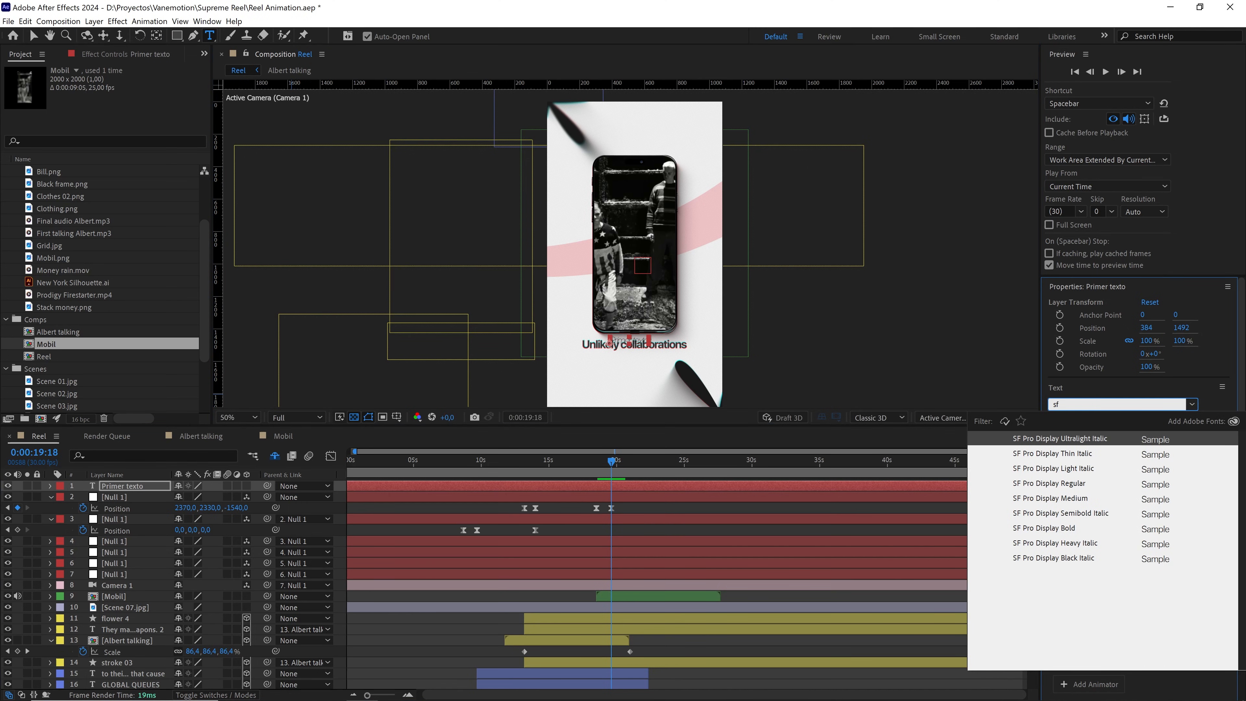
click(1056, 530)
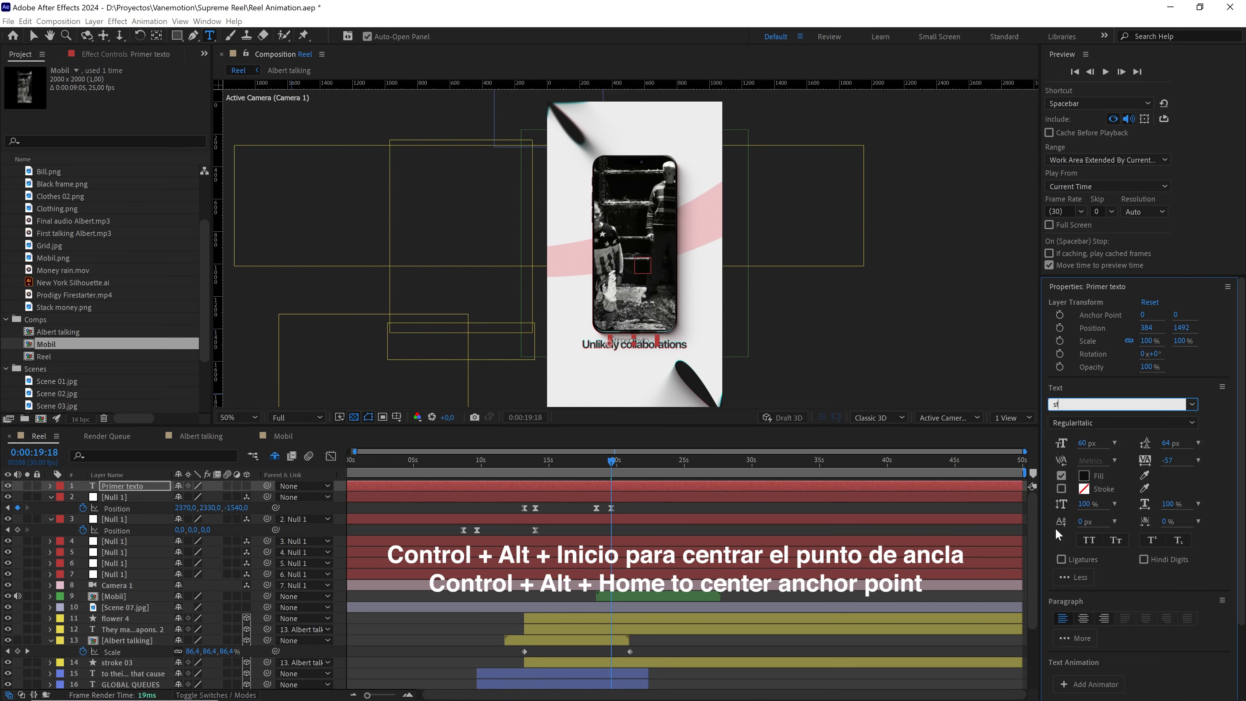
key(ctrl+alt+Home)
key(ctrl+Home)
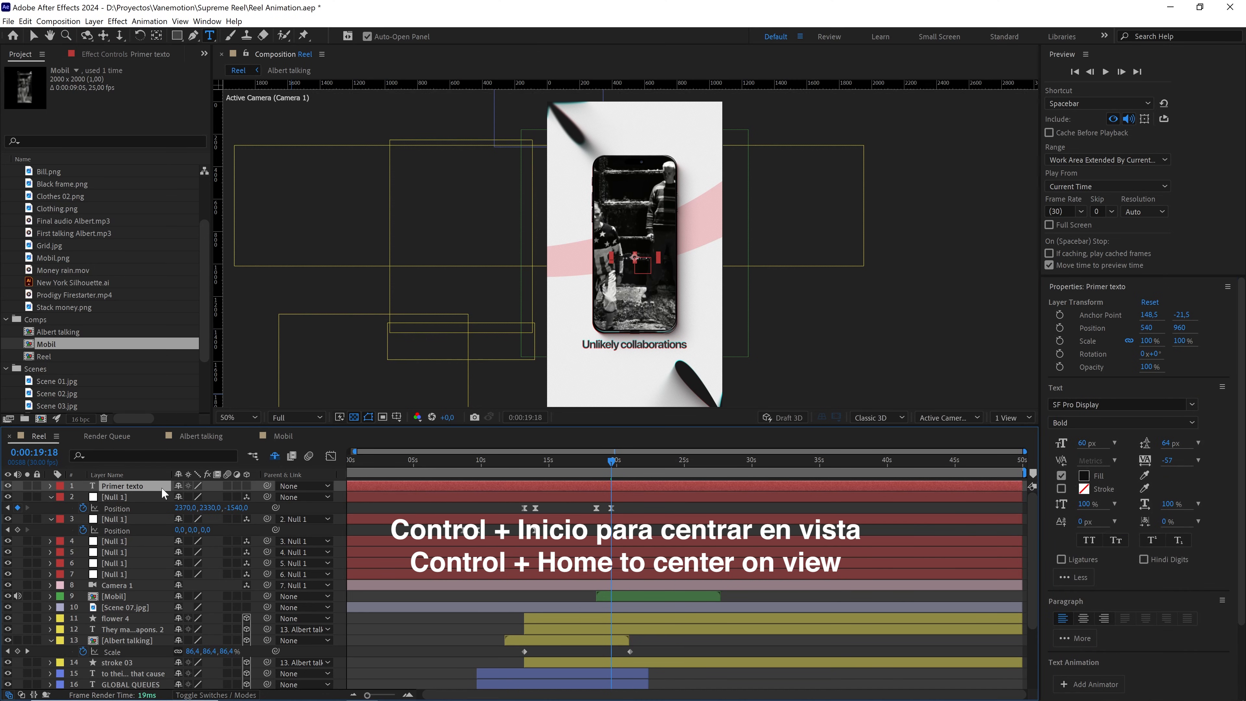
Place Primer texto over the reference caption below the phone at 540, 1496.5, scaled to 136%, and check it in isolation
key(v)
scroll(635, 179, up, 2)
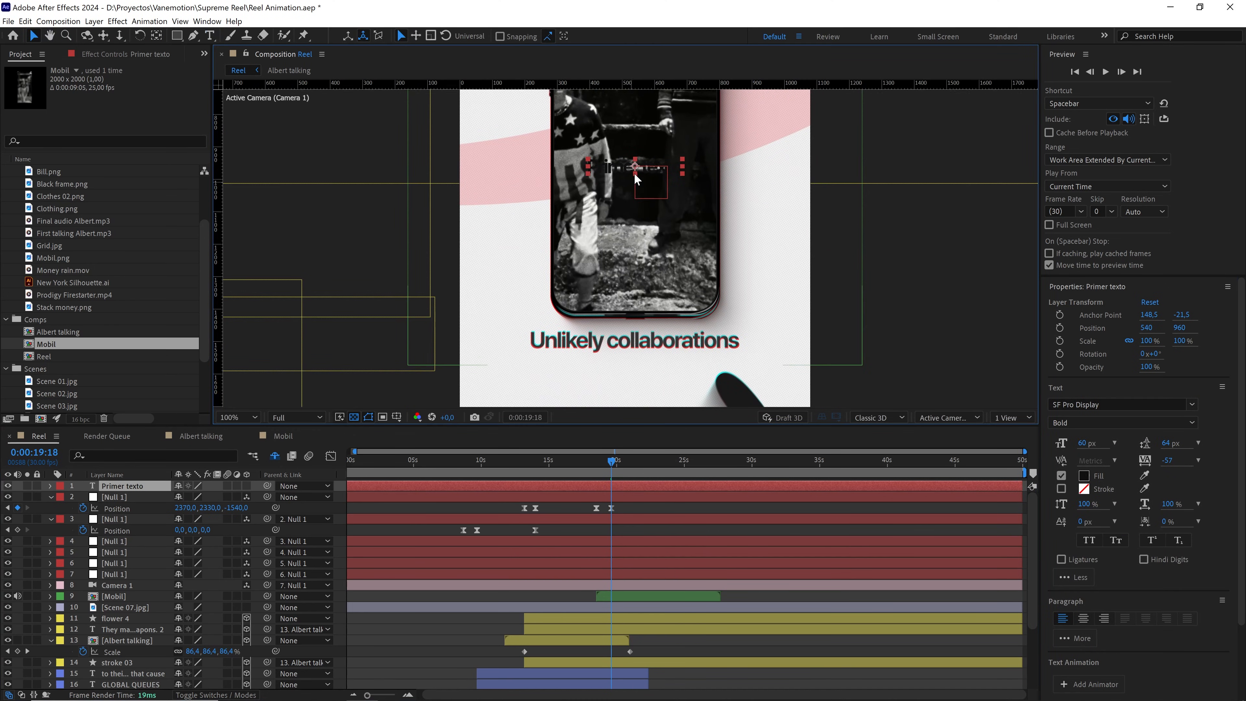
drag(635, 179, 645, 334)
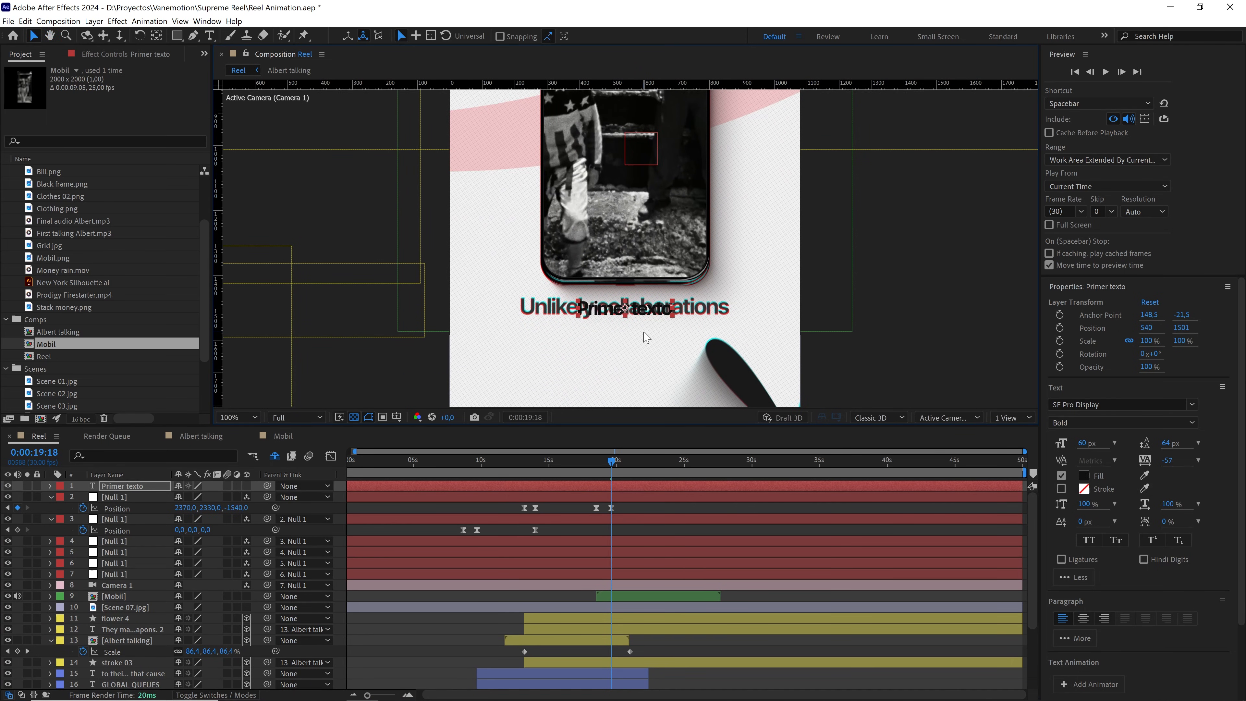
scroll(645, 337, up, 2)
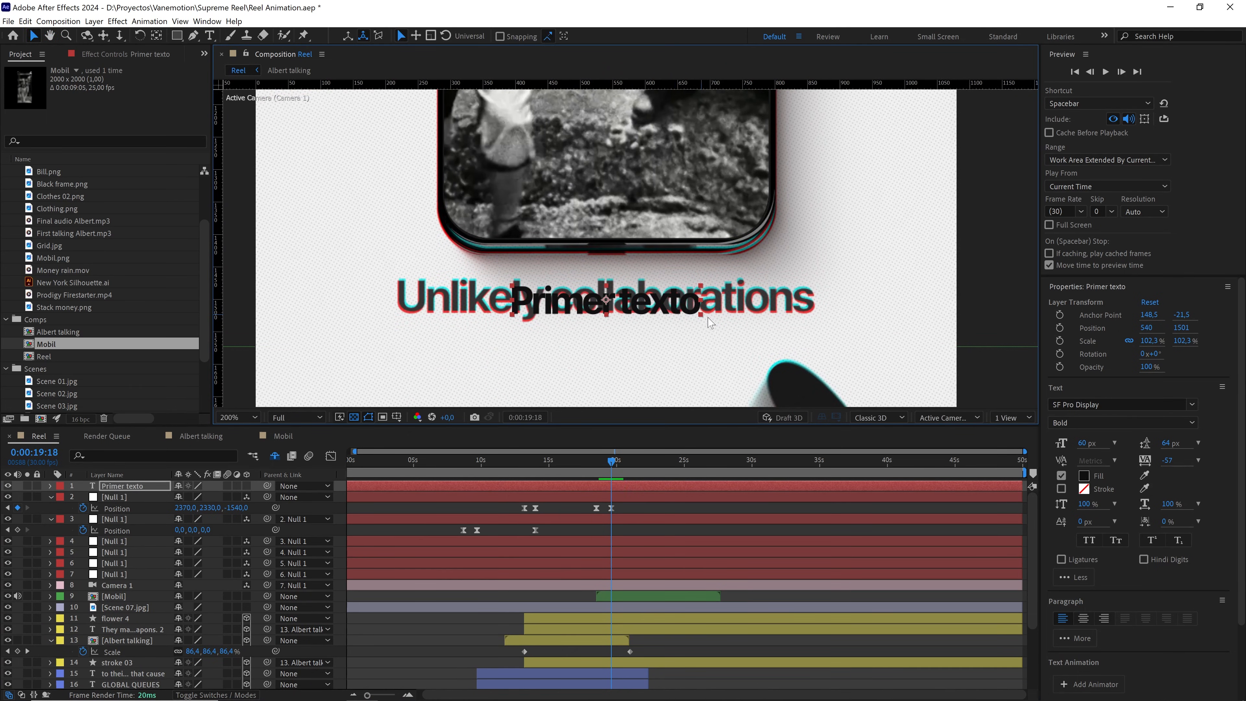
mouse_move(709, 318)
mouse_down()
mouse_move(732, 322)
mouse_move(697, 316)
mouse_up()
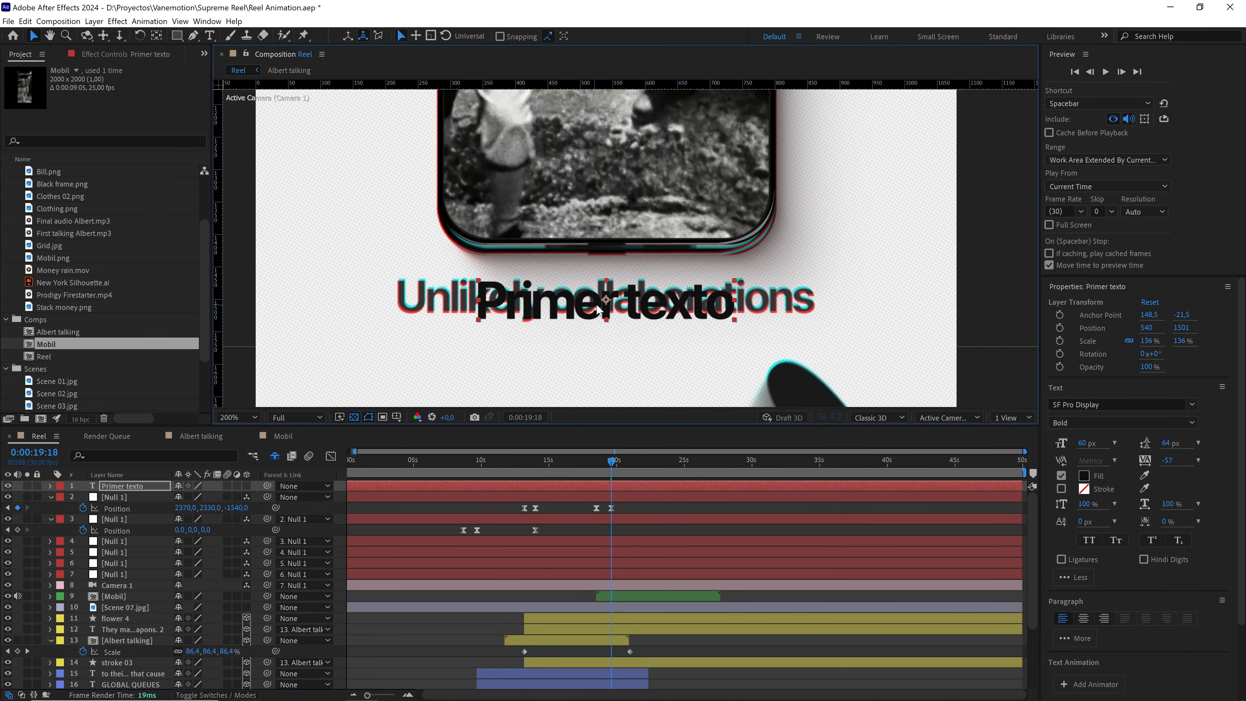
drag(605, 301, 605, 300)
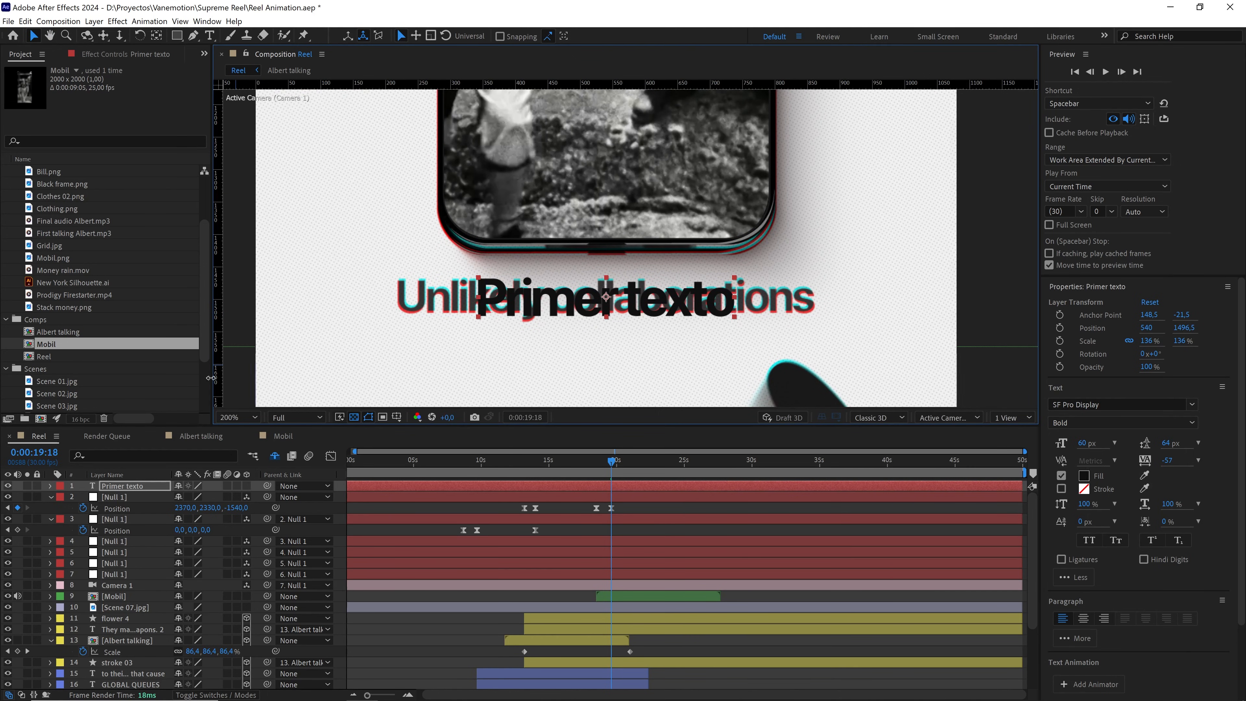
click(27, 486)
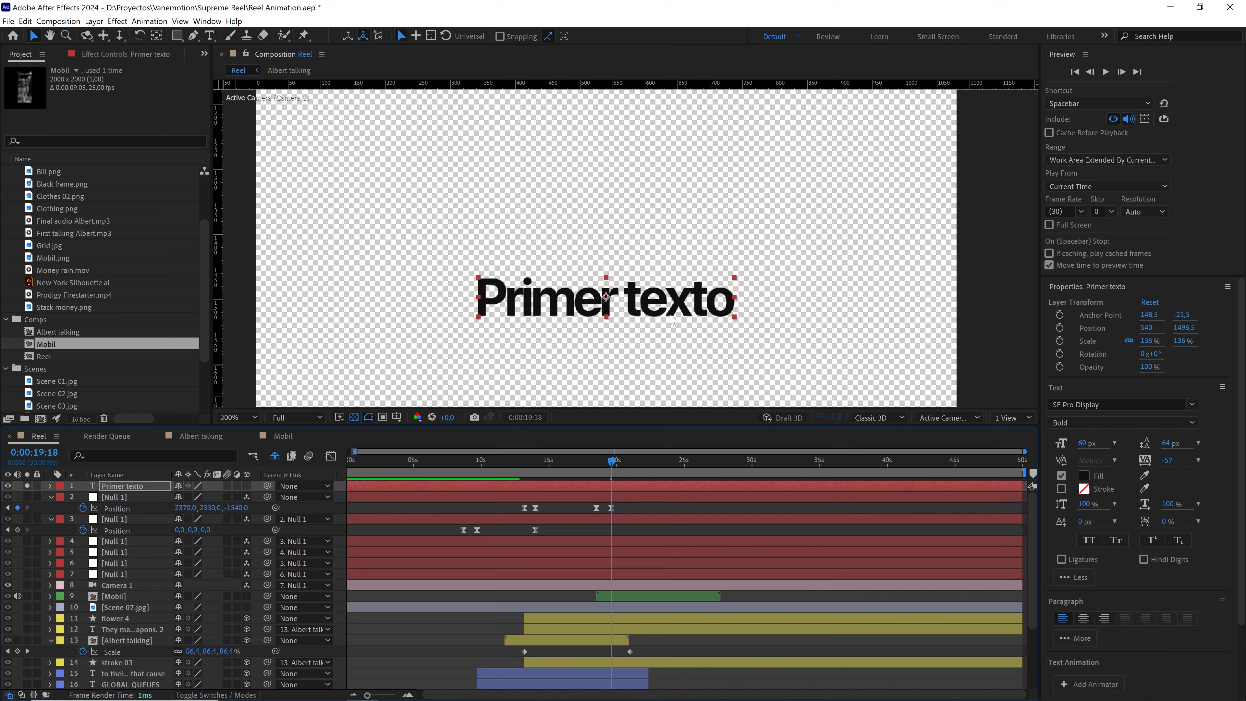
click(27, 486)
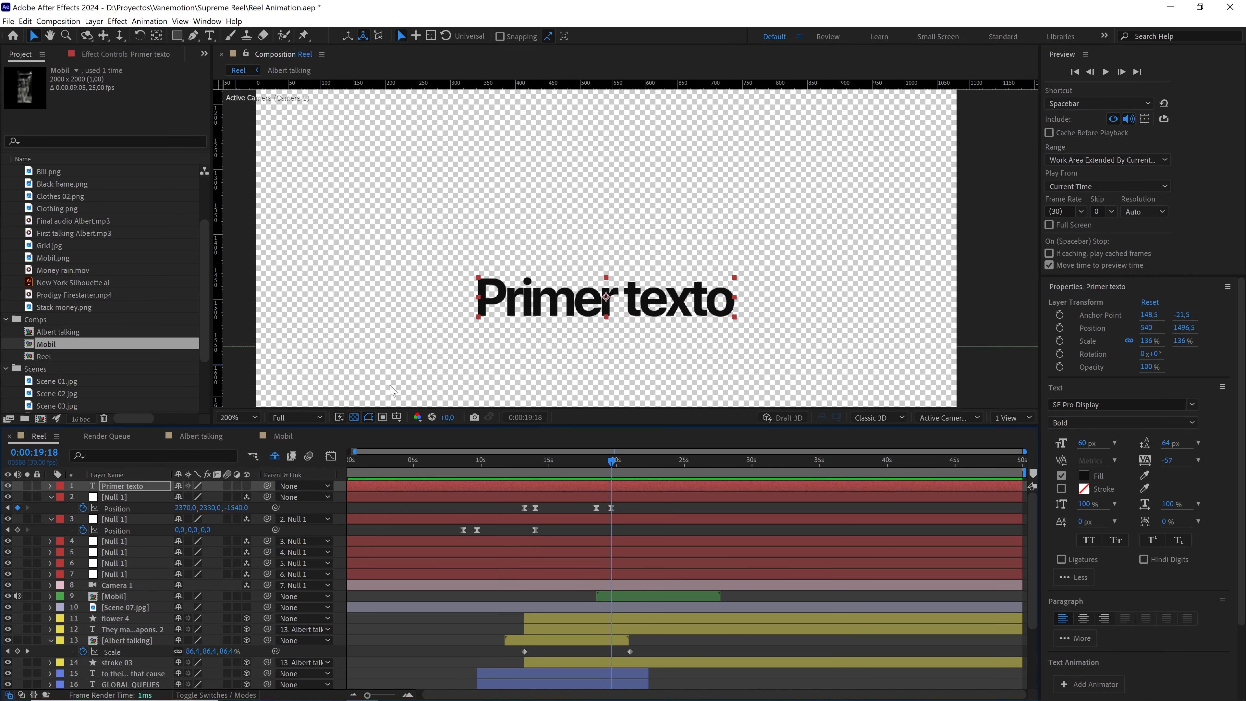
scroll(612, 321, down, 2)
drag(589, 283, 600, 291)
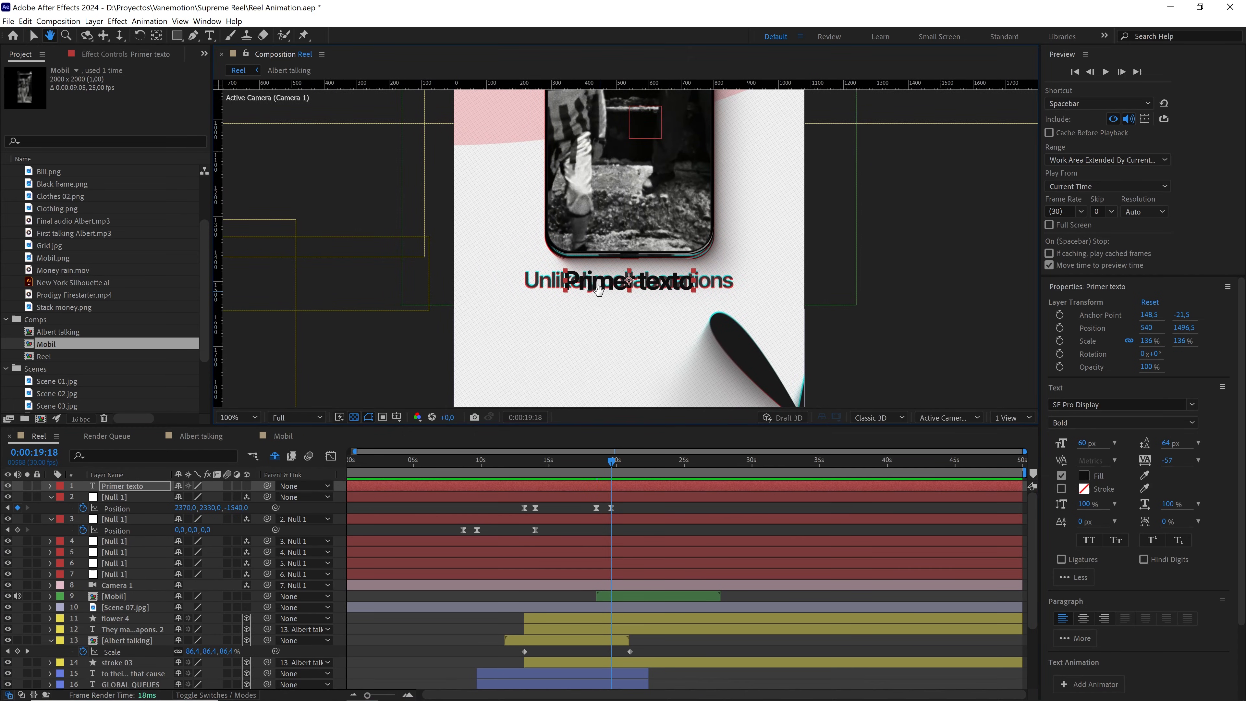
Copy Animator 1 from the "They made their mark" text layer onto Primer texto and reveal its keyframes
click(136, 630)
click(50, 630)
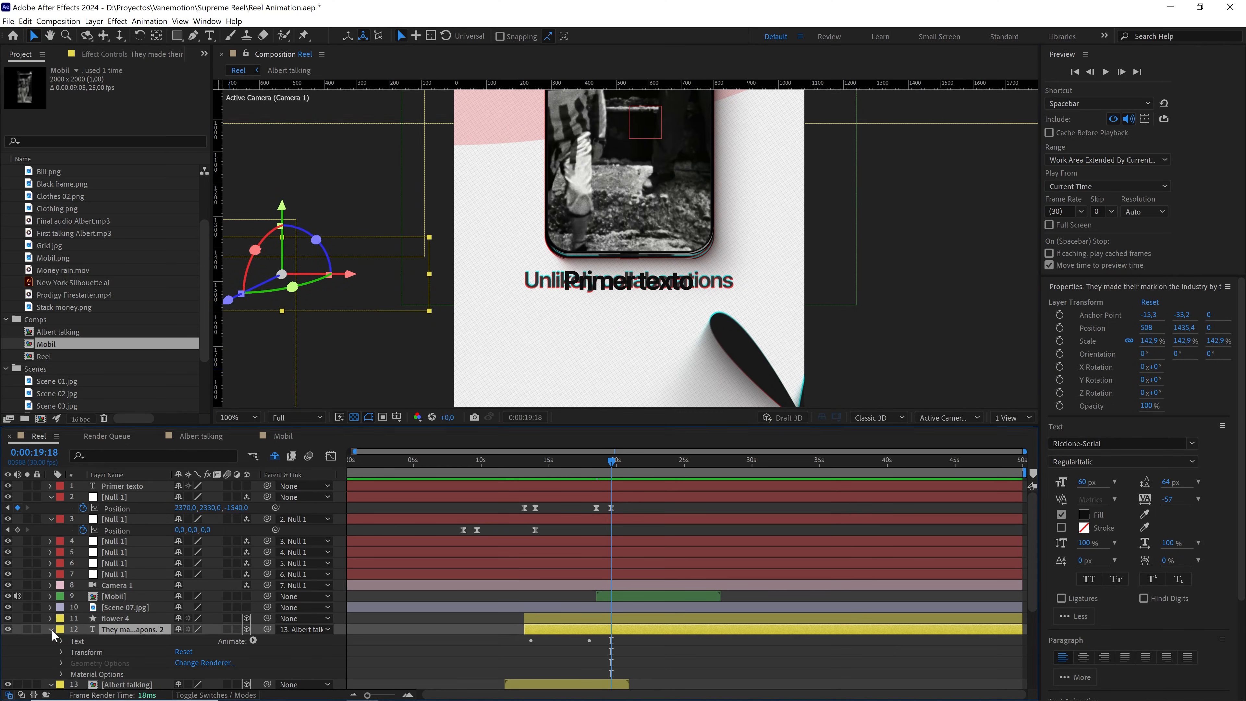
scroll(113, 657, down, 2)
click(110, 653)
key(ctrl+c)
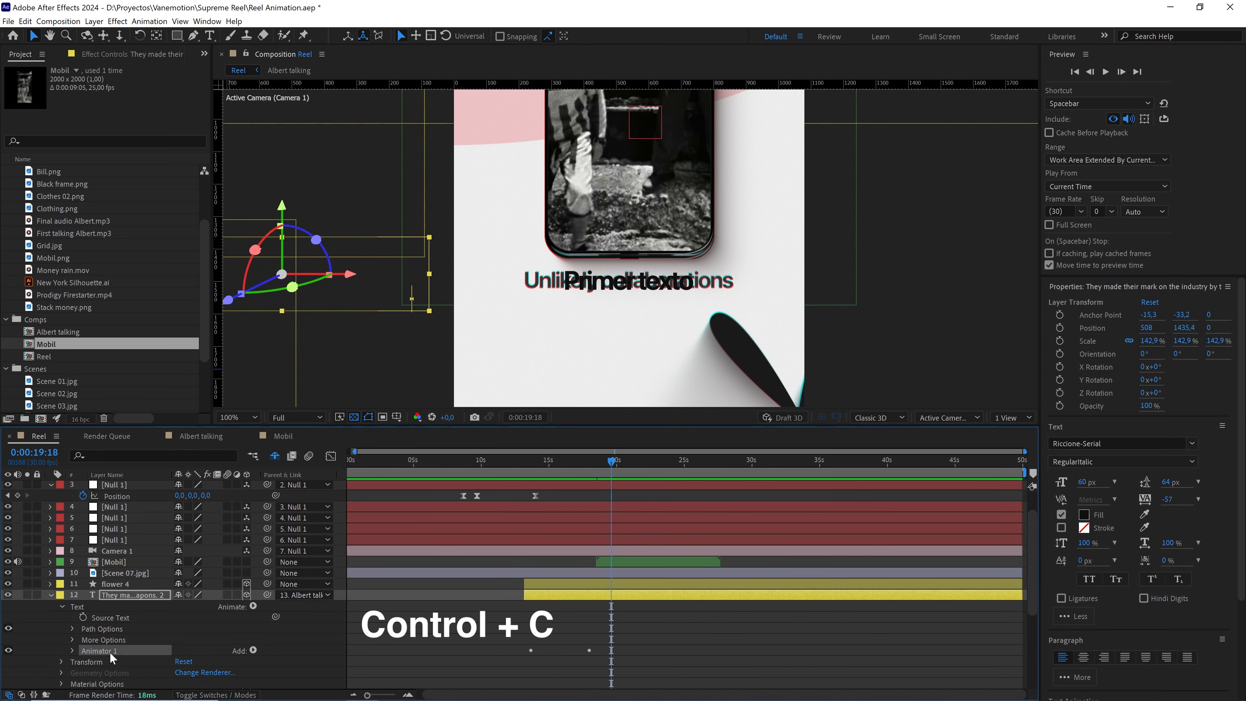
scroll(243, 576, up, 2)
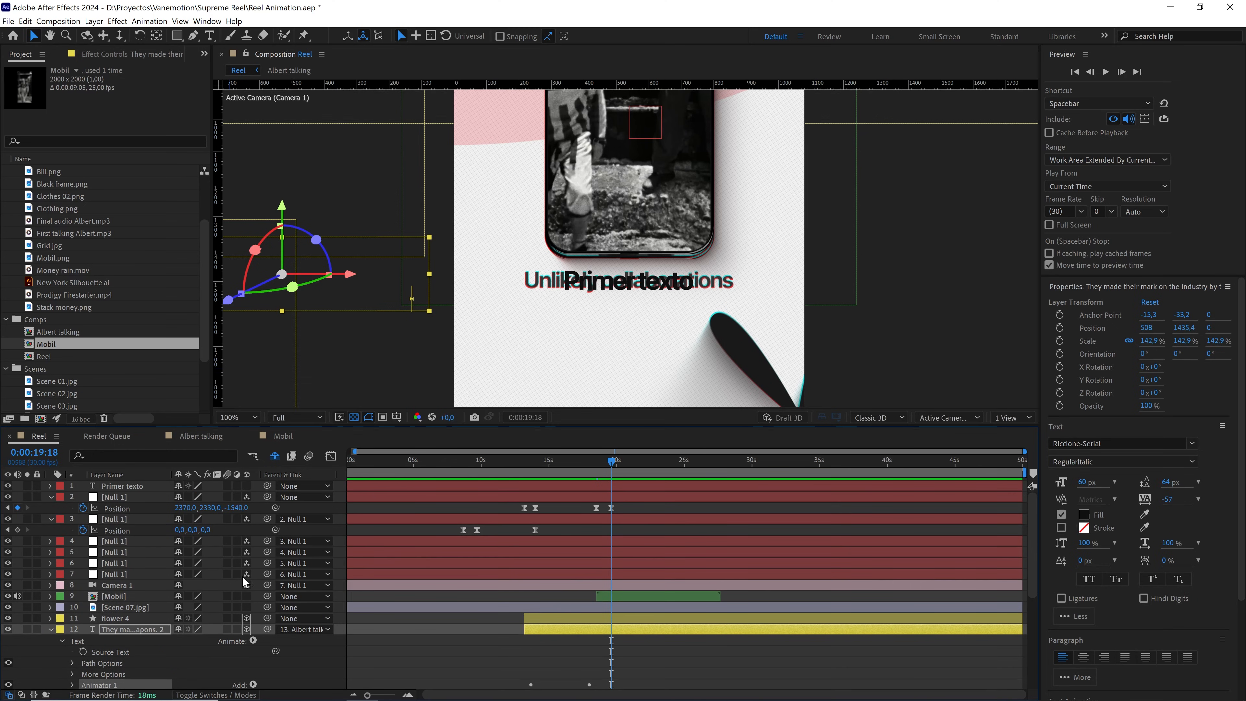
click(165, 486)
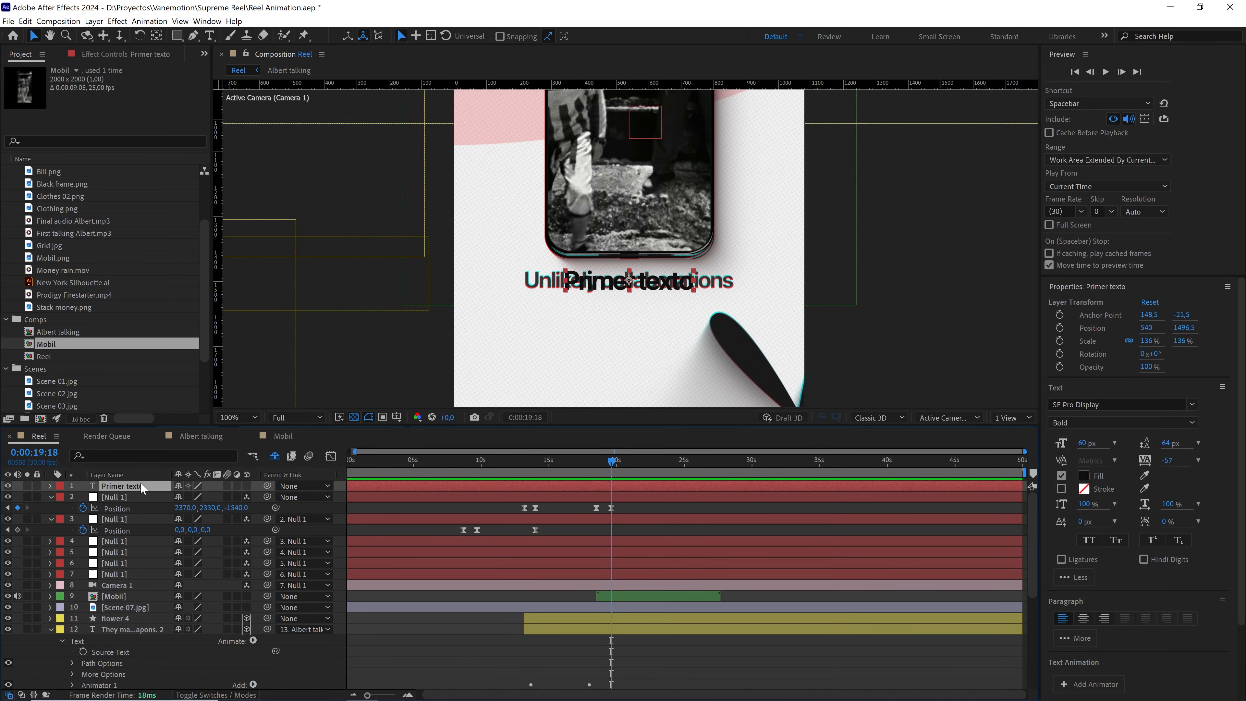
key(ctrl+v)
key(u)
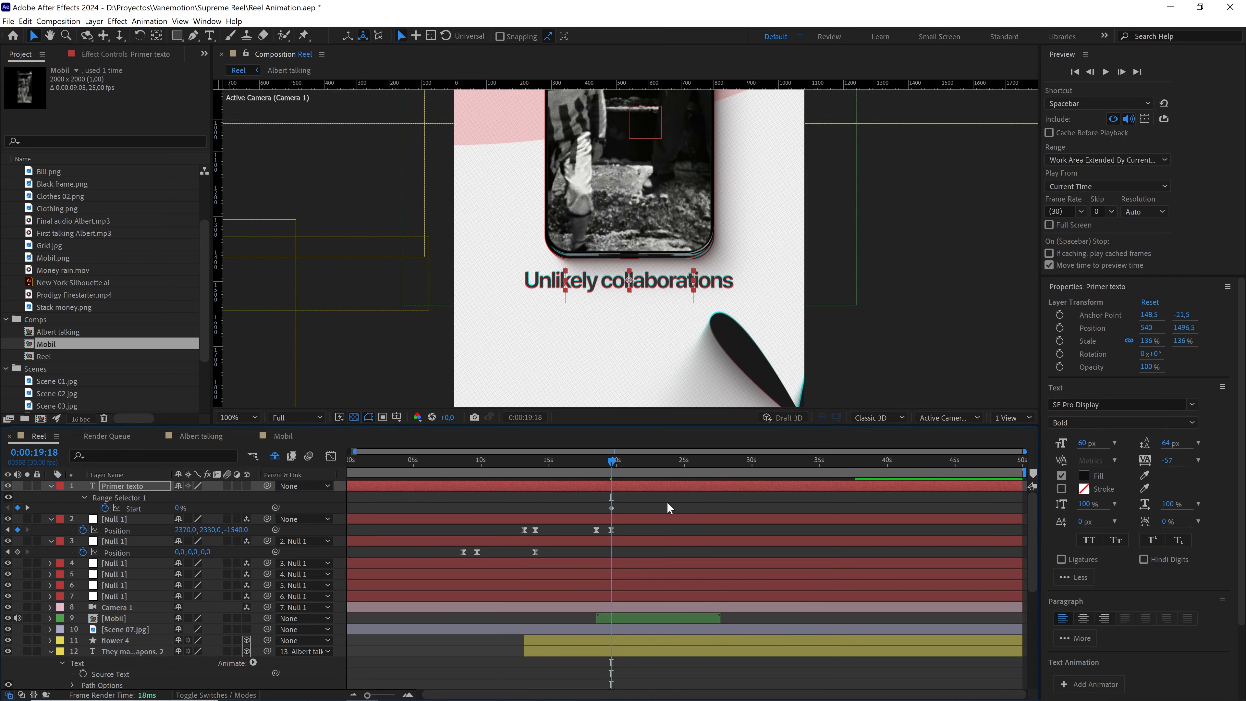
Hide the Scene 07.jpg reference layer and preview the Primer texto reveal over the phone scene
click(49, 652)
click(120, 630)
click(8, 629)
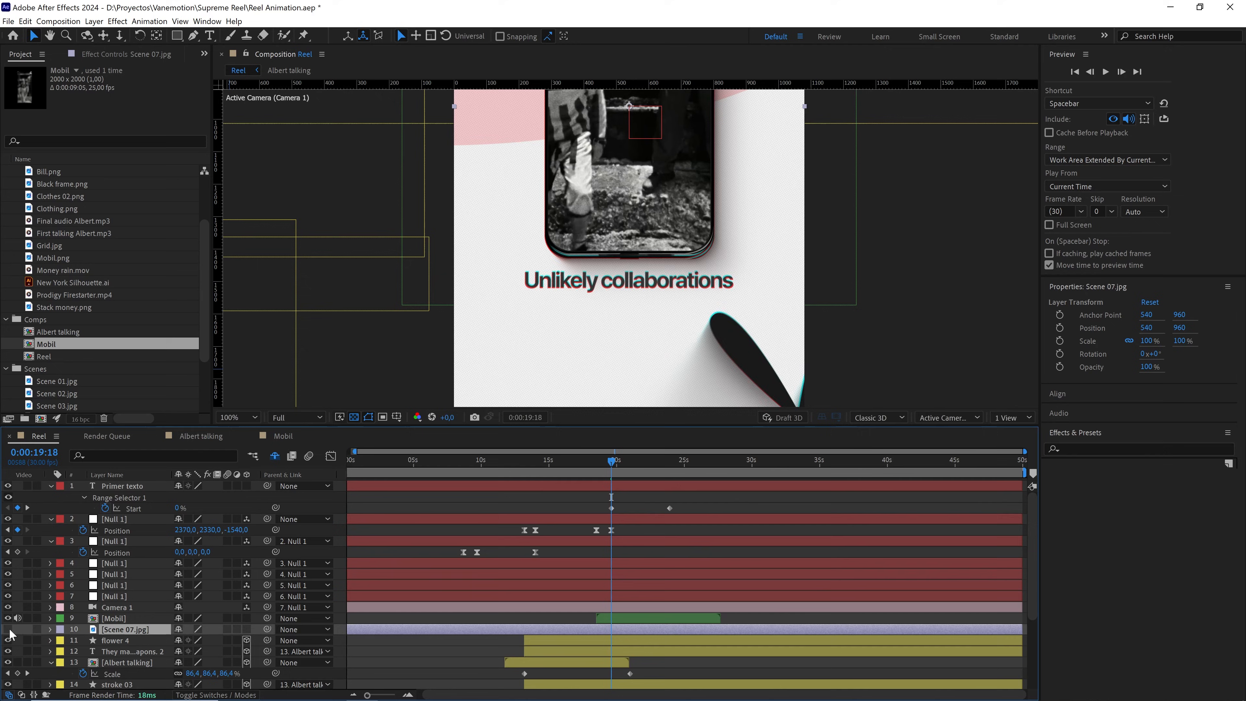
key(space)
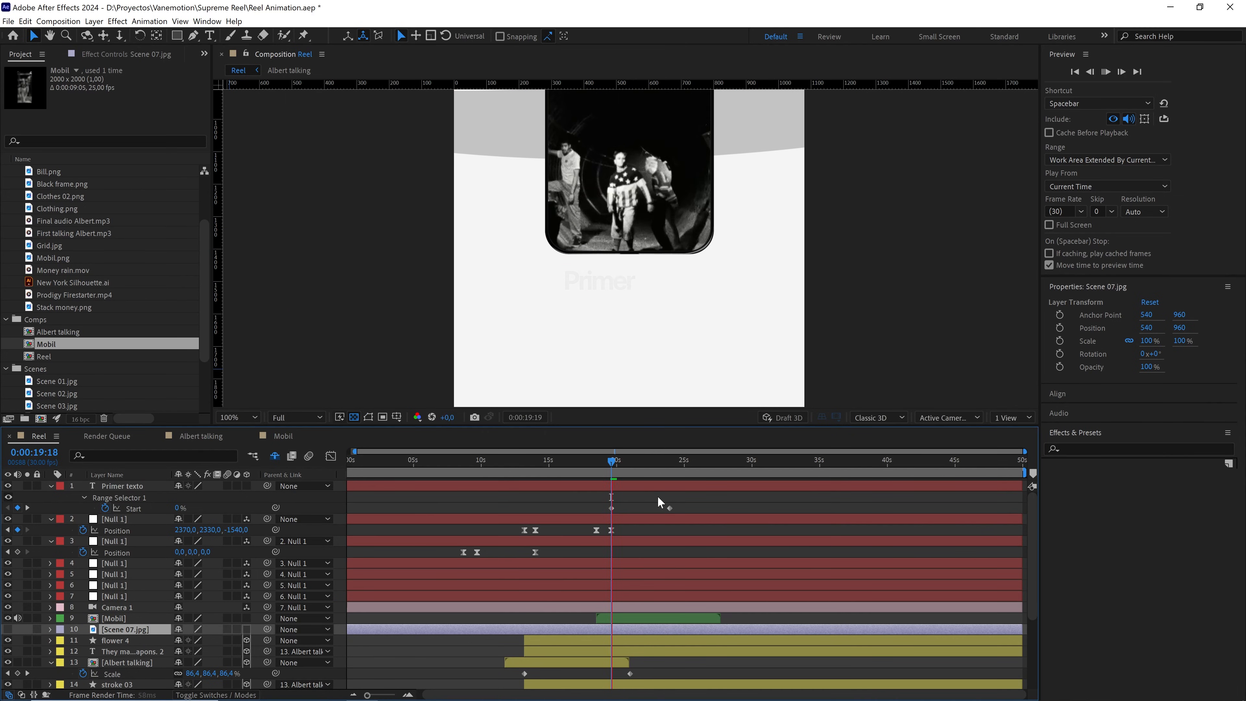
key(space)
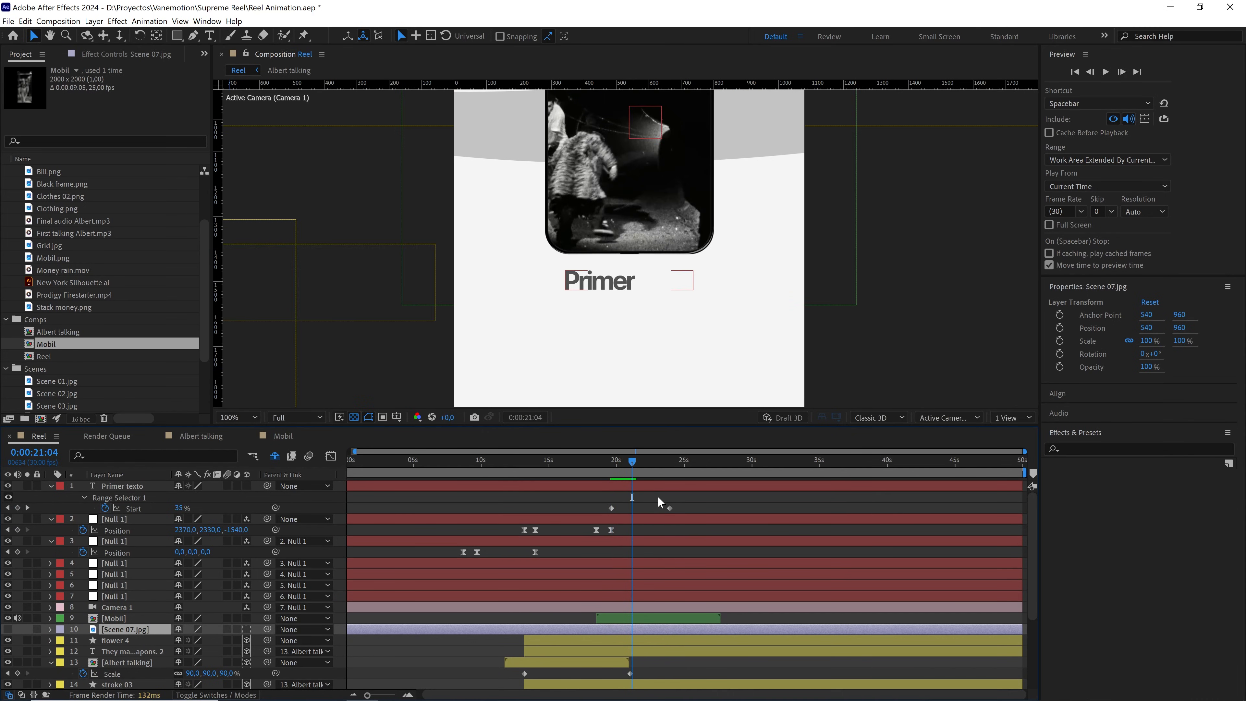
drag(625, 464, 601, 465)
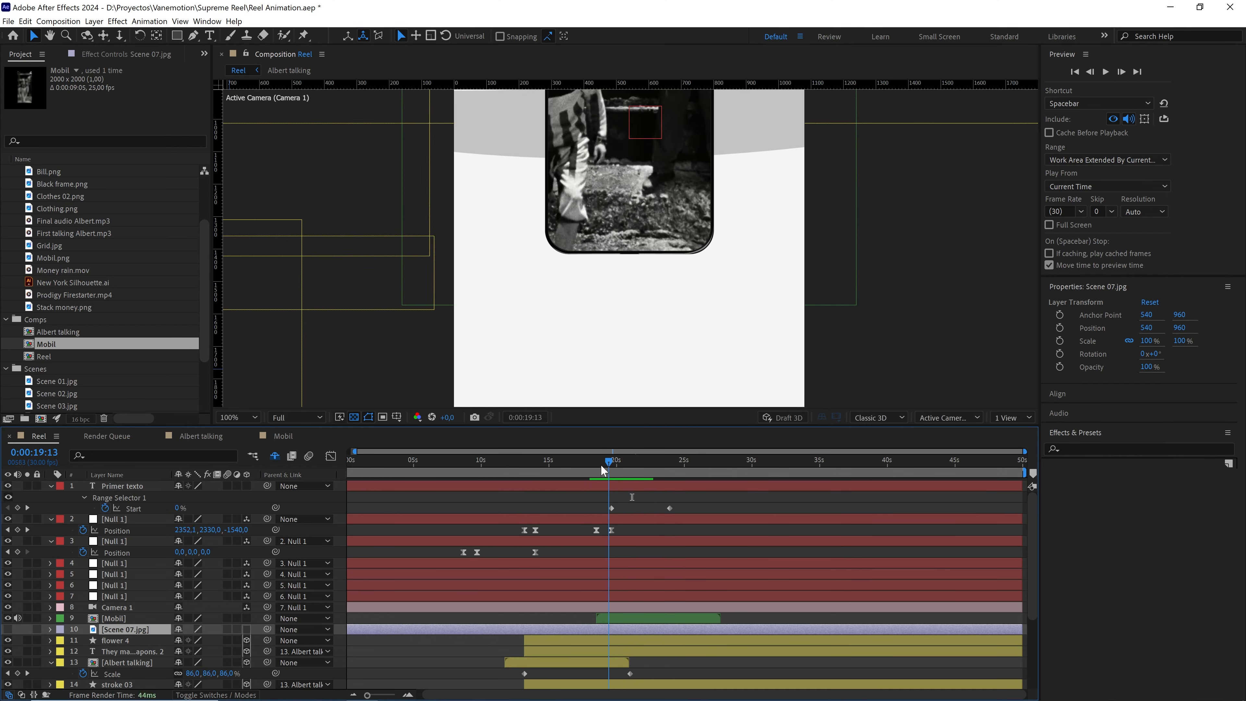
key(space)
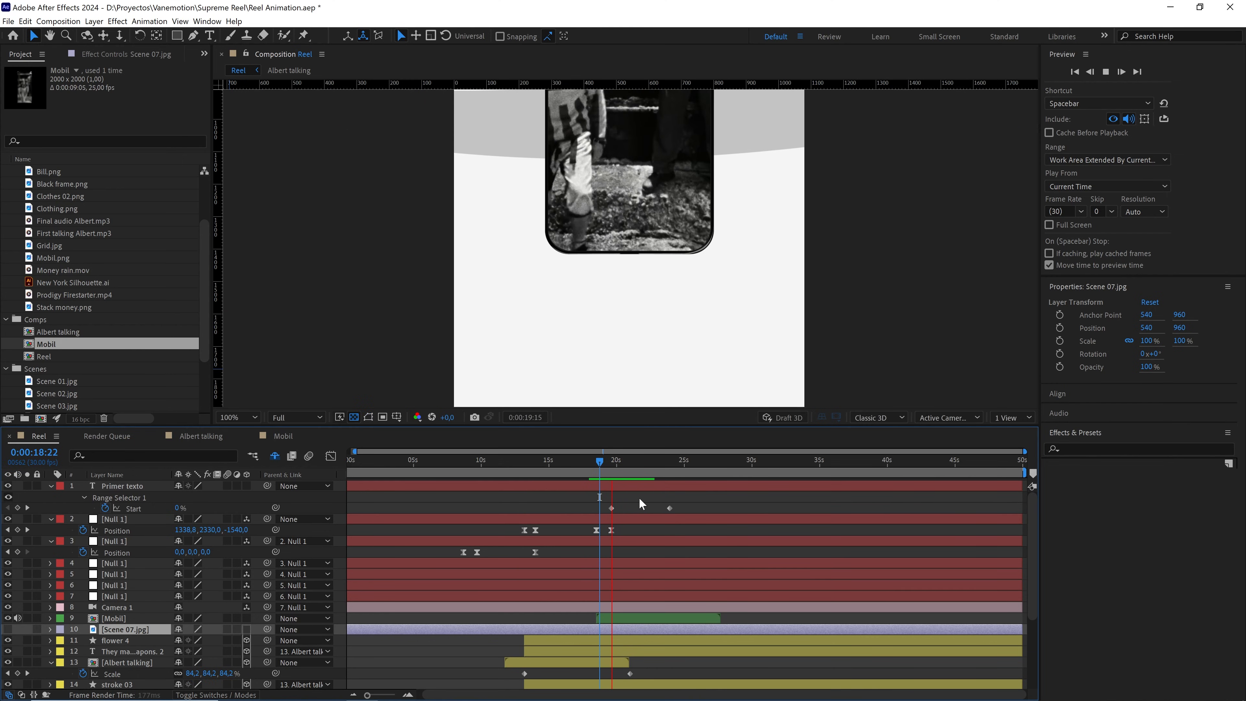
key(space)
Retime Primer texto's Range Selector Start keyframes to begin at Null 1's third position keyframe and end at 0:00:20:11
mouse_move(612, 508)
mouse_down()
mouse_move(598, 508)
mouse_move(662, 509)
mouse_move(611, 517)
mouse_up()
click(596, 461)
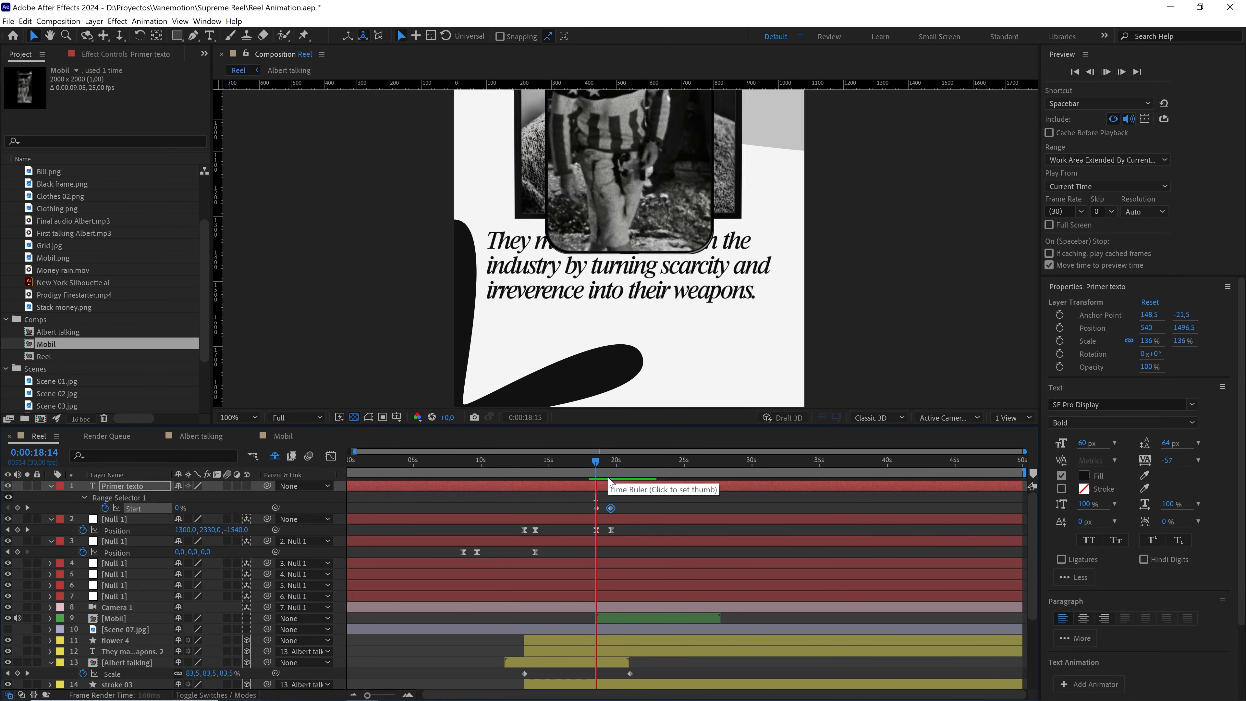
key(space)
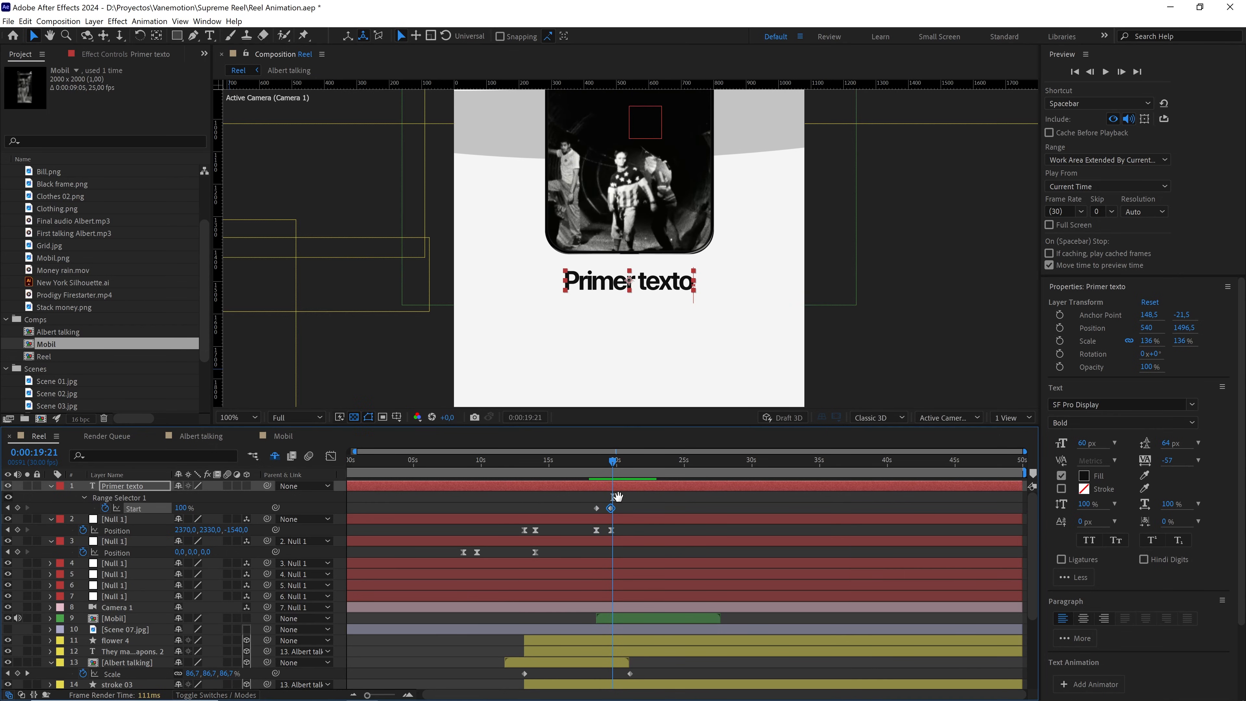
key(space)
key(space)
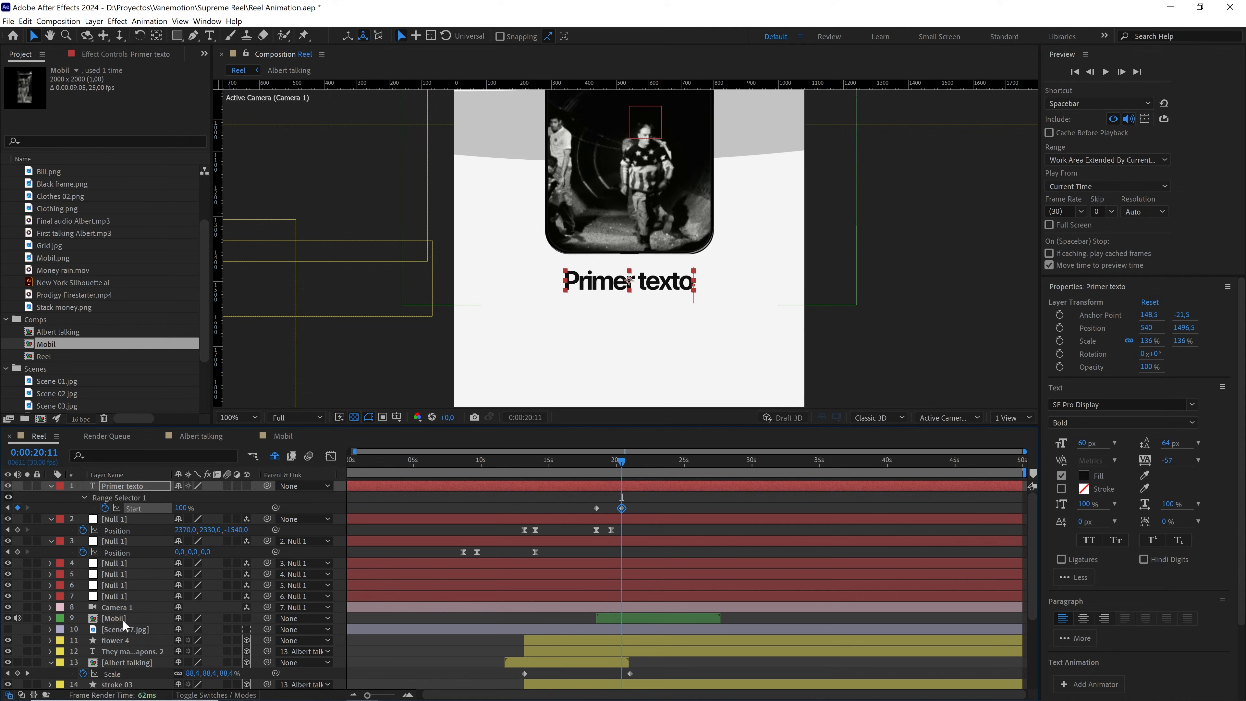
Preview the phone transition, then trim the start of the Primer texto layer to 0:00:18:15, matching the Mobil layer
click(60, 619)
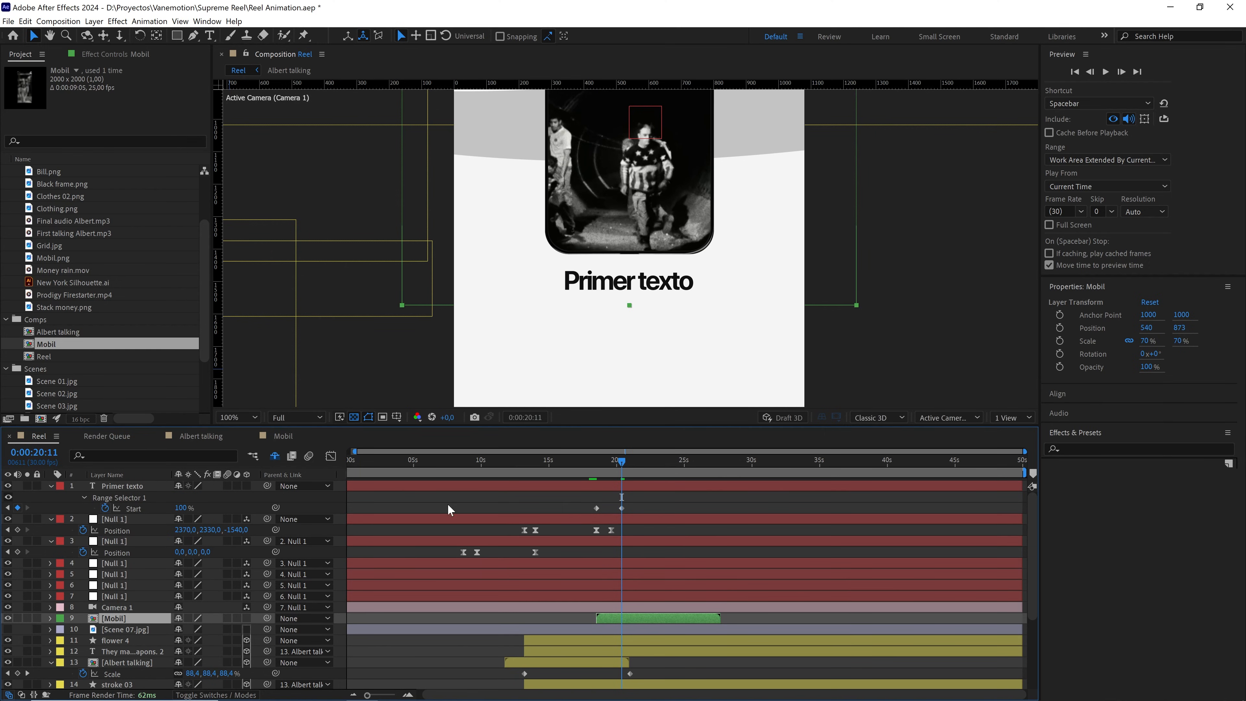
drag(621, 463, 598, 467)
key(space)
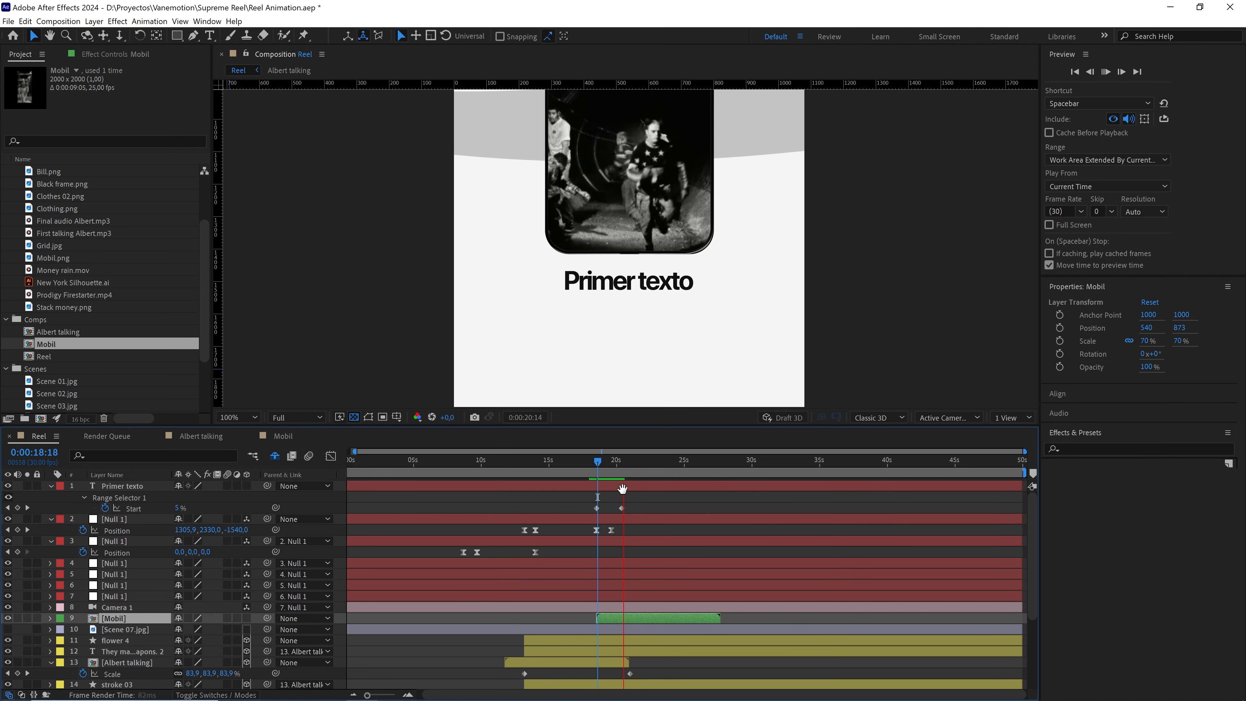
key(space)
drag(625, 469, 597, 468)
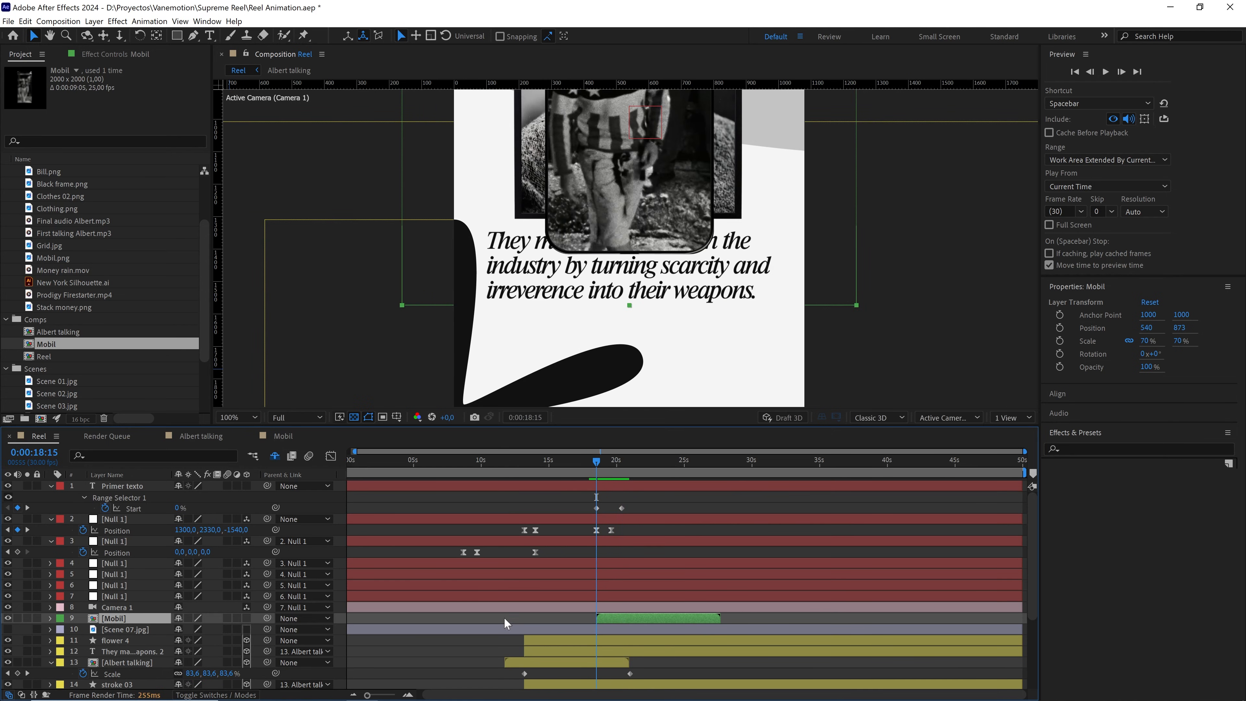
drag(368, 695, 362, 694)
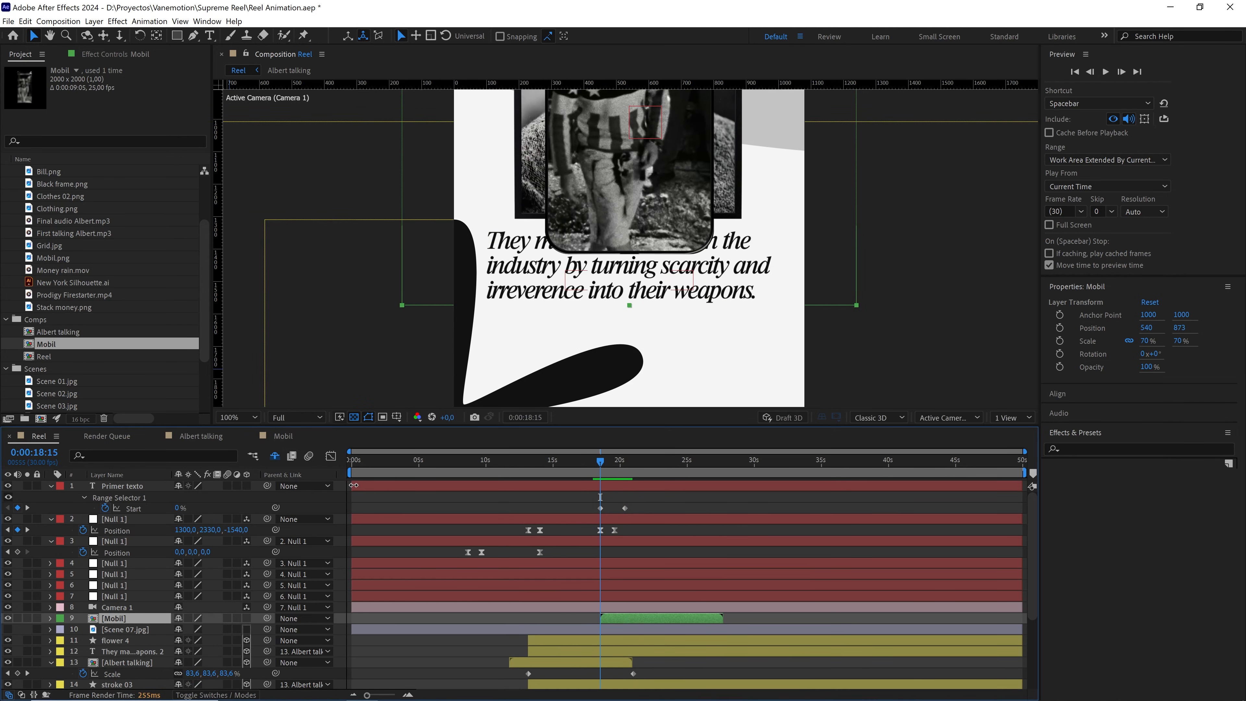
drag(354, 485, 601, 488)
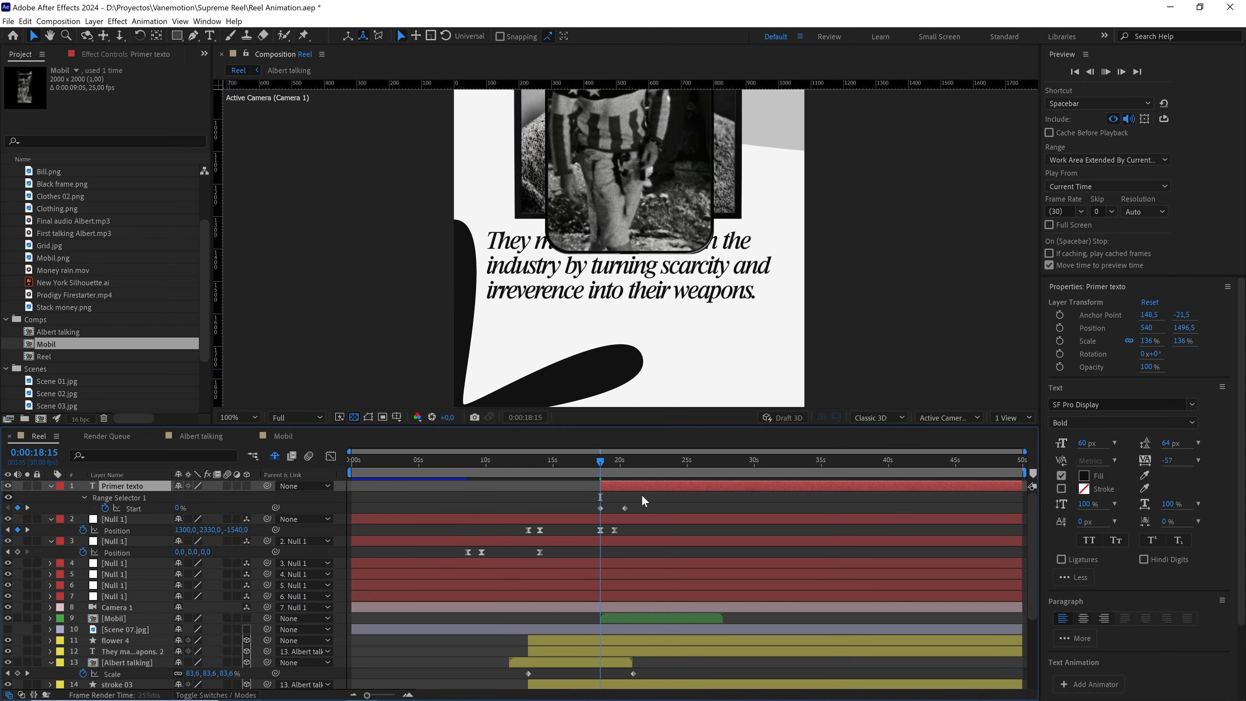
Preview the caption reveal and move its last Start keyframe to 0:00:20:21
key(space)
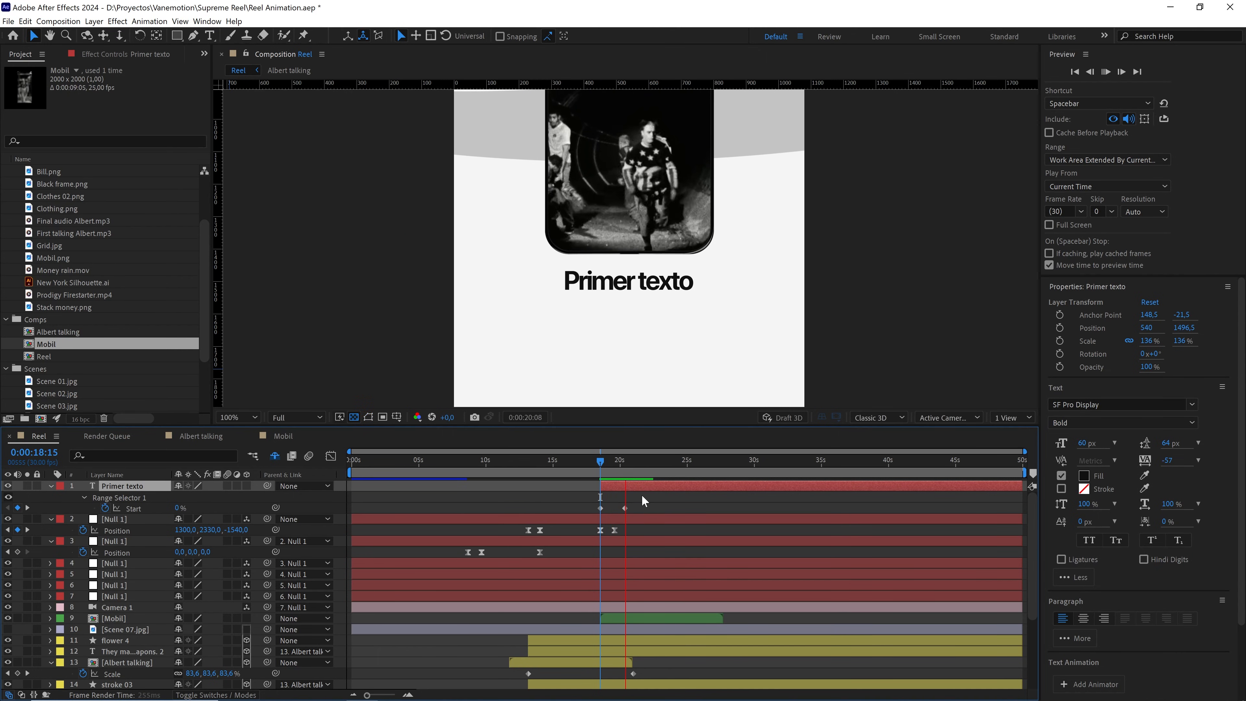
key(space)
drag(625, 508, 631, 512)
Split the Primer texto layer at 0:00:20:21 and remove the portion after that time
click(640, 485)
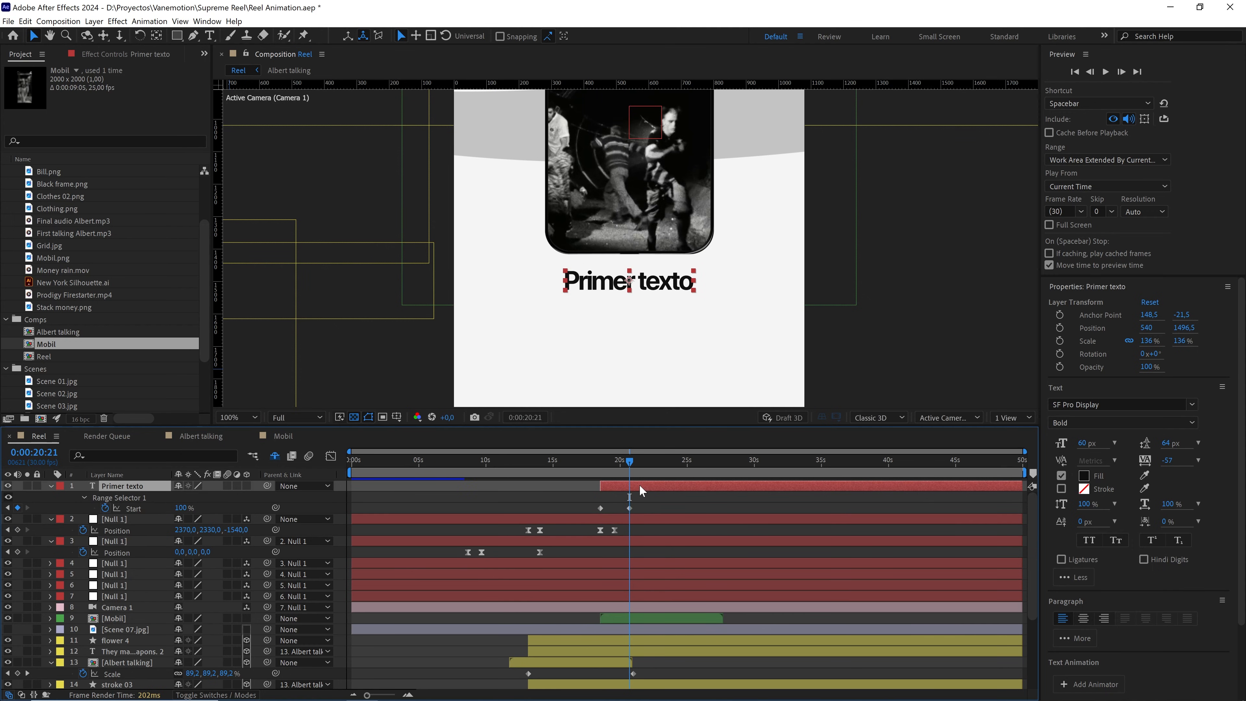
click(25, 21)
click(112, 189)
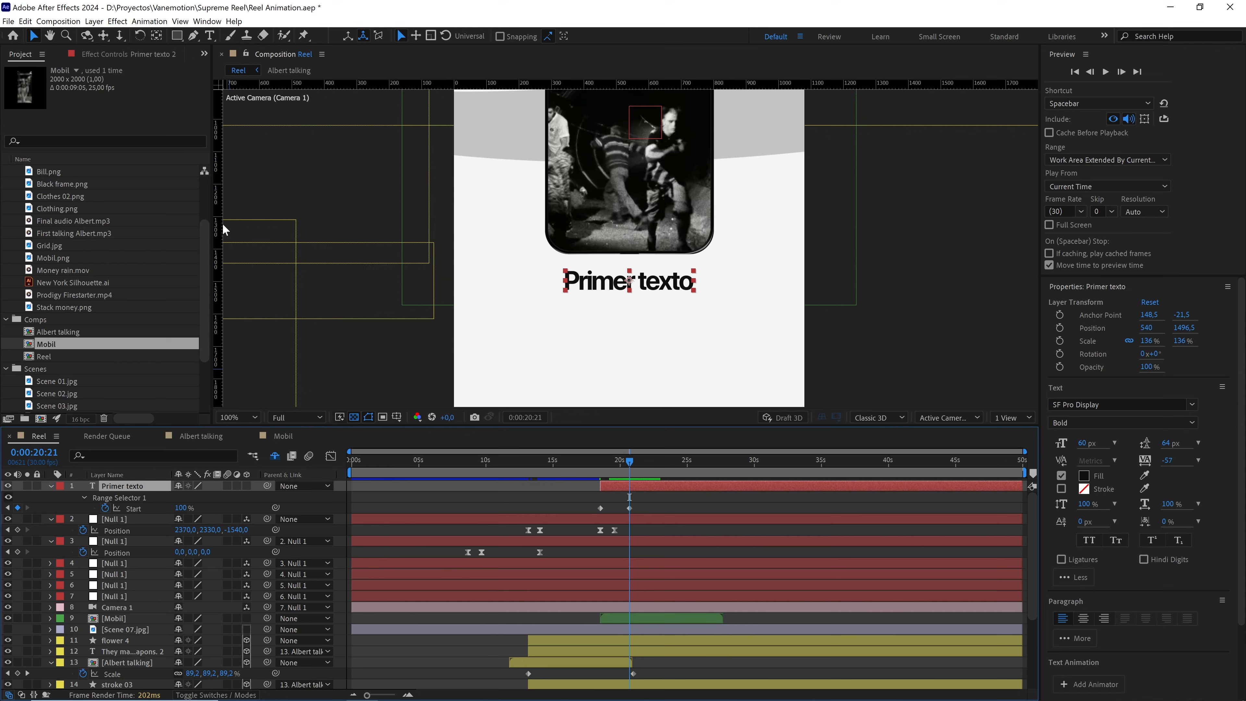
key(ctrl+z)
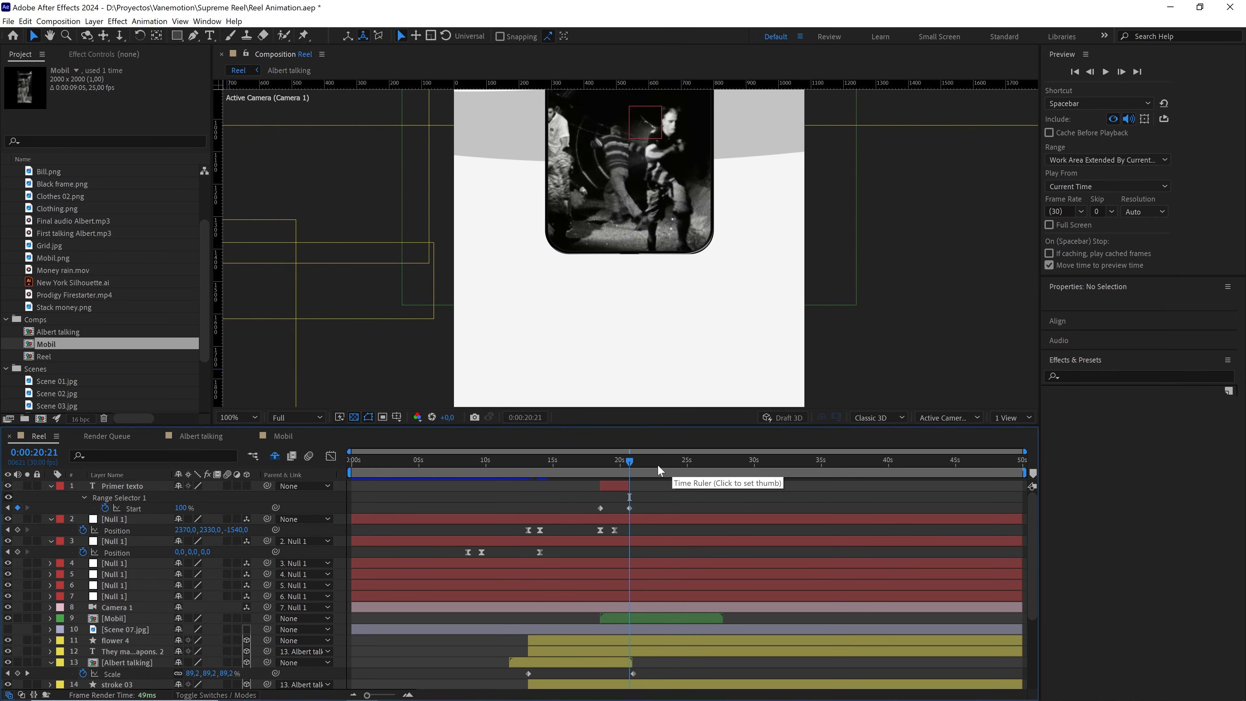
Duplicate the trimmed Primer texto layer and shift the copy in time to start at 0:00:20:21, right after the original
click(619, 485)
key(ctrl+shift+d)
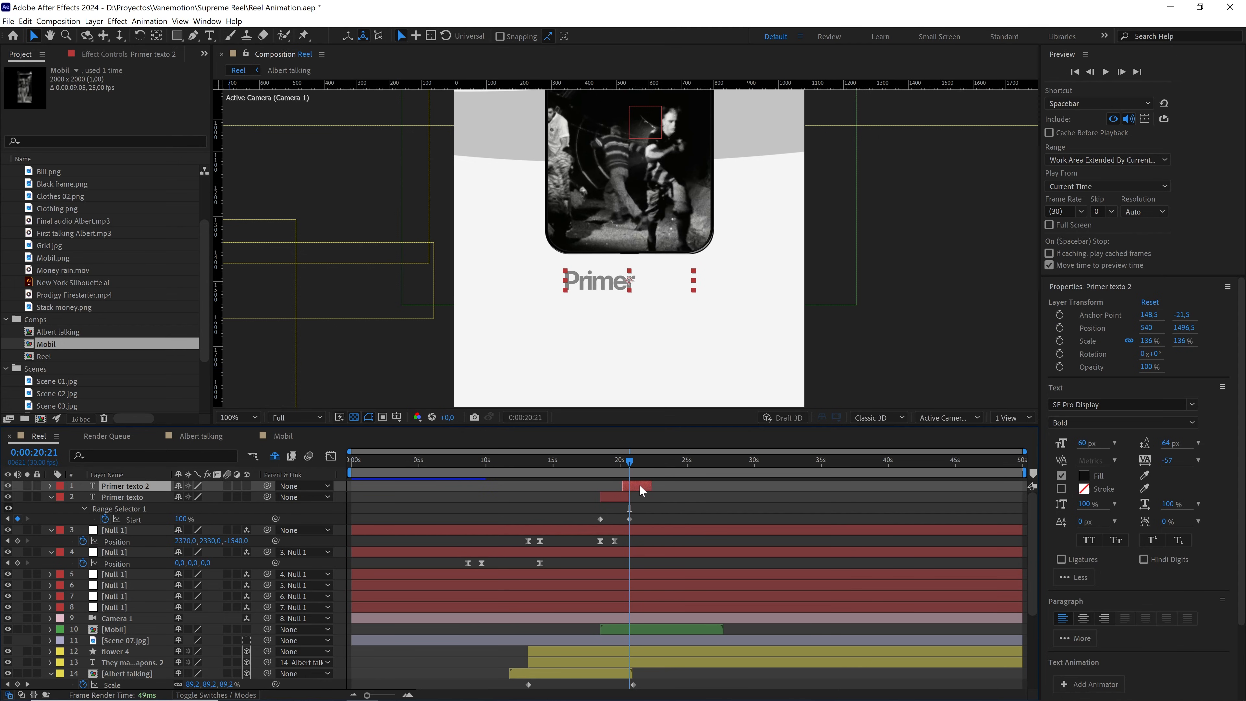
drag(639, 485, 641, 485)
alt+scroll(645, 486, up, 3)
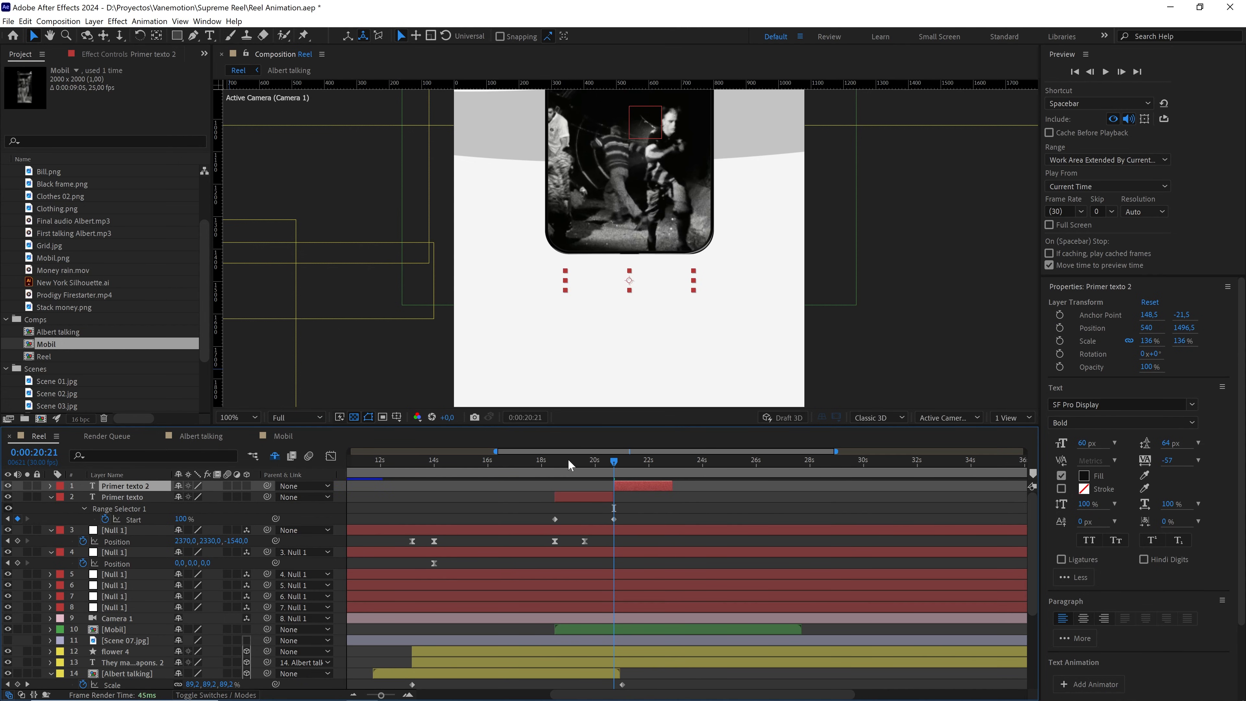
Preview the captions, move Primer texto 2's last Start keyframe to 0:00:22:14 and trim the layer's end to that time
drag(559, 463, 555, 462)
key(space)
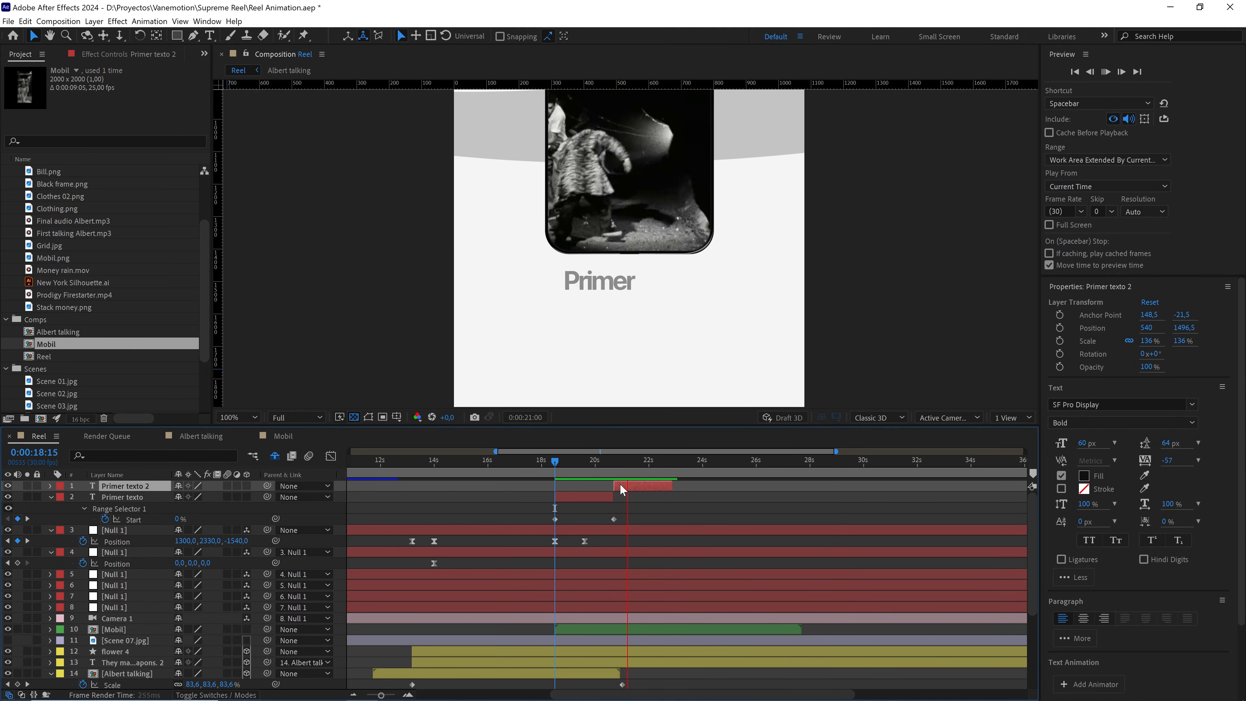
key(space)
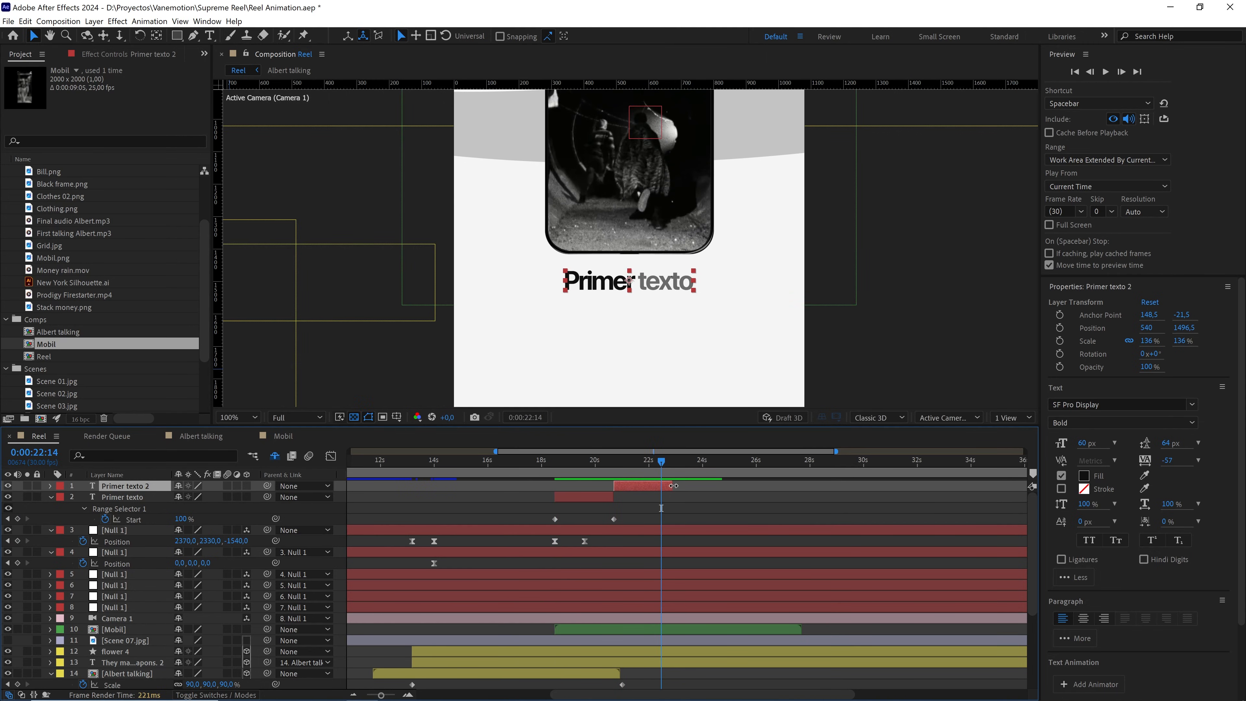
key(u)
mouse_move(672, 509)
mouse_down()
mouse_move(663, 511)
mouse_move(668, 488)
mouse_up()
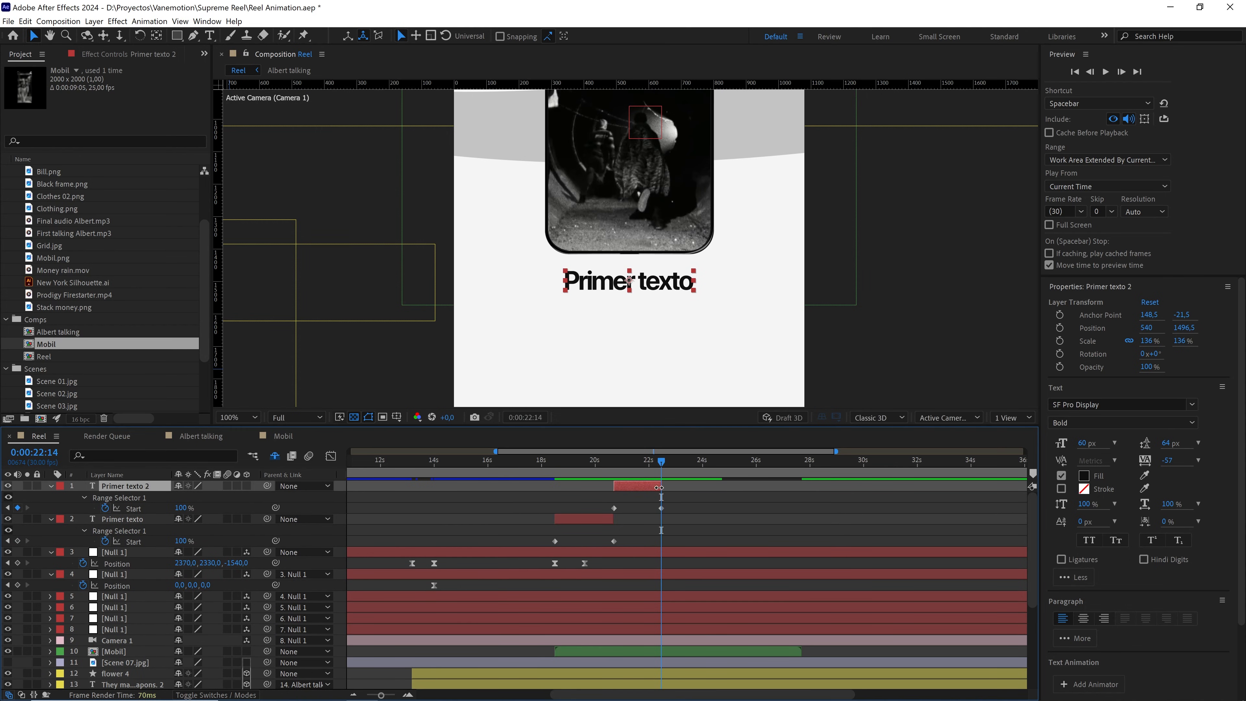
Duplicate the Primer texto 2 layer and shift the copy in time to start at 0:00:22:14, right after it
key(ctrl+d)
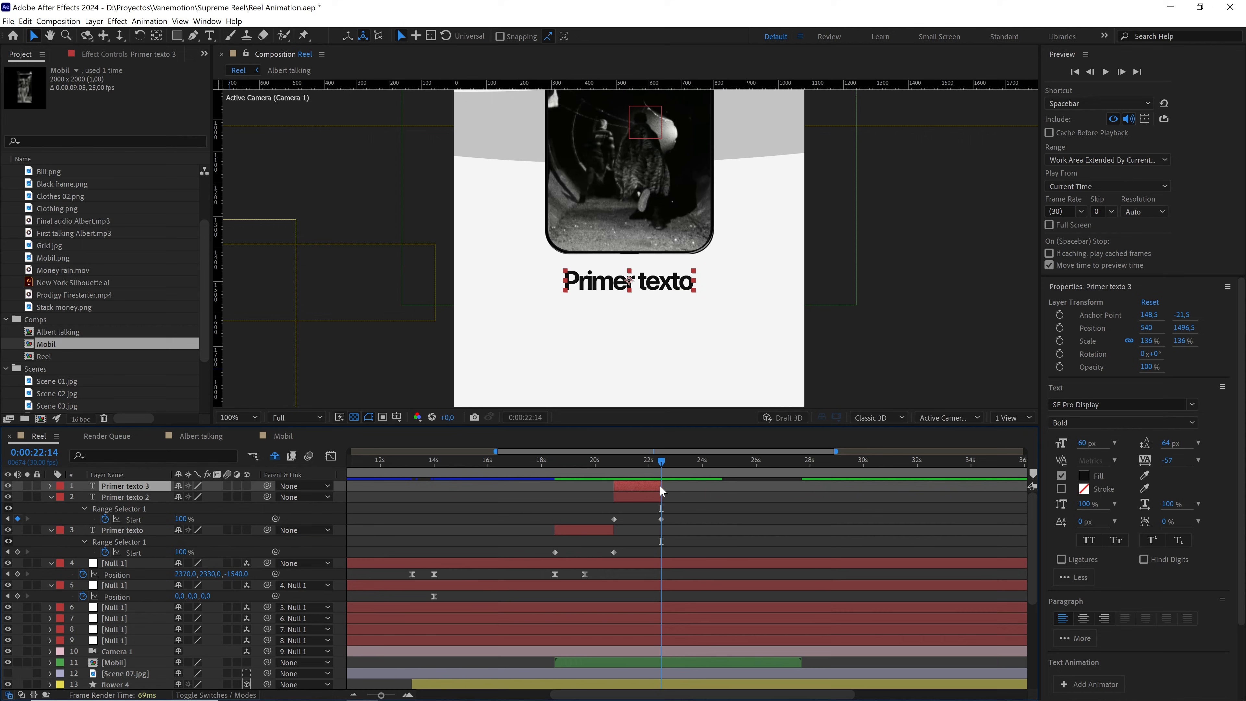
drag(659, 485, 679, 484)
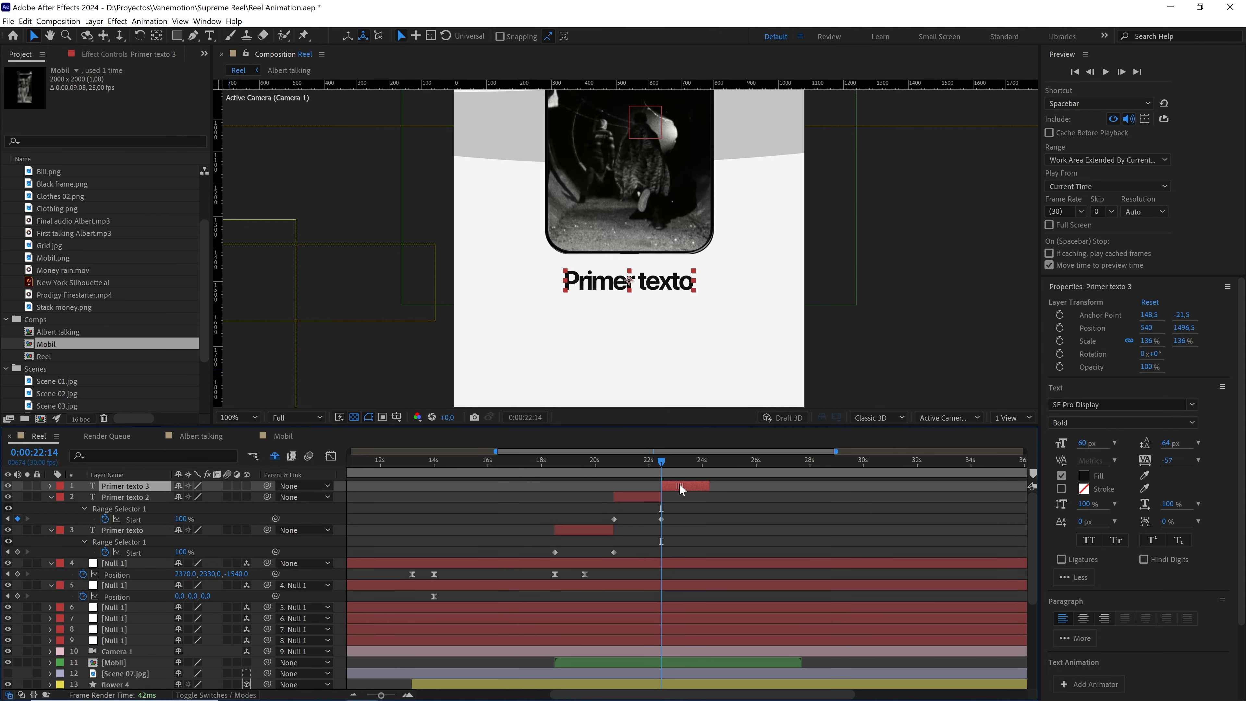
scroll(678, 484, up, 2)
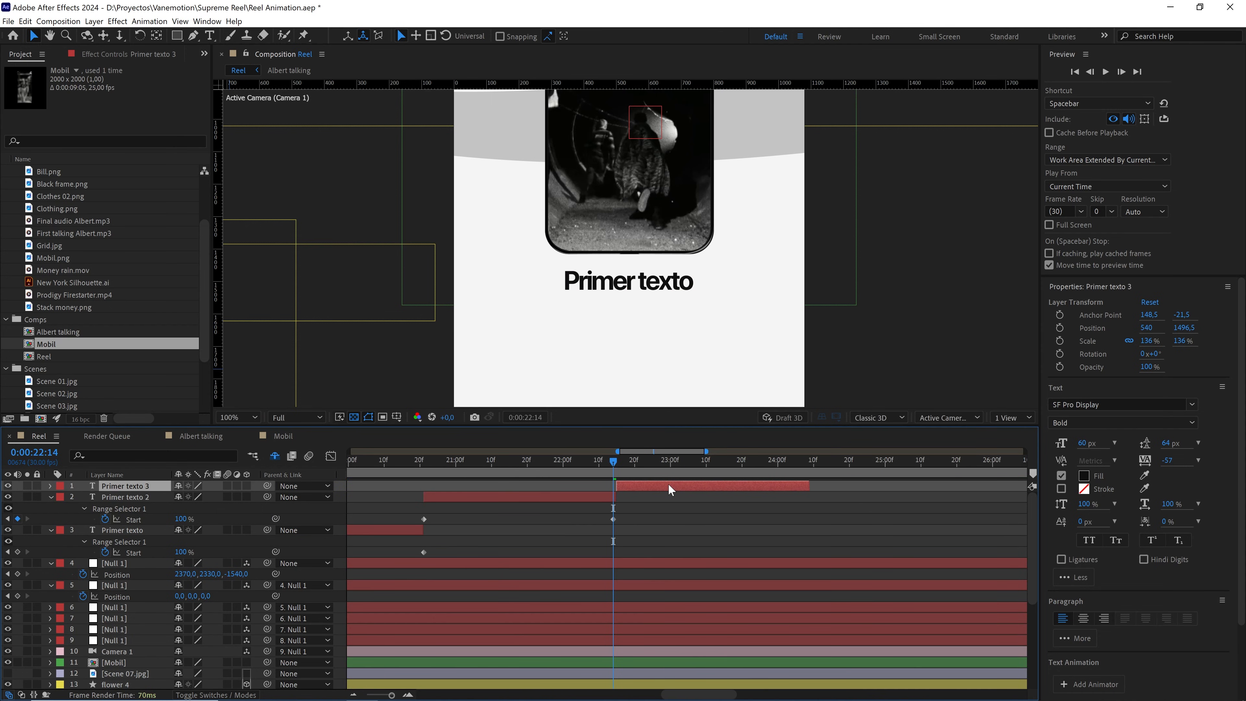
scroll(668, 483, down, 3)
Preview the captions at Quarter resolution, then extend the end of the Primer texto 3 layer to match the Mobil layer
drag(658, 465, 570, 467)
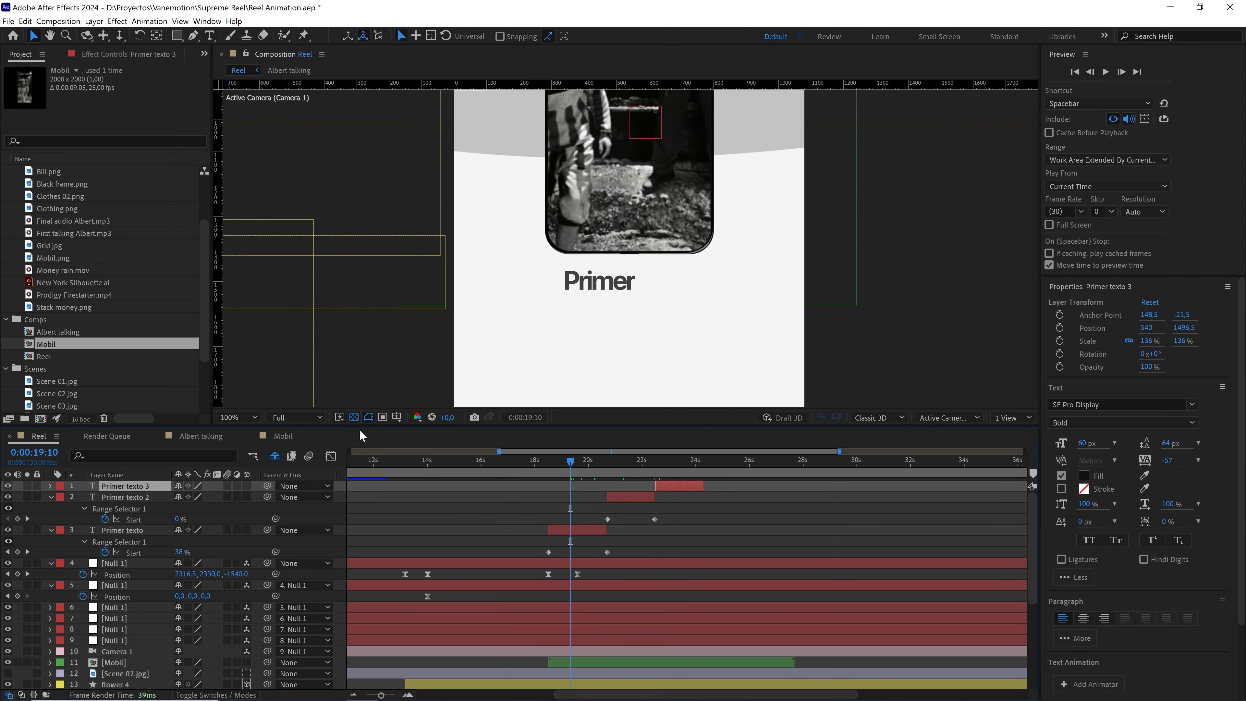
click(296, 418)
click(320, 485)
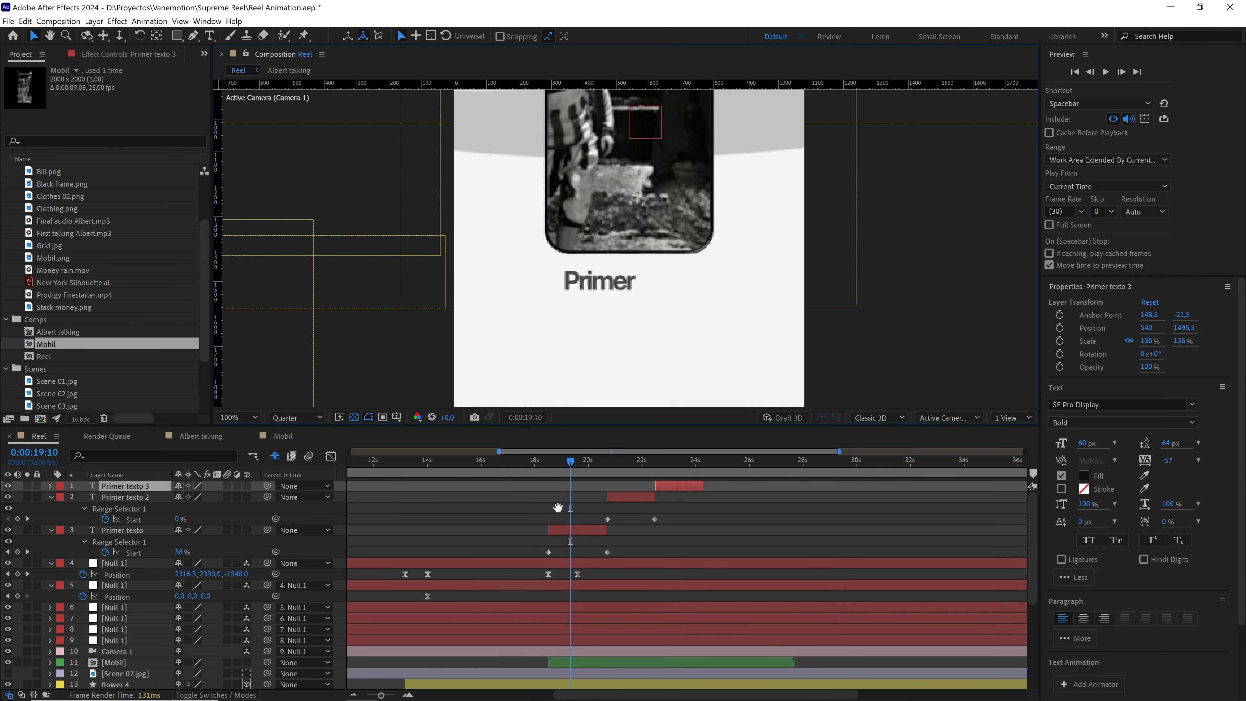
key(space)
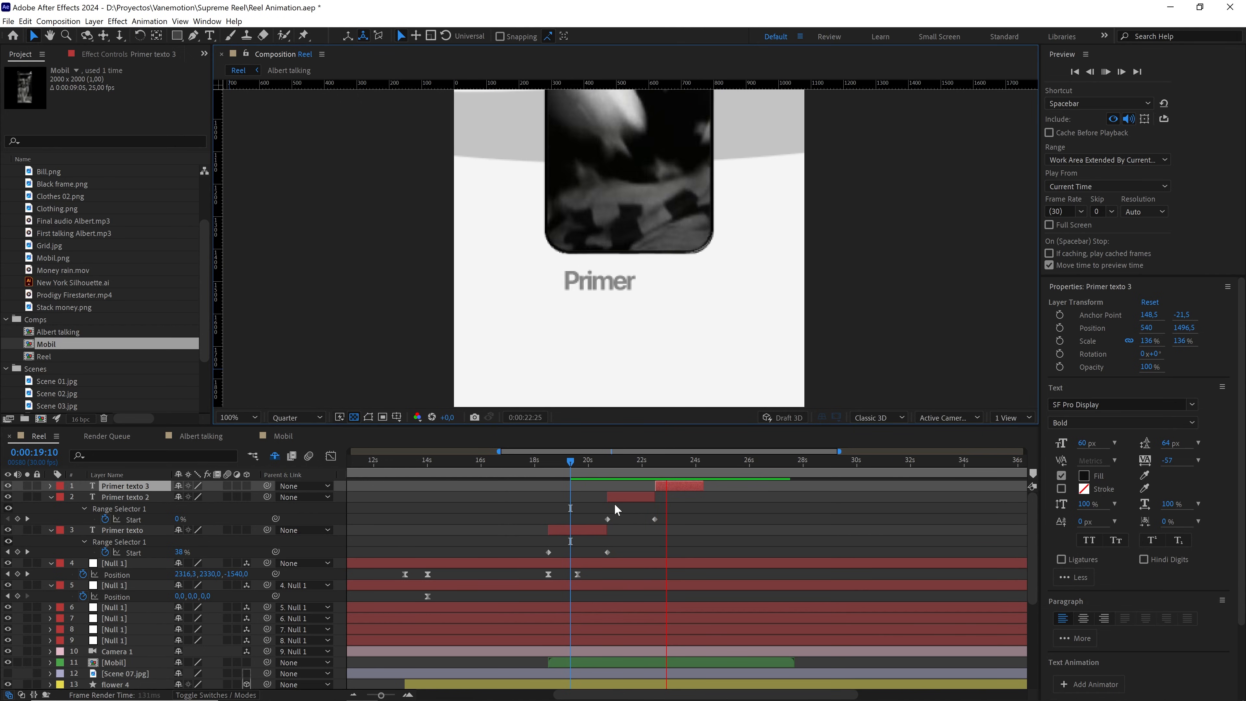
key(space)
drag(704, 485, 796, 486)
Move the three Primer texto layers directly above the Mobil layer and set their label color to Green
click(51, 497)
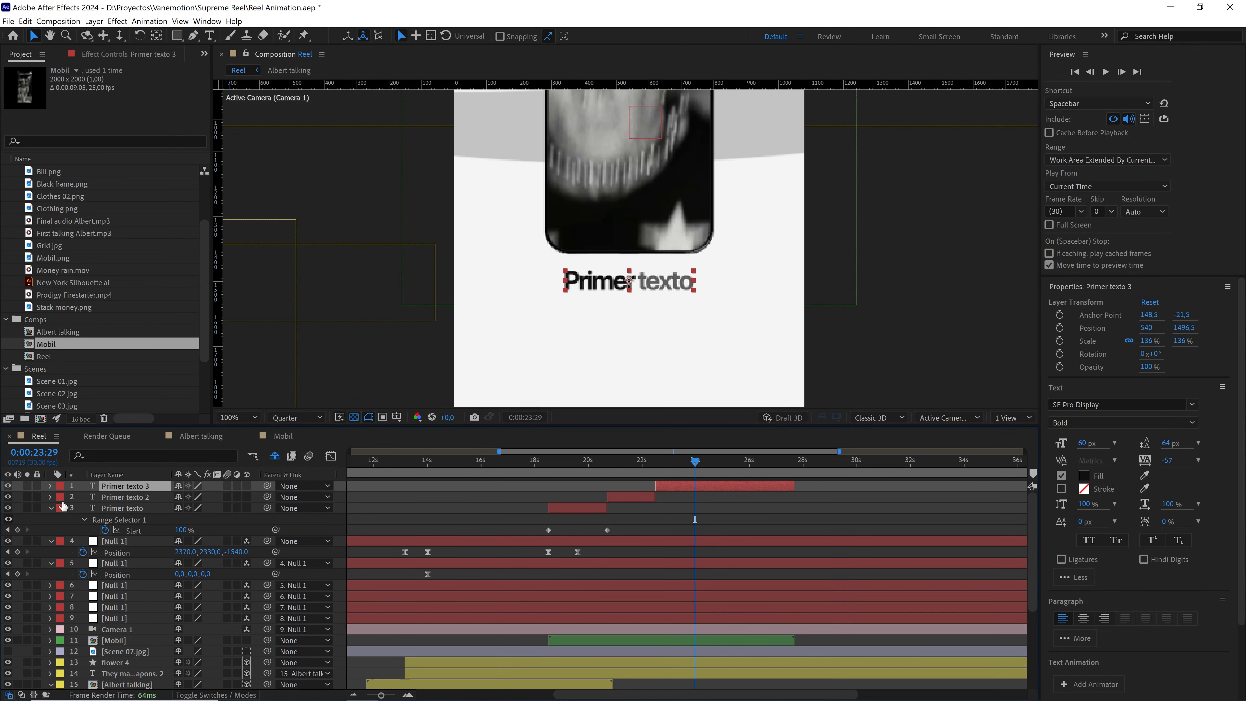
click(131, 509)
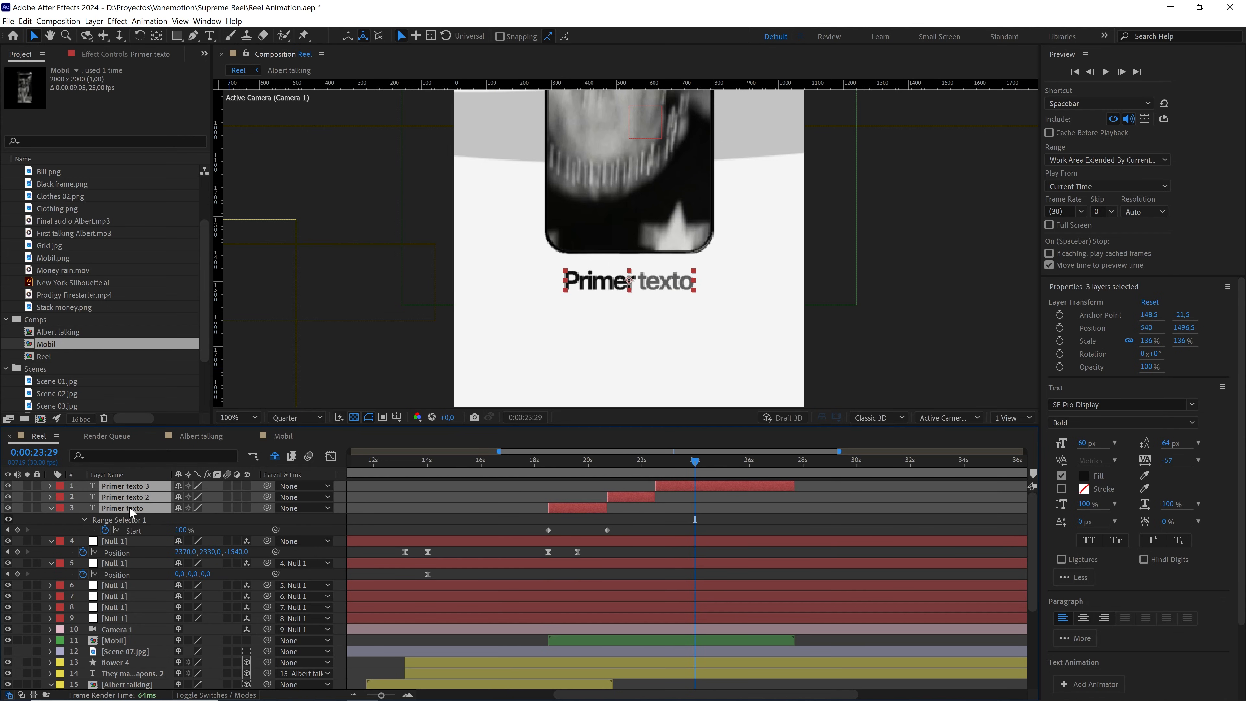
drag(130, 509, 153, 632)
click(60, 594)
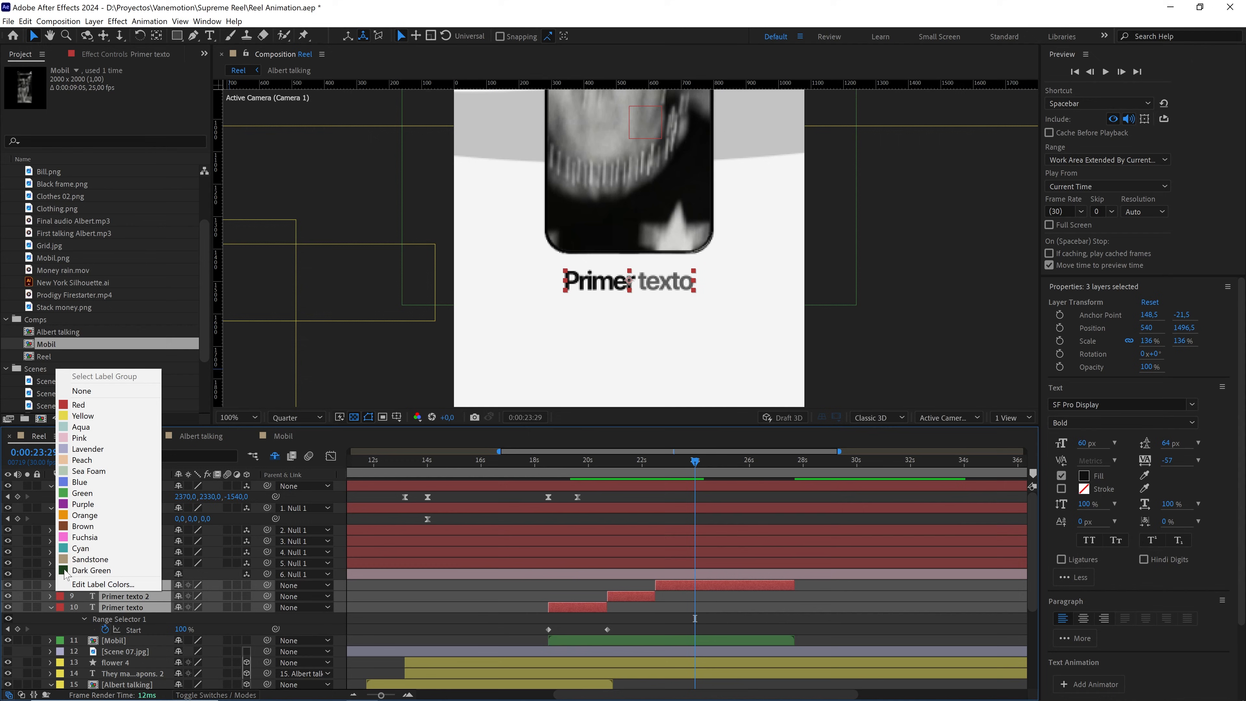
click(82, 493)
Preview the phone scene with its successive captions from 0:00:18:24, with the whole frame in view
scroll(599, 292, down, 4)
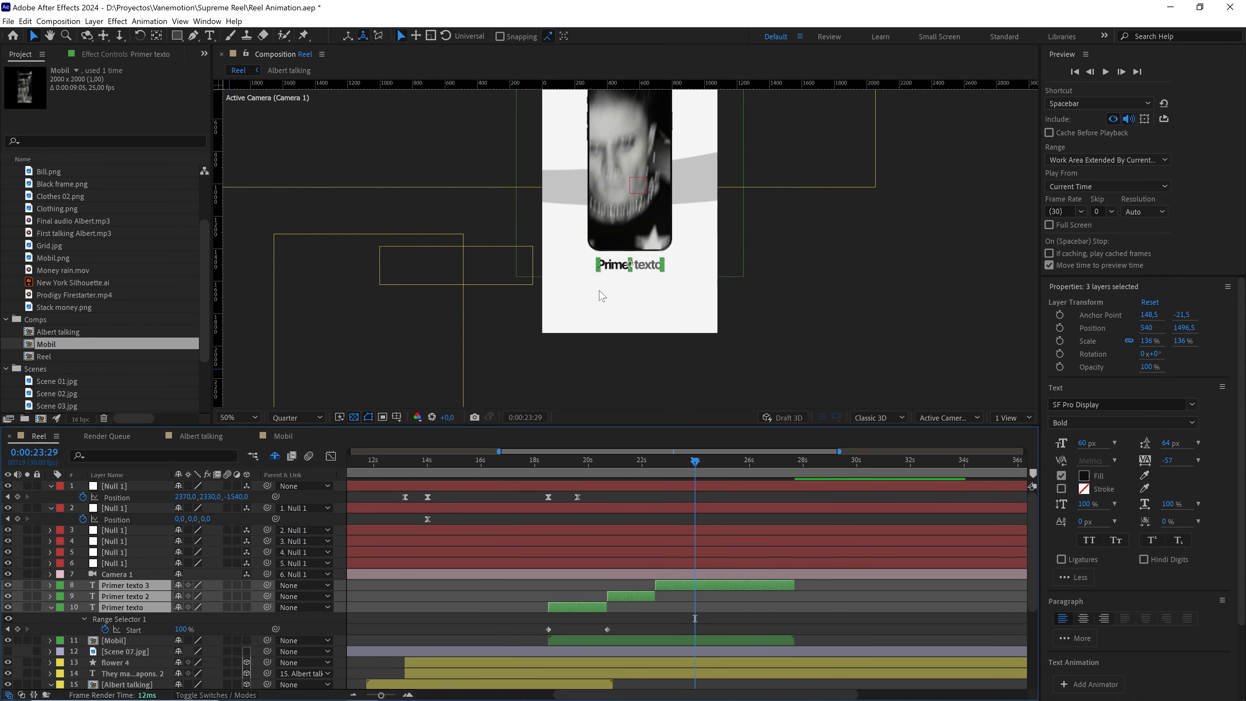
drag(648, 464, 558, 483)
key(space)
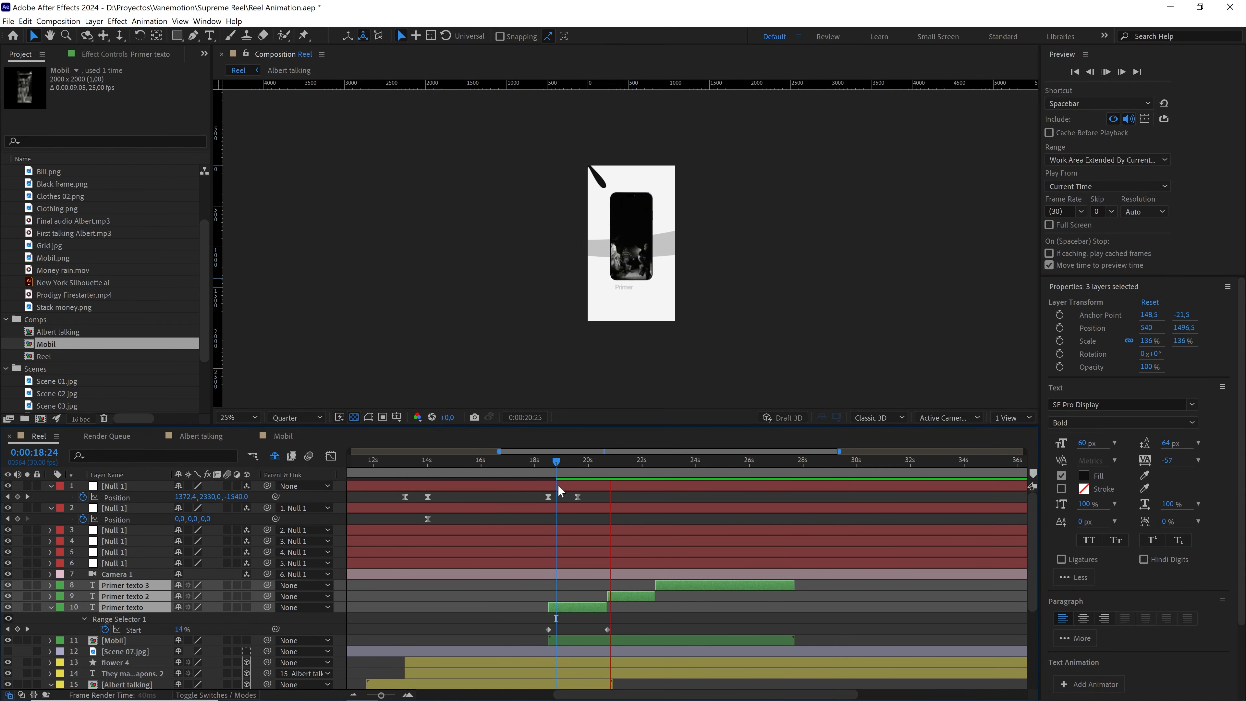
key(space)
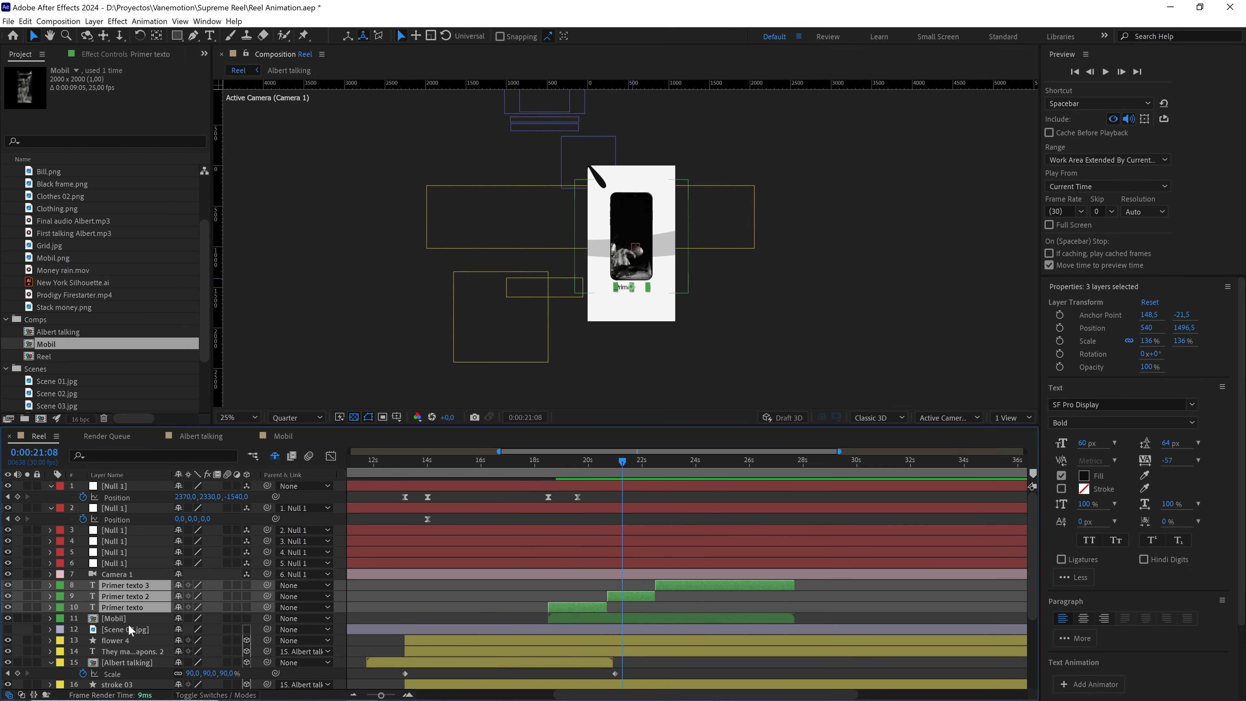
Show the Scene 07.jpg reference layer and select the flower 4 shape layer in the composition
click(130, 630)
click(8, 630)
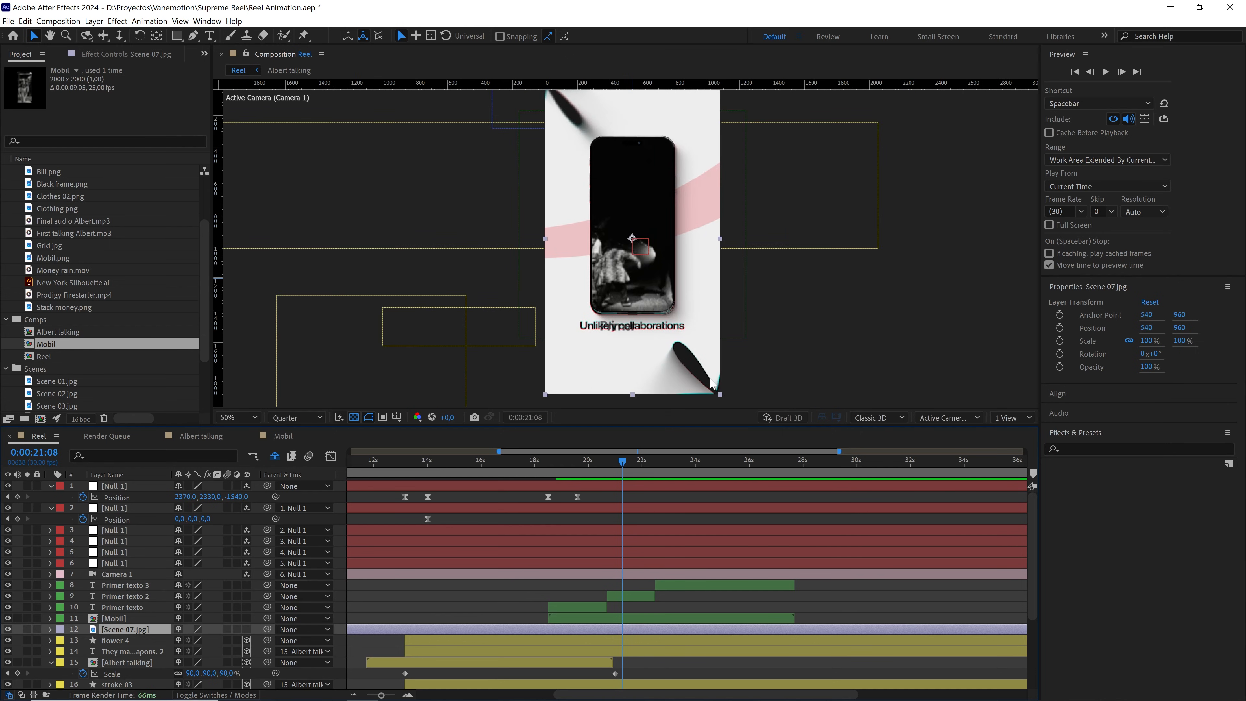
click(547, 348)
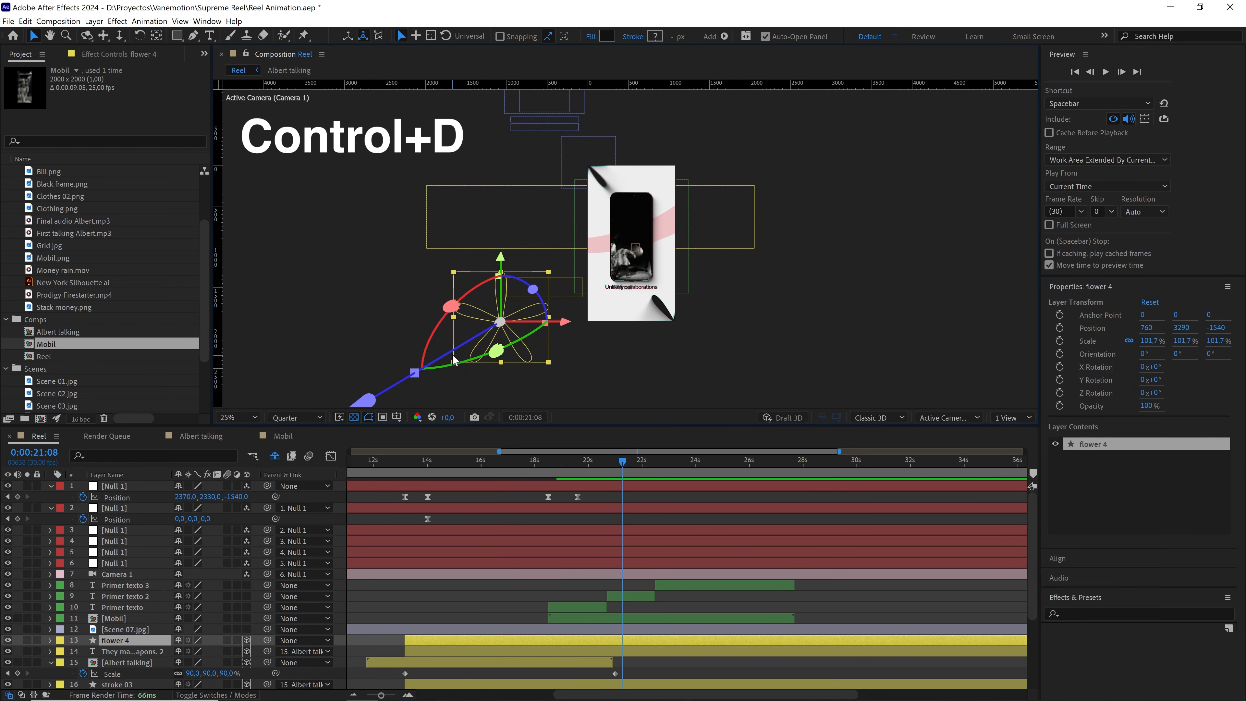
Duplicate the flower 4 layer and turn the copy into a 2D layer
key(ctrl+d)
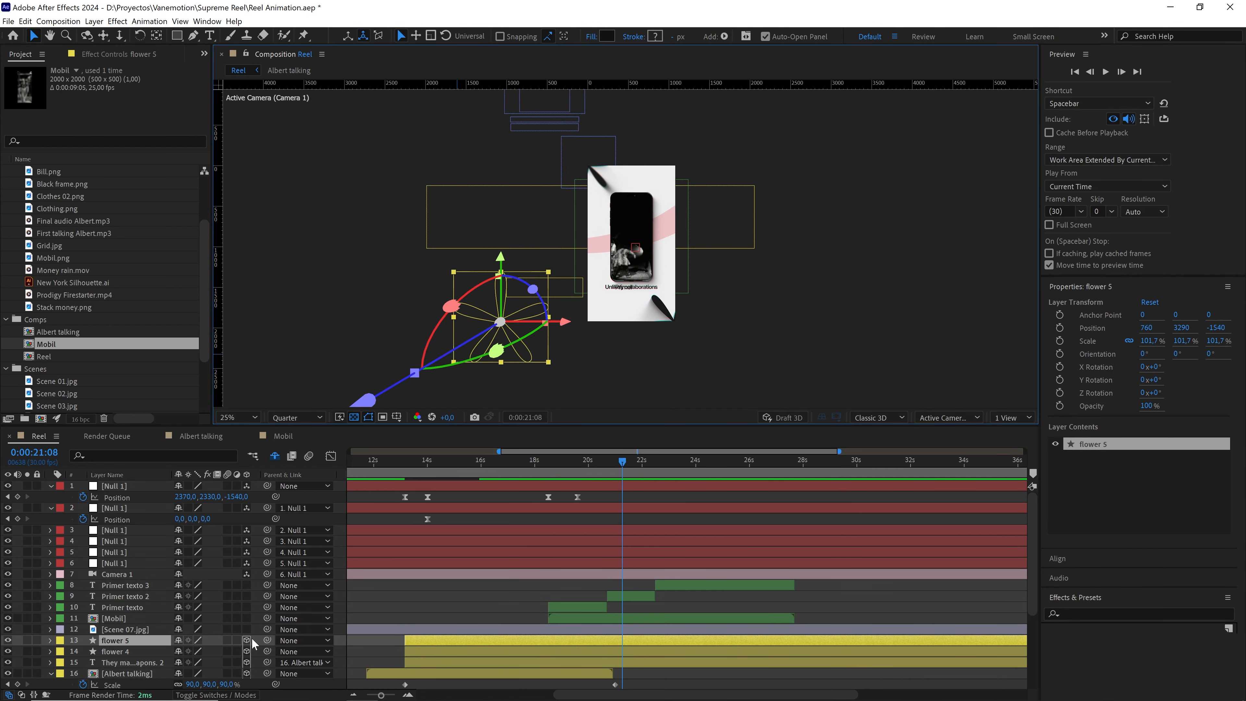
click(246, 640)
Snap the duplicated flower's center to the frame's lower-right corner at 1080, 1920 and scale it down uniformly to about 70.7%
drag(686, 383, 677, 309)
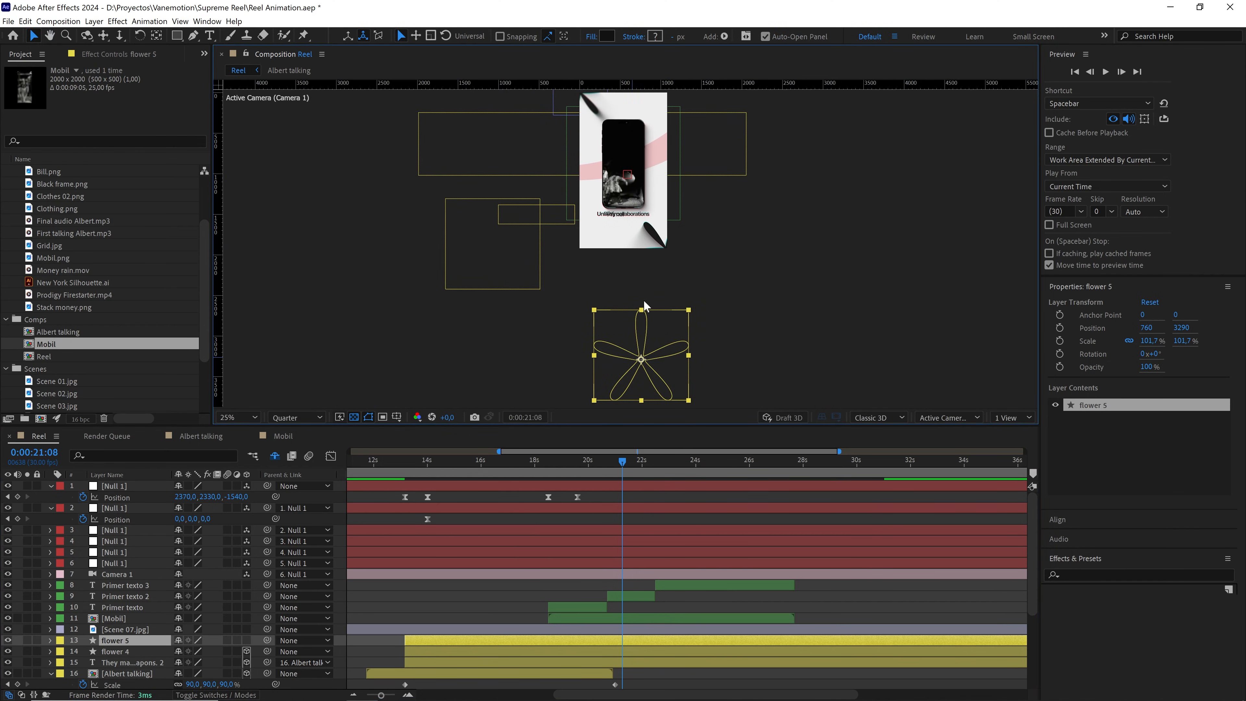
drag(641, 360, 670, 244)
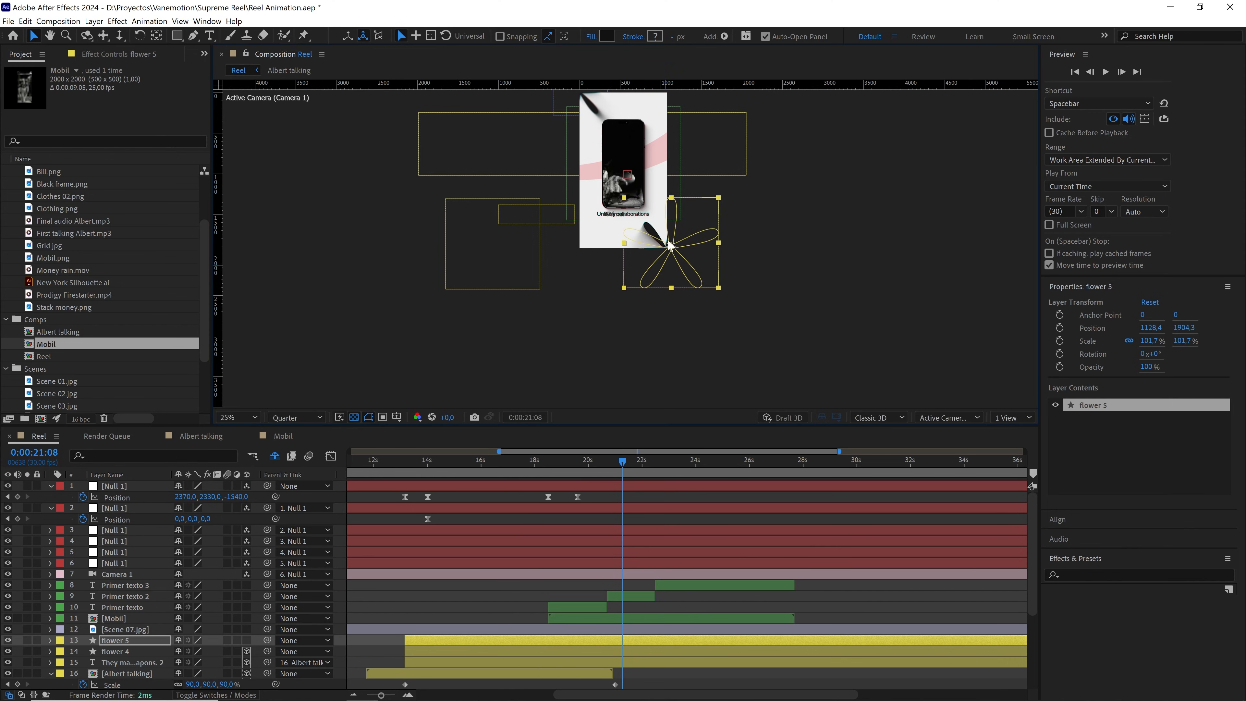
key(period)
key(period)
key(period)
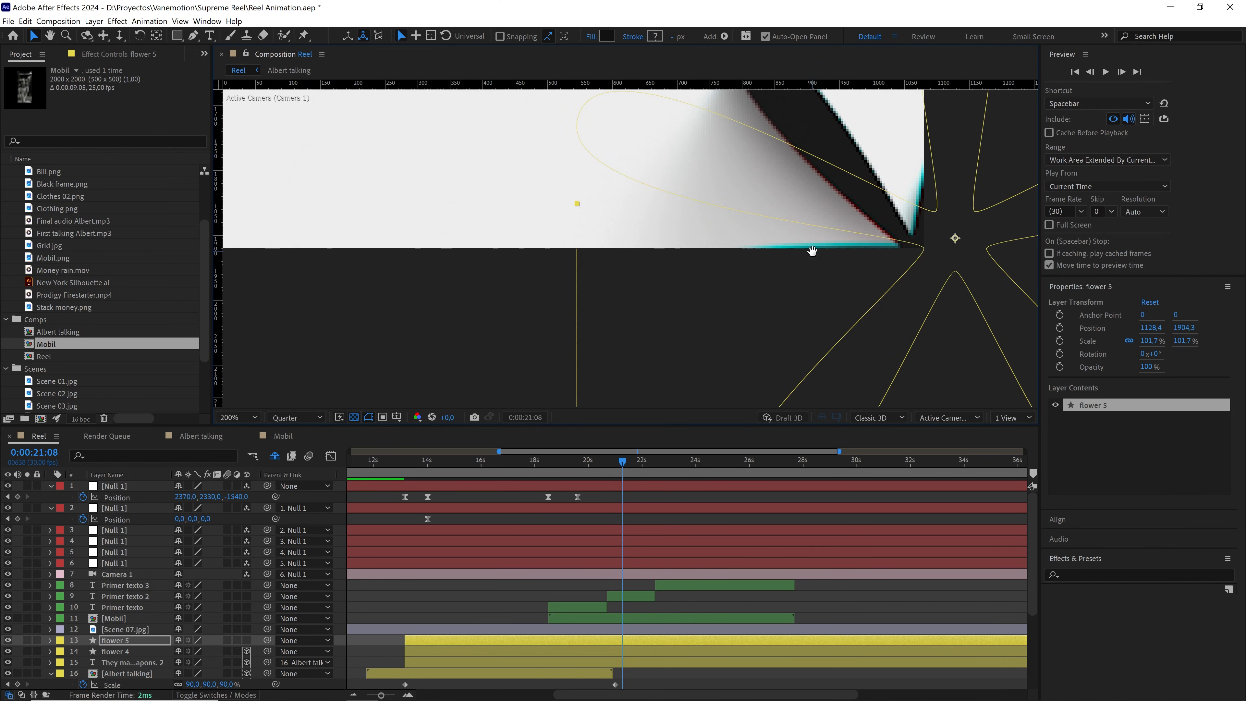
drag(812, 251, 653, 283)
drag(788, 274, 764, 280)
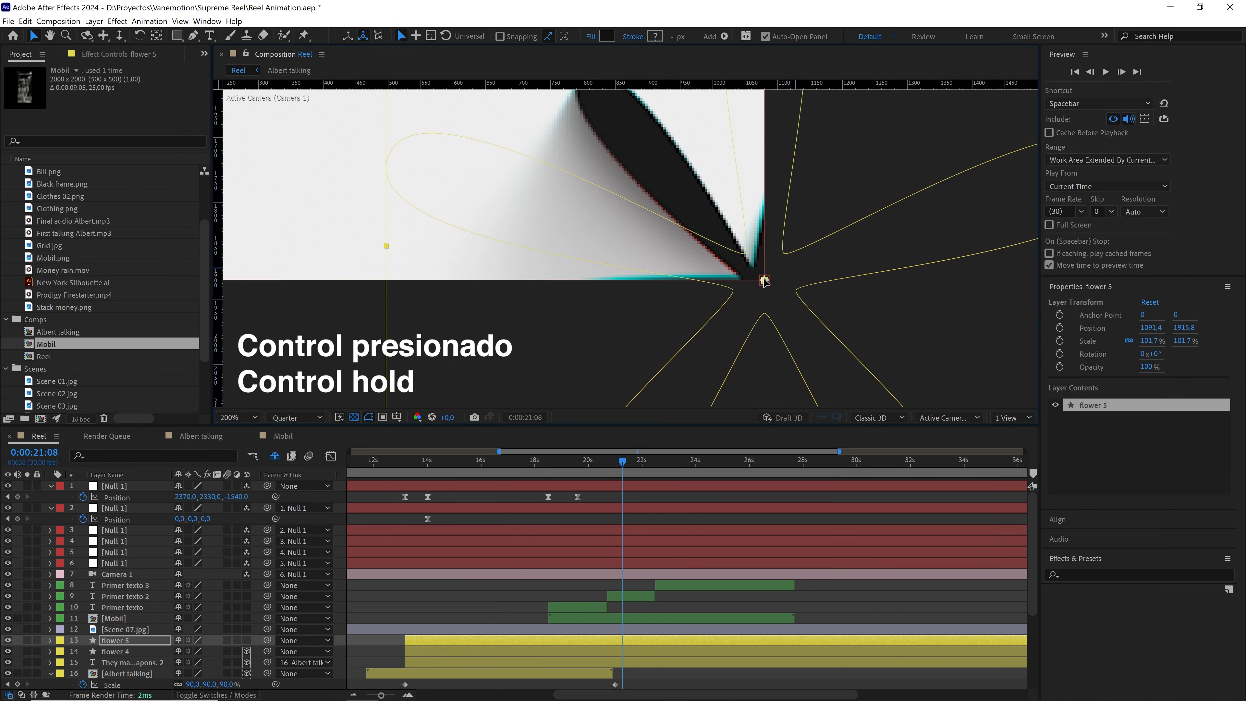
key(comma)
key(comma)
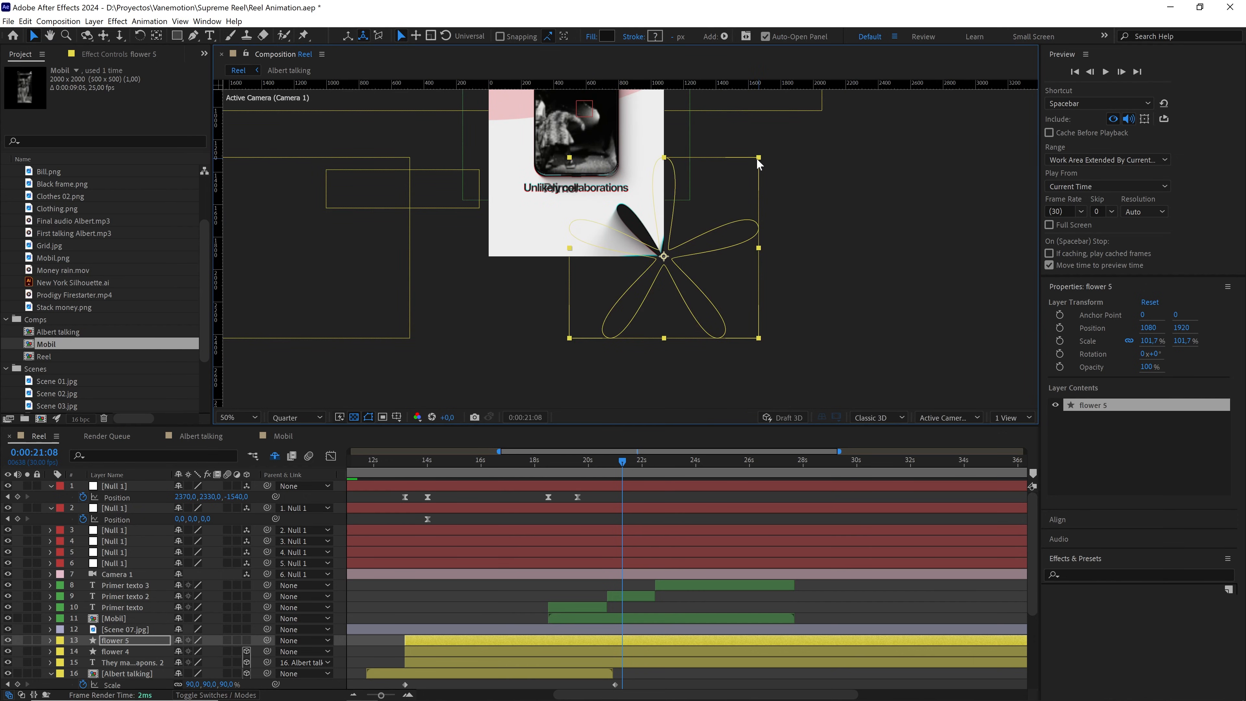
drag(757, 160, 725, 195)
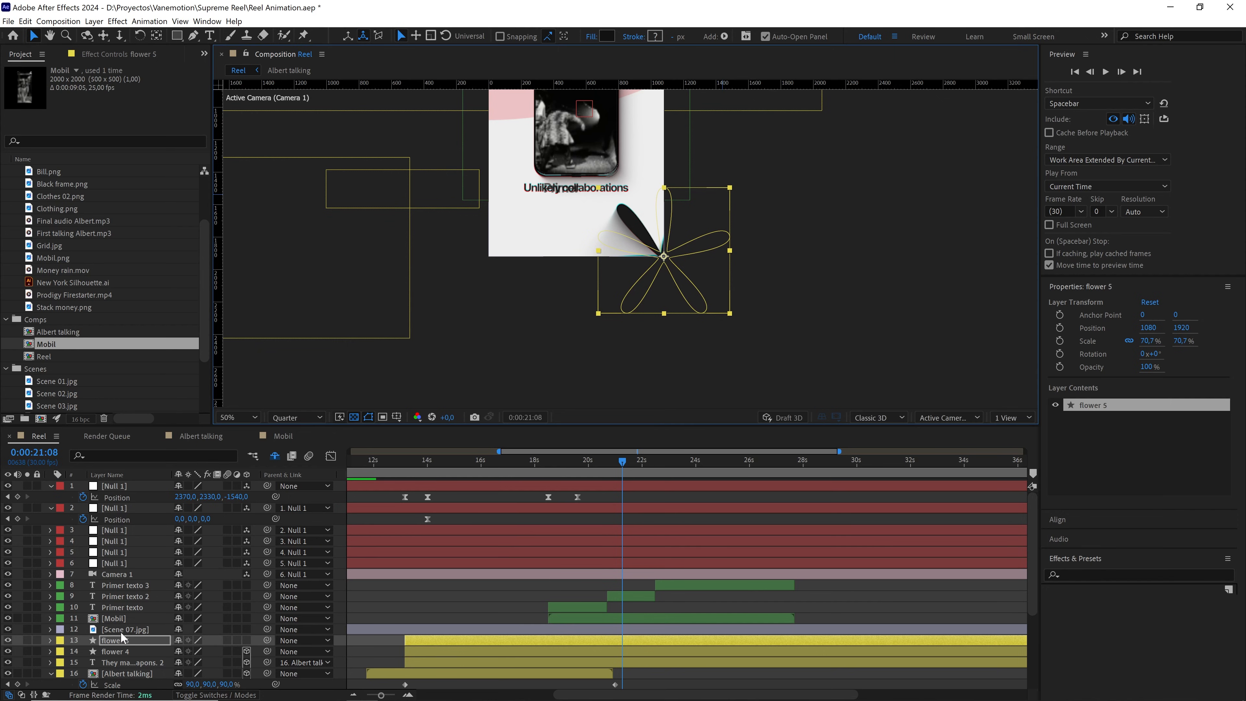
Hide the Scene 07.jpg reference layer
click(65, 631)
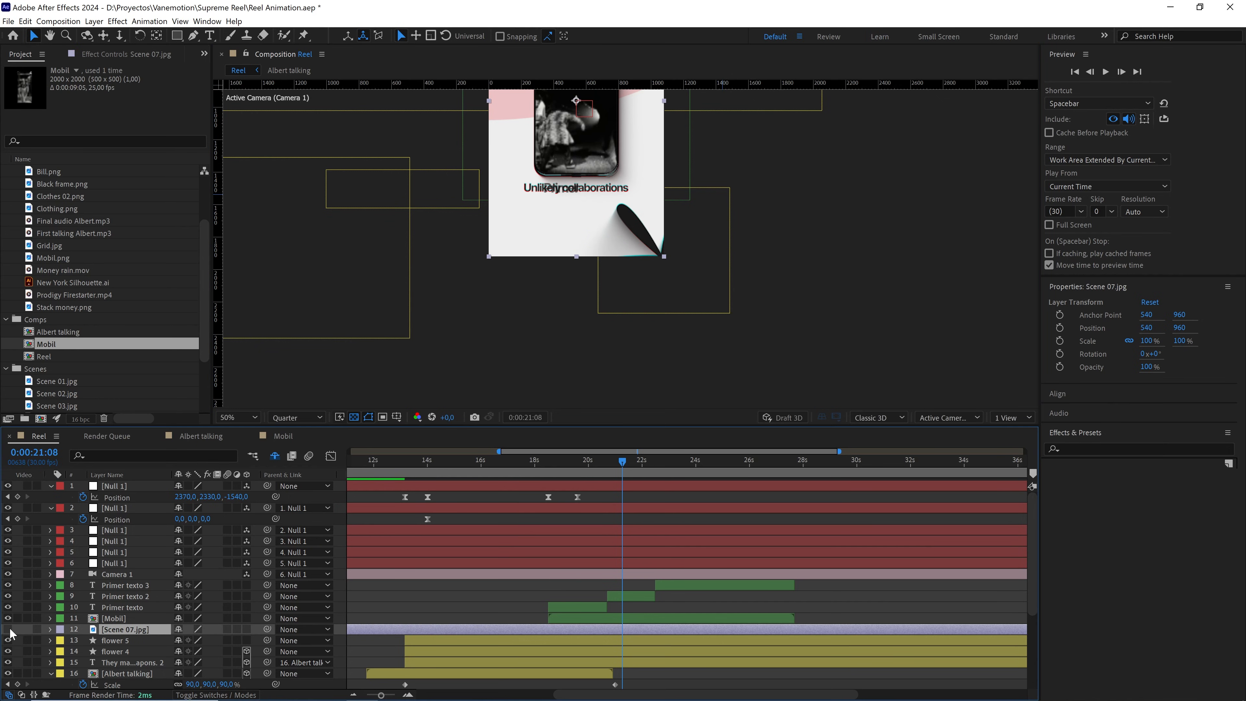
click(8, 629)
Move the flower 5 layer above Primer texto 3 in the stack and set its label color to green
click(122, 641)
drag(115, 644, 74, 588)
click(60, 585)
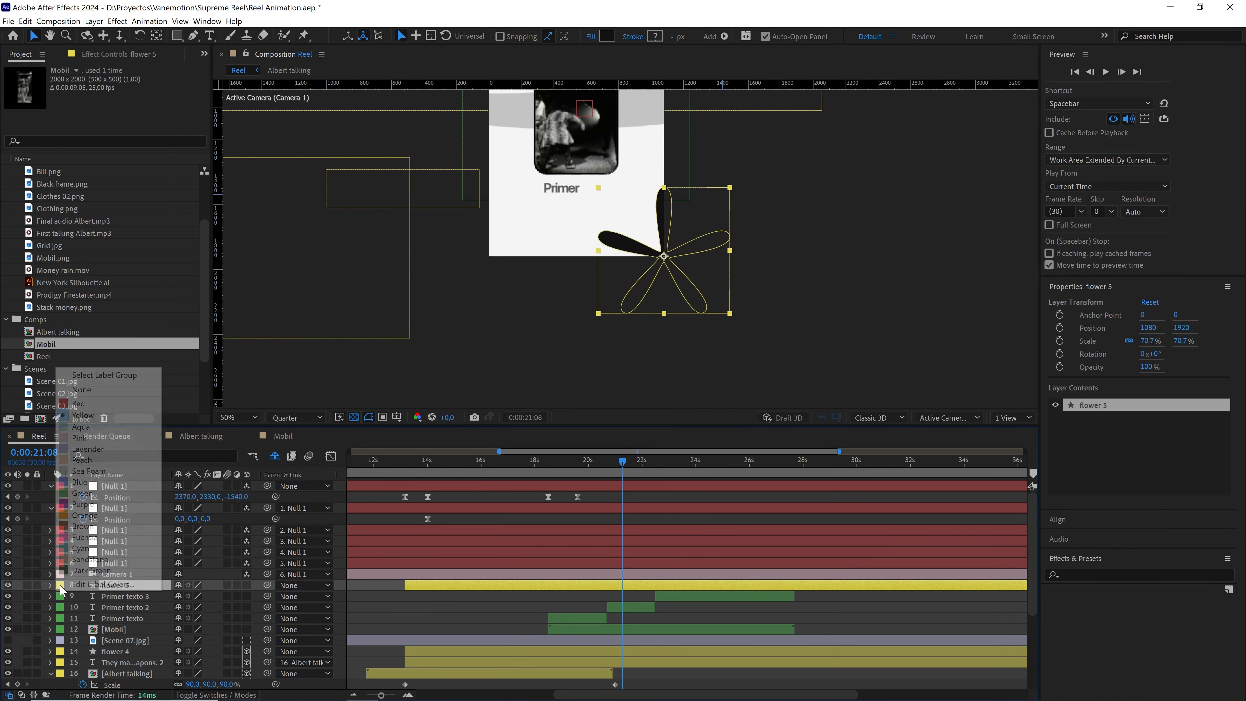
click(98, 496)
Trim the start of the flower 5 layer to 0:00:18:15, matching the Mobil layer's start
drag(642, 319, 713, 424)
drag(634, 259, 648, 290)
scroll(648, 288, down, 2)
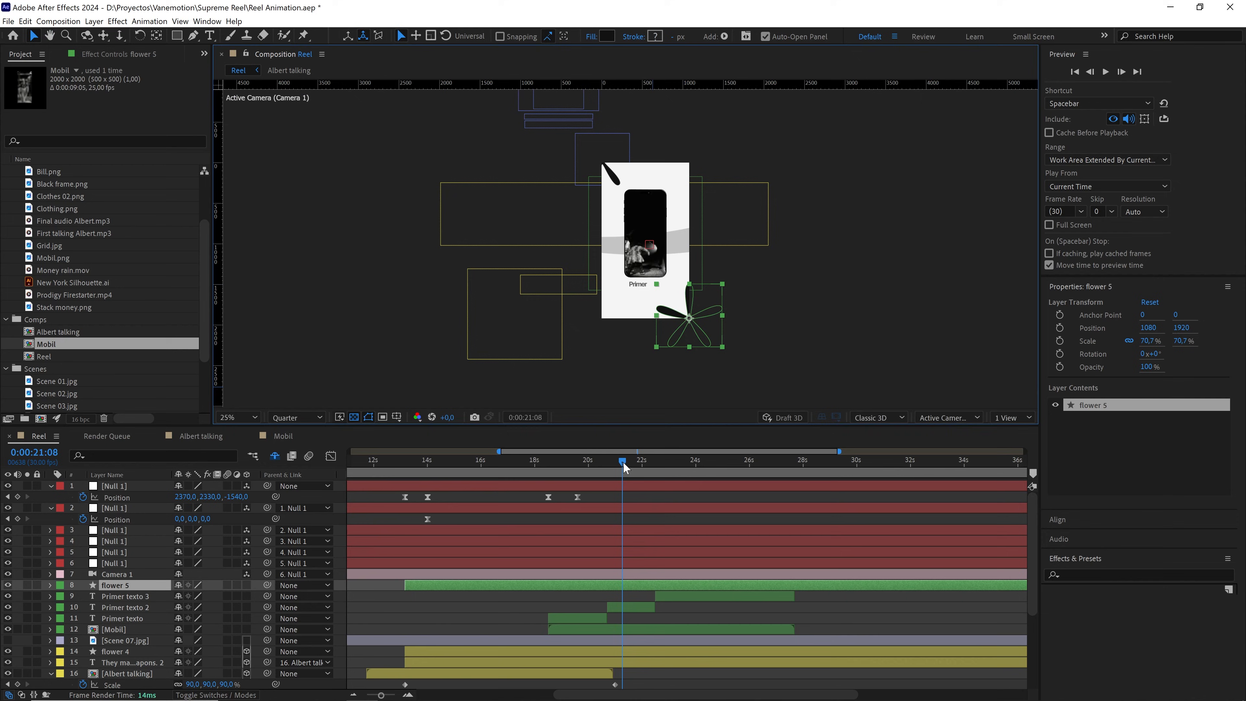
drag(624, 467, 572, 467)
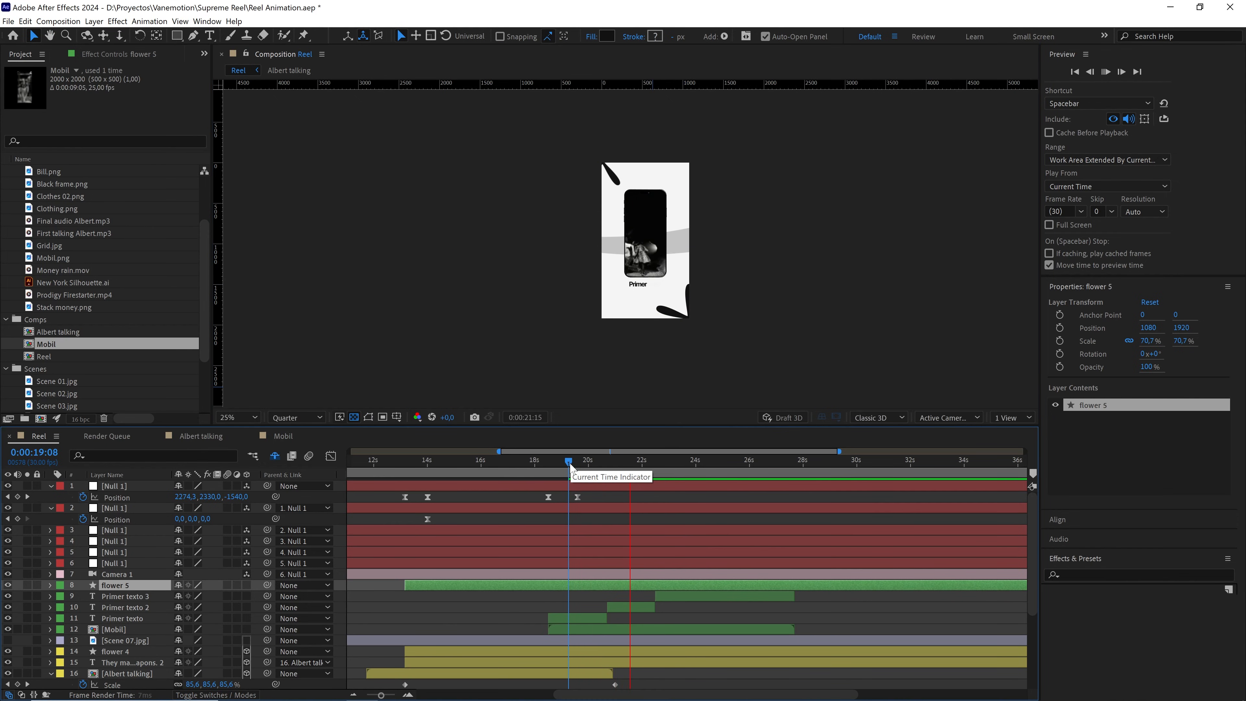
mouse_move(578, 463)
mouse_down()
mouse_move(551, 466)
mouse_move(583, 478)
mouse_up()
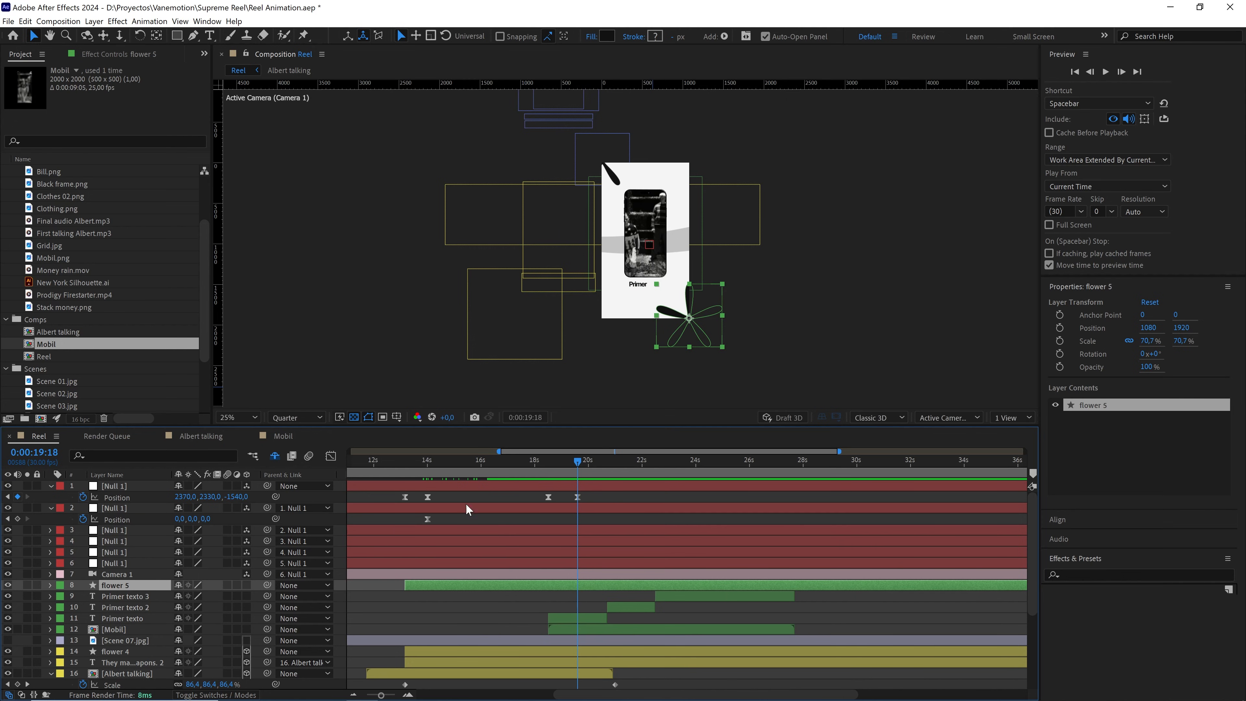
drag(571, 464, 560, 464)
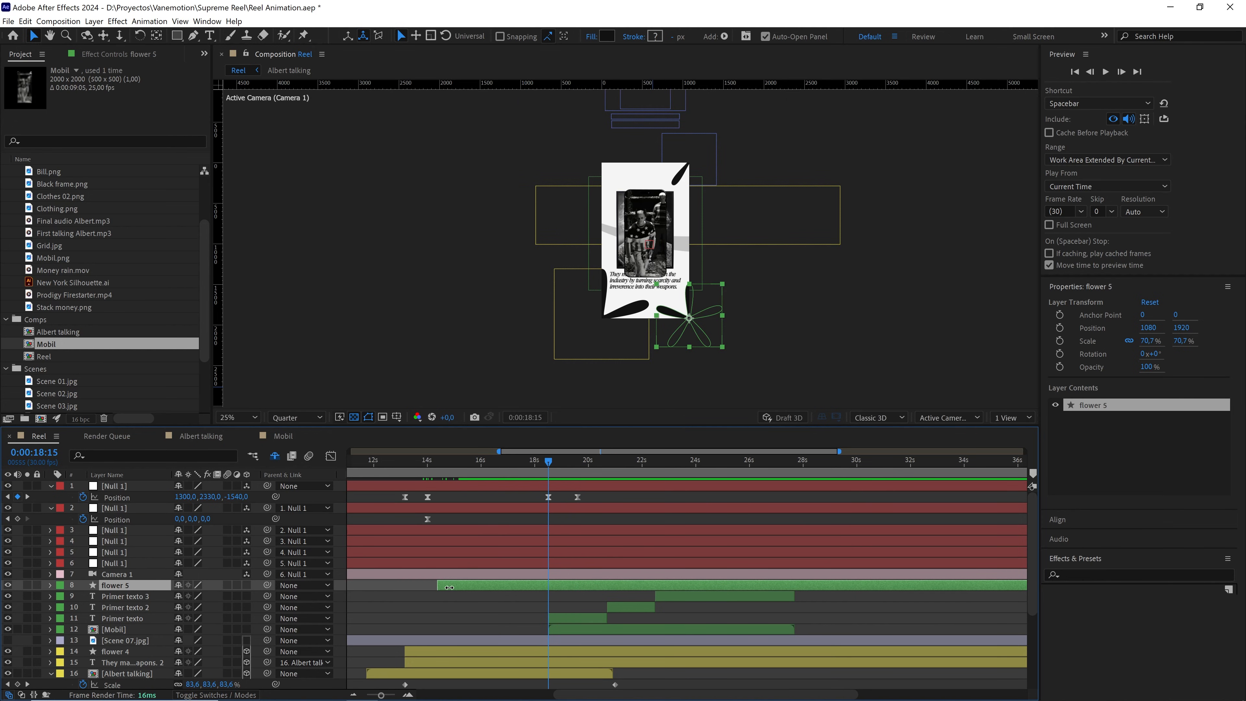
drag(449, 587, 548, 597)
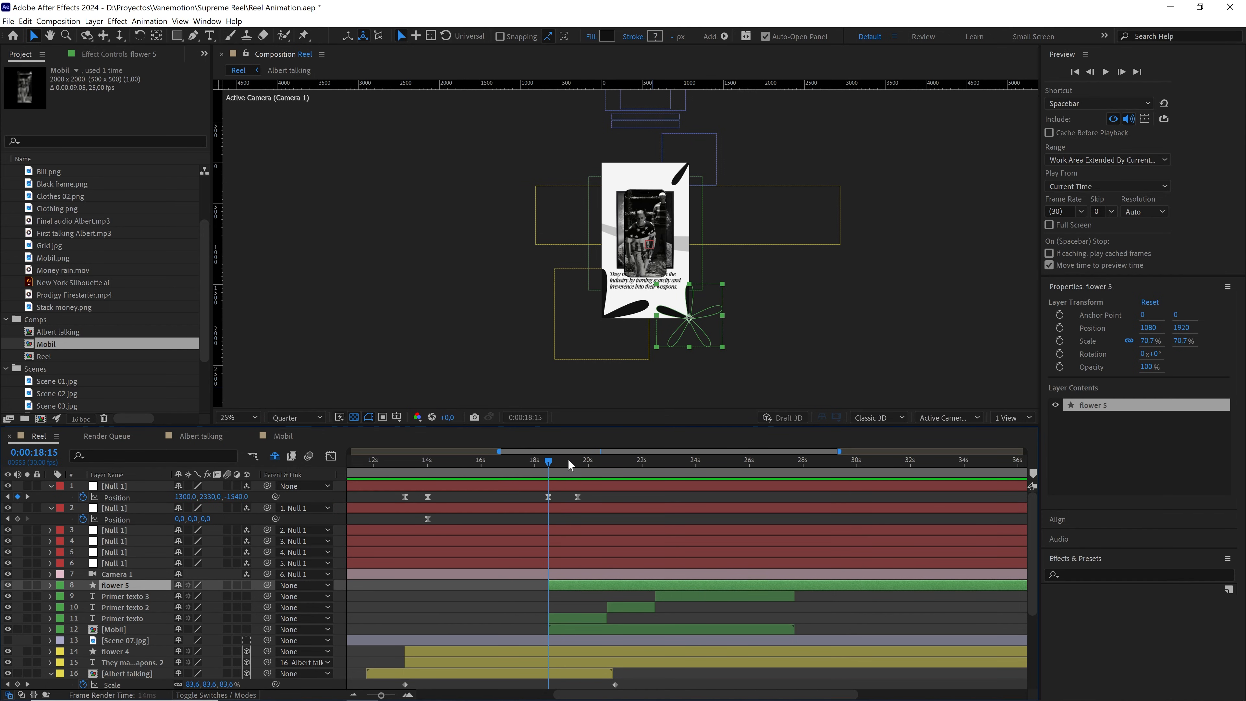
At 0:00:19:18, add a null object and enable 3D for it, flower 5 and the three Primer texto layers
drag(570, 464, 579, 463)
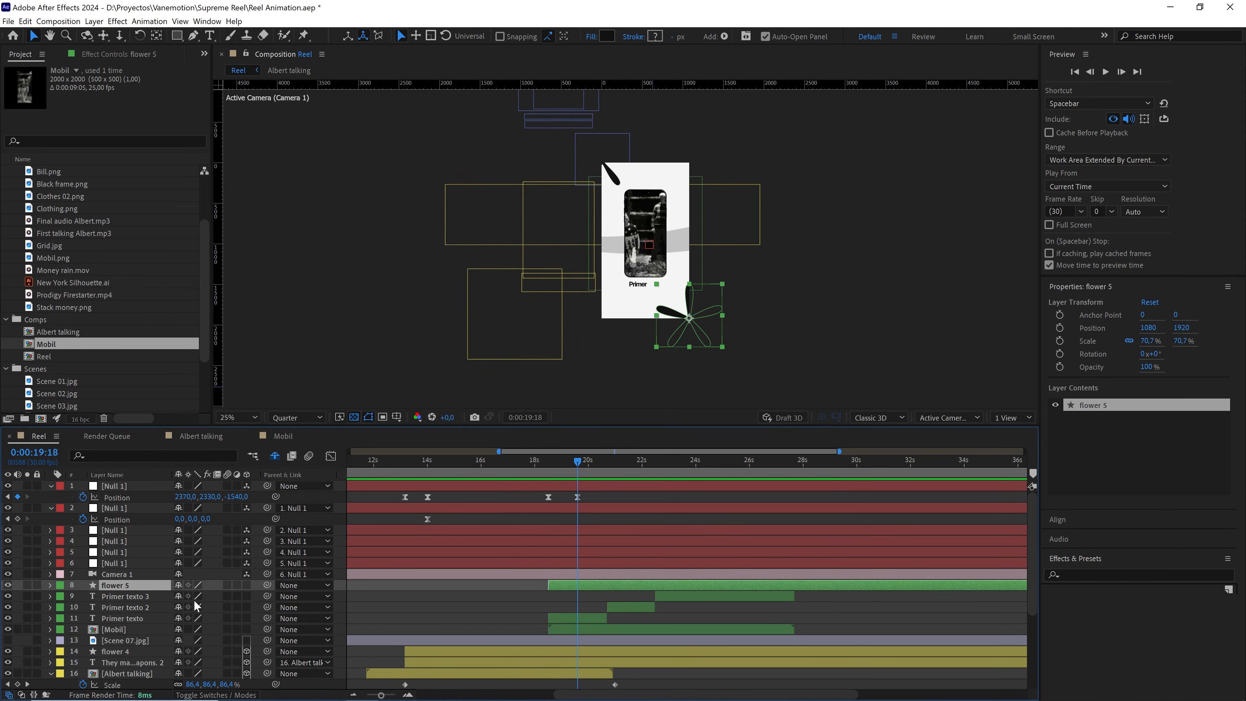
right_click(256, 598)
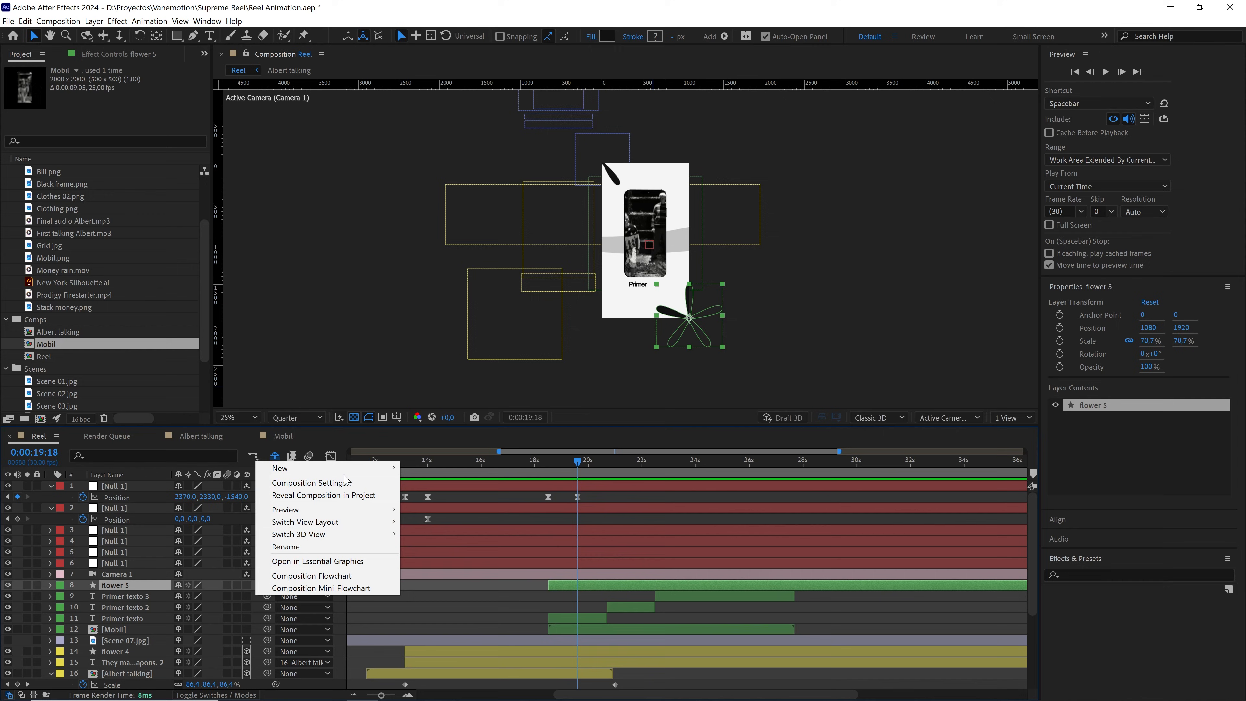
mouse_move(365, 469)
click(432, 532)
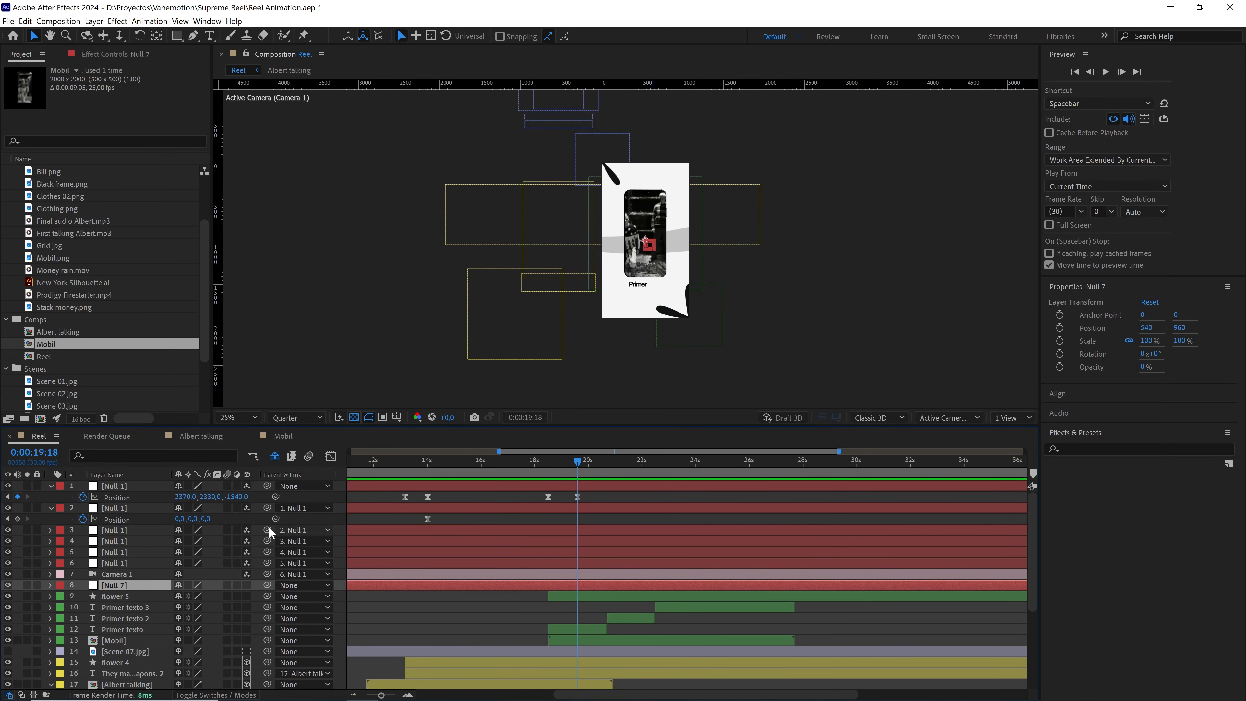
shift+click(122, 630)
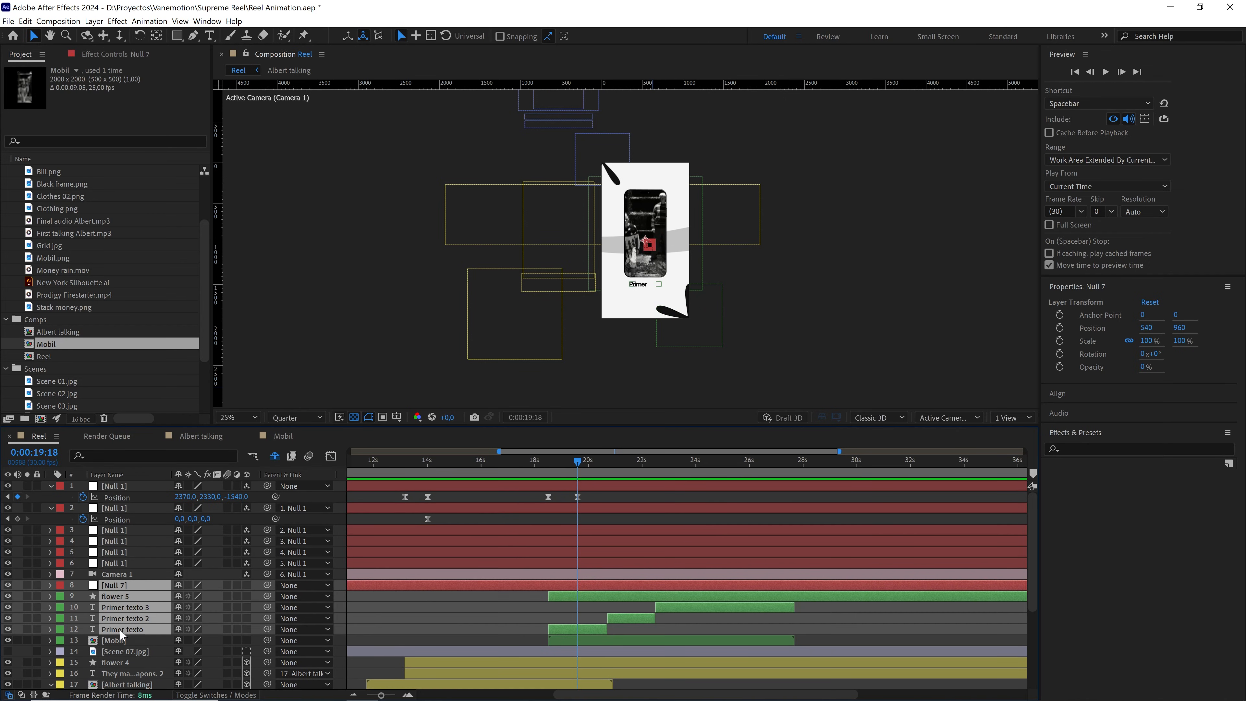
click(246, 596)
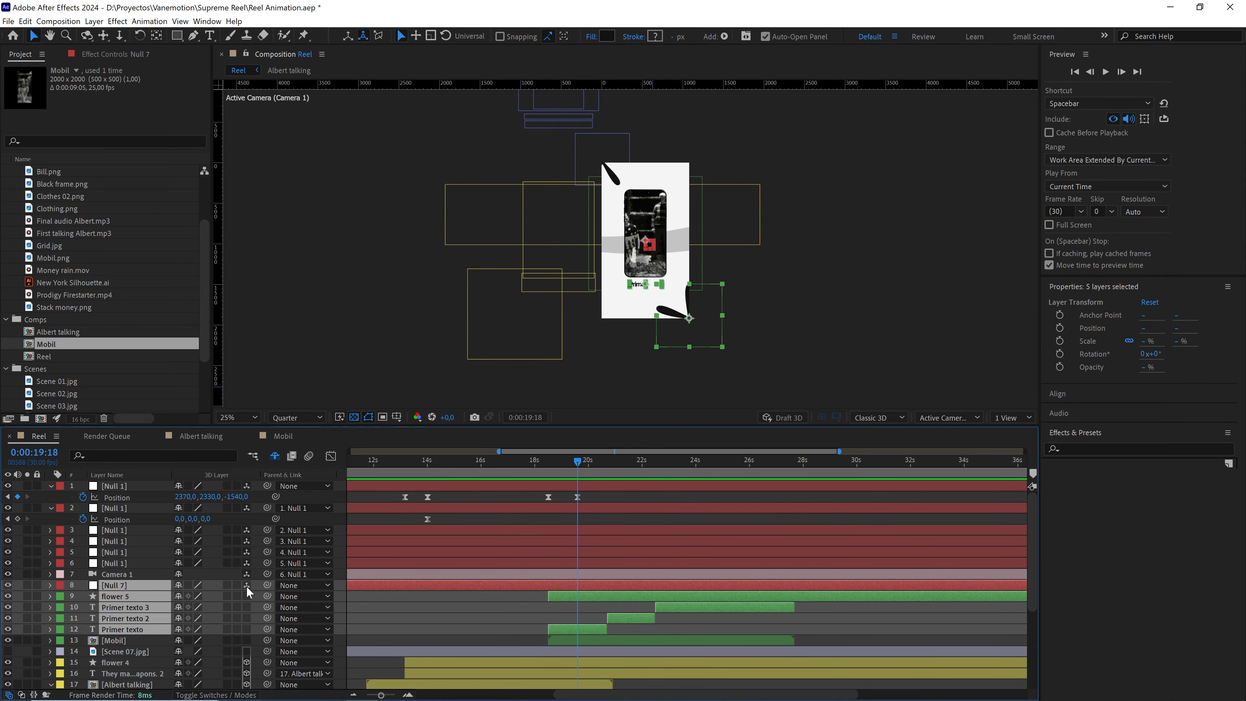
Parent flower 5 and the three Primer texto layers to the new null, and make Mobil 3D with the same parent
ctrl+click(132, 585)
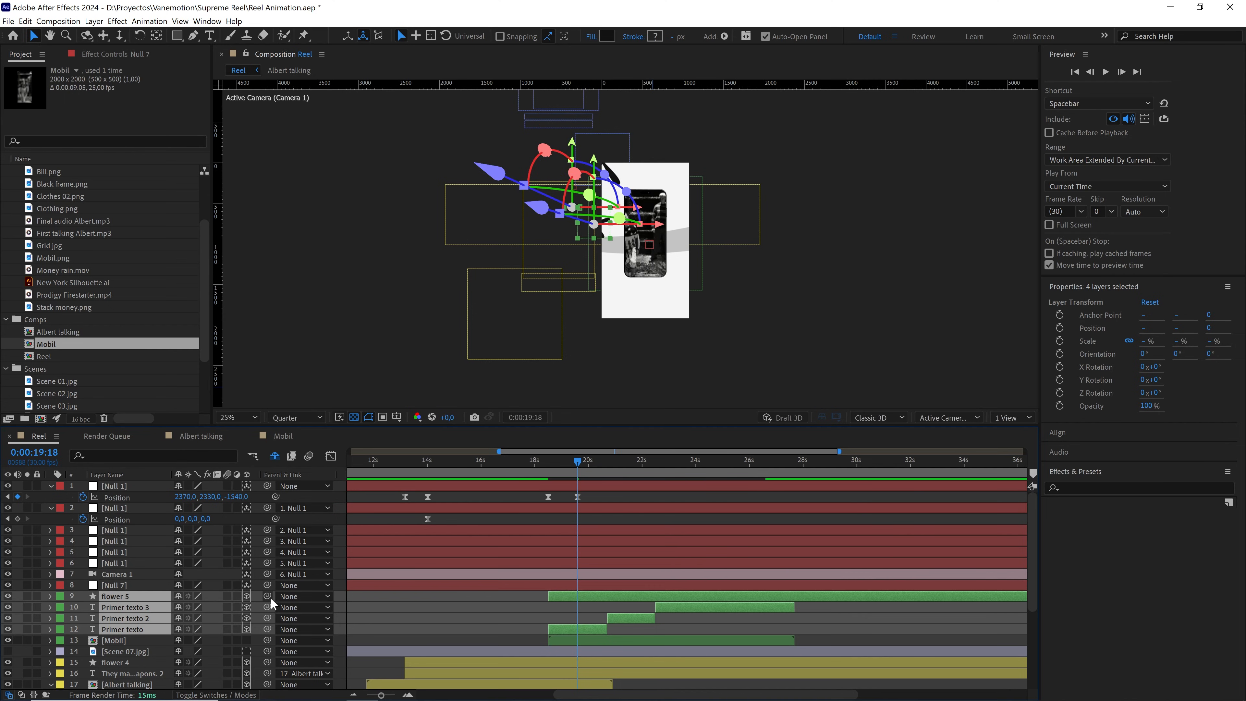
drag(267, 596, 151, 590)
click(111, 640)
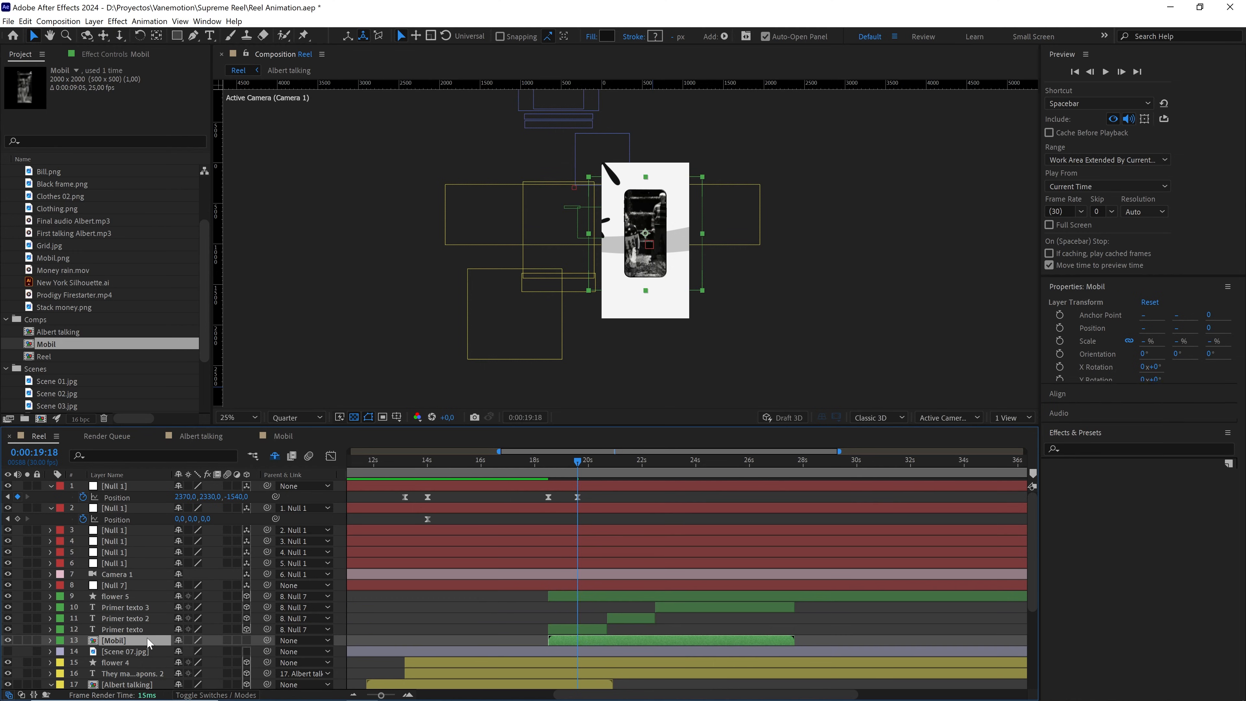
click(246, 640)
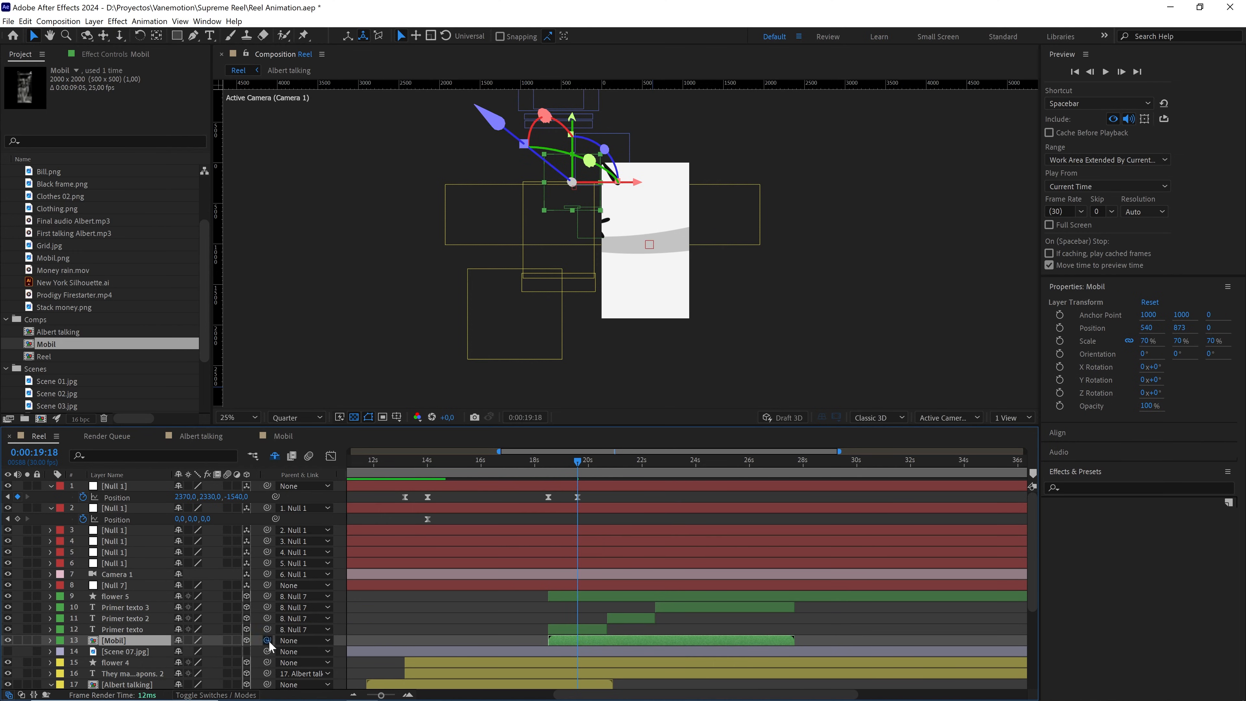
drag(266, 640, 114, 588)
Center the new null in the camera view so its child layers follow, and delete the null
click(114, 588)
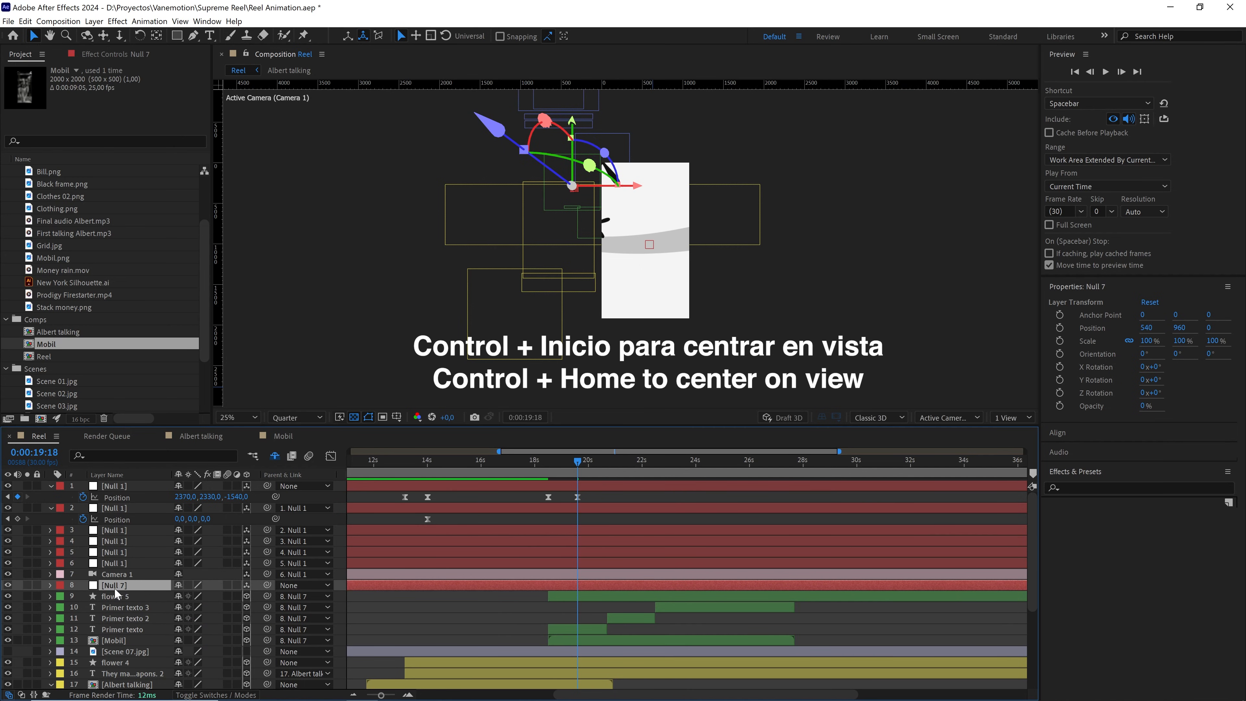
key(ctrl+Home)
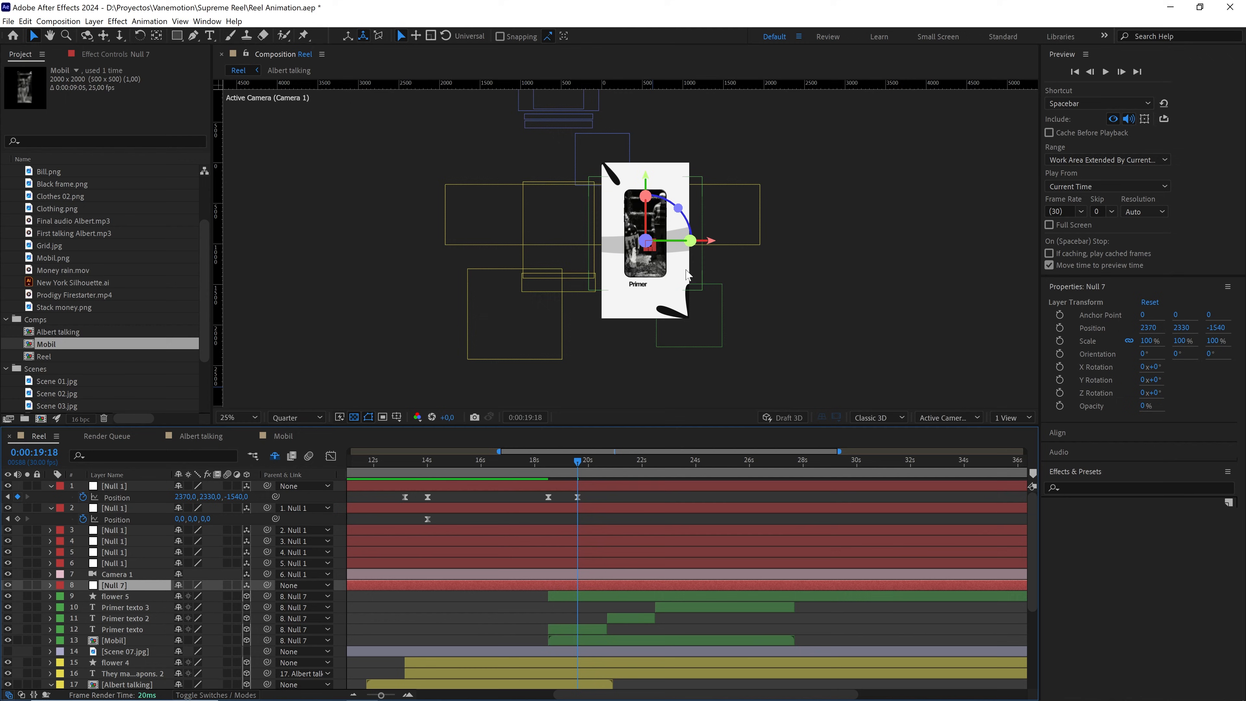
key(Delete)
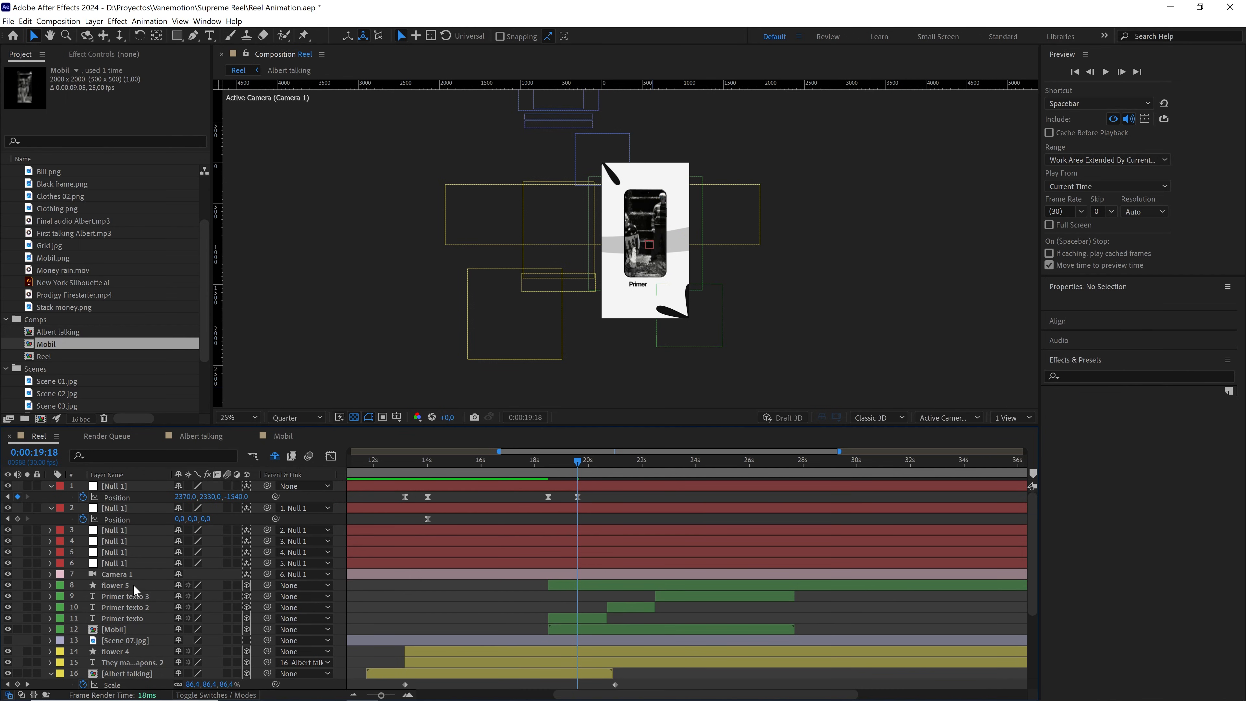
Preview the Reel animation from 0:00:15:18 at 50% magnification and inspect the phone scene around 0:00:23:11
drag(586, 466, 471, 466)
key(space)
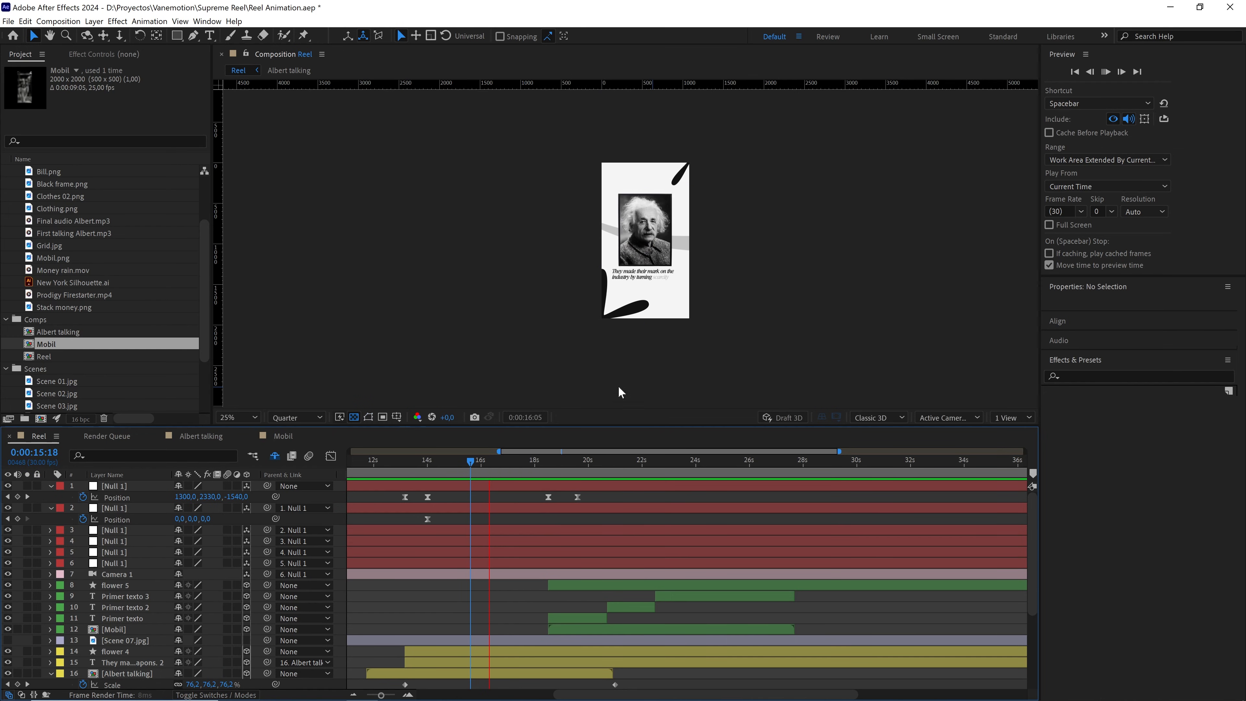
click(228, 416)
click(235, 430)
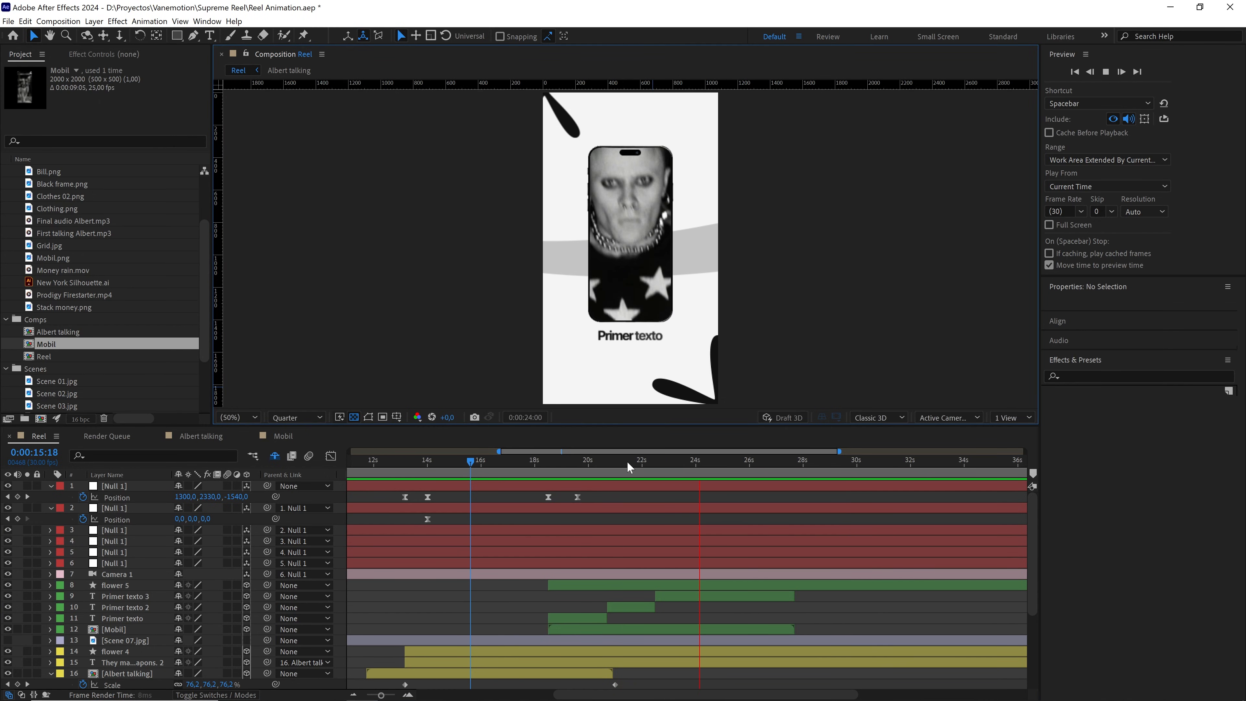
drag(628, 461, 678, 472)
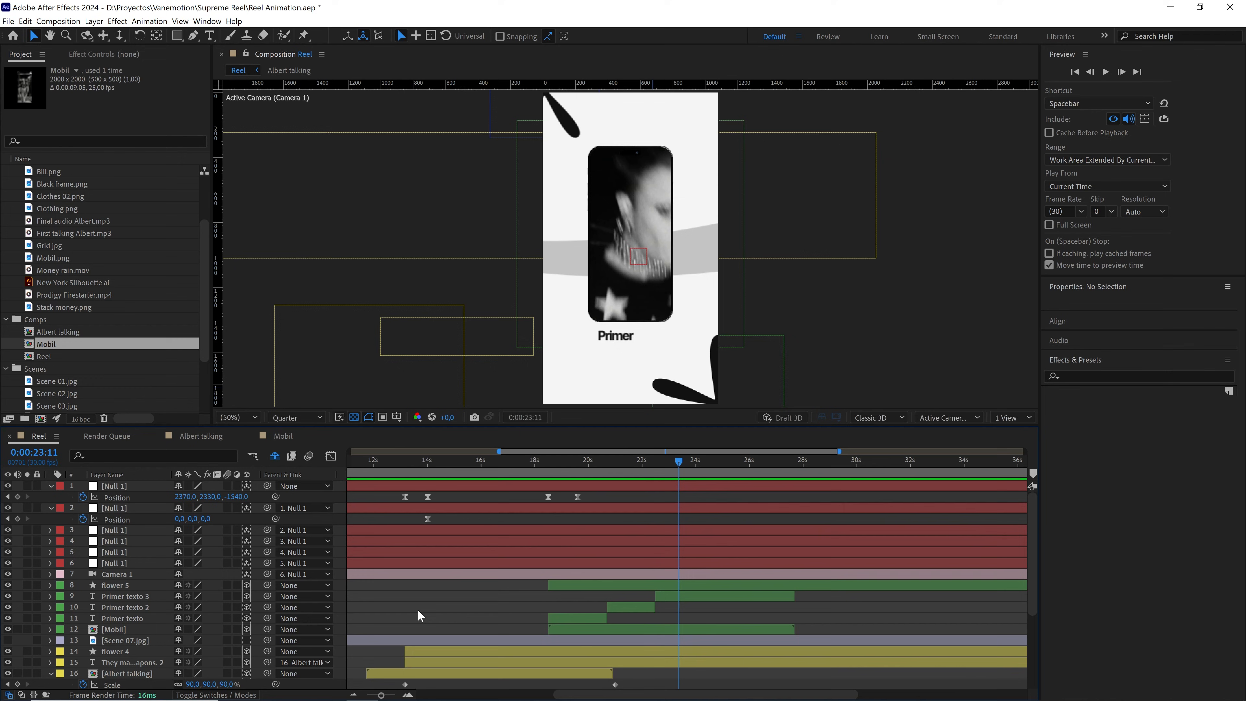
click(425, 674)
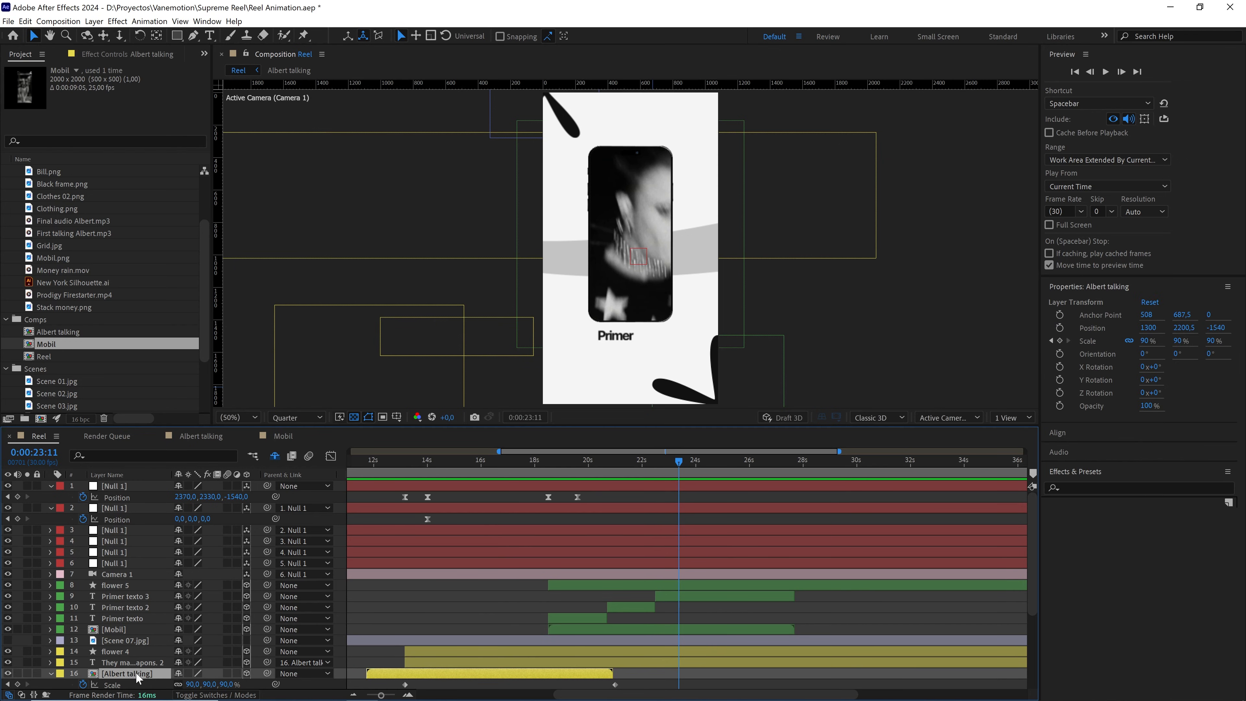
click(578, 628)
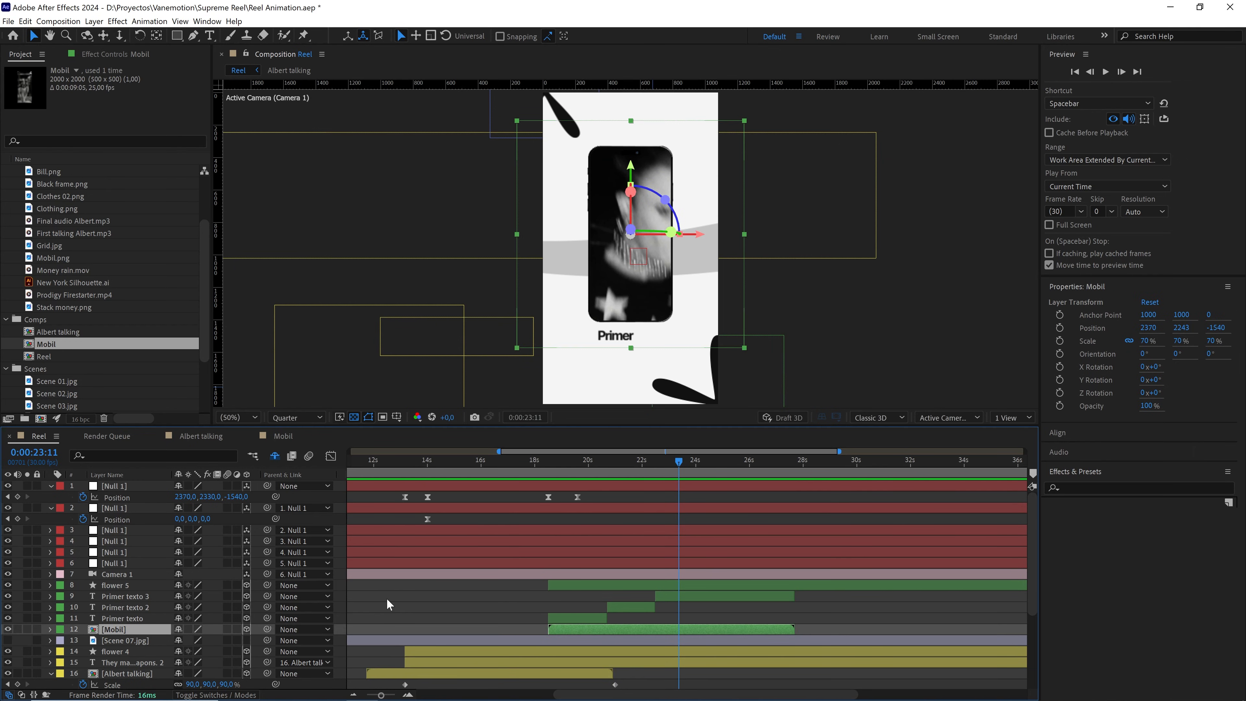
Place the playhead at 0:00:18:15 and parent the three Primer texto layers to the Mobil layer
drag(640, 466, 551, 471)
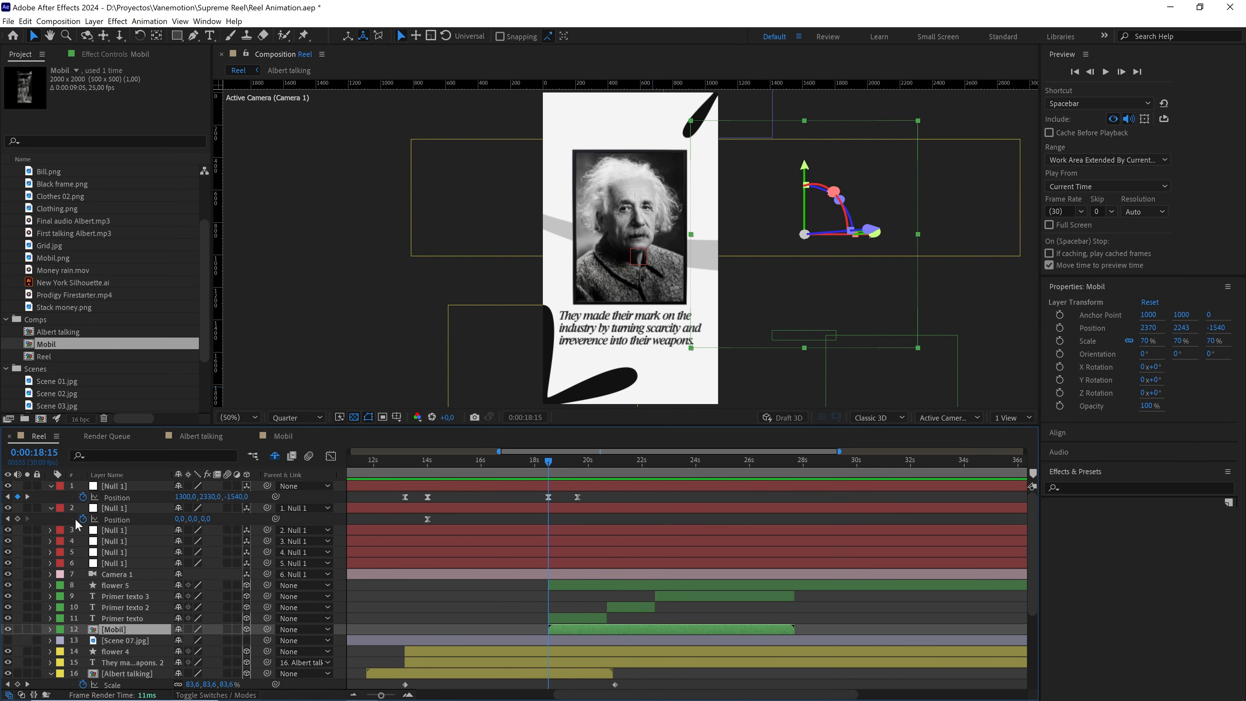
click(120, 607)
ctrl+click(123, 596)
ctrl+click(123, 619)
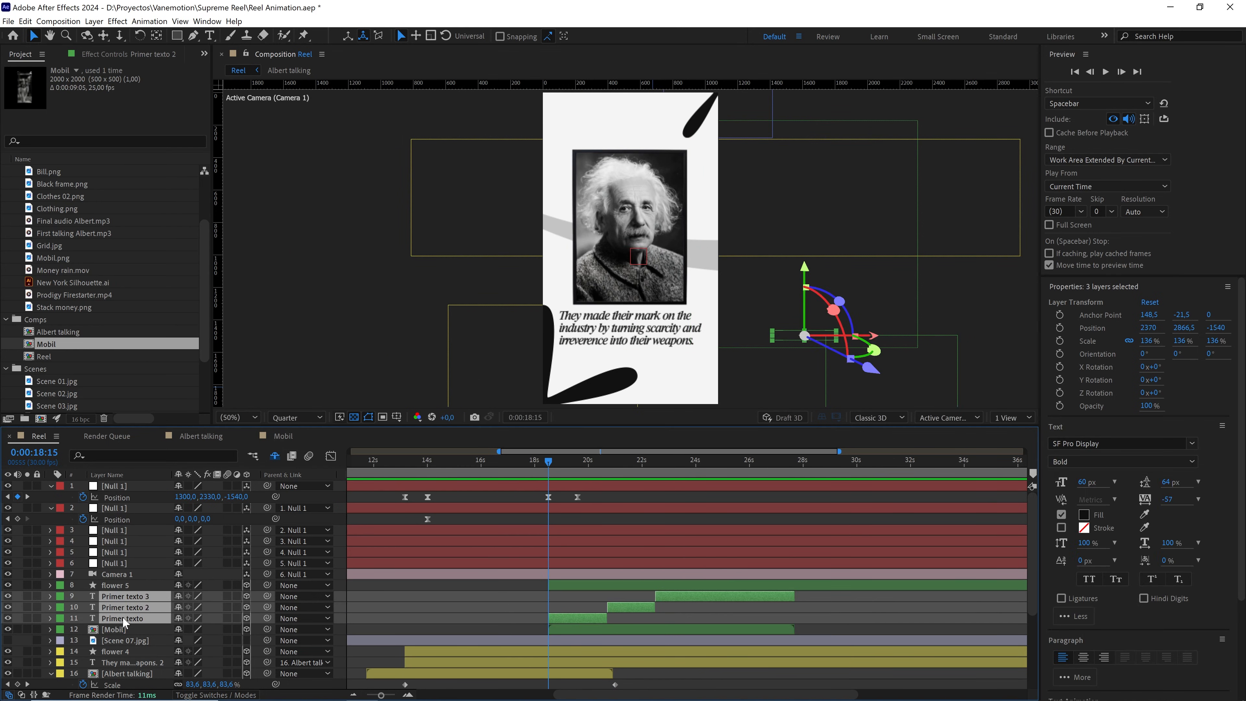
drag(267, 596, 115, 629)
Split the stroke 03 layer at 0:00:18:15 and parent the new second part to the Mobil layer
scroll(576, 578, down, 2)
click(119, 663)
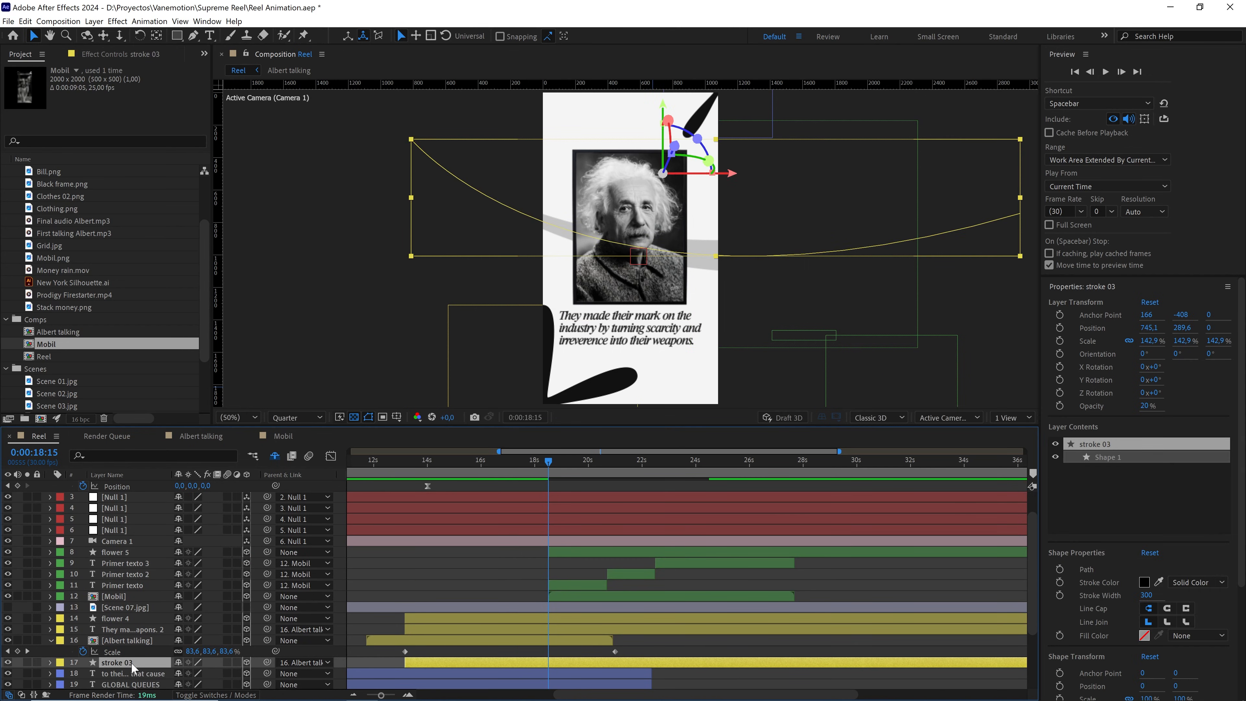
scroll(569, 563, up, 2)
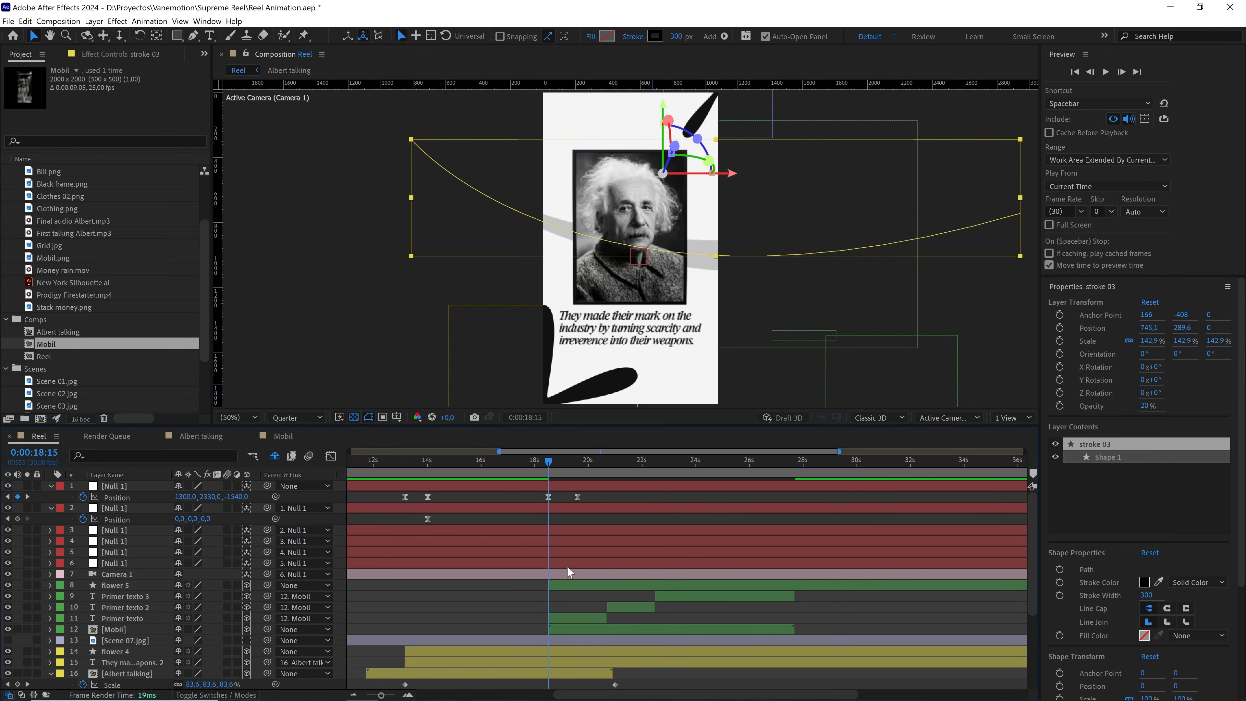
scroll(568, 572, down, 2)
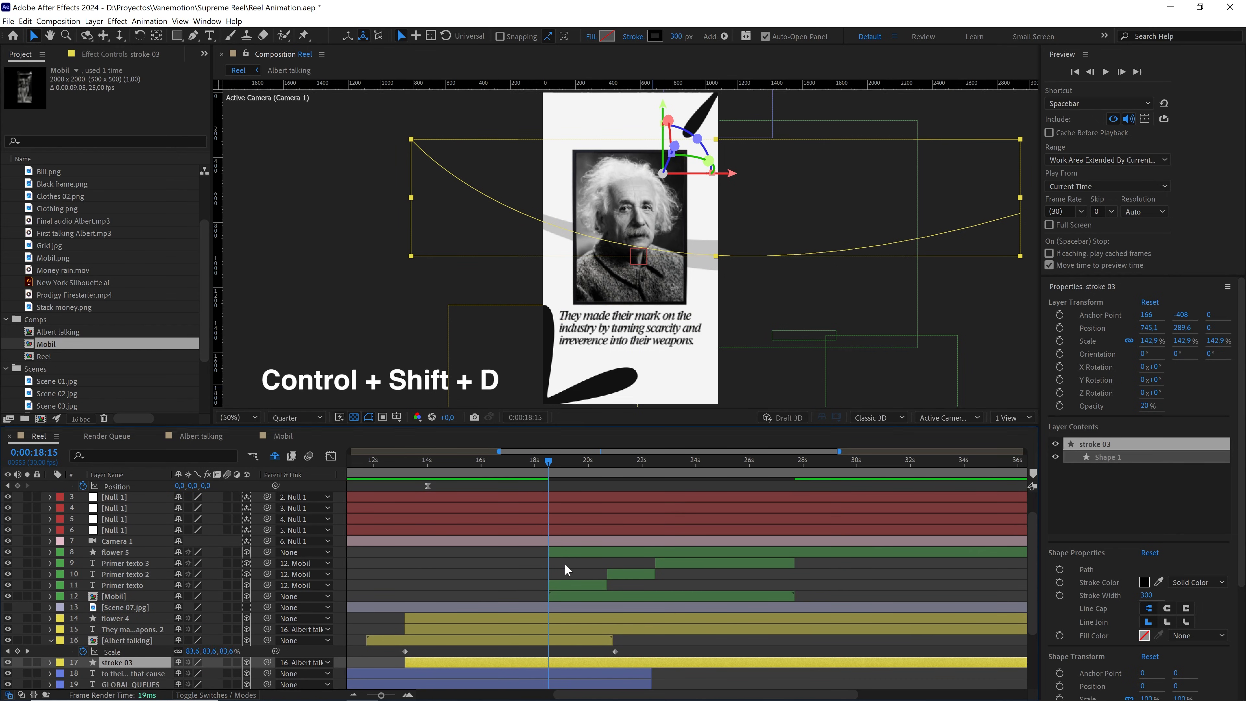
key(ctrl+shift+d)
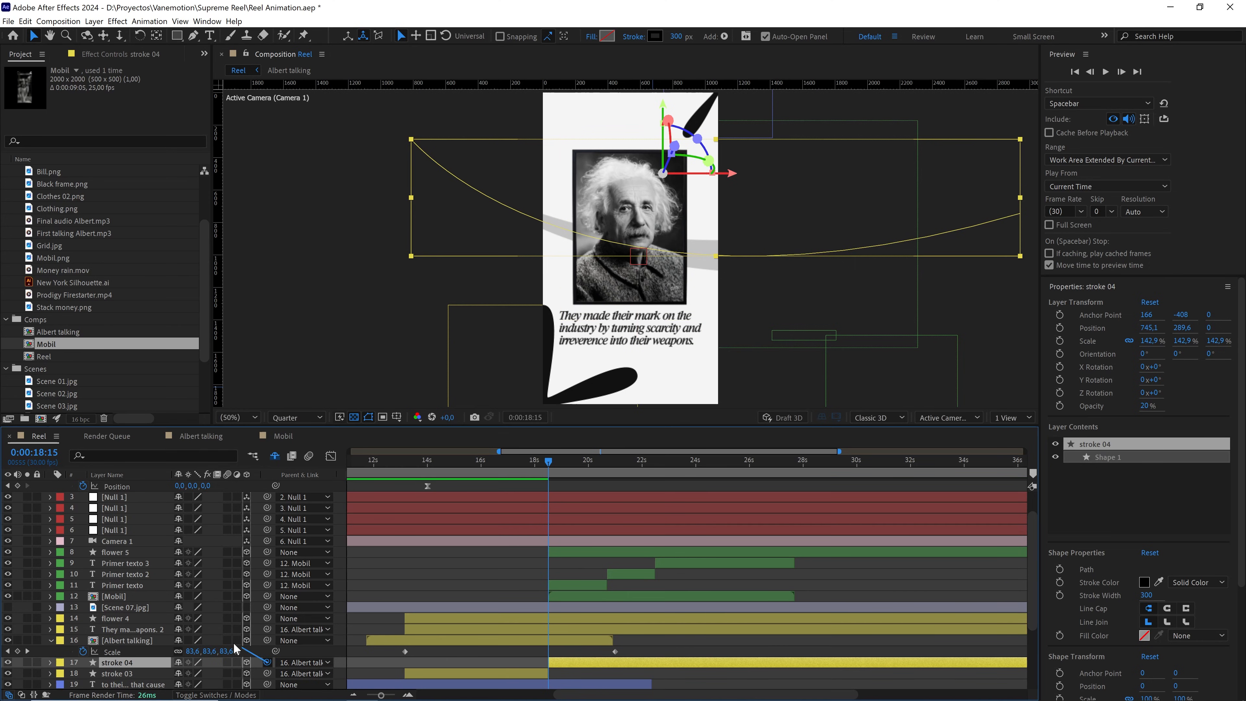
mouse_move(234, 648)
mouse_down()
mouse_move(162, 602)
mouse_move(122, 602)
mouse_up()
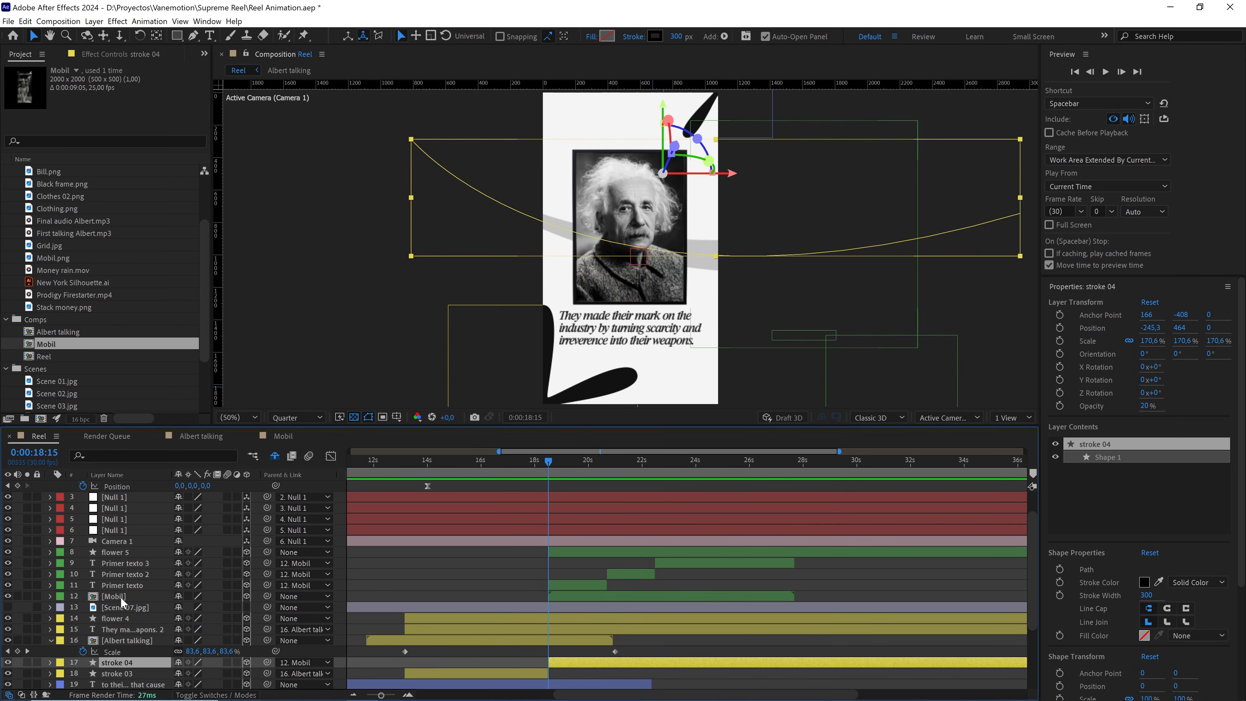
Animate the Mobil layer's scale with keyframes of 70% at 0:00:18:15 and 90% at 0:00:26:00
click(568, 593)
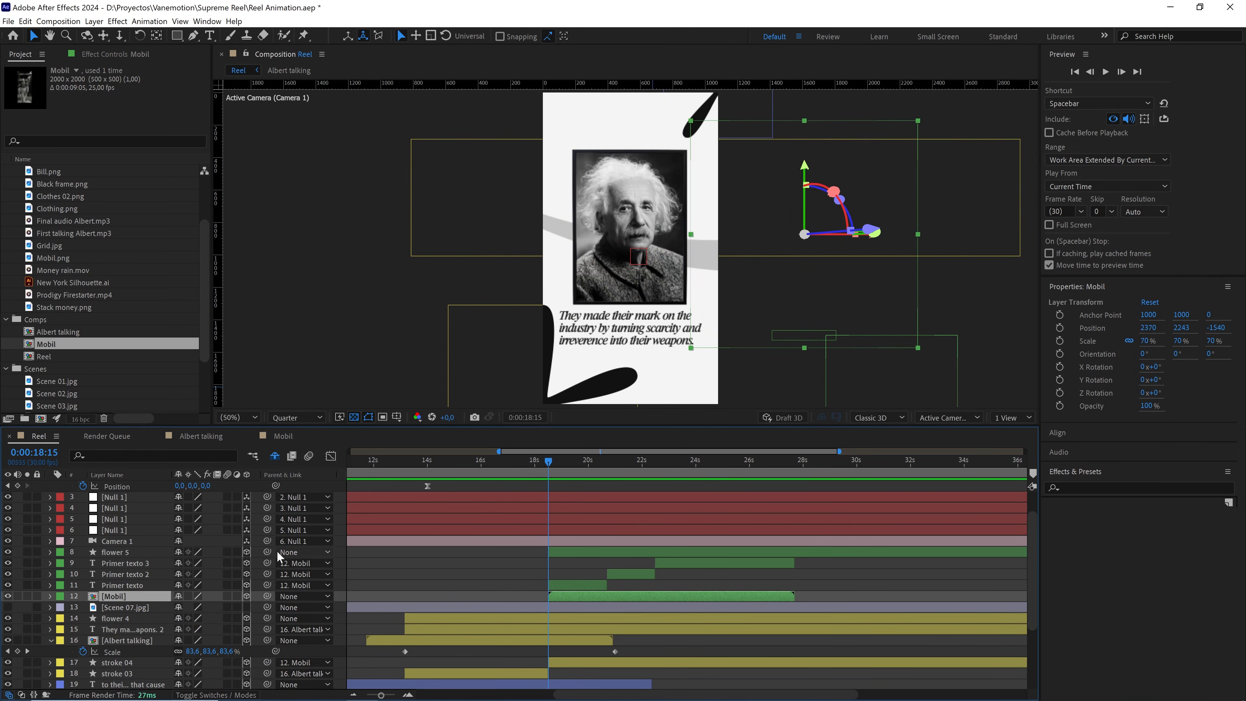
key(s)
click(83, 607)
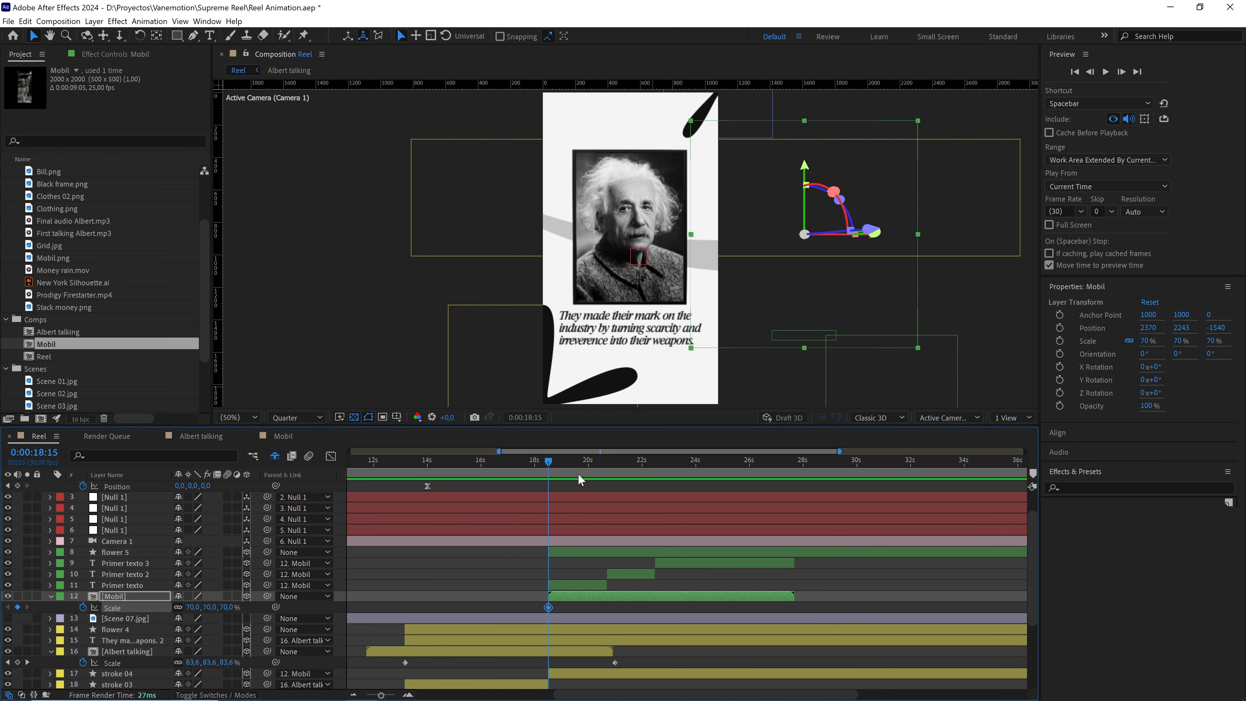
drag(579, 464, 751, 483)
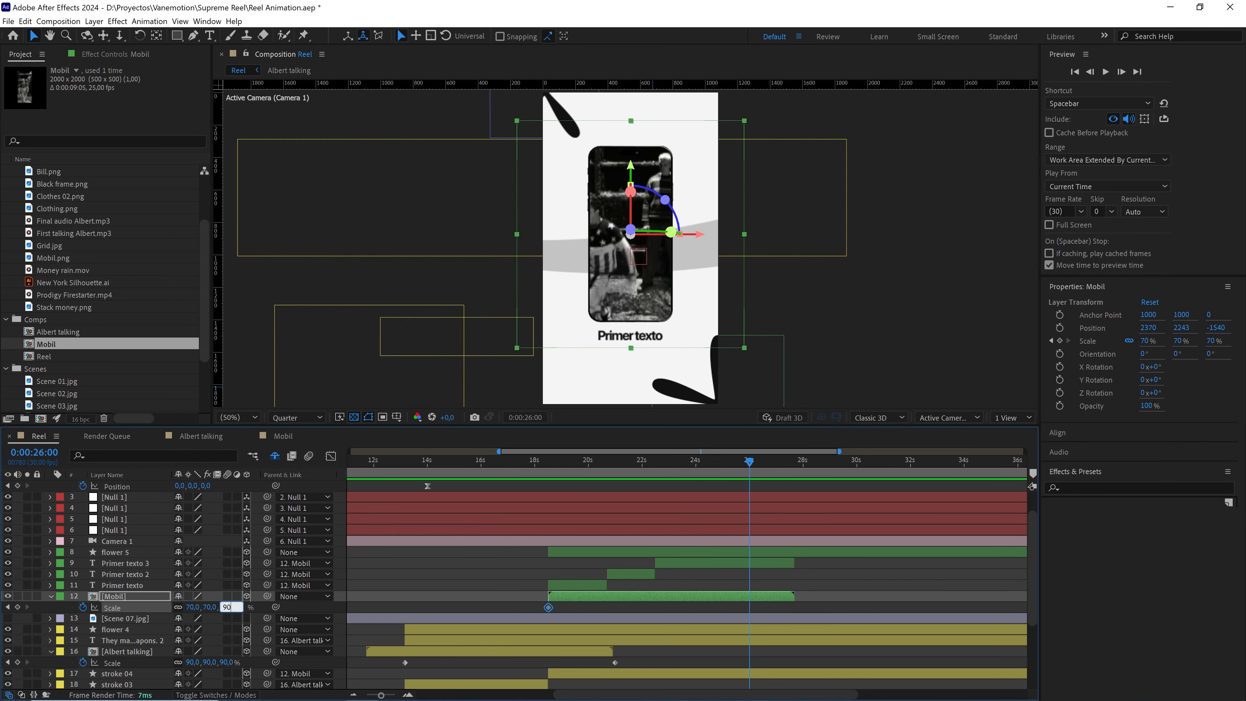
key(Return)
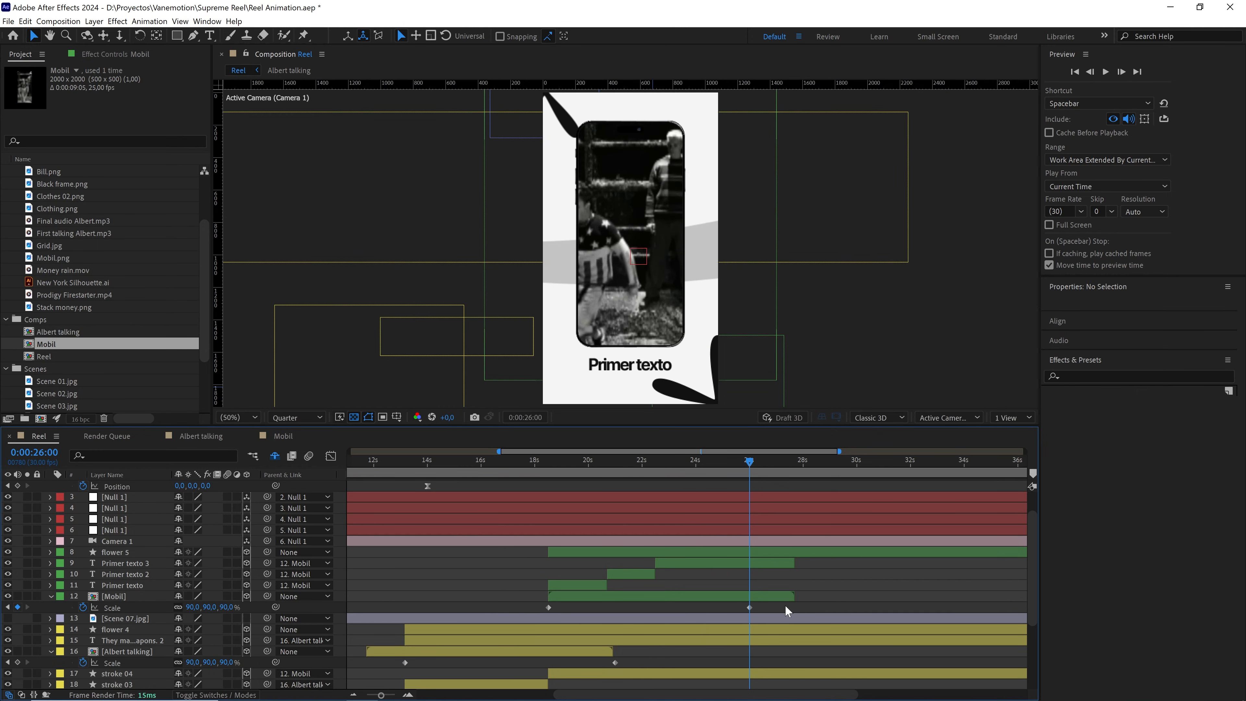
Preview the phone's scale animation from about 0:00:18:07 and inspect the scene up to 0:00:26:00
click(541, 467)
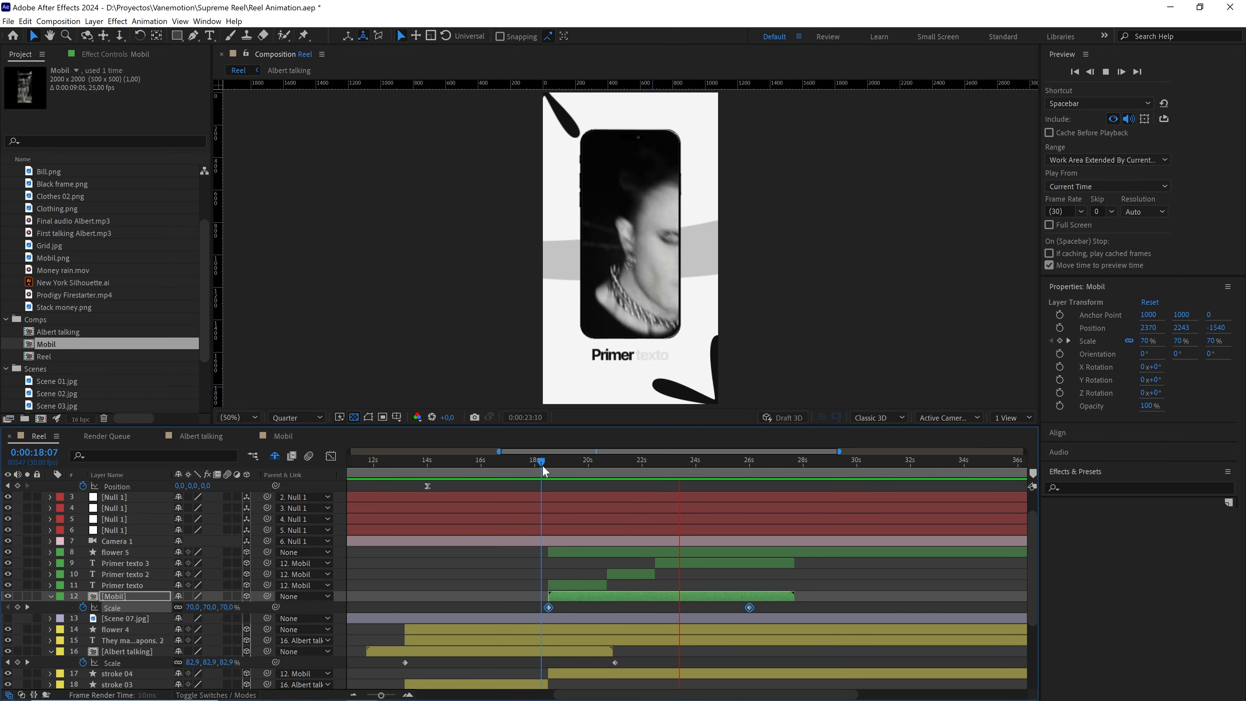
drag(709, 457, 679, 460)
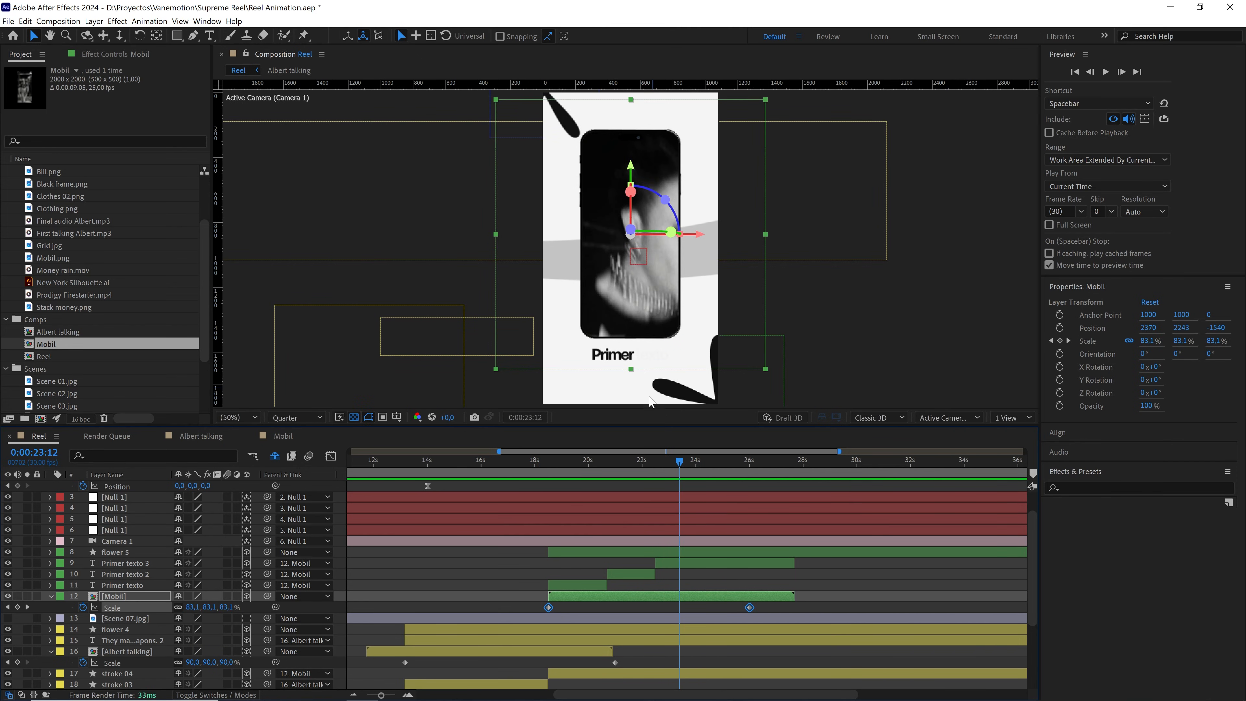
mouse_move(663, 462)
mouse_down()
mouse_move(568, 476)
mouse_move(660, 469)
mouse_up()
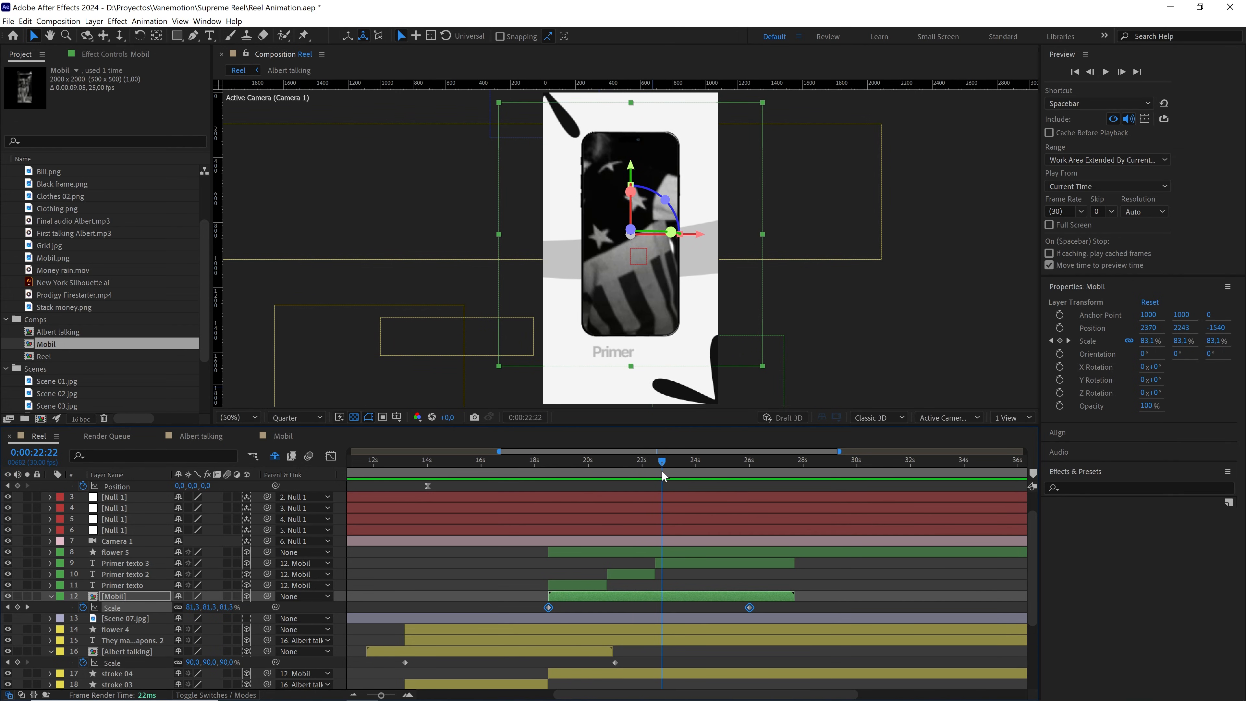
drag(659, 469, 543, 472)
key(space)
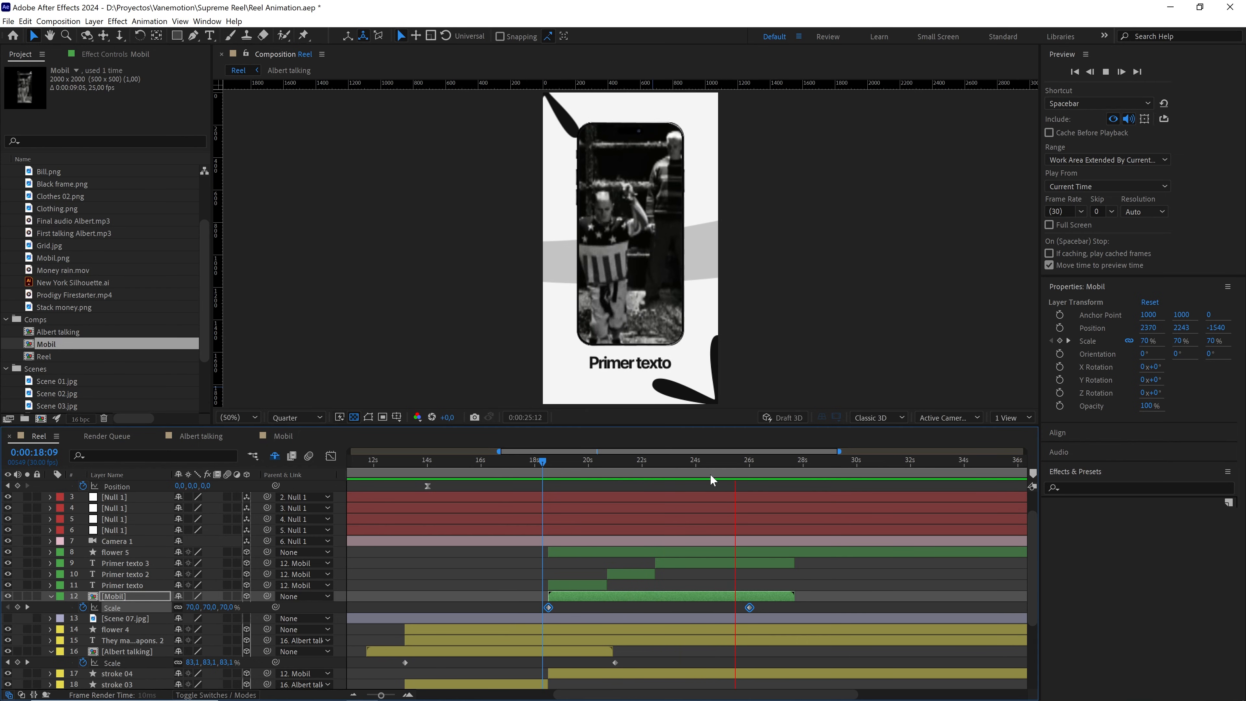
click(751, 462)
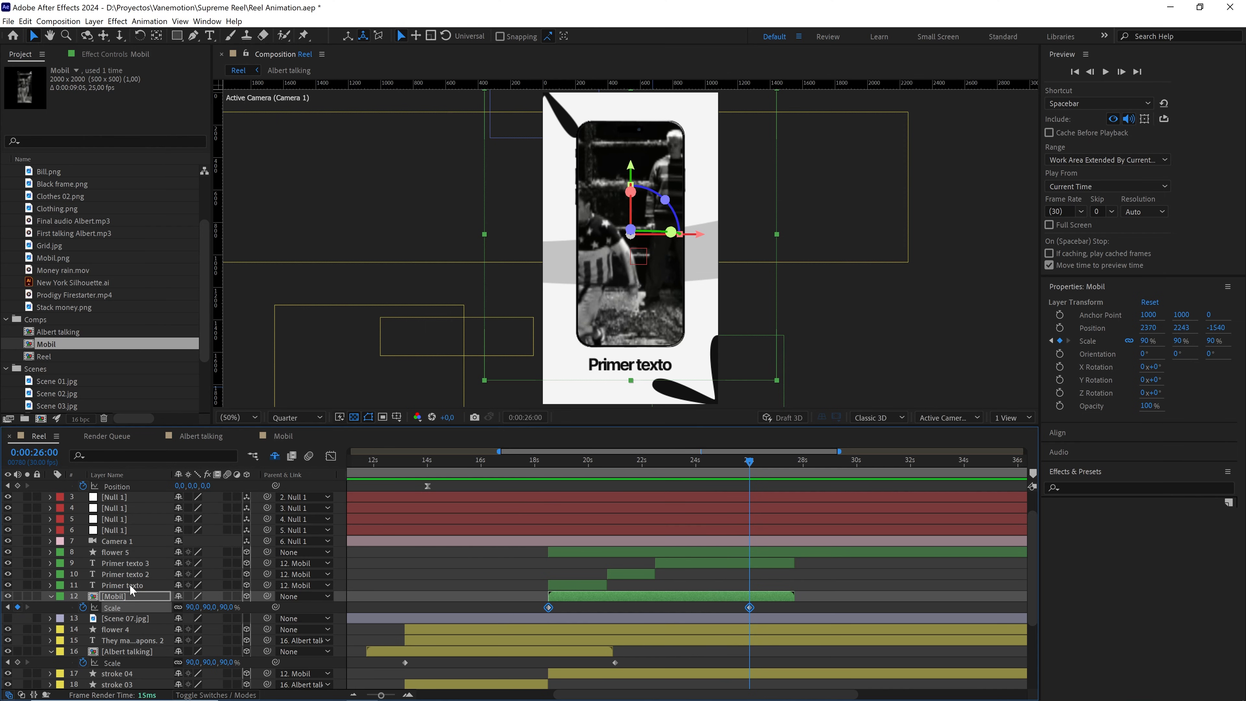
Collapse the open properties of all Reel layers and the assets, Comps and Scenes folders of the project, and clear the selection
key(ctrl+a)
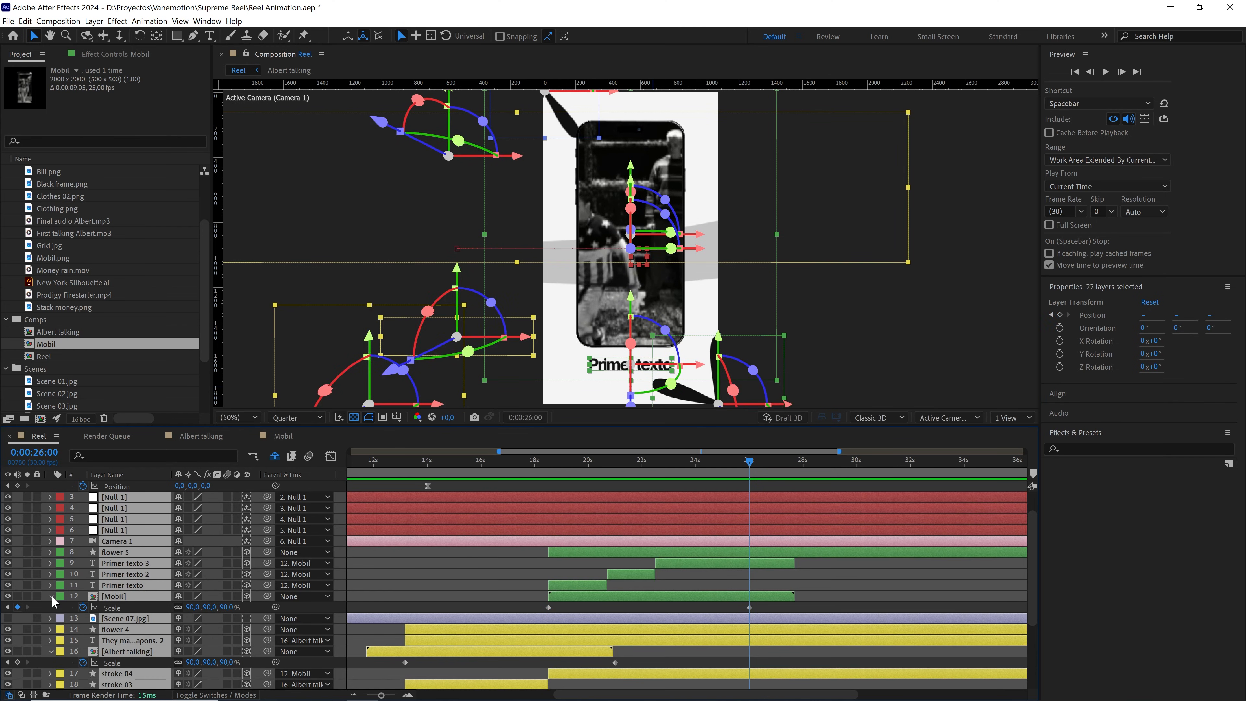
click(52, 596)
click(8, 320)
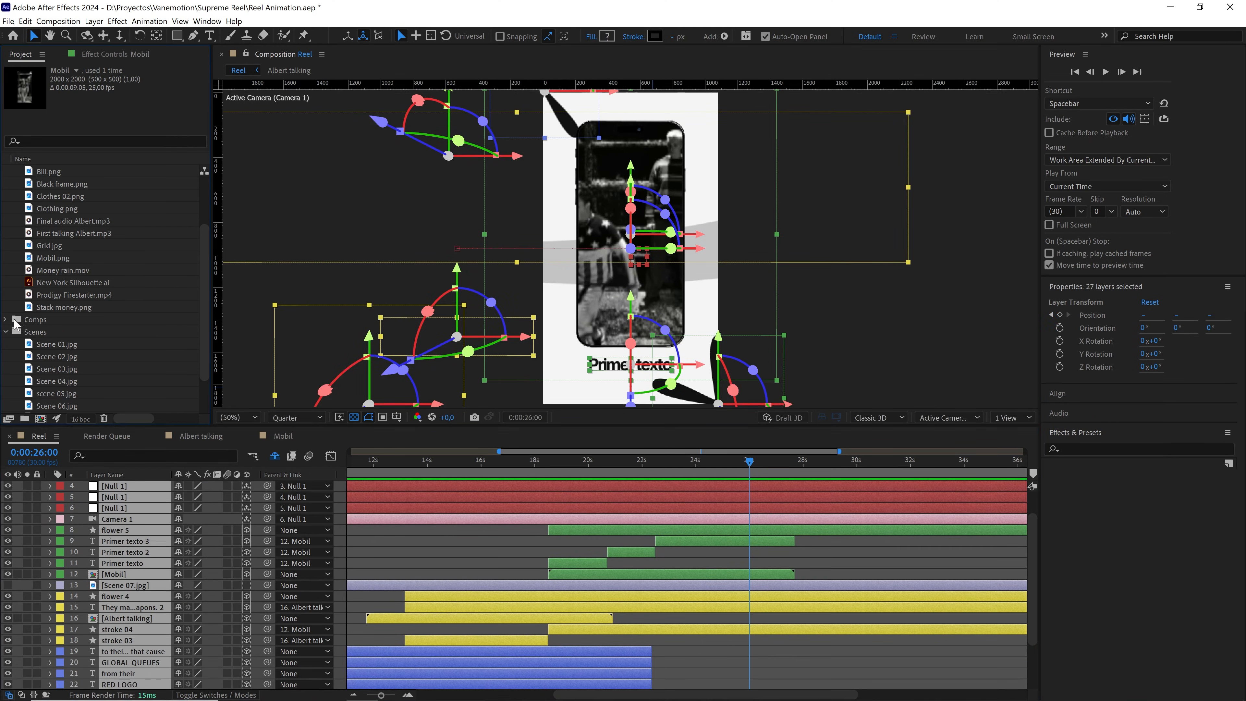
scroll(53, 227, up, 2)
click(5, 171)
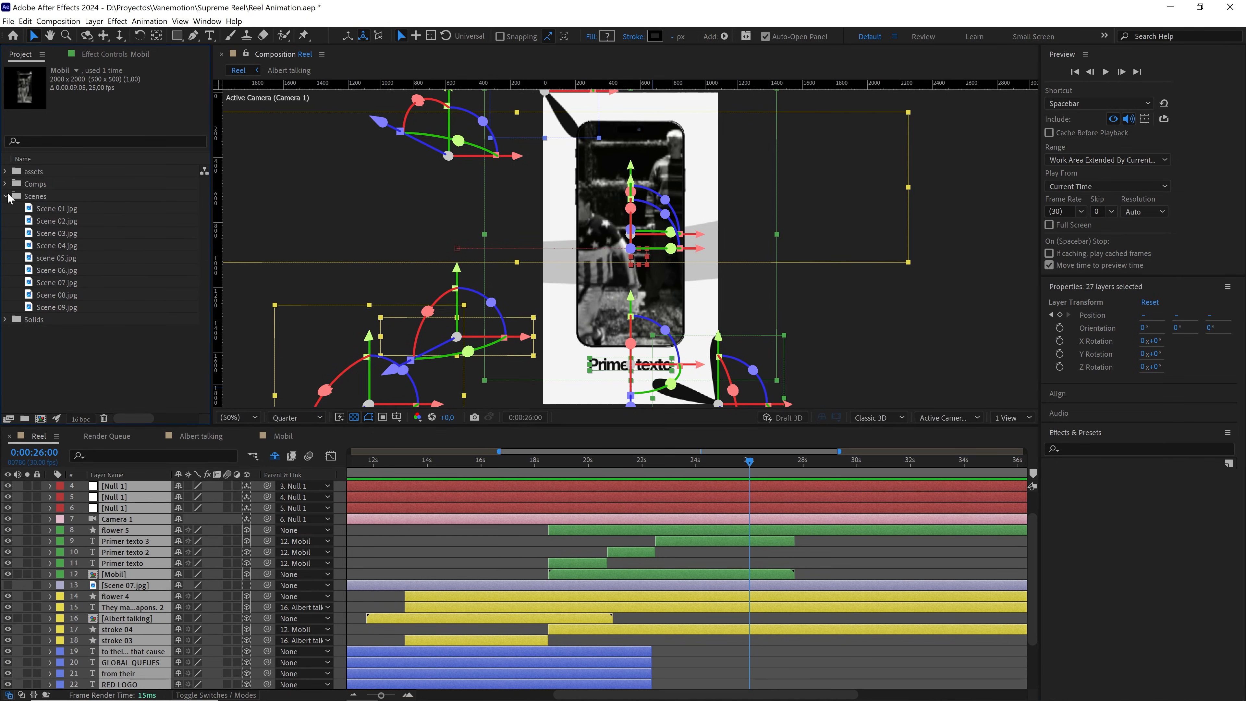
click(6, 196)
click(98, 298)
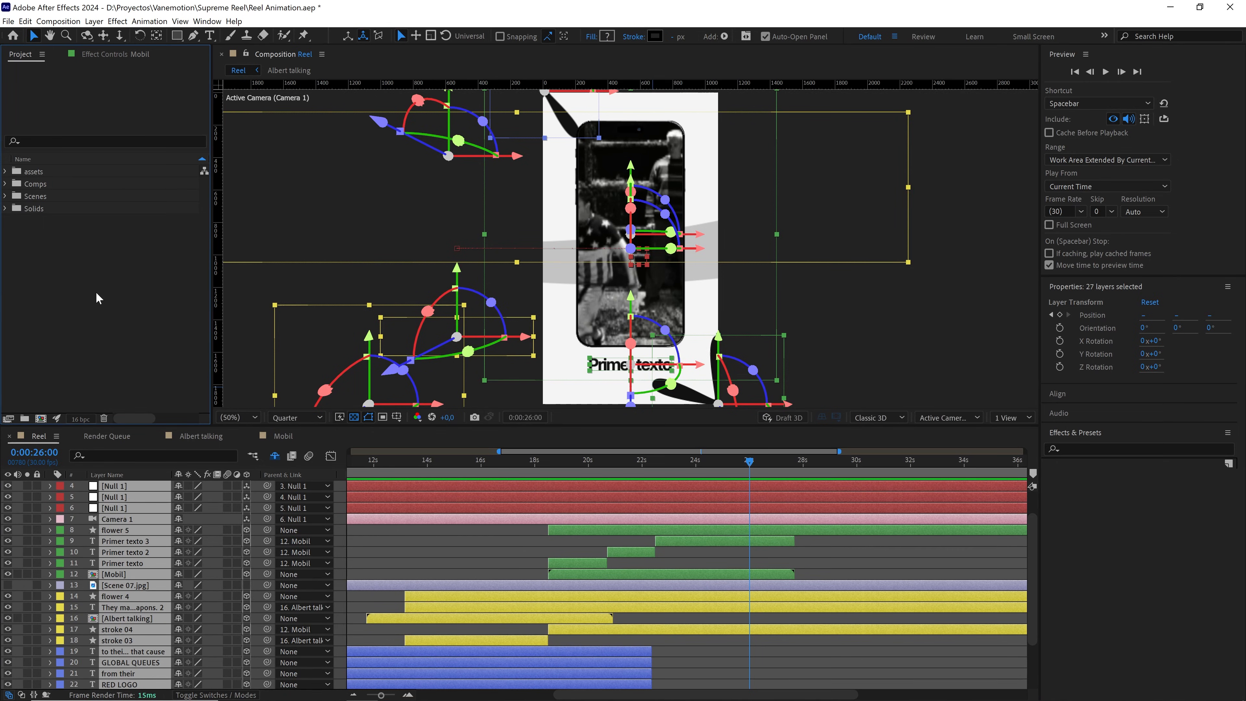
click(841, 320)
End the Reel composition's work area at 0:00:30:01
drag(381, 696, 362, 696)
drag(709, 462, 753, 475)
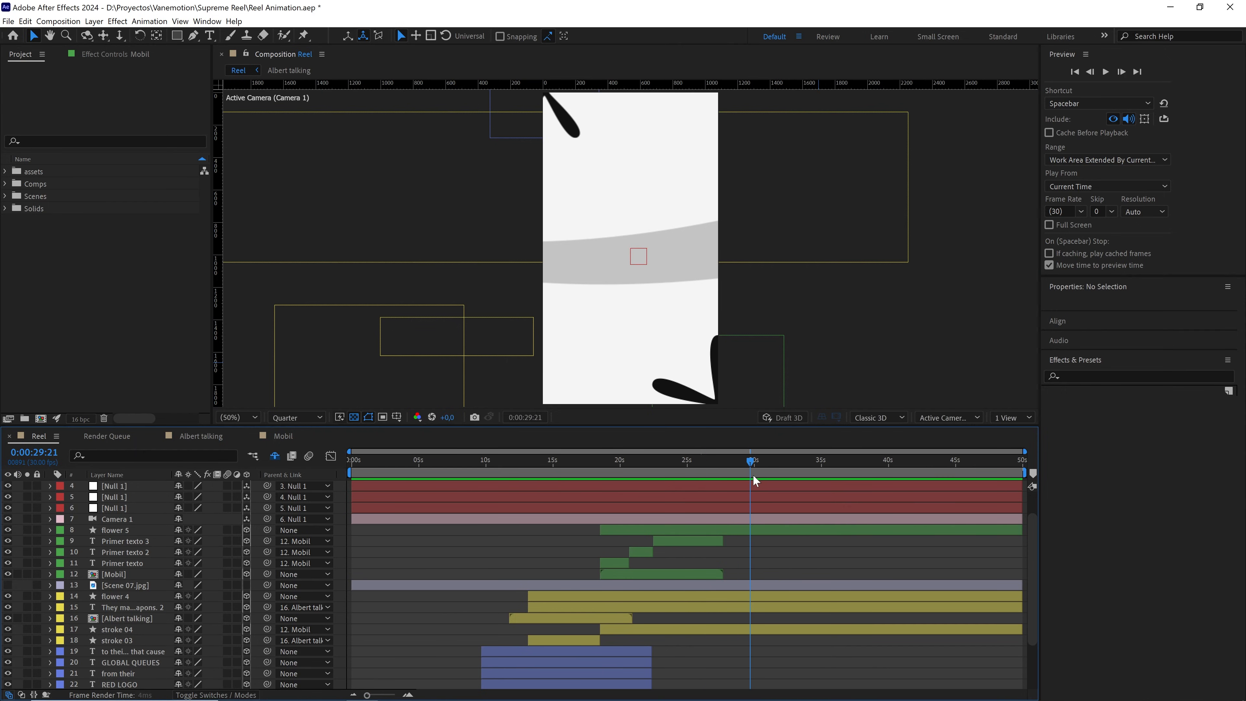
key(n)
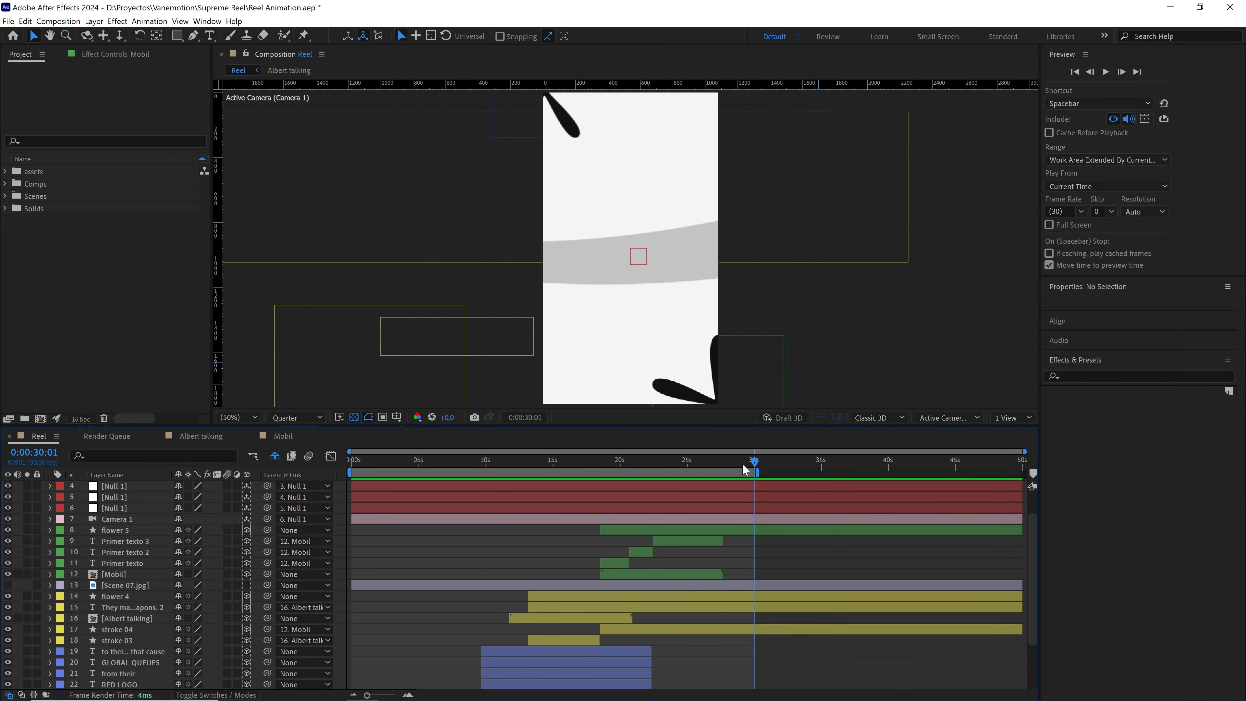
Preview the Reel from its first frame at Full resolution in an enlarged composition view
key(Home)
click(296, 418)
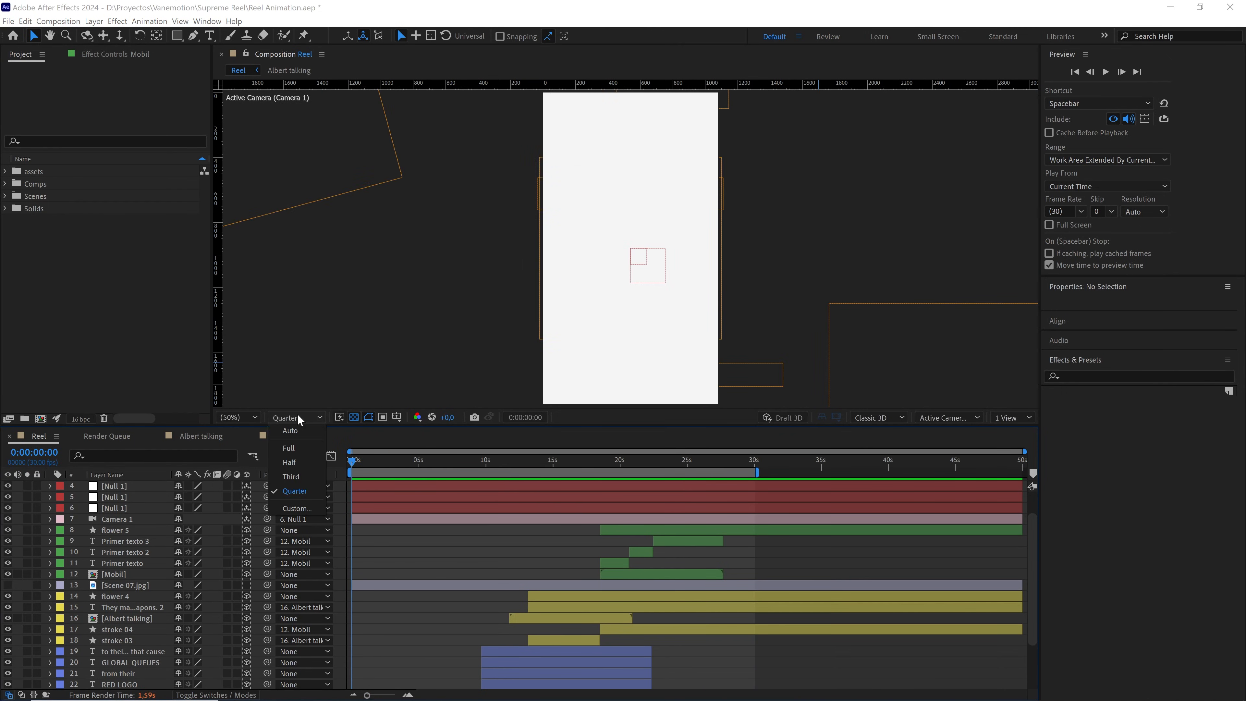
click(289, 448)
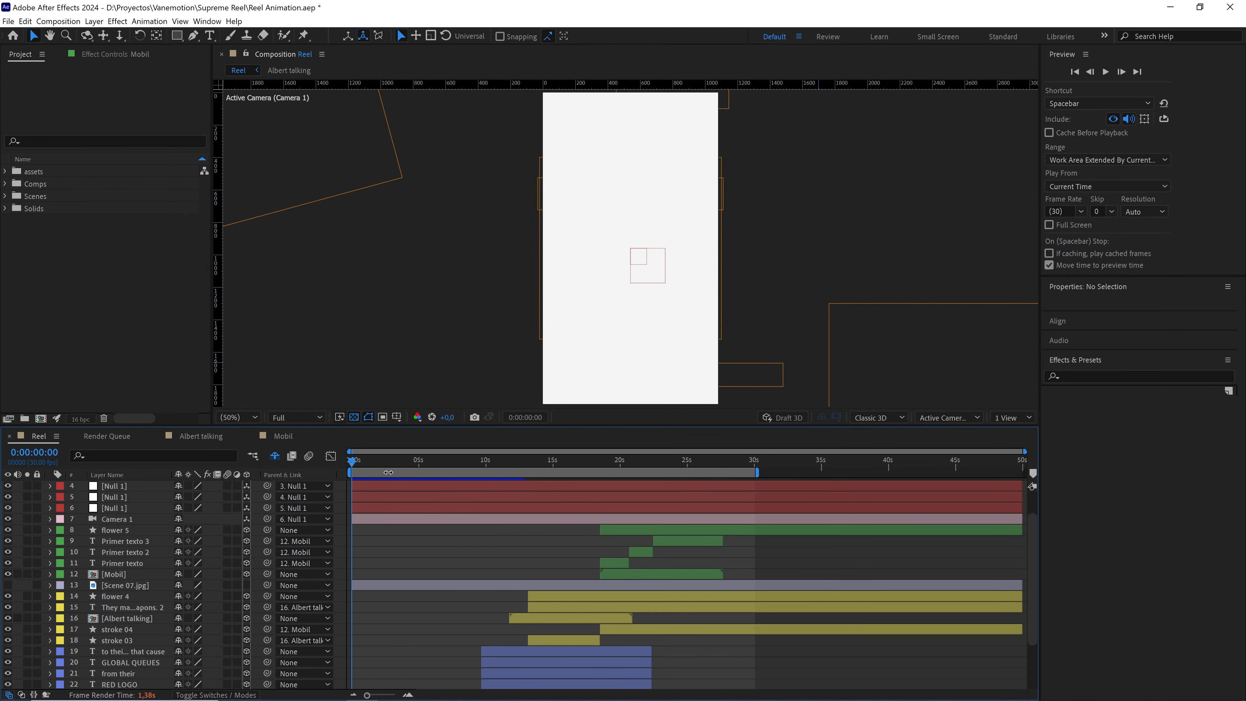
drag(384, 426, 379, 464)
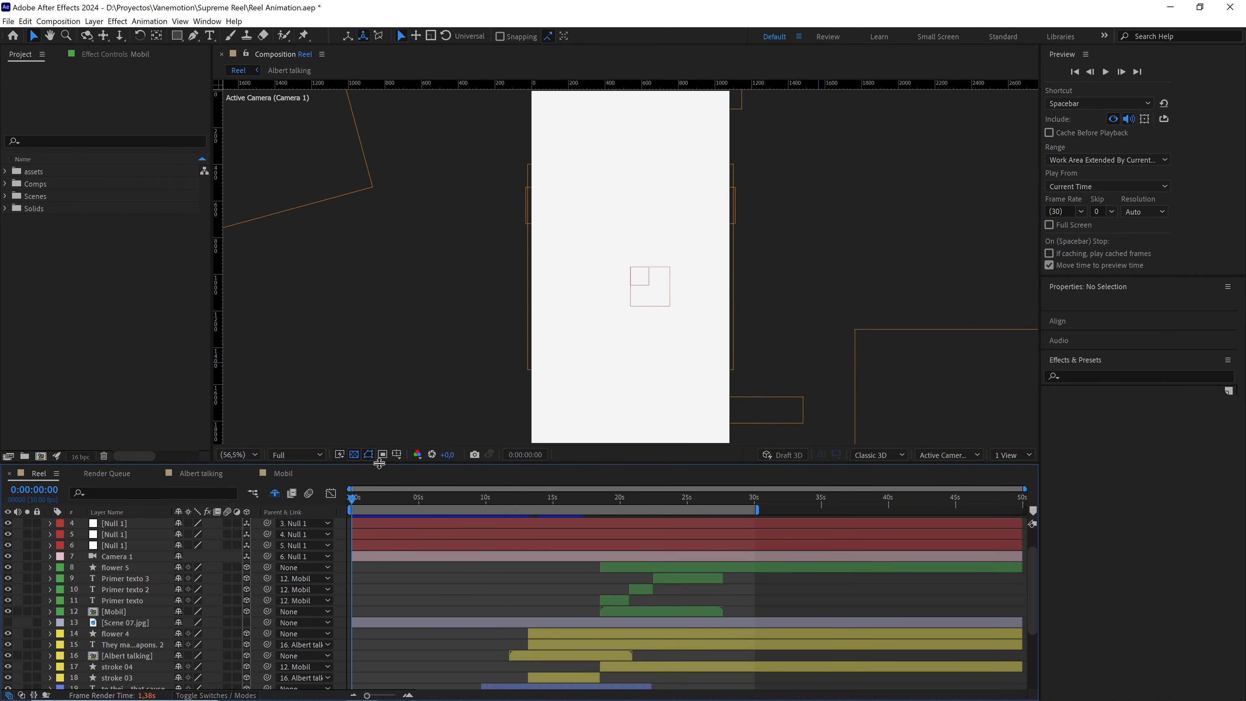
key(space)
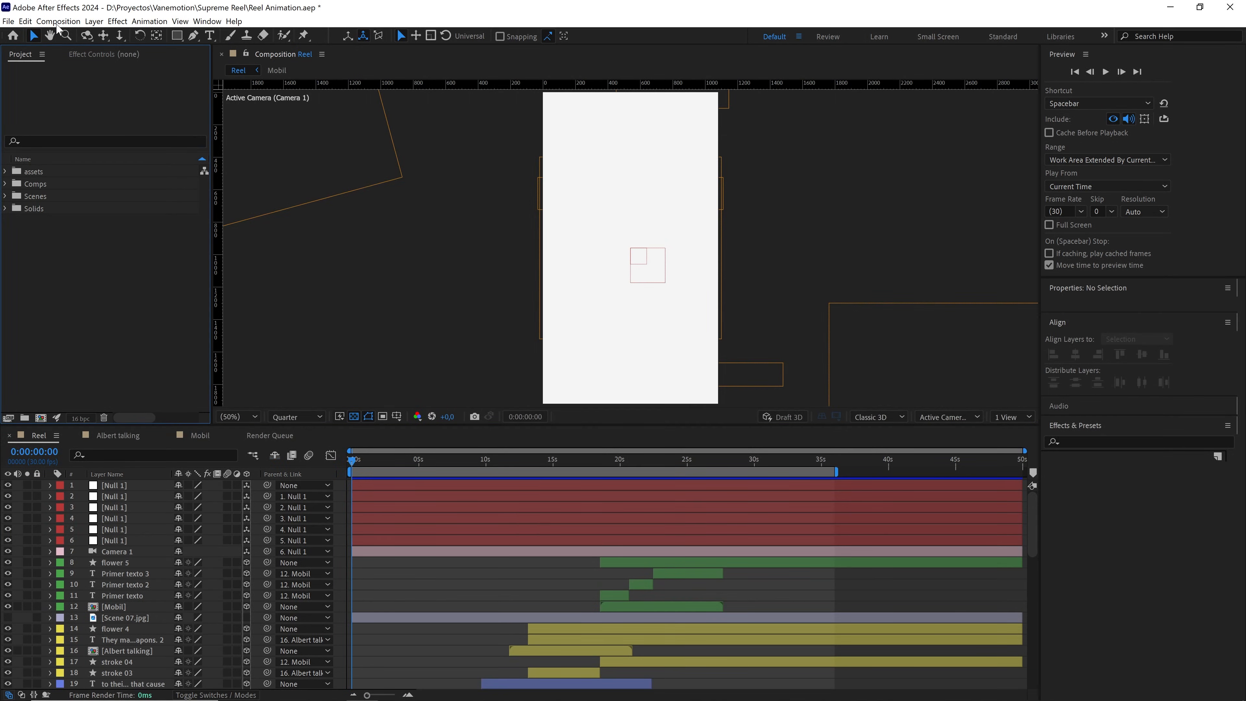
Create a composition named Placeholder at 1080 x 1350 px, 30 frames per second and 10 seconds long
click(57, 21)
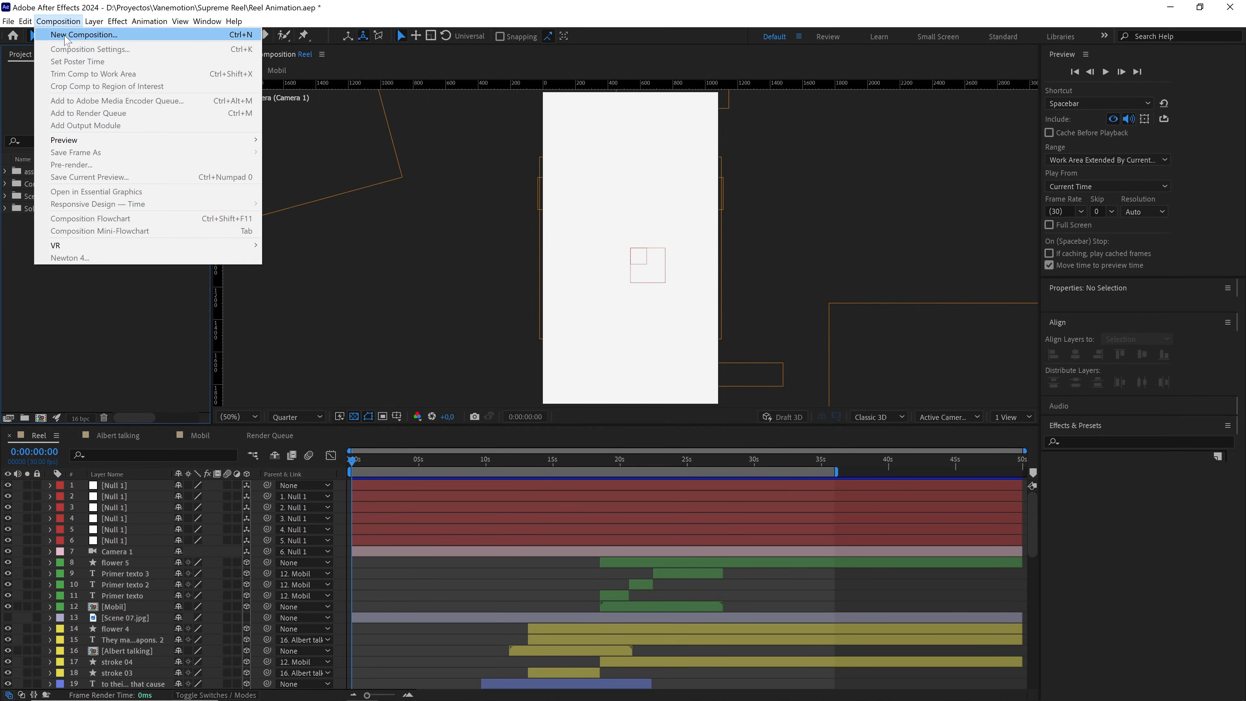
click(69, 35)
text(Placeholder)
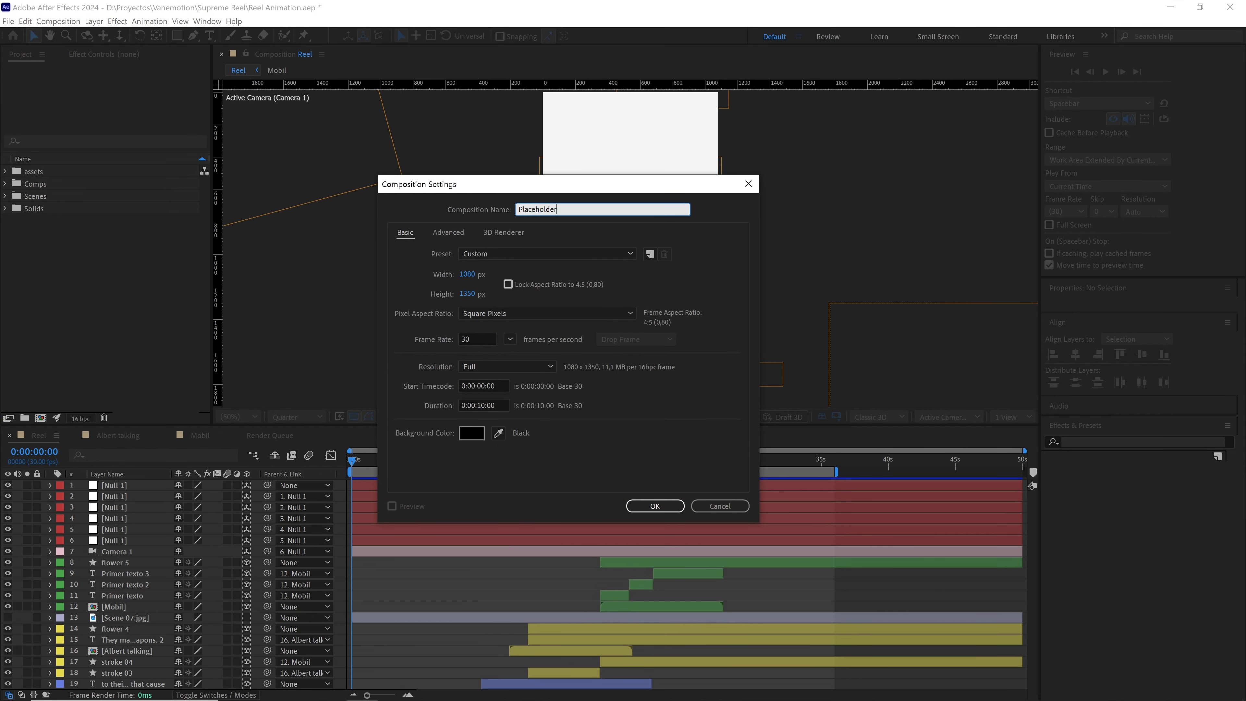
click(468, 274)
click(470, 294)
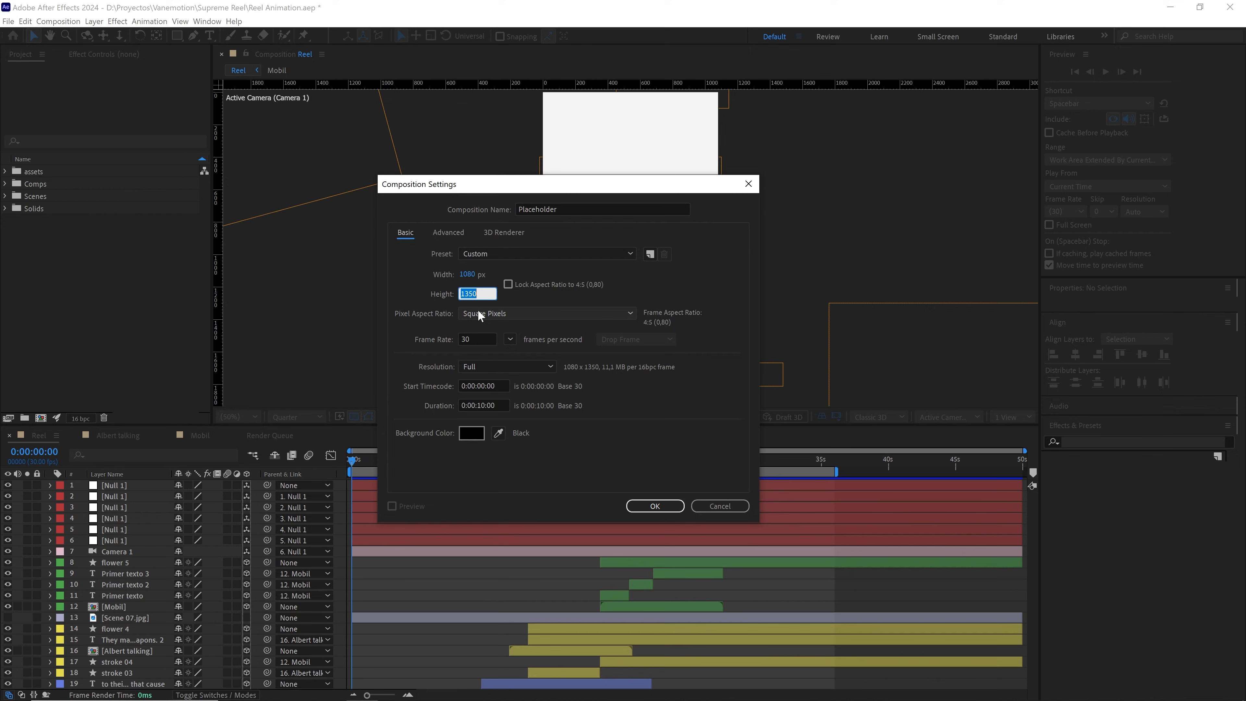
click(495, 340)
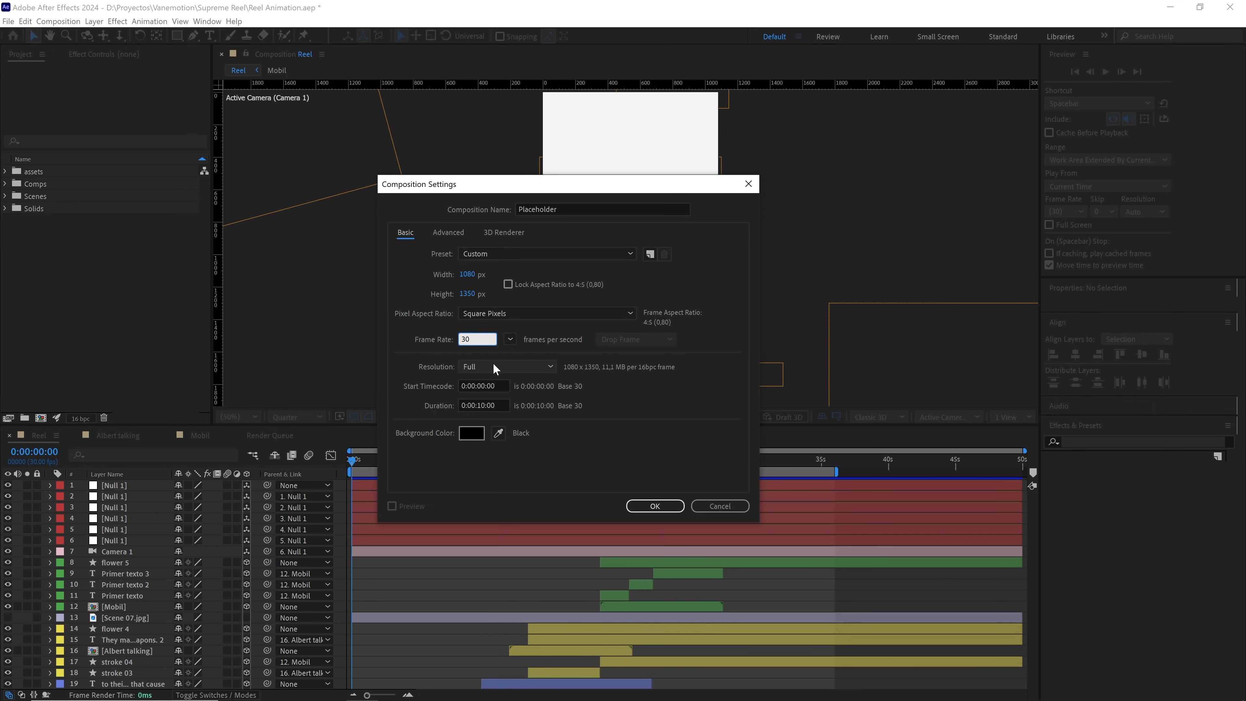
click(648, 508)
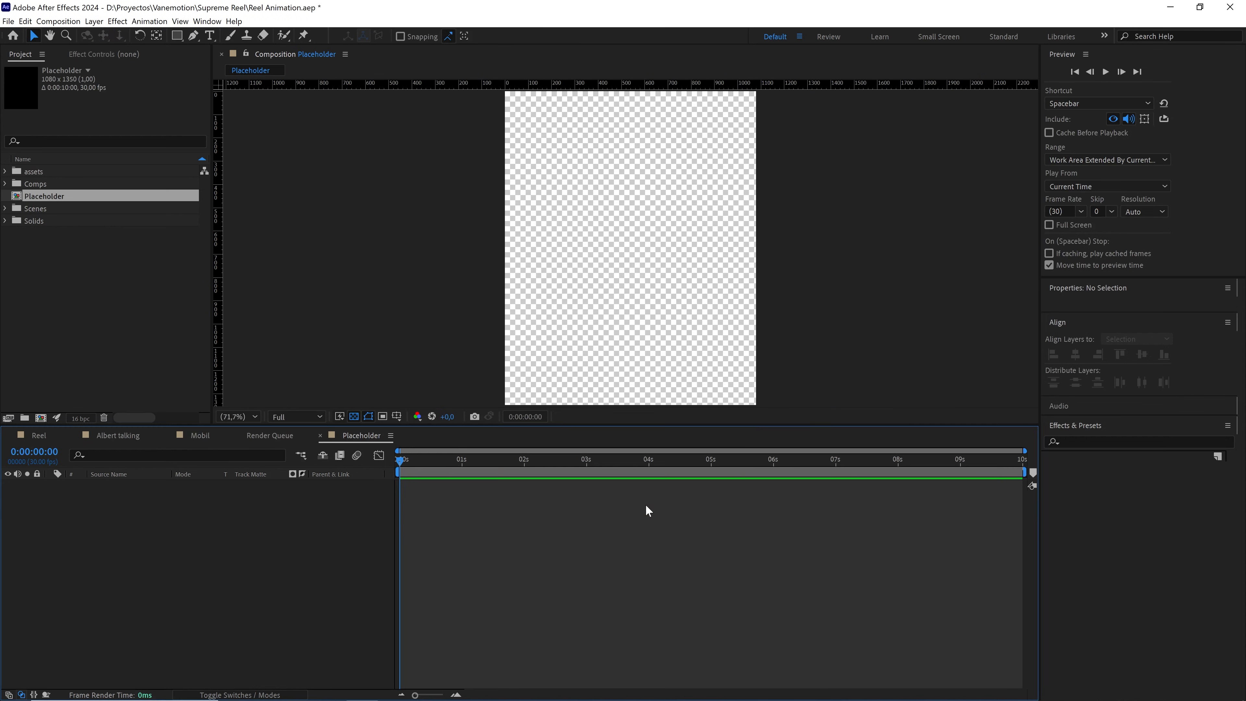
Create a folder named images inside the assets folder of the project
click(42, 172)
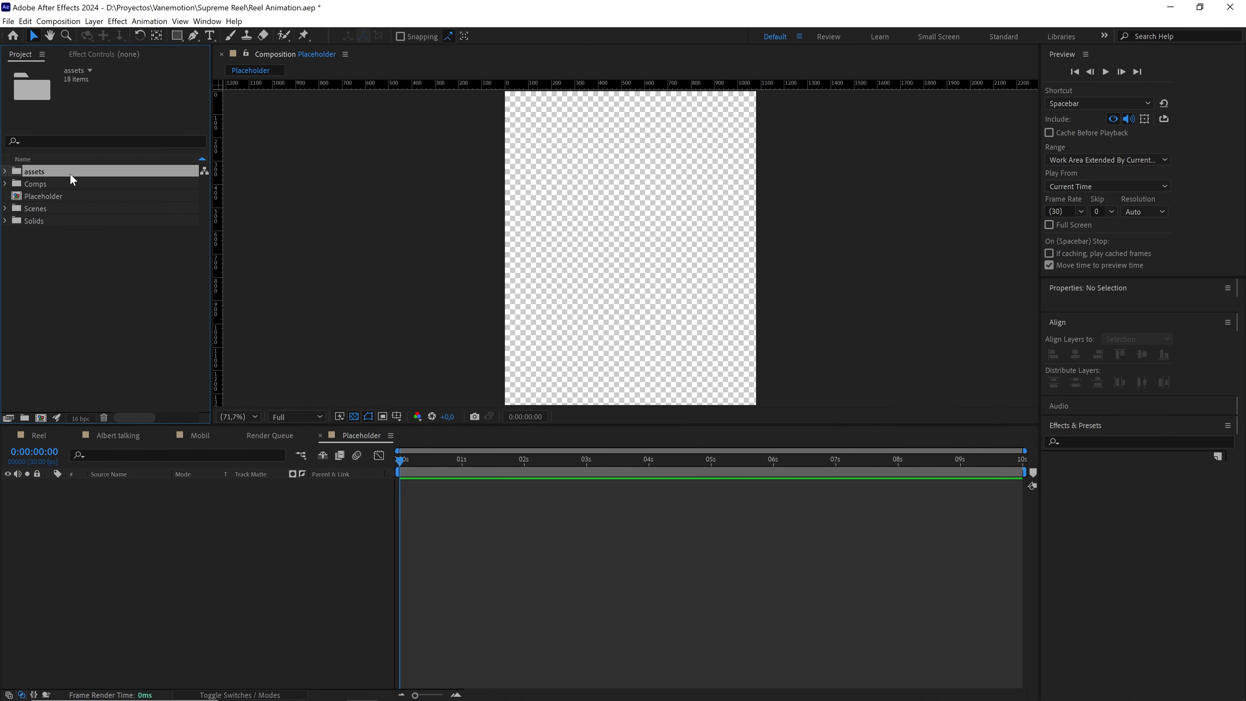
click(24, 417)
text(ima)
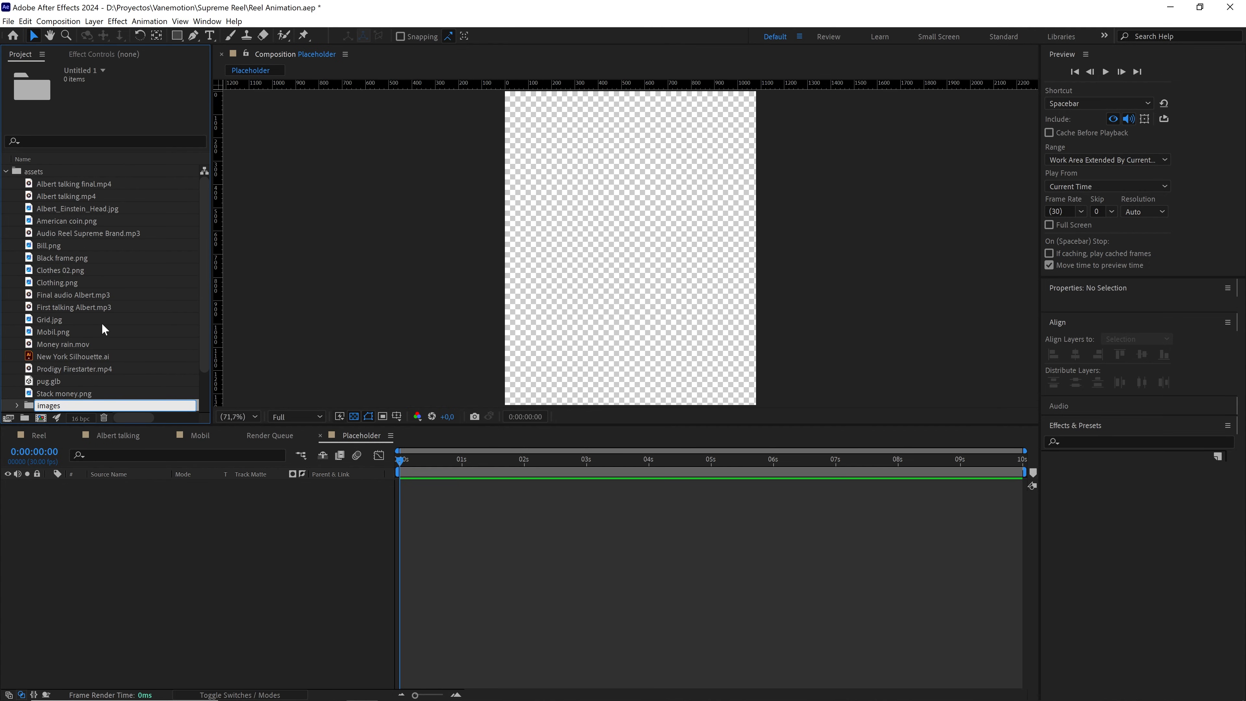
text(ges)
key(Return)
scroll(103, 328, down, 1)
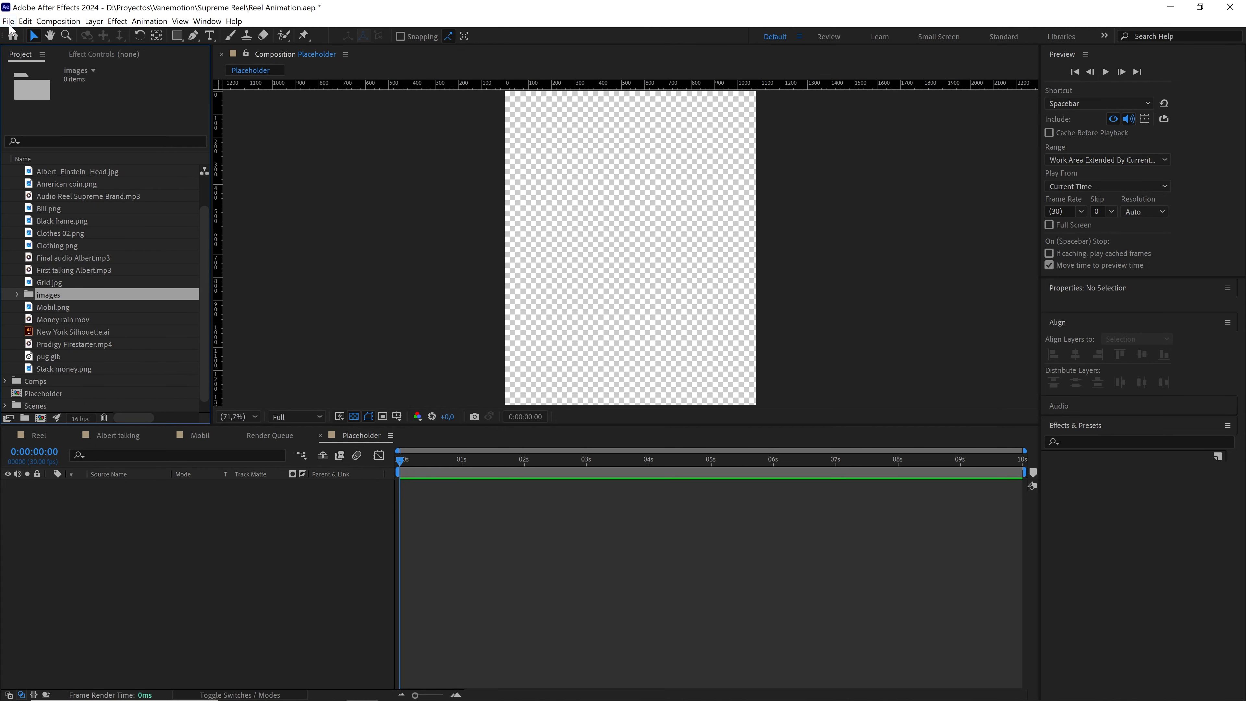
Import all the photos from the Assets subfolder fotos into the project's images folder as footage
click(8, 21)
mouse_move(68, 170)
click(248, 172)
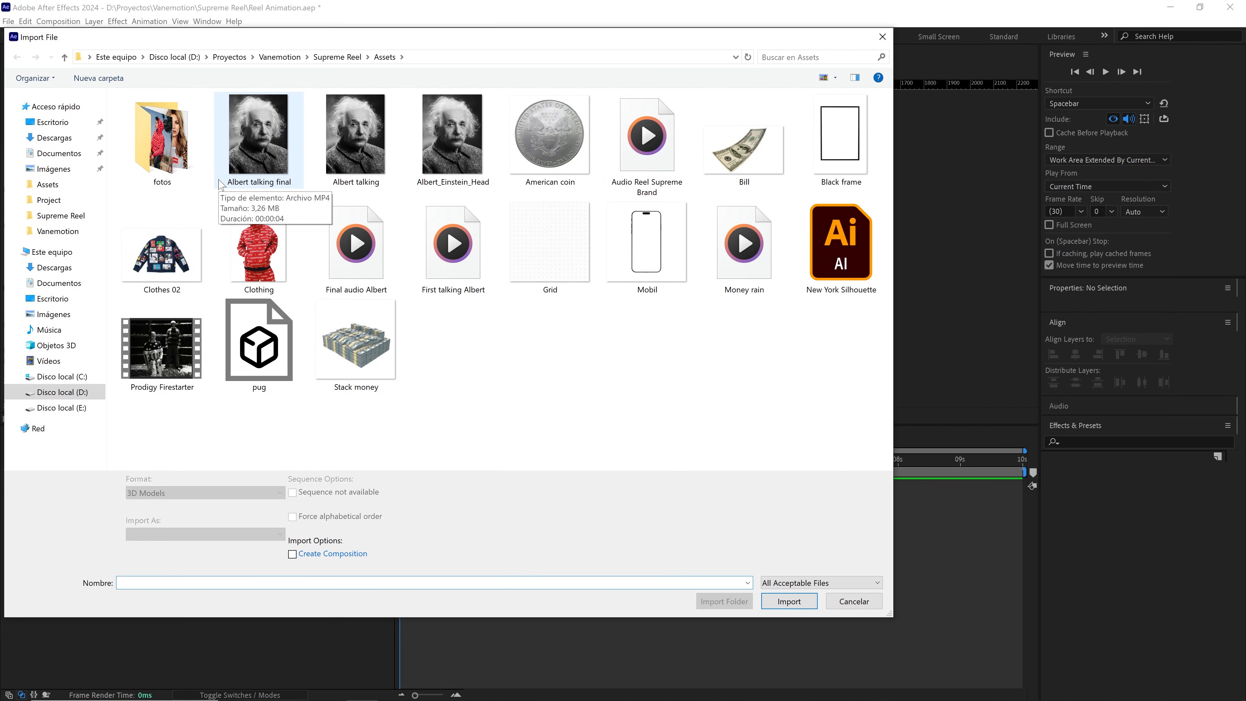
click(147, 127)
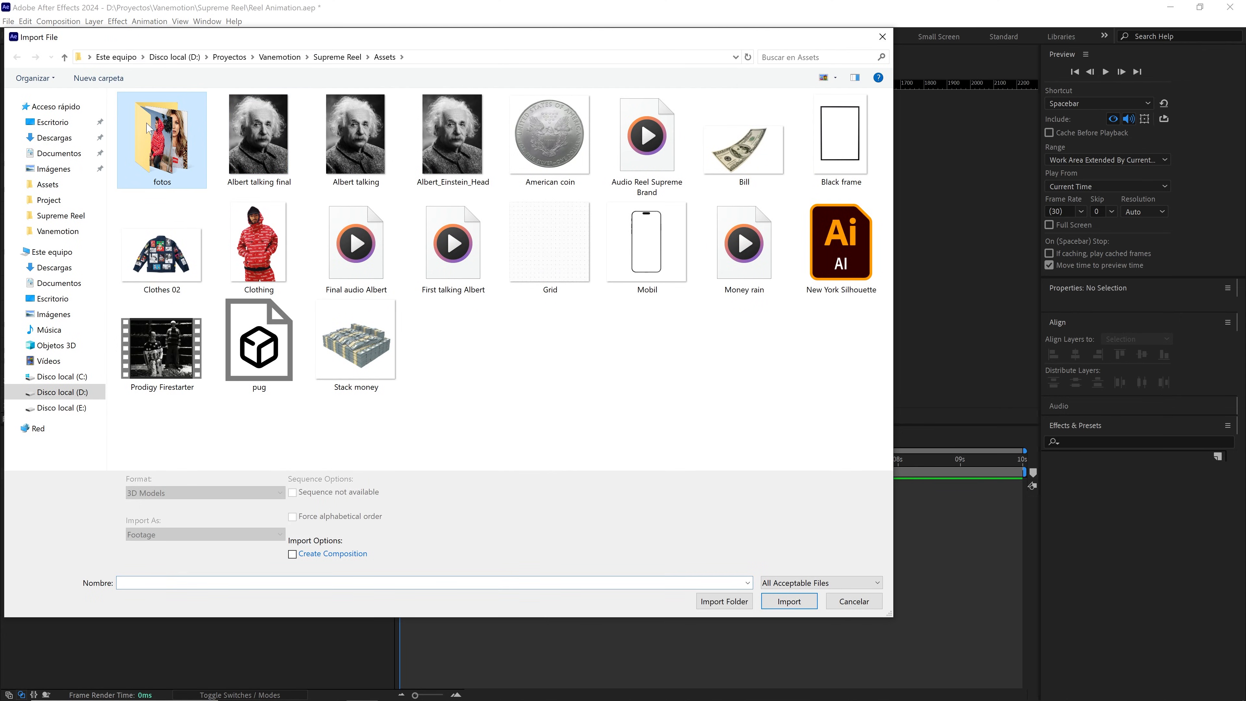
double_click(147, 128)
drag(141, 374, 877, 134)
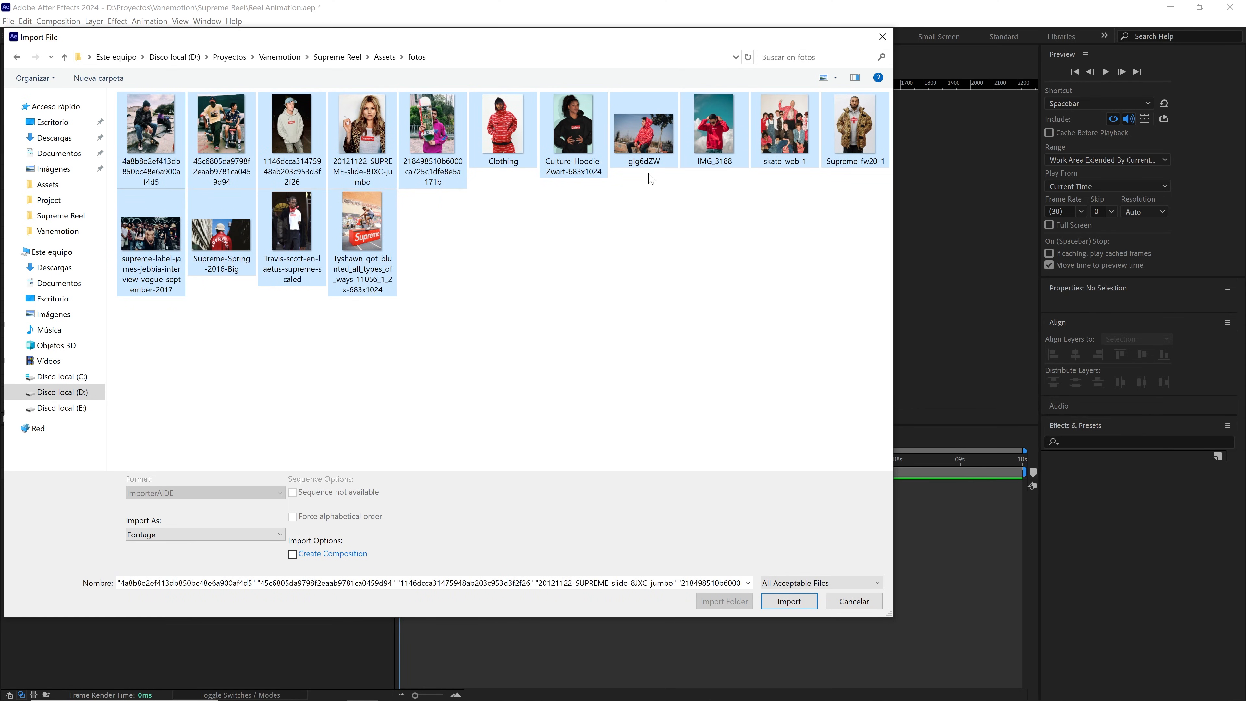
click(789, 601)
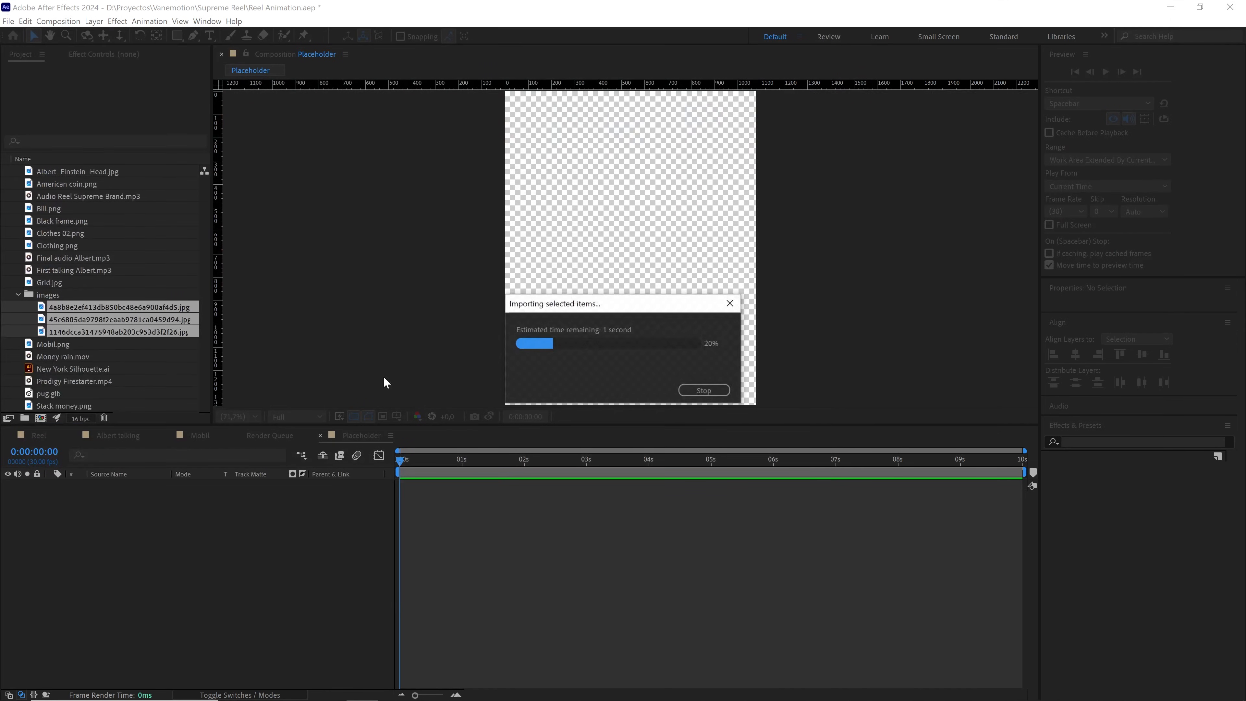
Add all imported photos to the Placeholder composition, split the layers at 0:00:00:04 and delete the parts after the cut
drag(126, 327, 226, 531)
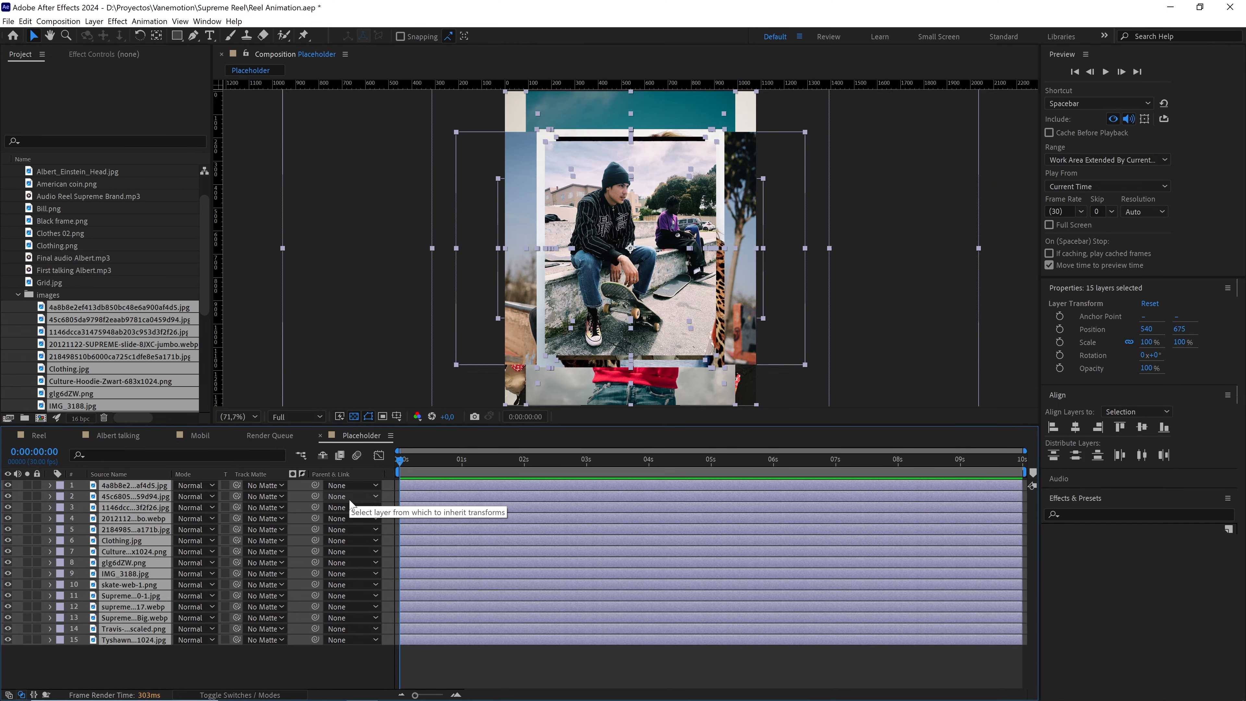
key(space)
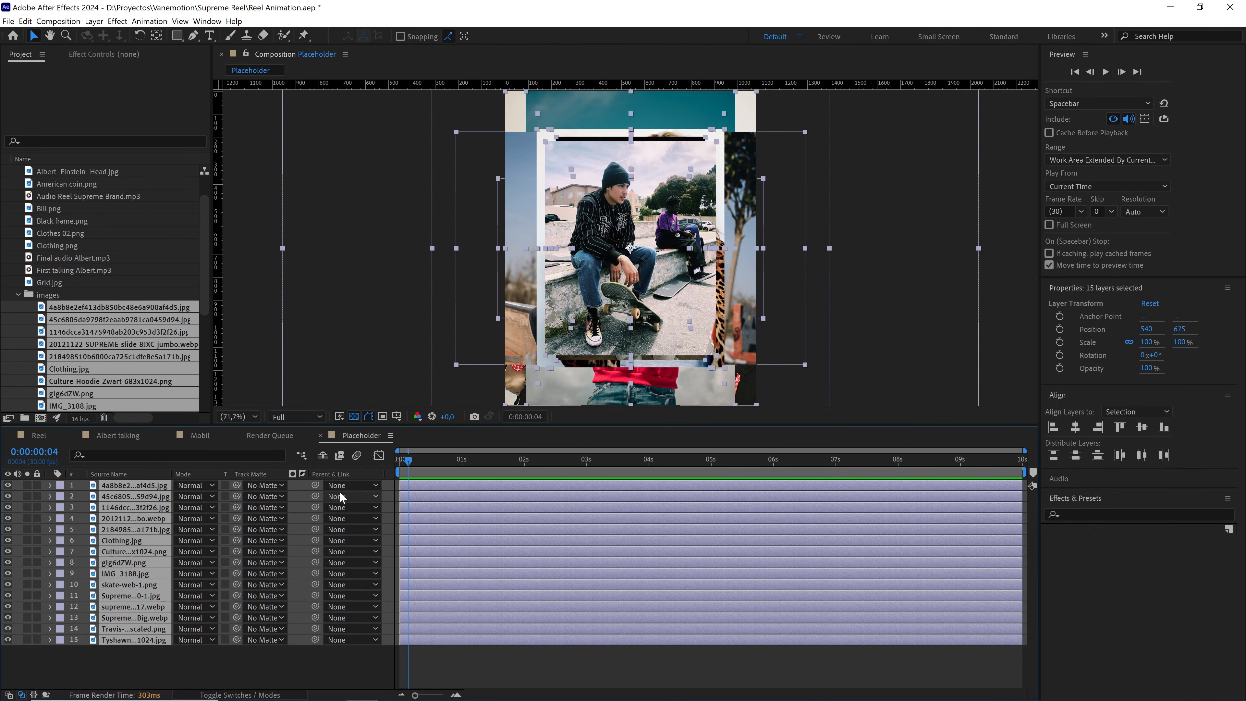
click(25, 21)
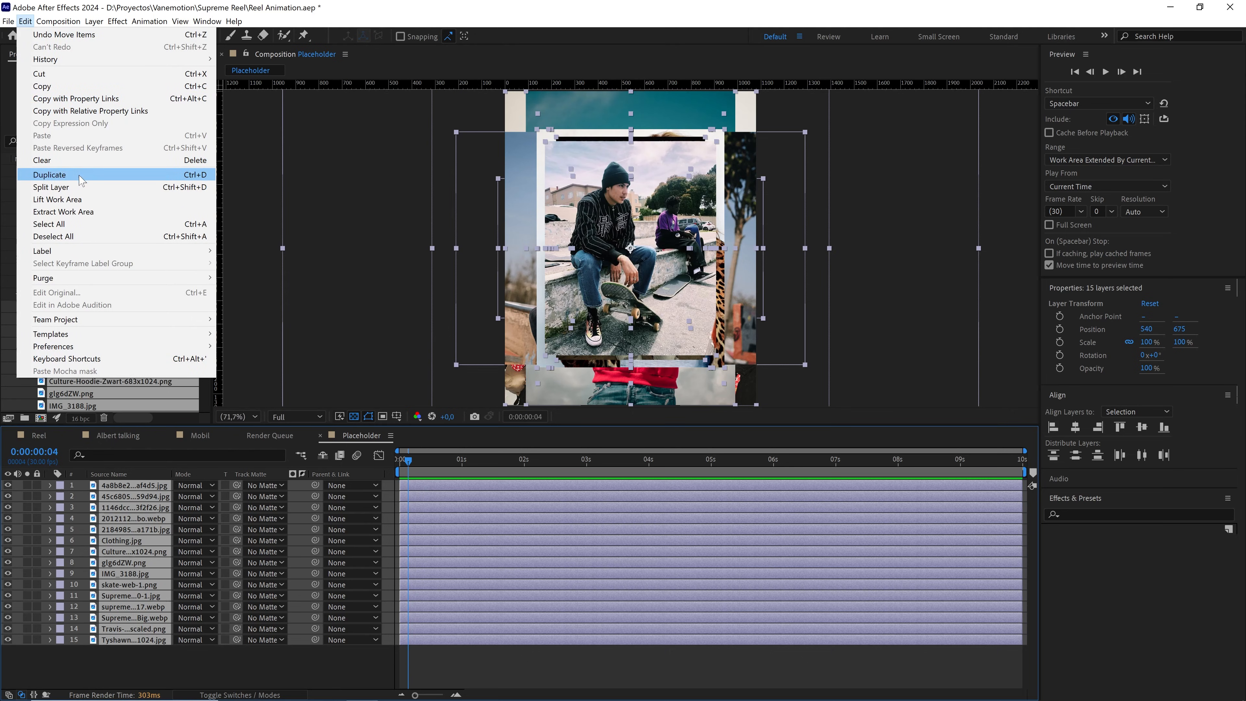
click(78, 187)
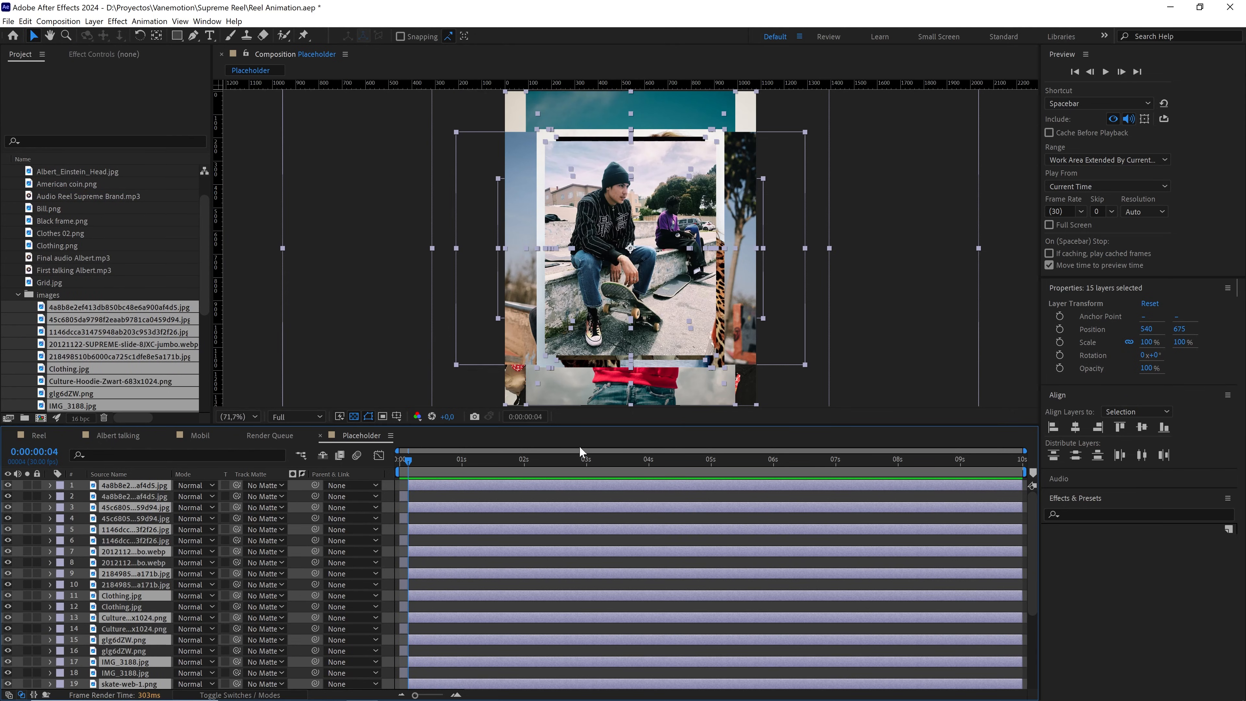
key(Delete)
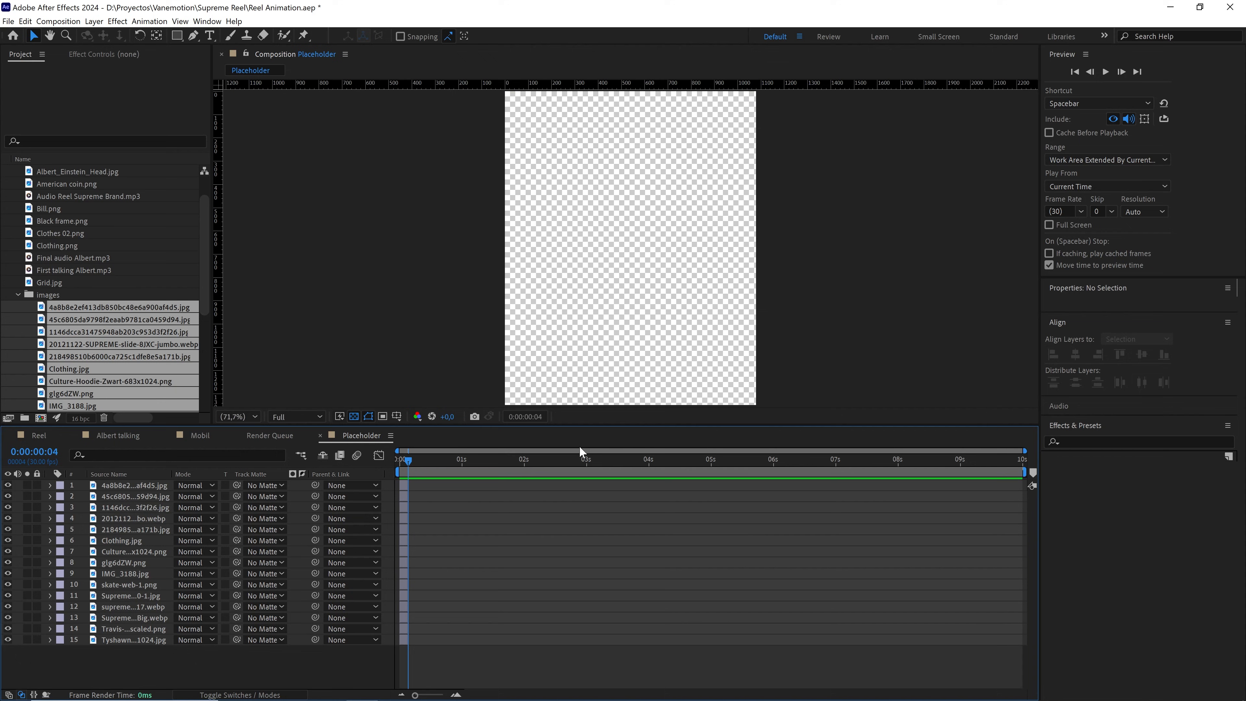
Arrange all 15 photo layers one after another with Sequence Layers, without overlap
drag(169, 660, 108, 485)
click(149, 21)
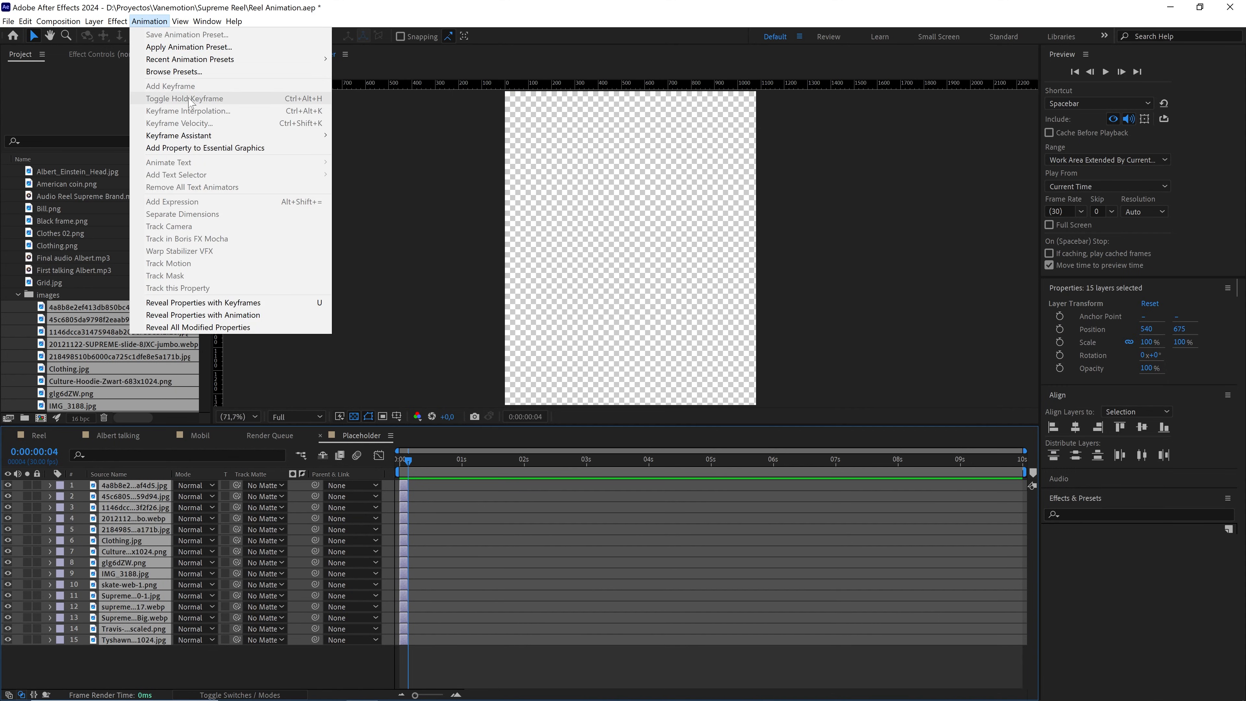
mouse_move(231, 136)
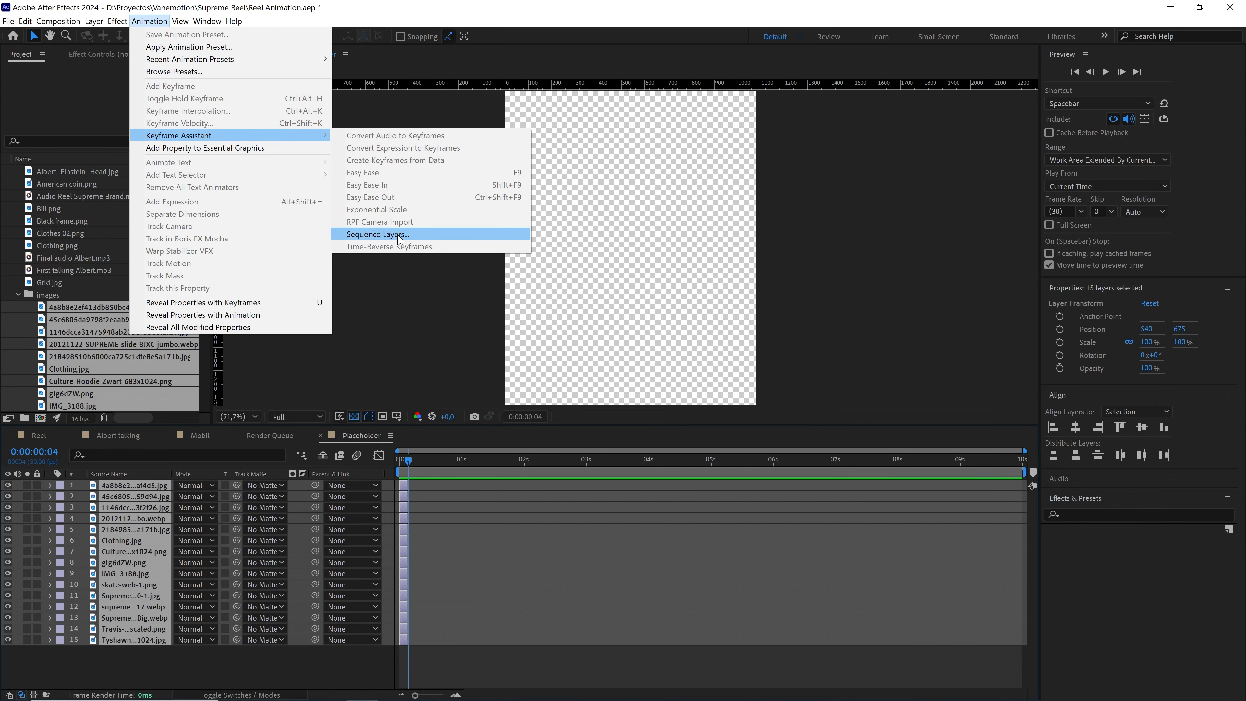
click(378, 234)
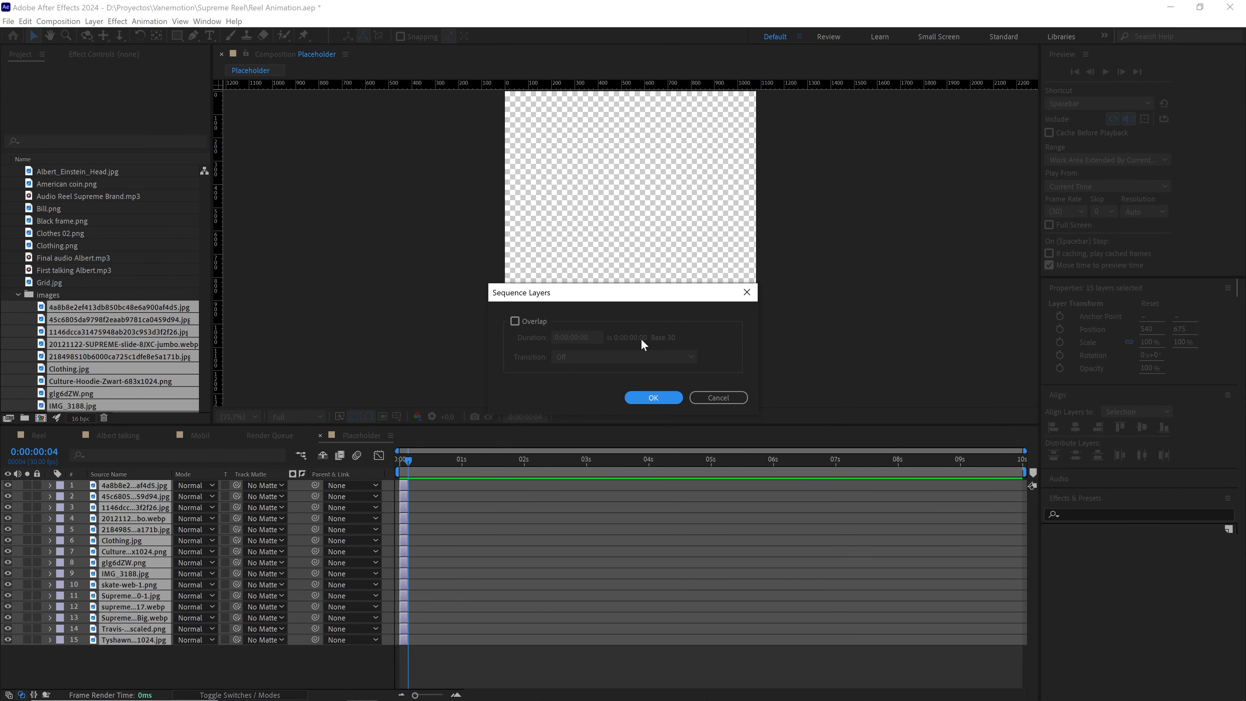
click(653, 397)
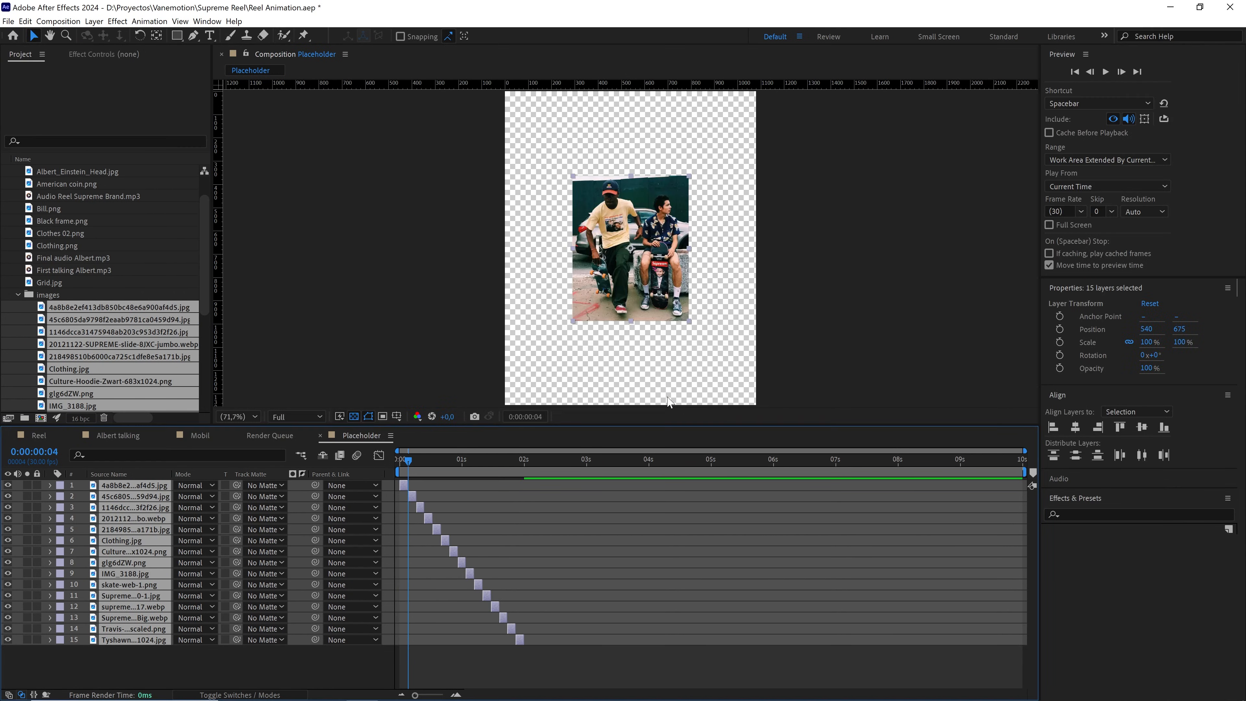
Preview the photo sequence in the Placeholder composition
drag(434, 468, 408, 463)
click(496, 509)
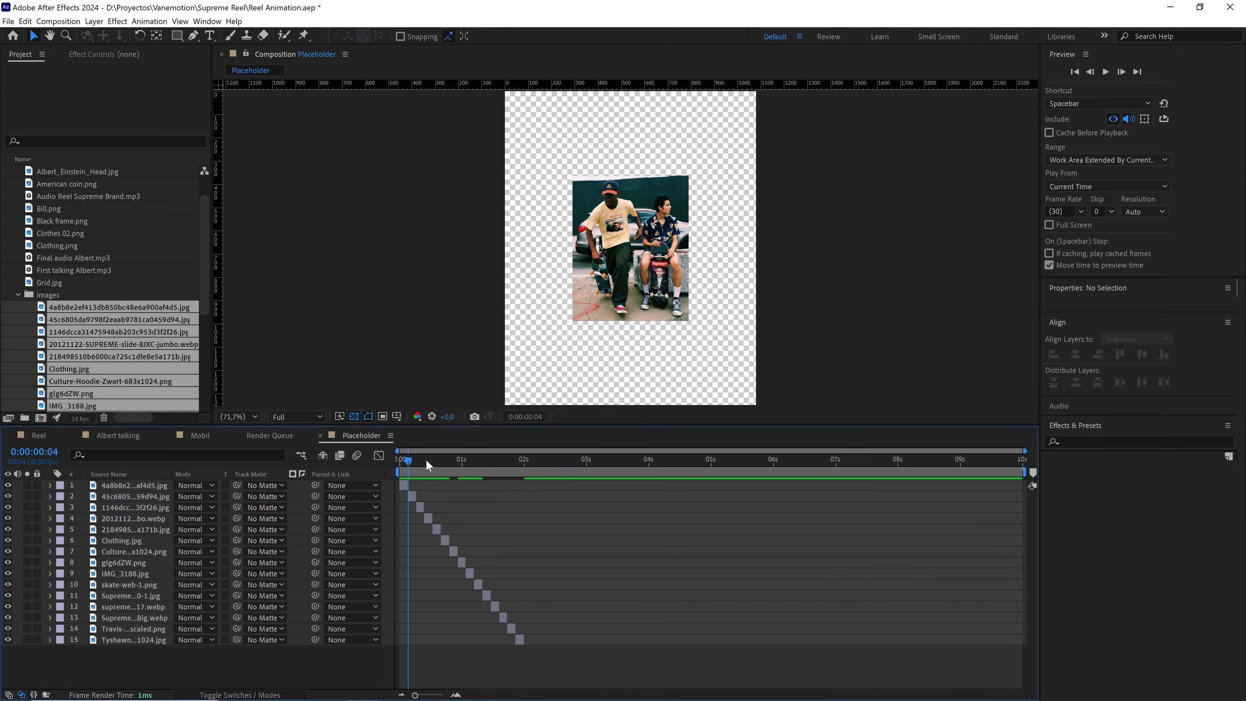
key(space)
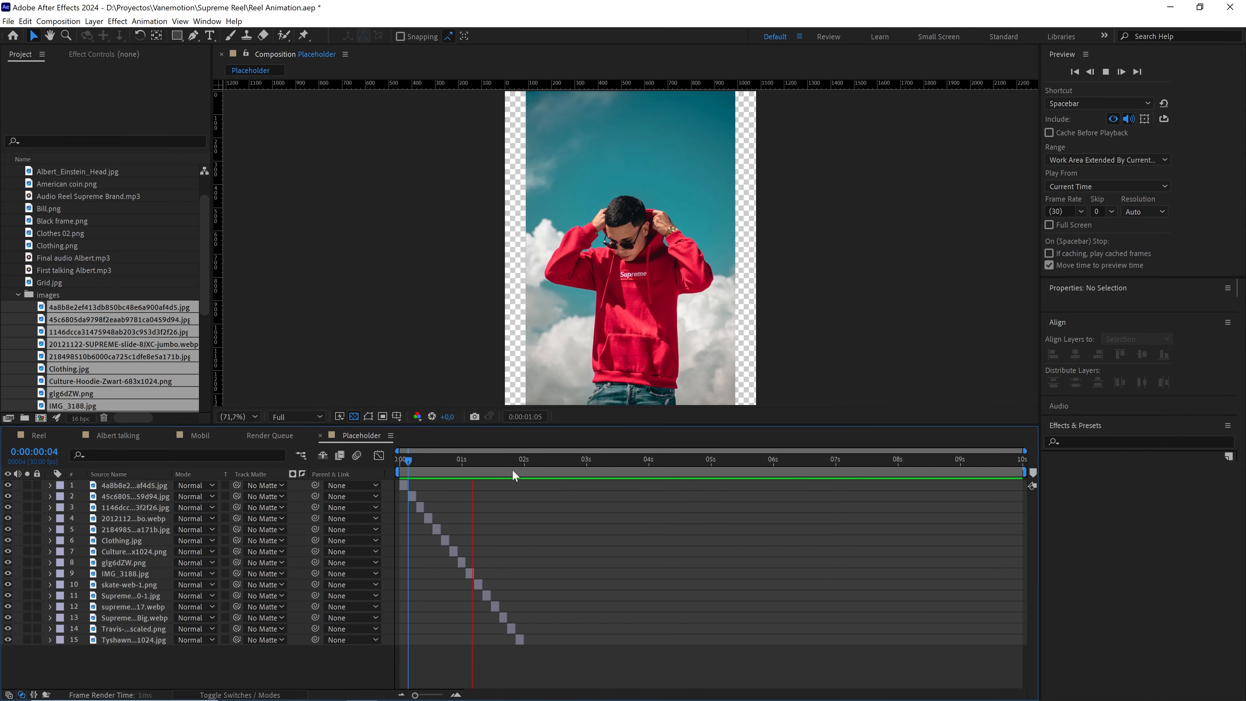
key(space)
Starting from the first frame, enlarge photo layers 1 to 3 to fill the composition frame, adjusting the third photo's position
drag(519, 464, 358, 462)
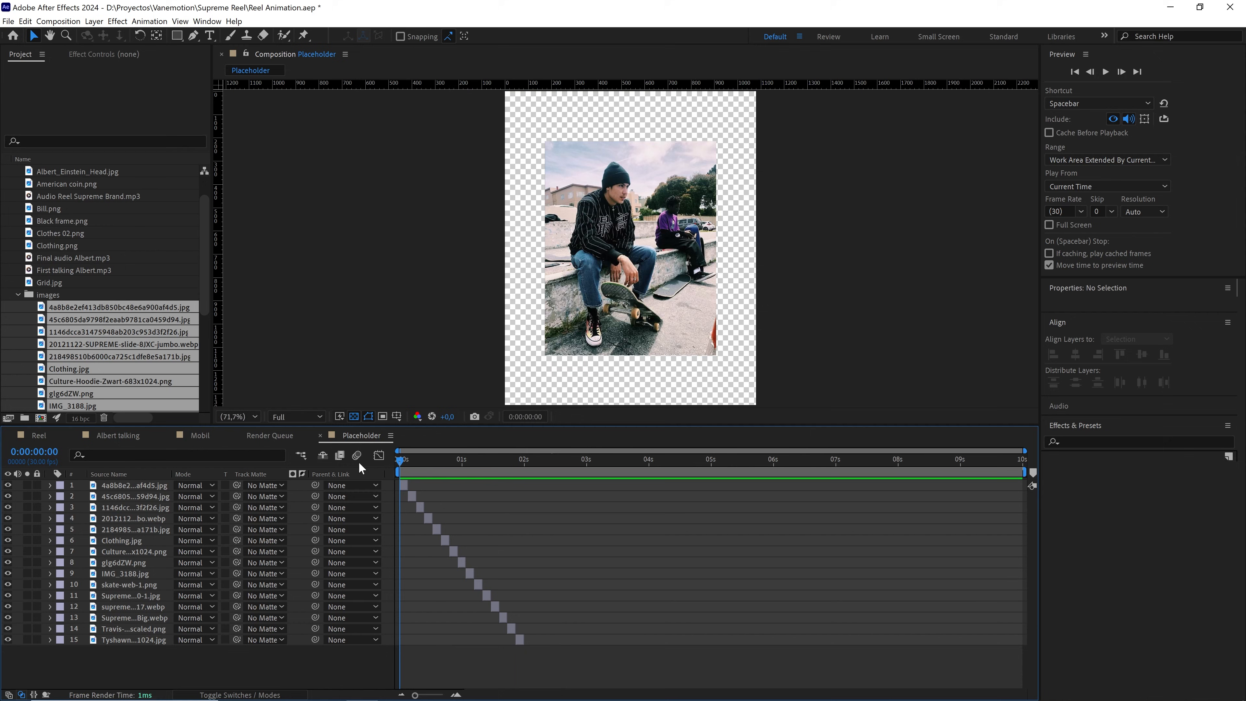
click(637, 295)
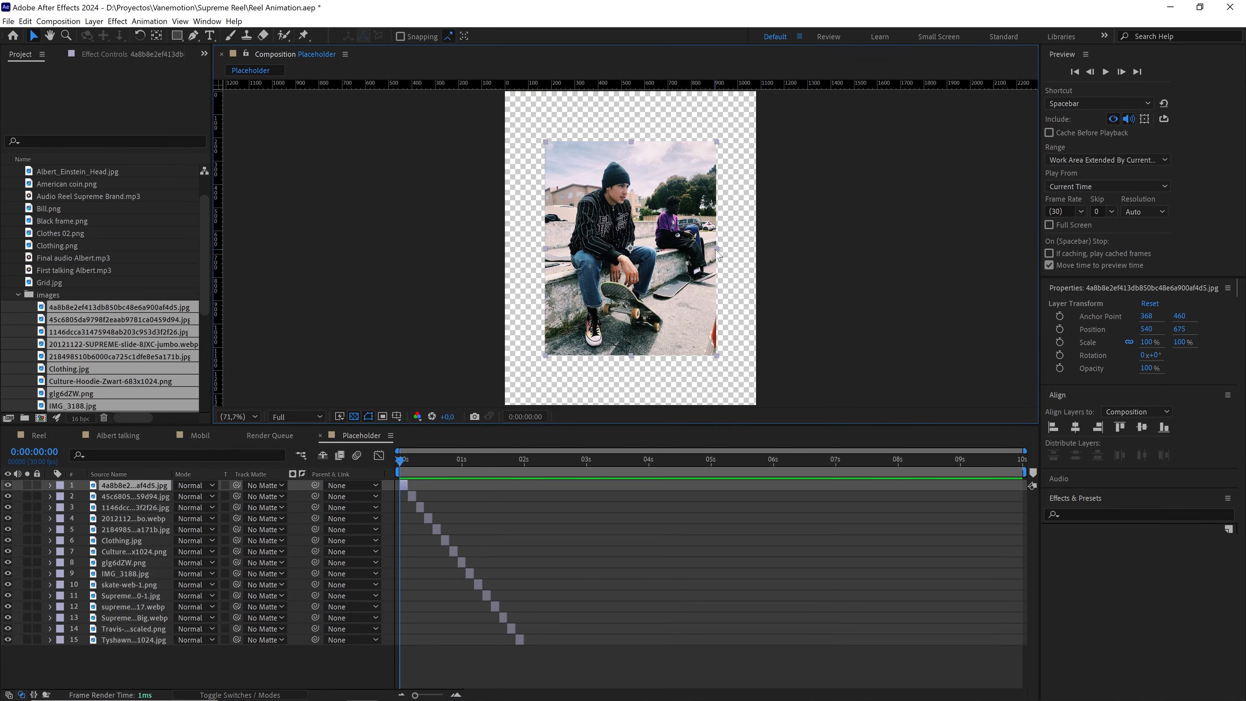
mouse_move(716, 250)
mouse_down()
mouse_move(761, 251)
mouse_move(734, 249)
mouse_up()
scroll(760, 251, down, 1)
click(414, 460)
click(636, 260)
click(422, 461)
click(635, 256)
drag(636, 246, 636, 275)
drag(733, 277, 721, 249)
Go through photo layers 4 to 9 and fit each photo to the composition frame
click(428, 460)
click(633, 251)
click(437, 460)
click(633, 251)
click(445, 460)
click(454, 460)
click(633, 253)
click(462, 460)
click(637, 255)
click(470, 461)
click(638, 260)
Fit photo layers 10 to 12 to the frame, scaling layer 12 to about 82.7% and placing it at 1216, 675
click(478, 460)
click(489, 461)
click(621, 281)
drag(662, 270, 663, 289)
click(495, 460)
click(652, 289)
drag(874, 248, 831, 248)
drag(733, 278, 843, 278)
Fit photo layers 13 to 15 to the frame, scaling layer 14 to about 66% and layer 15 to about 163.3%
click(502, 459)
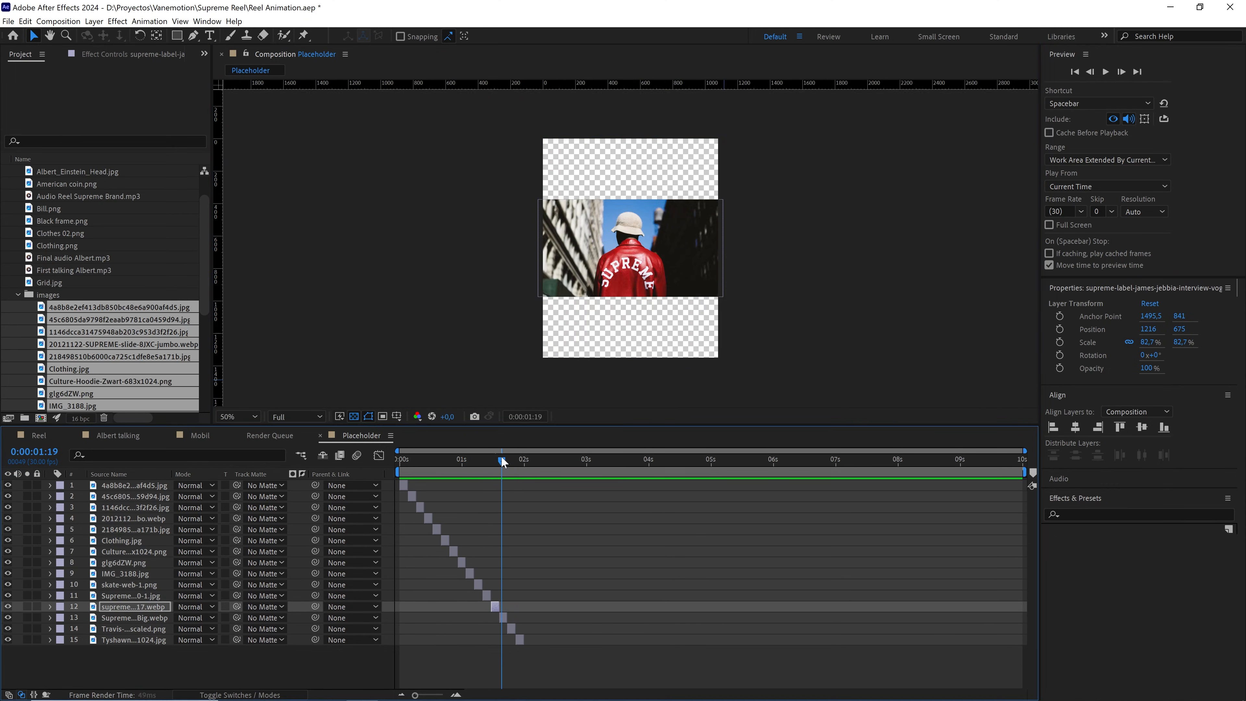
click(638, 265)
drag(723, 248, 844, 246)
click(511, 460)
click(591, 294)
drag(769, 248, 722, 249)
drag(653, 275, 652, 293)
click(520, 461)
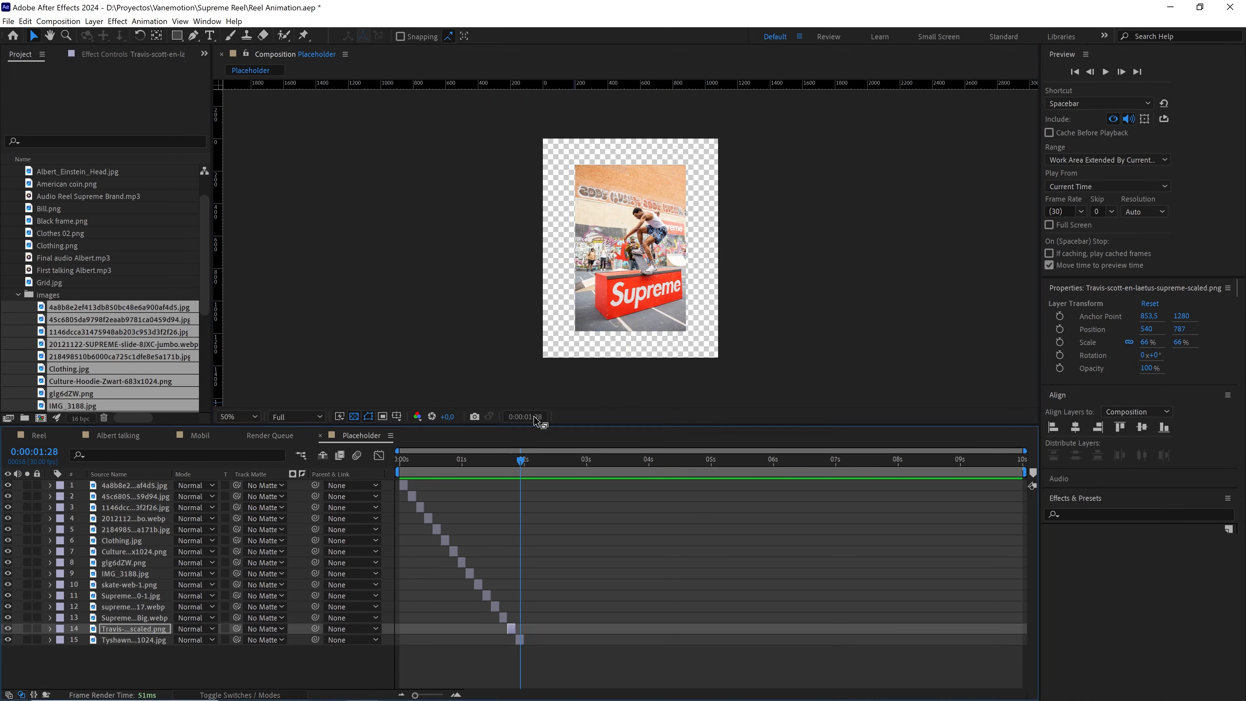
click(674, 290)
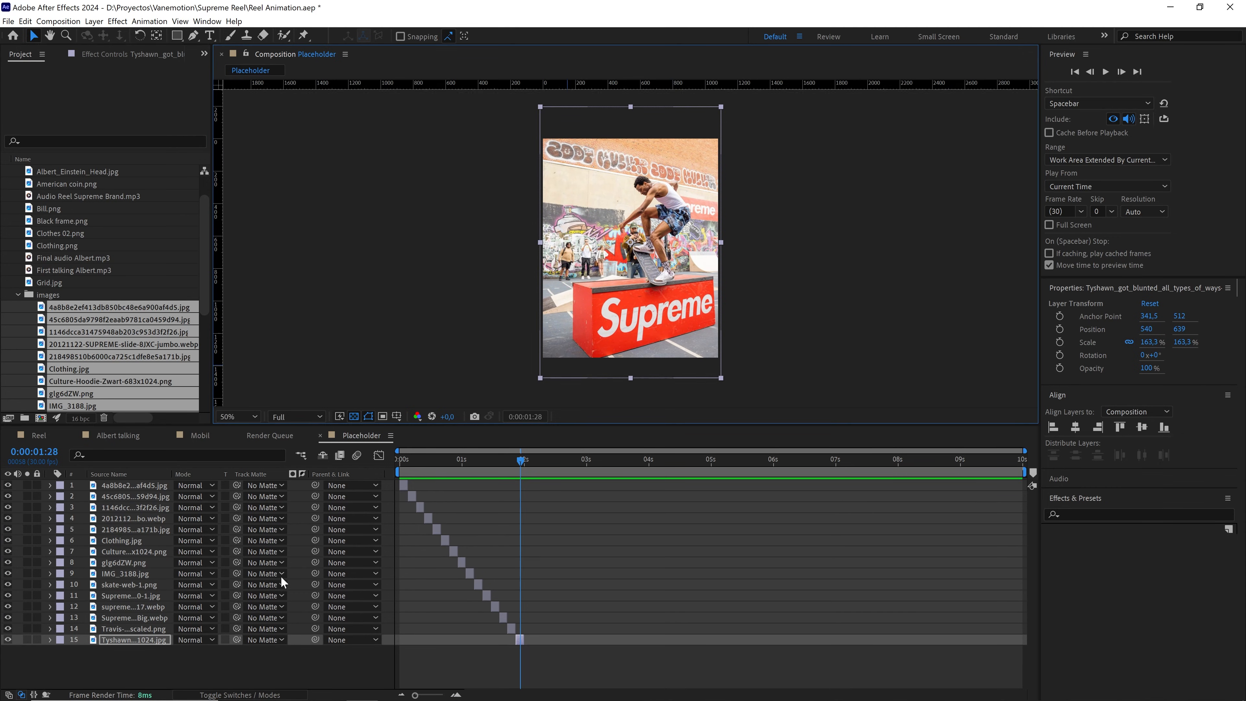
Duplicate all 15 photo layers, stack the copies above the originals and start their sequence at 0:00:02:00
drag(167, 656, 120, 497)
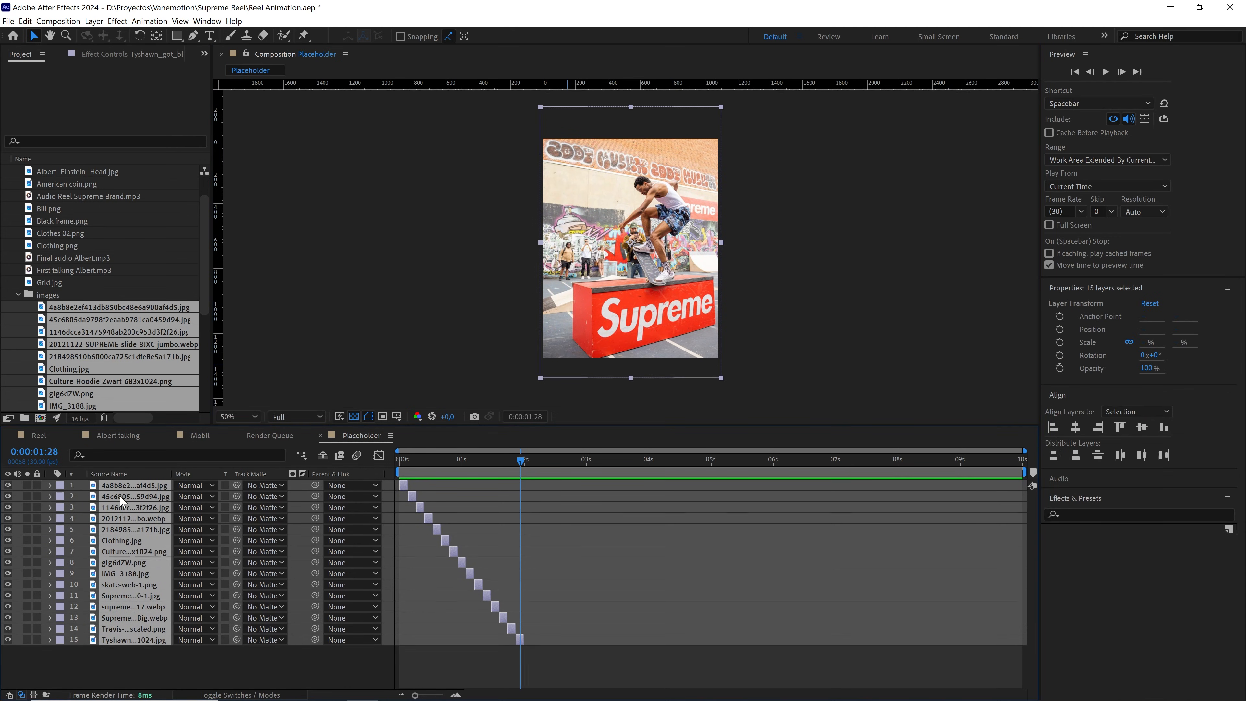
key(ctrl+d)
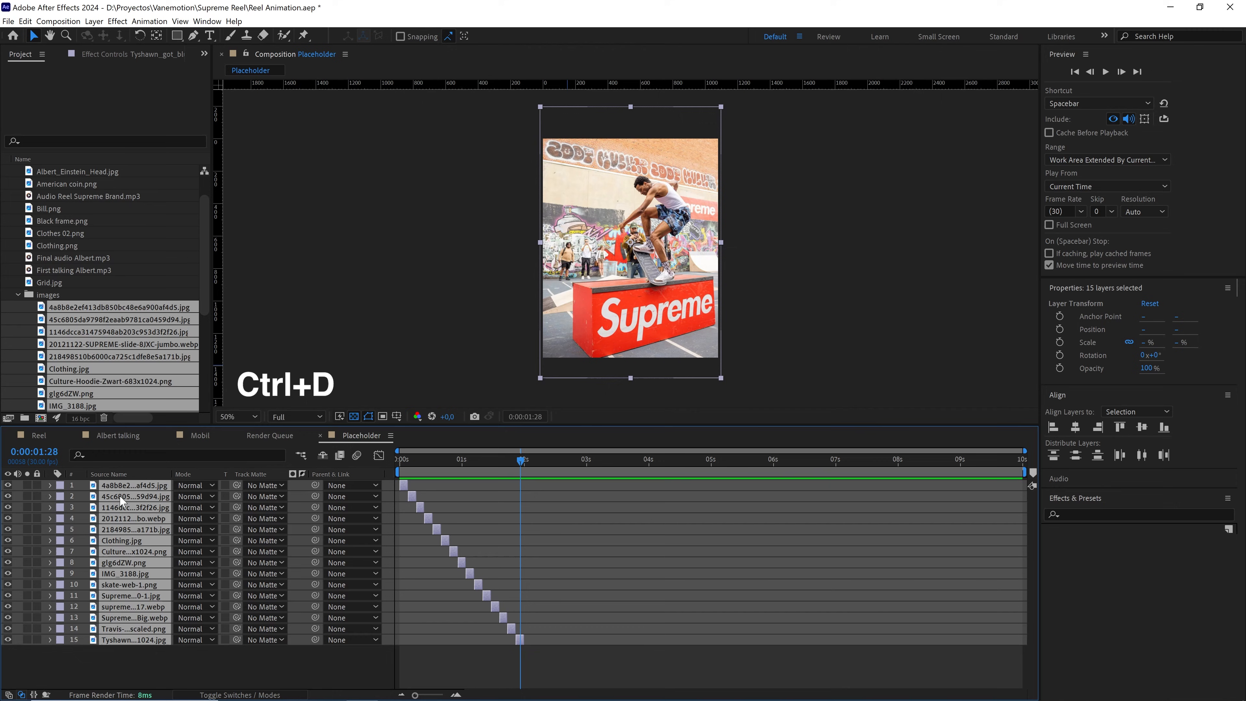
drag(113, 506, 113, 493)
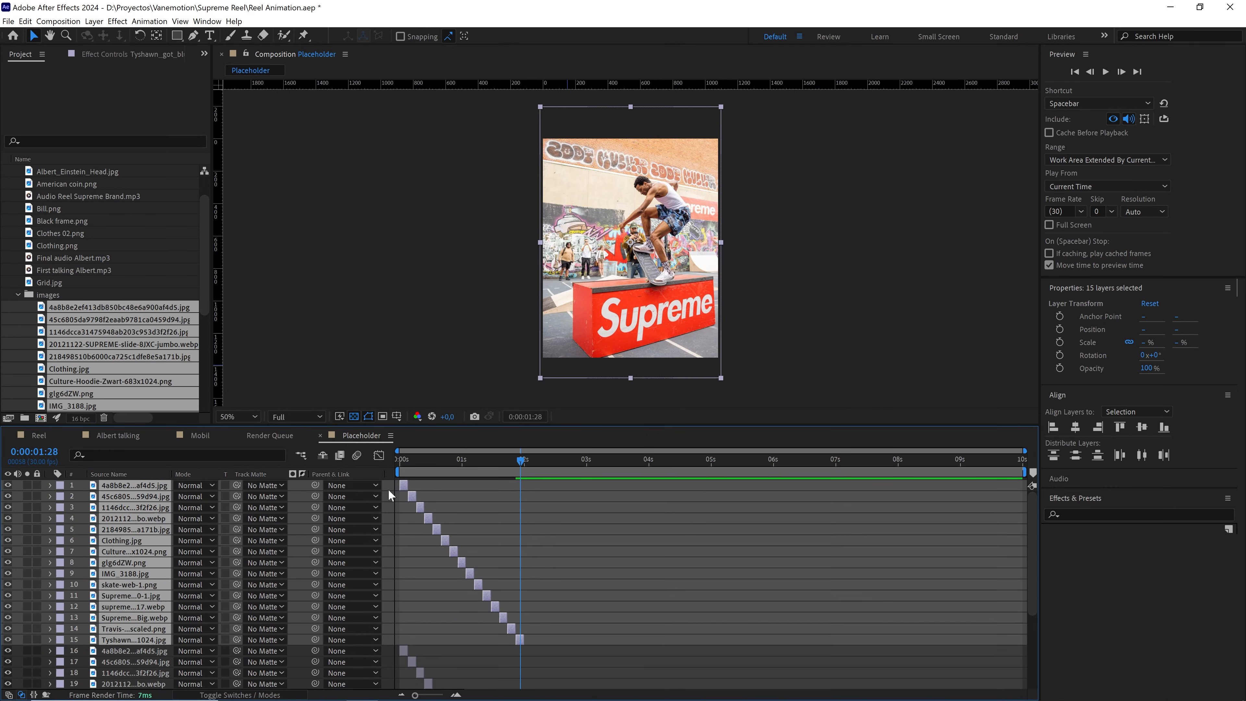
drag(405, 489, 574, 526)
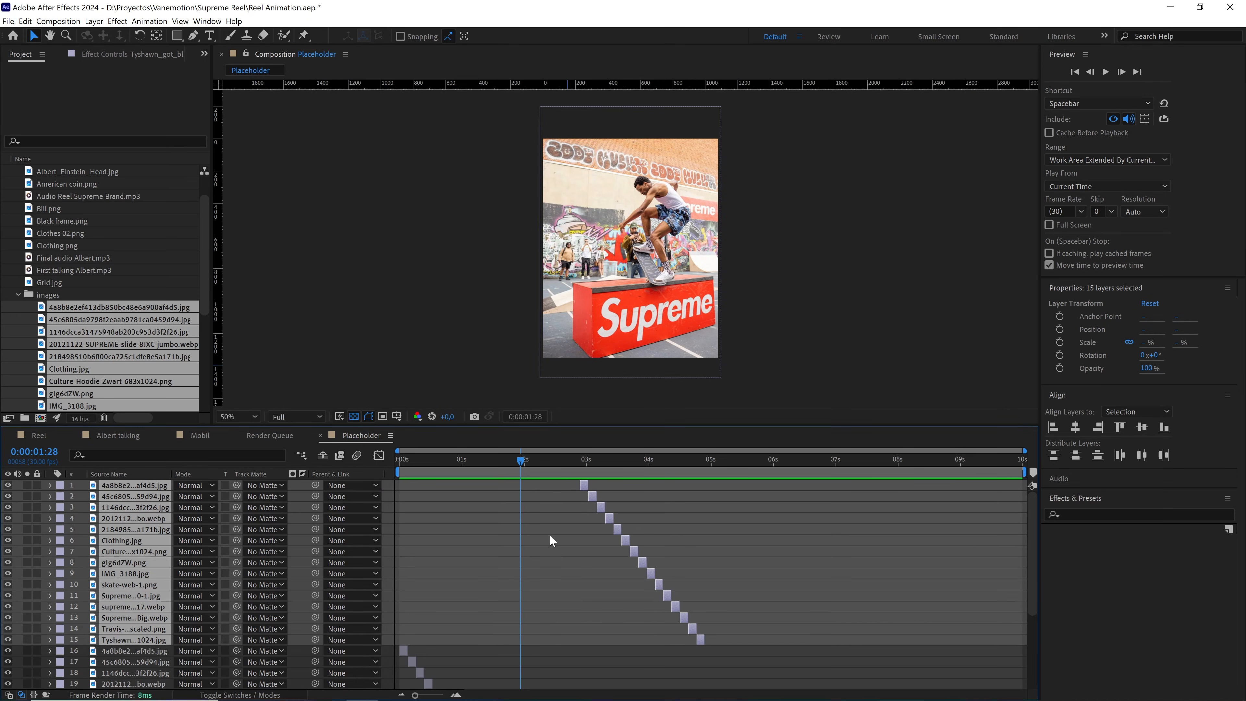
scroll(549, 540, down, 5)
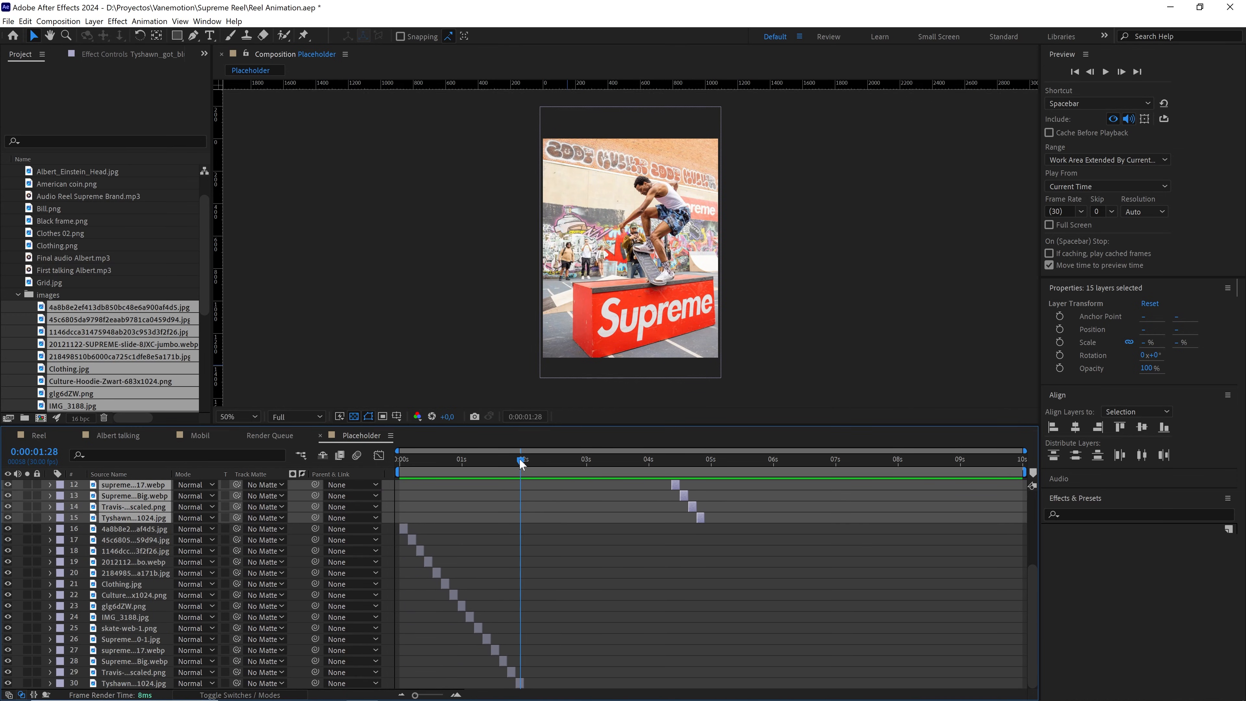
drag(522, 462, 524, 462)
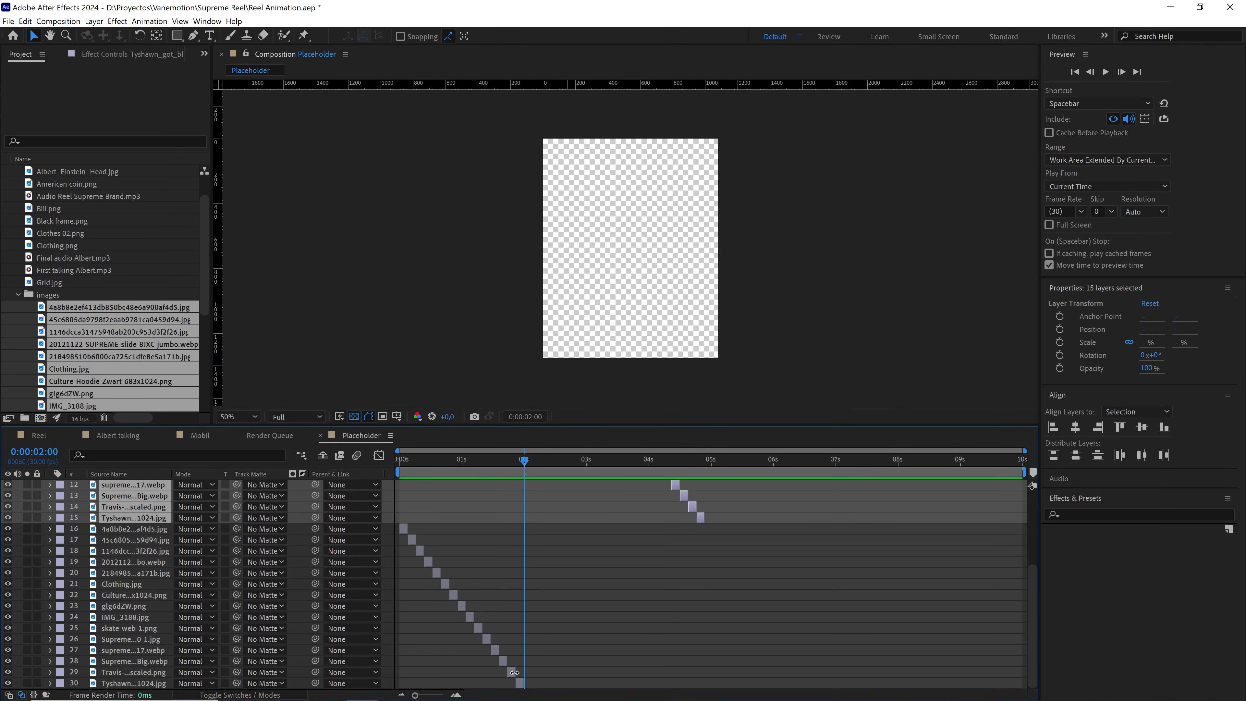
alt+scroll(535, 675, up, 5)
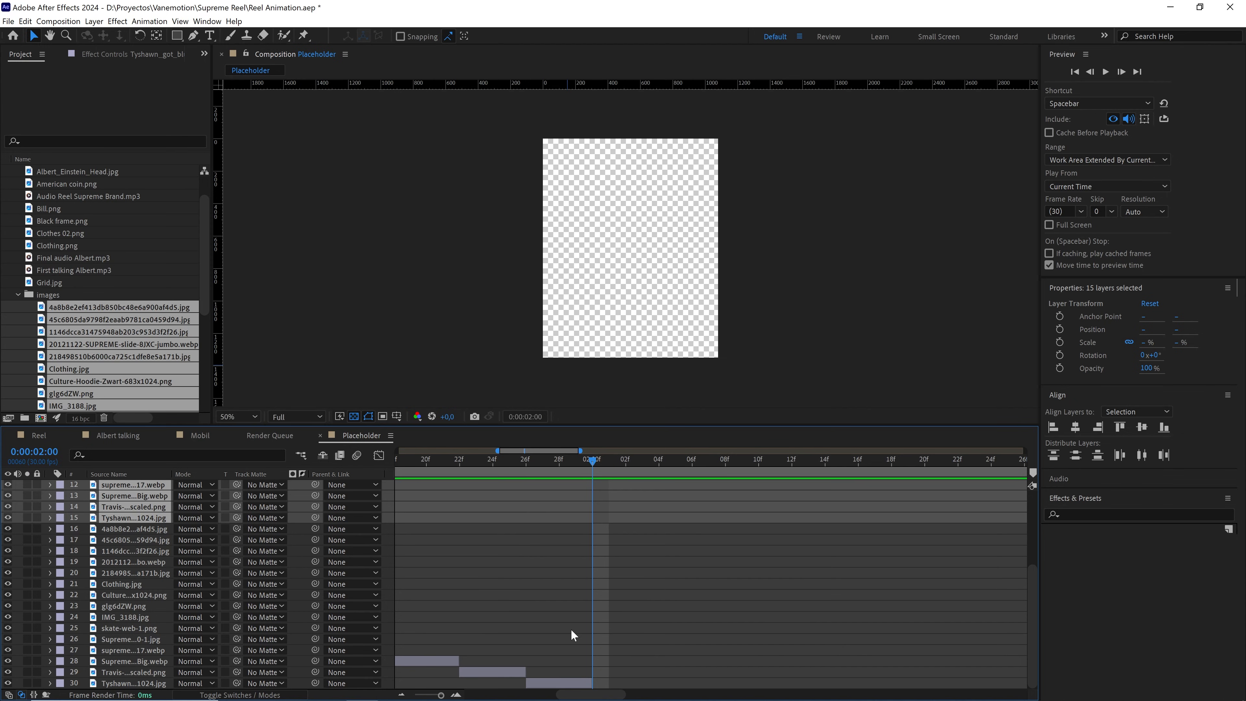
alt+scroll(573, 623, down, 6)
scroll(570, 526, up, 5)
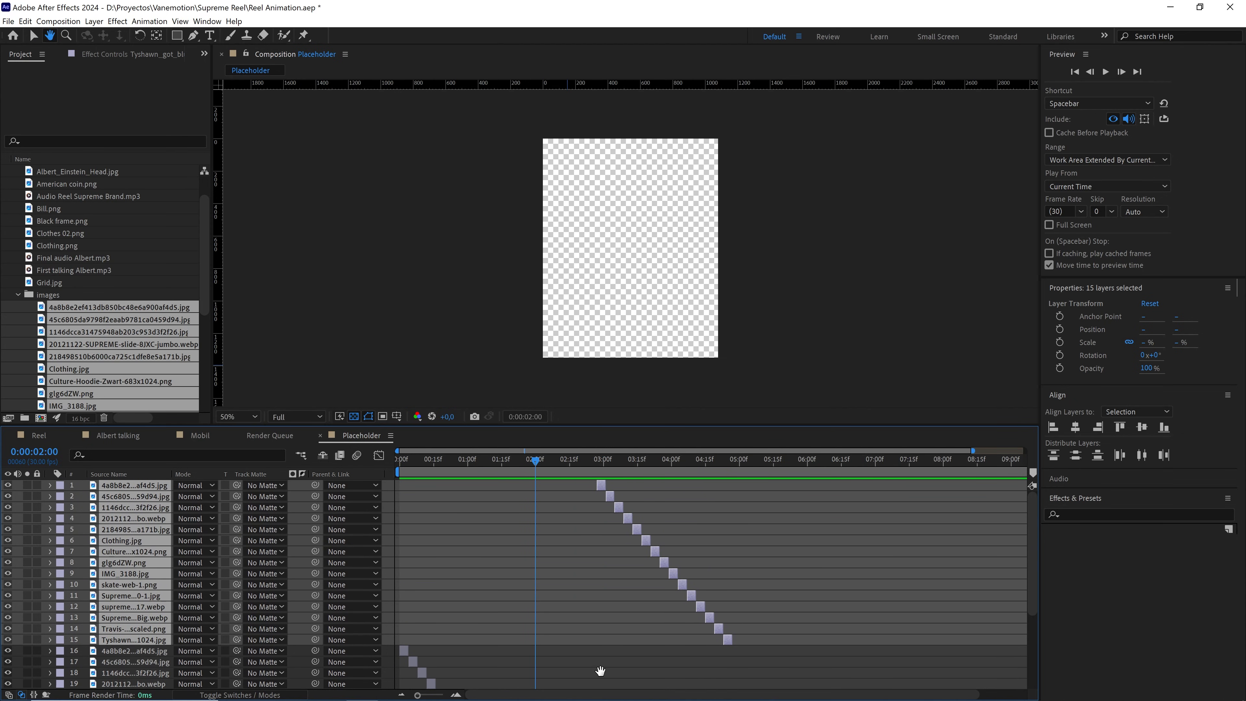
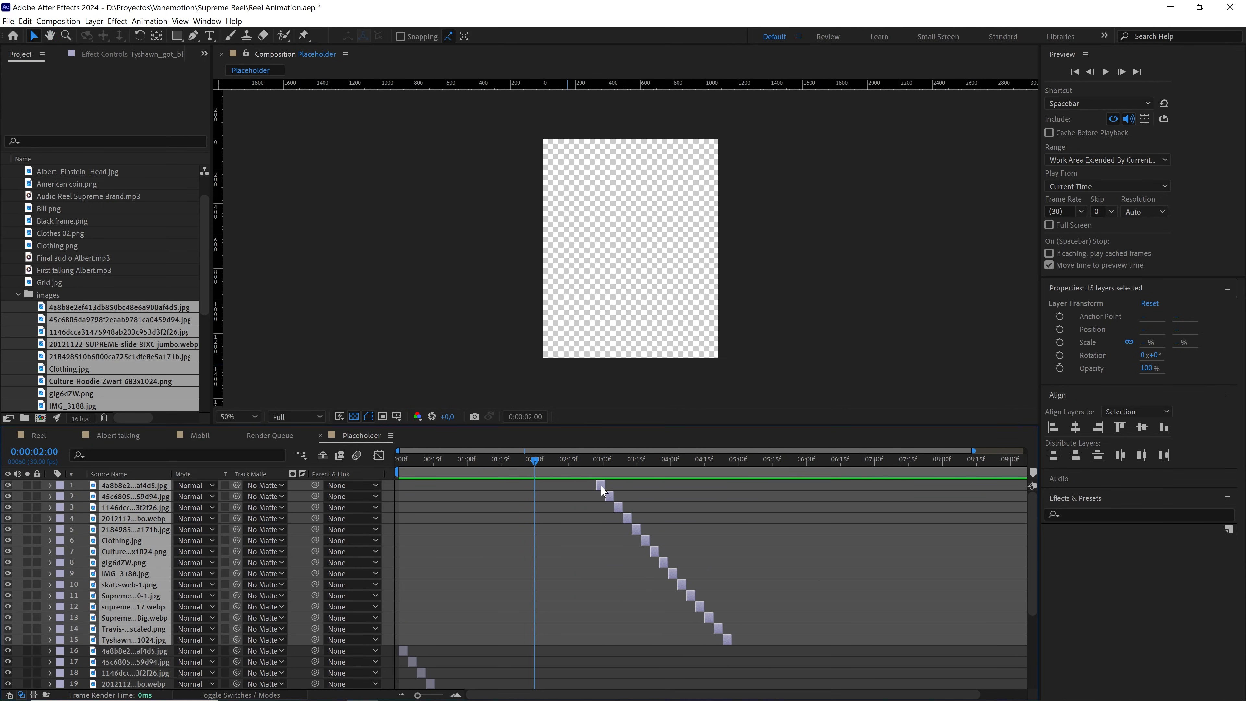
drag(600, 485, 539, 487)
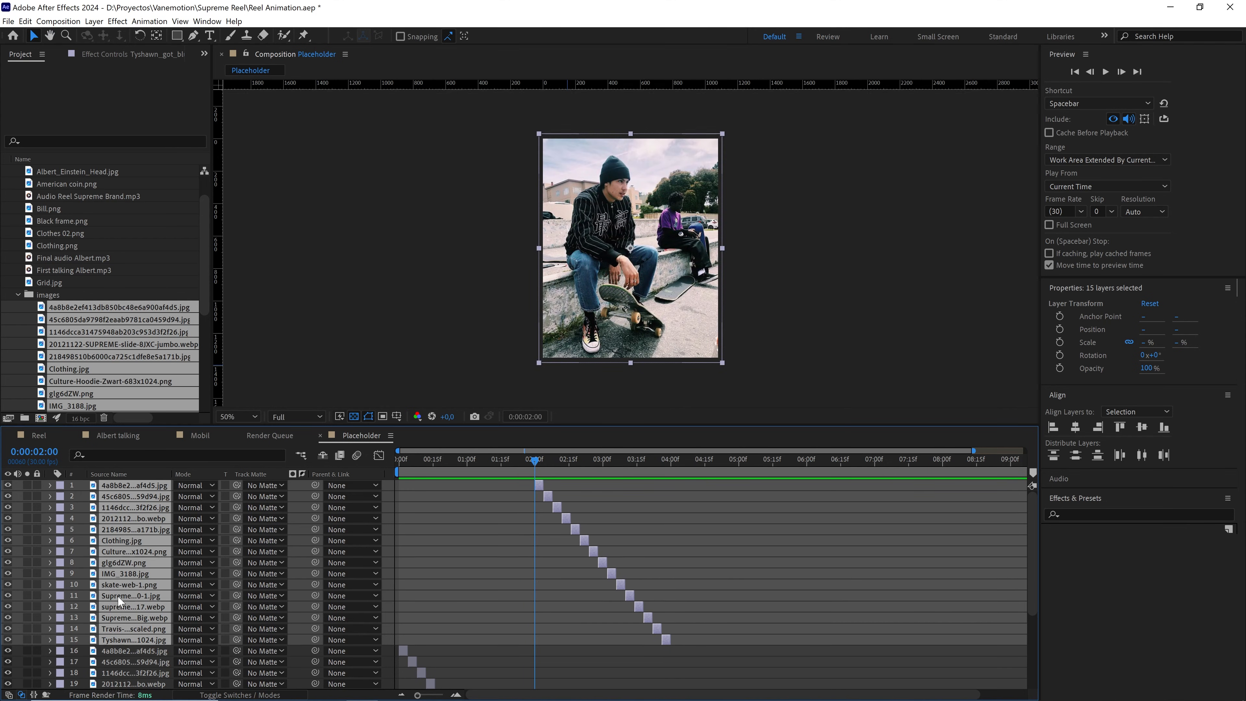
Duplicate the 15 selected photo layers again, stack the new copies on top and start their sequence at 0:00:04:00
key(ctrl+d)
drag(116, 505, 125, 492)
drag(538, 484, 671, 462)
scroll(672, 537, down, 4)
scroll(672, 538, down, 2)
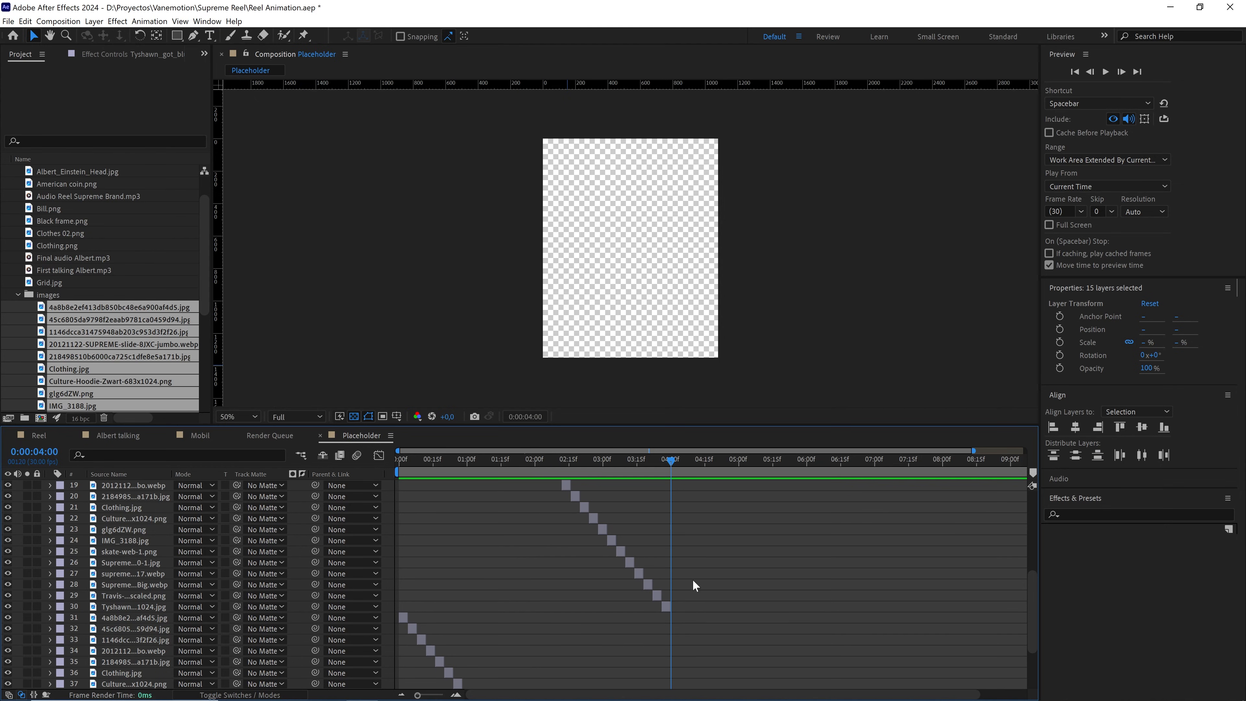
key(;)
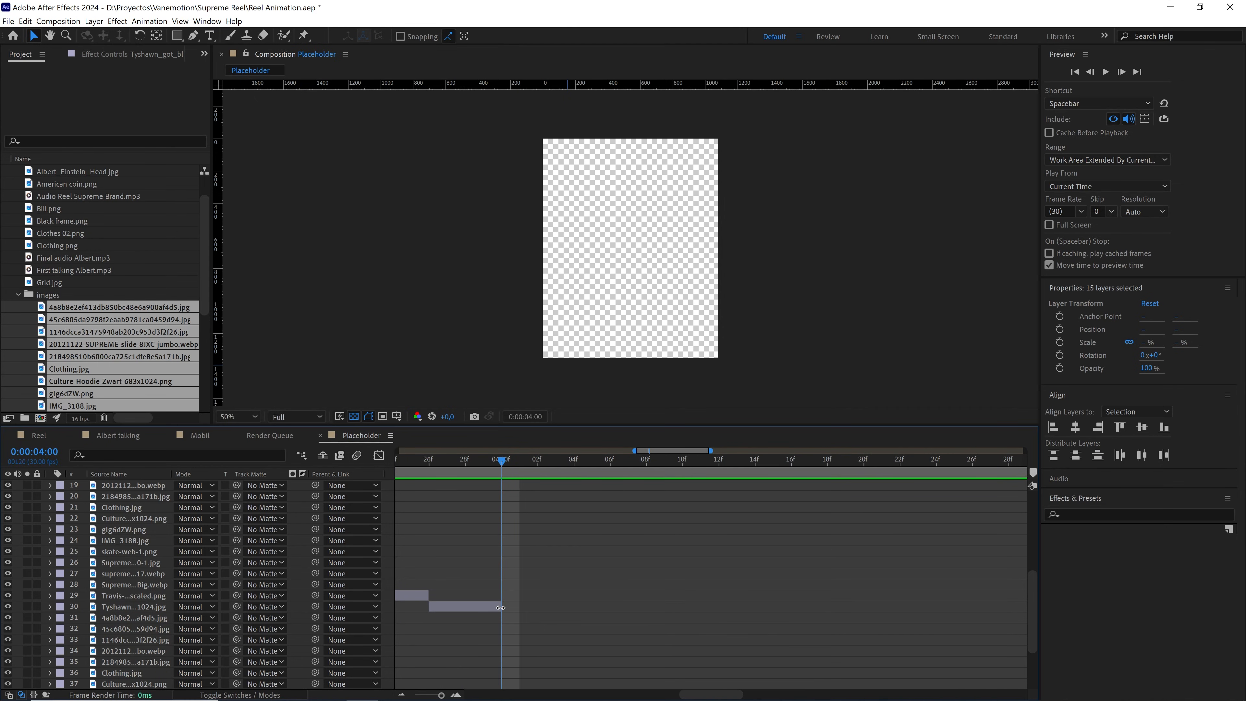
key(;)
scroll(624, 592, up, 6)
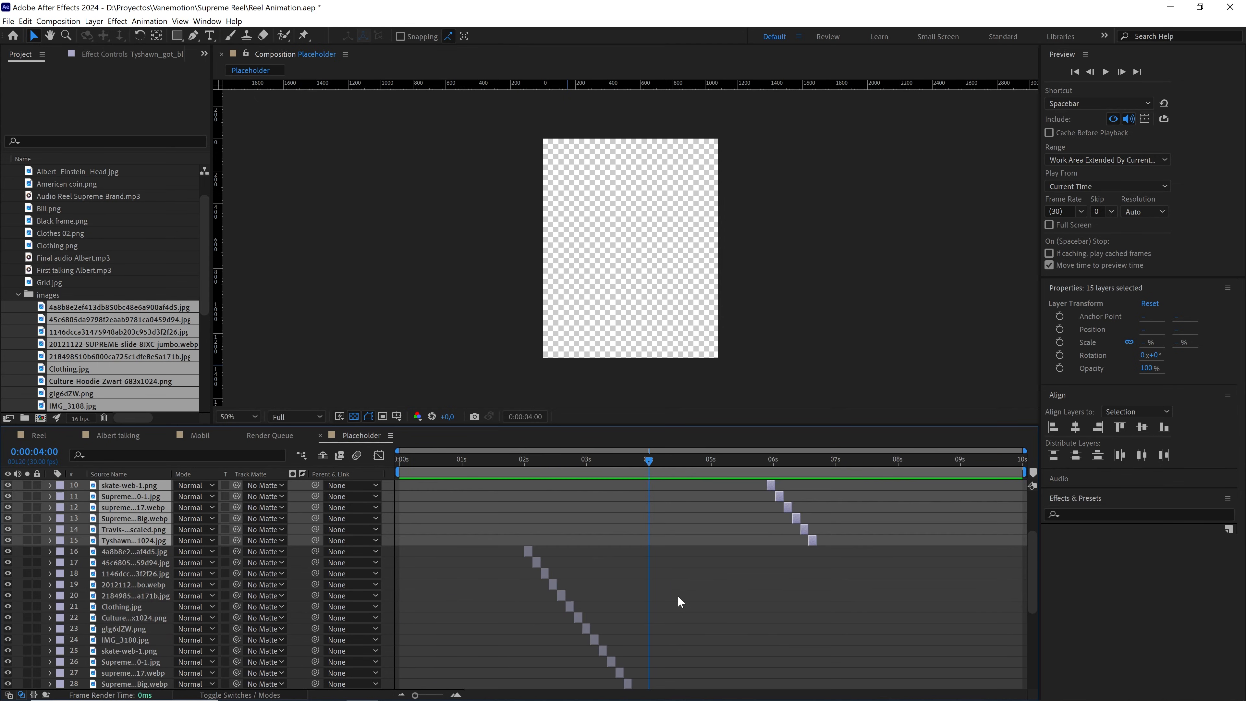
drag(697, 487, 654, 487)
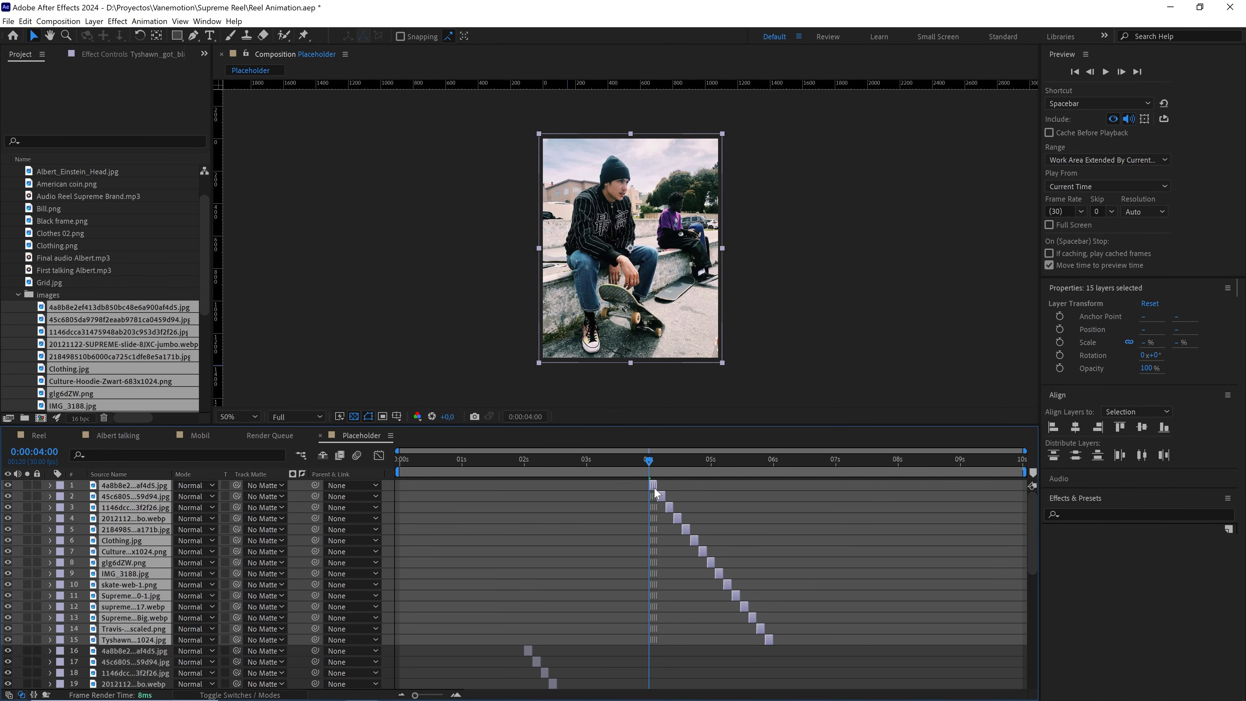
Preview the repeated photo sequence from the first frame of the Placeholder composition
key(Home)
key(space)
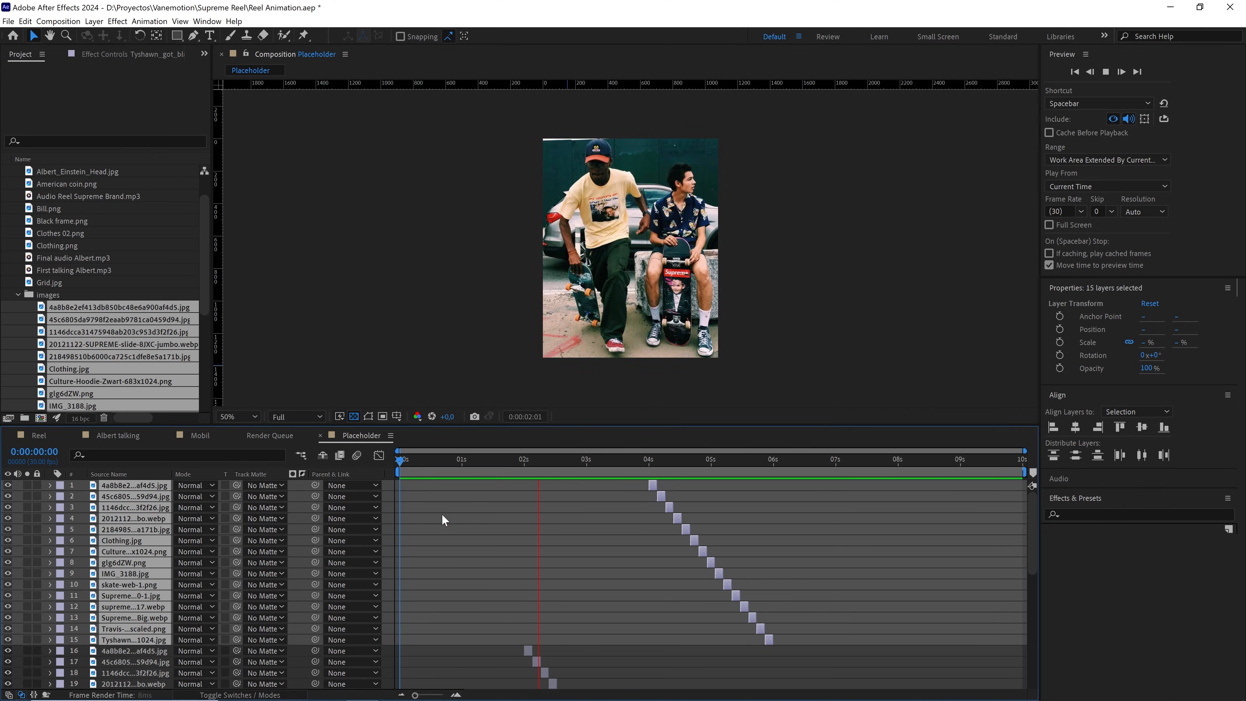
Stop the preview, add a new shape layer above the photos in the Placeholder composition and name it matte
key(space)
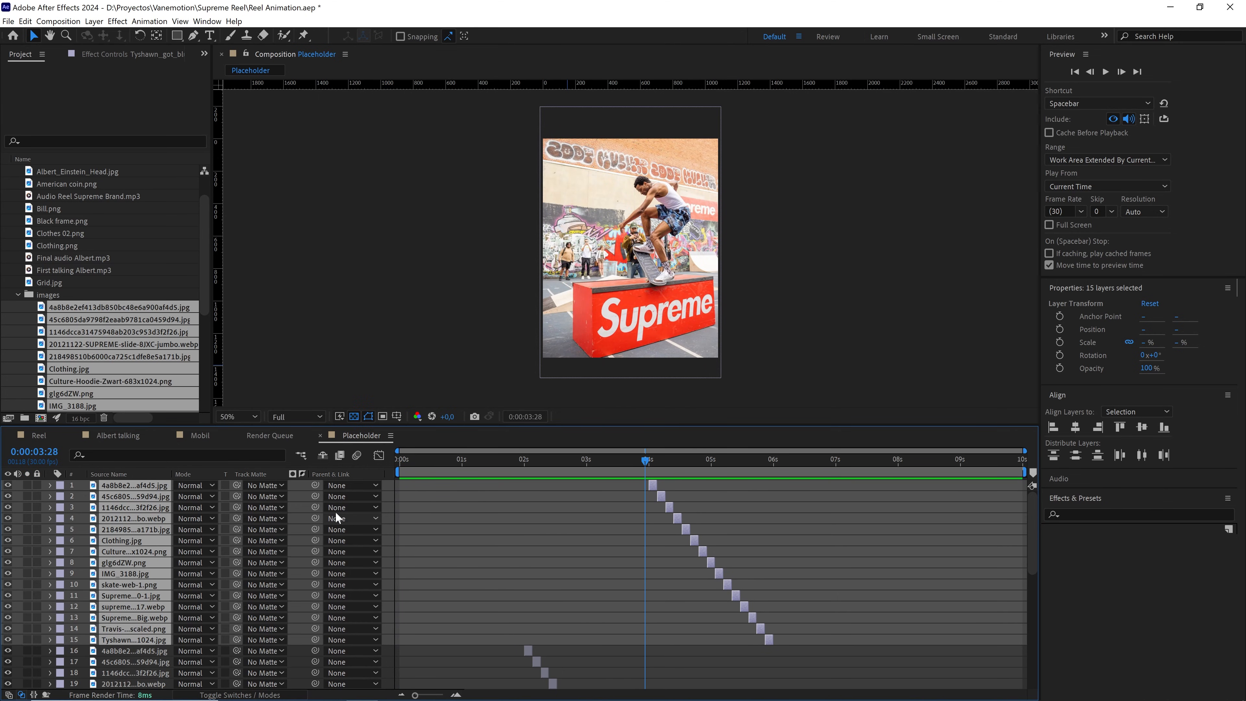
click(305, 494)
right_click(305, 494)
mouse_move(353, 500)
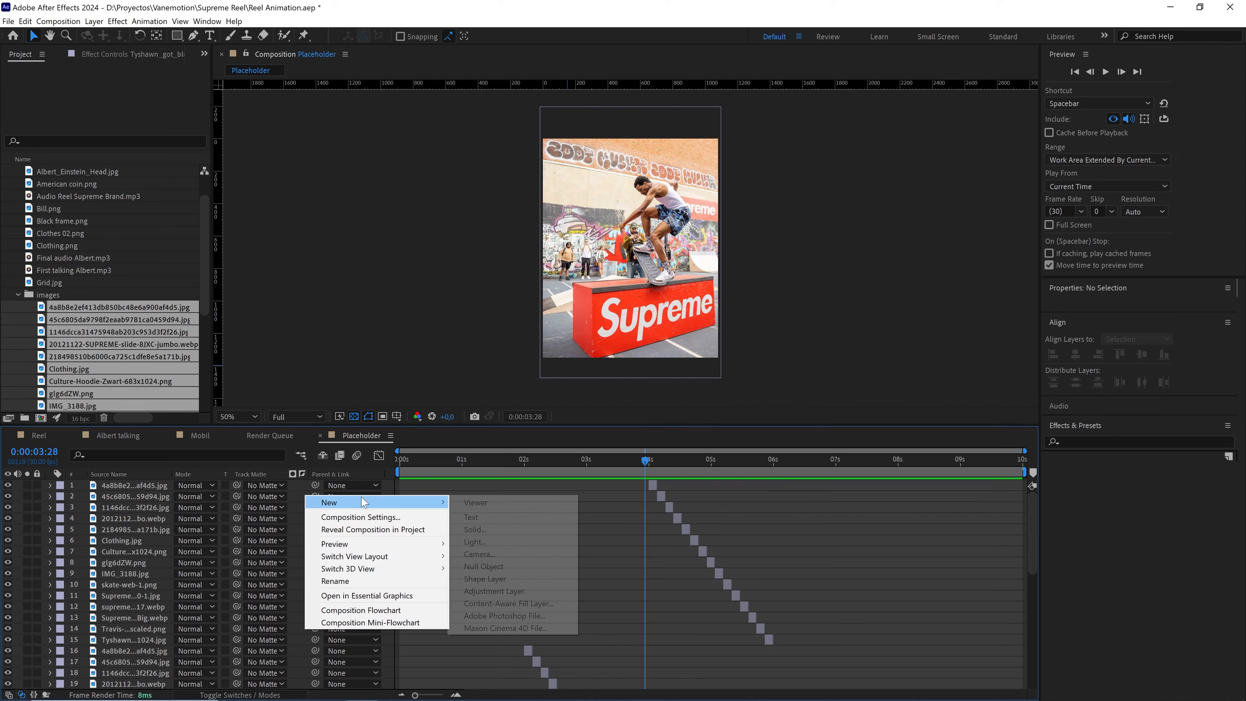
click(490, 579)
click(139, 490)
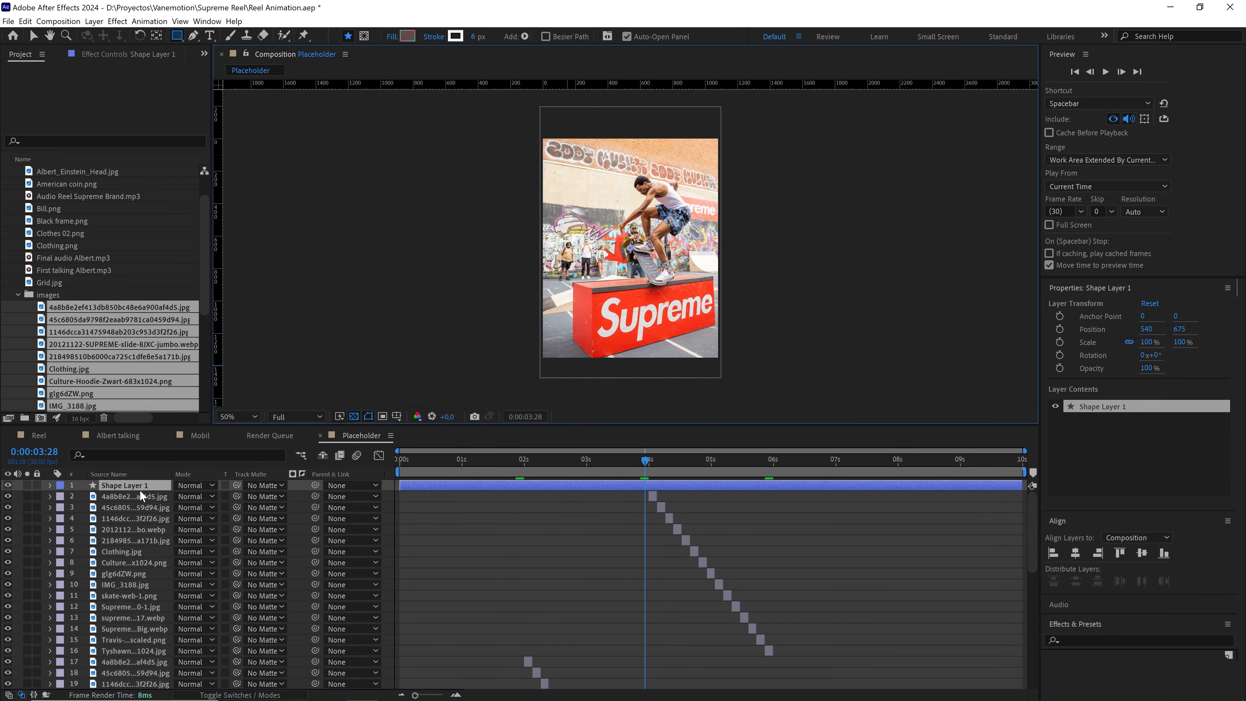
key(Return)
text(matt)
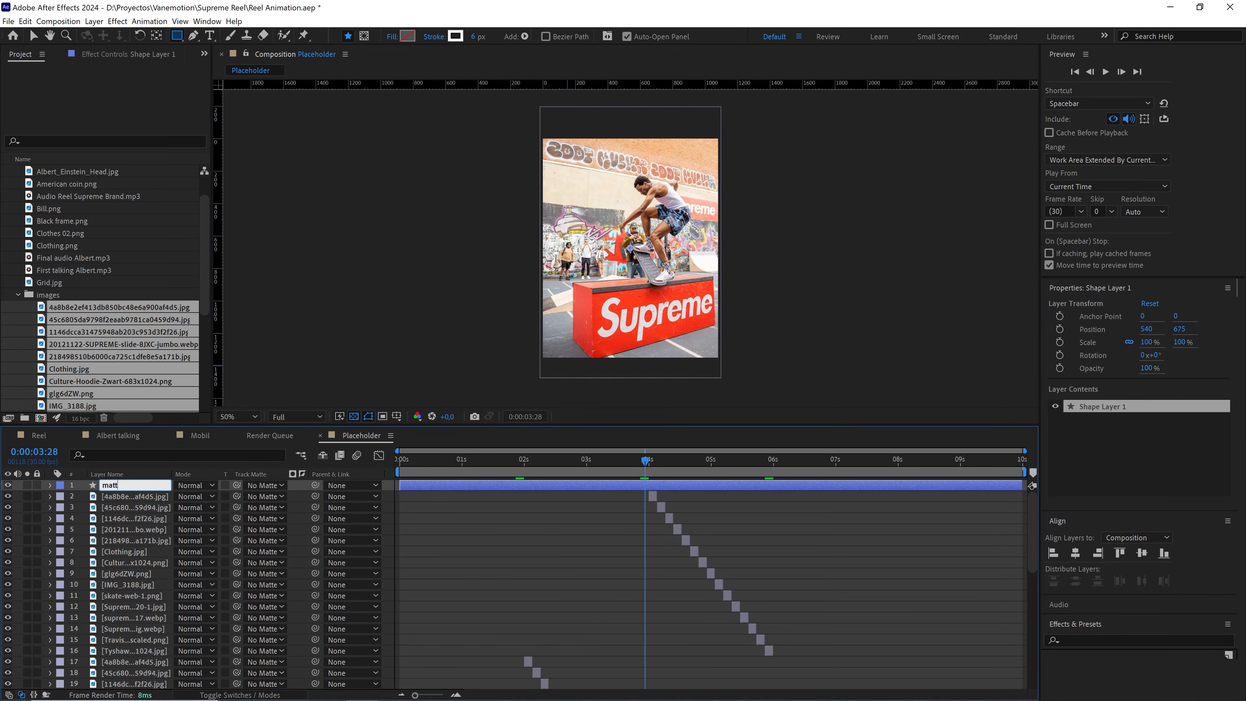
text(e)
key(Return)
Add a rectangle path and a red fill to the contents of the matte shape layer
click(50, 485)
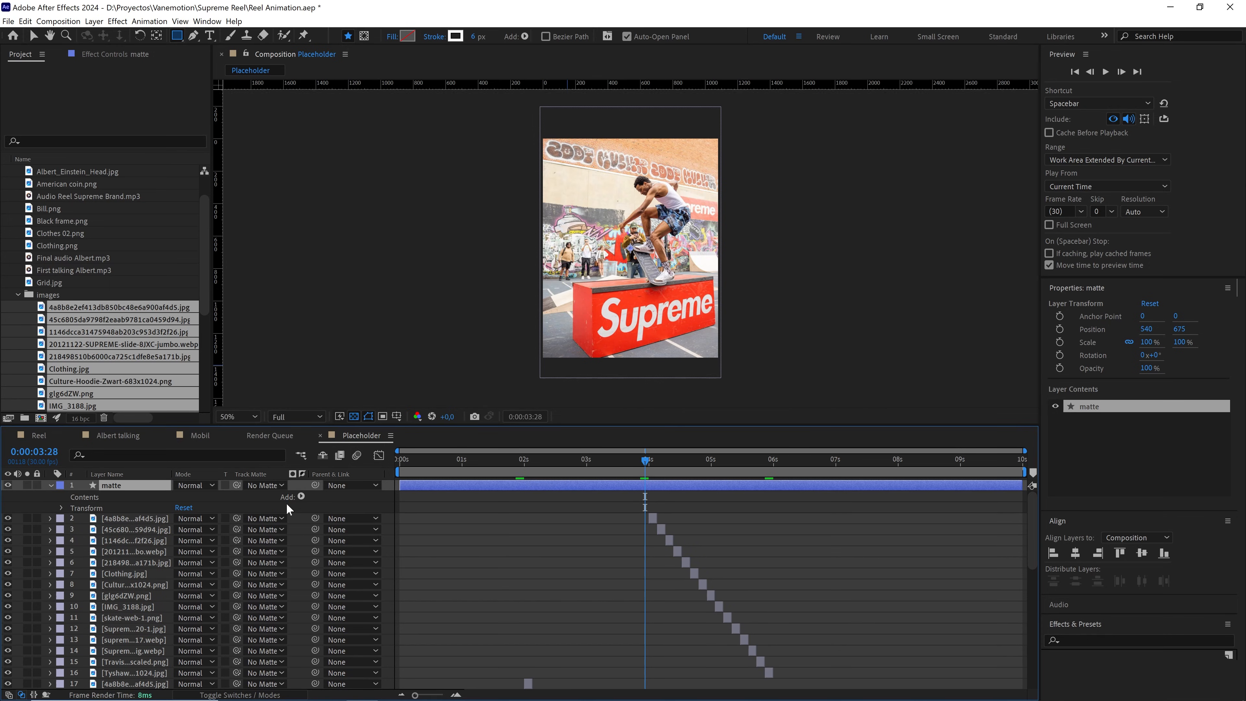
click(301, 497)
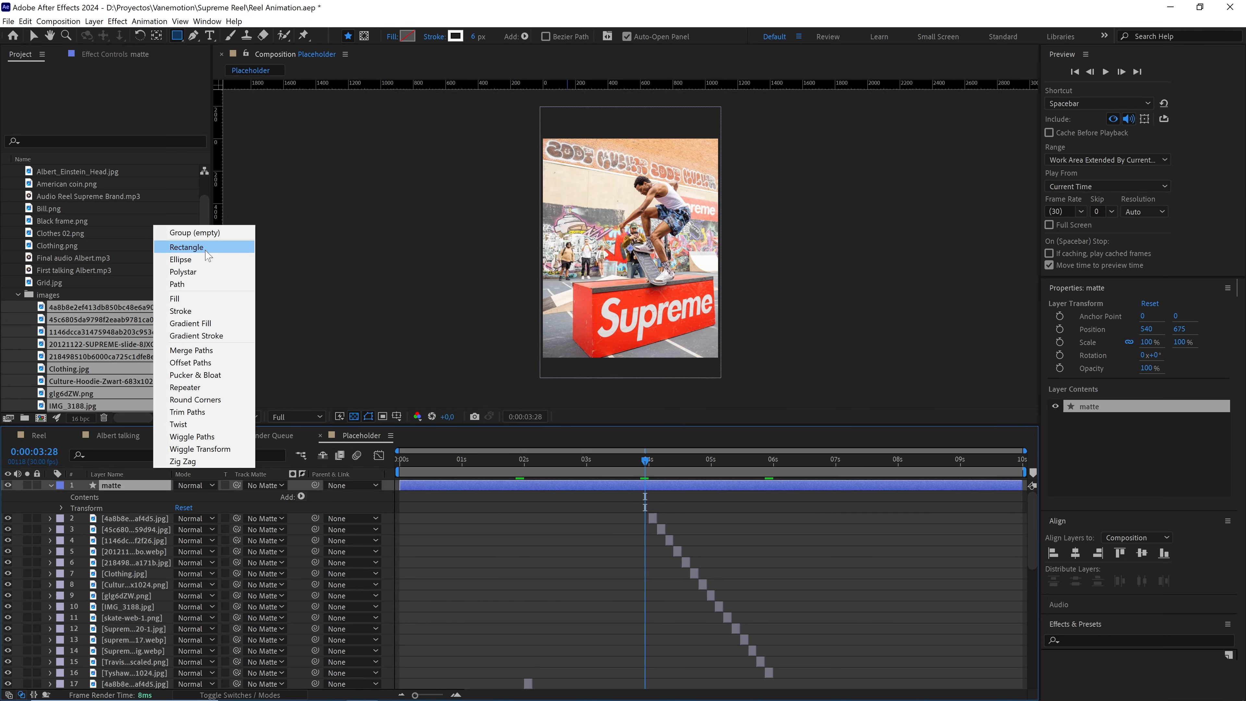
click(186, 247)
click(296, 494)
click(231, 299)
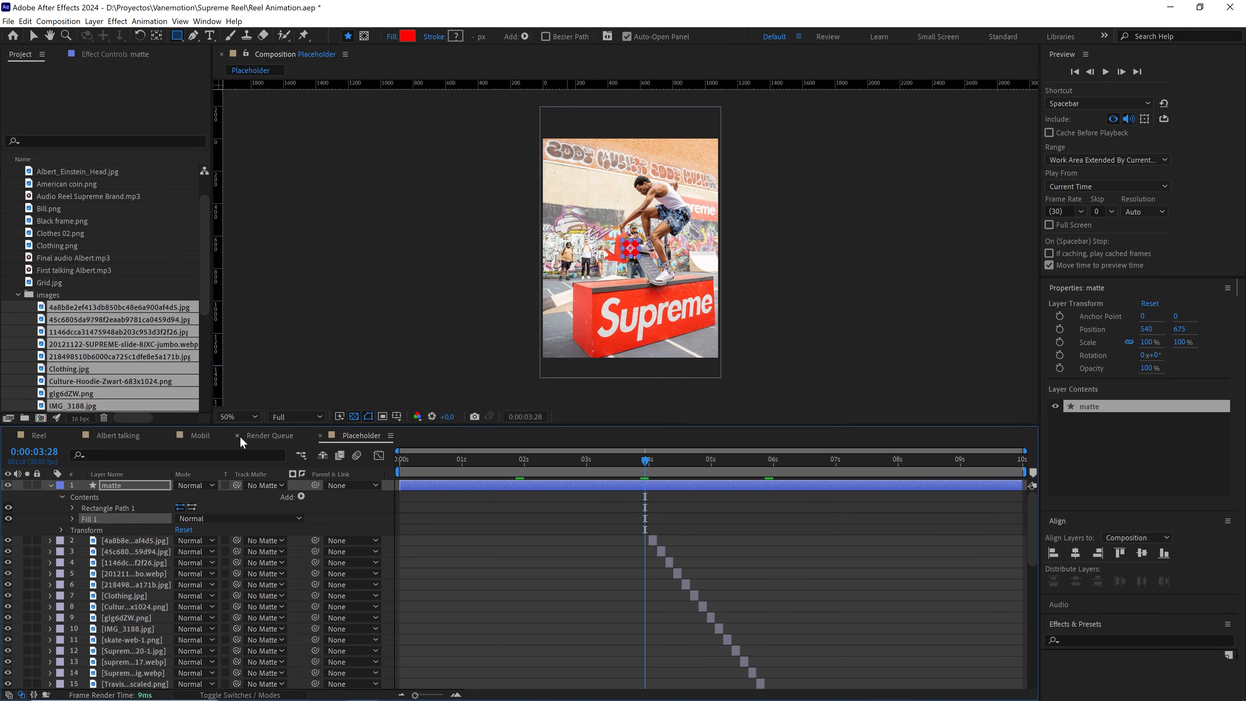
Unlink the matte rectangle's size dimensions and set its size to 1080 by 1350
click(72, 508)
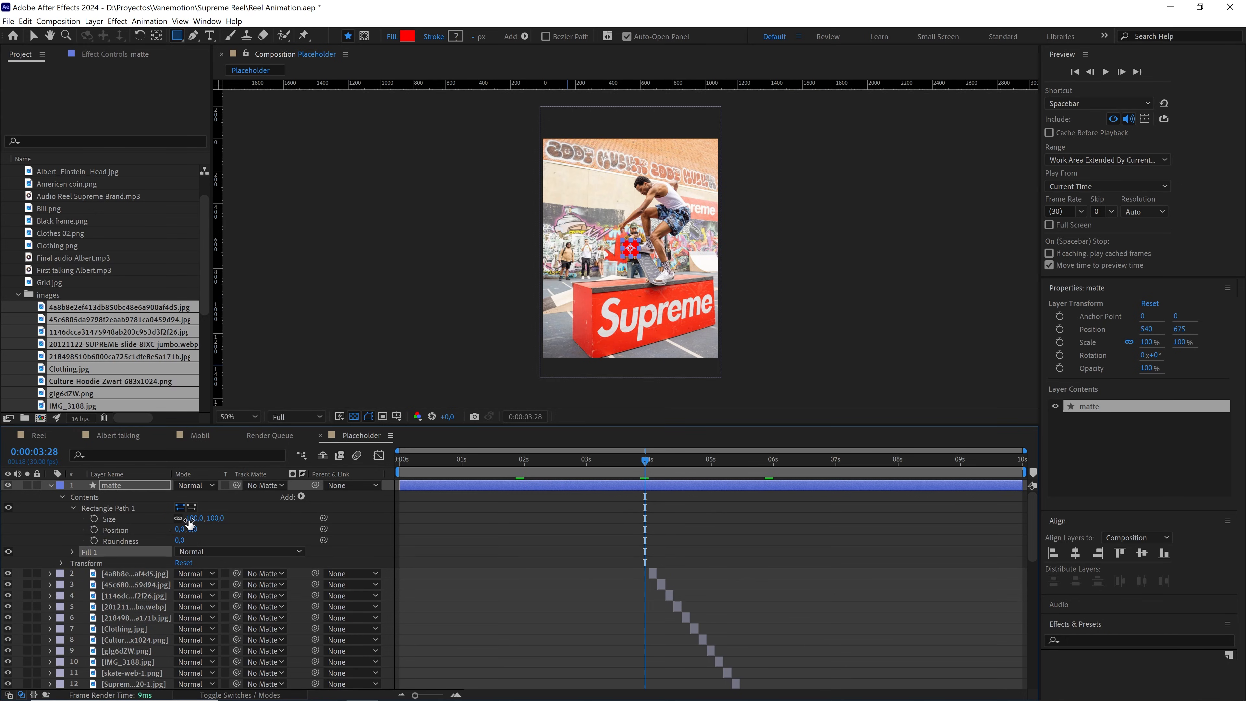
drag(194, 518, 300, 526)
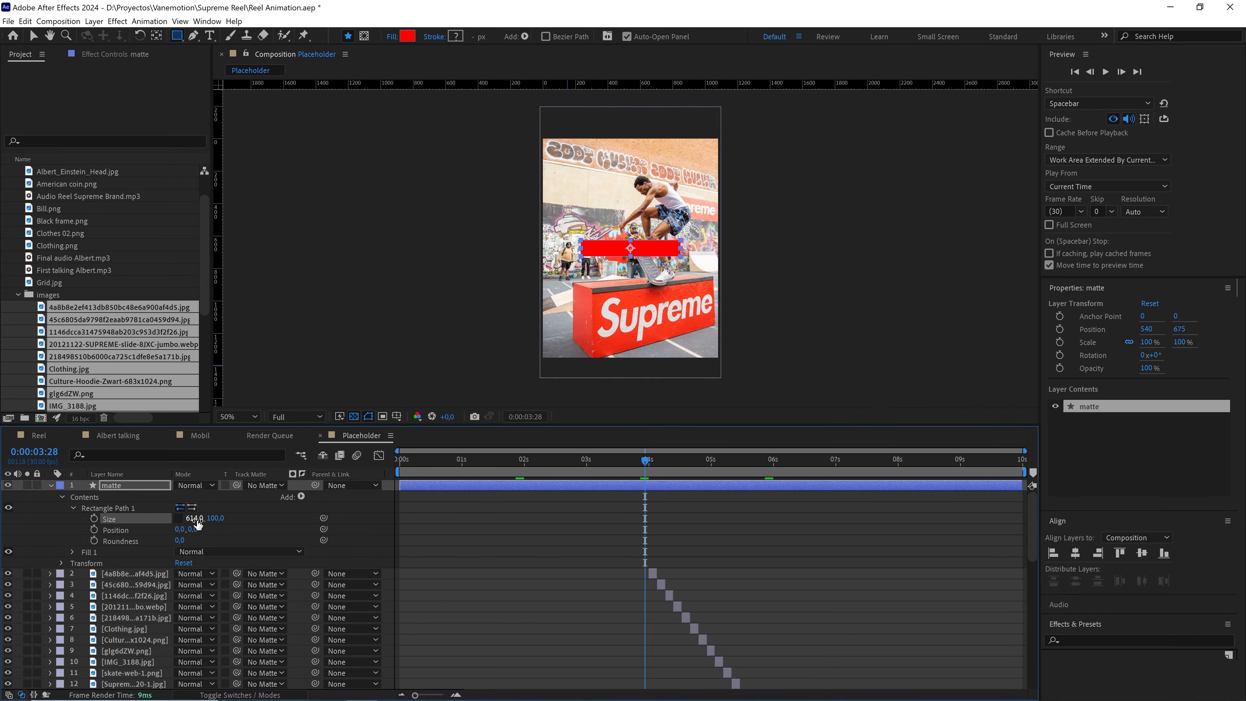
click(194, 518)
click(303, 508)
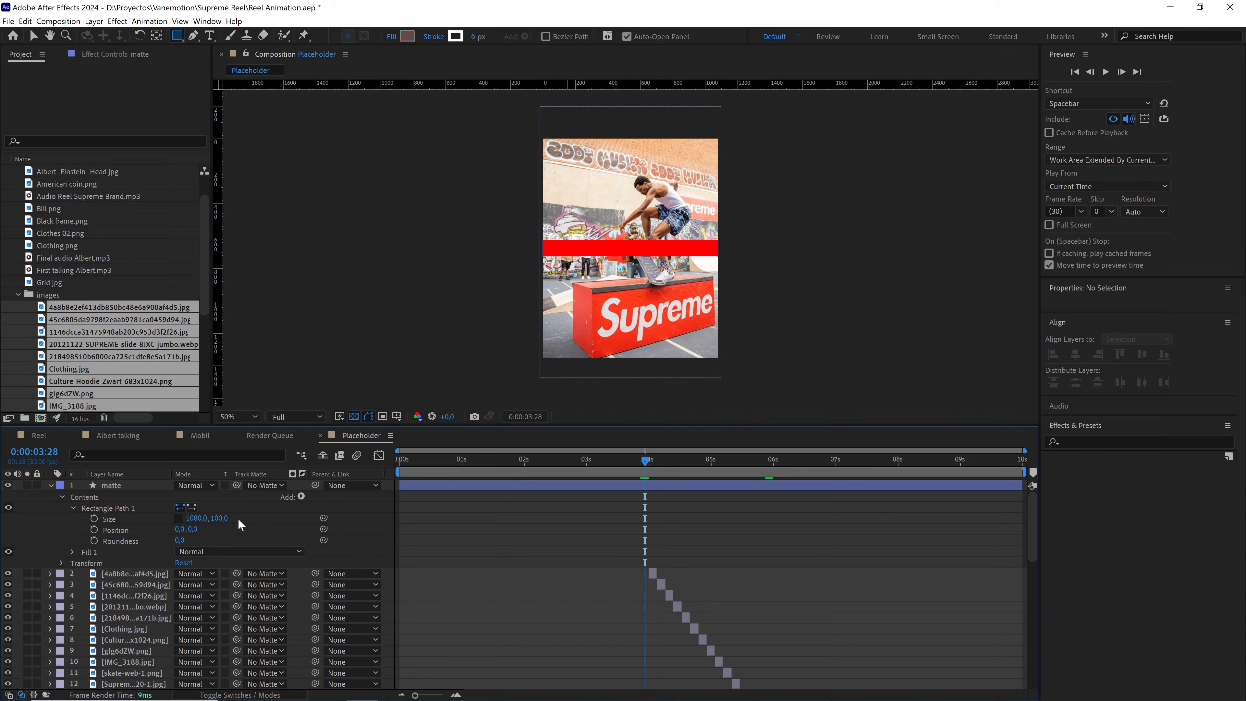
click(219, 518)
text(1350)
key(Return)
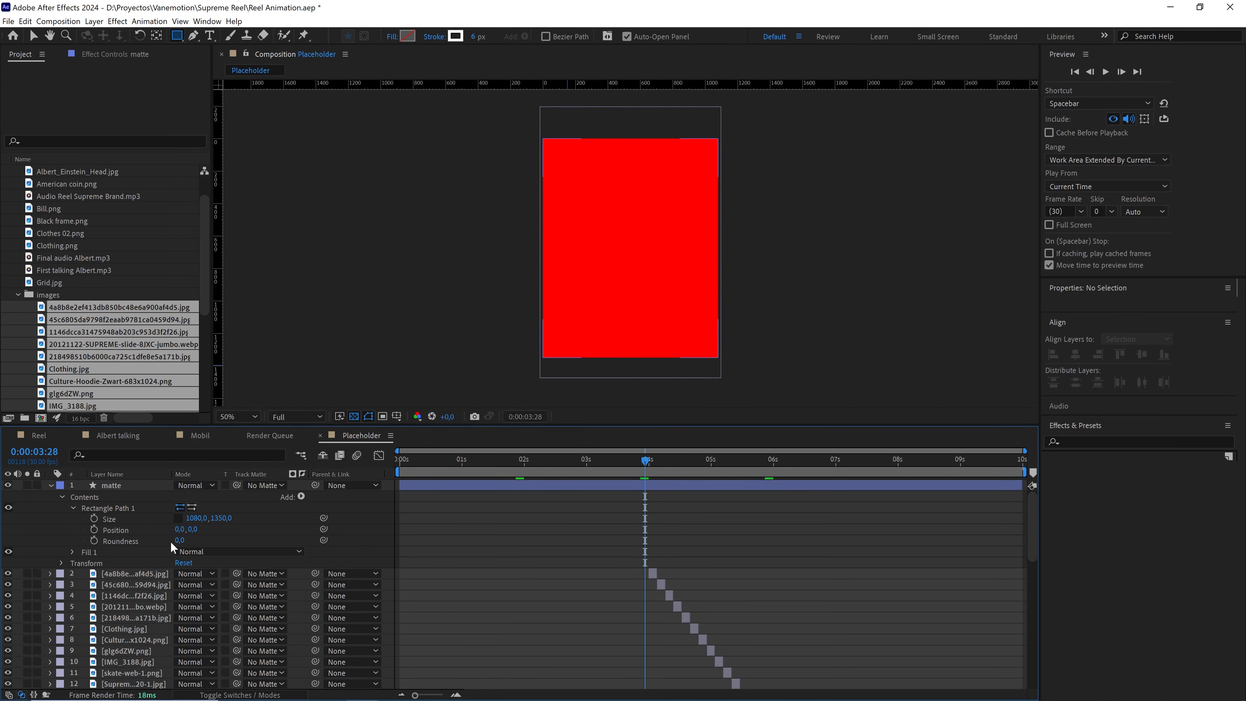
Round the corners of the matte rectangle with a roundness of 100
drag(180, 540, 270, 538)
click(187, 539)
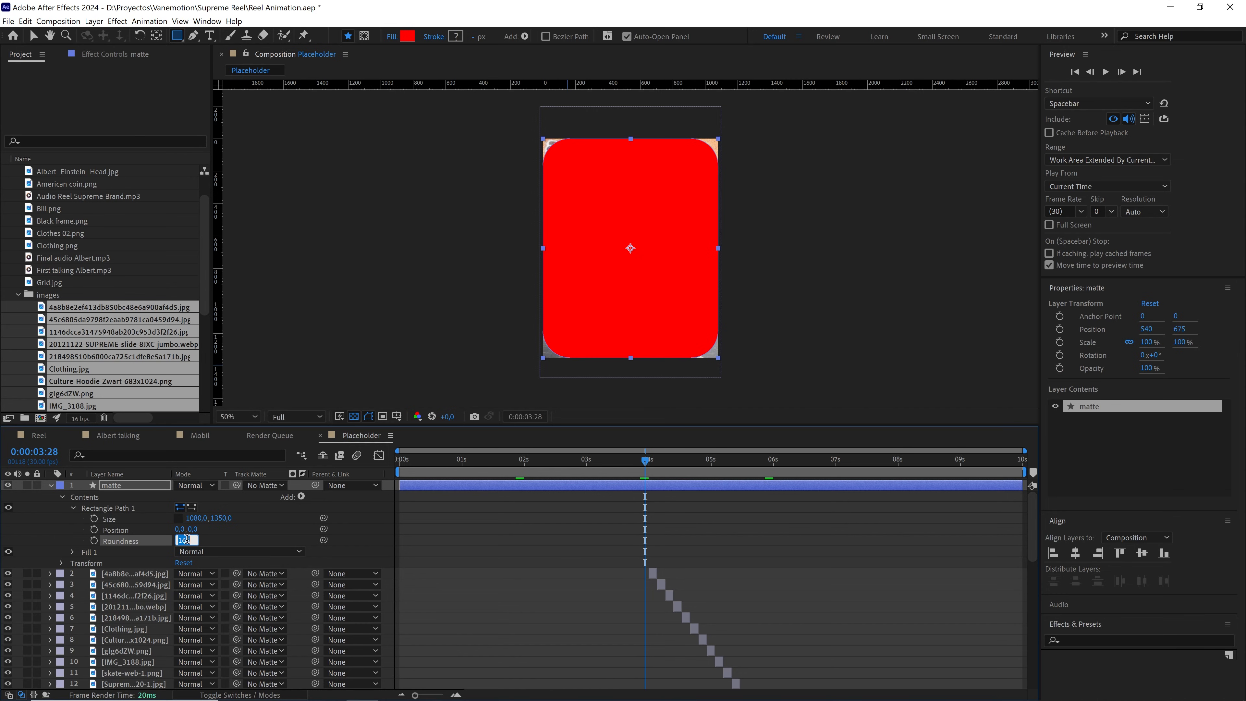
click(240, 546)
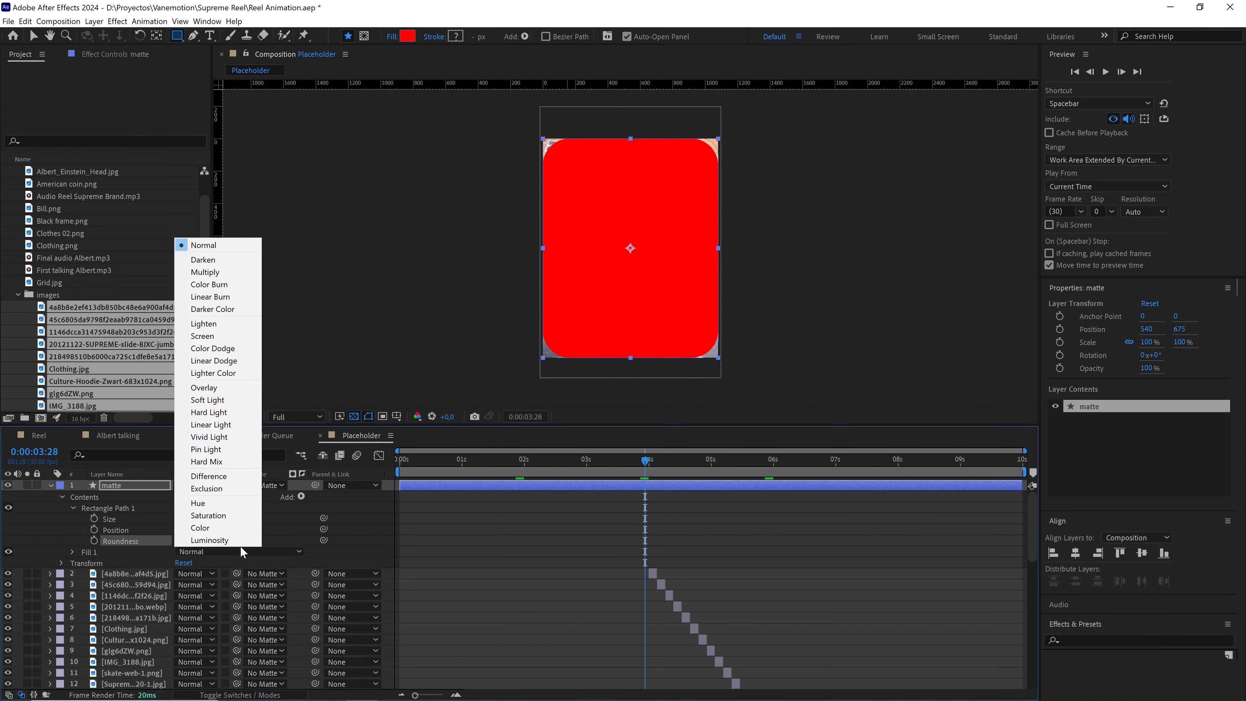
click(274, 527)
click(190, 540)
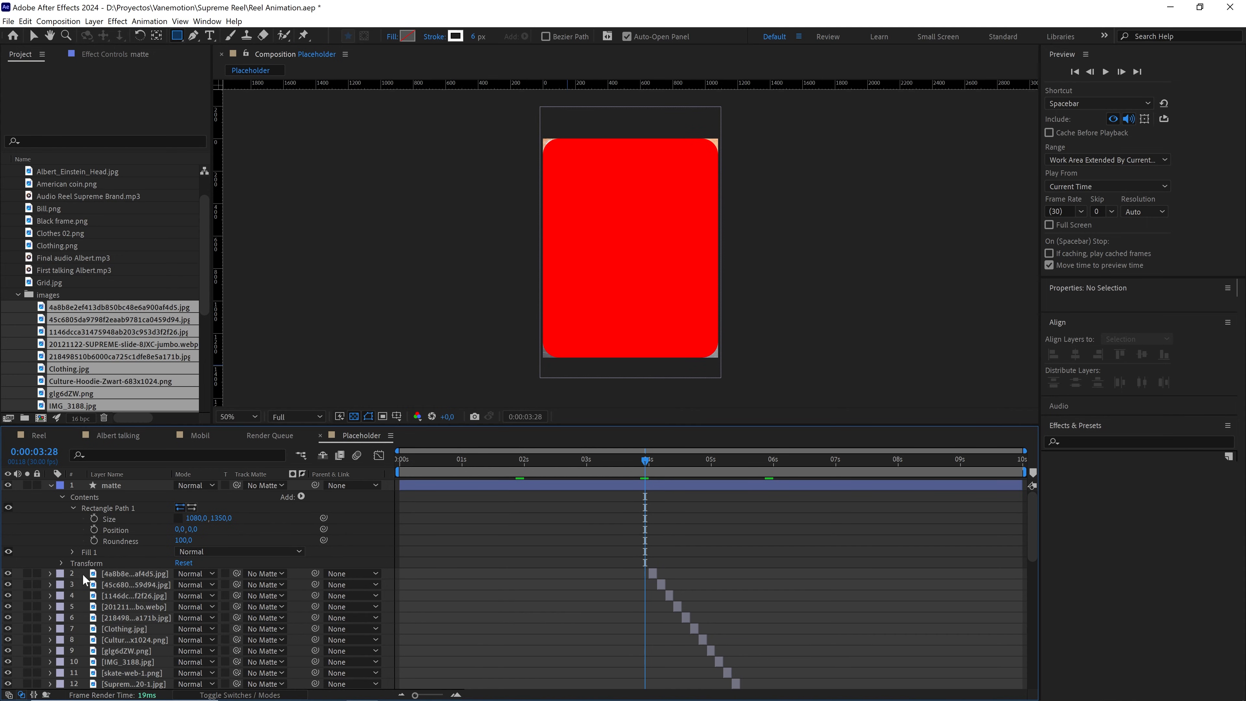
Select all 45 photo layers by their shared label colour and assign the matte layer as their track matte
click(60, 573)
click(115, 366)
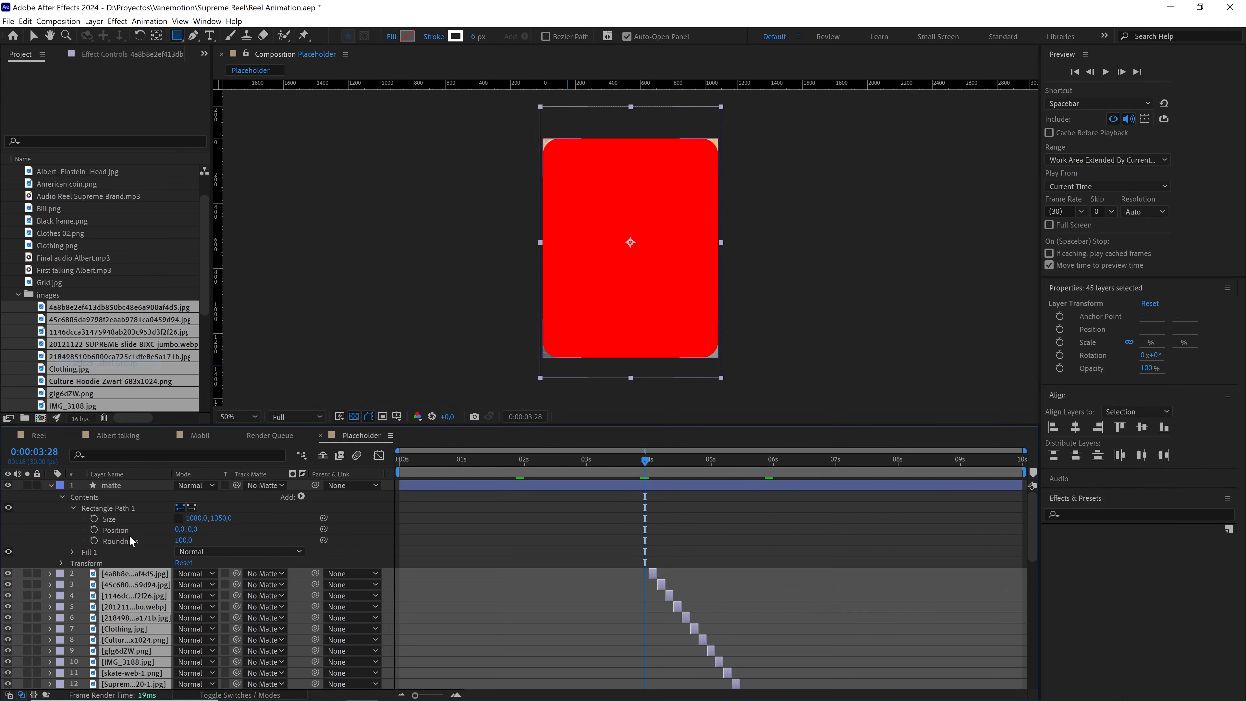
drag(236, 574, 135, 485)
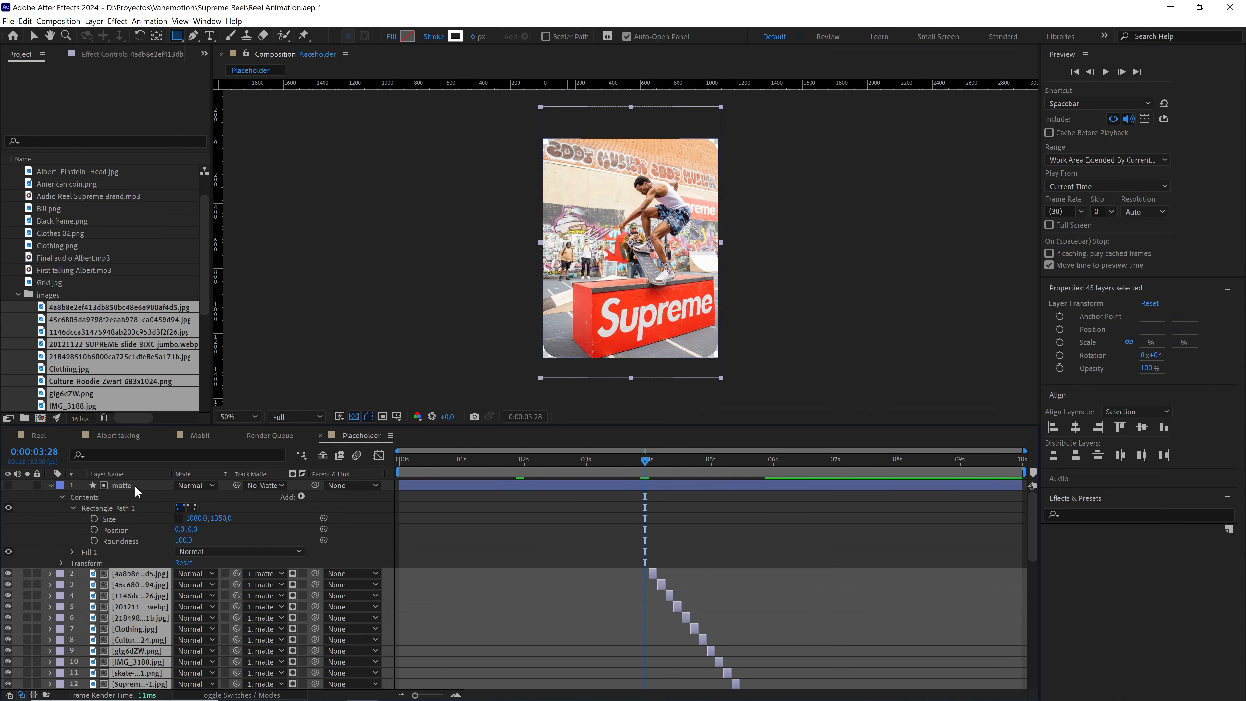
Turn off the transparency grid, inspect the rounded upper corners and preview the matted photo sequence from 0:00:01:10
click(354, 416)
scroll(593, 153, up, 1)
drag(591, 147, 640, 289)
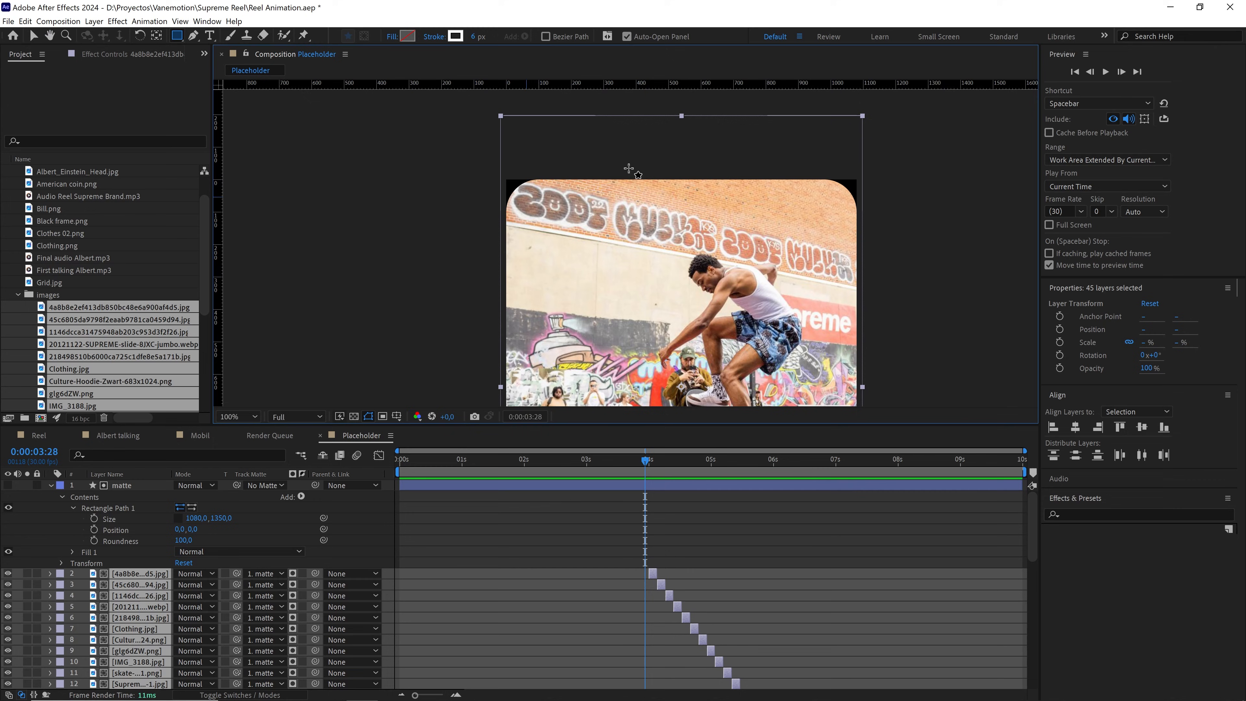
drag(523, 459, 484, 457)
key(space)
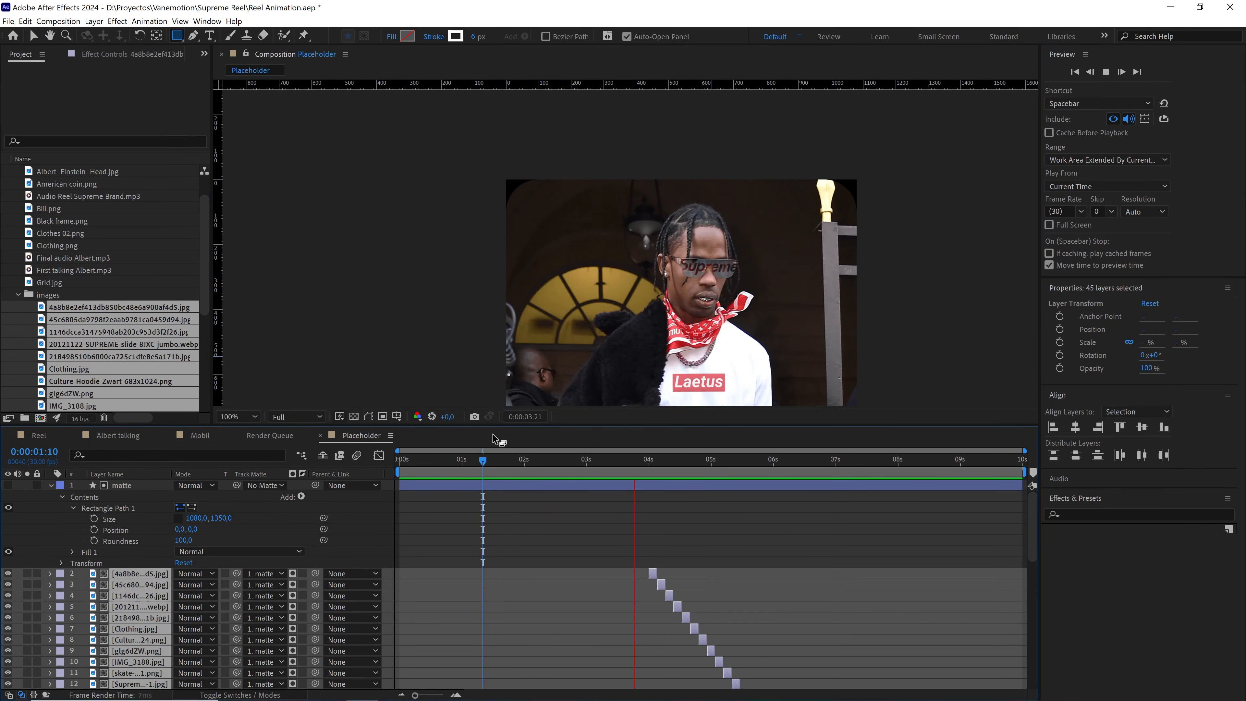
key(space)
Collapse the images and assets folders in the project, then close the Placeholder composition and return to the Reel composition
click(16, 296)
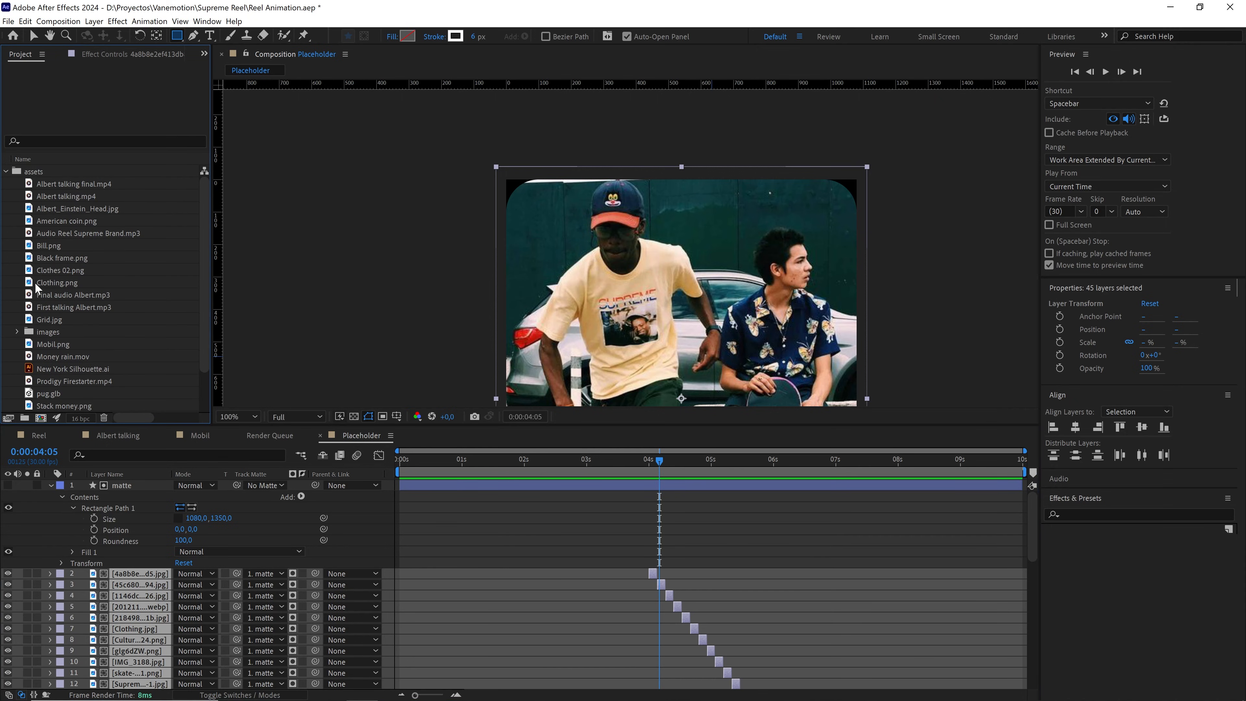
click(6, 171)
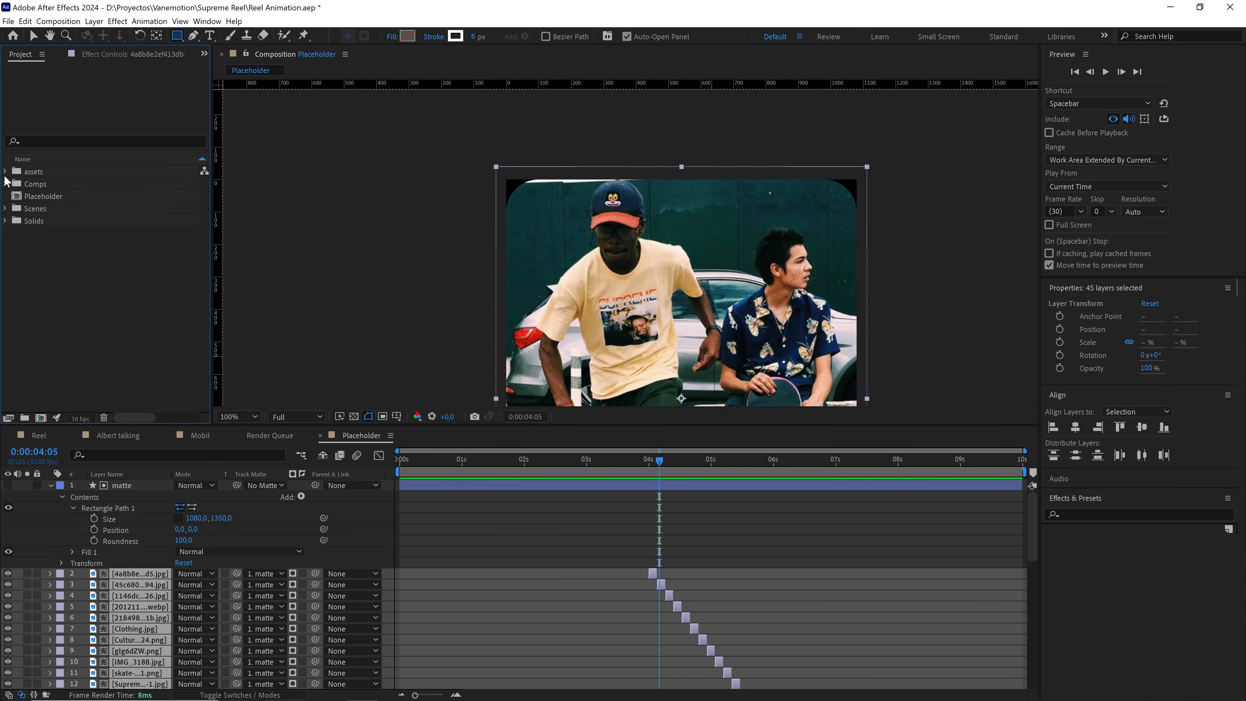
click(319, 435)
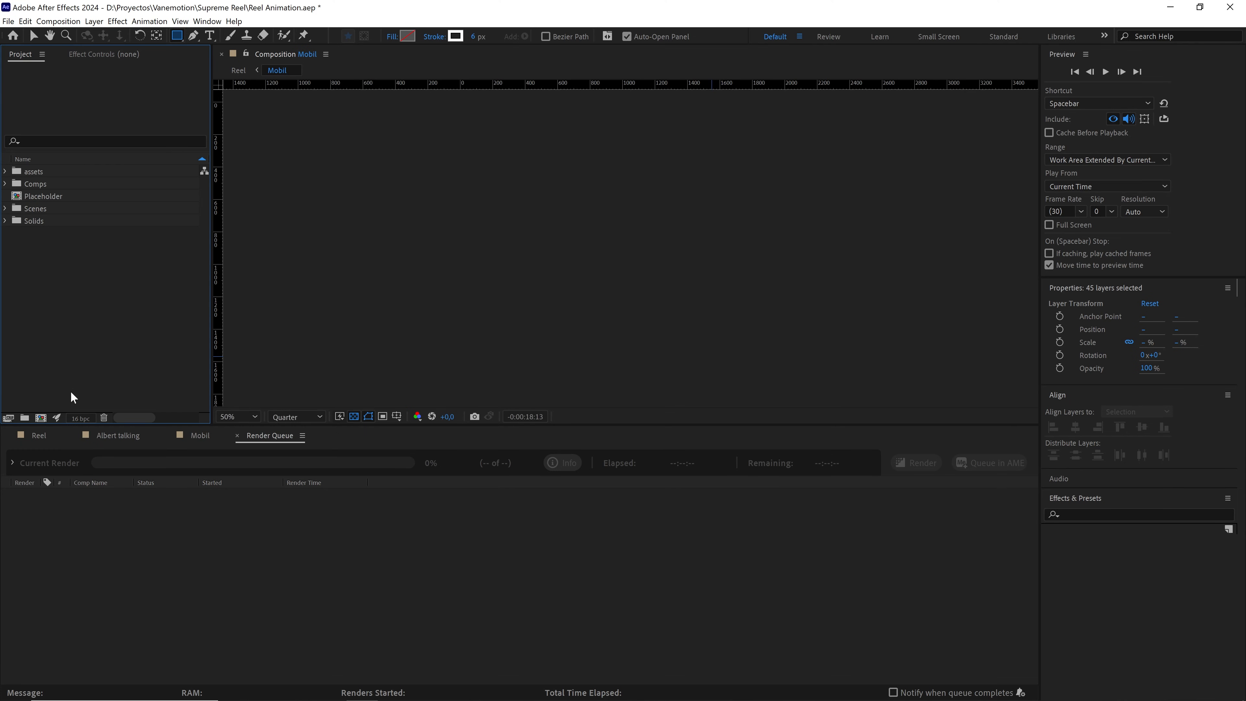
click(34, 439)
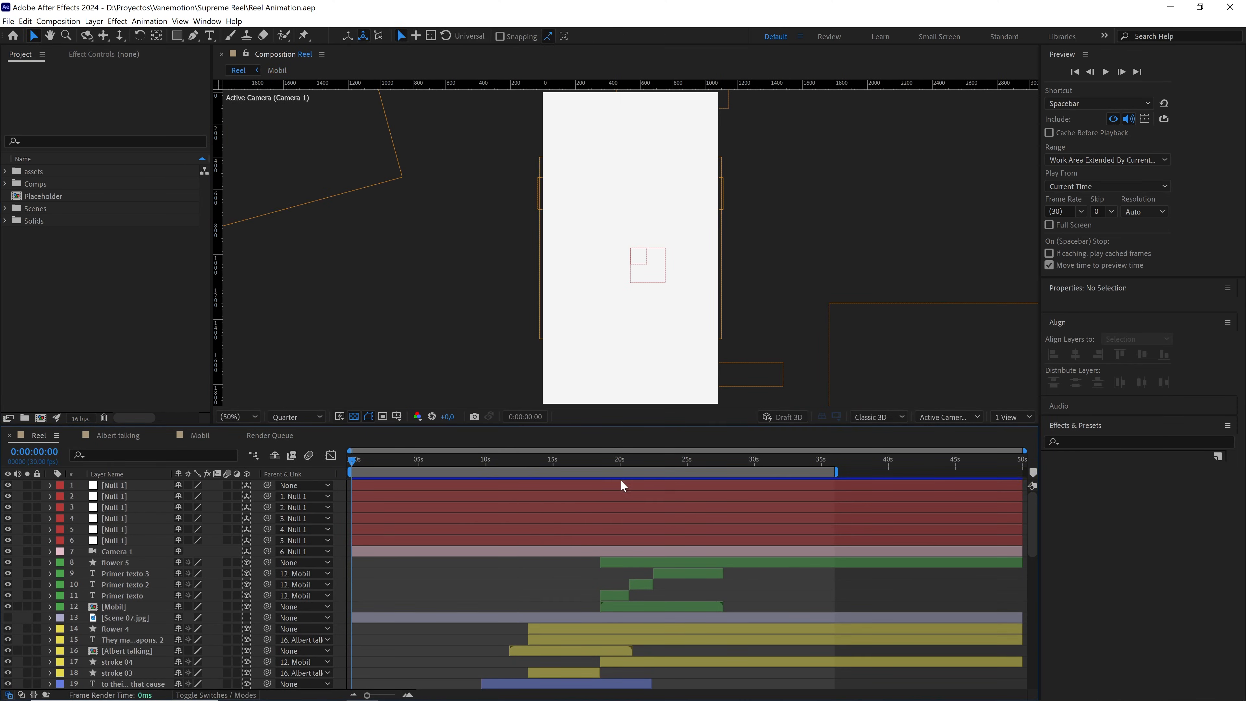
Reveal the topmost null's keyframes and add a Position keyframe with the existing values at 0:00:23:21
click(594, 486)
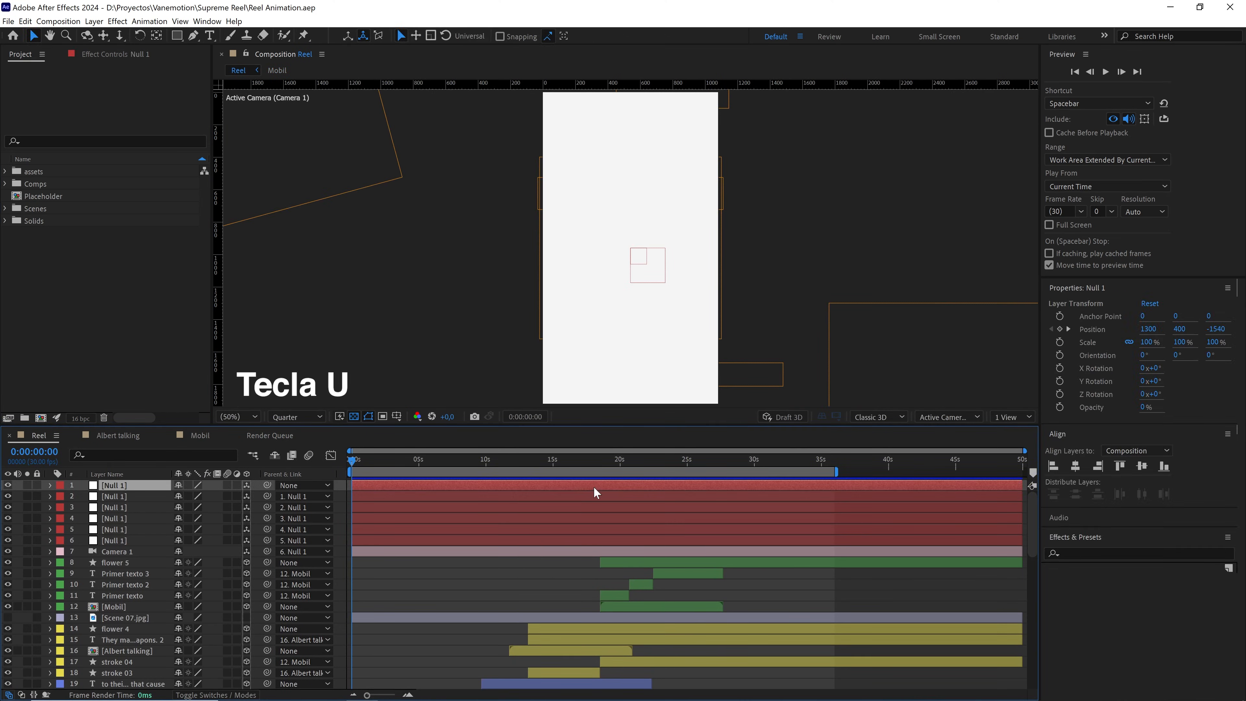
key(u)
drag(635, 463, 675, 468)
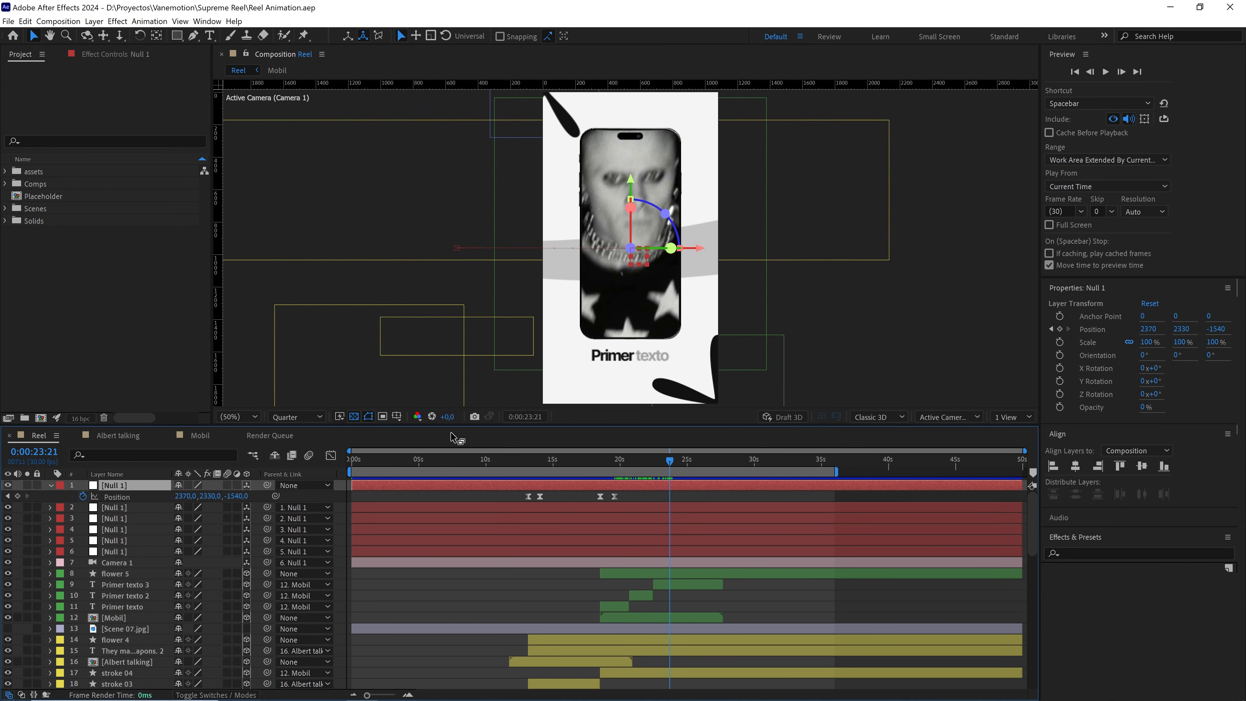
click(44, 453)
click(19, 496)
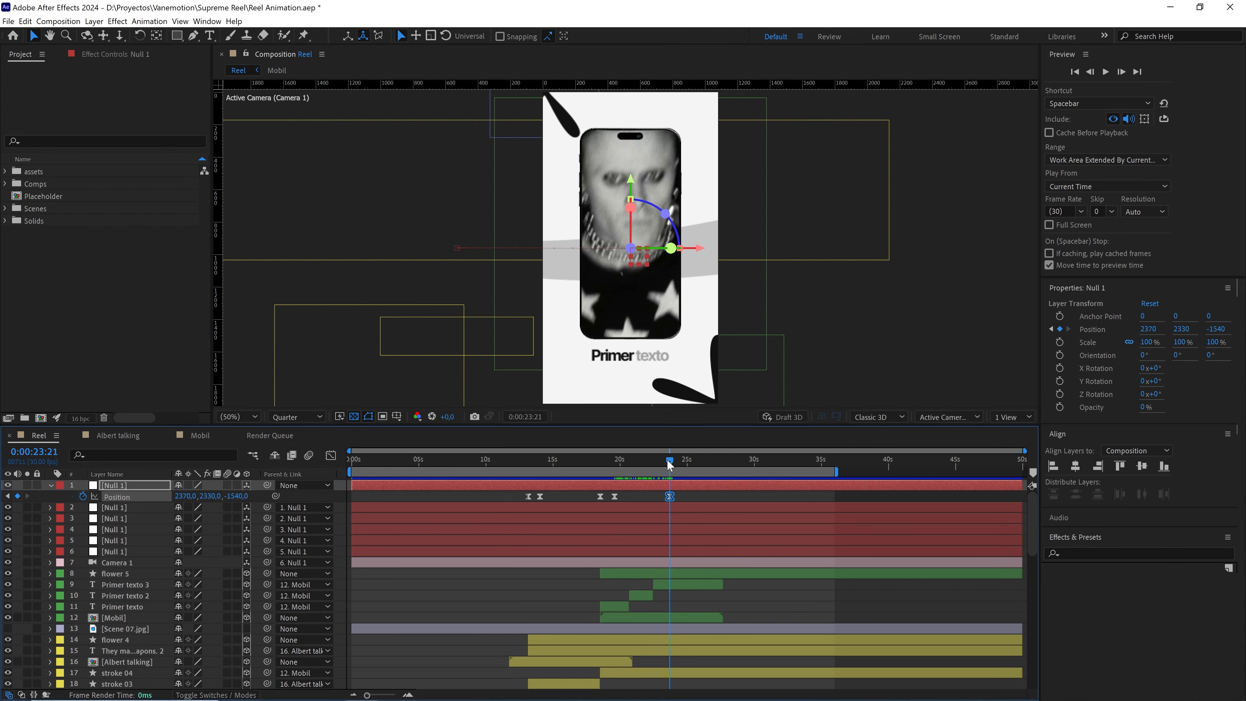
Keyframe the topmost null's Z position at -2440 at 0:00:24:19 to pull the camera back
drag(673, 462, 686, 464)
click(35, 452)
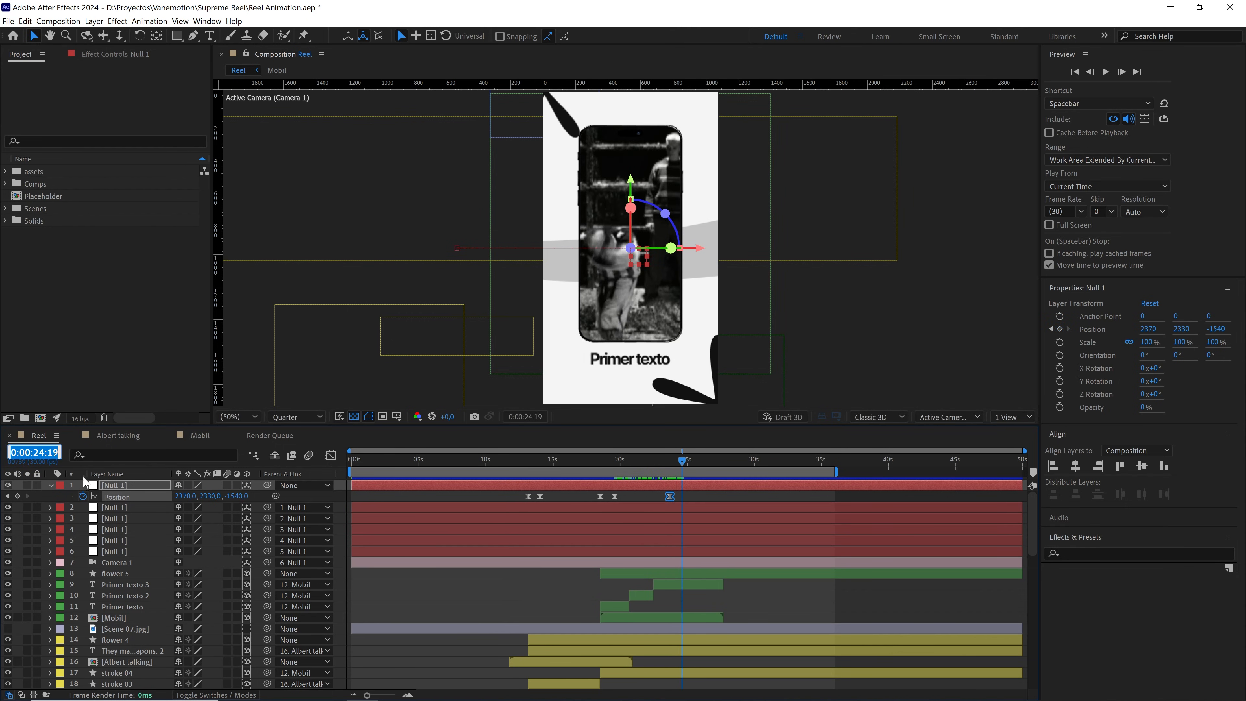
drag(237, 499, 183, 501)
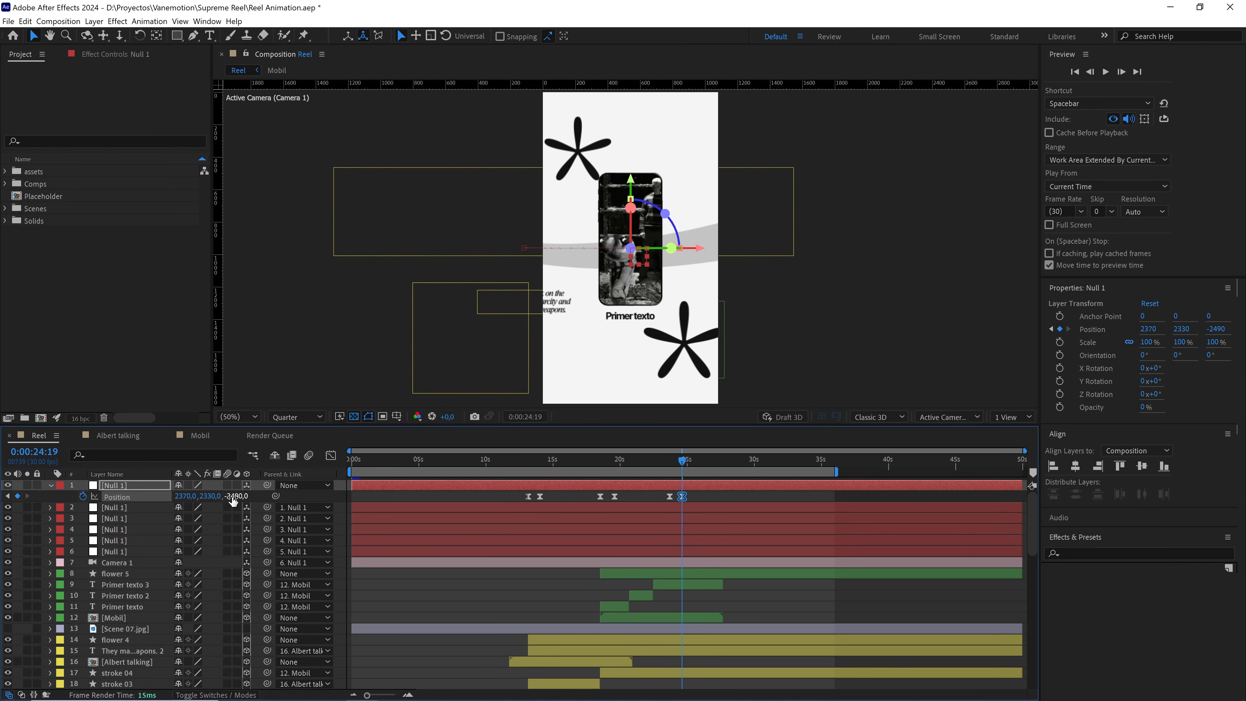
click(234, 498)
text(-)
click(709, 498)
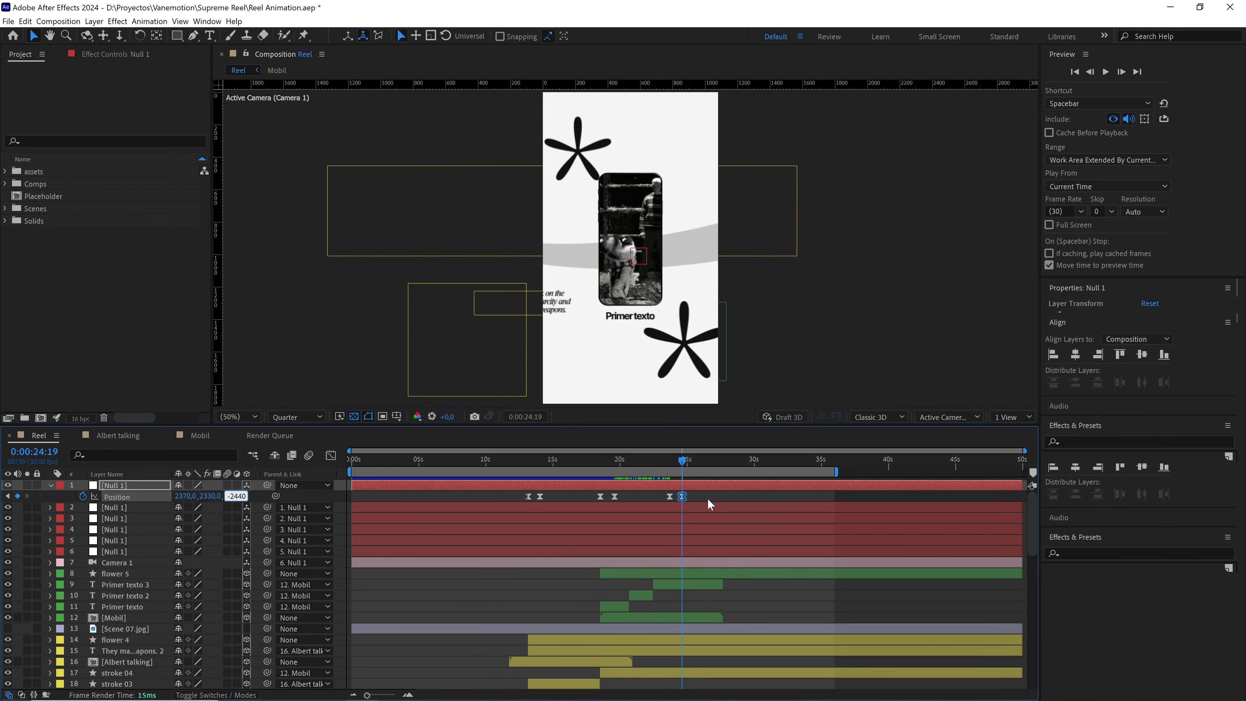
Keyframe the topmost null's Z position at -3200 at 0:00:29:00 and apply Easy Ease to its last three Position keyframes
drag(683, 465, 741, 475)
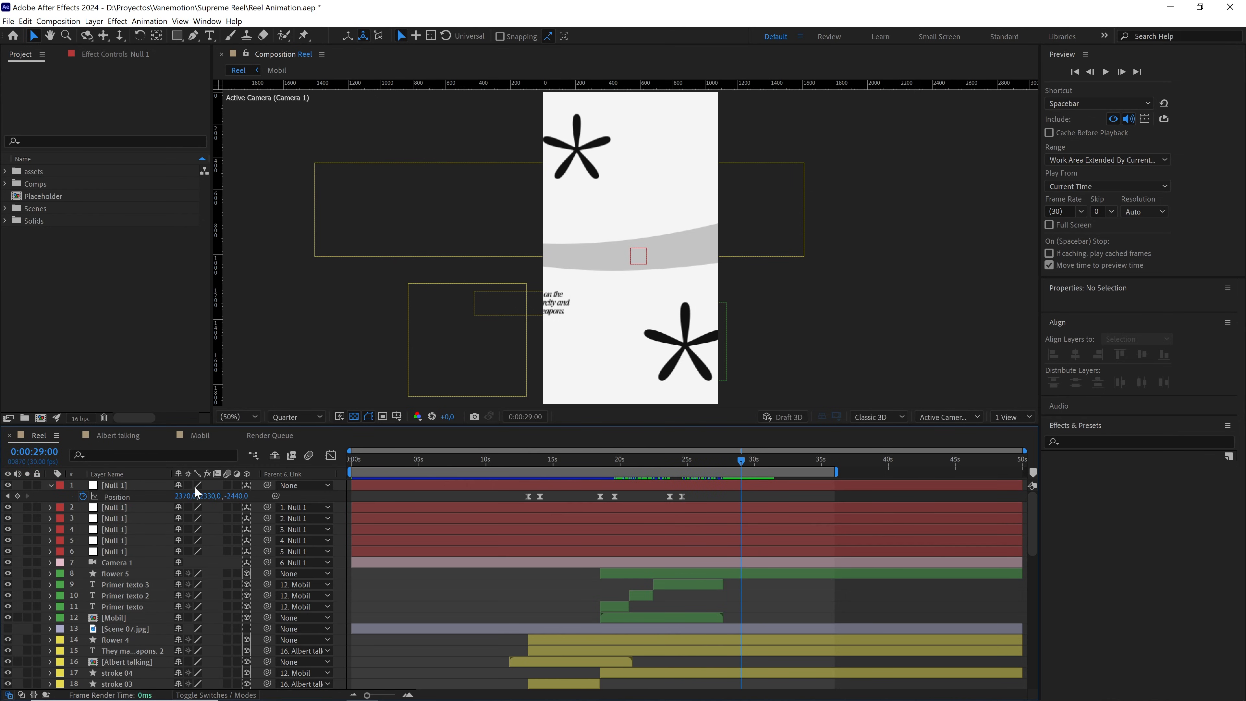
drag(236, 496, 171, 498)
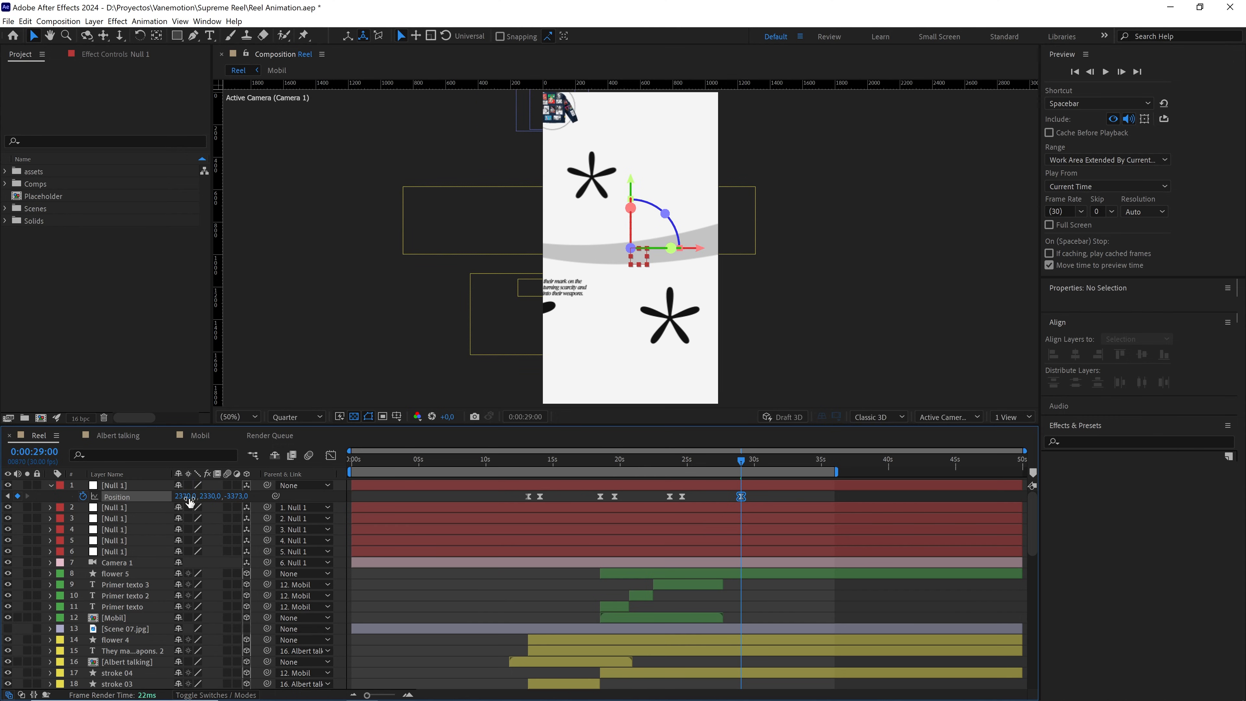
click(231, 497)
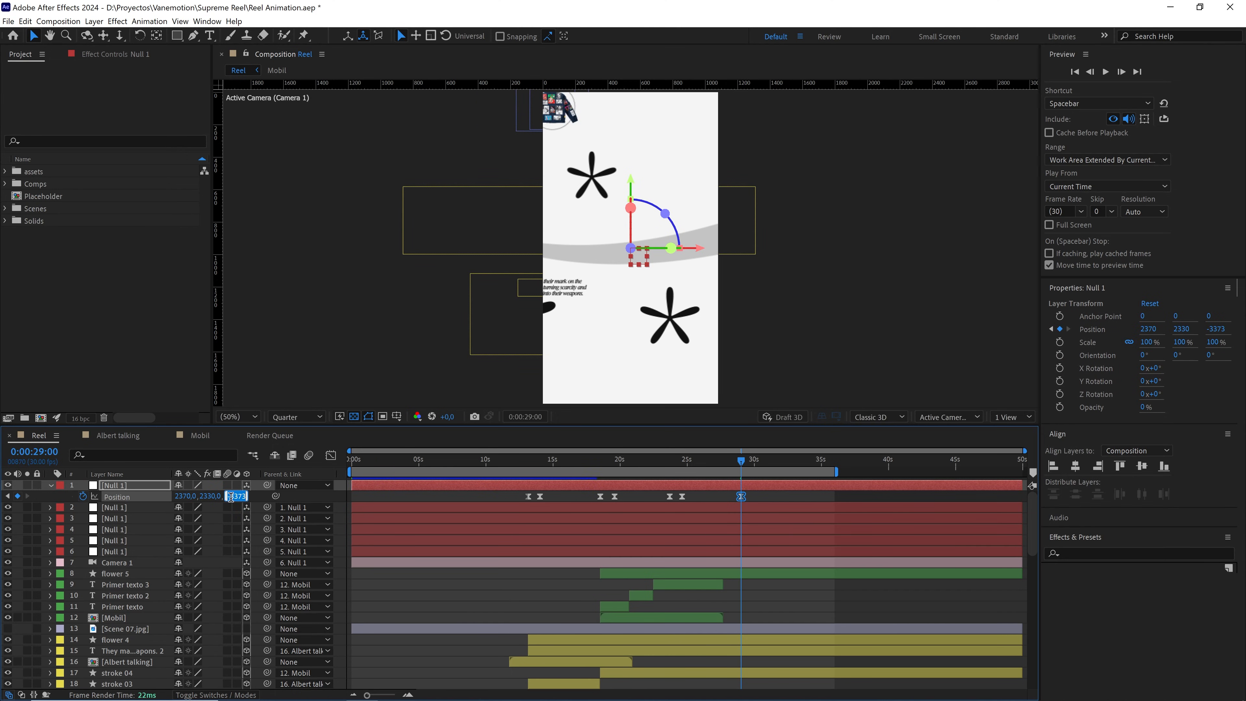
text(-3200)
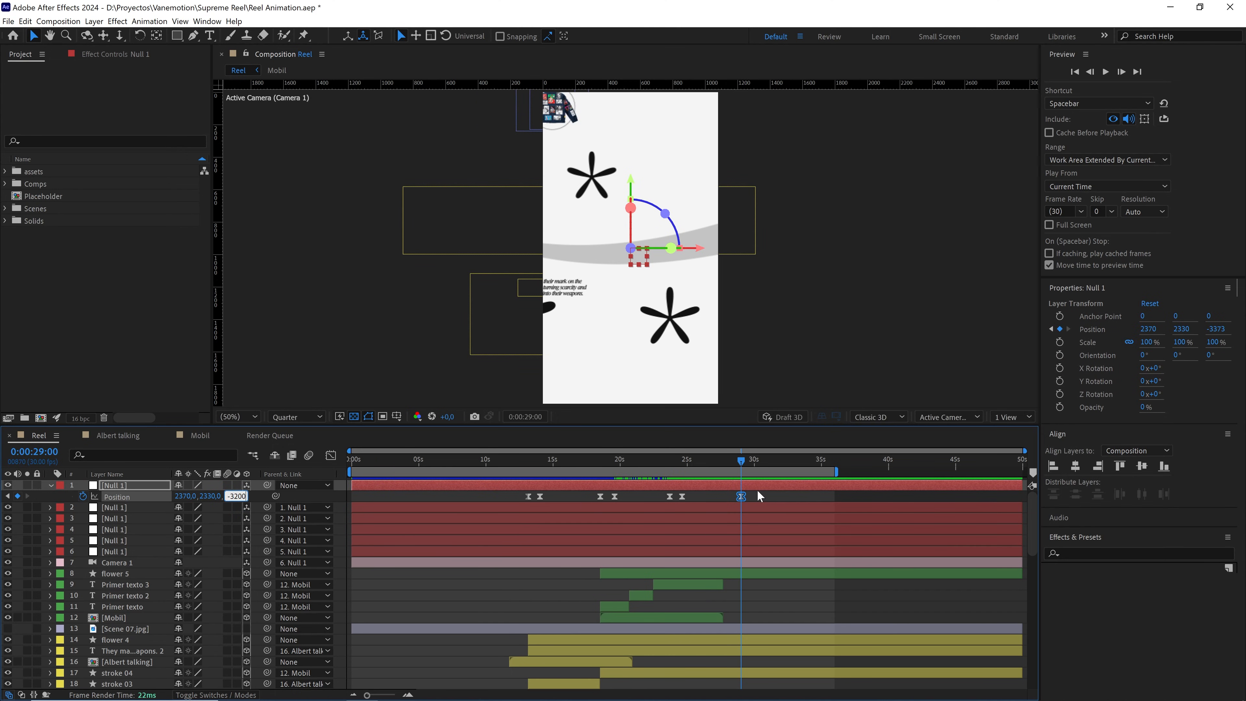
drag(759, 496, 662, 497)
key(F9)
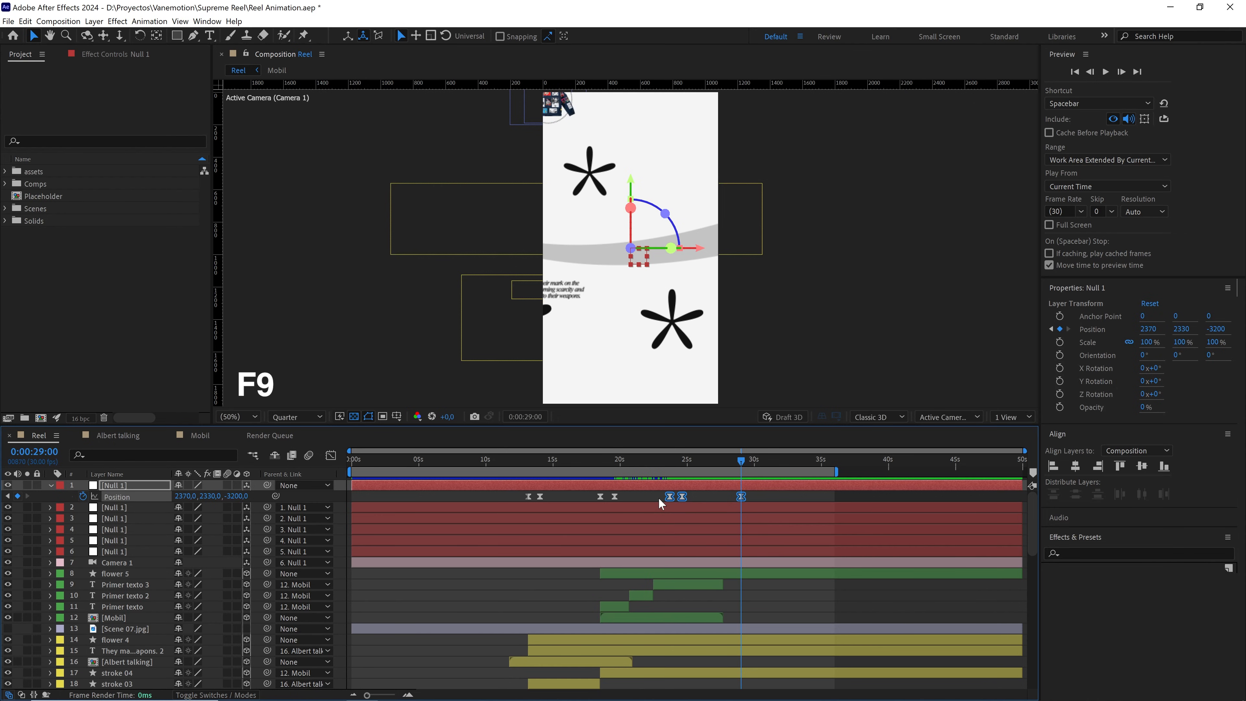
Reshape the topmost null's Position speed curve so the camera pull-back ramps up to and eases away from a sharp peak at 0:00:24:19
click(331, 455)
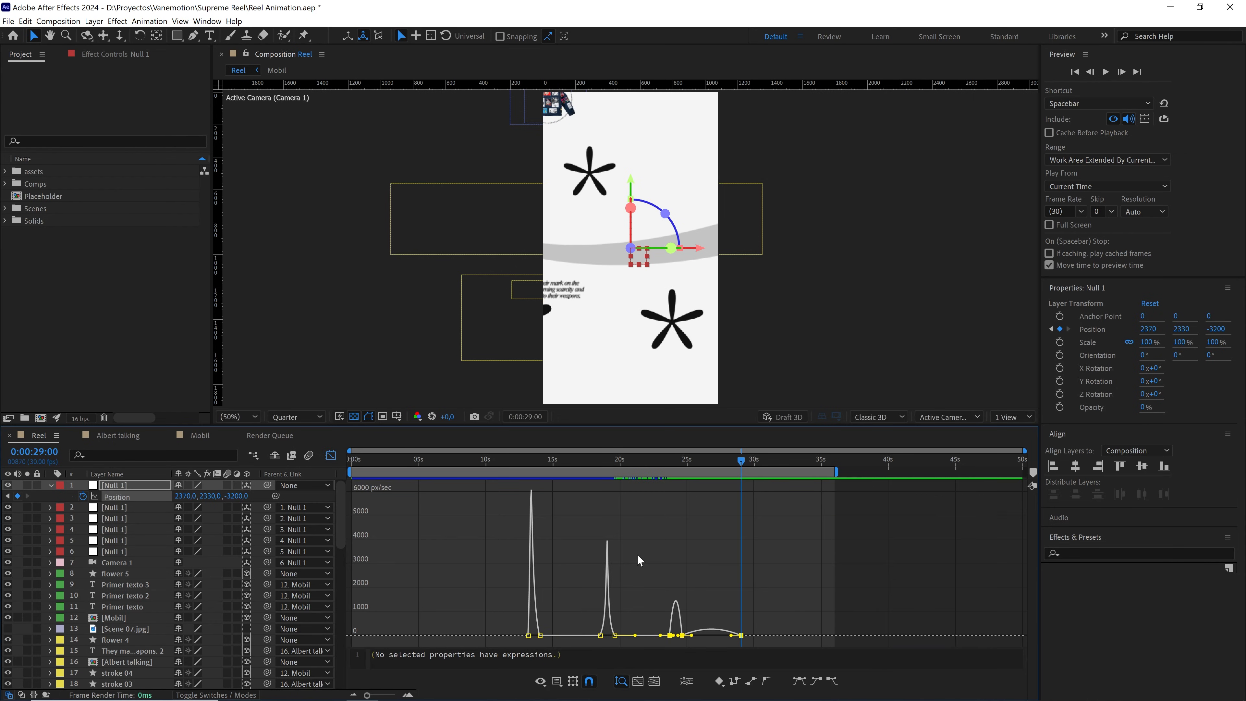
scroll(638, 555, up, 1)
scroll(699, 558, up, 1)
drag(808, 555, 764, 555)
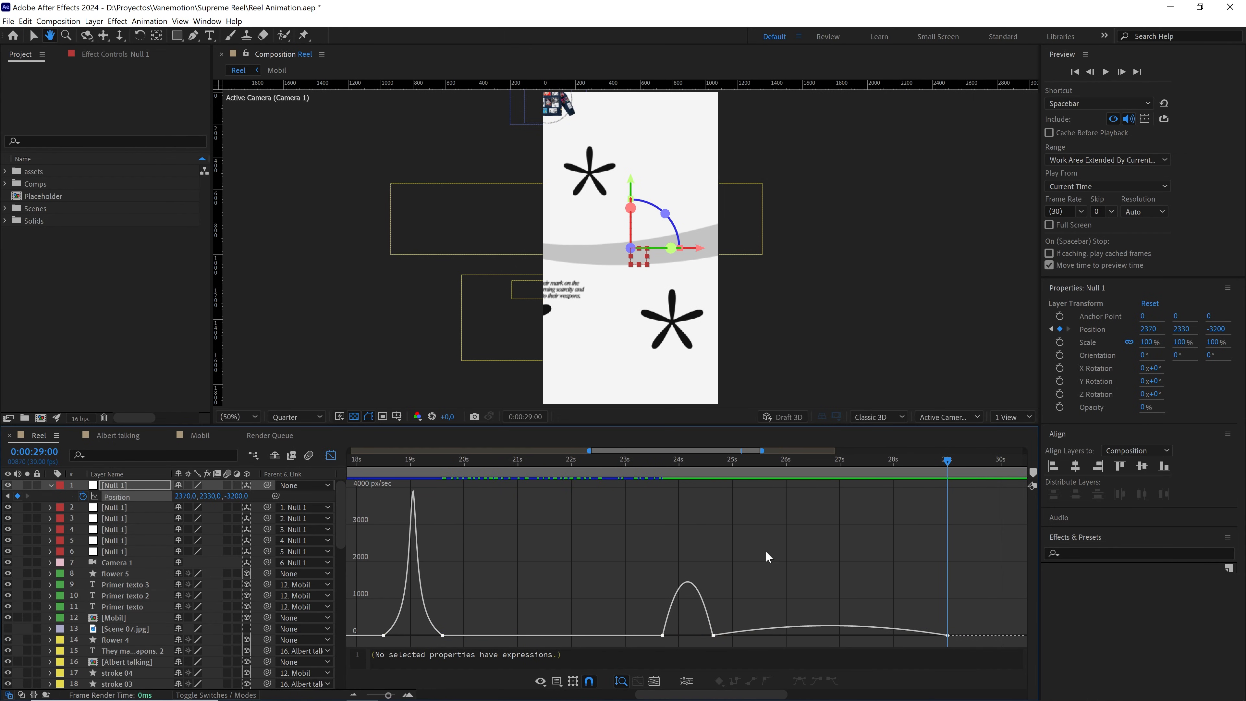
key(v)
drag(742, 464, 714, 467)
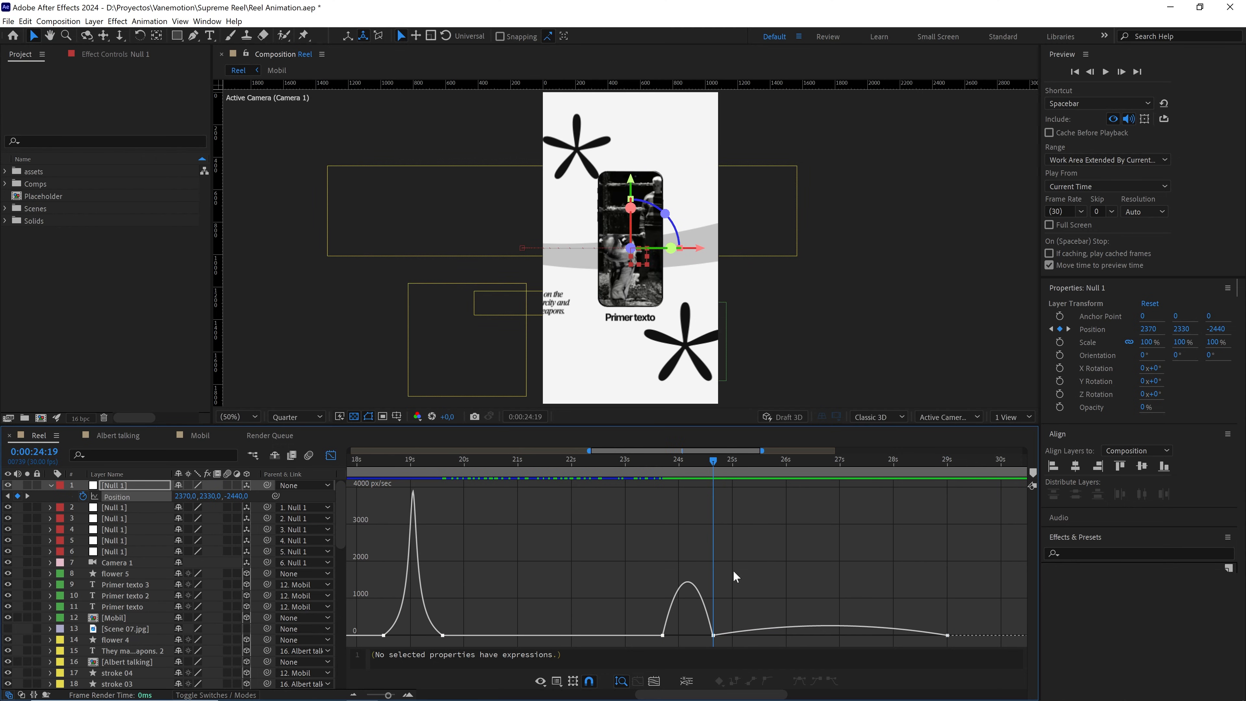
key(ctrl+a)
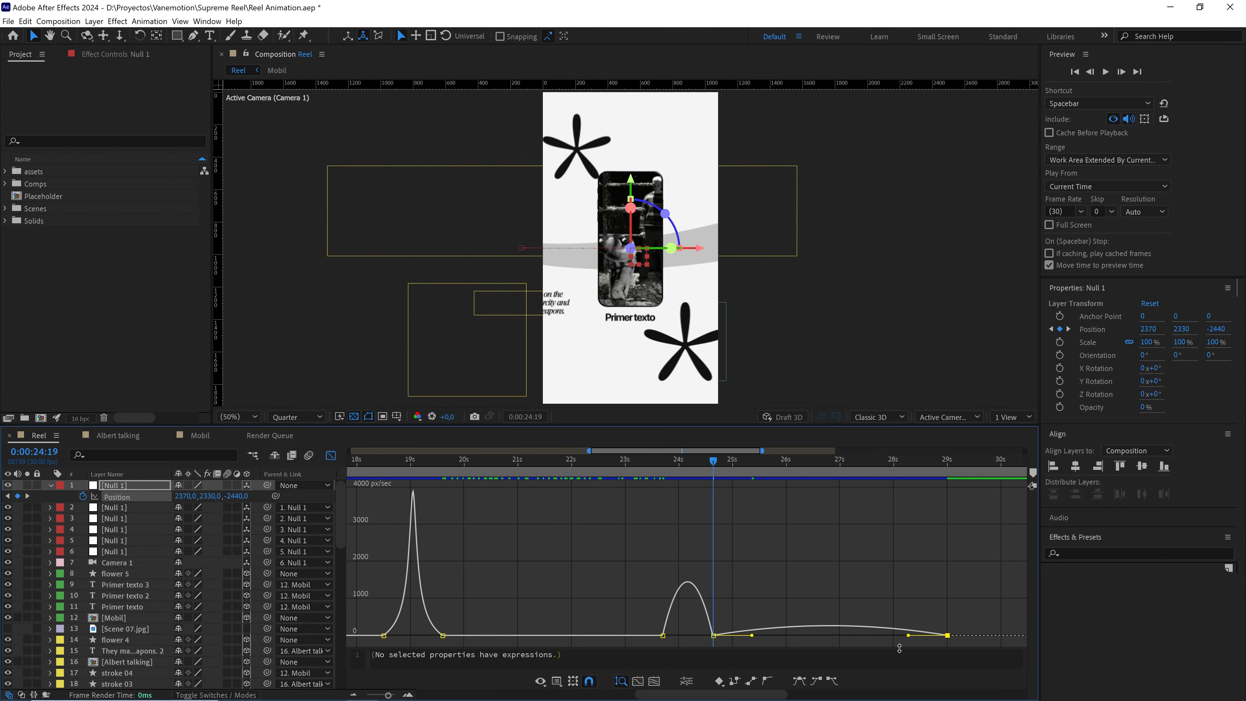
drag(908, 637, 716, 516)
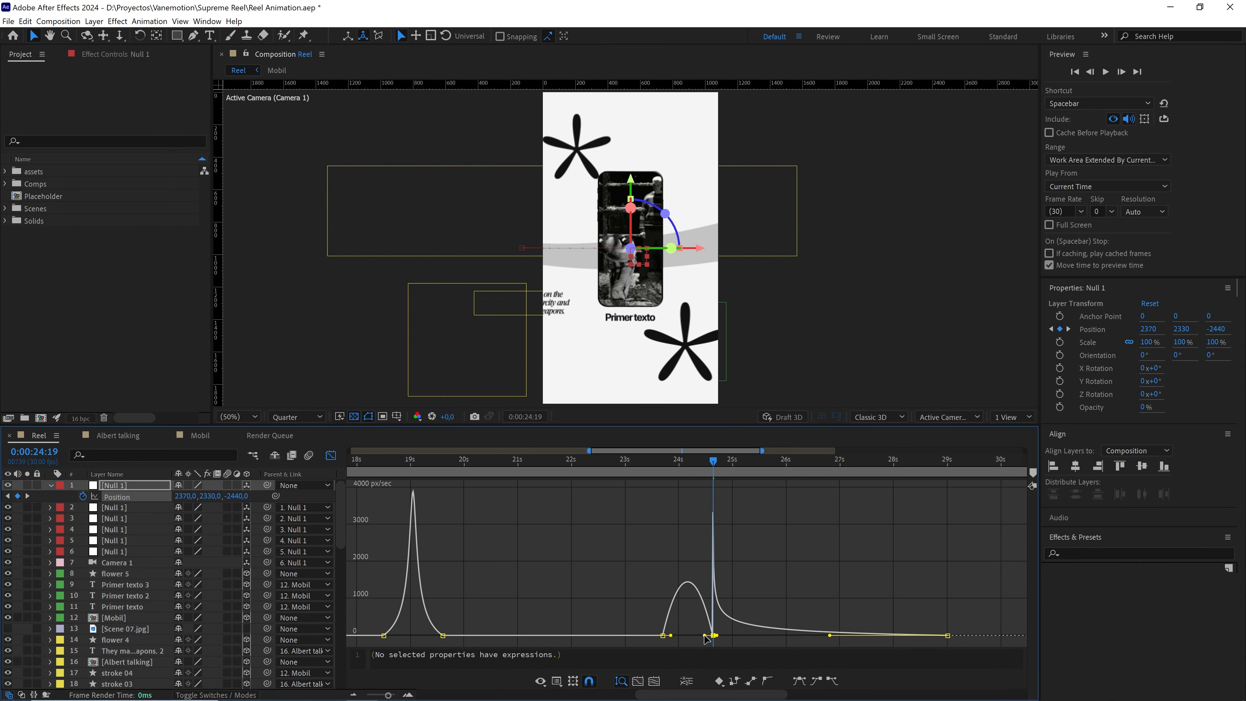
drag(705, 637, 714, 639)
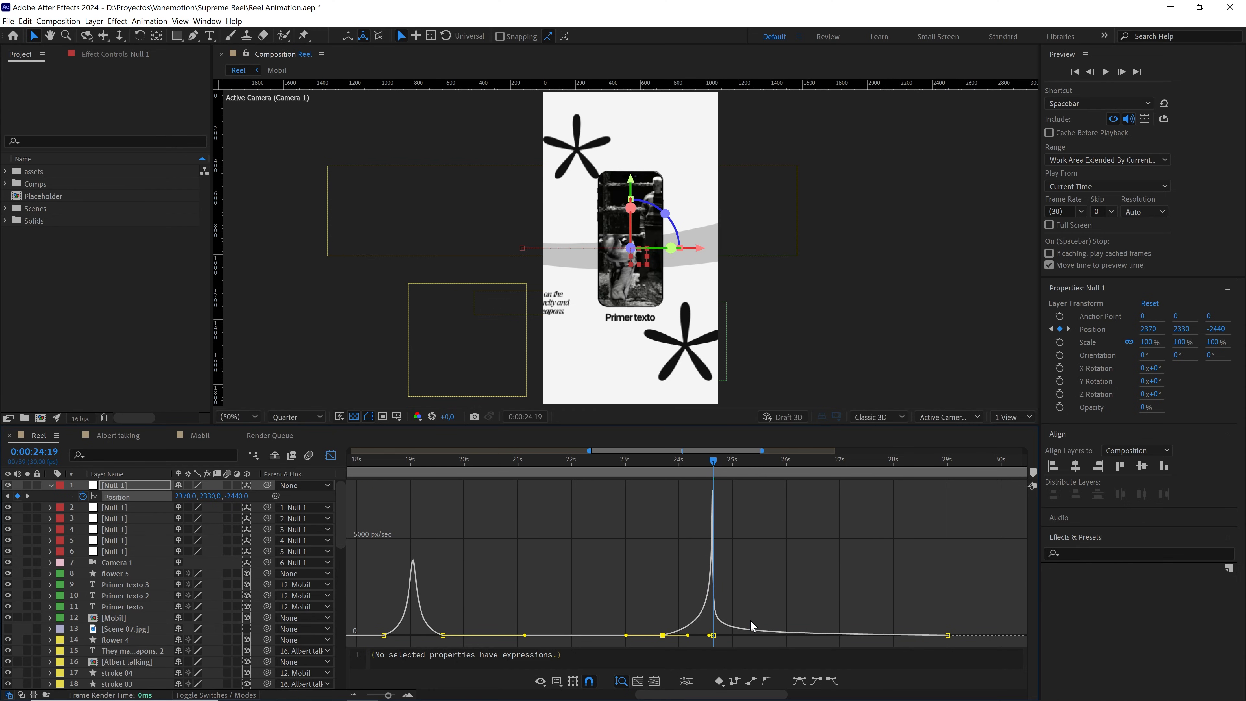
Preview the reshaped camera transition around 0:00:24:19, then close the graph editor
key(space)
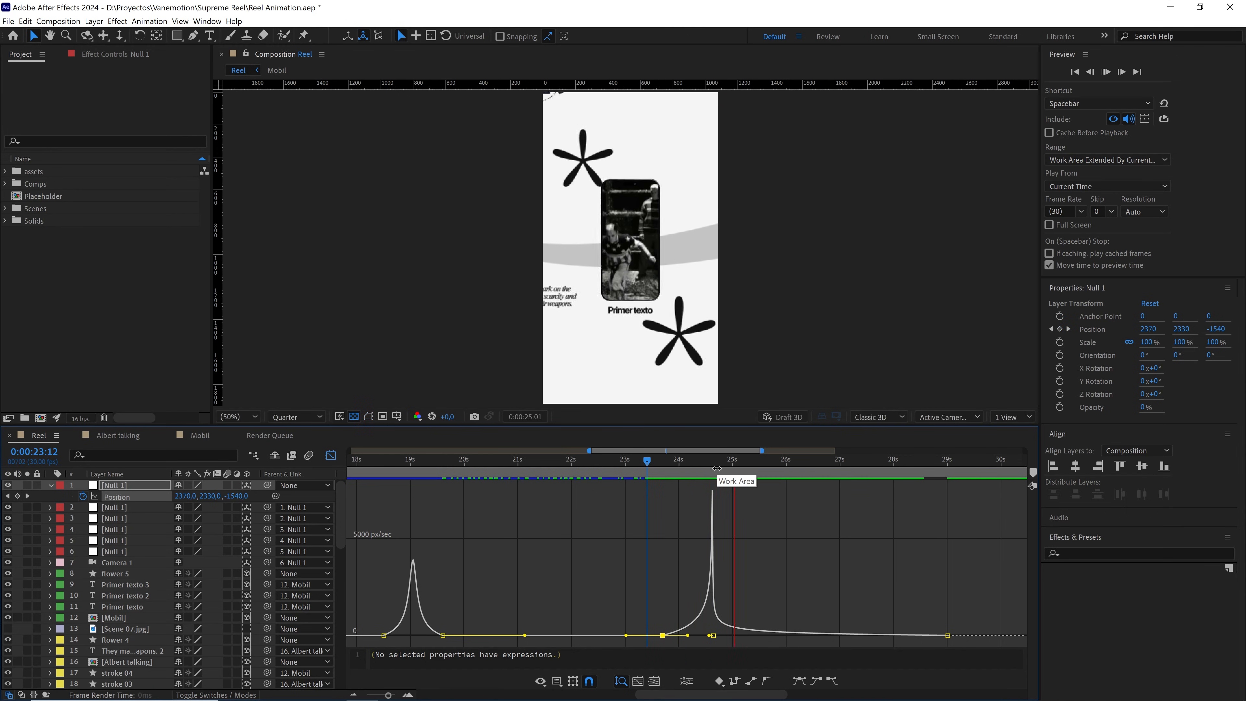
click(668, 460)
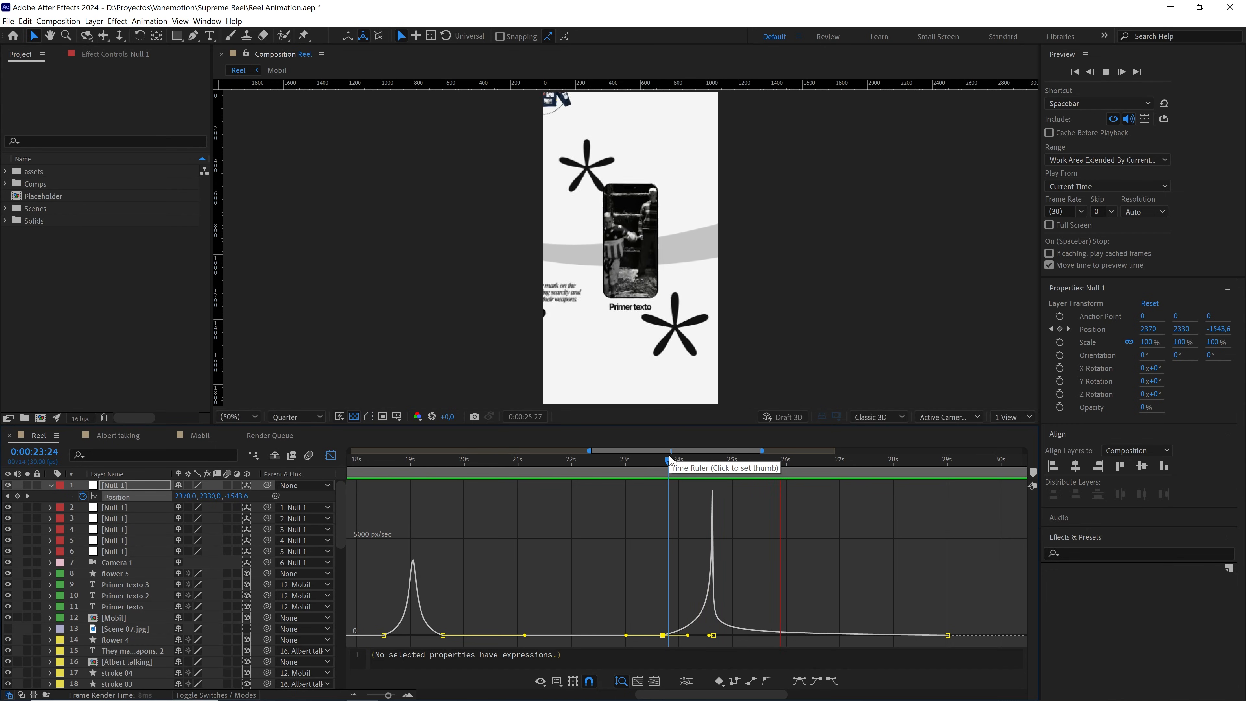
key(space)
click(332, 455)
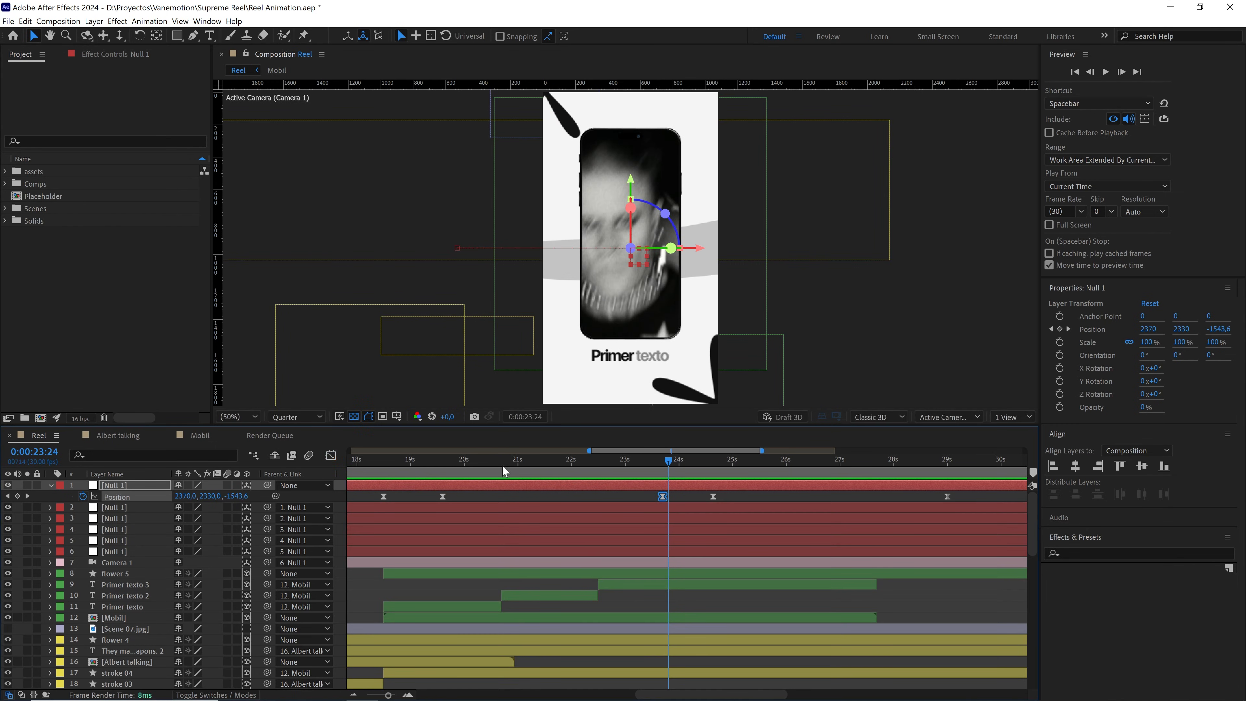
Split the flower 5, Primer texto and Mobil layers at 0:00:24:19 and delete the parts after that time
scroll(693, 524, down, 1)
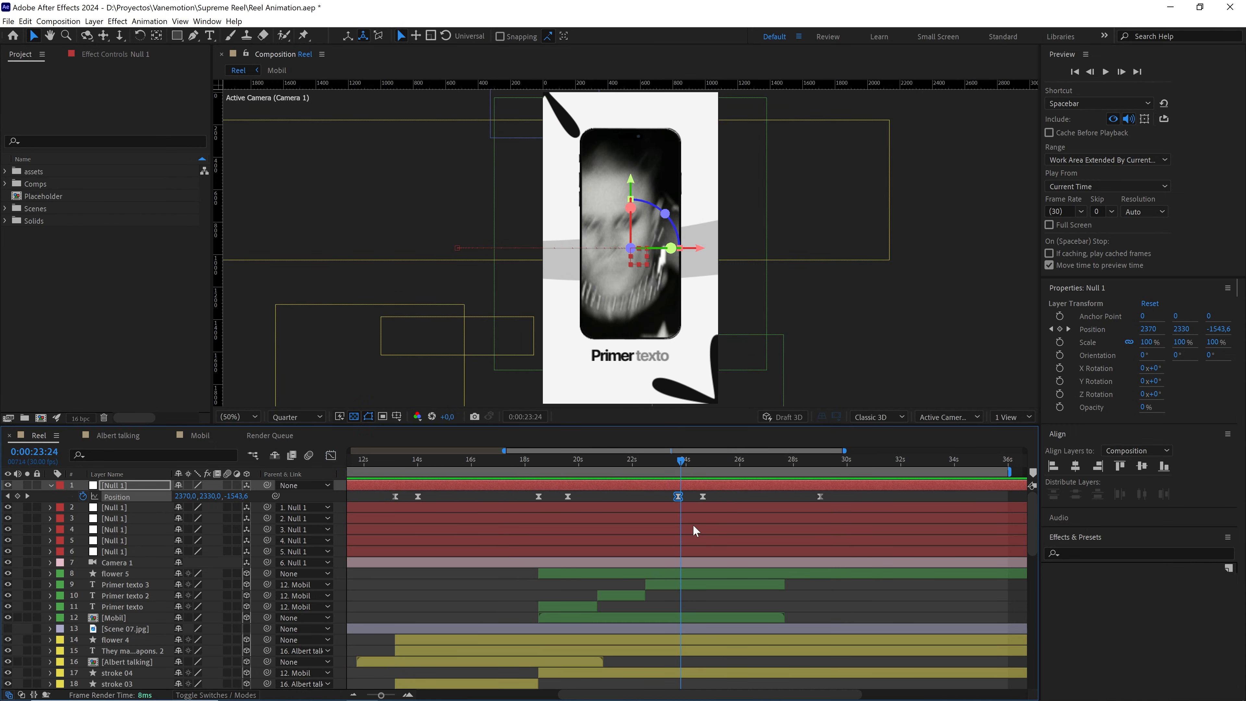
click(679, 461)
click(702, 460)
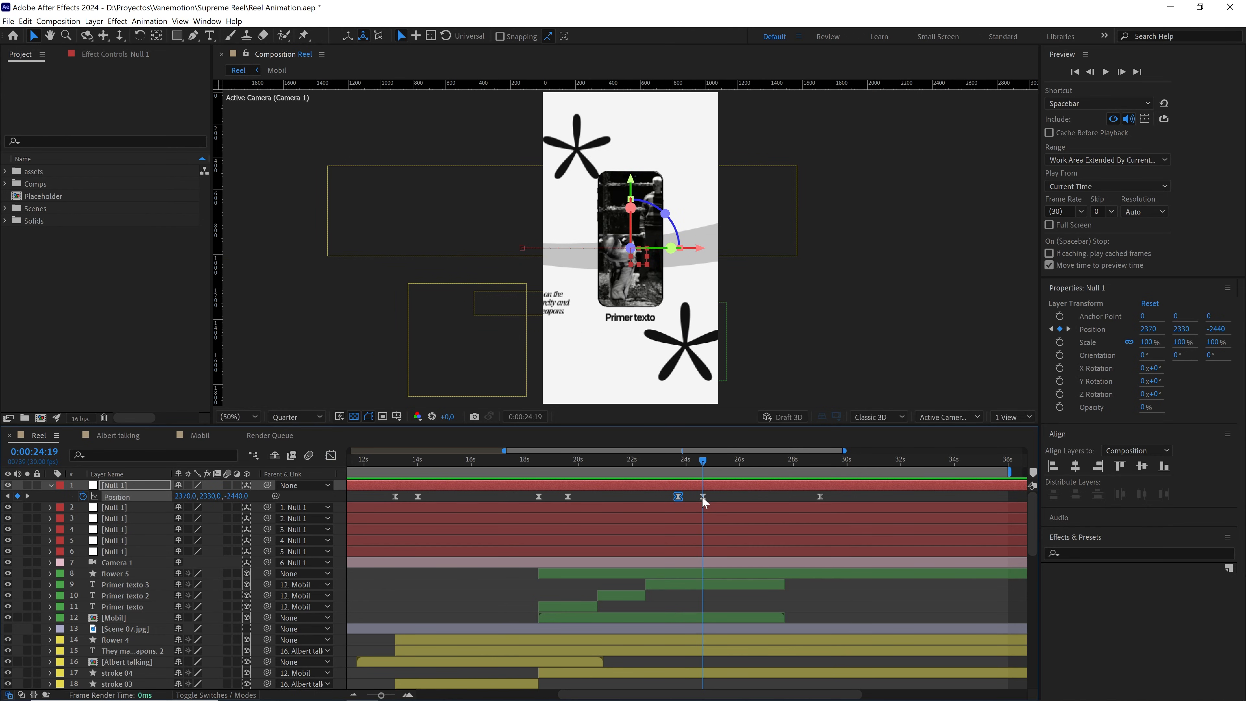
click(687, 571)
shift+click(701, 614)
key(ctrl+shift+d)
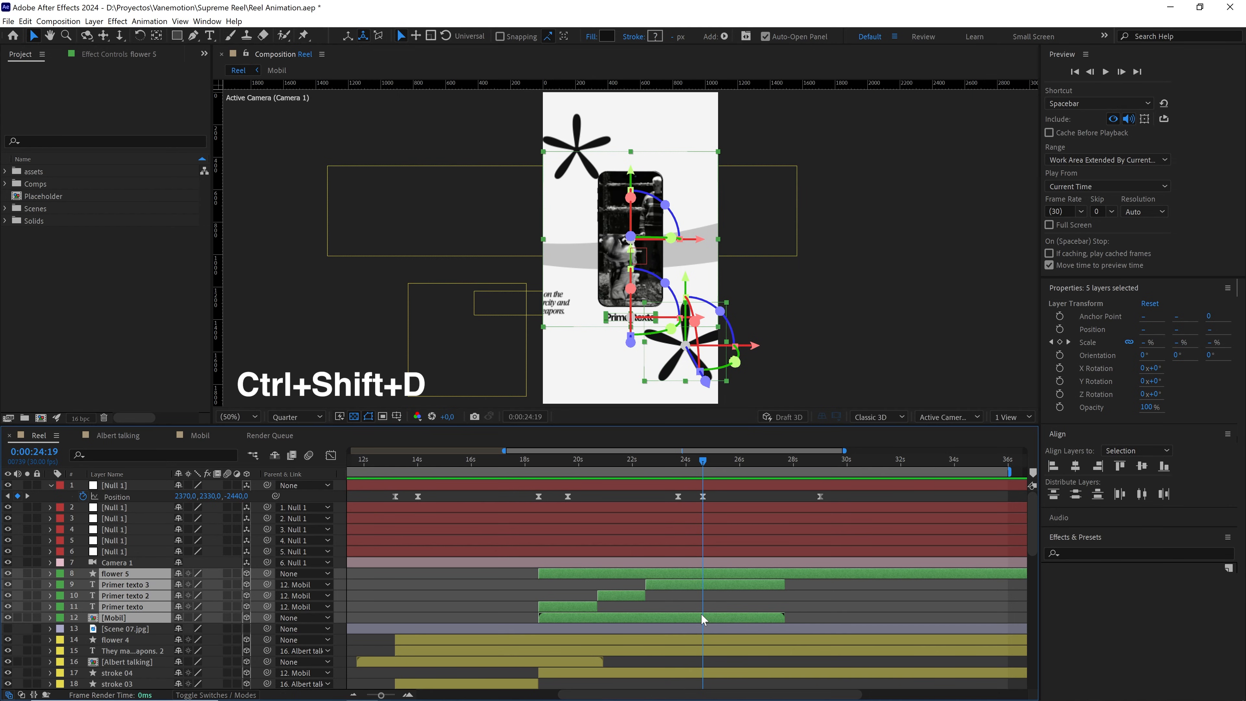
key(ctrl+shift+d)
key(Delete)
Cut off the yellow-labelled layers from flower 4 through stroke 04 at 0:00:24:19, deleting the split-off remainders
scroll(690, 606, down, 2)
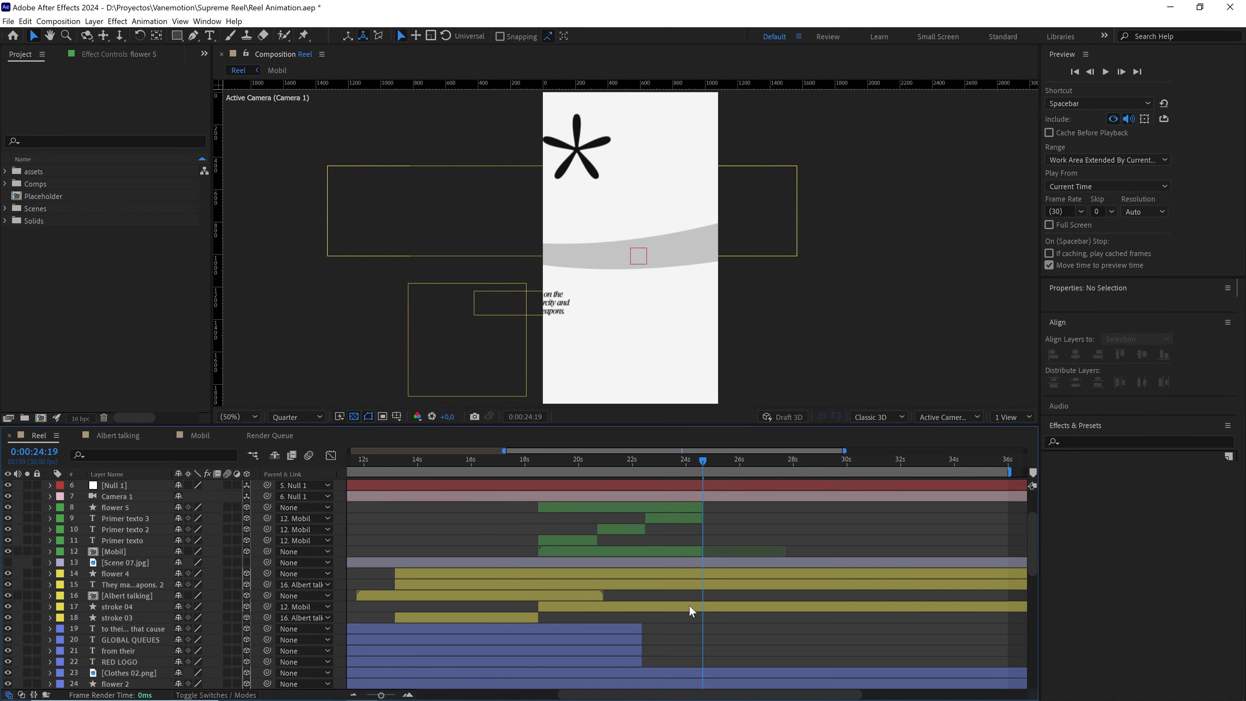
click(718, 573)
shift+click(716, 607)
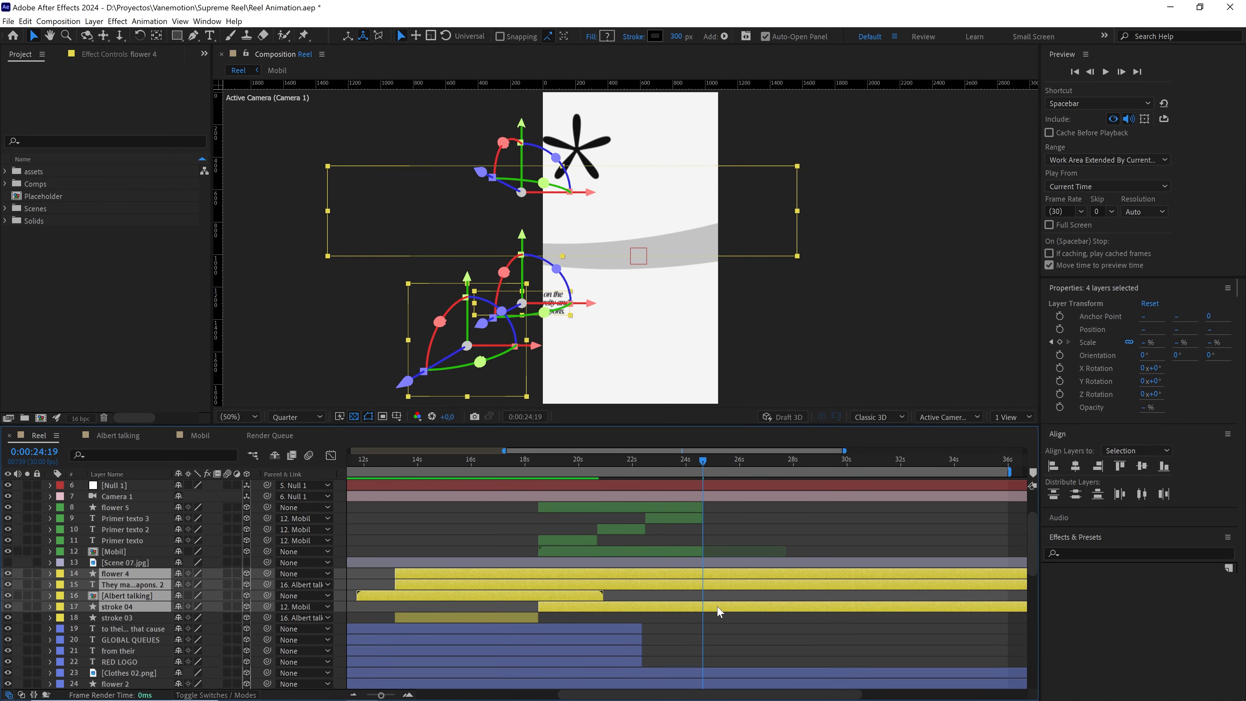
key(ctrl+shift+d)
key(Delete)
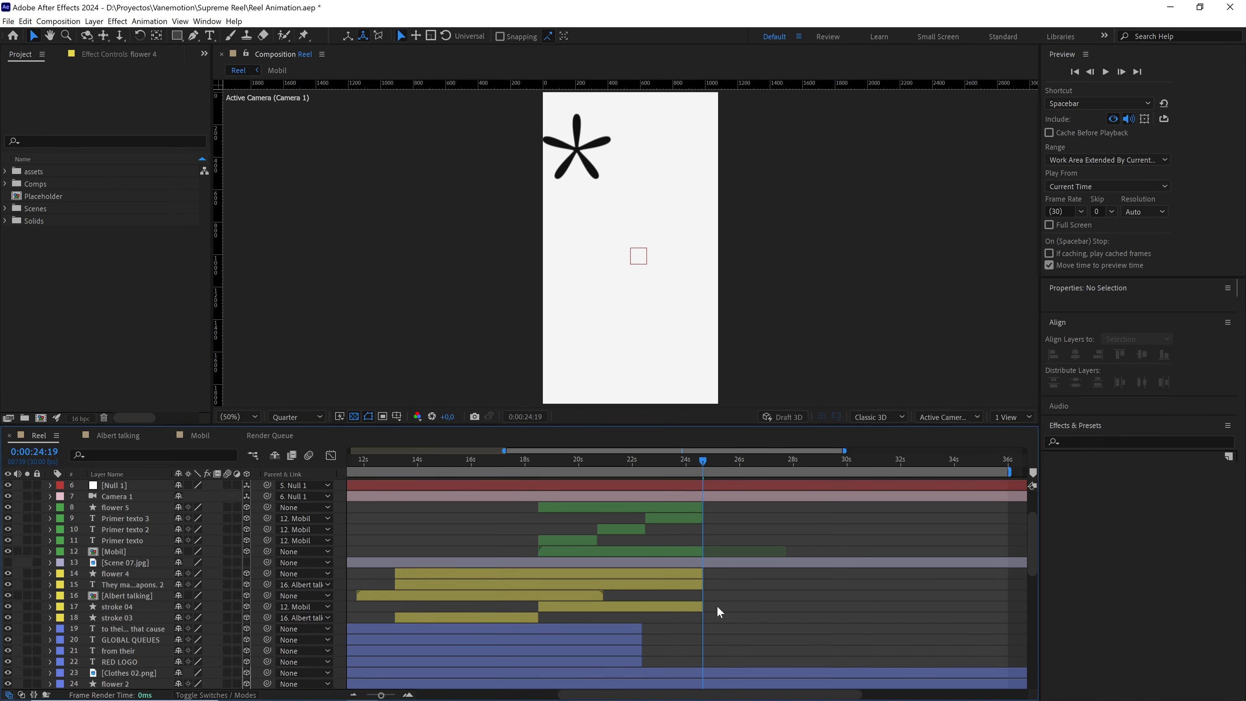
Split Clothes 02.png, flower 2, flower and stroke at 0:00:24:19 and remove their second halves
scroll(716, 606, down, 3)
click(716, 606)
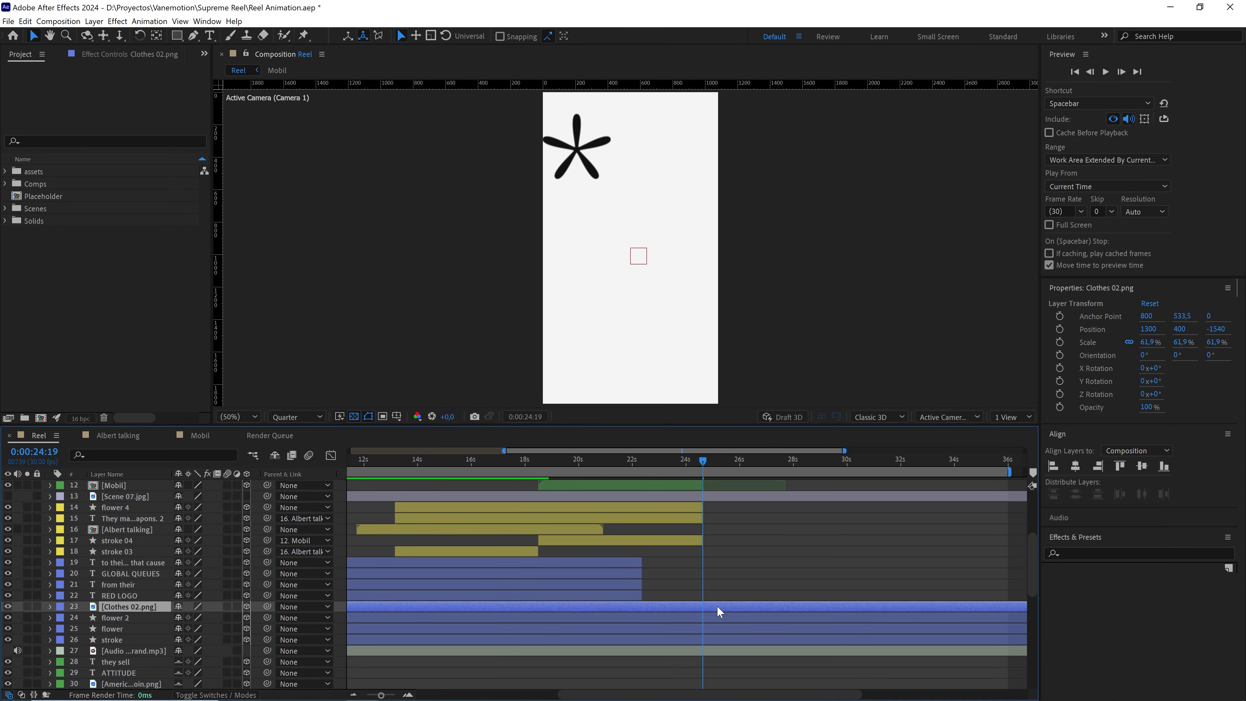
shift+click(717, 640)
key(ctrl+shift+d)
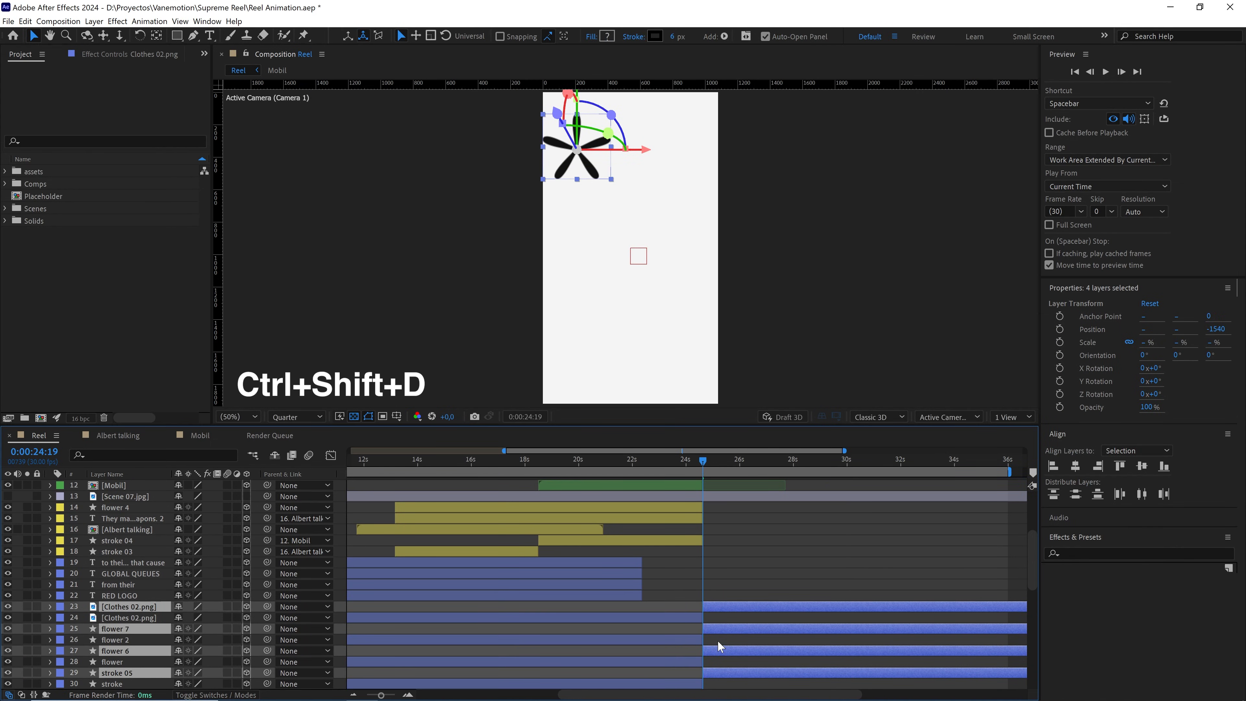
key(Delete)
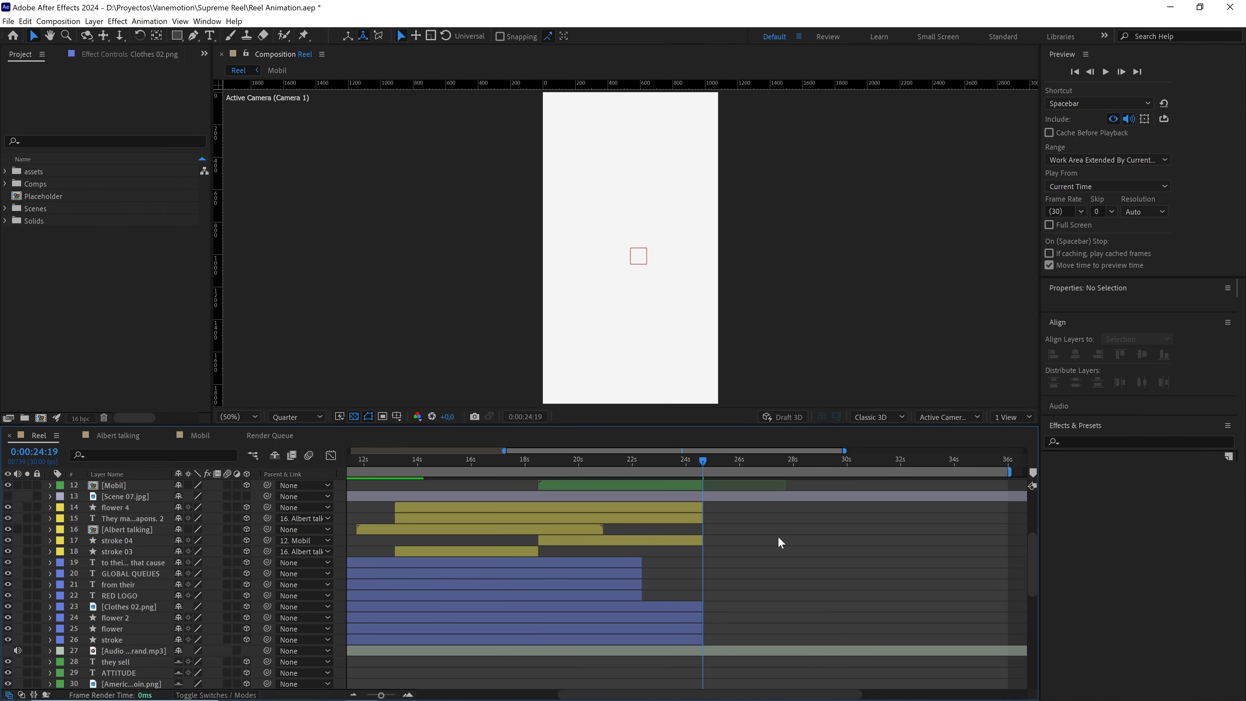
Replace the Scene 07.jpg reference layer with Scene 08.jpg below Camera 1 and lower its opacity to 49%
scroll(756, 587, up, 6)
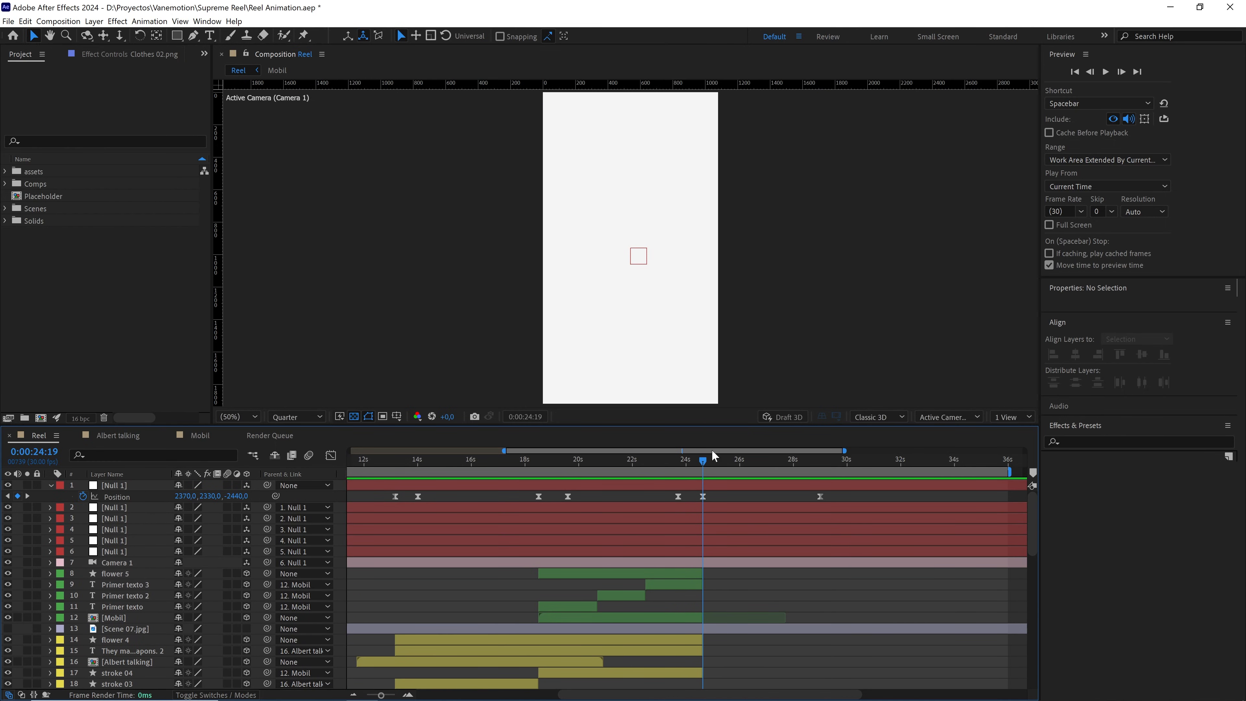
click(142, 630)
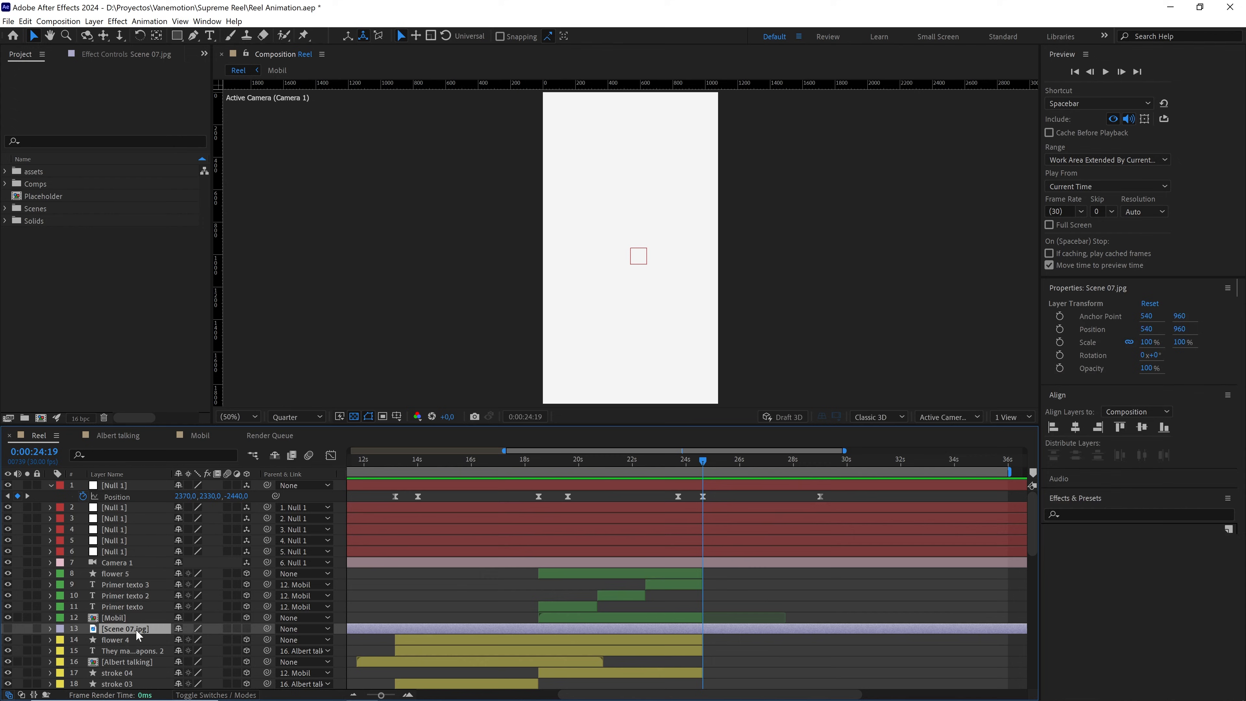
key(Delete)
click(6, 208)
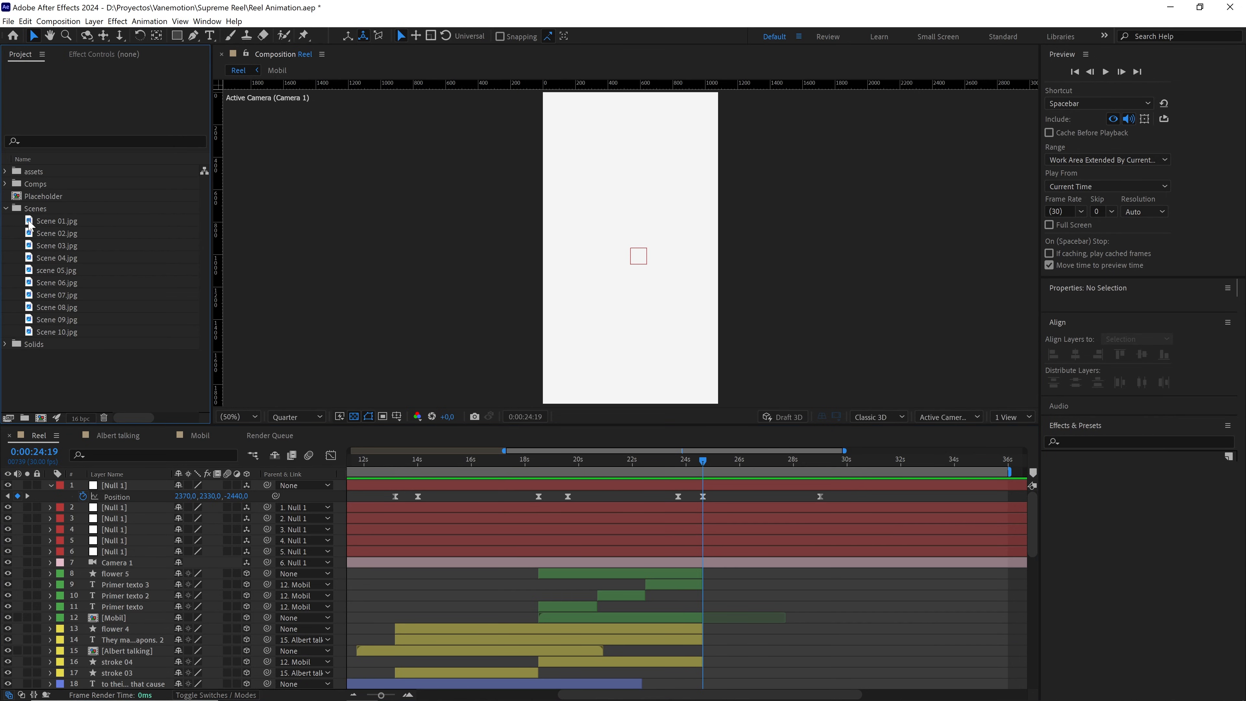
click(74, 308)
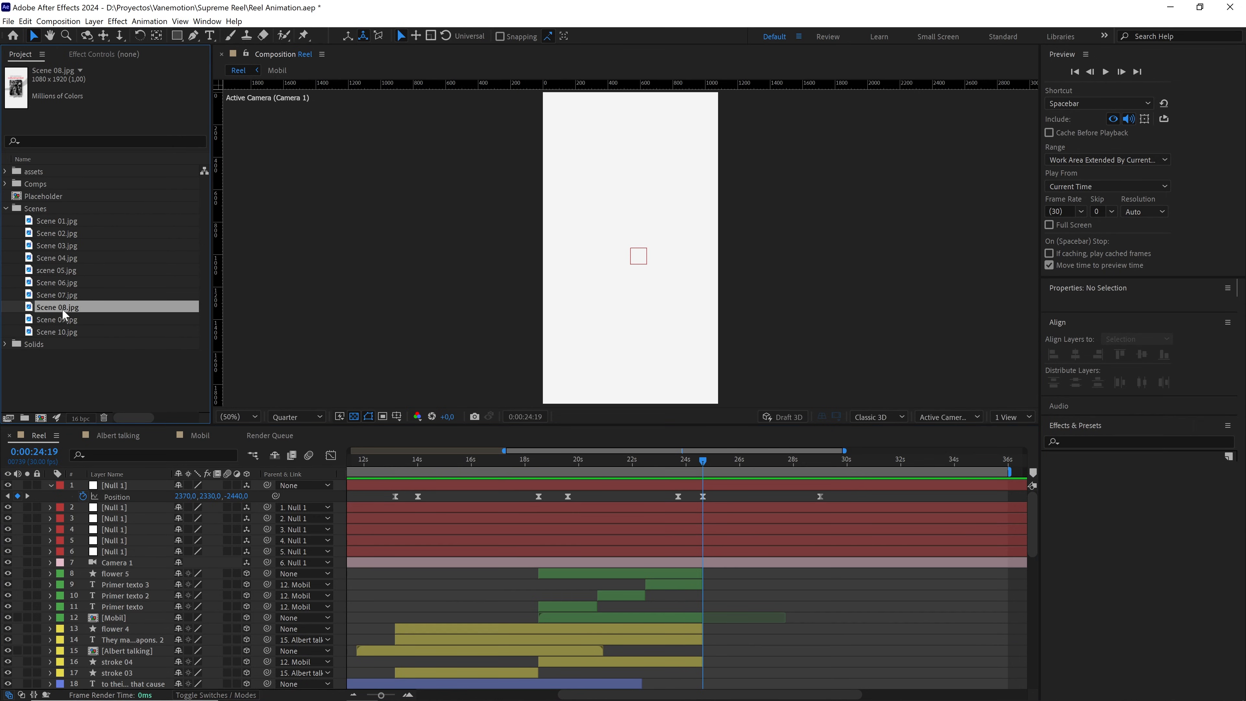
drag(63, 312, 149, 588)
key(t)
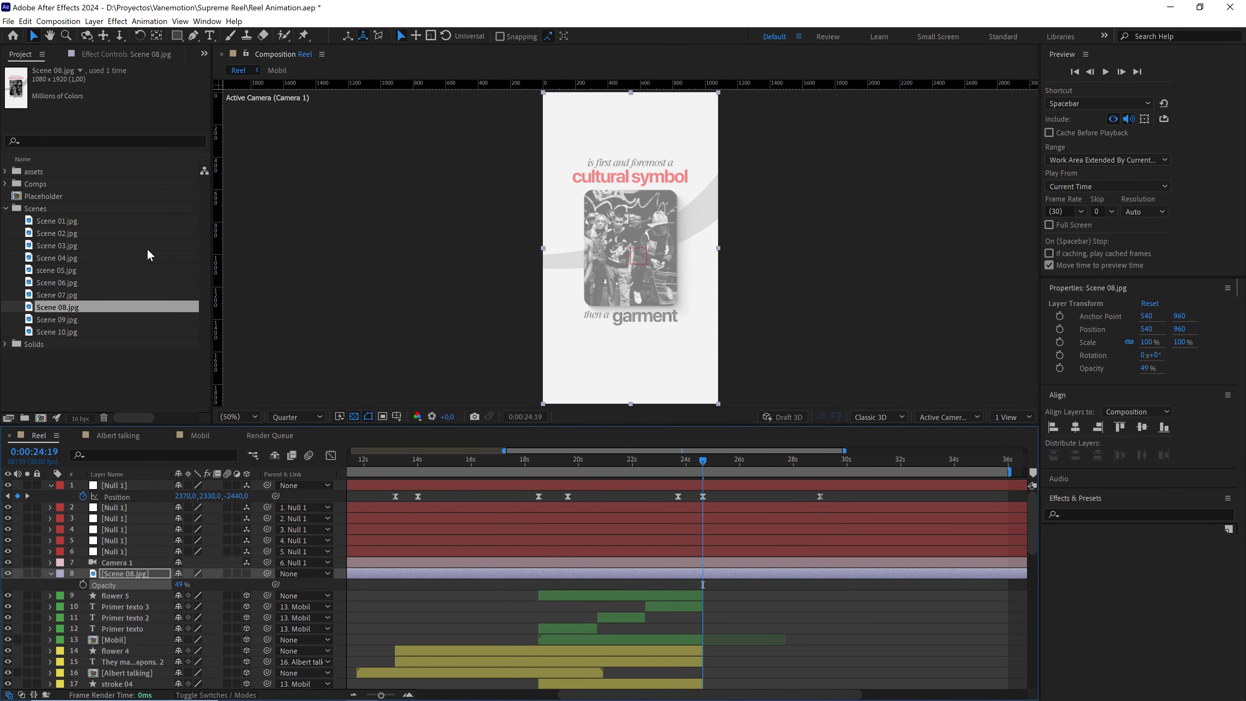
Add the Placeholder composition above the Scene 08.jpg layer and file it in the project's Comps folder
click(48, 201)
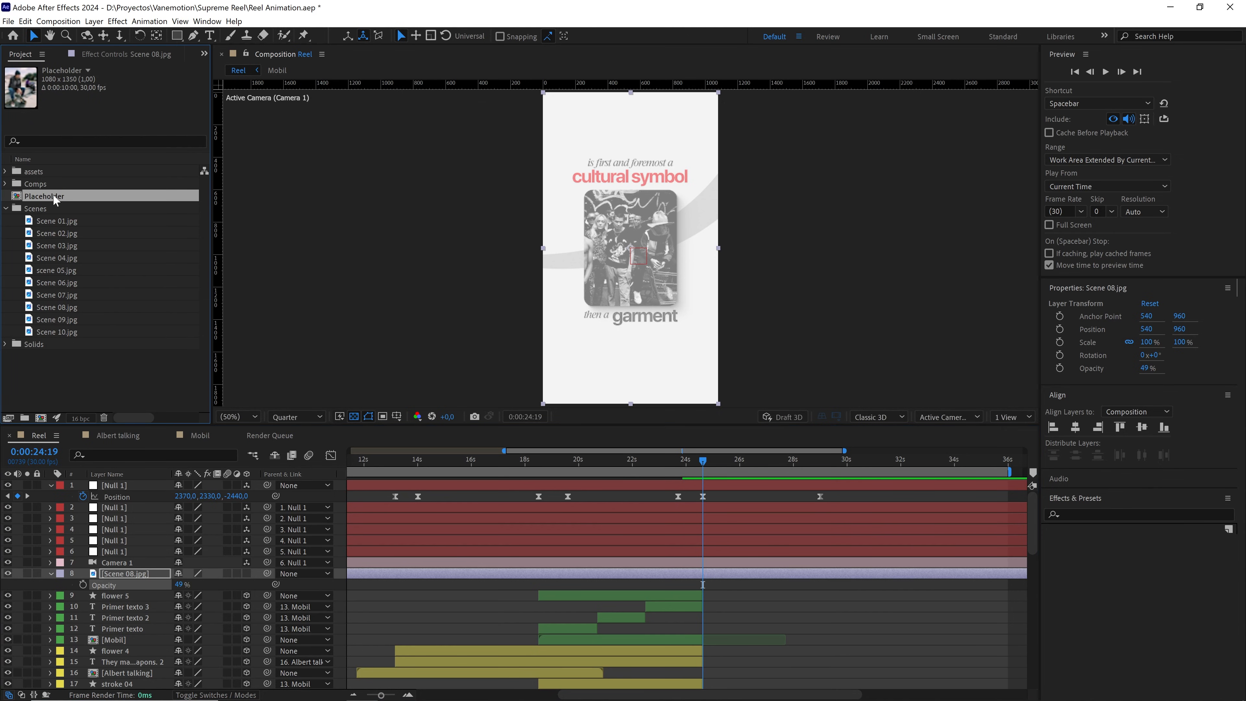
drag(53, 194, 122, 571)
drag(378, 694, 372, 695)
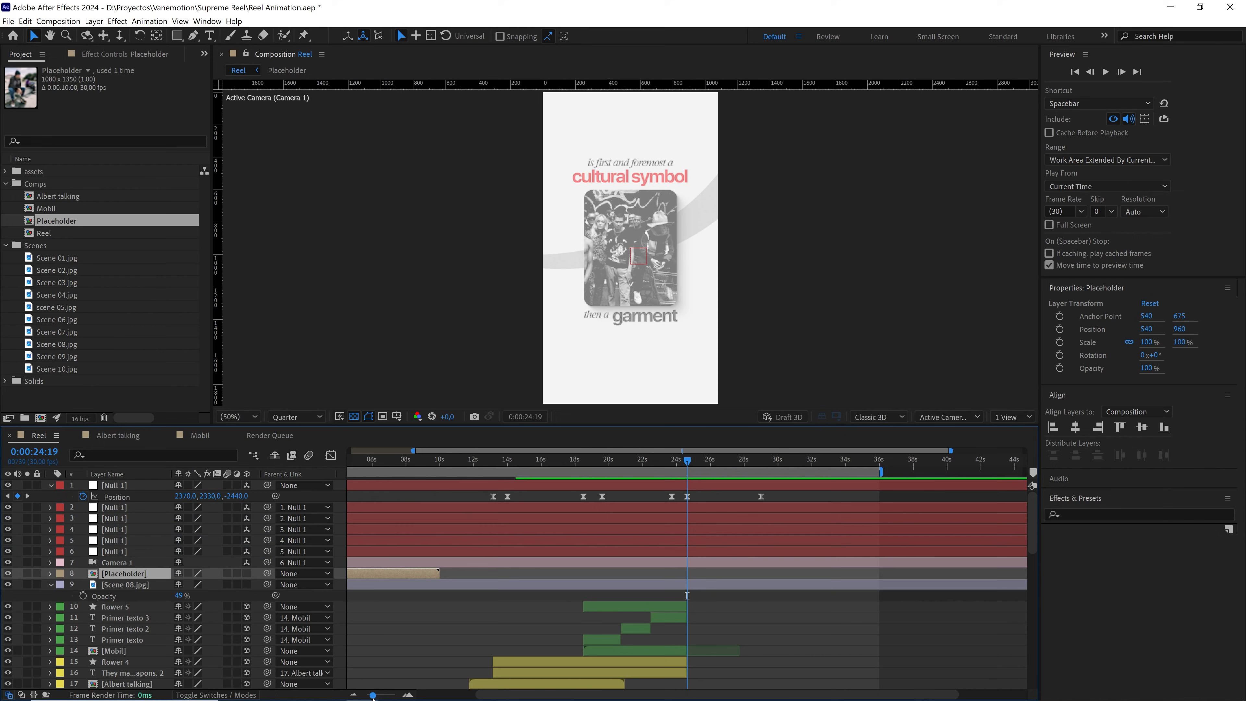
Start the Placeholder layer at 0:00:24:19 and give it a yellow label
drag(384, 574, 739, 577)
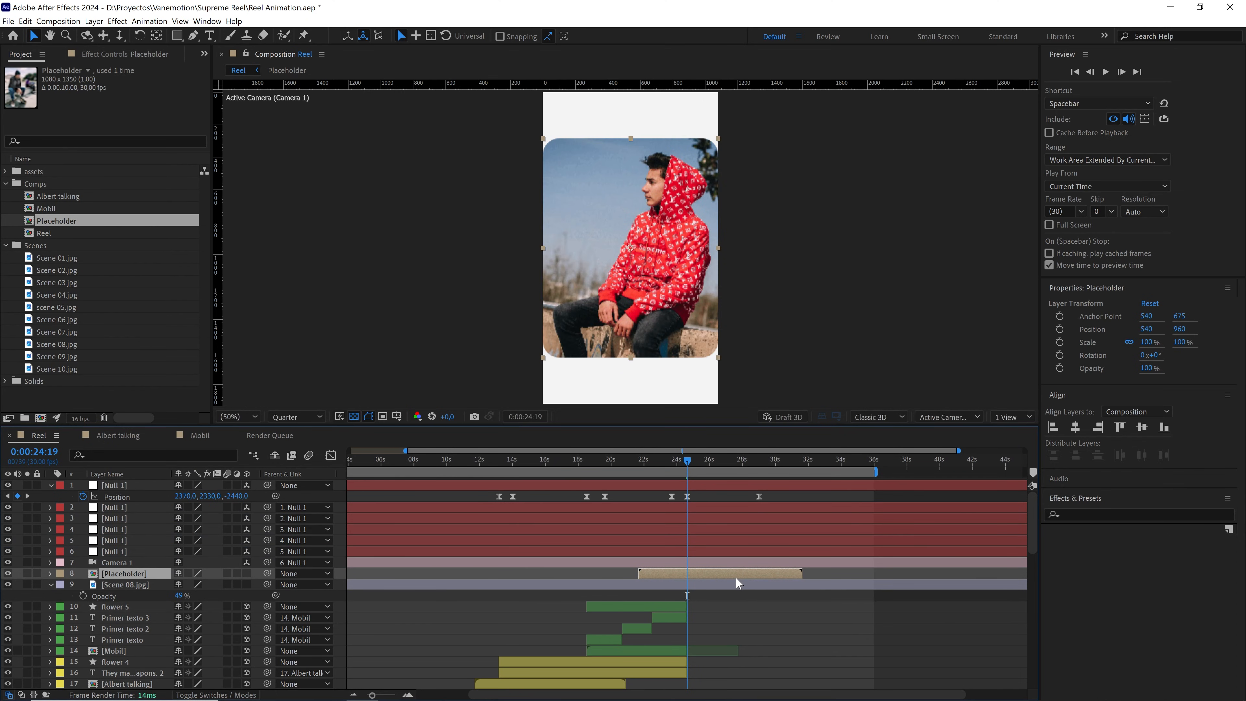
alt+scroll(738, 584, up, 3)
drag(570, 566, 655, 578)
alt+scroll(658, 583, up, 5)
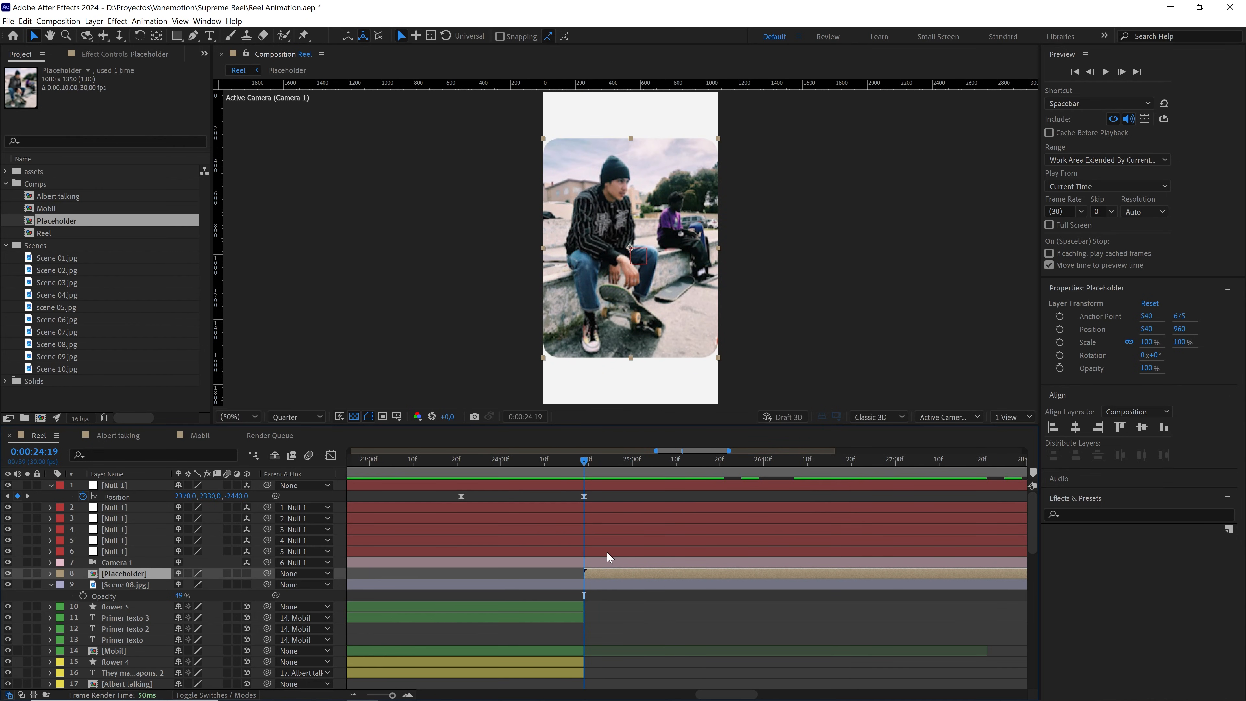
click(60, 576)
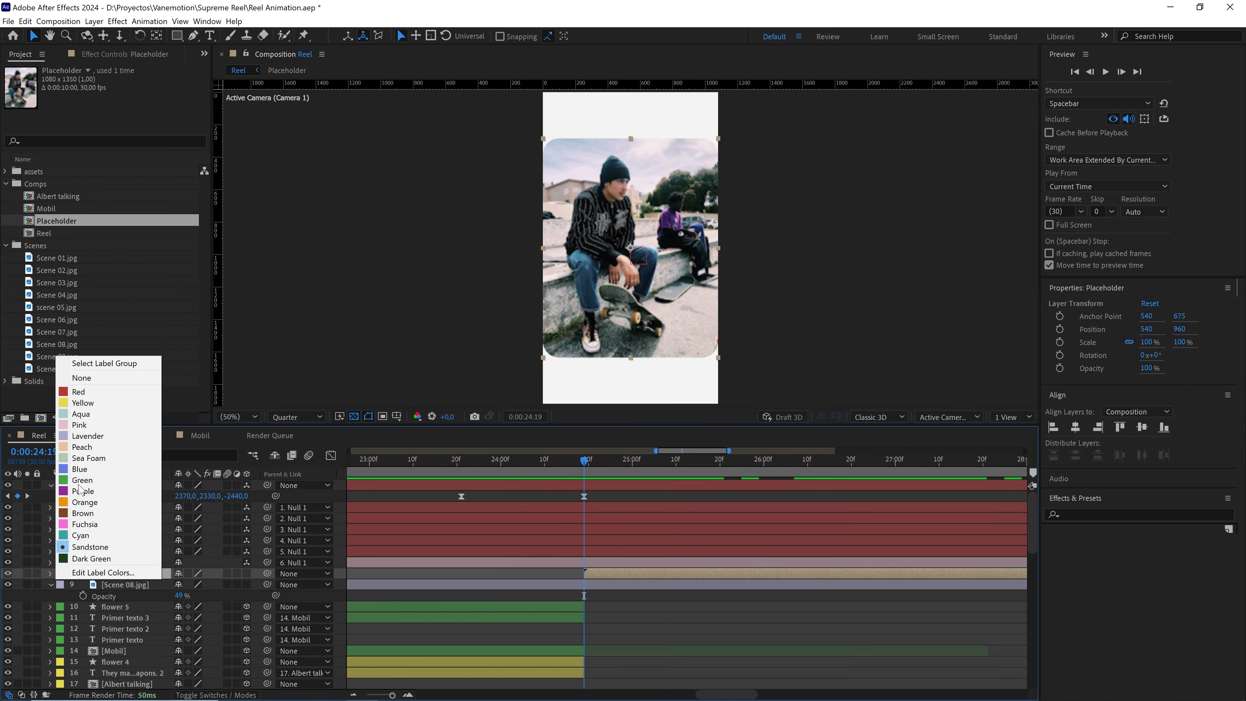
click(98, 409)
Scale the Placeholder layer to 52.8% and fit it over the photo in the Scene 08 reference
alt+scroll(610, 567, down, 3)
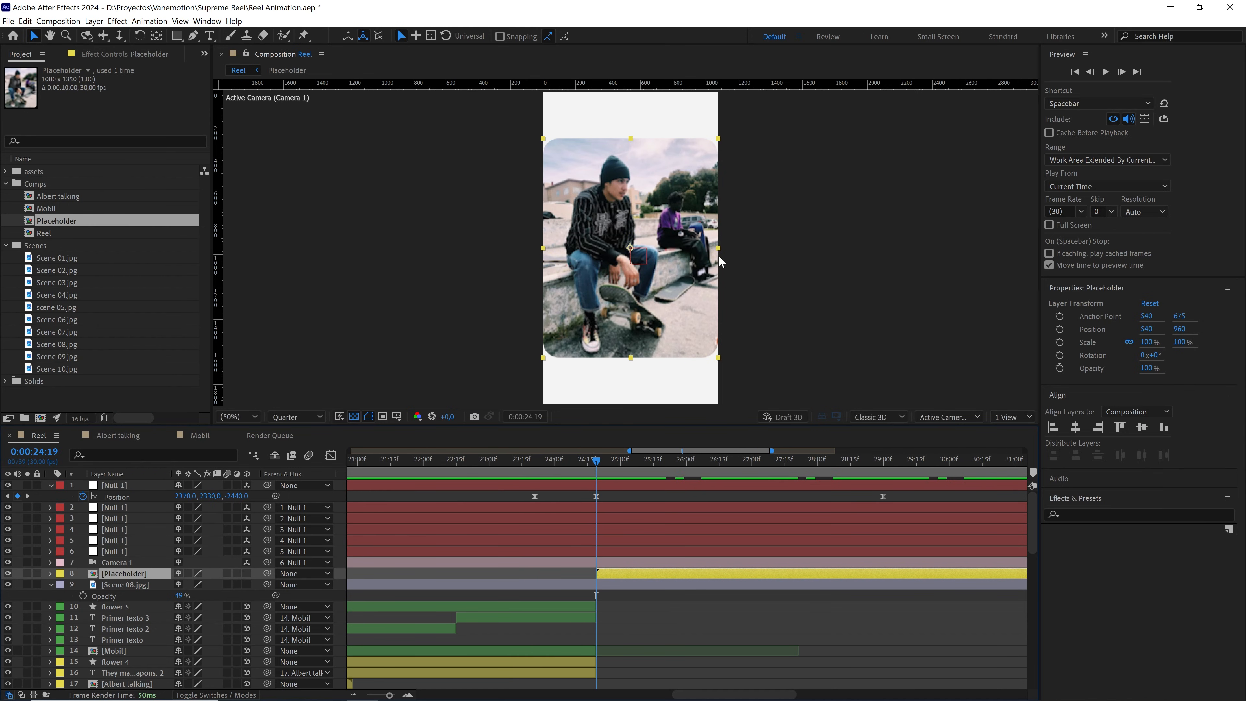
mouse_move(720, 258)
mouse_down()
mouse_move(675, 263)
mouse_move(724, 251)
mouse_up()
scroll(676, 262, up, 1)
scroll(725, 243, down, 1)
mouse_move(672, 308)
mouse_down()
mouse_move(680, 286)
mouse_move(682, 299)
mouse_up()
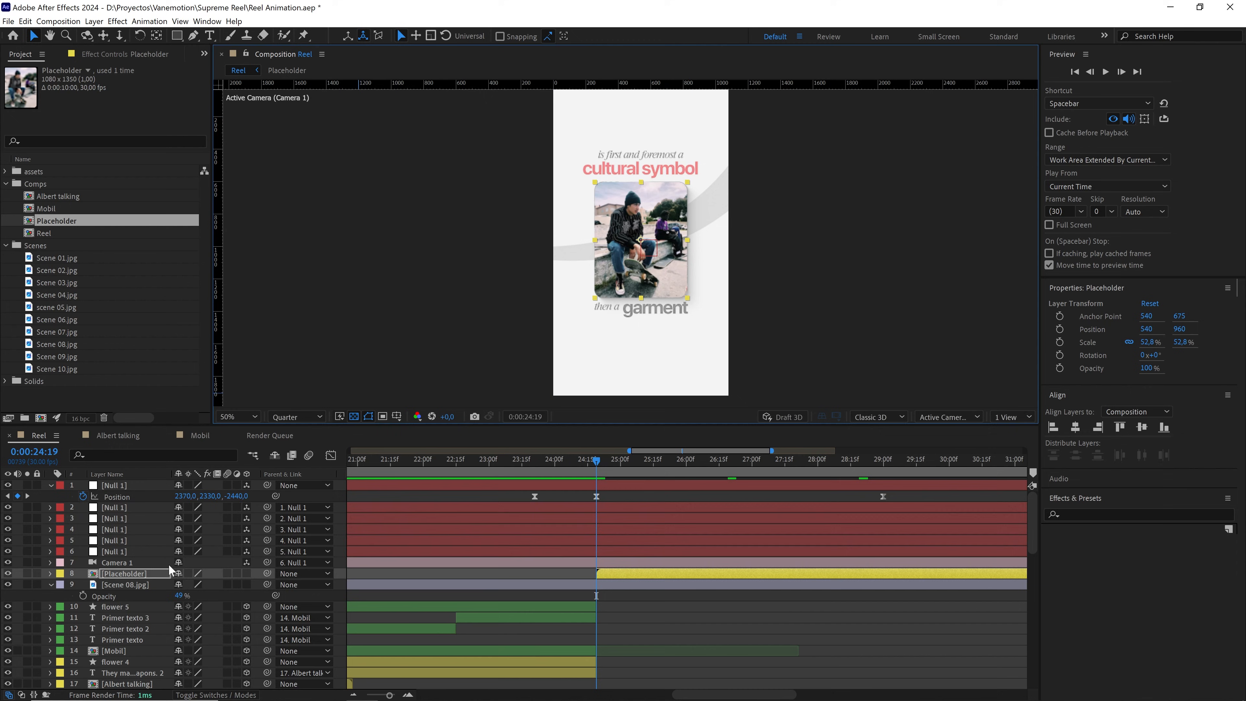
Duplicate the RED LOGO and from their text layers and place the copies above the Placeholder layer
scroll(169, 565, down, 5)
click(124, 618)
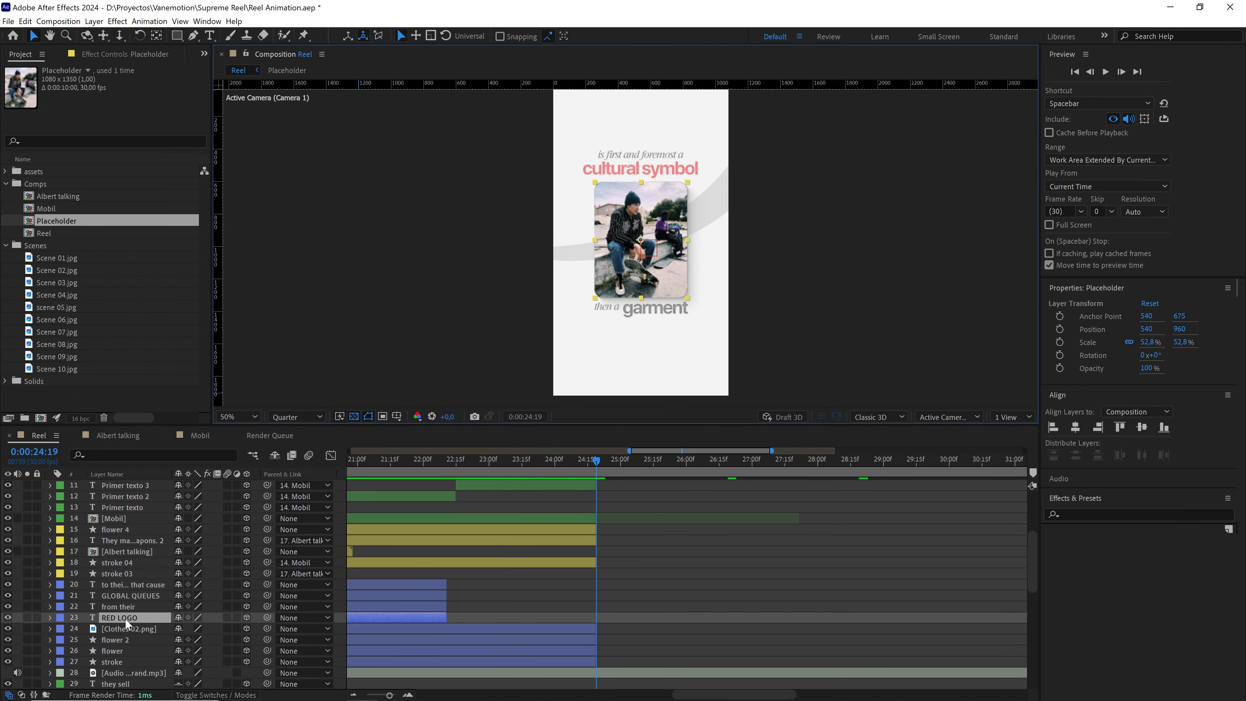
ctrl+click(123, 608)
key(ctrl+d)
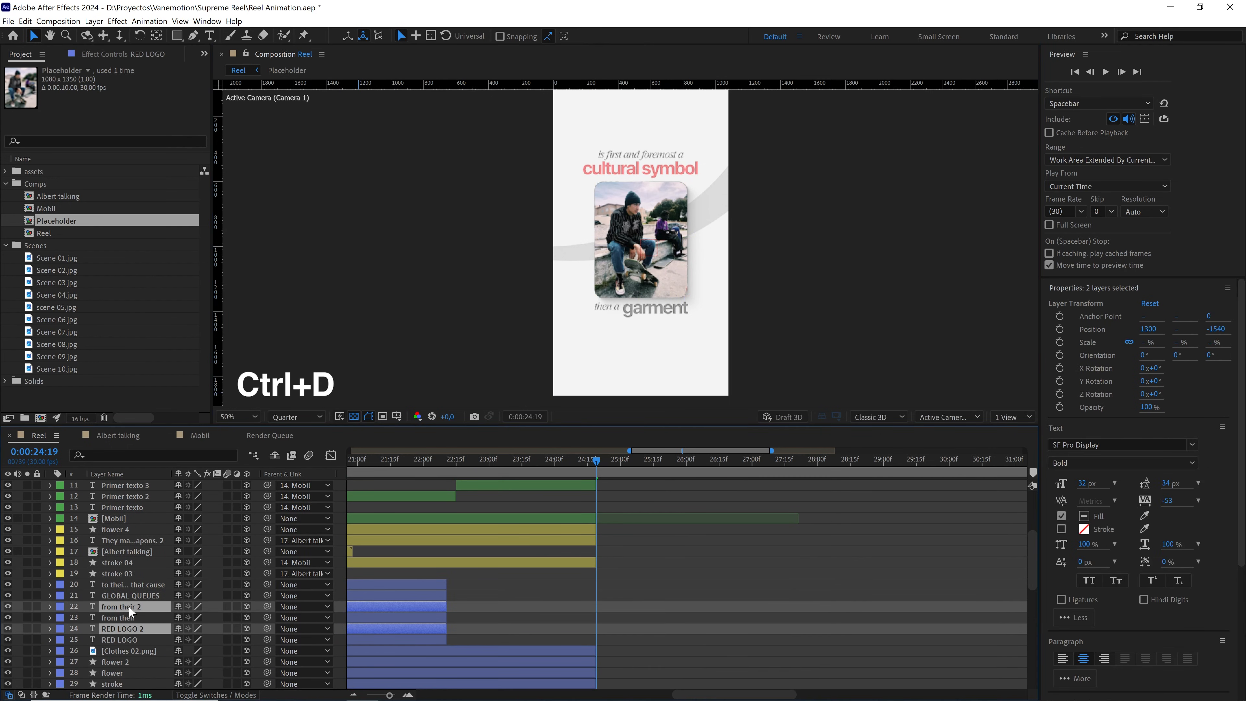
drag(129, 606, 119, 568)
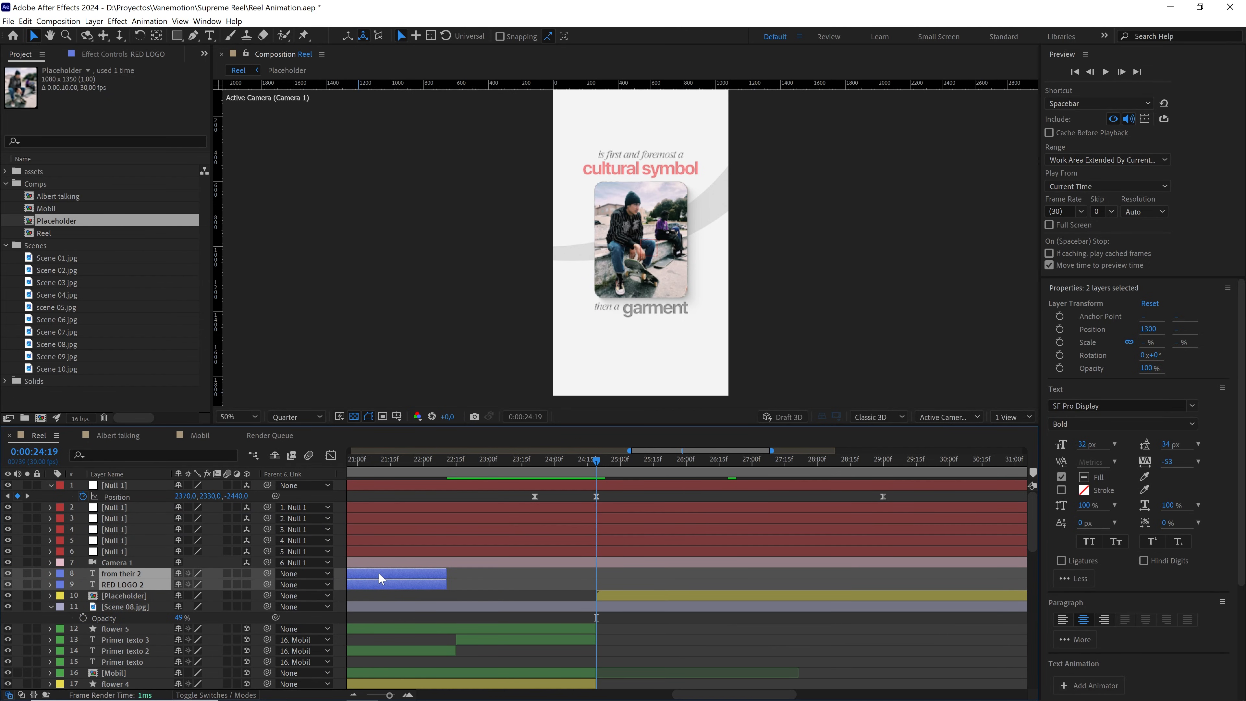
Extend the duplicated from their 2 and RED LOGO 2 layers and make them start at 0:00:24:19
drag(447, 579, 960, 572)
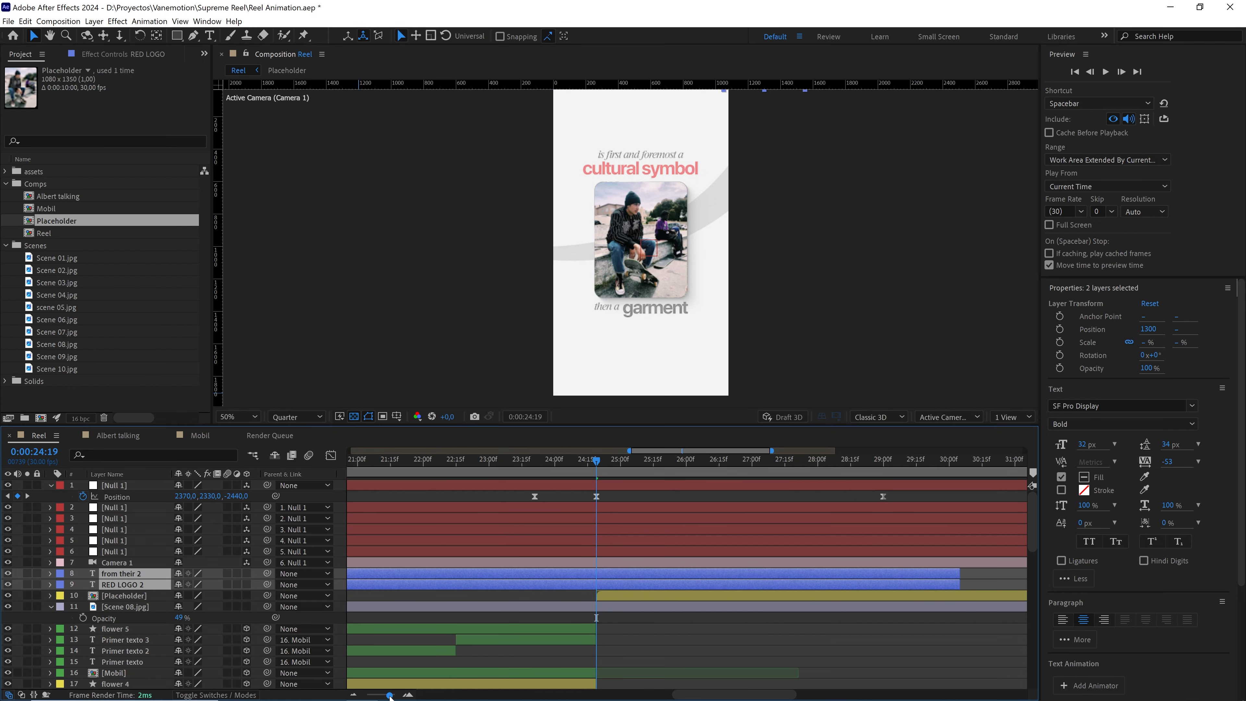
drag(390, 695, 386, 695)
drag(461, 573, 688, 581)
scroll(705, 583, up, 1)
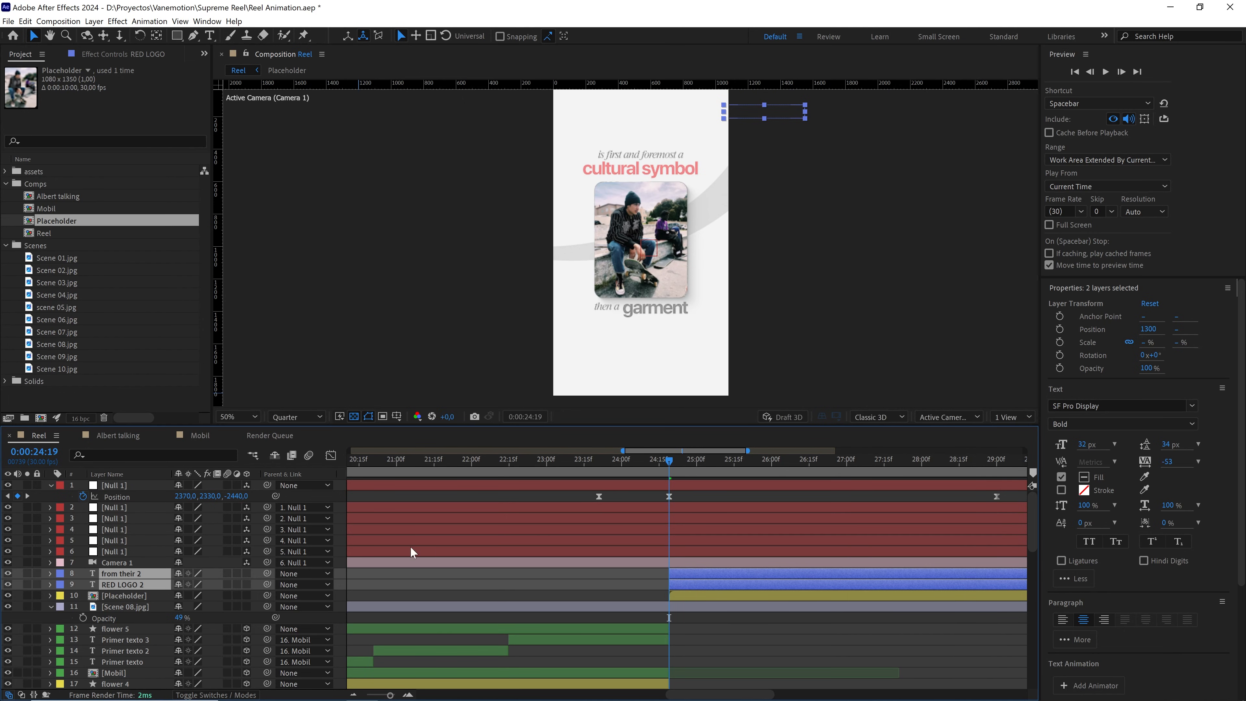
Give the from their 2 and RED LOGO 2 layers a yellow label and move their Offset keyframes before 0:00:24:19
click(63, 581)
click(98, 404)
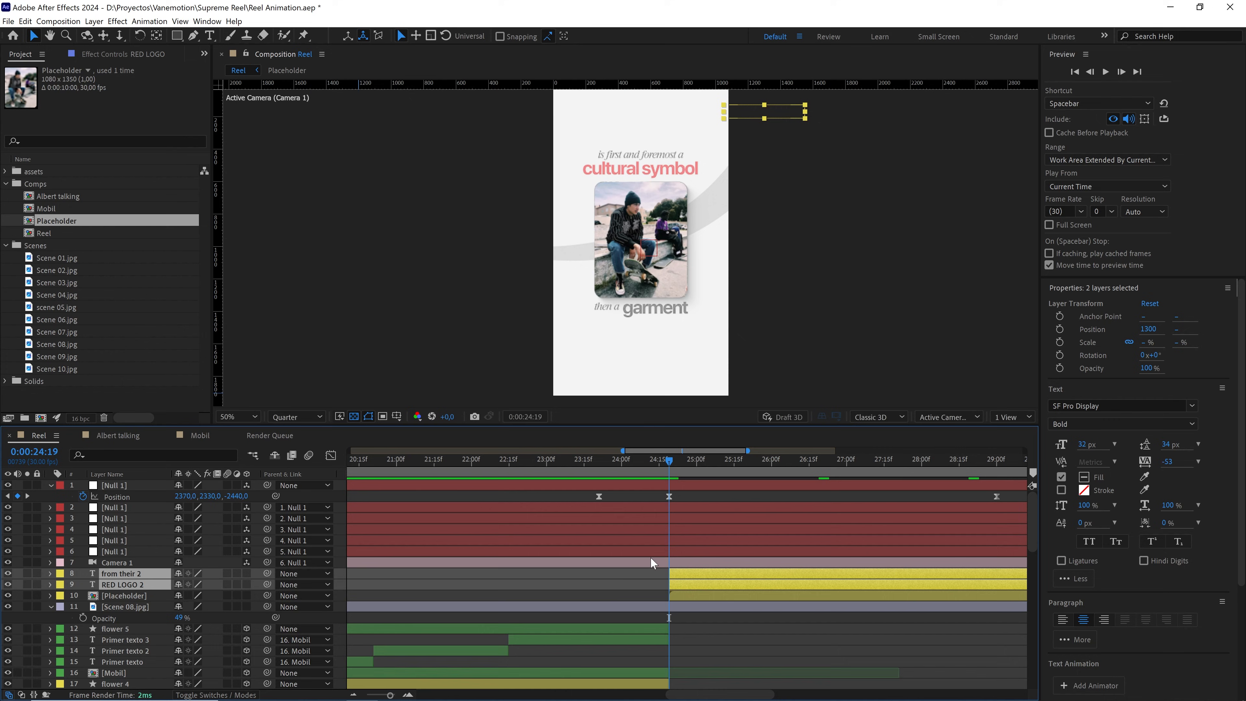
key(u)
drag(765, 588, 731, 609)
drag(641, 633, 641, 634)
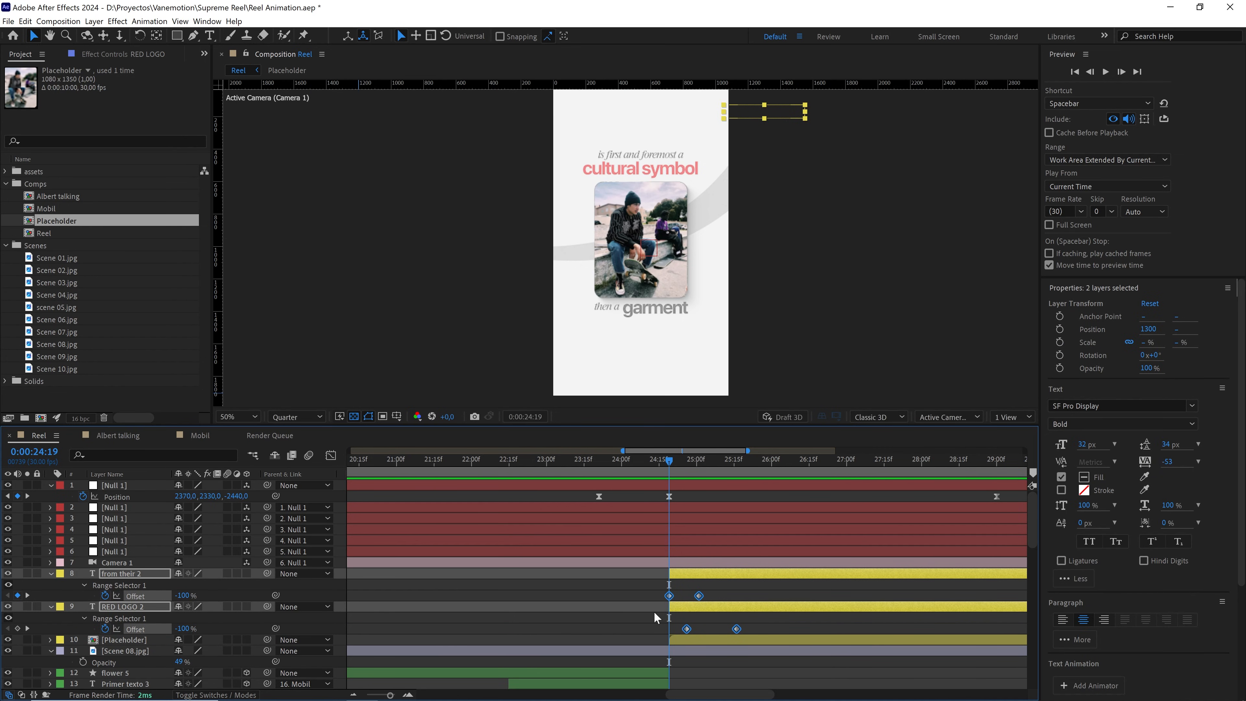
drag(740, 632, 659, 635)
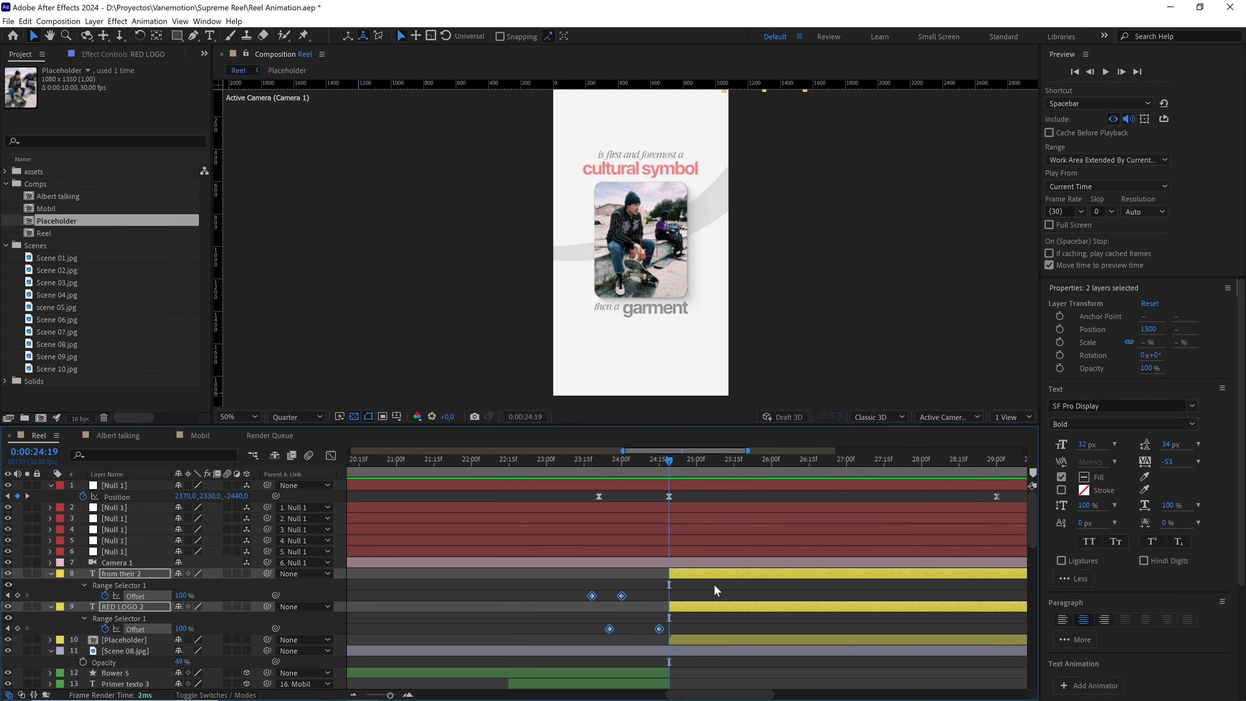
Move the from their 2 text into the frame above the Scene 08 heading and set the preview resolution to Full
click(706, 575)
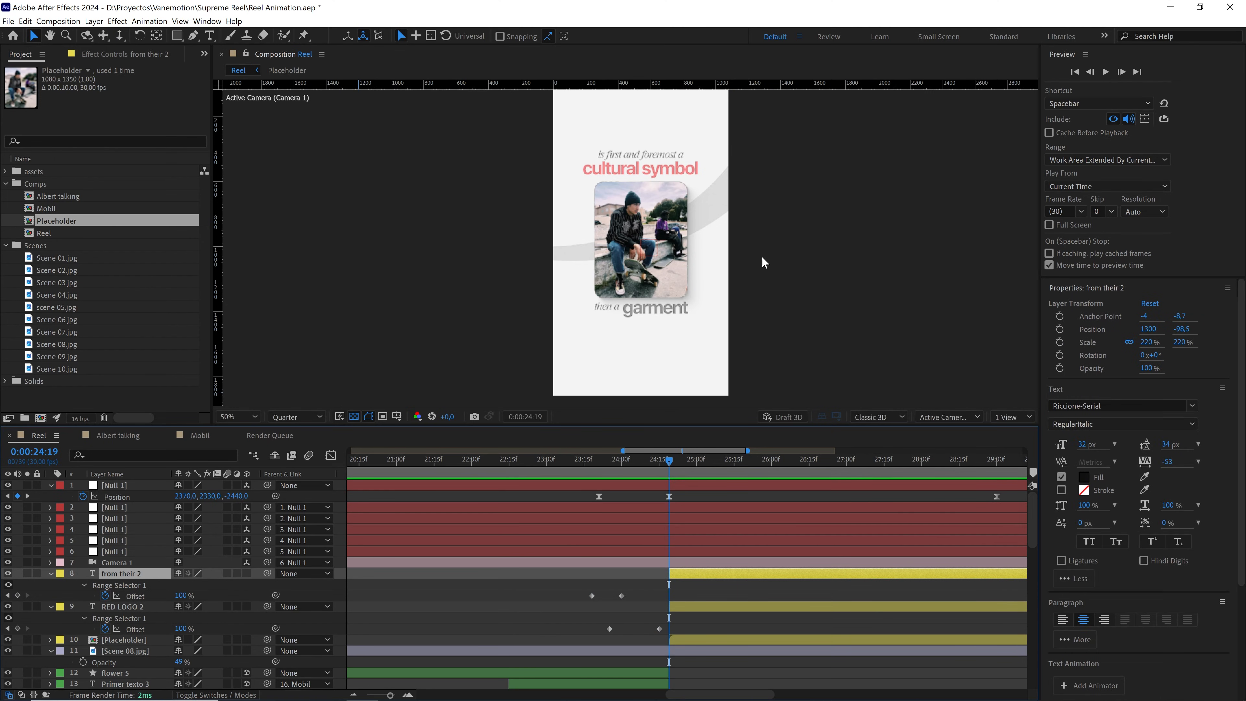
key(comma)
key(period)
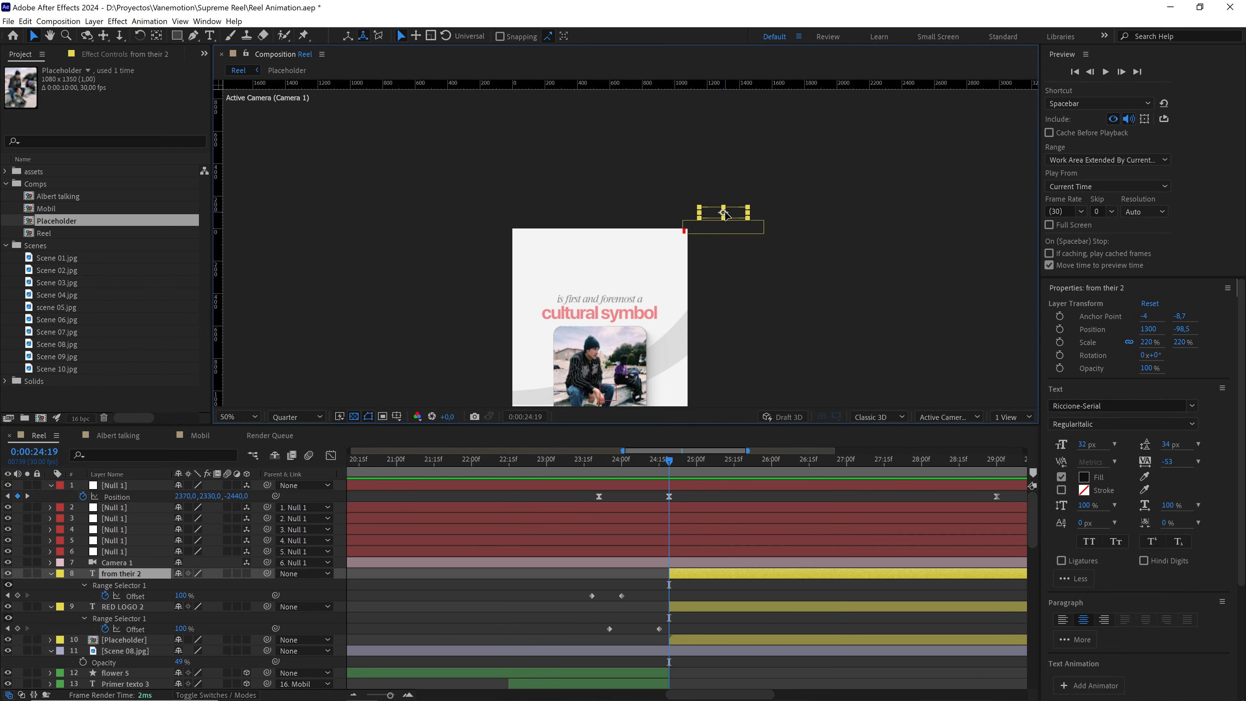
drag(725, 212, 685, 179)
key(period)
click(296, 417)
click(289, 431)
key(period)
Replace the from their text with "is first and foremost a"
double_click(685, 179)
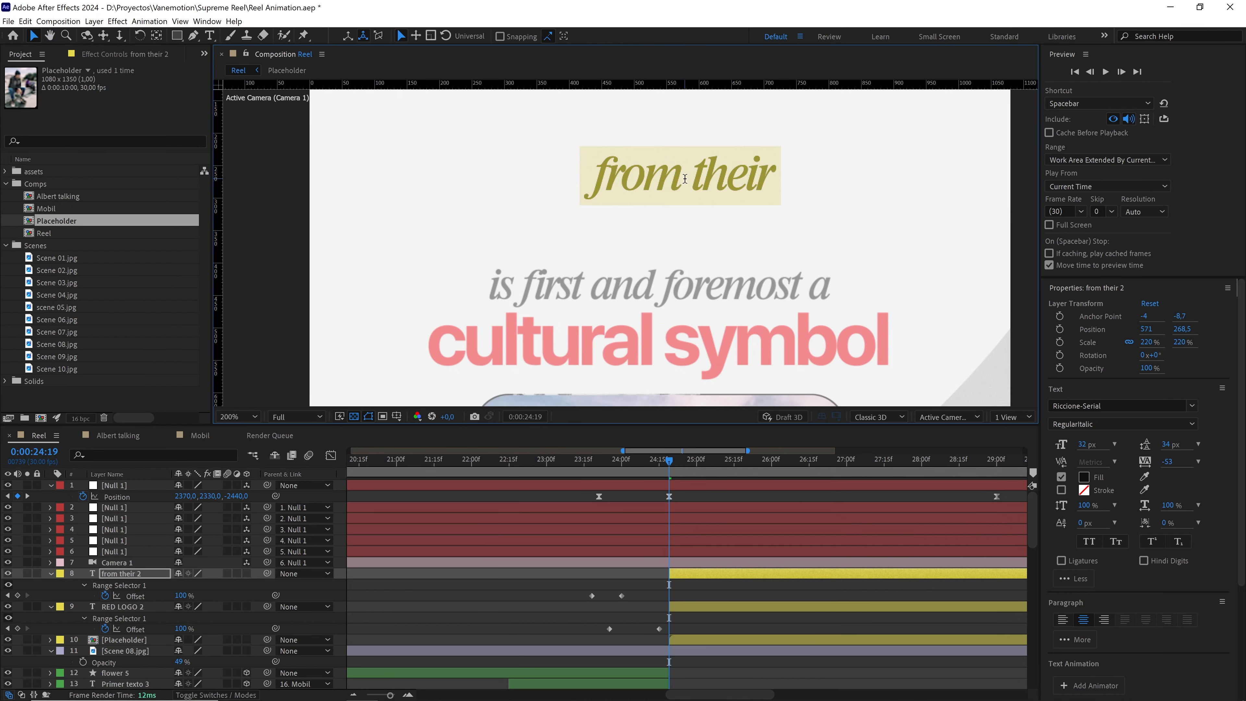
text(is)
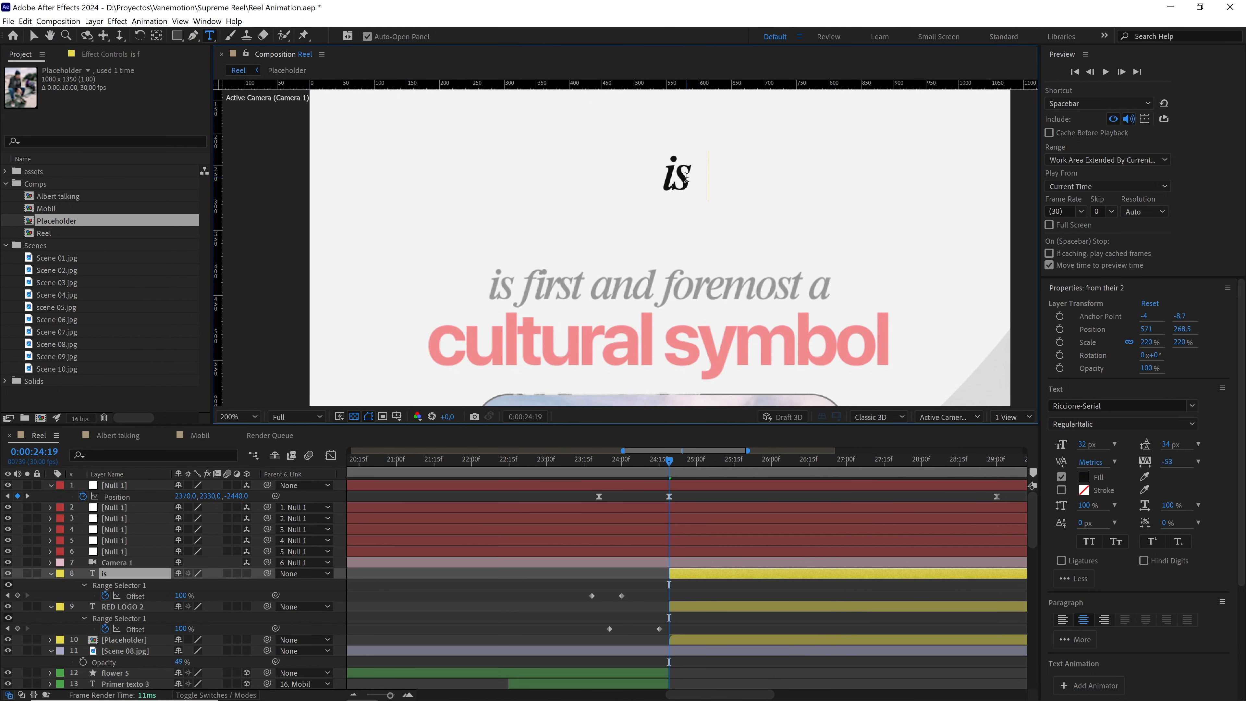
text( first and f)
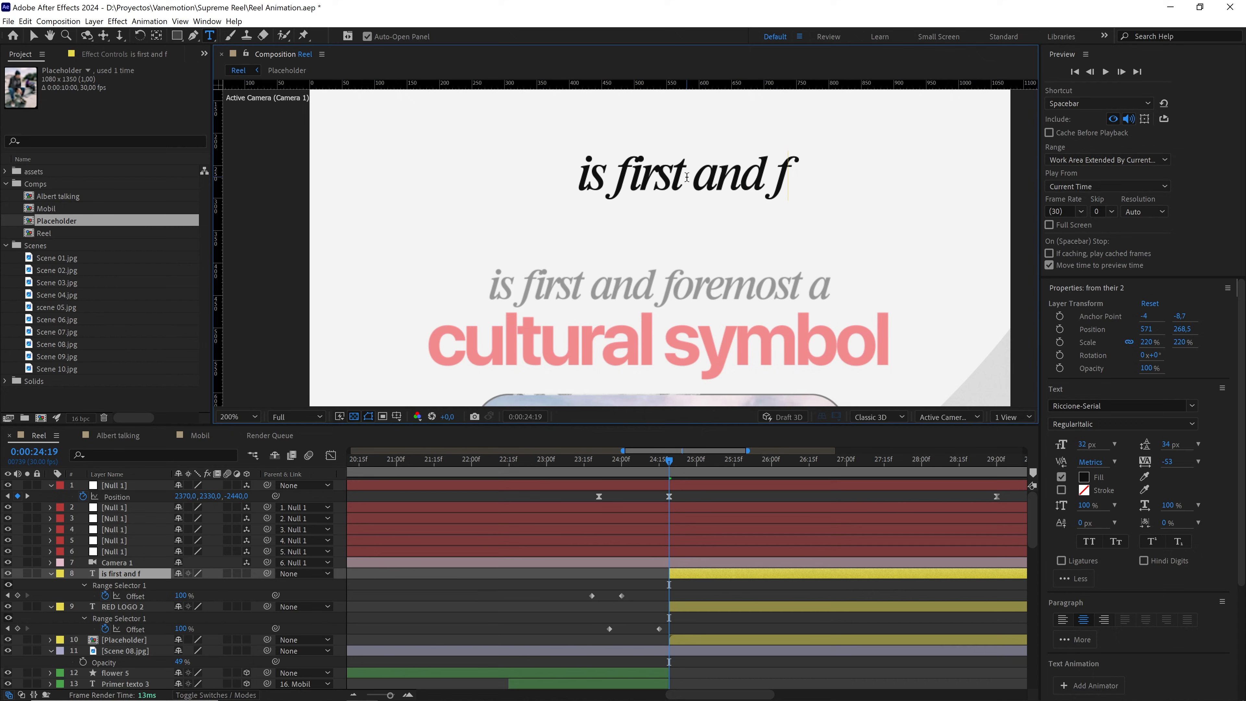
text(oremost a)
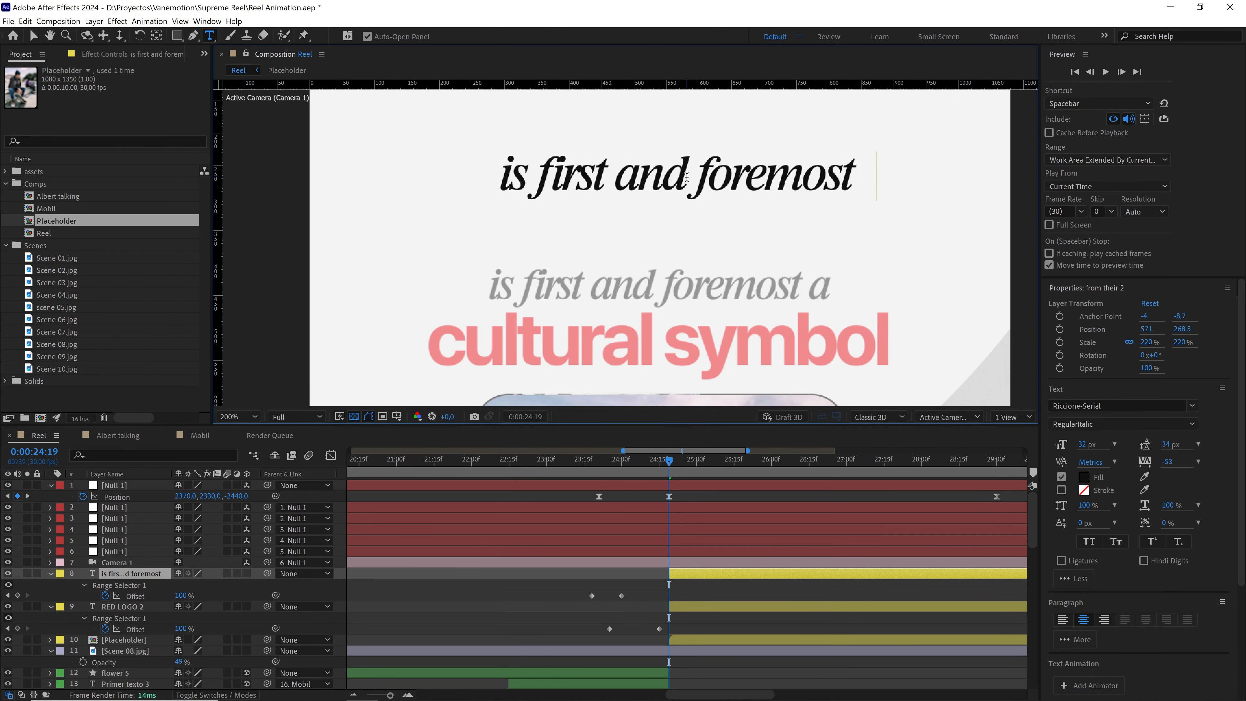
click(131, 573)
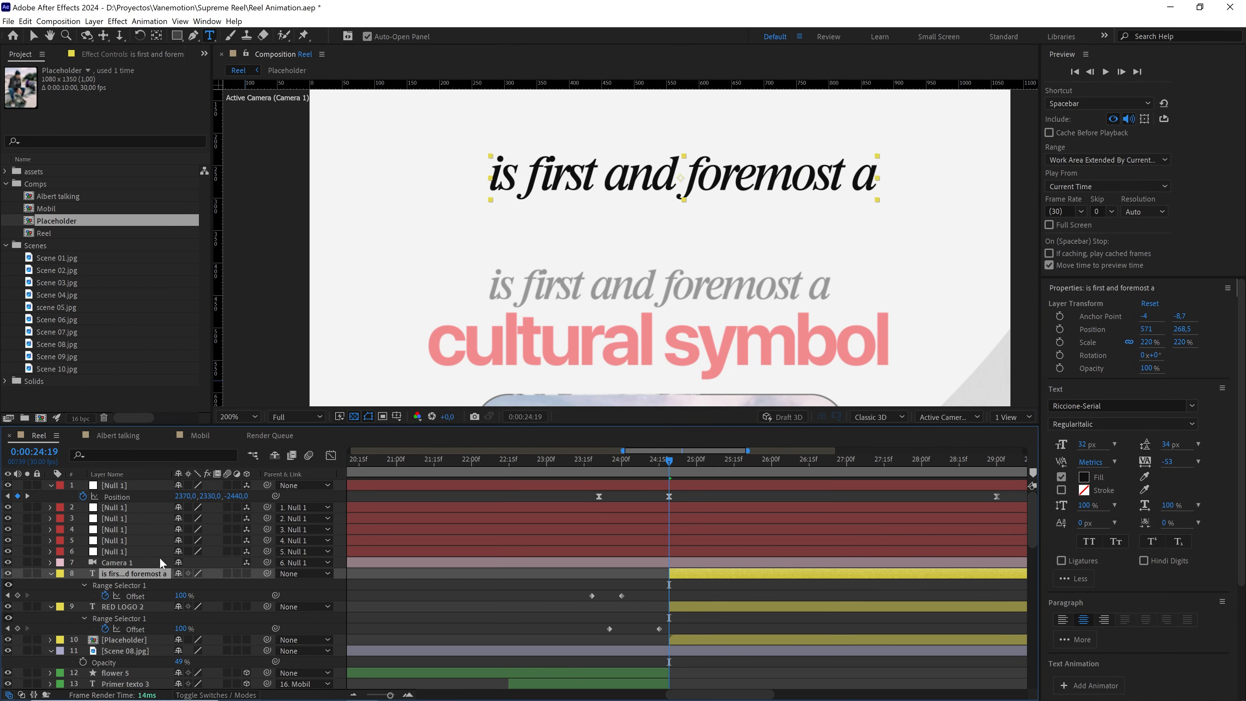
Center the "is first and foremost a" layer in the composition and raise it onto its reference line, at about 540, 439
scroll(638, 293, down, 2)
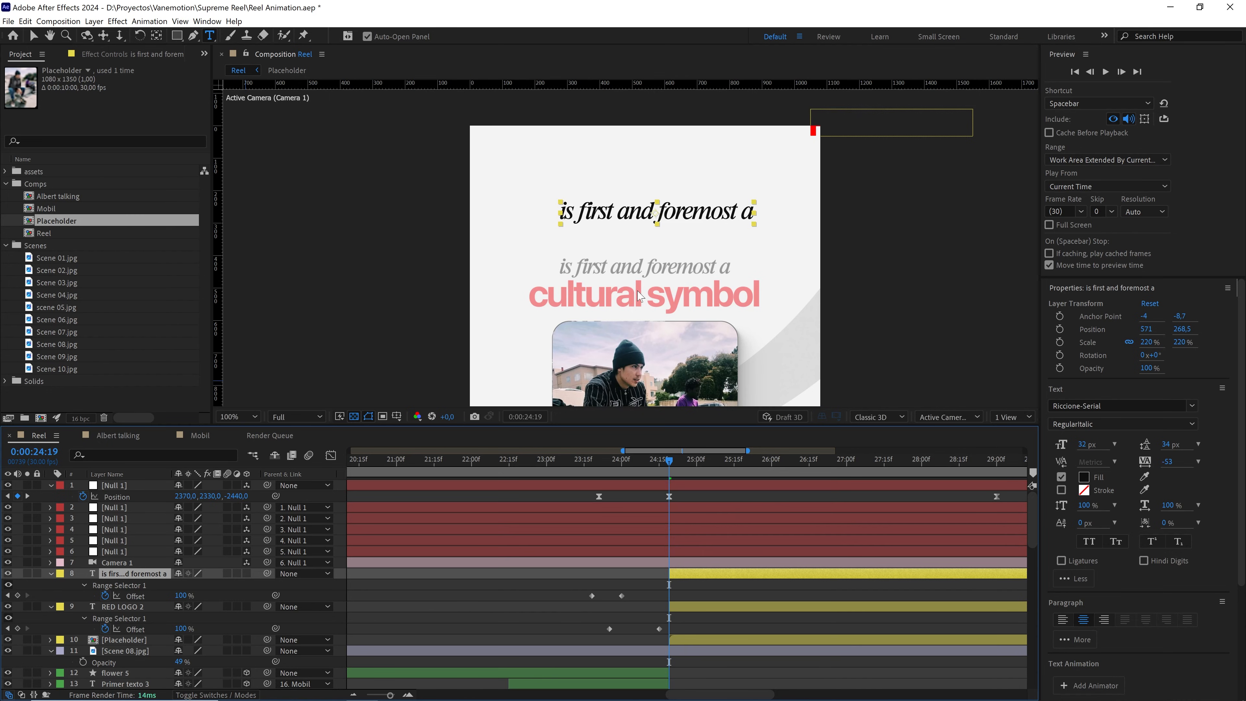
key(ctrl+Home)
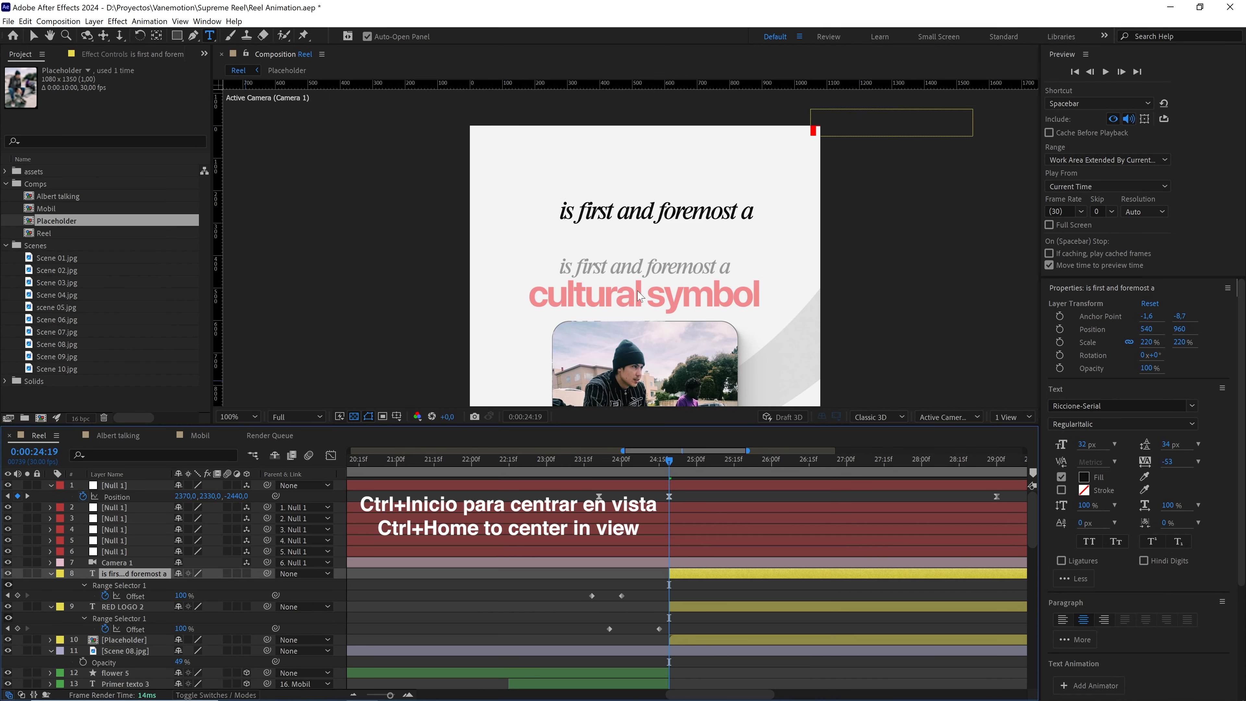
scroll(638, 295, down, 1)
key(v)
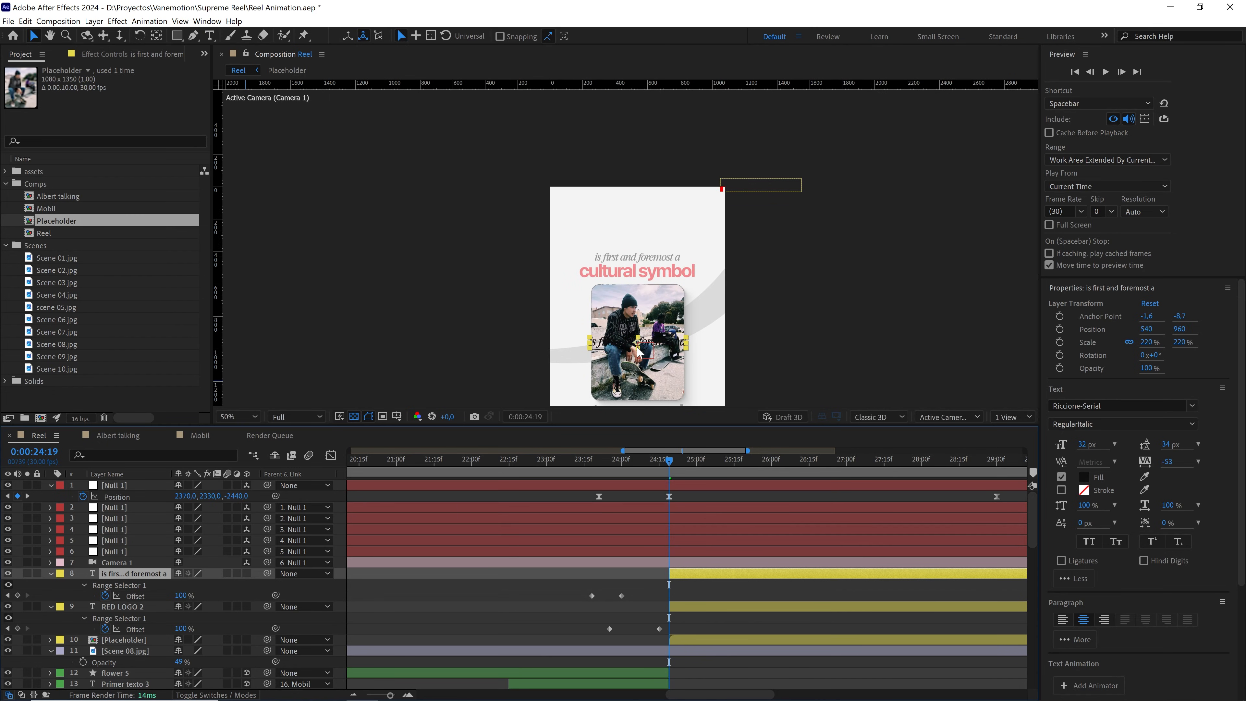
drag(640, 350, 637, 277)
scroll(637, 278, up, 4)
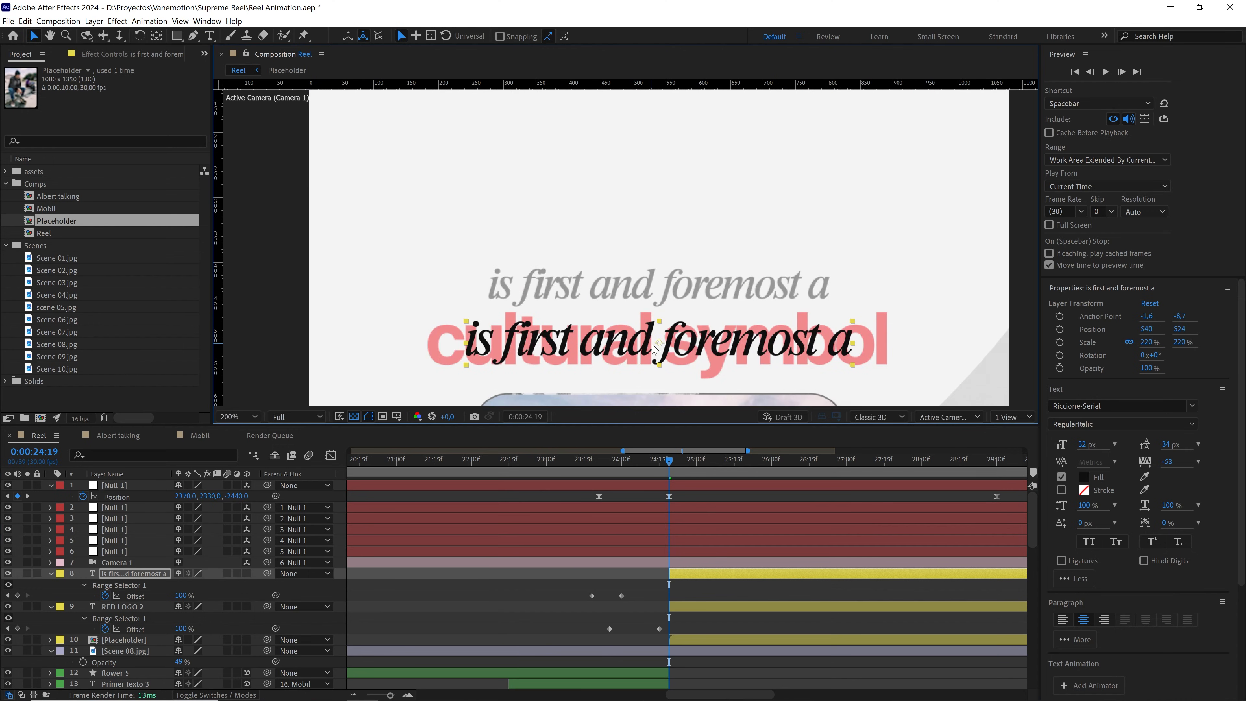
drag(660, 349, 660, 288)
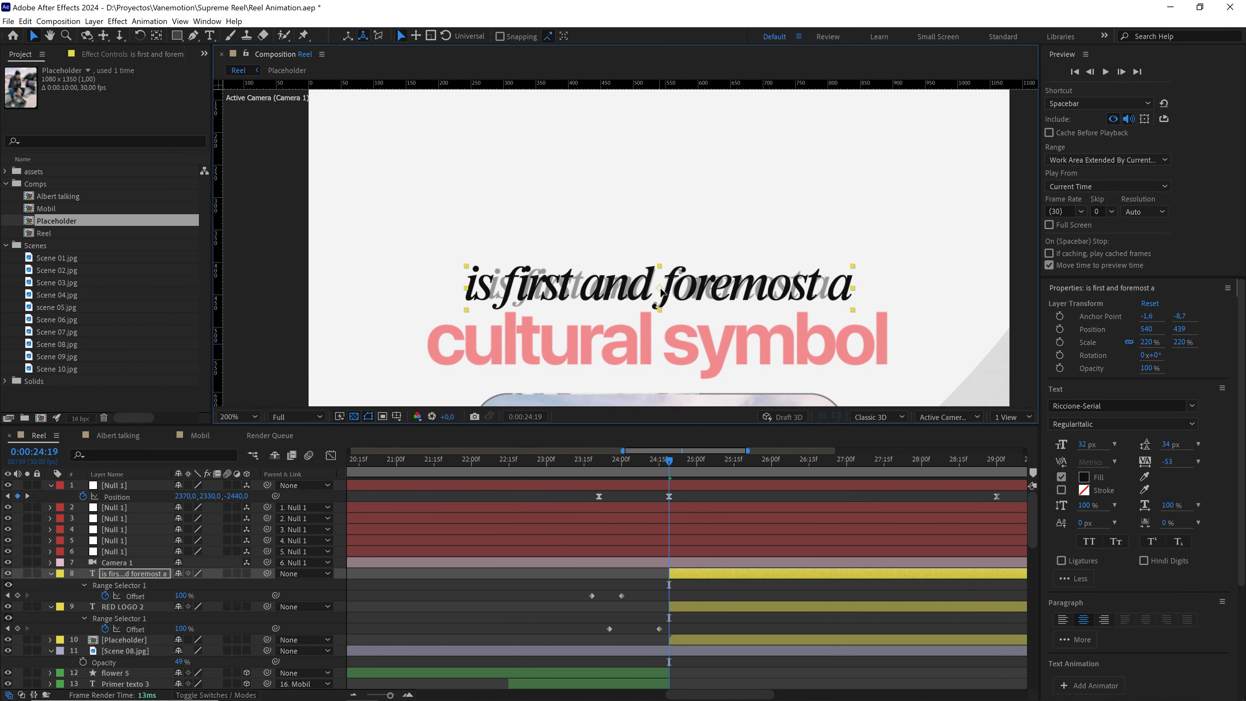
Scale the "is first and foremost a" text to 193.8% to match the reference
scroll(798, 316, up, 2)
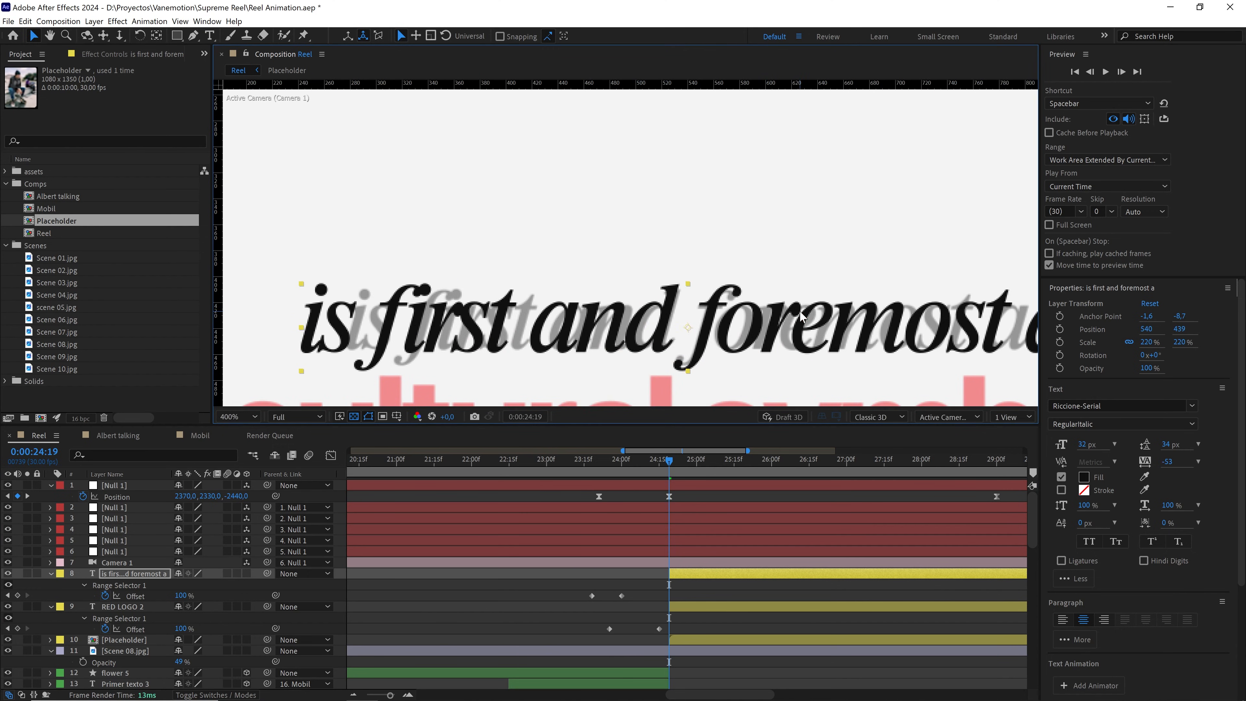
drag(948, 307, 902, 295)
scroll(854, 279, down, 2)
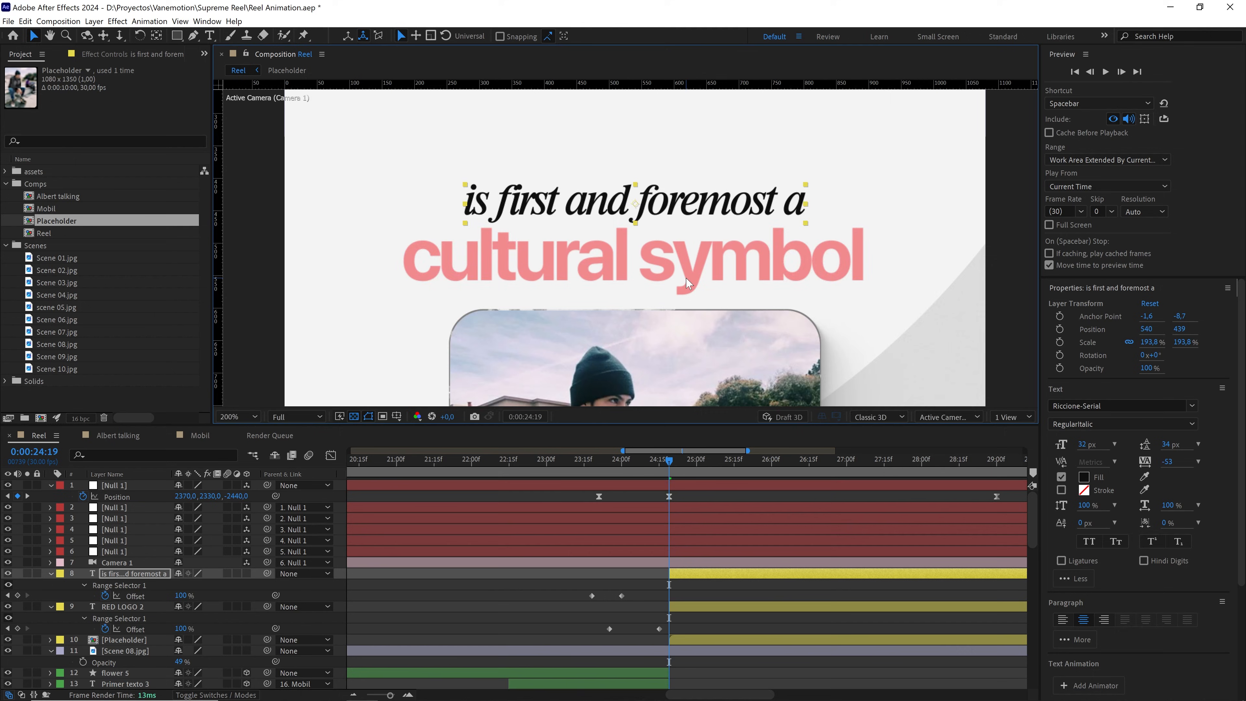
Move the RED LOGO 2 text into the frame above the heading, at about 520, 185
scroll(687, 283, down, 2)
click(122, 607)
scroll(670, 301, down, 2)
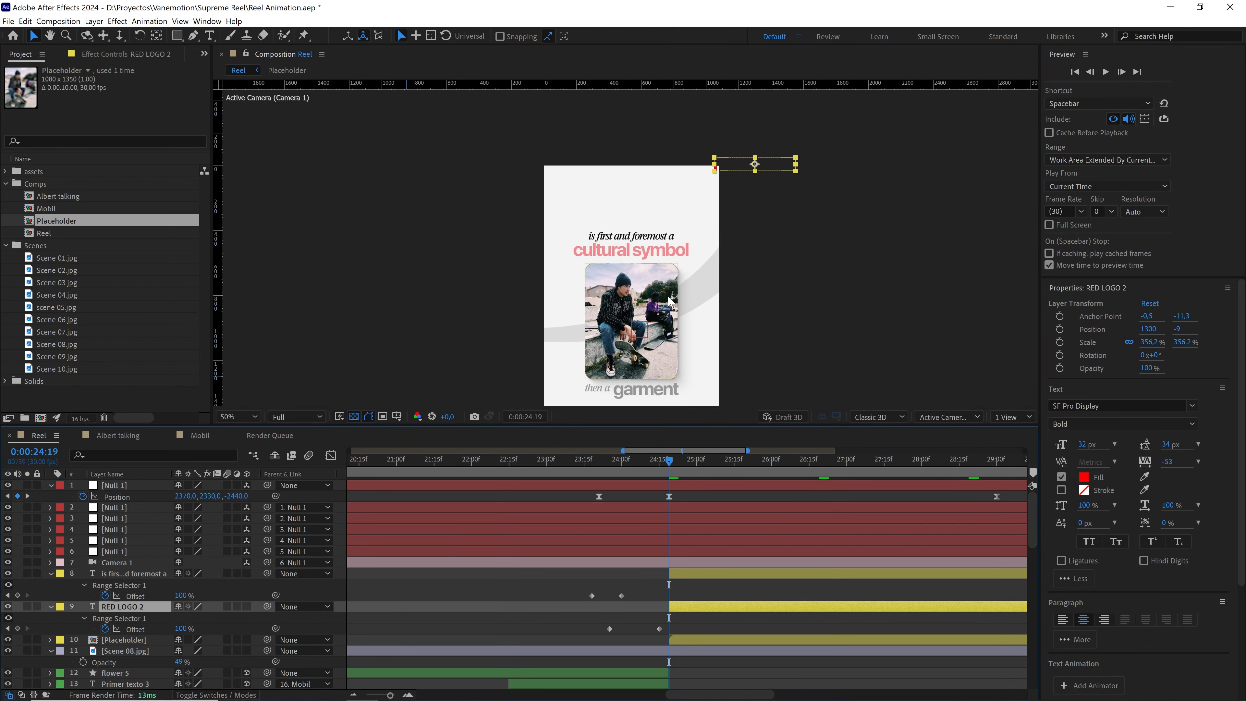
drag(702, 224, 689, 254)
drag(744, 195, 618, 227)
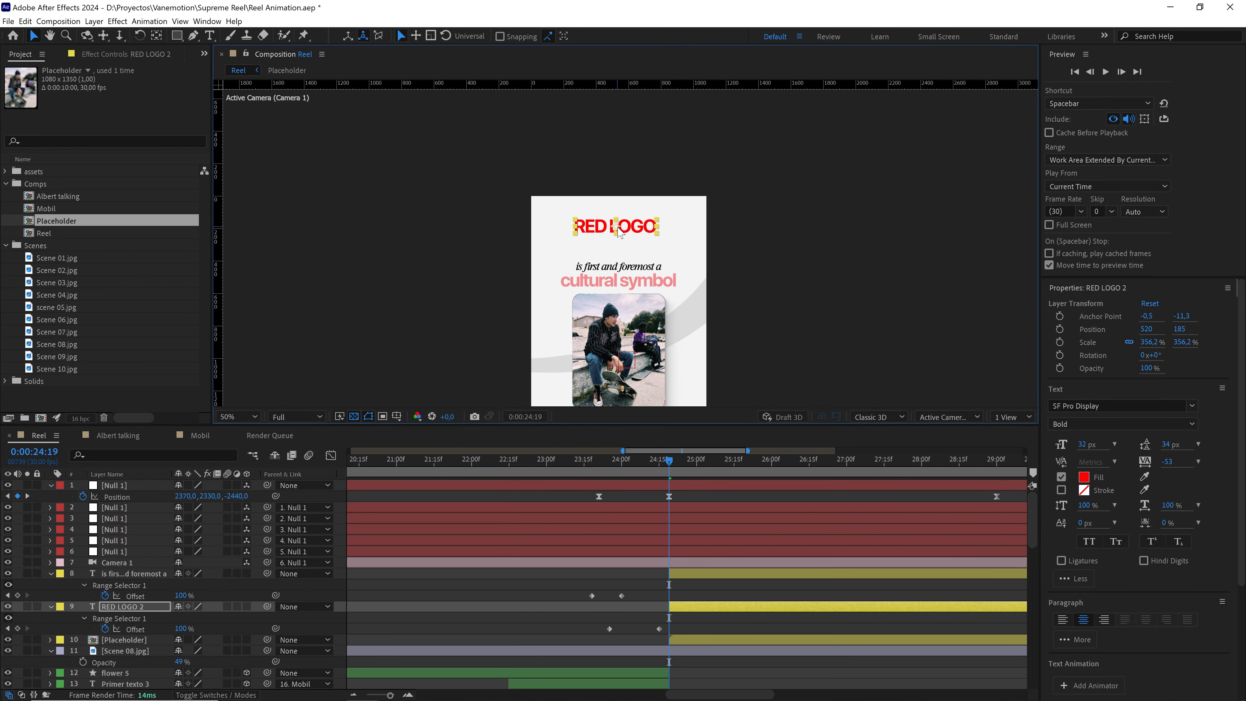
Replace the RED LOGO text with "cultural symbol"
scroll(620, 233, up, 2)
double_click(600, 205)
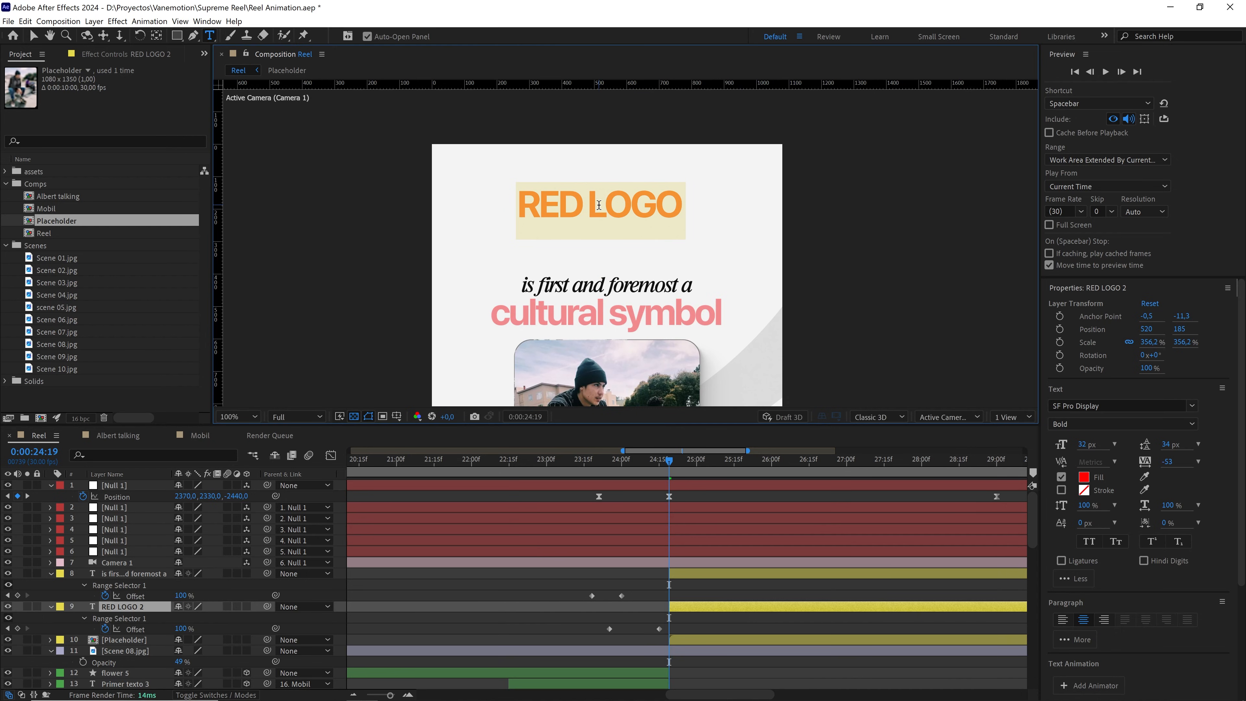
text(cultu)
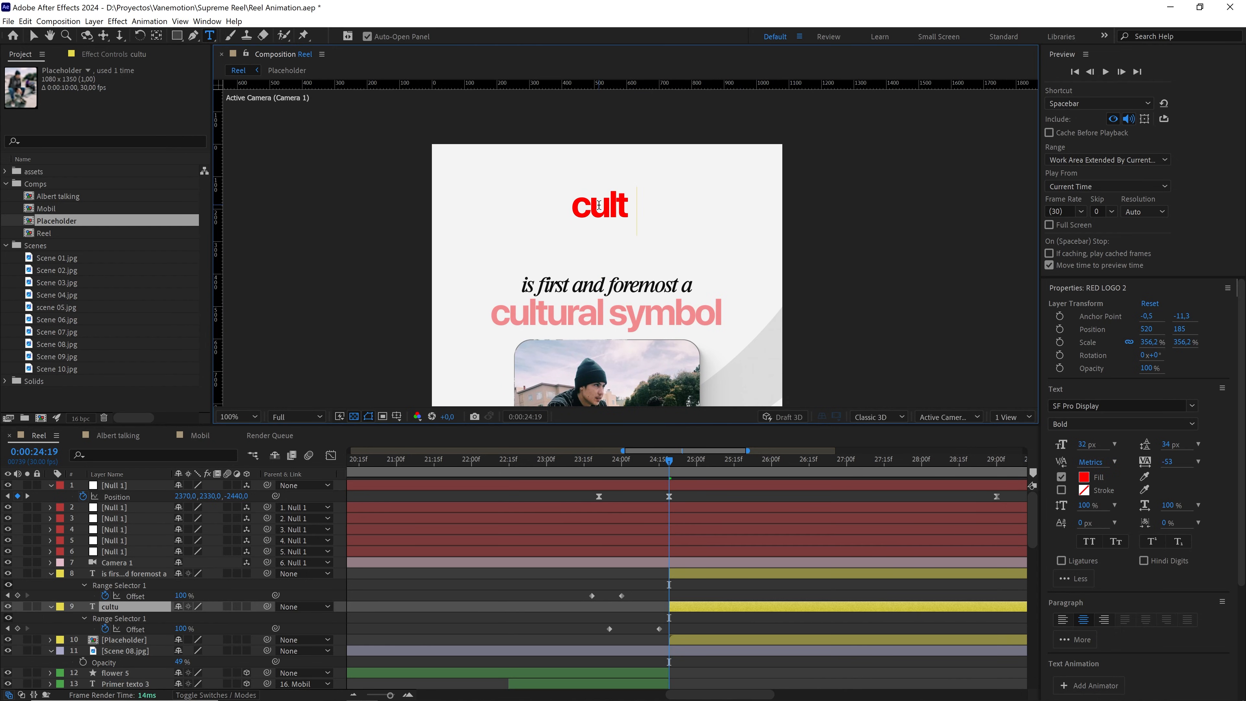
text(ral symbol)
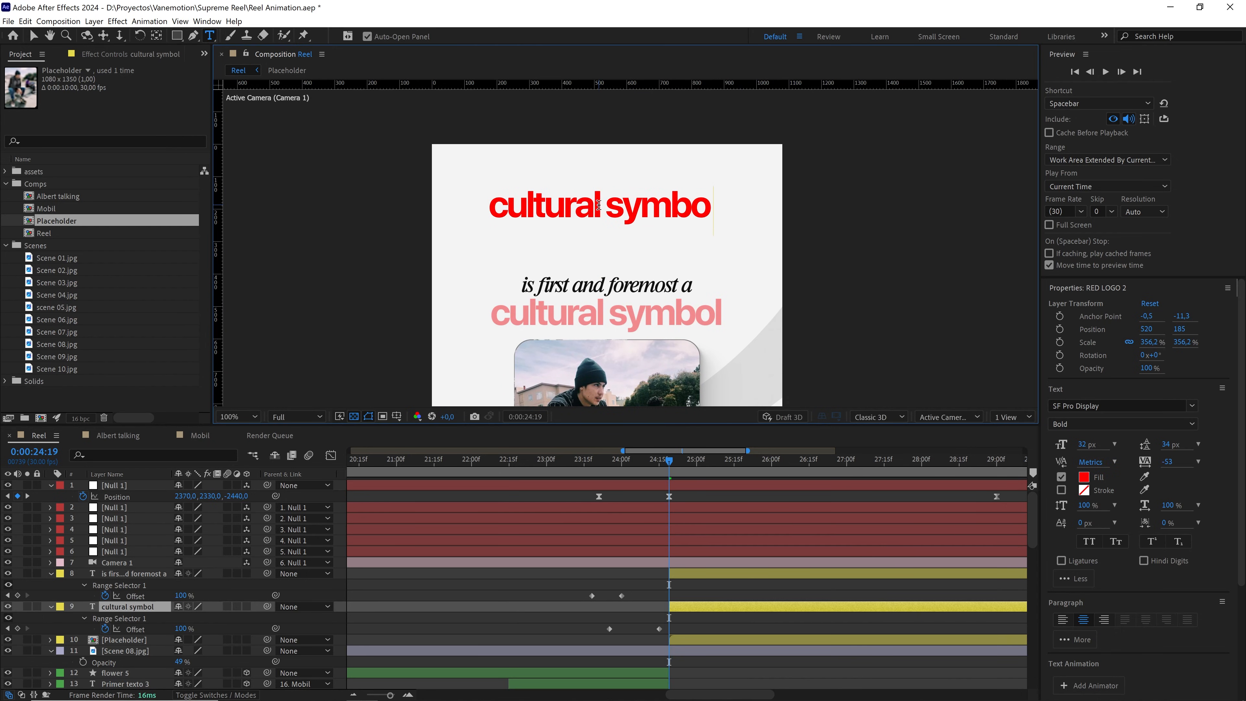
click(141, 603)
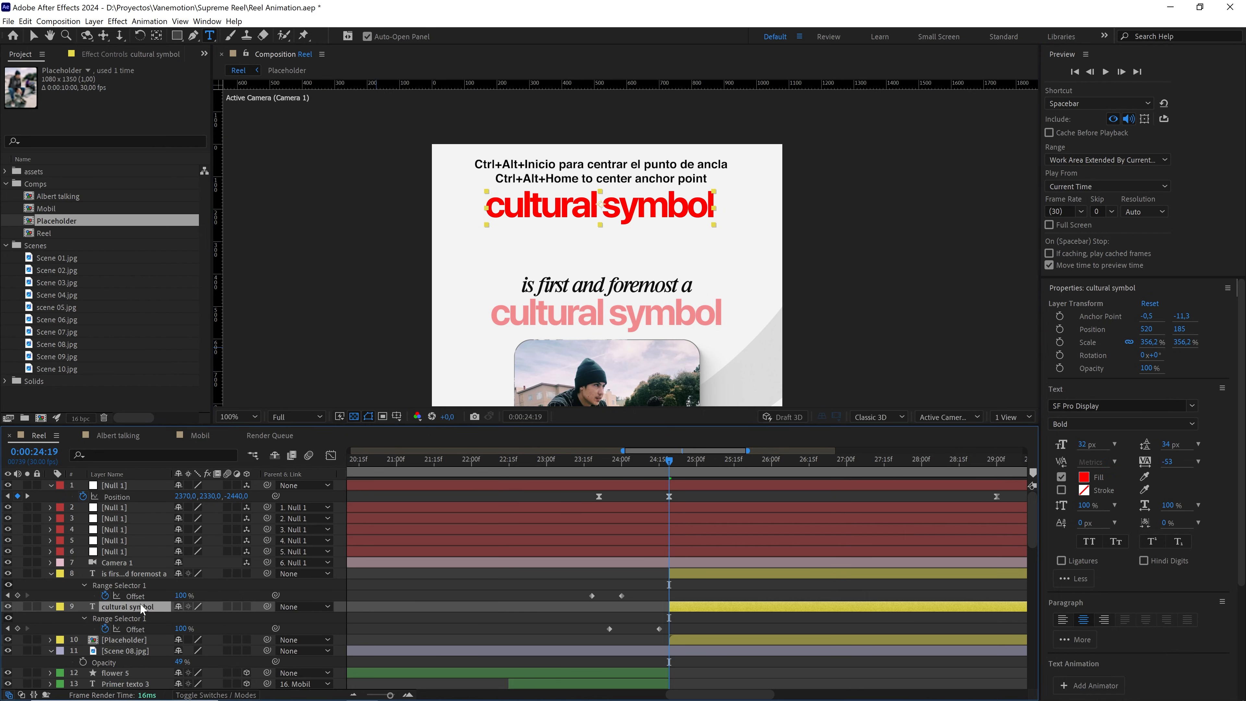
Center the "cultural symbol" layer in the composition and raise it onto its reference line, at about 540, 528.5
key(ctrl+Home)
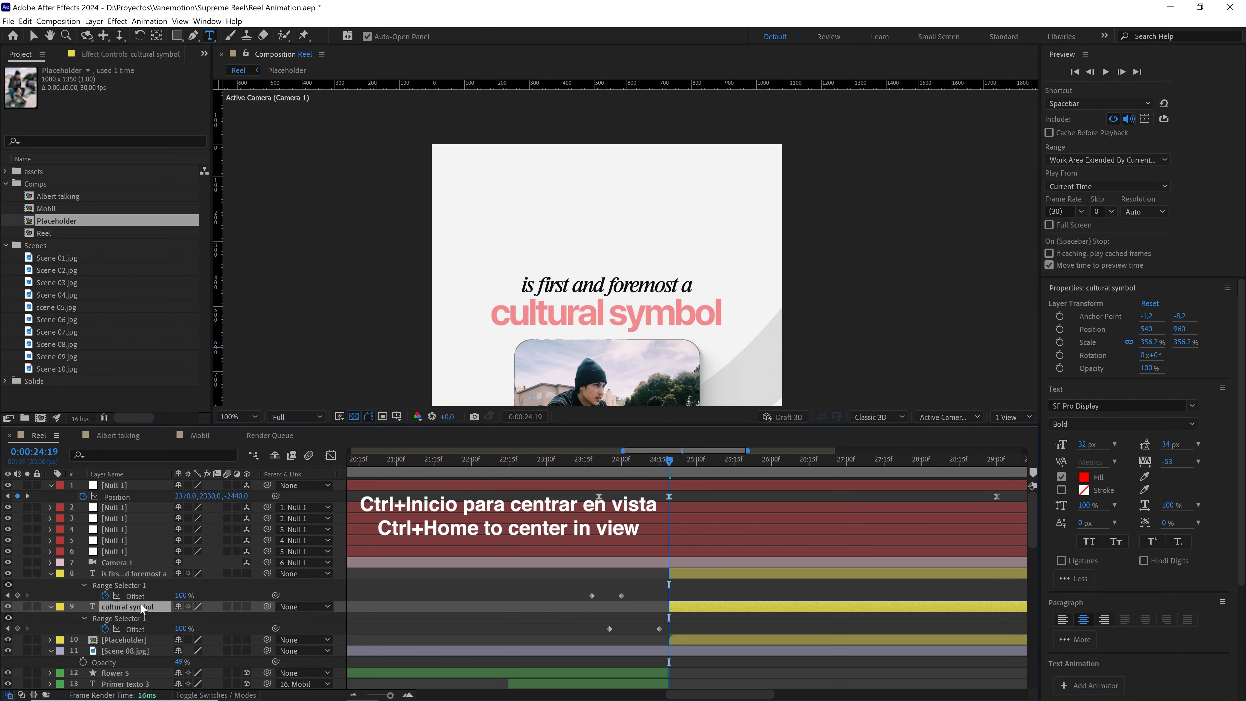
scroll(538, 278, down, 1)
key(v)
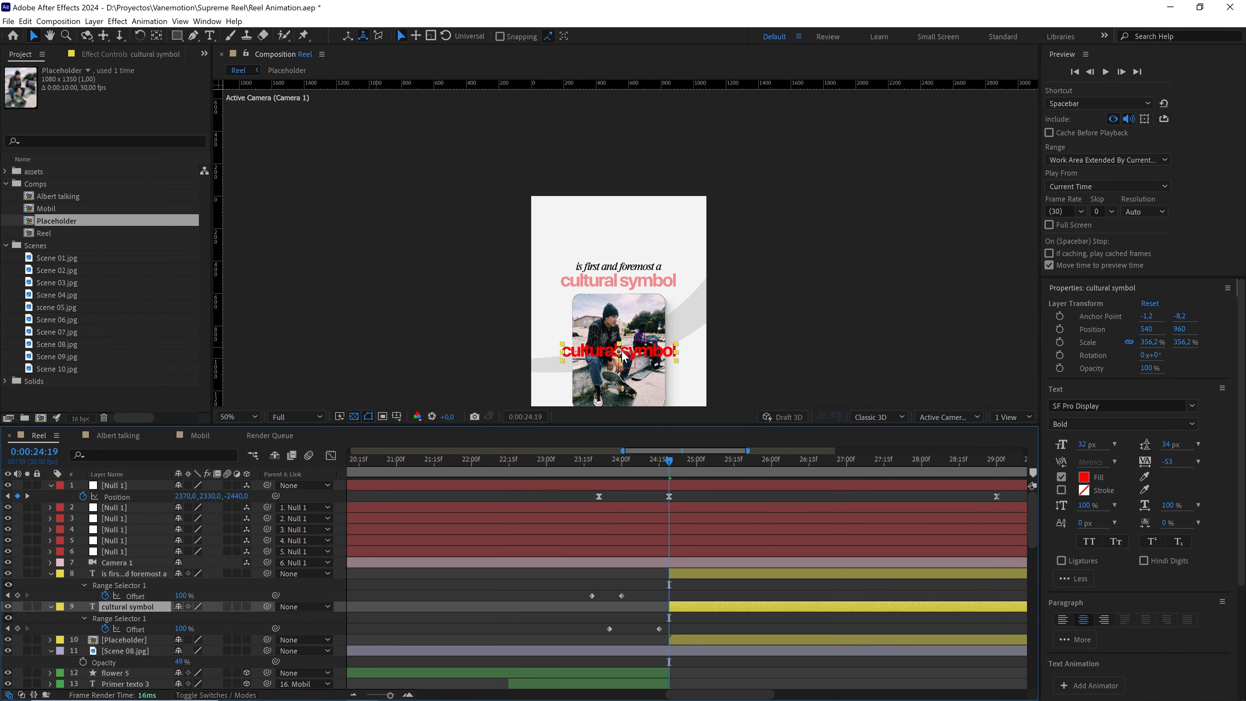
drag(622, 345, 621, 272)
scroll(622, 285, up, 2)
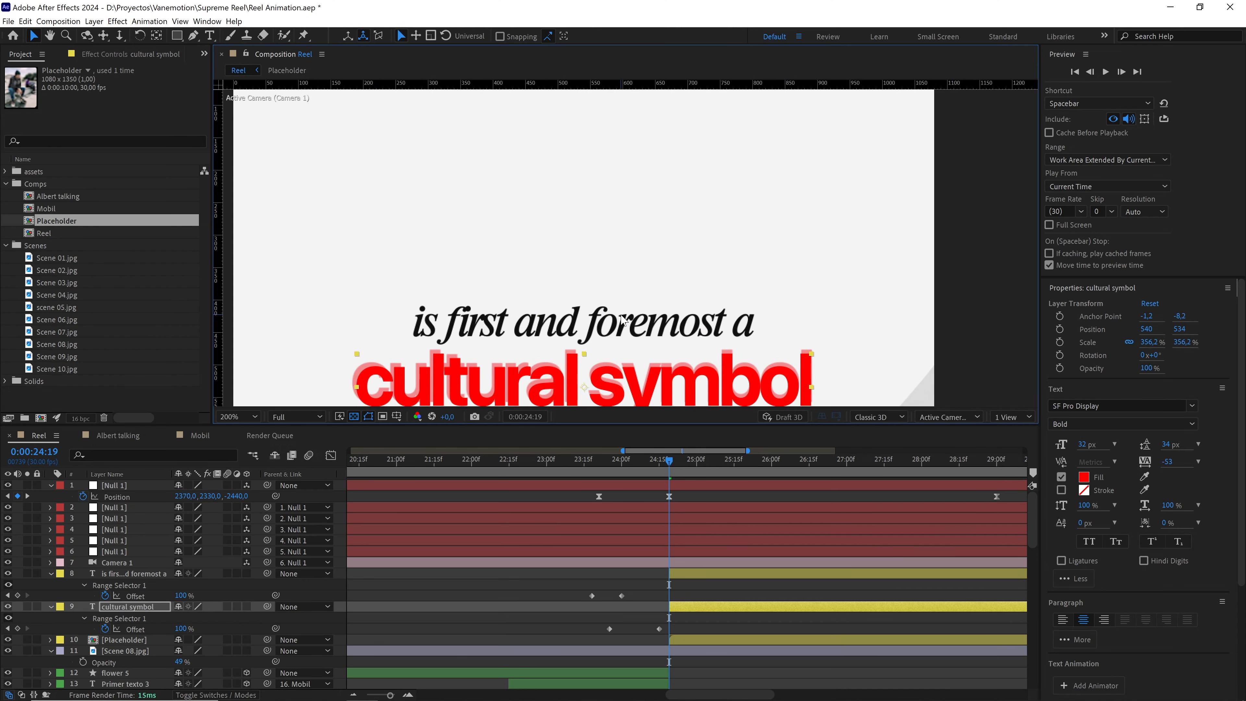
drag(621, 338, 626, 258)
drag(590, 304, 631, 208)
scroll(619, 330, down, 2)
scroll(632, 247, down, 1)
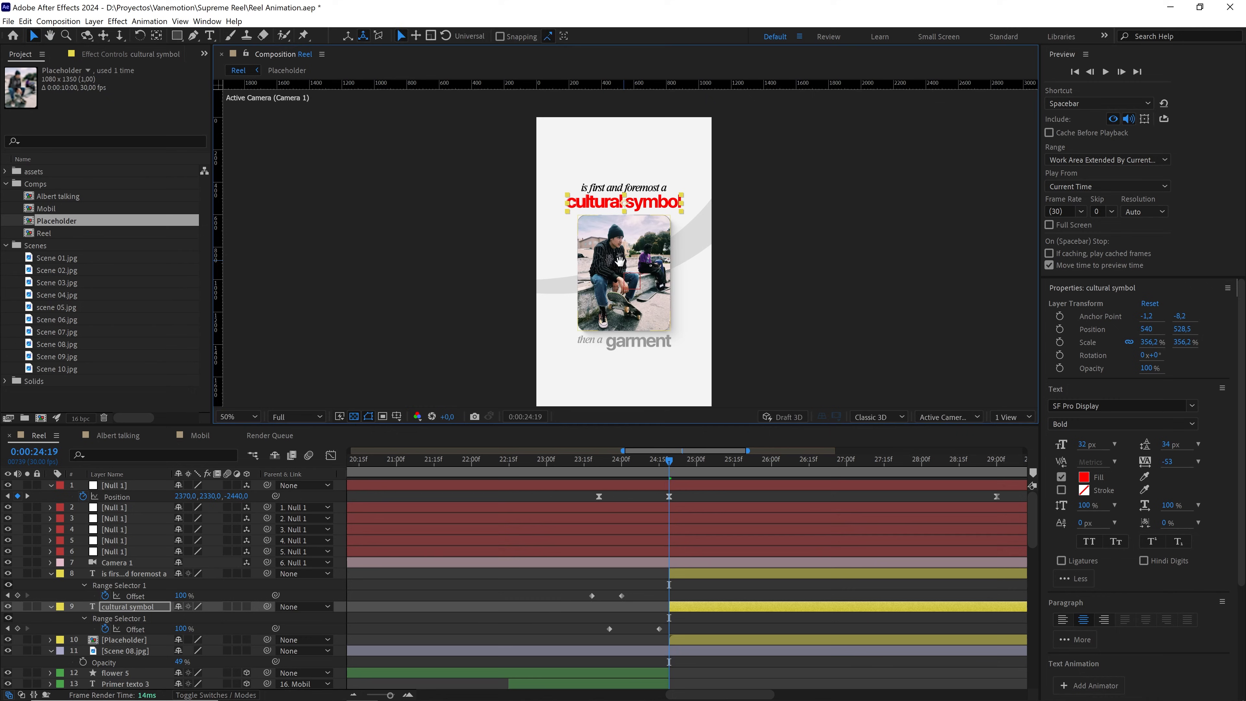
Duplicate the "is first and foremost a" and "cultural symbol" layers and move the copies straight down below the photo
drag(620, 259, 611, 267)
shift+click(643, 194)
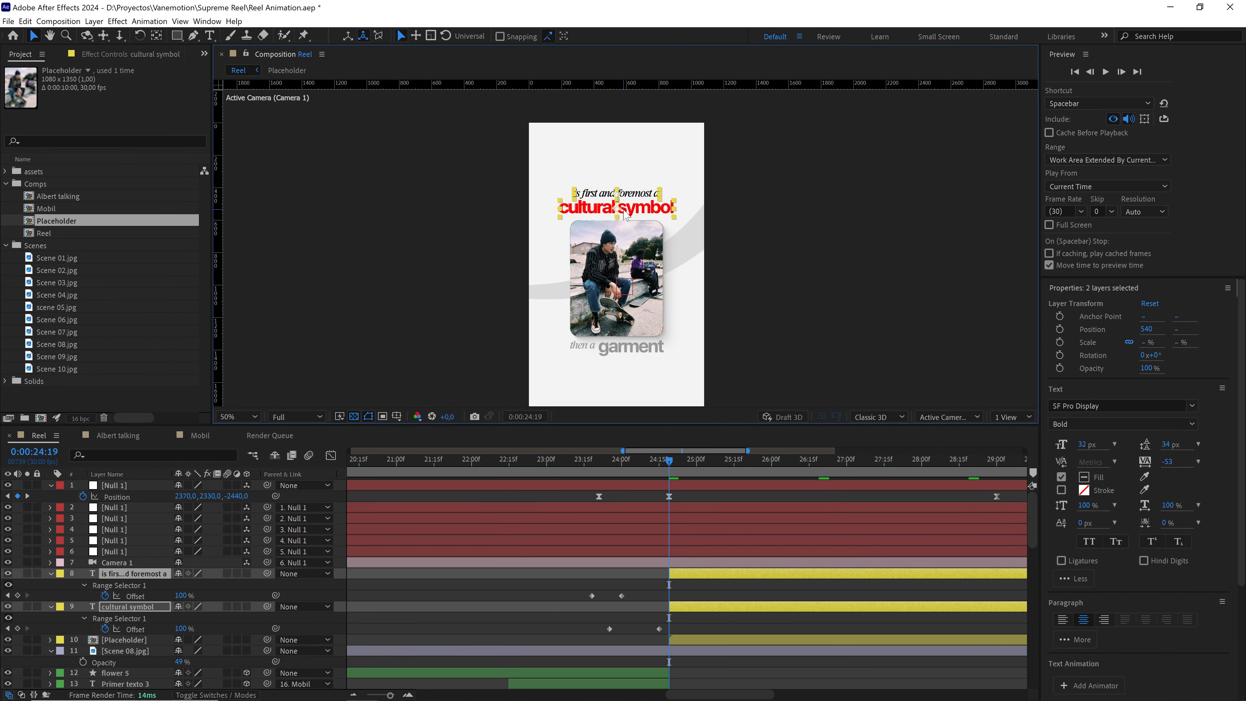
key(ctrl+d)
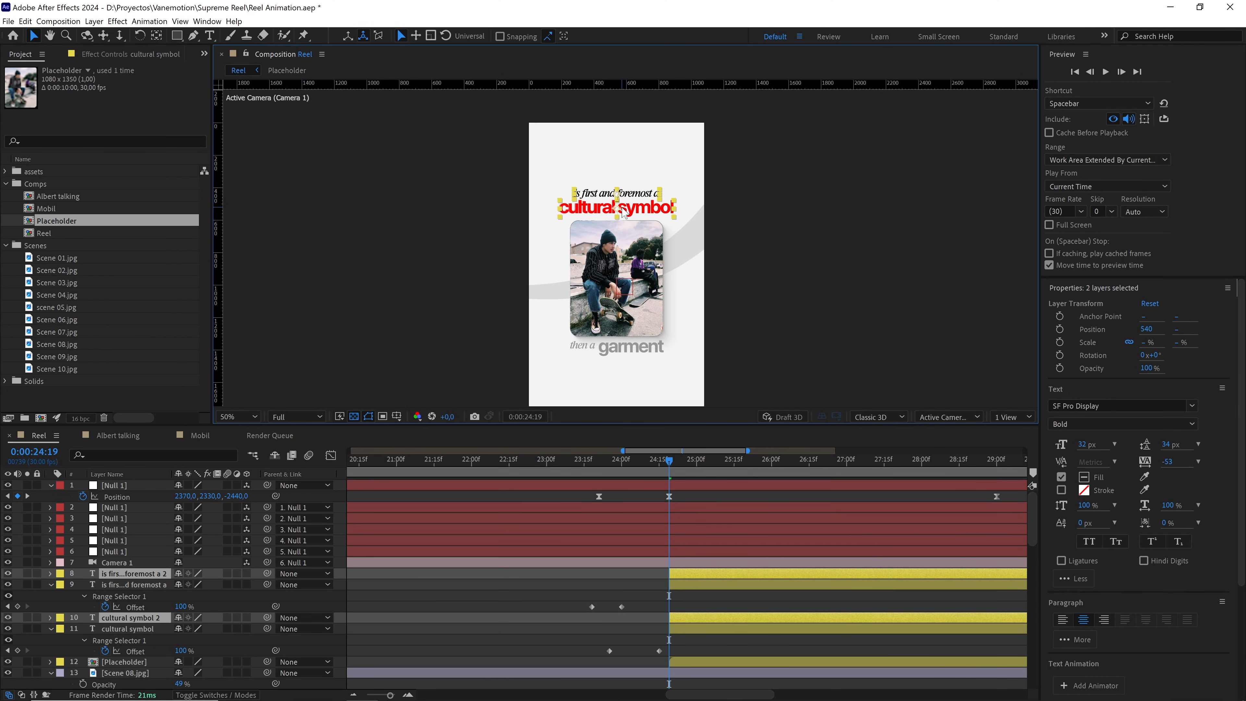
drag(622, 211, 616, 368)
Replace the text of the lower "is first and foremost a" copy with "then a"
scroll(623, 373, up, 2)
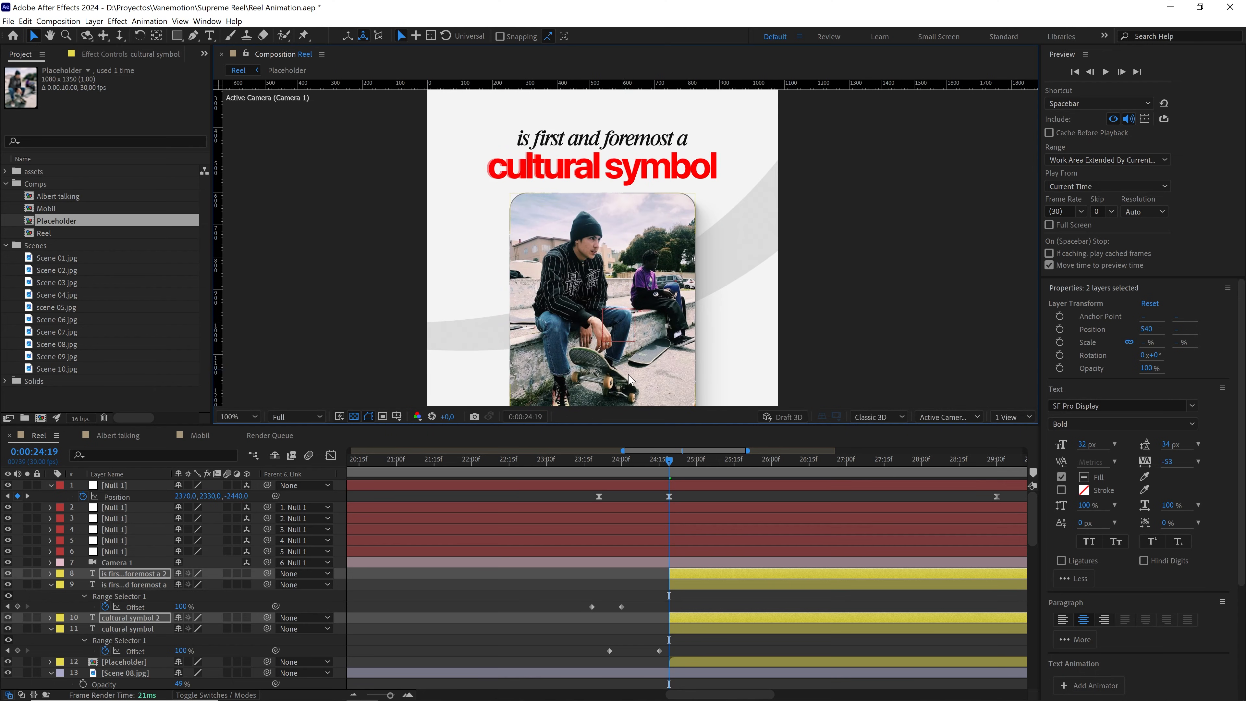
scroll(629, 379, down, 5)
click(672, 204)
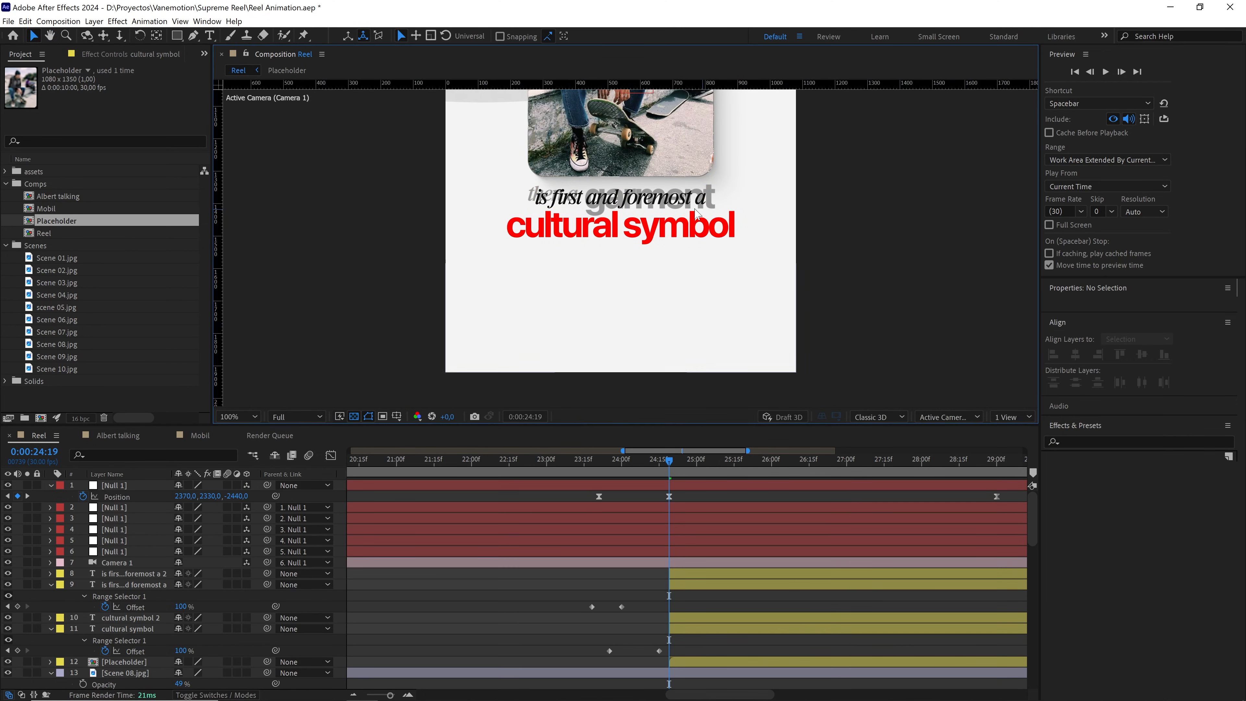
double_click(669, 199)
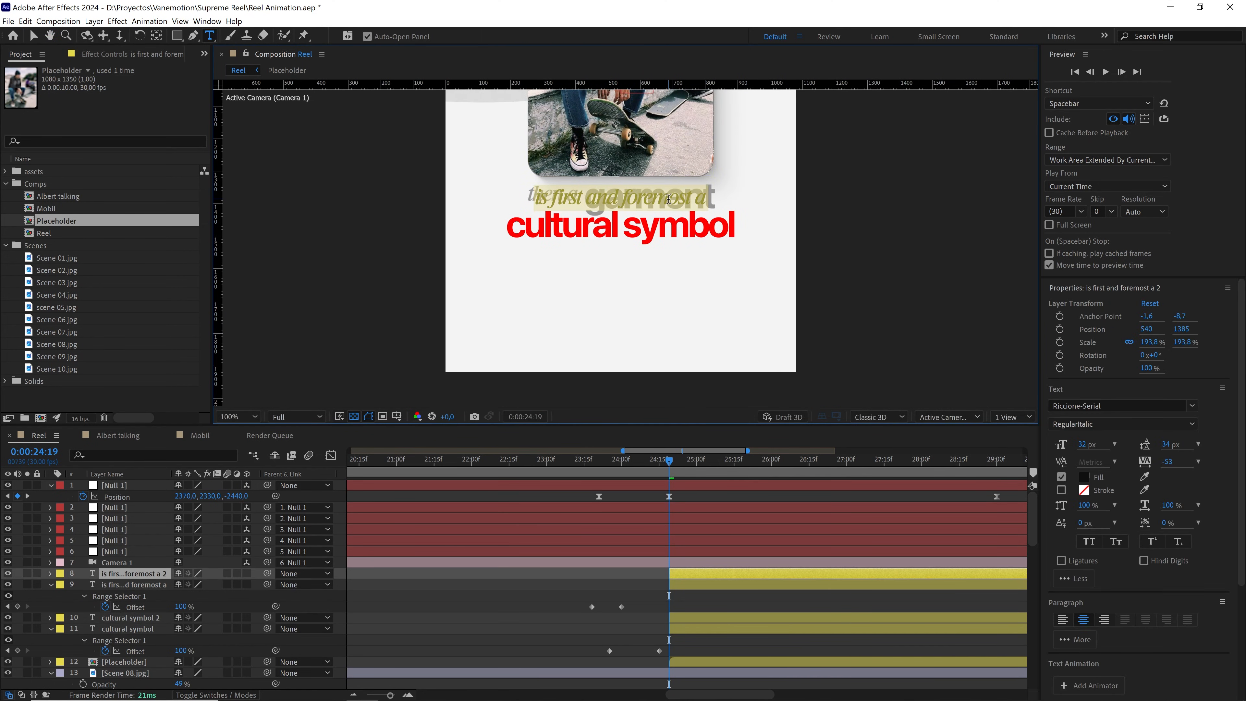
text(then a)
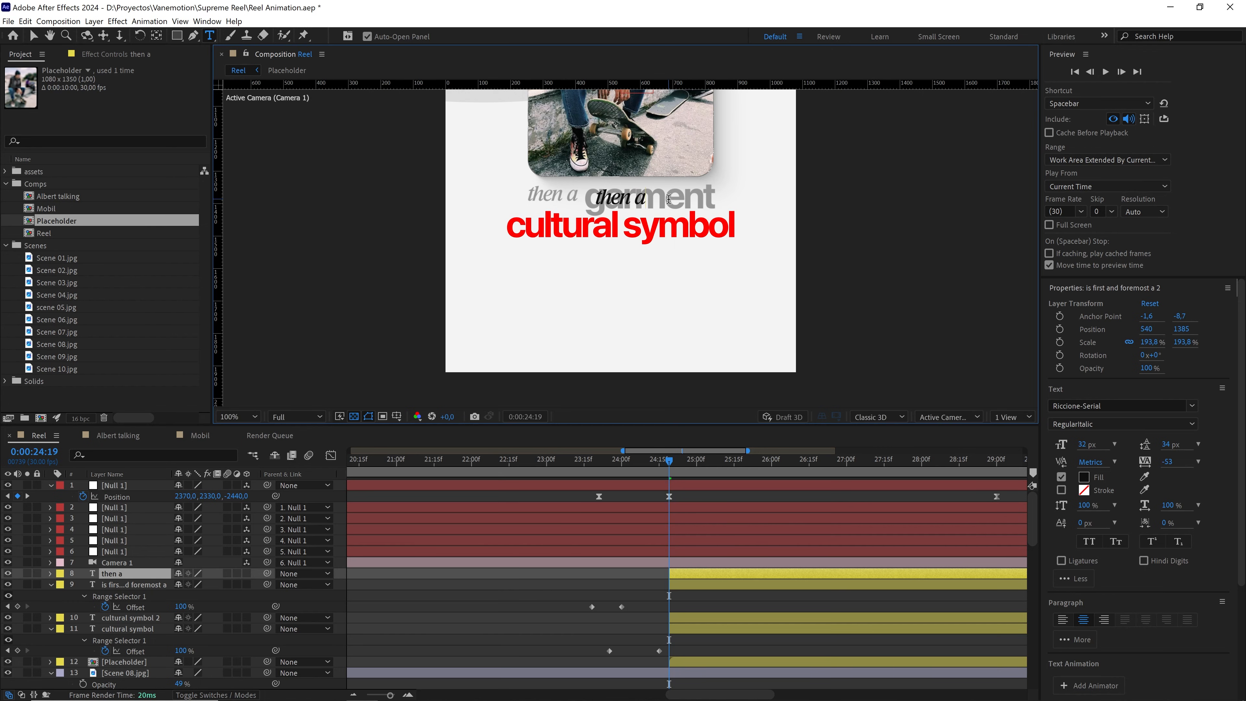
Move the "then a" text onto its reference below the photo, at about 332, 1374.3
click(35, 36)
scroll(584, 284, up, 2)
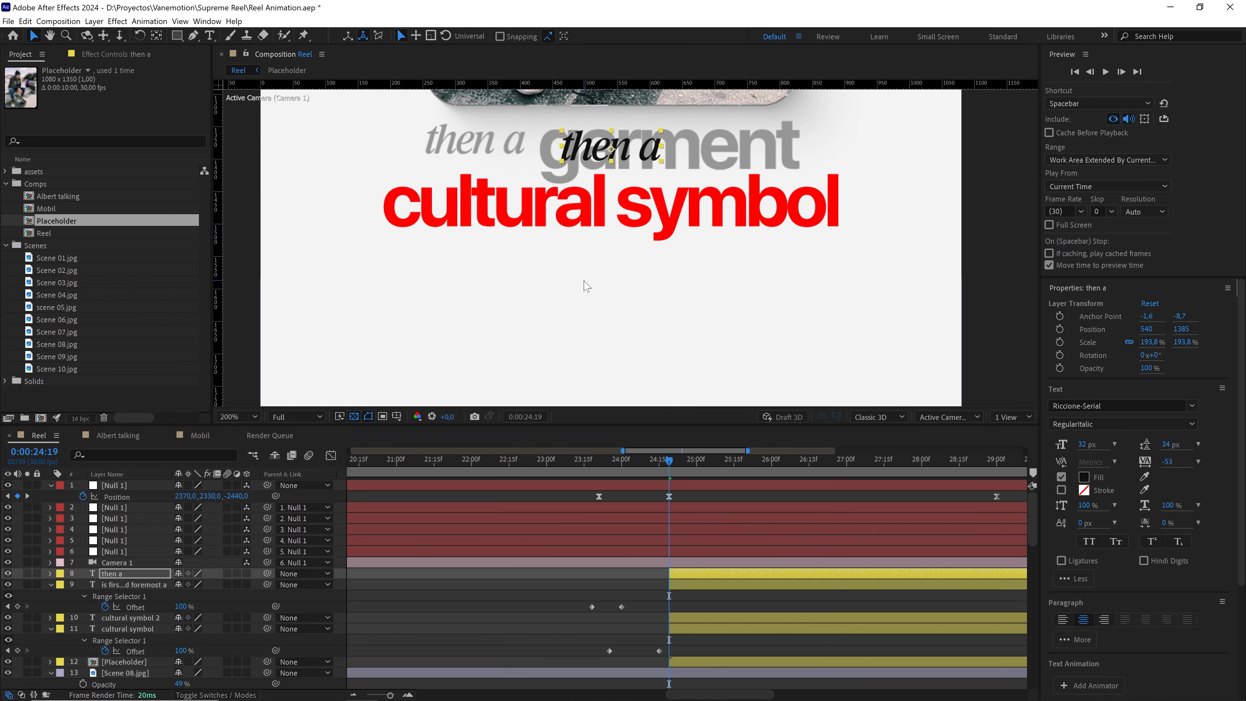
drag(653, 297, 530, 272)
scroll(528, 282, up, 2)
scroll(559, 275, down, 4)
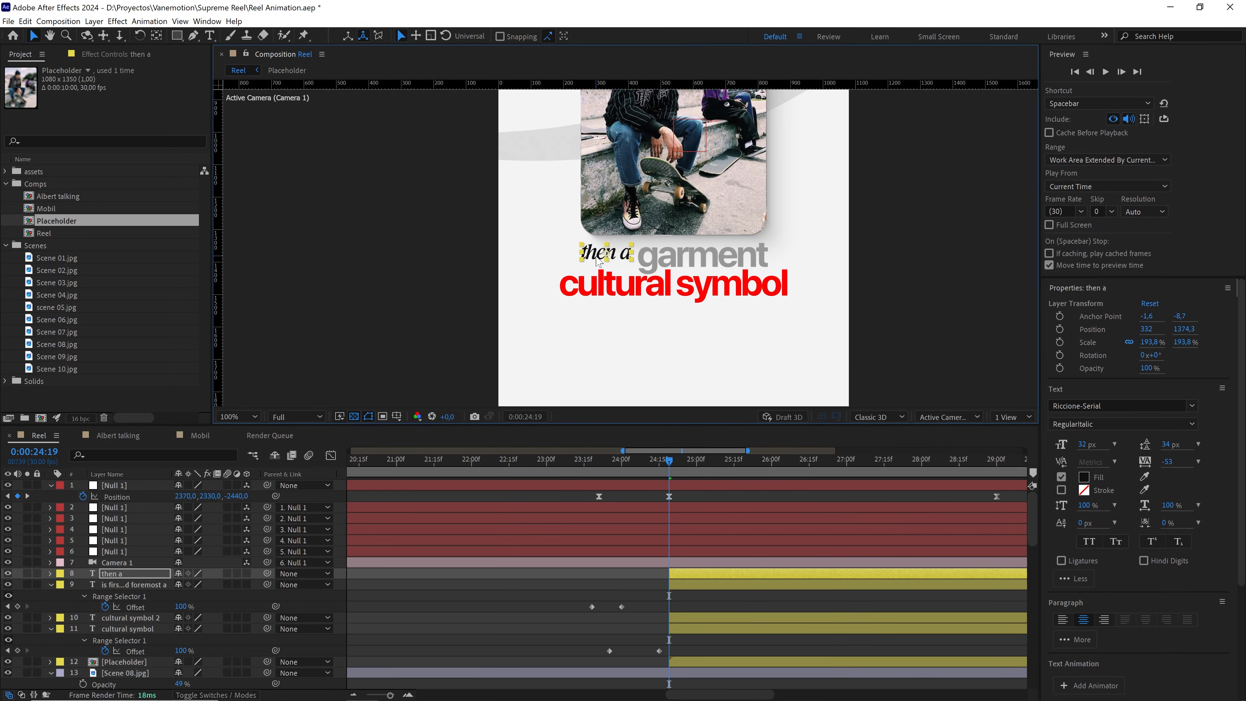
Replace the lower "cultural symbol" copy's text with "garment" and move it beside "then a" onto its reference, at about 631, 1385.5
double_click(647, 287)
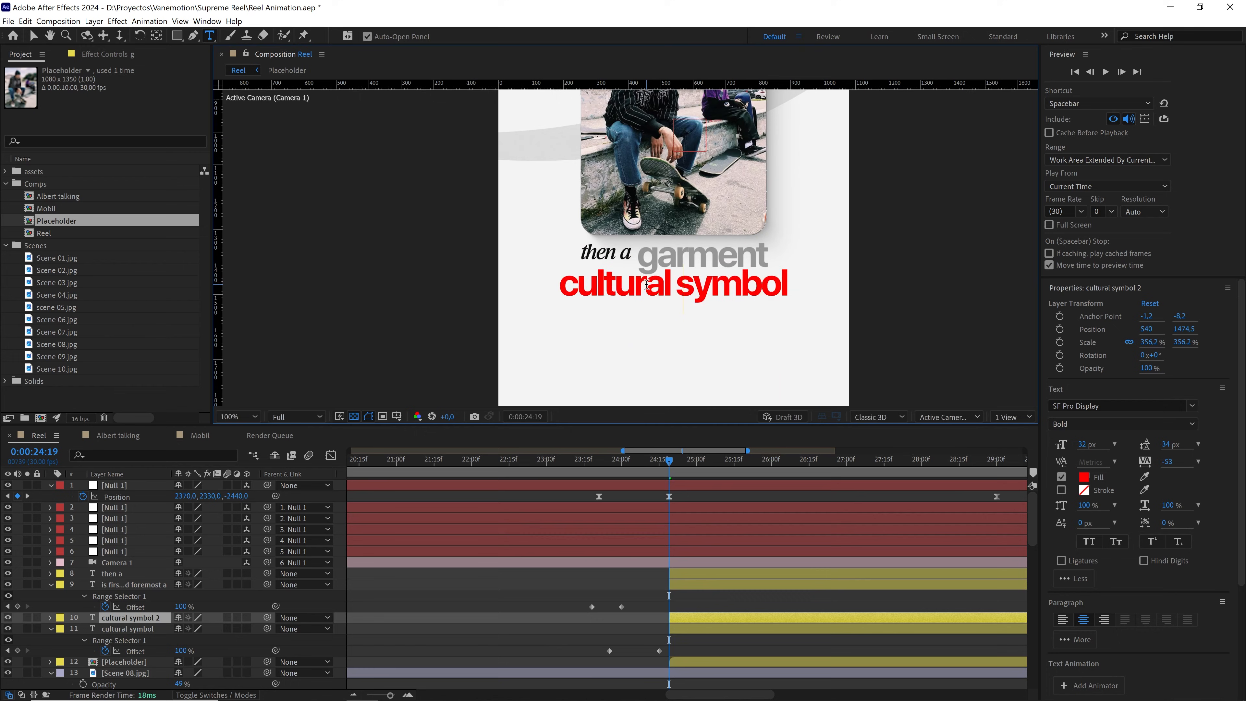
text(garment)
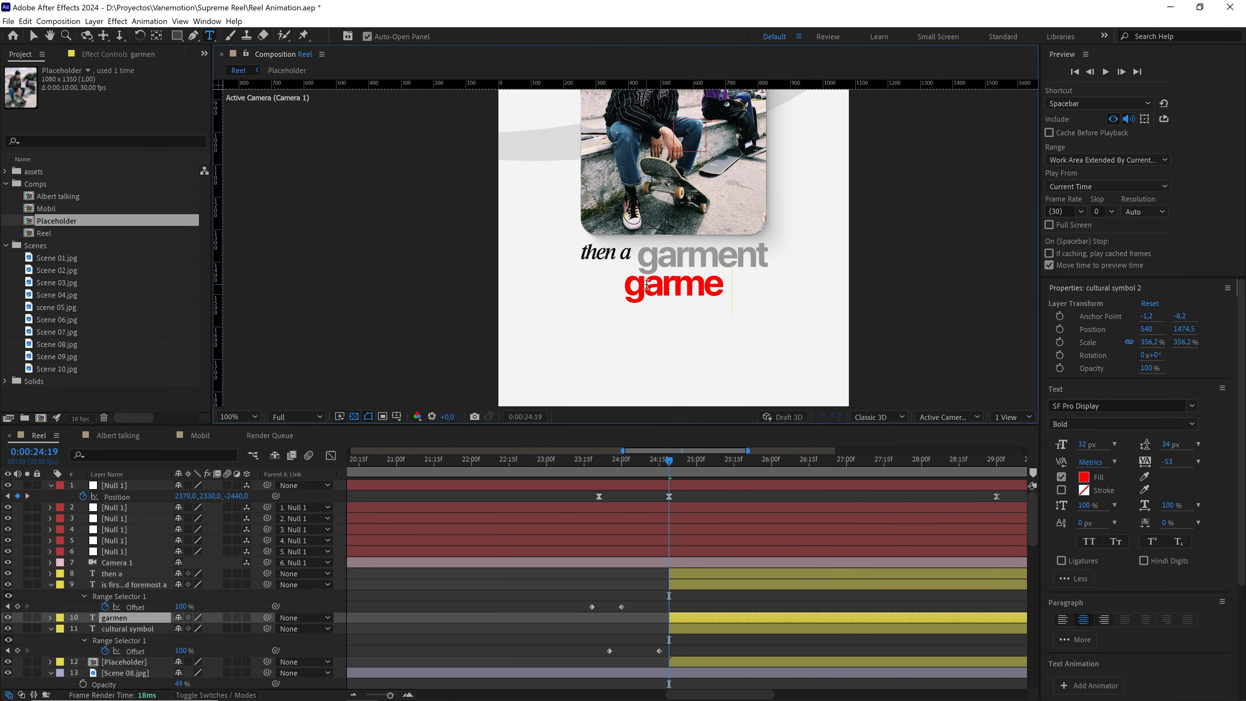
click(33, 35)
scroll(376, 229, up, 2)
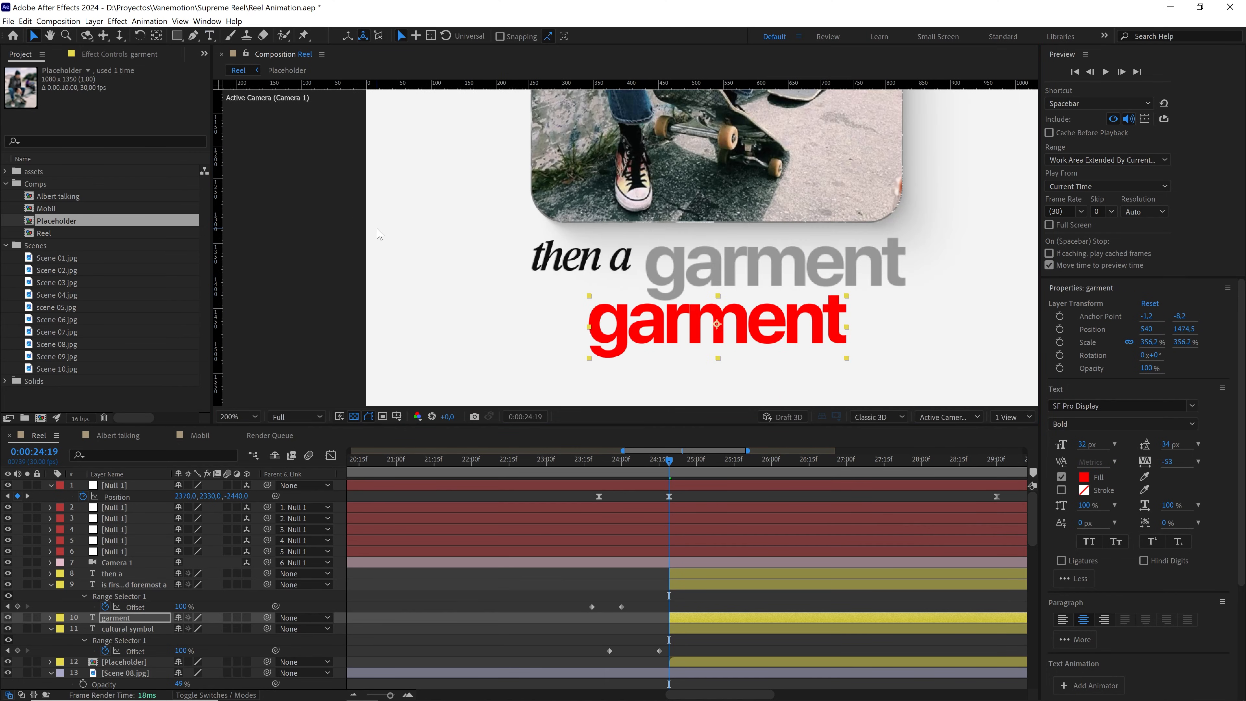
drag(656, 286, 704, 232)
scroll(746, 245, down, 4)
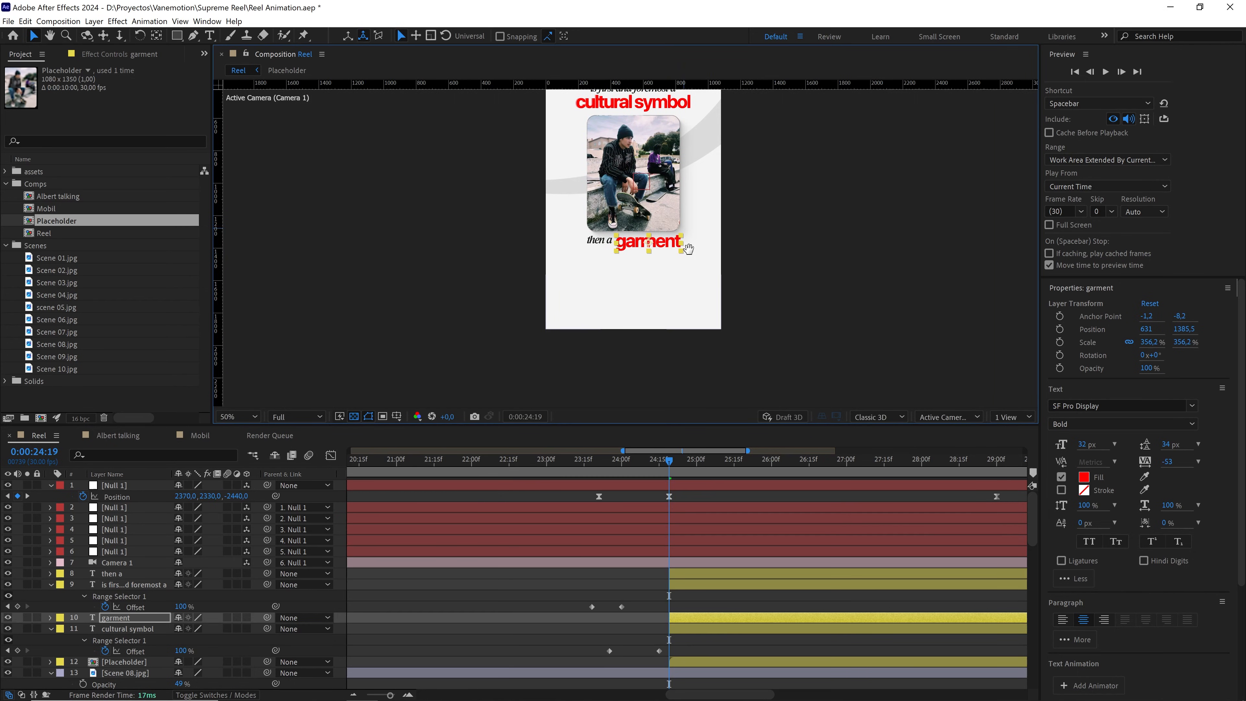
click(791, 253)
Change the fill of the "garment" text below the photo to near-black 0A0A0A
scroll(799, 250, up, 1)
click(689, 342)
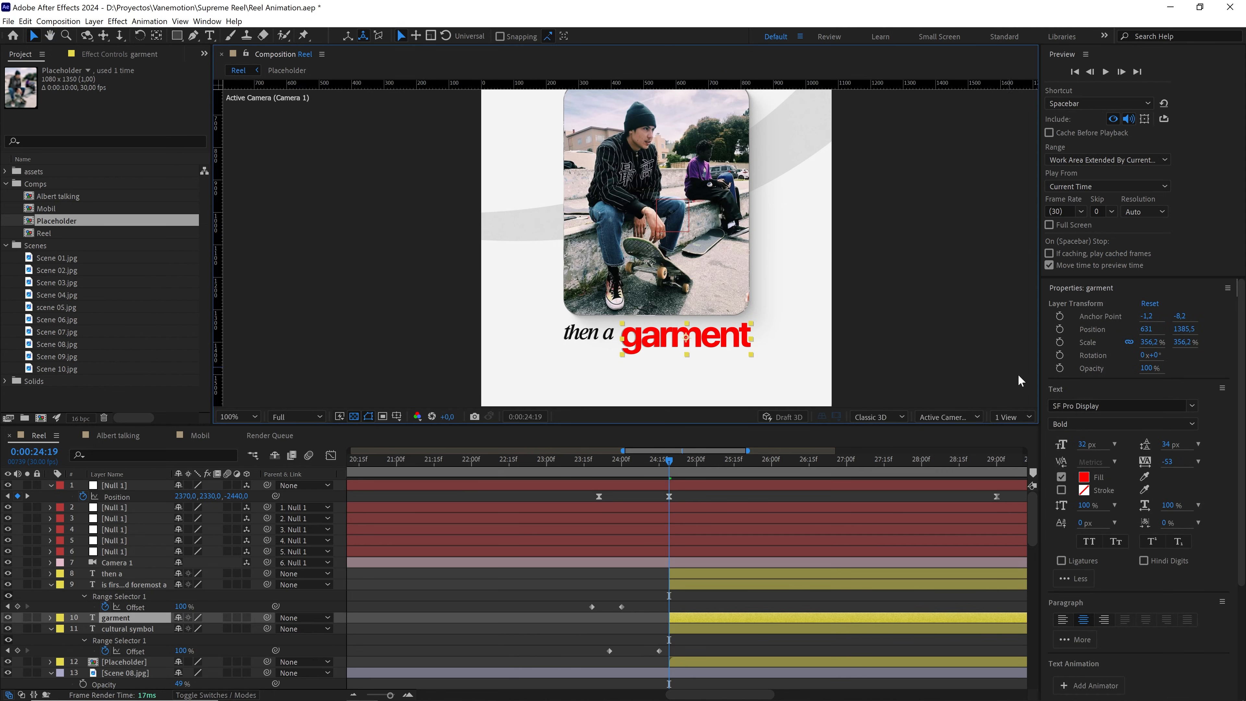
click(1084, 477)
drag(211, 589, 170, 610)
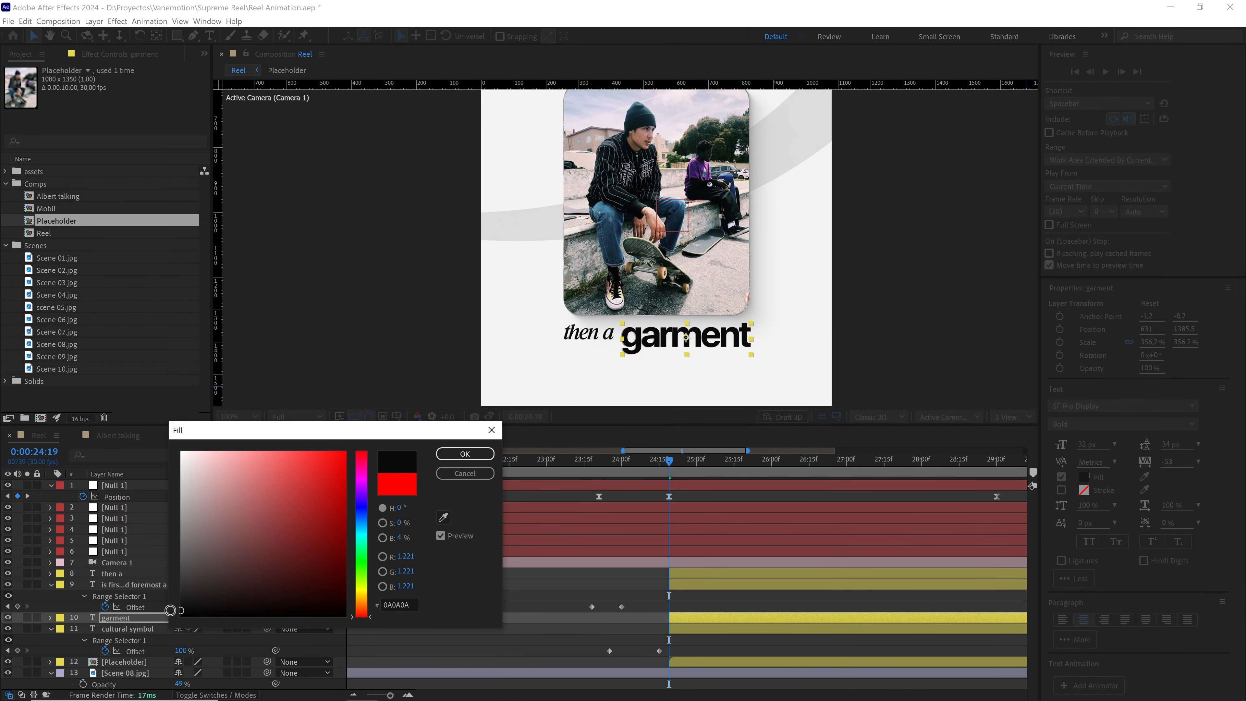
click(456, 455)
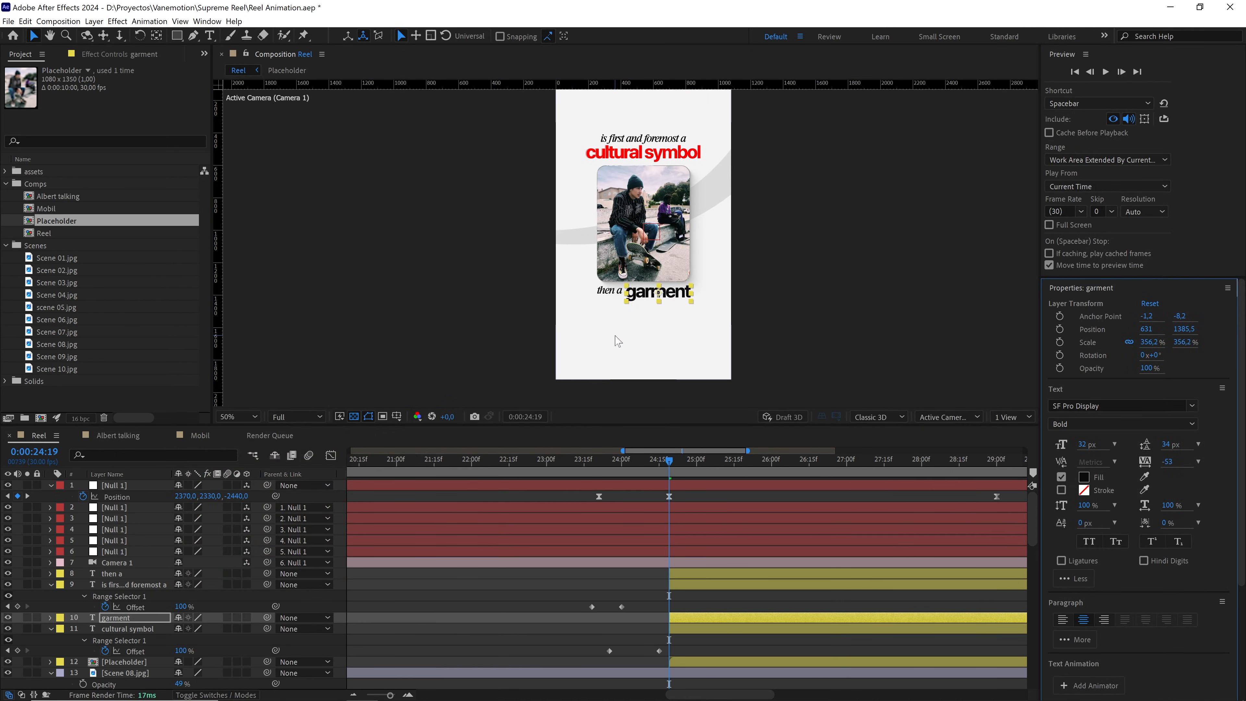
Draw an open curved path on a new shape layer, sweeping past both sides of the composition along the grey reference band
scroll(791, 265, down, 1)
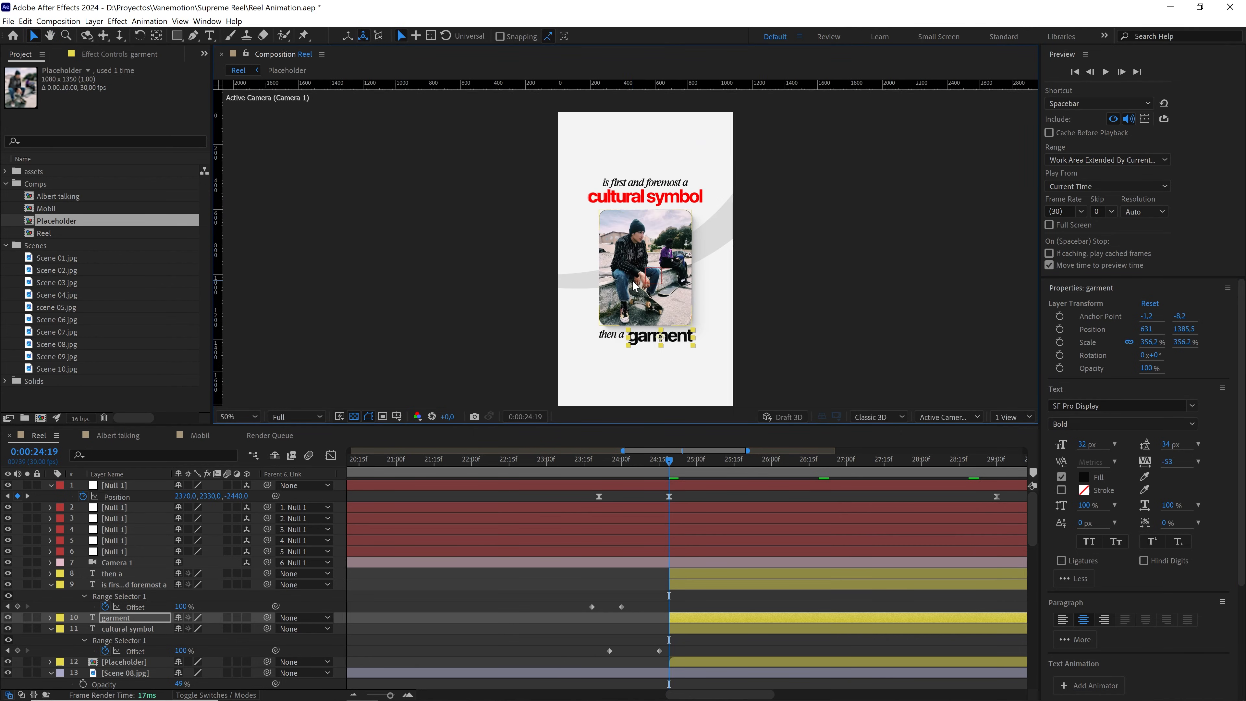
click(791, 265)
click(194, 35)
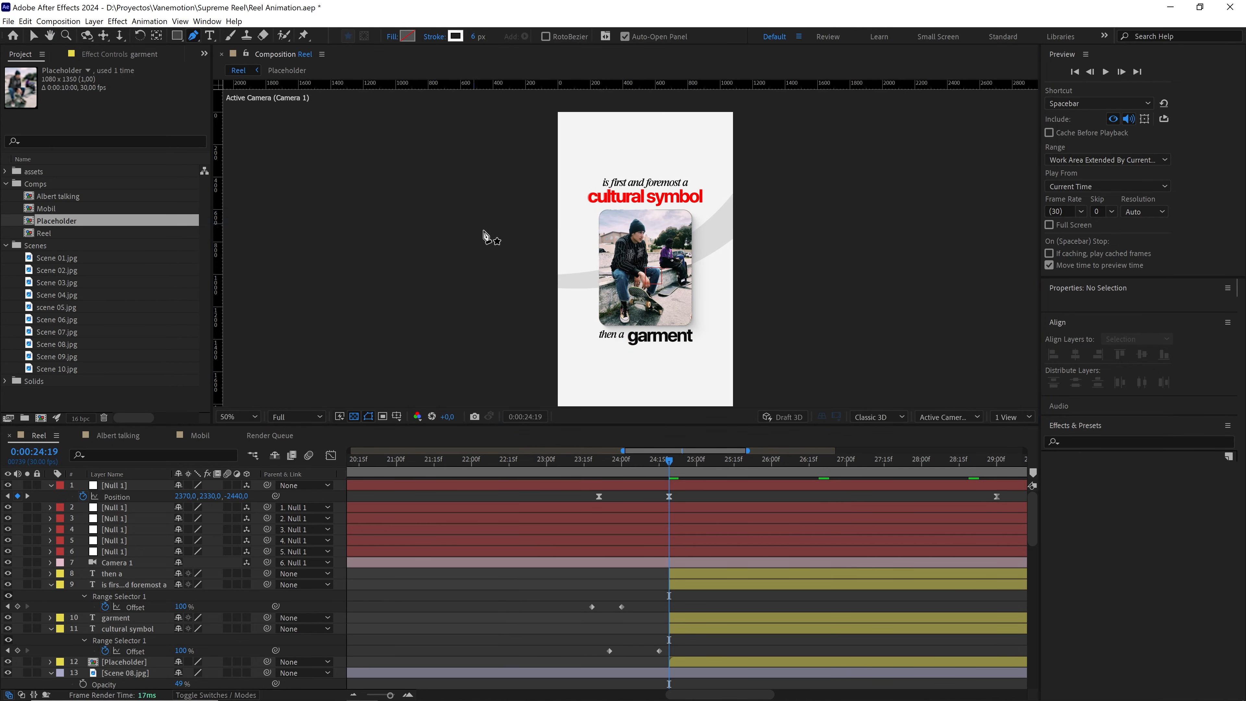
click(447, 265)
scroll(630, 257, down, 1)
drag(741, 204, 807, 101)
drag(740, 208, 741, 159)
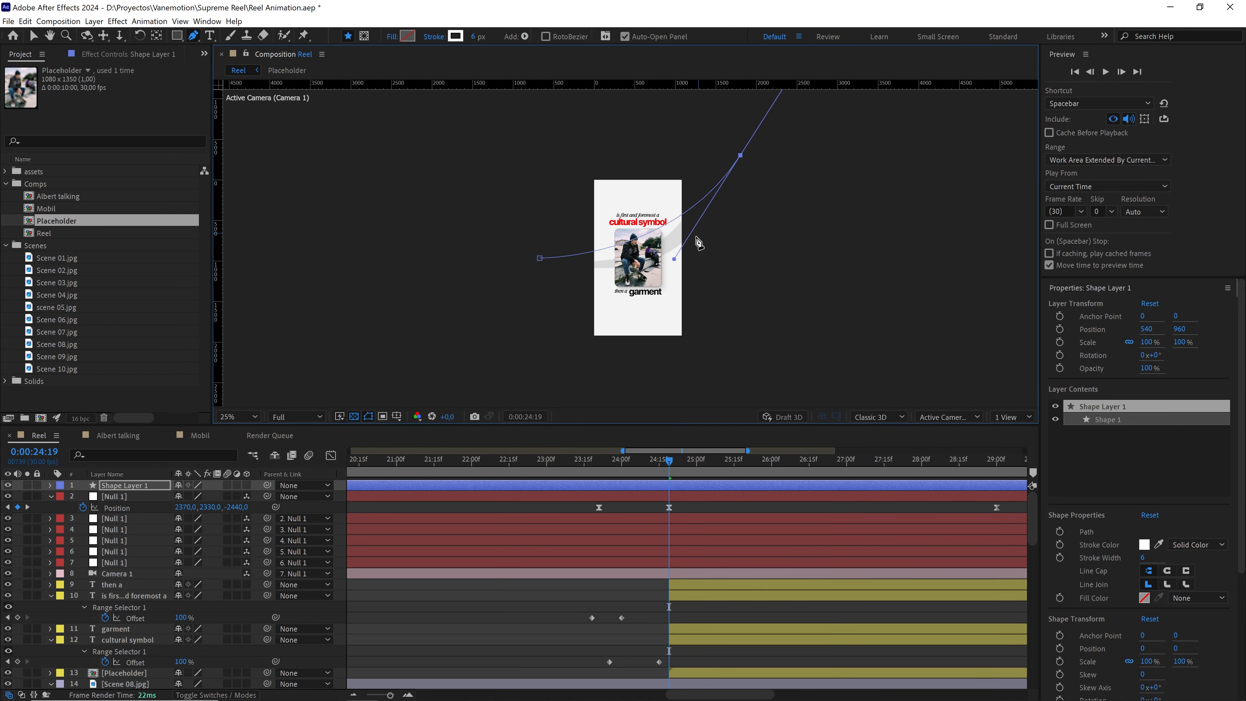
drag(676, 260, 684, 294)
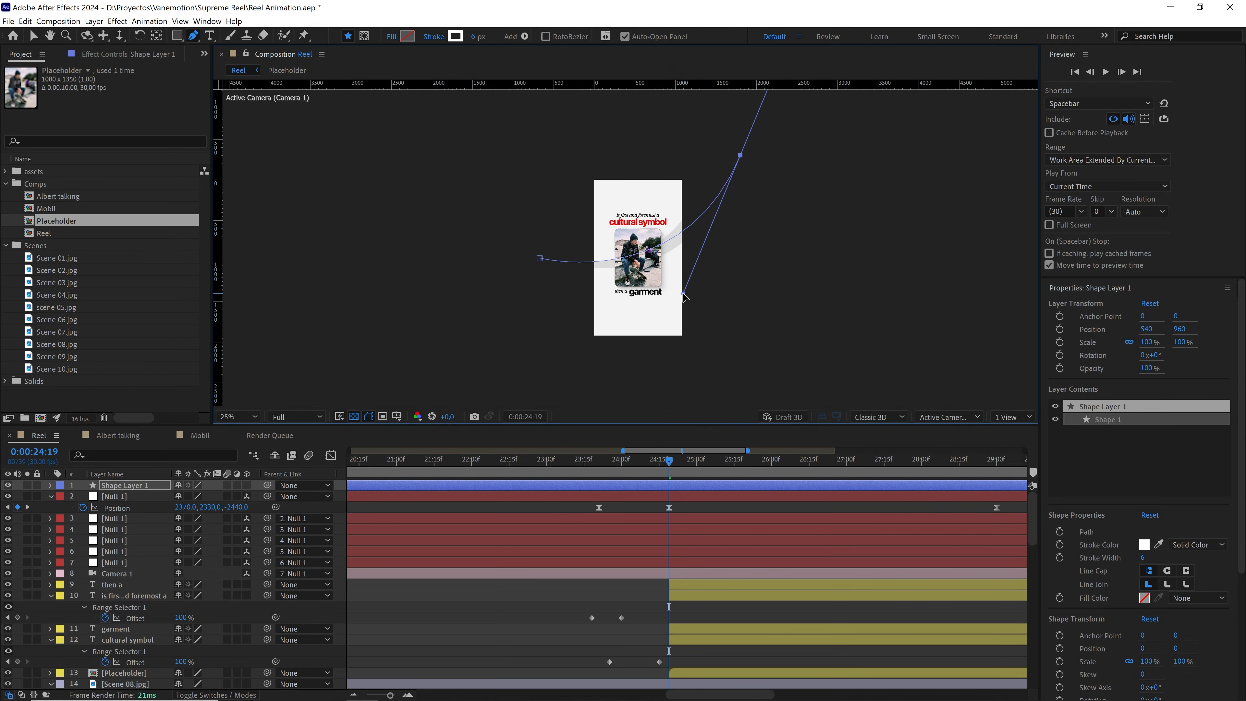
key(period)
key(period)
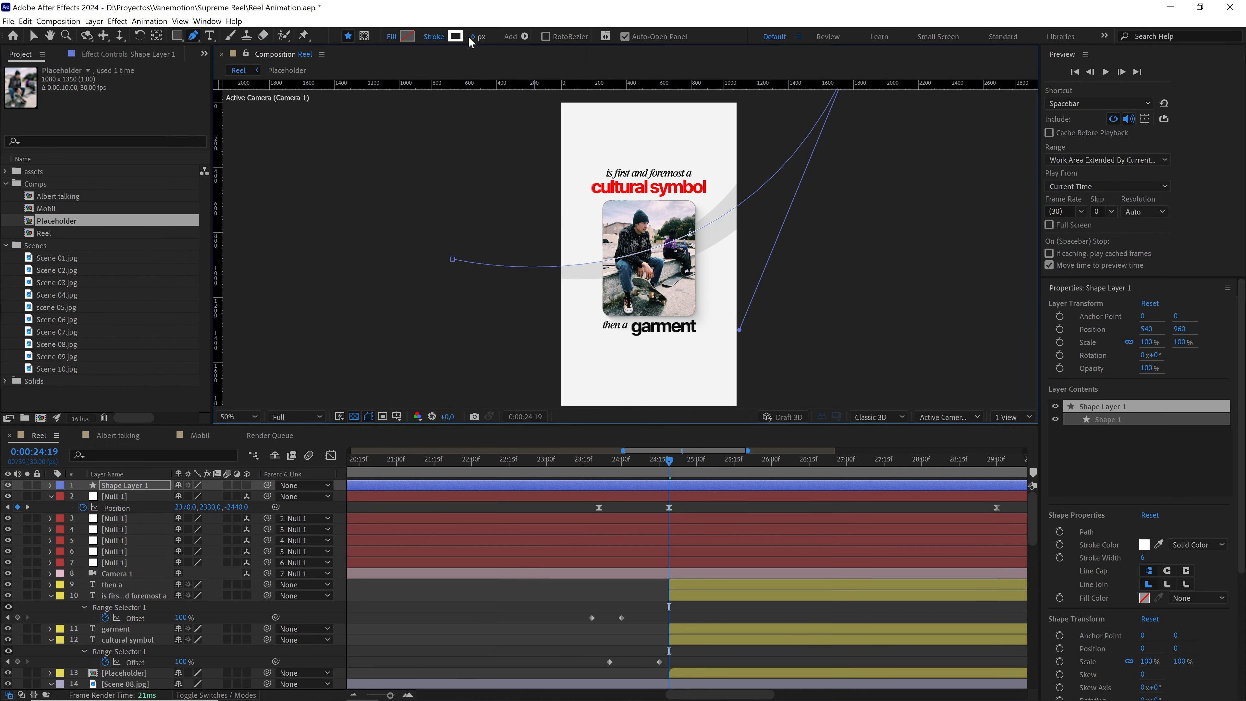
Give the curved path a black 000000 stroke 237 px wide and rename its layer as stroke
click(456, 36)
drag(264, 472, 168, 605)
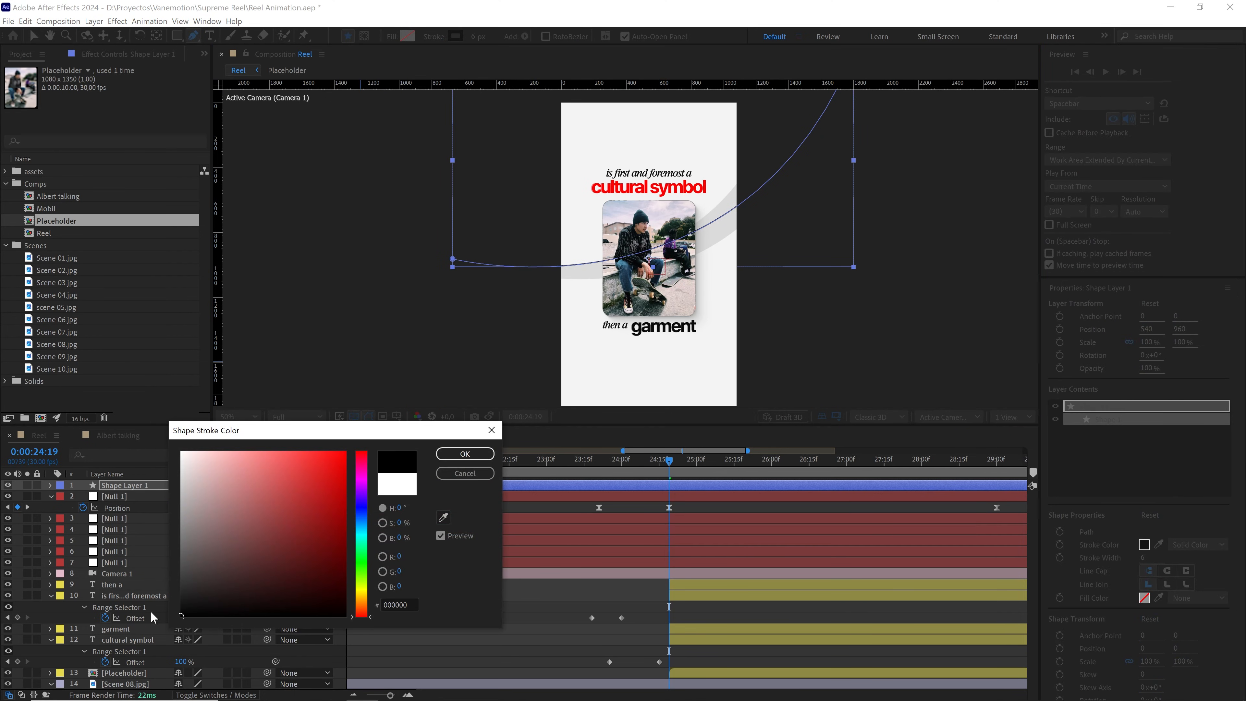
click(465, 454)
drag(474, 36, 618, 29)
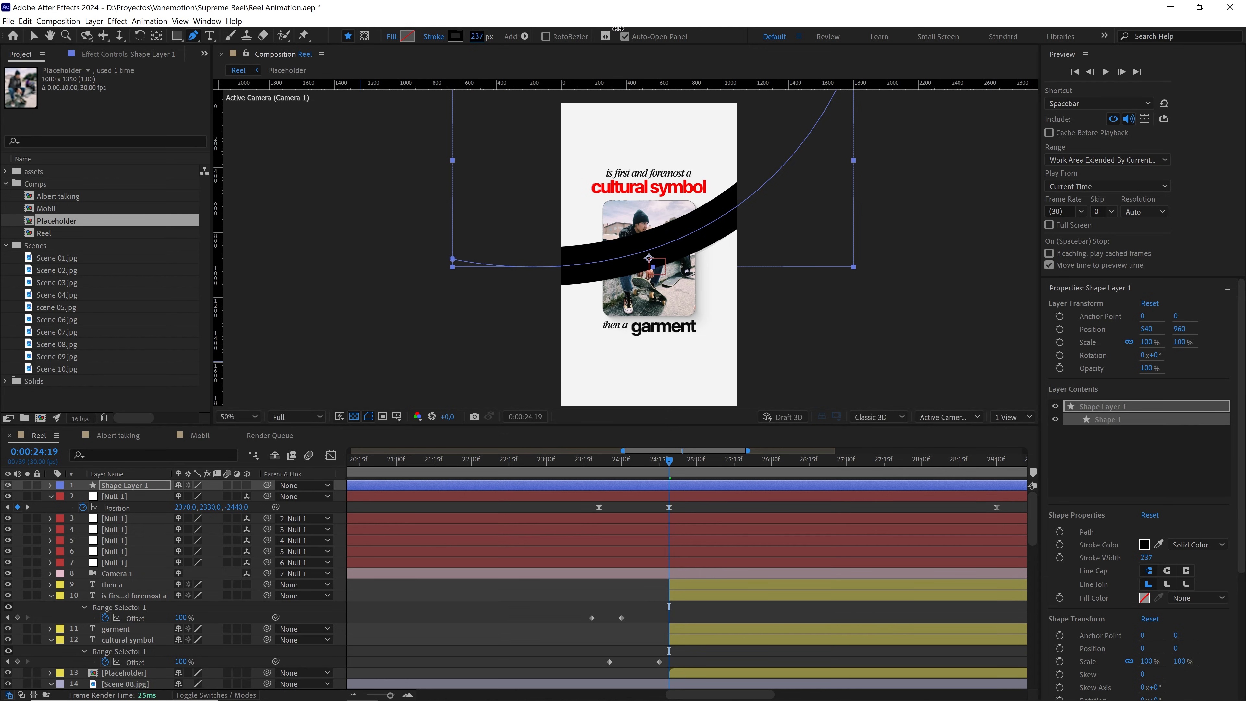
key(Return)
text(stroke)
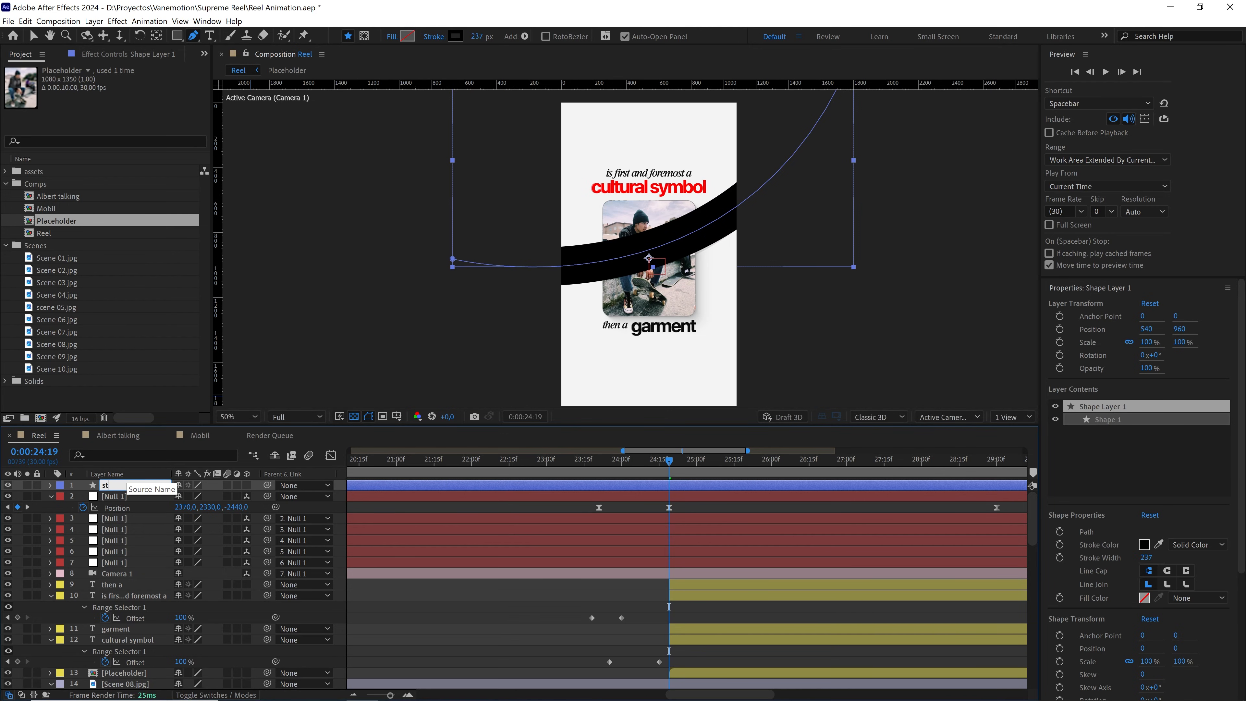
key(Return)
Taper the curve's stroke by setting its taper Start Length to 100%
click(51, 486)
click(62, 497)
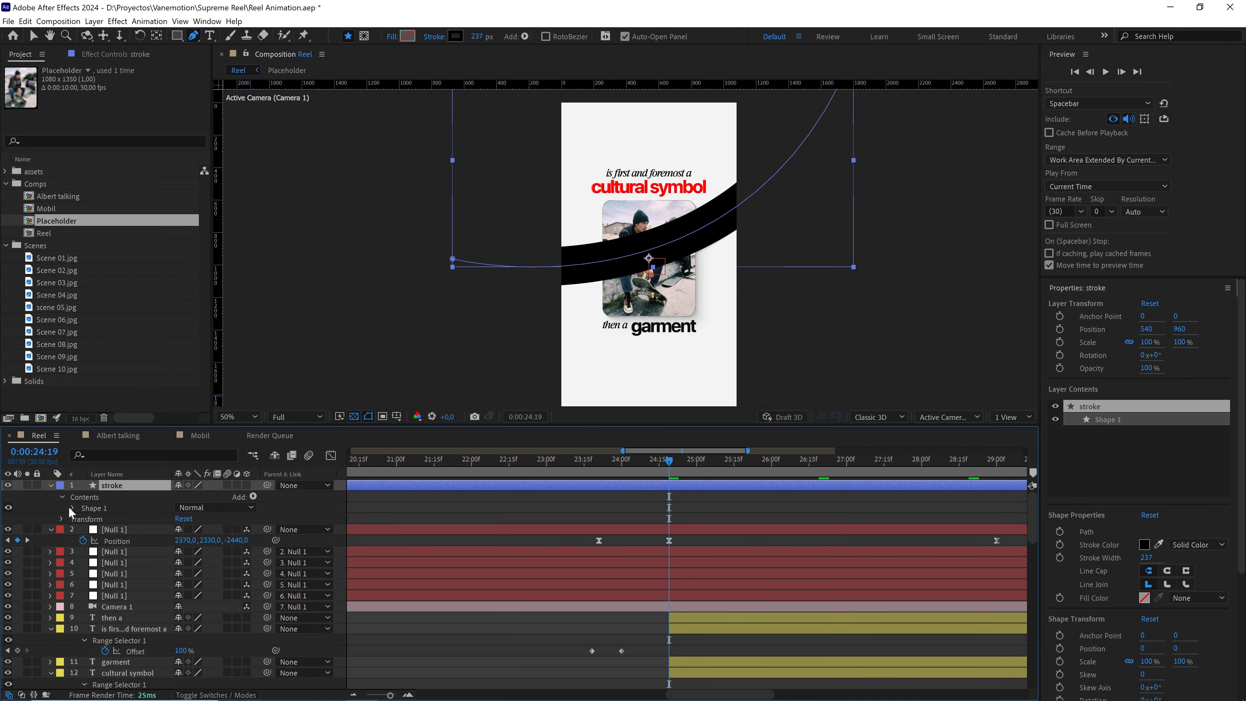
click(72, 509)
click(84, 530)
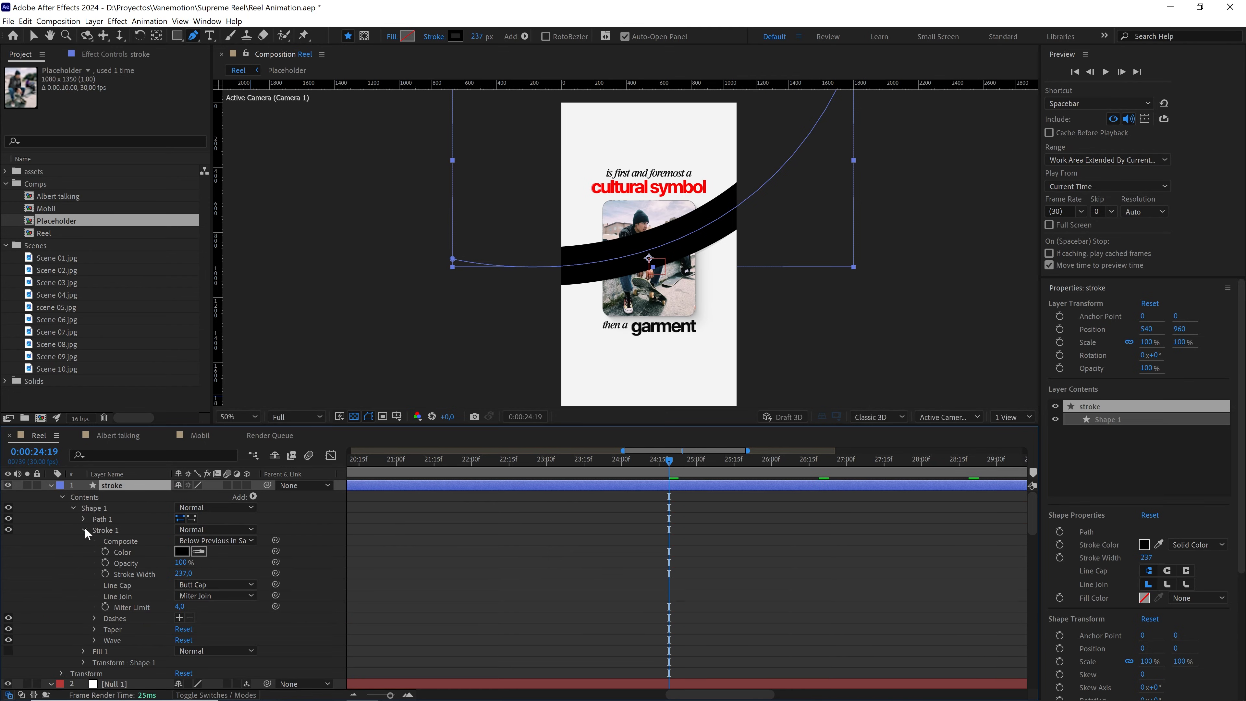
click(94, 630)
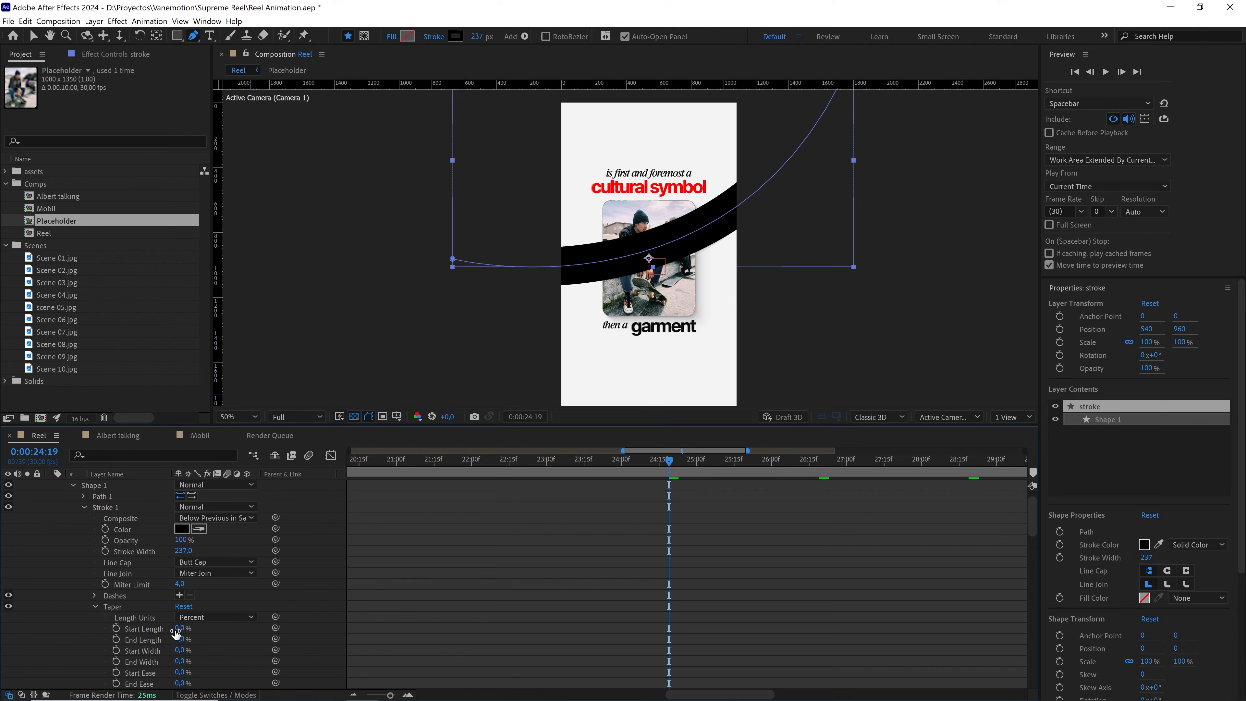
drag(176, 629, 262, 620)
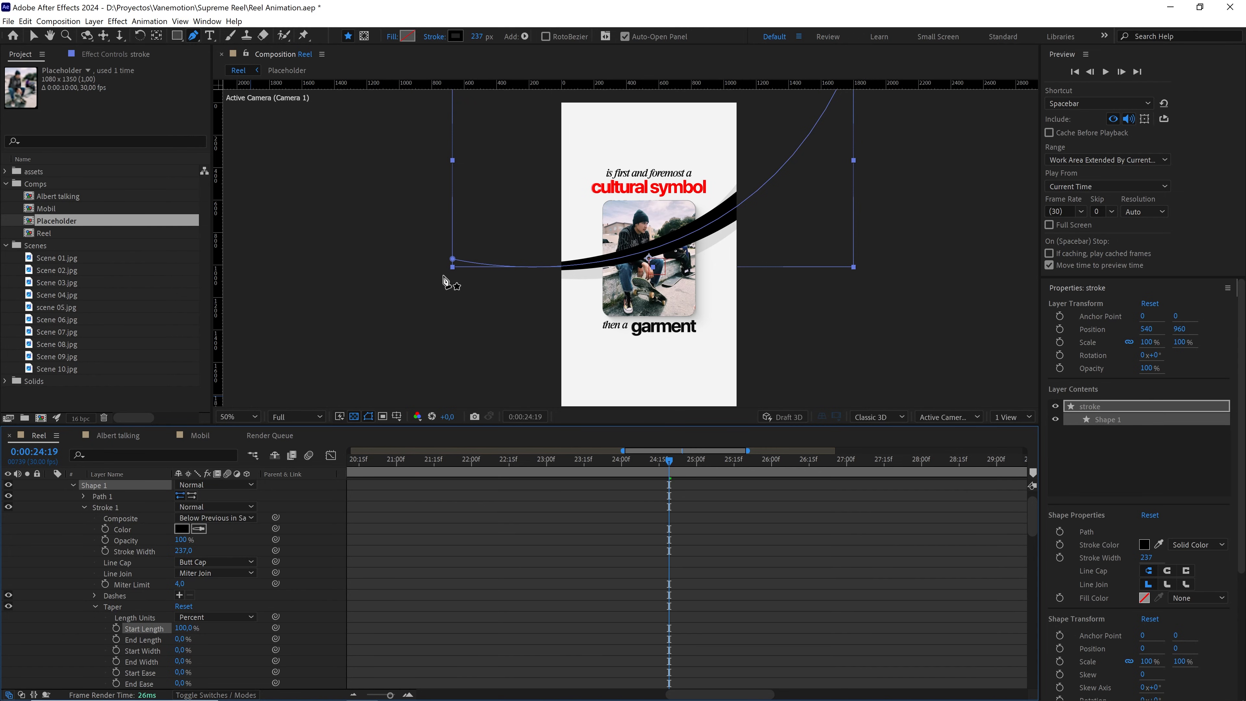
Lower the curve's starting point and reshape its bend to follow the reference band, and set its stroke width to 300 px
drag(454, 259, 438, 267)
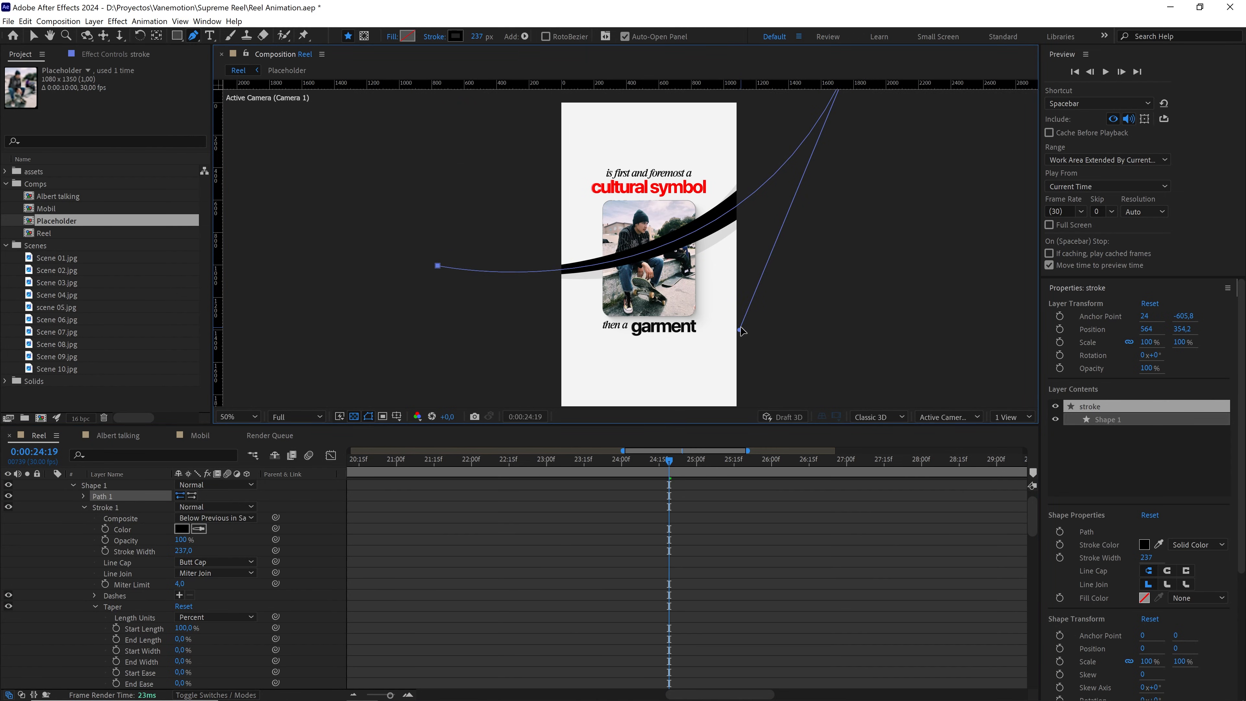
drag(742, 330, 723, 357)
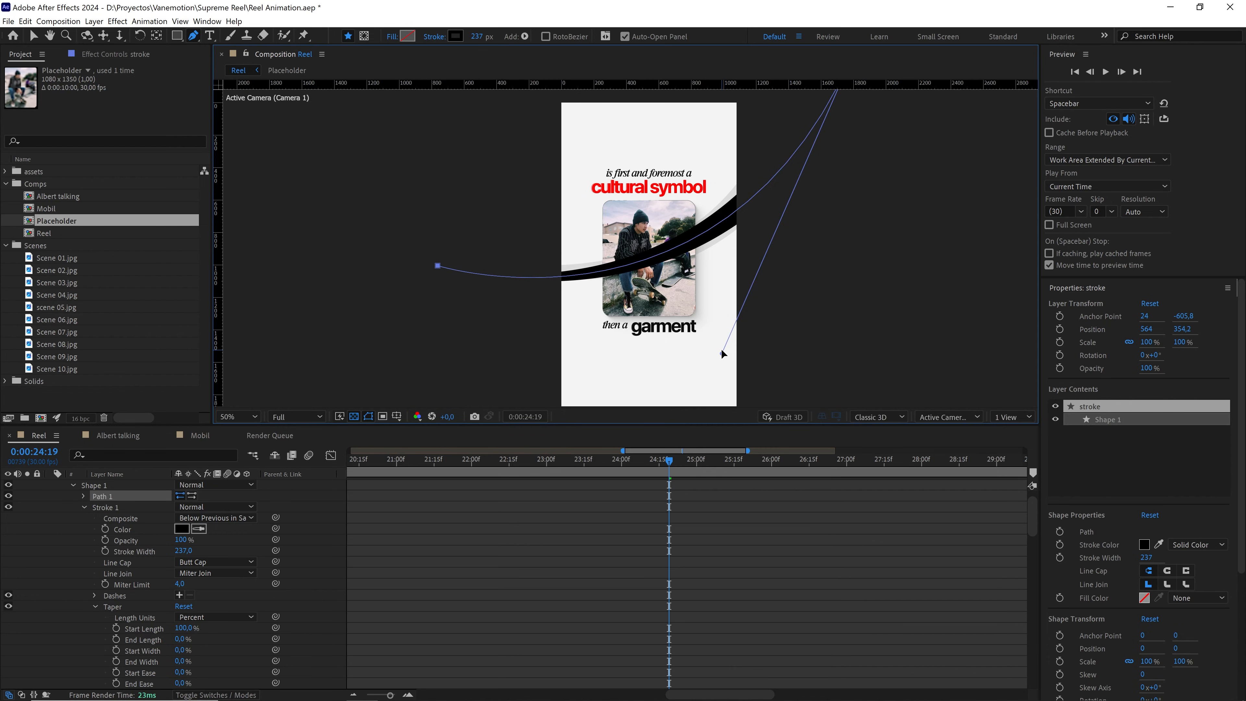
scroll(785, 237, down, 1)
drag(755, 186, 758, 242)
scroll(759, 241, up, 1)
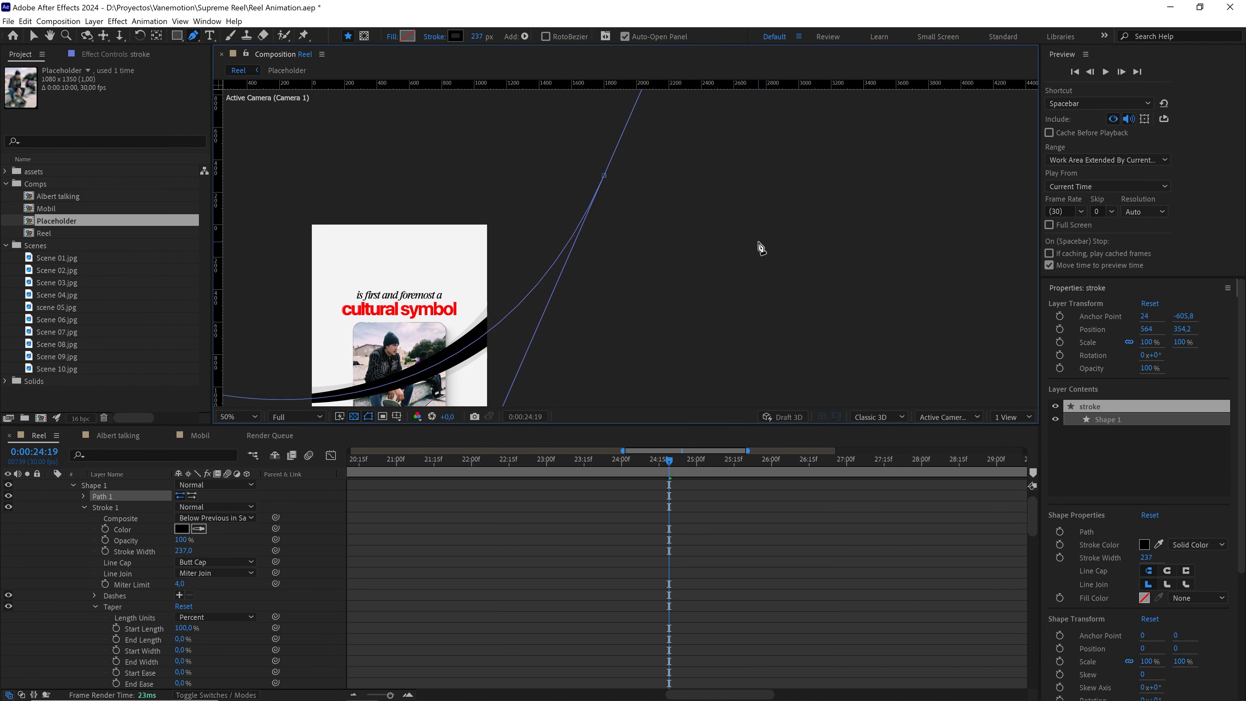
drag(592, 217, 807, 190)
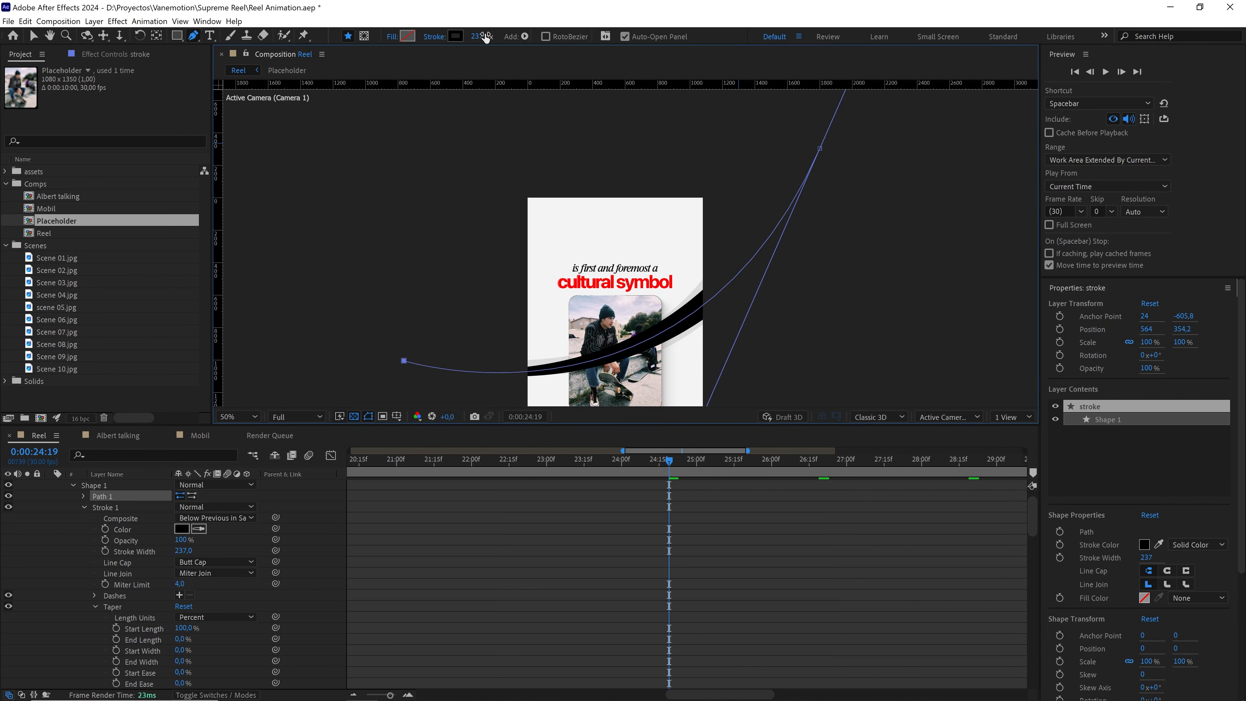
drag(481, 37, 523, 35)
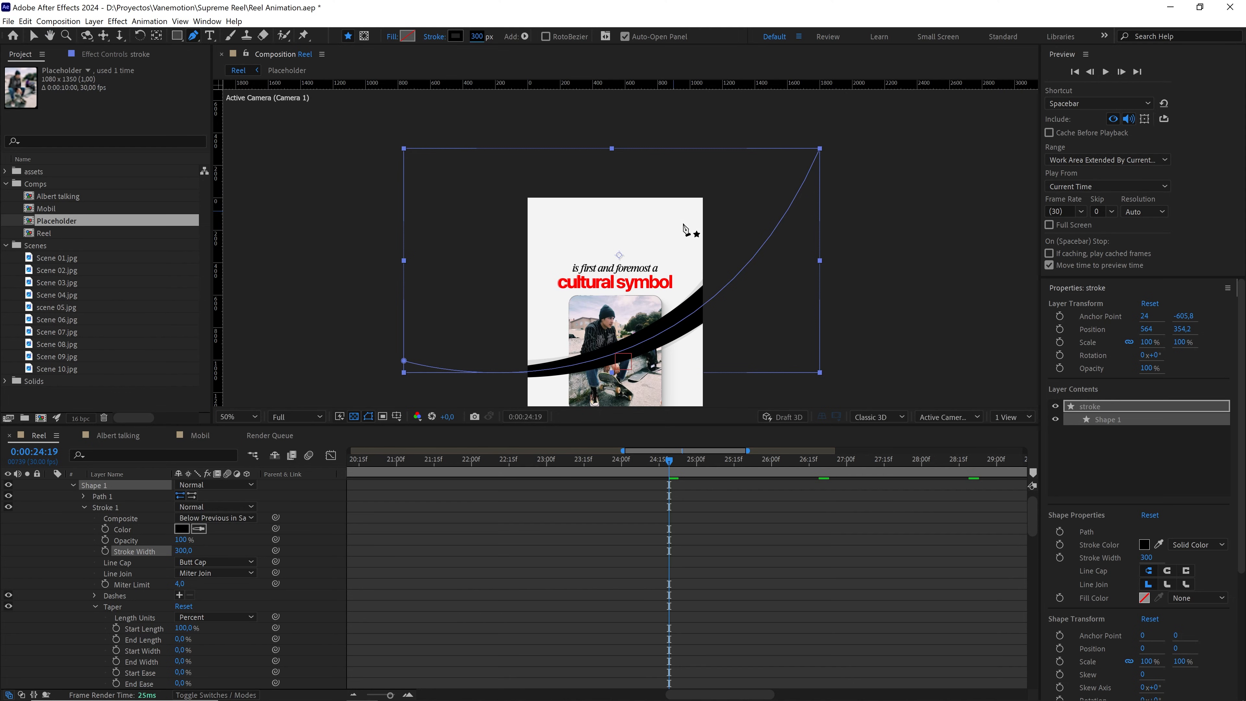
drag(686, 228, 701, 146)
scroll(73, 511, up, 1)
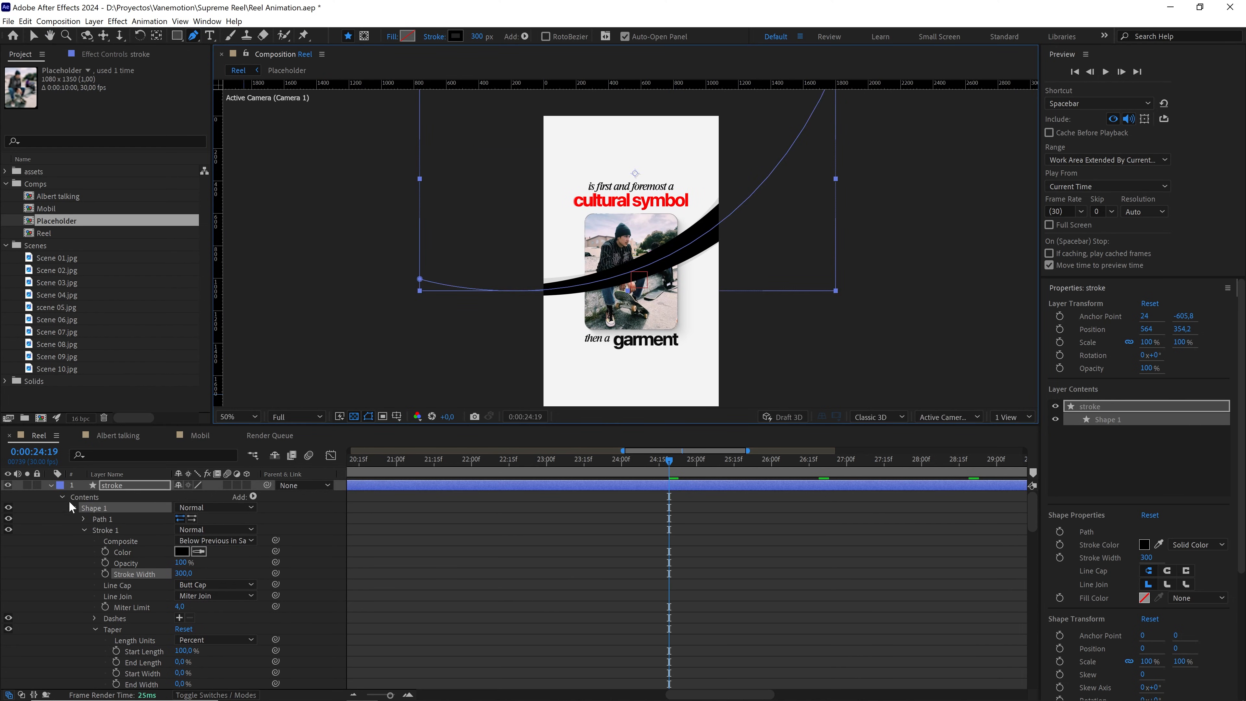
Place the "stroke" layer directly below the Placeholder layer and set its opacity to 15%
click(50, 485)
mouse_move(116, 488)
mouse_down()
mouse_move(142, 587)
mouse_move(126, 678)
mouse_up()
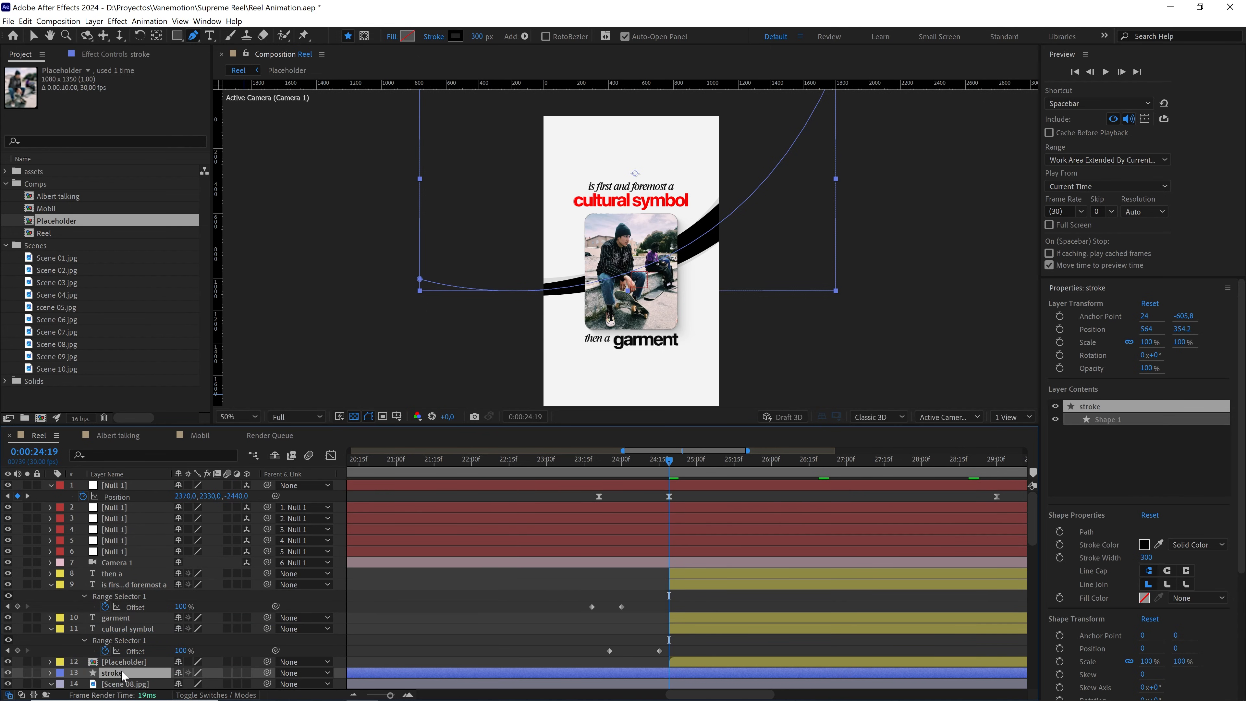
key(t)
drag(177, 684, 134, 687)
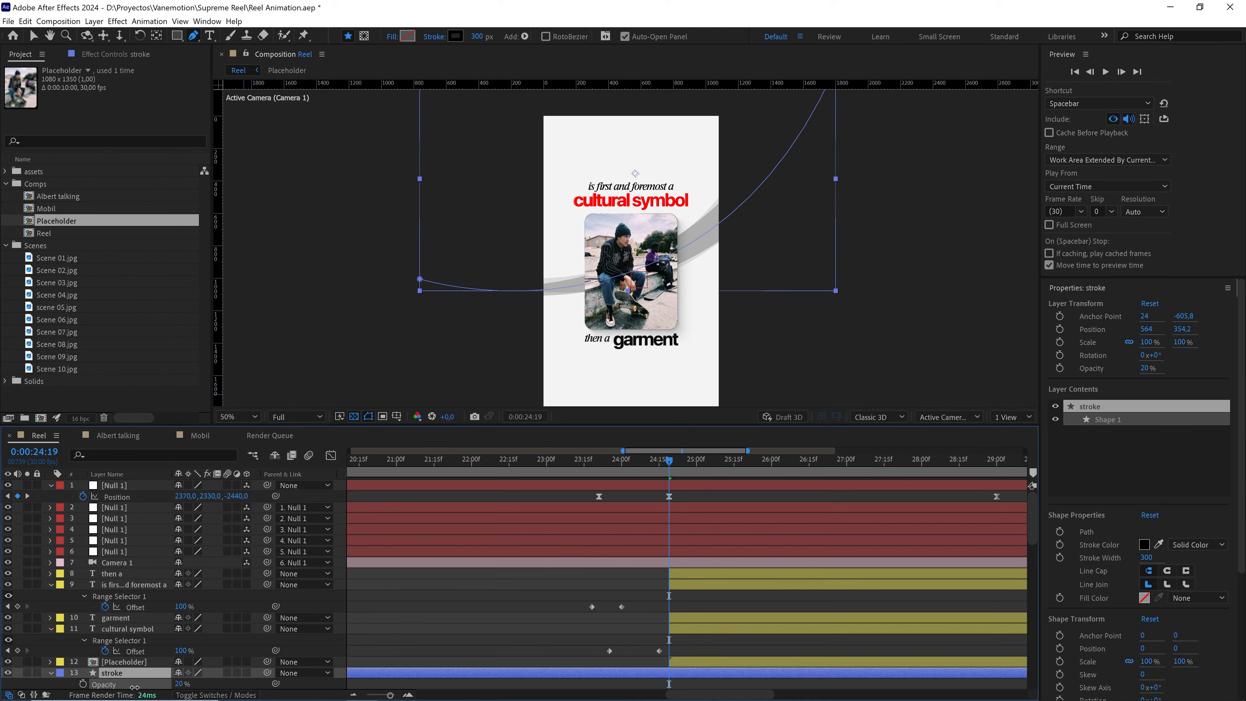
click(180, 684)
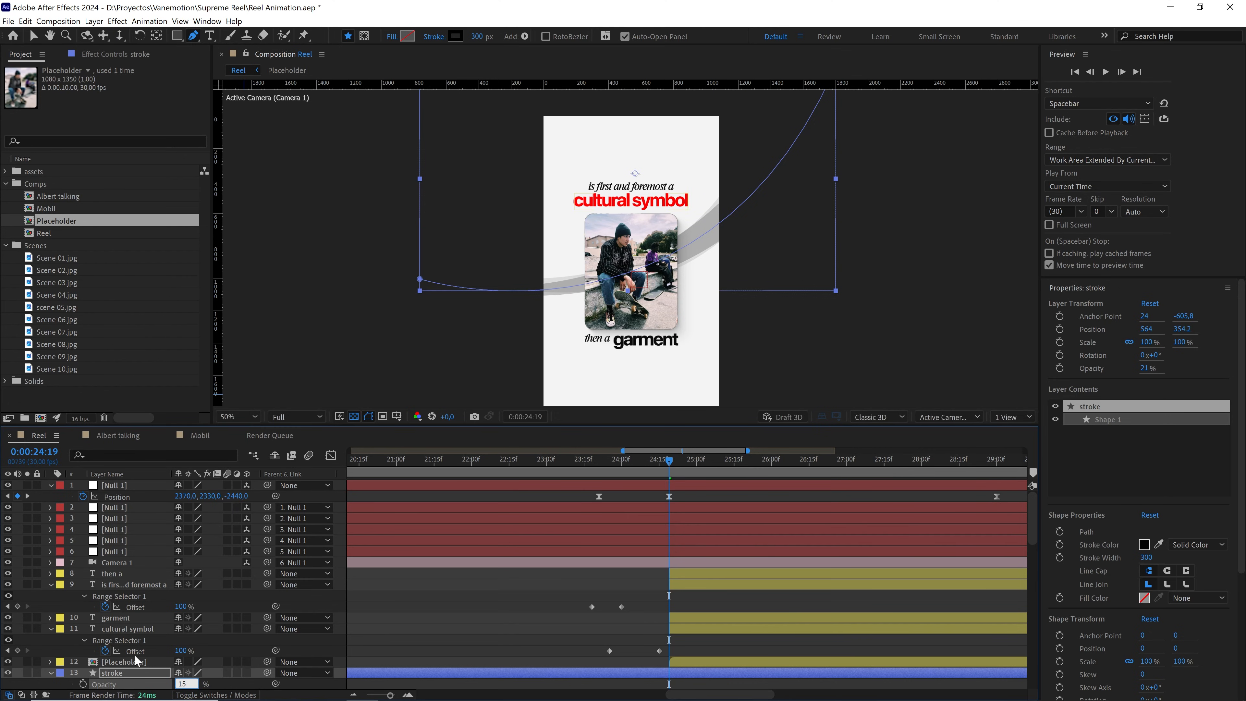
text(15)
key(Return)
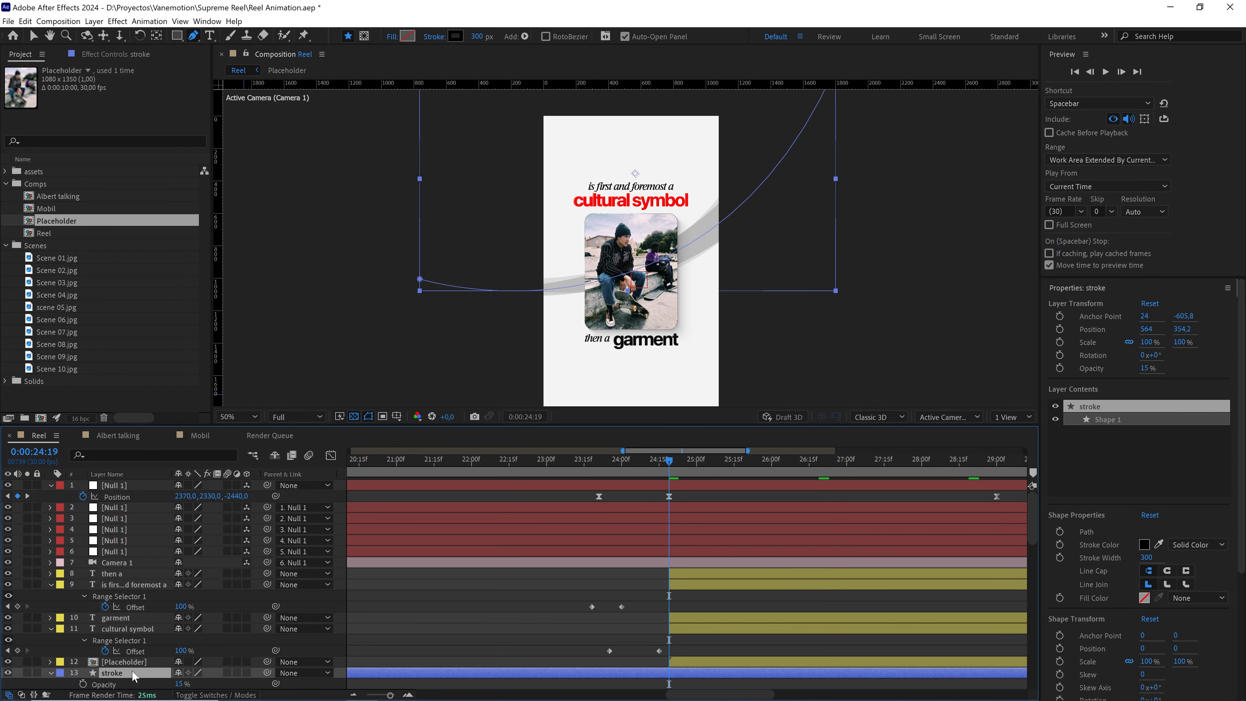
Label the "stroke" layer Yellow and trim its start to the current time, 0:00:24:19
click(59, 672)
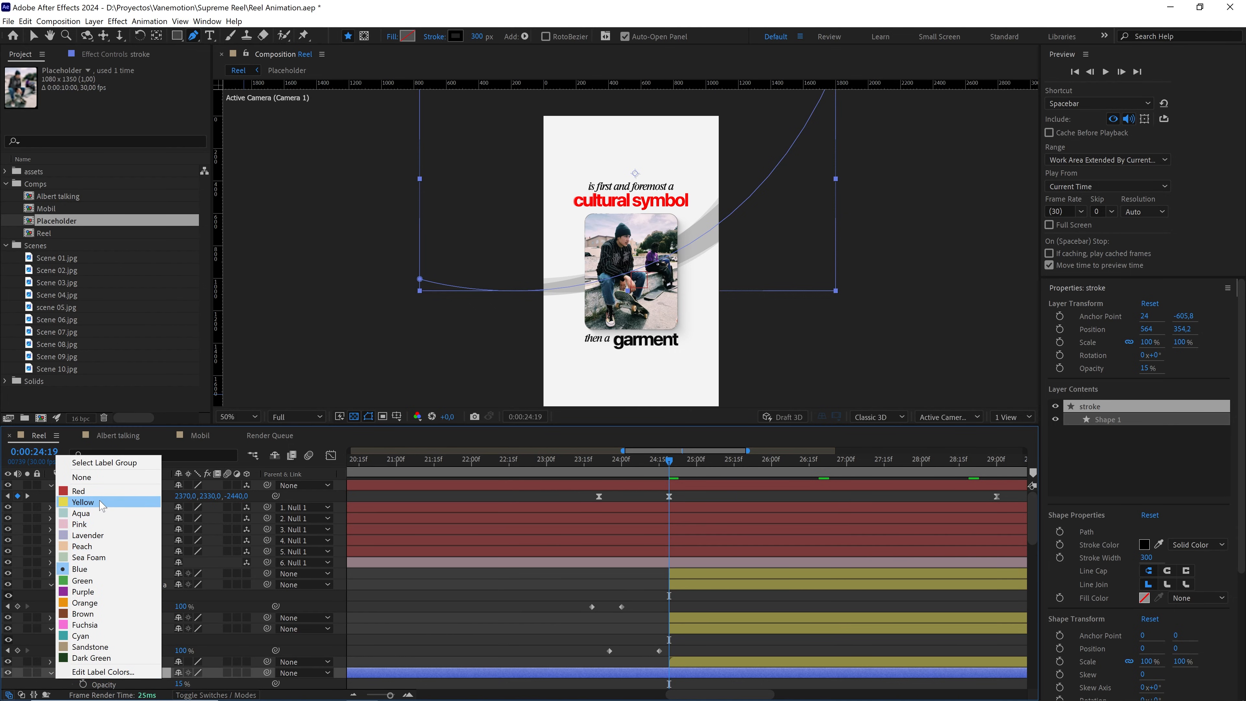
click(84, 504)
mouse_move(382, 698)
mouse_down()
mouse_move(366, 696)
mouse_move(512, 674)
mouse_move(682, 674)
mouse_up()
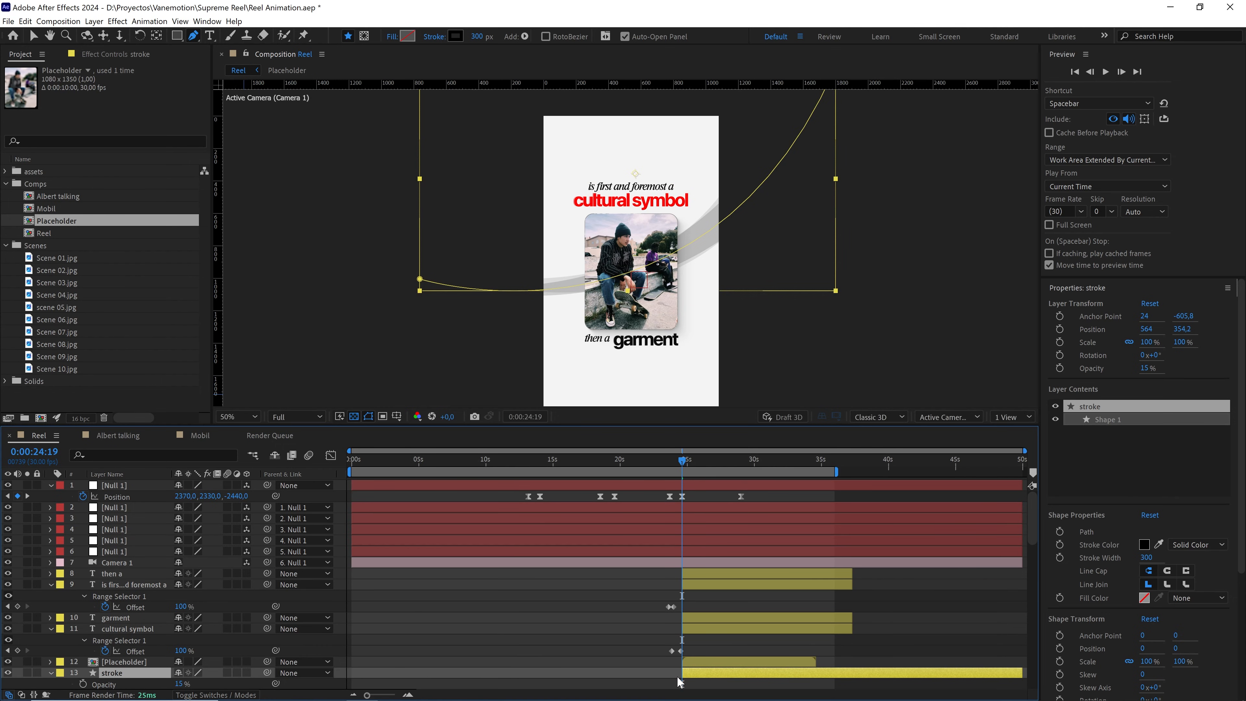
Reduce the composition's preview resolution to Quarter, switch to the Selection tool and deselect the "stroke" layer
key(slash)
key(comma)
key(comma)
click(297, 417)
click(295, 490)
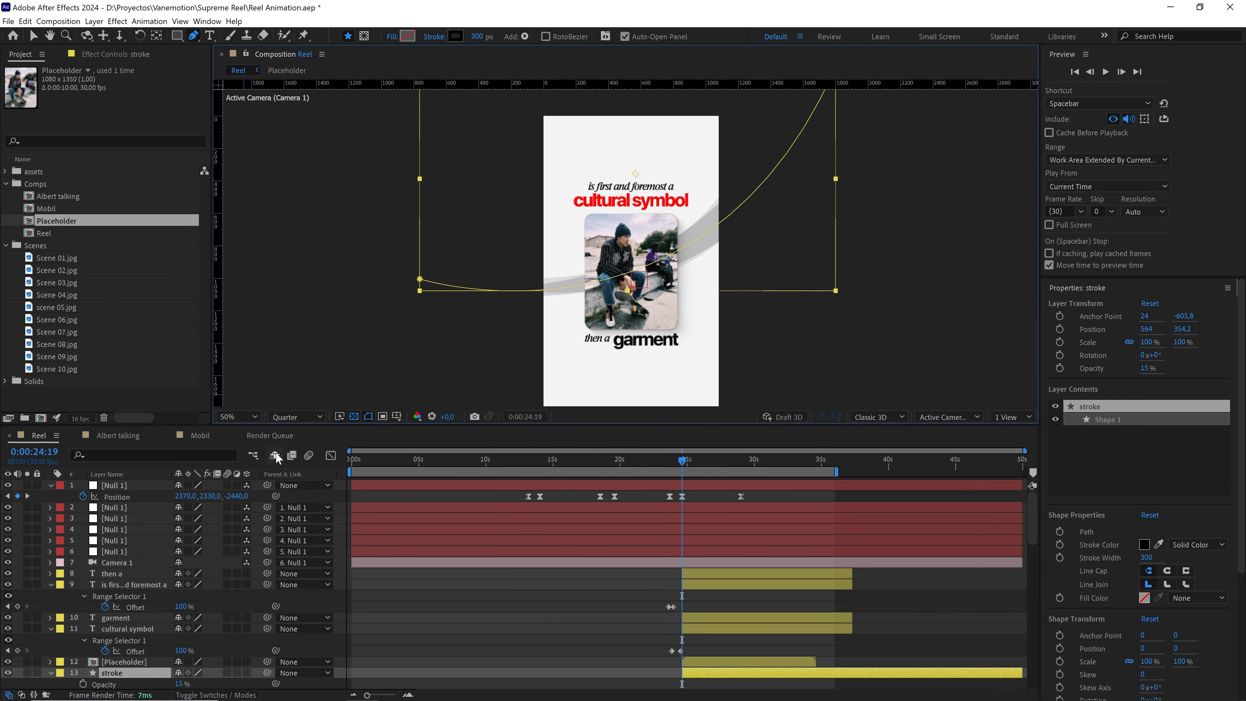
key(v)
click(495, 585)
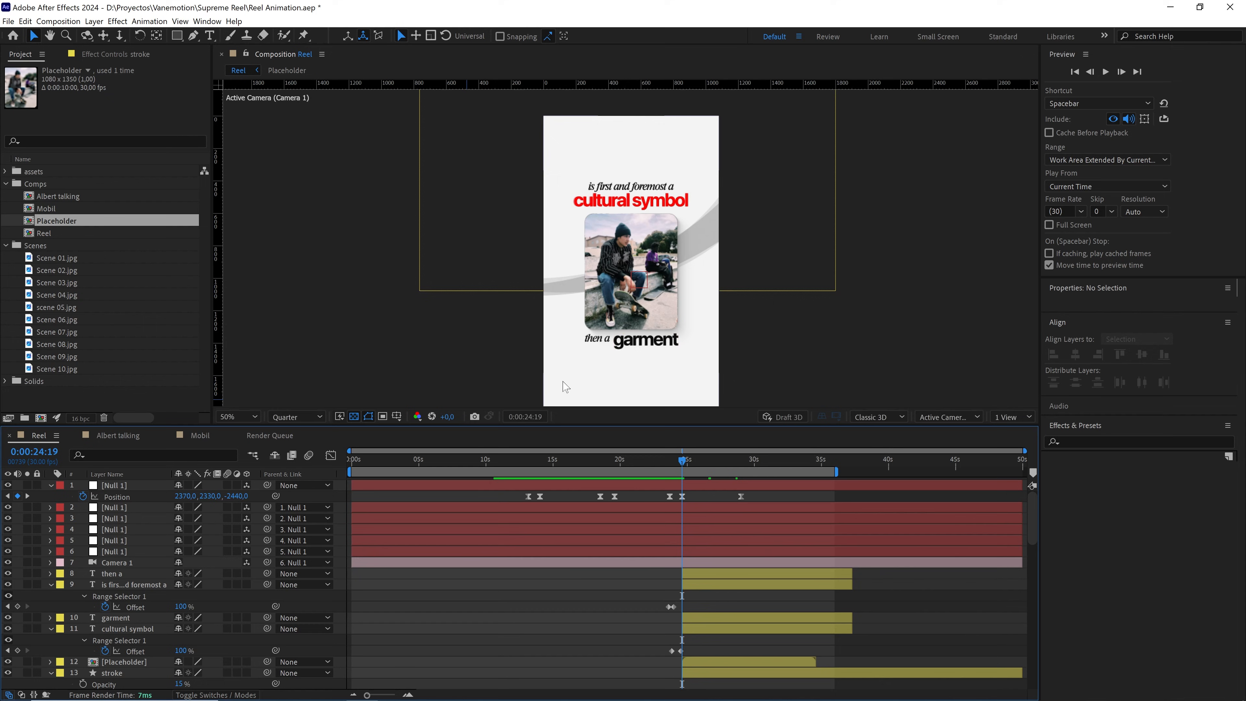
Hide the Scene 08.jpg reference layer and move the current time back to the transition at 0:00:24:02
drag(682, 460, 671, 460)
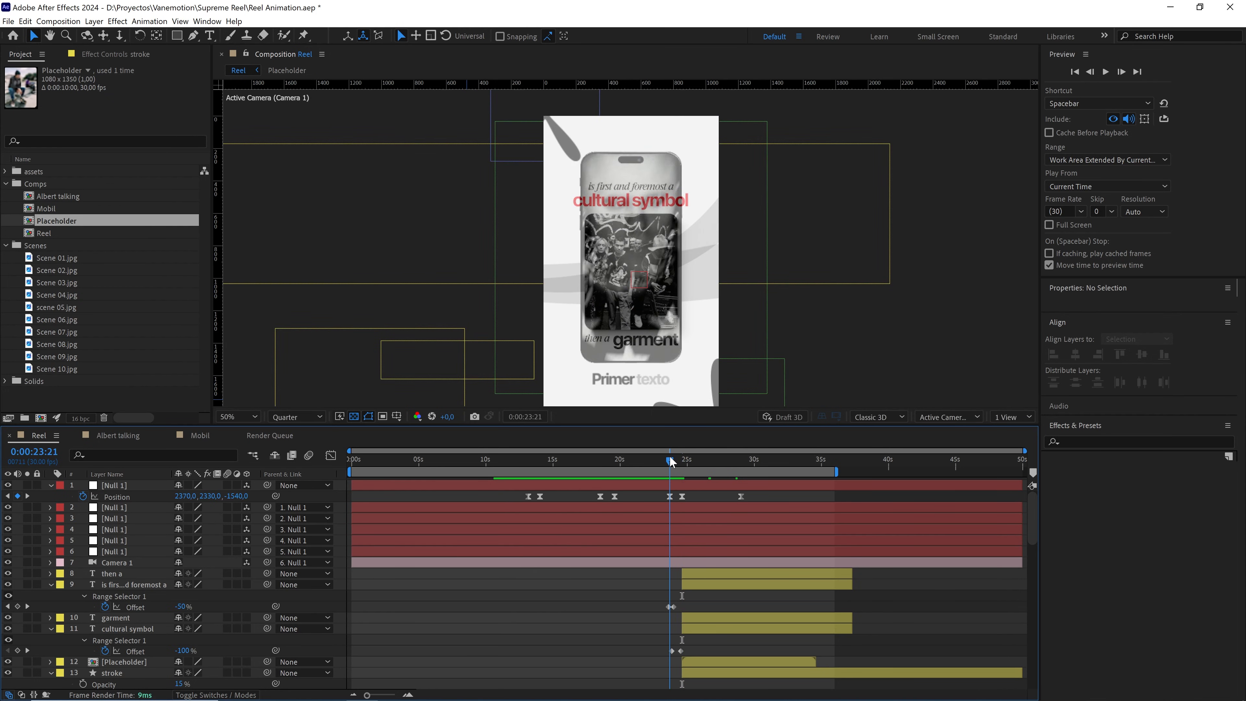
scroll(132, 646, down, 2)
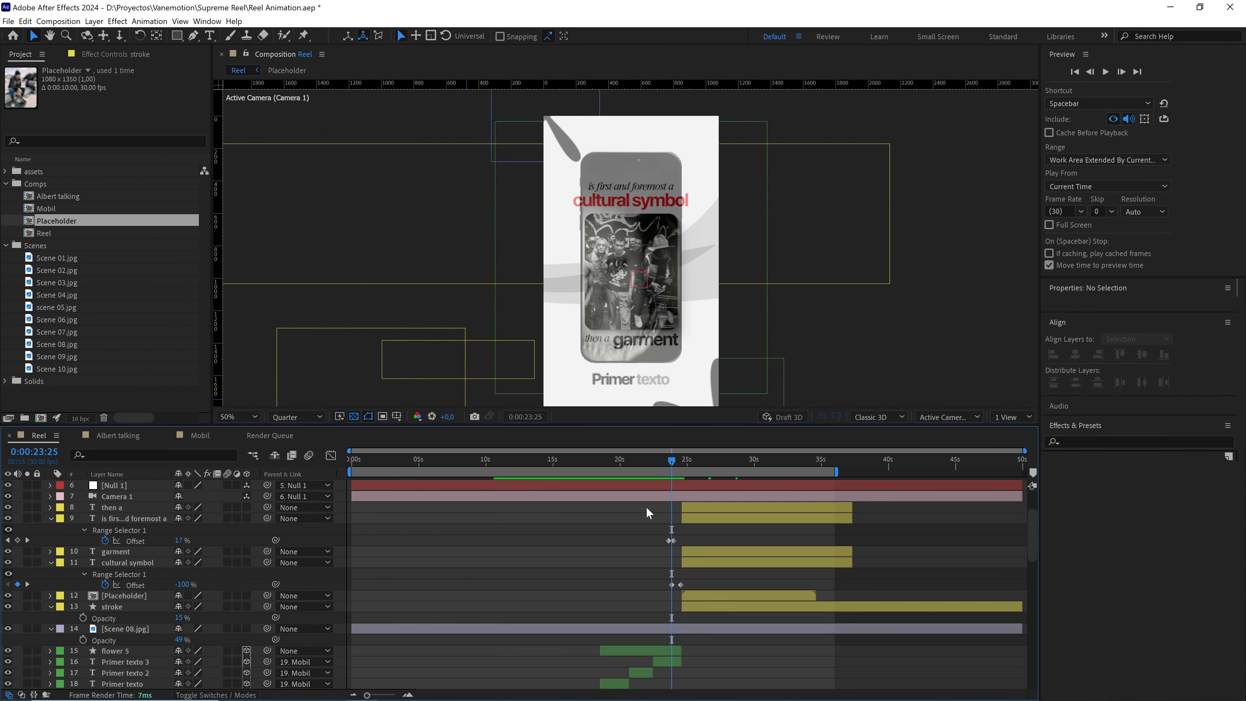
drag(673, 466, 682, 461)
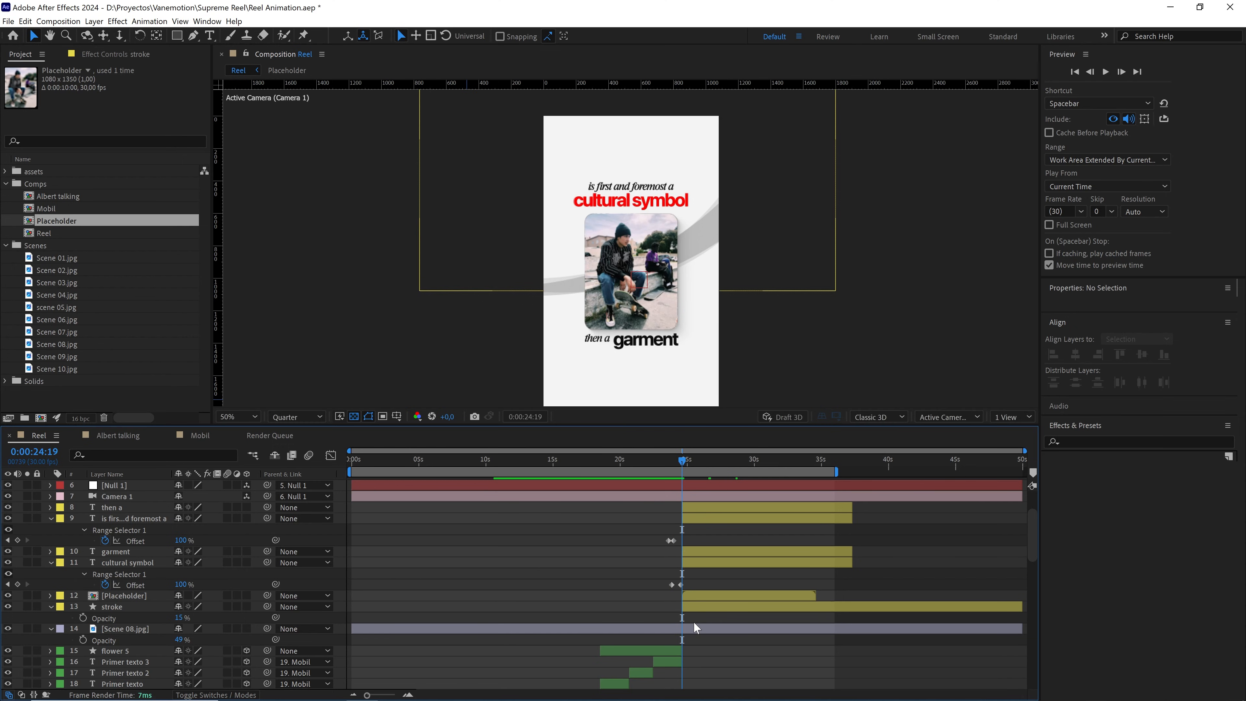
scroll(694, 623, down, 3)
scroll(696, 623, up, 4)
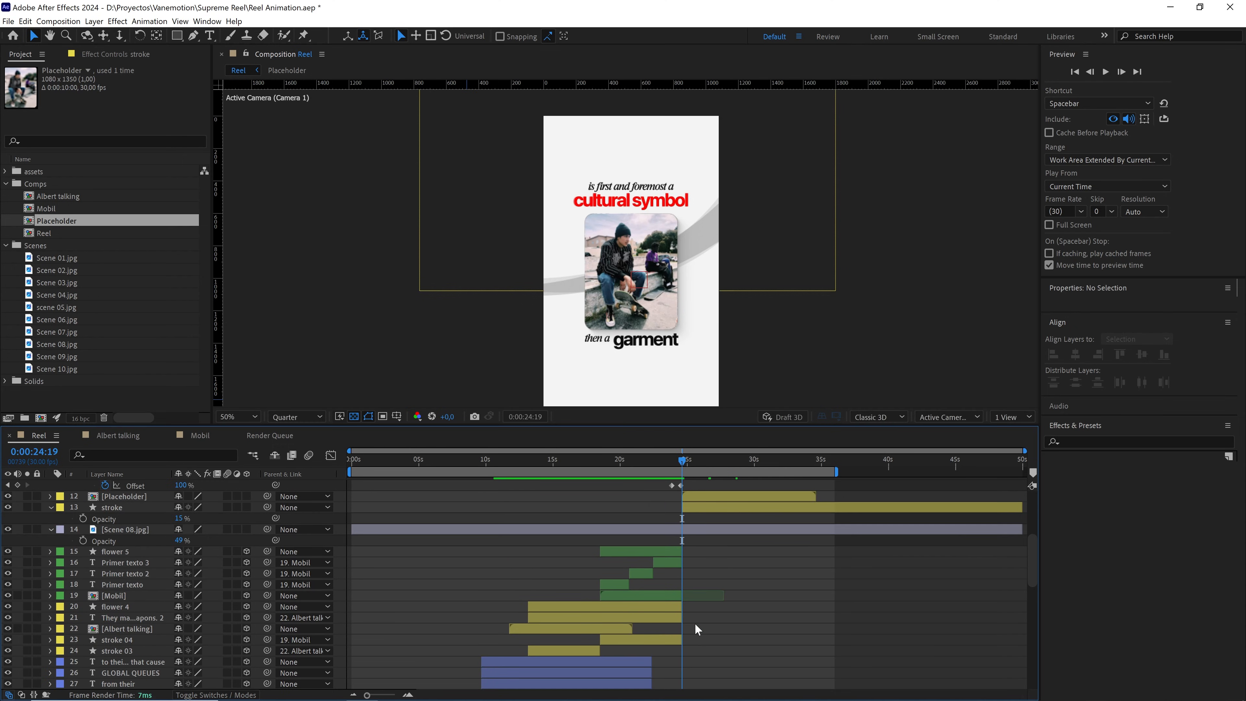
click(129, 631)
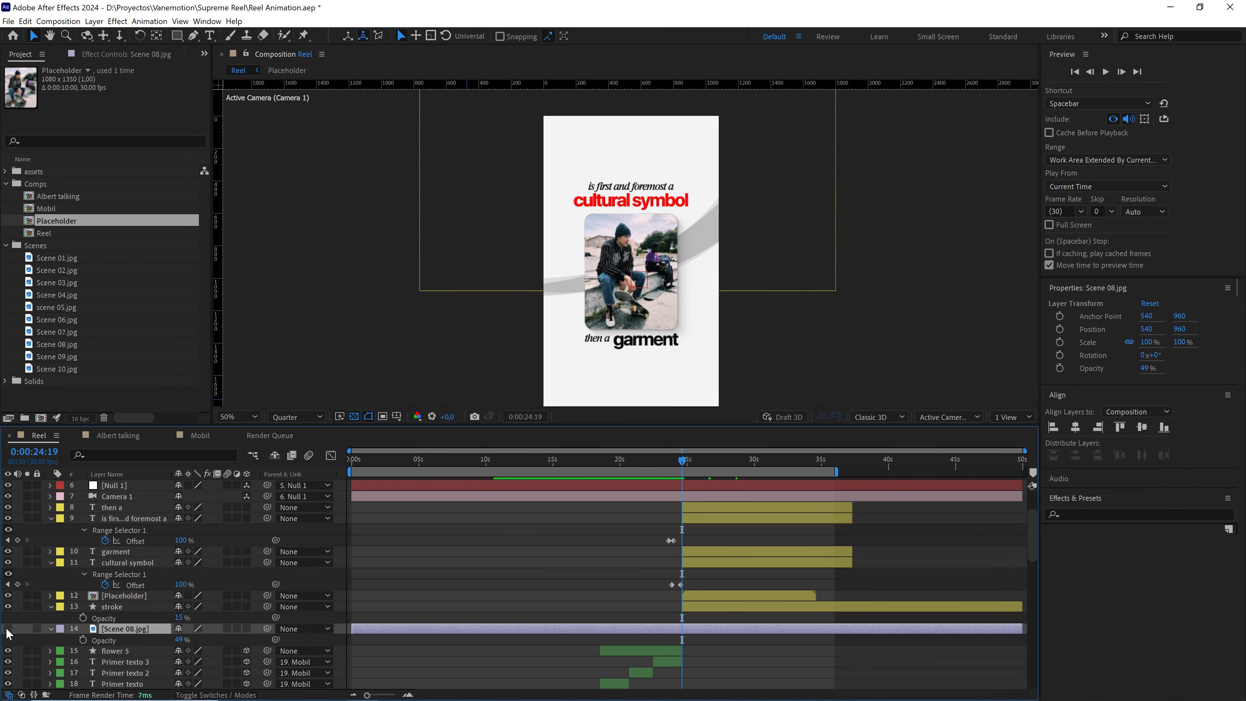
click(8, 629)
drag(682, 462, 676, 465)
Try hiding the "flower 5" layer and the three Primer texto layers, and undo it
scroll(172, 600, down, 2)
click(119, 584)
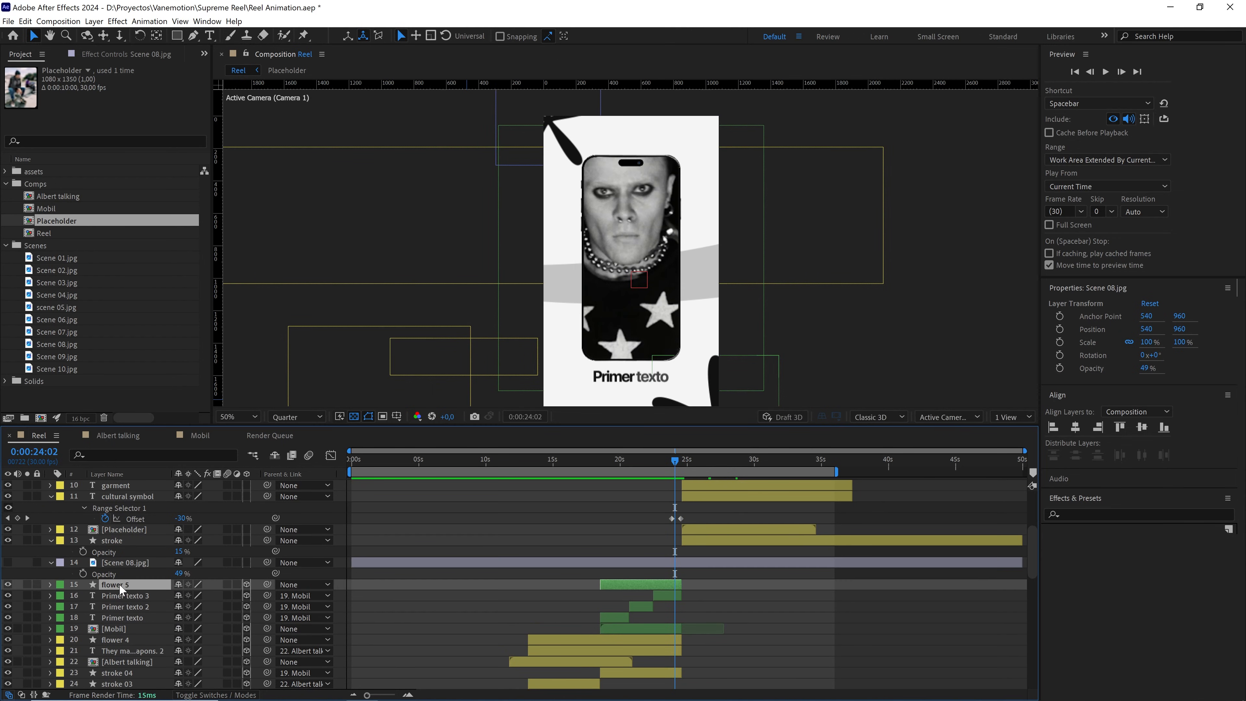
shift+click(118, 618)
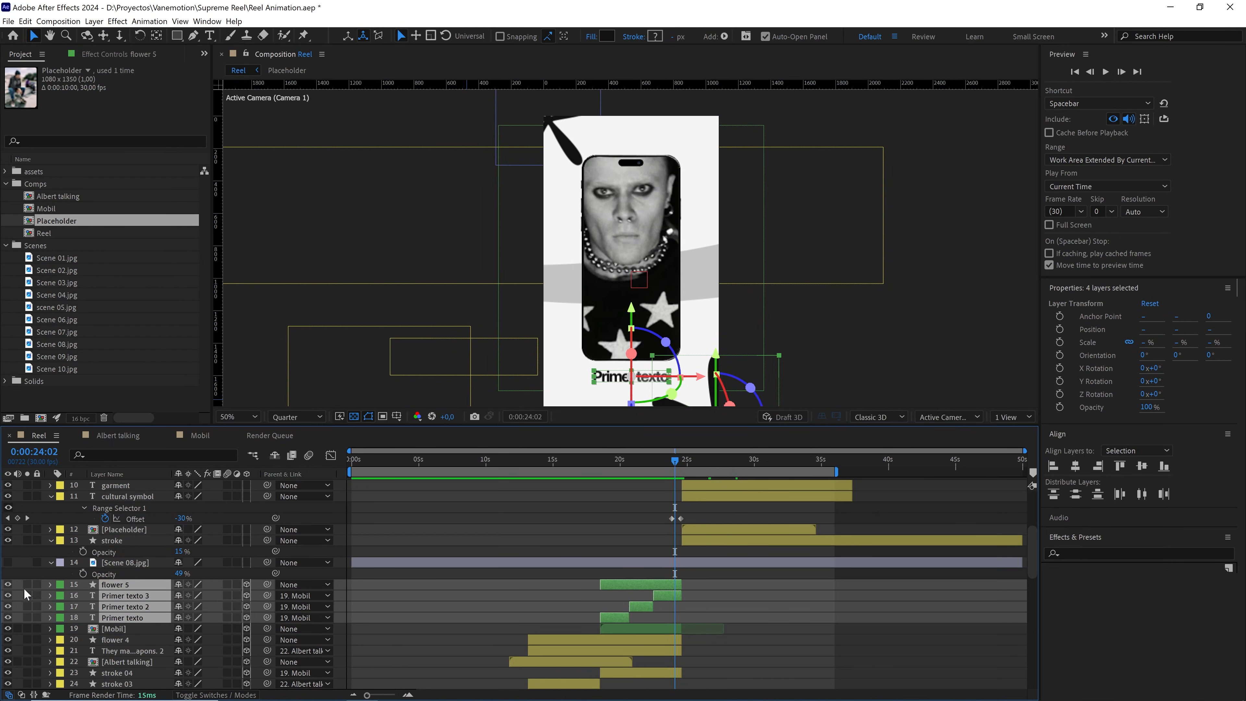
click(8, 588)
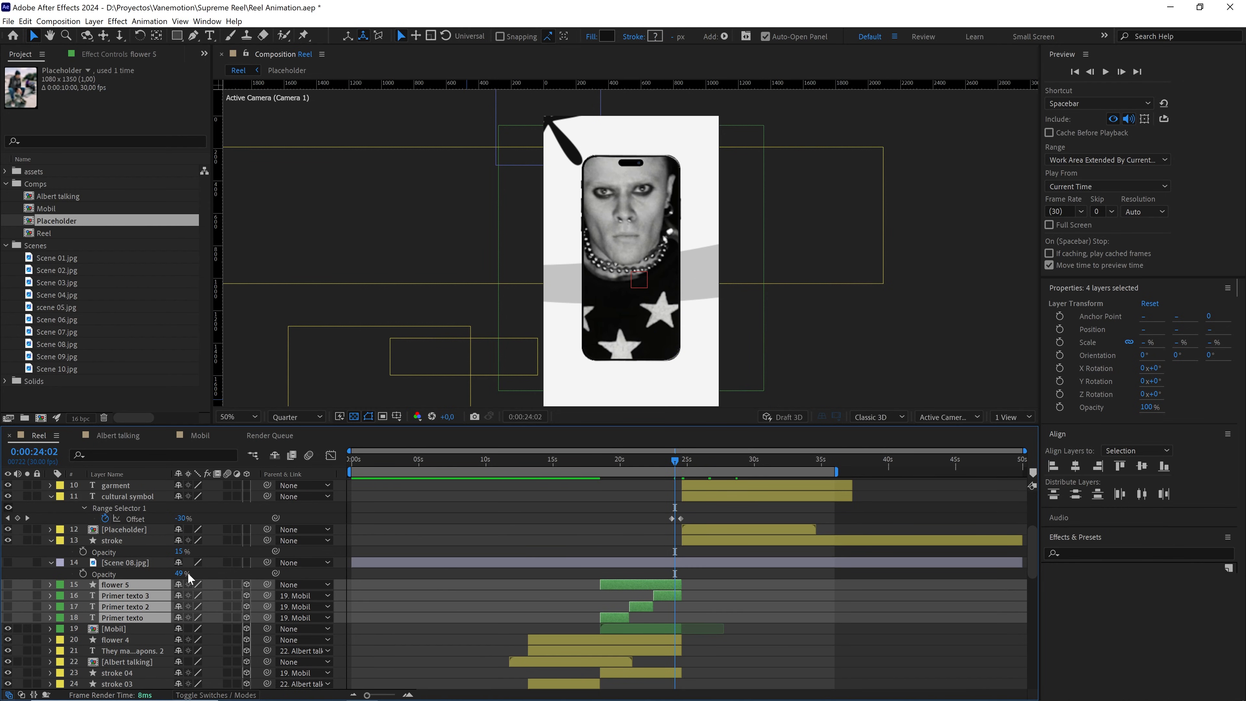
scroll(188, 573, down, 1)
key(ctrl+z)
key(ctrl+z)
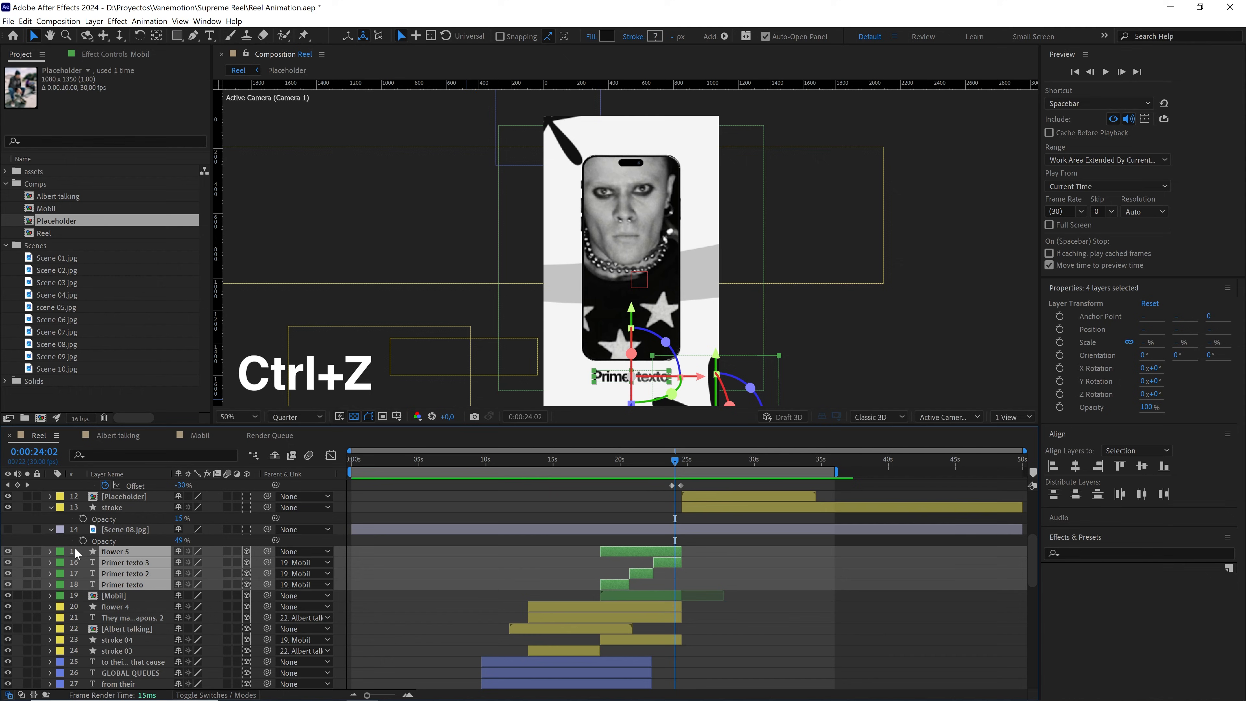
Show the Scene 08.jpg layer, set its opacity to 100% and preview the transition from 0:00:23:16
click(129, 530)
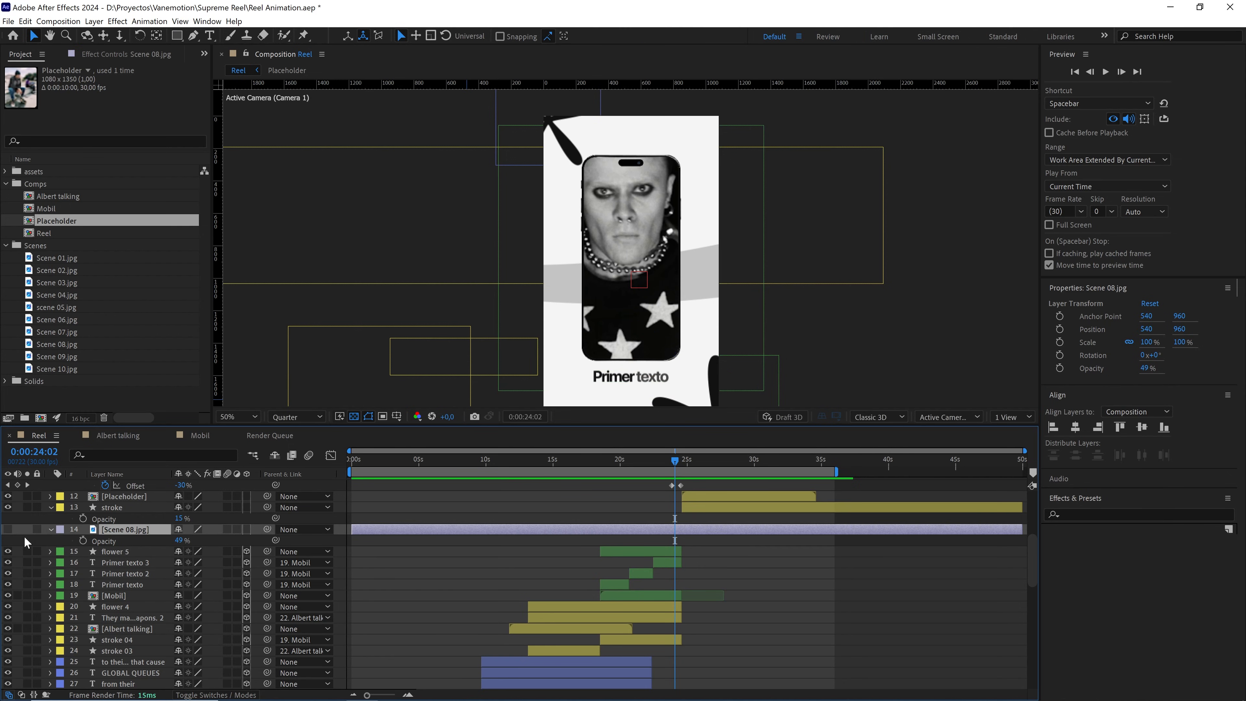
click(8, 530)
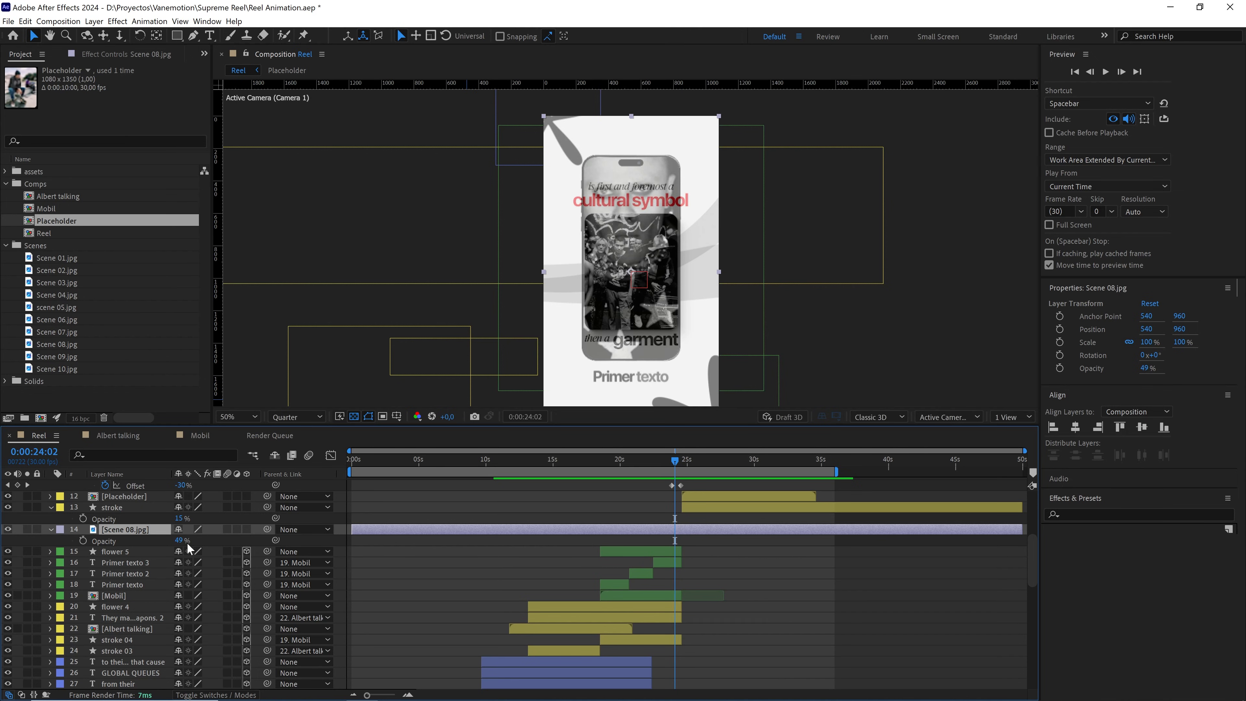
drag(188, 545, 668, 463)
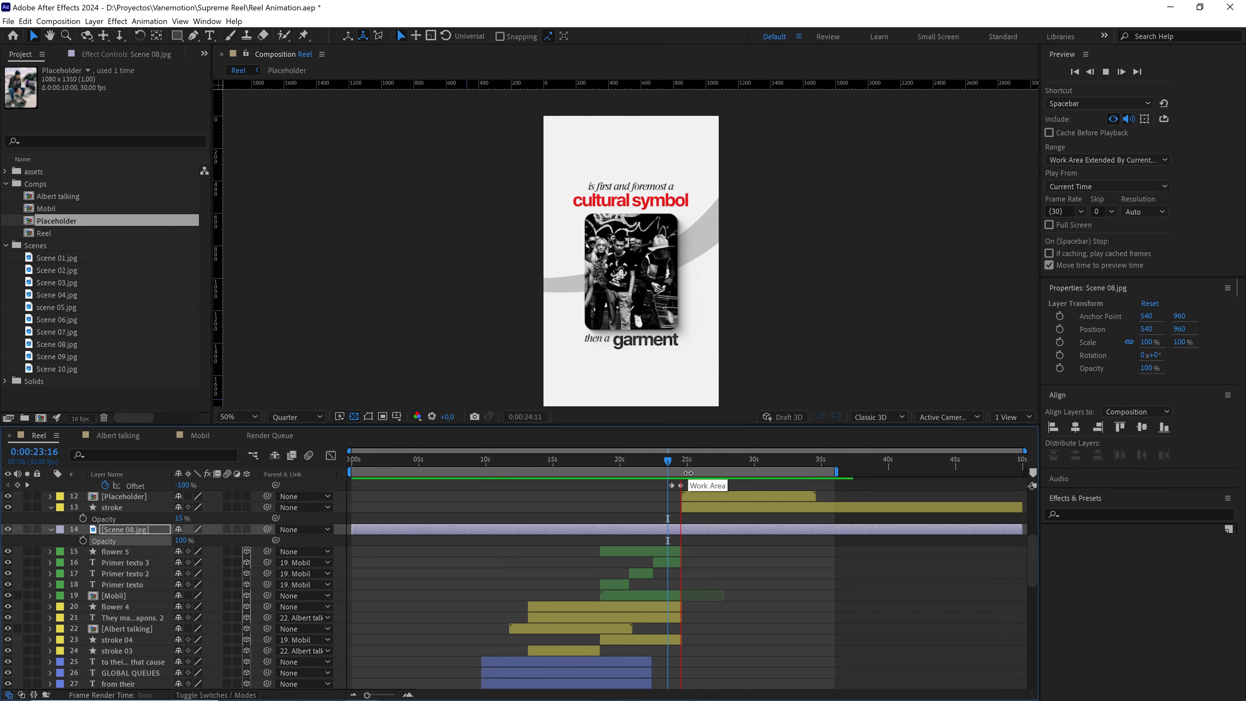
key(space)
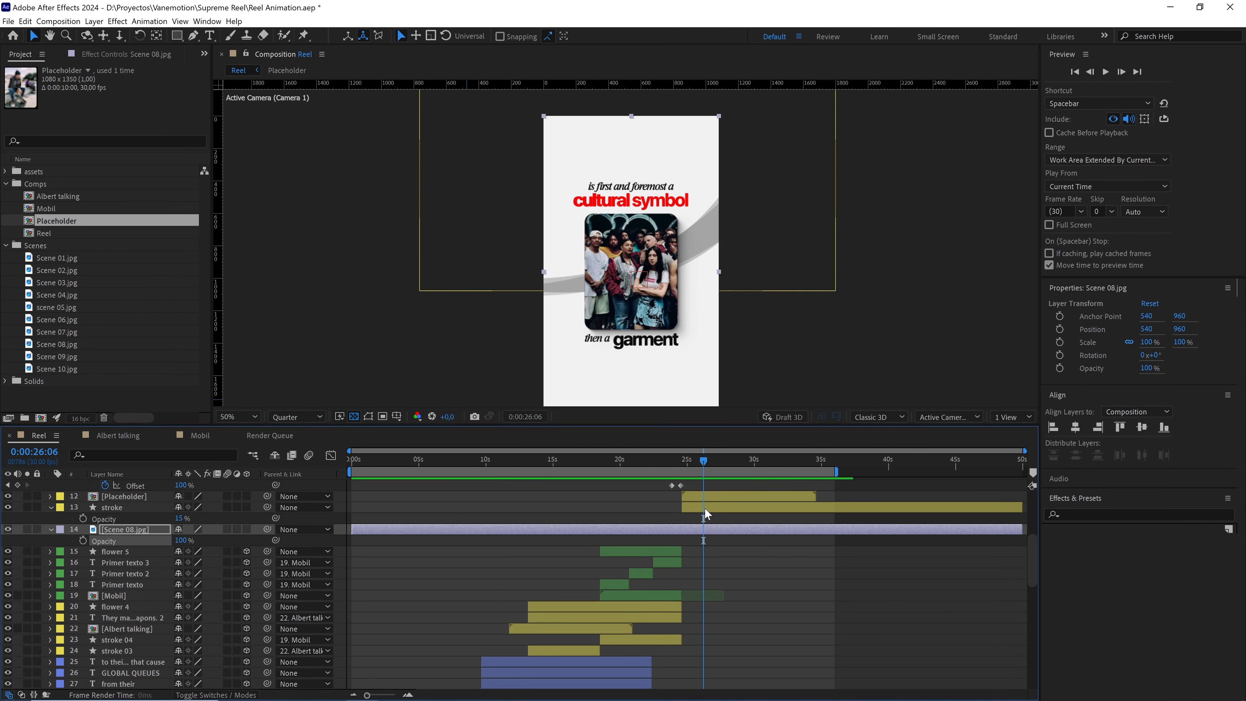
Reveal the keyframes of the "then a", "is first and foremost a", "garment" and "cultural symbol" text layers
scroll(705, 509, up, 3)
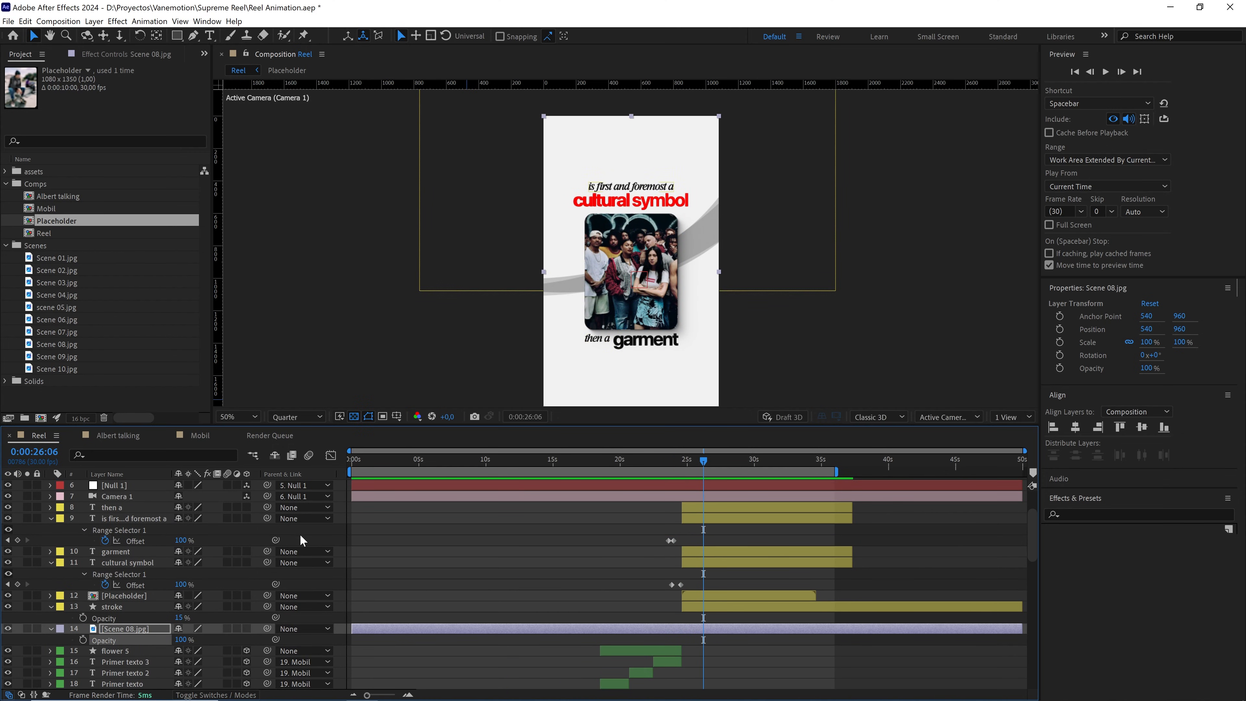
click(52, 564)
click(118, 563)
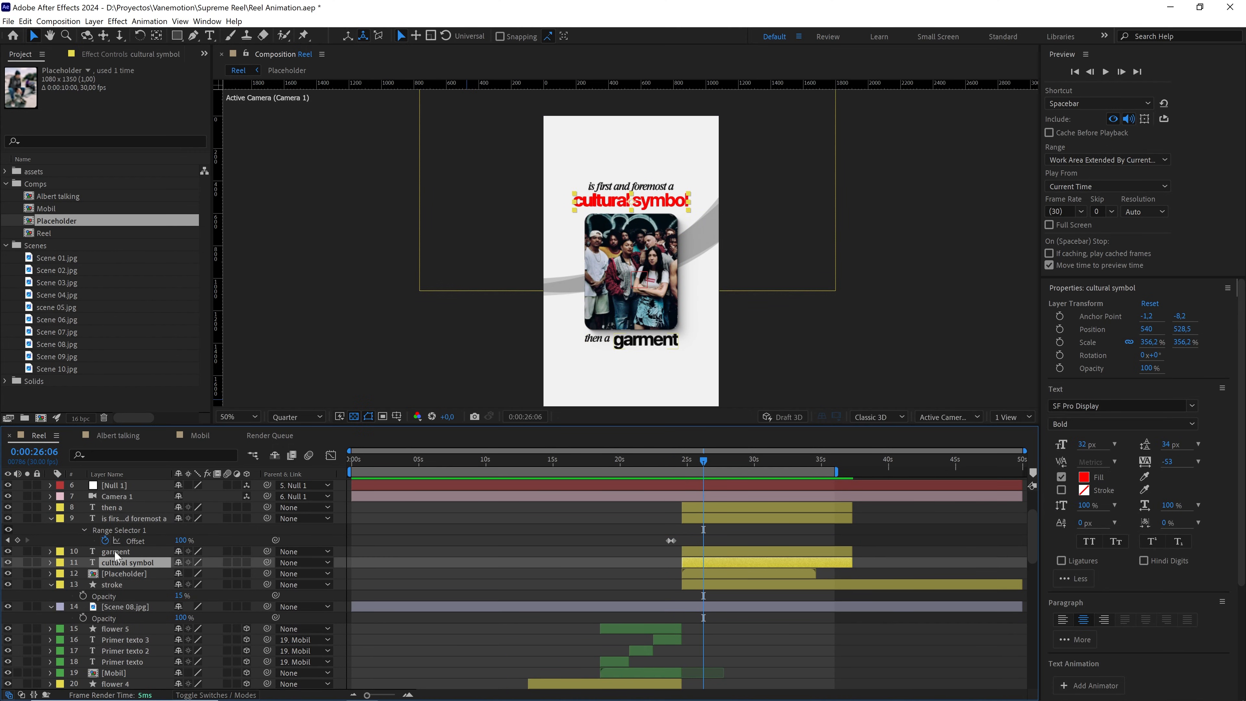
ctrl+click(116, 552)
ctrl+click(123, 518)
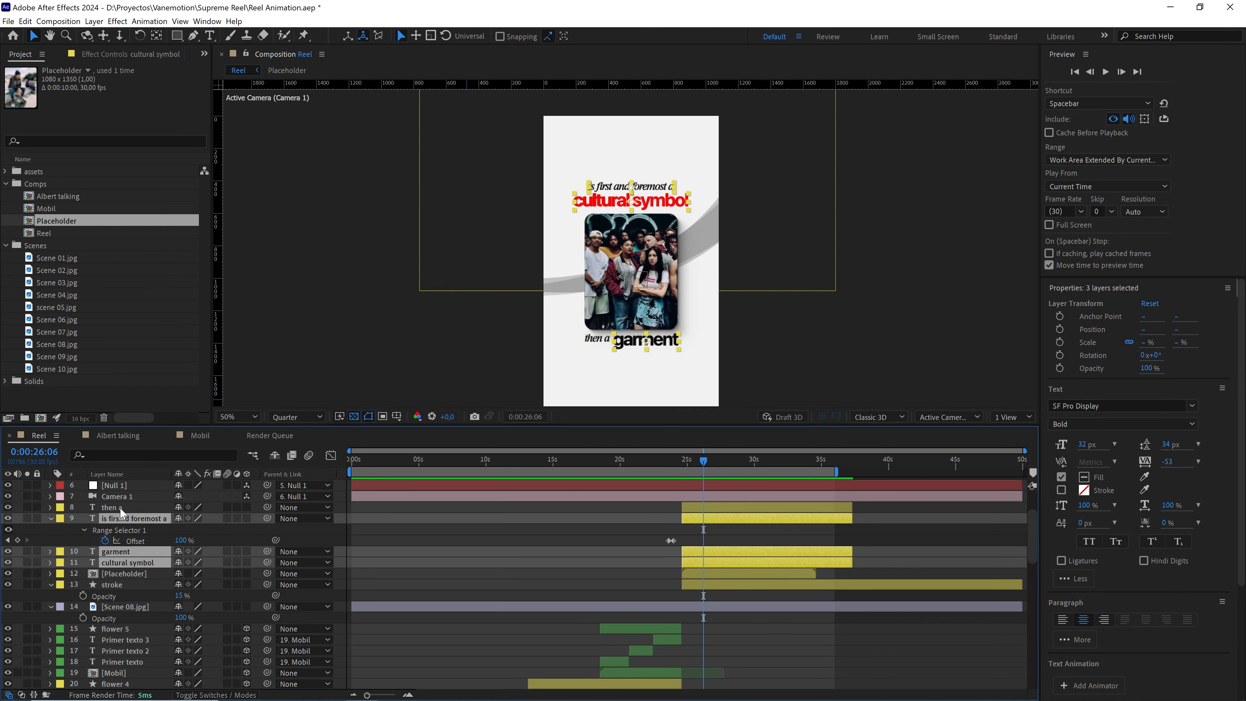
ctrl+click(137, 508)
key(u)
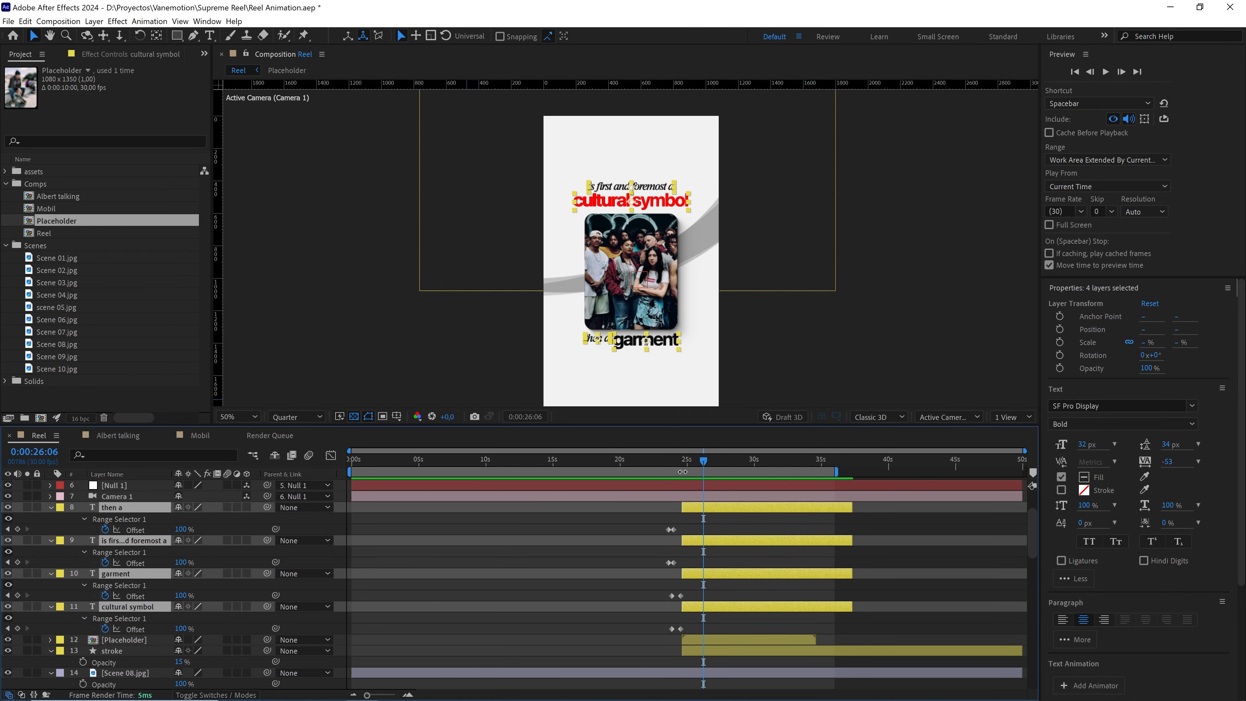
Shift the four text layers' Offset keyframes to begin at about 27 seconds and preview from 0:00:24:18
drag(719, 636, 715, 534)
click(682, 464)
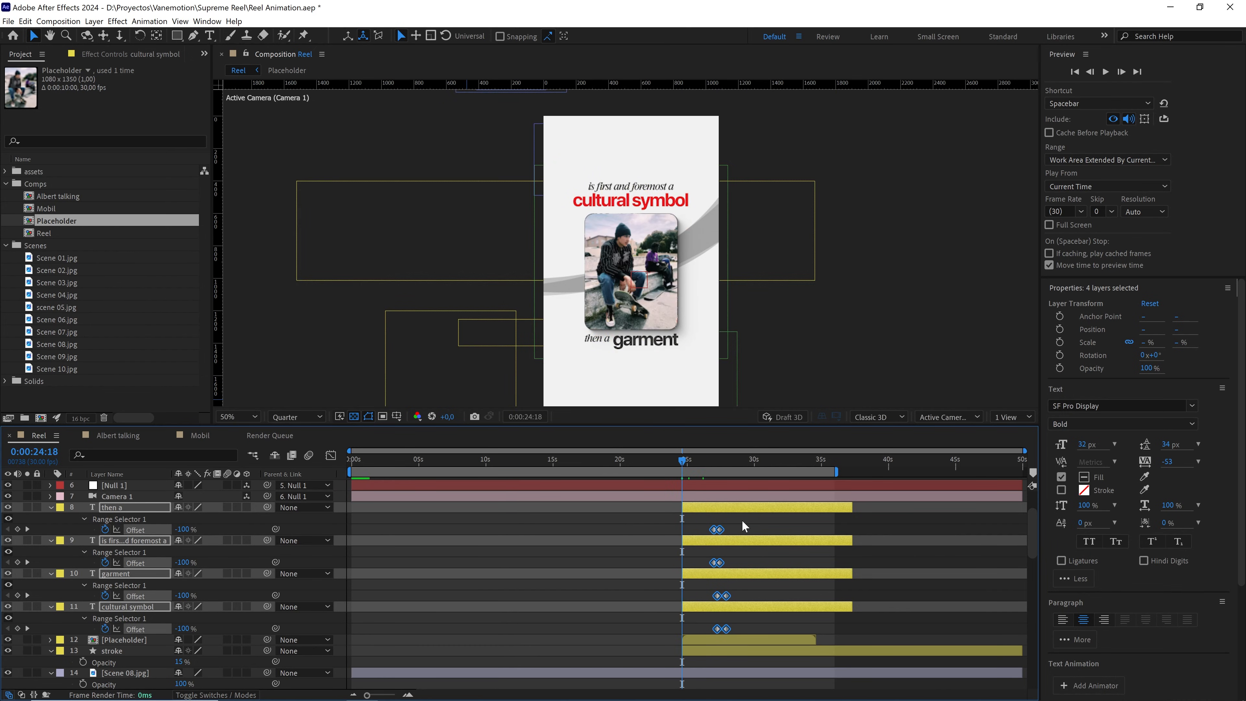
click(739, 517)
key(space)
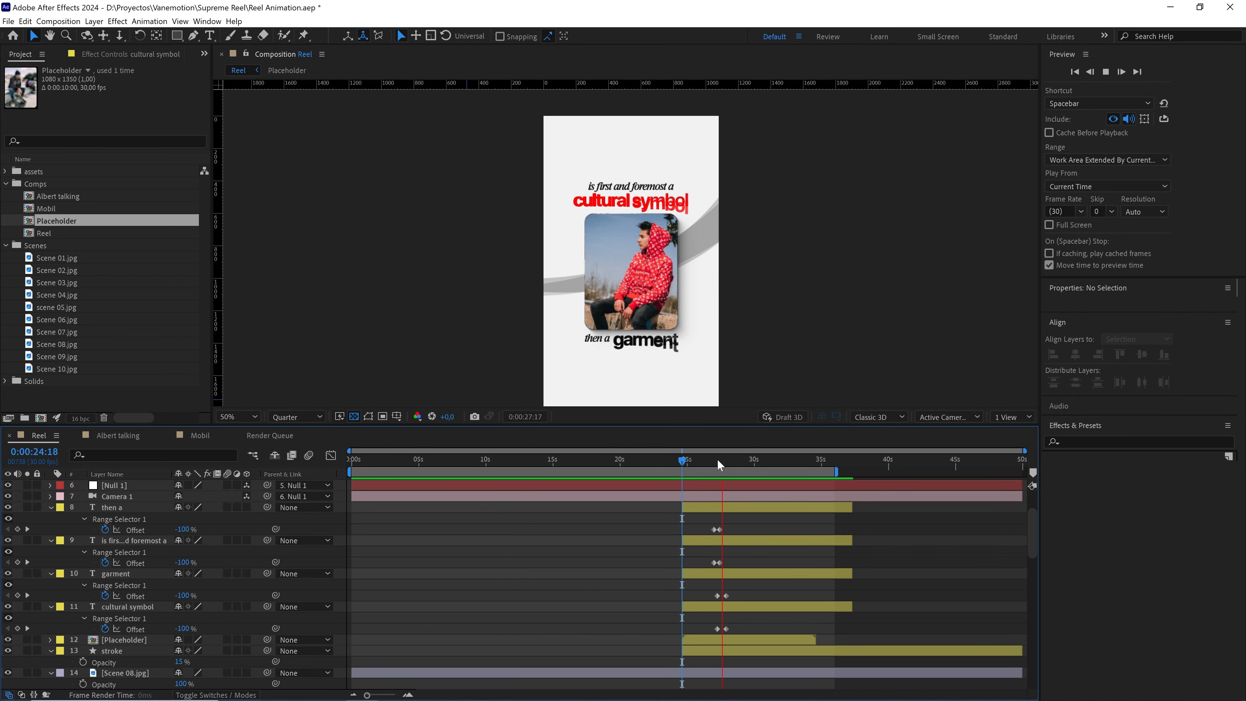
Move the Offset keyframes of "is first and foremost a" back to the start of its layer and preview the text reveal
drag(718, 459, 695, 460)
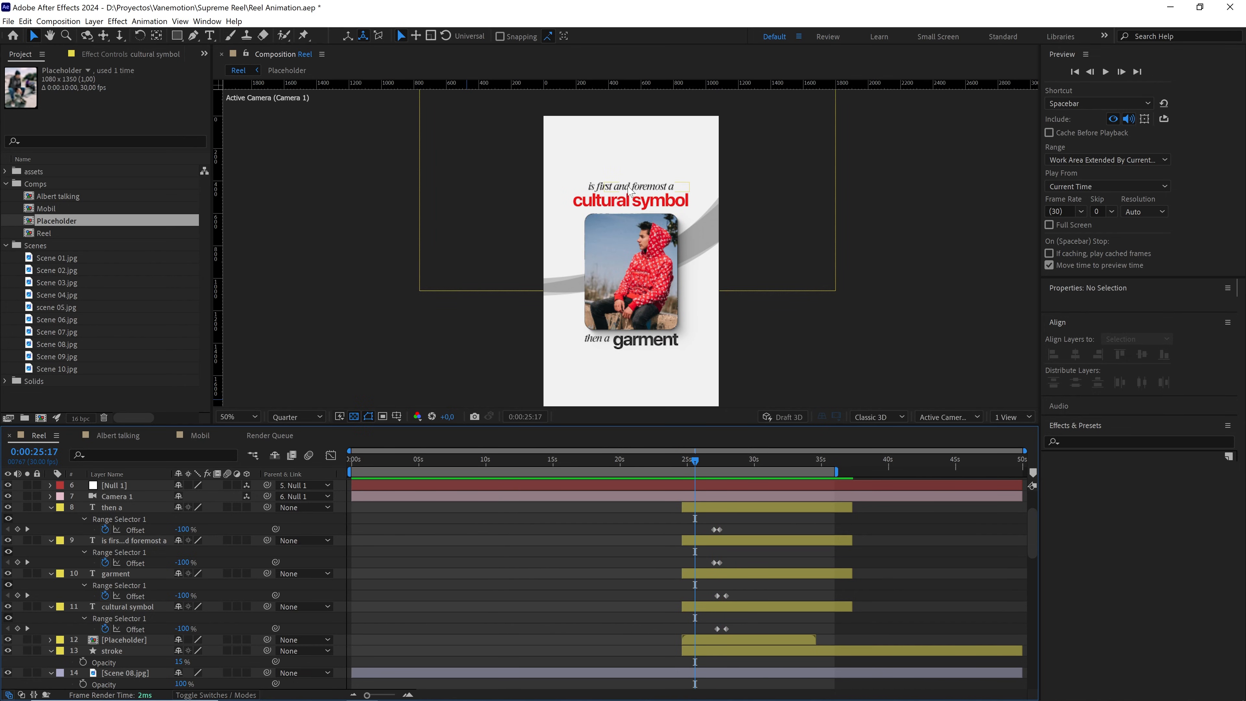
click(645, 192)
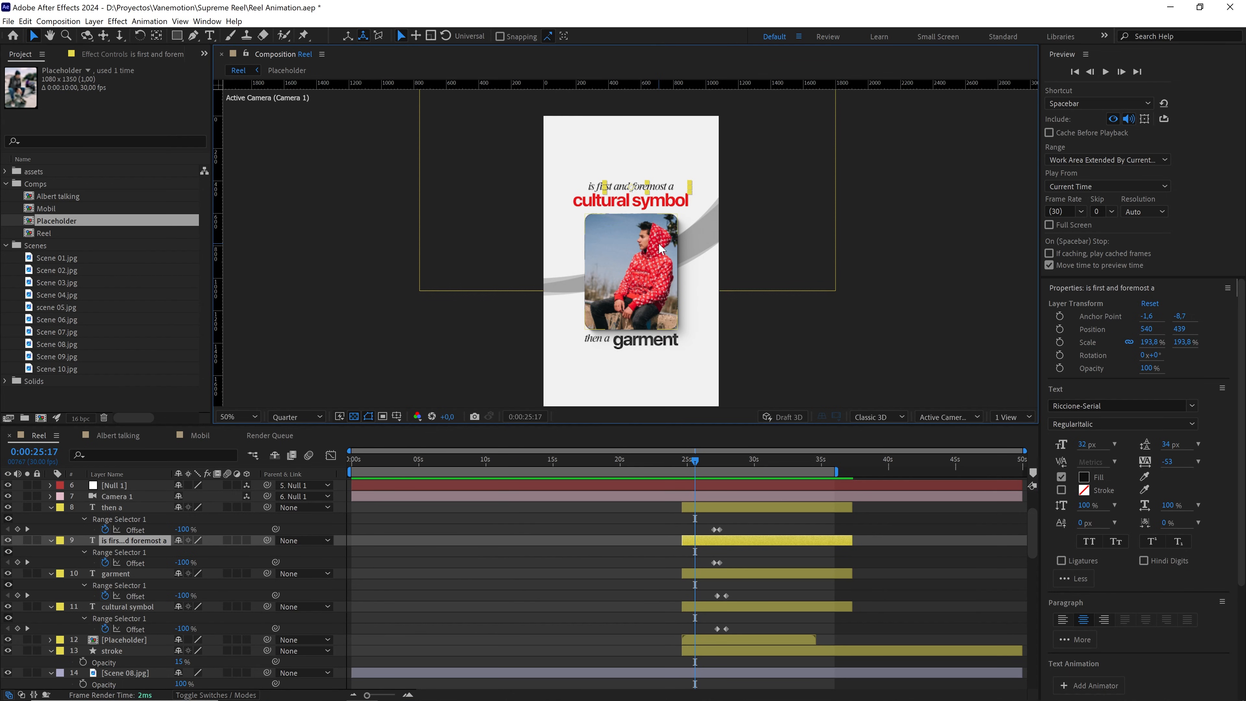
scroll(660, 248, up, 2)
drag(734, 558, 687, 571)
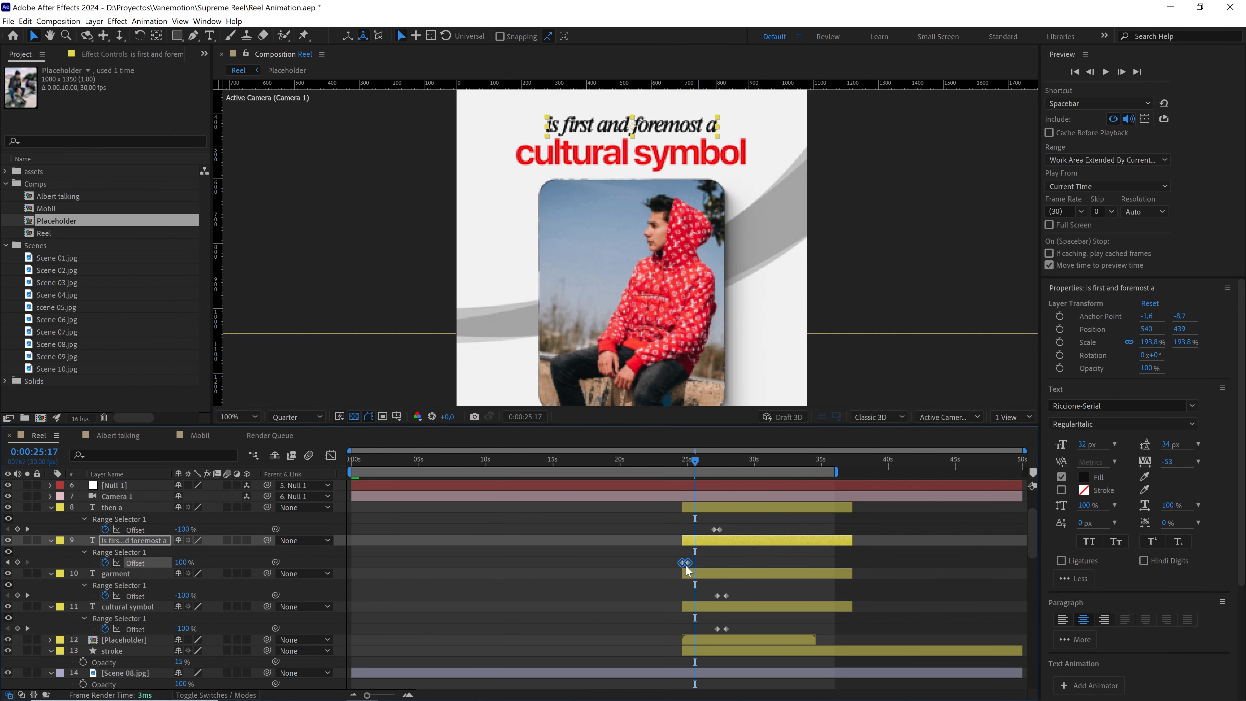
click(680, 472)
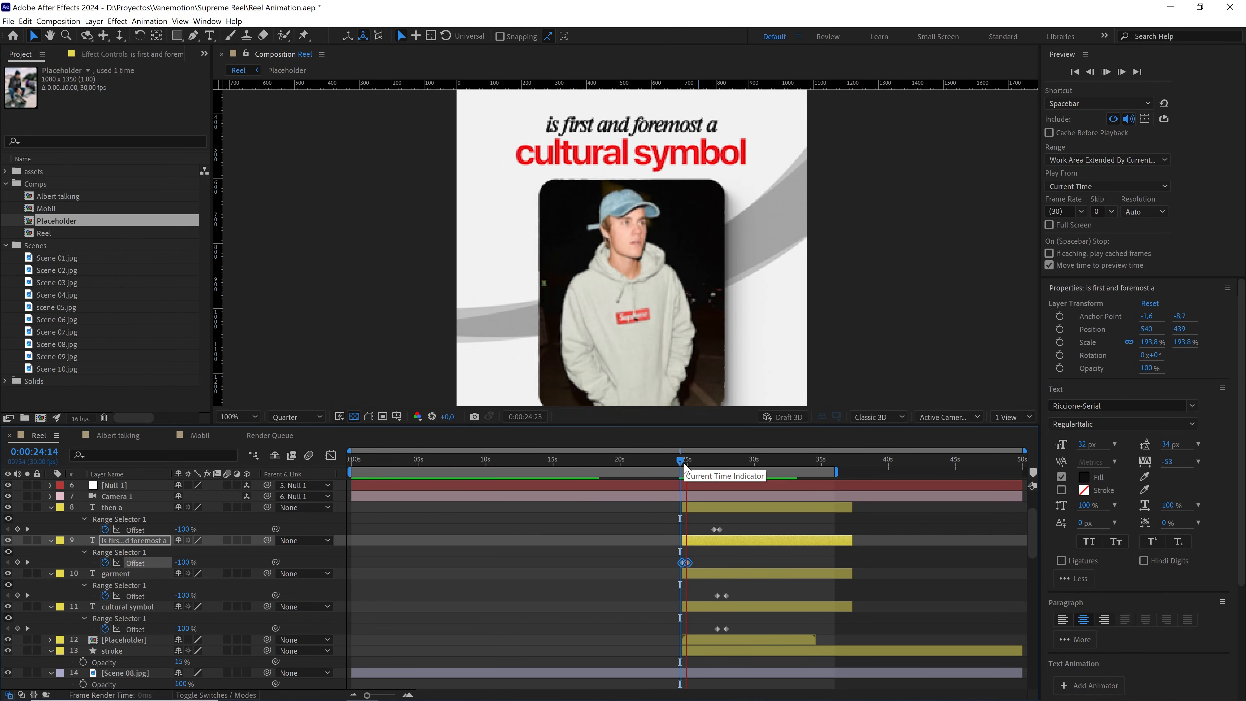
key(space)
Apply the Fill effect to the Scene 08.jpg layer and set its color to white, FFFFFF
click(146, 674)
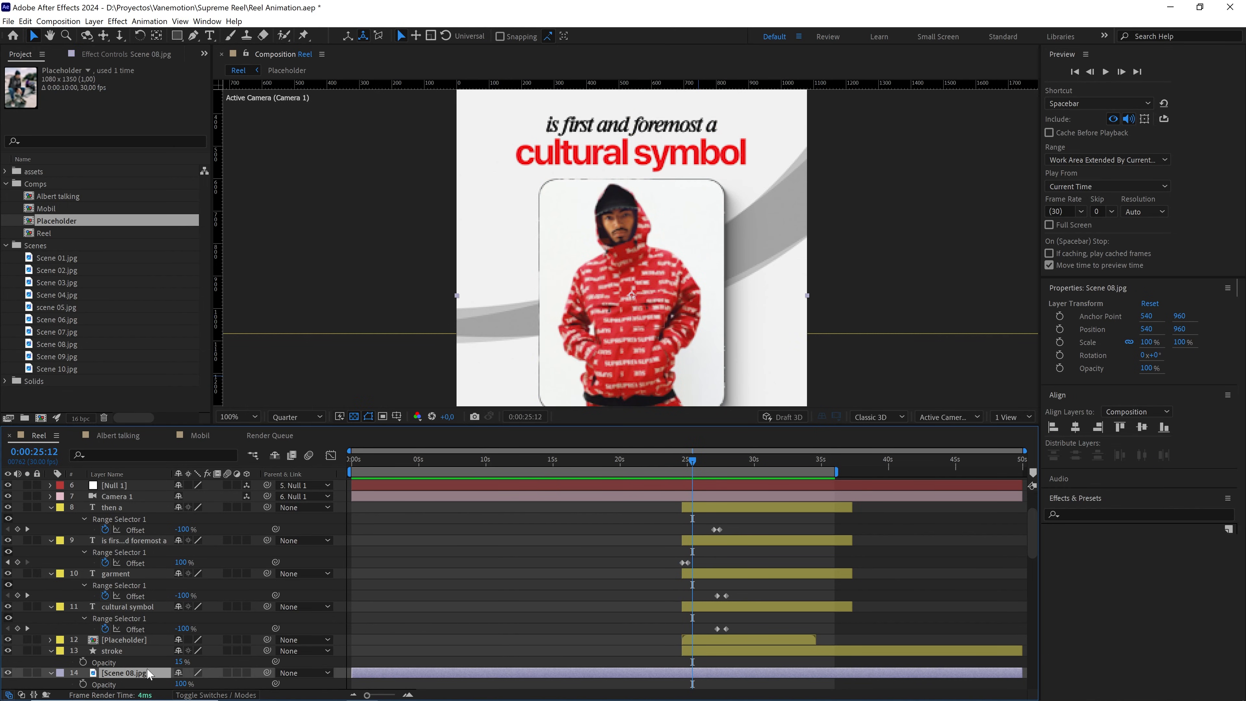
click(1081, 511)
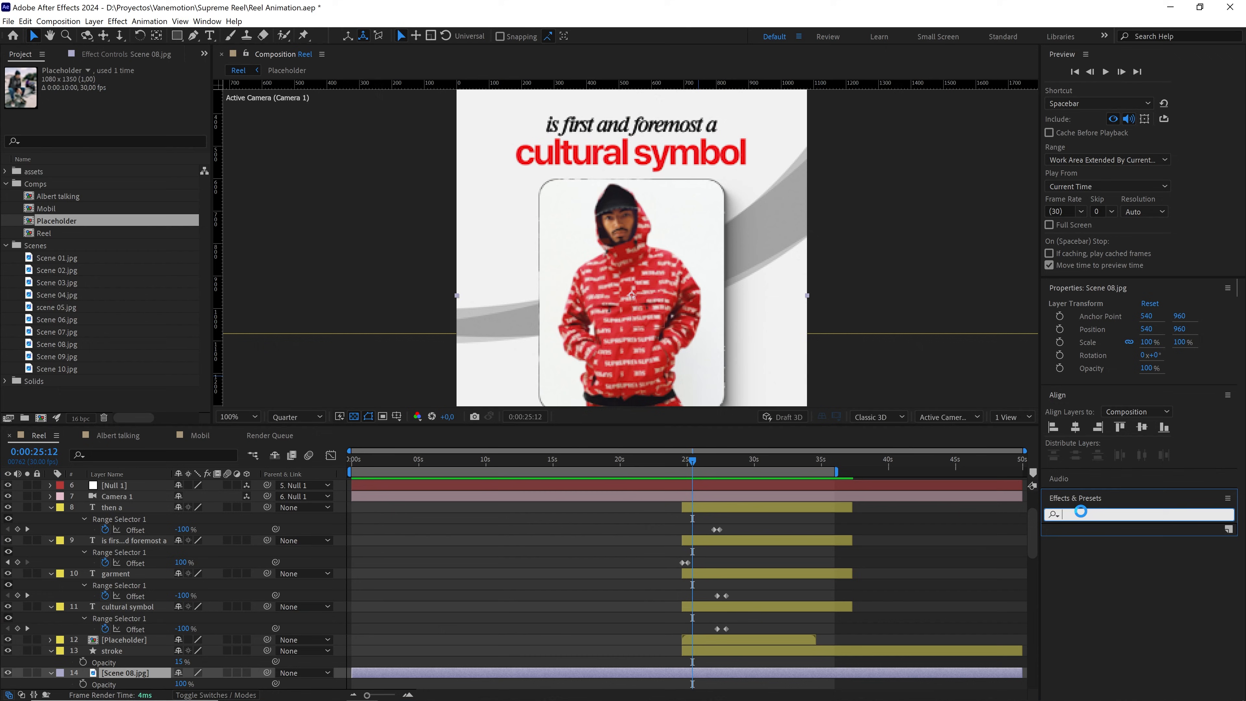
text(fill)
drag(1093, 550, 124, 674)
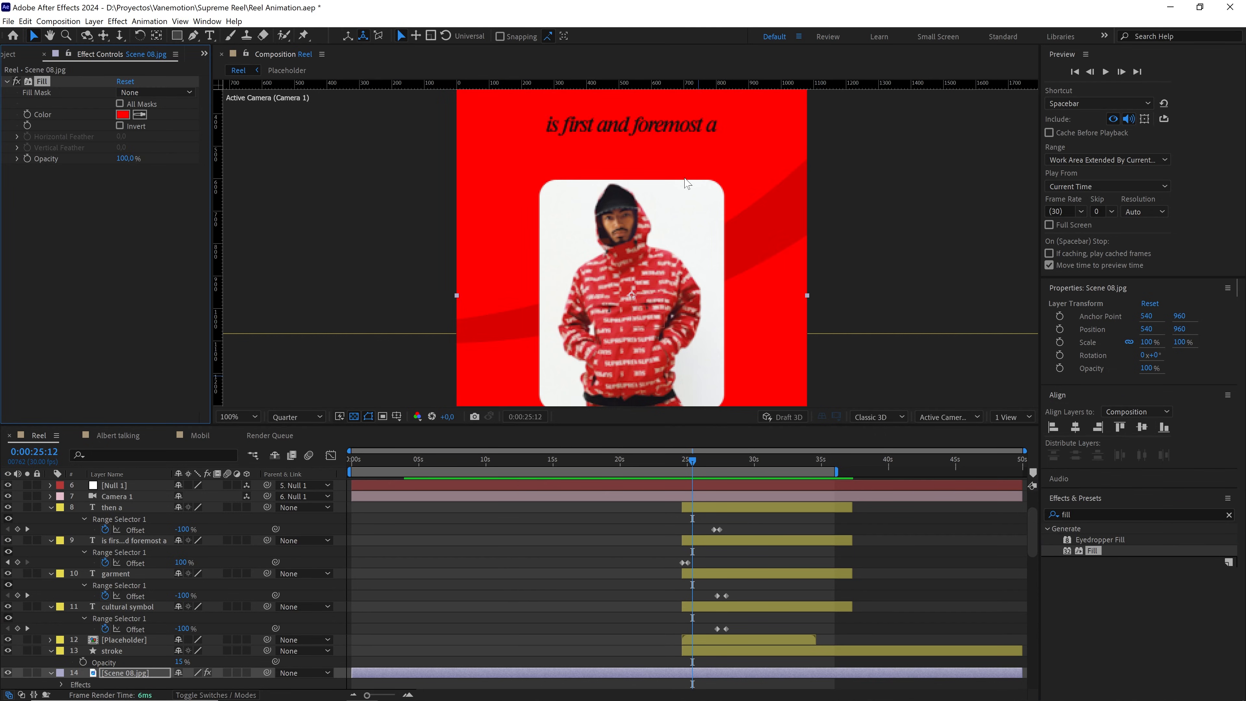
click(123, 115)
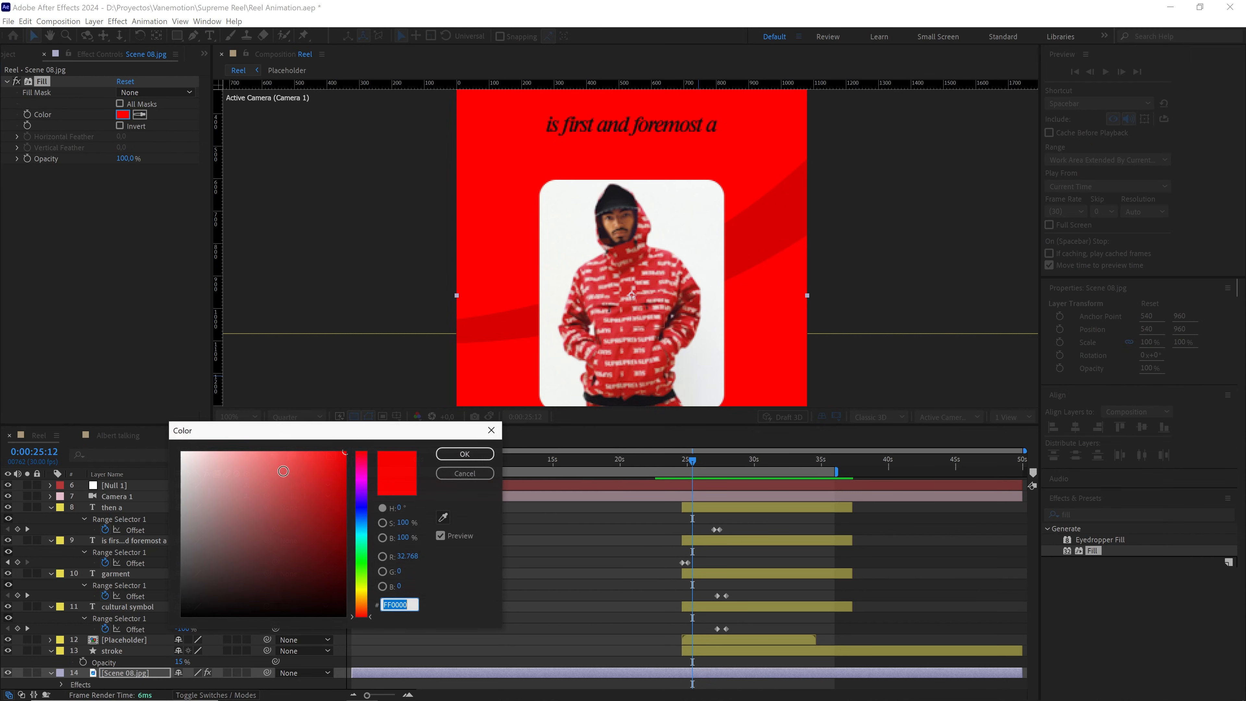
text(FFFFFF)
click(465, 453)
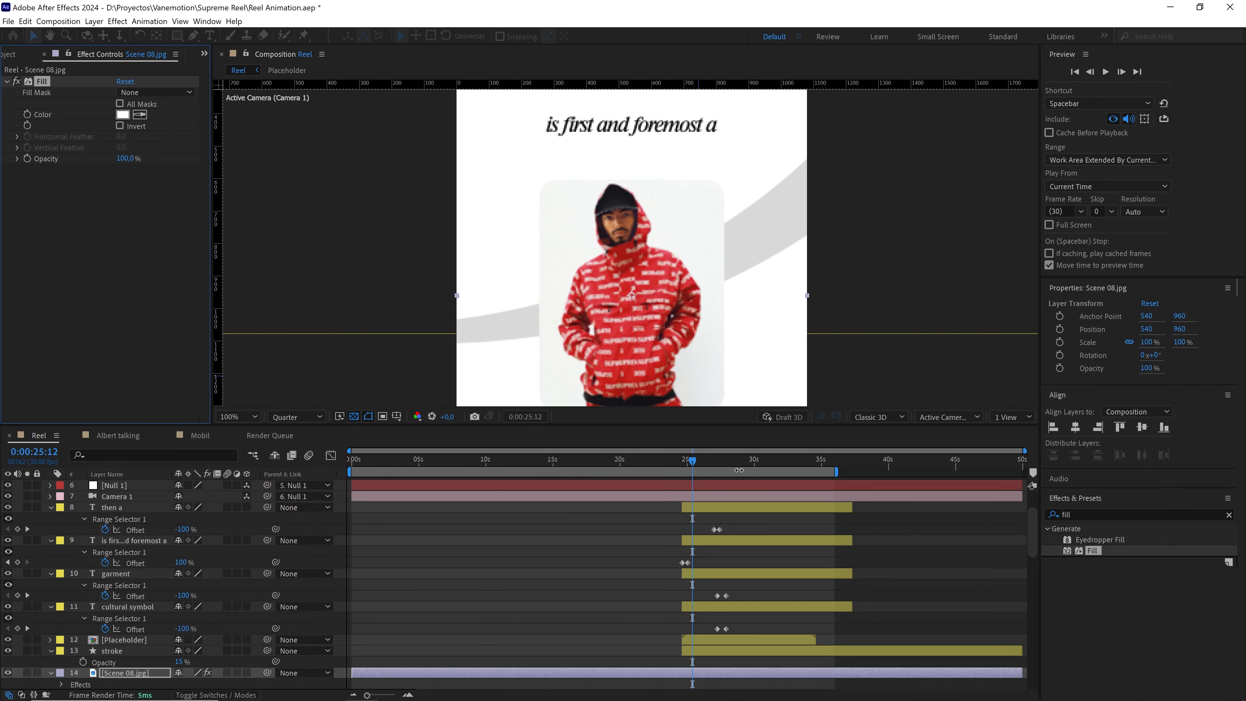
Set the composition's preview resolution to Full and preview the "is first and foremost a" reveal from 0:00:24:17
click(676, 460)
key(space)
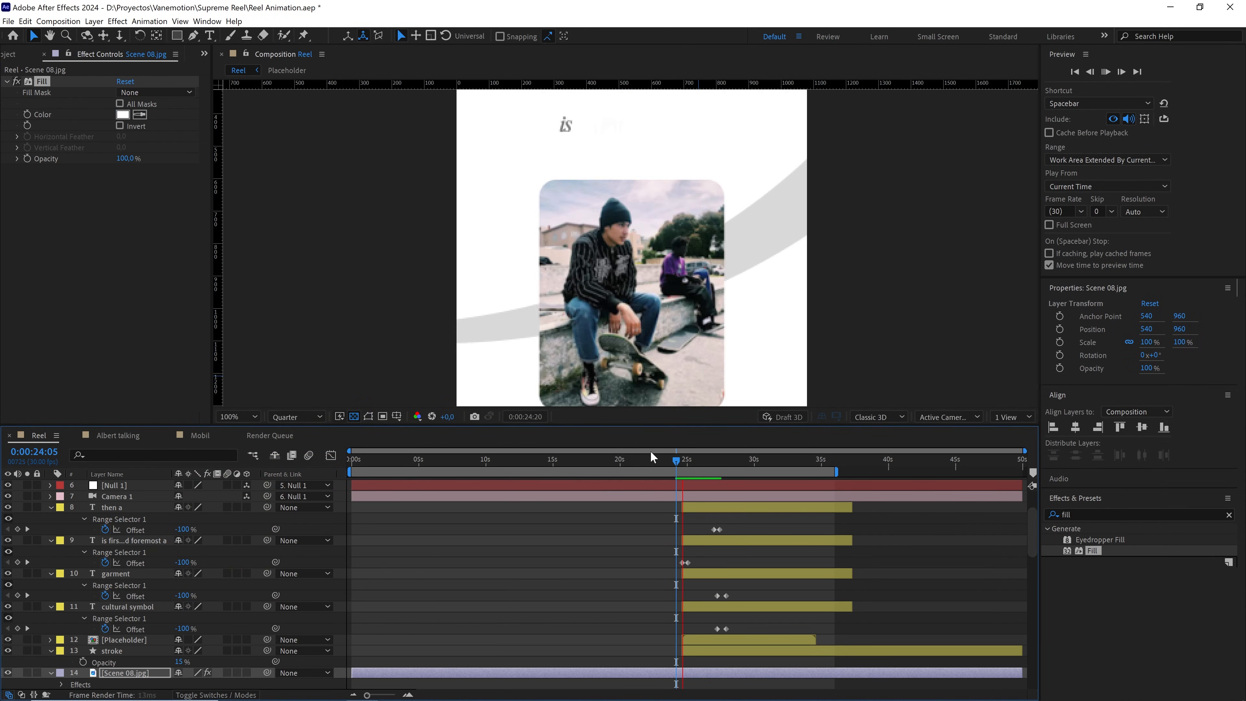
click(673, 462)
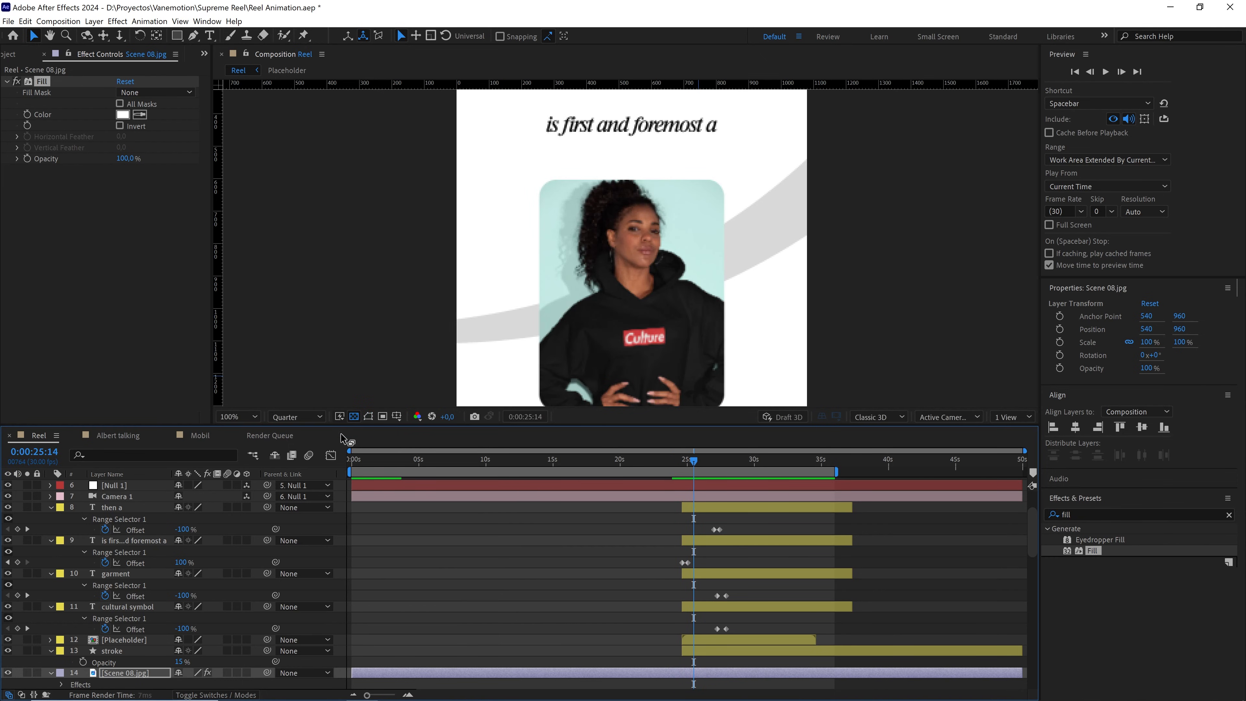
click(297, 417)
click(289, 447)
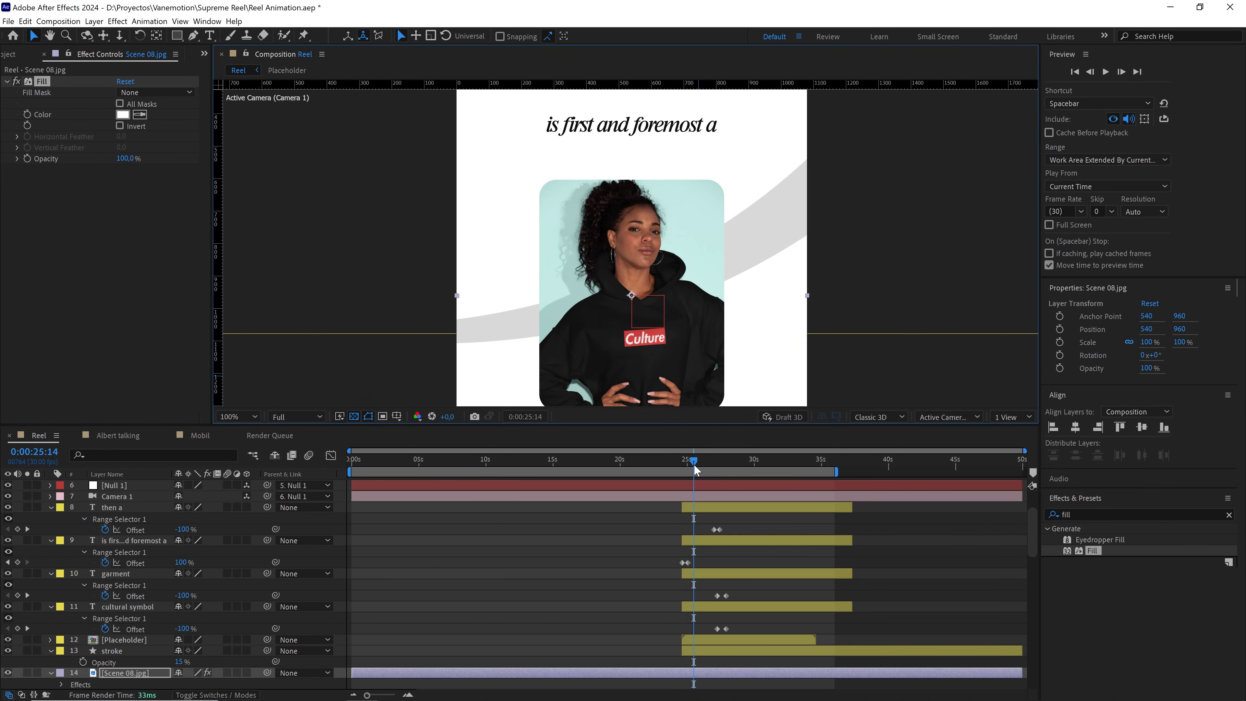
drag(694, 463, 681, 462)
key(space)
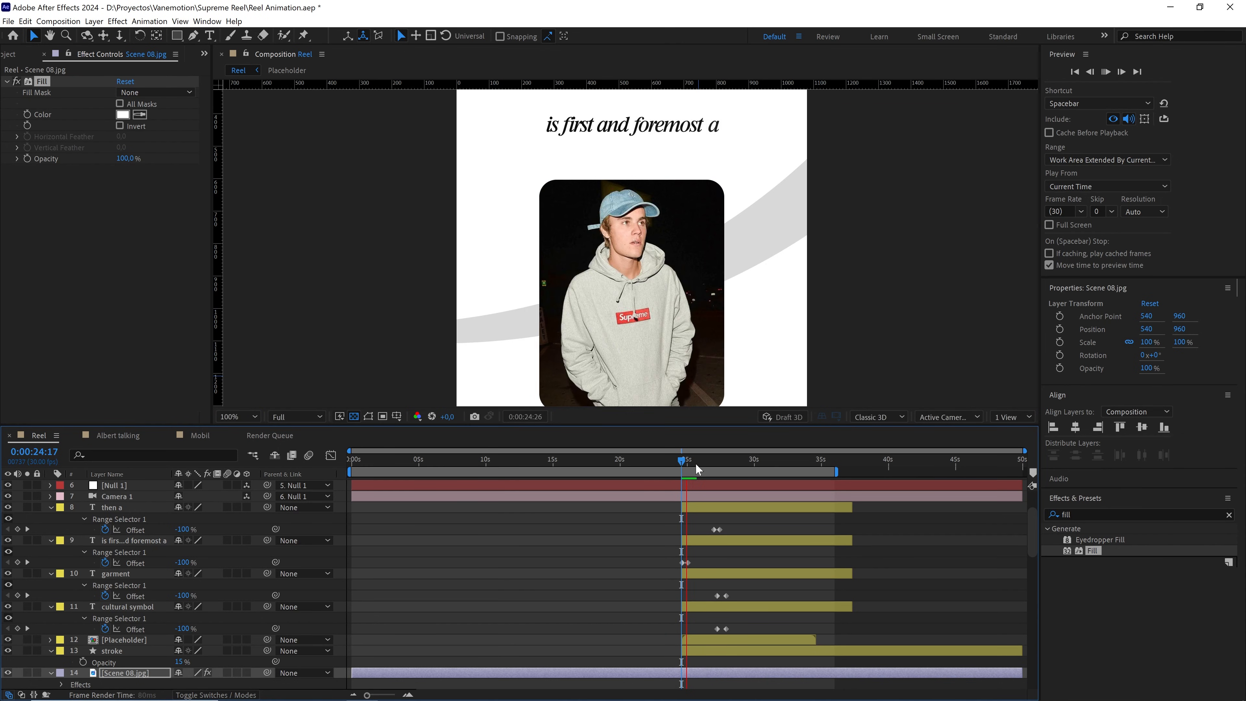
key(space)
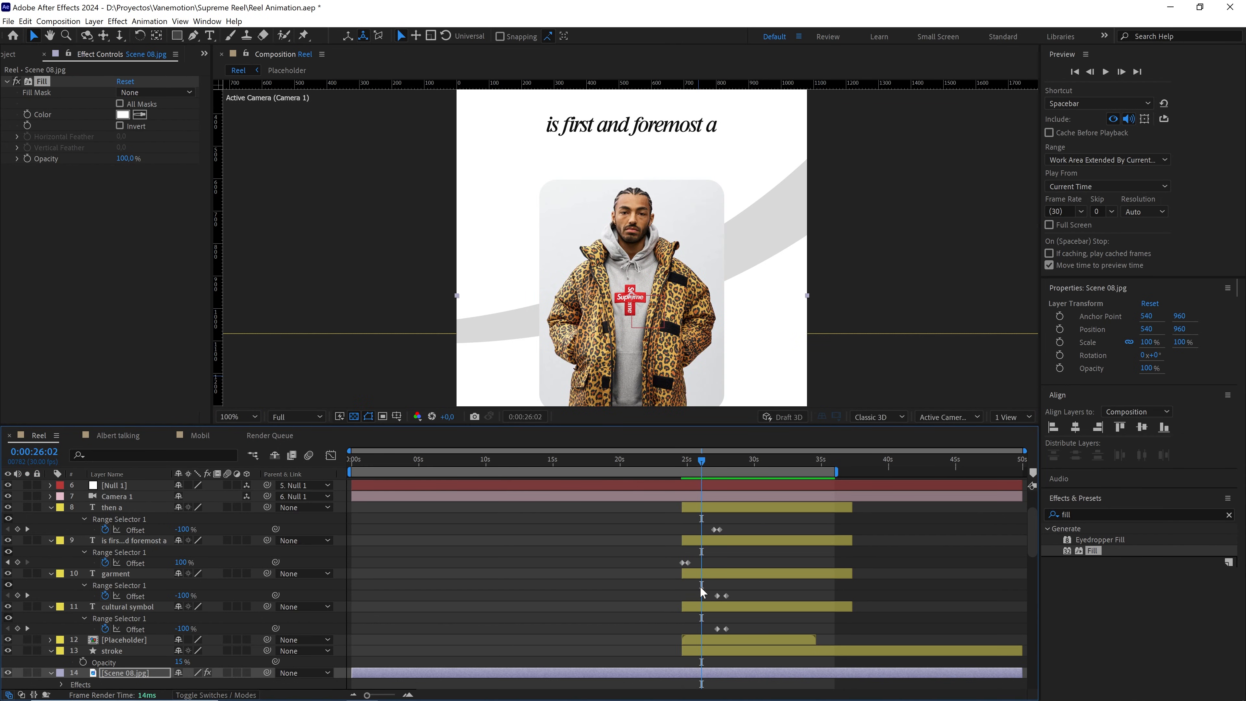
Move the last Offset keyframe of "is first and foremost a" to about 0:00:26:02 and preview the slower reveal
drag(690, 563, 702, 563)
click(682, 464)
key(space)
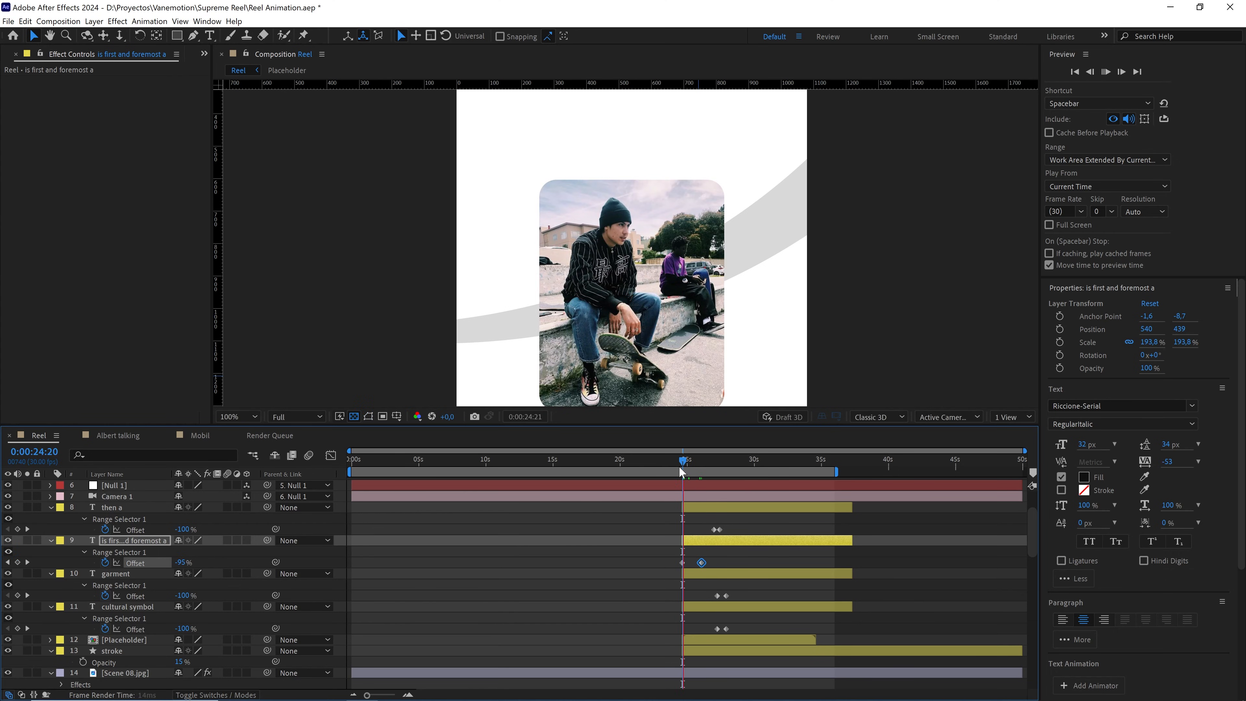
key(space)
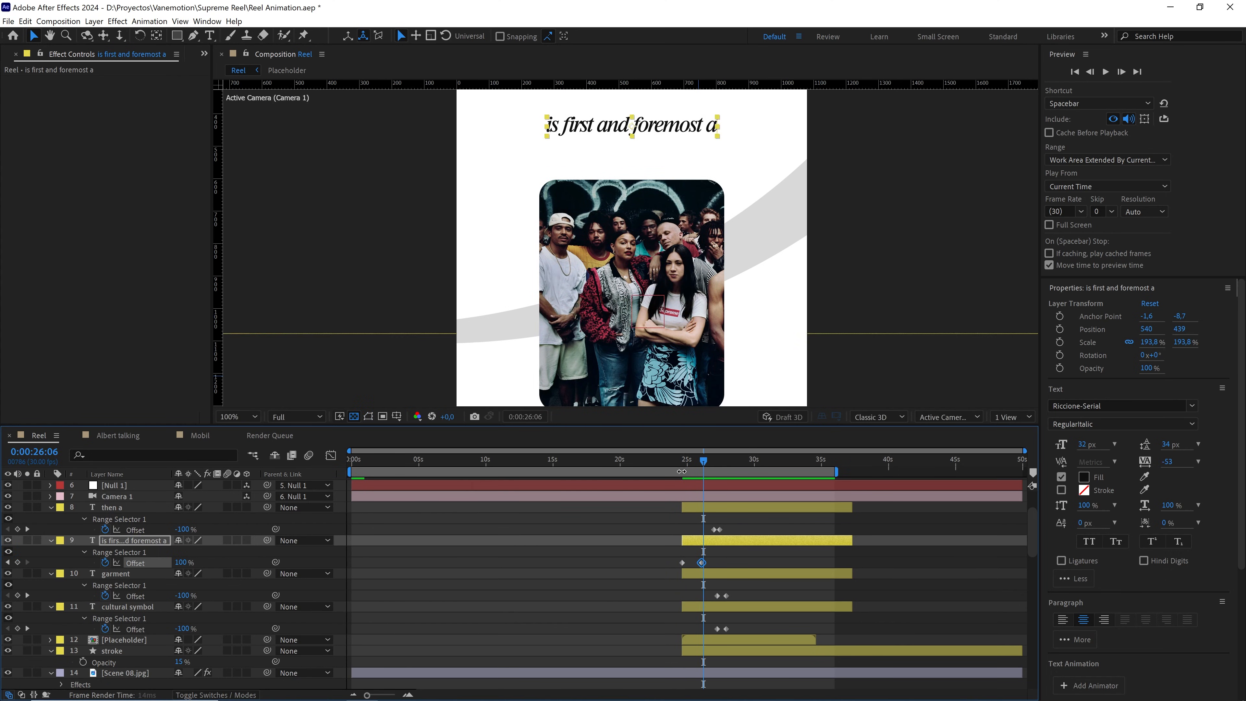
Move the Offset keyframes of "cultural symbol" to about 0:00:26:00 and 0:00:27:05, and preview the text reveal
click(127, 607)
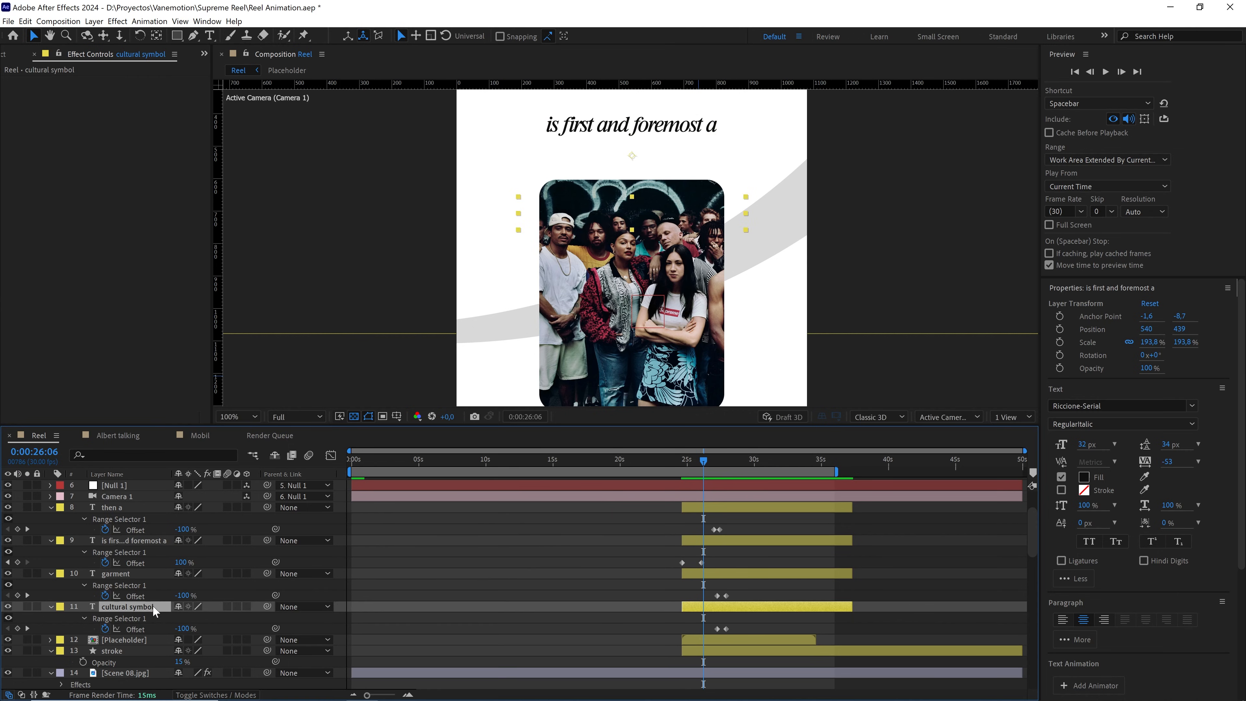
mouse_move(750, 586)
mouse_down()
mouse_move(715, 602)
mouse_move(707, 630)
mouse_move(722, 629)
mouse_move(702, 629)
mouse_up()
click(716, 627)
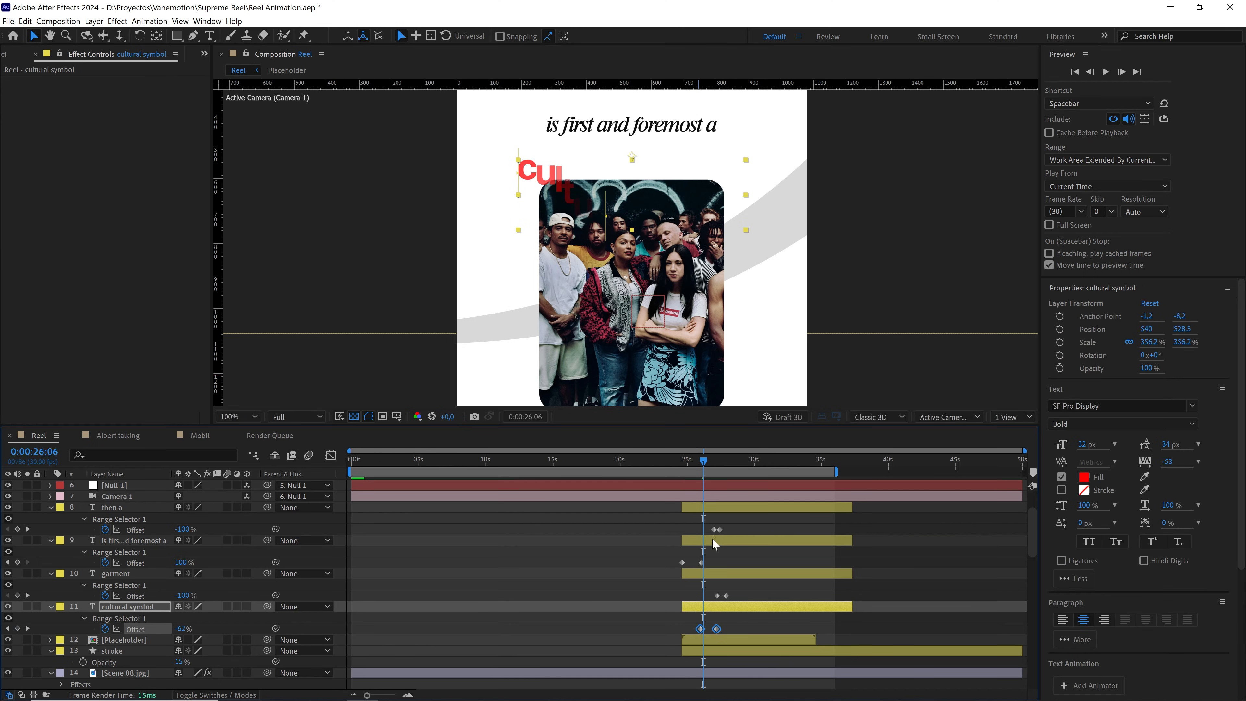
click(694, 462)
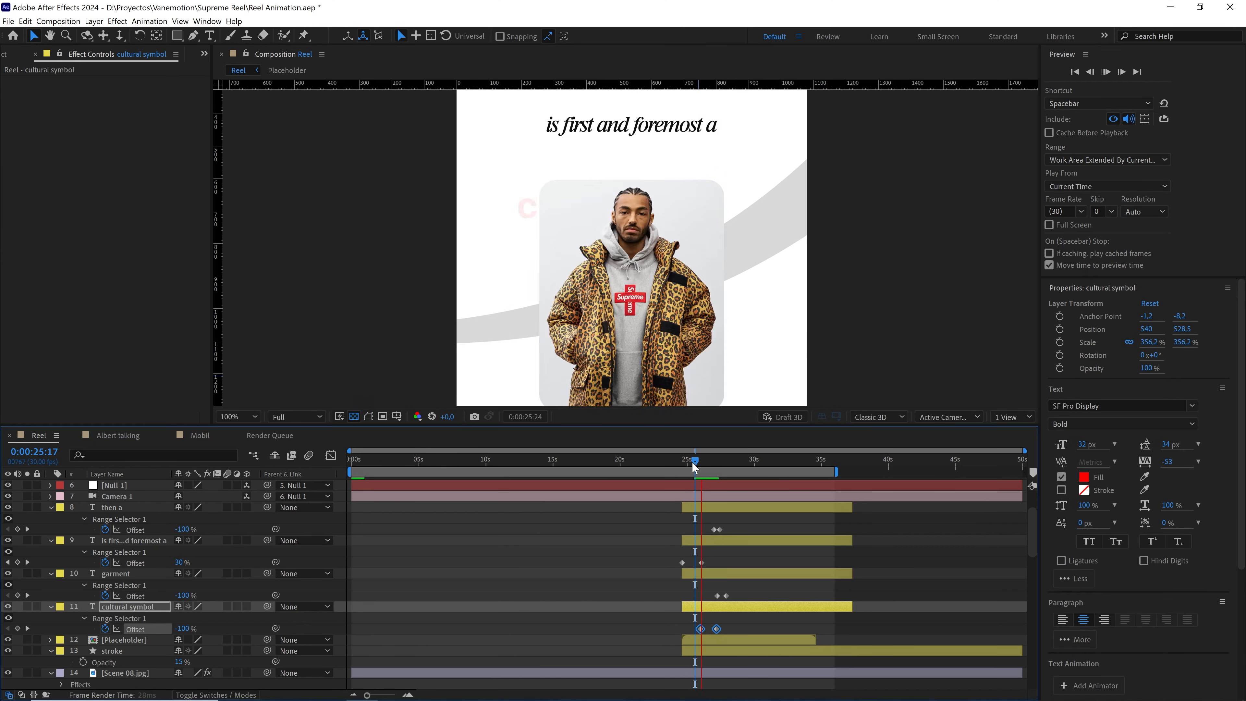
key(space)
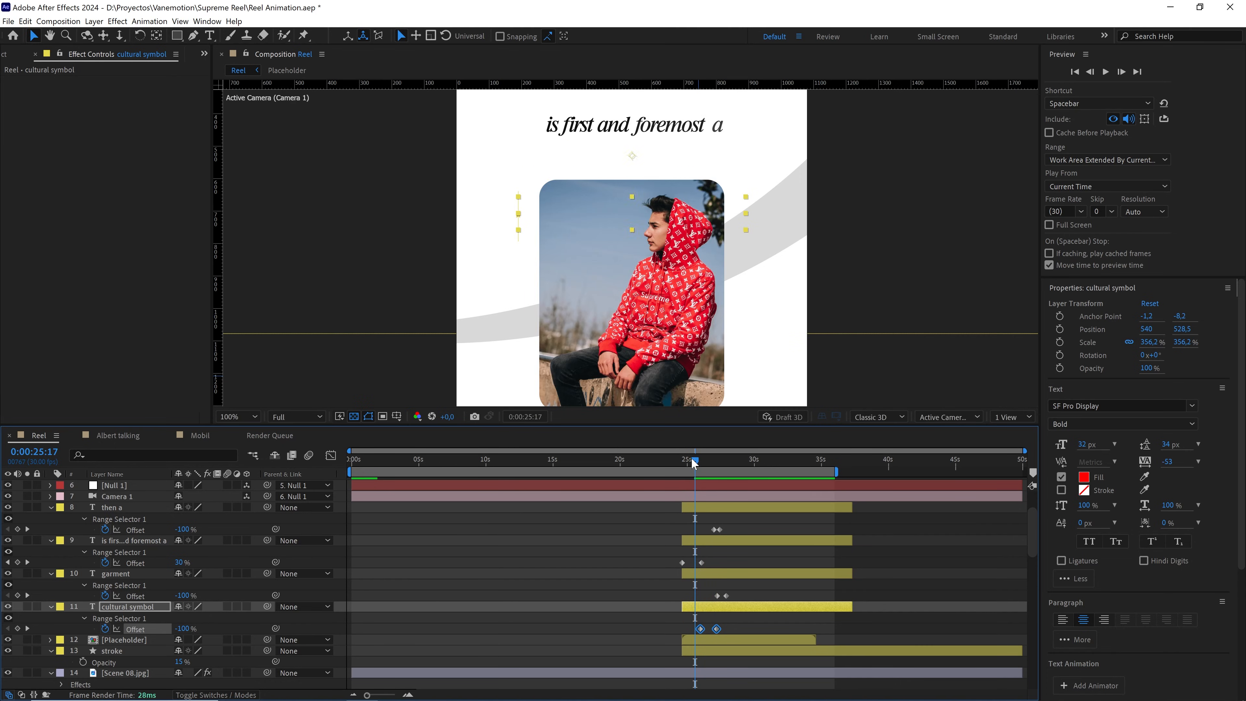
drag(692, 458, 707, 461)
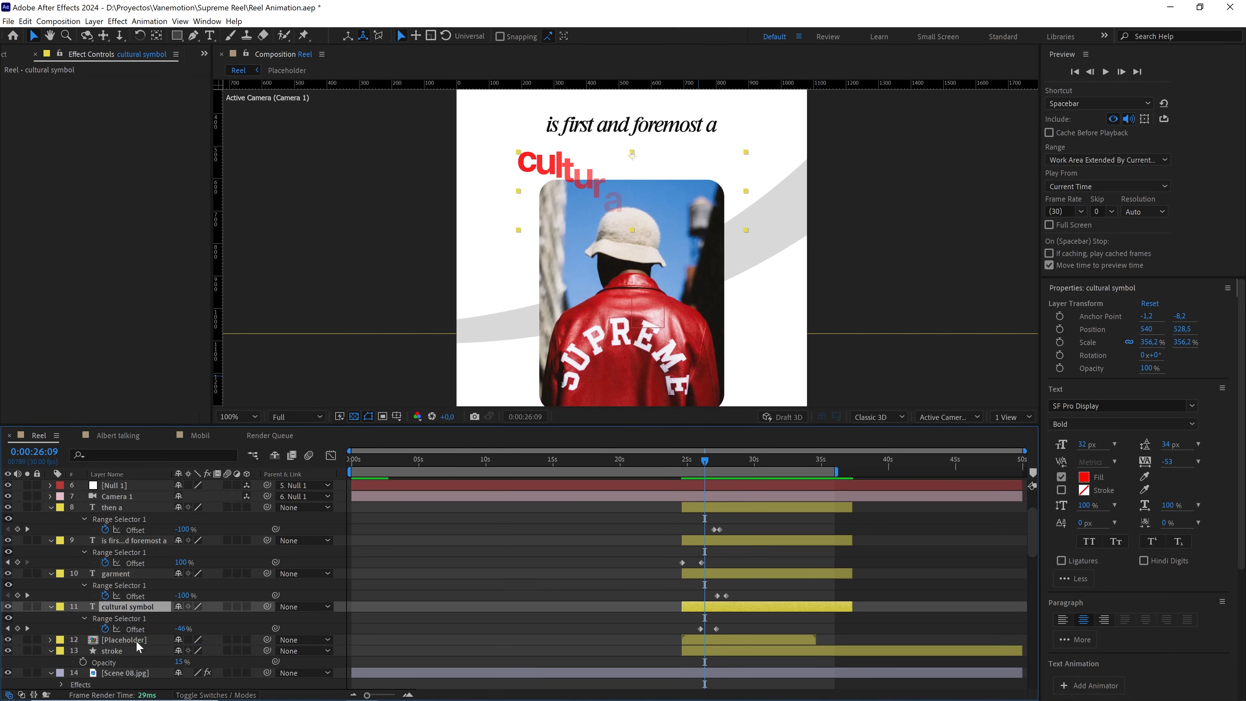
Send the "cultural symbol" layer one level down, beneath Placeholder, and preview the scene from 0:00:24:14
key(ctrl+bracketleft)
click(680, 461)
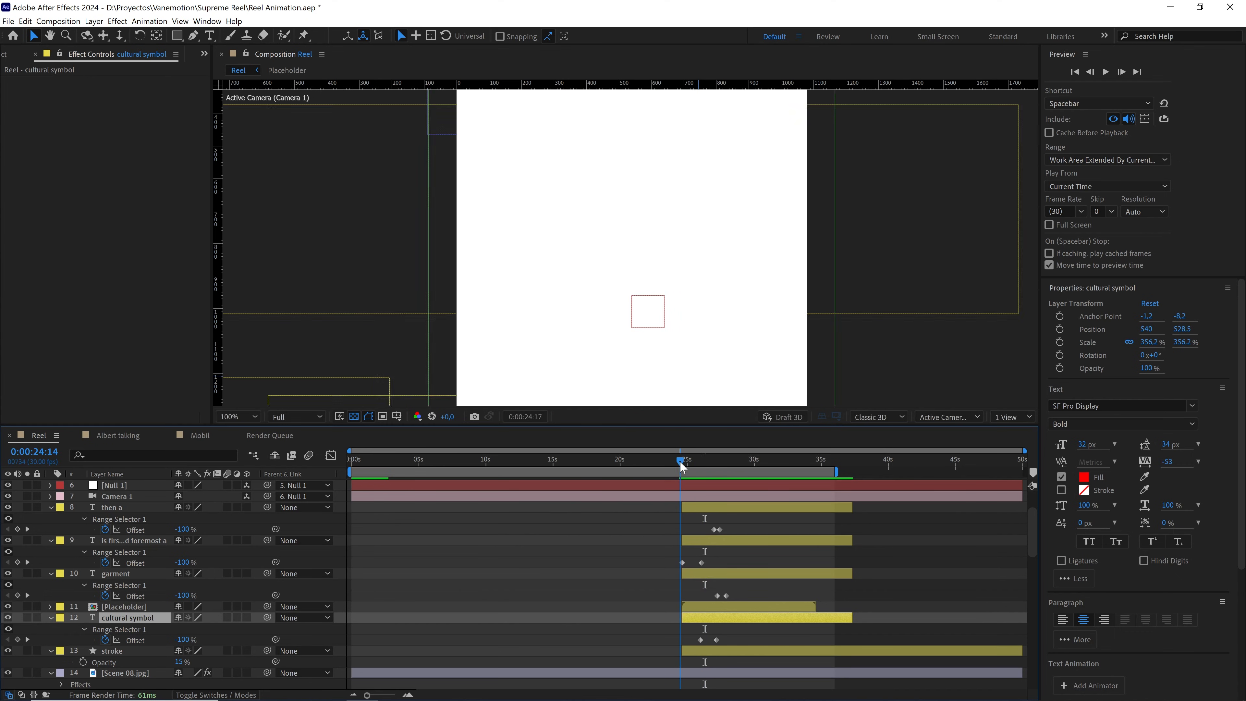
key(space)
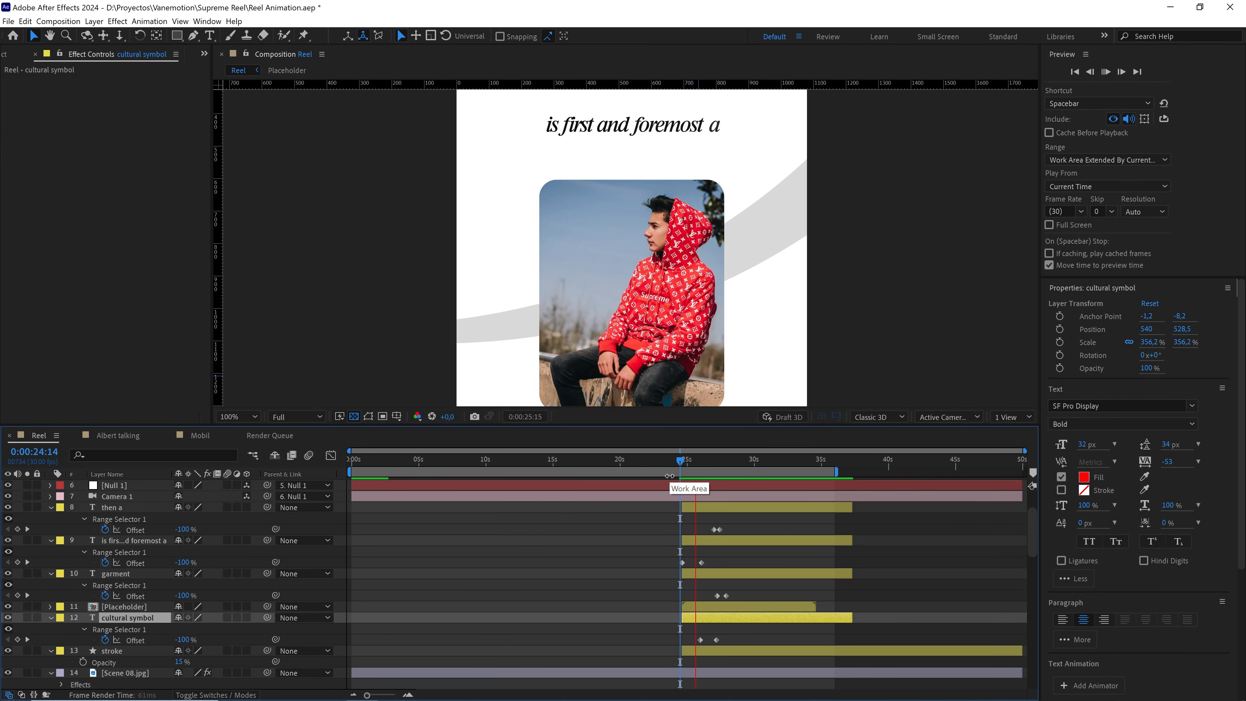
key(space)
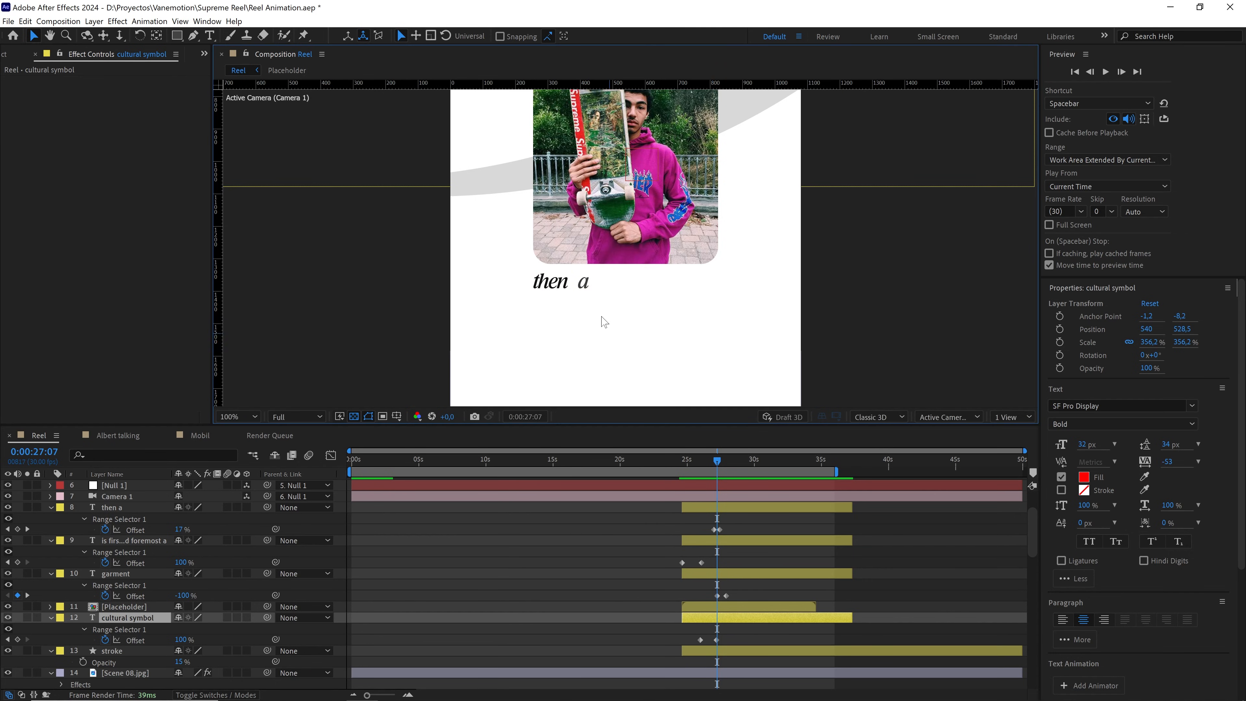
Retime the Offset keyframes of "then a" to run from 0:00:27:04 to about 0:00:28:00, and preview the reveal
click(569, 288)
mouse_move(739, 523)
mouse_down()
mouse_move(711, 536)
mouse_move(740, 521)
mouse_up()
click(741, 521)
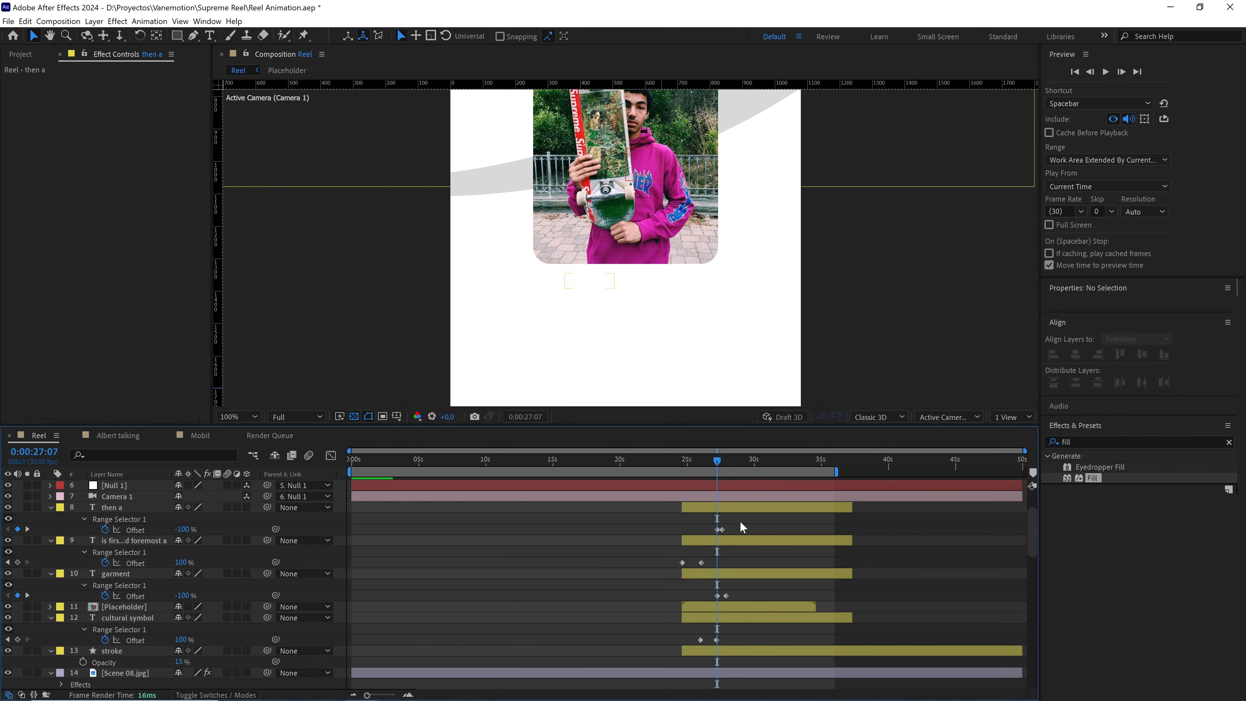
key(space)
click(701, 460)
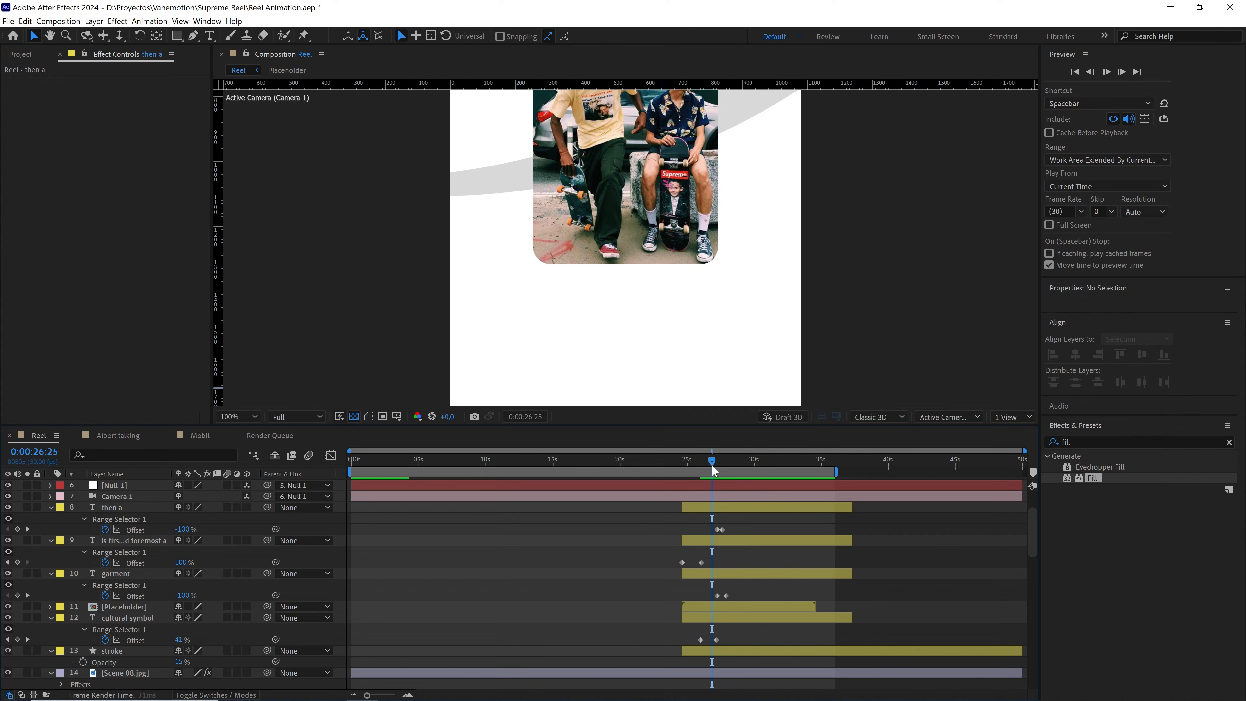
click(723, 529)
drag(724, 531, 716, 530)
click(749, 522)
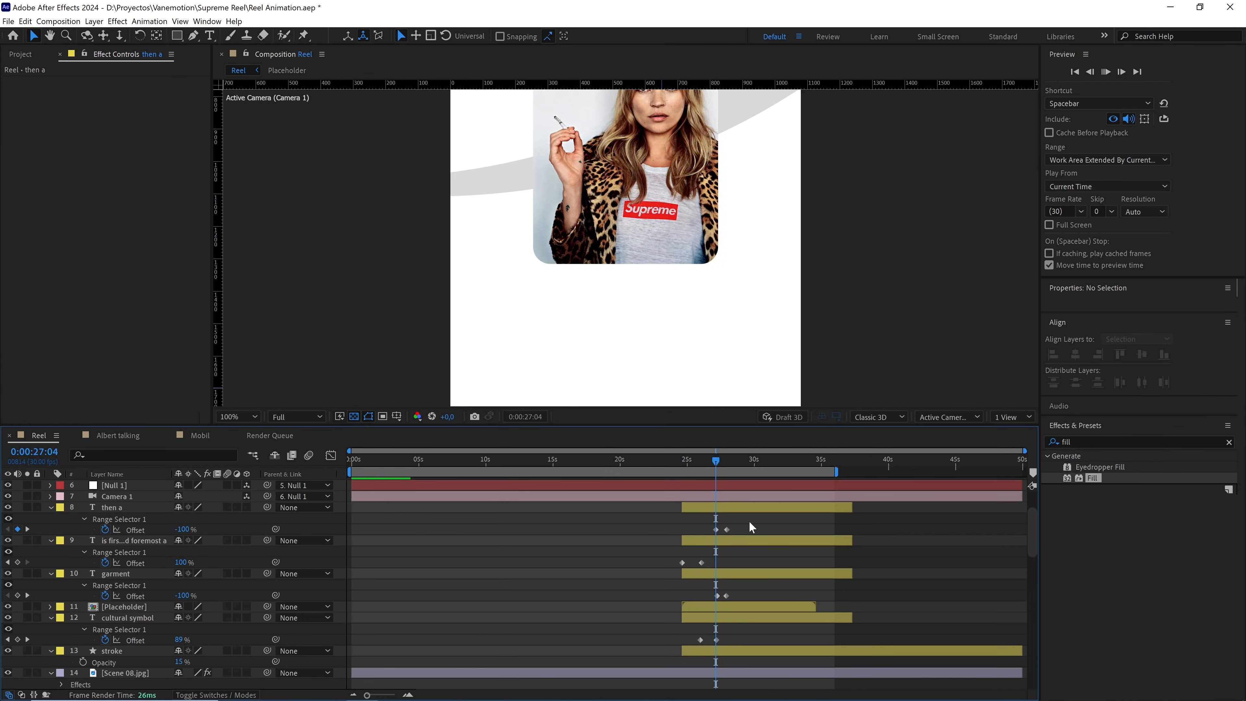
key(space)
key(space)
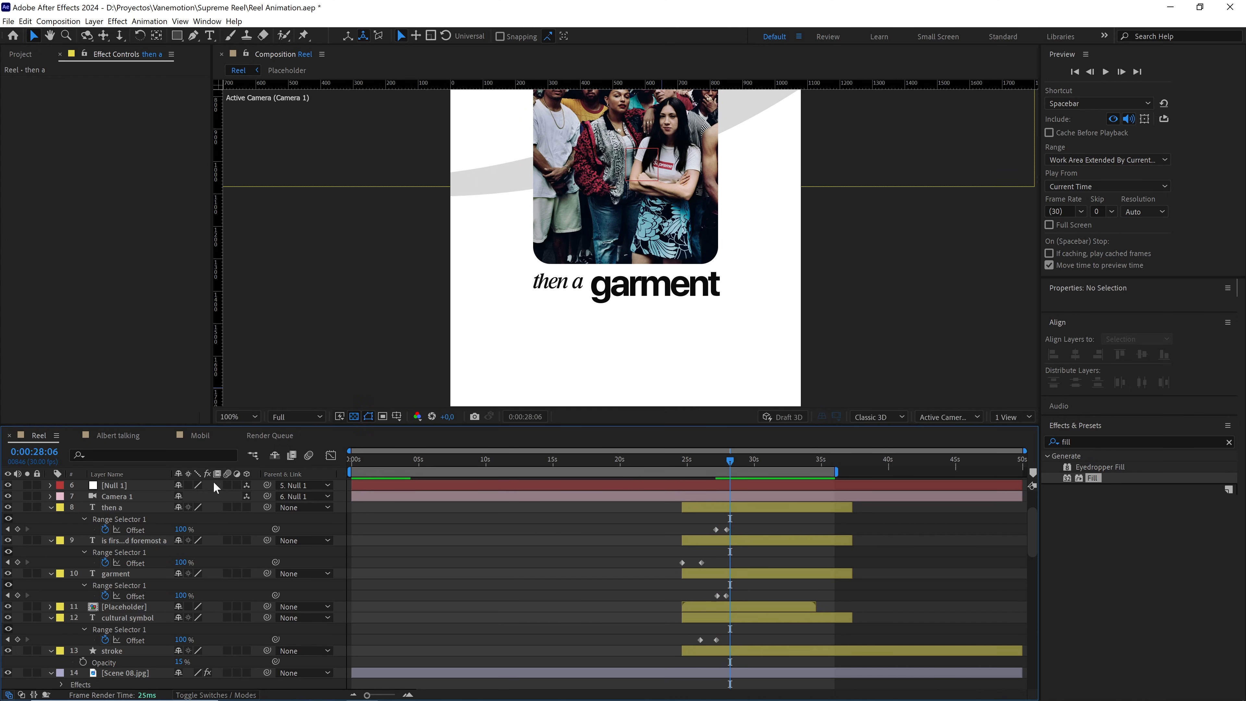
Move the Offset keyframes of "garment" to about 0:00:28:00 and 0:00:29:00, and preview from 0:00:26:28
click(141, 572)
mouse_move(735, 591)
mouse_down()
mouse_move(715, 600)
mouse_move(742, 595)
mouse_up()
click(741, 592)
drag(723, 463, 714, 463)
key(space)
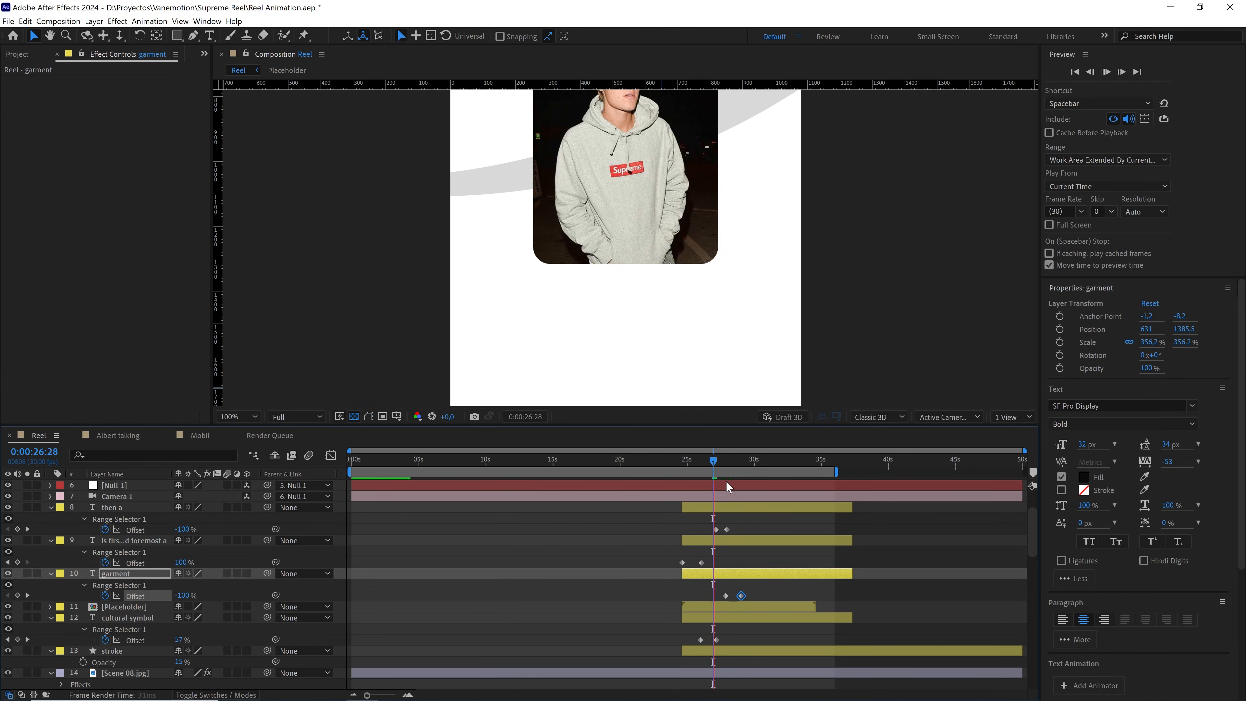
key(space)
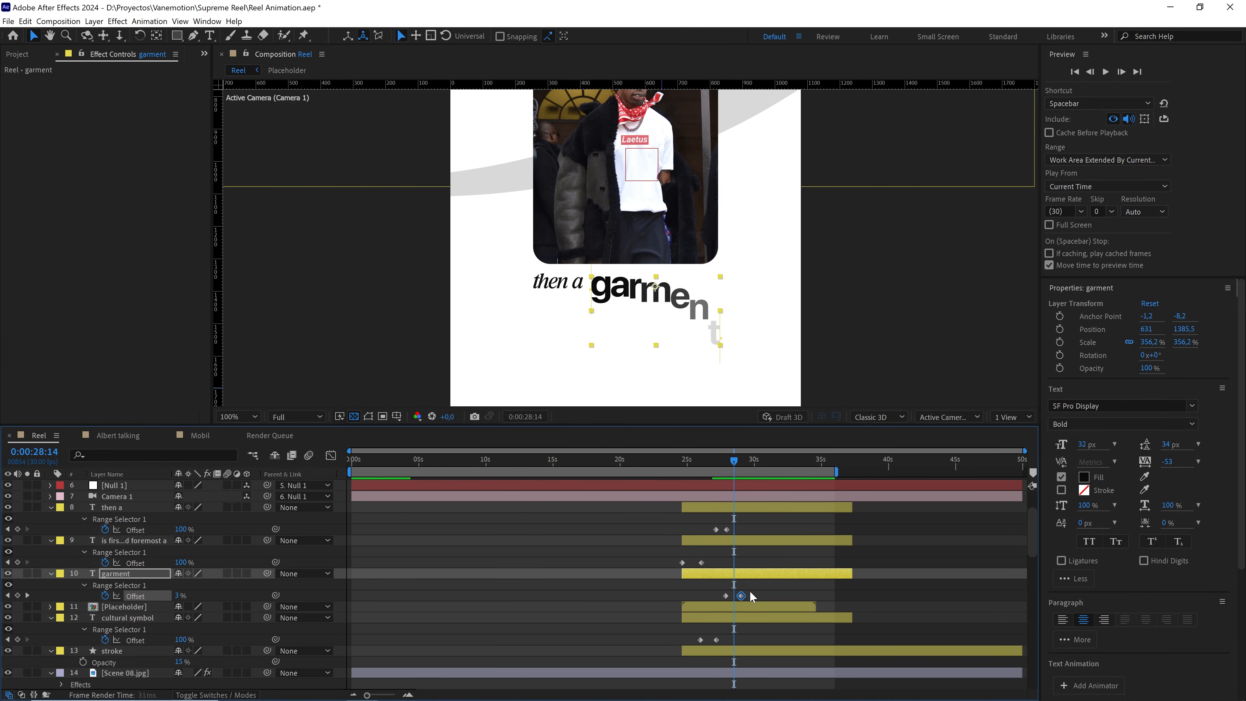
Shift both Offset keyframes of "garment" earlier so the reveal starts at about 0:00:27:21, and preview it from 0:00:26:29
drag(751, 593, 722, 596)
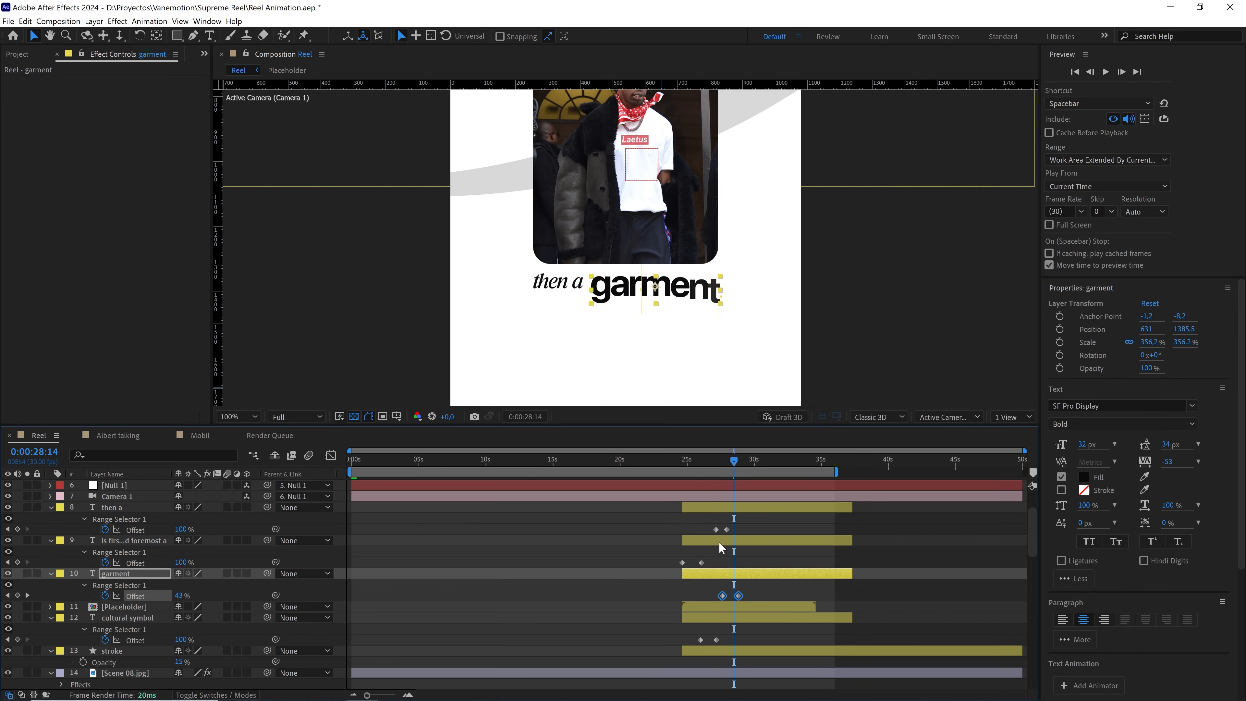
click(714, 465)
key(space)
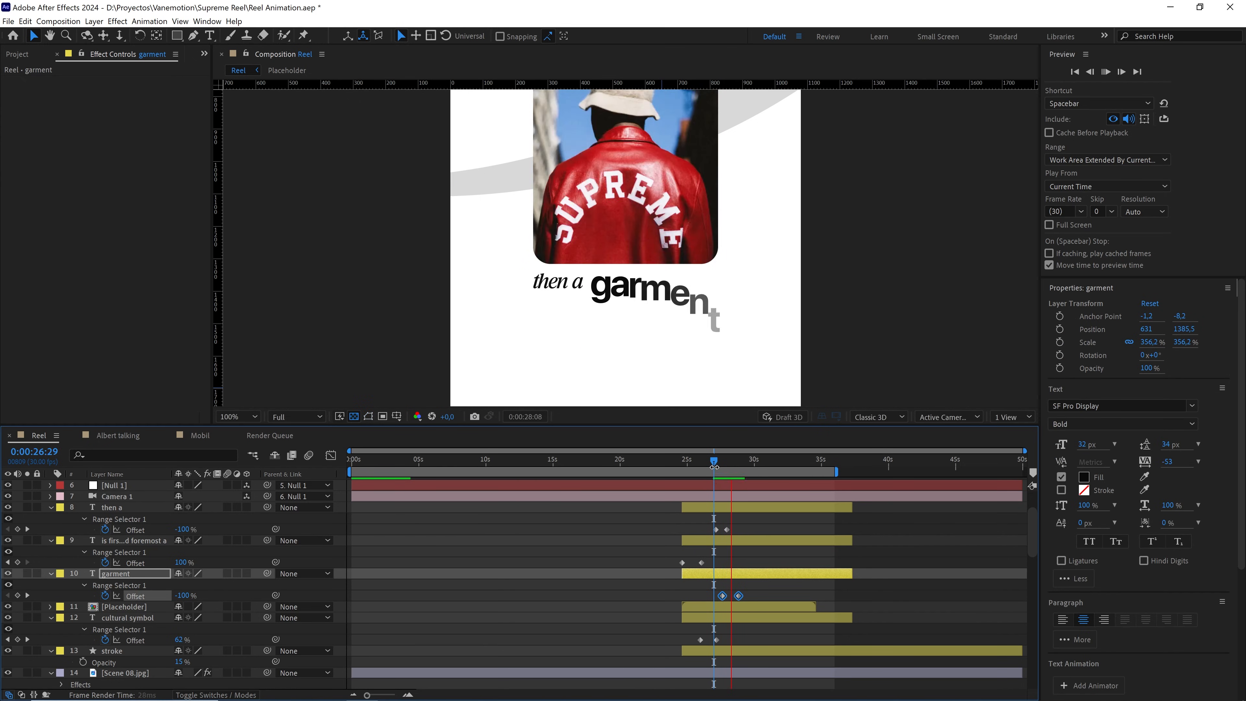
key(space)
Move the last Offset keyframe of "garment" to about 0:00:28:14 and preview the faster reveal from 0:00:27:02
click(753, 582)
drag(740, 596, 737, 597)
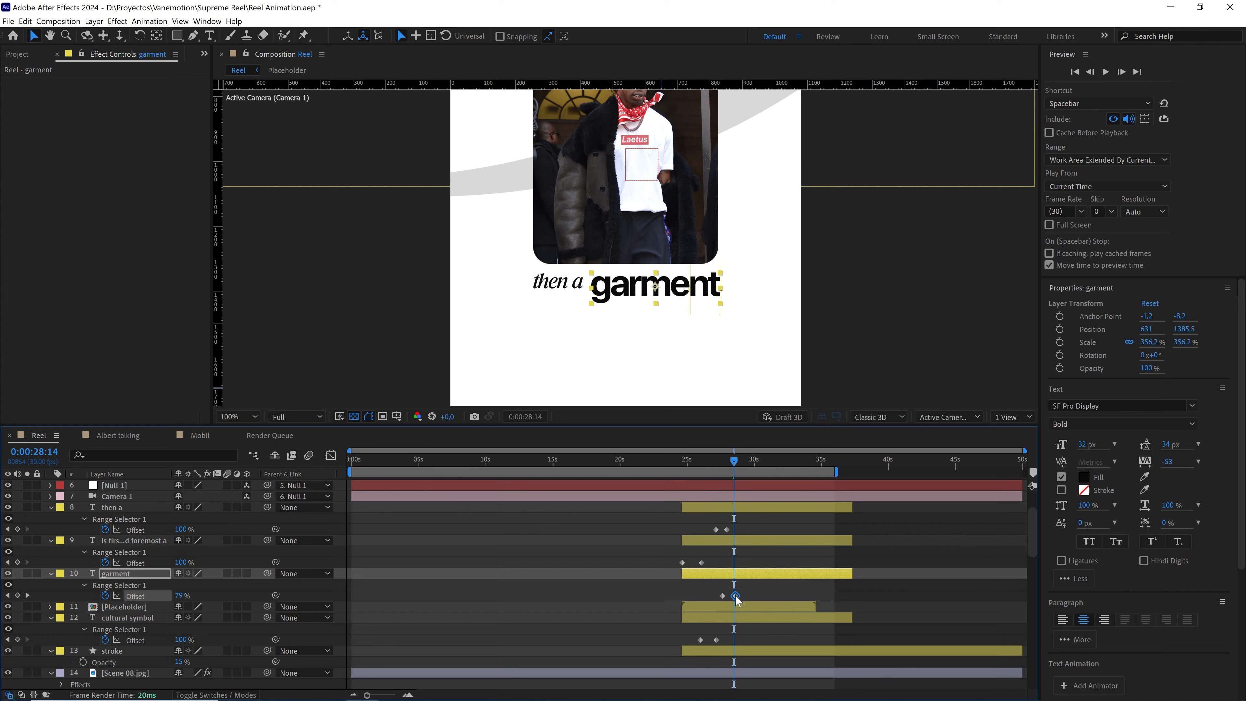
click(716, 465)
key(space)
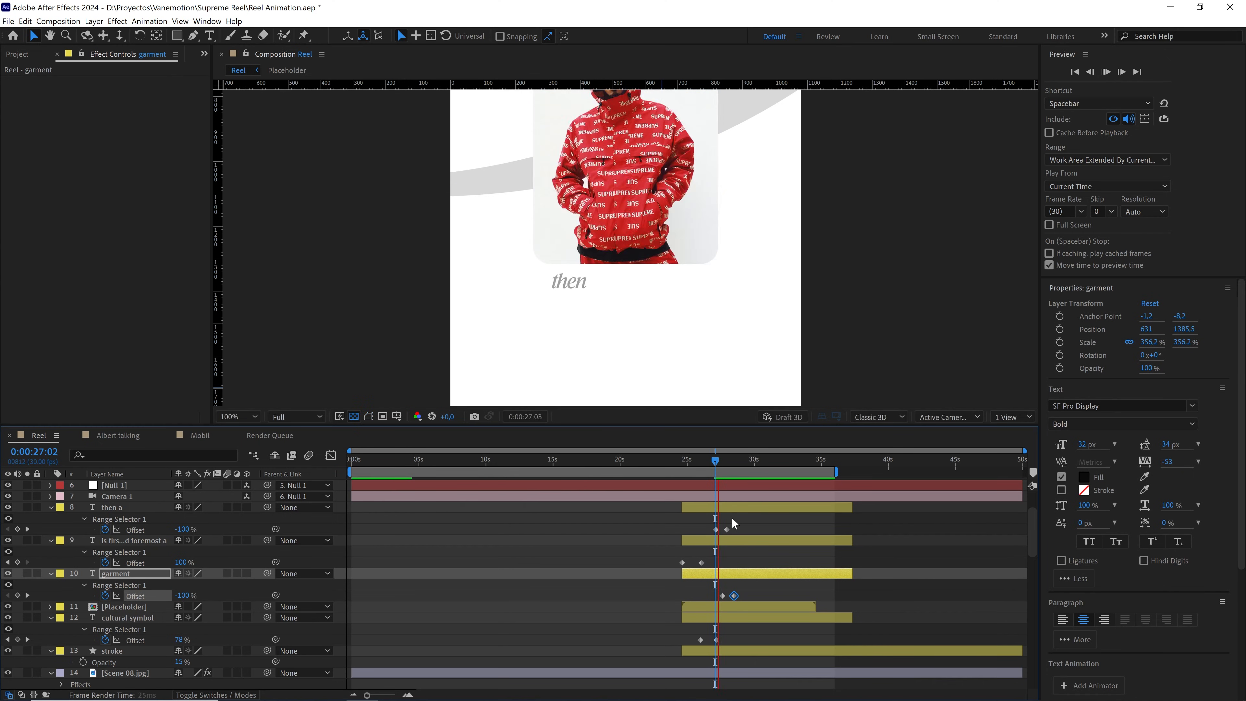
key(space)
Pull the last Offset keyframe of "garment" back to about 0:00:28:08 and preview from 0:00:26:27
alt+scroll(757, 603, up, 3)
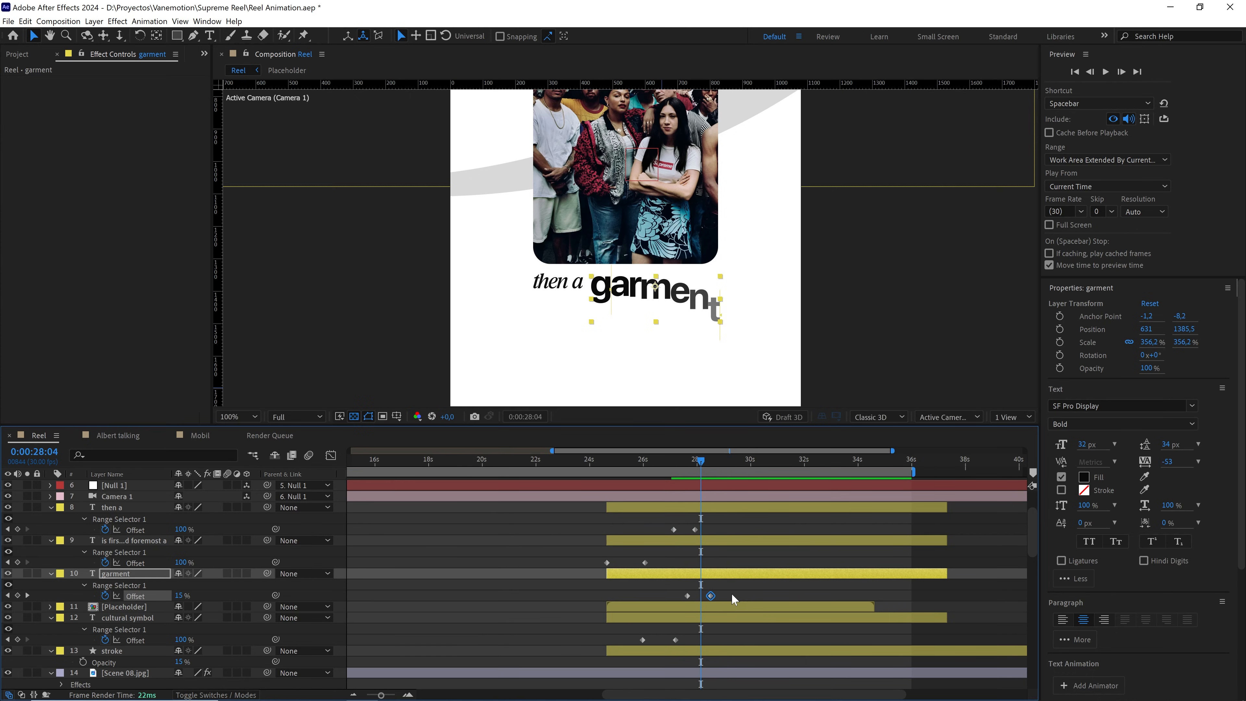
drag(712, 598, 709, 598)
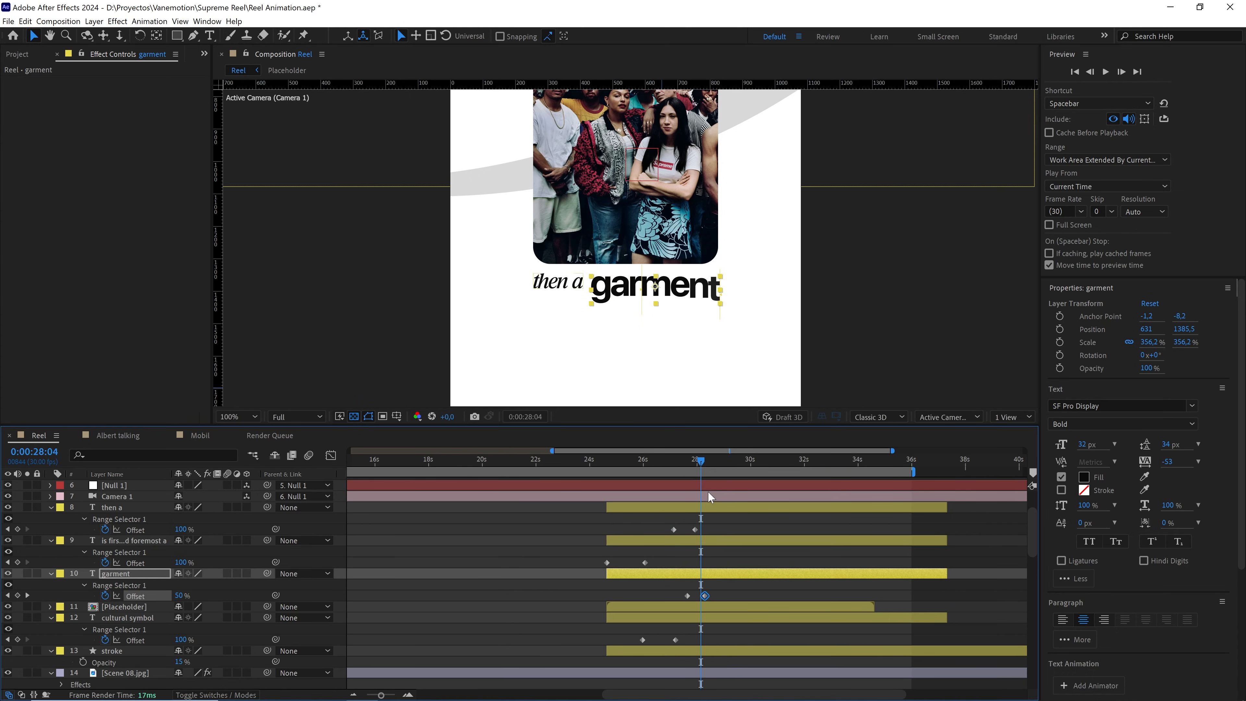
drag(701, 470, 668, 471)
key(space)
key(space)
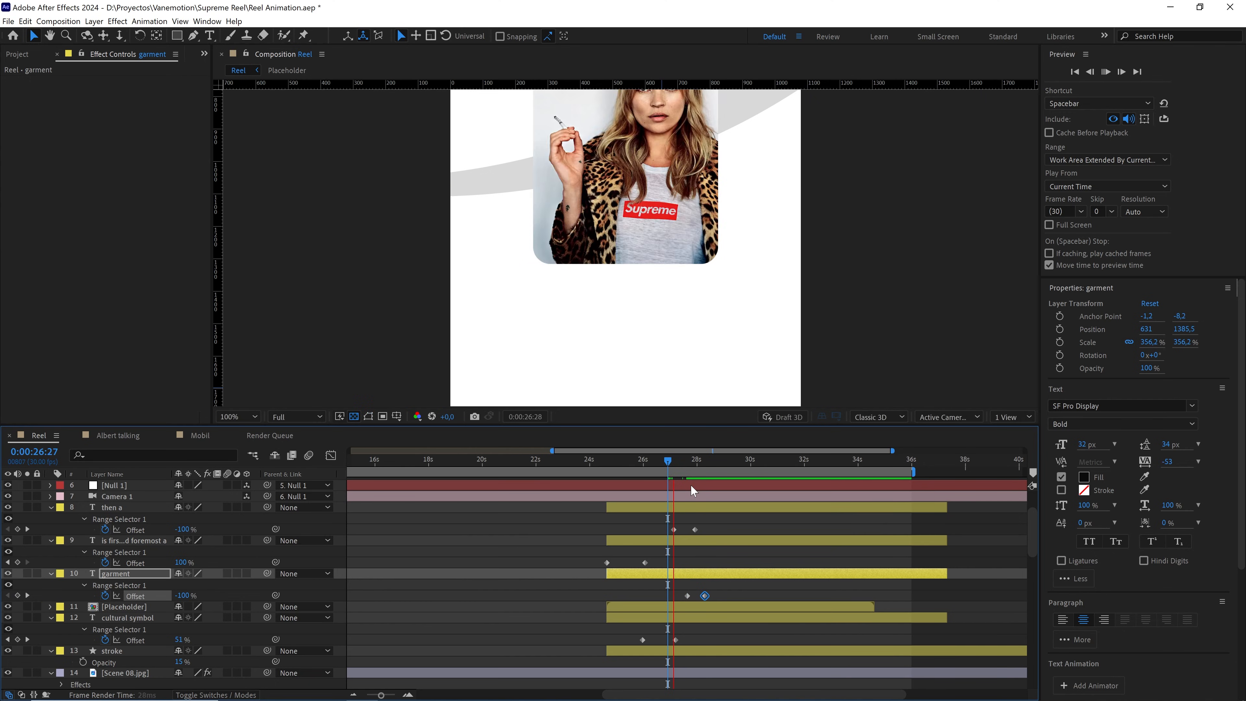
key(space)
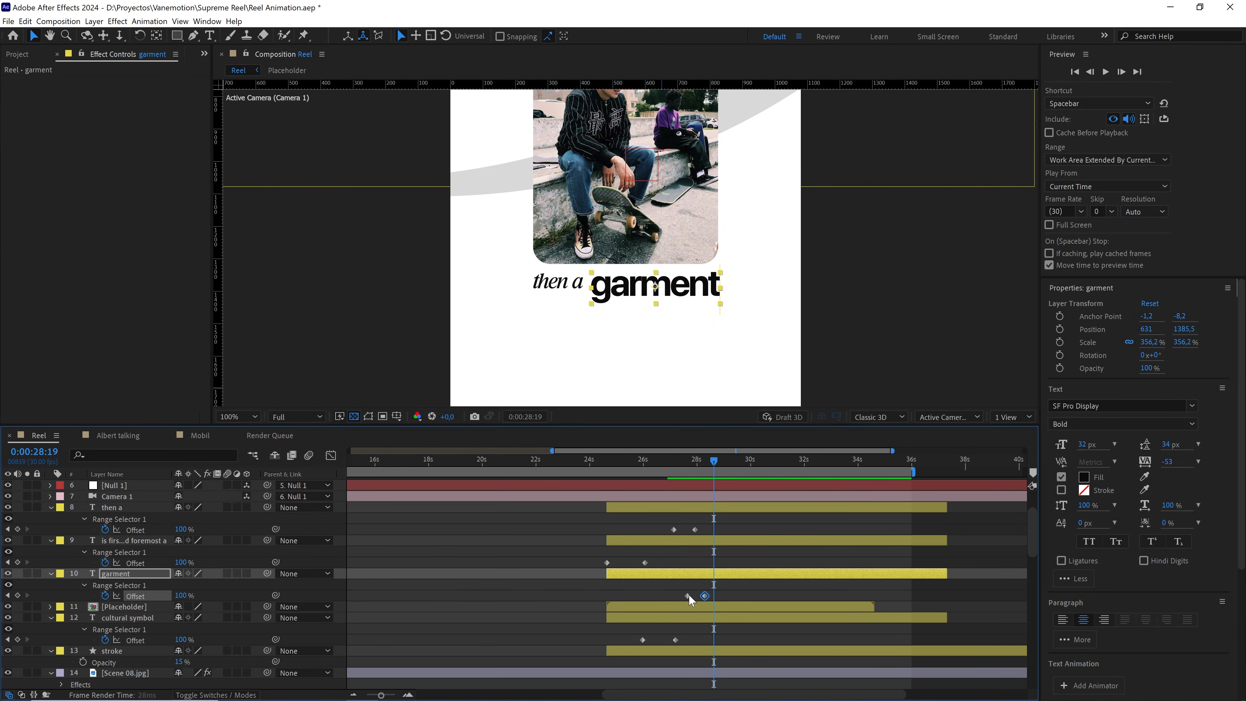
Start the "garment" Offset at about 0:00:27:16, retime "then a" to about 0:00:27:02–0:00:27:20, and preview both reveals
drag(704, 523, 672, 531)
click(693, 529)
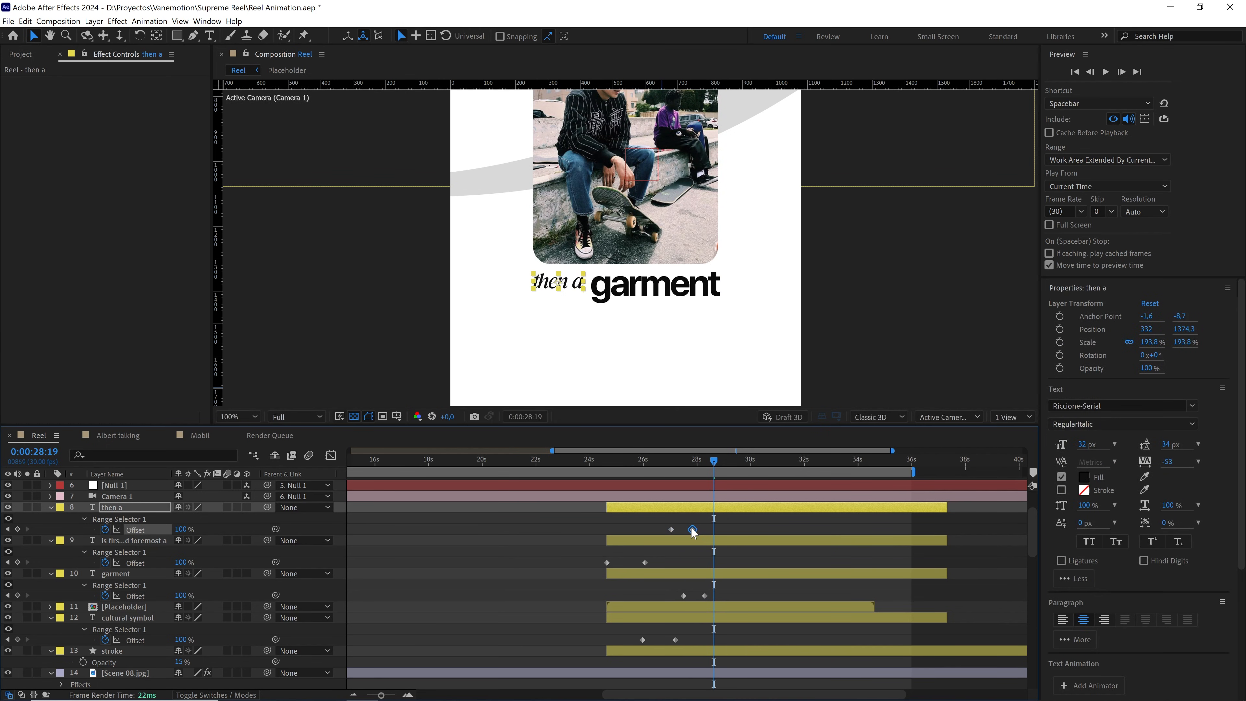
click(668, 463)
key(space)
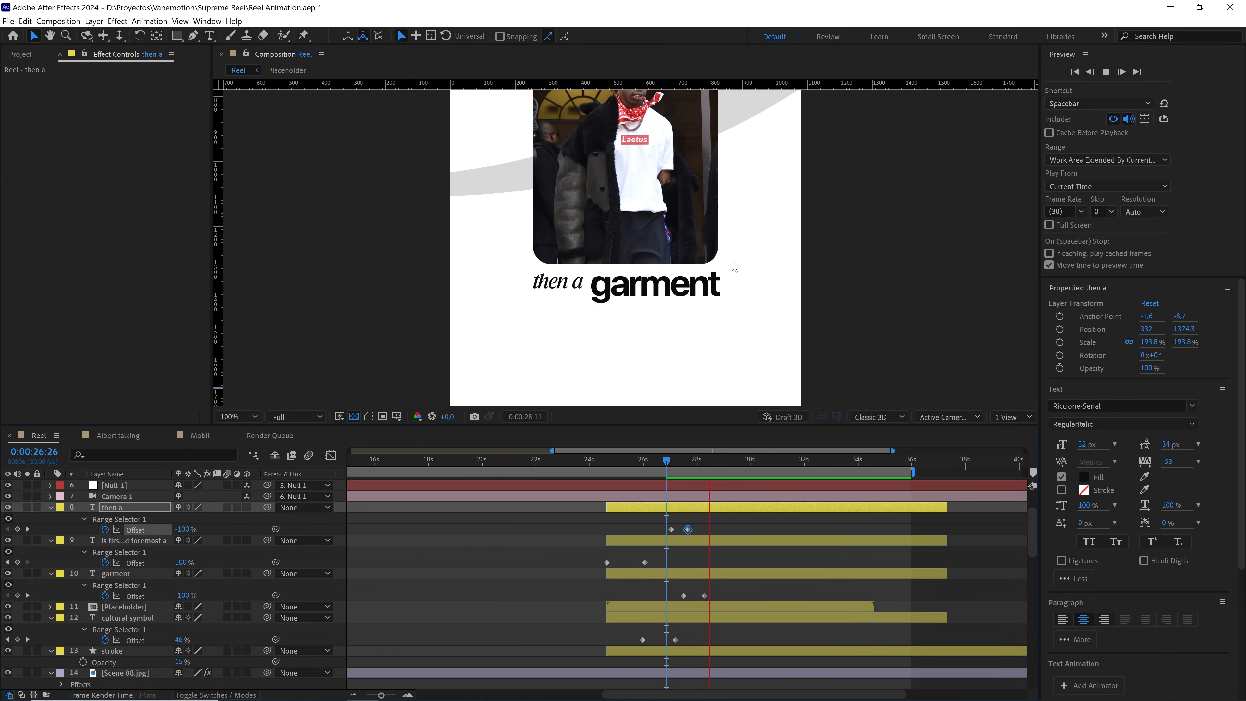
key(space)
Preview the complete Scene 08 text sequence from 0:00:24:13 with the whole frame in view
scroll(651, 299, down, 1)
drag(647, 271, 653, 345)
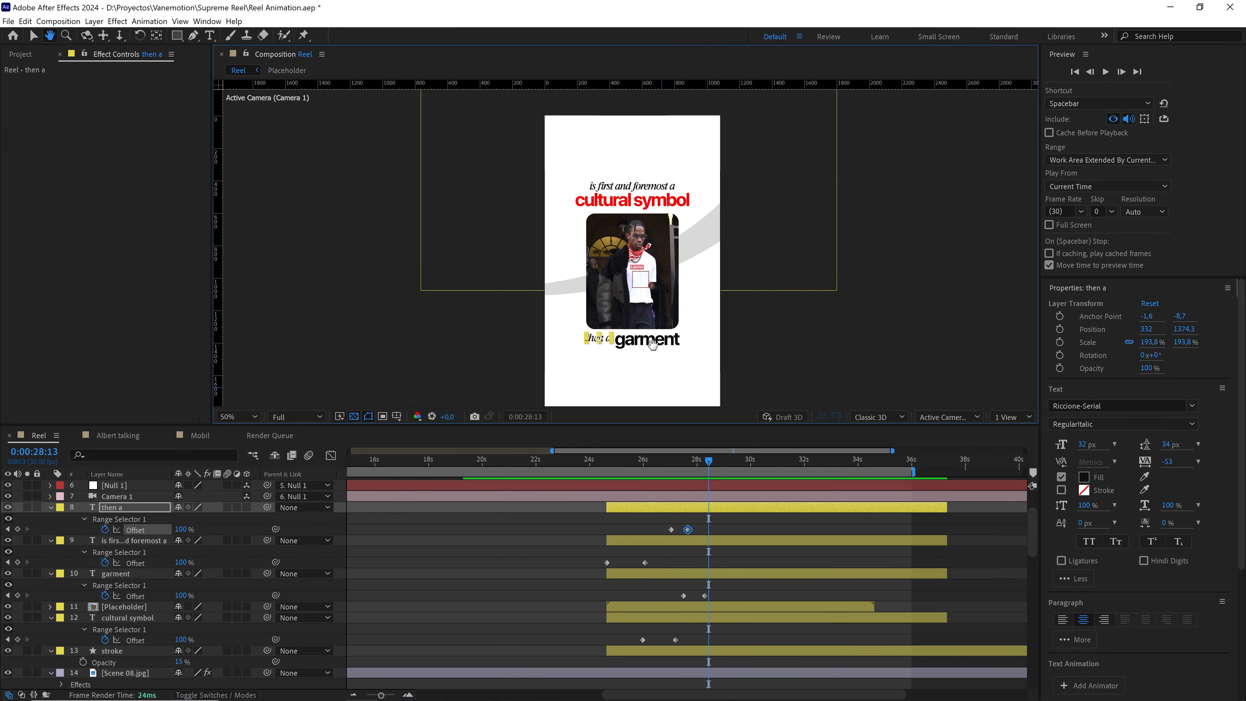
drag(688, 461, 600, 474)
key(space)
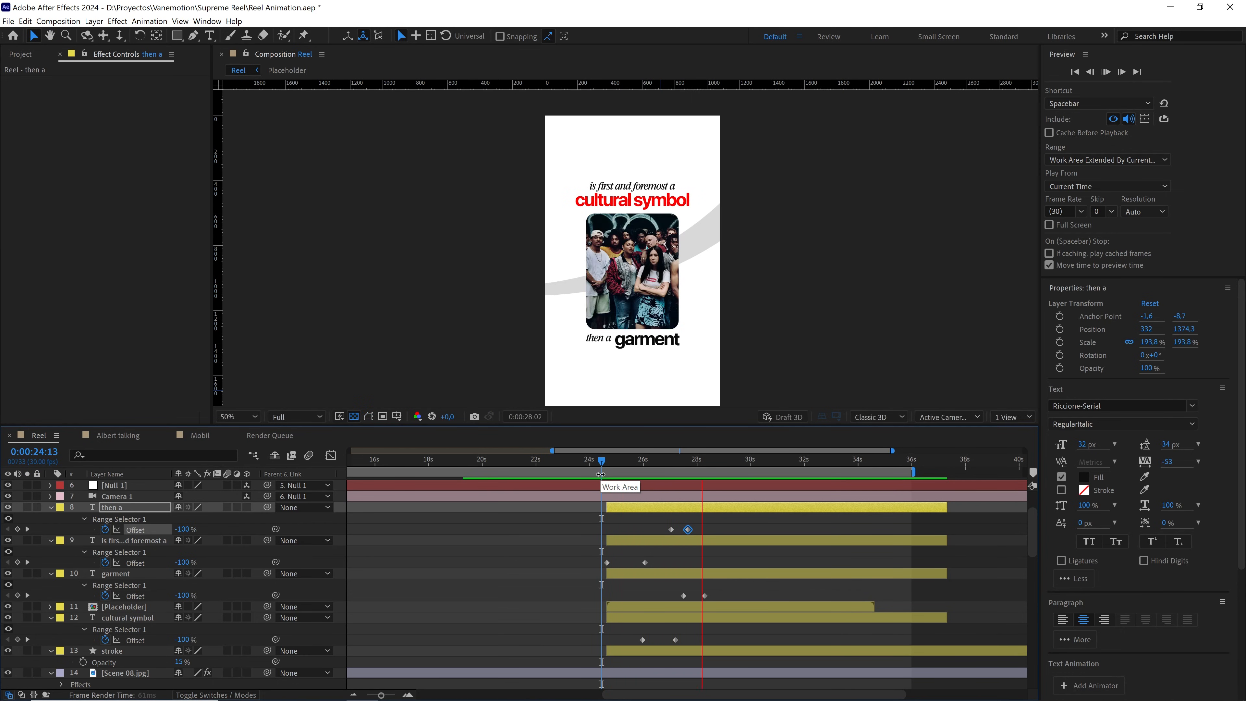
key(space)
key(space)
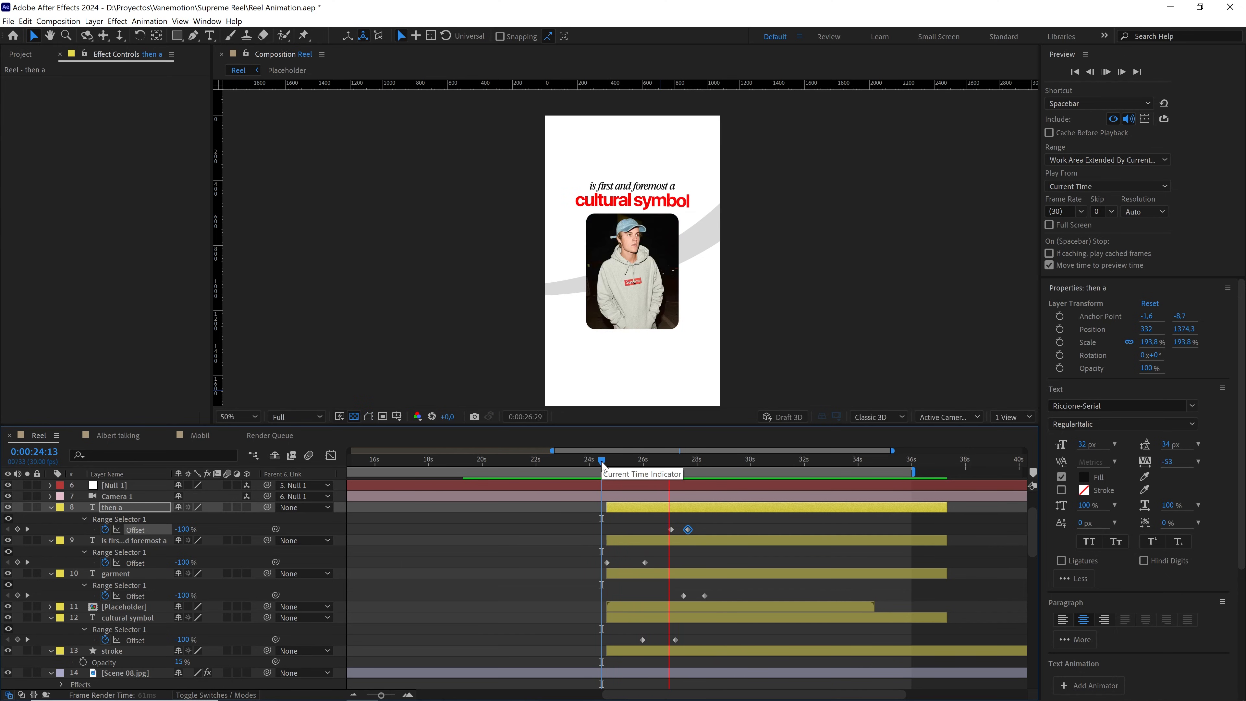
key(space)
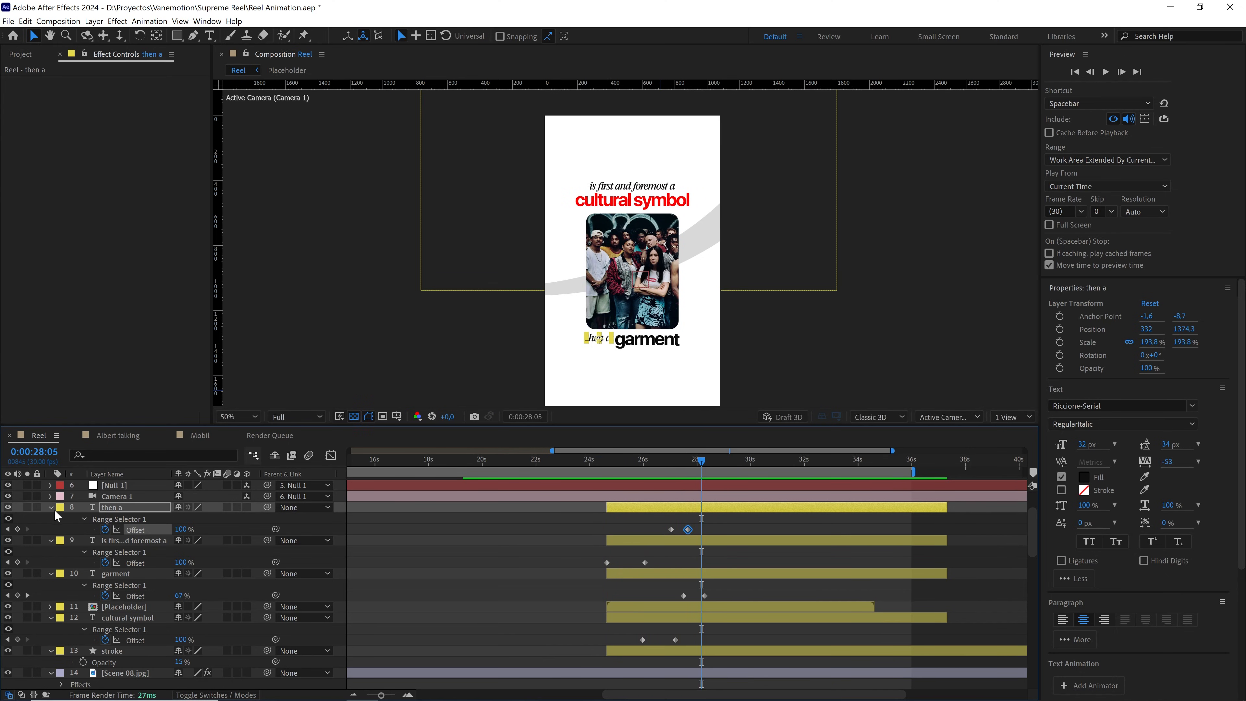
Collapse the expanded properties of the four Scene 08 text layers and the stroke layer
click(51, 507)
click(50, 519)
click(51, 530)
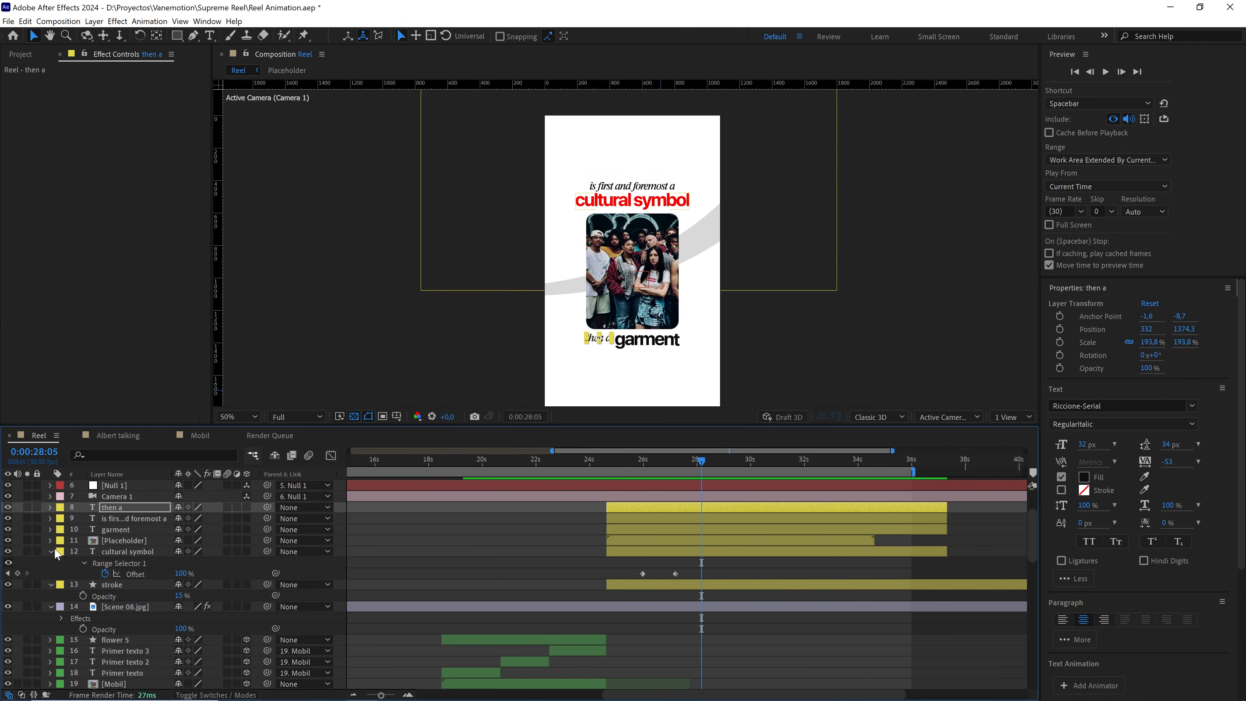
click(51, 552)
click(51, 563)
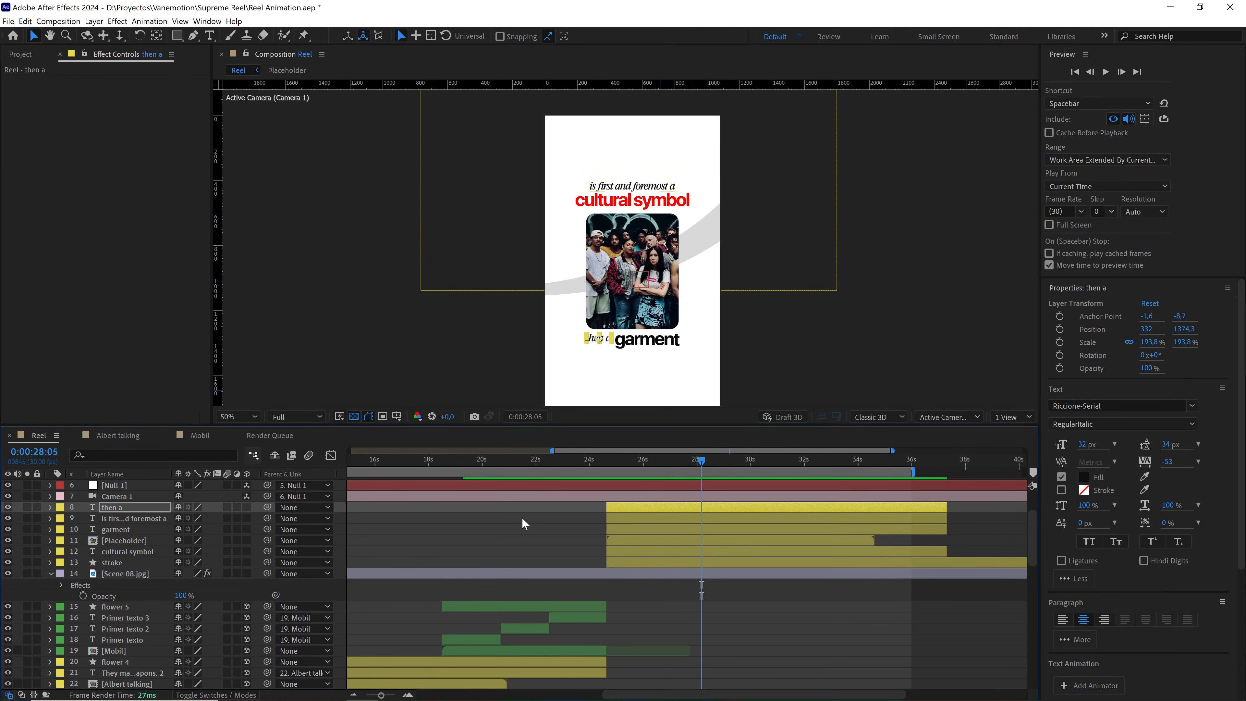
Add a null object above "then a" with the time at 0:00:29:00, and make it and the layers down to stroke 3D
scroll(523, 517, up, 3)
drag(701, 461, 718, 462)
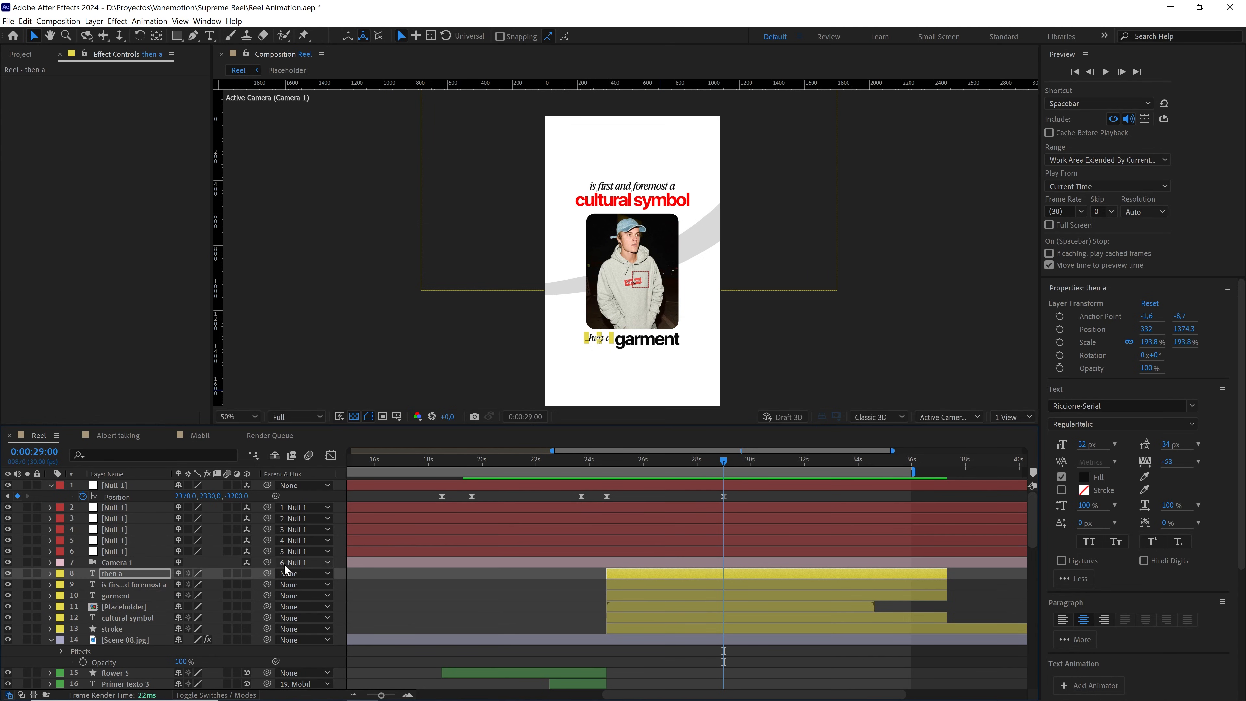
right_click(260, 585)
mouse_move(342, 459)
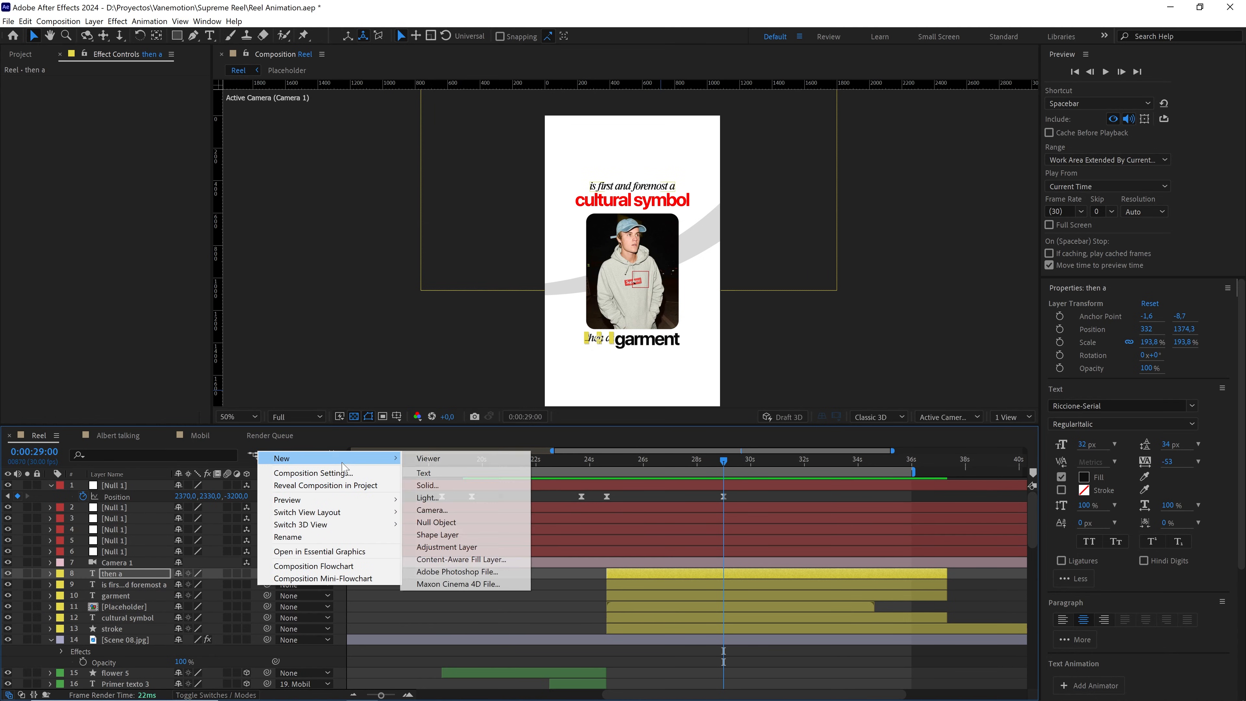
click(436, 522)
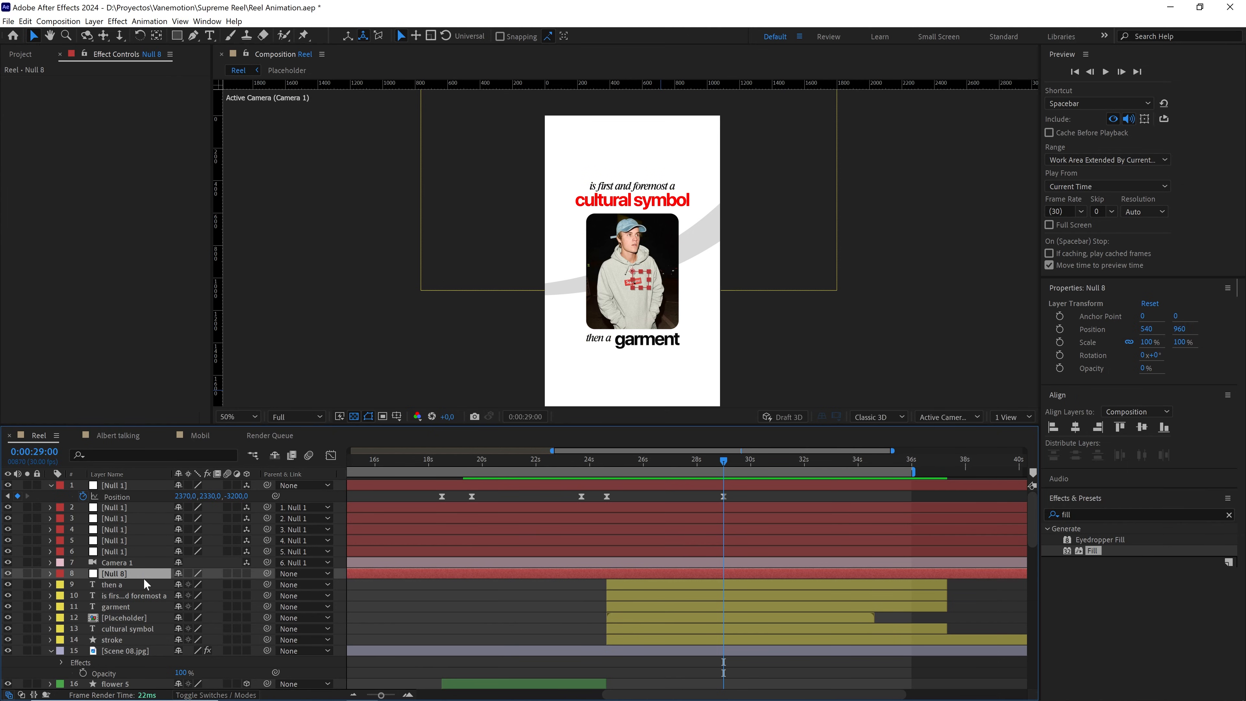
shift+click(125, 637)
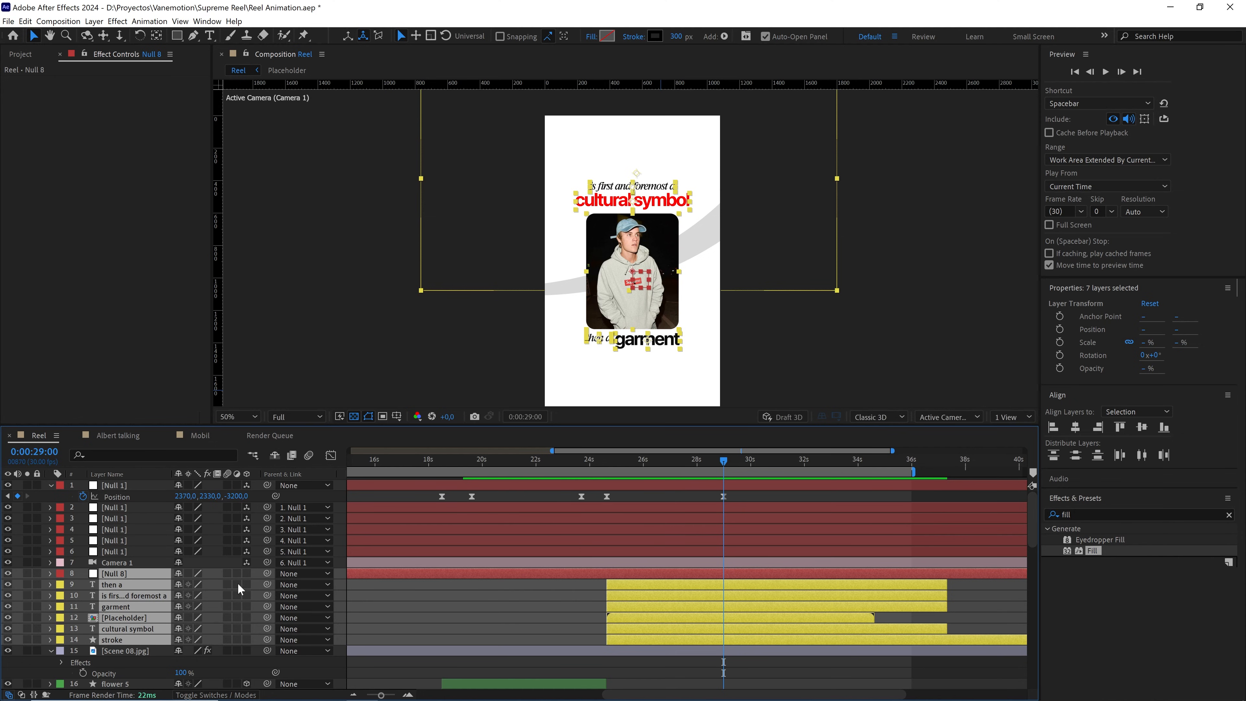
click(247, 573)
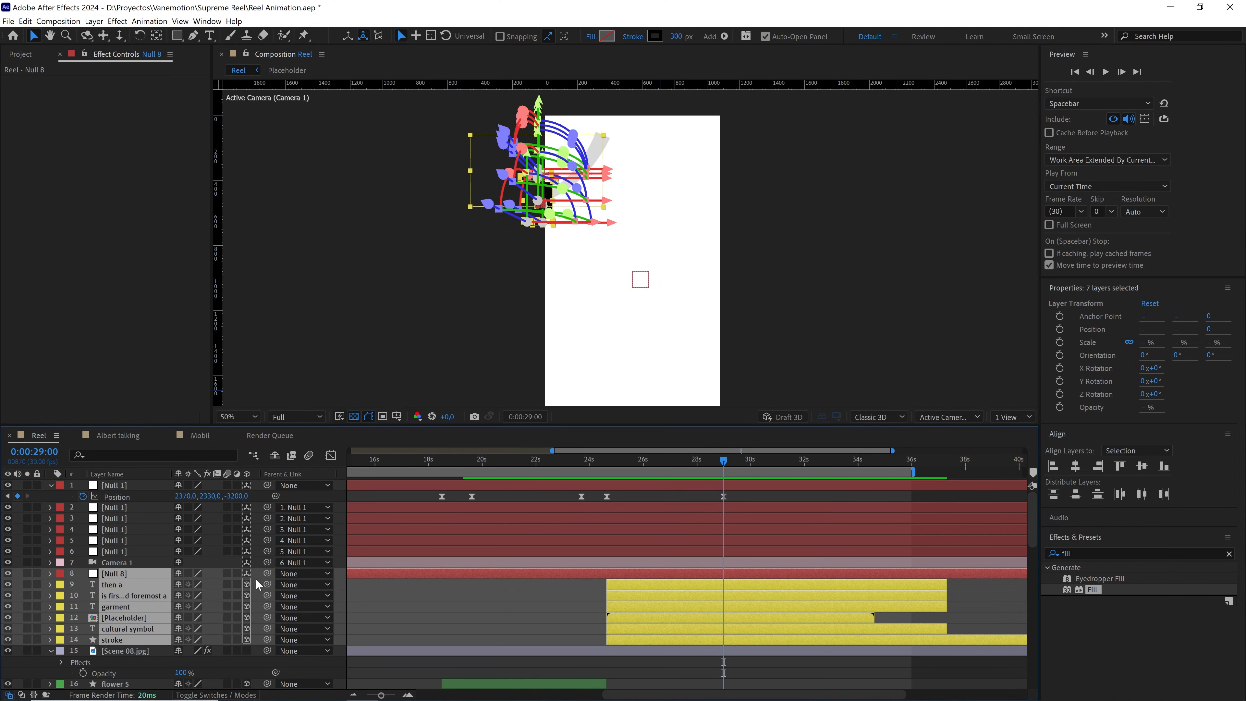
Parent the layers from "then a" through stroke to the new null, and center that null in the camera view
ctrl+click(122, 575)
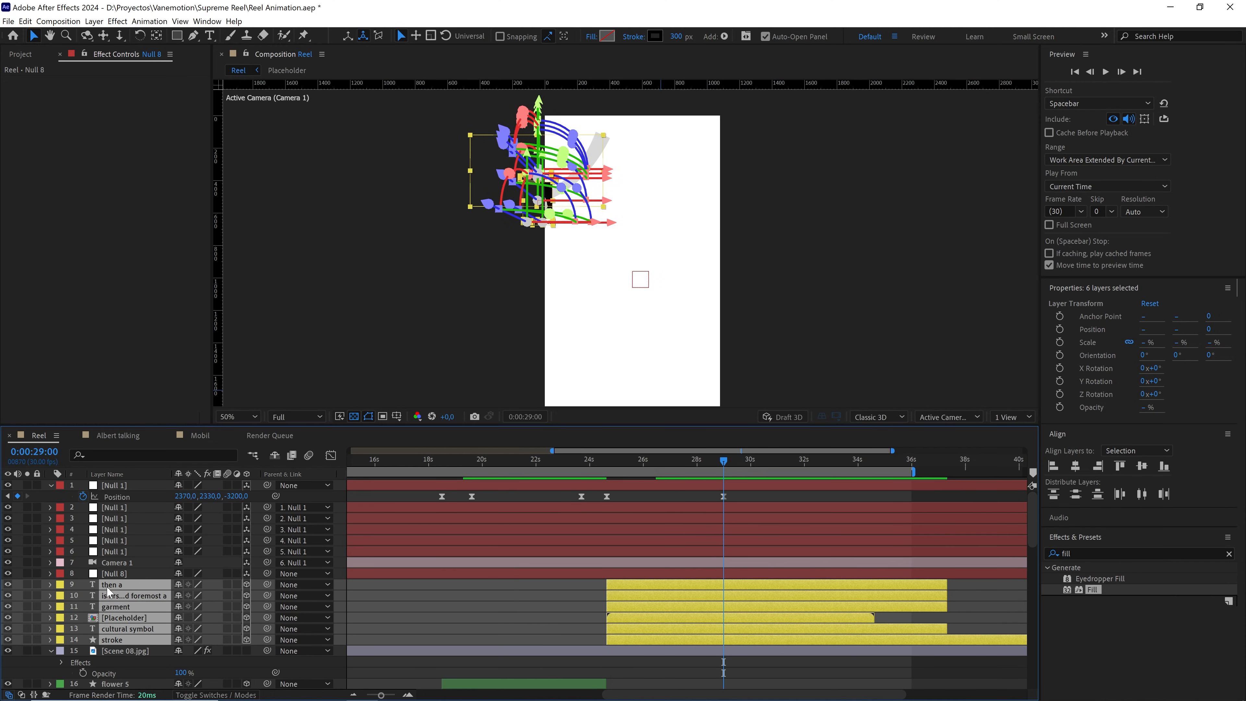
drag(267, 584, 113, 575)
key(ctrl+Home)
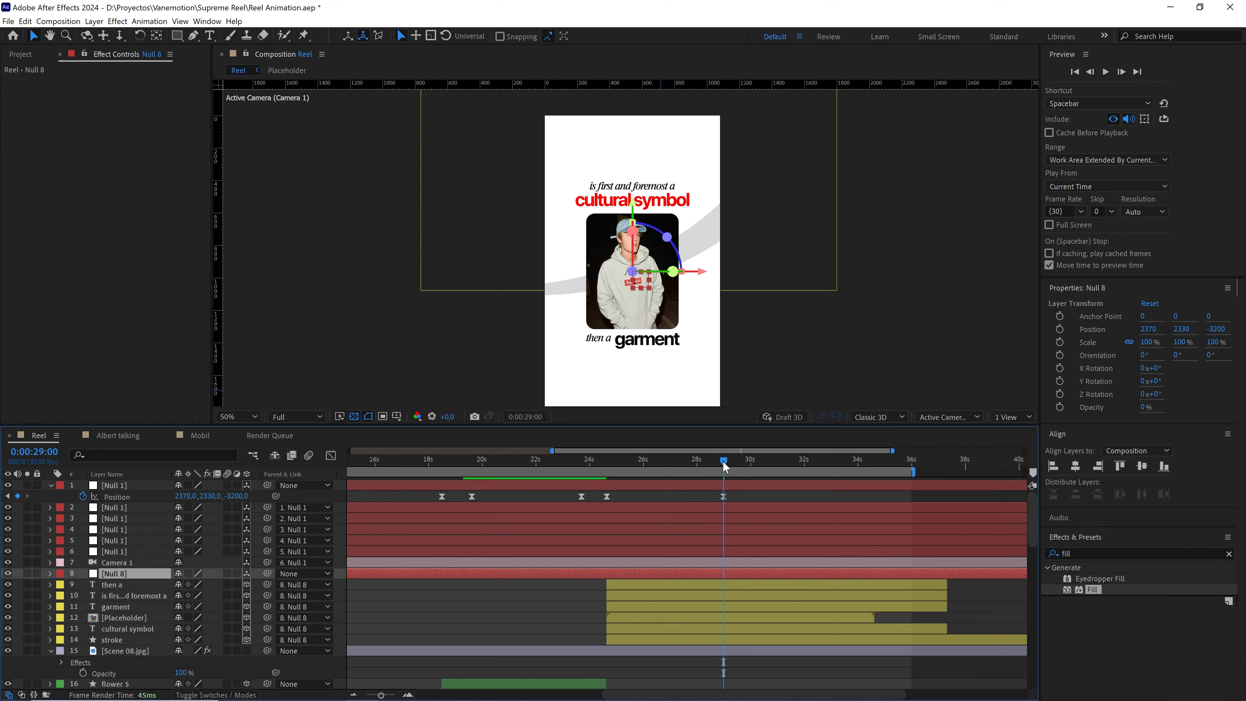
Delete the helper null that positioned the Scene 08 layers, and remove the Scene 08.jpg reference layer
drag(725, 467, 616, 472)
key(Delete)
click(568, 475)
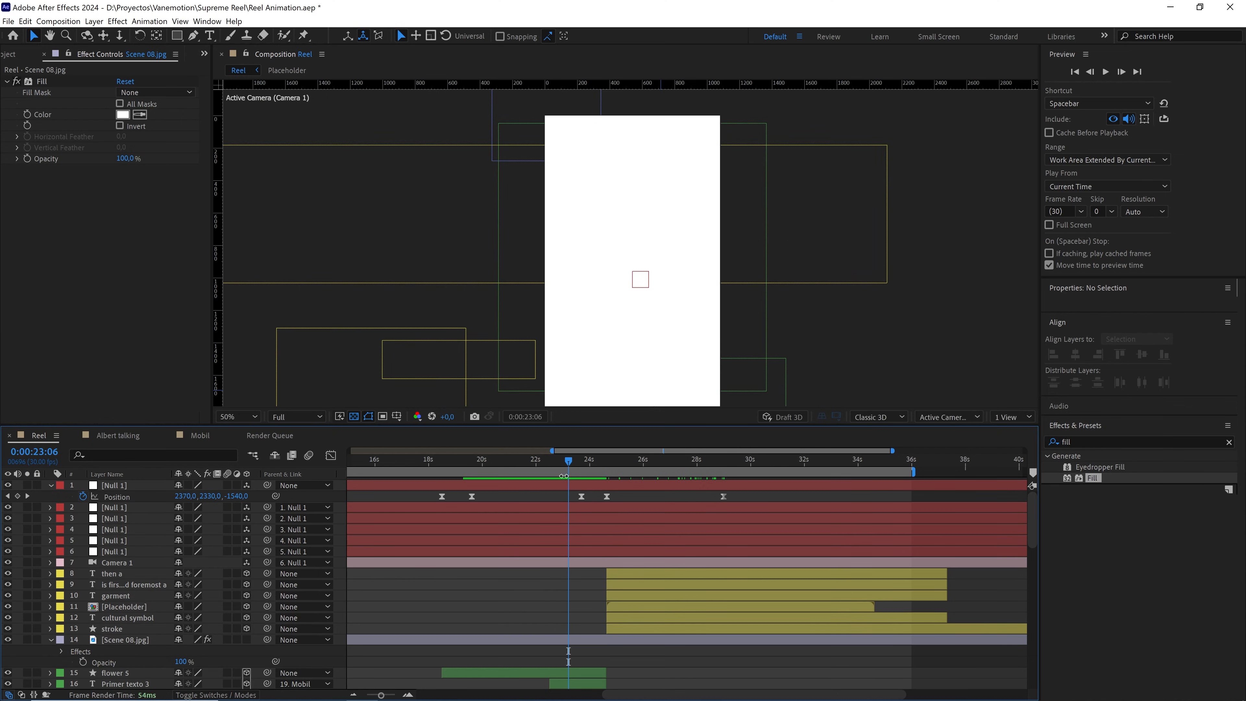
key(space)
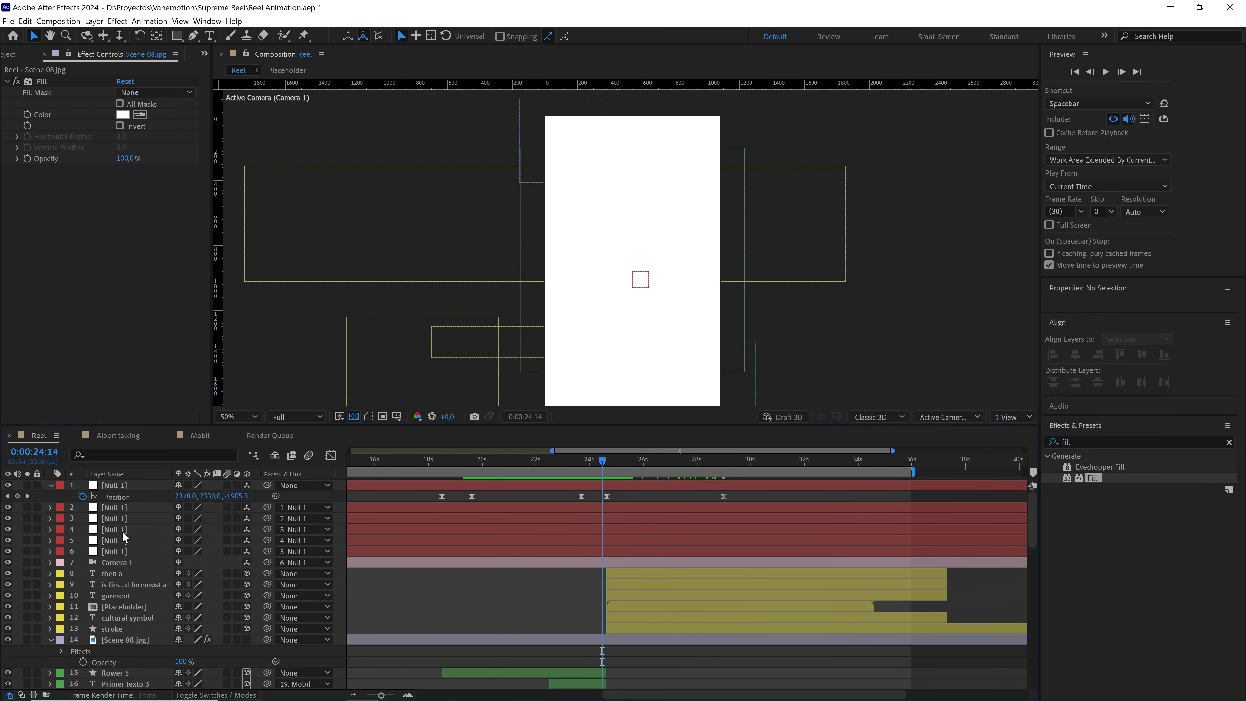
click(142, 640)
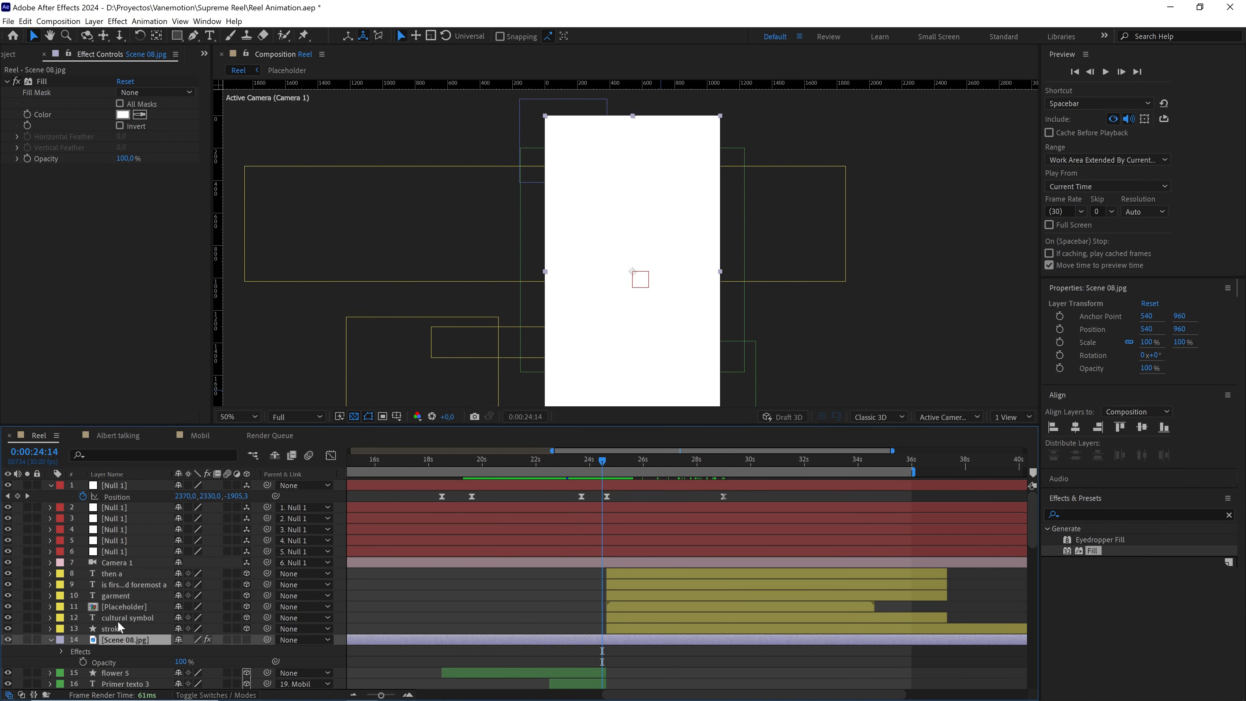
key(Delete)
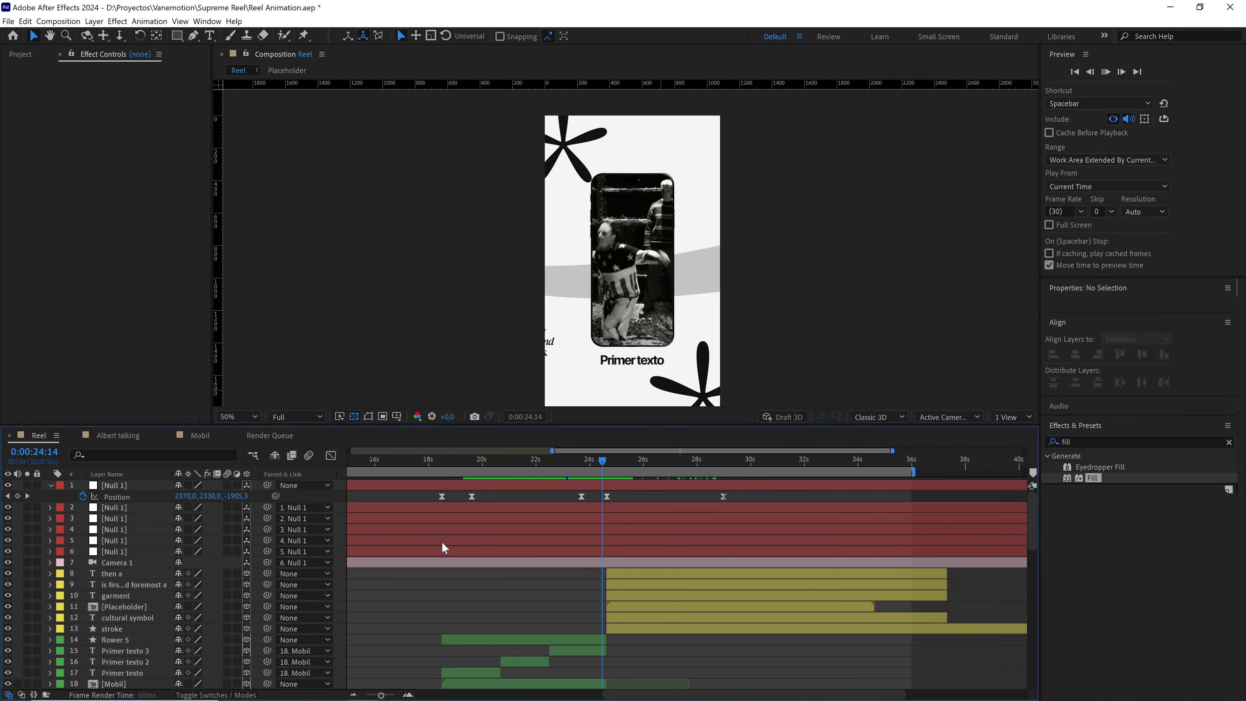
Preview the transition into Scene 08 from 0:00:22:20 and again from 0:00:23:11
key(space)
click(554, 464)
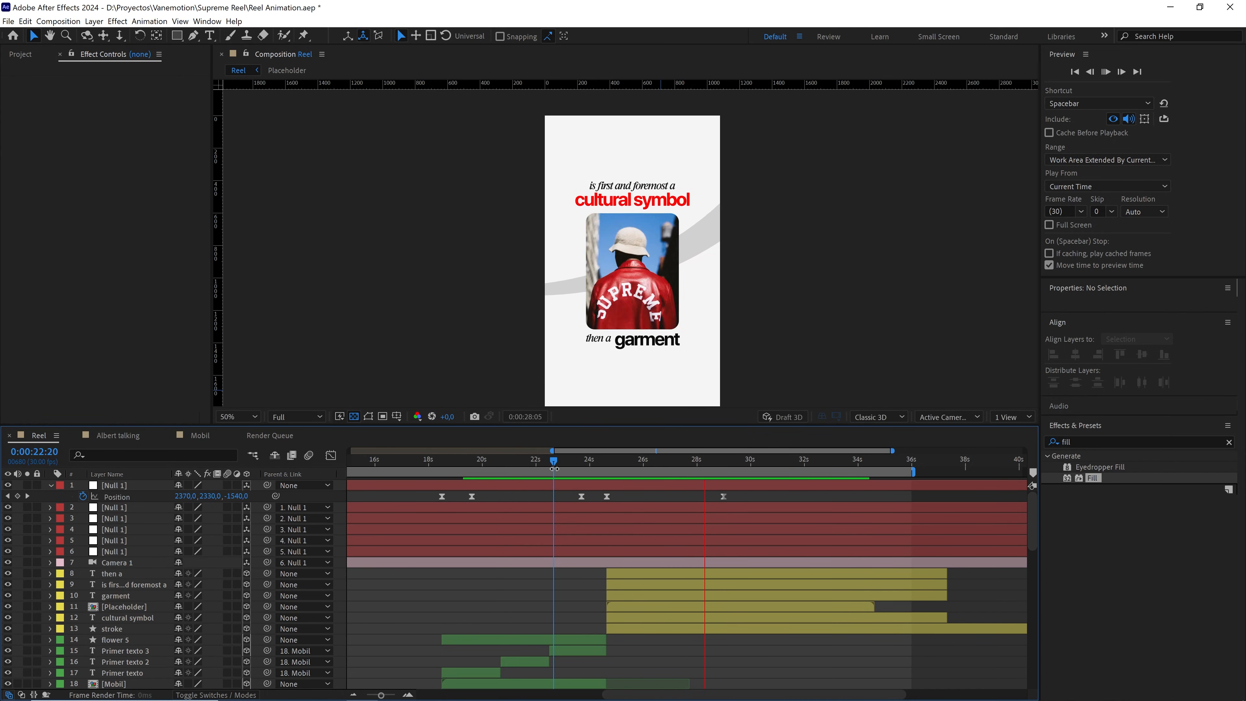
click(554, 469)
key(space)
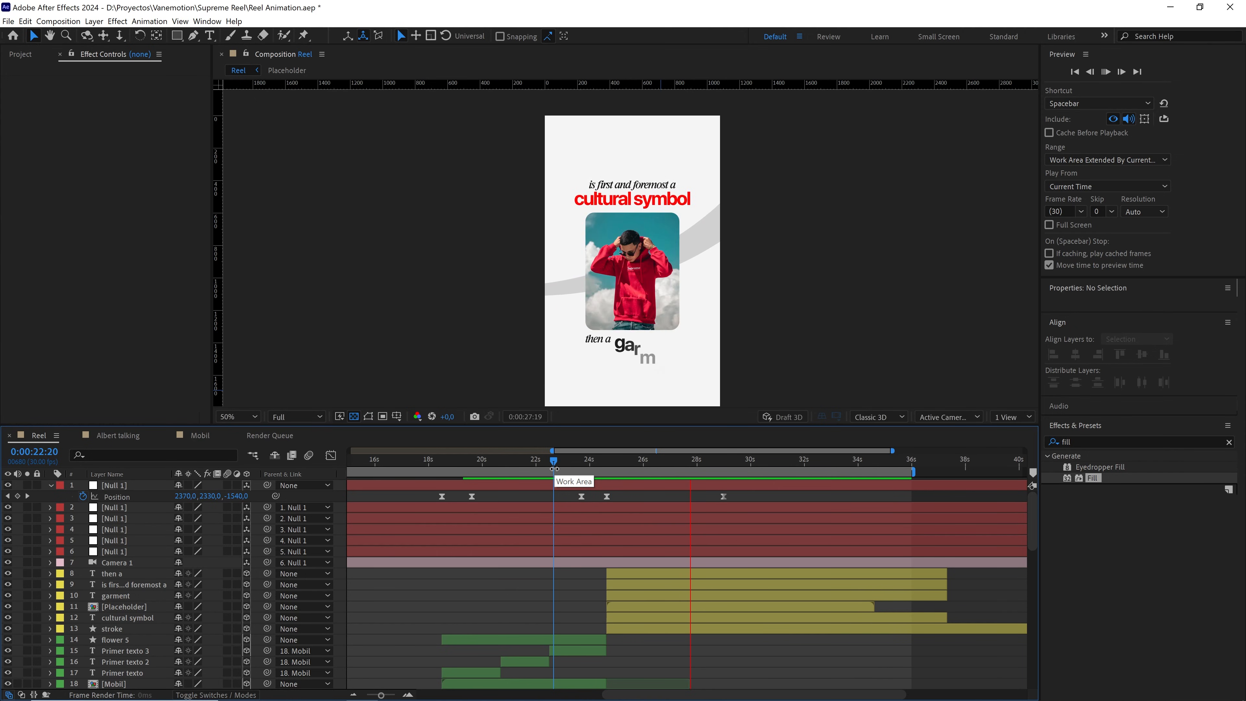
click(573, 464)
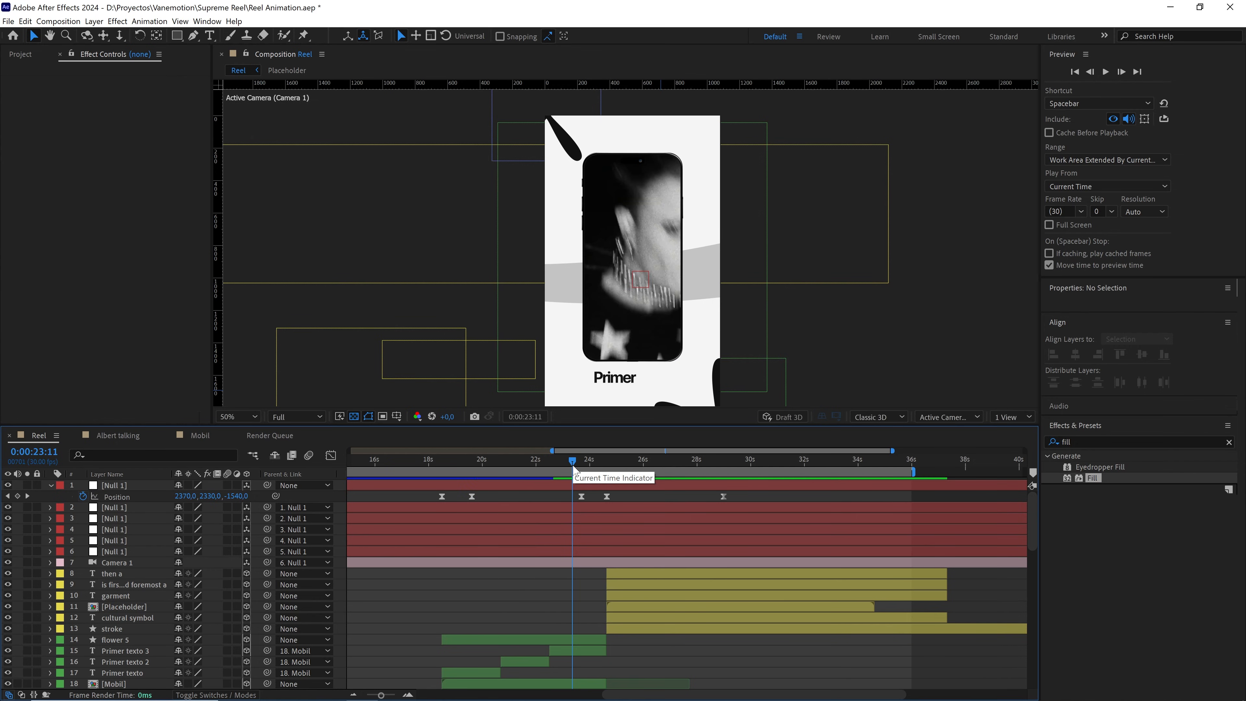
key(space)
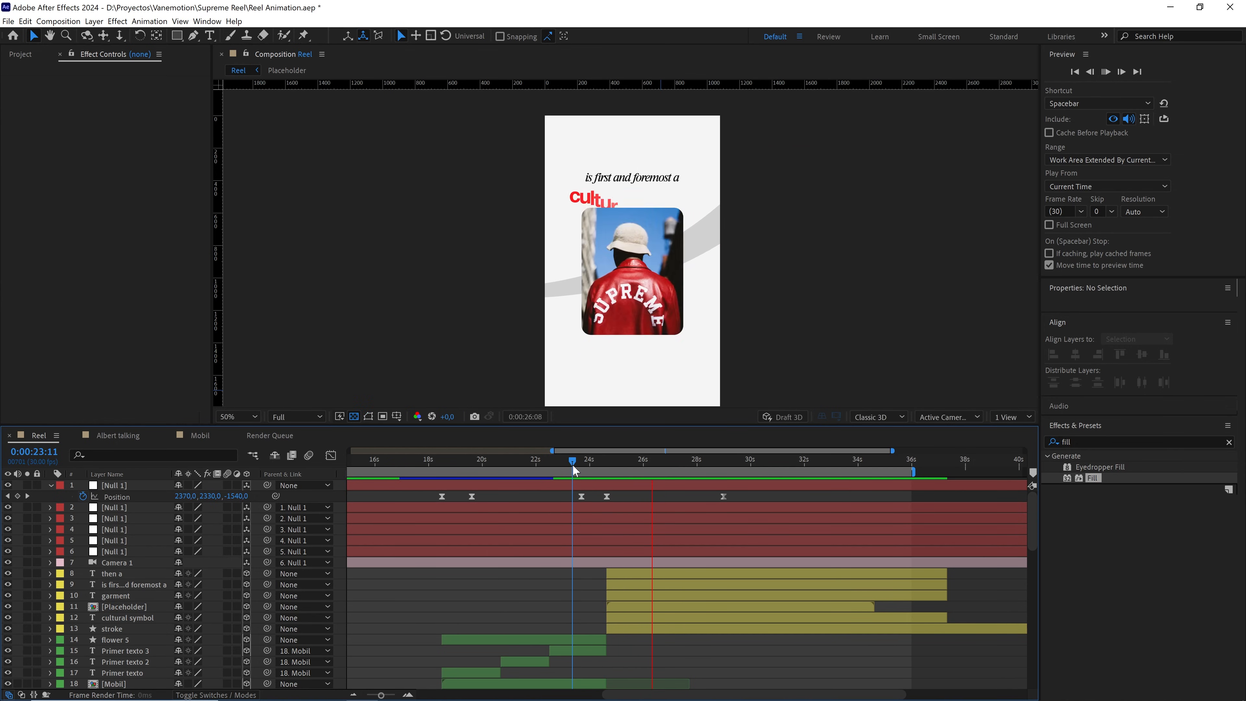
key(space)
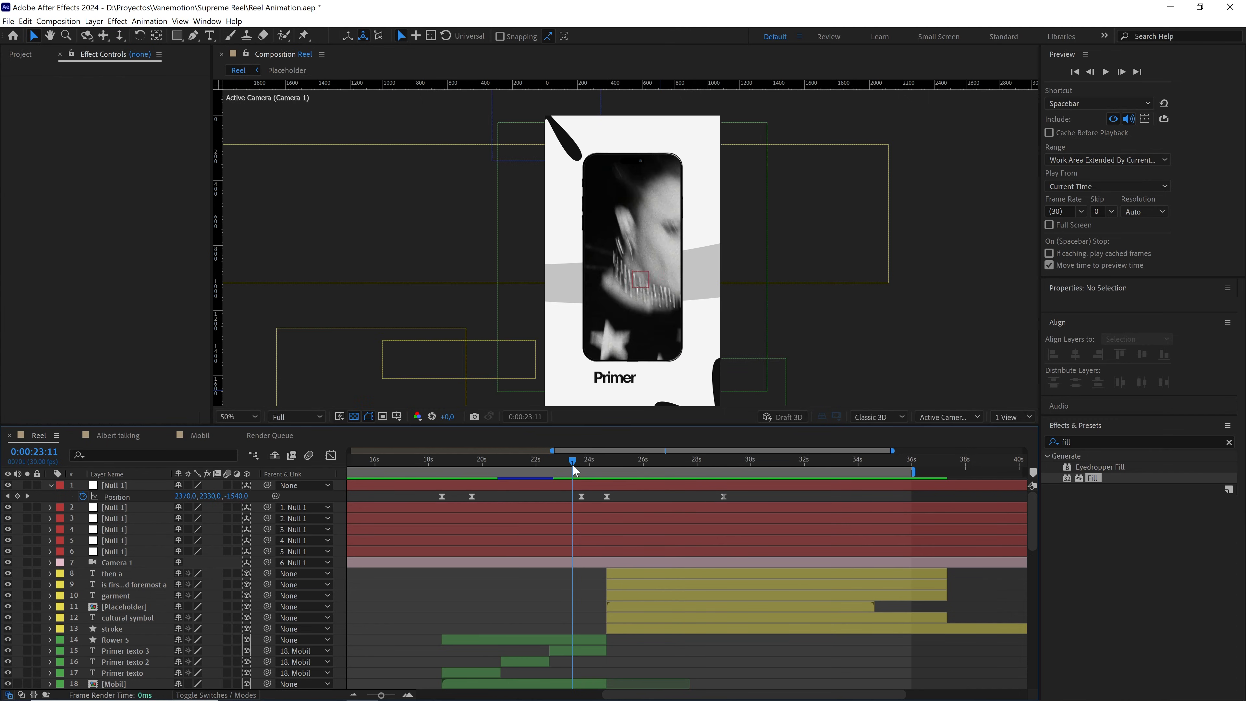
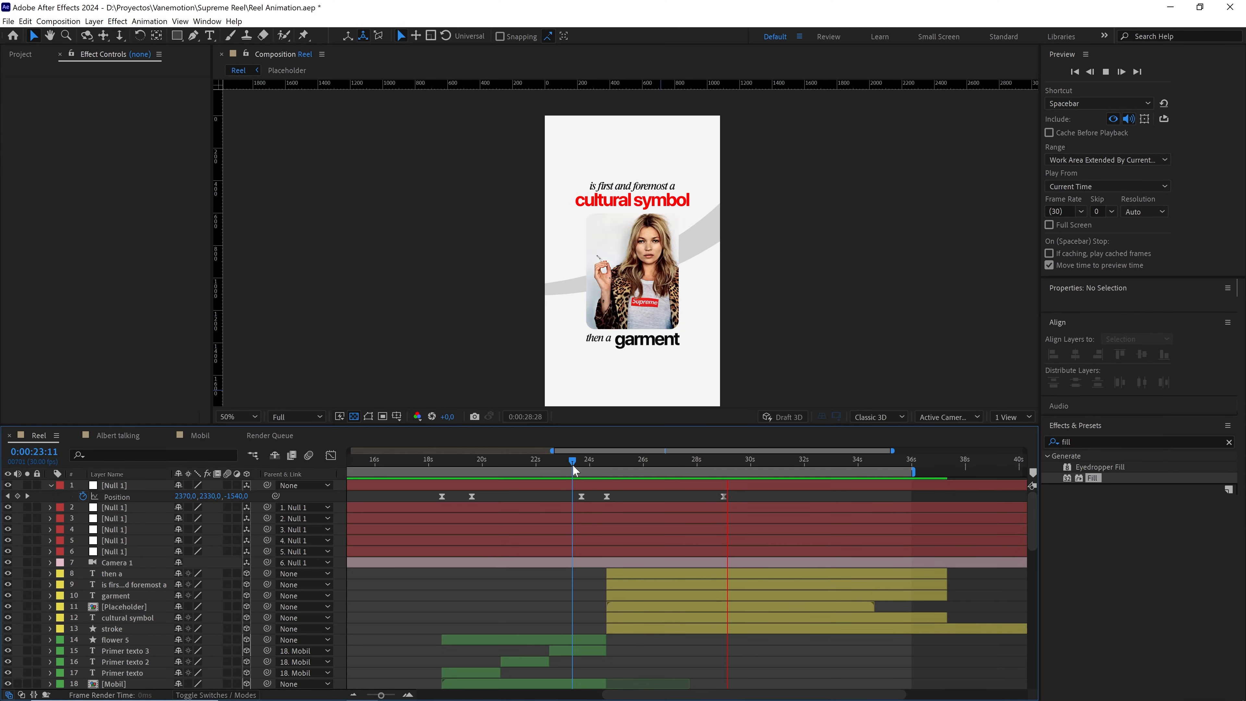
Duplicate the top Null 1 with the time at 0:00:29:00, and remove all Position keyframes from the copy
drag(573, 469, 719, 454)
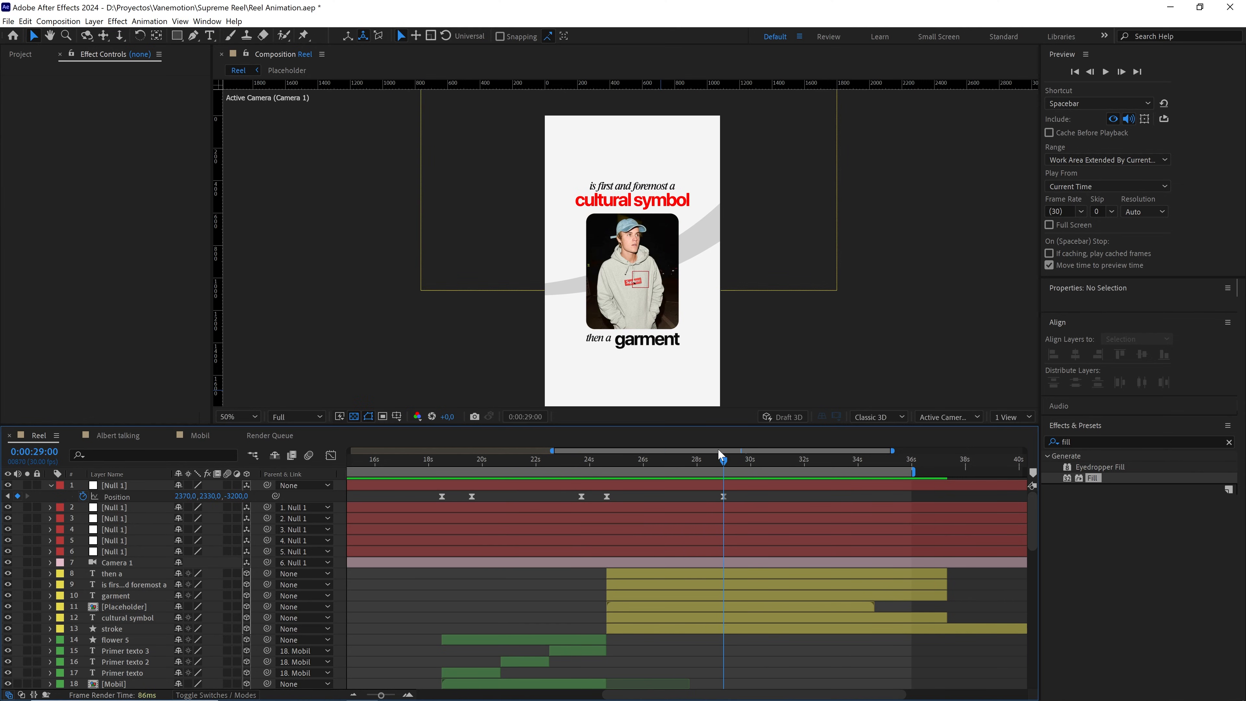
click(132, 486)
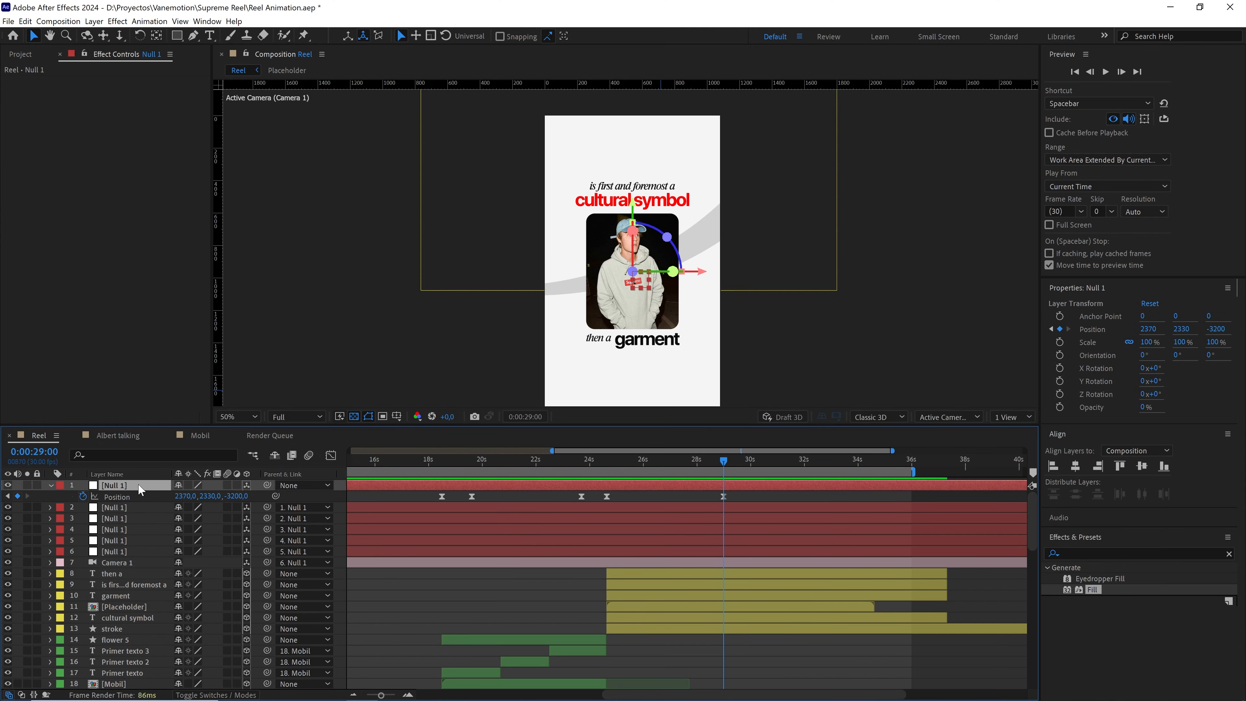
key(ctrl+d)
key(p)
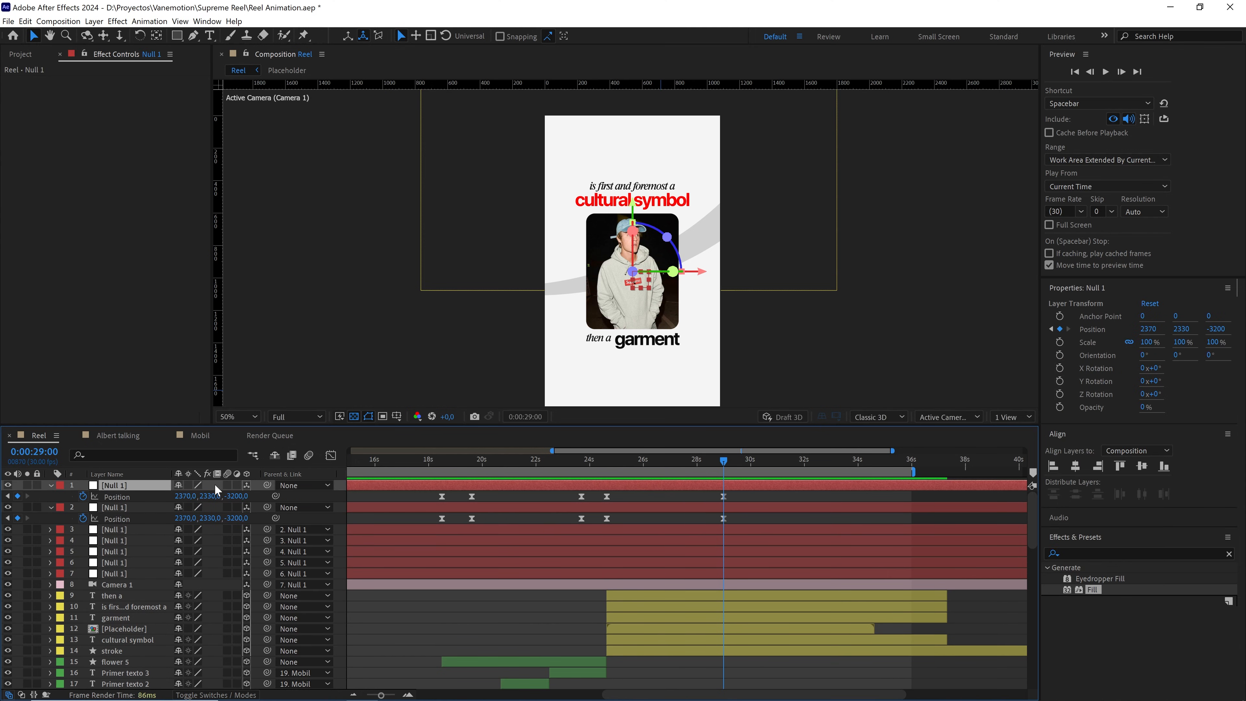
click(83, 496)
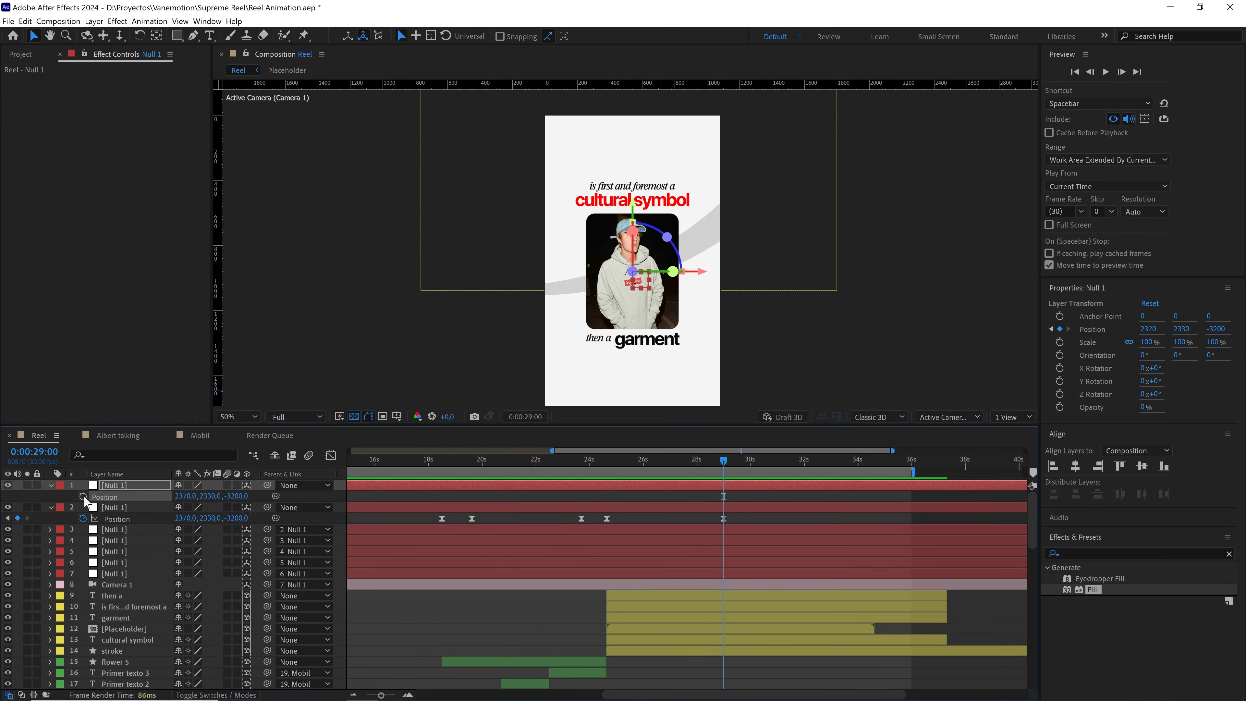
Parent the original animated Null 1 to the copy, and add a Position keyframe to the copy at 0:00:28:05
click(121, 509)
drag(266, 508, 134, 485)
drag(724, 466, 701, 465)
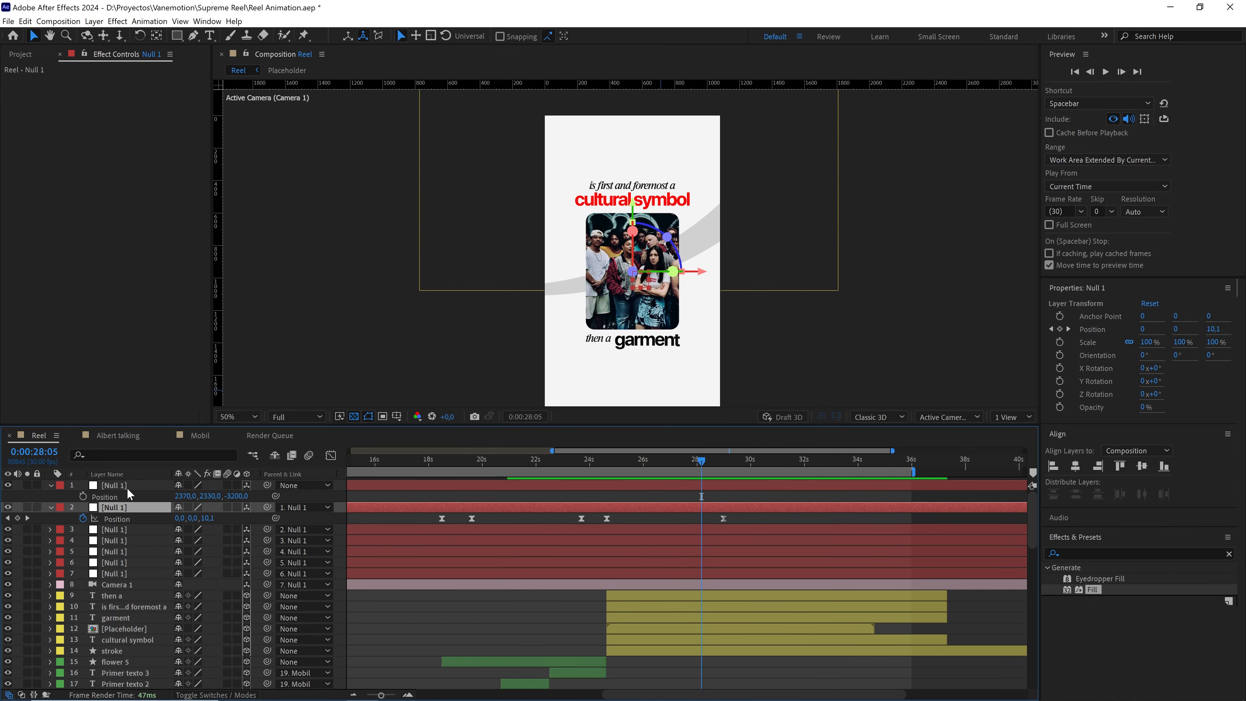
click(83, 496)
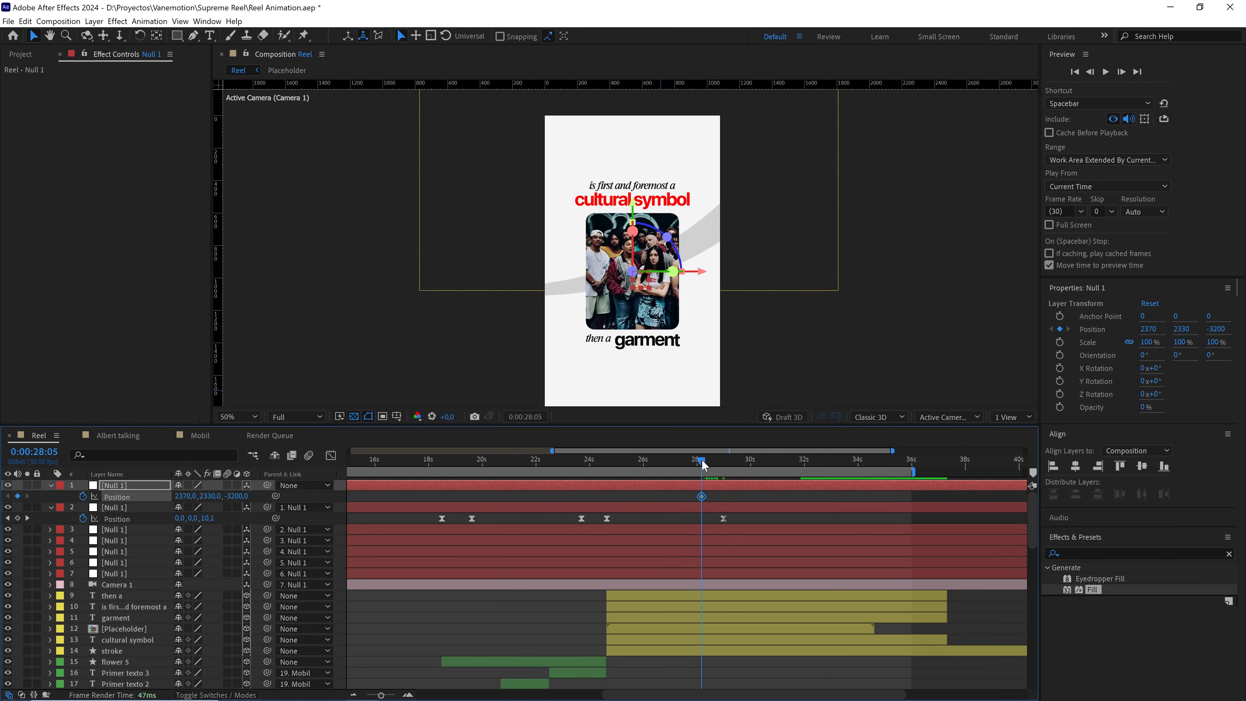
Set the top null's Y Position to 4030 at 0:00:29:05, and apply Easy Ease to both of its Position keyframes
drag(703, 465, 730, 466)
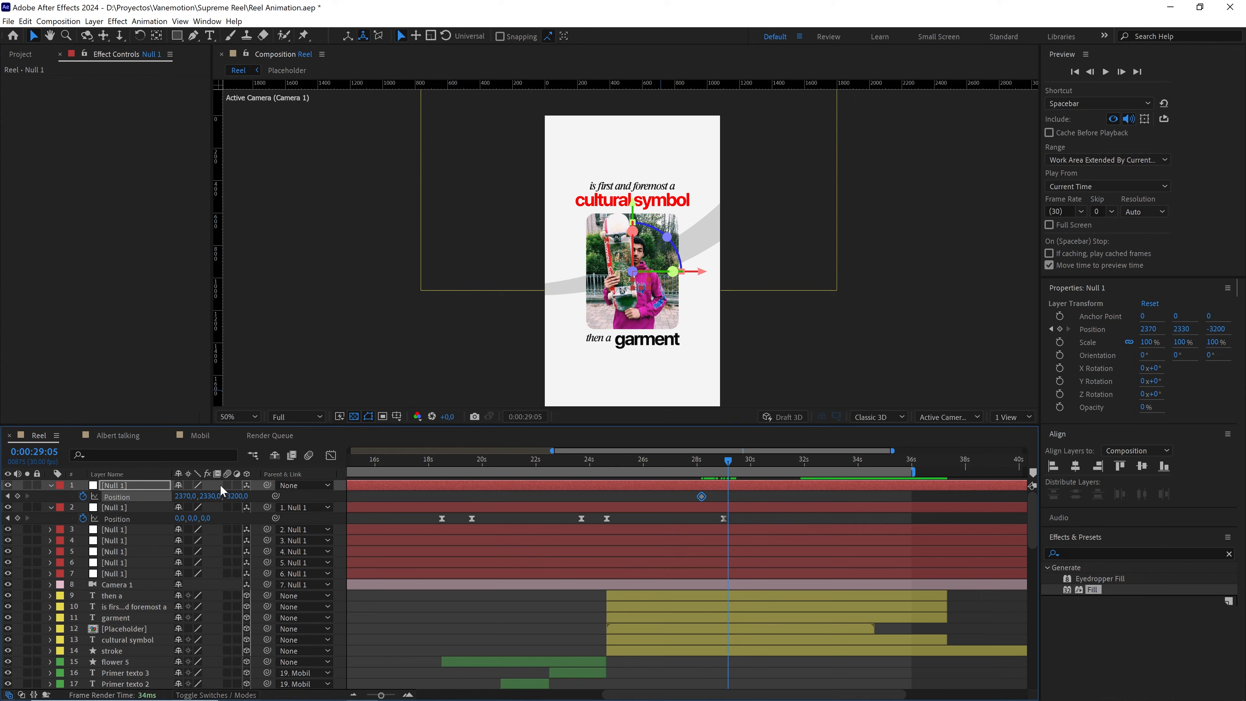
drag(209, 496, 313, 474)
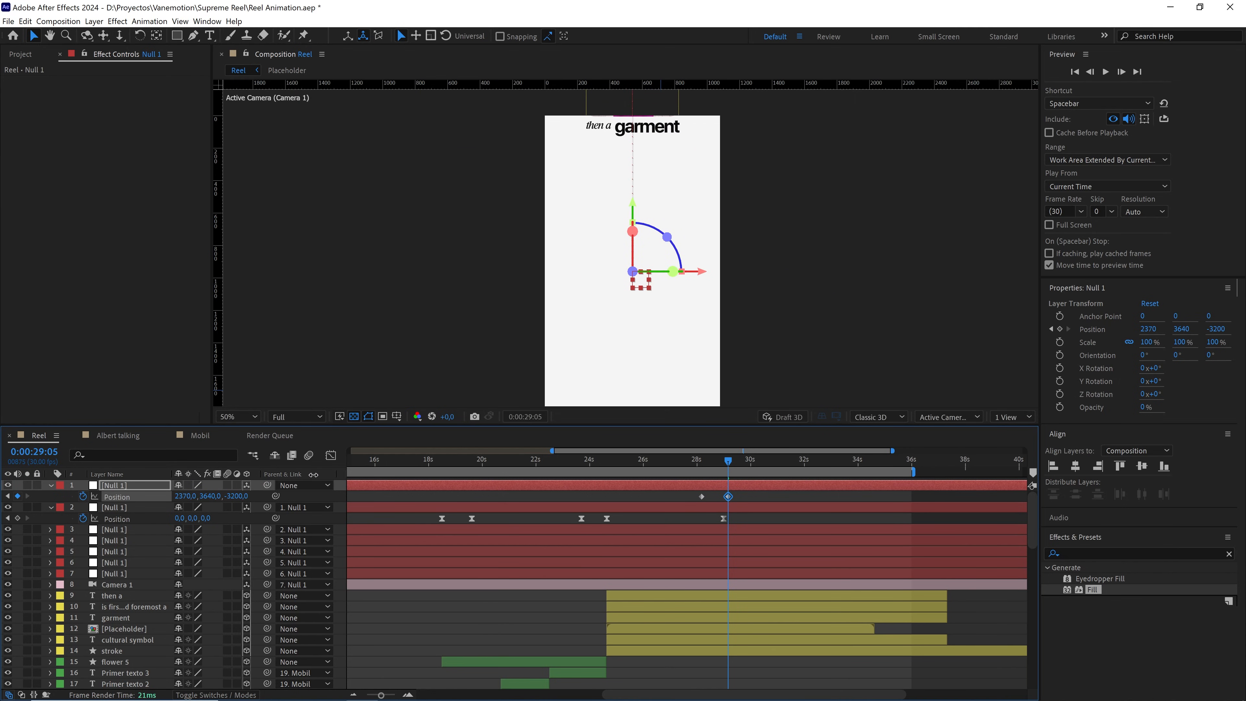
click(208, 496)
text(4030)
drag(745, 494, 679, 498)
key(F9)
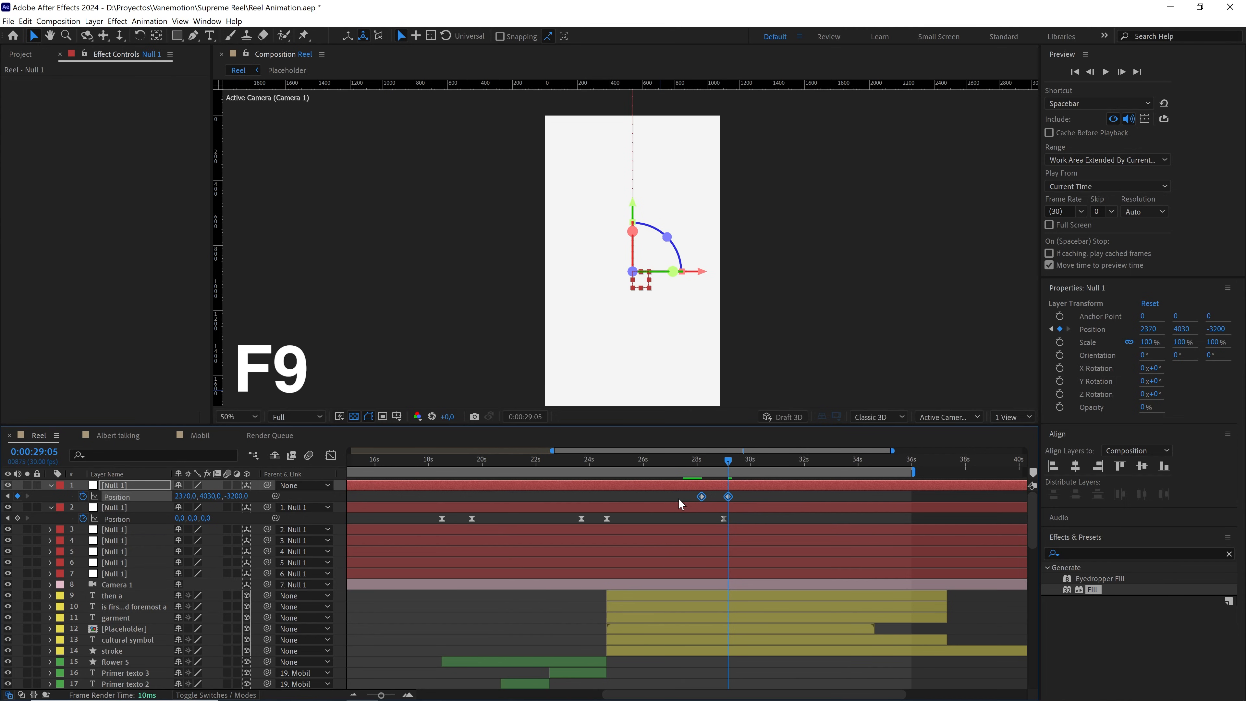
Set the outgoing velocity influence of the top null's Position keyframe at 0:00:28:05 to 50% in the Graph Editor
click(330, 455)
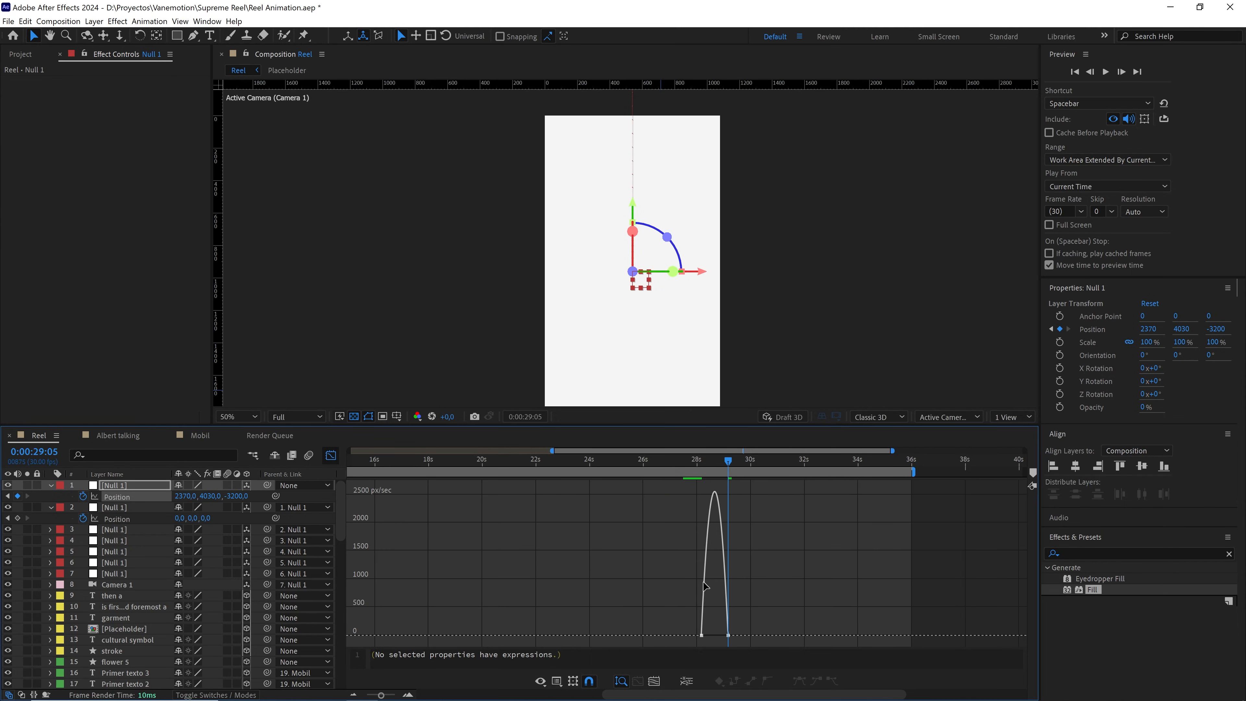
alt+scroll(704, 586, up, 4)
click(696, 636)
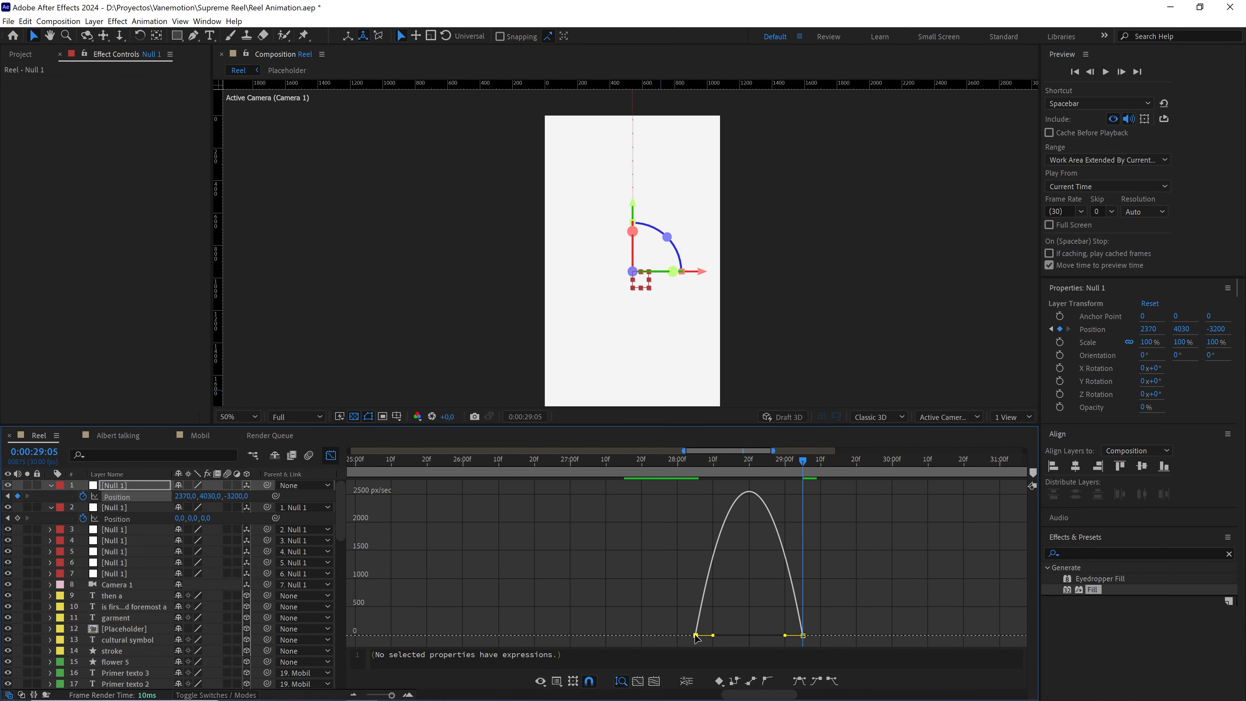
key(ctrl+shift+k)
click(513, 253)
text(50)
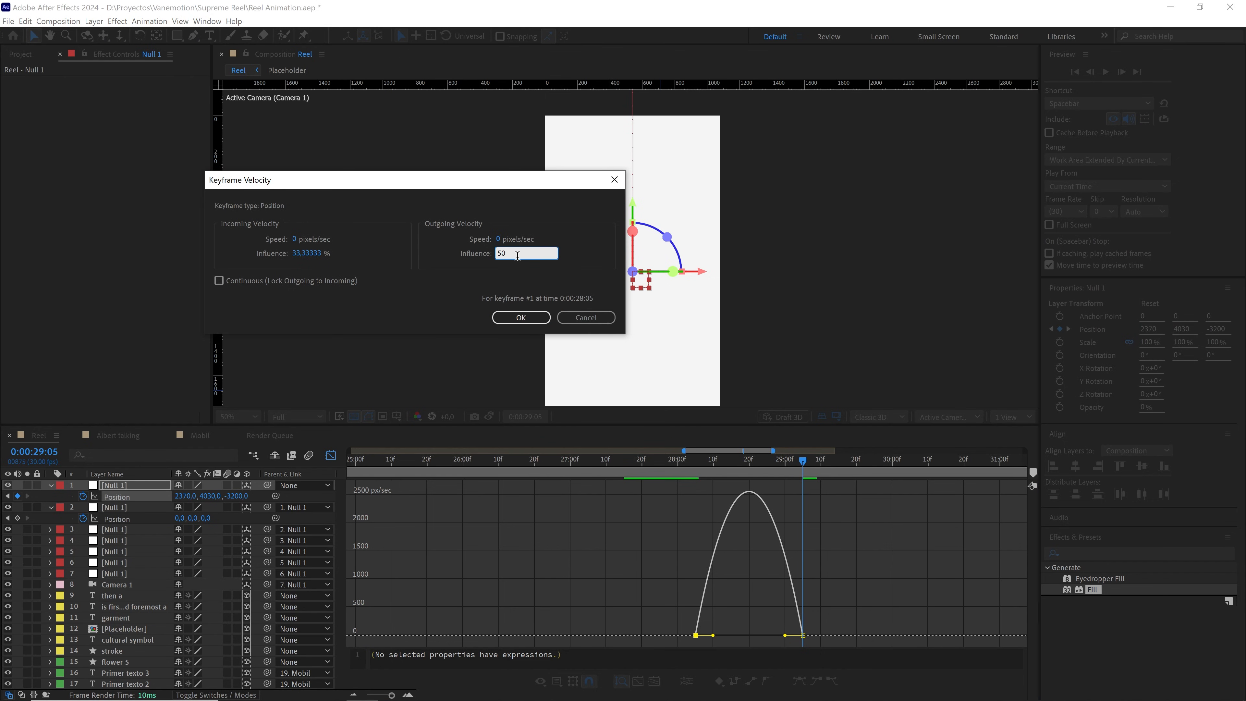
click(533, 321)
Set the incoming velocity influence of the Position keyframe at 0:00:29:05 to 75%
click(803, 635)
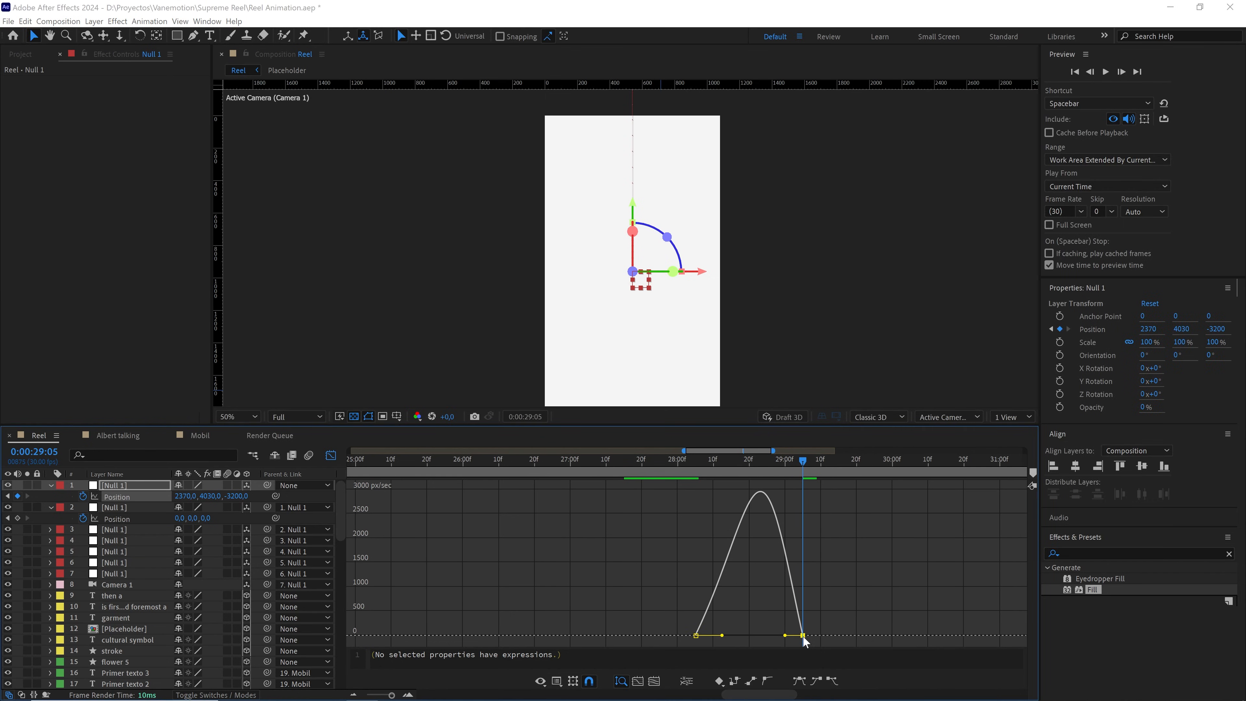
key(ctrl+shift+k)
click(308, 254)
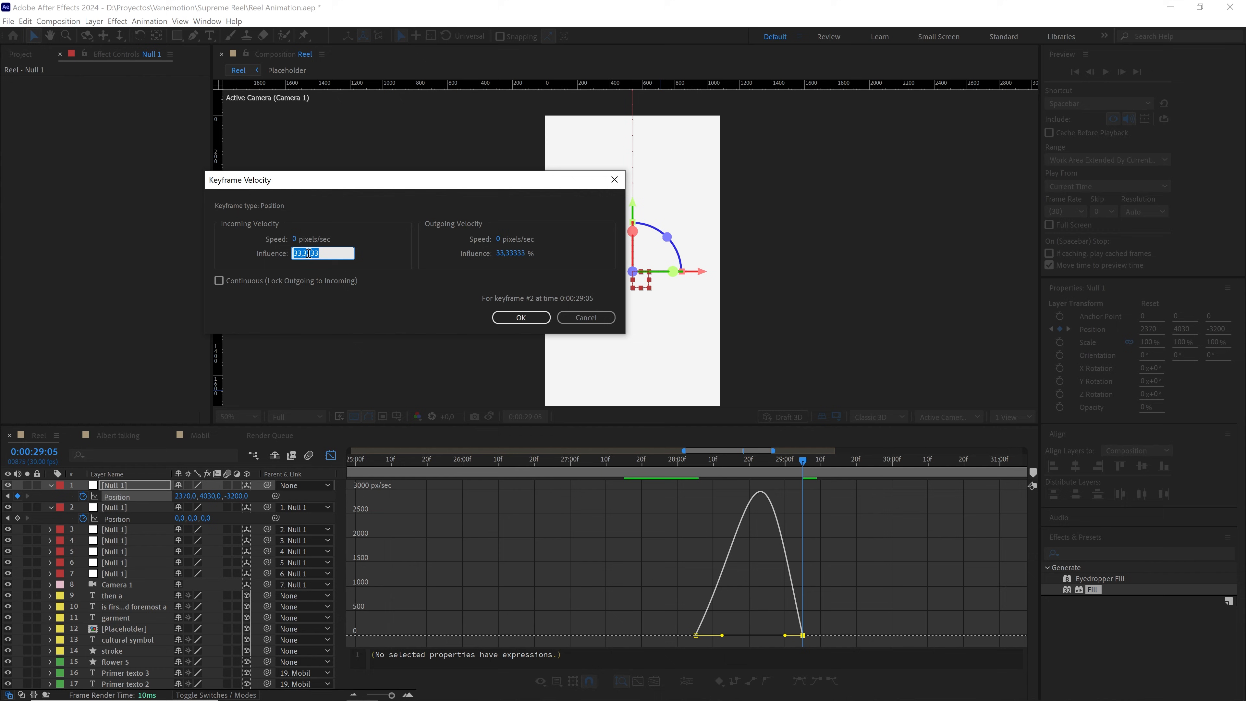
text(75)
click(508, 313)
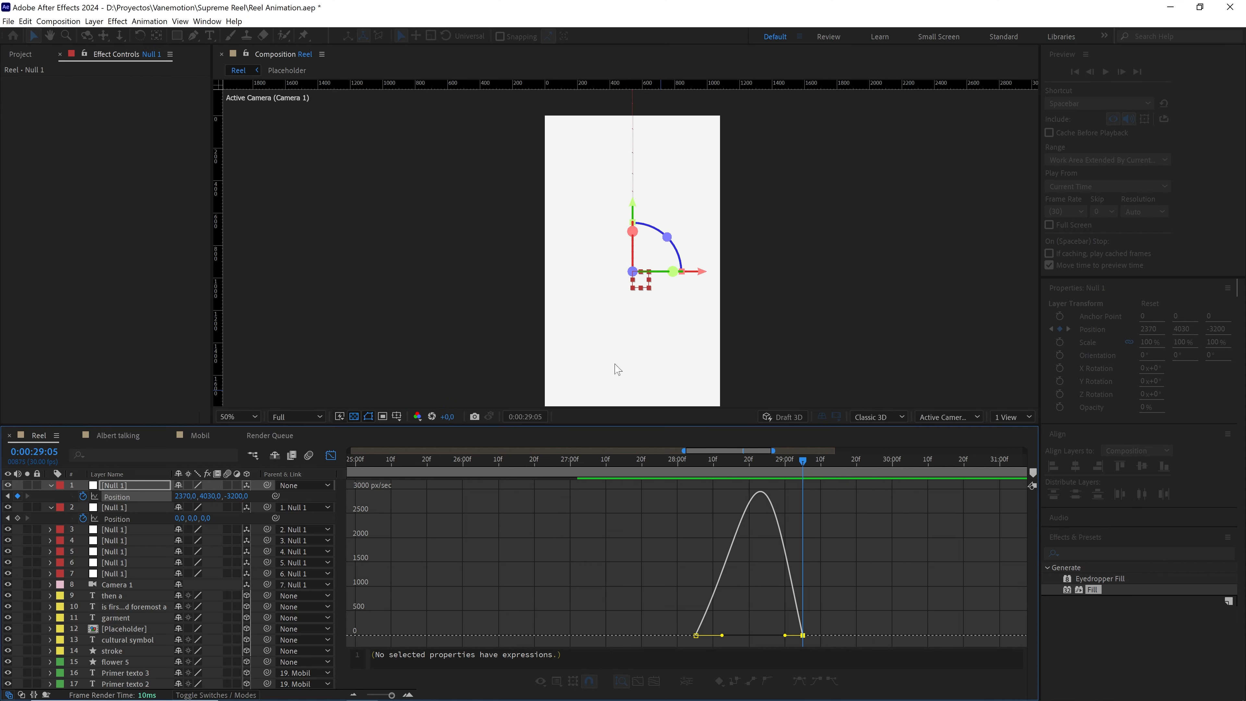
Preview the eased camera move out of Scene 08 from several start times, the earliest being 0:00:27:12
click(699, 461)
key(space)
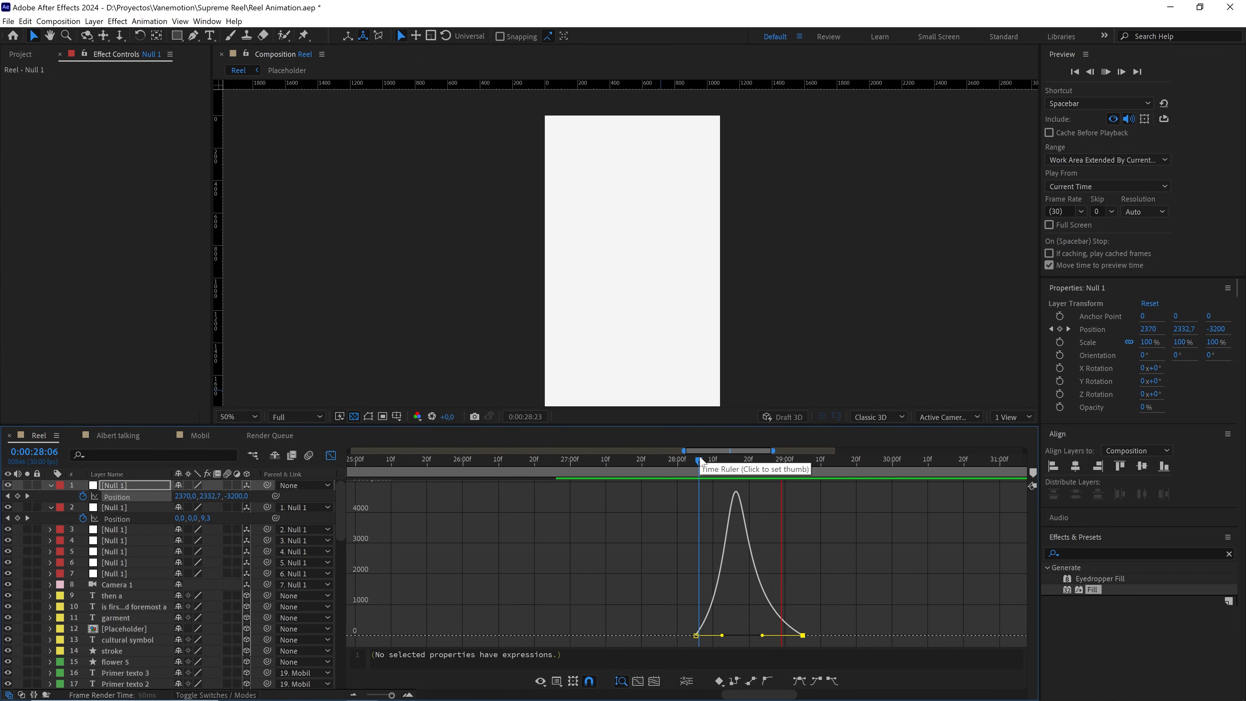
click(674, 459)
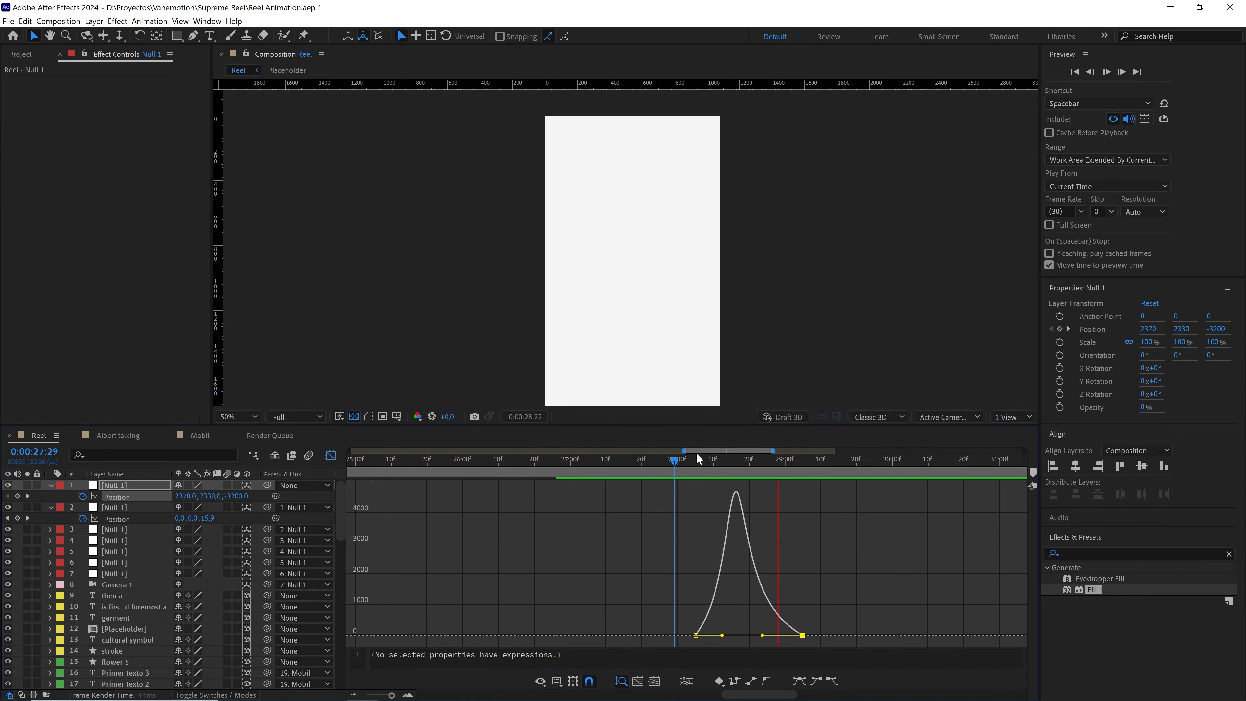
click(639, 458)
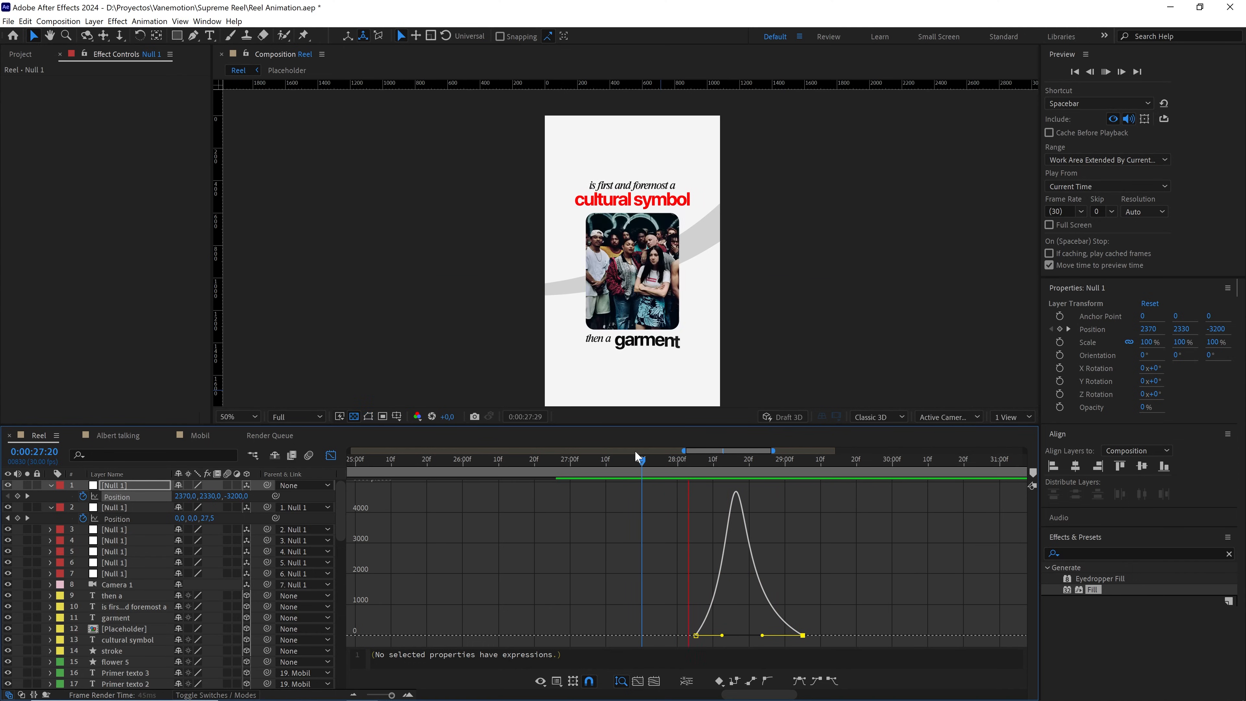
click(613, 460)
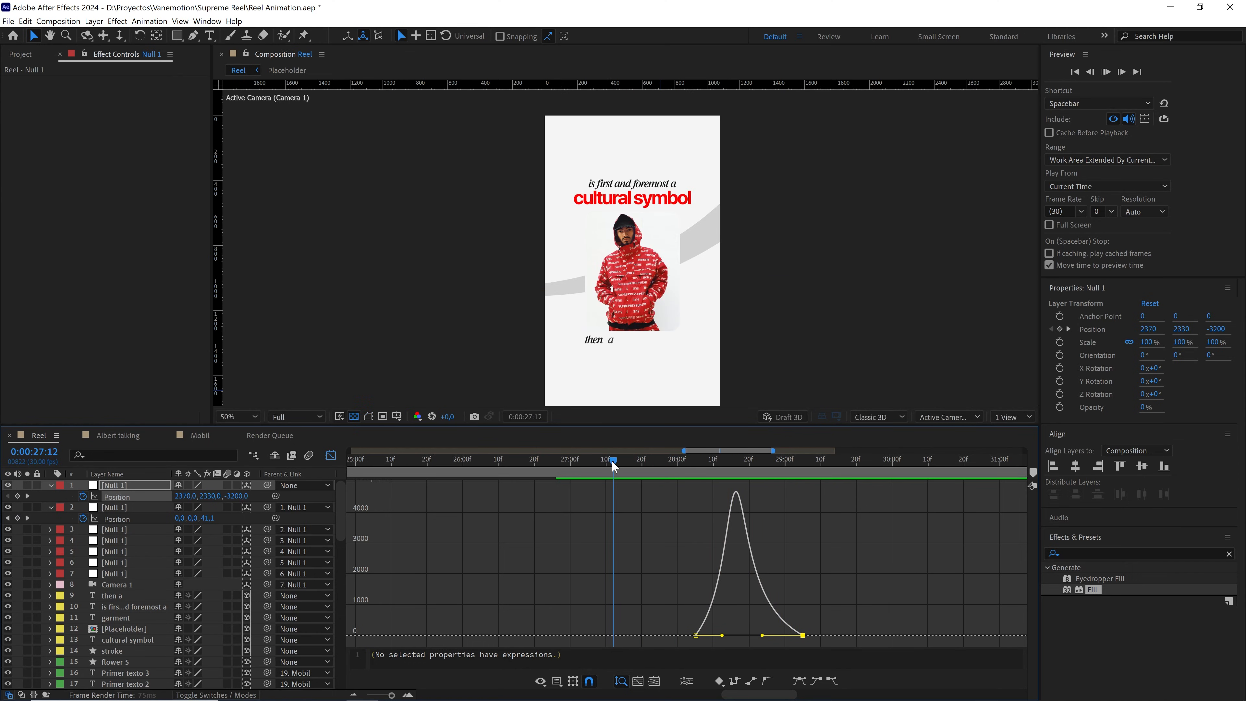
key(space)
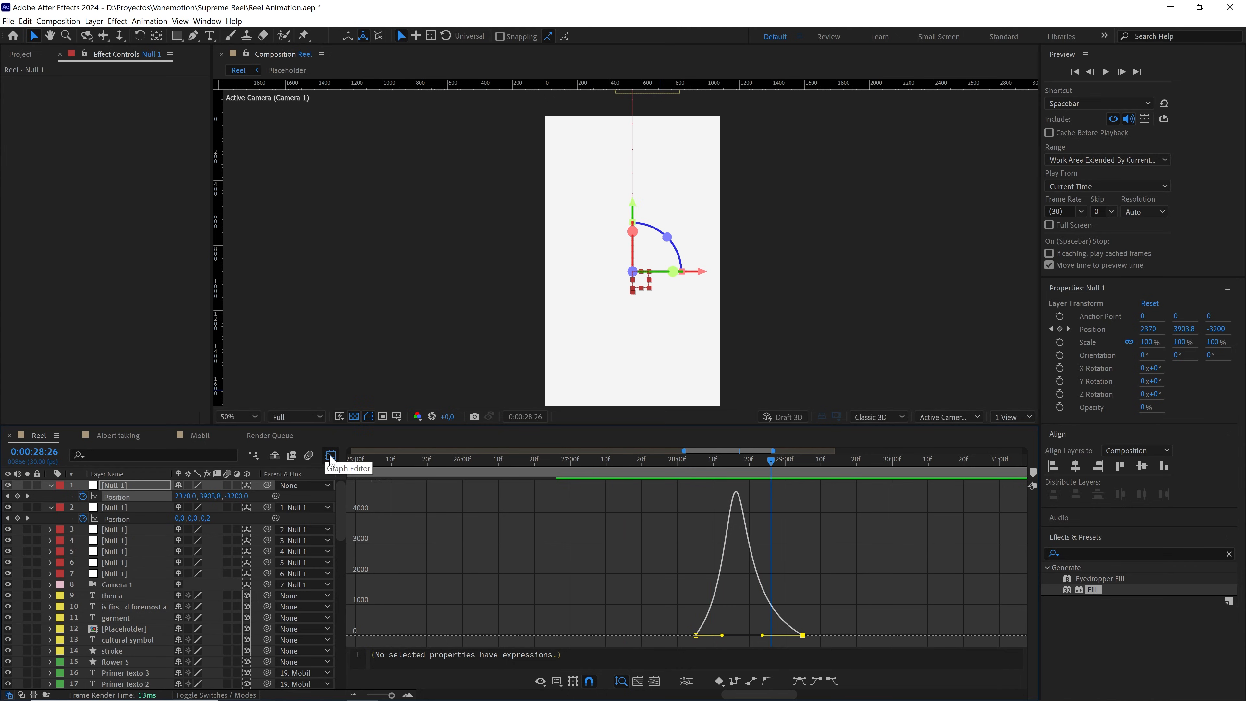
Leave the Graph Editor with the time at 0:00:29:05, and collapse the top null's properties
click(331, 456)
drag(785, 466, 813, 465)
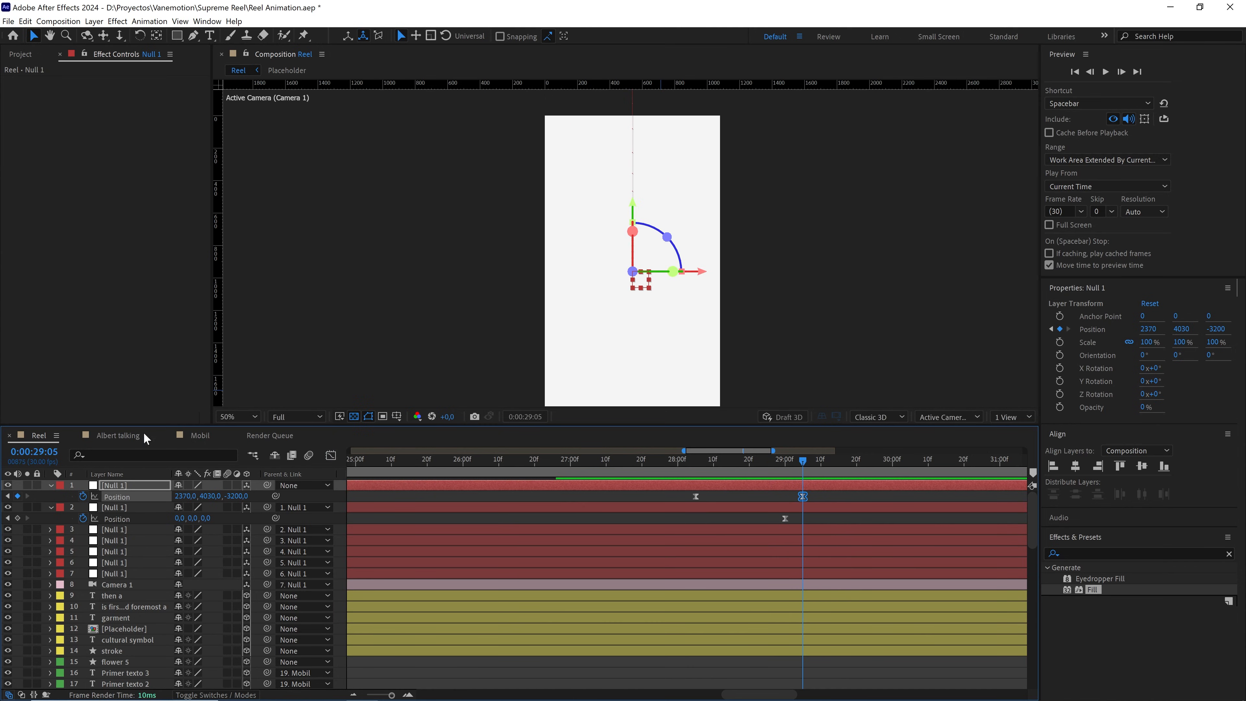
click(51, 484)
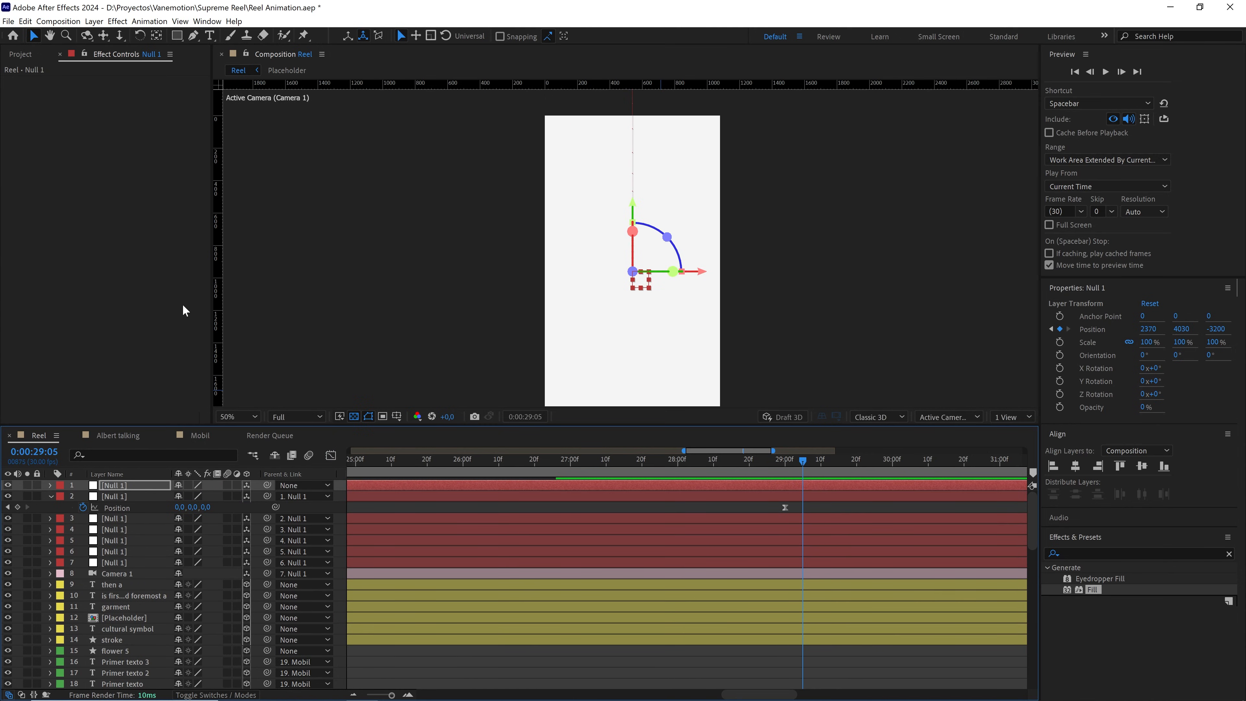
Create a new composition from the pug.glb model in the project's assets folder
click(21, 54)
click(6, 185)
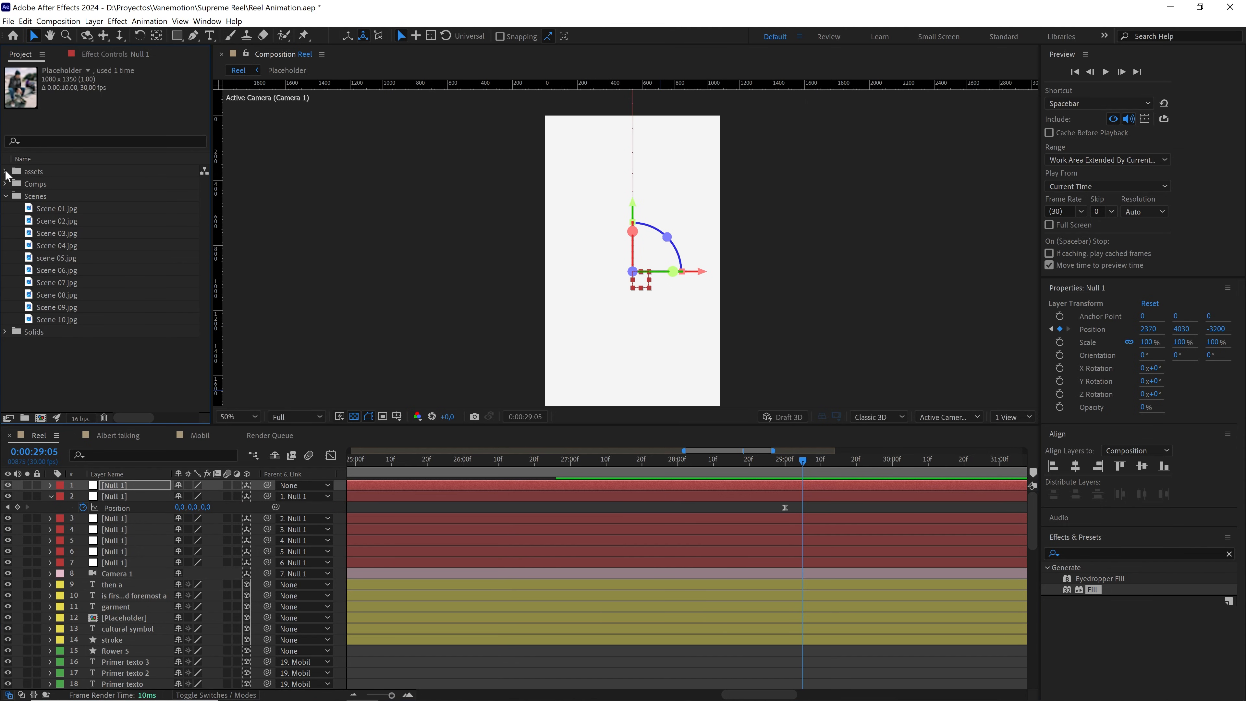
click(5, 171)
scroll(82, 314, down, 1)
click(58, 357)
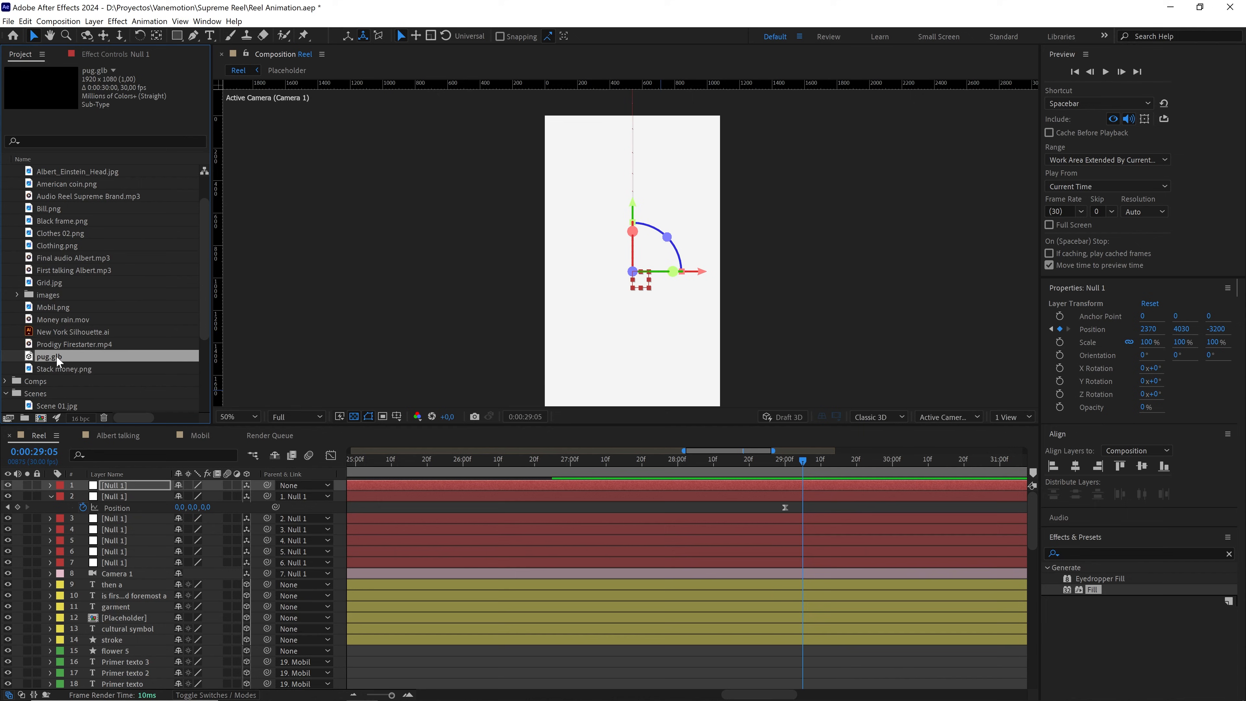
drag(61, 356, 40, 418)
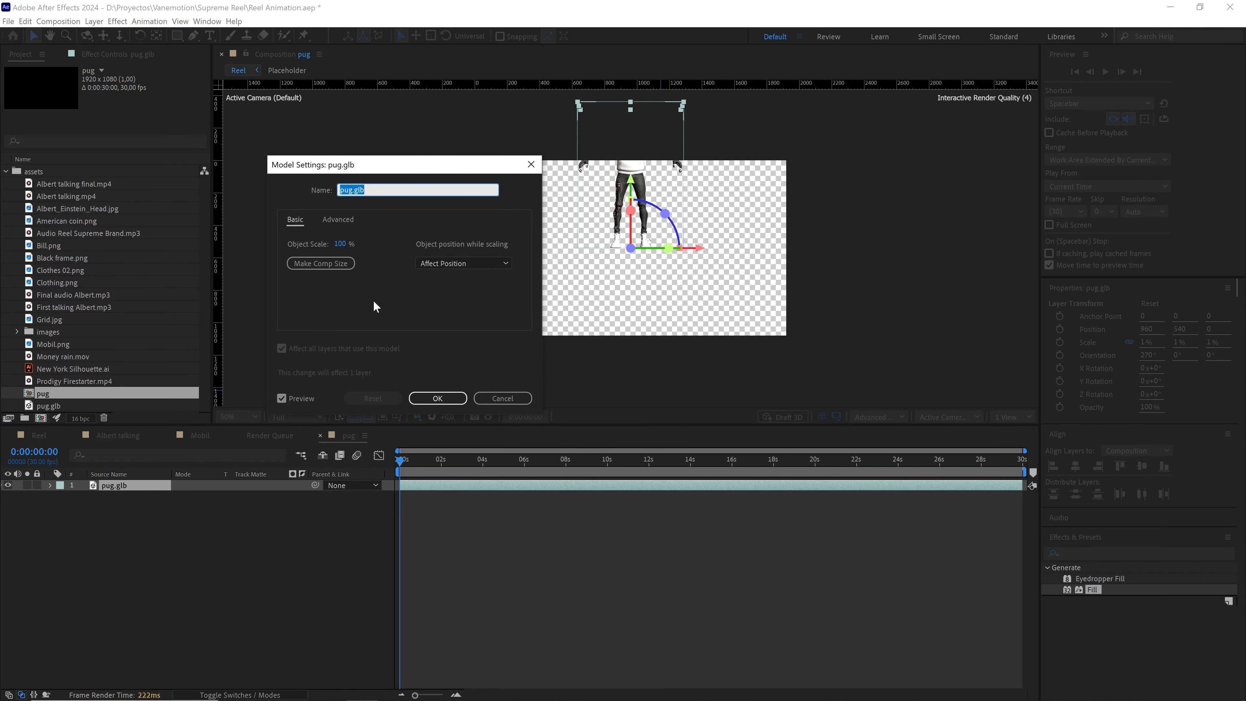
Scale the pug.glb model to comp size in its model settings, and center its anchor point and layer in the frame
click(330, 264)
click(427, 396)
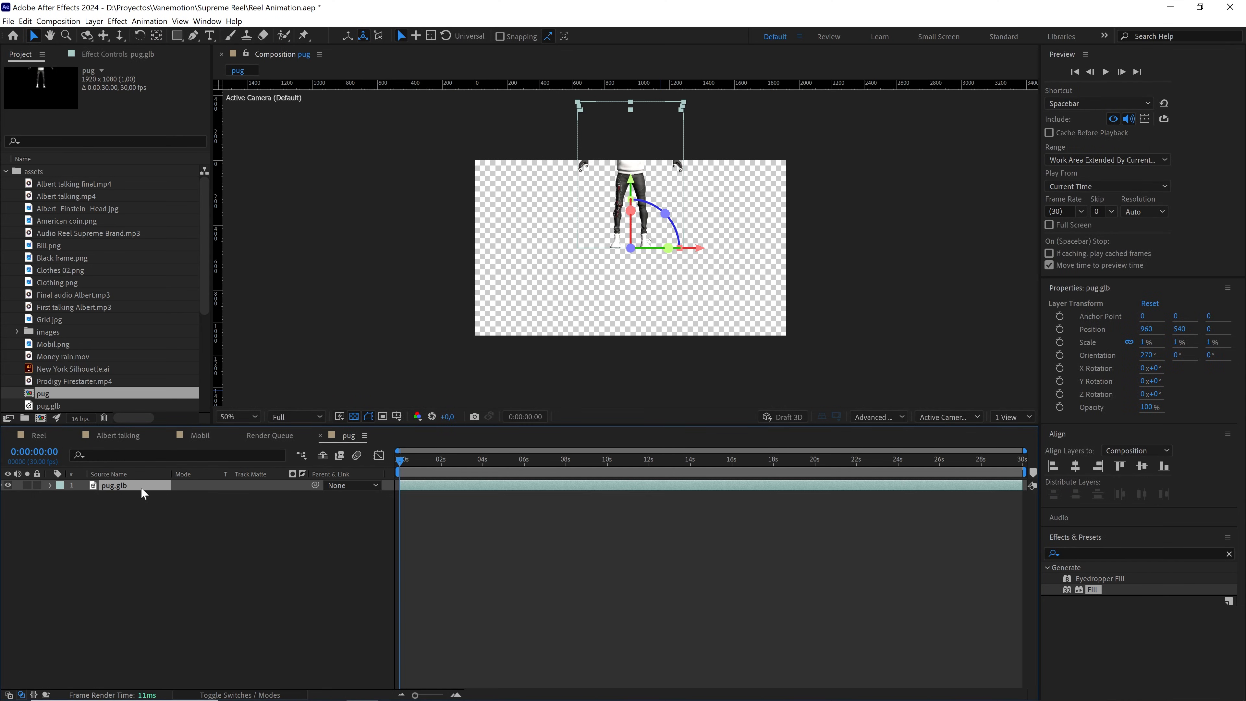
key(ctrl+alt+Home)
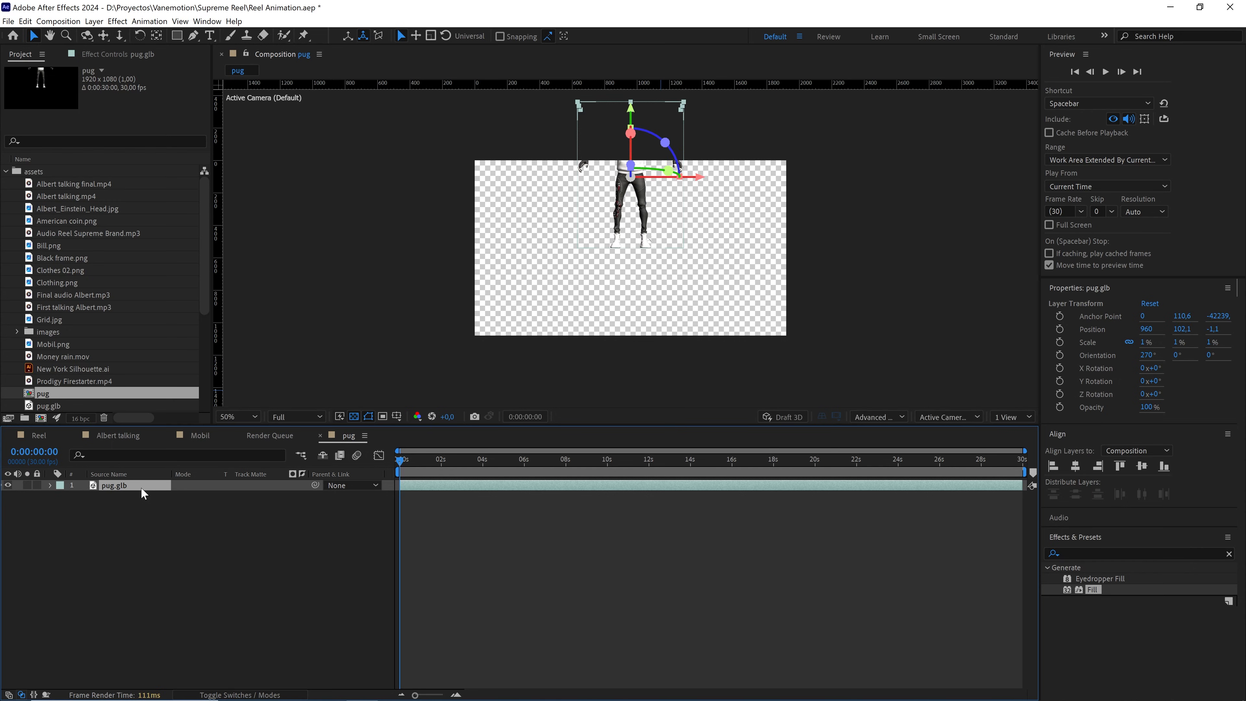
key(ctrl+Home)
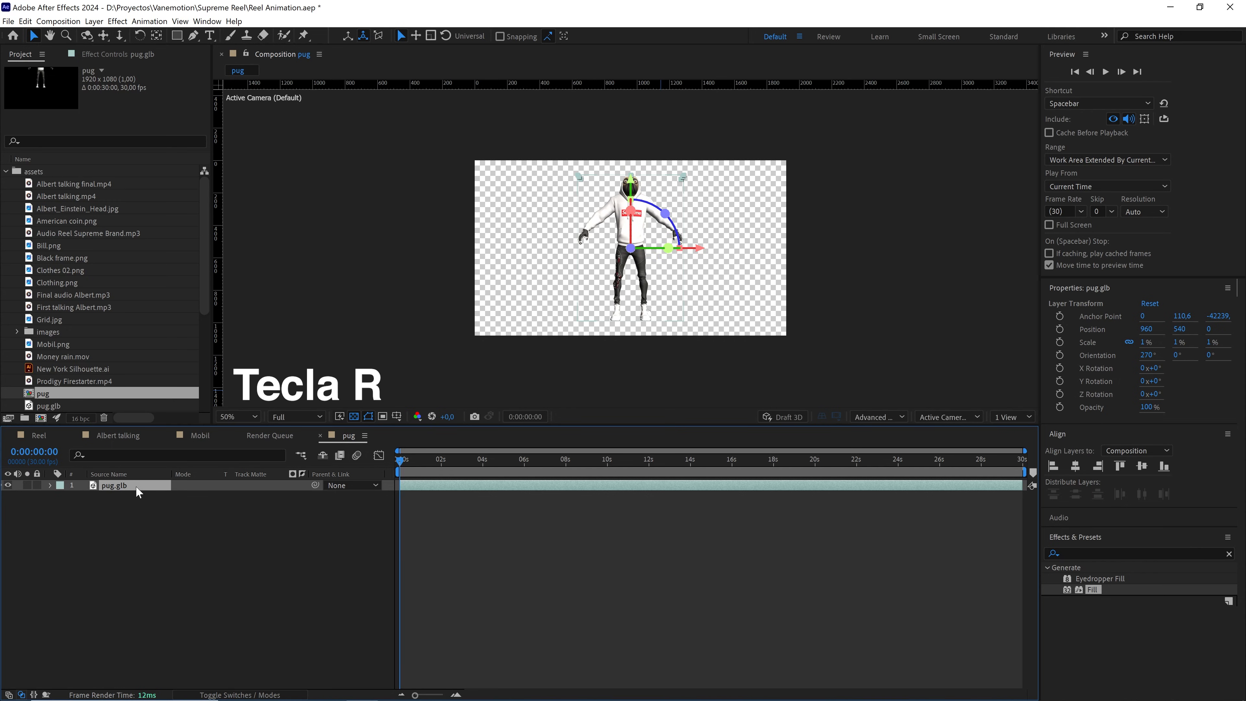
Add the expression time*30 to the pug.glb layer's Z Rotation so the figure spins continuously
key(r)
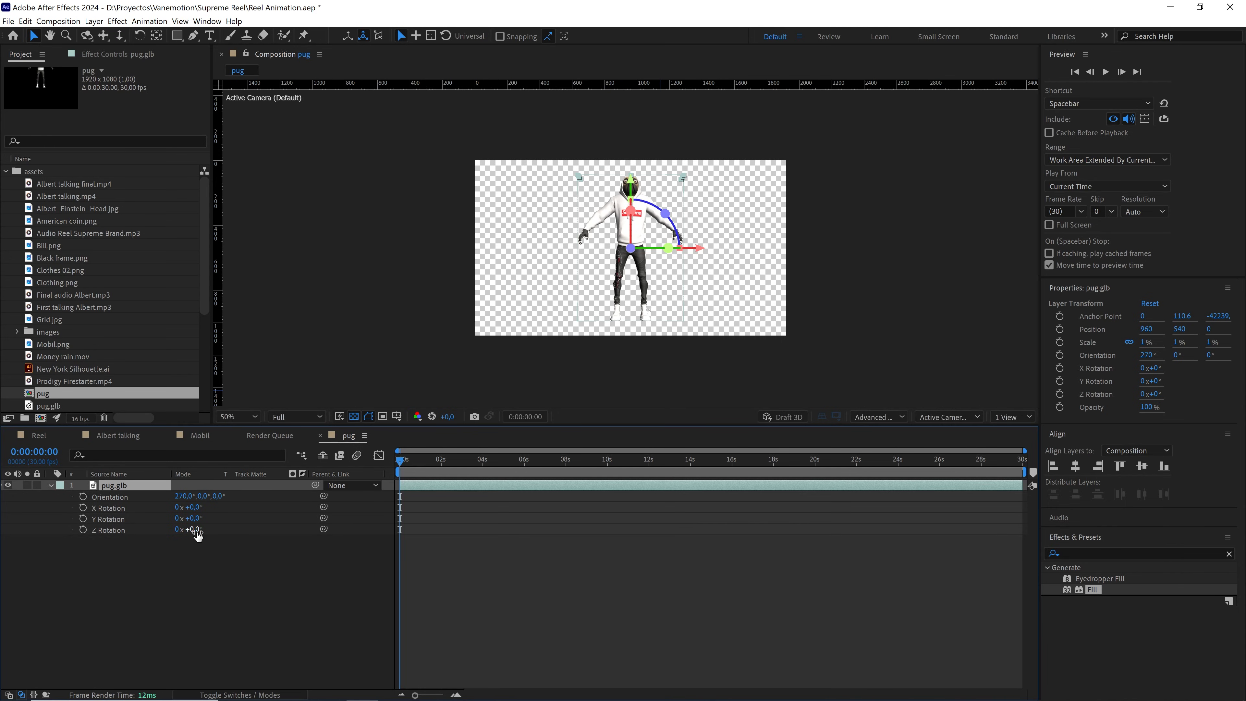
drag(196, 536, 222, 532)
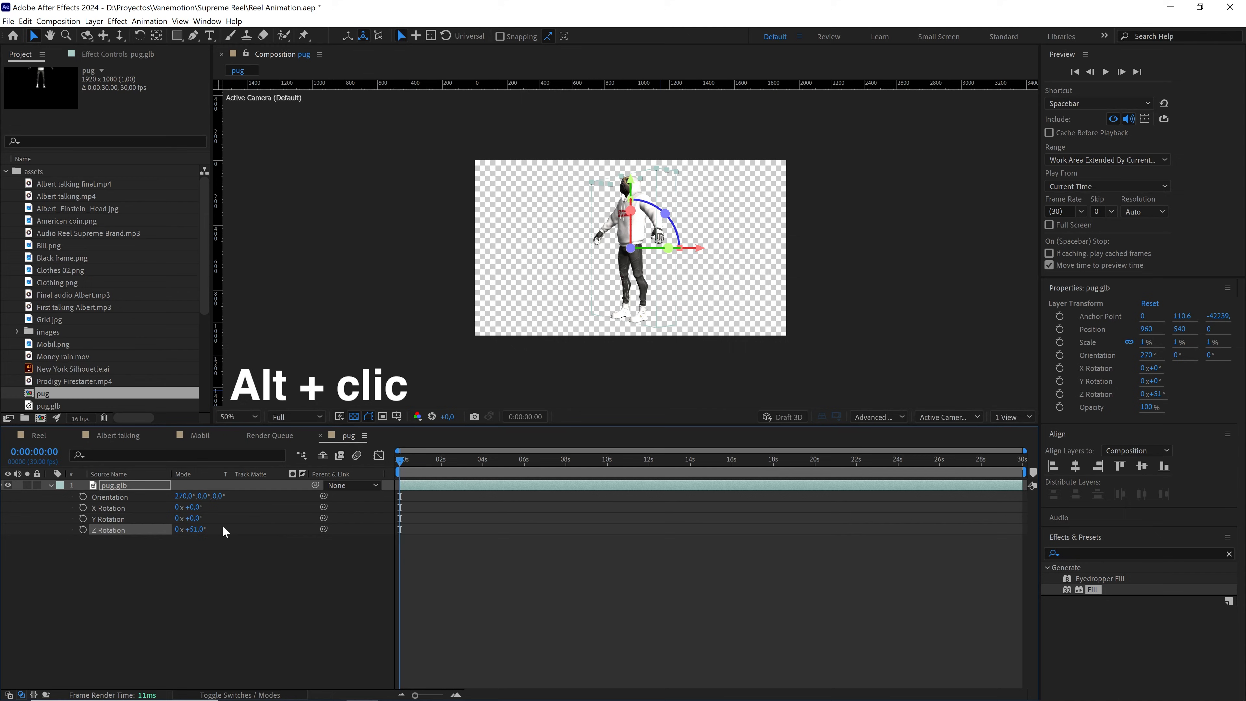
alt+click(85, 529)
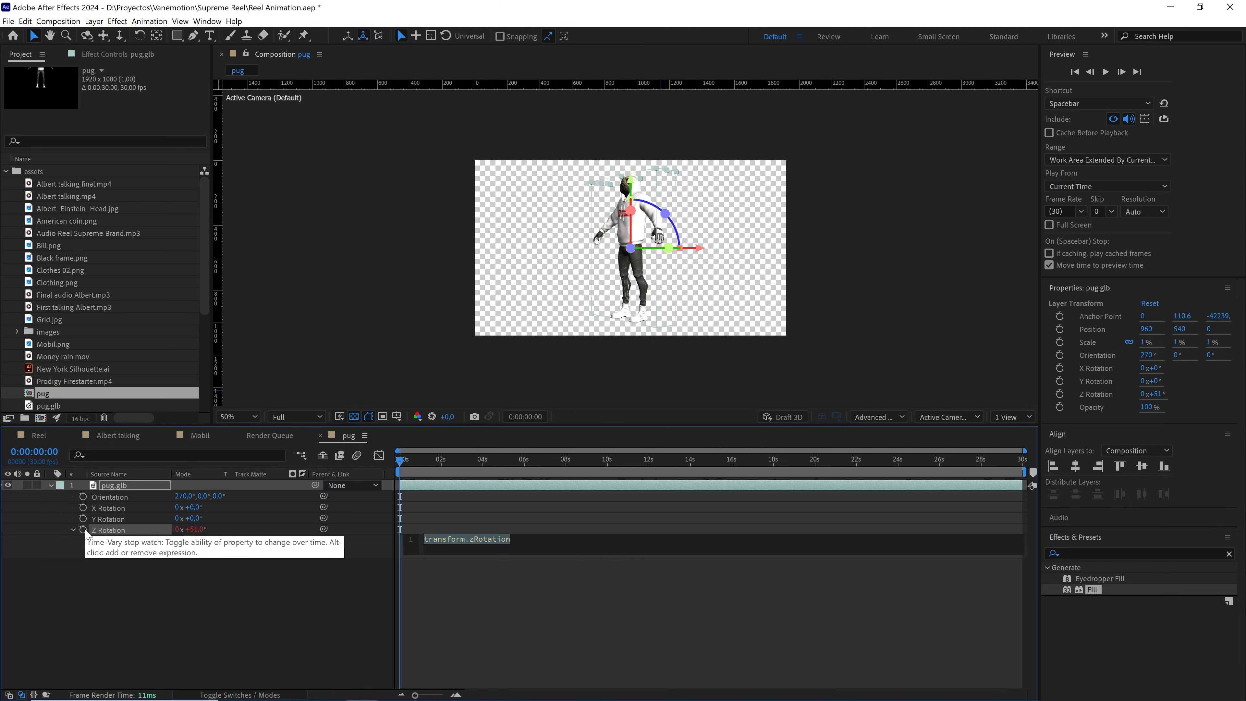
text(time*)
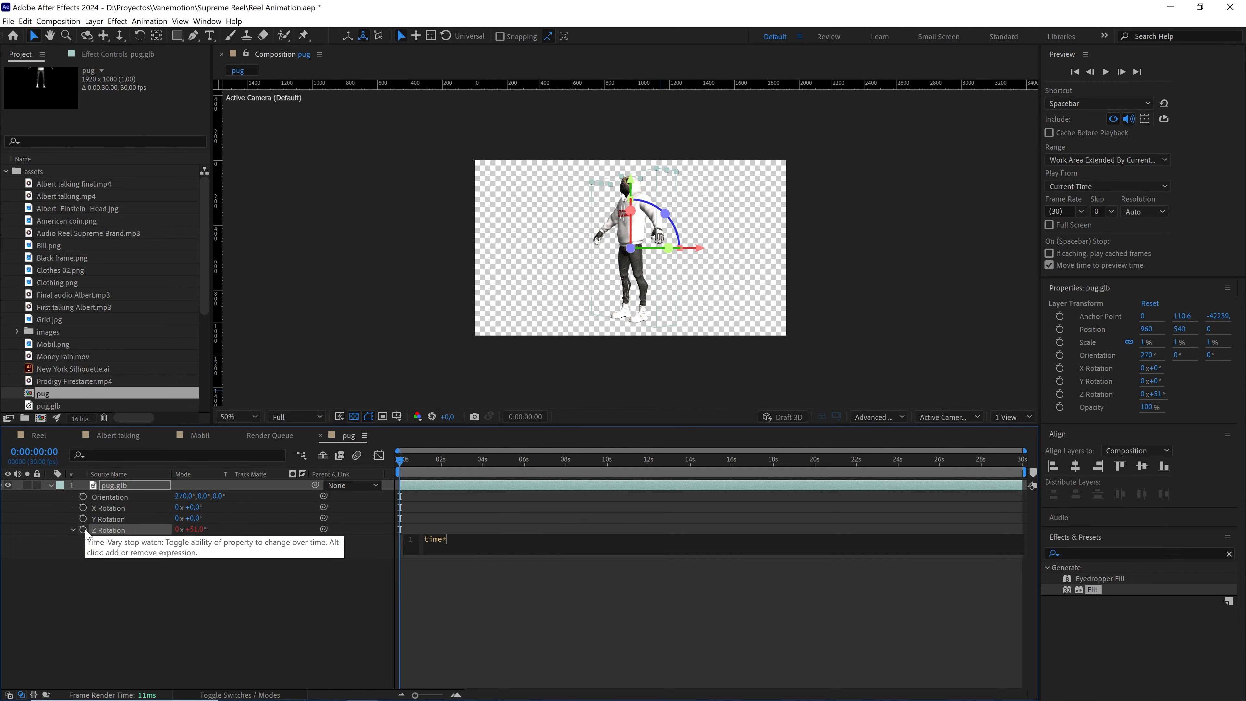
click(469, 474)
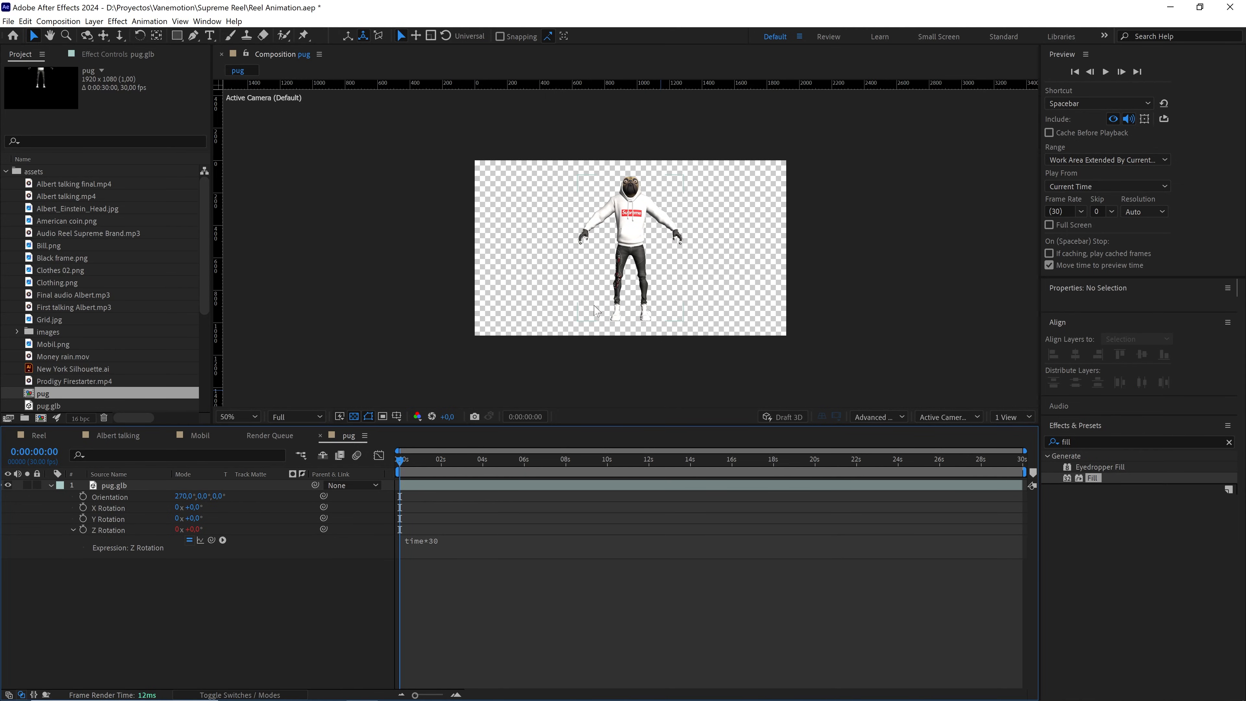
mouse_move(410, 469)
mouse_down()
mouse_move(979, 464)
mouse_move(400, 484)
mouse_move(454, 462)
mouse_move(545, 462)
mouse_move(400, 460)
mouse_up()
Add a new empty shape layer to the pug composition and name it base
key(period)
scroll(649, 282, down, 1)
scroll(649, 294, up, 1)
drag(649, 362, 658, 300)
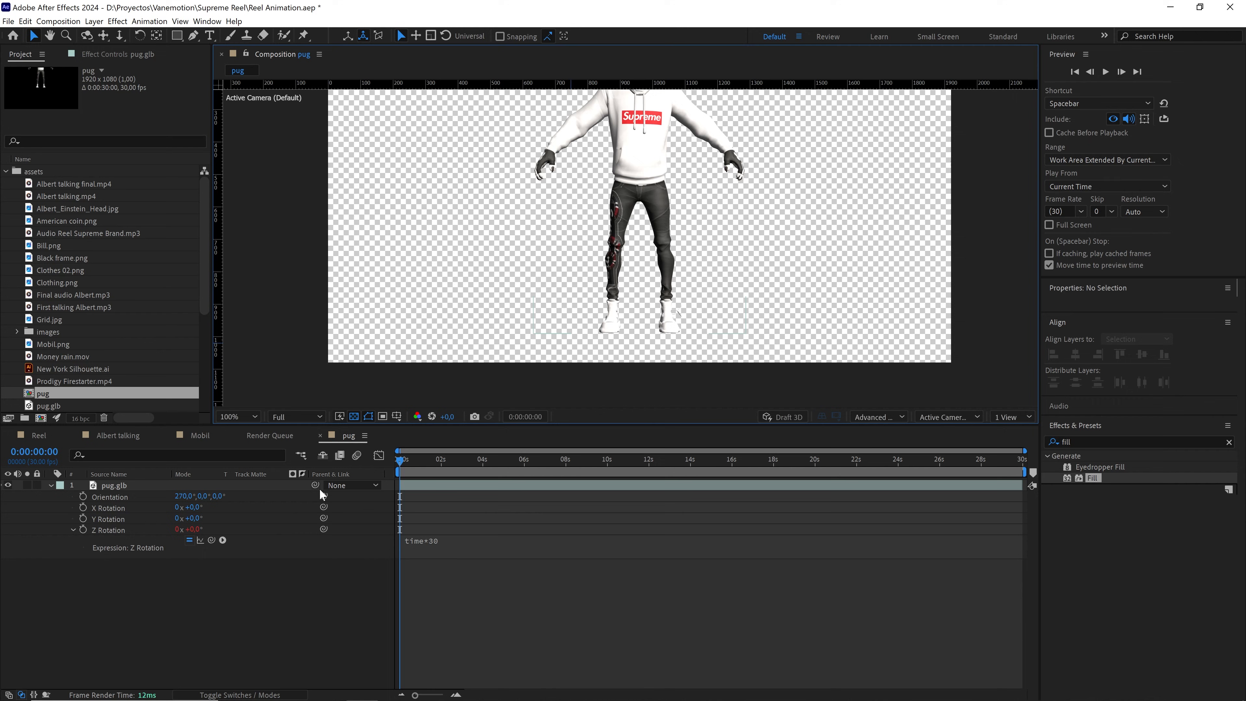
right_click(171, 622)
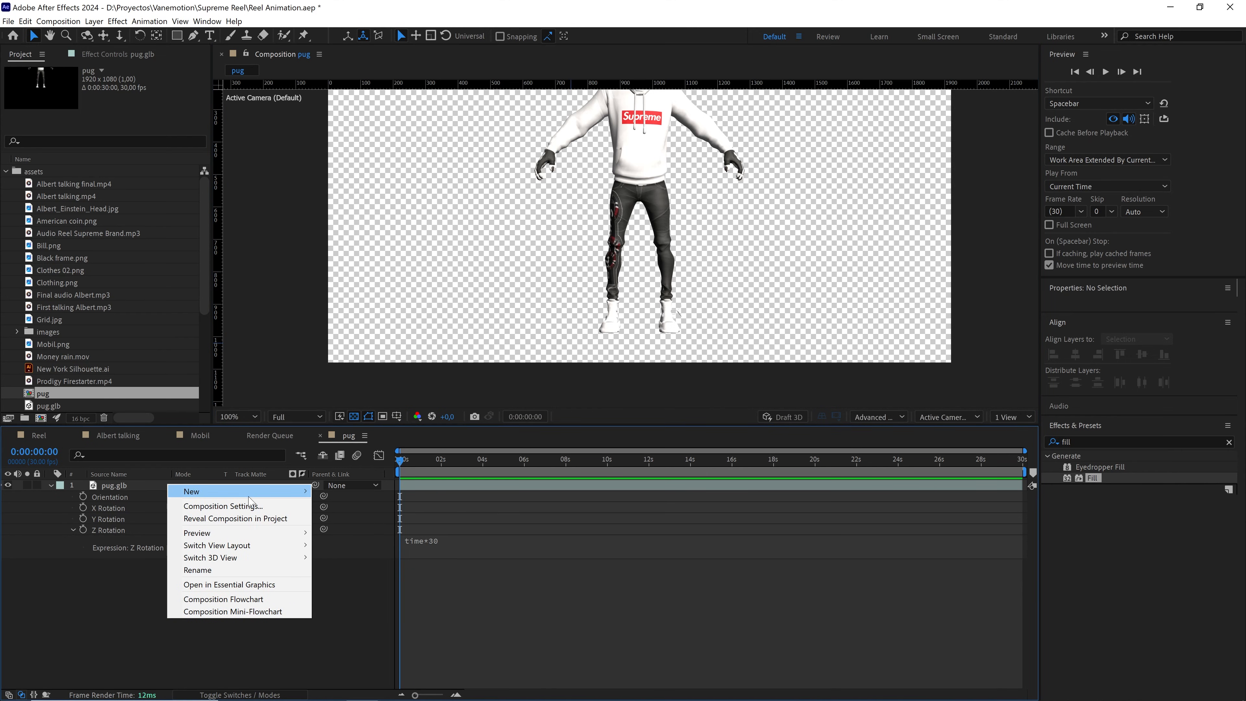
mouse_move(282, 493)
click(349, 569)
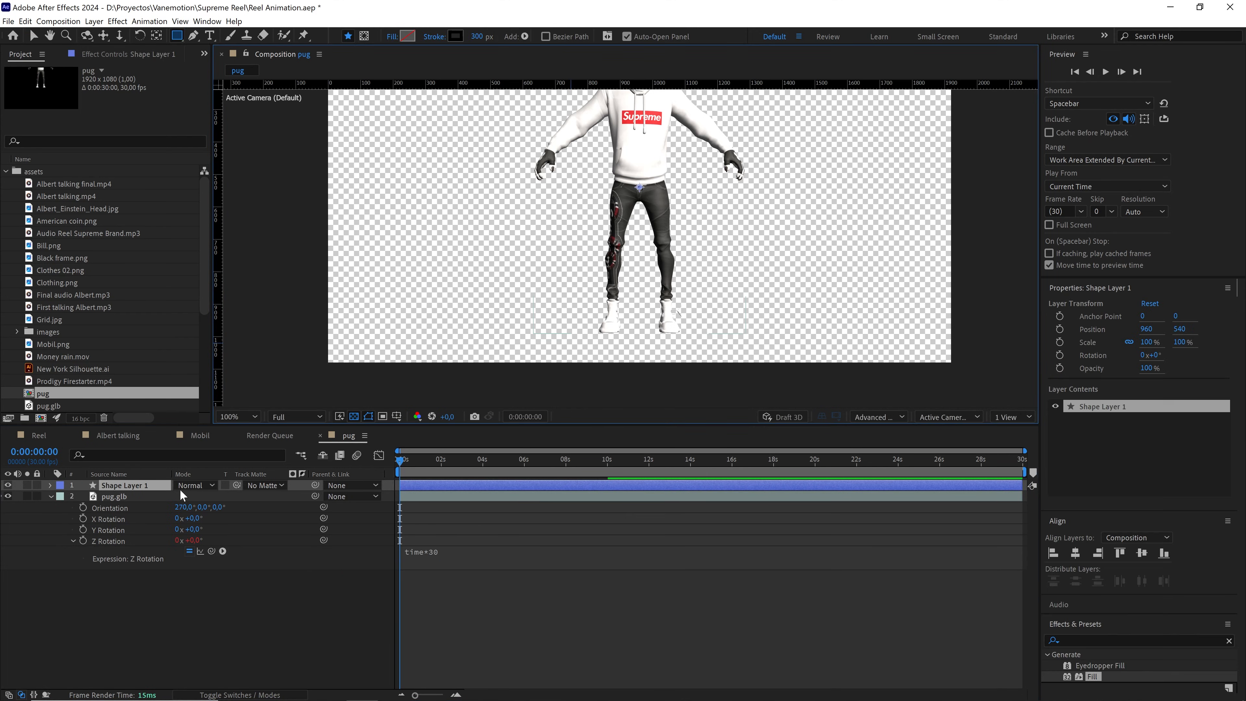
key(Return)
text(bas)
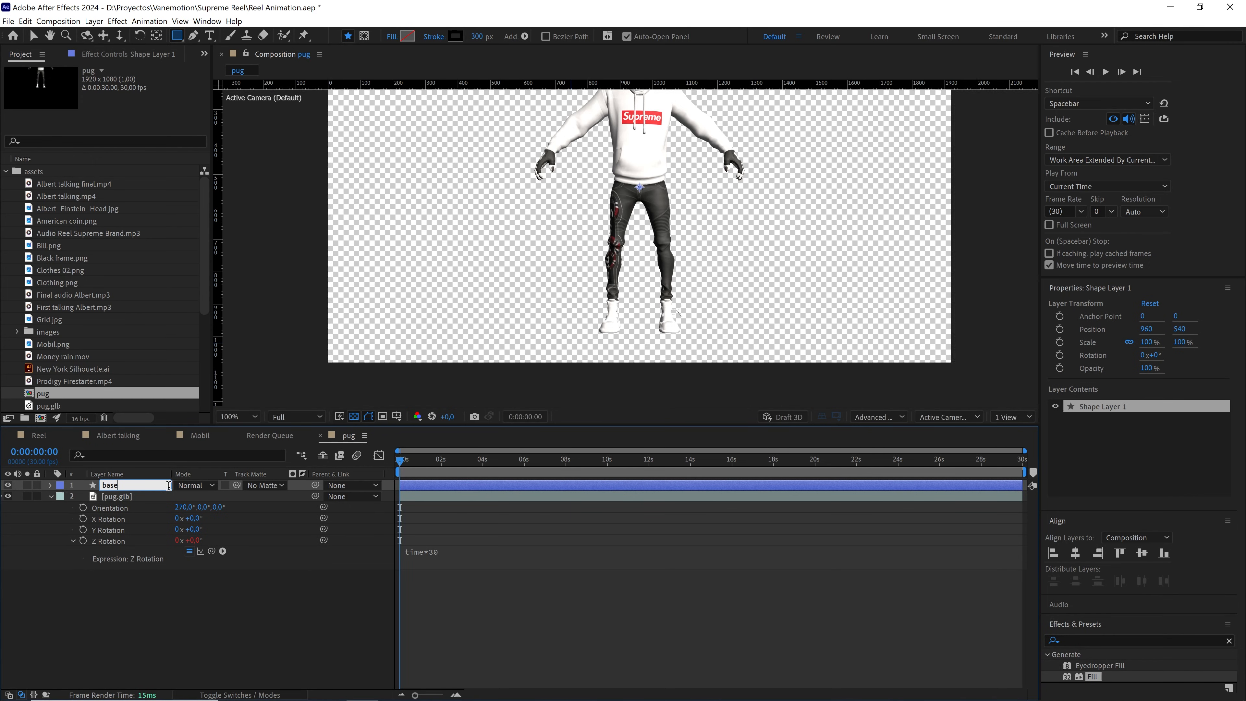
text(e)
Add a rectangle path and a red fill to the contents of the base layer
click(50, 485)
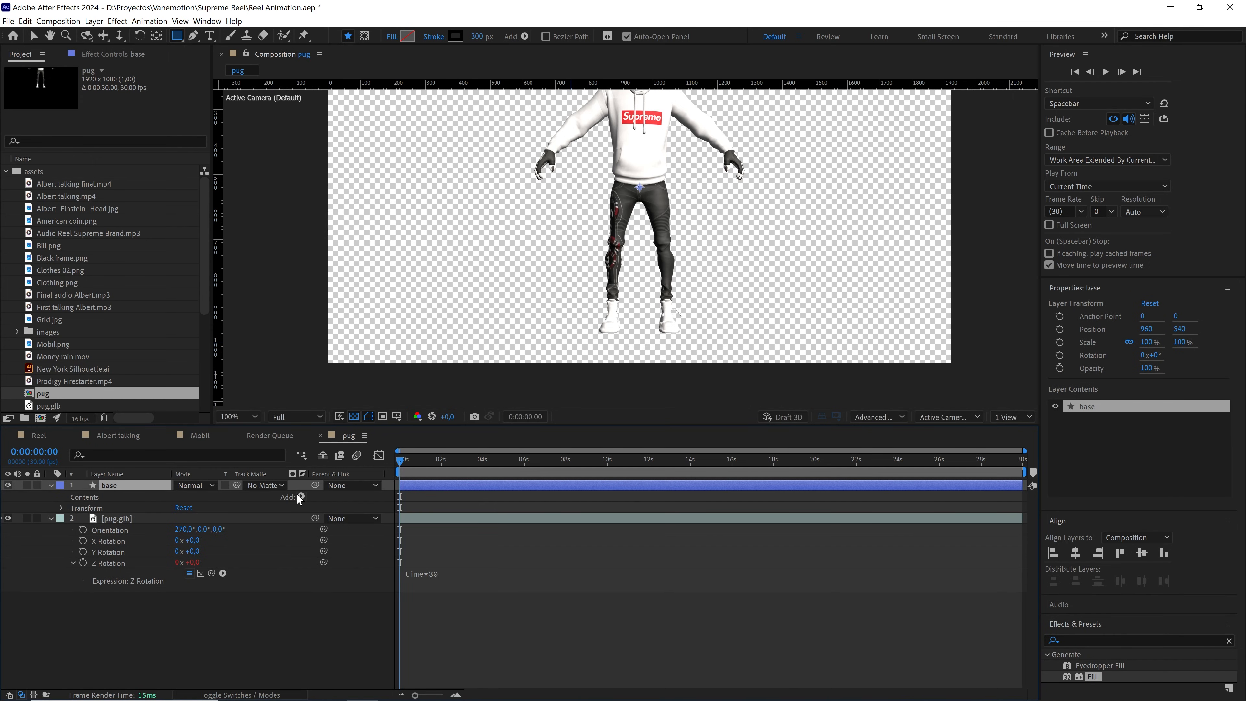
click(298, 497)
click(179, 247)
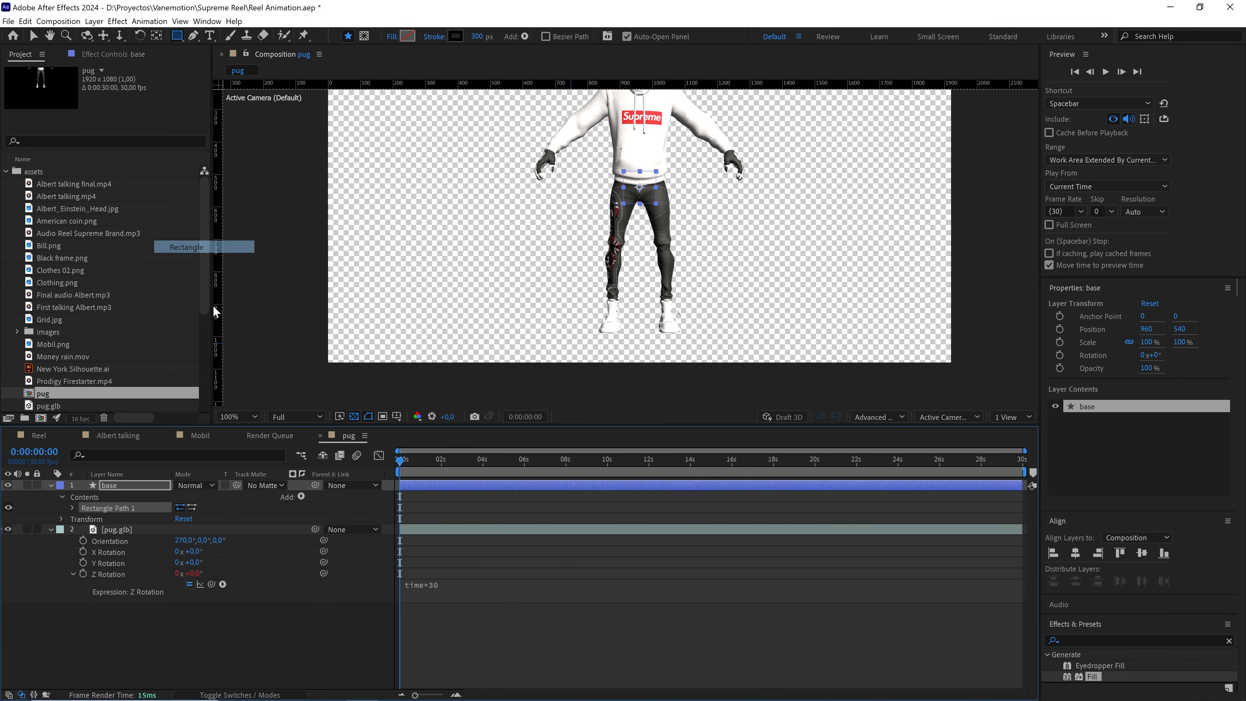
click(301, 497)
click(188, 298)
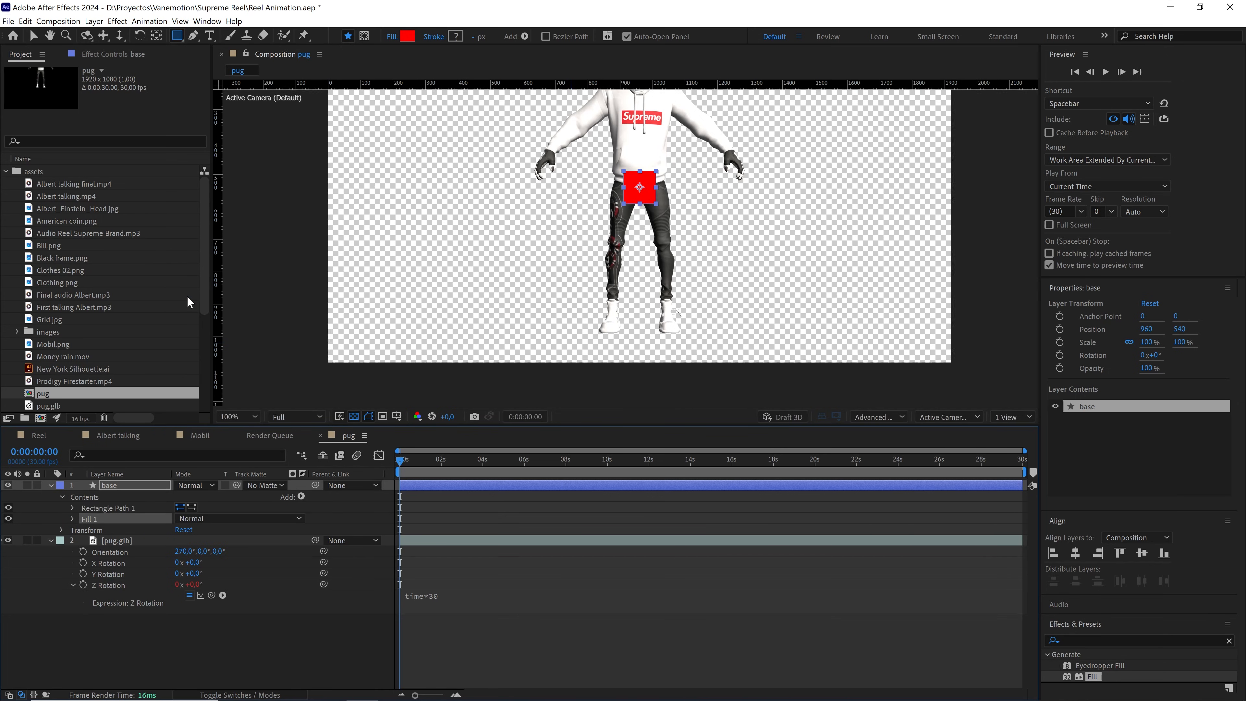
Switch the composition viewer to a two-view layout with a Left view beside the active camera
click(1004, 418)
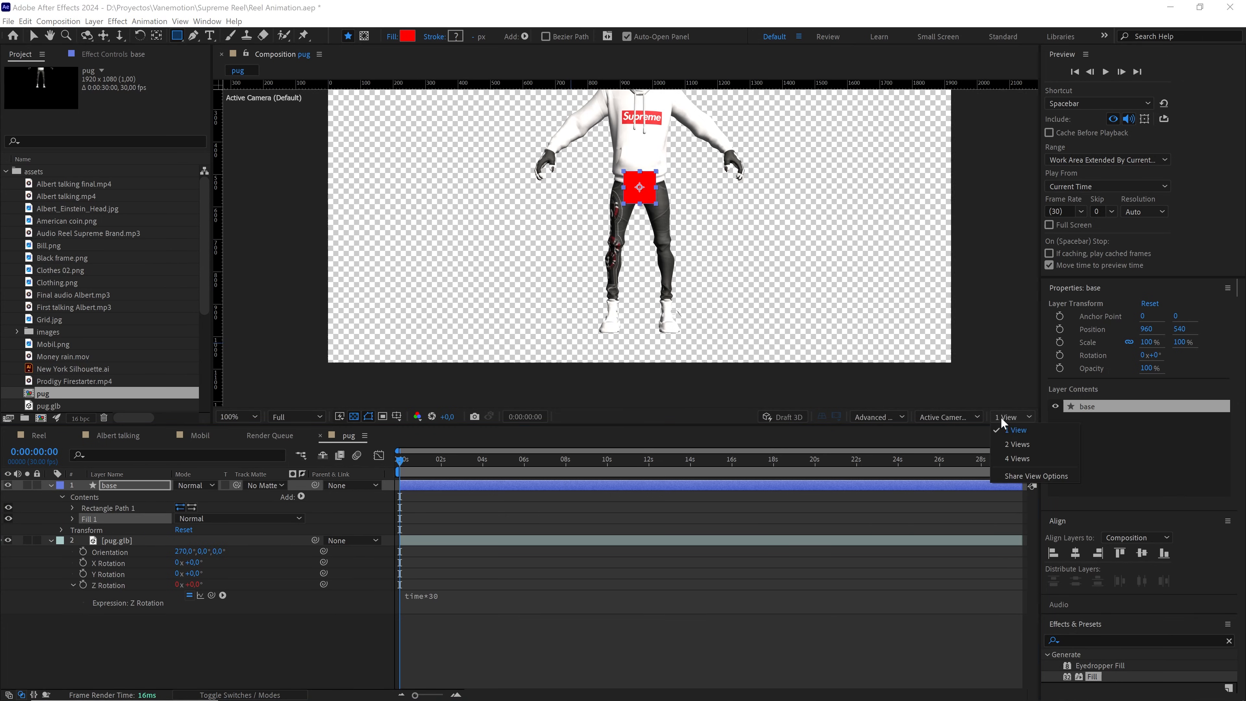
click(1015, 445)
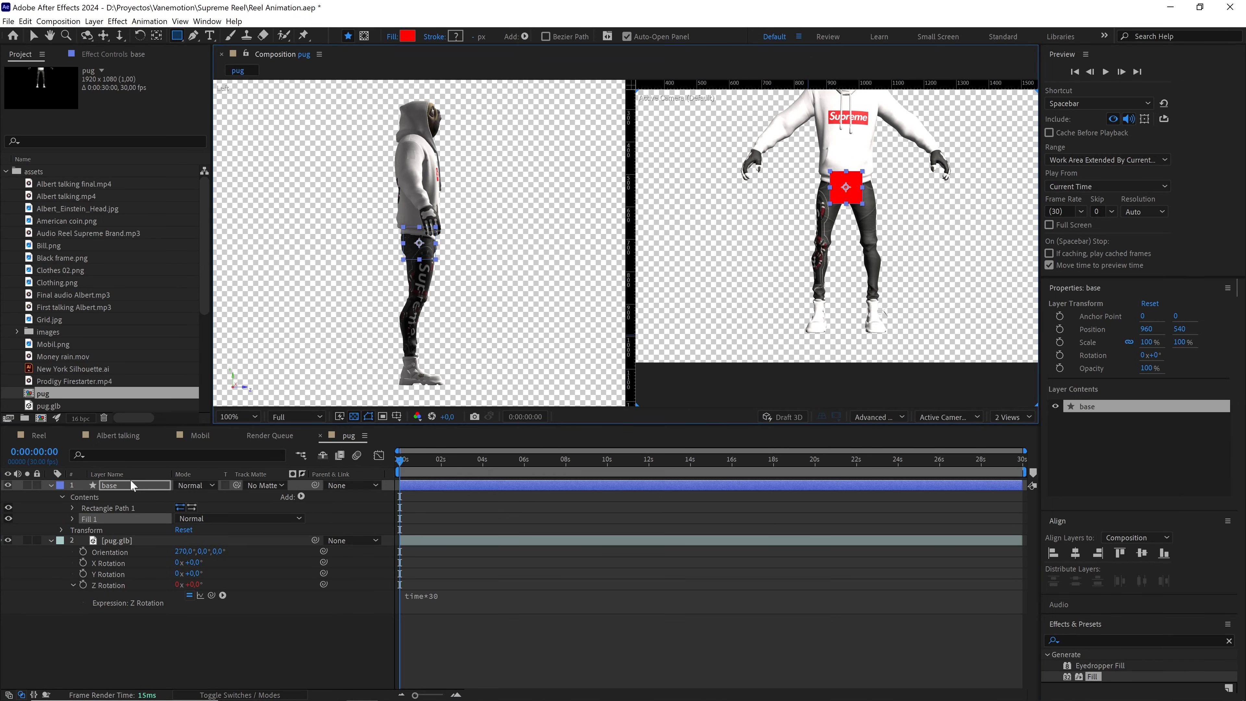
click(133, 485)
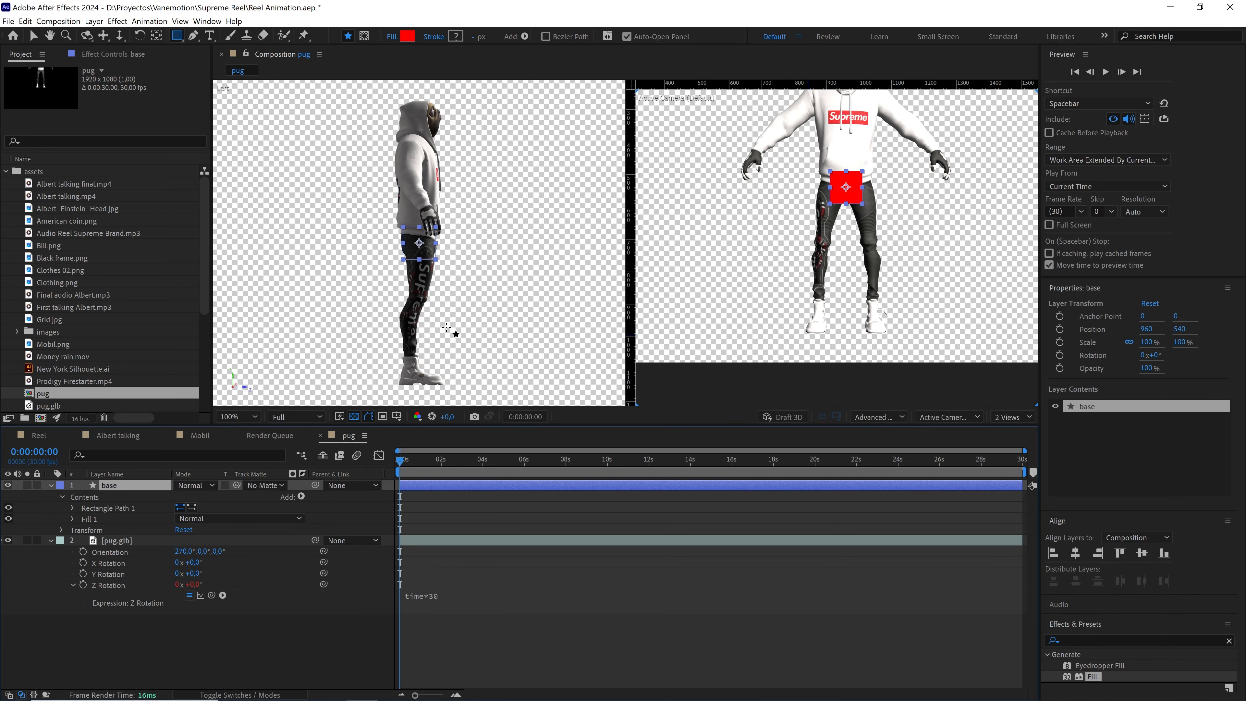
key(v)
click(427, 320)
click(948, 417)
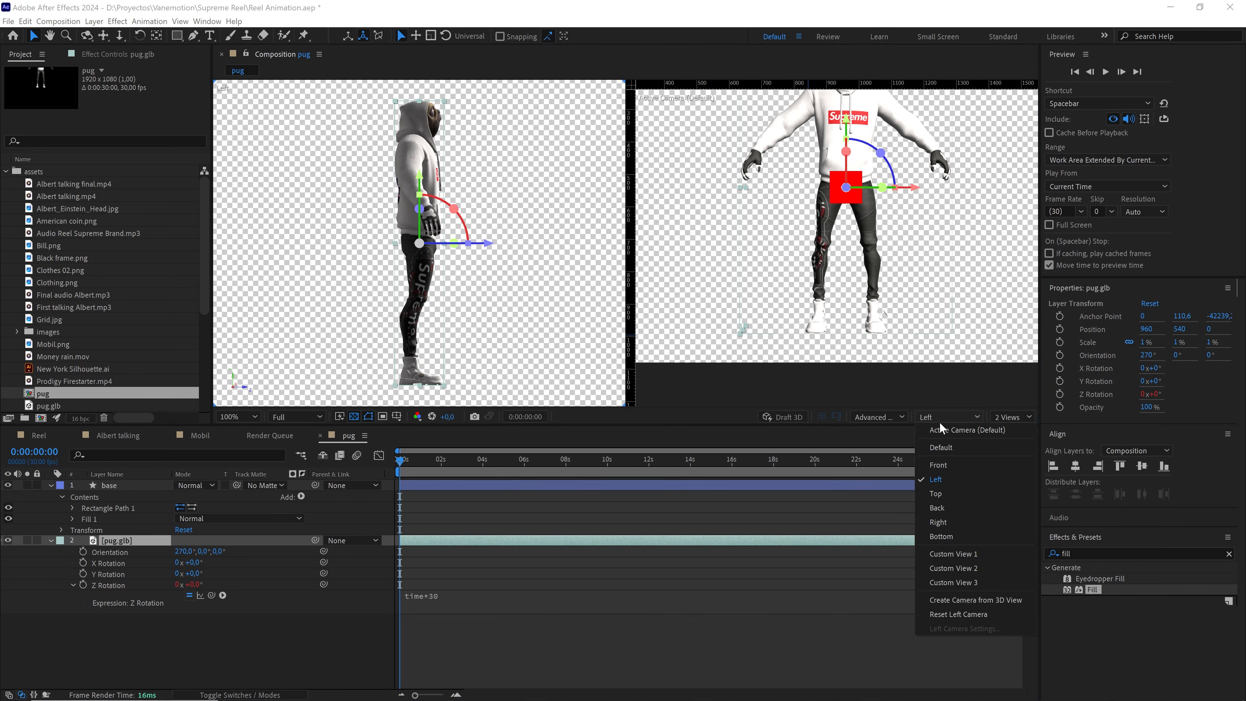
click(943, 485)
Make the base layer 3D and lay it flat by setting its X Rotation to -90°
click(151, 486)
key(F4)
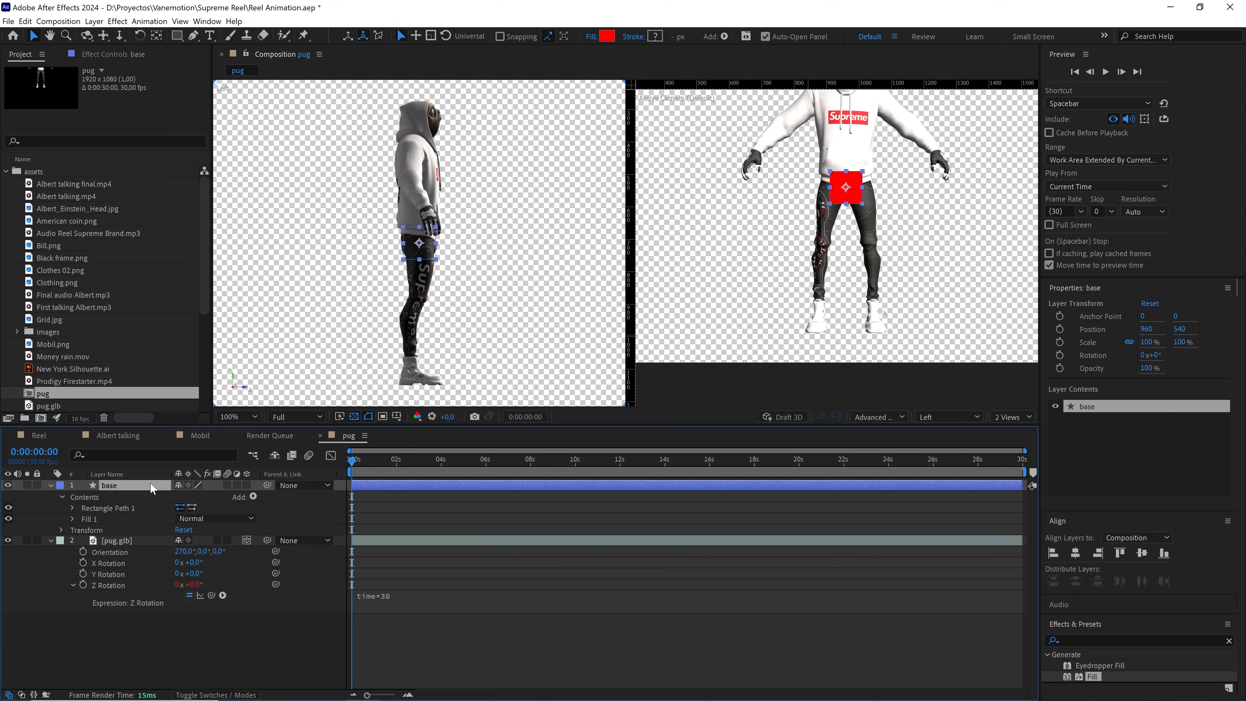
click(247, 486)
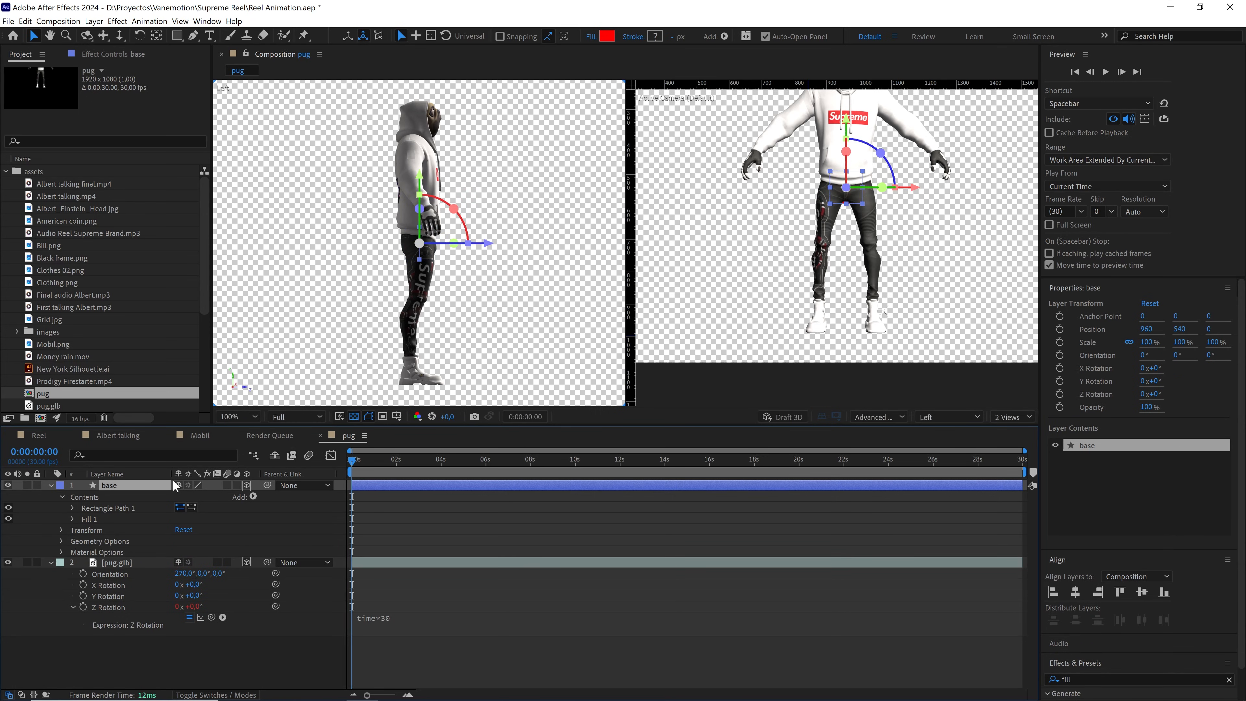
key(r)
drag(193, 508, 155, 510)
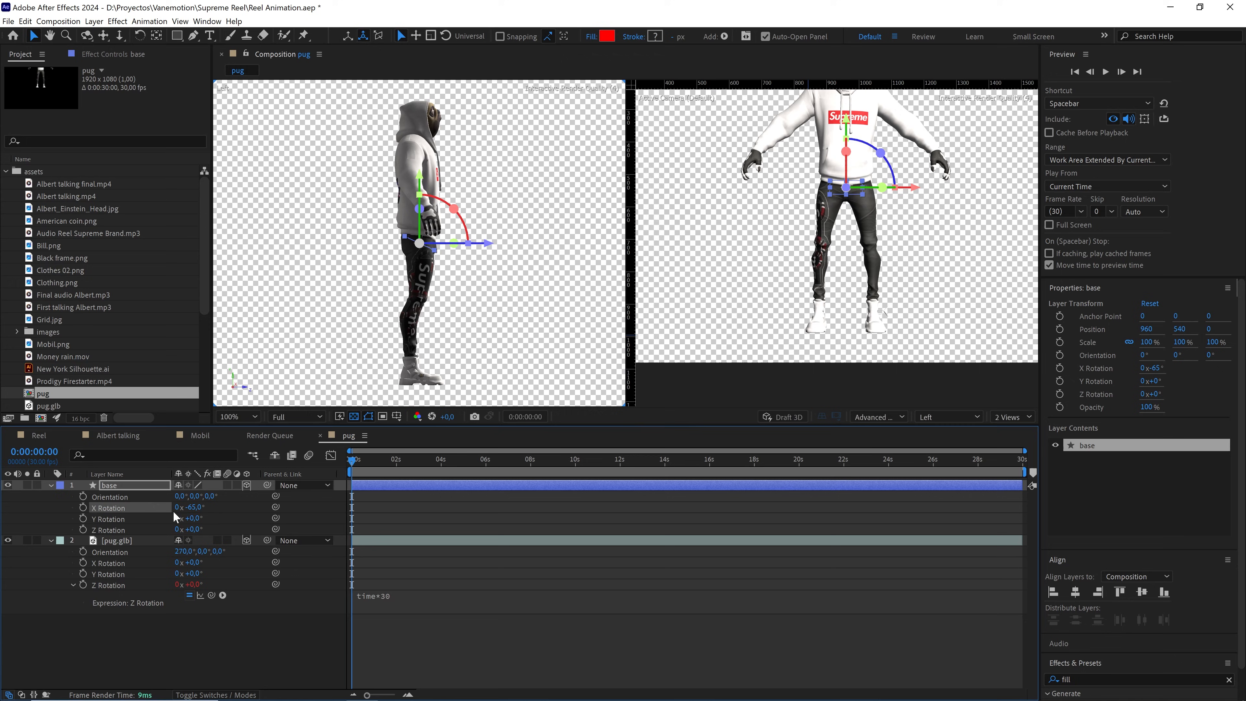
click(194, 506)
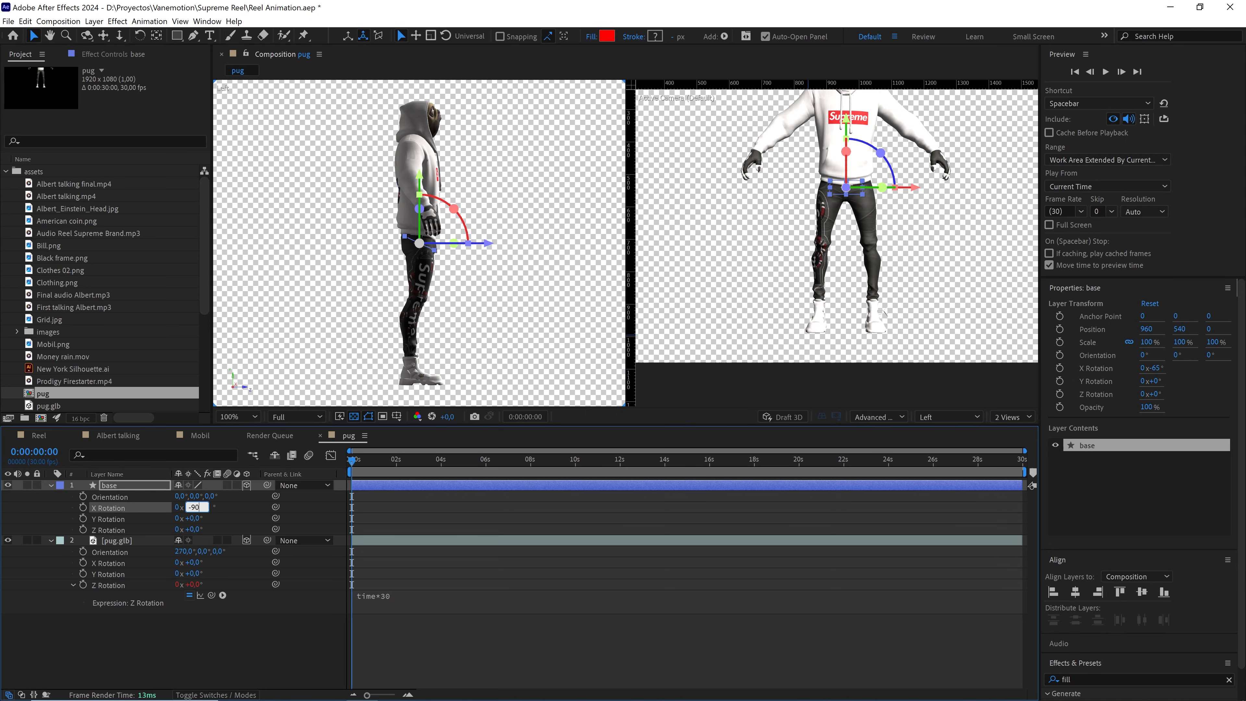
click(143, 486)
Scale the base layer to 341% and lower it to the figure's shins, at a Y position of about 848
key(s)
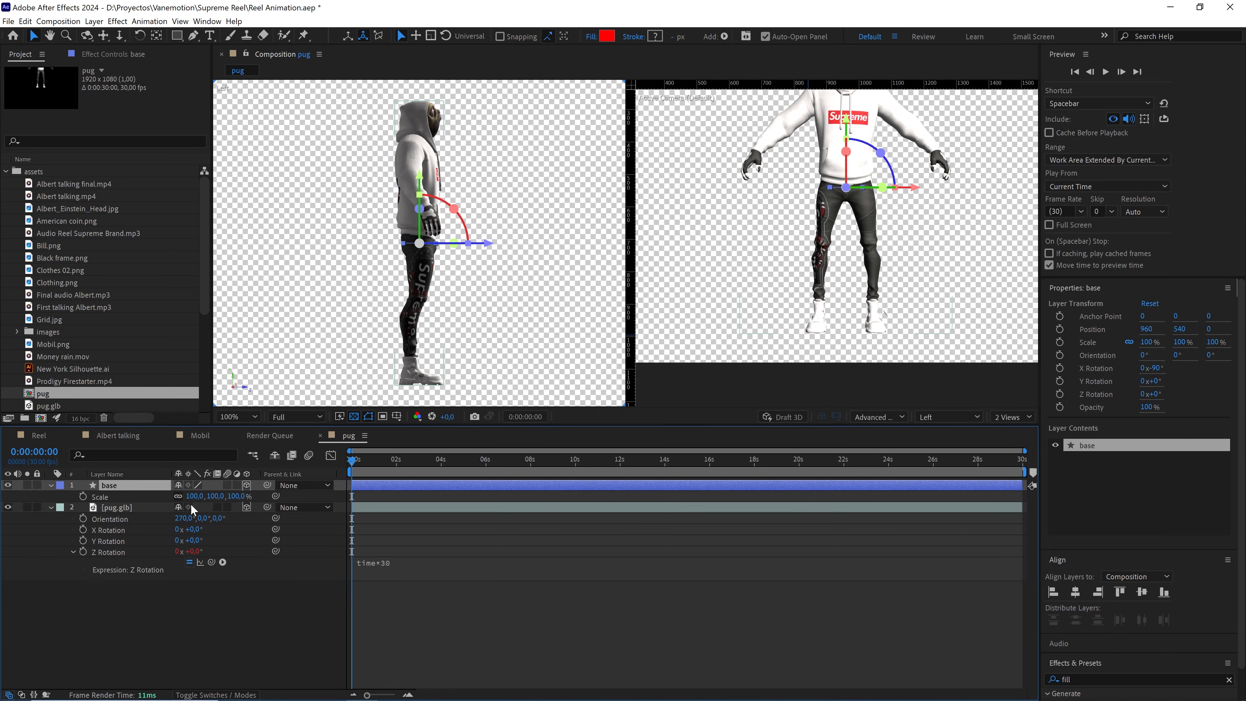
drag(243, 498, 372, 483)
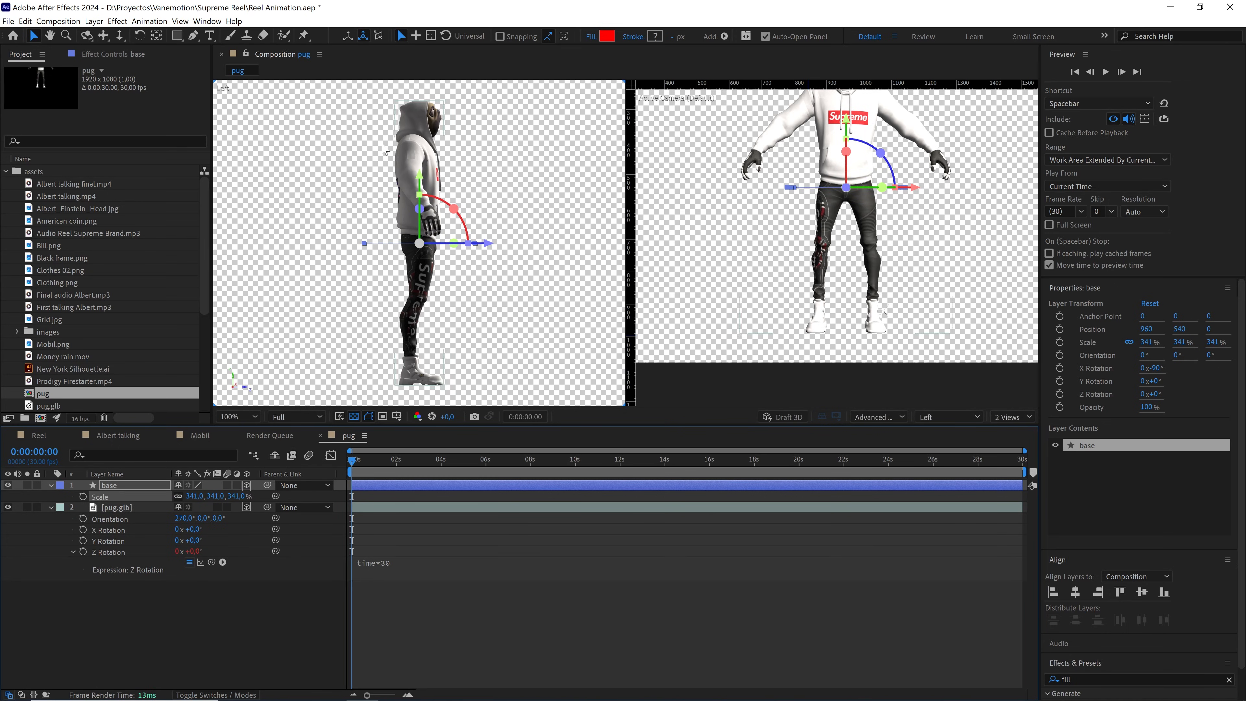
drag(421, 179, 421, 282)
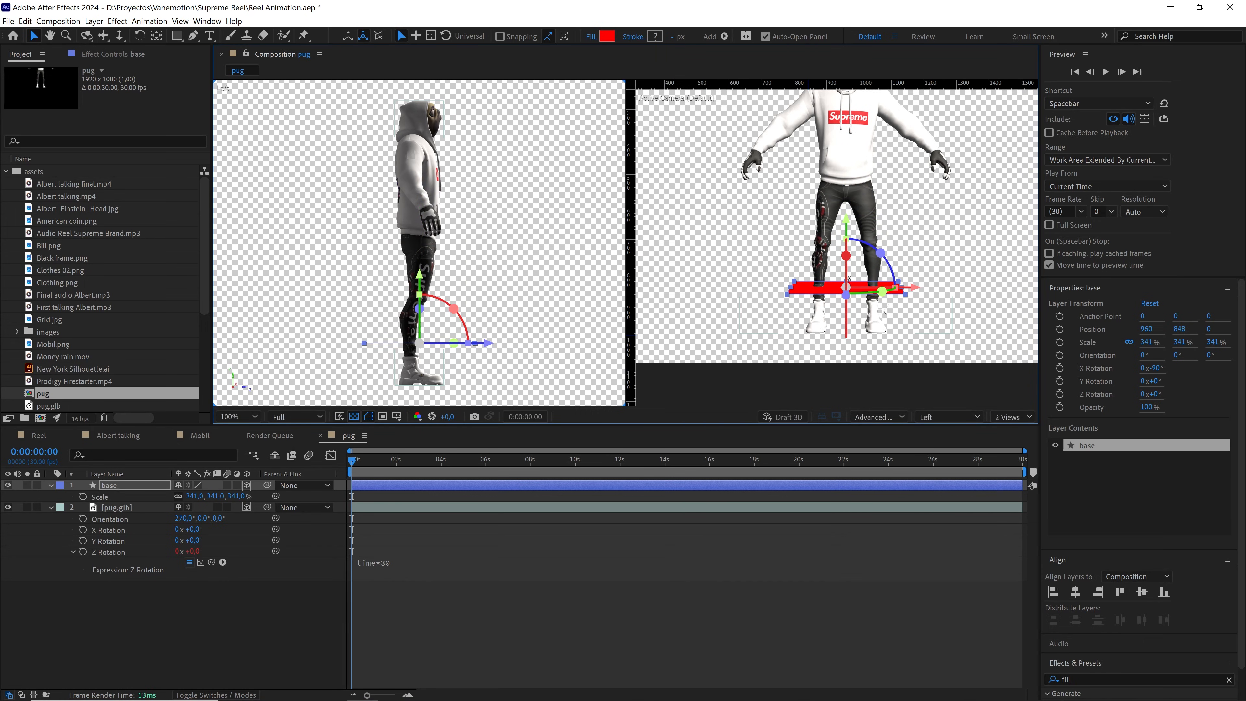
Lower the base layer along Y to 976 so it sits right beneath the boot soles
scroll(464, 260, up, 4)
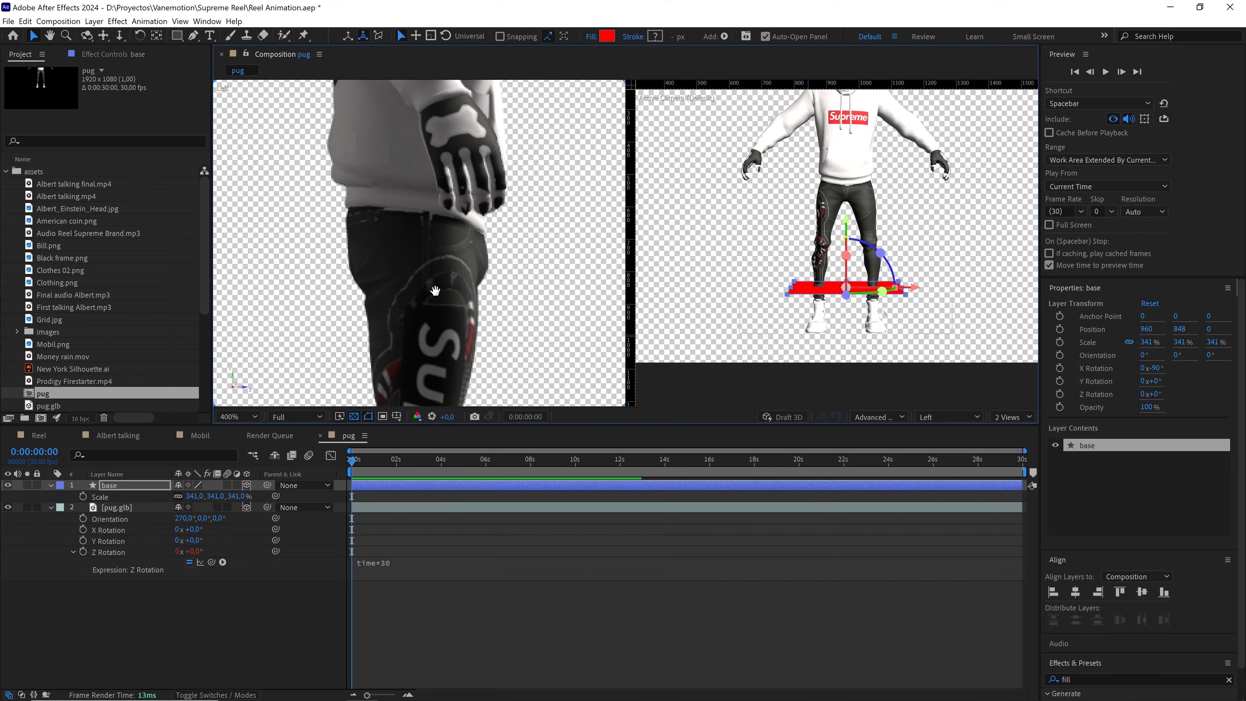
key(h)
drag(455, 230, 484, 17)
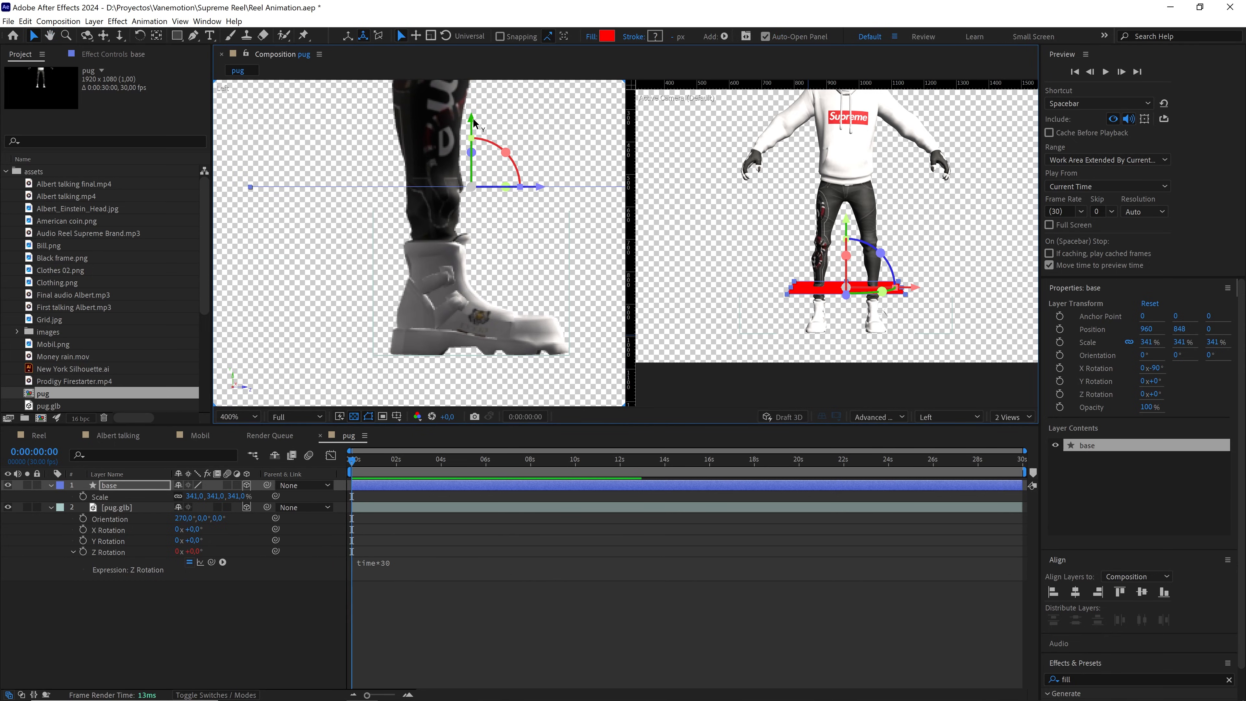
drag(475, 121, 474, 74)
scroll(479, 266, up, 1)
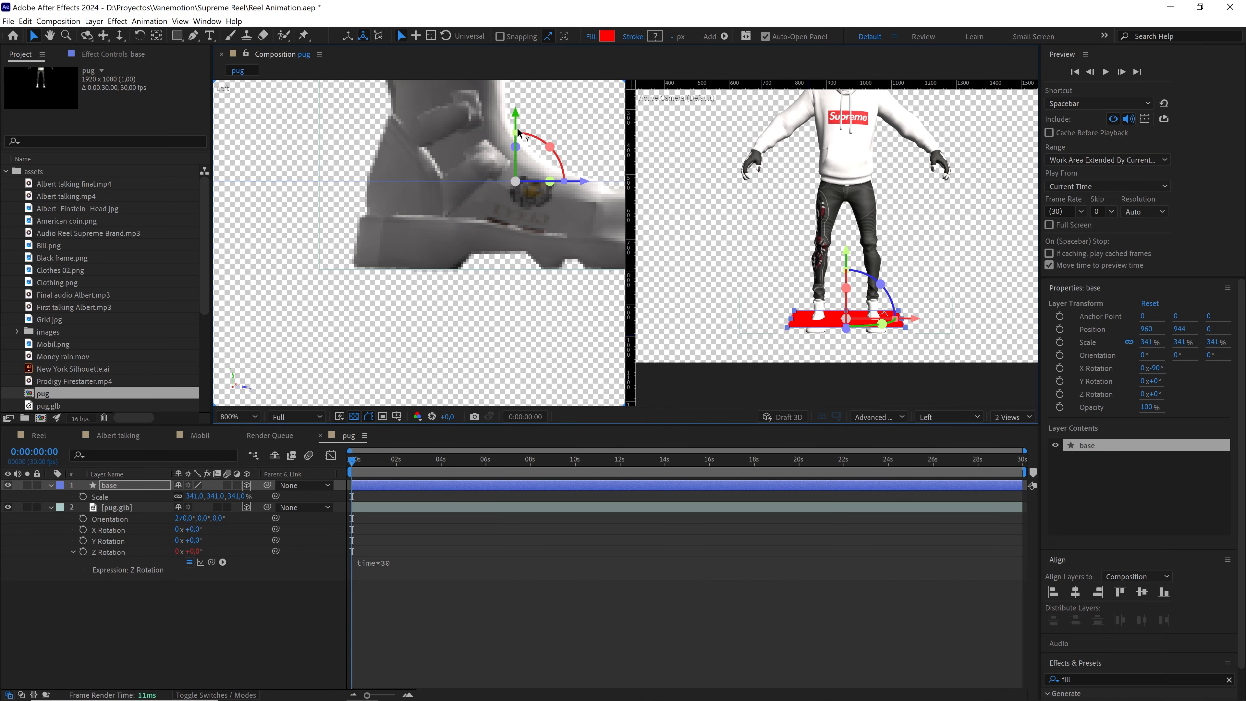
drag(518, 131, 520, 188)
drag(515, 196, 515, 198)
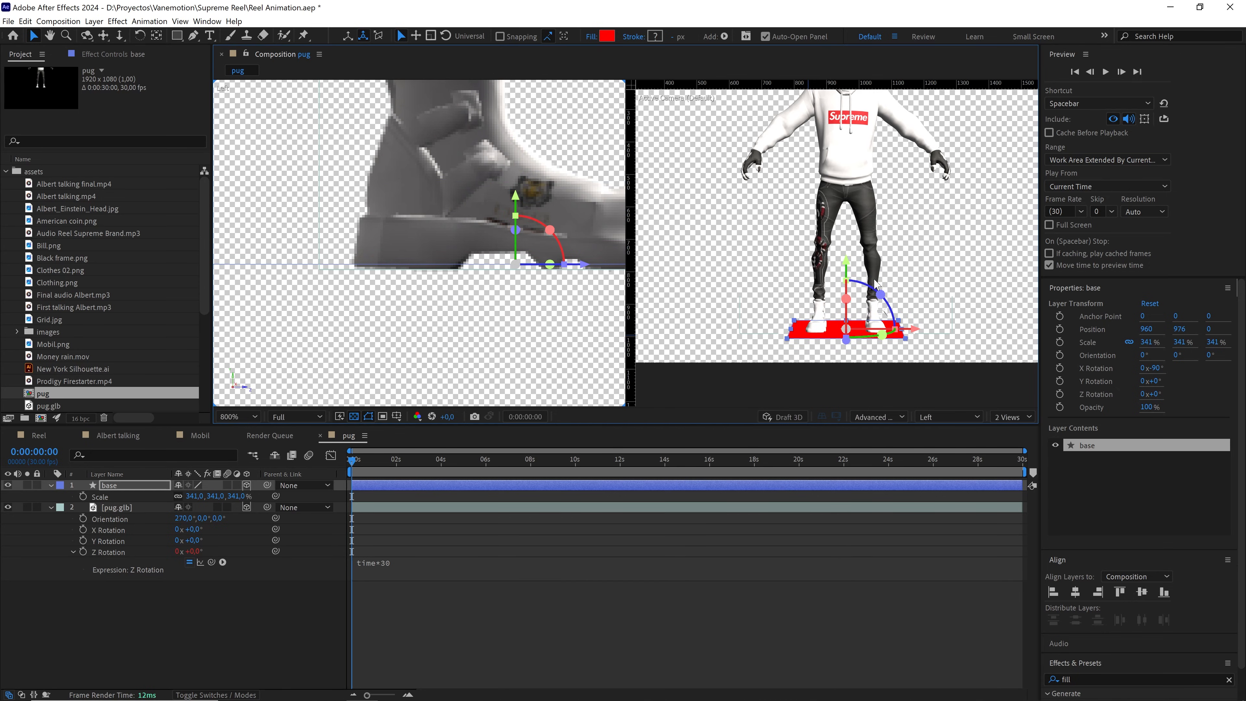
Give the base layer thickness by setting its Extrusion Depth to 7 in the Geometry Options
click(51, 486)
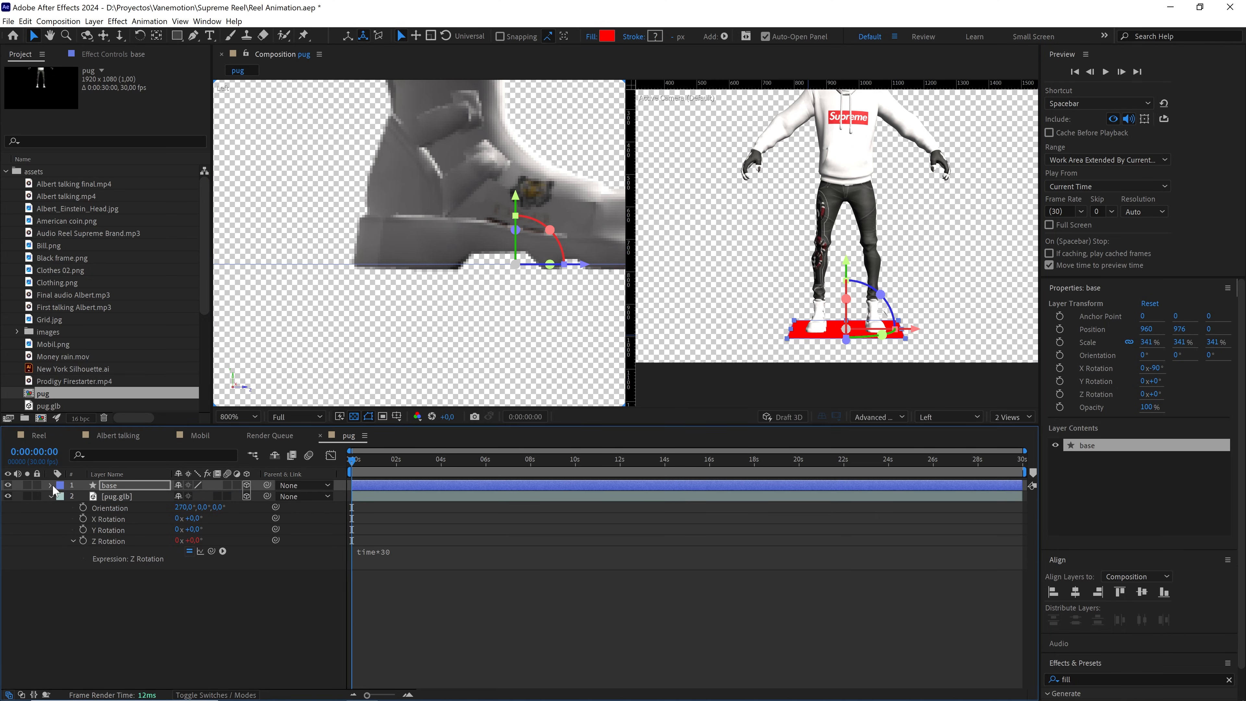
click(51, 485)
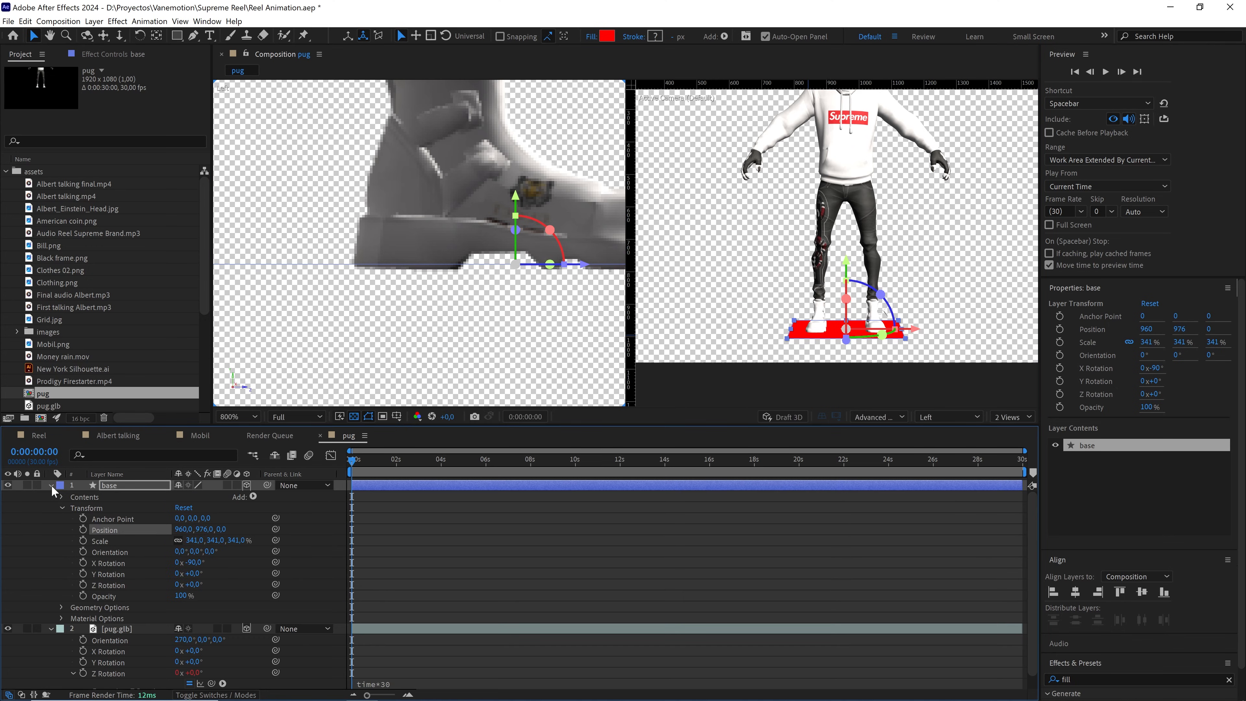
click(62, 609)
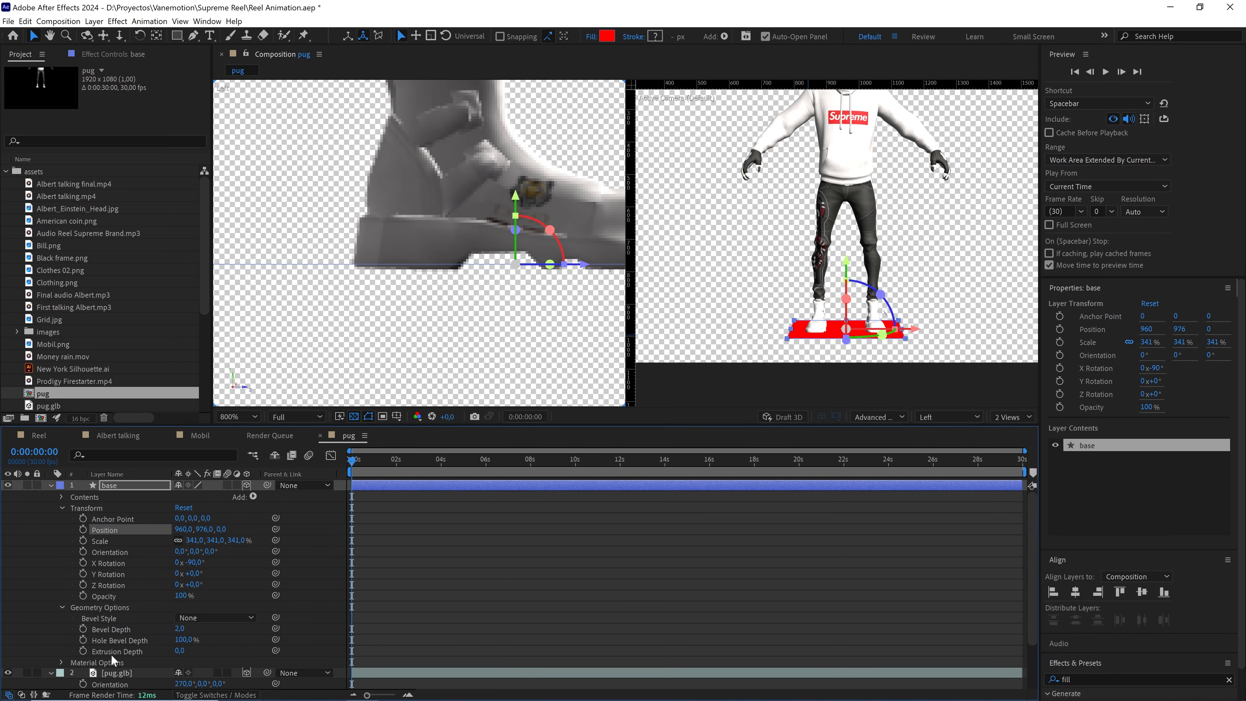
click(175, 658)
mouse_move(179, 651)
mouse_down()
mouse_move(194, 650)
mouse_move(185, 654)
mouse_up()
click(182, 652)
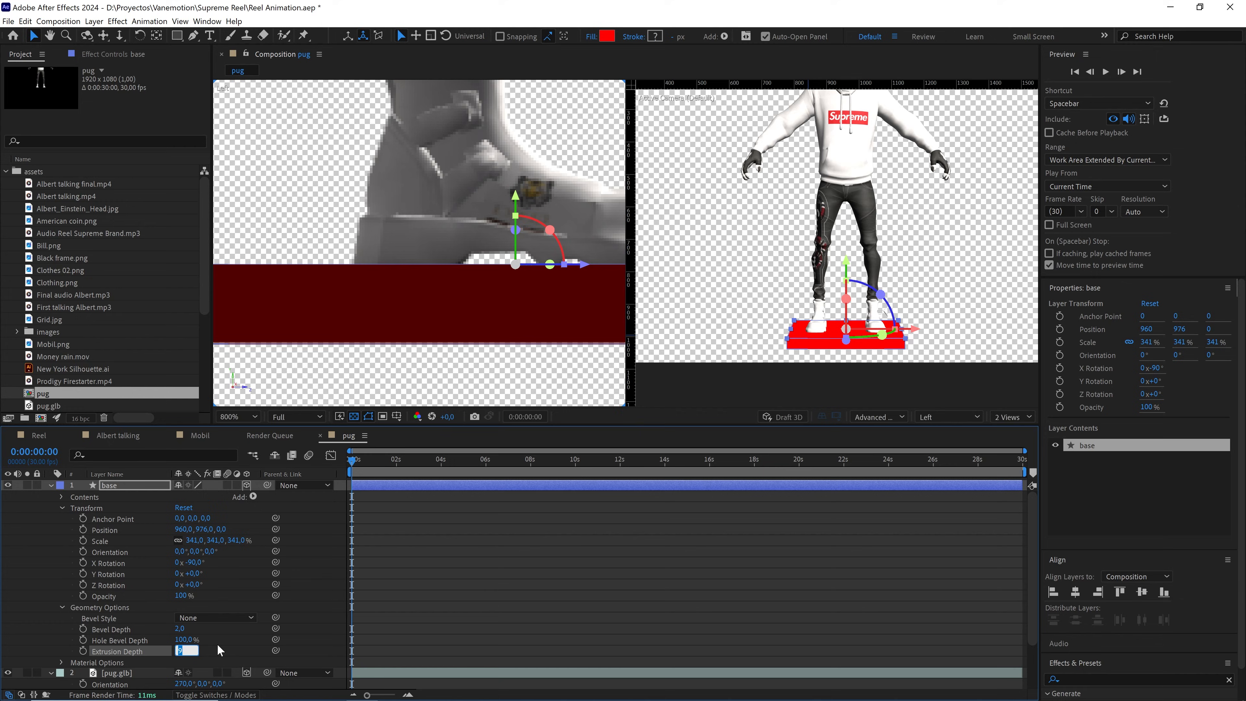
key(Down)
click(264, 573)
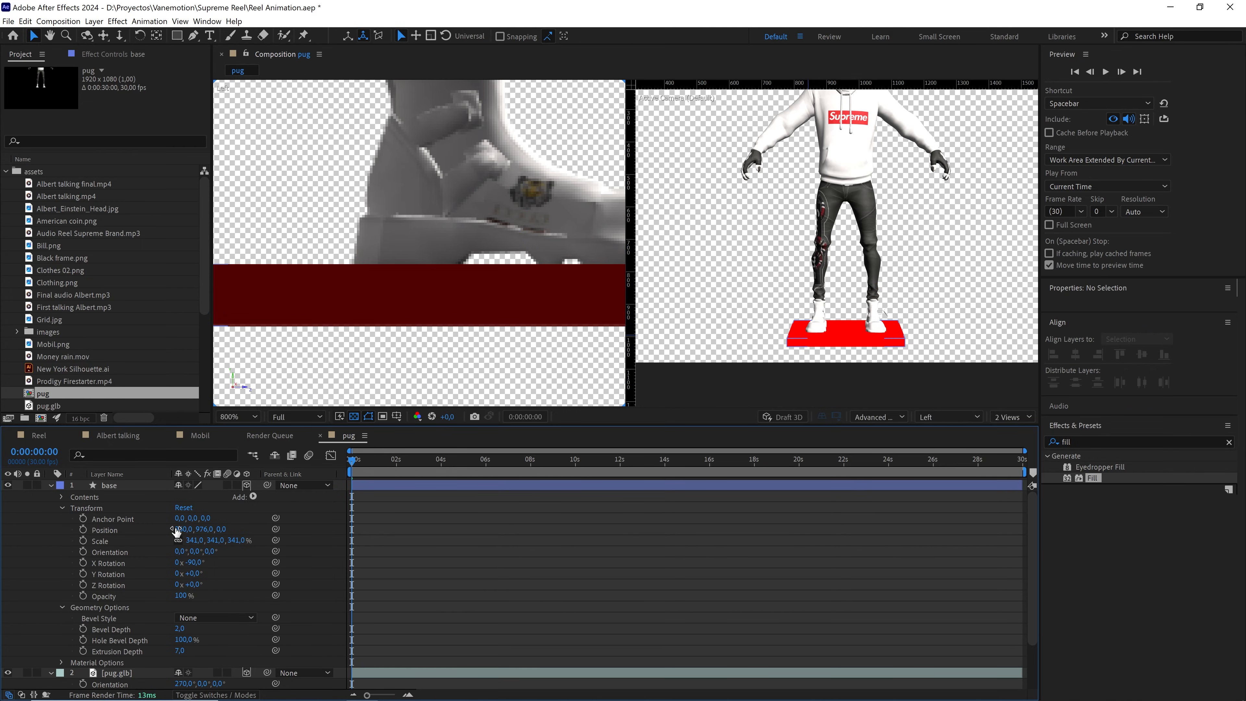
click(51, 485)
Return the composition viewer to a single active-camera view and scrub through the opening seconds of the animation
click(1013, 417)
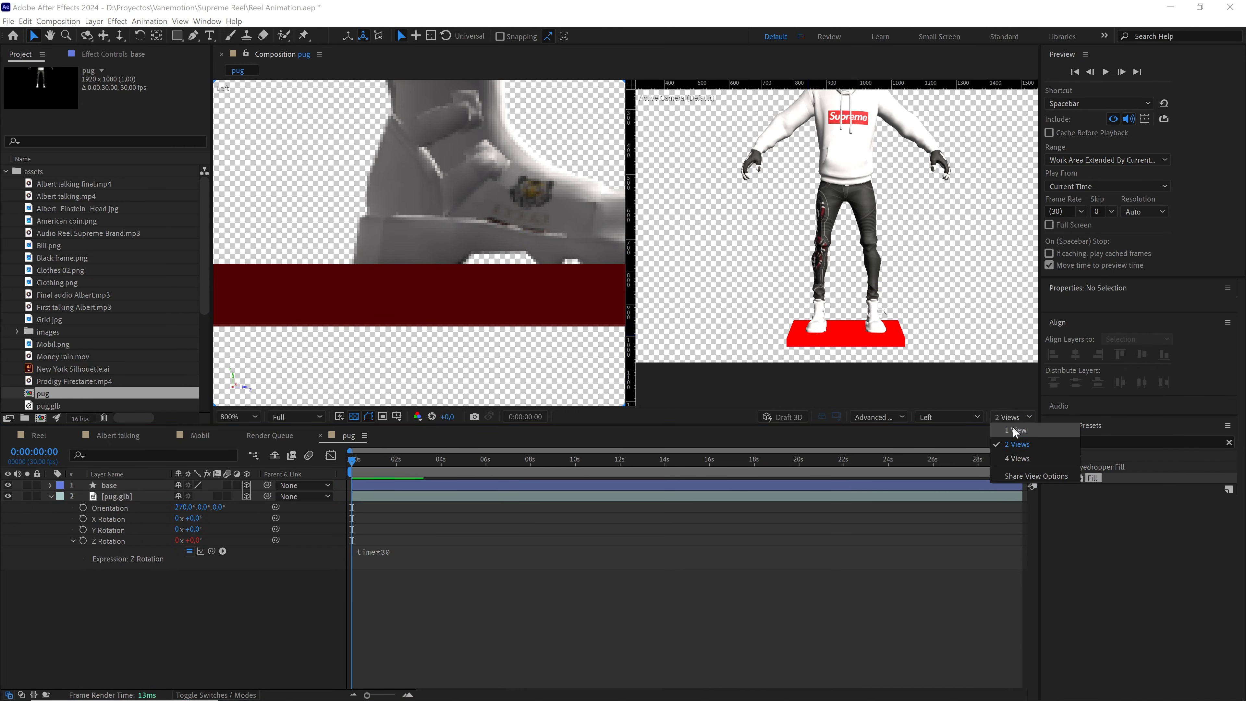
click(1011, 428)
drag(447, 459, 310, 452)
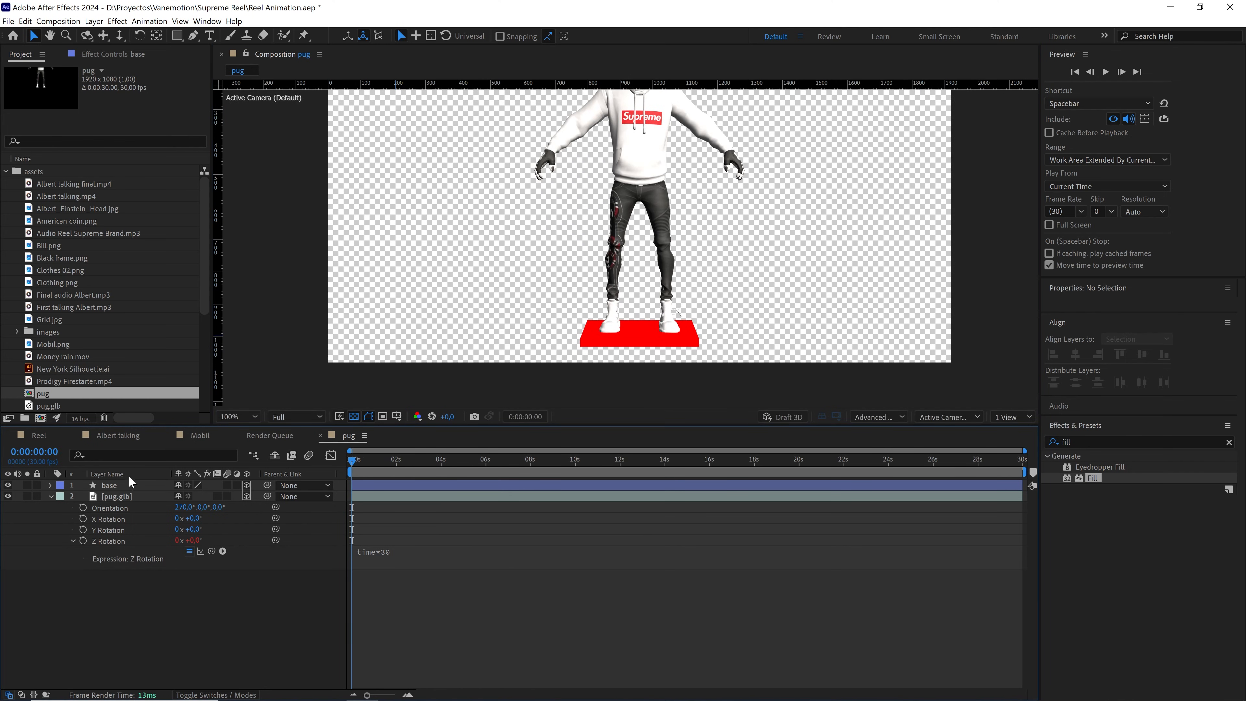
Parent the base layer to the pug.glb layer and play the animation from the start to check the shared rotation
click(120, 481)
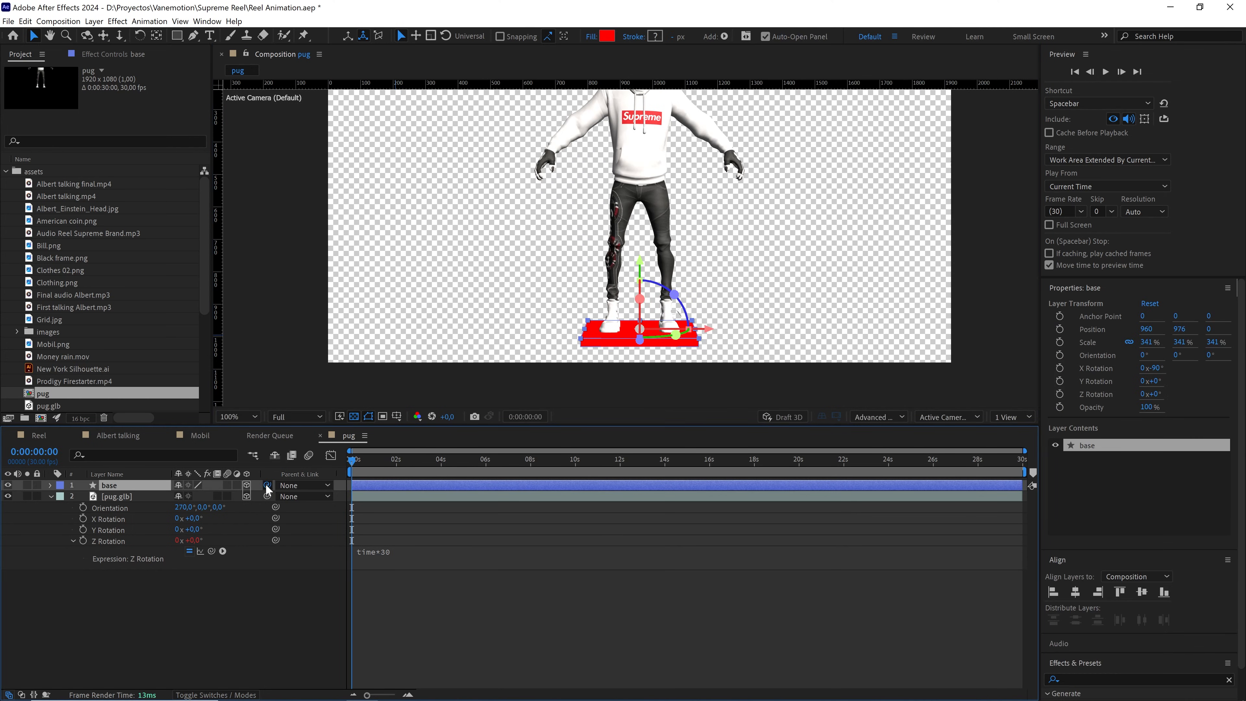
drag(267, 485, 121, 496)
mouse_move(358, 469)
mouse_down()
mouse_move(485, 465)
mouse_move(351, 471)
mouse_up()
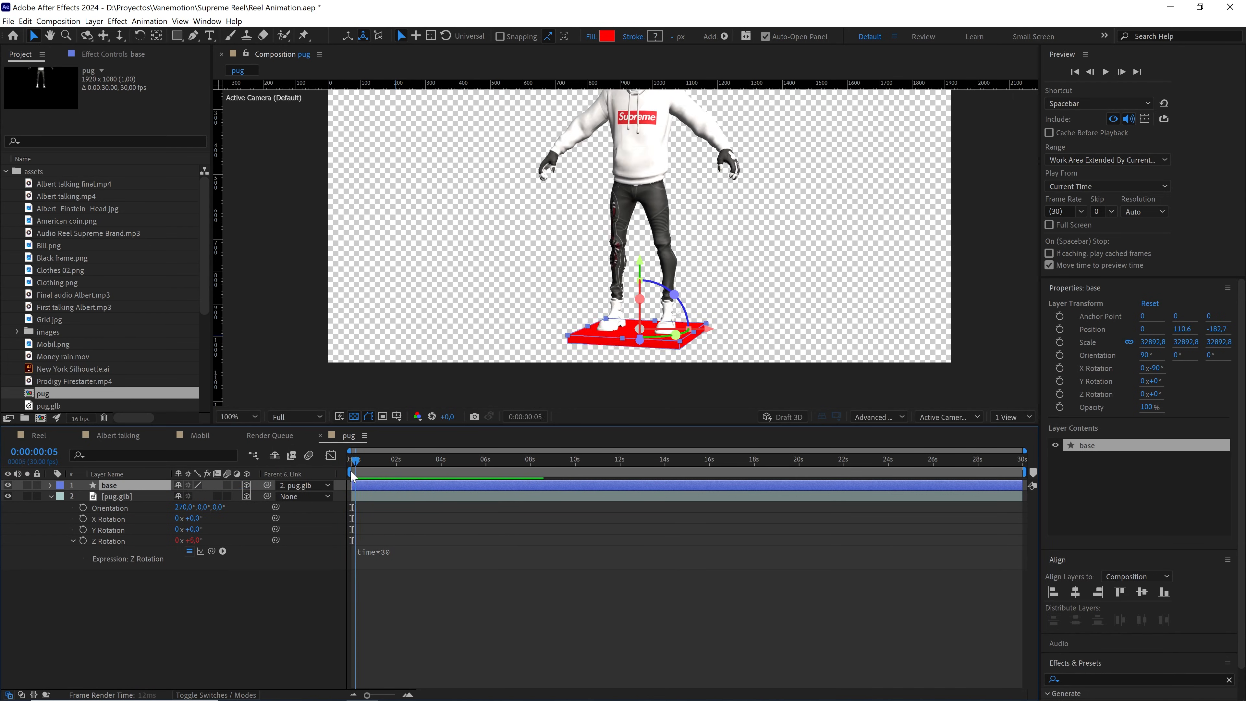
key(space)
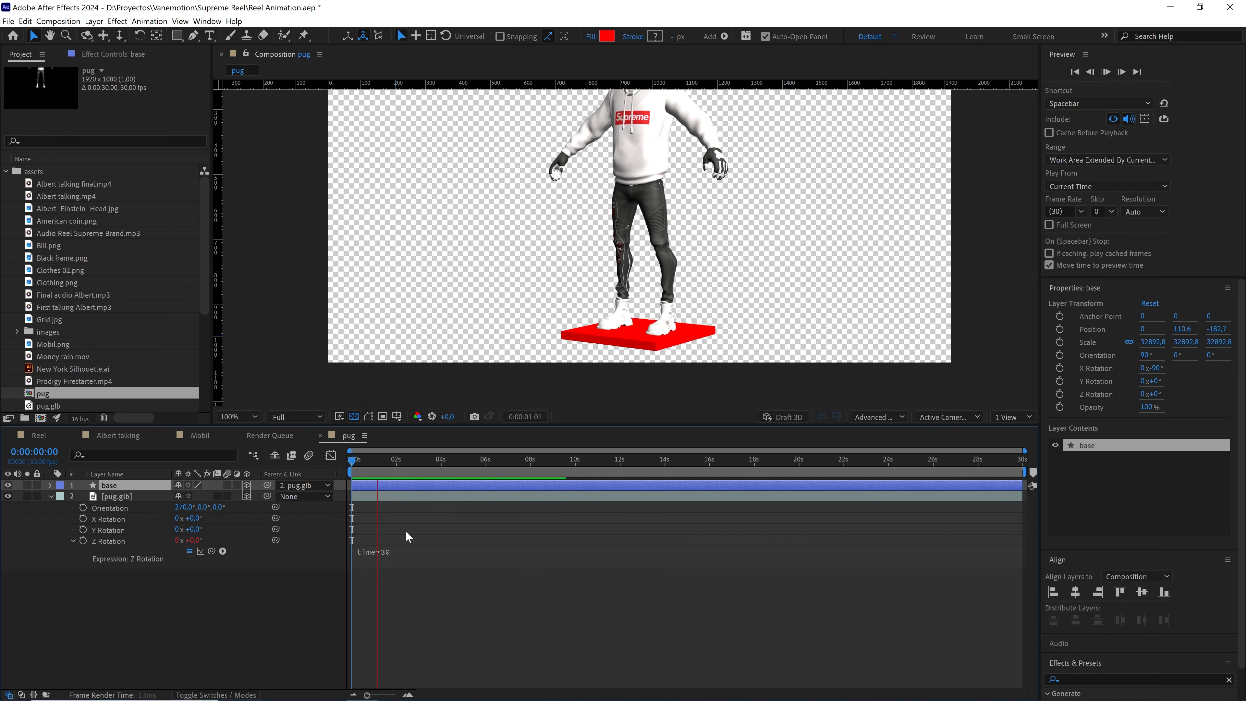
Move the pug composition from the assets folder into the Comps folder of the project
key(space)
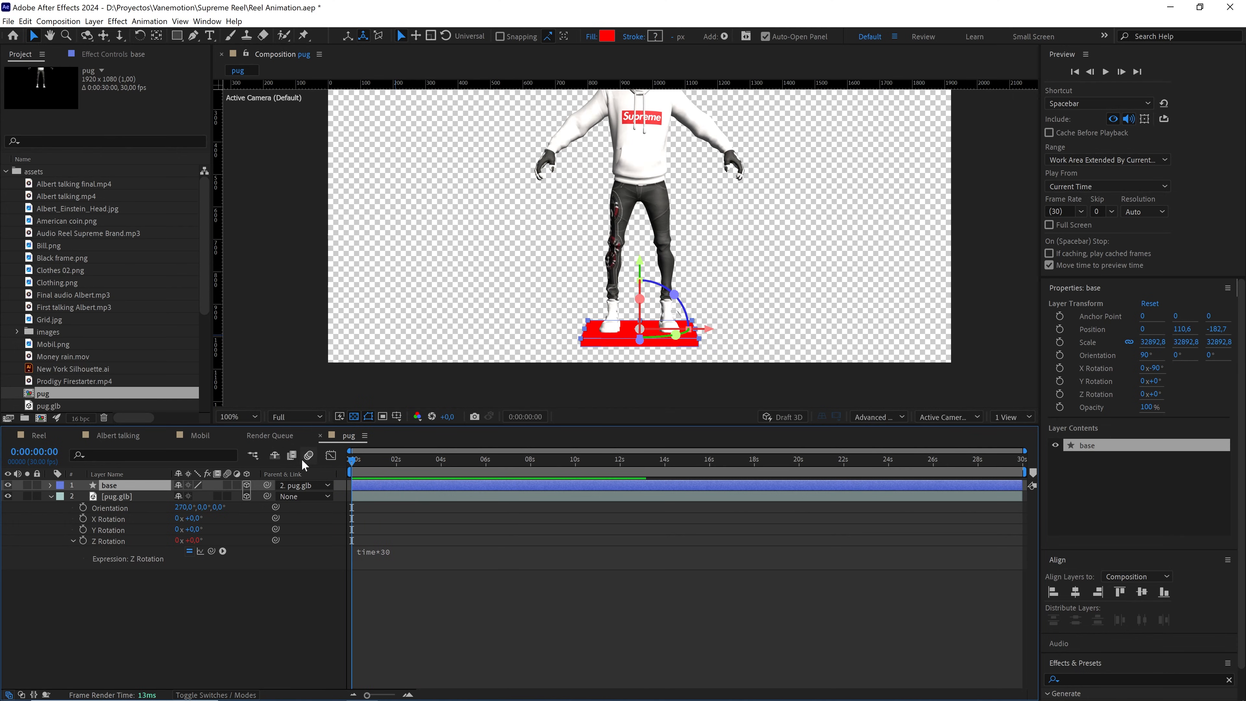
click(319, 435)
scroll(92, 300, down, 3)
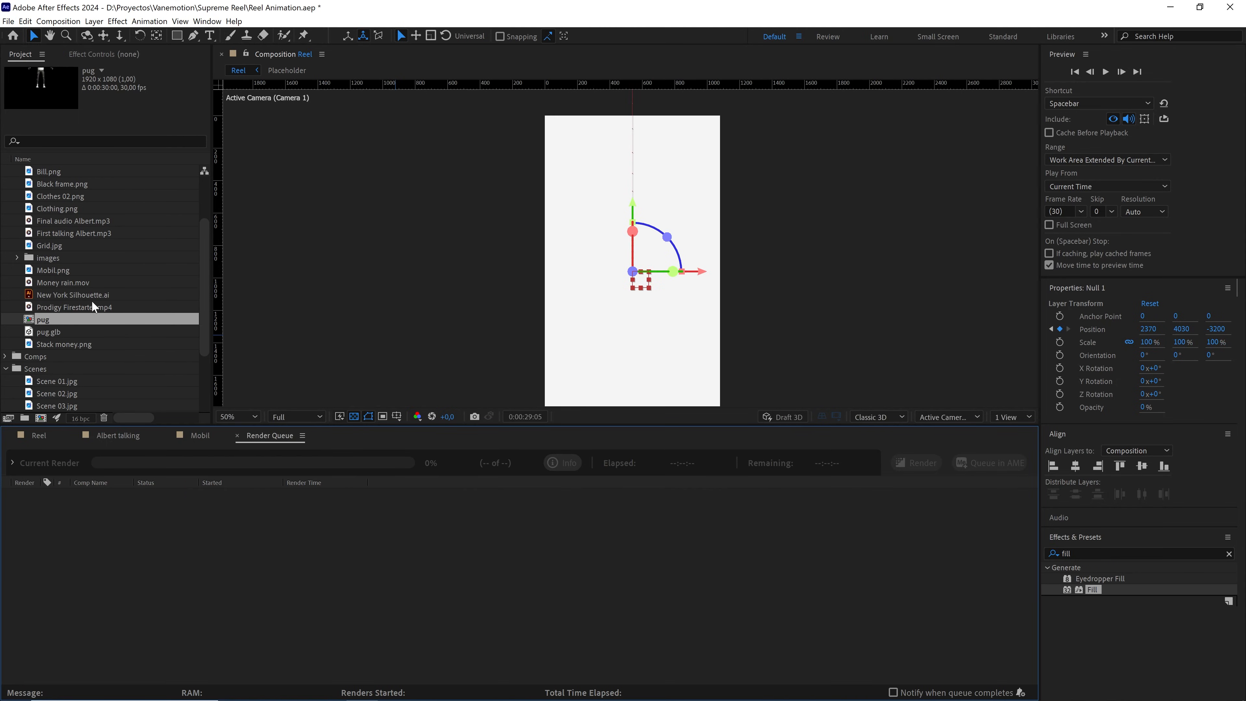
click(46, 319)
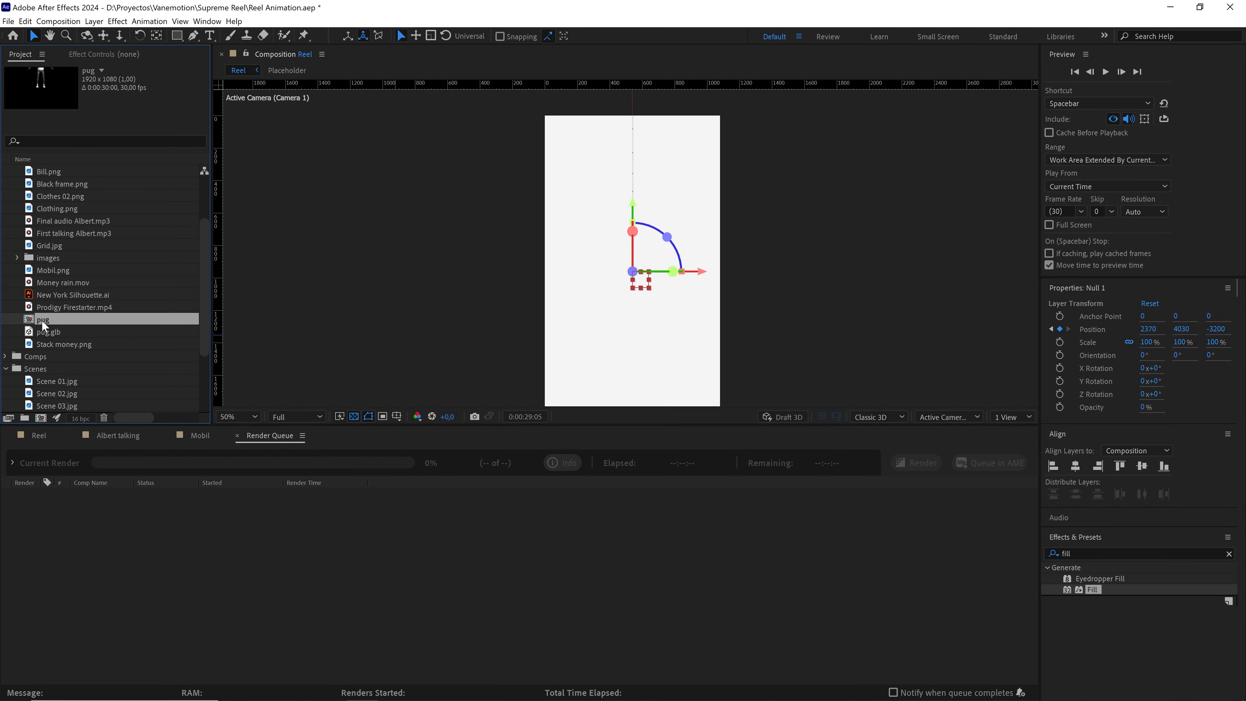
drag(42, 319, 43, 359)
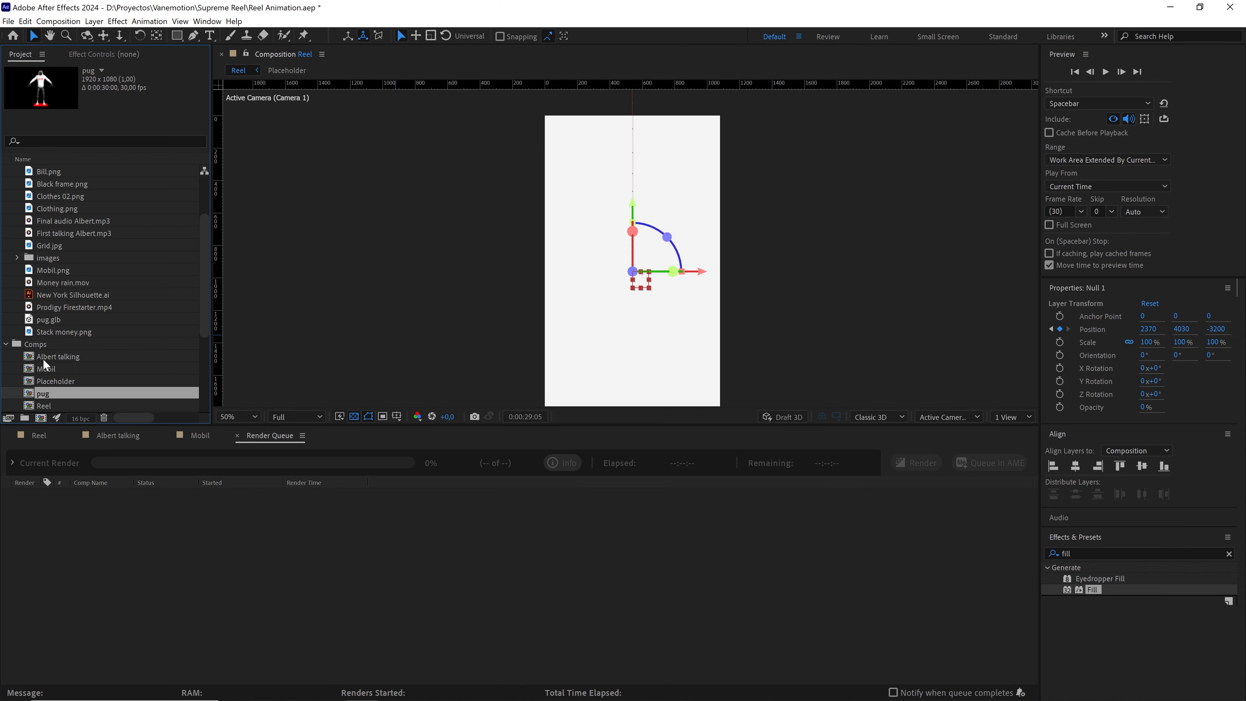
Open the Reel composition's timeline and show the Position keyframes of the topmost null layer
click(38, 436)
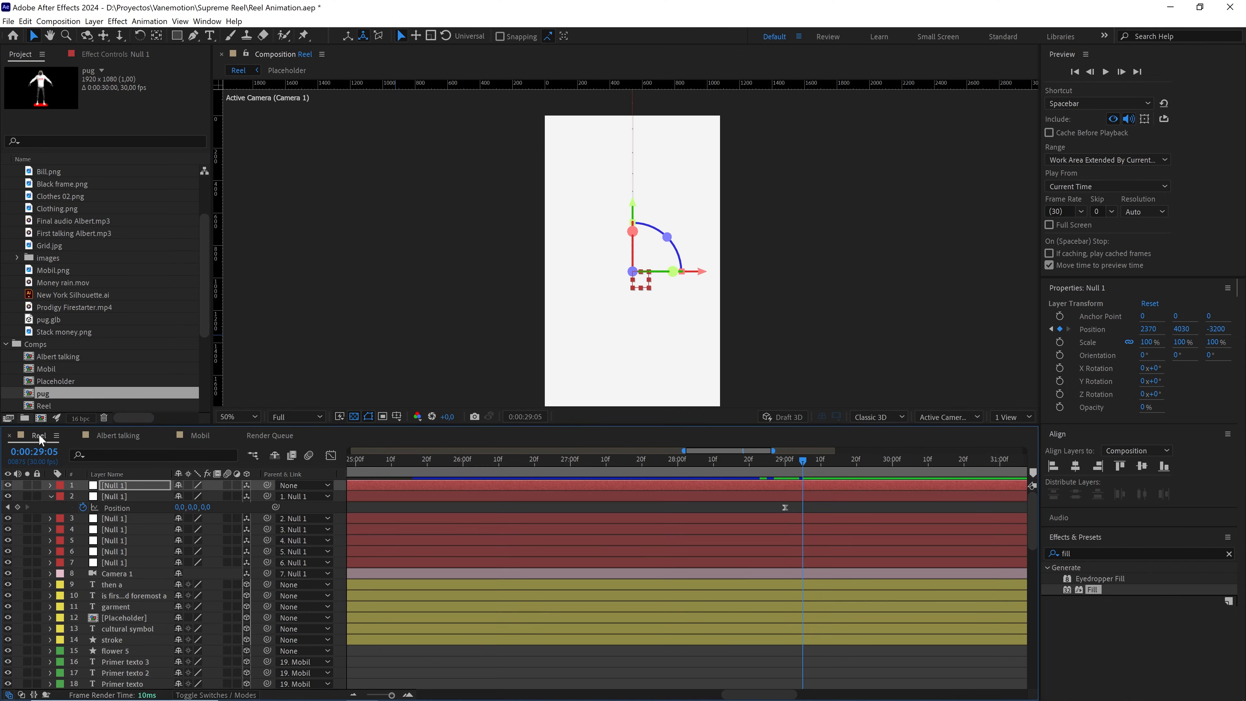
drag(391, 695, 371, 695)
click(668, 484)
key(p)
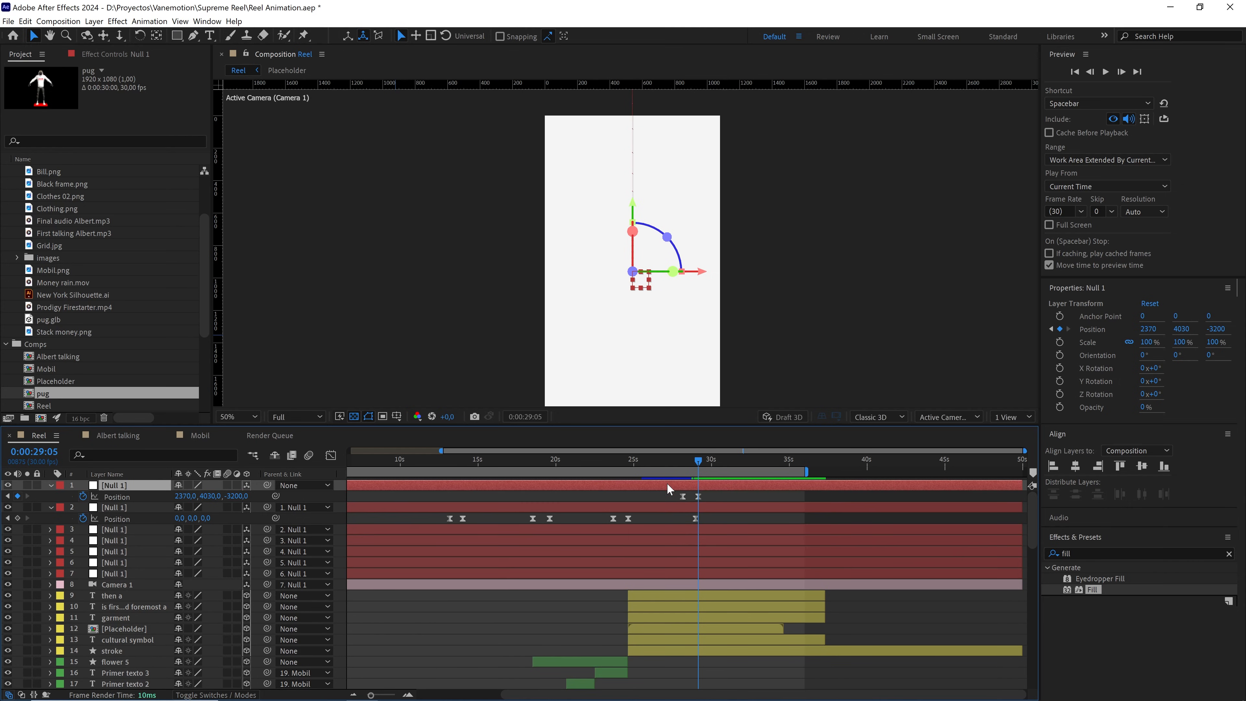
mouse_move(701, 463)
mouse_down()
mouse_move(687, 463)
mouse_move(701, 458)
mouse_up()
click(705, 498)
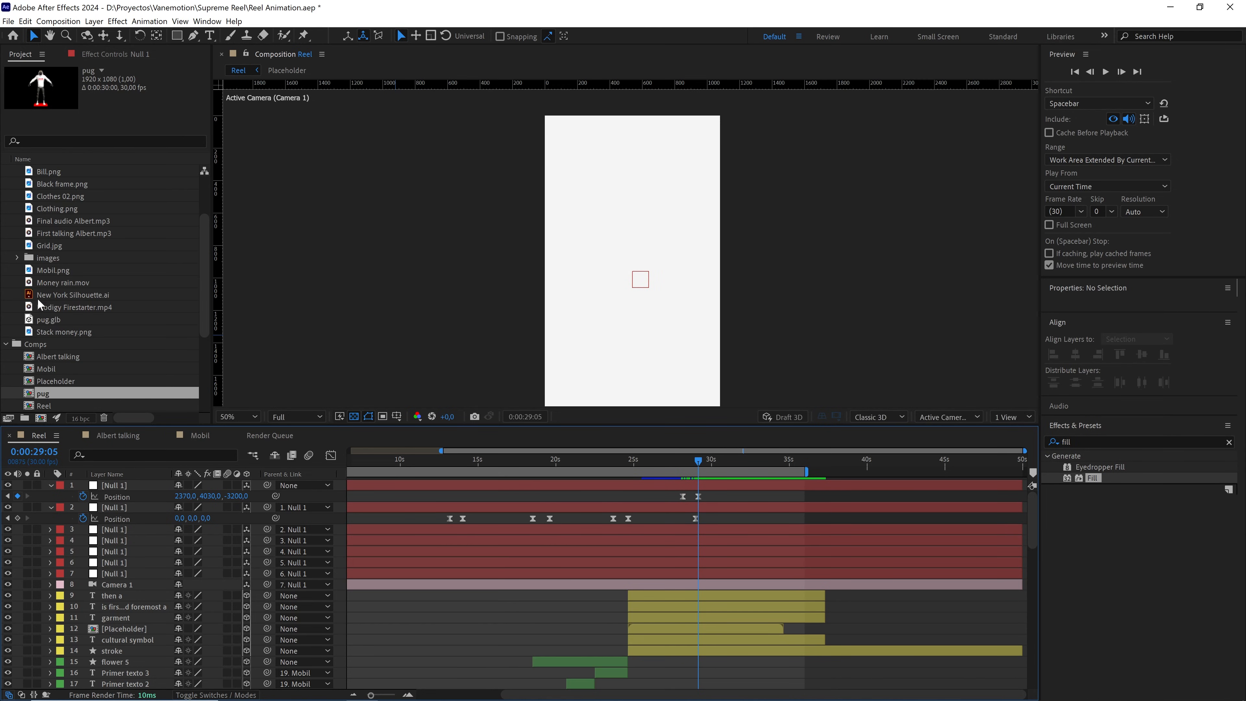
scroll(37, 298, down, 4)
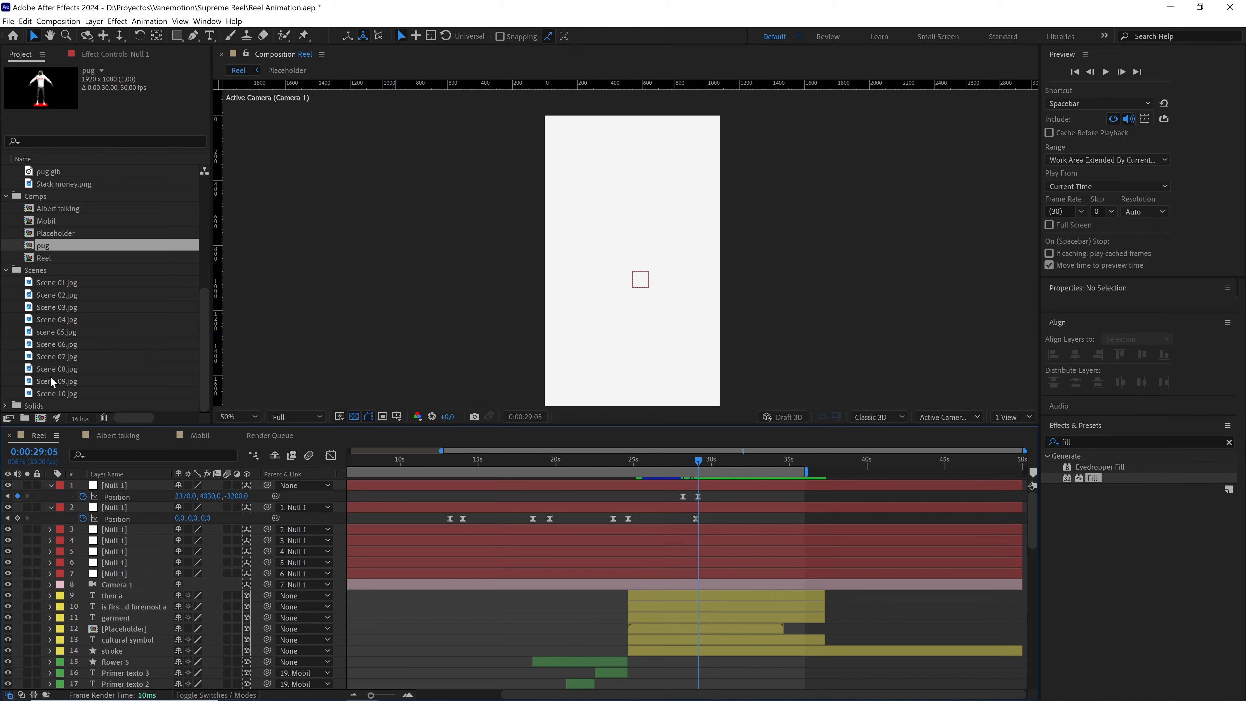
drag(51, 379, 129, 586)
click(68, 371)
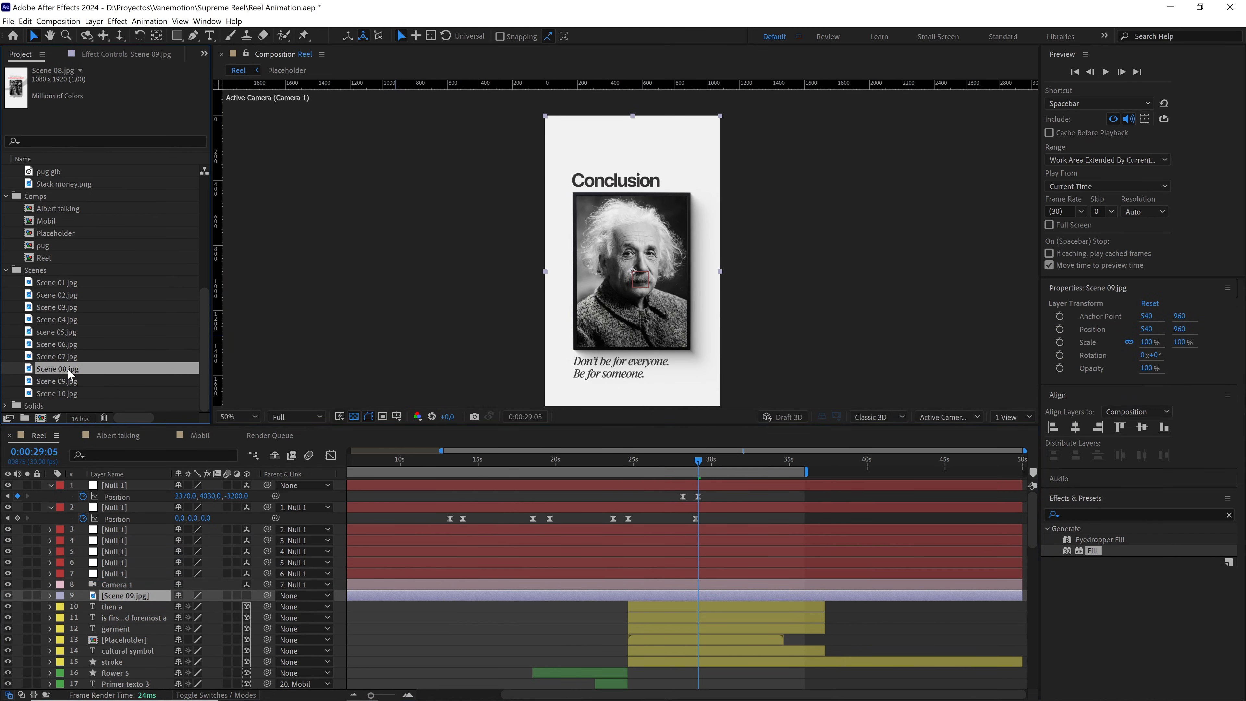
click(71, 392)
key(ctrl+z)
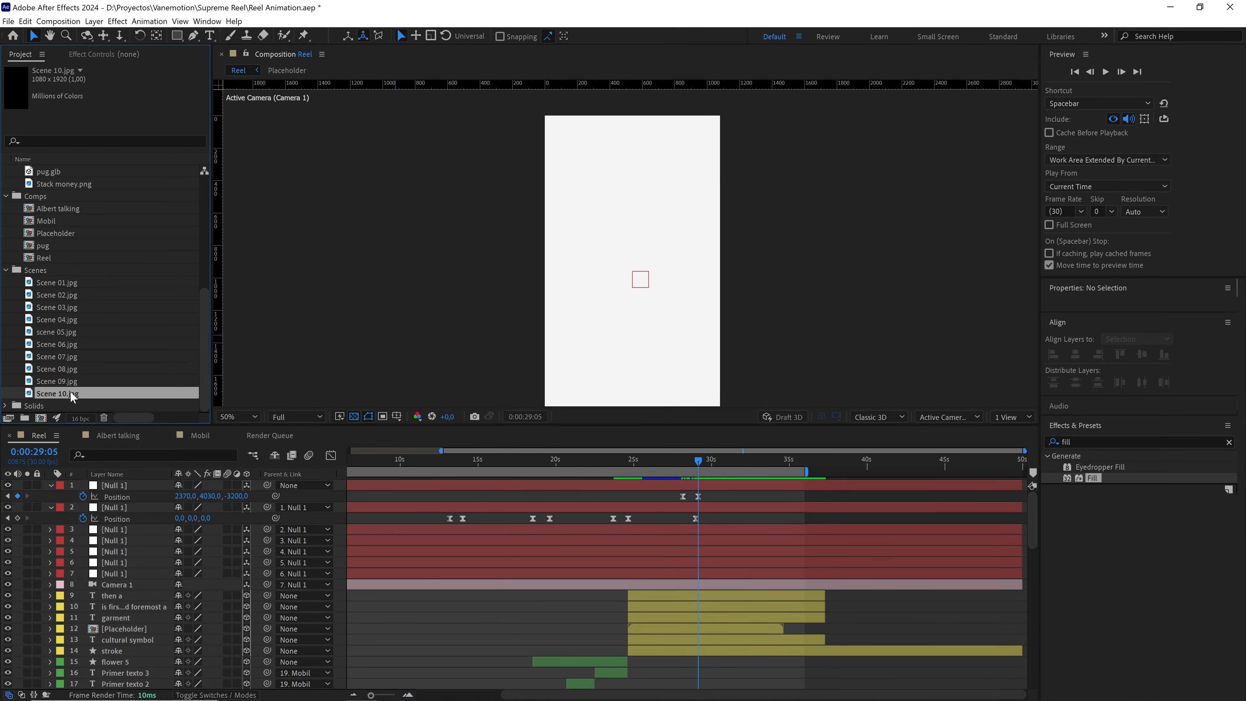
Add Scene 10.jpg to the Reel timeline directly below Camera 1 and set its opacity to 34%
click(58, 381)
click(62, 392)
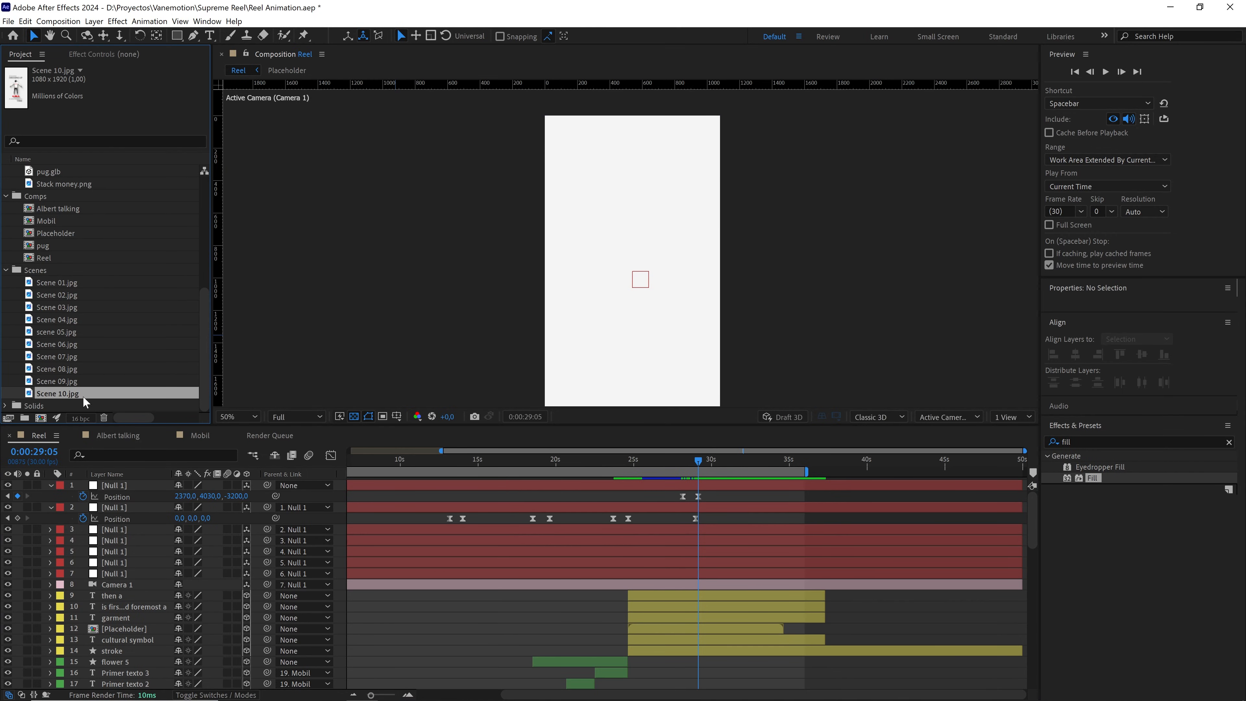
drag(83, 396, 128, 587)
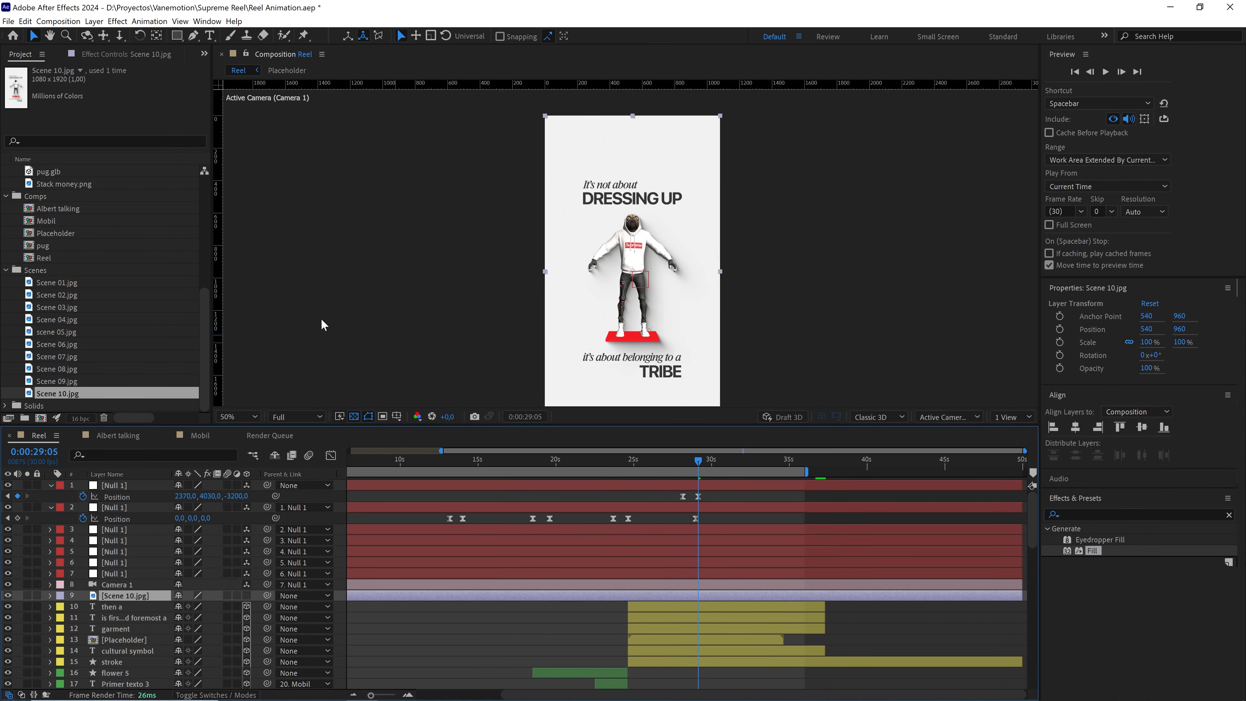
key(t)
drag(179, 608, 133, 608)
Add the pug composition to the Reel timeline above Scene 10.jpg and give its layer a green label
click(43, 246)
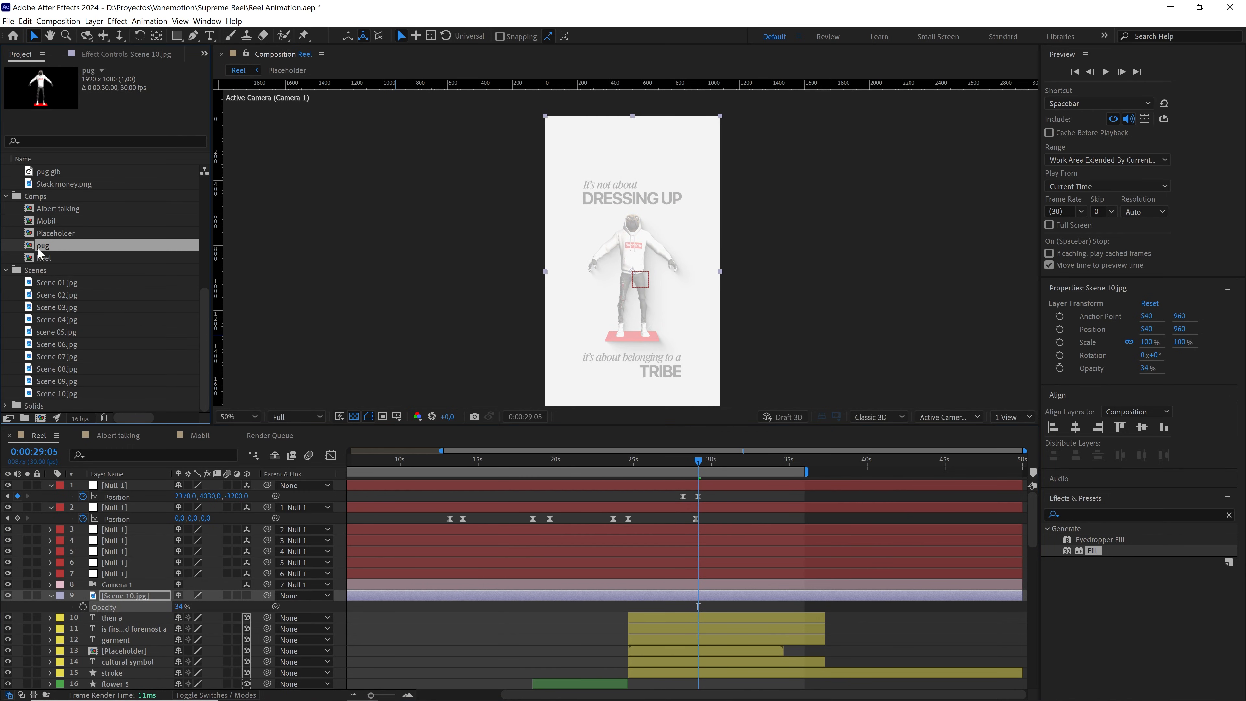
drag(44, 250, 139, 589)
click(59, 595)
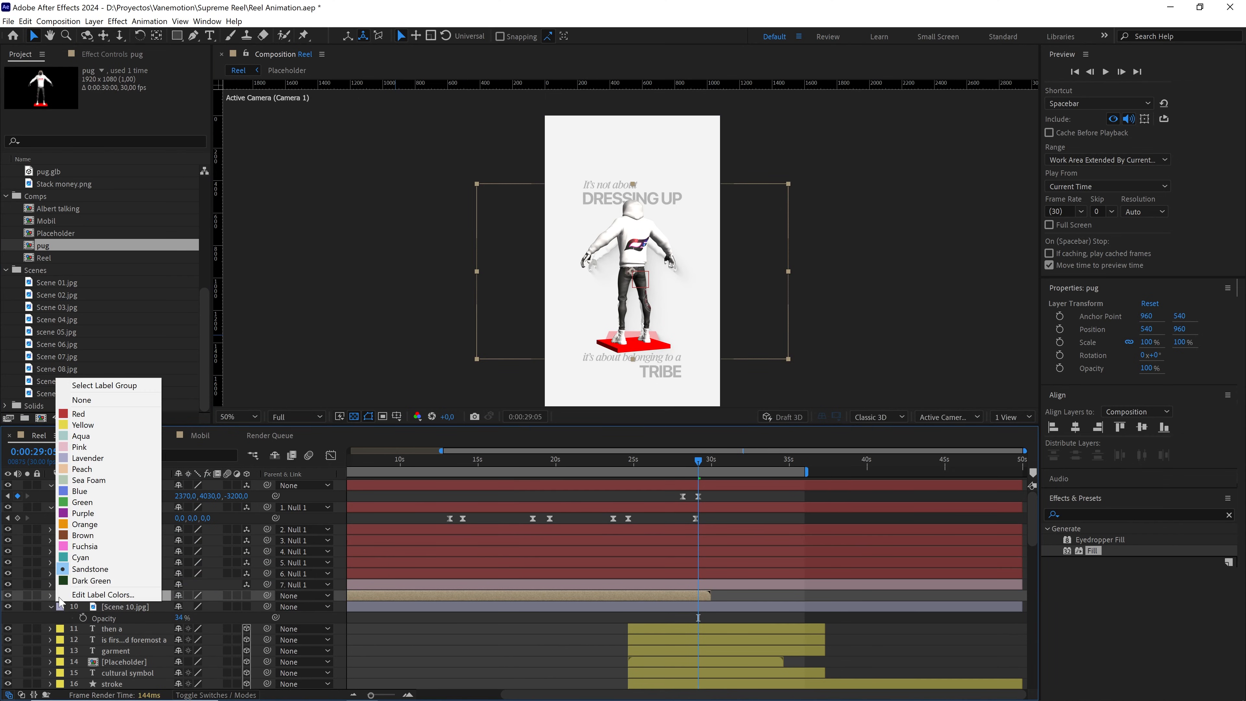
click(98, 504)
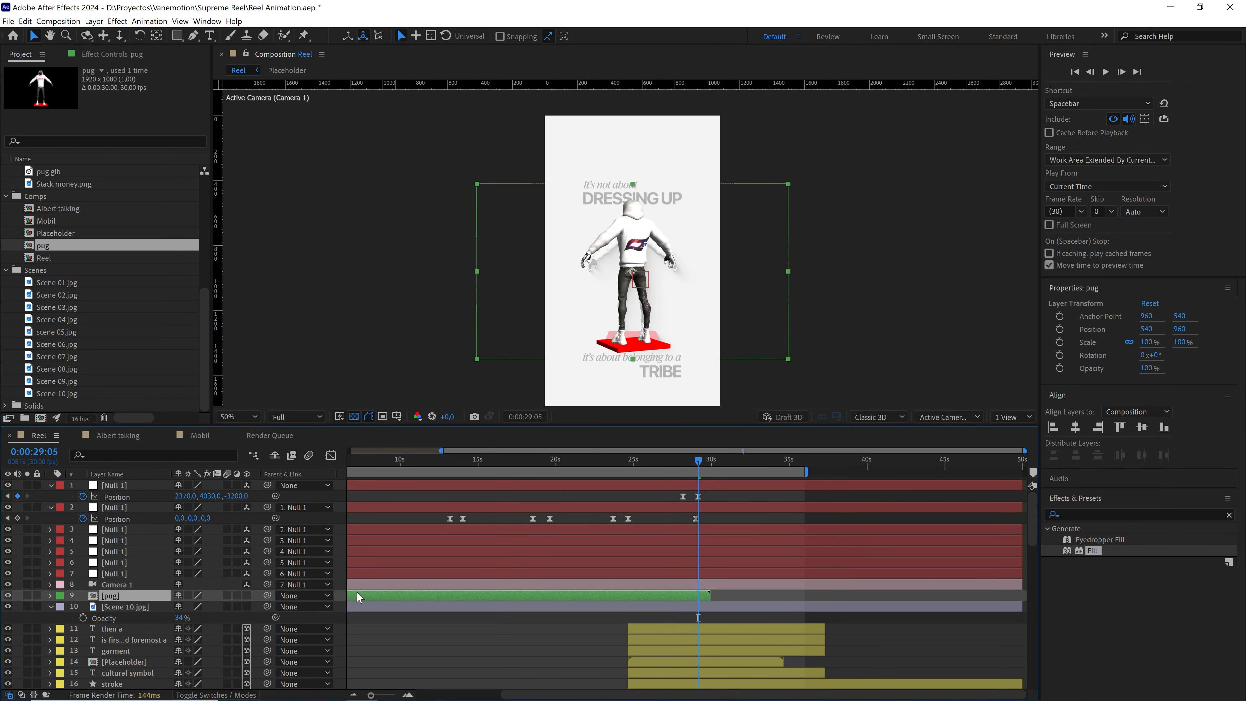
Shift the pug layer in time so that it starts at the top null's first Position keyframe, 0:00:28:05
drag(356, 595, 641, 595)
scroll(703, 551, up, 3)
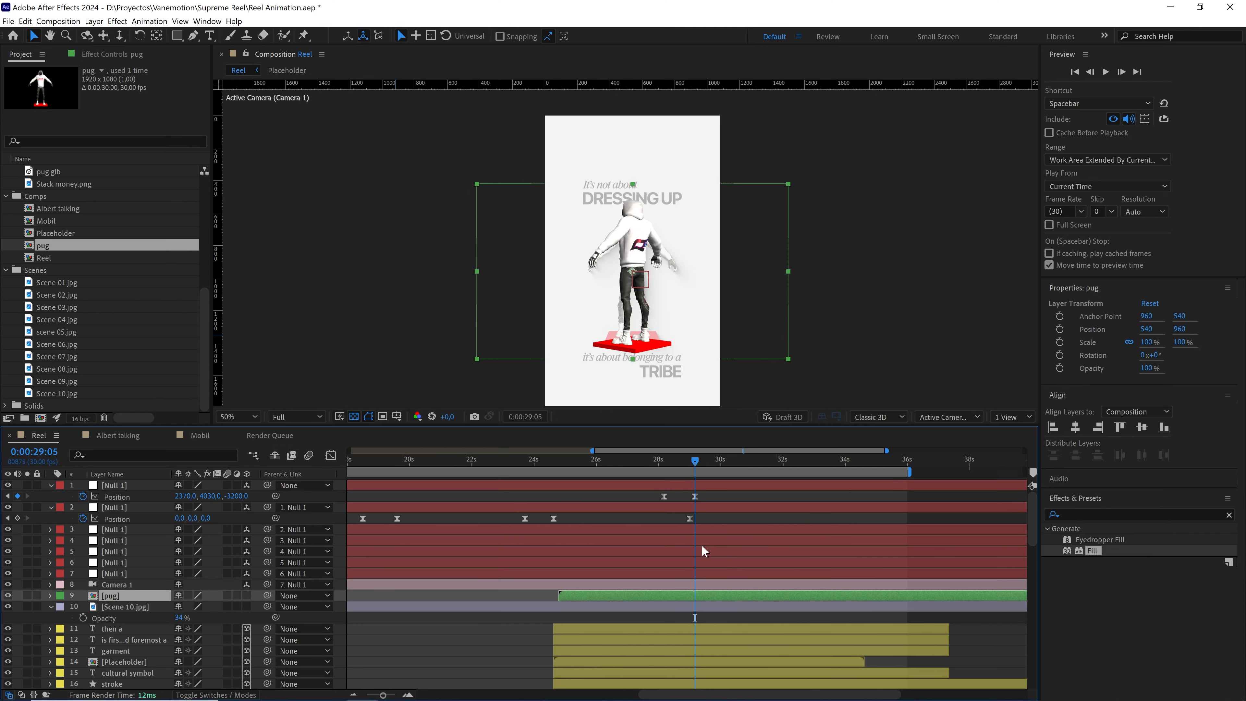
drag(694, 470, 667, 464)
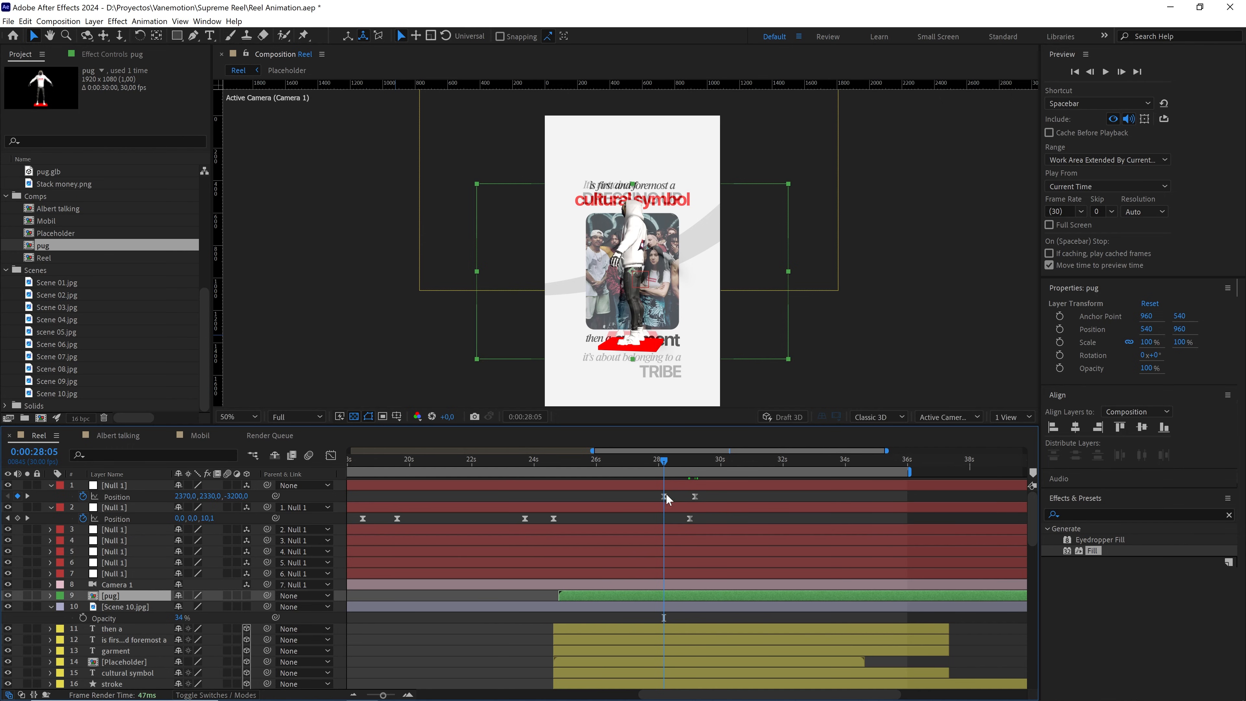
drag(632, 597, 674, 595)
Hide the six yellow-labelled layers of the previous scene, from "then a" through "stroke"
scroll(629, 549, down, 3)
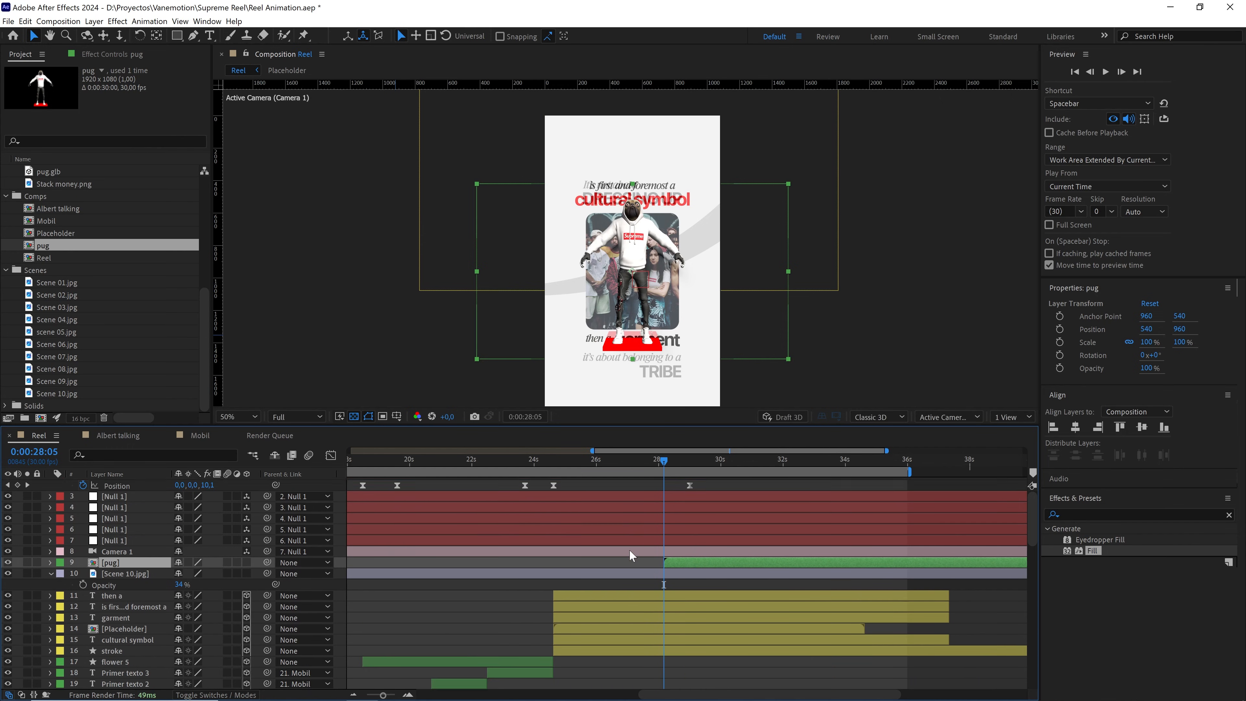
click(639, 562)
shift+click(627, 618)
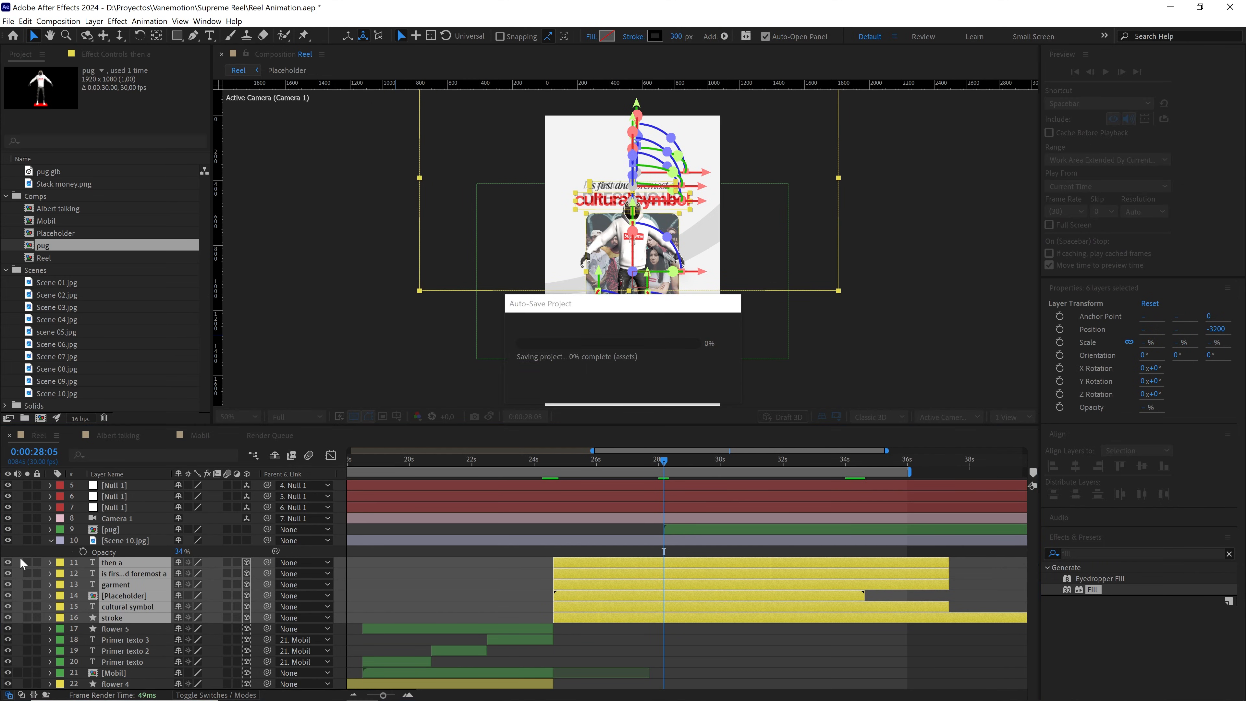
click(8, 562)
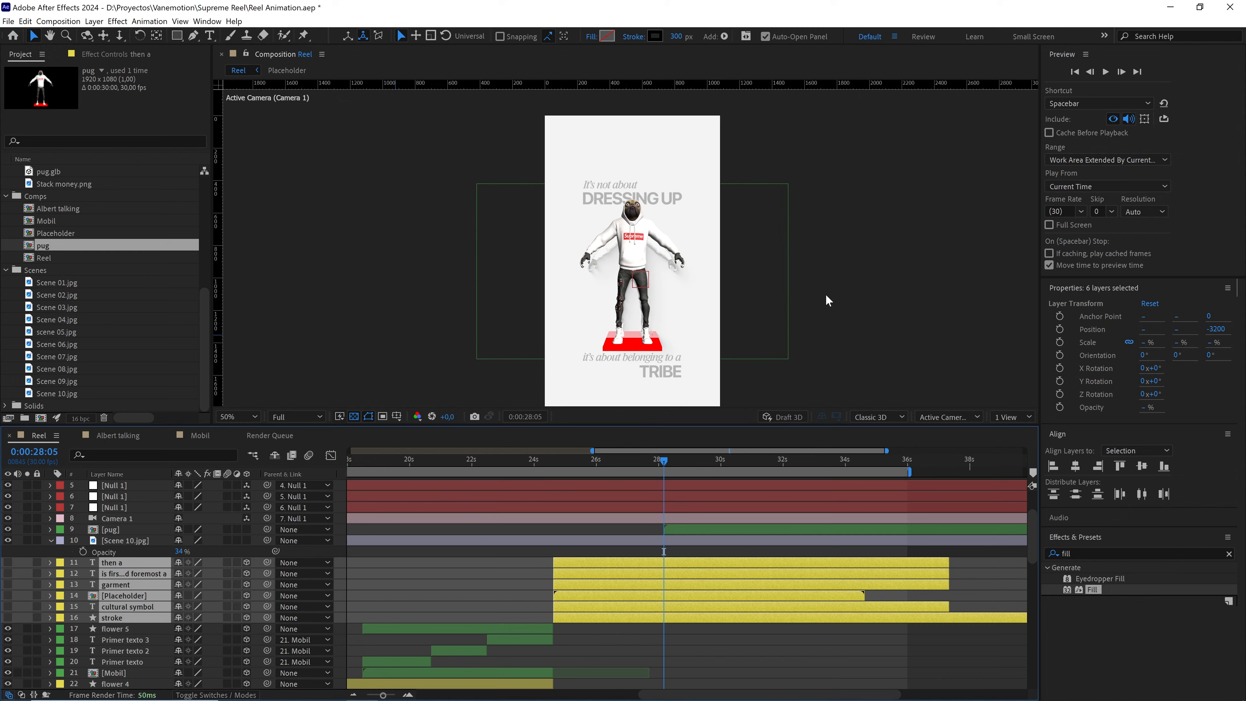
Scale the pug layer to 86.5% and position it at 540, 991, matching the figure in the Scene 10 reference
click(759, 281)
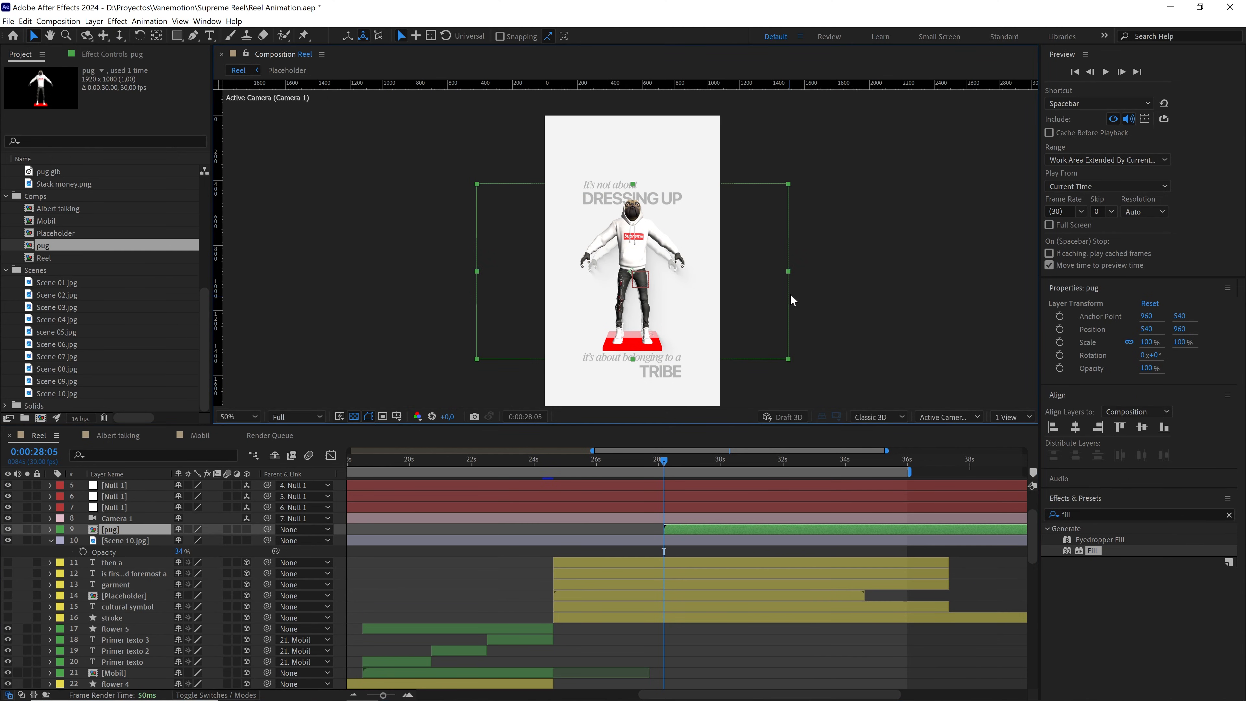
mouse_move(788, 275)
mouse_down()
mouse_move(767, 275)
mouse_move(763, 308)
mouse_move(765, 269)
mouse_up()
scroll(768, 275, up, 1)
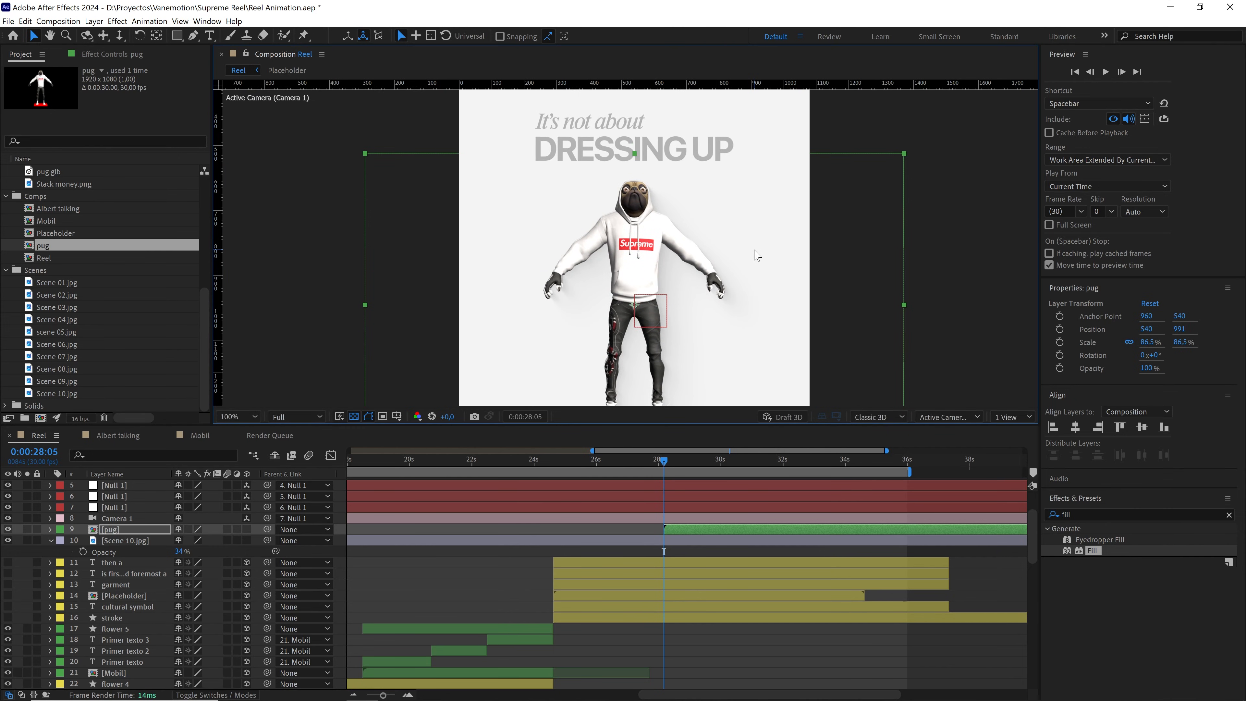
key(s)
scroll(760, 289, down, 1)
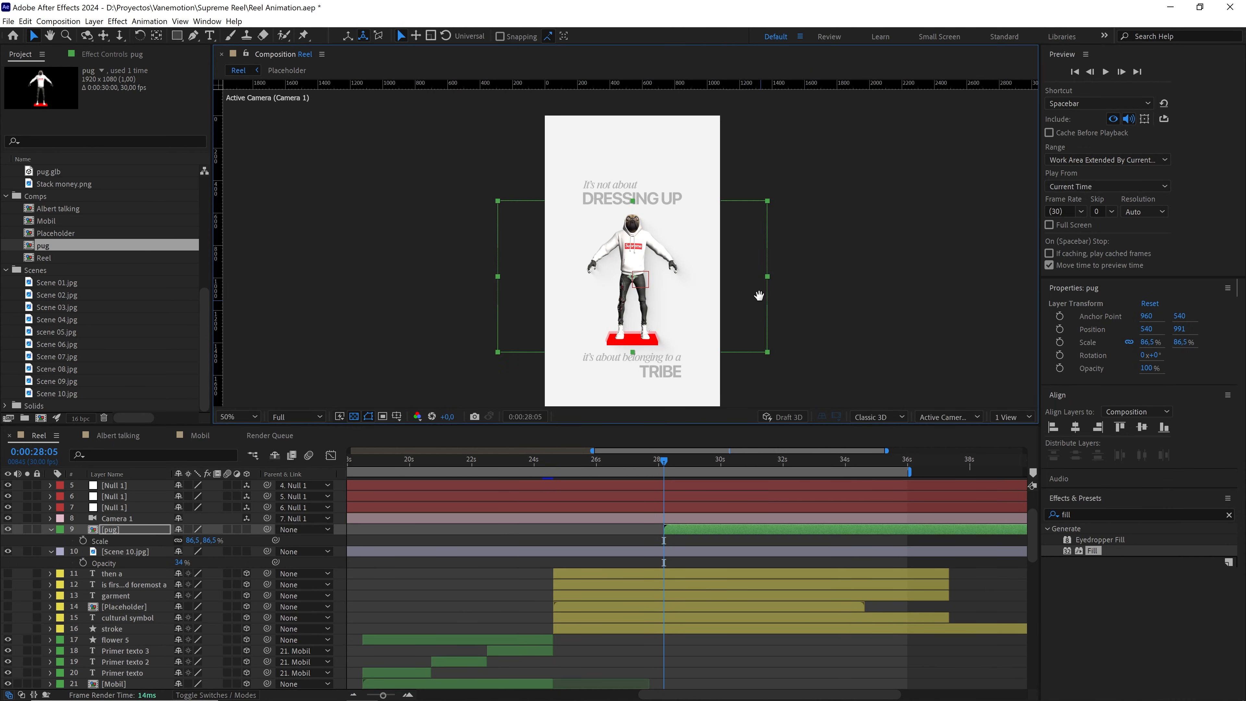
scroll(765, 289, up, 1)
scroll(758, 295, down, 1)
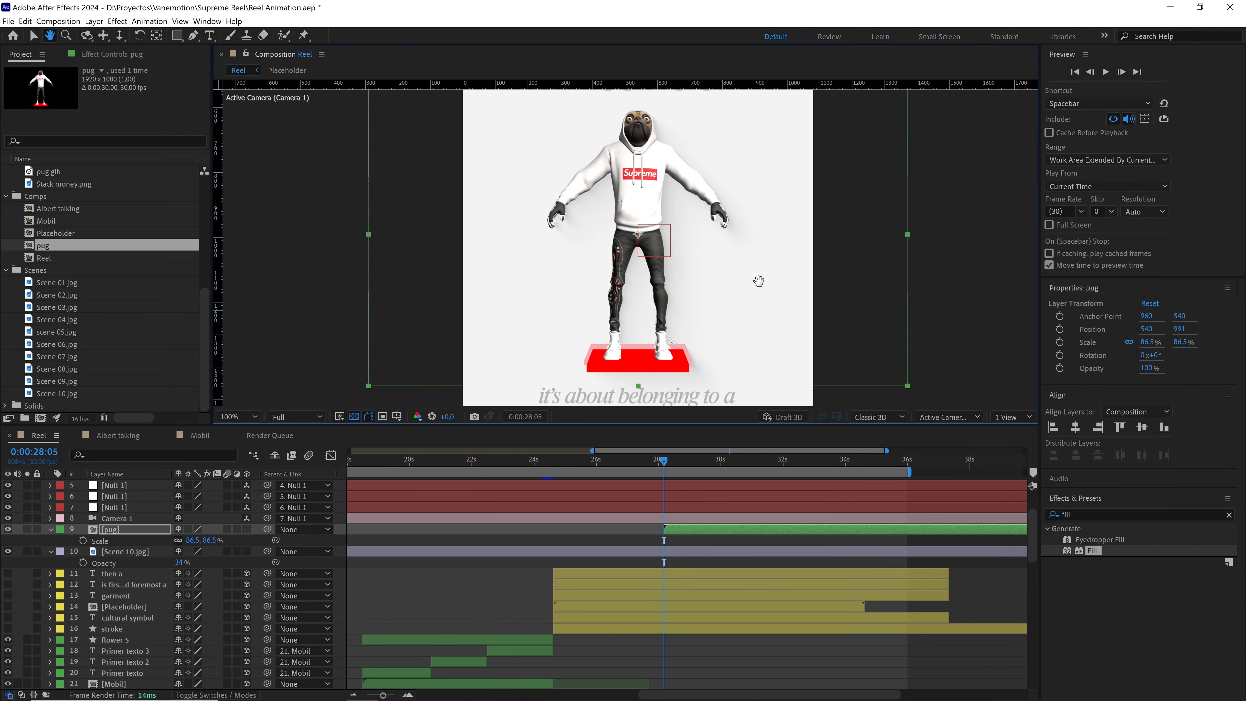
scroll(744, 285, up, 1)
scroll(744, 284, down, 1)
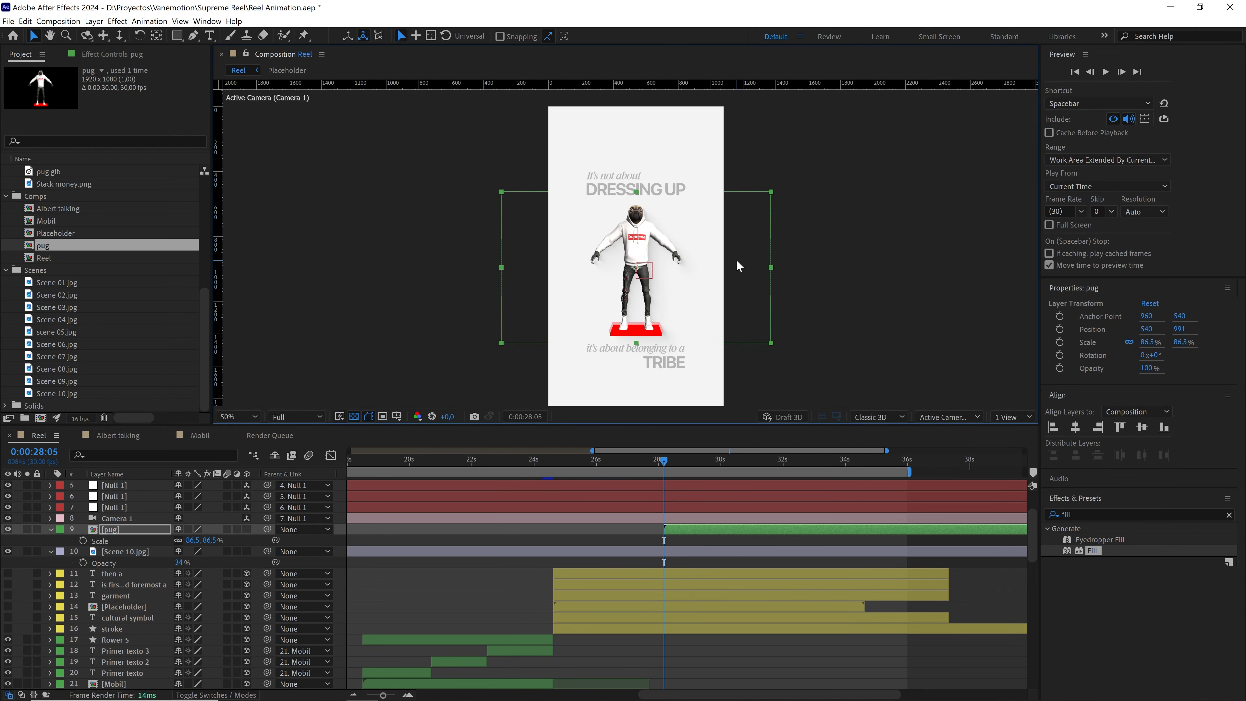
Duplicate the "to their limited drops that cause" and "GLOBAL QUEUES" text layers and place the copies directly below Camera 1
scroll(139, 608, down, 3)
scroll(140, 608, down, 2)
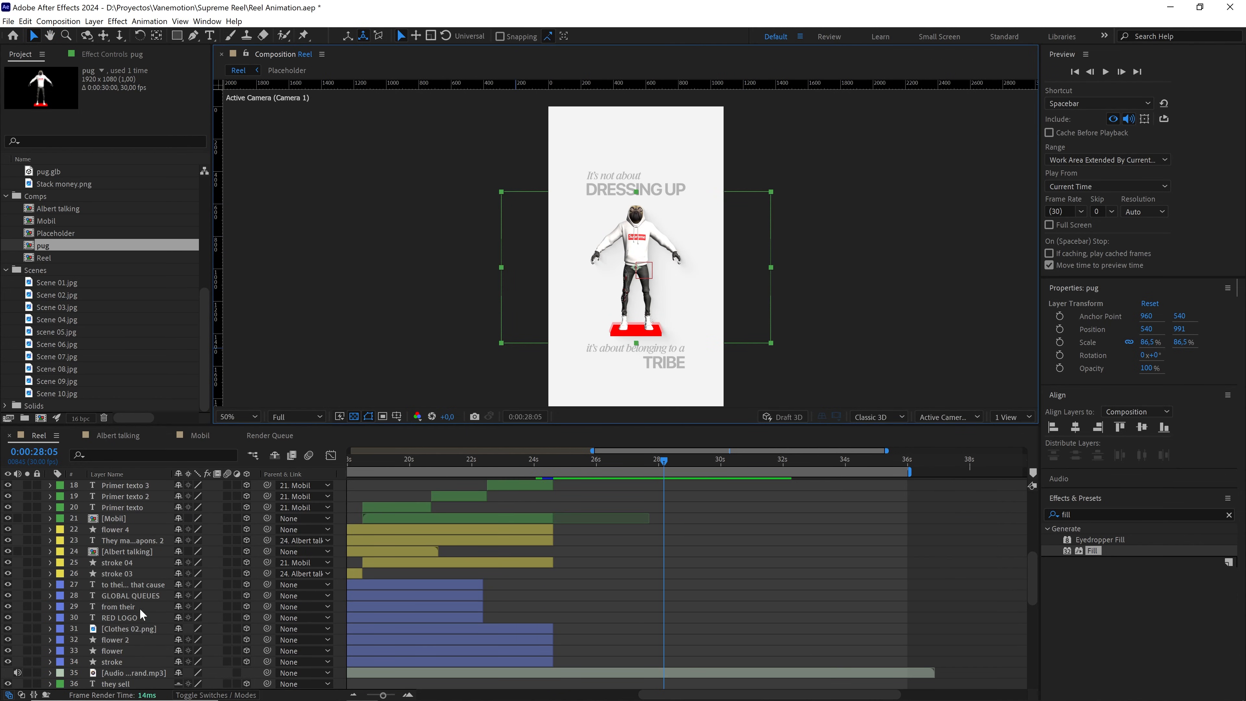
click(141, 580)
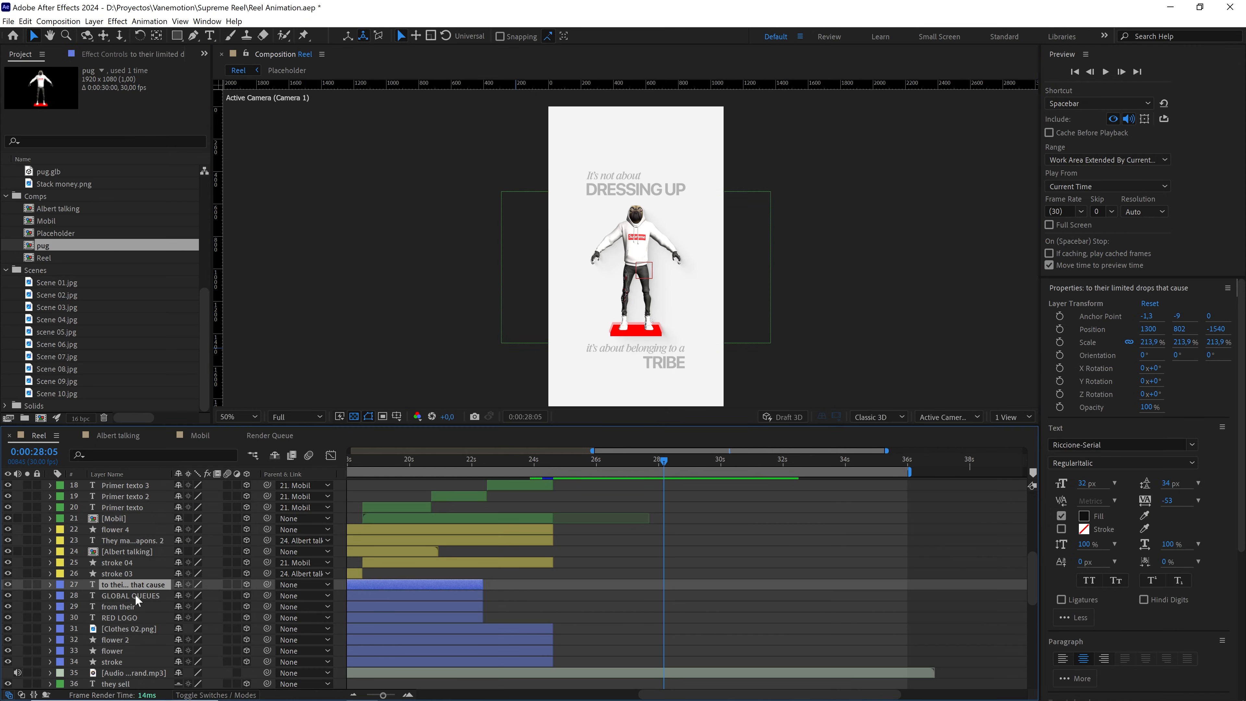
click(135, 594)
ctrl+click(132, 583)
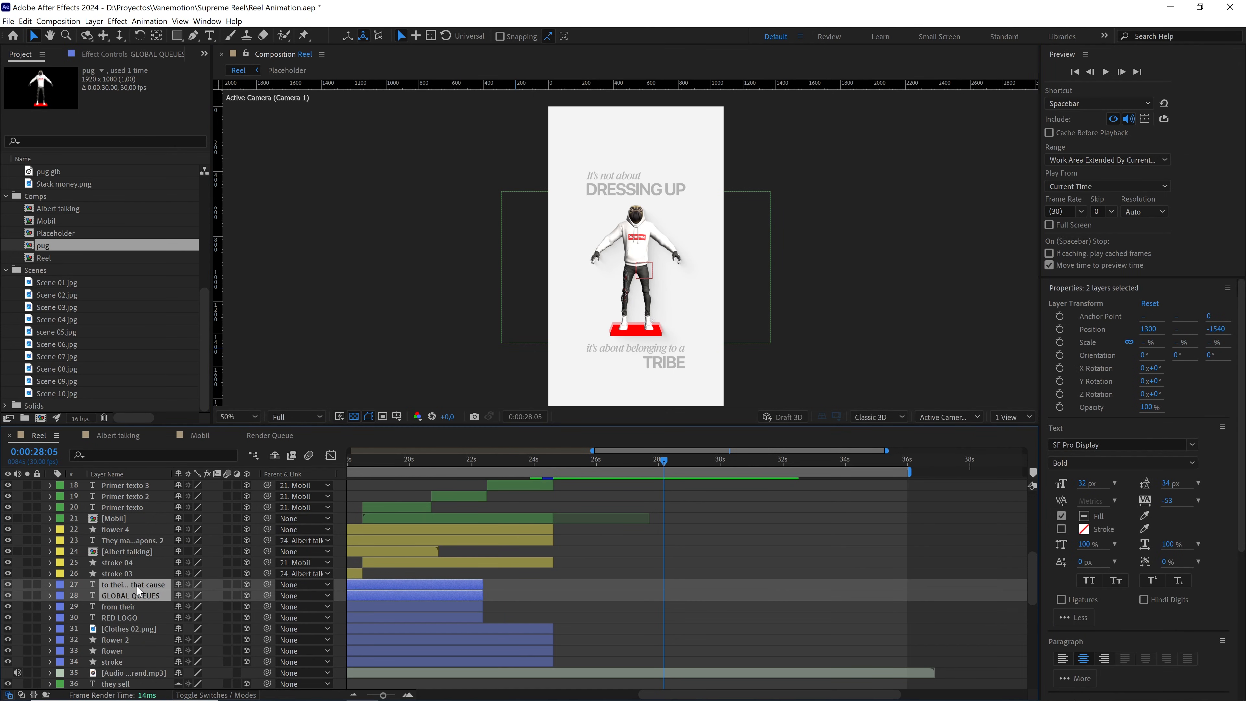
key(ctrl+d)
drag(139, 588, 138, 513)
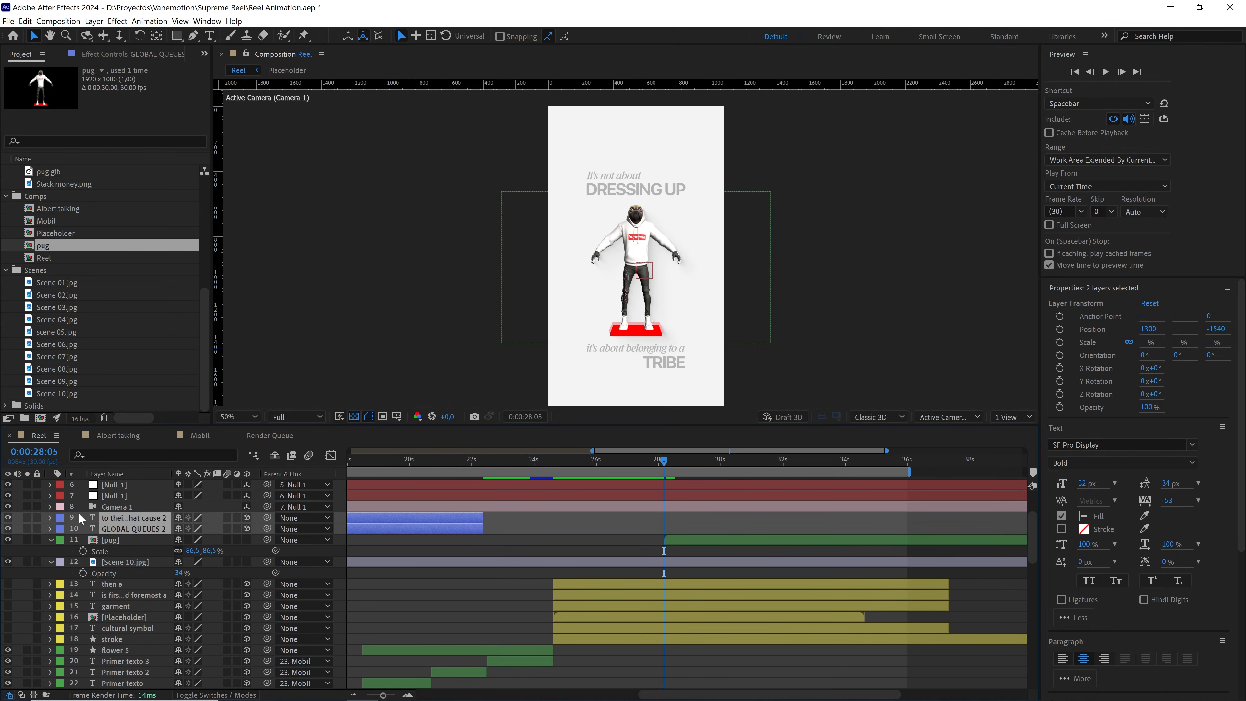
Give the two duplicated text layers a green label and turn off their 3D property
click(60, 517)
click(89, 425)
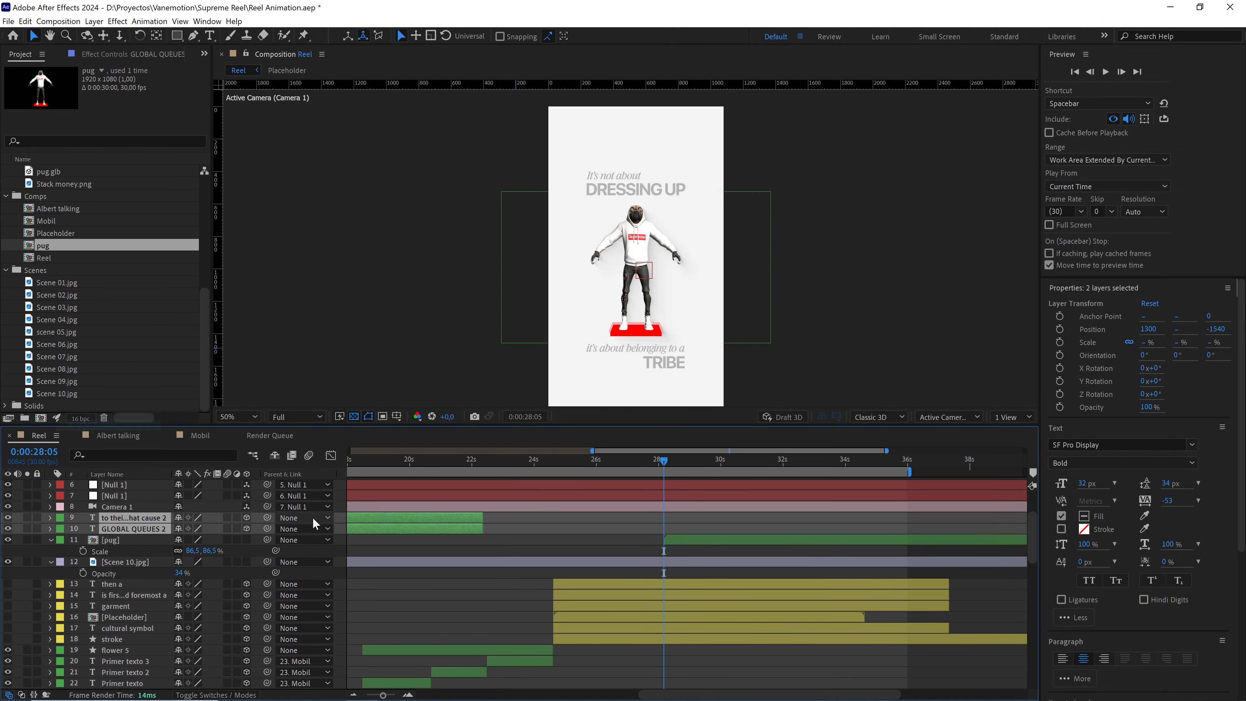
click(246, 519)
Shift both duplicated text layers in time so that they start at 0:00:28:05 with the pug layer
drag(402, 520, 684, 514)
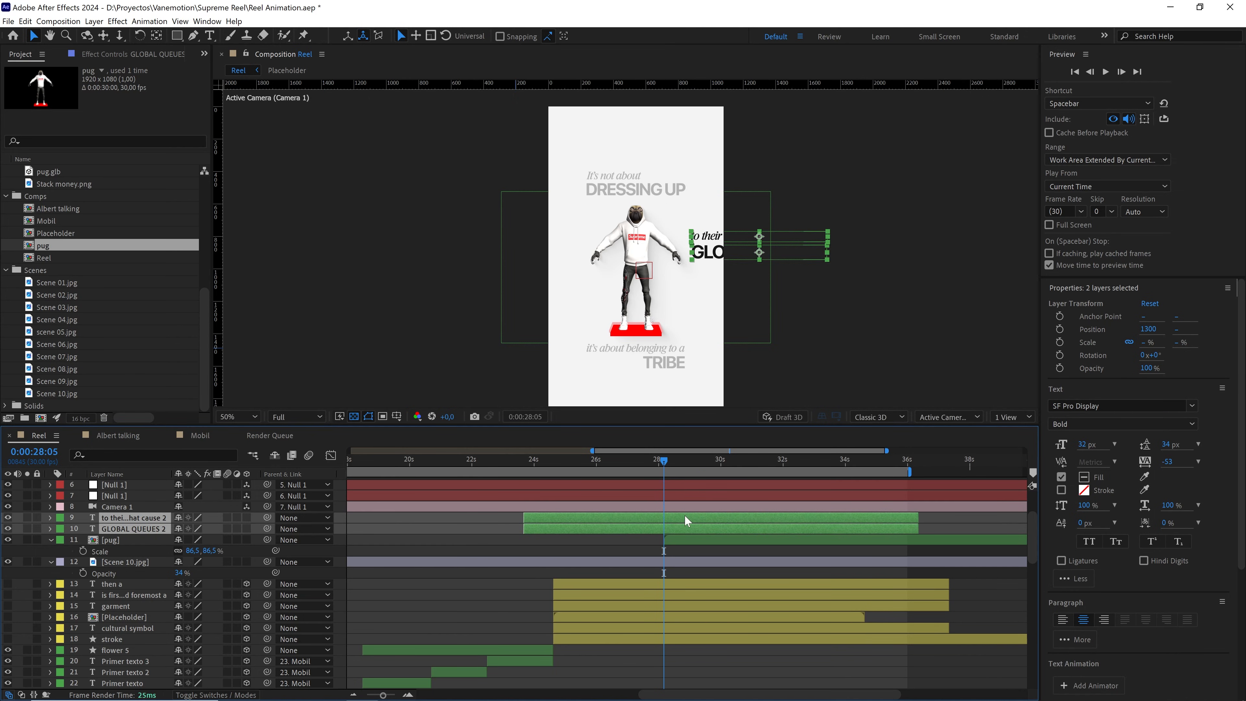
drag(550, 515, 681, 525)
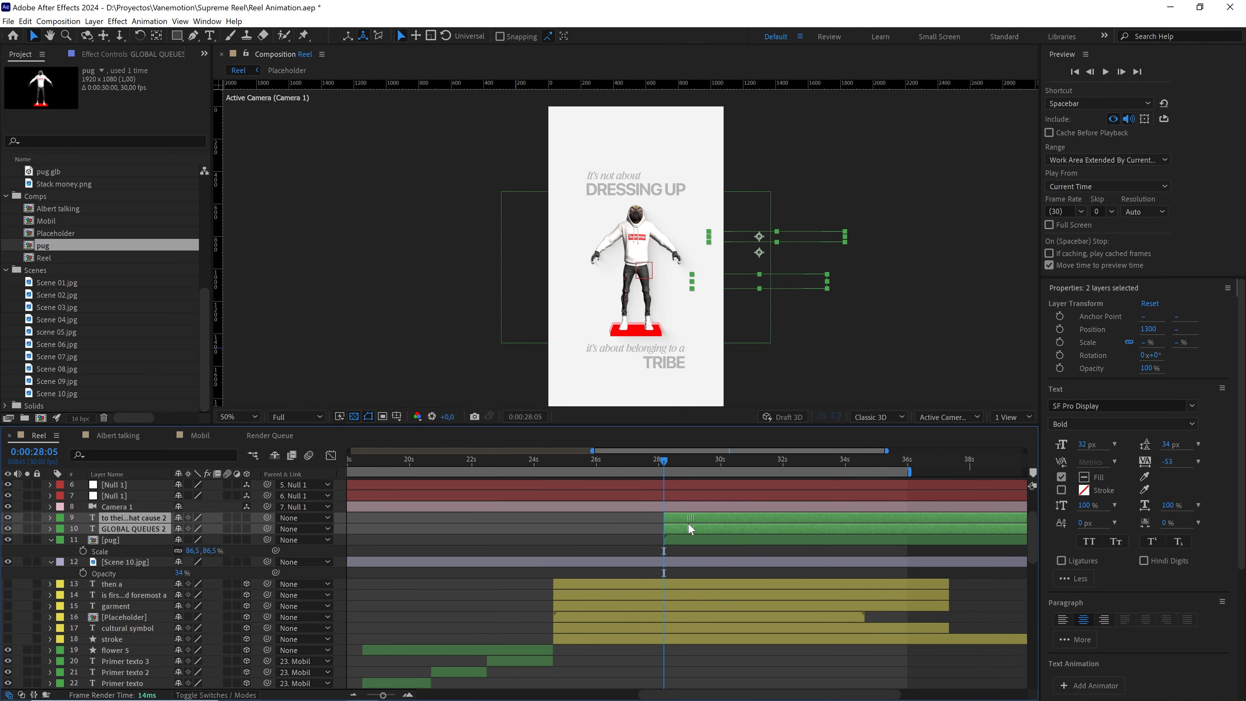
click(589, 524)
Reveal the Offset keyframes of the two duplicated text layers and shift them earlier so the reveals finish before 0:00:28:05
click(687, 518)
scroll(750, 297, up, 1)
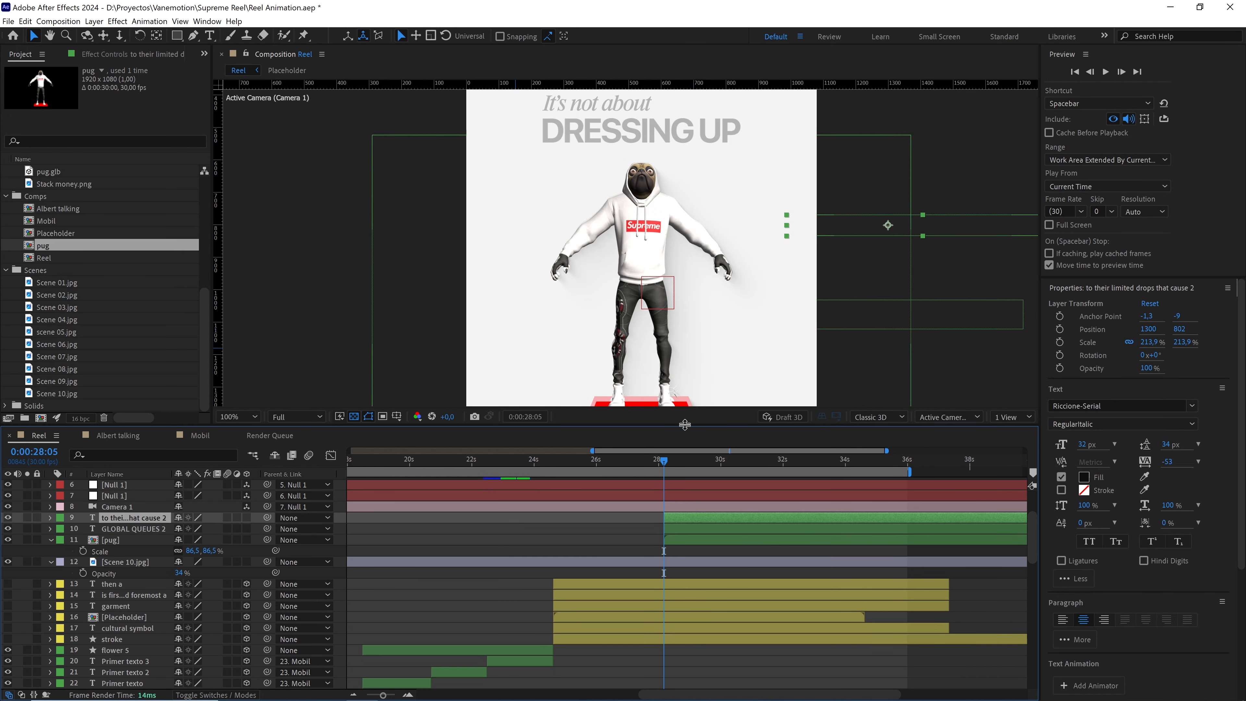
shift+click(665, 524)
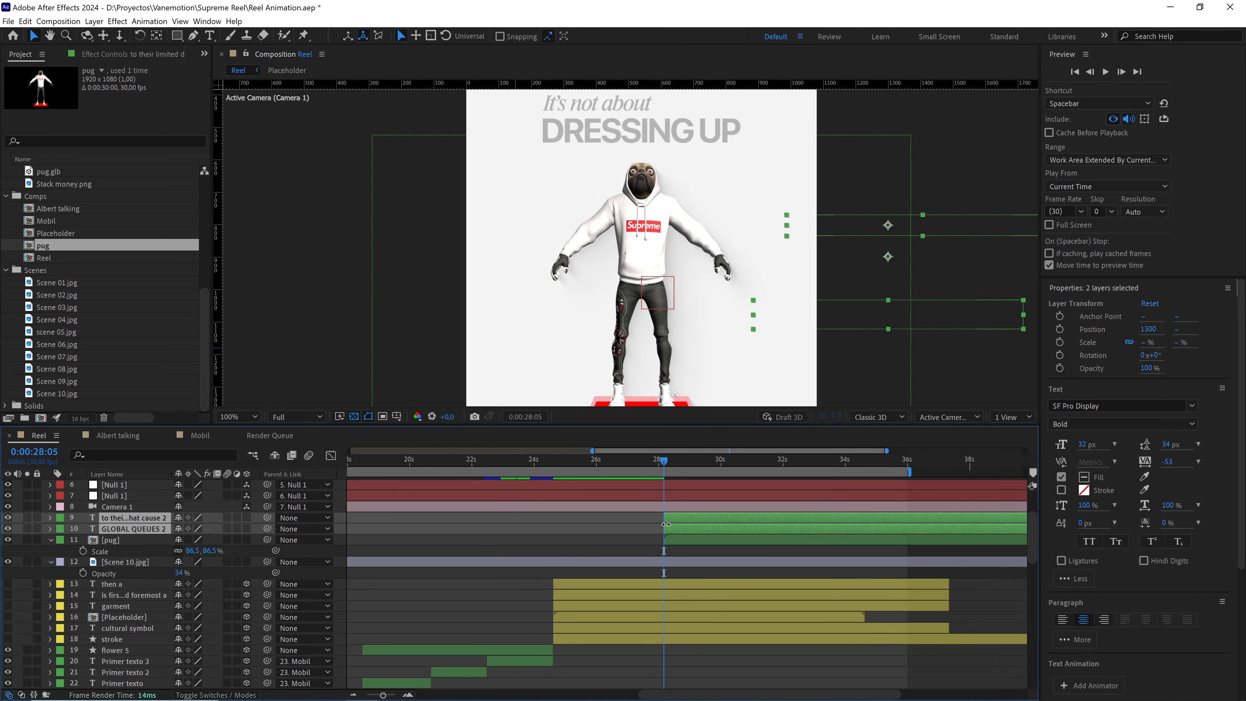
key(u)
shift+click(730, 584)
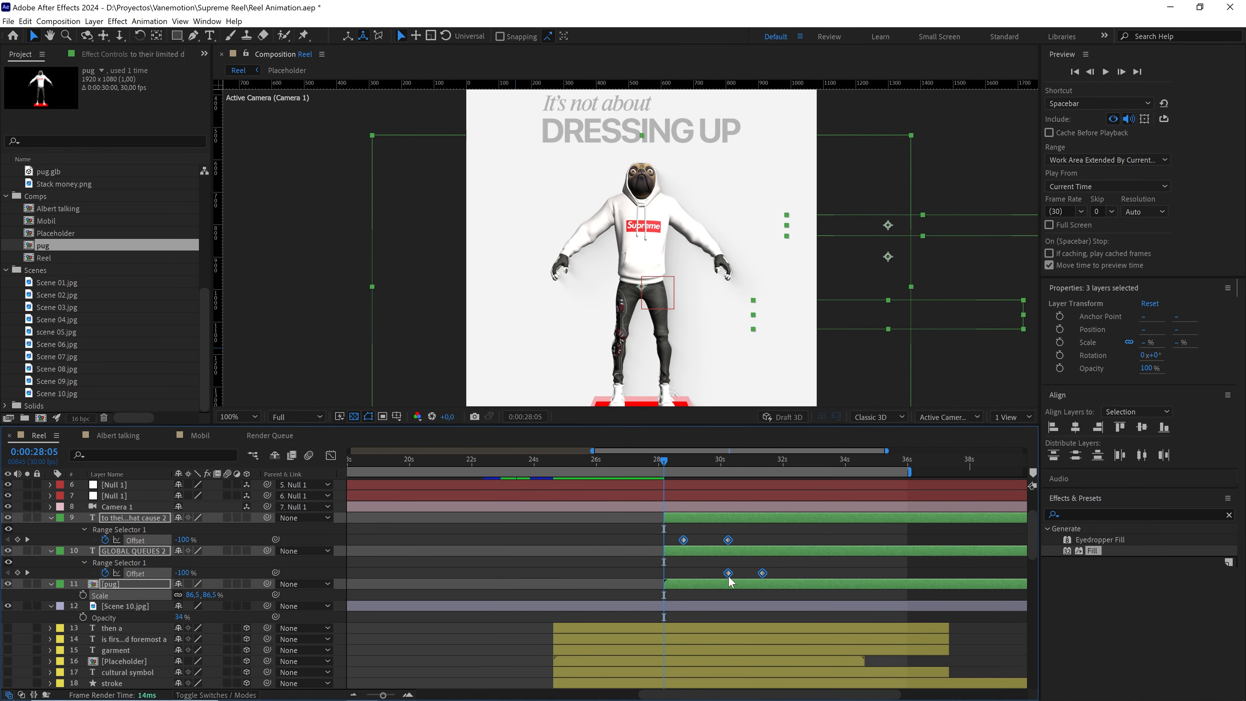
drag(766, 575, 658, 575)
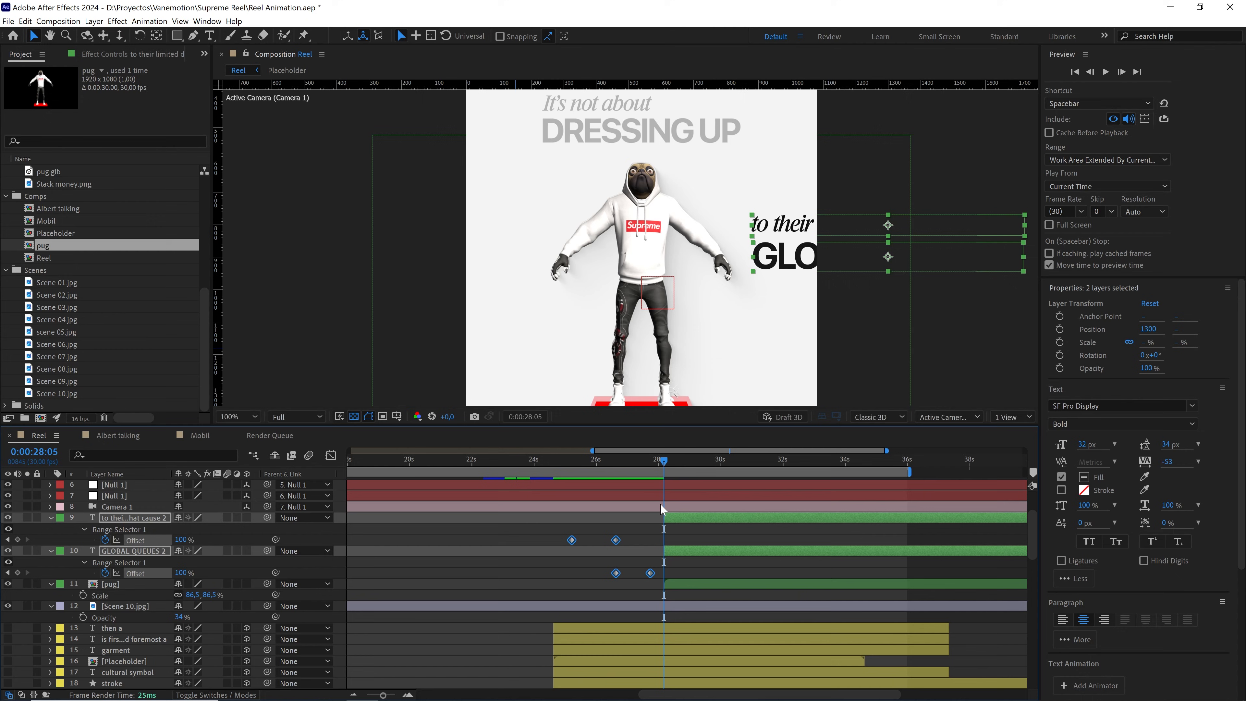
Move the duplicated "to their limited drops that cause" text into the frame and replace its wording with "It´s not about"
click(681, 518)
drag(875, 235, 663, 287)
scroll(653, 183, up, 1)
key(v)
double_click(687, 227)
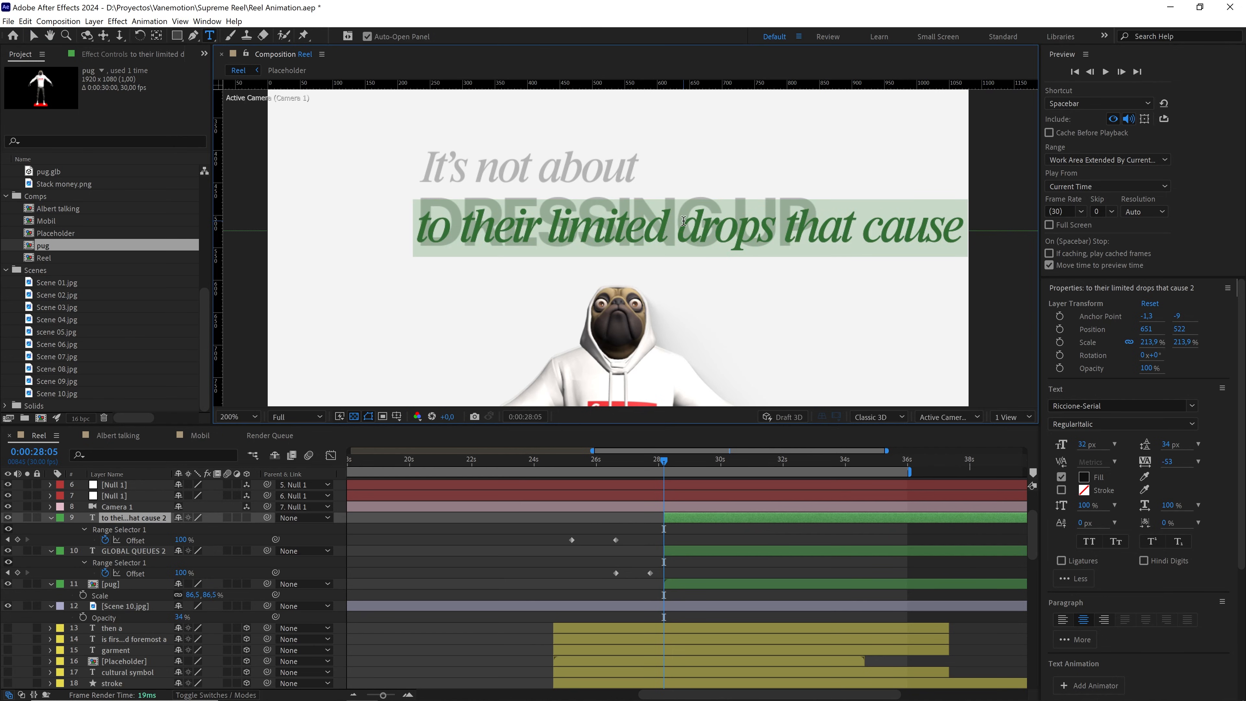
text(It´s not about)
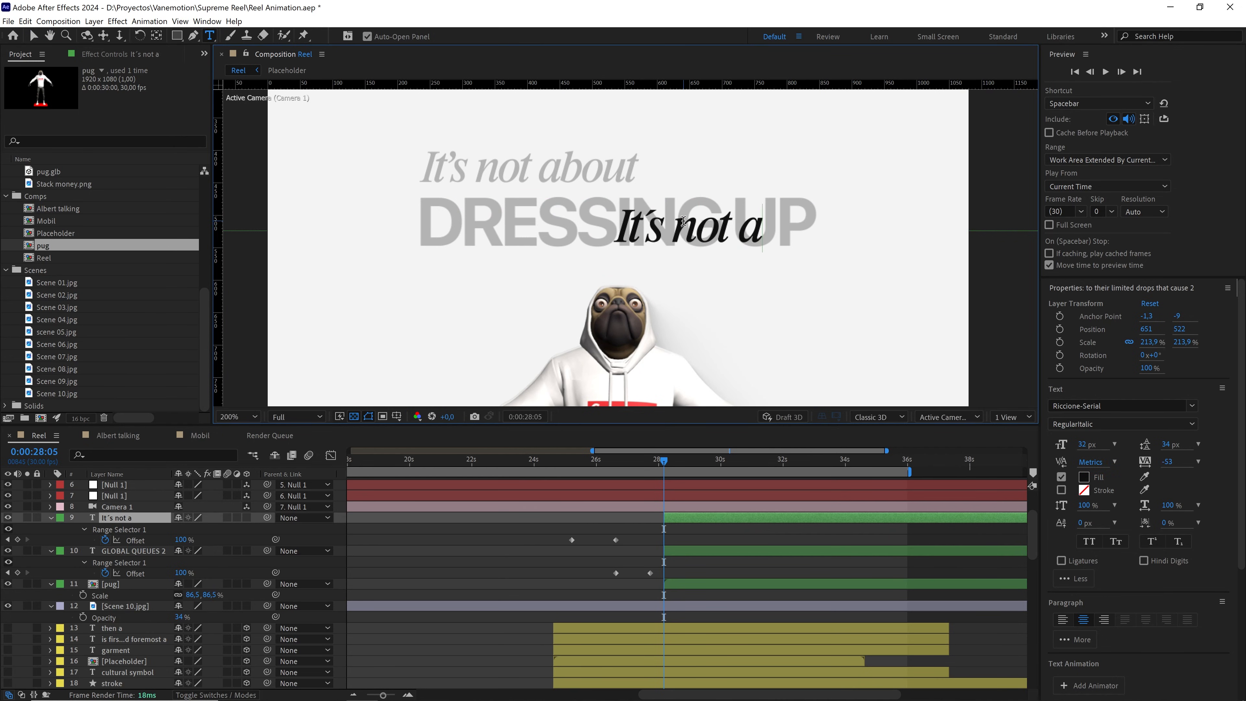
click(31, 36)
key(comma)
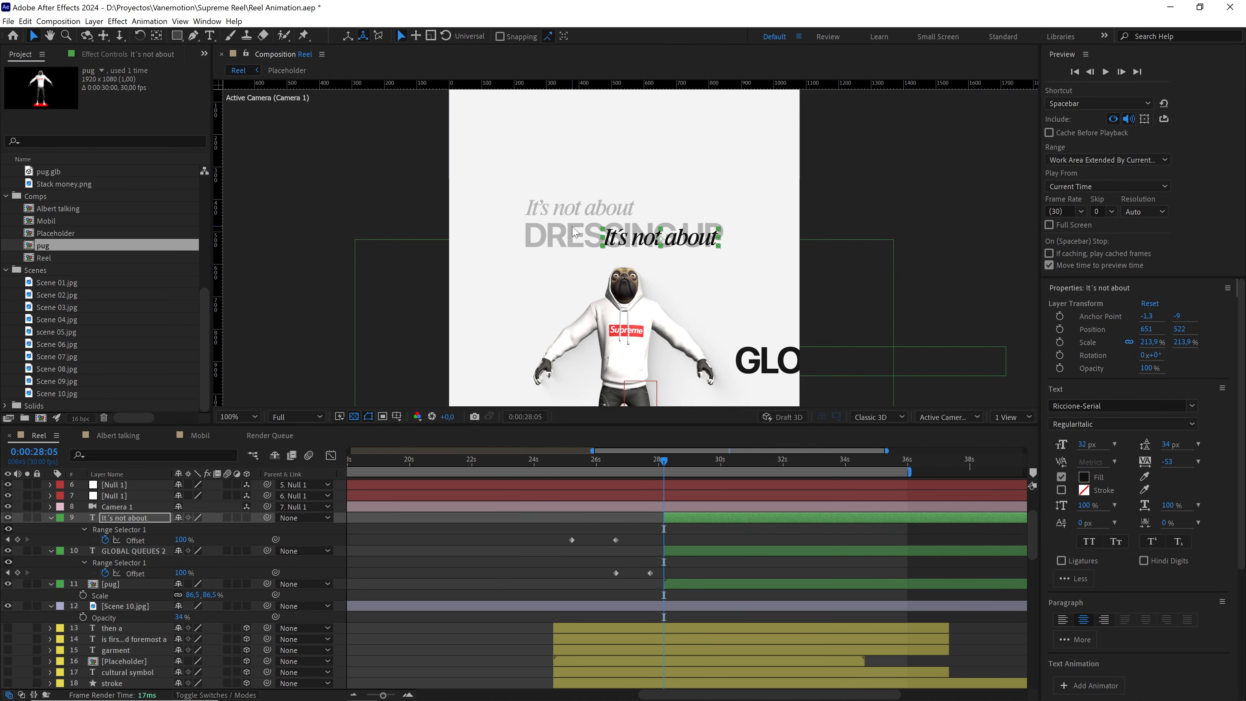
Center the anchor point of "It´s not about", center the layer in the frame, then fit it over the reference line at 201.9% scale
key(ctrl+alt+Home)
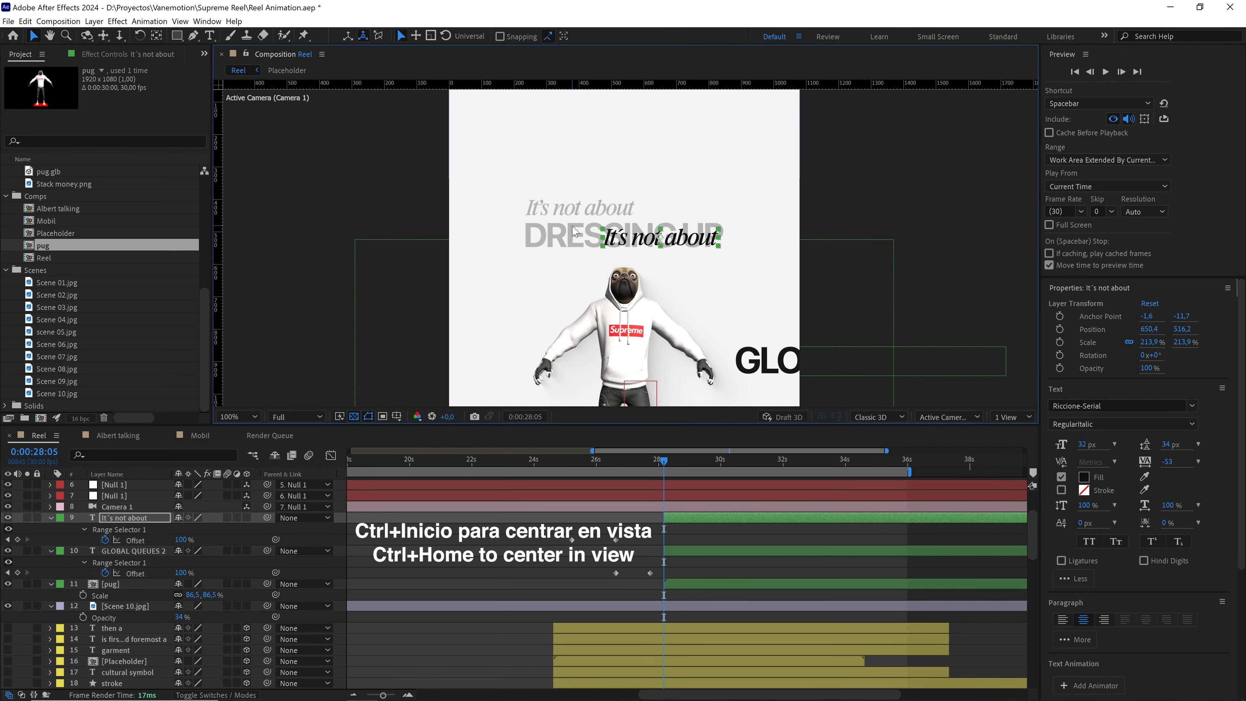
key(ctrl+Home)
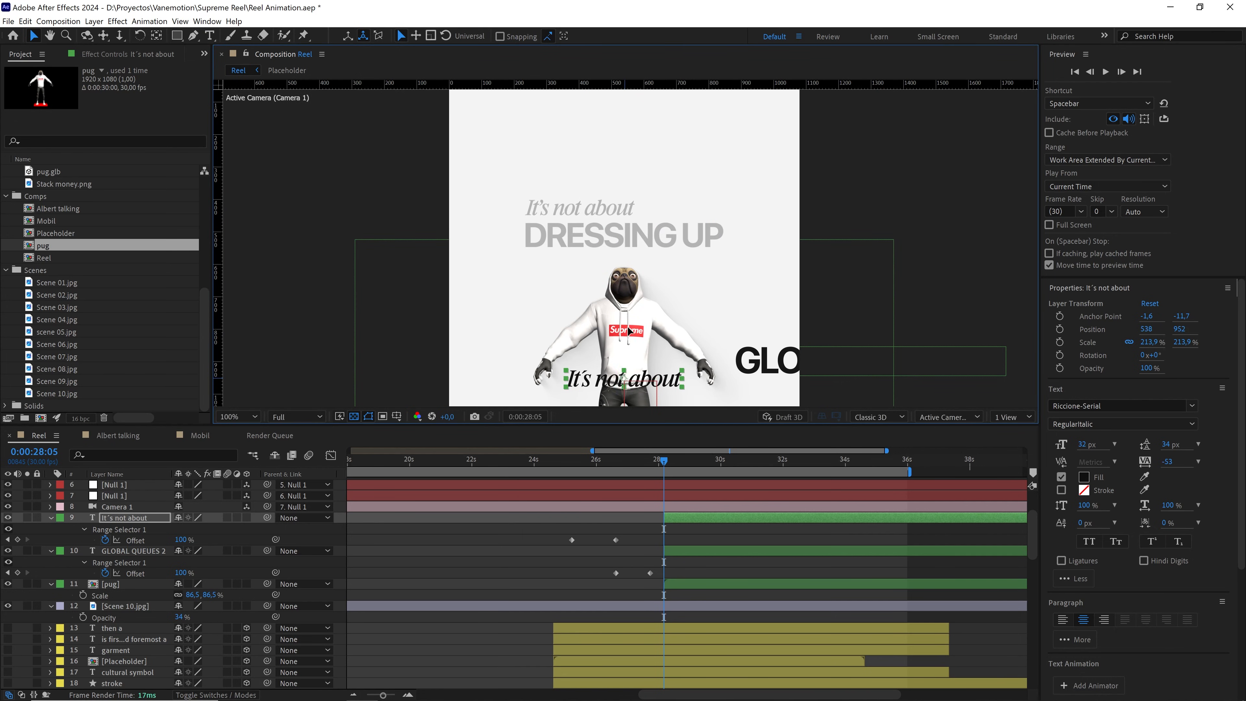
drag(624, 383, 641, 211)
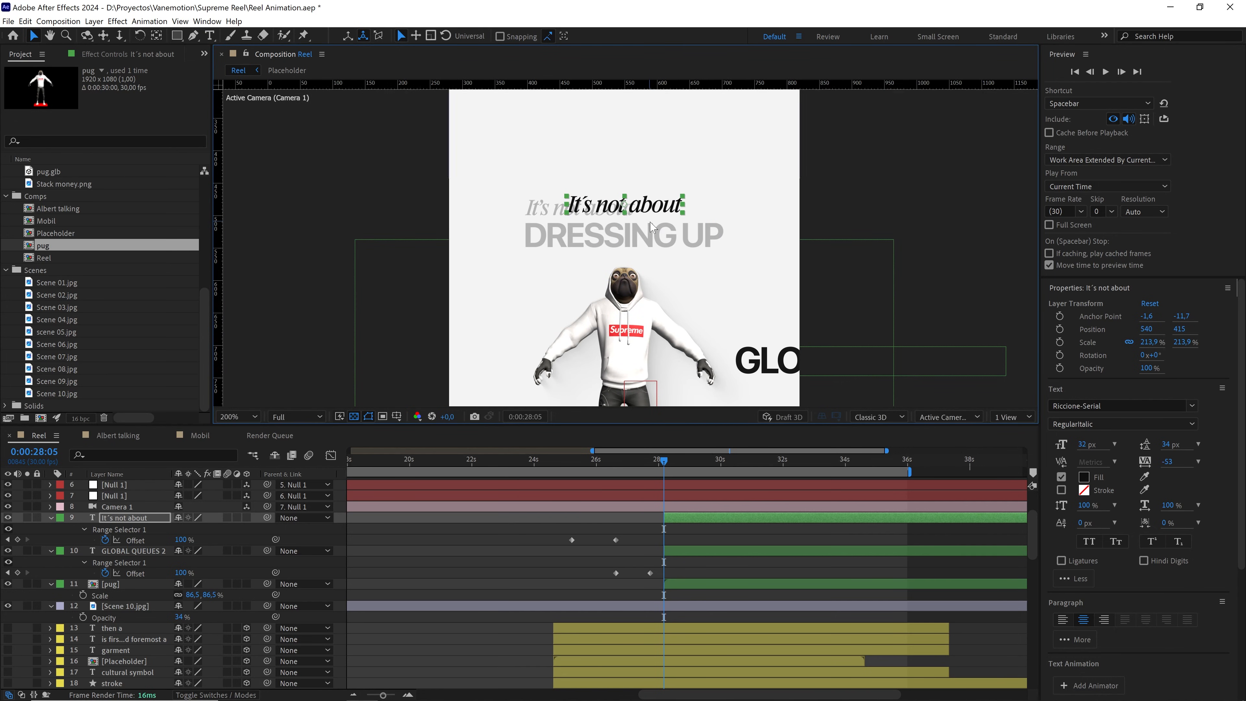
scroll(638, 212, up, 4)
drag(777, 206, 676, 234)
drag(847, 253, 829, 245)
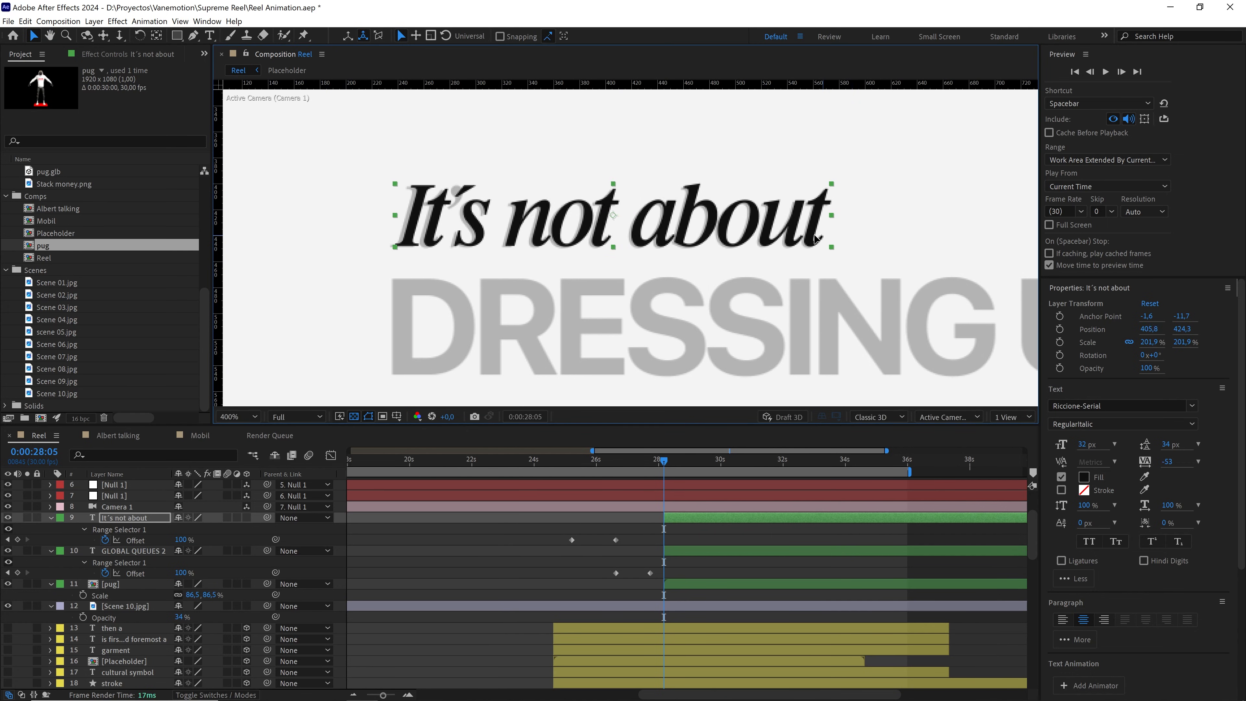
scroll(807, 245, down, 3)
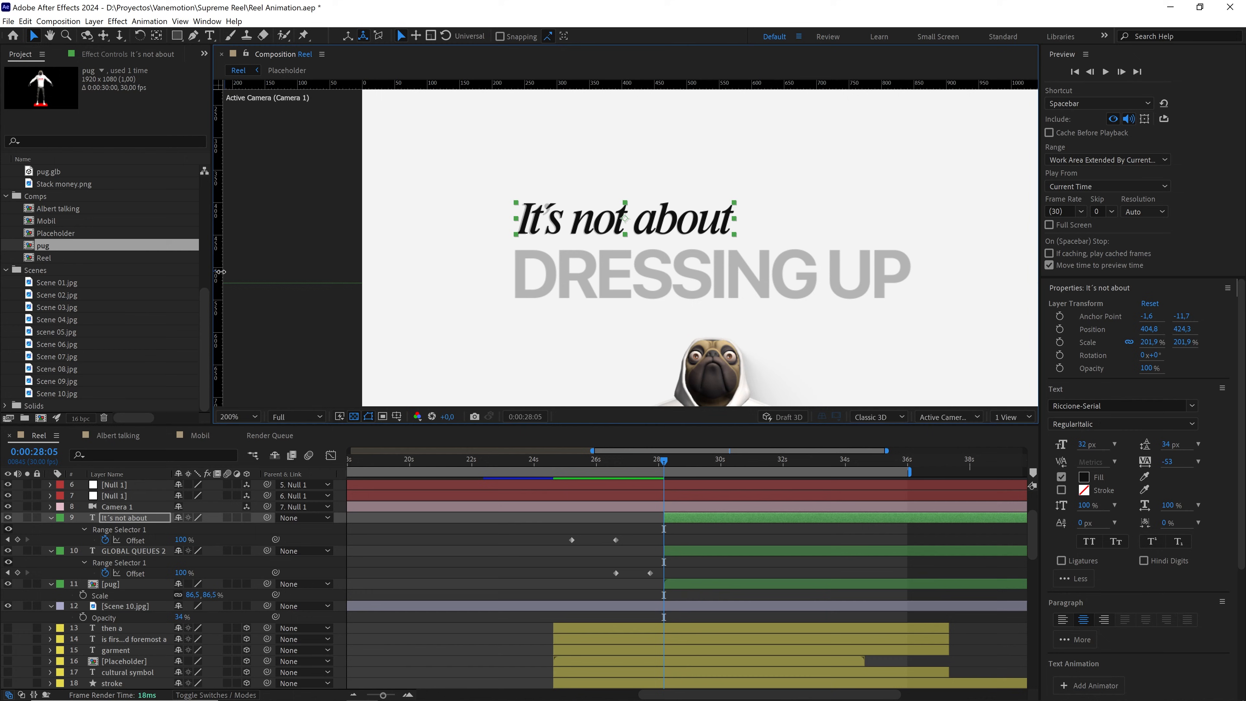
Add a vertical guide at the left edge of the reference heading and align "It´s not about" to it at 403.1, 424.3
drag(221, 271, 515, 258)
scroll(594, 275, up, 2)
scroll(593, 273, up, 1)
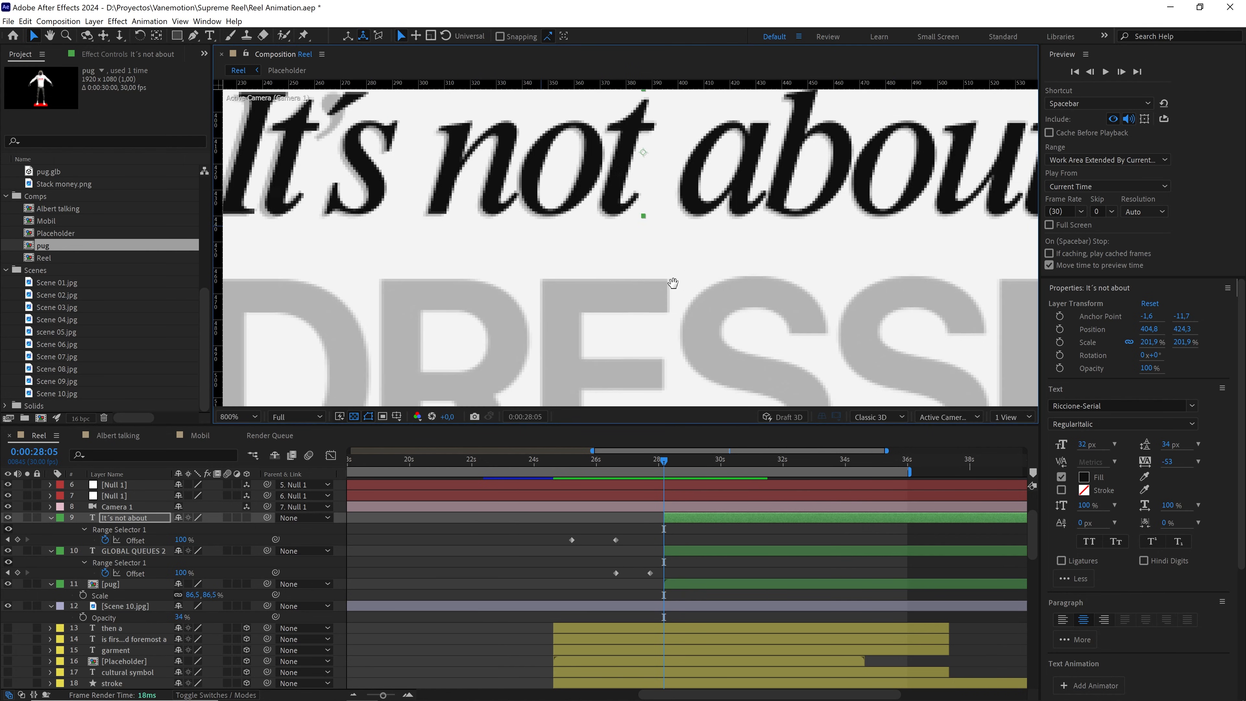
drag(603, 236, 597, 235)
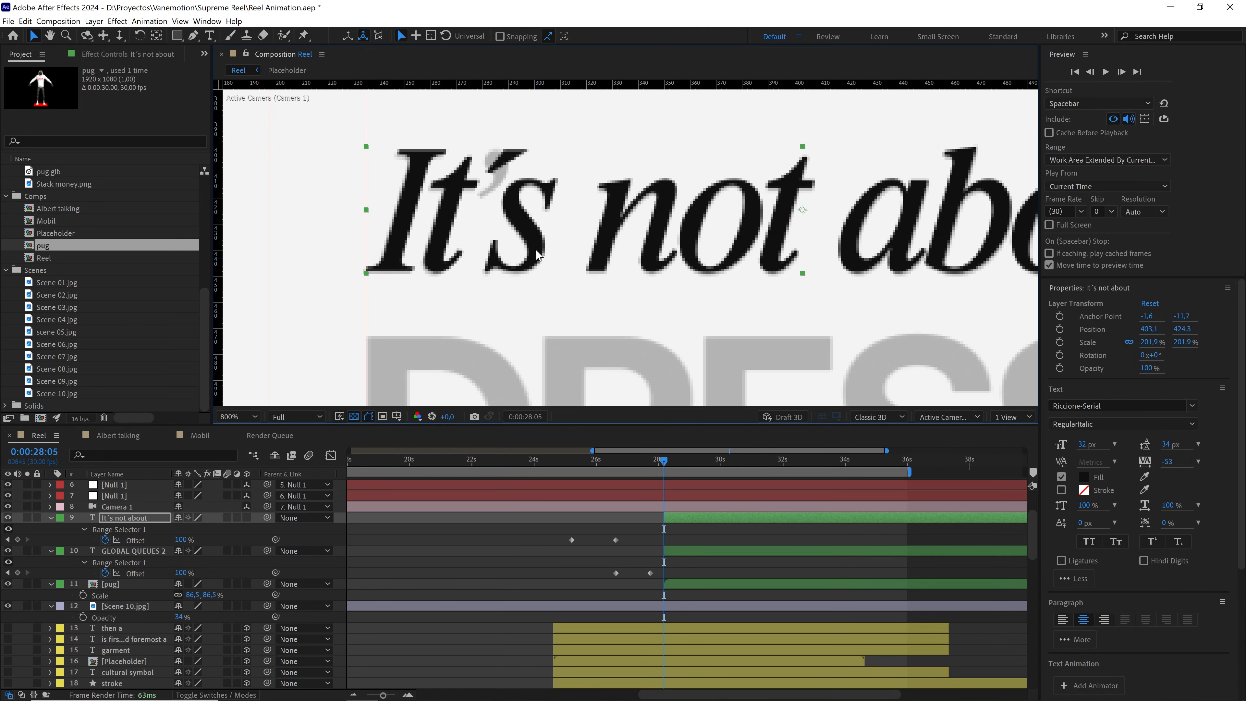
scroll(532, 249, down, 3)
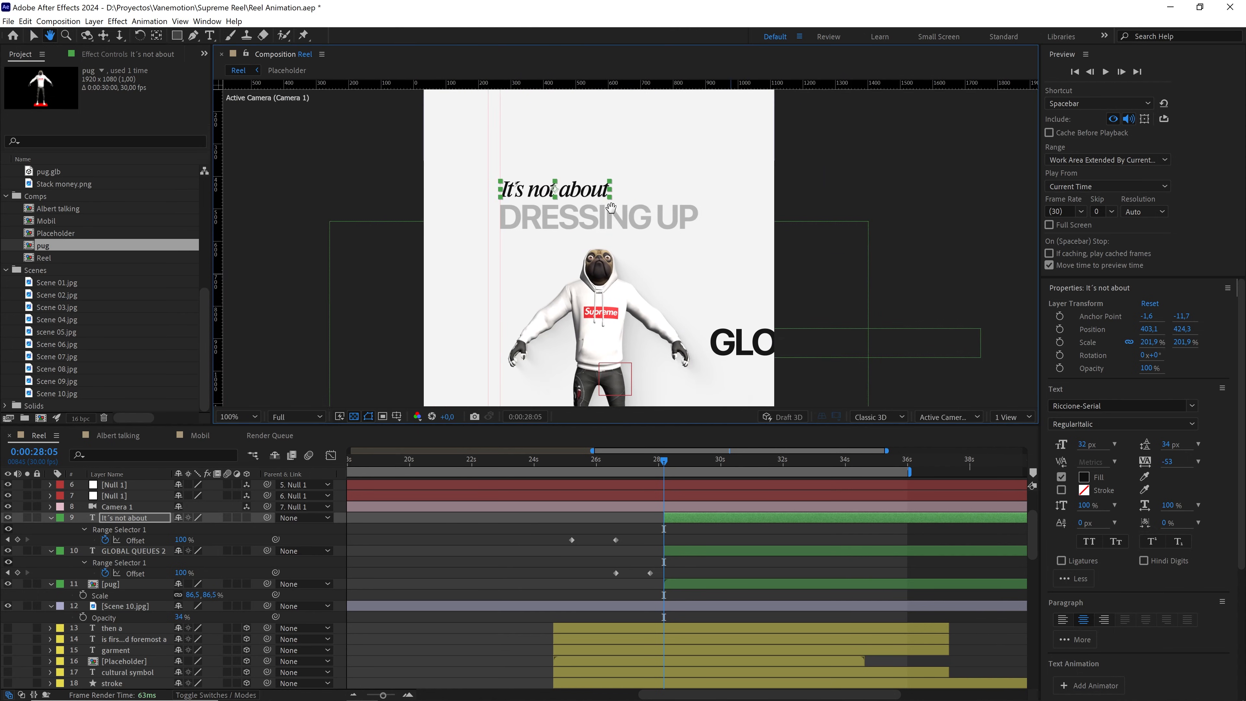
Move the duplicated "GLOBAL QUEUES" text to 721, 637 inside the frame and replace its wording with "DRESSING UP"
drag(734, 298, 576, 221)
double_click(576, 221)
text(DRESSING UP)
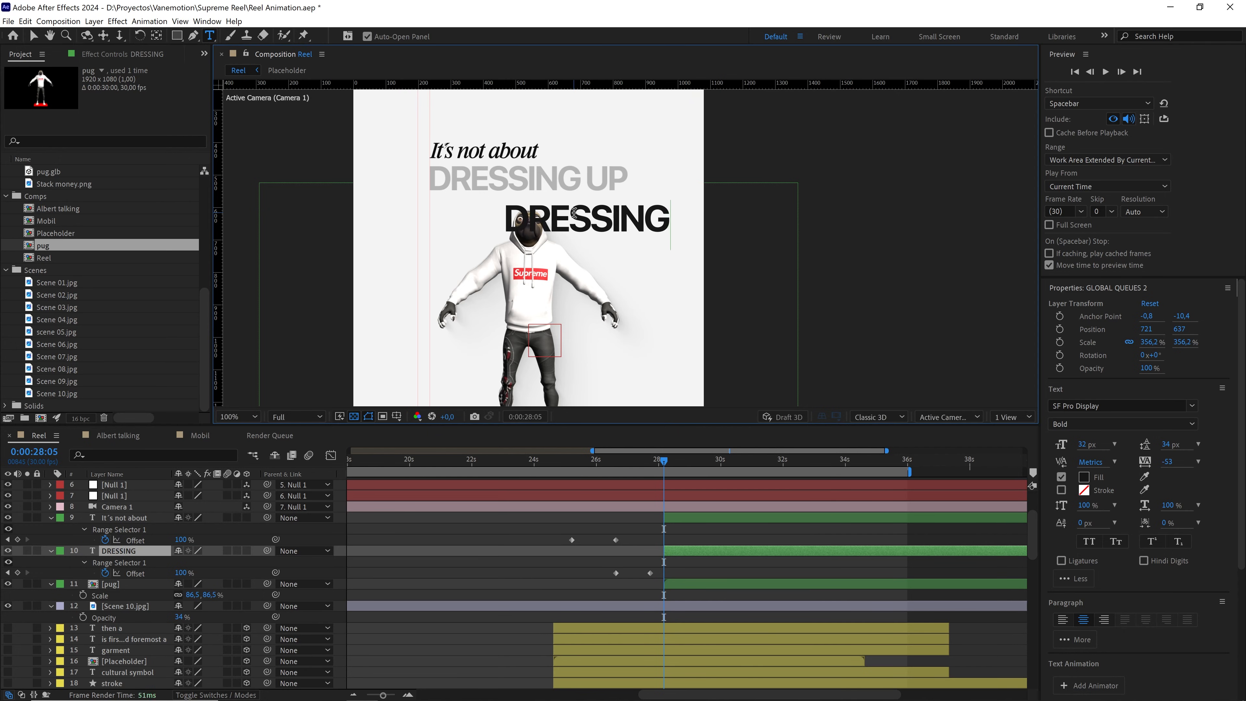
click(33, 36)
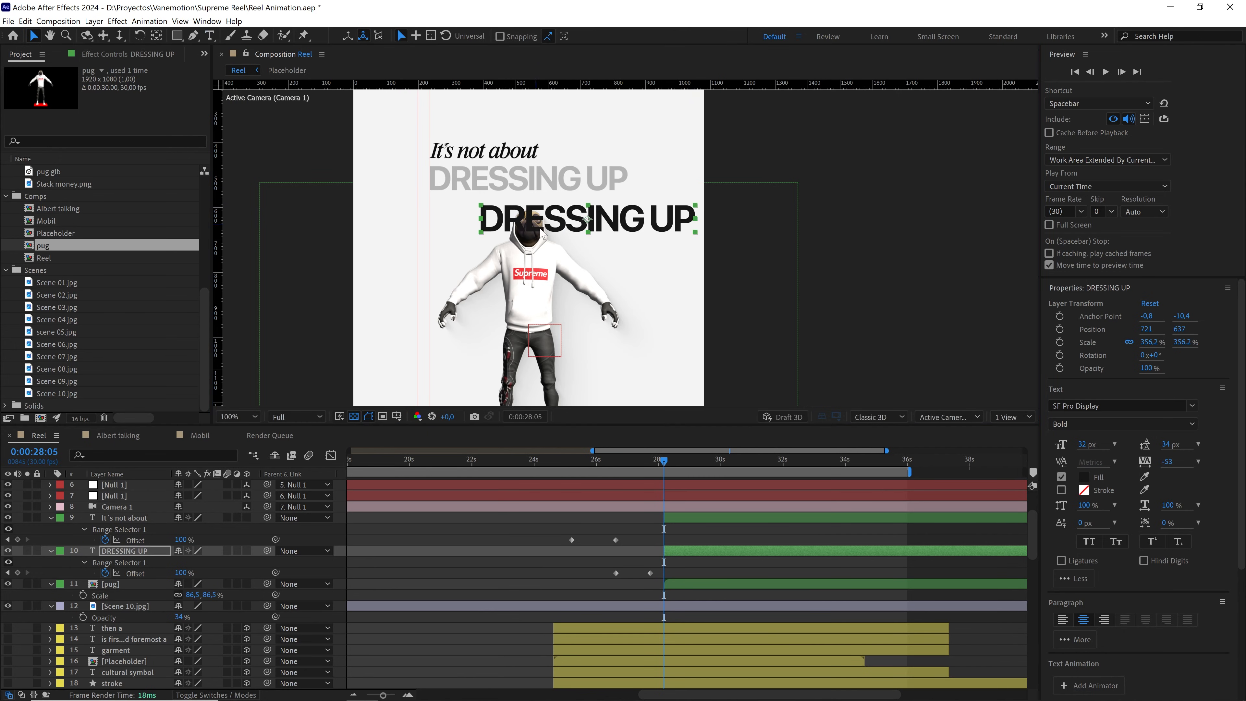
Center the "DRESSING UP" layer and its anchor point, then place it at 564.8, 512.5 with its left edge on the guide
key(ctrl+Home)
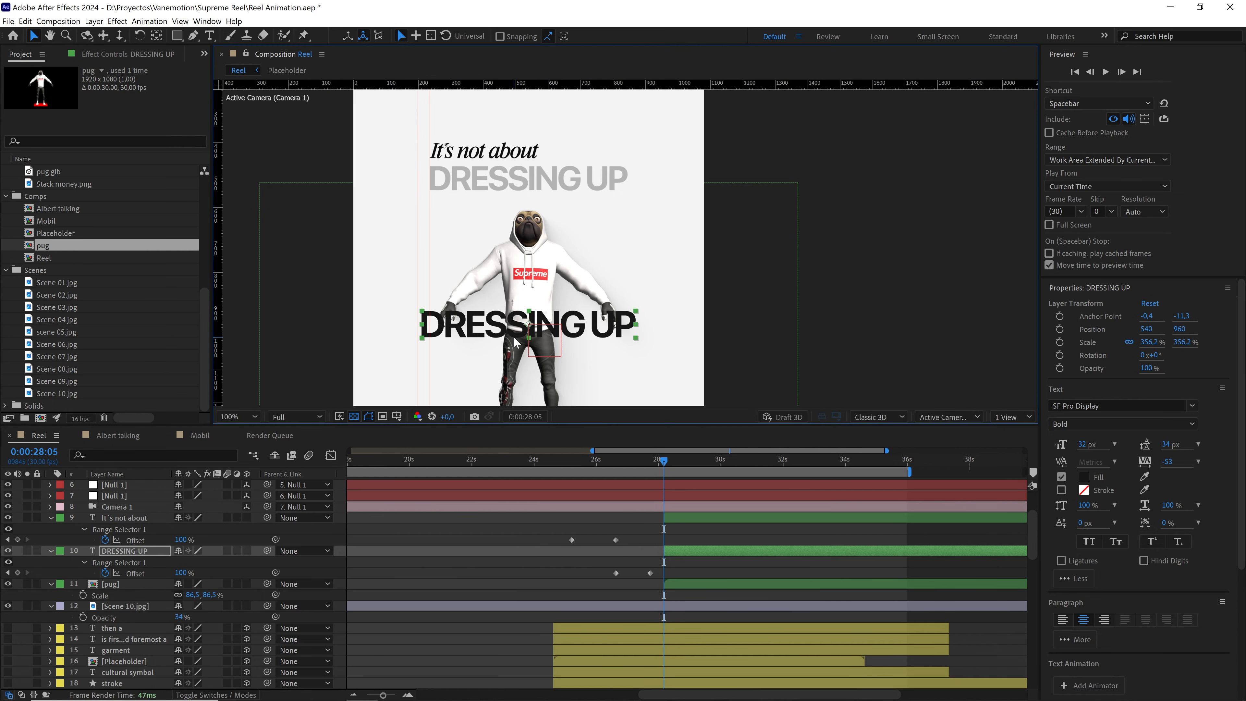
drag(515, 341, 747, 263)
key(period)
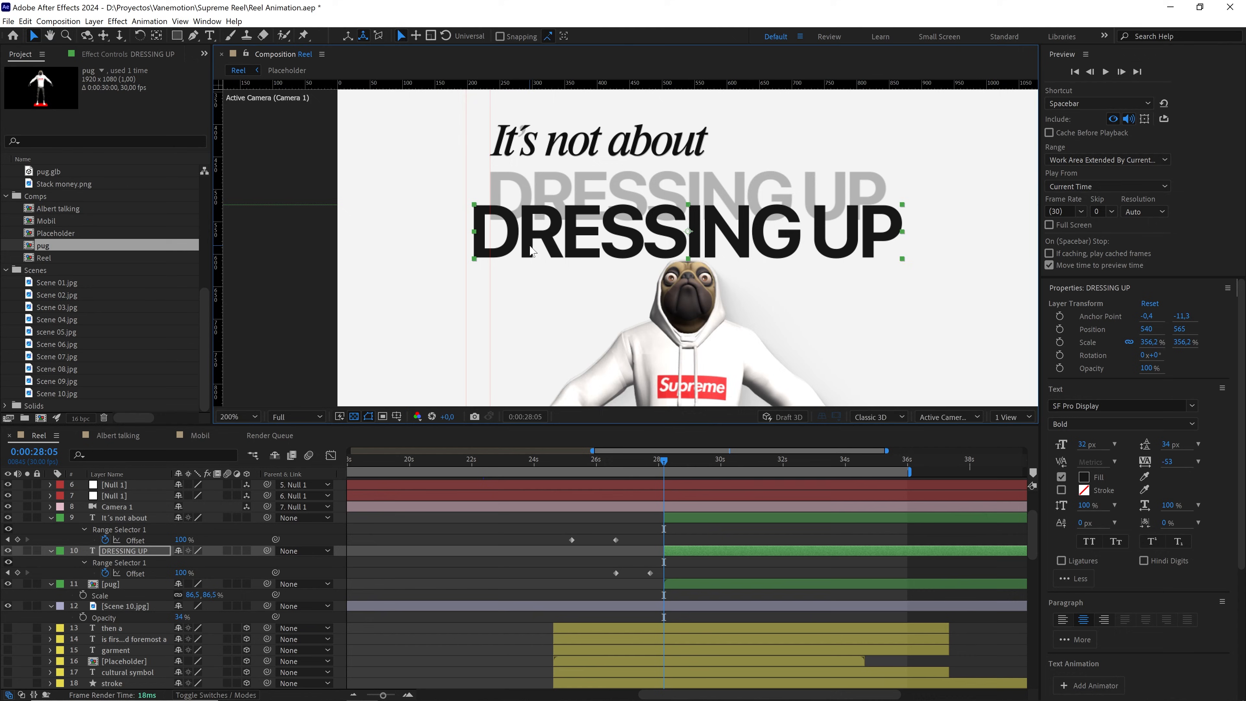
scroll(530, 247, up, 1)
drag(532, 271, 561, 334)
drag(456, 296, 485, 227)
scroll(564, 243, down, 1)
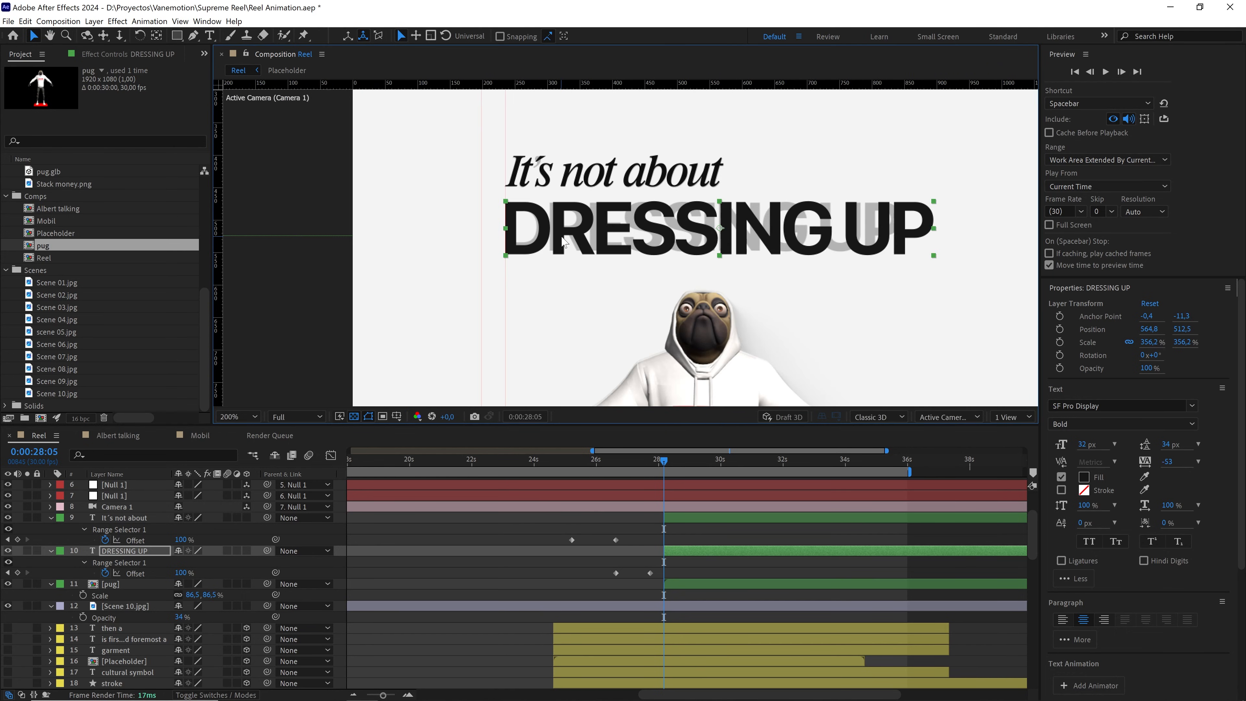
drag(629, 222, 561, 229)
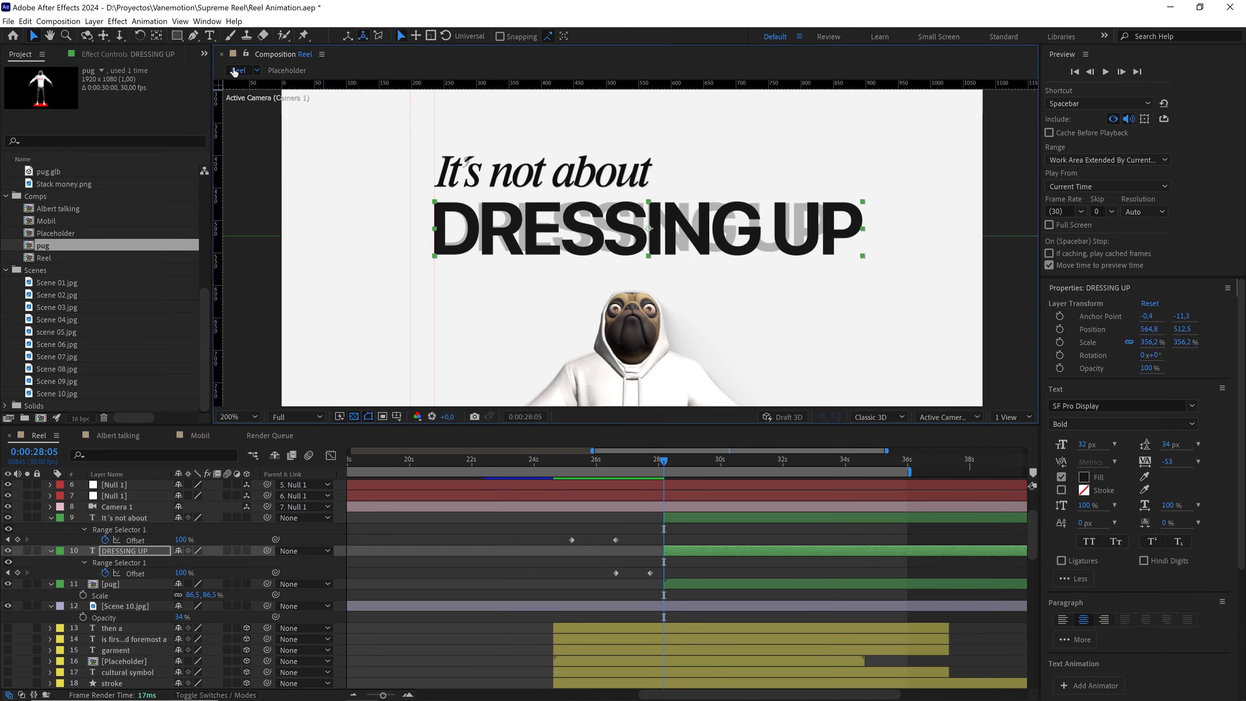
Move the anchor point of "DRESSING UP" to its left edge and scale the layer to 330% to match the reference
click(156, 35)
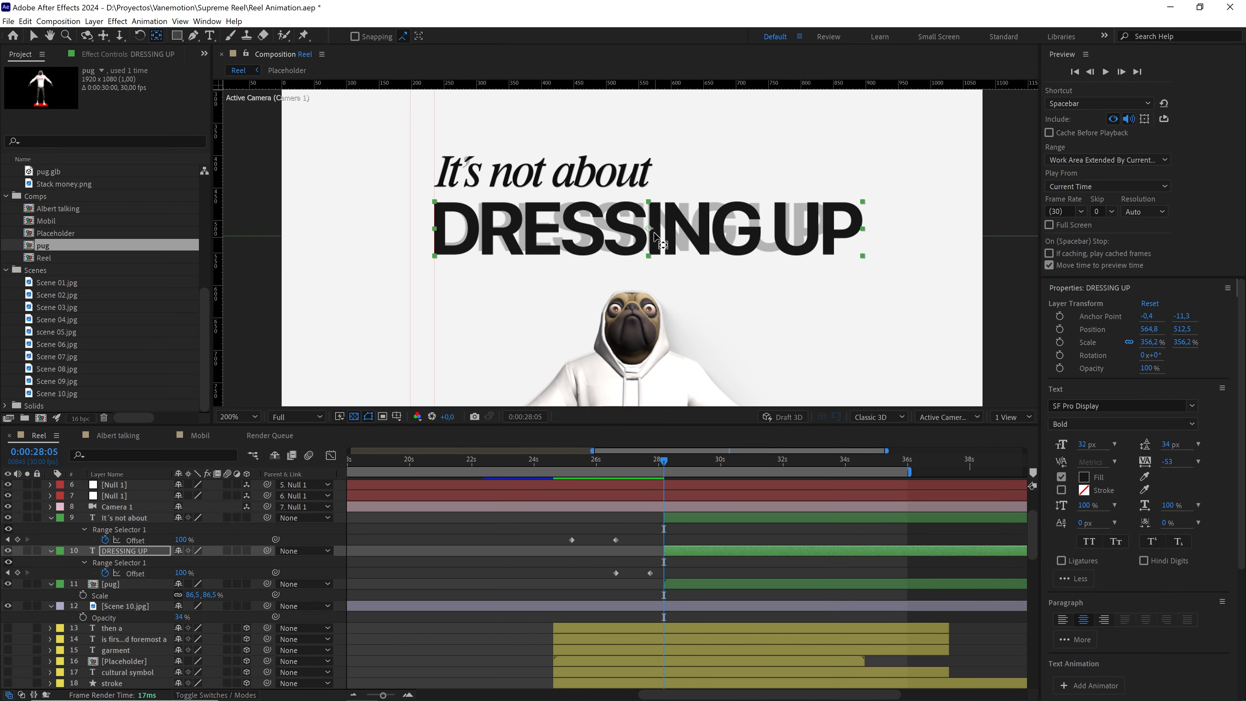
drag(649, 228, 512, 229)
drag(470, 235, 439, 235)
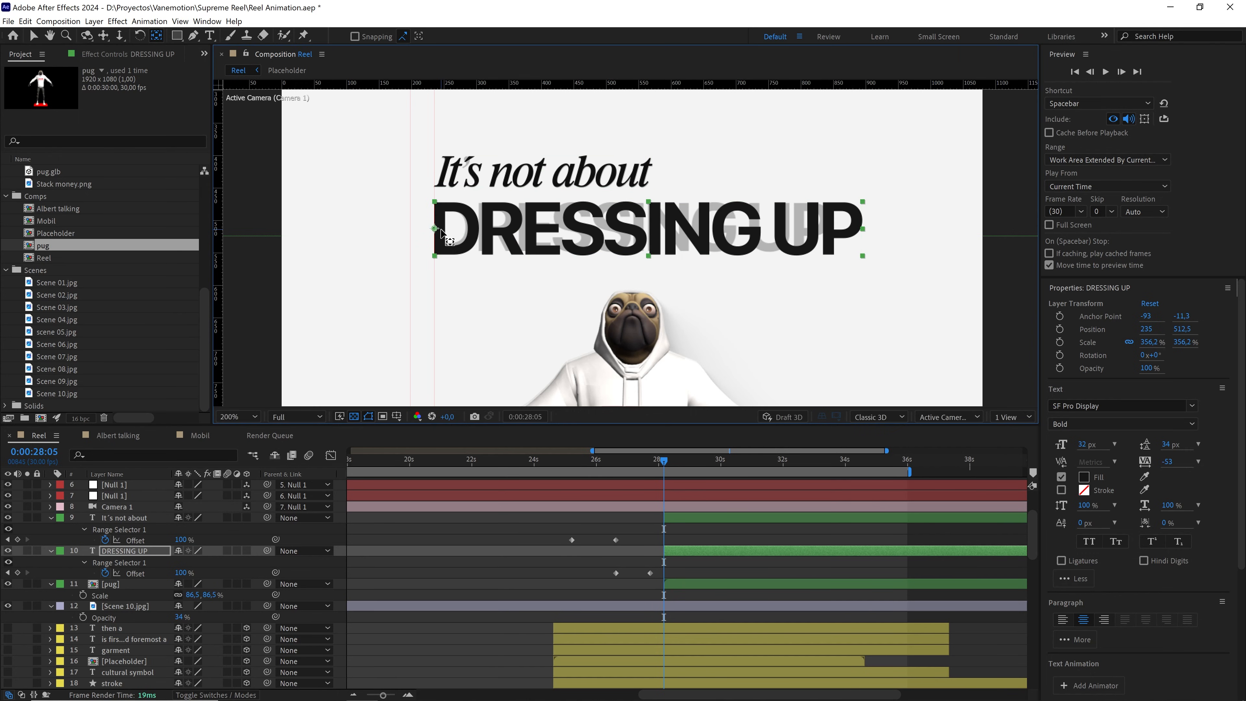
key(v)
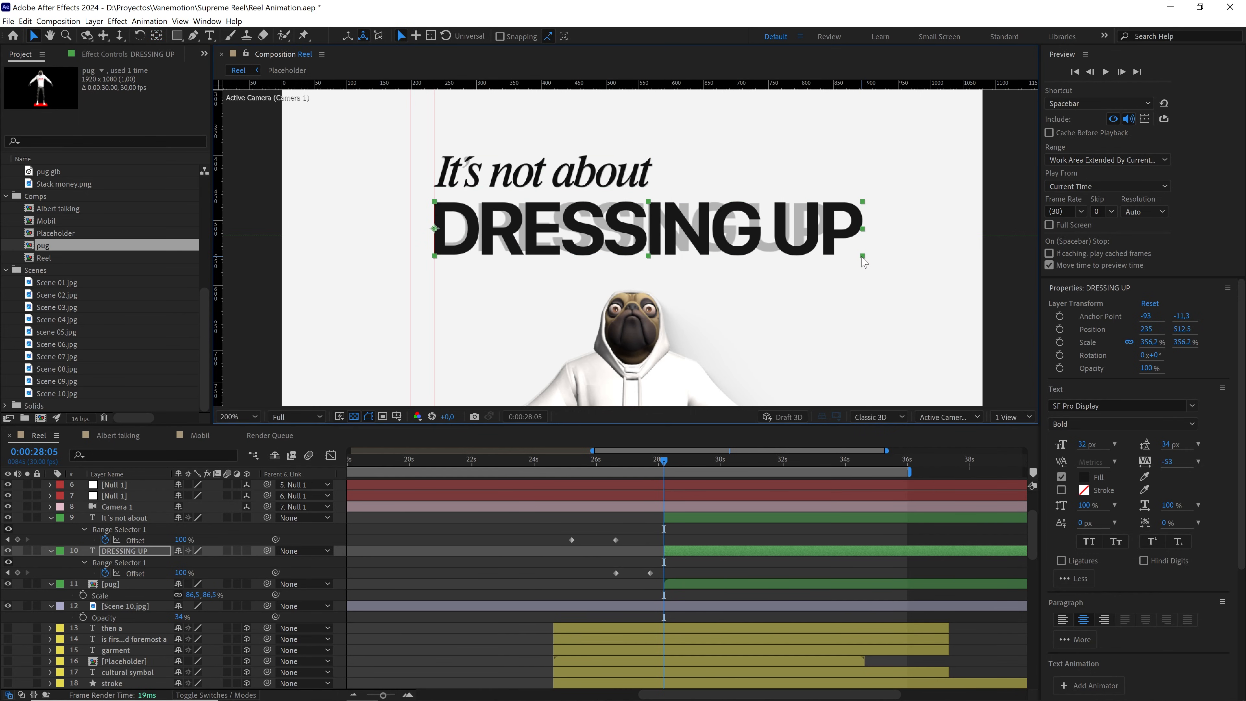
drag(863, 261, 769, 195)
scroll(818, 266, down, 1)
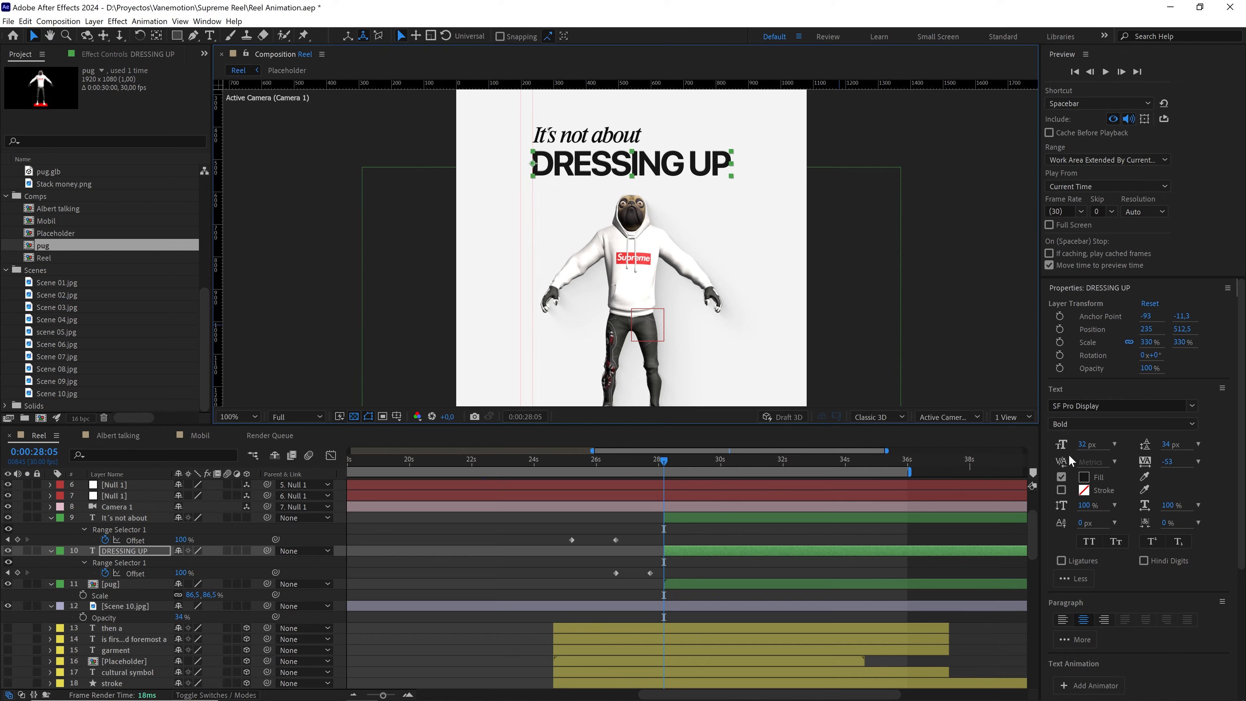
Change the fill color of the "DRESSING UP" text to bright red
click(1085, 477)
click(336, 442)
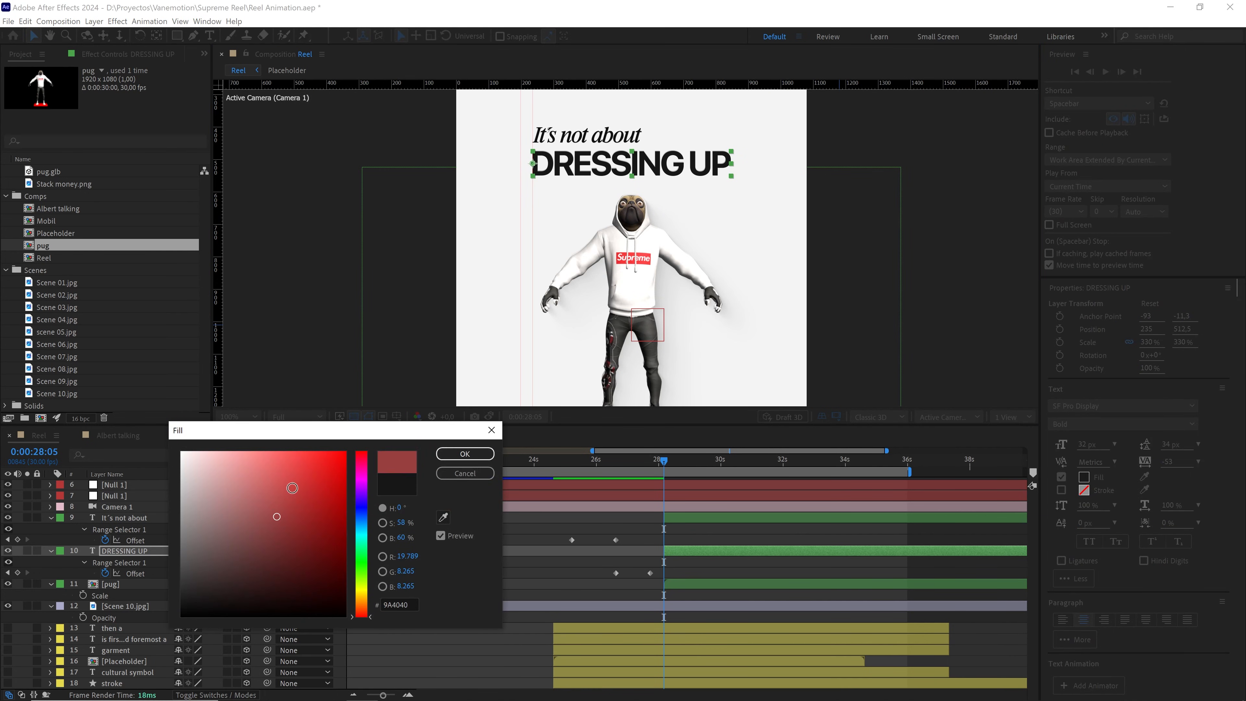
click(443, 458)
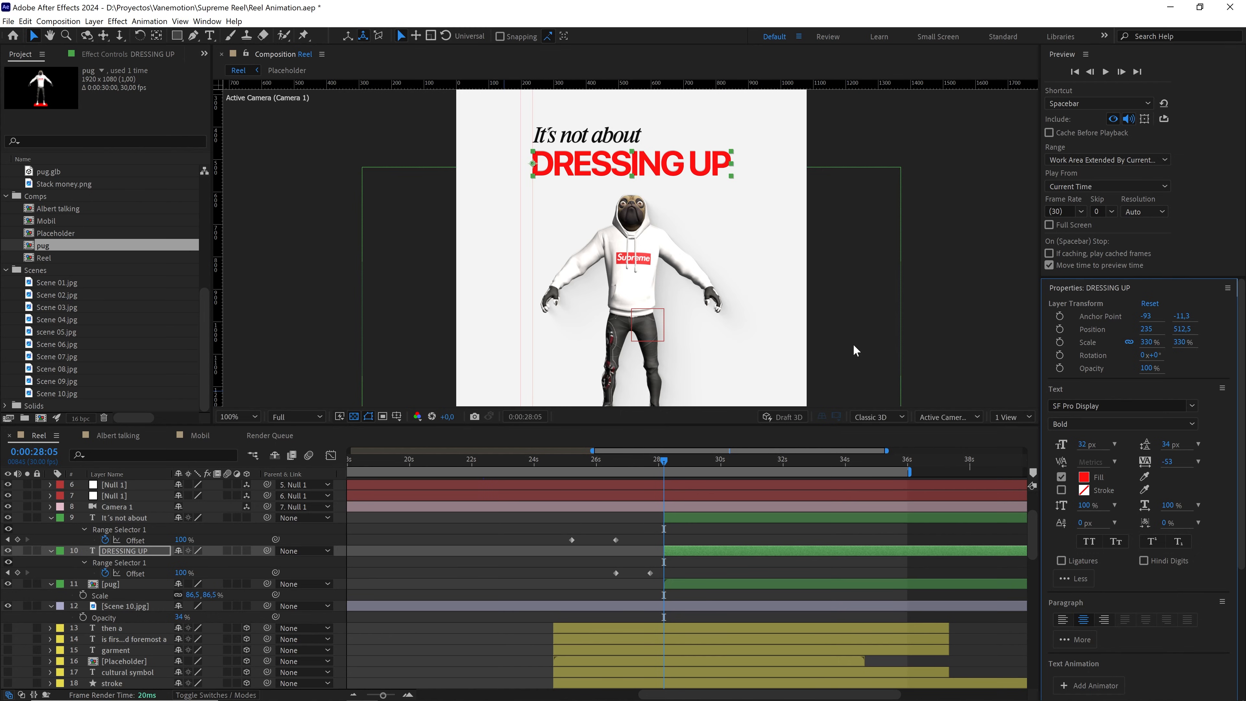
scroll(838, 327, down, 2)
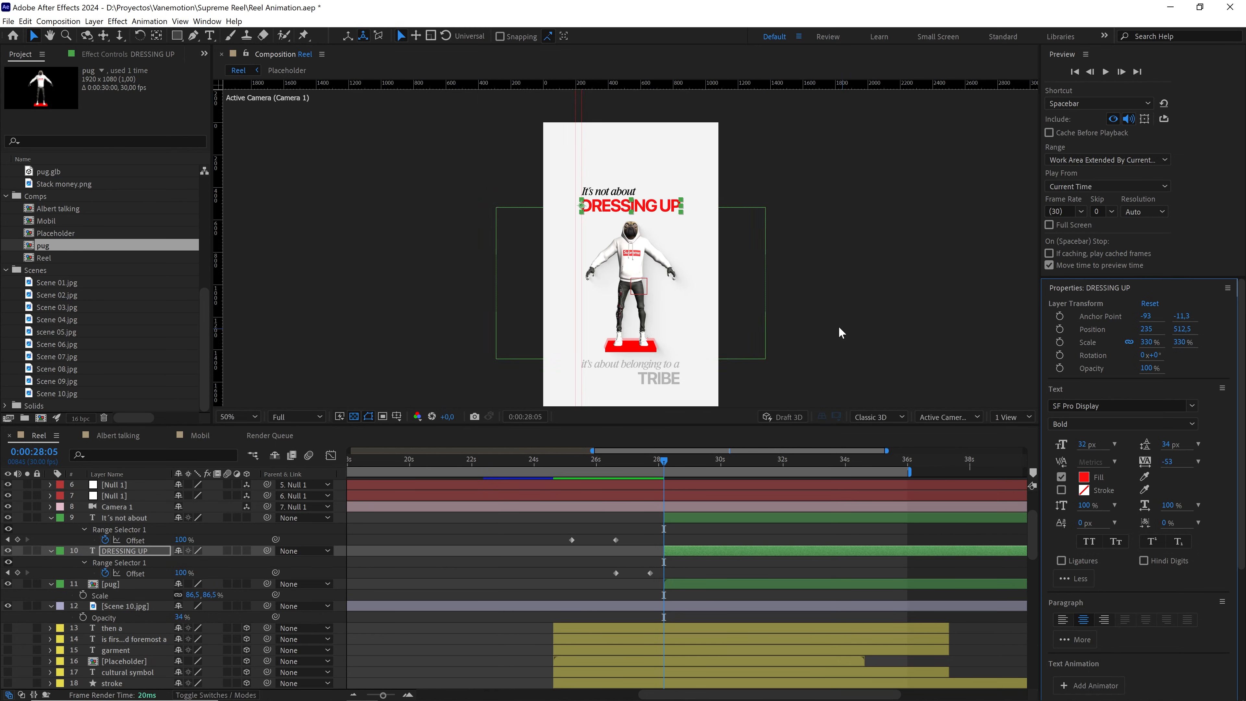
Duplicate the "It´s not about" and "DRESSING UP" layers and move the copies below the pug's red platform, beside the lower reference text
ctrl+click(695, 519)
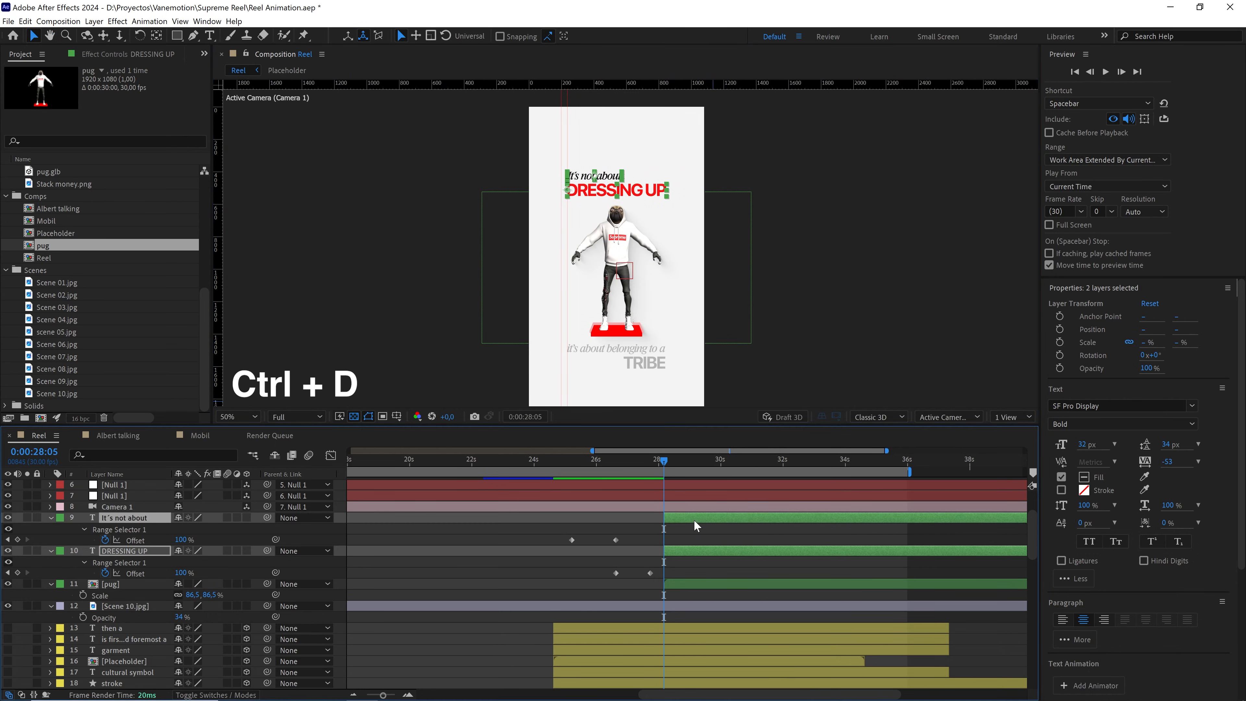
key(ctrl+d)
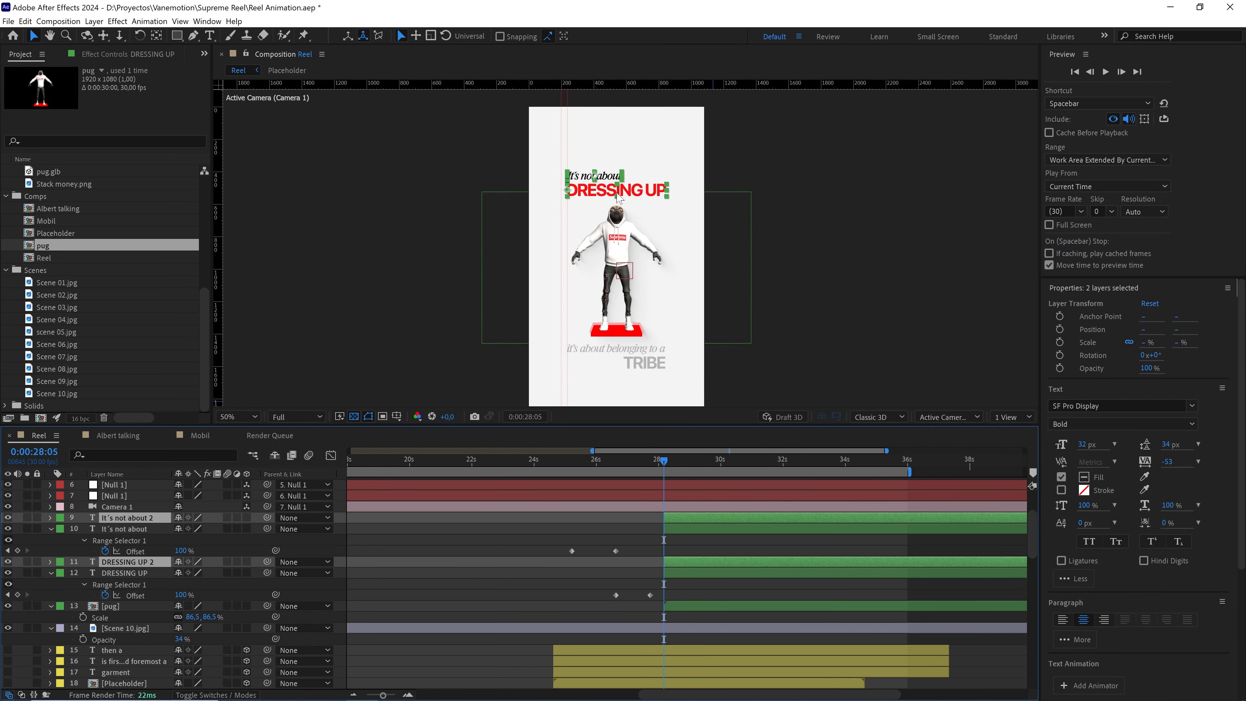
drag(620, 198, 631, 133)
scroll(609, 358, up, 1)
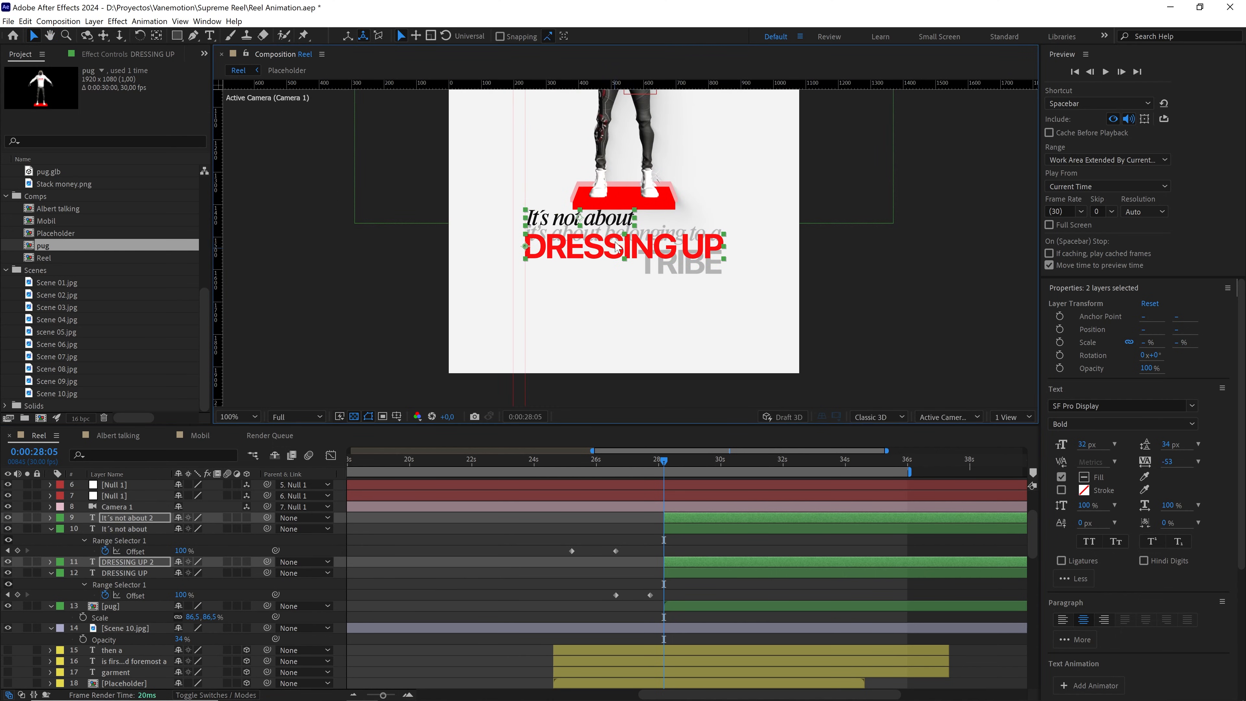
drag(617, 248, 618, 285)
click(754, 283)
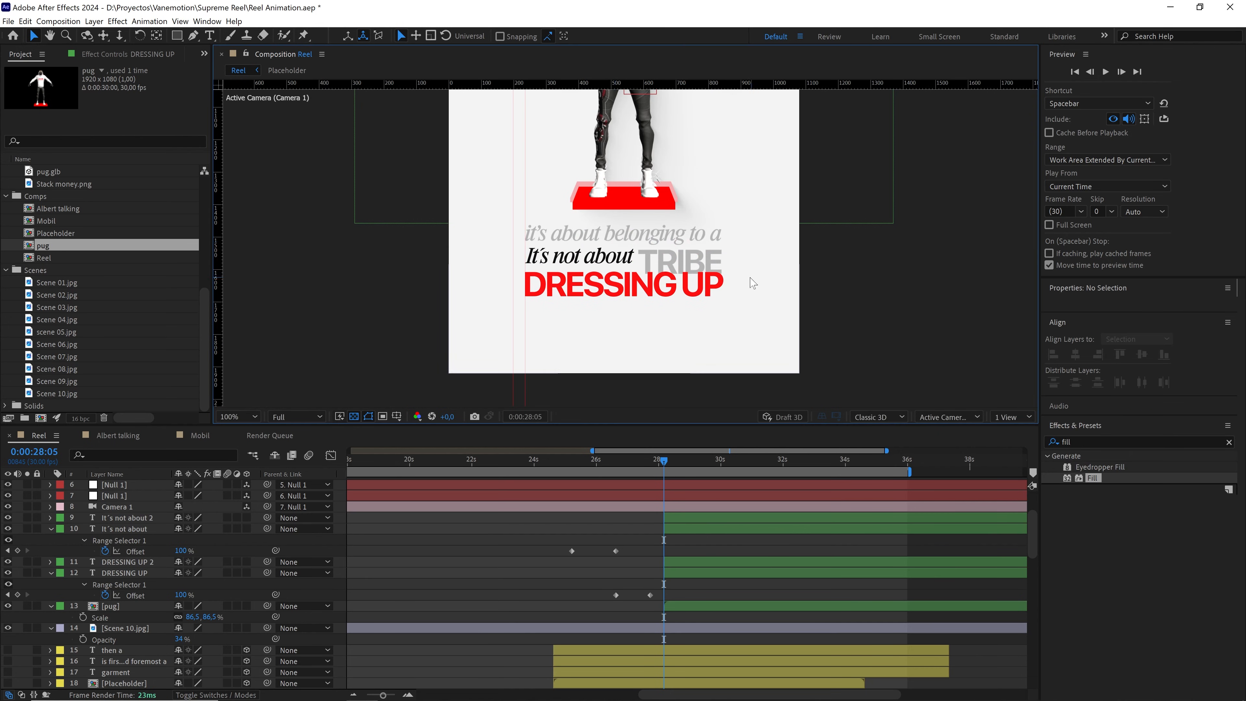
Change the text of the duplicated "It´s not about" layer below the platform to "It´s about beloinging to a"
scroll(631, 270, up, 1)
double_click(627, 269)
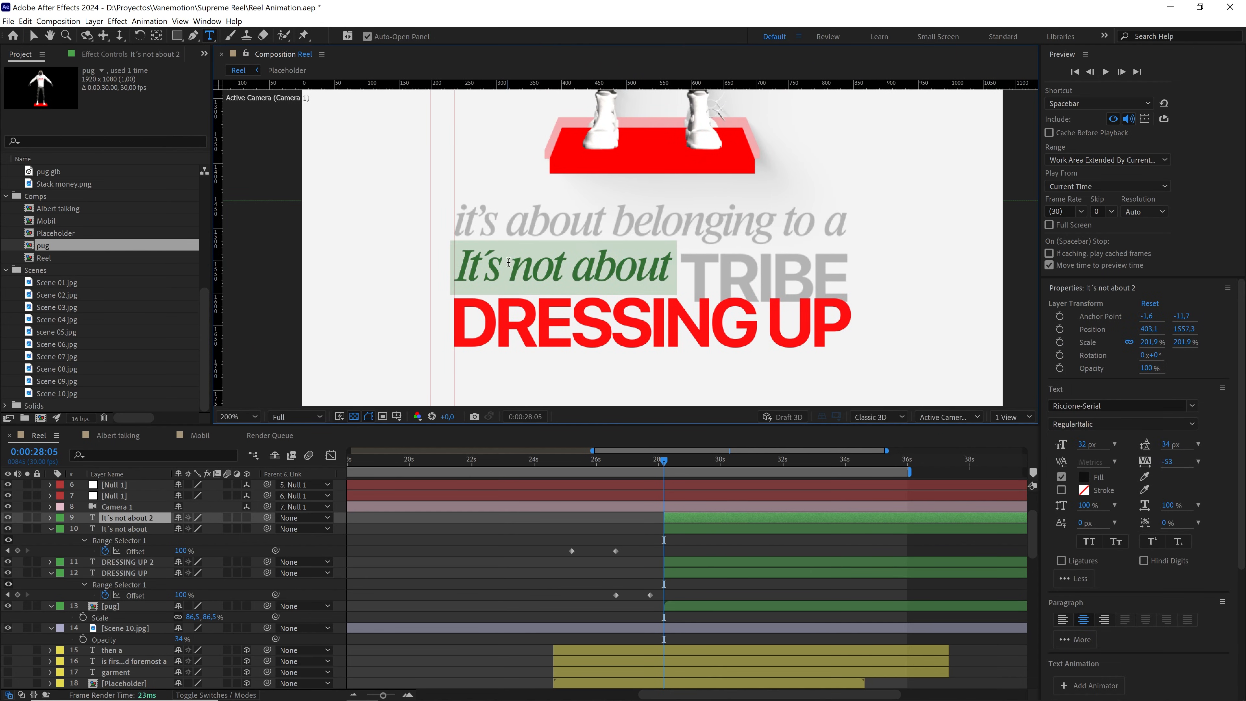
drag(509, 262, 724, 274)
text(about)
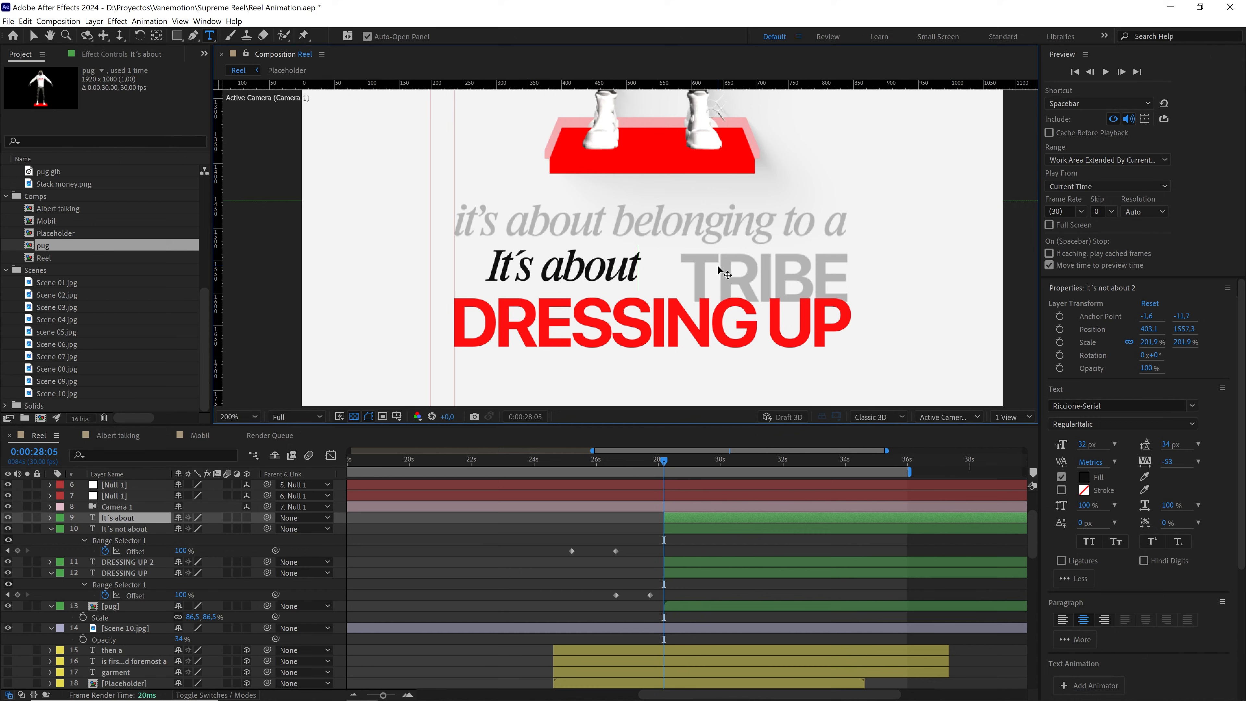
text( beloinging to)
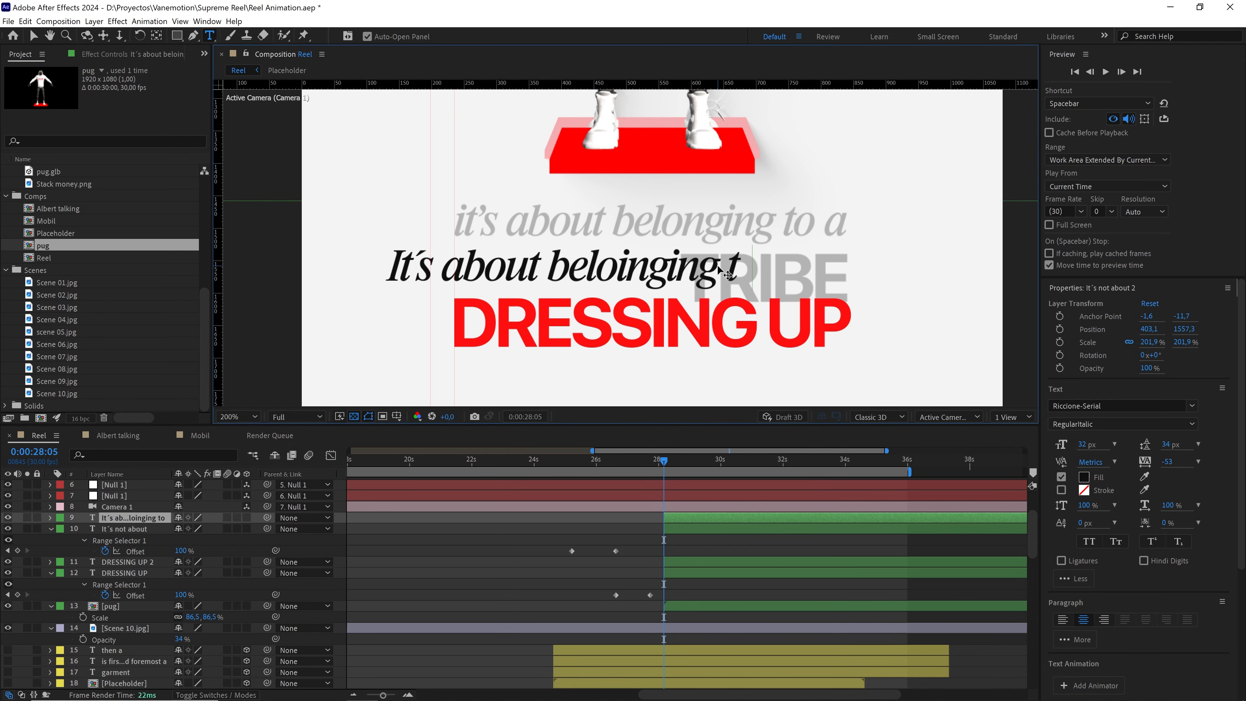
text( a)
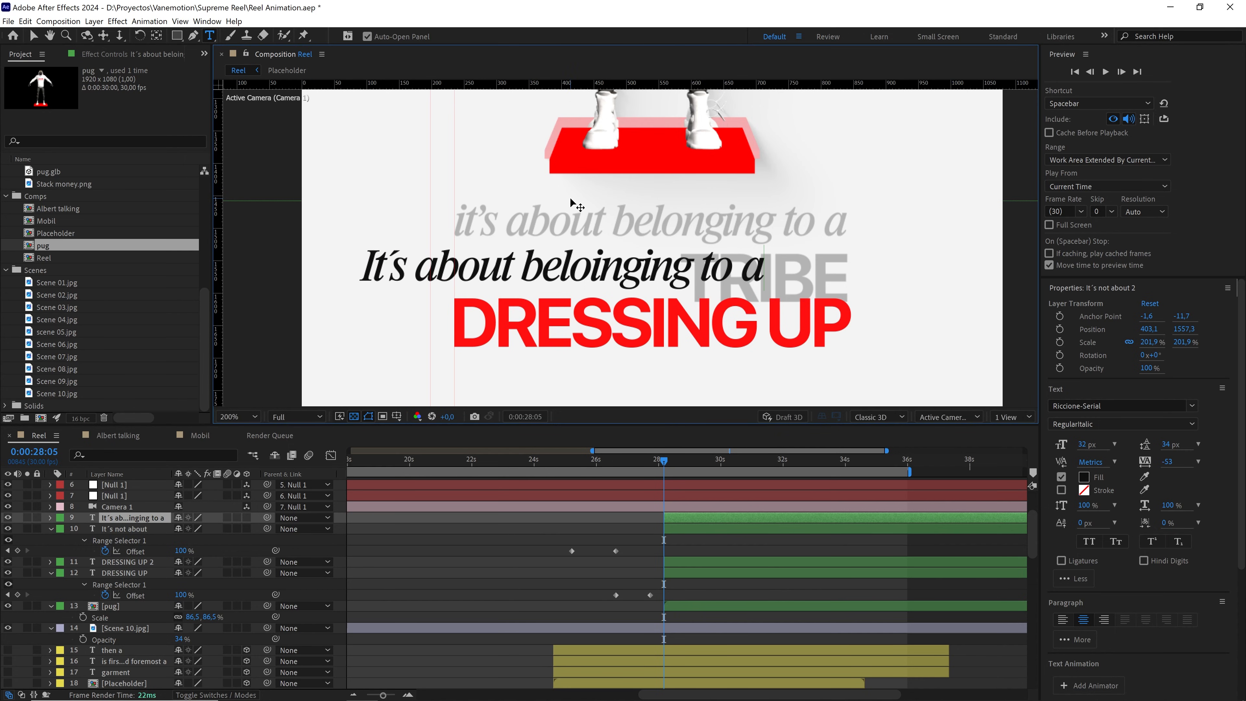
click(34, 36)
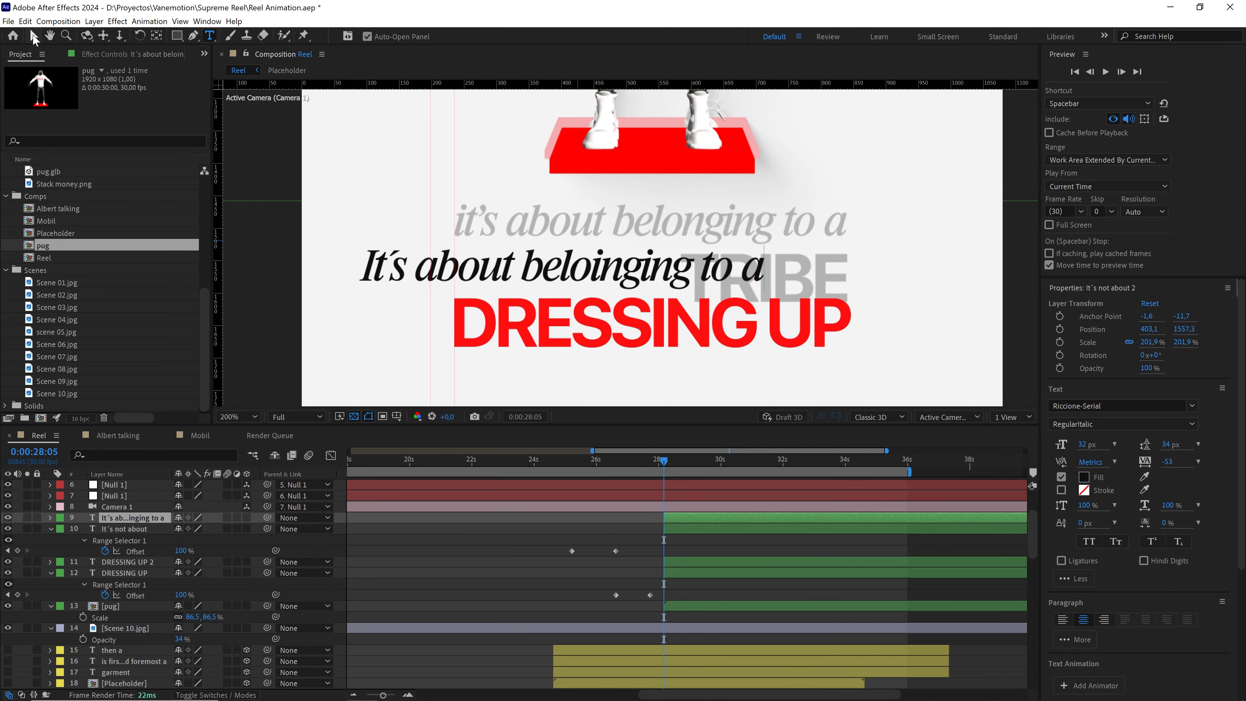
Center the anchor point of the "It´s about beloinging to a" text and center the layer in the composition
scroll(681, 241, down, 1)
key(ctrl+alt+Home)
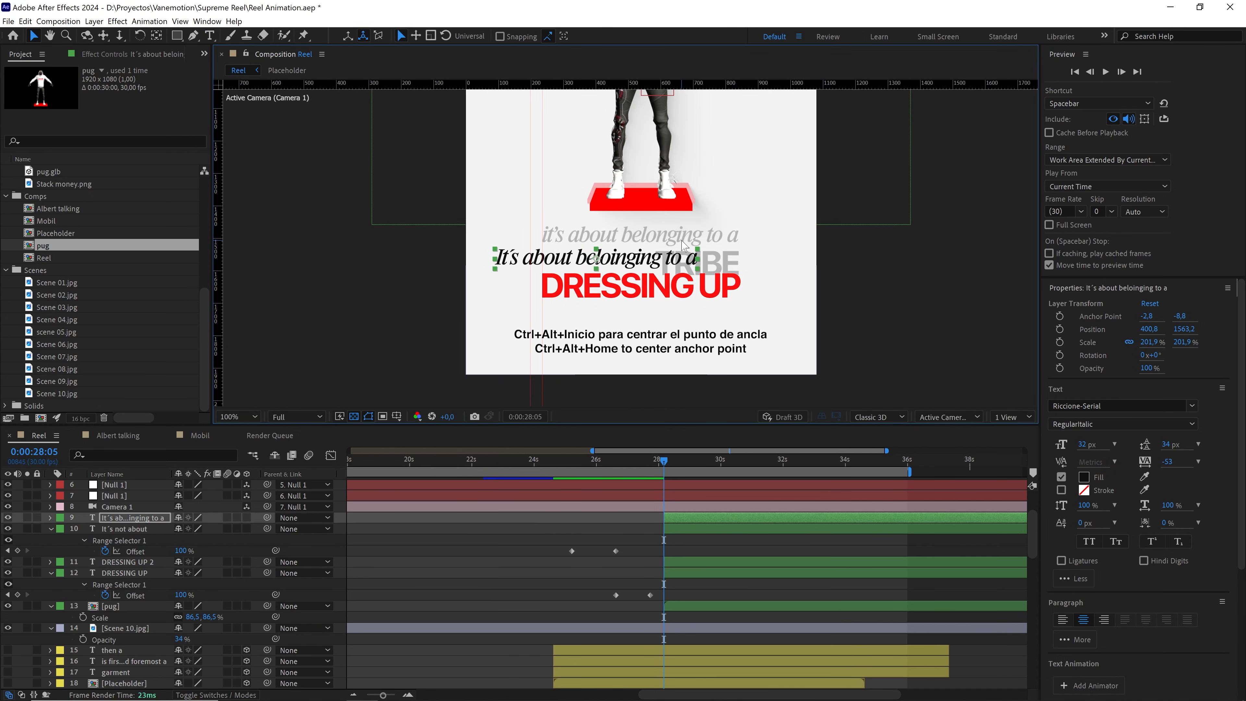
key(ctrl+Home)
Hide the guides and move the "It´s about beloinging to a" text straight down over its reference line, to position 540, 1492
scroll(690, 251, up, 4)
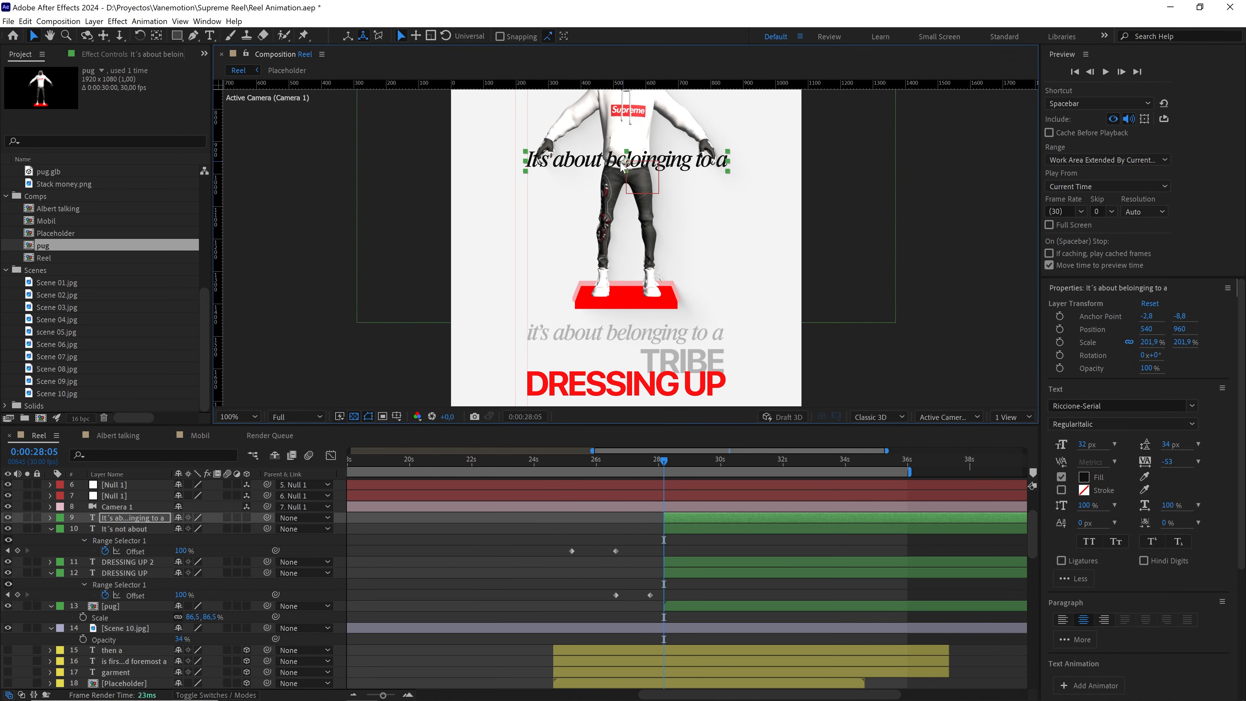
click(399, 417)
click(407, 470)
drag(638, 164, 685, 182)
scroll(642, 334, up, 2)
scroll(684, 182, down, 1)
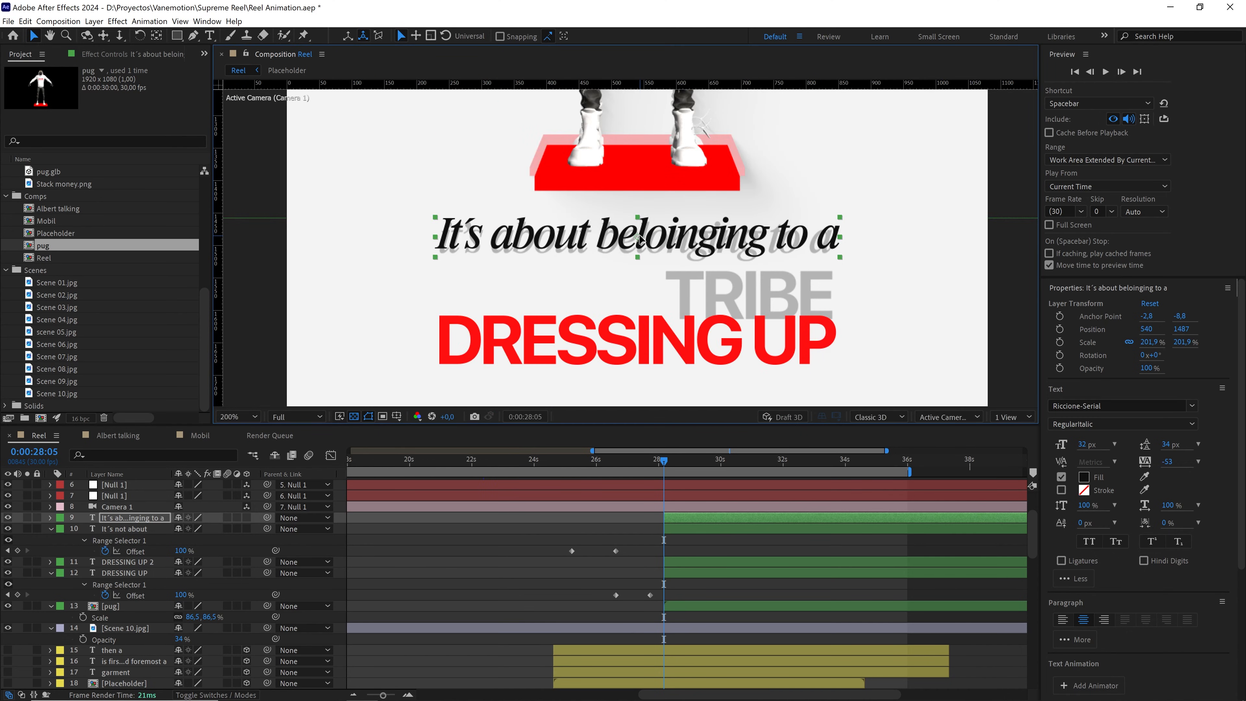
drag(638, 237, 638, 241)
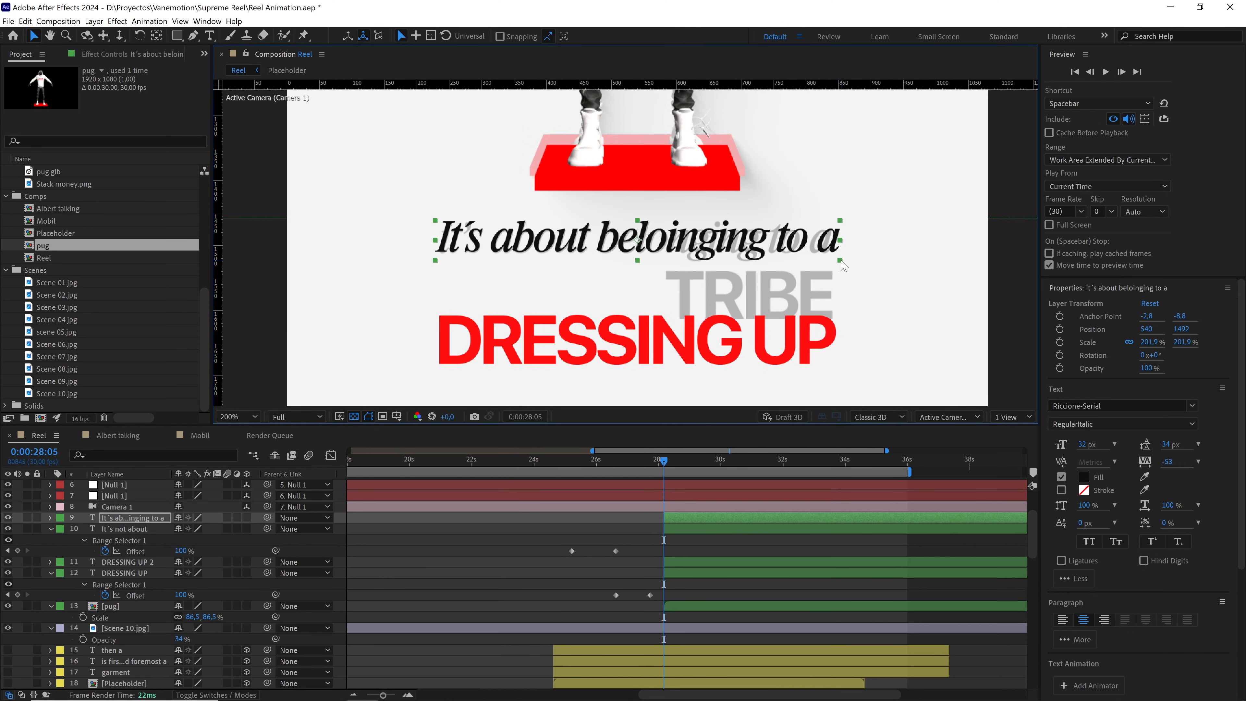
Replace the text of the duplicated "DRESSING UP" layer with "TRIBE"
scroll(628, 194, down, 1)
double_click(684, 268)
text(TRIB)
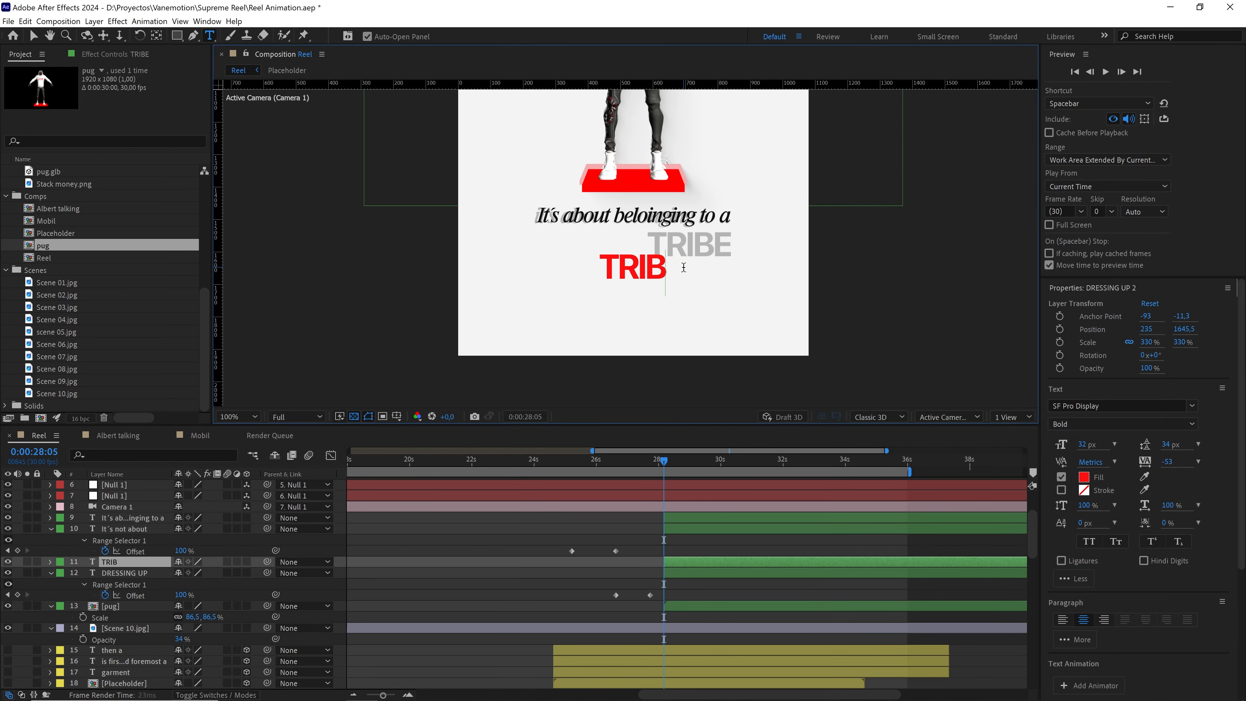
text(E)
click(34, 36)
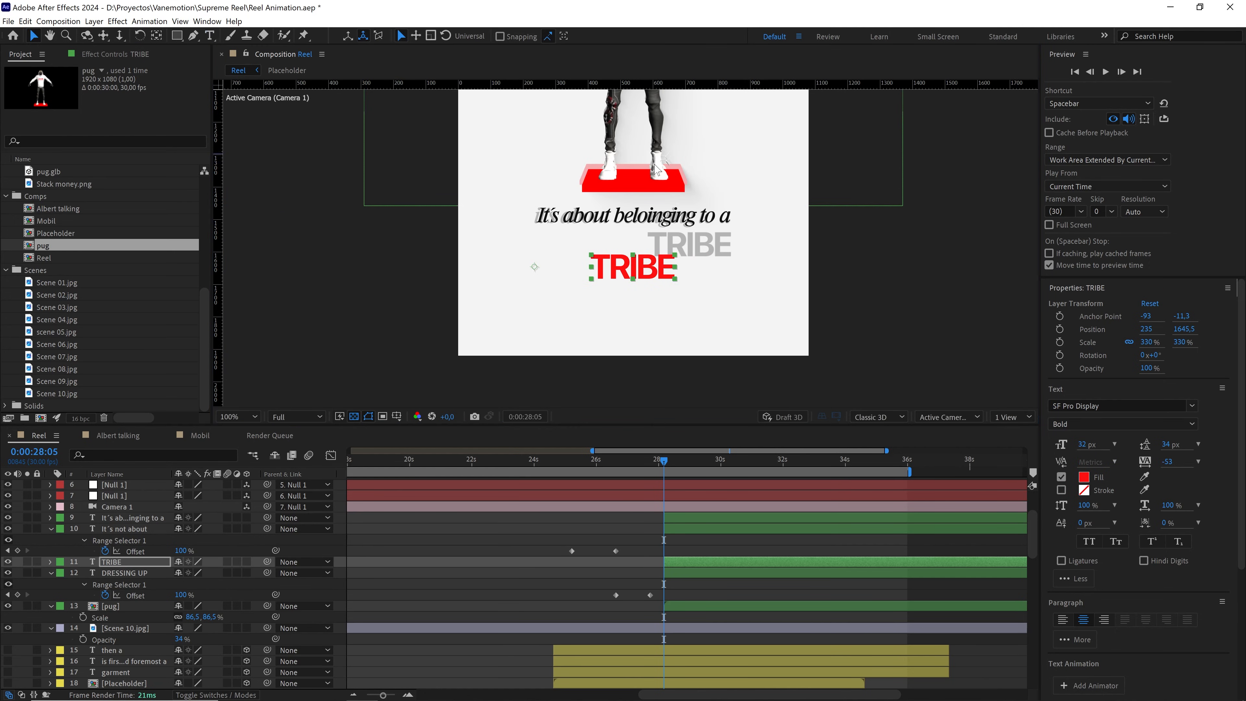
Add a vertical guide at the right end of the reference text and move "TRIBE" over its reference, to position 406.7, 1575.5
scroll(761, 216, up, 1)
drag(221, 261, 670, 228)
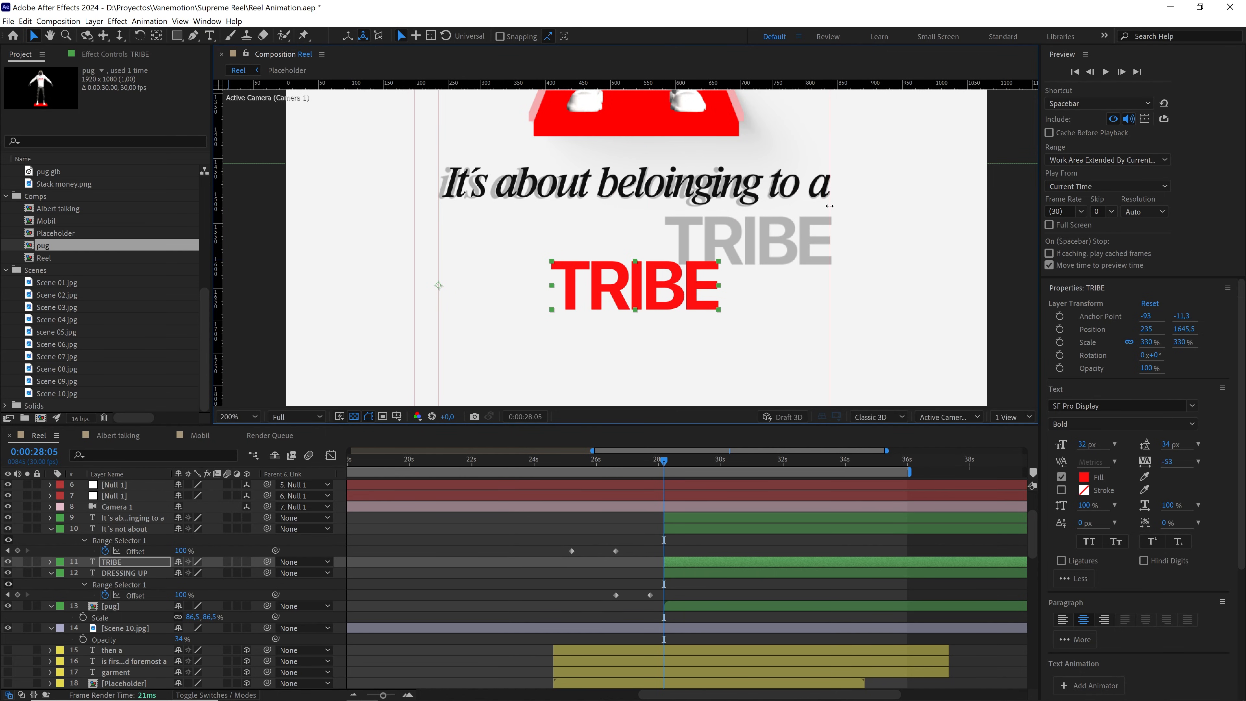
drag(718, 308, 780, 255)
scroll(780, 255, down, 1)
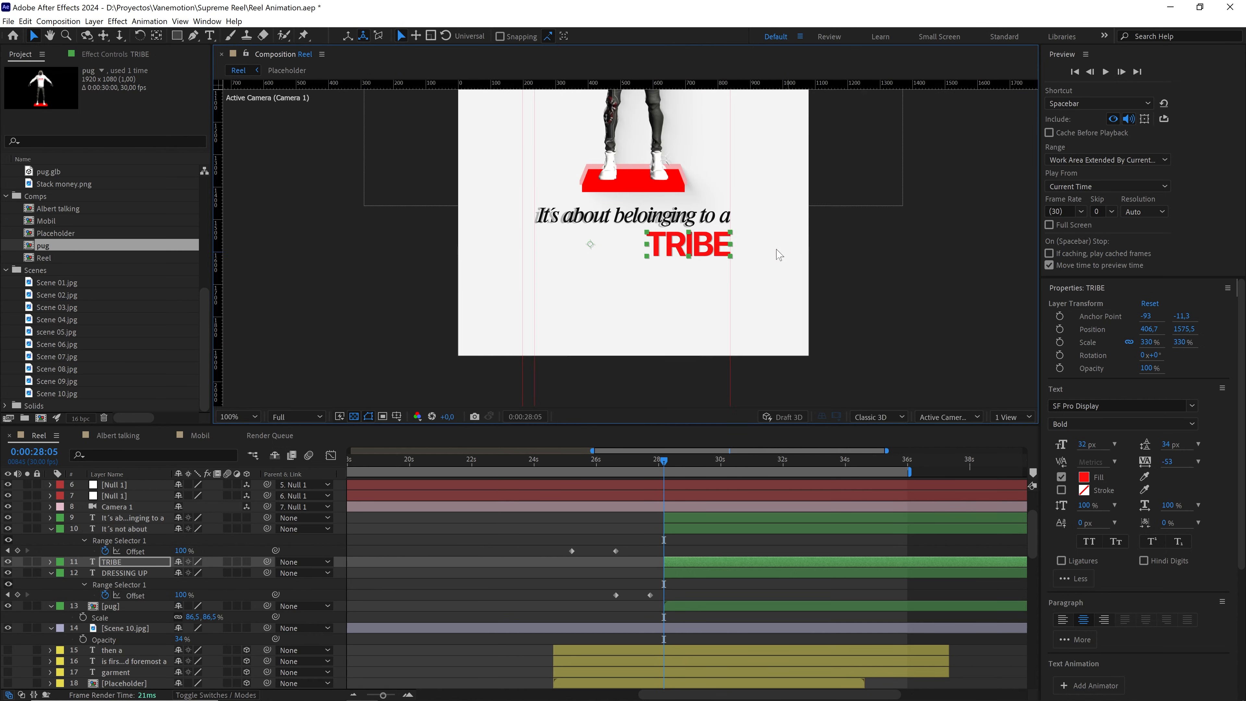
scroll(710, 377, down, 2)
scroll(695, 321, up, 2)
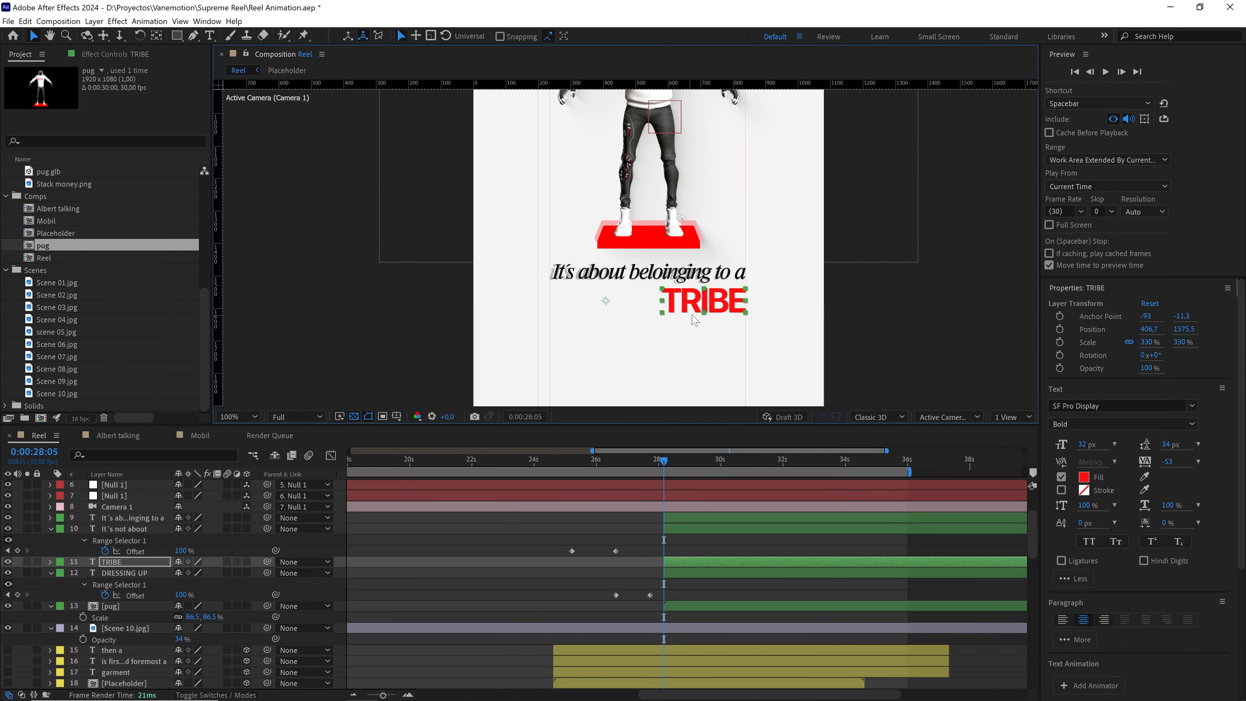
Change the fill color of the "TRIBE" text to black
click(1084, 476)
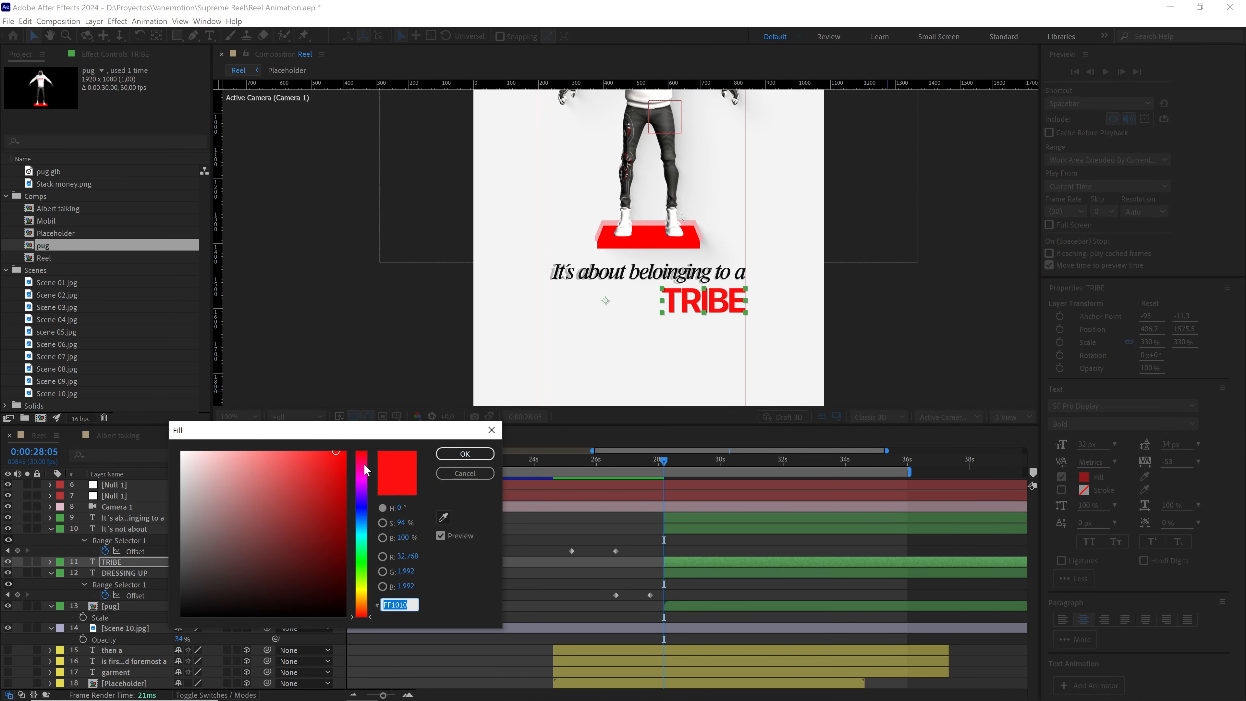
mouse_move(277, 498)
mouse_down()
mouse_move(173, 551)
mouse_move(115, 605)
mouse_up()
click(450, 457)
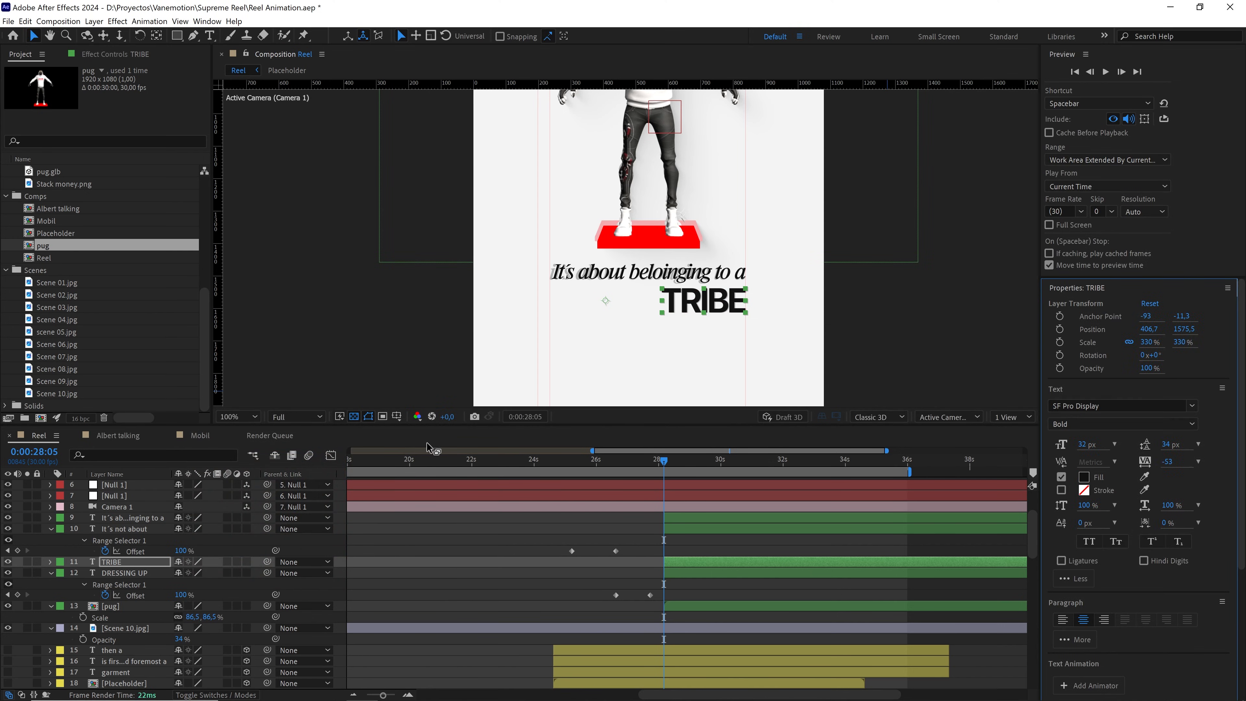
Hide the "Scene 10.jpg" reference layer and preview the scene from 0:00:27:18
click(238, 417)
click(244, 430)
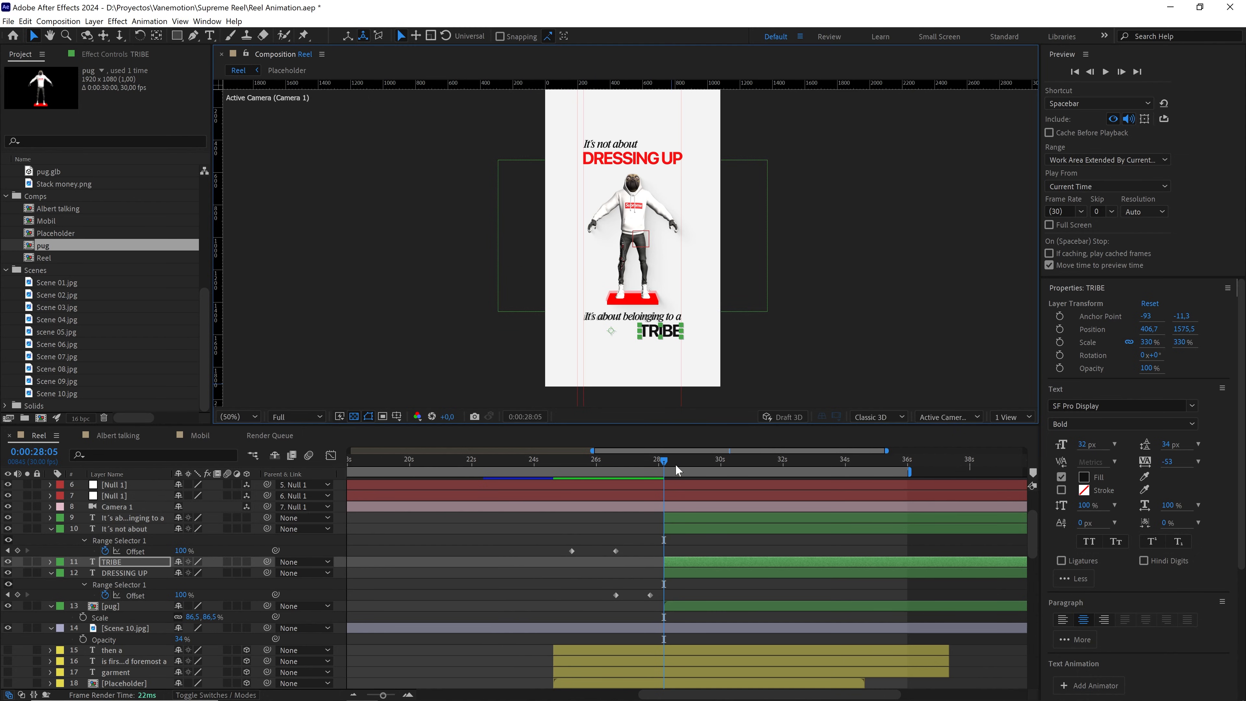
drag(676, 470, 648, 475)
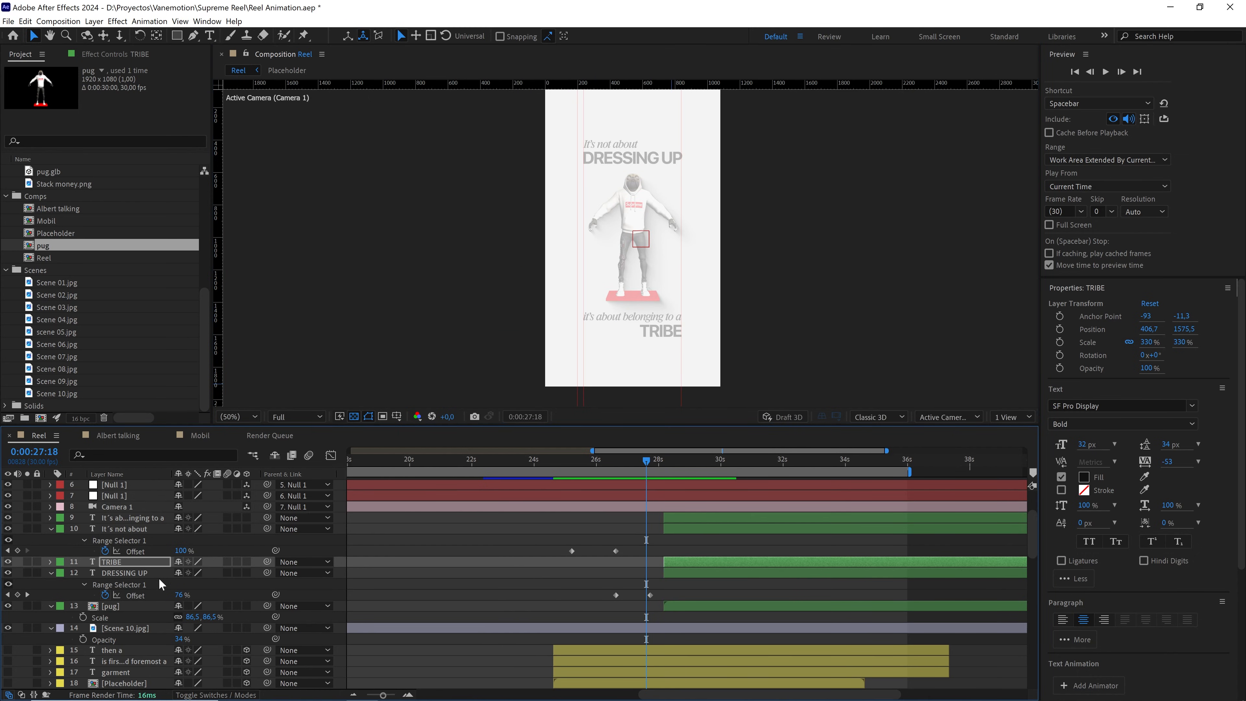
key(space)
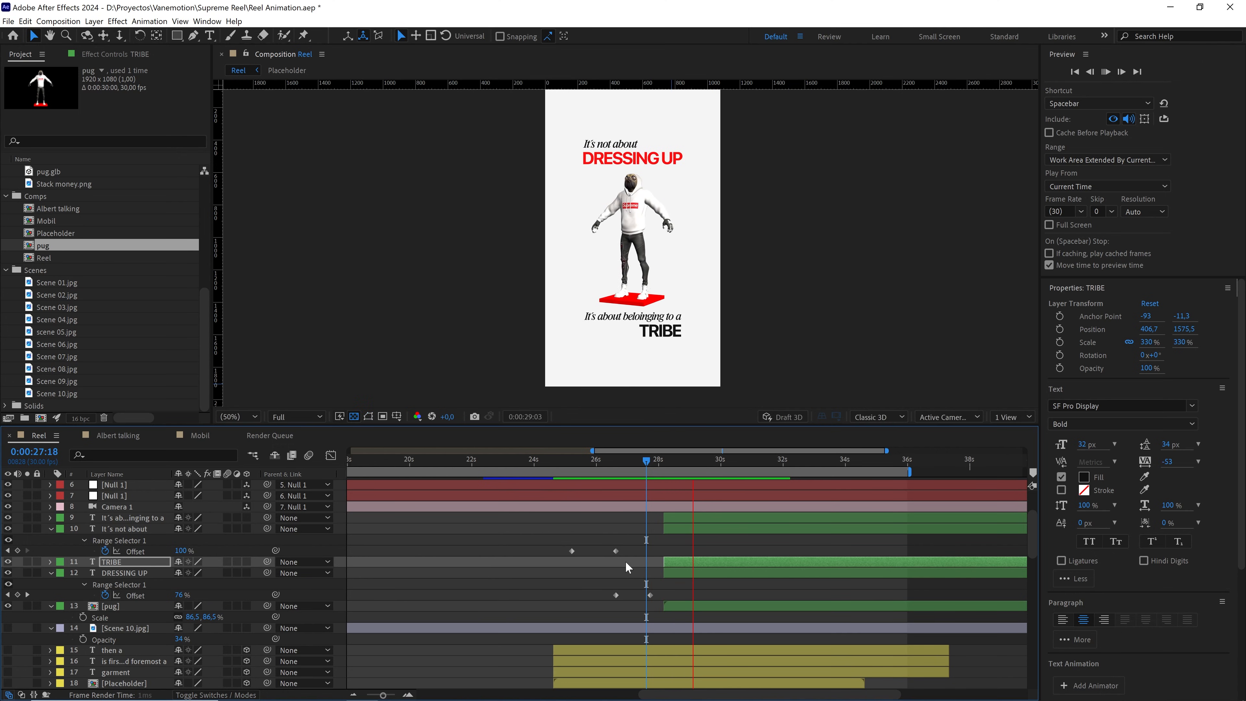
key(space)
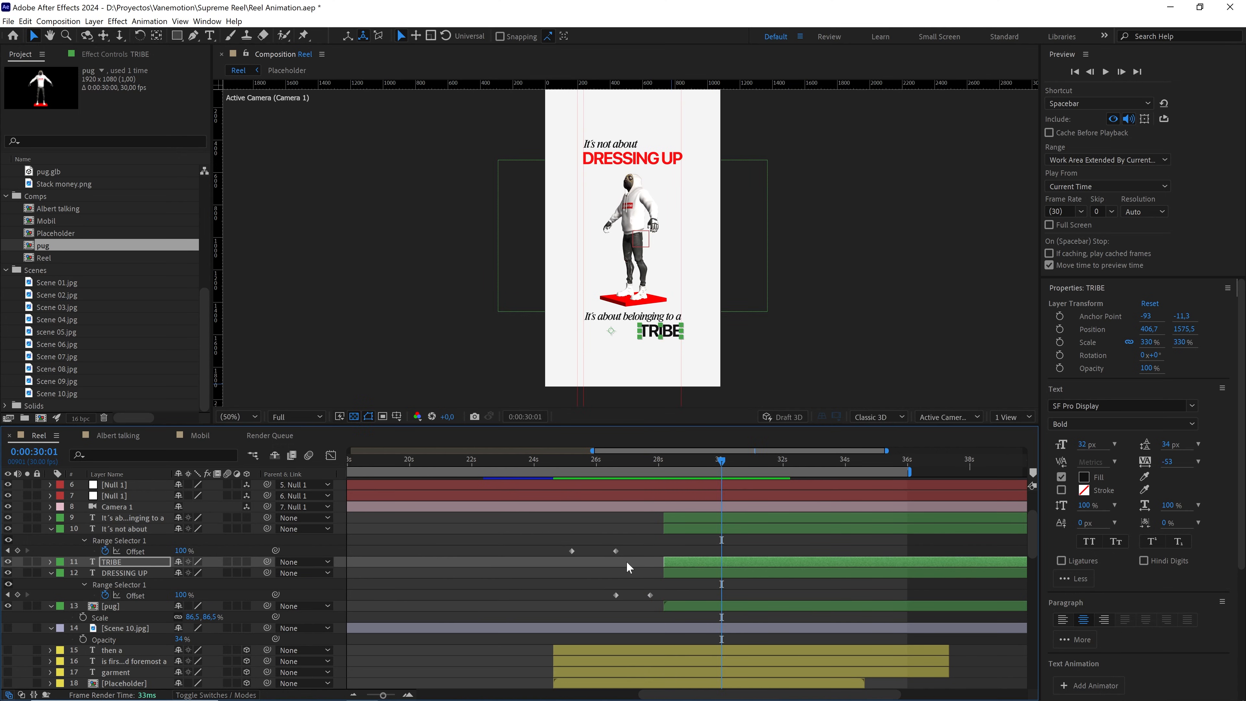
Reveal the keyframes of the four text layers and shift all their Offset keyframes together so the first ones start at about 31 s
click(386, 546)
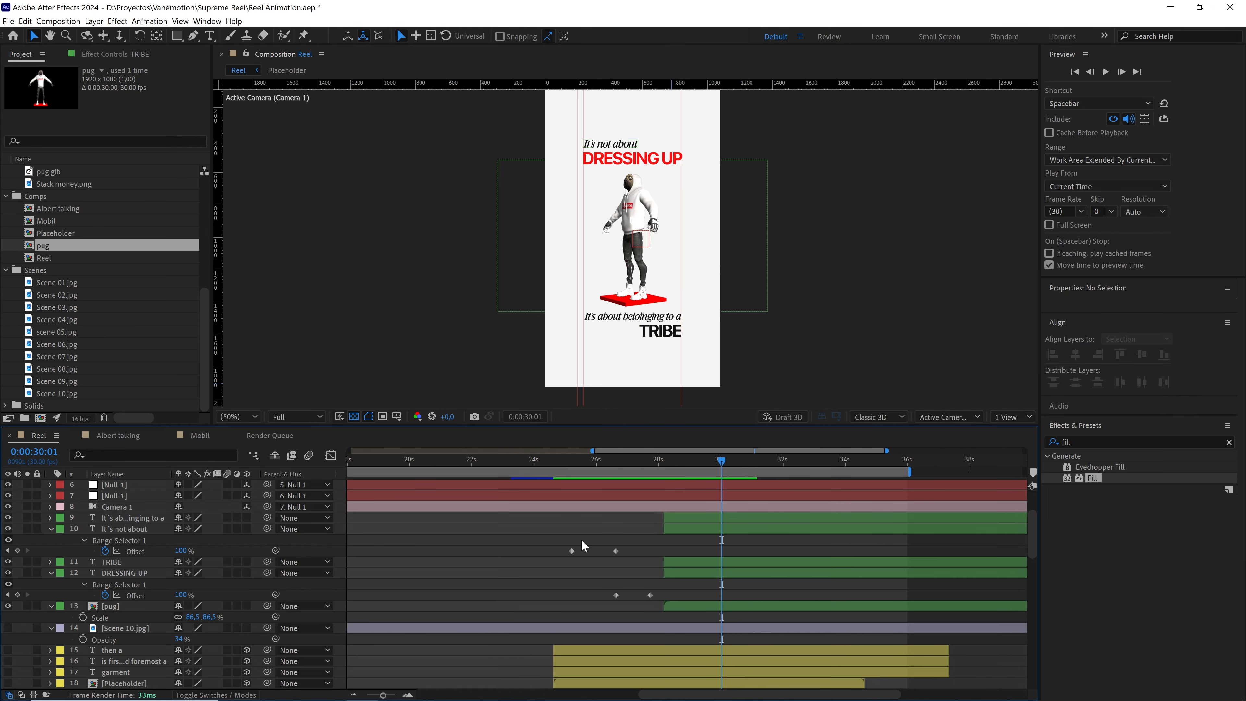
click(686, 516)
ctrl+click(678, 528)
ctrl+click(681, 562)
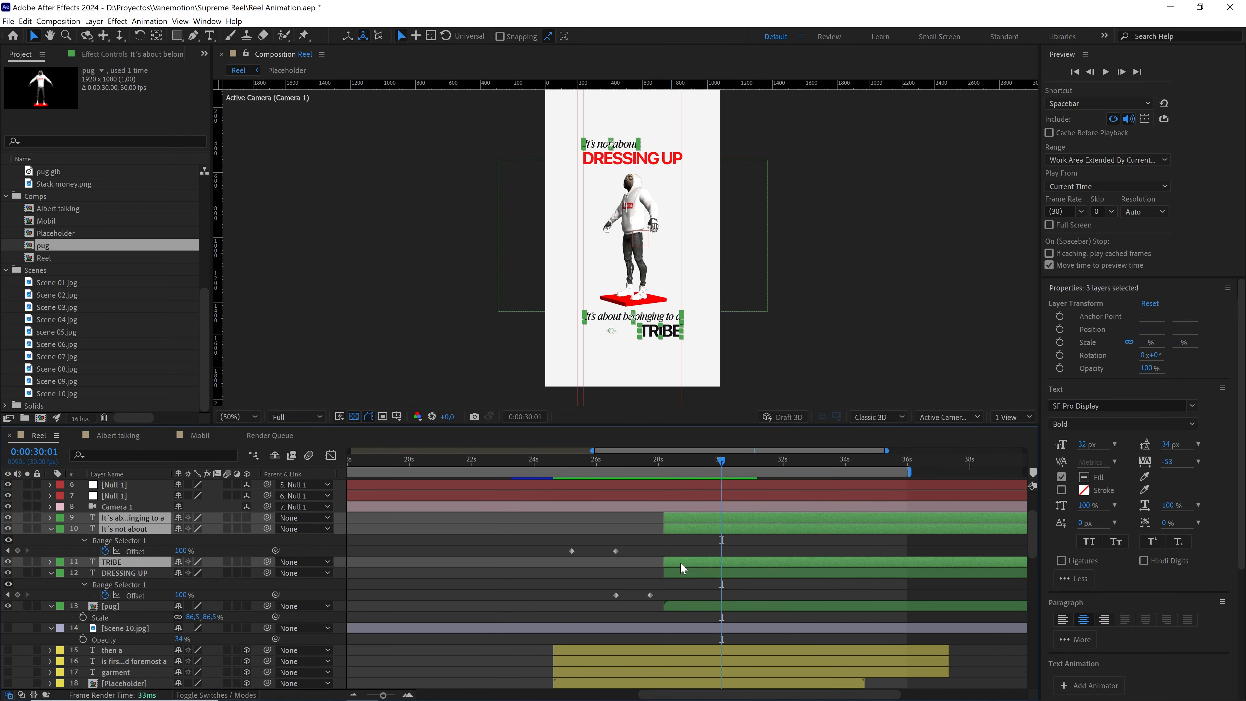
ctrl+click(679, 572)
key(u)
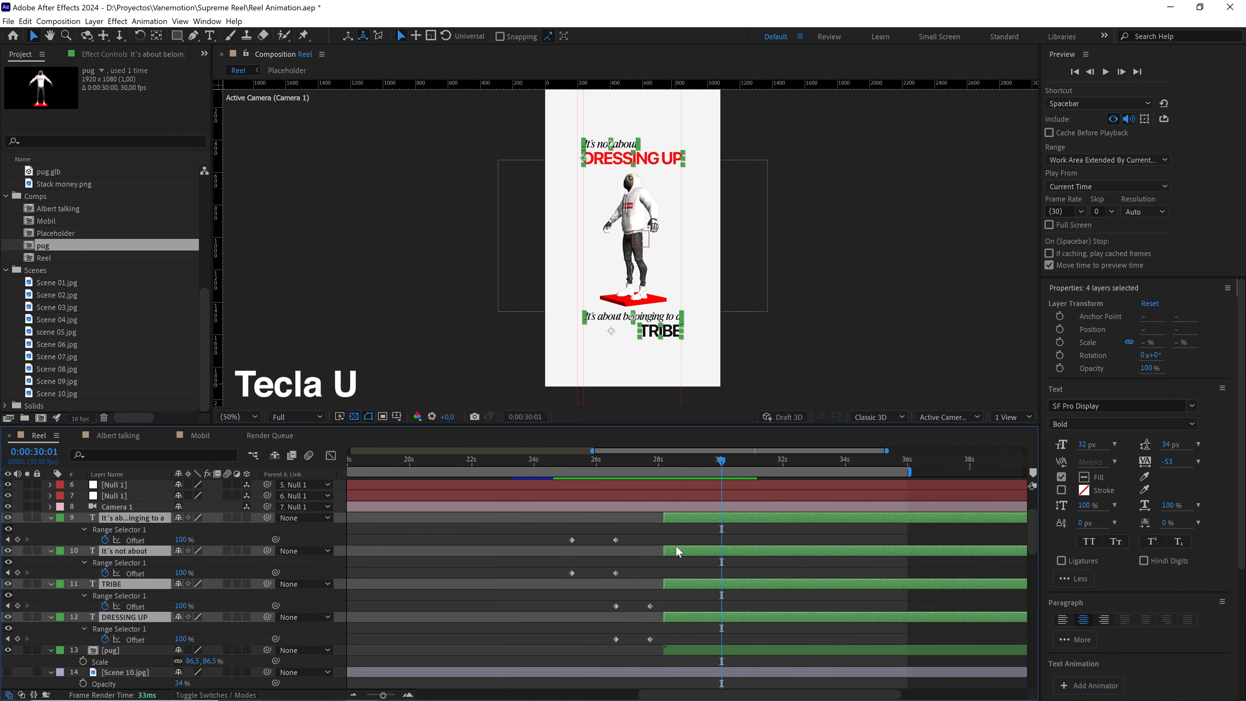
drag(692, 536, 558, 641)
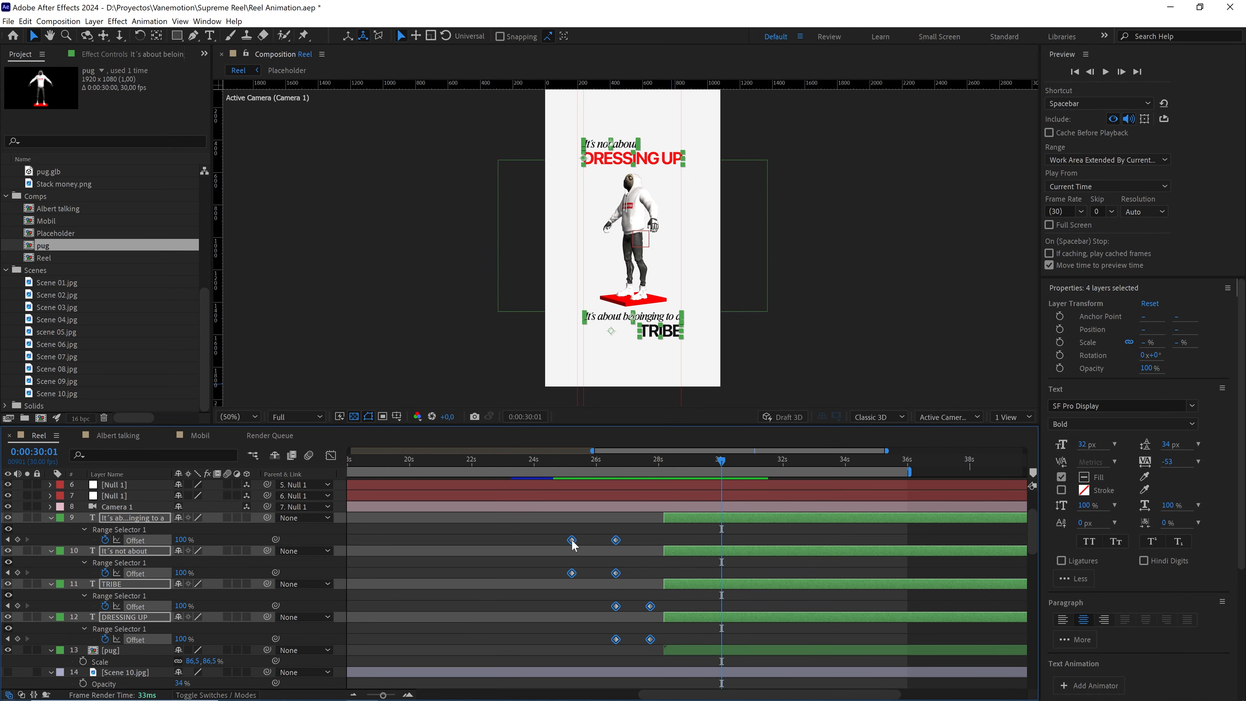
drag(572, 542, 750, 552)
click(698, 533)
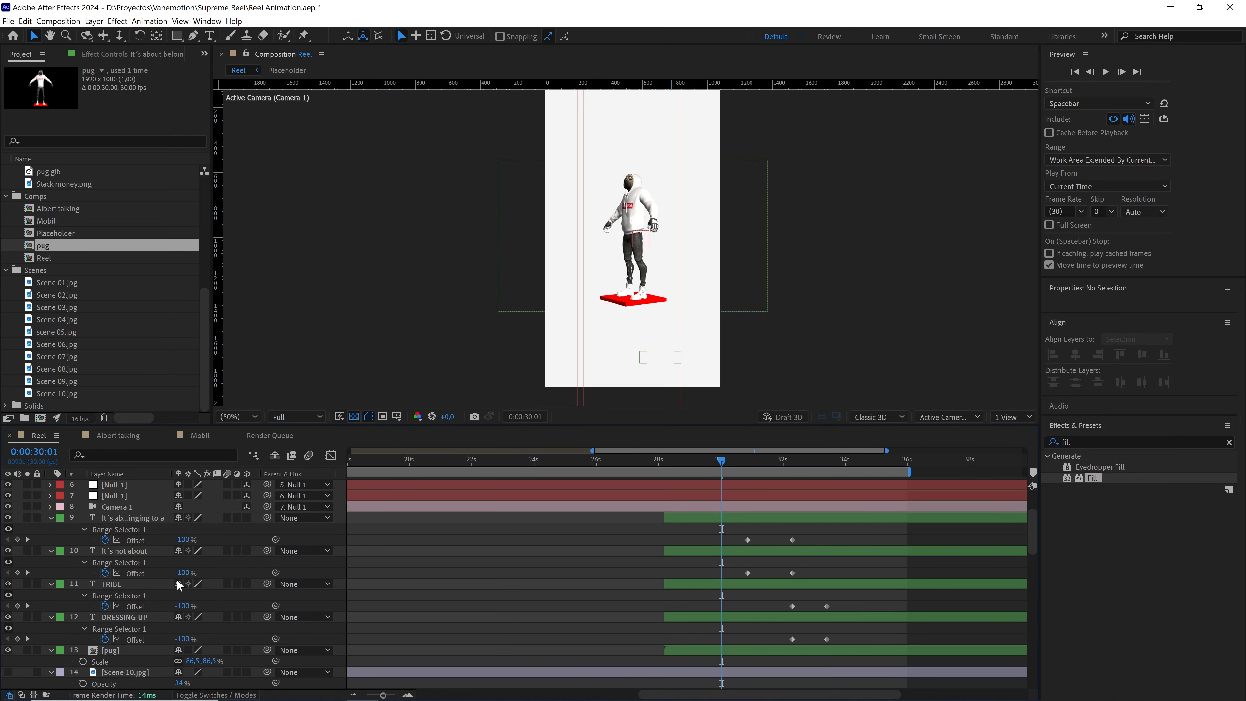
Move the two Offset keyframes of "It´s not about" back to the start of its layer bar and preview the text animation
click(134, 552)
drag(786, 577, 669, 572)
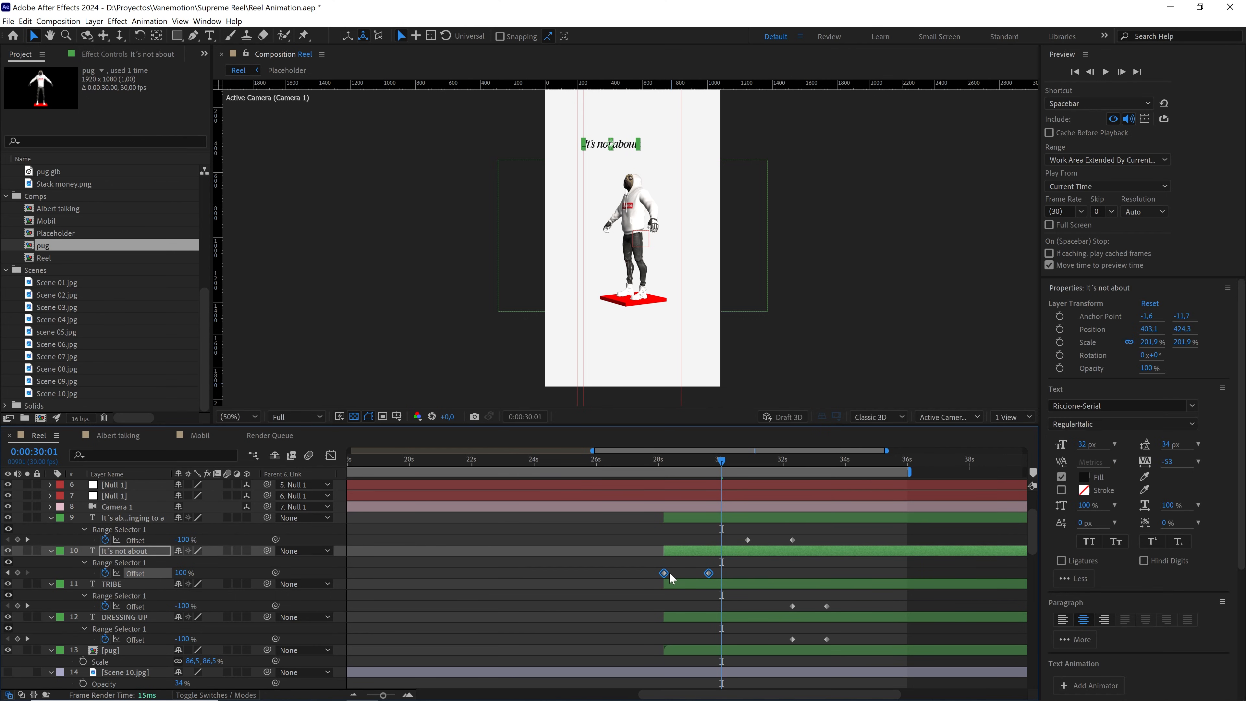
click(662, 461)
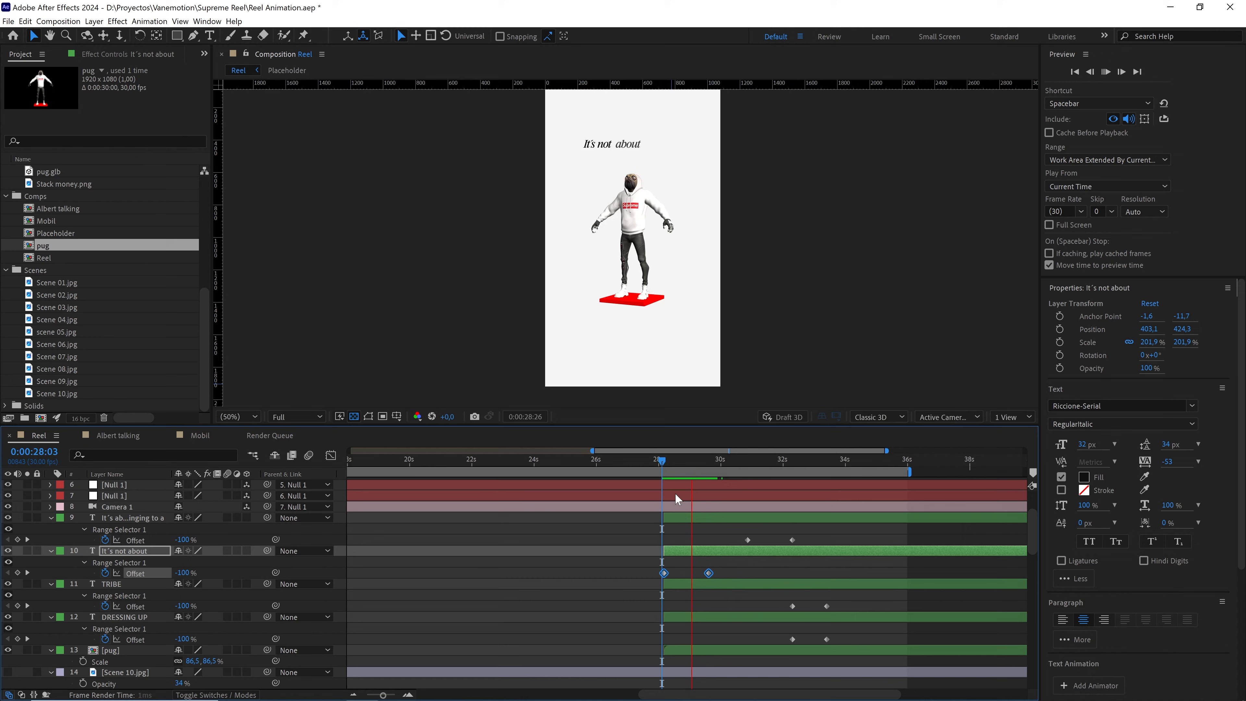
key(space)
click(662, 473)
key(space)
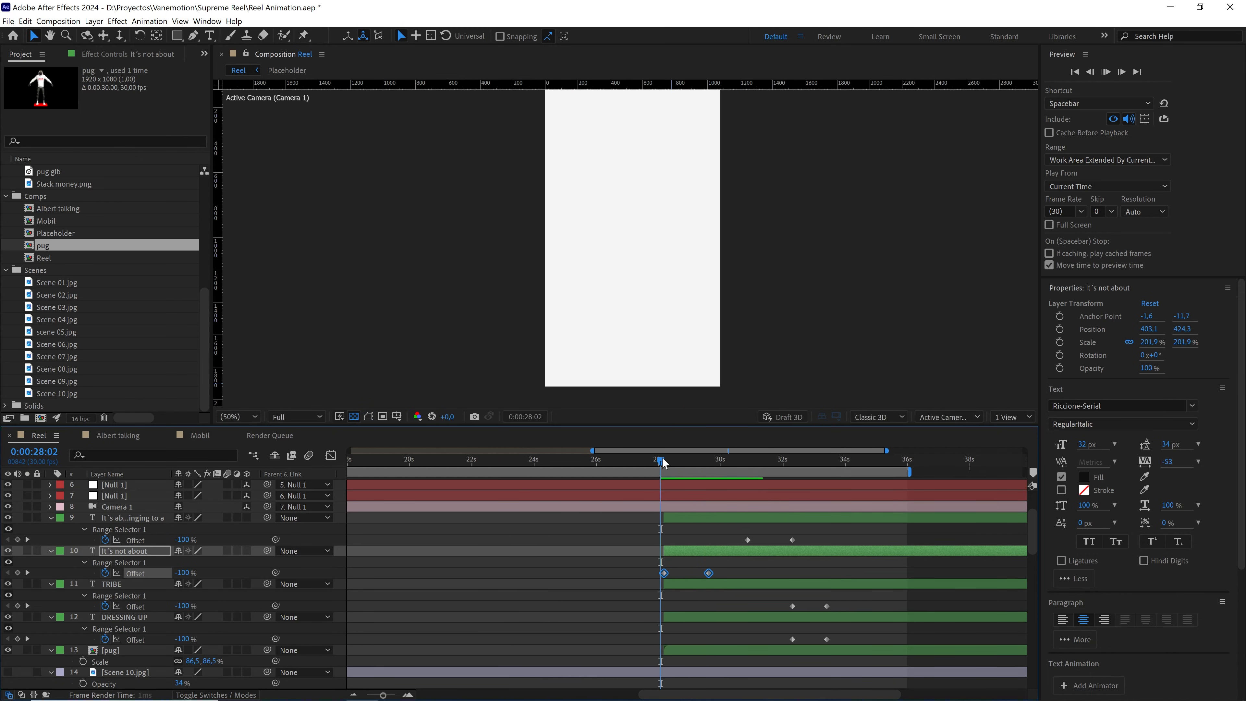
key(space)
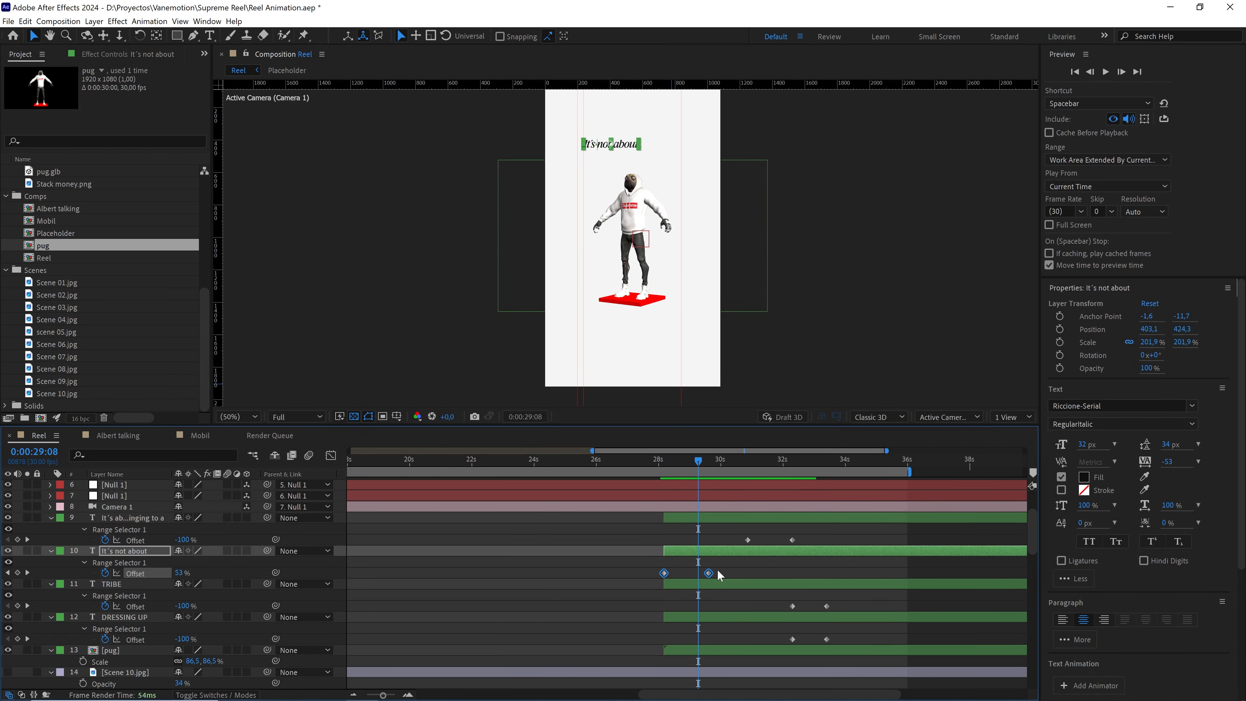
Move the second Offset keyframe of "It´s not about" slightly earlier, to about 29.4 s, and preview from 0:00:27:27
click(716, 570)
drag(708, 574, 702, 574)
drag(677, 460, 656, 460)
key(space)
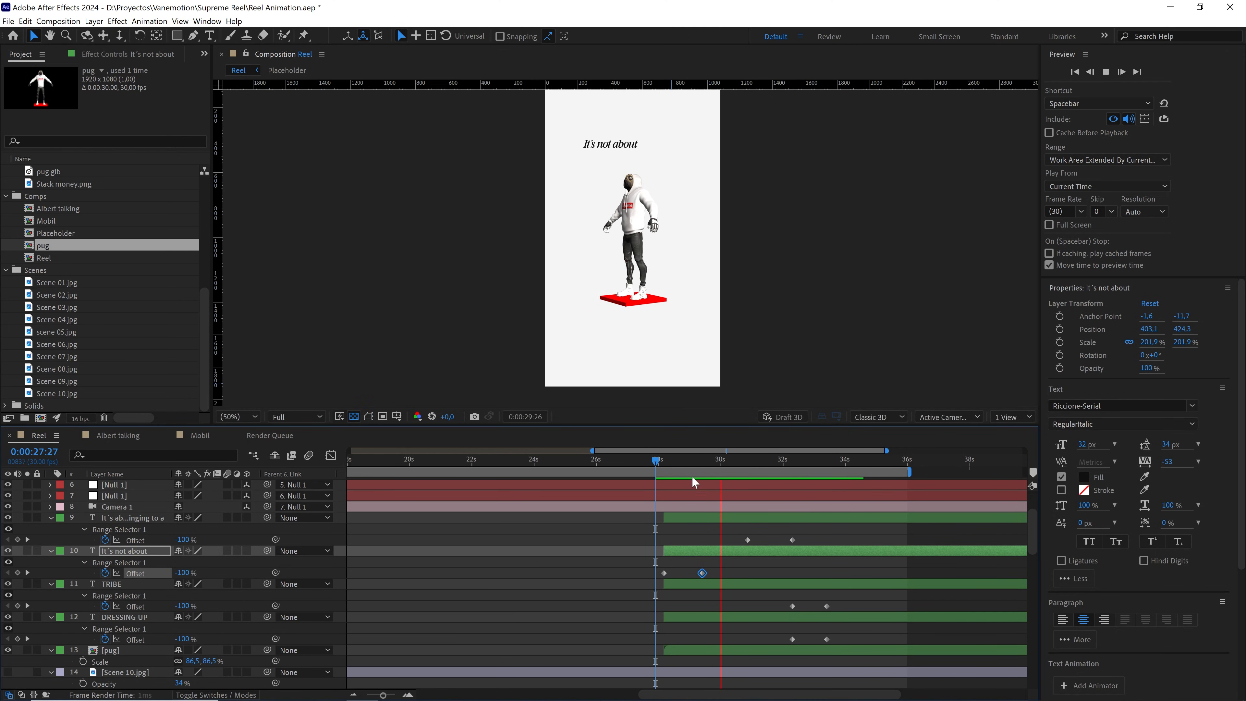
key(space)
Move both Offset keyframes of "DRESSING UP" earlier to start at about 29.2 s and preview from 0:00:28:21
click(692, 463)
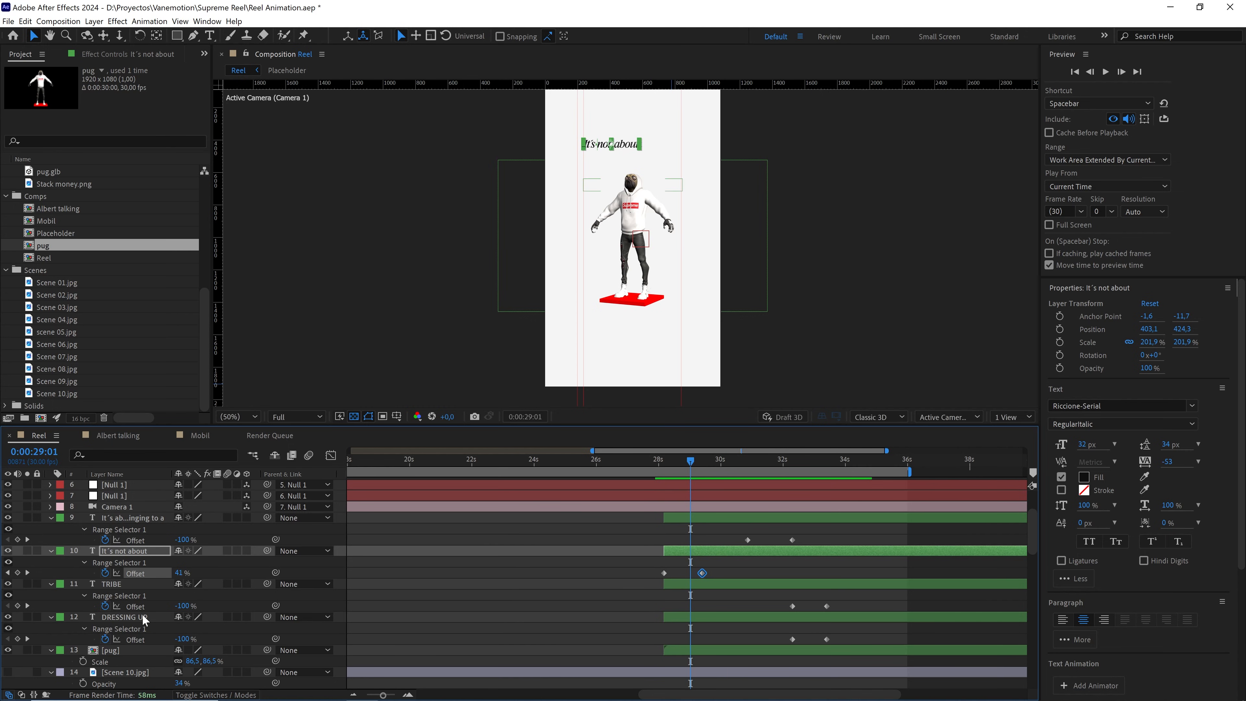
click(760, 618)
drag(837, 634, 697, 639)
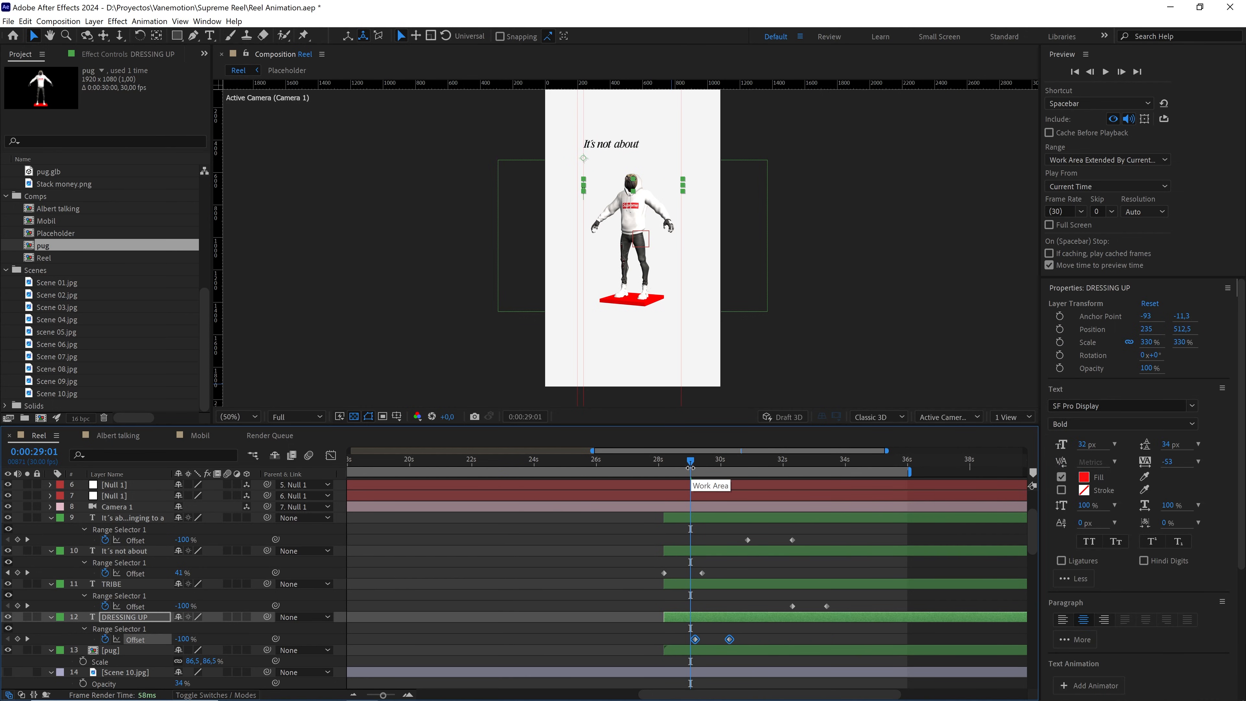
click(680, 464)
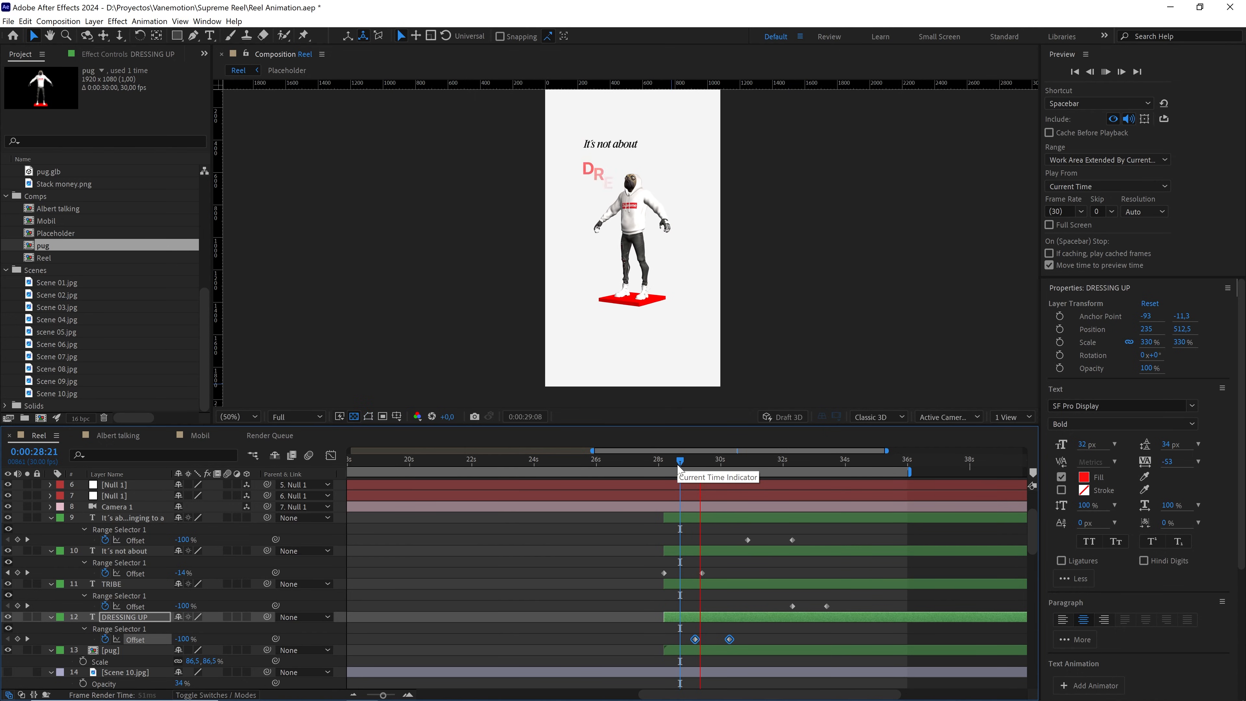
key(space)
key(space)
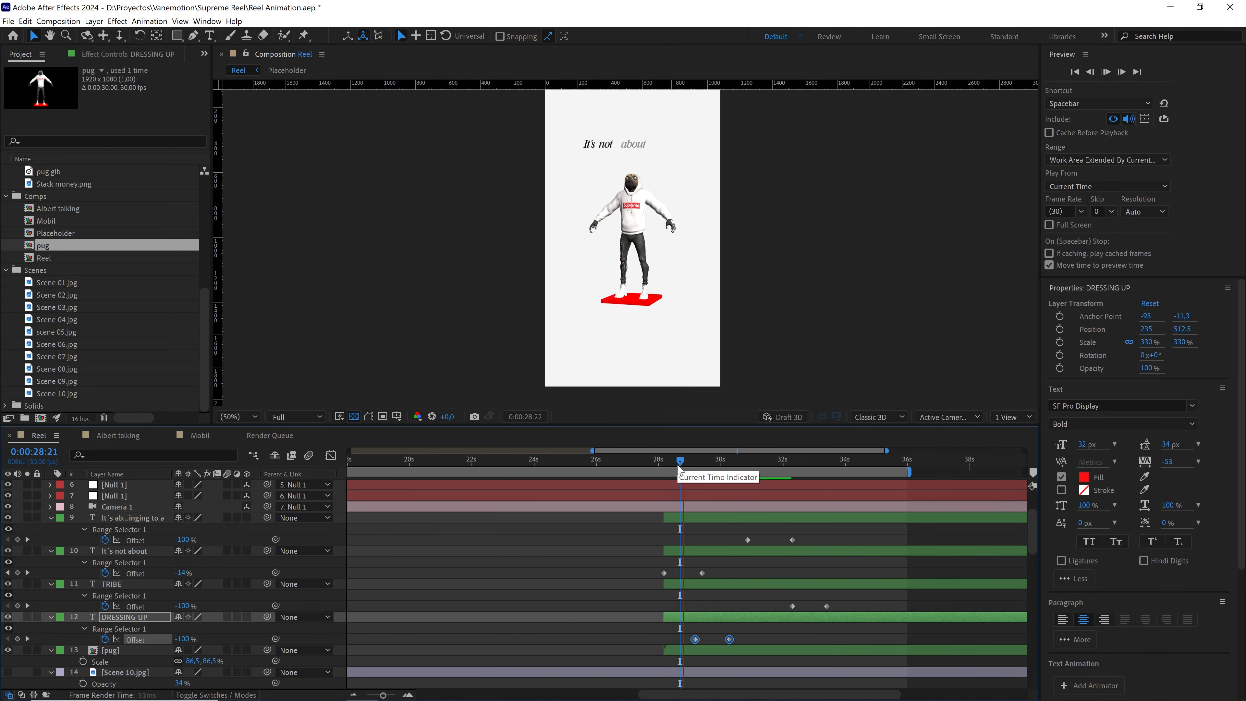
key(space)
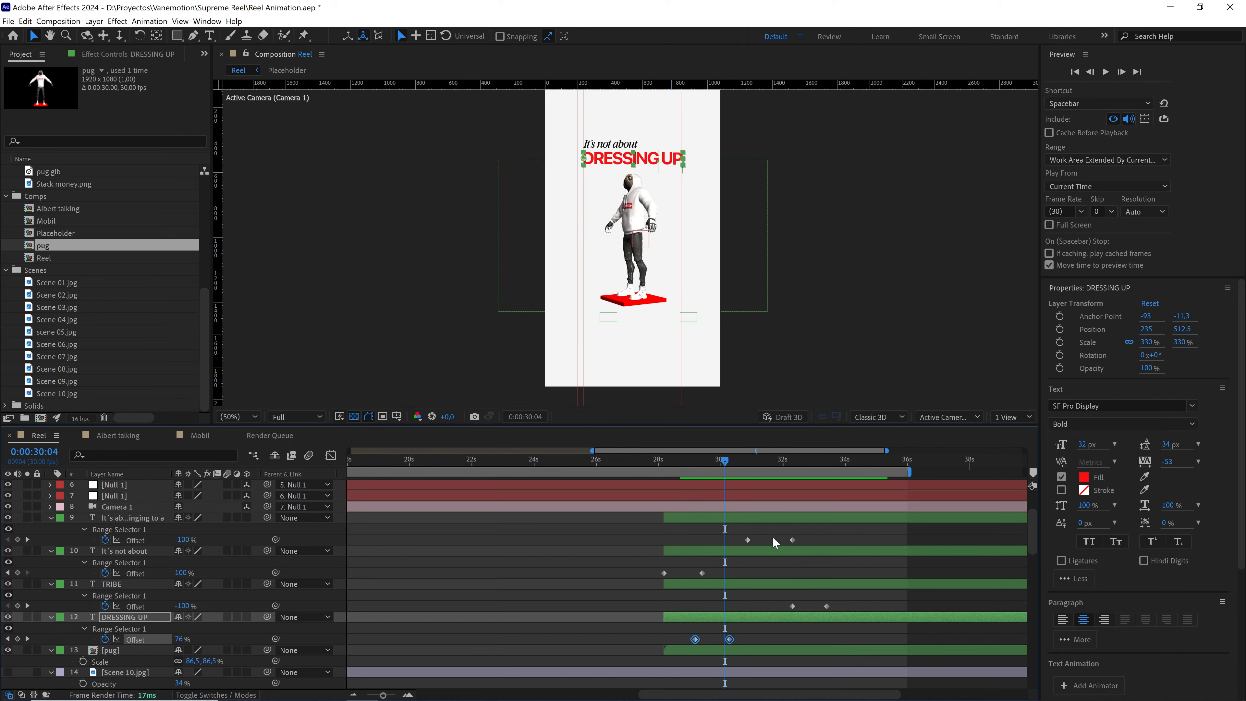
Move both Offset keyframes of "It´s about beloinging to a" earlier to start at about 30.1 s and preview the result
drag(816, 542, 726, 540)
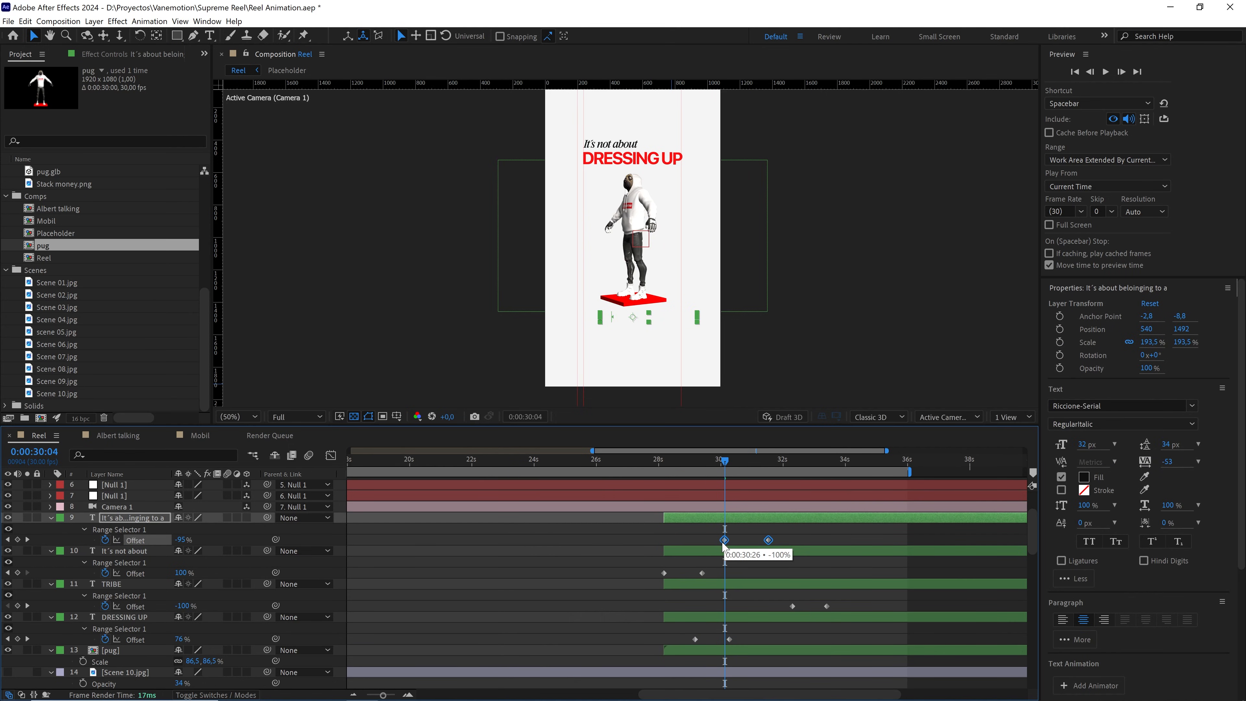
click(793, 531)
key(space)
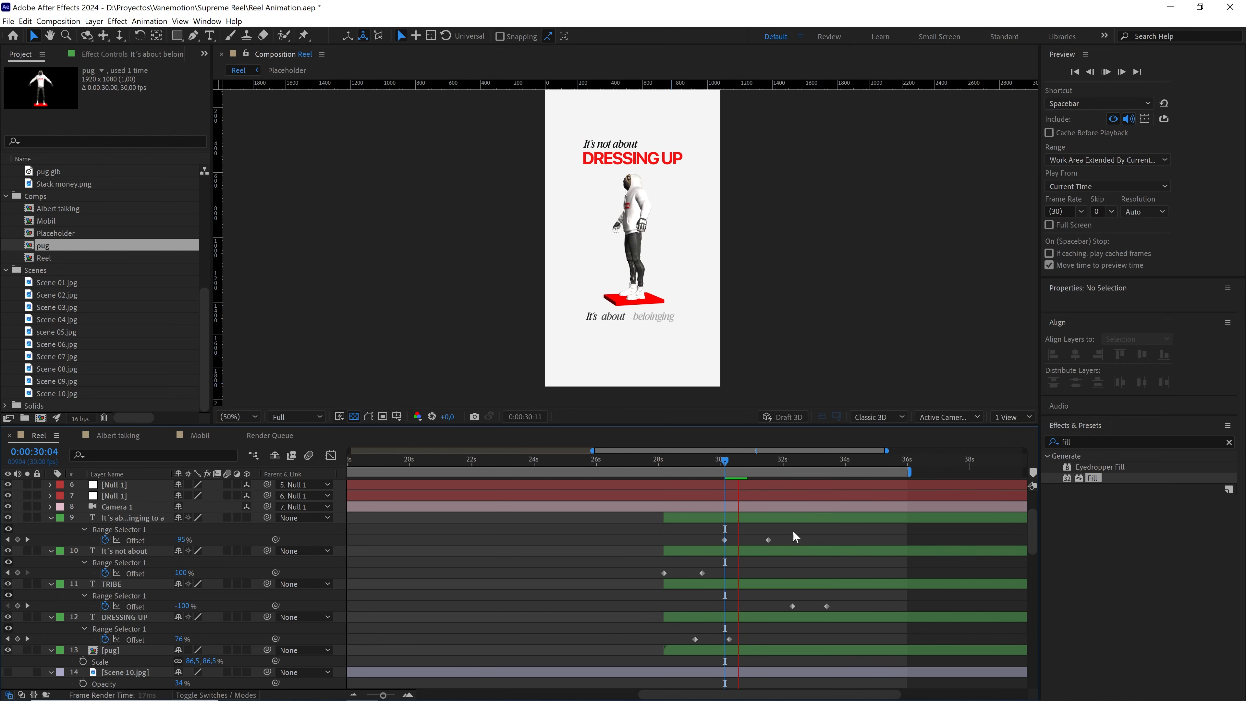
Move both Offset keyframes of "TRIBE" earlier to start at about 31.5 s and preview from 0:00:30:05
drag(853, 600, 767, 610)
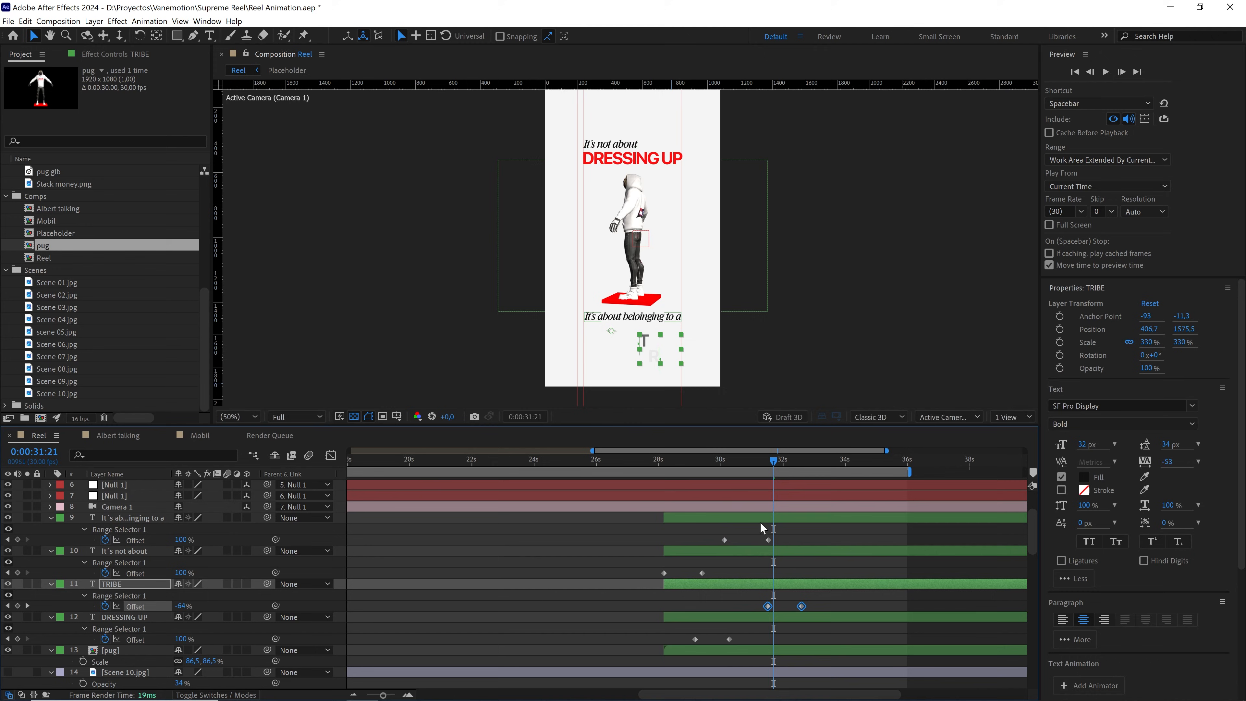
click(755, 461)
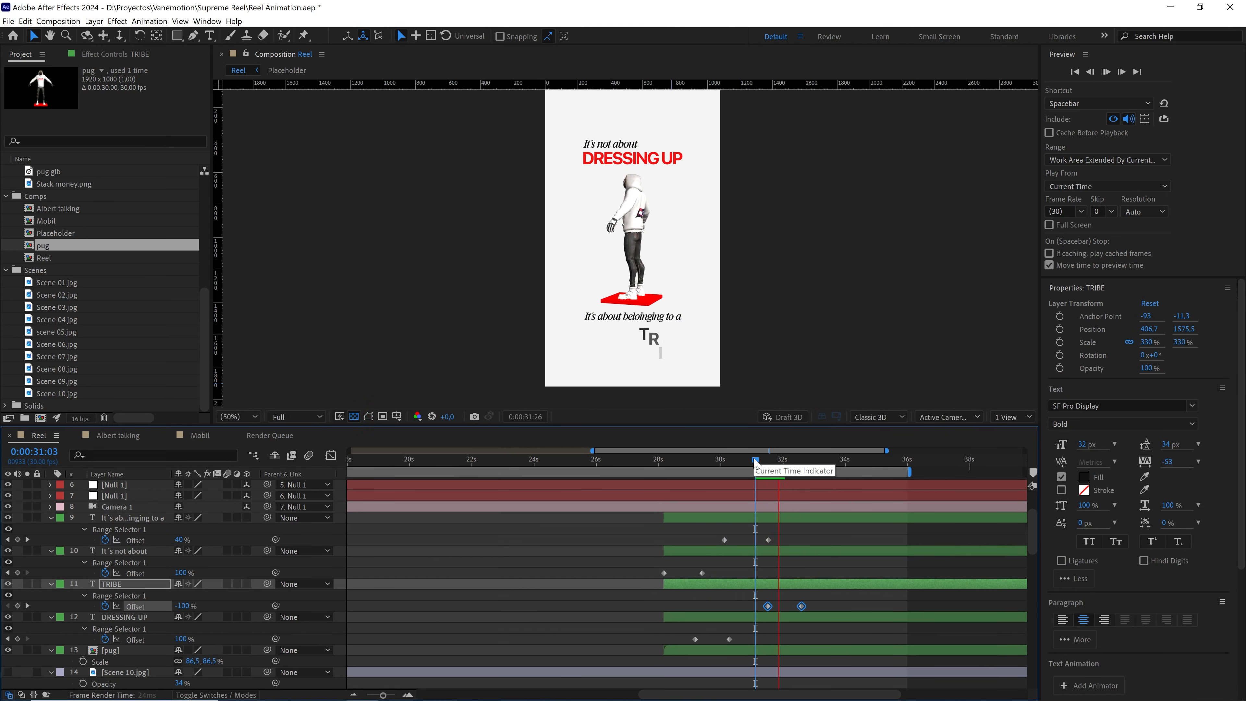
drag(756, 462, 726, 461)
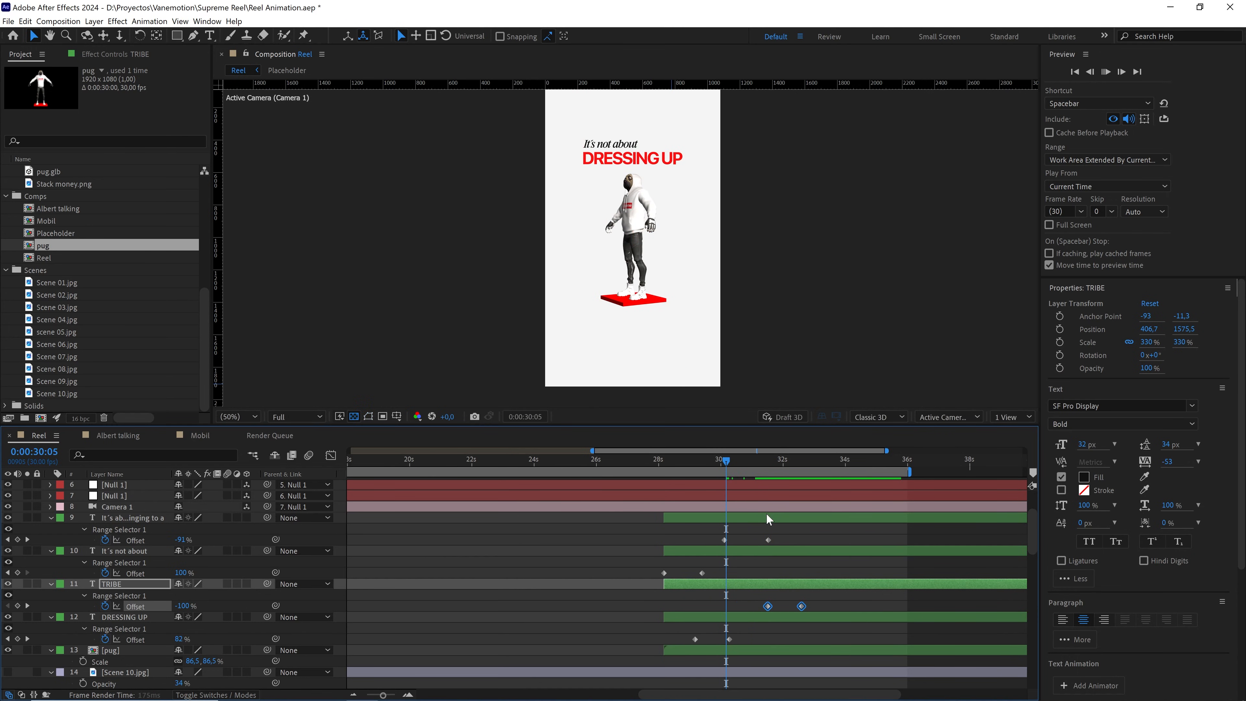
key(space)
key(space)
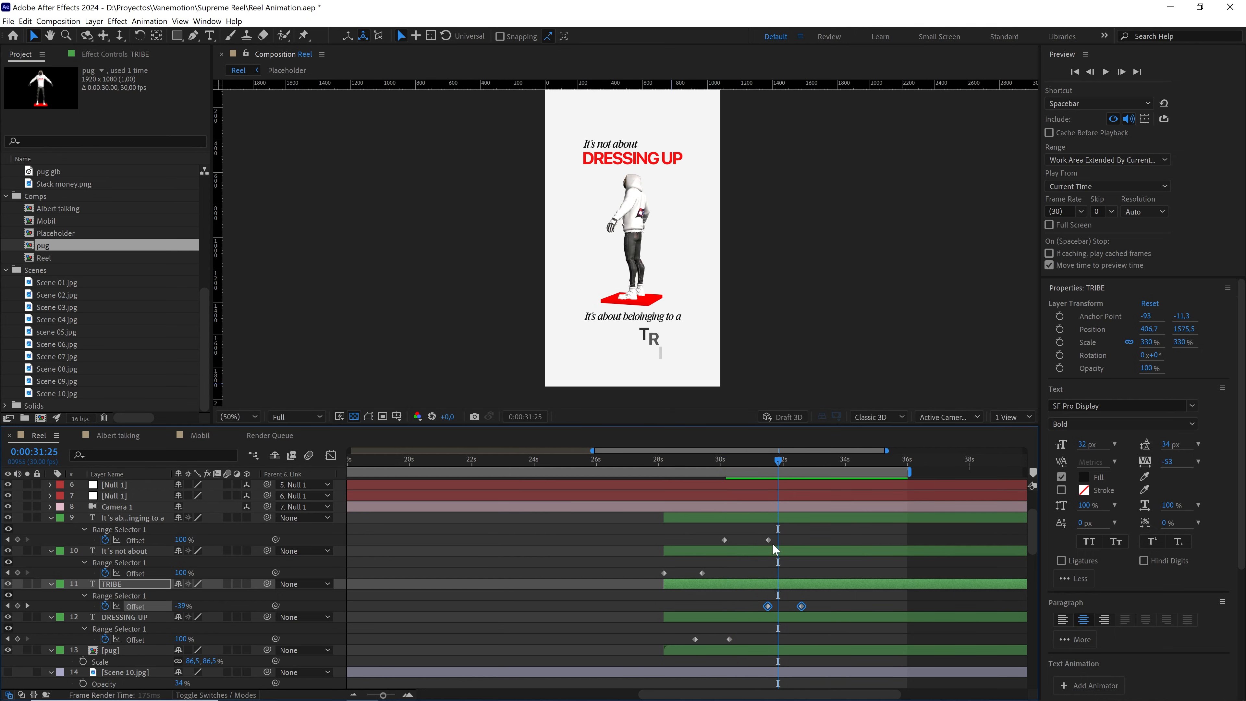
Shift the last Offset keyframe of "It´s about beloinging to a" and both "TRIBE" keyframes slightly earlier, to about 31.3 s, and preview from 0:00:30:14
drag(804, 535, 760, 607)
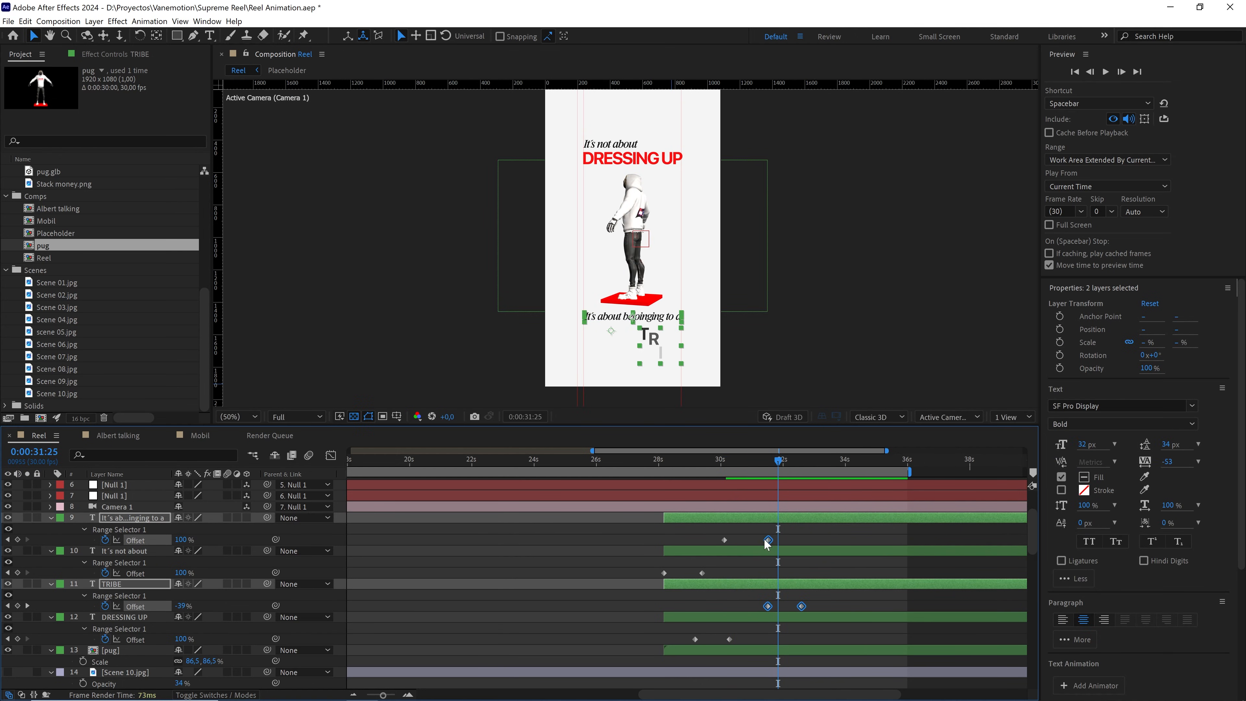
drag(767, 541, 759, 542)
click(736, 462)
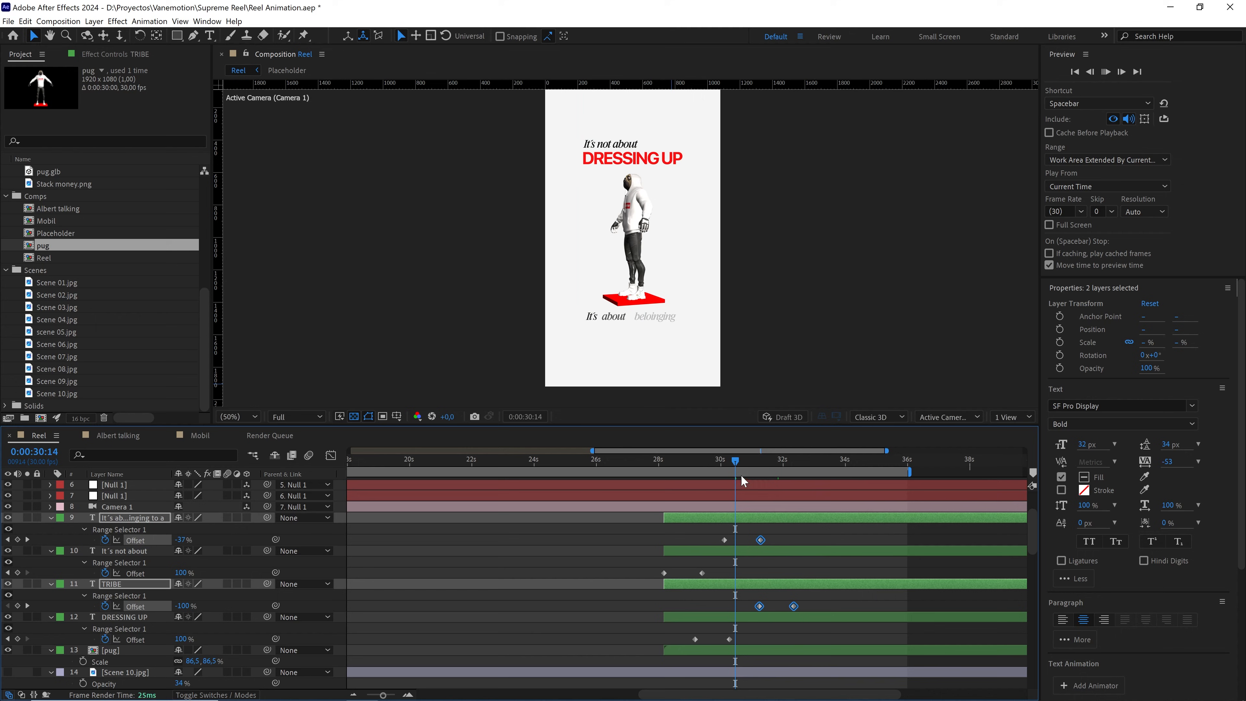
key(space)
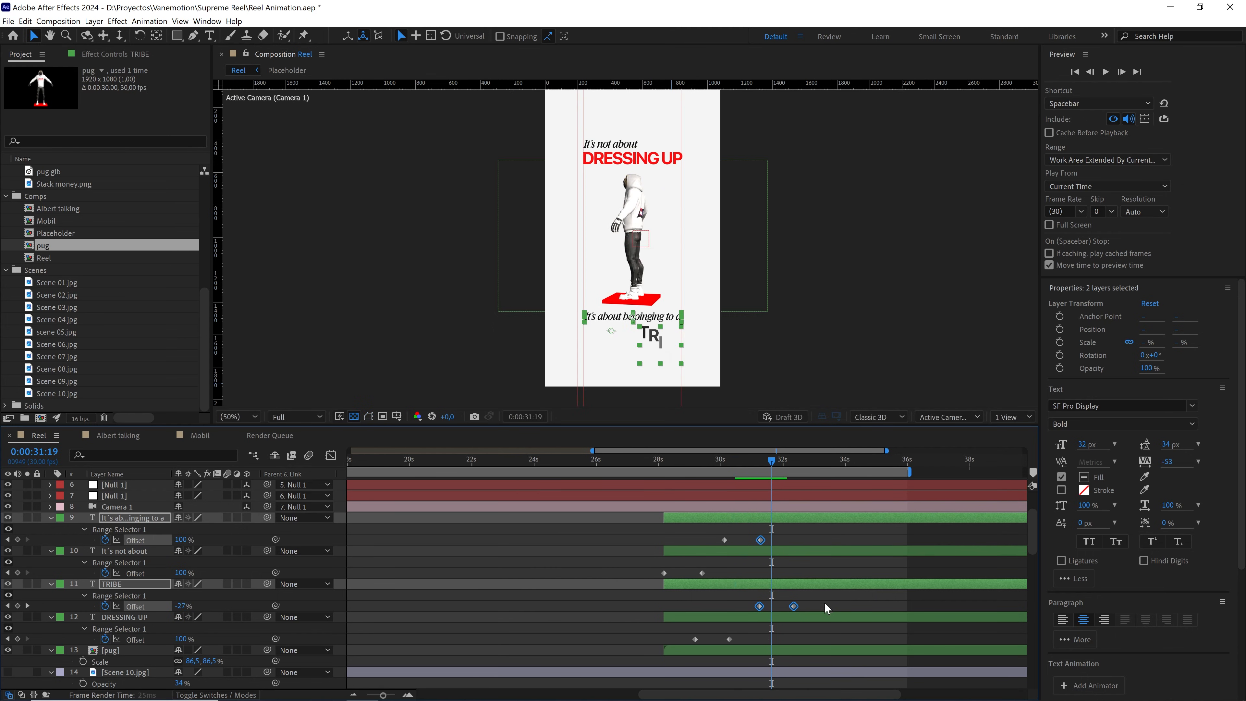
Move the second Offset keyframe of "TRIBE" to about 32.1 s and preview the text timing from 0:00:30:20 and 0:00:29:23
click(790, 610)
drag(794, 607, 787, 607)
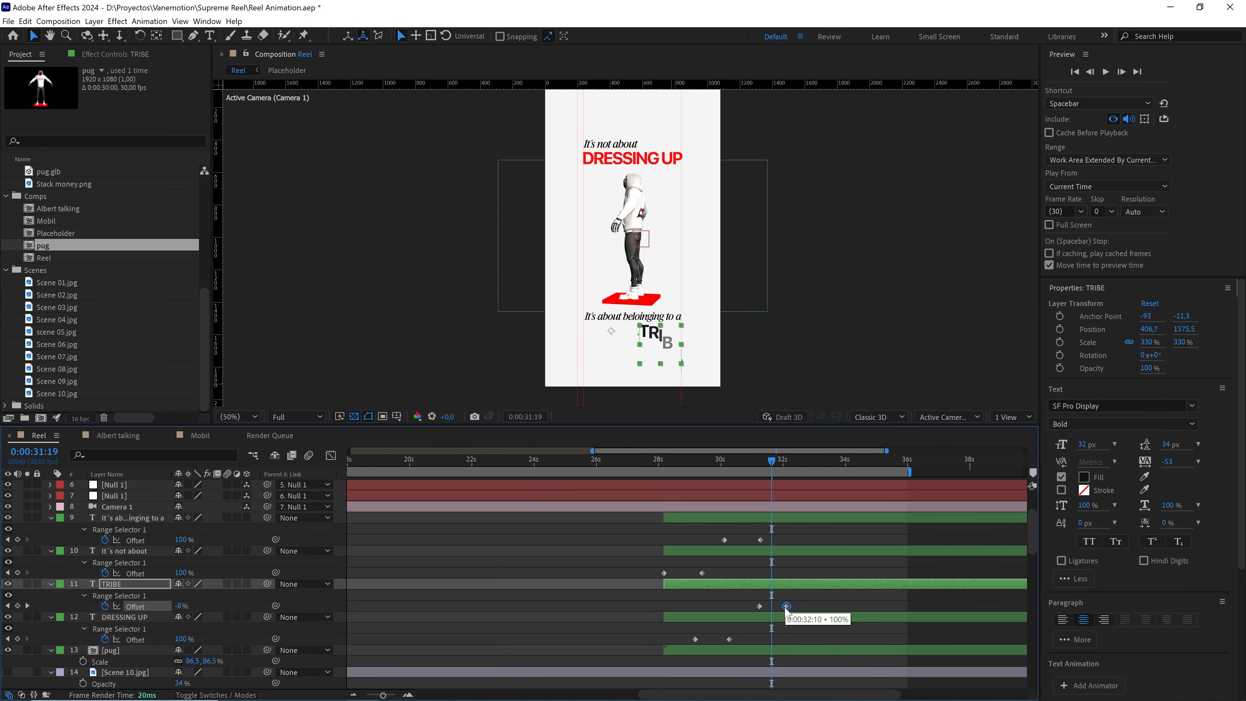
key(space)
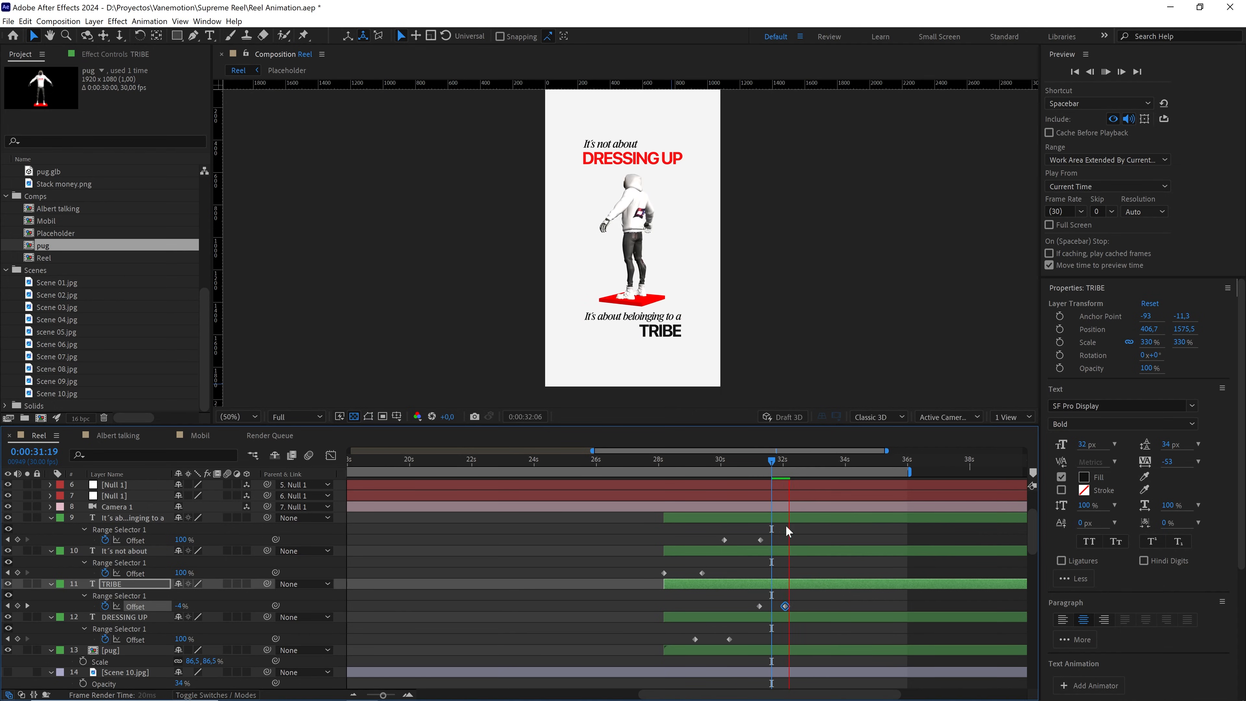
click(742, 460)
key(space)
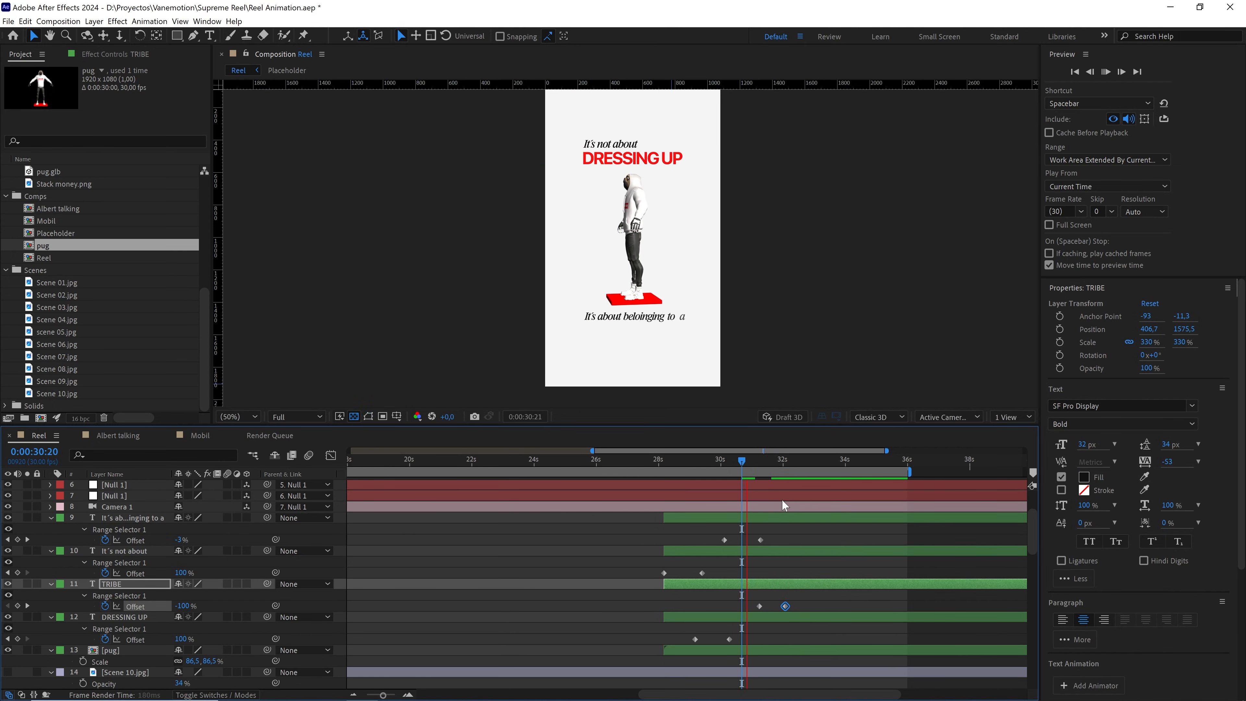
click(714, 460)
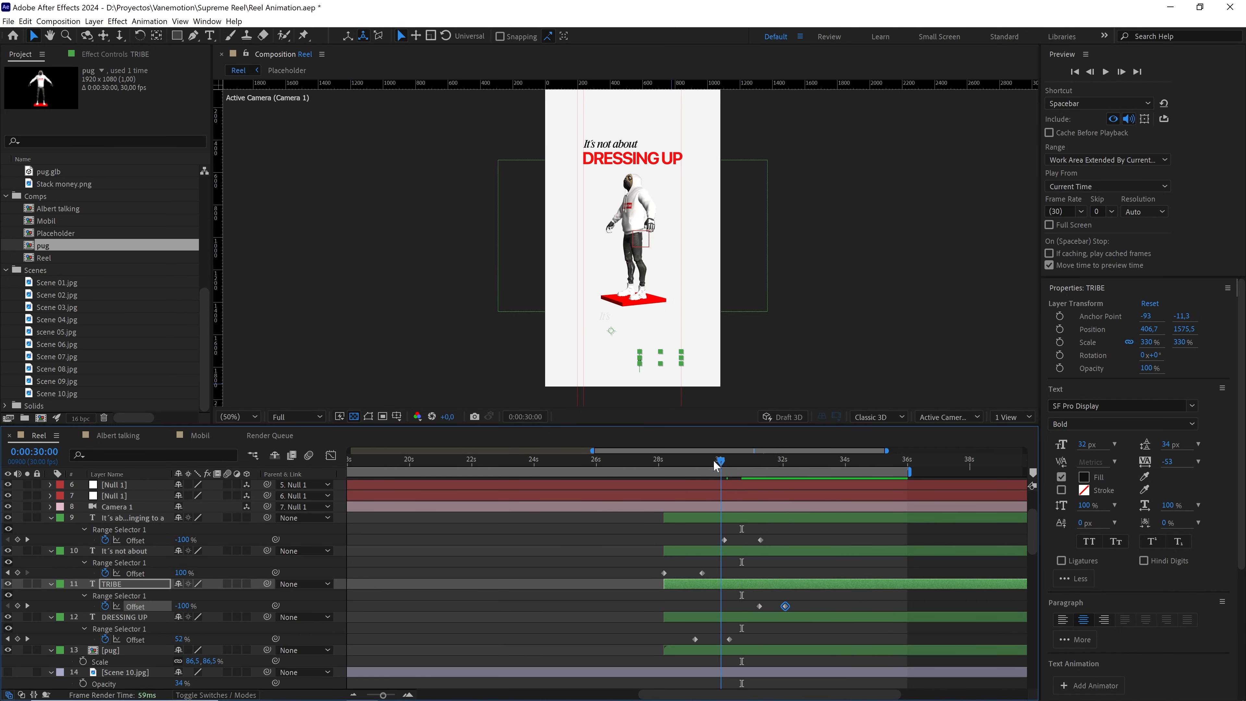
key(space)
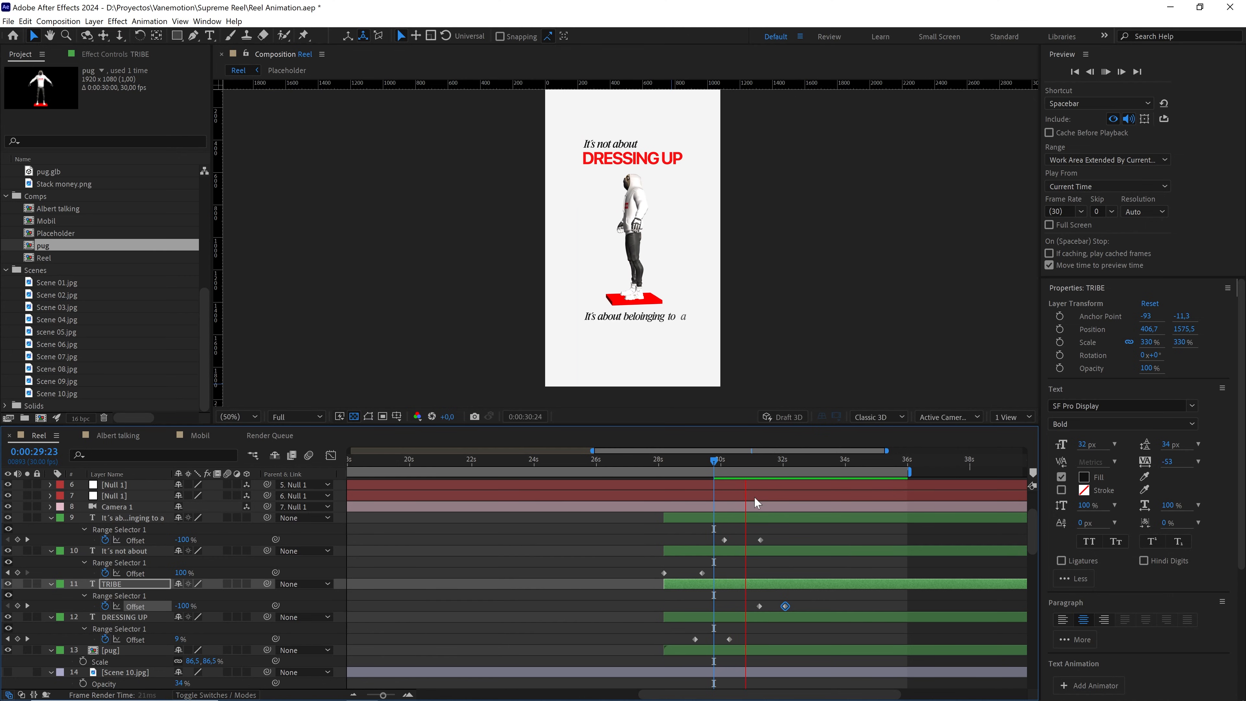
click(735, 462)
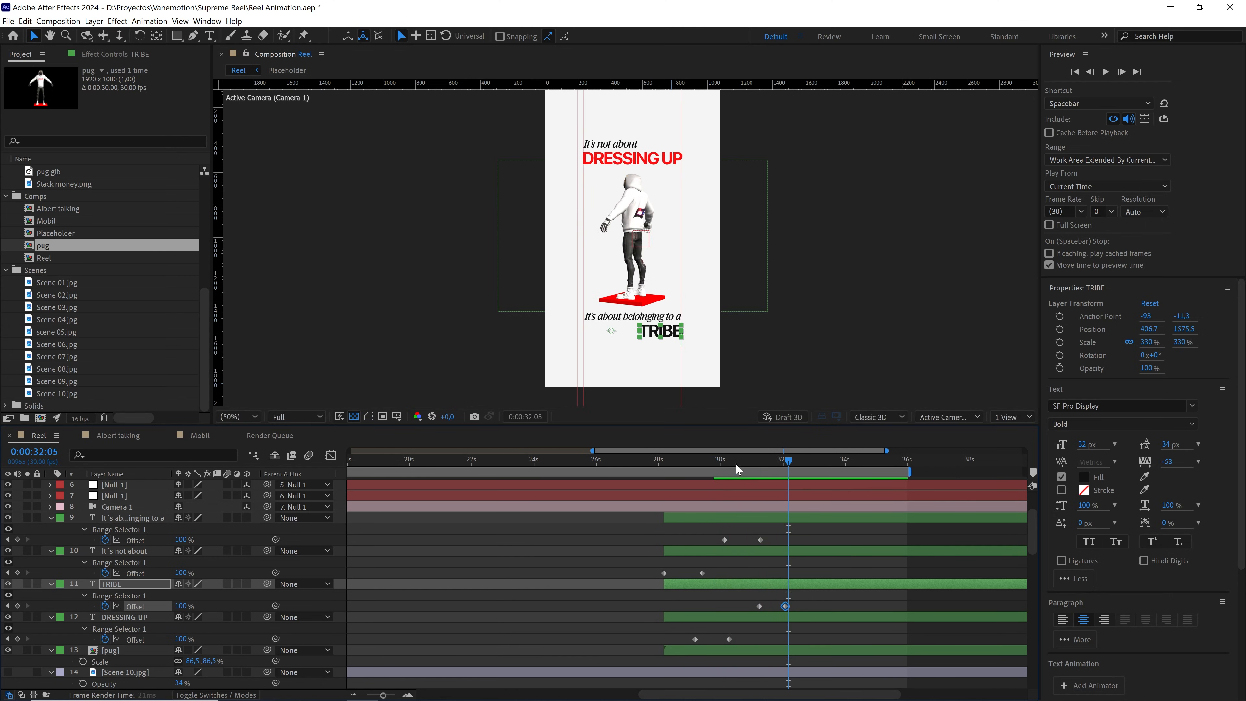
drag(734, 463, 777, 463)
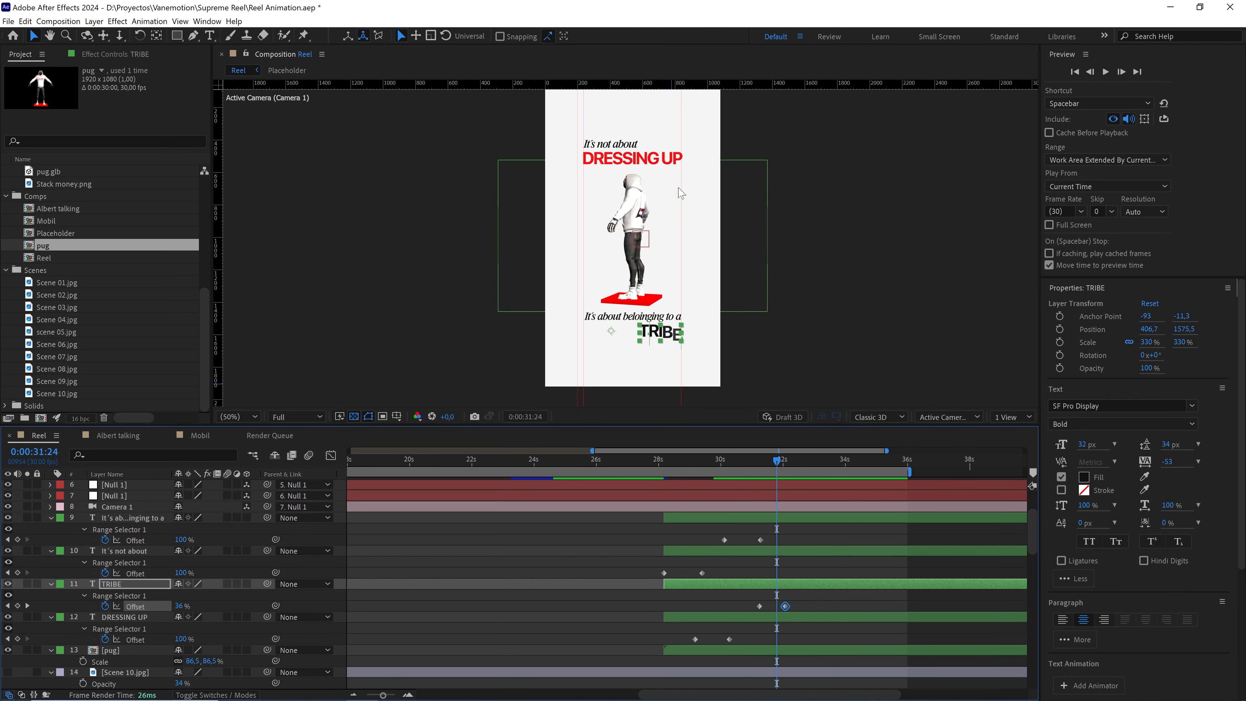
Open the pug composition and change the Z Rotation expression of pug.glb to time*30+value
click(520, 208)
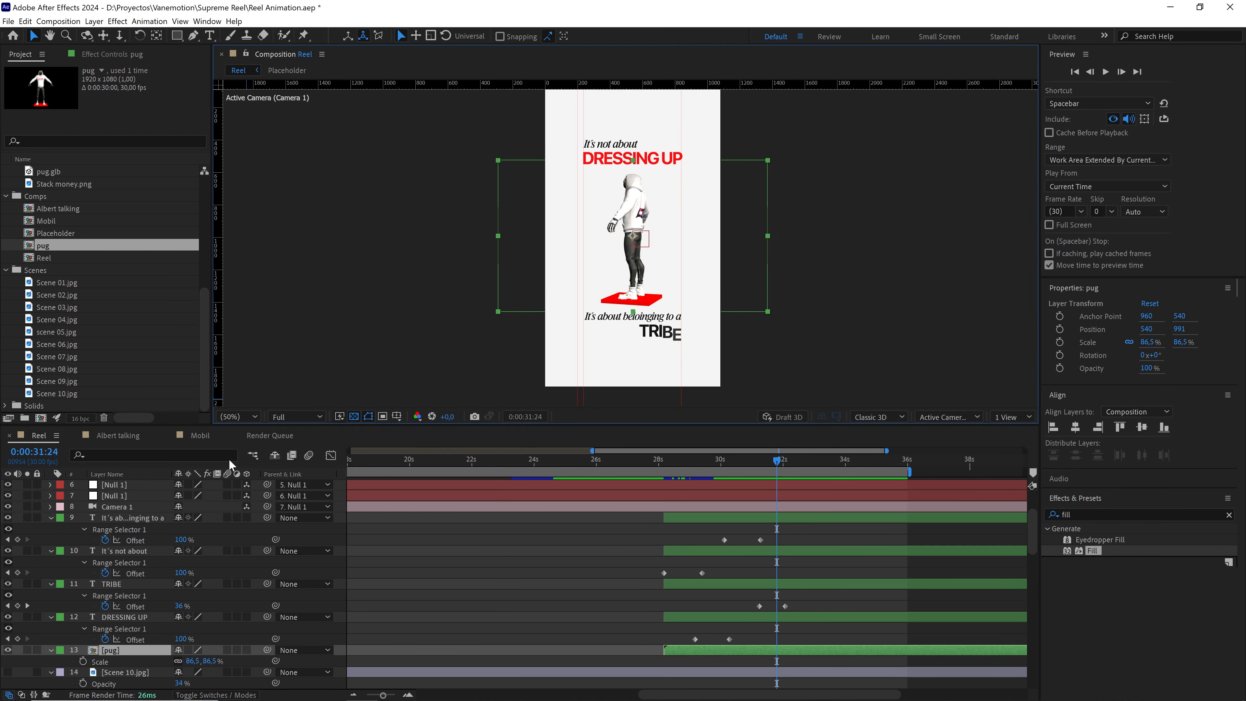
double_click(120, 650)
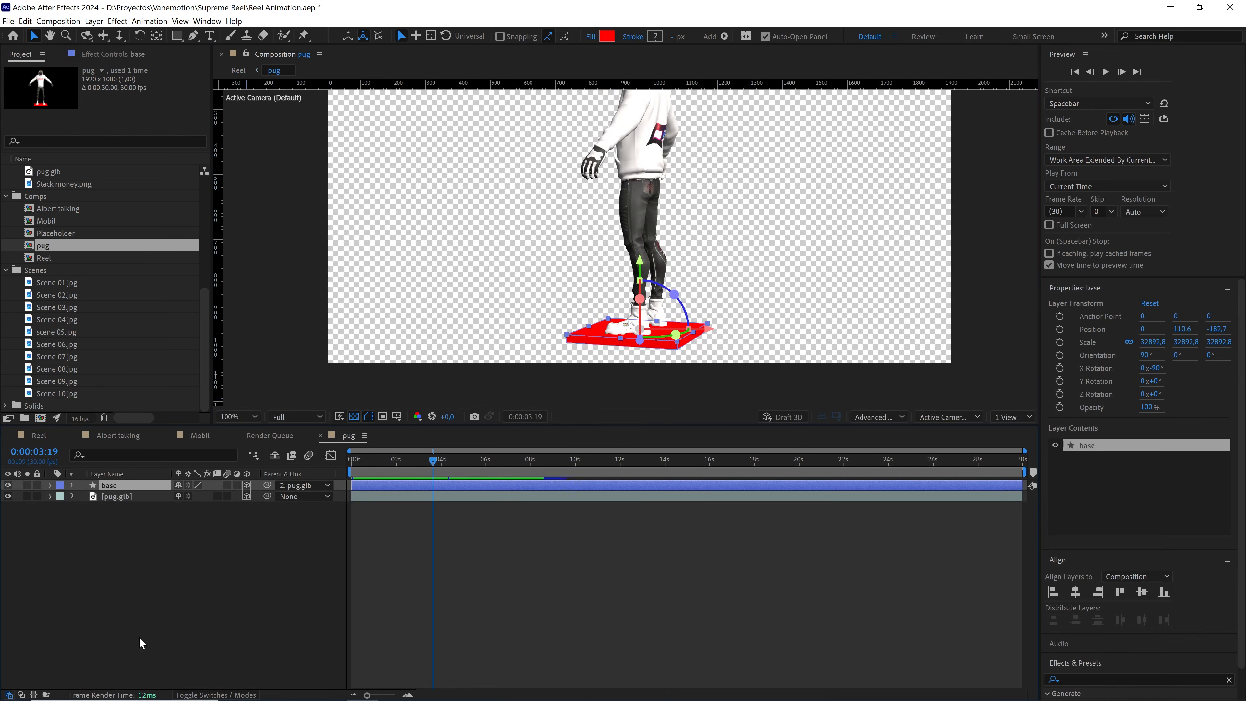
click(368, 495)
key(e)
key(e)
click(432, 510)
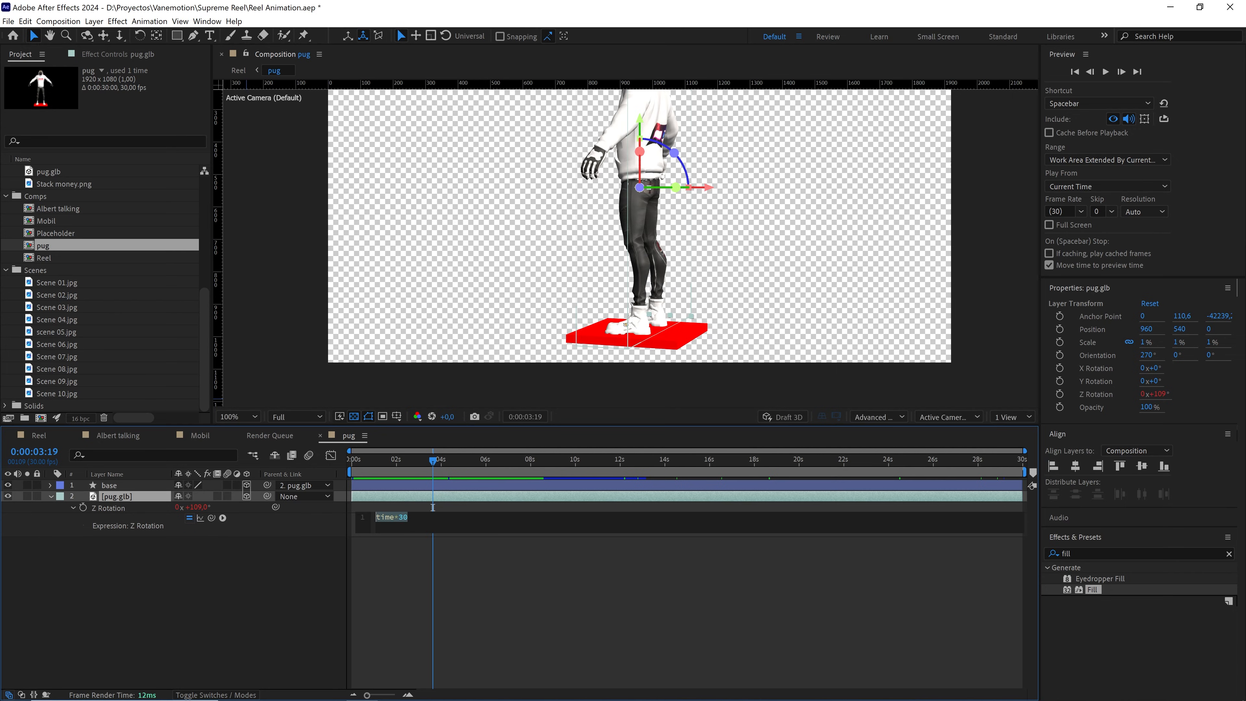
text(+va)
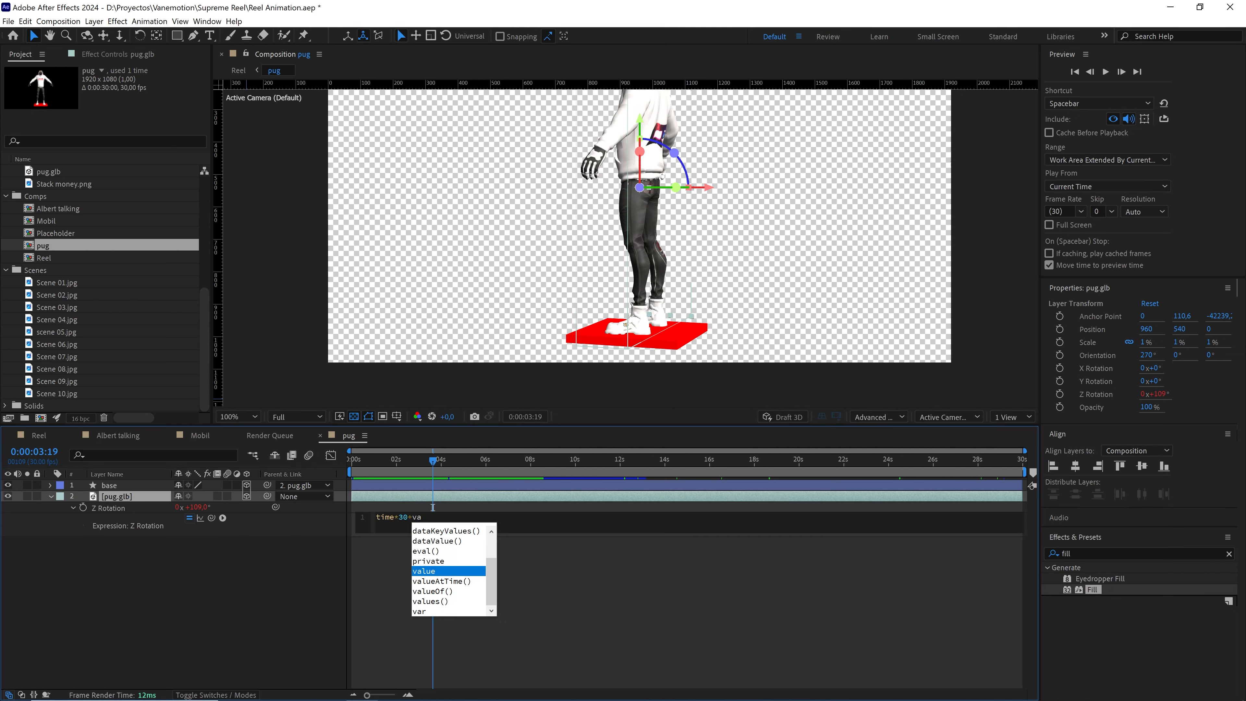
key(Return)
click(406, 570)
Adjust the Z Rotation of pug.glb to about -1° at 0:00:03:19 so the figure faces the front
key(comma)
key(comma)
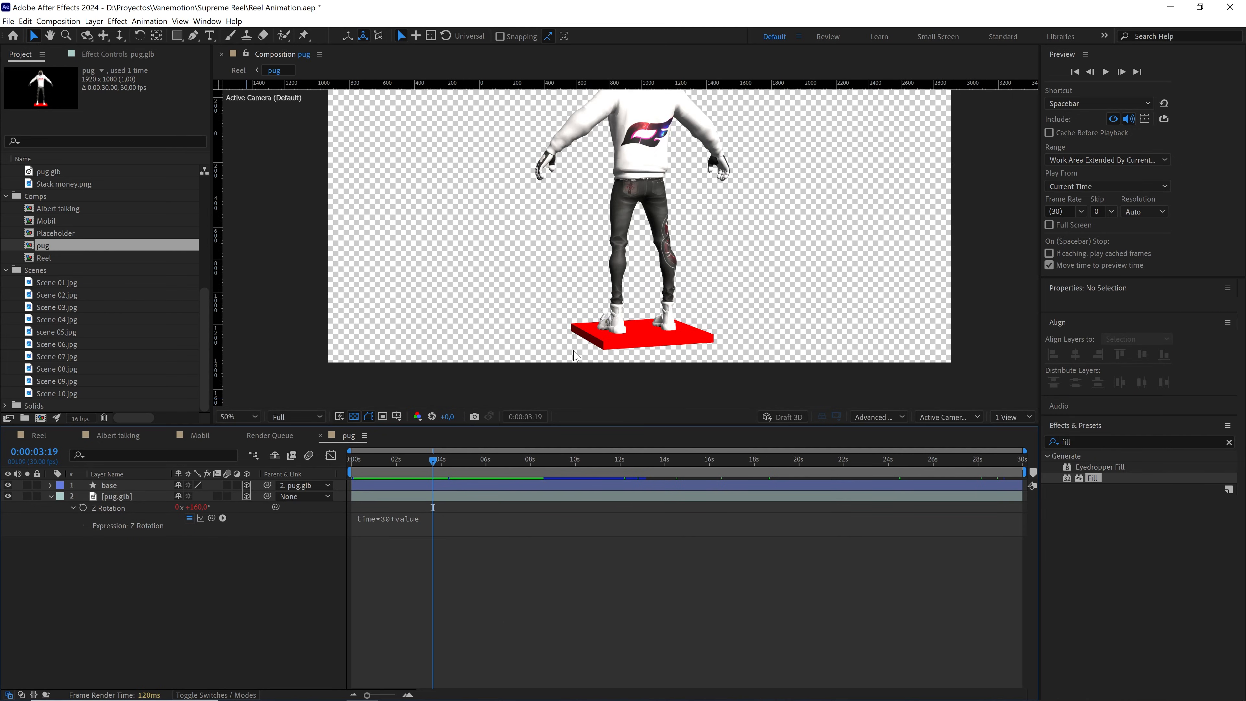
drag(198, 508, 114, 518)
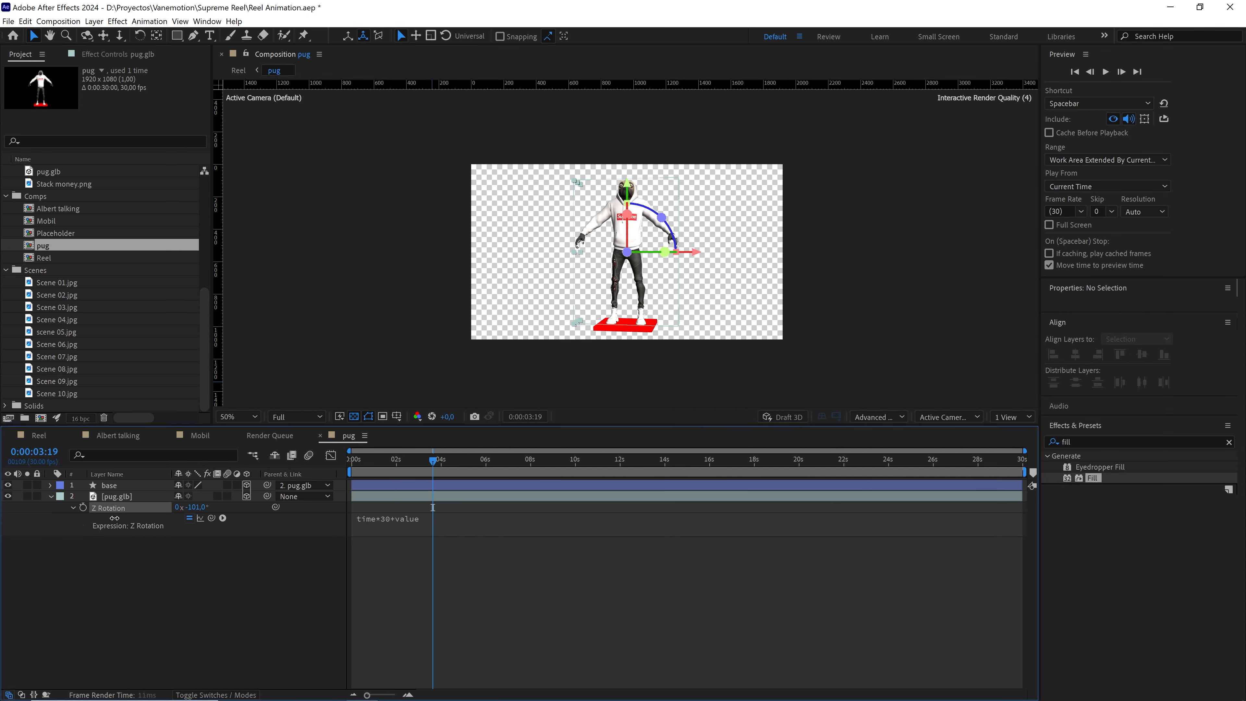
click(248, 612)
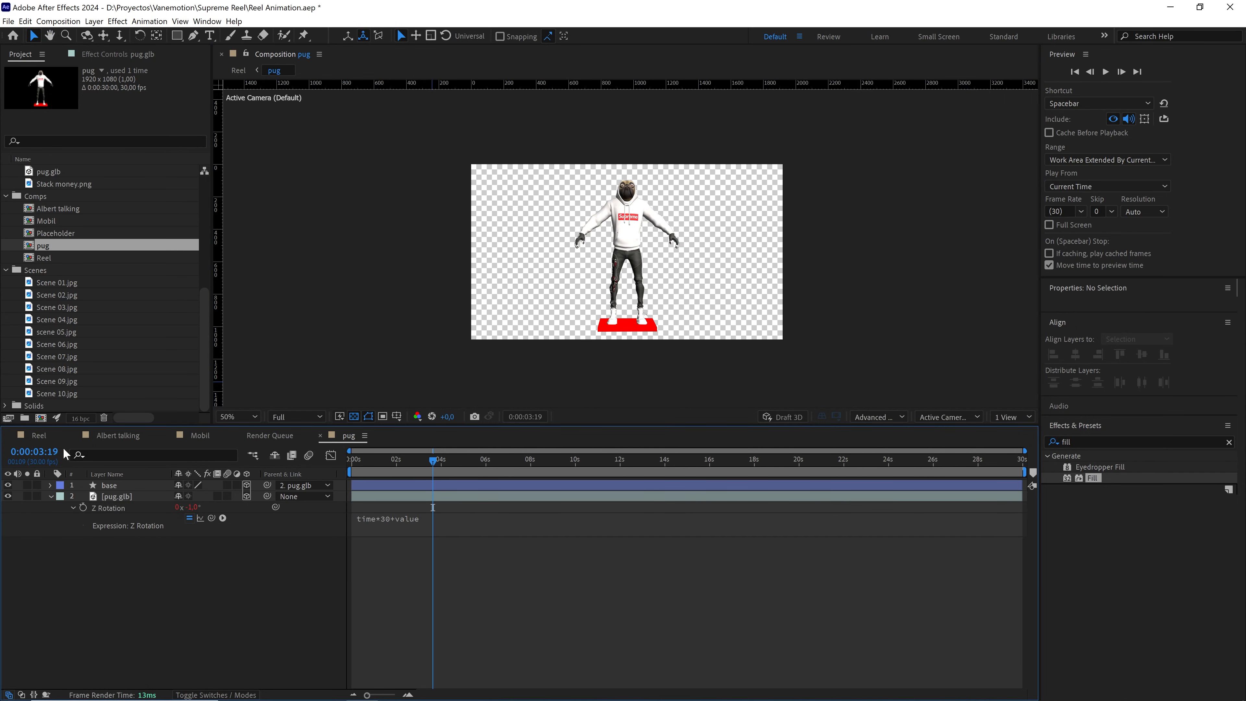
Return to the Reel composition and preview the rotating figure with the text animation from about 0:00:28:03
click(39, 435)
drag(758, 470, 657, 471)
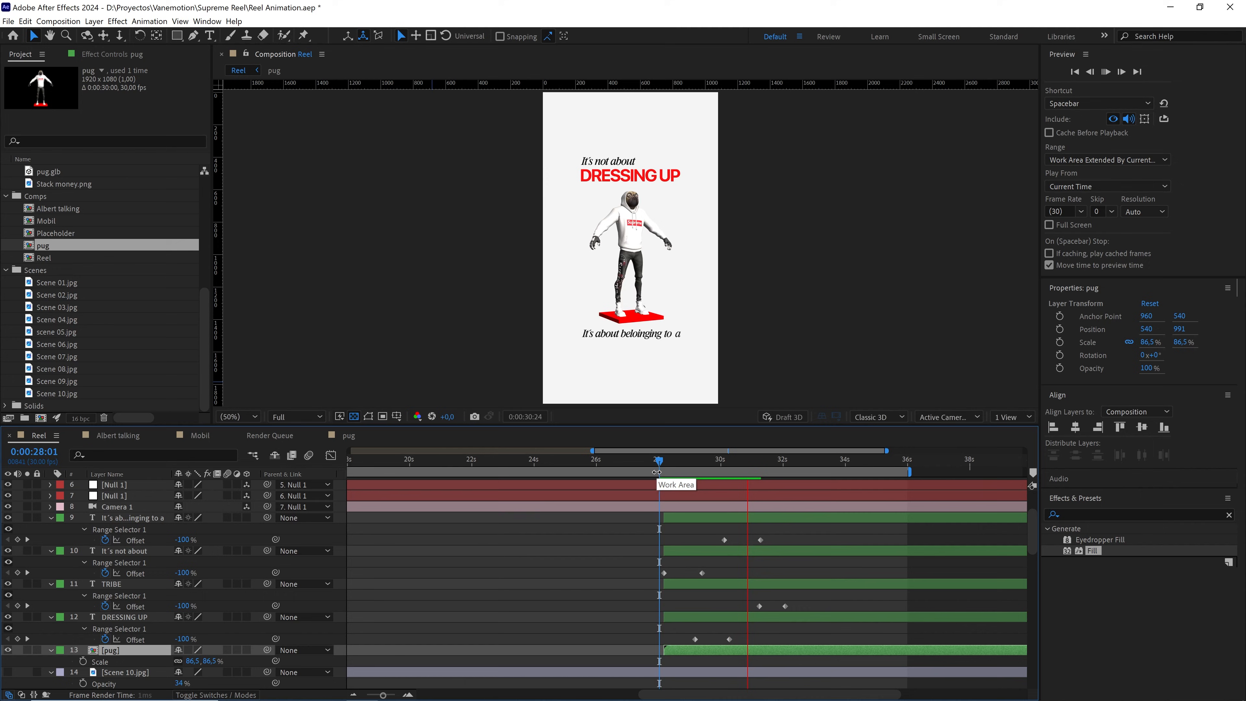
key(space)
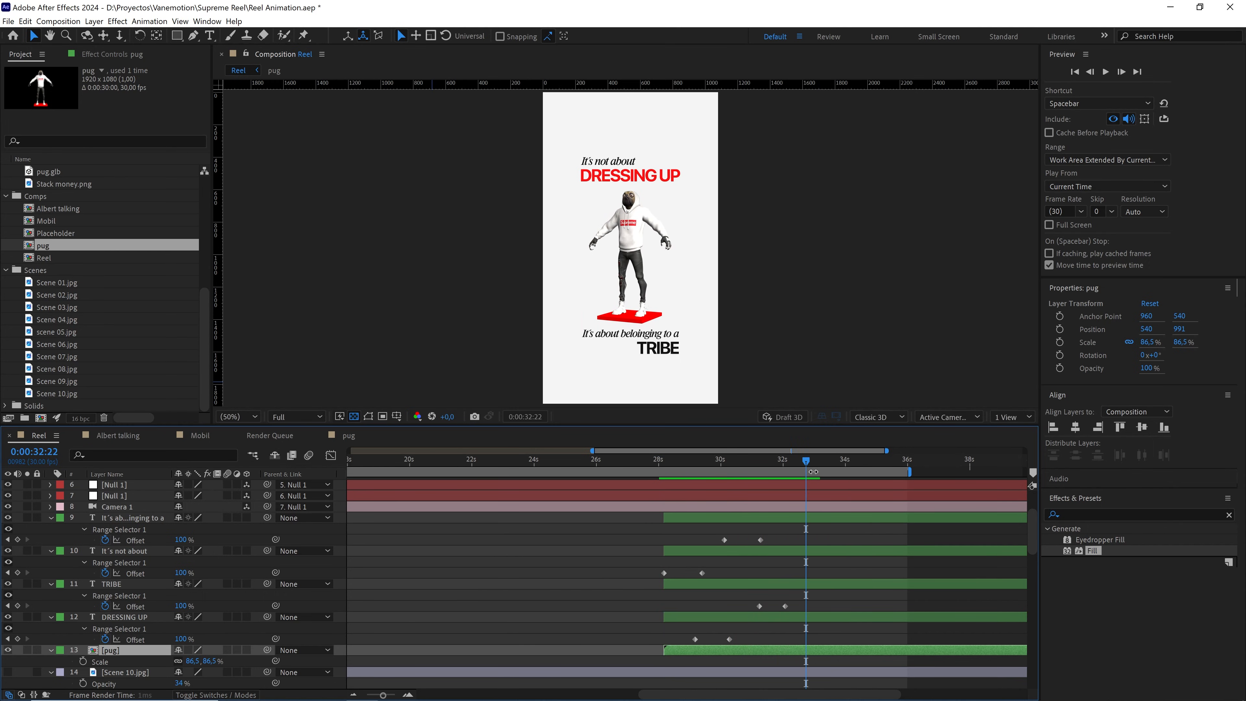
drag(804, 465, 663, 467)
key(space)
key(space)
click(672, 465)
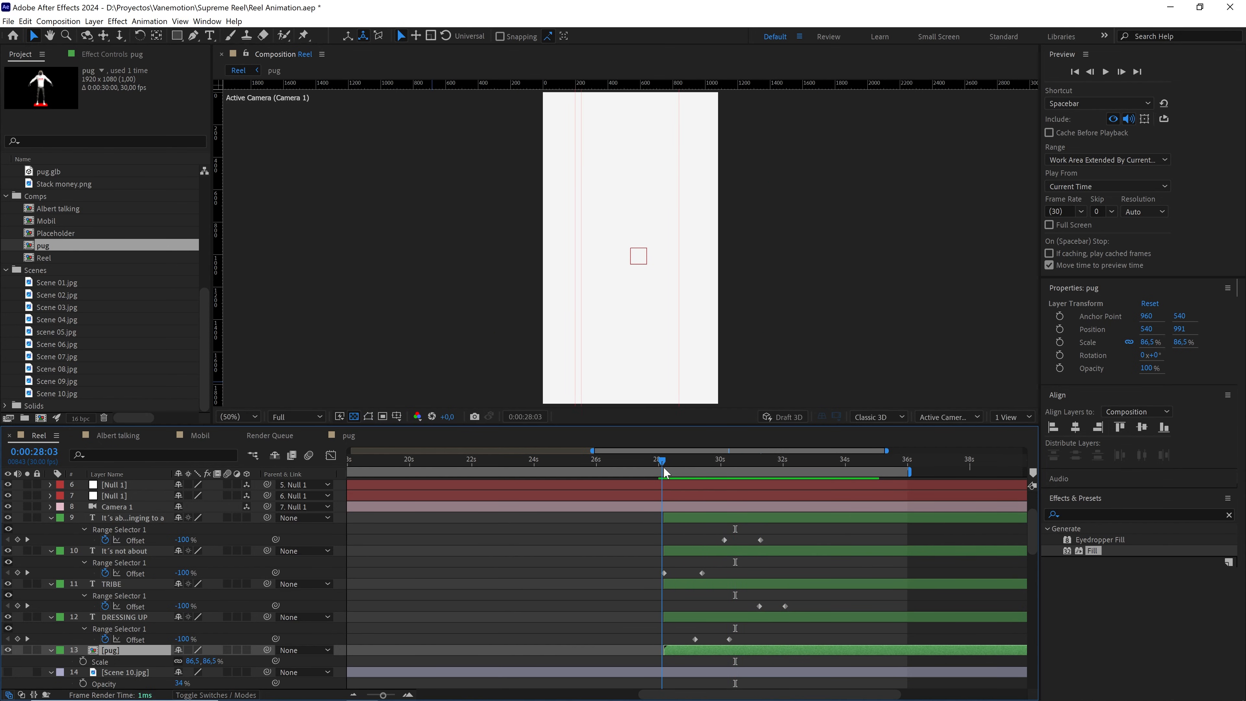
key(space)
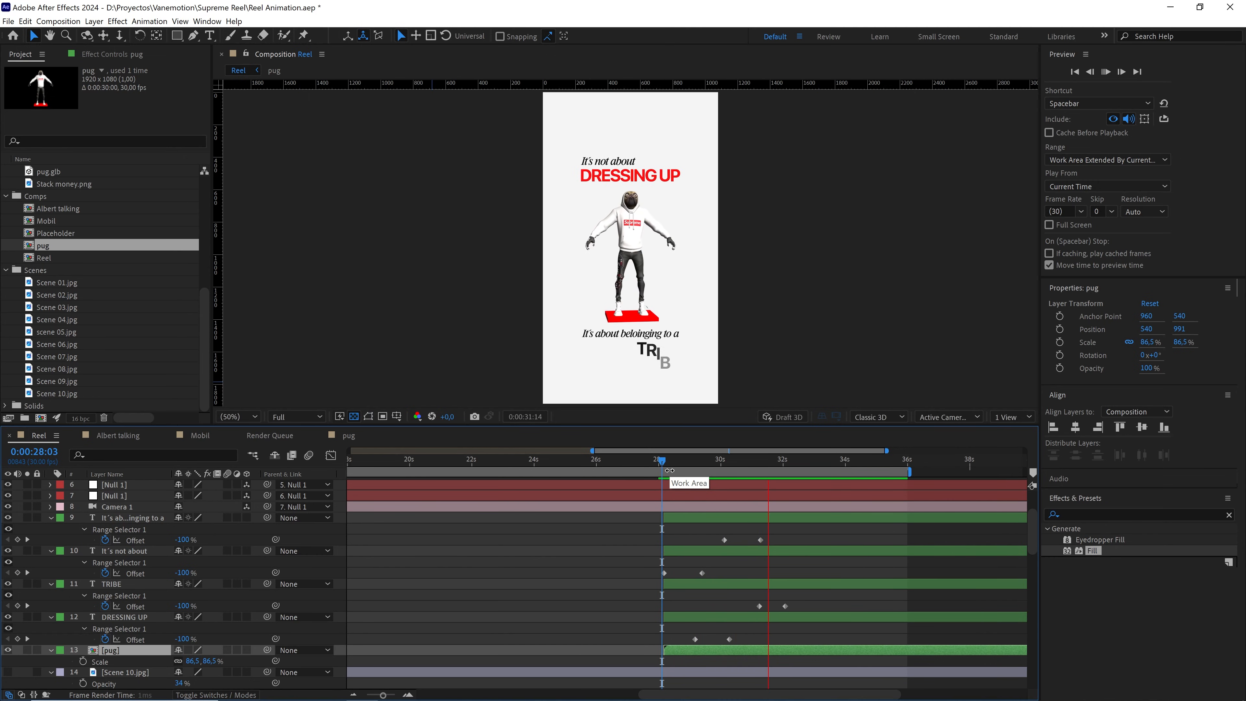
key(space)
Go to 0:00:29:05 and add a null object directly above the "It´s about beloinging to a" layer
scroll(692, 496, up, 3)
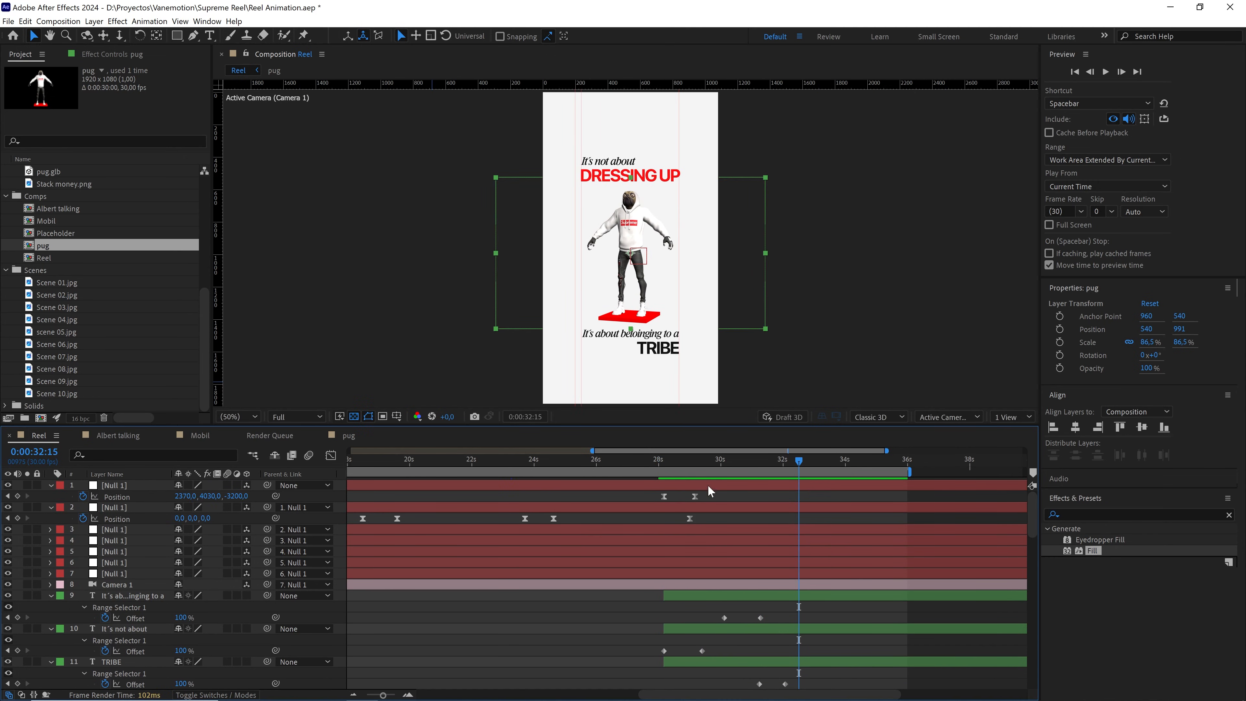
drag(725, 463, 698, 464)
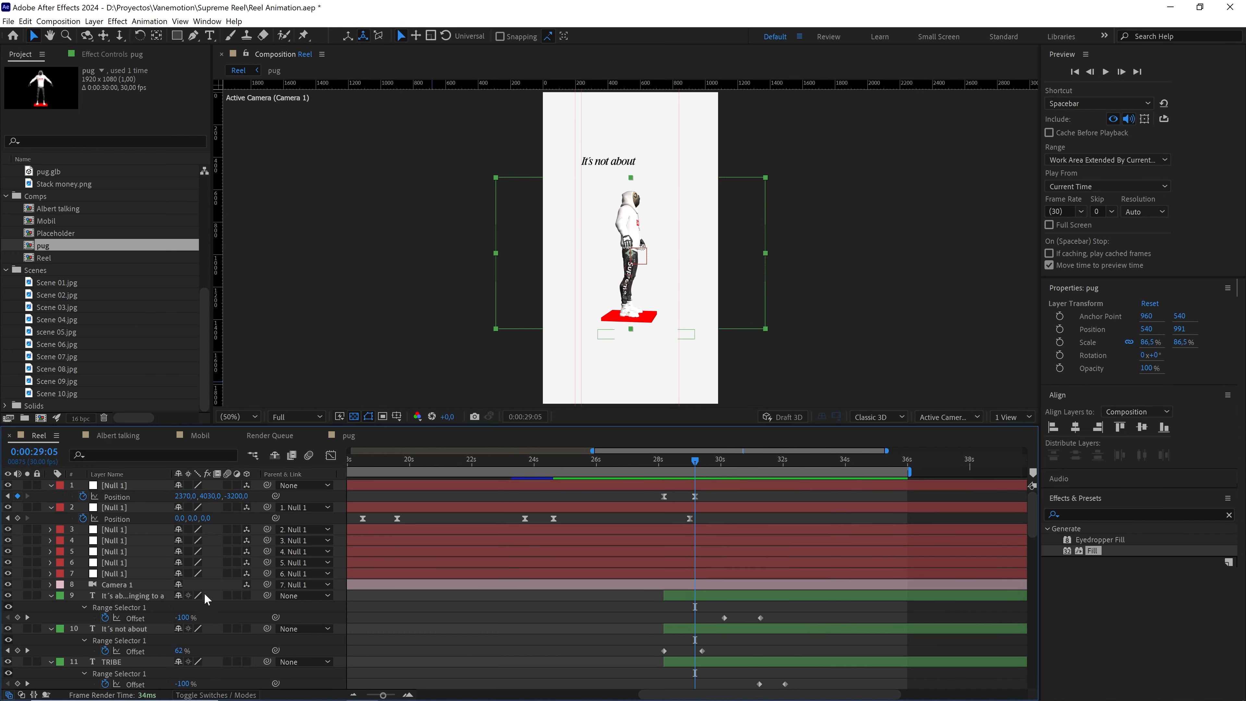
click(144, 596)
right_click(256, 605)
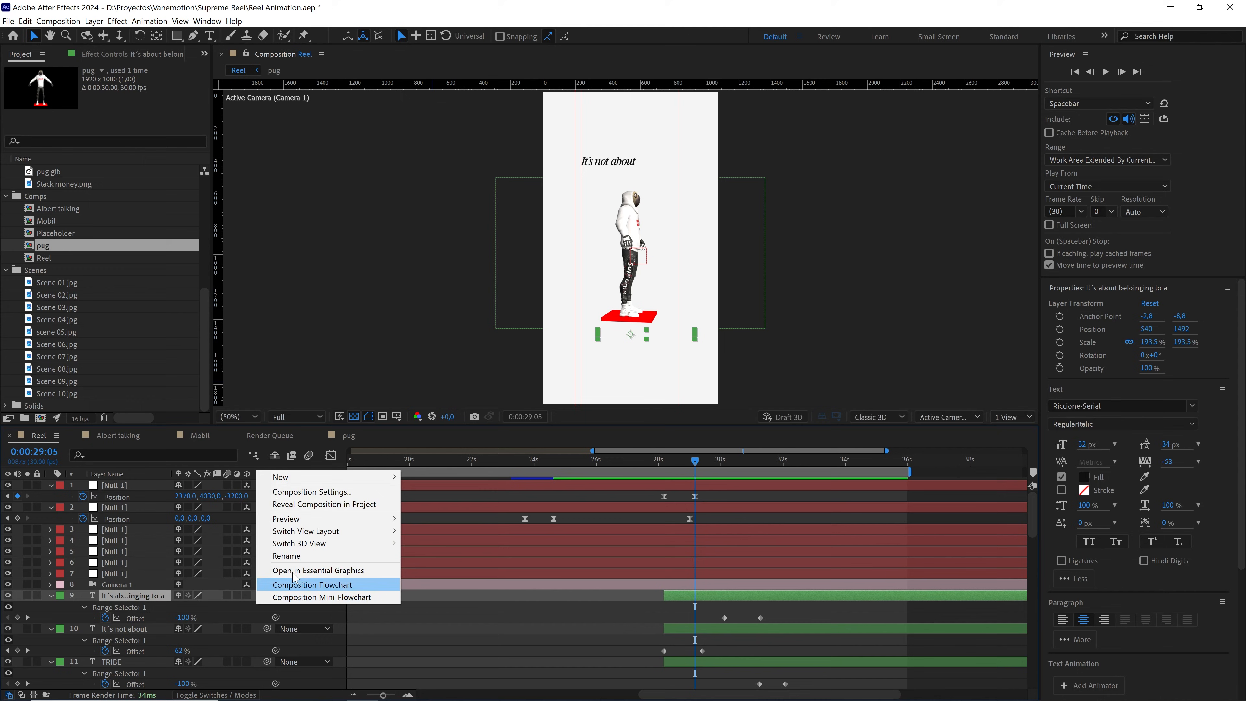
mouse_move(343, 477)
click(421, 543)
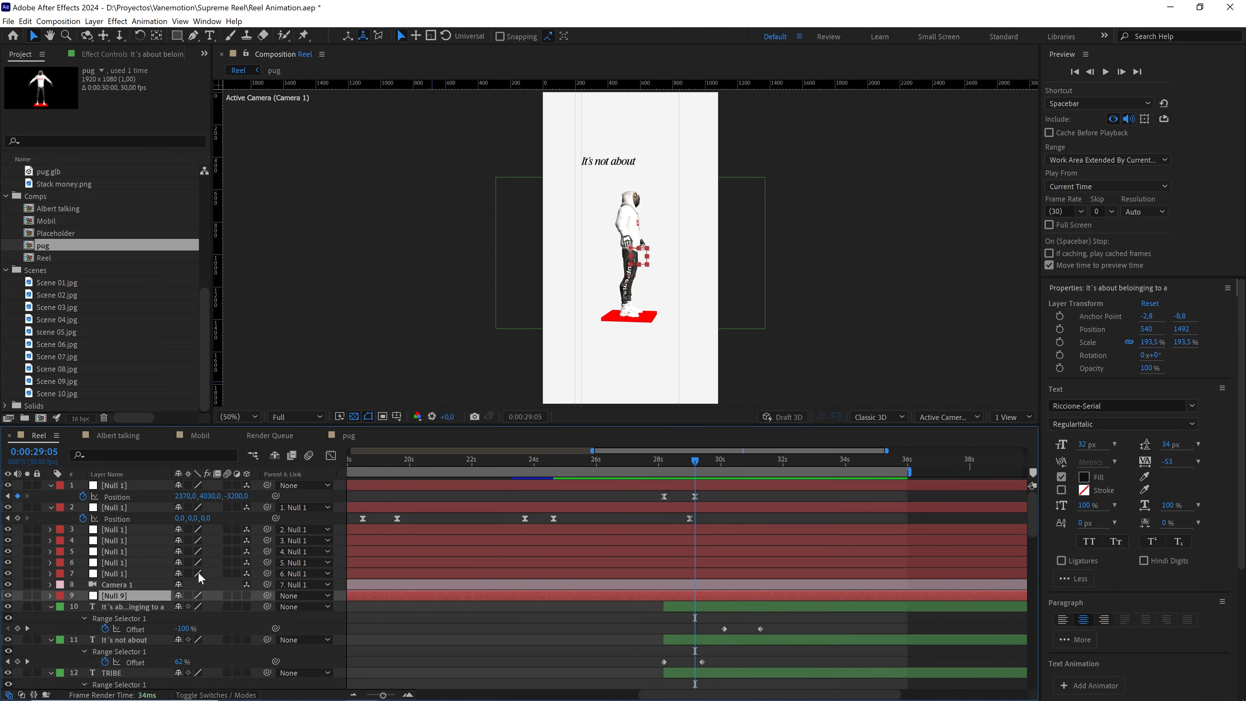
Collapse the revealed properties of the four text layers and the pug layer
scroll(127, 591, down, 3)
click(51, 541)
click(51, 551)
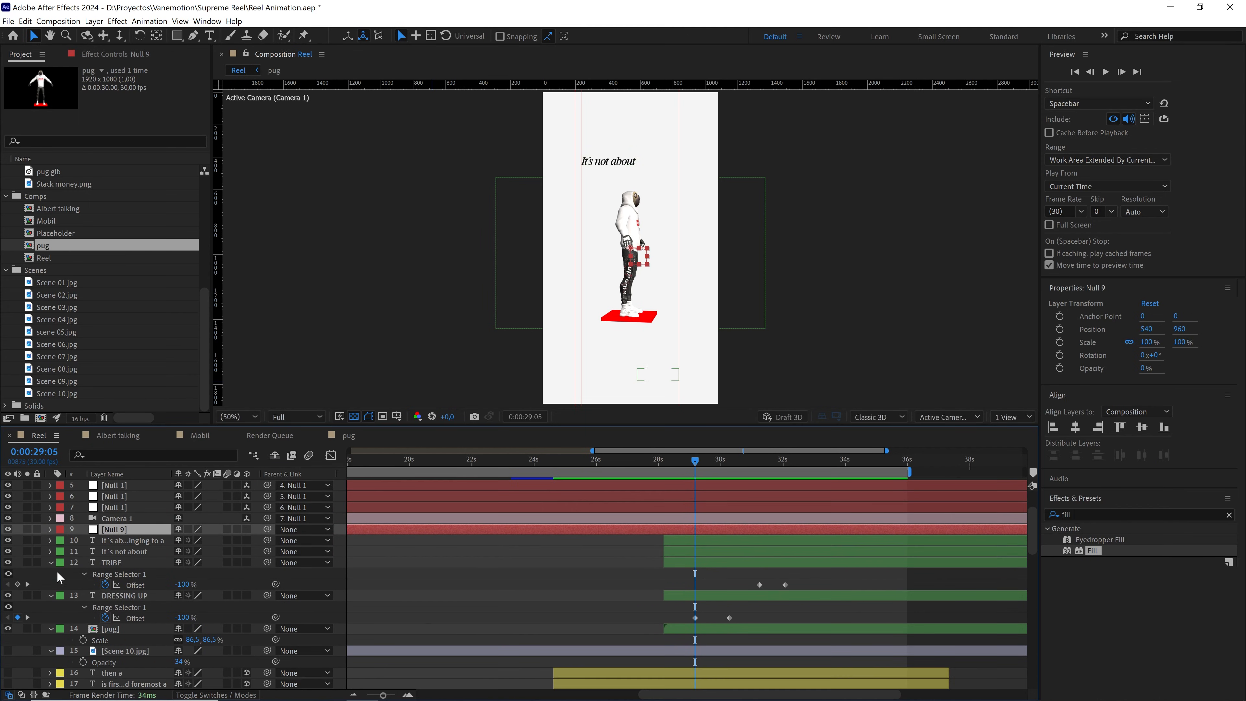
click(52, 563)
click(52, 574)
click(51, 585)
Turn the new null, the four text layers and the pug layer into 3D layers
click(111, 584)
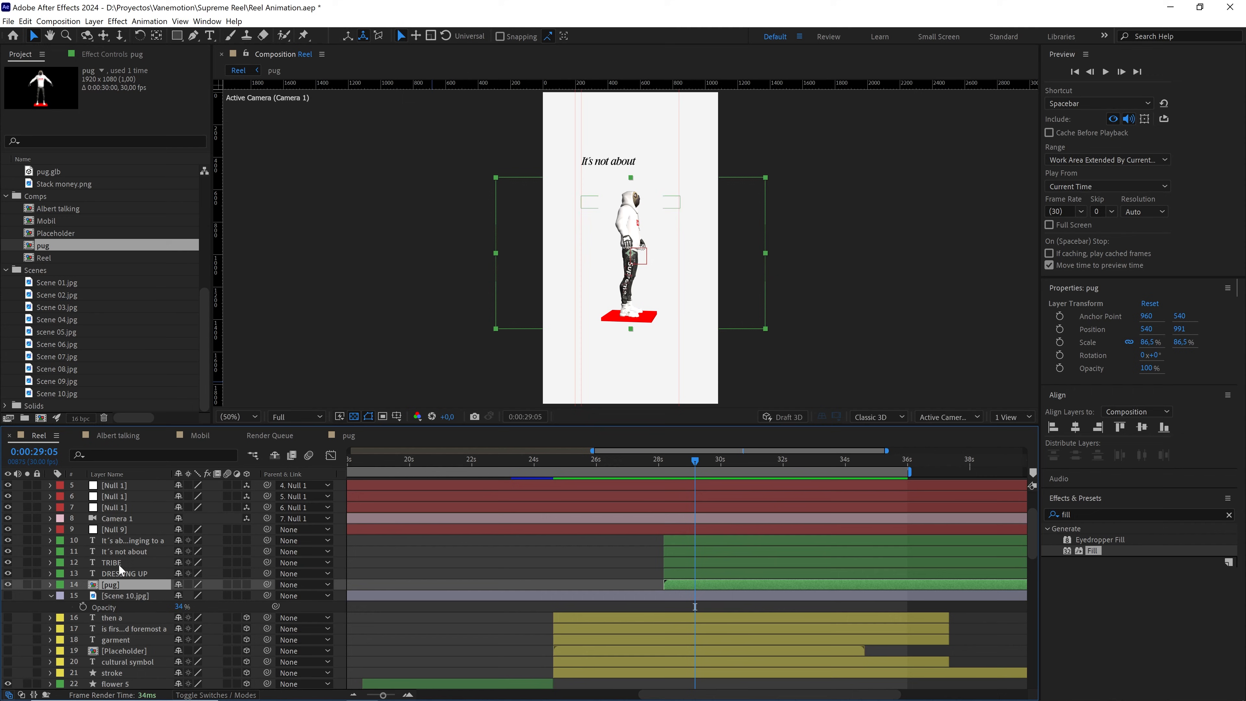
shift+click(119, 530)
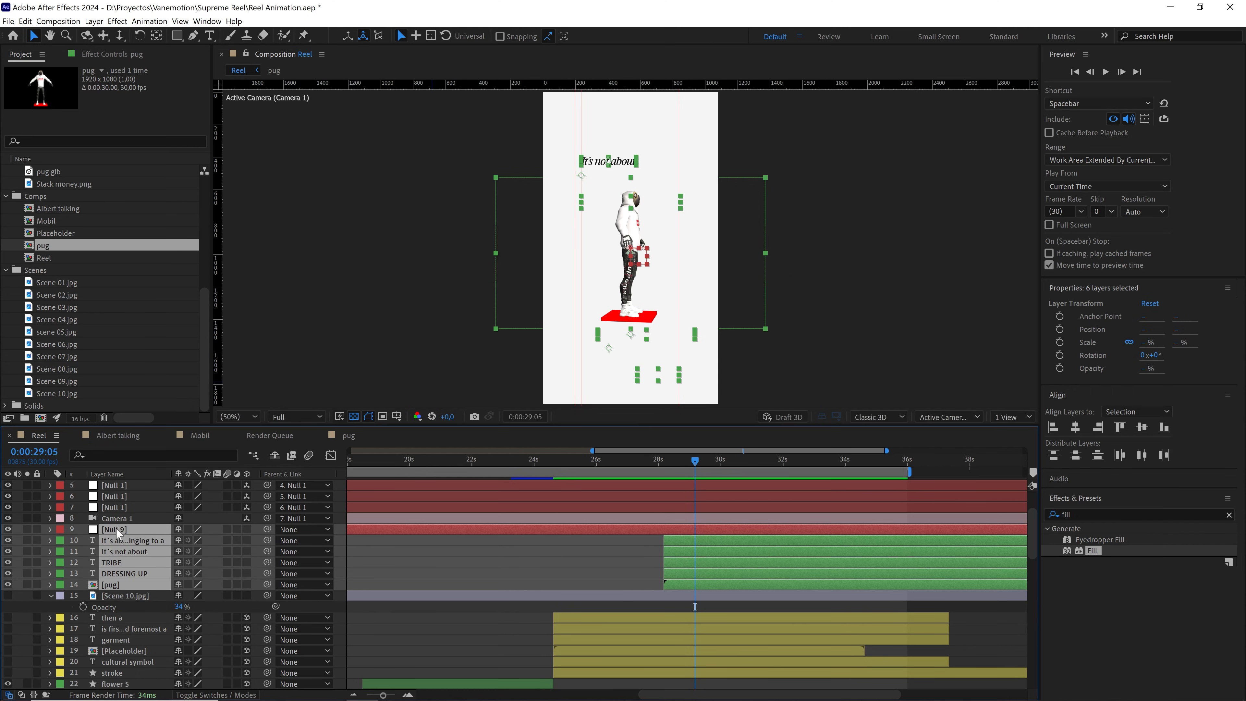
click(249, 527)
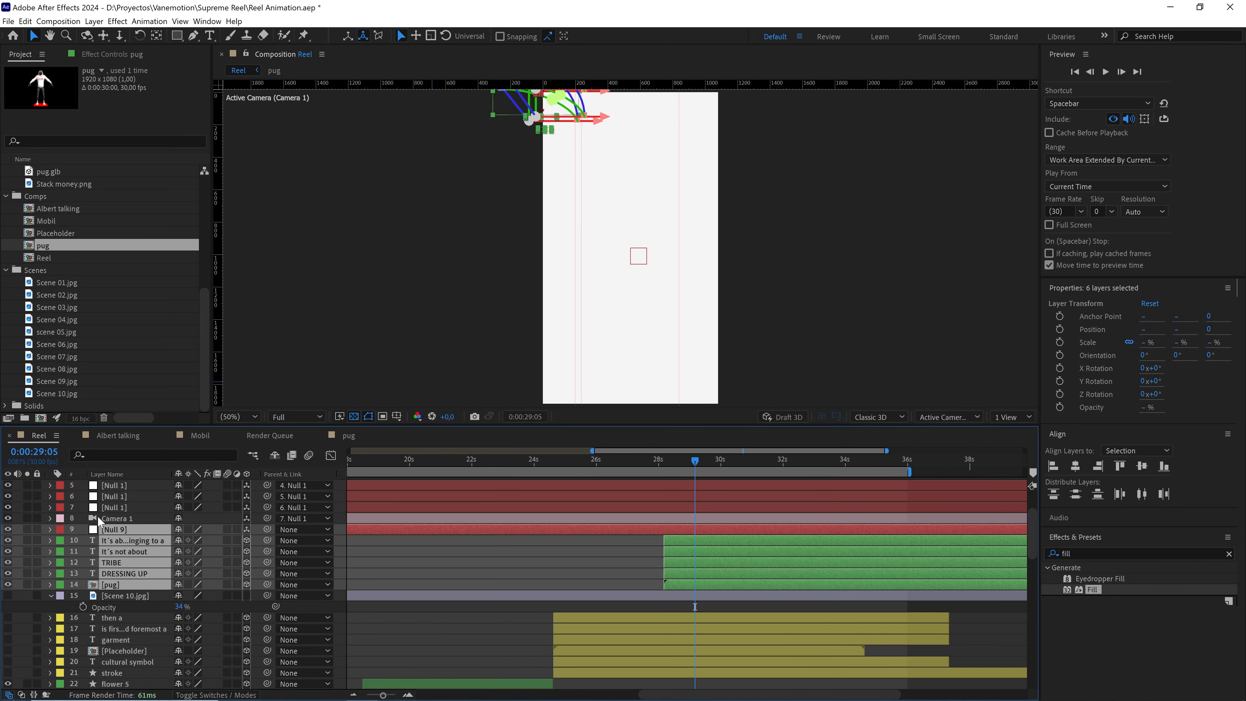
Parent the four text layers and the pug layer to the new null, Null 9
ctrl+click(113, 530)
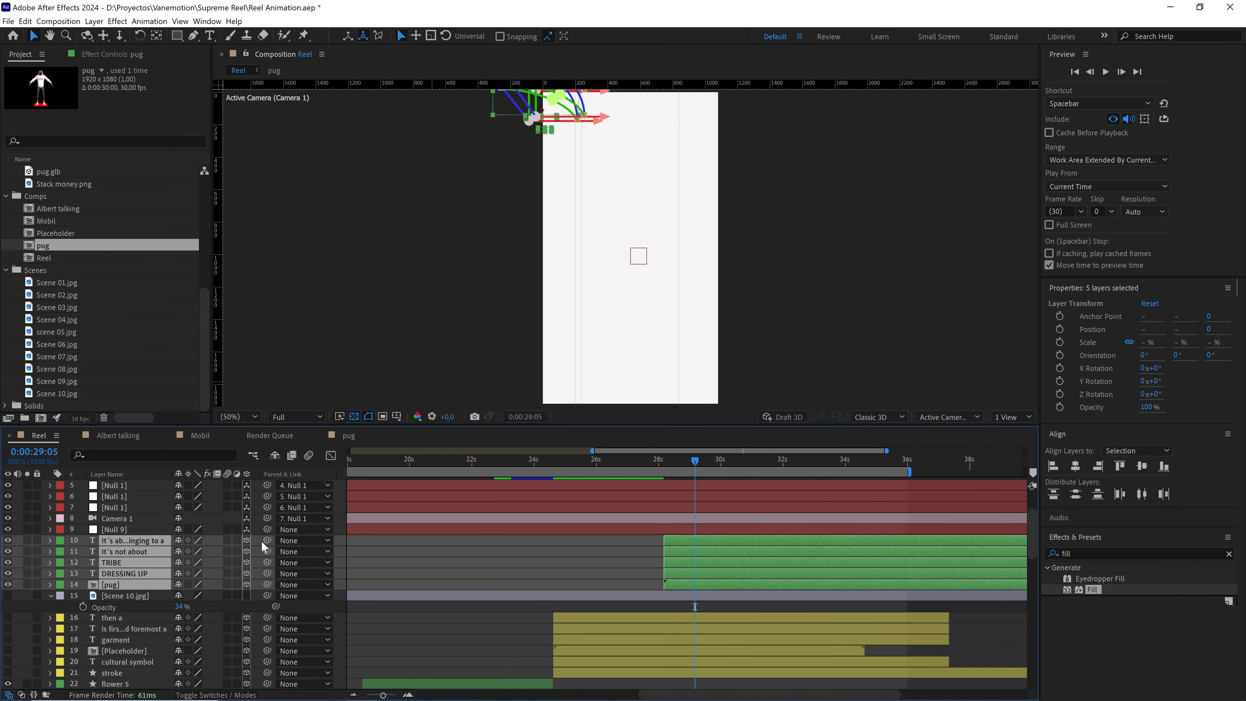
drag(268, 540, 118, 533)
Delete the Null 9 layer and preview the scene from 0:00:27:16
click(114, 529)
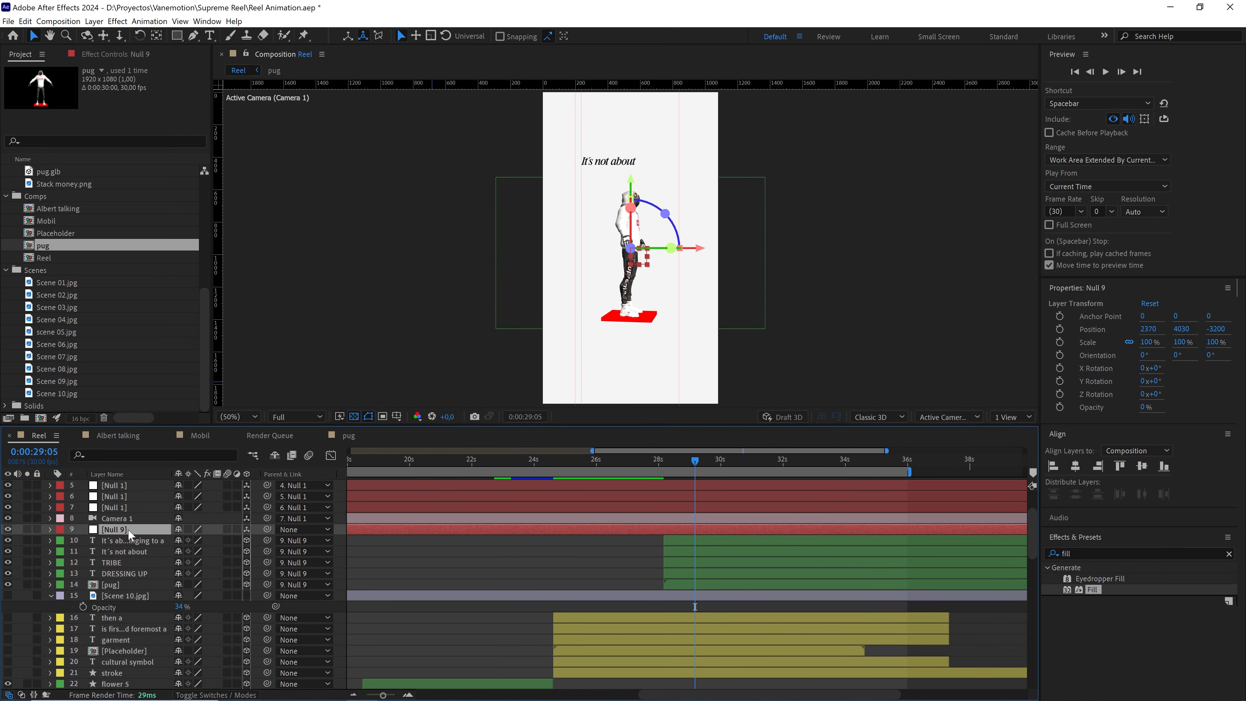
key(Delete)
drag(694, 467, 645, 469)
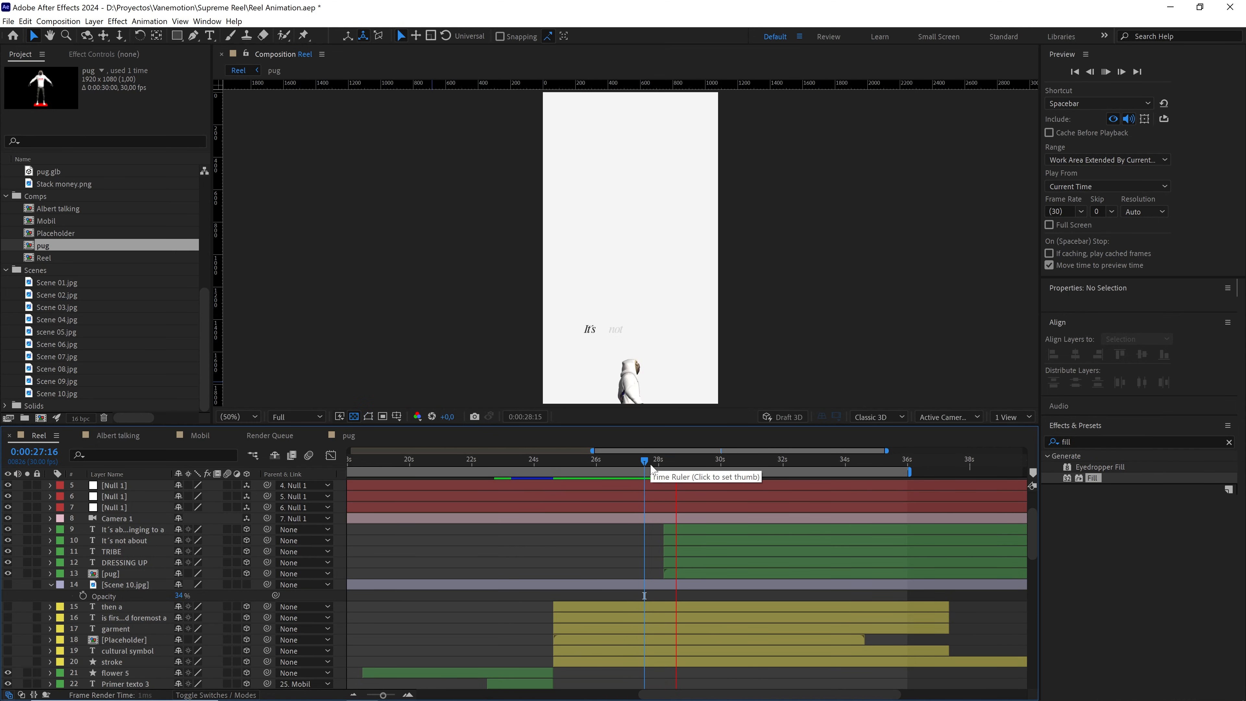
key(space)
Make the six layers from "then a" to "stroke" visible again and delete the Scene 10.jpg reference layer
click(599, 609)
shift+click(592, 662)
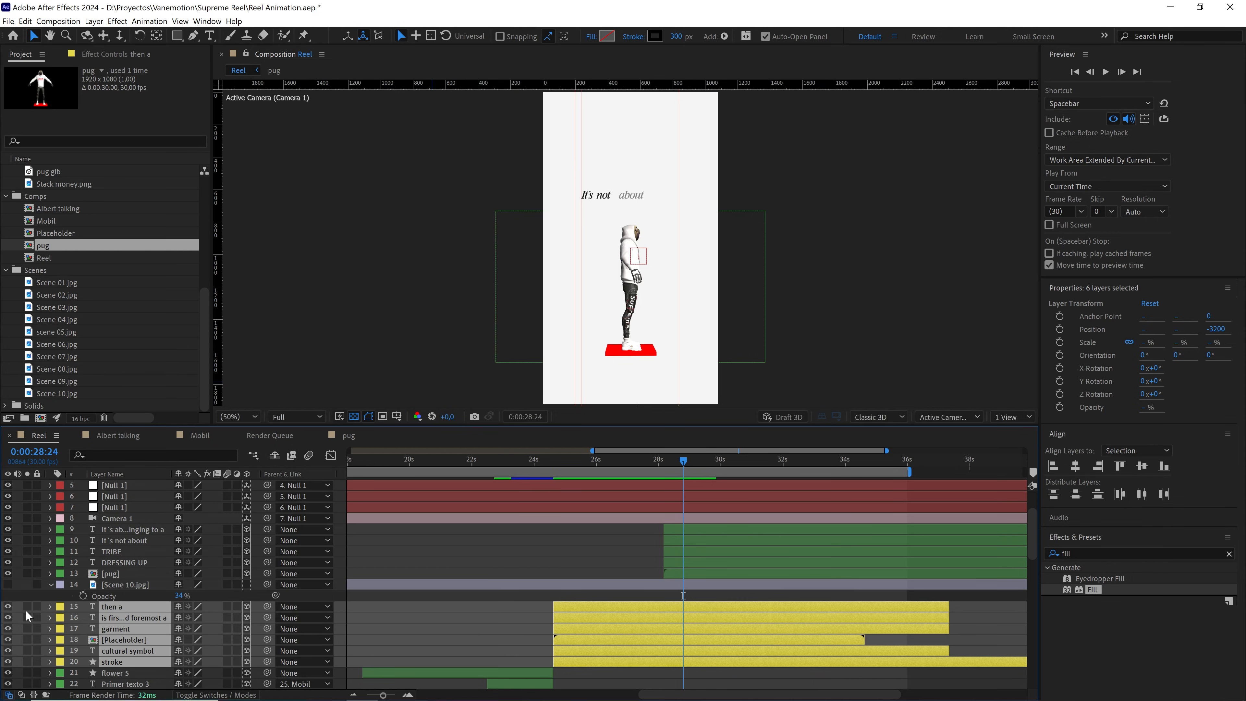
click(146, 586)
key(Delete)
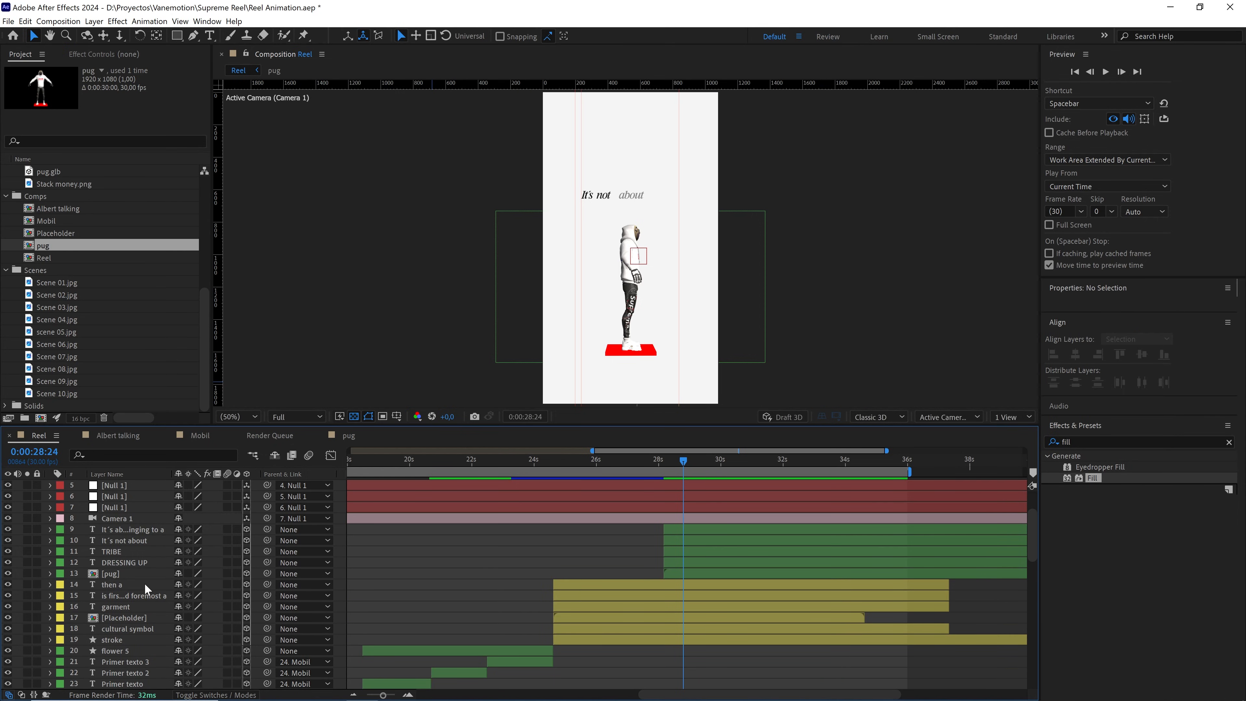
Preview the transition into the pug scene and its text animation from about 0:00:27:14
key(space)
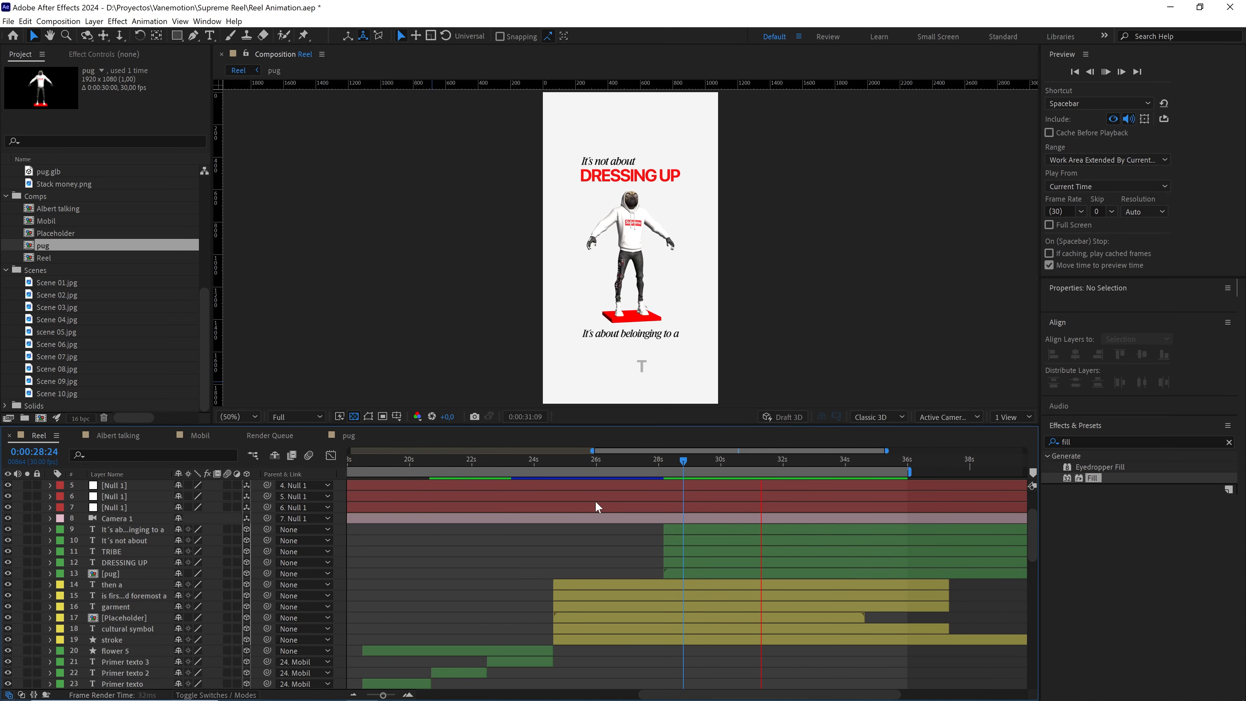
click(639, 462)
key(space)
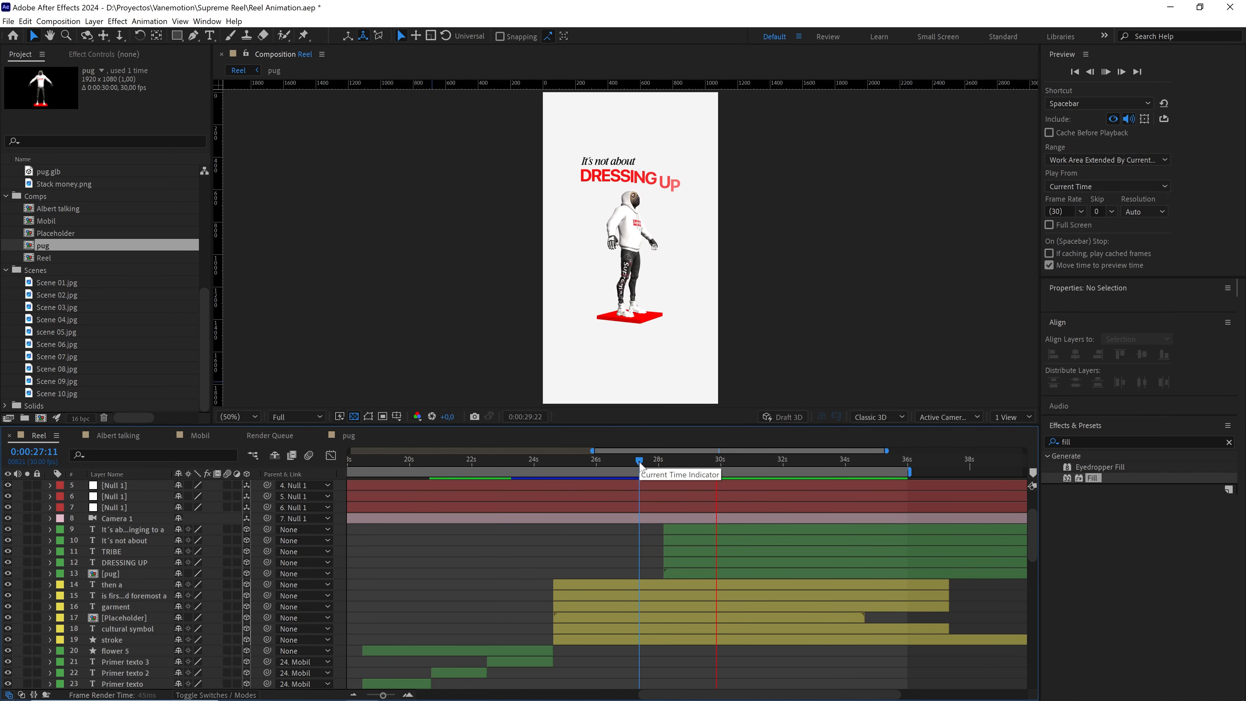
click(641, 463)
key(space)
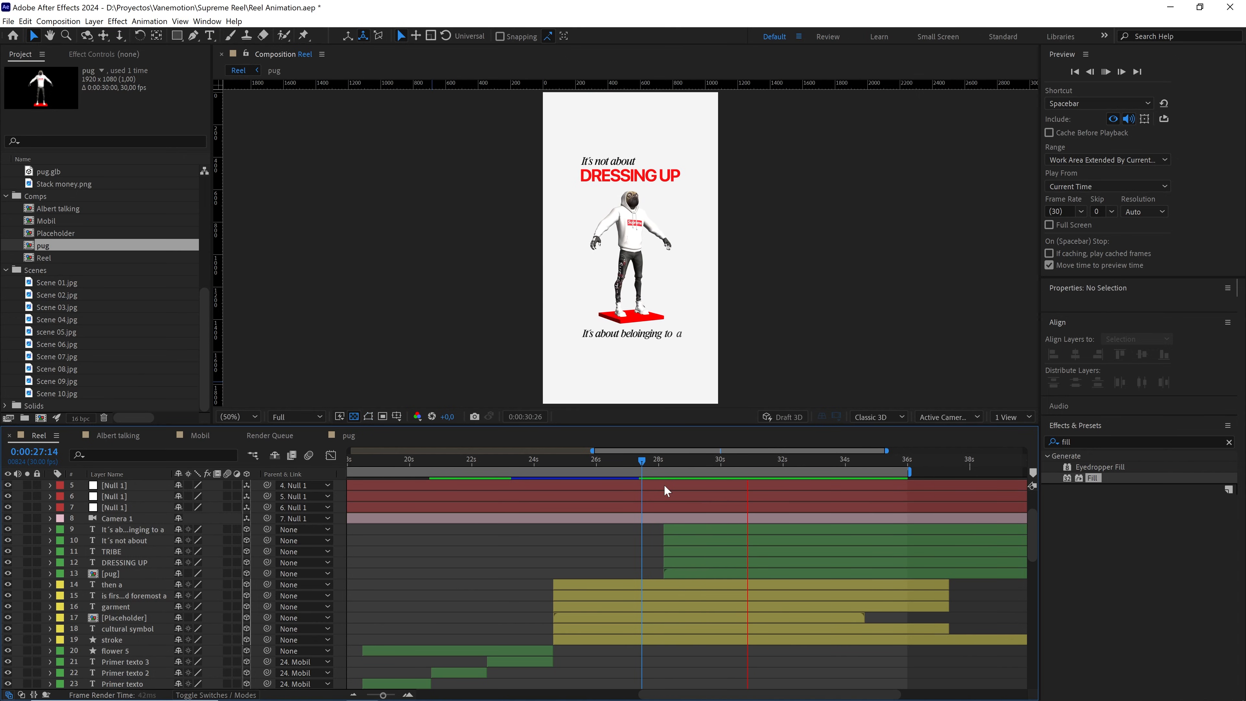
key(space)
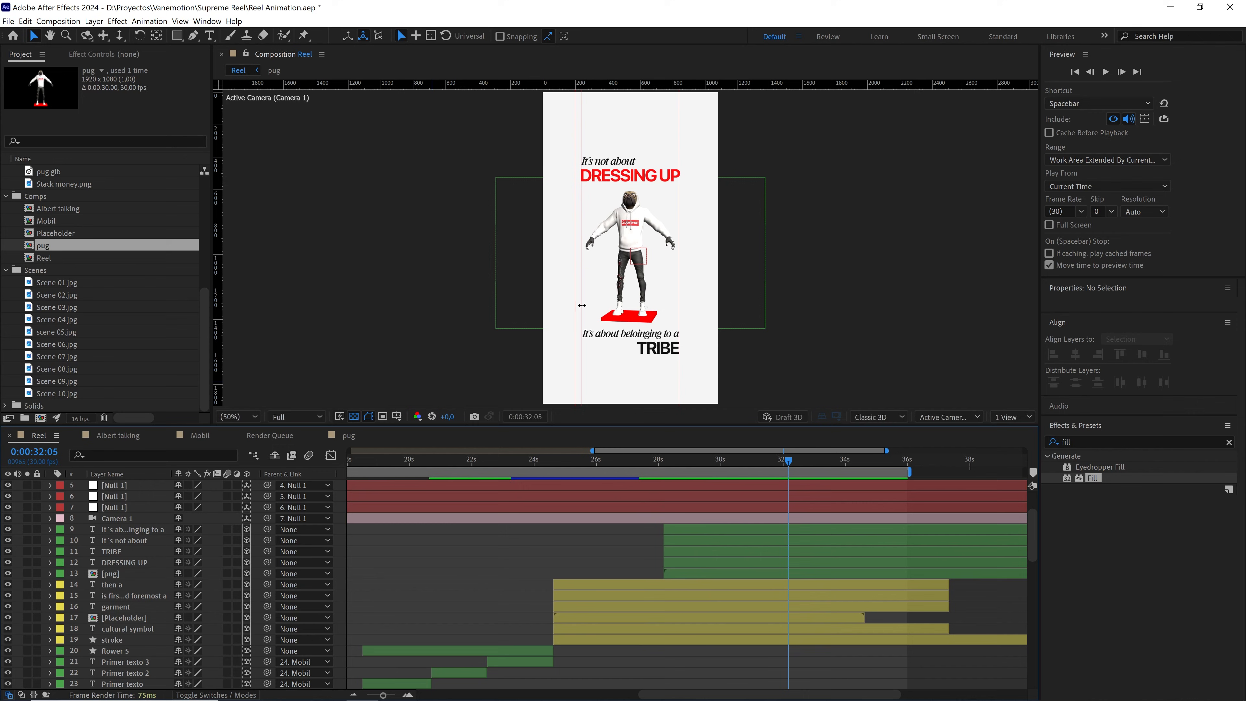
Set a Scale keyframe on the pug layer at 0:00:28:05
click(664, 460)
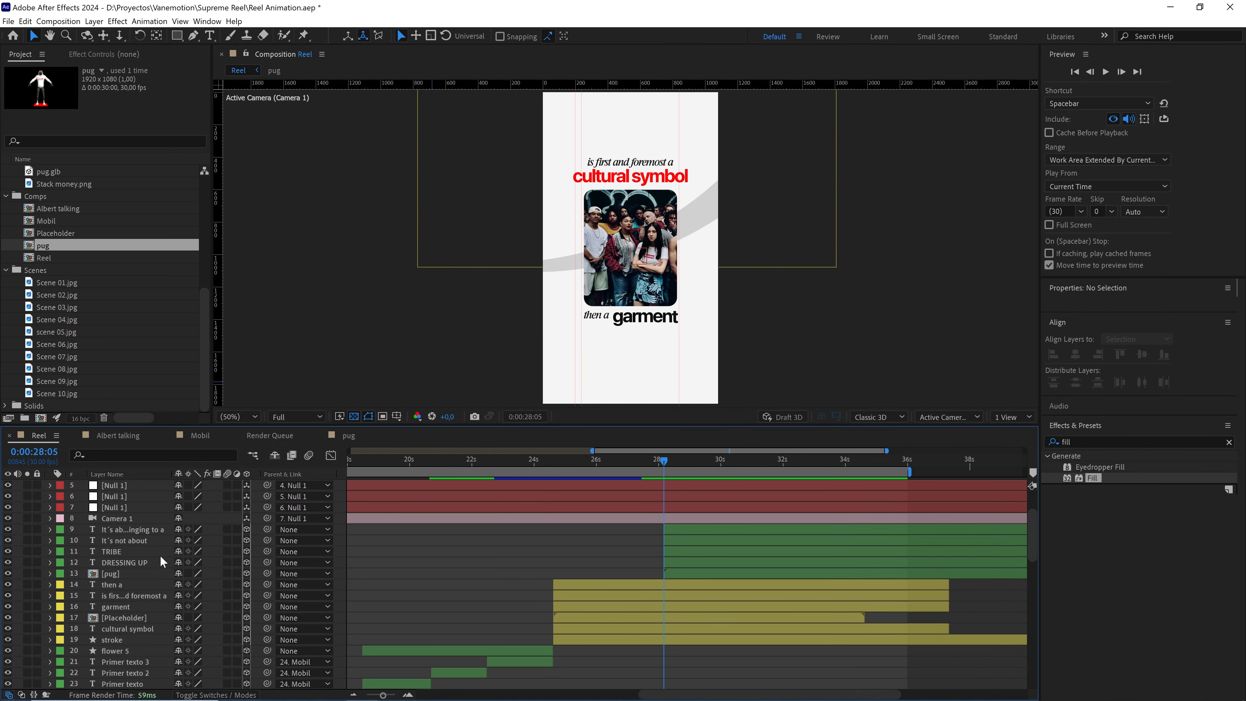
click(136, 575)
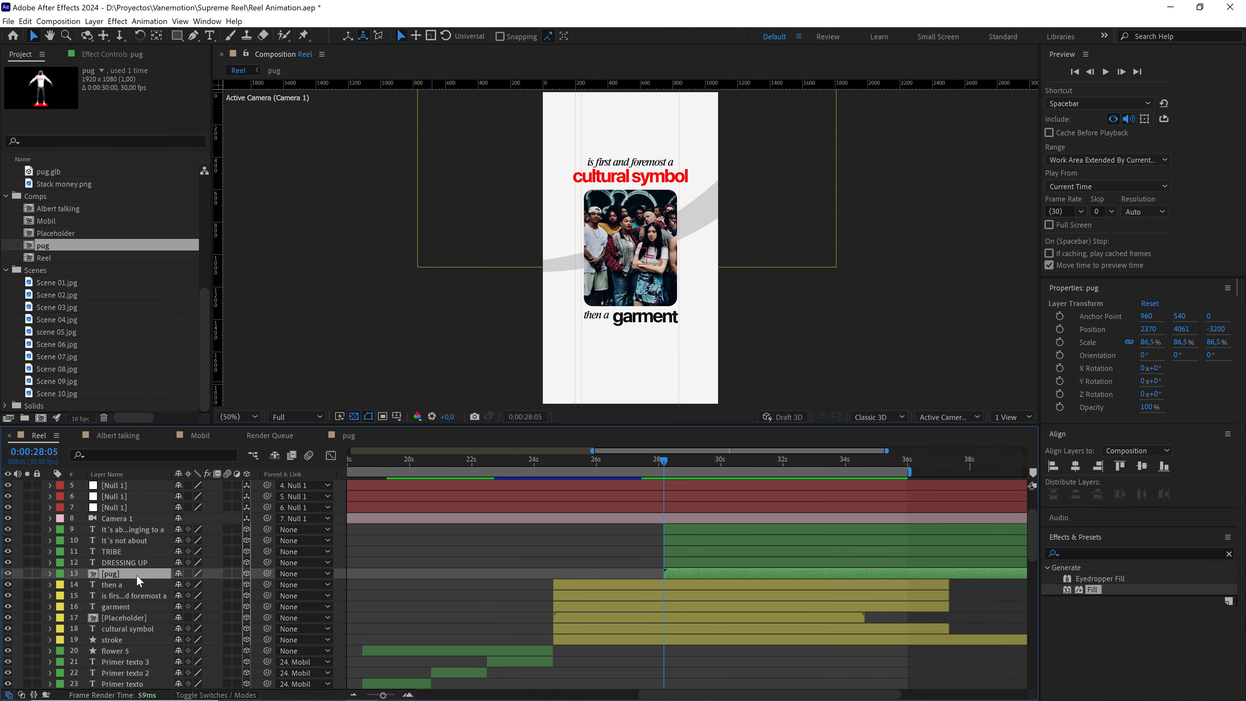
key(s)
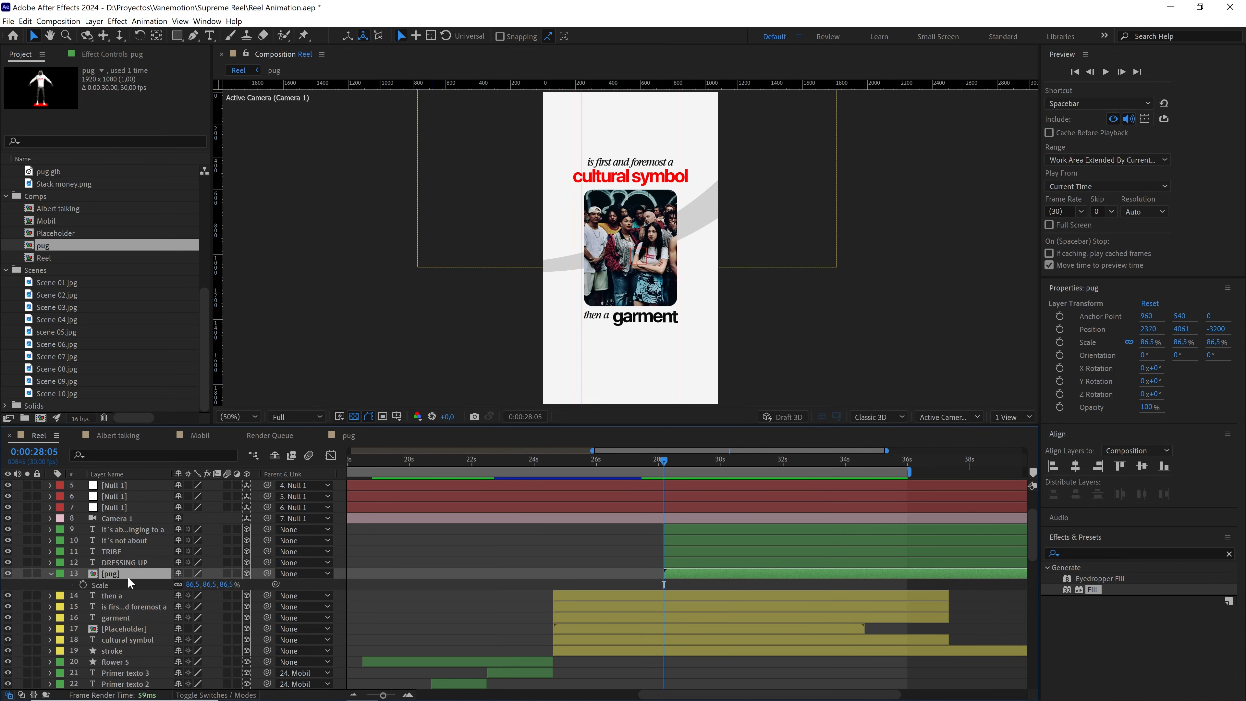
click(86, 584)
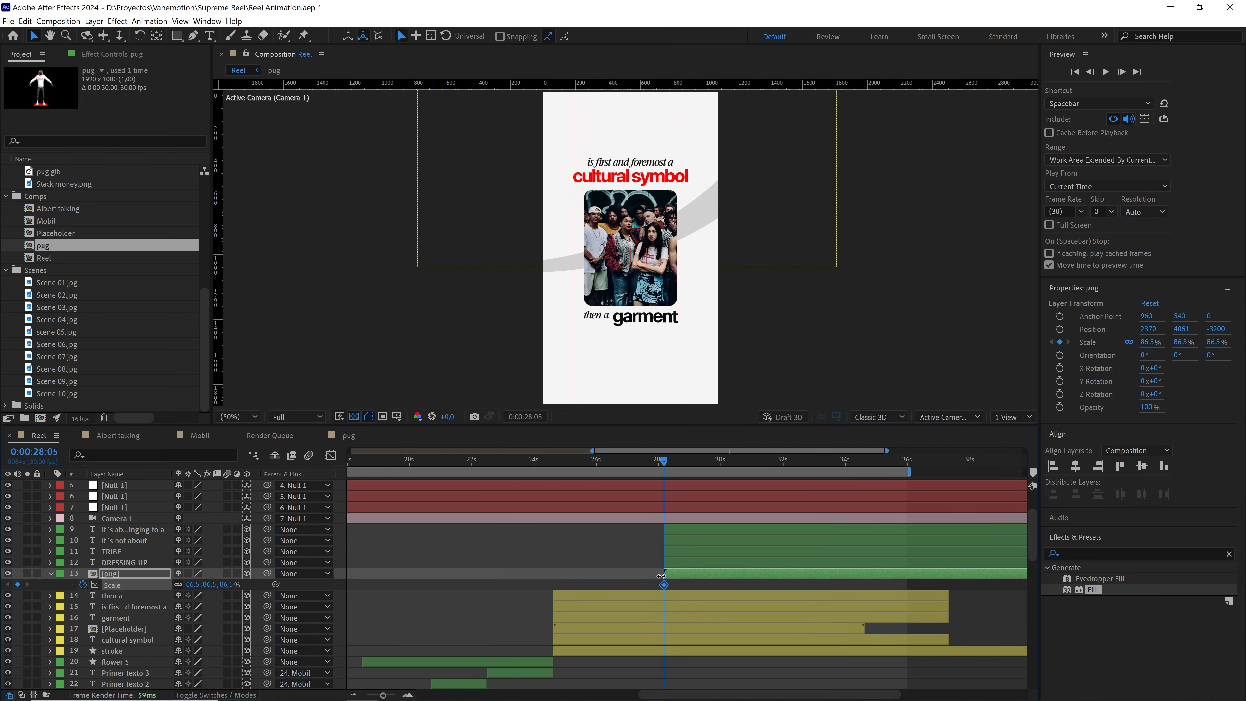
Parent the four text layers of the dressing up and tribe scene to the pug layer
click(126, 564)
ctrl+click(118, 553)
ctrl+click(121, 543)
ctrl+click(125, 531)
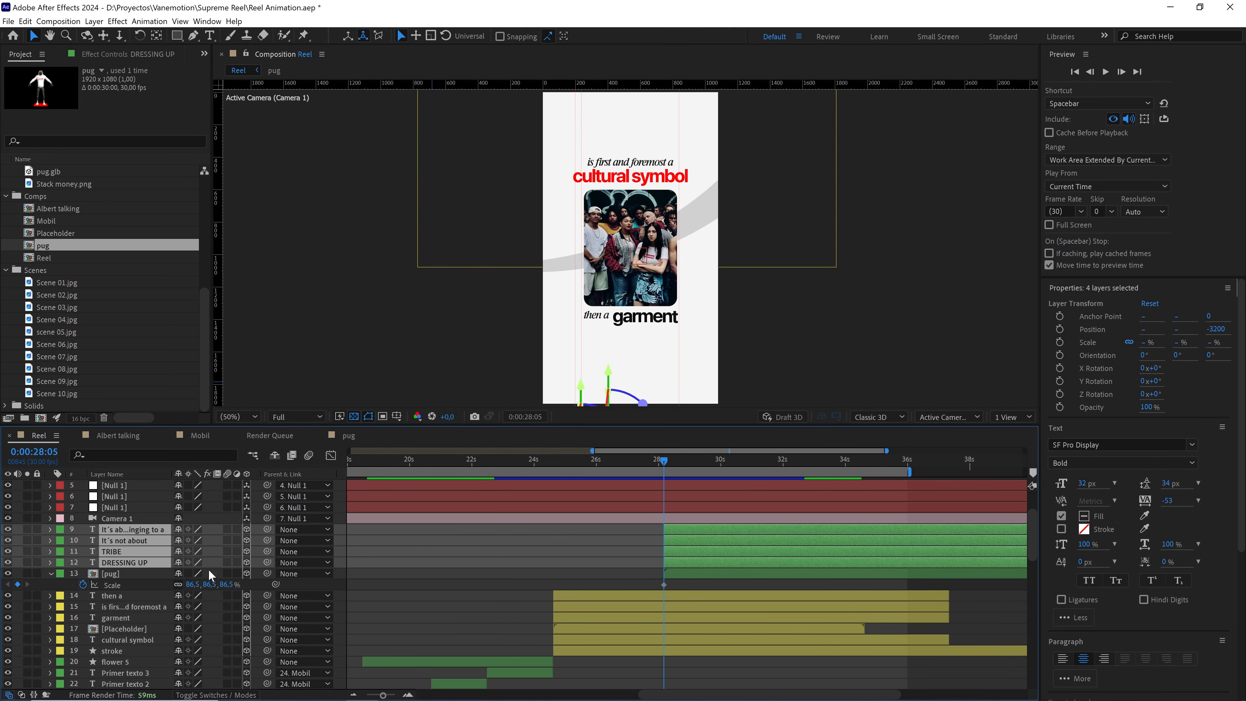
drag(268, 529, 127, 576)
Keyframe the pug layer's scale at 100% at 0:00:32:26
drag(663, 462, 810, 464)
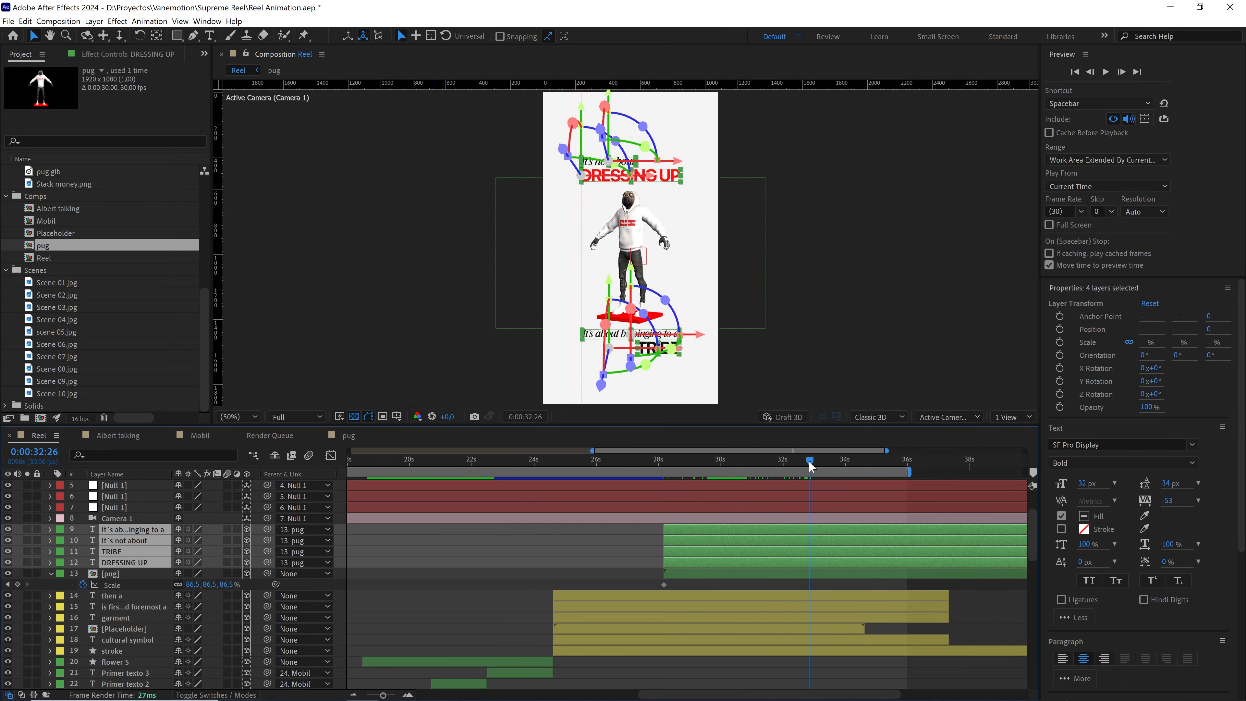
click(585, 534)
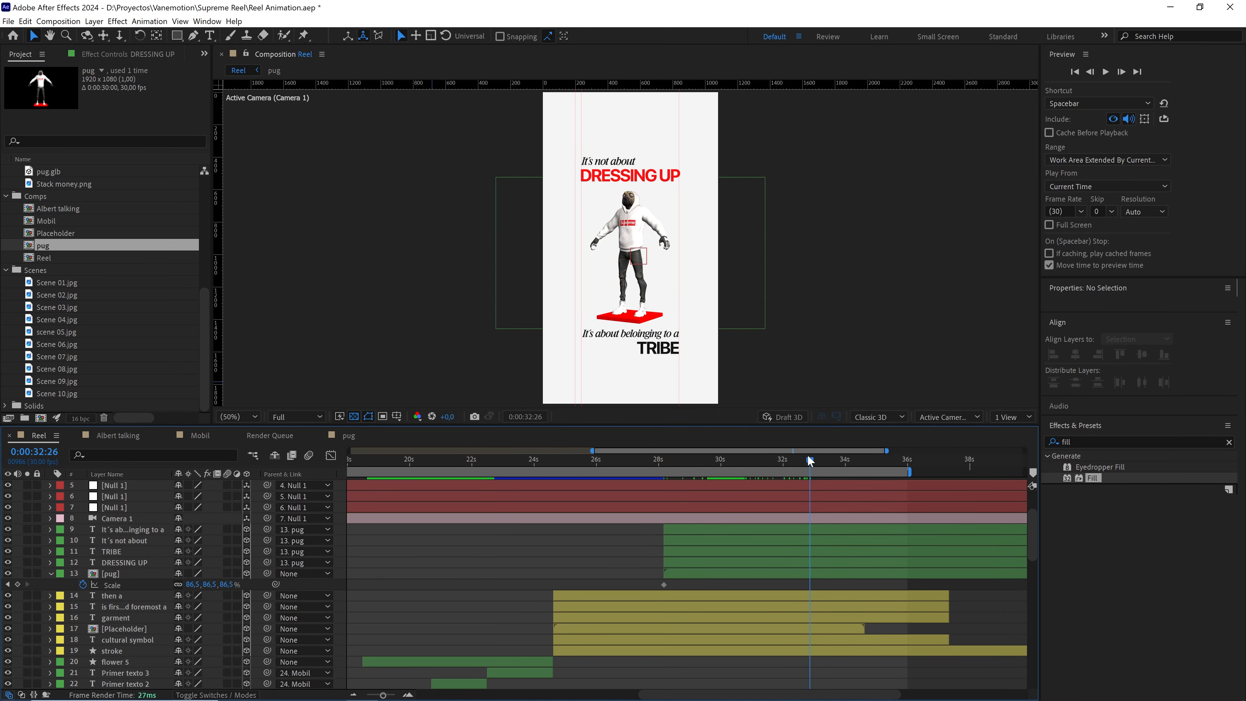
click(776, 575)
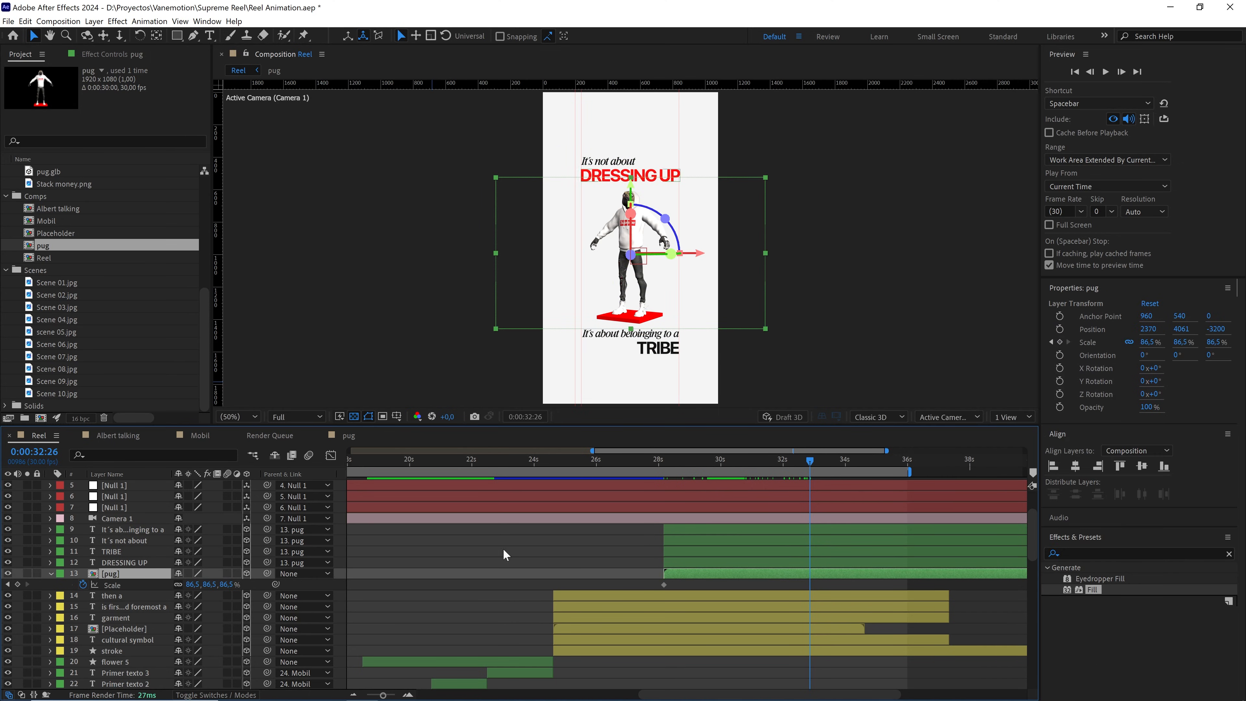
click(228, 585)
text(100)
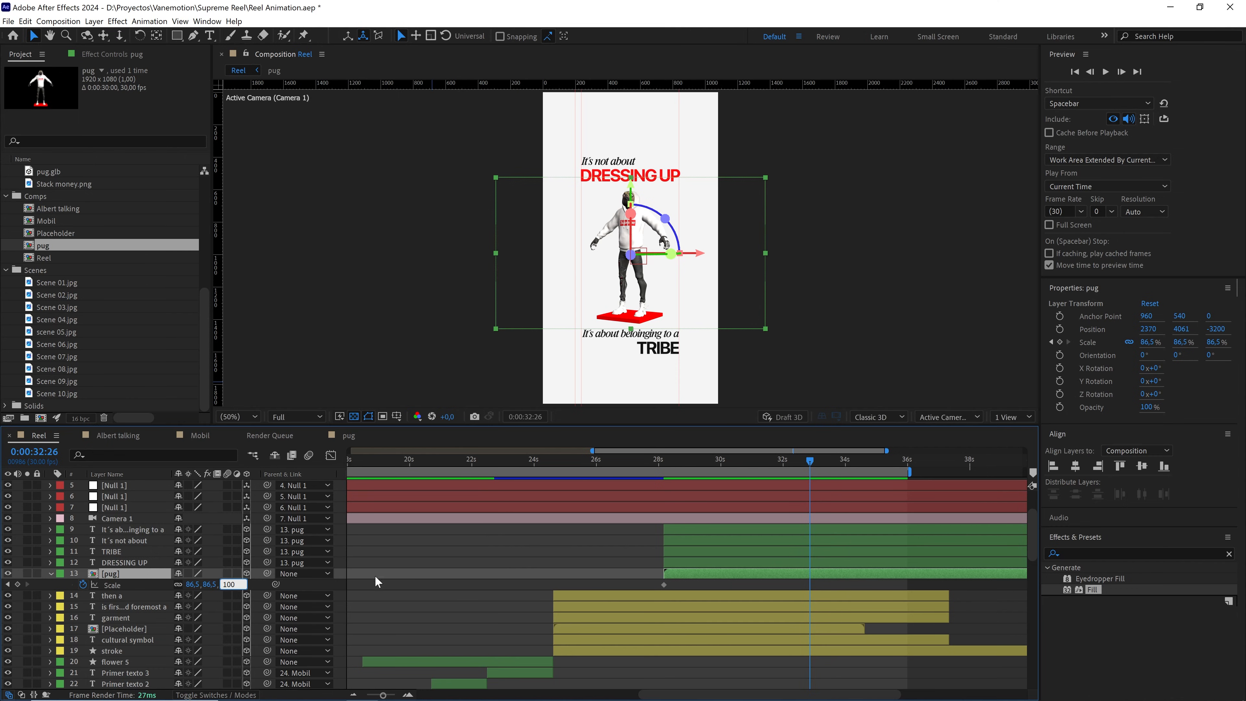
click(492, 582)
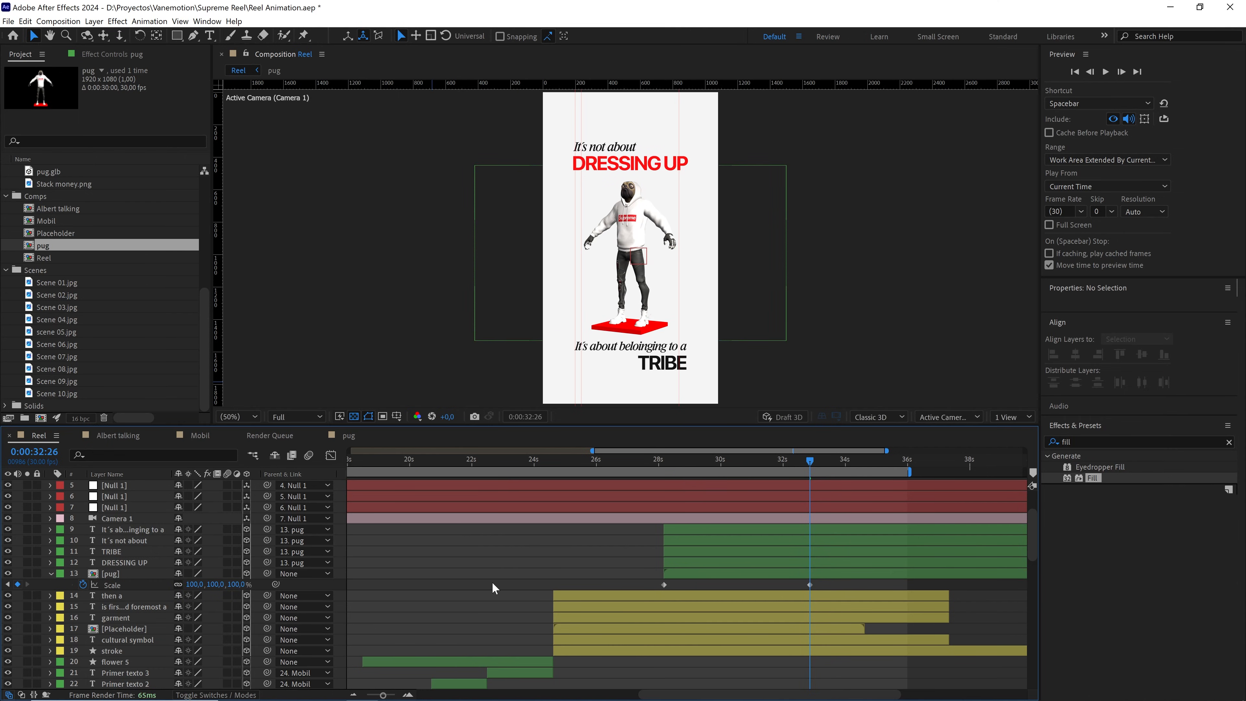
Preview the scaling of the figure and texts from 0:00:27:29
drag(736, 461, 681, 463)
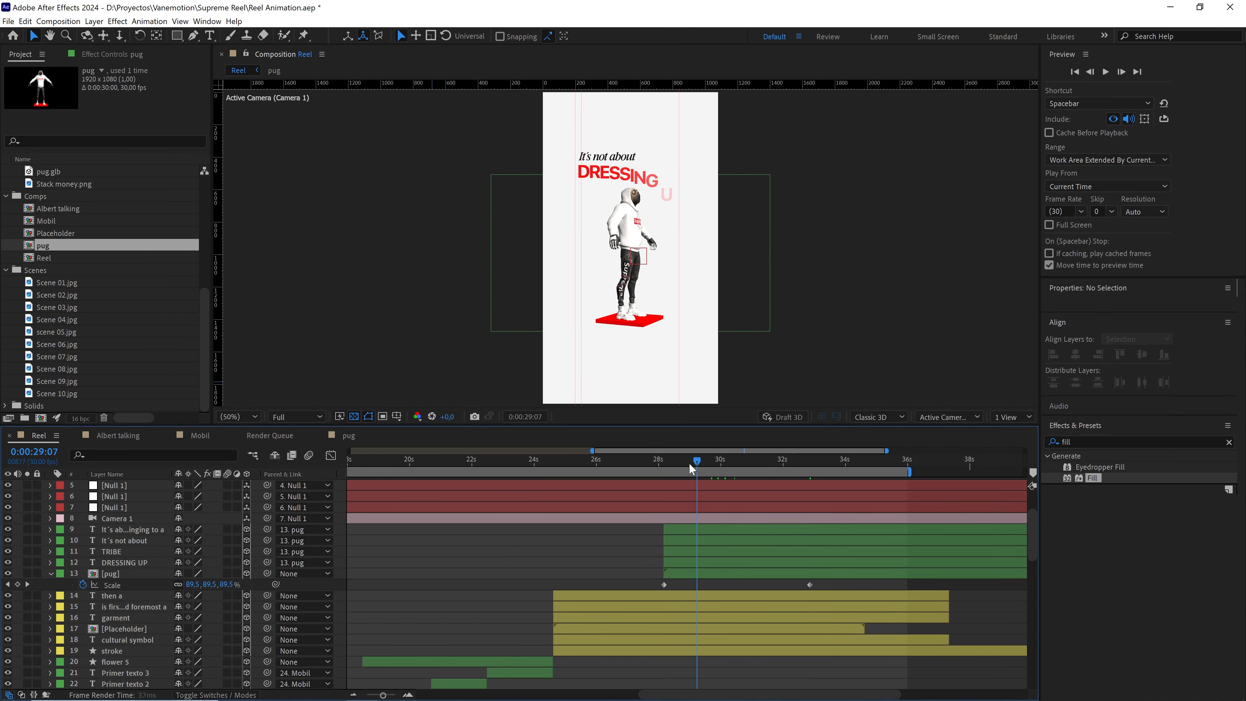
click(810, 585)
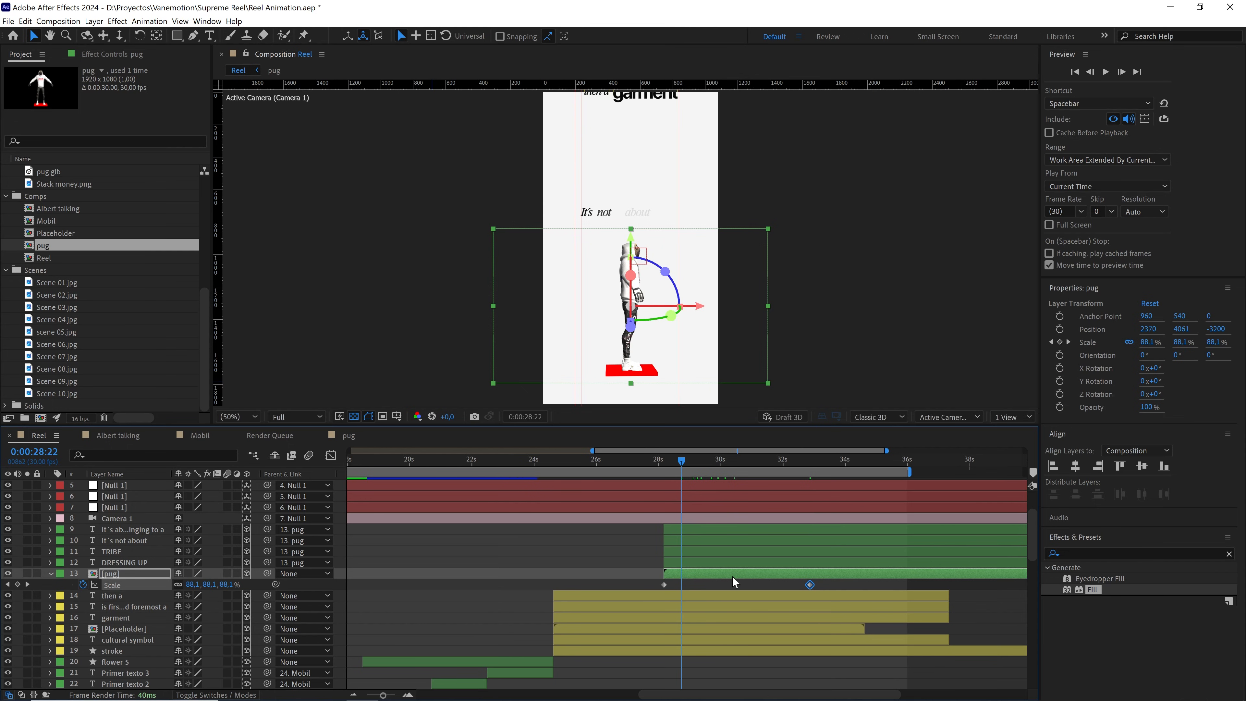
click(658, 463)
key(space)
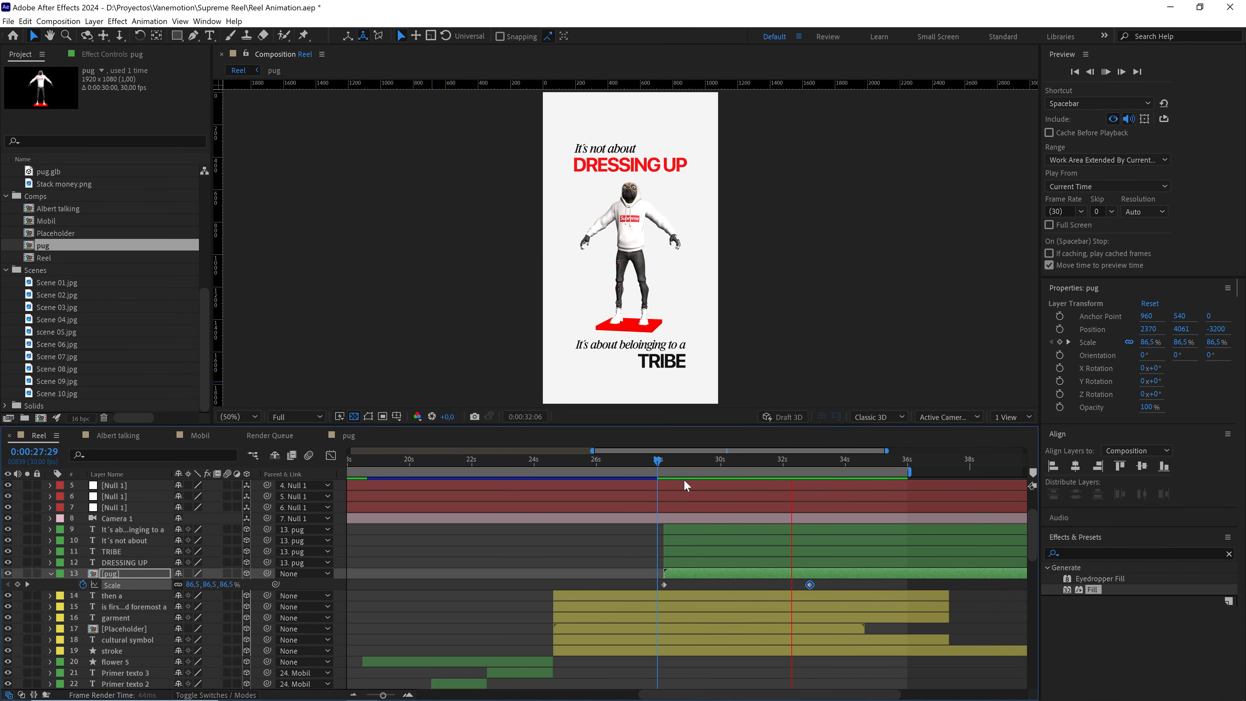
key(space)
Add a Position keyframe with the current value to the topmost Null 1 layer at 0:00:32:00
scroll(699, 505, up, 3)
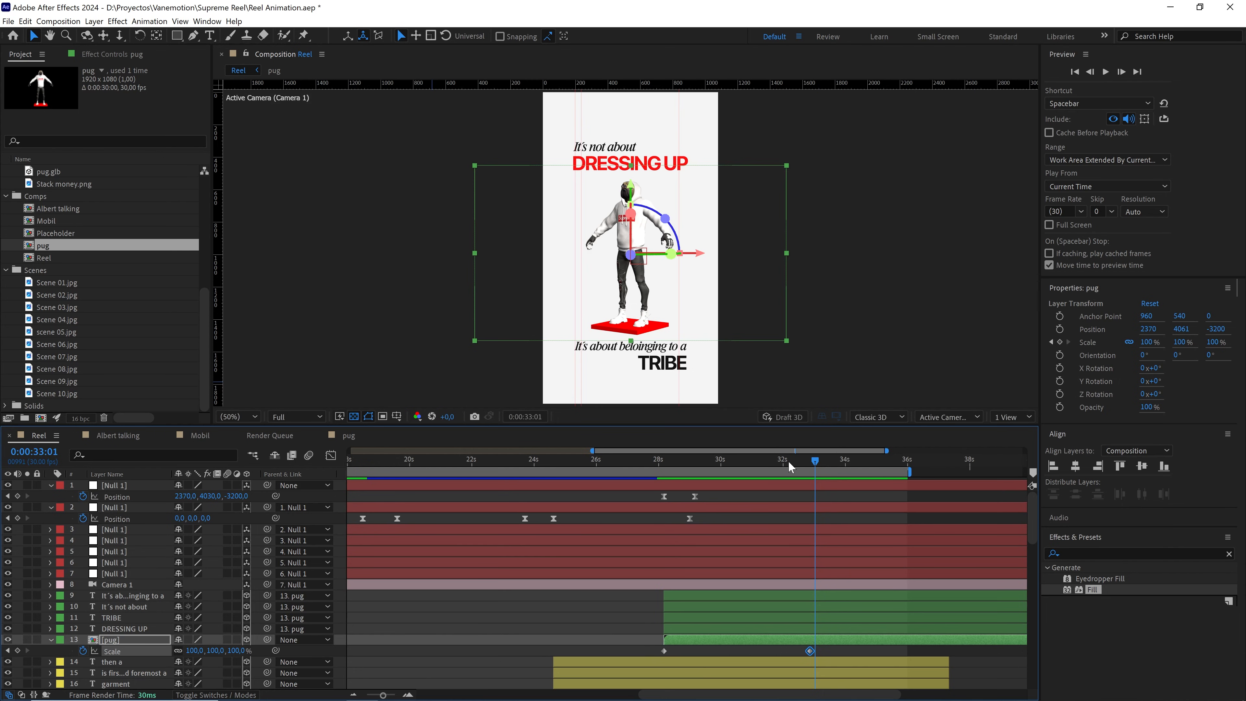
drag(789, 461, 787, 486)
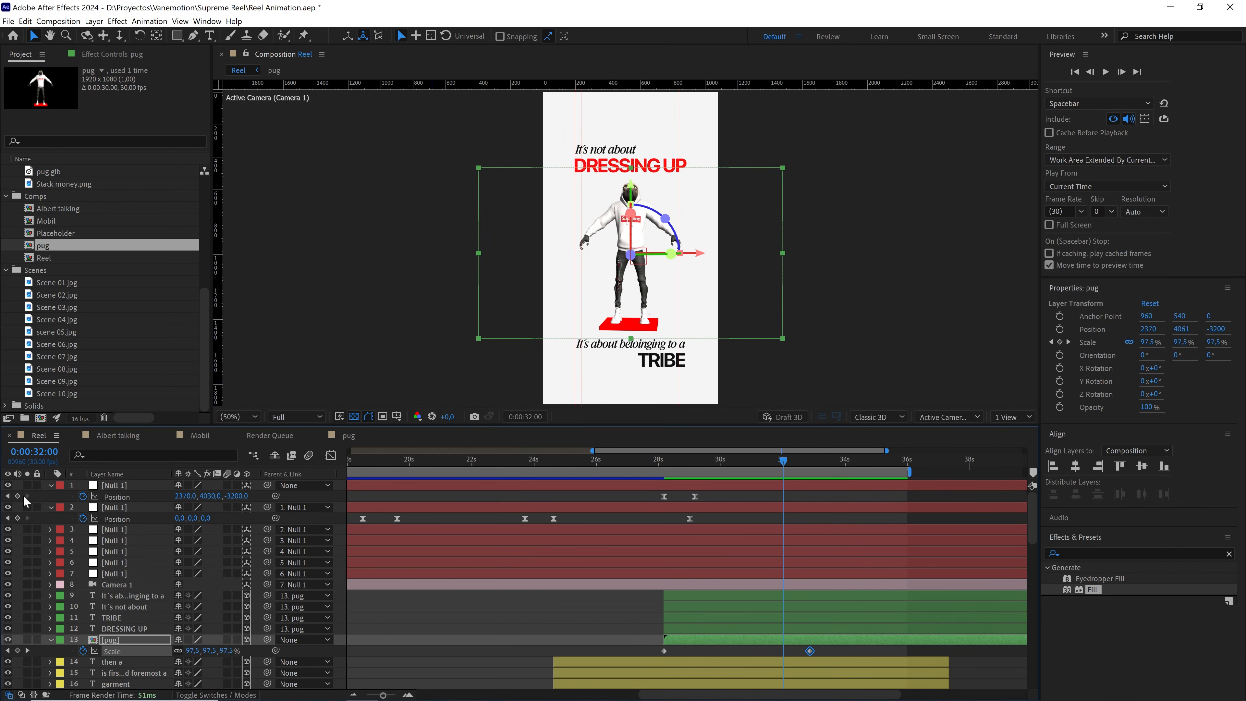
click(17, 497)
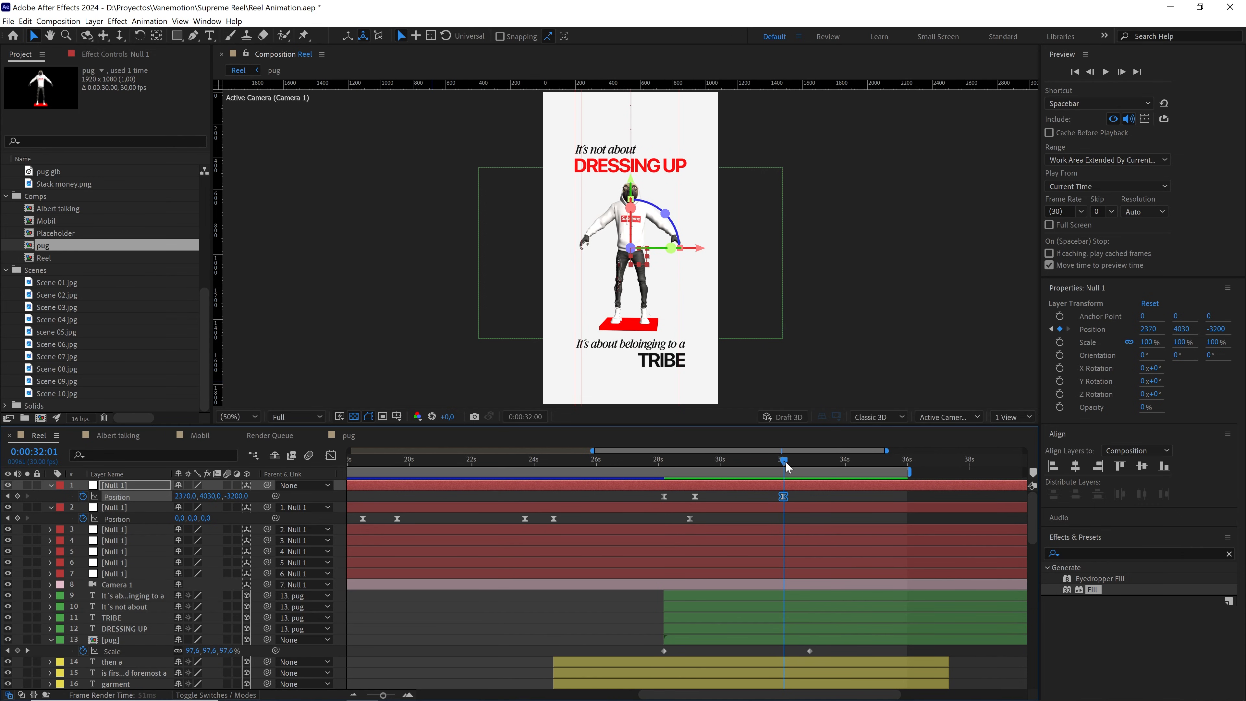
Keyframe the topmost null's Z position at -2900 at 0:00:32:20
drag(786, 462, 804, 464)
drag(235, 498, 253, 498)
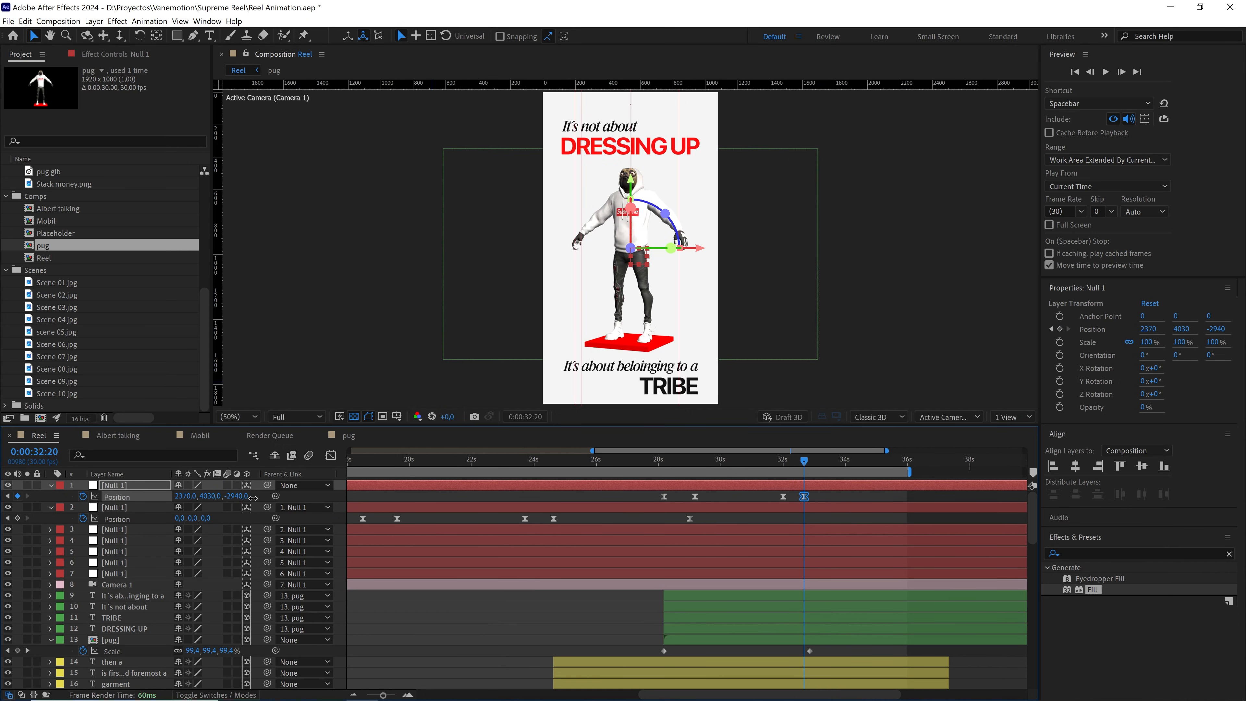
click(237, 496)
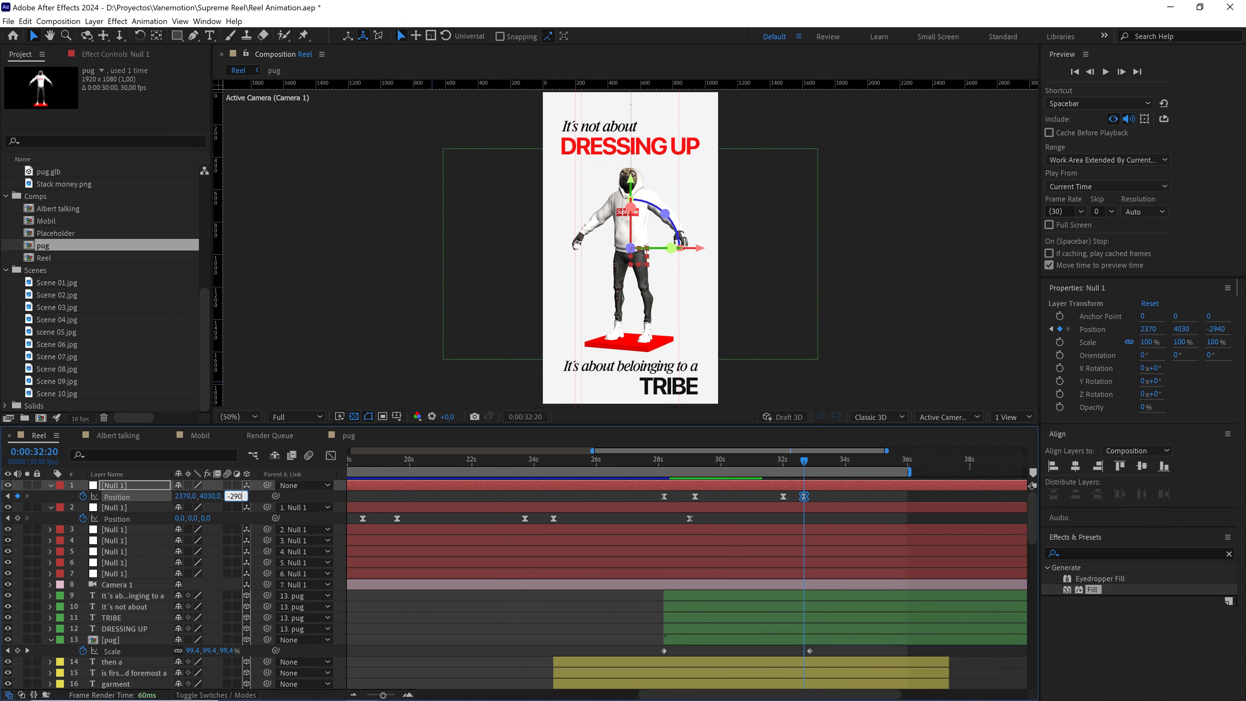
click(840, 494)
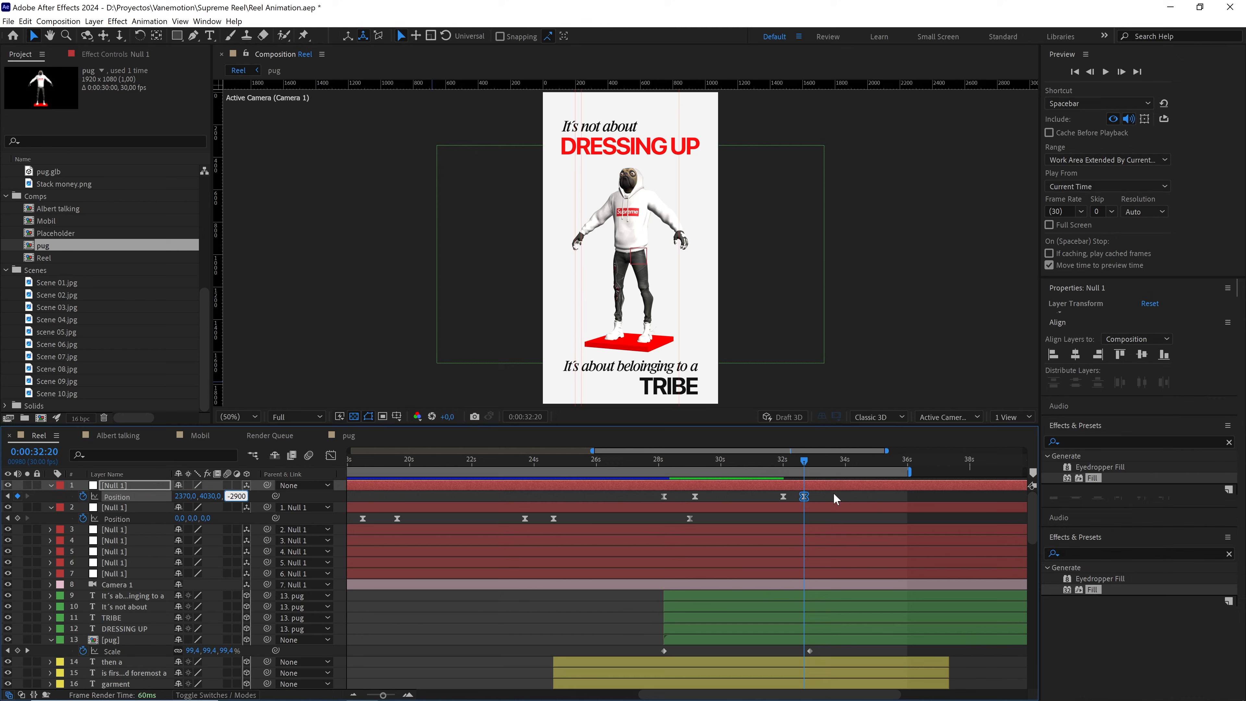
Extend the work area end to about 0:00:39 and keyframe the topmost null's Z position at -2500 at 0:00:37:00
drag(805, 459, 915, 464)
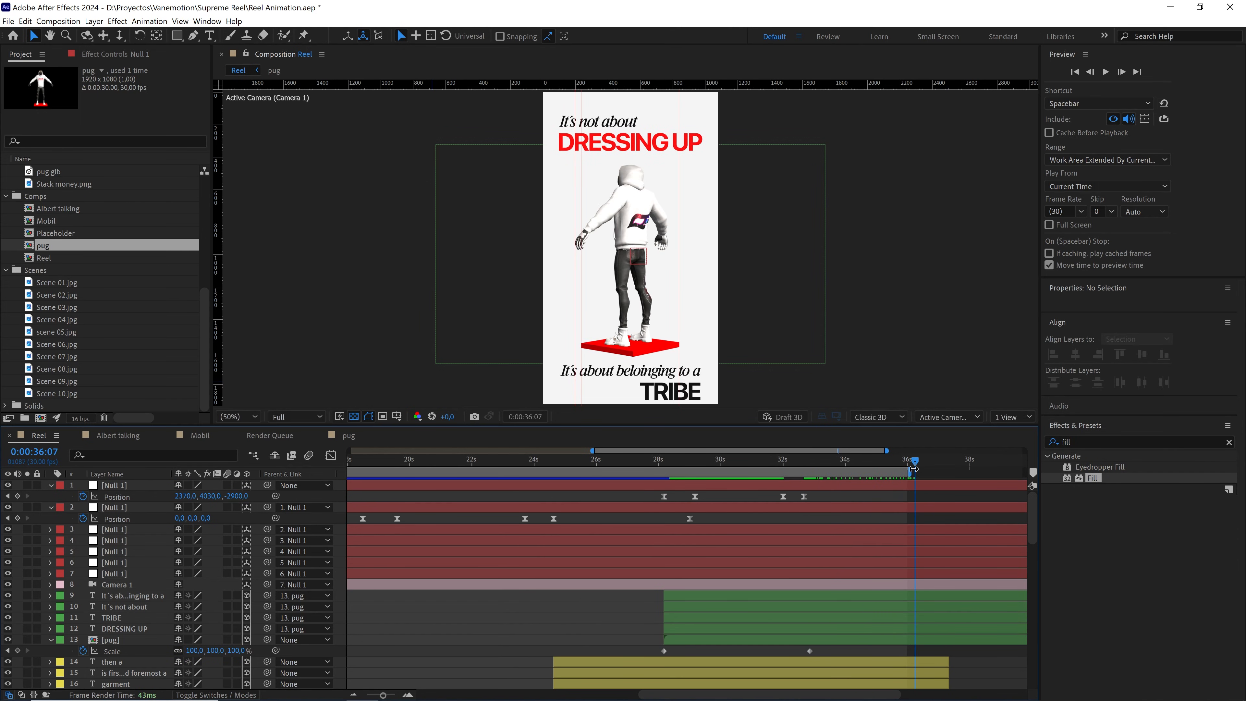
drag(916, 465, 939, 464)
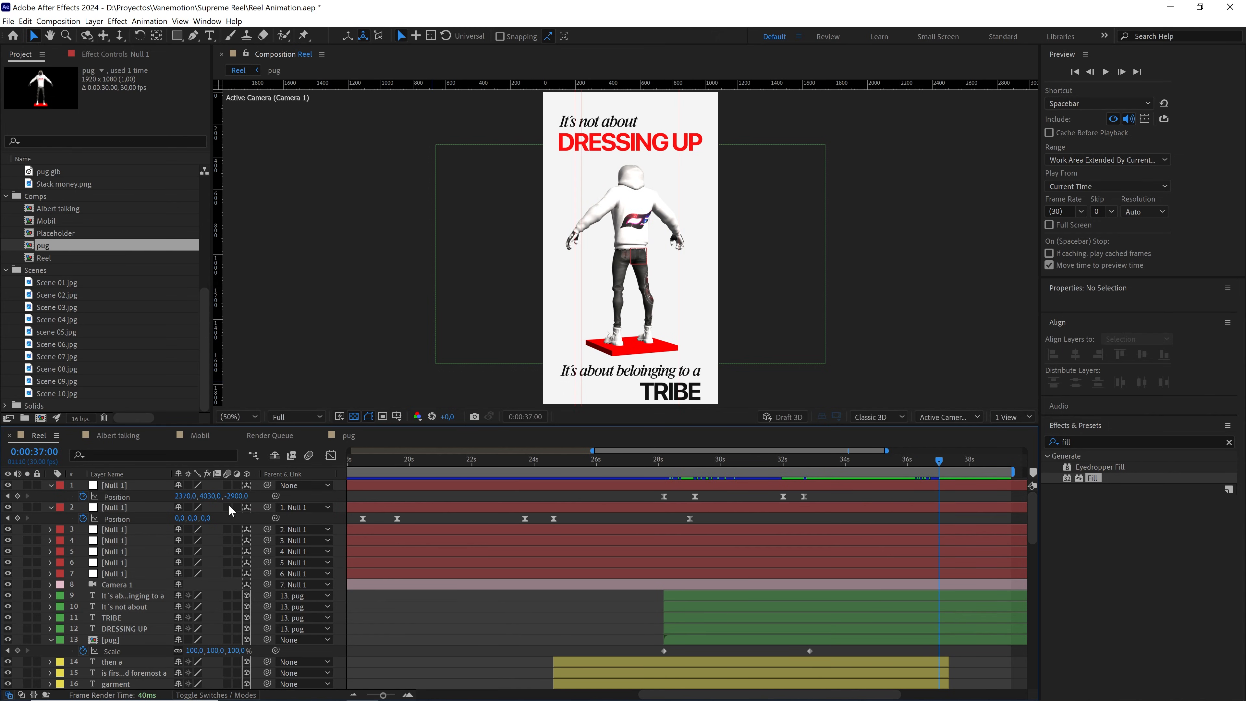
drag(239, 497, 314, 497)
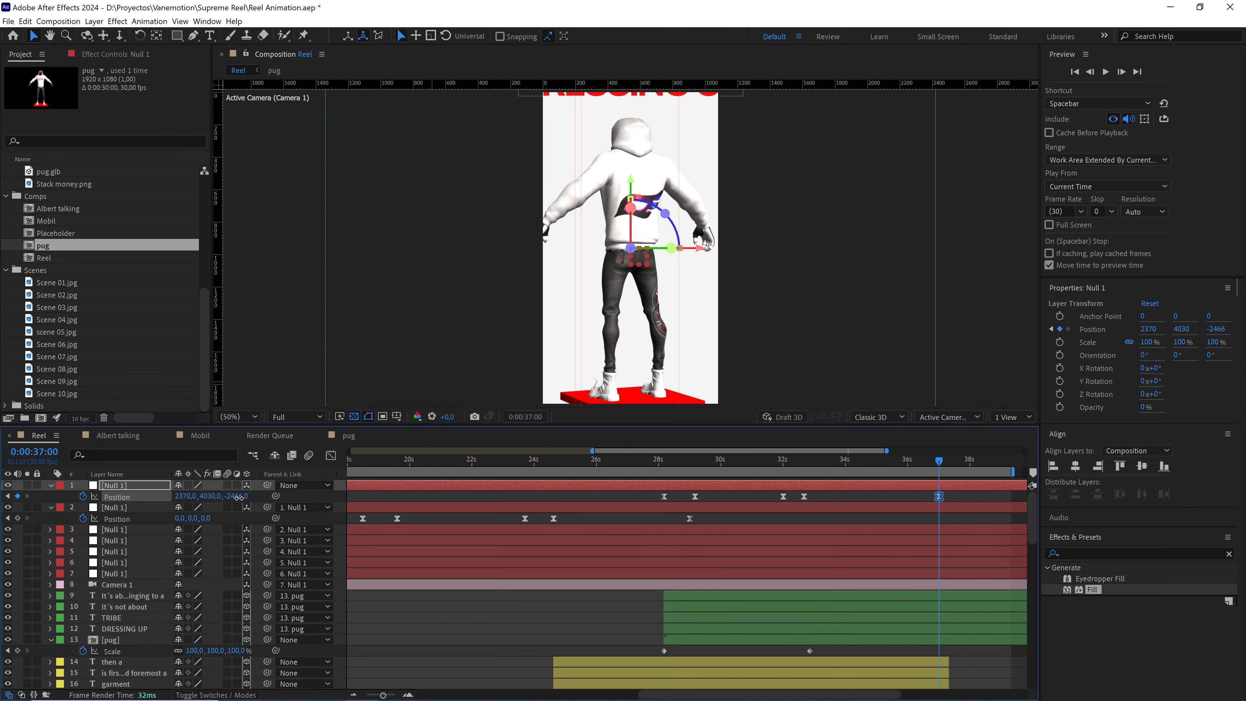
click(239, 497)
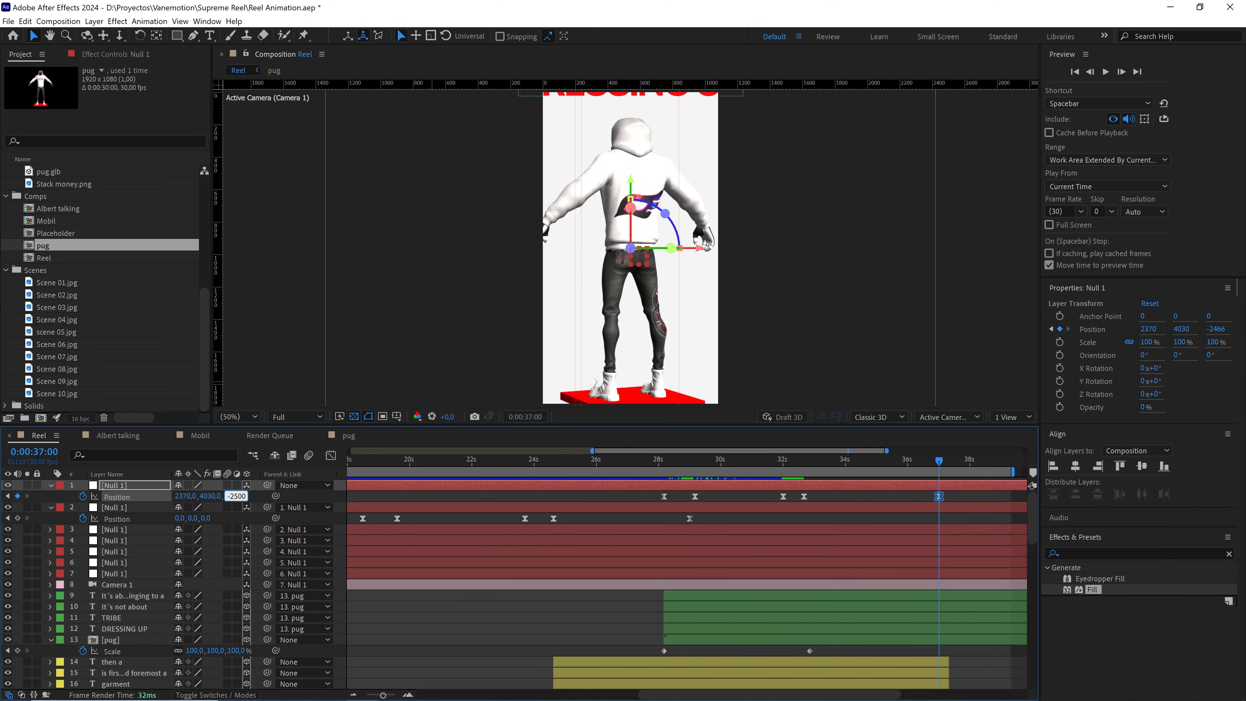
Apply Easy Ease to the topmost null's last three Position keyframes
drag(958, 495, 763, 496)
key(F9)
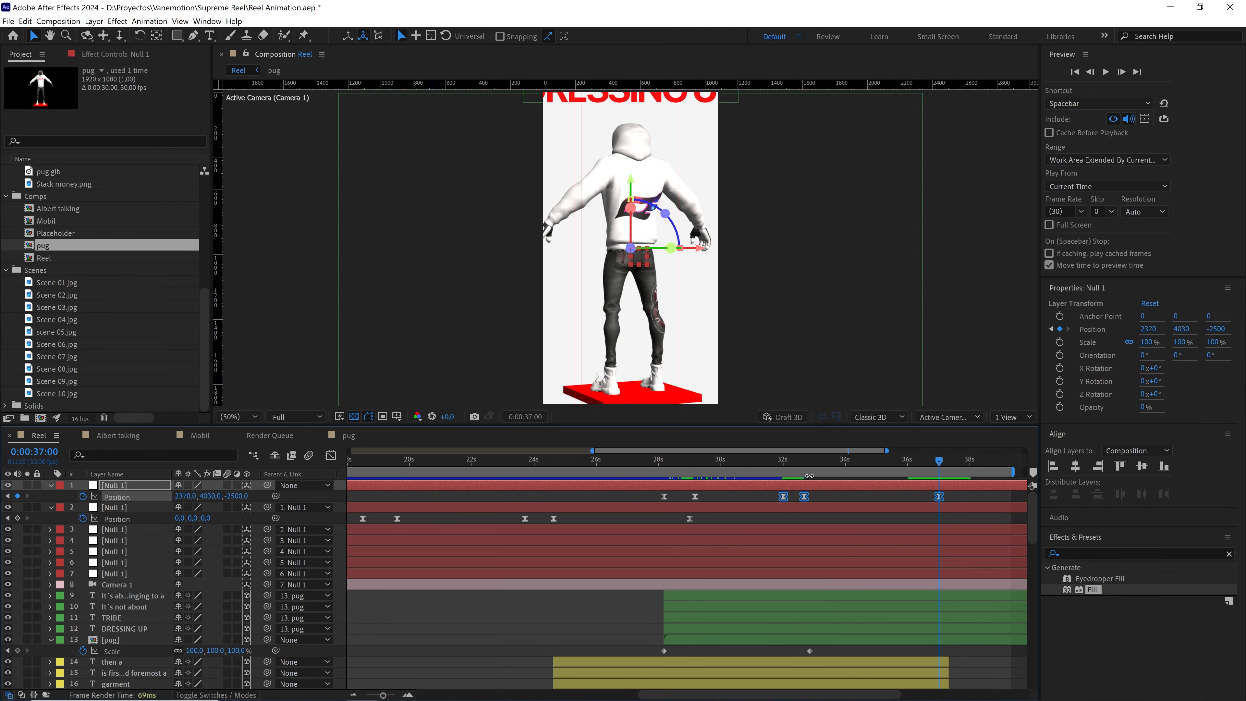
Reshape the topmost null's Position speed curve into a sharp peak at 0:00:32:20, with strong easing before and after it
click(804, 461)
click(813, 493)
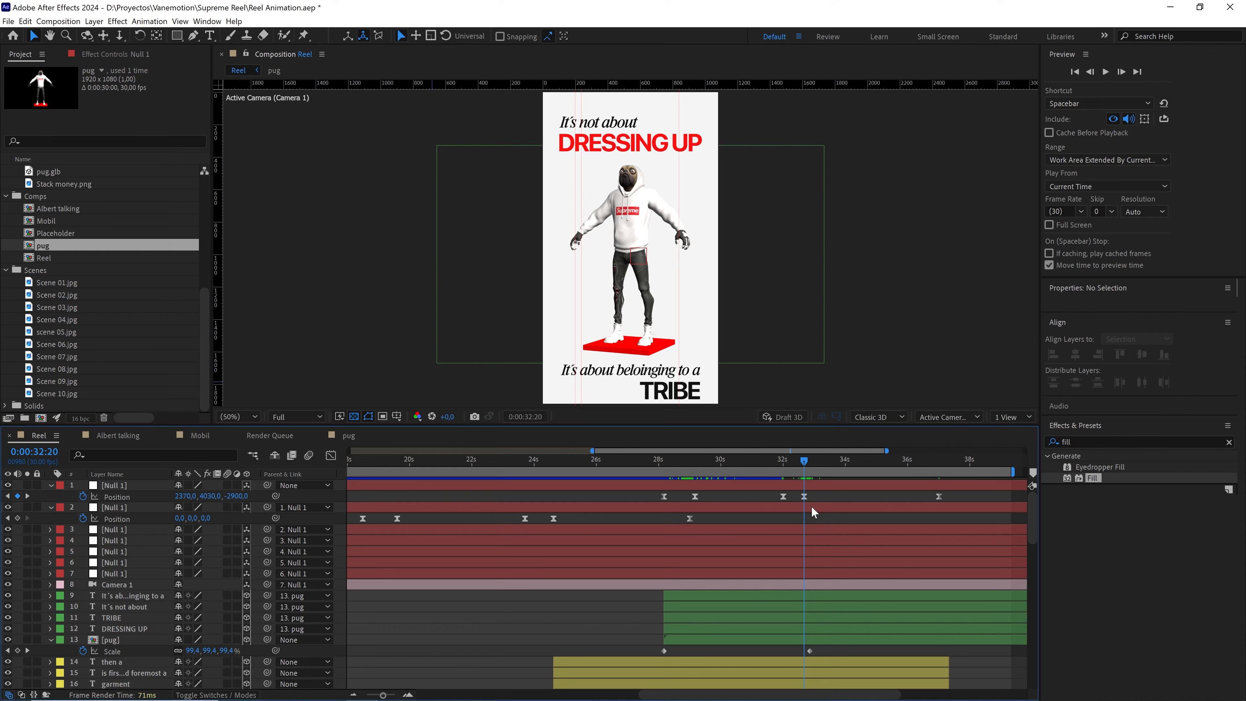
click(804, 496)
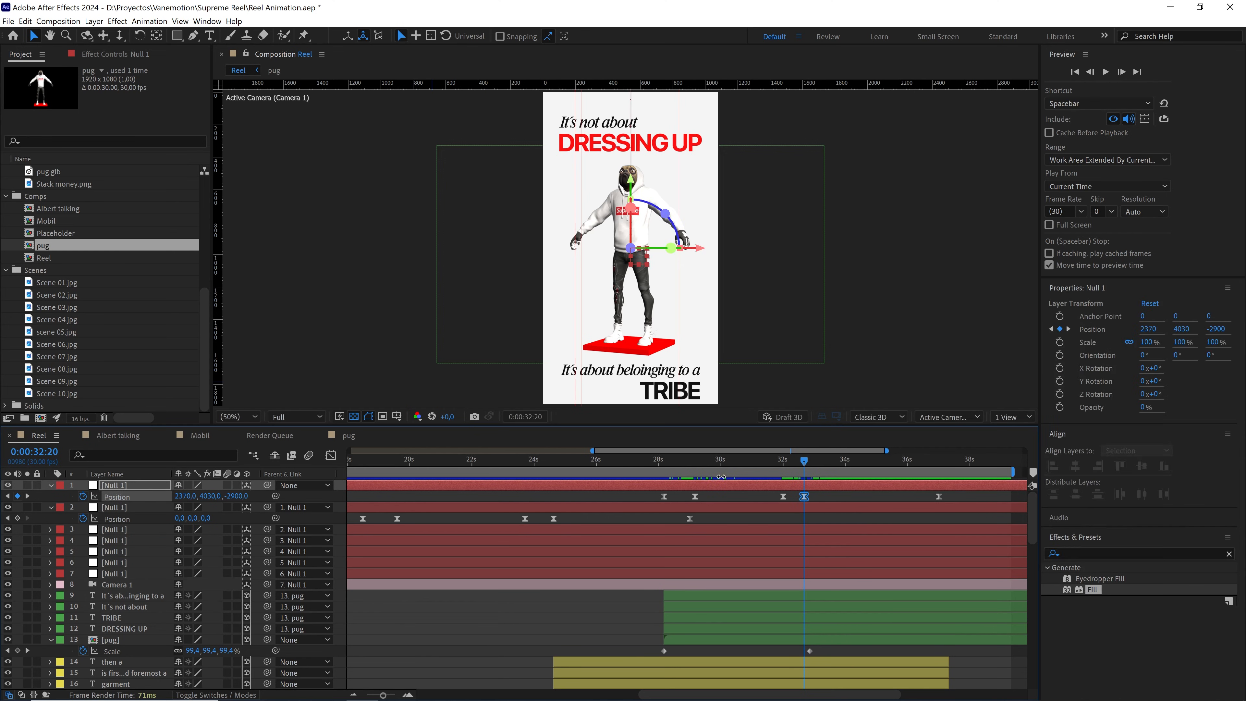
scroll(793, 607, up, 2)
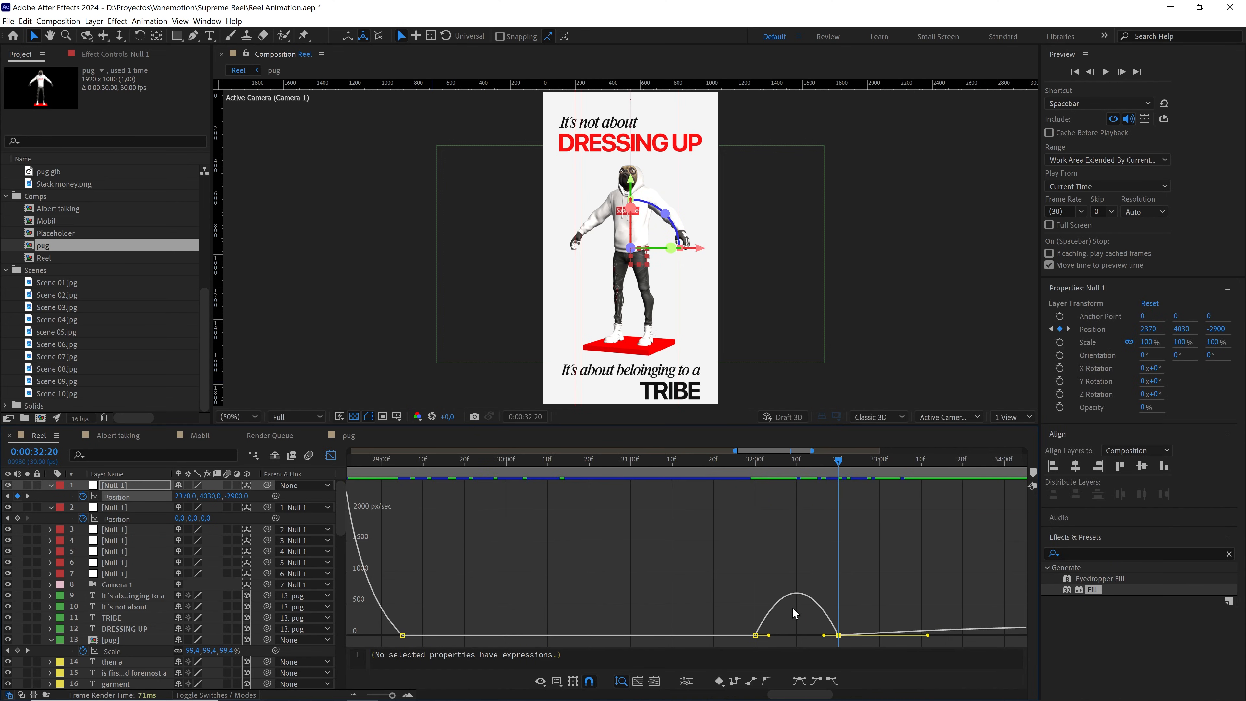
drag(873, 584, 781, 578)
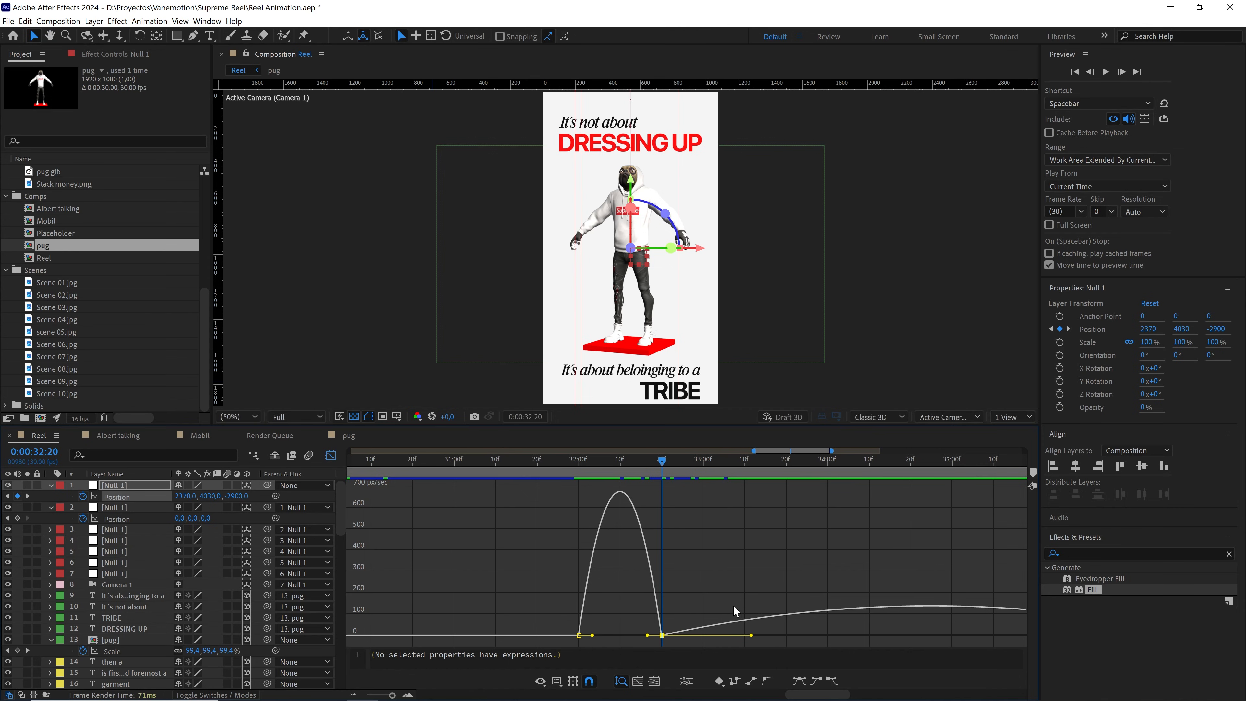
drag(647, 636, 658, 639)
scroll(752, 611, down, 2)
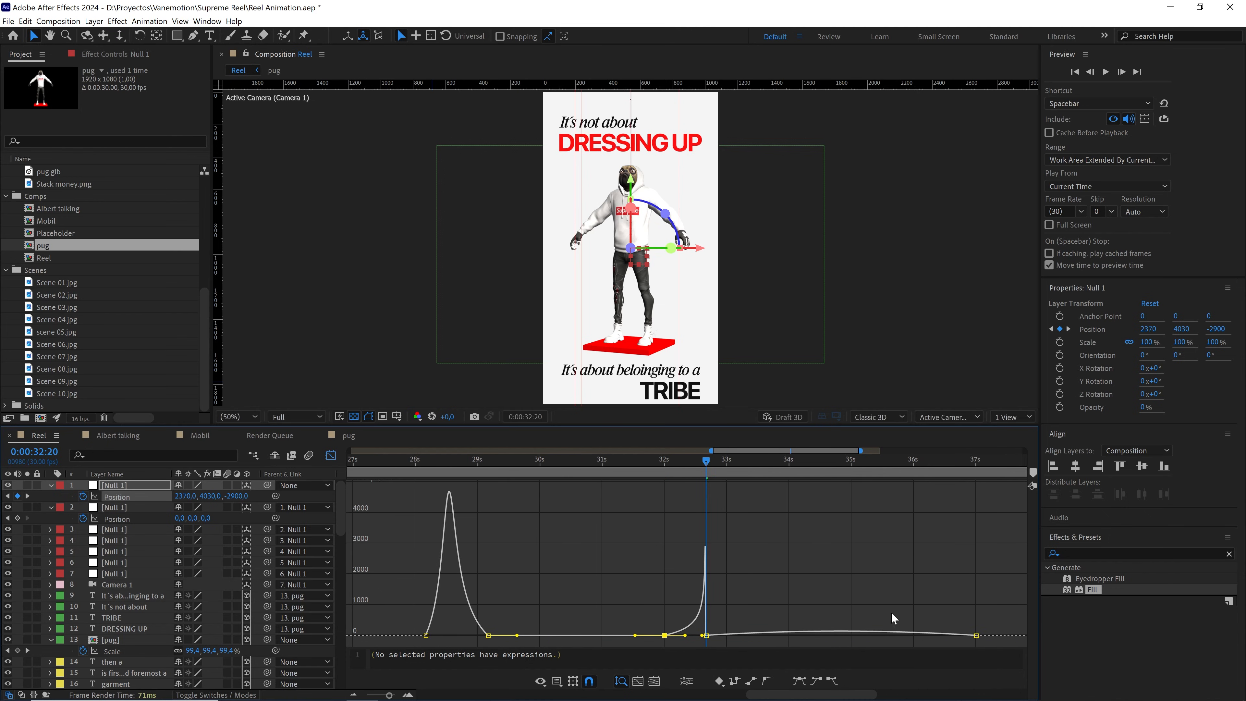
drag(996, 622, 711, 570)
click(757, 618)
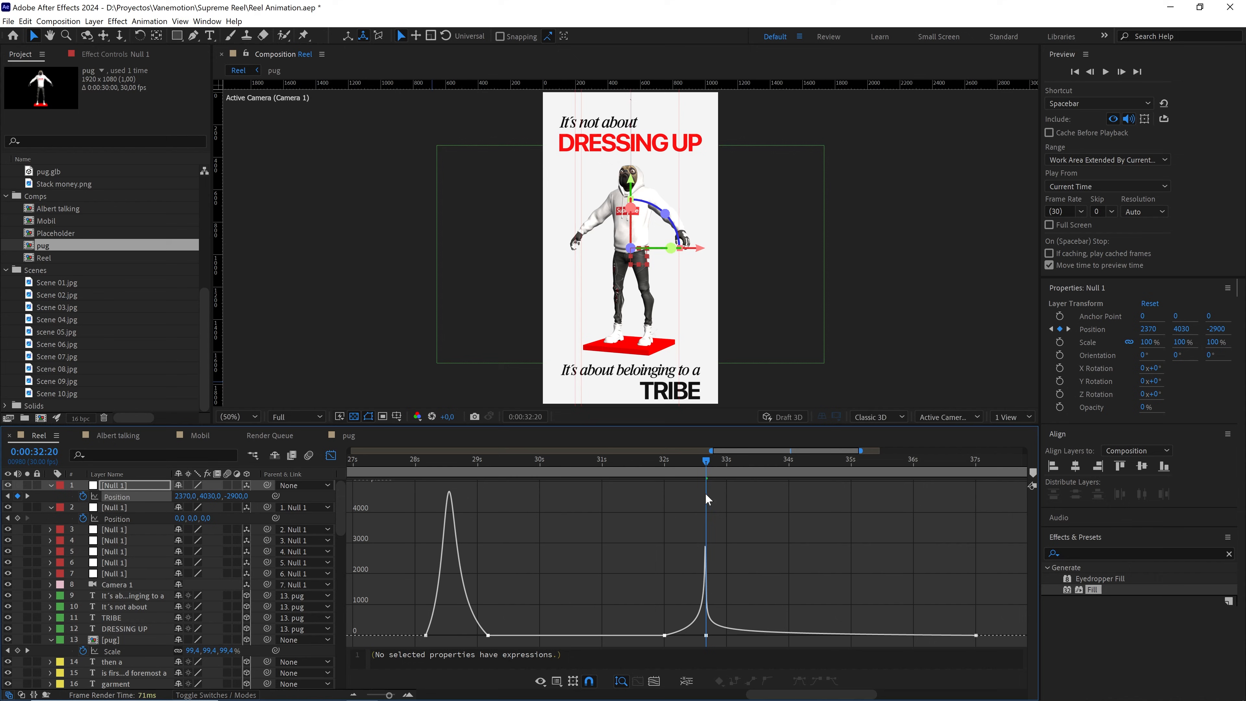
Preview the camera push-in from about 0:00:32:00 and return the timeline to the layer view
drag(705, 463, 655, 466)
key(space)
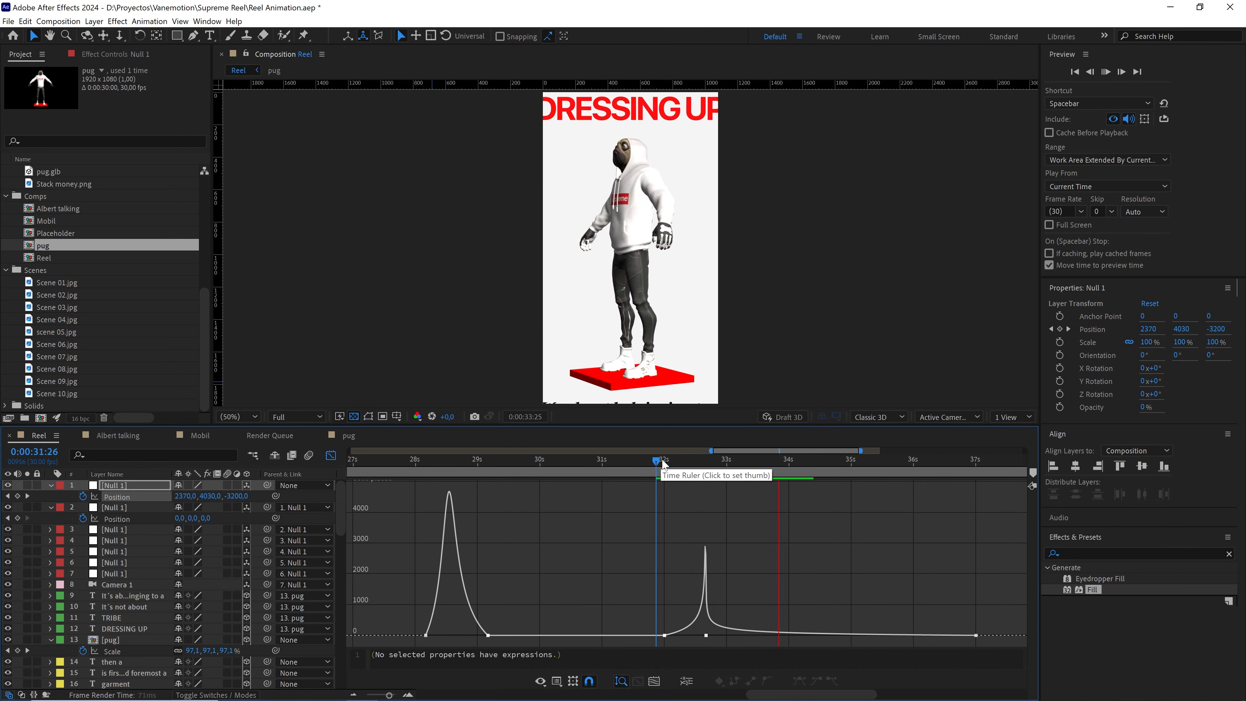
click(663, 464)
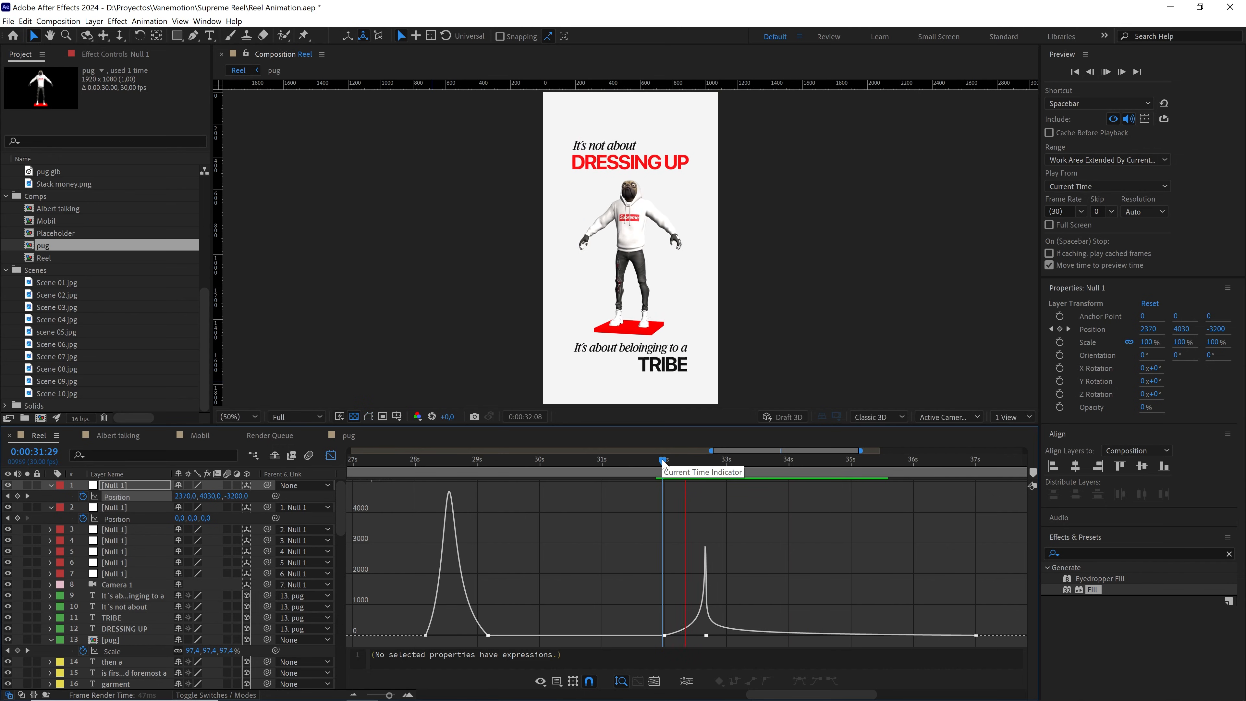
key(space)
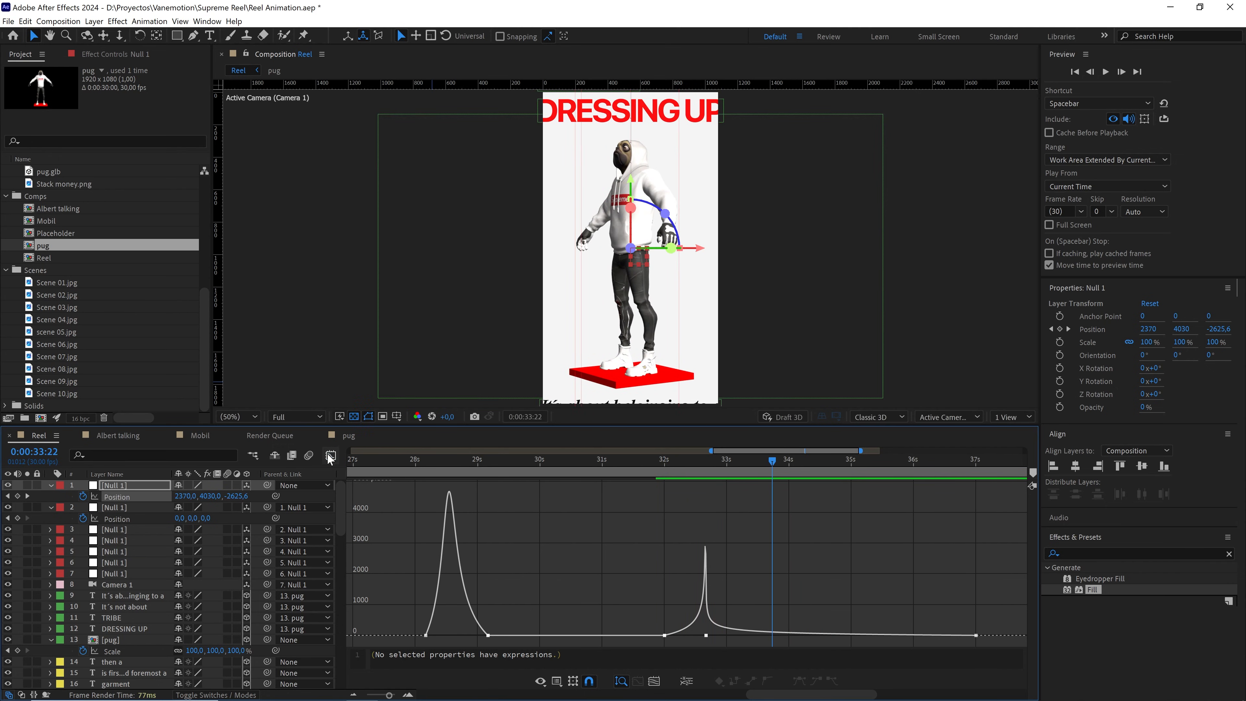
click(331, 455)
Split the four green text layers and the pug layer at 0:00:32:20 and delete their second halves
click(708, 459)
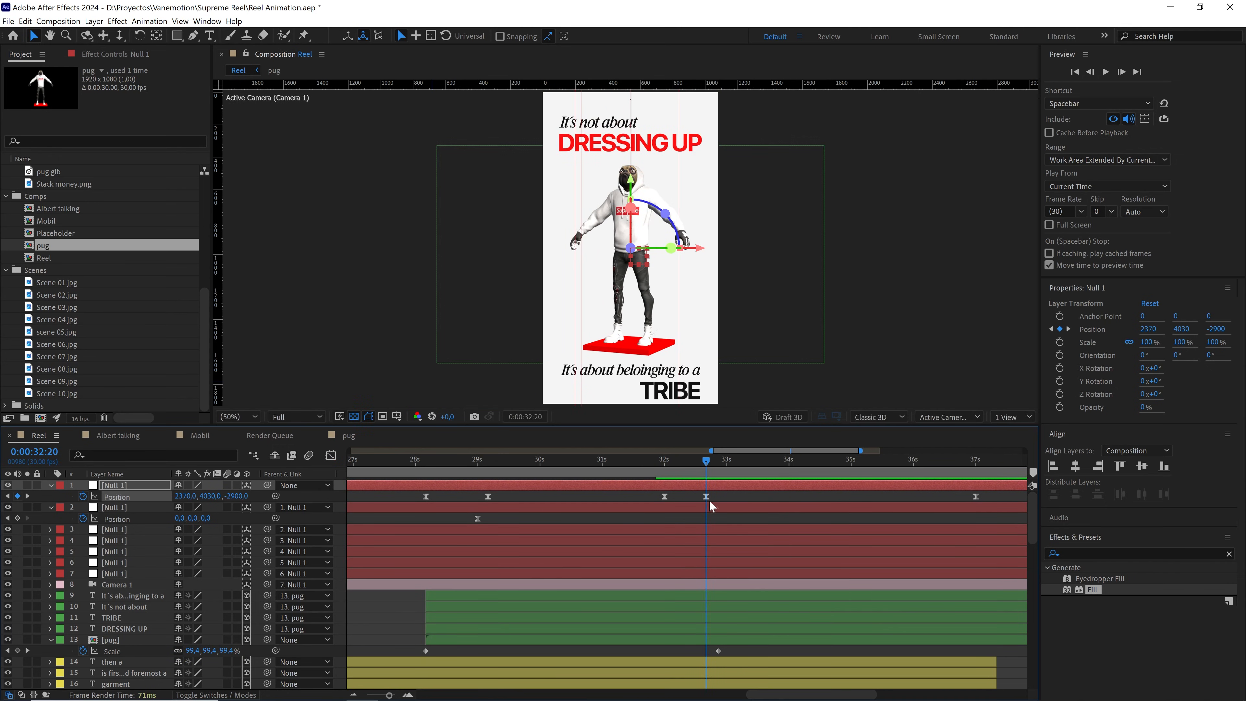
click(699, 592)
shift+click(694, 635)
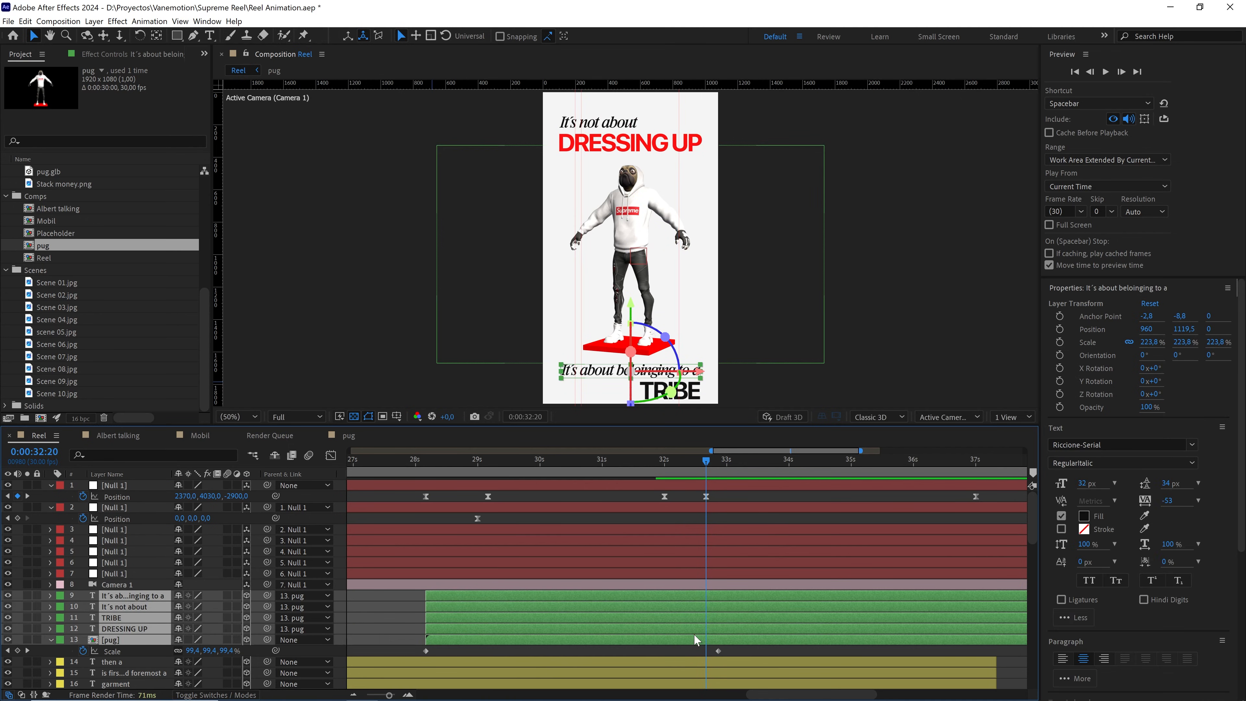
key(ctrl+shift+d)
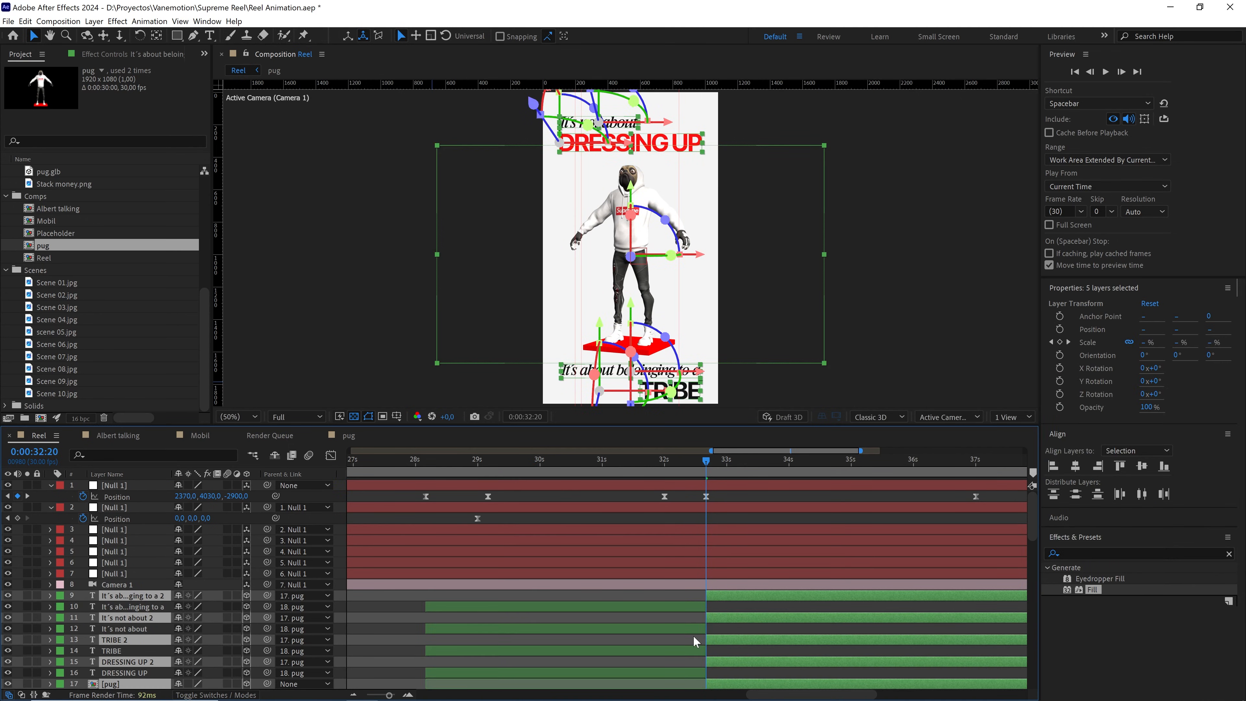
key(Delete)
Preview the cut to the empty scene from 0:00:32:00 and check the frame at 0:00:33:09
scroll(737, 609, down, 1)
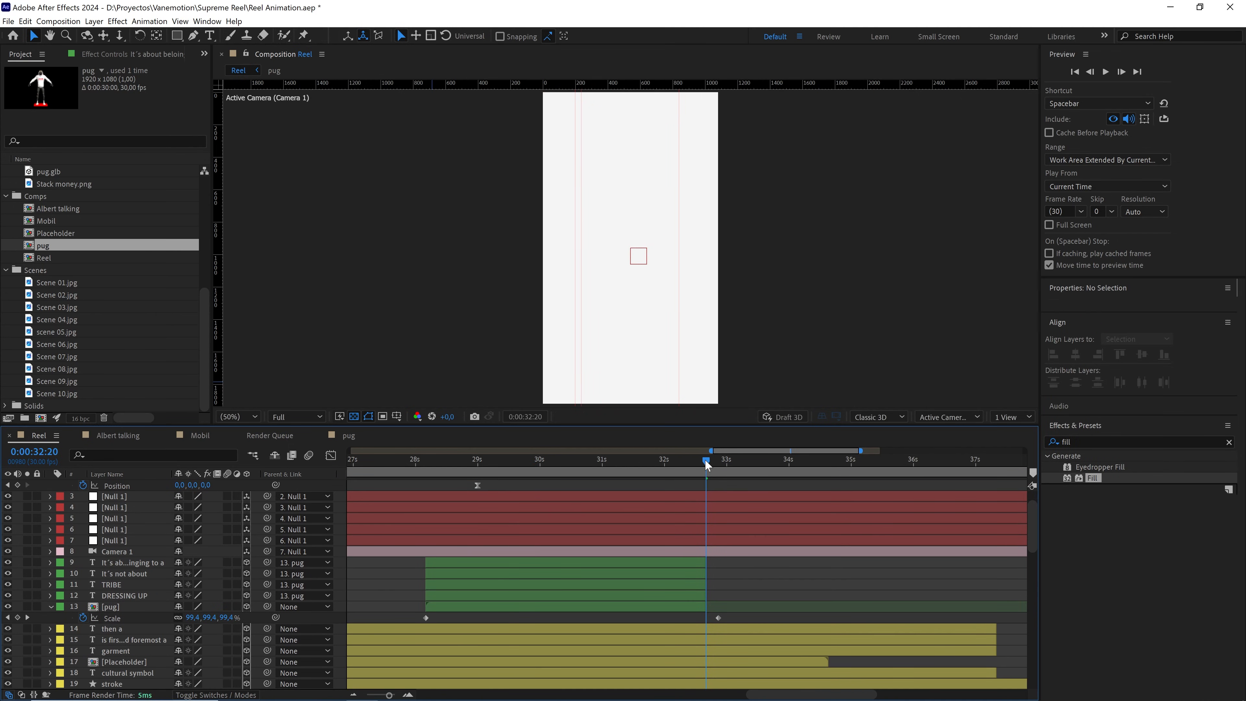
drag(707, 460, 665, 467)
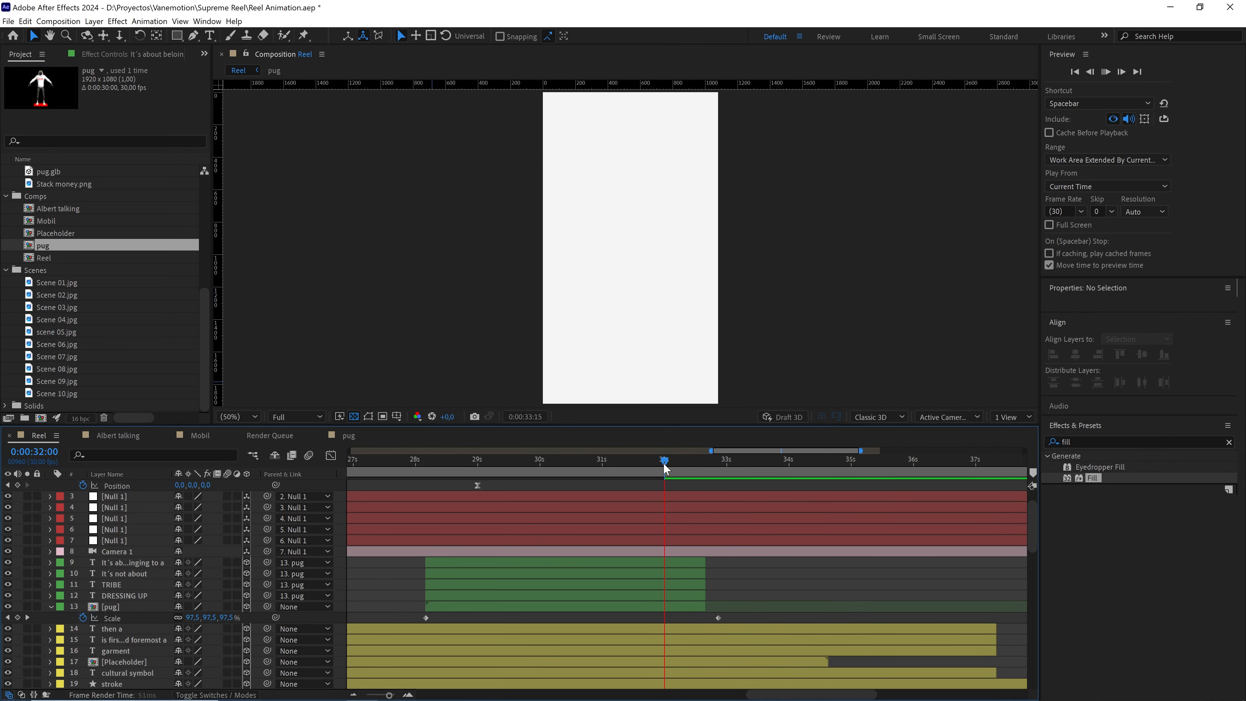
drag(664, 463, 746, 461)
scroll(705, 520, up, 1)
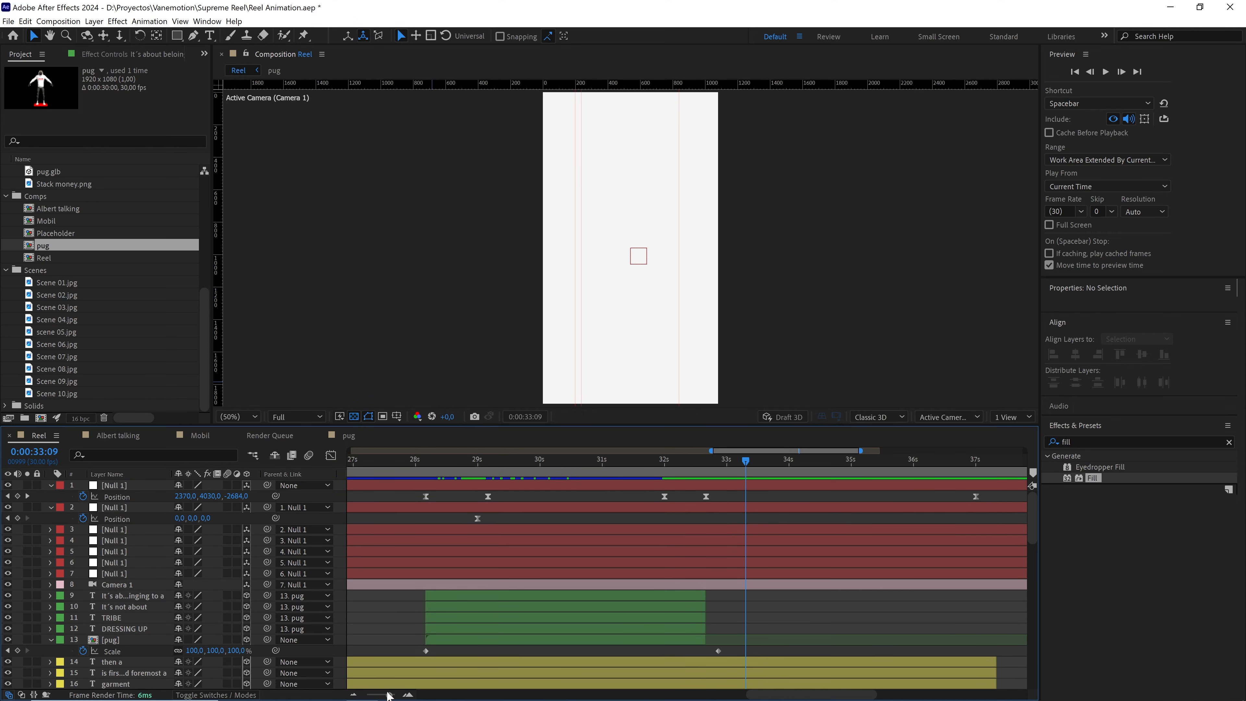
Add Scene 09.jpg to Reel just above Camera 1 as a reference and lower its opacity to 41%
drag(388, 696, 378, 695)
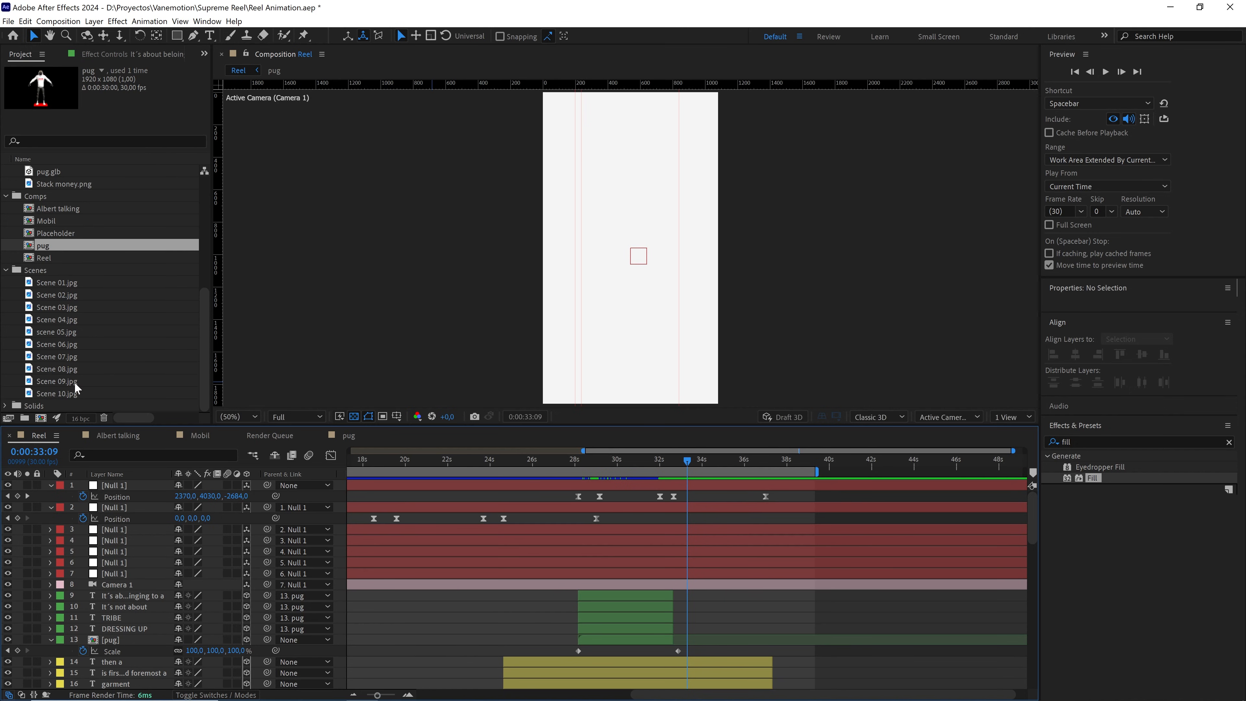
click(98, 382)
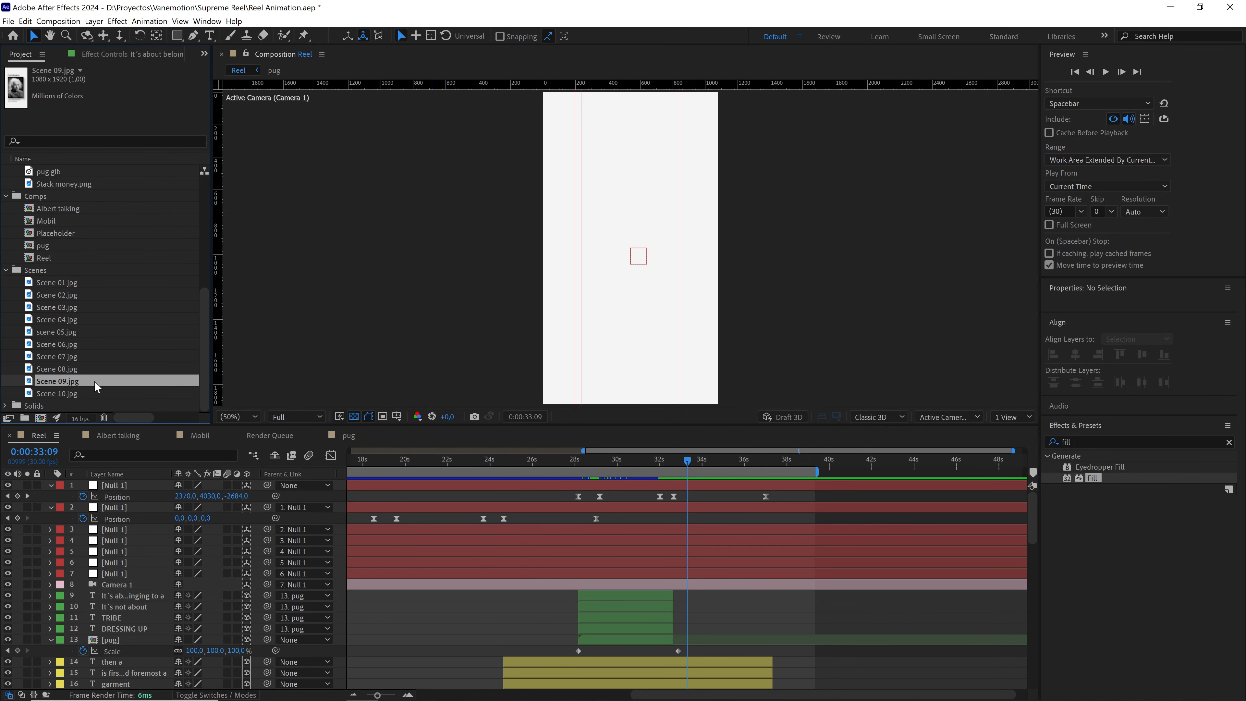
drag(76, 387, 123, 584)
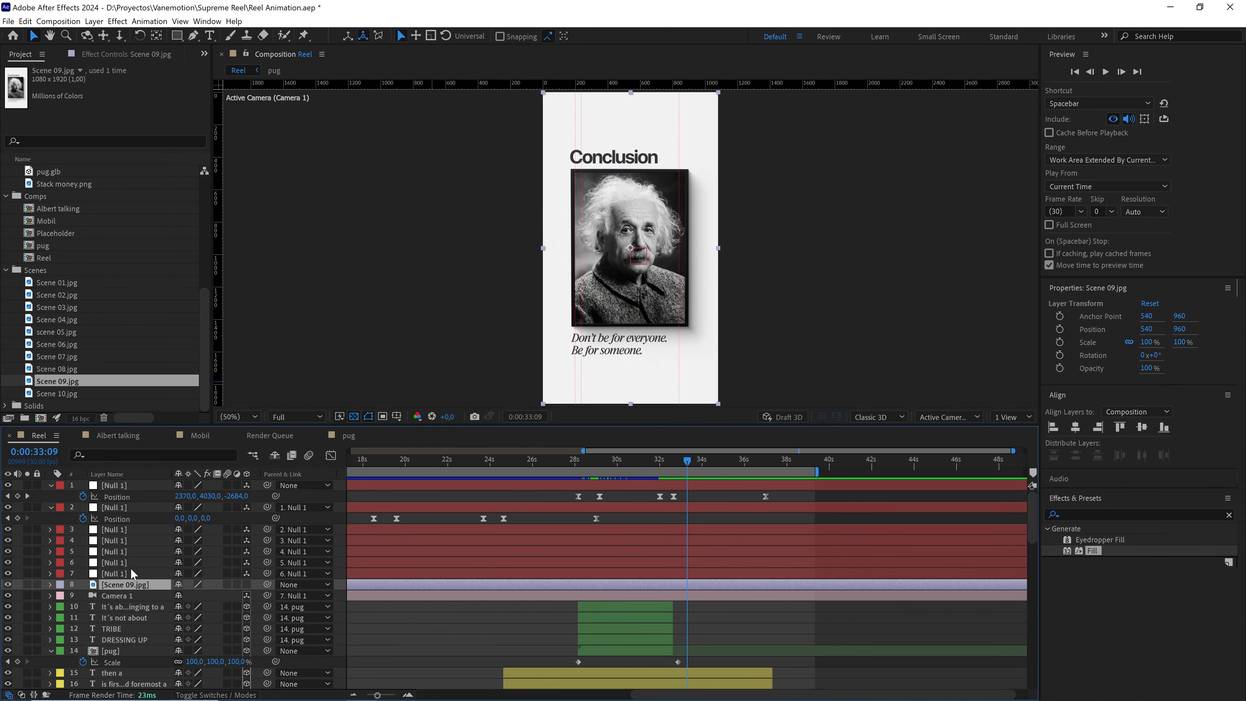
key(t)
drag(181, 597, 142, 597)
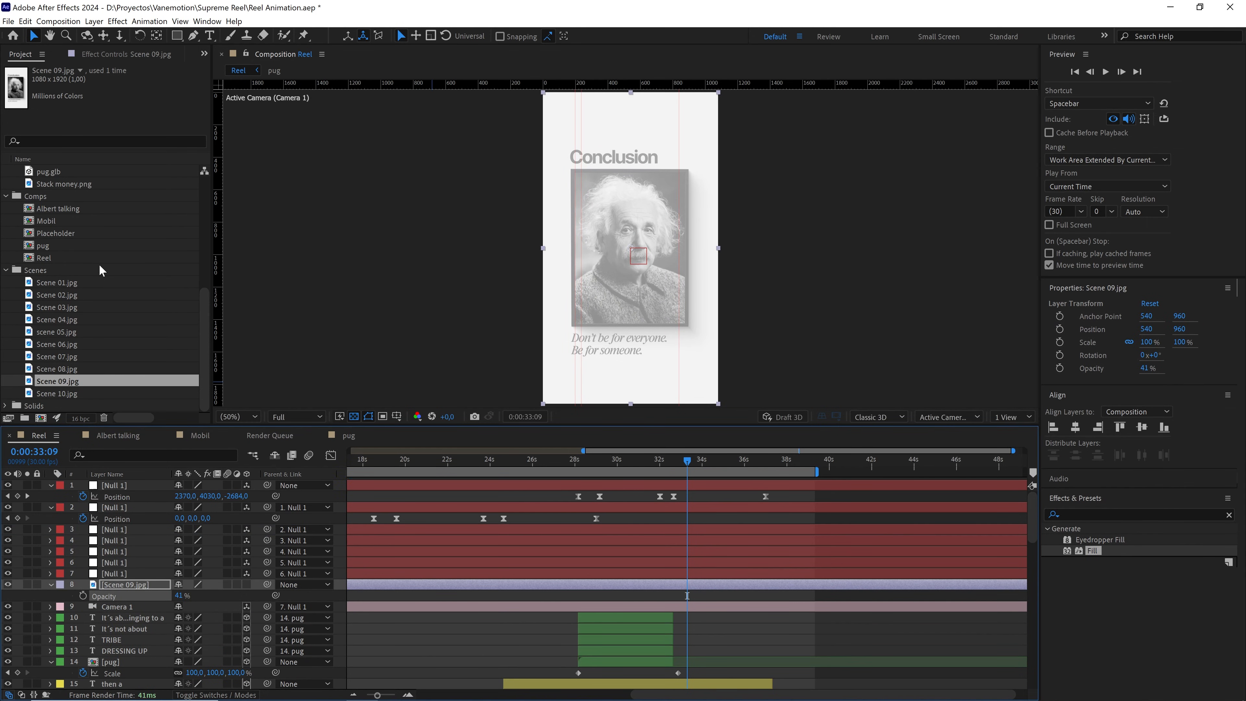
Duplicate the Albert talking composition and rename the copy as Albert talking final
click(61, 212)
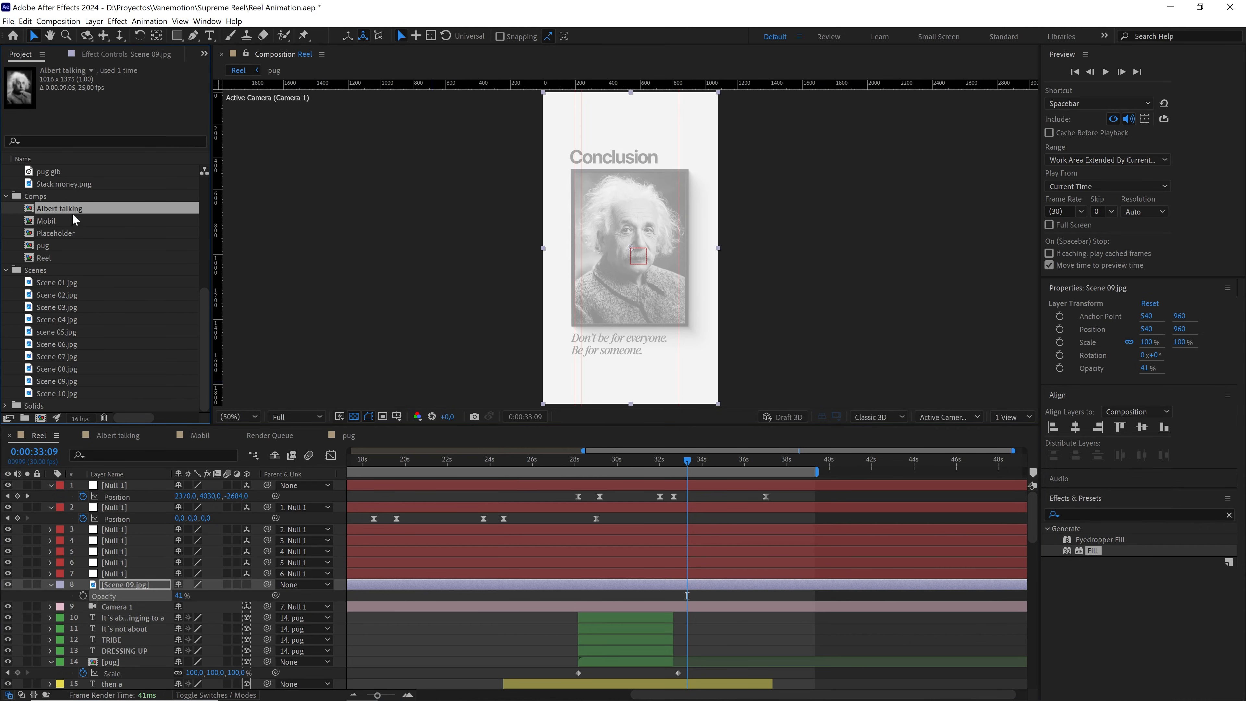
key(ctrl+d)
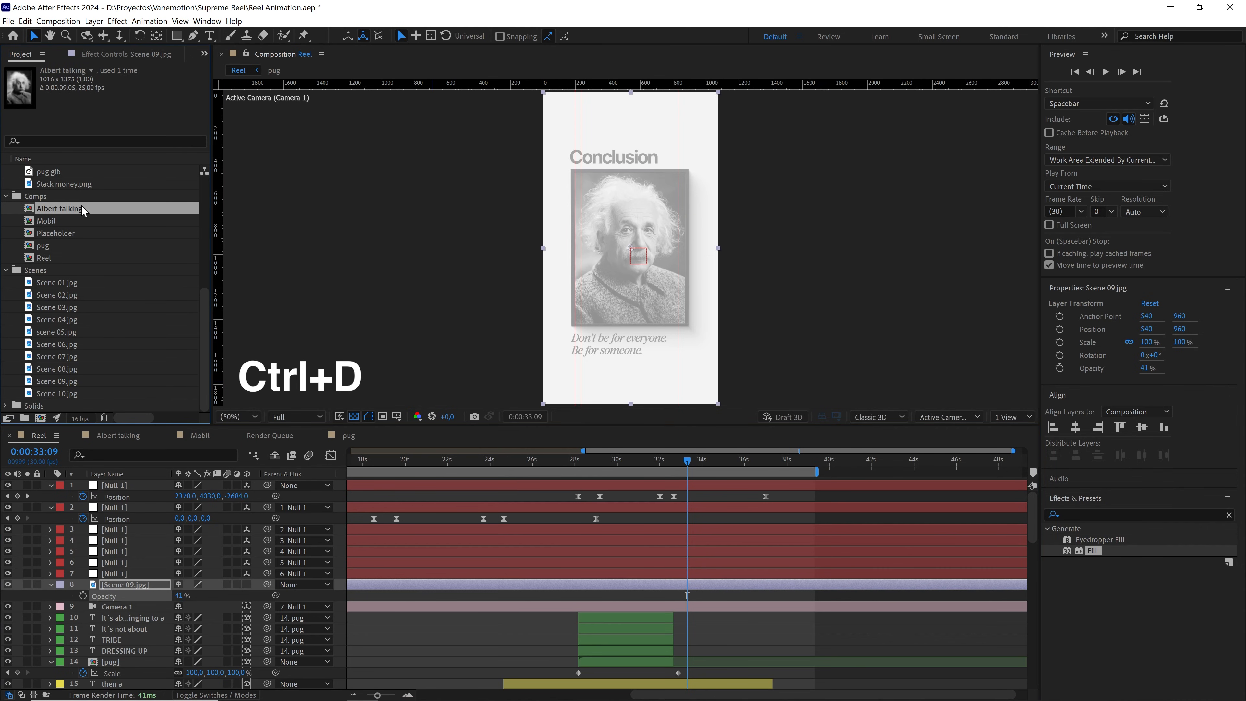
scroll(93, 225, up, 4)
scroll(113, 273, down, 1)
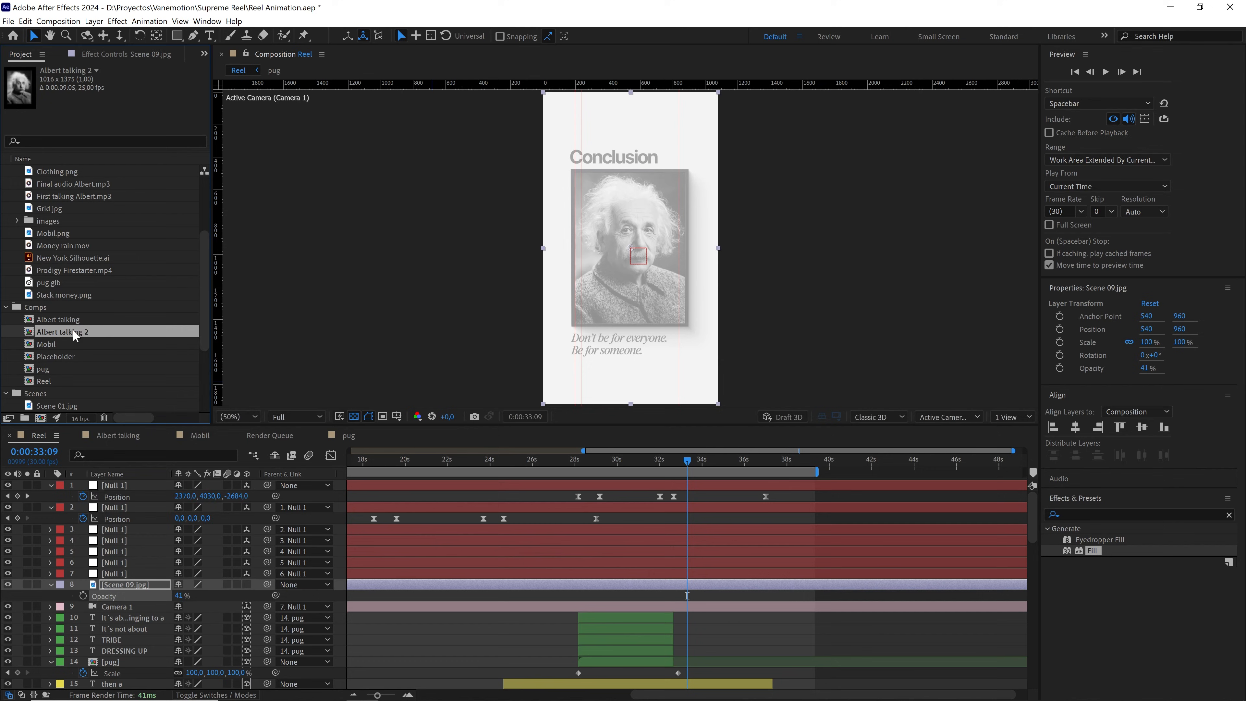
right_click(73, 331)
click(114, 511)
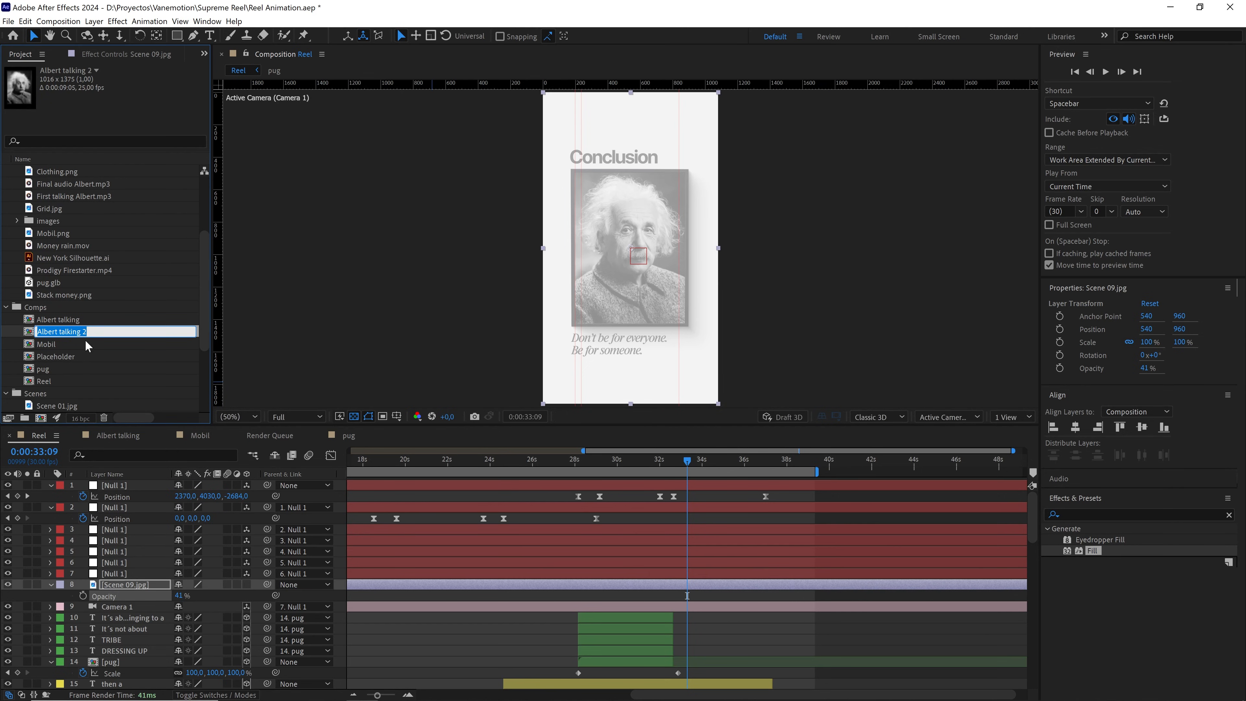
double_click(105, 332)
click(103, 351)
scroll(102, 351, down, 2)
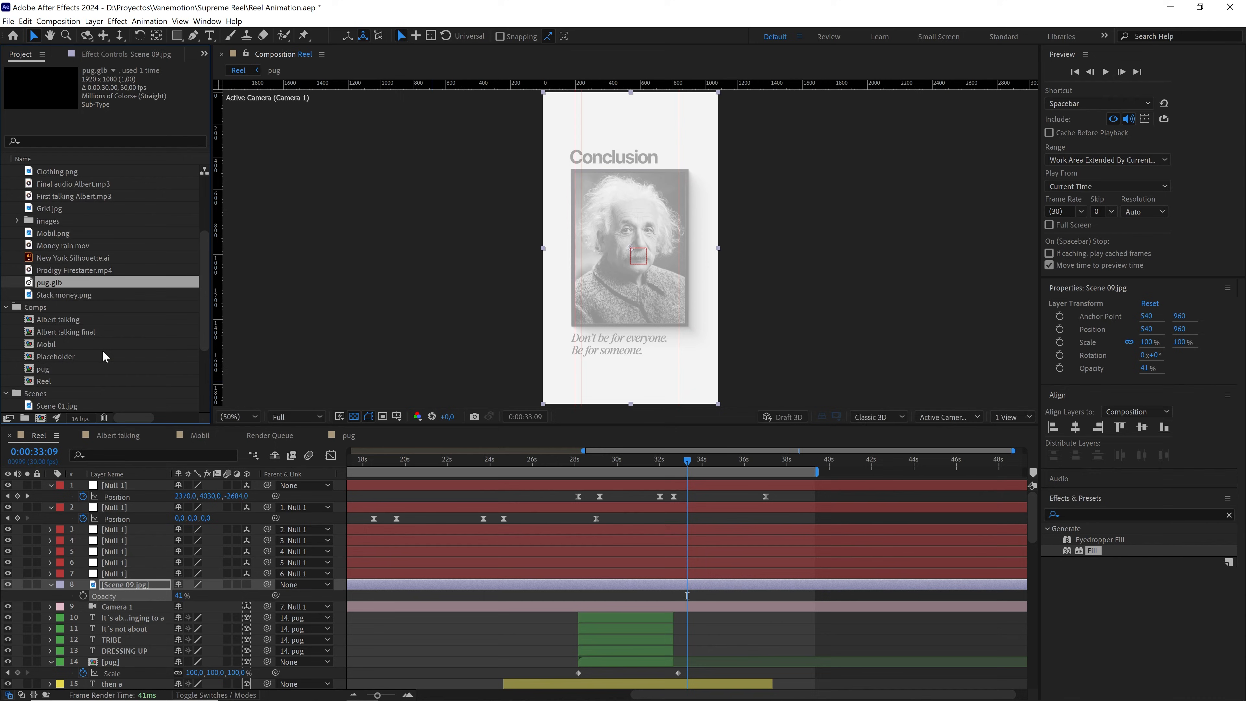
Open the Albert talking final composition and play its video from the start
click(75, 334)
double_click(75, 332)
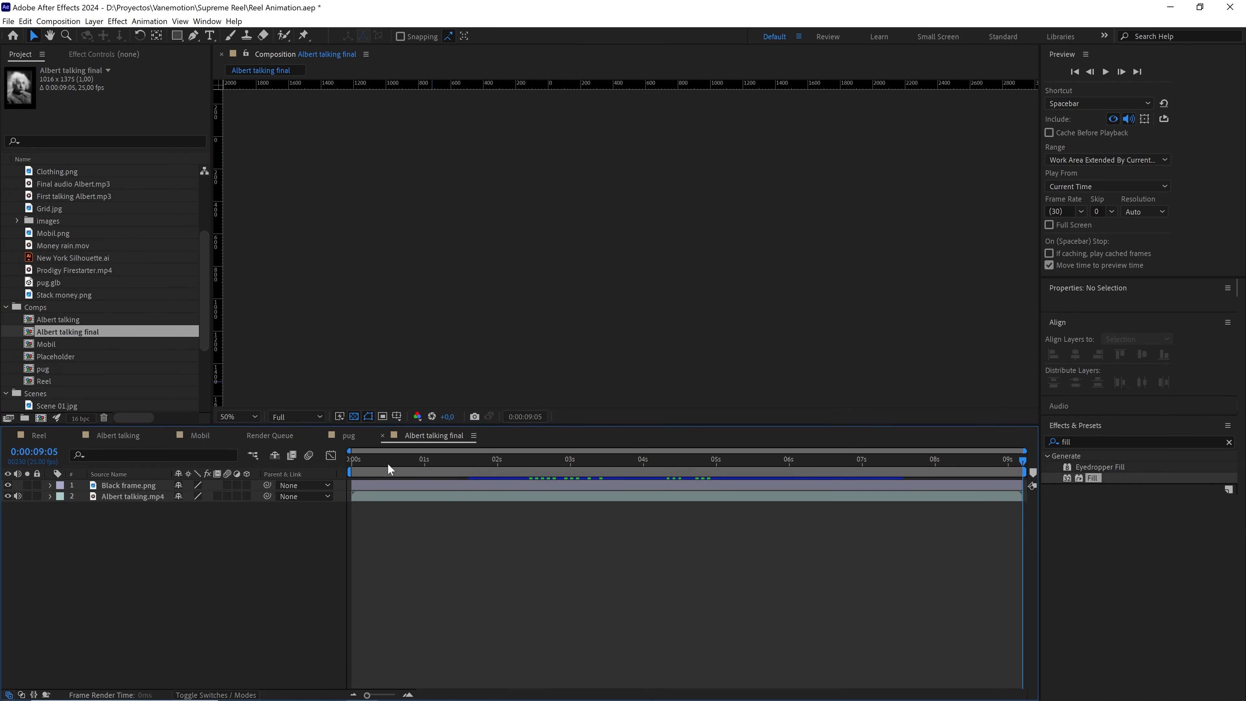
drag(388, 463, 332, 466)
key(space)
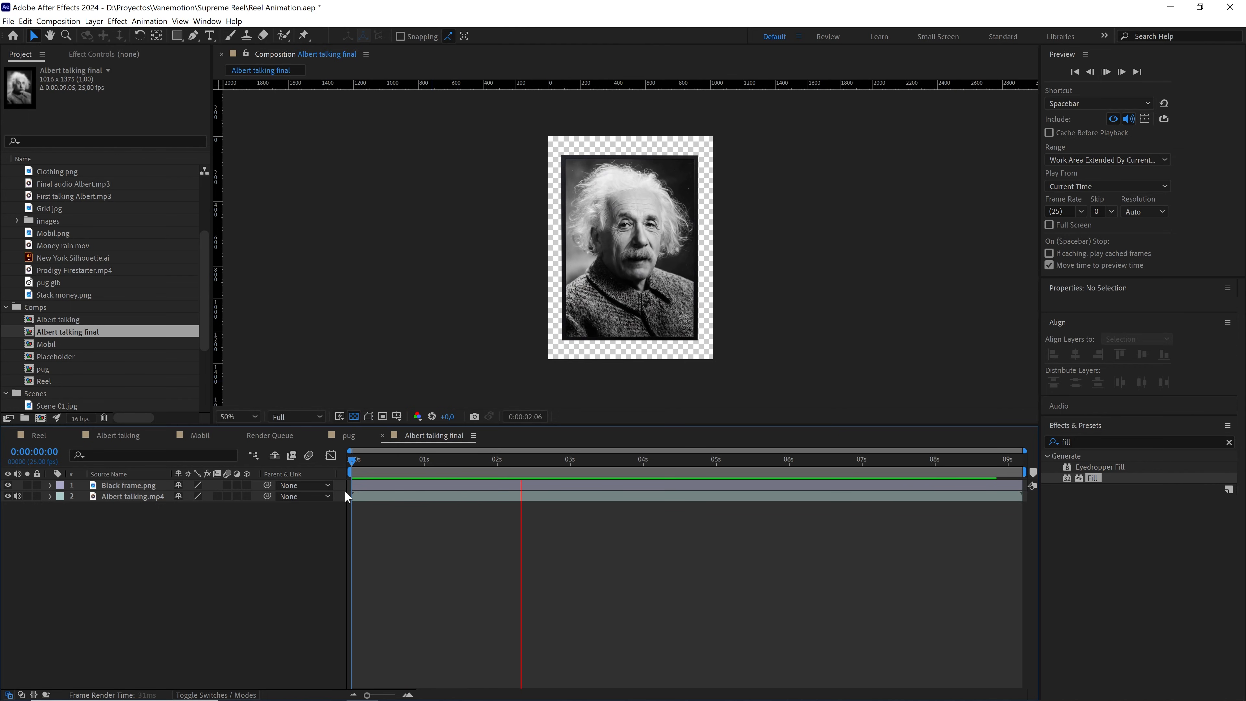
click(386, 462)
Replace the source of the Albert talking.mp4 layer with Albert talking final.mp4 from the assets folder
click(146, 496)
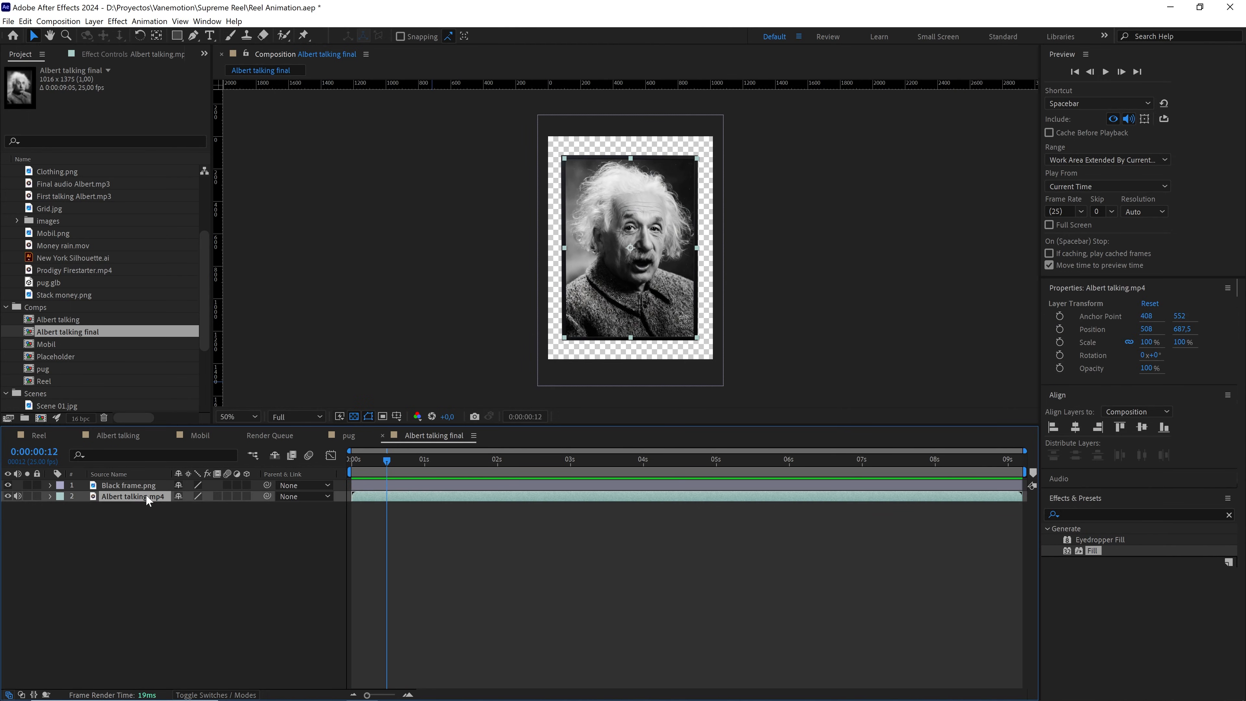
scroll(121, 310, up, 3)
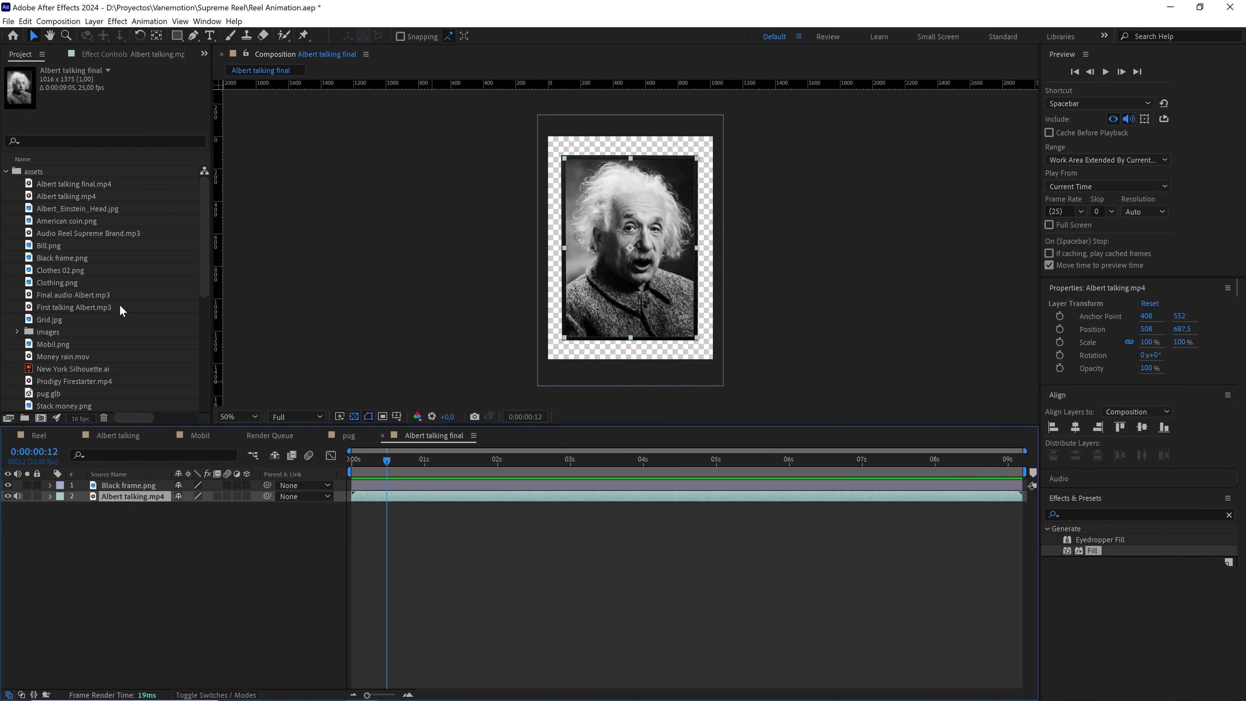
click(73, 184)
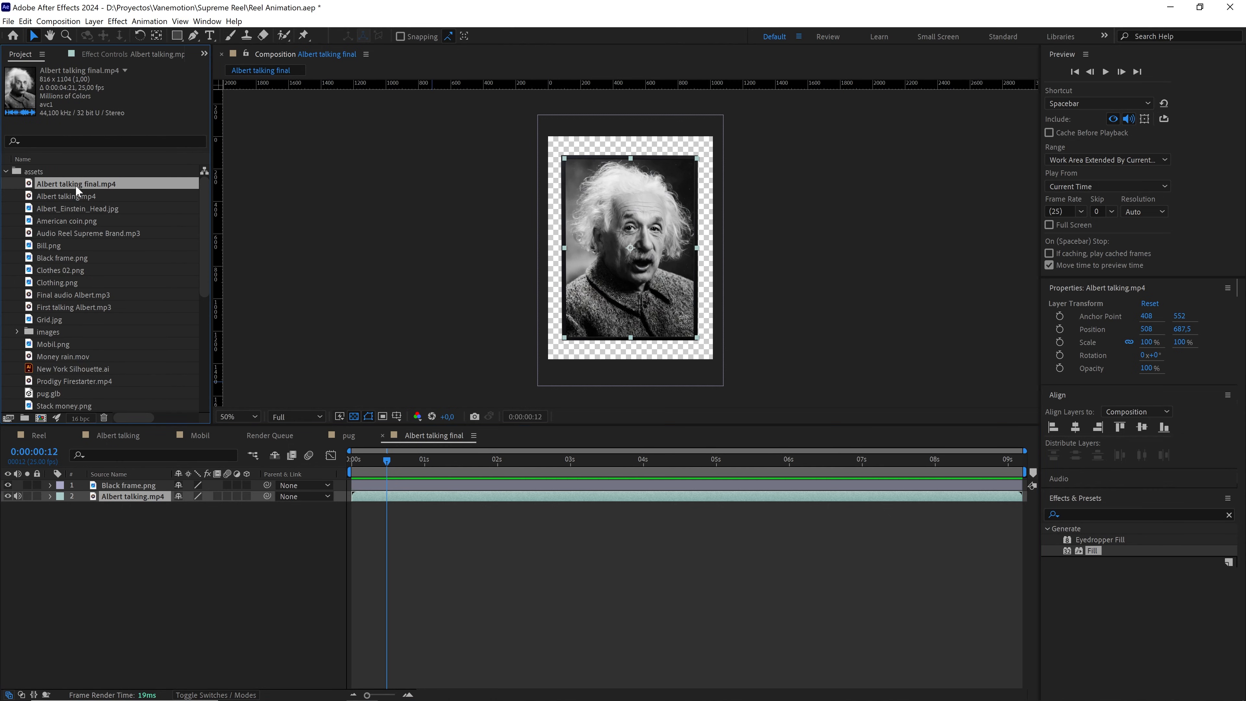
key(alt)
drag(75, 185, 159, 444)
mouse_move(144, 494)
mouse_down()
mouse_move(131, 498)
mouse_move(158, 498)
mouse_up()
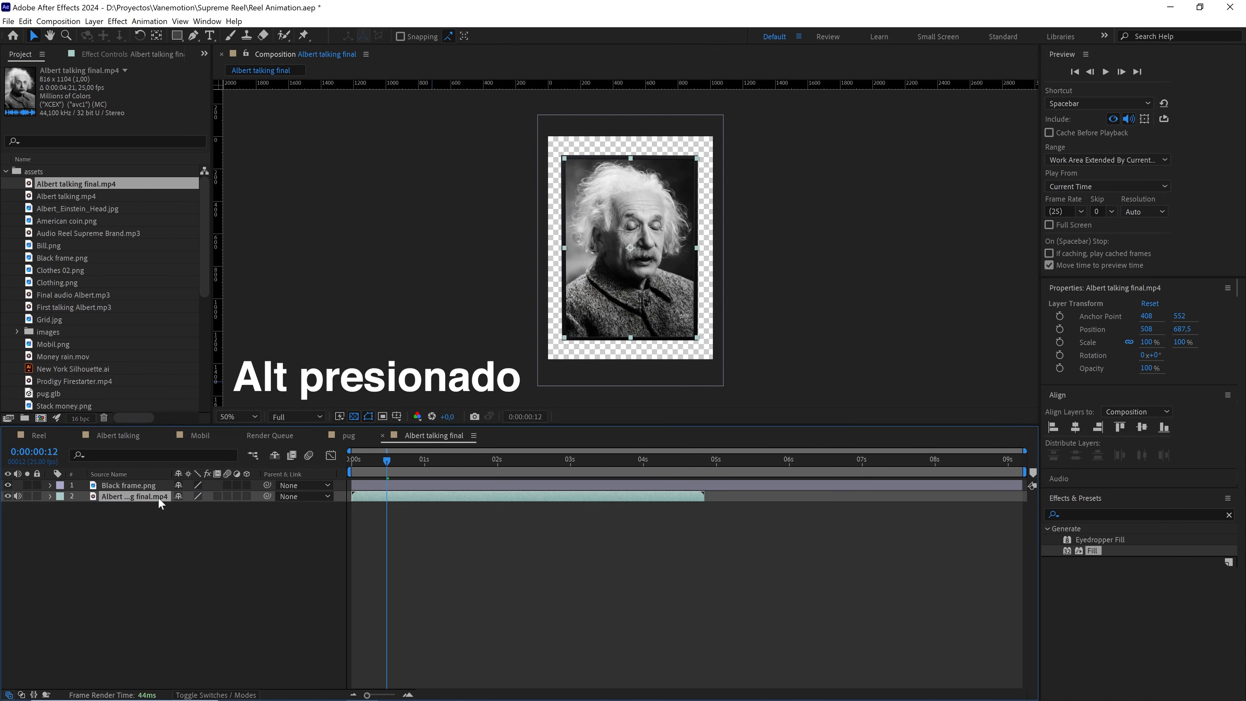
Play the Albert talking final composition from the start to check the replaced video
click(355, 469)
key(space)
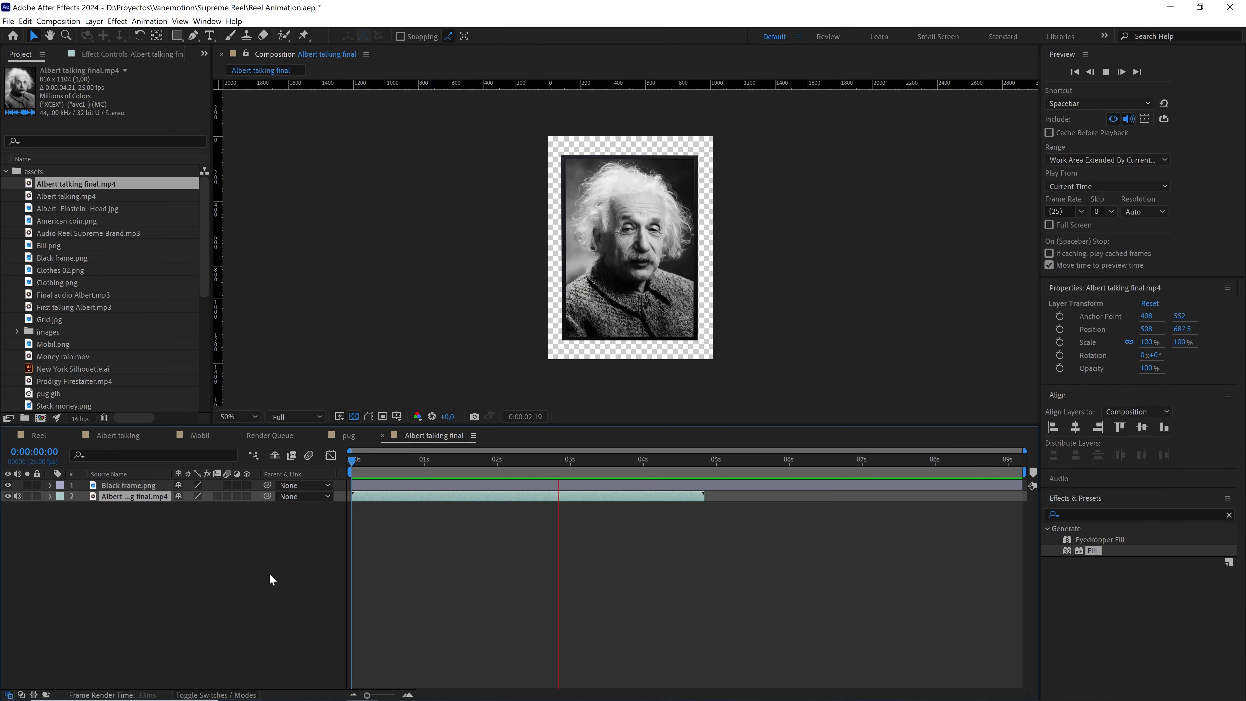
key(space)
drag(565, 471, 323, 466)
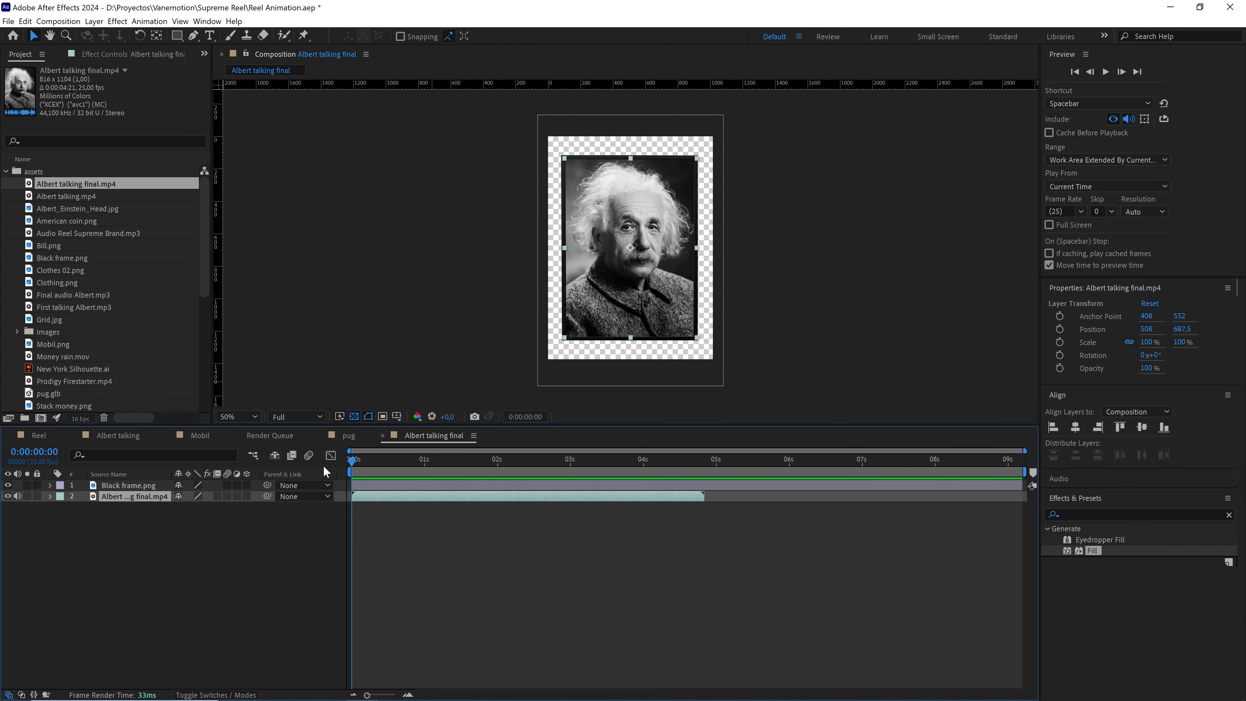
Return to the Reel composition and add the Albert talking final composition as a layer directly above Scene 09.jpg
click(39, 435)
drag(686, 462, 729, 459)
scroll(186, 283, down, 4)
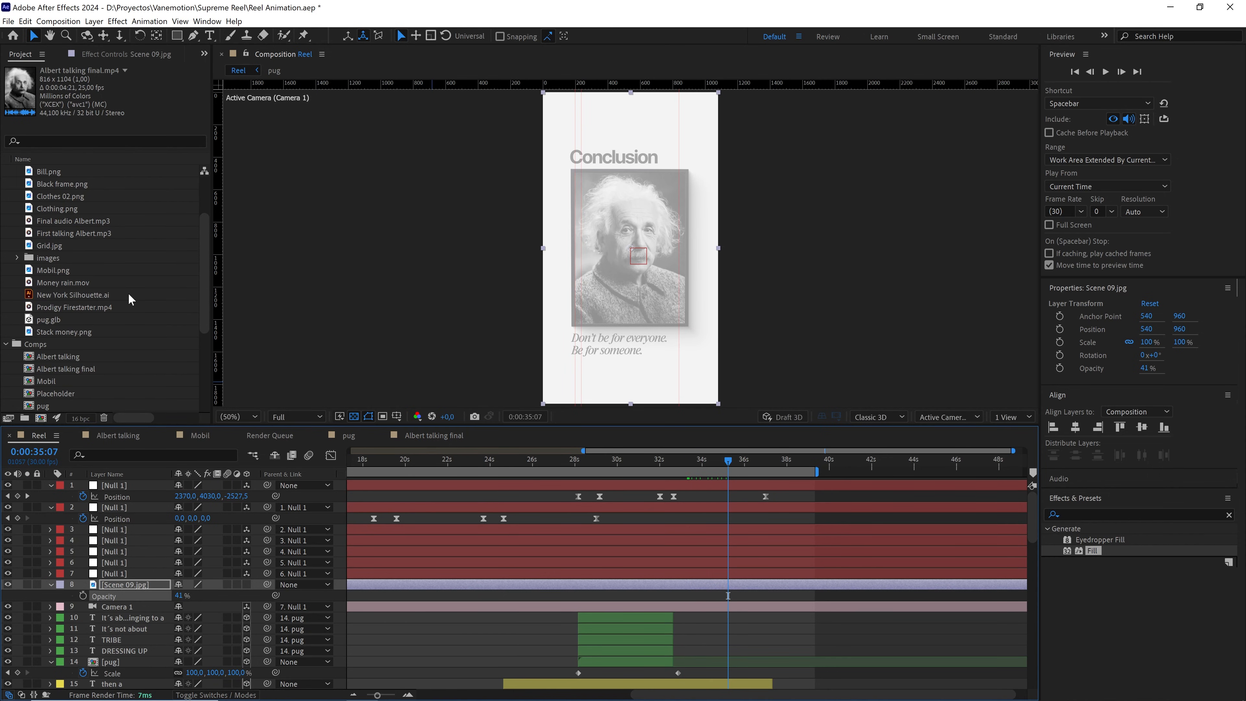
click(66, 296)
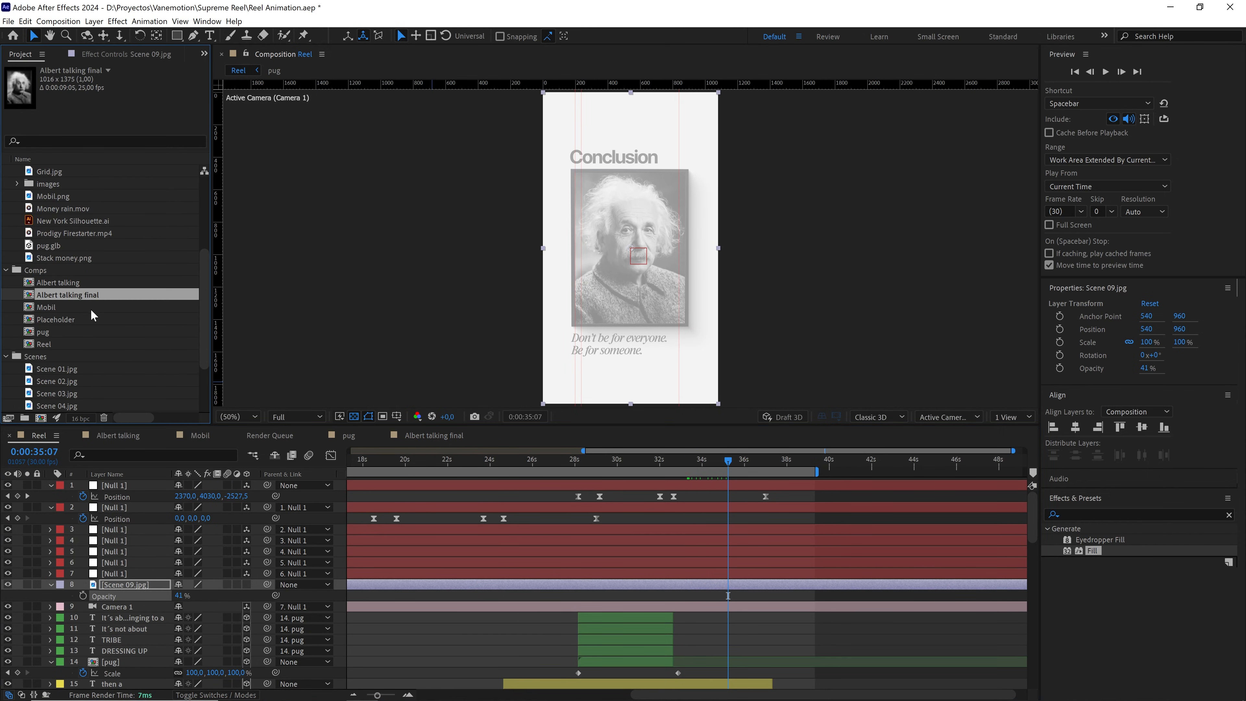
drag(90, 297, 157, 583)
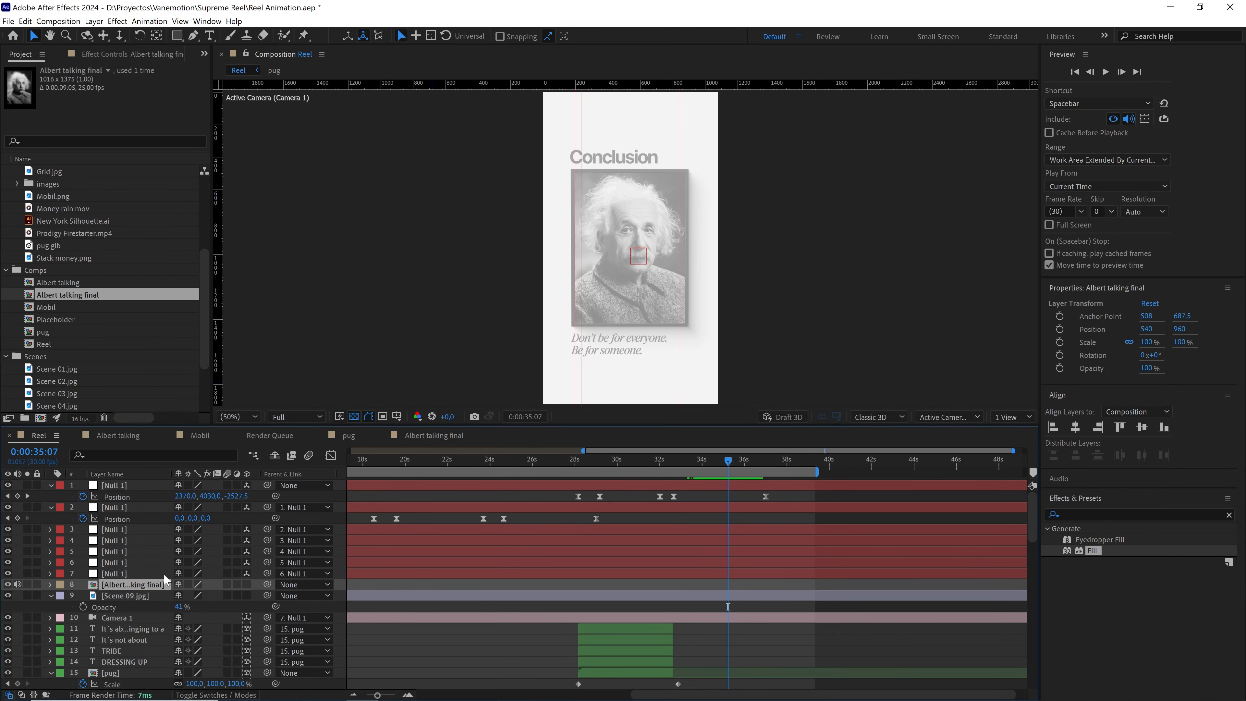
Give the Albert talking final layer a yellow label and shift it to start at about 33 seconds
drag(377, 695, 367, 695)
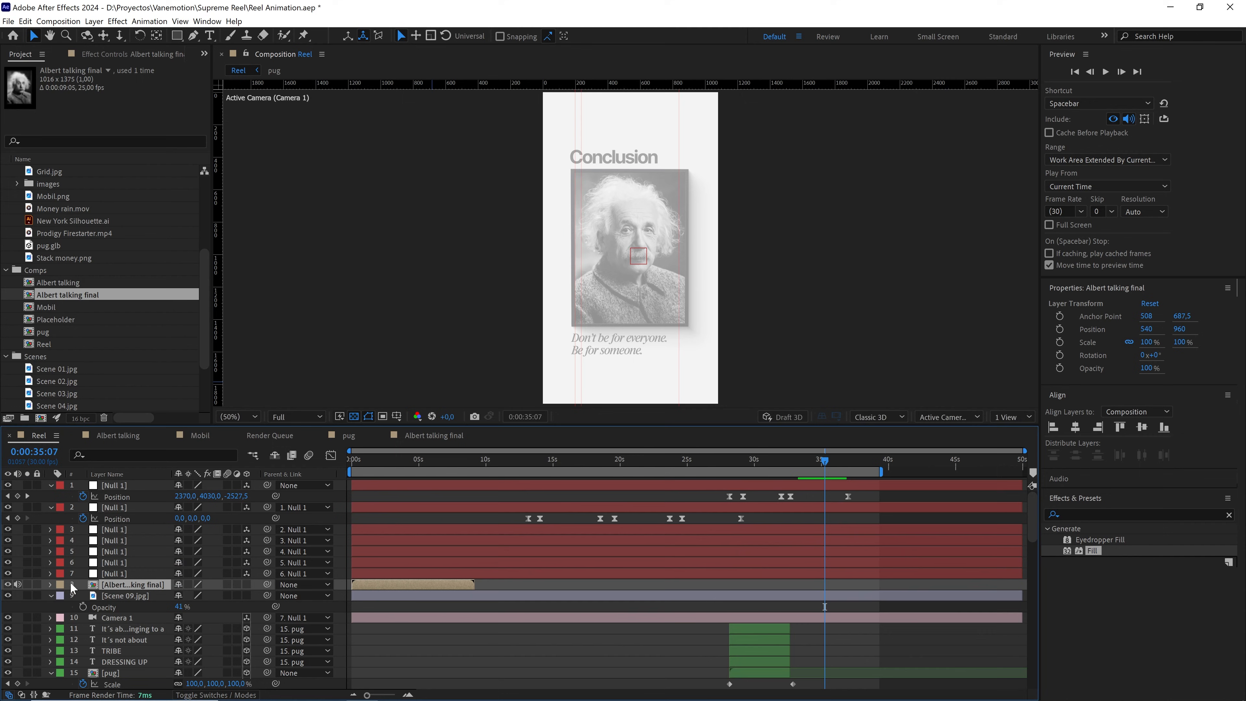
click(59, 584)
click(83, 414)
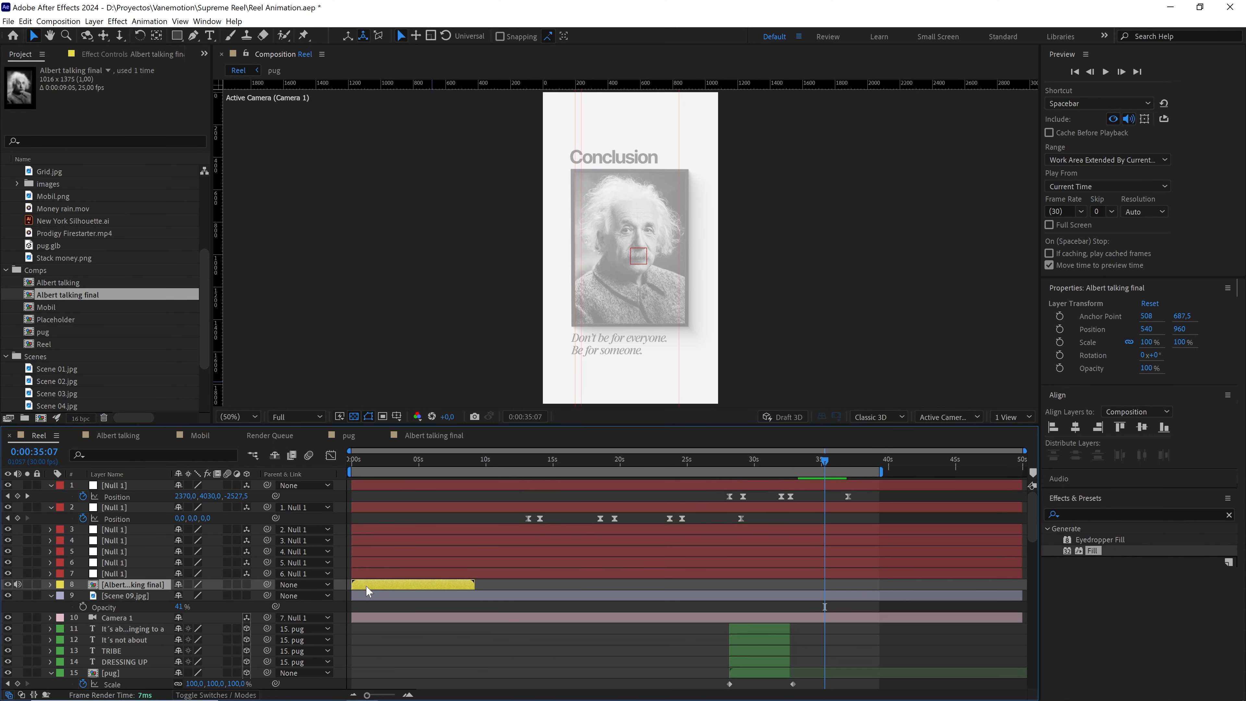
drag(367, 591, 808, 591)
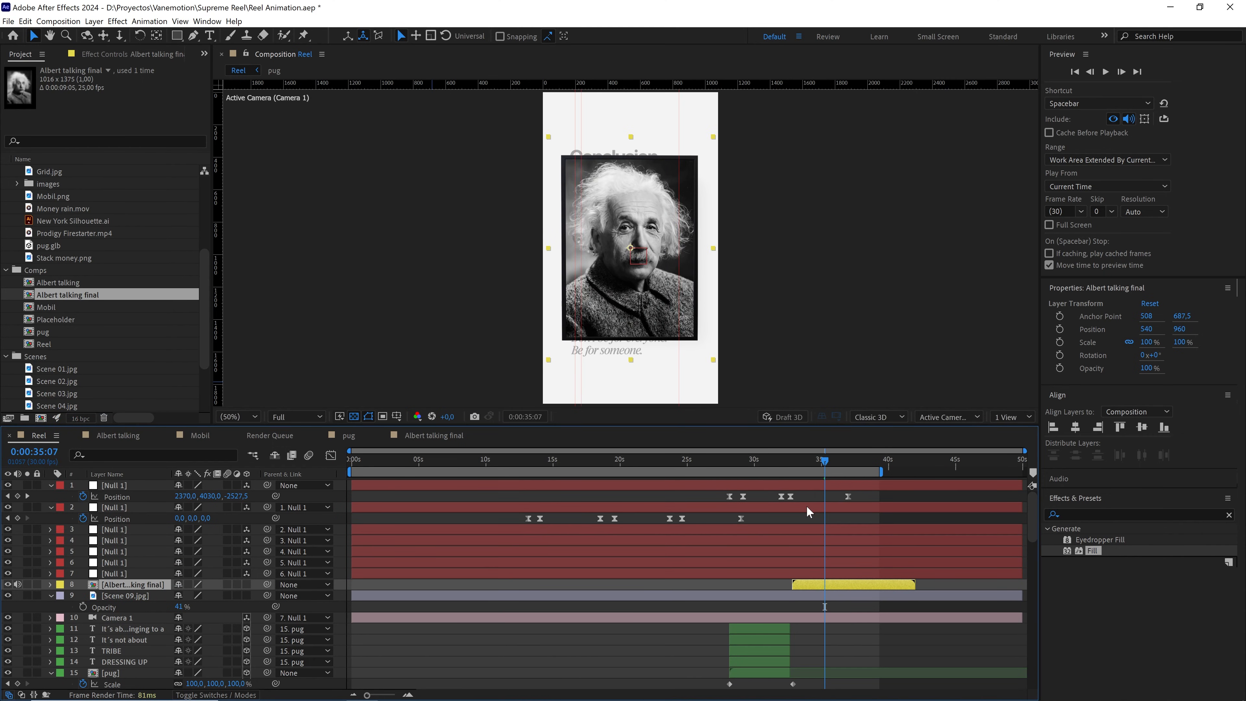
scroll(806, 506, up, 2)
scroll(807, 538, down, 2)
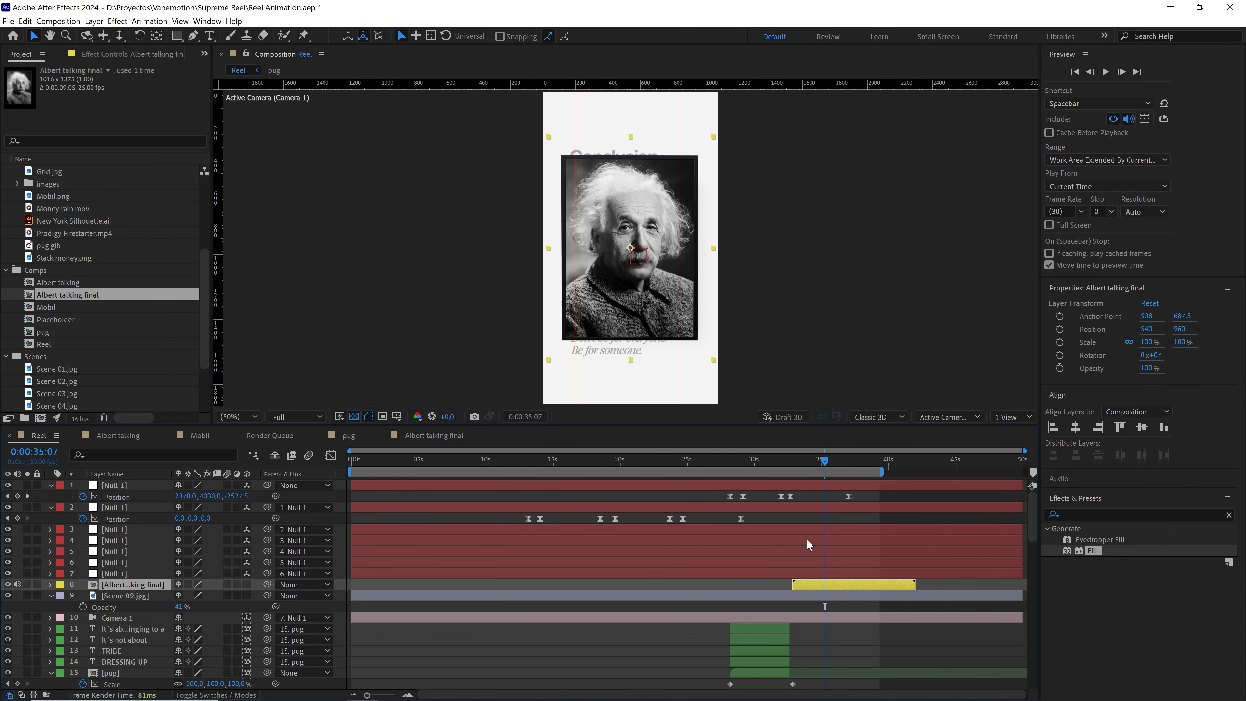
drag(843, 553, 784, 549)
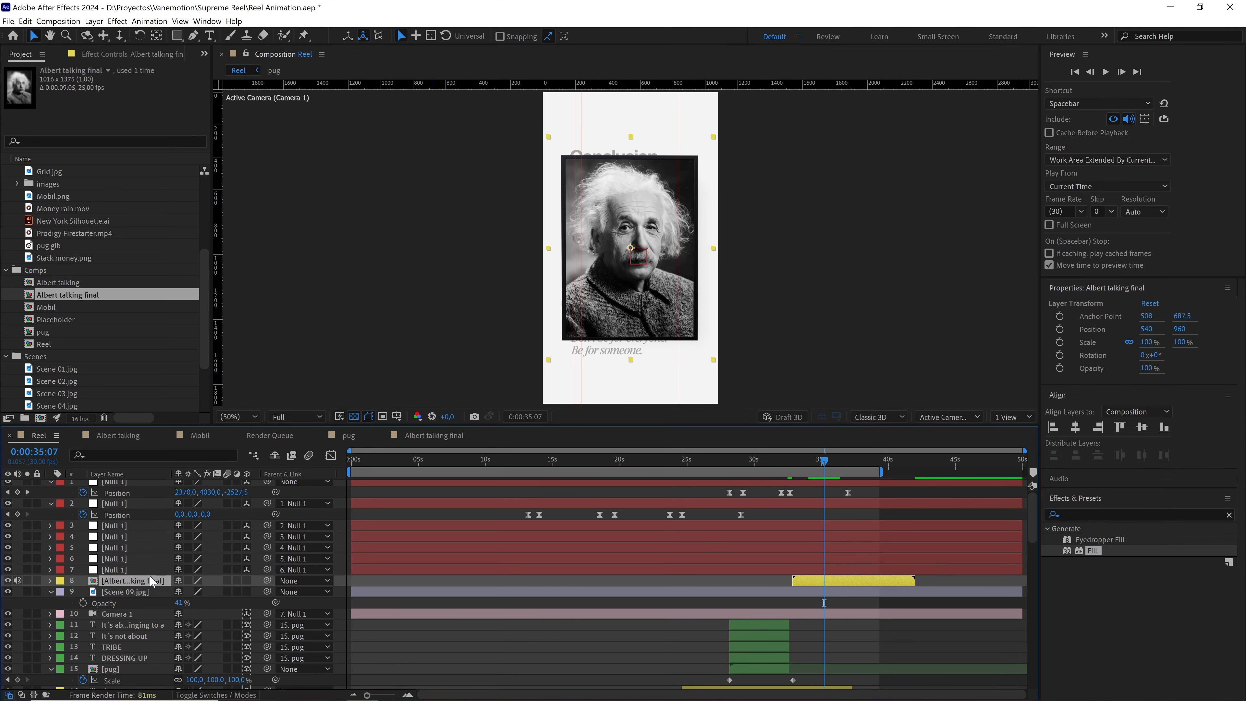
Show the audio waveforms of the Albert talking final layer and the voice-over mp3 layer in an enlarged timeline
key(l)
key(l)
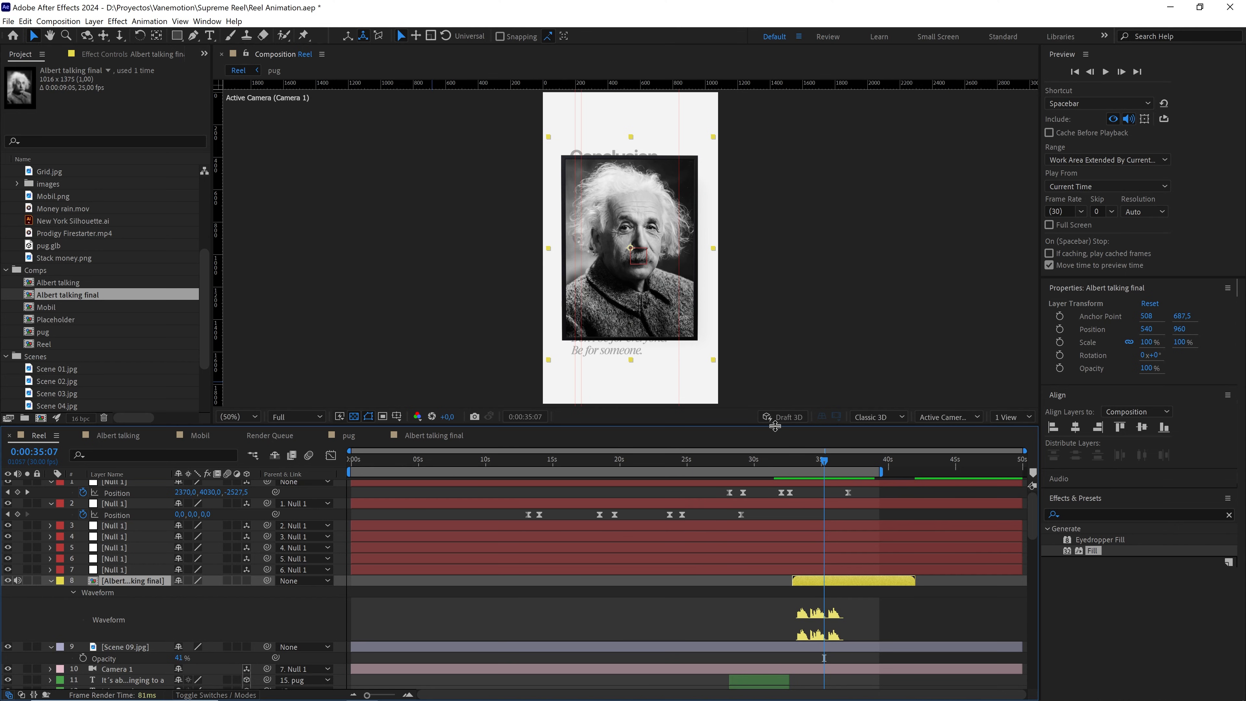
drag(775, 425, 776, 217)
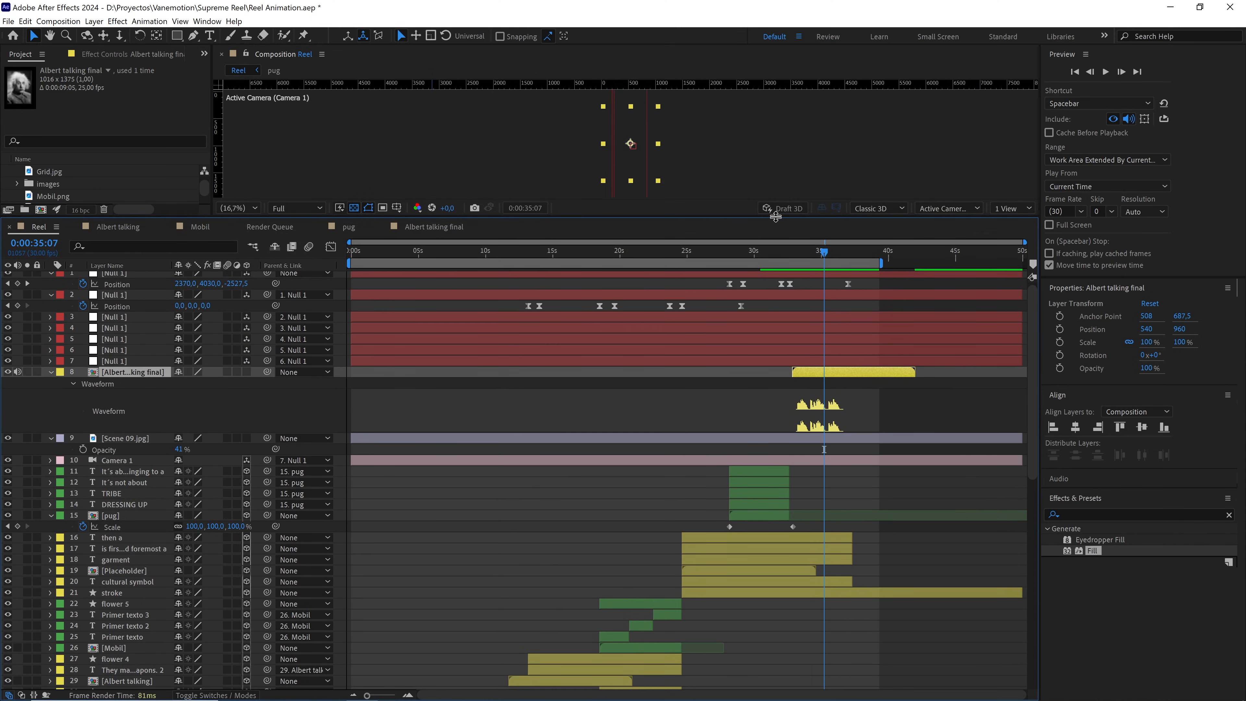
click(498, 383)
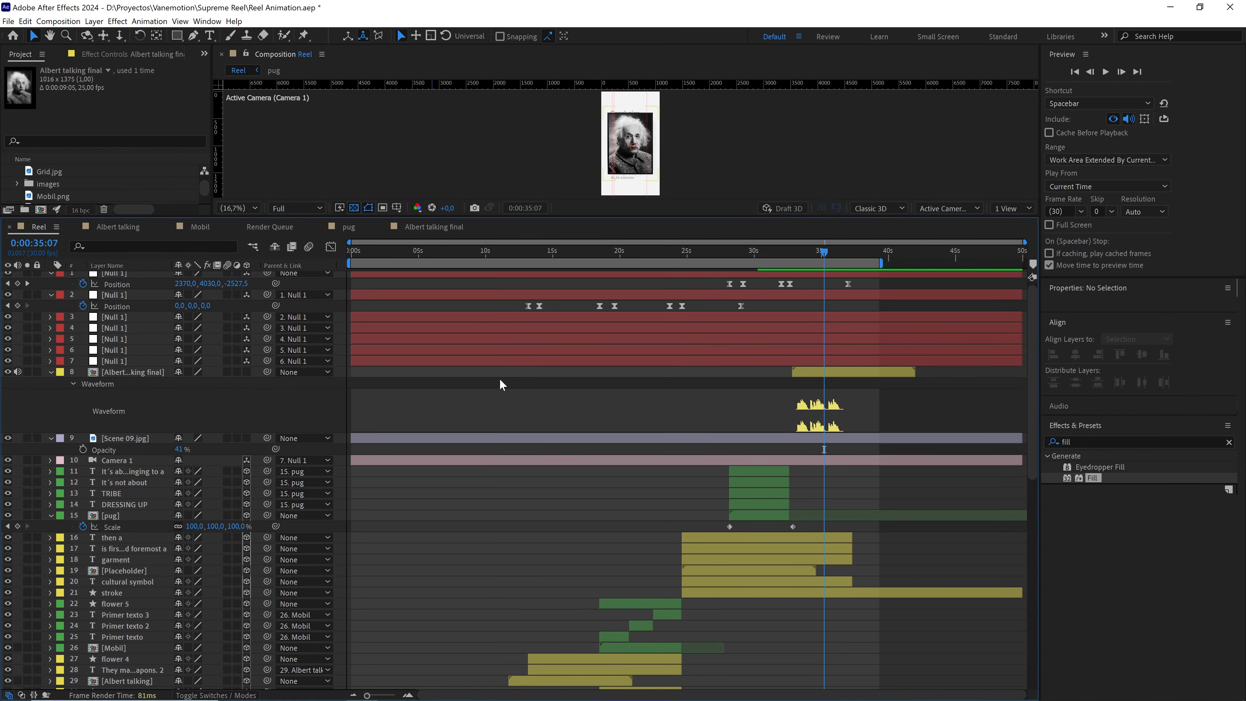
key(grave)
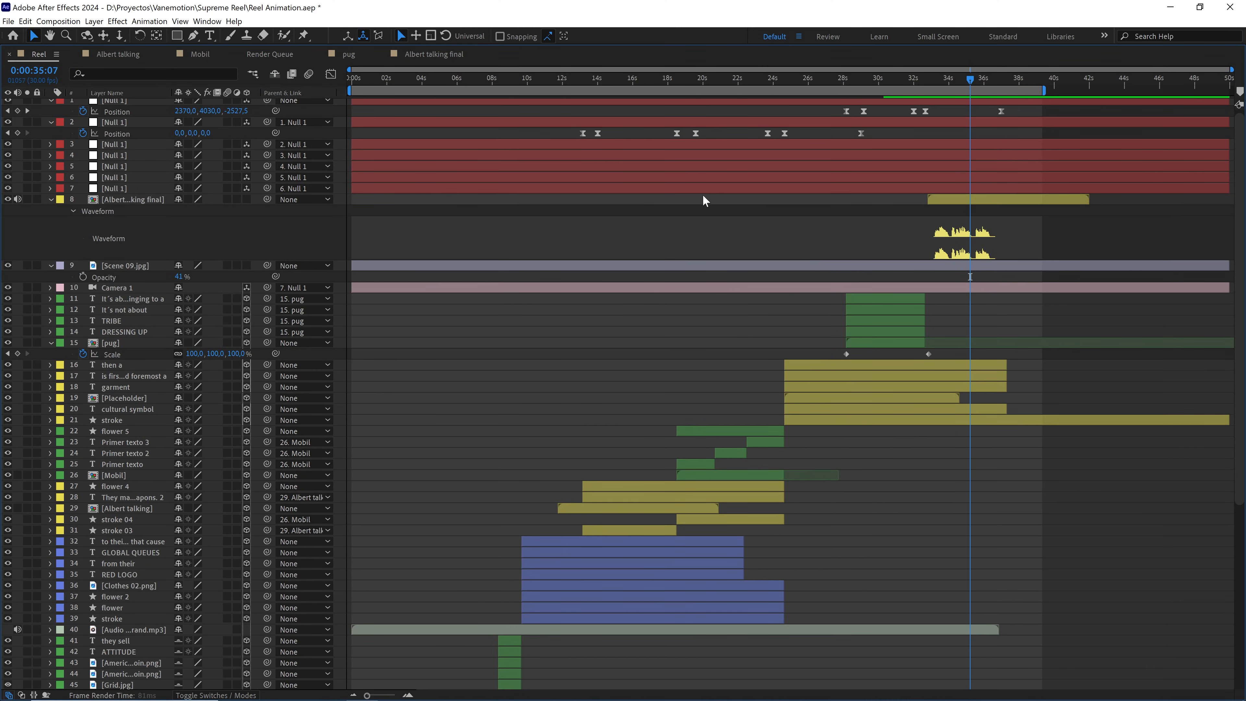
click(881, 630)
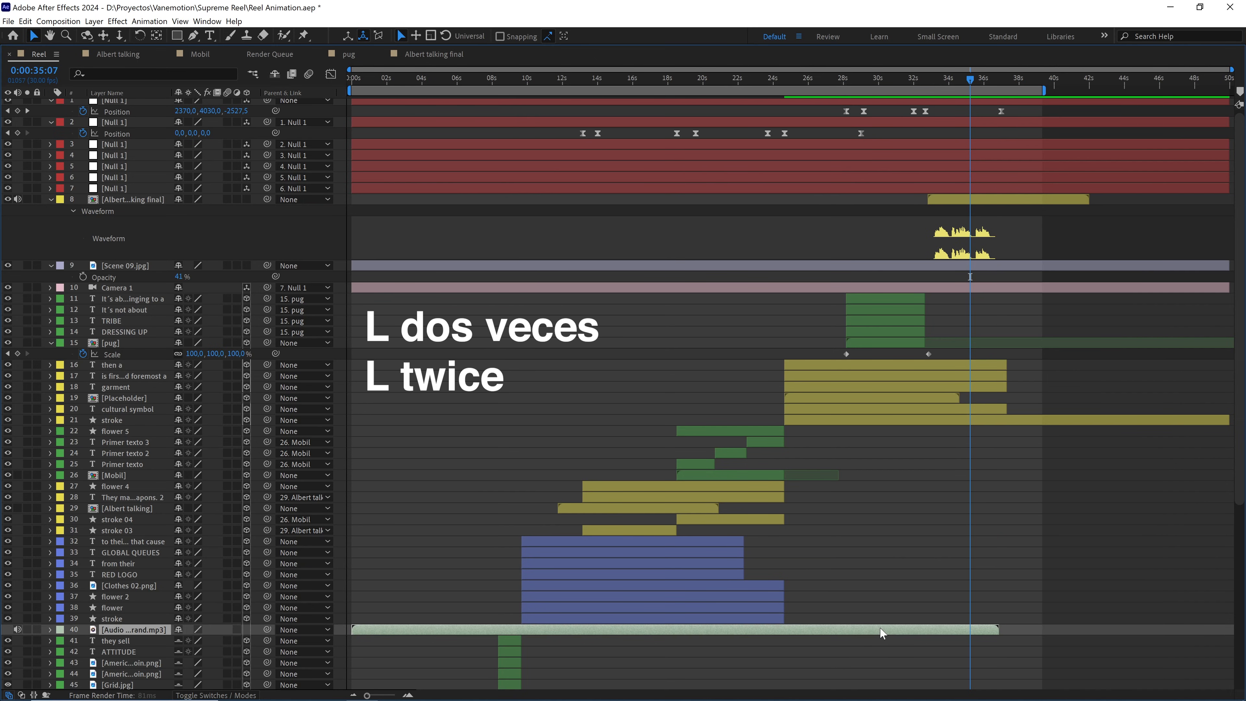
key(l)
key(l)
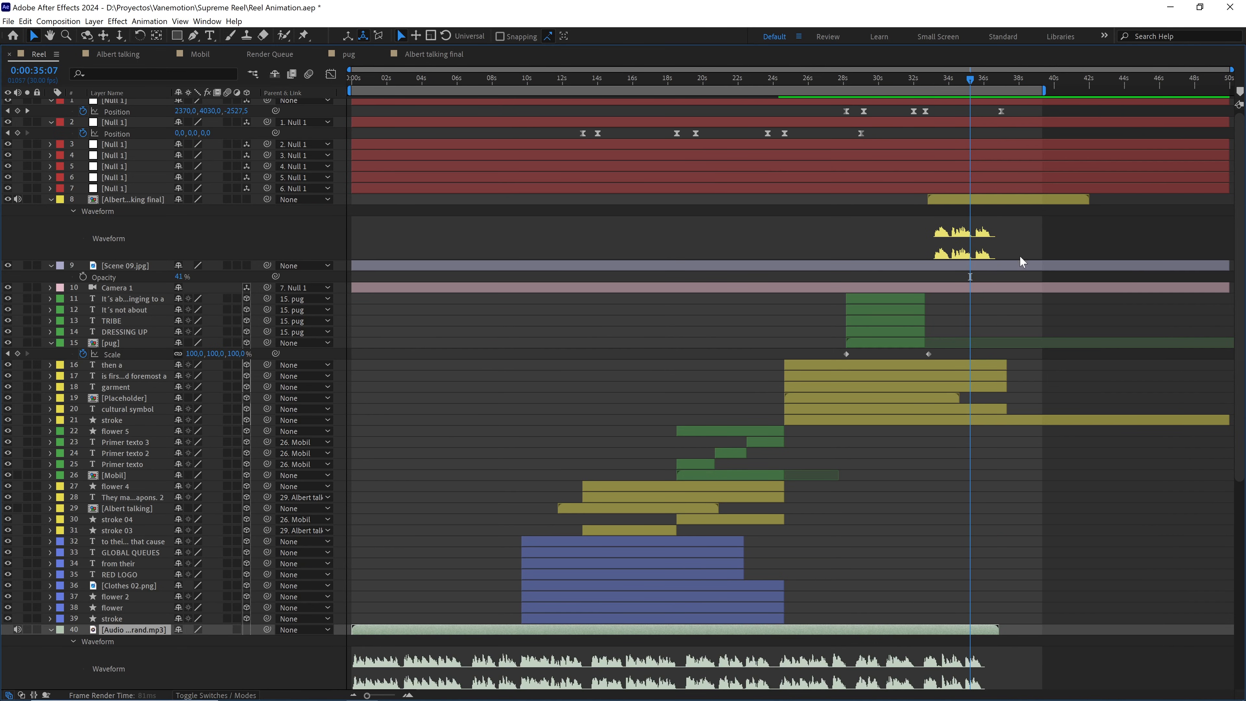
Shift Albert talking final to start at about 30 seconds and place the voice-over mp3 layer directly below it
drag(1012, 201, 964, 202)
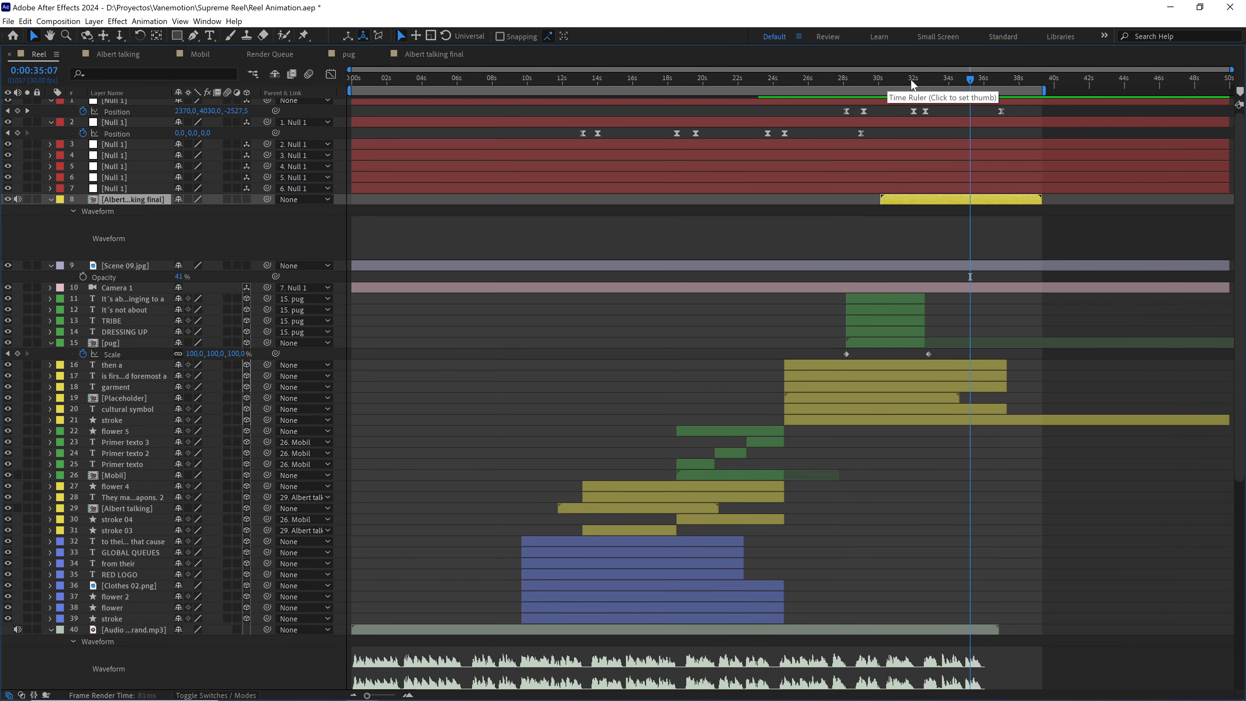
drag(912, 81, 923, 83)
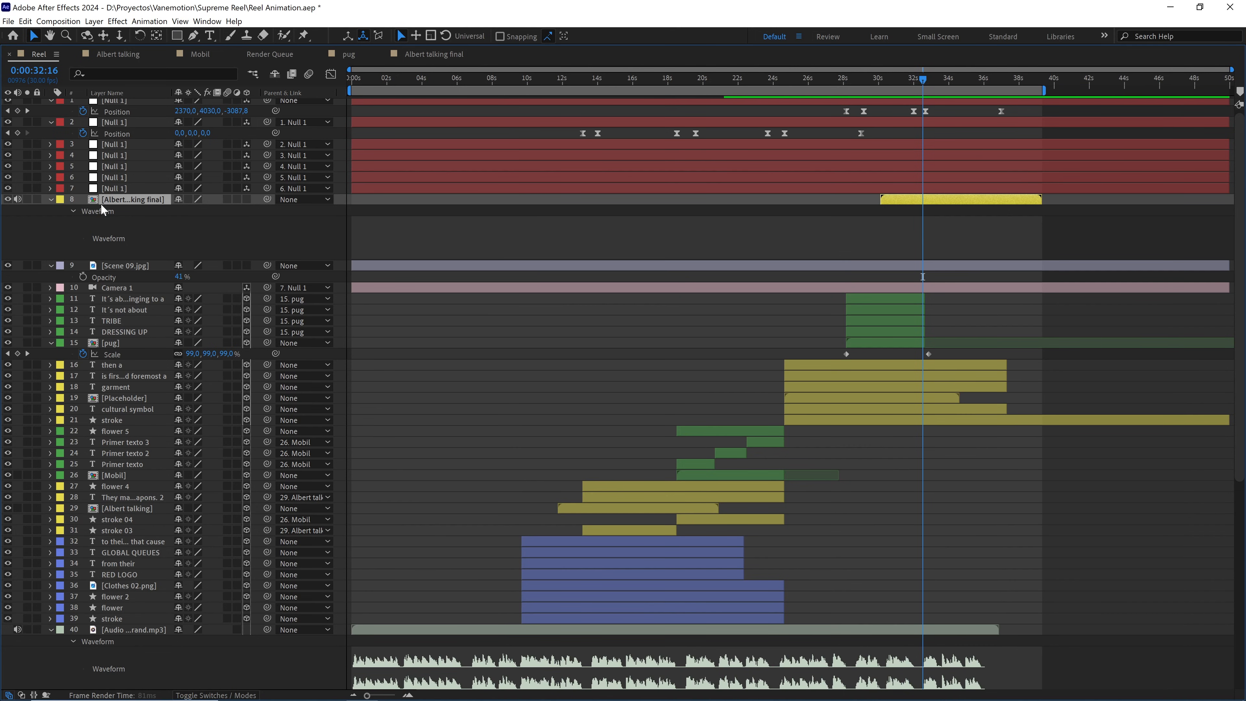
drag(133, 629, 129, 264)
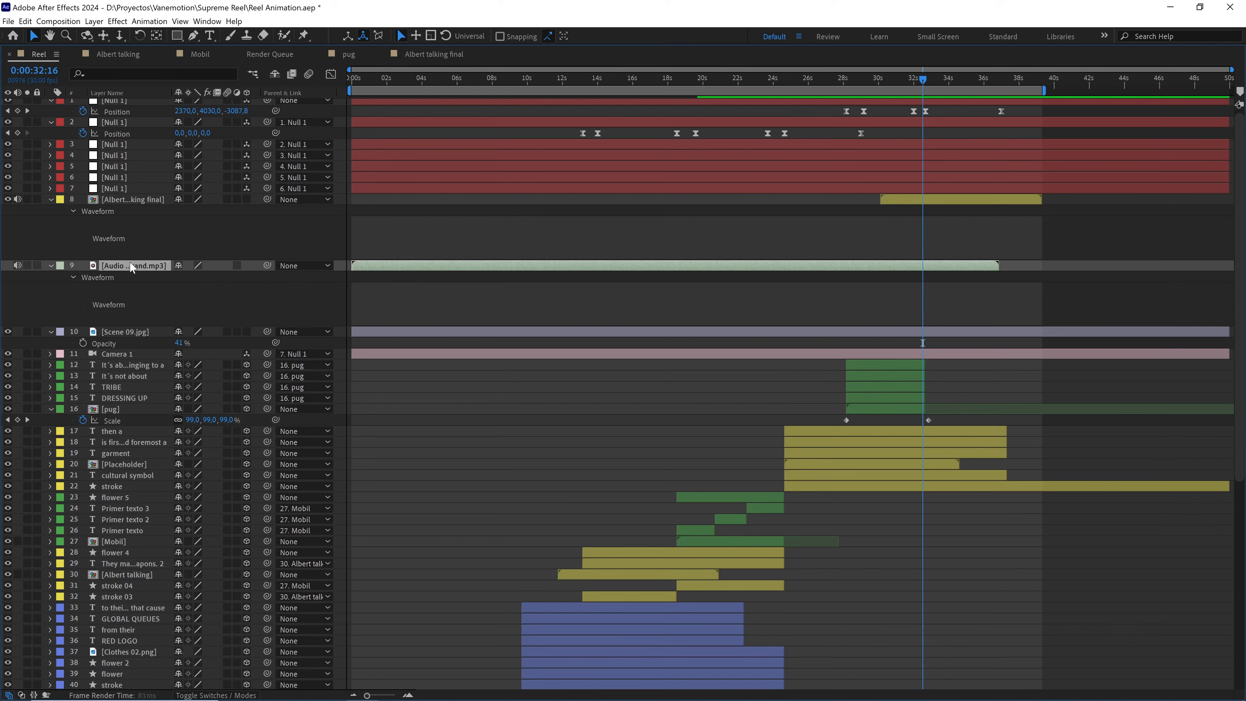
click(918, 199)
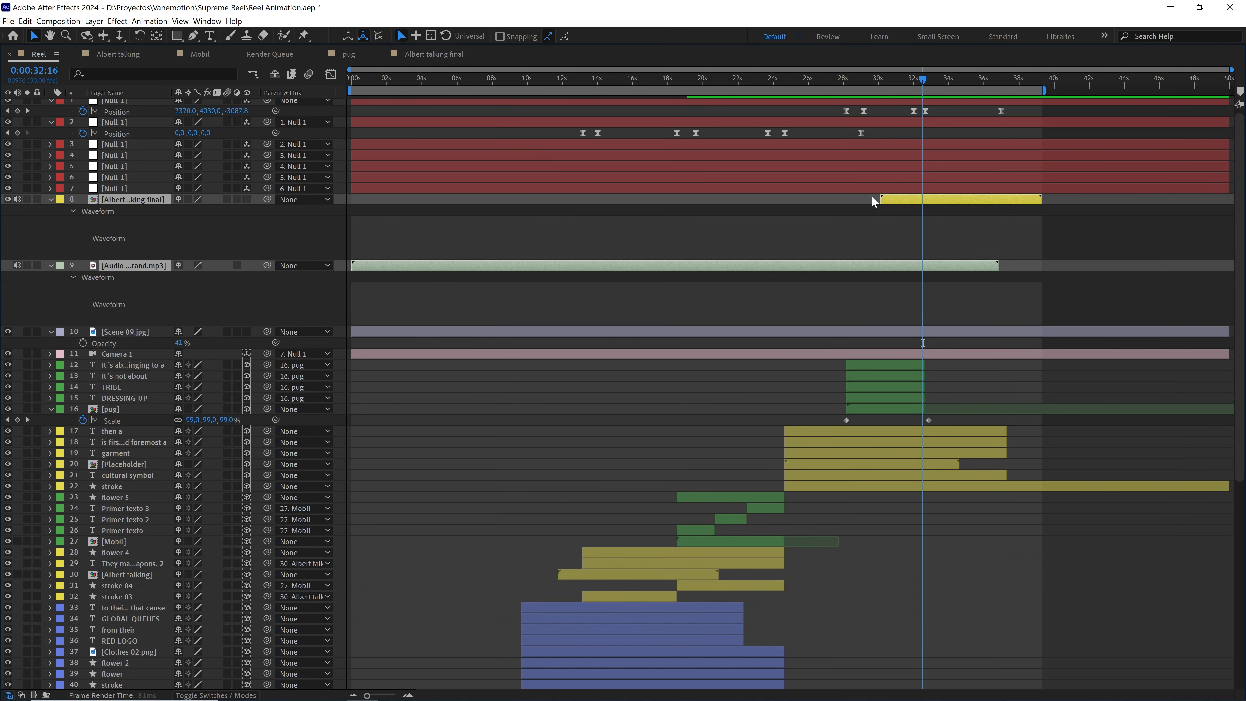
click(745, 212)
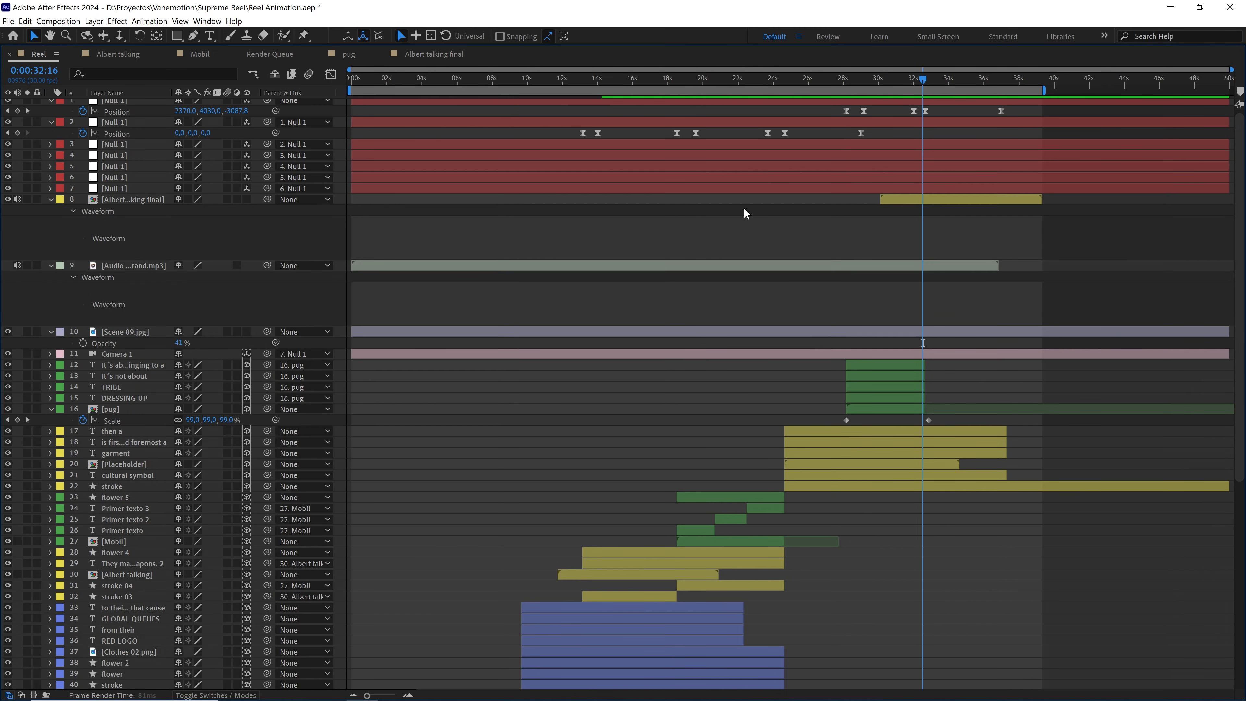
Slide Albert talking final later to about 32 seconds, roughly matching its speech waveform to the last phrases of the voice-over
key(grave)
key(space)
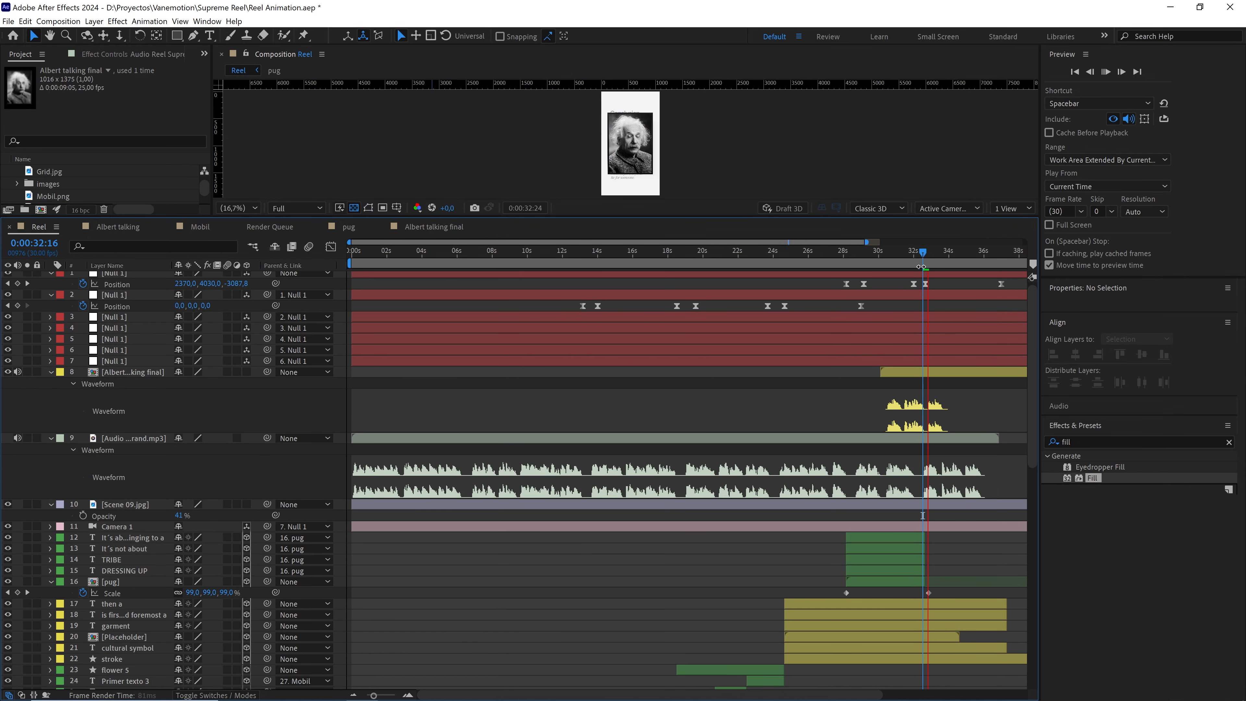
click(904, 253)
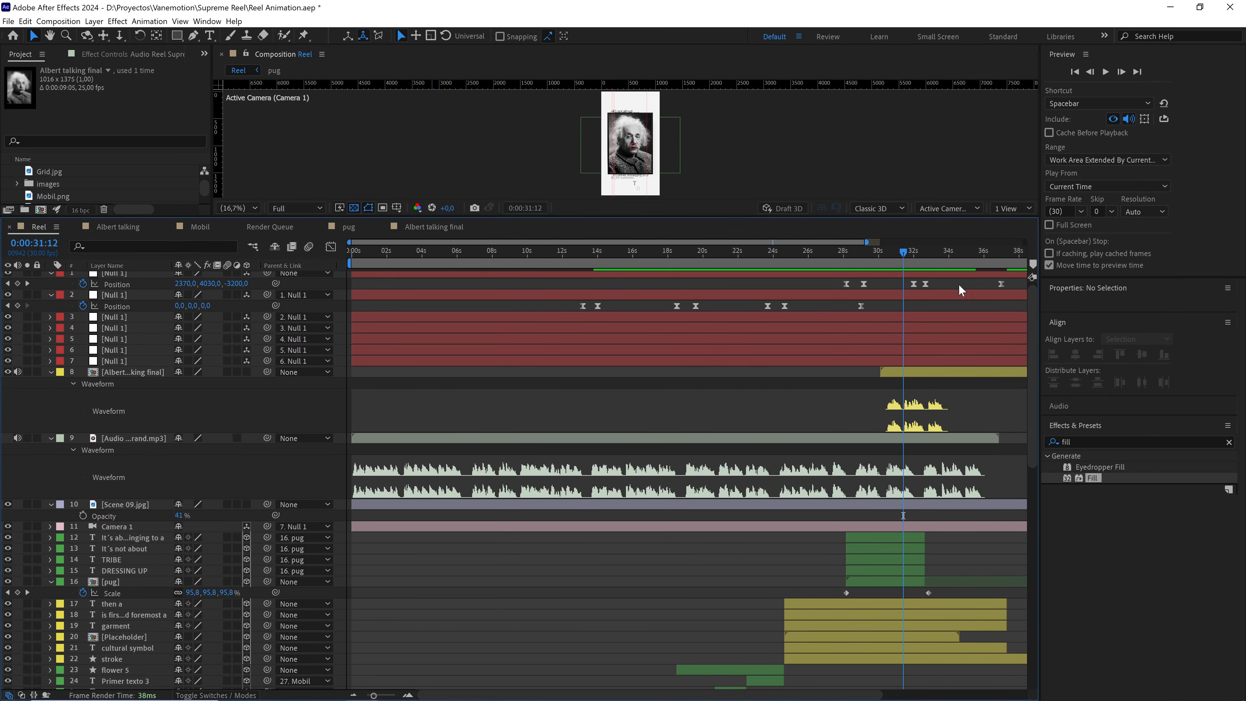
scroll(961, 404, up, 2)
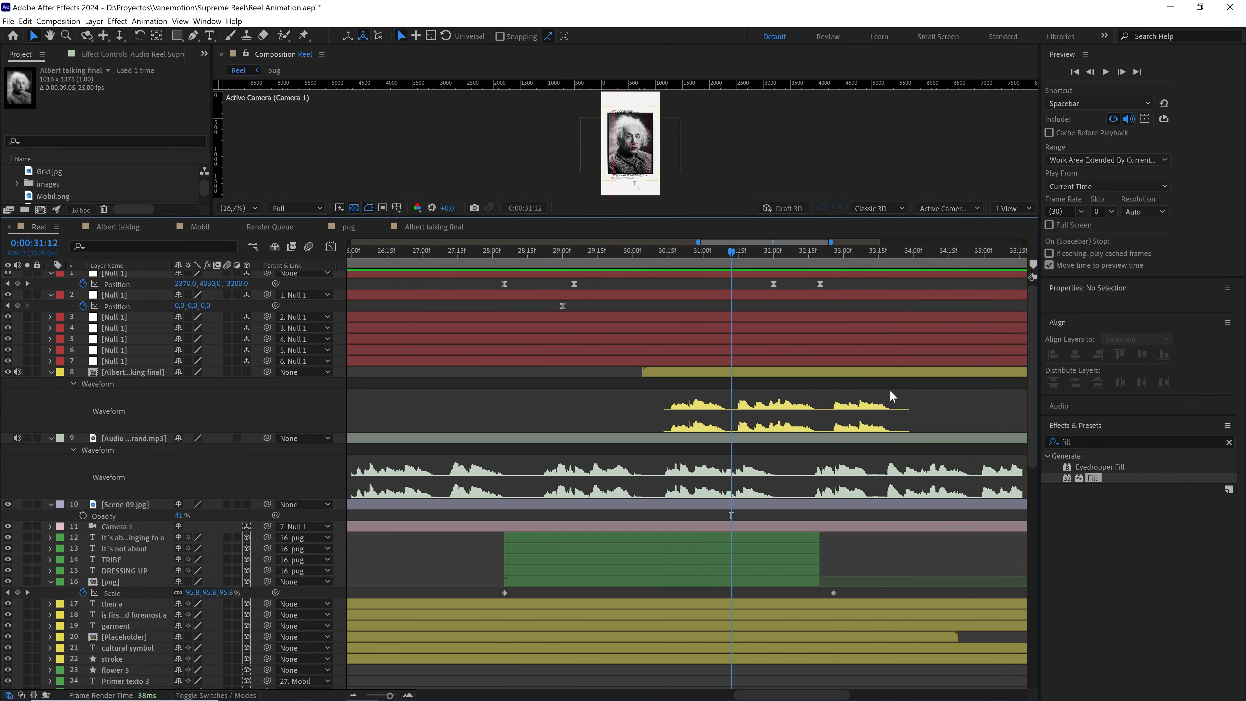
drag(841, 394, 767, 395)
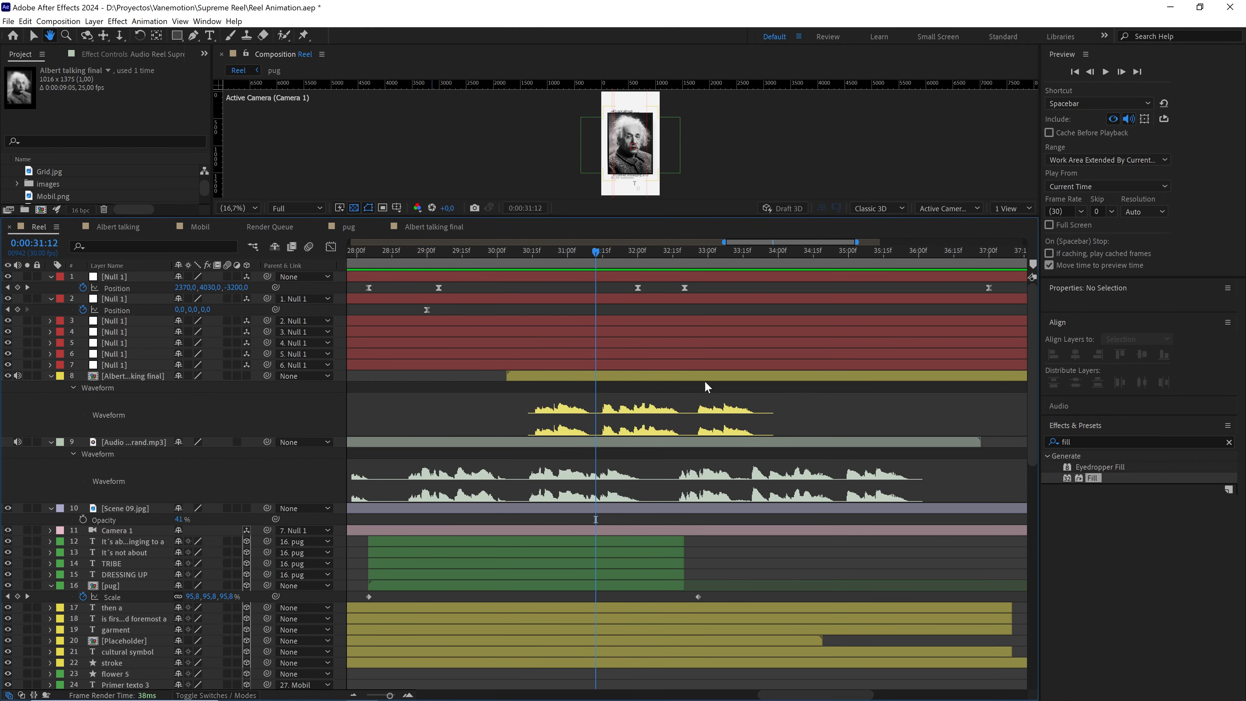
key(v)
click(627, 255)
drag(672, 376, 805, 385)
scroll(804, 385, up, 2)
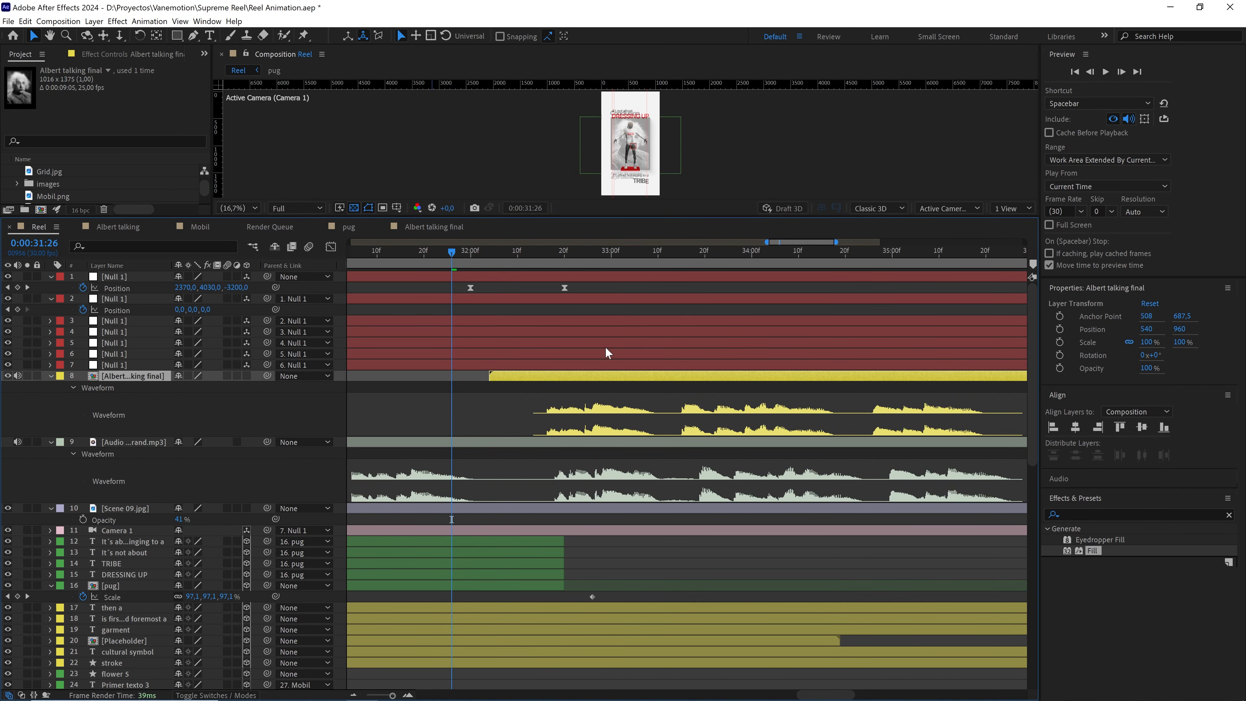
drag(609, 377, 622, 380)
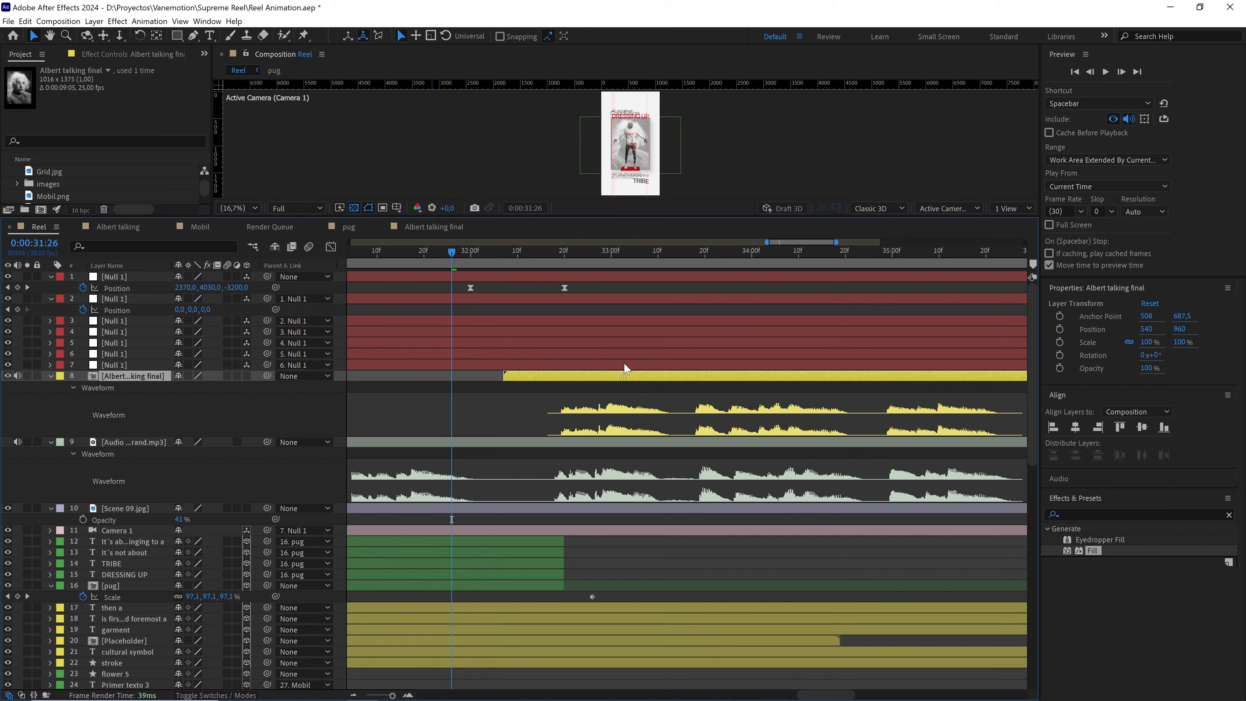
Fine-tune the Albert talking final layer's timing so its second phrase starts with the voice-over's at 0:00:33:19
drag(695, 250, 700, 251)
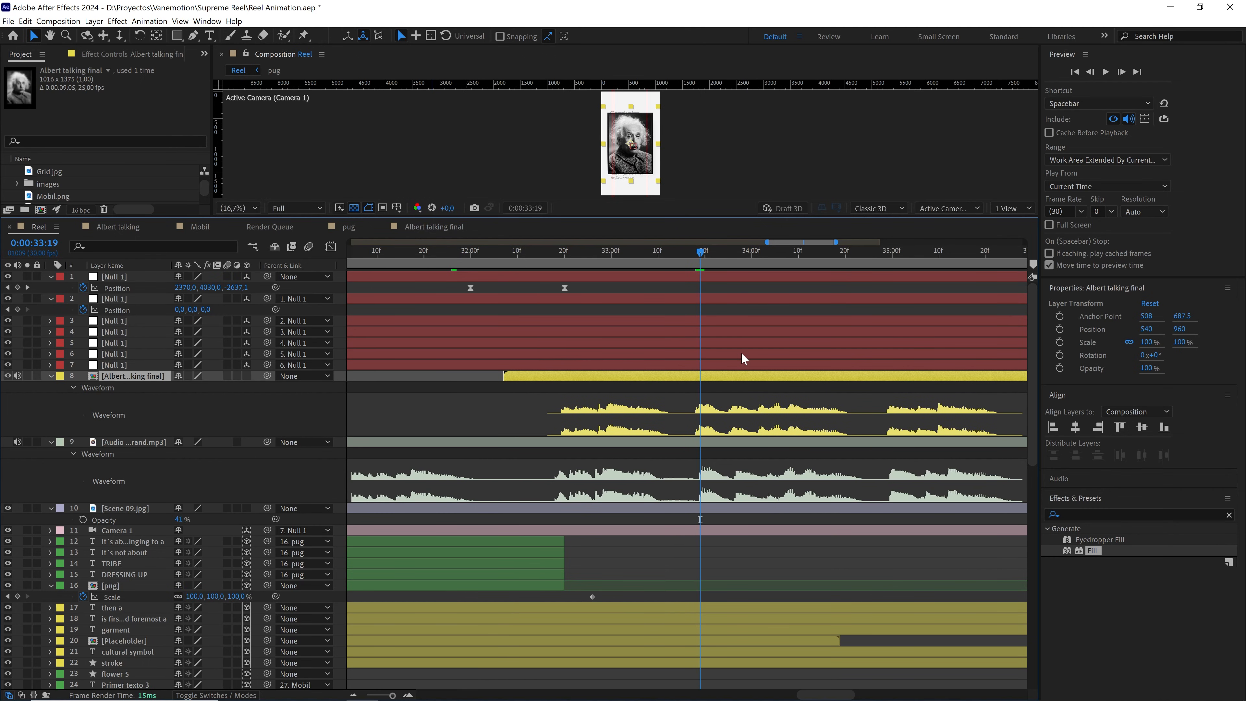
scroll(741, 353, up, 2)
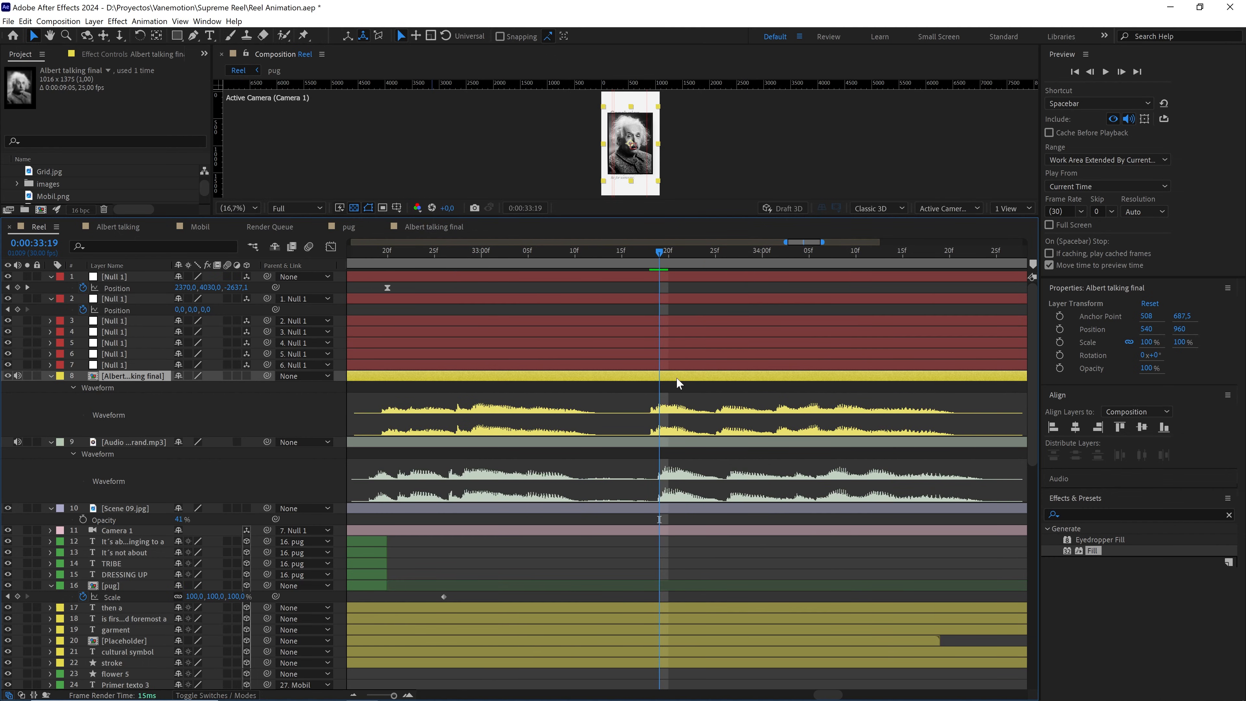
drag(676, 378, 679, 379)
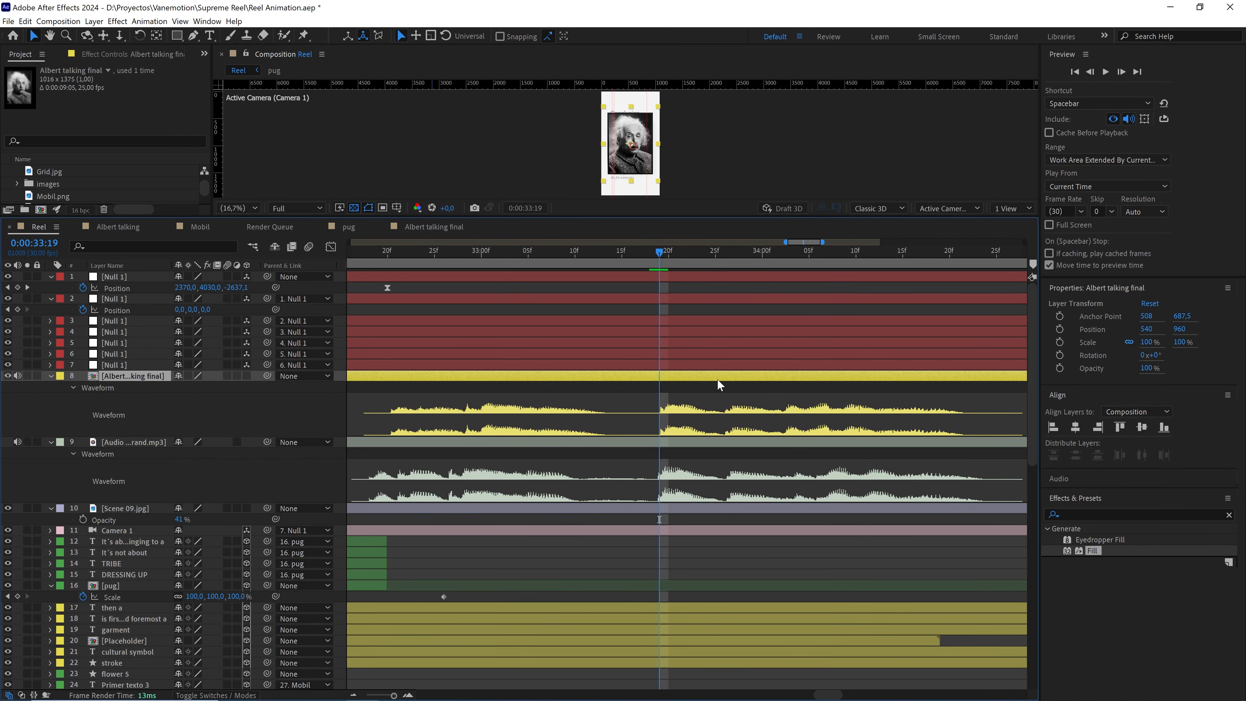
Enlarge the composition preview and play the Conclusion scene from 0:00:32:18 and 0:00:33:16 to check the lip sync
scroll(725, 412, down, 4)
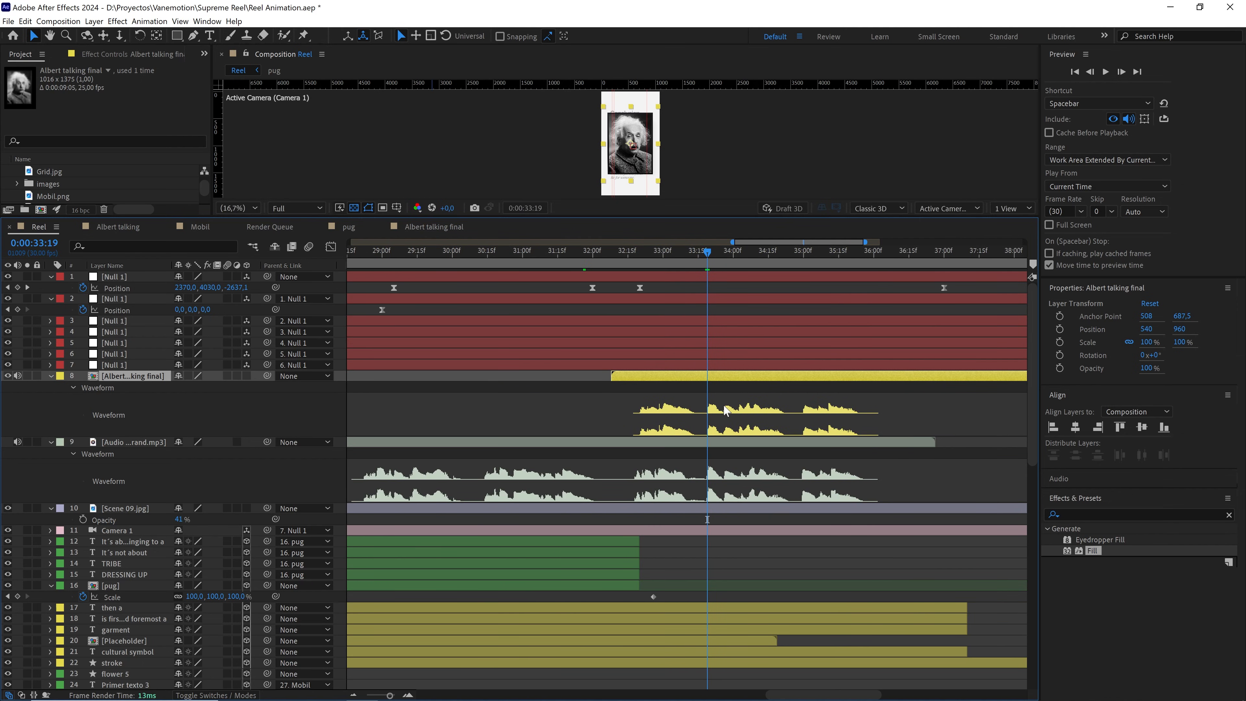
drag(693, 259, 693, 376)
click(636, 414)
key(space)
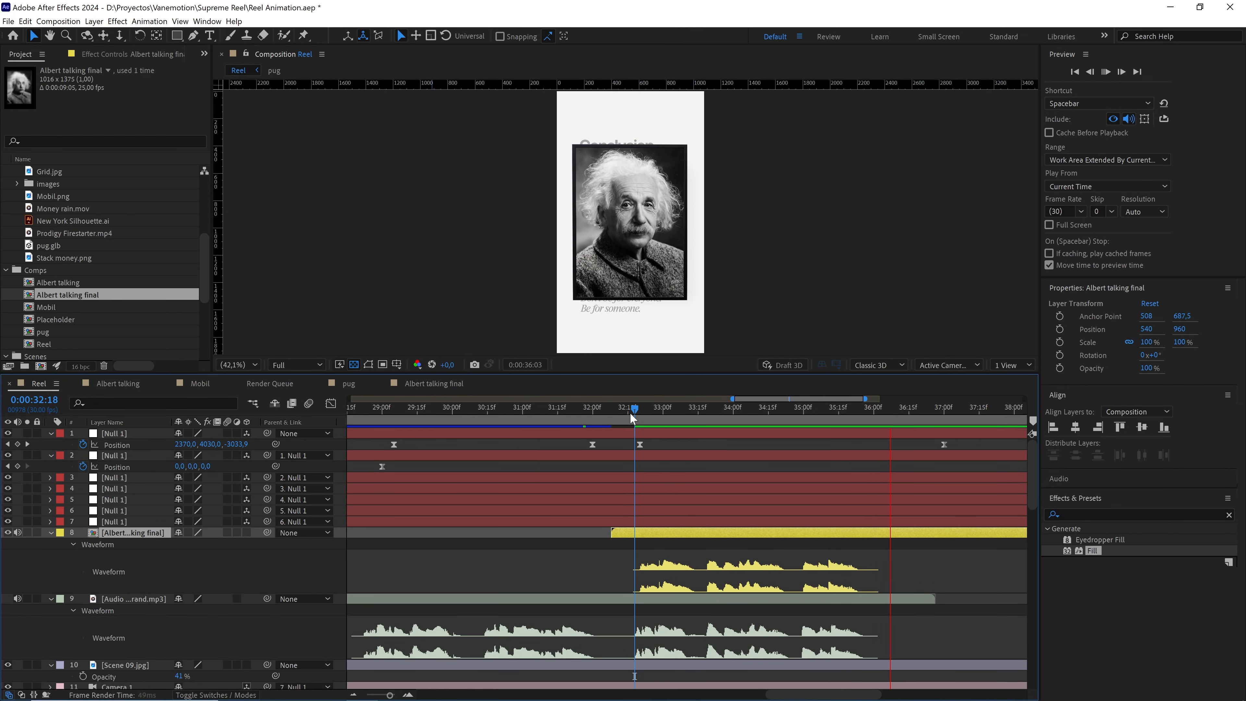
key(space)
click(701, 412)
key(space)
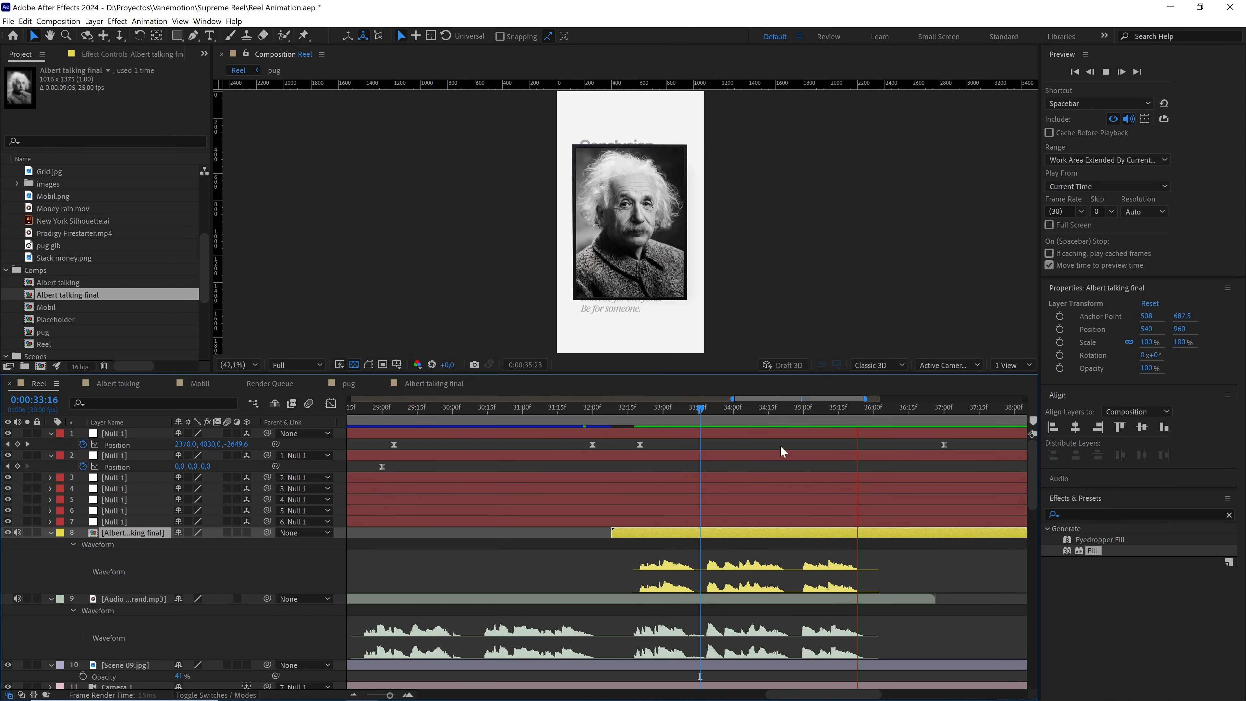
key(space)
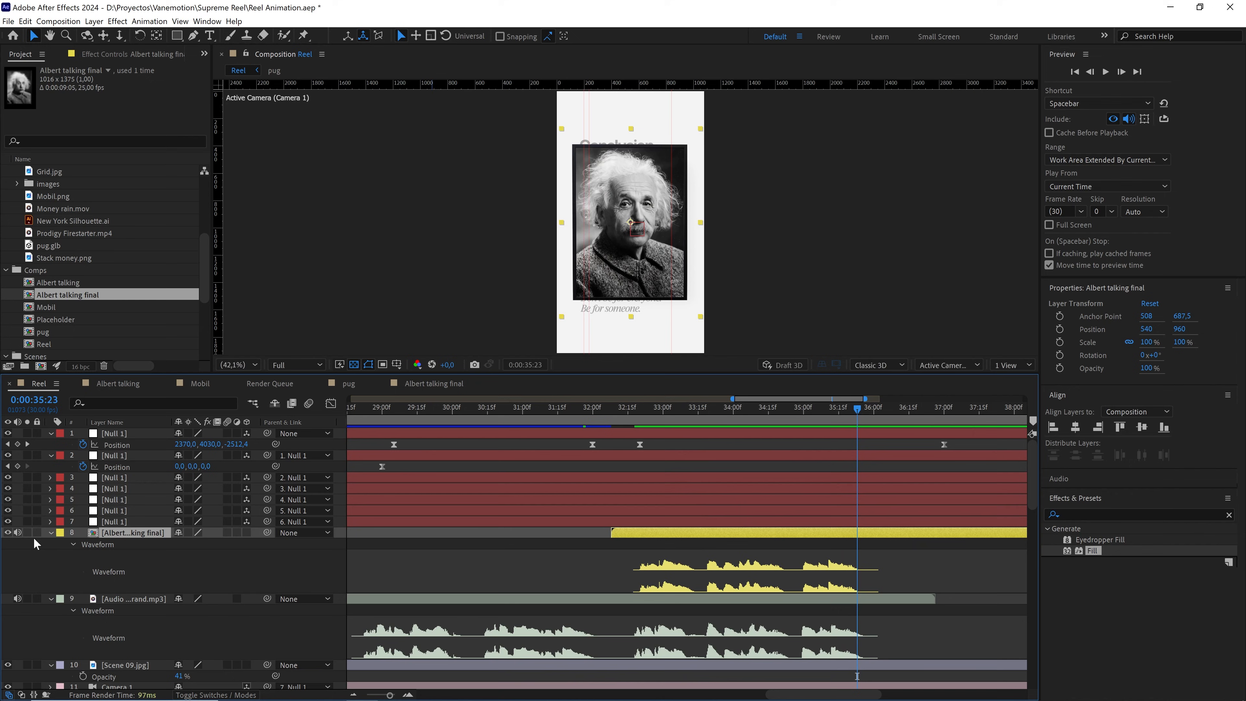
Mute the Albert talking final layer's audio and play the scene from 0:00:32:21 with only the voice-over
click(17, 533)
click(642, 411)
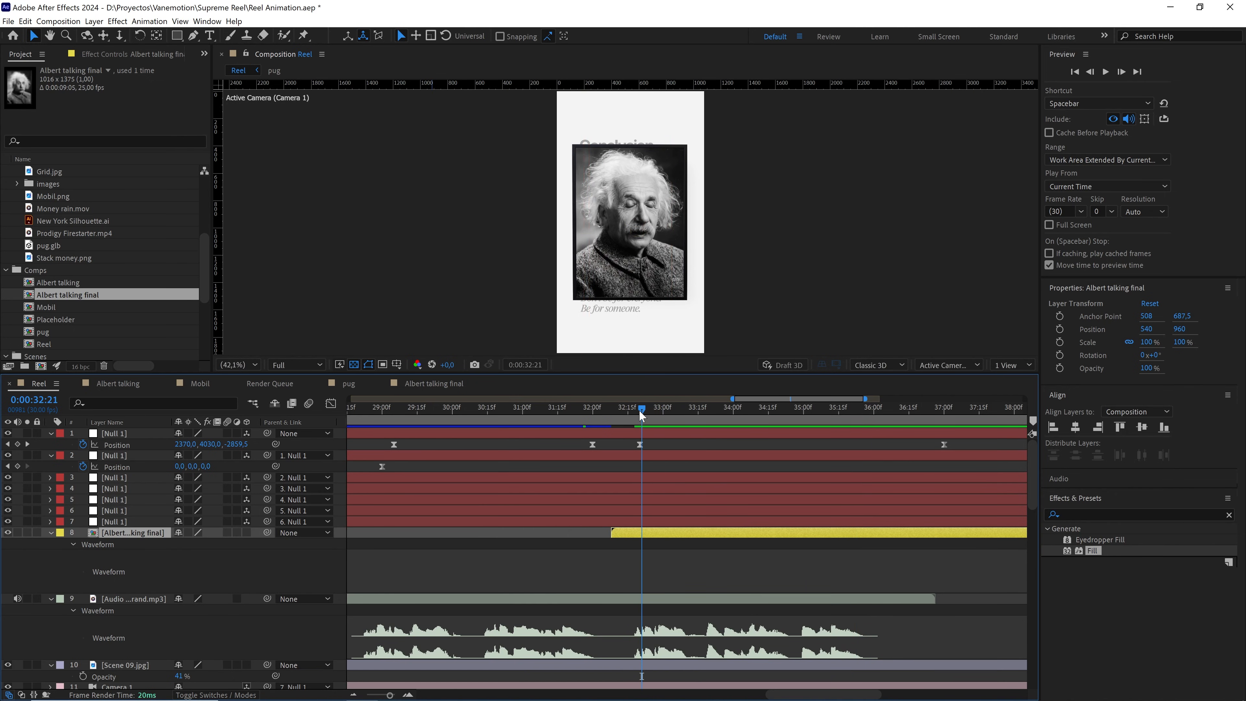
key(space)
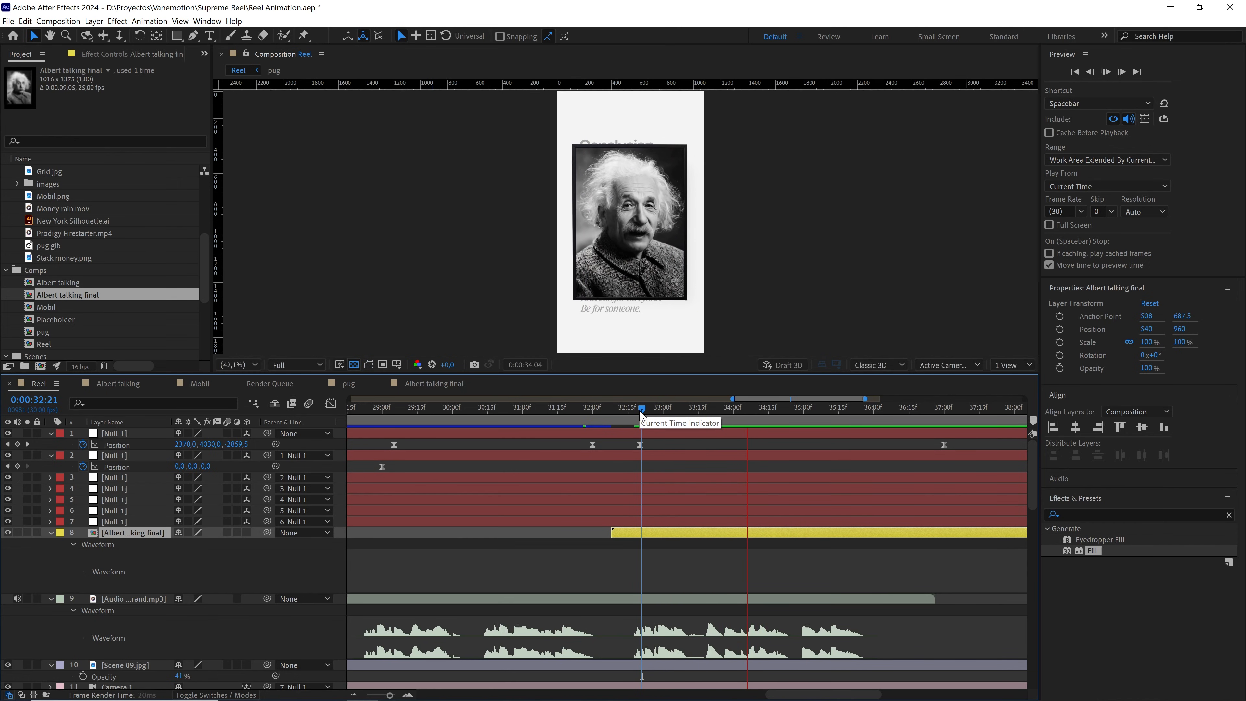
key(space)
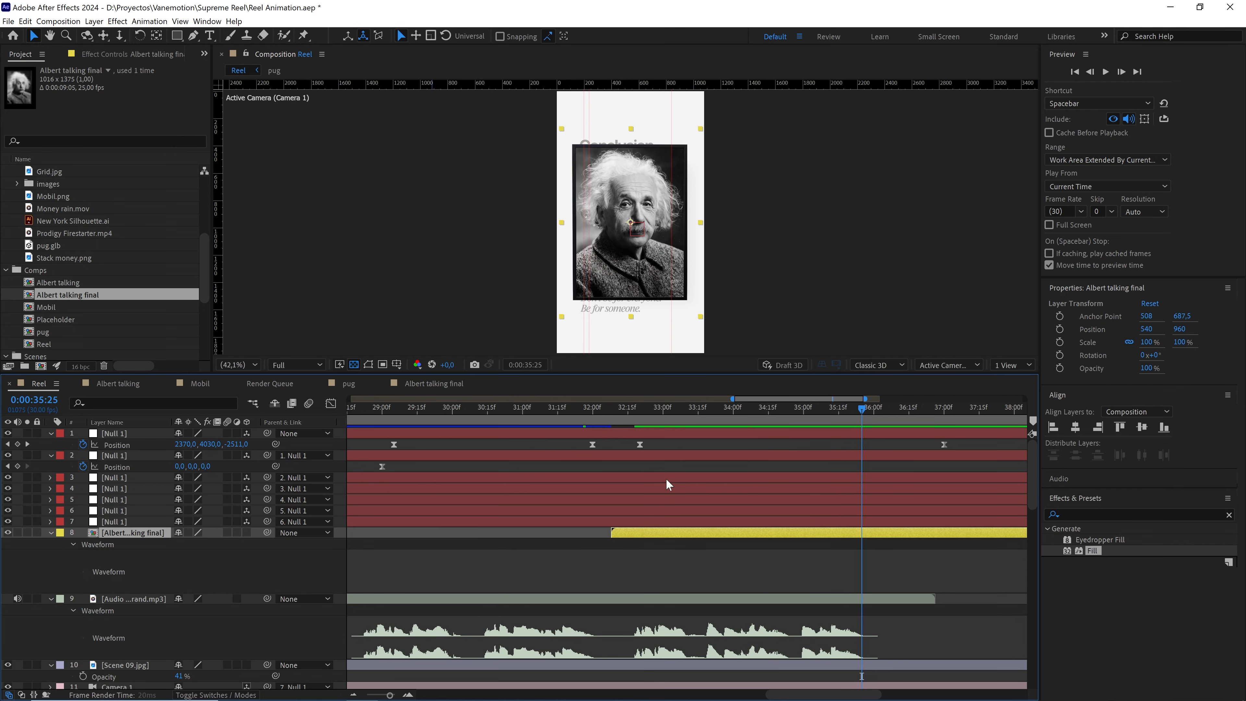
Fit the whole timeline, set the time to 0:00:32:20, and collapse the waveforms of Albert talking final and the voice-over
scroll(664, 482, down, 3)
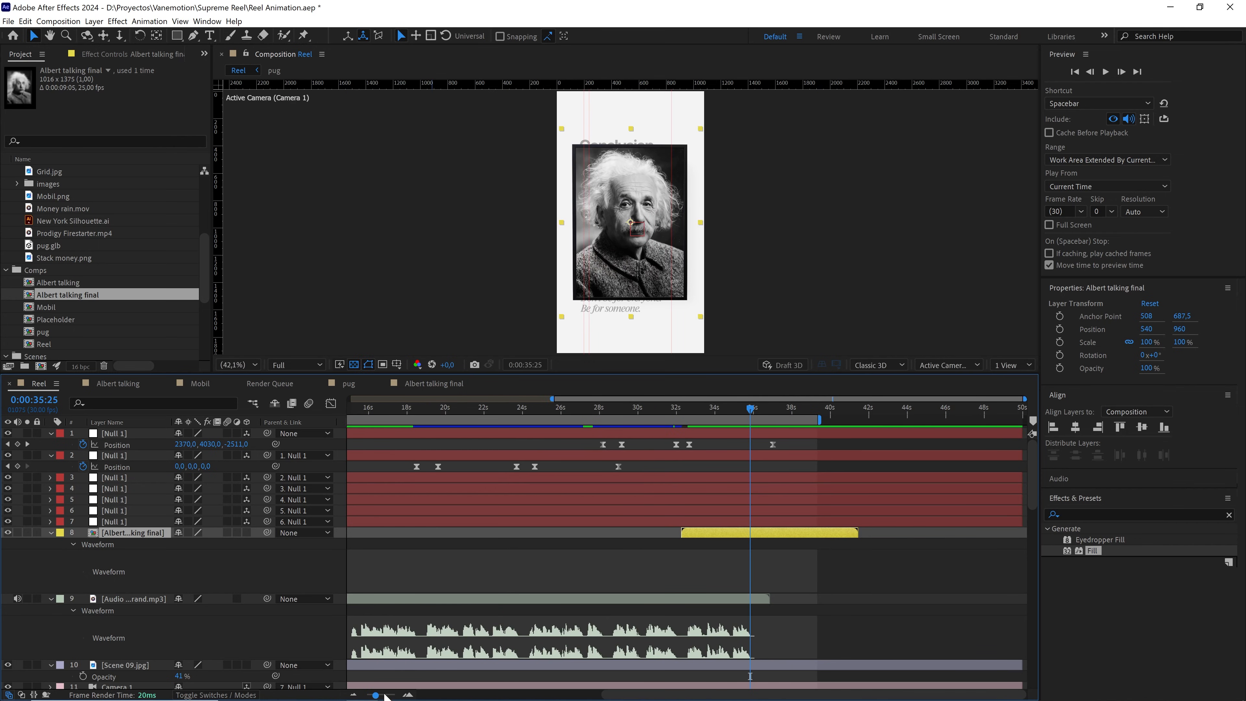
click(353, 694)
drag(825, 407, 796, 406)
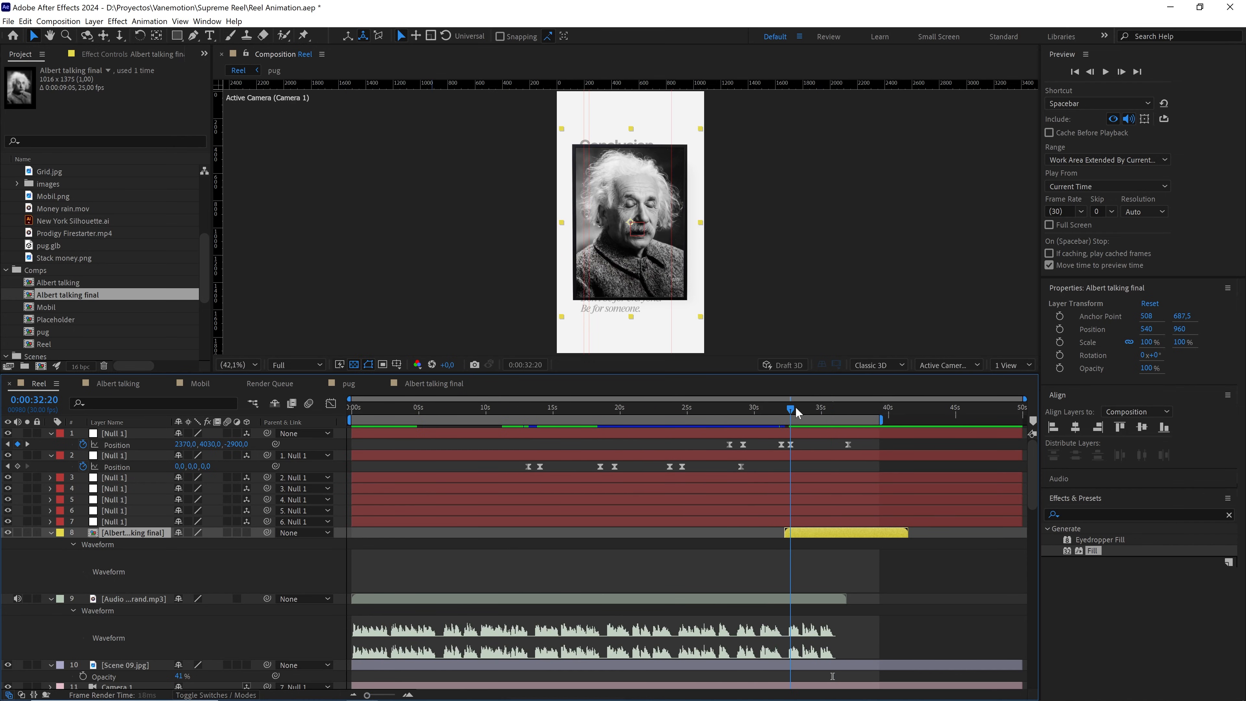
click(50, 533)
click(45, 543)
click(50, 544)
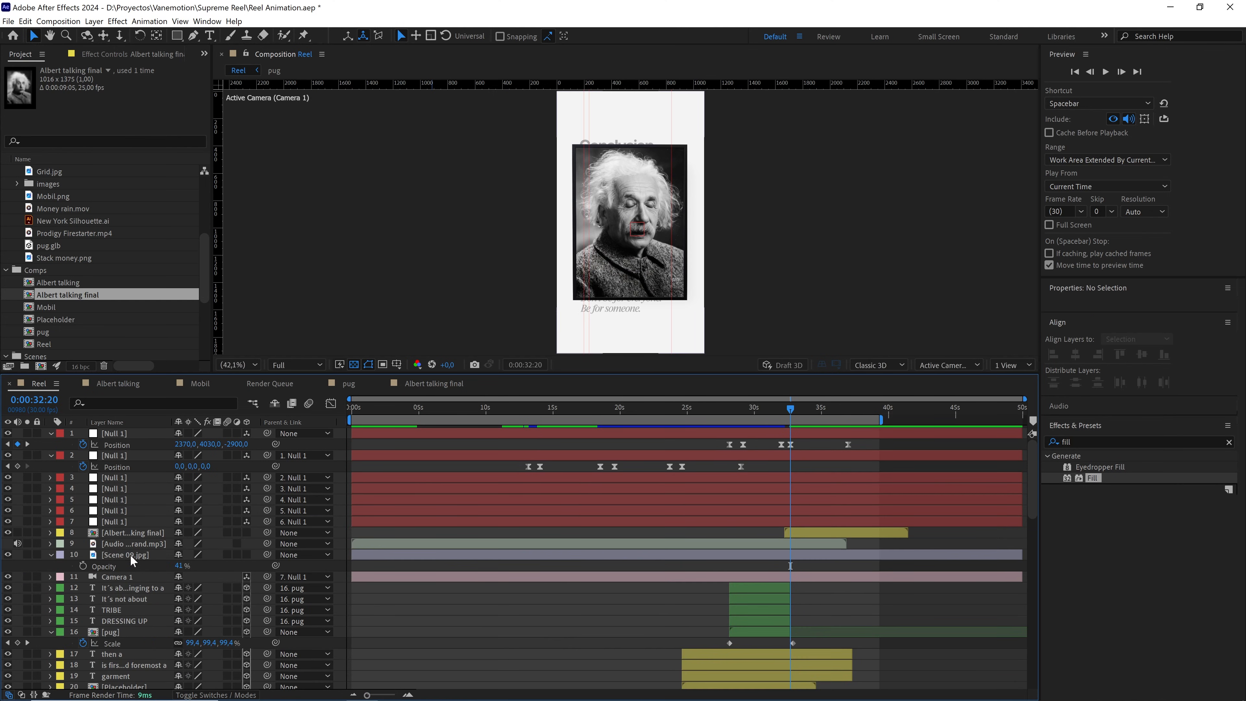
Move the voice-over audio layer down the layer stack to just above the bg layer
click(149, 546)
key(grave)
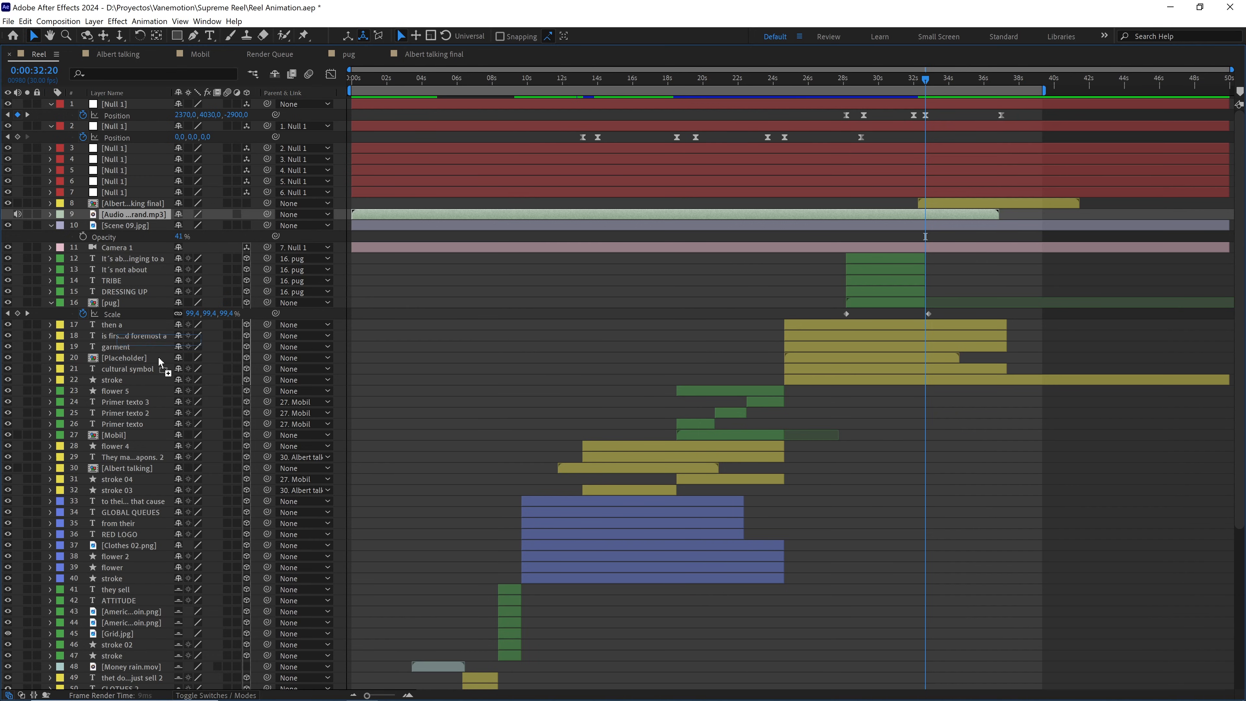
drag(158, 357, 153, 683)
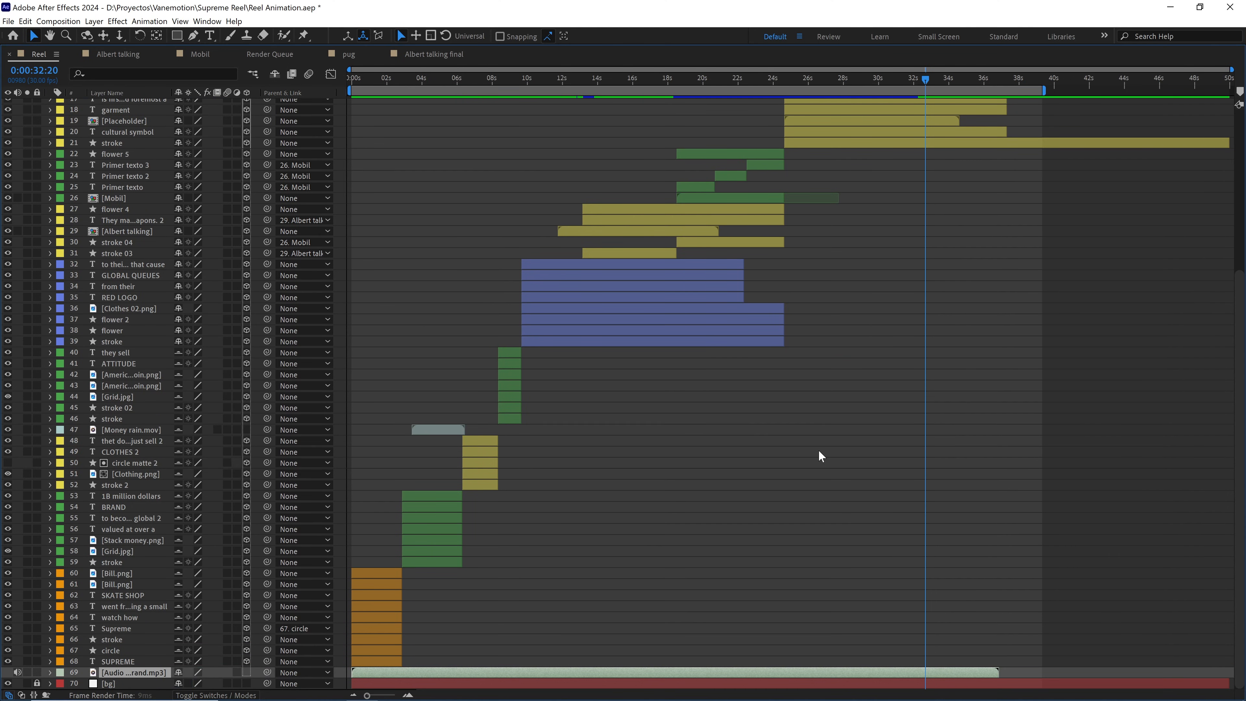
key(grave)
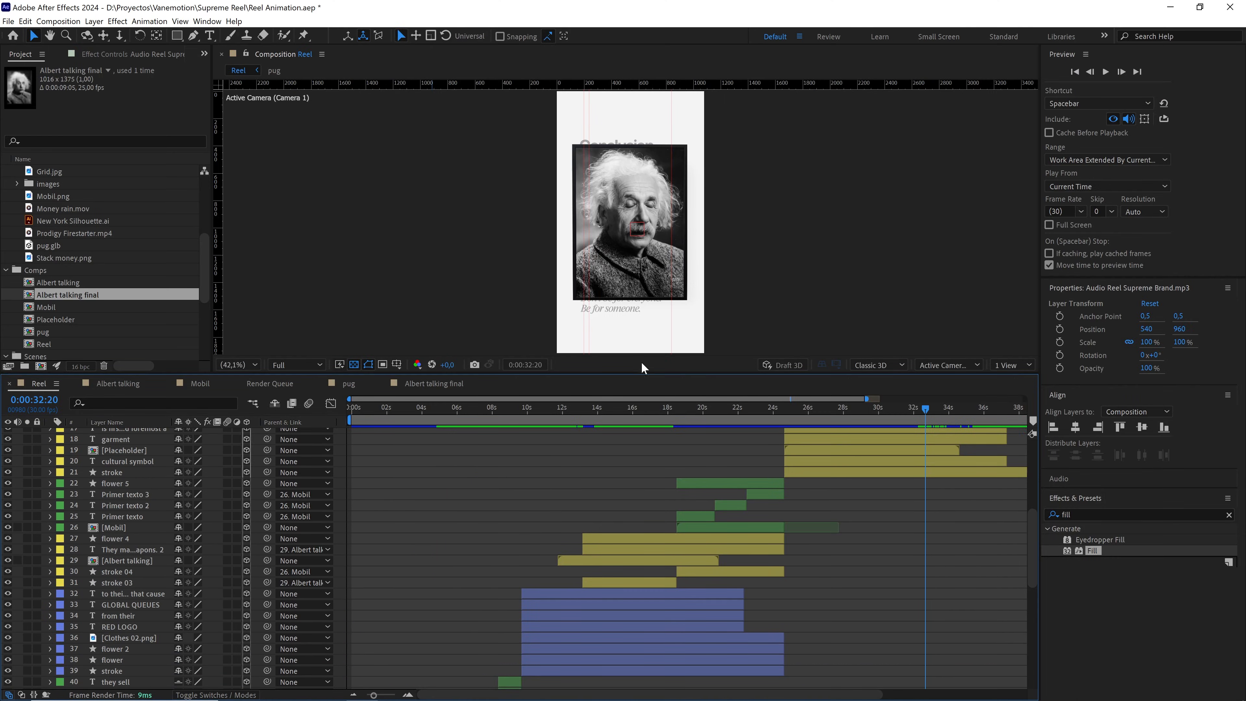
Set the time to 0:00:27:09 and play the reel through the Conclusion scene
scroll(835, 418, up, 3)
click(832, 409)
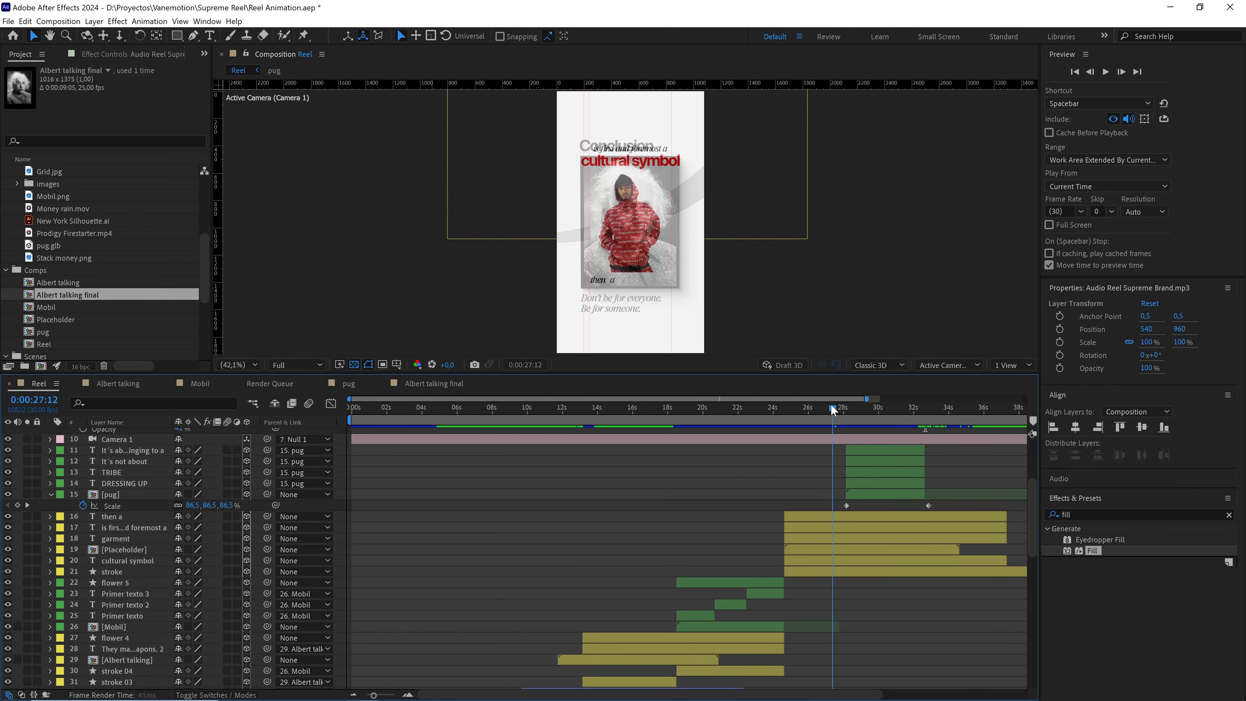
scroll(841, 430, up, 3)
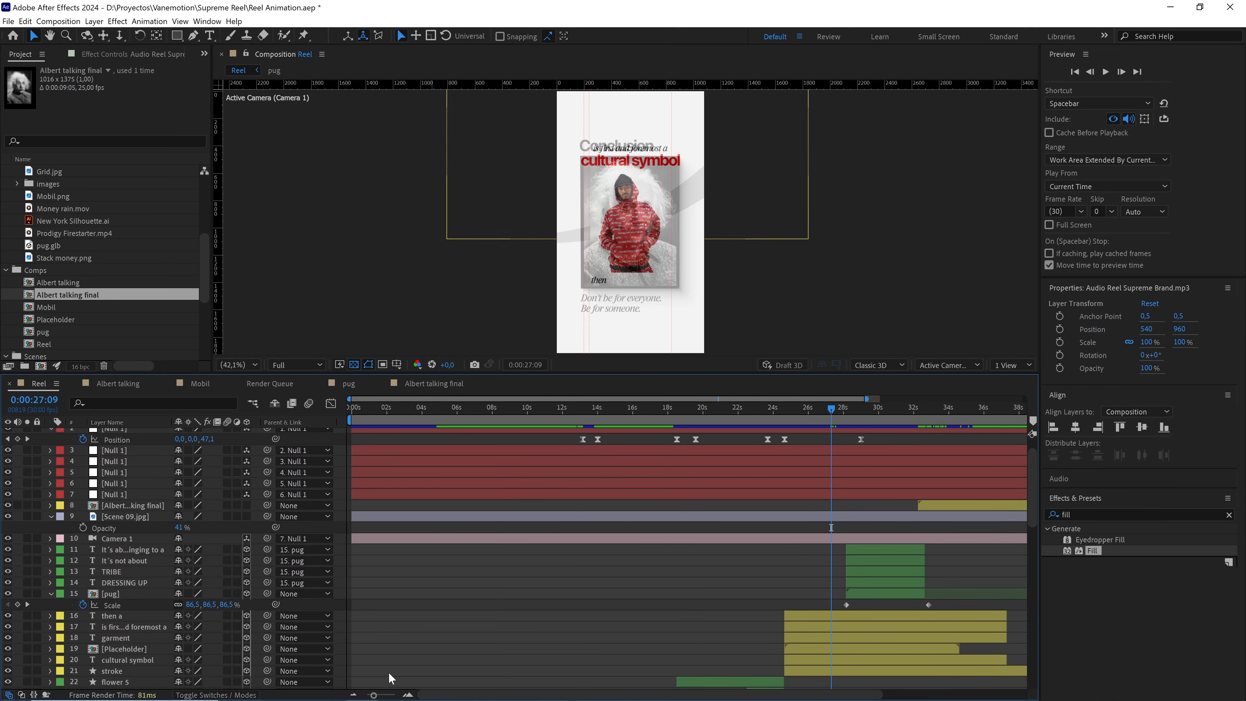
drag(374, 696, 368, 695)
key(space)
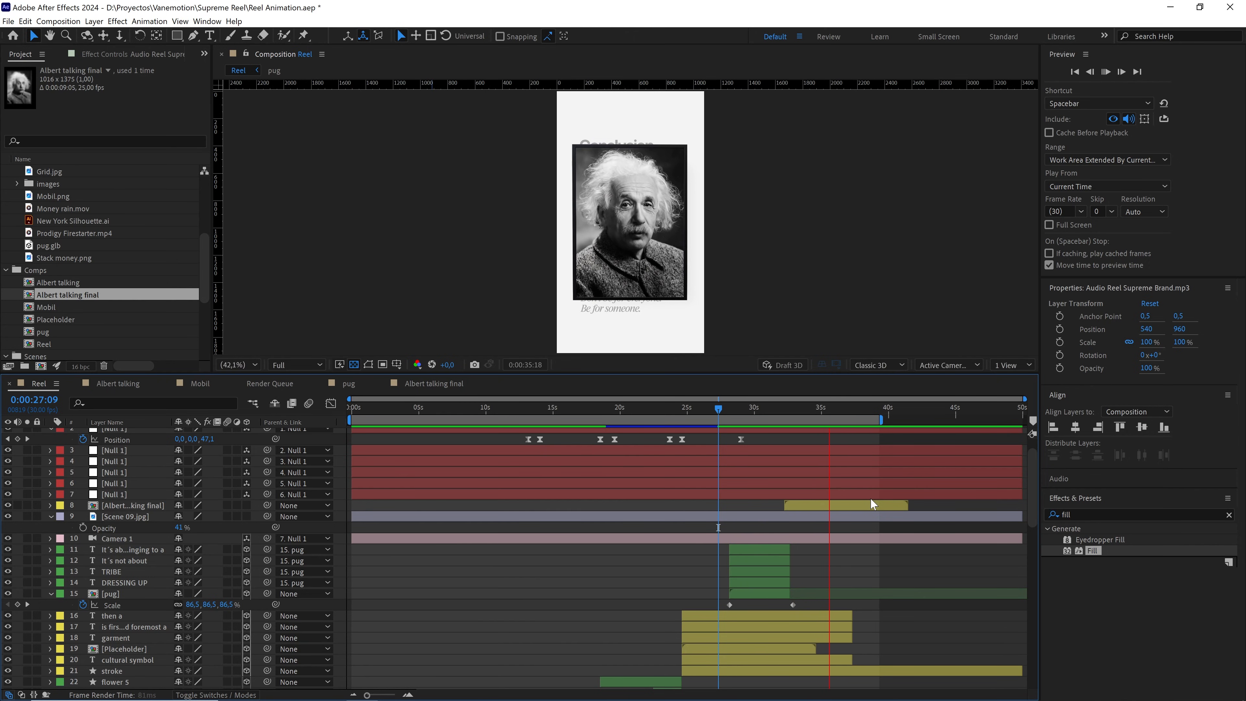
key(space)
Scale the Albert talking final layer to 84.1% so the portrait fits the reference frame under the Conclusion heading
click(844, 505)
drag(700, 223, 688, 227)
scroll(686, 228, up, 1)
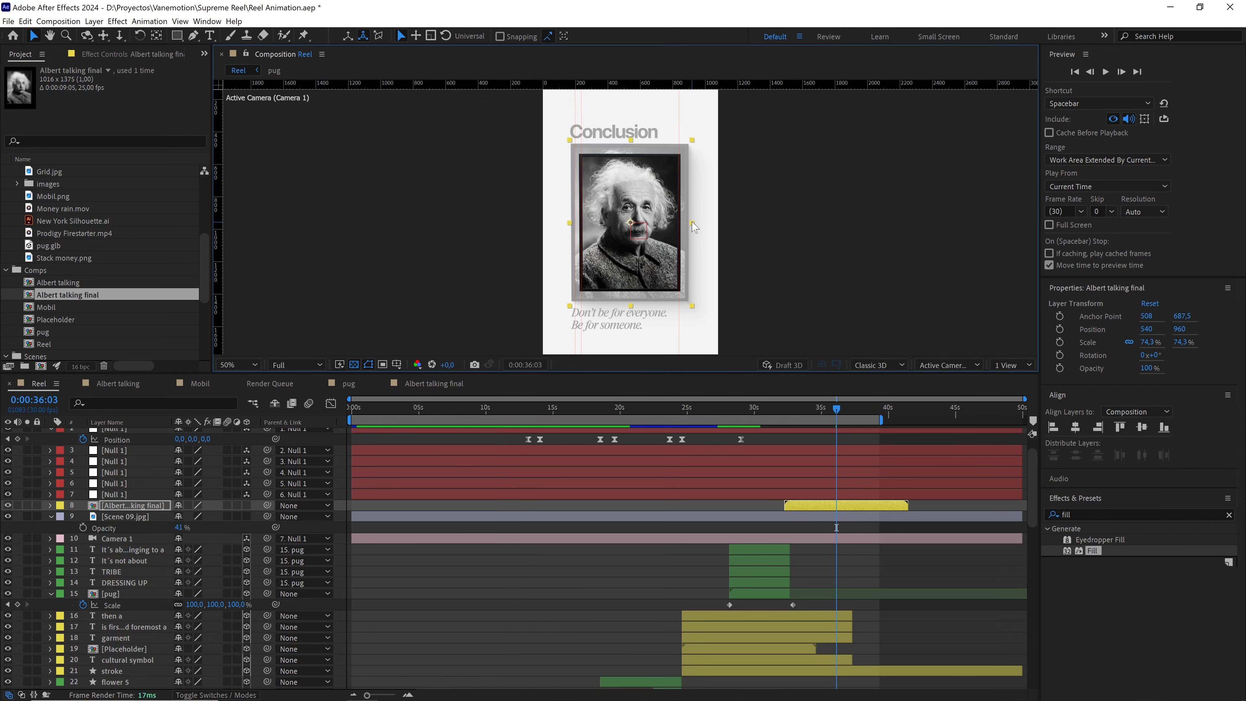
mouse_move(700, 222)
mouse_down()
mouse_move(677, 250)
mouse_move(668, 309)
mouse_move(682, 235)
mouse_up()
scroll(680, 225, up, 1)
scroll(676, 251, down, 1)
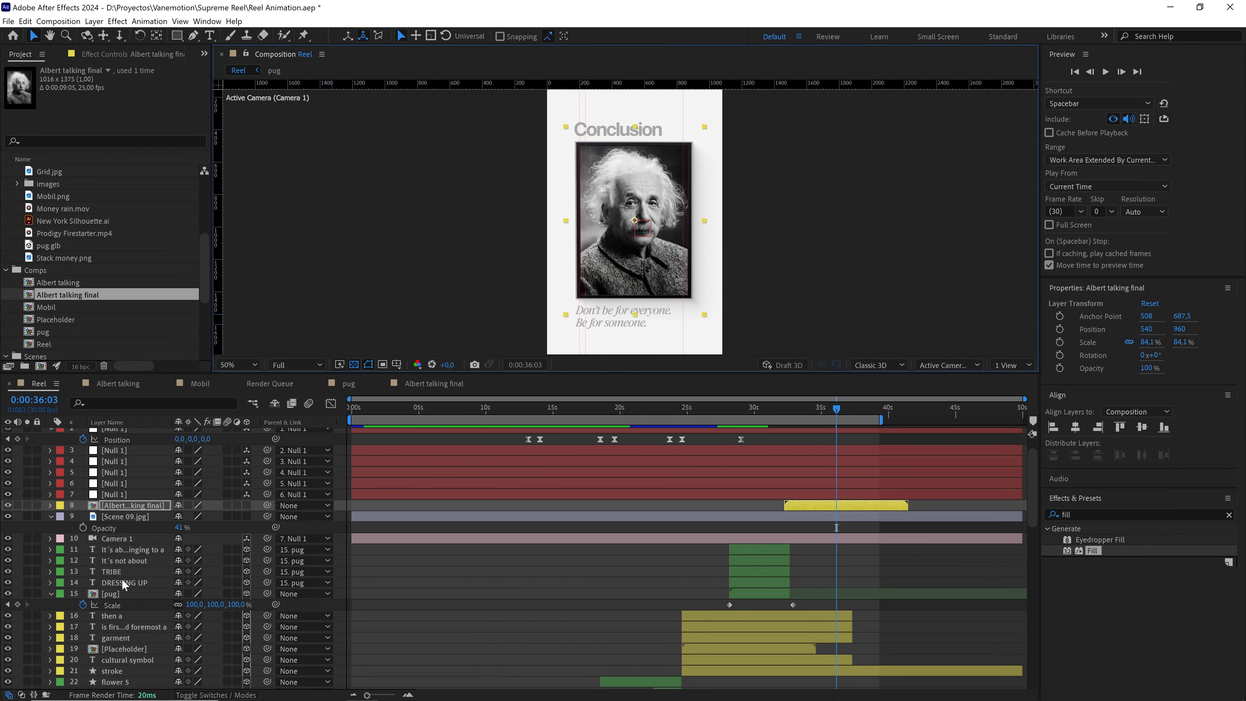
Duplicate the It's not about and TRIBE text layers, place the copies above Albert talking final, and label them Yellow
click(118, 570)
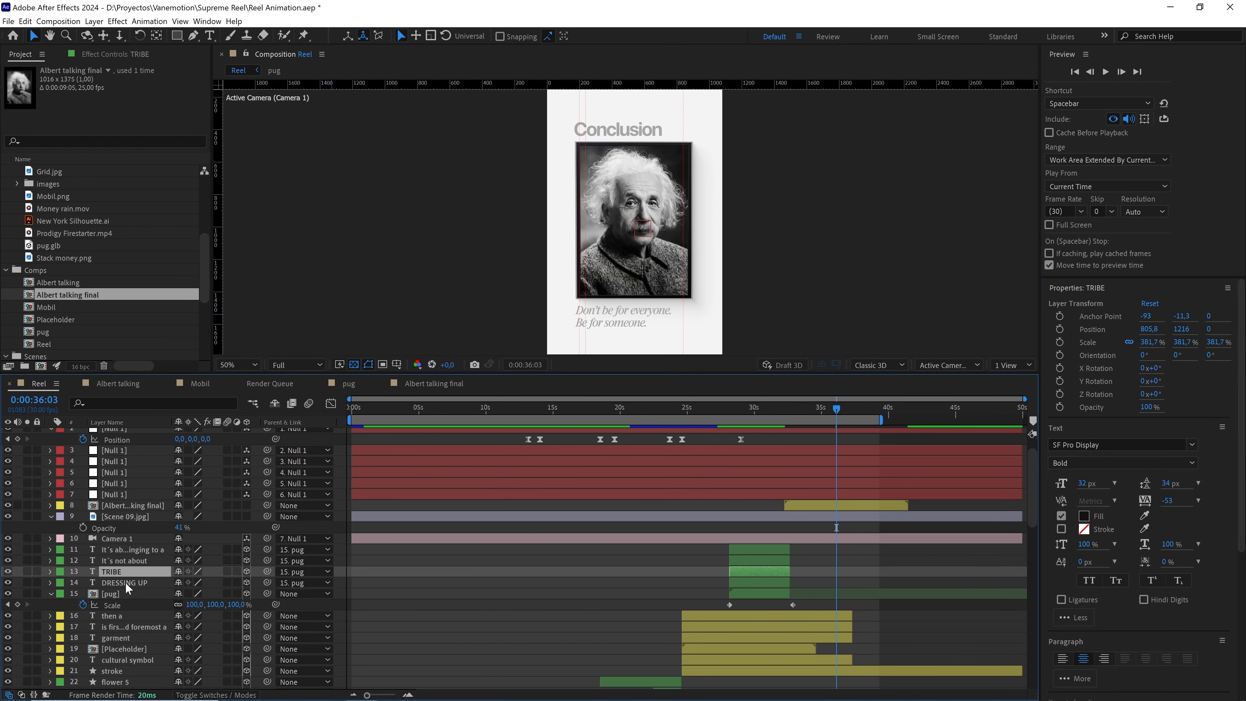
shift+click(126, 583)
click(123, 565)
ctrl+click(116, 571)
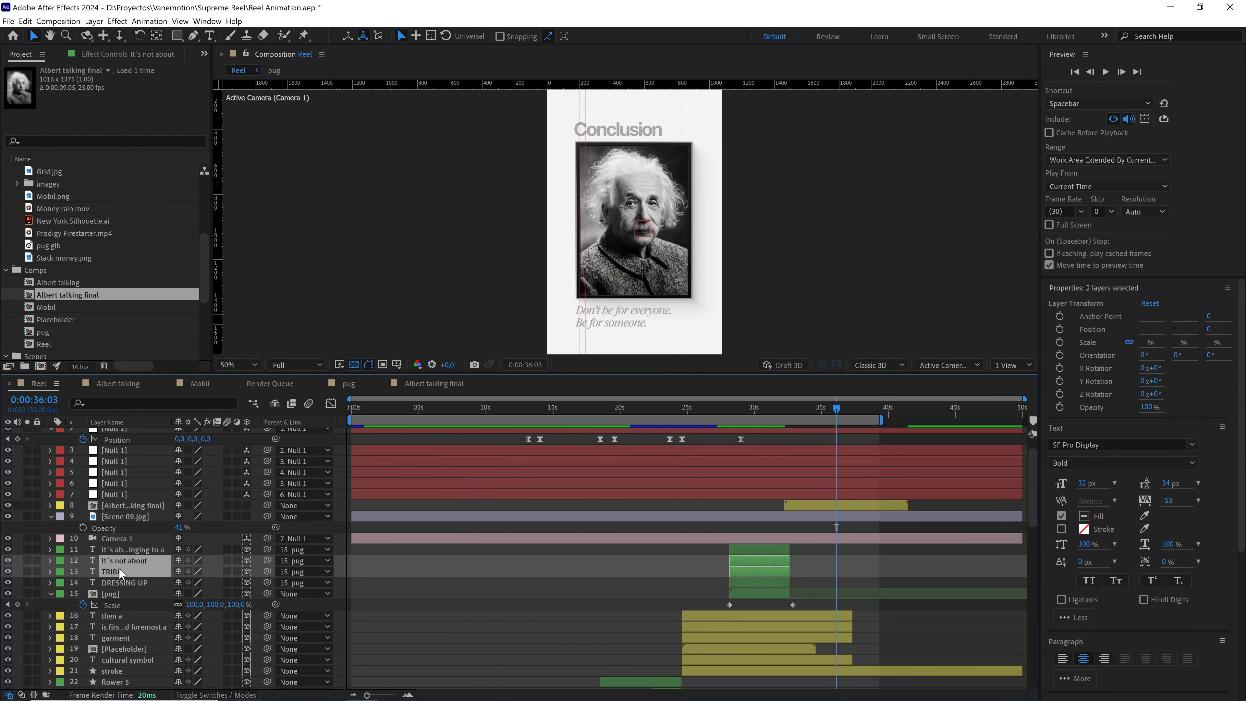
key(ctrl+d)
drag(119, 561, 121, 503)
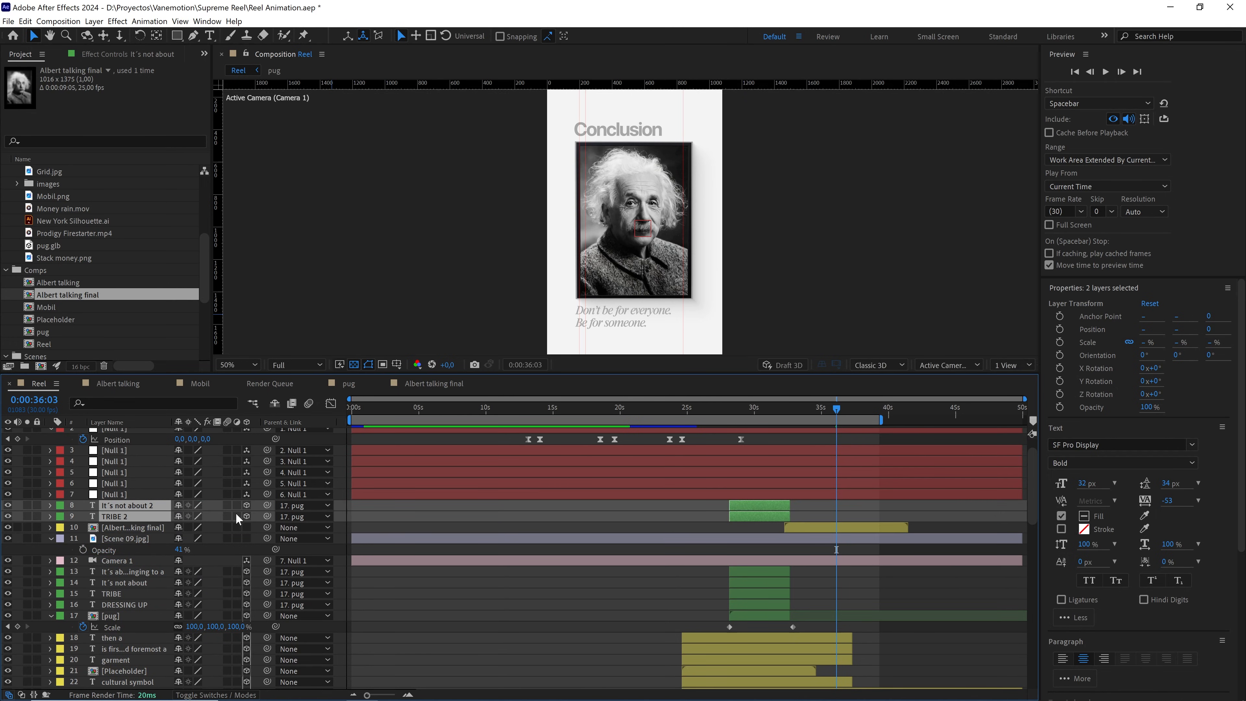
click(61, 509)
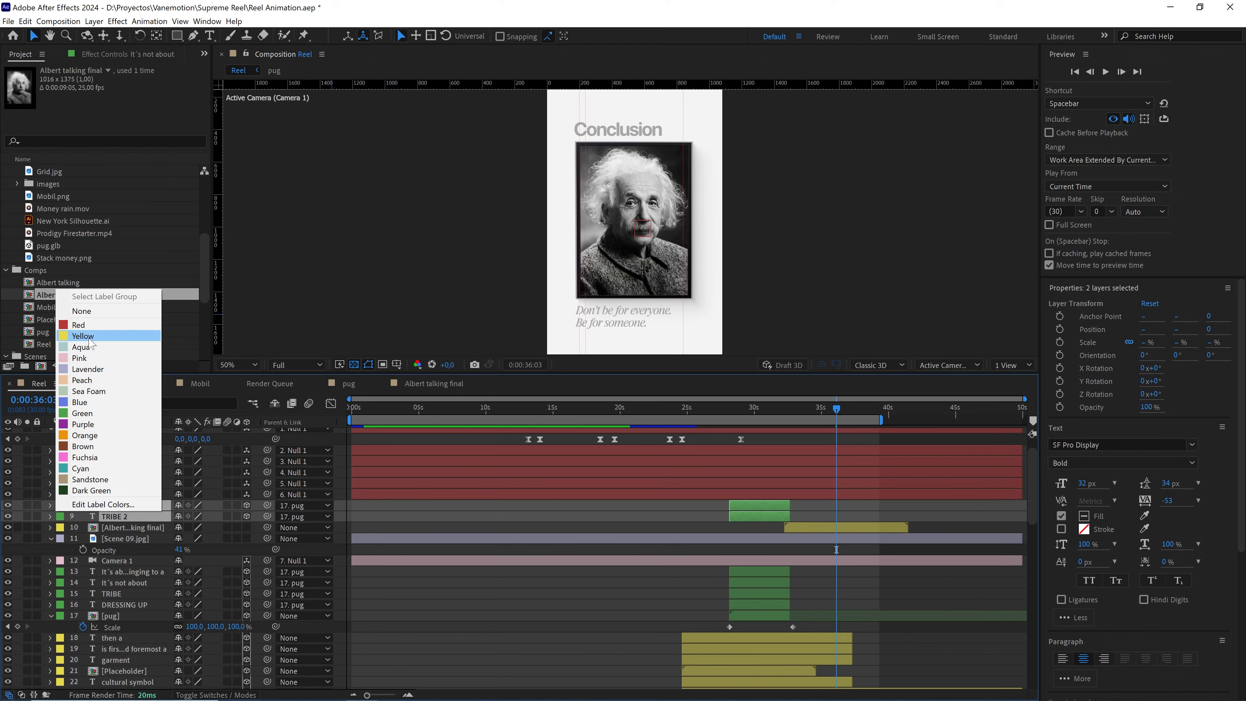
click(78, 336)
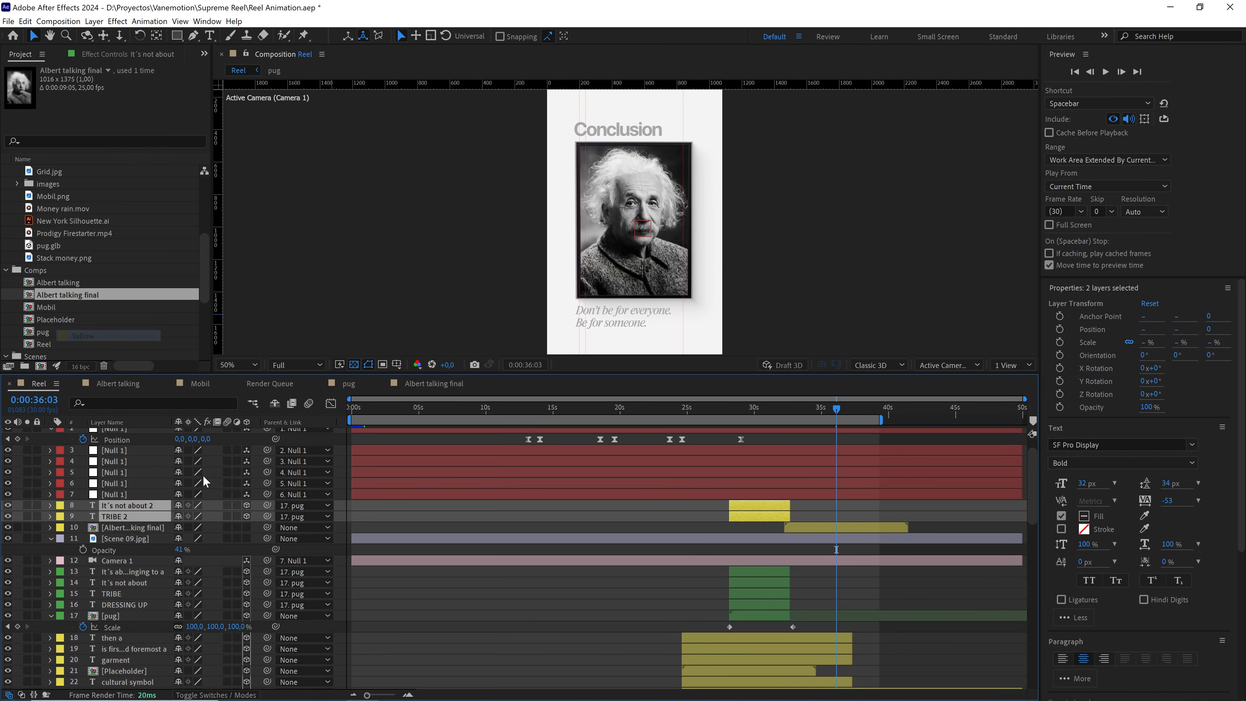
Make the copied It's not about and TRIBE layers 2D and set their parent to None
click(246, 504)
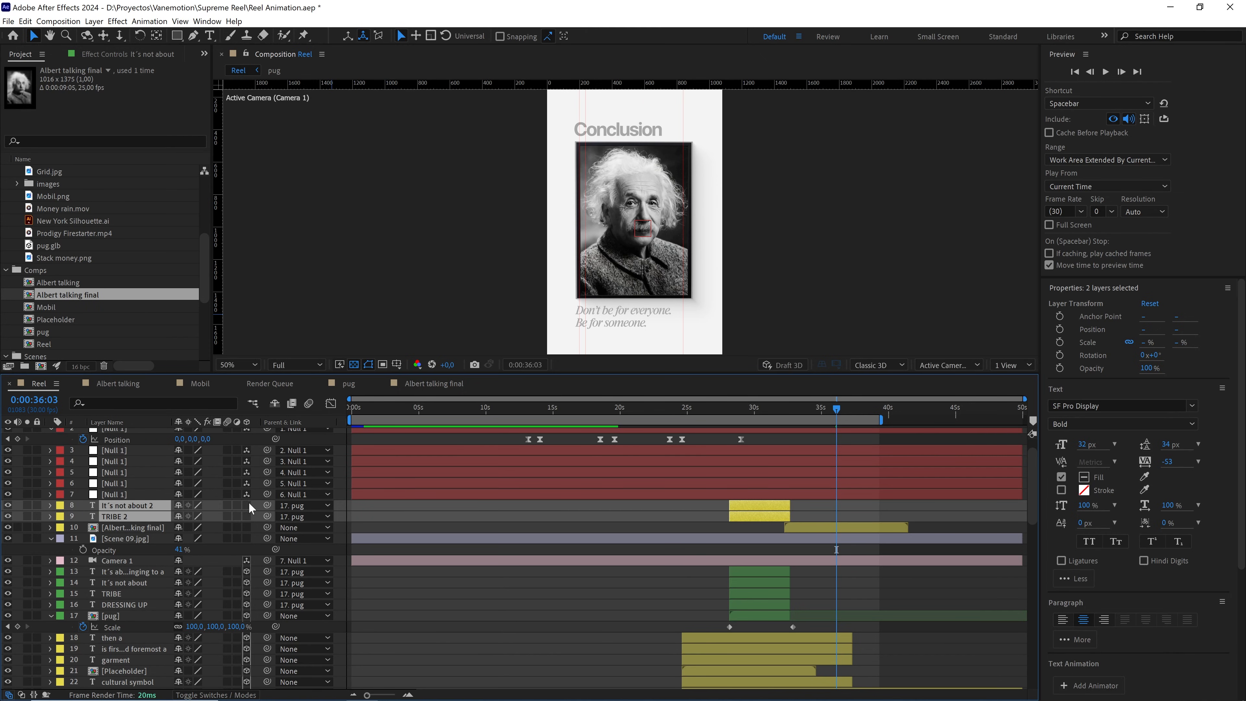
click(291, 505)
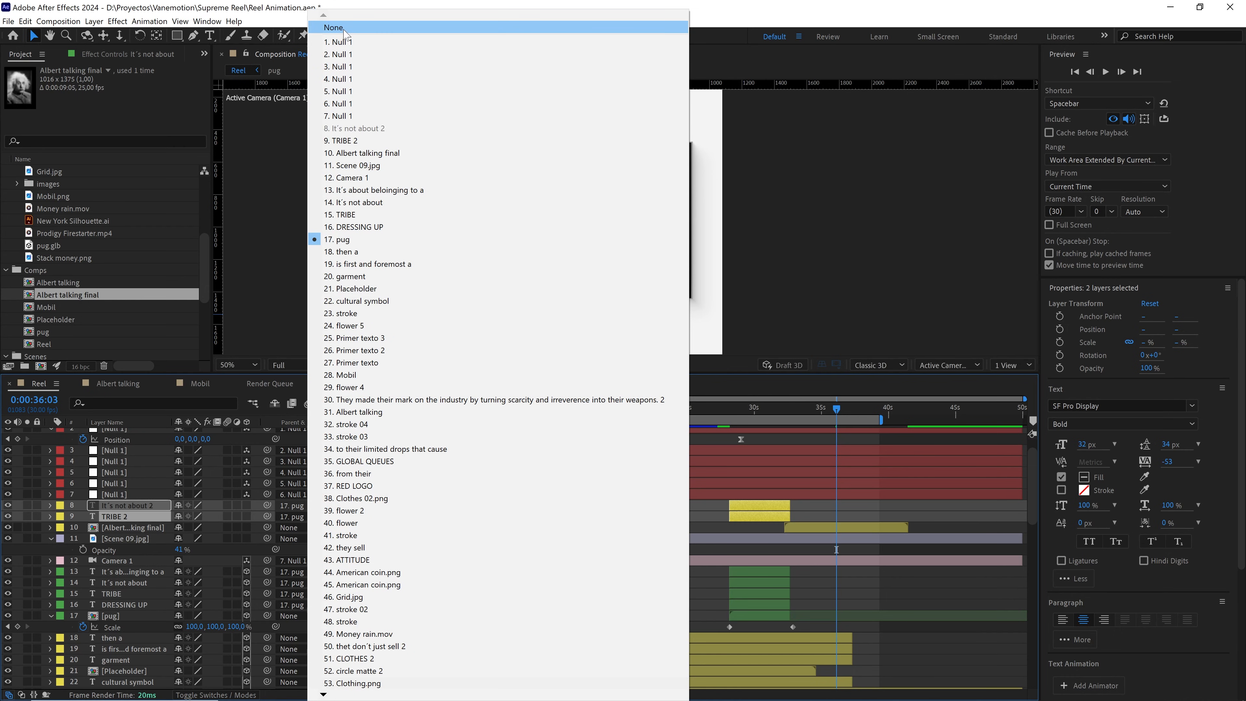
click(339, 28)
Move both copied text layers in time so they start at 0:00:32:20
drag(758, 508, 796, 506)
scroll(805, 513, up, 3)
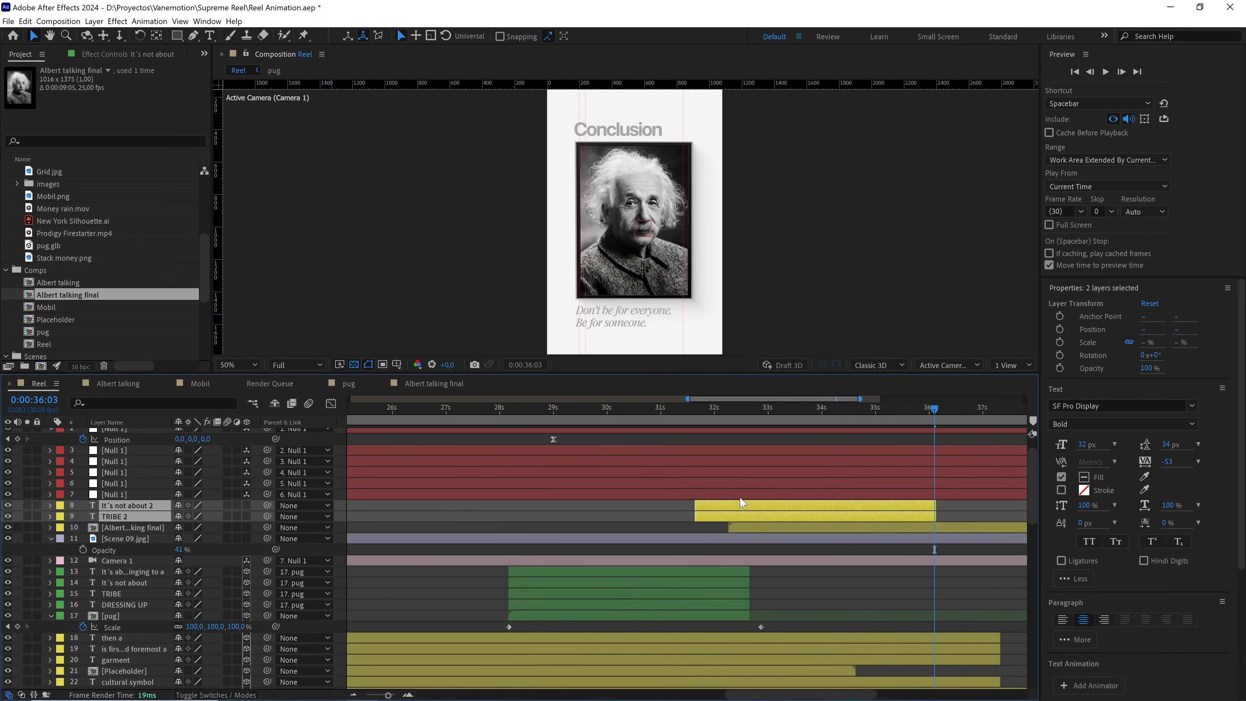
drag(717, 512, 744, 513)
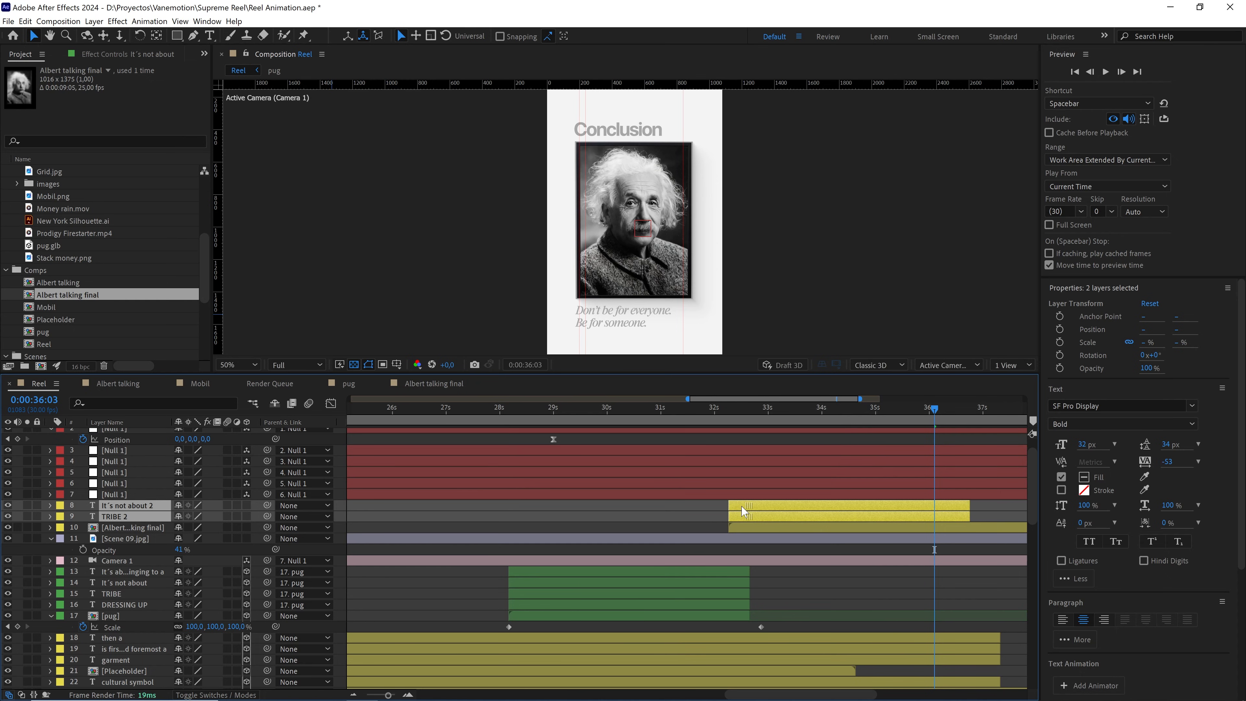
scroll(728, 492, up, 1)
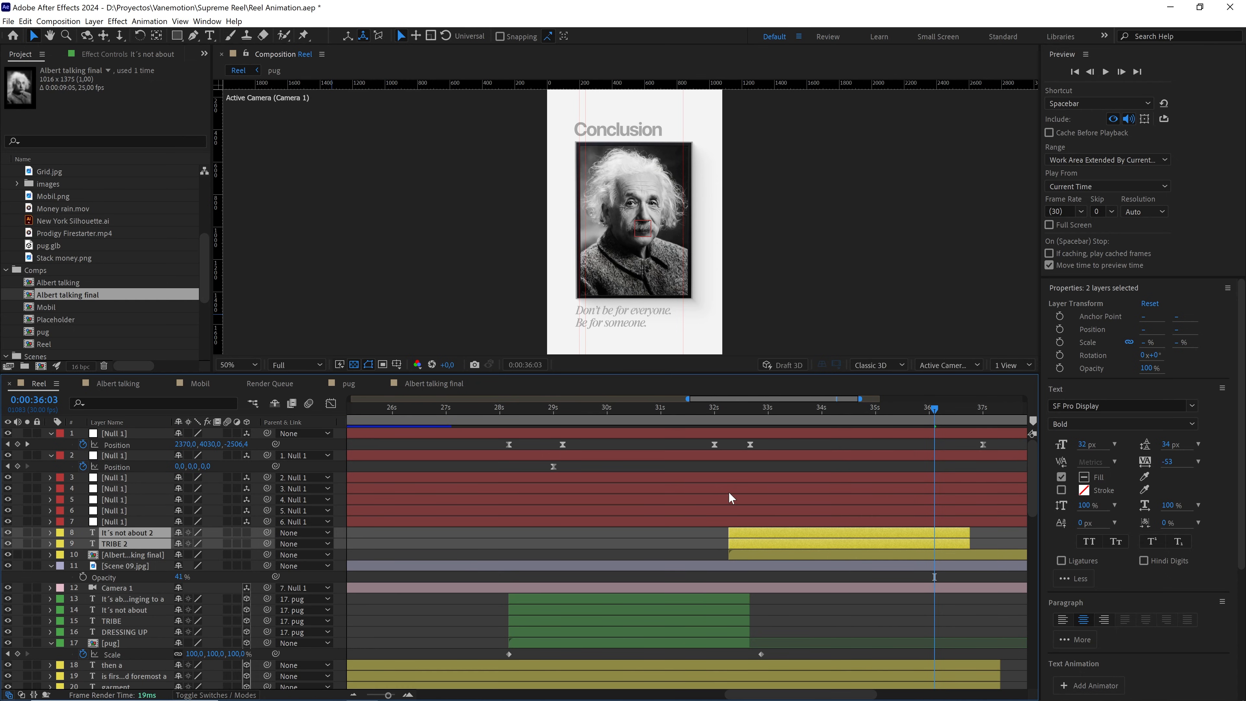
key(j)
key(j)
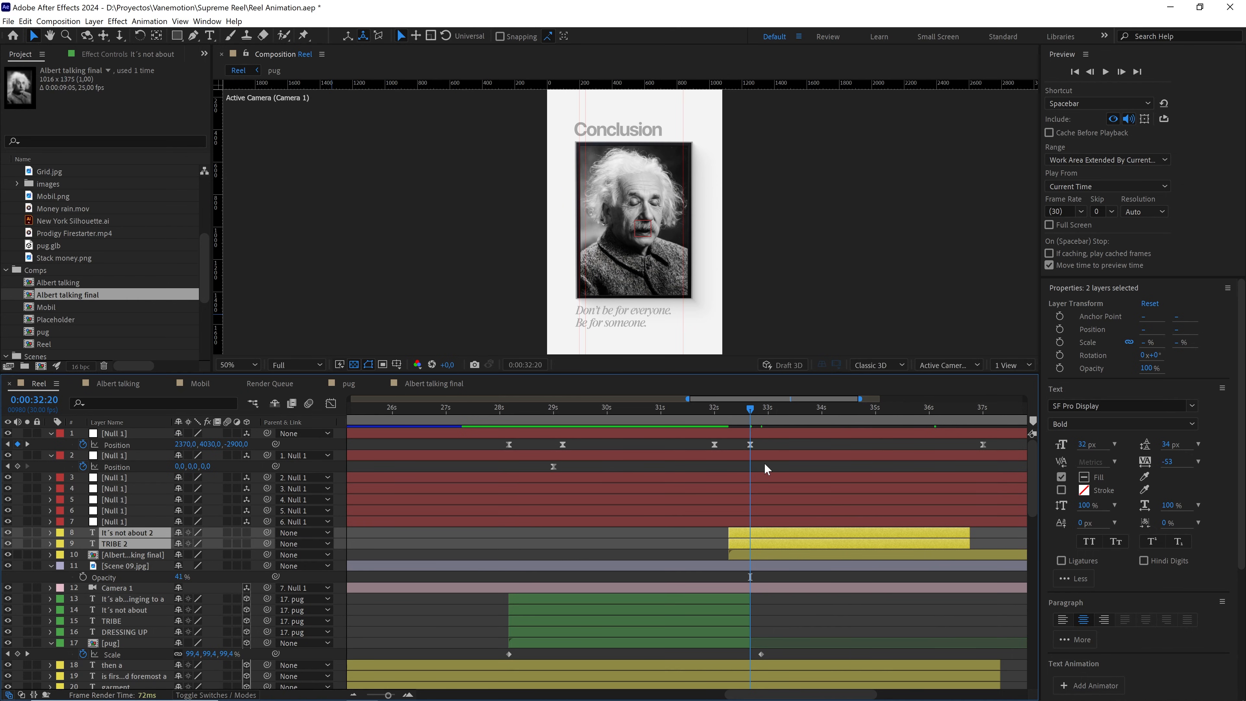
drag(743, 540, 763, 540)
Shift both copies' Range Selector Offset keyframes ahead of their layers' start and extend the layers to about 0:00:40:00
key(minus)
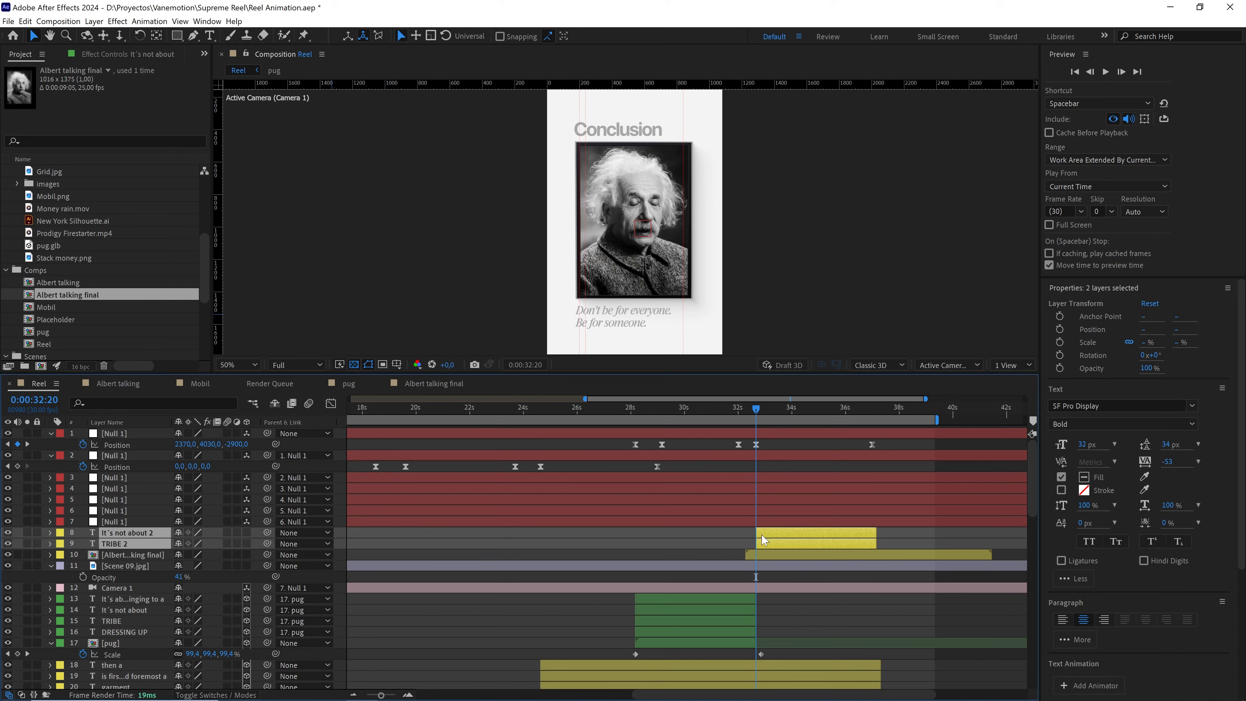
key(u)
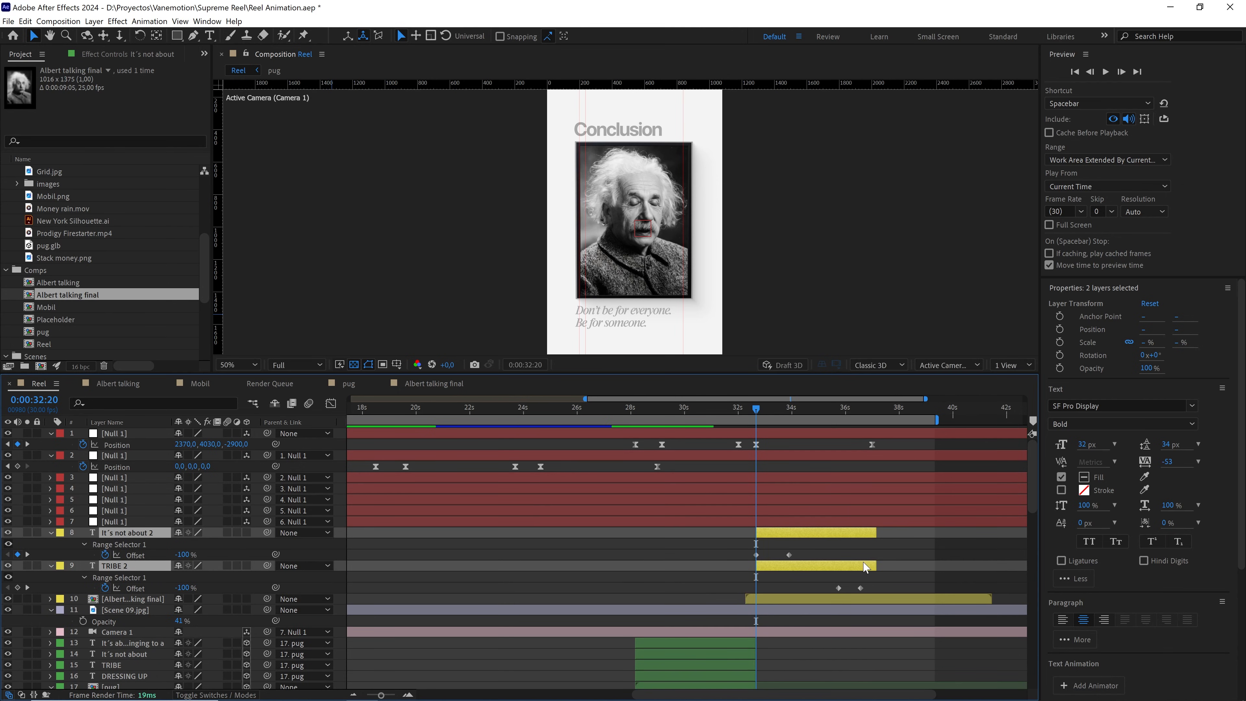
drag(901, 550, 749, 588)
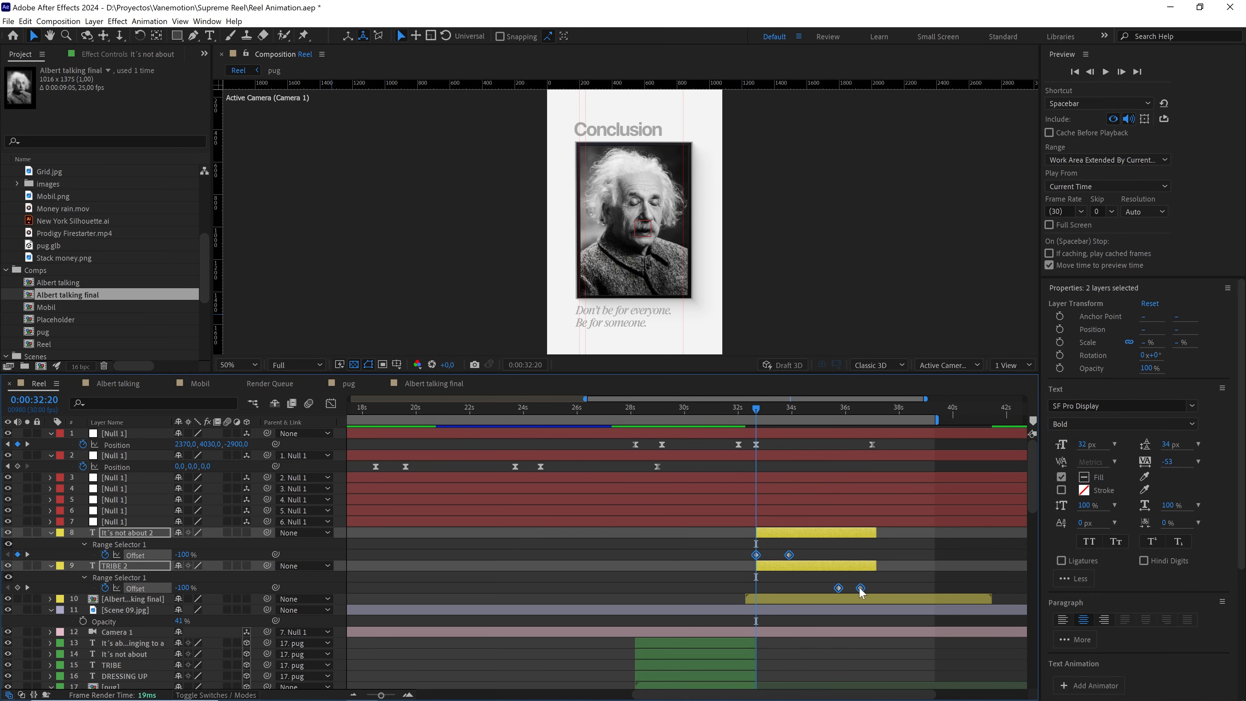
drag(860, 591, 743, 592)
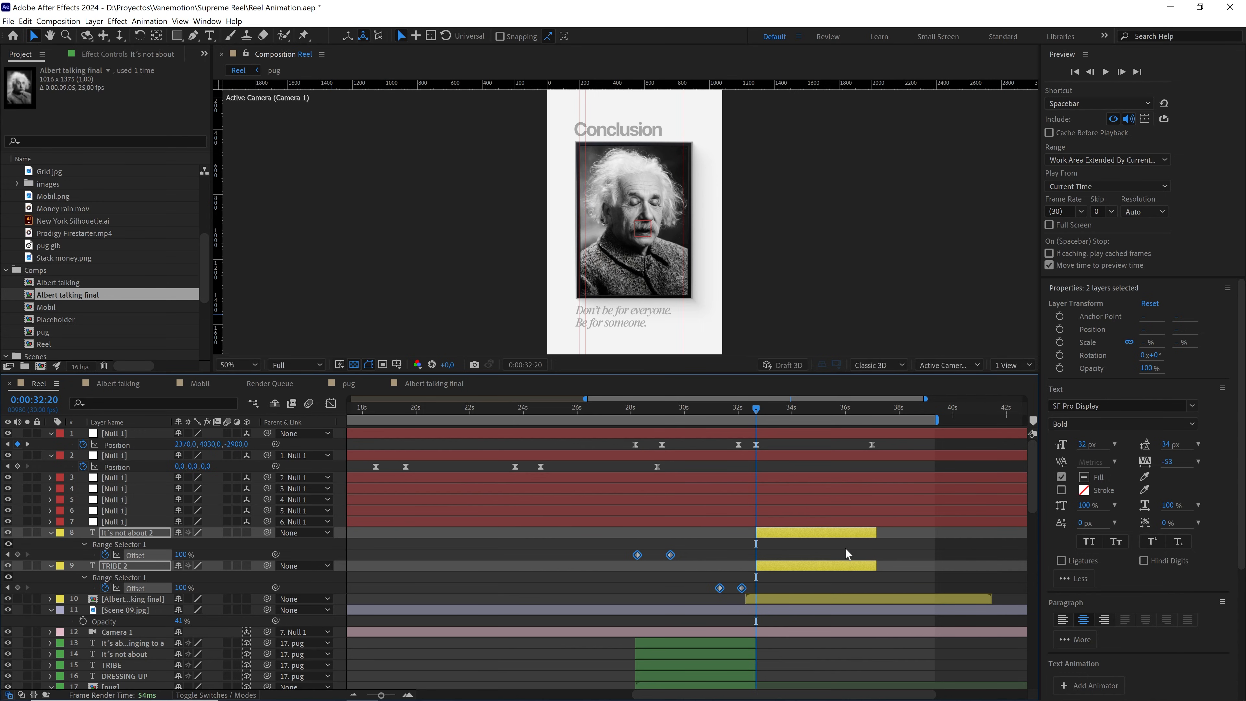
drag(876, 532, 954, 531)
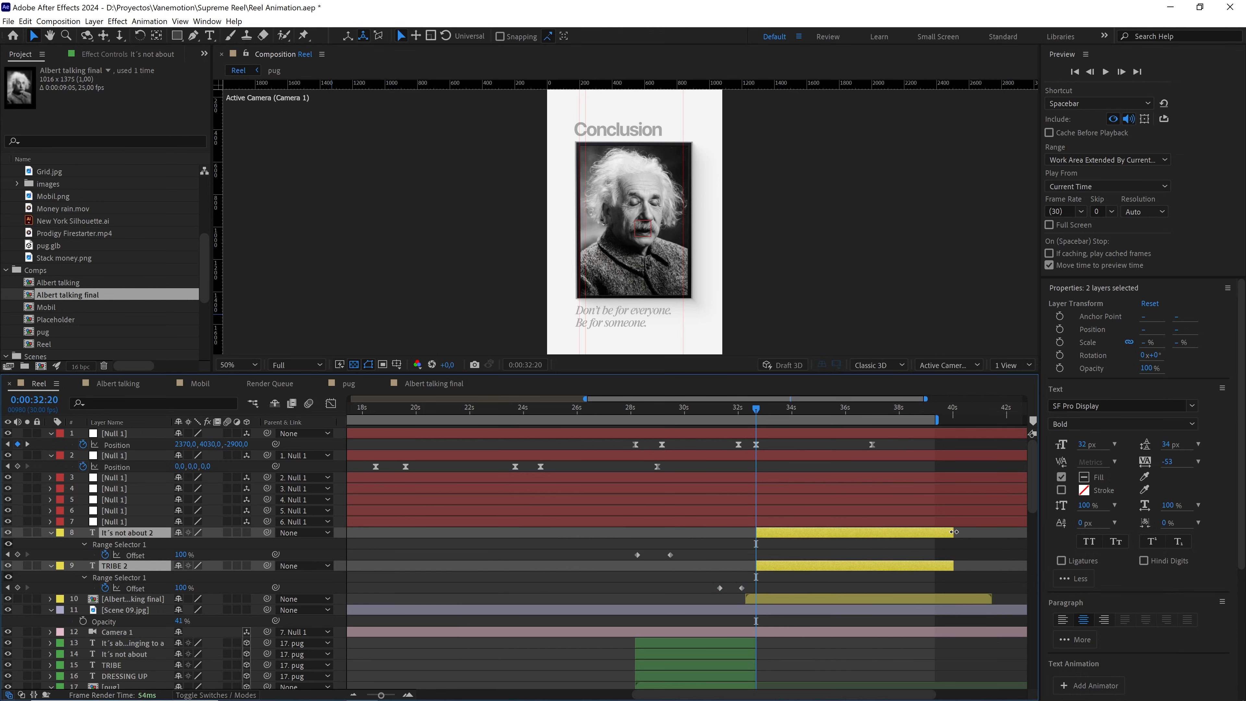
click(801, 549)
Set the time to 0:00:33:04 and center both copied text layers in the composition at 540, 960
scroll(739, 230, down, 4)
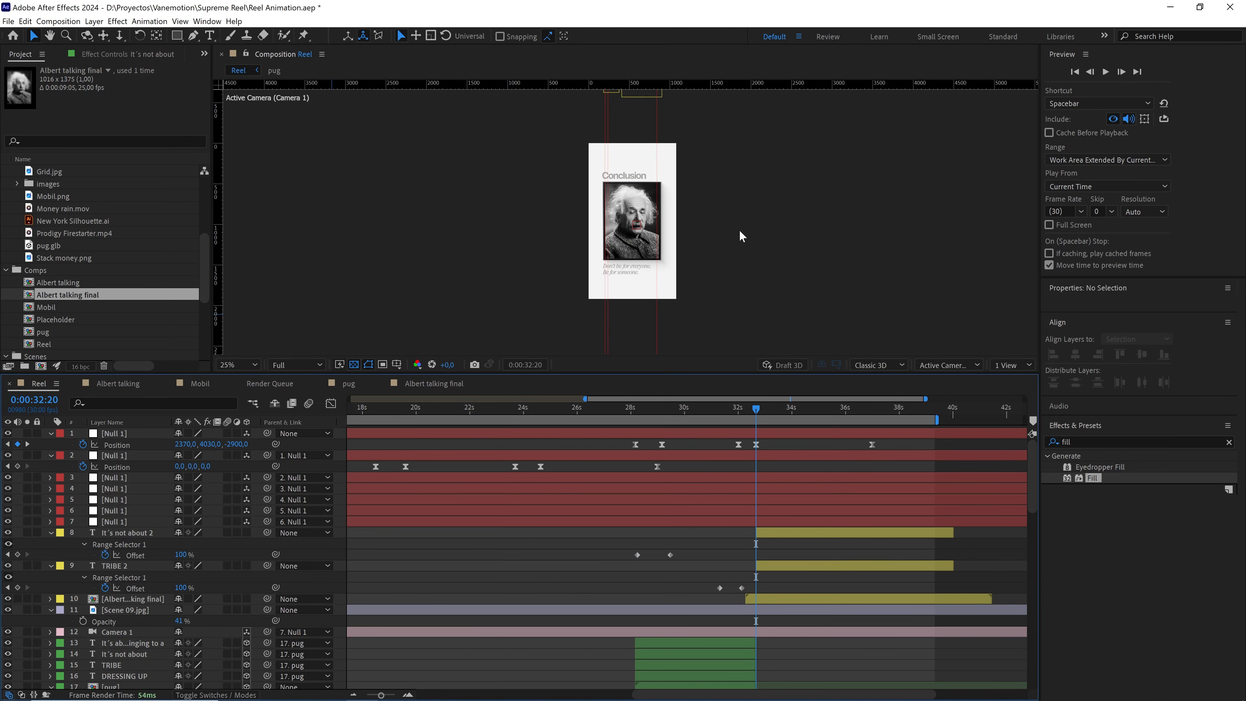
key(space)
key(space)
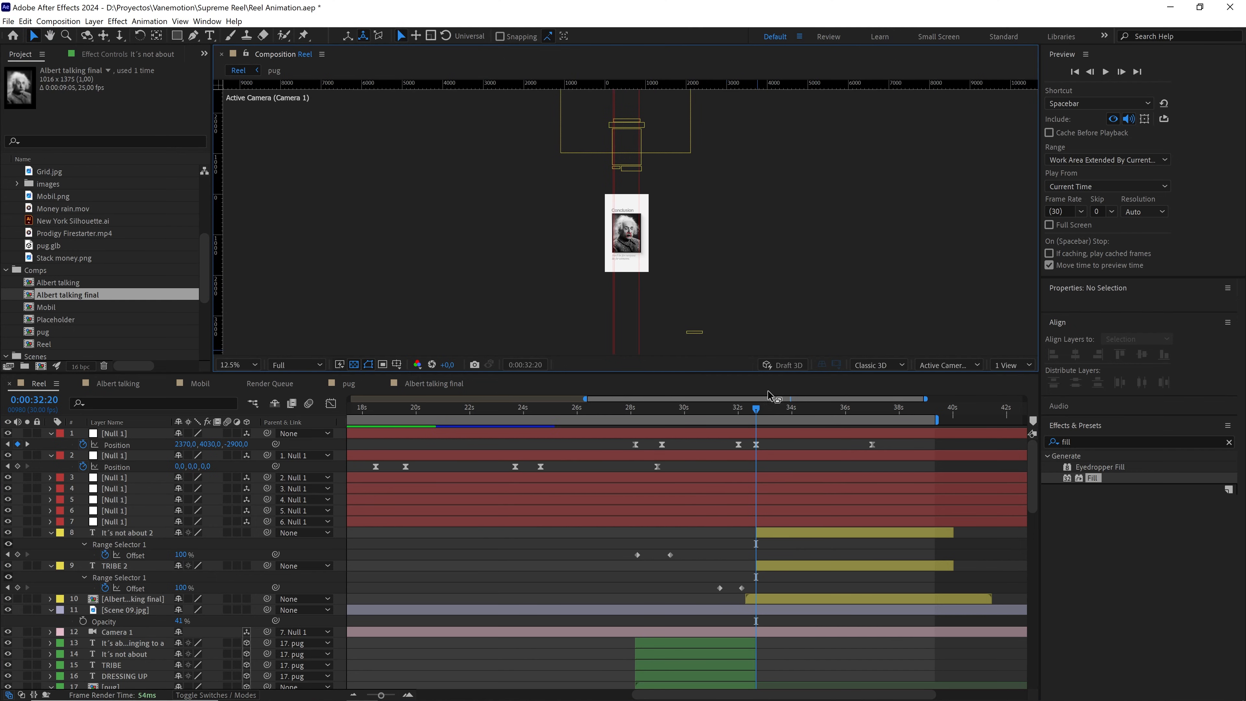
scroll(736, 270, up, 3)
scroll(718, 209, down, 1)
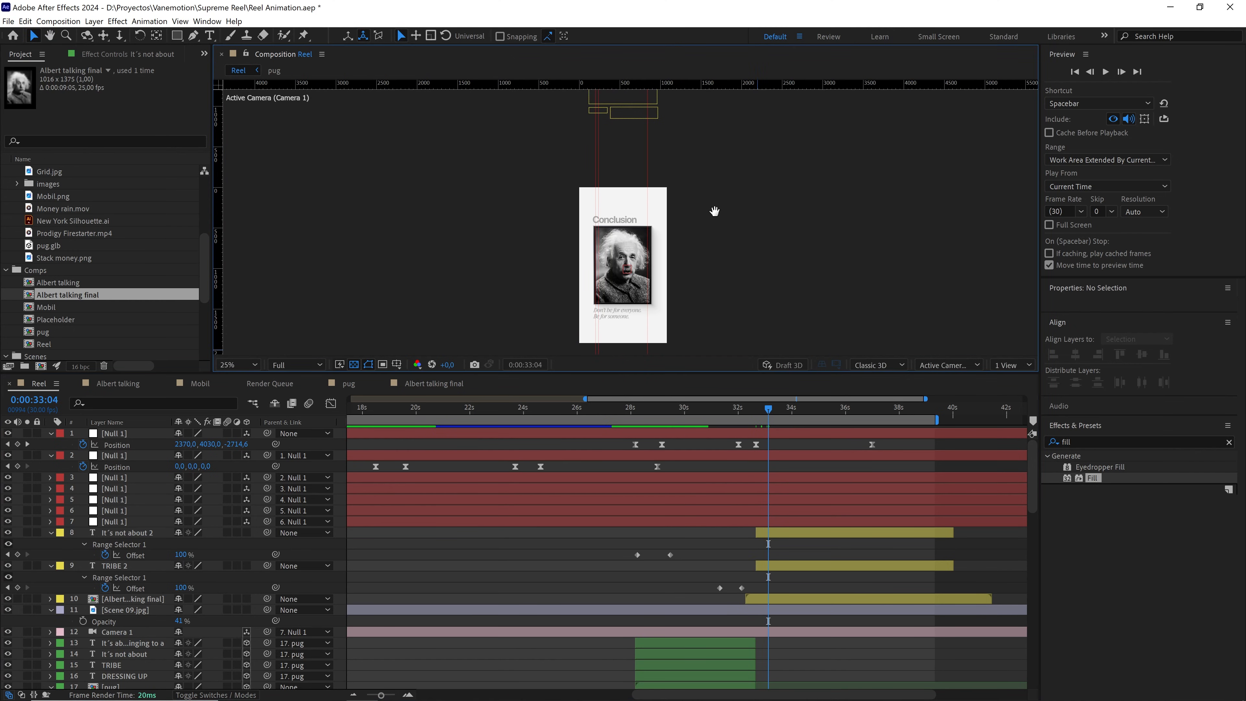
click(784, 534)
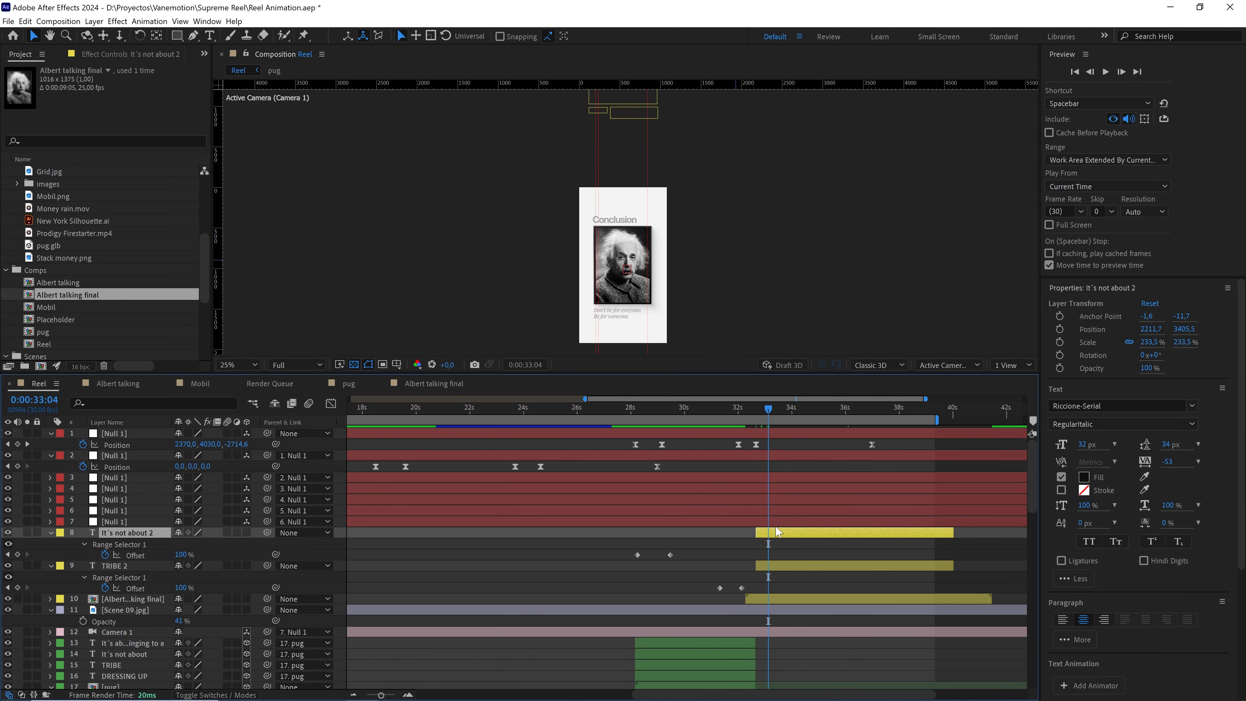
scroll(704, 312, down, 2)
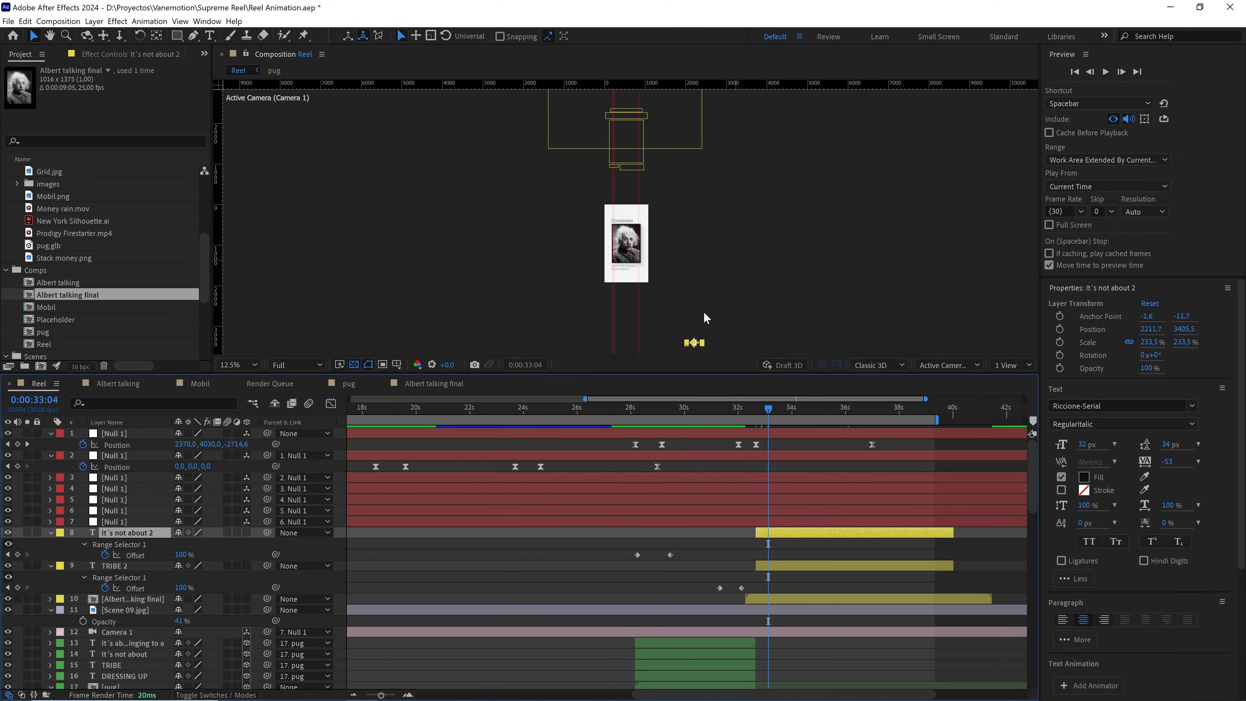
drag(729, 294, 725, 238)
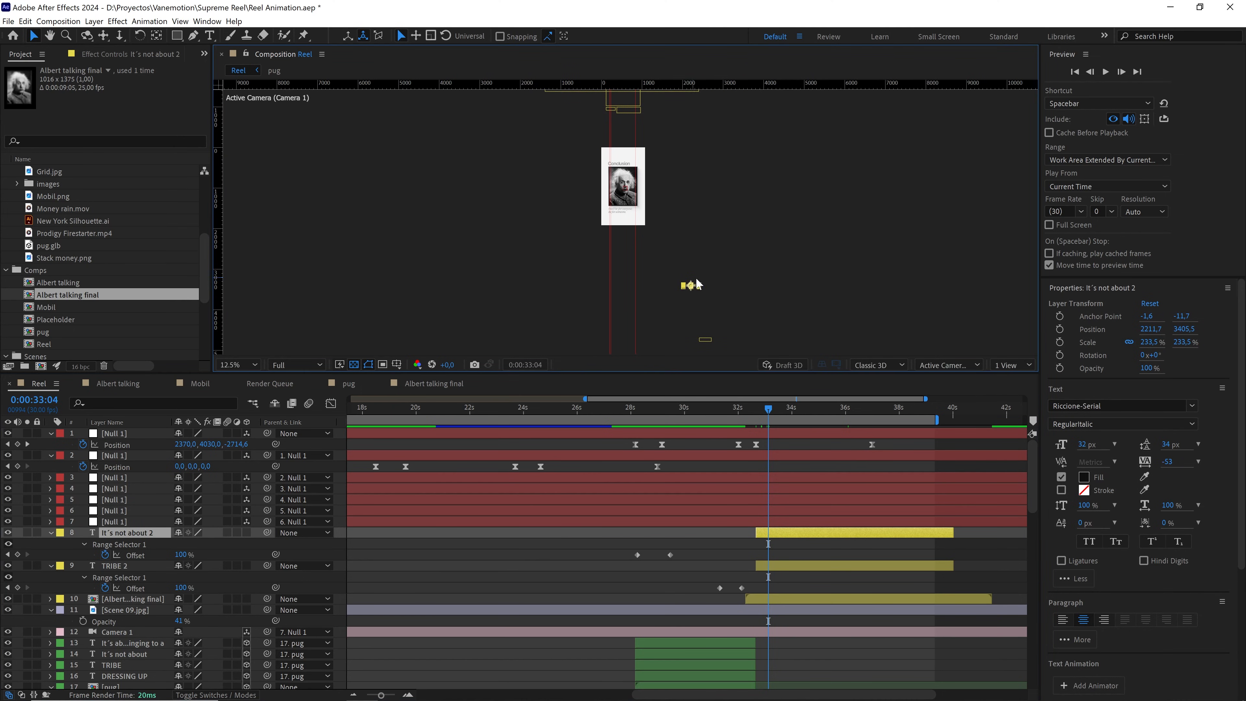
shift+click(771, 567)
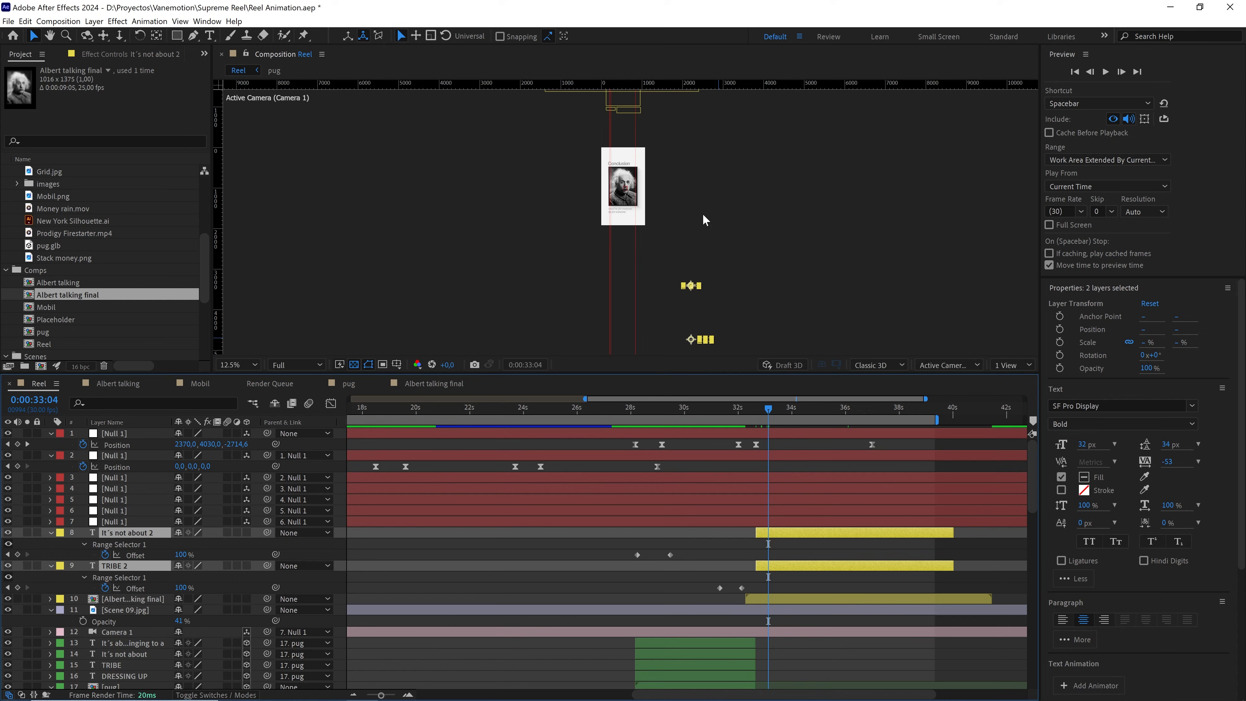
key(ctrl+Home)
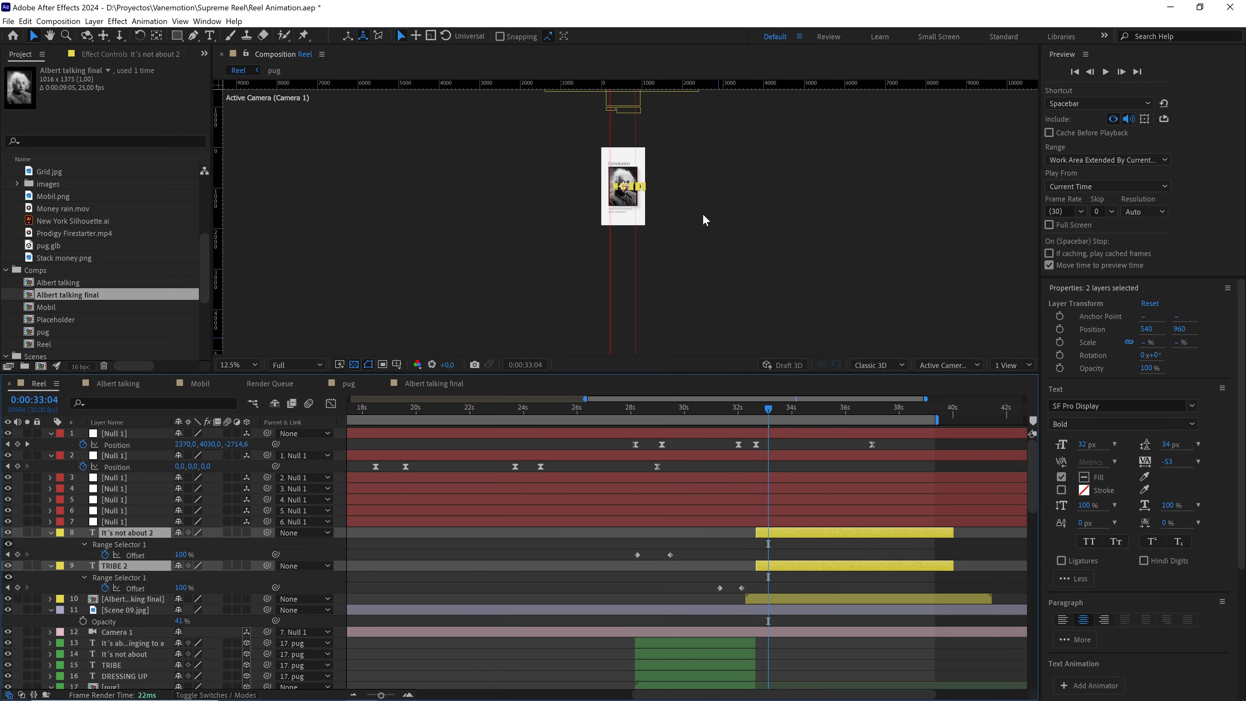
Move the copied TRIBE text above the Conclusion heading, to position about 308, 272
scroll(703, 214, up, 2)
drag(665, 132, 671, 349)
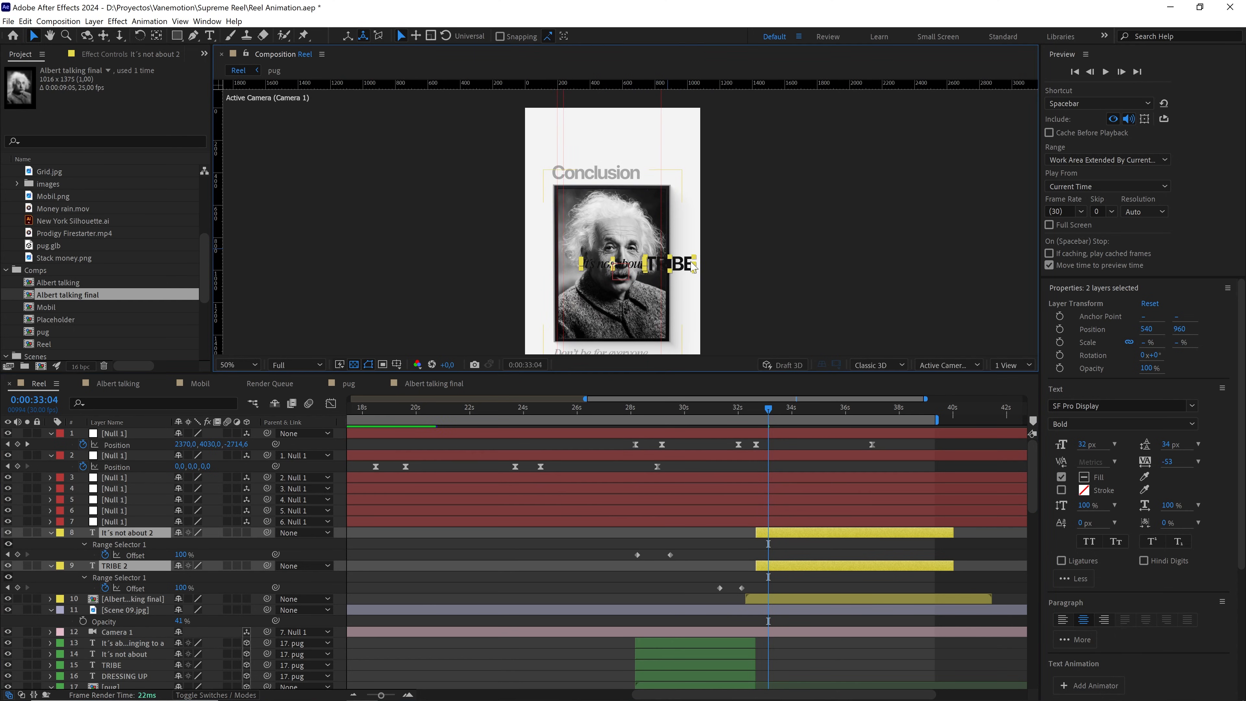
click(726, 259)
click(788, 566)
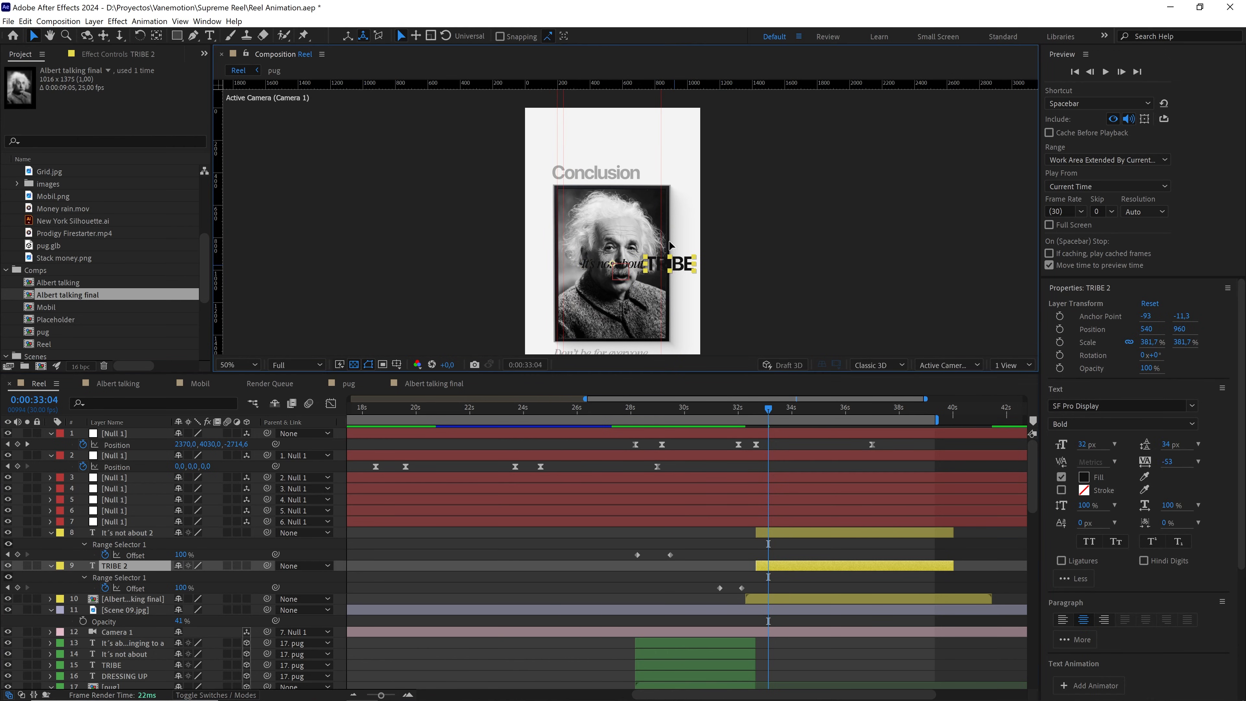
drag(668, 290, 642, 274)
scroll(632, 158, up, 2)
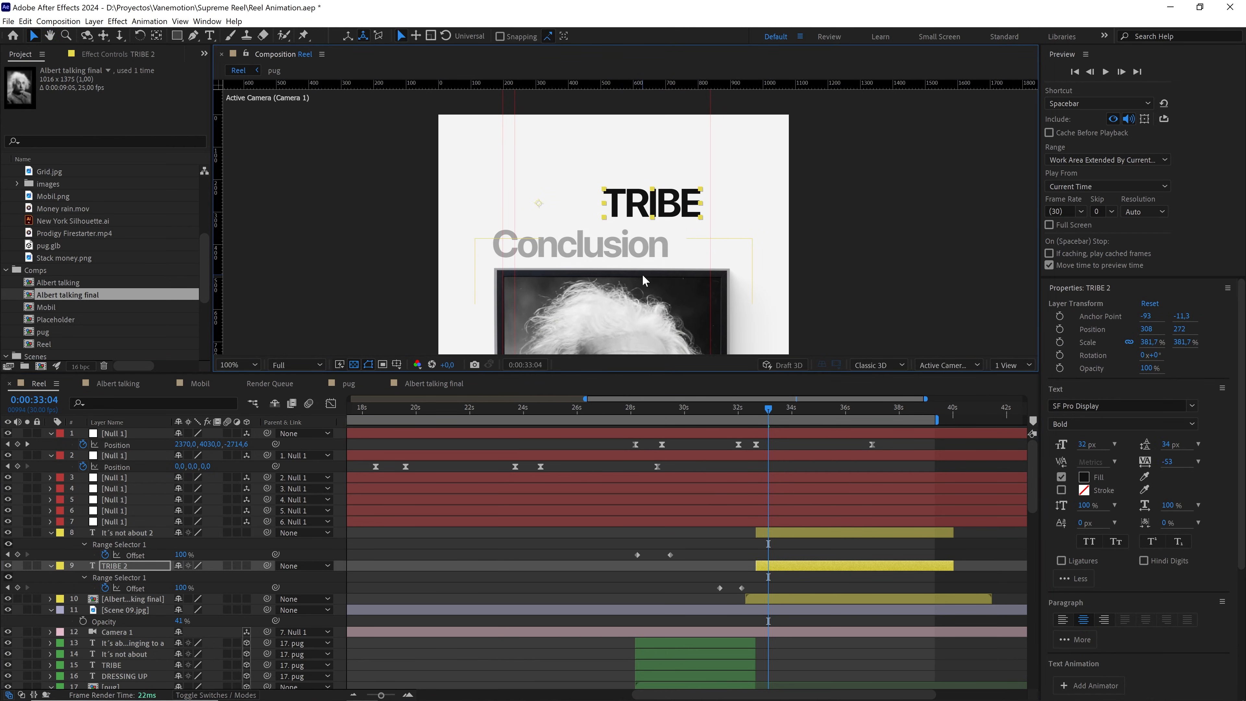
Replace the copied TRIBE layer's text with "Conclusion"
double_click(638, 200)
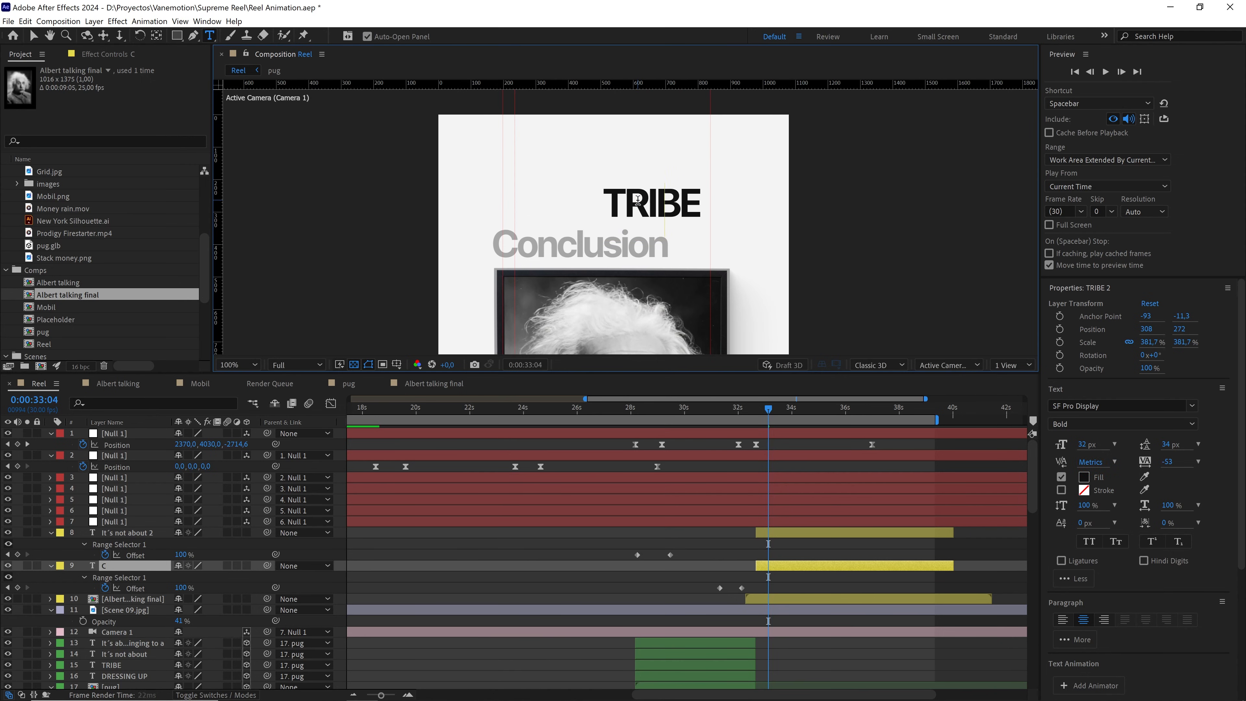
text(Conclusion)
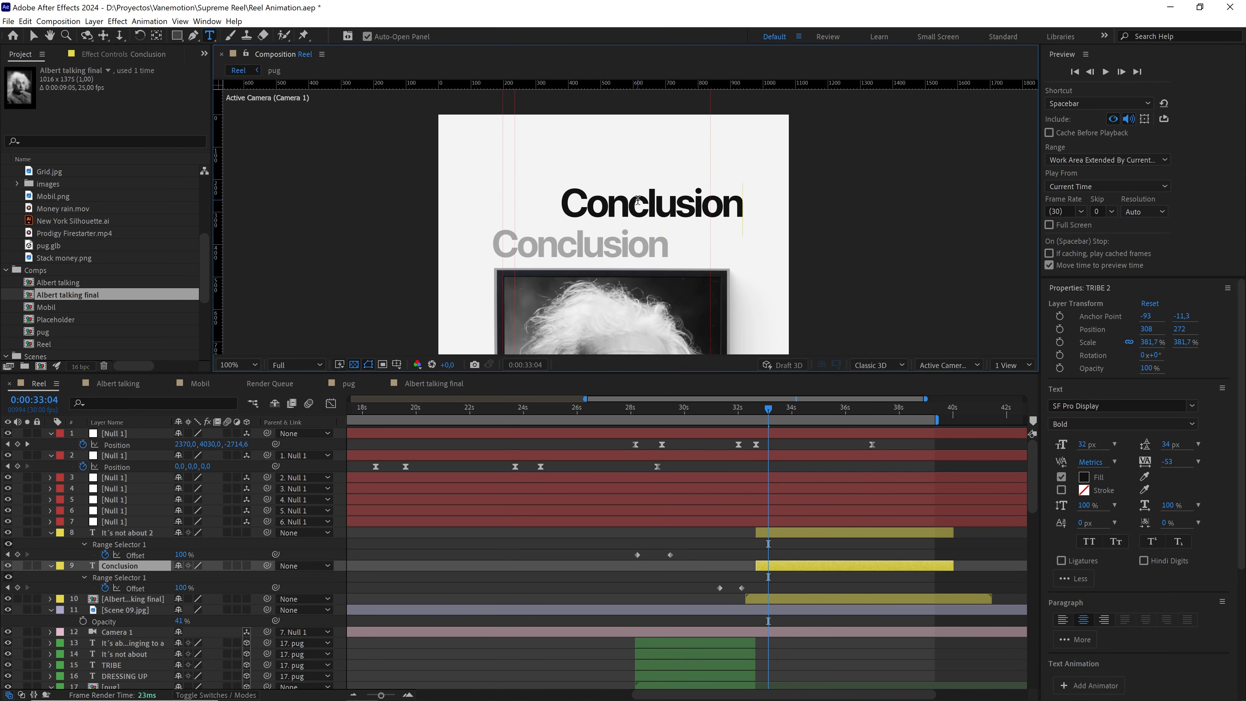
click(122, 566)
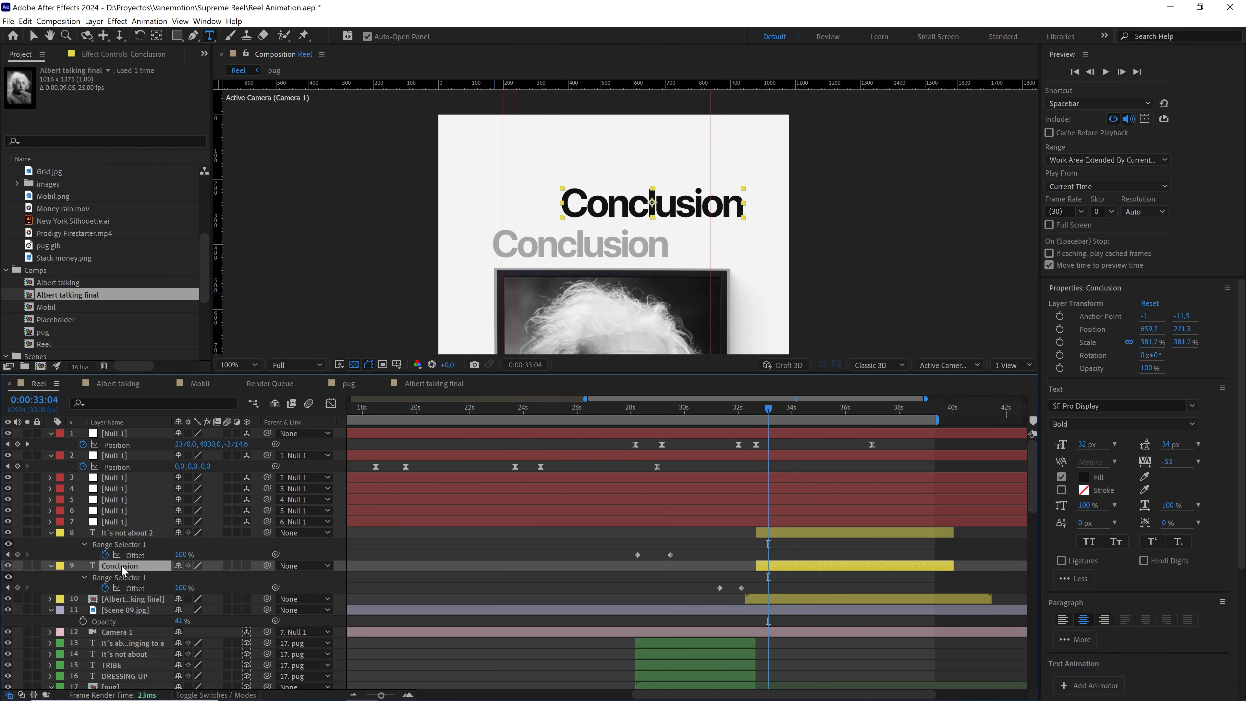
key(v)
Move the black Conclusion text over the grey reference heading, aligning its left edge with the guide at position about 459, 396
scroll(705, 177, up, 3)
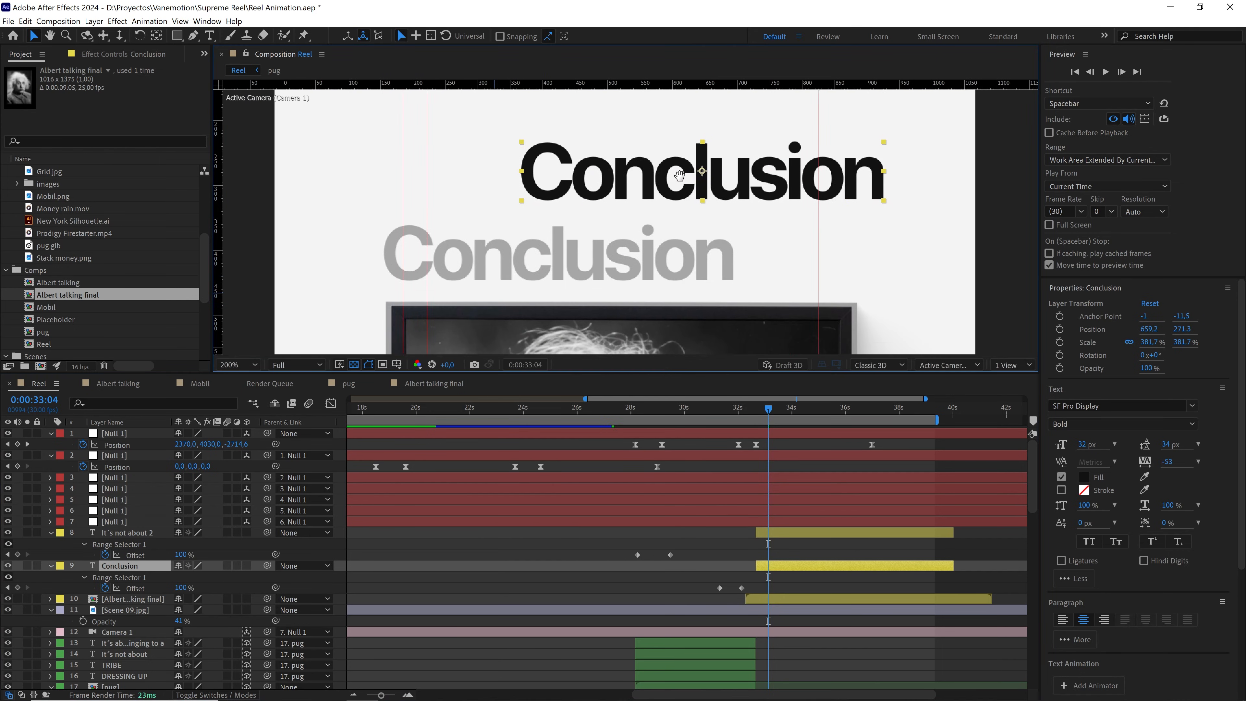
drag(704, 177, 566, 256)
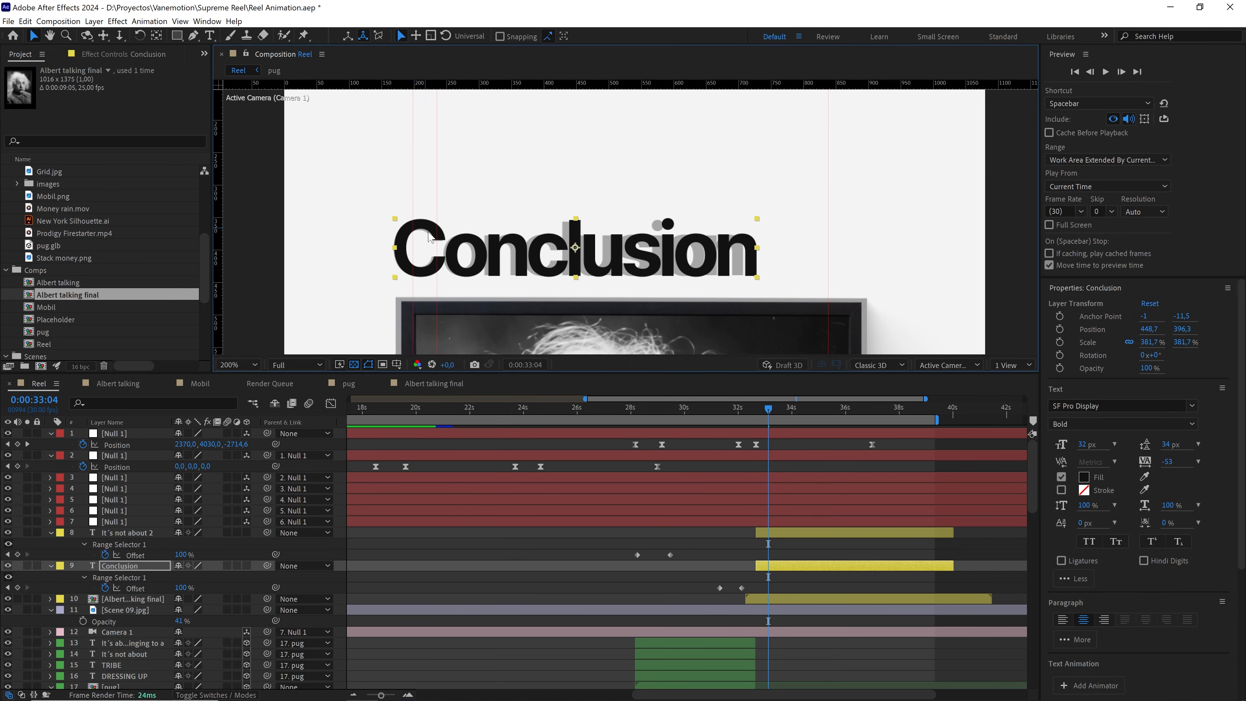
scroll(483, 251, up, 1)
drag(389, 306, 563, 184)
scroll(542, 215, down, 1)
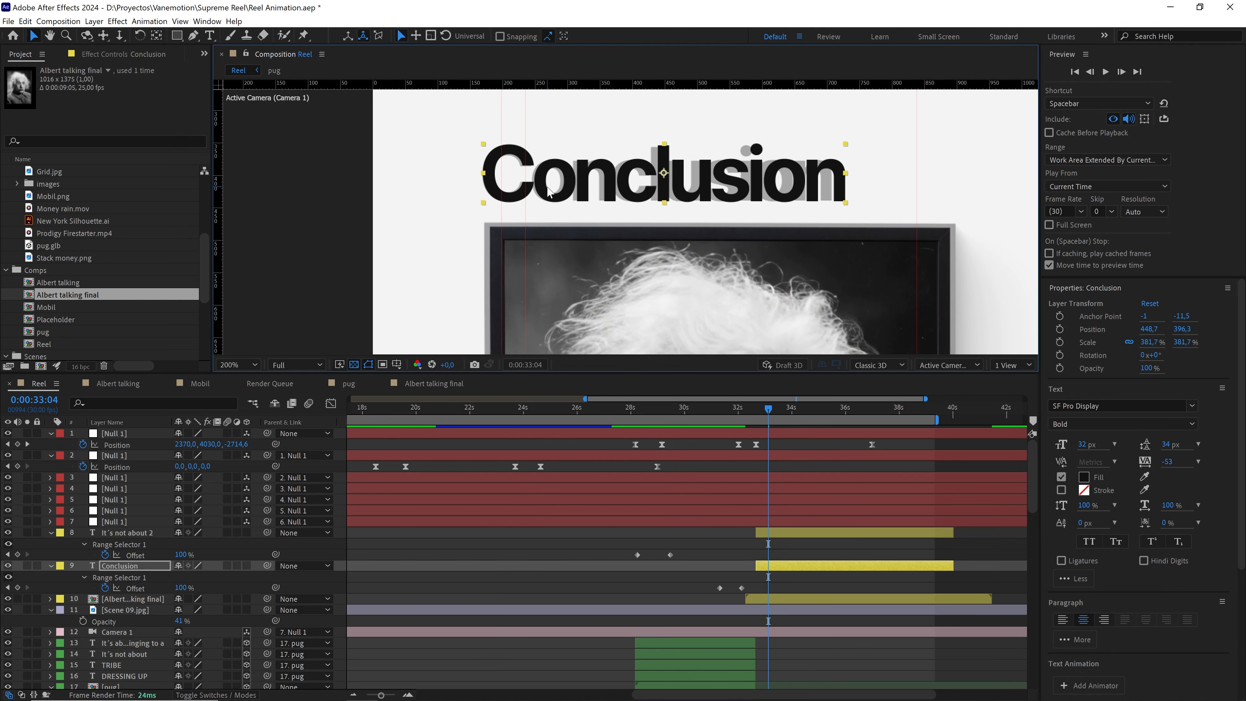
scroll(513, 212, up, 1)
drag(473, 243, 565, 181)
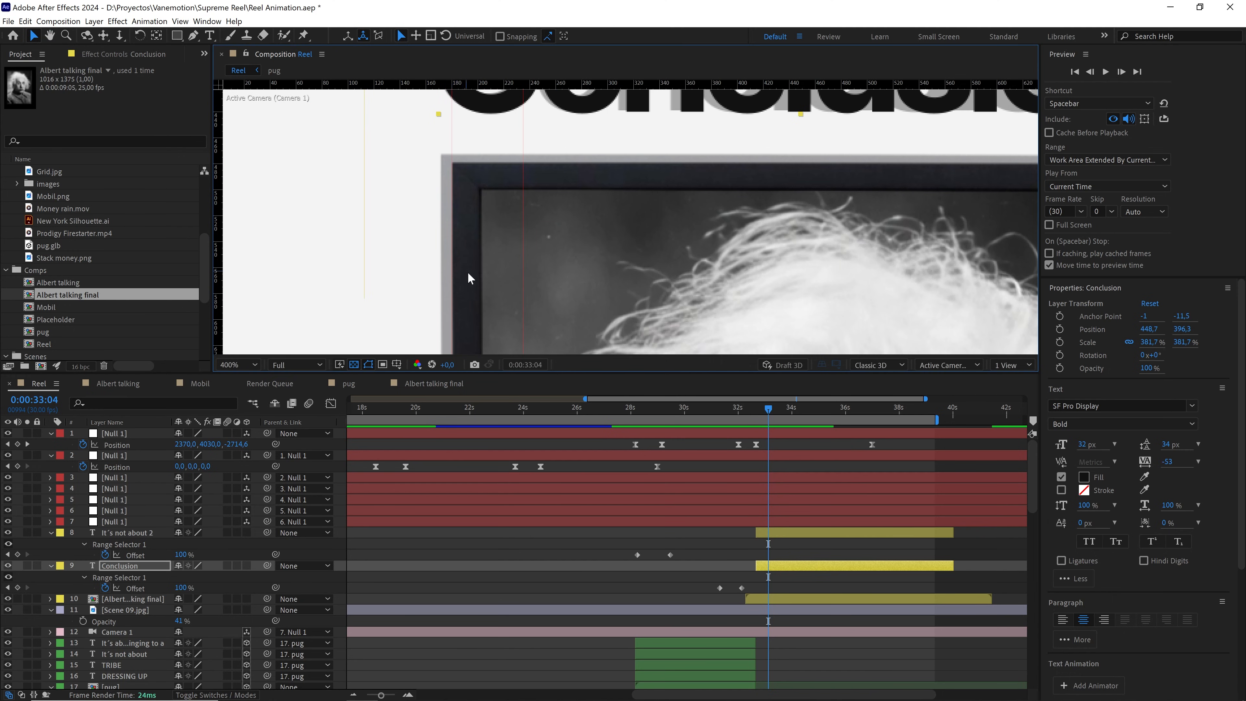
scroll(500, 266, down, 1)
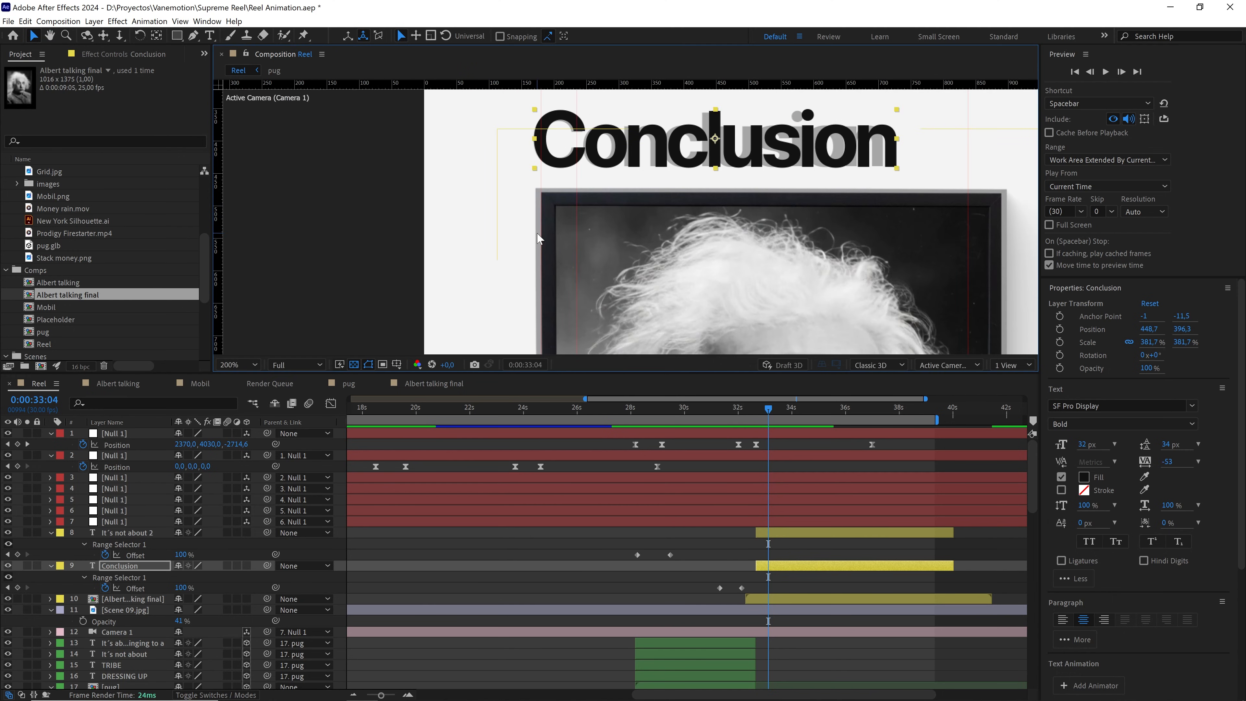
scroll(537, 239, up, 1)
drag(523, 151, 541, 310)
drag(498, 174, 509, 174)
scroll(640, 199, down, 1)
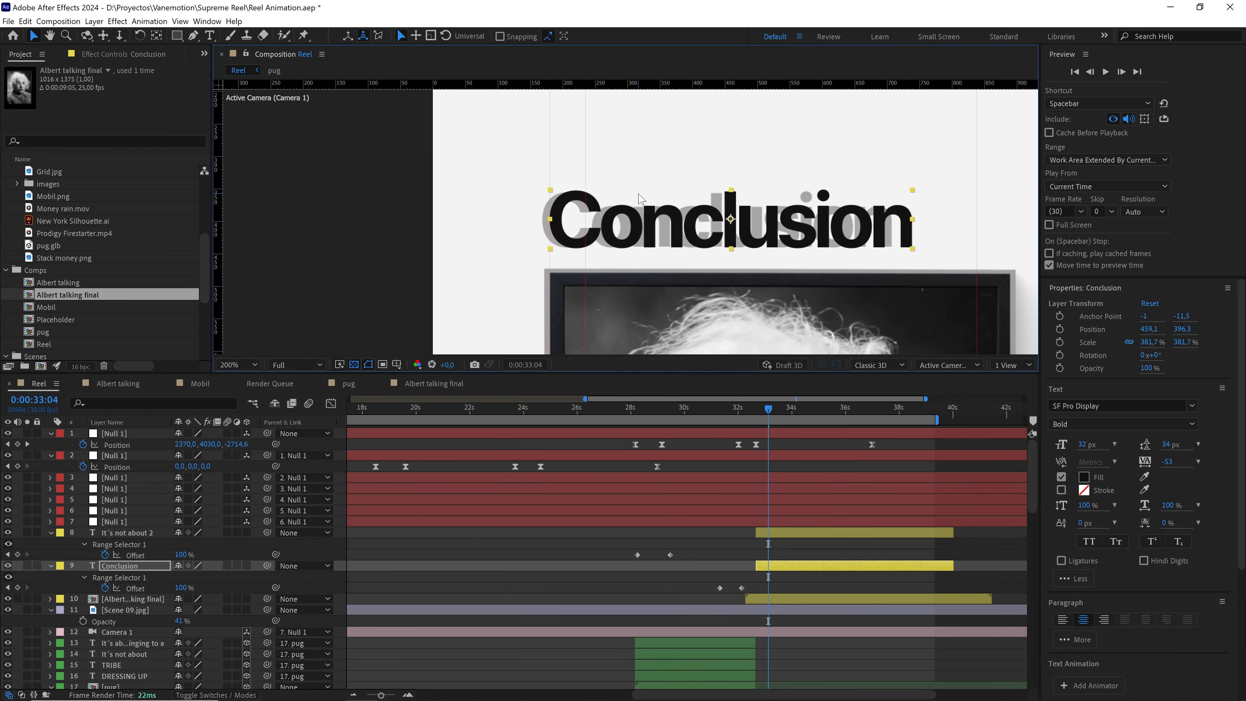
Move the Conclusion text's anchor point to its left edge and scale the layer to about 355.4% to match the reference heading
click(156, 35)
drag(656, 214, 482, 212)
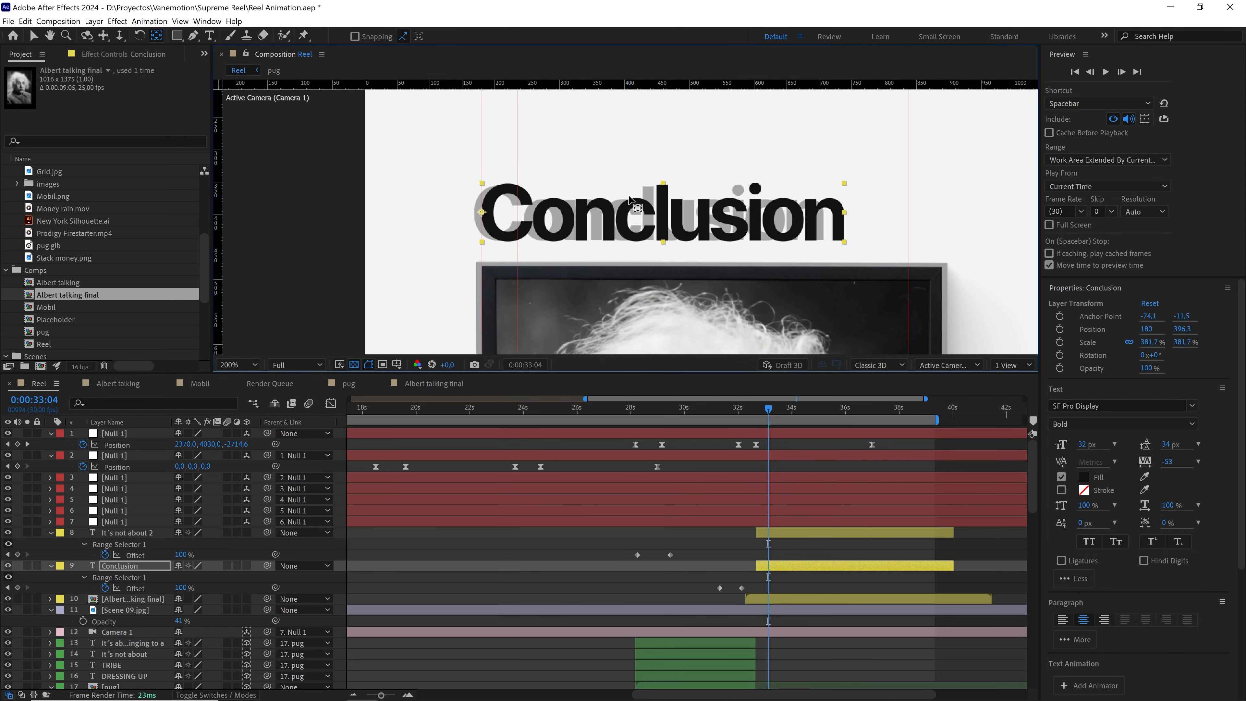
key(v)
drag(843, 244, 820, 239)
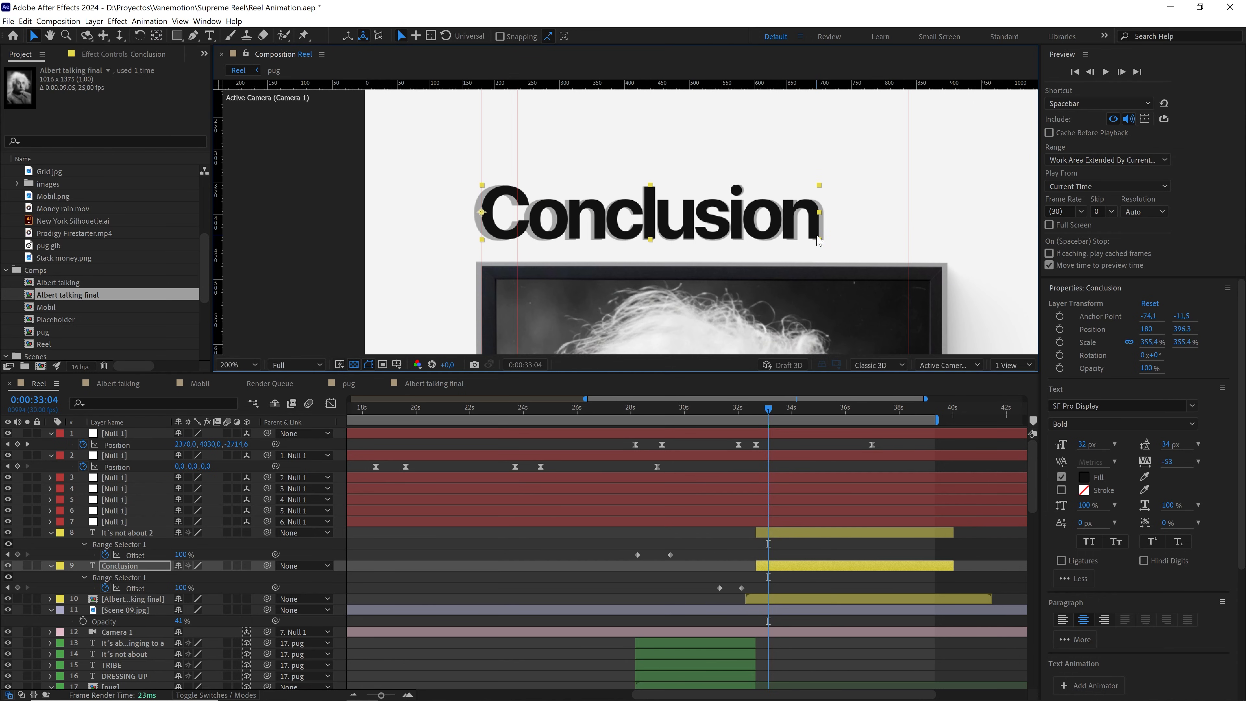
Move the "It´s not about" copy onto the grey tagline below the portrait, at position 540, 1522
scroll(805, 238, down, 1)
drag(731, 265, 734, 182)
scroll(734, 197, down, 1)
drag(704, 268, 642, 73)
scroll(633, 277, up, 2)
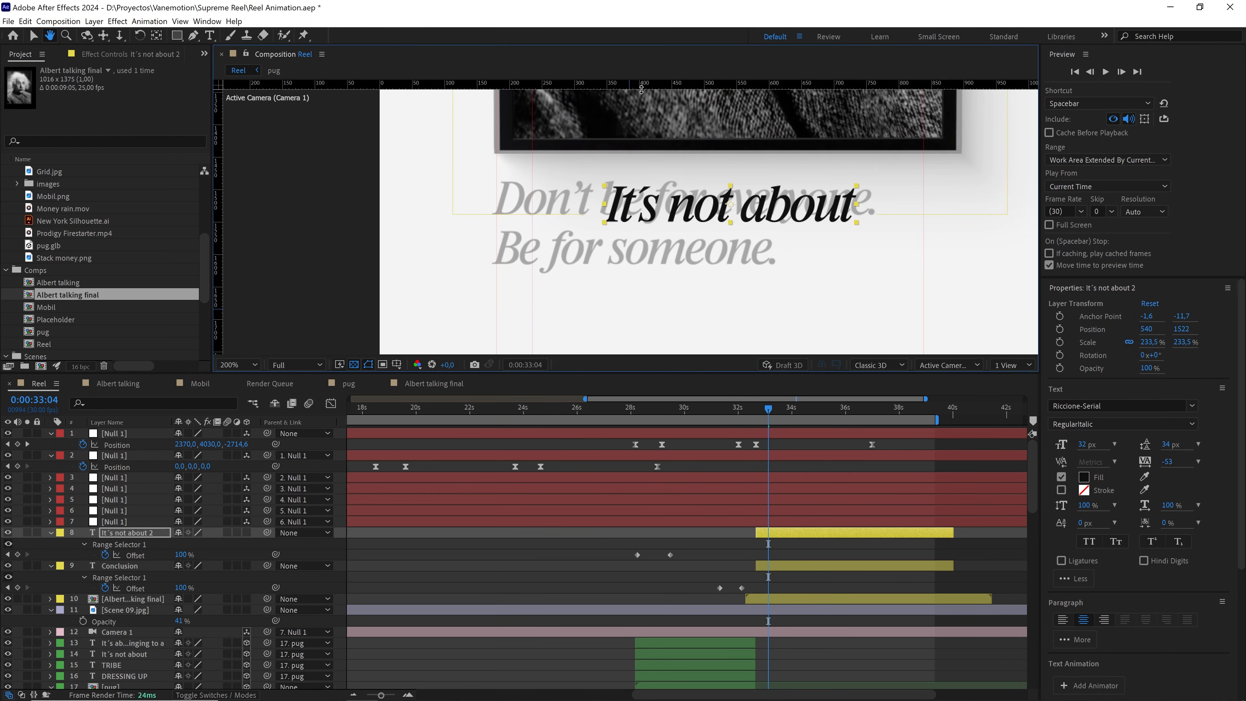
Replace the "It´s not about" copy's text with "Don´t be for everyone"
double_click(677, 191)
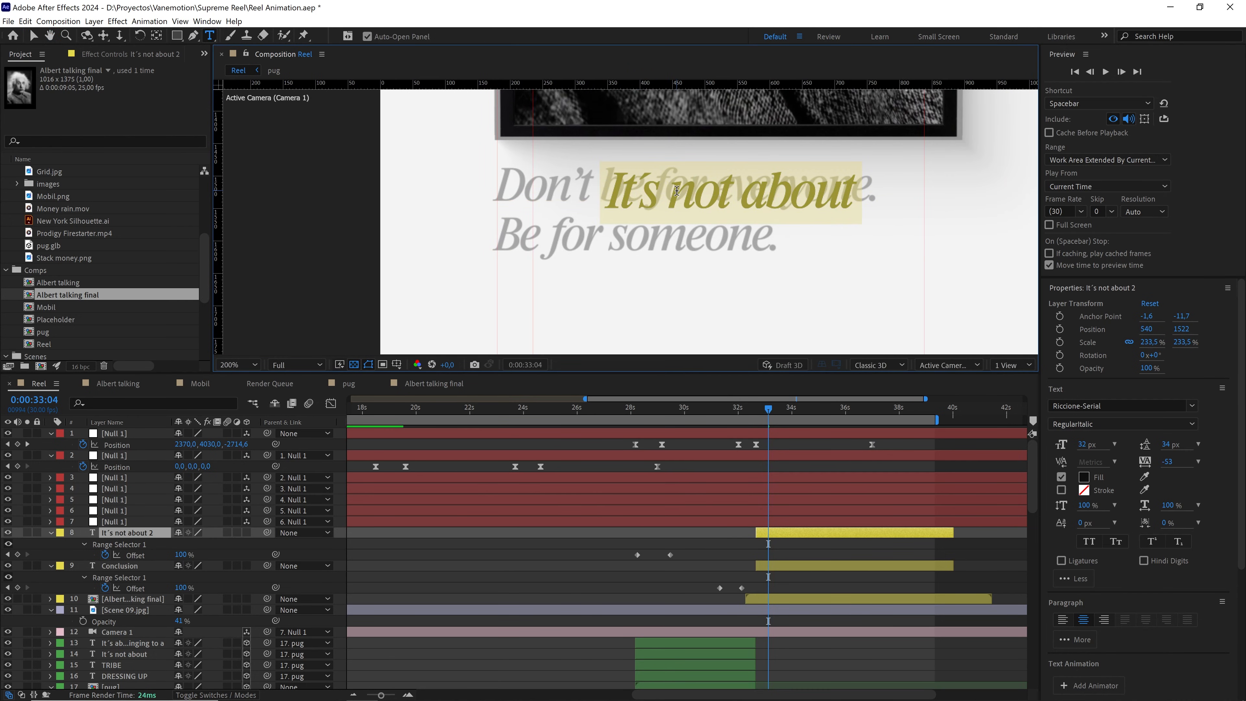
text(Don)
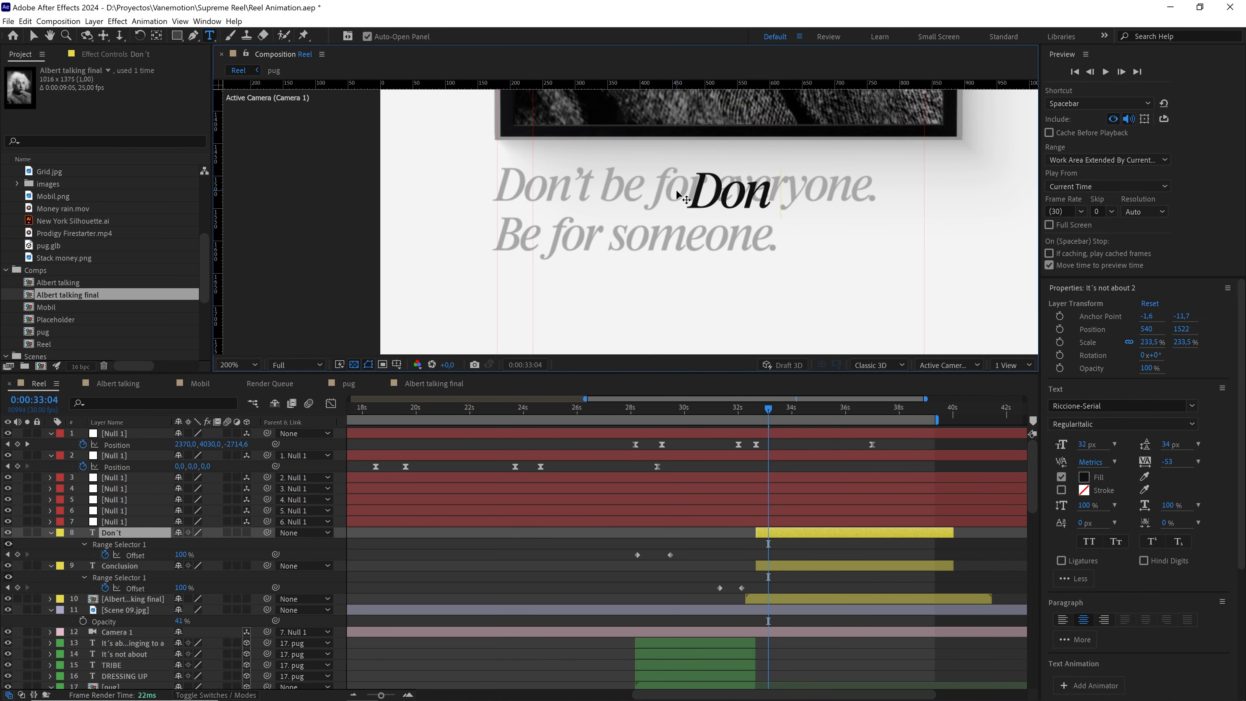
text(´t be for)
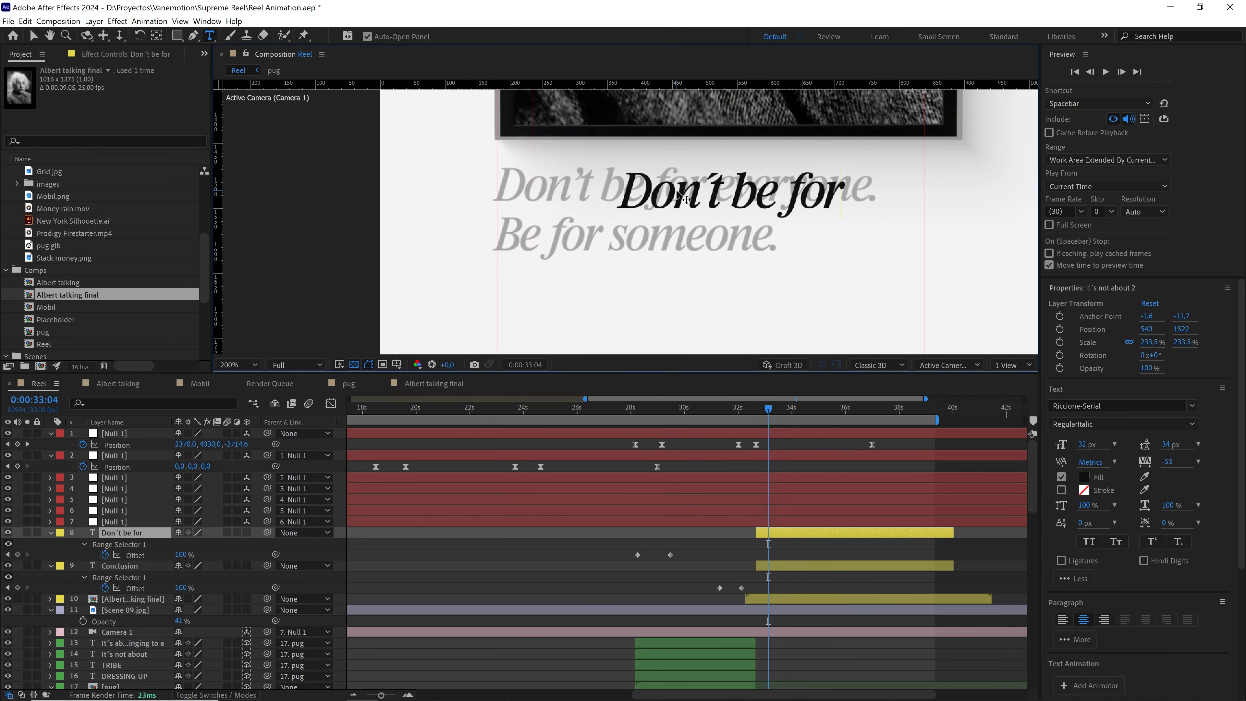
text( every)
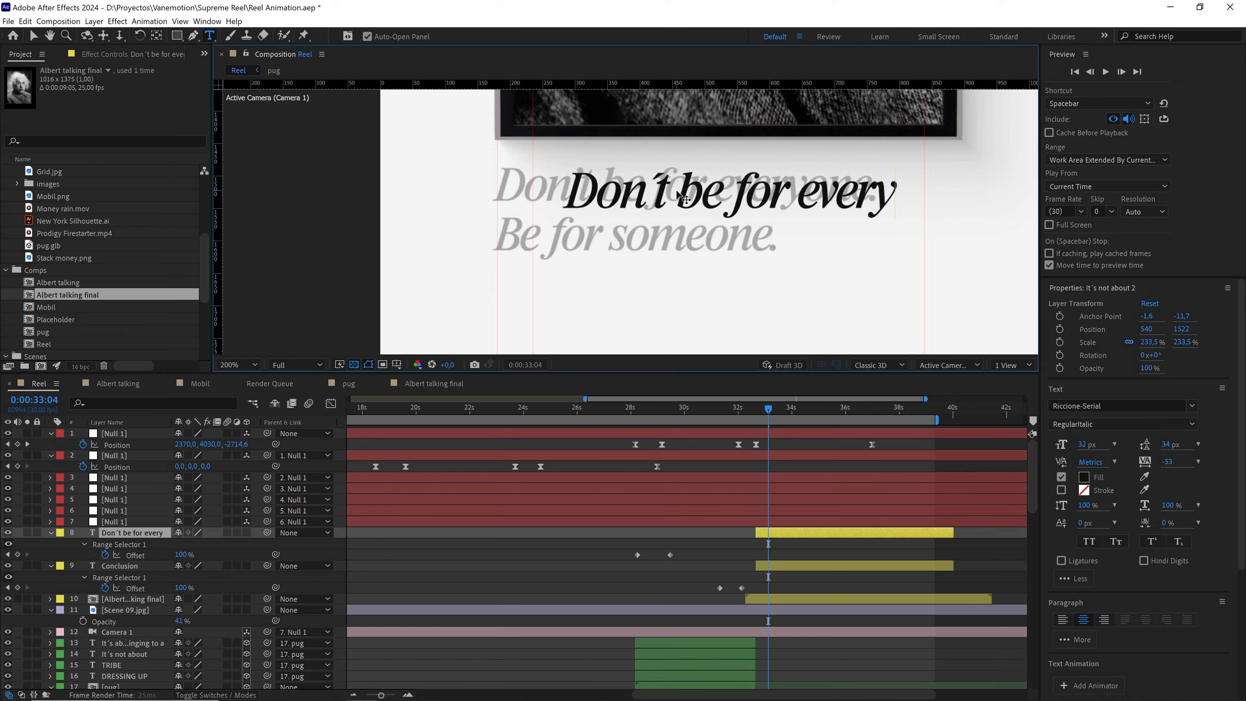
text(one)
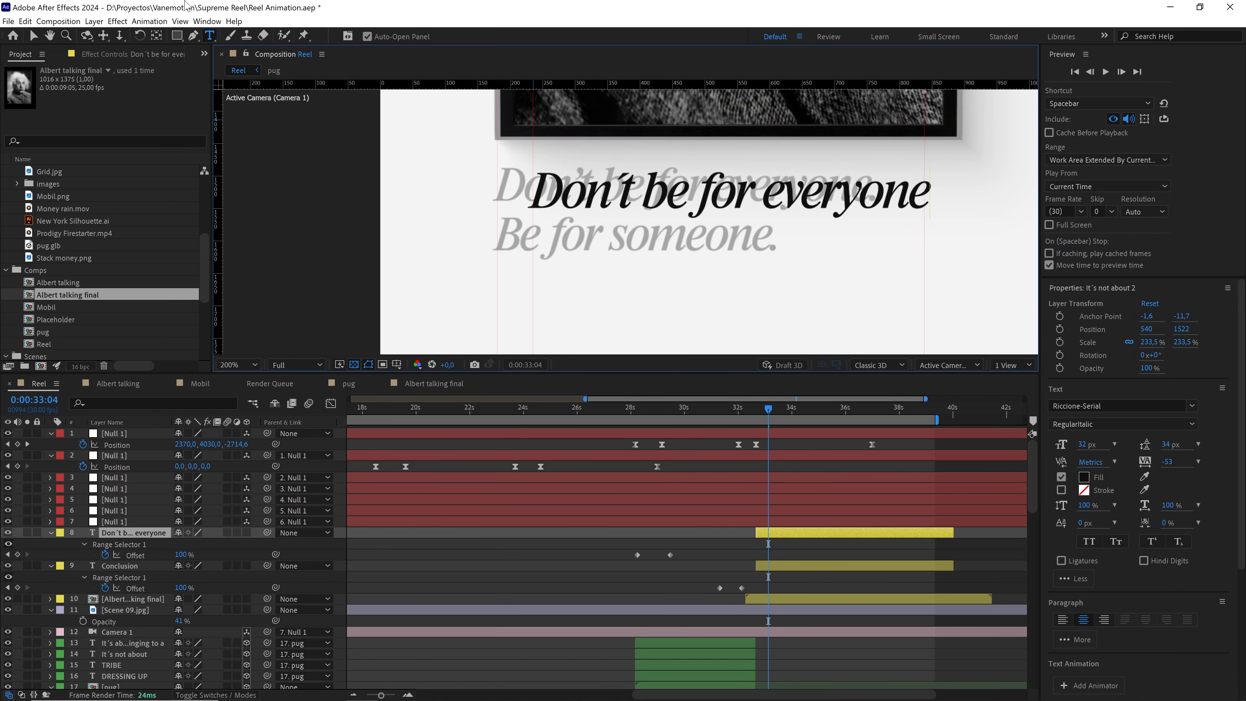
click(32, 36)
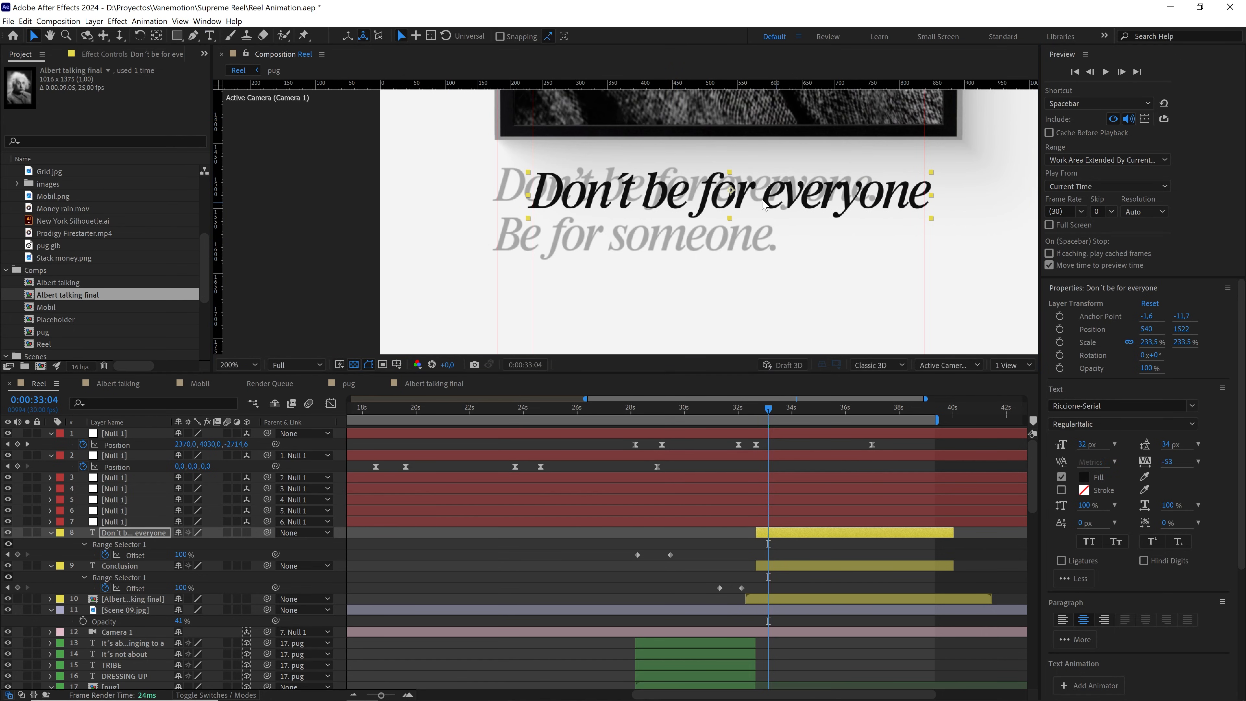
Move the "Don´t be for everyone" text over its grey reference line, left edge on the guide, at position about 493, 1510
drag(763, 206, 716, 183)
scroll(579, 189, up, 1)
drag(397, 153, 544, 195)
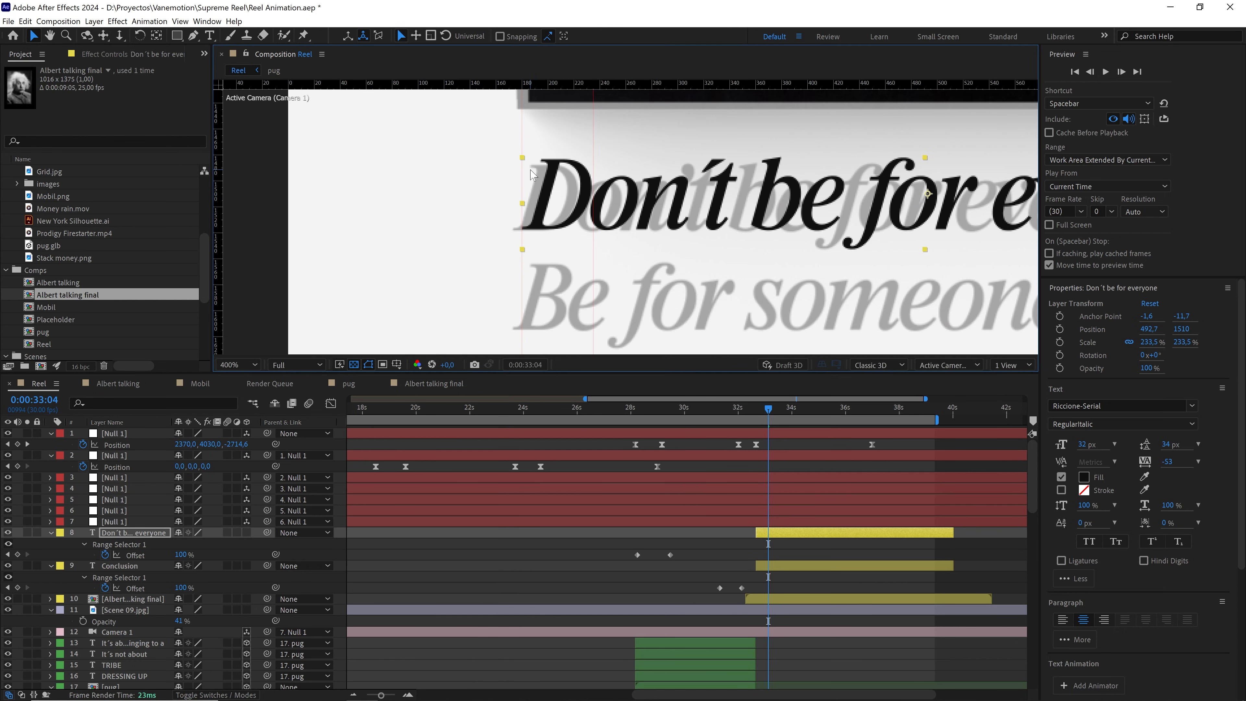
scroll(533, 175, down, 1)
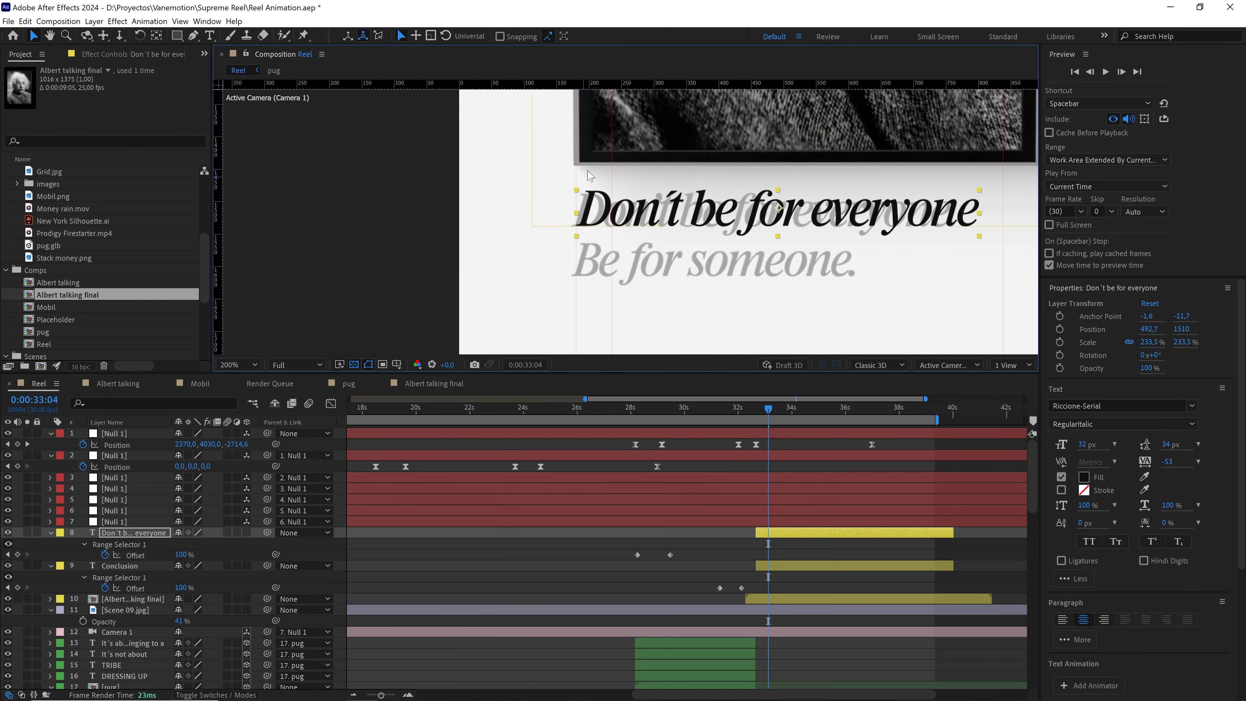
Move the tagline's anchor point to its left edge and scale the layer to about 217.5% to match the reference line
click(156, 35)
drag(779, 209, 576, 213)
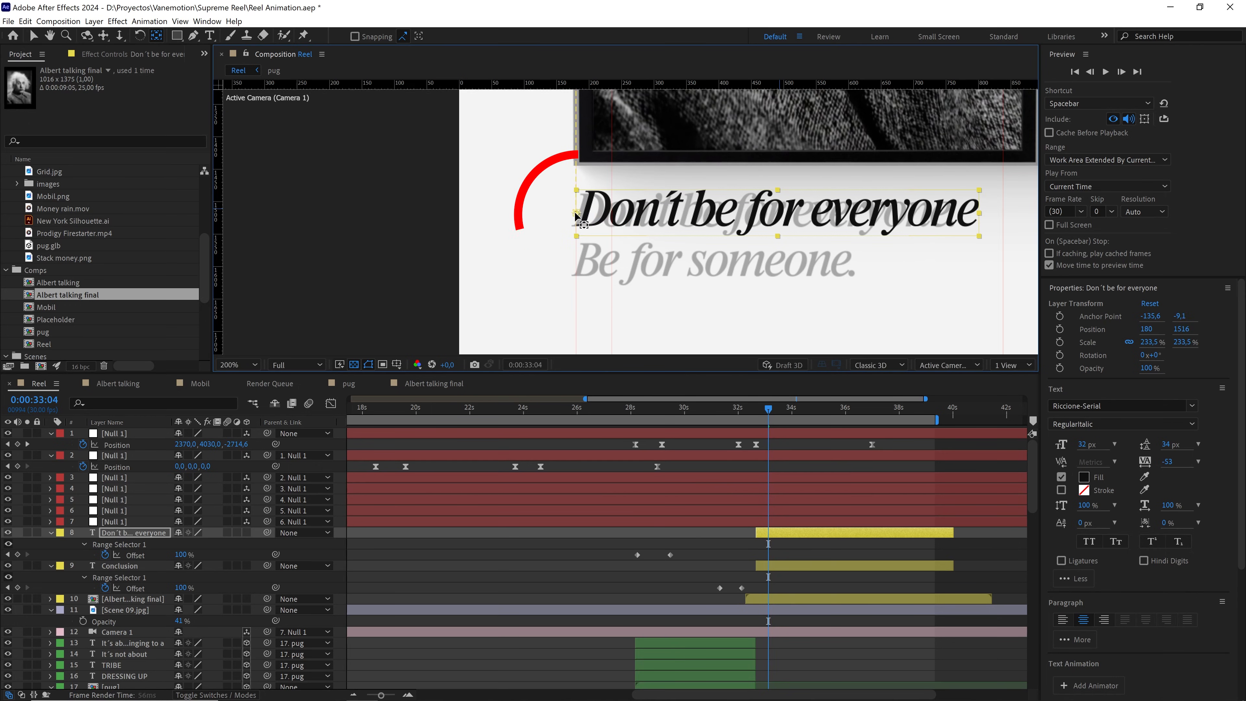
key(v)
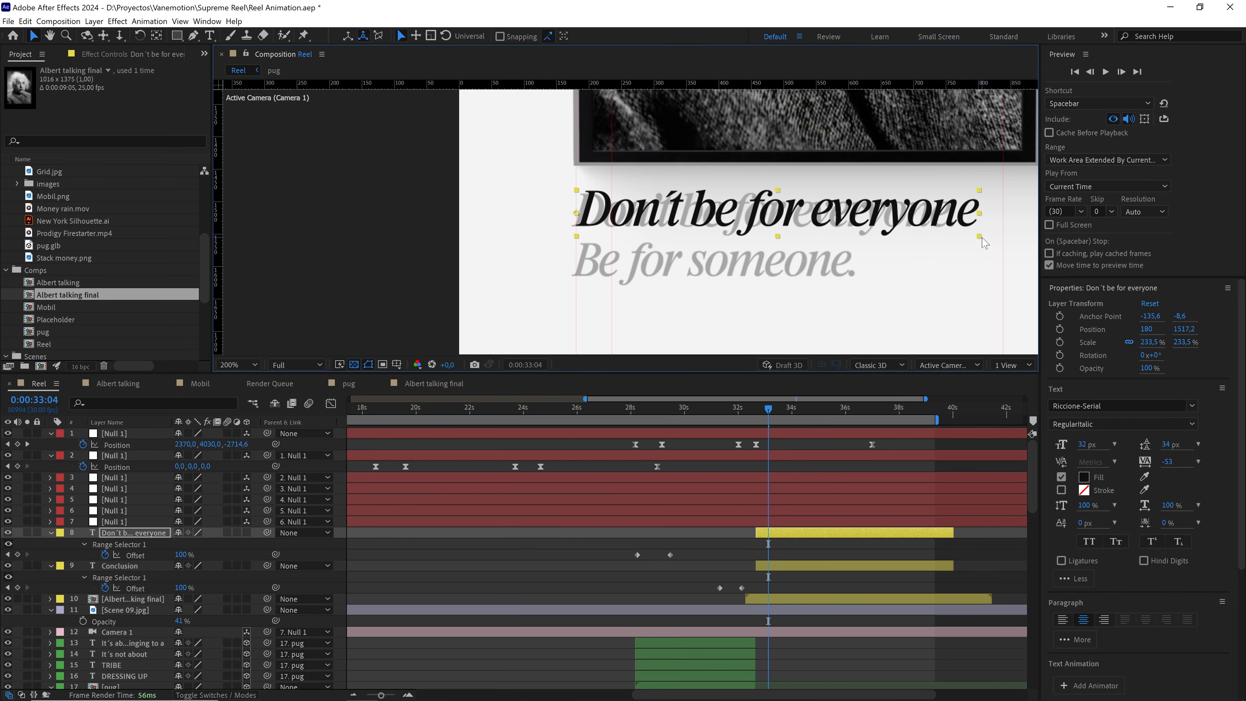
drag(979, 236, 955, 236)
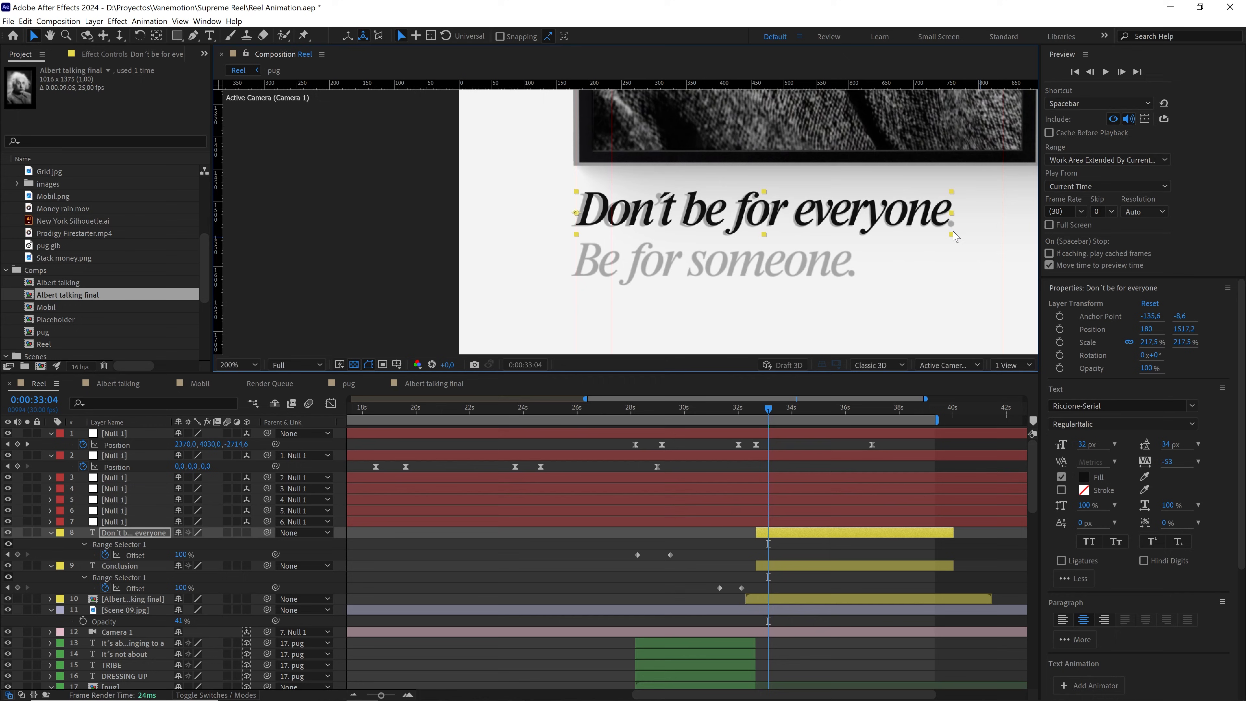
Add a period to the end of the "Don´t be for everyone" text and realign it with the guide at about 185.7, 1517.2
double_click(927, 214)
click(952, 221)
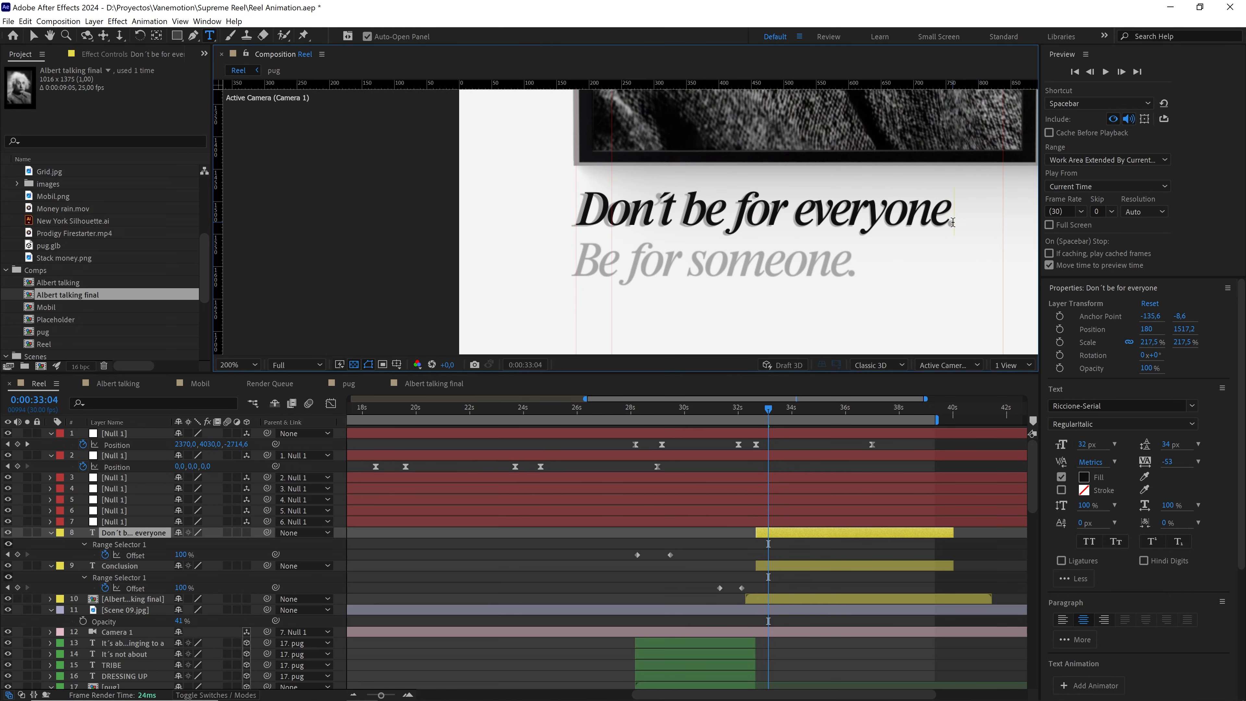
text(.)
click(33, 35)
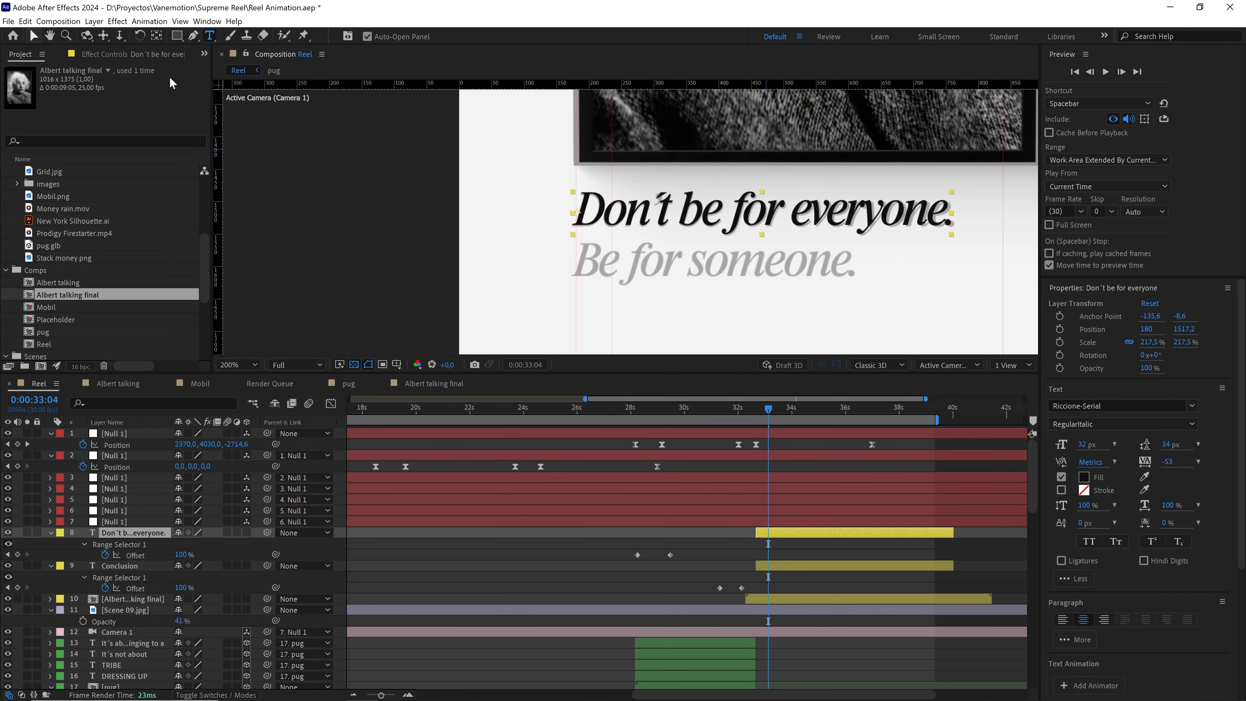
Duplicate the tagline, place the copy on the second reference line at about y 1595, and change its text to "Be for someone."
key(ctrl+d)
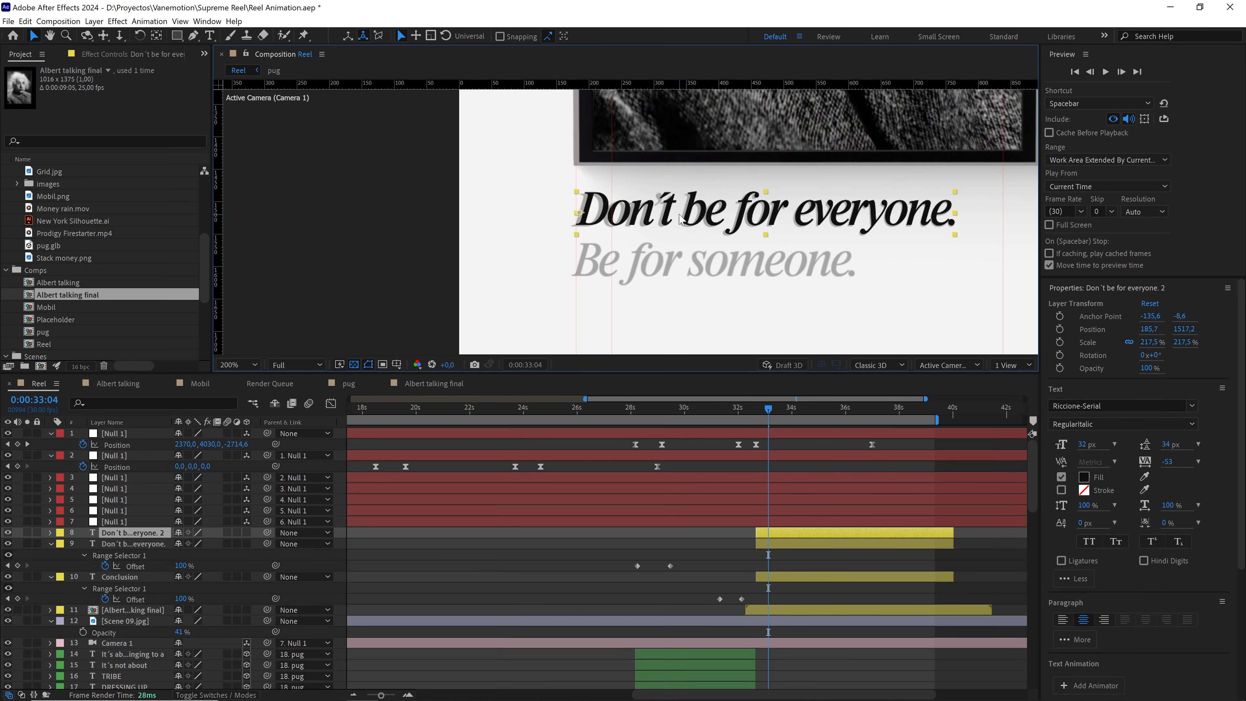
drag(669, 227, 671, 266)
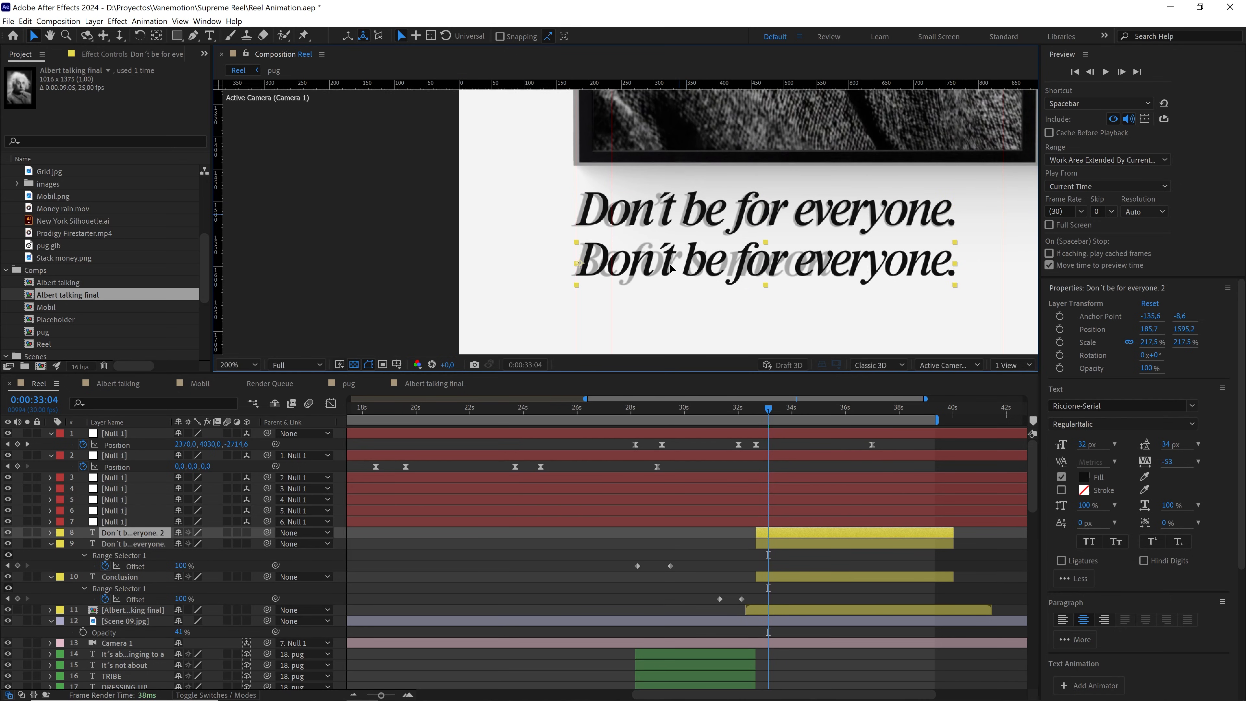
double_click(671, 268)
text(Be fo)
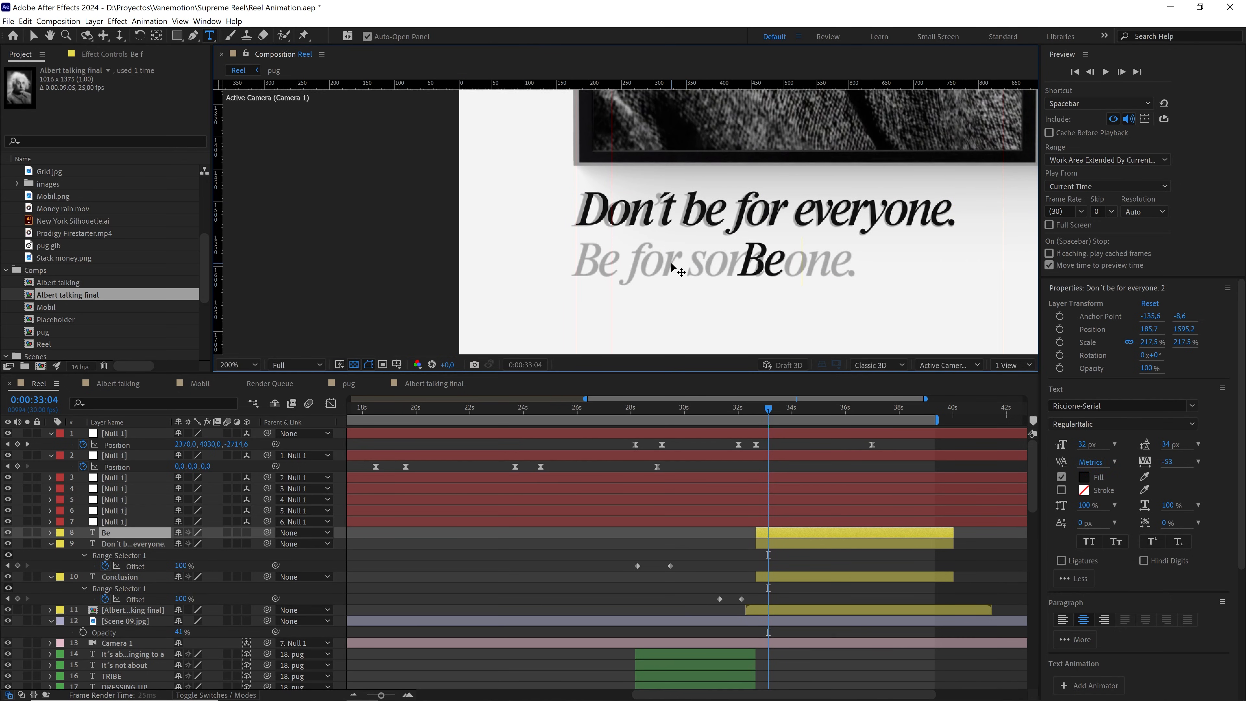
text(r some)
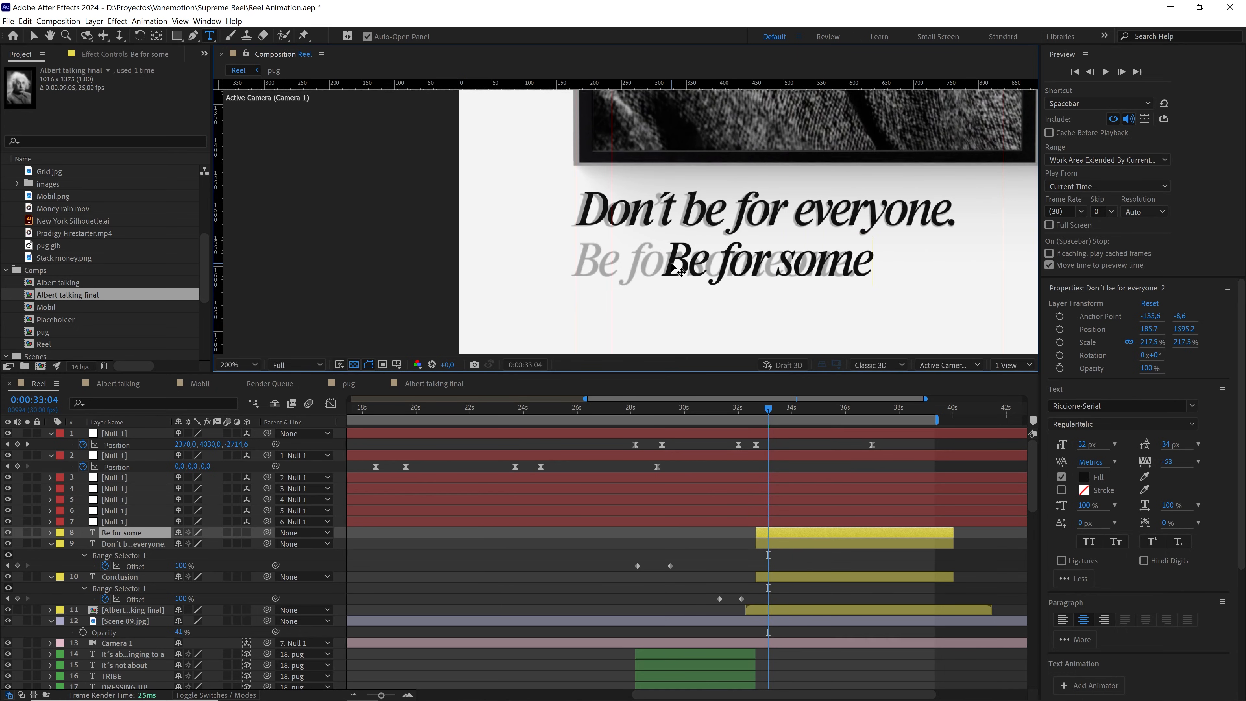
text(one.)
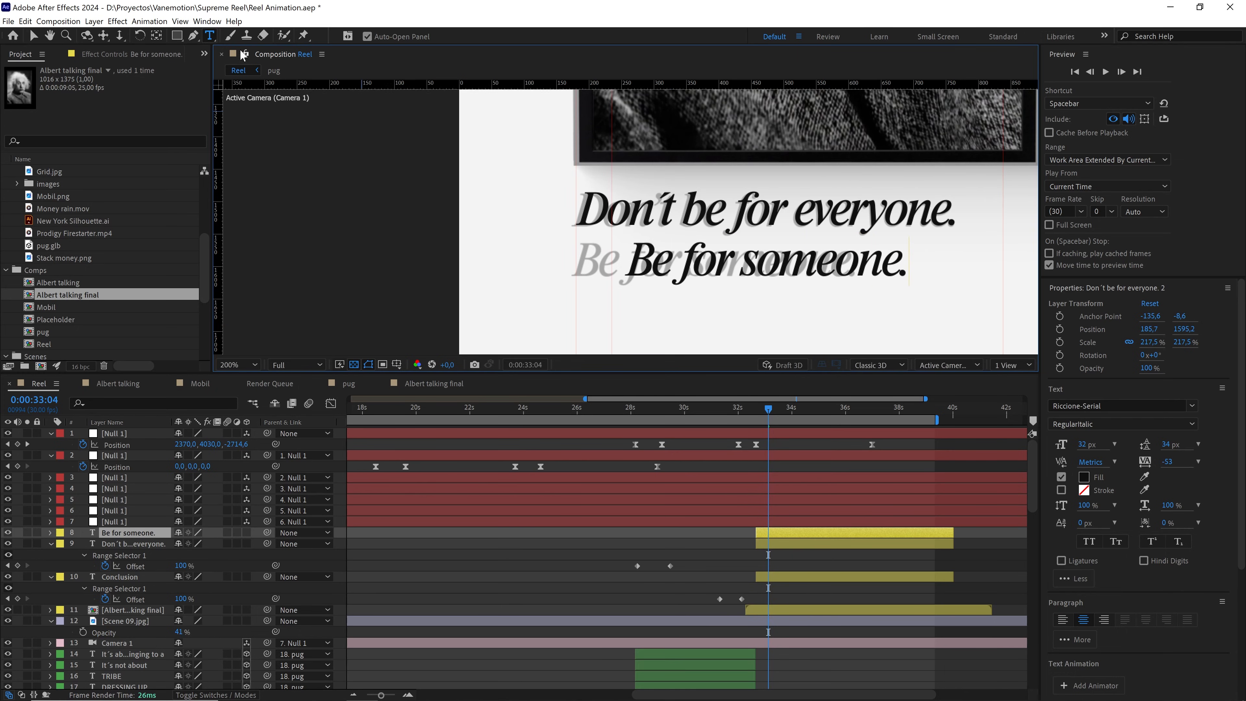
Shift the "Be for someone." text horizontally to align under the first tagline line, at position about 110, 1595
click(33, 36)
drag(807, 268, 759, 266)
scroll(741, 246, down, 4)
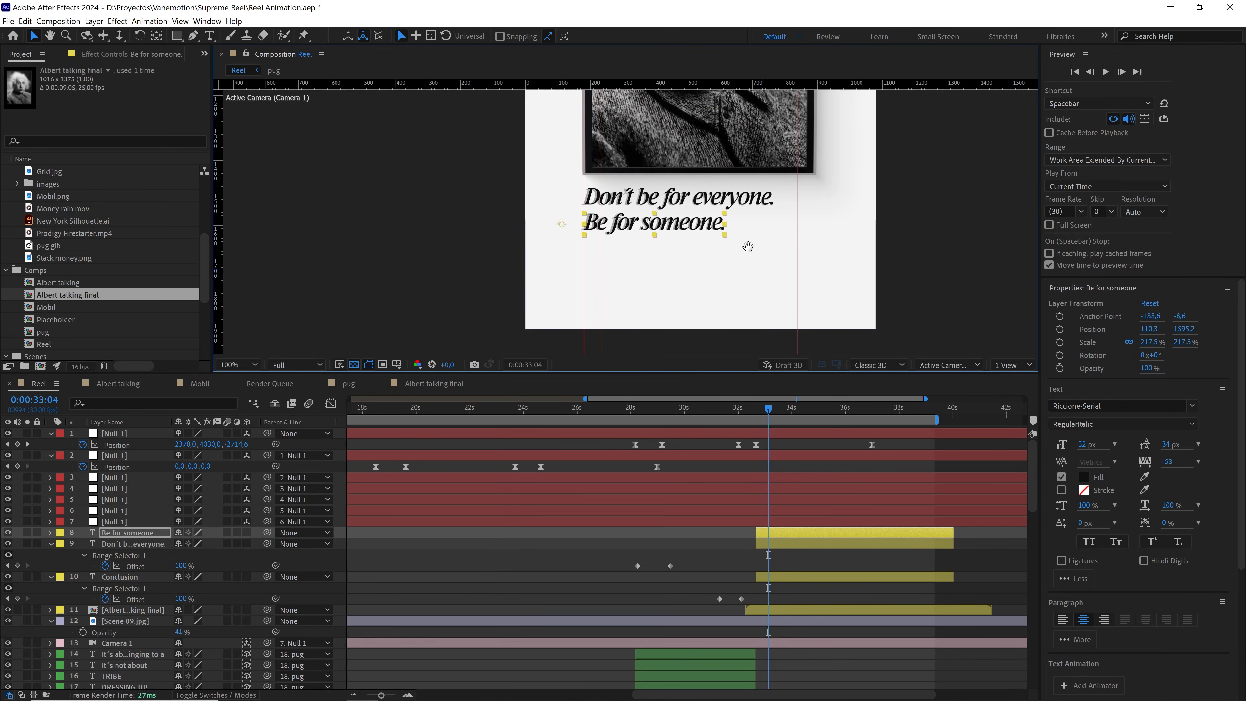
drag(704, 181, 702, 266)
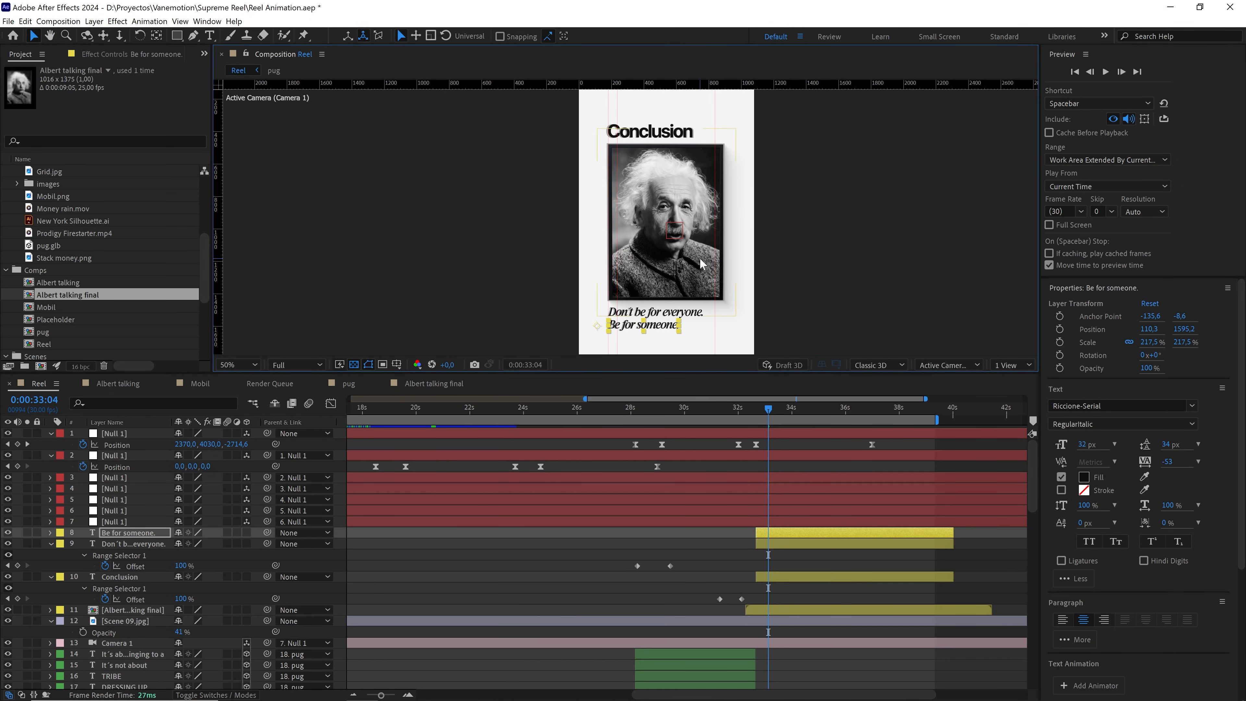
Hide the Scene 09.jpg reference layer and preview the scene transition from 0:00:32:07
click(491, 619)
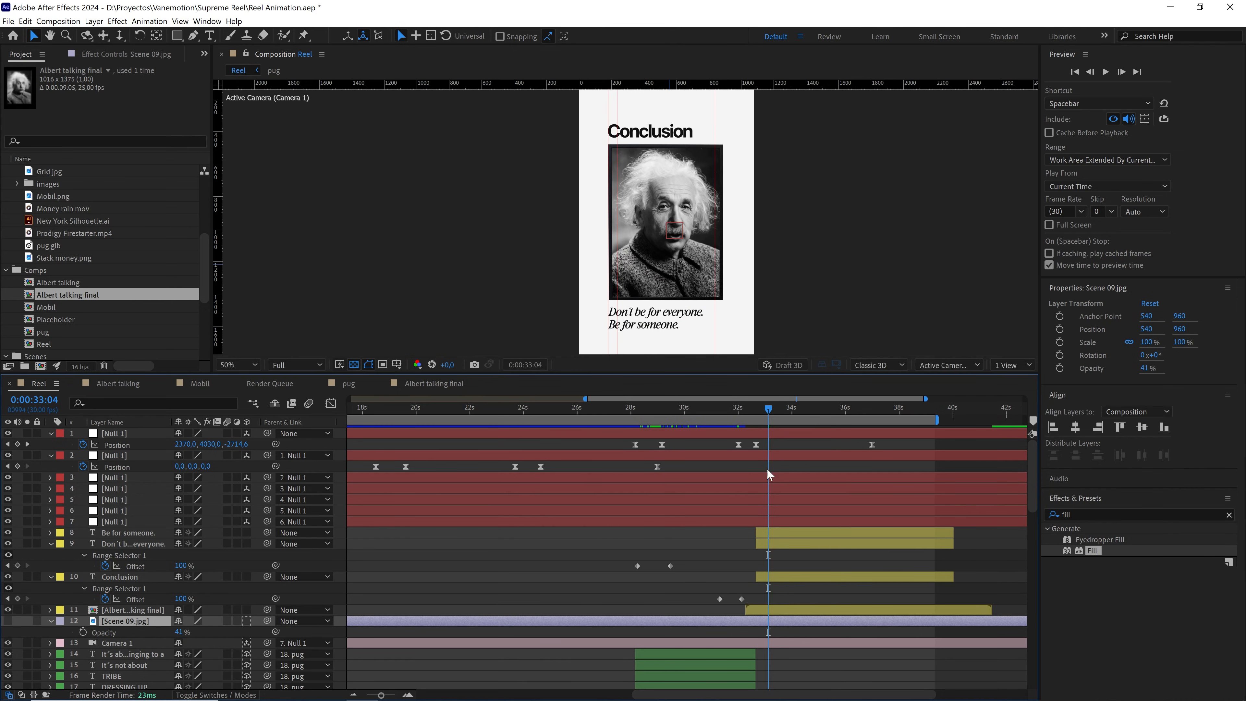
drag(764, 415, 744, 414)
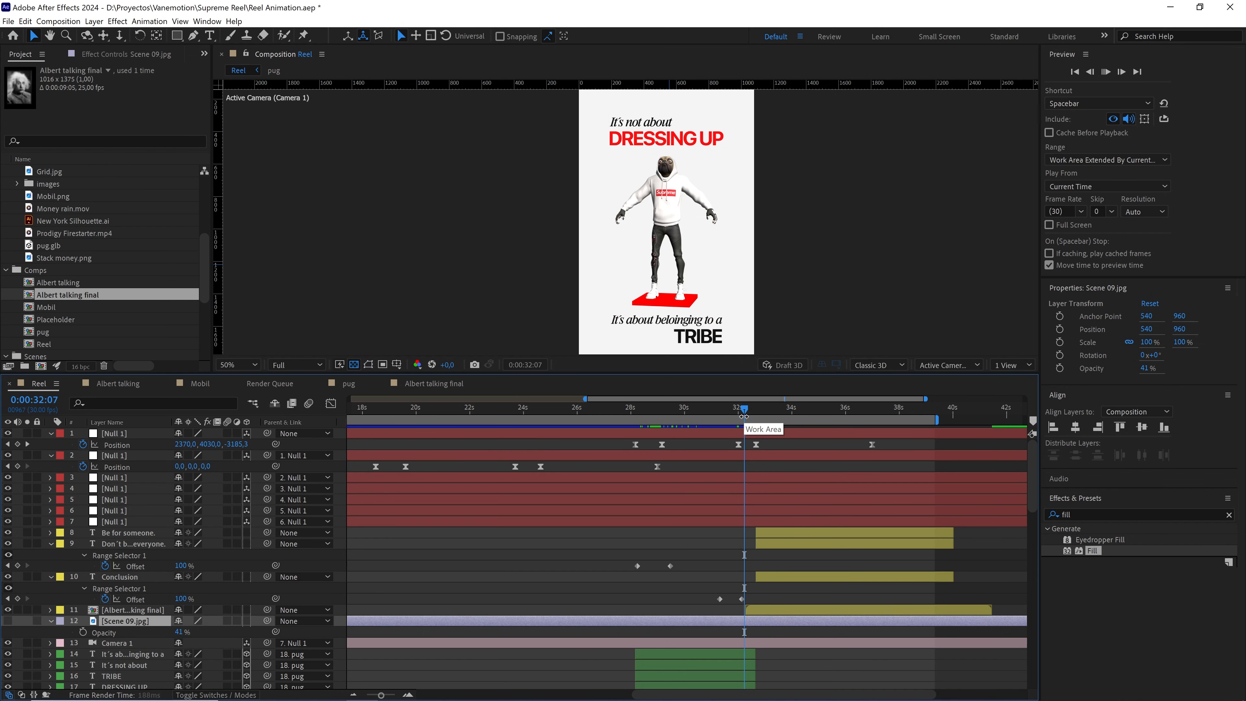
key(space)
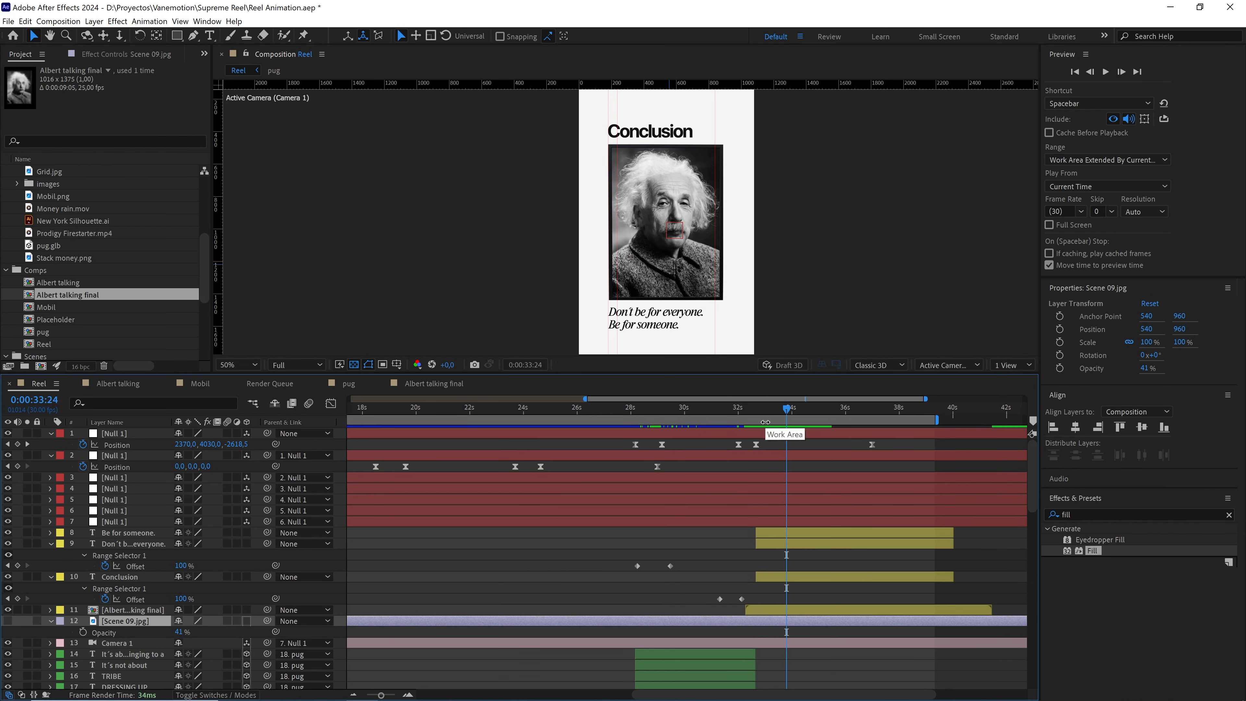
Reveal the animated properties of the three Conclusion-scene text layers and shift their Range Selector Offset keyframes later into the layers' visible range
click(774, 535)
shift+click(771, 544)
shift+click(770, 577)
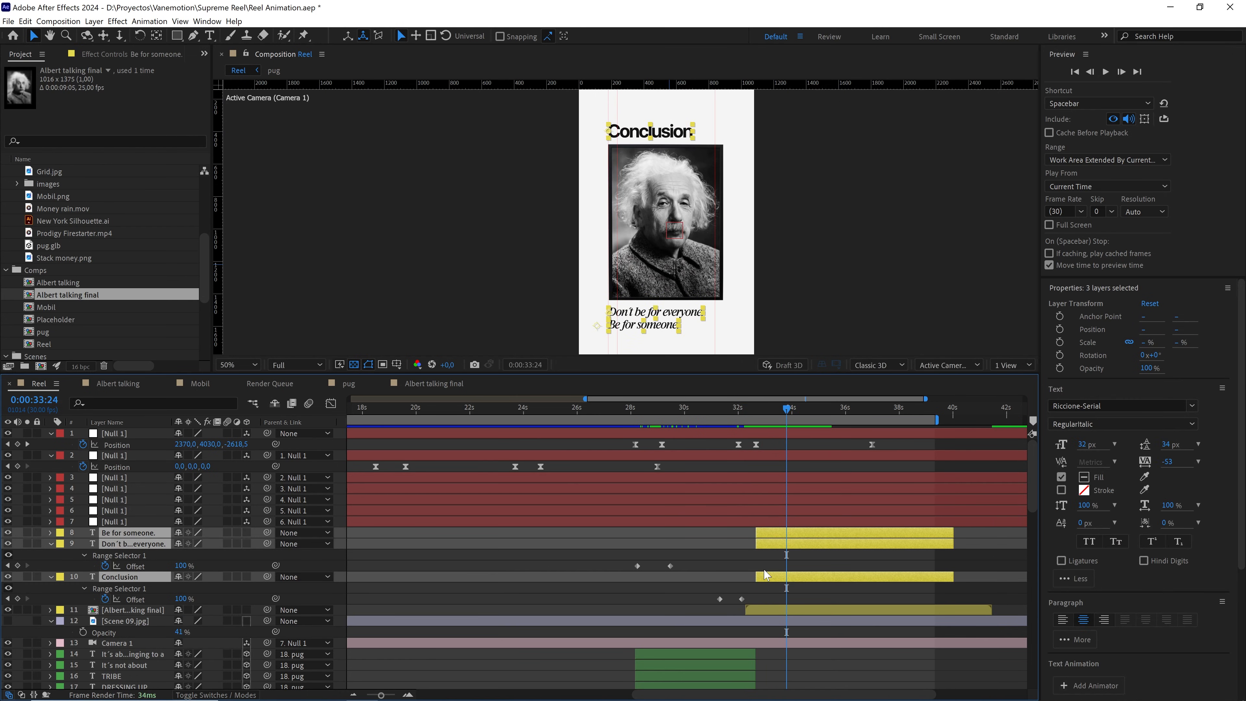
key(u)
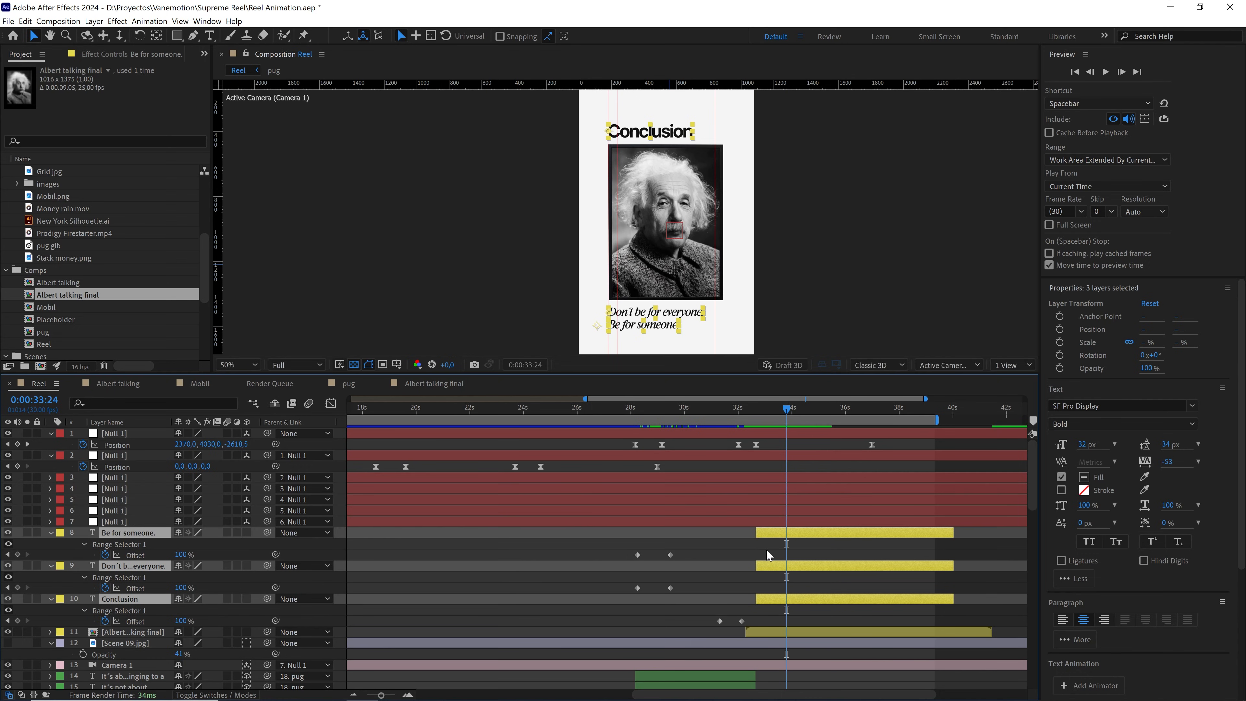
drag(767, 549, 617, 636)
drag(637, 555, 815, 573)
key(F2)
Move the "Conclusion" layer's Offset keyframes so the reveal starts at 0:00:32:20, and preview the heading animation
drag(777, 409, 761, 411)
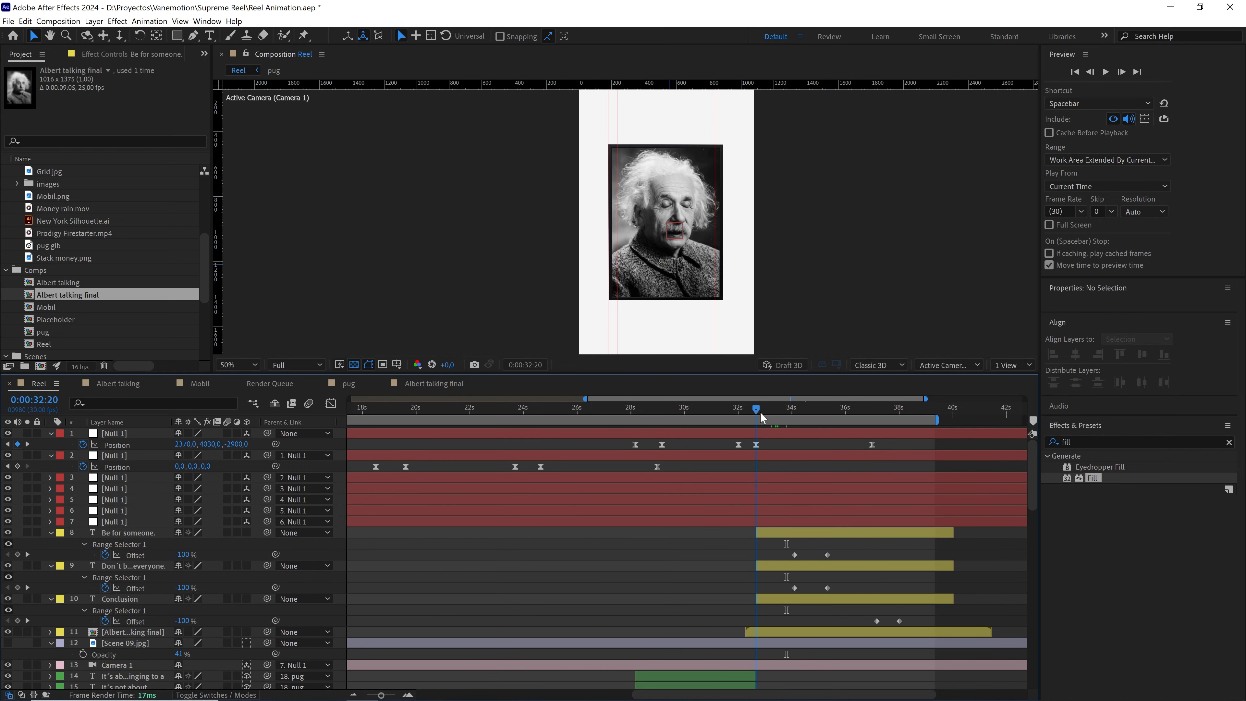
click(757, 600)
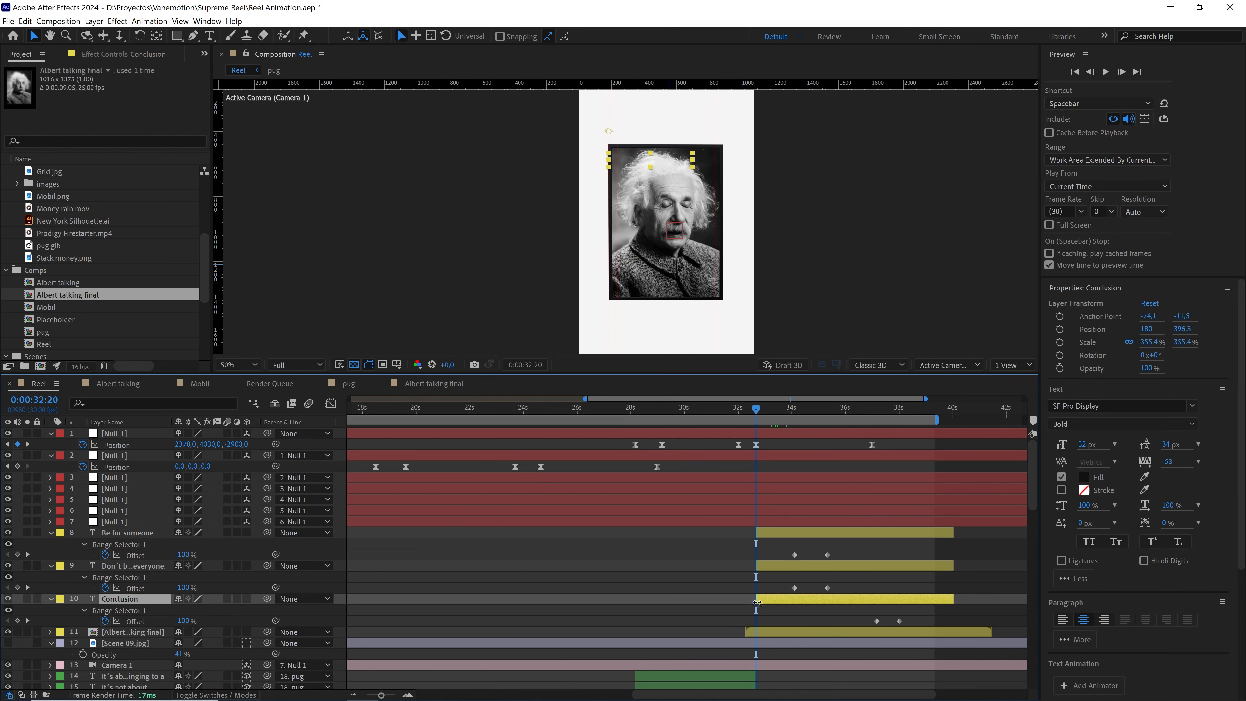
drag(904, 617, 843, 621)
key(alt+shift+Left)
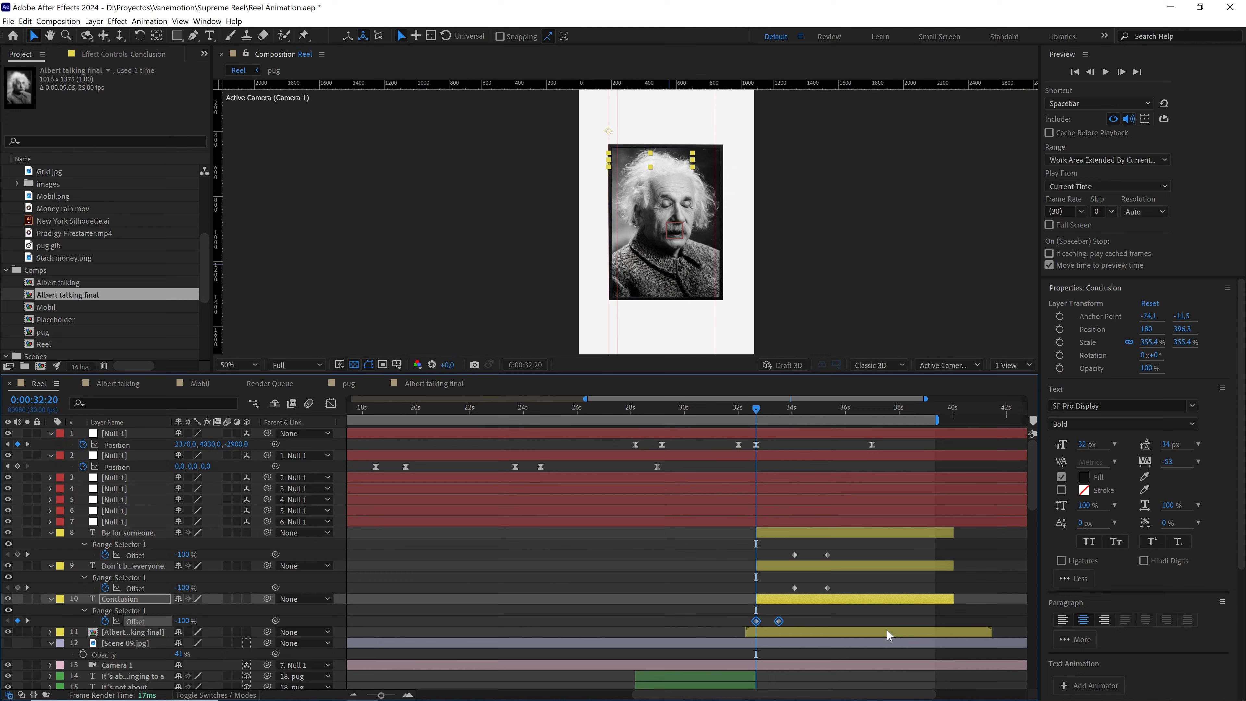
click(818, 611)
key(space)
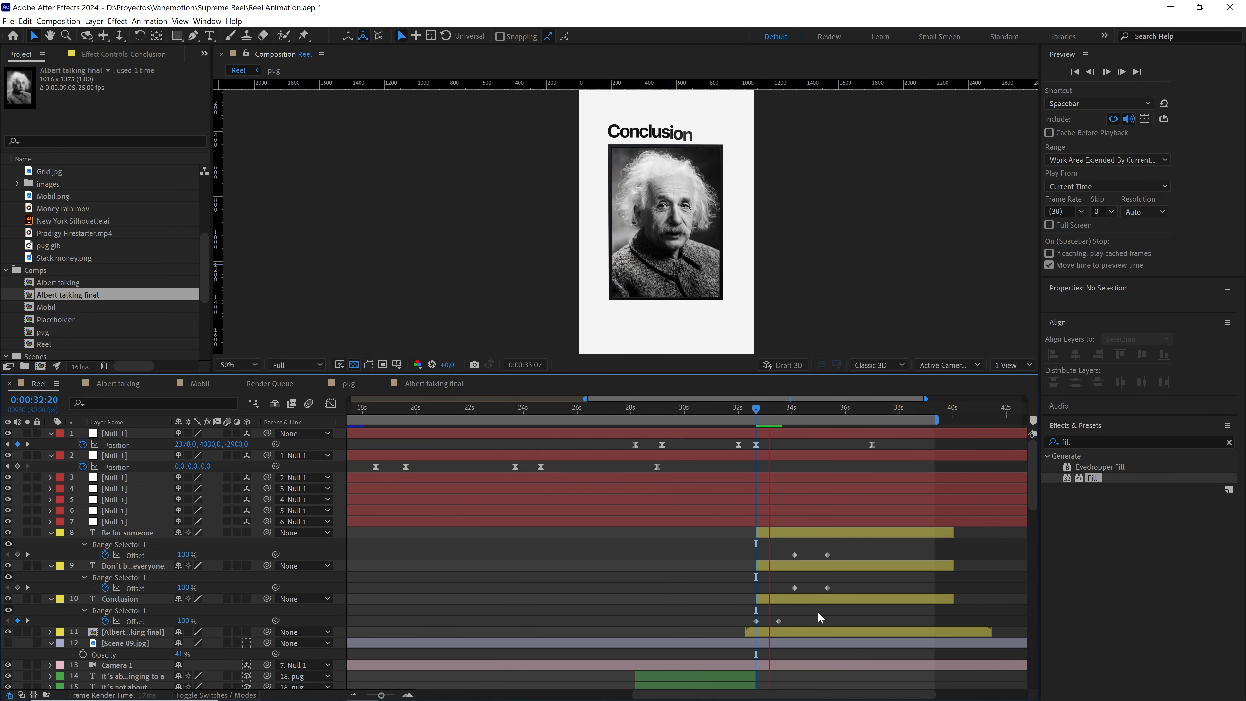
click(751, 406)
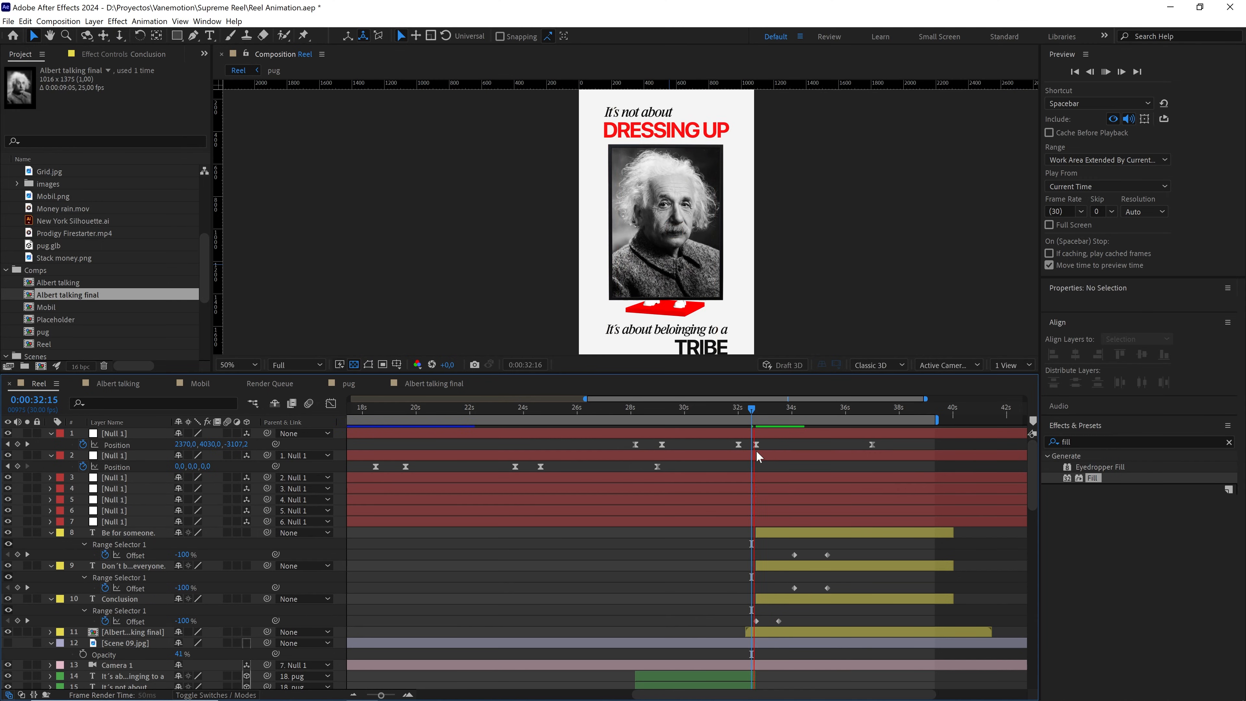
key(space)
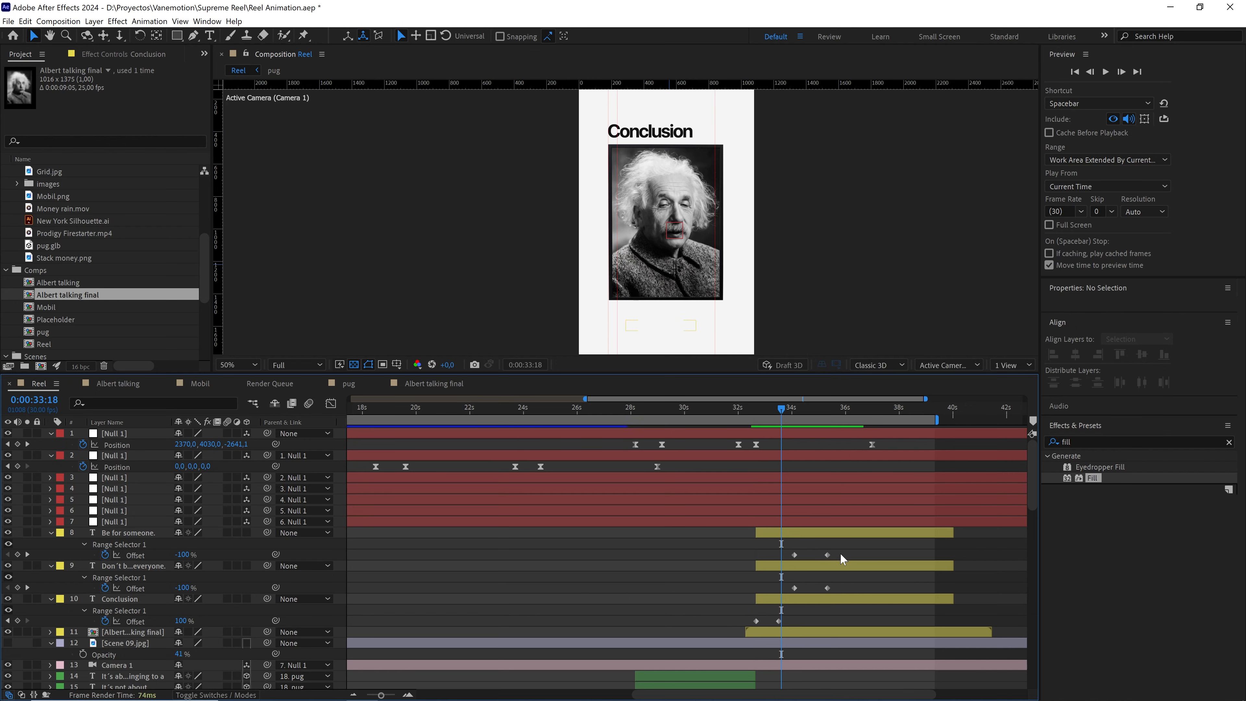
Move the "Don´t be for everyone." Offset keyframes earlier so its reveal starts where the "Conclusion" reveal ends
drag(841, 552, 777, 561)
drag(858, 581, 778, 589)
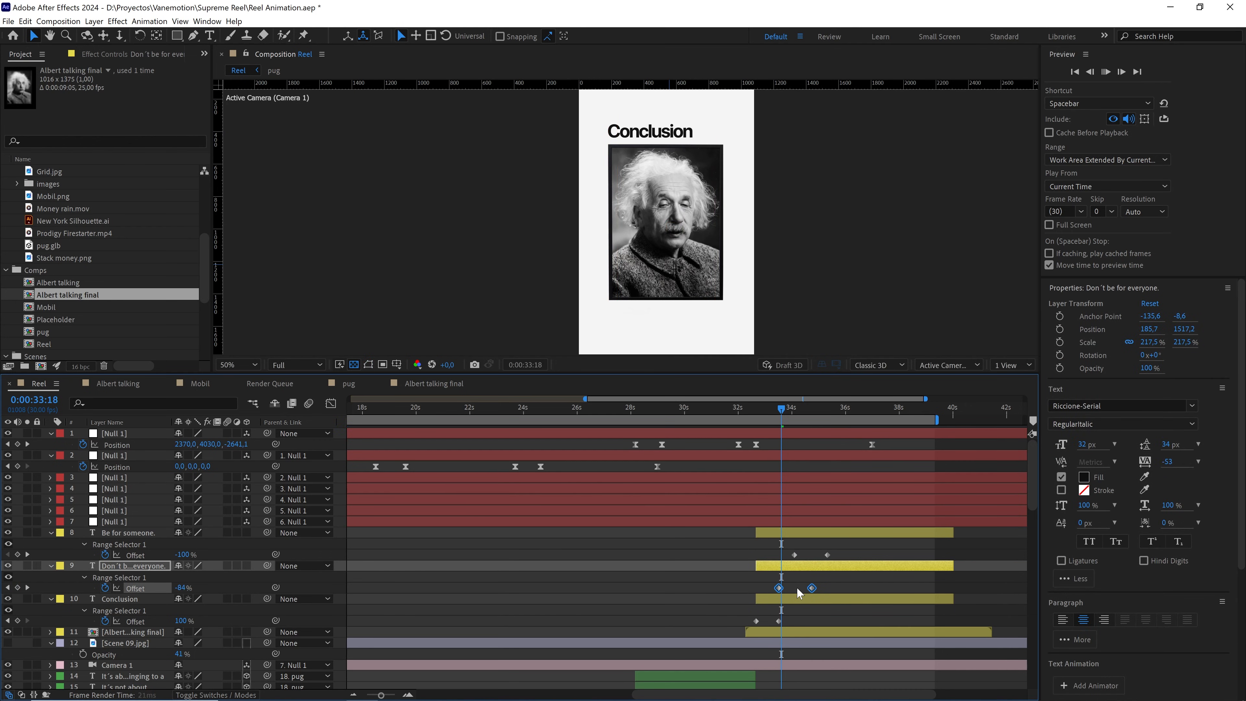
key(space)
Shift the "Be for someone." Offset keyframes to start where the "Don´t be for everyone." reveal ends, and preview the sequence
mouse_move(848, 551)
mouse_down()
mouse_move(782, 562)
mouse_move(828, 558)
mouse_up()
click(774, 409)
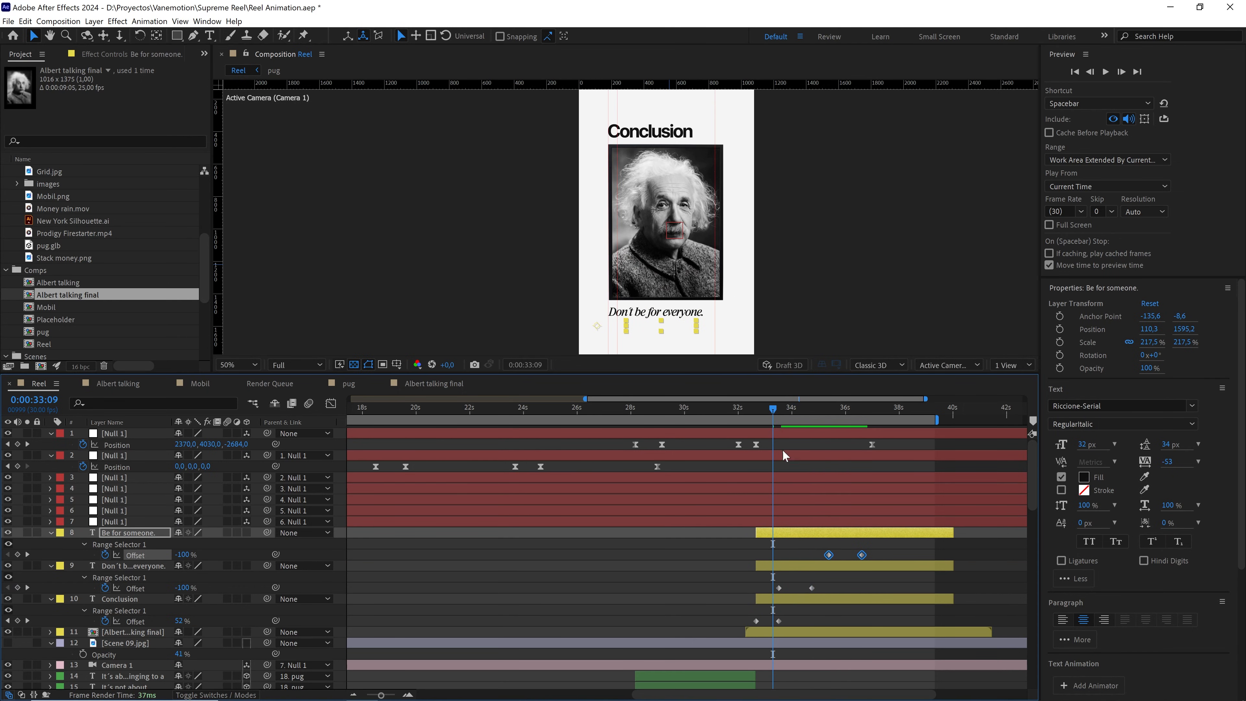
key(space)
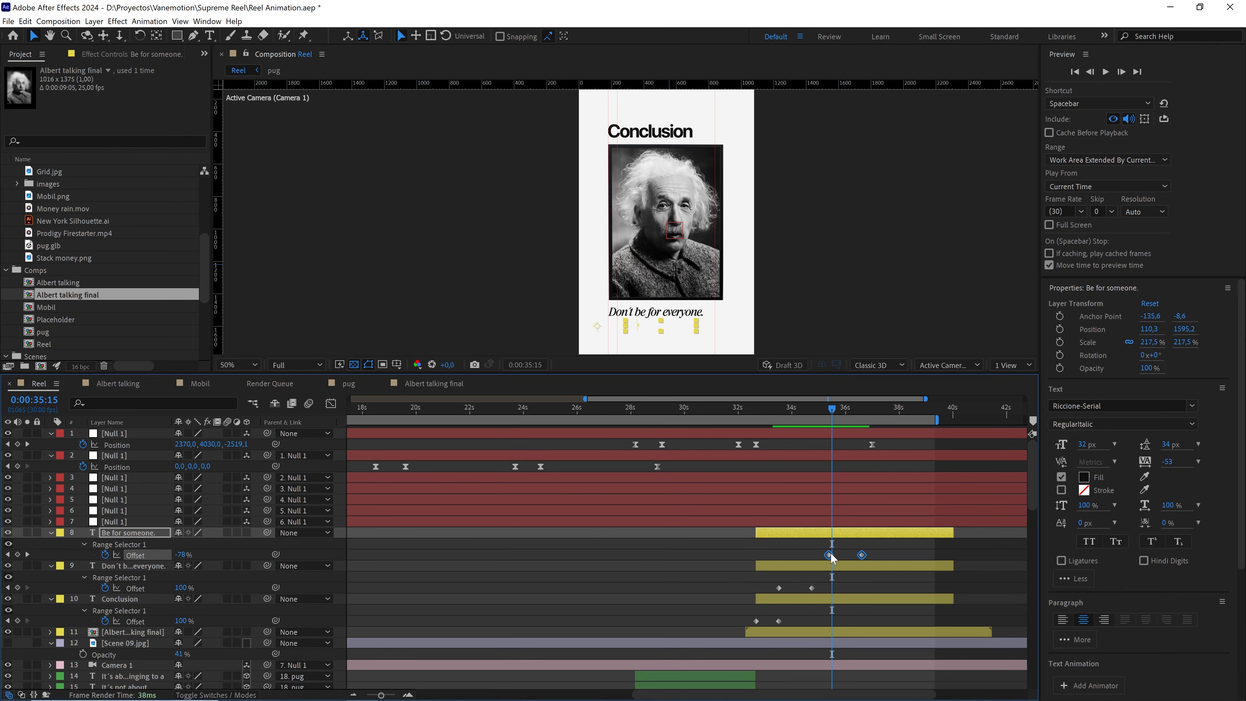
drag(831, 560, 812, 559)
click(788, 416)
key(space)
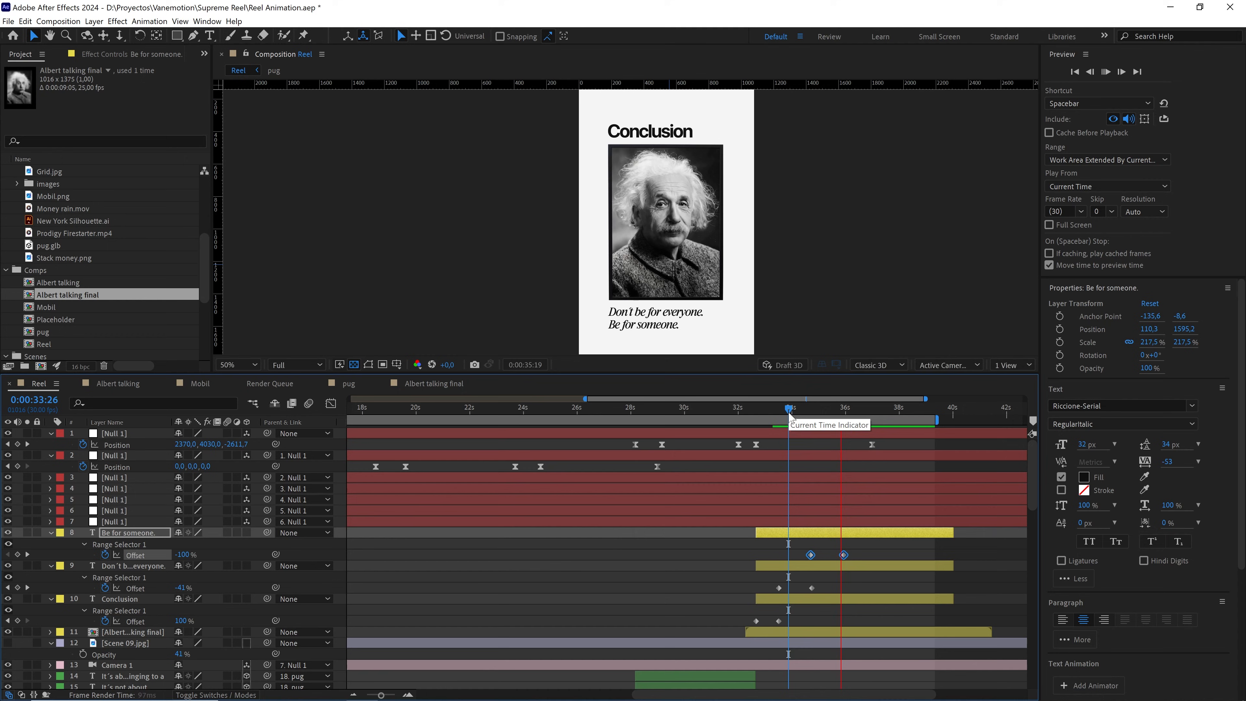
Move the last Offset keyframe of "Be for someone." slightly later to slow its reveal, and preview from 0:00:34:09
click(849, 553)
drag(845, 554, 857, 556)
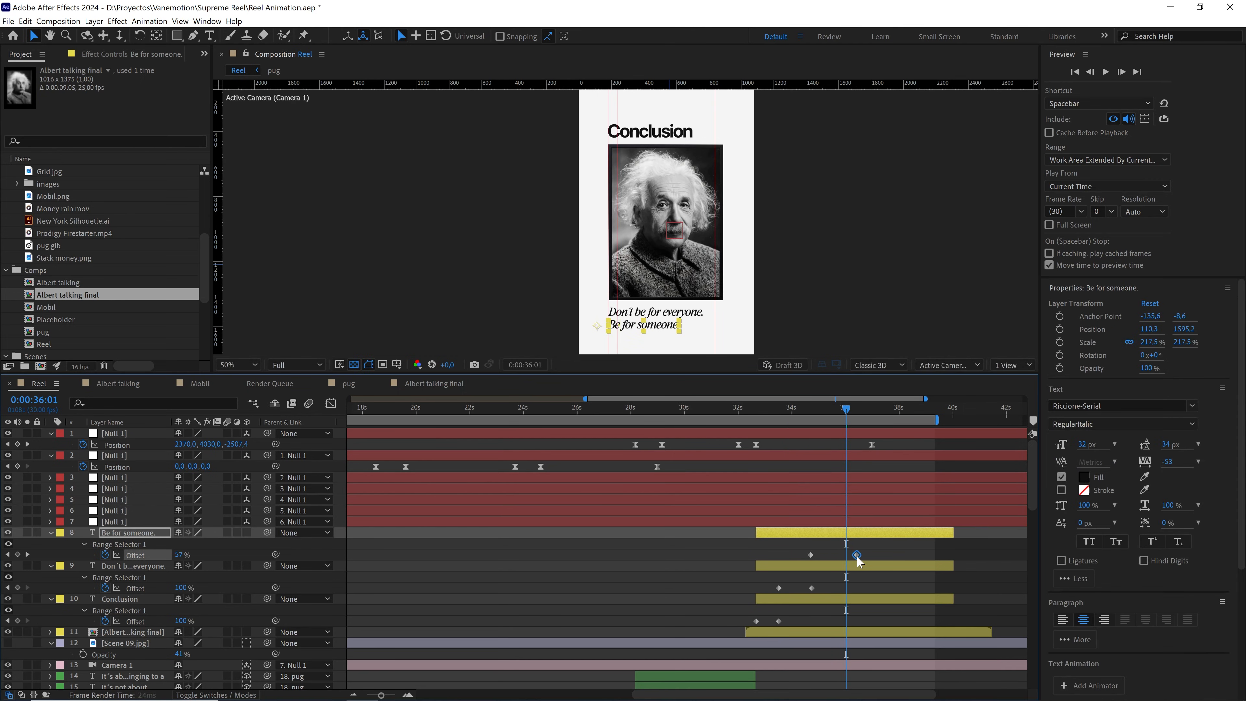
click(801, 416)
key(space)
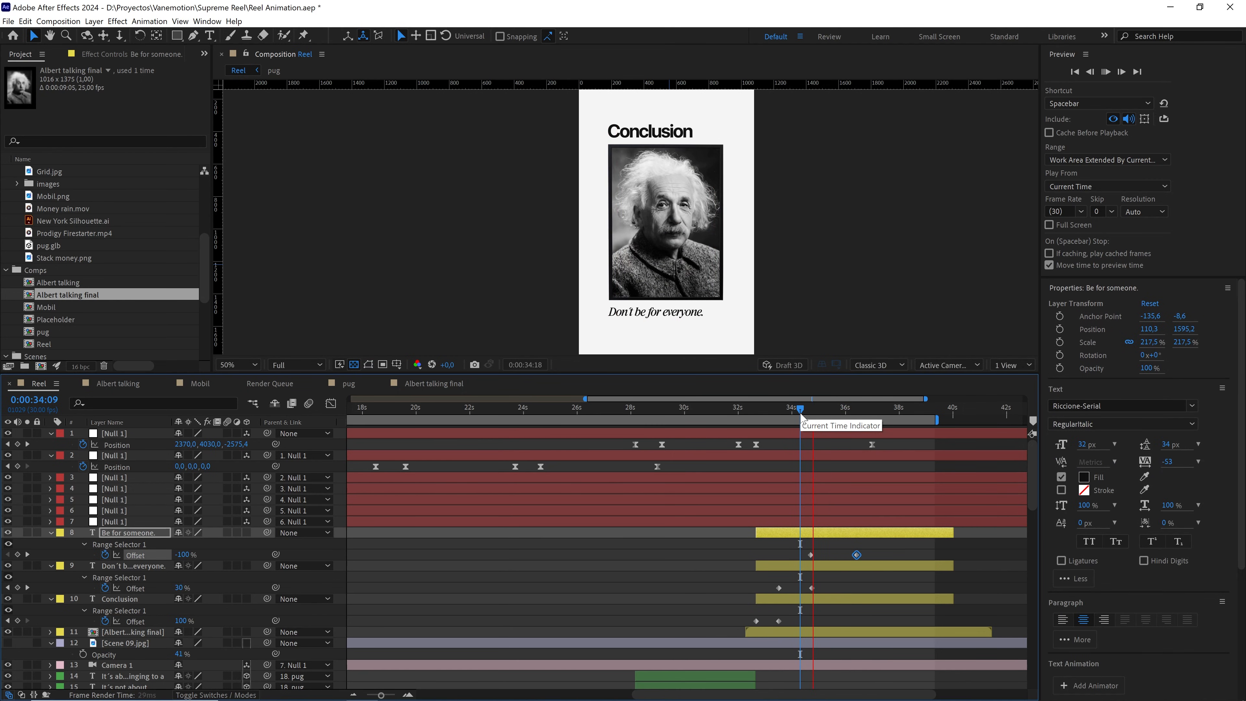
click(801, 414)
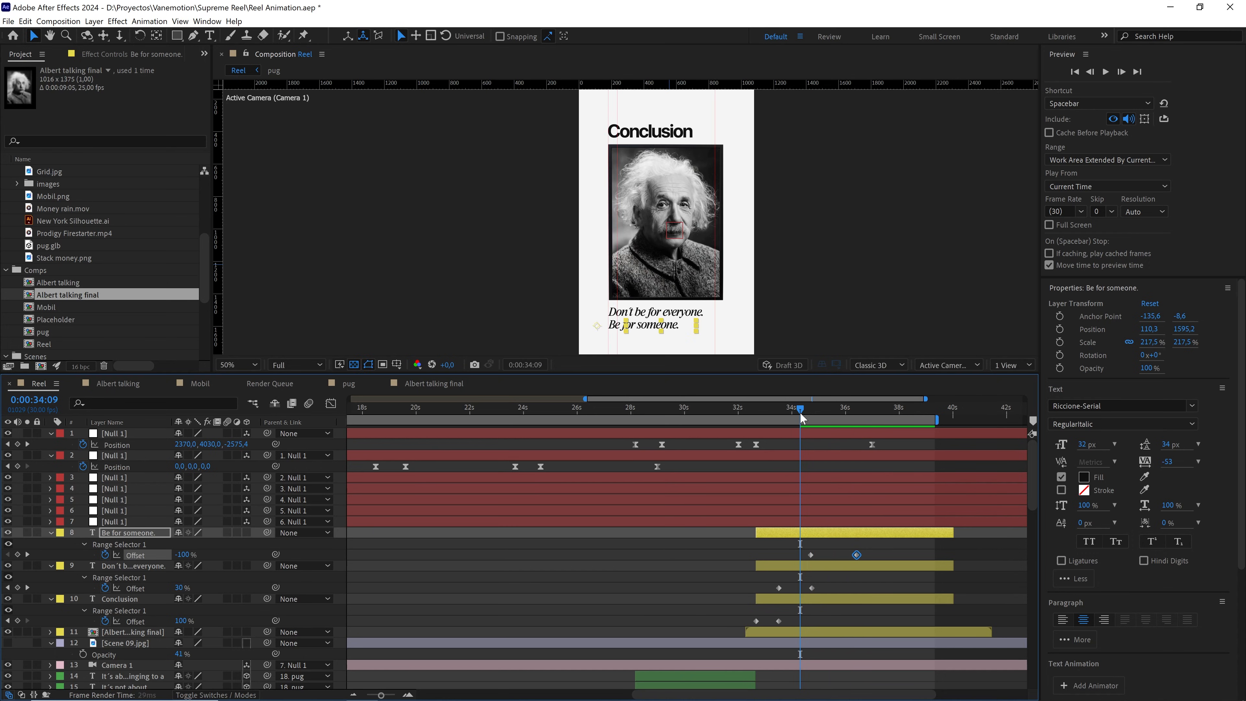
key(space)
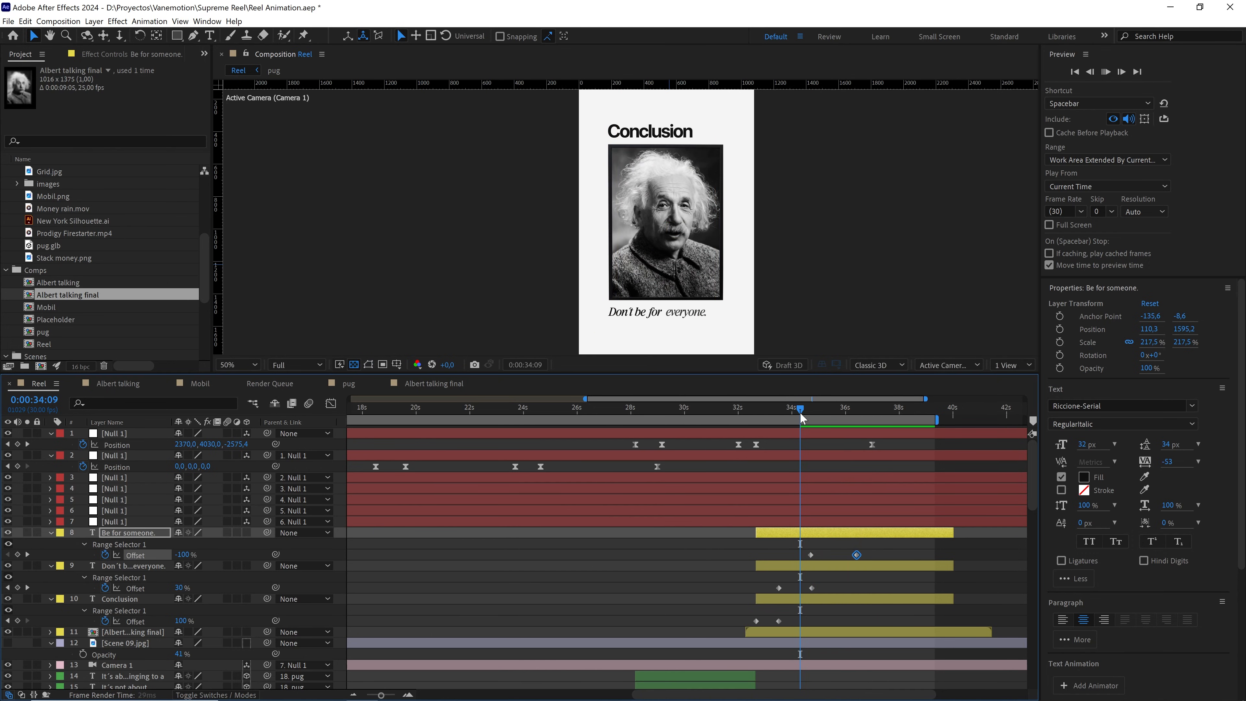
At 0:00:37:00, collapse the Conclusion-scene layers' properties and add a null object above the "Be for someone." layer
click(851, 411)
click(872, 408)
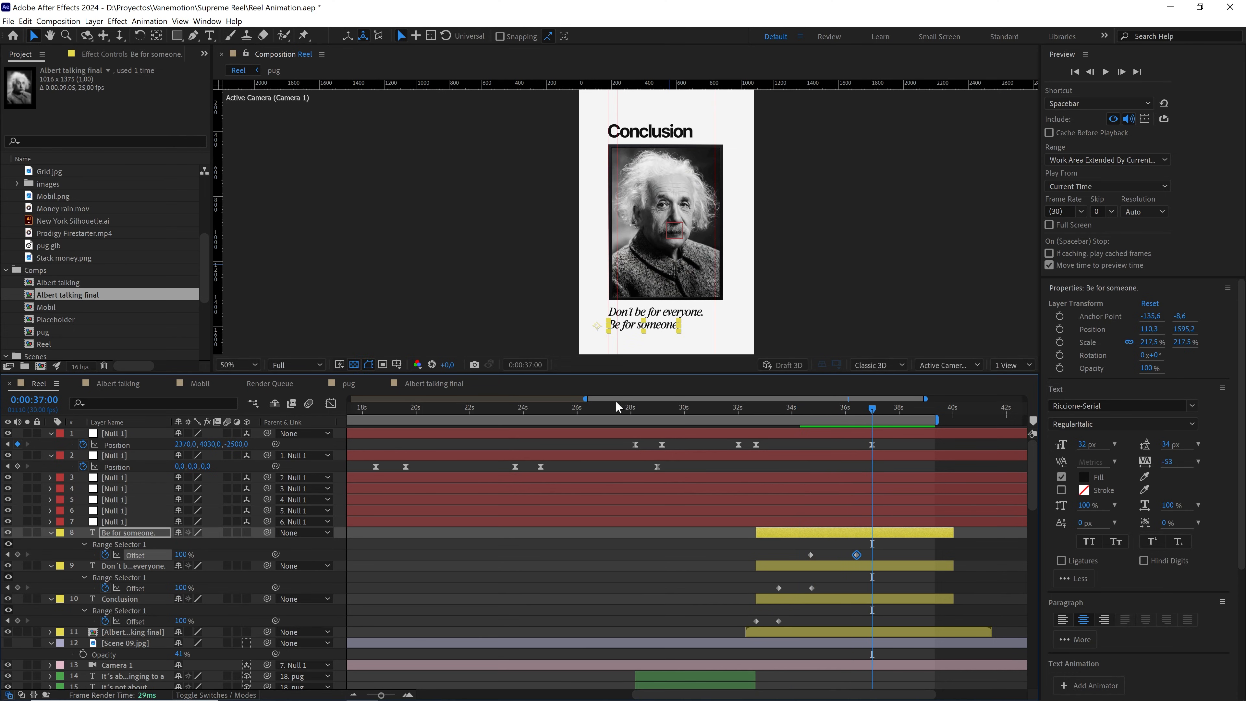
click(110, 531)
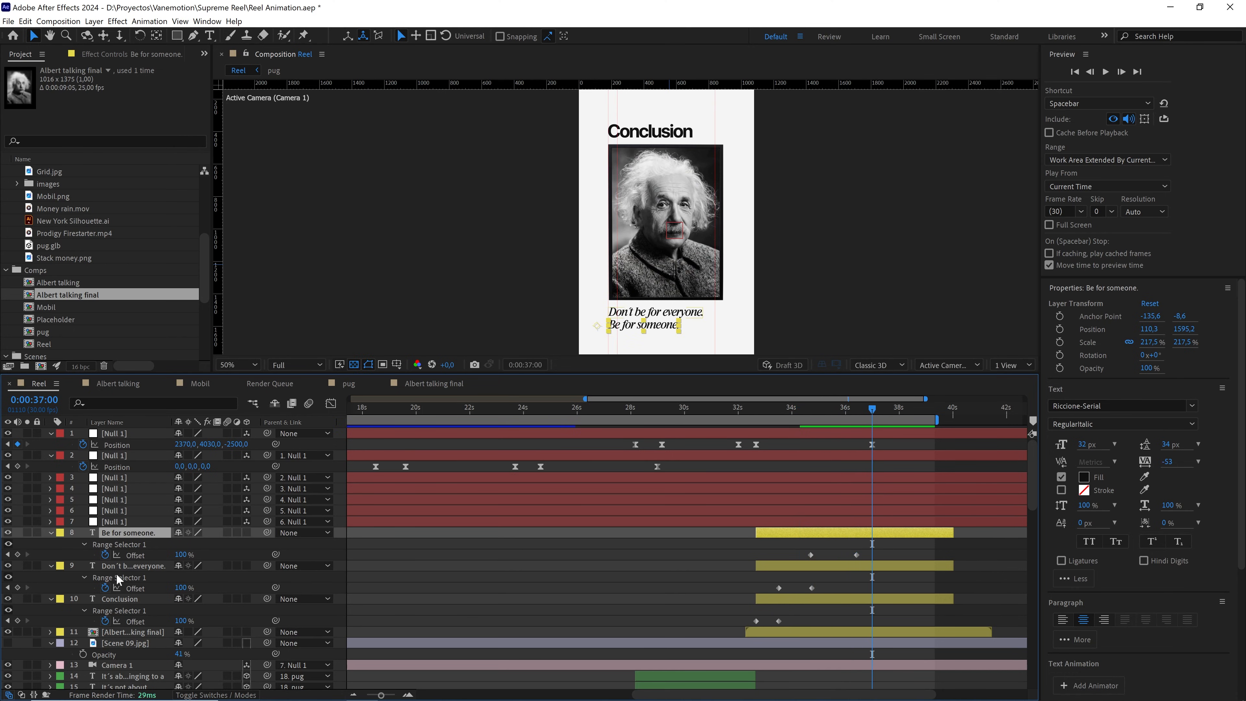
shift+click(120, 628)
click(51, 532)
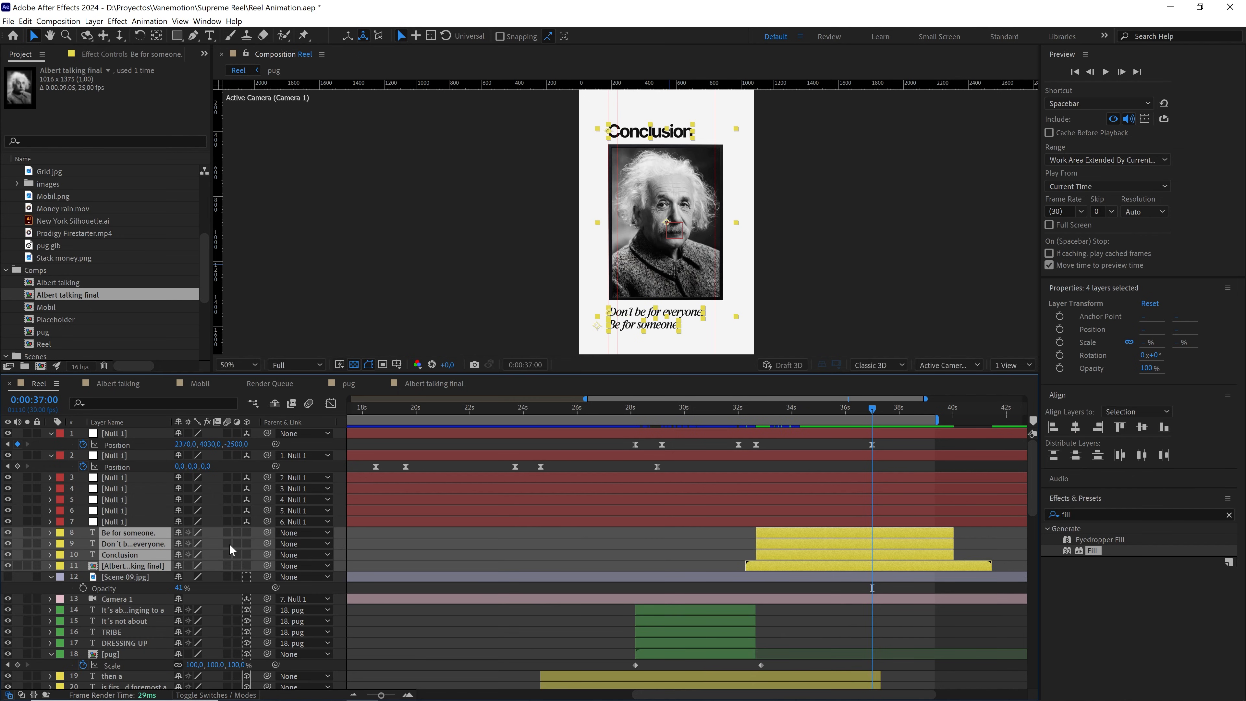
click(255, 533)
click(146, 532)
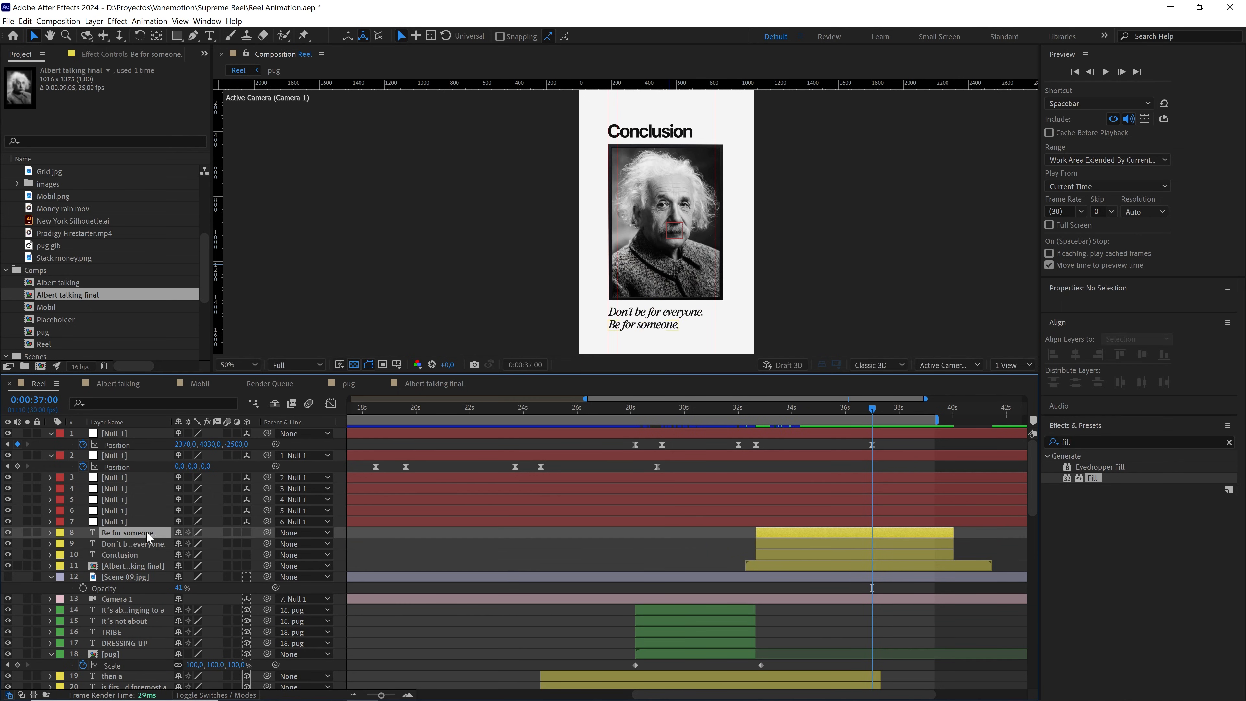
right_click(256, 541)
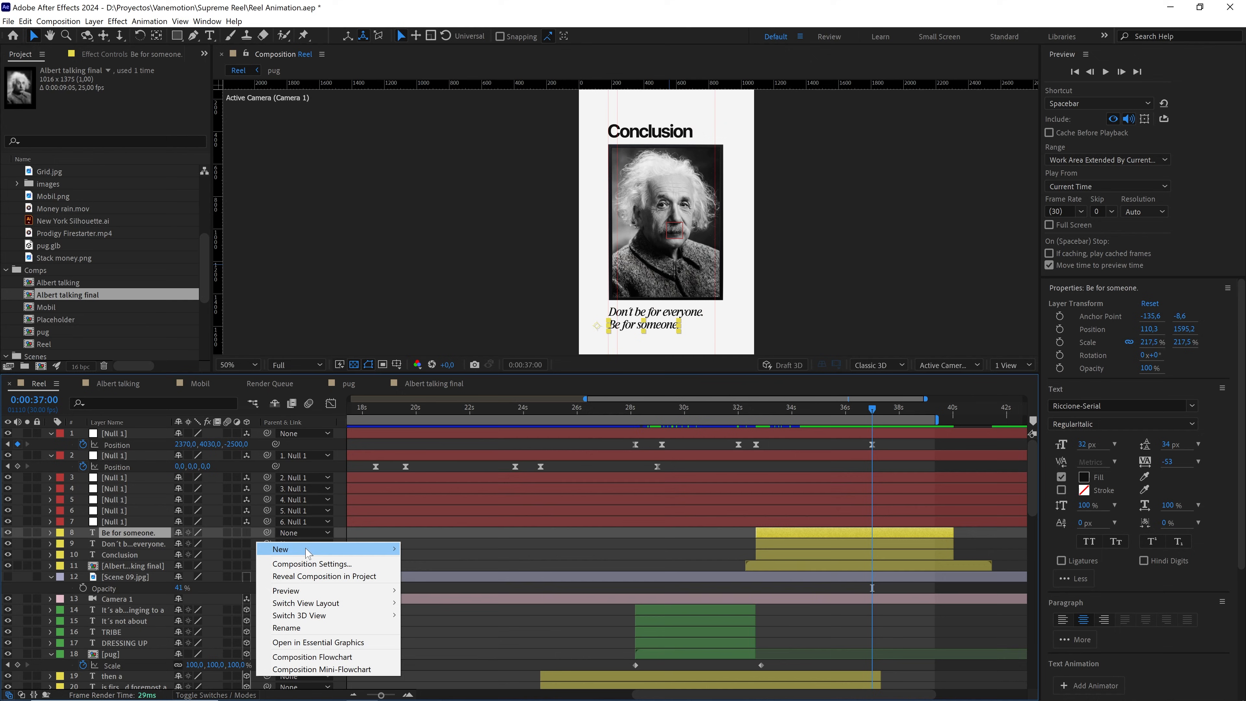
mouse_move(309, 549)
click(456, 614)
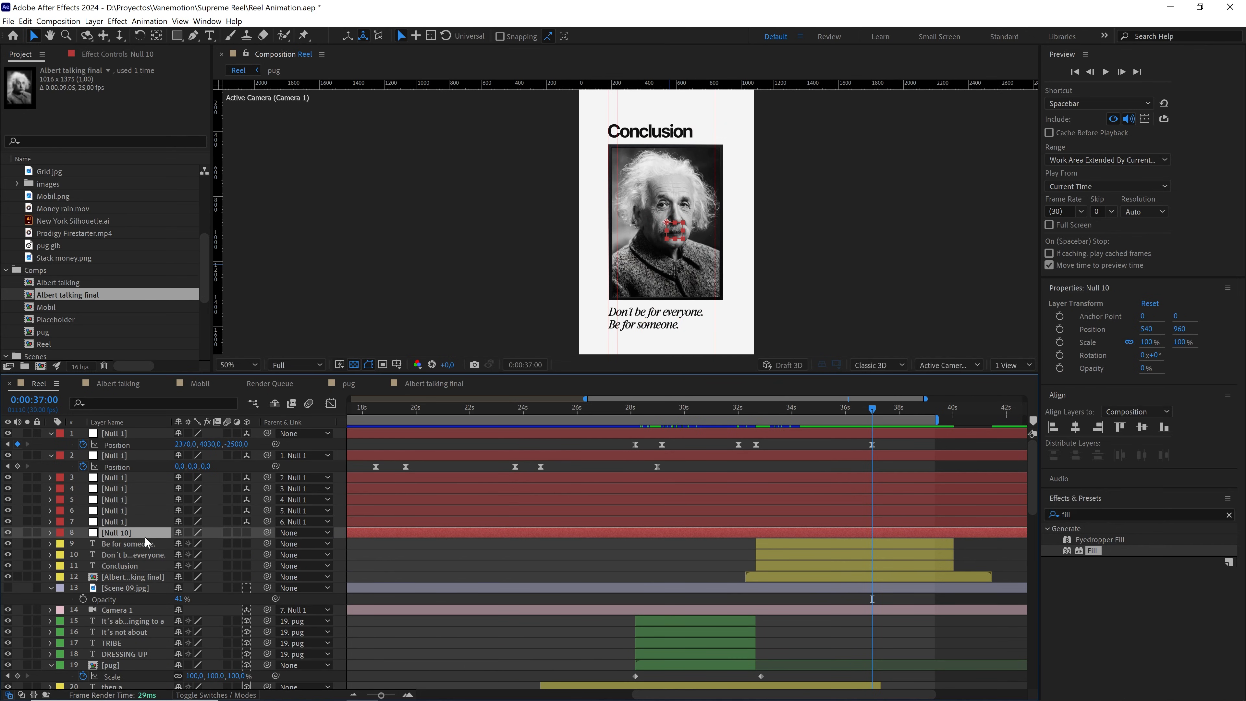
Make the new null, the three text layers and the Albert talking final layer 3D, and parent those four layers to the null
shift+click(130, 574)
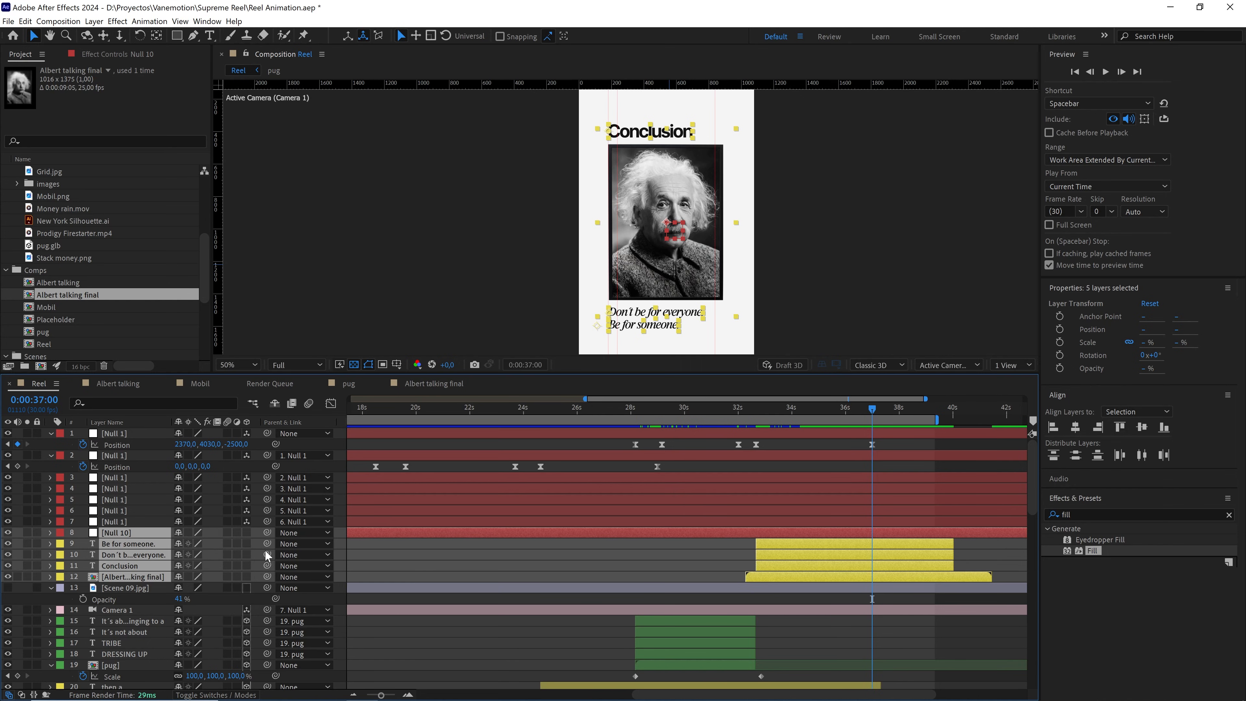
click(246, 533)
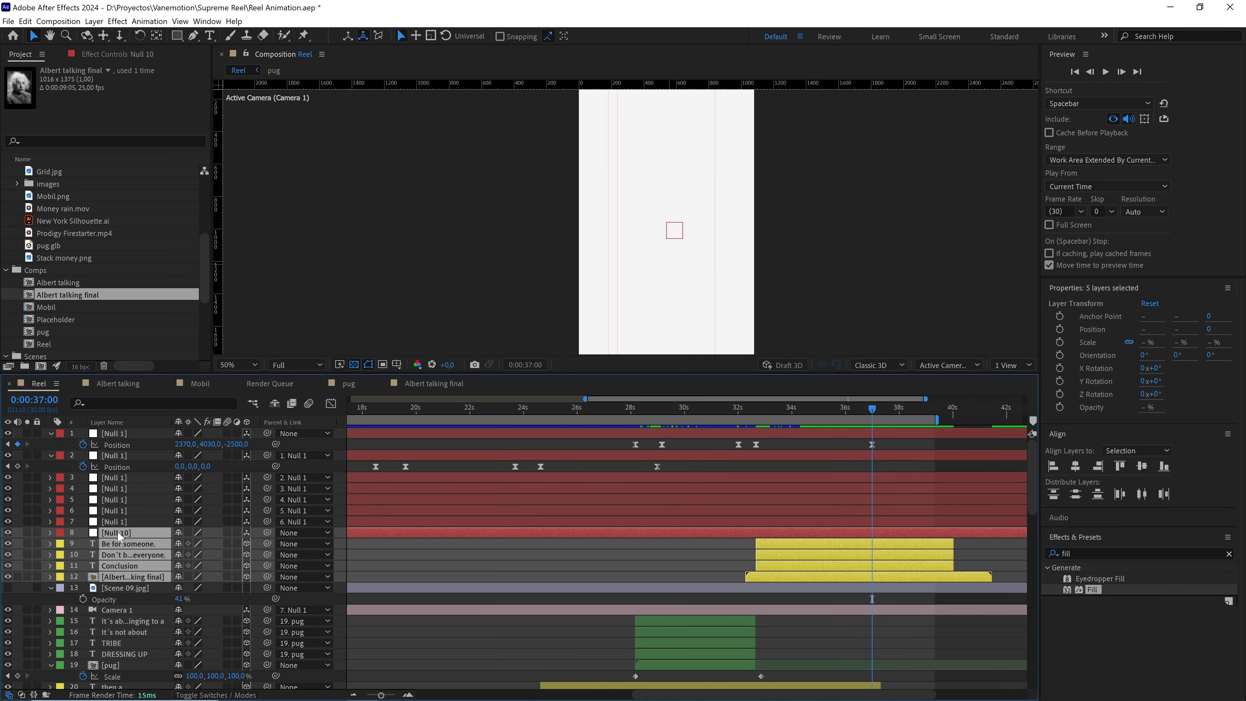
ctrl+click(132, 532)
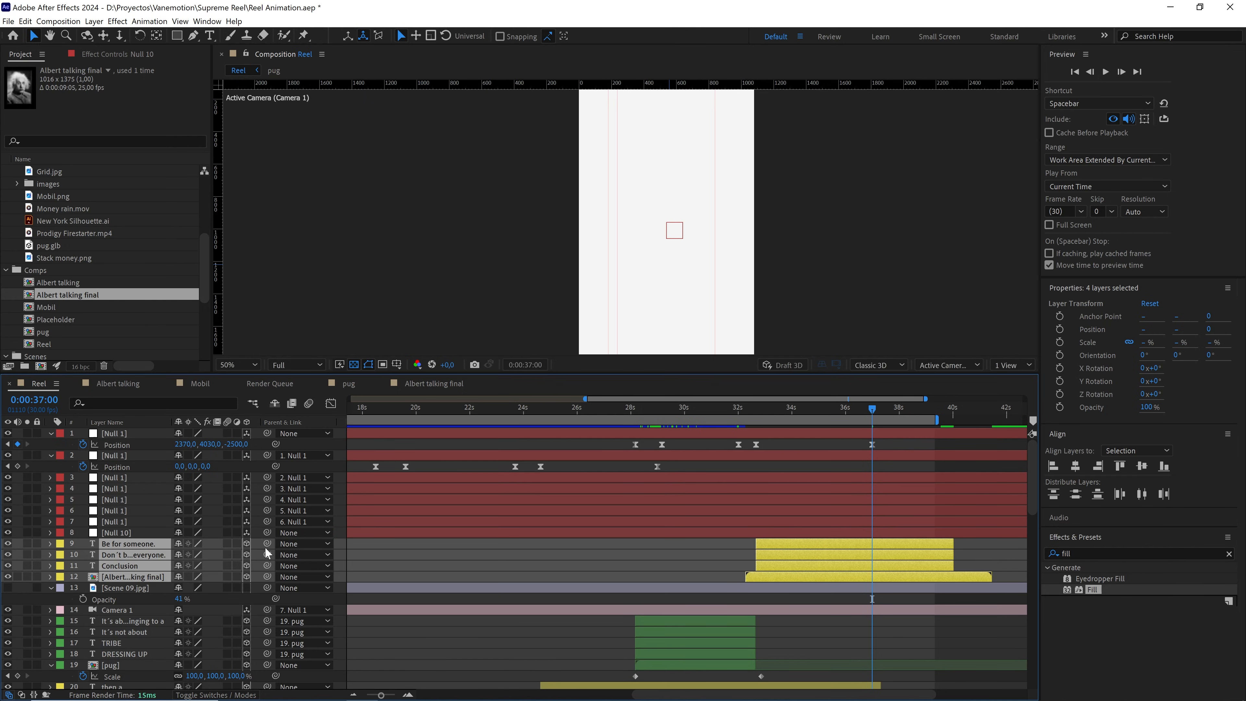
drag(267, 544, 124, 534)
Center the new null in the camera view at 0:00:37:00 and preview the scene from 0:00:32:20
click(123, 534)
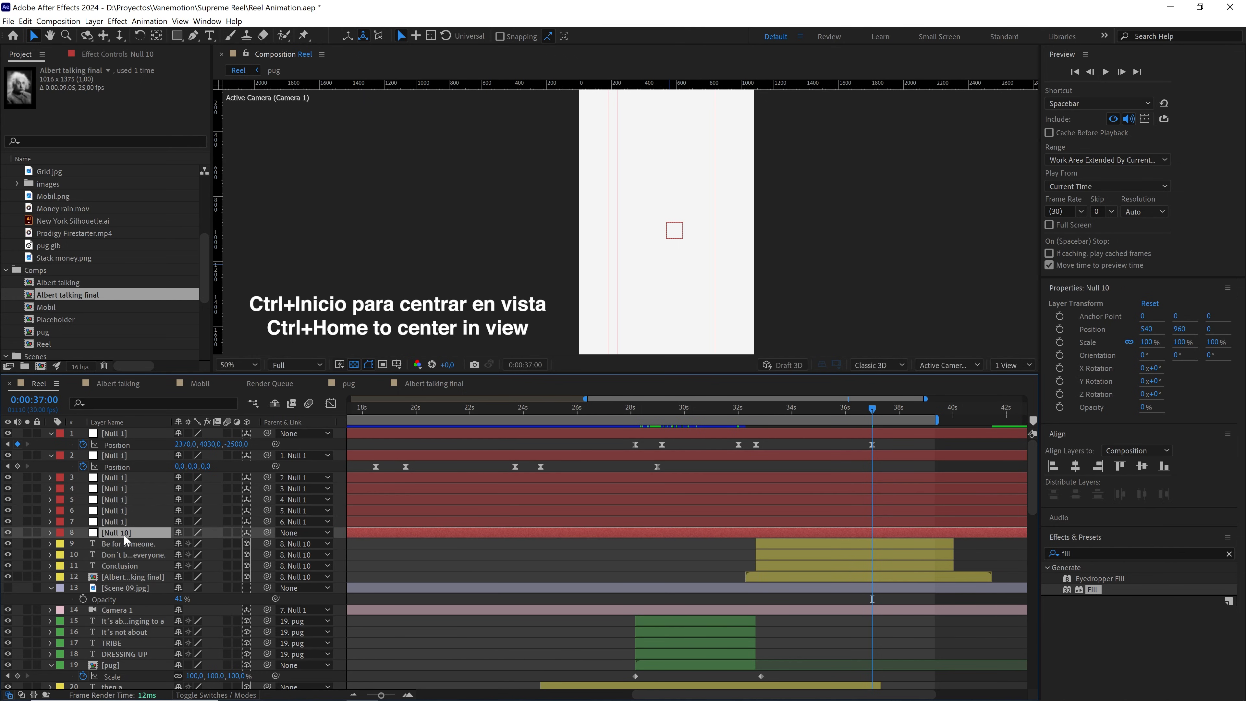
key(ctrl+Home)
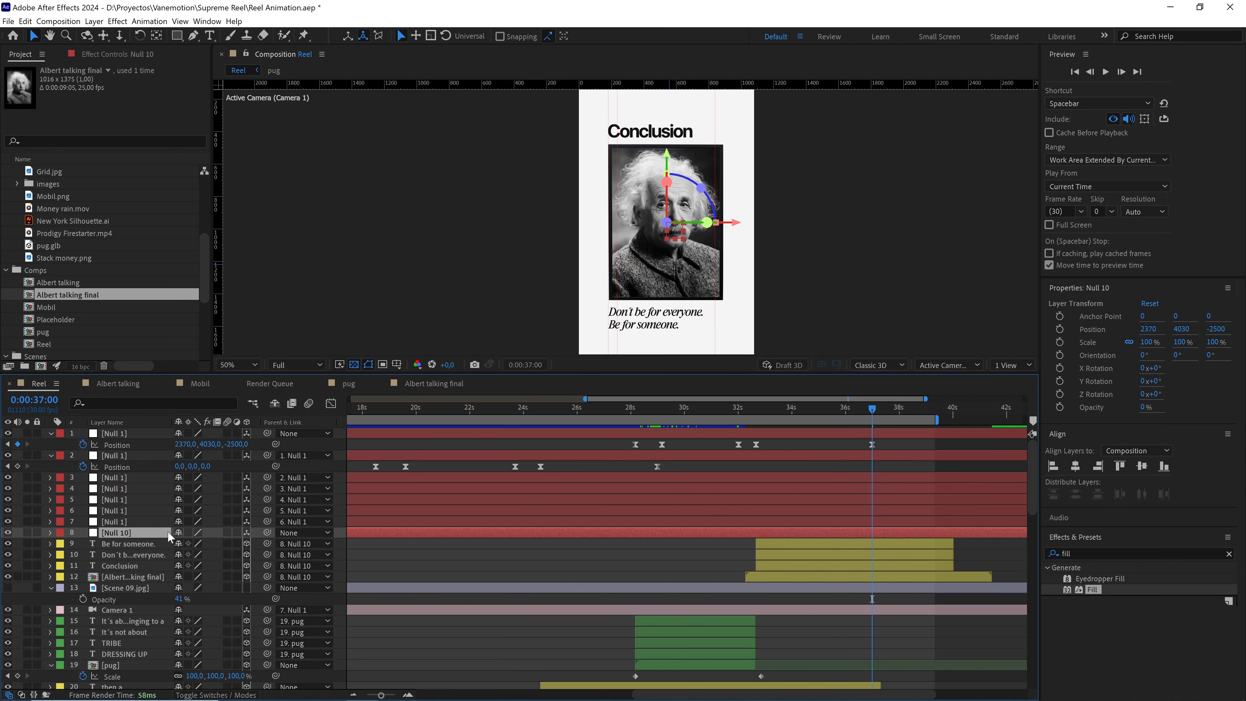
drag(873, 415, 756, 417)
key(space)
Trim the start of the Albert talking final layer to 0:00:32:20 and preview the transition from the pug scene
scroll(766, 550, up, 3)
scroll(766, 550, up, 2)
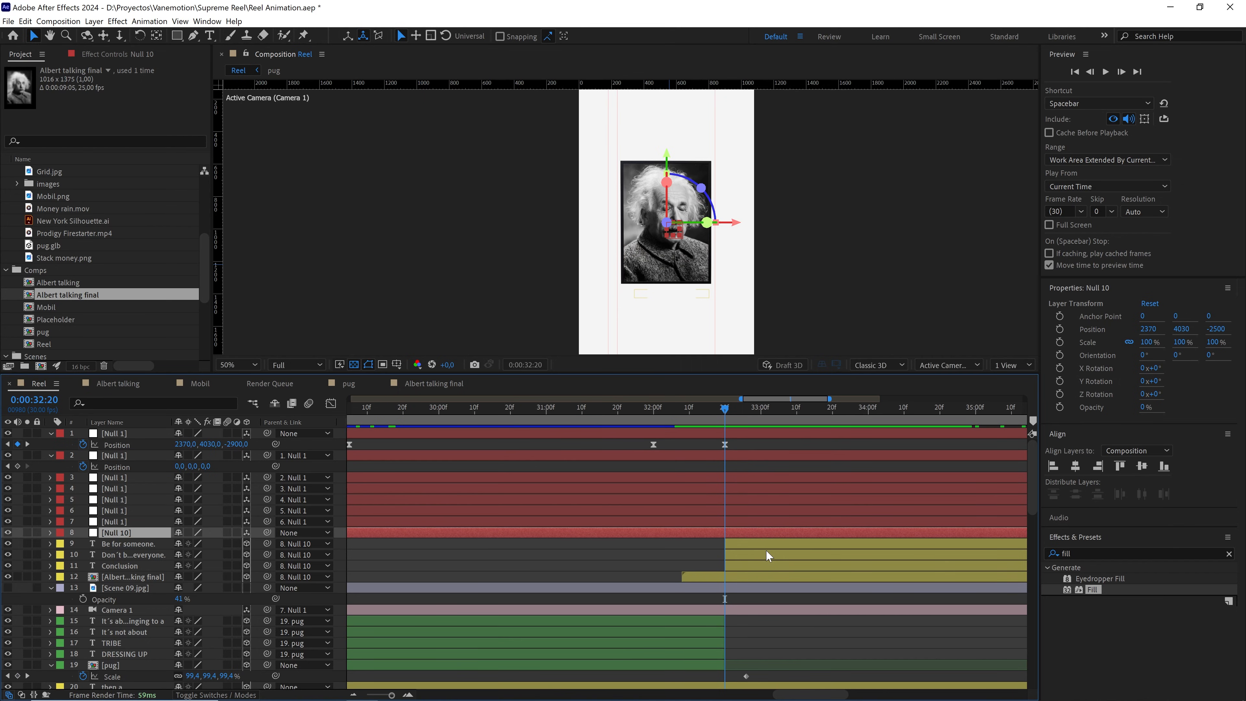
click(739, 570)
click(735, 575)
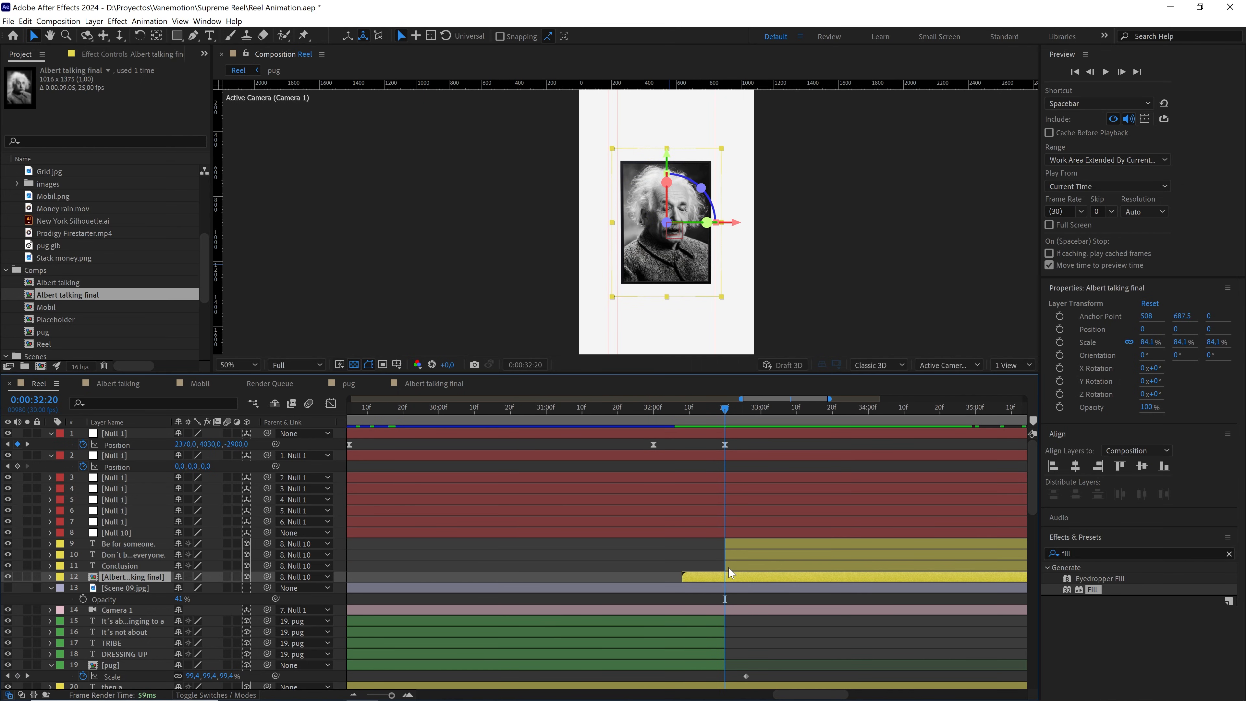
drag(687, 578, 725, 578)
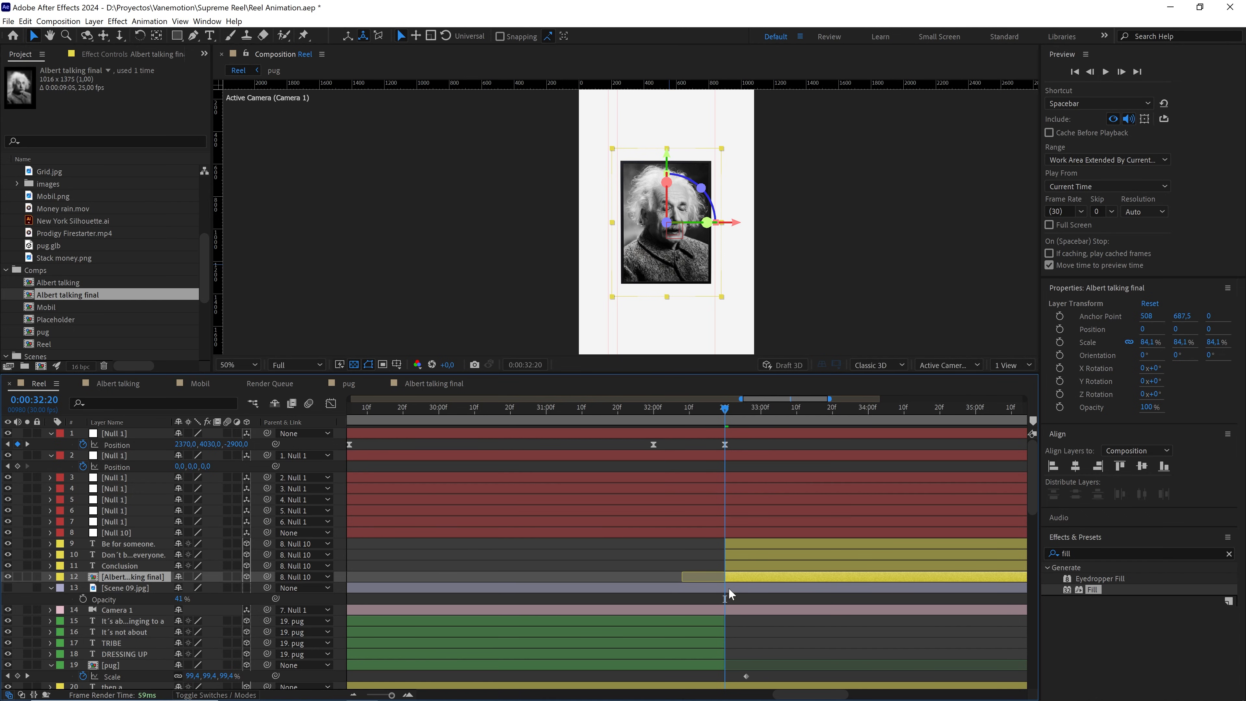
key(space)
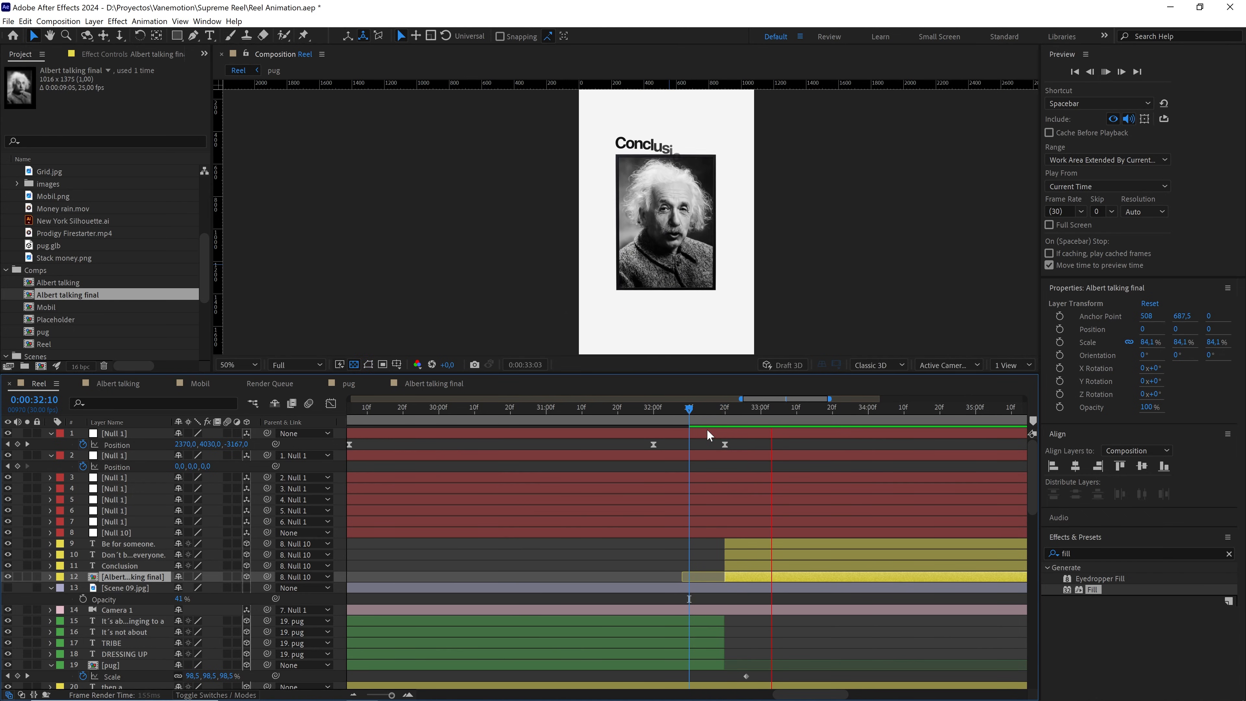
click(696, 411)
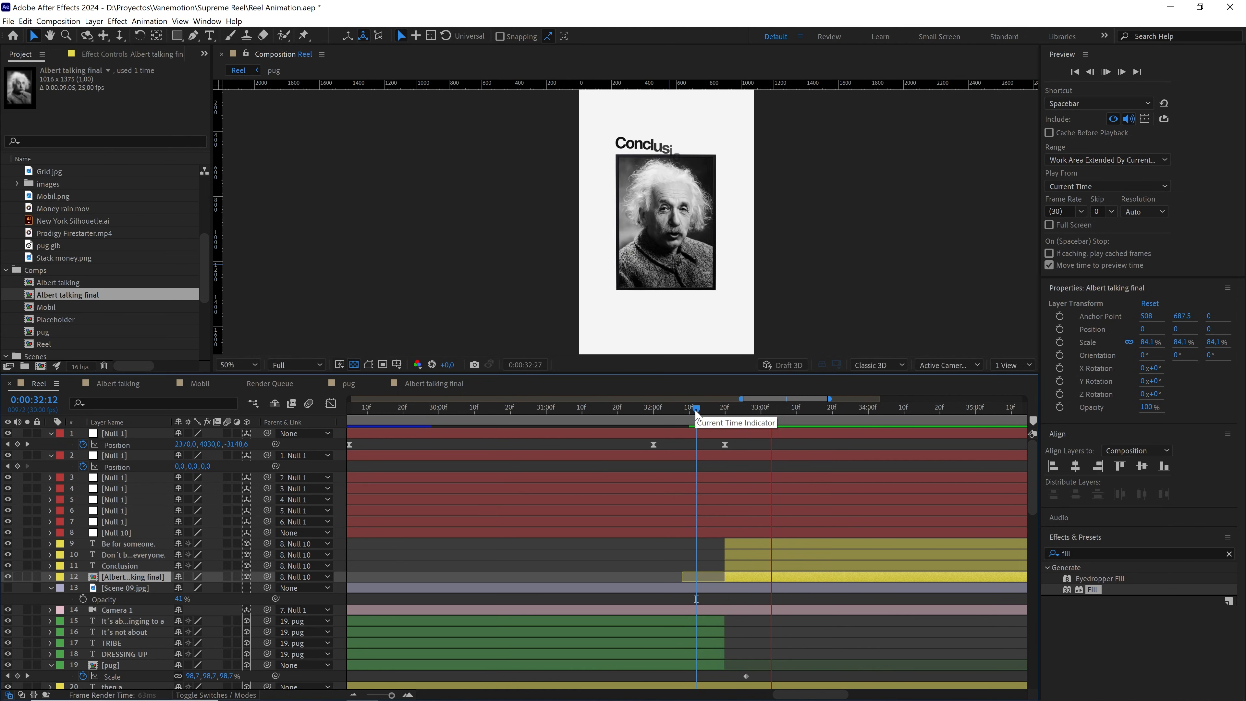
key(space)
Reveal the "Conclusion" layer's Offset keyframes and preview its heading reveal from 0:00:32:21
click(133, 566)
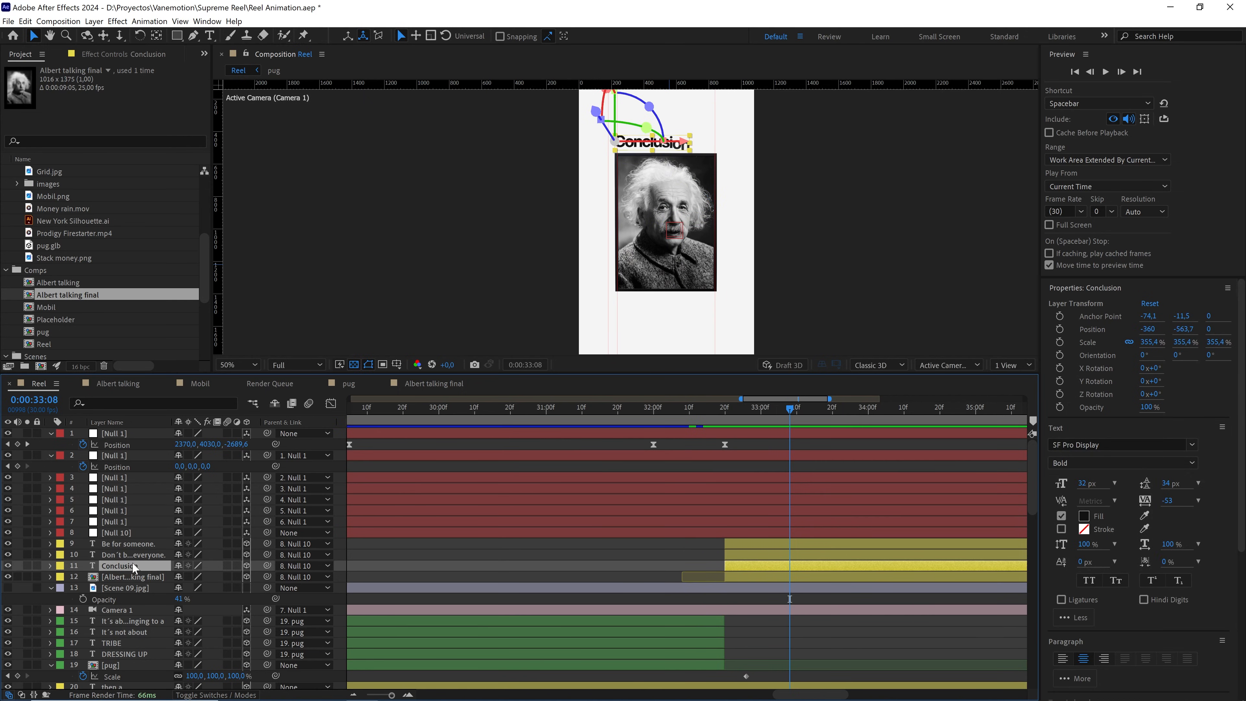
key(u)
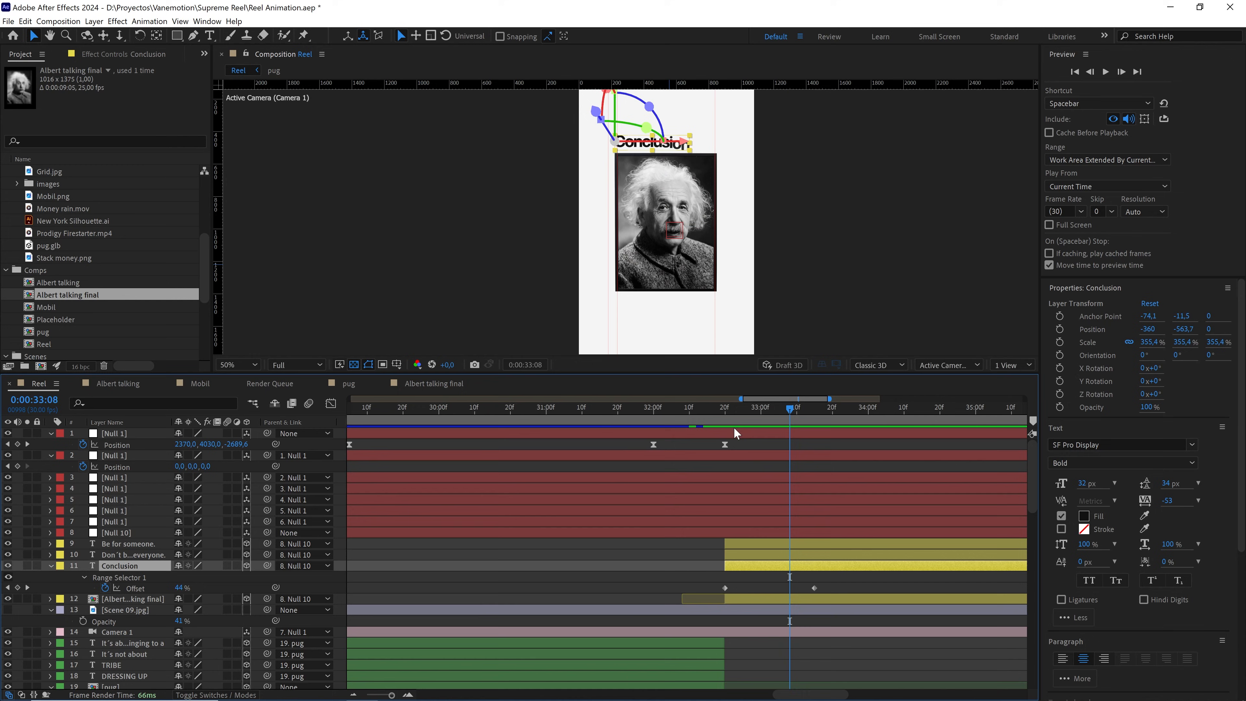
click(730, 408)
key(space)
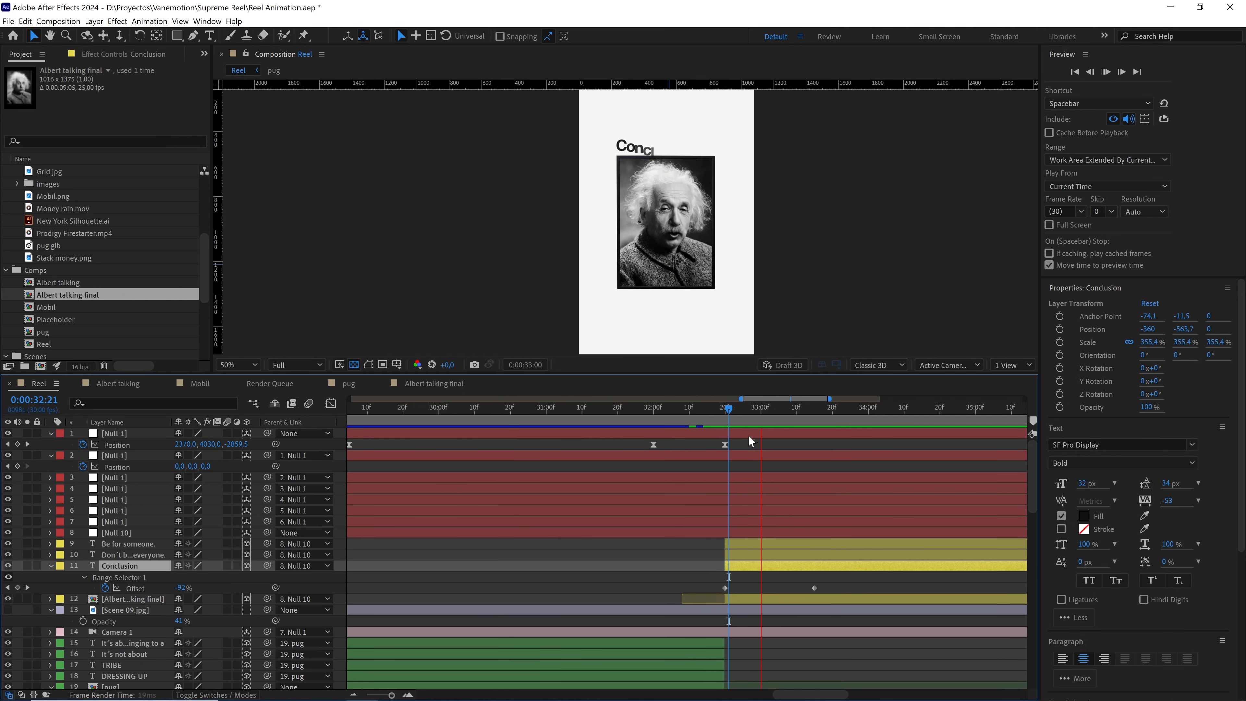
Move the "Conclusion" Offset keyframes to 0:00:32:20 and 0:00:33:15, and preview the heading reveal from 0:00:32:16
key(space)
drag(815, 589, 804, 589)
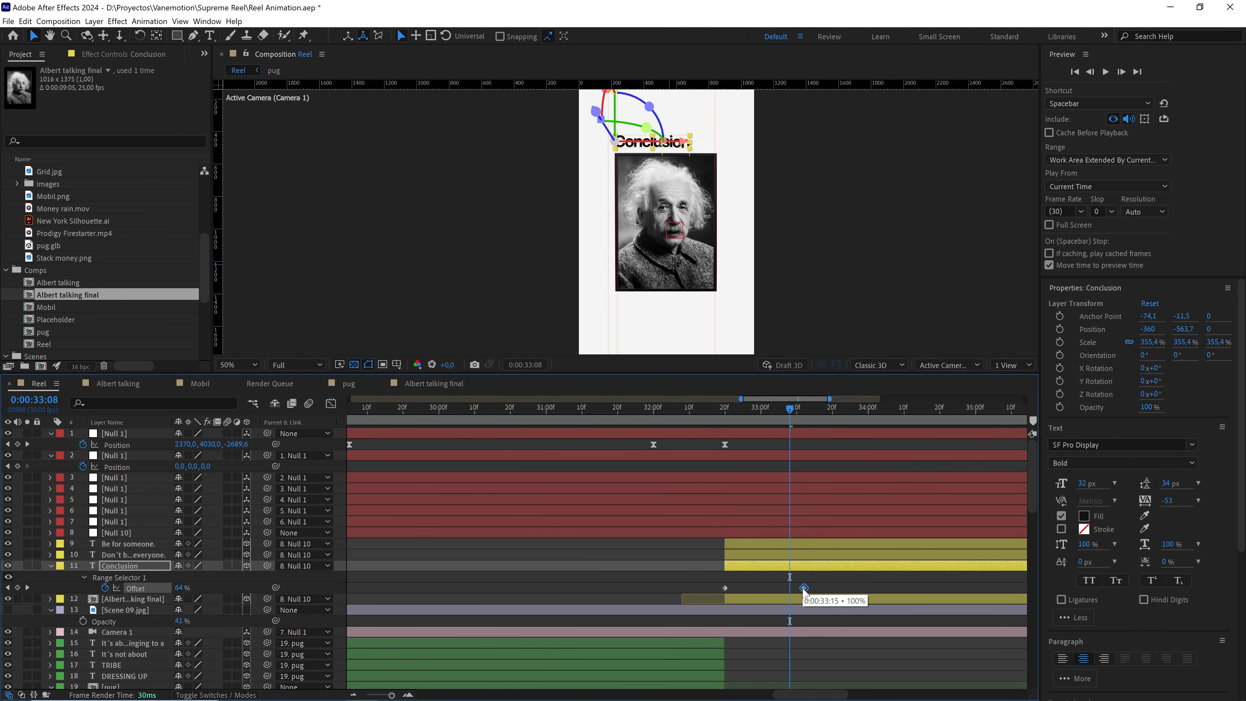
drag(725, 589, 721, 588)
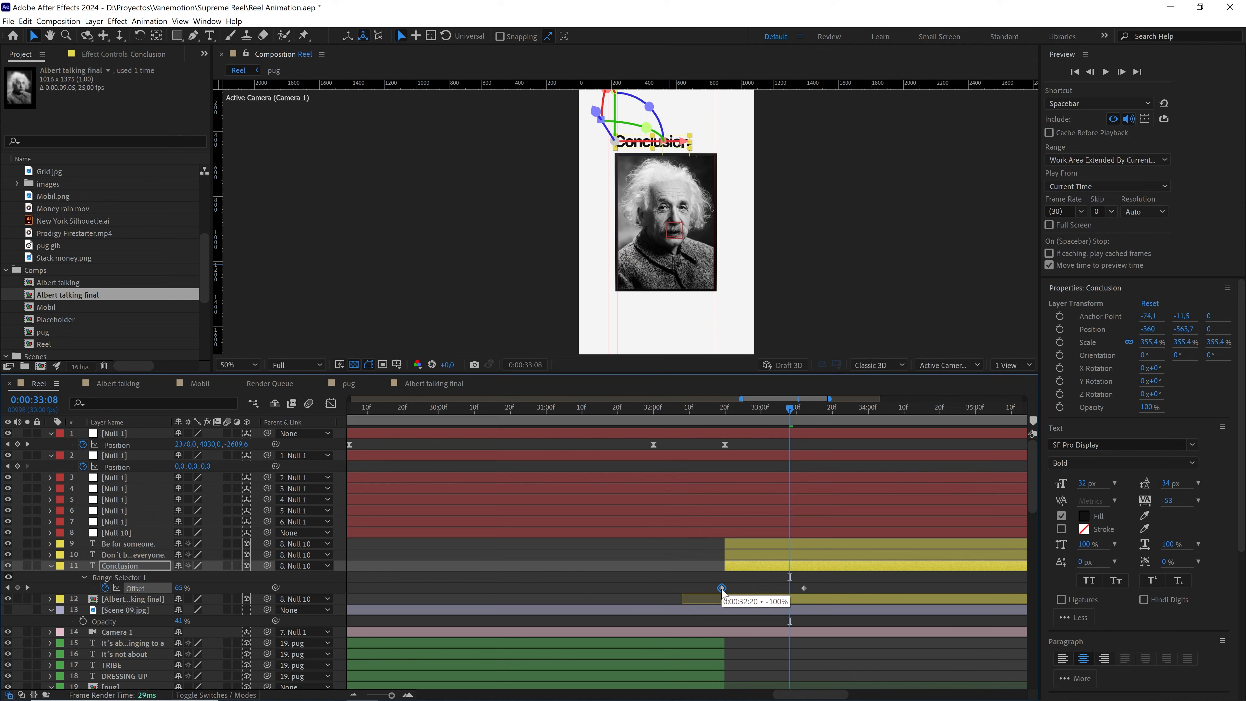
click(712, 408)
key(space)
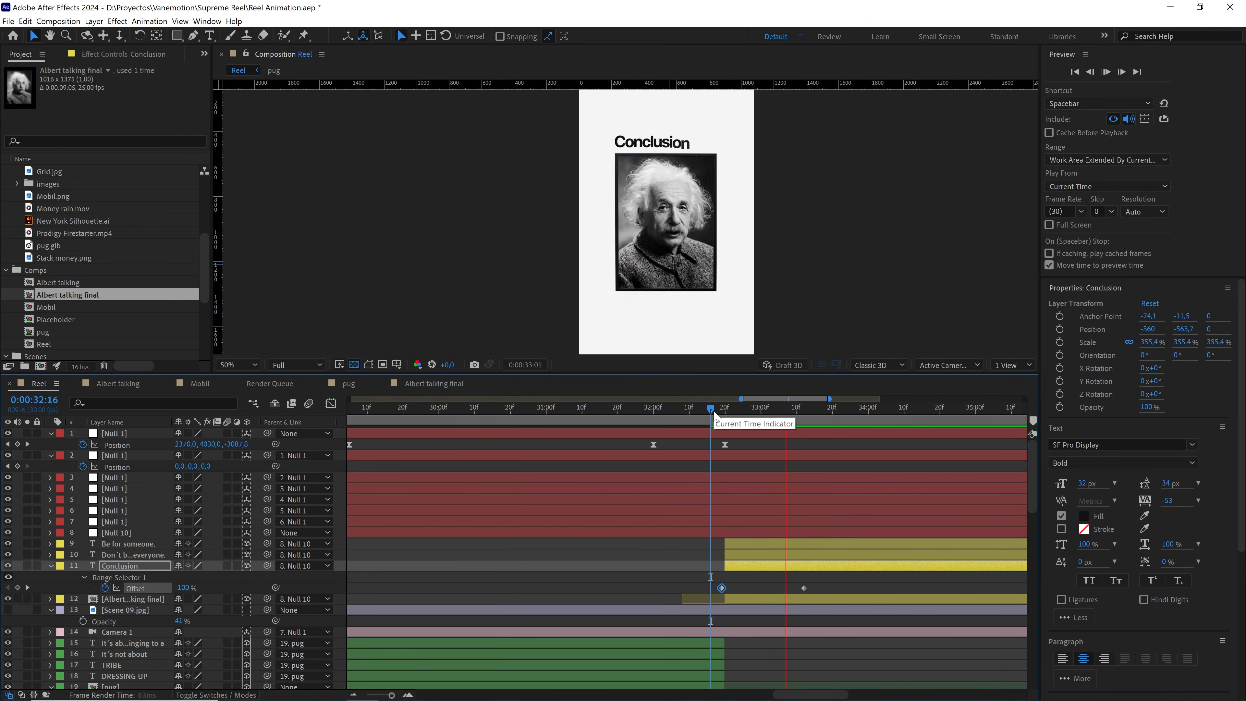
key(space)
Collapse the "Conclusion" layer, place it below the Albert talking final layer, and preview the reveal from 0:00:32:14
click(51, 566)
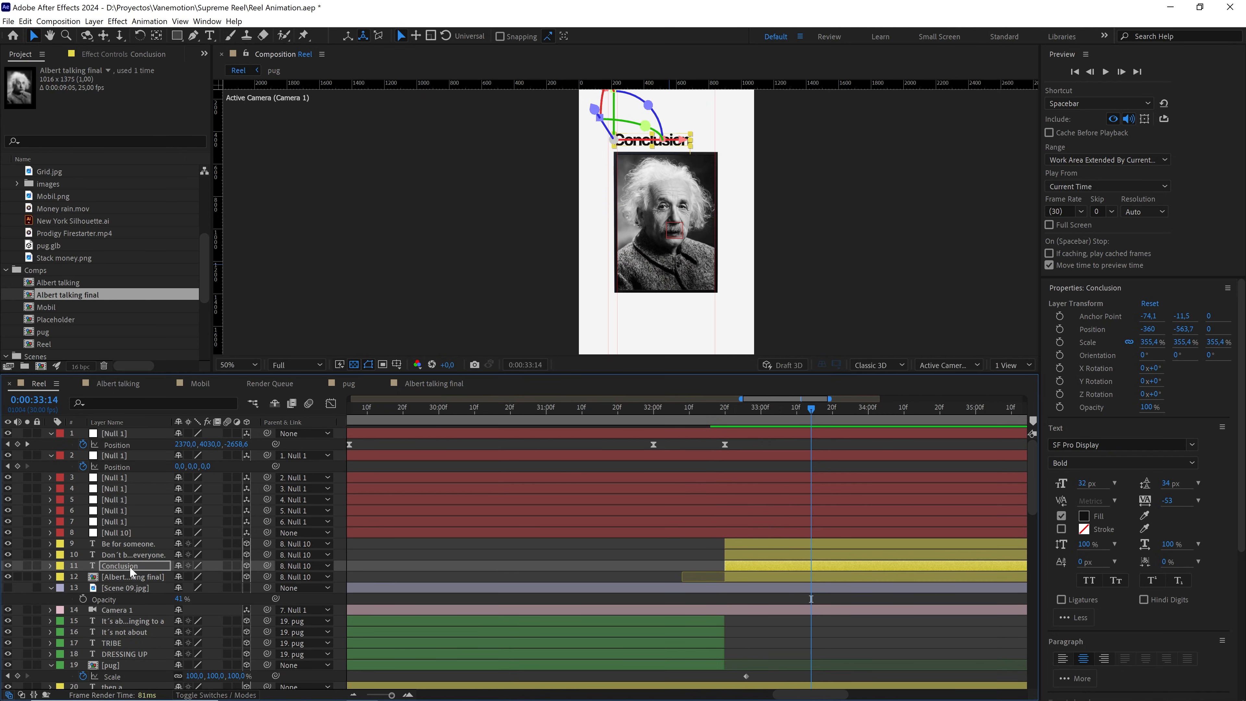
drag(130, 571, 128, 581)
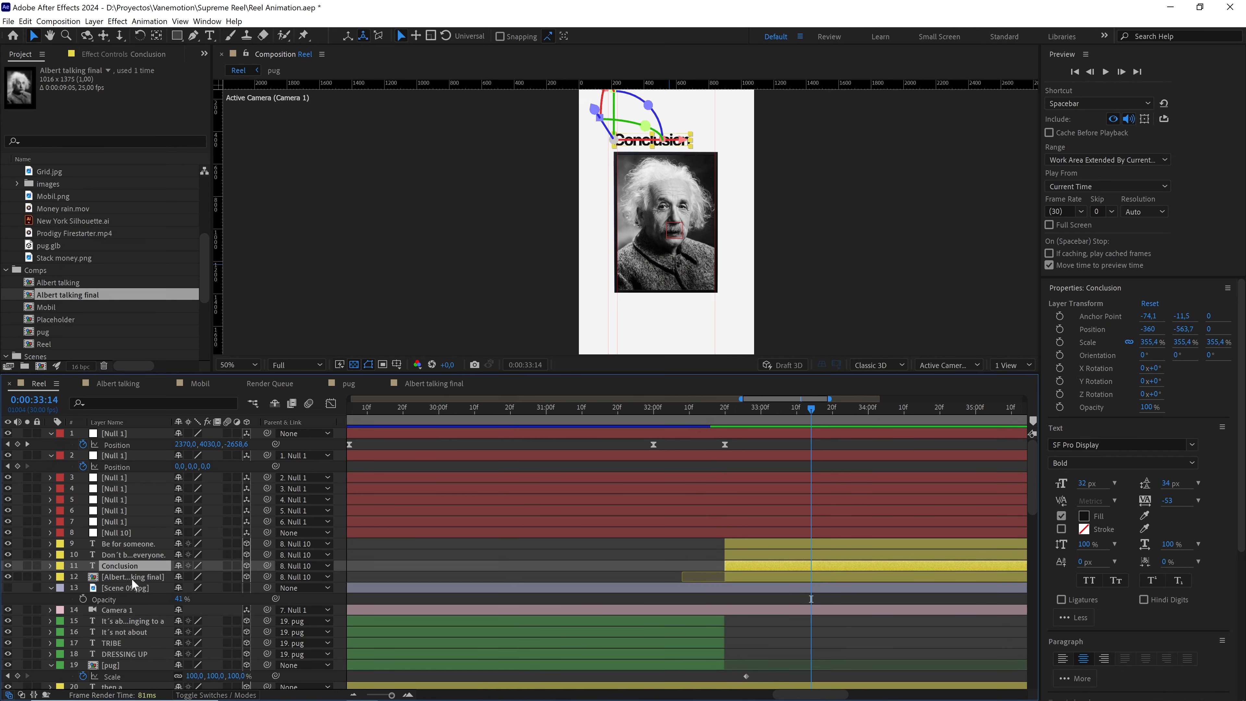
drag(803, 407, 704, 415)
key(space)
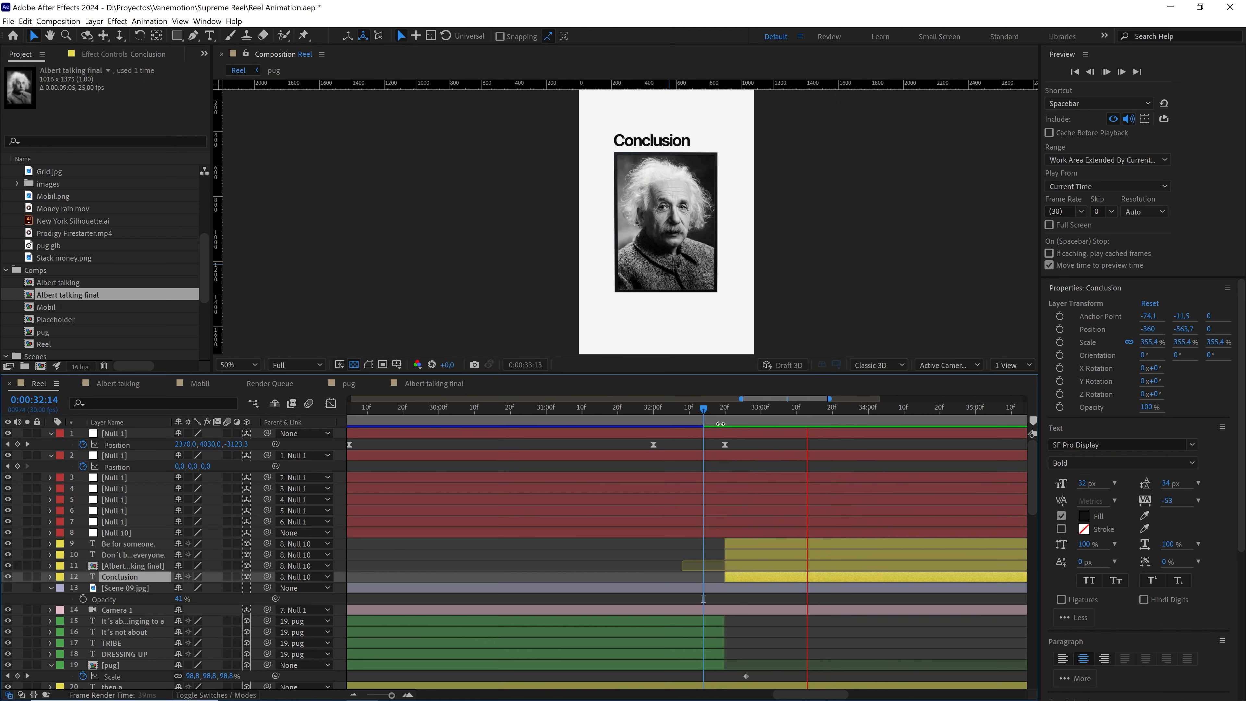
Preview the transition from the pug scene into the Conclusion scene from 0:00:31:25
drag(392, 695, 377, 695)
click(671, 409)
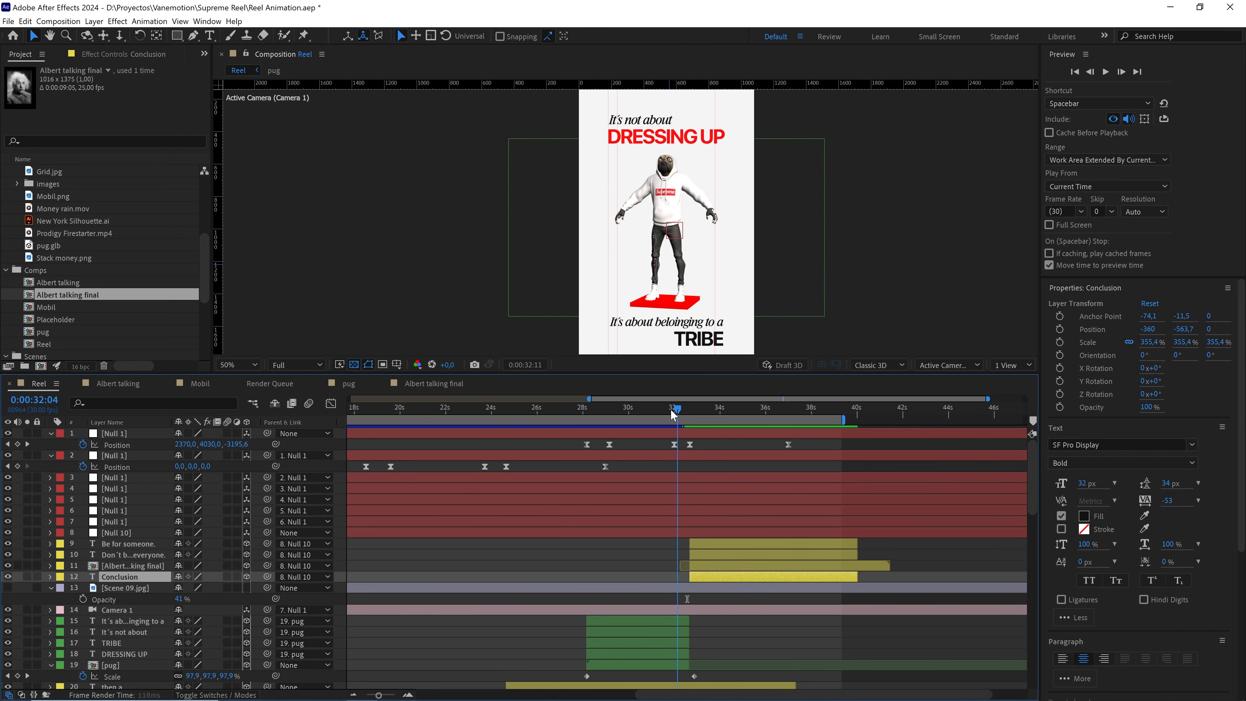
click(706, 447)
key(space)
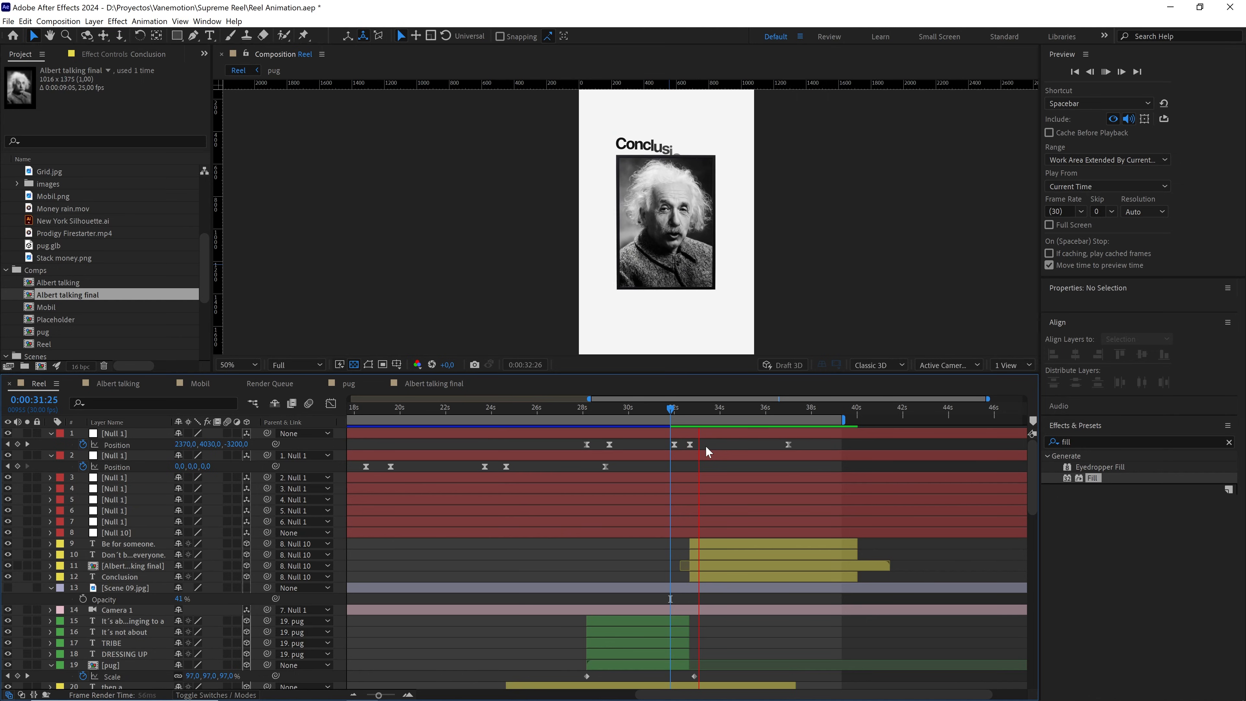
click(689, 411)
click(687, 411)
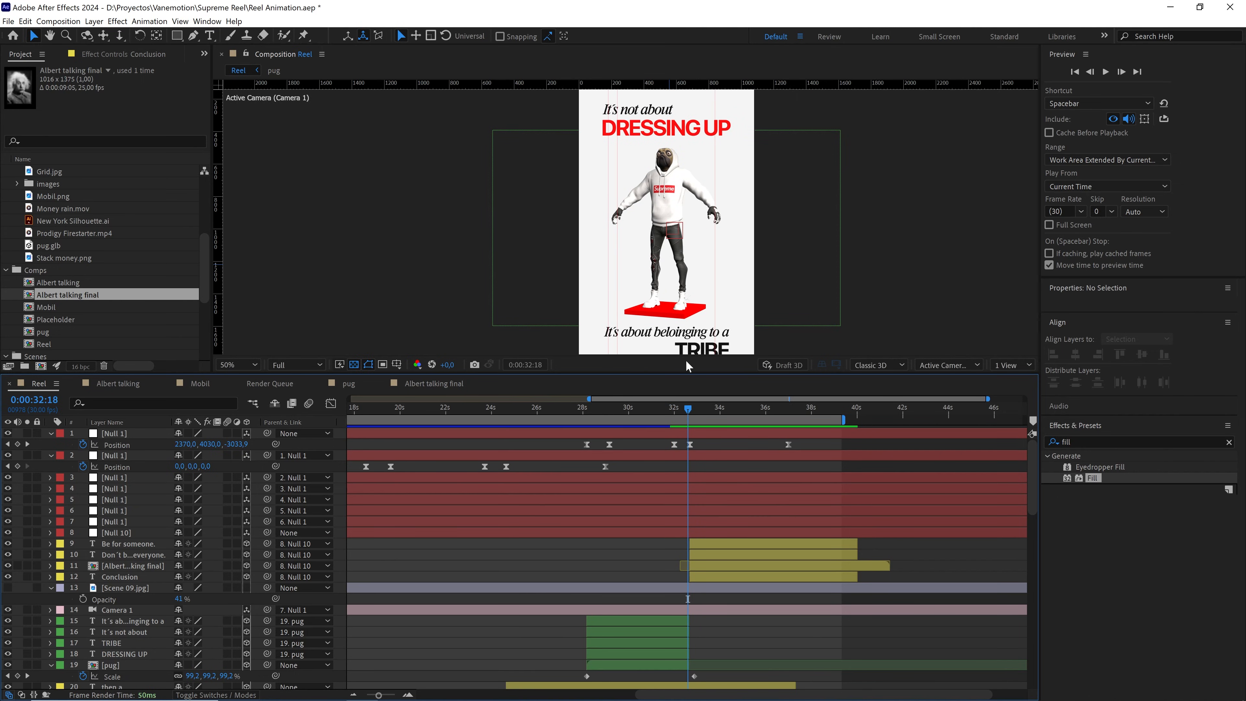
Compare the composition at 0:00:32:18 and 0:00:32:26, and fit the frame to the enlarged viewer
drag(668, 377, 670, 405)
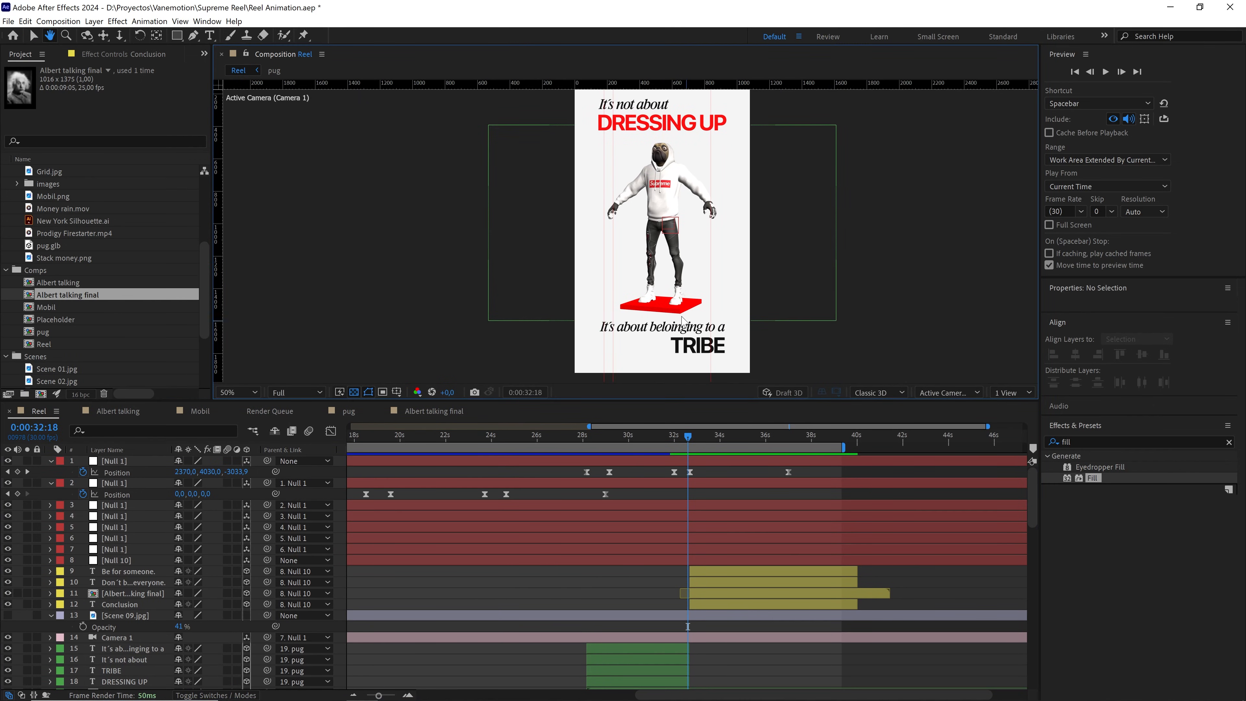
key(comma)
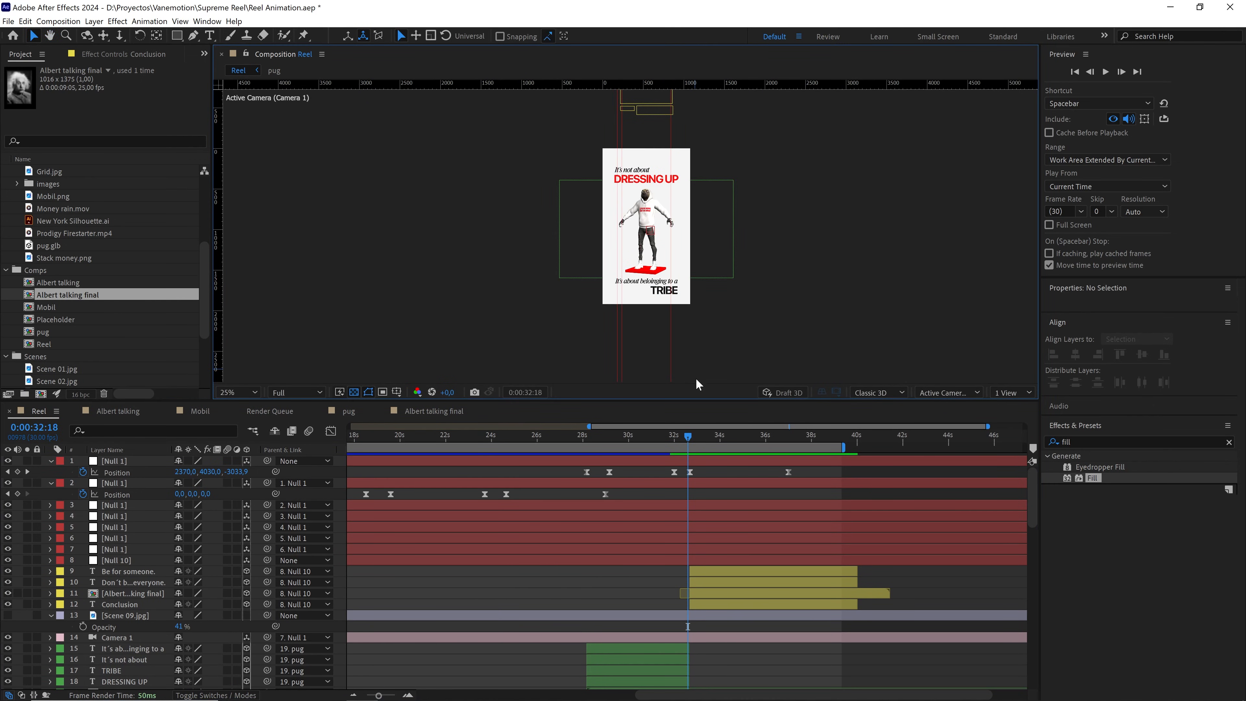
scroll(708, 645, down, 3)
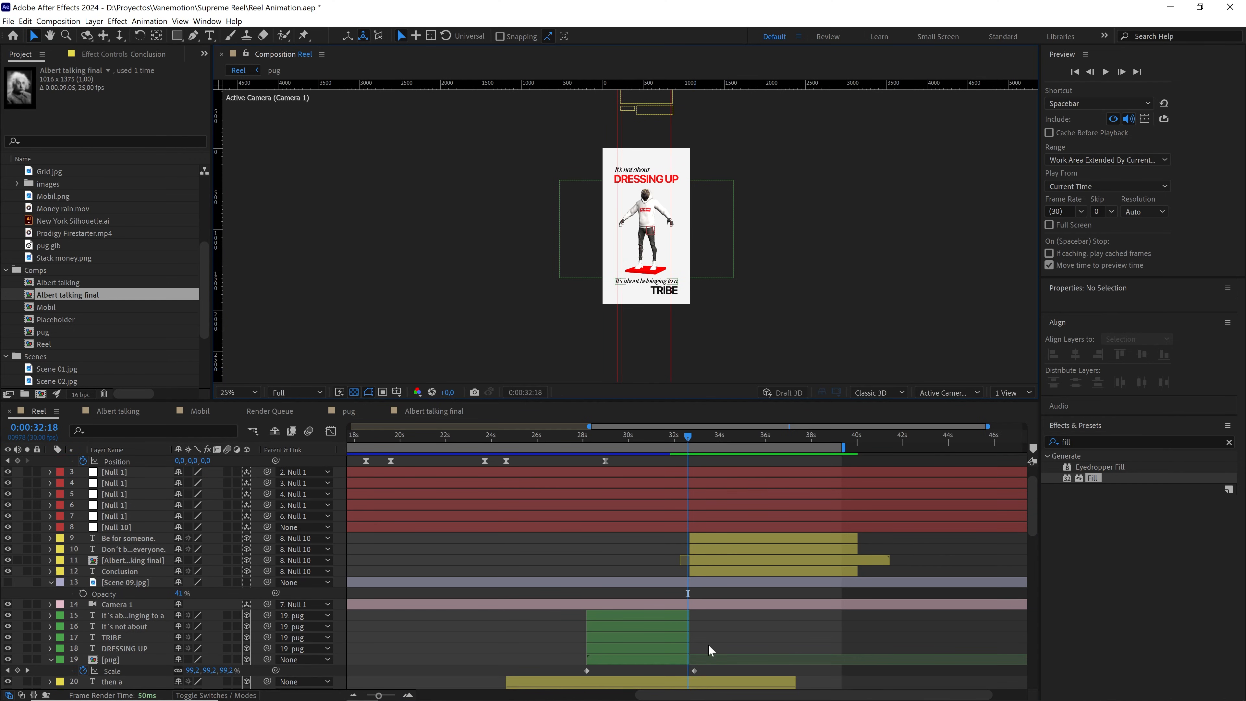
click(693, 437)
click(696, 438)
key(period)
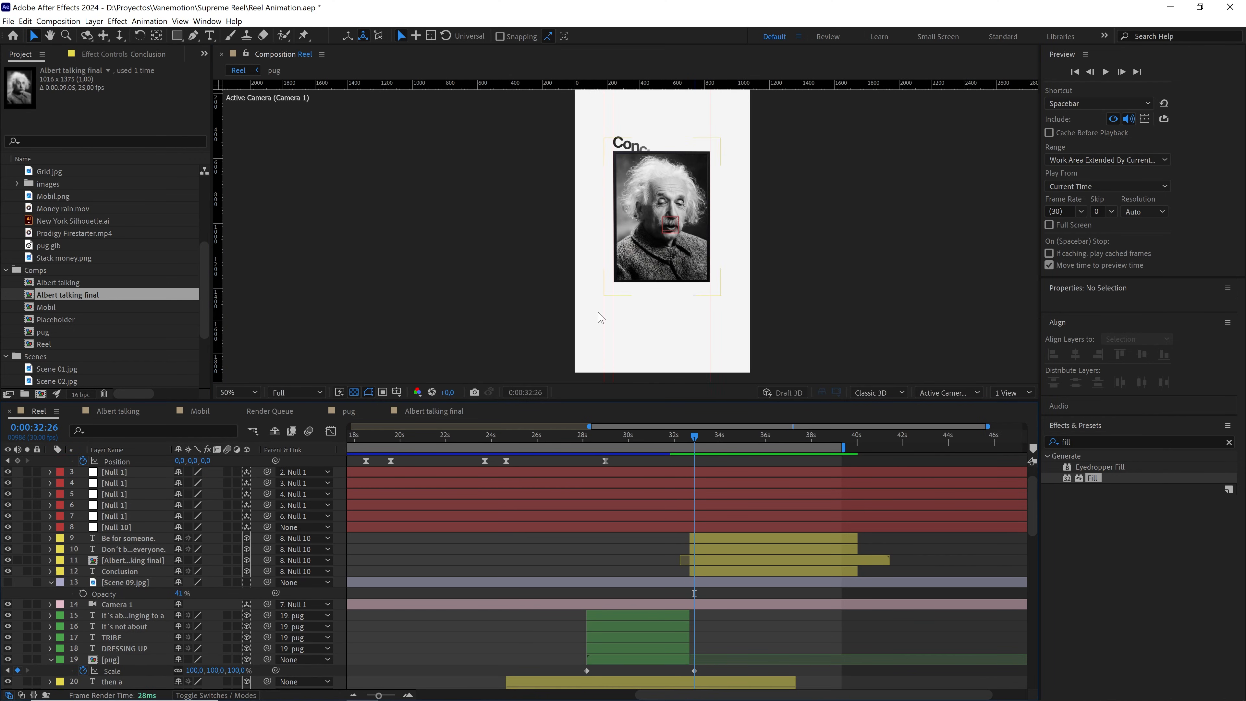
click(254, 392)
click(246, 406)
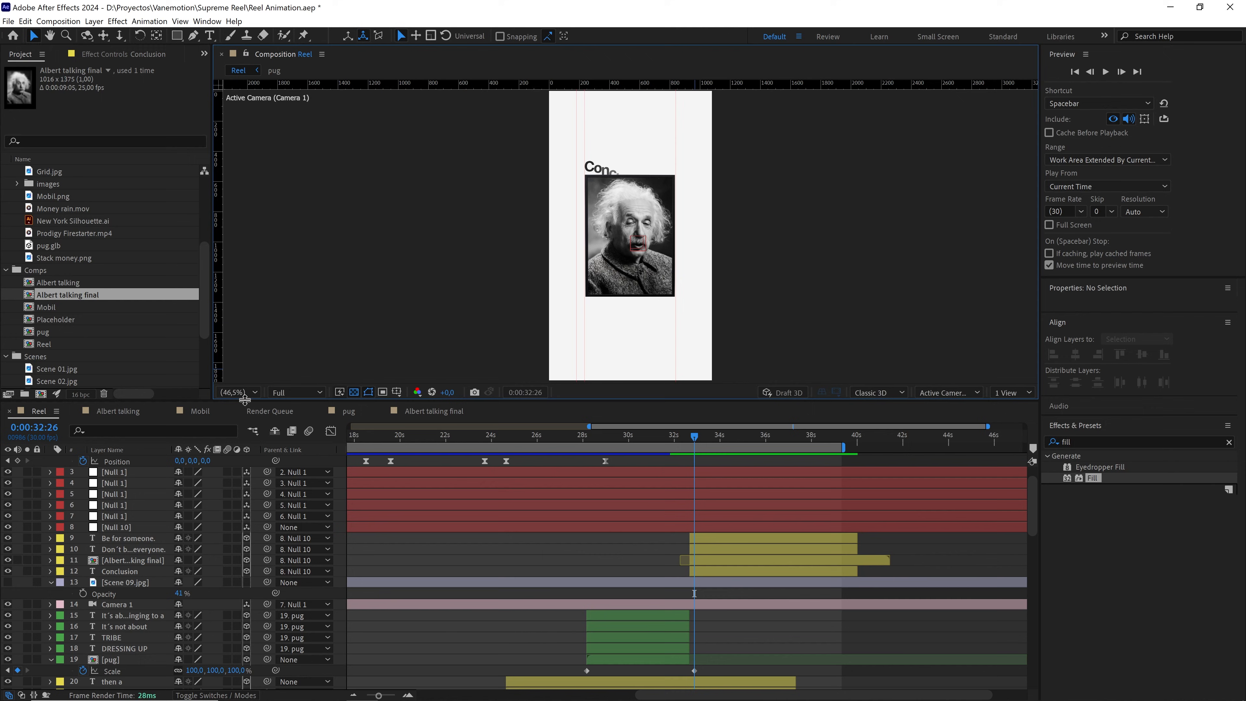
Preview the ending from 0:00:36:03 and set the work area's end at 0:00:37:02
click(769, 437)
key(space)
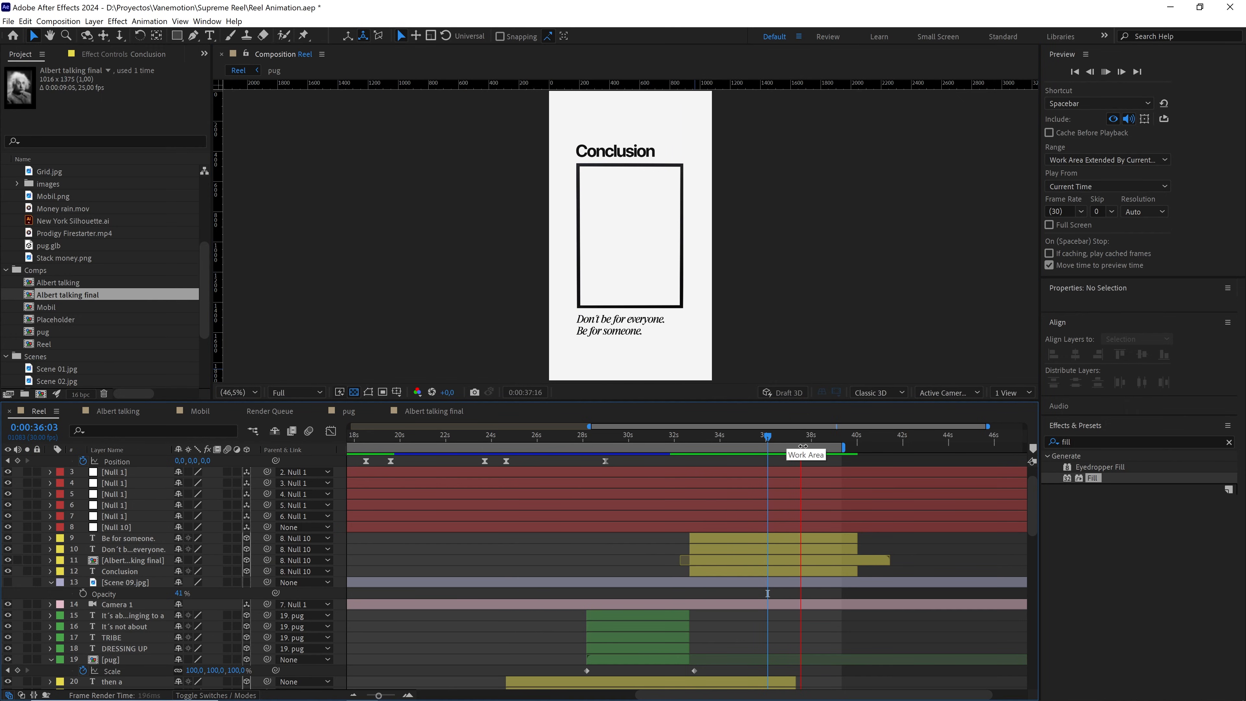
mouse_move(786, 443)
mouse_down()
mouse_move(772, 445)
mouse_move(791, 449)
mouse_up()
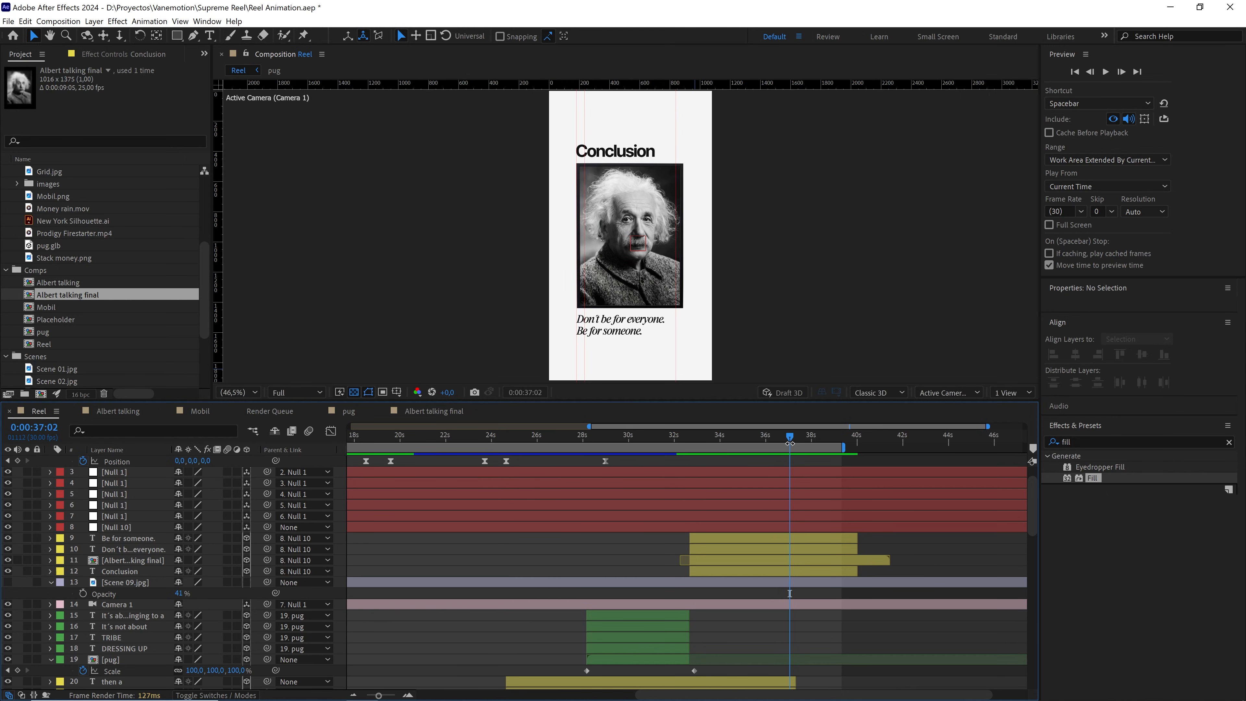
key(n)
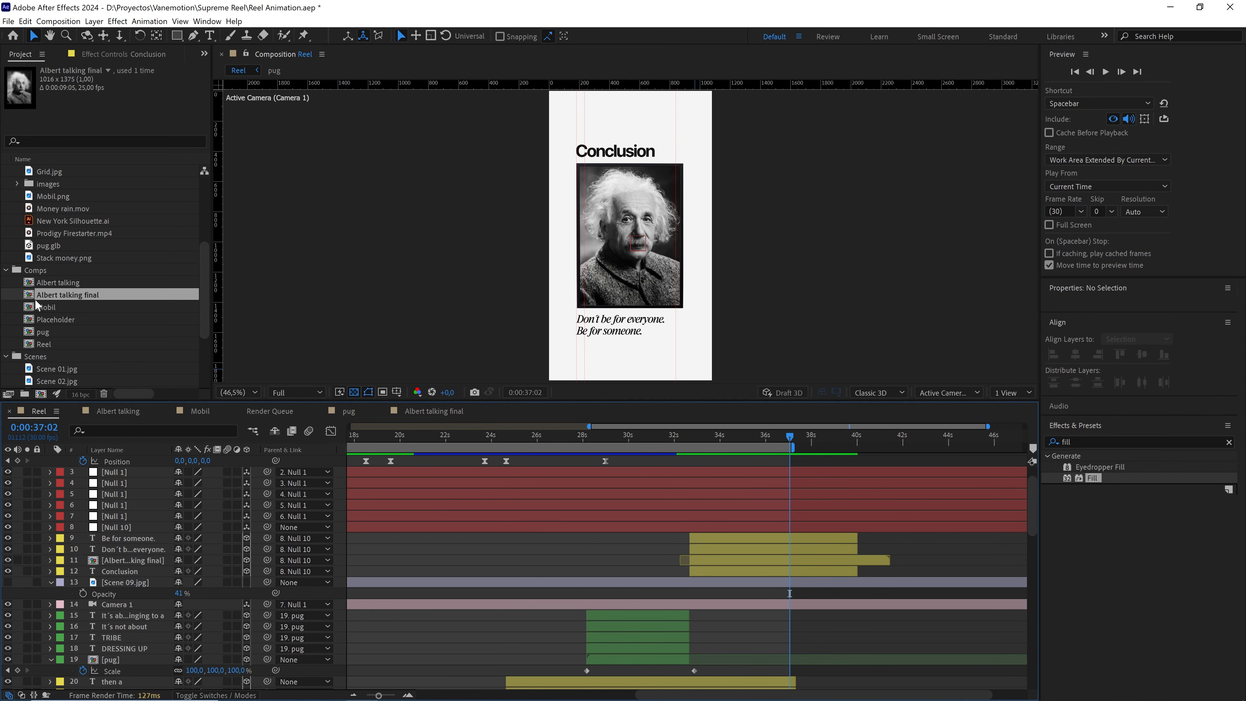
Collapse the Comps, assets and Scenes project folders and clear the effects search
click(7, 270)
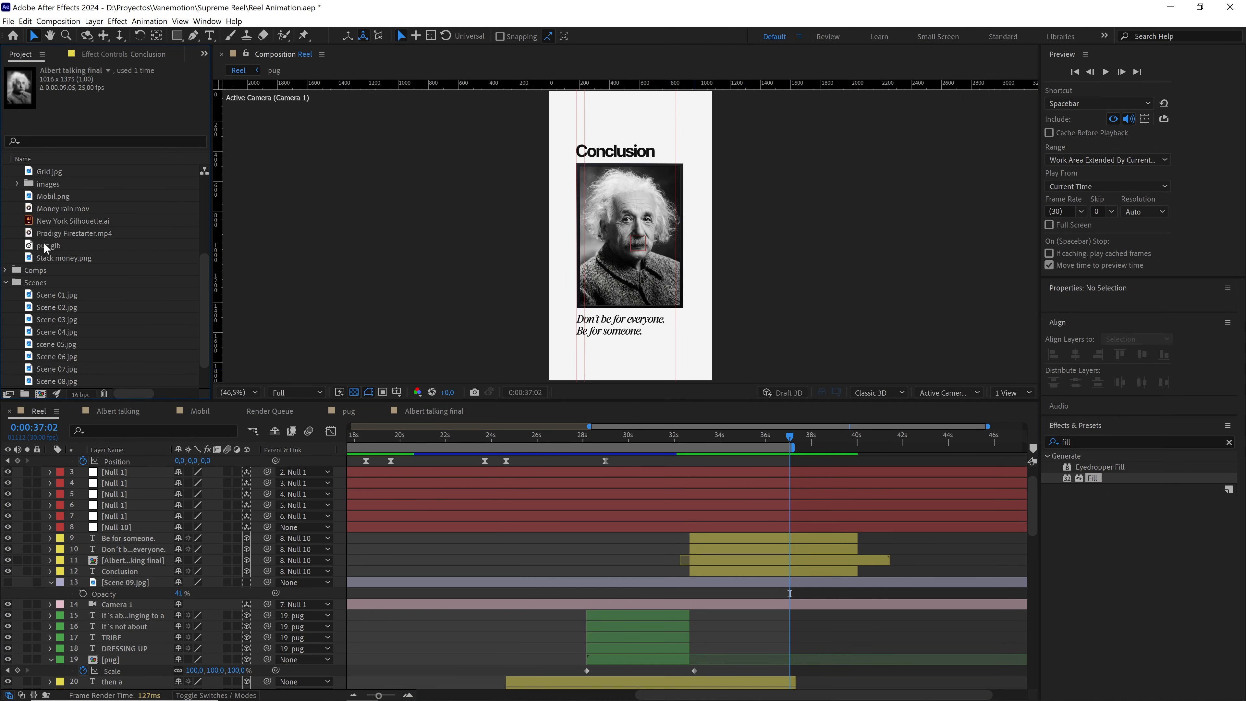
scroll(44, 247, up, 4)
click(7, 172)
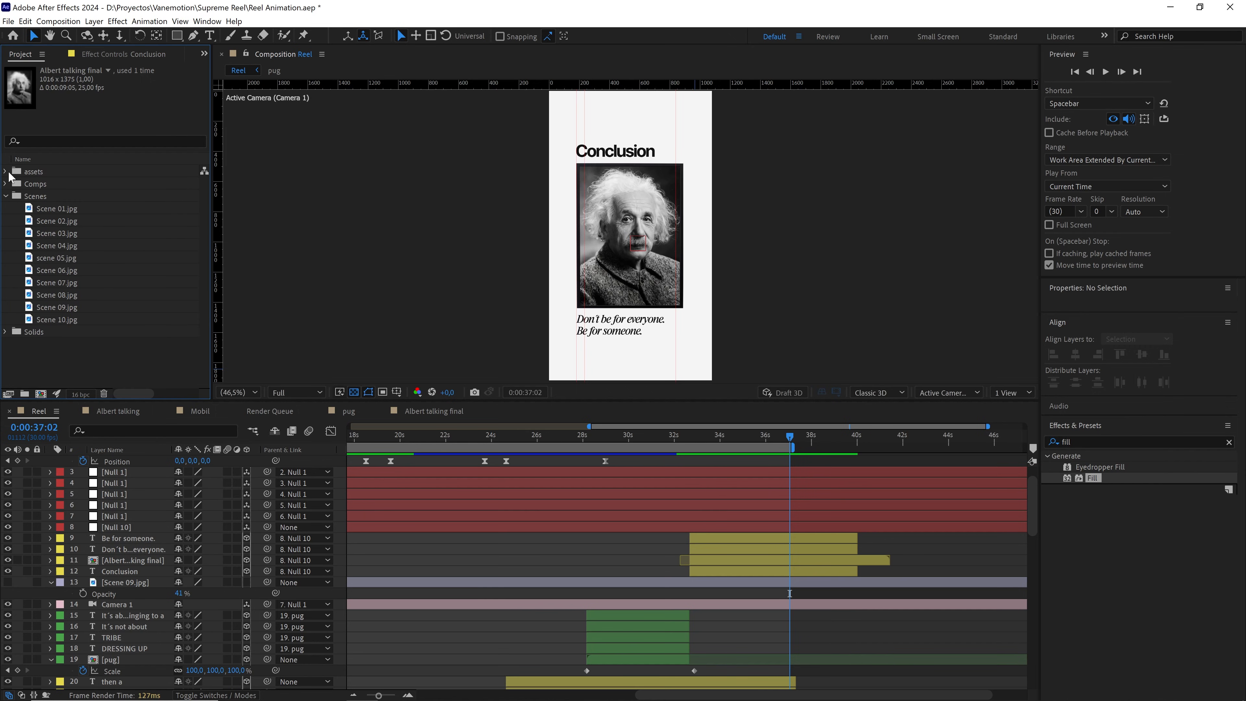
click(1230, 442)
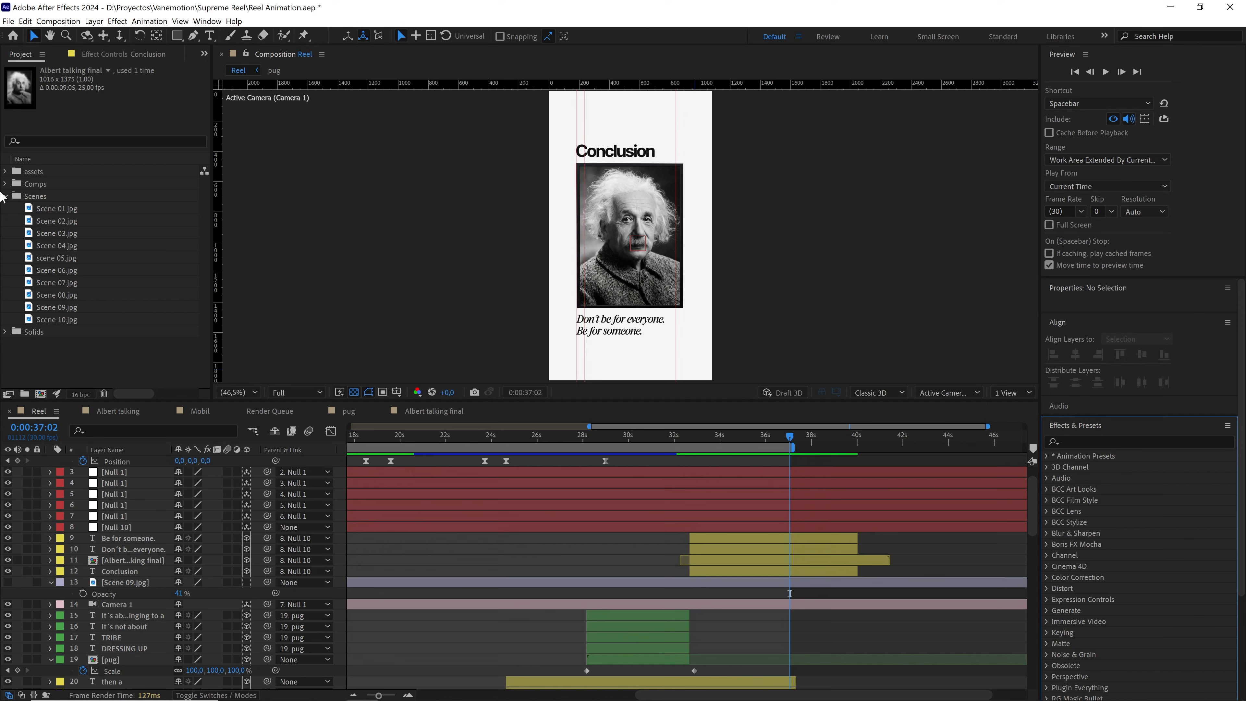
click(5, 196)
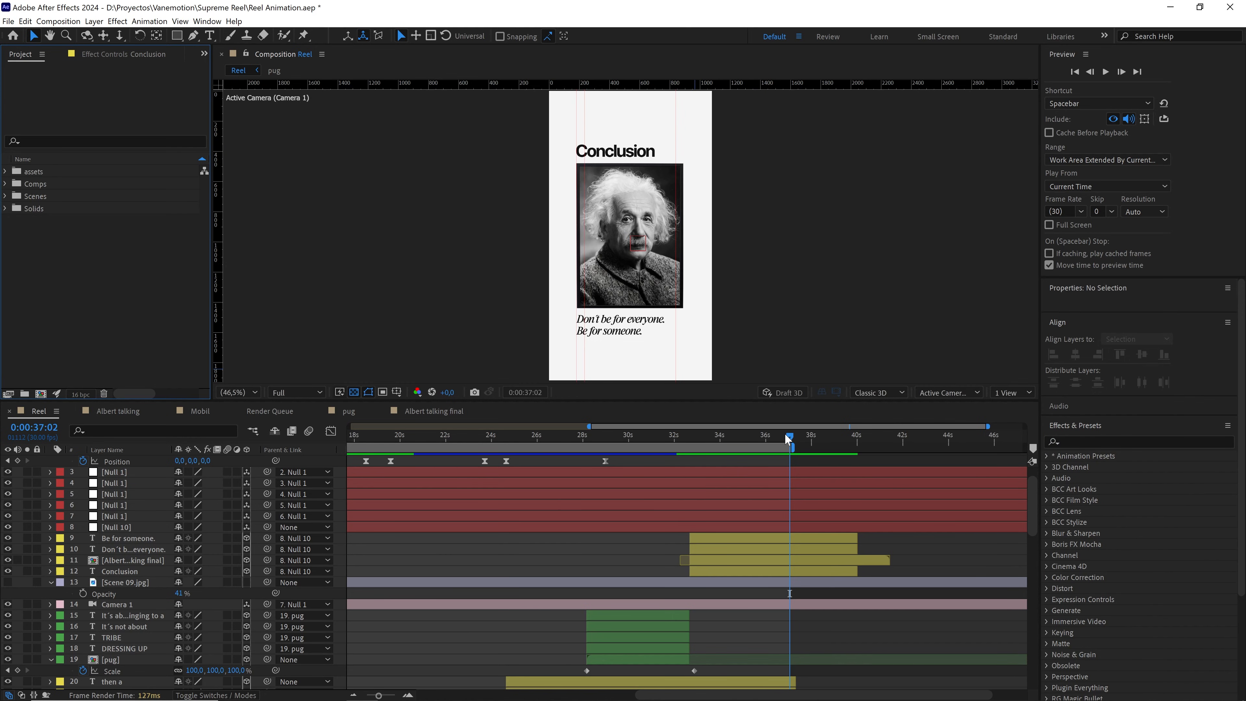
Show the Reel's entire duration in the timeline with the time at 0:00:00:00, and enlarge the composition viewer
drag(788, 439, 395, 438)
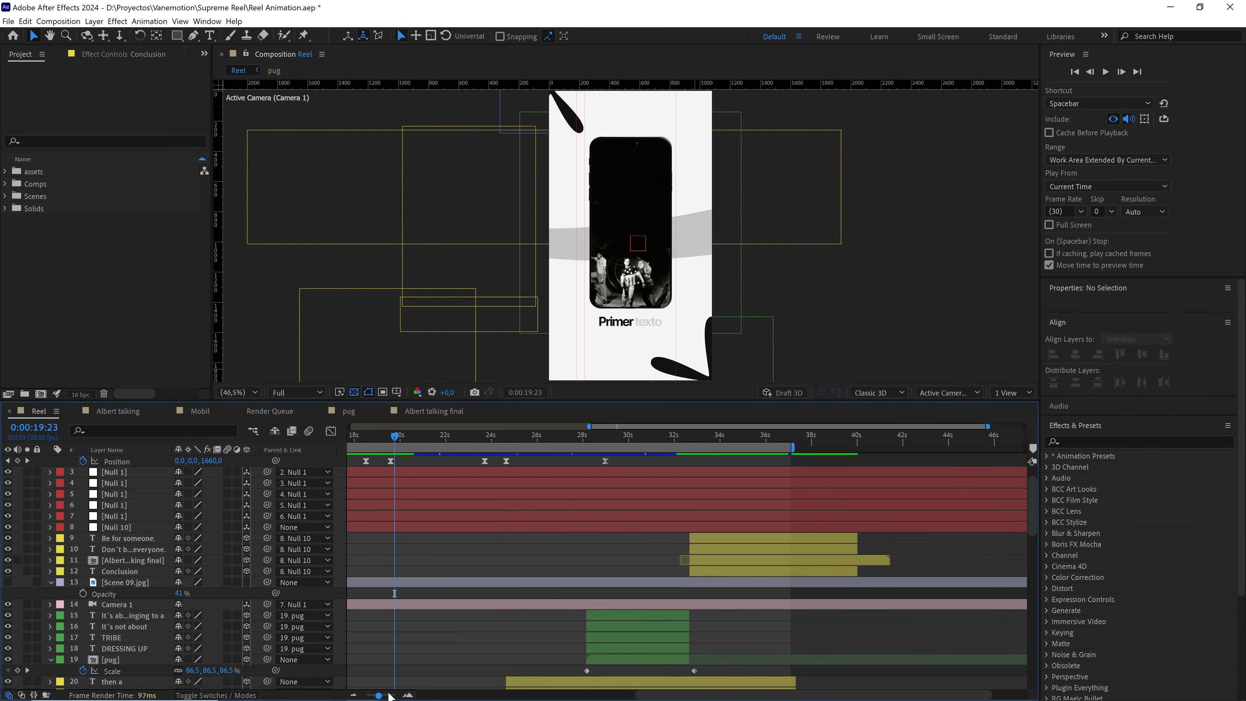
drag(390, 696, 347, 697)
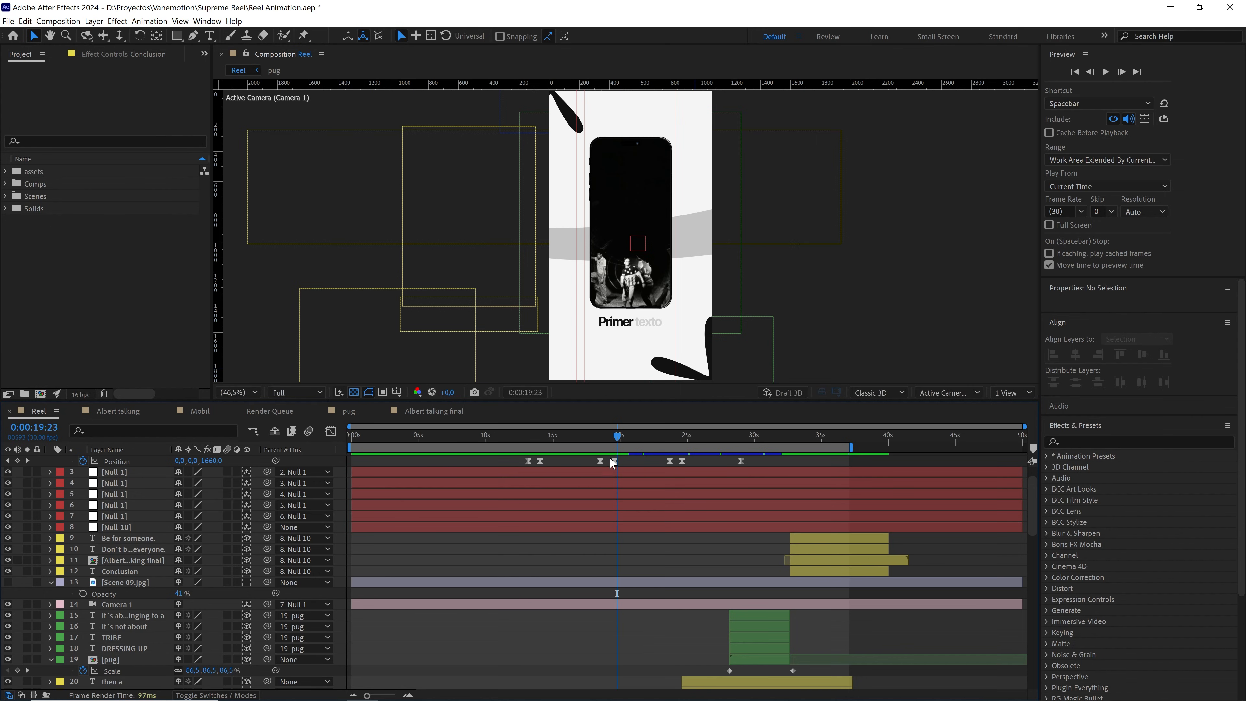
key(Home)
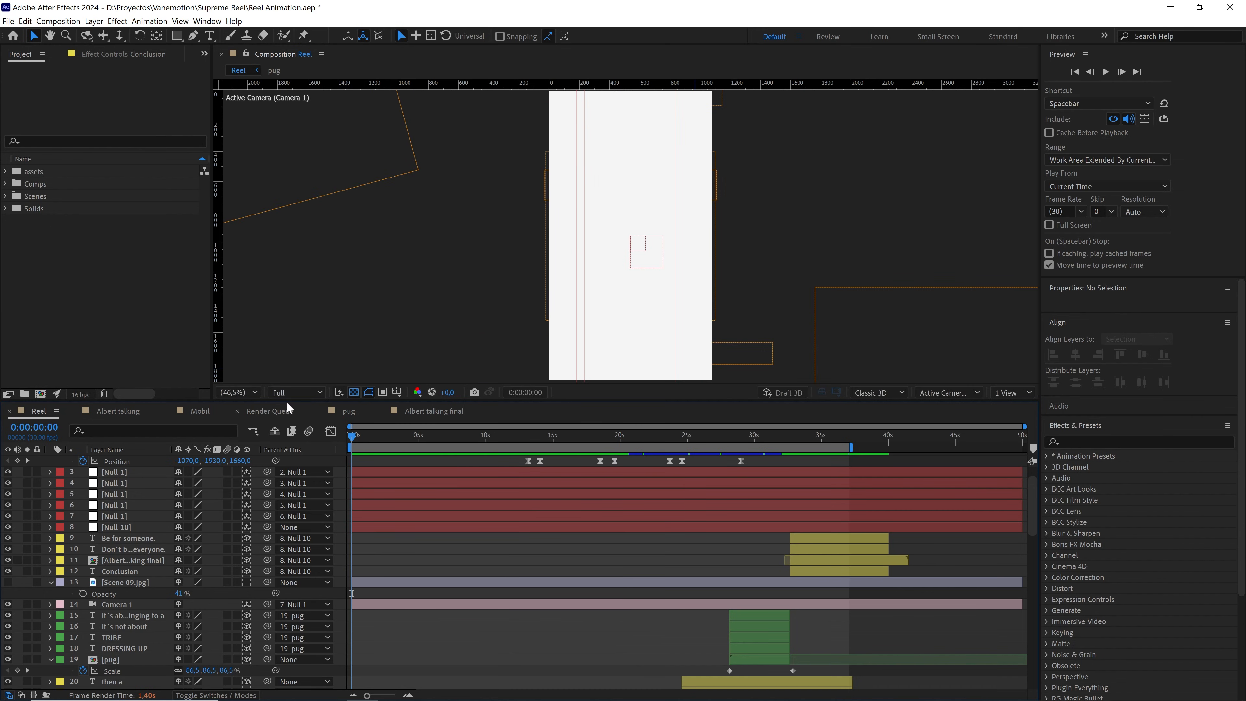
drag(291, 400, 162, 470)
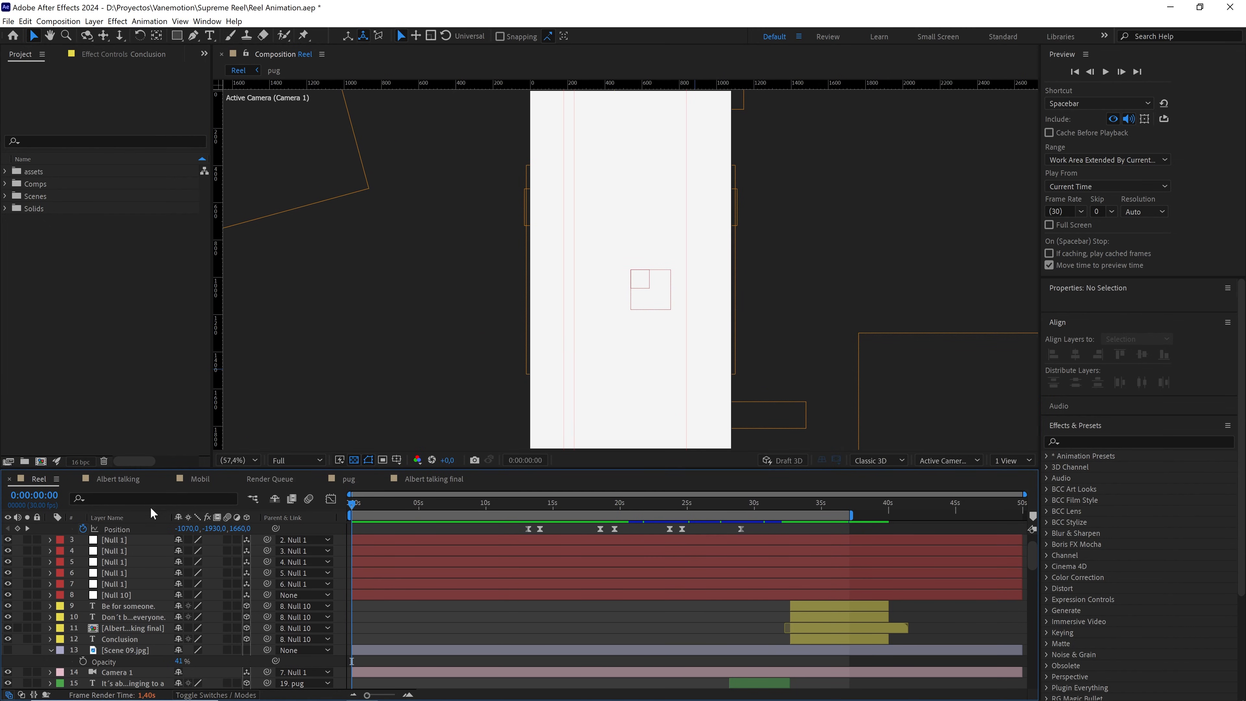
Collapse the revealed properties of all Reel layers and preview the whole animation from the start
click(121, 542)
key(ctrl+a)
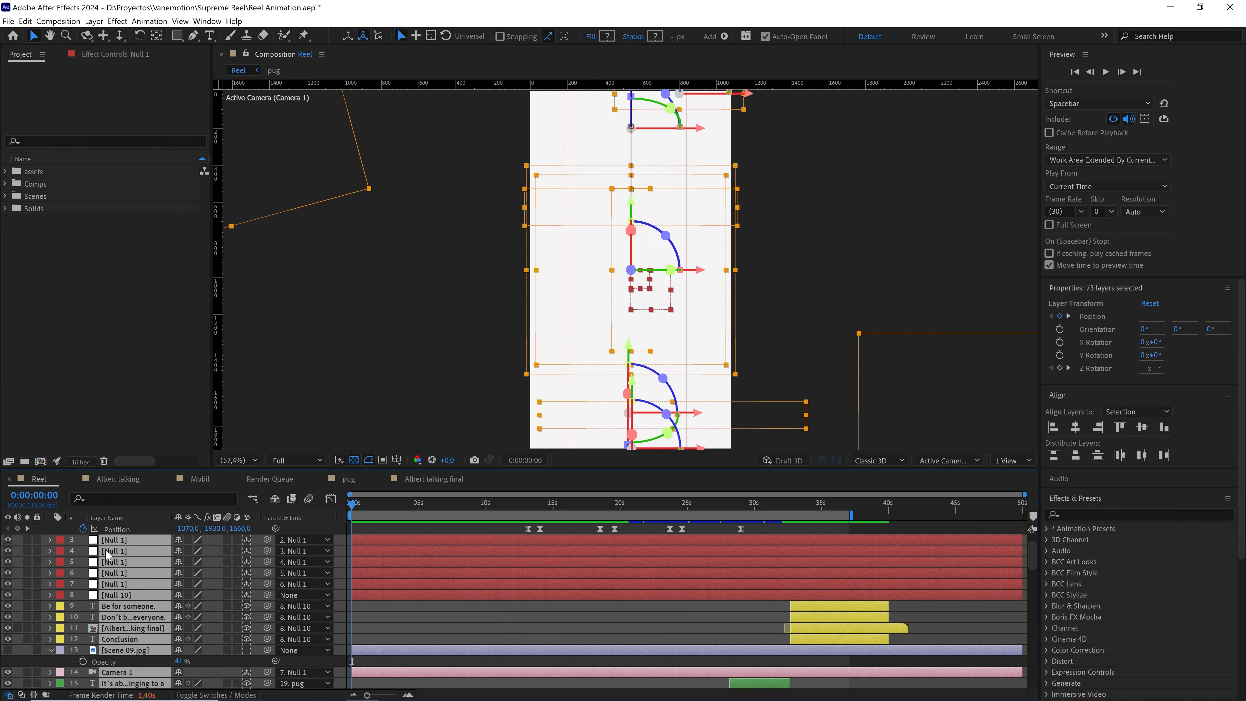
scroll(121, 542, up, 2)
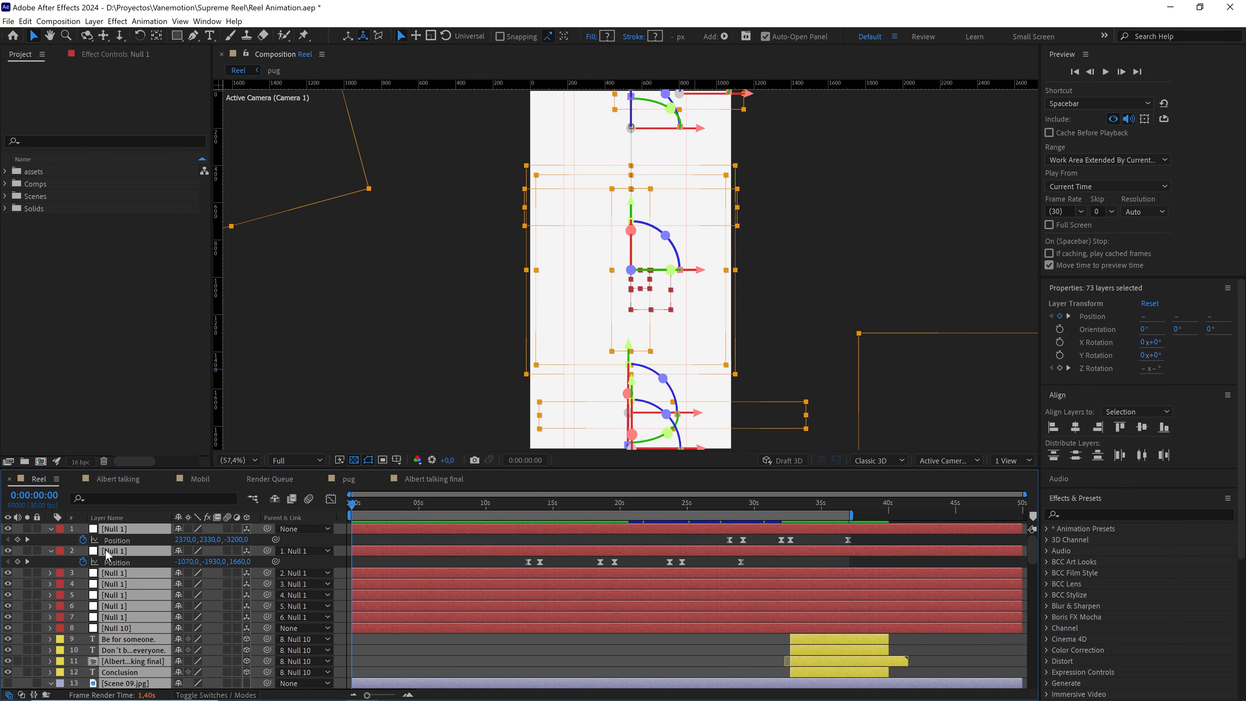
click(51, 530)
click(417, 625)
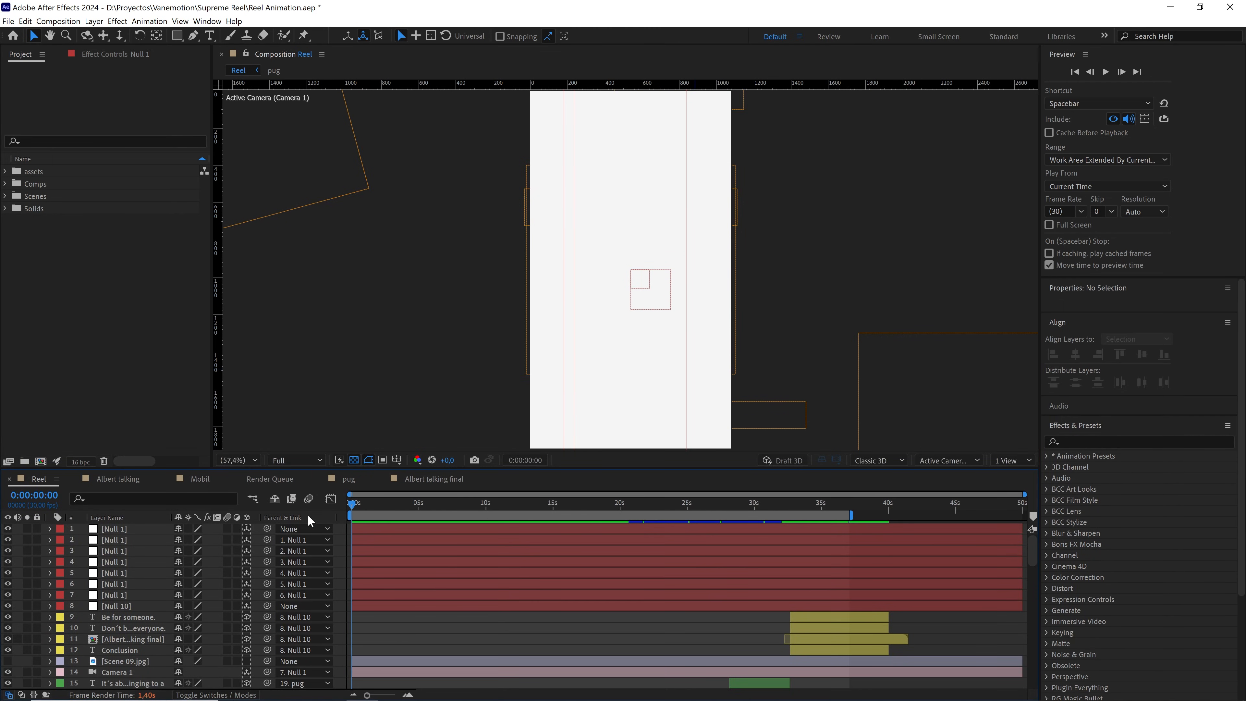
drag(287, 477, 284, 510)
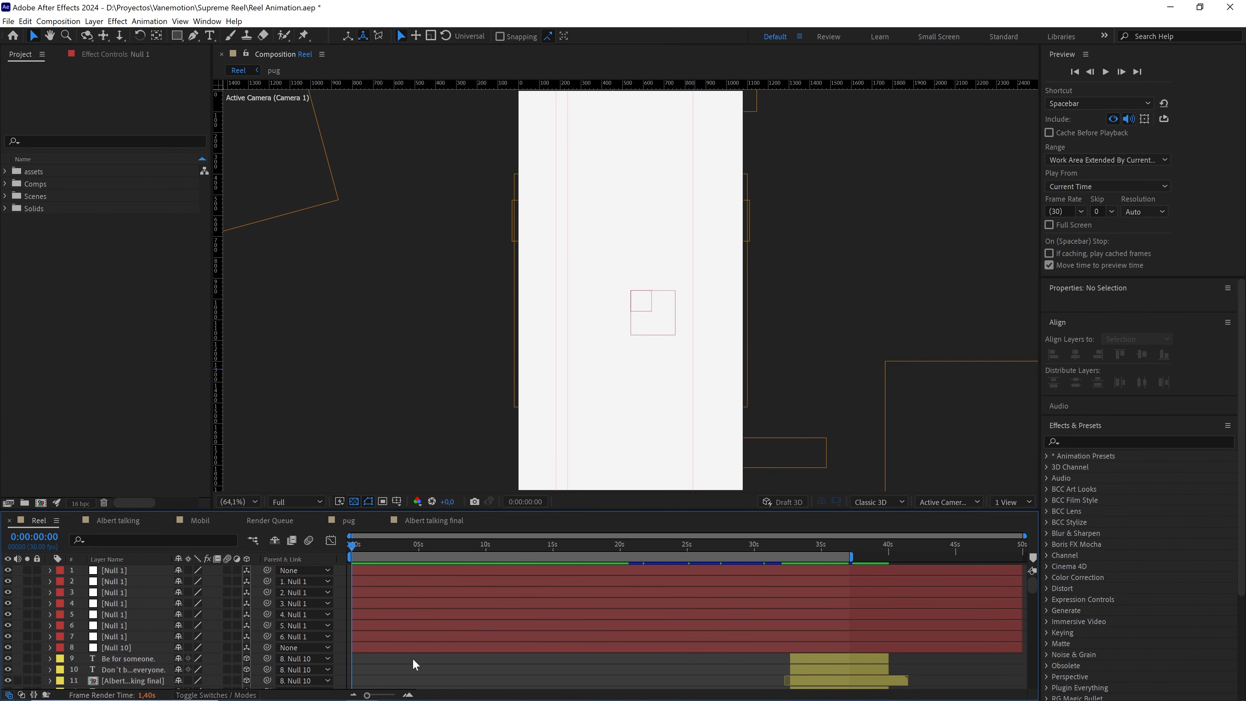
key(space)
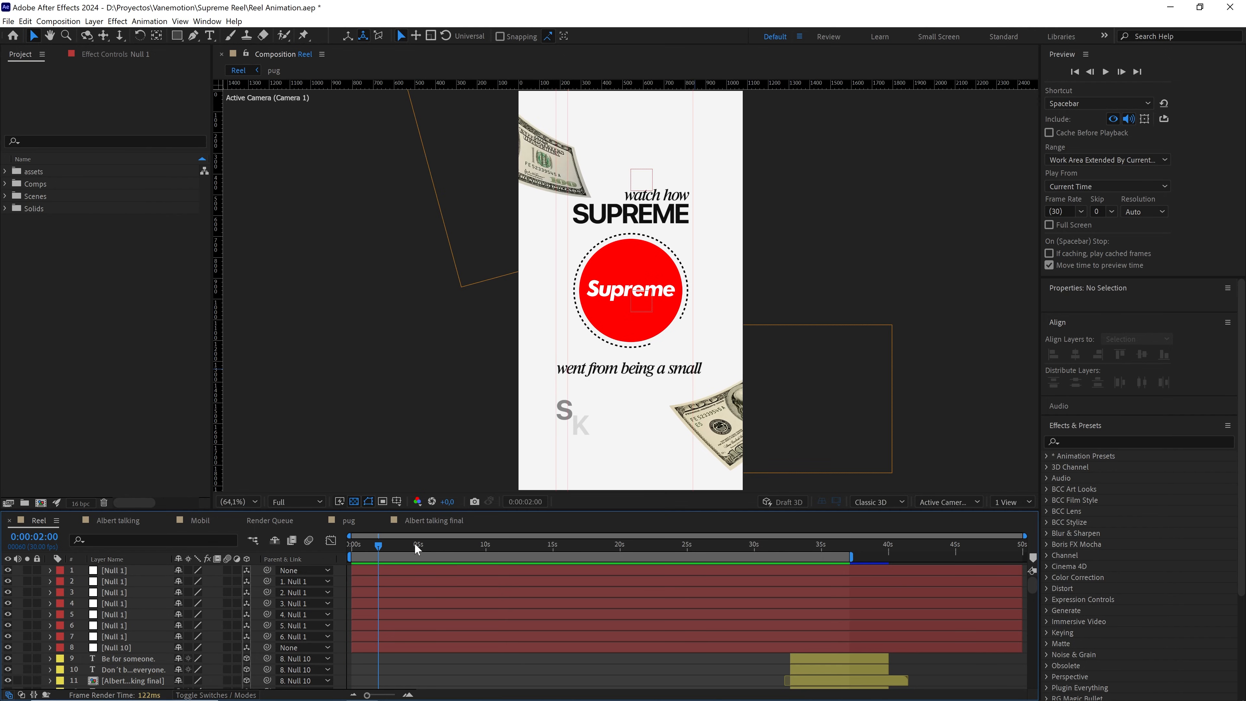
Go to 0:00:11:04 in the RED LOGO scene and reveal the rotation properties of the "flower" layer
drag(415, 543, 536, 553)
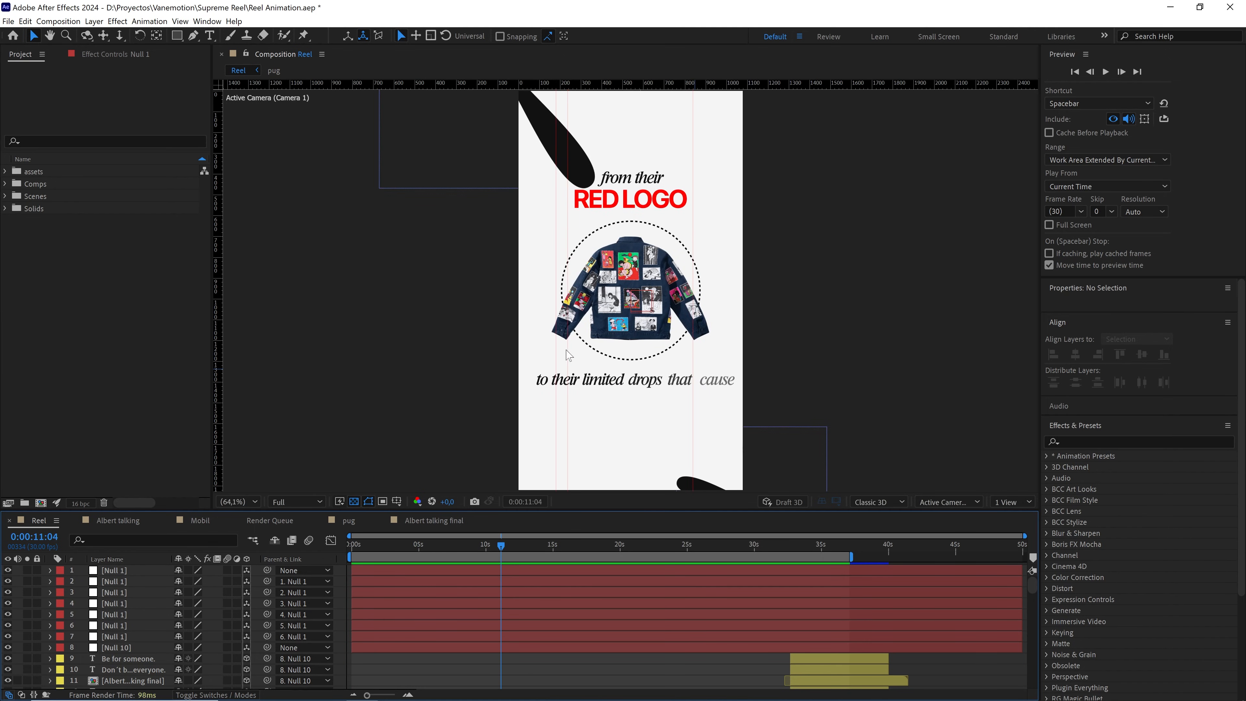
drag(566, 350, 607, 435)
click(521, 130)
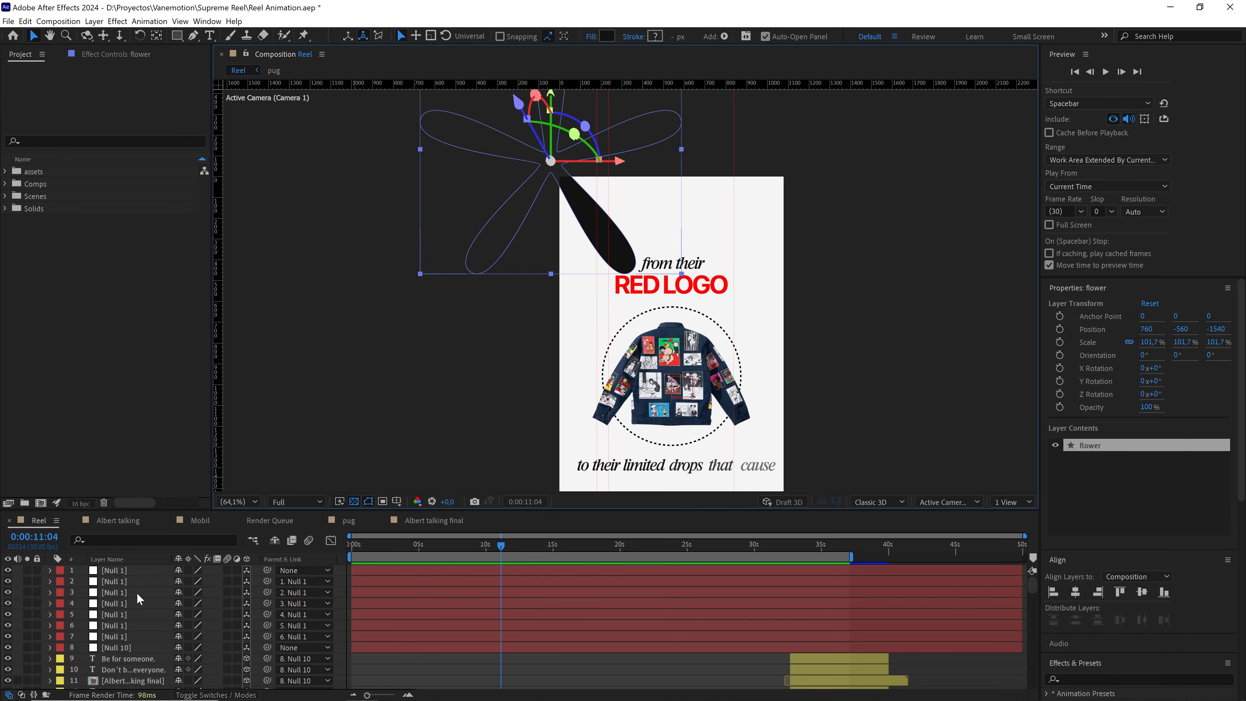
scroll(136, 592, down, 10)
scroll(139, 611, down, 2)
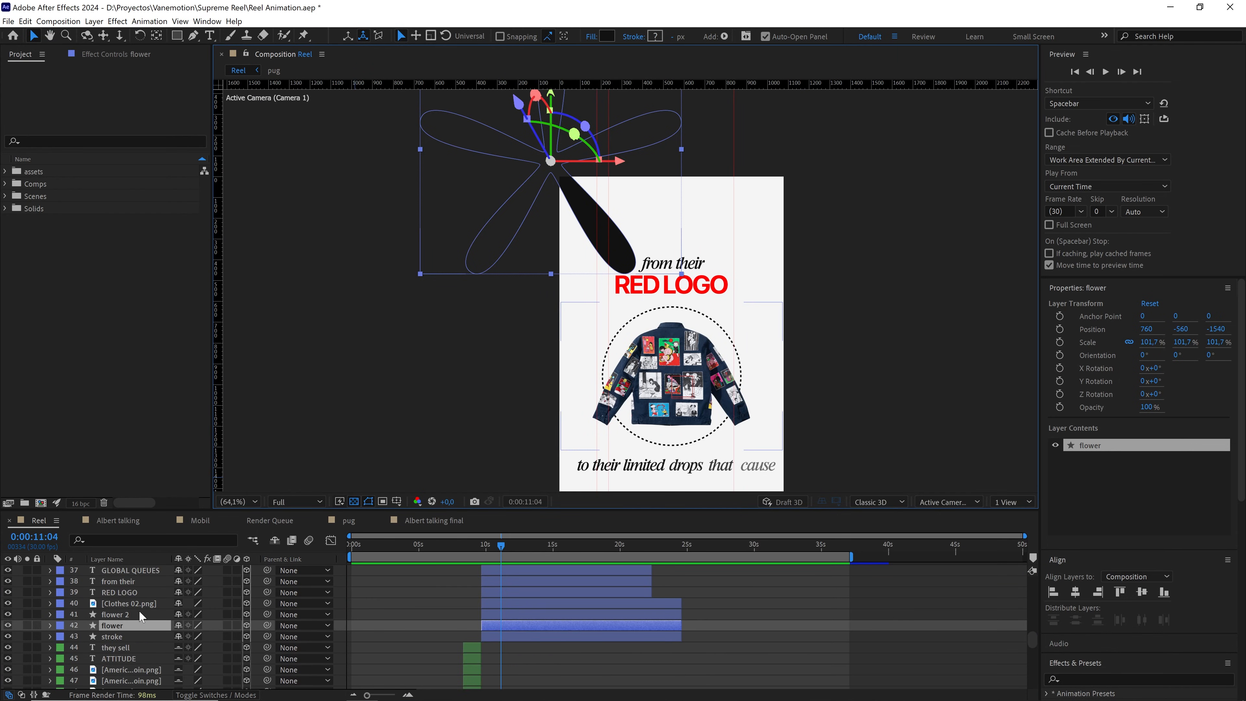
key(r)
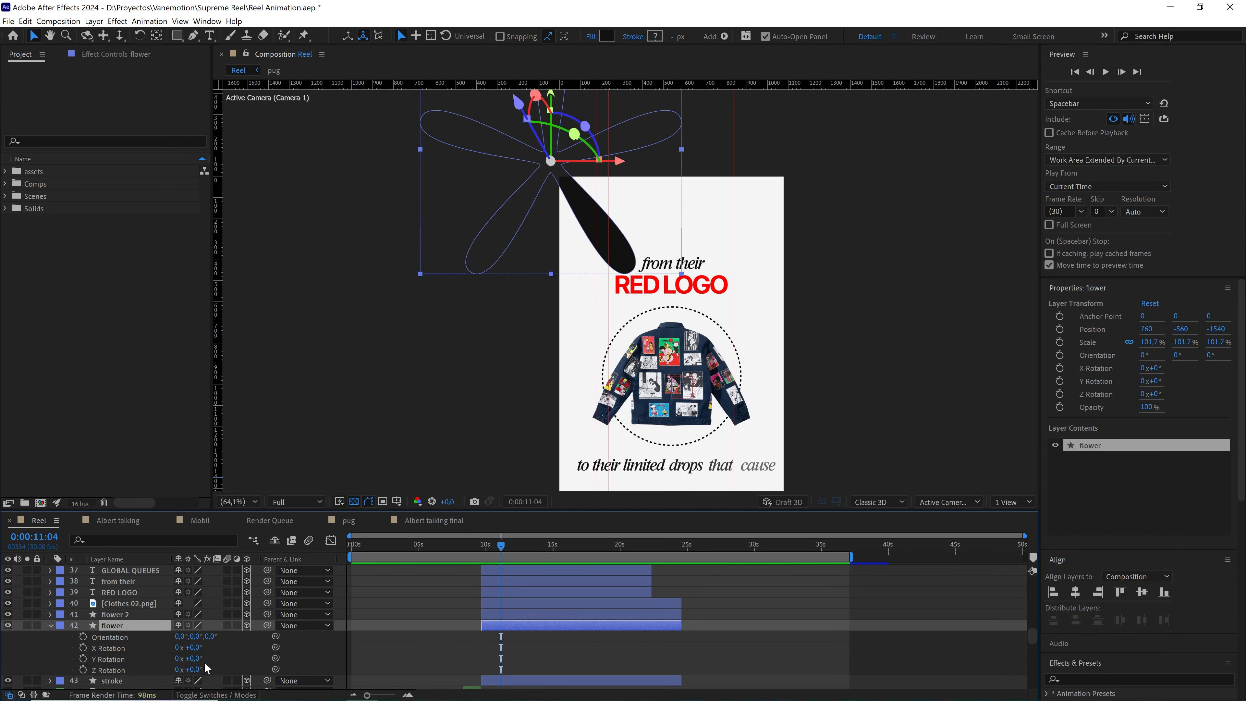
Add the expression time*50 to the "flower" layer's Z Rotation and preview the spin from 0:00:11:04
key(alt)
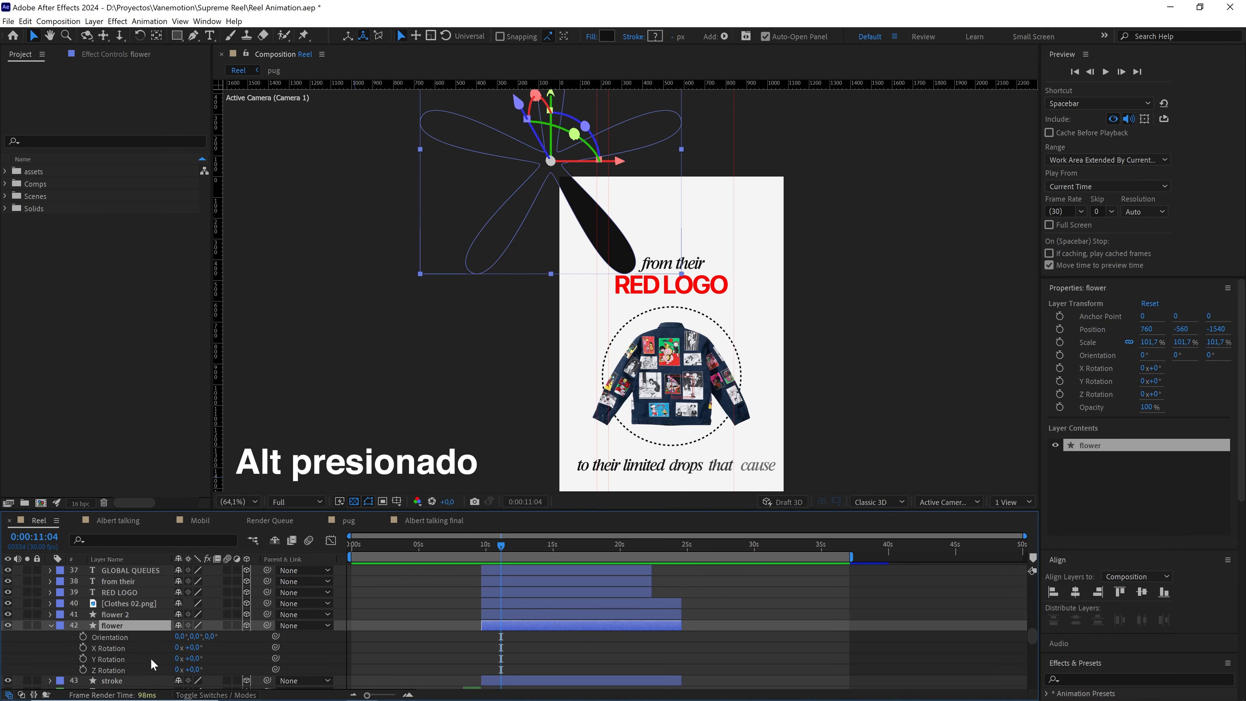
alt+click(83, 670)
text(time)
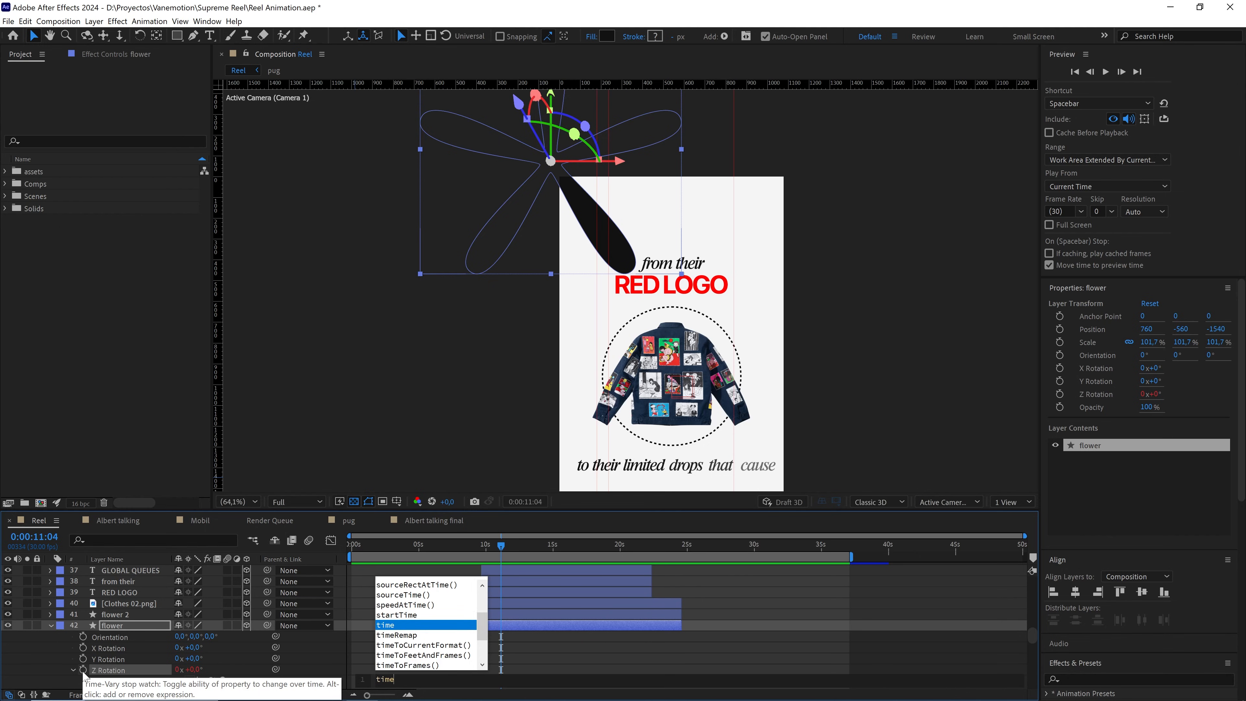
text(*)
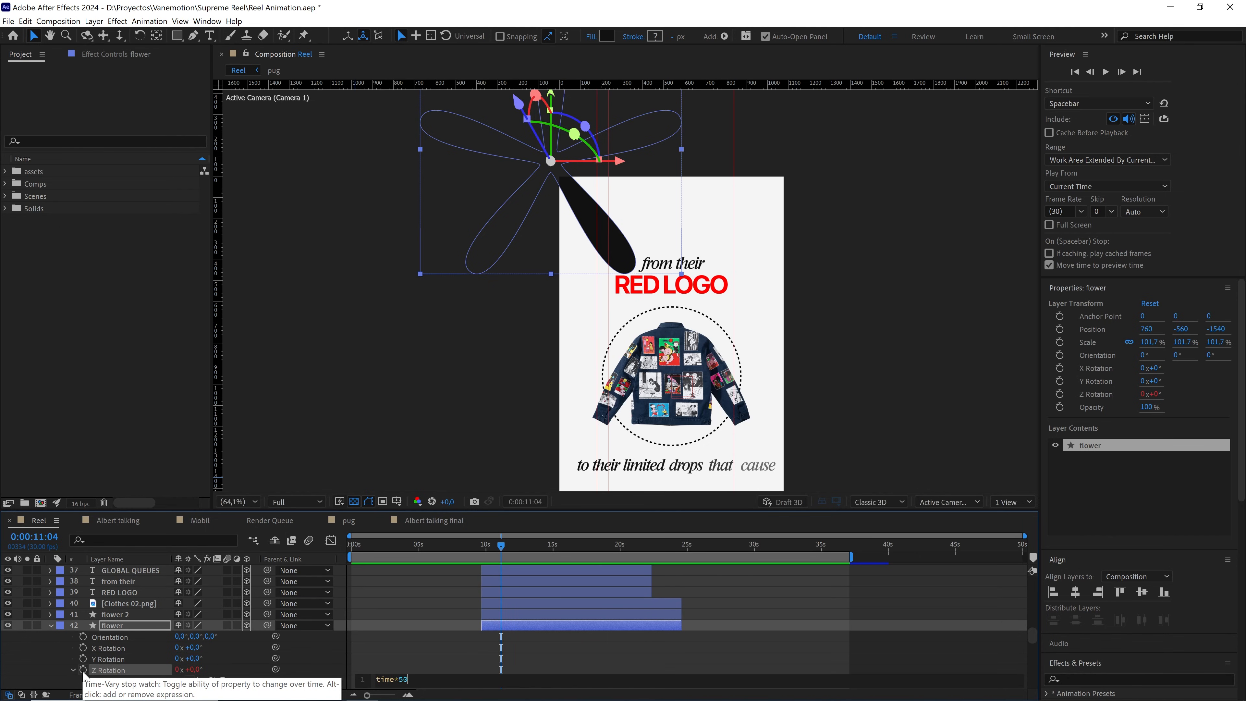
text(50)
click(443, 643)
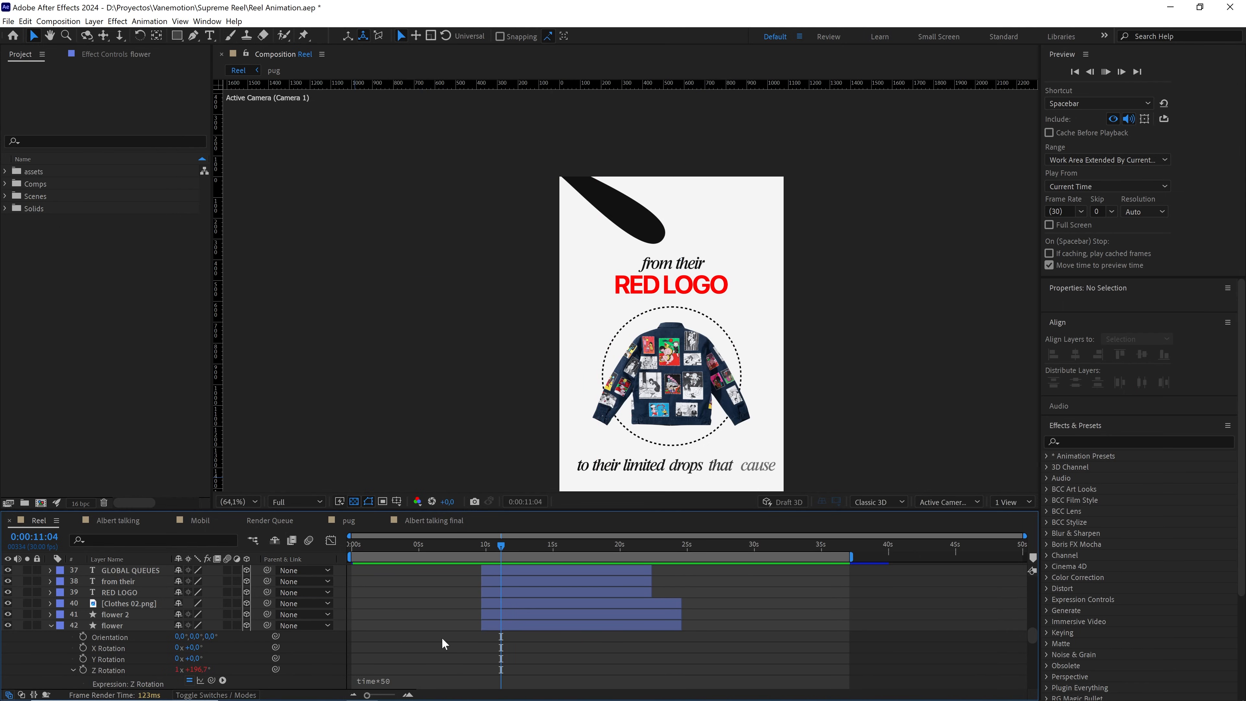
key(space)
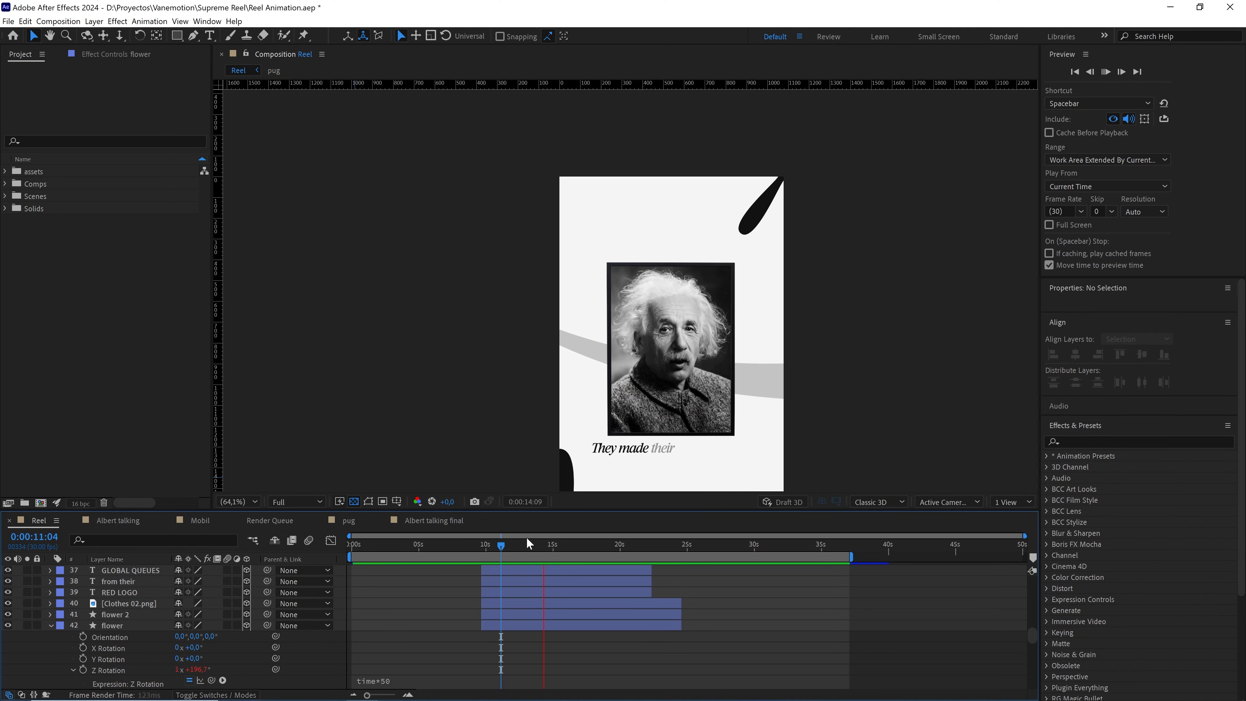
Move the flower layer above the RED LOGO text layer in the Reel composition's layer order
click(466, 542)
key(space)
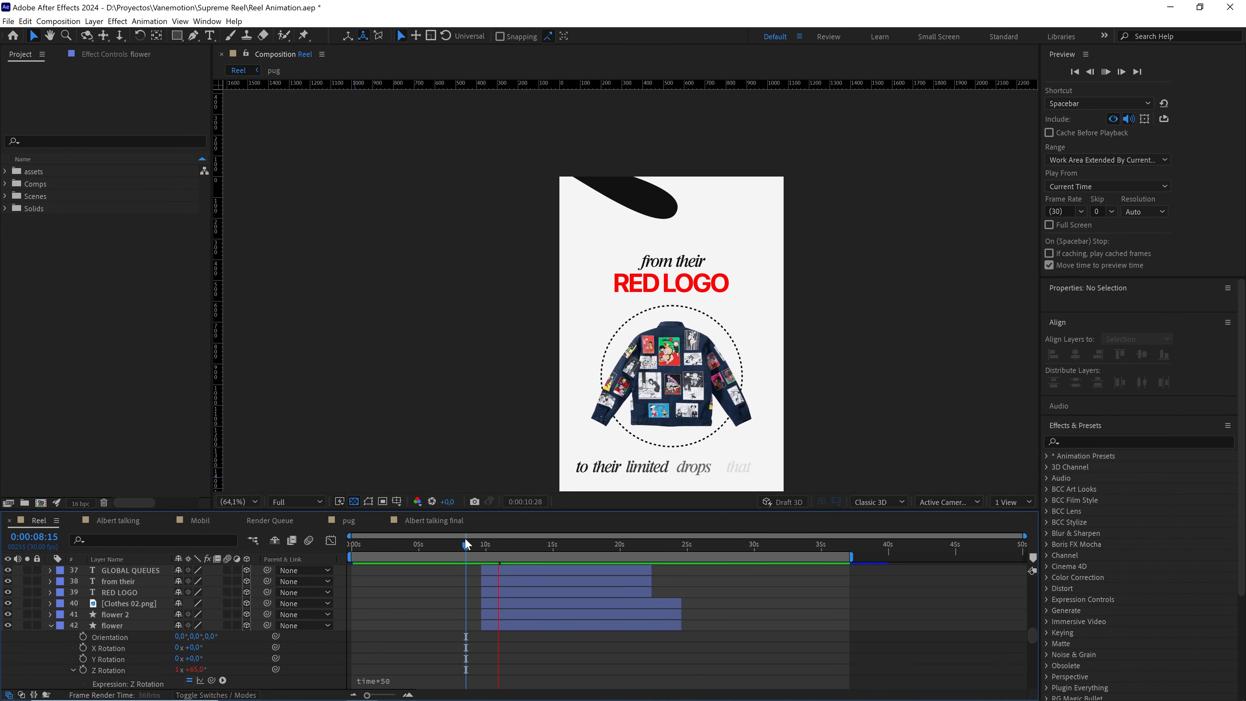
drag(466, 540, 490, 545)
scroll(702, 278, up, 1)
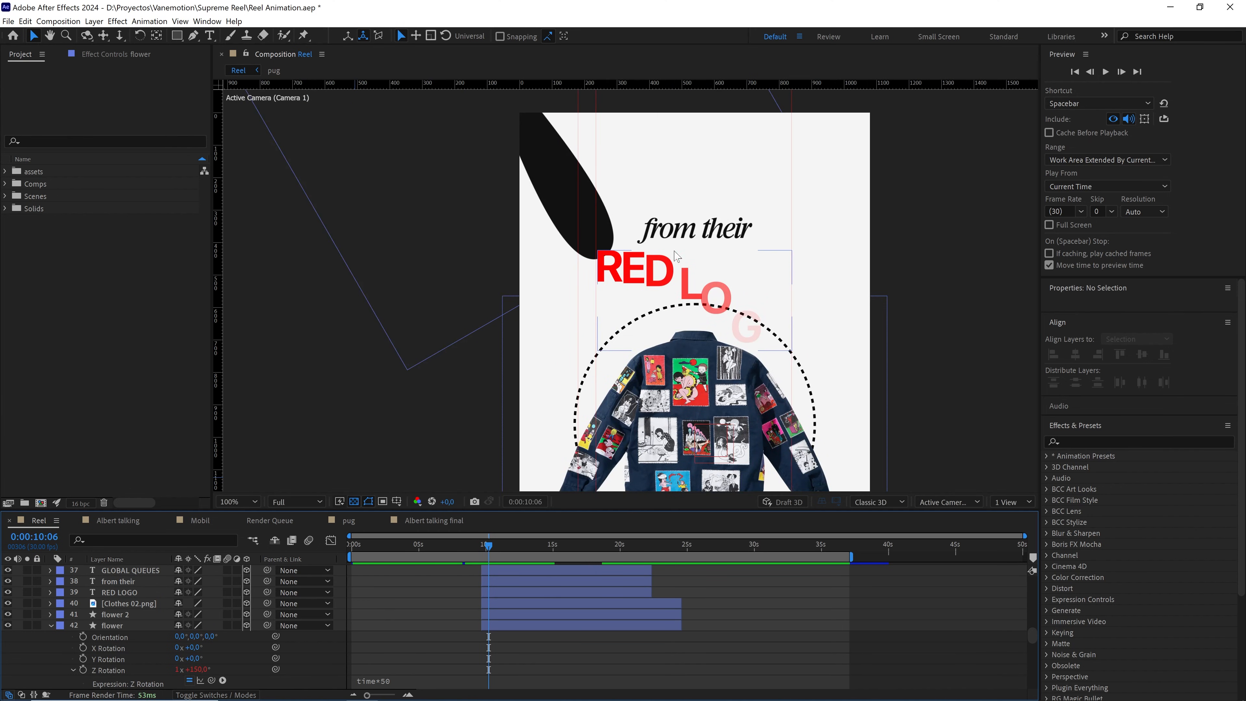
click(499, 220)
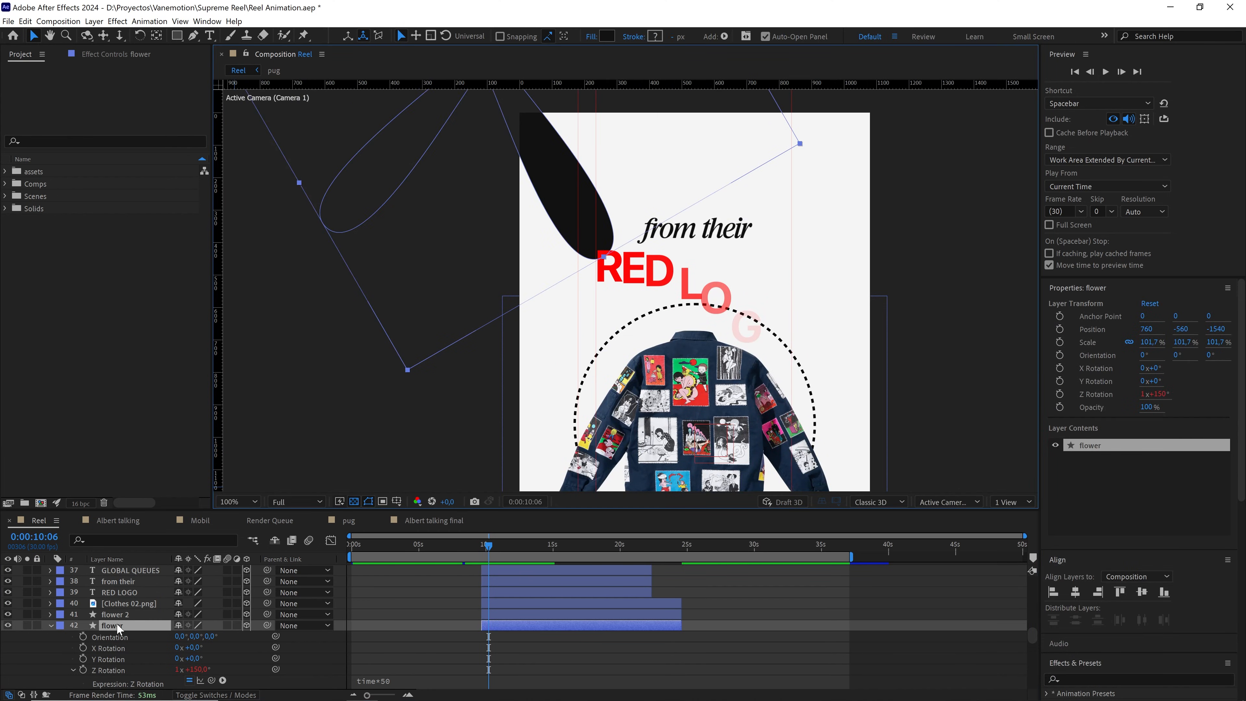
drag(113, 629, 118, 595)
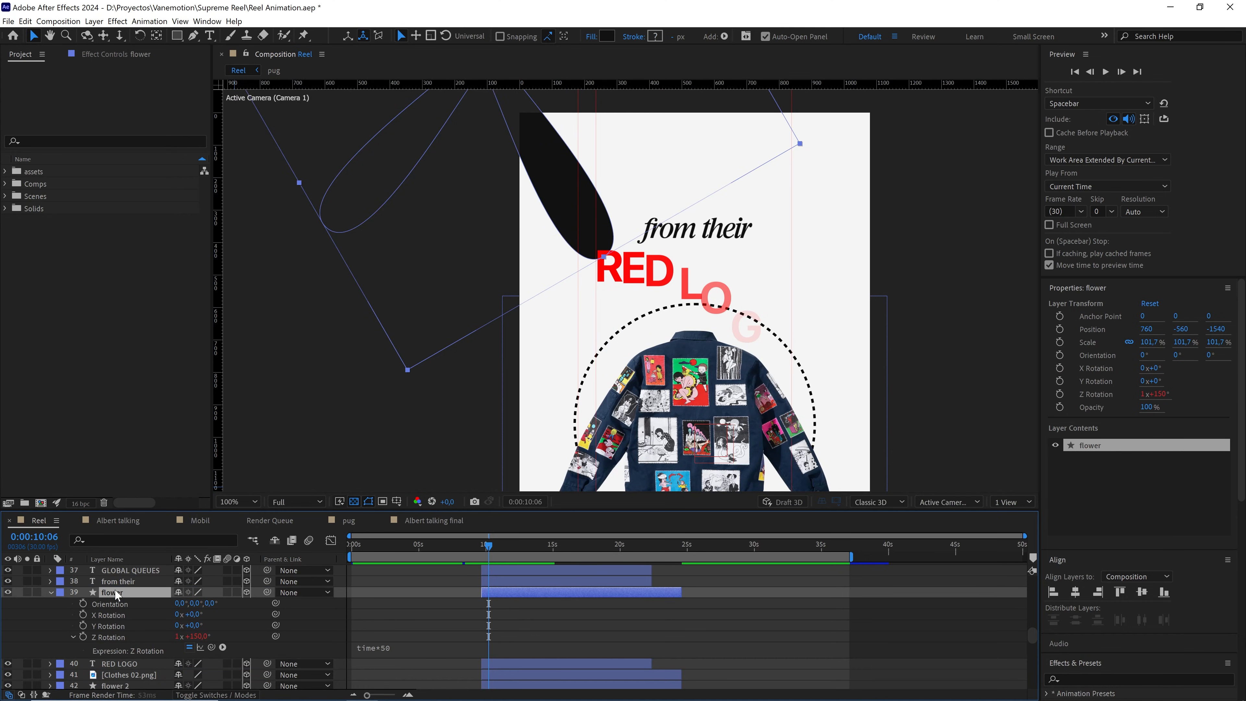
Copy only the Z Rotation expression from the flower layer, paste it onto flower 2, and preview the rotation
scroll(619, 404, down, 2)
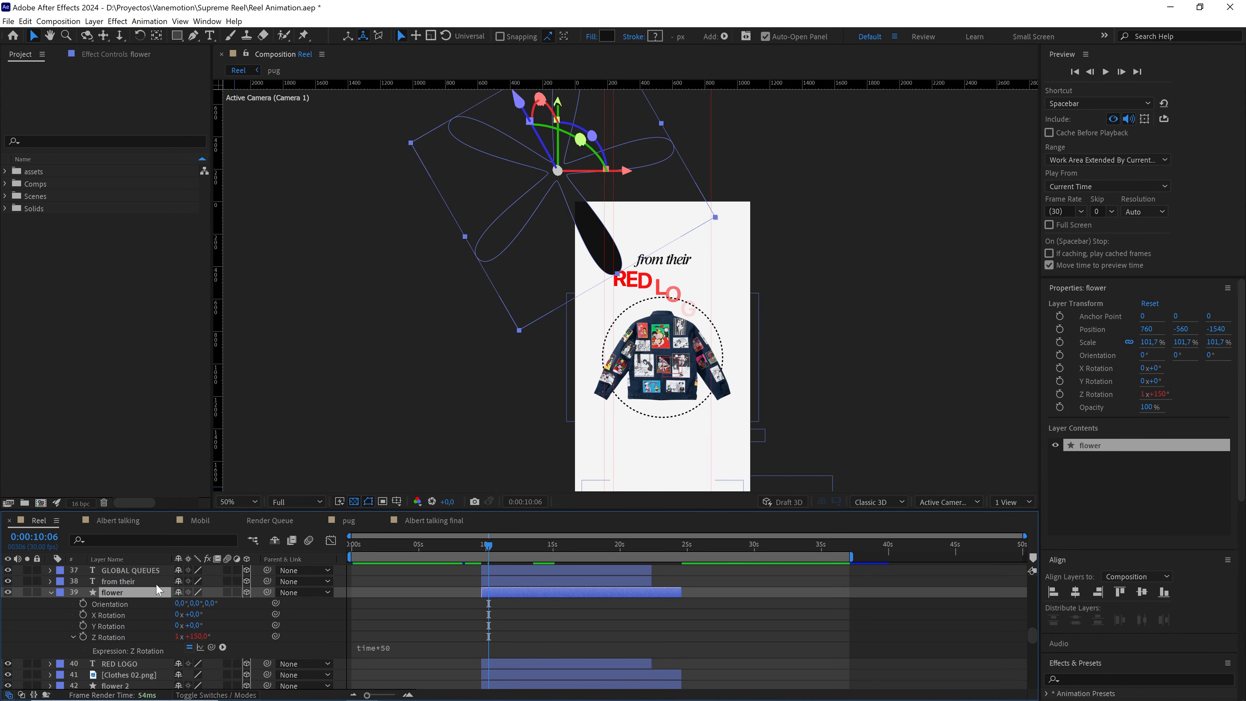
click(113, 637)
right_click(124, 638)
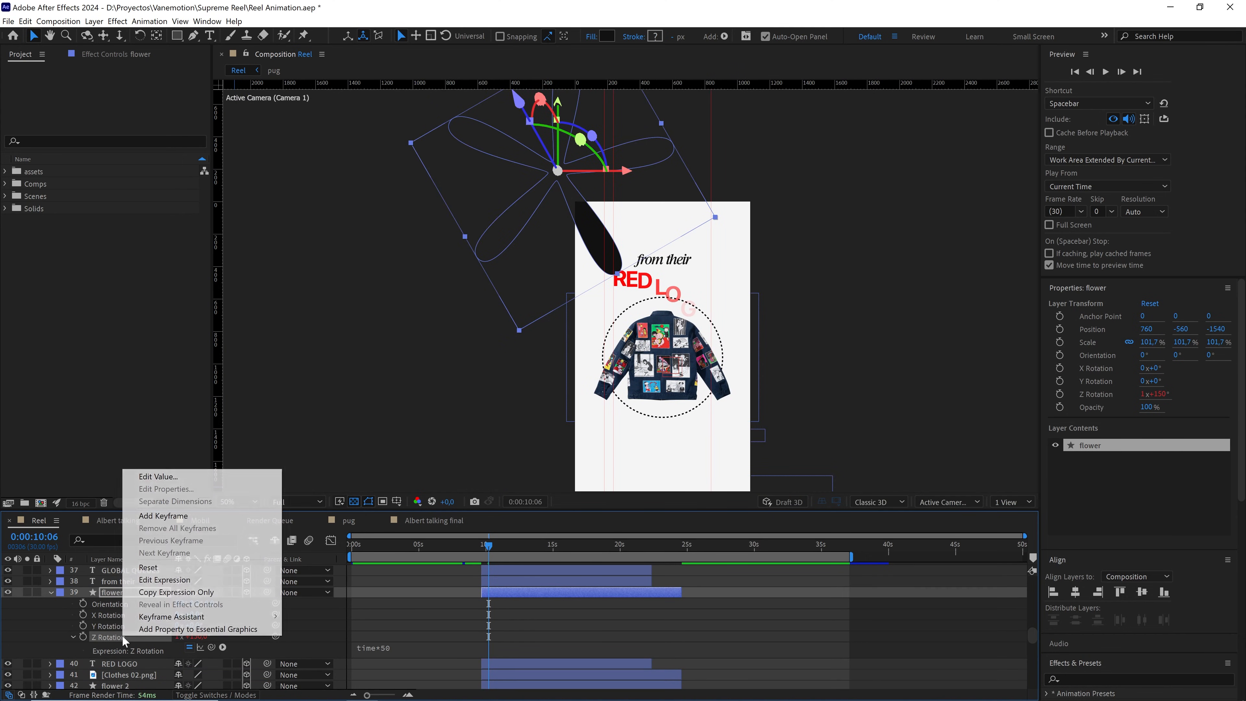
click(180, 593)
scroll(727, 315, down, 2)
scroll(709, 373, up, 2)
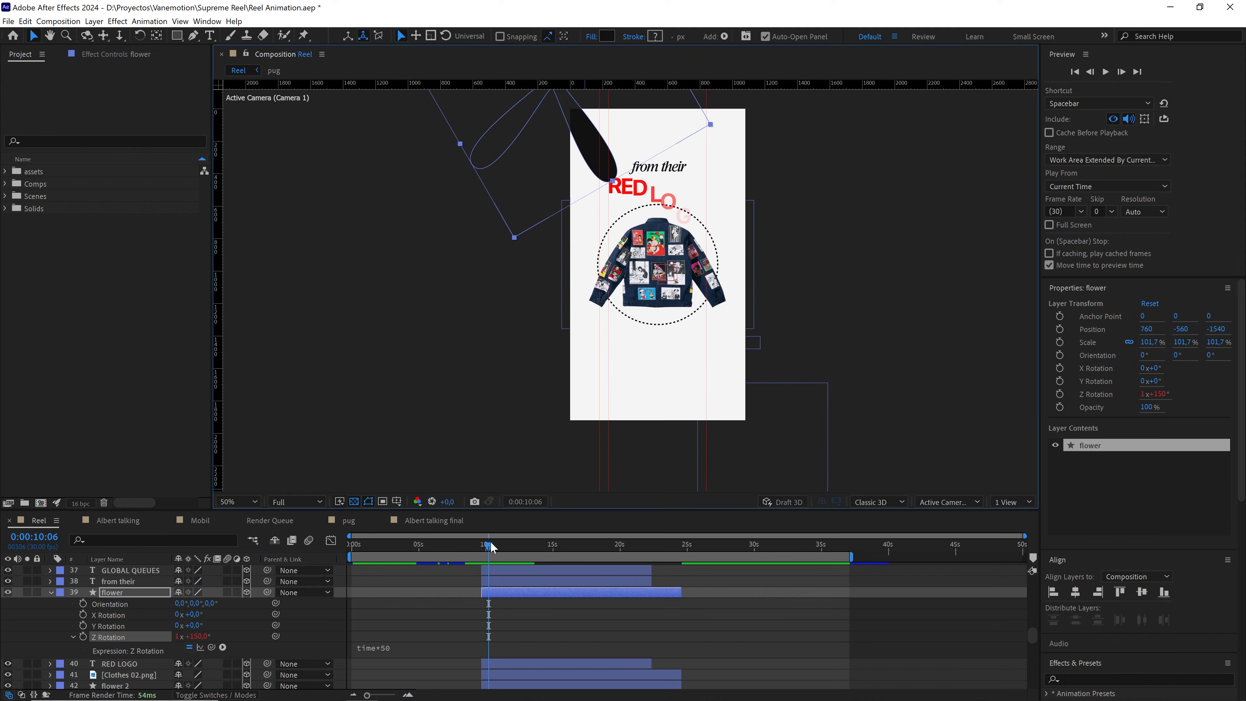
drag(491, 543, 514, 546)
click(795, 408)
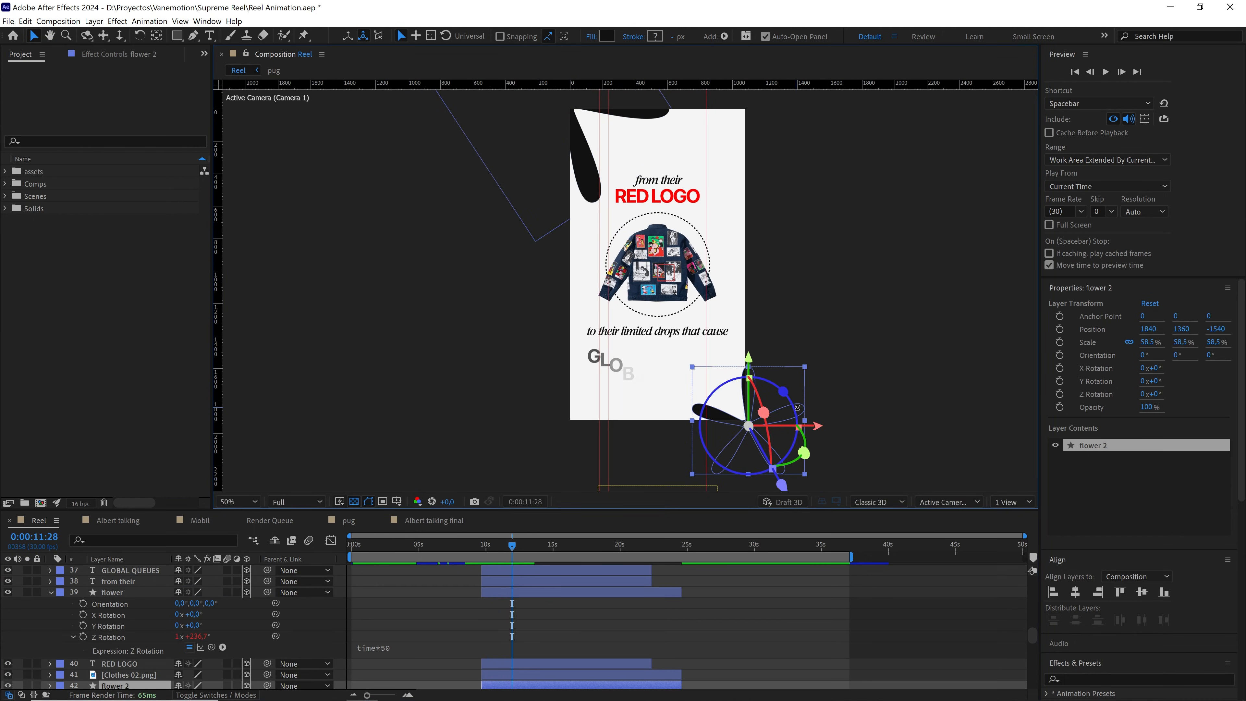
key(ctrl+v)
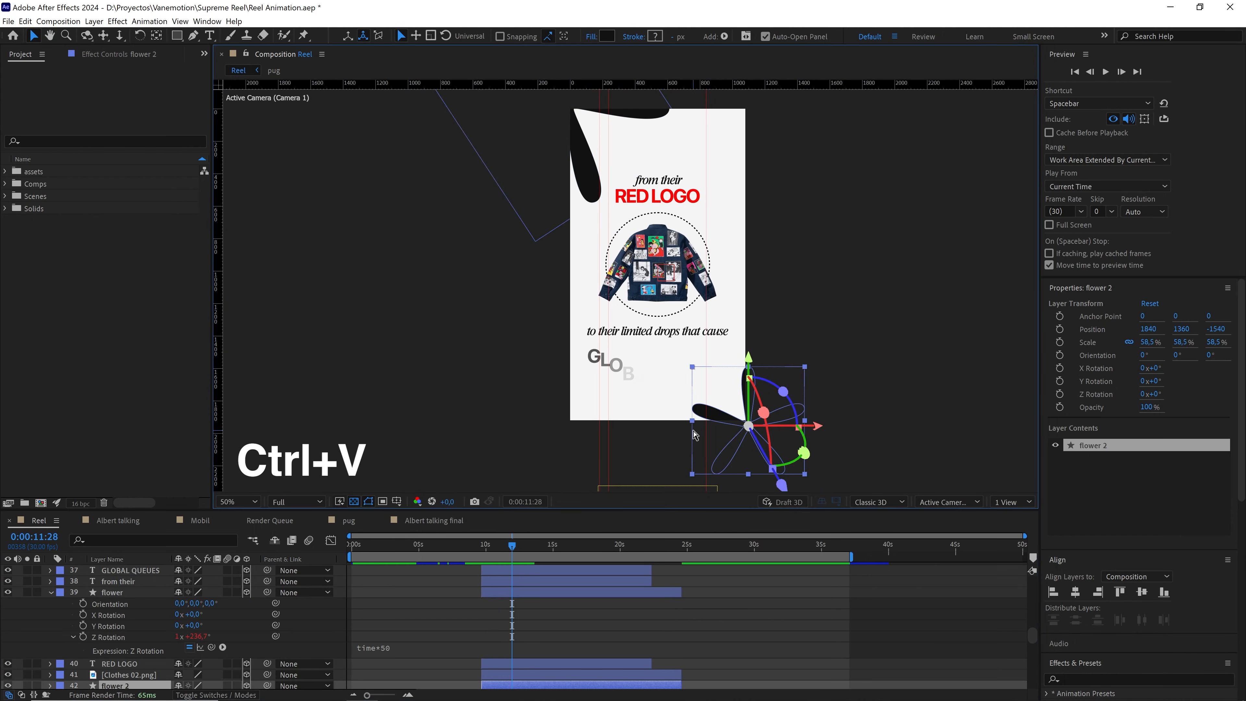
drag(513, 546, 508, 546)
key(space)
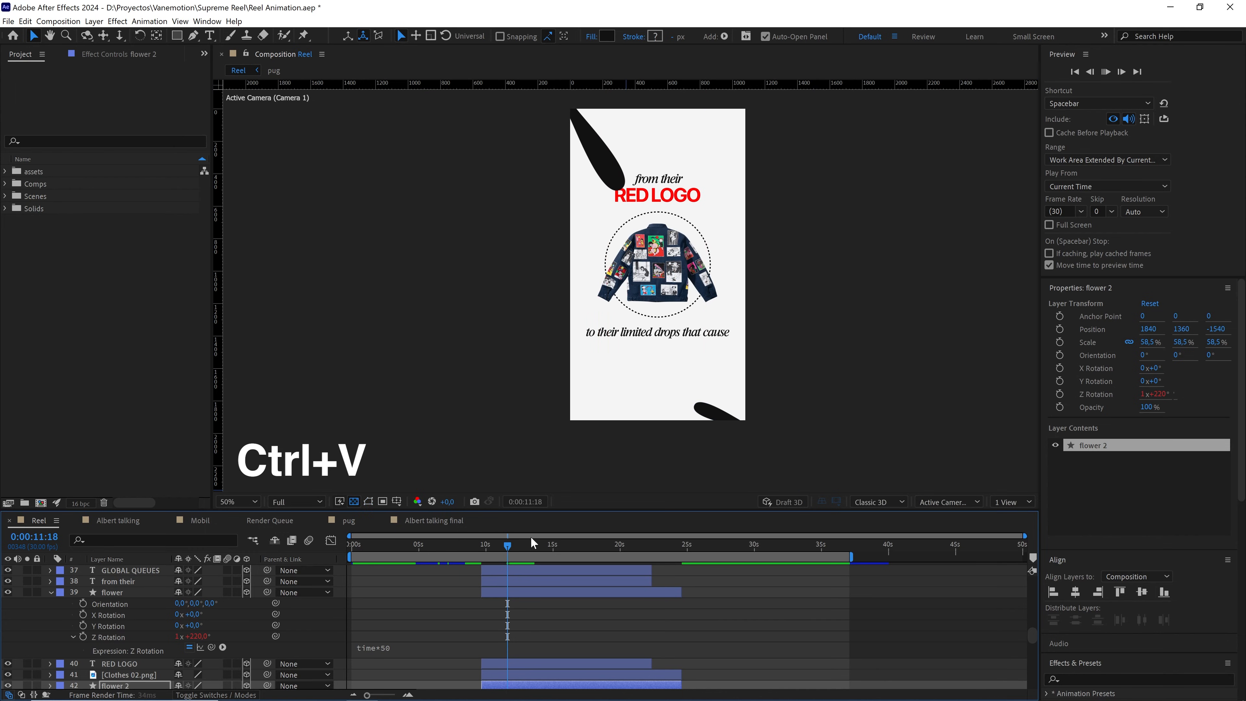
key(space)
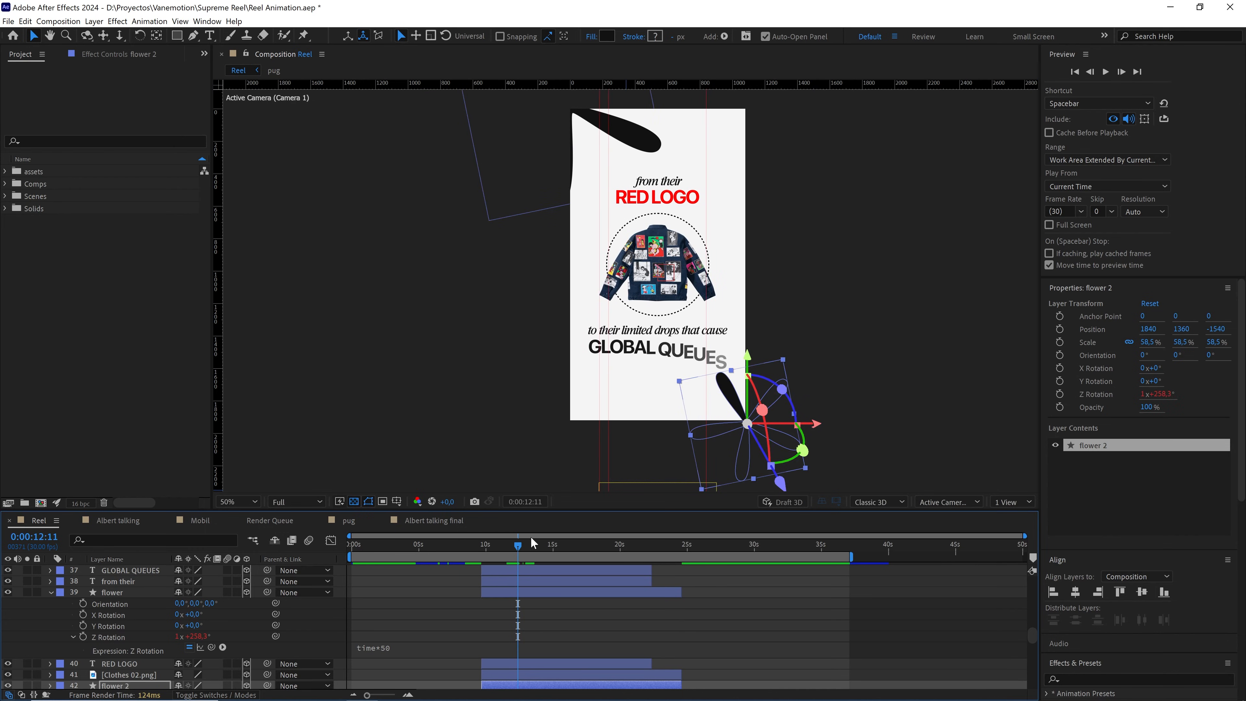
Paste the Z Rotation expression onto the flower 4 layer at 0:00:15:17 and onto the flower 5 layer at 0:00:20:12
drag(505, 543, 562, 548)
click(529, 372)
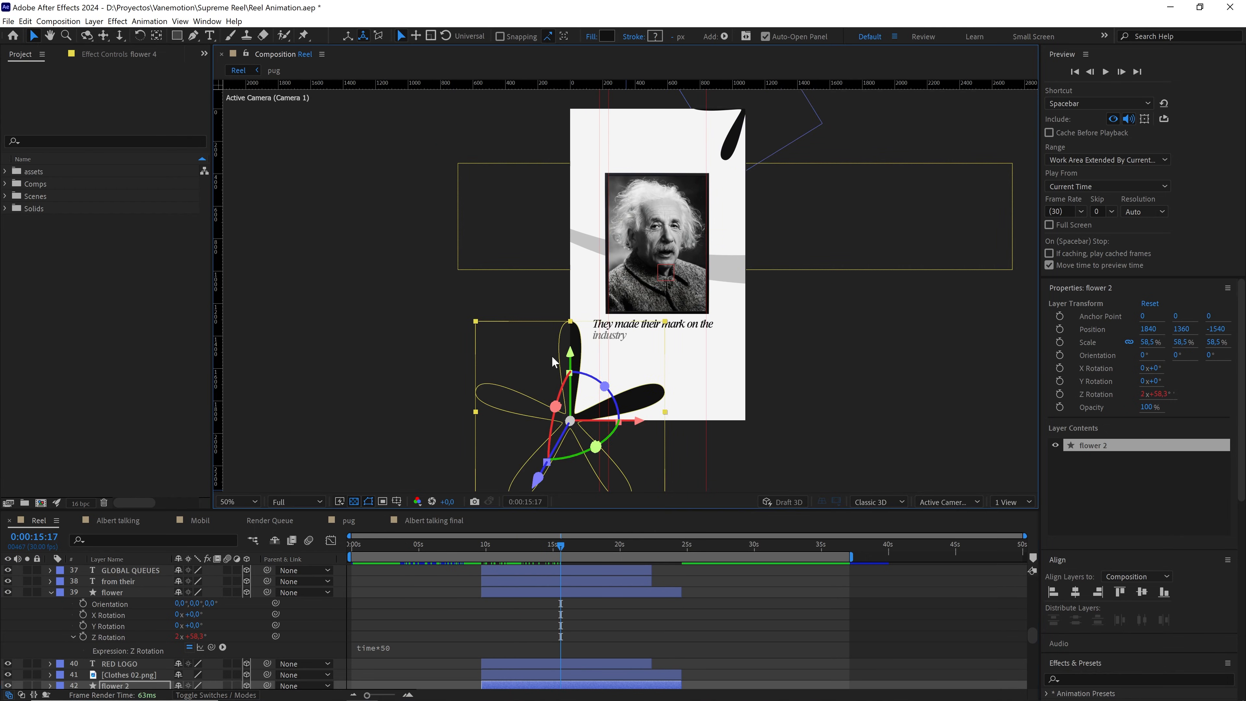
key(ctrl+v)
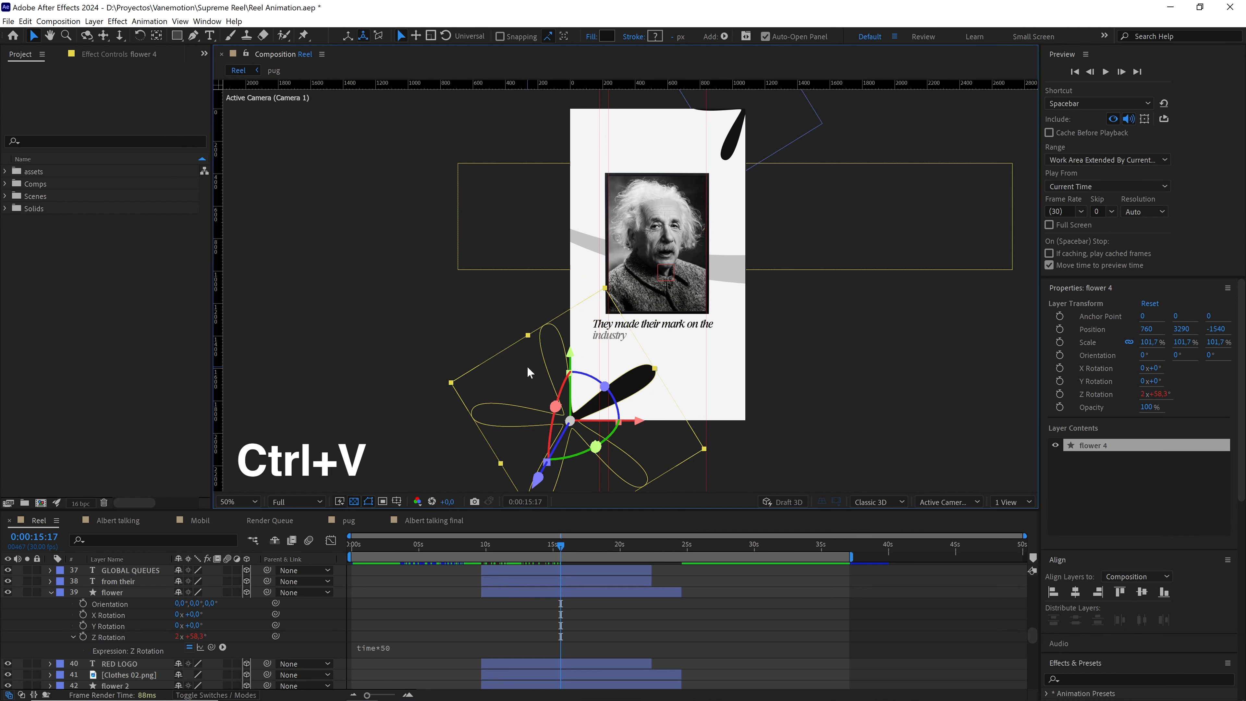
drag(562, 549, 626, 554)
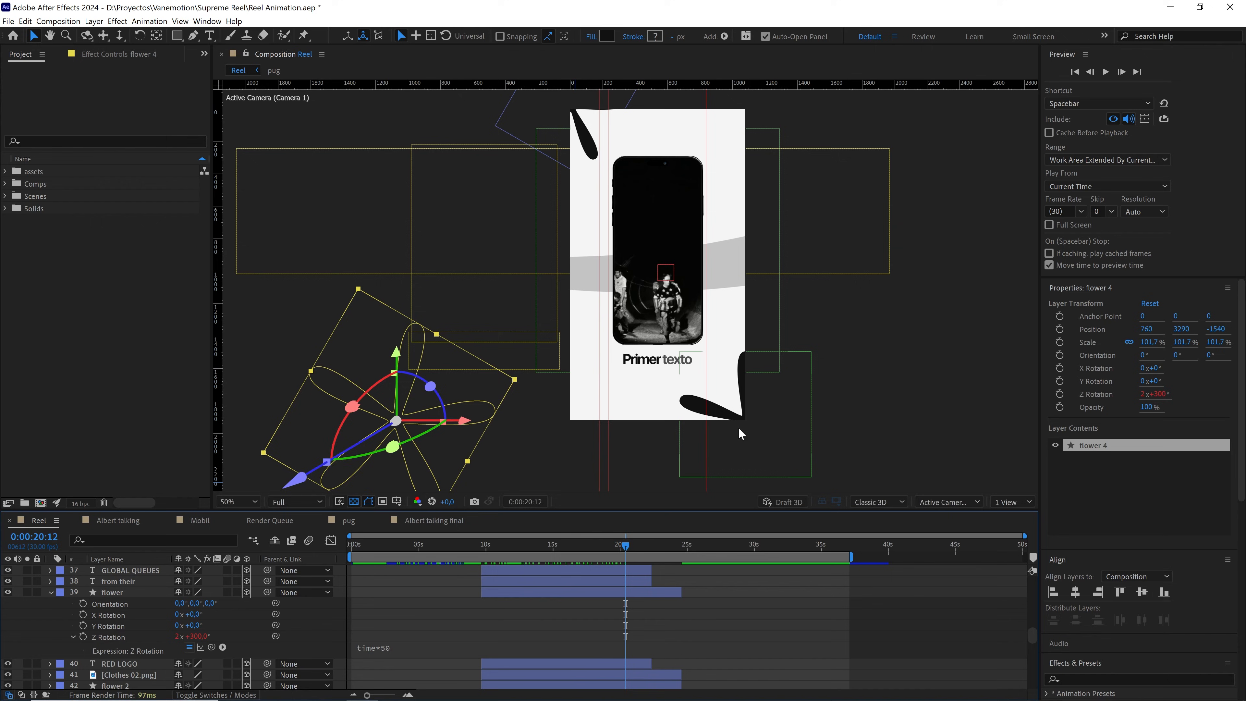
click(763, 424)
key(ctrl+v)
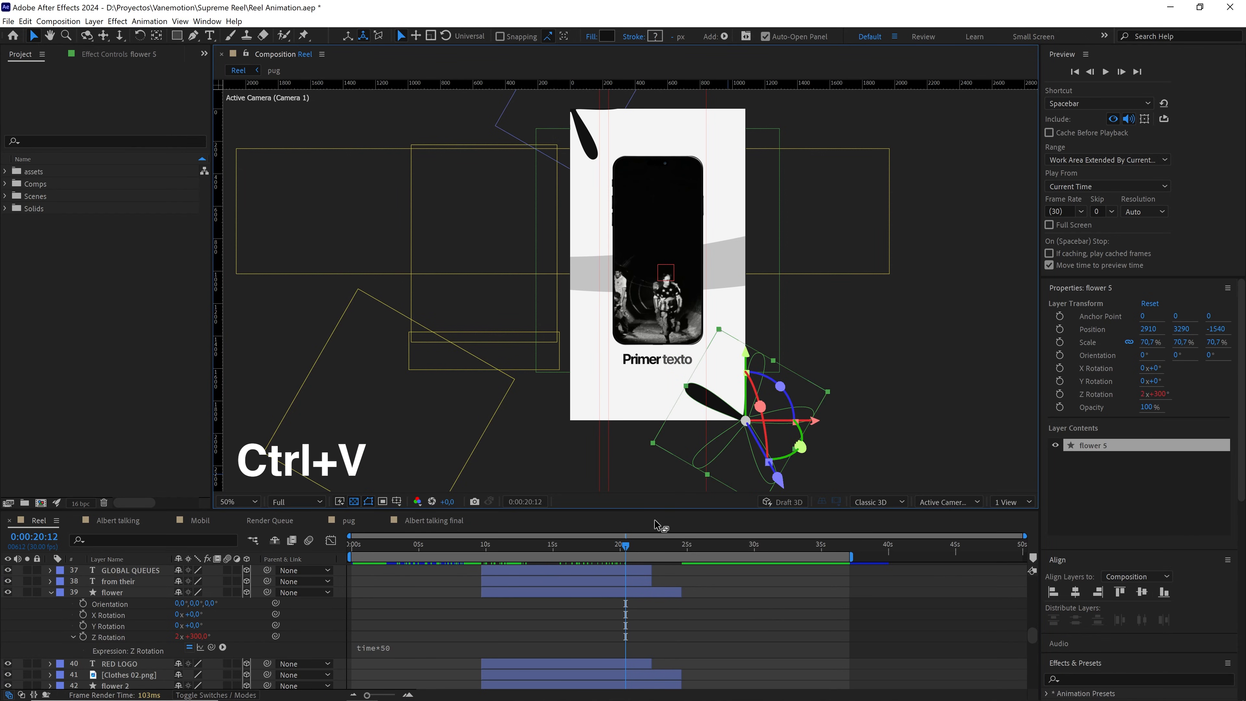
Play back the rotating flowers from 0:00:09:01, return to the start, and collapse the flower layer's properties
drag(636, 549, 472, 554)
key(space)
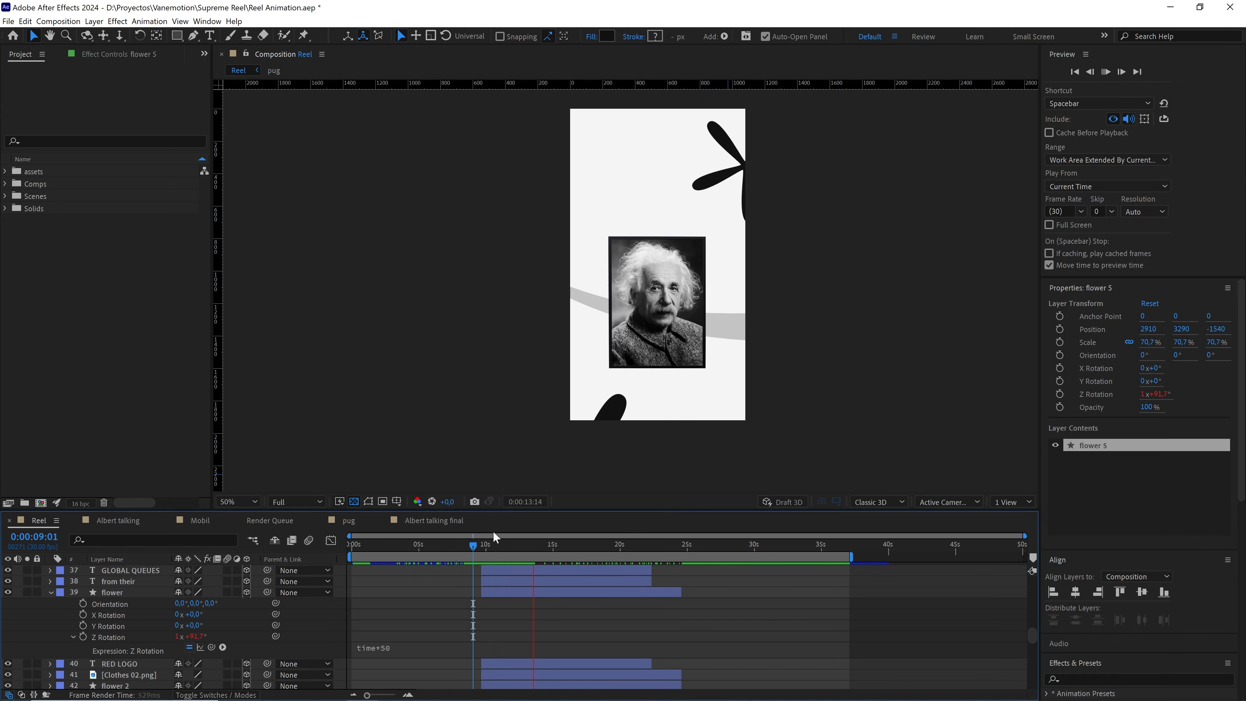
drag(481, 549, 349, 549)
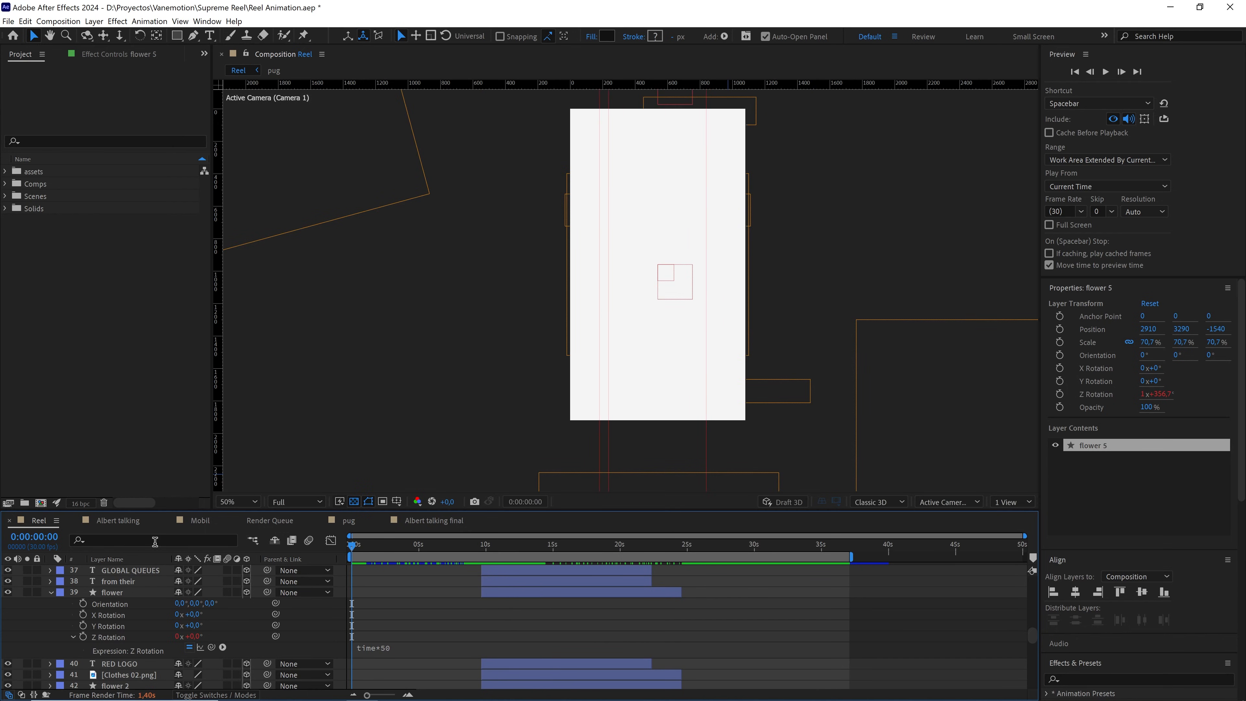
click(52, 591)
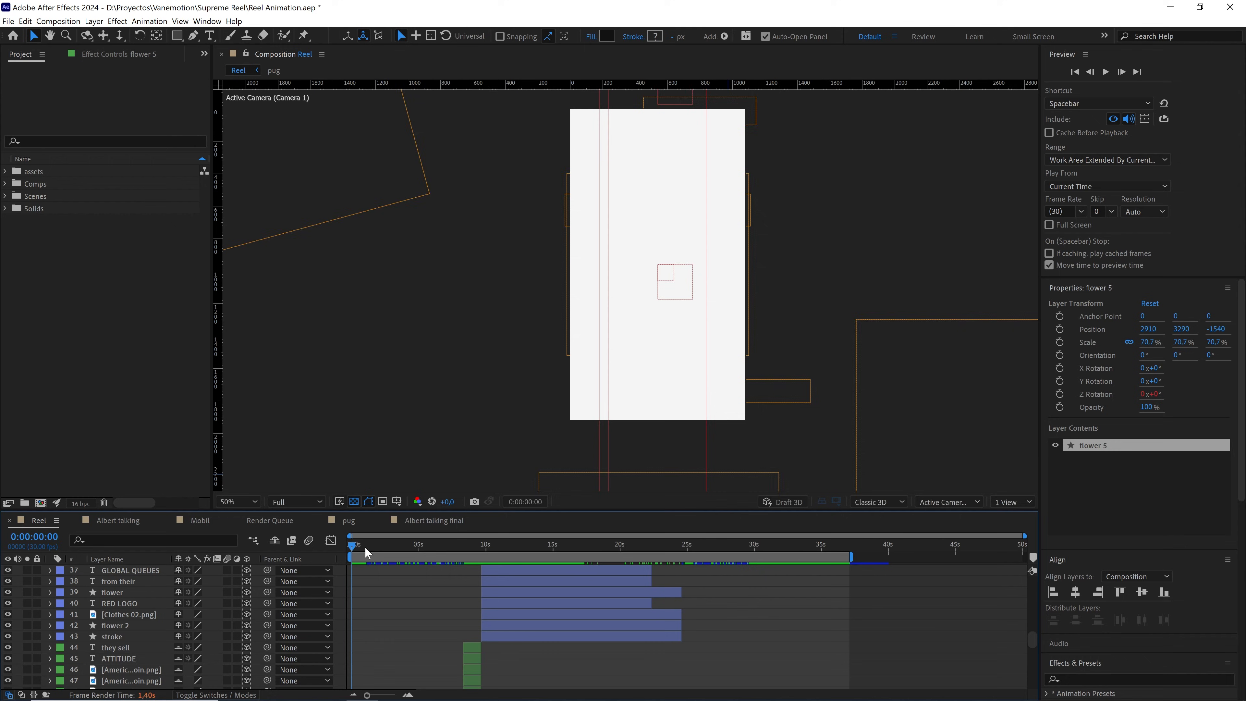
Select the flower layer at 0:00:10:28 and dock Effects & Presets directly above the layer properties
drag(365, 546, 498, 552)
drag(538, 273, 550, 366)
click(536, 179)
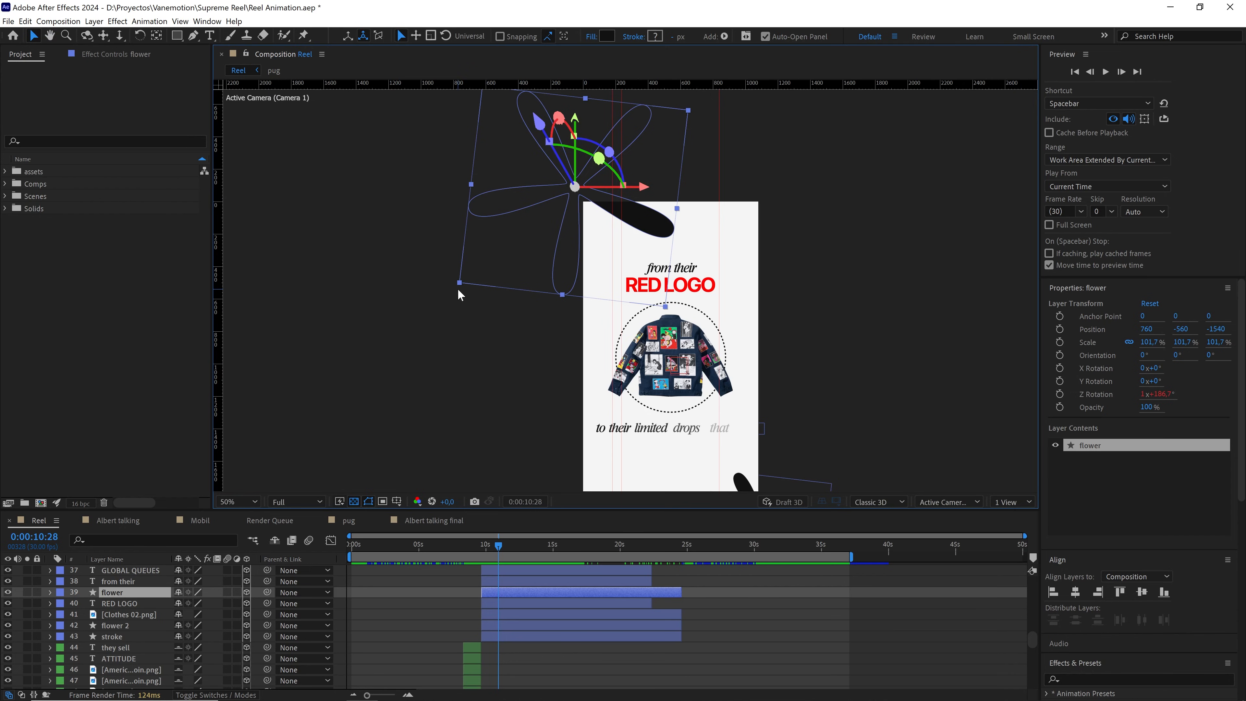
click(1082, 664)
click(1082, 664)
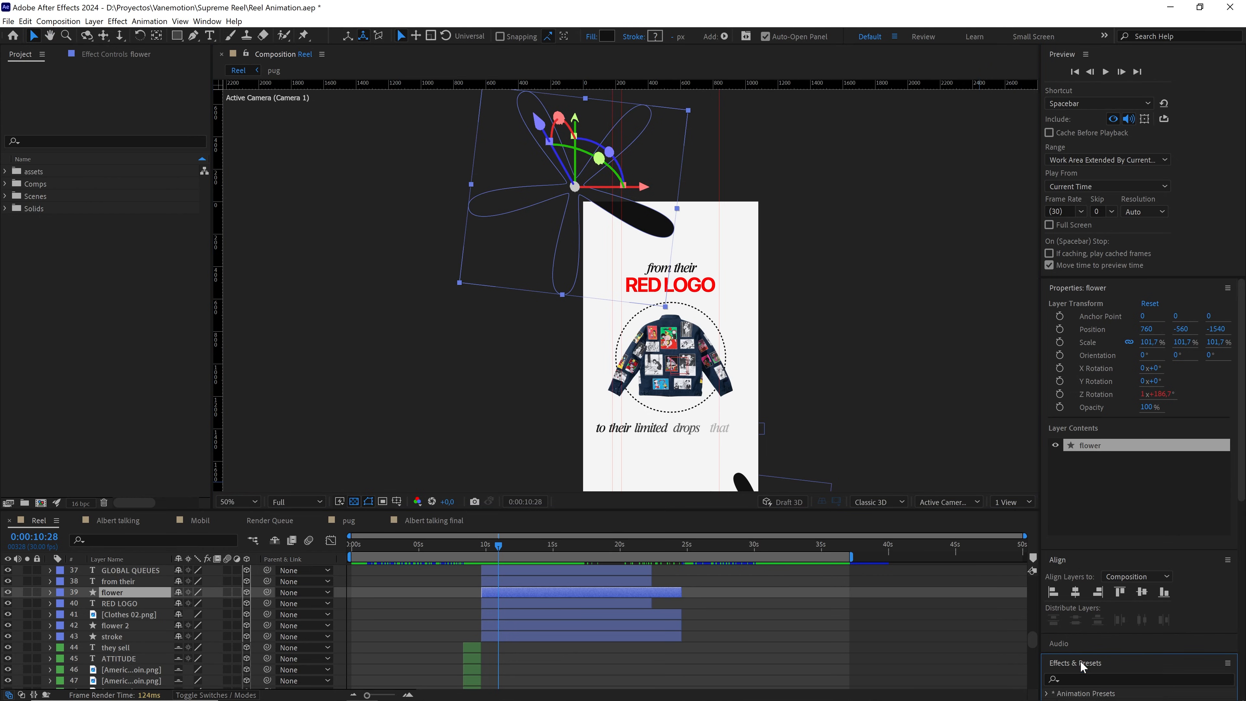
drag(1082, 664, 1085, 475)
click(1081, 287)
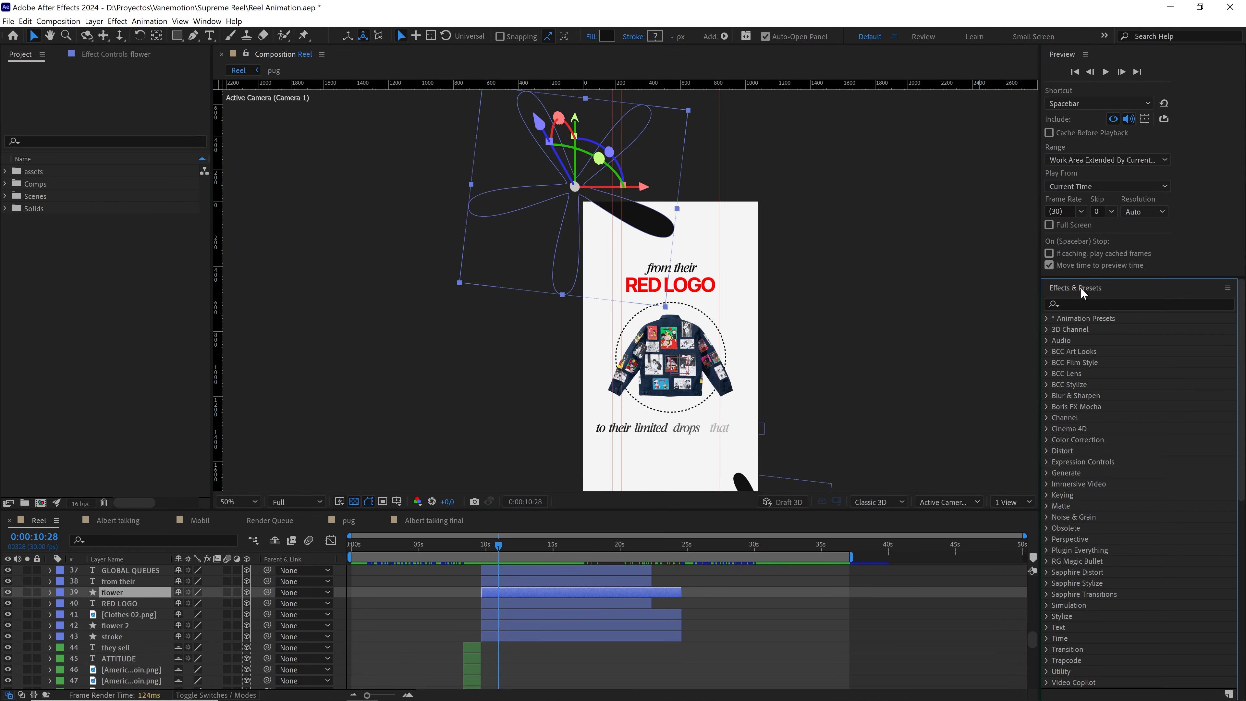
Search the effects for "fast b" and apply Fast Box Blur to the flower layer
click(1090, 302)
text(fast)
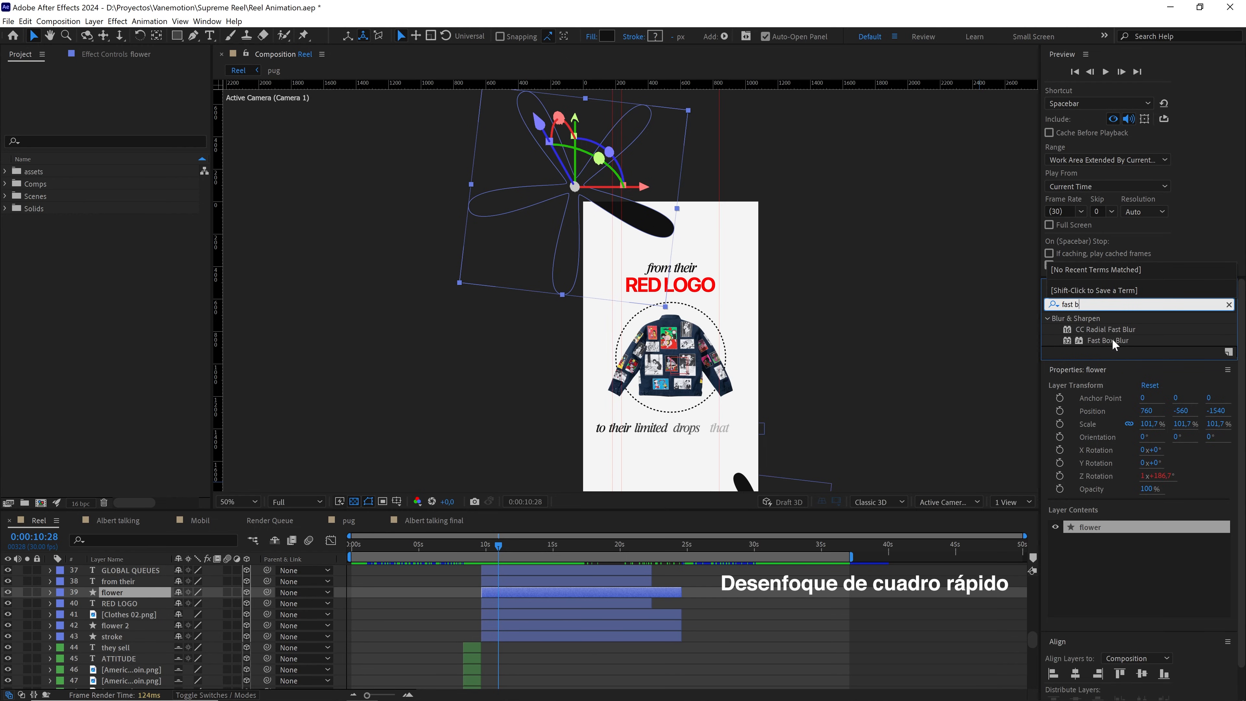
text( b)
drag(1114, 343, 577, 210)
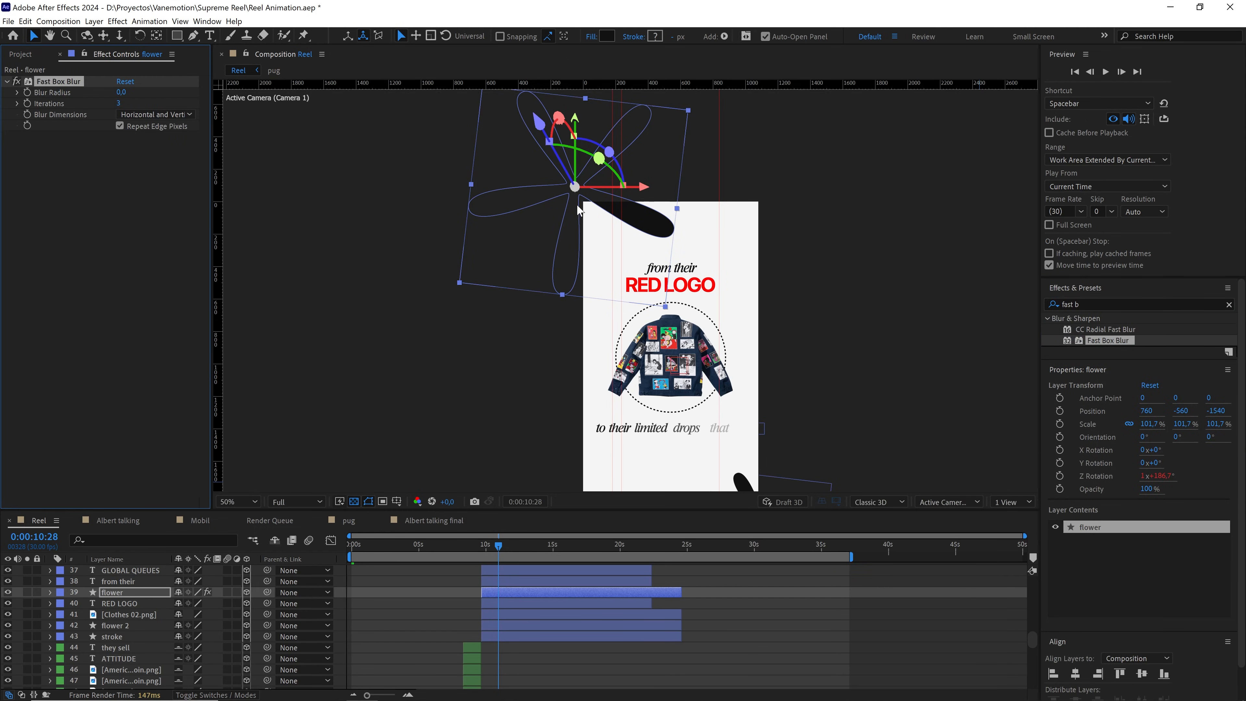
Set the Blur Radius of the flower layer's Fast Box Blur to 7
scroll(578, 210, up, 3)
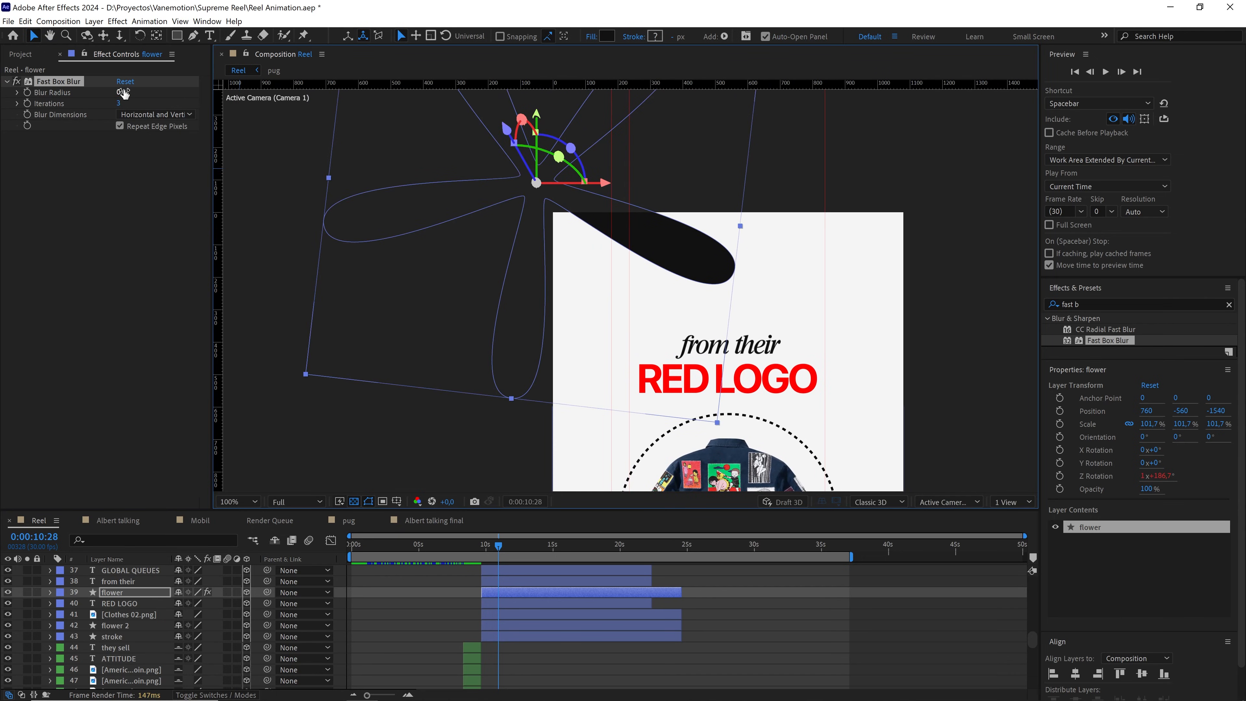
click(122, 93)
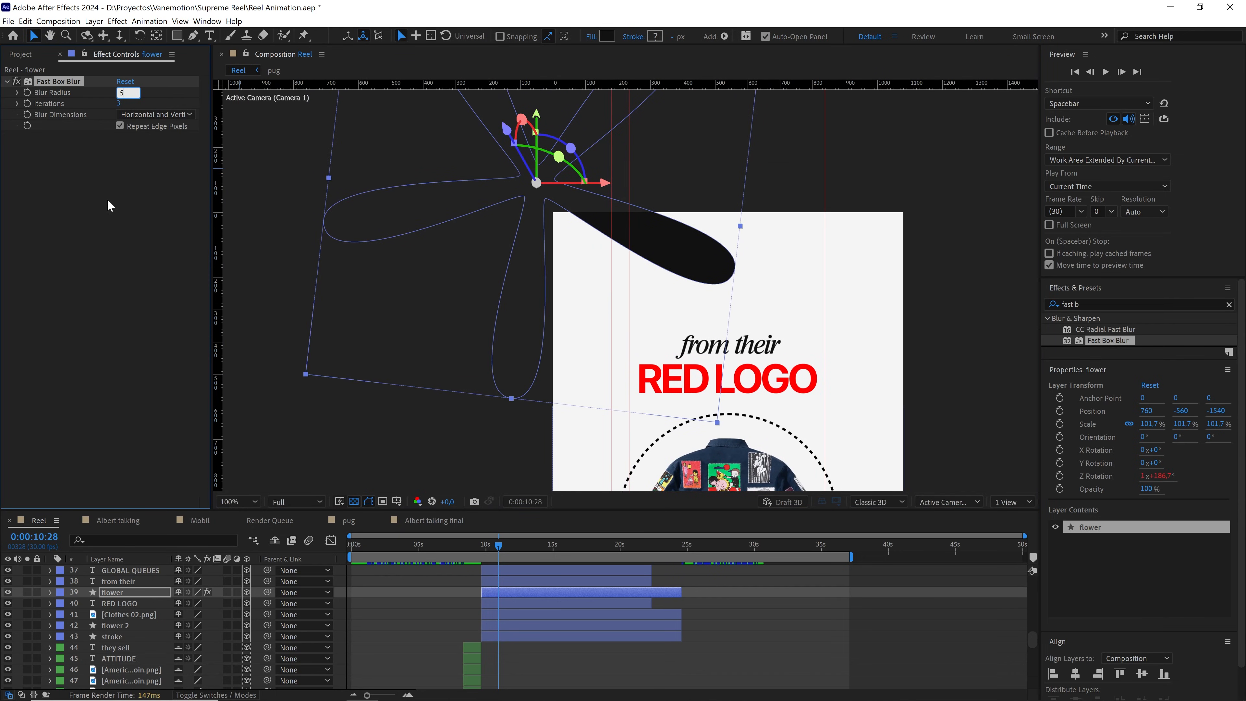
text(5)
key(Return)
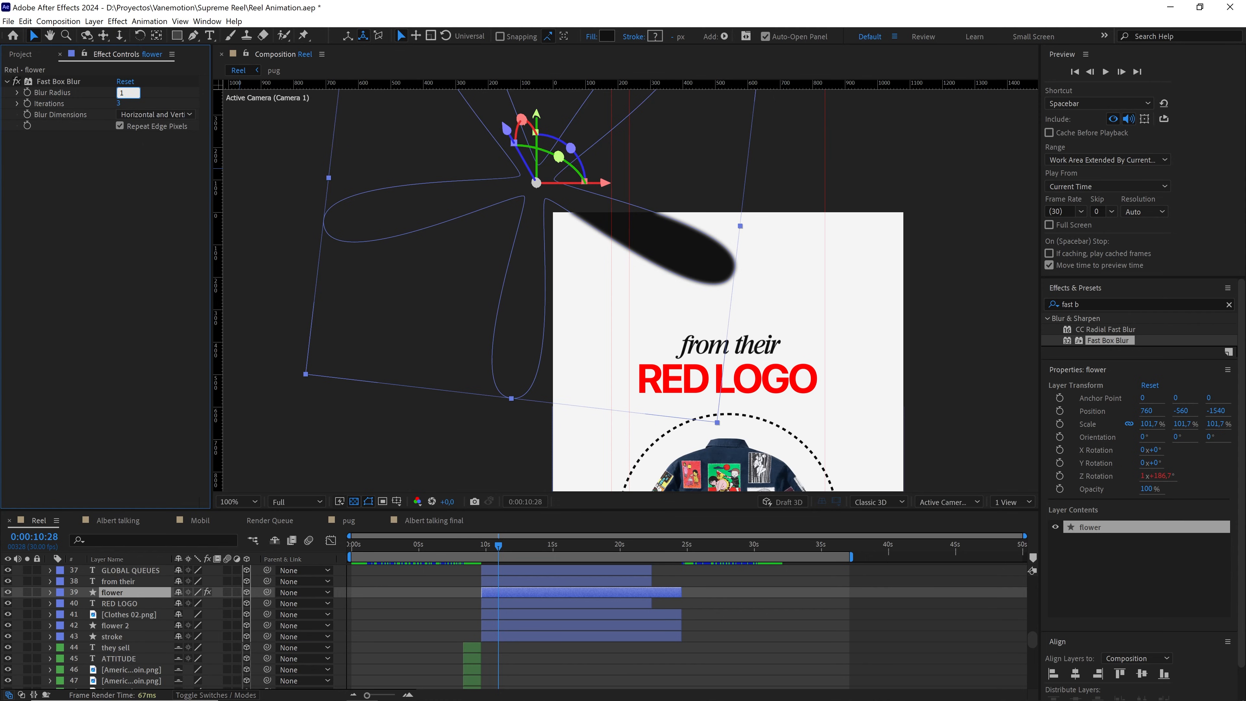
key(Return)
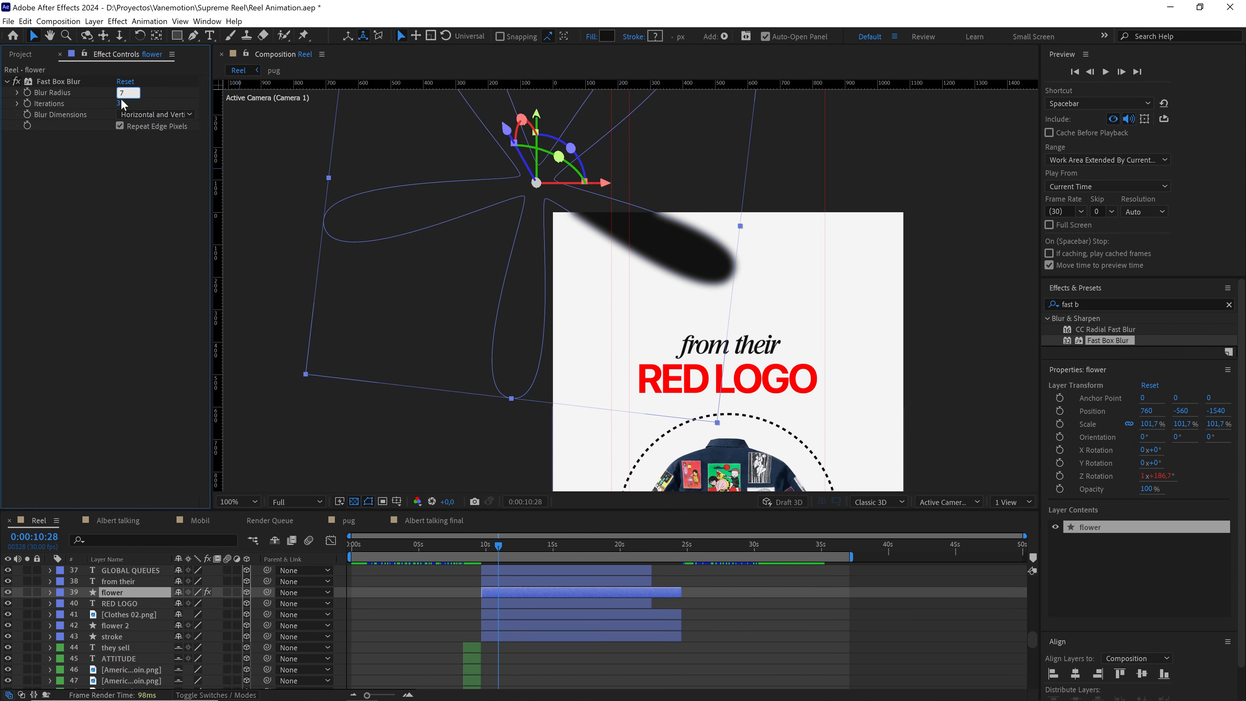
key(comma)
key(comma)
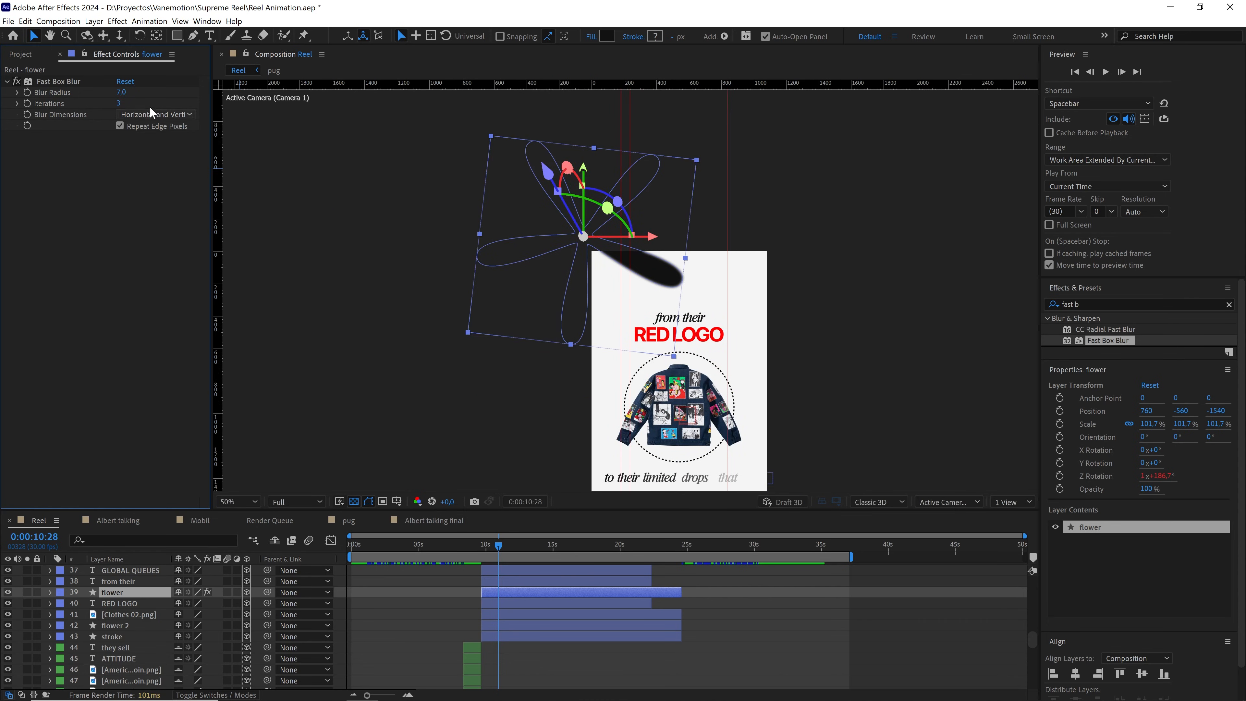
Copy the flower layer's Fast Box Blur effect and paste it onto flower 4 at 0:00:15:10
click(77, 81)
key(ctrl+c)
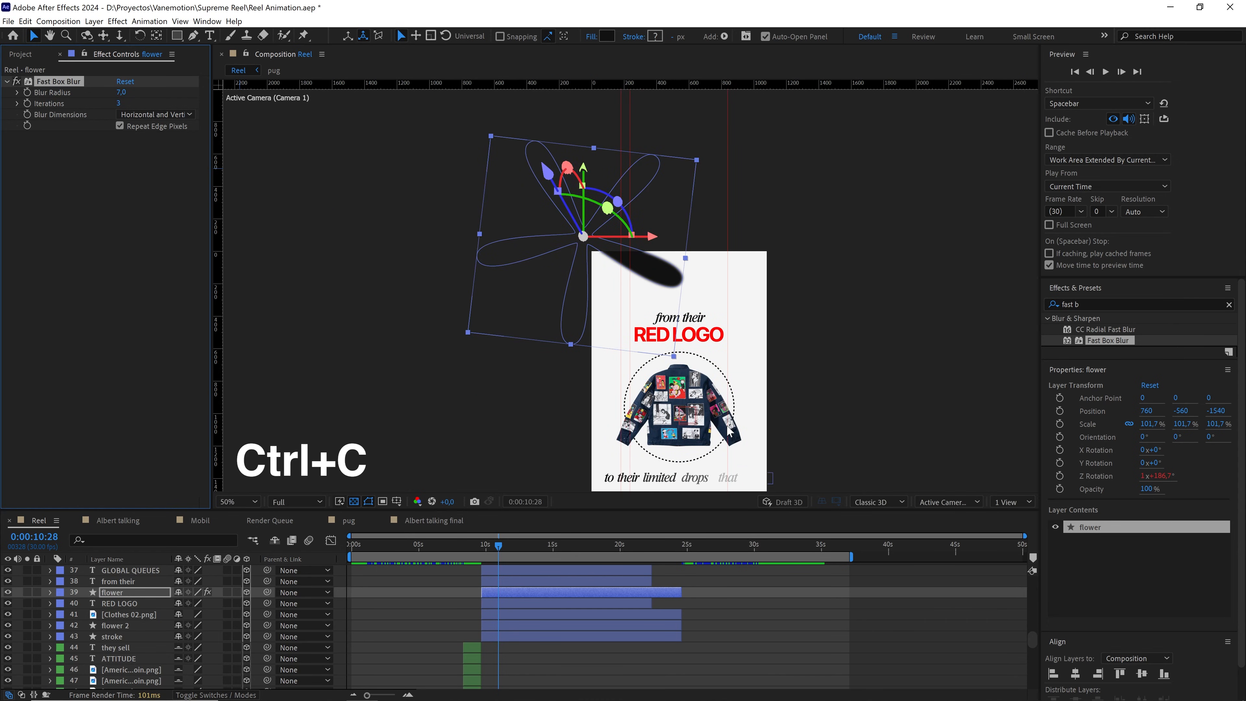
drag(729, 431, 679, 287)
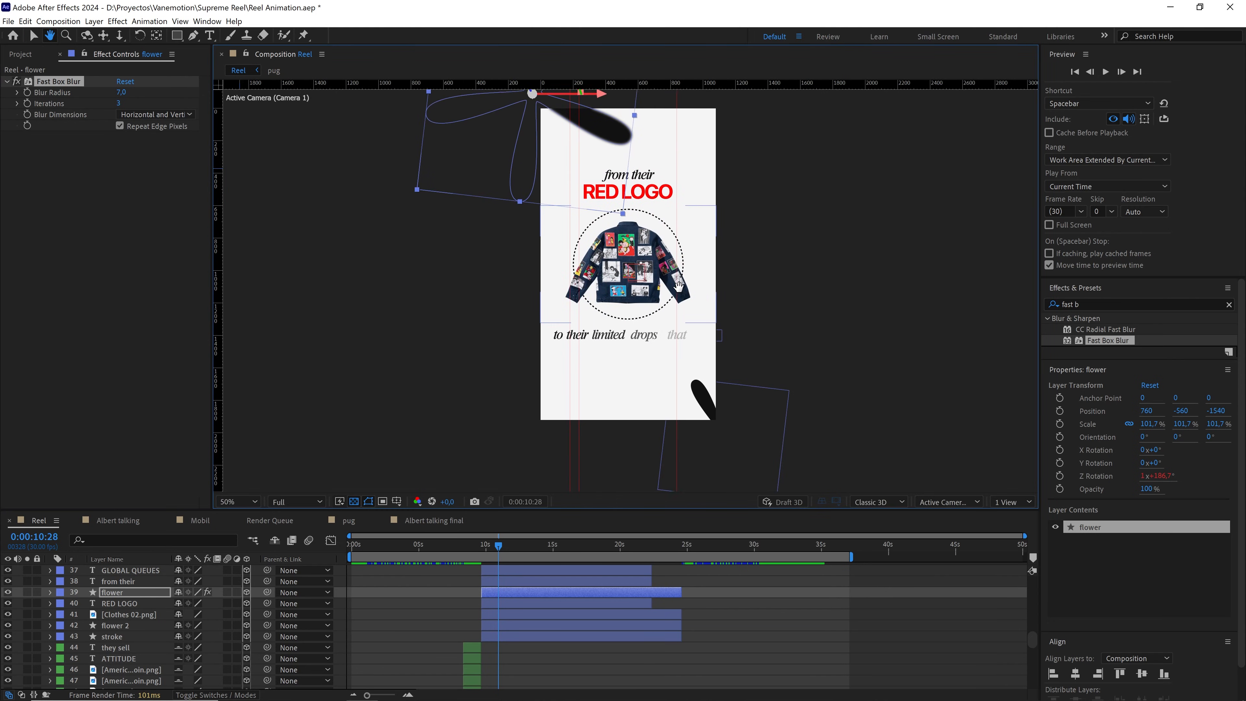
click(692, 426)
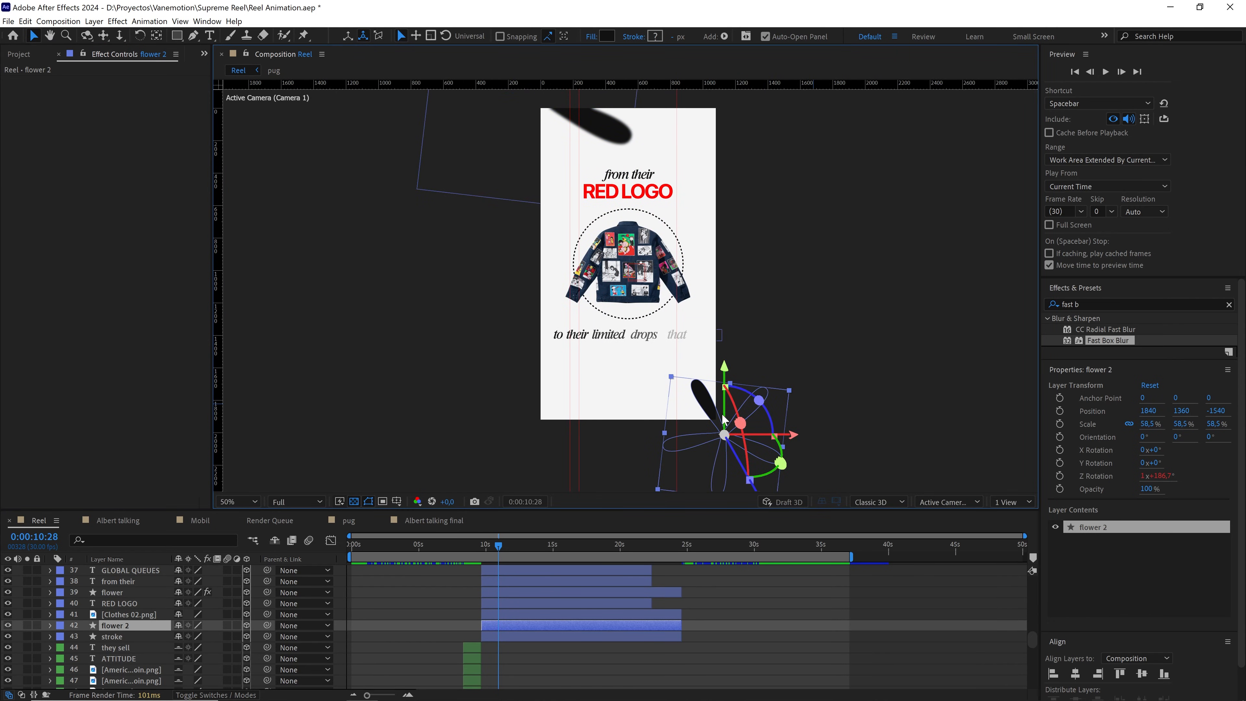
drag(728, 447, 711, 406)
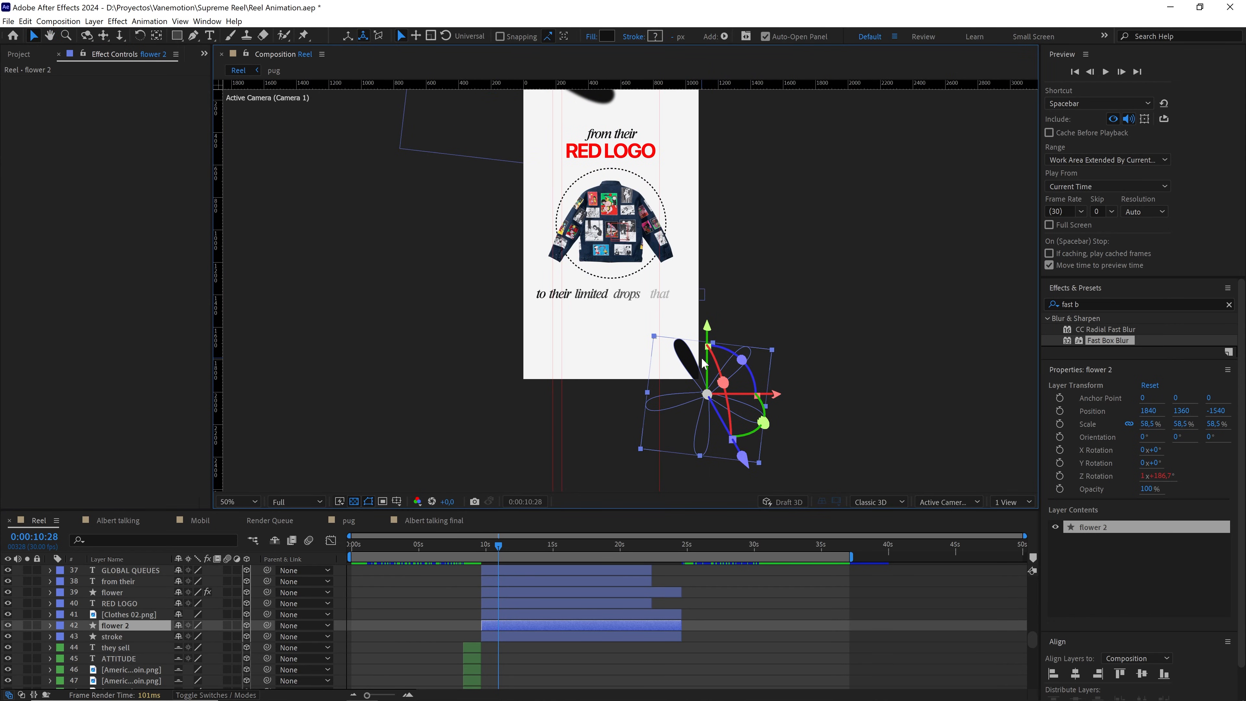
drag(642, 279, 658, 368)
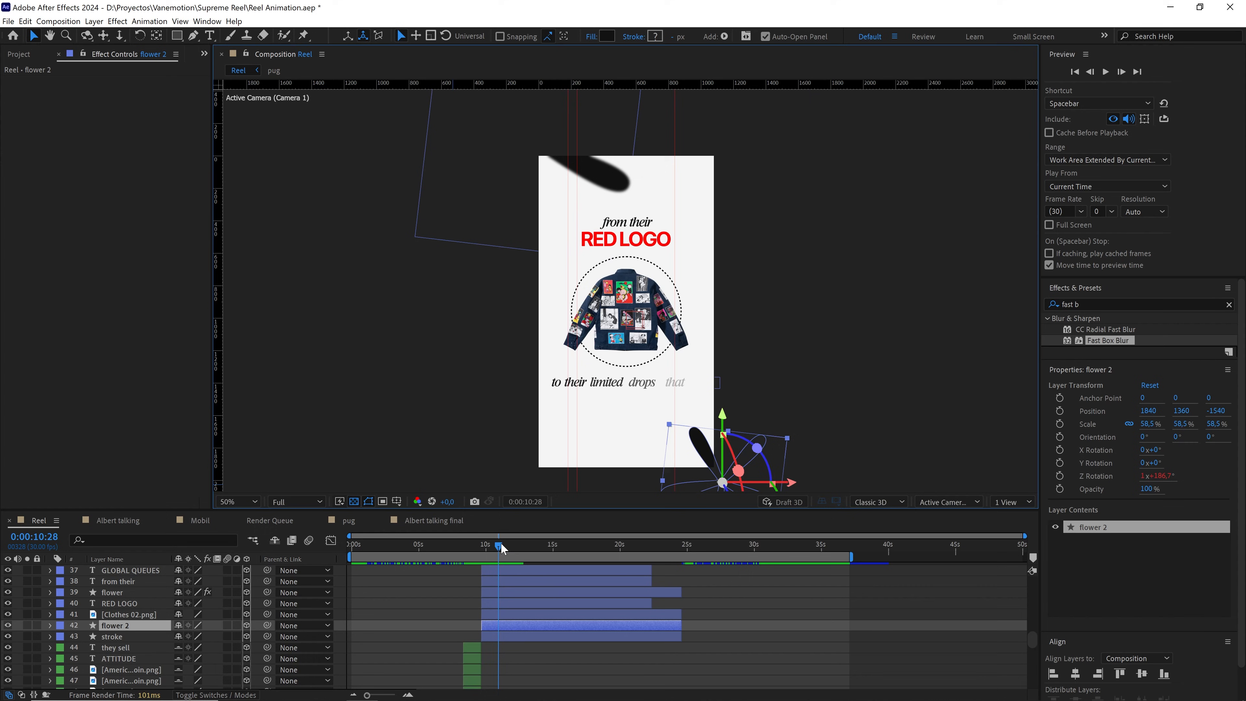
drag(501, 548, 562, 548)
drag(583, 418, 588, 301)
click(488, 363)
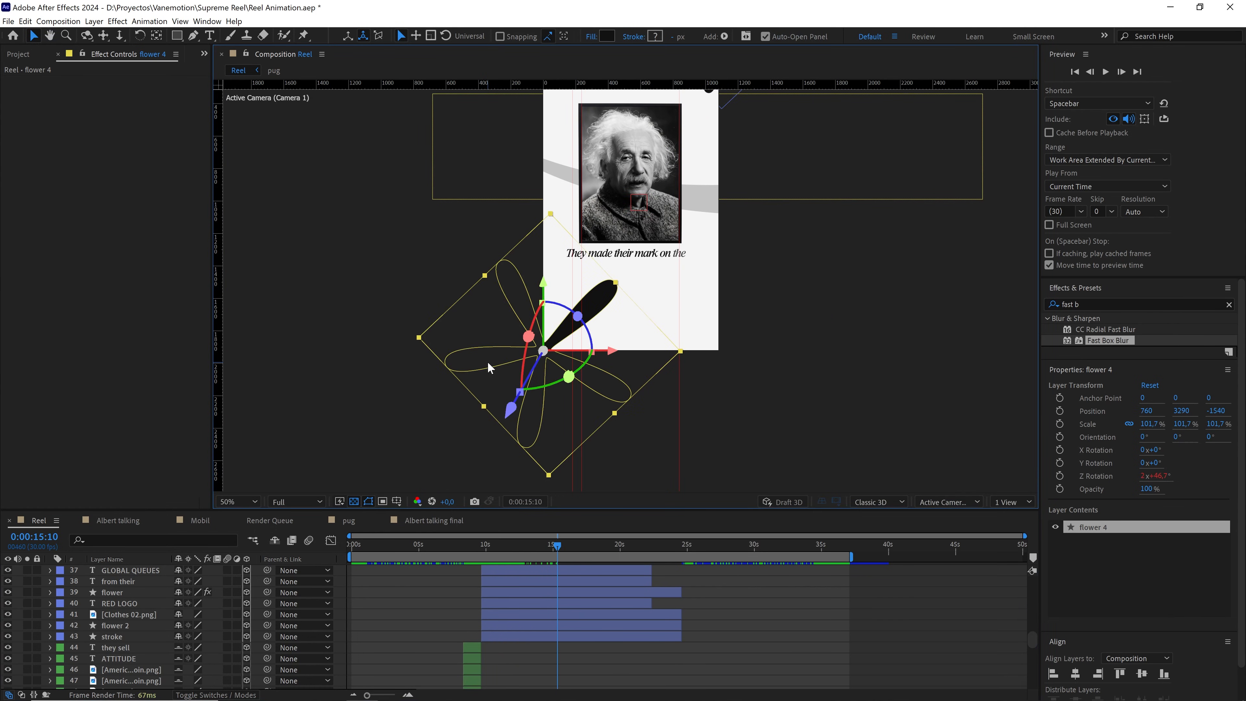
key(ctrl+v)
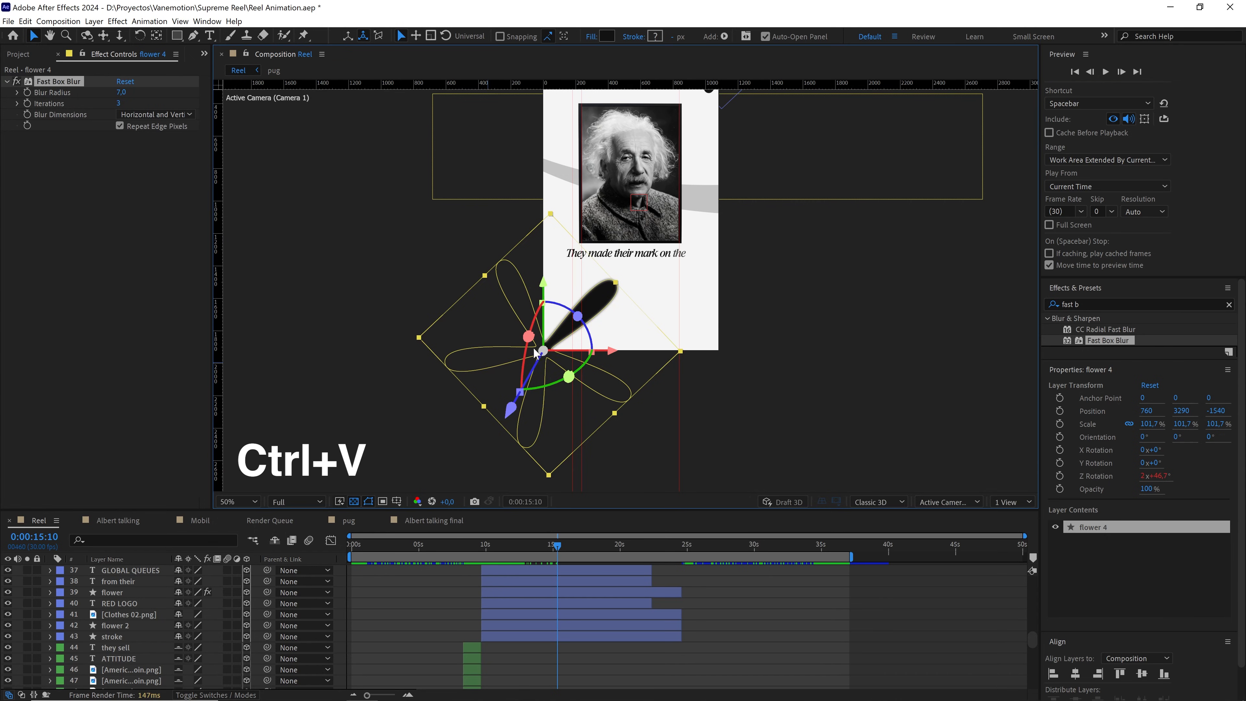
Paste the copied Fast Box Blur onto flower 5 at 0:00:21:27 and preview the phone scene from 0:00:20:21
key(period)
key(comma)
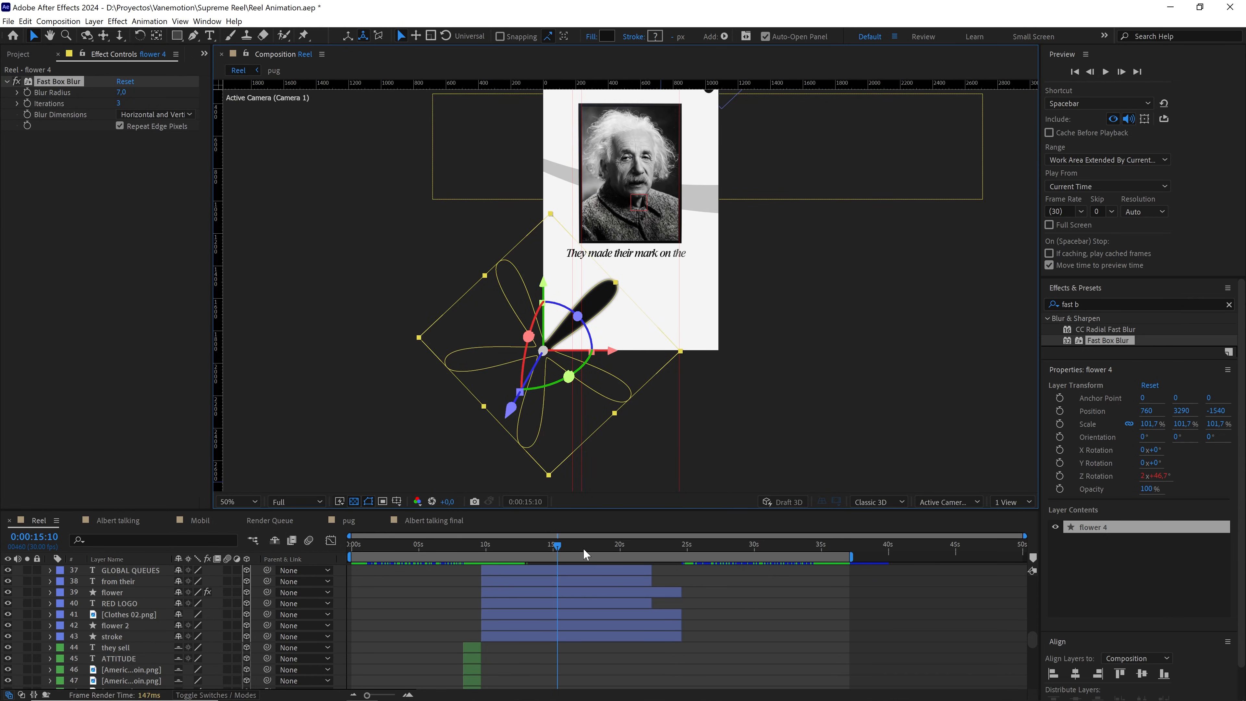
drag(582, 544, 646, 546)
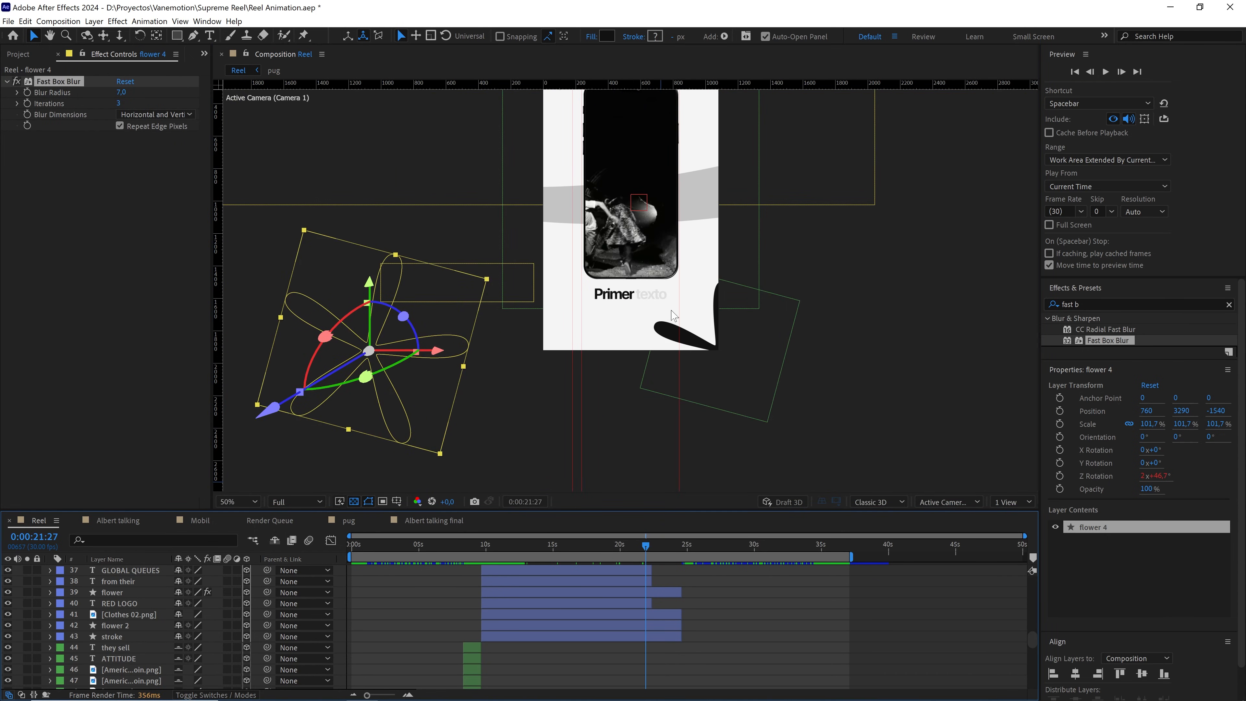
key(space)
drag(671, 279, 672, 354)
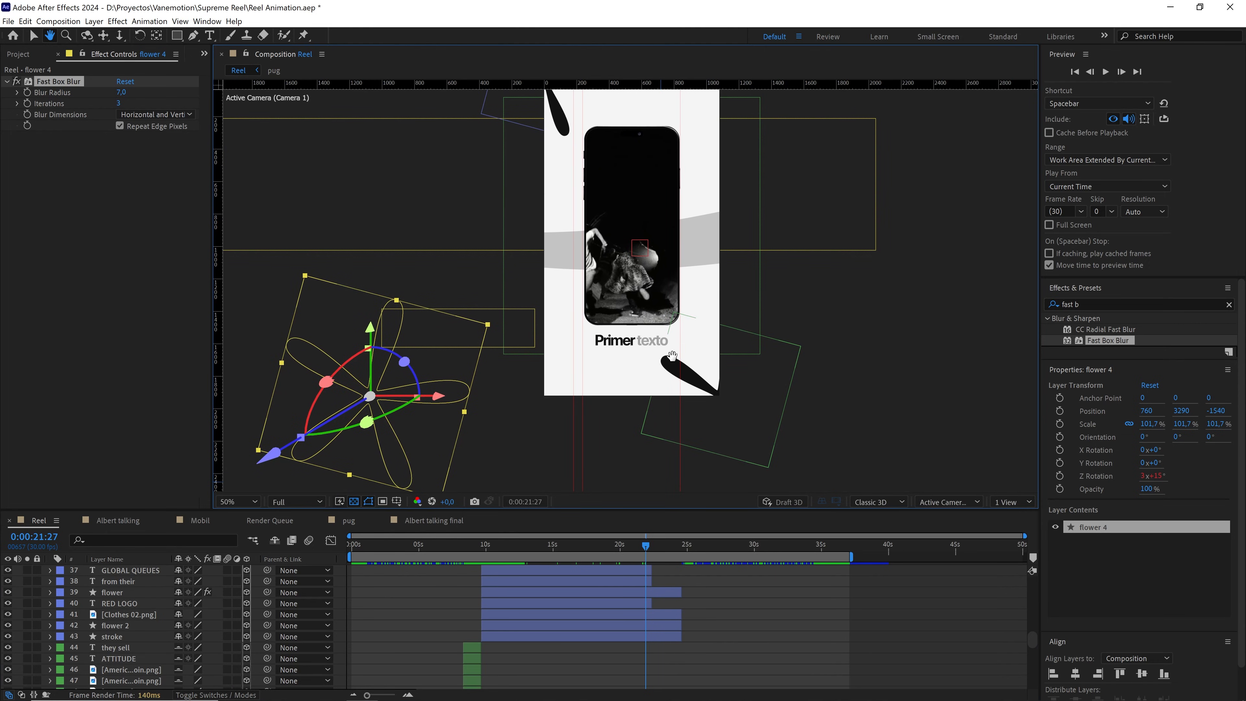
click(709, 384)
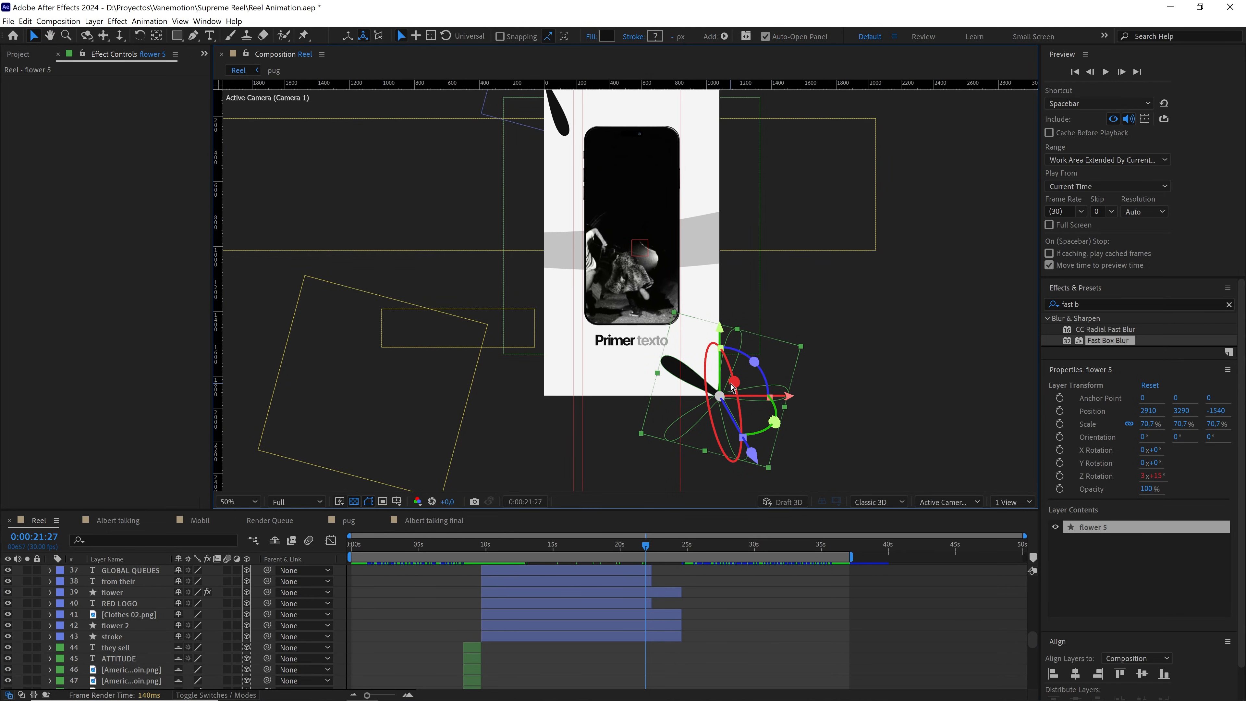
key(ctrl+v)
mouse_move(645, 547)
mouse_down()
mouse_move(690, 547)
mouse_move(630, 549)
mouse_up()
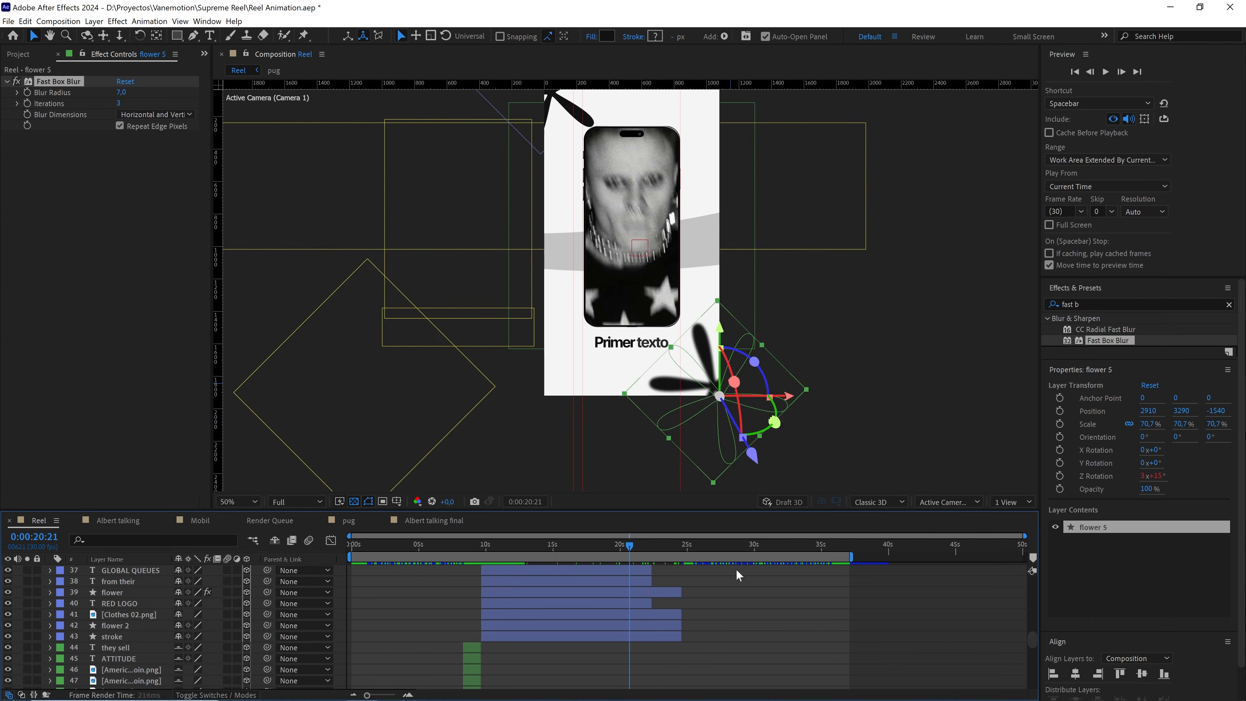
key(space)
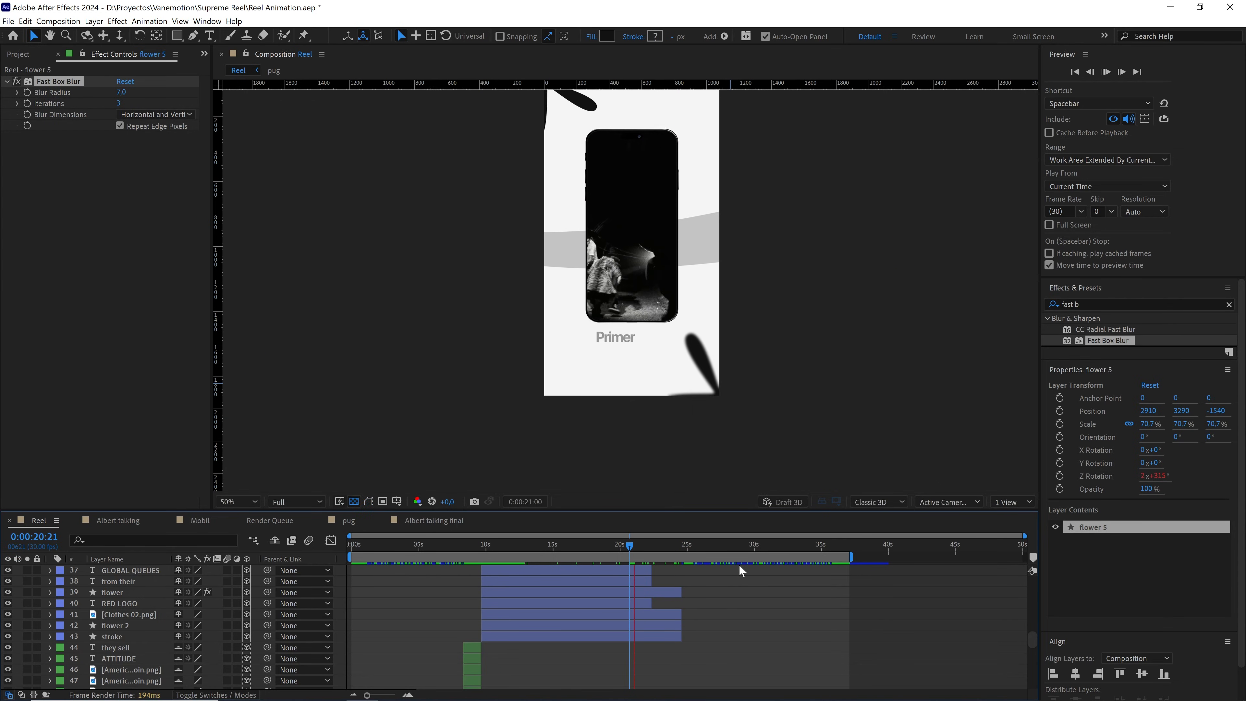
Review the opening Supreme scene from 0:00:00:09 and stop at 0:00:02:07
drag(572, 547, 356, 557)
scroll(676, 281, up, 1)
drag(672, 250, 629, 356)
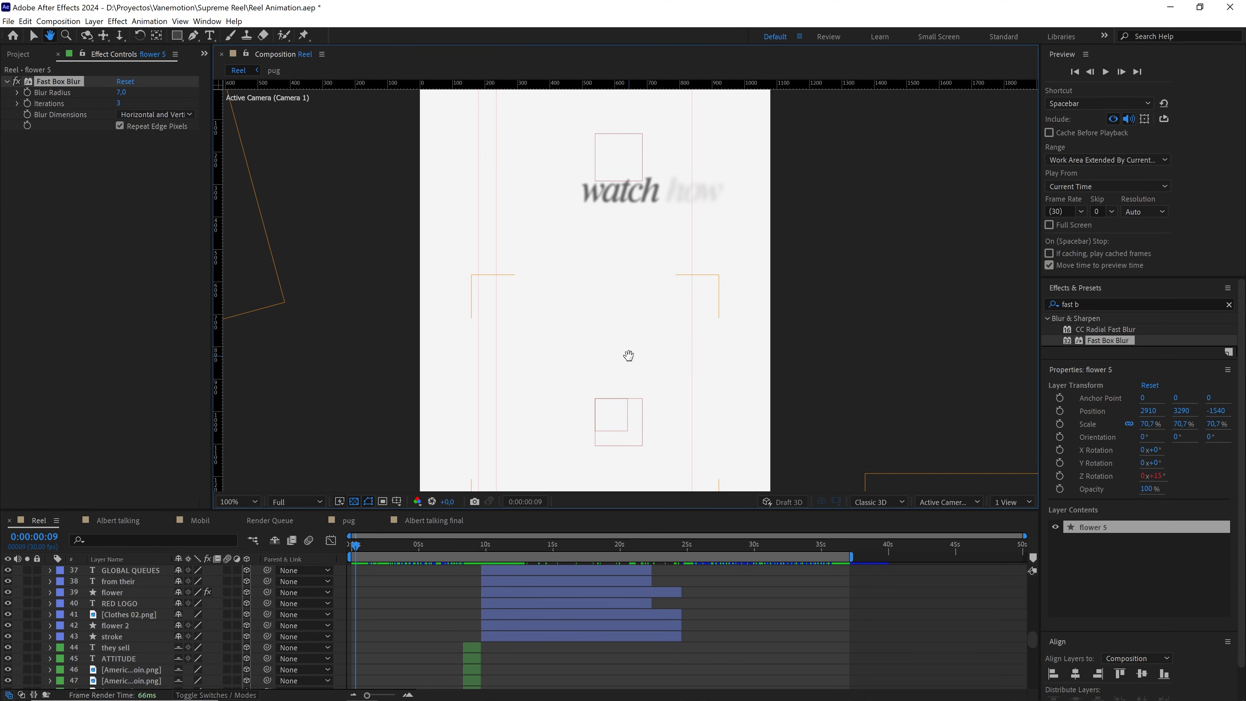
key(v)
drag(360, 550, 372, 549)
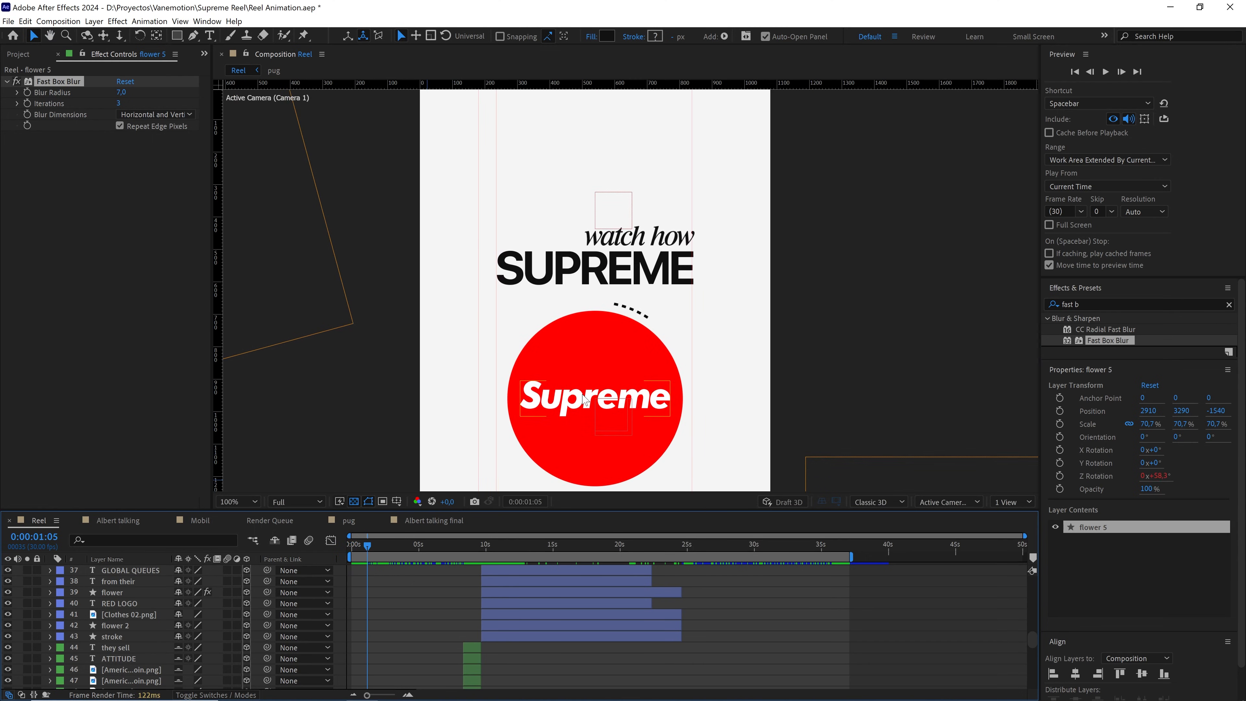
scroll(598, 411, down, 1)
drag(598, 412, 610, 324)
key(v)
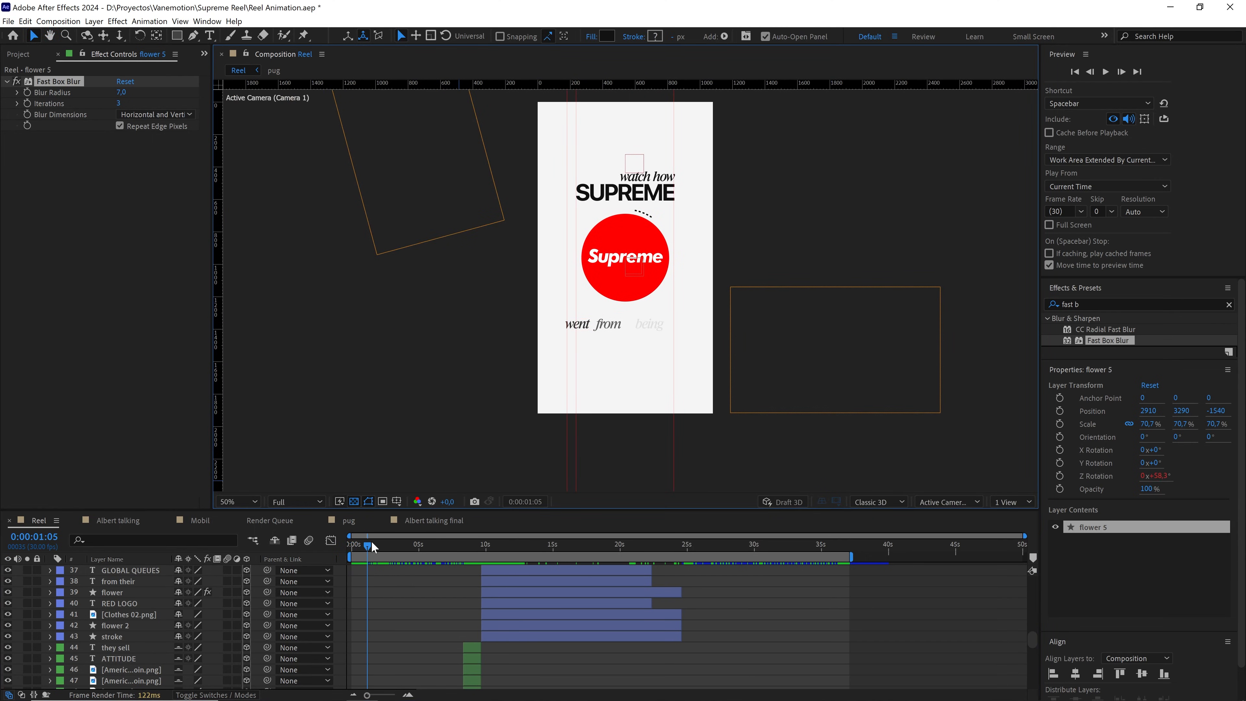
drag(372, 545, 382, 548)
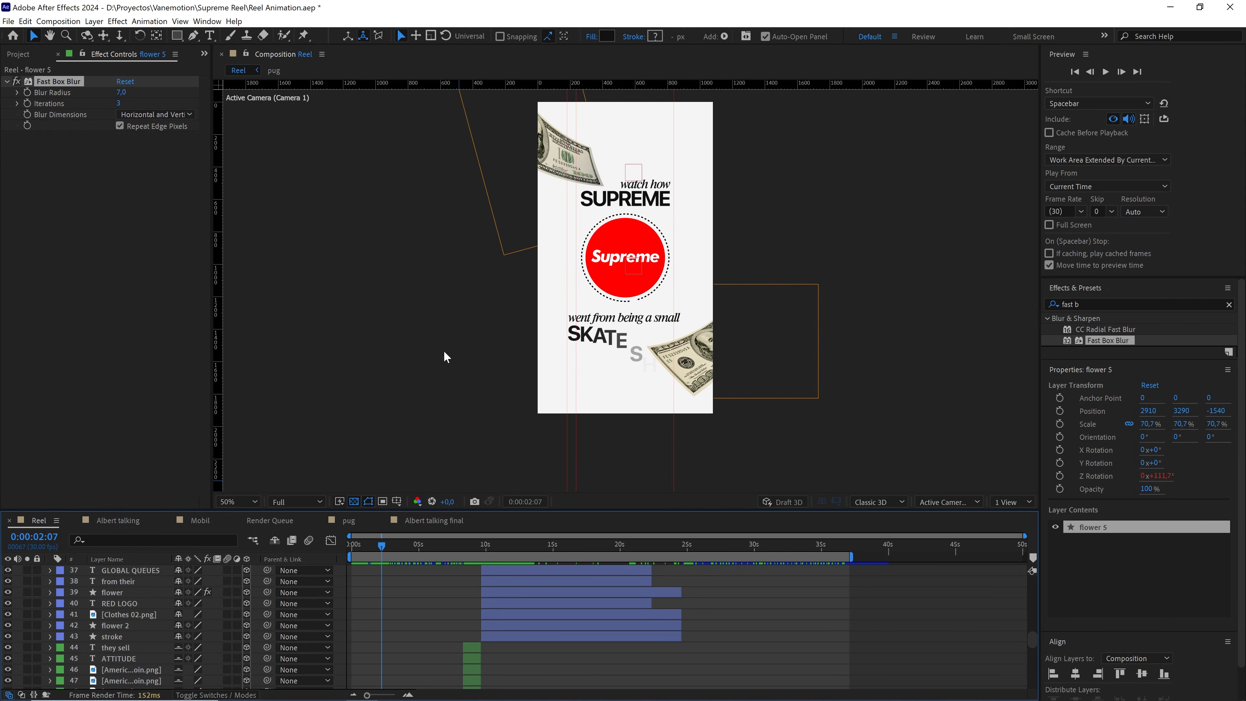
Set the fill of the SUPREME text to hex 252323 and copy that colour code
key(period)
scroll(643, 181, up, 5)
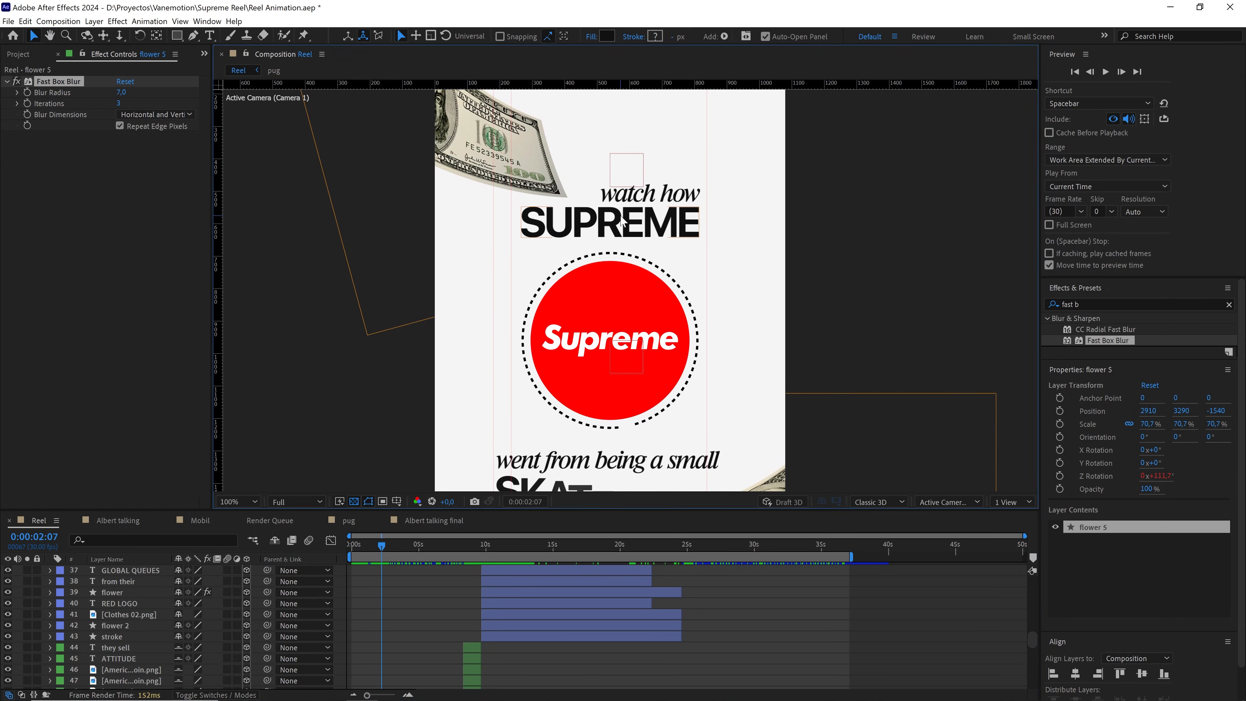
click(622, 221)
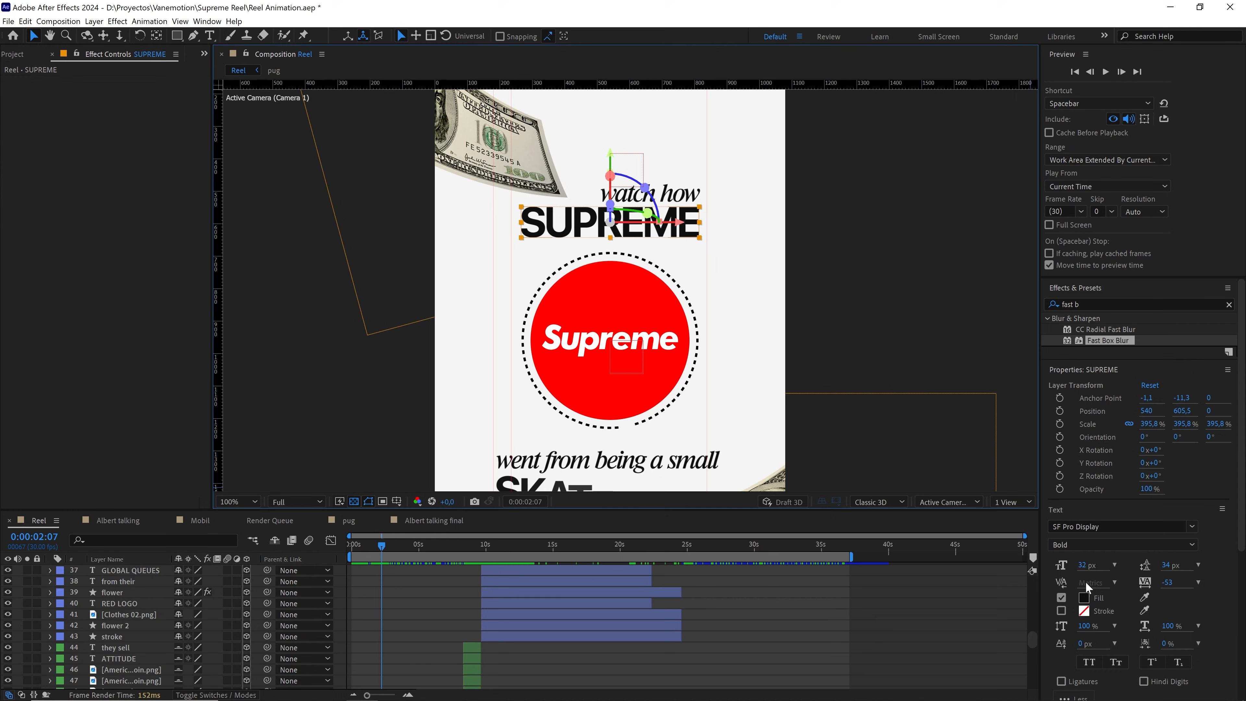
click(1085, 598)
mouse_move(231, 529)
mouse_down()
mouse_move(215, 556)
mouse_move(146, 596)
mouse_up()
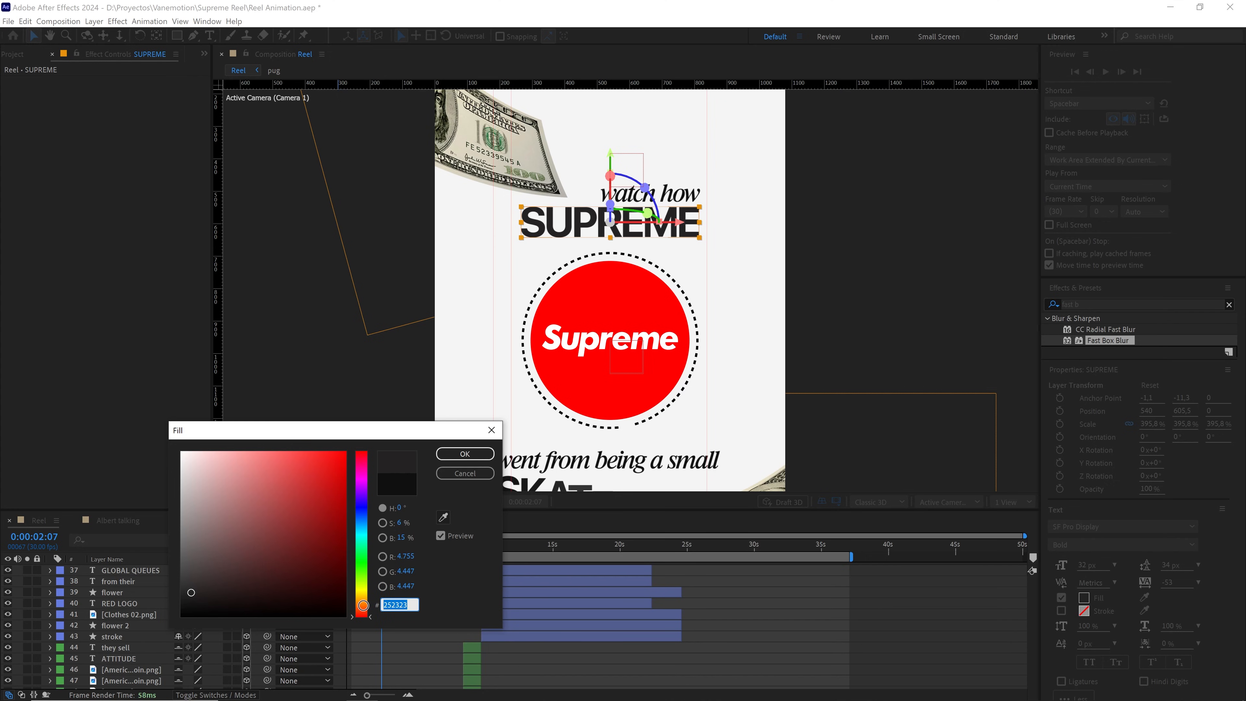
key(ctrl+c)
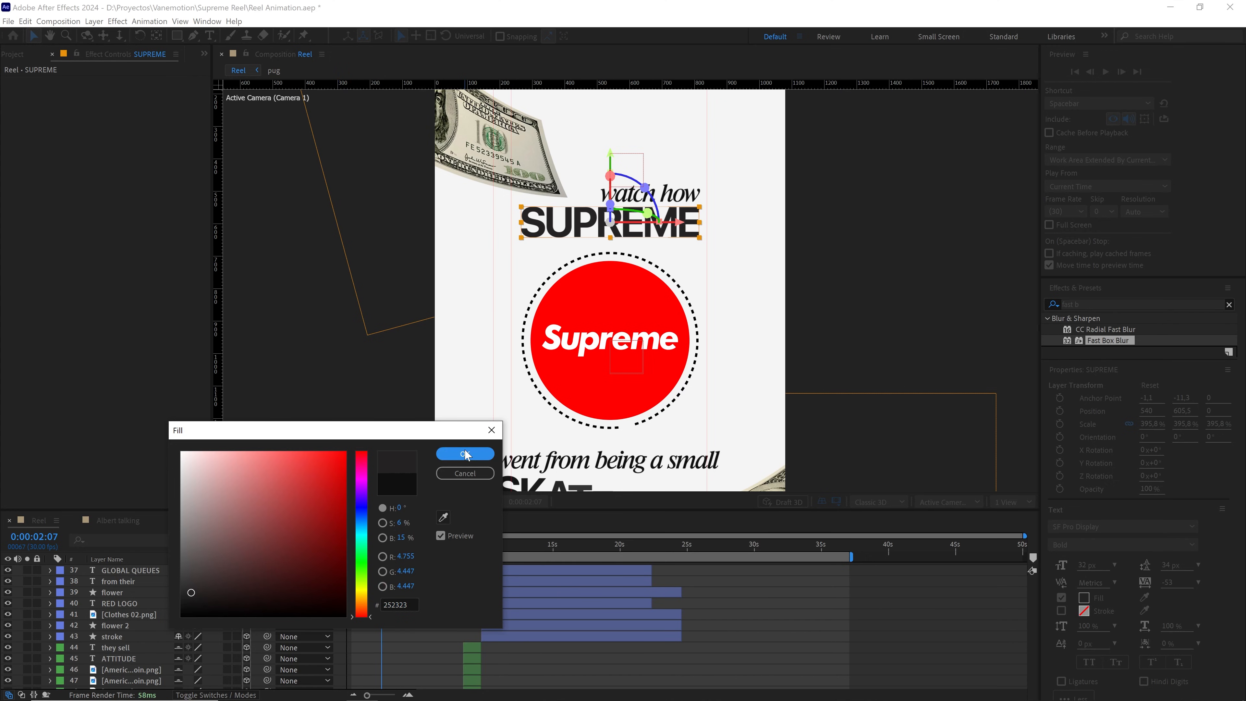
click(462, 455)
Paste the copied hex 252323 as the fill colour of the "watch how" text
click(694, 196)
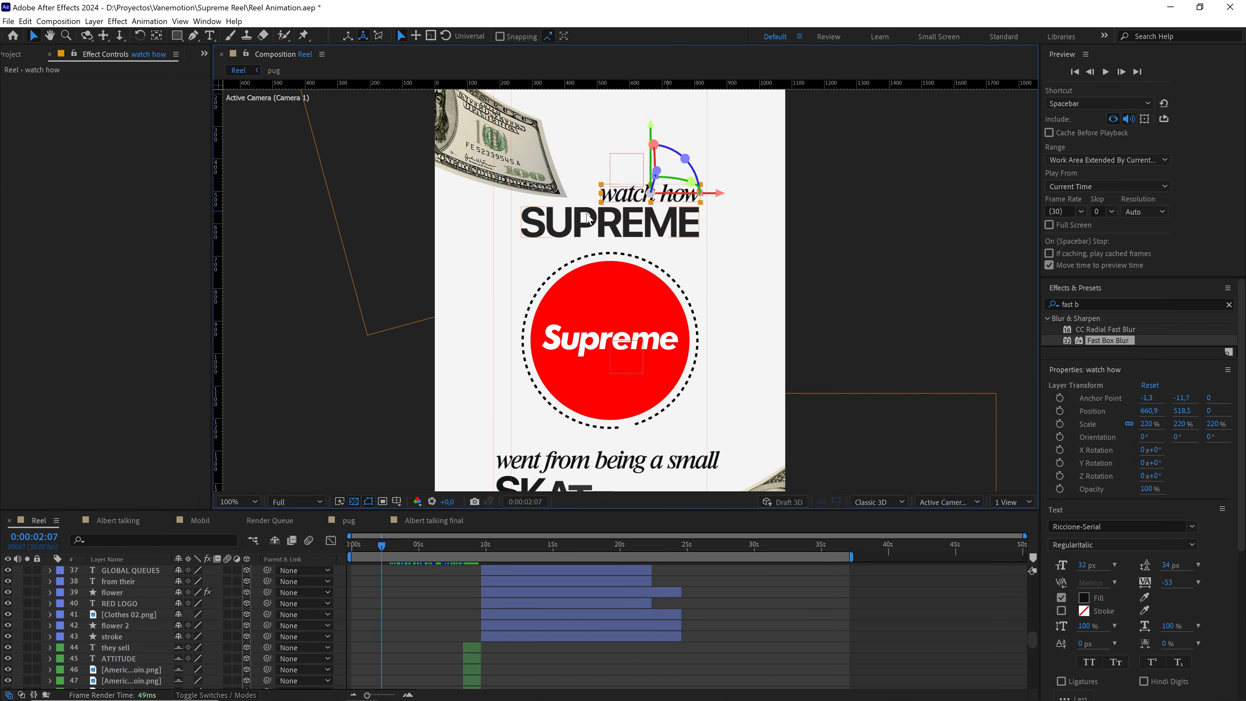
click(1086, 597)
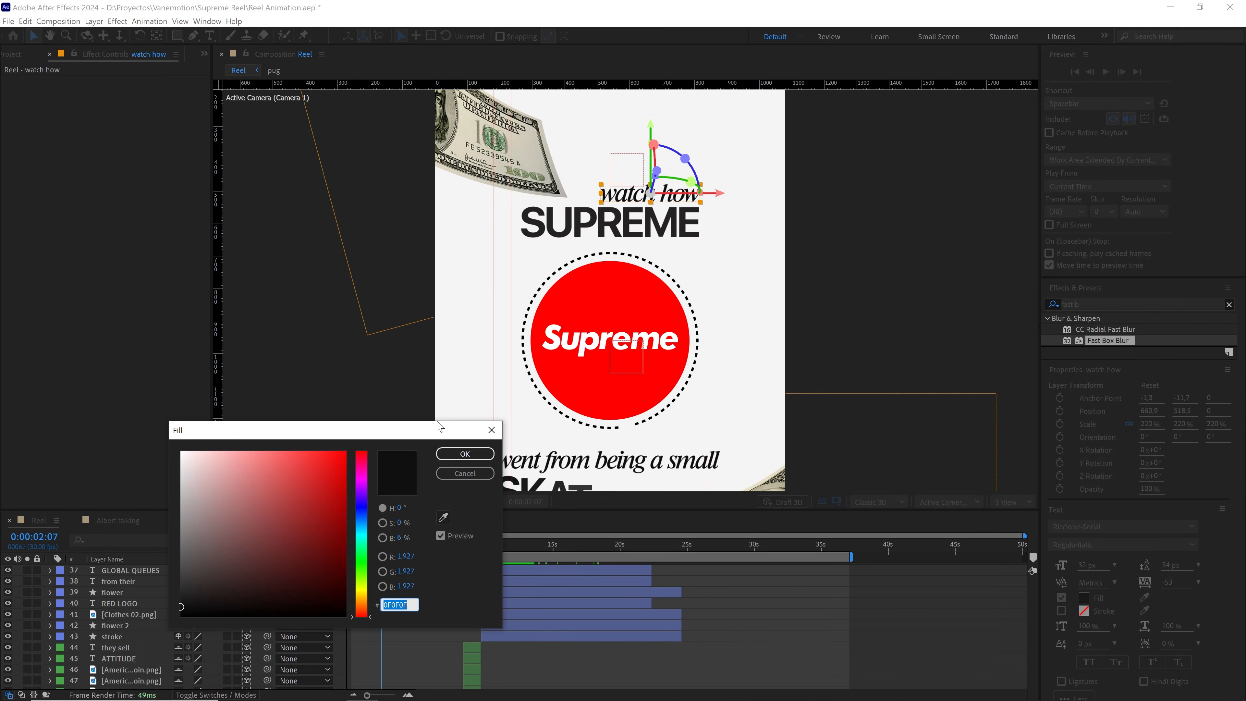
key(ctrl+v)
click(465, 454)
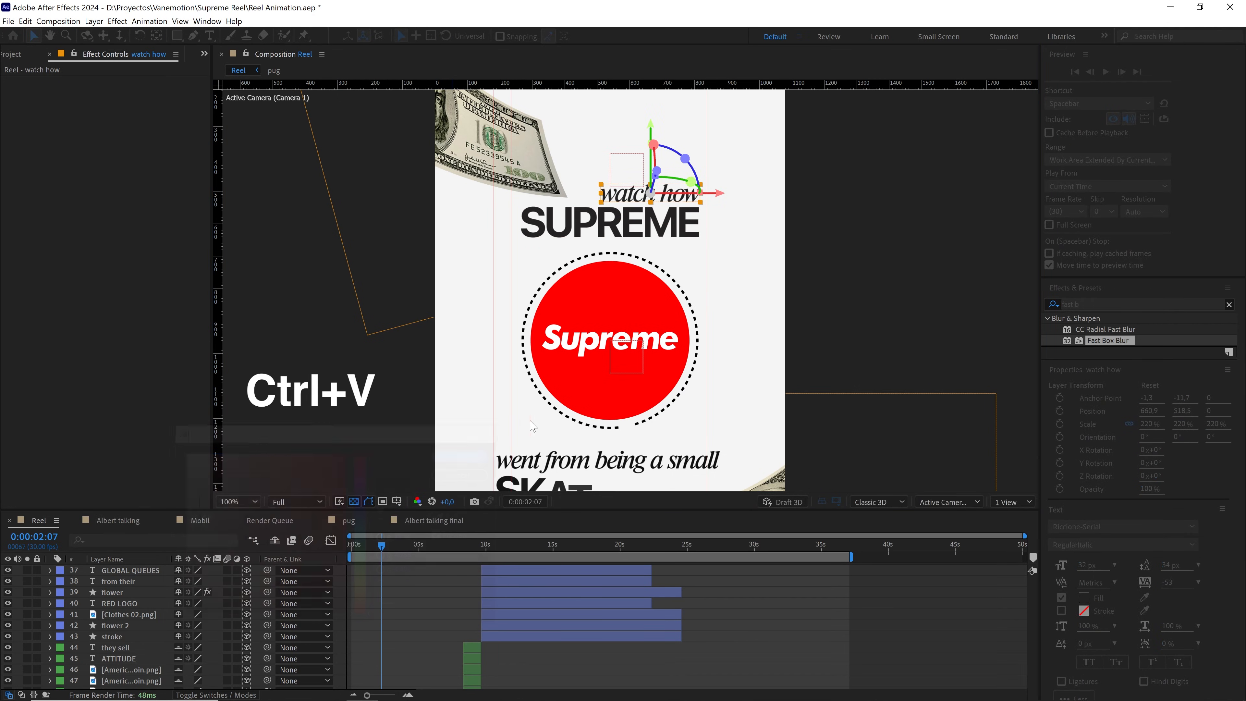
Apply the copied fill colour 252323 to the SKATE SHOP and "went from being a small" texts
click(560, 384)
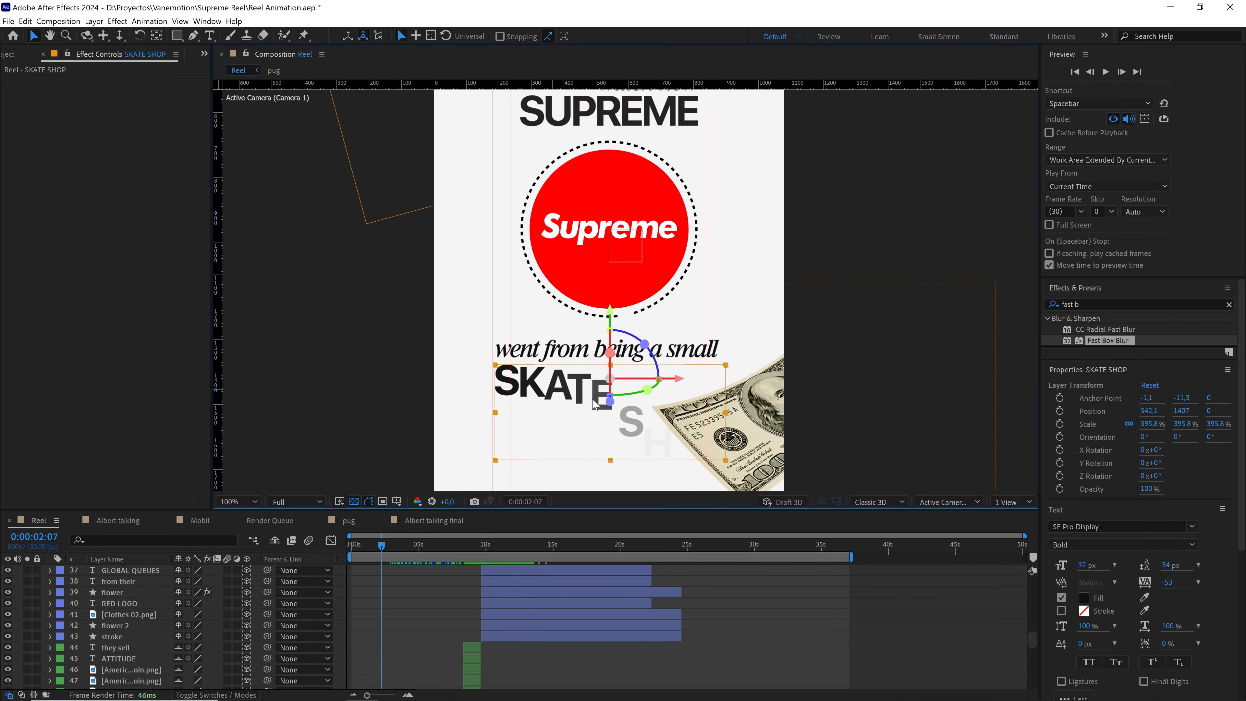
click(1085, 599)
key(ctrl+v)
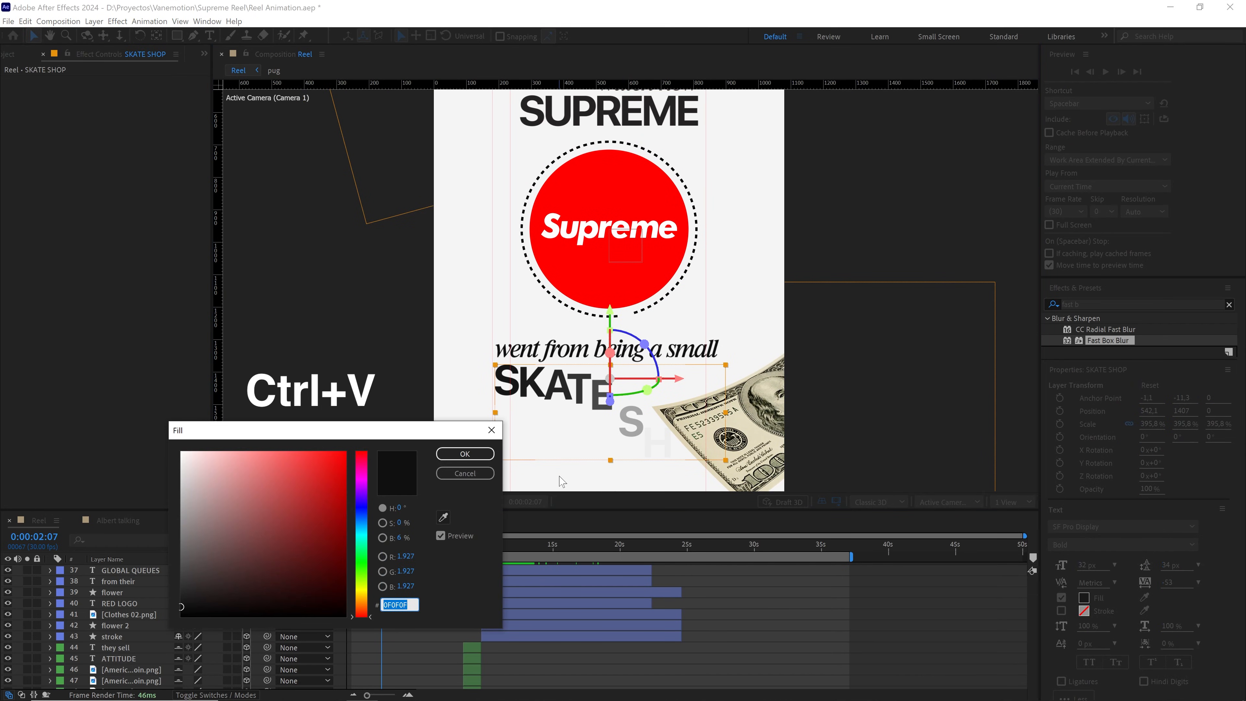
click(553, 351)
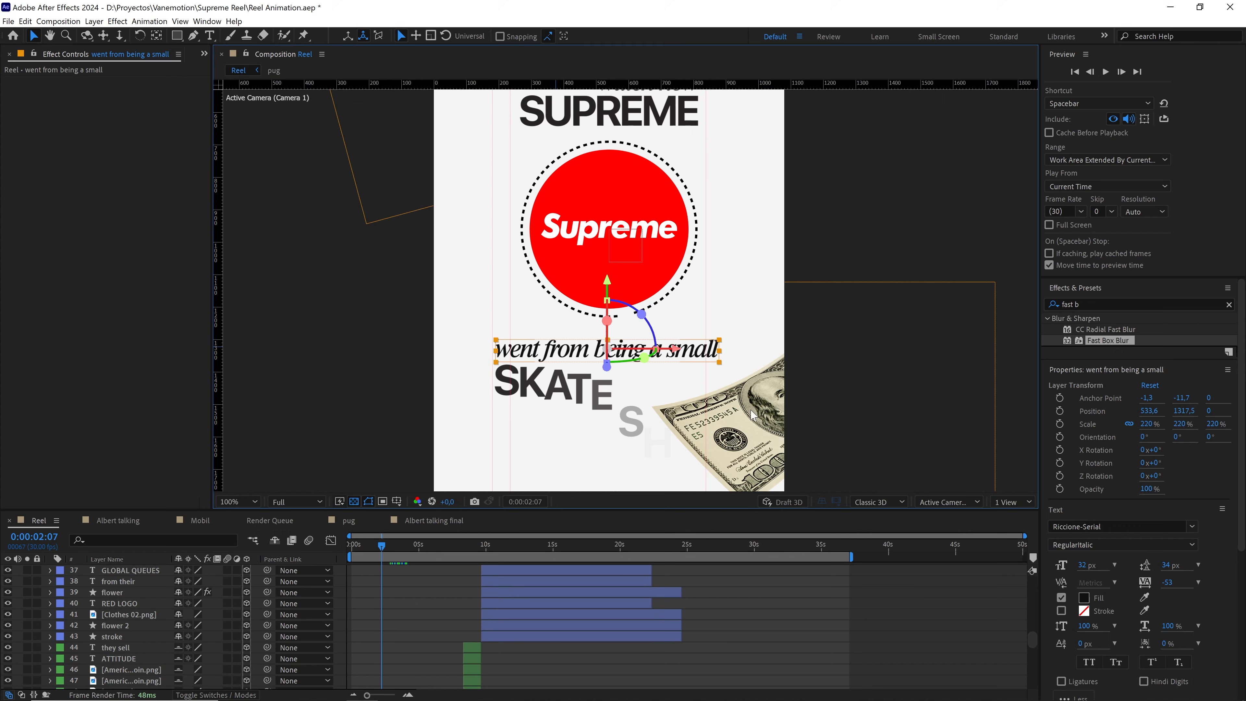
click(1085, 598)
key(ctrl+v)
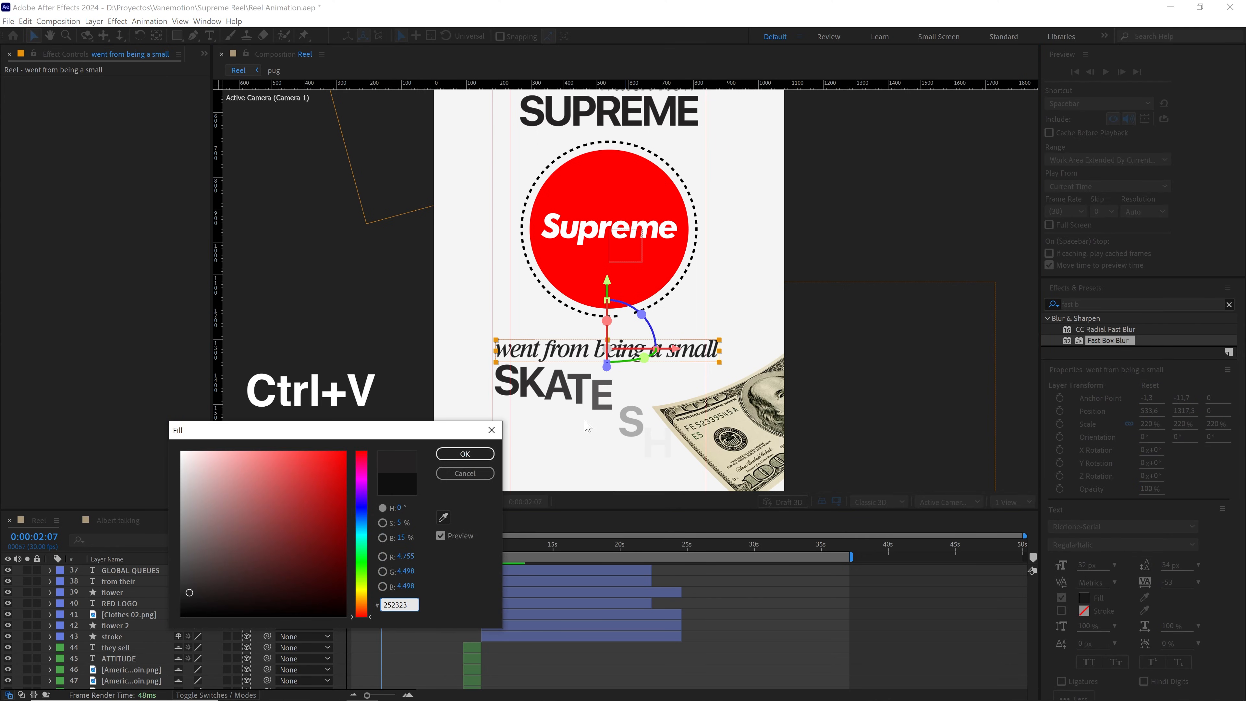
click(466, 453)
Move to the BRAND scene at 0:00:05:07 and try to select its heading text in the composition view
click(392, 543)
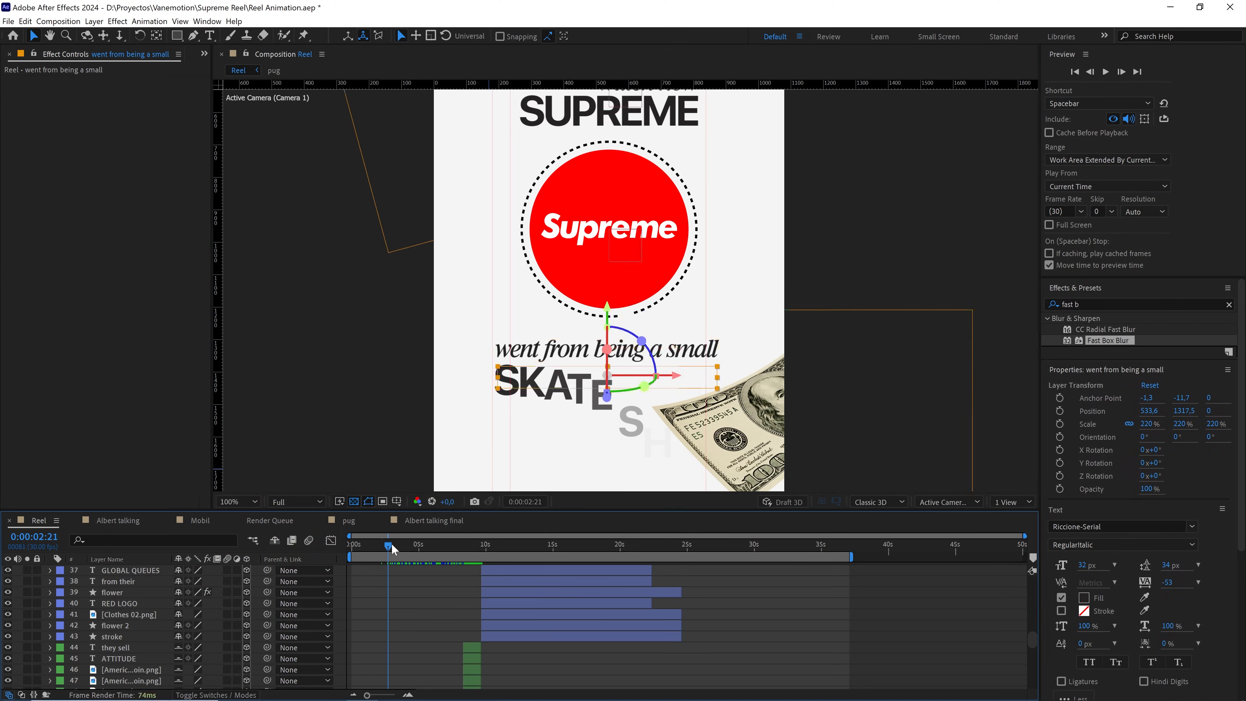
drag(394, 543, 415, 546)
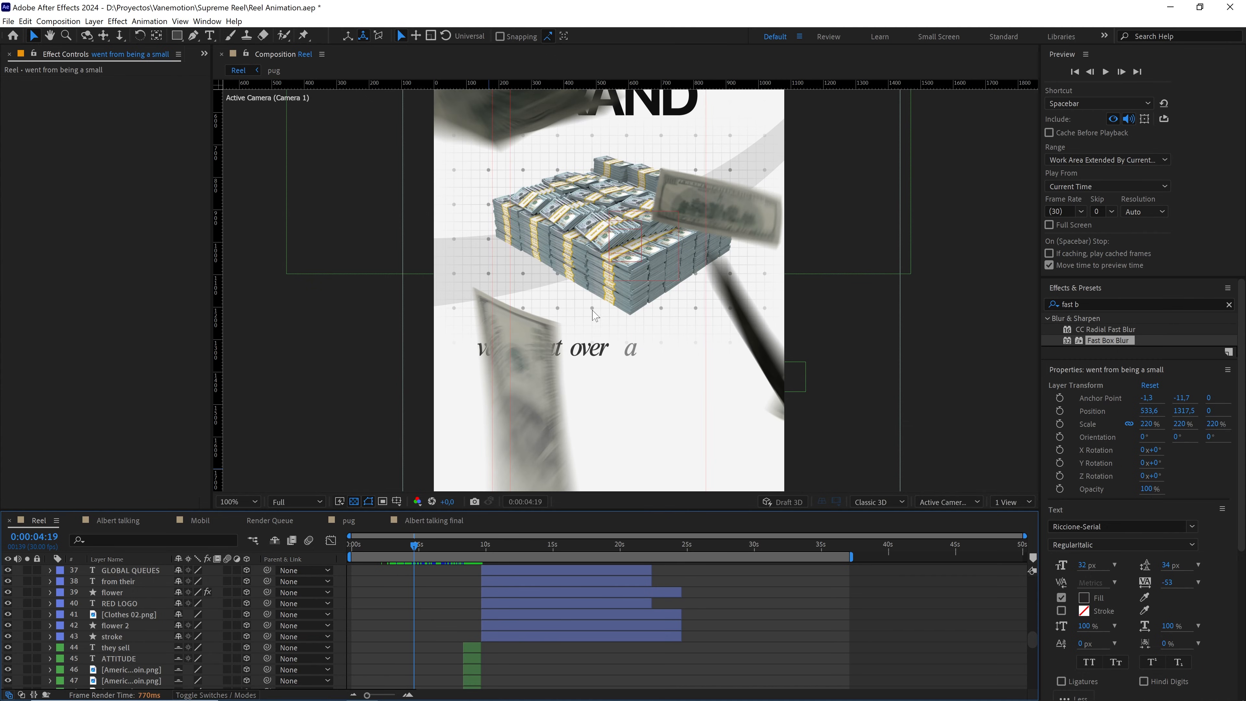
key(h)
key(v)
click(421, 545)
click(685, 212)
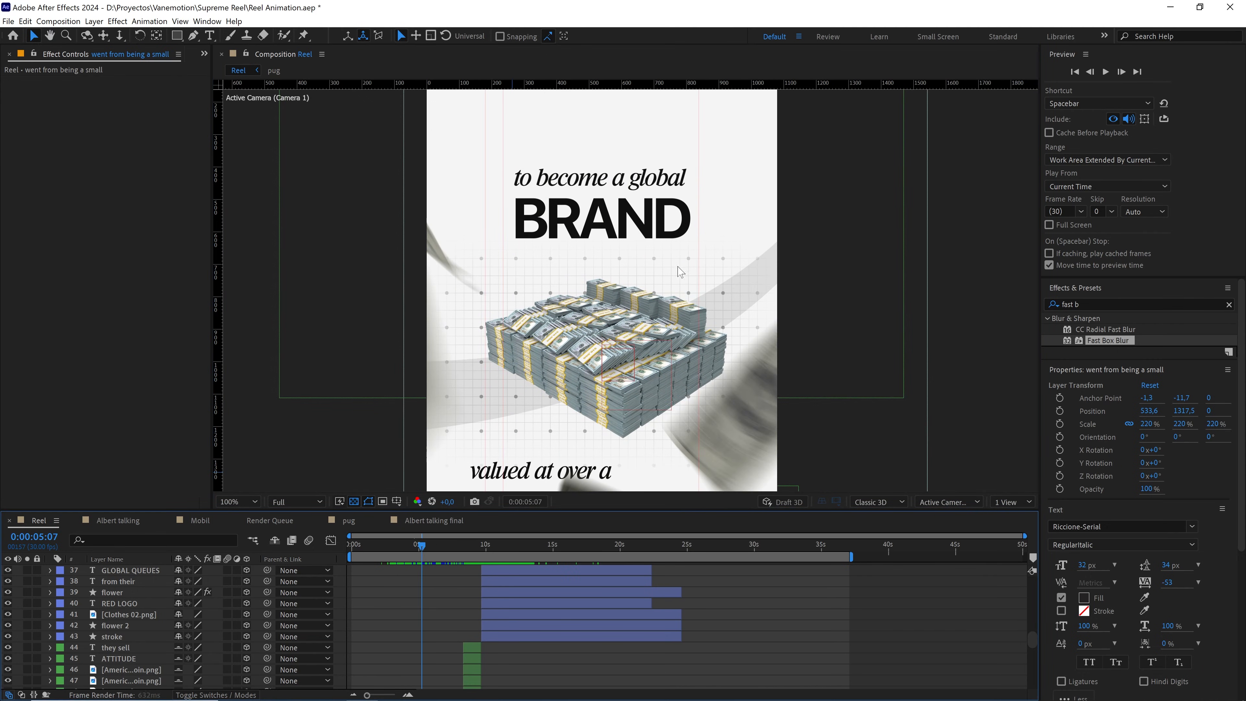
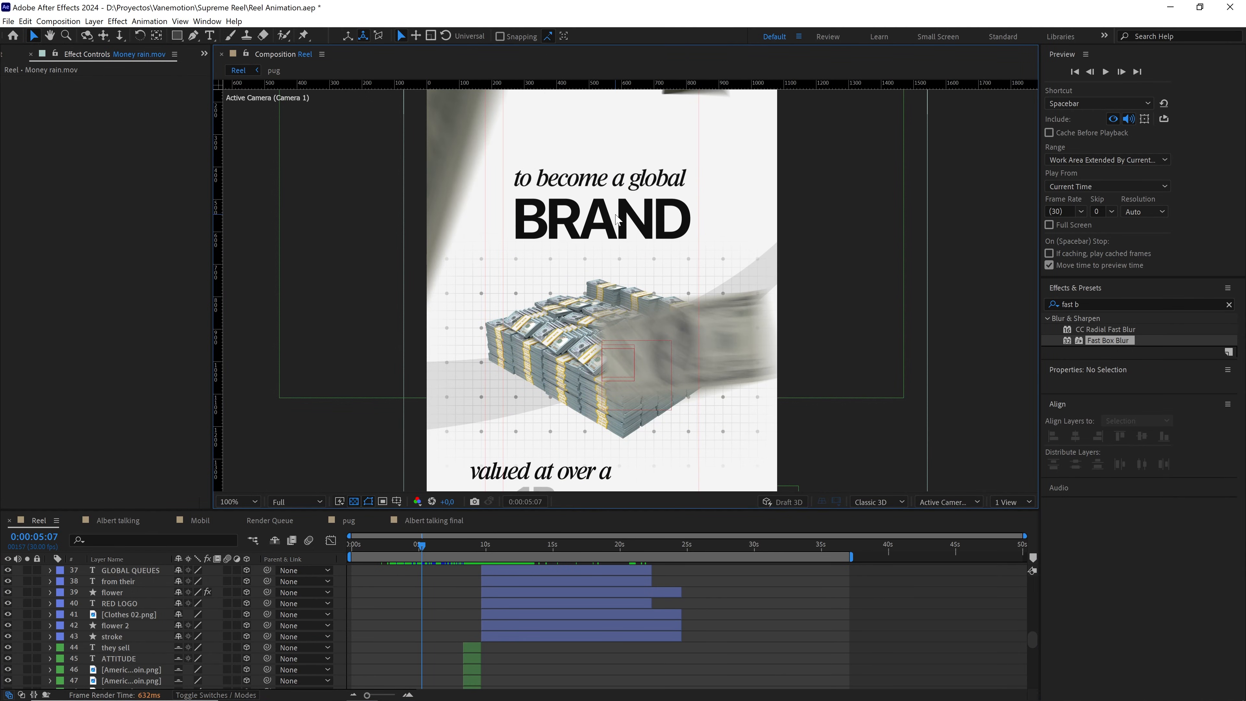
Apply the copied fill colour 252323 to the layers "1B million dollars", BRAND, "to become a global 2" and "valued at over a" together
scroll(223, 607, down, 5)
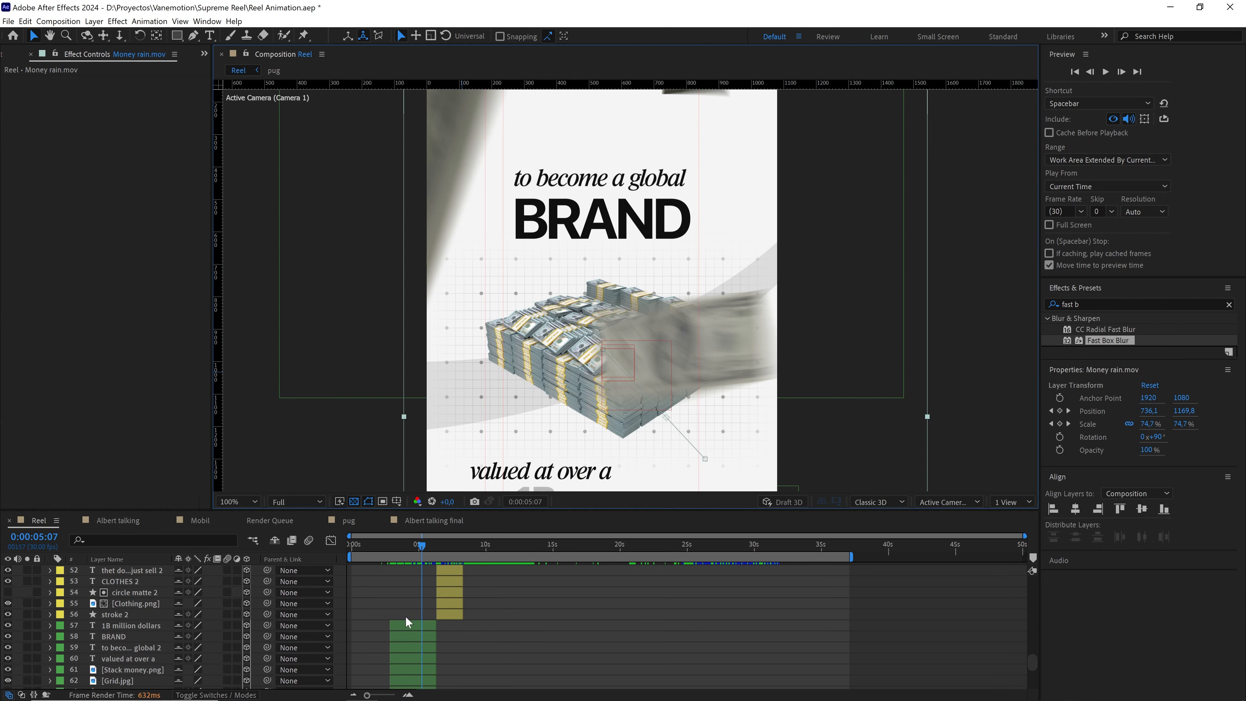
click(139, 625)
shift+click(126, 636)
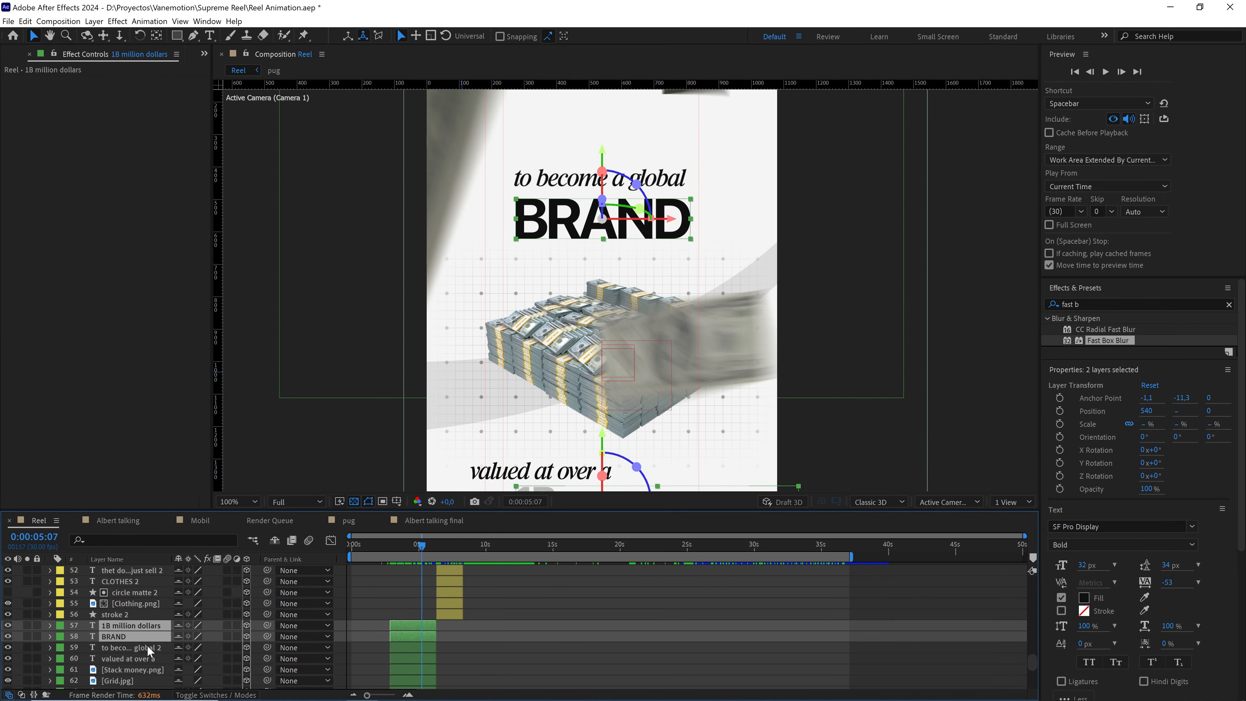
shift+click(128, 648)
shift+click(134, 659)
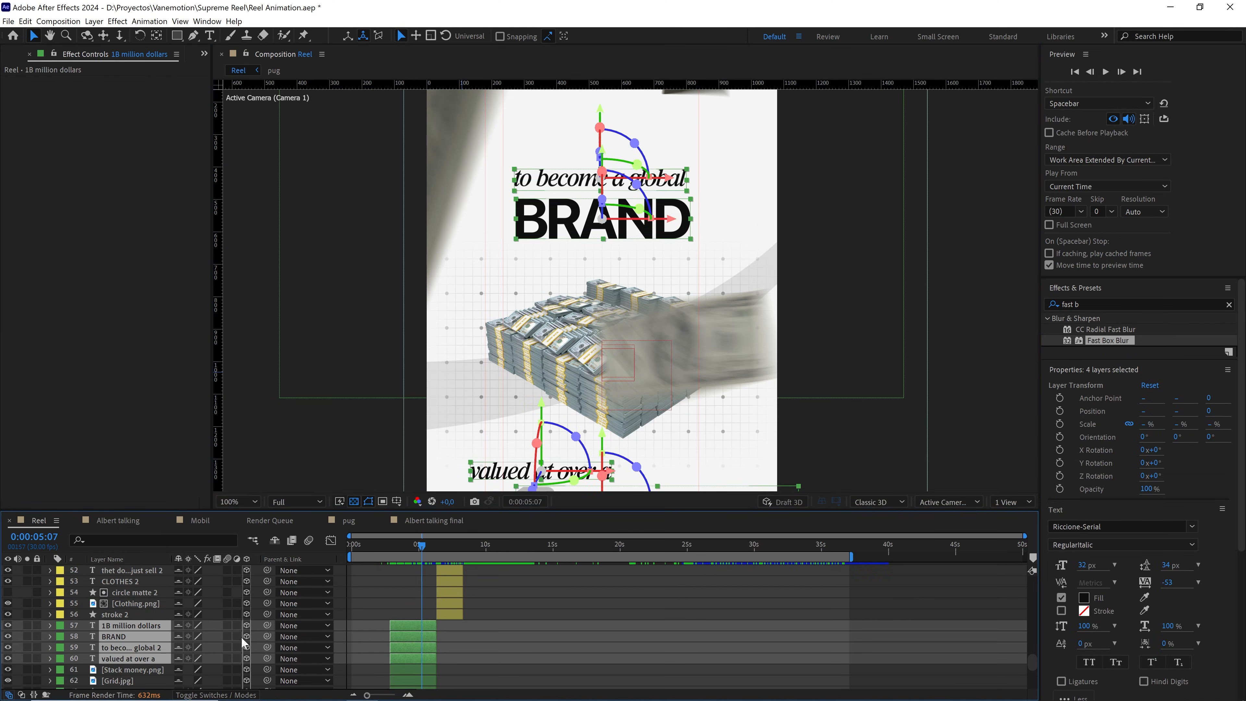
scroll(657, 344, down, 2)
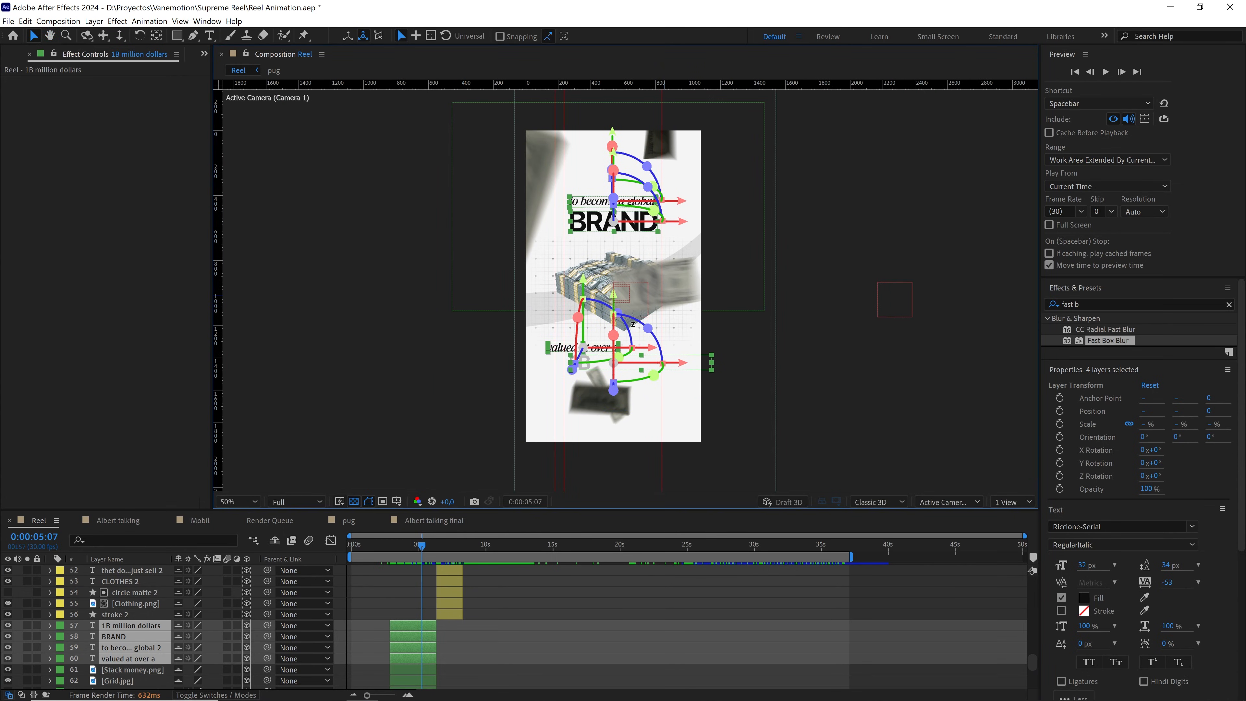
click(1084, 598)
text(0F0F0F)
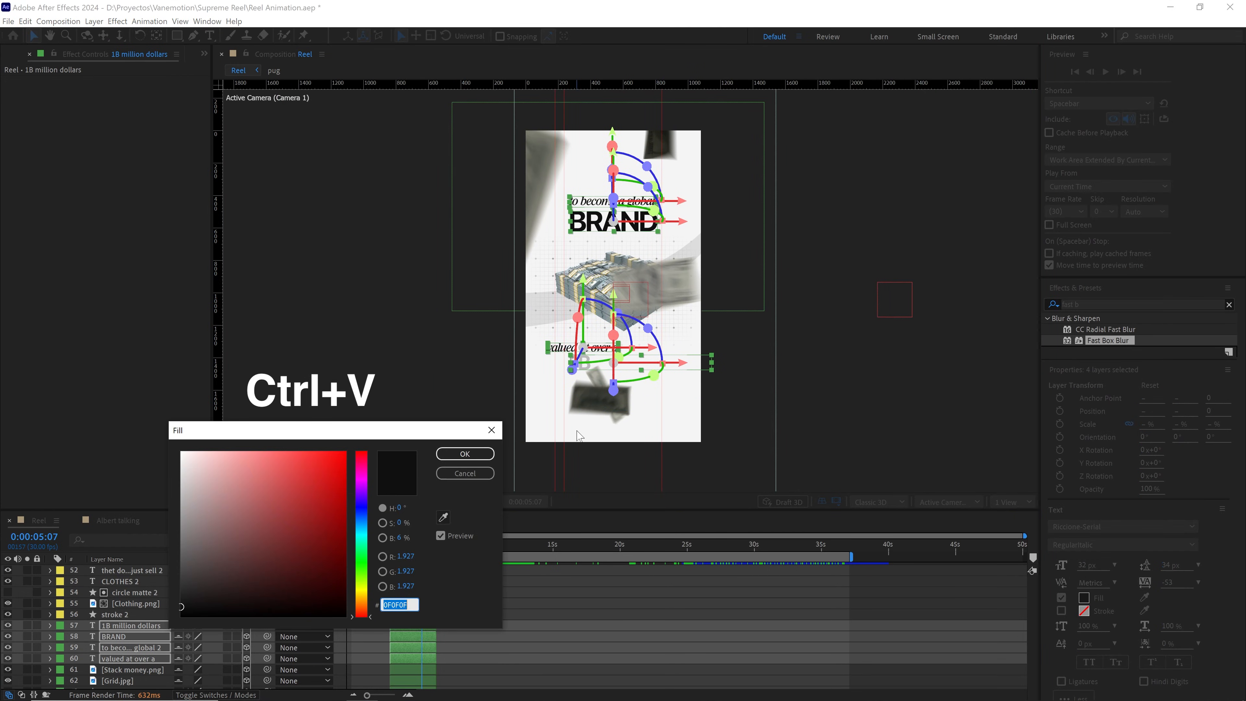
click(460, 456)
Move to the hooded jacket scene at 0:00:07:18 and set the fill of "thet don't just sell 2" and CLOTHES 2 to hex 252323
click(436, 545)
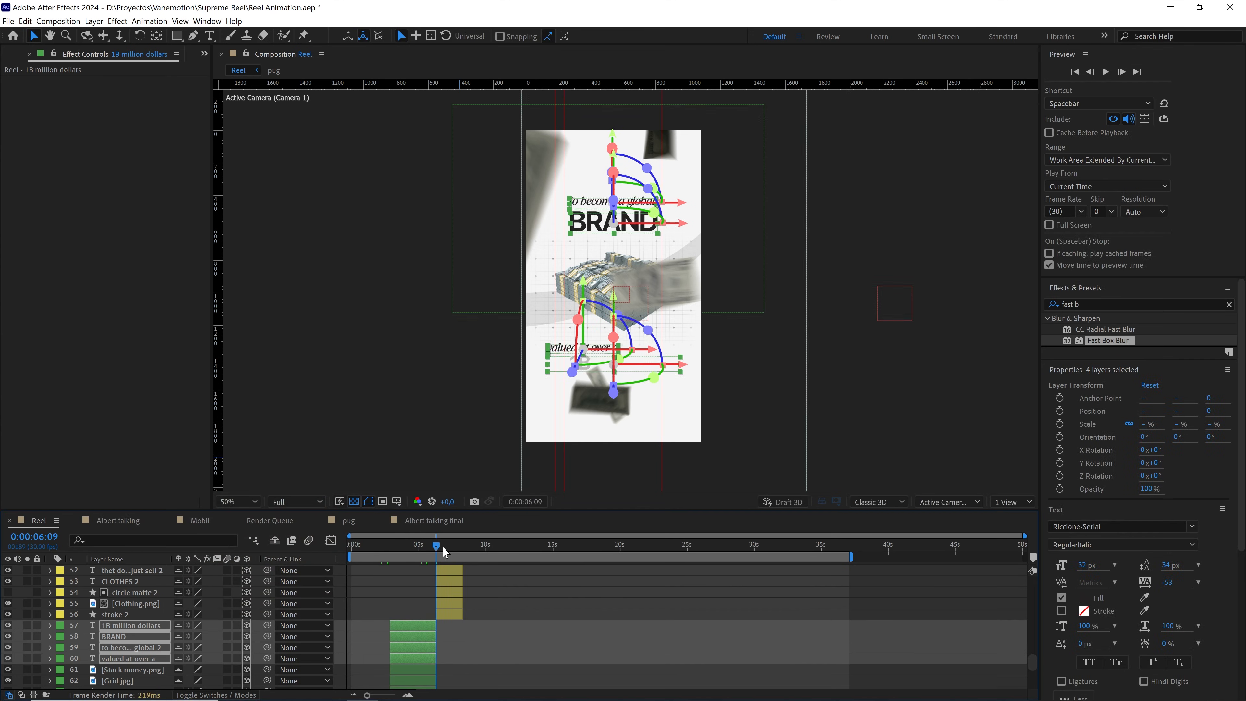
click(449, 546)
scroll(463, 613, up, 2)
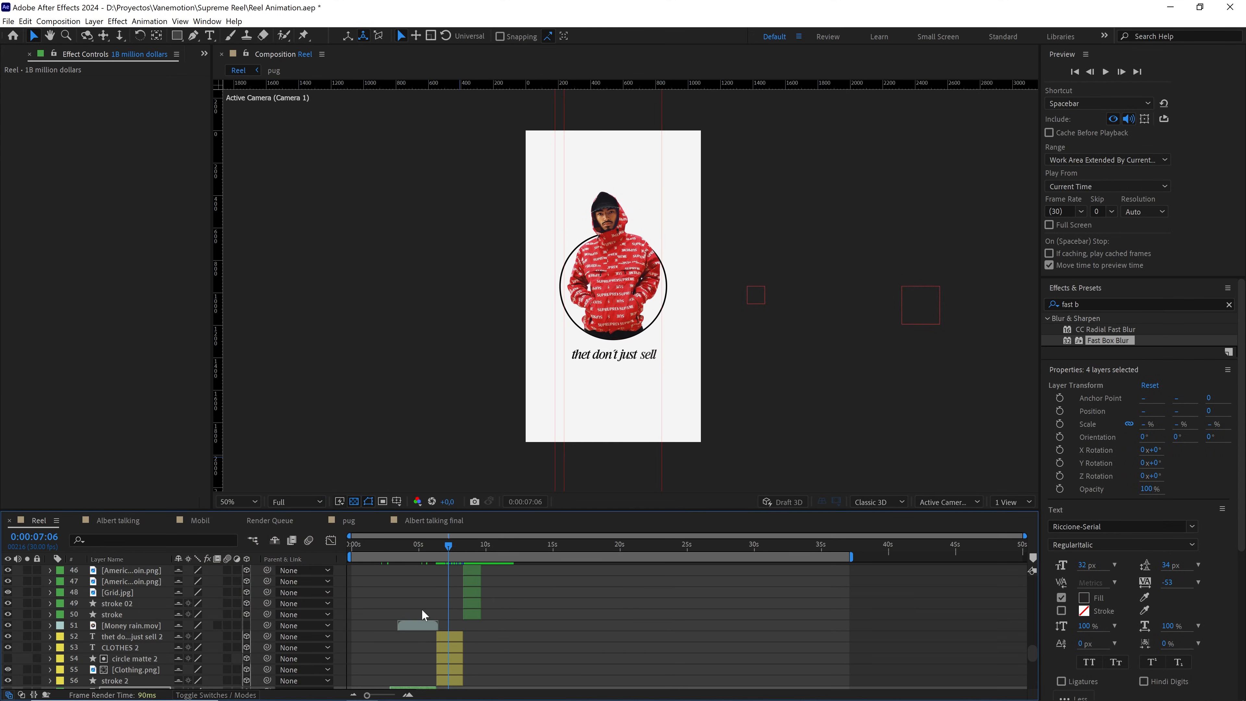
click(142, 637)
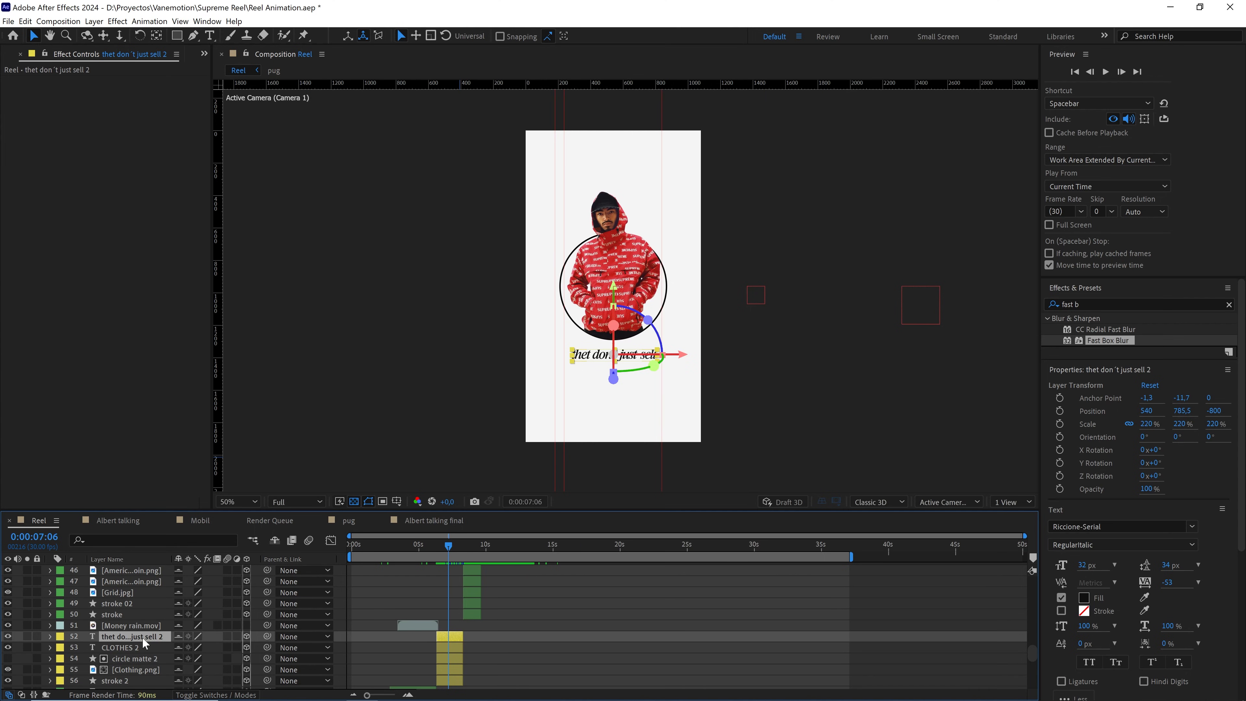
click(454, 547)
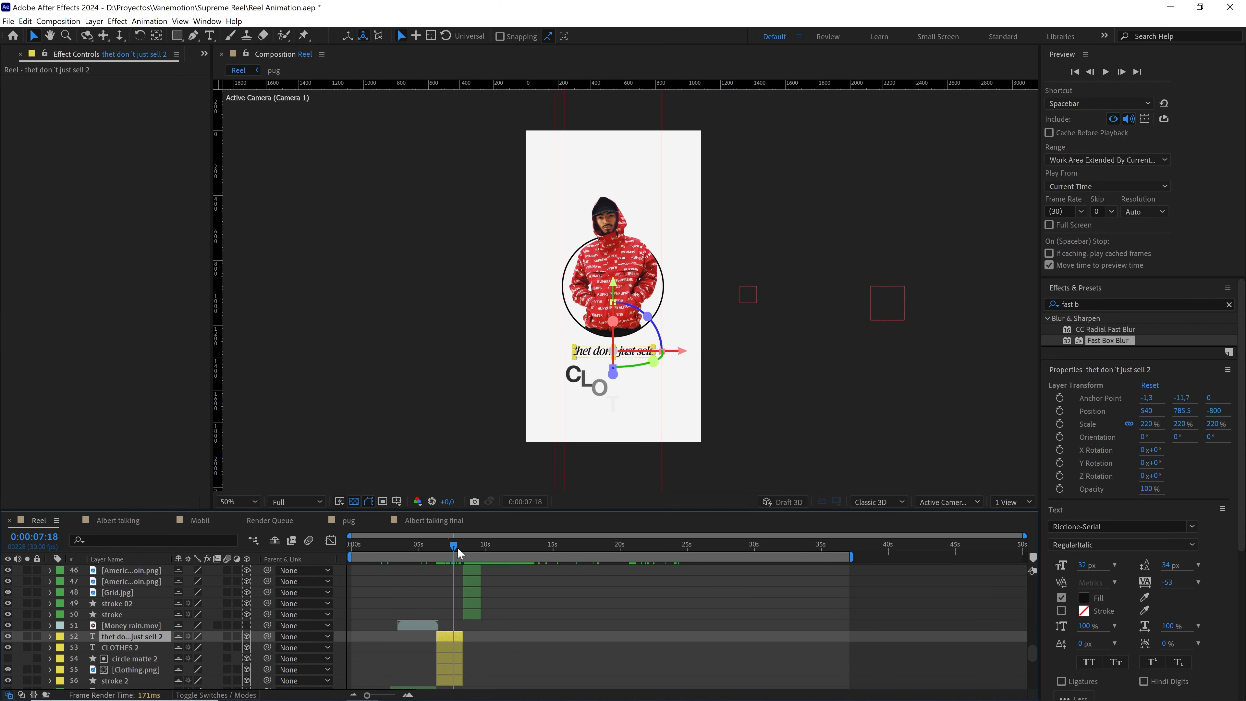
shift+click(126, 647)
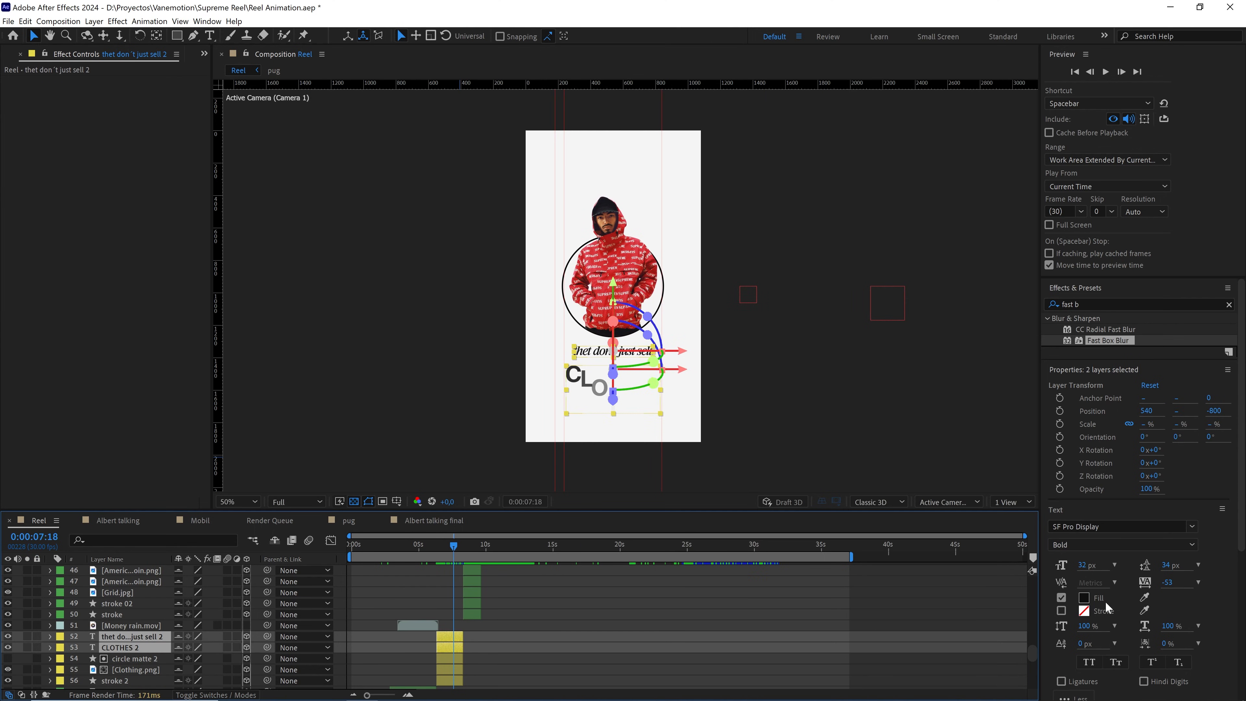
click(1085, 598)
text(252323)
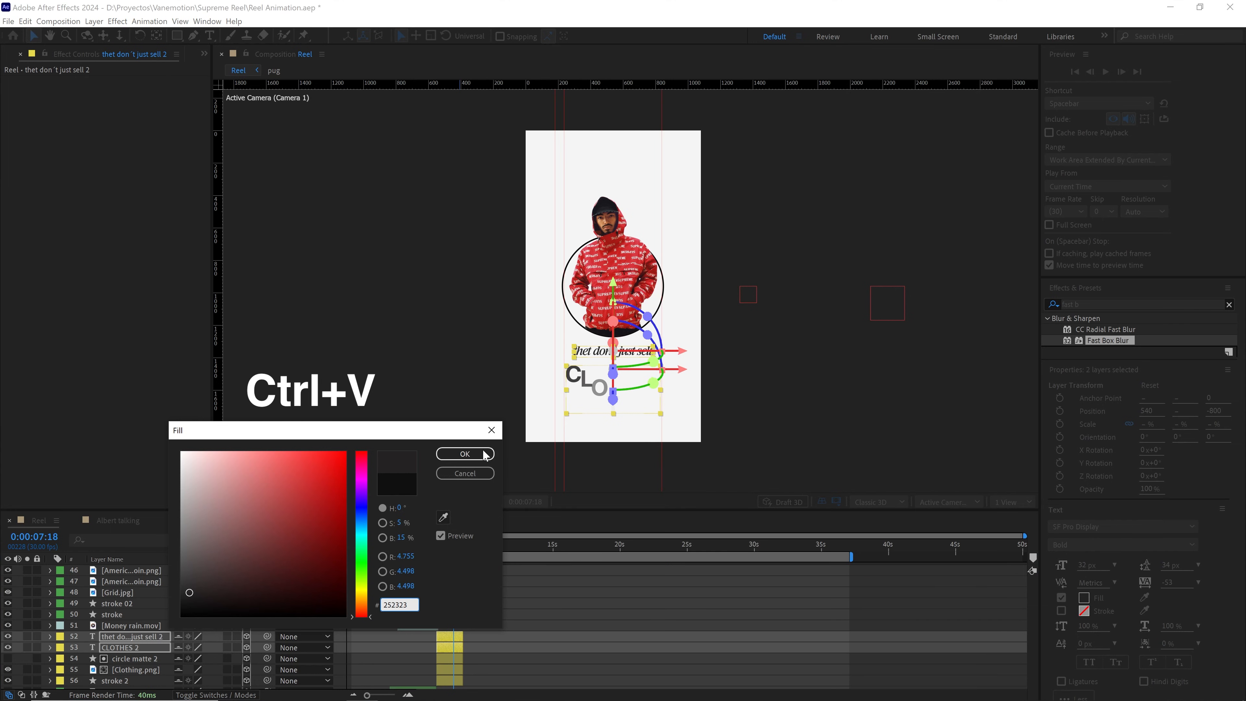
click(483, 454)
At 0:00:09:04, set the fill colour of the "they sell" and ATTITUDE text layers to hex 252323
drag(464, 544, 474, 546)
scroll(489, 578, up, 3)
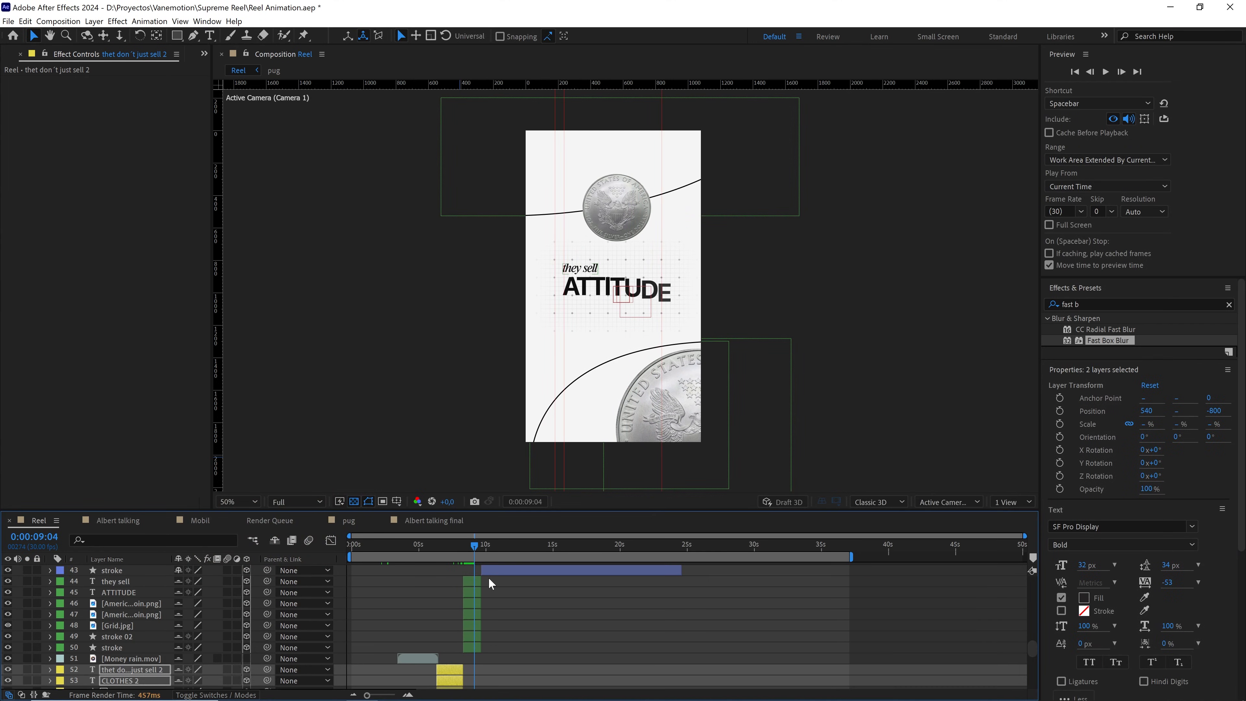
click(119, 585)
shift+click(119, 590)
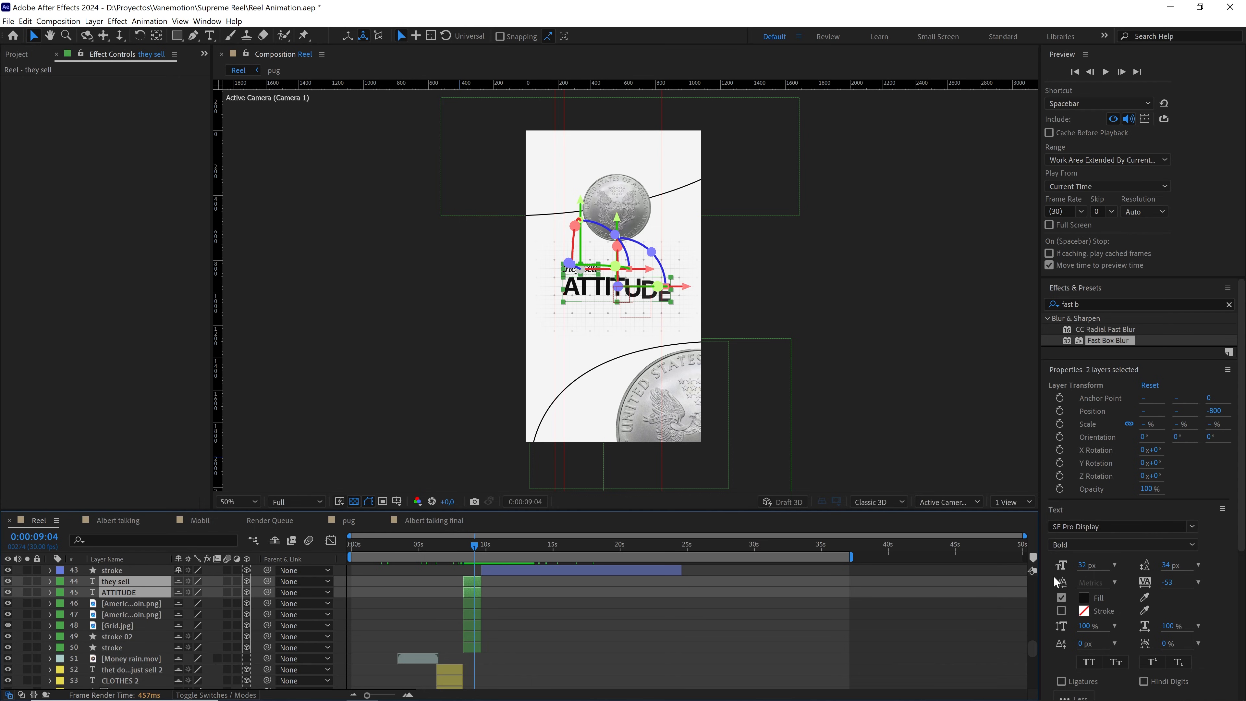
click(1085, 603)
text(252323)
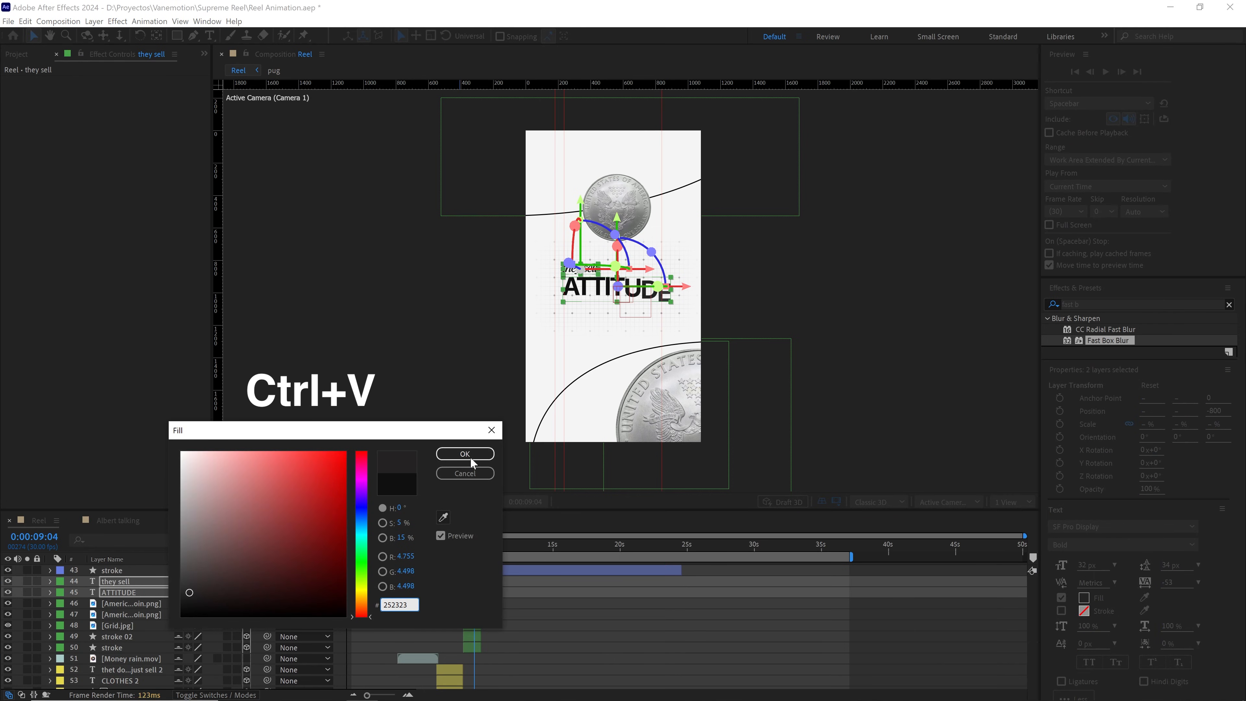
click(470, 457)
In the RED LOGO scene, set the fill of "to their limited drops that cause", GLOBAL QUEUES and "from their" together to hex 252323
scroll(478, 548, up, 3)
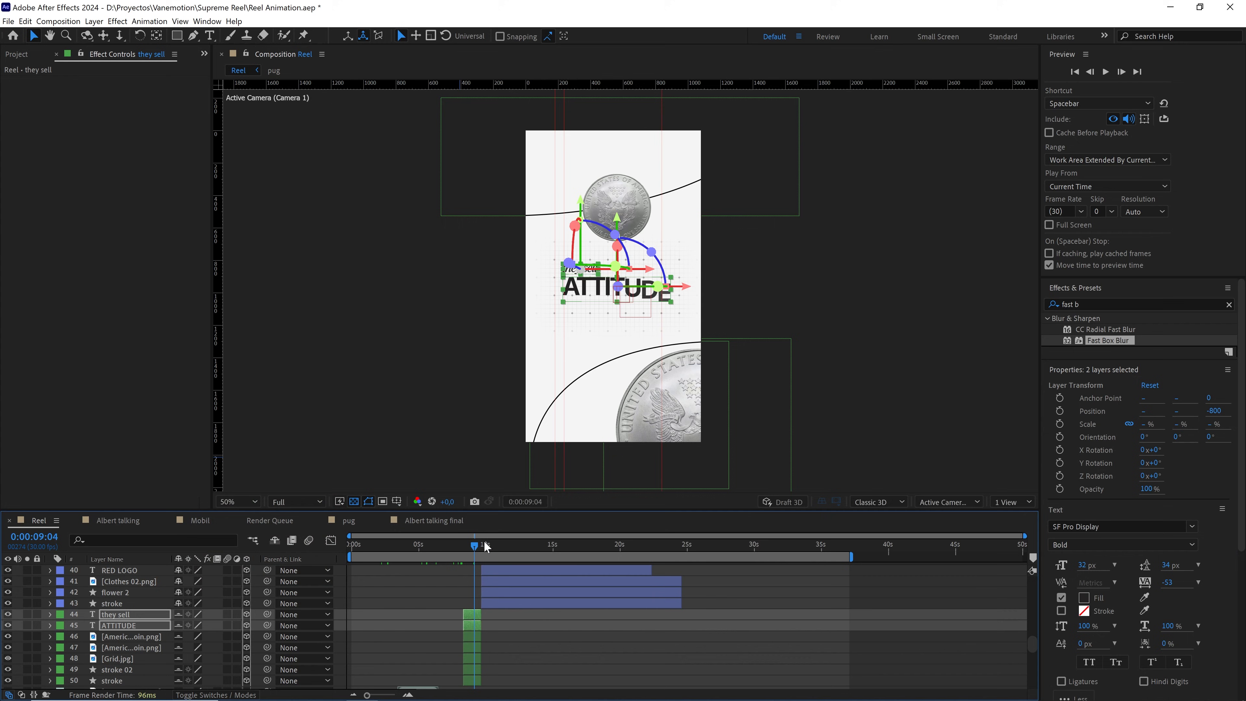
drag(491, 551, 508, 555)
scroll(620, 338, up, 1)
drag(622, 242, 616, 322)
click(626, 234)
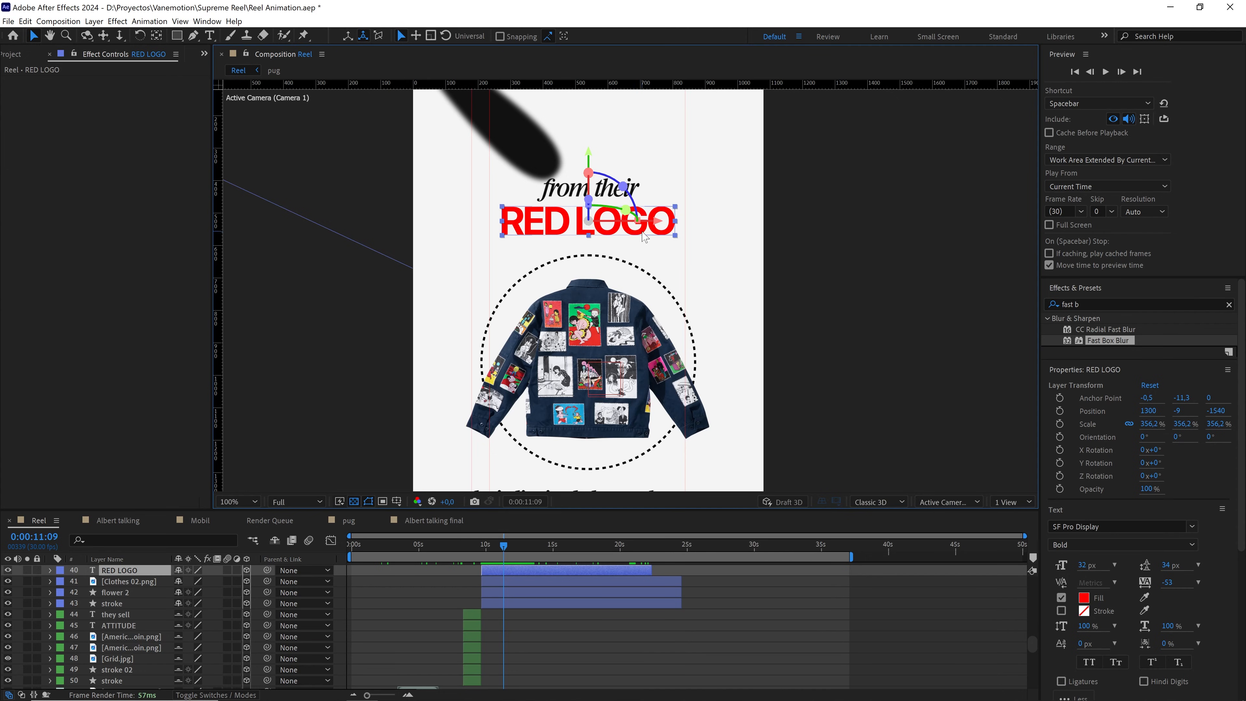
click(534, 151)
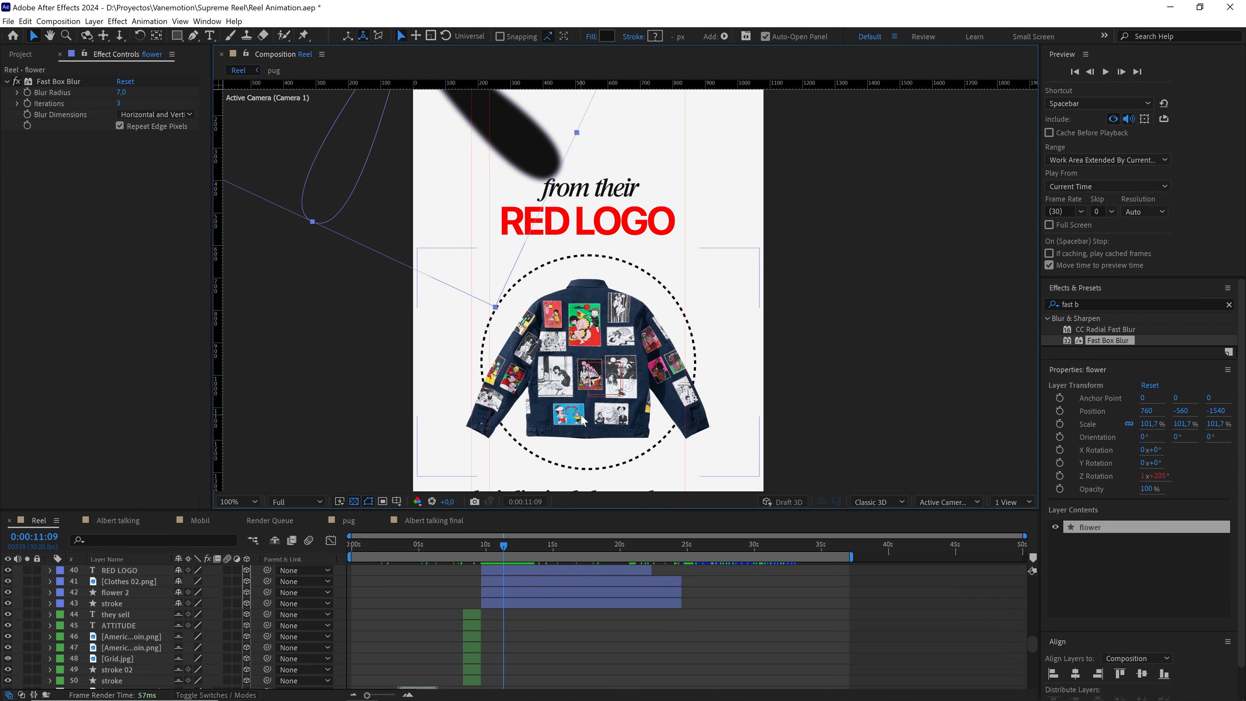
scroll(134, 595, up, 2)
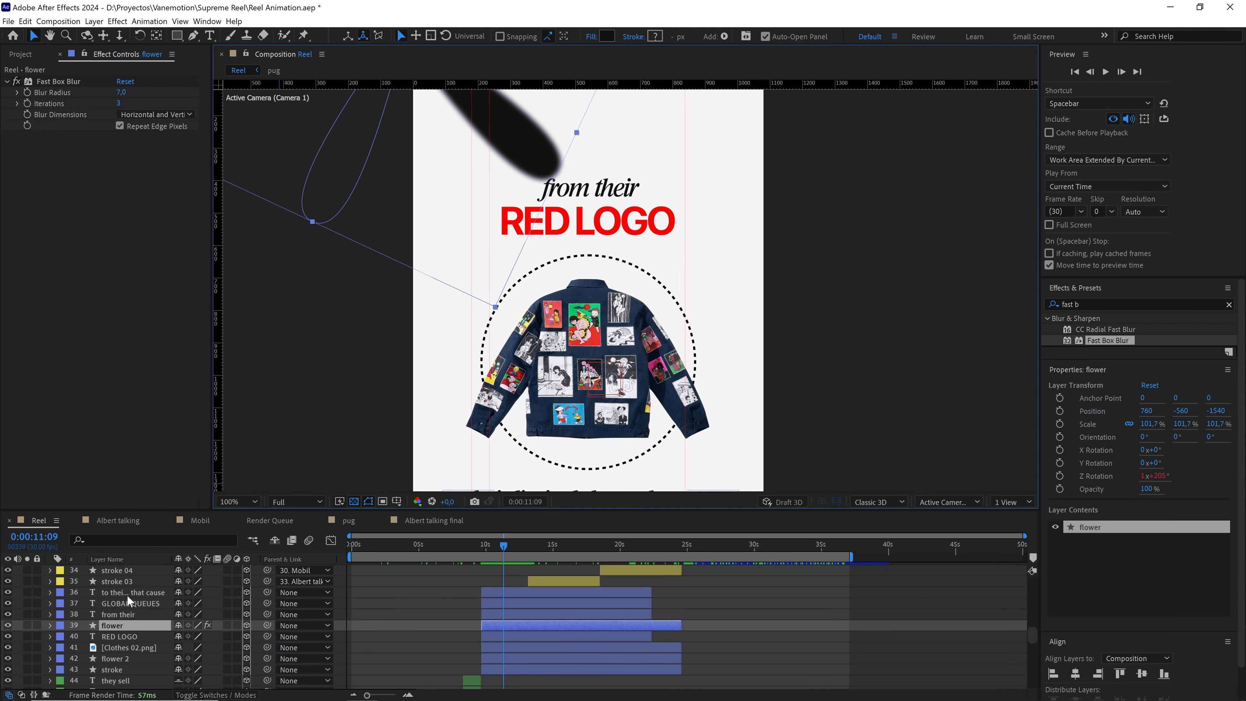
click(127, 595)
drag(563, 411, 578, 307)
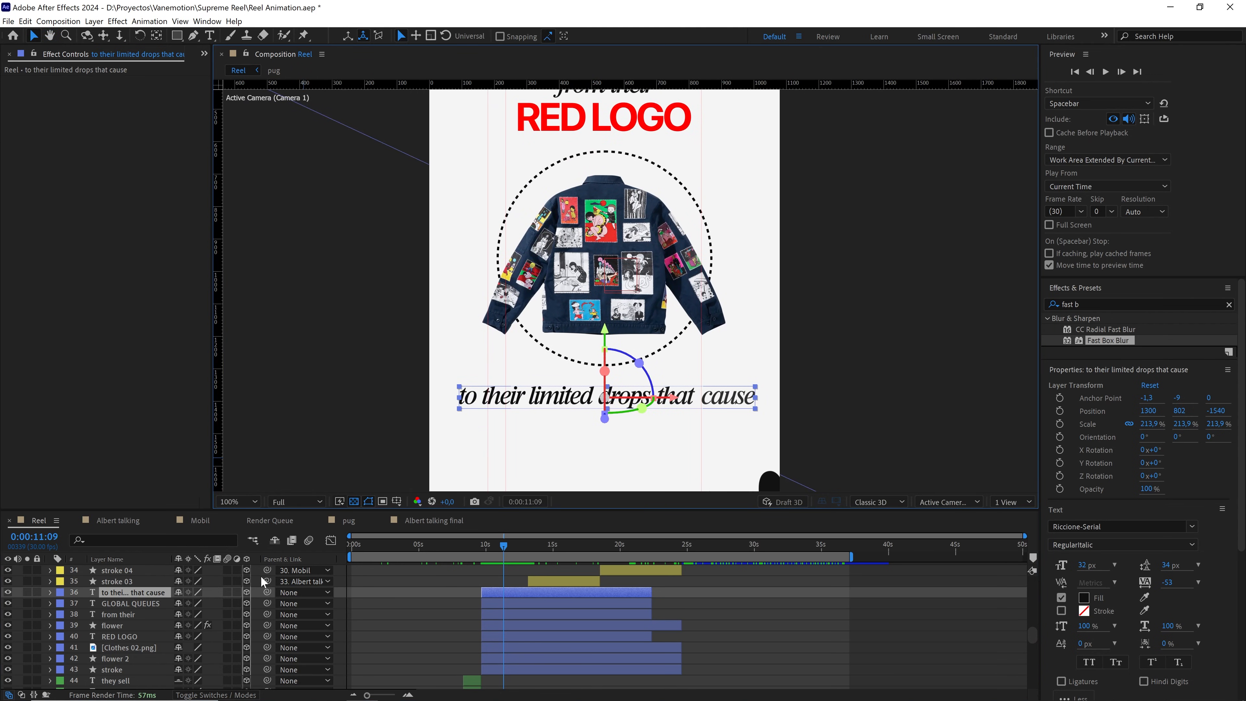
drag(507, 547, 523, 545)
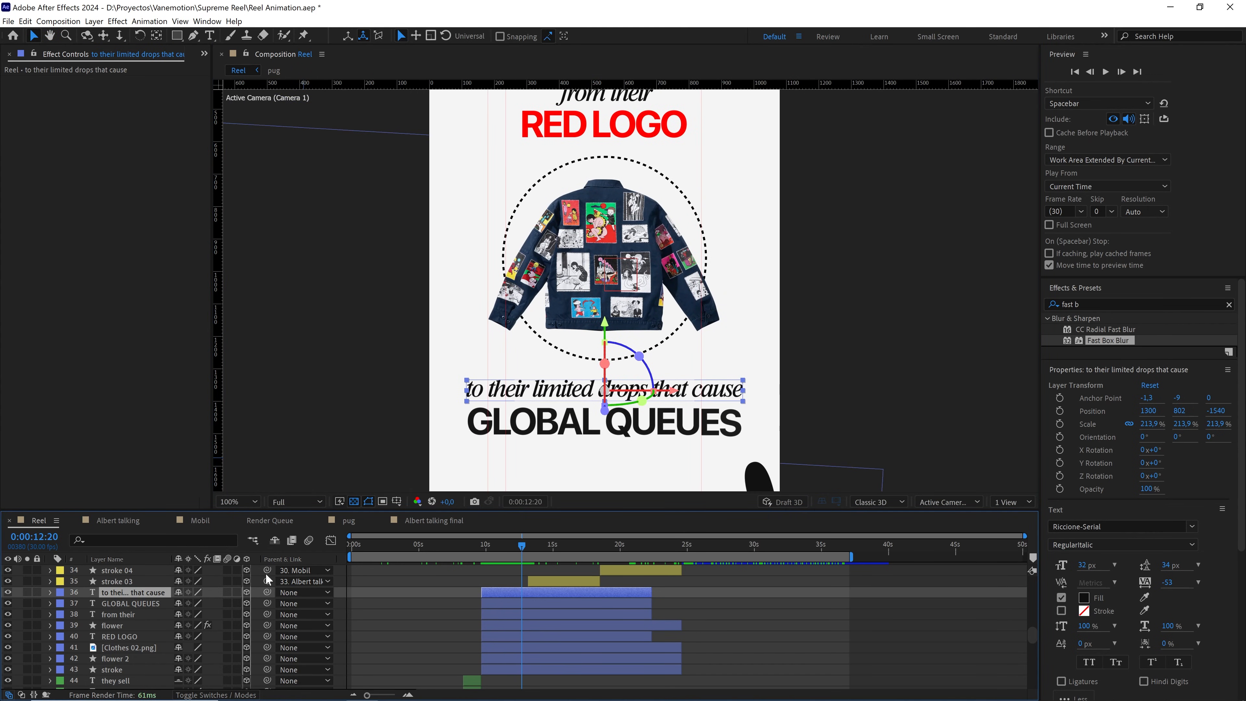
shift+click(155, 603)
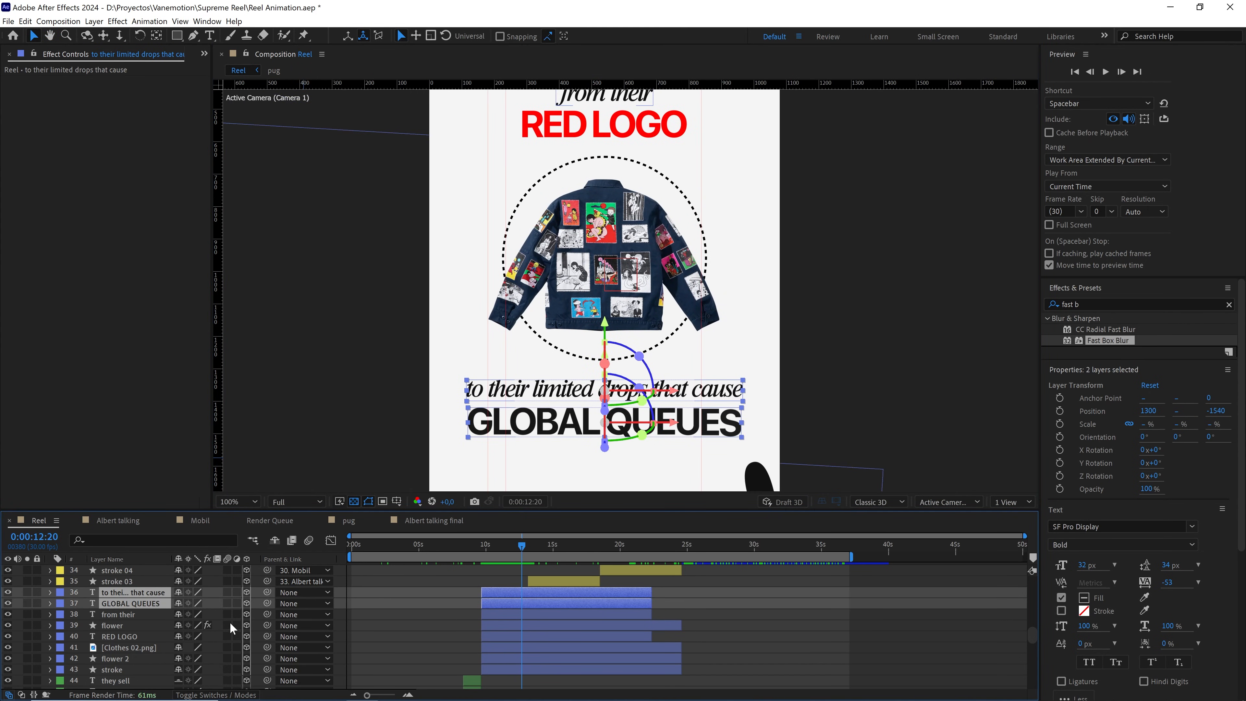
shift+click(134, 616)
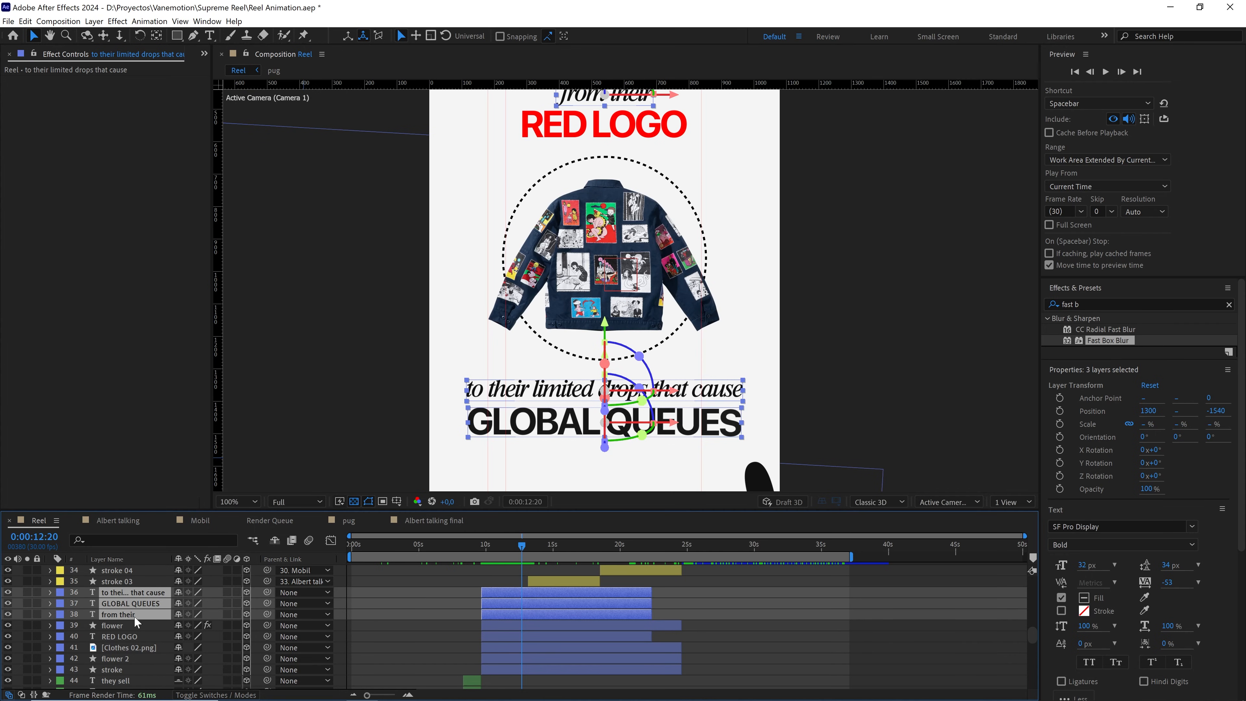
click(1084, 599)
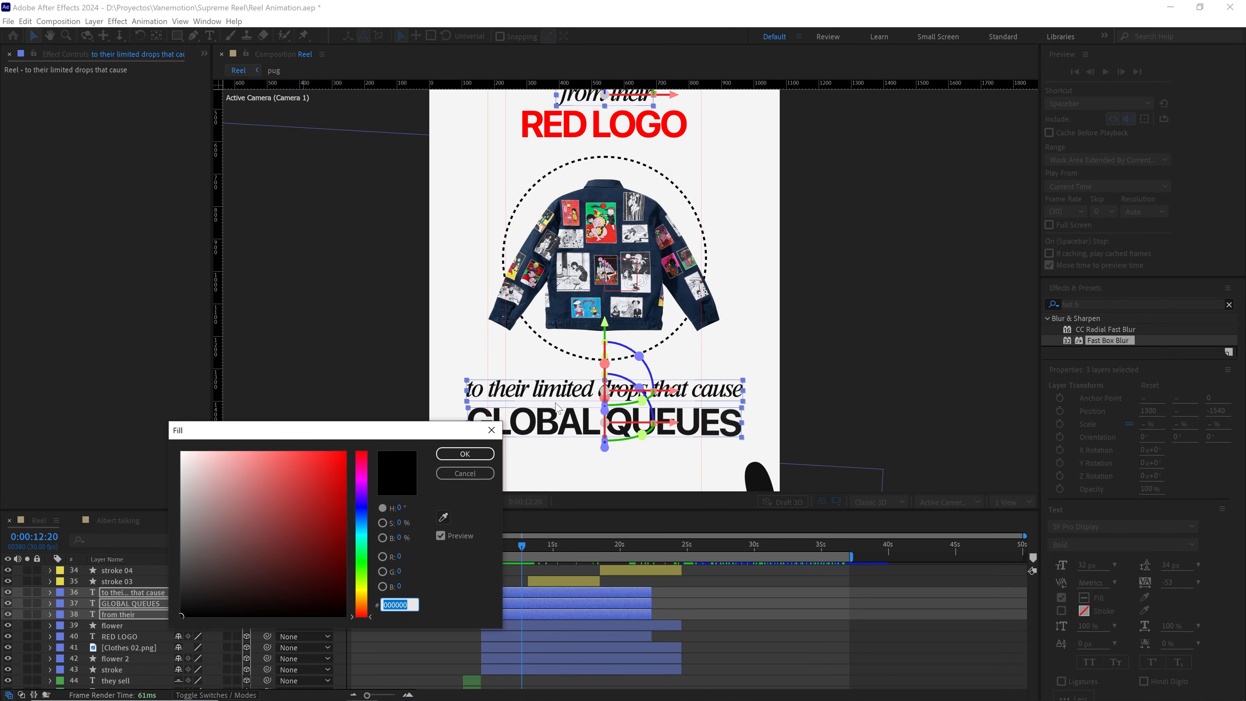
text(252323)
click(465, 454)
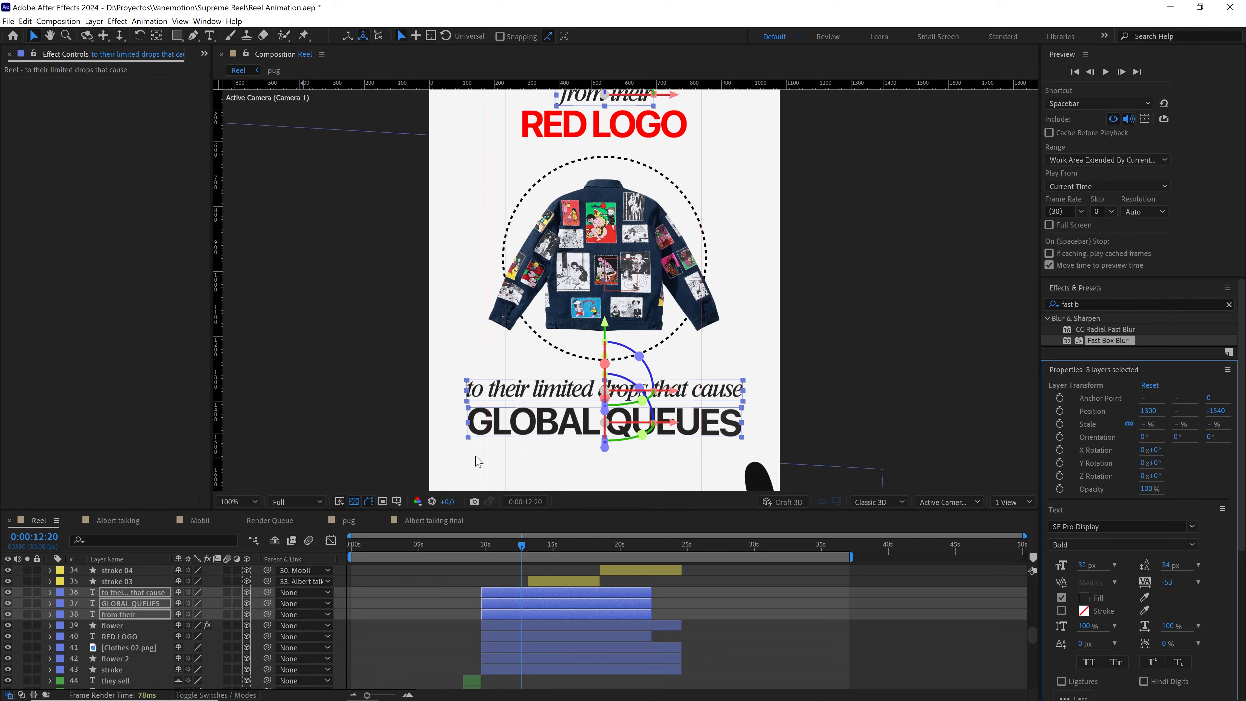
Move to the portrait scene at 0:00:14:28 and set the fill of the "They made their mark on" text to hex 252323
scroll(559, 389, down, 2)
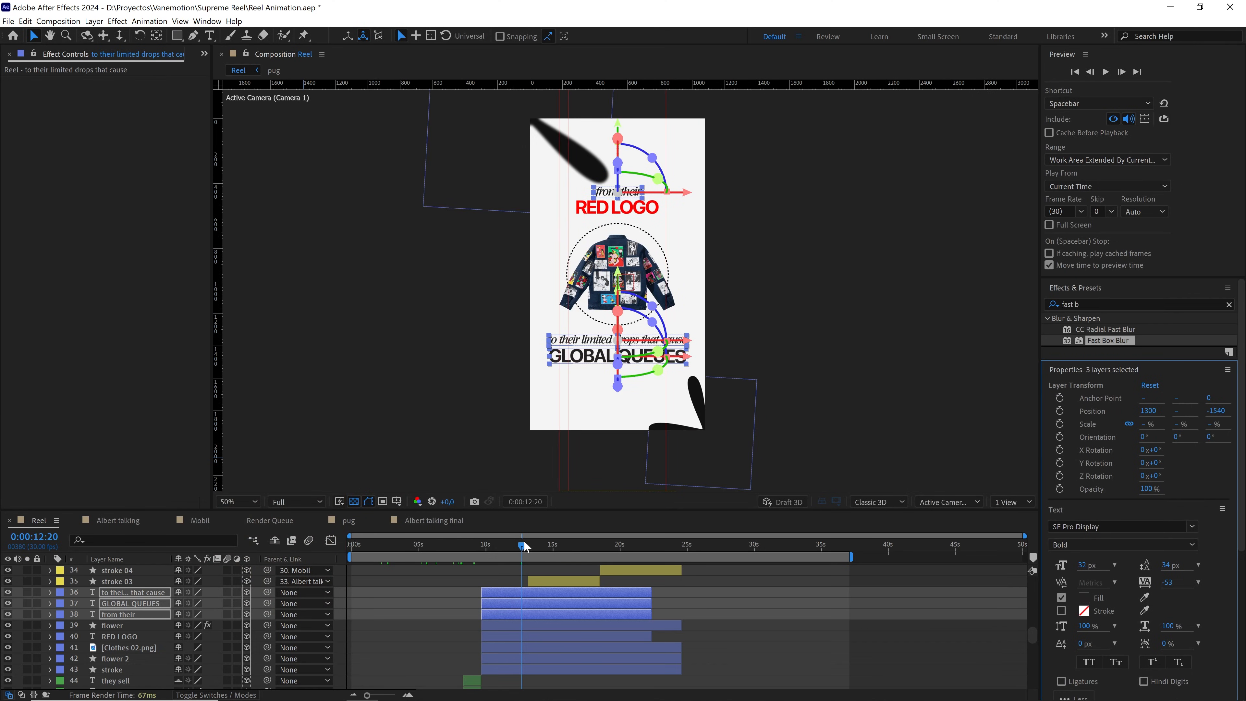
drag(525, 546, 553, 546)
scroll(598, 602, up, 3)
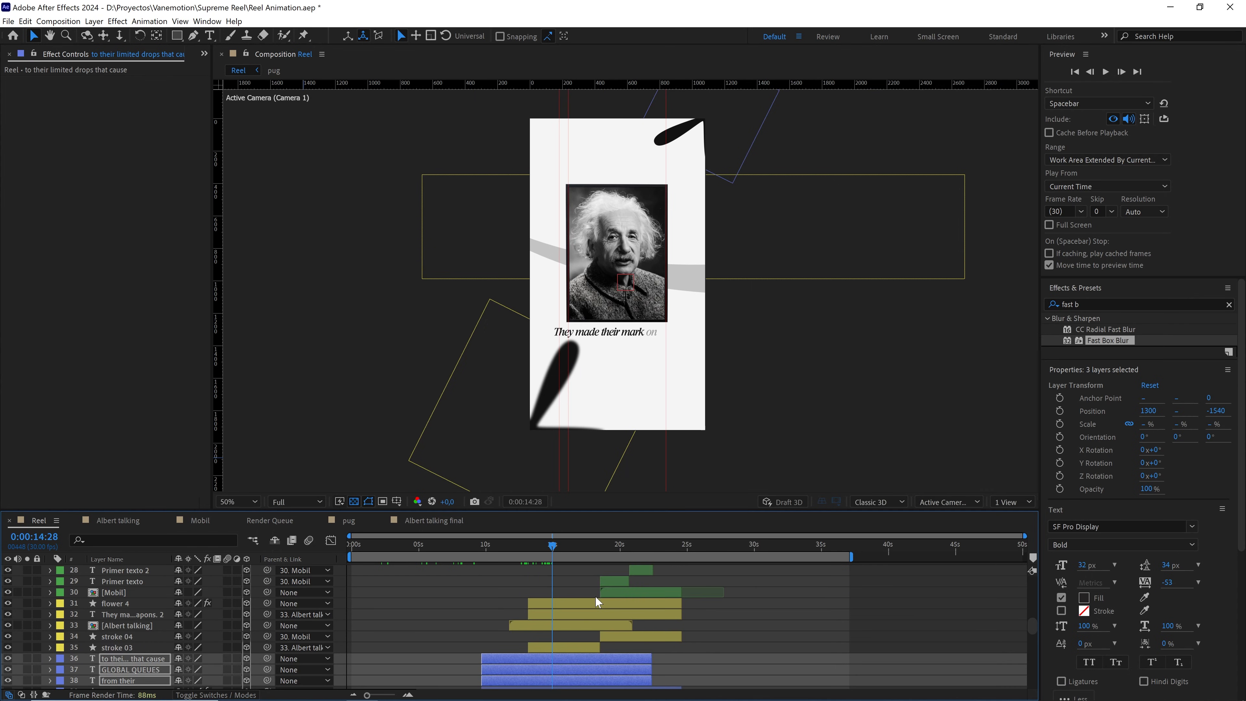
scroll(598, 602, up, 1)
click(543, 636)
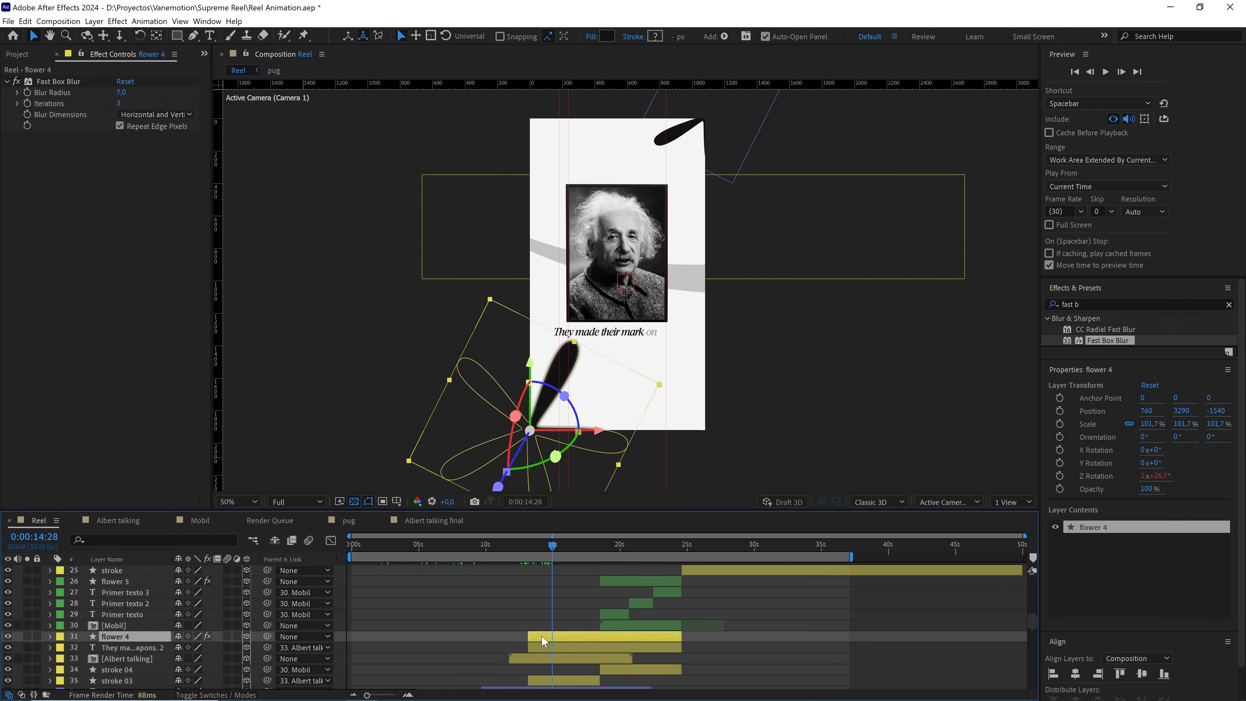
click(630, 343)
click(1085, 599)
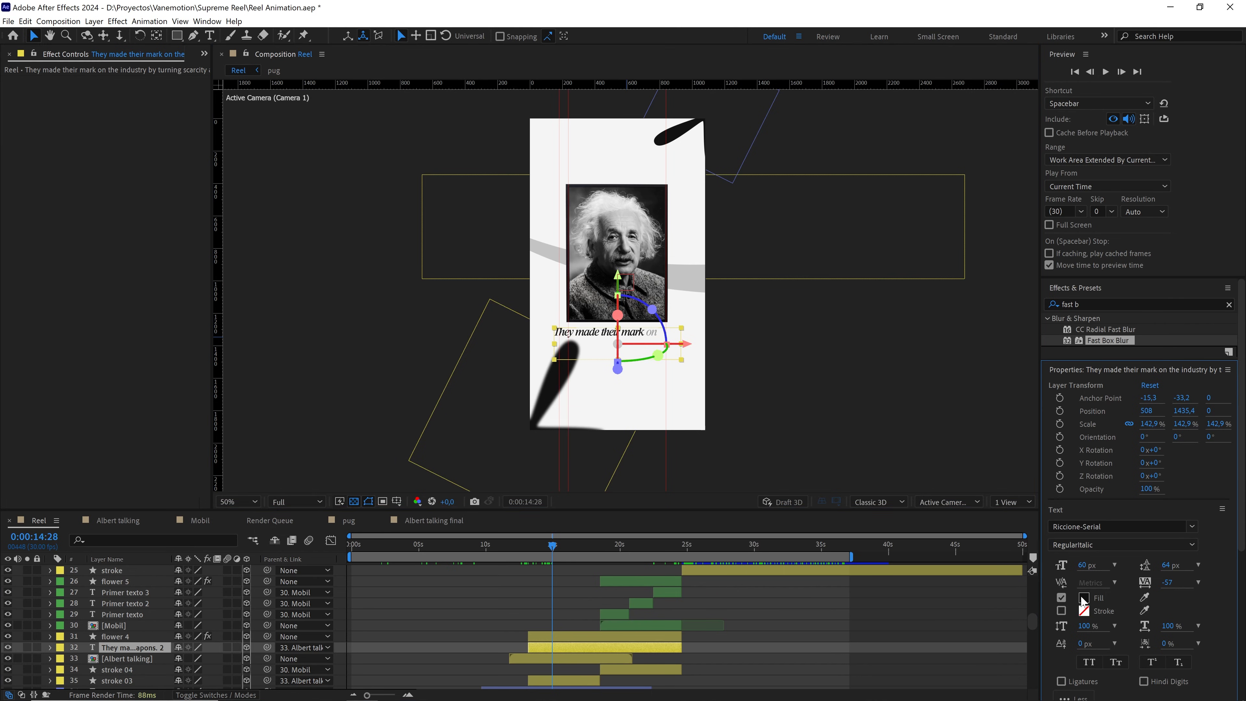
text(252323)
click(462, 454)
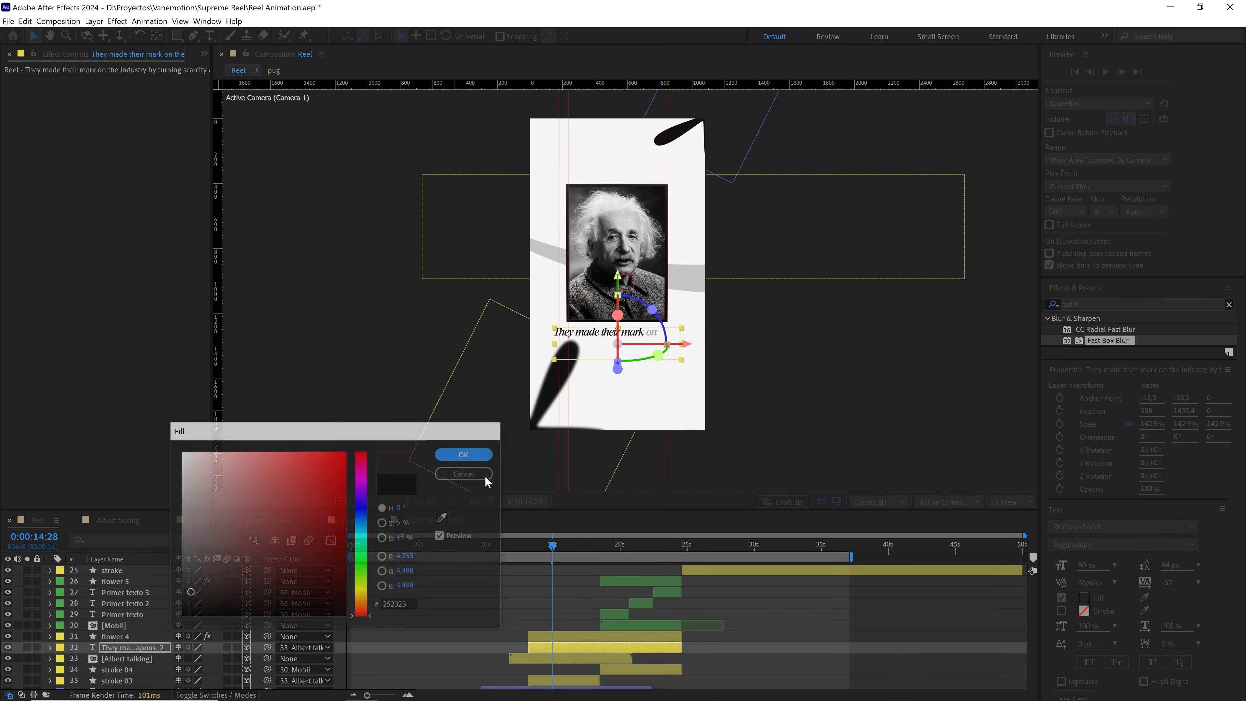
Move to the phone scene at 0:00:20:02 and set the fill of Primer texto, Primer texto 2 and Primer texto 3 to hex 252323
drag(568, 548, 623, 555)
scroll(653, 588, up, 2)
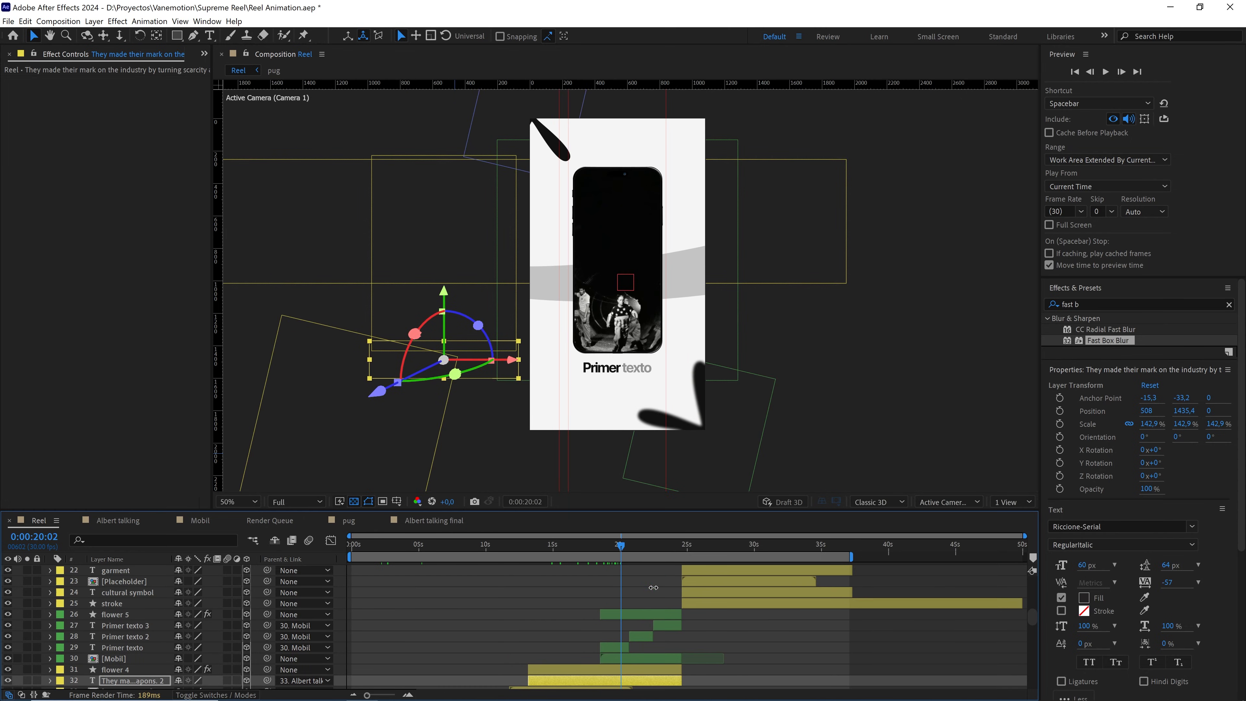
click(622, 647)
shift+click(642, 635)
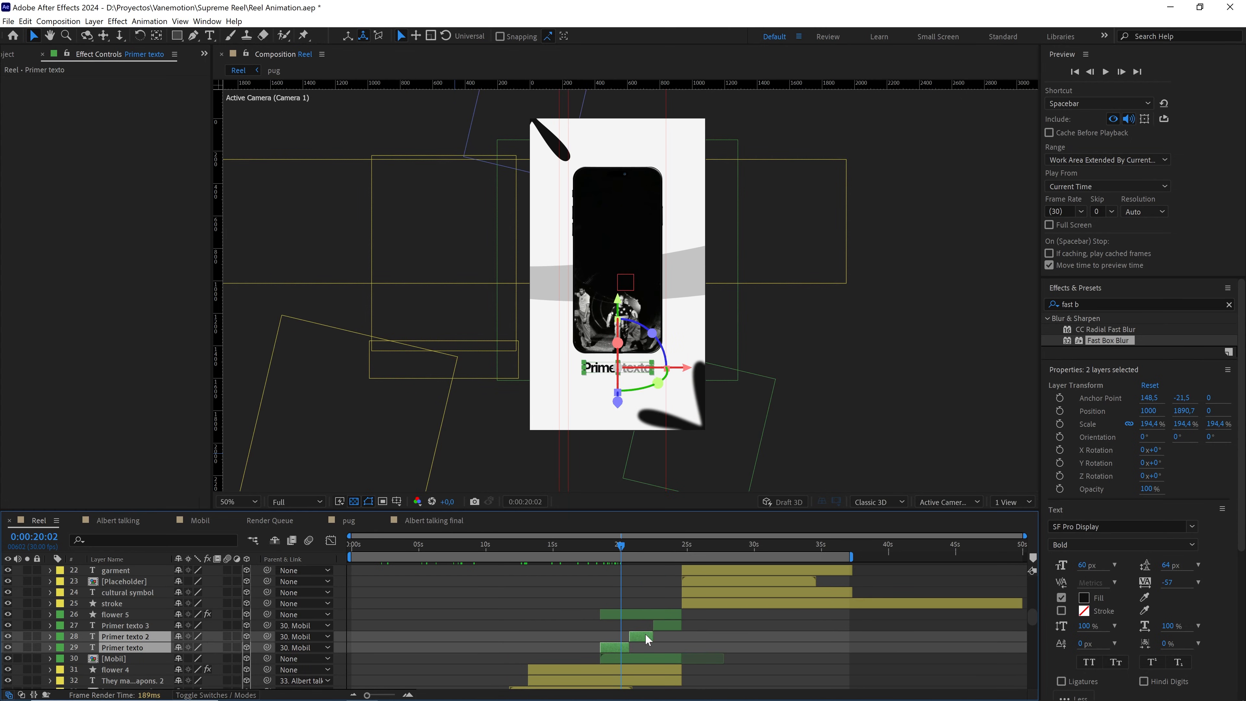
shift+click(665, 625)
click(1084, 600)
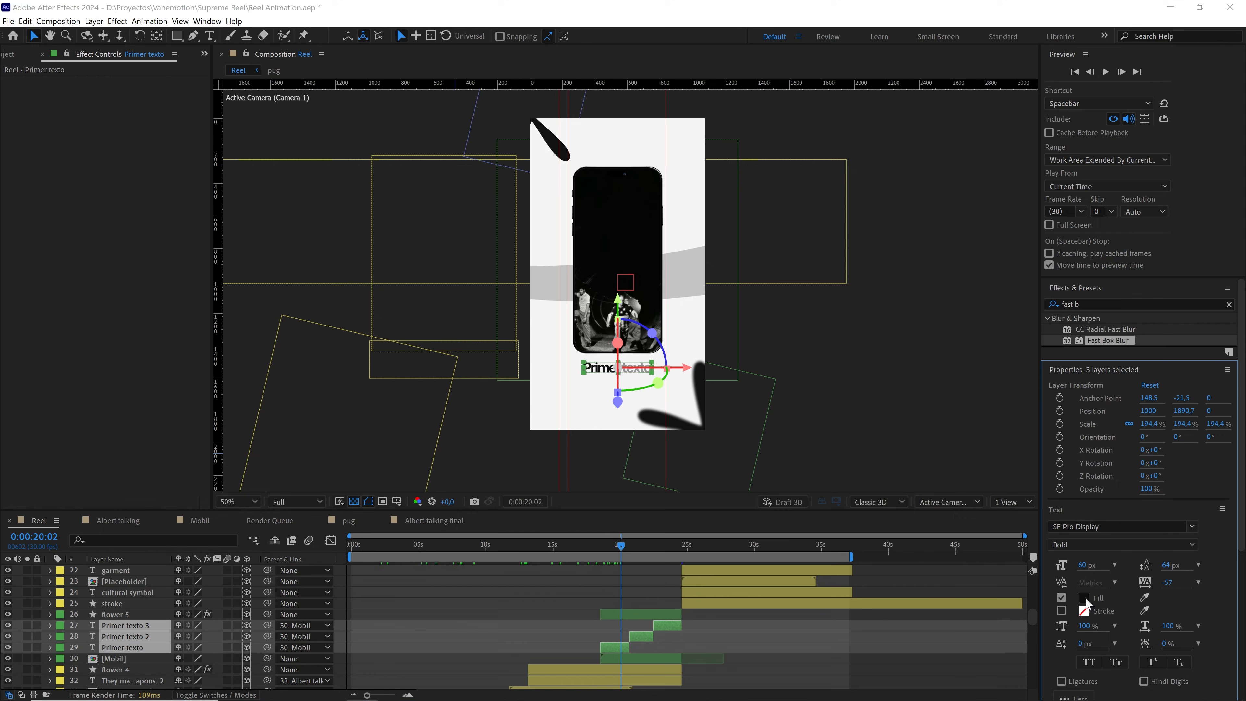
text(252323)
click(465, 456)
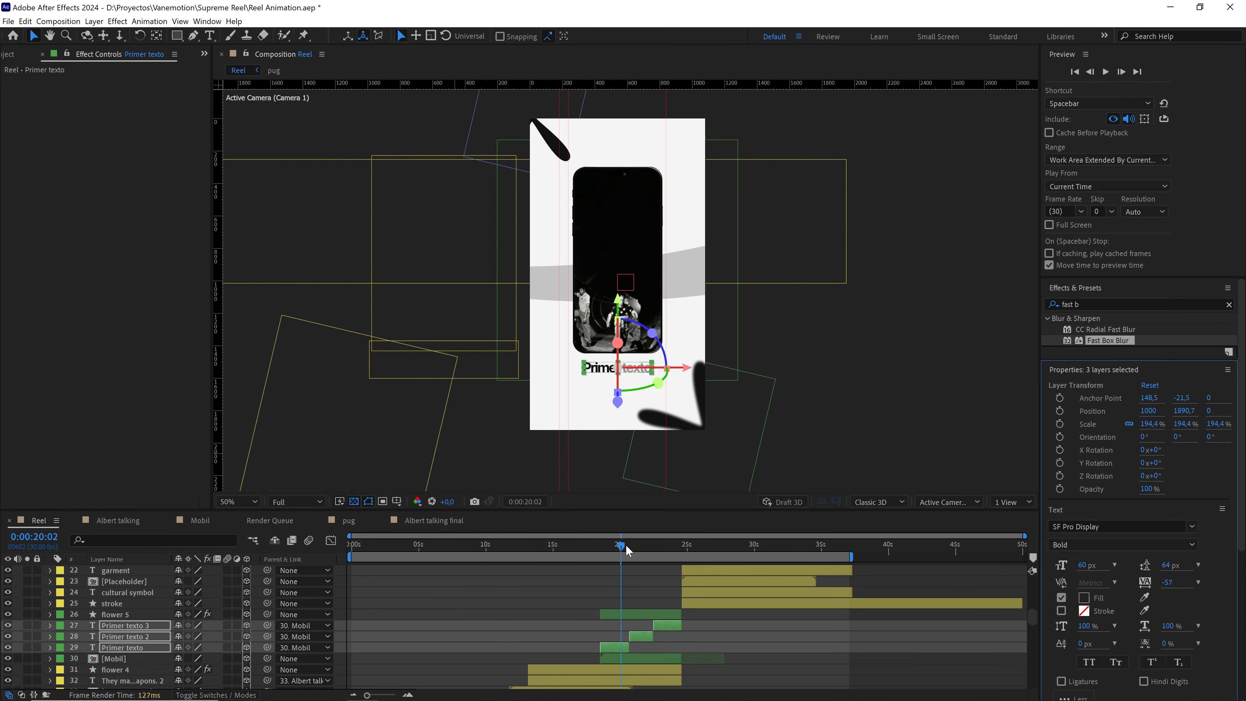
Move to the cultural symbol scene at 0:00:27:08 and set the fill of the "is first and foremost a" text to hex 252323
drag(629, 548, 719, 561)
scroll(641, 206, up, 2)
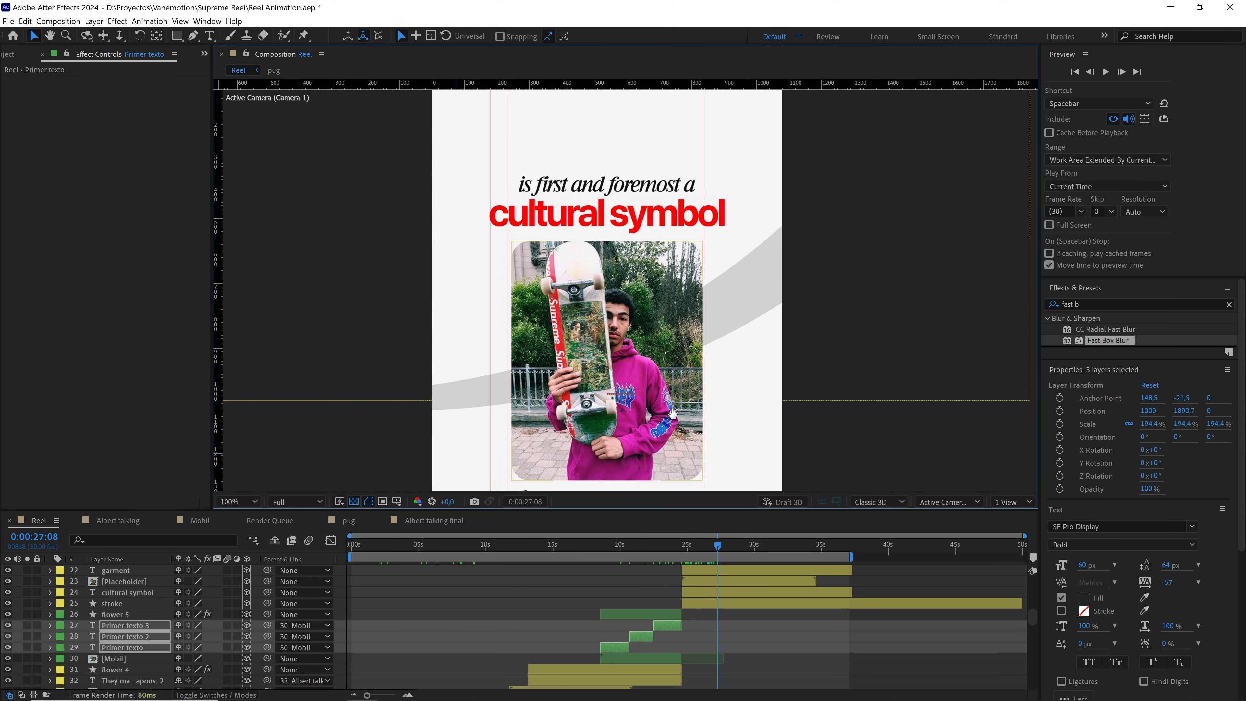
click(641, 205)
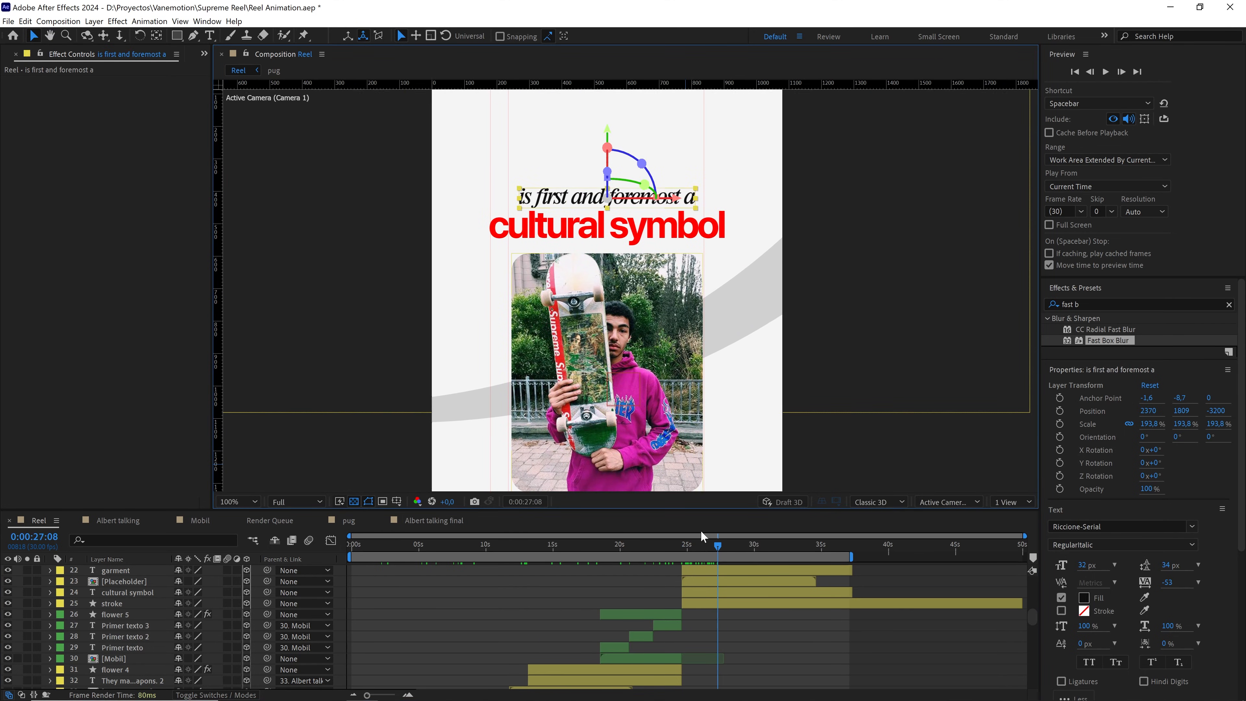
scroll(725, 592, up, 3)
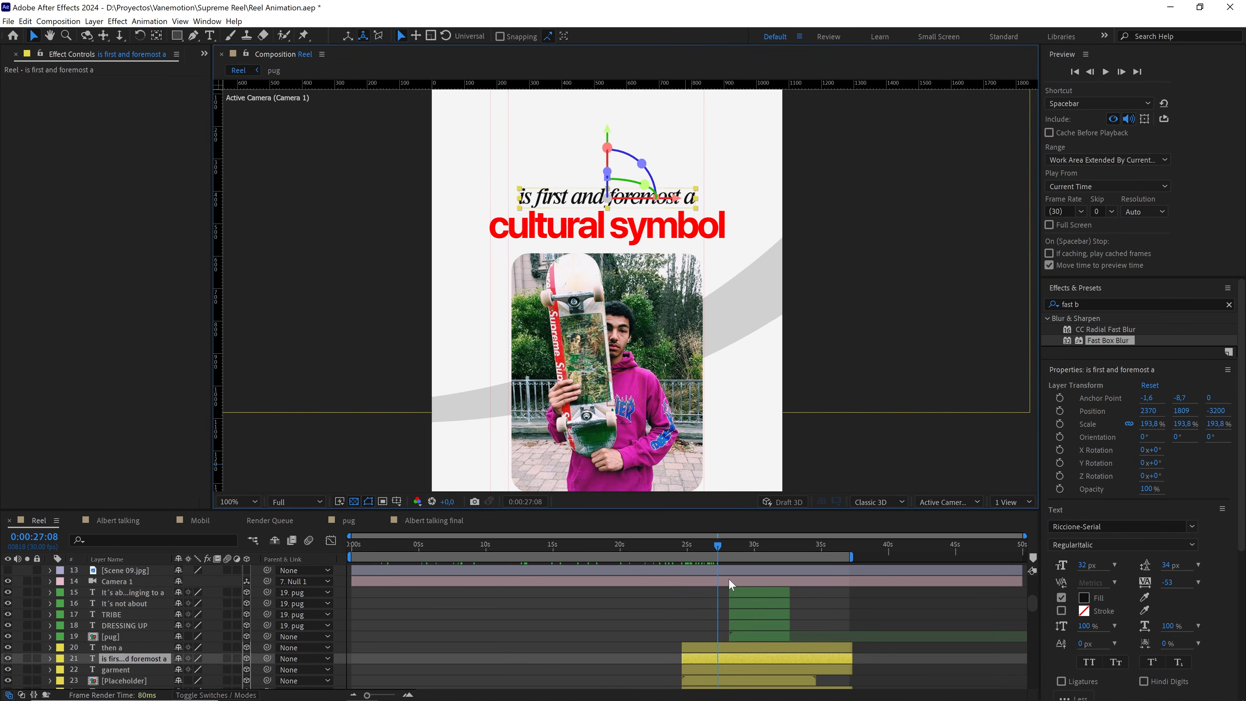
click(1084, 596)
text(252323)
click(486, 456)
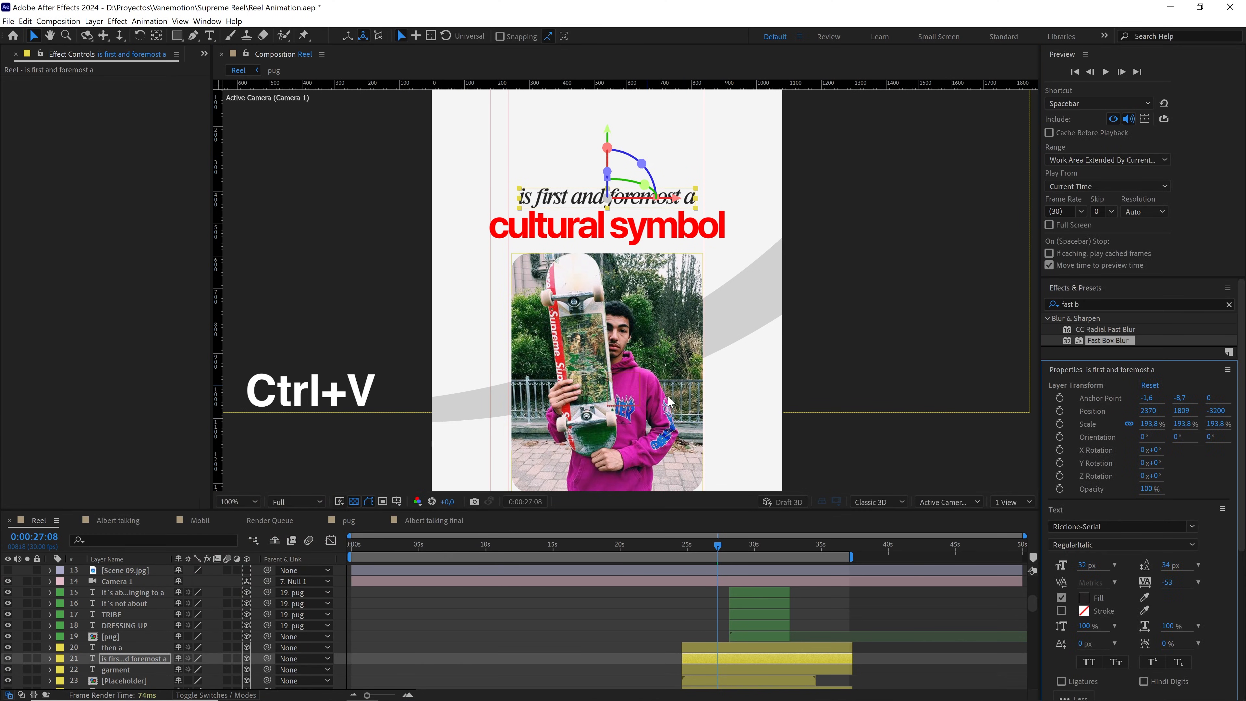
At 0:00:28:06, apply the copied fill colour 252323 to the "garment" text below the photo
scroll(609, 290, down, 3)
drag(724, 551, 729, 550)
click(649, 383)
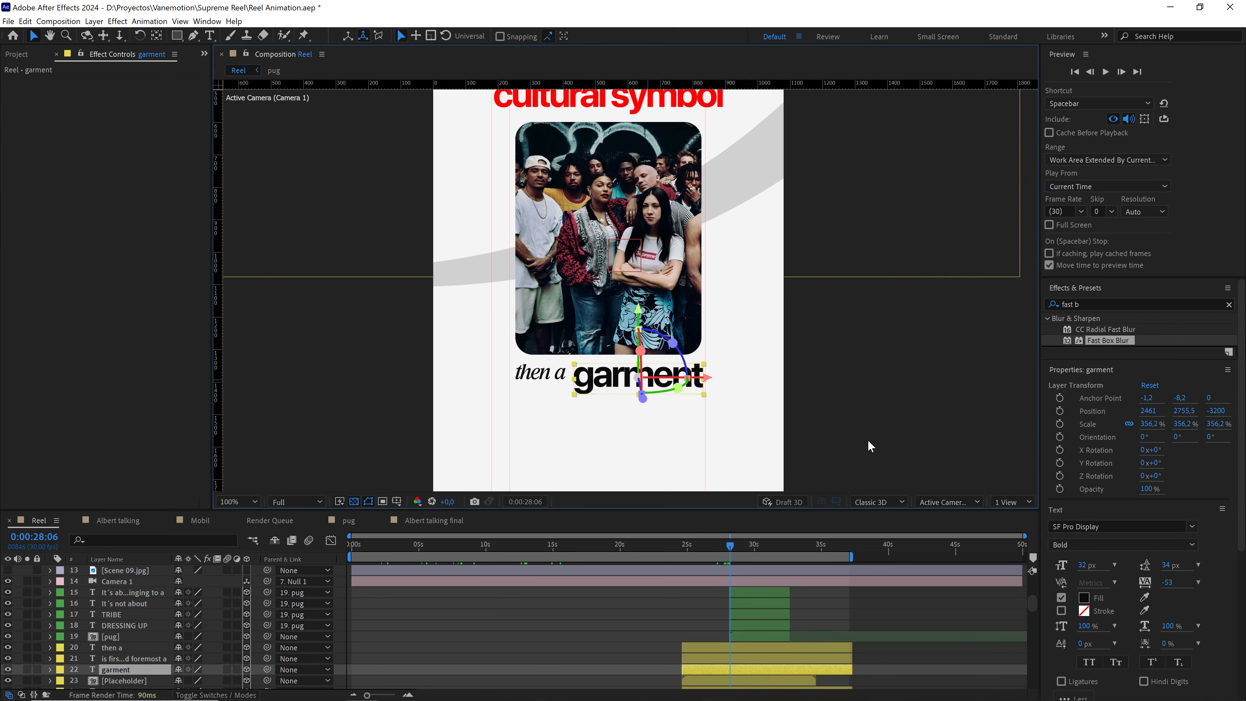
click(1085, 598)
key(ctrl+v)
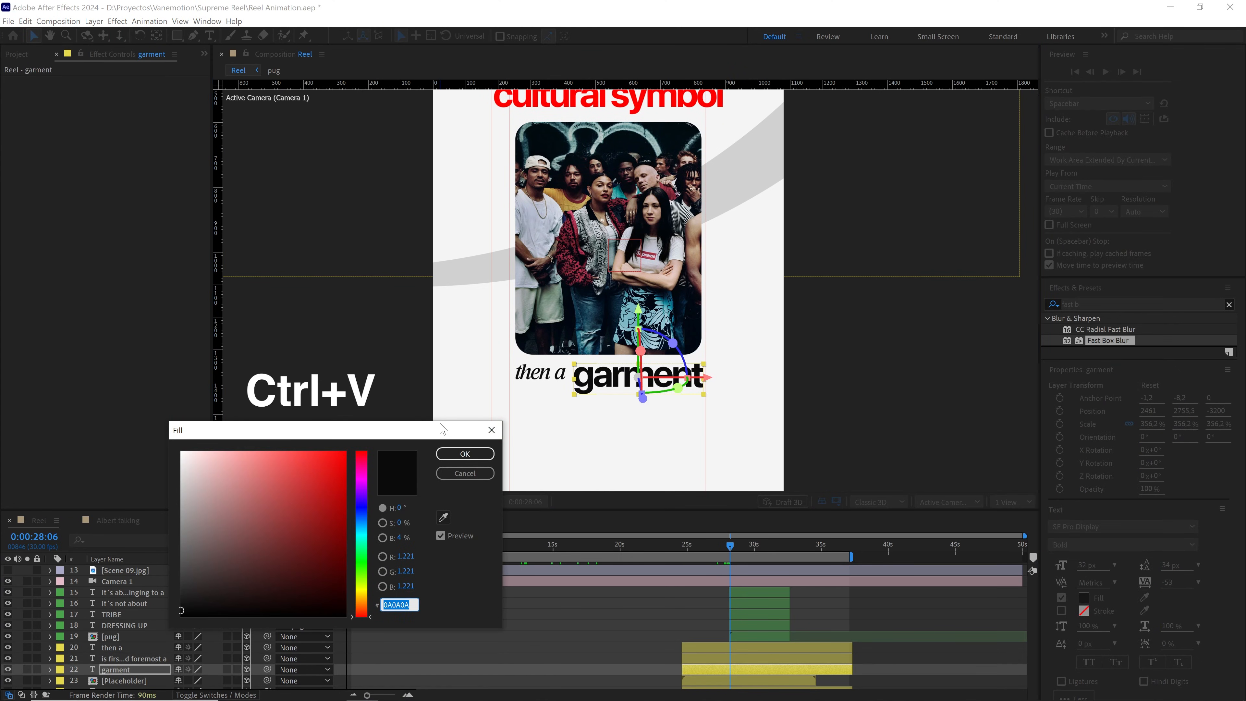
click(466, 454)
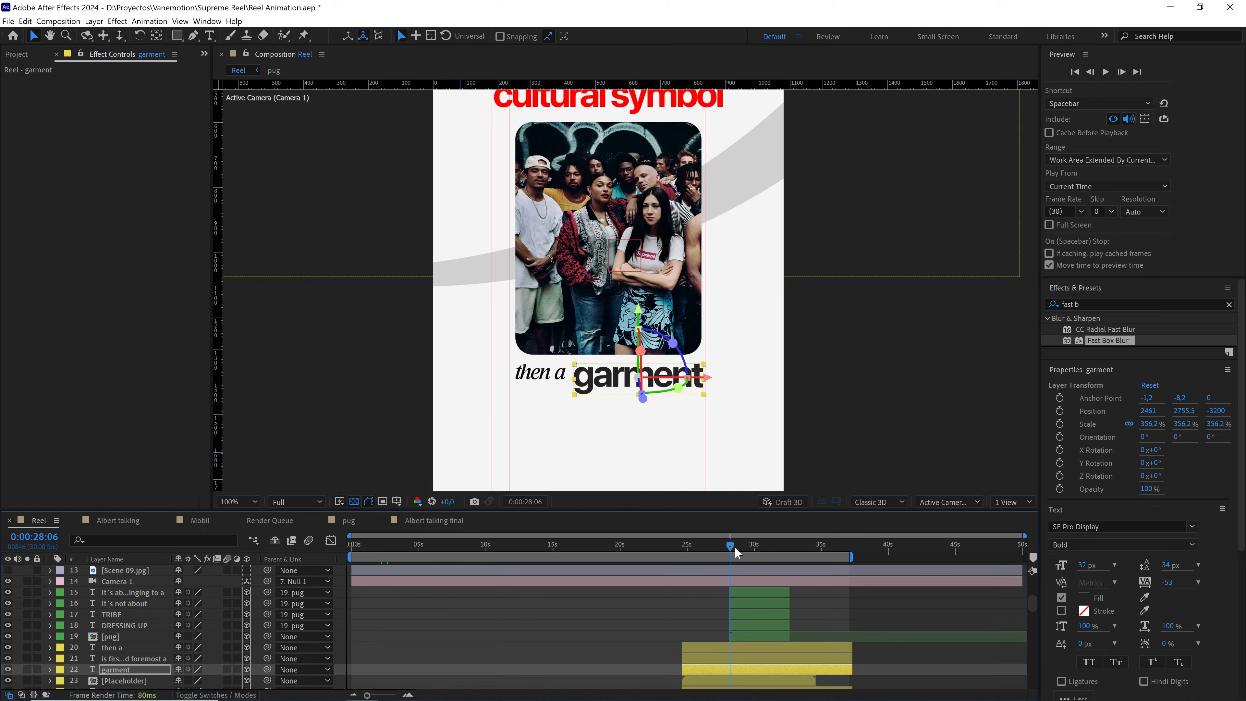
Move to the pug scene at 0:00:29:02 and set the fill of the "It's not about" text to hex 252323
drag(736, 548, 742, 548)
scroll(641, 338, down, 2)
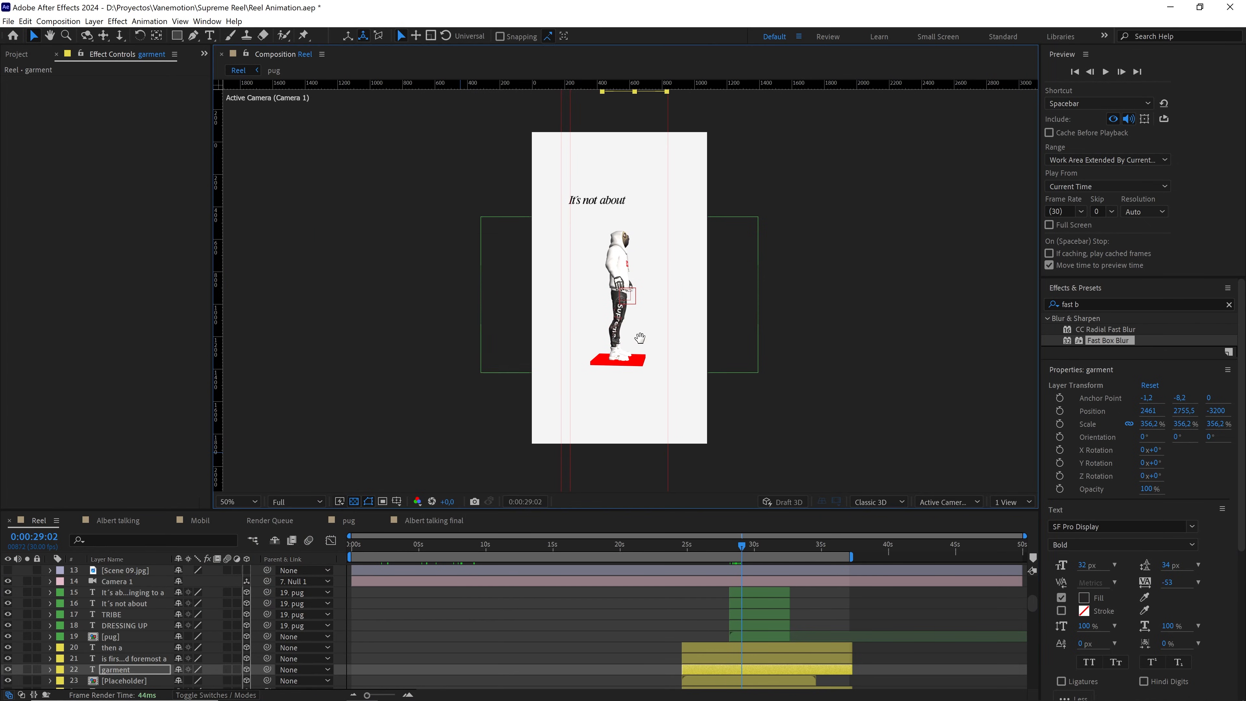
drag(640, 338, 642, 350)
click(604, 221)
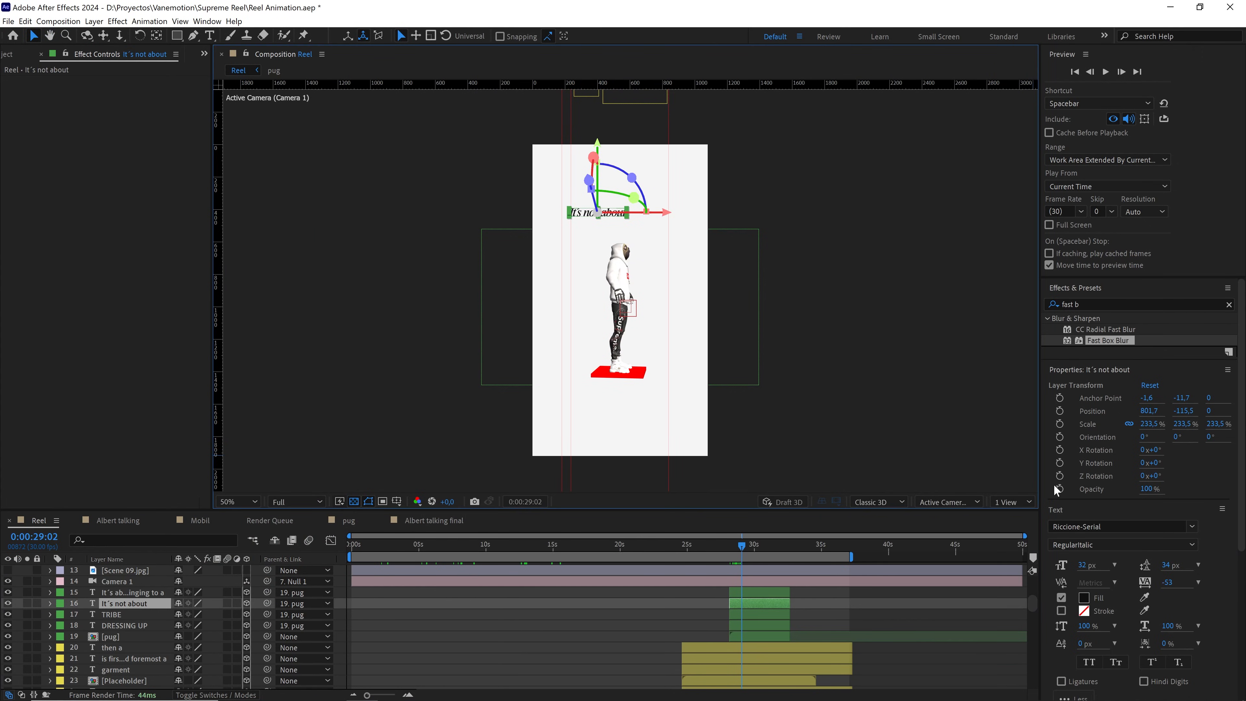
click(1087, 596)
text(252323)
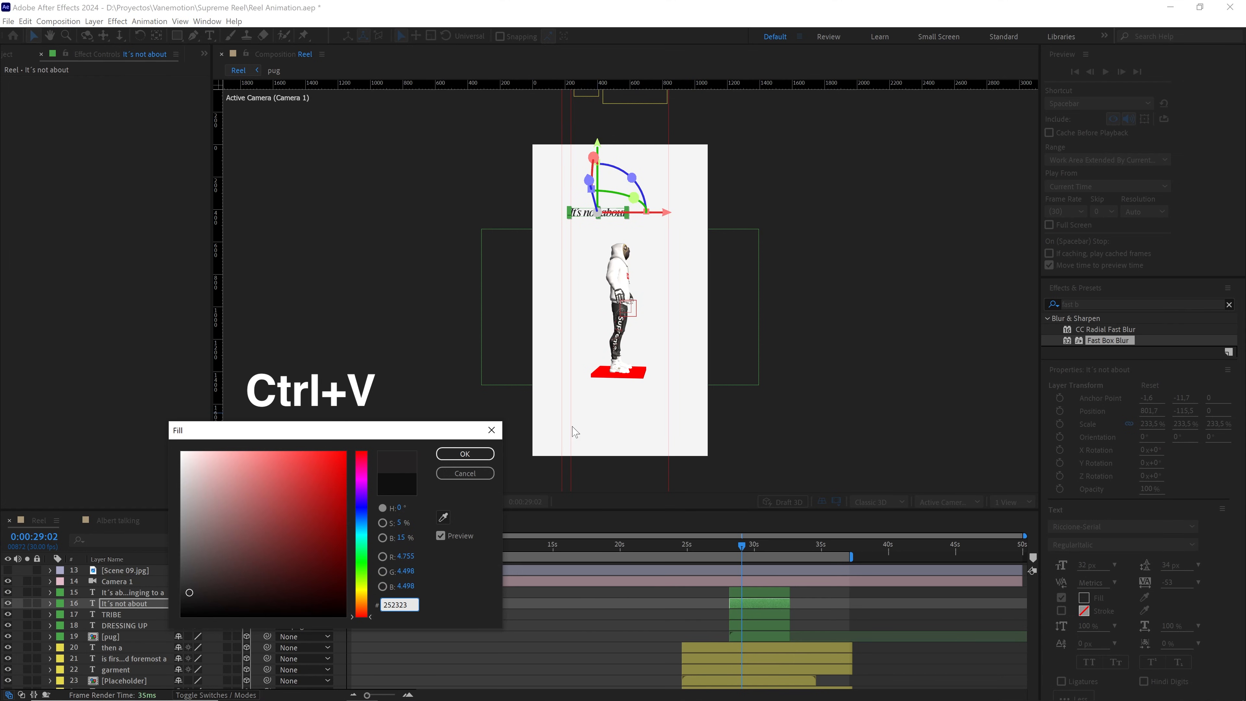
click(465, 454)
At 0:00:30:27, set the fill of the "It's about beloinging to a" text below the pug to hex 252323
drag(741, 548, 758, 555)
key(space)
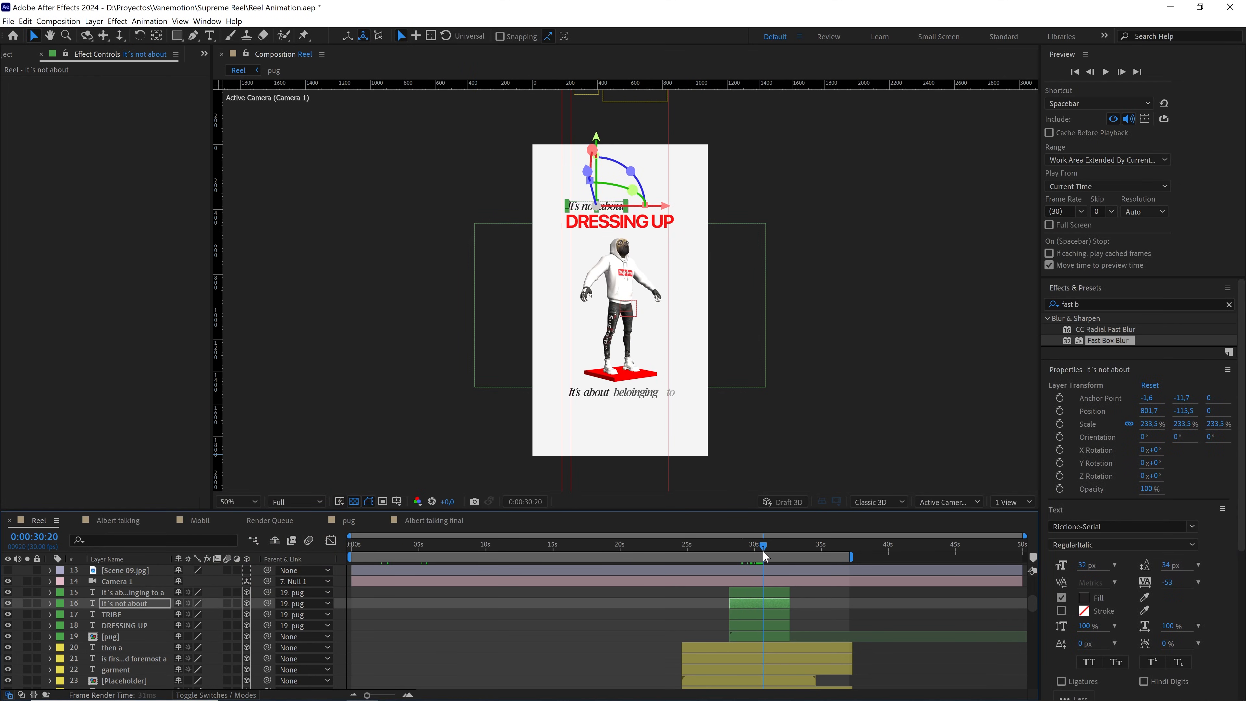
click(658, 403)
click(1084, 597)
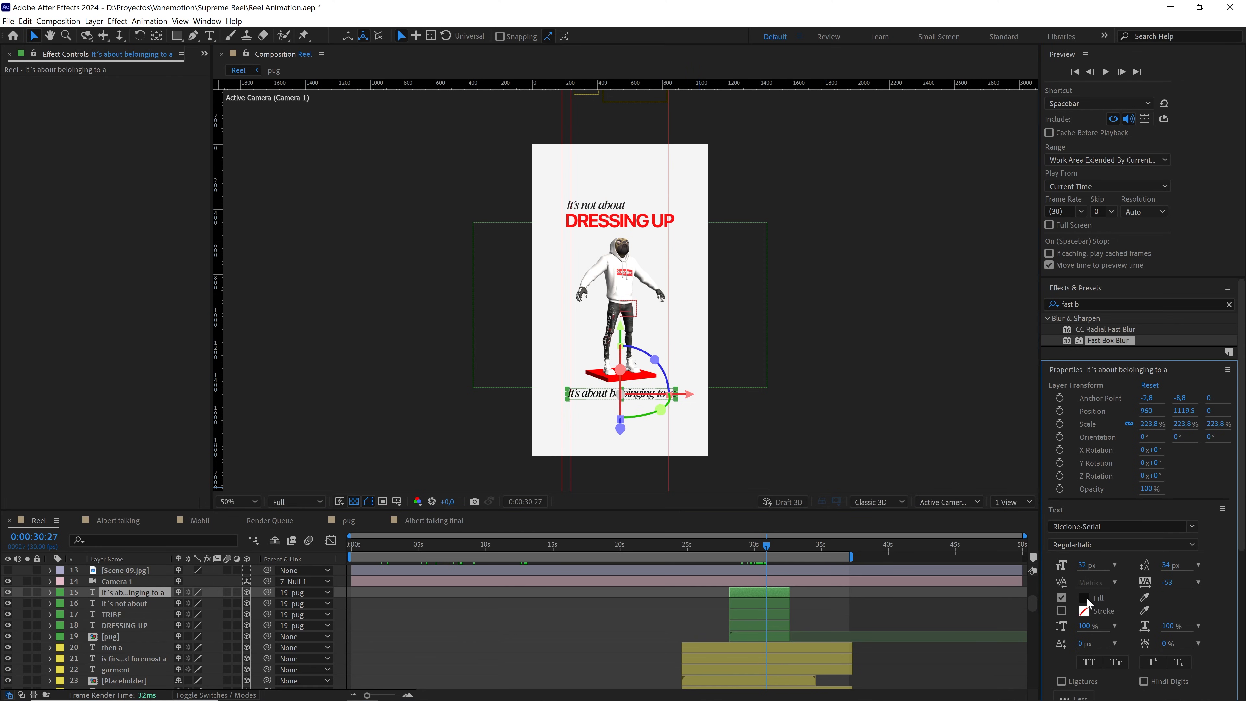
text(252323)
click(465, 454)
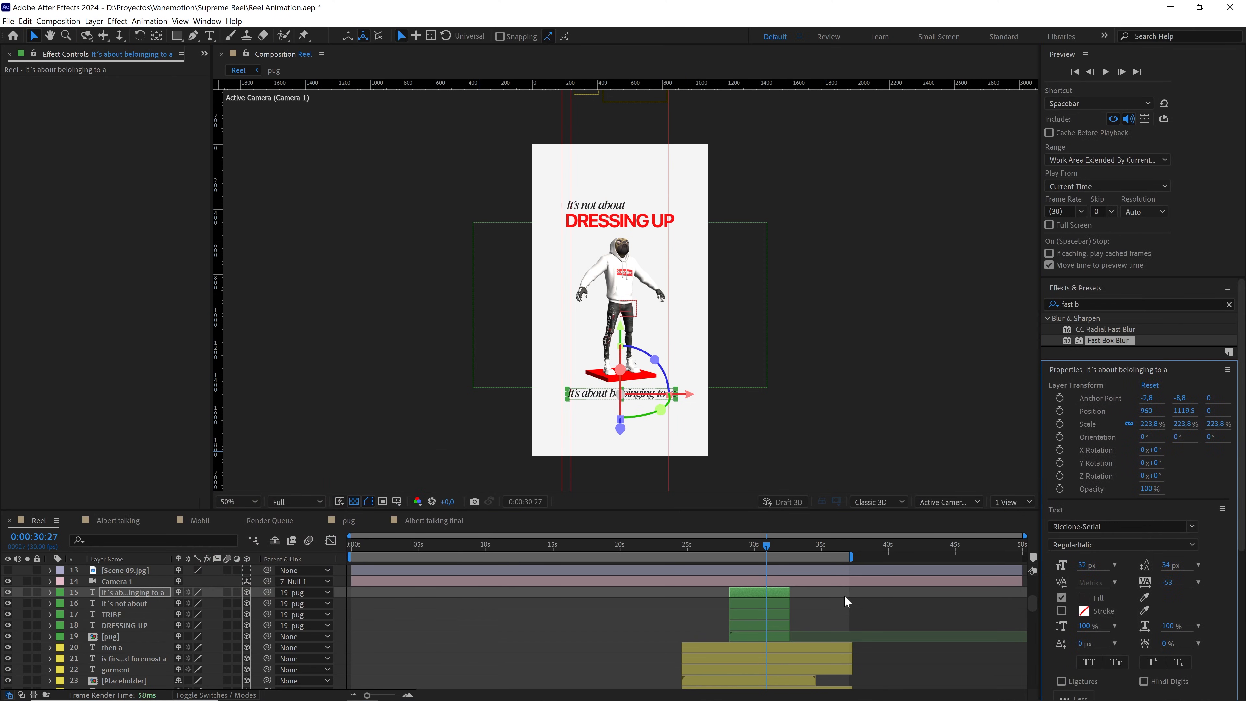
Move to the portrait scene at 0:00:33:18 and set the fill of the "Conclusion" text to hex 252323
scroll(805, 599, up, 2)
drag(767, 548, 802, 550)
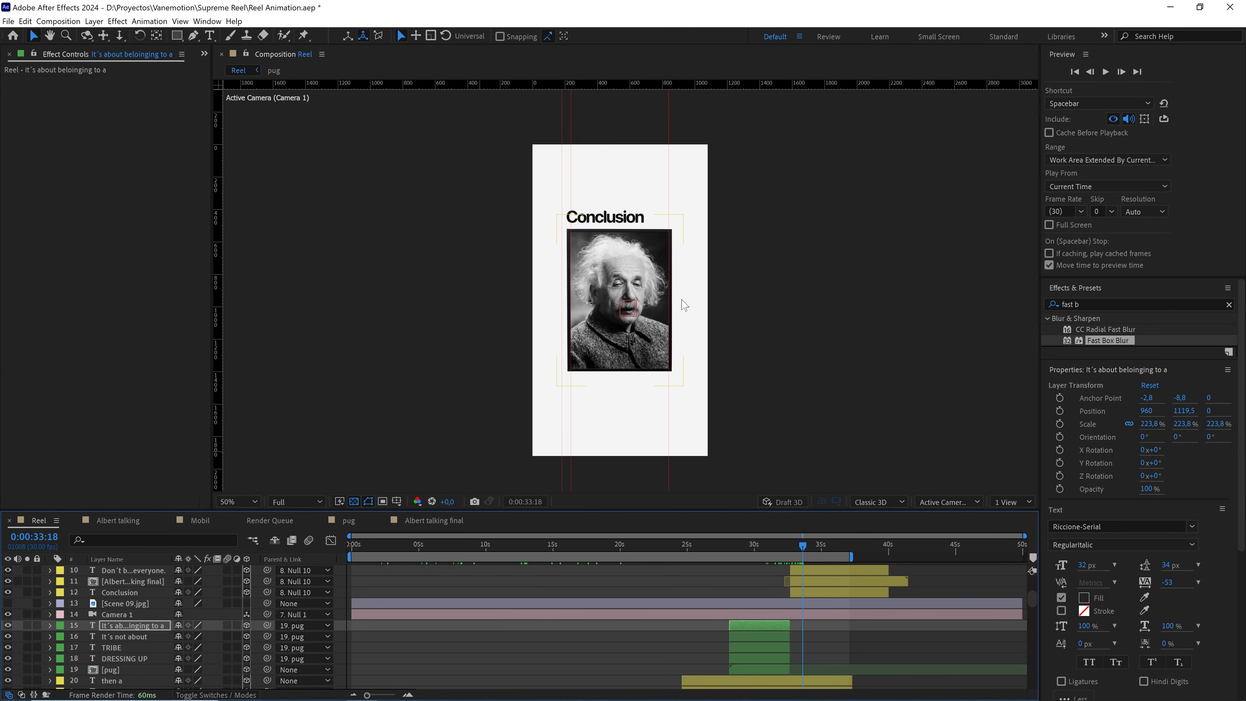
key(period)
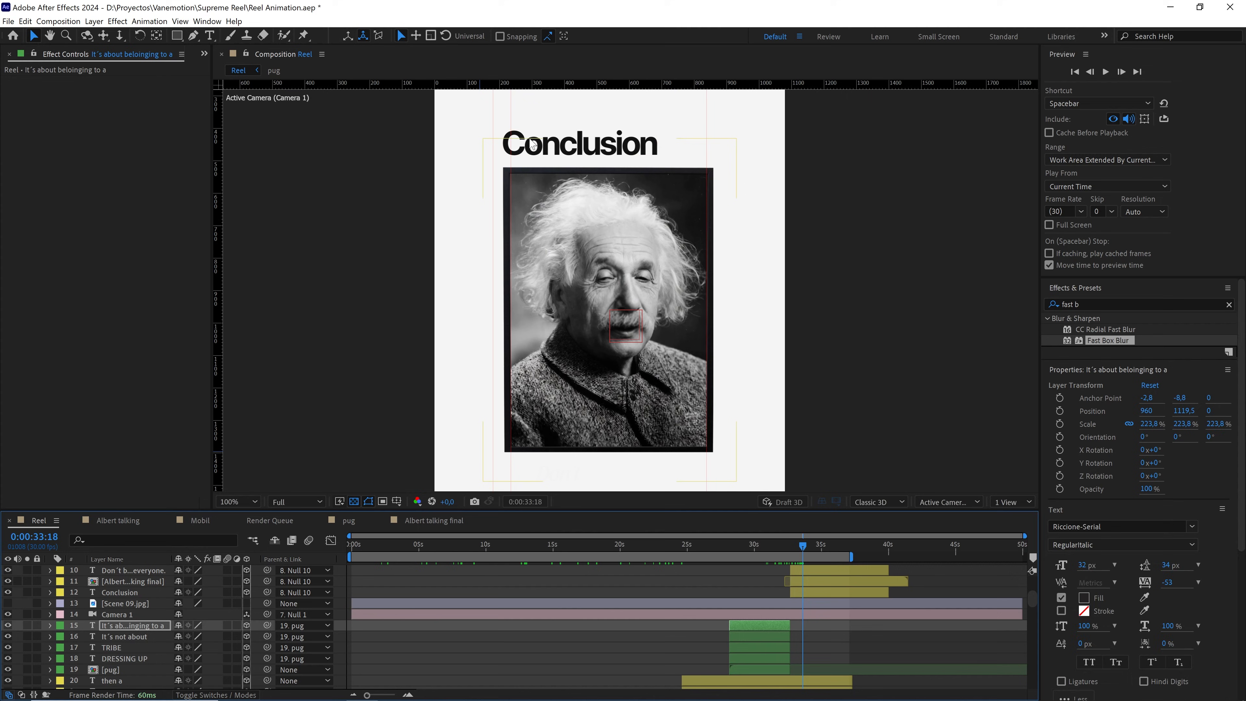
click(533, 143)
click(517, 140)
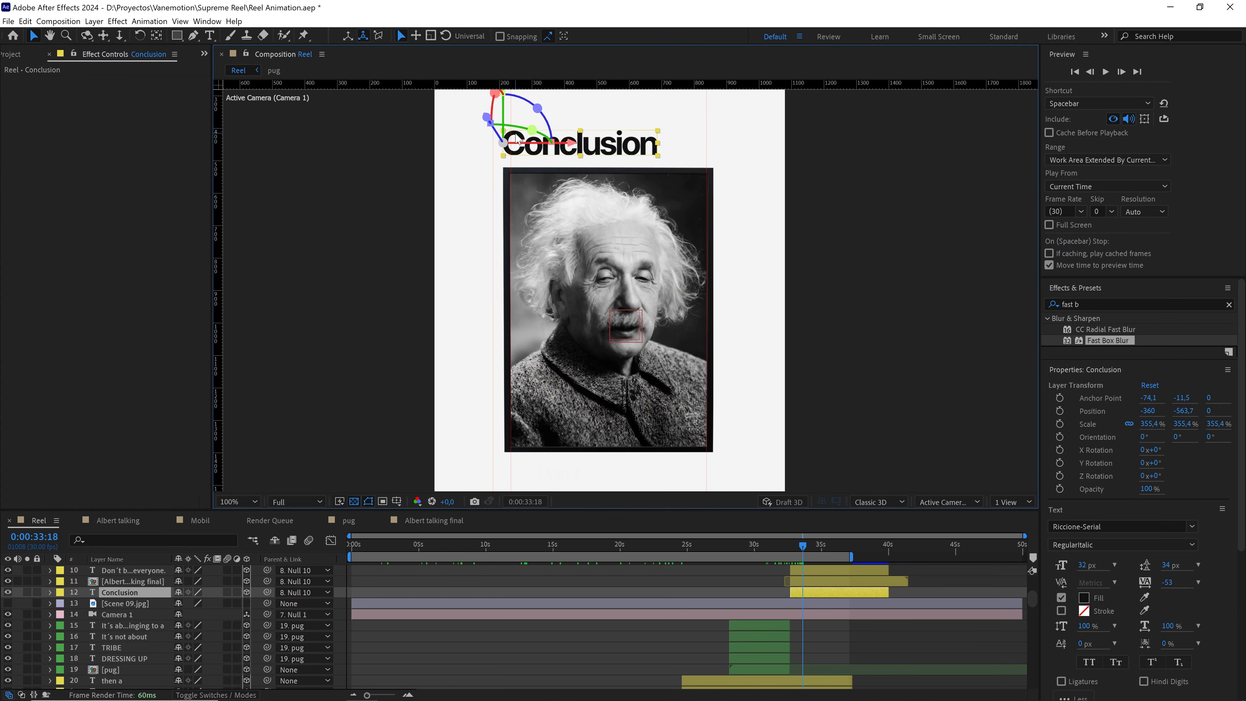
click(1084, 597)
key(ctrl+v)
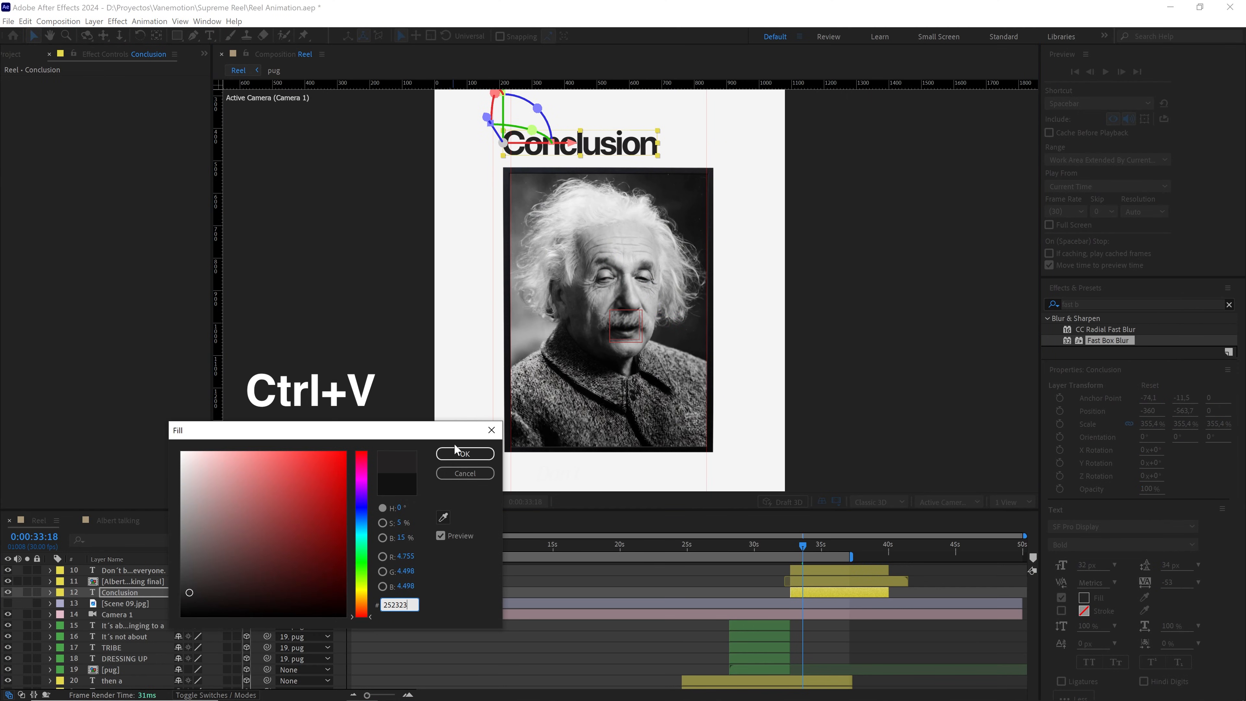
key(Return)
At 0:00:34:22, set the fill of both the "Don't be for everyone." and "Be for someone." texts to hex 252323
drag(802, 546, 817, 544)
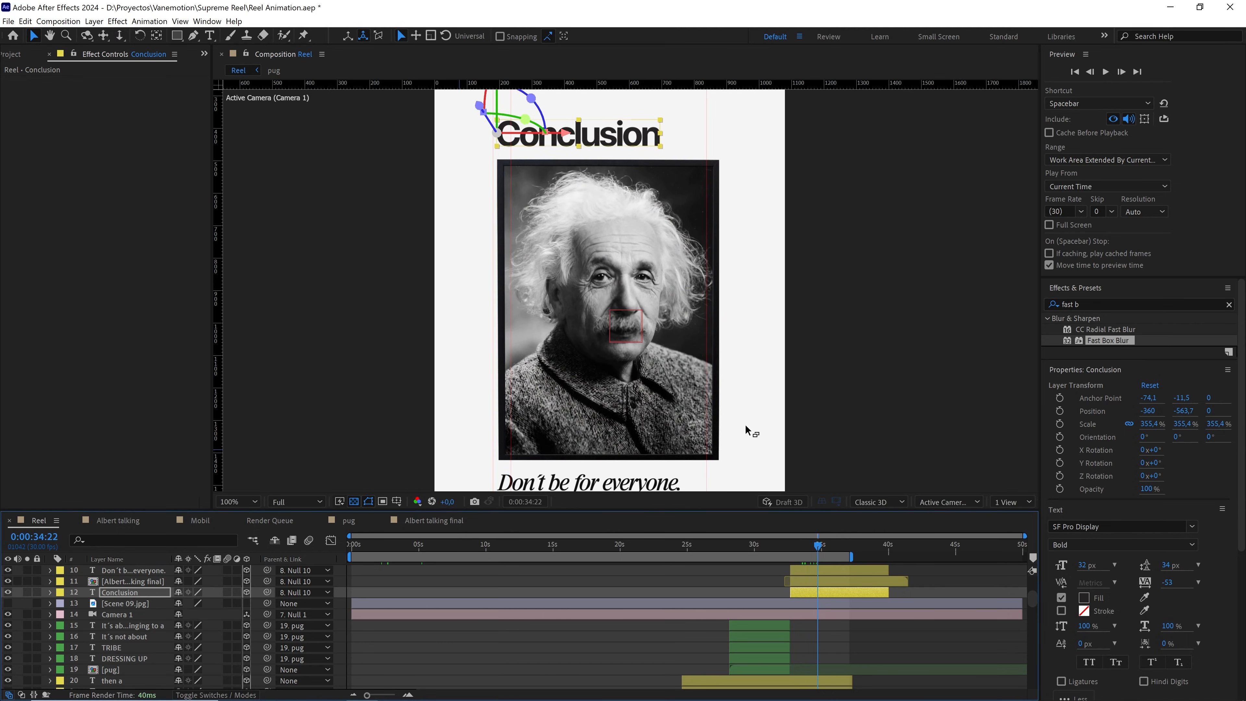
scroll(843, 577, up, 2)
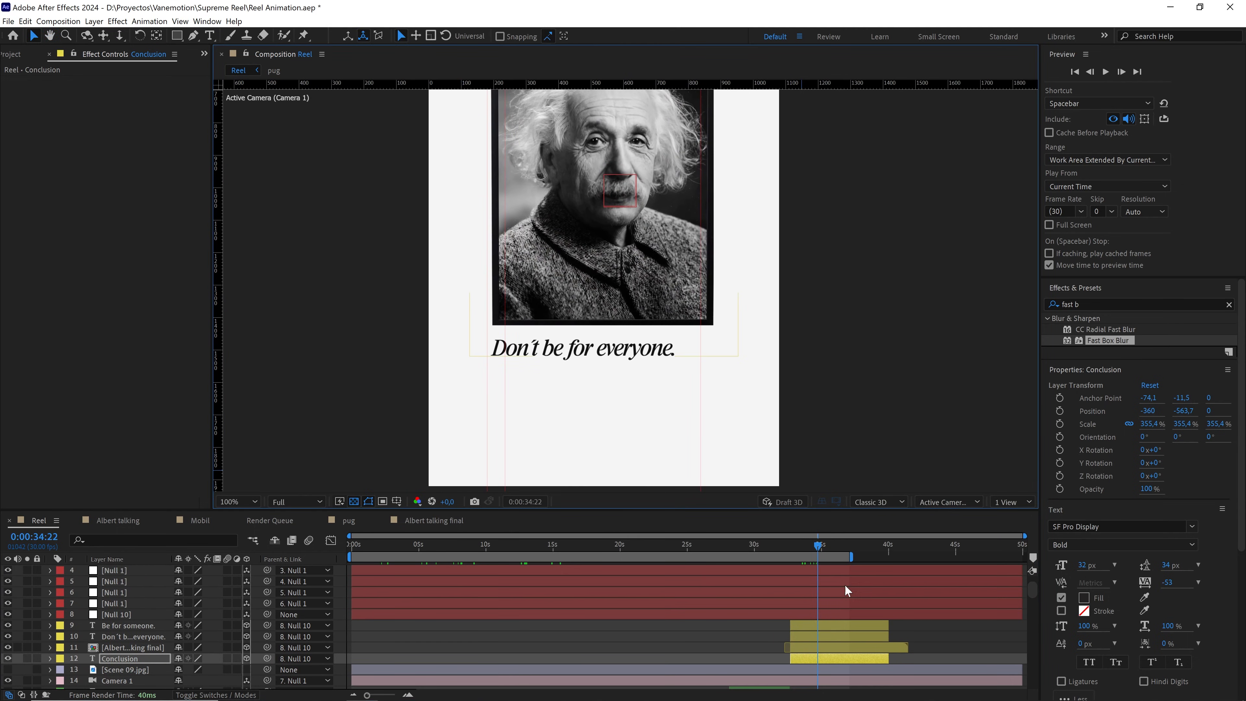
click(820, 629)
ctrl+click(840, 638)
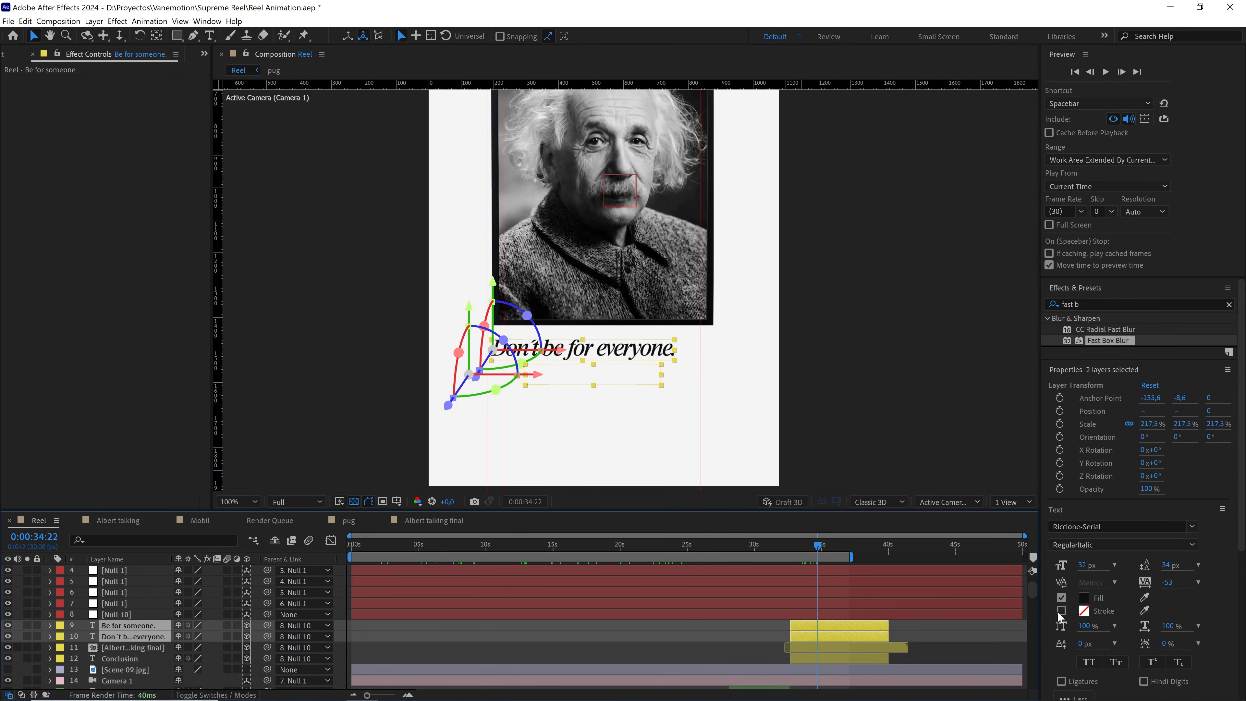
click(1085, 597)
text(252323)
click(483, 457)
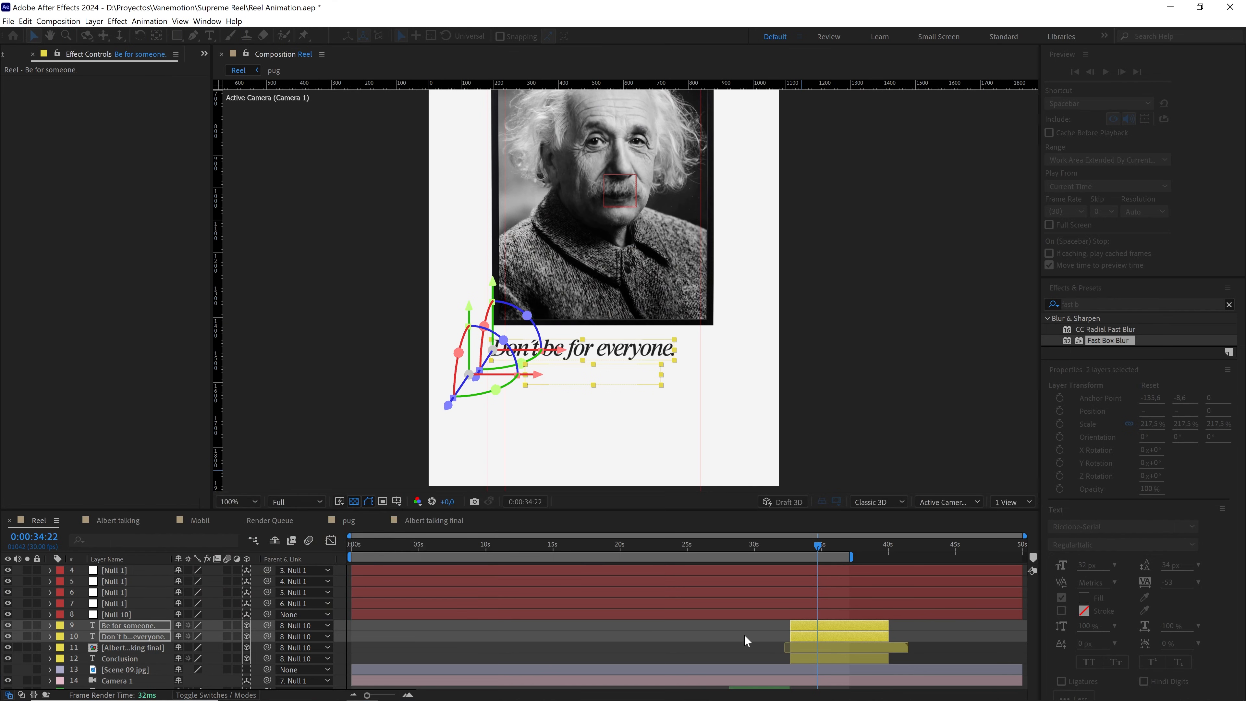
click(744, 639)
Go back to the pug scene at 0:00:30:14 and copy the fill hex code FF1010 from the "DRESSING UP" text
scroll(702, 260, down, 1)
drag(699, 259, 732, 329)
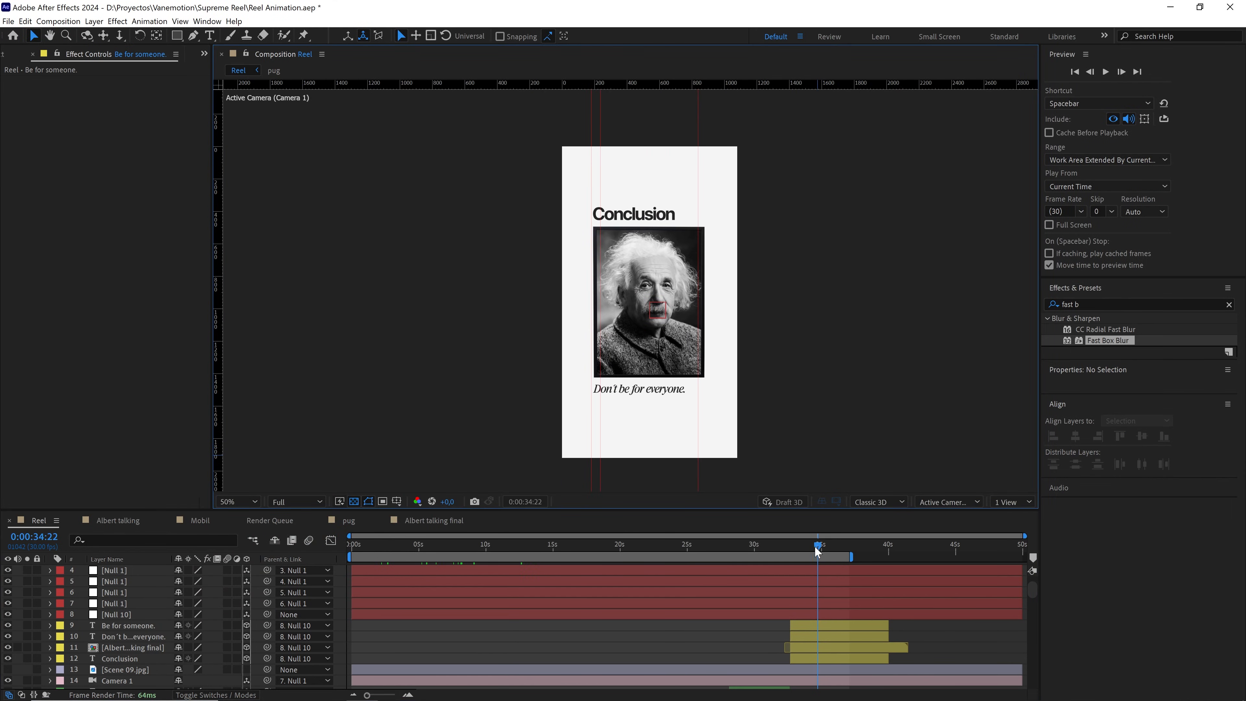
drag(817, 551, 759, 554)
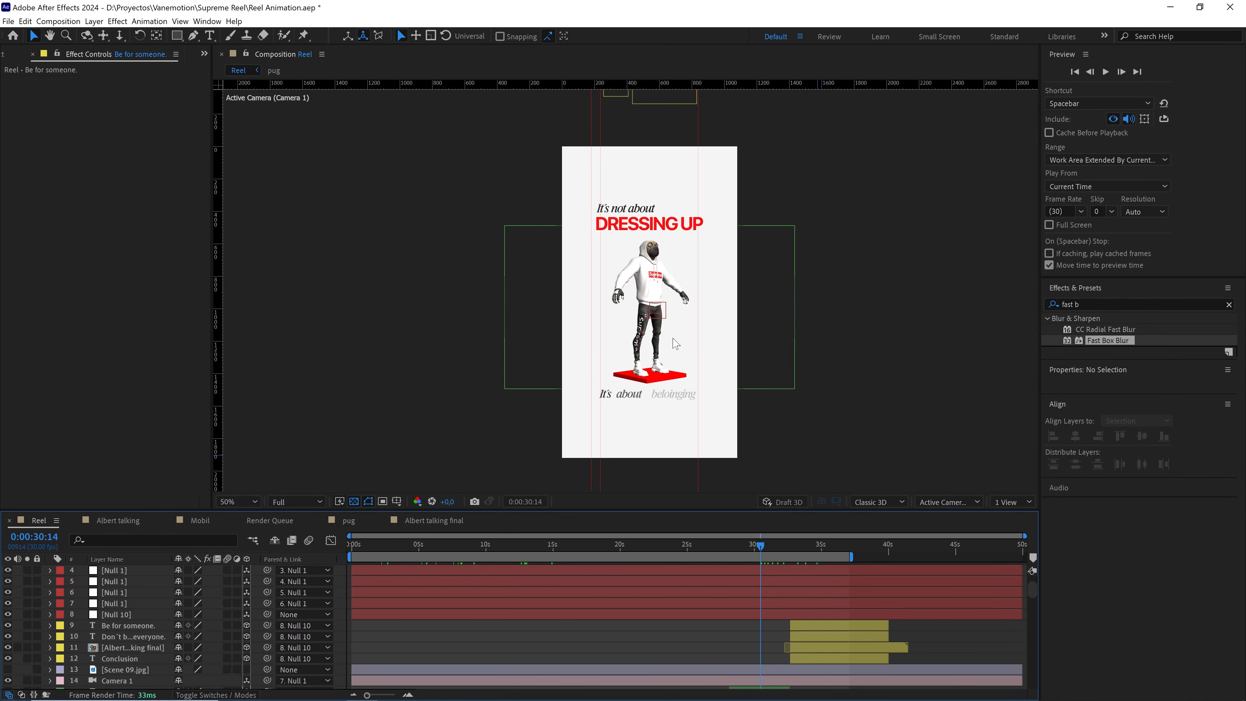
scroll(674, 340, up, 1)
scroll(674, 340, up, 1)
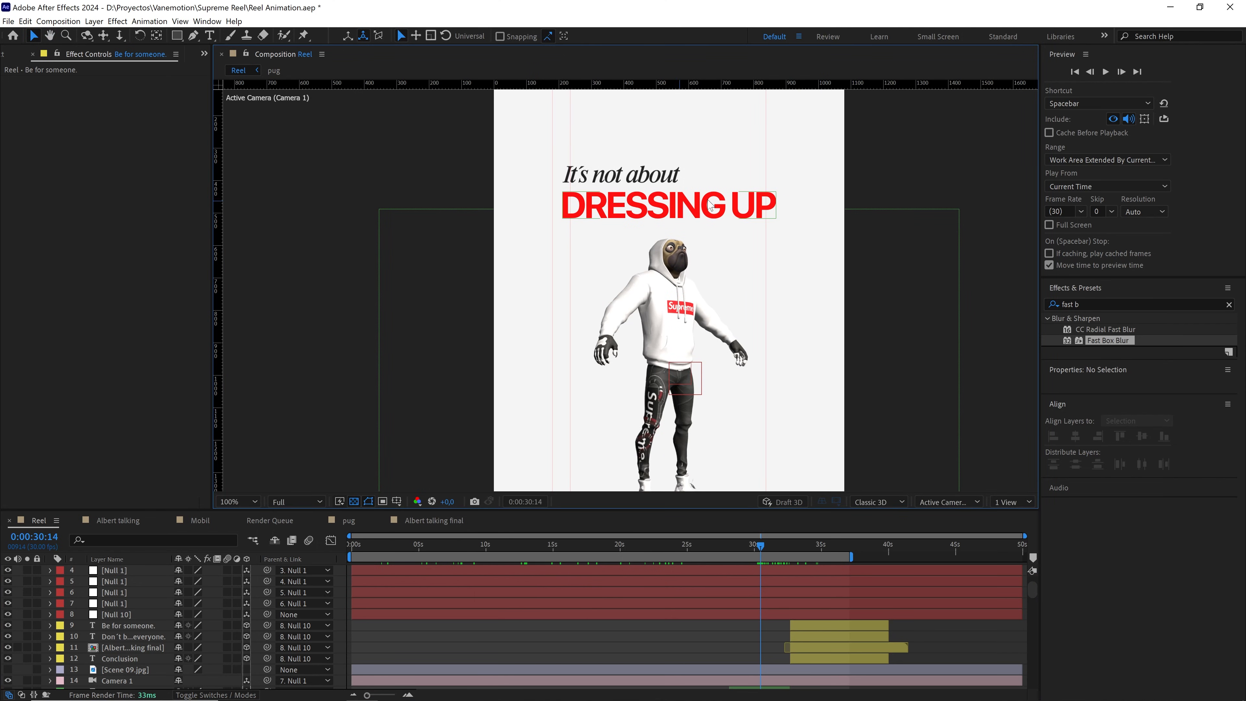
click(671, 209)
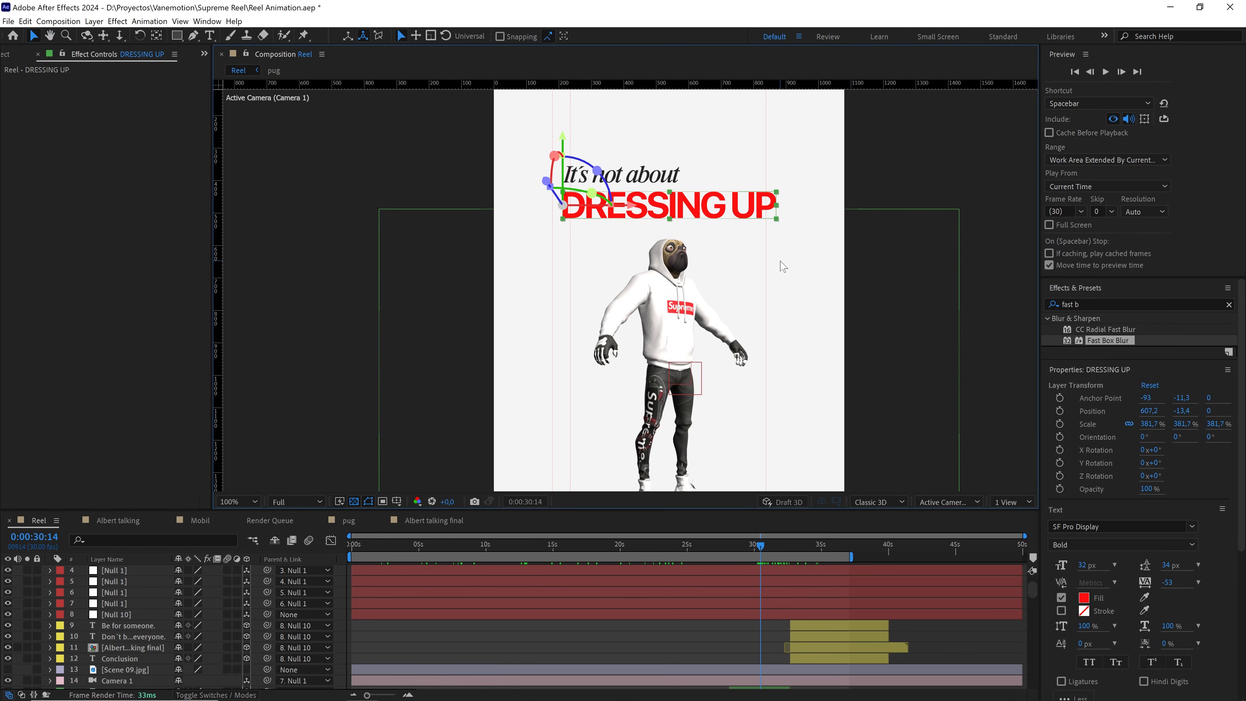
click(1087, 601)
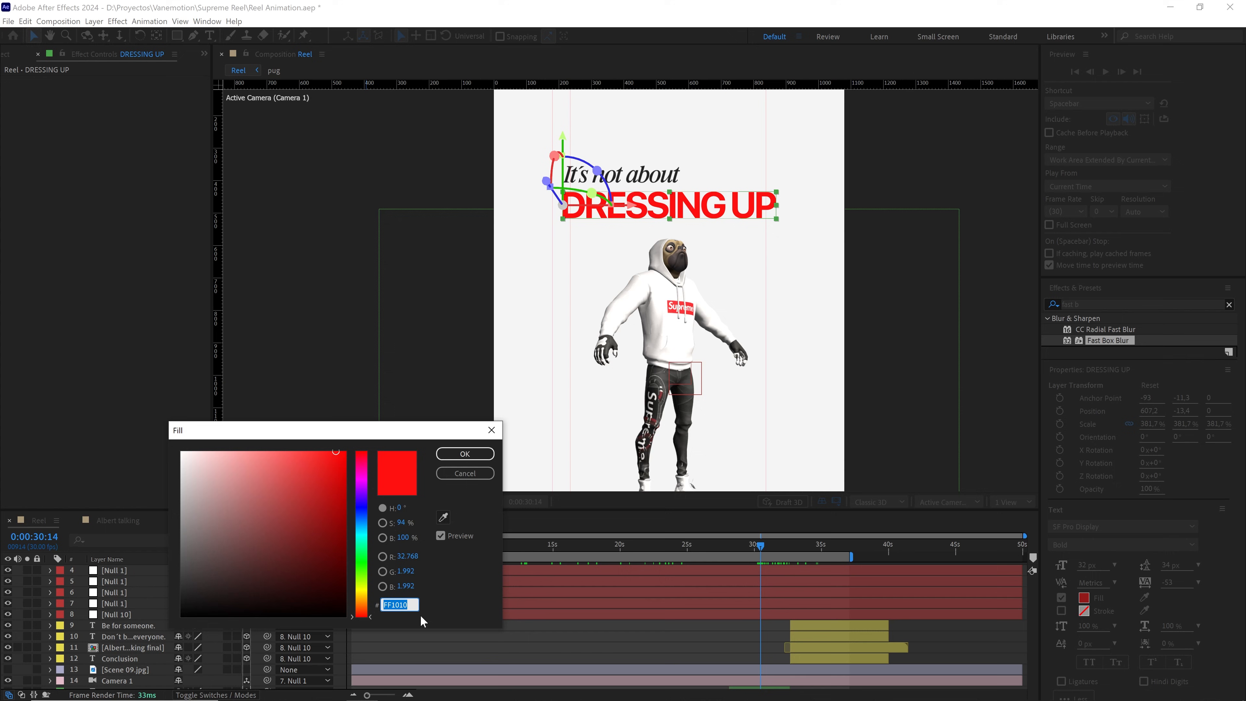
drag(403, 607, 376, 606)
key(ctrl+c)
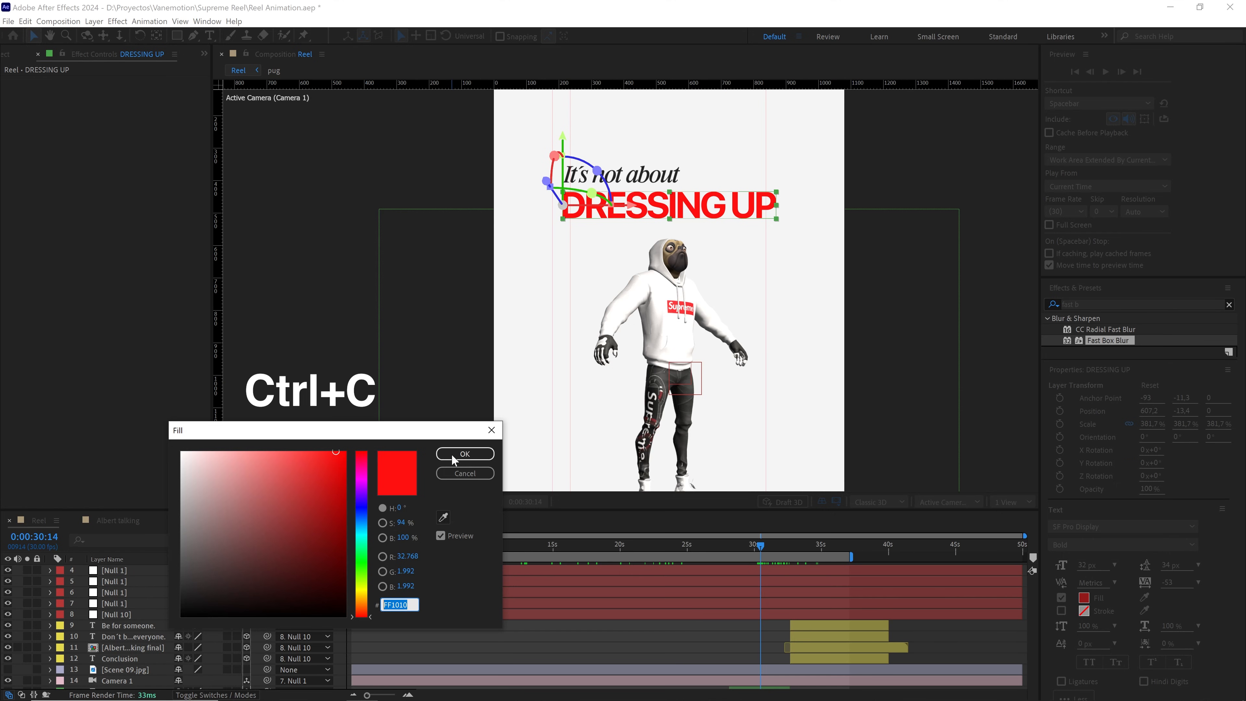
click(464, 455)
Move to 0:00:26:24 and apply the copied red FF1010 as the fill of the "cultural symbol" text
drag(760, 549, 706, 544)
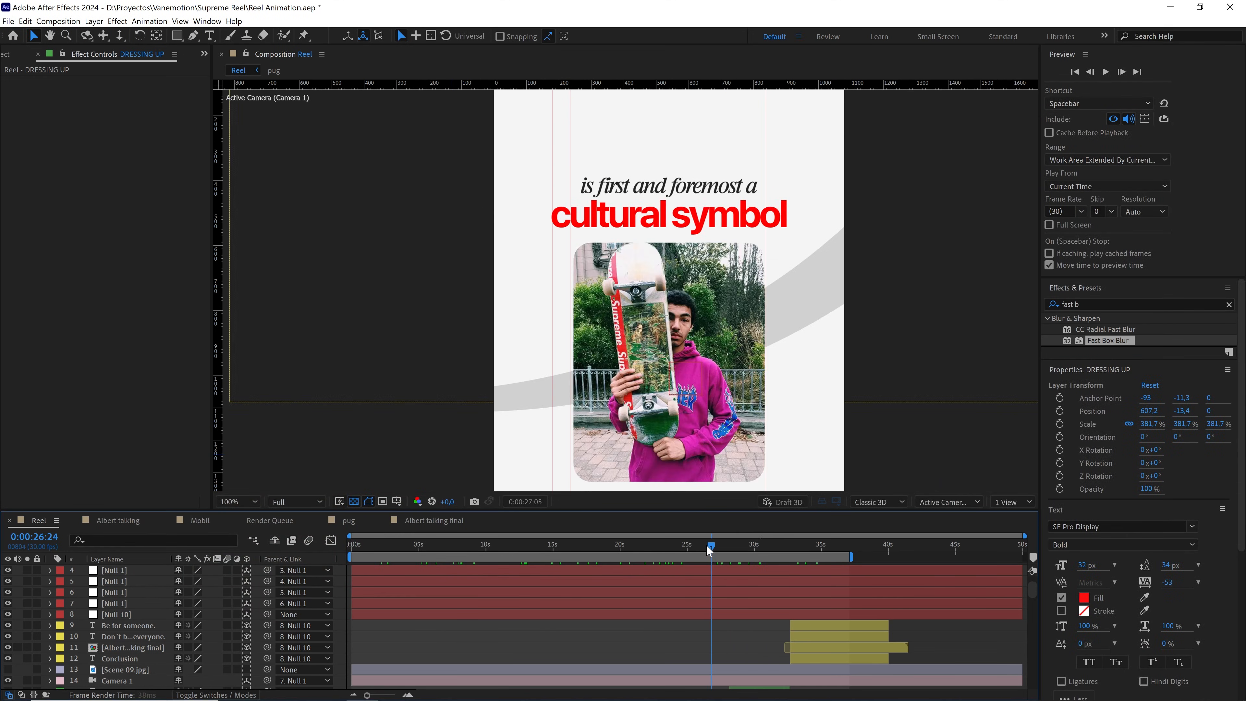
click(592, 218)
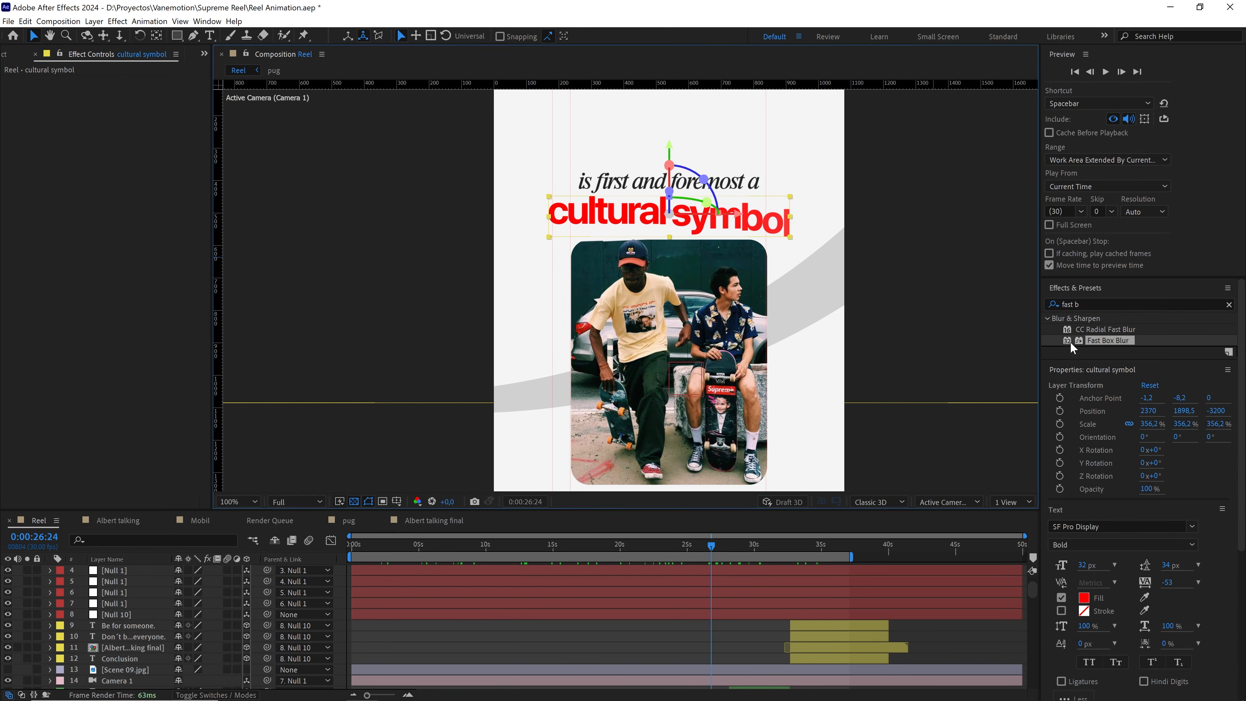
click(1083, 602)
key(ctrl+v)
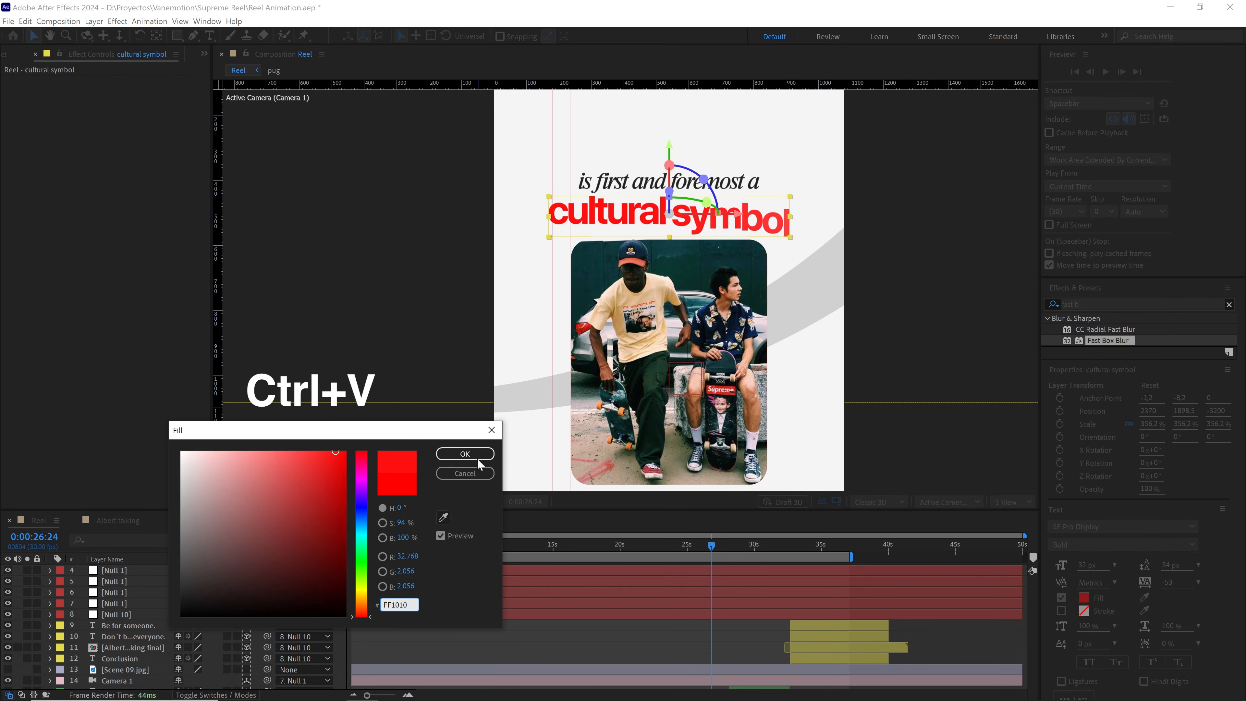
click(476, 458)
Move to the jacket scene at 0:00:12:04 and apply the copied red FF1010 as the fill of the "RED LOGO" text
drag(717, 550, 513, 544)
scroll(688, 345, down, 1)
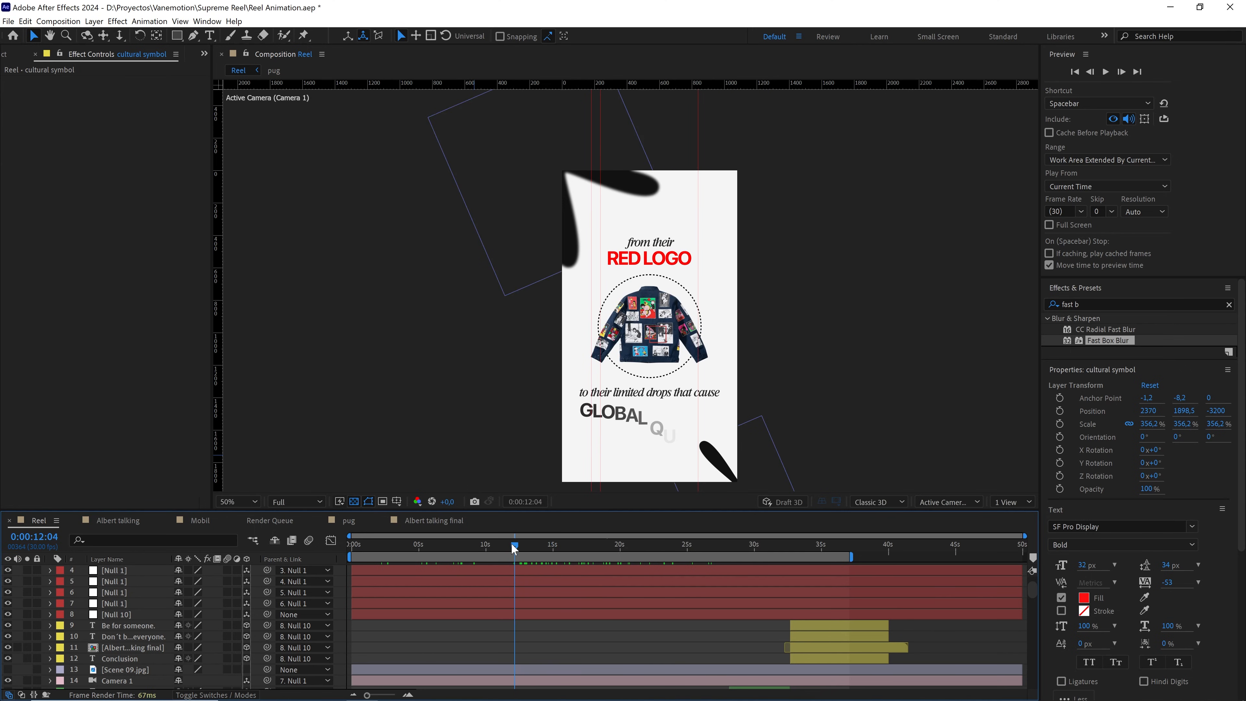
scroll(689, 256, up, 2)
click(689, 231)
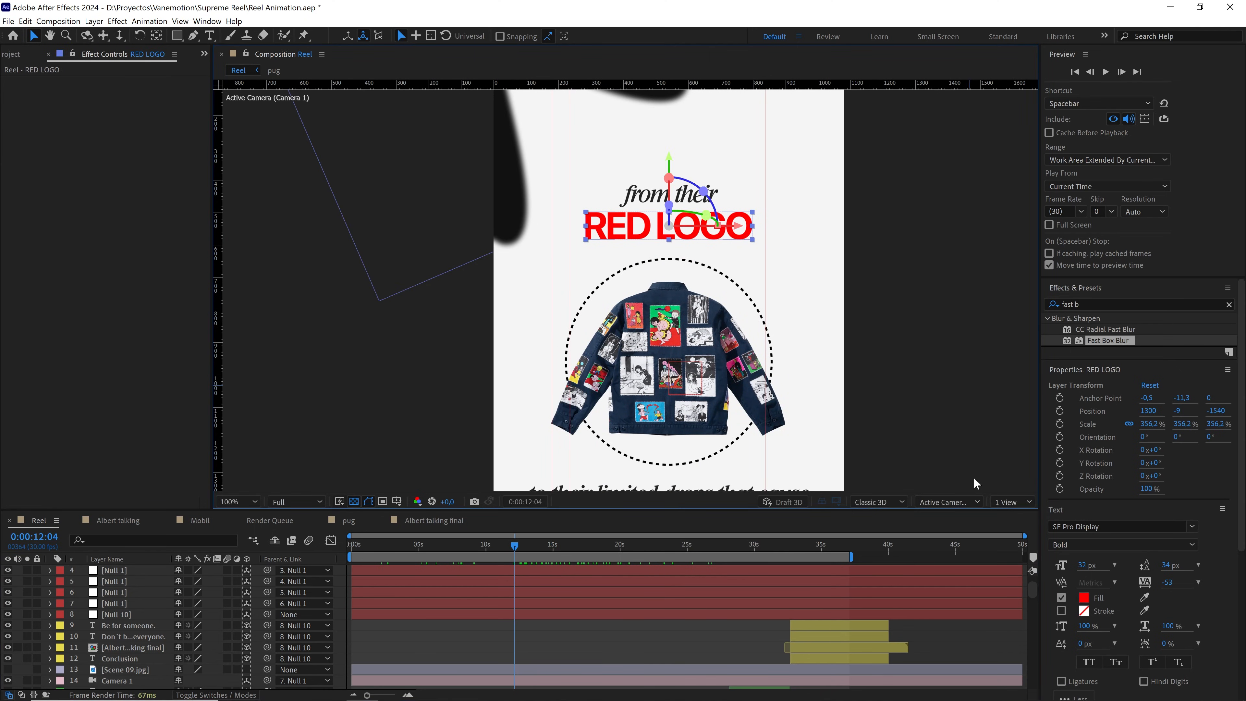
click(1084, 598)
key(ctrl+v)
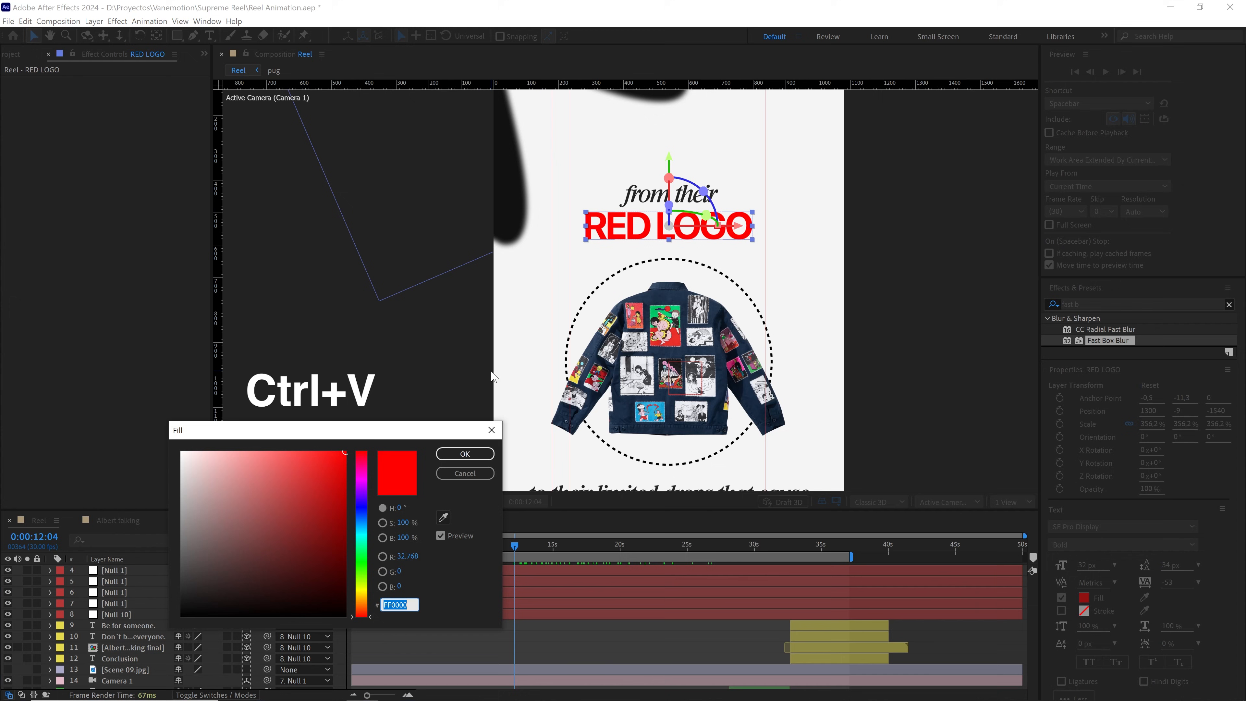
click(471, 456)
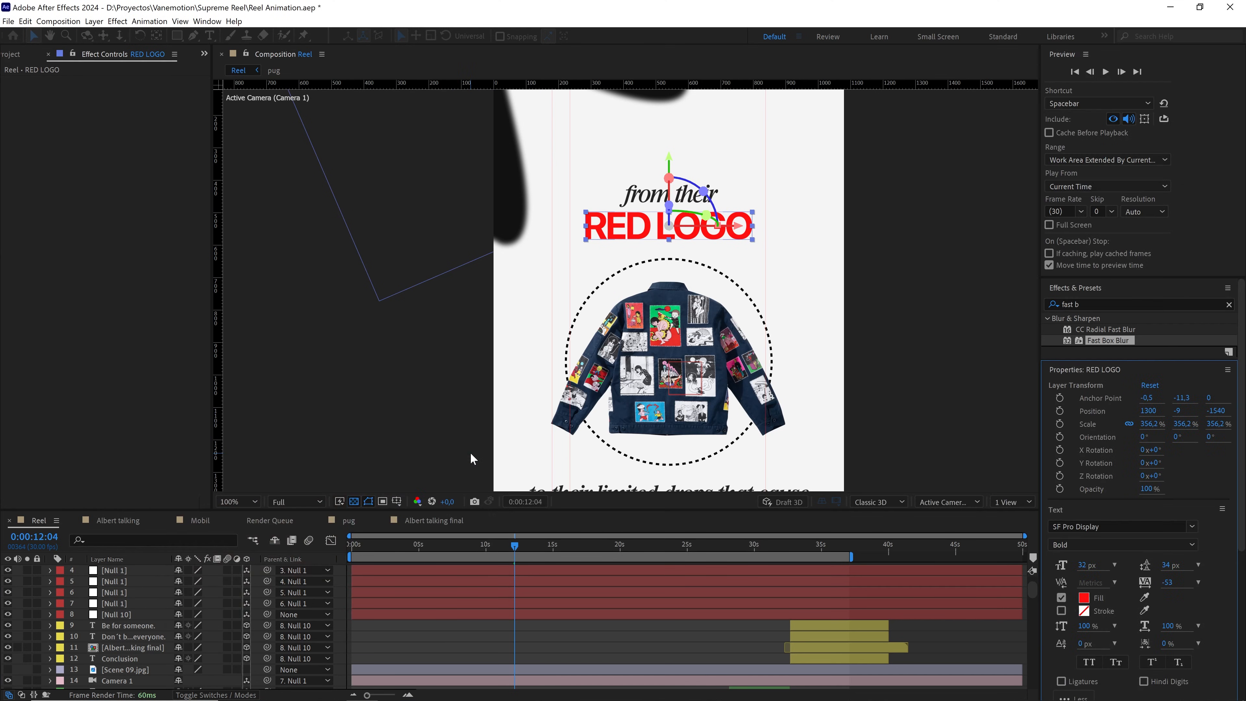
click(560, 633)
Return to 0:00:00:00 with the composition view fitted up to 100%, and clear the effects search
click(493, 545)
drag(492, 544, 351, 551)
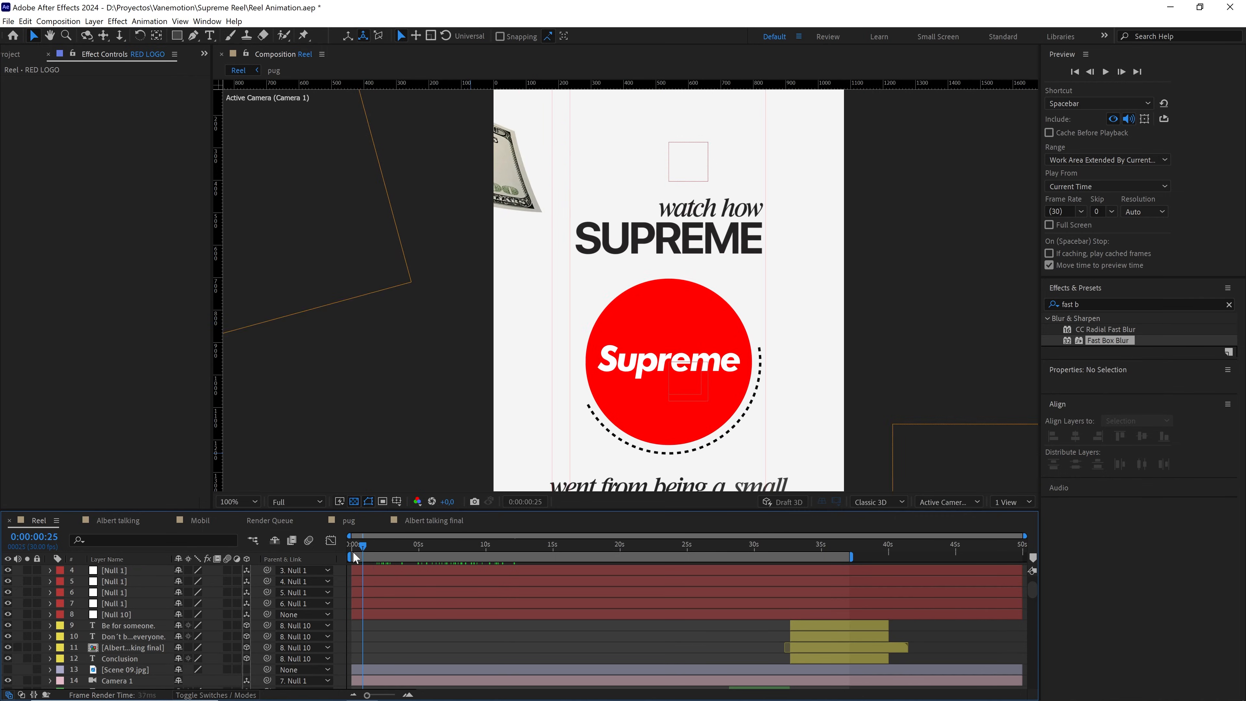
key(comma)
click(240, 499)
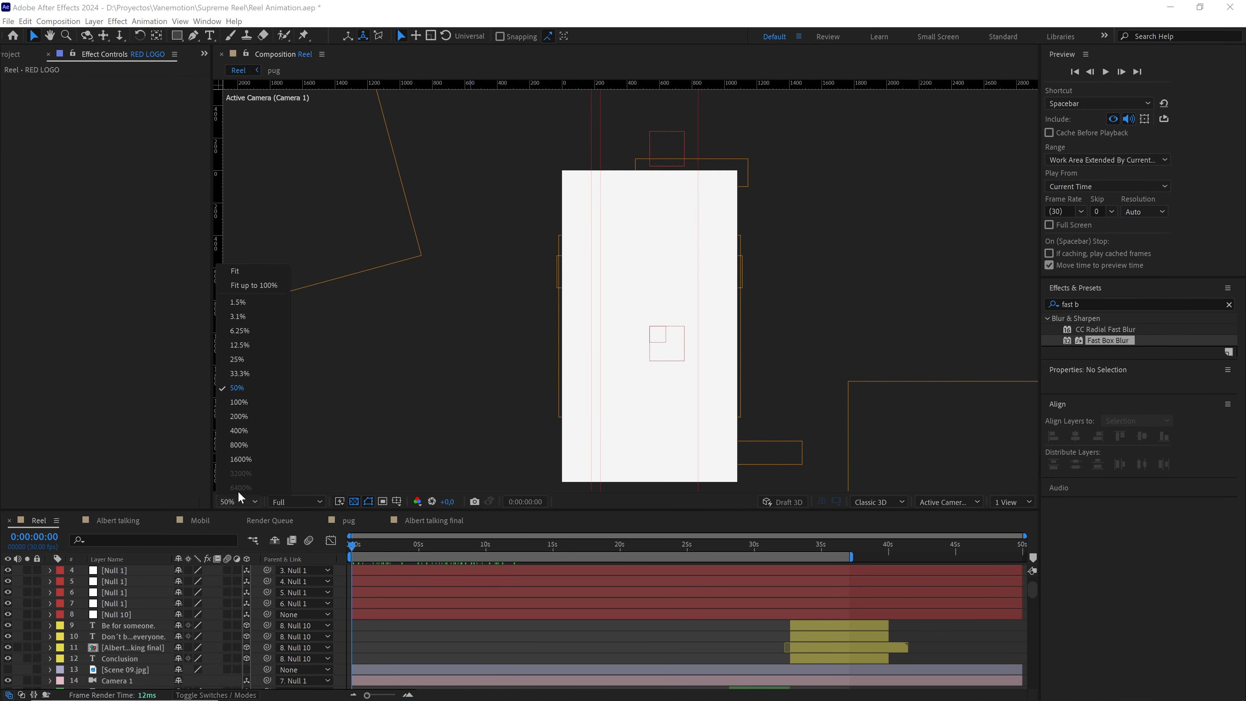
click(230, 284)
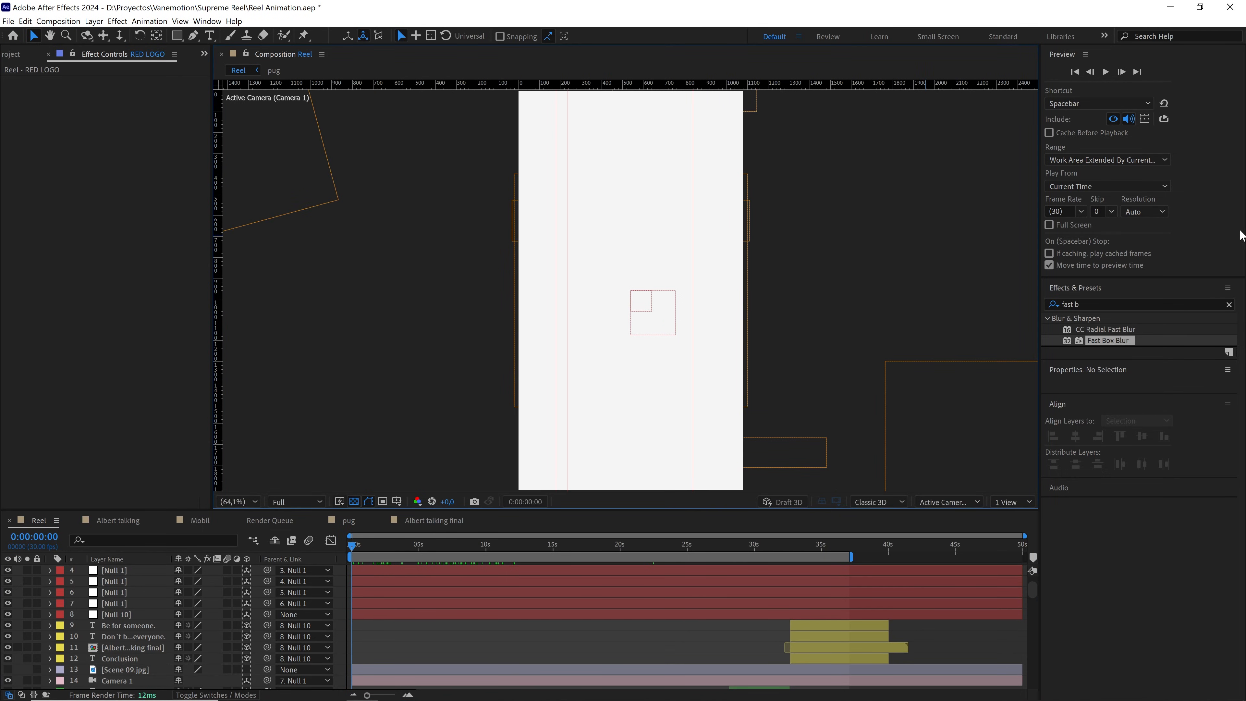
click(1229, 305)
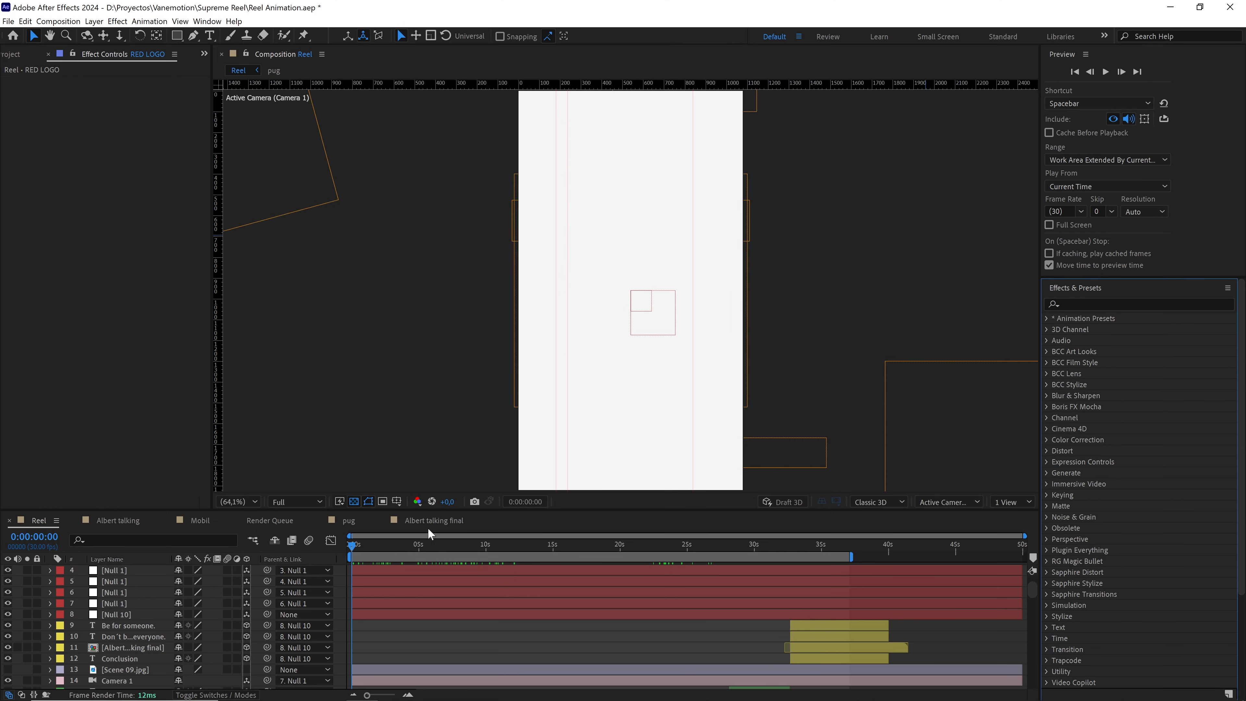
click(427, 625)
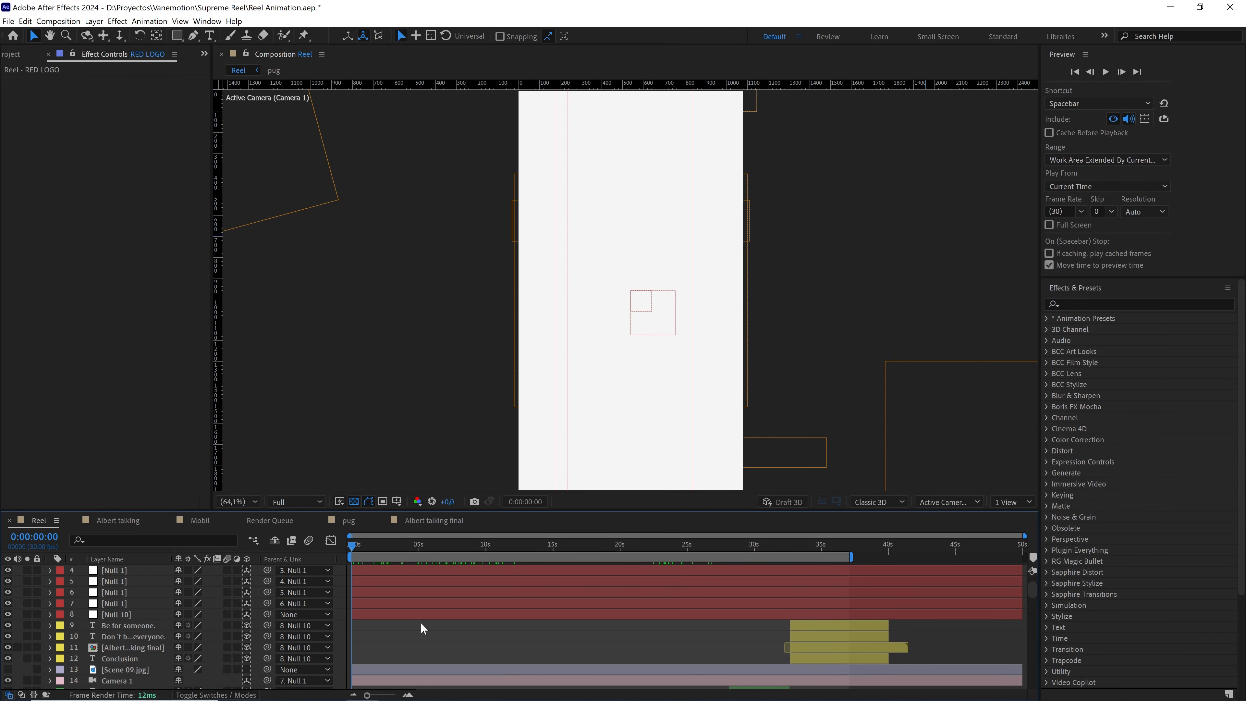
Maximize the timeline and look over the Reel's whole layer stack, down to the audio and background layers
key(grave)
scroll(835, 509, down, 5)
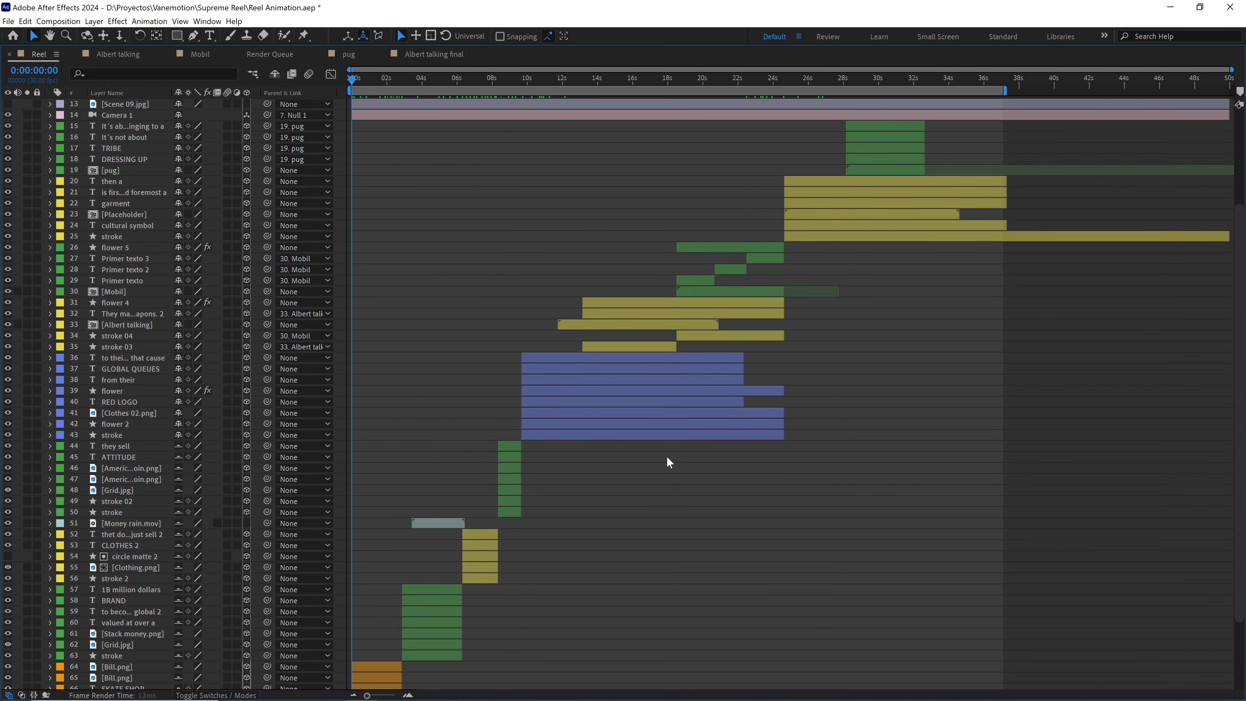
scroll(791, 143, up, 3)
drag(785, 80, 905, 82)
drag(871, 83, 475, 382)
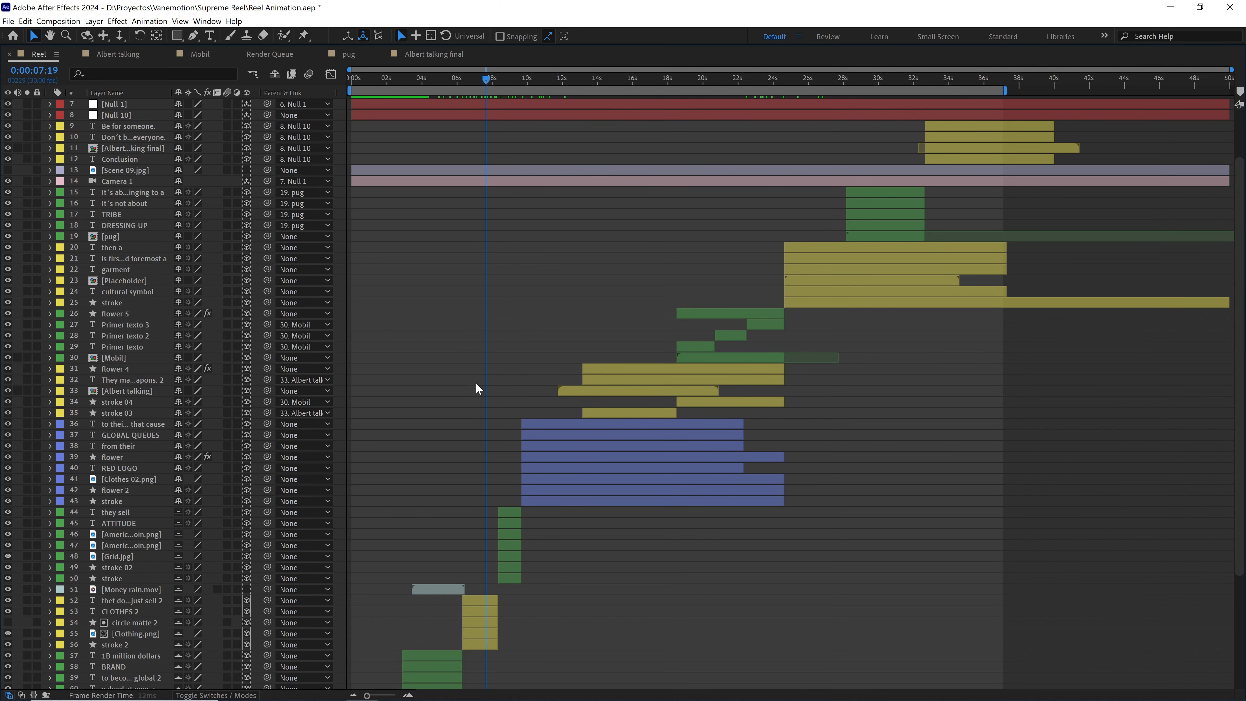
scroll(474, 384, down, 5)
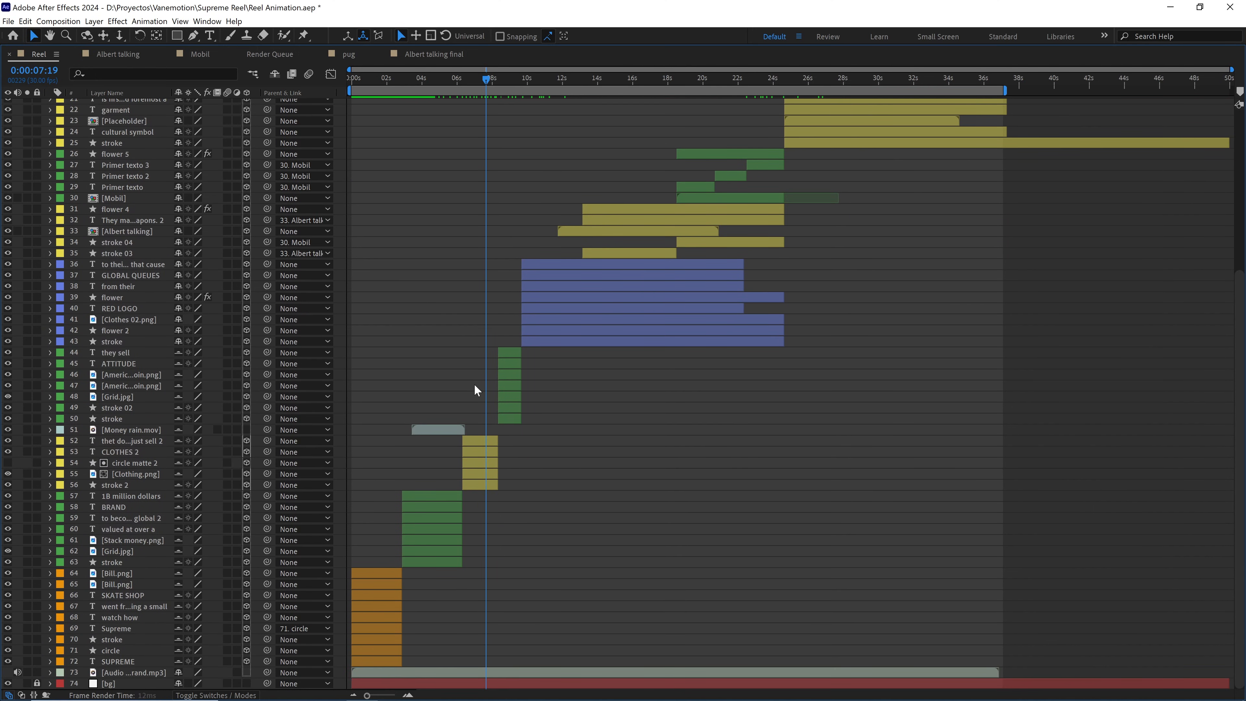
Move the Camera 1 layer directly beneath Null 10 in the layer stack, and delete the Scene 09.jpg layer
scroll(474, 384, up, 7)
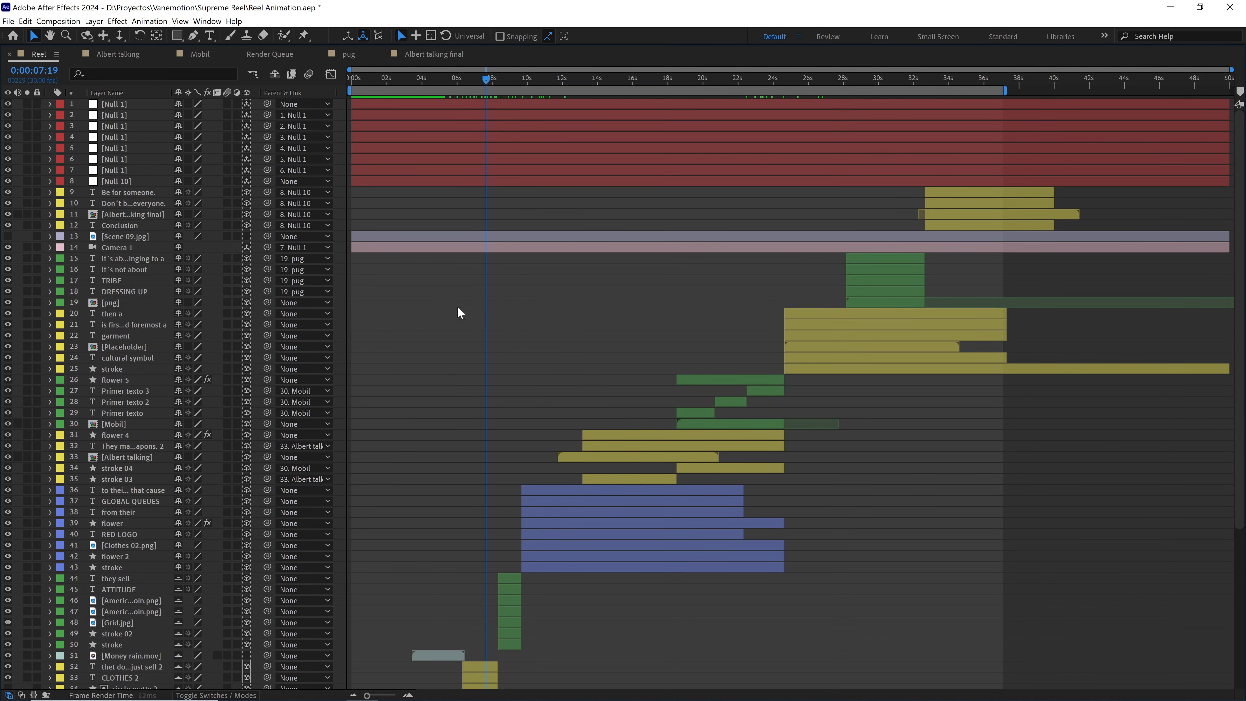
drag(107, 250, 121, 193)
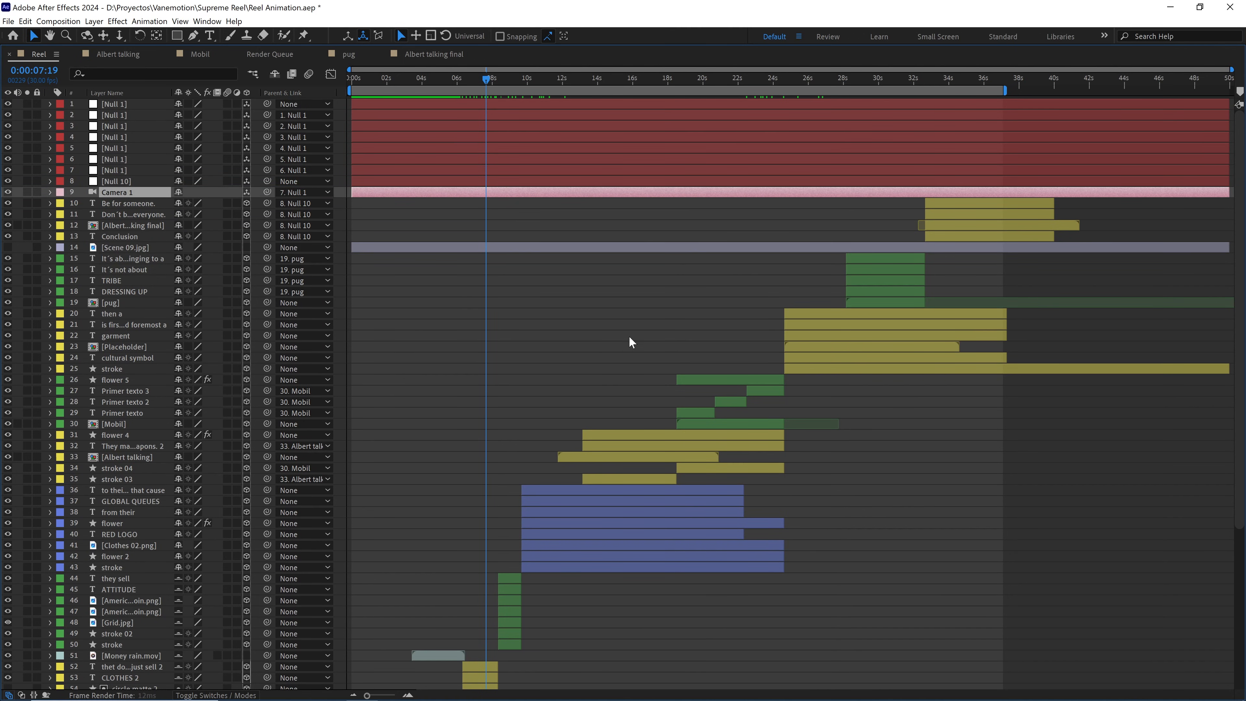
click(134, 249)
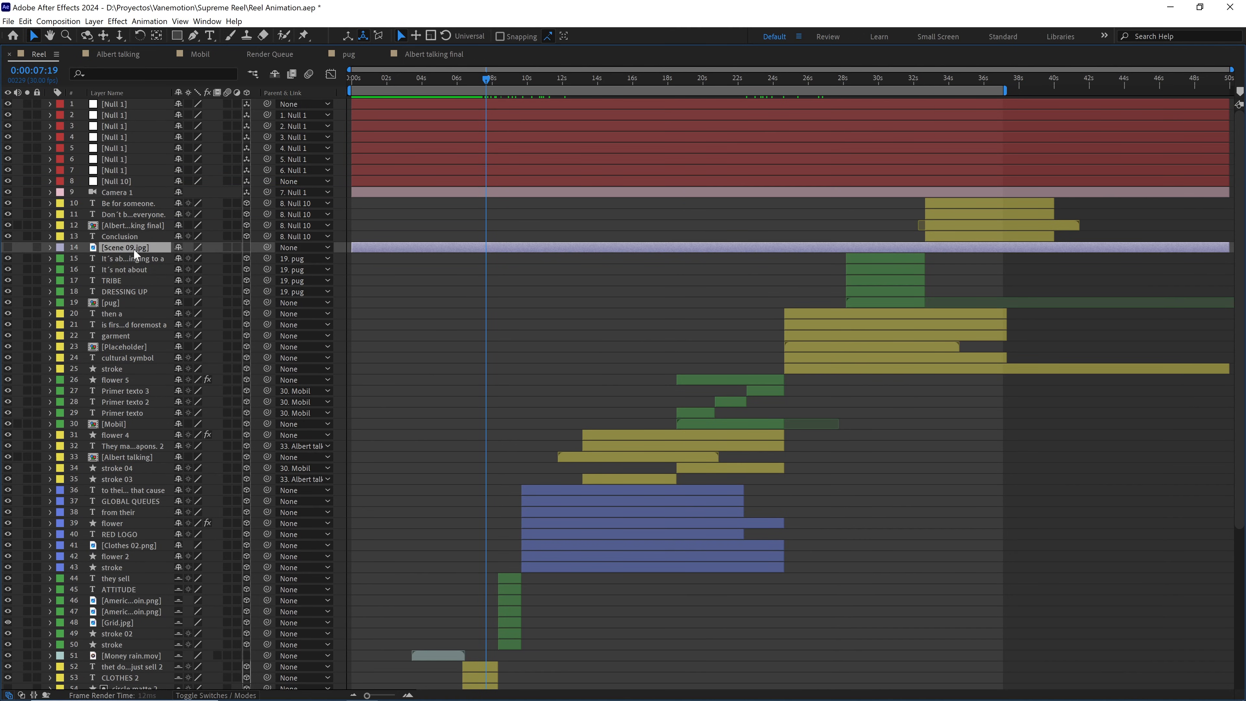
key(Delete)
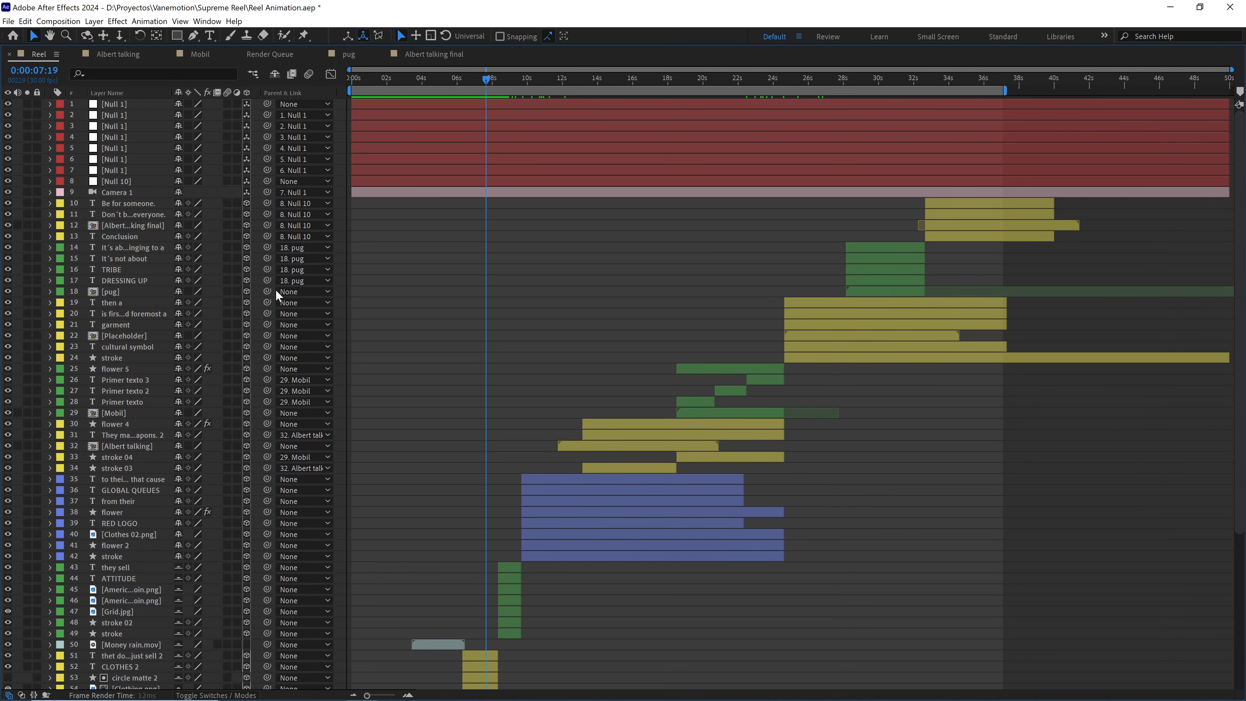
scroll(444, 385, down, 6)
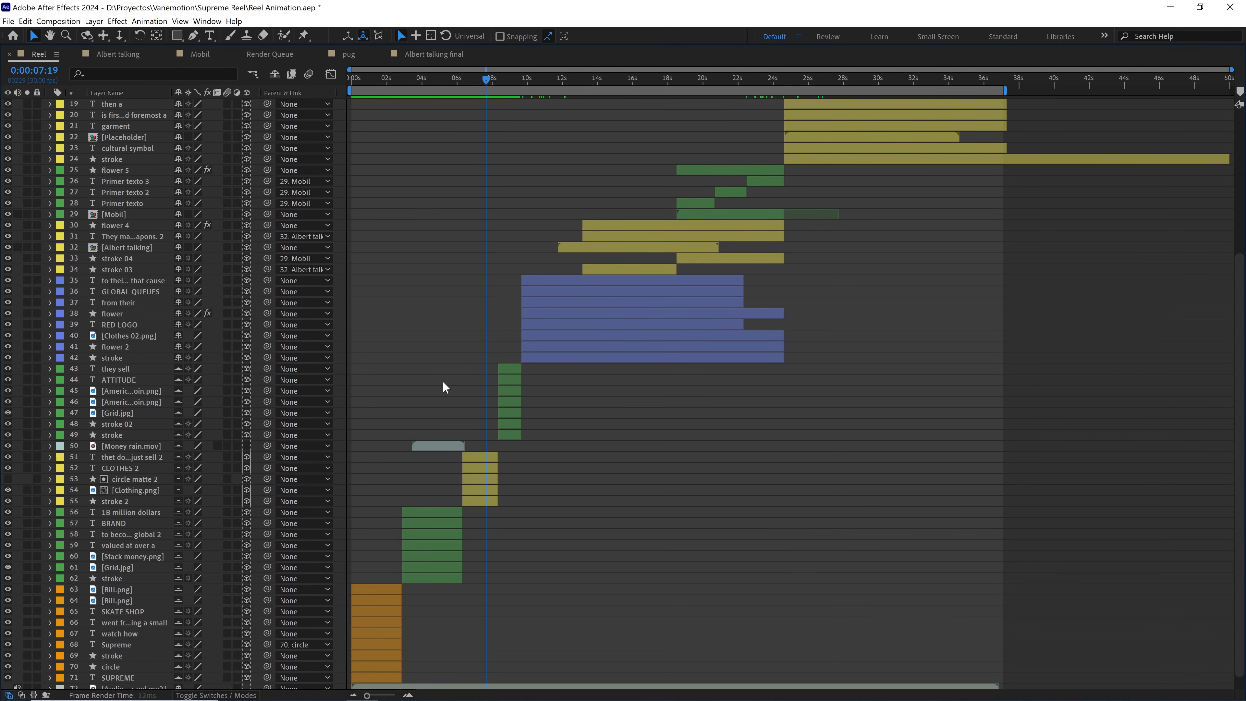
scroll(443, 383, up, 6)
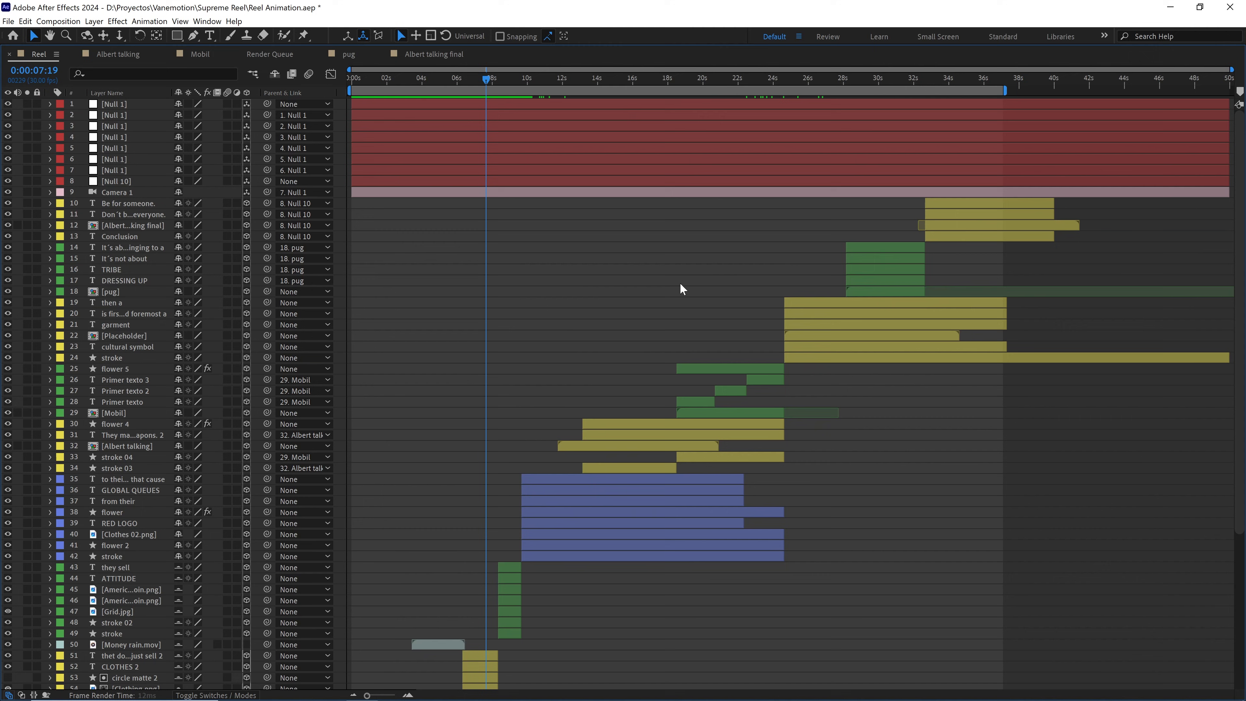
Restore the full workspace, go to 0:00:02:18 and apply the Shadow Studio 2 effect to the upper dollar bill
key(grave)
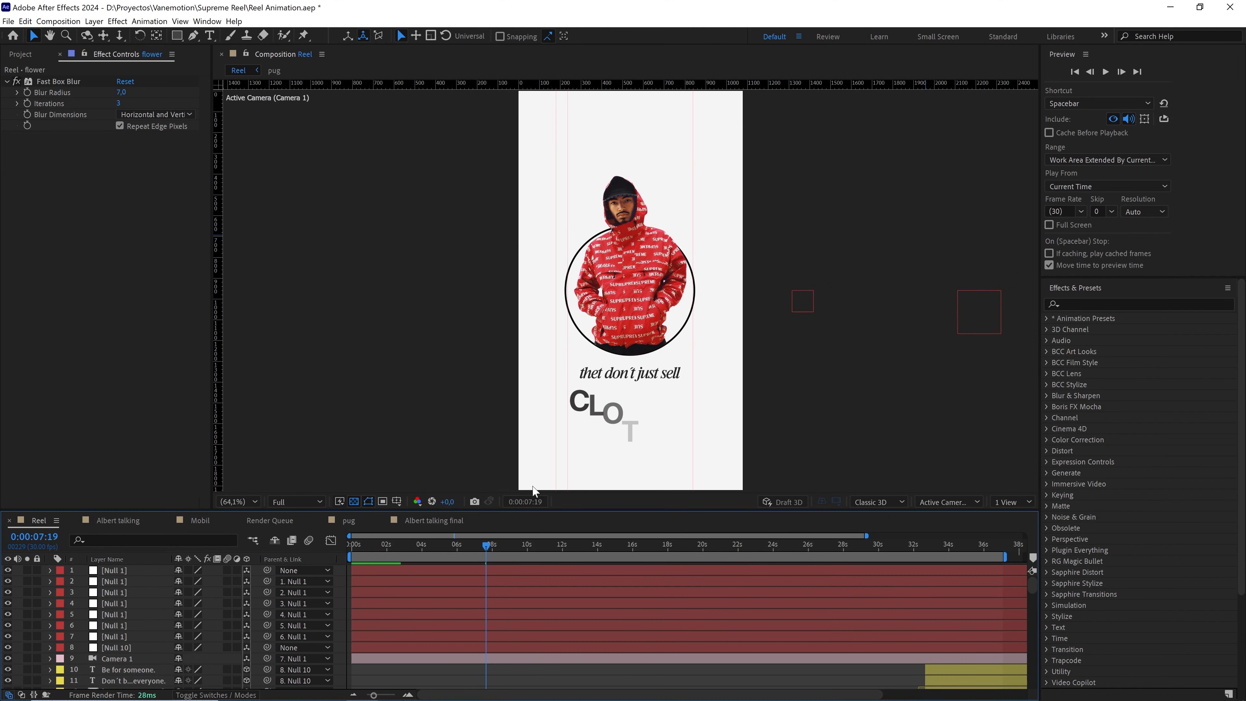
drag(486, 549, 397, 532)
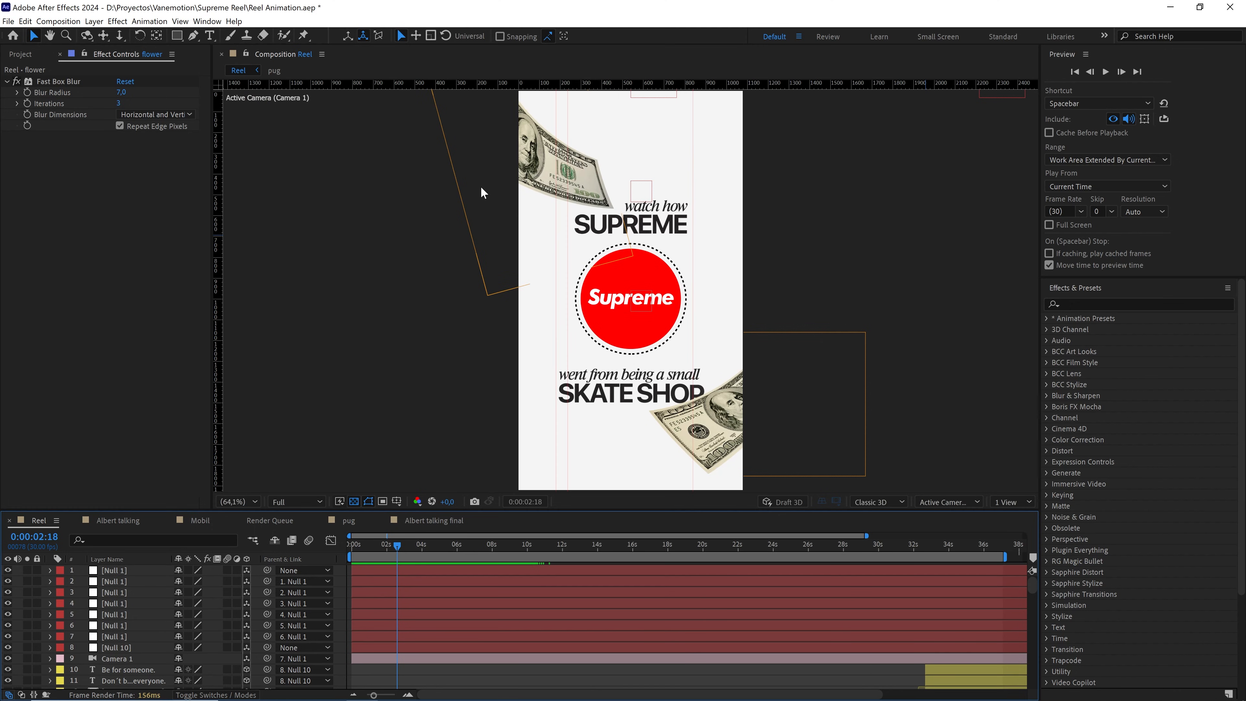
click(566, 178)
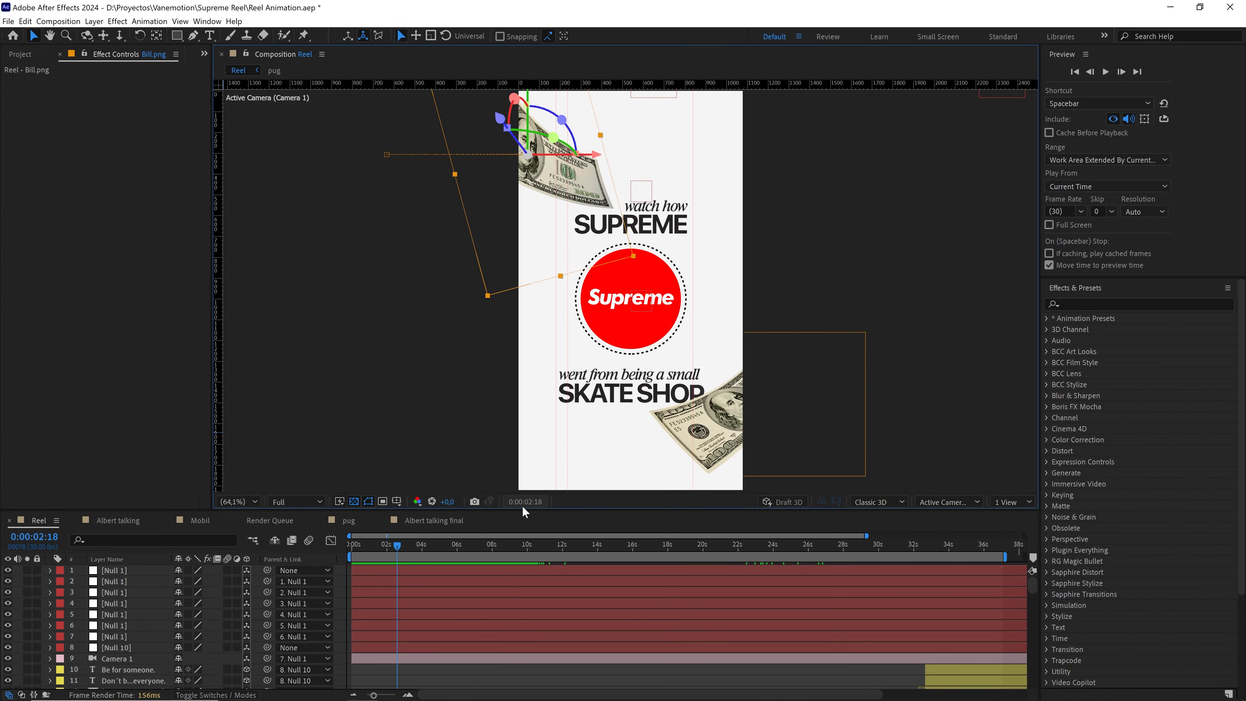
scroll(450, 621, down, 10)
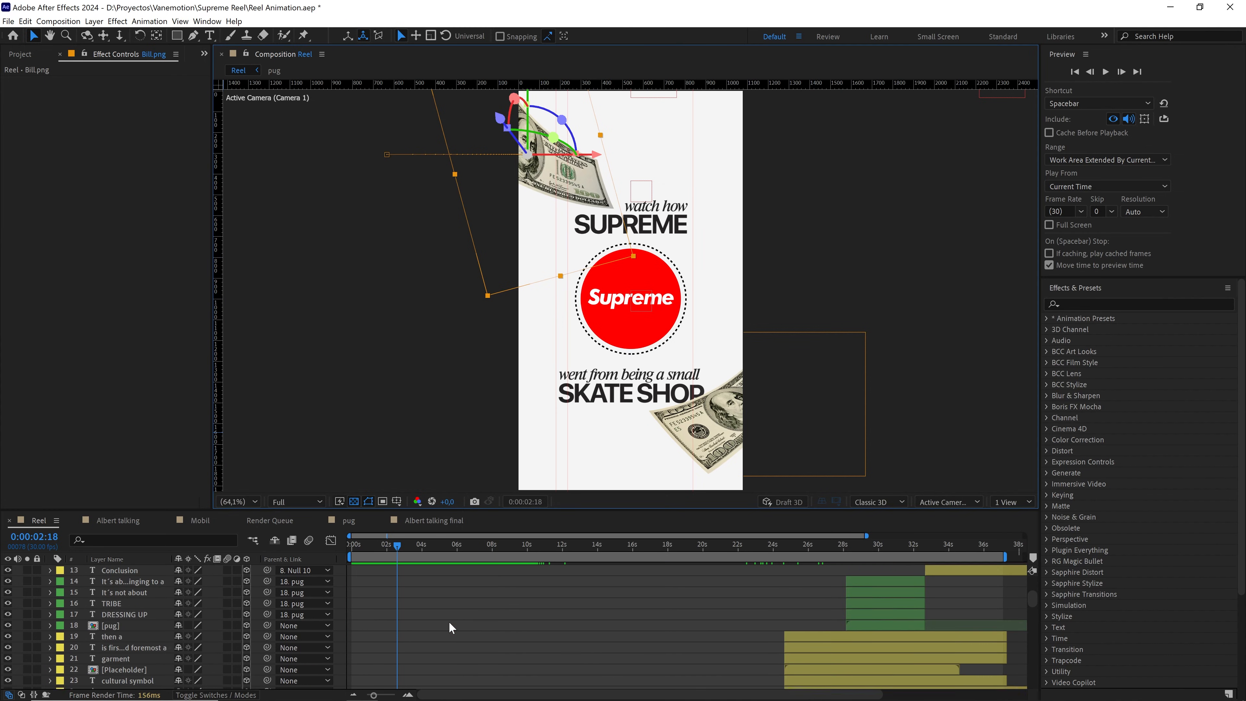
scroll(448, 617, down, 10)
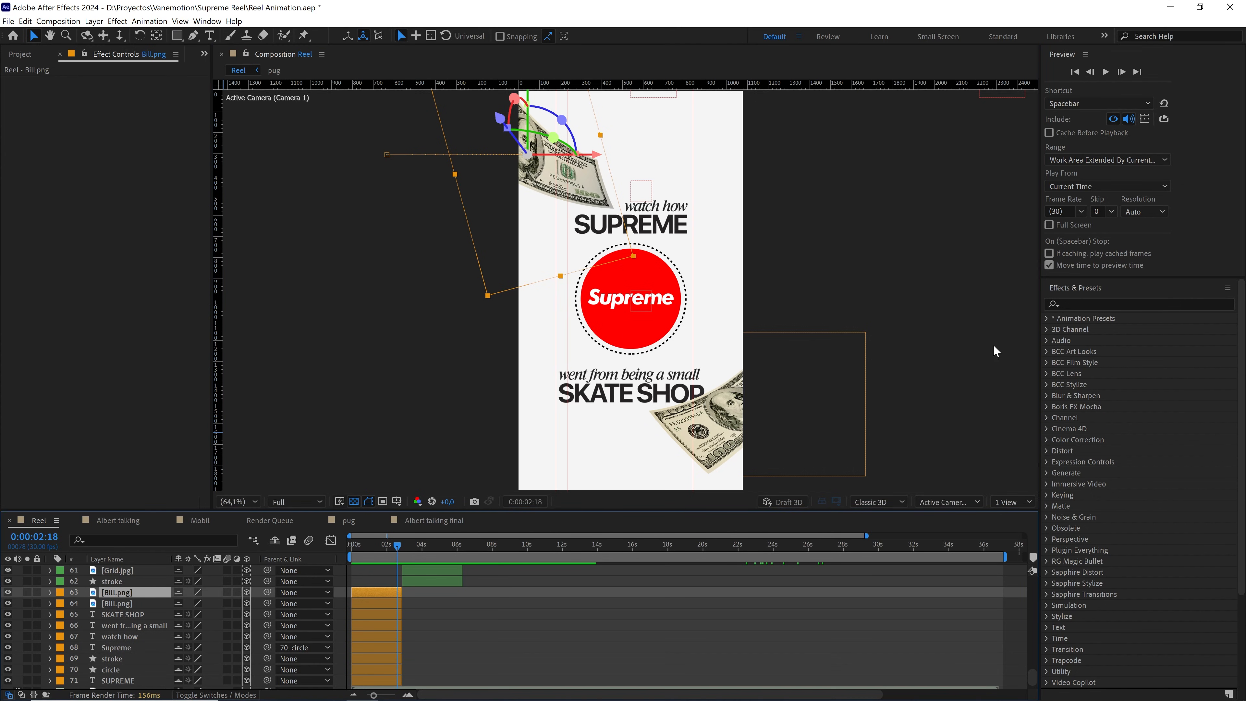
click(1104, 299)
text(shadow)
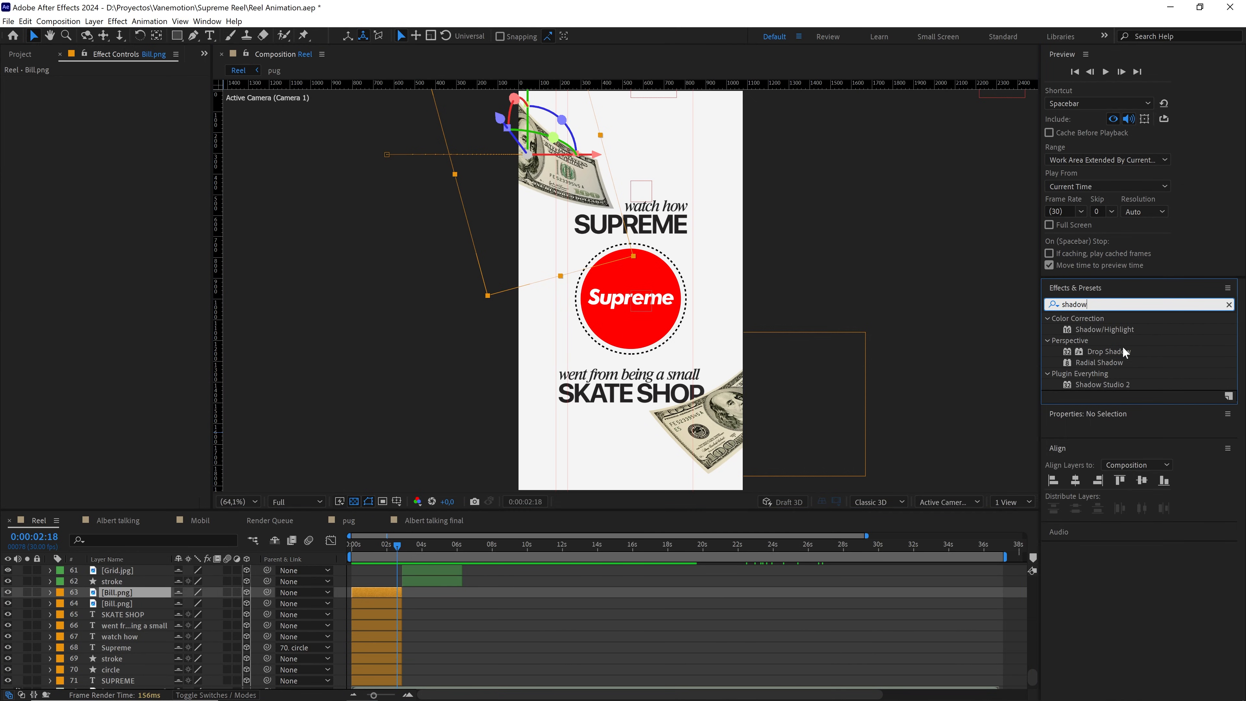
drag(1110, 384, 381, 595)
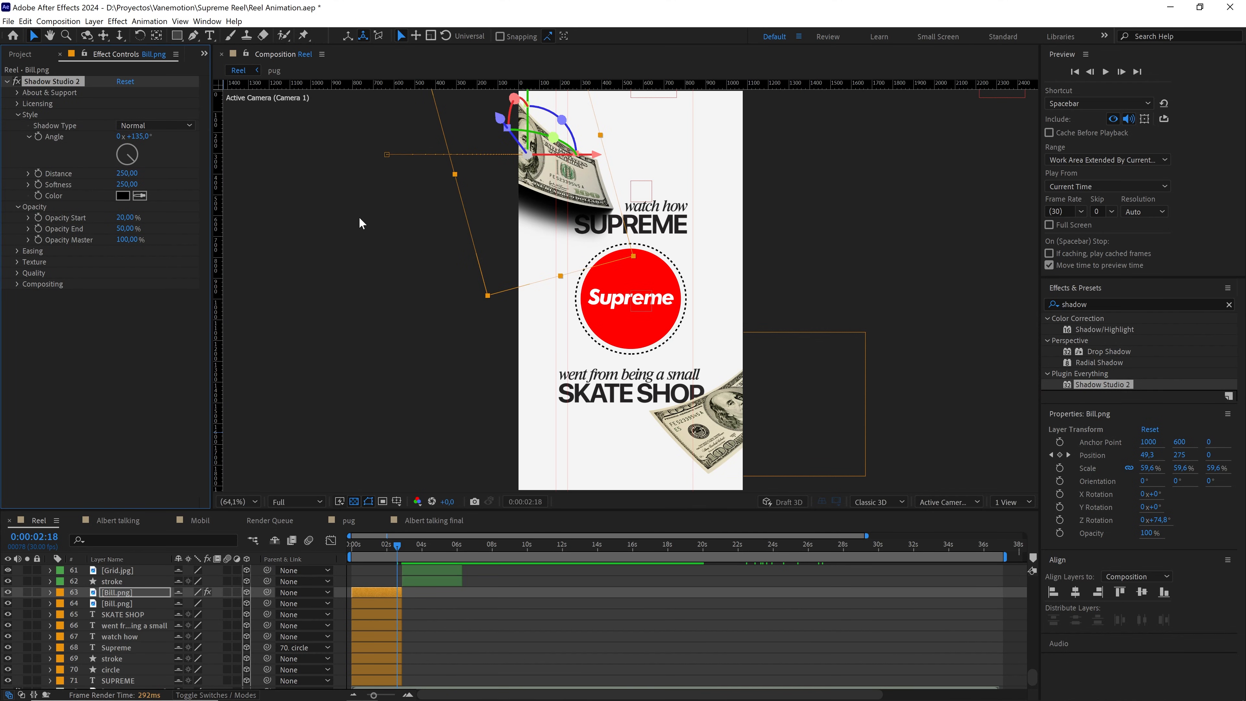
Set the upper bill's Shadow Studio 2 distance to 400 and its master opacity to 20%
click(128, 174)
drag(127, 240, 74, 244)
click(128, 239)
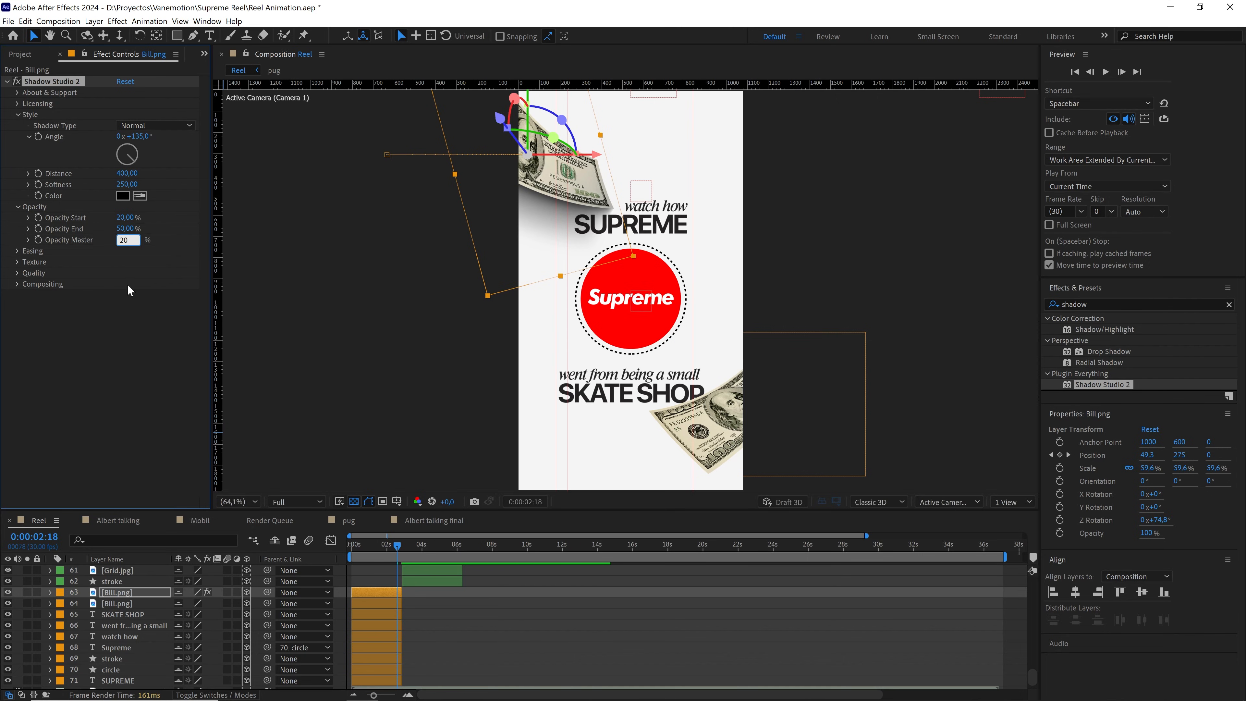
key(Return)
click(396, 268)
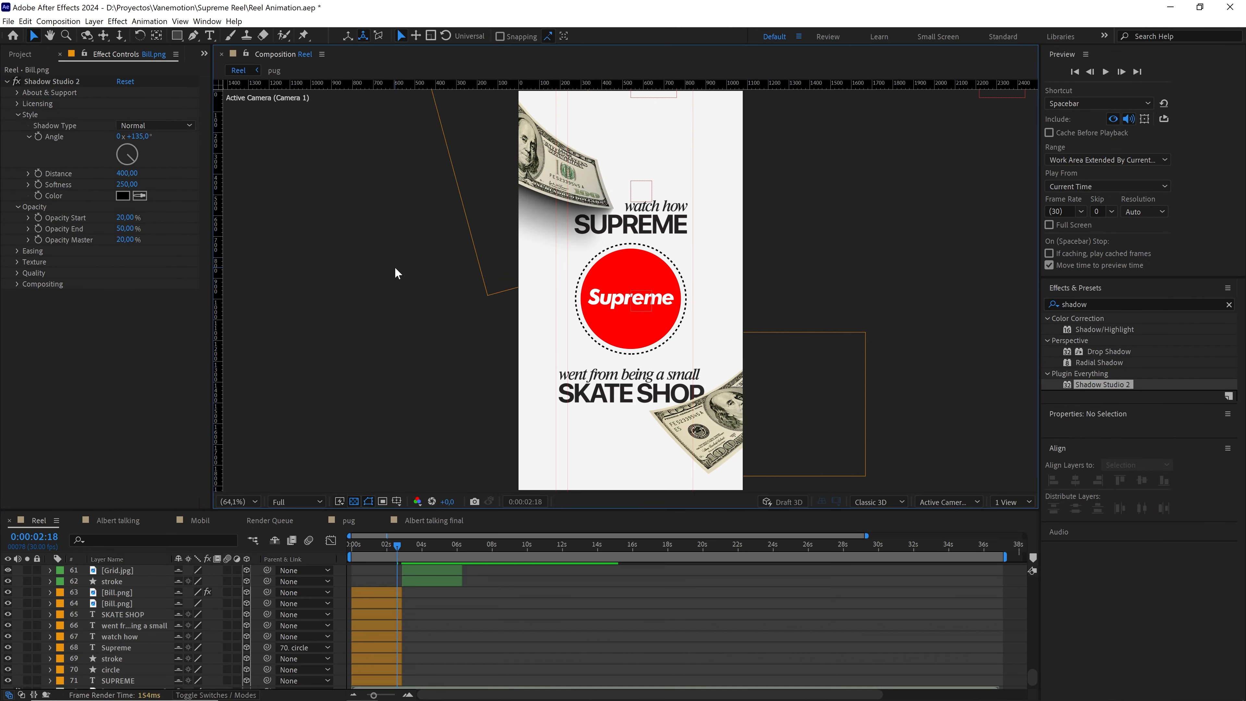
Copy the upper bill's Shadow Studio 2 effect and paste it onto the lower Bill.png layer
key(ctrl+c)
click(51, 81)
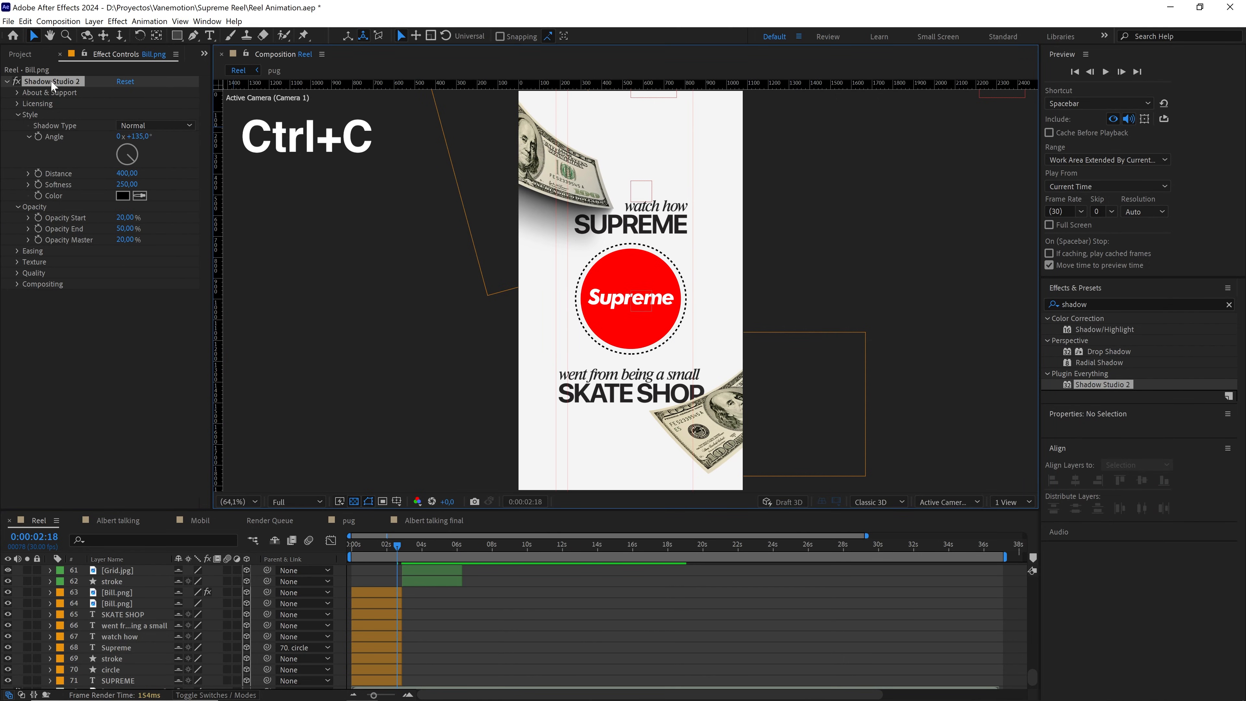
click(825, 392)
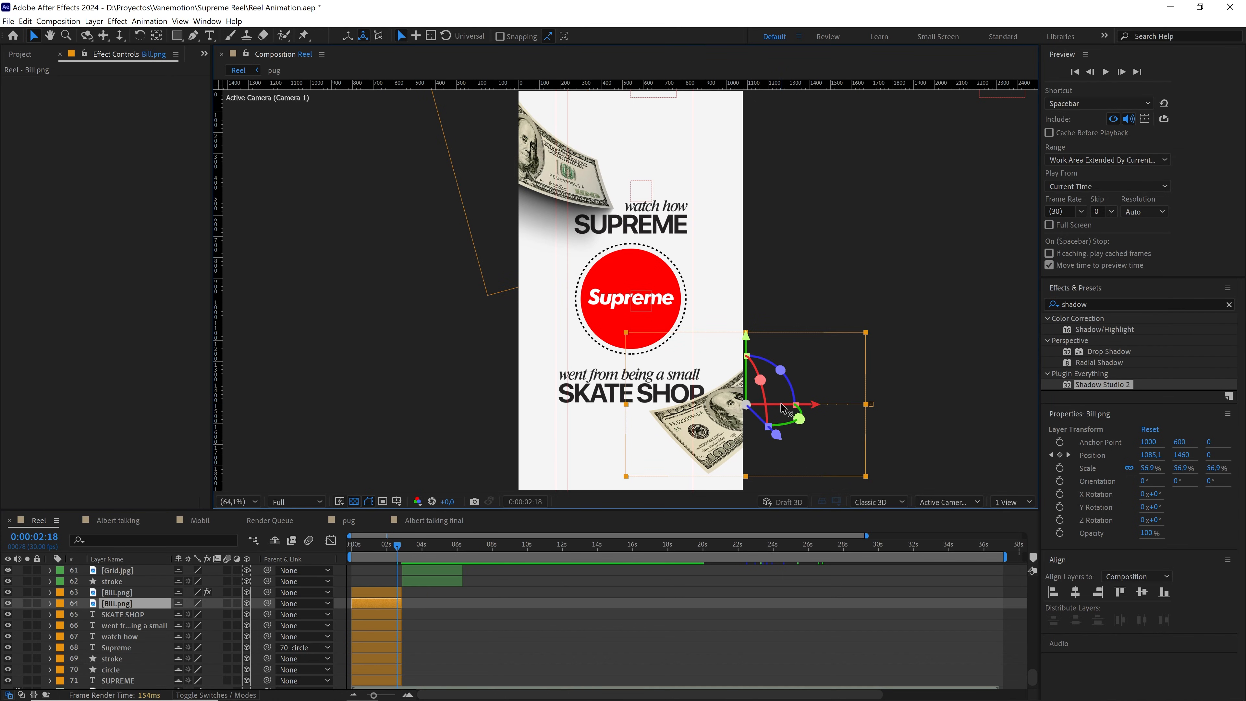
key(ctrl+v)
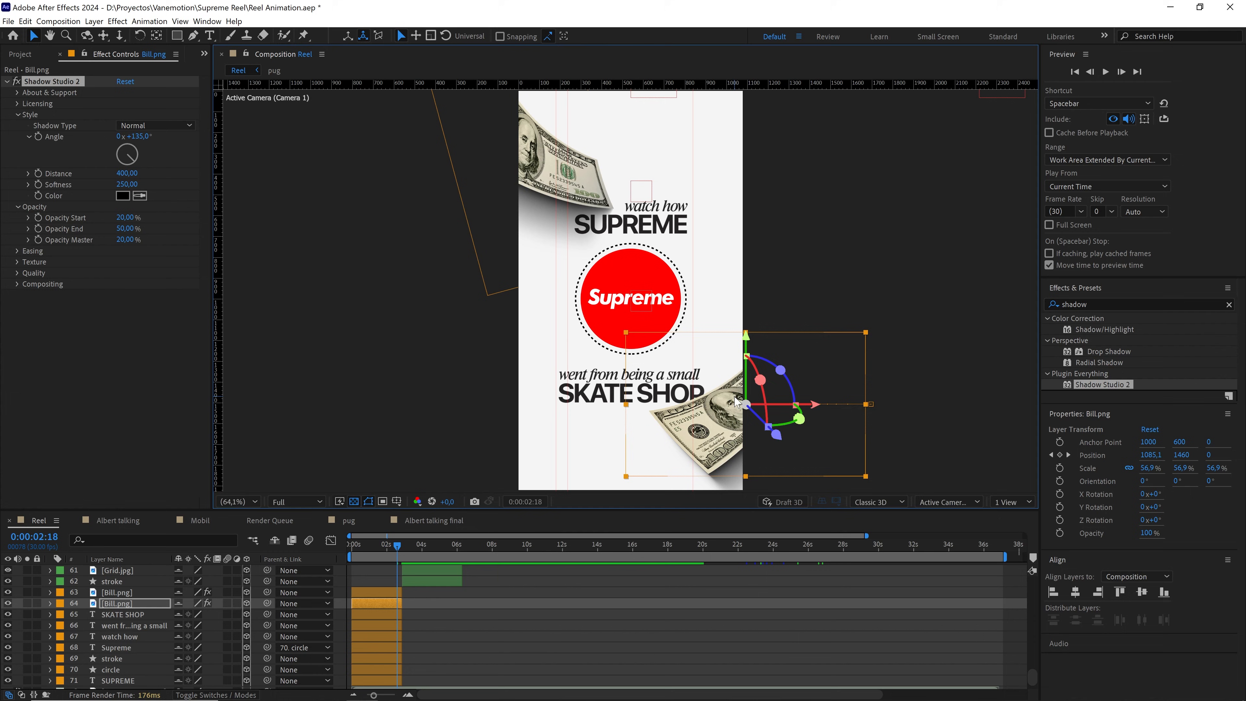
drag(718, 445, 720, 412)
Paste the copied Shadow Studio 2 effect onto the red circle layer behind the Supreme logo
scroll(716, 369, up, 1)
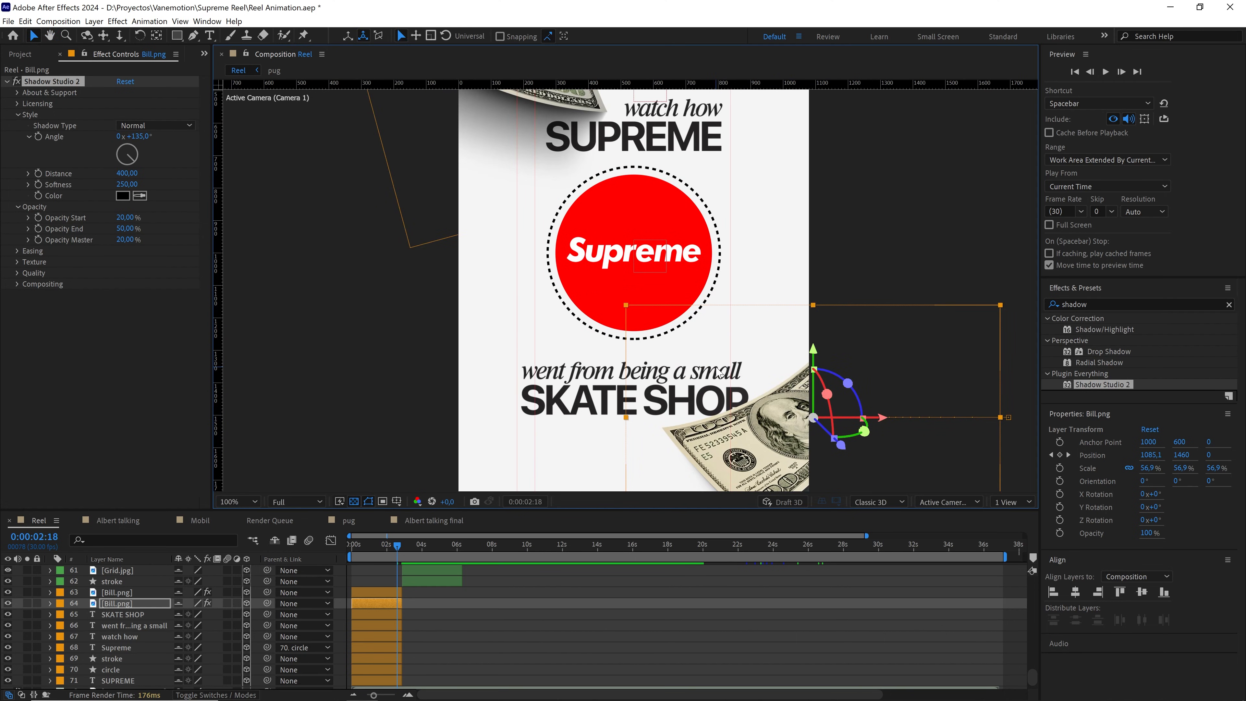
click(648, 203)
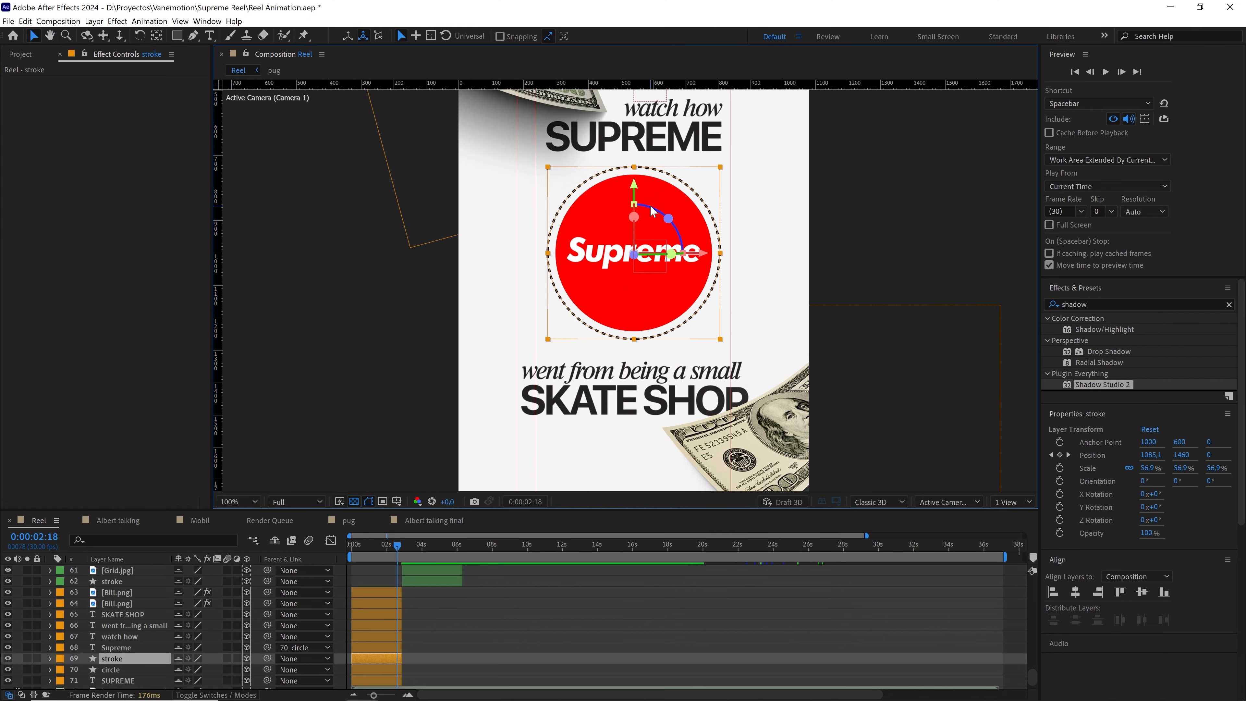
scroll(128, 640, down, 1)
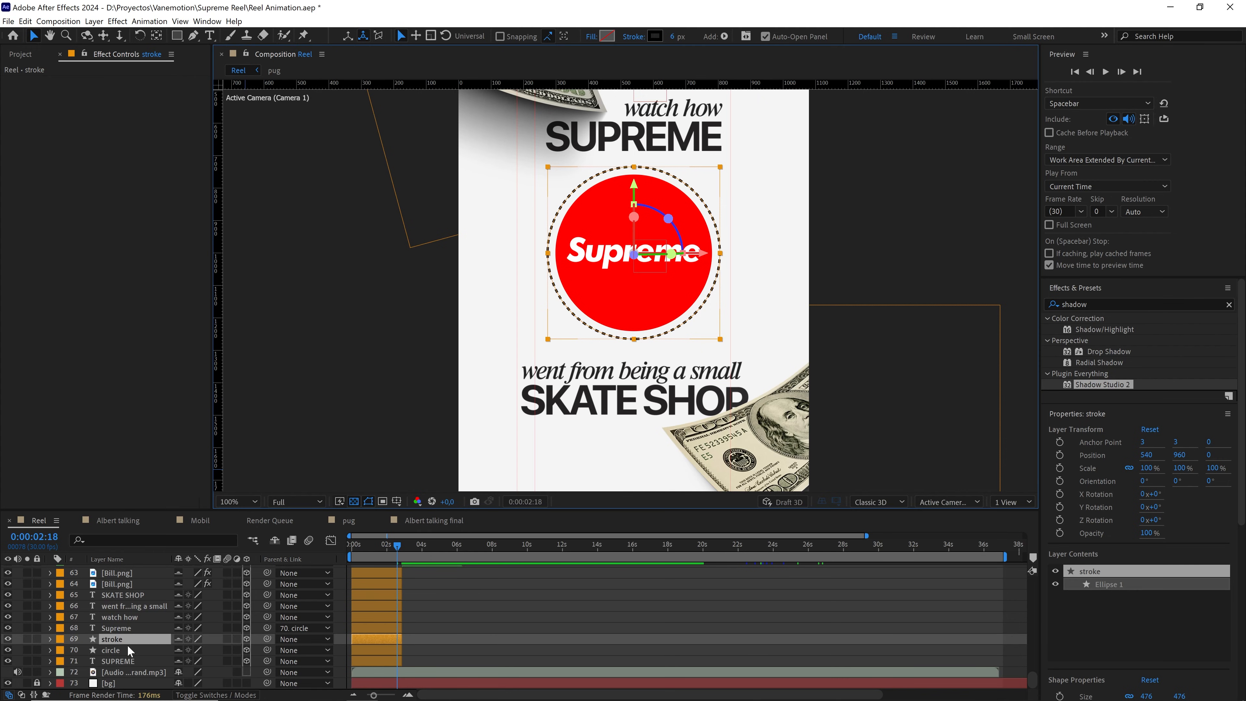
click(133, 650)
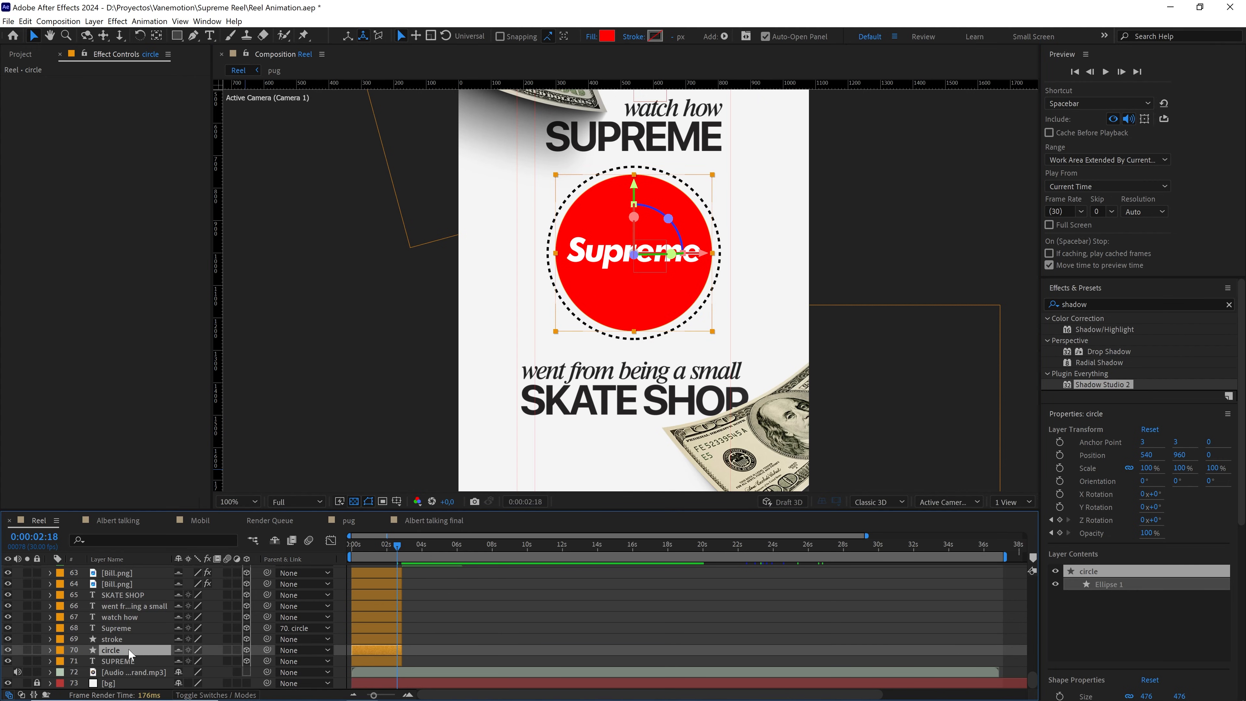
key(ctrl+v)
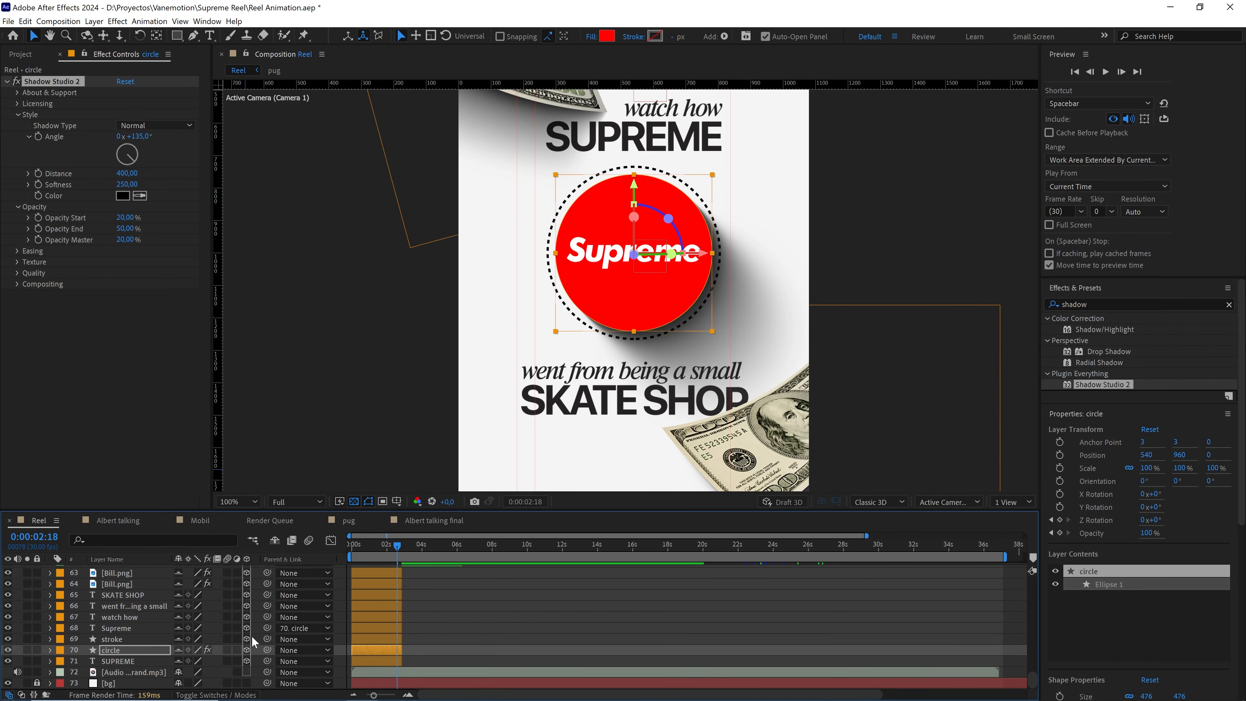
click(447, 627)
scroll(650, 350, down, 2)
scroll(772, 283, up, 2)
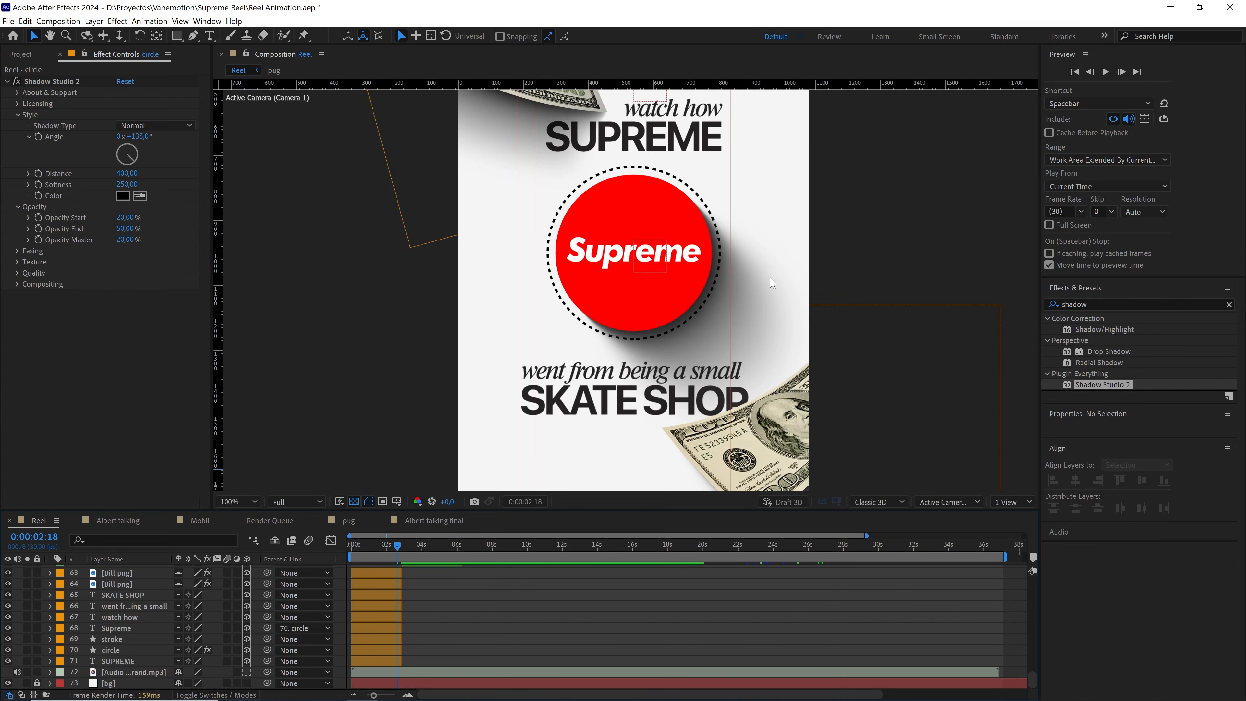
Go to the money stack scene at 0:00:03:15 and paste the copied Shadow Studio 2 effect onto the Stack money.png layer
mouse_move(391, 548)
mouse_down()
mouse_move(352, 548)
mouse_move(383, 549)
mouse_up()
scroll(539, 319, down, 1)
key(space)
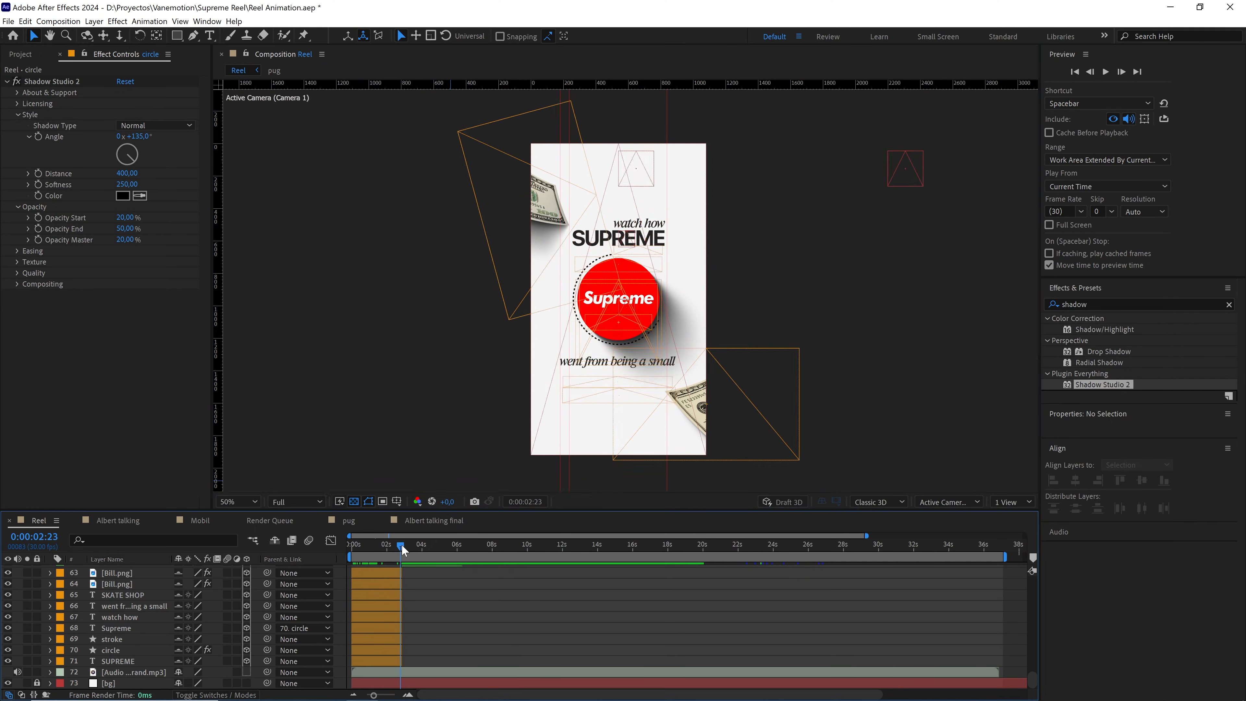
scroll(735, 421, up, 1)
click(630, 317)
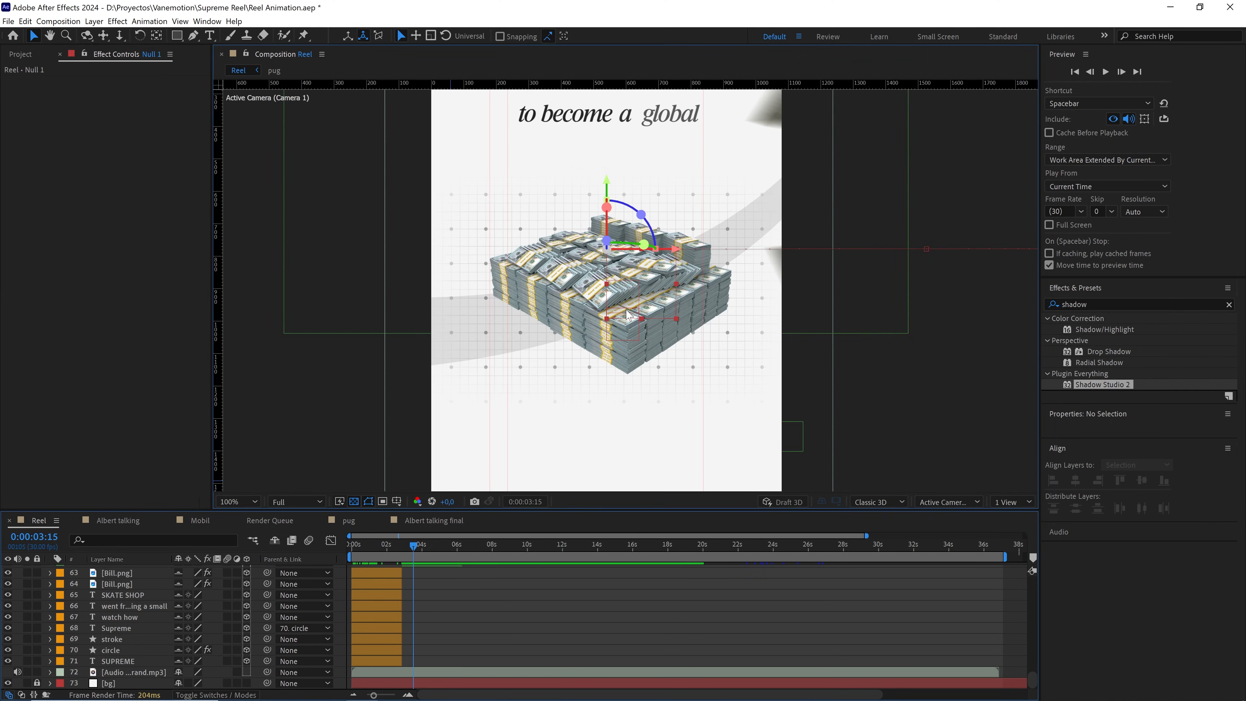
scroll(412, 628, up, 3)
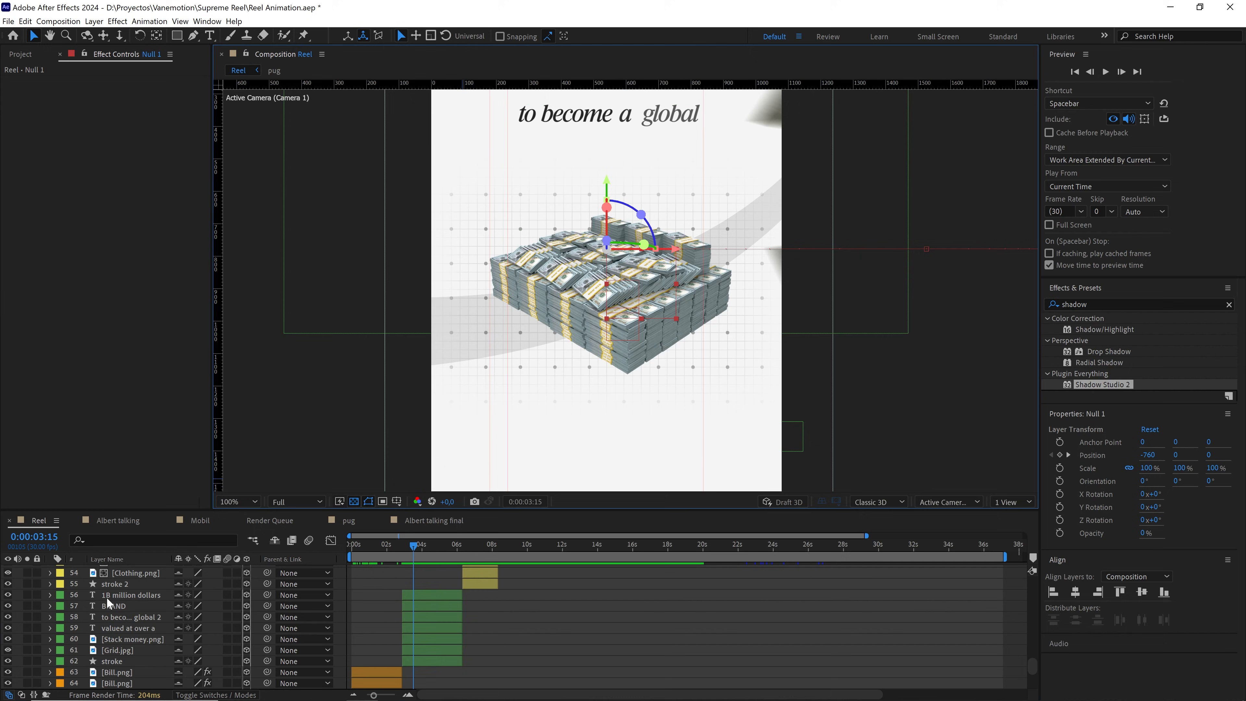
click(129, 639)
key(ctrl+v)
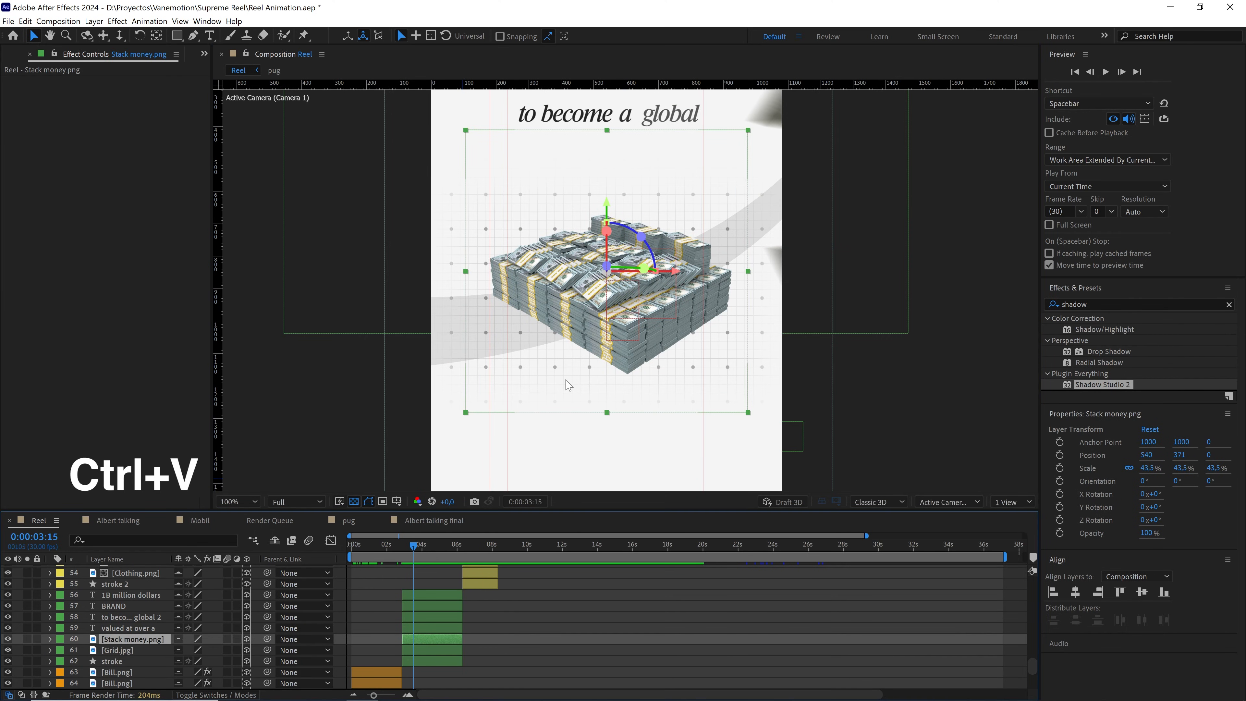
Set the money stack's shadow distance to 500 and its angle to 159°
click(128, 174)
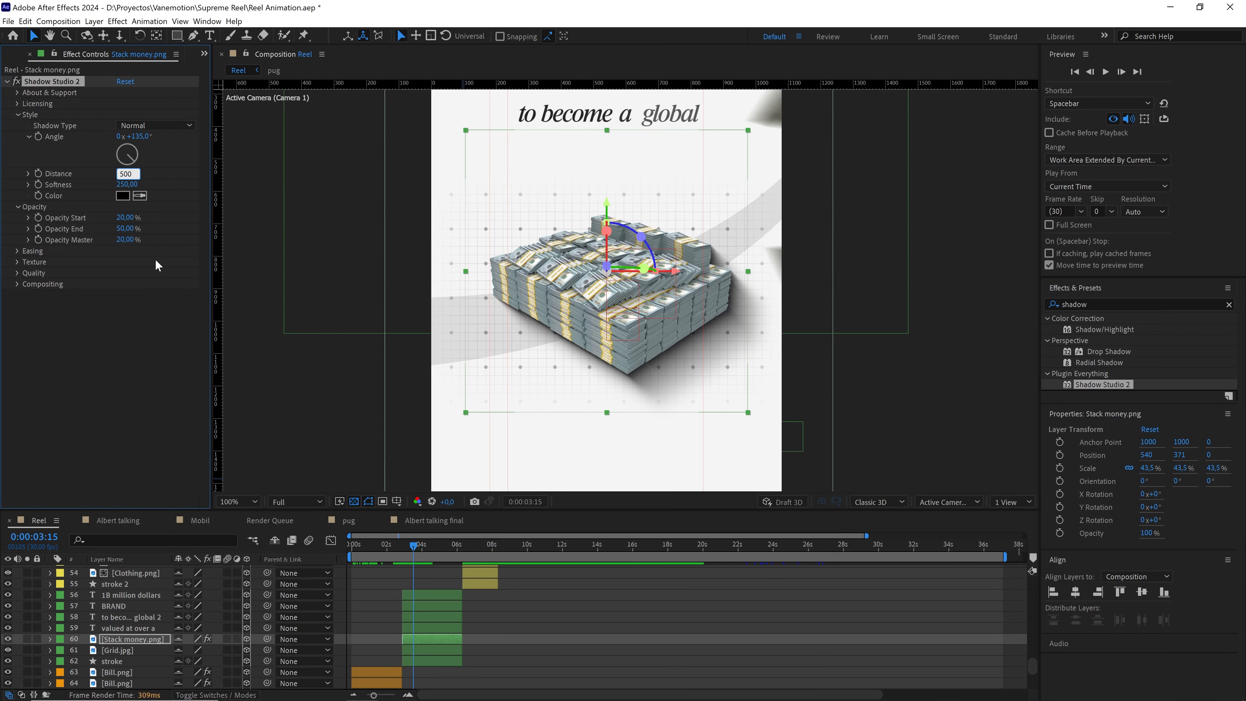
key(Return)
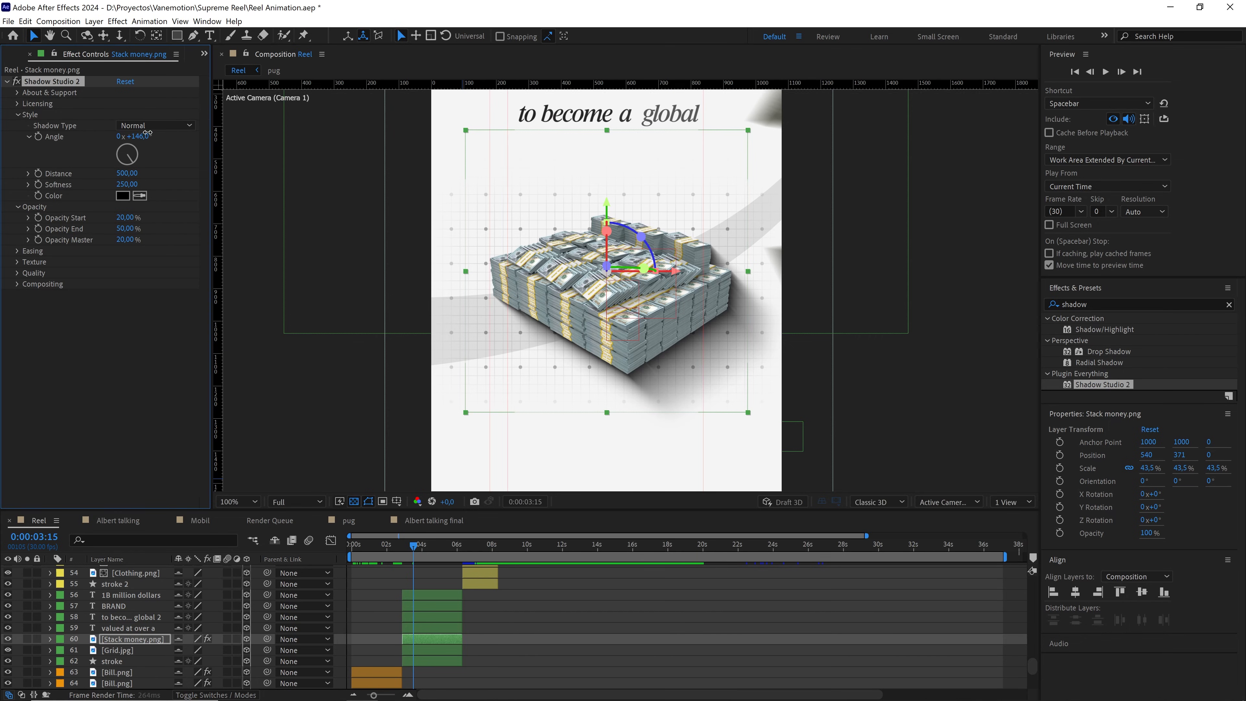
drag(148, 132, 156, 133)
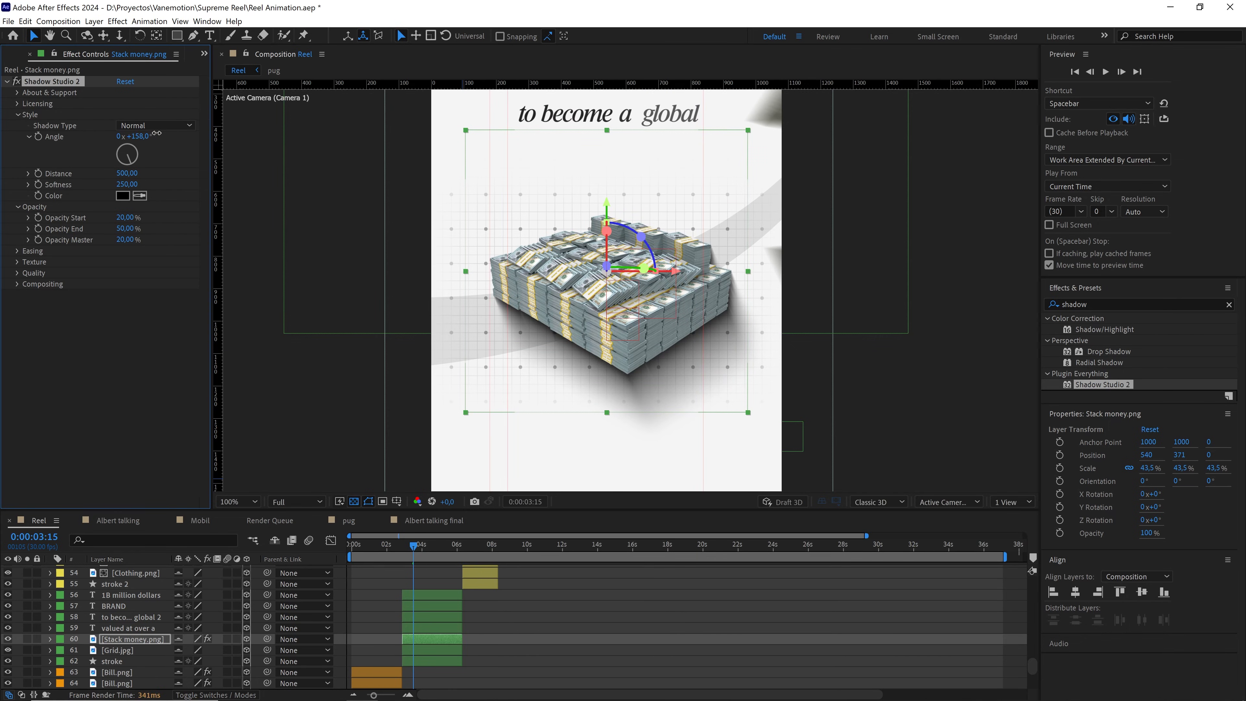
key(comma)
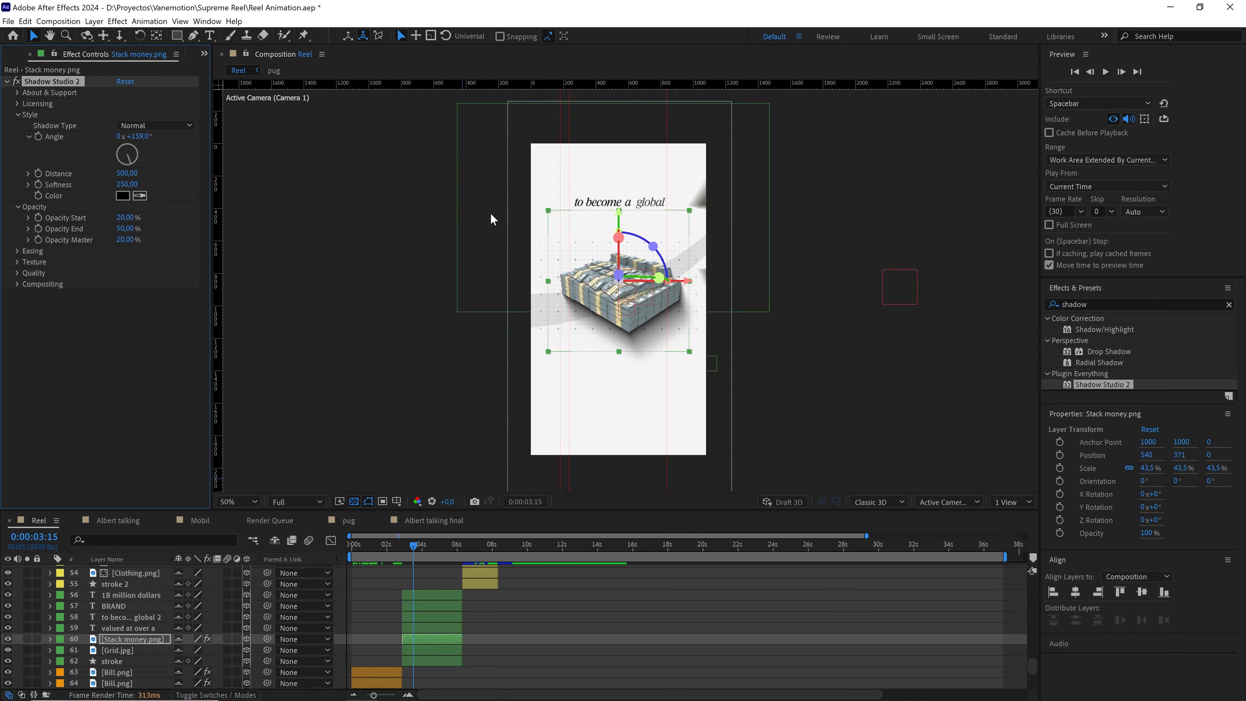
Go to the jacket scene at 0:00:09:25 and paste the copied Shadow Studio 2 effect onto the Clothes 02.png layer
click(464, 457)
drag(444, 545, 525, 536)
key(period)
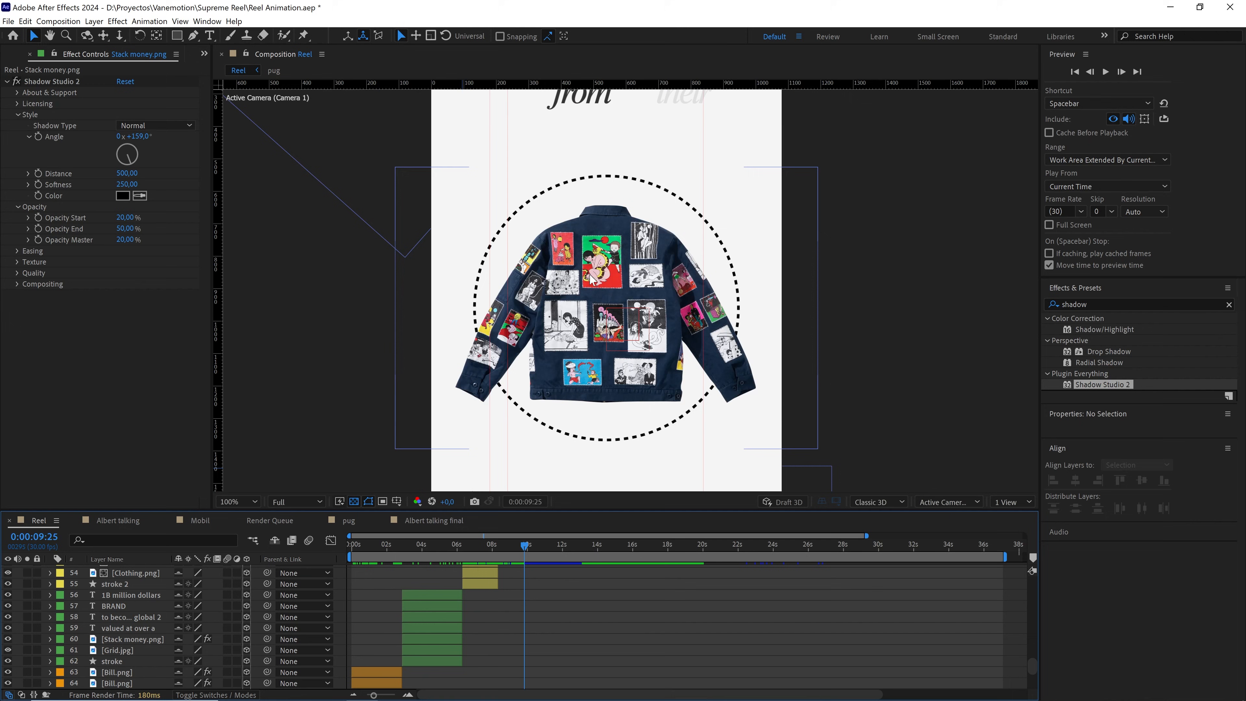
click(617, 384)
scroll(216, 591, up, 3)
scroll(216, 591, up, 3)
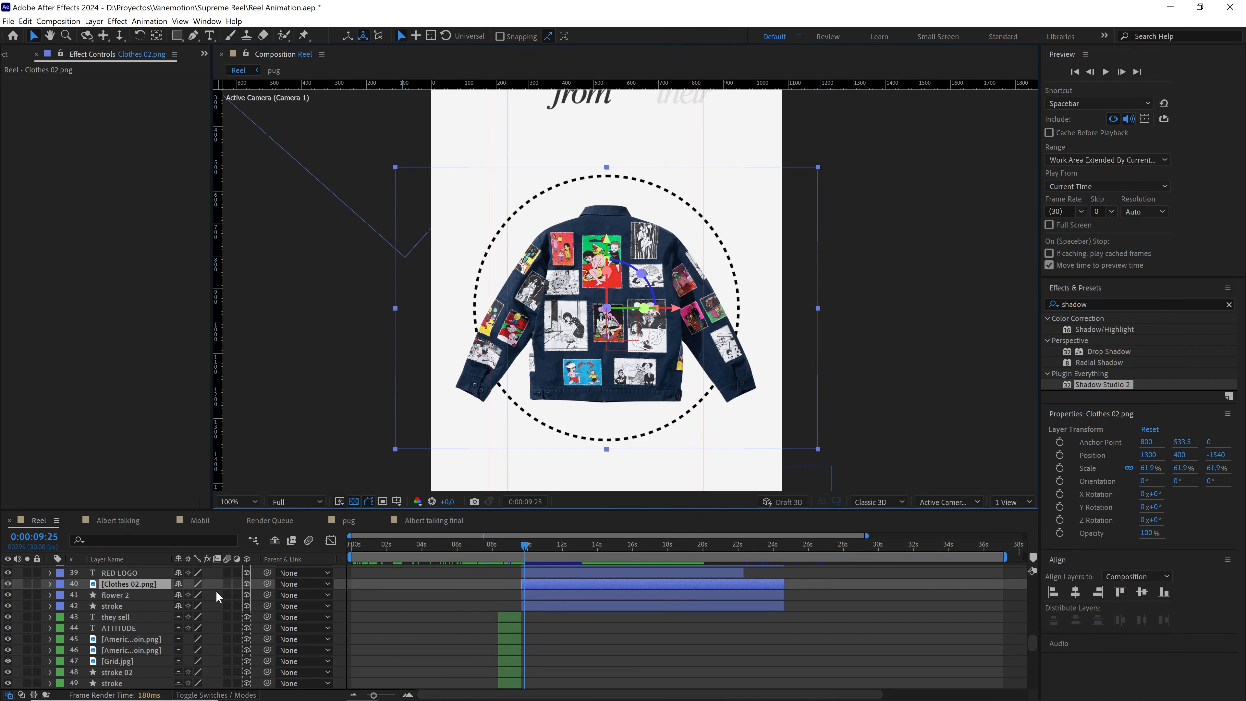
key(ctrl+v)
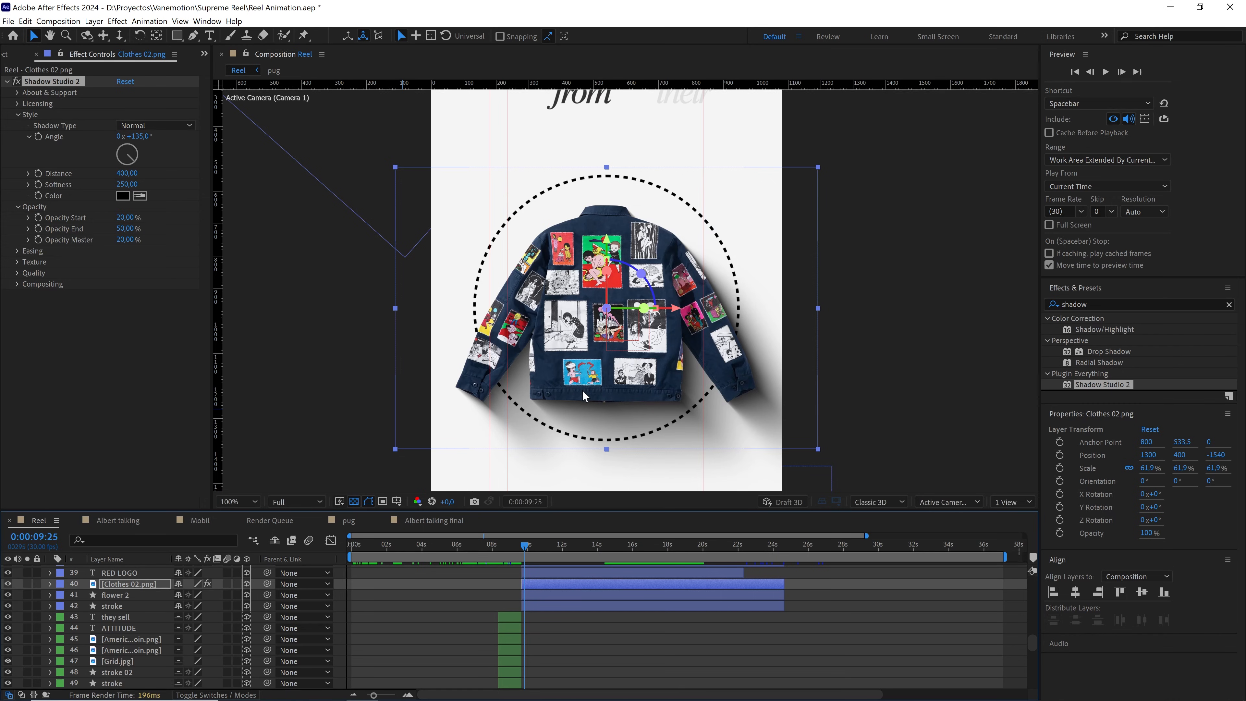
Go to the framed portrait scene at 0:00:14:19 and paste the copied Shadow Studio 2 effect onto the Albert talking layer
drag(533, 553, 612, 556)
scroll(614, 595, up, 3)
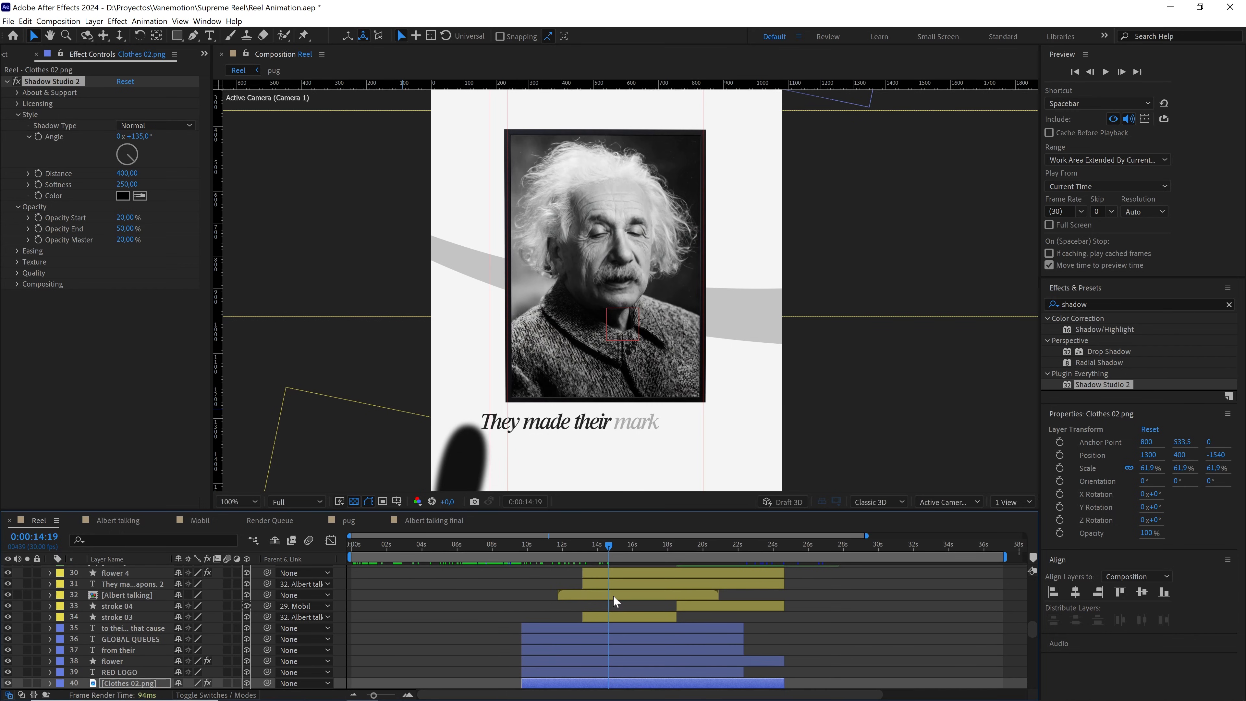
click(133, 594)
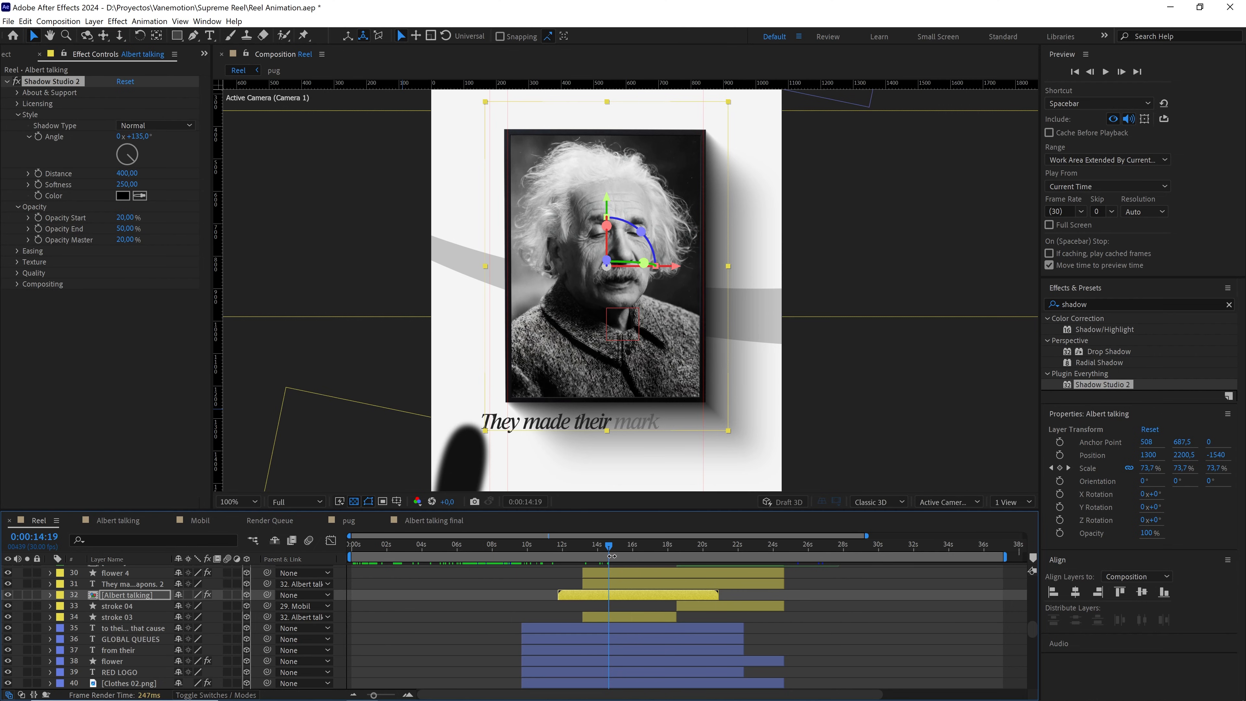
Go to the phone scene at 0:00:20:04 and paste the copied Shadow Studio 2 effect onto the Mobil layer
drag(612, 556, 706, 556)
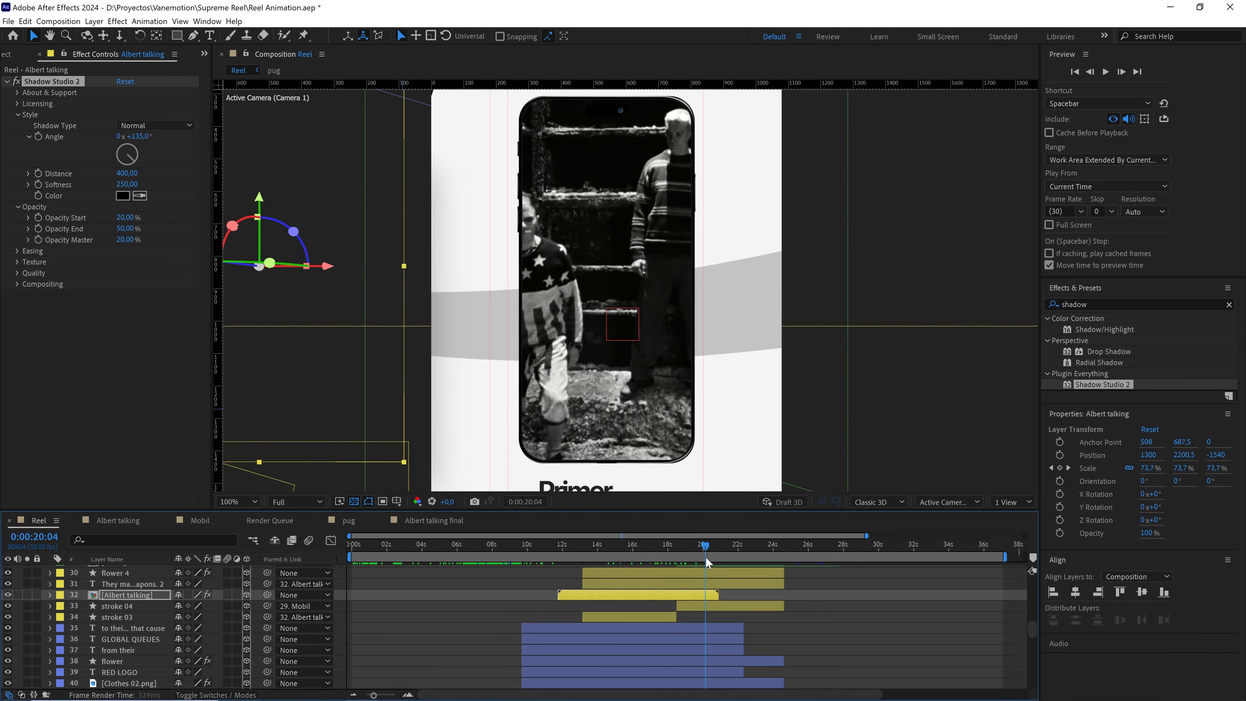
scroll(688, 580, up, 3)
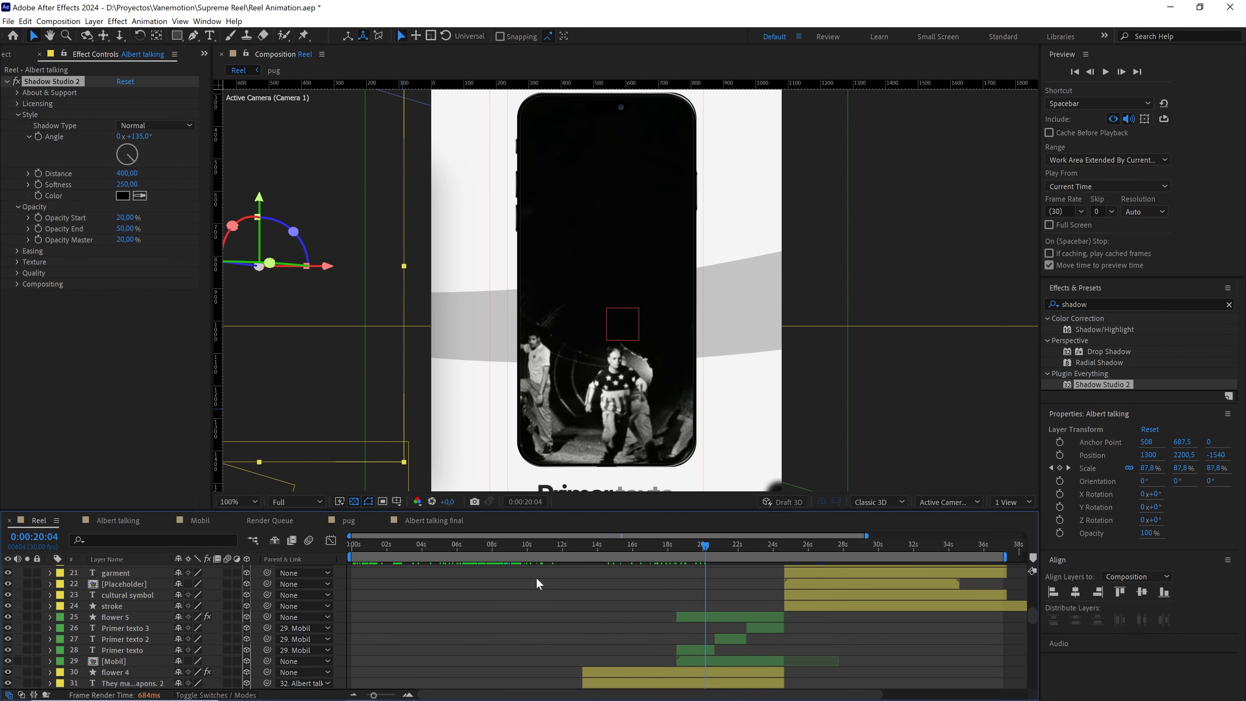
click(698, 657)
key(ctrl+v)
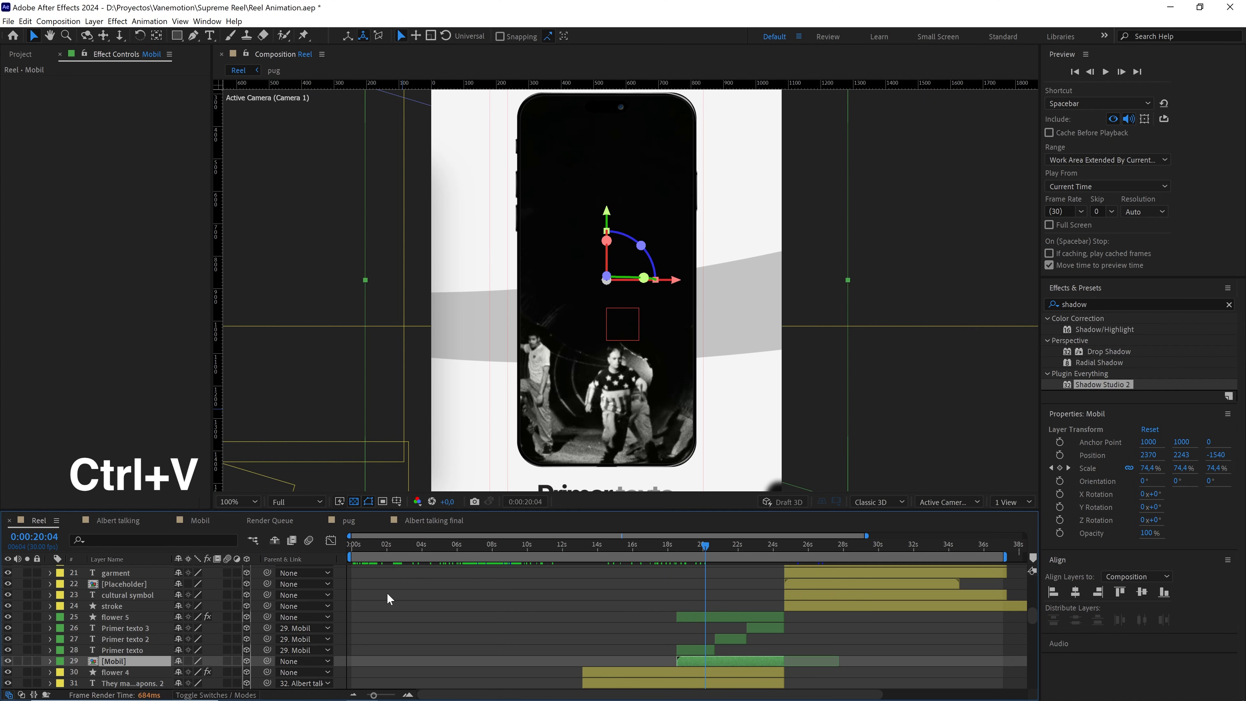
scroll(550, 414, down, 2)
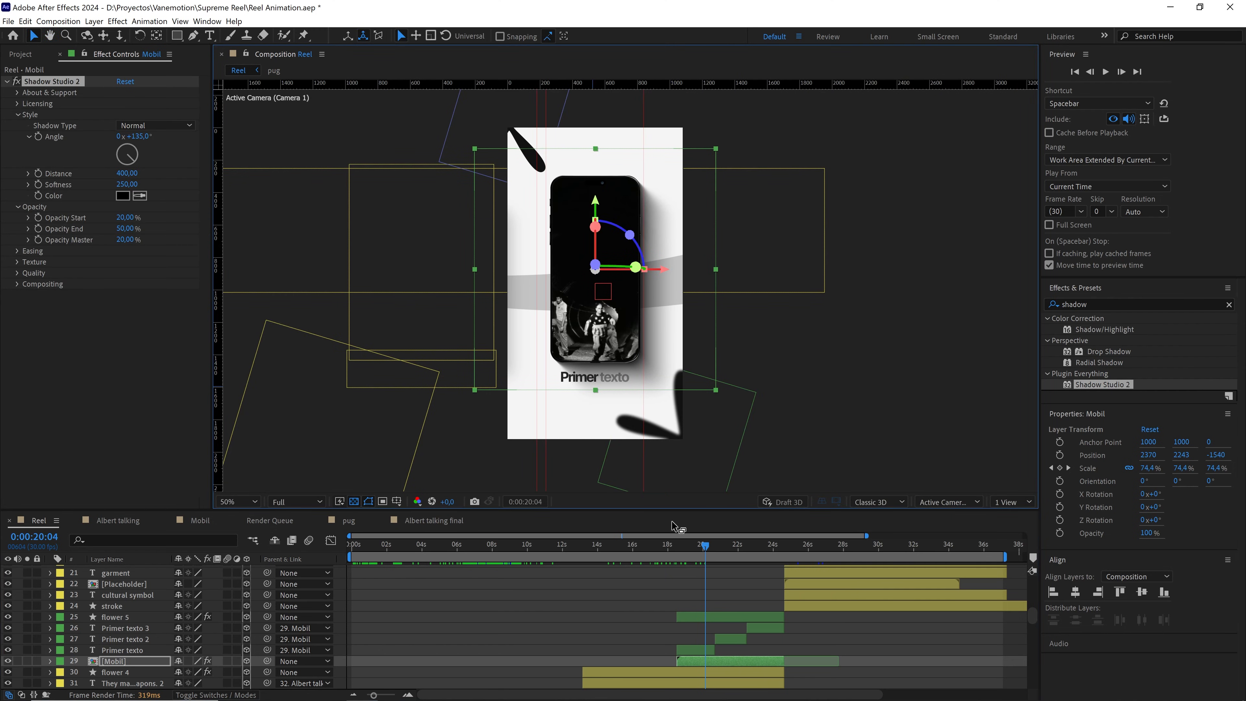
Go to the group photo scene at 0:00:25:26 and paste the copied Shadow Studio 2 effect onto the Placeholder layer
drag(707, 550, 807, 549)
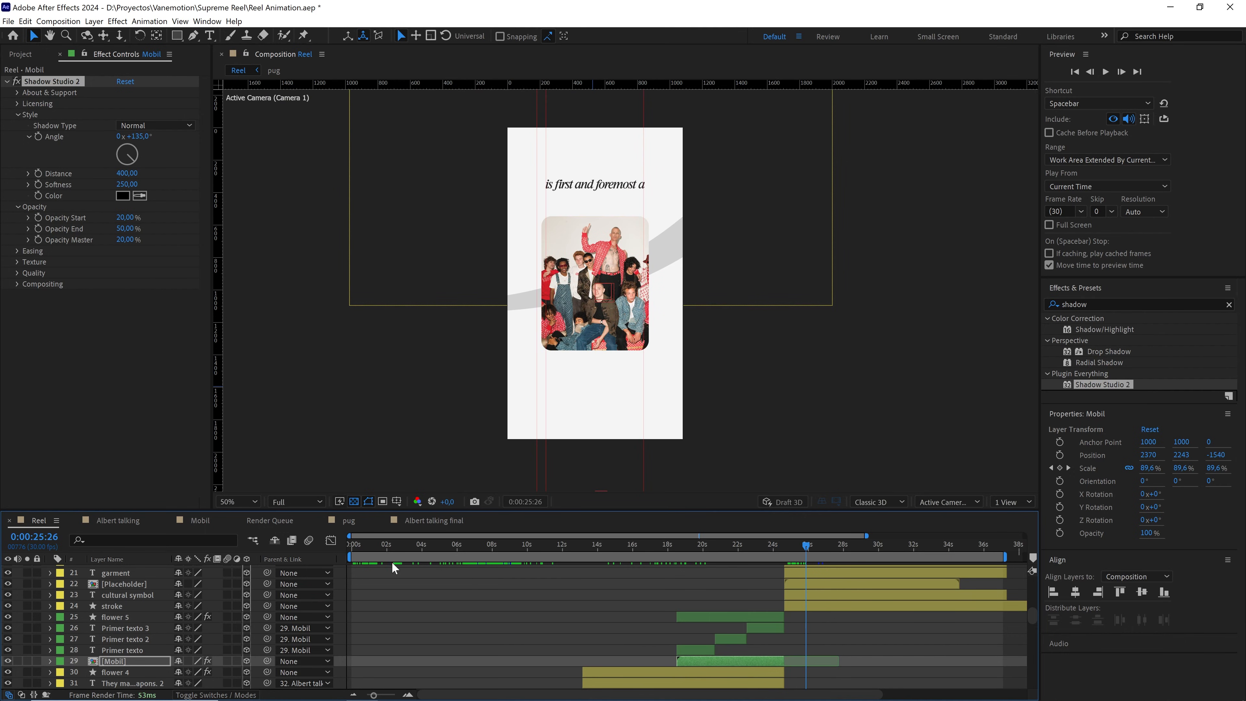
click(125, 581)
key(ctrl+v)
scroll(630, 290, up, 2)
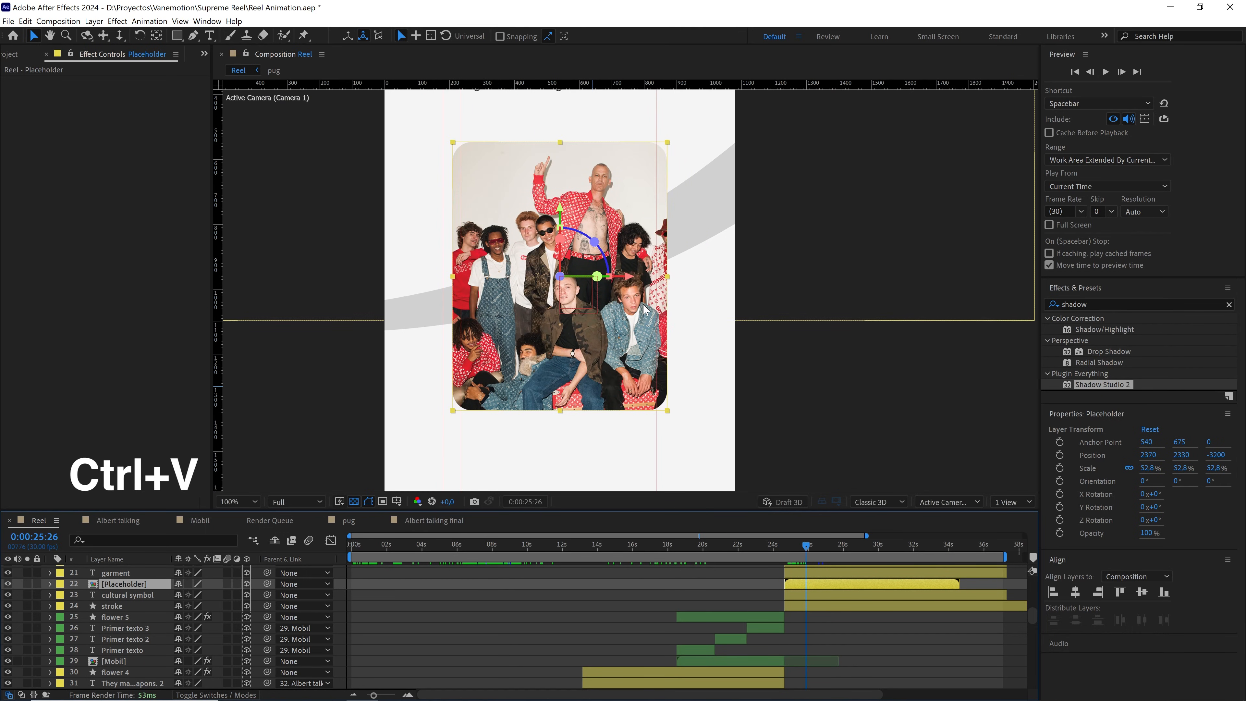
click(675, 578)
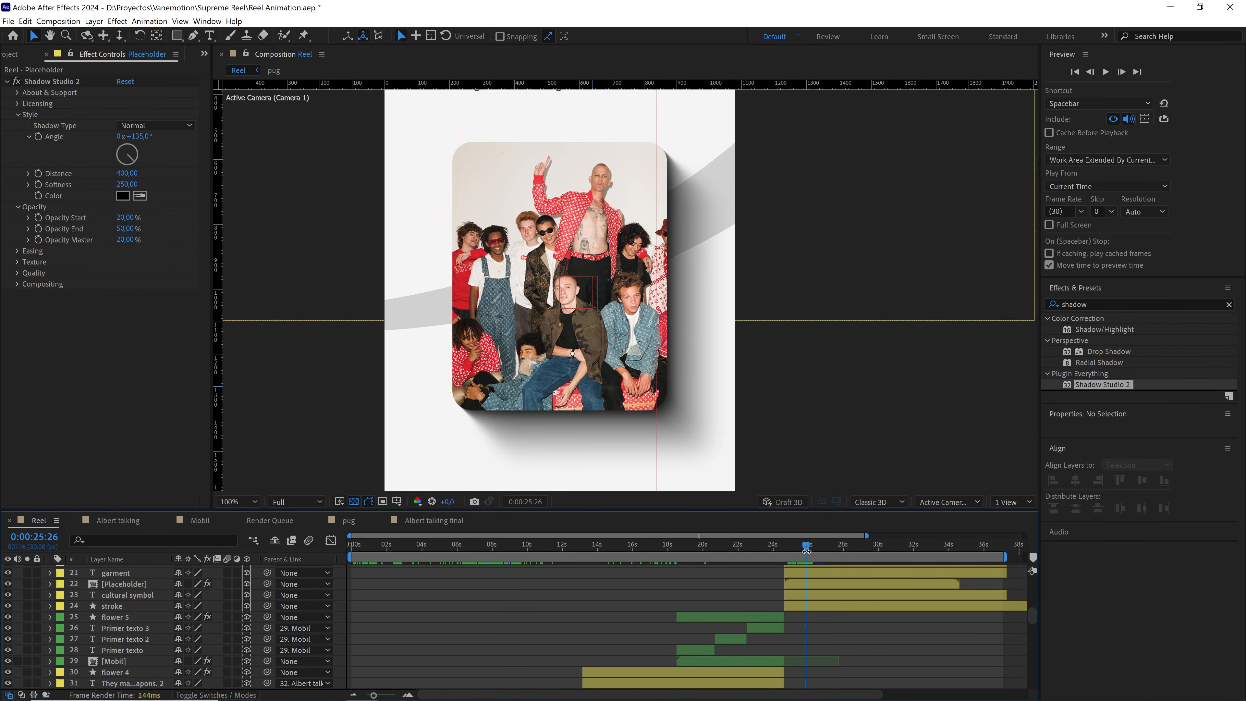
Go to the Conclusion scene at 0:00:34:10 and paste the copied Shadow Studio 2 effect onto the Albert talking final layer
scroll(807, 550, up, 3)
drag(807, 549, 955, 551)
key(comma)
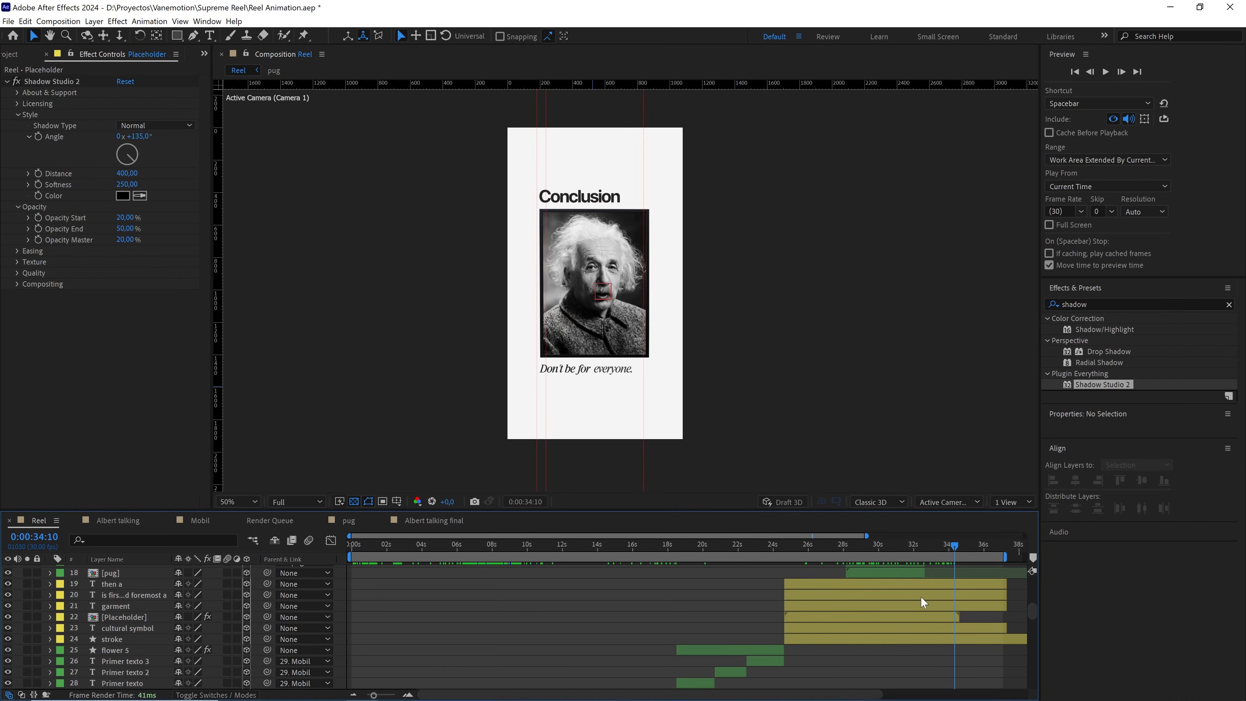
scroll(921, 596, up, 9)
click(158, 607)
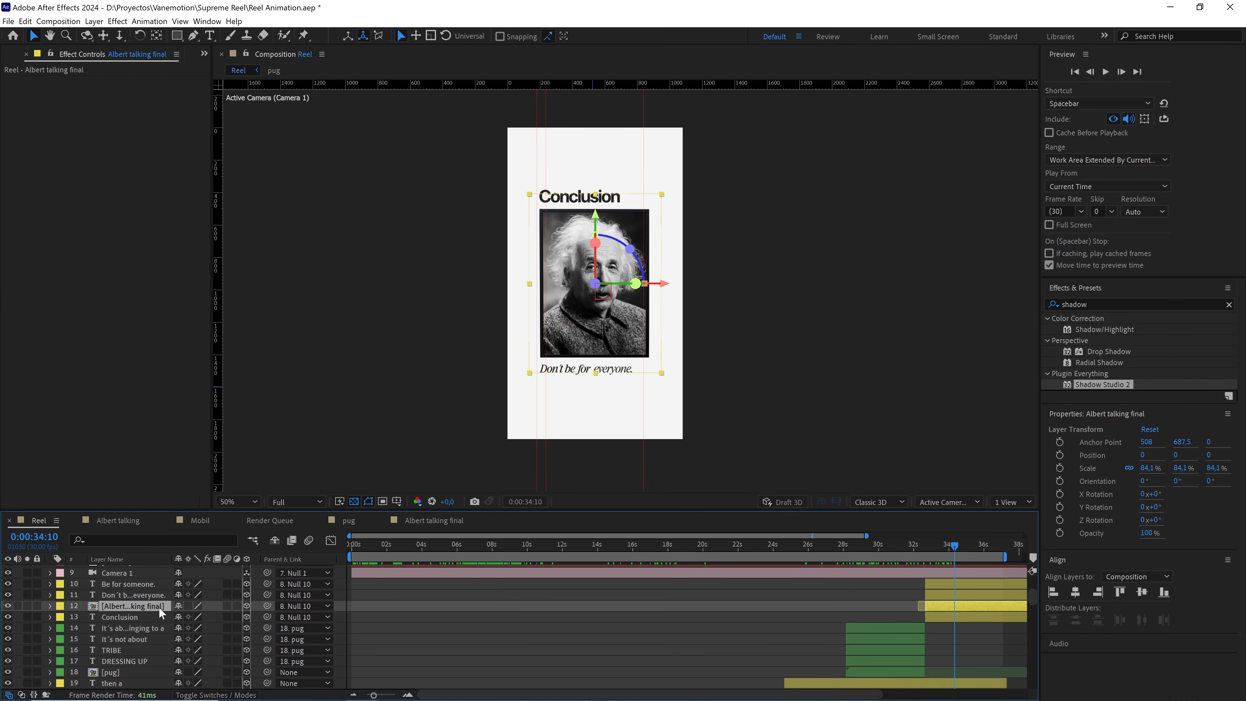
key(ctrl+v)
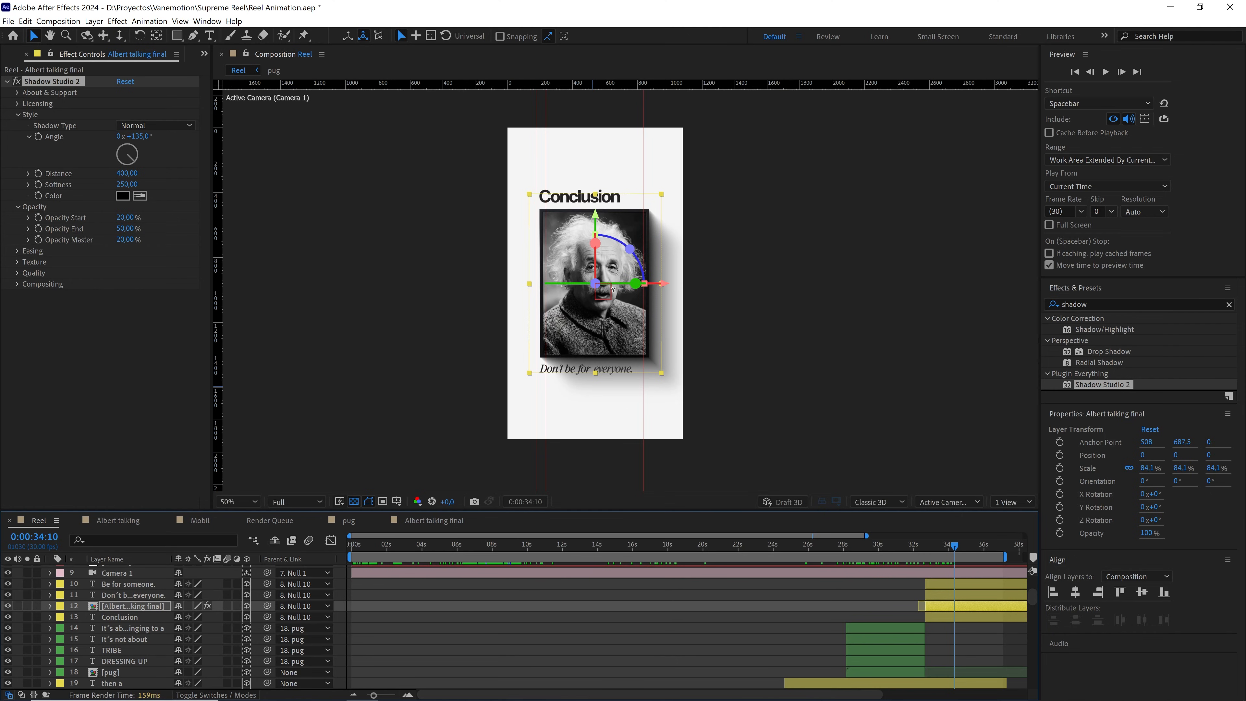
click(773, 593)
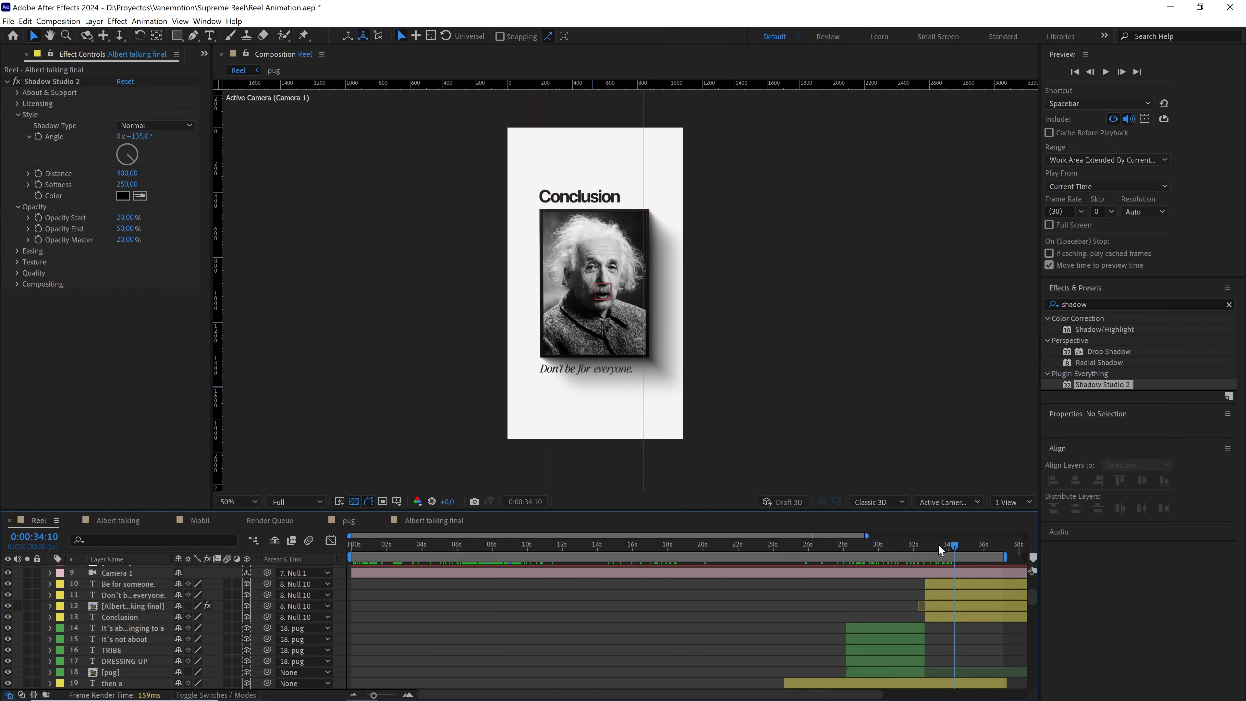
Play the animation from the start and examine the shadows in the opening Supreme scene at 0:00:02:01
mouse_move(939, 544)
mouse_down()
mouse_move(926, 546)
mouse_move(938, 544)
mouse_up()
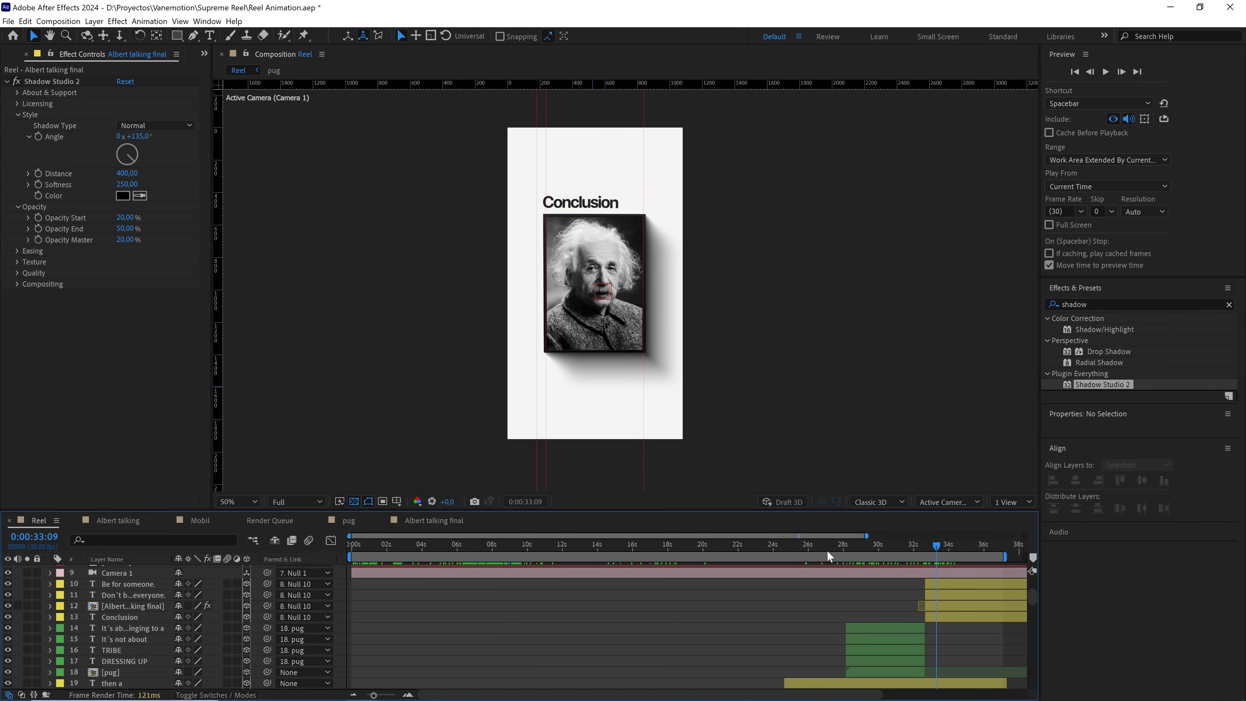
drag(827, 550, 351, 545)
key(space)
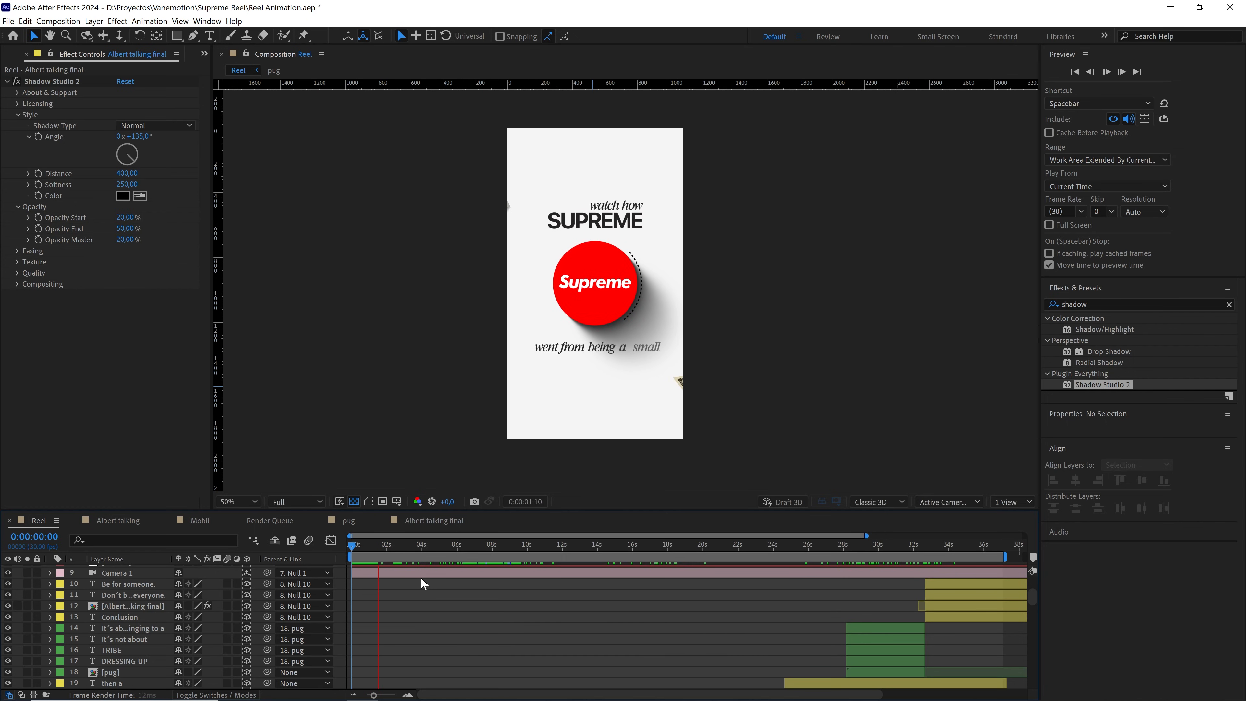
key(space)
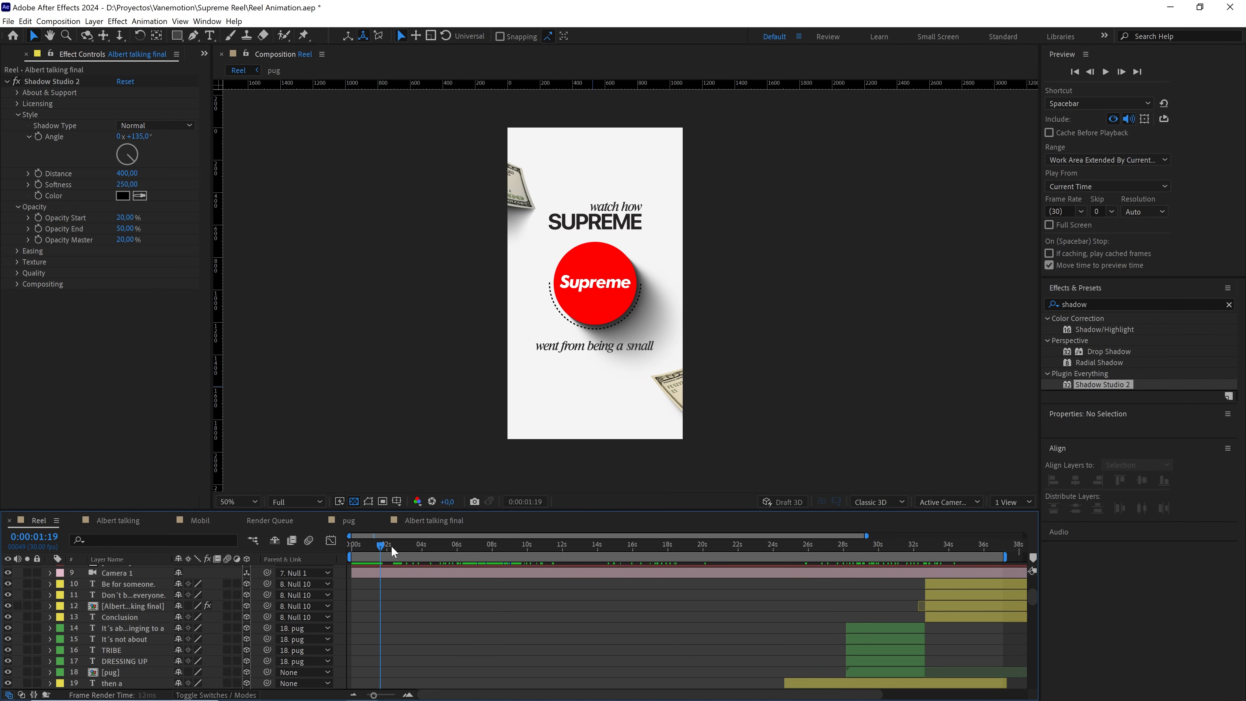
mouse_move(392, 546)
mouse_down()
mouse_move(350, 547)
mouse_move(404, 550)
mouse_move(386, 551)
mouse_up()
scroll(594, 322, up, 2)
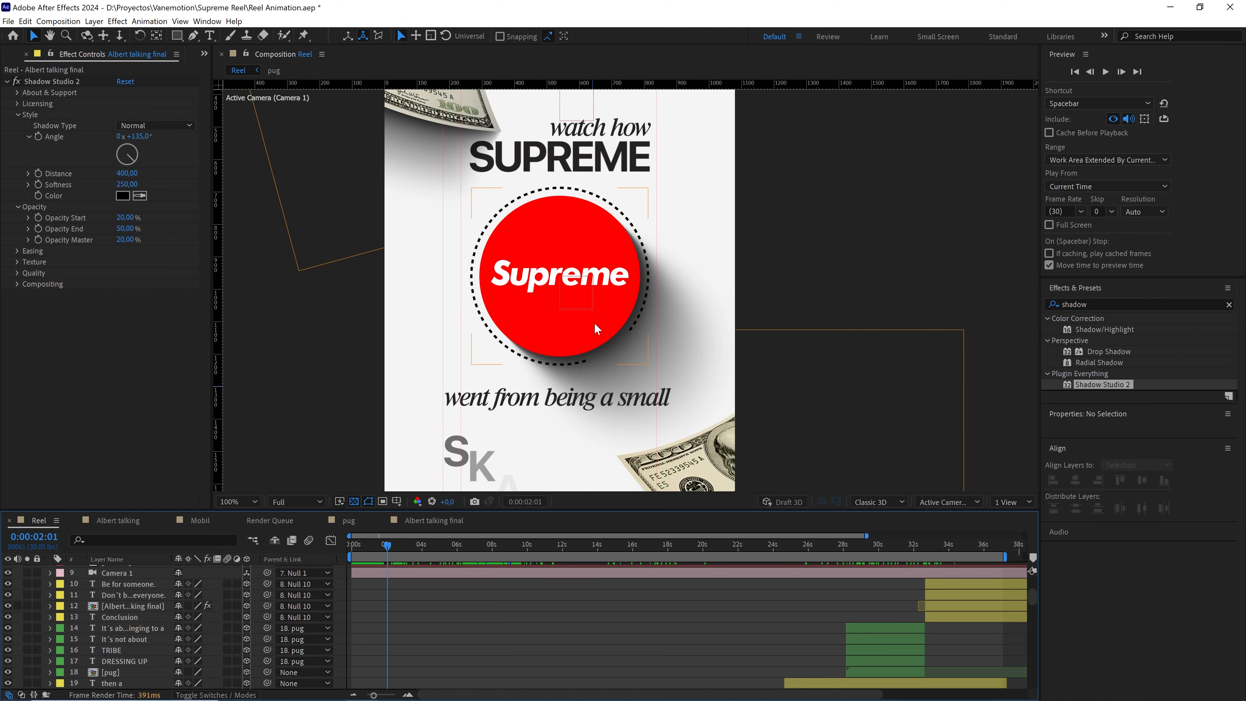
key(space)
drag(525, 246, 617, 367)
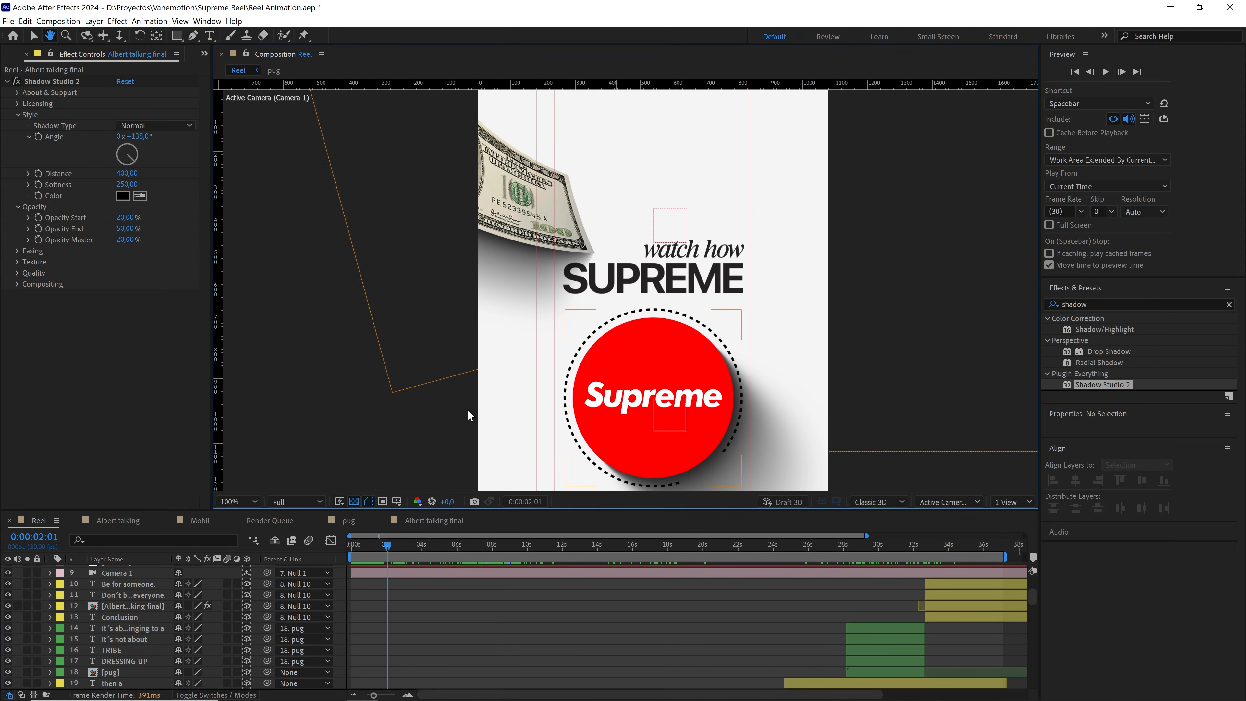
click(238, 501)
click(251, 296)
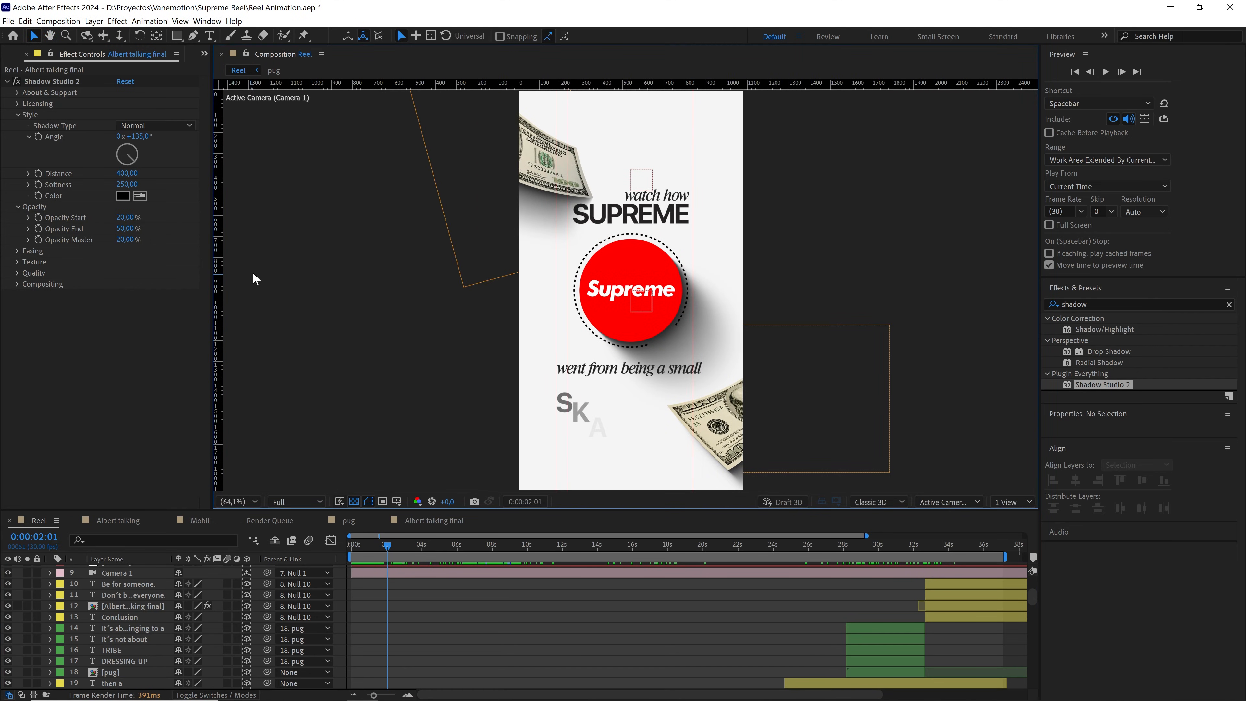
Disable Shadow Studio 2 on the upper Bill.png layer and add a Drop Shadow with distance 56 and softness 137
click(443, 154)
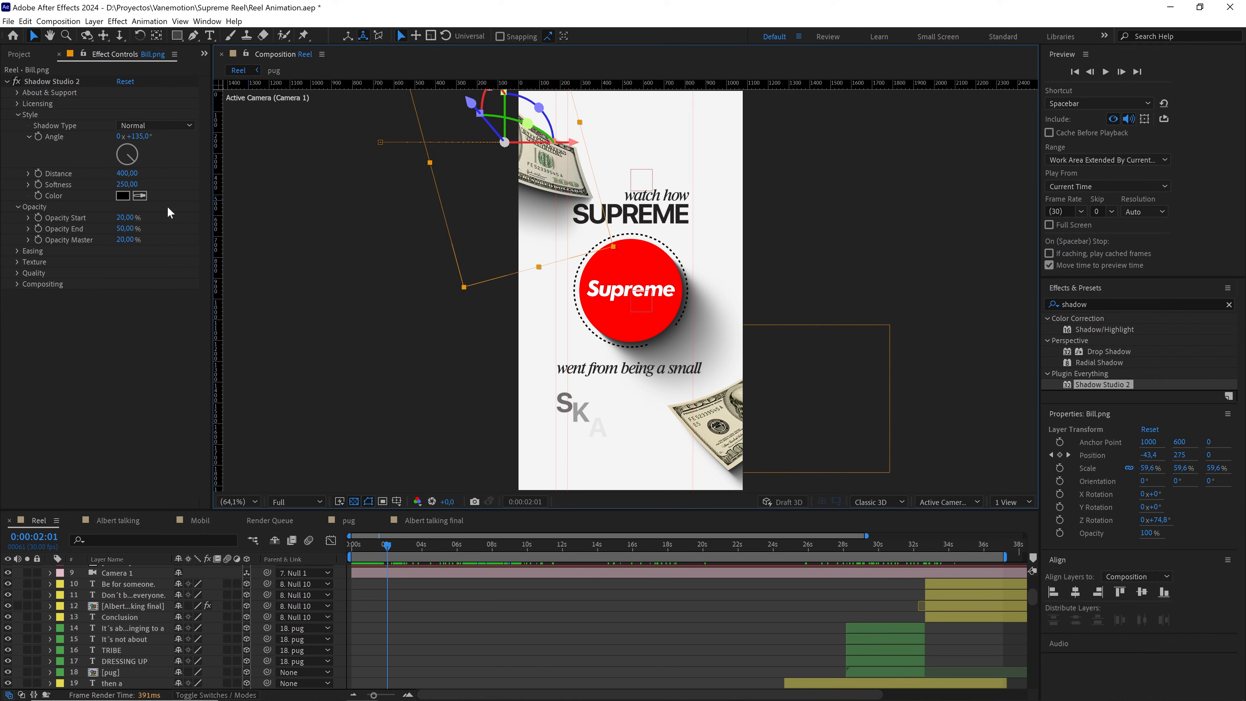
click(49, 82)
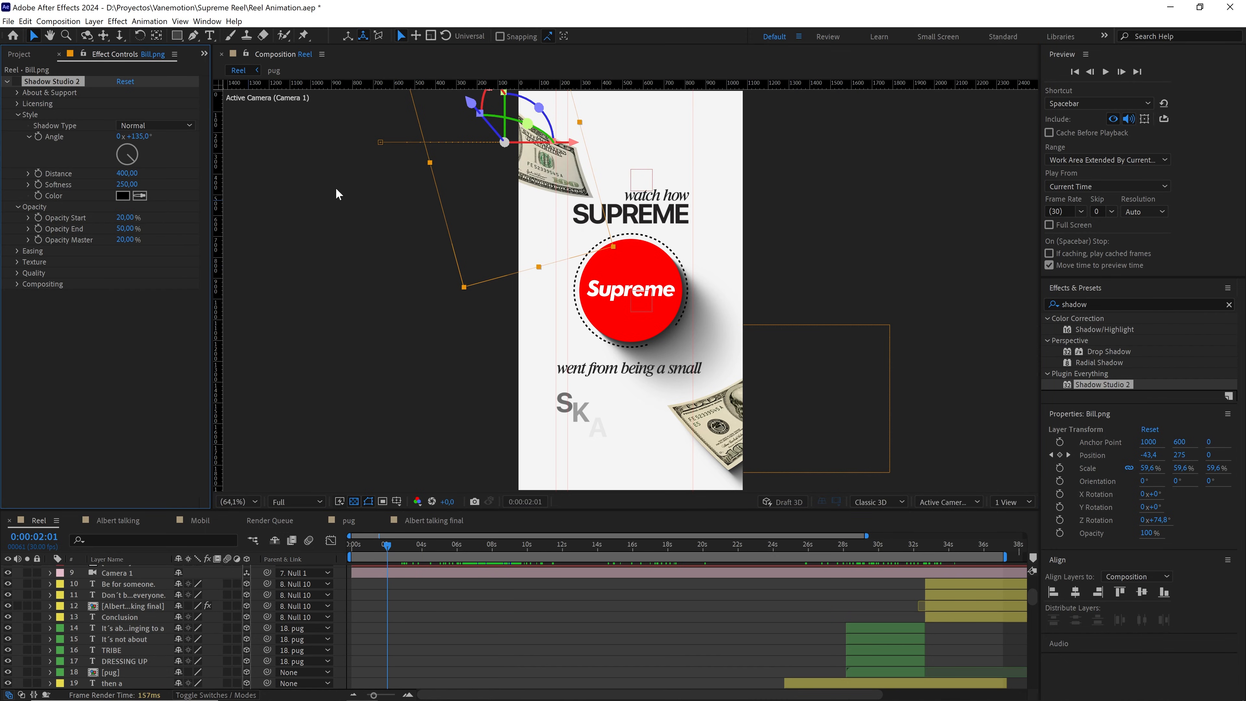
double_click(1115, 304)
text(drop)
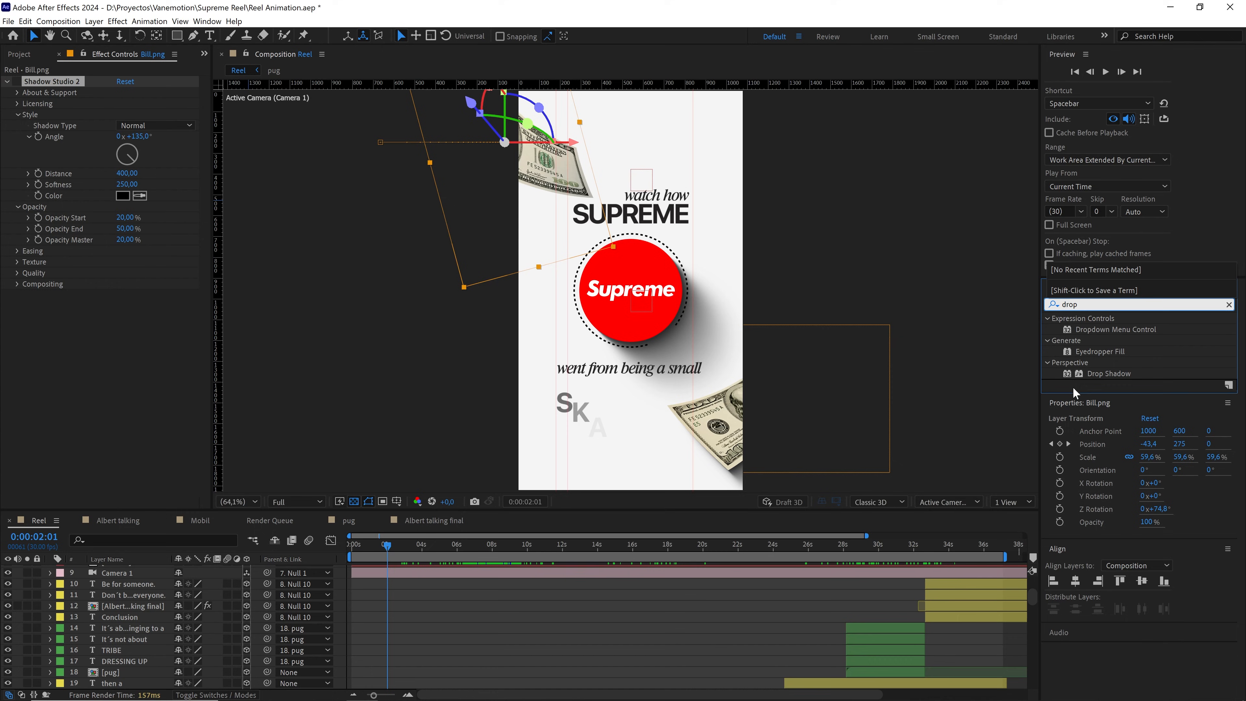
drag(1103, 374, 458, 184)
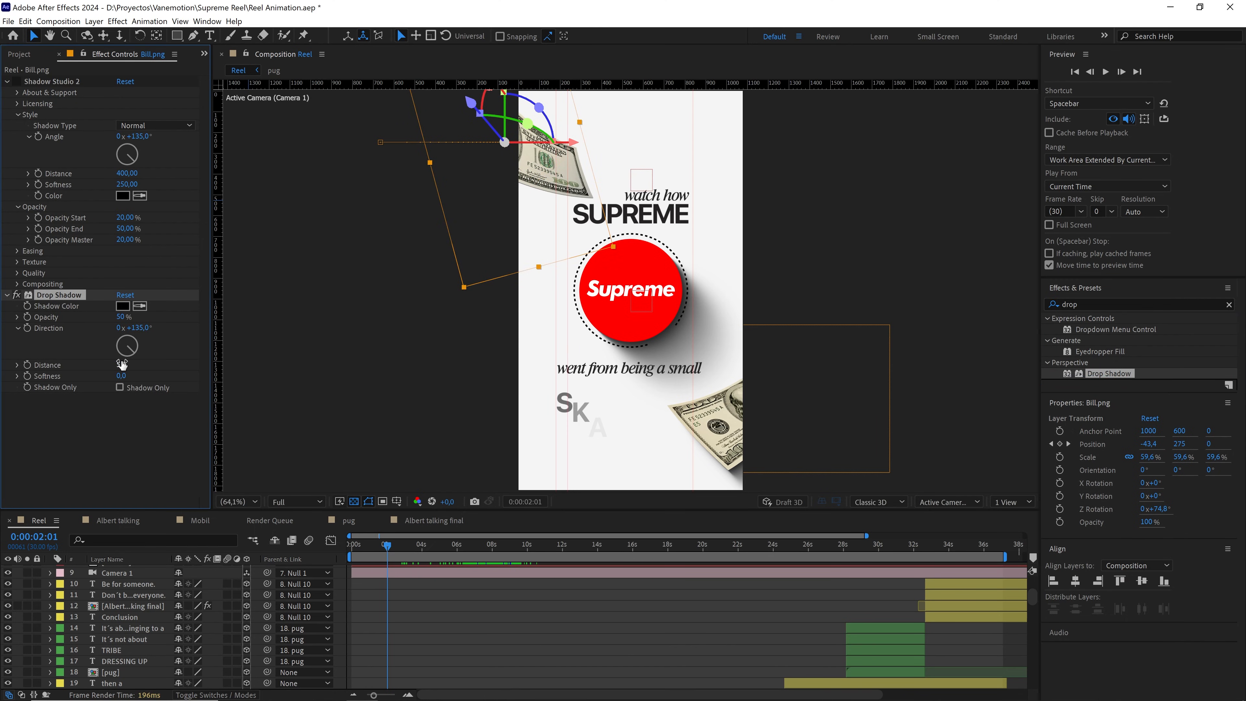
drag(122, 365, 184, 366)
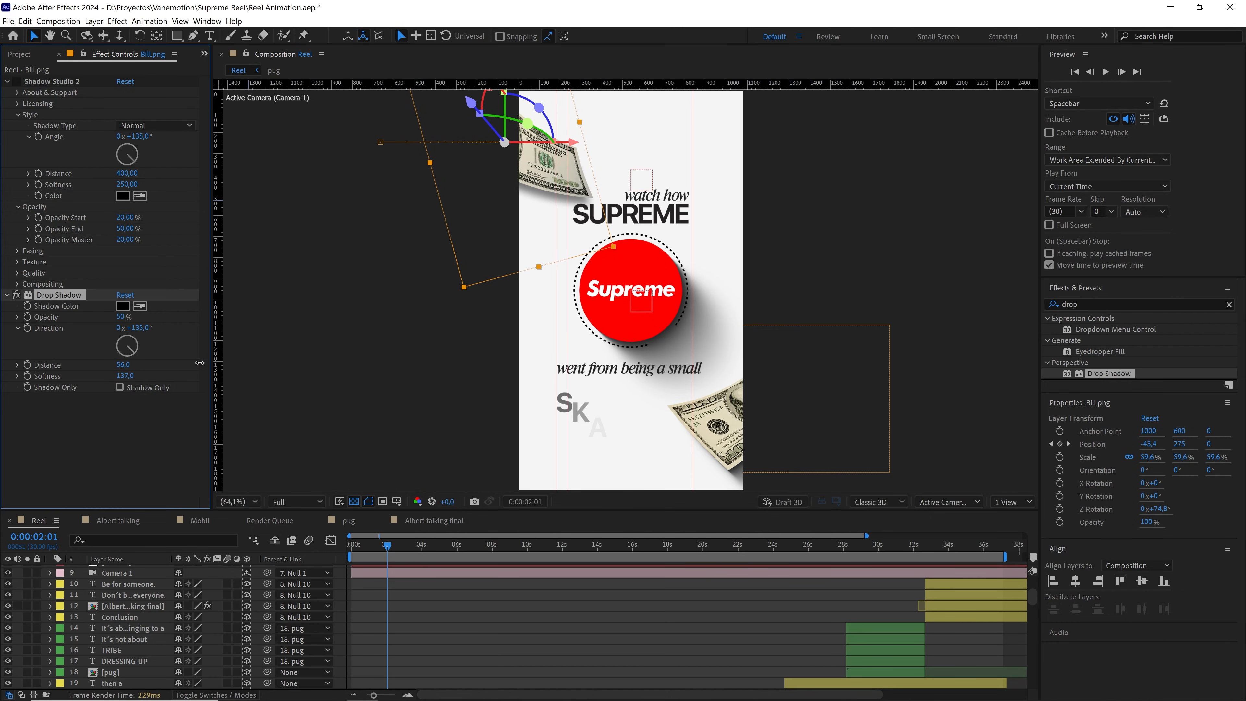
Set the upper bill's Drop Shadow direction to 104° and inspect the shadow without the layer selected
scroll(547, 241, up, 4)
key(v)
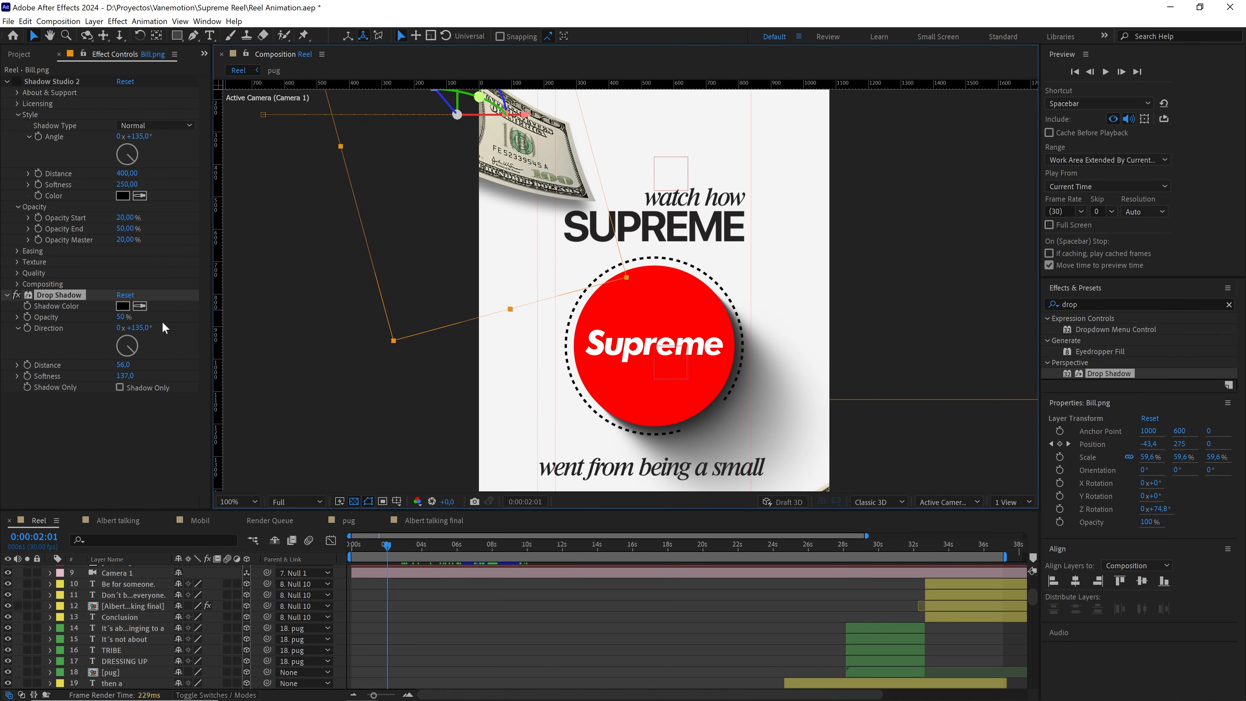
drag(138, 327, 126, 328)
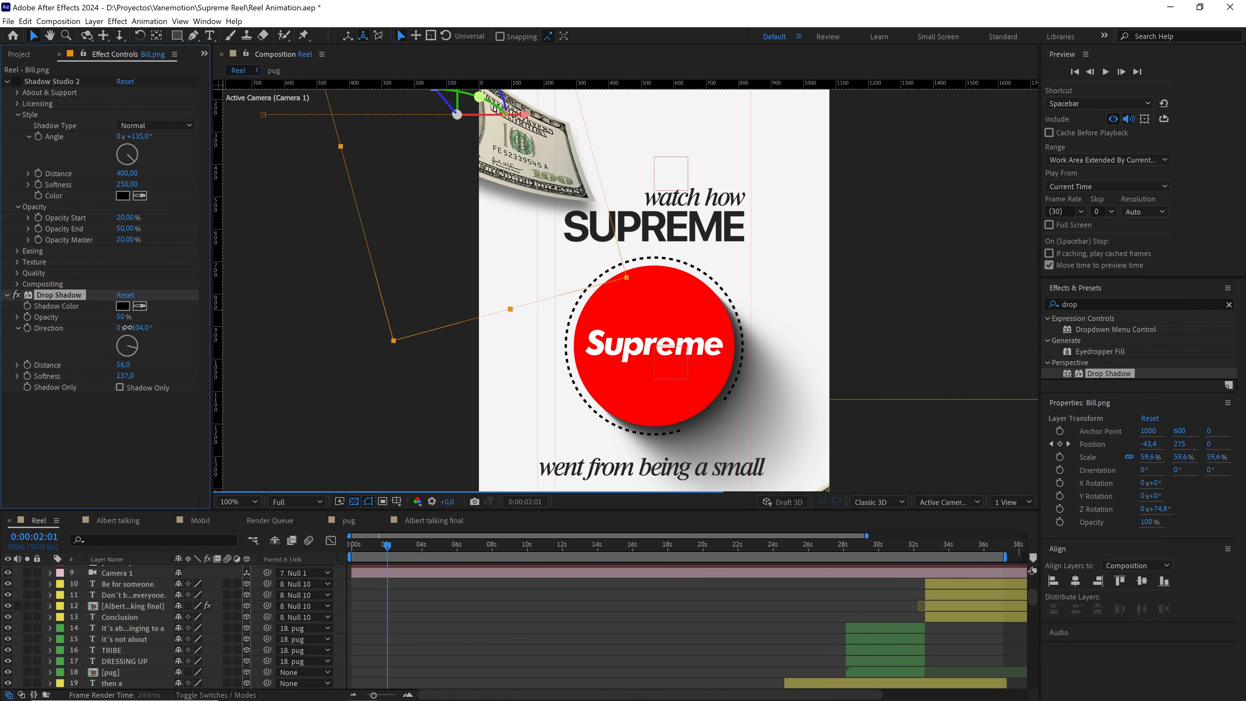
click(430, 290)
drag(445, 217, 479, 282)
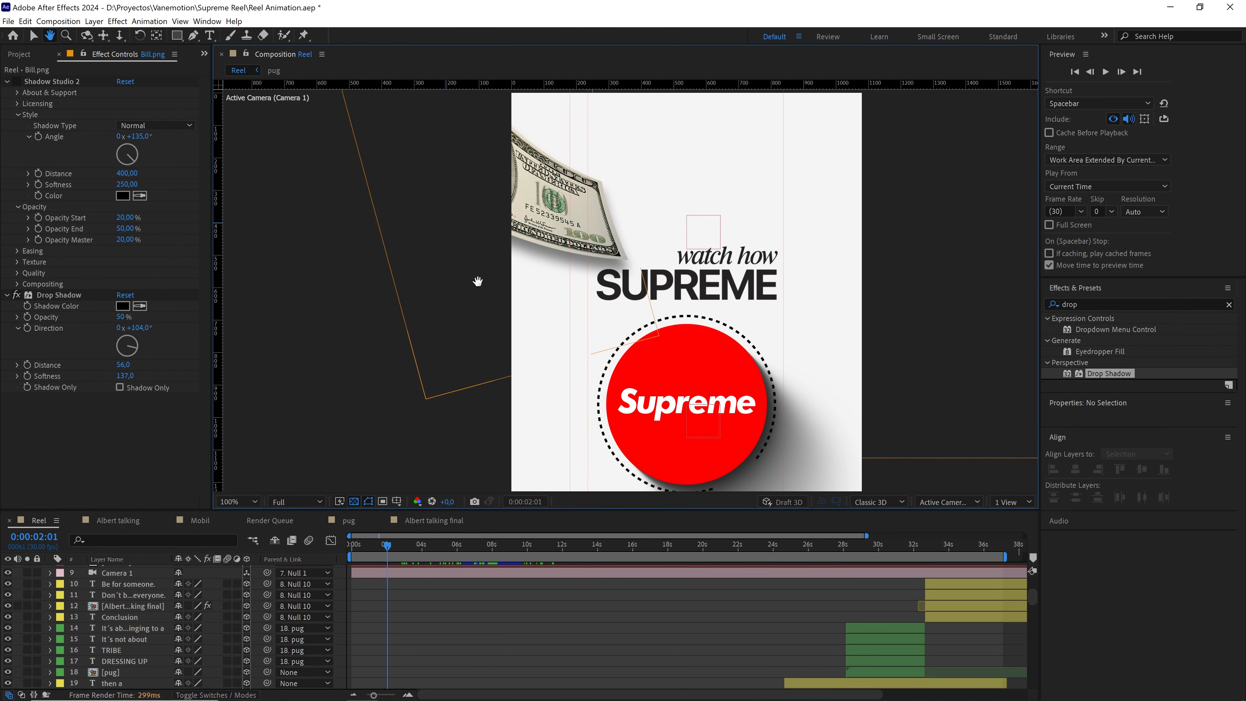
Disable the Drop Shadow on the upper Bill.png layer and re-enable its Shadow Studio 2 effect
click(80, 296)
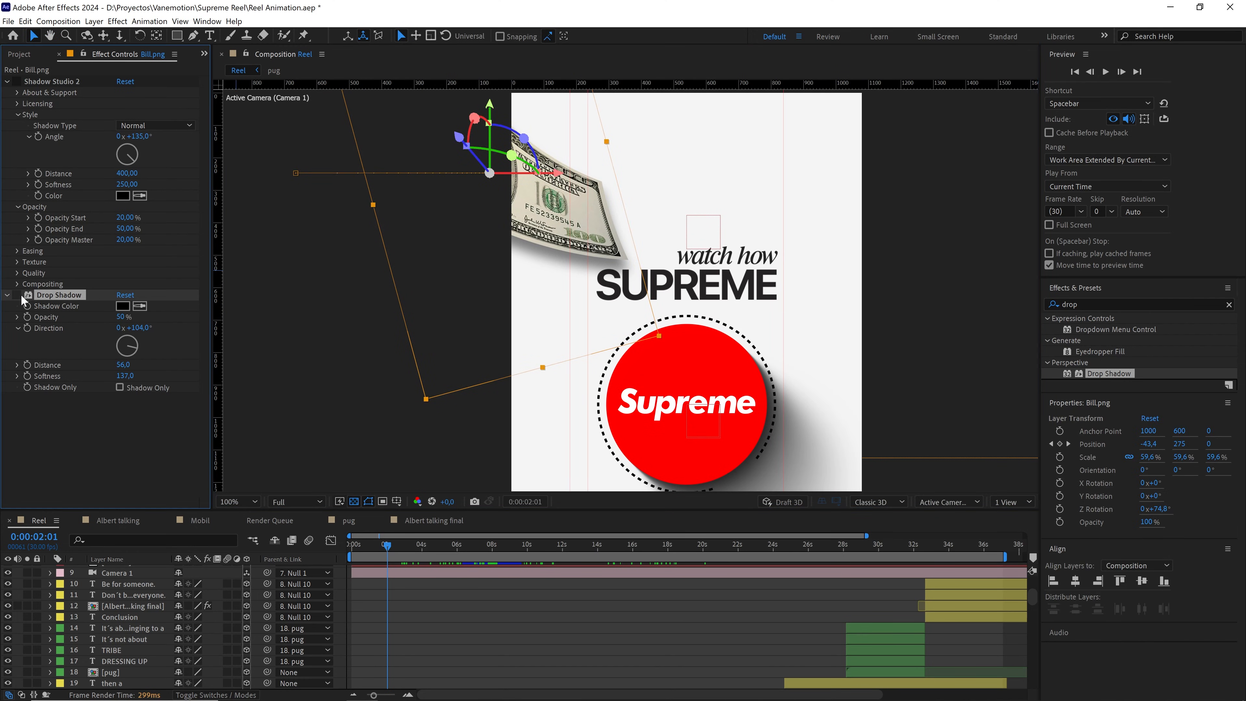
click(44, 81)
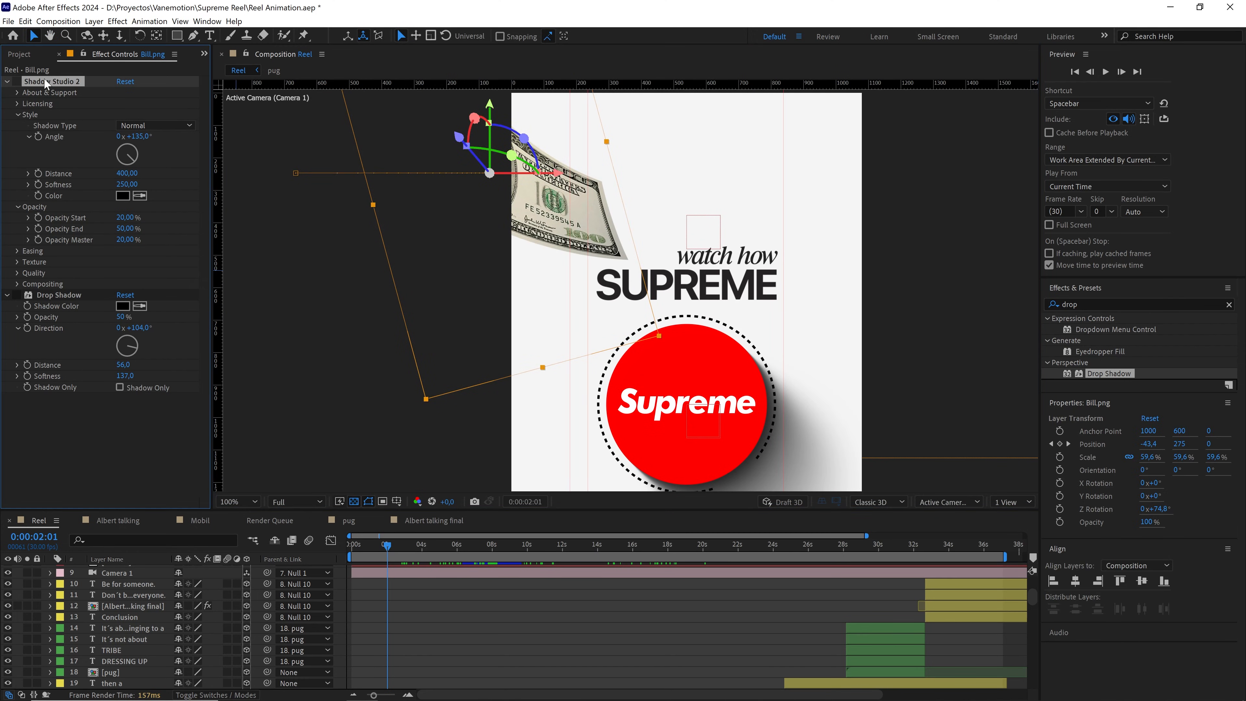
click(16, 81)
click(285, 350)
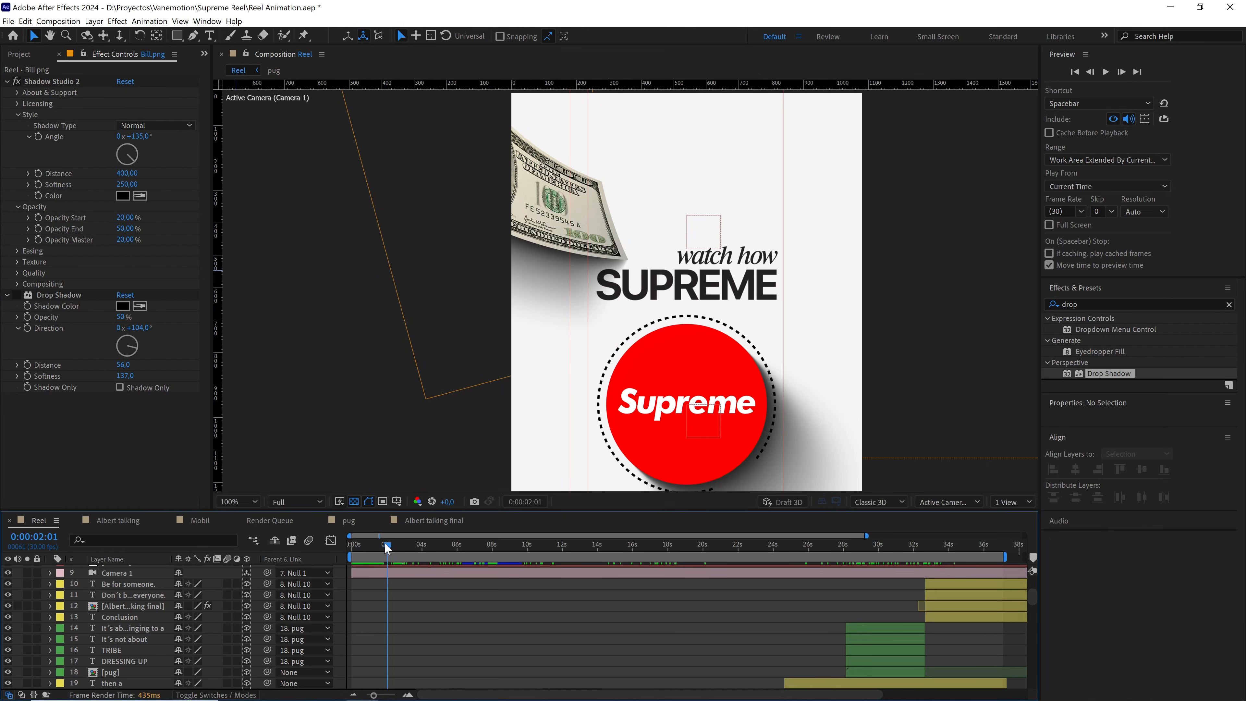
Show the whole frame at 0:00:02:19, then clear the effects search and bring up the project's file list
mouse_move(384, 542)
mouse_down()
mouse_move(356, 542)
mouse_move(398, 543)
mouse_up()
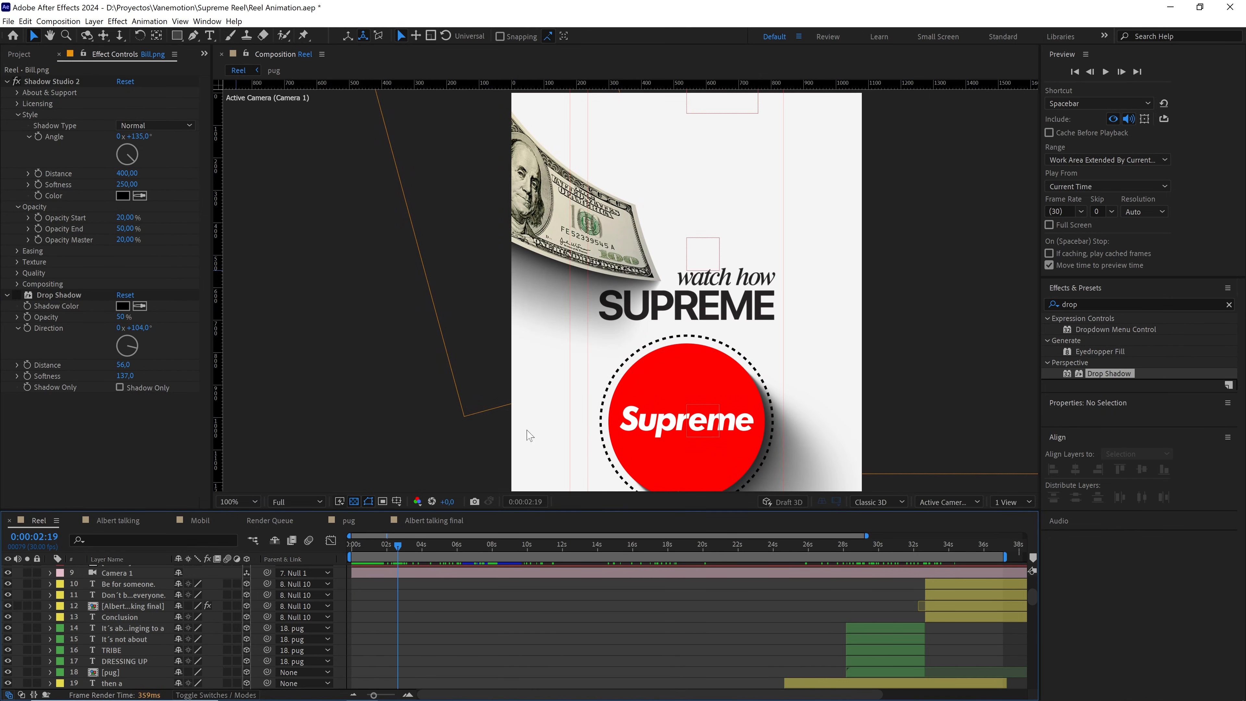
click(240, 500)
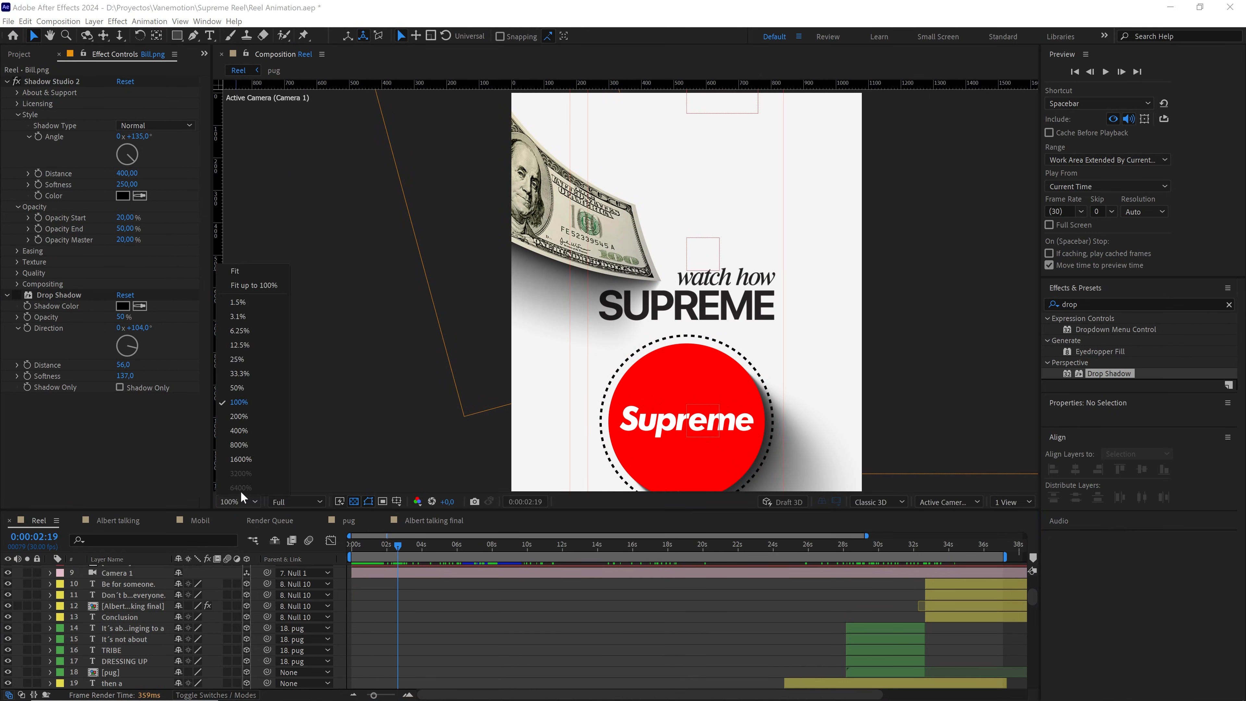
click(256, 274)
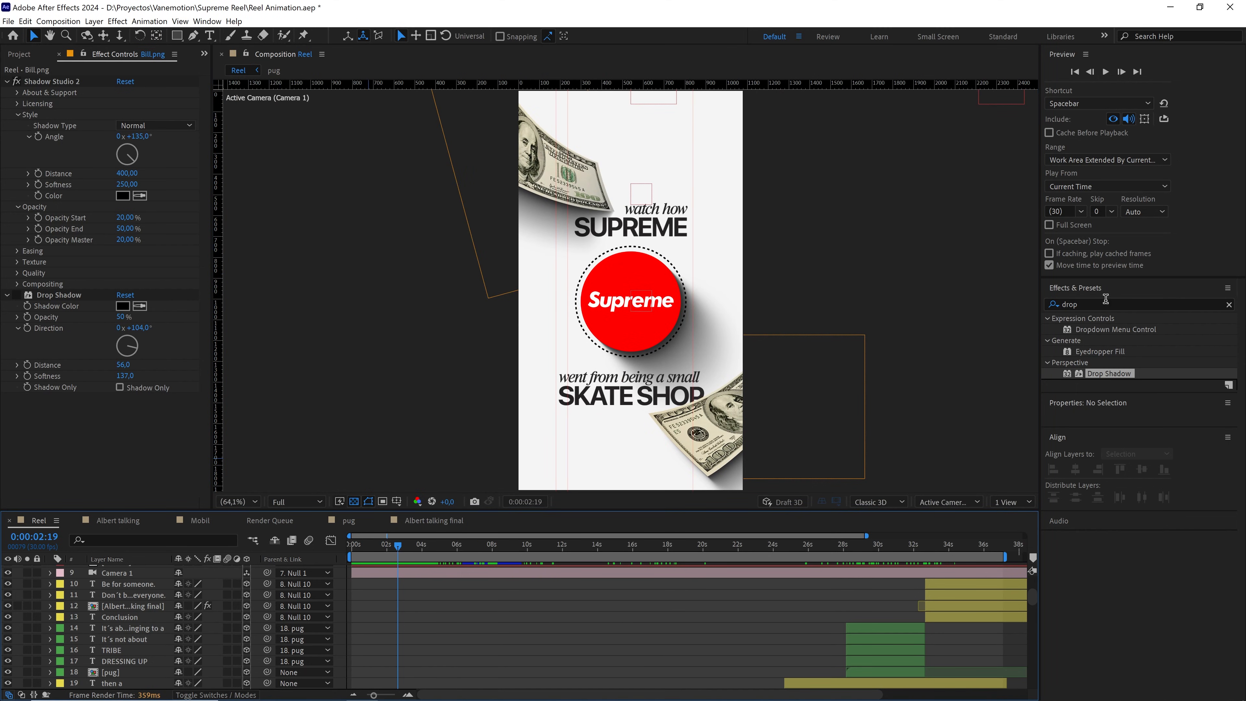
click(1229, 304)
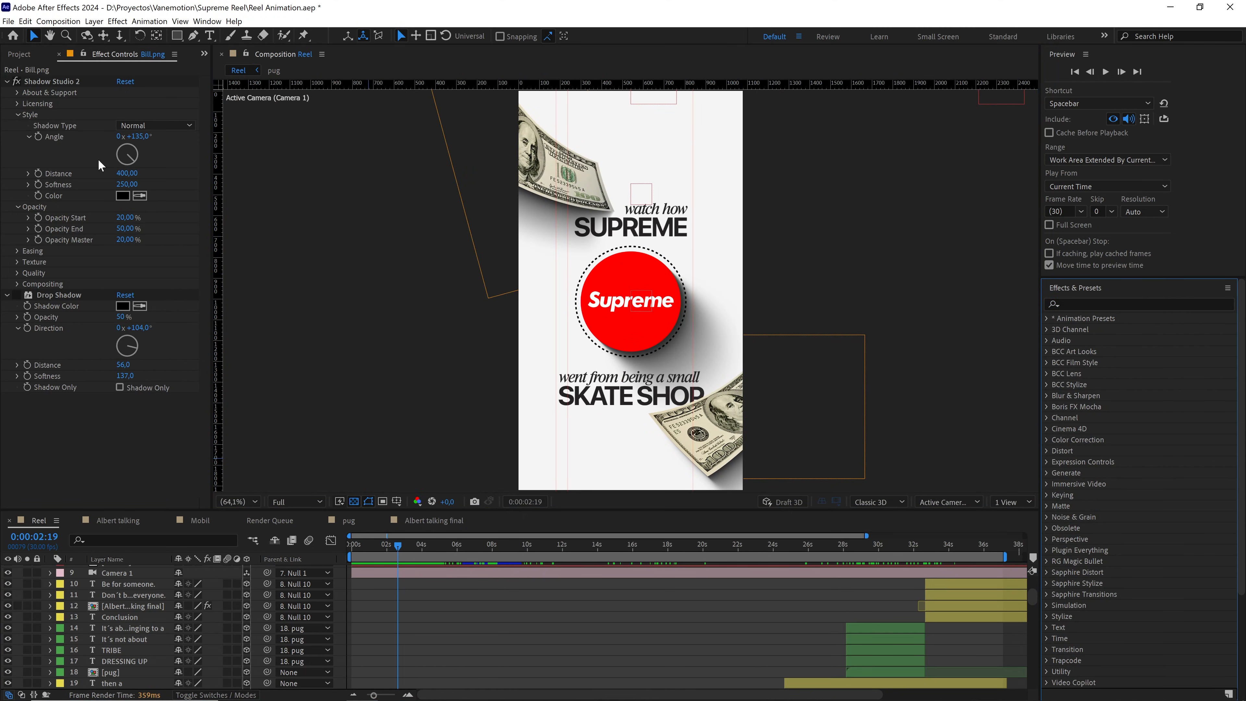
click(19, 54)
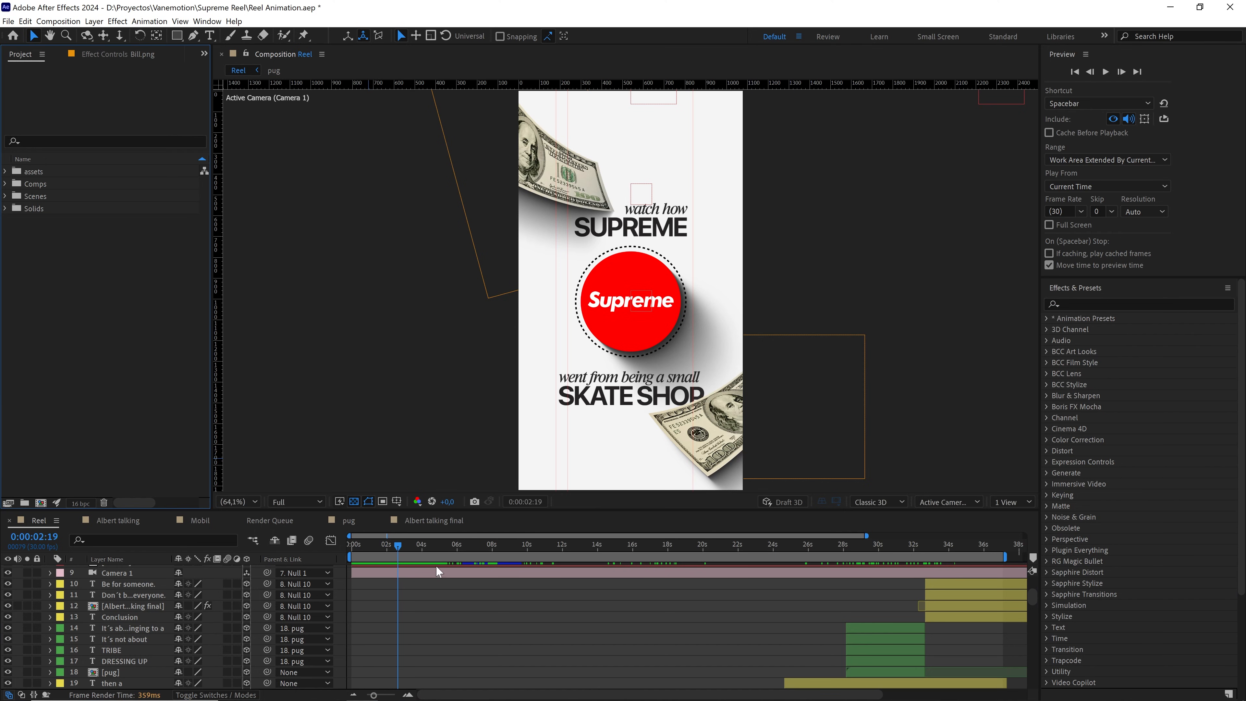
Return to 0:00:00:00 with the whole frame fitted in the viewer, and unlock and select the bg solid beneath the other layers
key(Home)
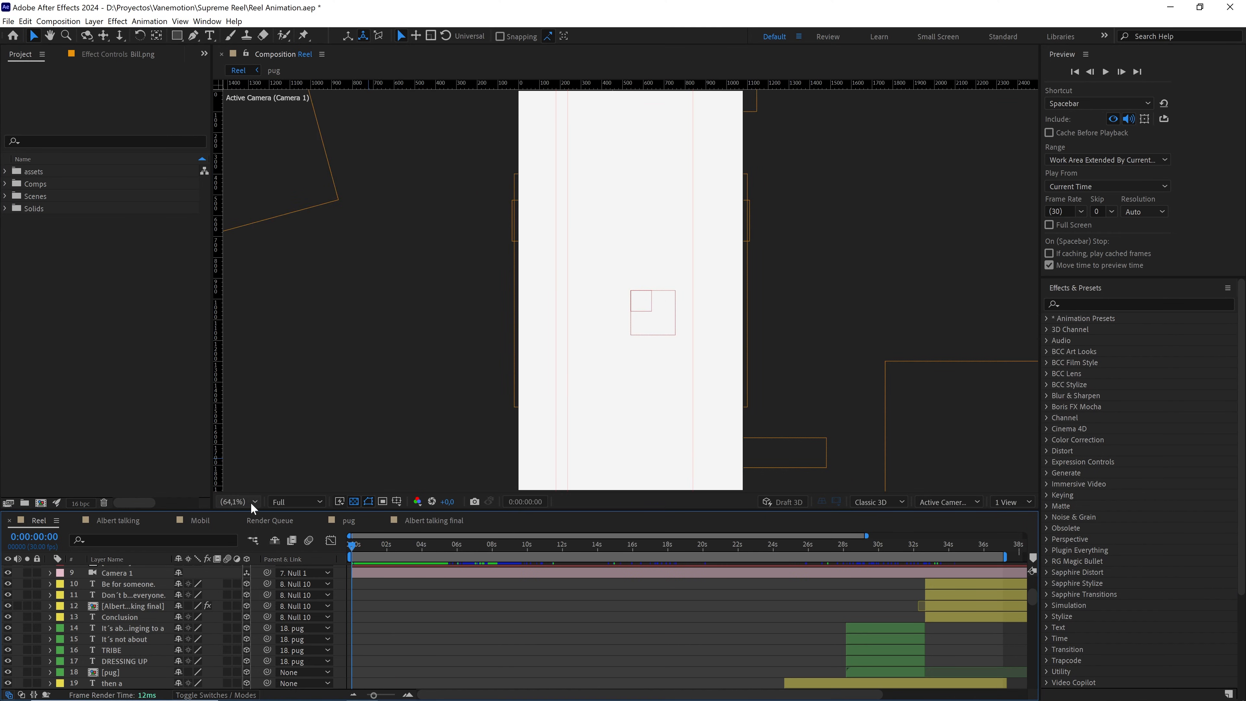
click(249, 502)
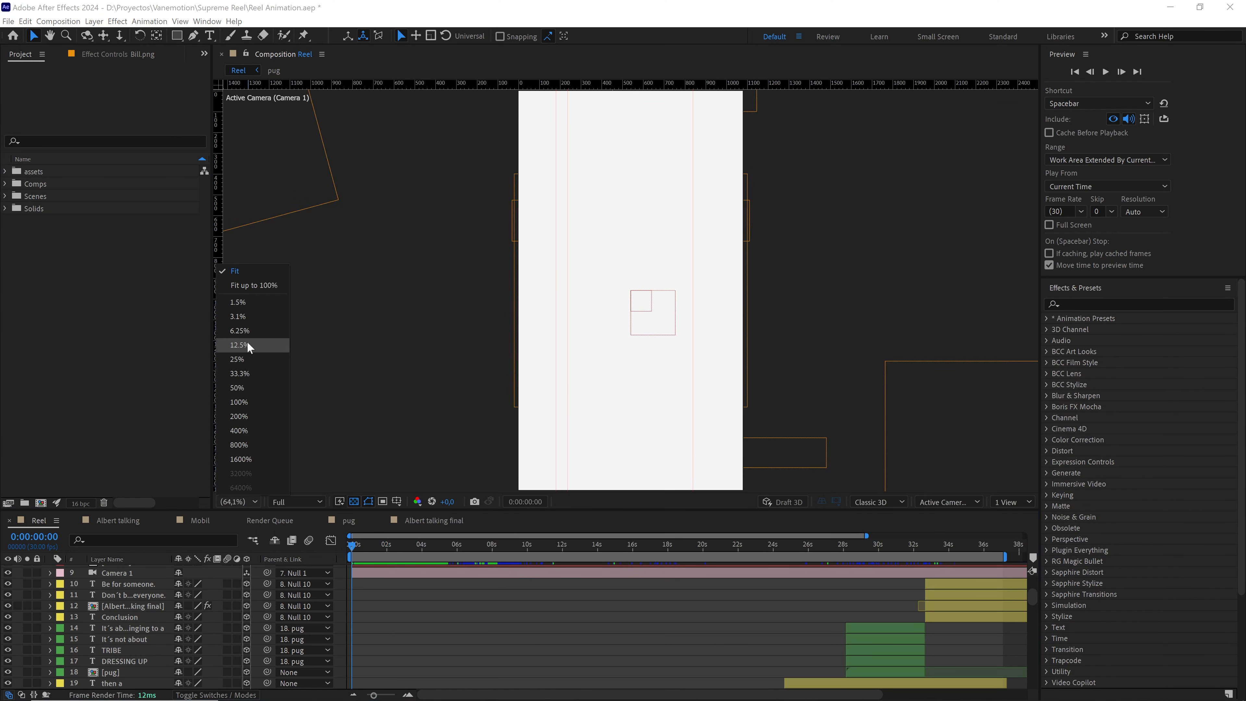
click(249, 276)
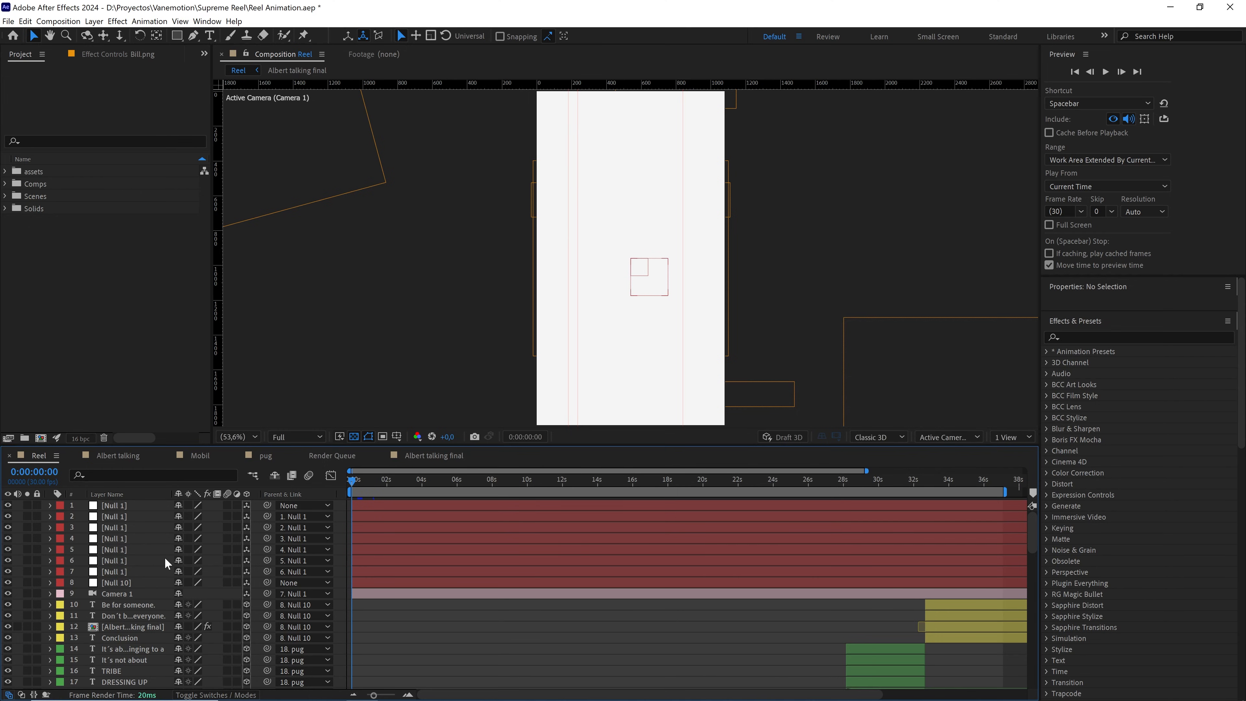
scroll(177, 620, down, 15)
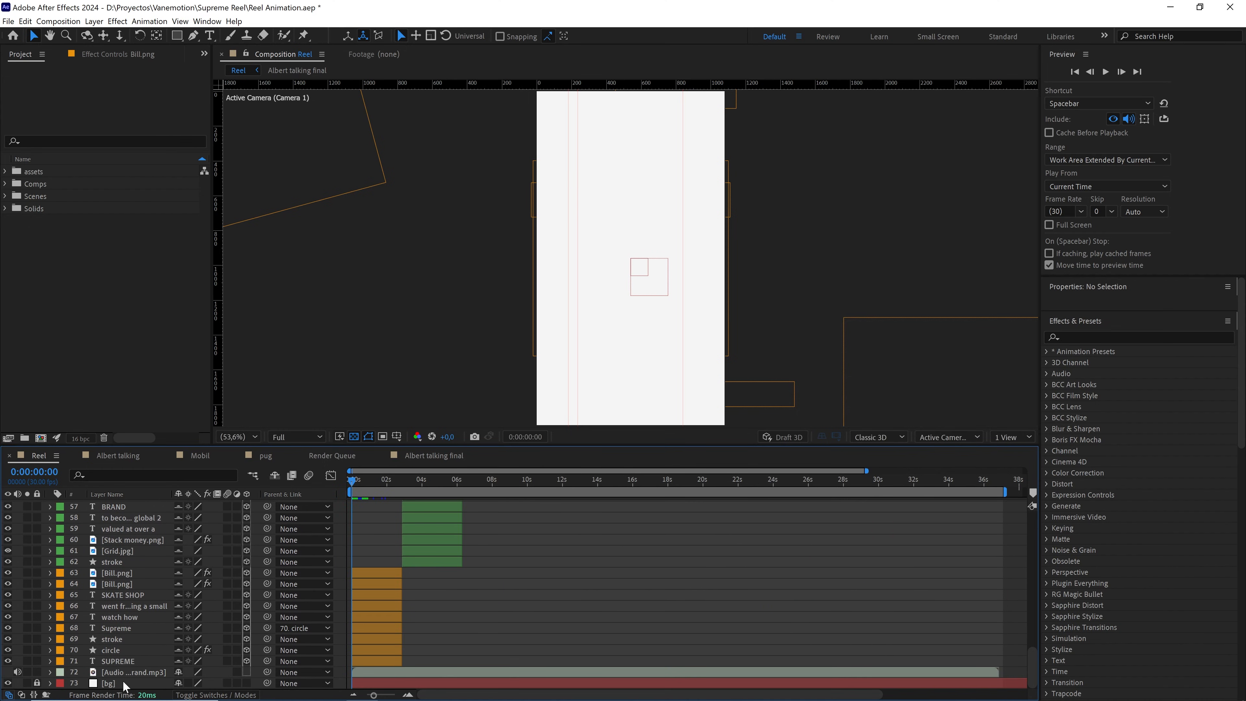
click(37, 683)
click(98, 683)
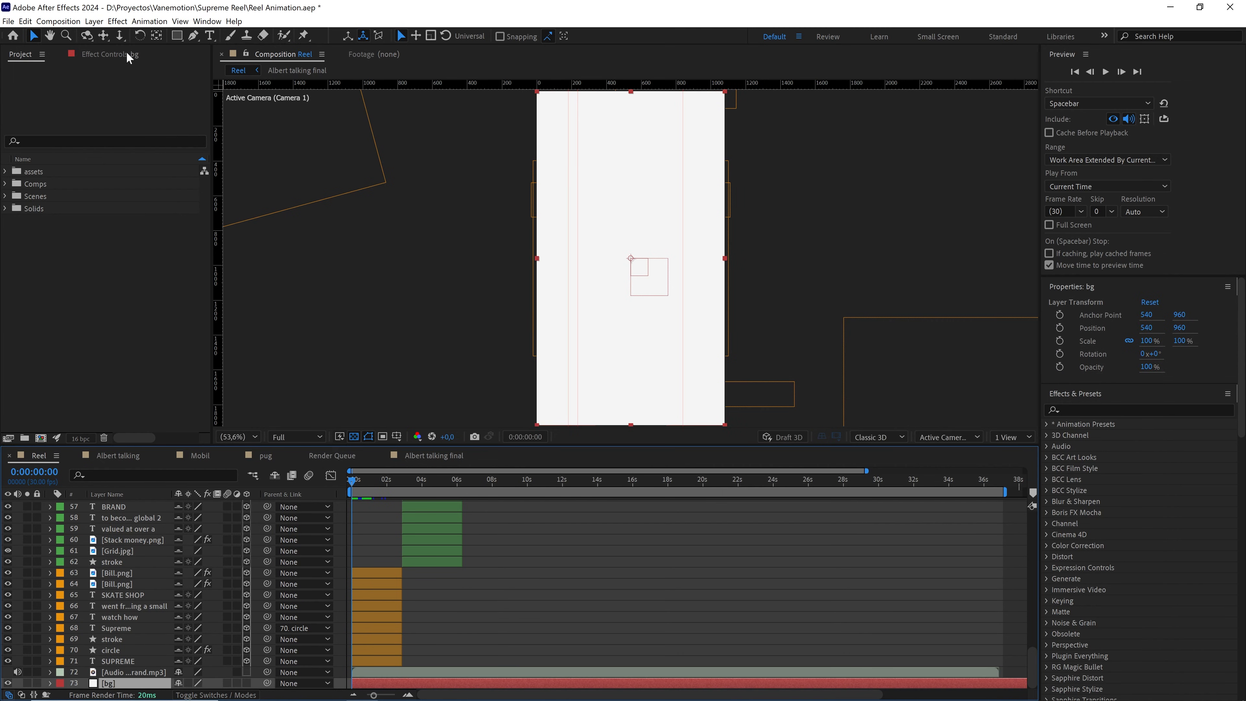
Recolour the bg solid to the light grey EBEBEB in its solid settings
click(94, 21)
click(113, 47)
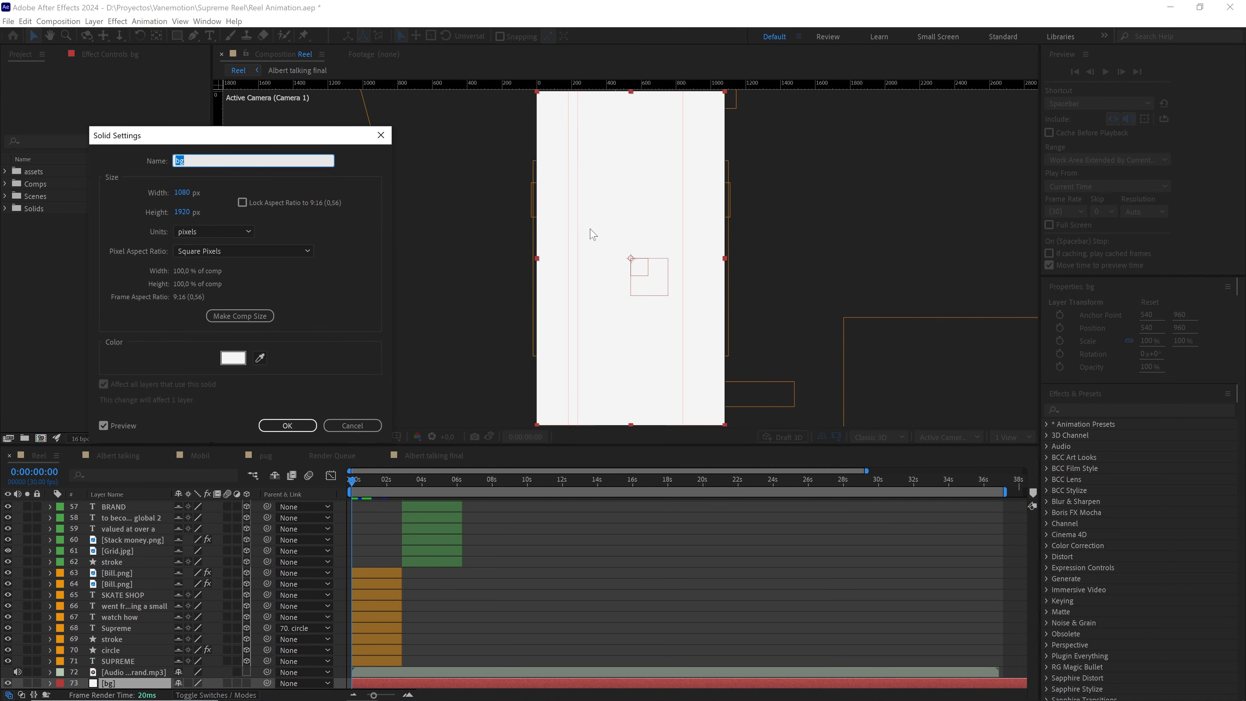
click(234, 359)
text(EEEEEE)
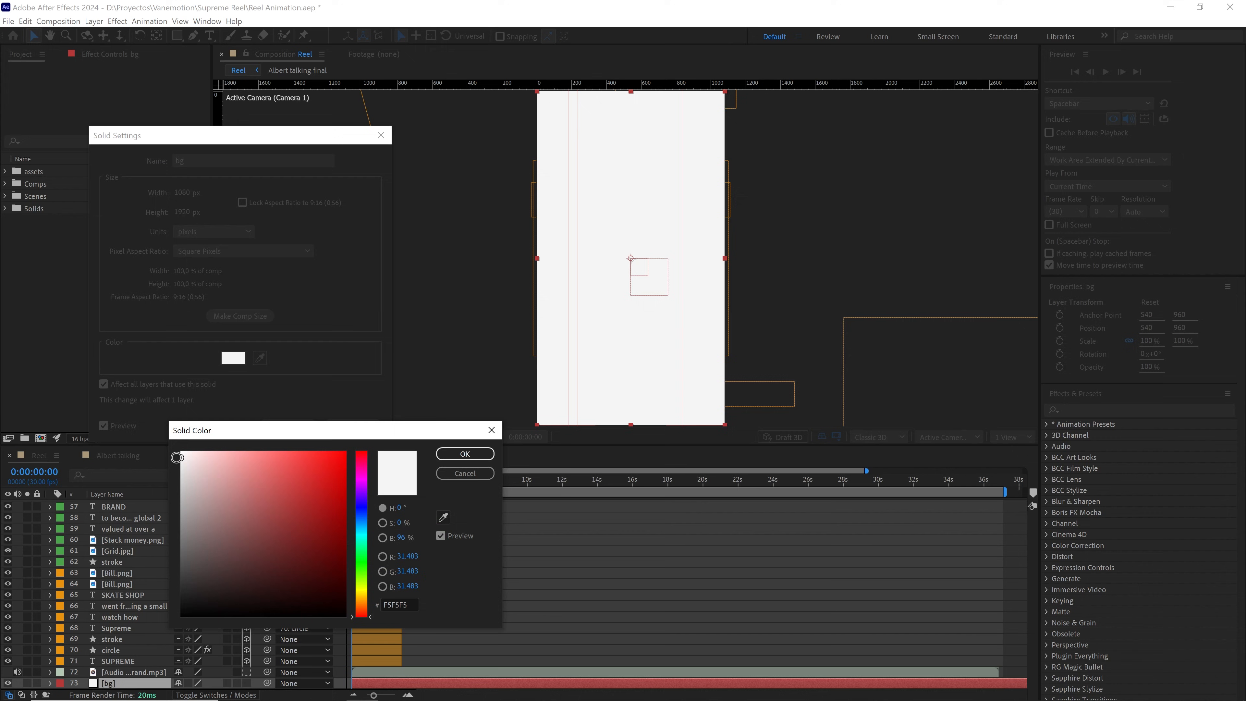
drag(168, 462, 166, 465)
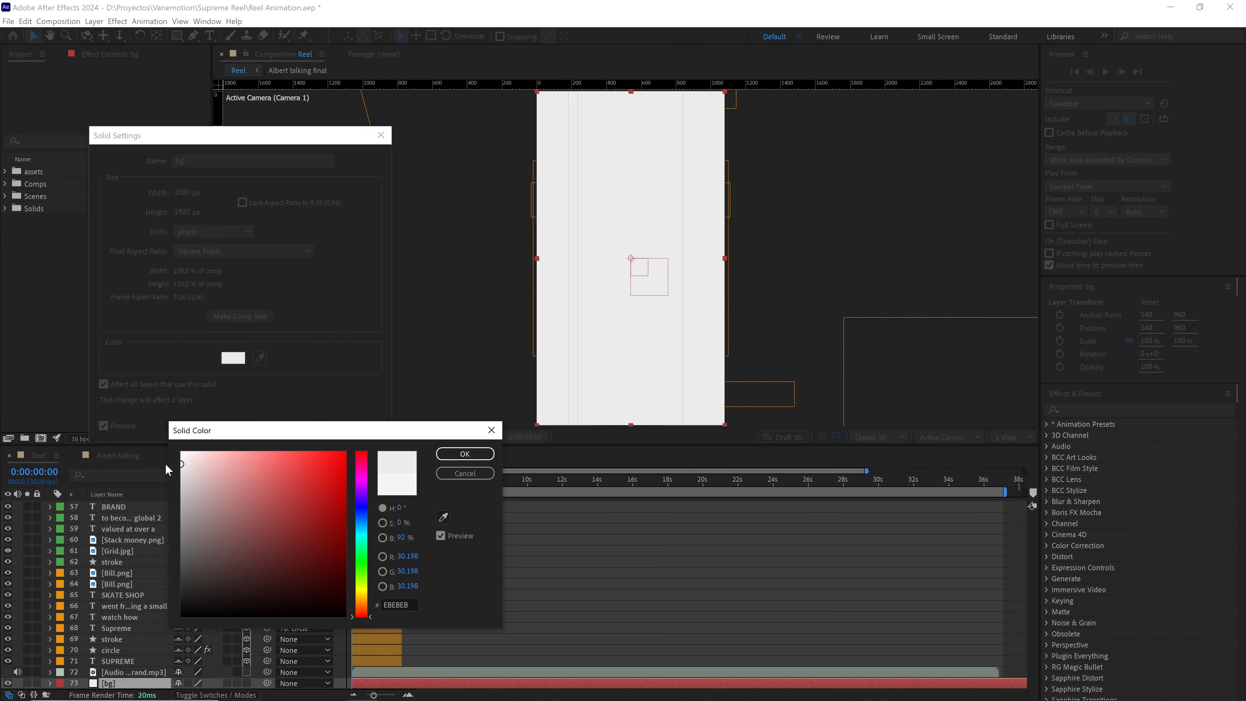
click(465, 454)
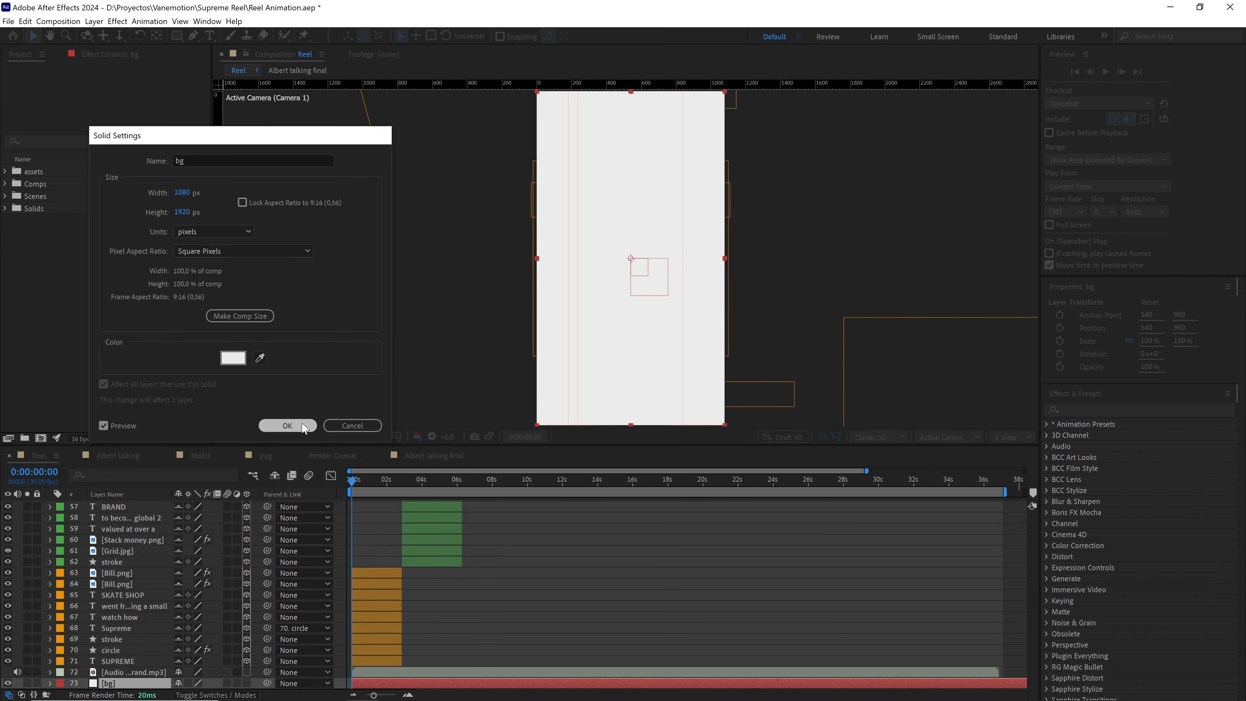
click(287, 427)
At 0:00:02:26, where the money-stack scene starts, add an adjustment layer above the 1B million dollars layer and name it blur
drag(378, 475, 401, 479)
scroll(400, 557, up, 3)
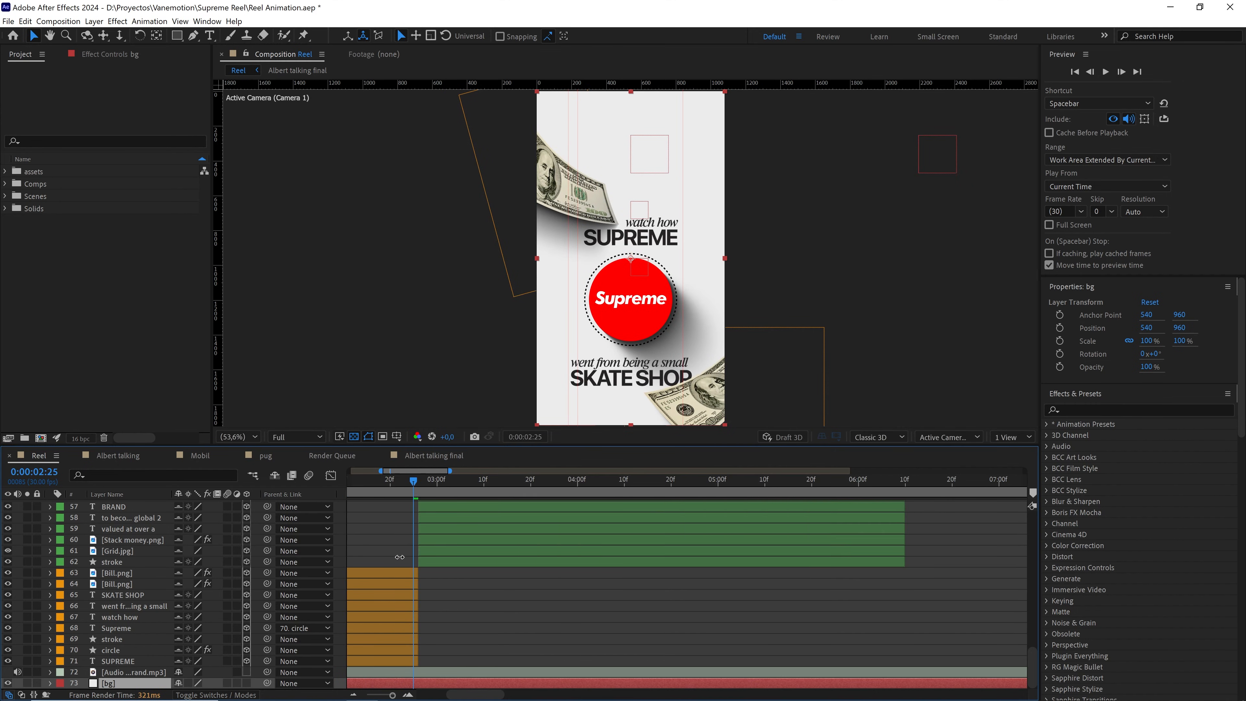
scroll(402, 556, up, 2)
click(463, 480)
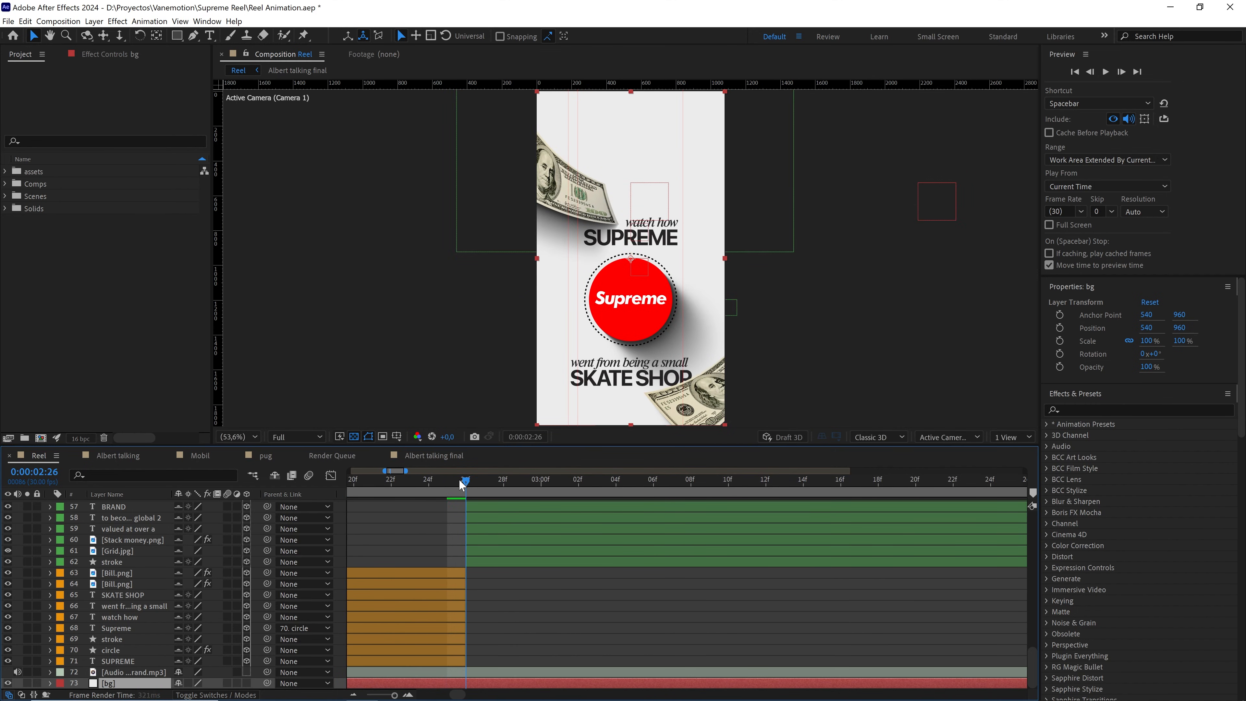
scroll(428, 535, up, 1)
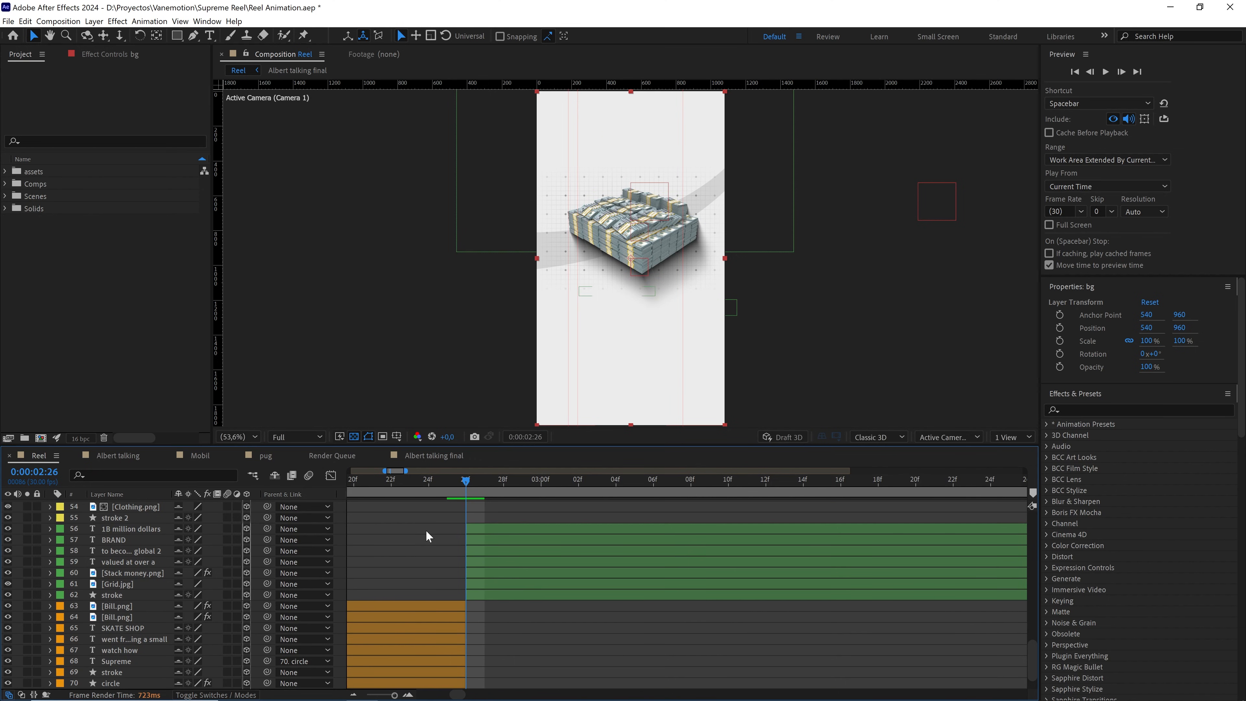
click(138, 528)
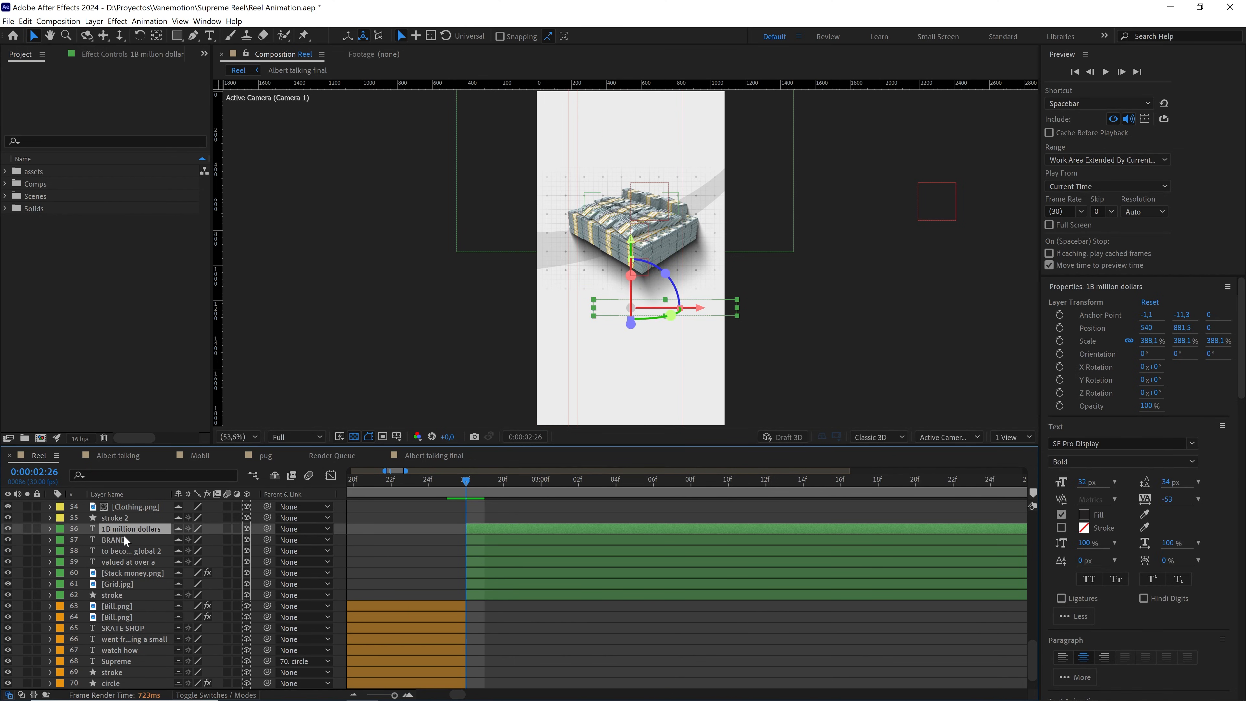
right_click(259, 535)
mouse_move(354, 545)
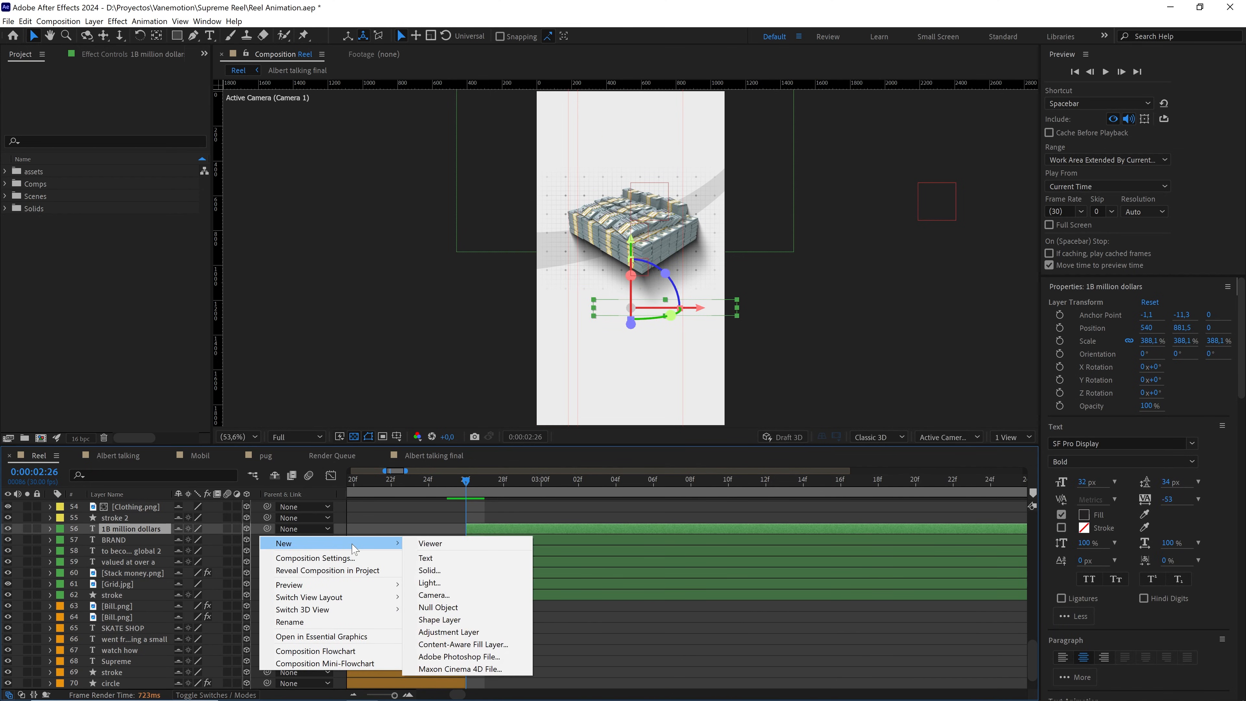
click(460, 632)
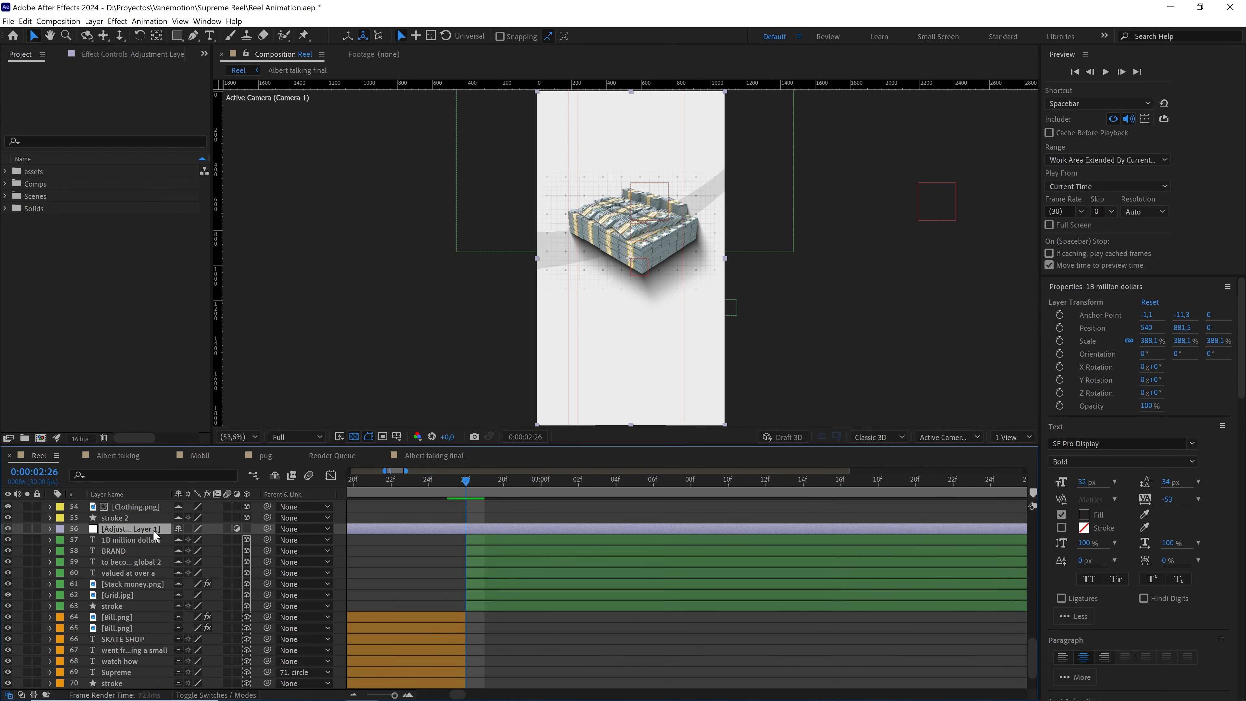
key(Return)
text(blur)
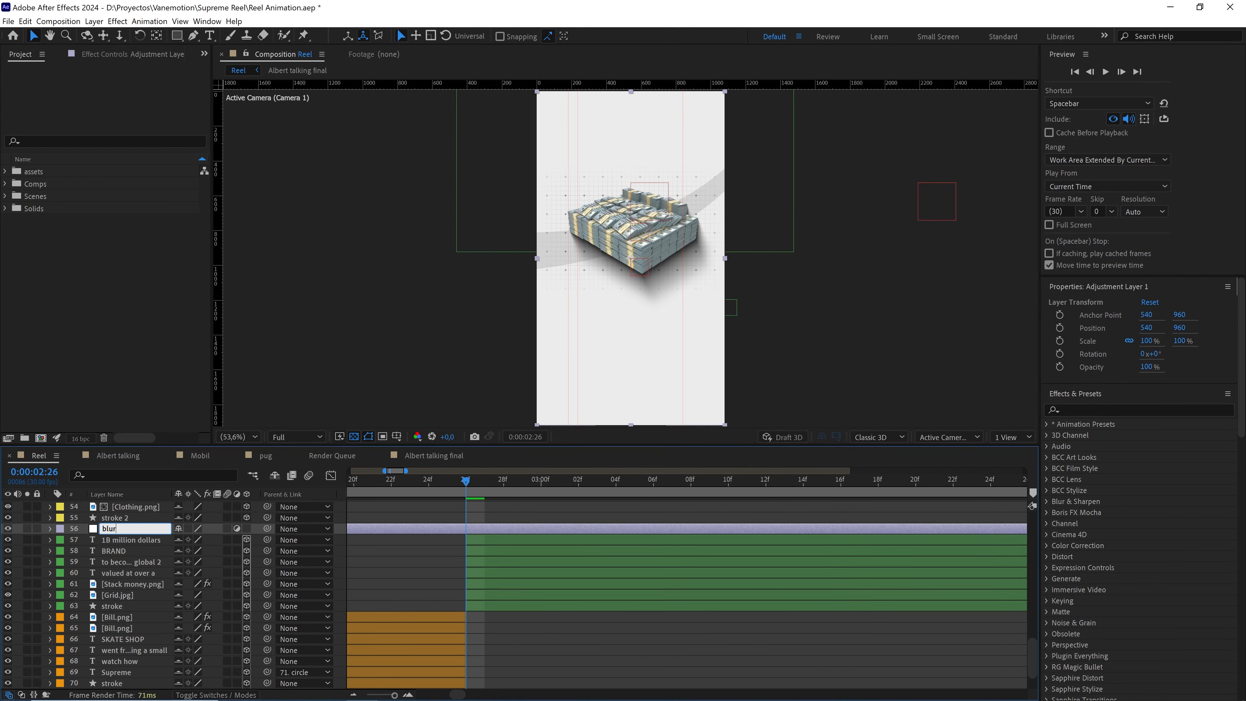
Apply Fast Box Blur to the blur adjustment layer and trim the layer's start to 0:00:02:26
click(1119, 411)
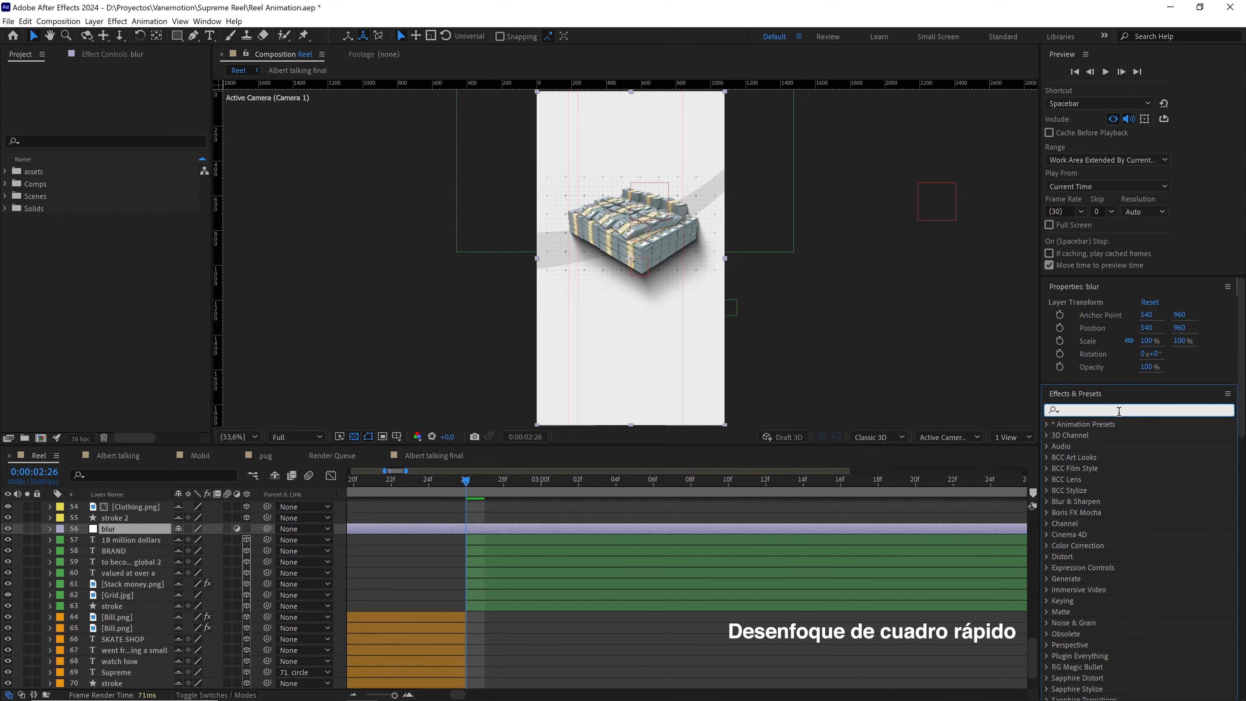
text(fast)
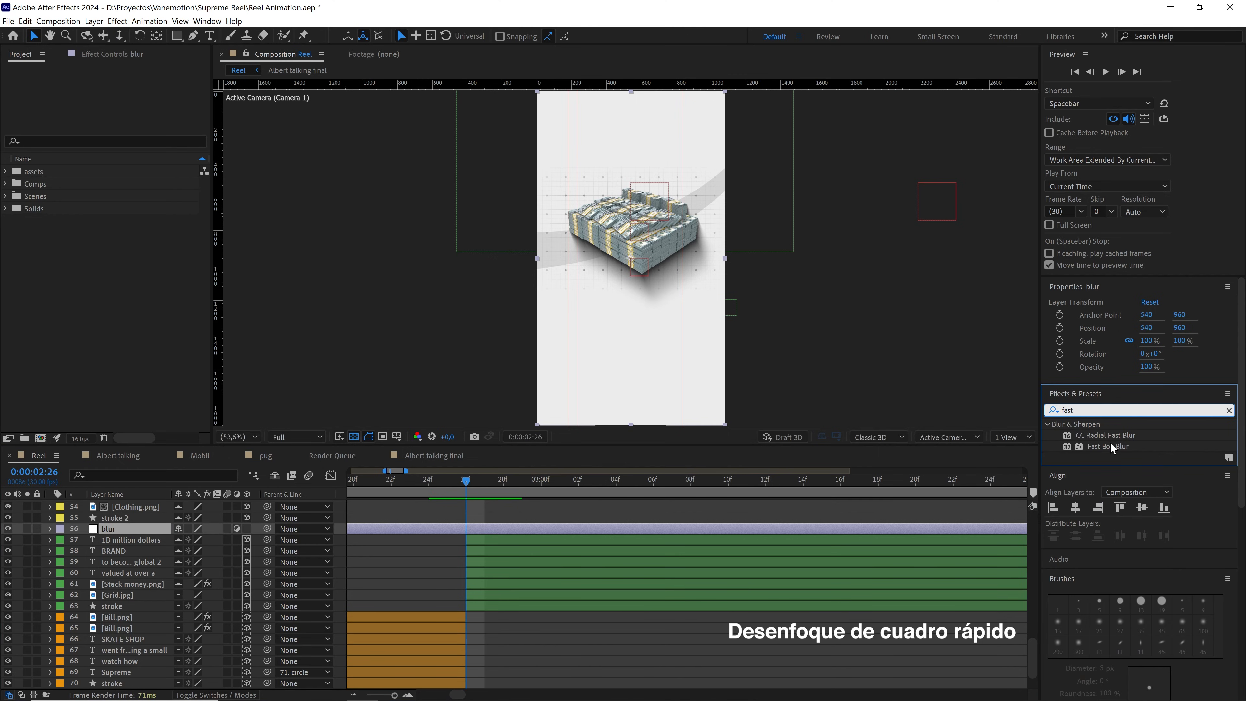
drag(1111, 445, 500, 525)
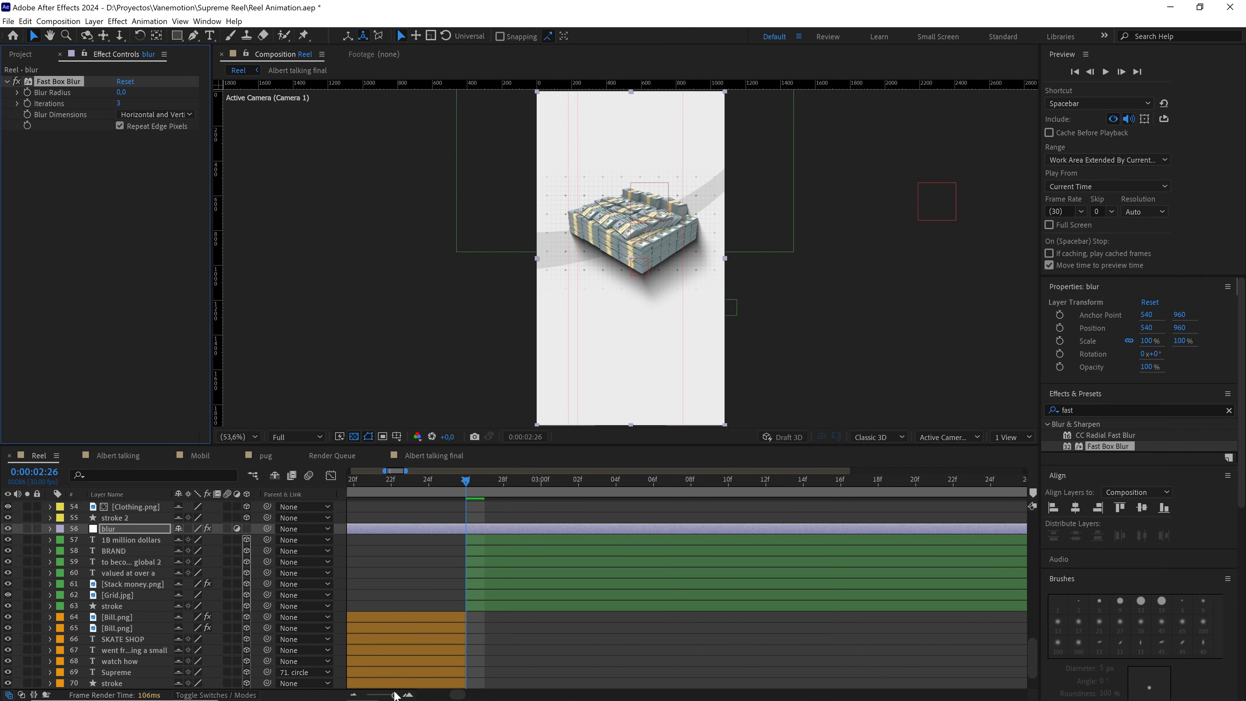
drag(396, 695, 389, 695)
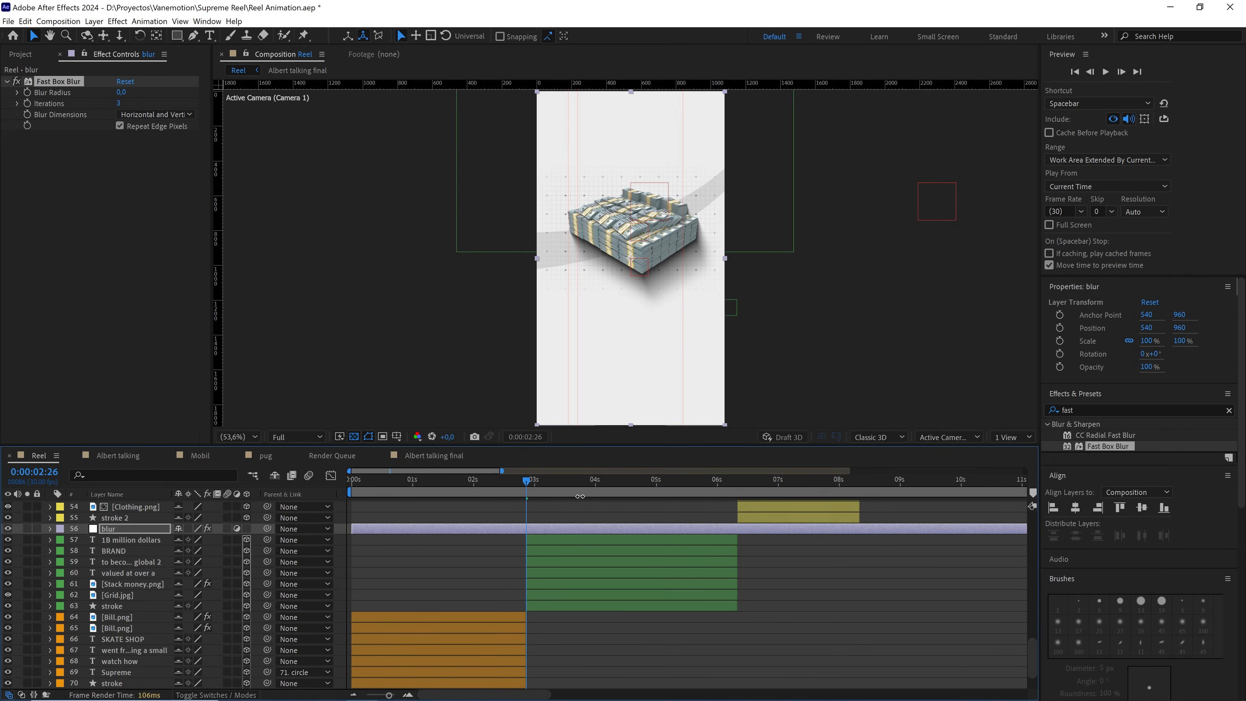
drag(352, 529, 517, 538)
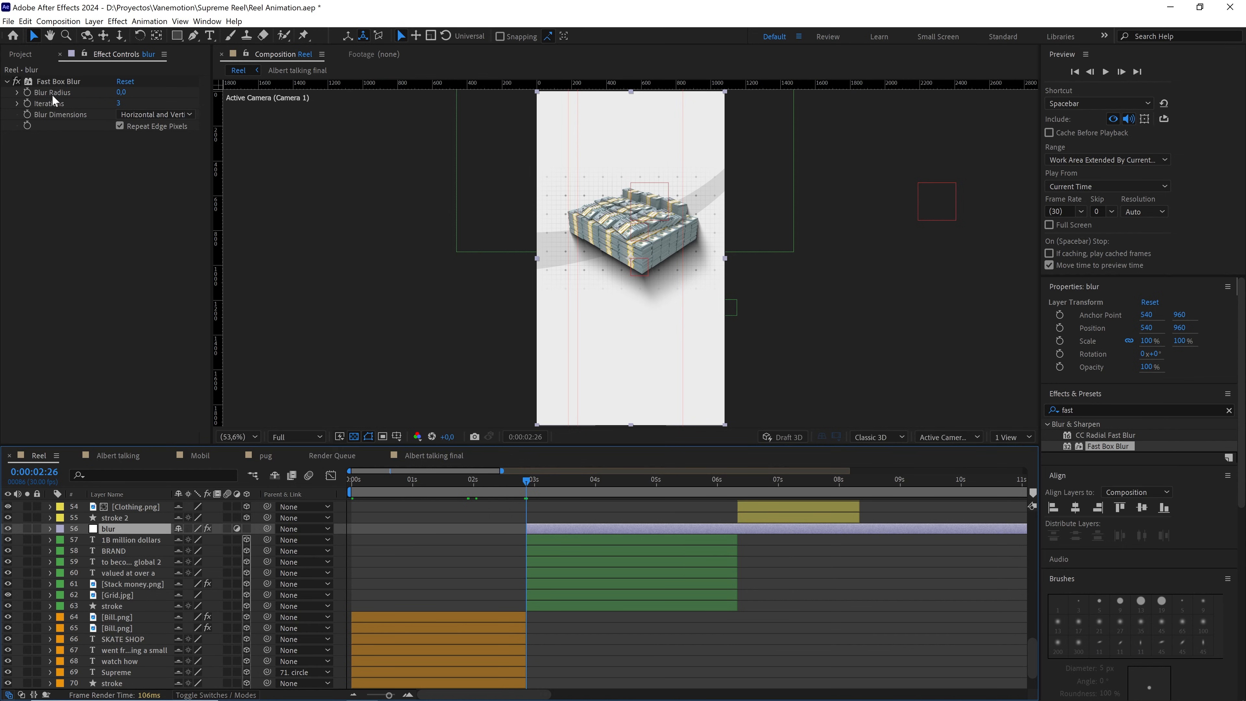
Keyframe the blur layer's Blur Radius from 15 at 0:00:02:26 to 0 at 0:00:03:16, easing the end keyframe
click(120, 92)
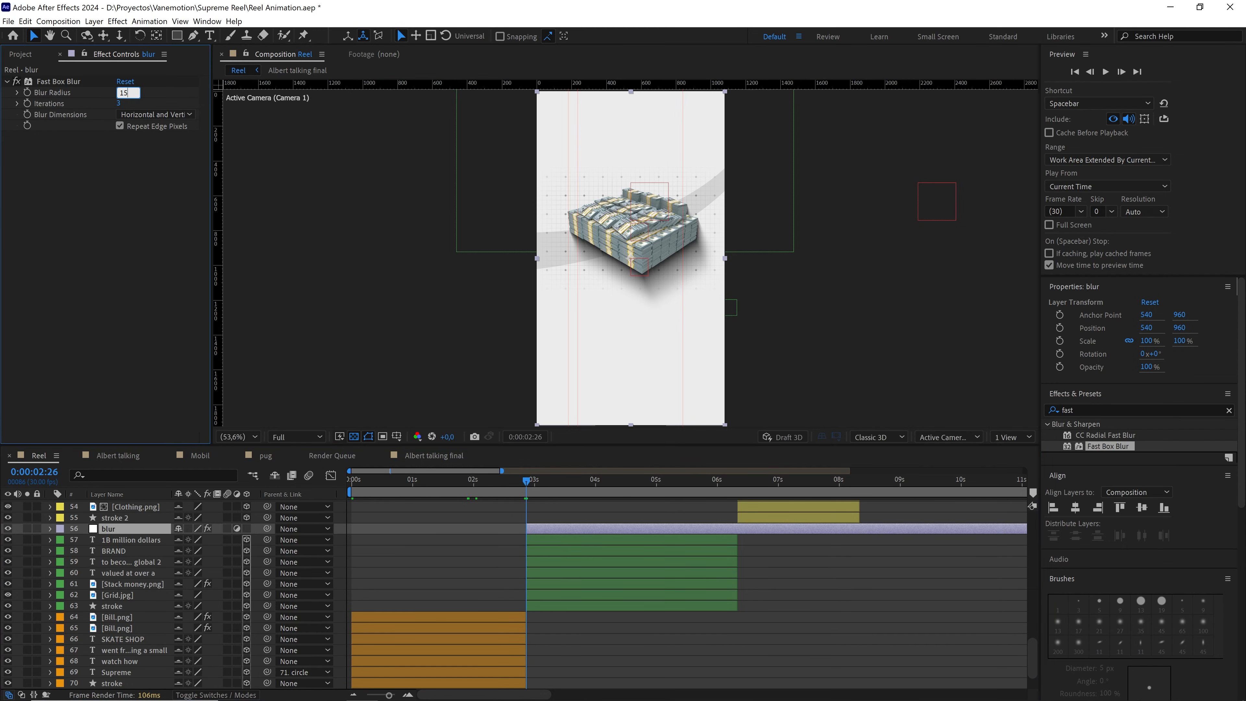
key(Return)
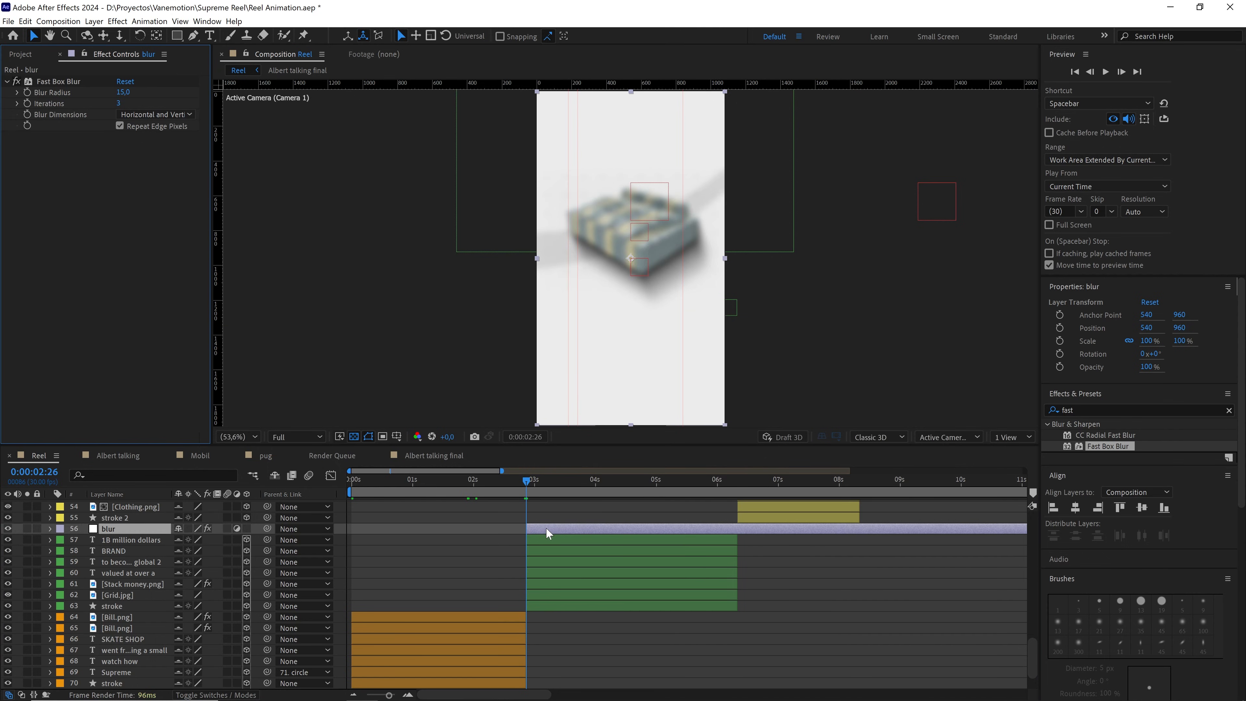
click(548, 530)
click(27, 92)
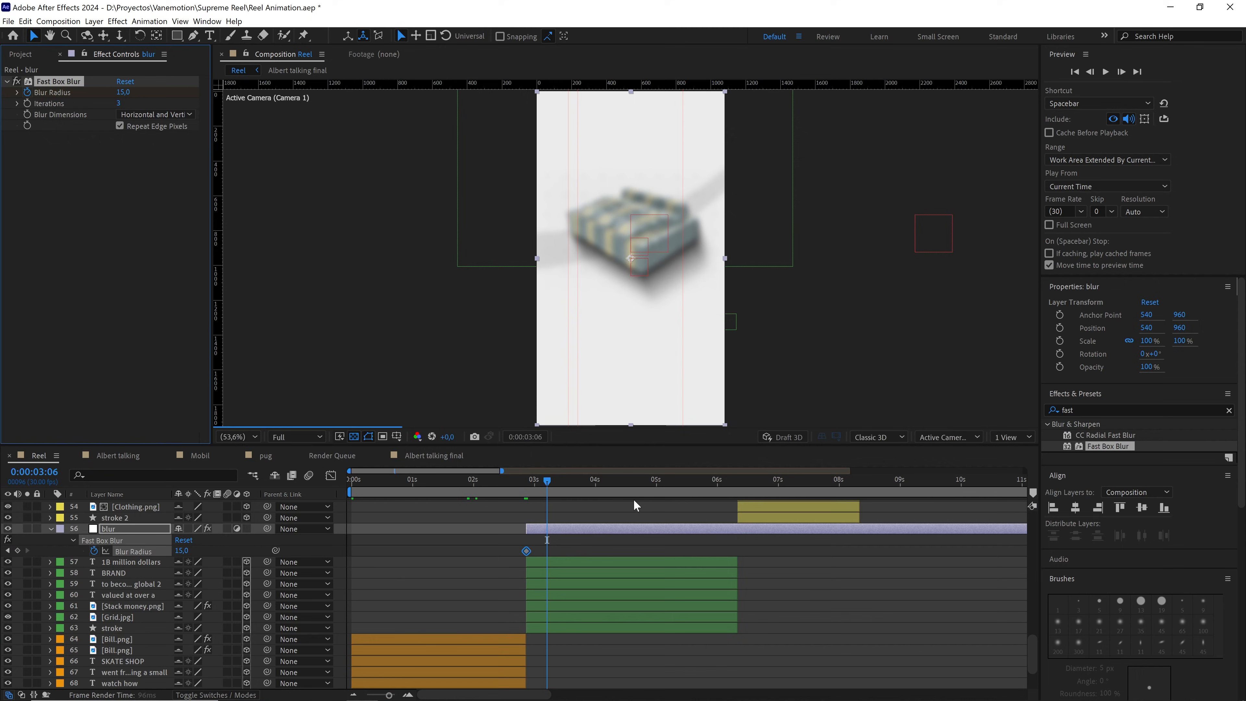
key(shift+Page_Down)
key(shift+Page_Down)
click(123, 92)
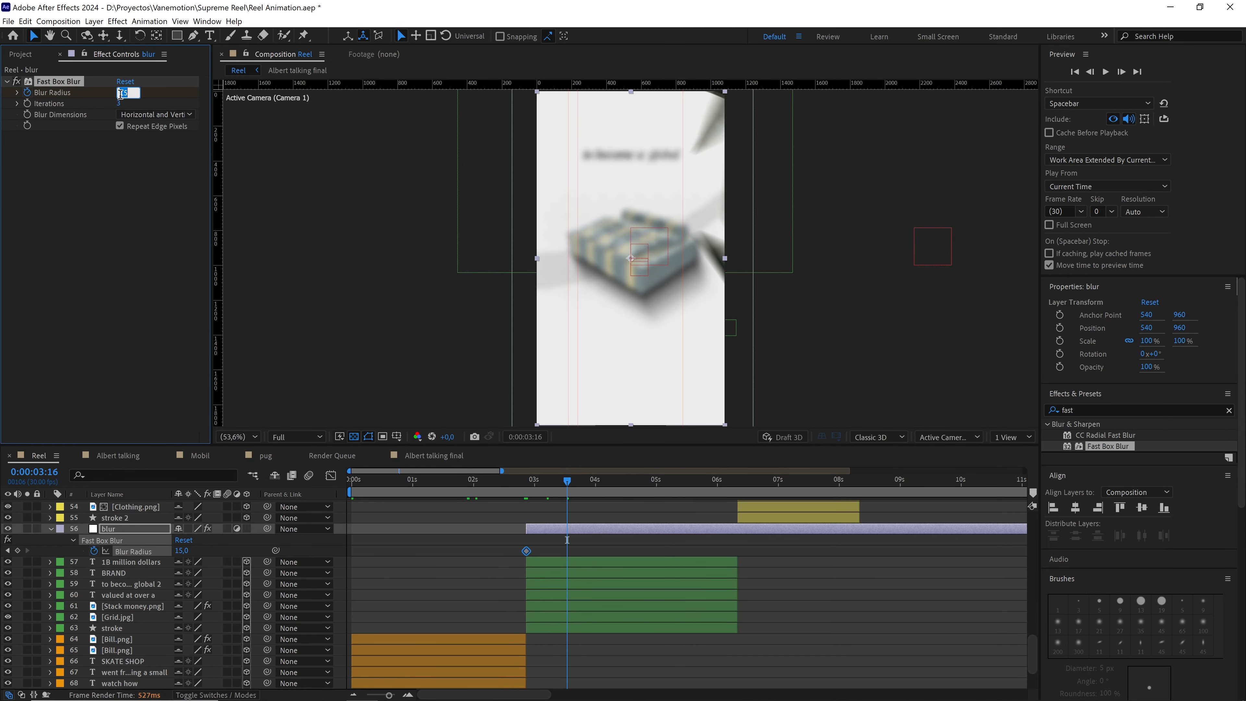
click(92, 238)
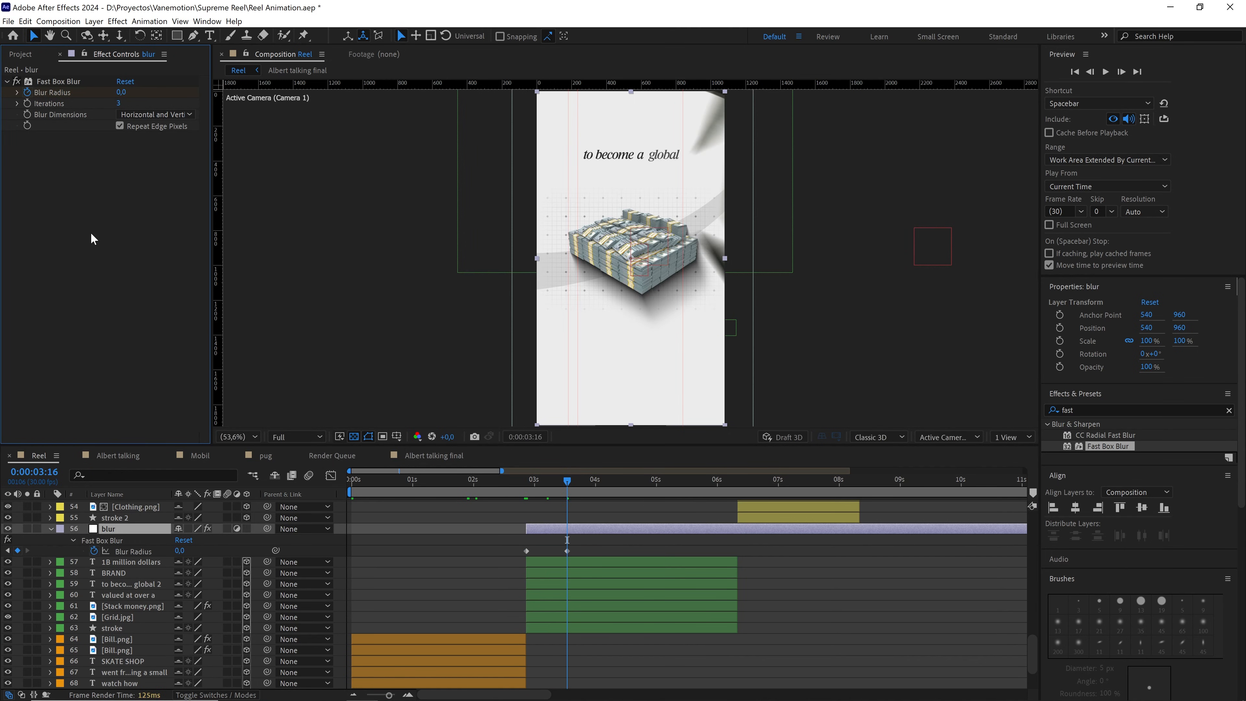
drag(588, 543, 549, 559)
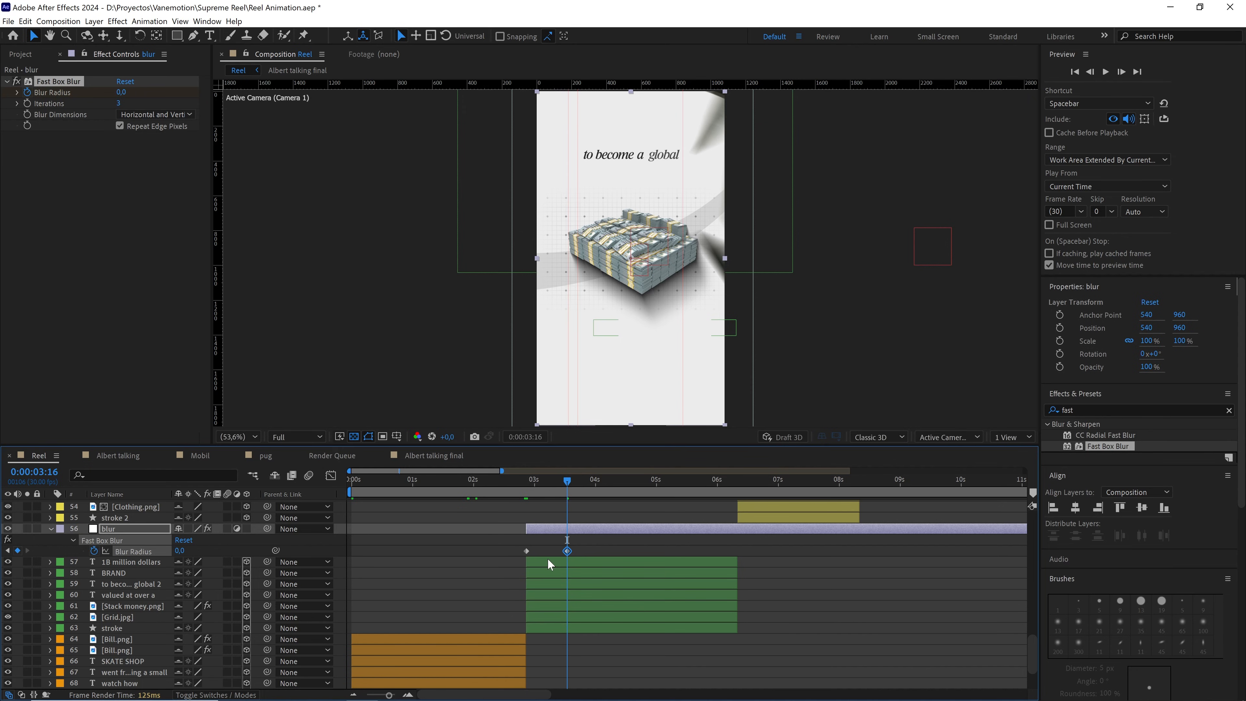
Limit the work area to 0:00:02:04 through 0:00:03:25 and preview the blur transition into the money-stack scene
click(584, 482)
key(n)
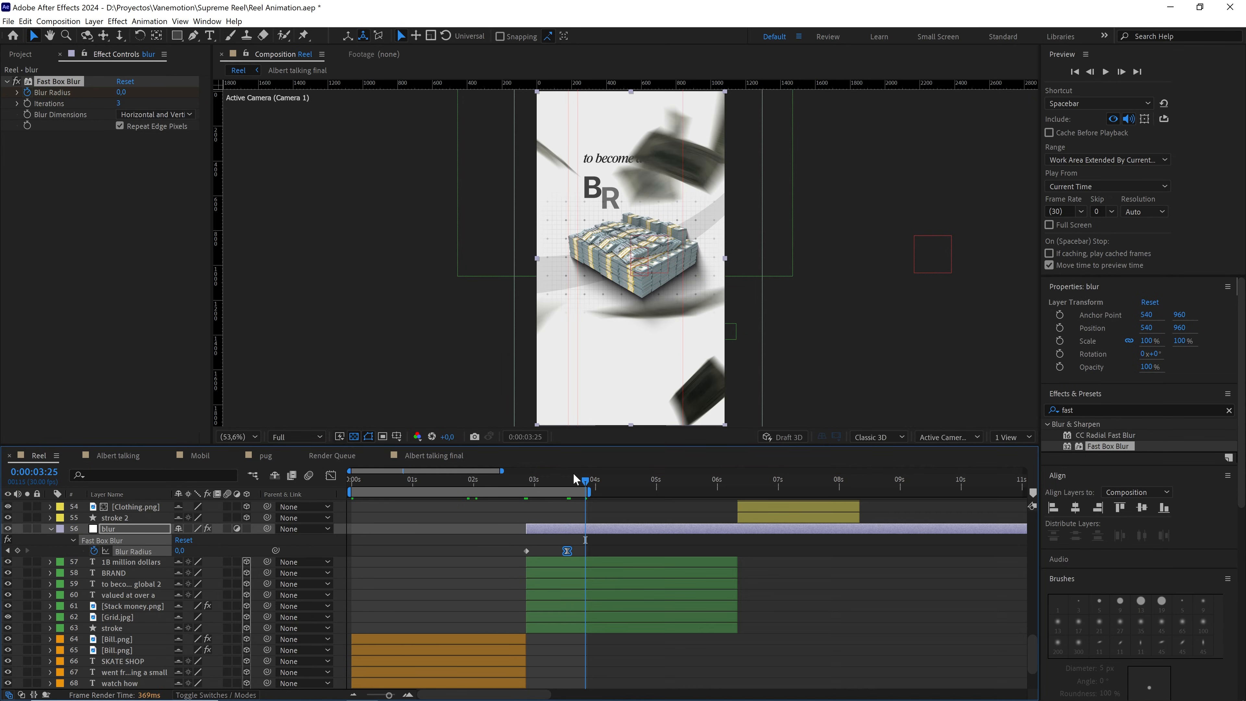
click(481, 481)
key(b)
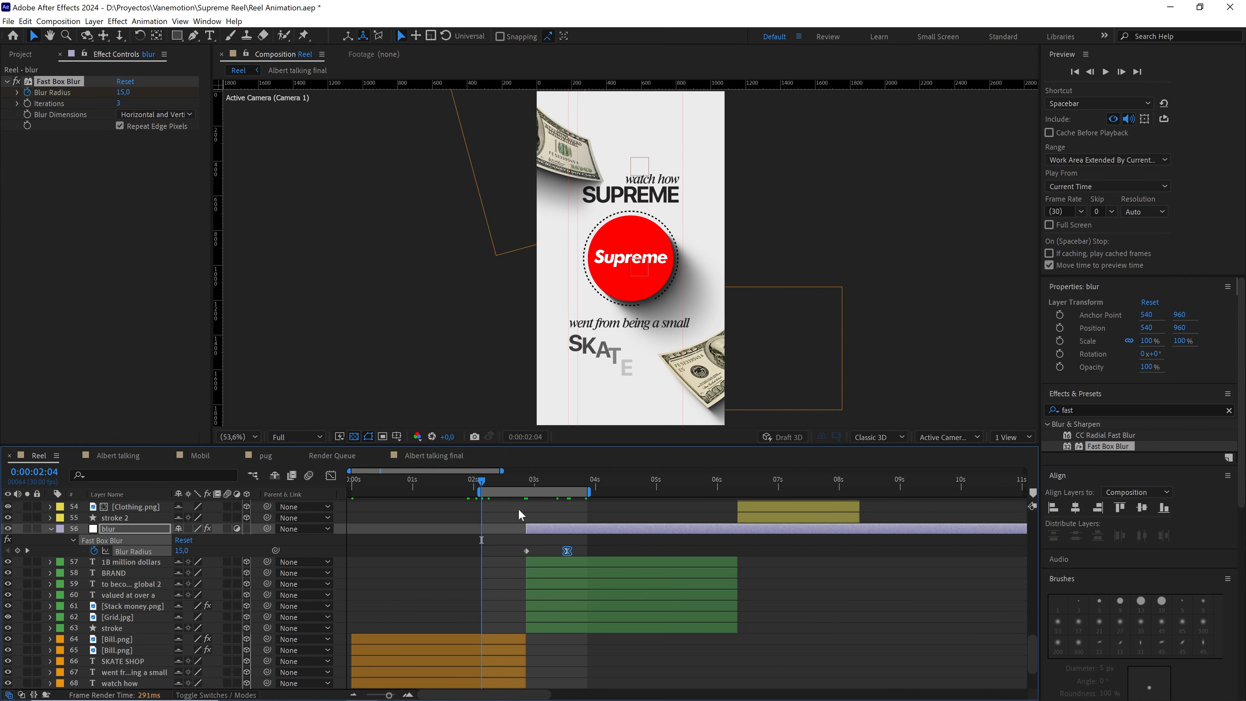
key(space)
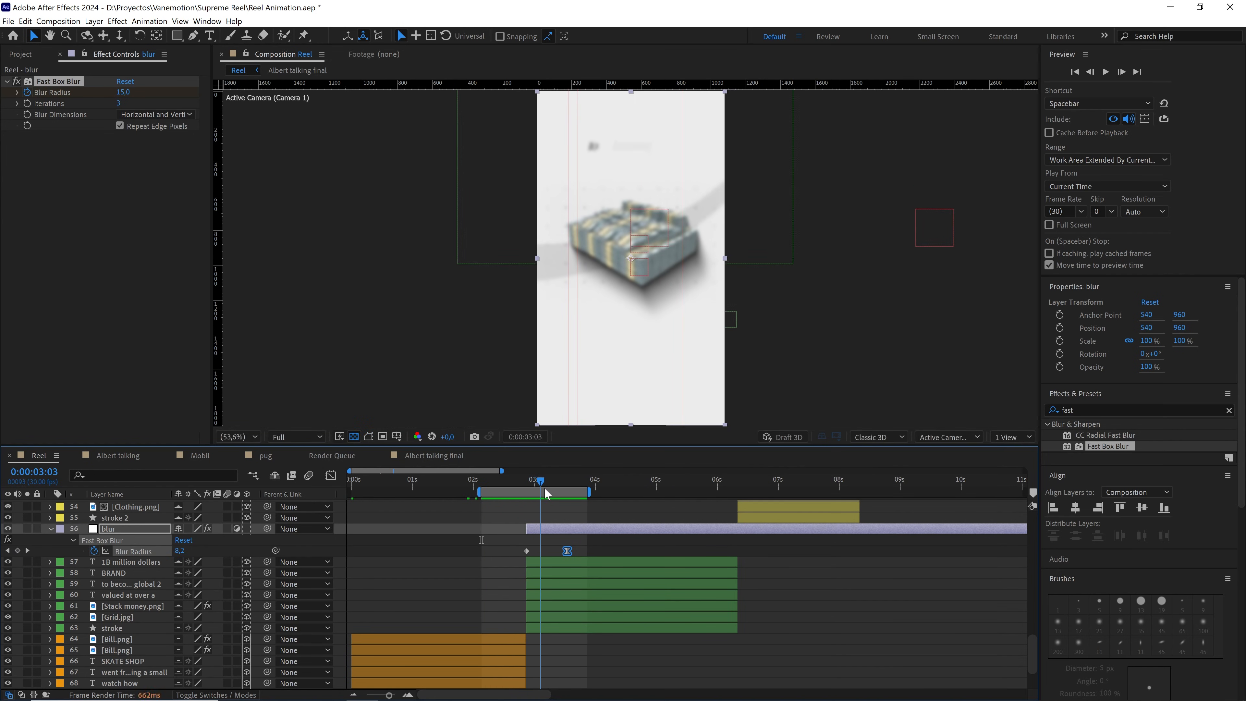
key(space)
drag(512, 492, 510, 494)
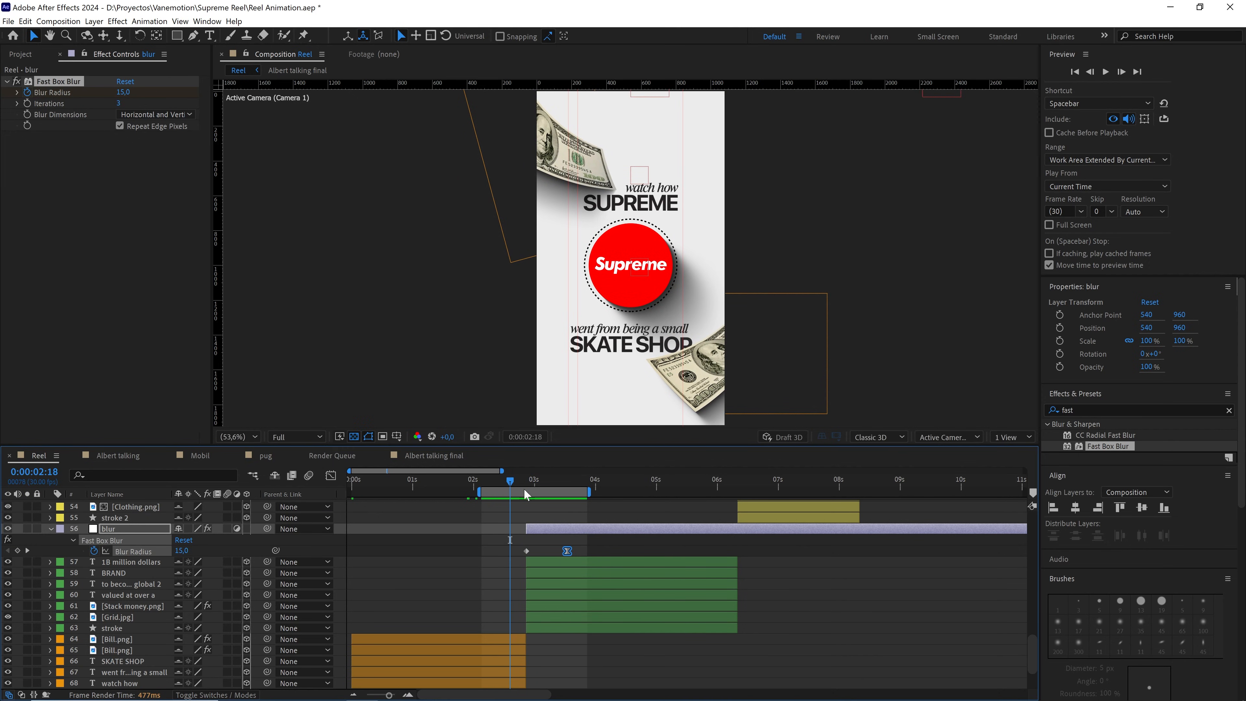
drag(508, 485, 505, 577)
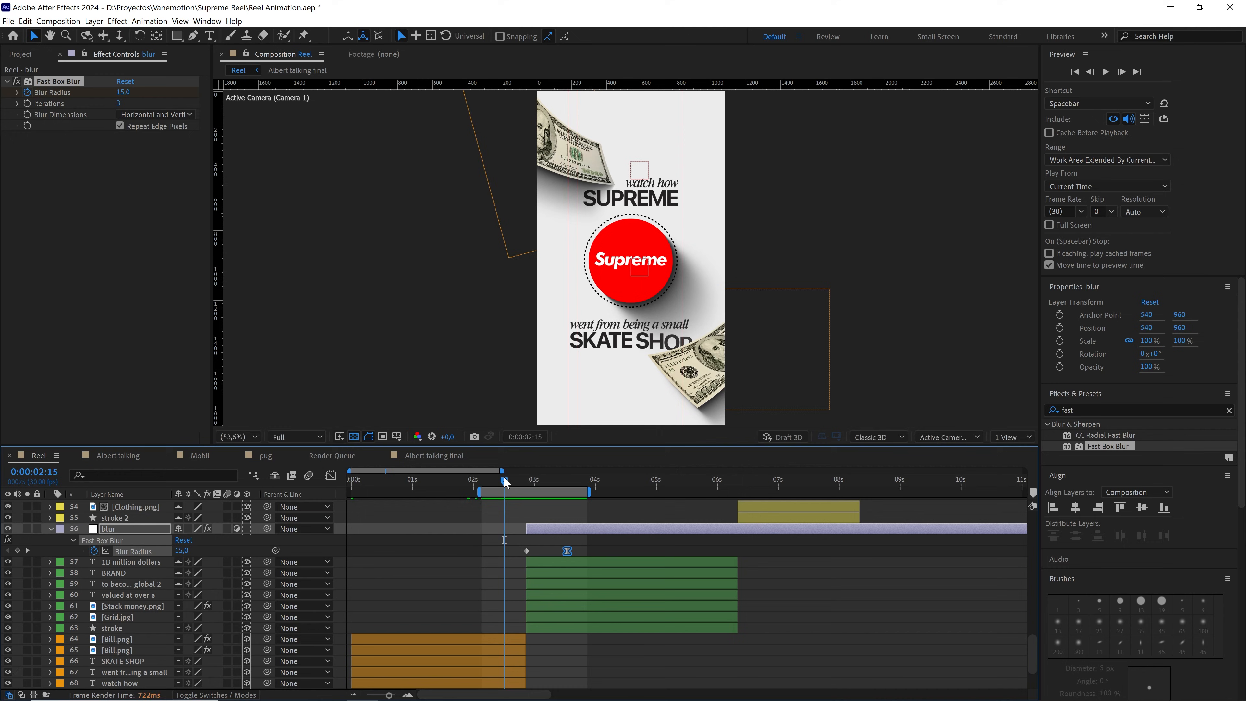
Split the blur layer at its last keyframe, 0:00:03:16, and delete the part after it
drag(505, 483, 564, 545)
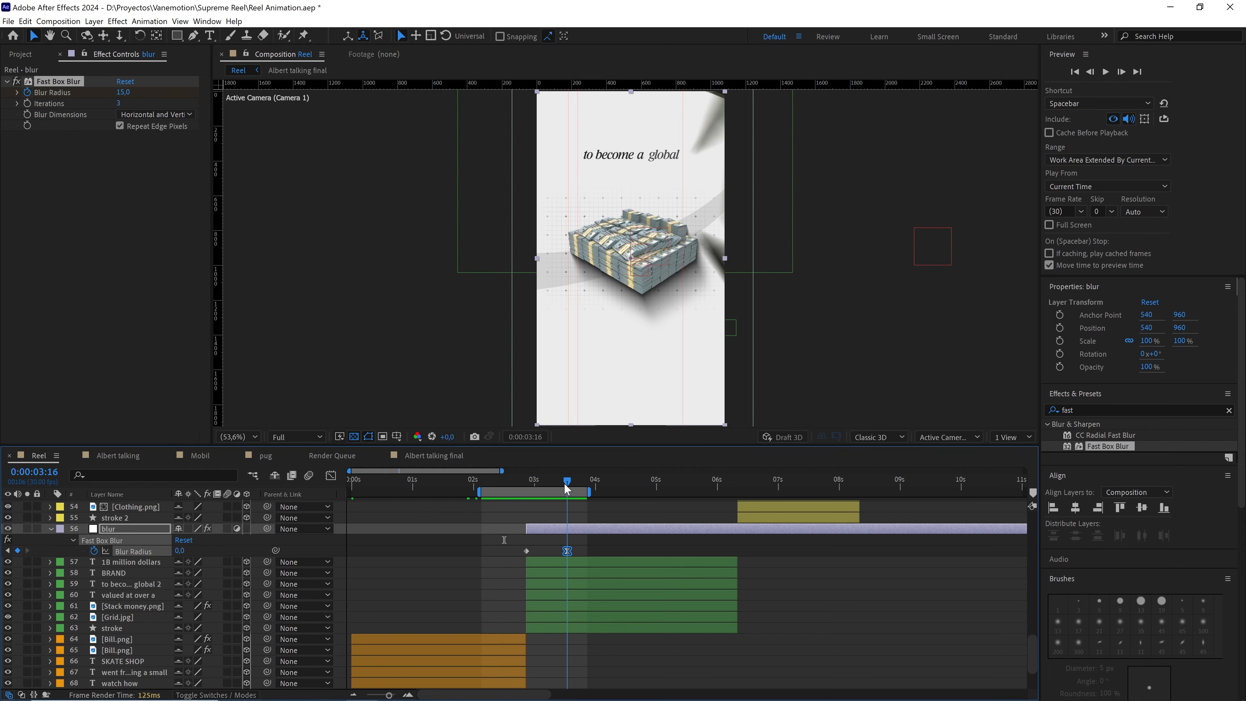
key(ctrl+shift+d)
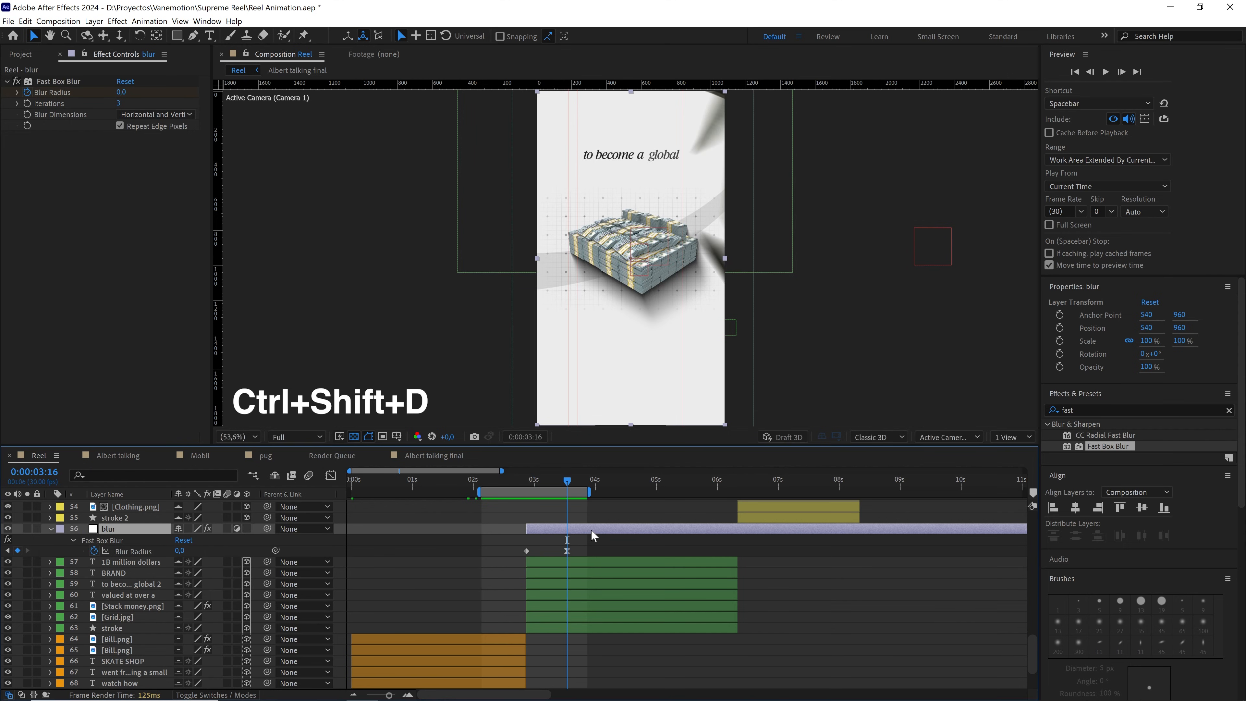
key(ctrl+shift+d)
key(Delete)
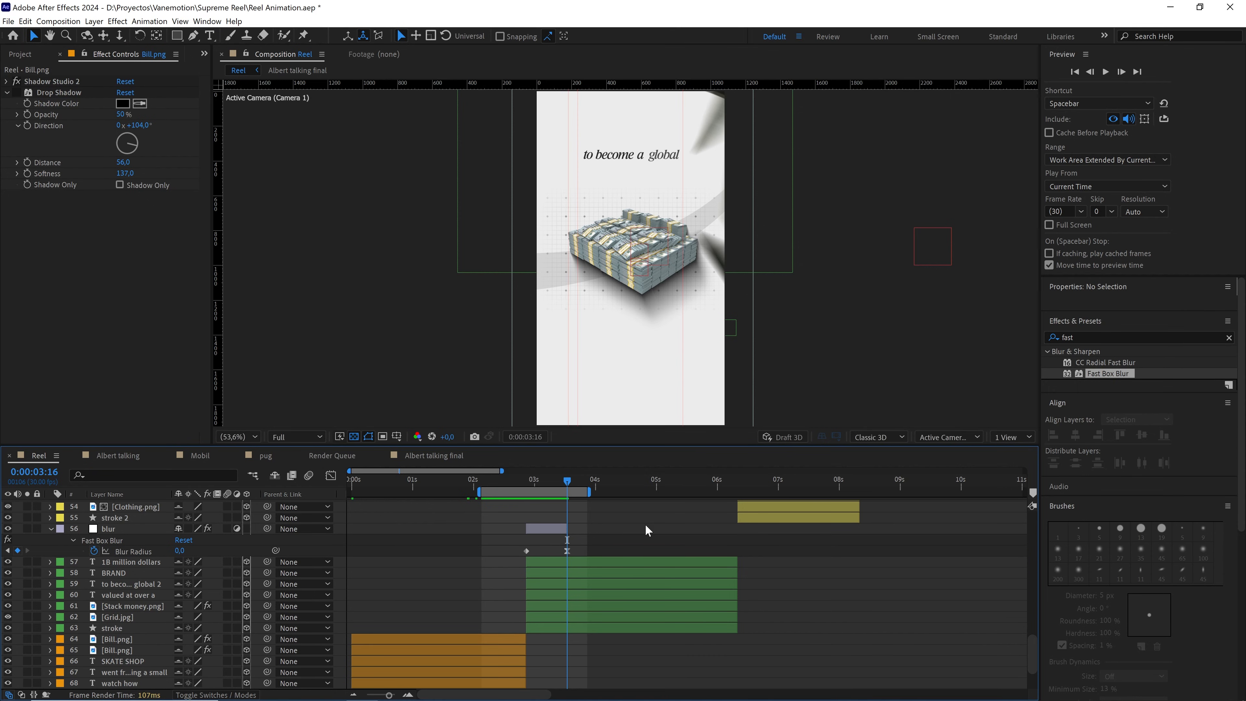
Reset the work area to the whole composition and duplicate the blur adjustment layer
double_click(524, 493)
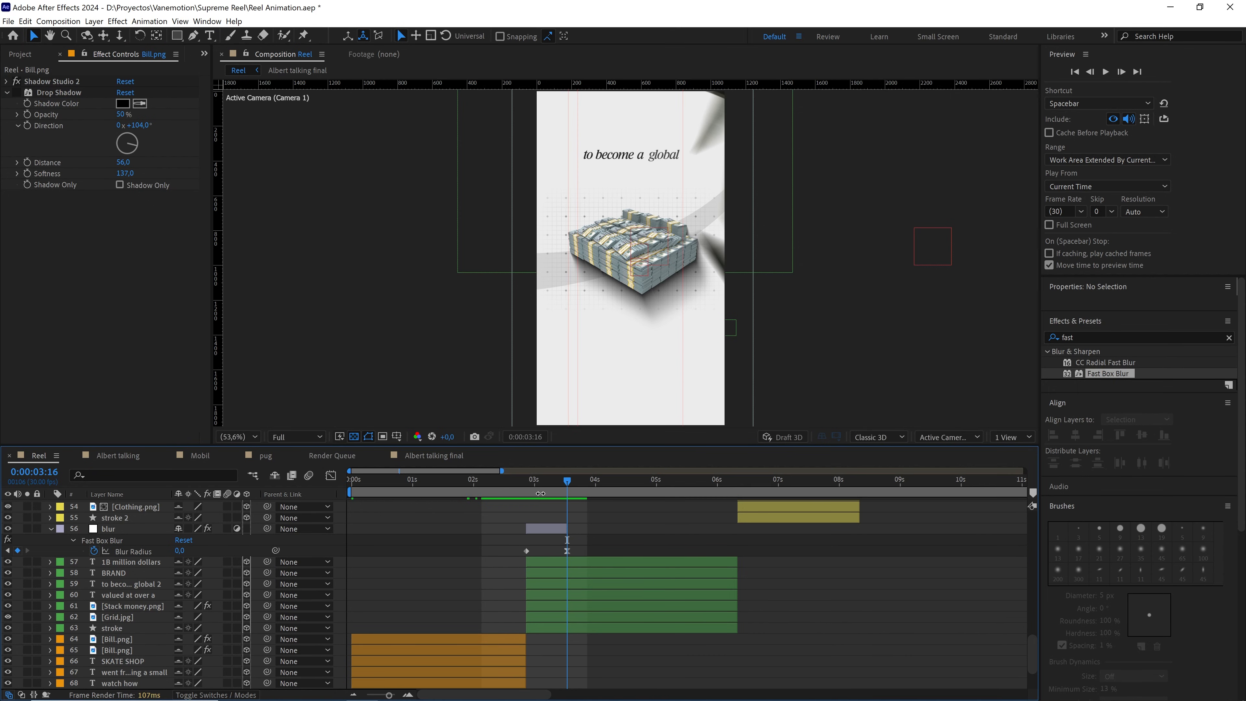
click(113, 532)
key(ctrl+d)
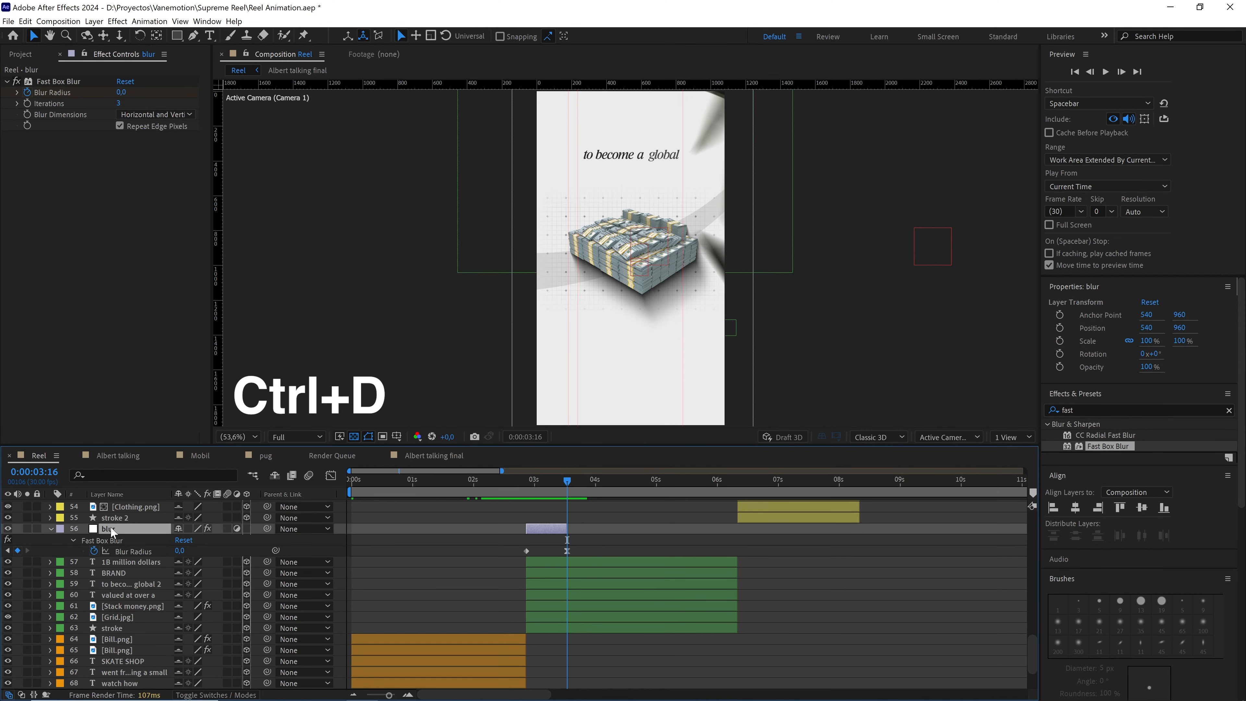
key(ctrl+d)
Move the blur 2 layer directly above the RED LOGO jacket scene's layers and start it at that scene's first frame, 0:00:09:20
scroll(741, 559, up, 2)
scroll(683, 562, down, 1)
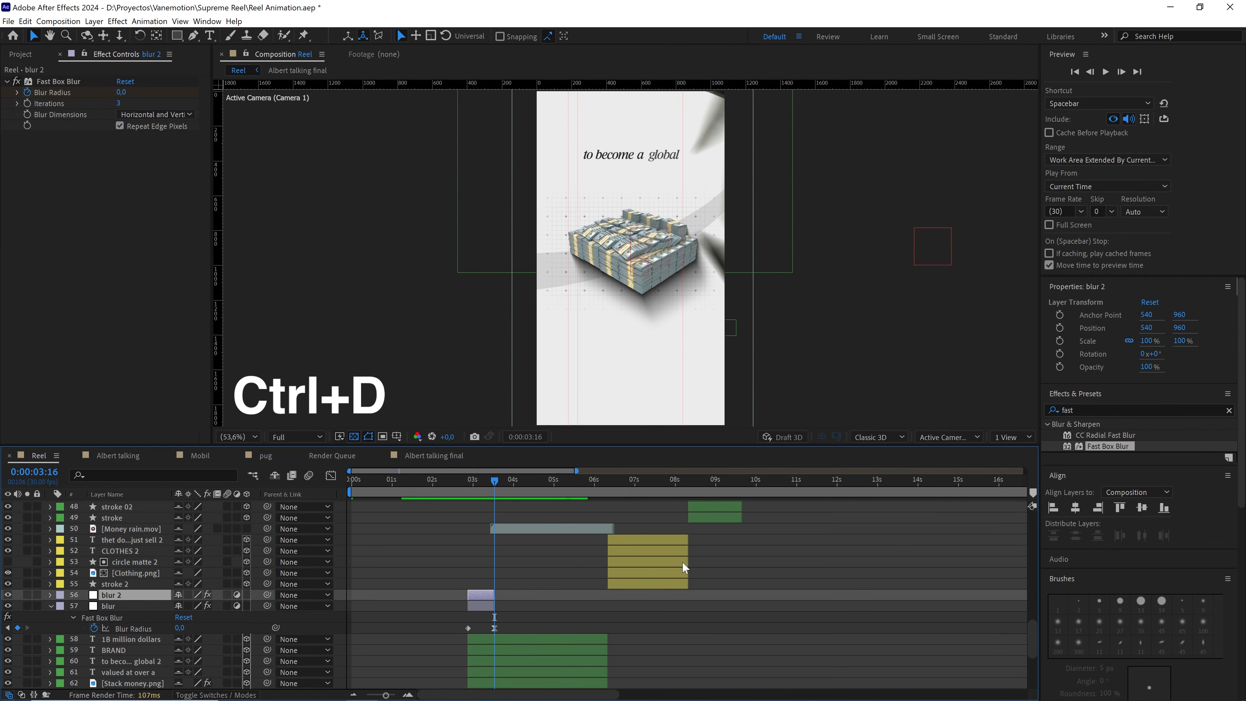
drag(591, 484, 704, 484)
scroll(694, 508, up, 1)
scroll(693, 508, down, 1)
scroll(700, 521, up, 1)
scroll(716, 526, up, 3)
scroll(752, 507, up, 4)
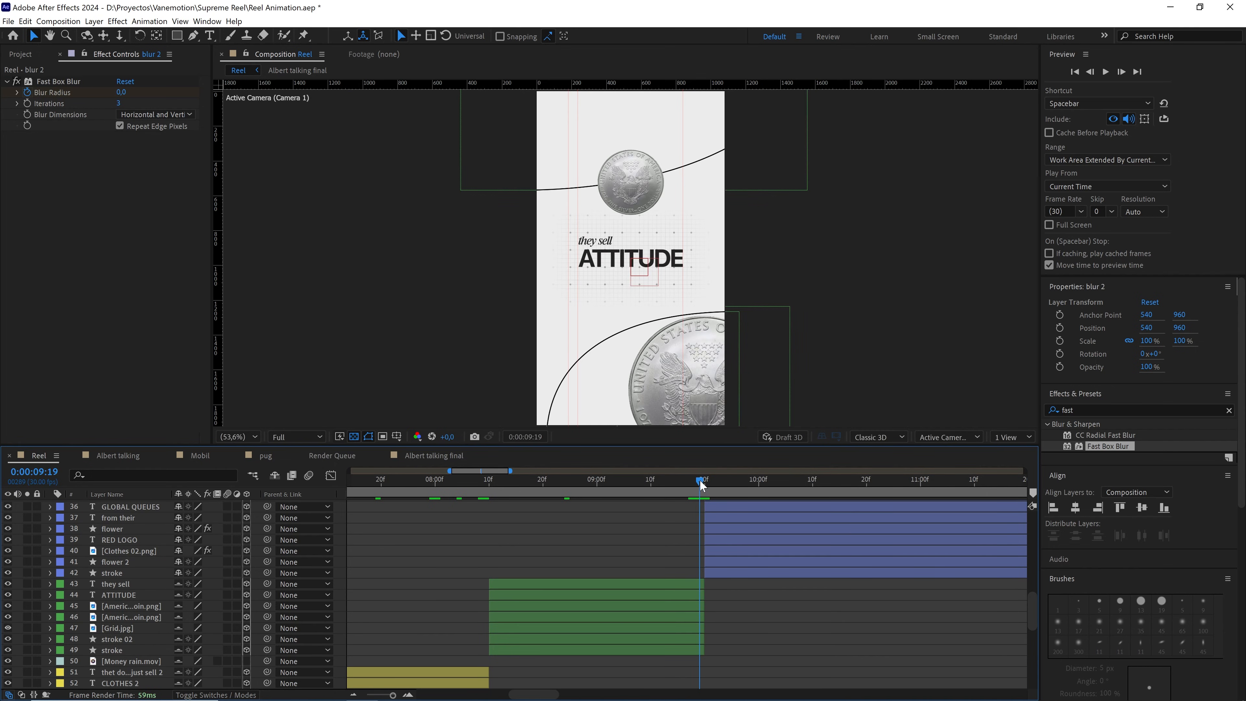
scroll(524, 567, down, 4)
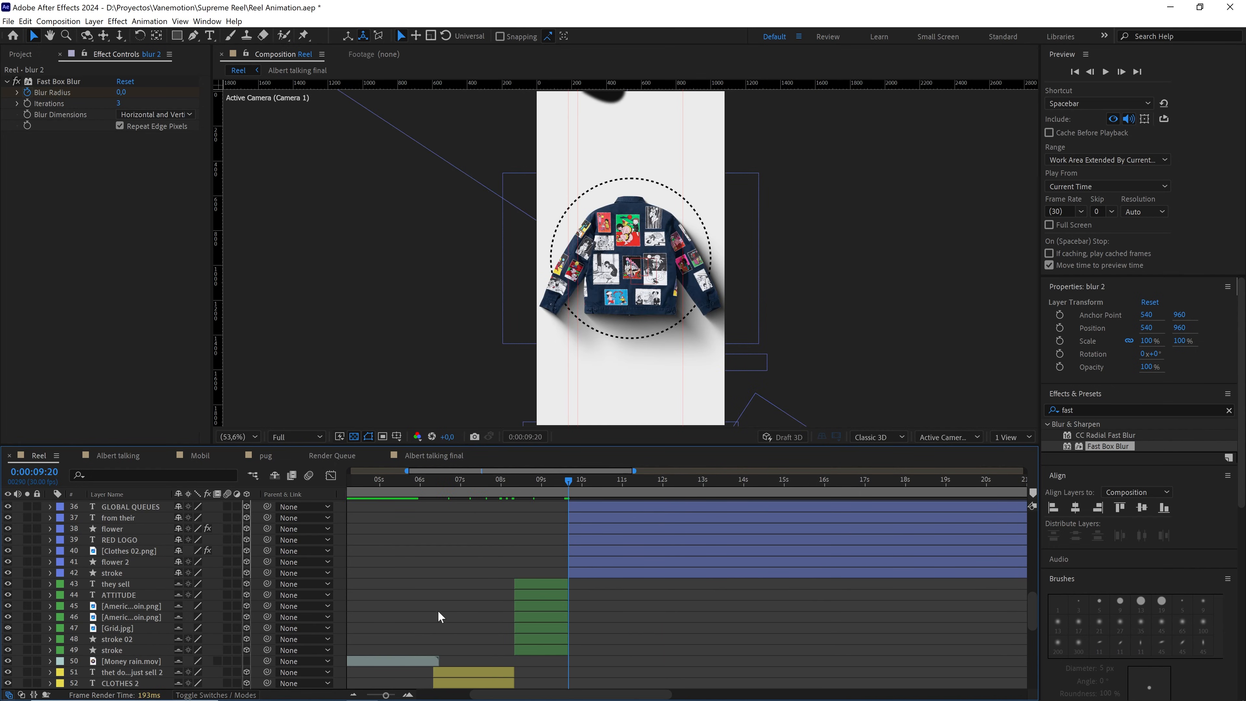
scroll(441, 608, down, 4)
scroll(444, 604, down, 4)
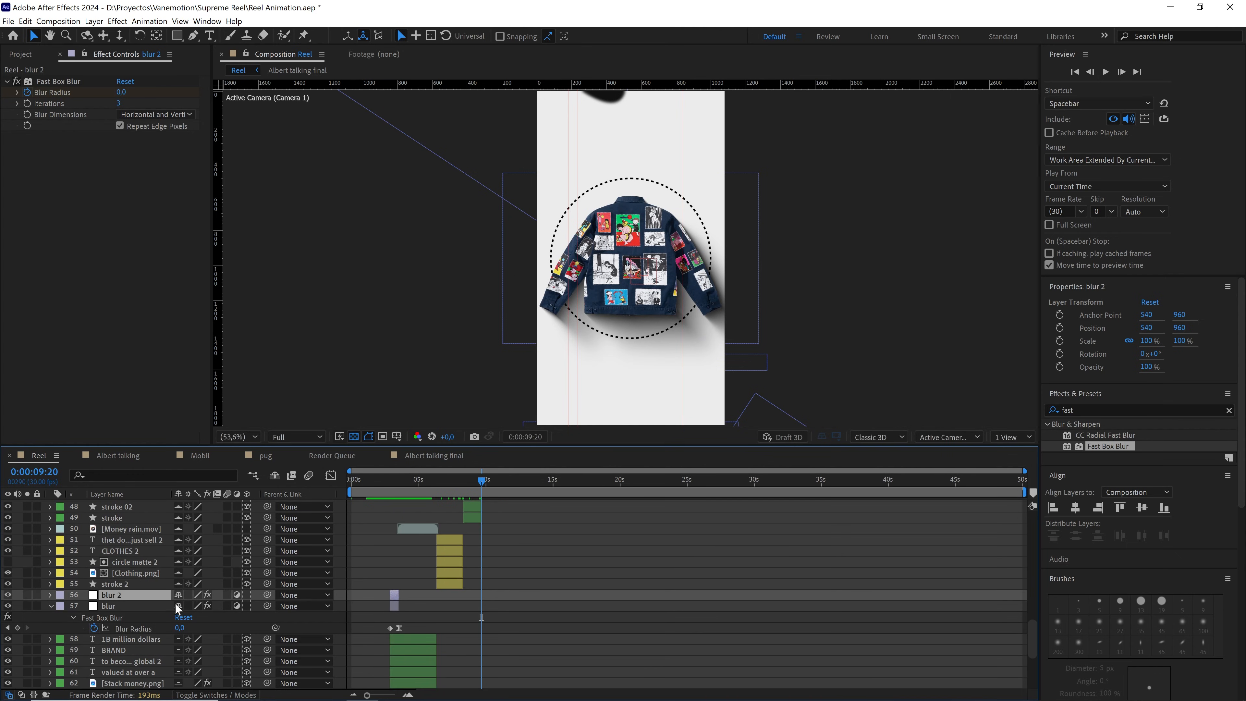
mouse_move(128, 596)
mouse_down()
mouse_move(138, 511)
mouse_move(145, 518)
mouse_up()
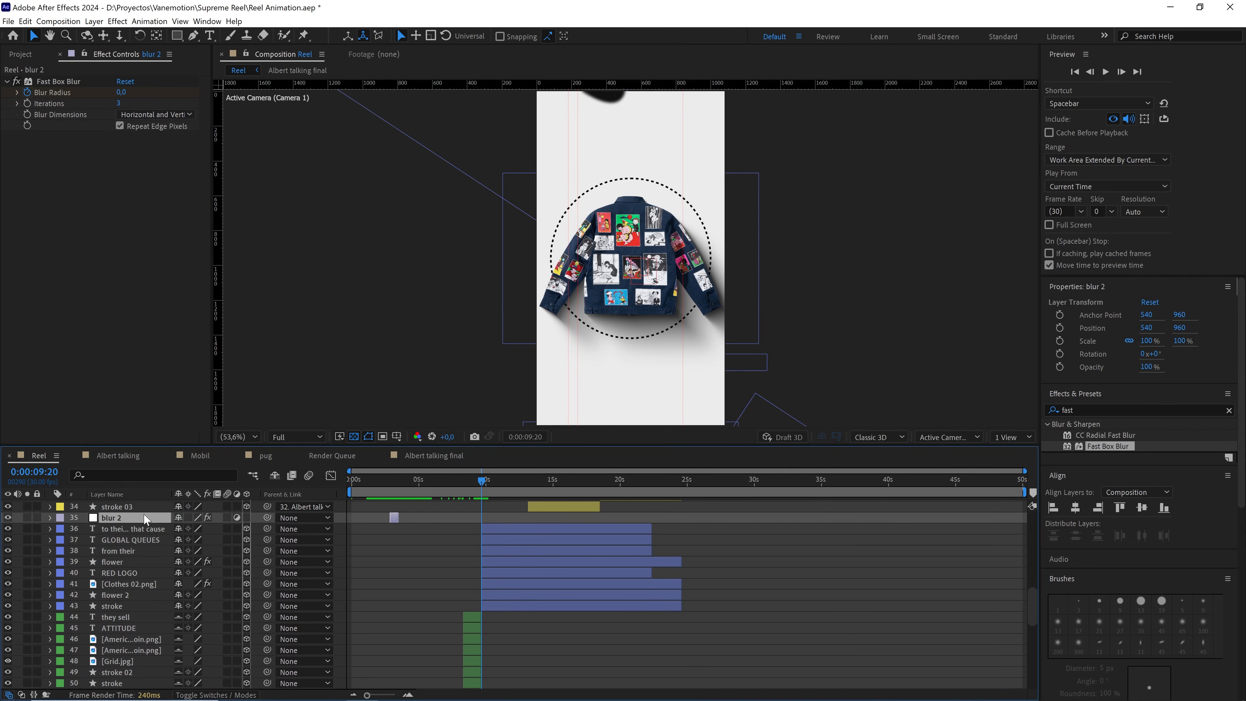
drag(397, 518, 512, 516)
key(equal)
key(equal)
key(equal)
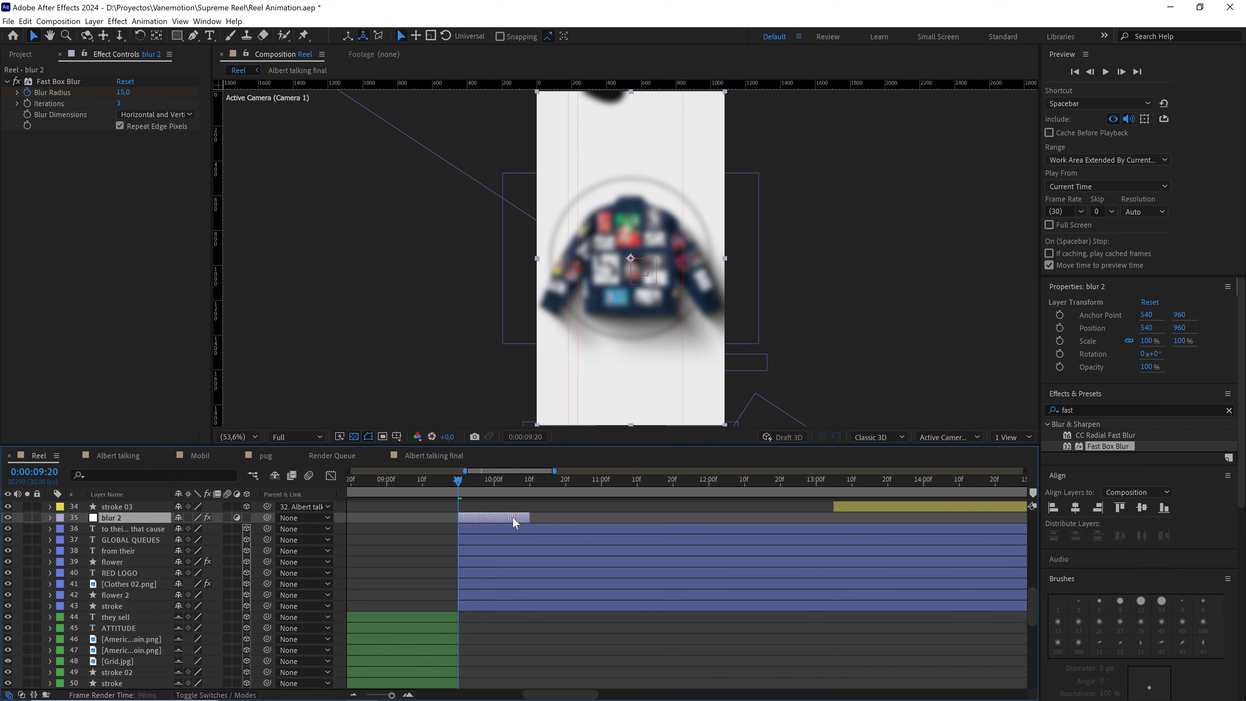
key(minus)
key(minus)
key(minus)
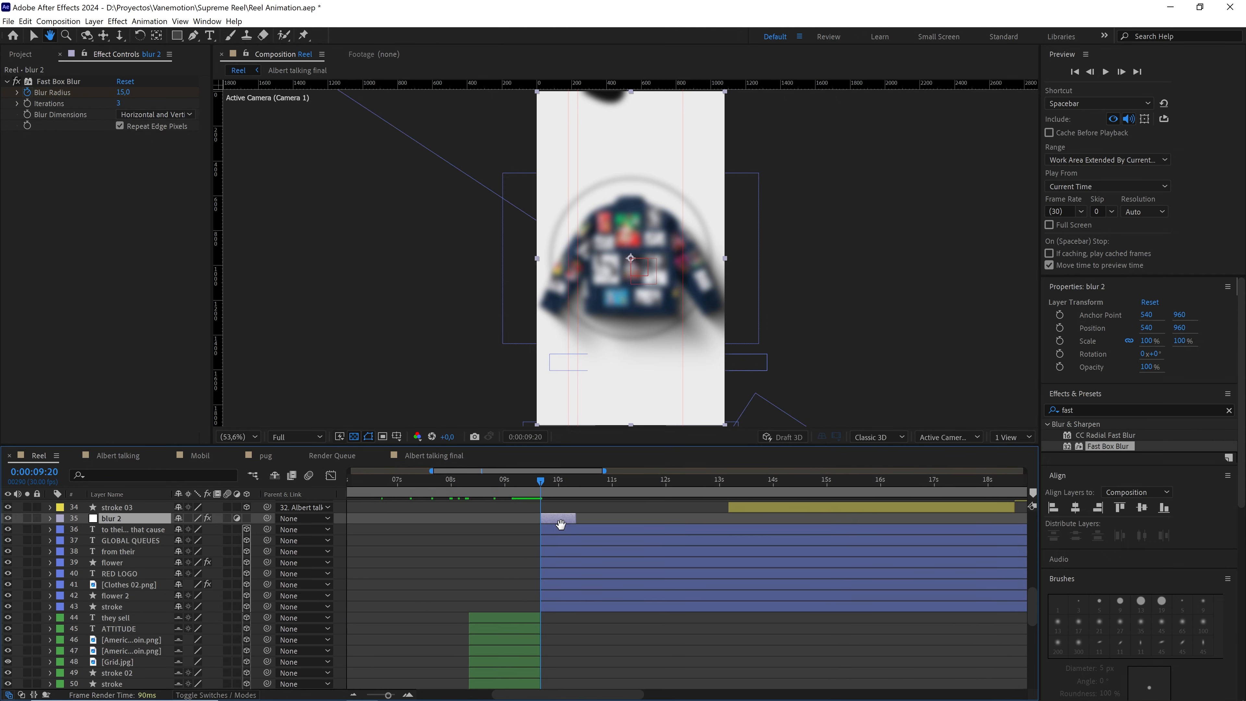
Copy the blur 2 layer's zero Blur Radius keyframe to 0:00:09:00, extending the layer back to start at that time
click(536, 482)
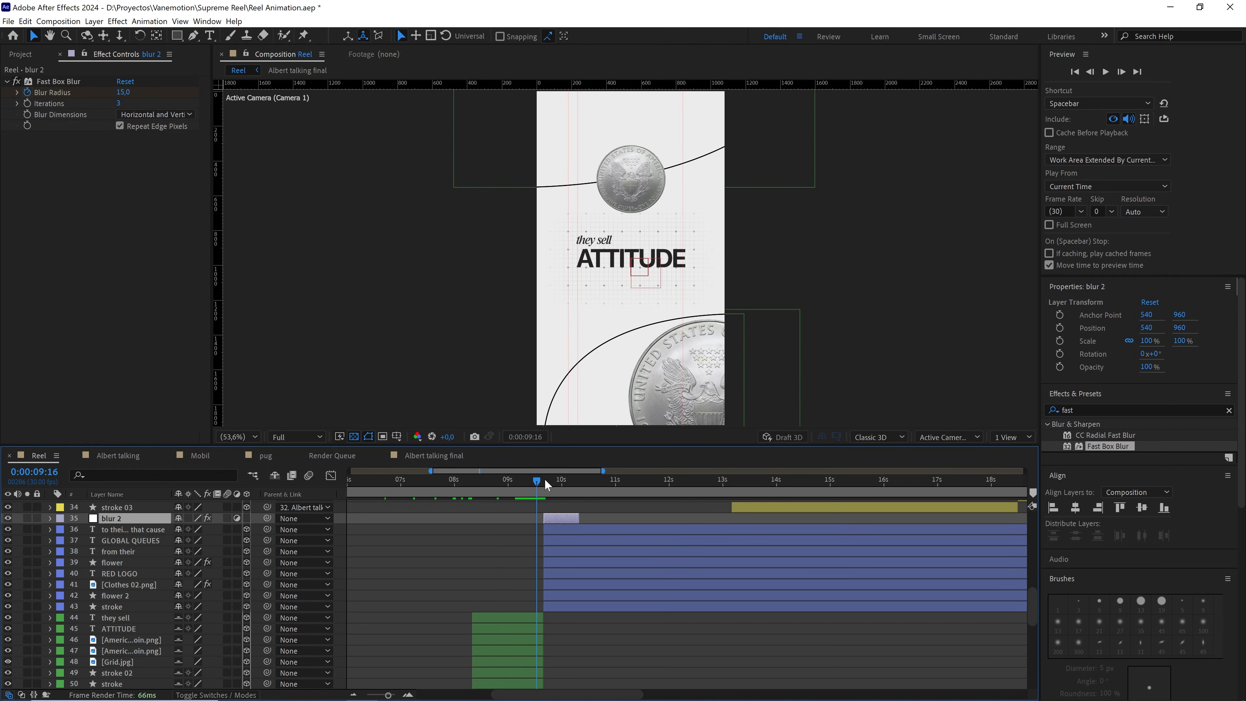
drag(543, 515, 461, 522)
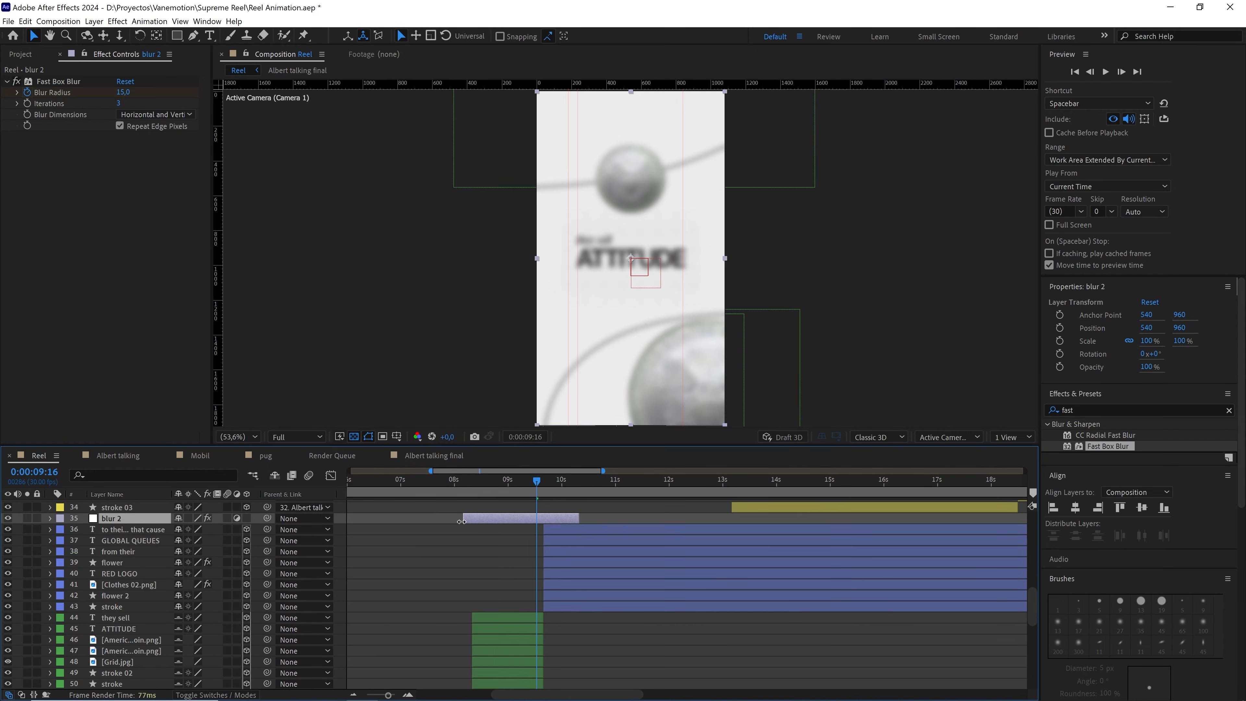
key(u)
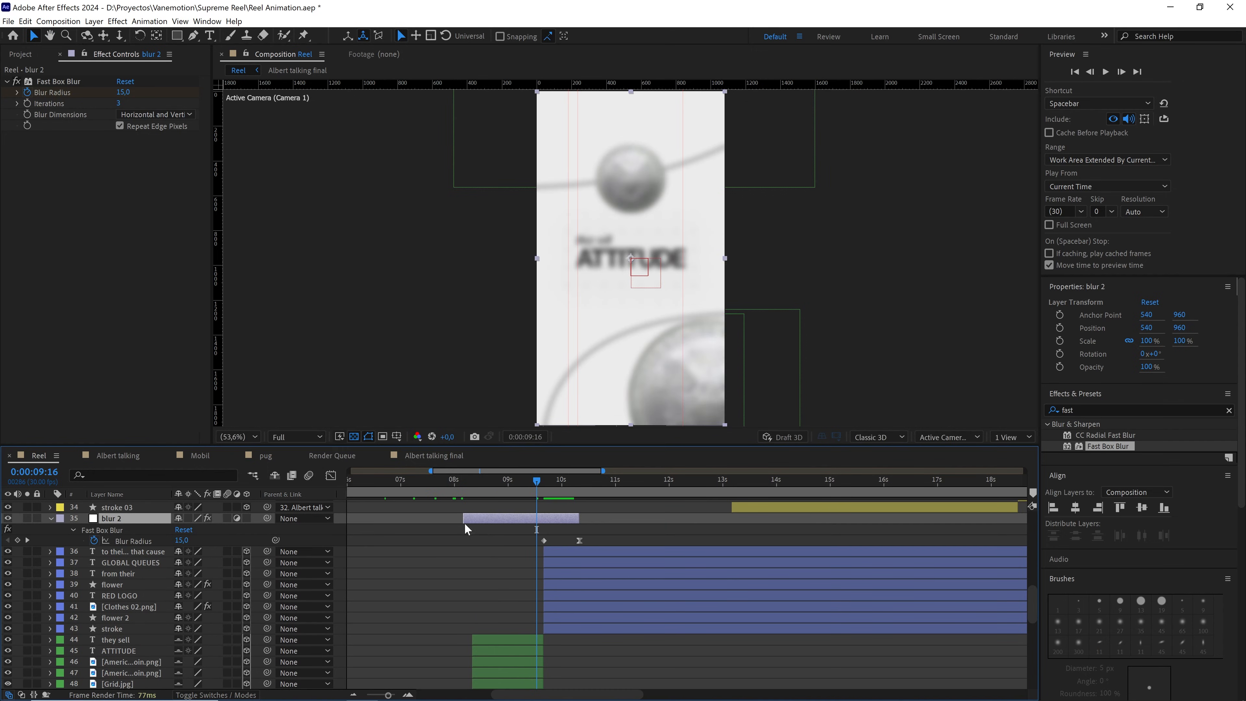
click(544, 481)
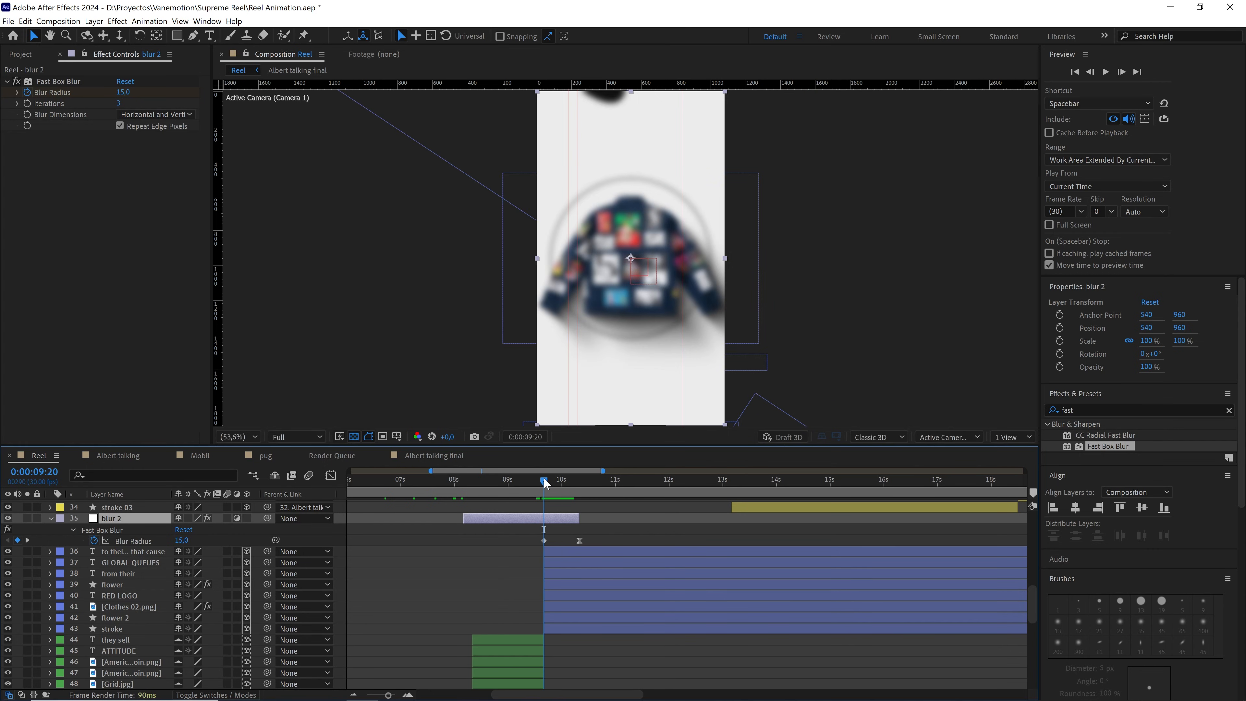
key(shift+Page_Up)
key(shift+Page_Up)
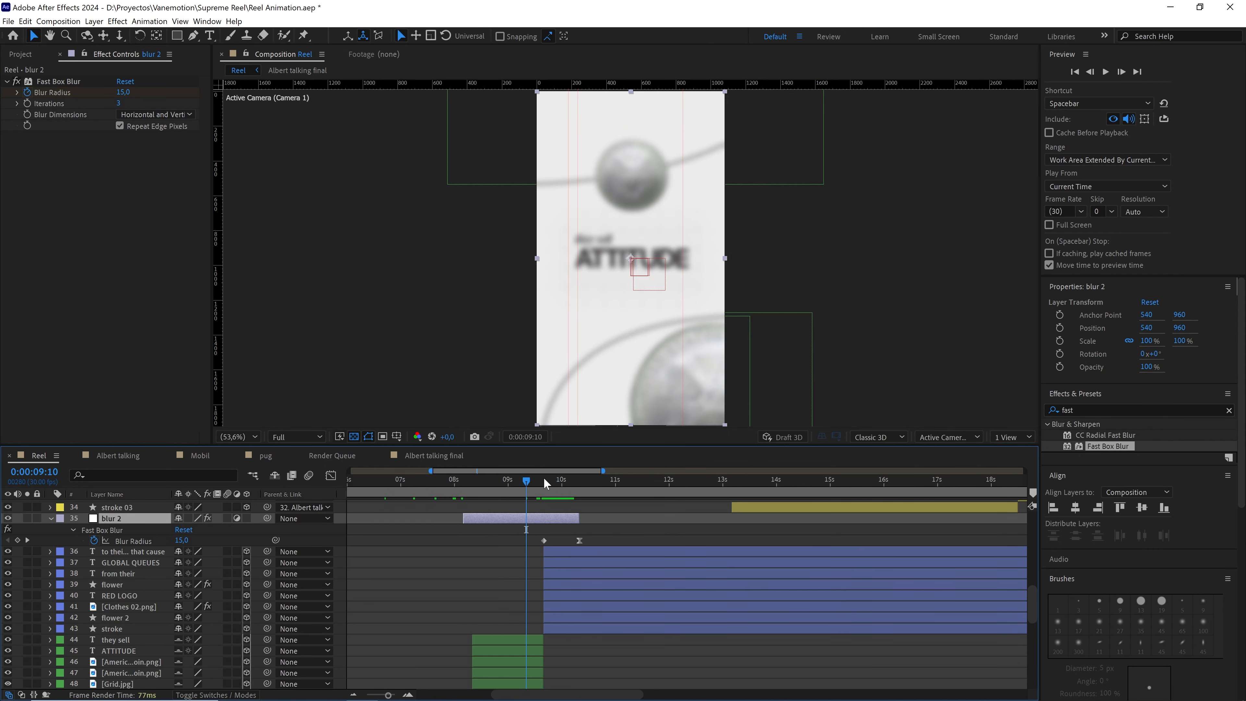
drag(604, 537, 559, 562)
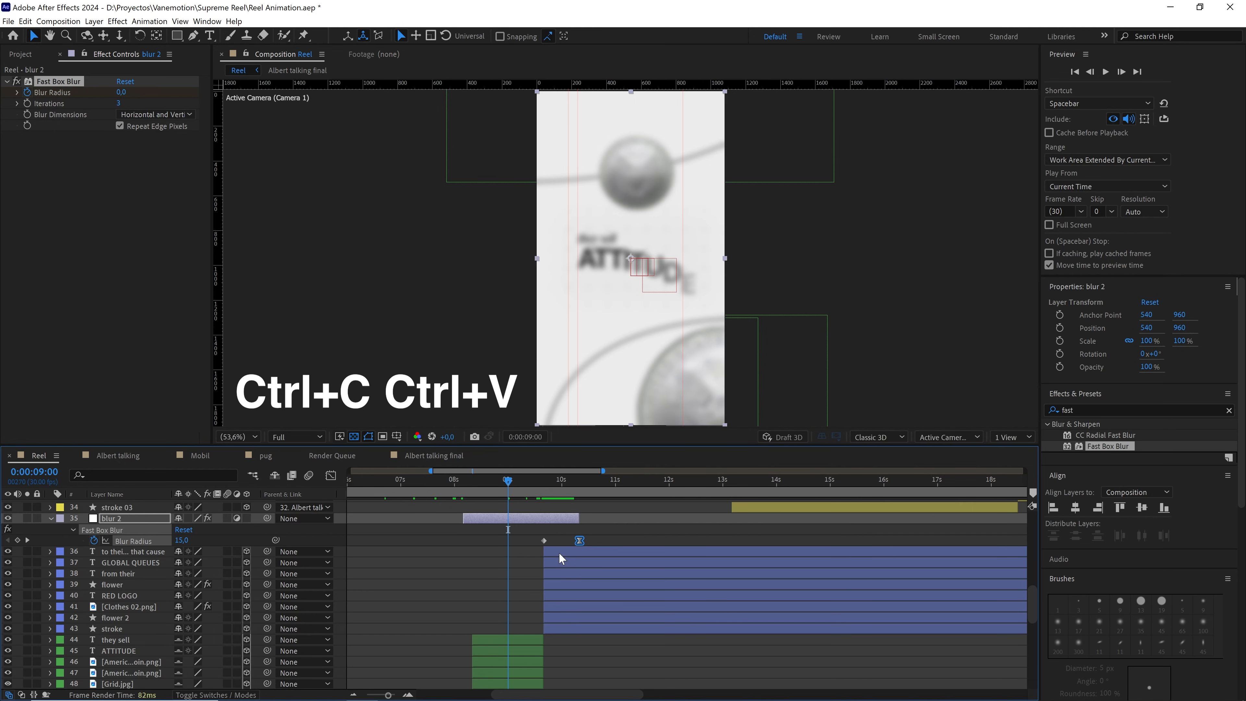
key(ctrl+v)
drag(464, 523, 508, 521)
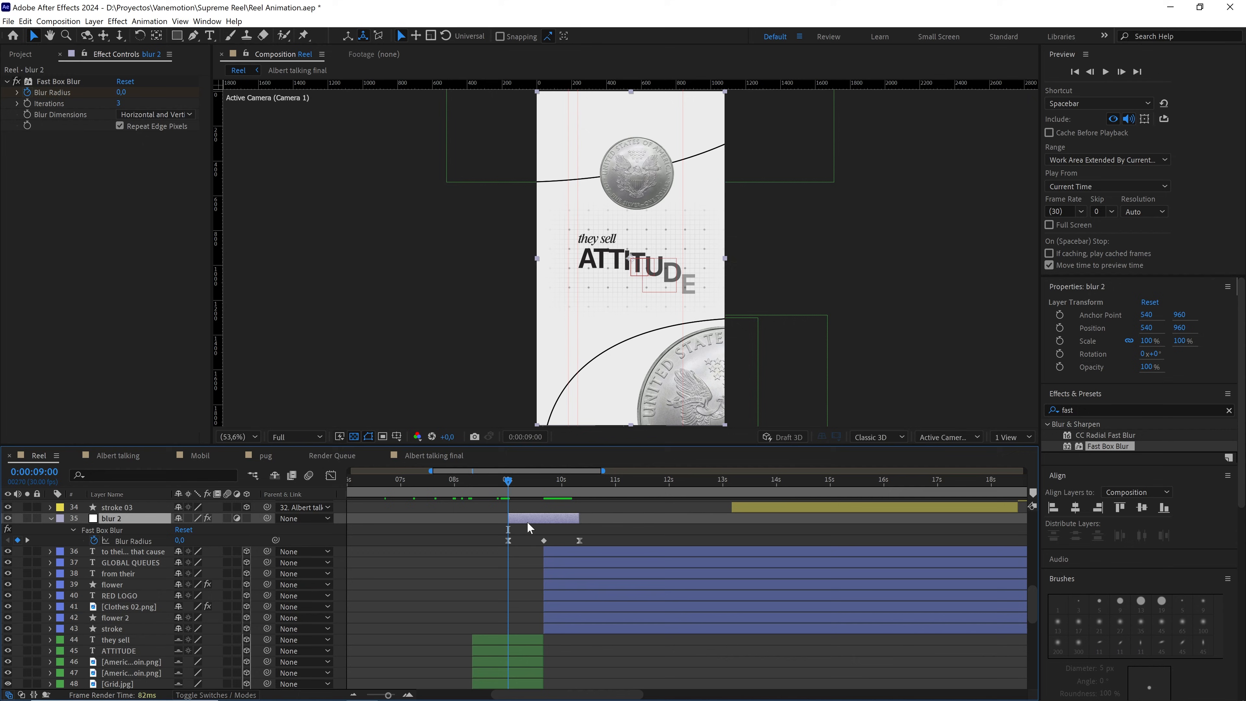
Limit the work area to 0:00:08:18 through 0:00:10:26, preview the blur between the ATTITUDE and jacket scenes, and collapse the blur 2 layer
drag(516, 482, 487, 482)
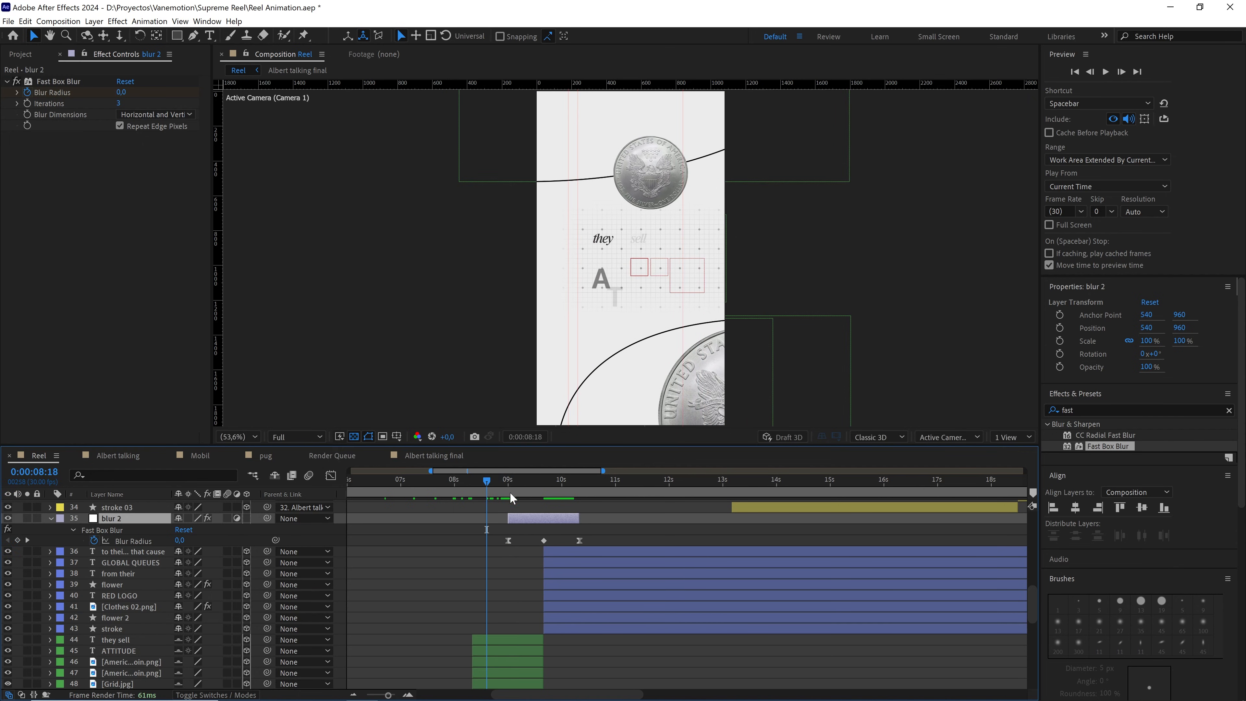
key(b)
click(607, 480)
key(n)
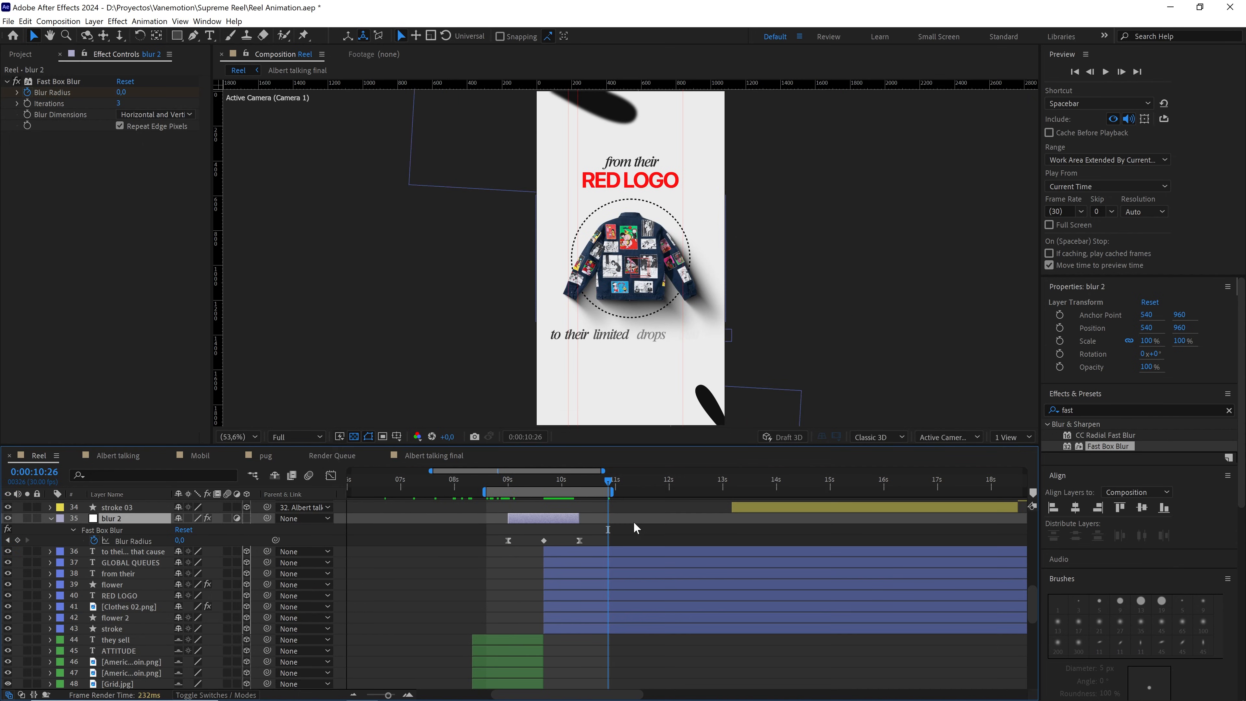
key(space)
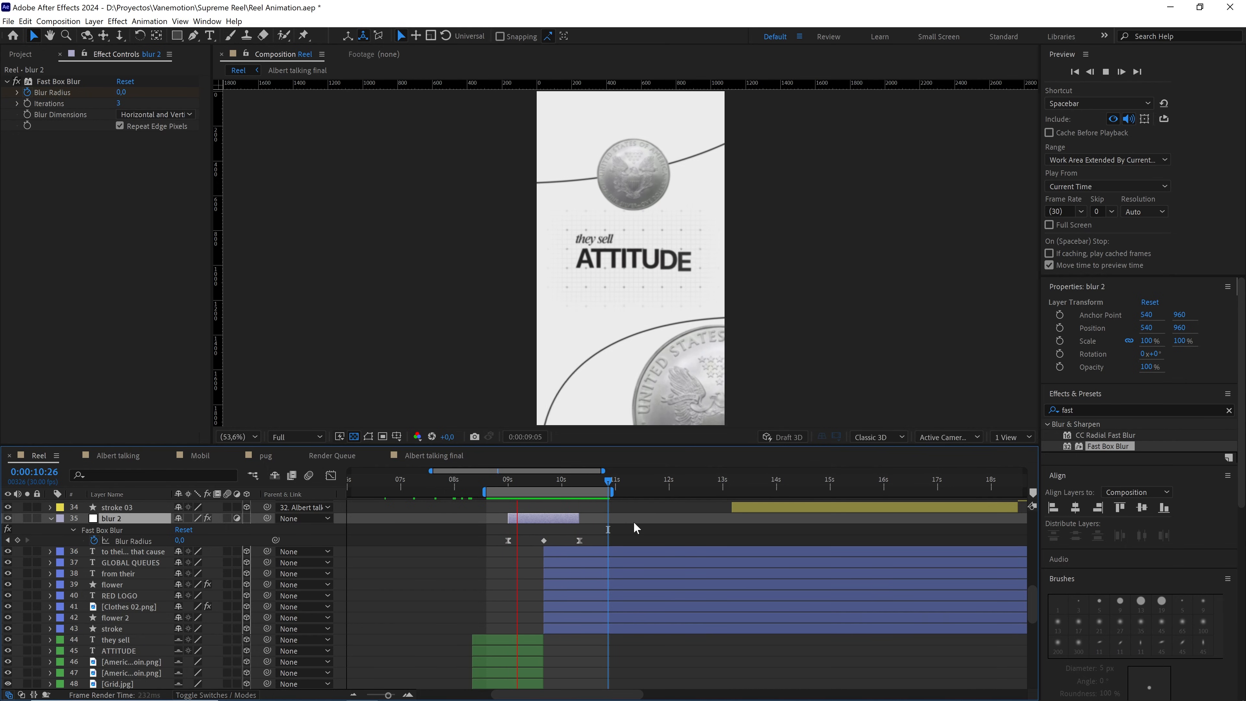
key(space)
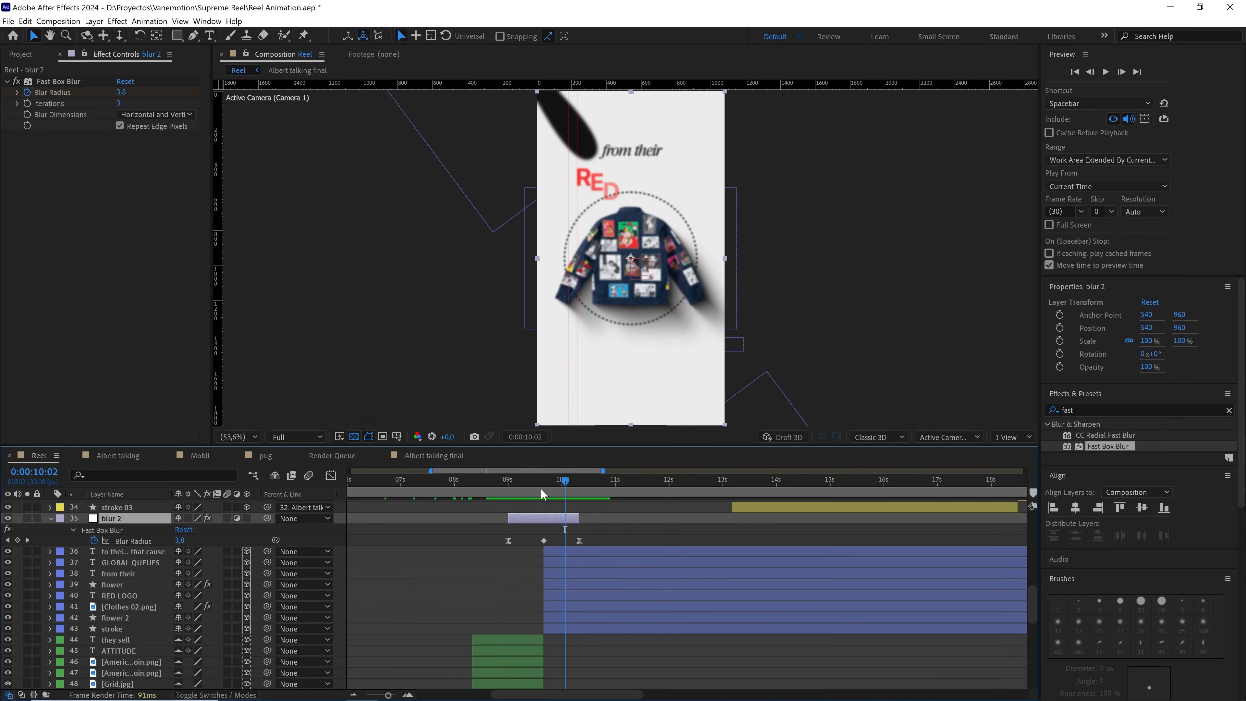
key(minus)
key(minus)
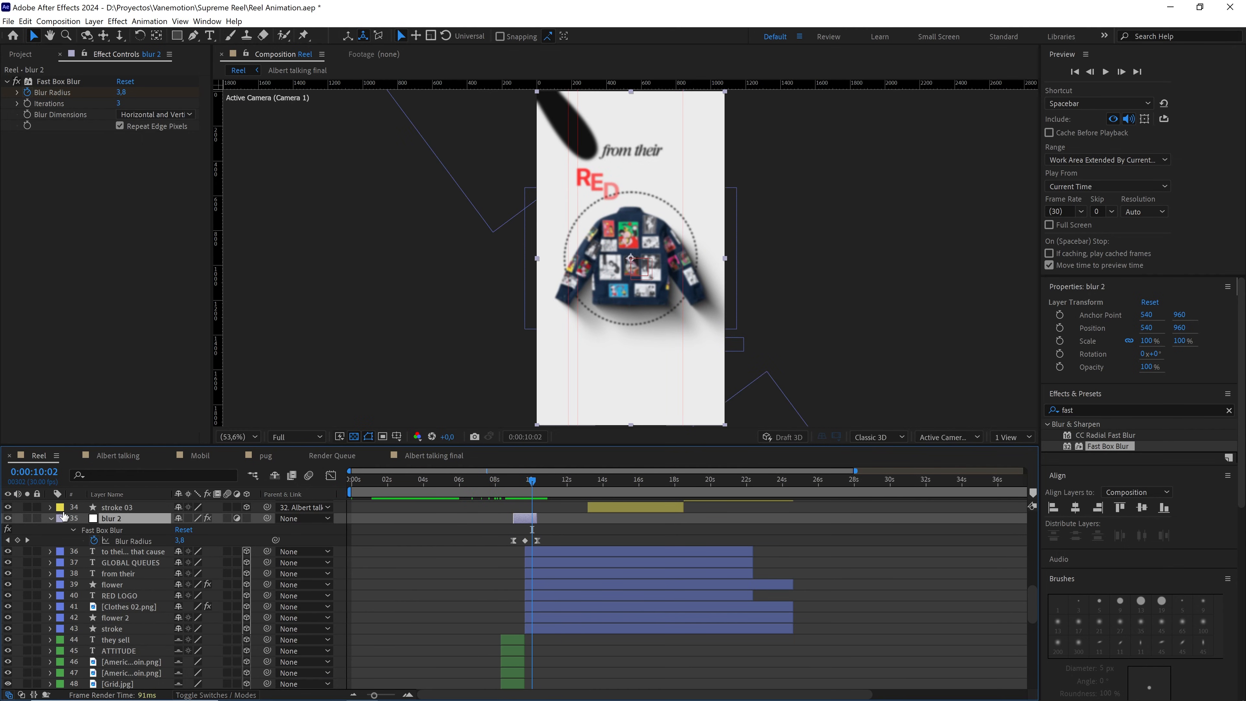
click(50, 519)
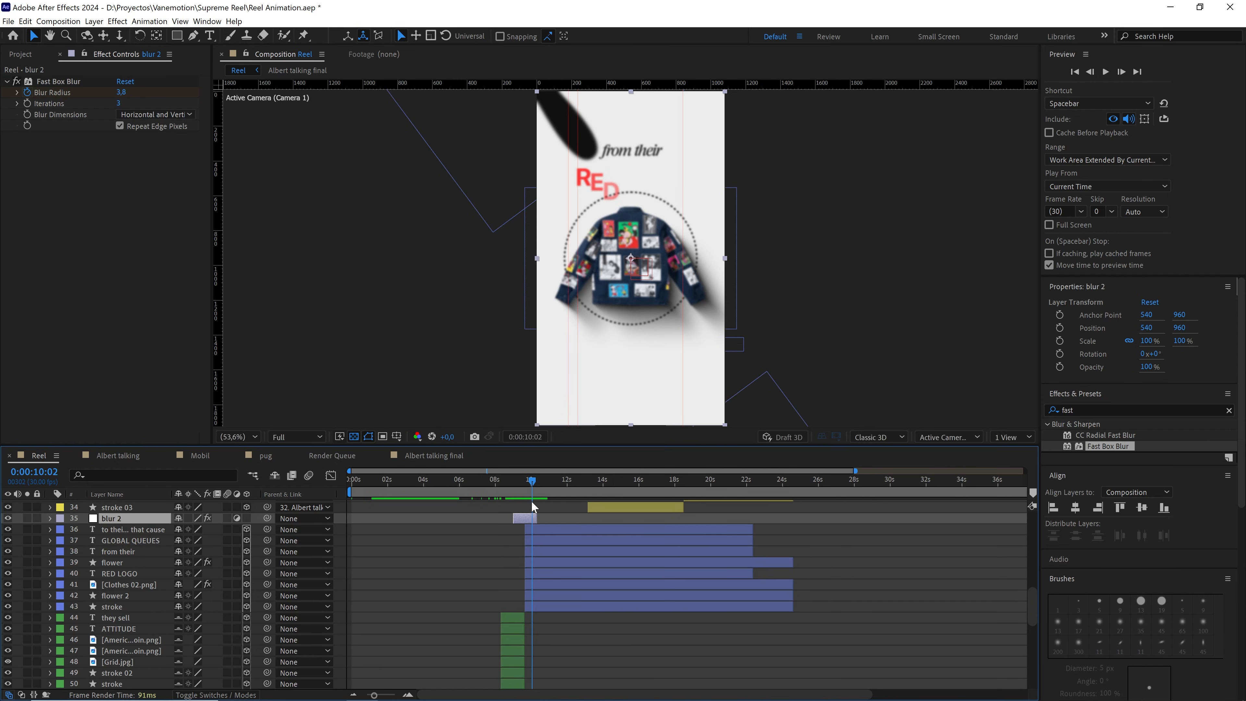
Apply the Tint effect to the upper Bill.png in the opening Supreme scene and copy it to the lower Bill.png
scroll(790, 512, up, 2)
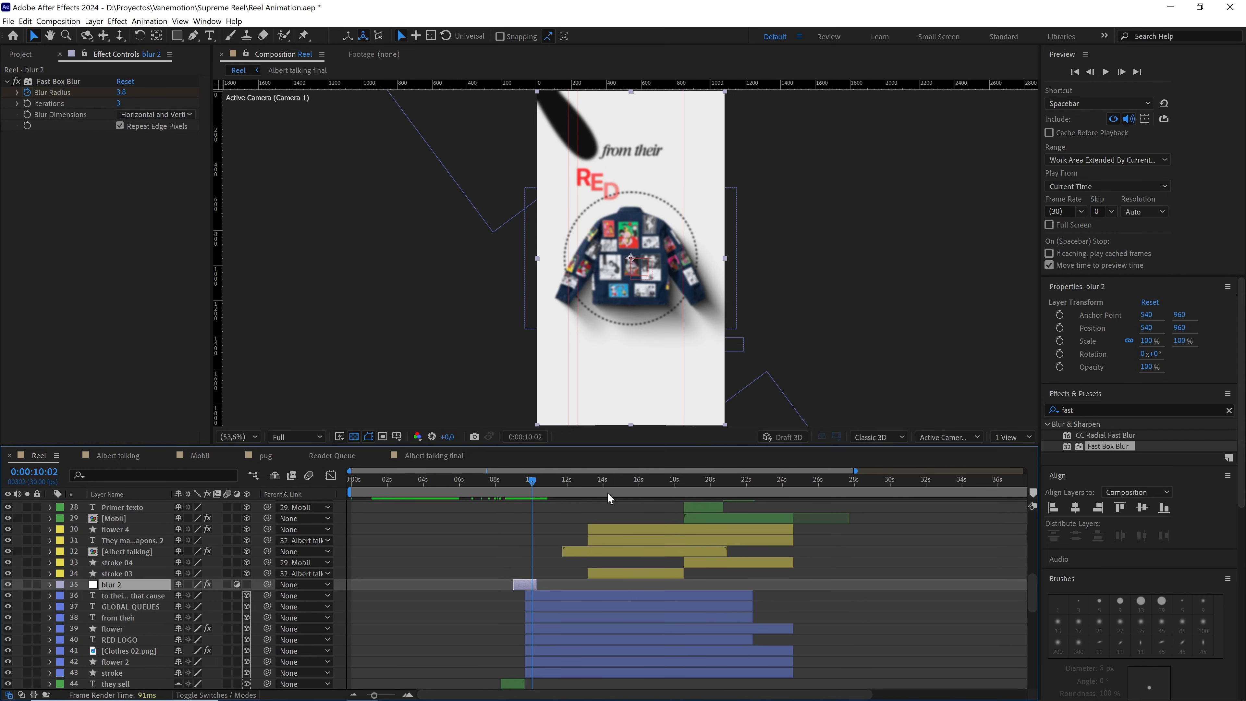
scroll(712, 510, up, 2)
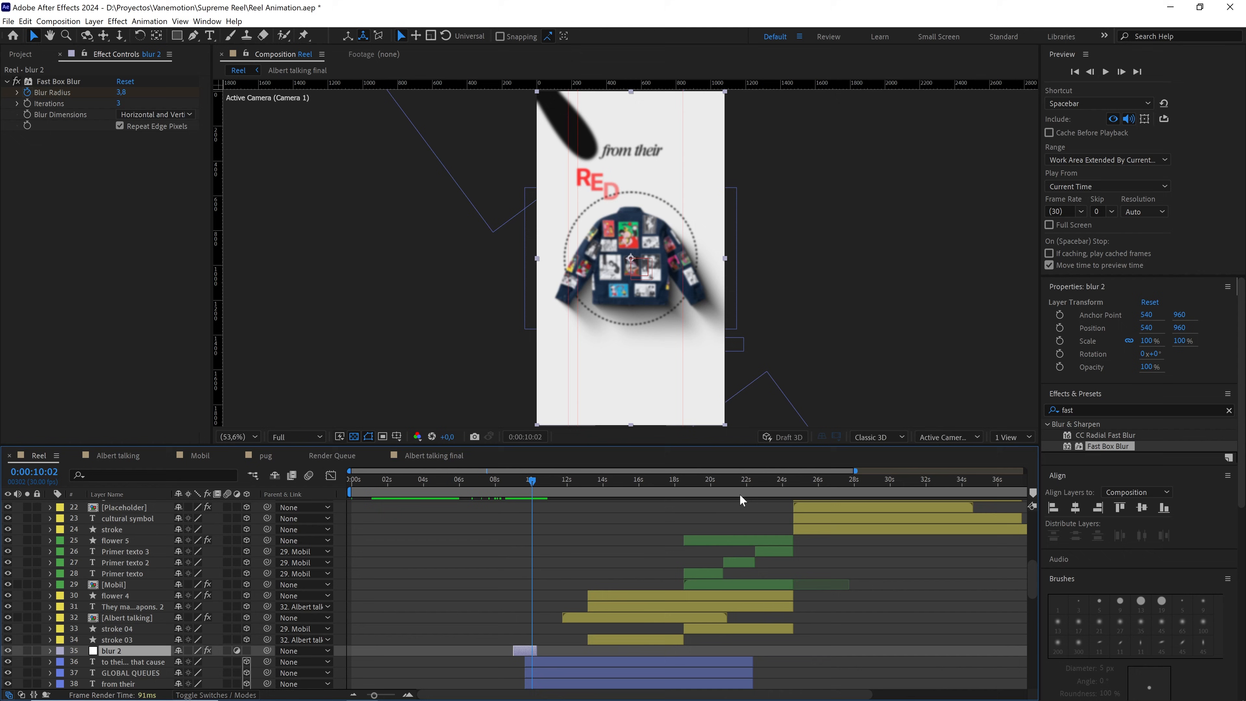
drag(529, 485, 391, 491)
click(540, 123)
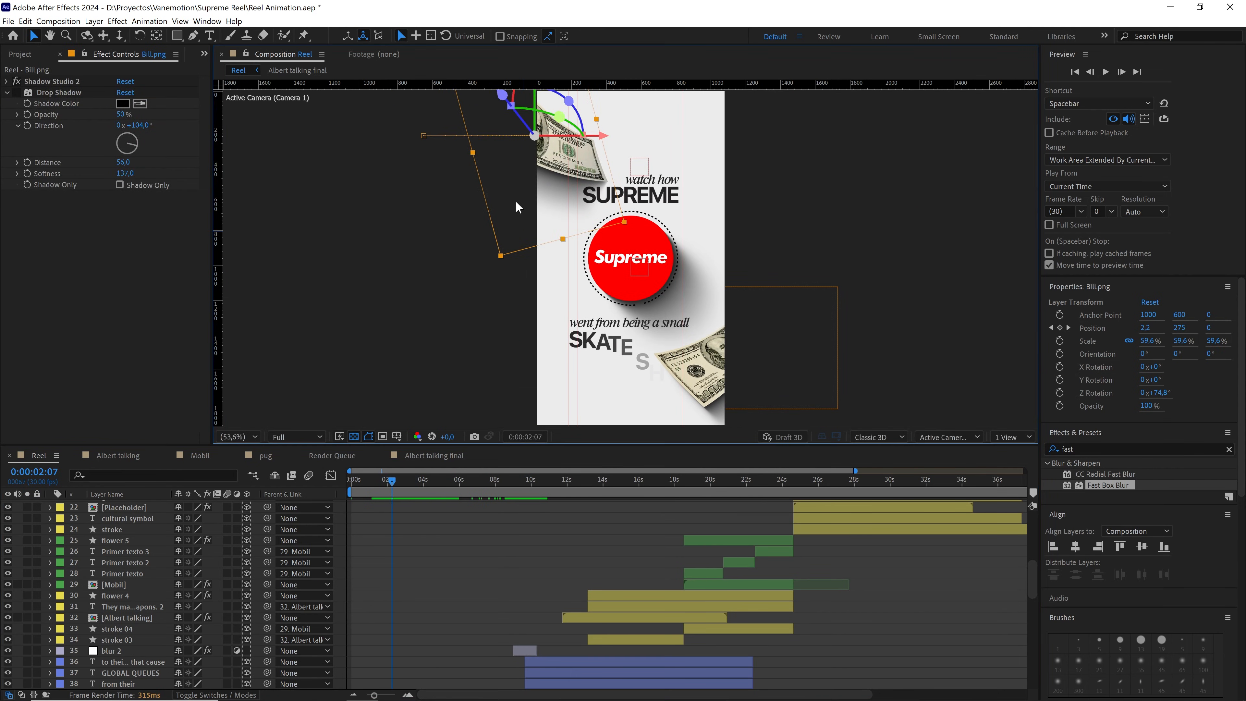
text(tint)
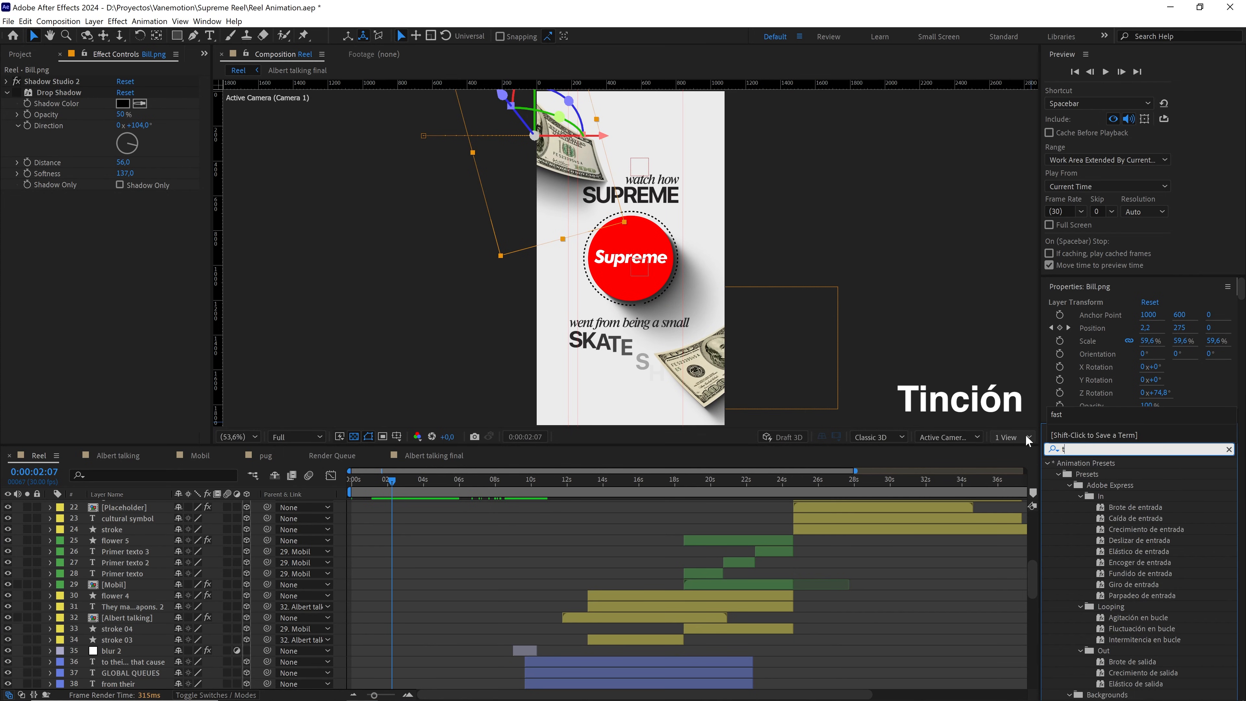
drag(1098, 585, 529, 182)
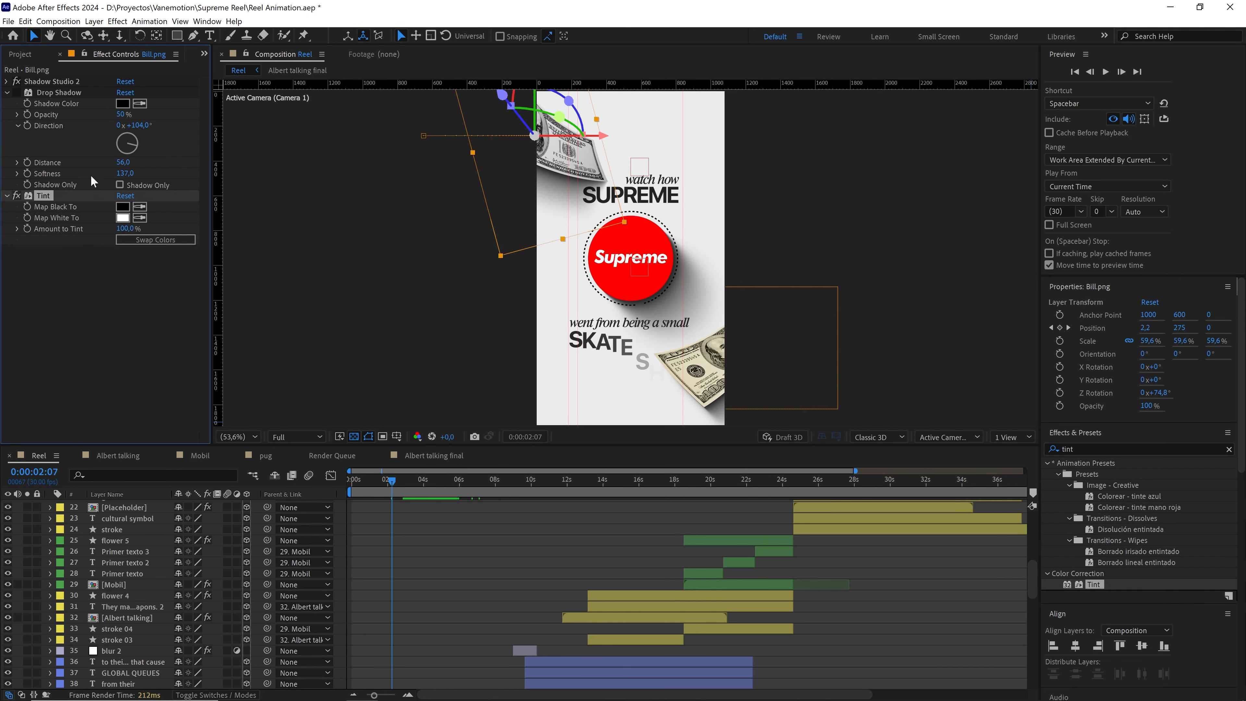
key(ctrl+c)
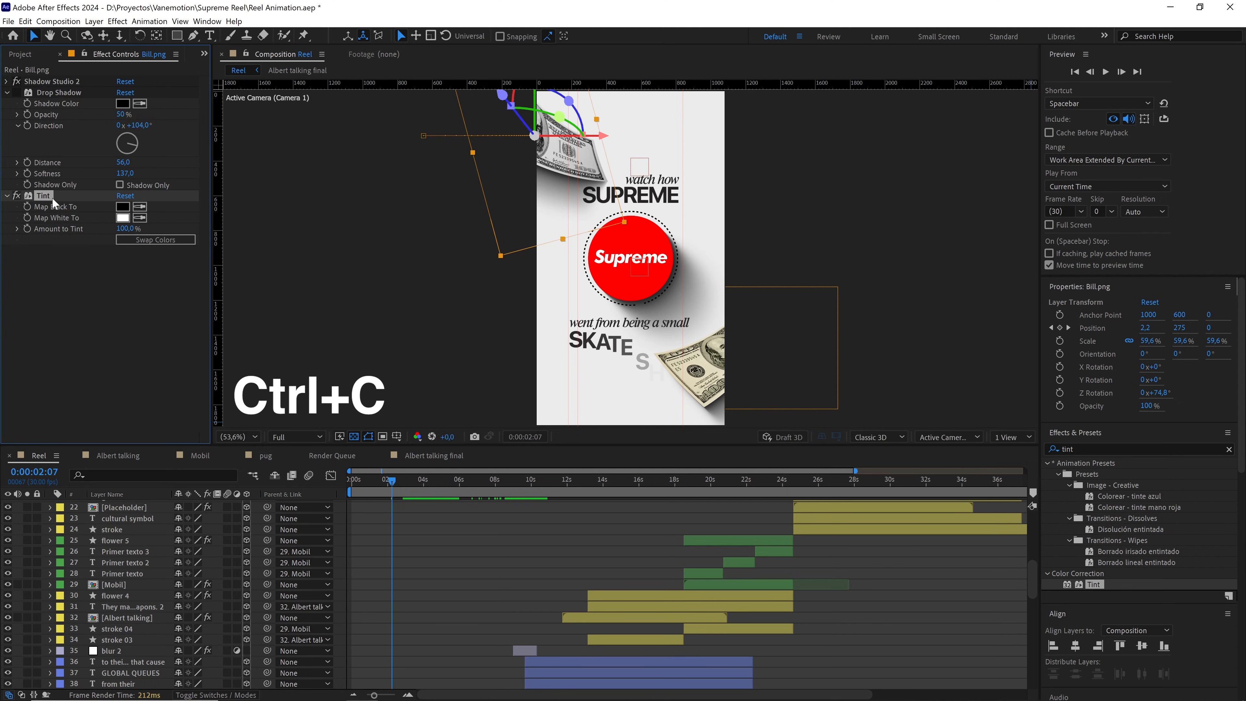
click(738, 338)
key(ctrl+v)
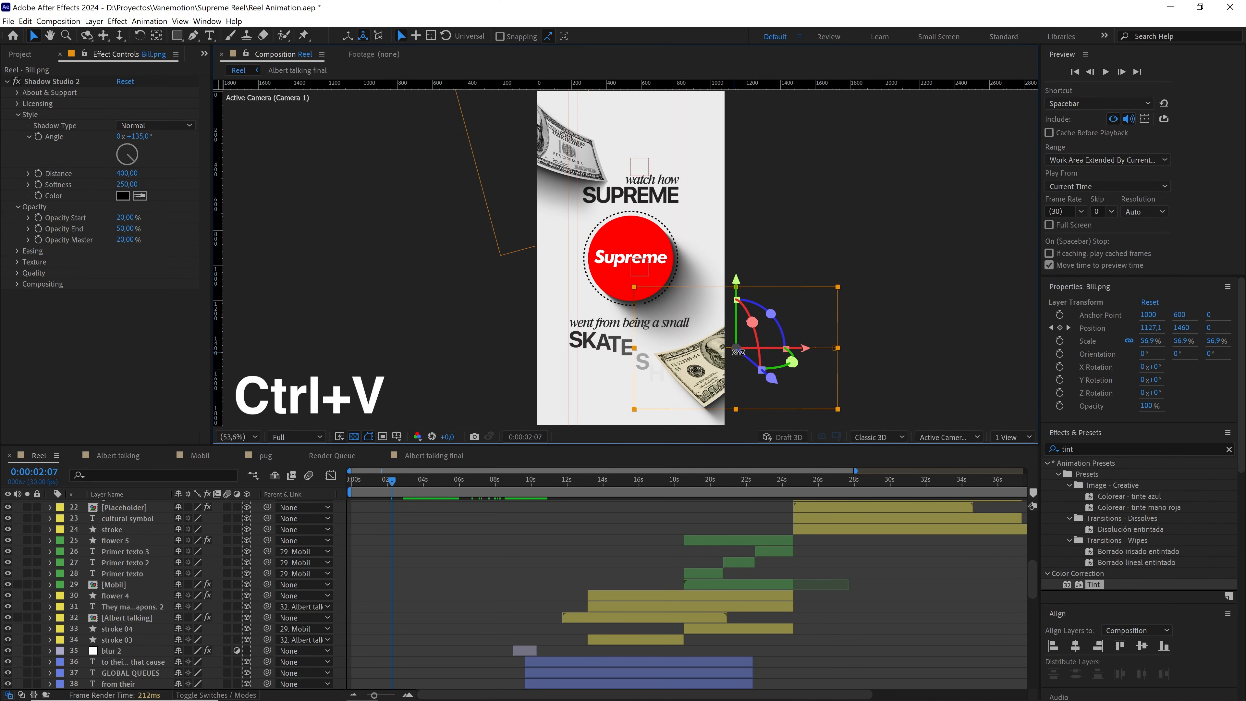
Paste the Tint effect onto the Placeholder photo layer in the cultural symbol scene
drag(461, 475, 839, 487)
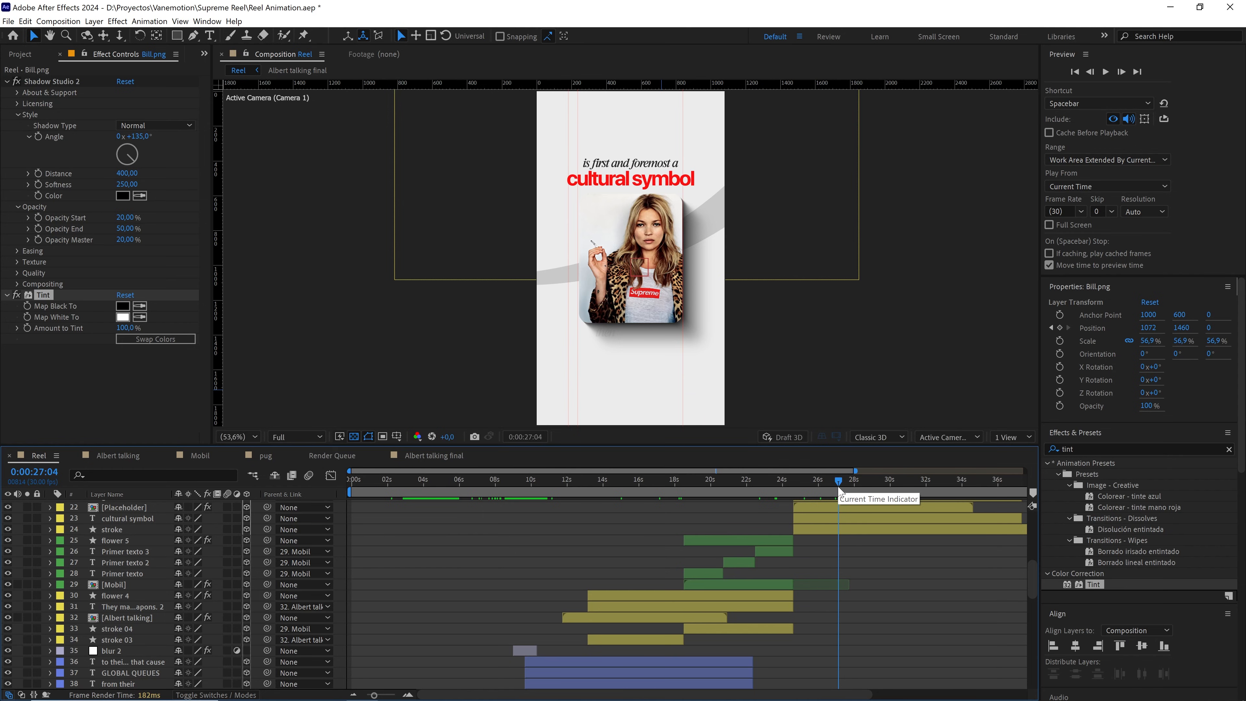
scroll(862, 522, up, 2)
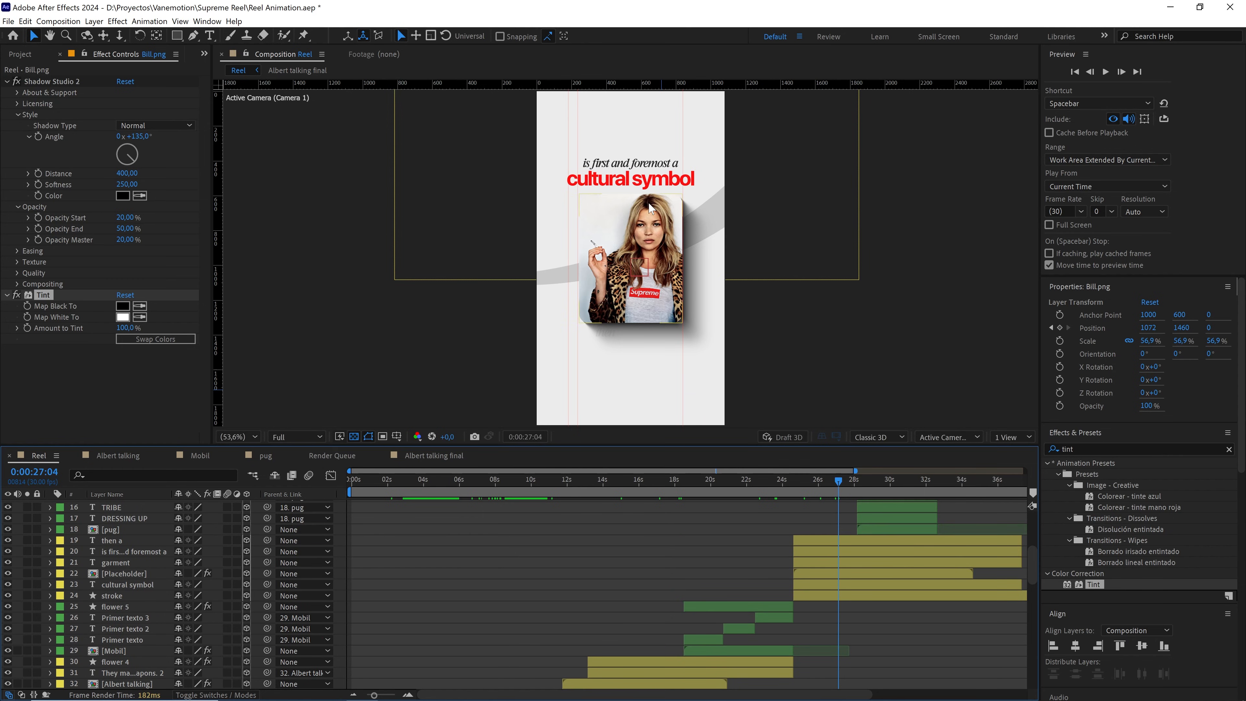
click(652, 240)
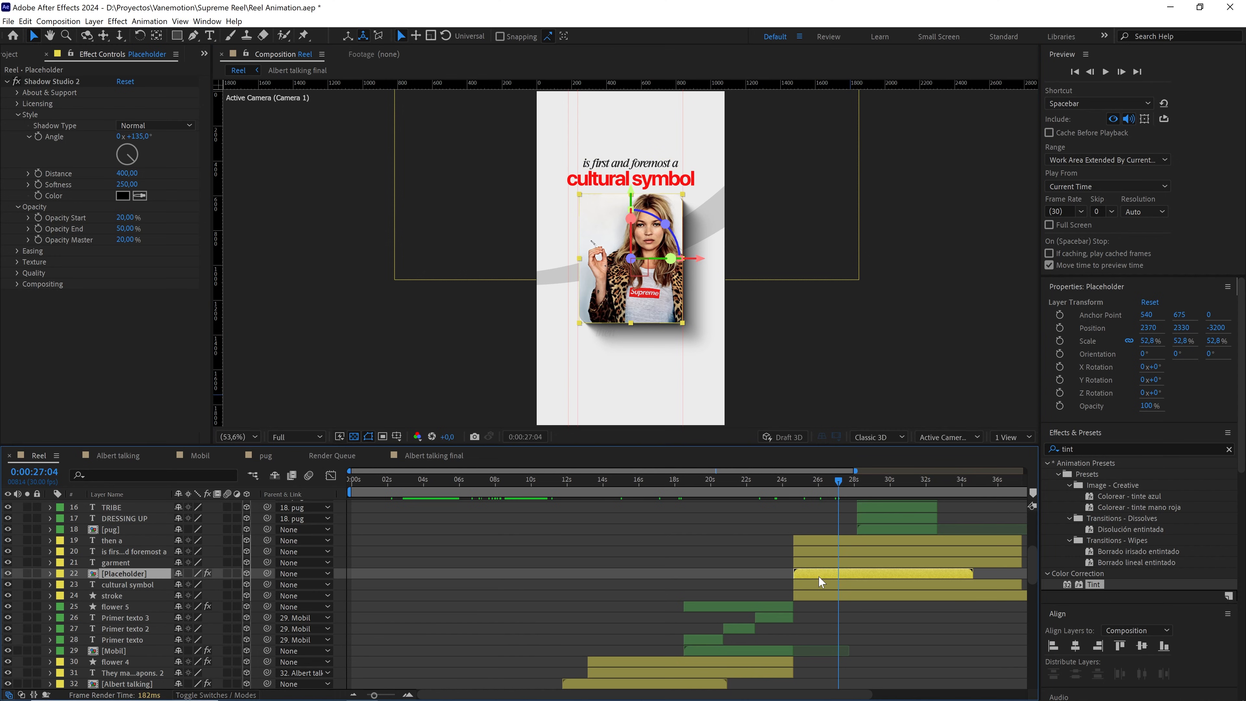
key(ctrl+v)
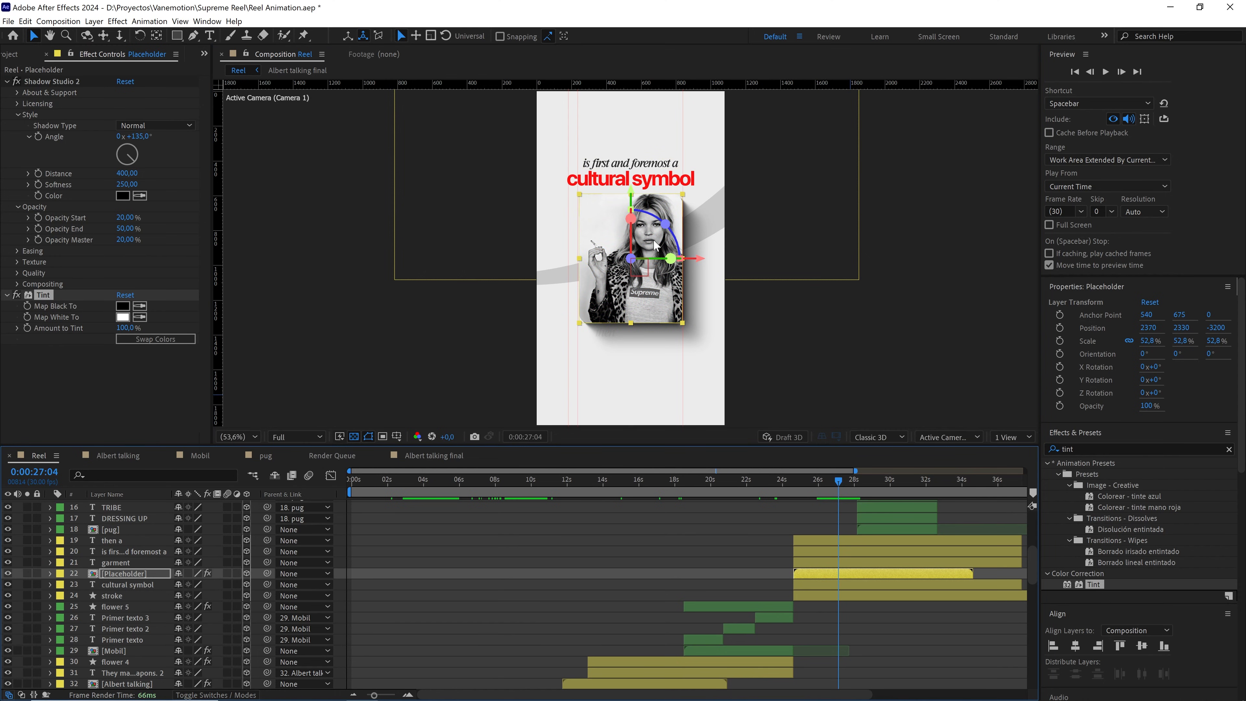
End the work area at 0:00:36:29 in the Conclusion scene and preview the reel
scroll(842, 522, down, 2)
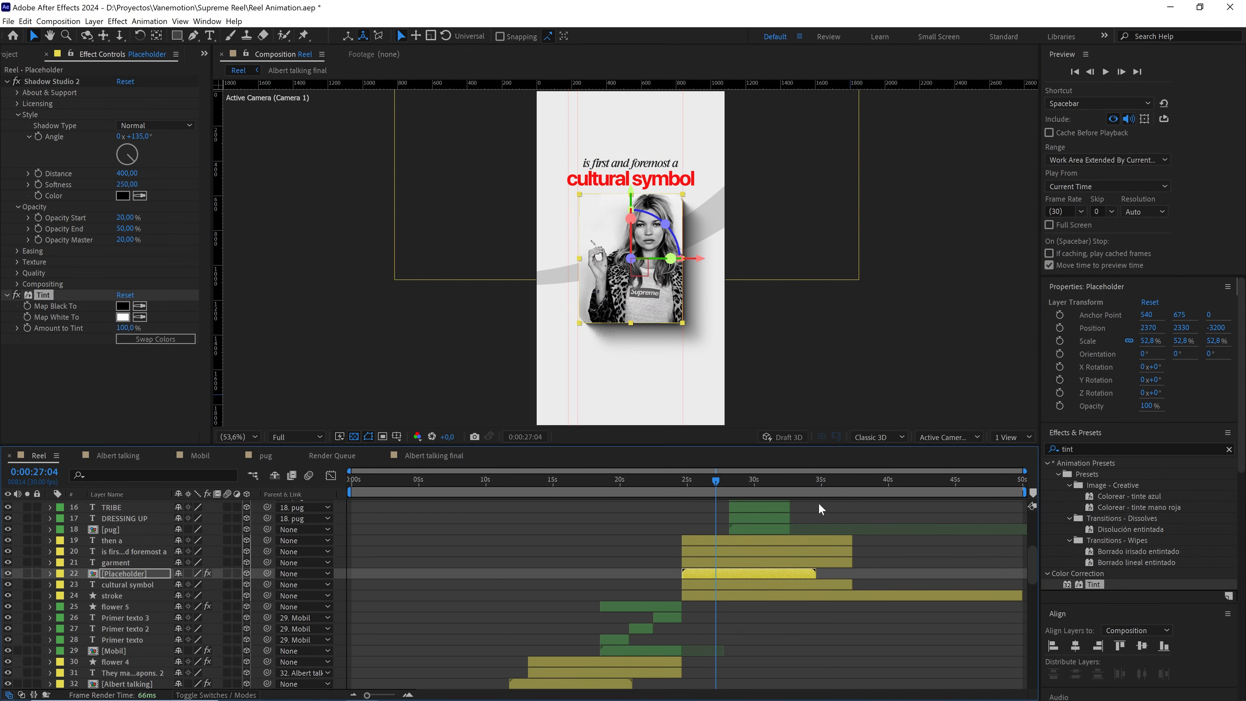
scroll(842, 509, up, 1)
scroll(841, 508, up, 4)
drag(847, 482, 850, 489)
key(space)
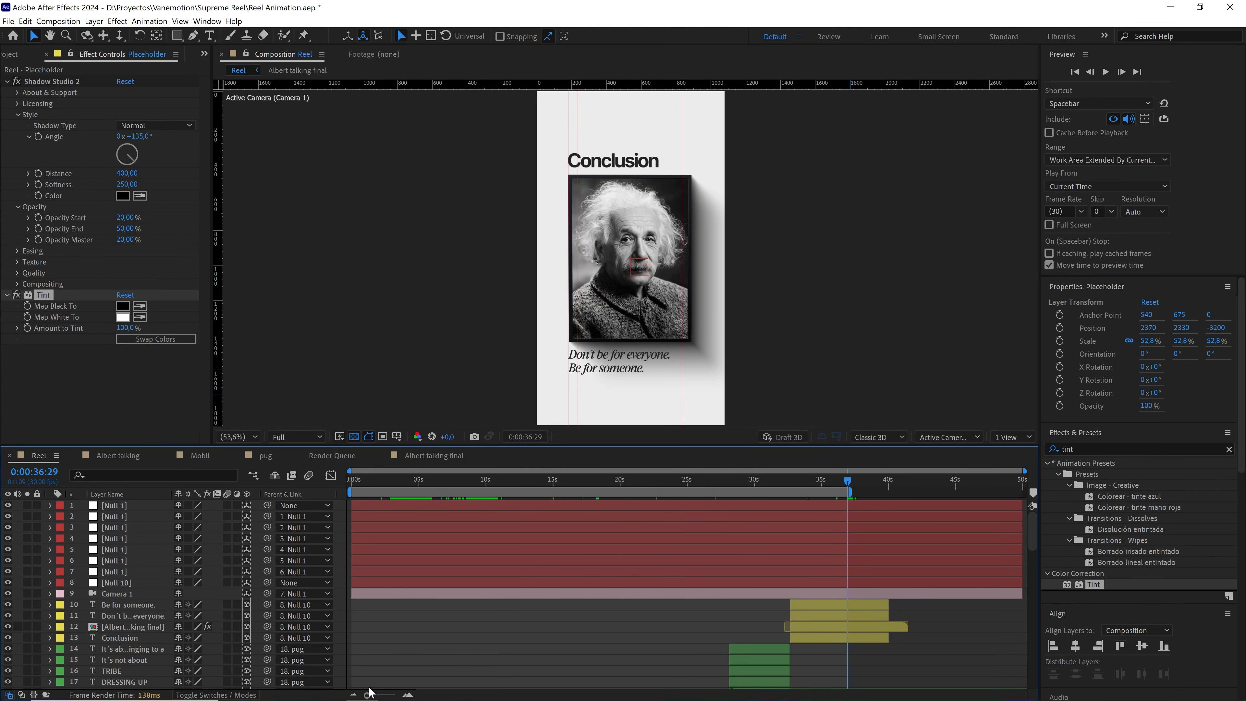
At 0:00:02:10, add an adjustment layer above all other layers of the Reel composition and name it halftone
drag(457, 484, 383, 489)
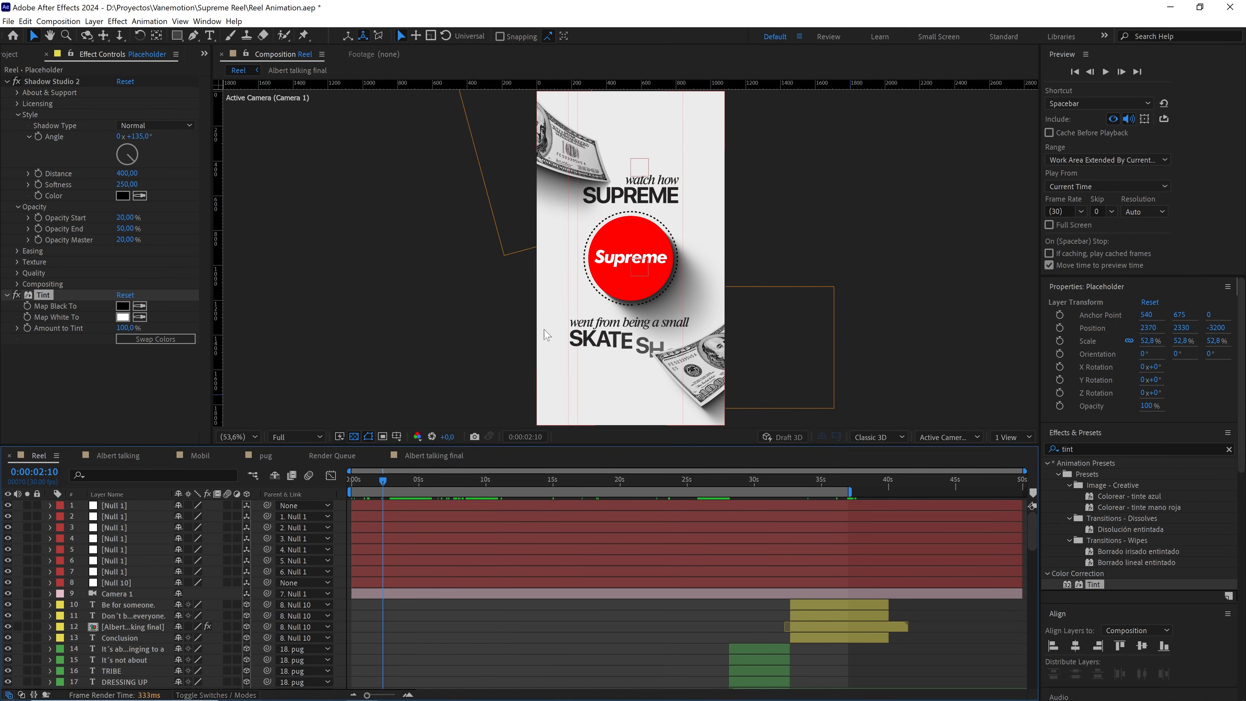
right_click(215, 511)
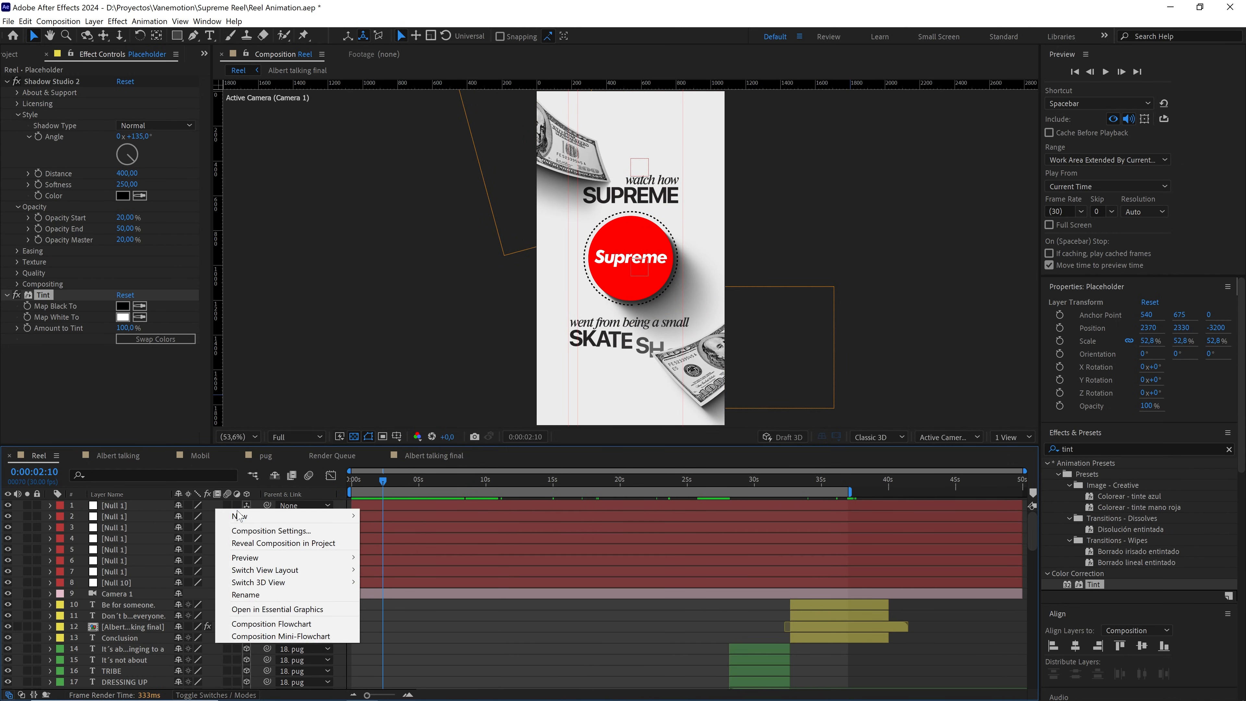
mouse_move(324, 518)
click(405, 605)
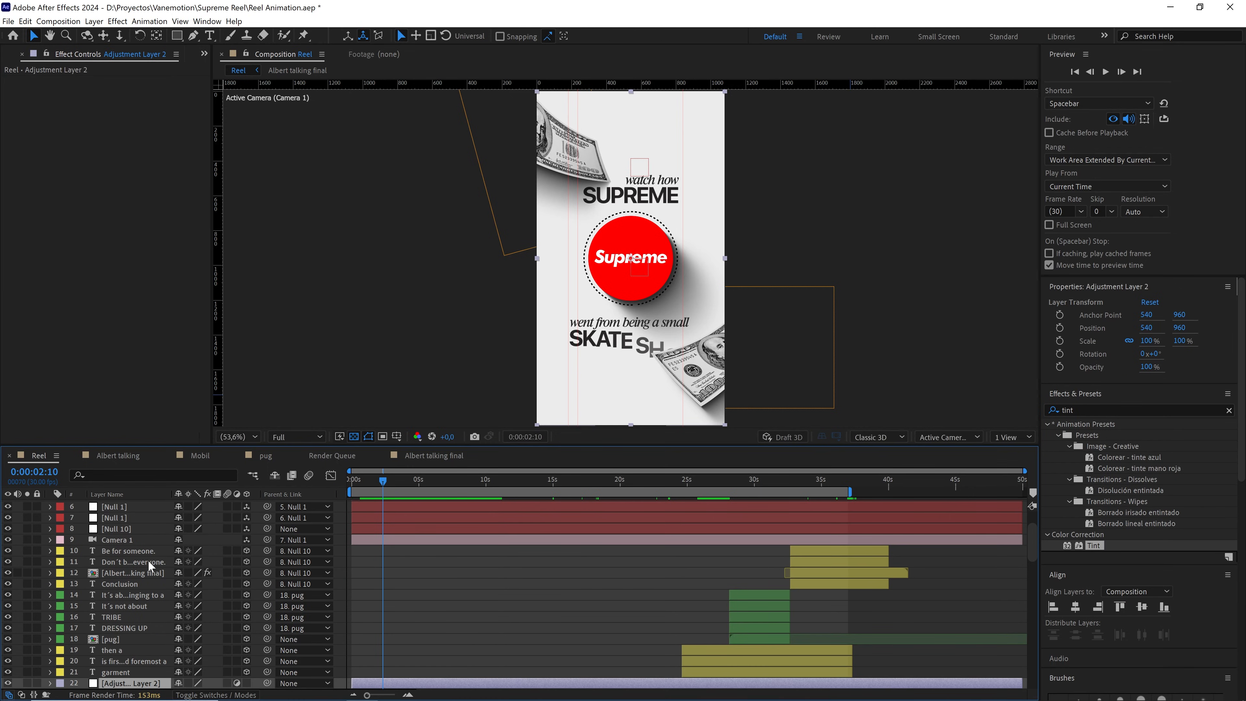
key(ctrl+shift+bracketleft)
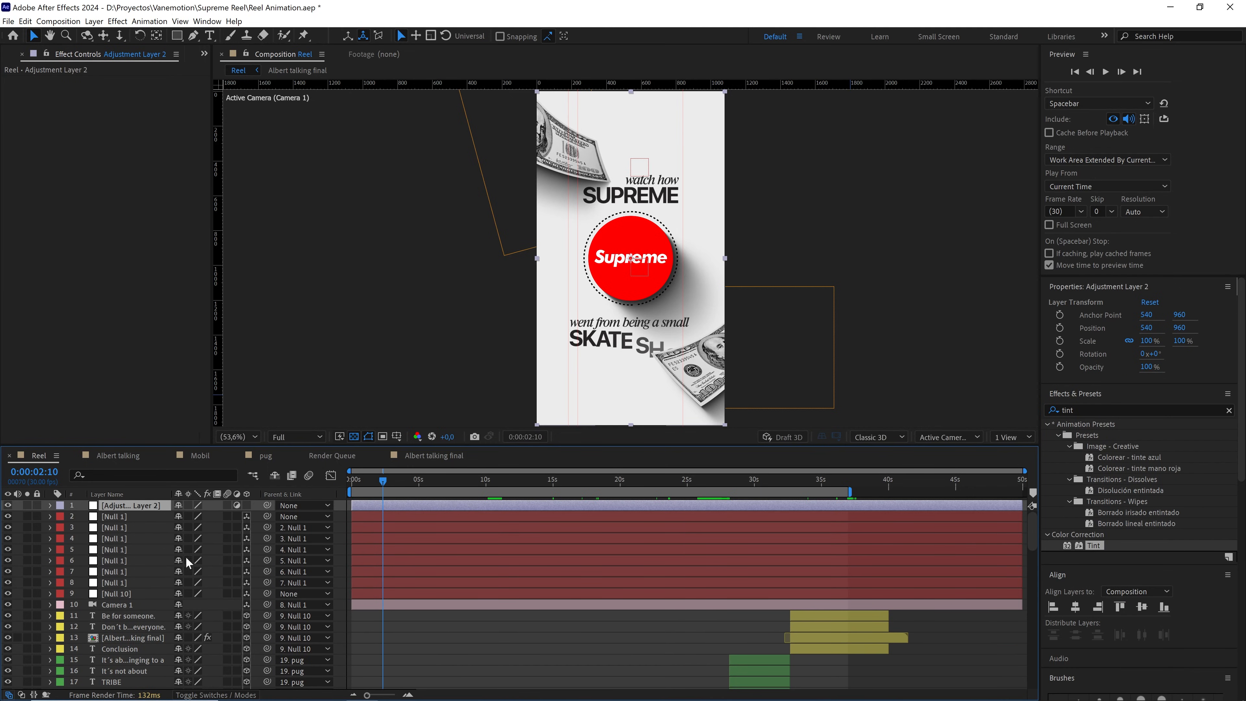
key(Return)
text(hh)
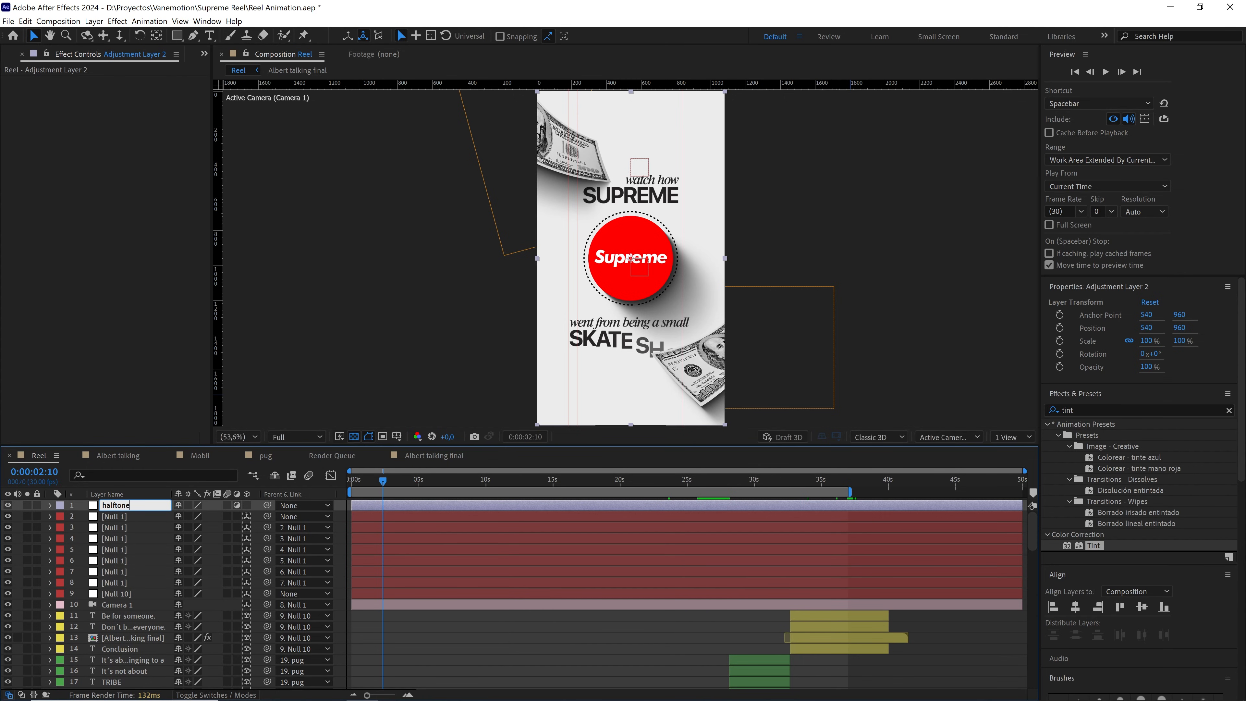
key(Return)
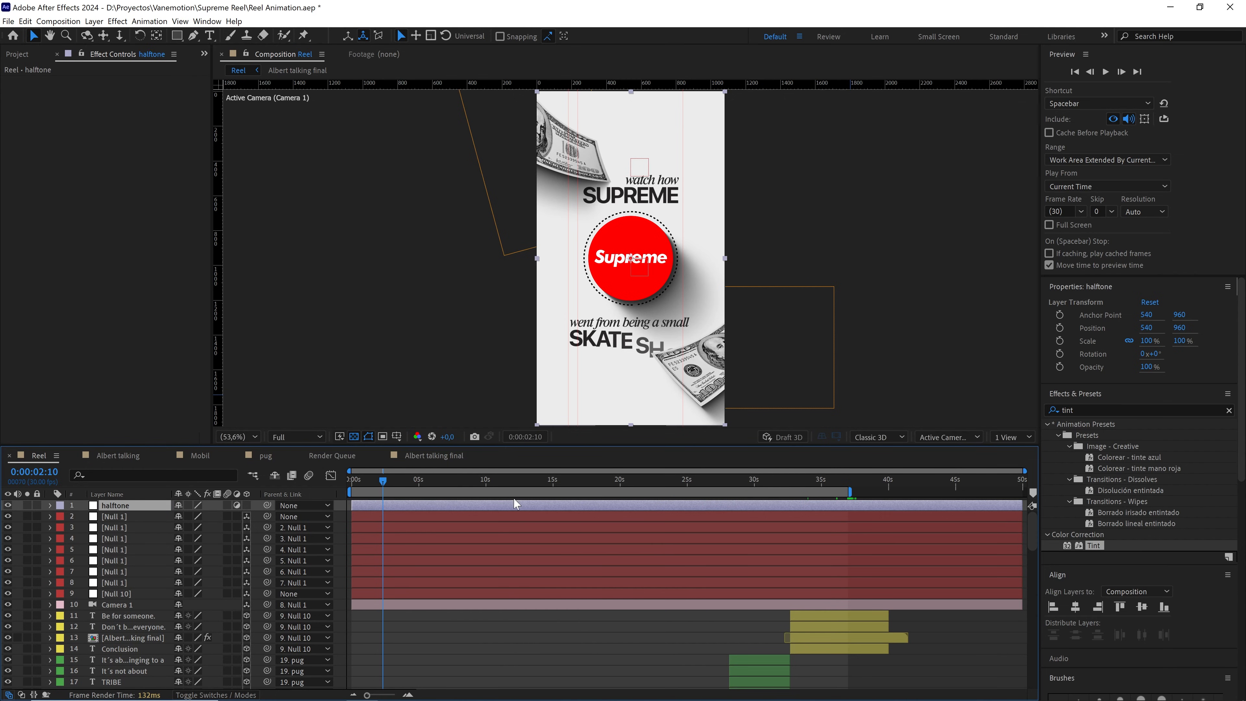
Find the BCC Halftone effect and apply it to the halftone adjustment layer
click(1096, 410)
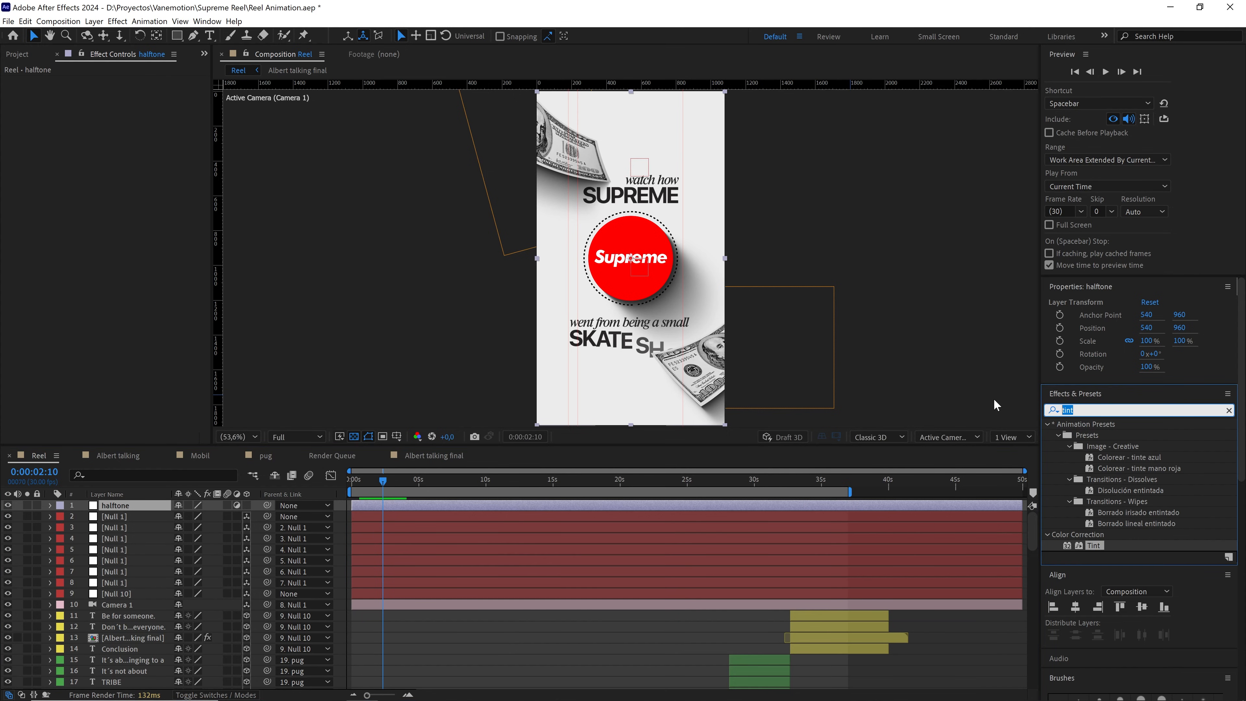
text(half)
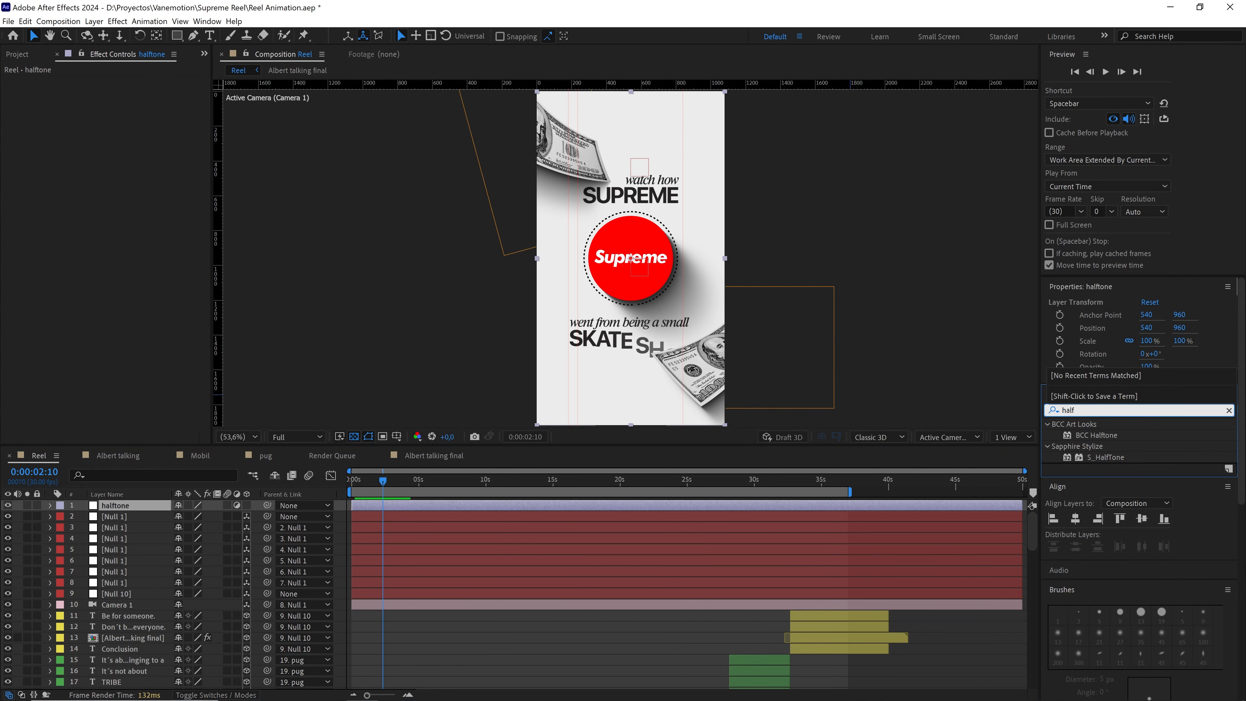
click(1101, 437)
drag(1101, 438, 127, 509)
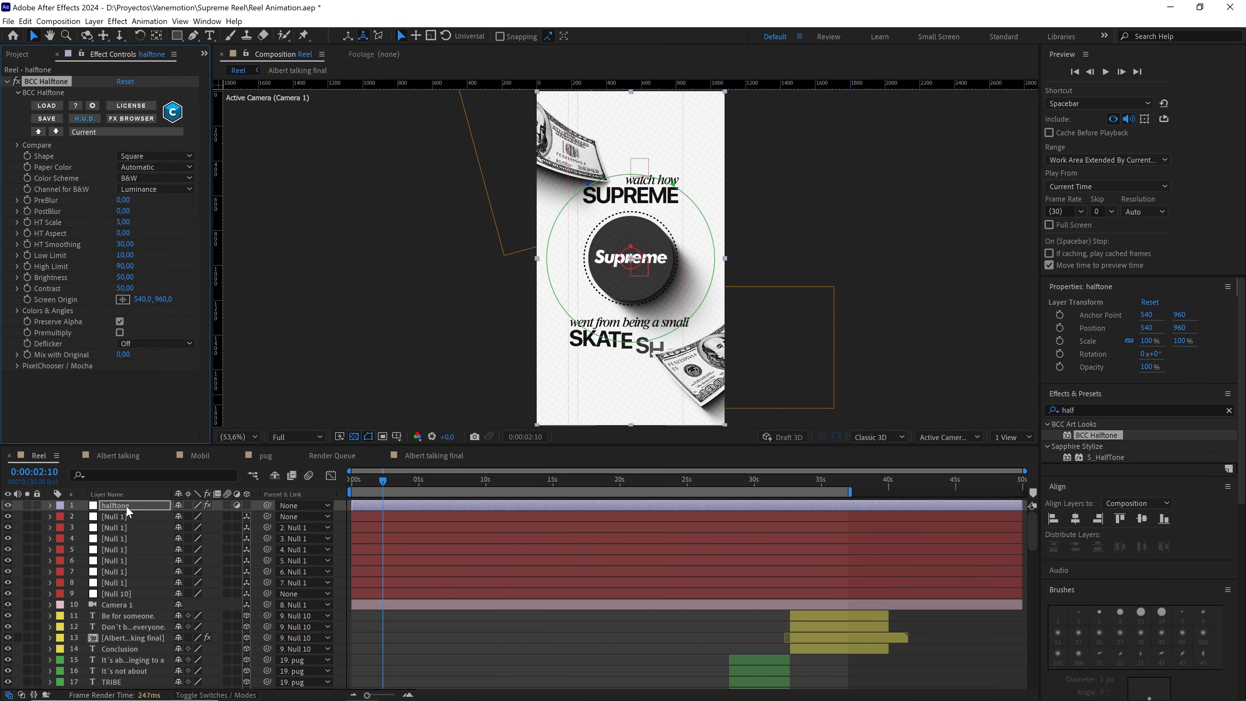
Set BCC Halftone to Round shape, Original Image paper color and Alpha channel for B&W, with Preserve Alpha off and Premultiply on
click(153, 155)
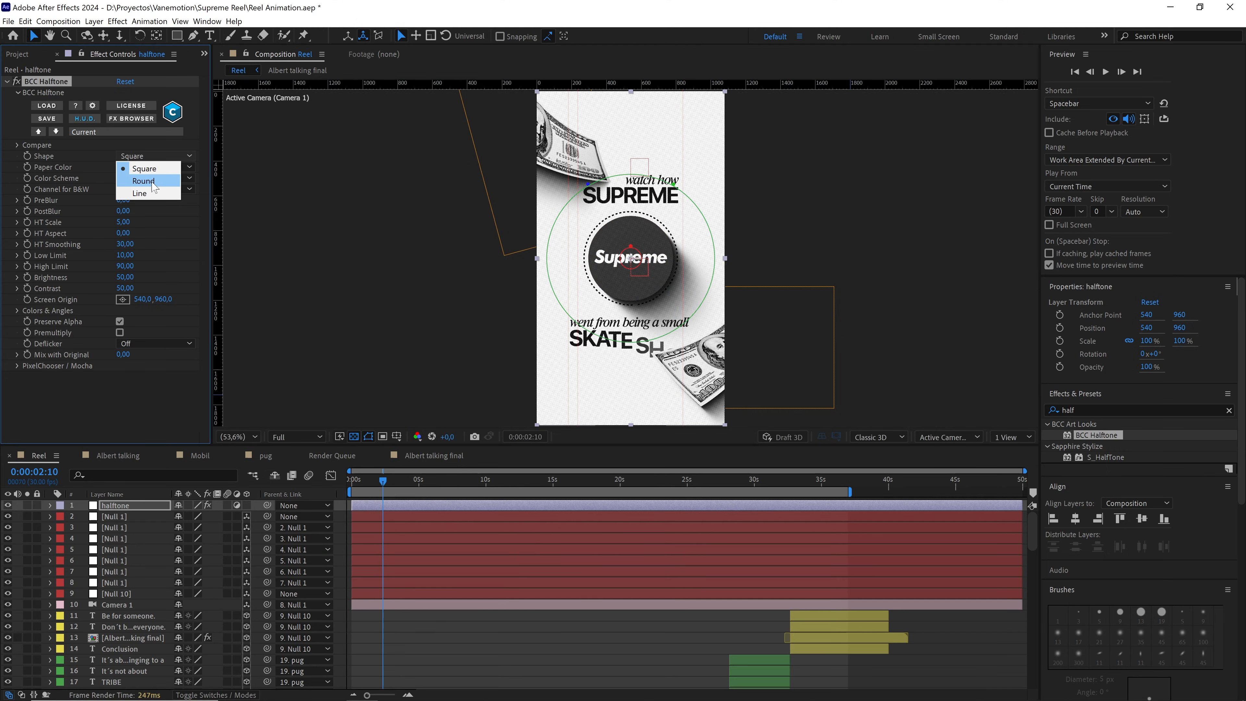
click(164, 182)
click(155, 167)
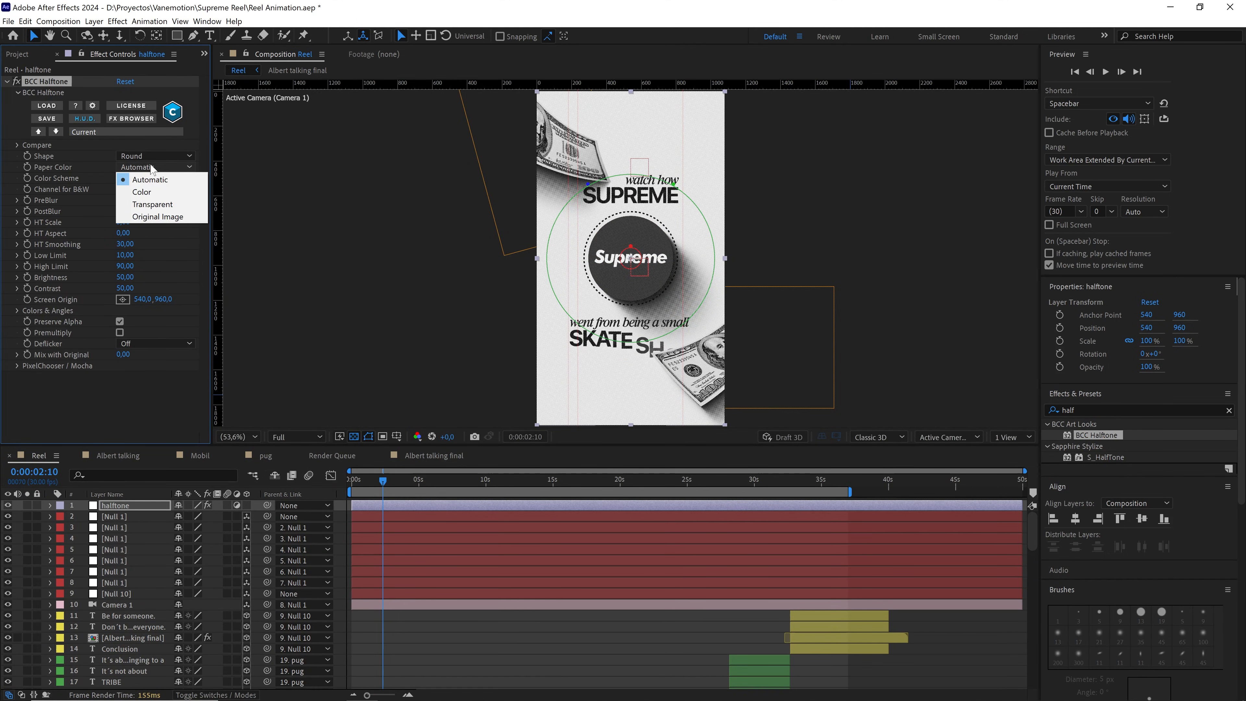
click(167, 217)
click(165, 189)
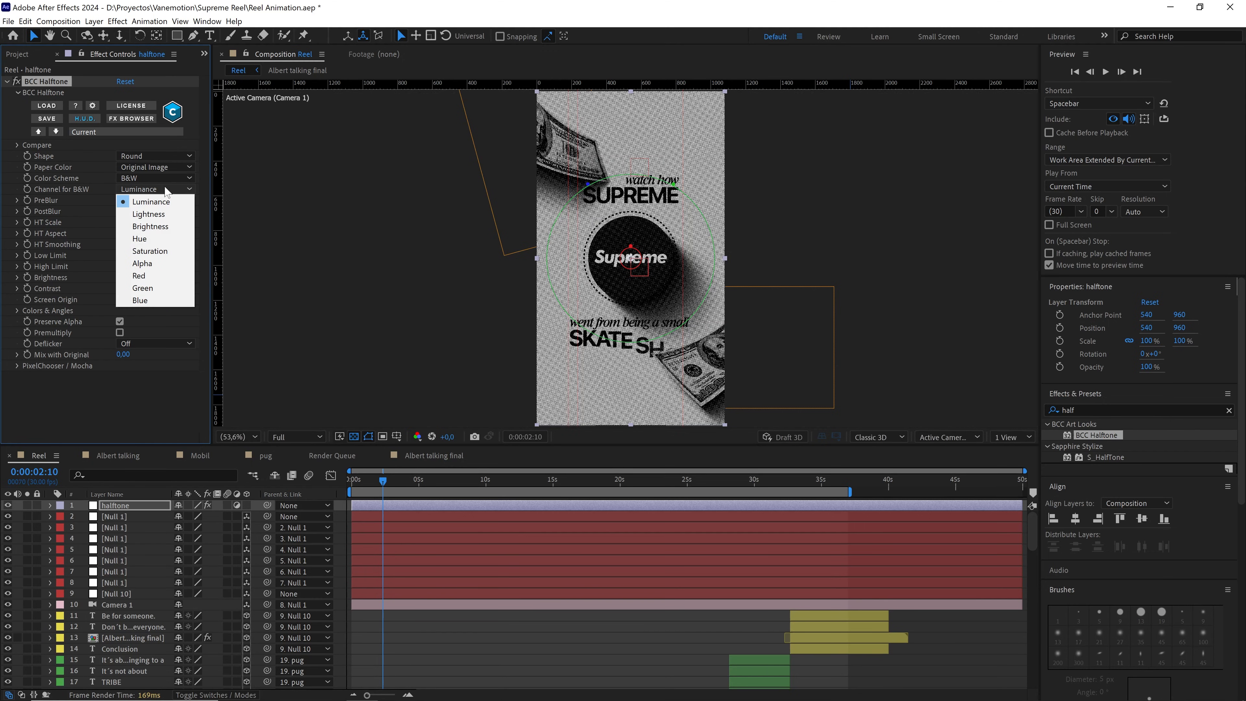
click(159, 264)
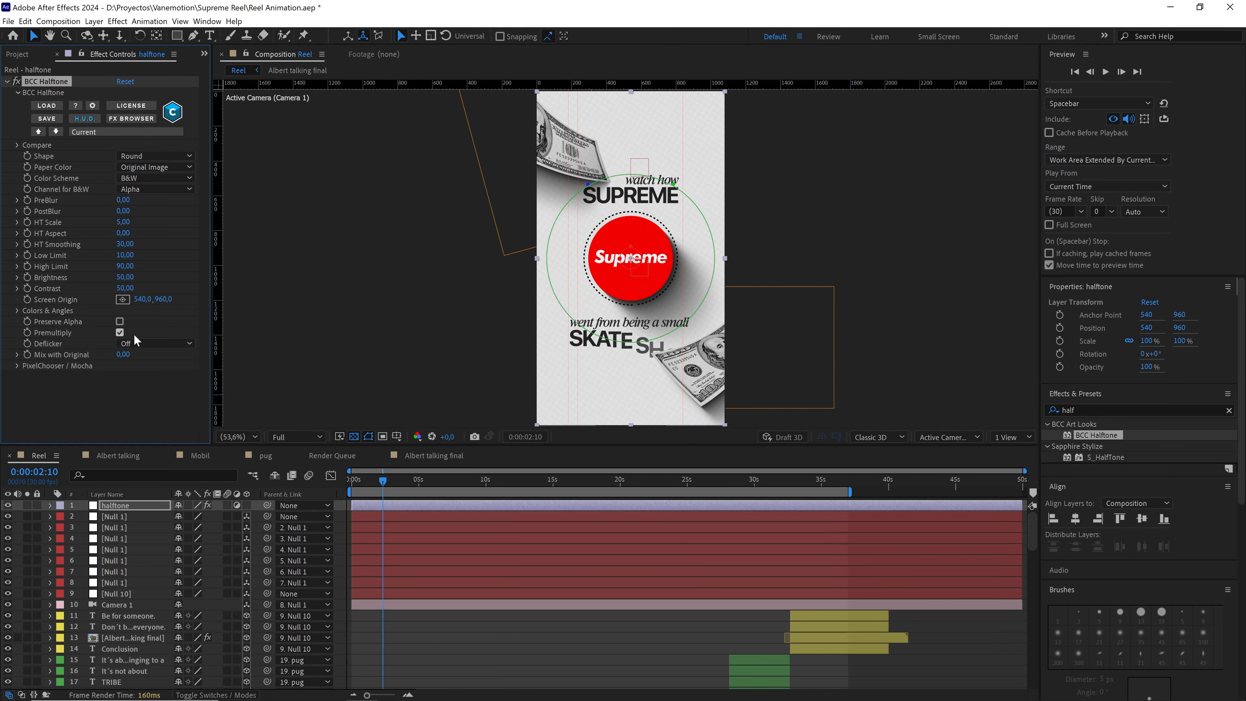
Try HT Scale values of 12,40 and 3 on the halftone pattern while inspecting it up close, and return the scale to 5
scroll(710, 323, up, 2)
drag(782, 339, 701, 270)
drag(747, 208, 728, 289)
drag(538, 225, 626, 350)
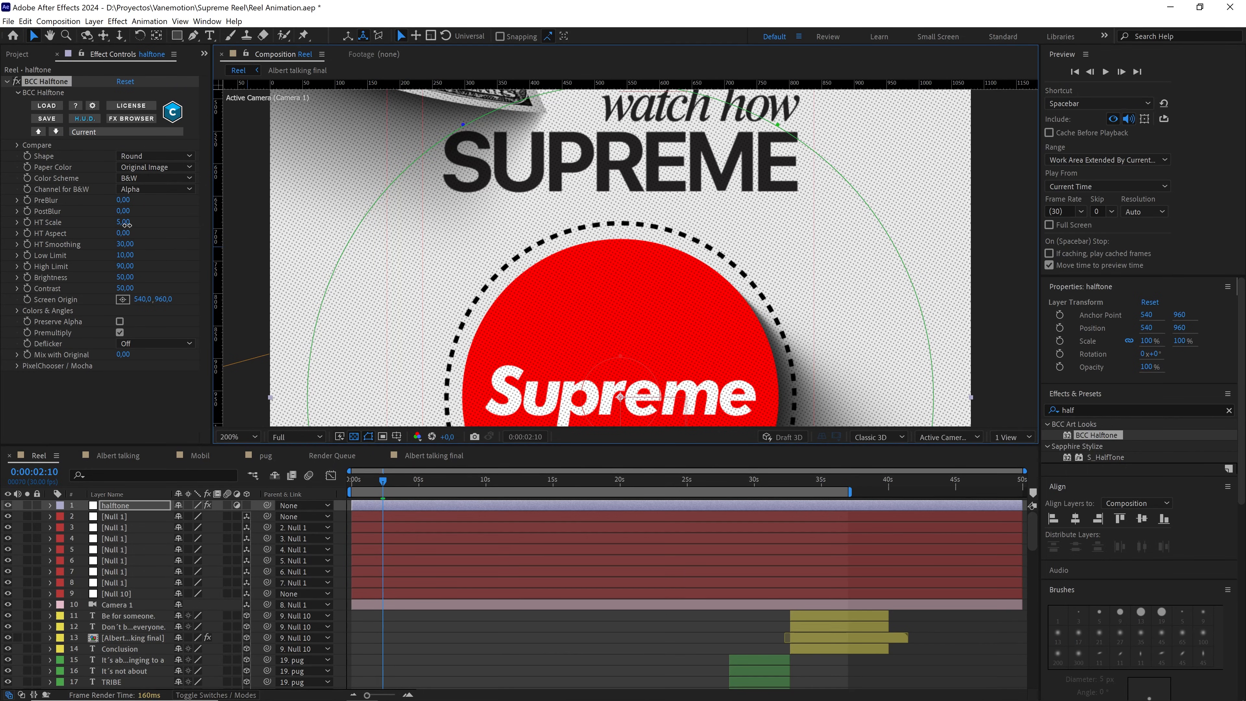
drag(126, 224, 177, 232)
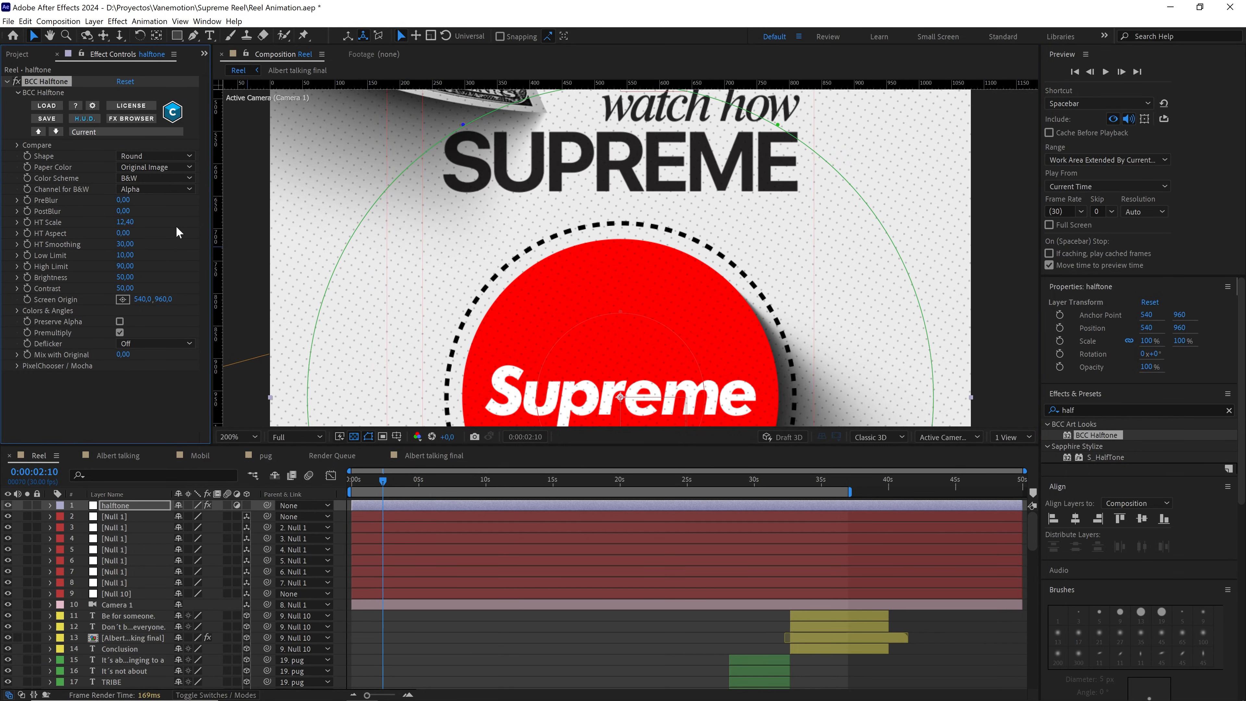
click(124, 223)
text(3)
click(412, 311)
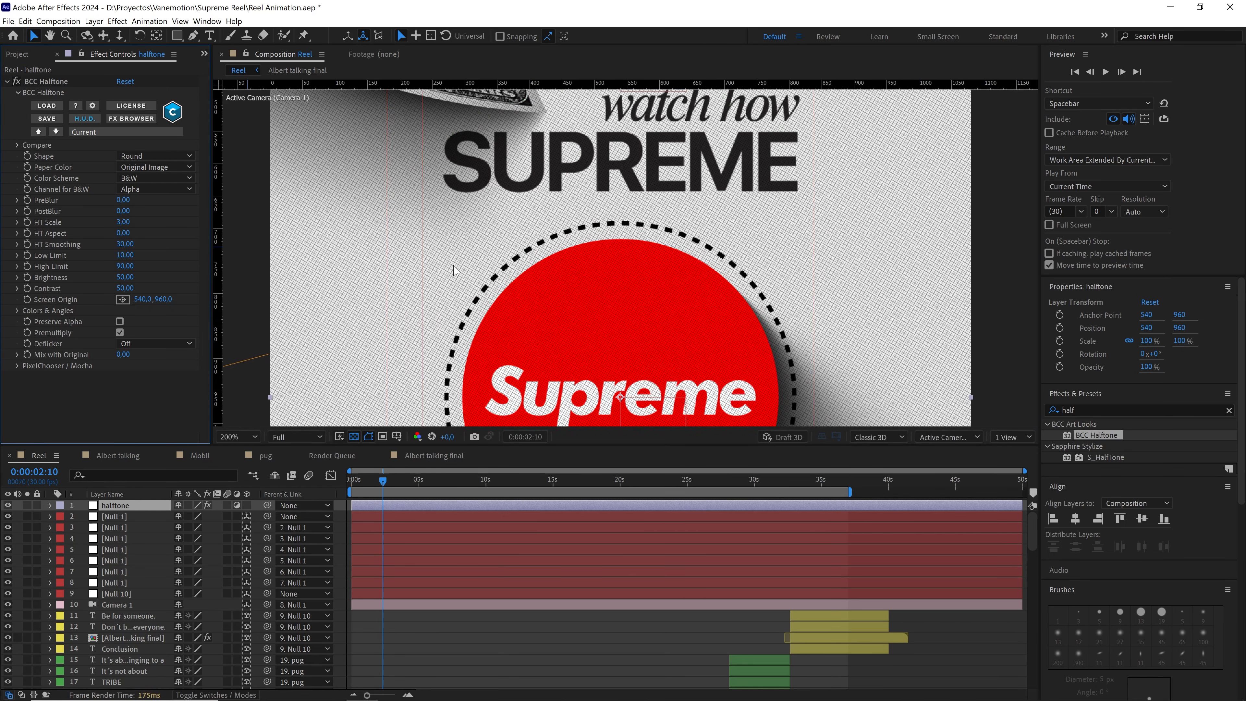
click(123, 222)
text(5)
click(148, 237)
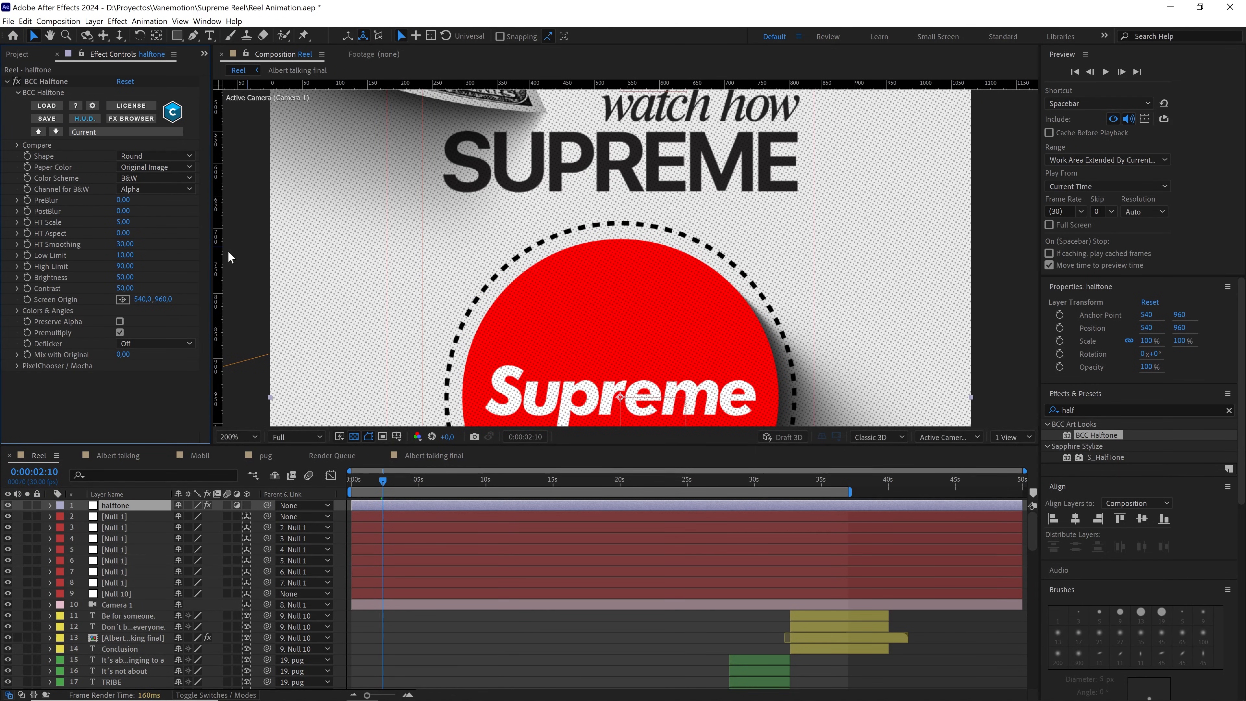
scroll(537, 275, down, 1)
drag(555, 294, 553, 249)
key(v)
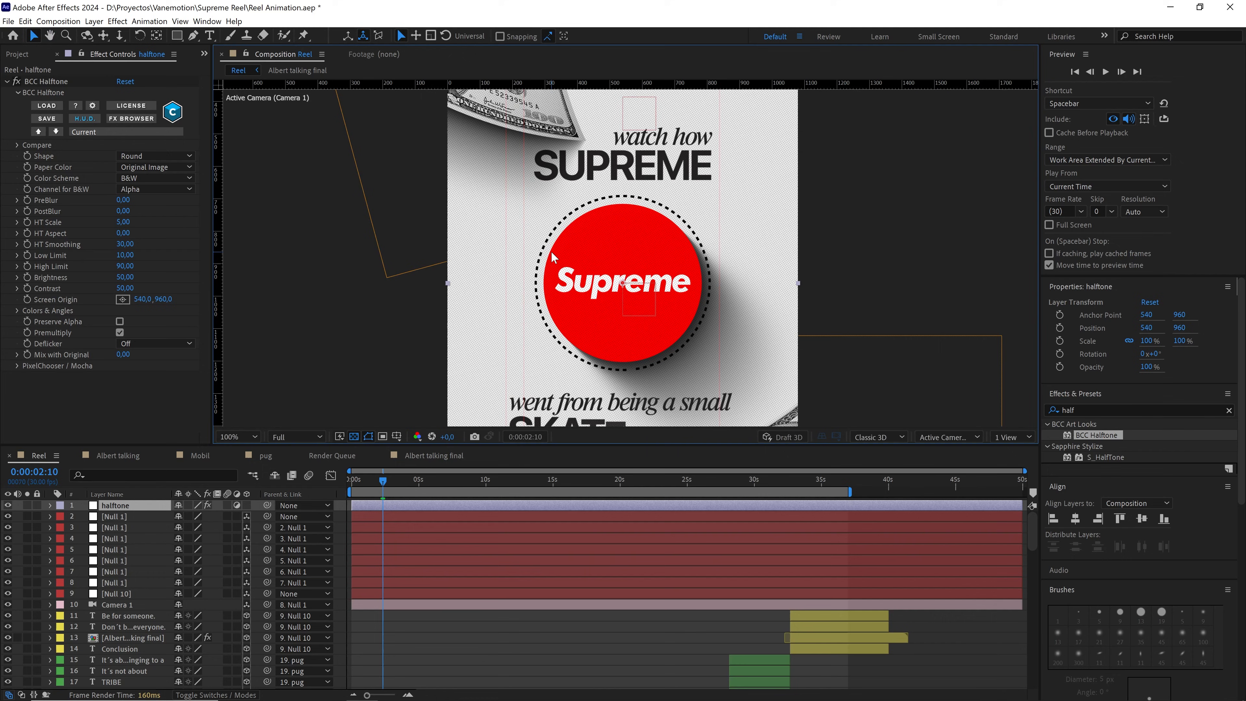
Find the Deep Glow effect and apply it to the halftone adjustment layer
click(146, 507)
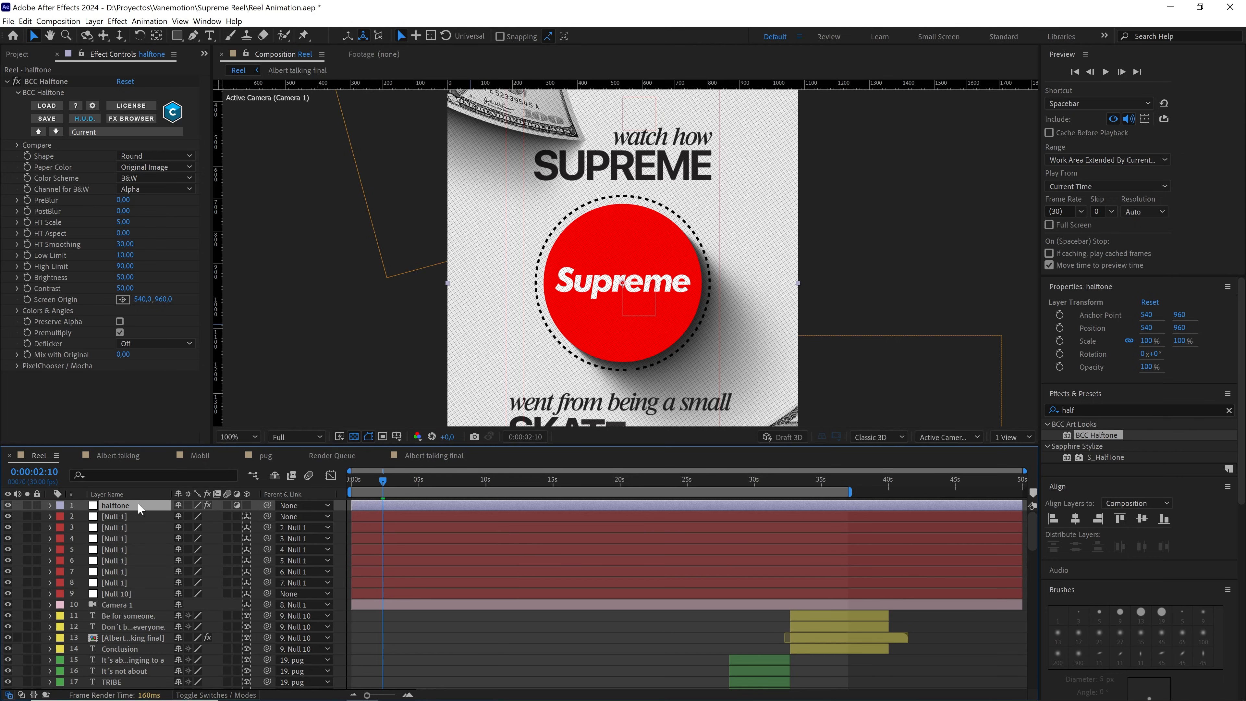
drag(1082, 411, 1016, 410)
text(dee)
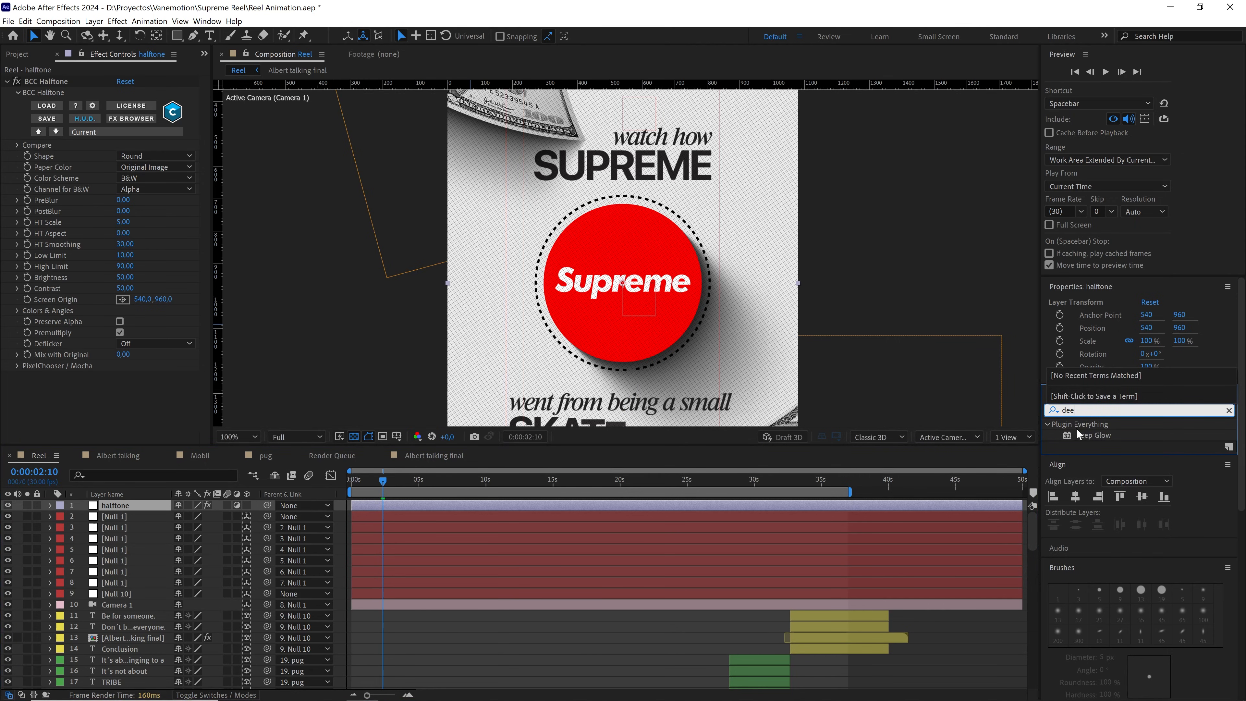
drag(1098, 434, 146, 506)
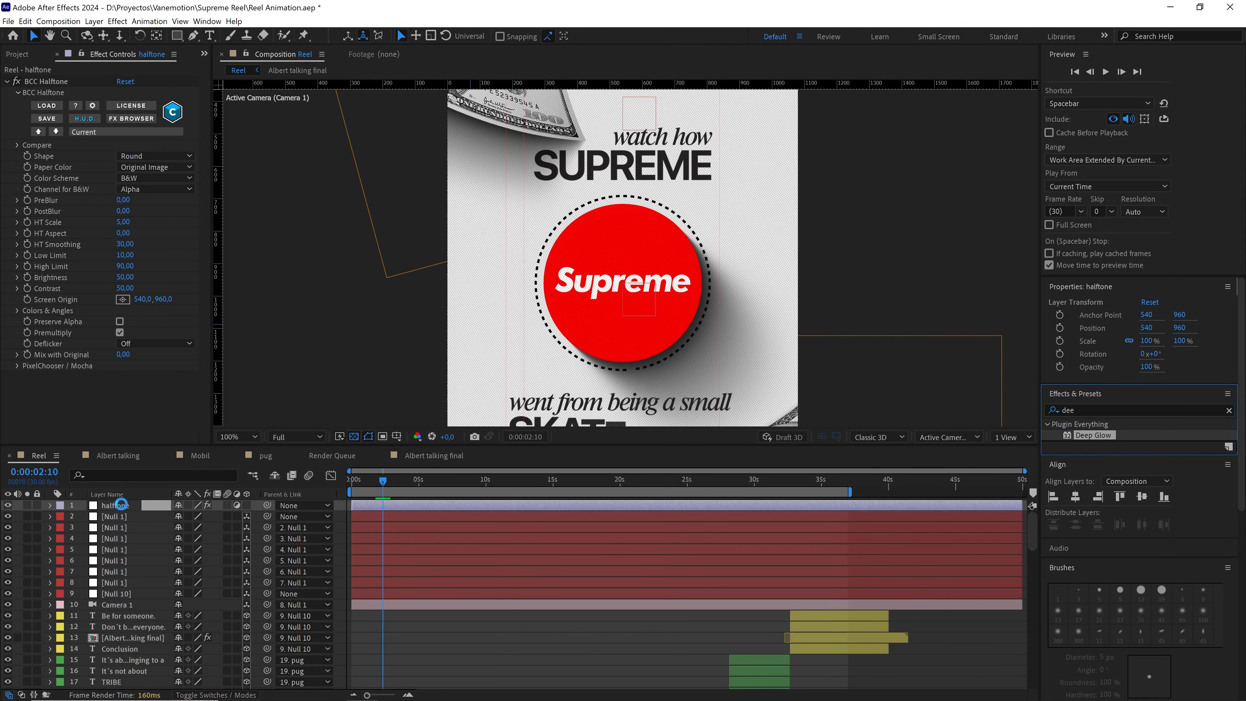
Set the Deep Glow exposure to 0,01 and compare the frame with the glow off and on
click(123, 316)
text(00,00)
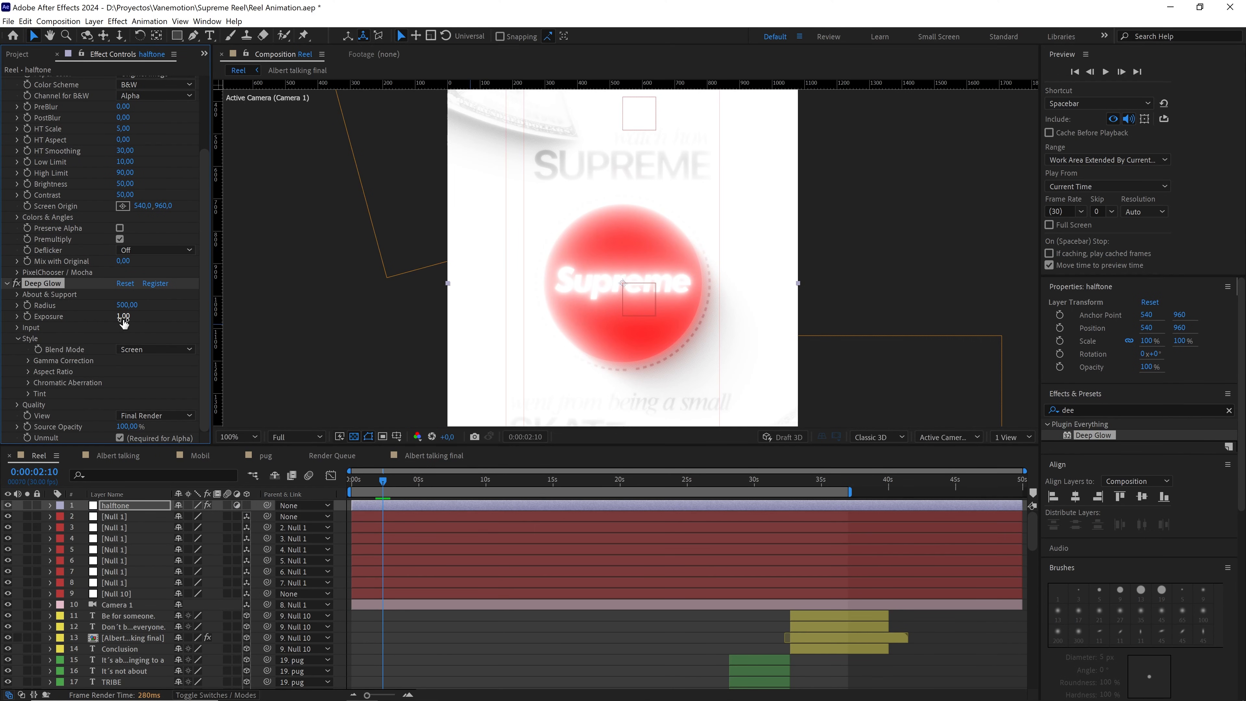
key(Return)
click(124, 316)
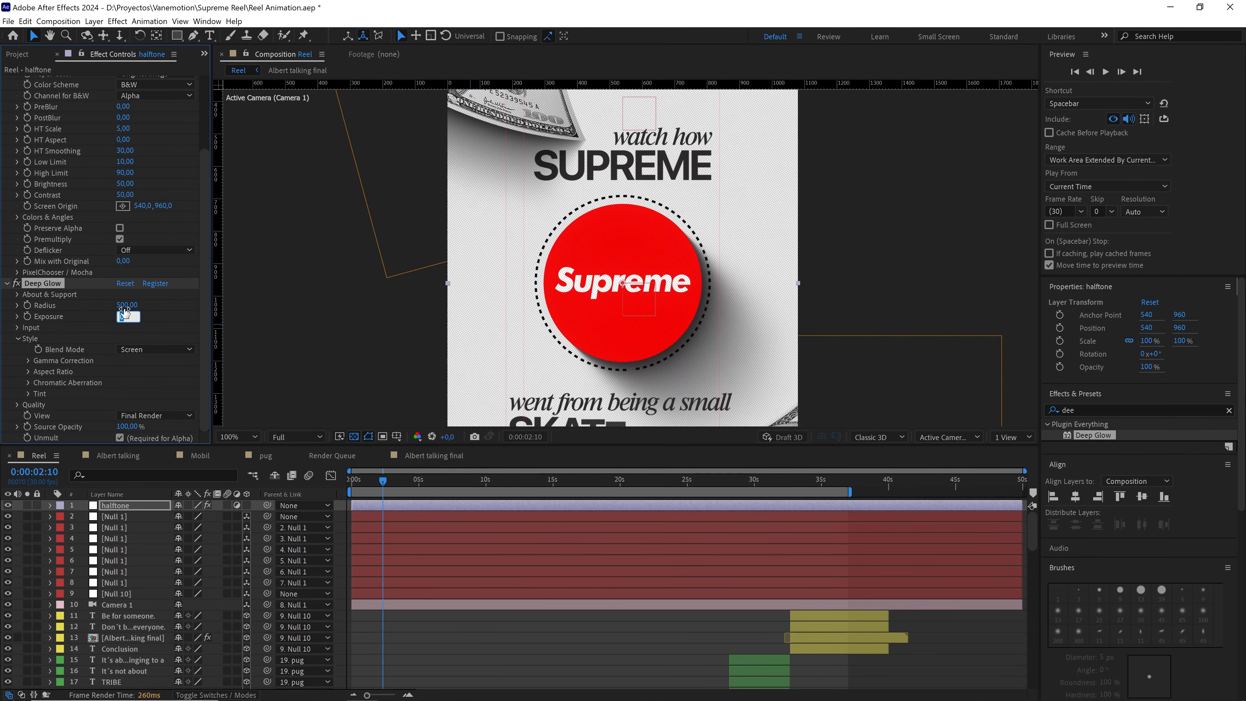
text(0,01)
click(153, 320)
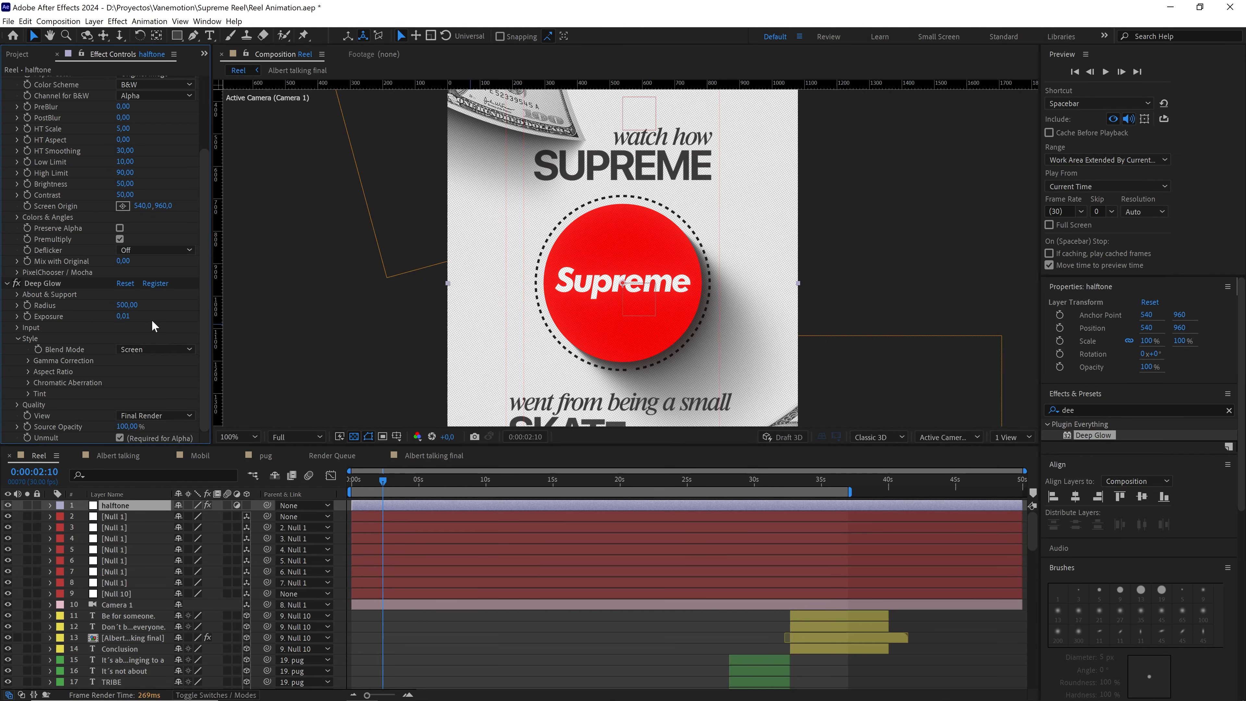
scroll(595, 239, down, 2)
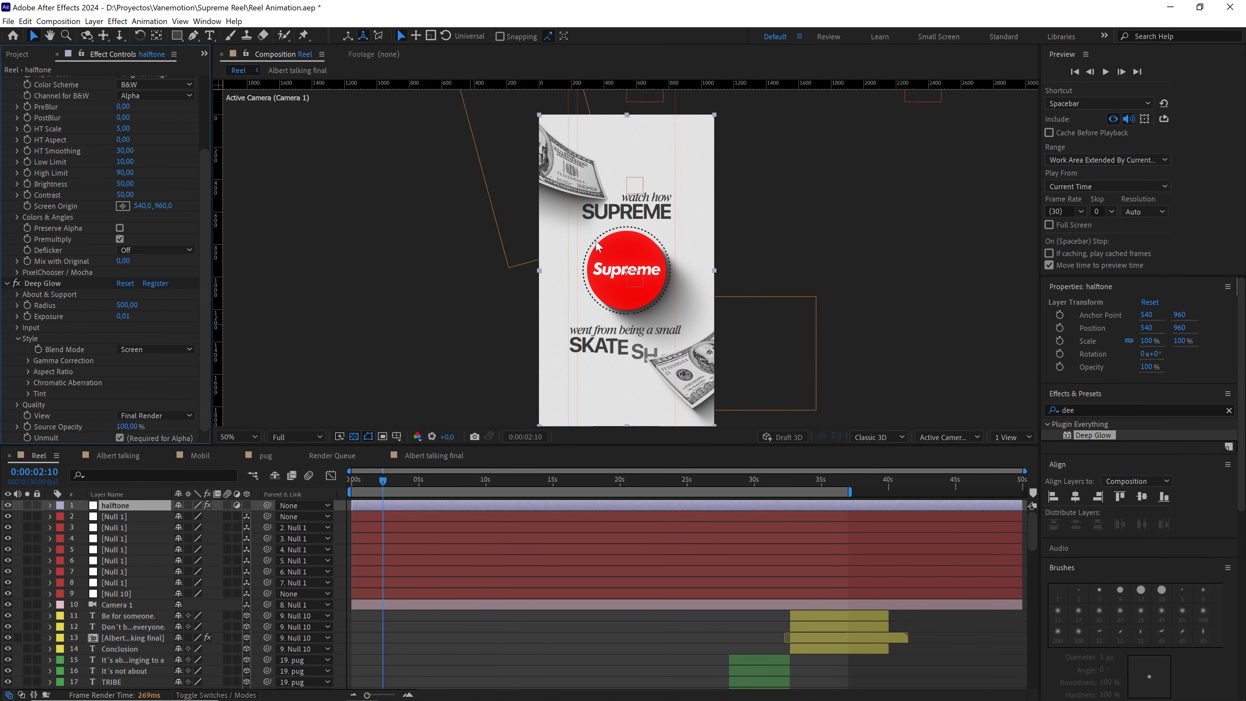
click(16, 283)
click(16, 284)
scroll(611, 251, up, 2)
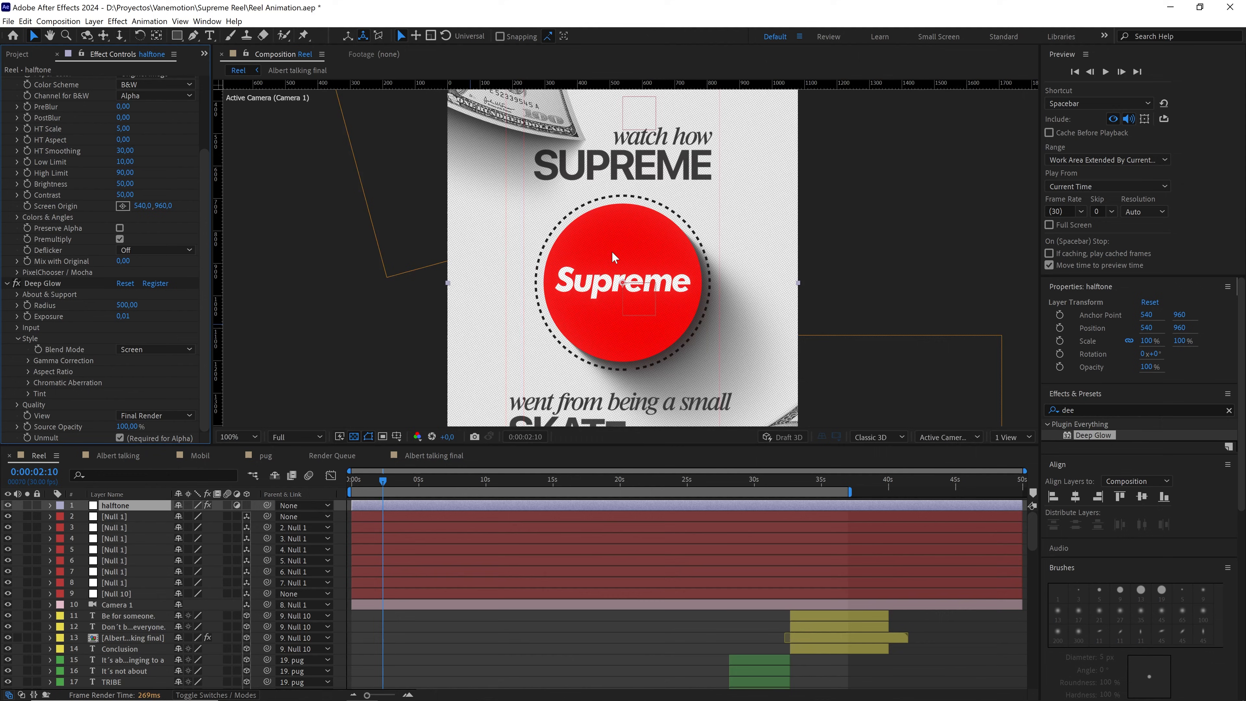
Add another adjustment layer above the halftone layer and name it CA
right_click(258, 514)
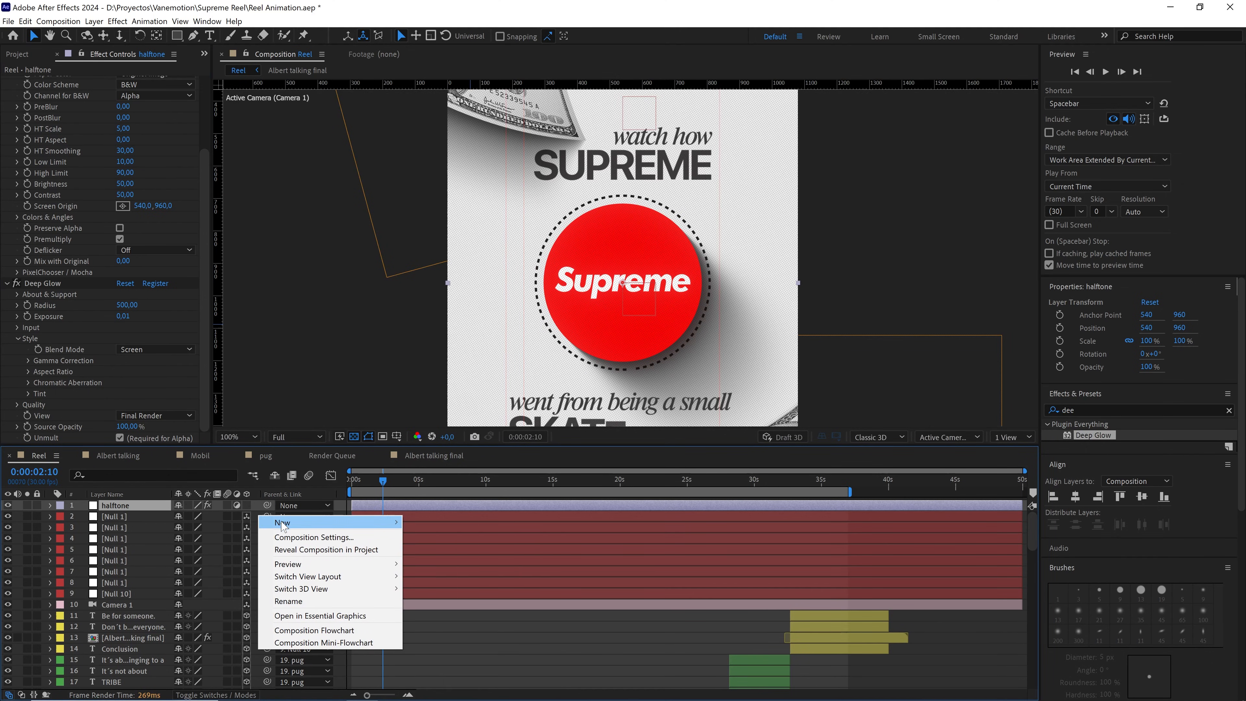
mouse_move(284, 523)
click(446, 611)
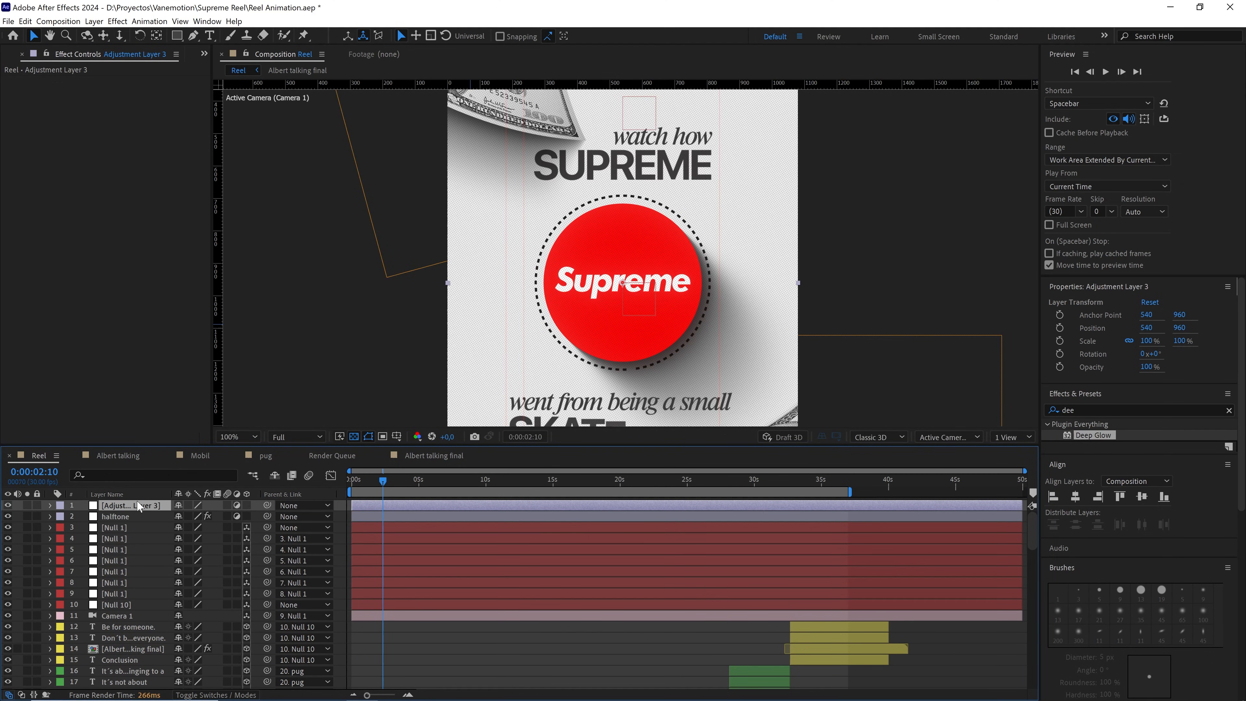
key(Return)
text(CA)
Find the Magic Bullet Looks effect and apply it to the CA adjustment layer
click(1044, 410)
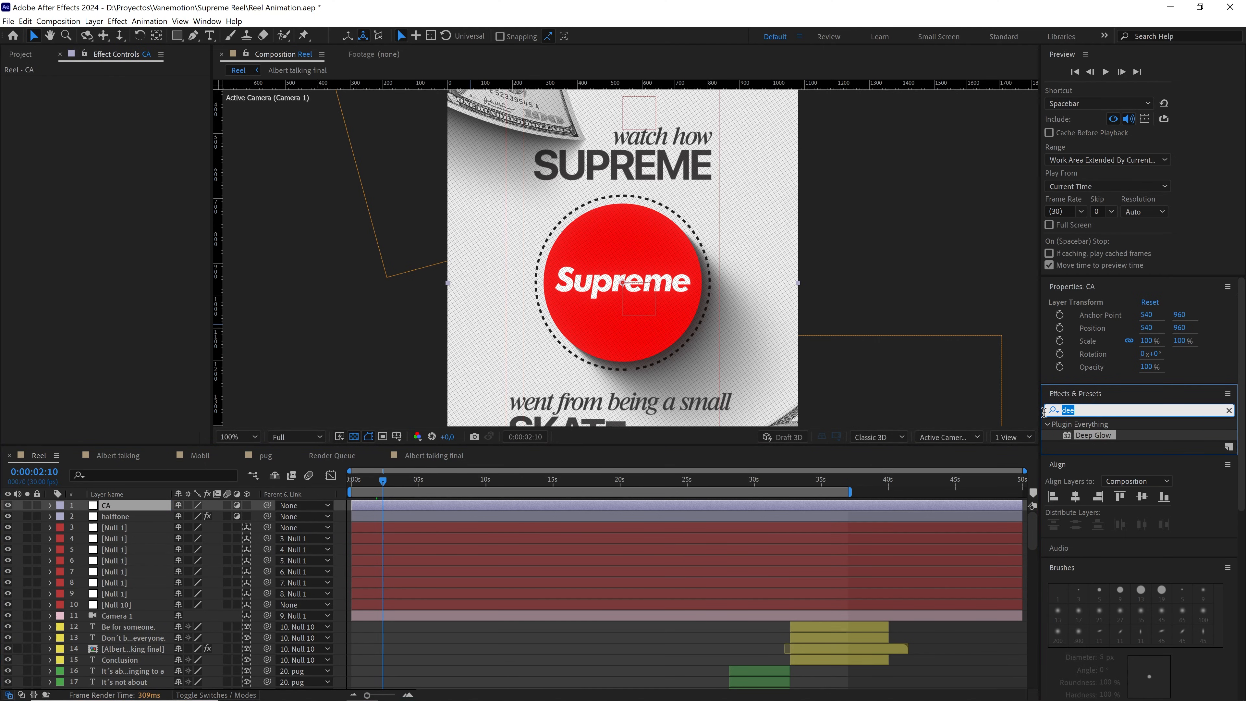
text(loo)
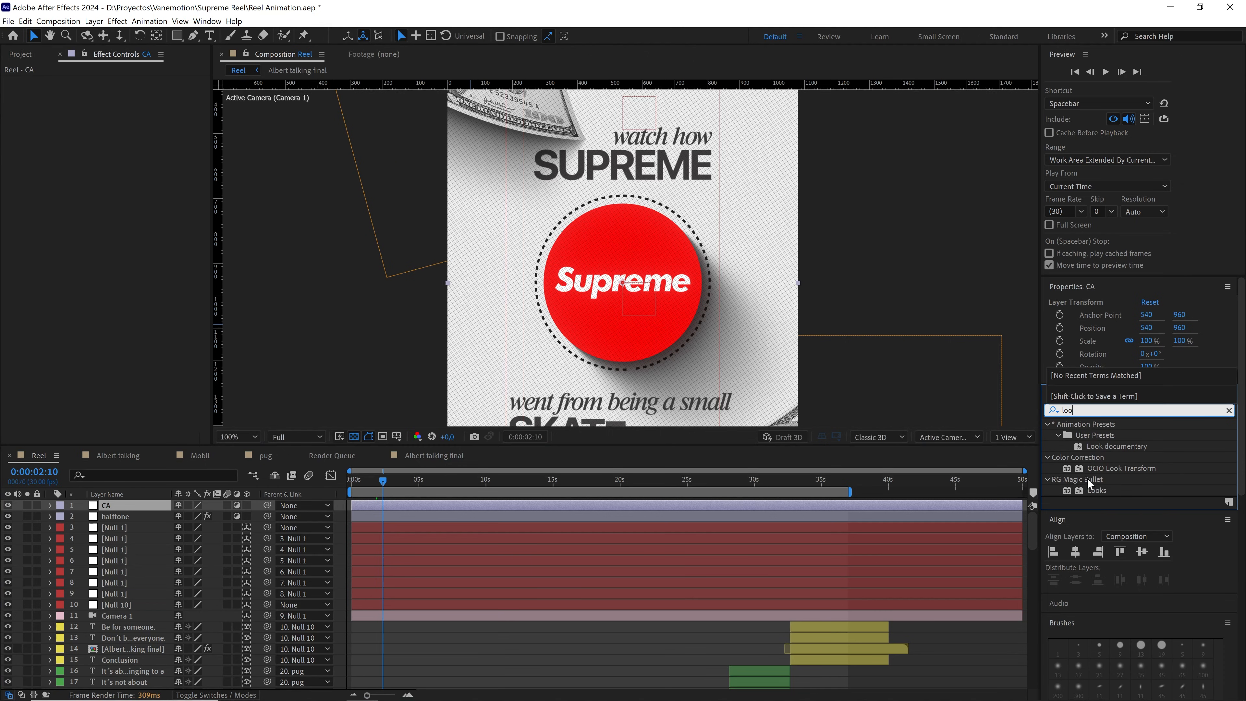
drag(1098, 490, 128, 505)
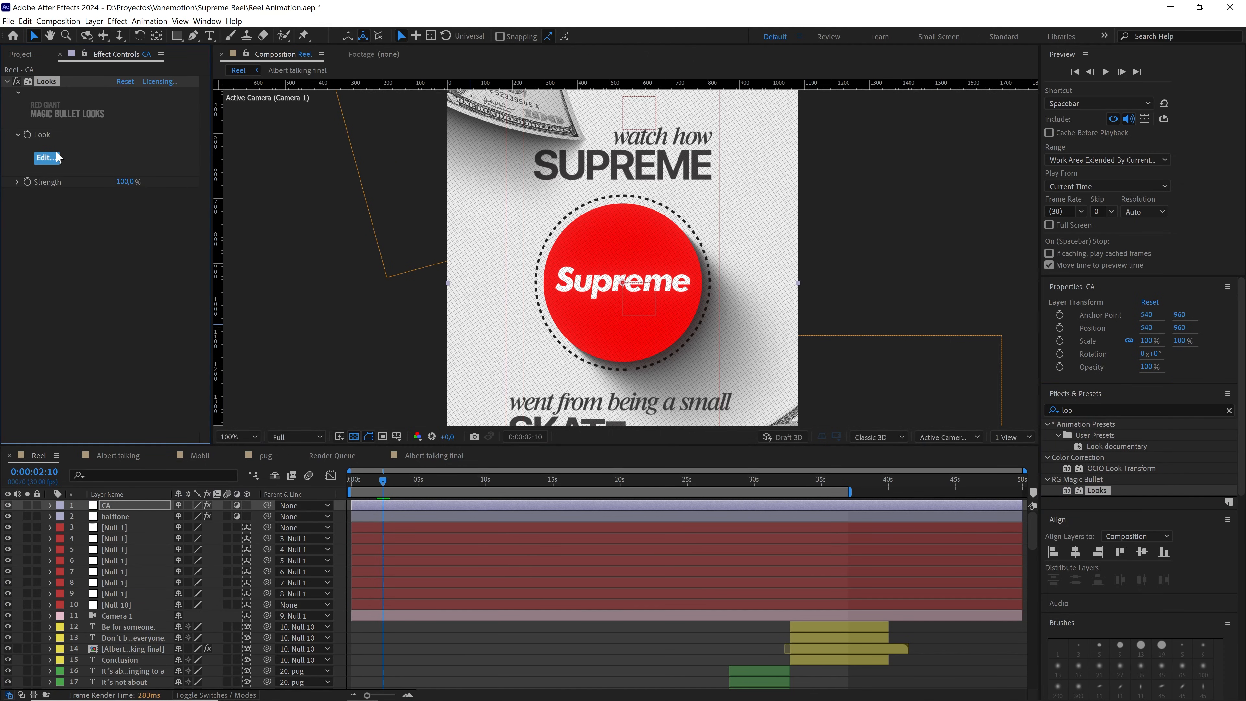
Open the Looks editor for the CA layer and add the Chromatic Aberration tool to the look
click(53, 159)
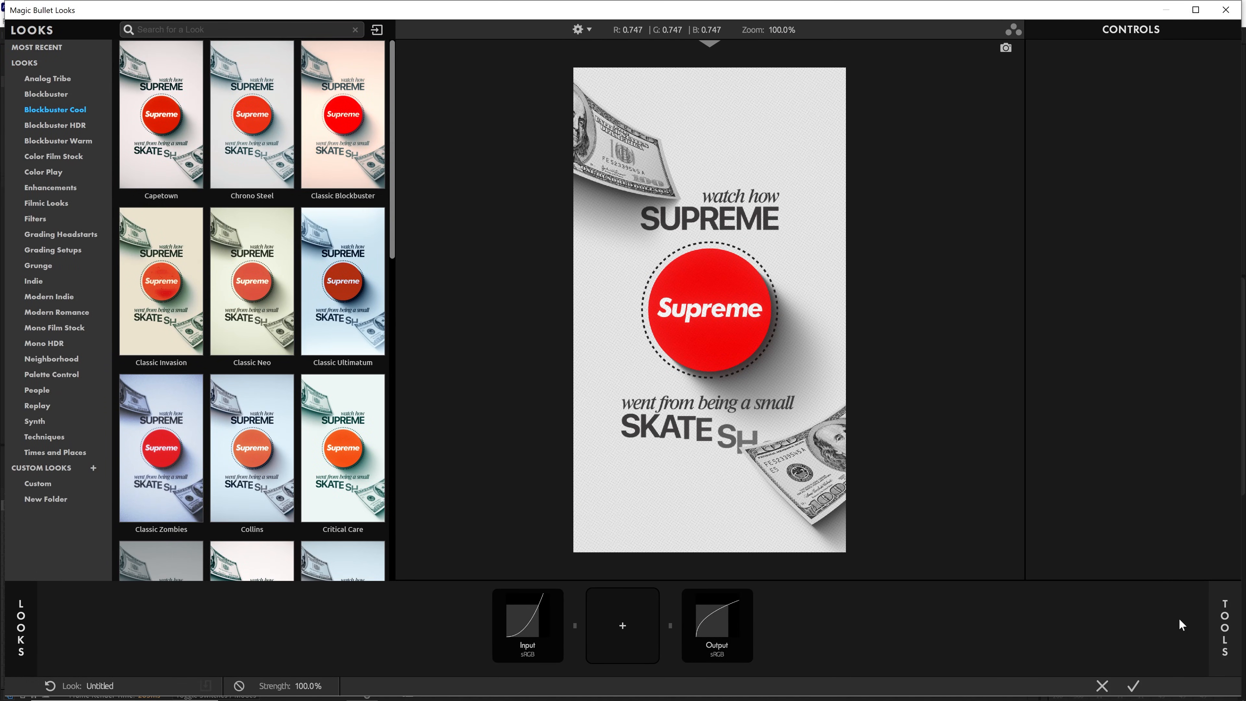
mouse_move(1226, 615)
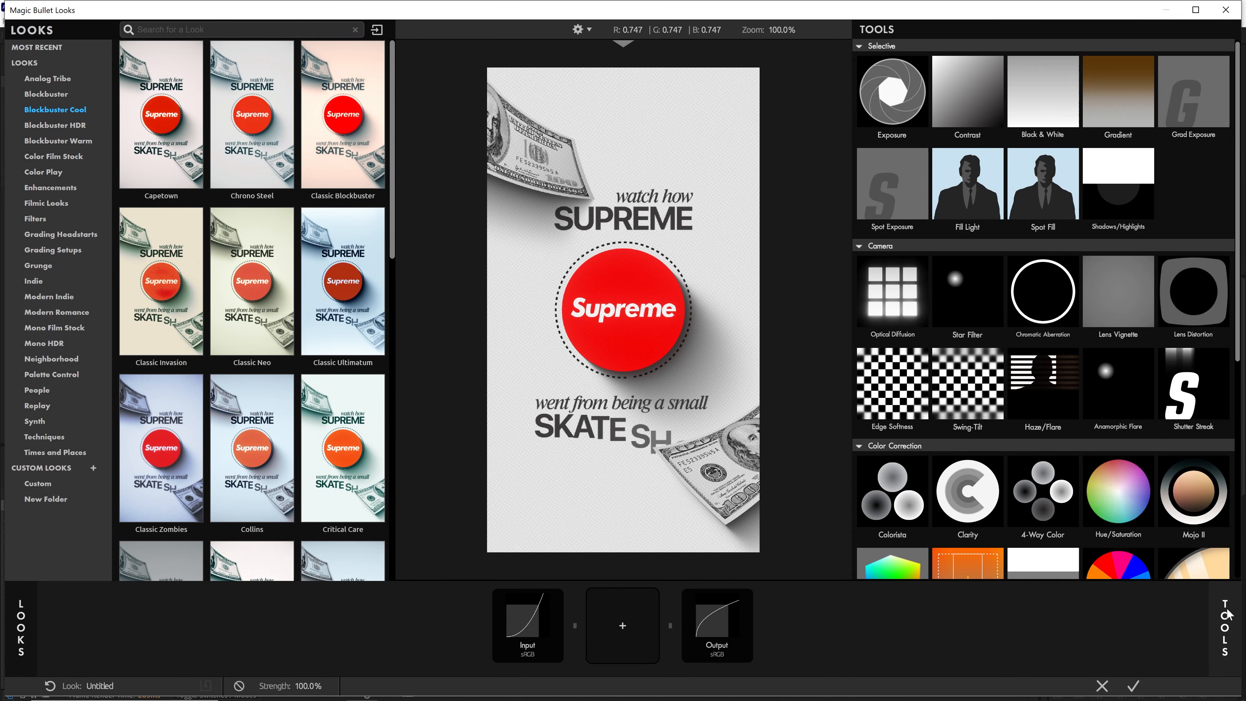
double_click(1045, 296)
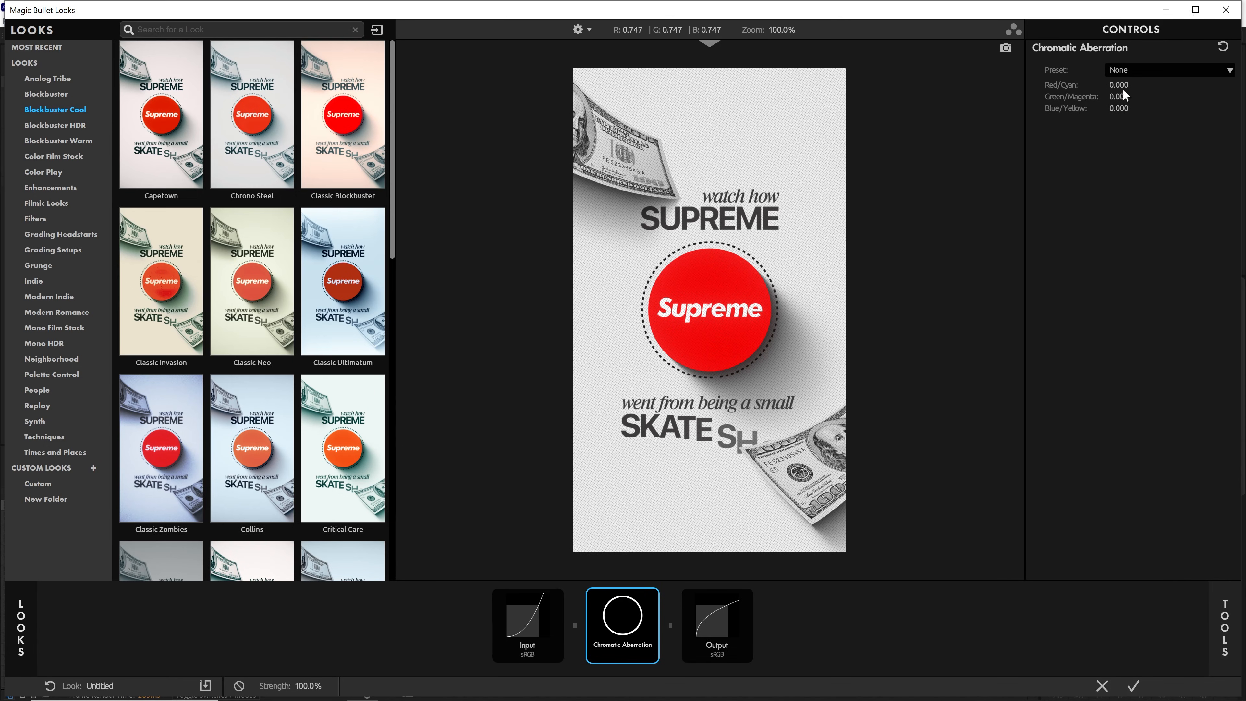
Set the Chromatic Aberration's Red/Cyan value to 1.5, check the fringing up close, and apply the look
drag(1121, 85, 1239, 85)
click(1121, 85)
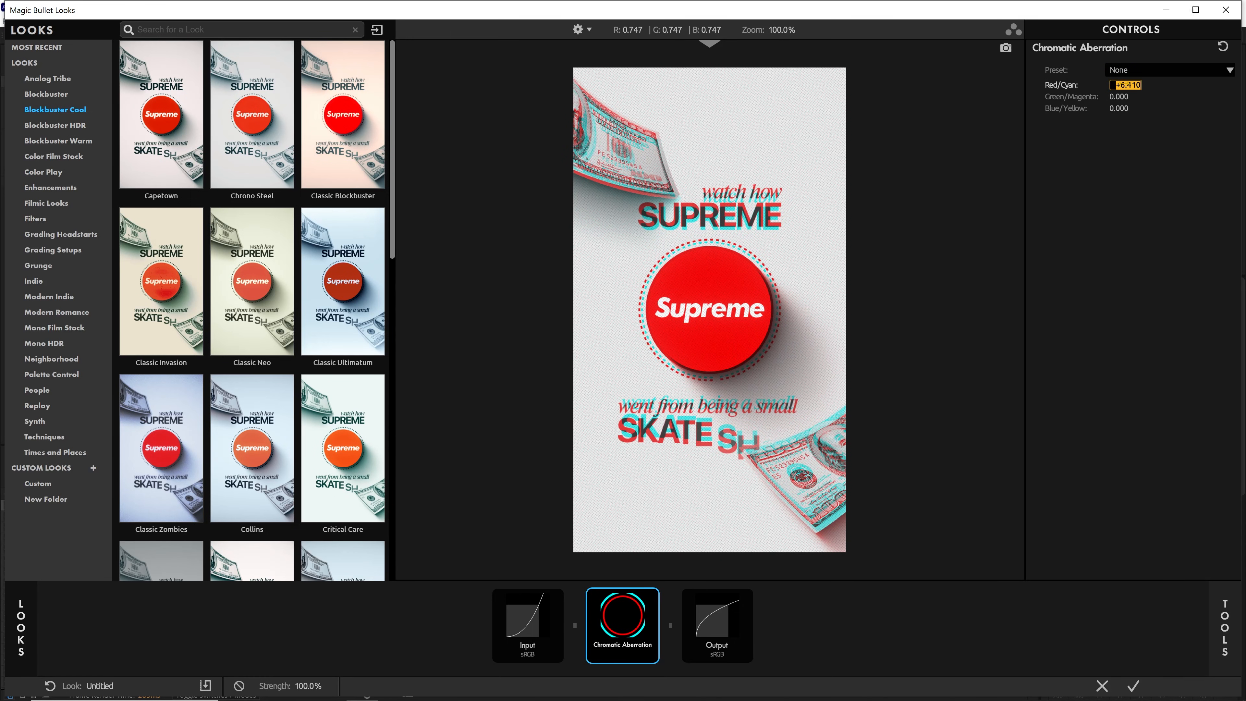
text(1.5)
key(Return)
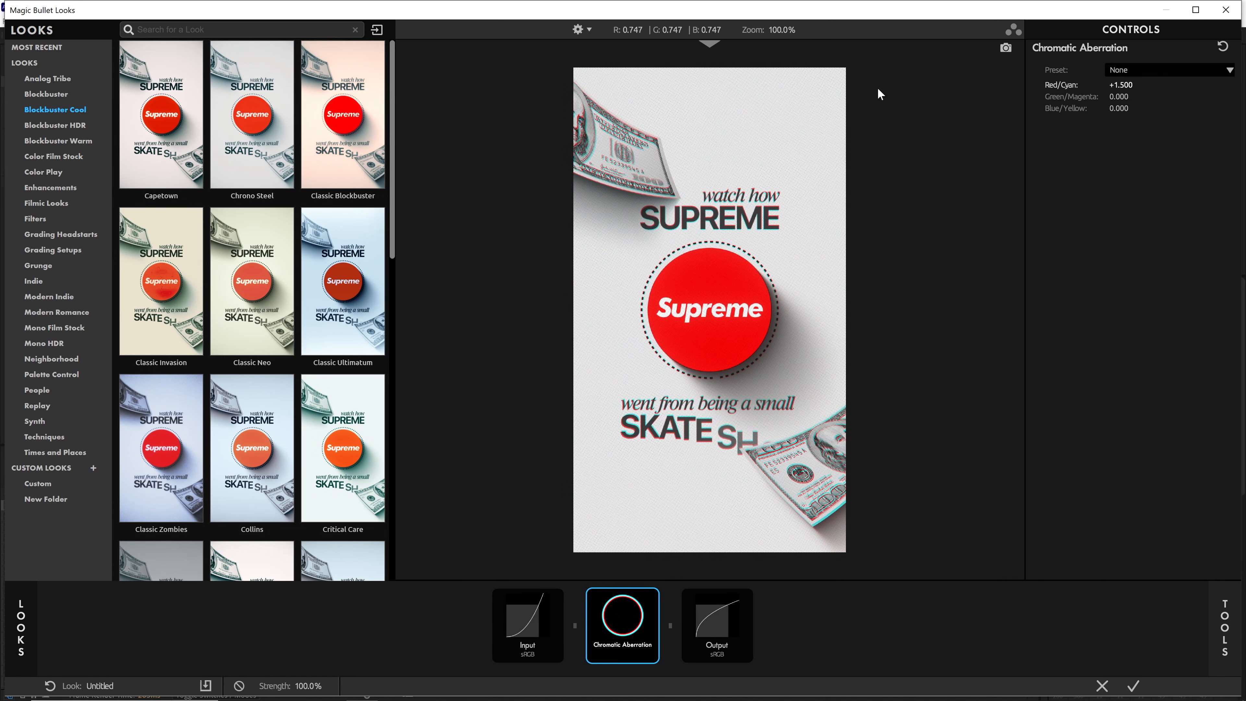
scroll(589, 224, up, 5)
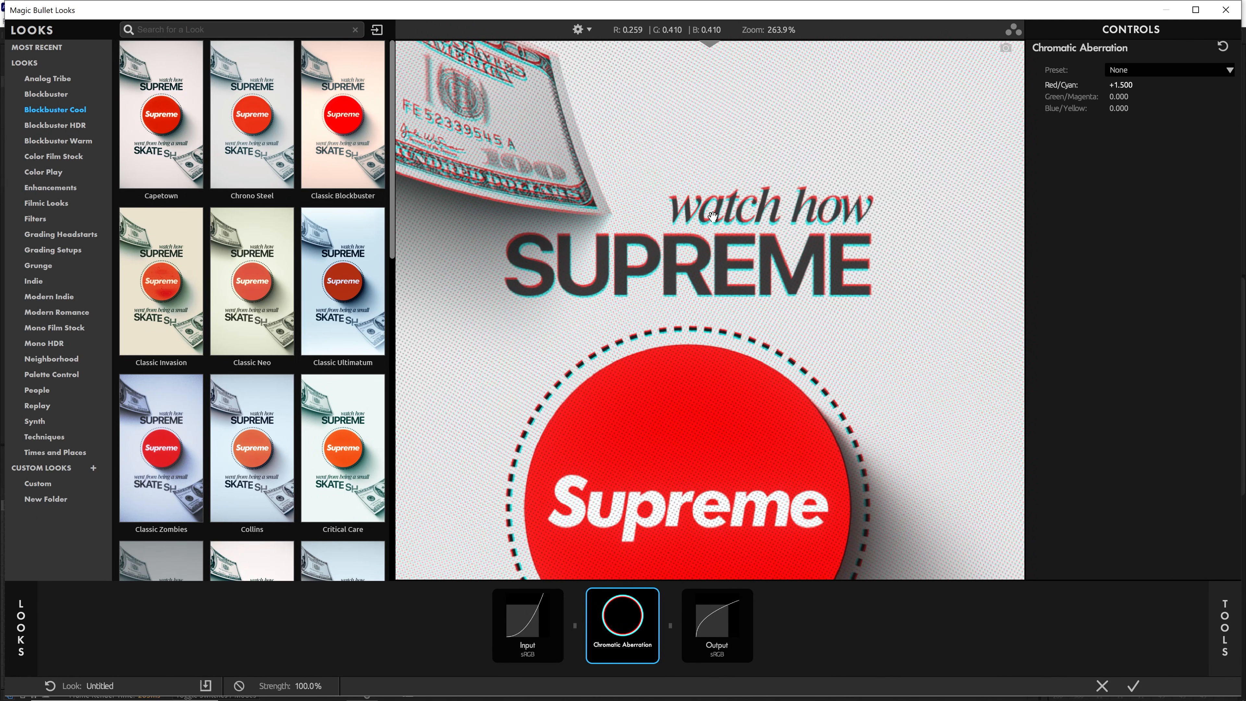
scroll(712, 216, down, 3)
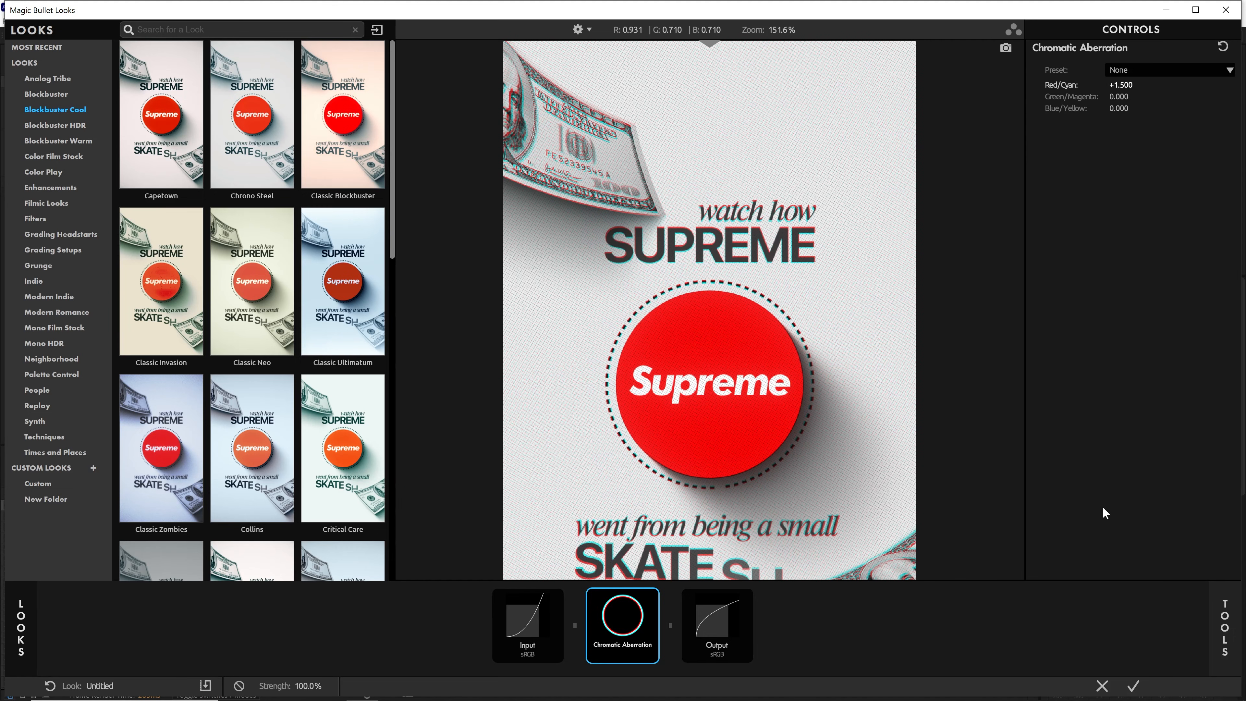
click(1134, 686)
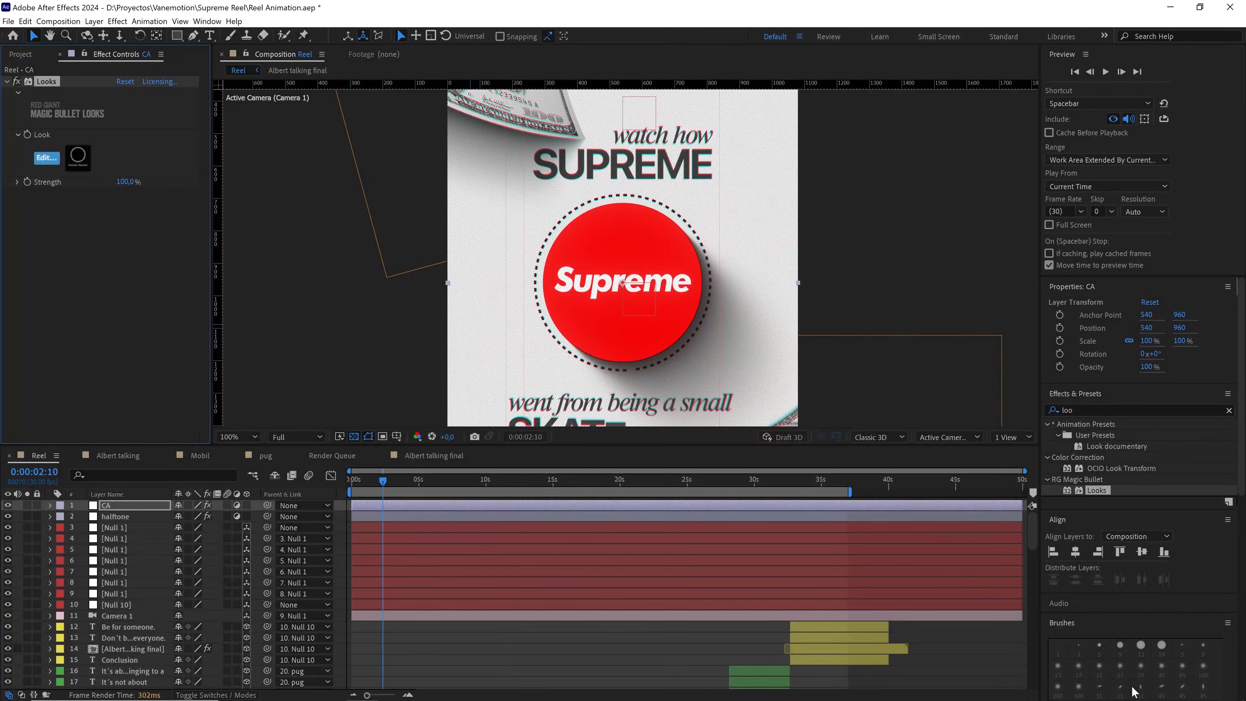
Set the halftone adjustment layer's opacity to 50%
click(117, 506)
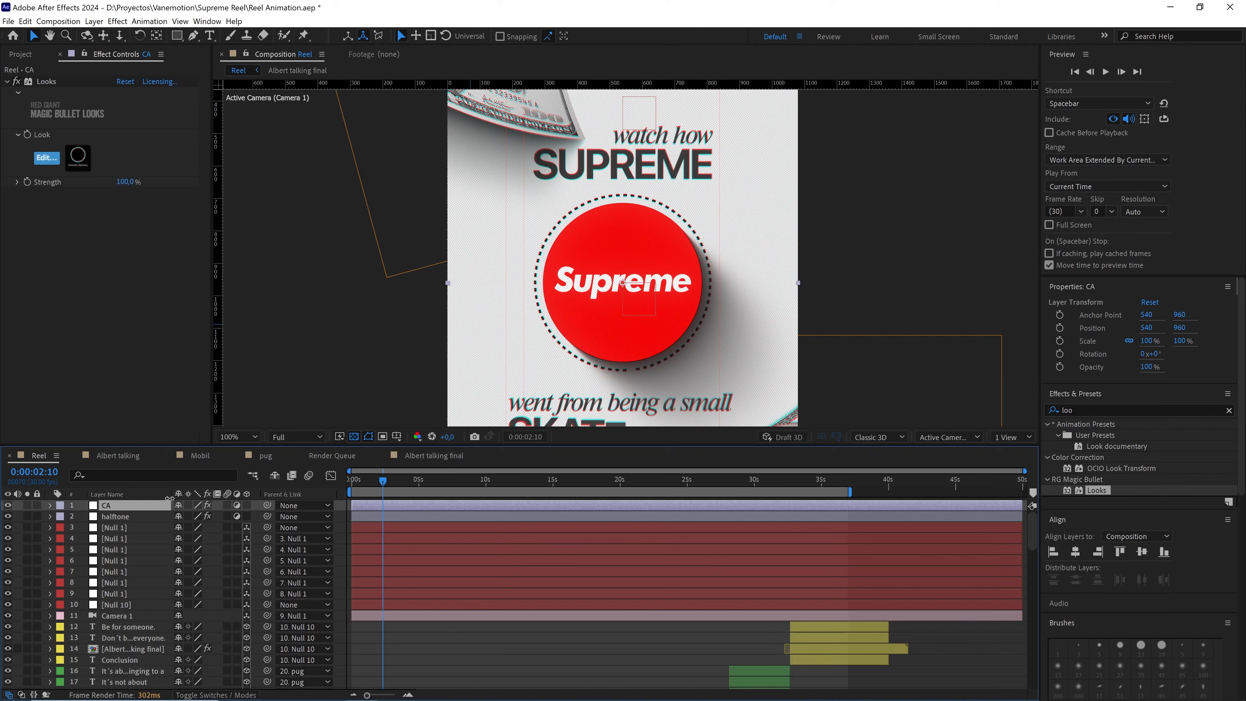
click(112, 516)
key(t)
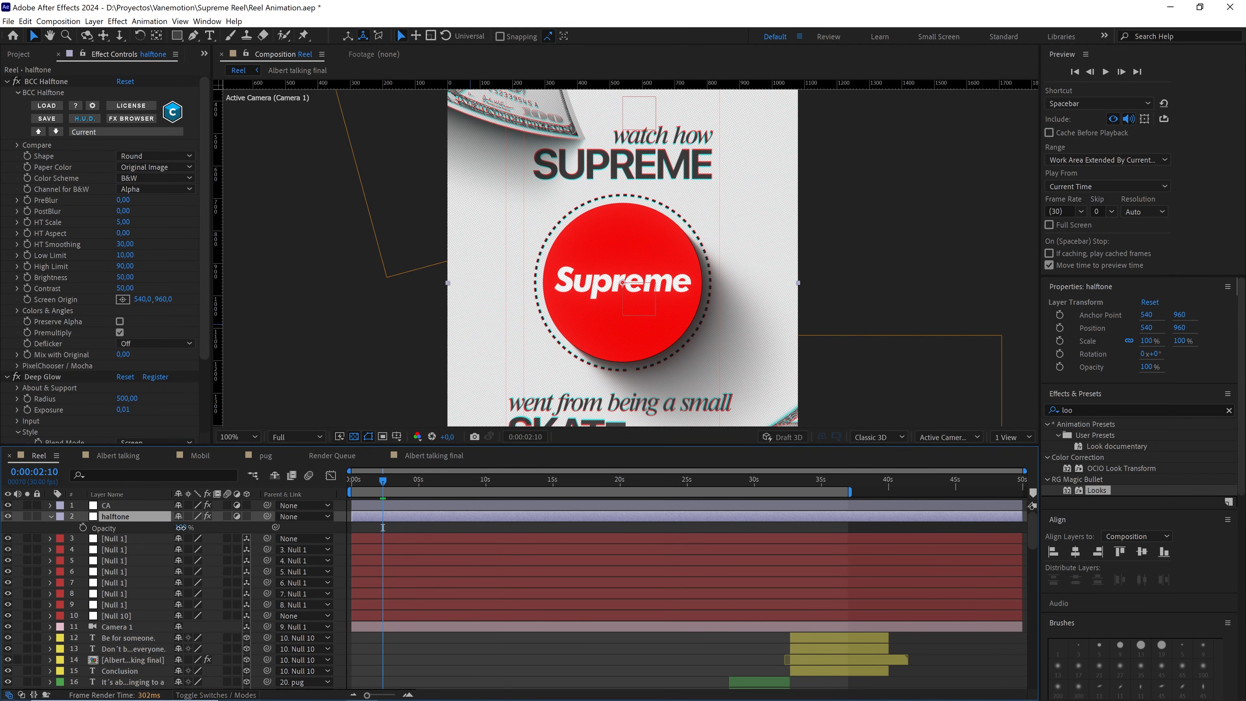
click(181, 528)
text(50)
key(Return)
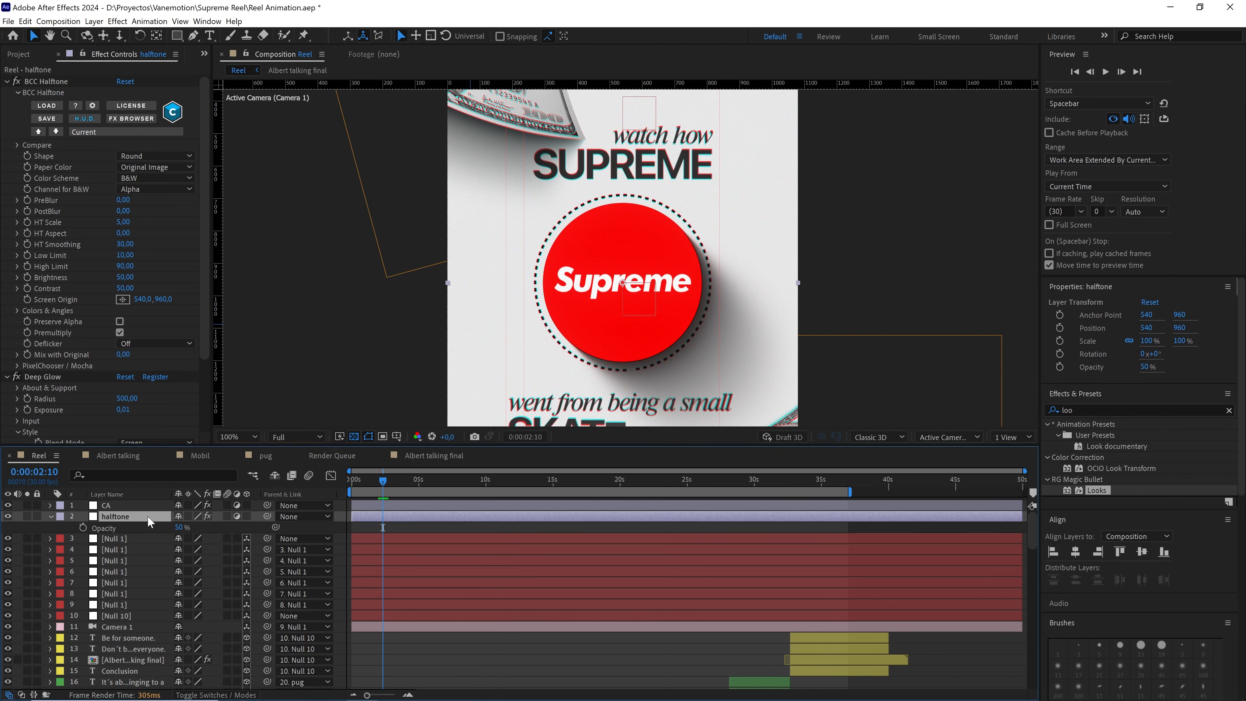
Examine the halftone texture and color fringing around the Supreme logo and text up close
click(239, 437)
click(278, 449)
scroll(643, 327, up, 2)
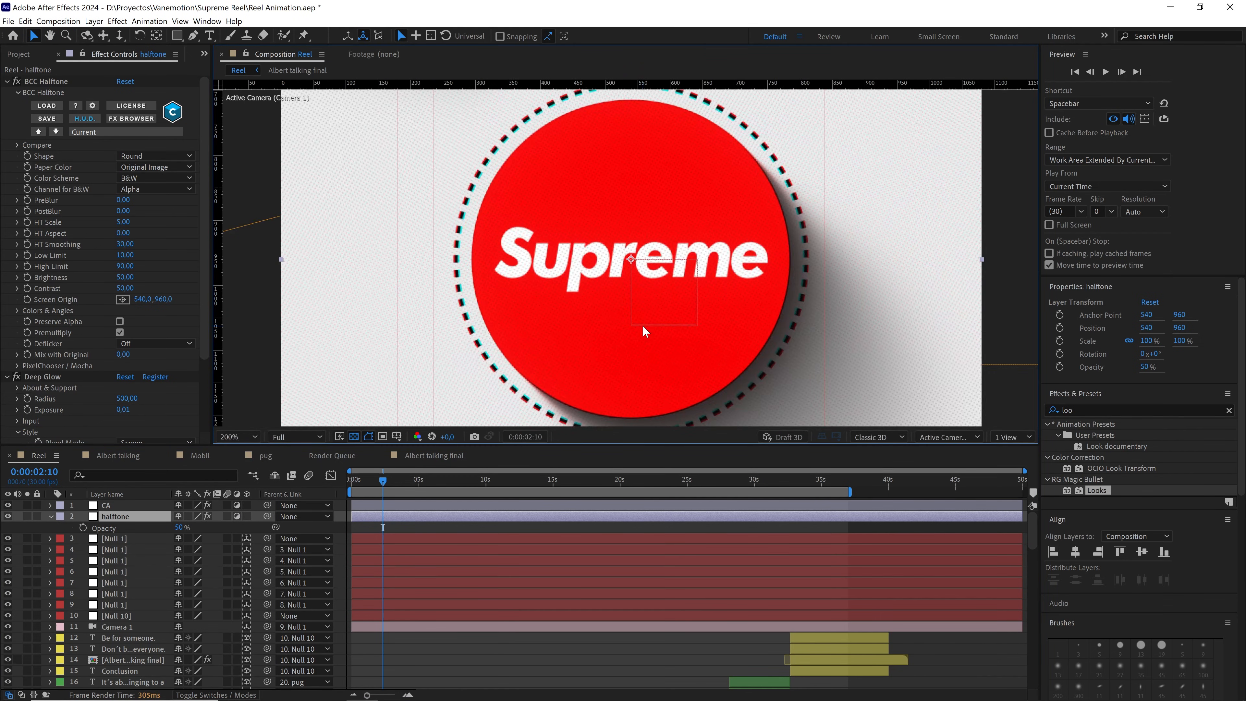
scroll(643, 327, up, 1)
scroll(643, 327, down, 1)
drag(722, 358, 665, 241)
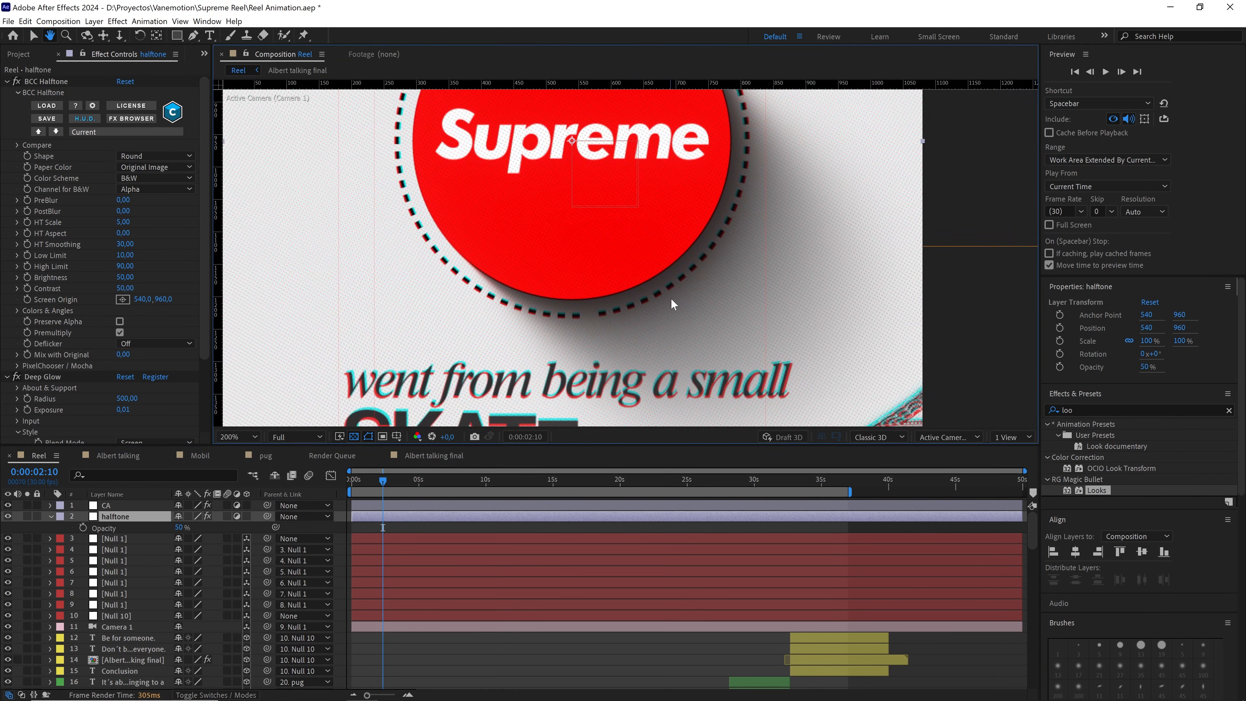
scroll(671, 298, down, 3)
key(v)
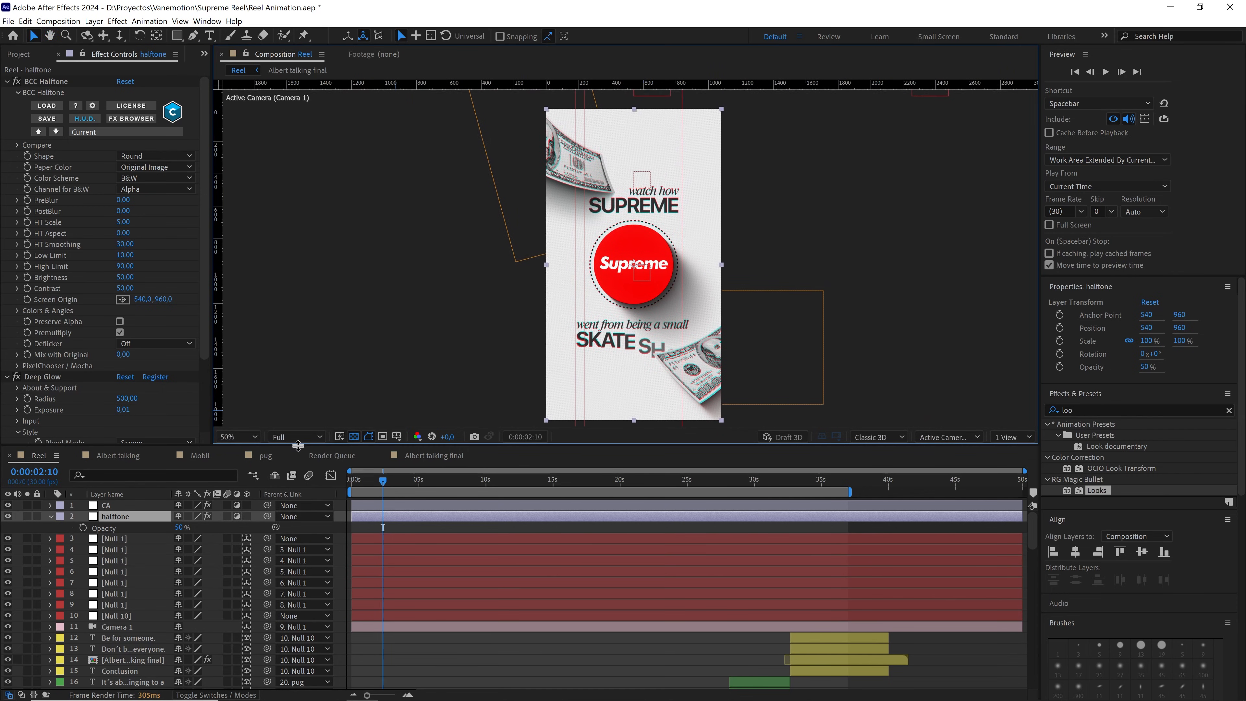
Collapse the halftone layer's properties and hide both the CA and halftone adjustment layers
click(51, 516)
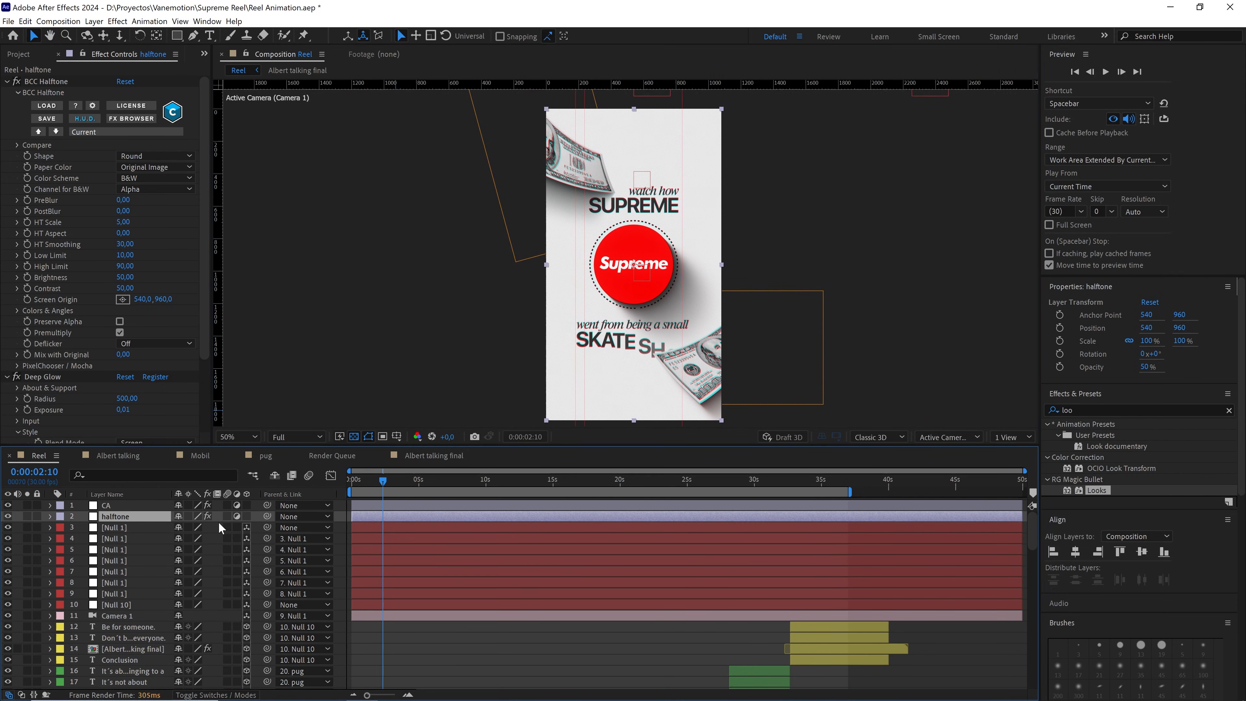
click(257, 513)
click(122, 516)
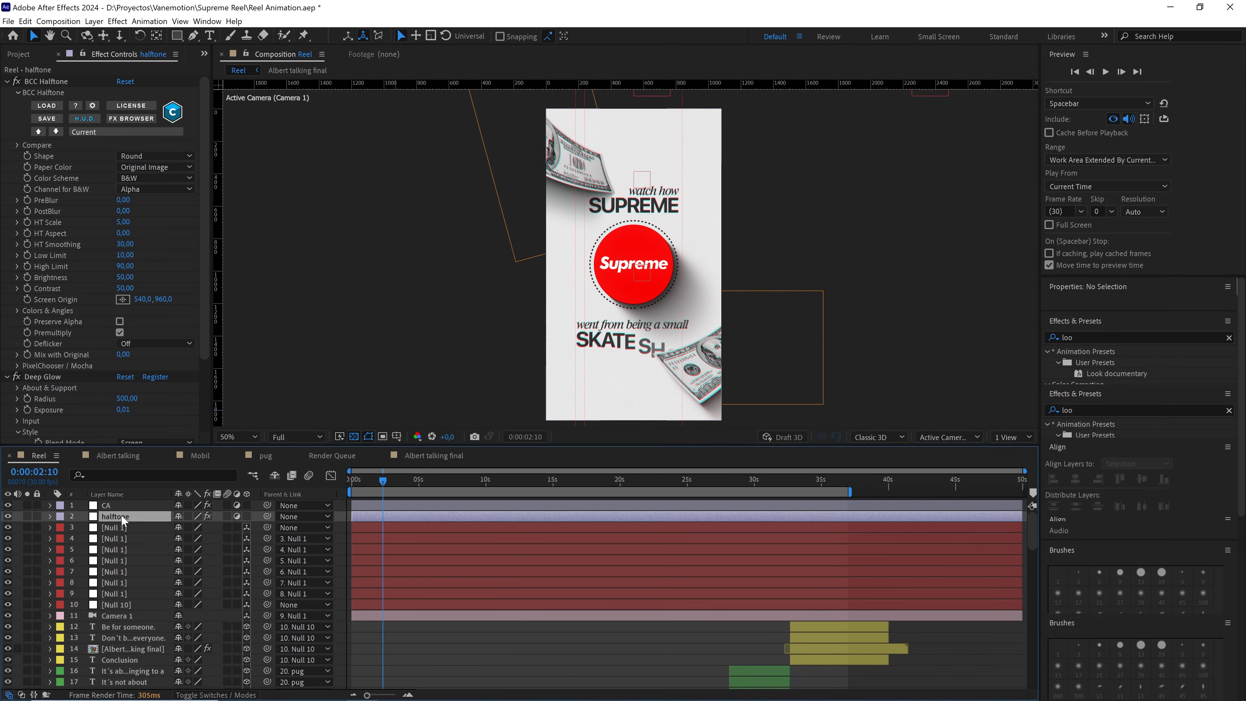
shift+click(109, 507)
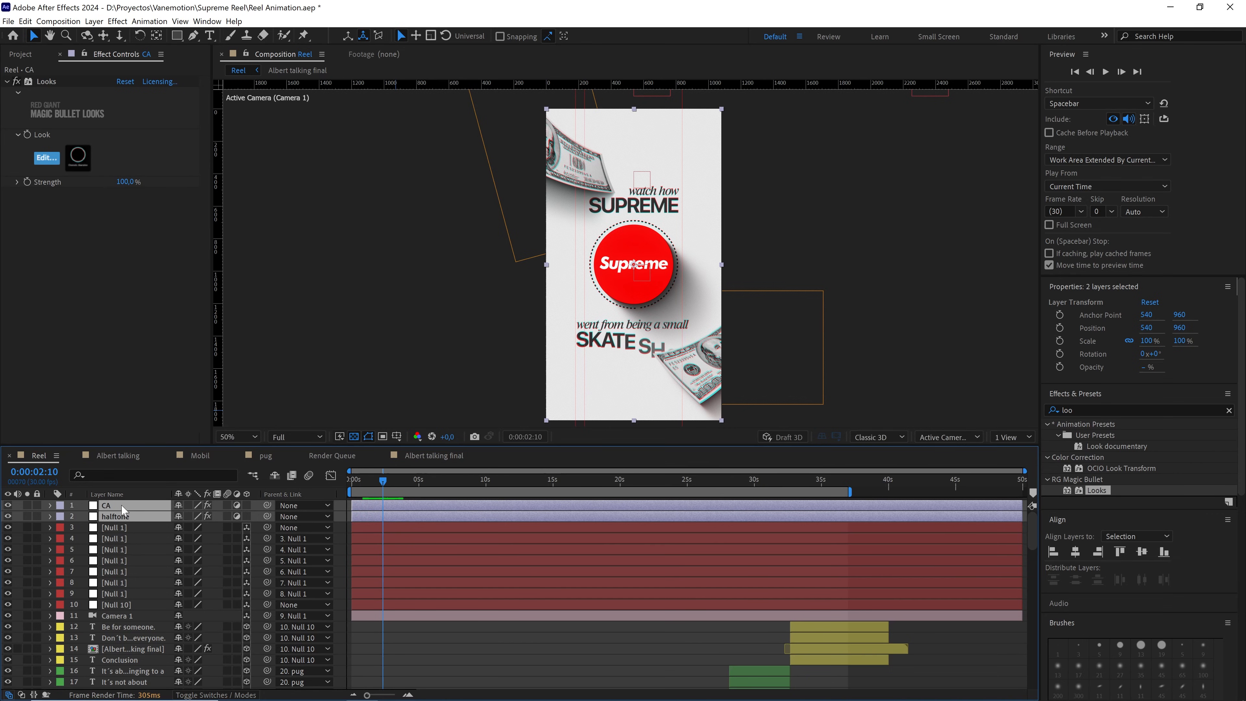
drag(8, 505, 8, 517)
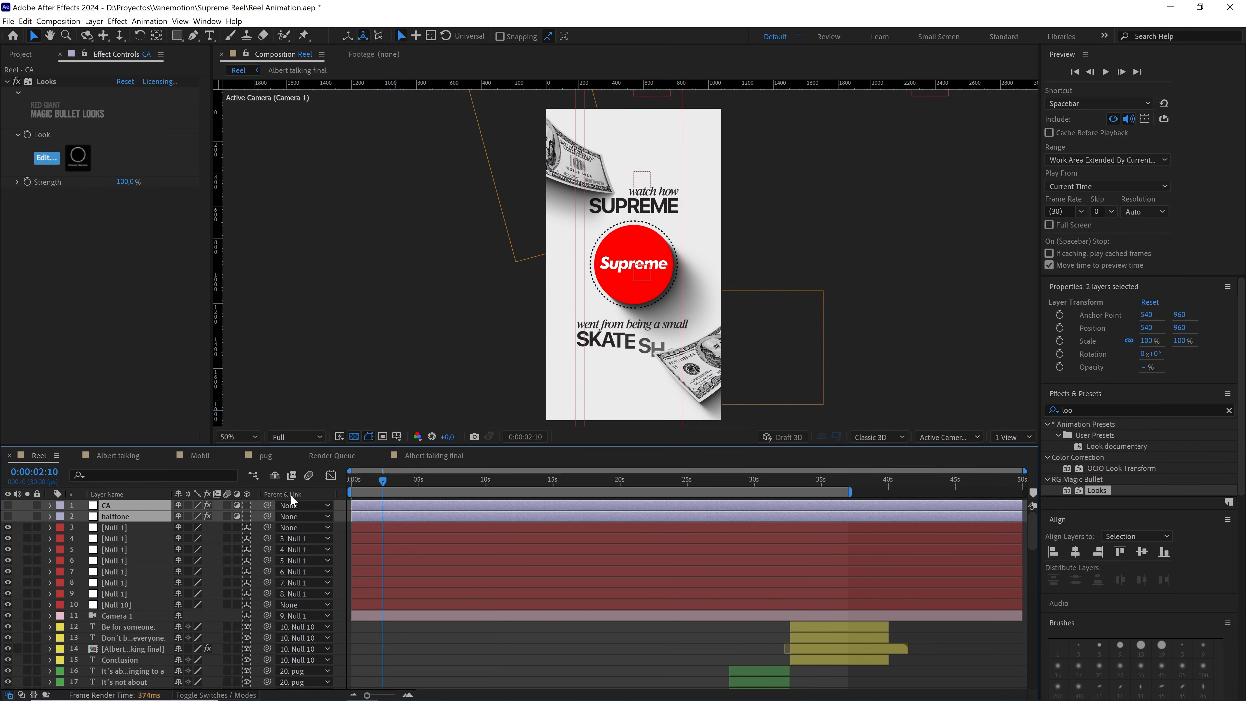
Add a new adjustment layer and apply the Quick Chromatic Aberration 3 effect to it
right_click(260, 528)
mouse_move(395, 540)
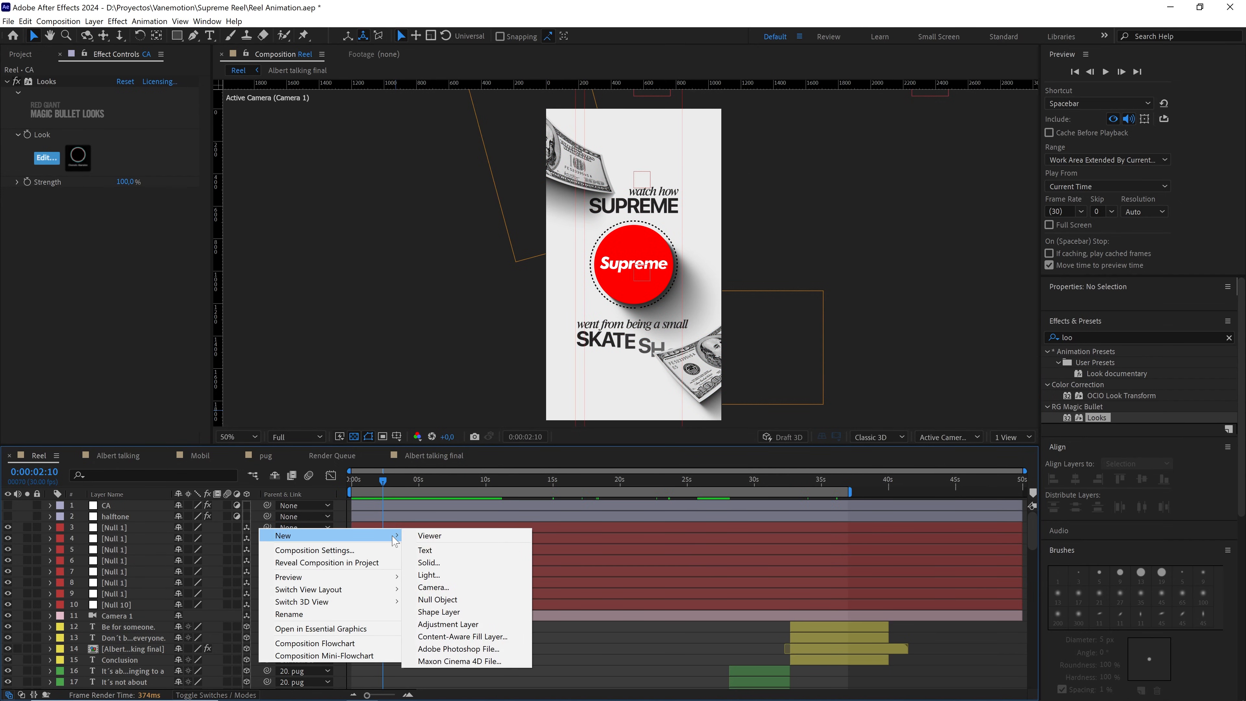
click(459, 624)
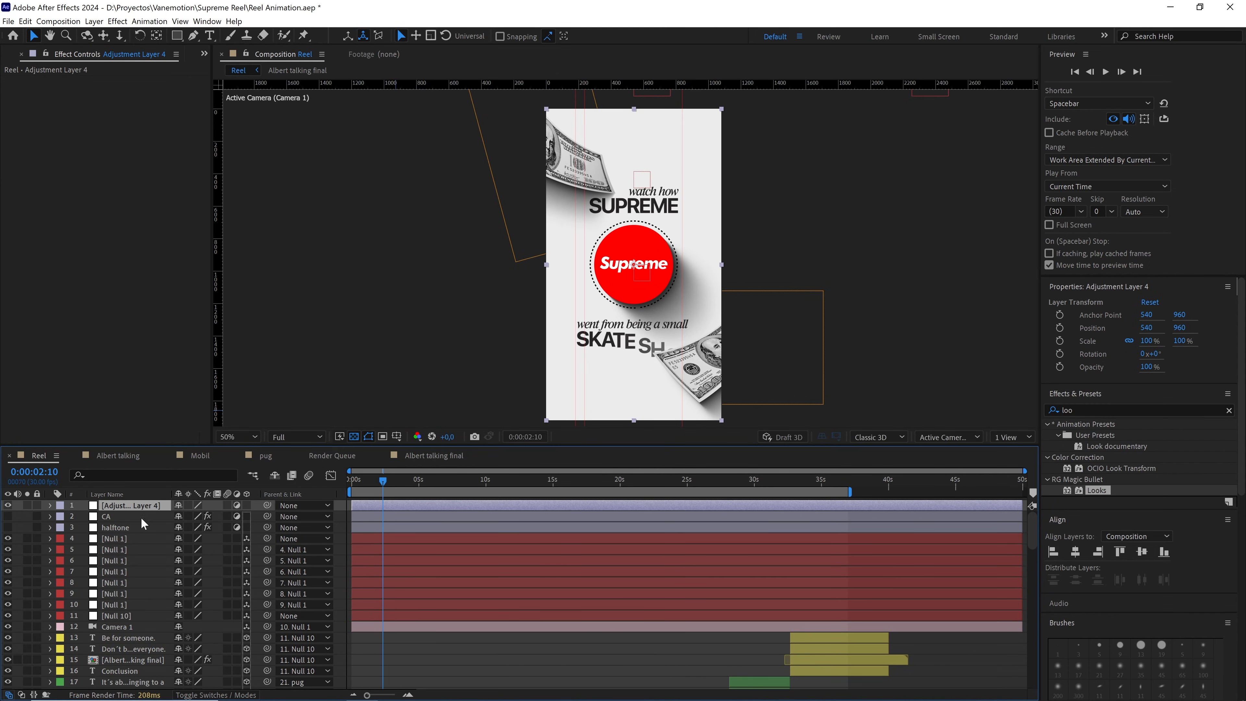
double_click(1109, 409)
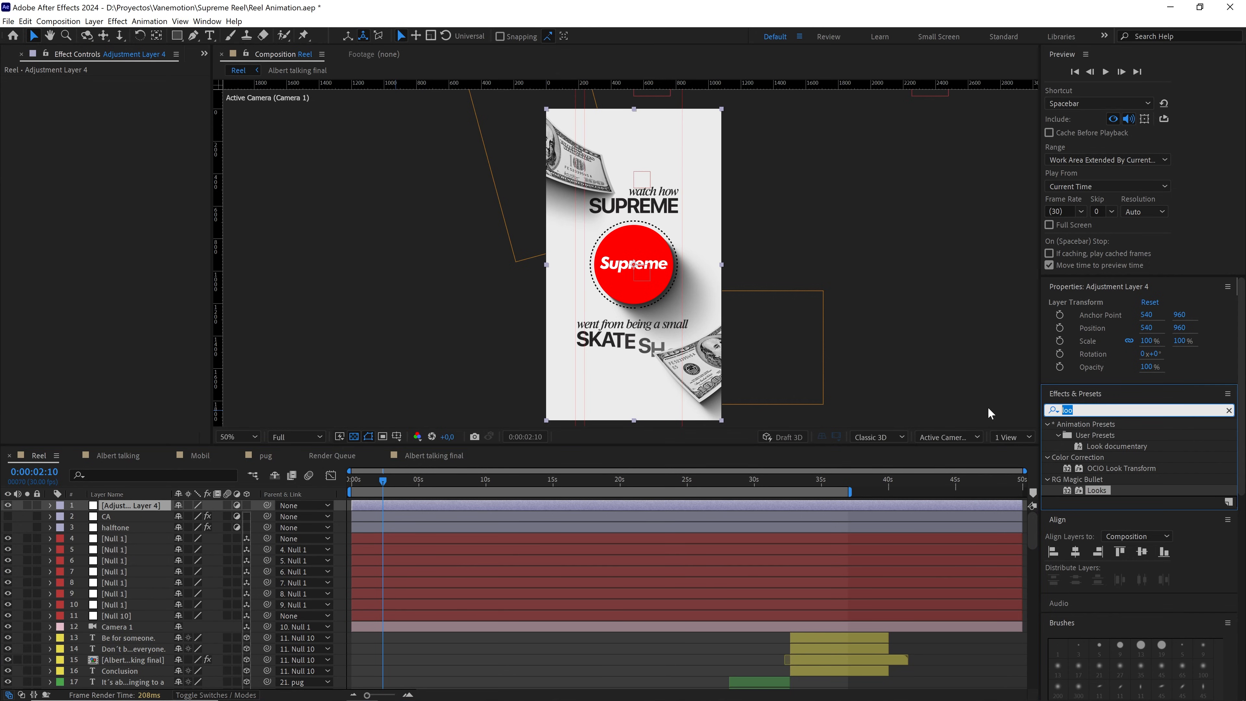
text(quic)
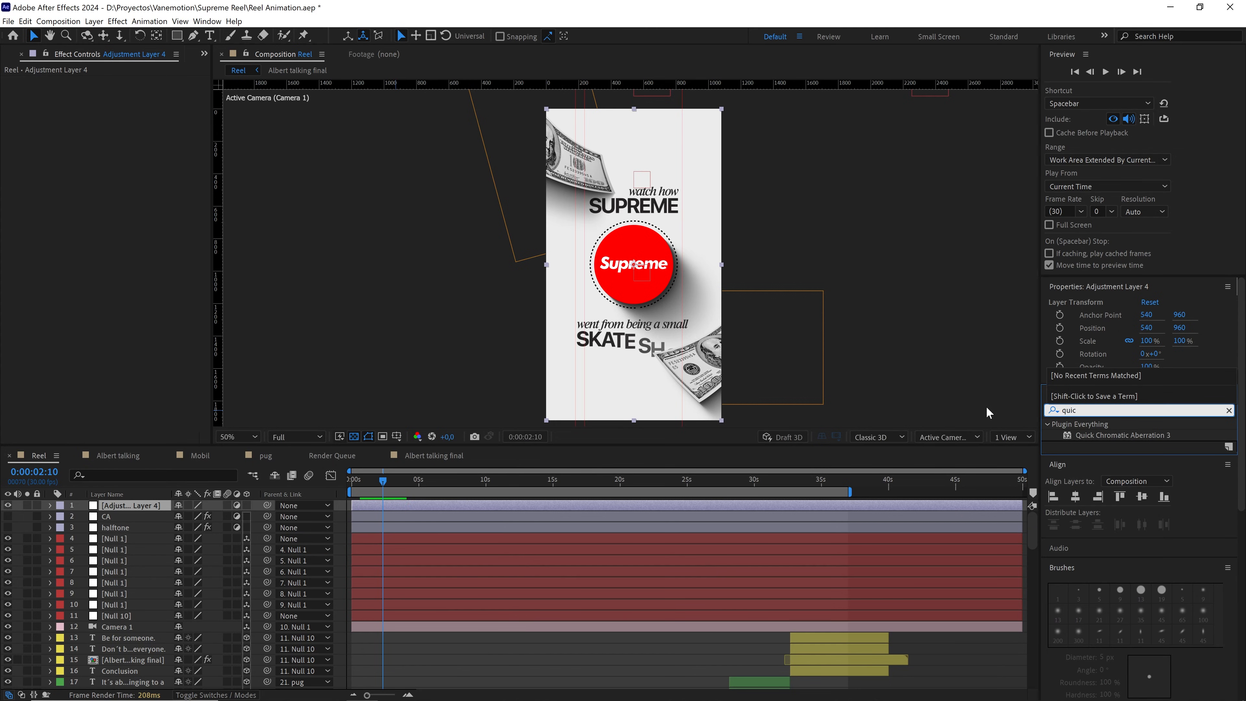
drag(1131, 432, 132, 506)
Set the Quick Chromatic Aberration 3 position to 2 and inspect the fringing around the heading and logo
scroll(677, 226, up, 4)
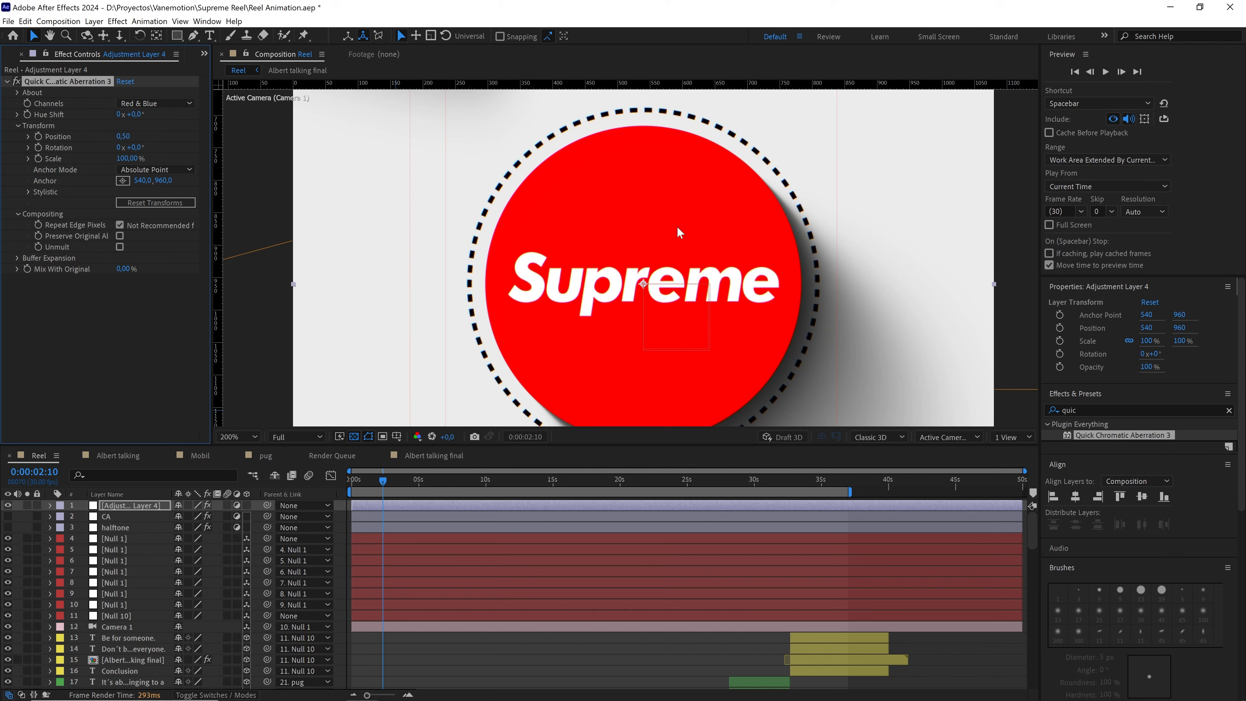
drag(670, 231, 659, 355)
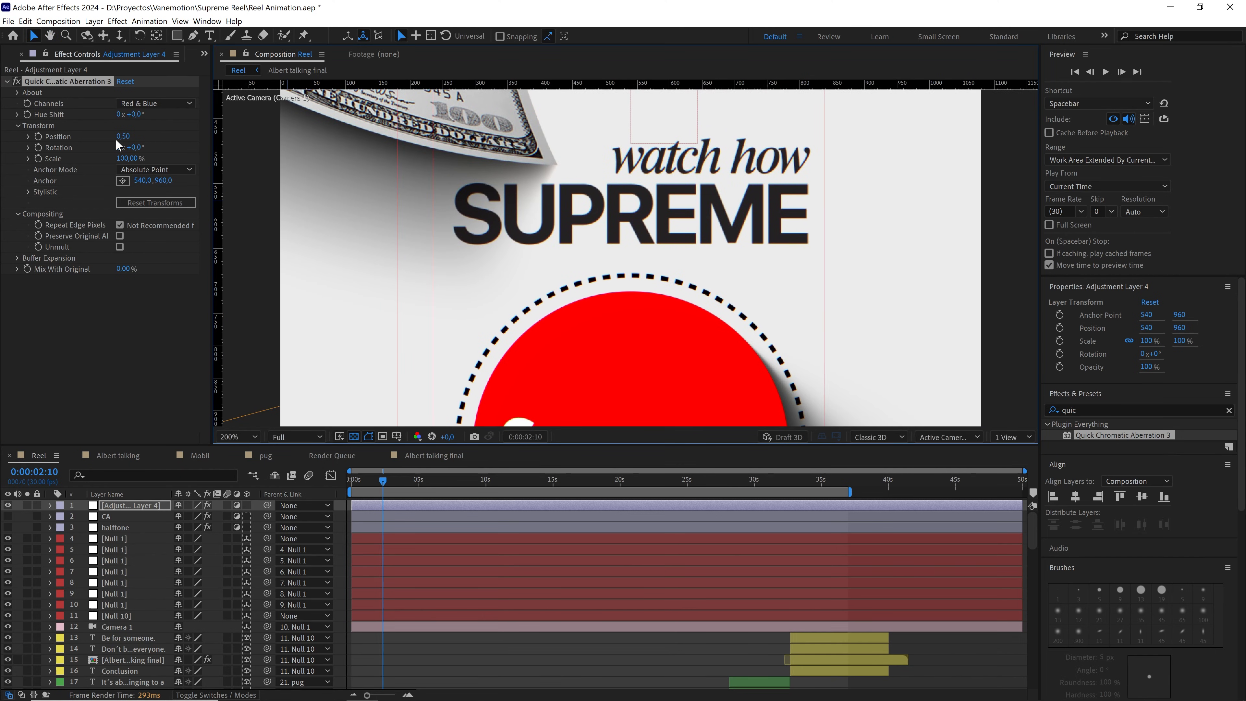
drag(123, 137, 119, 141)
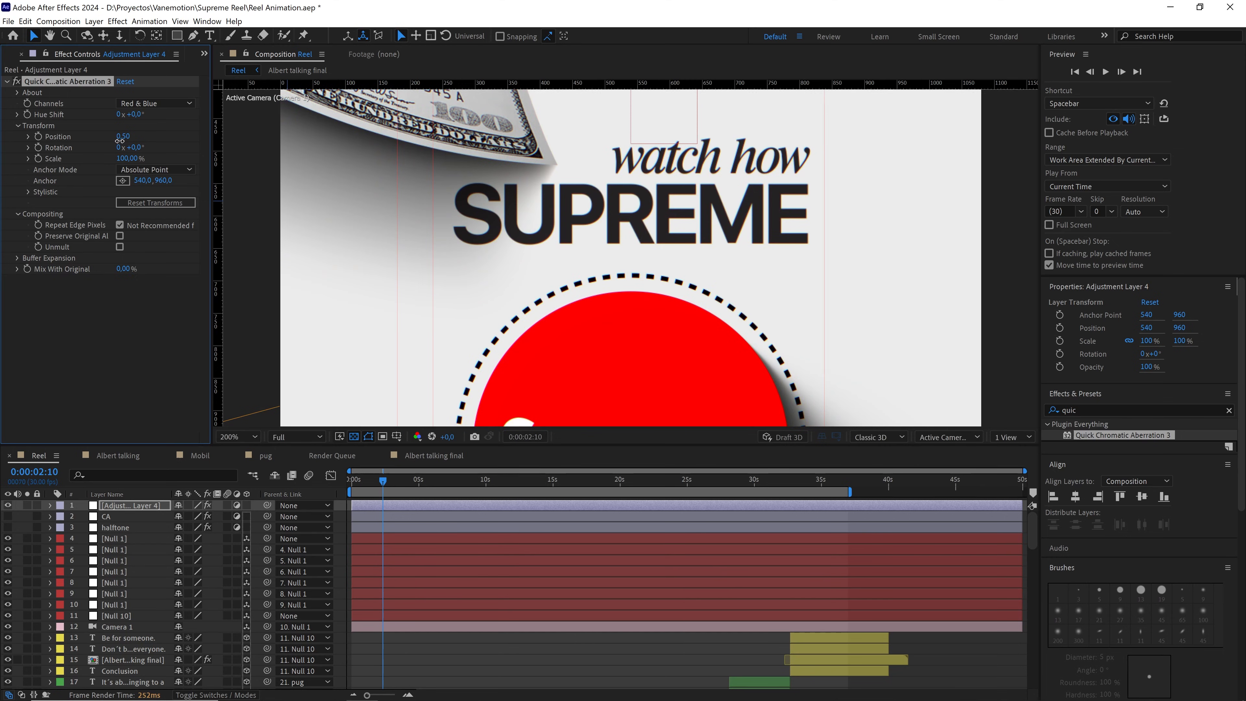
click(122, 137)
text(2,)
key(Return)
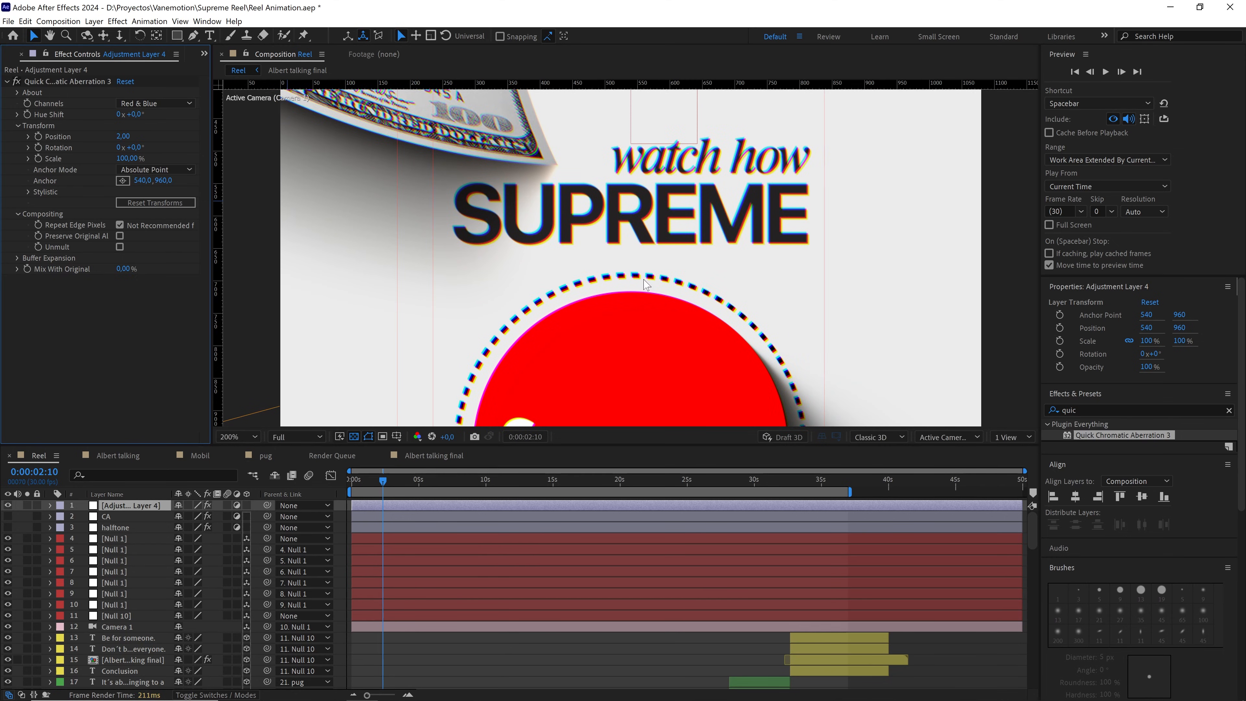
key(comma)
drag(638, 344, 648, 278)
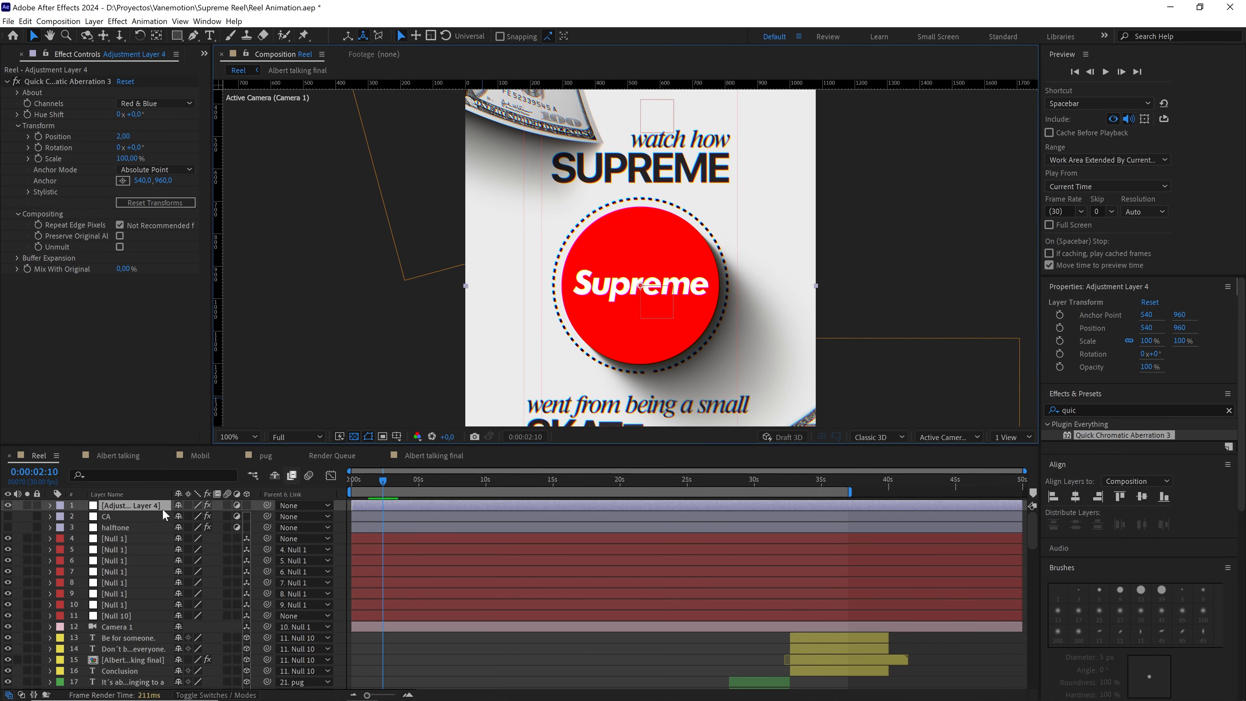
Create a composition-sized black (000000) solid named halftone
click(258, 525)
right_click(258, 525)
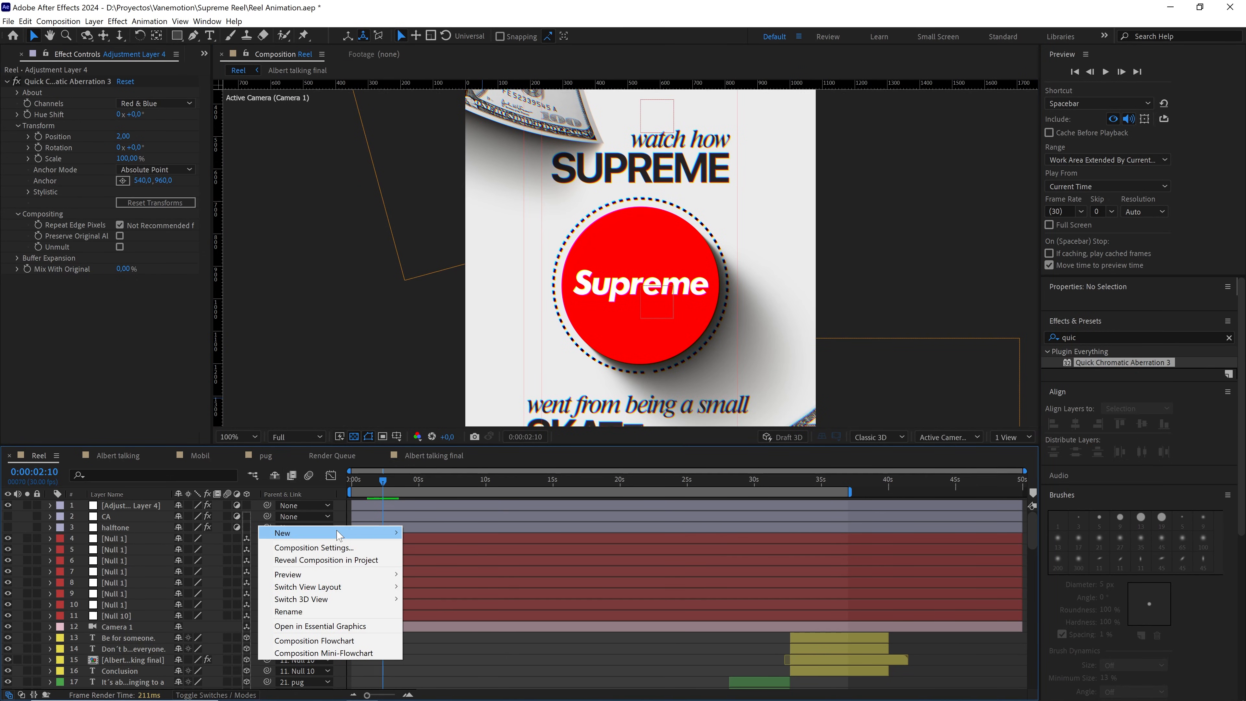
mouse_move(343, 532)
click(454, 560)
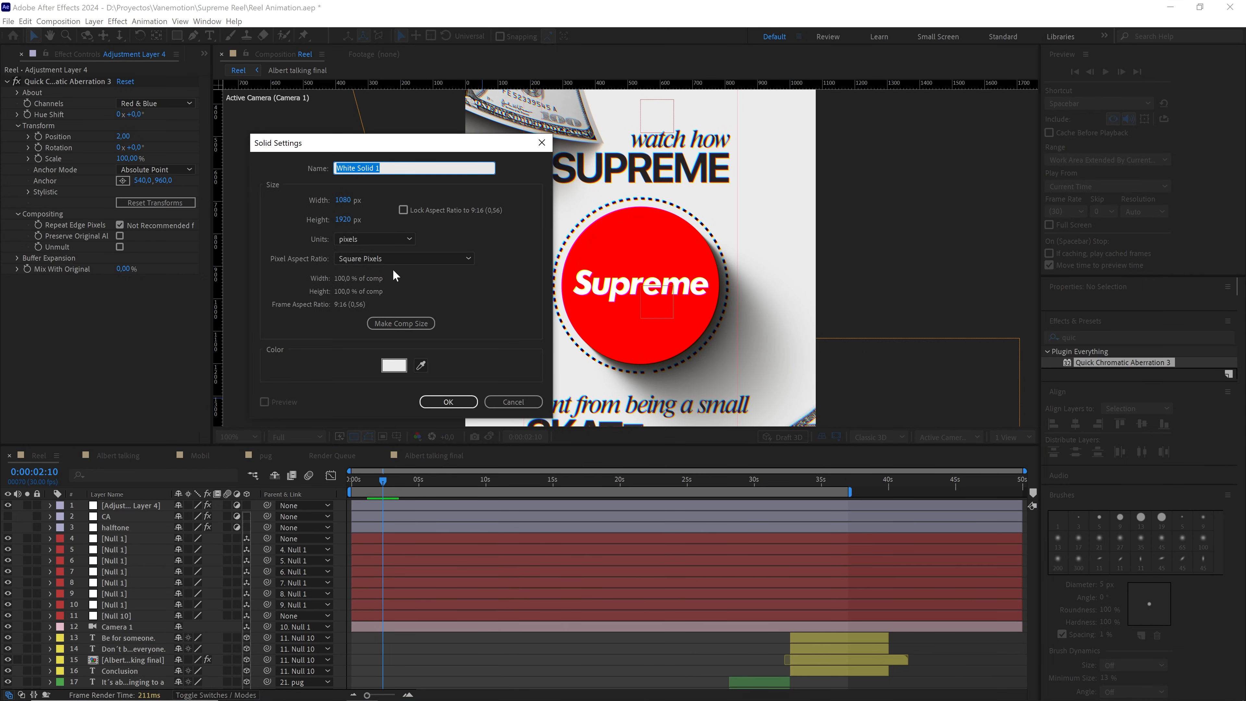
click(405, 365)
drag(270, 504, 122, 638)
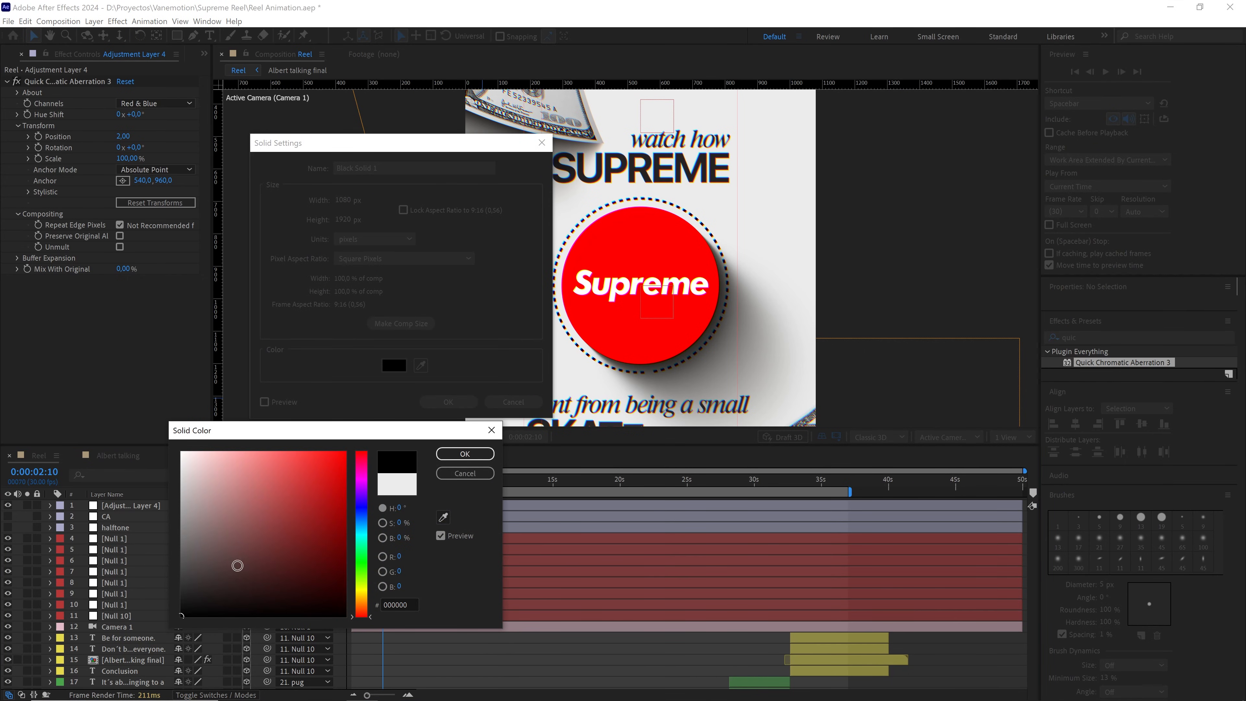
click(464, 454)
text(halftone)
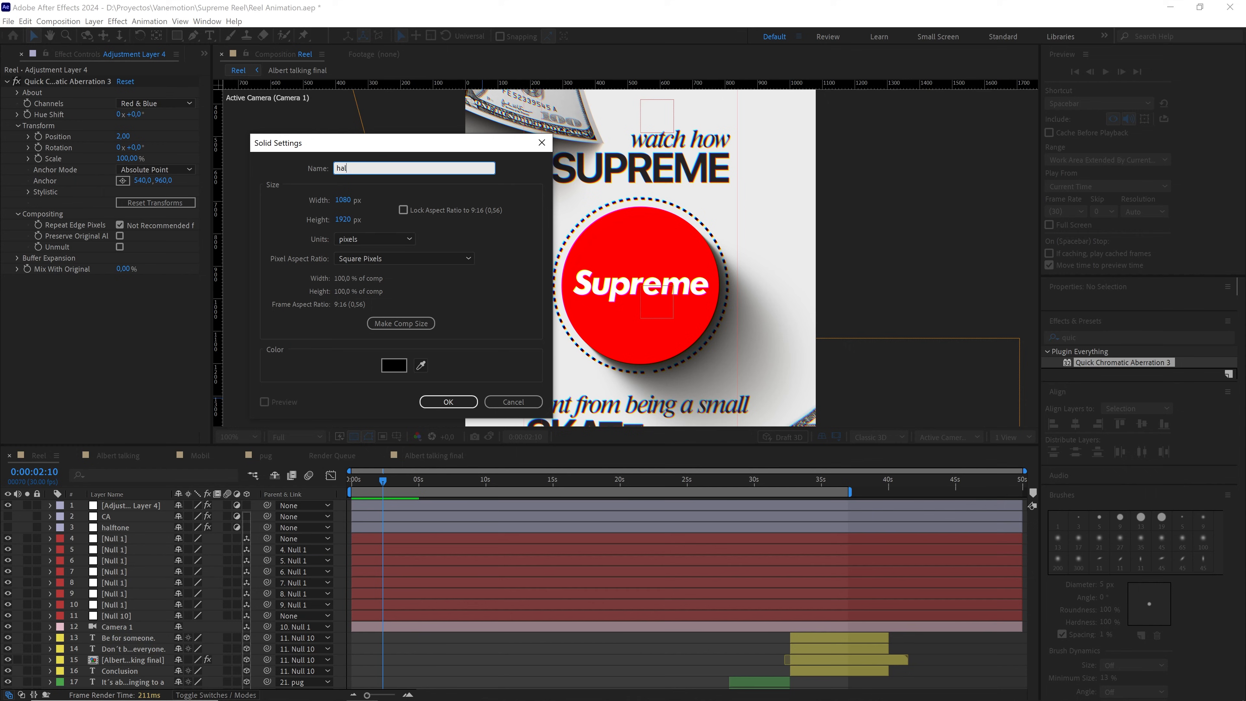
click(448, 401)
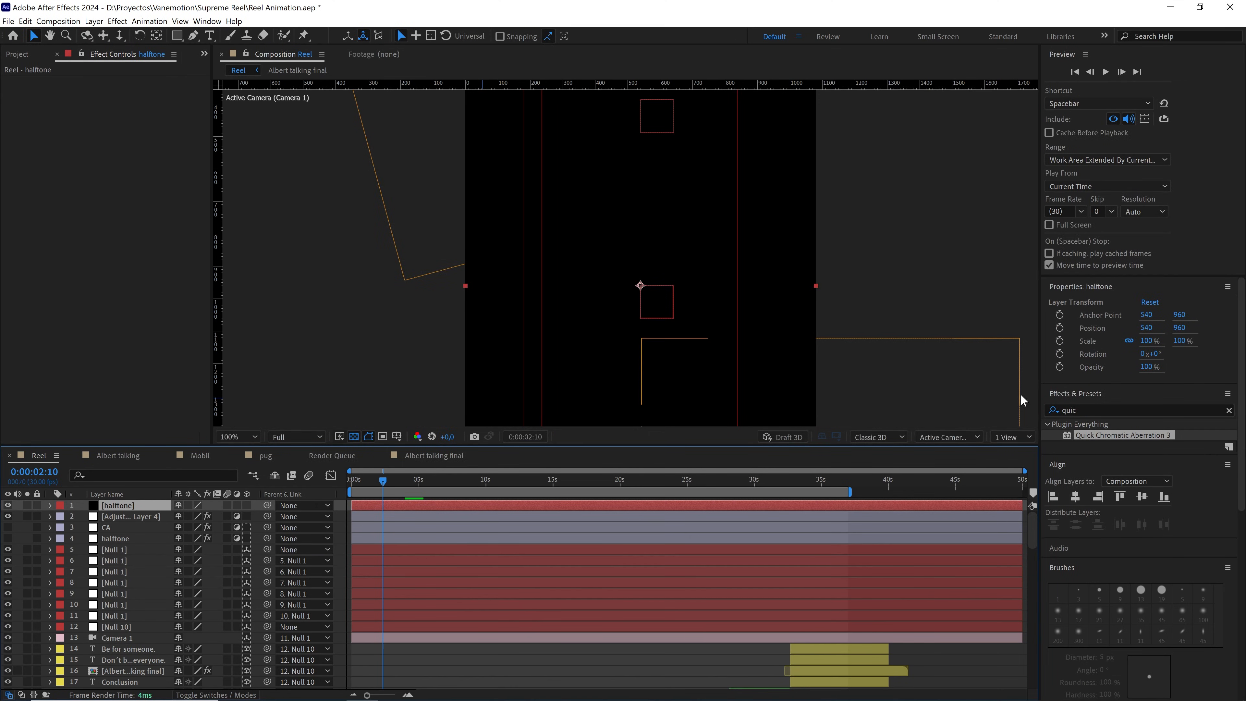
Apply the Venetian Blinds effect to the black halftone solid and set its Transition Completion to 20%
text(vene)
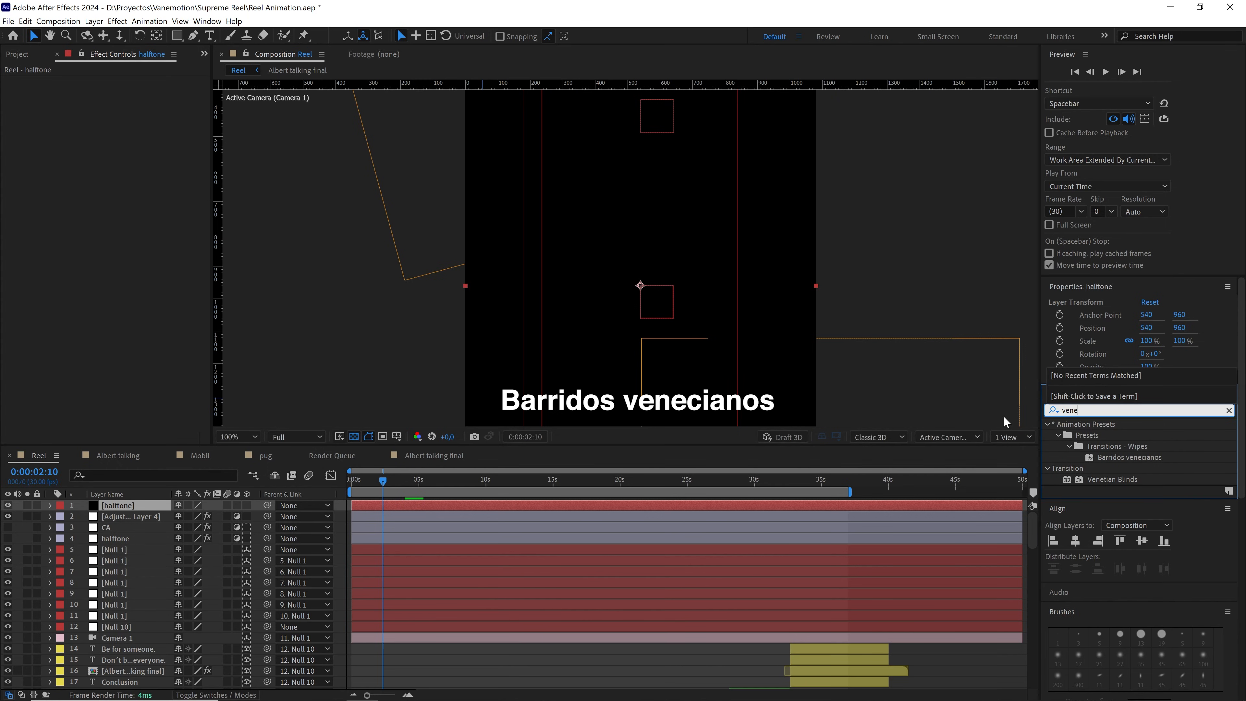
drag(1112, 479, 132, 506)
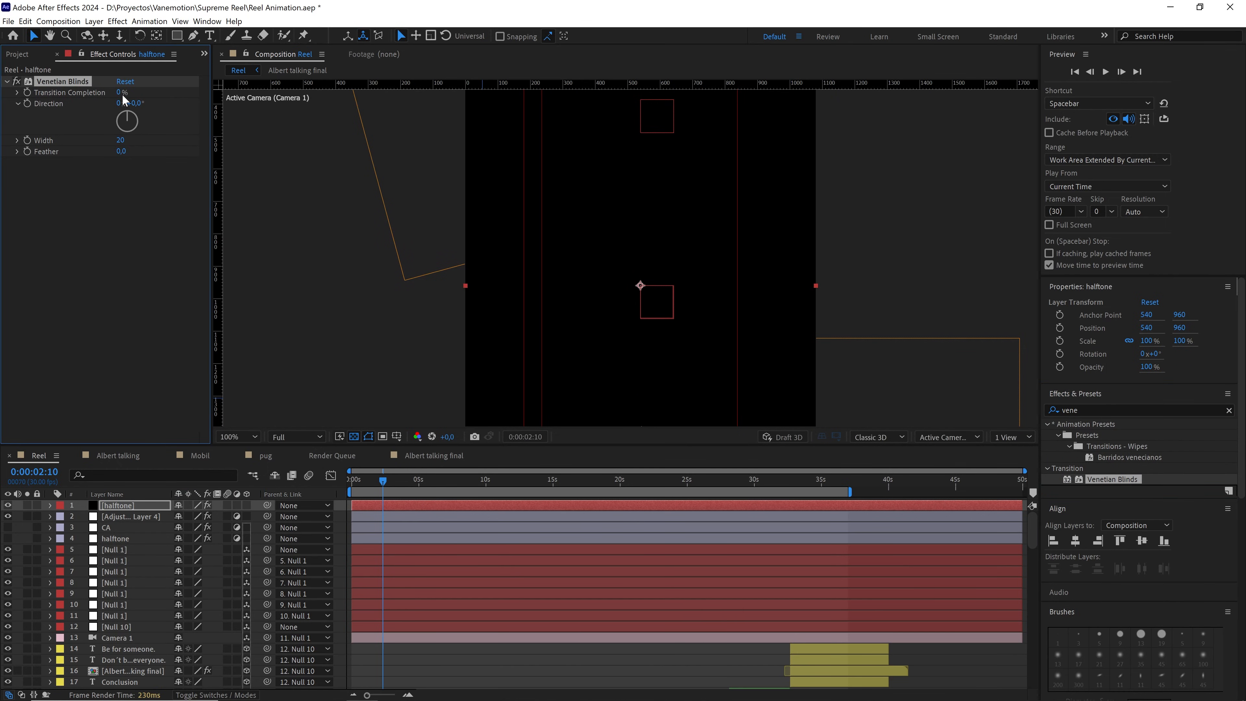
drag(120, 92, 120, 93)
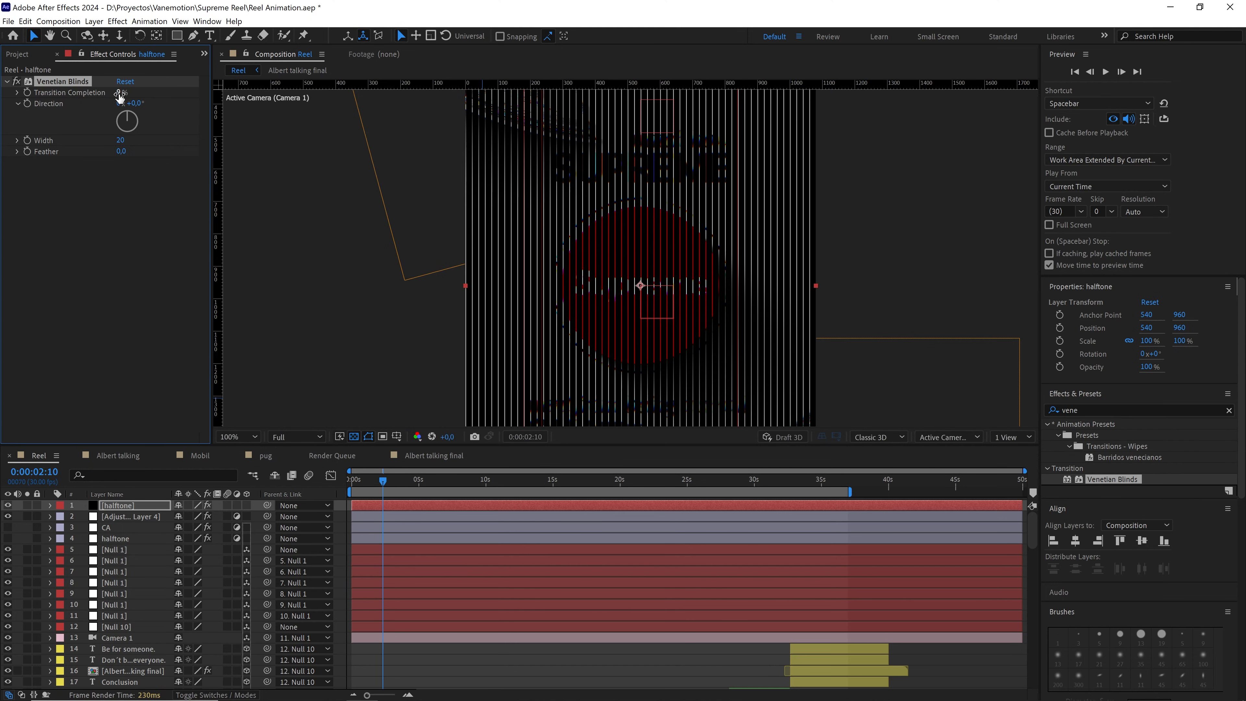
click(119, 94)
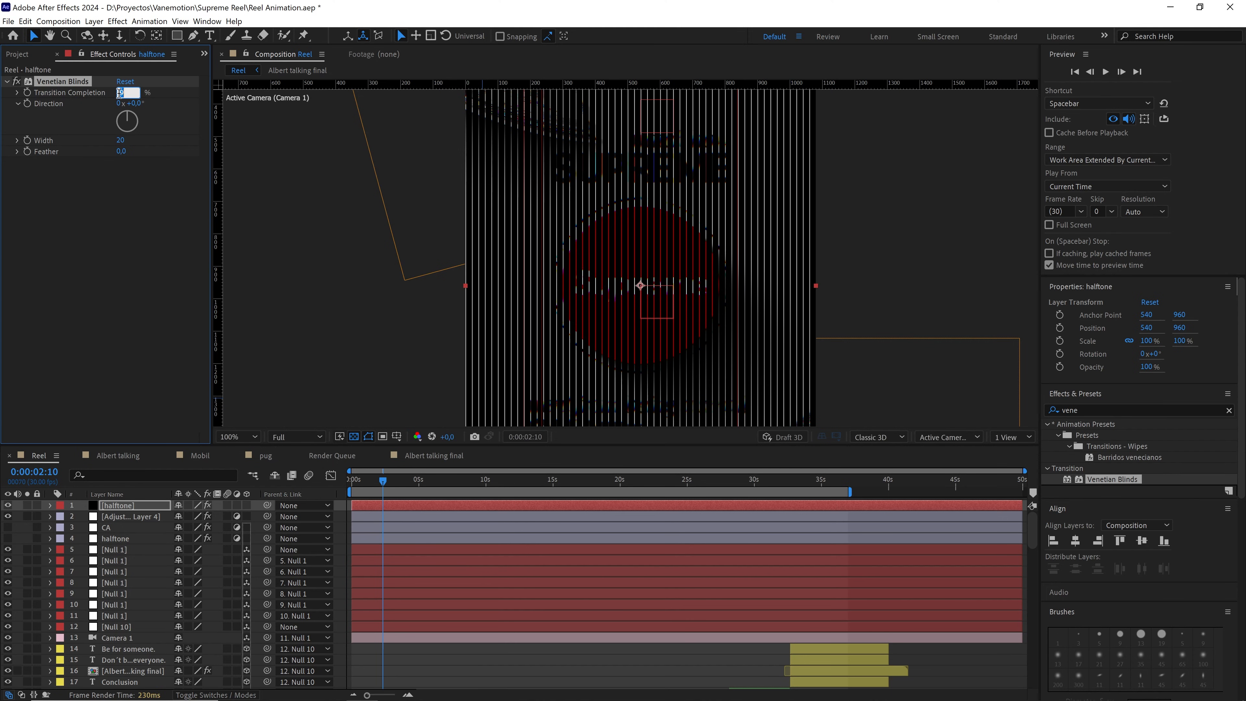
text(20)
click(157, 111)
key(period)
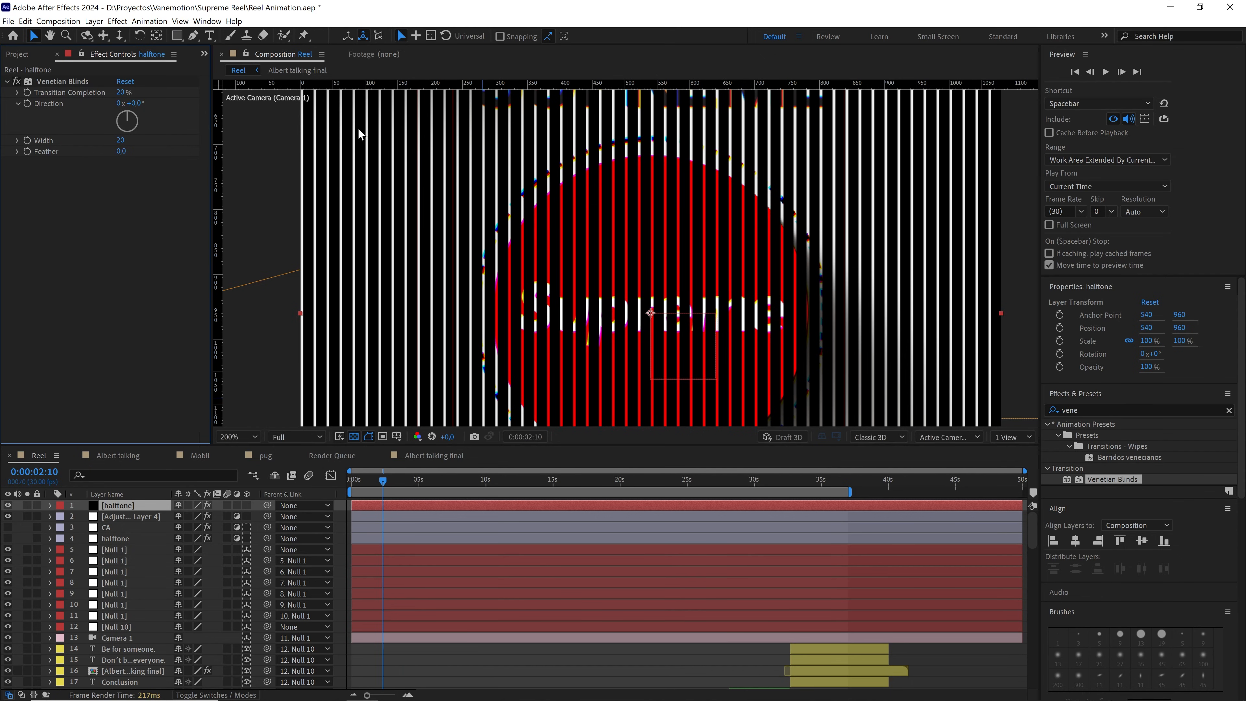
Set the Venetian Blinds Width to 5 and Feather to 1 on the halftone solid
click(119, 141)
click(155, 158)
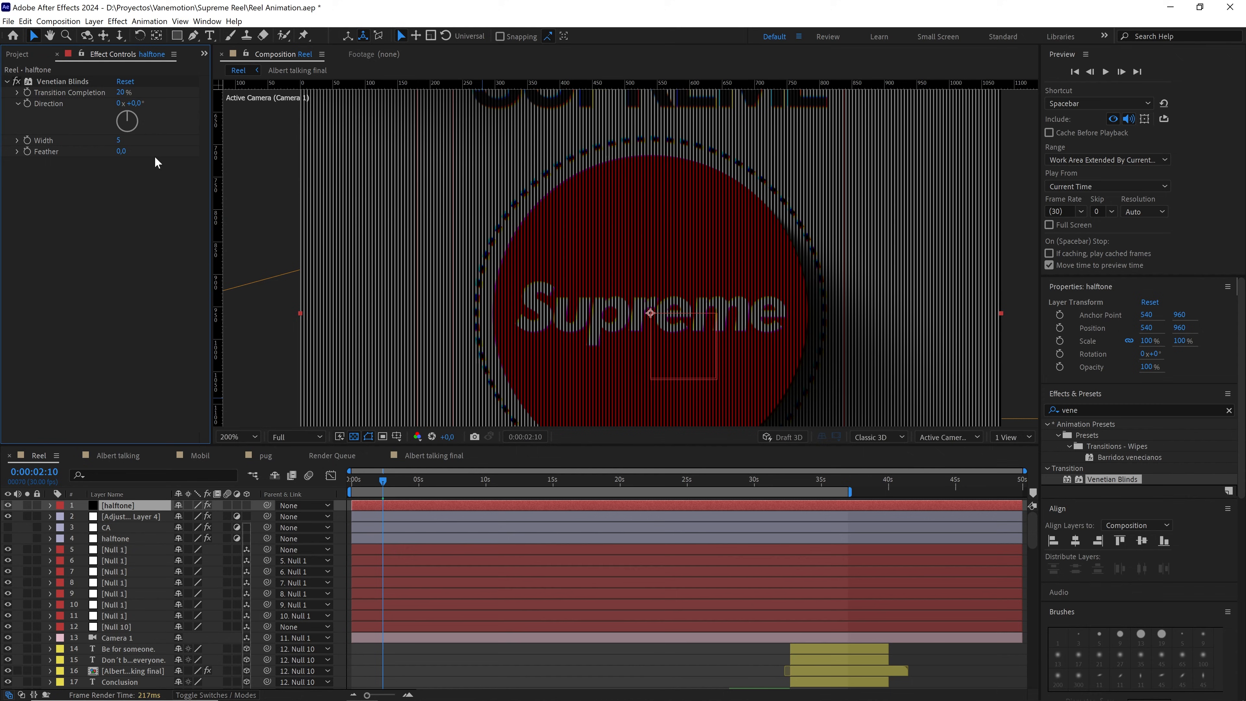
click(124, 150)
text(1)
key(Return)
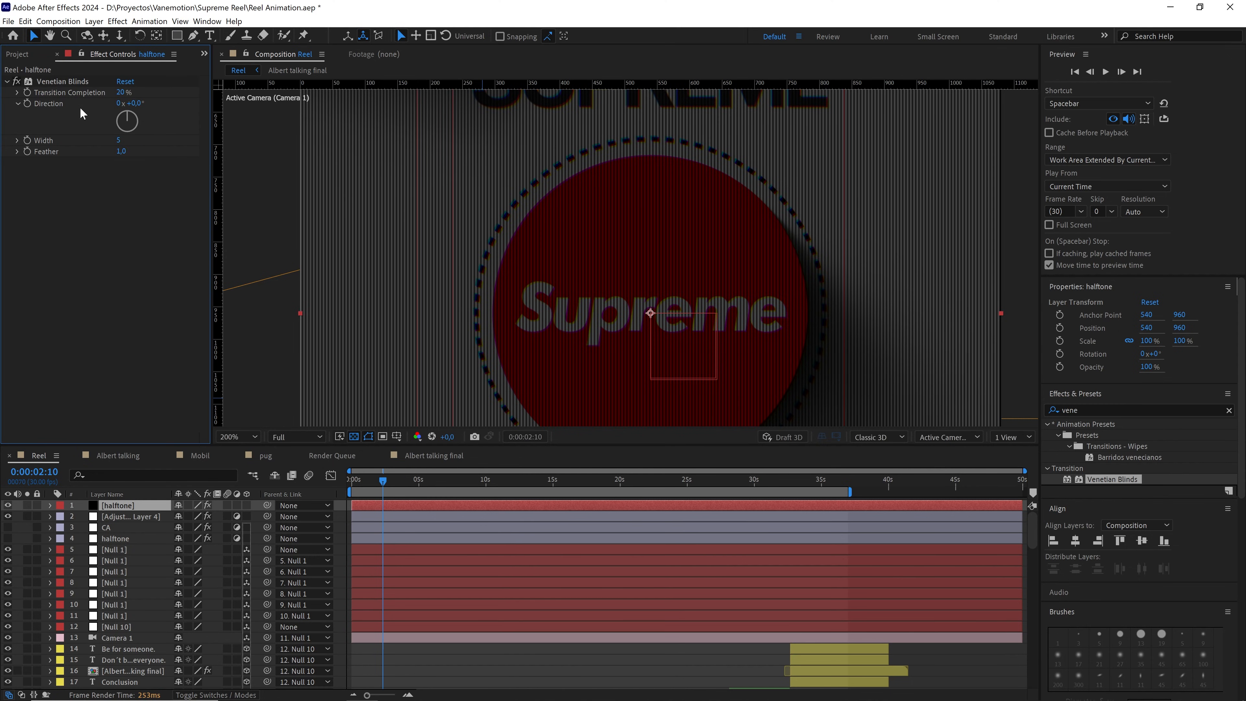
Duplicate the Venetian Blinds effect on the halftone solid and set the copy's Direction to 90°
click(63, 81)
key(ctrl+d)
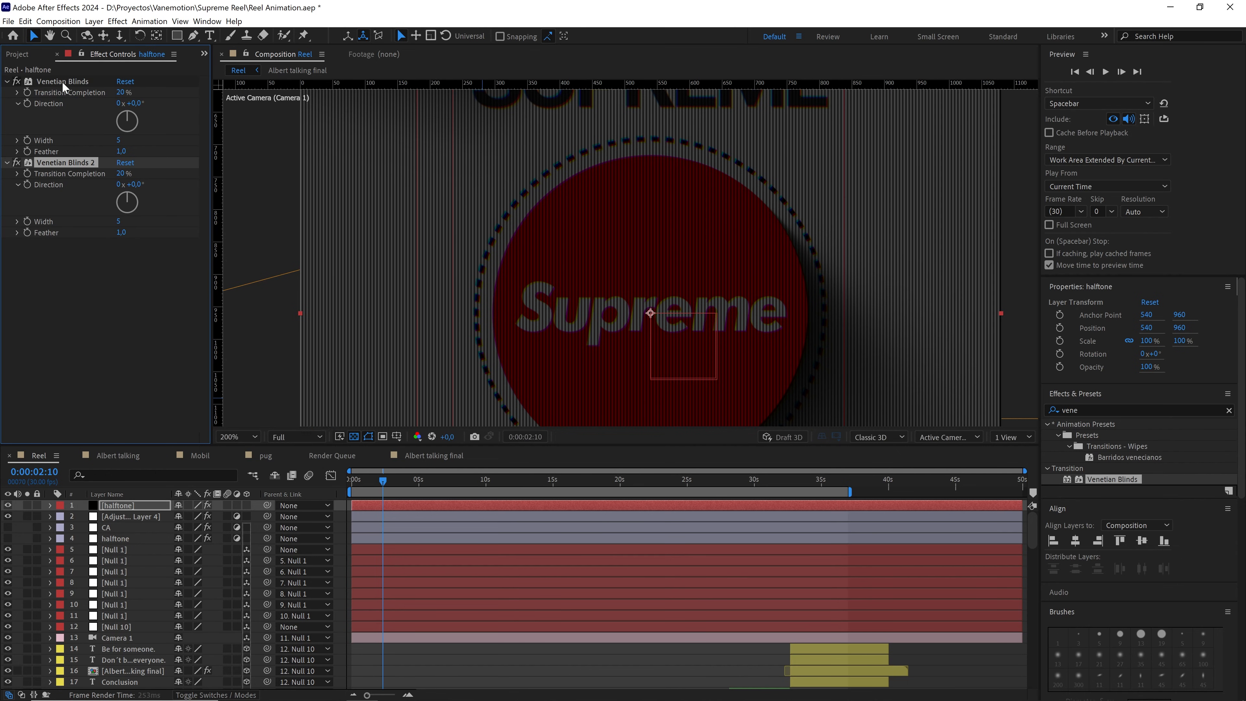
click(135, 185)
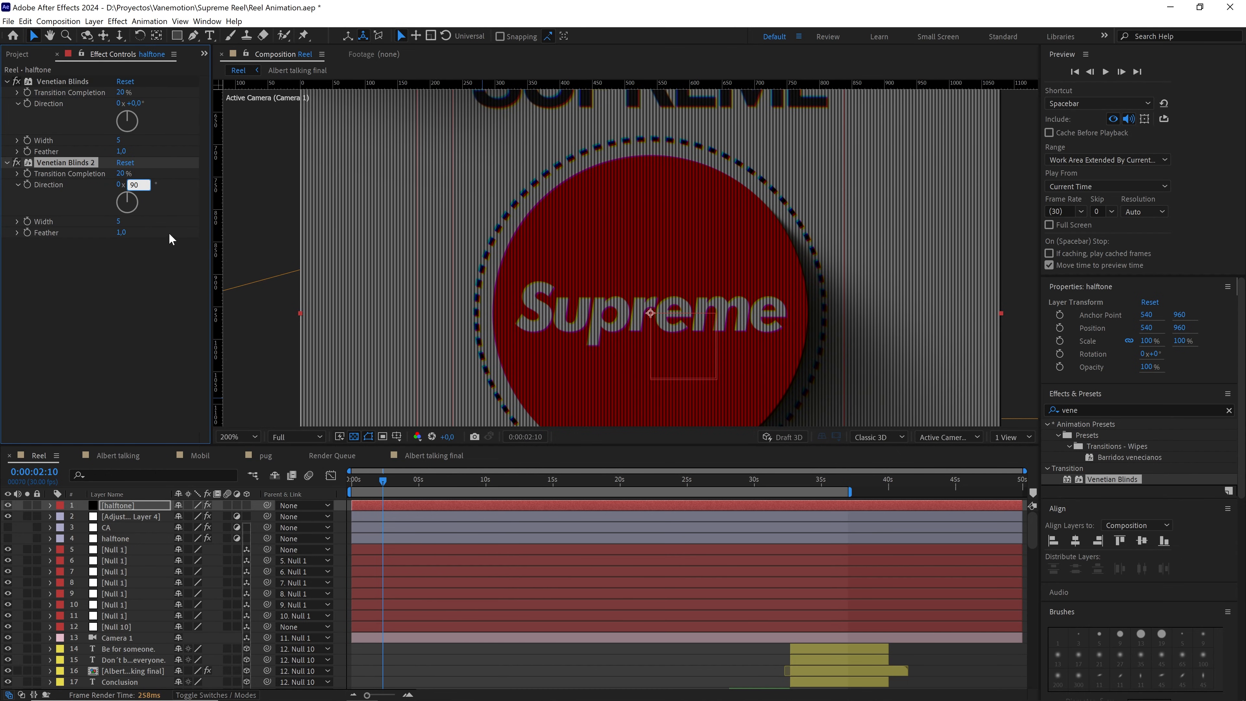
key(Return)
scroll(506, 279, down, 2)
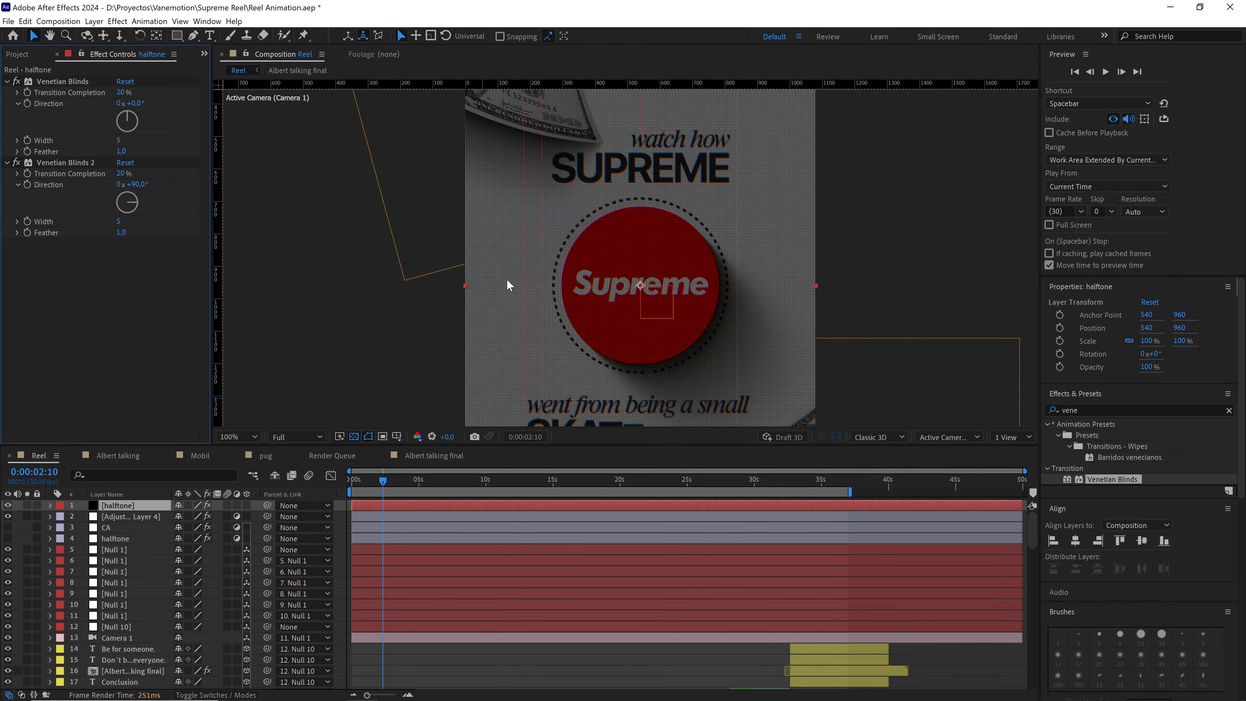
drag(541, 303, 537, 255)
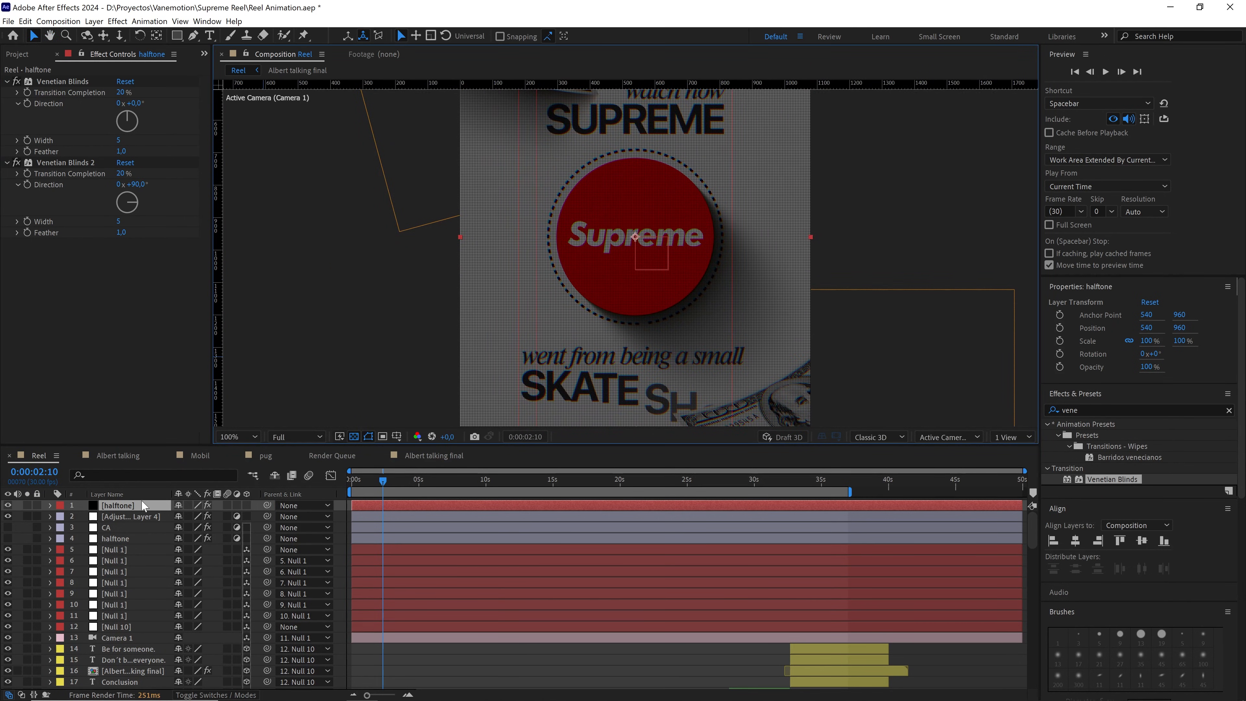
Set the halftone solid's opacity to 30%, inspect the pattern around the logo, and fit the whole composition in the viewer
key(t)
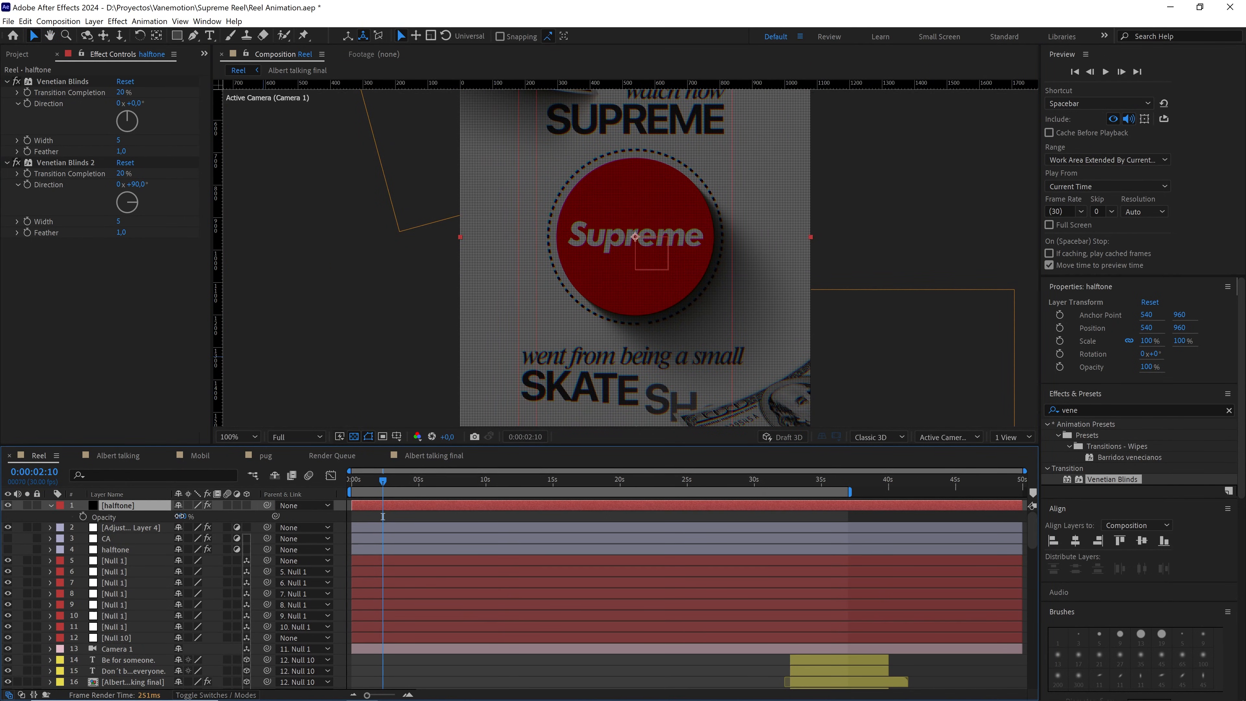
text(30)
key(Return)
scroll(653, 274, up, 4)
scroll(693, 184, down, 2)
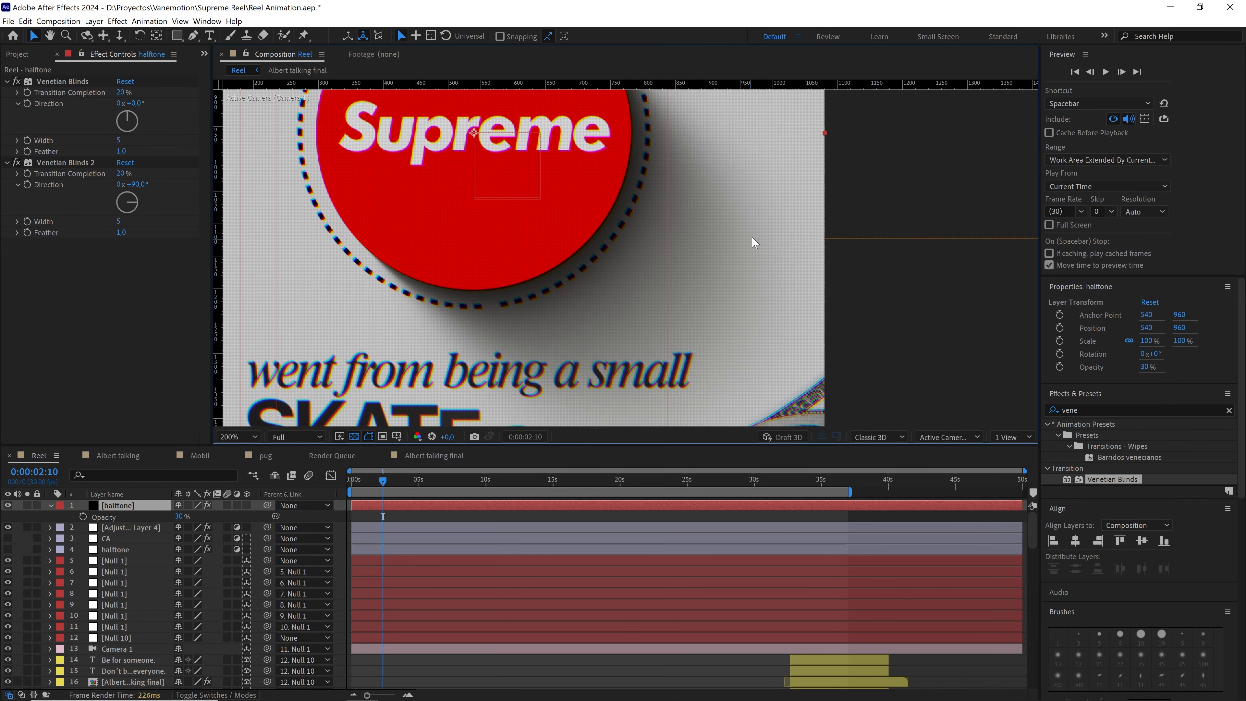
drag(417, 263, 538, 283)
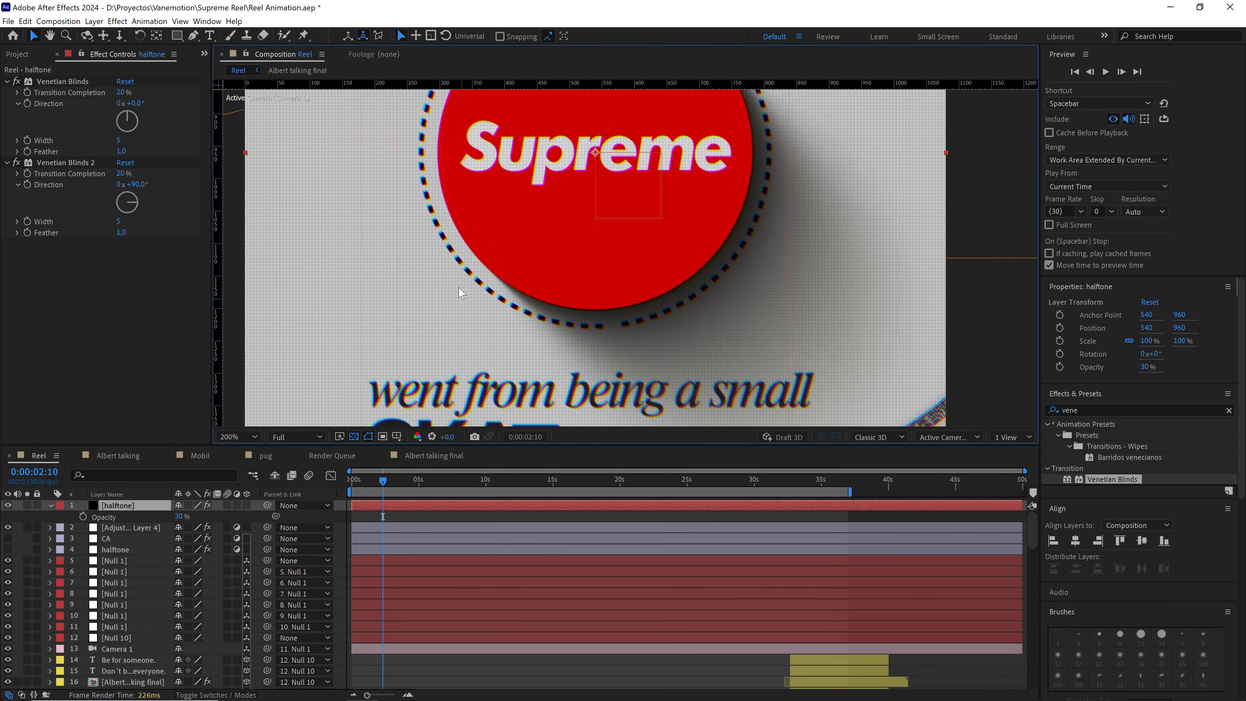
scroll(765, 267, down, 3)
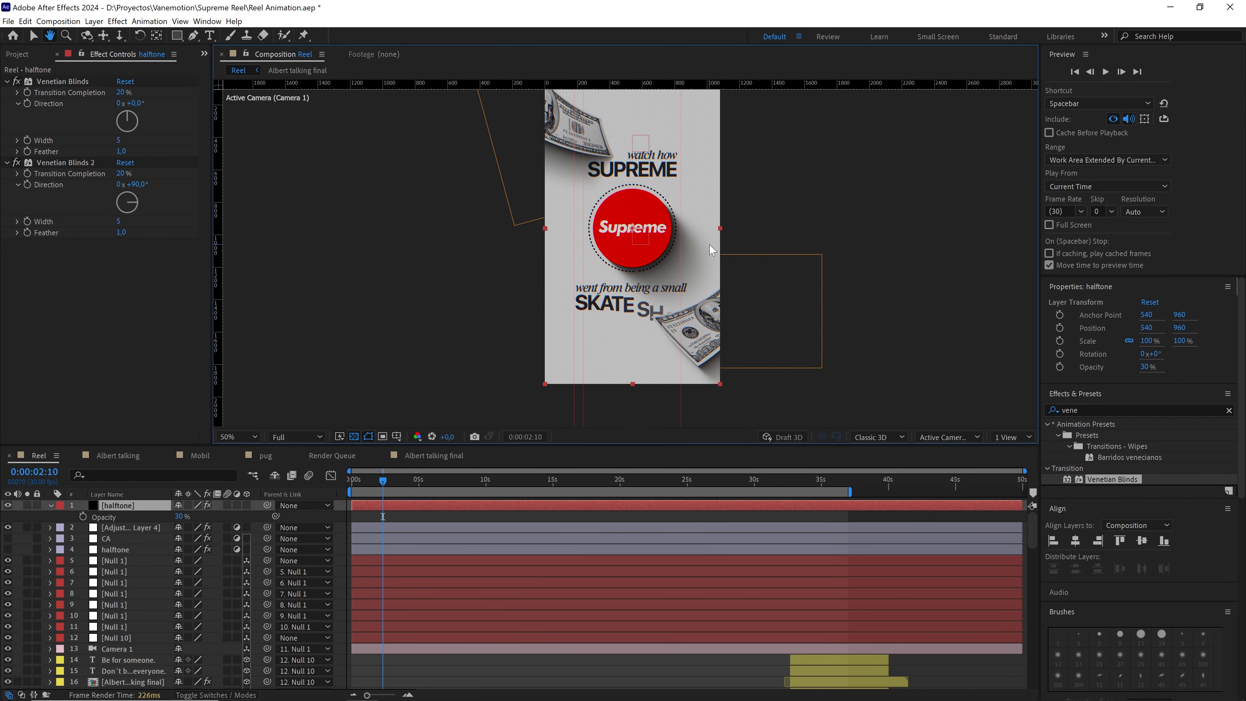
key(v)
click(238, 436)
click(239, 451)
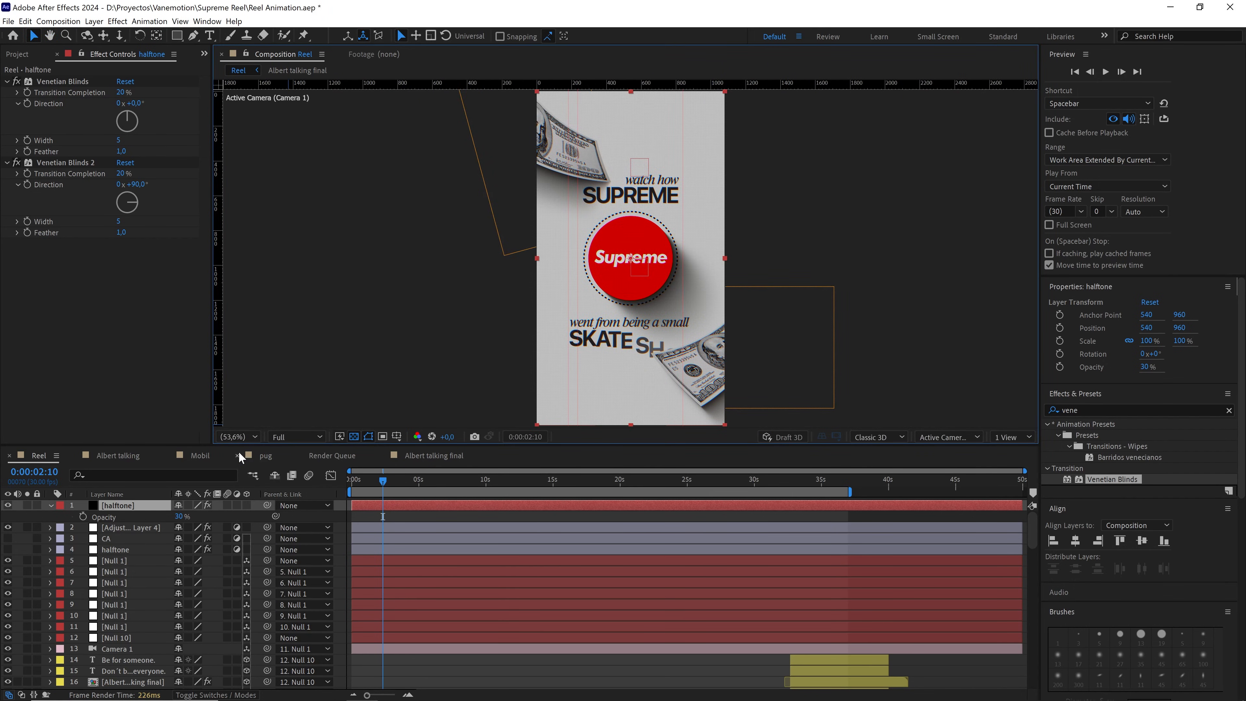
Delete the halftone solid and Adjustment Layer 4, and make the original CA and halftone adjustment layers visible again
shift+click(115, 528)
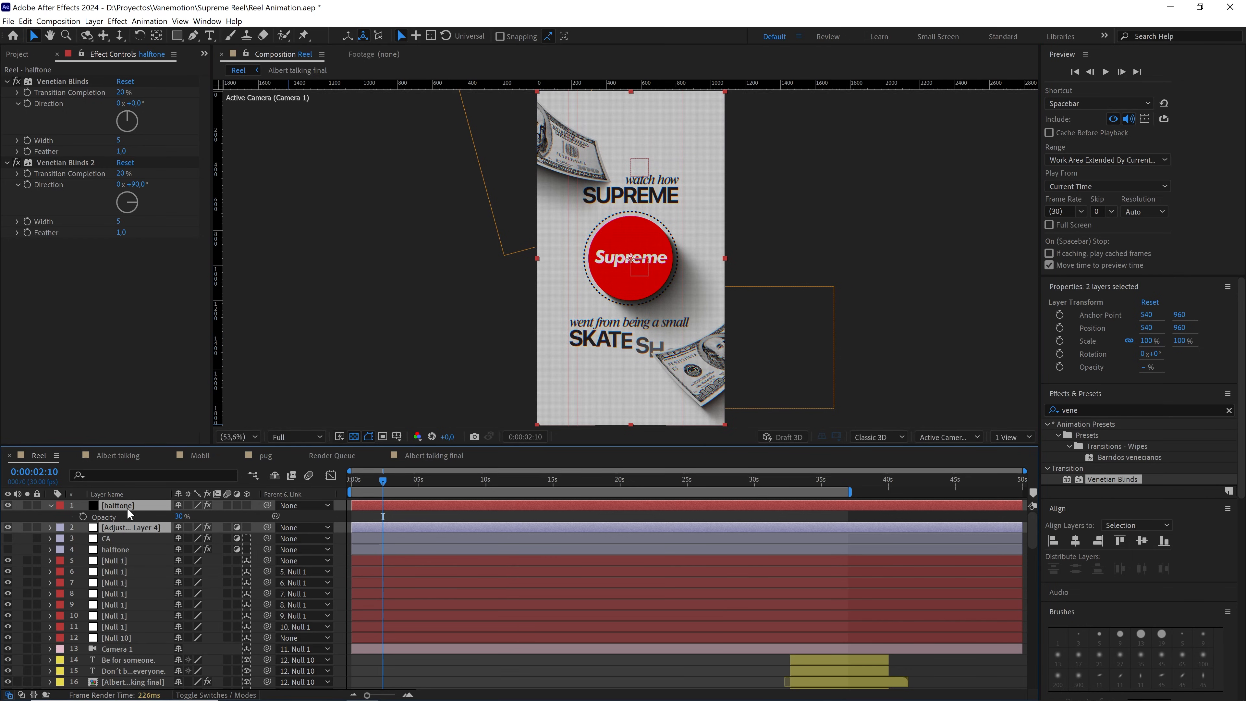
key(Delete)
click(113, 506)
shift+click(114, 516)
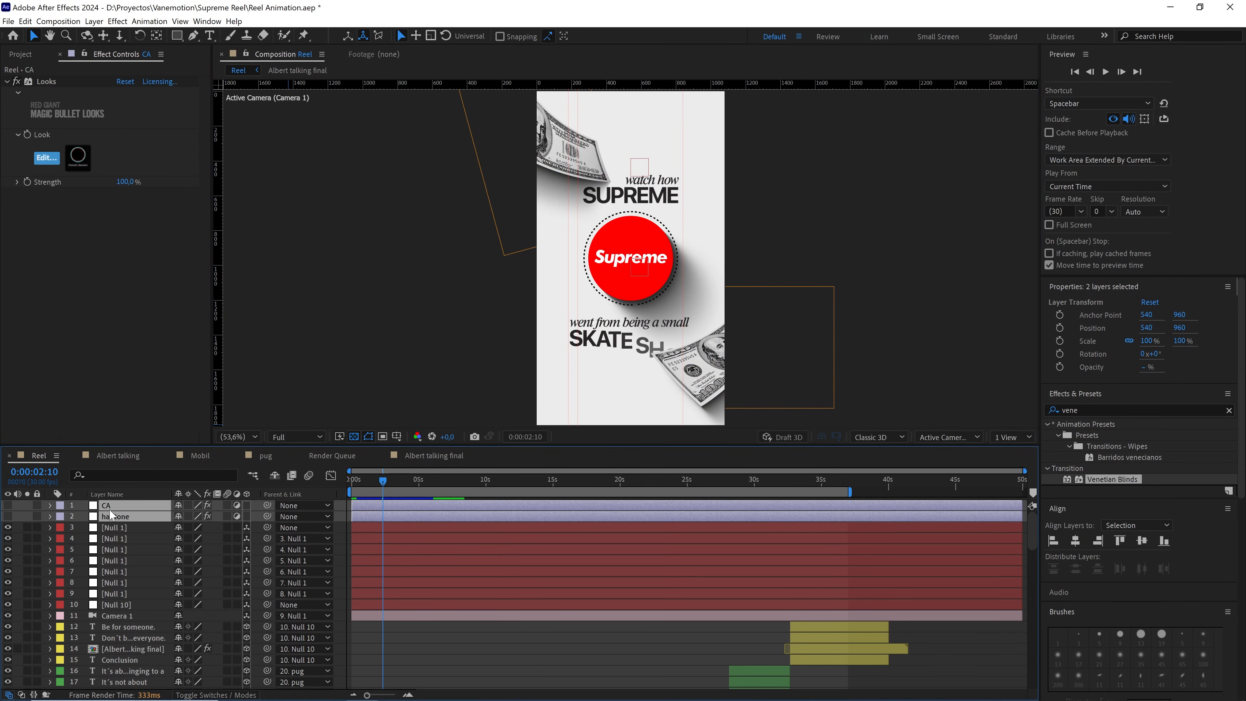
drag(7, 516, 7, 507)
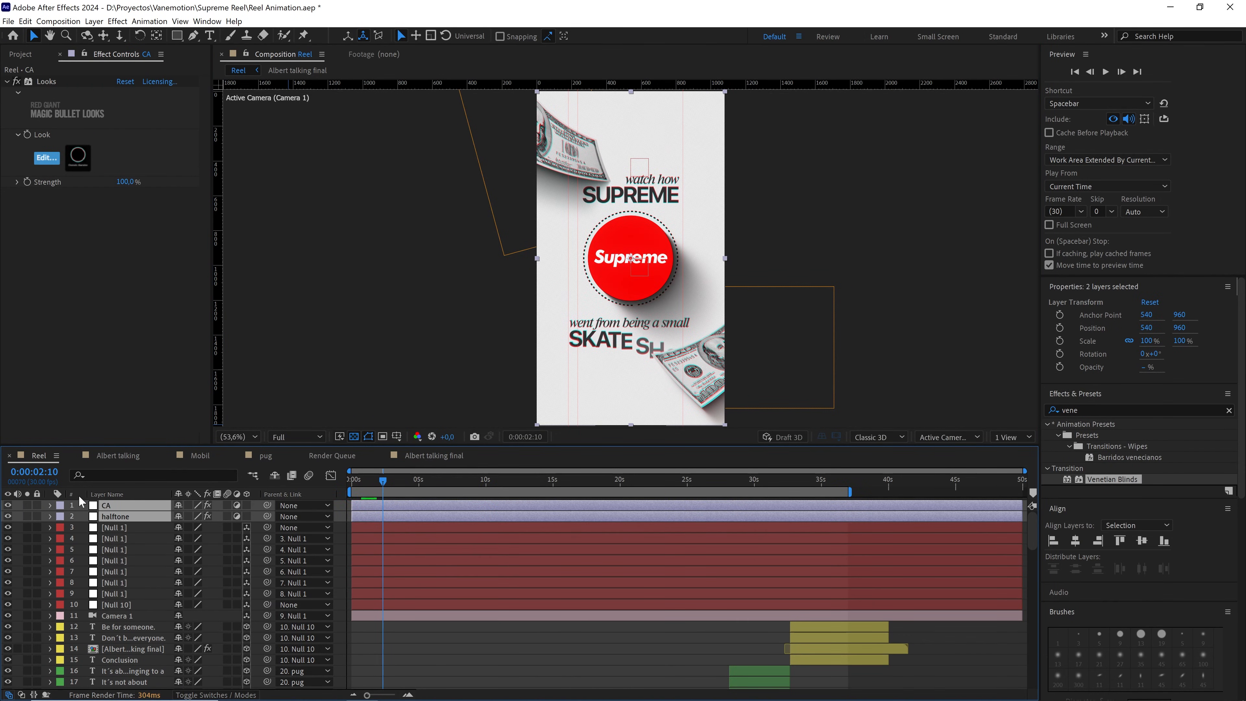
Turn on motion blur for every layer in the Reel composition and enable it for the composition
click(259, 534)
key(ctrl+a)
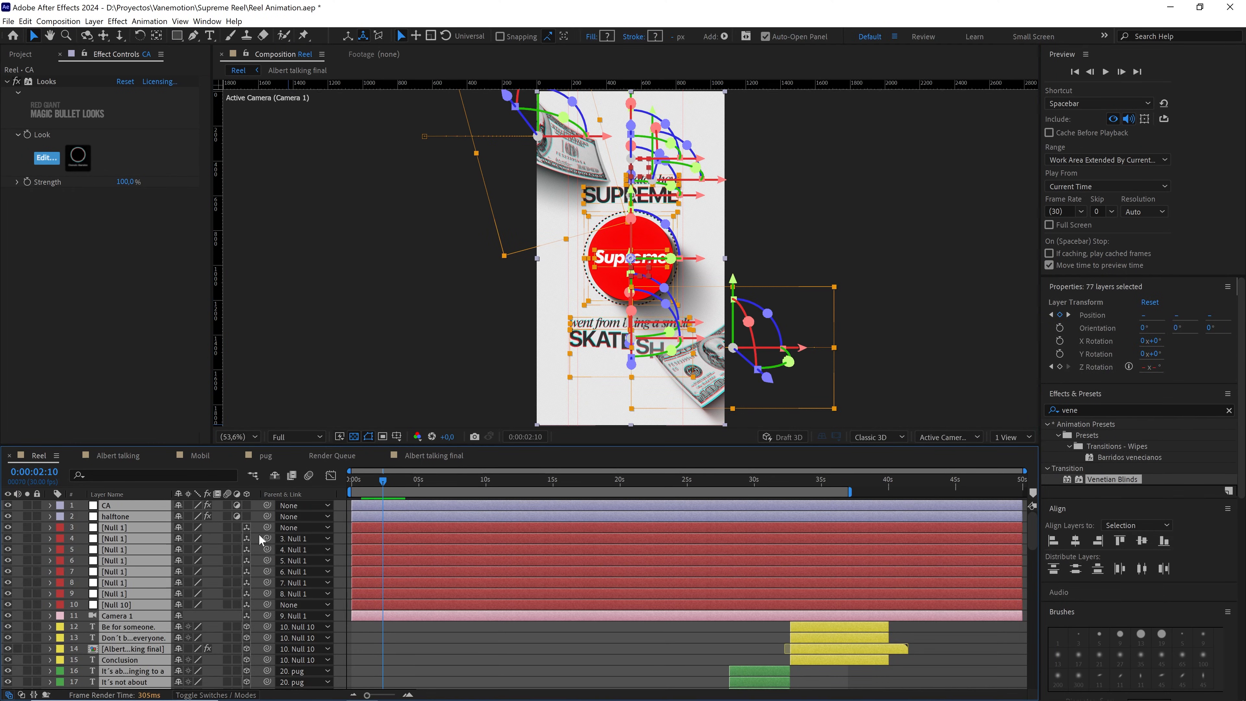
key(F4)
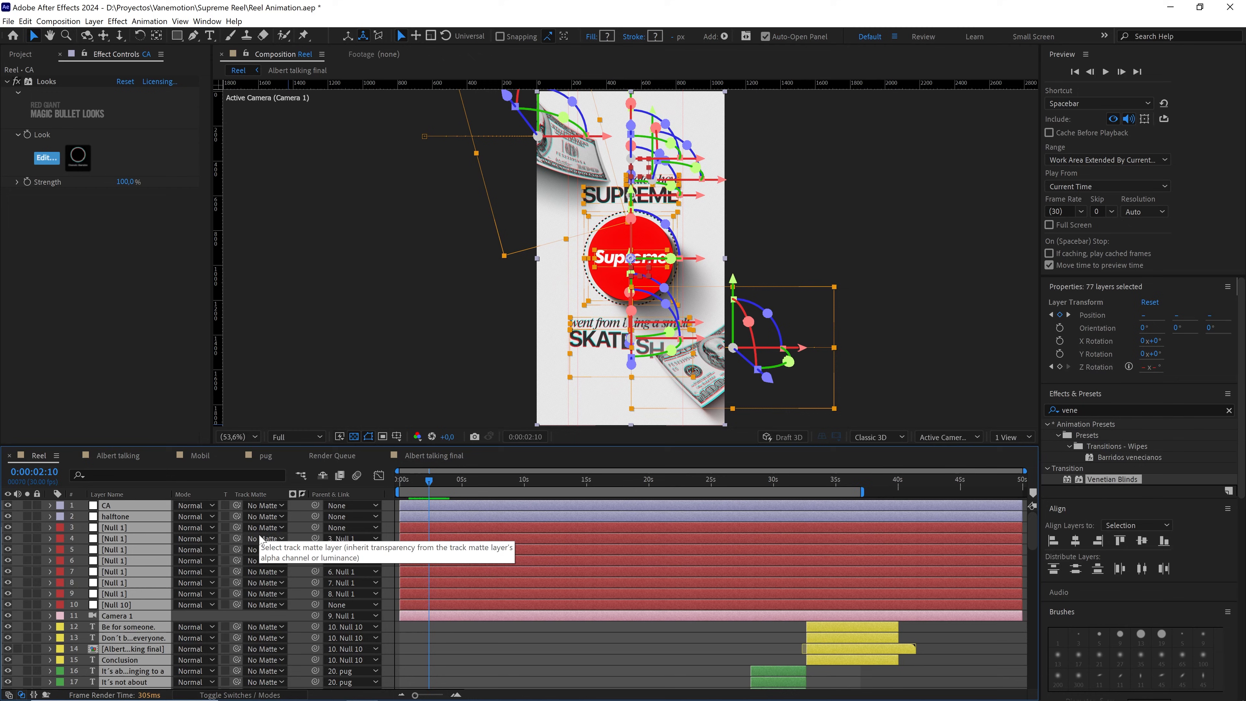
key(F4)
click(228, 506)
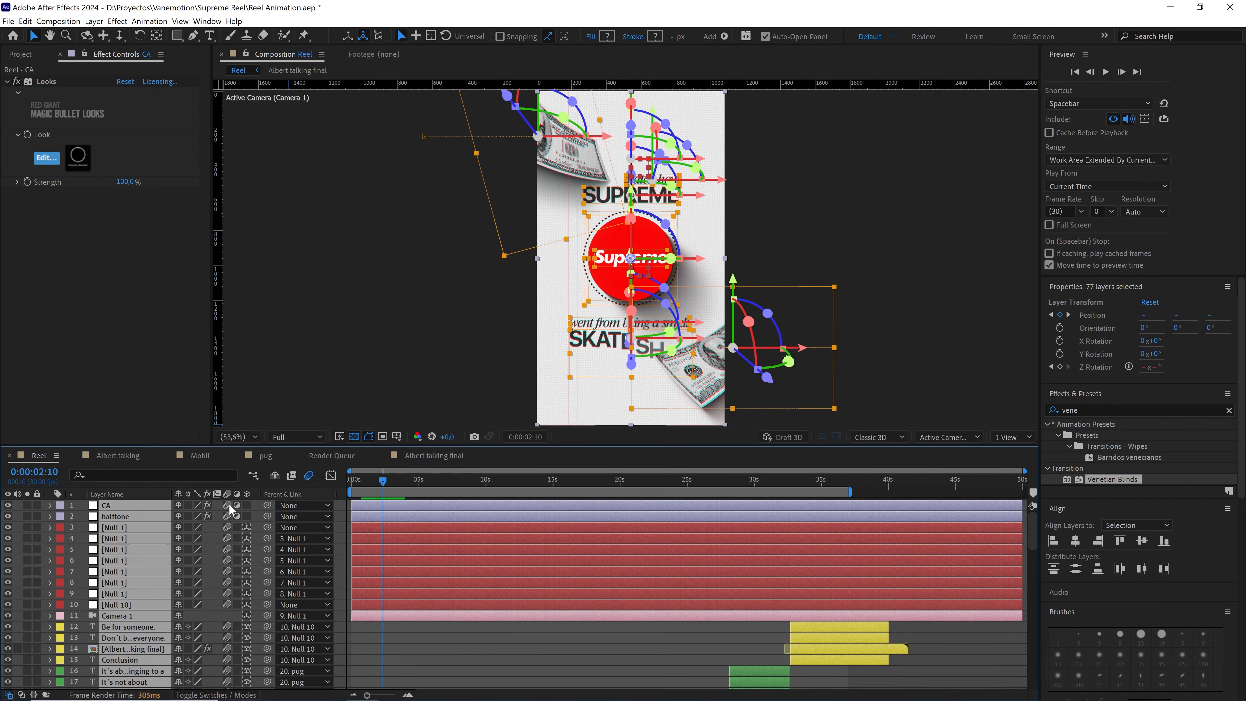
click(309, 476)
Deselect all layers, preview the composition from the start, and inspect the Einstein portrait scene around 18 seconds up close
click(349, 484)
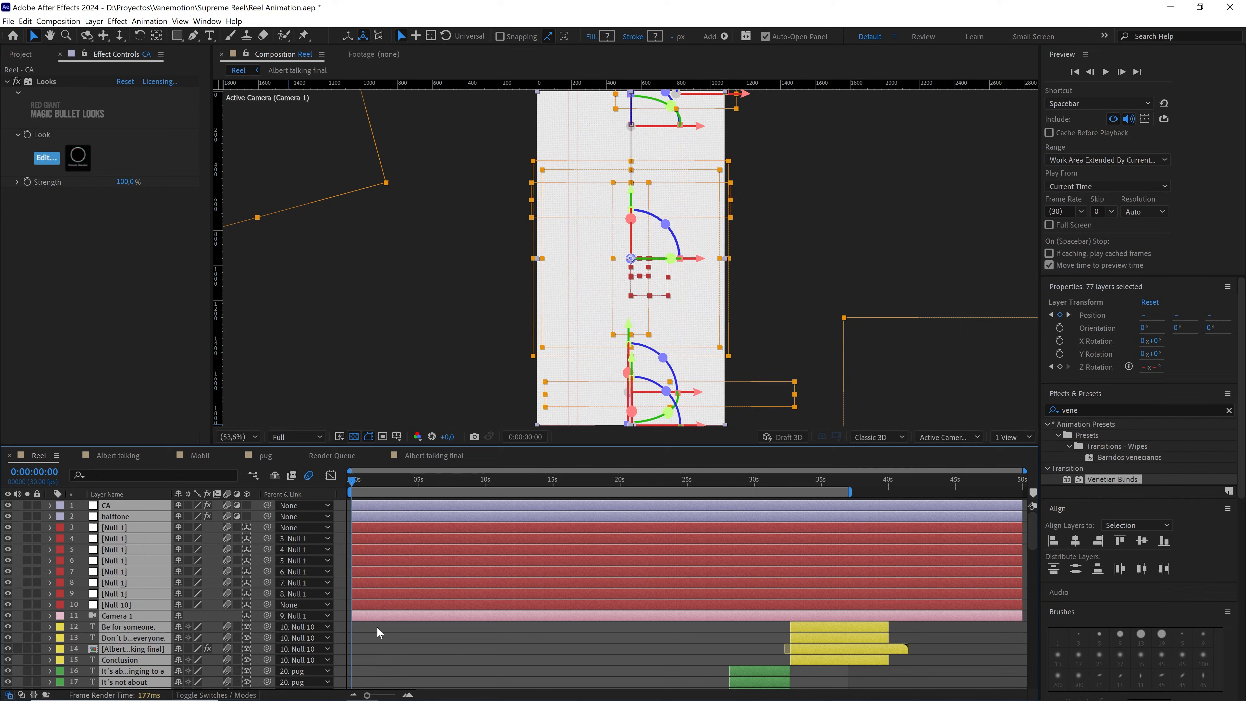
click(377, 633)
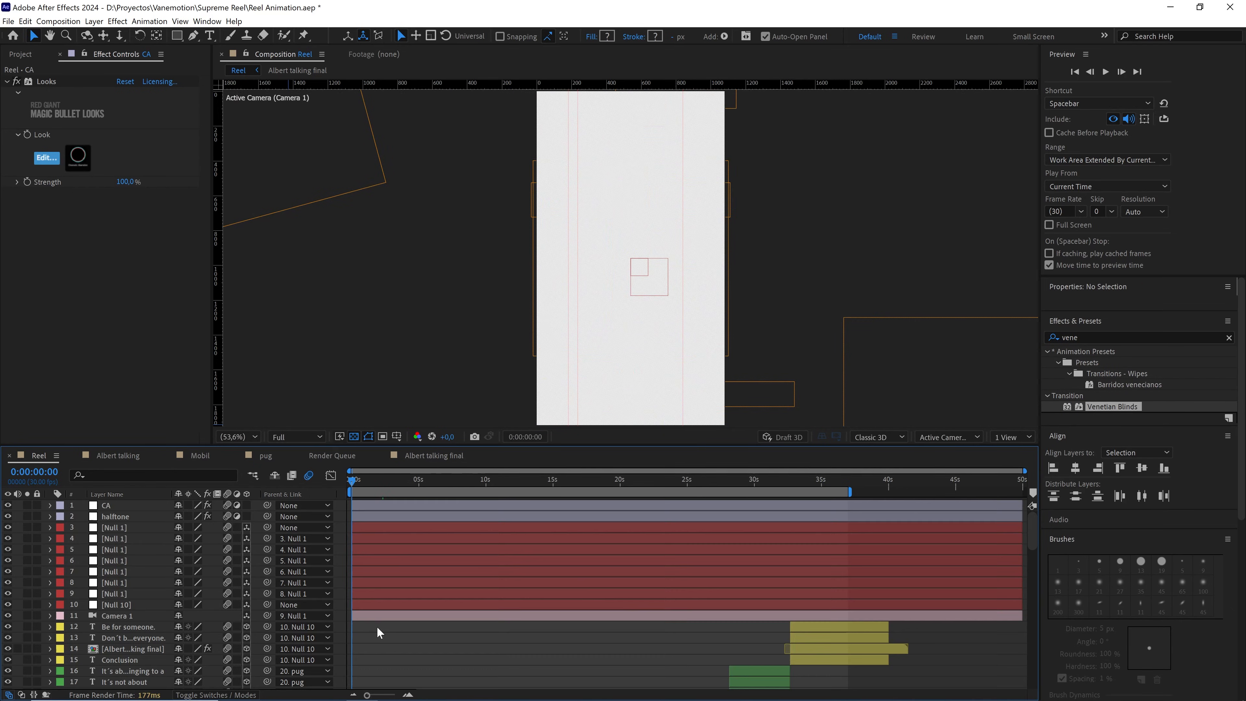
key(space)
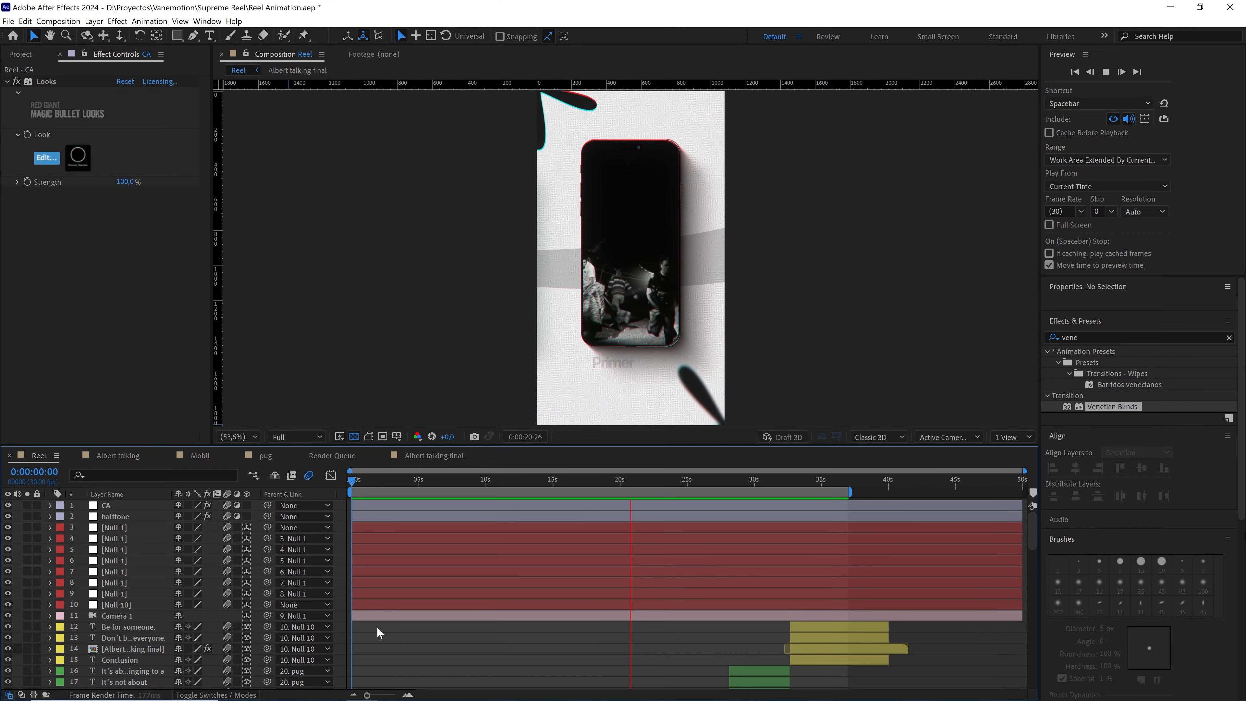
click(635, 483)
drag(635, 481, 600, 480)
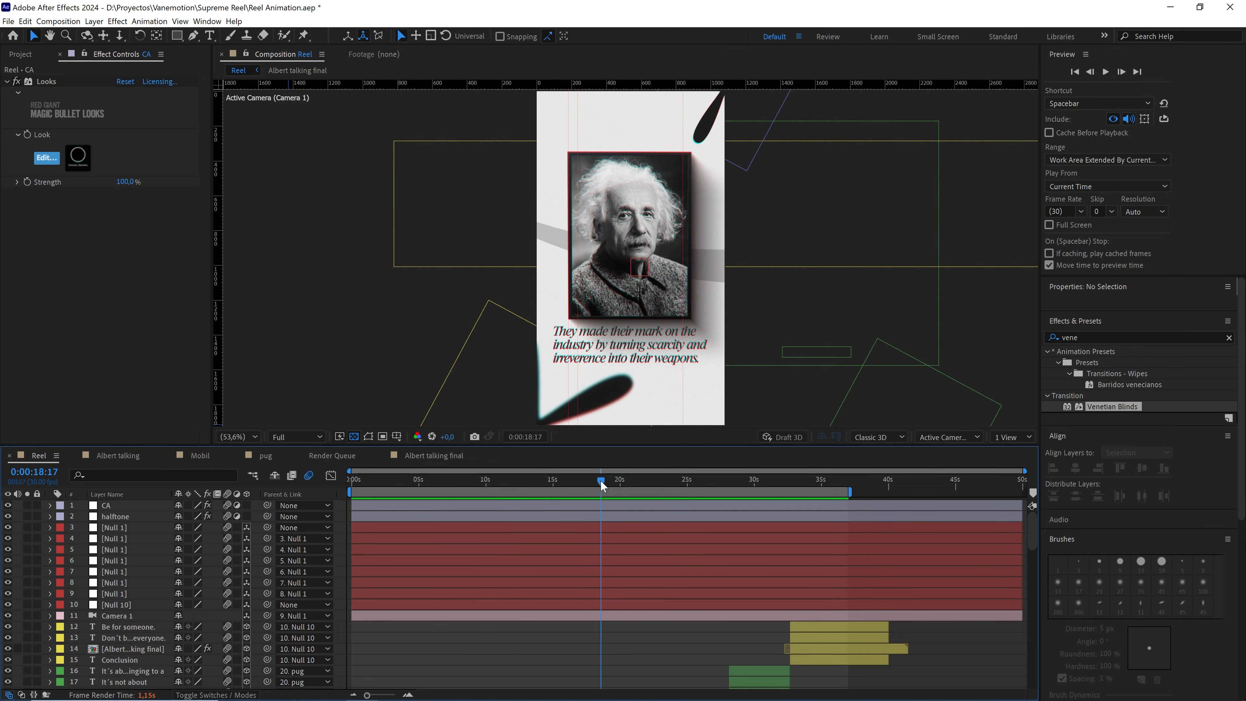
scroll(681, 281, up, 2)
drag(680, 281, 651, 340)
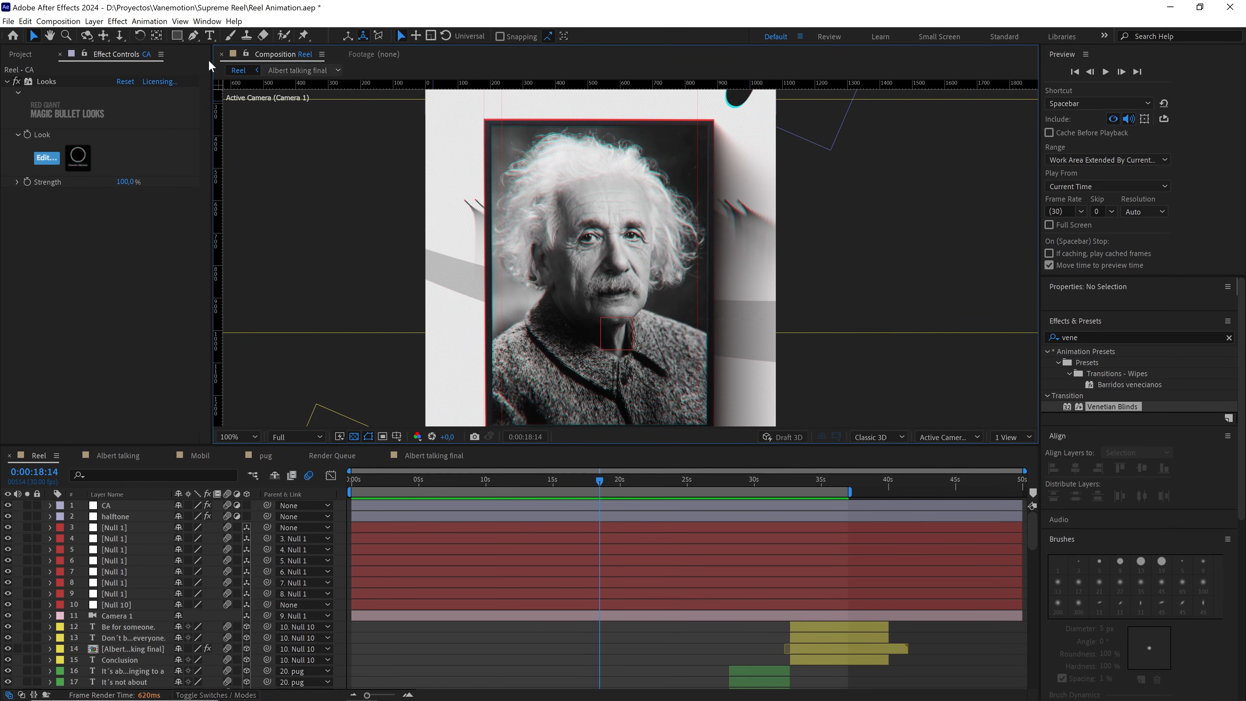
Purge the cache, clearing the disk cache for all versions
click(25, 23)
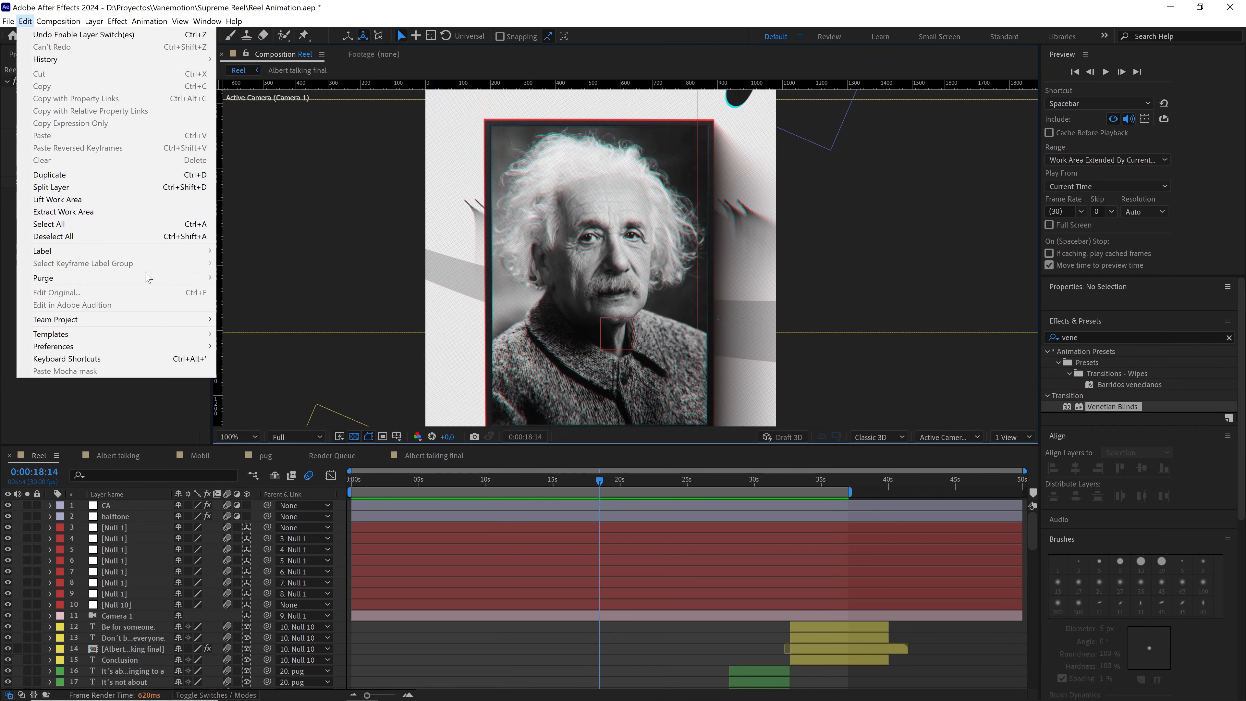
mouse_move(149, 278)
click(292, 290)
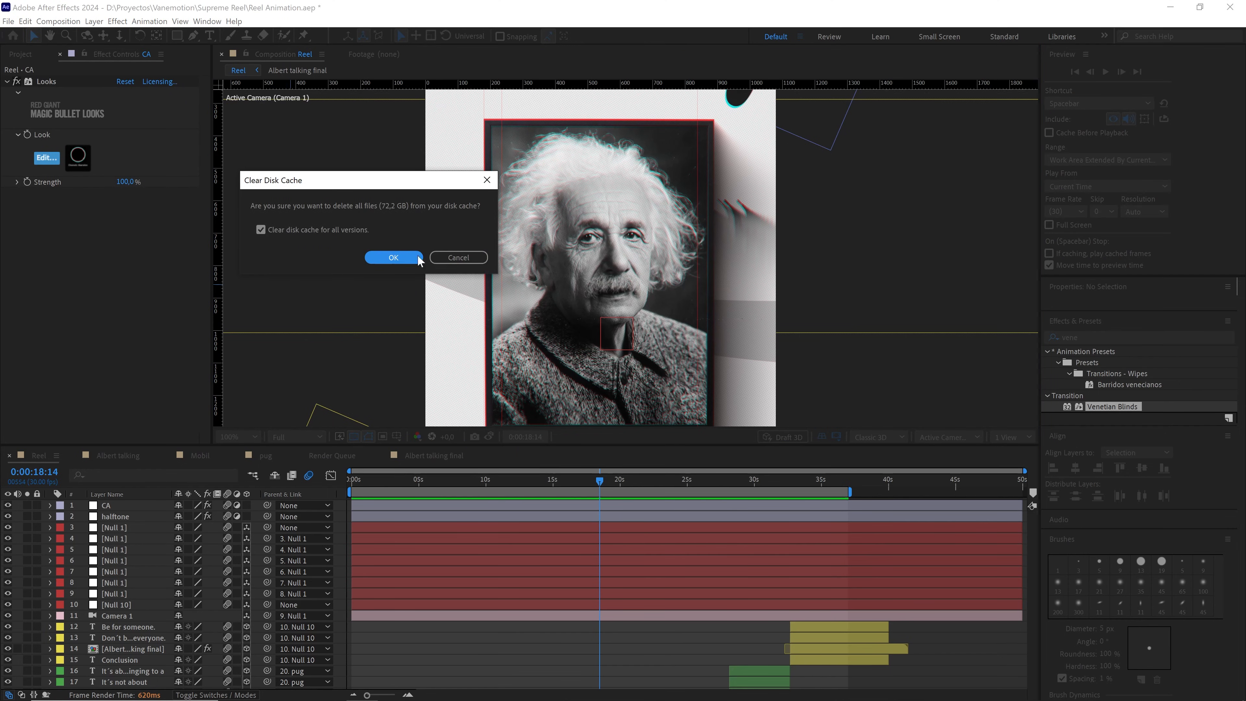
click(406, 256)
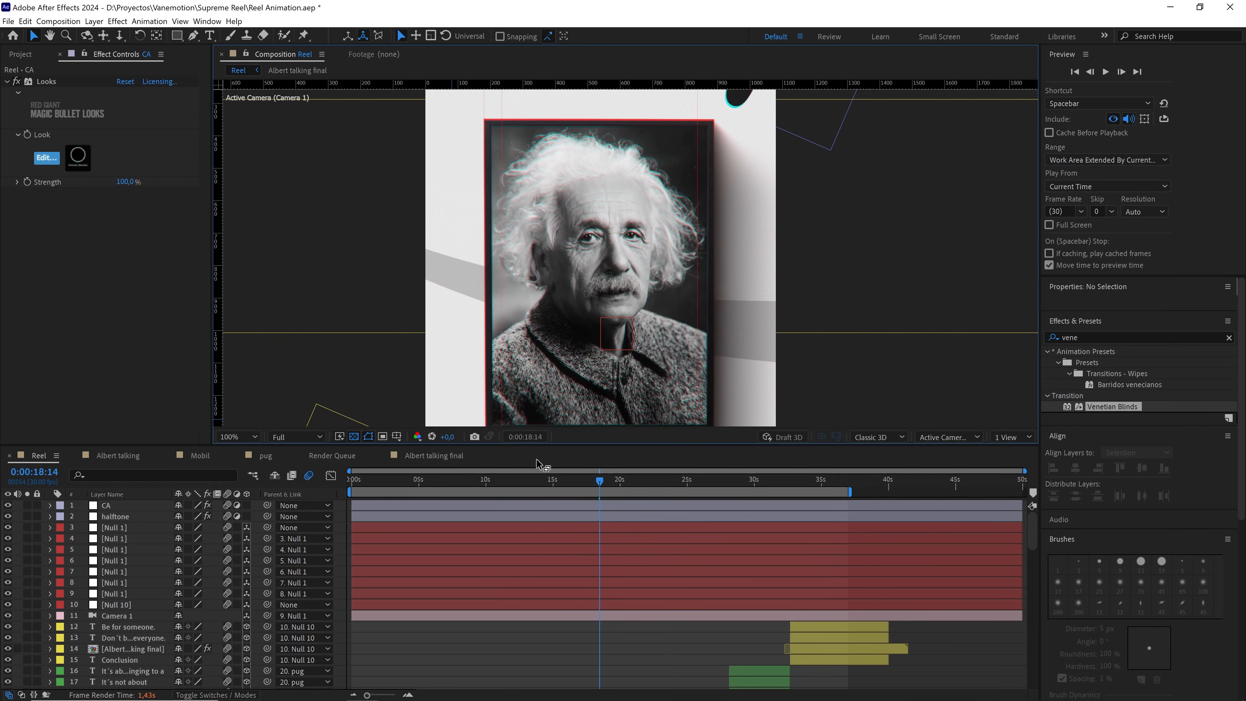
Set the composition's preview resolution to Quarter and move the current time to 0:00:23:28 in the phone scene
click(302, 437)
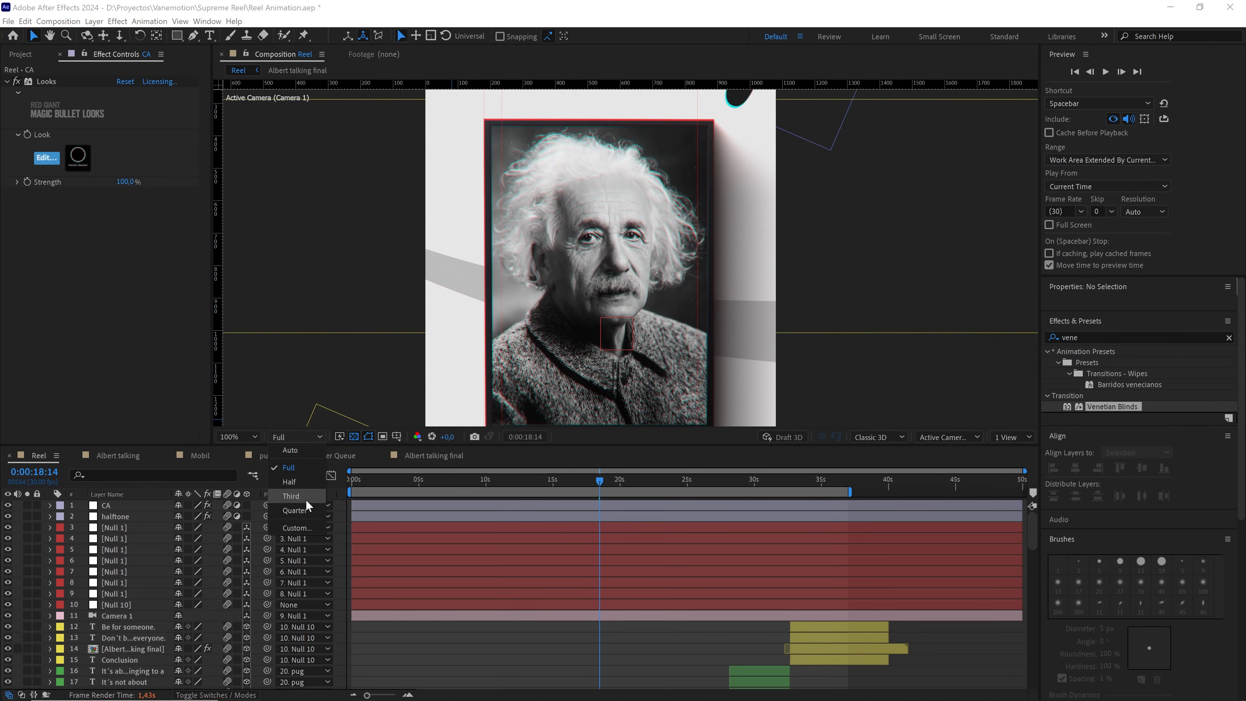
click(306, 500)
drag(608, 479, 672, 485)
key(comma)
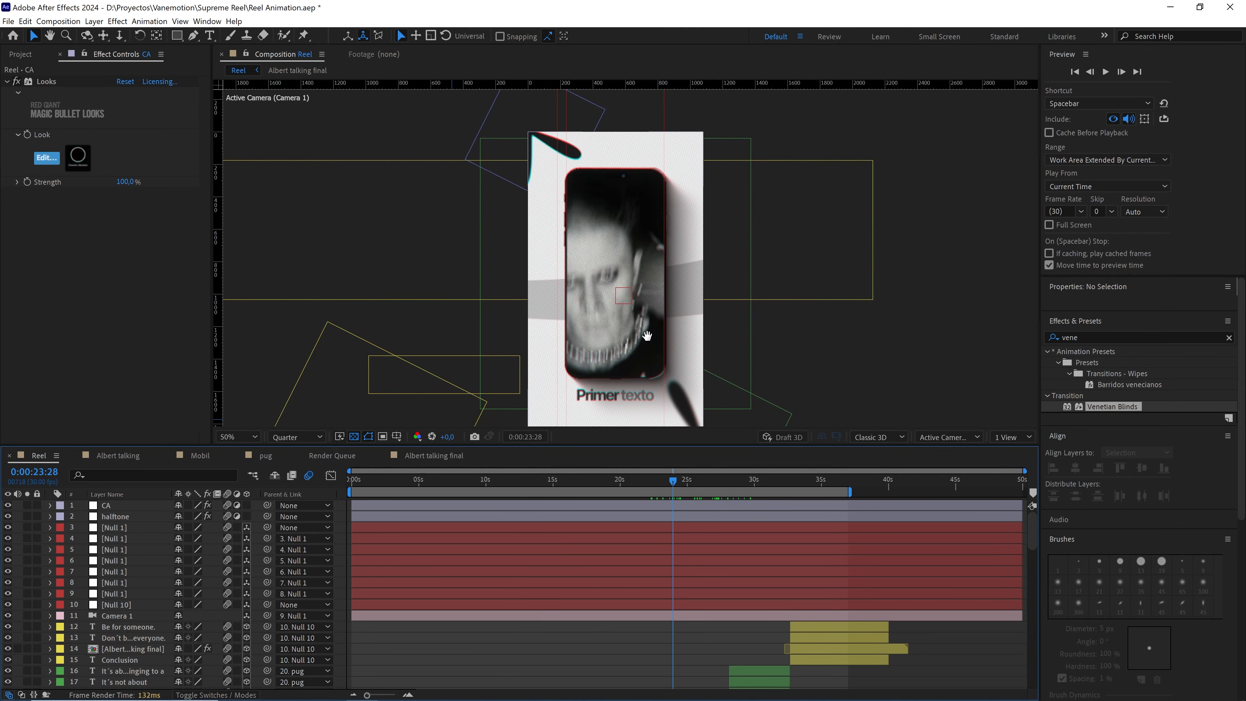
Go to 0:00:24:15 in the phone scene and select the leftover serif text layer at the frame's edge
key(space)
drag(658, 363, 651, 334)
drag(670, 479, 680, 483)
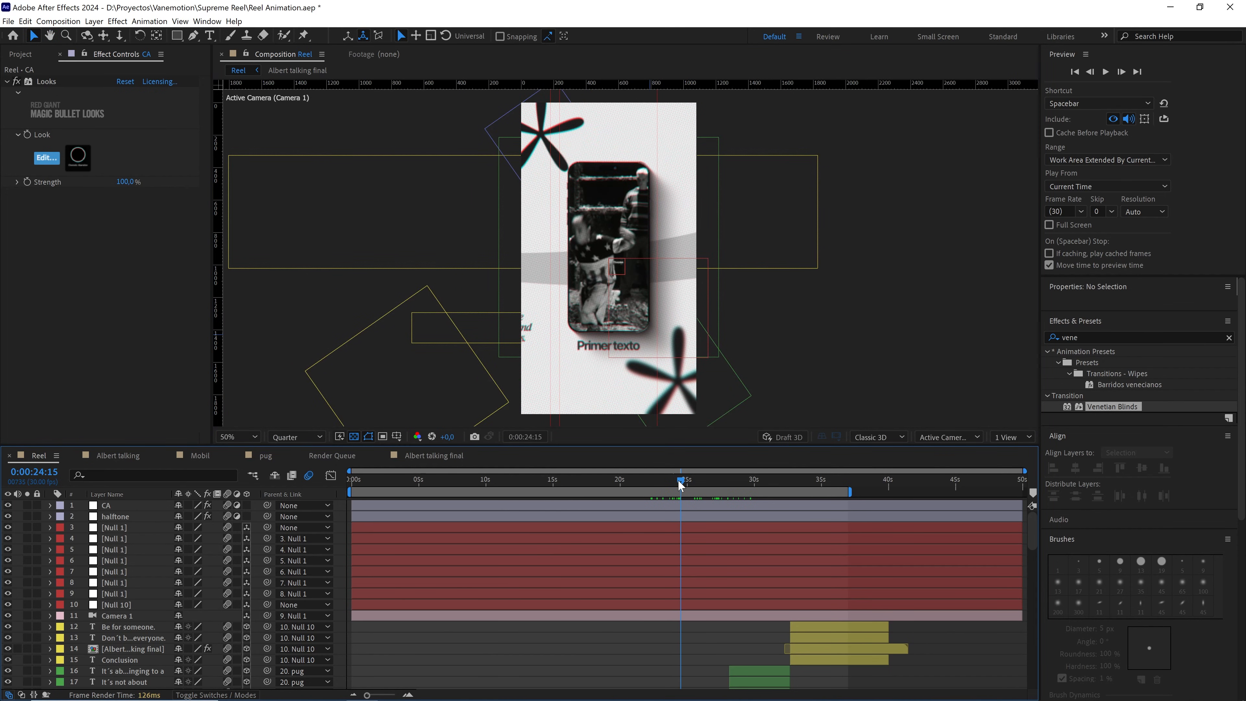
click(492, 330)
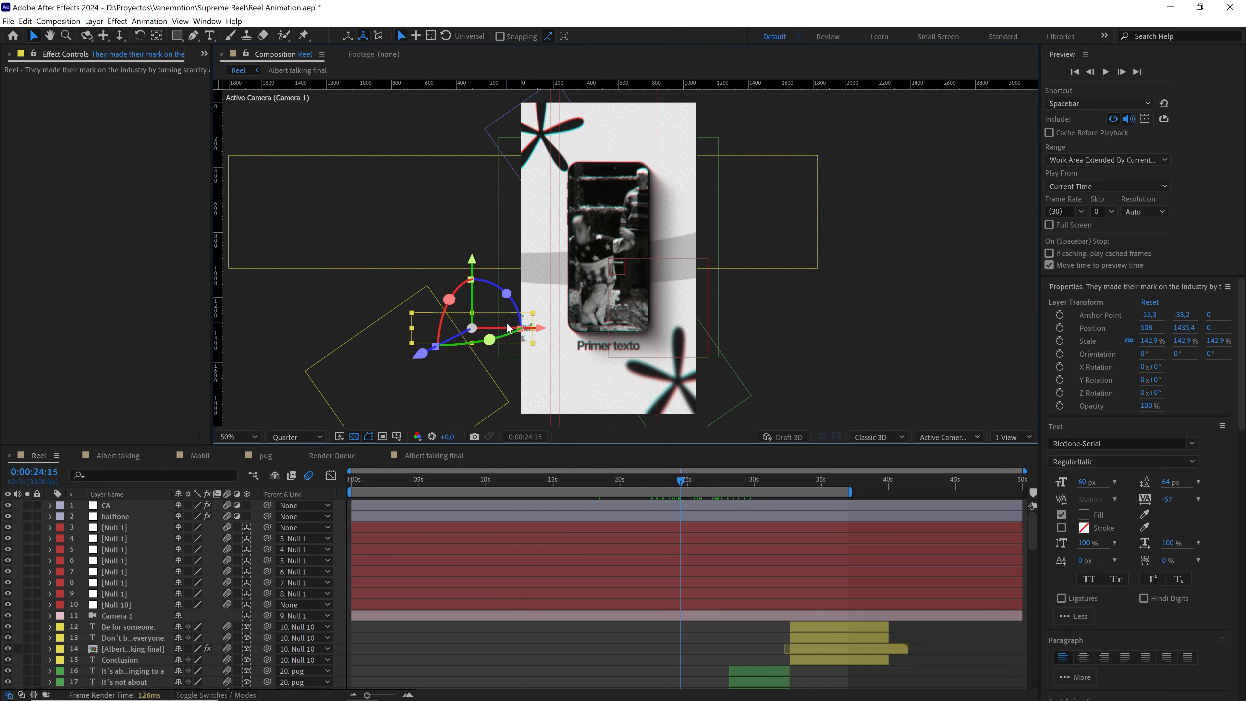
Trim the ends of the selected text layer and the flower 4 layer to 0:00:23:15, and check the transition into the next scene
drag(679, 474, 667, 480)
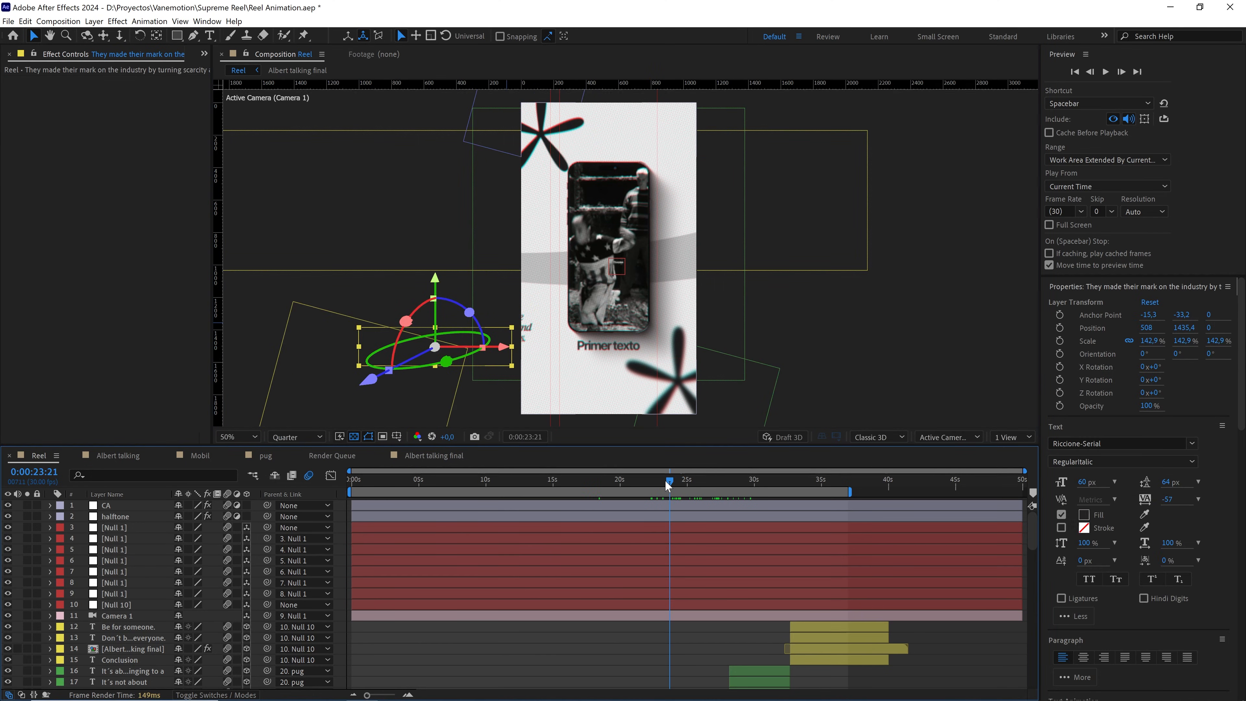
scroll(704, 570, down, 8)
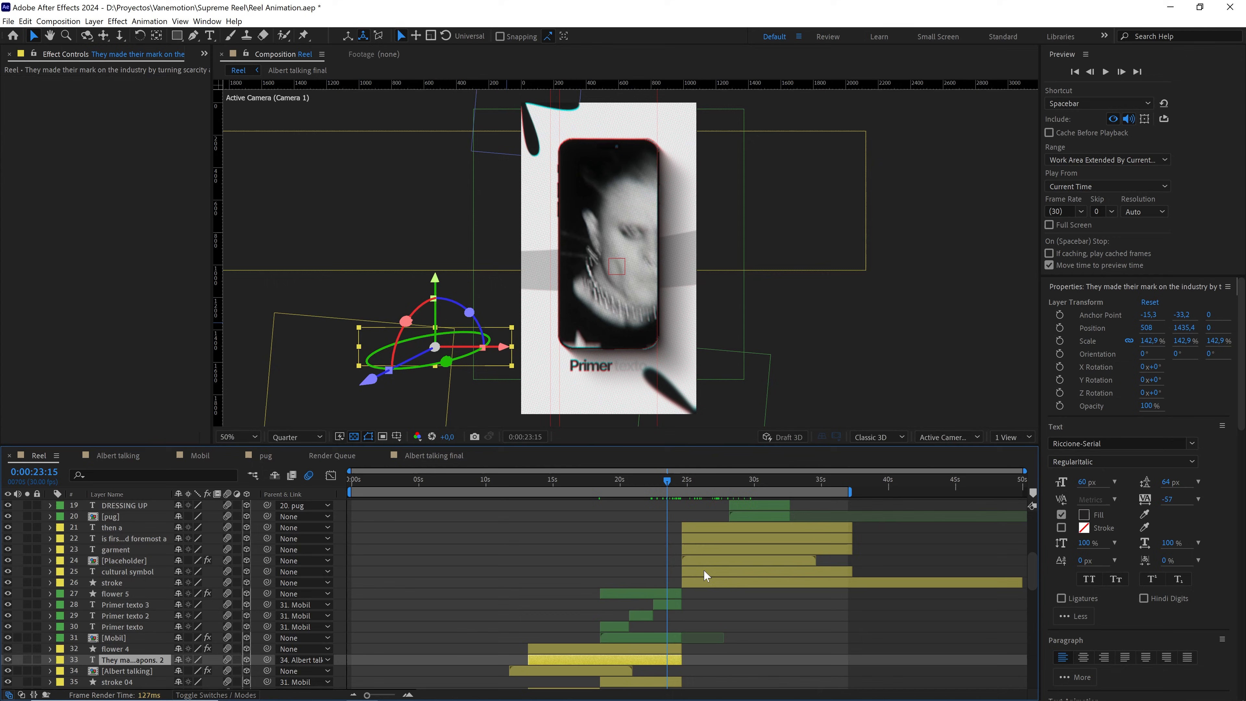
drag(682, 583, 667, 583)
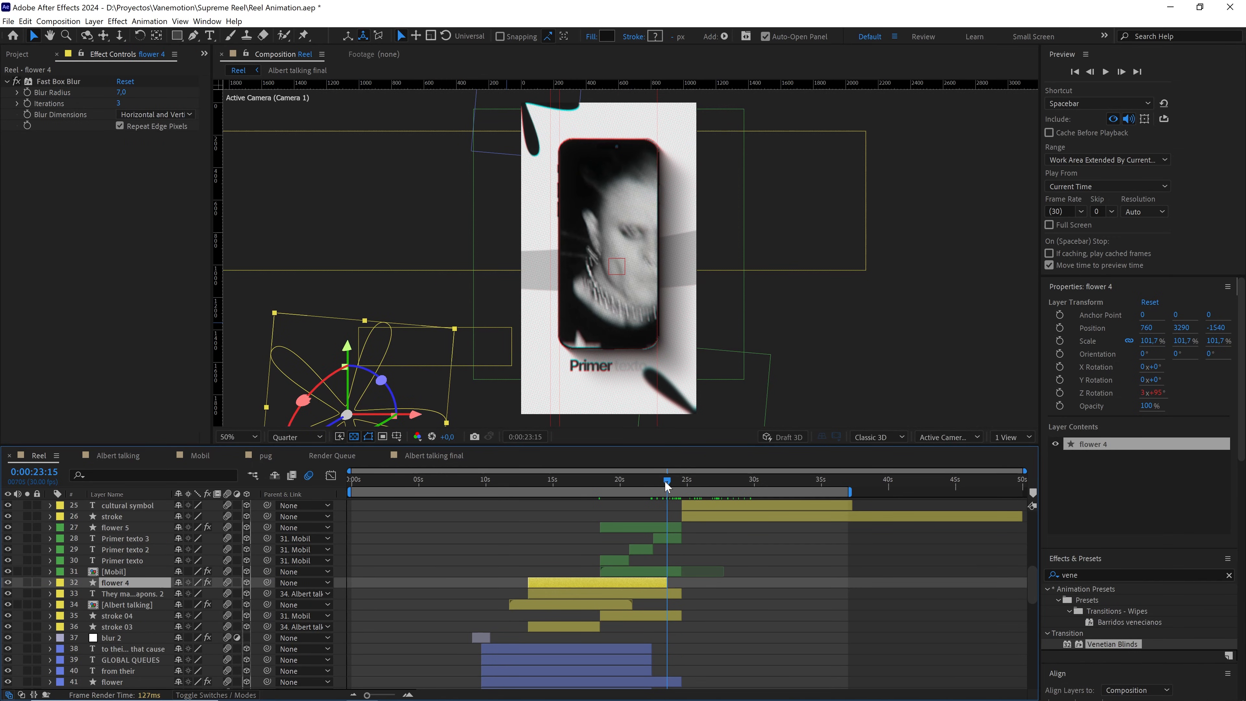
mouse_move(666, 484)
mouse_down()
mouse_move(681, 484)
mouse_move(664, 484)
mouse_up()
ctrl+click(675, 594)
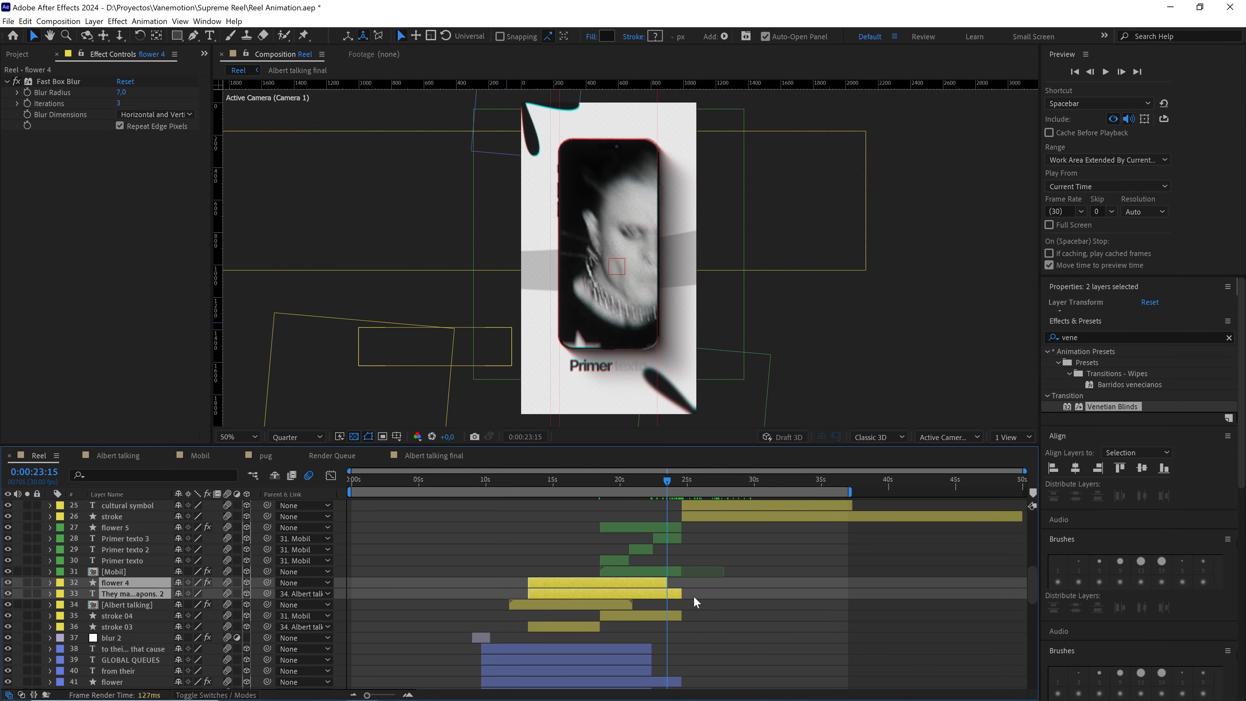
drag(681, 594, 670, 595)
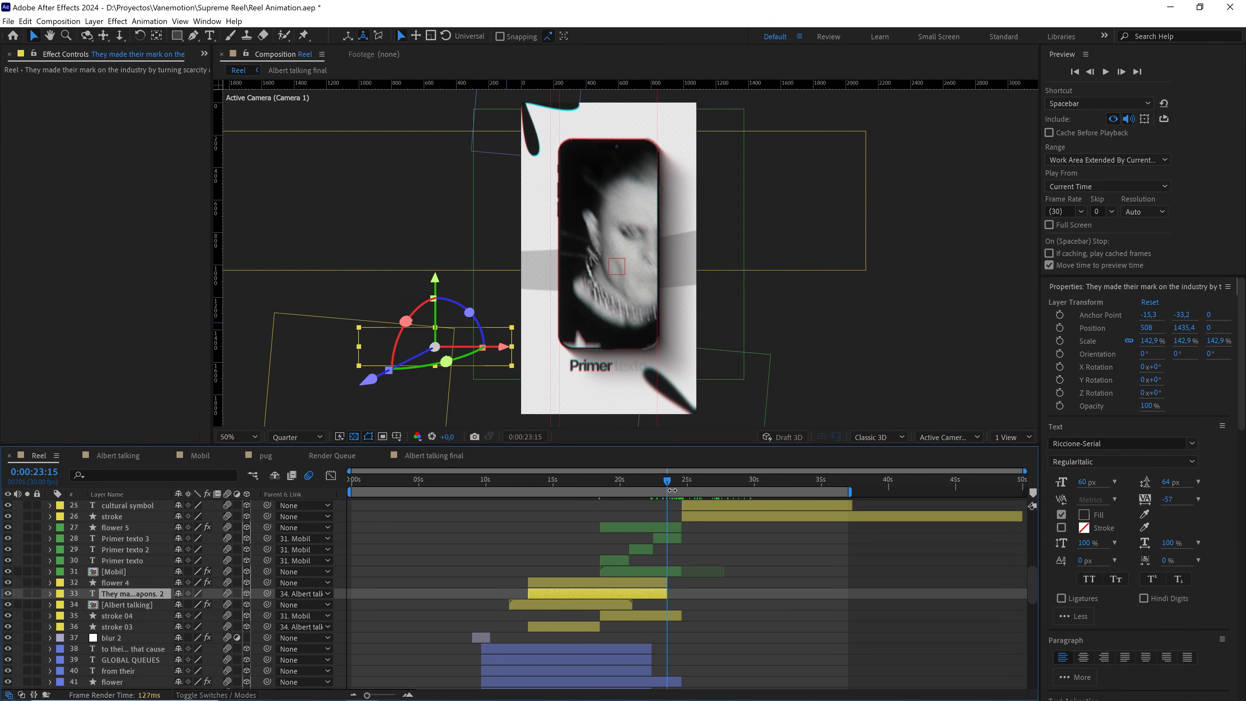
drag(671, 490, 690, 486)
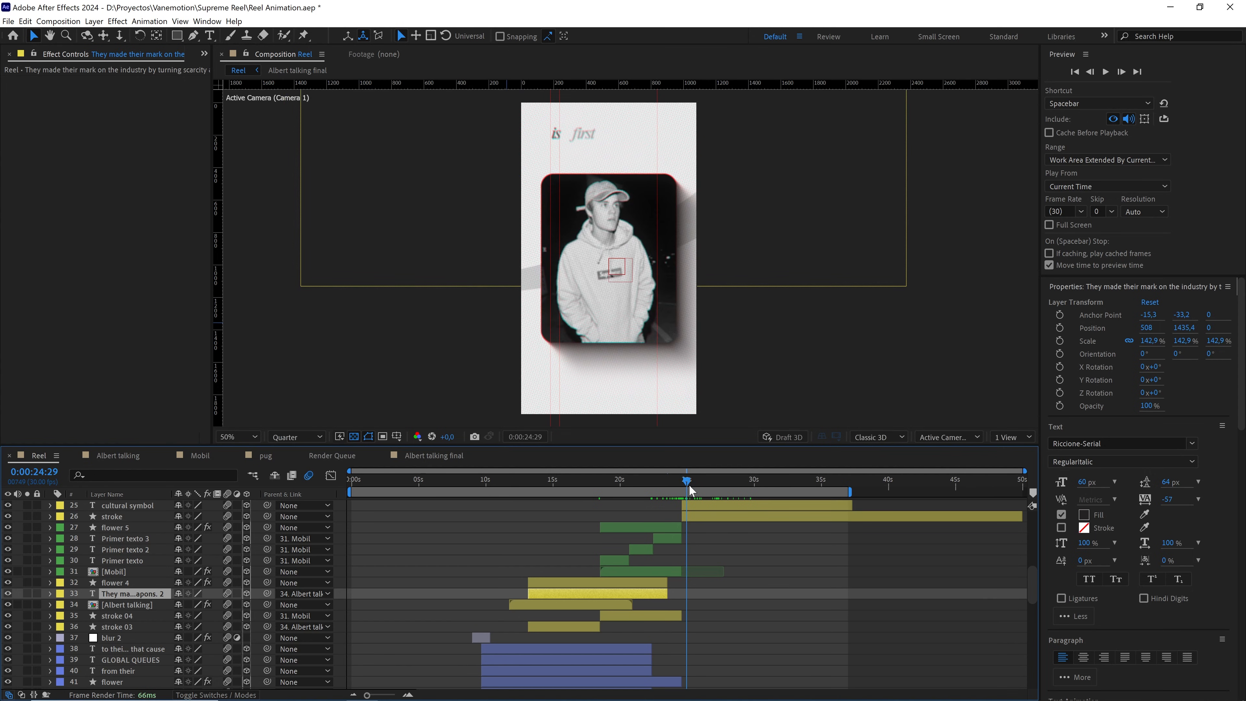
Preview the Reel composition from the start at Full resolution, with the frame fitted to the viewer and no layers selected
click(224, 437)
click(237, 449)
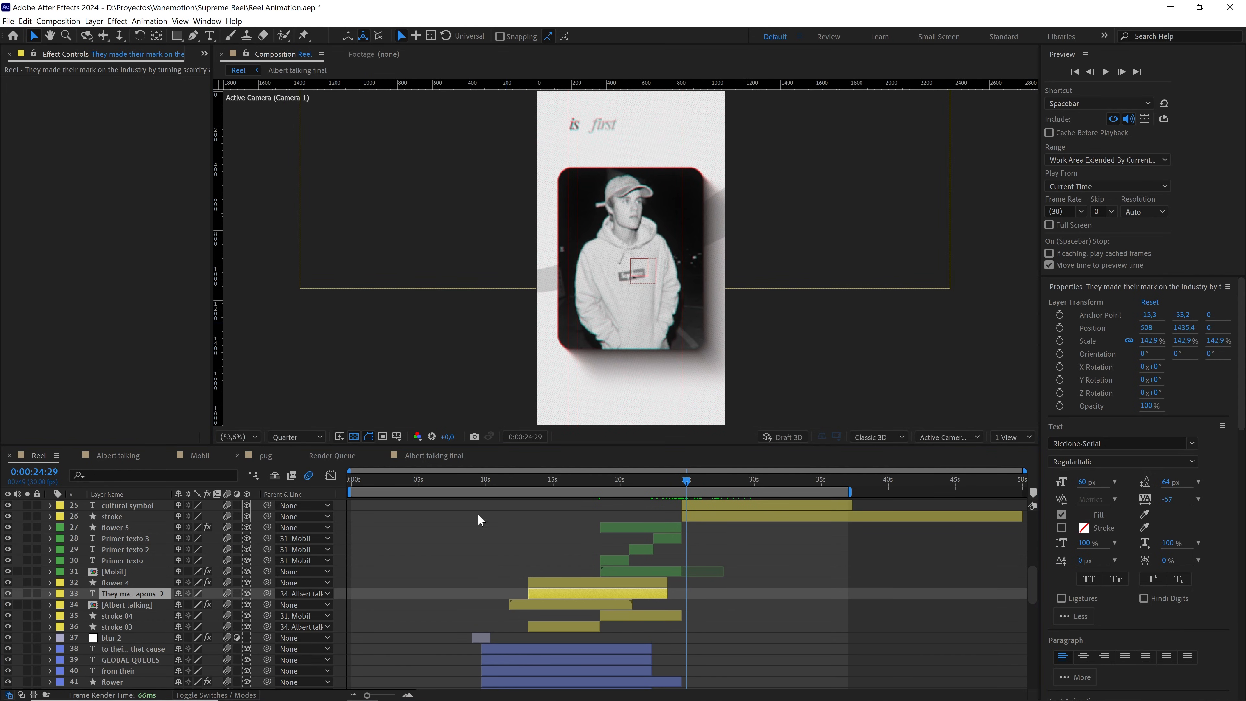
click(478, 514)
key(Home)
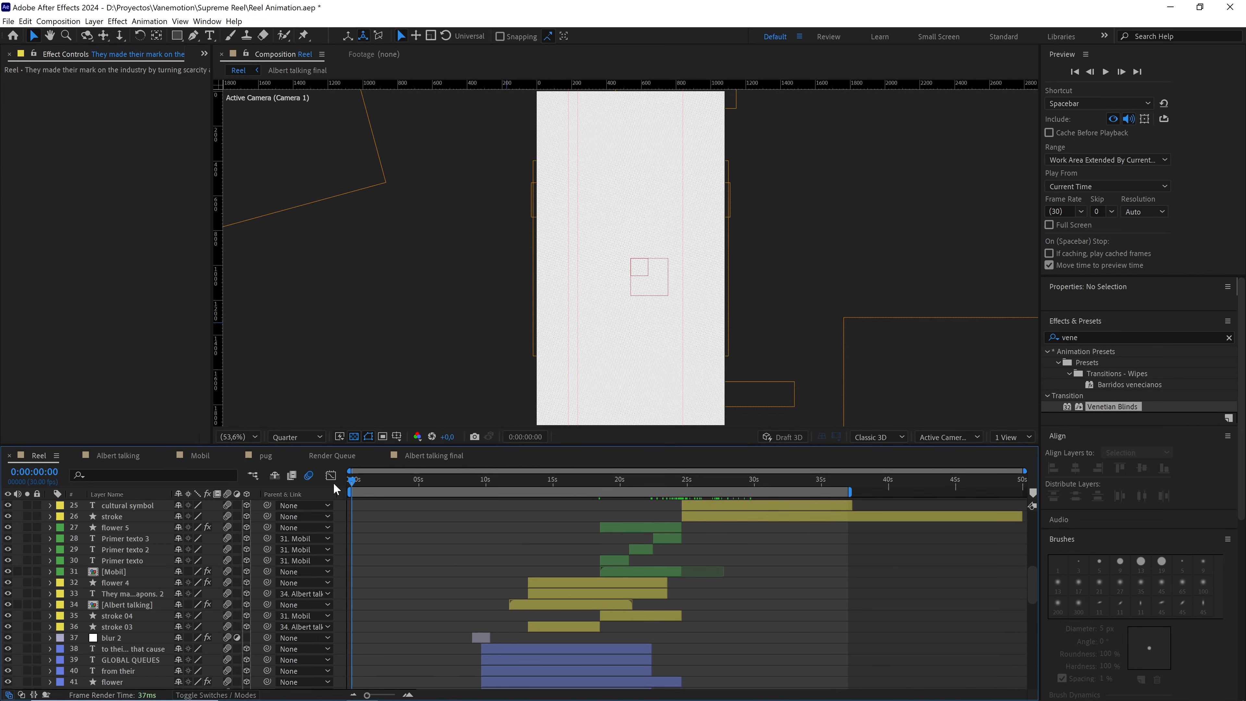
click(302, 438)
click(300, 460)
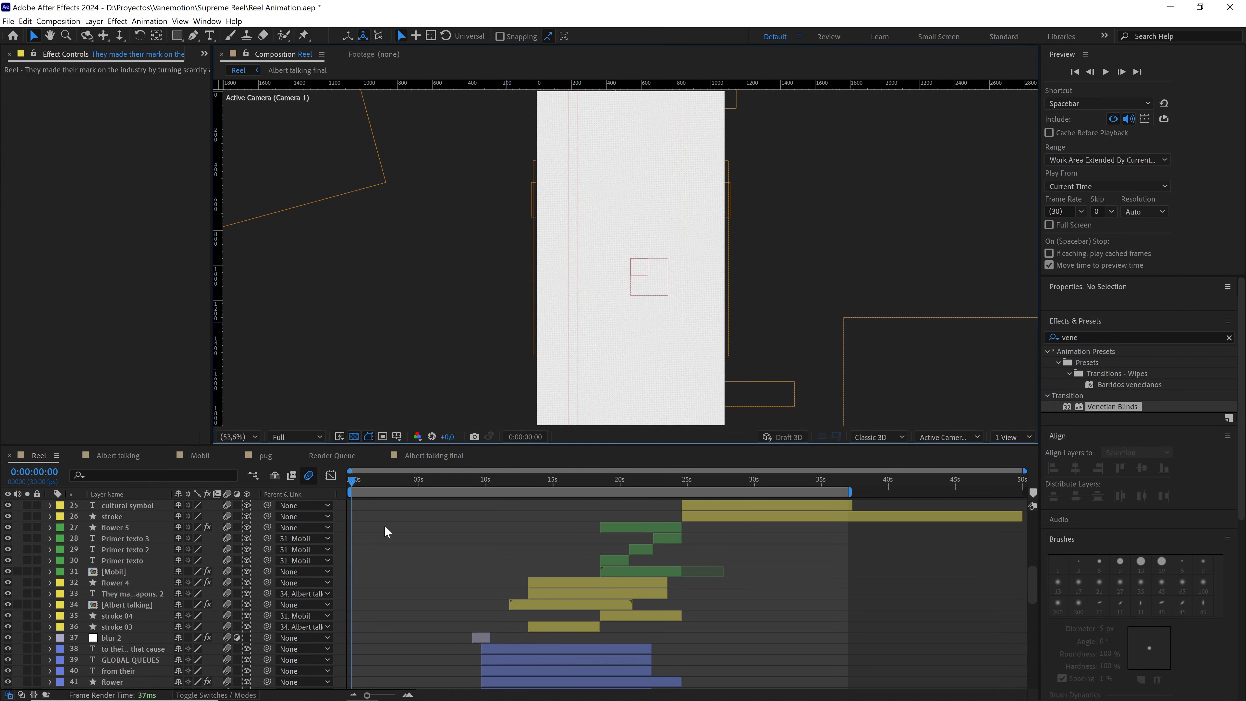
key(space)
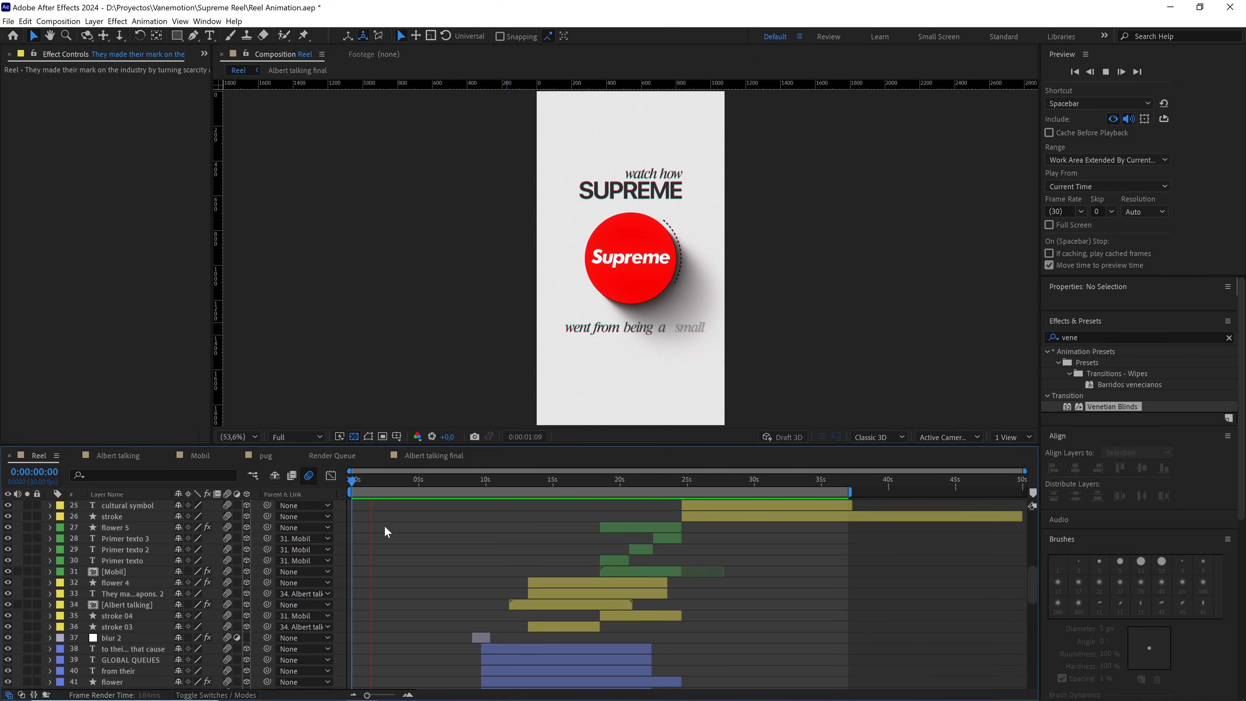